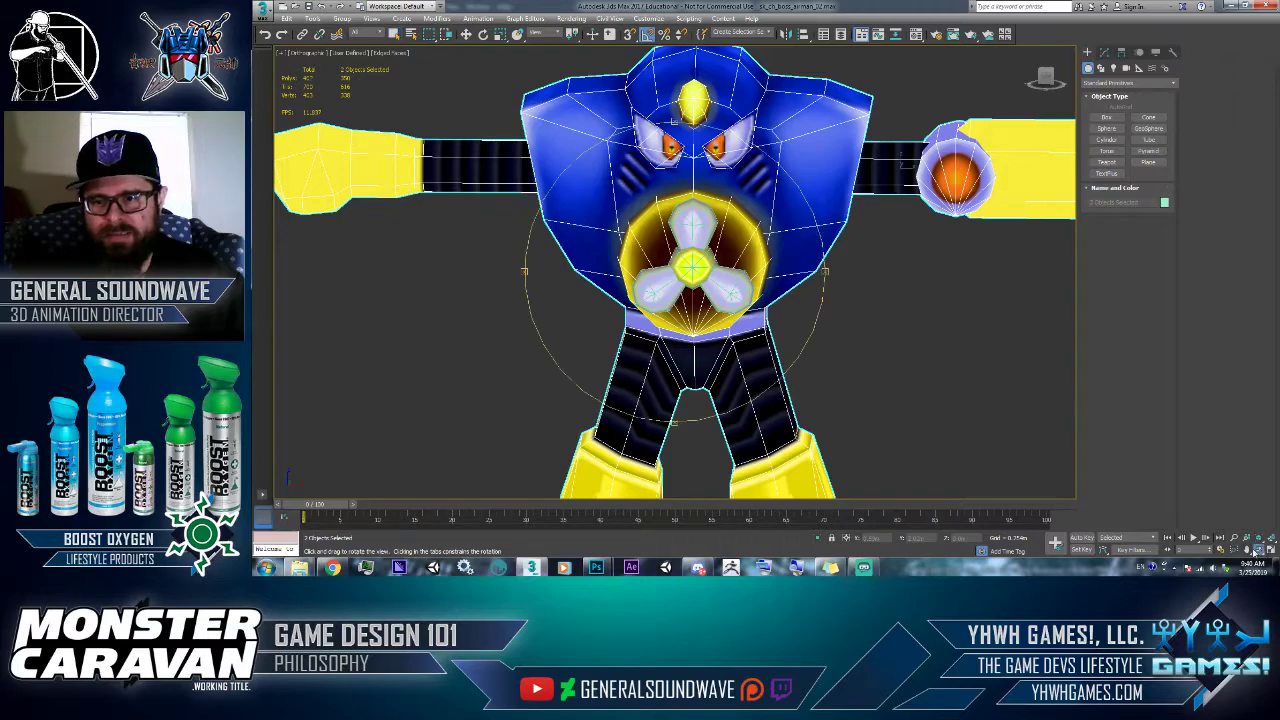
- Clear the selection and bring the whole robot character into view from the front
{"action": "left_click_drag", "start_coordinate": [742, 249], "coordinate": [727, 285]}
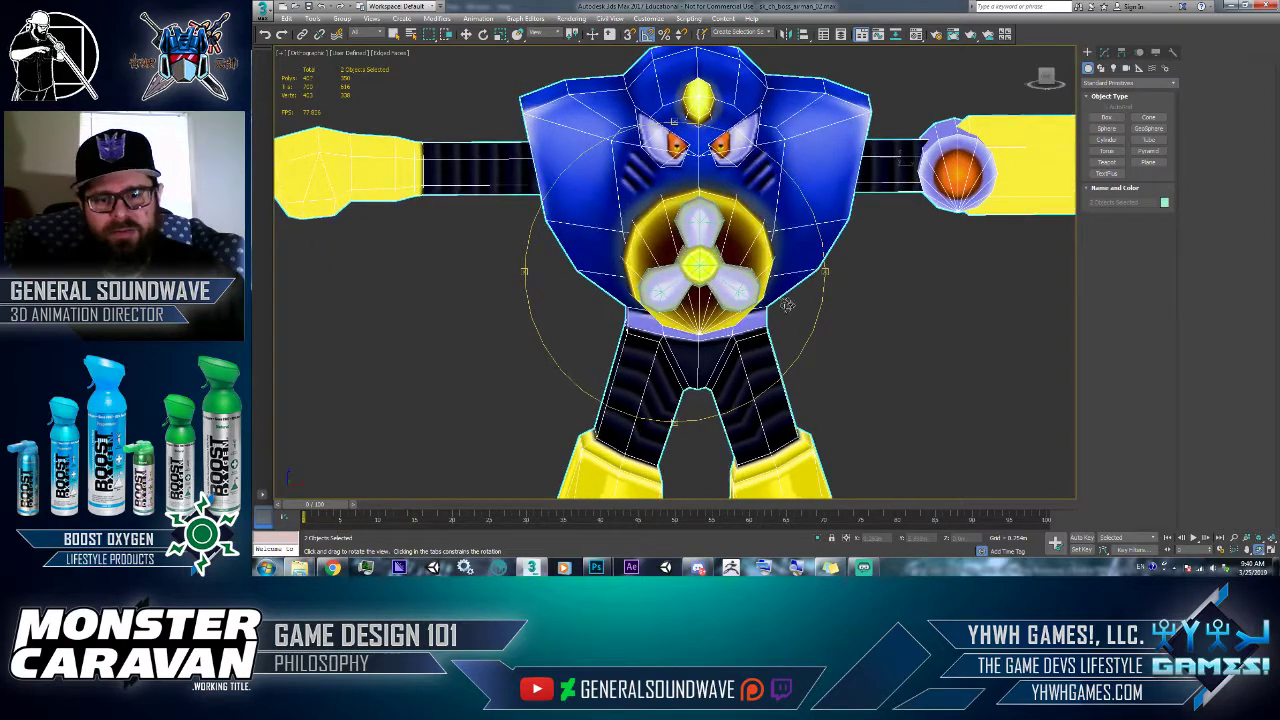
{"action": "right_click", "coordinate": [797, 294]}
{"action": "left_click", "coordinate": [845, 326]}
{"action": "scroll", "coordinate": [845, 326], "scroll_direction": "down", "scroll_amount": 2}
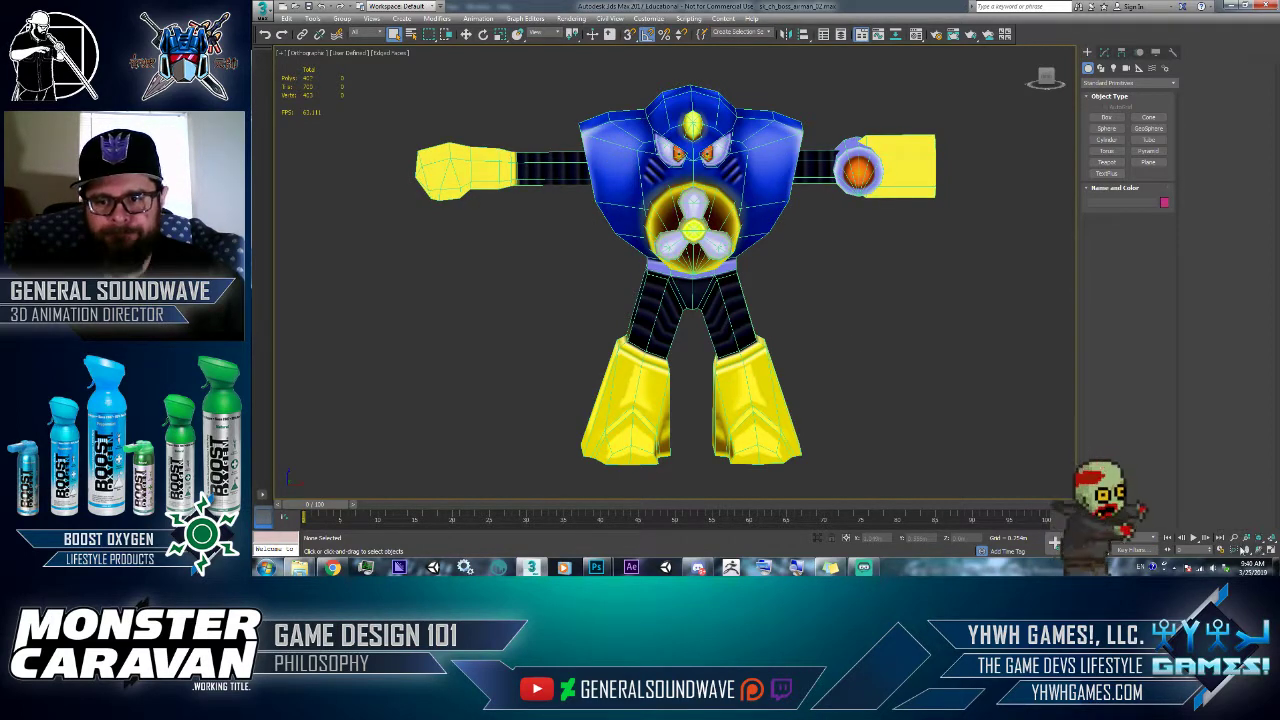
- Select the character's body mesh and inspect it from a slightly different angle, both near and far
{"action": "left_click", "coordinate": [1260, 553]}
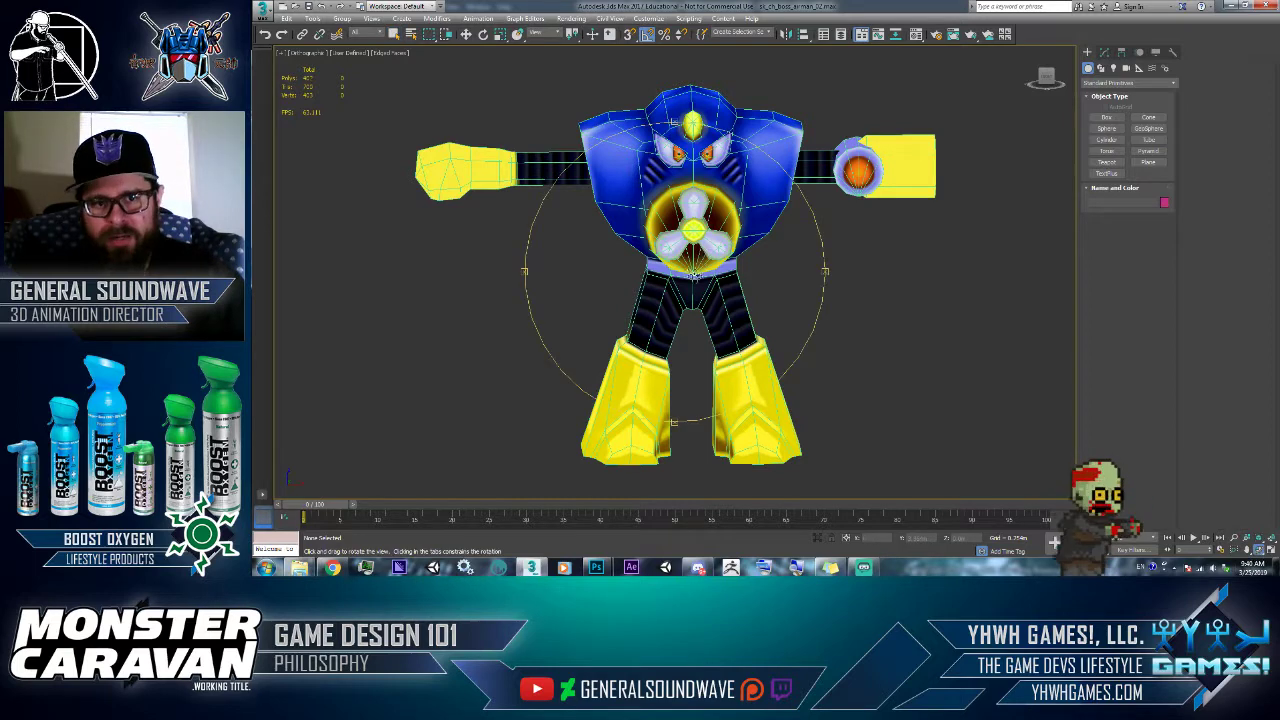
{"action": "mouse_move", "coordinate": [700, 280]}
{"action": "left_mouse_down"}
{"action": "mouse_move", "coordinate": [714, 260]}
{"action": "mouse_move", "coordinate": [704, 298]}
{"action": "mouse_move", "coordinate": [694, 277]}
{"action": "left_mouse_up"}
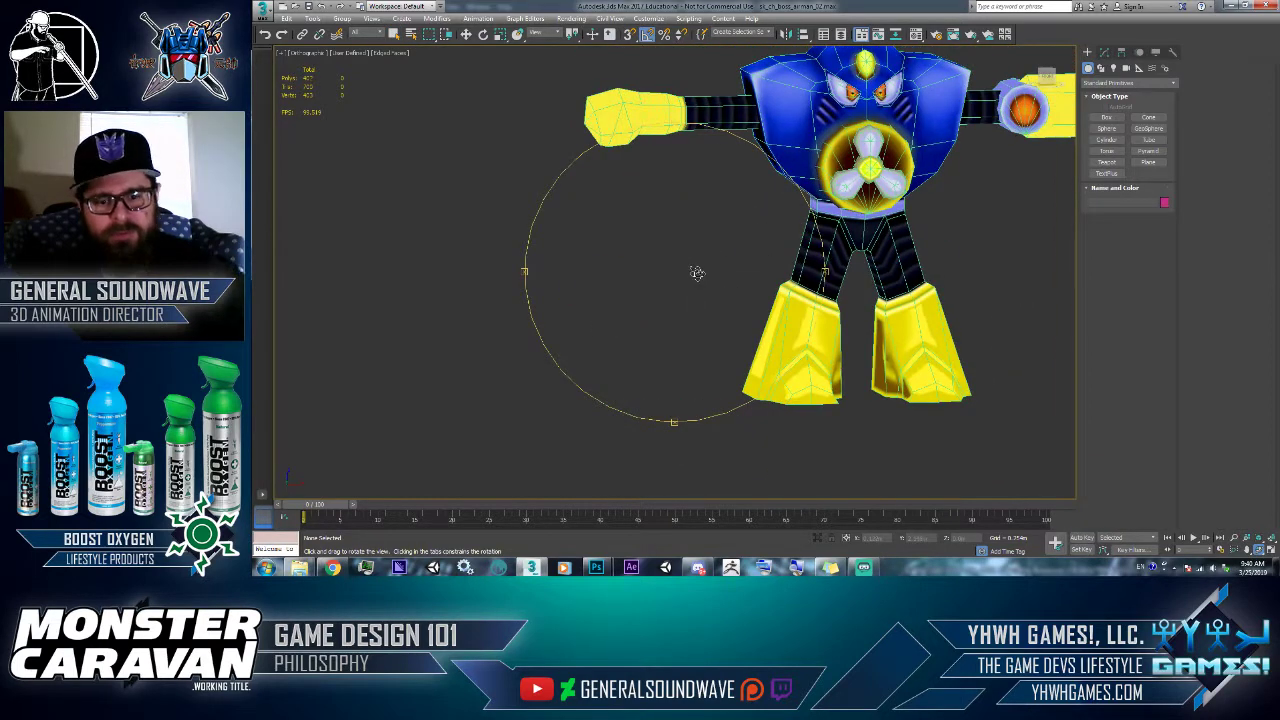
{"action": "right_click", "coordinate": [700, 271]}
{"action": "left_click", "coordinate": [790, 160]}
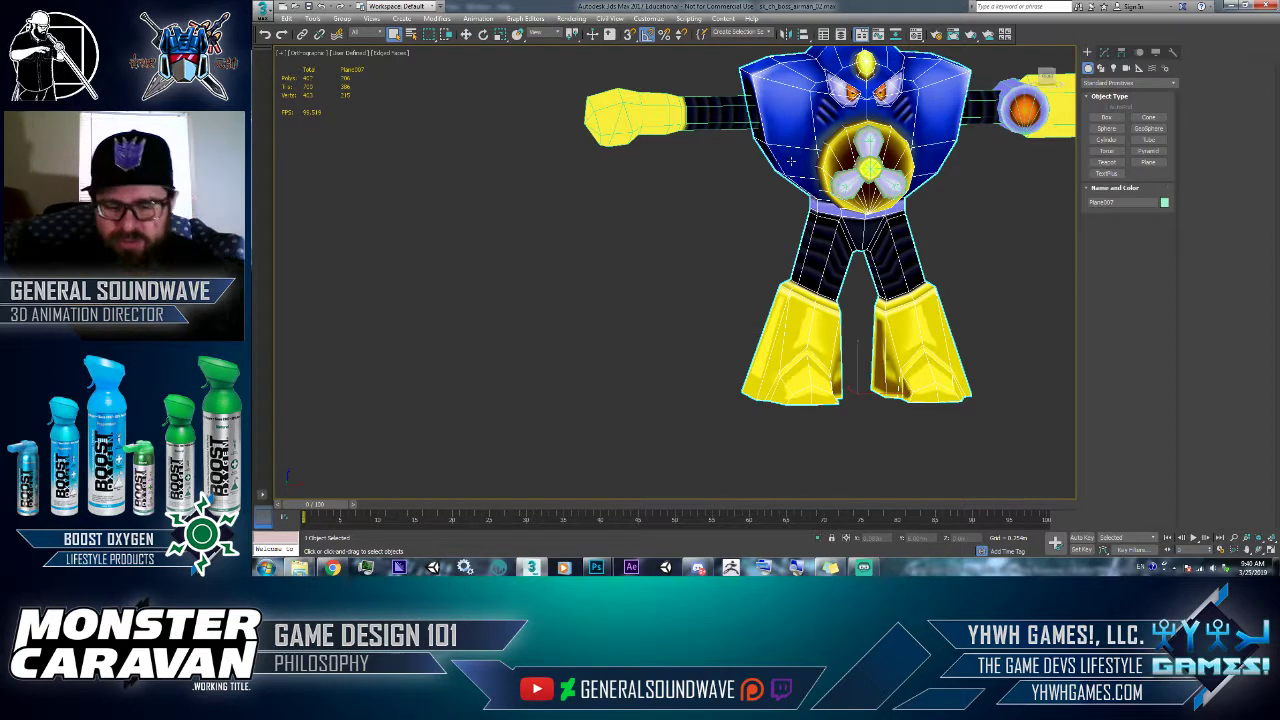
{"action": "scroll", "coordinate": [855, 227], "scroll_direction": "up", "scroll_amount": 4}
{"action": "scroll", "coordinate": [855, 227], "scroll_direction": "down", "scroll_amount": 4}
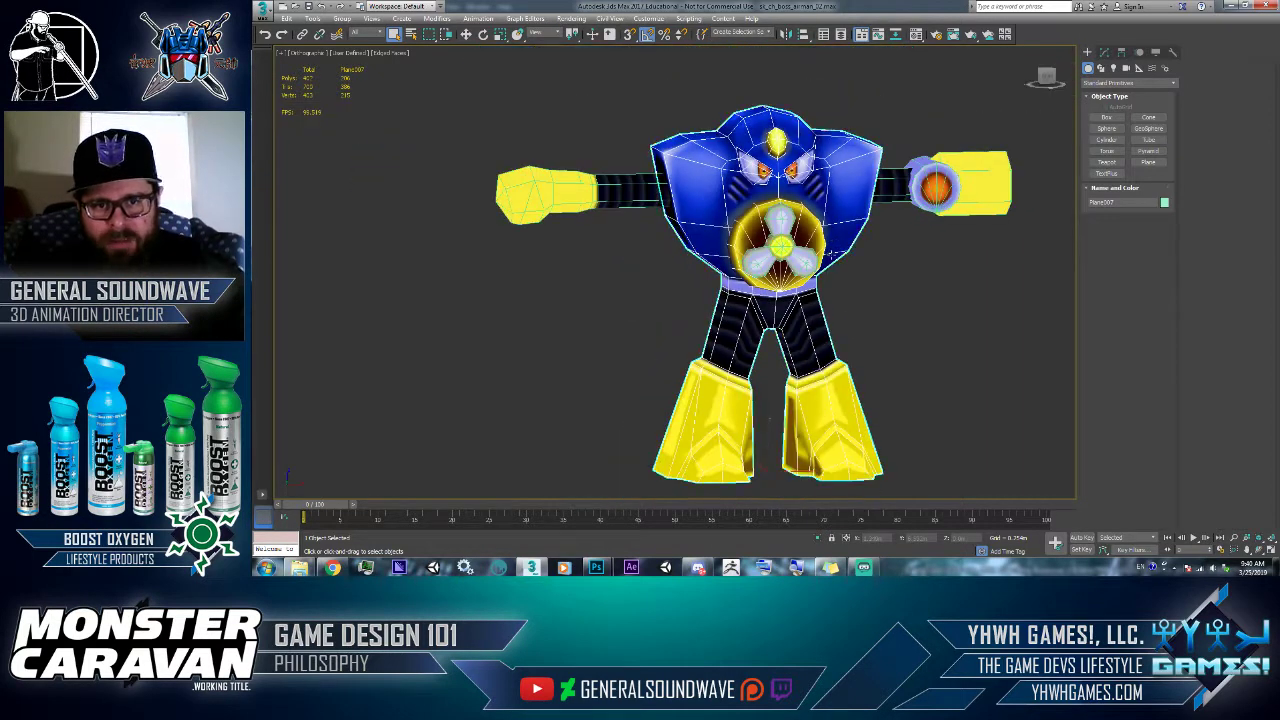
{"action": "scroll", "coordinate": [748, 297], "scroll_direction": "up", "scroll_amount": 3}
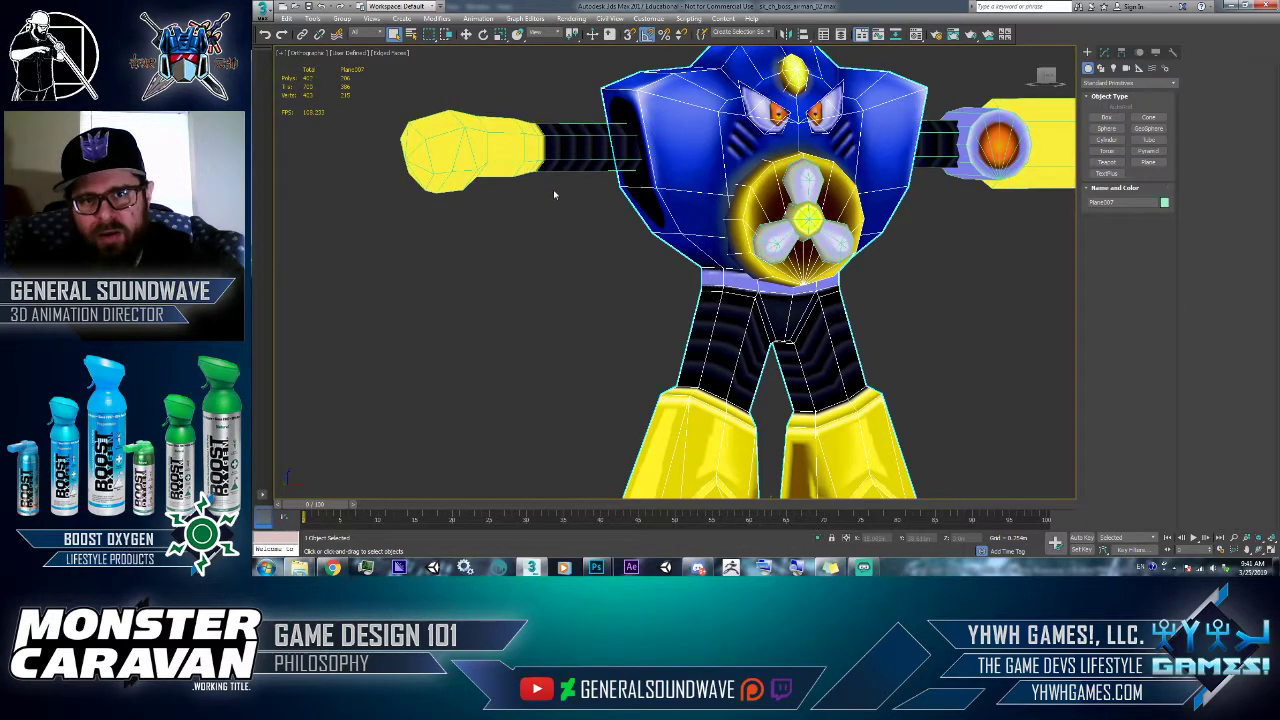
- Inspect the selected body mesh's topology in wireframe display, then return to shaded display
{"action": "left_click", "coordinate": [1265, 550]}
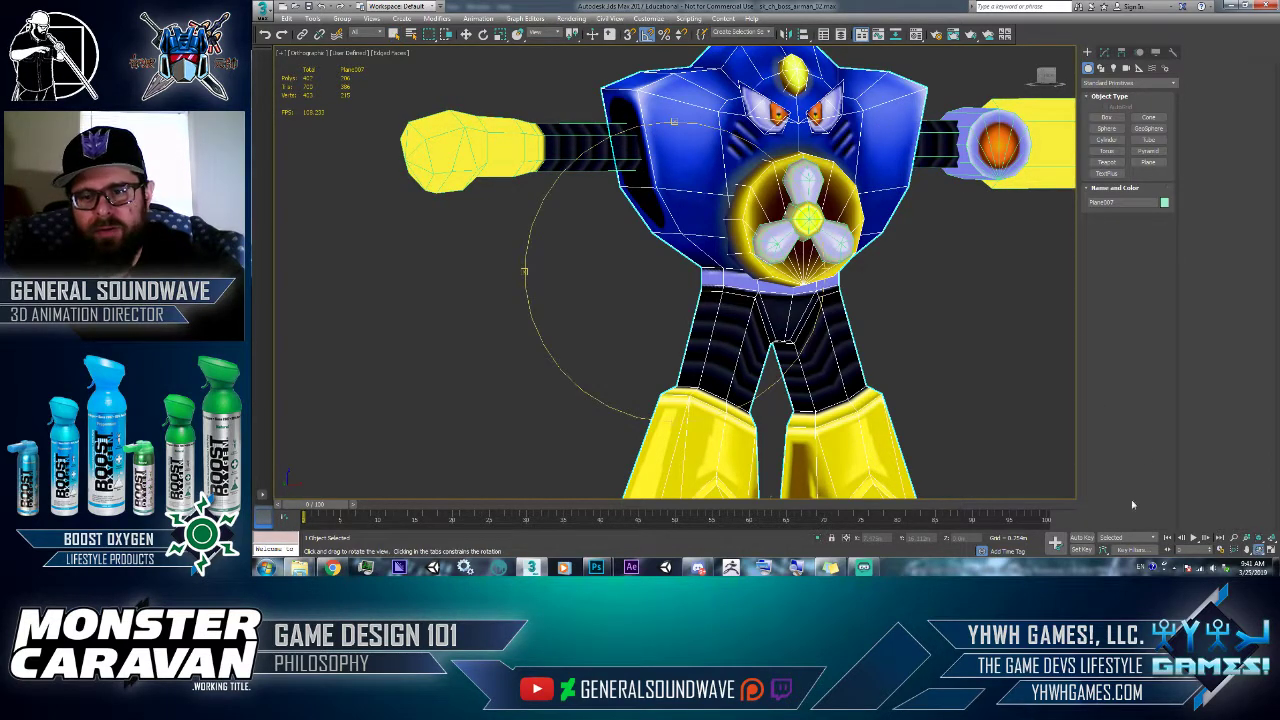
{"action": "mouse_move", "coordinate": [740, 300]}
{"action": "left_mouse_down"}
{"action": "mouse_move", "coordinate": [851, 289]}
{"action": "mouse_move", "coordinate": [909, 302]}
{"action": "mouse_move", "coordinate": [716, 312]}
{"action": "mouse_move", "coordinate": [931, 297]}
{"action": "mouse_move", "coordinate": [740, 312]}
{"action": "left_mouse_up"}
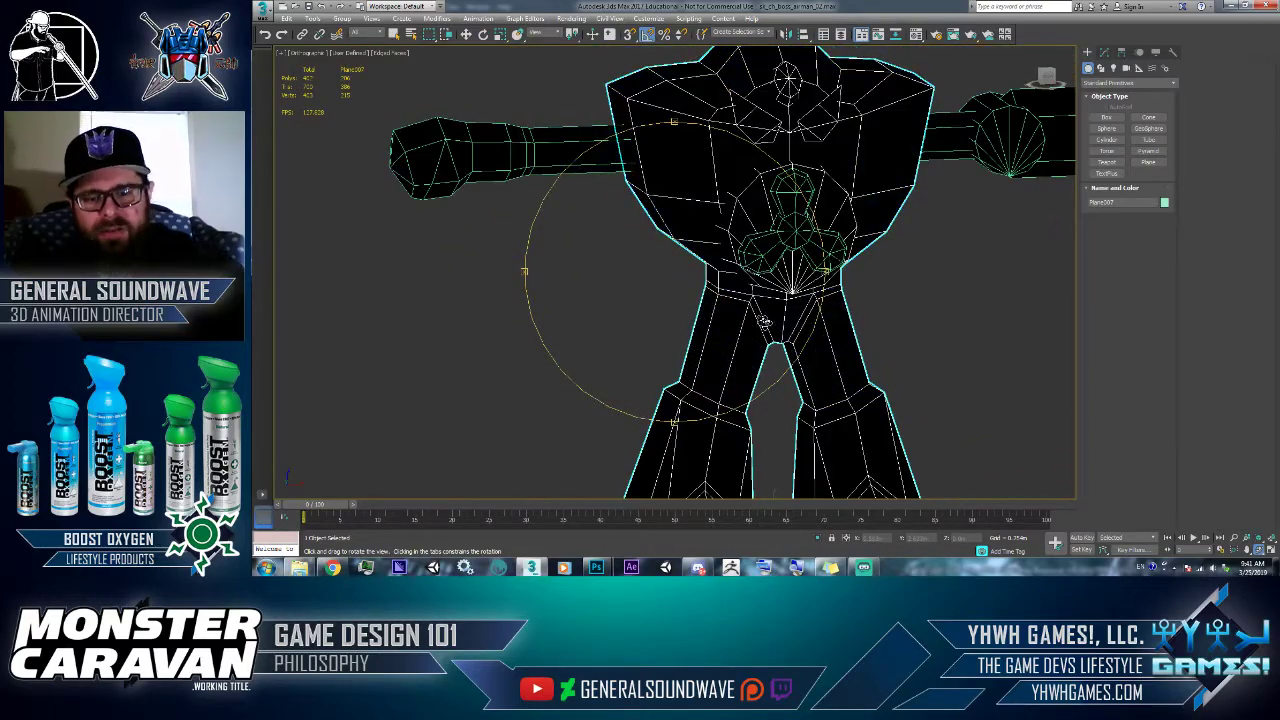
{"action": "right_click", "coordinate": [757, 313]}
{"action": "key", "text": "F3"}
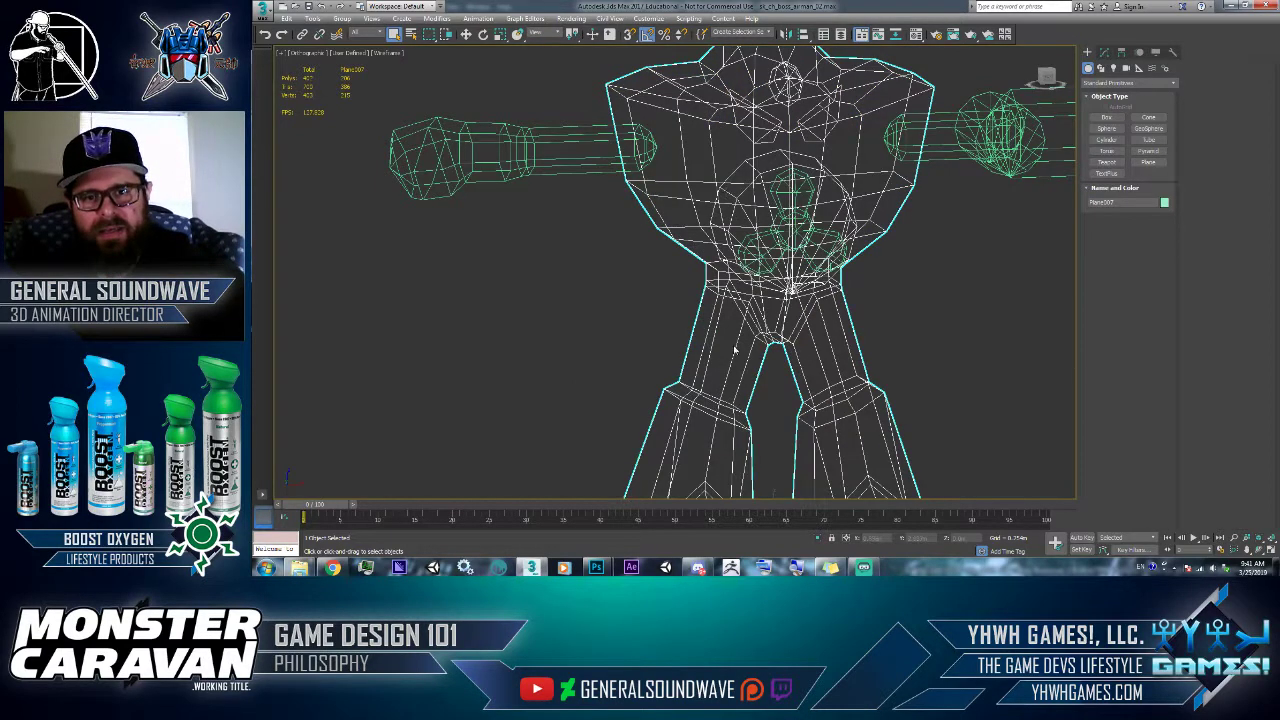
{"action": "key", "text": "F3"}
- Select the body, fan and arm meshes together, compare them in wireframe and shaded display, then clear the selection
{"action": "key", "text": "ctrl+a"}
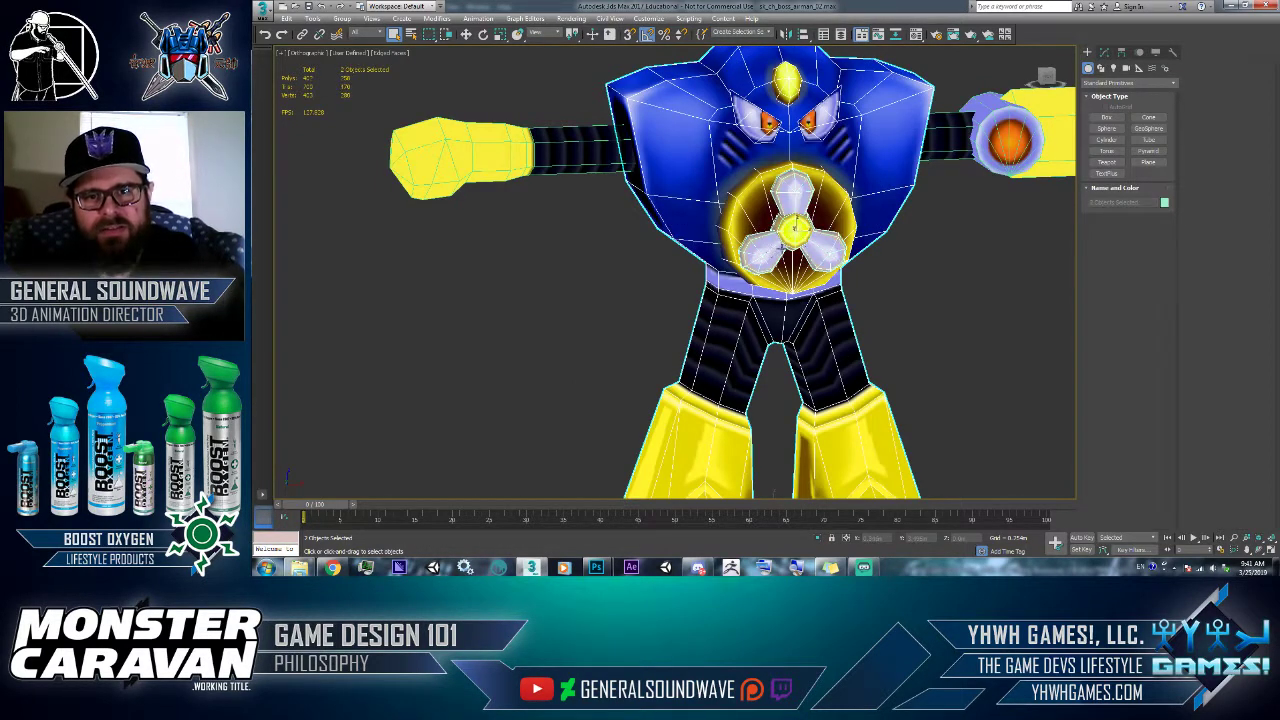
{"action": "left_click", "coordinate": [1028, 97], "text": "ctrl"}
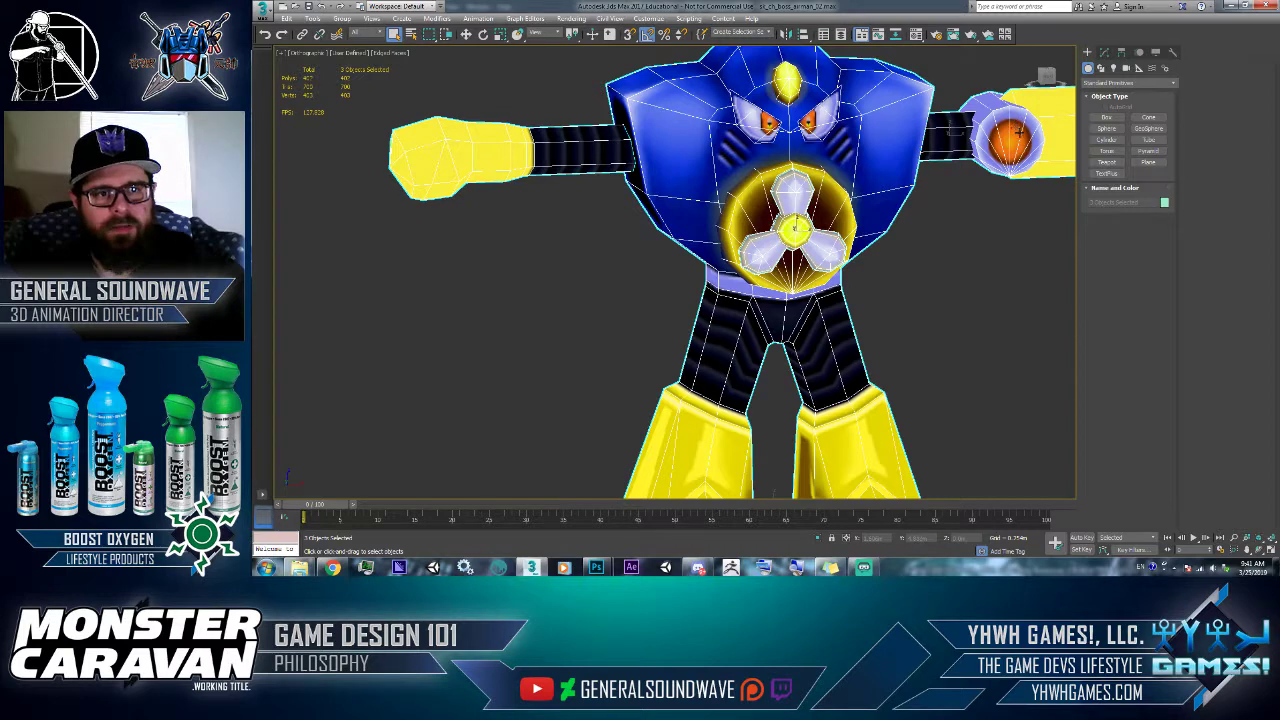
{"action": "key", "text": "F3"}
{"action": "key", "text": "F3"}
{"action": "left_click", "coordinate": [995, 256]}
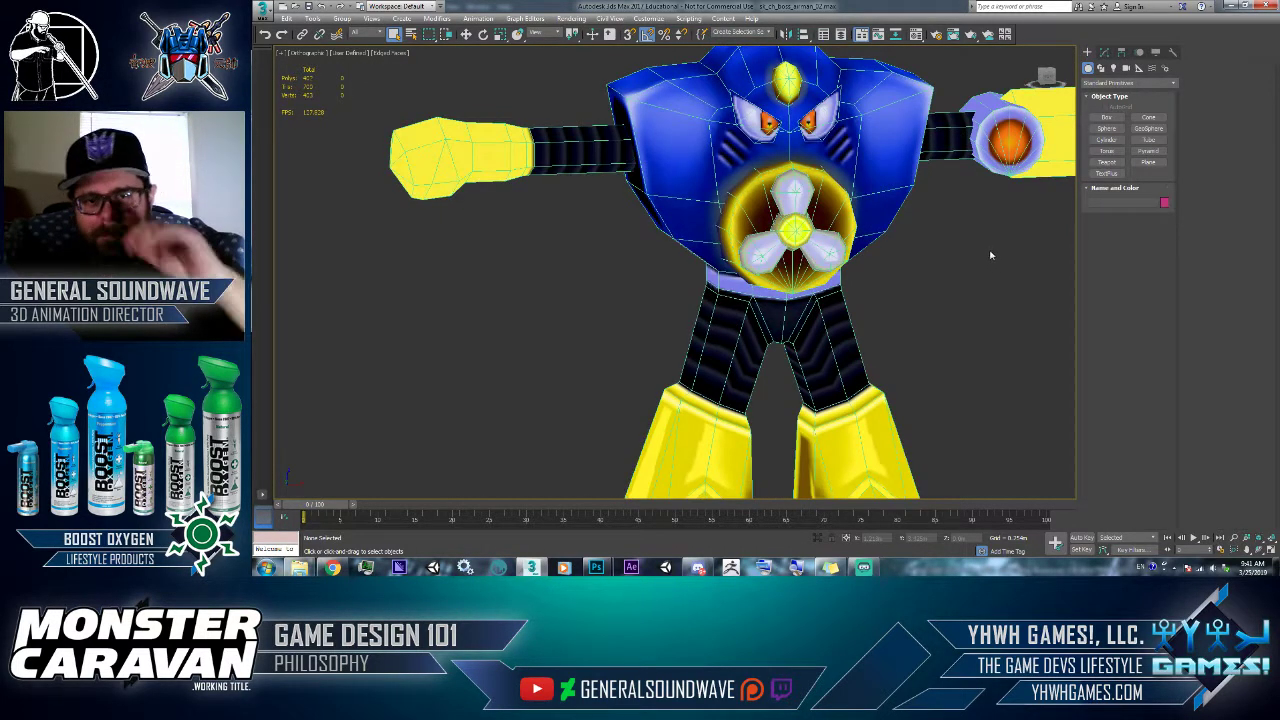
- Select the body mesh and examine the texture pixels around the character's eyes up close
{"action": "left_click", "coordinate": [822, 112]}
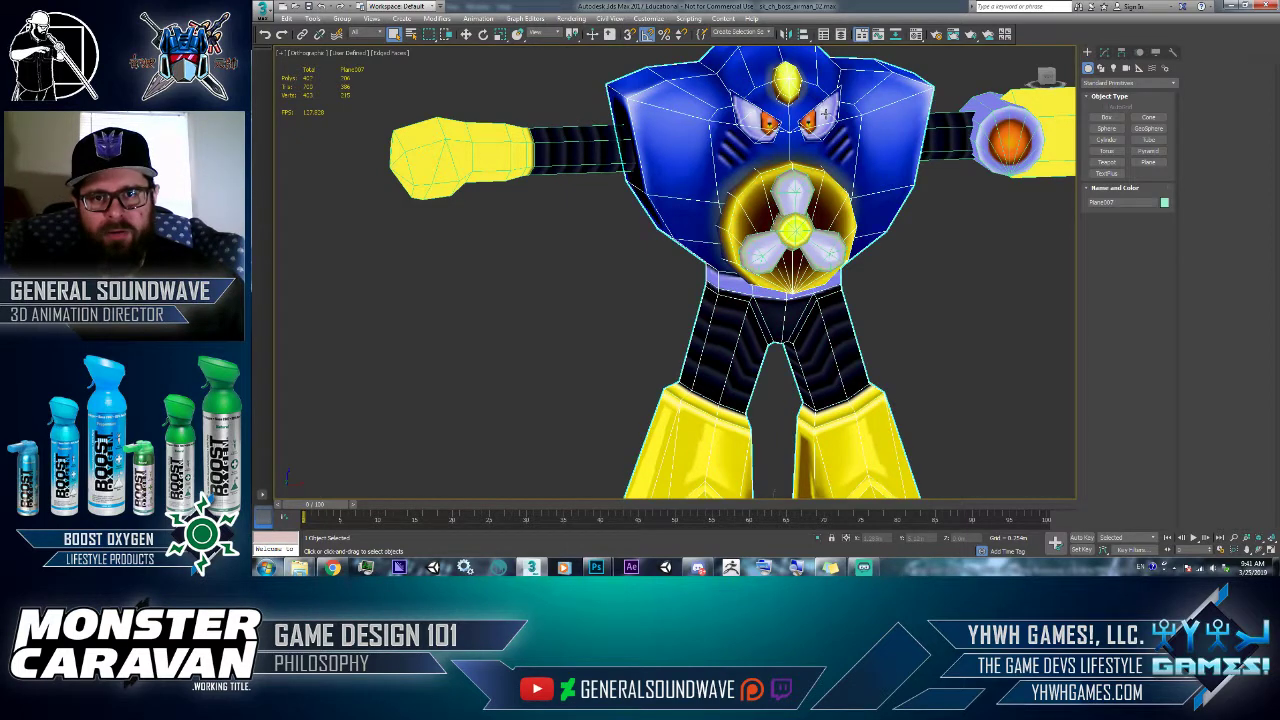
{"action": "left_click", "coordinate": [1235, 539]}
{"action": "left_click_drag", "start_coordinate": [818, 87], "coordinate": [795, 200]}
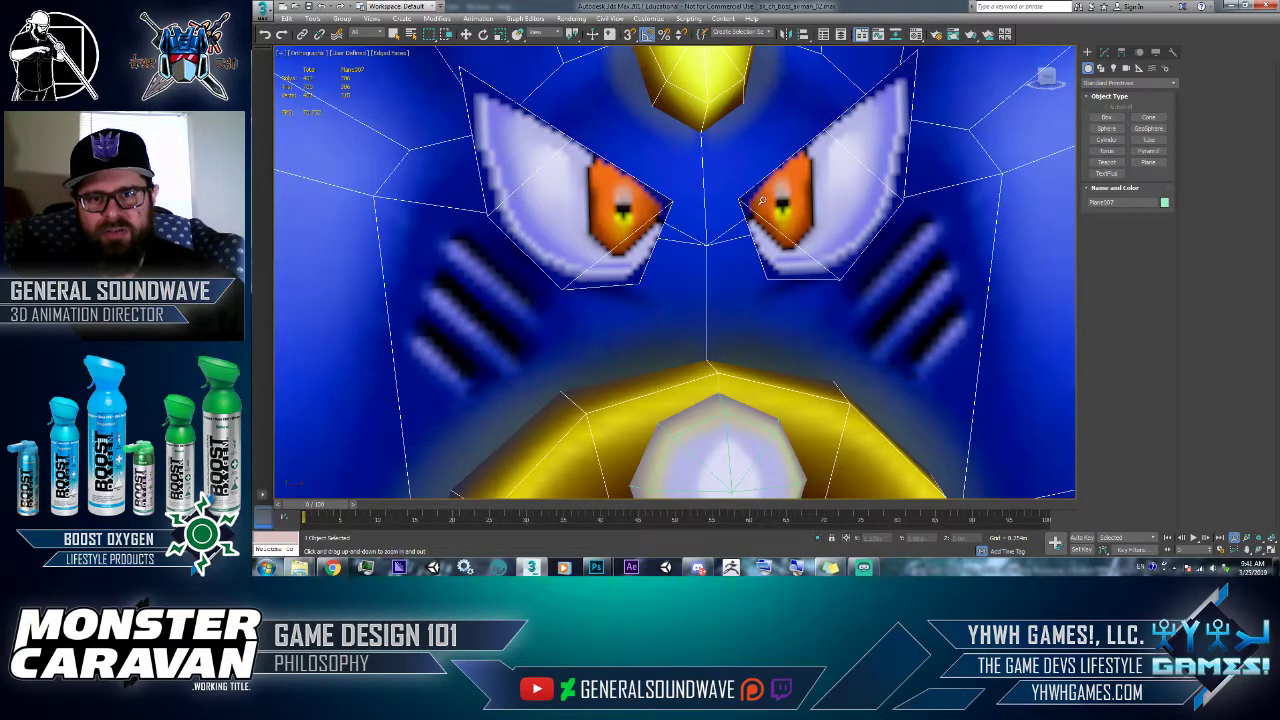
- Review the display performance settings in the viewport configuration and close it without changing any values
{"action": "left_click", "coordinate": [278, 53]}
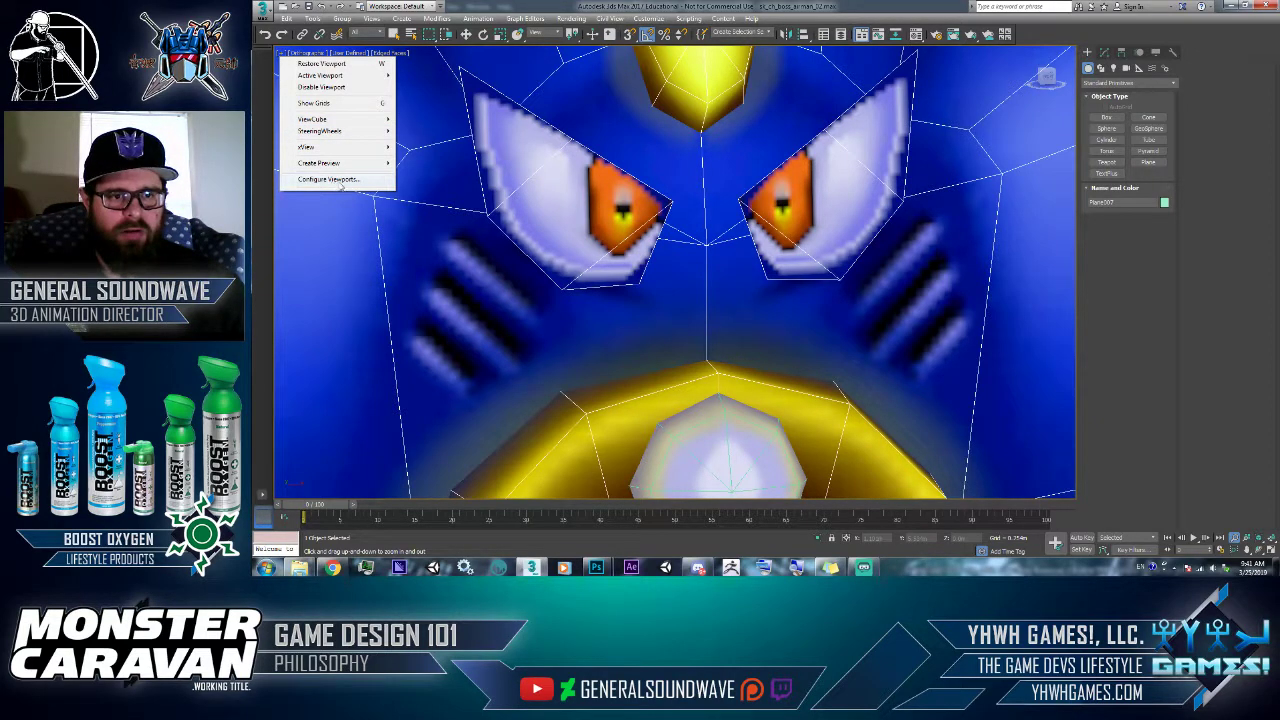
{"action": "left_click", "coordinate": [338, 181]}
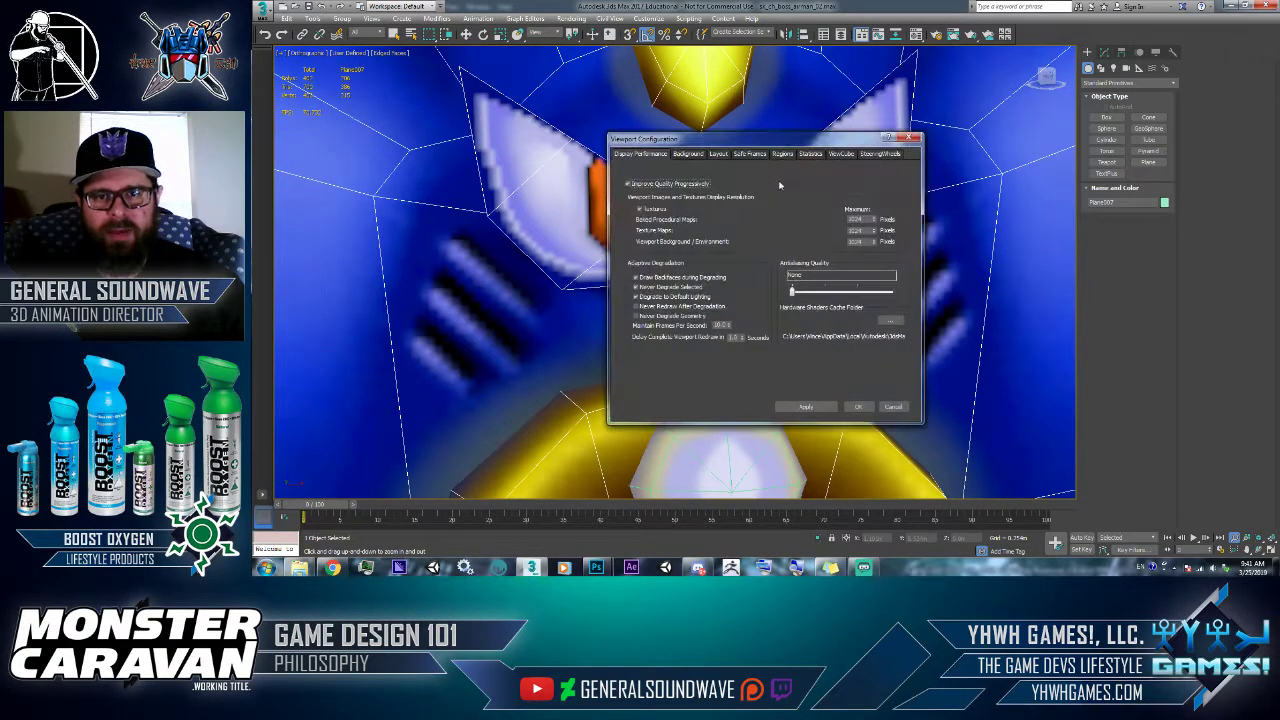
{"action": "left_click", "coordinate": [857, 407]}
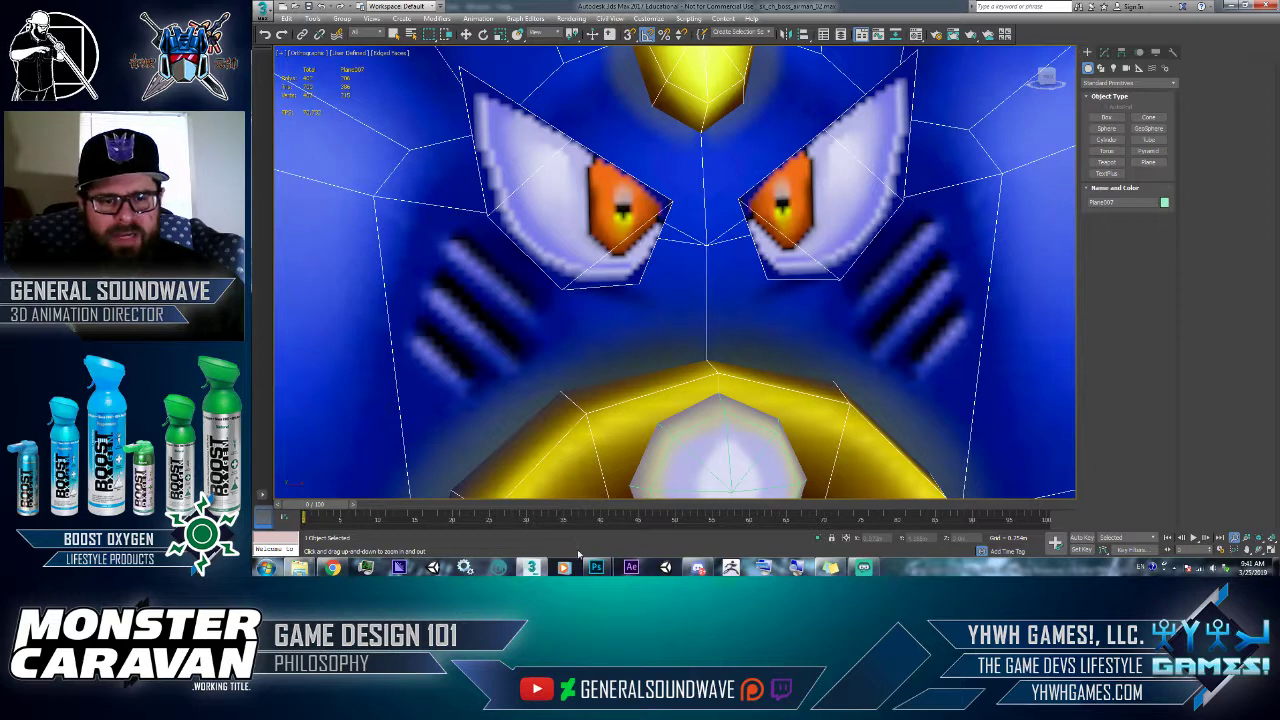
- Switch to Photoshop and check the image size of the character's texture file without resizing it
{"action": "left_click", "coordinate": [596, 567]}
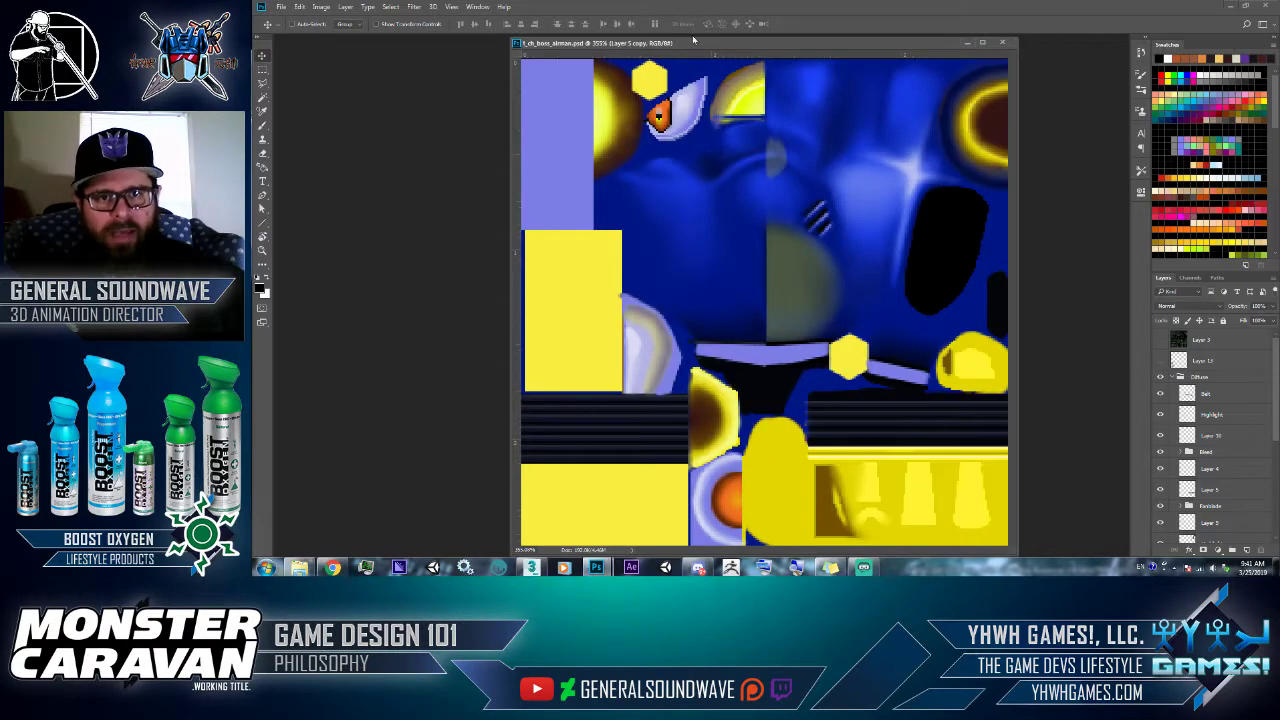
{"action": "right_click", "coordinate": [712, 44]}
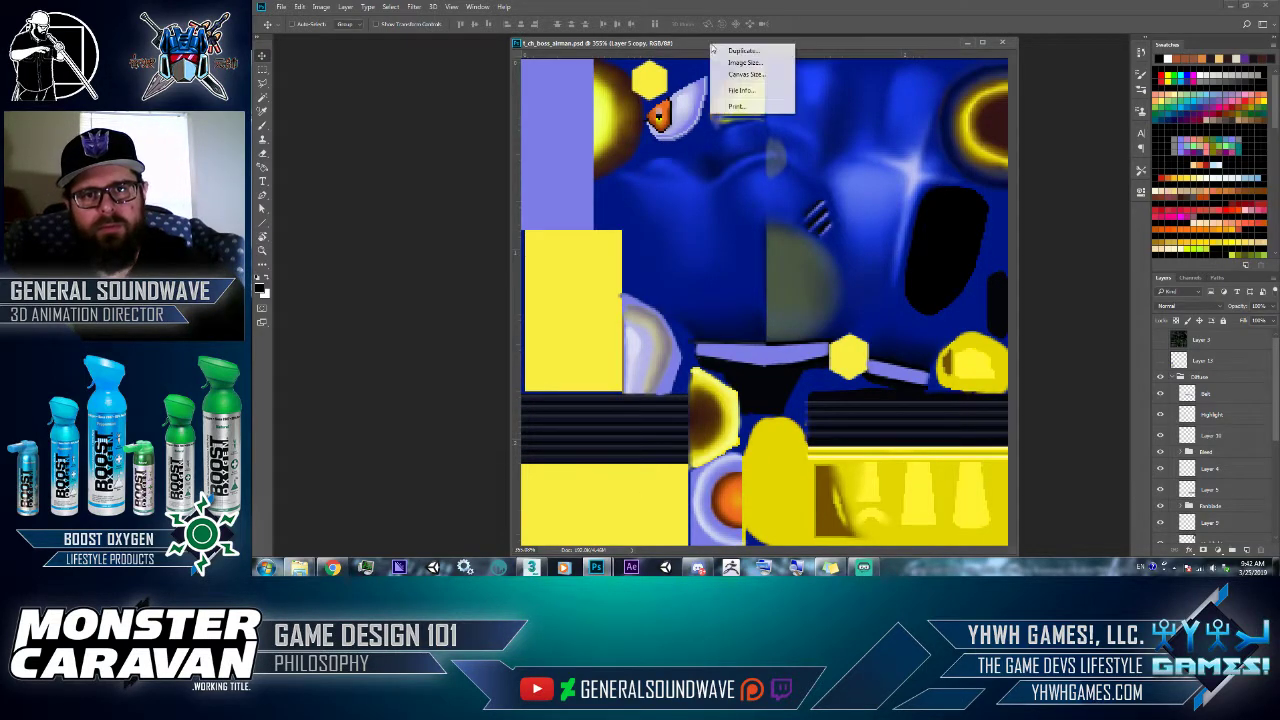
{"action": "left_click", "coordinate": [731, 63]}
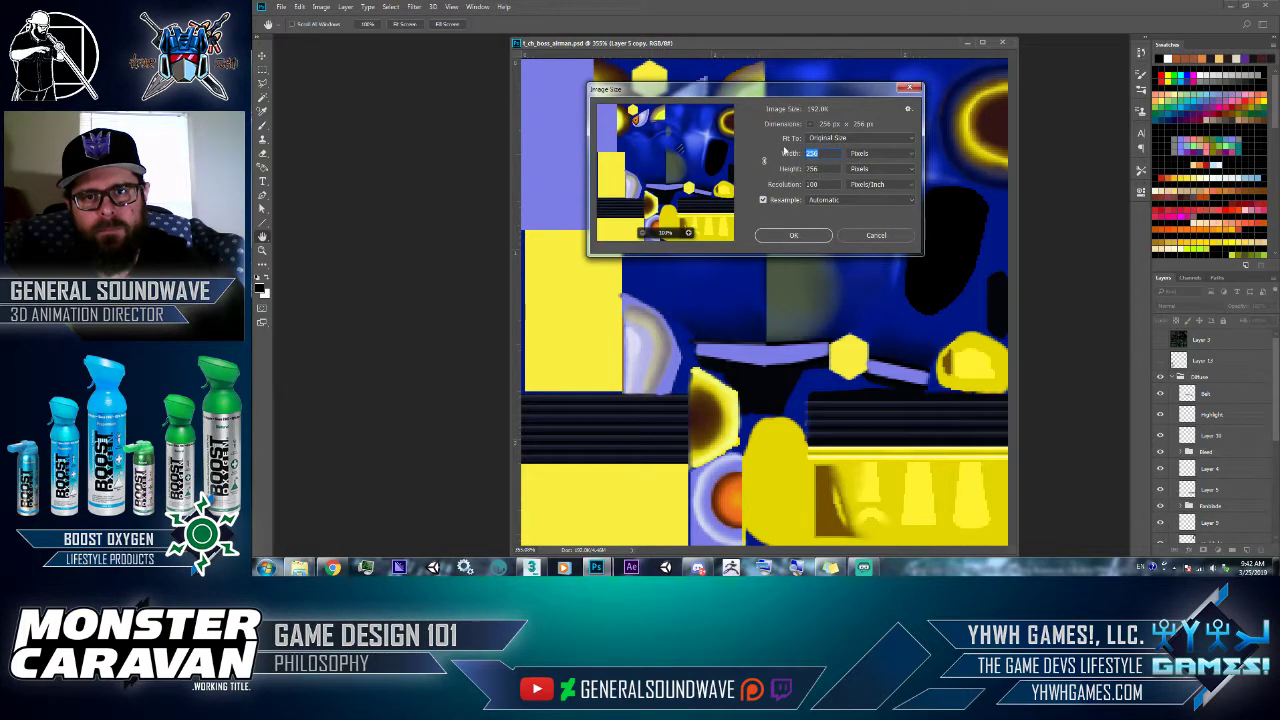
{"action": "left_click", "coordinate": [874, 235]}
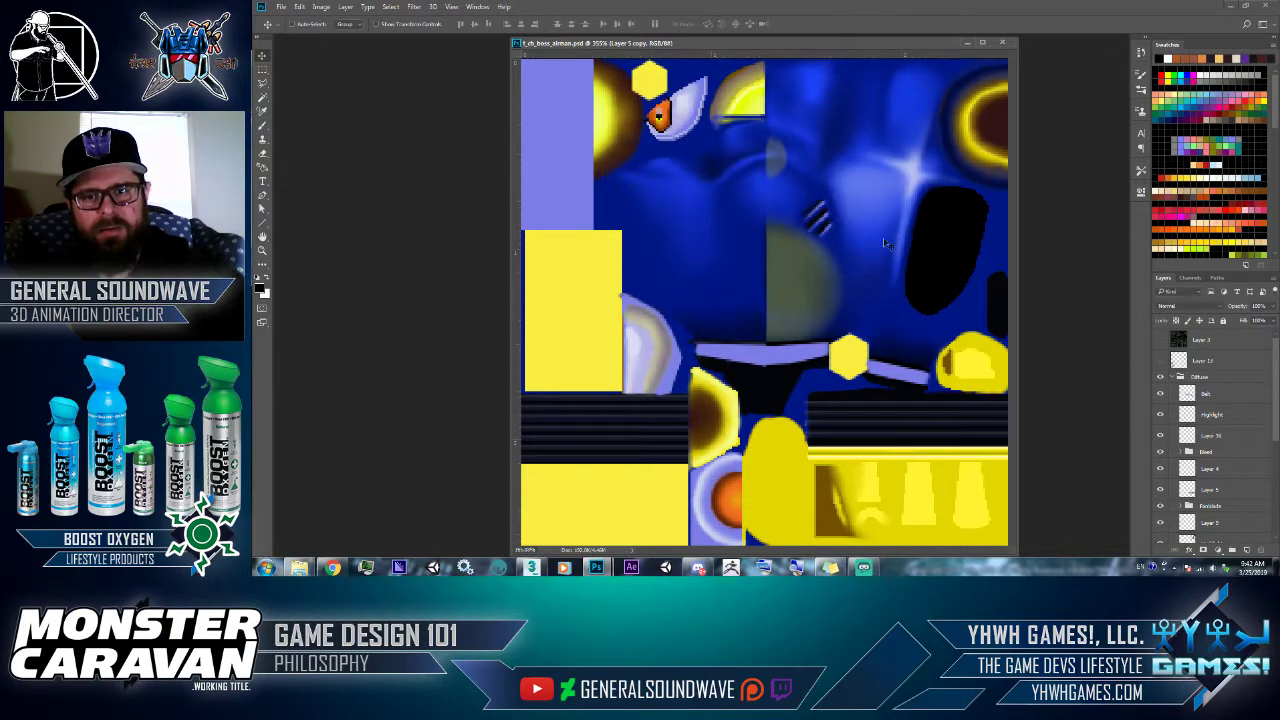
- Examine the eye artwork in the texture at pixel level, then fit the image to the screen
{"action": "key", "text": "z"}
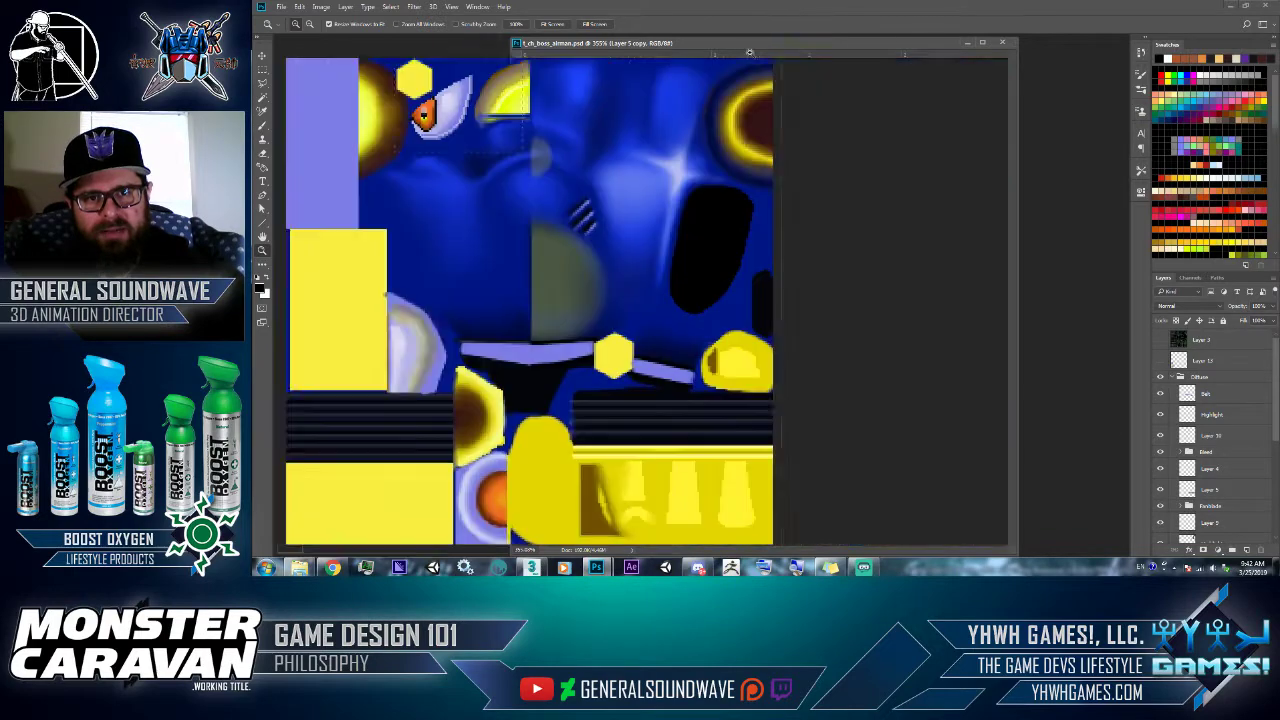
{"action": "left_click_drag", "start_coordinate": [749, 52], "coordinate": [884, 150]}
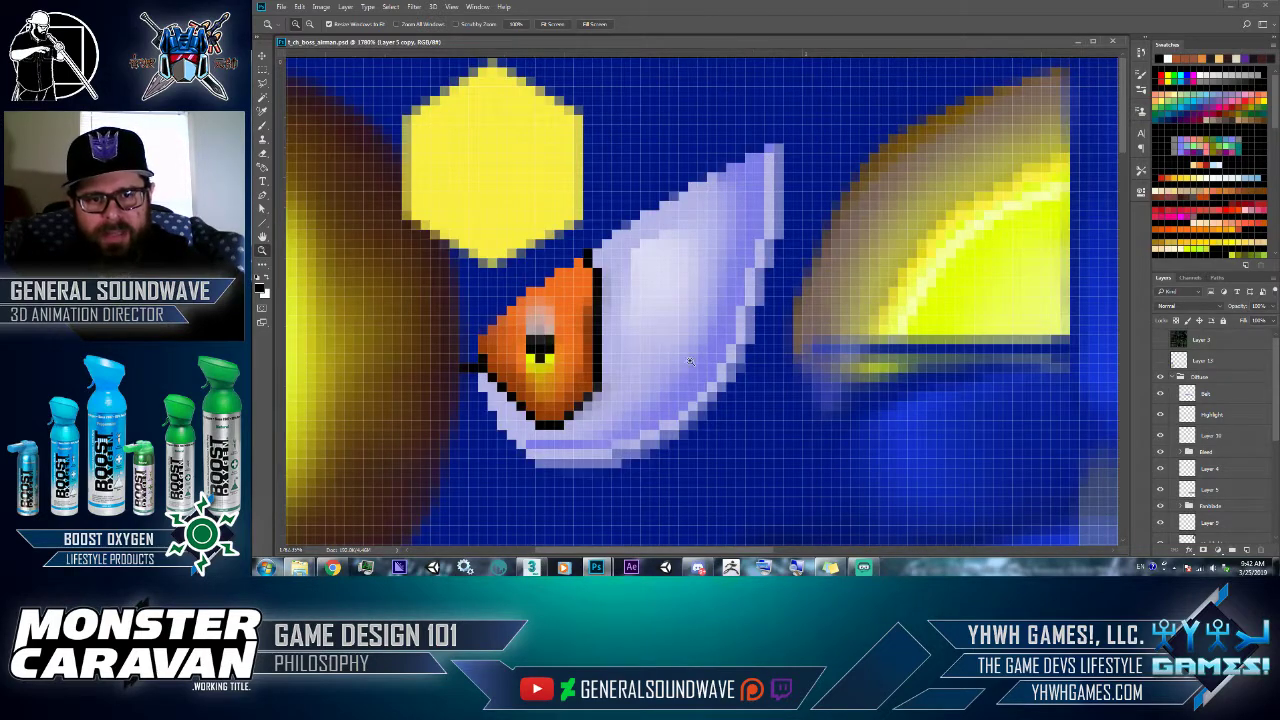
{"action": "left_click", "coordinate": [621, 385]}
{"action": "right_click", "coordinate": [748, 222]}
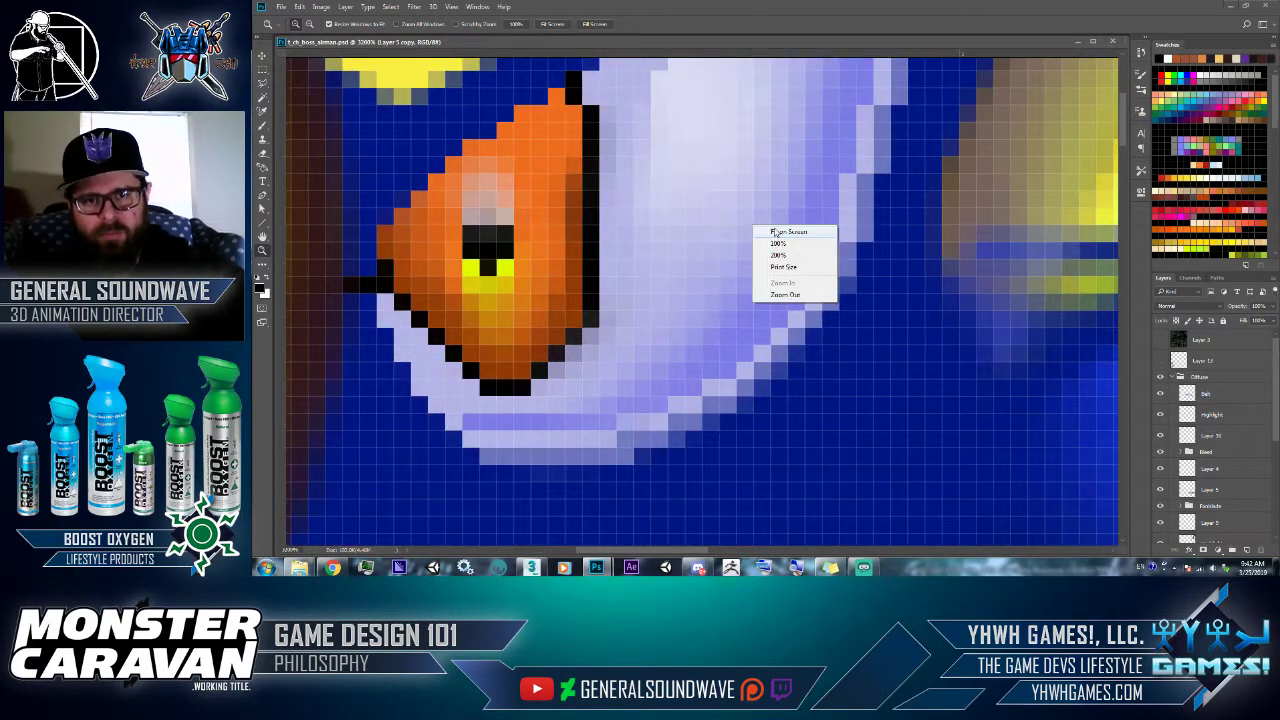
{"action": "left_click", "coordinate": [770, 229]}
- Switch back to 3ds Max, turn off edged faces, and view the character at a small, distant size
{"action": "key", "text": "alt+Tab"}
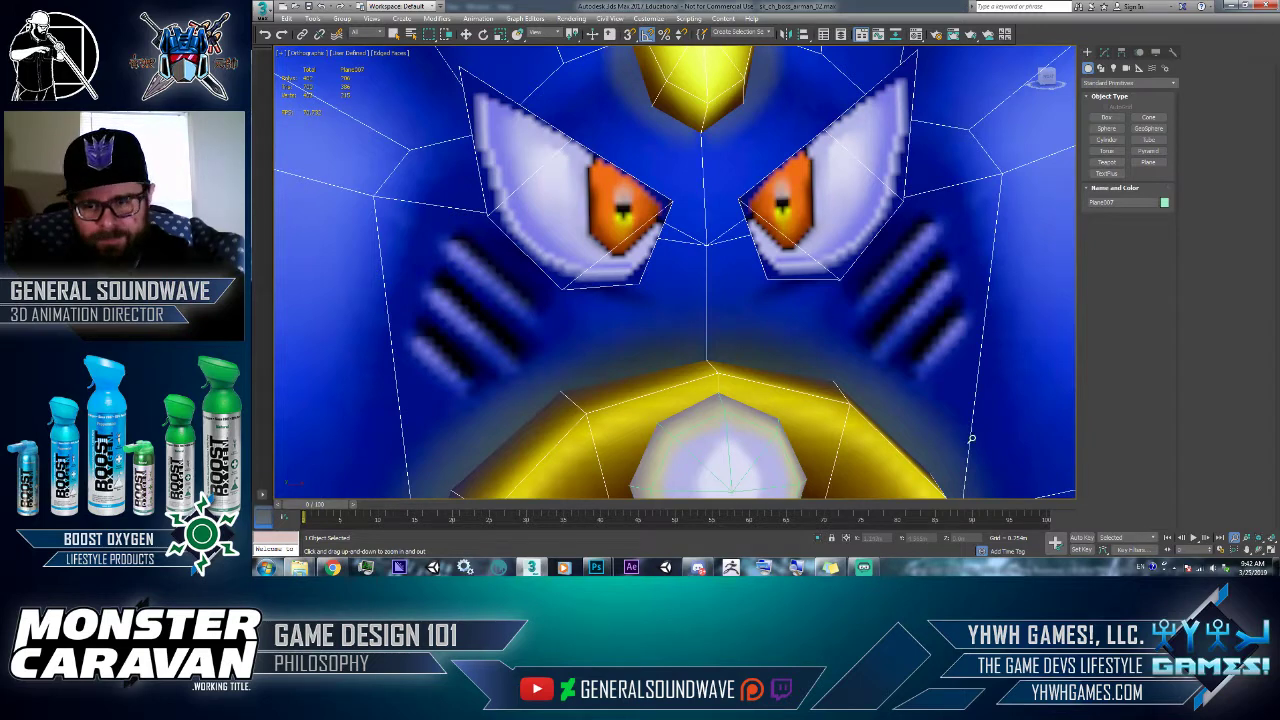
{"action": "left_click_drag", "start_coordinate": [884, 245], "coordinate": [893, 382]}
{"action": "mouse_move", "coordinate": [926, 332]}
{"action": "left_mouse_down"}
{"action": "mouse_move", "coordinate": [932, 350]}
{"action": "mouse_move", "coordinate": [923, 157]}
{"action": "mouse_move", "coordinate": [917, 339]}
{"action": "left_mouse_up"}
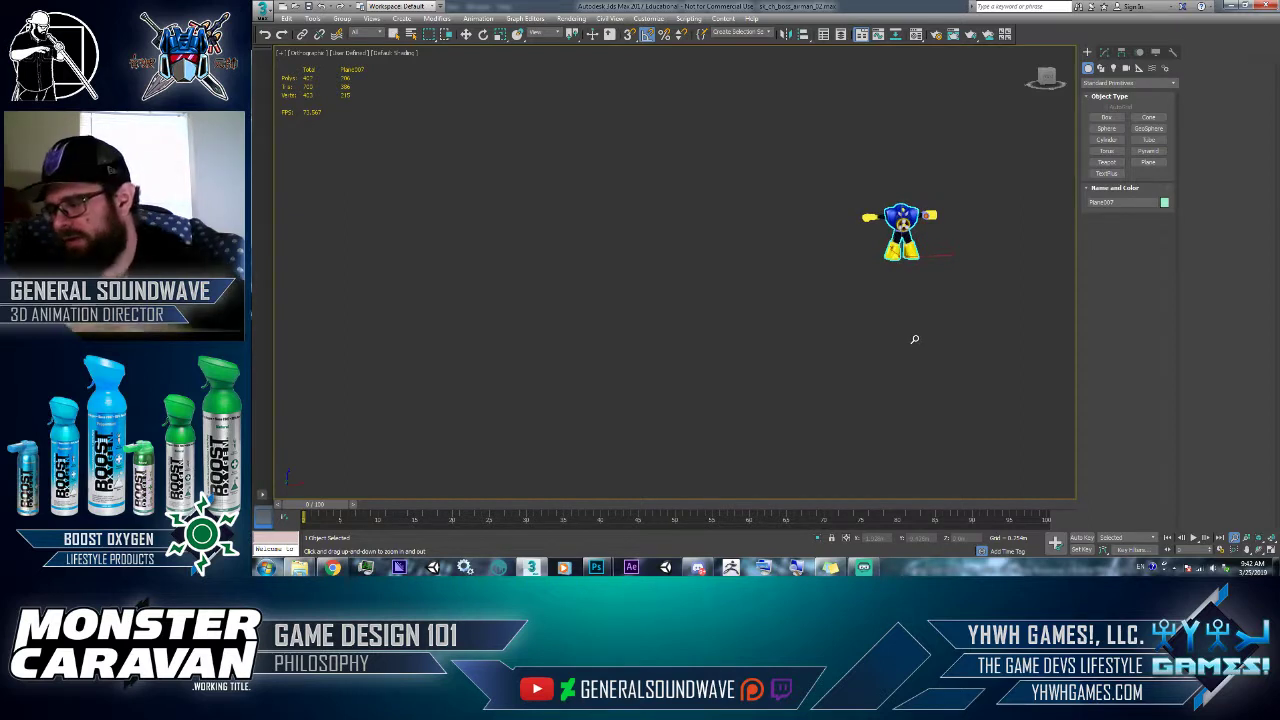
{"action": "left_click_drag", "start_coordinate": [933, 269], "coordinate": [933, 227]}
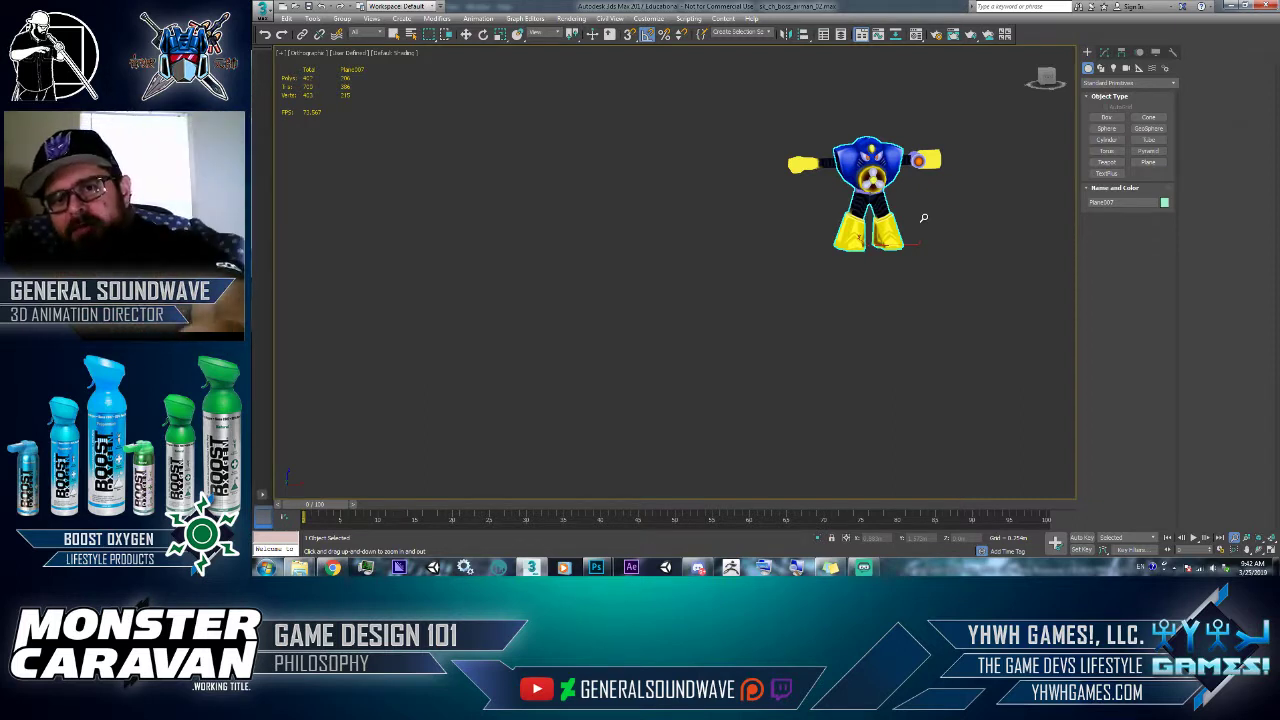
{"action": "left_click_drag", "start_coordinate": [948, 251], "coordinate": [942, 240]}
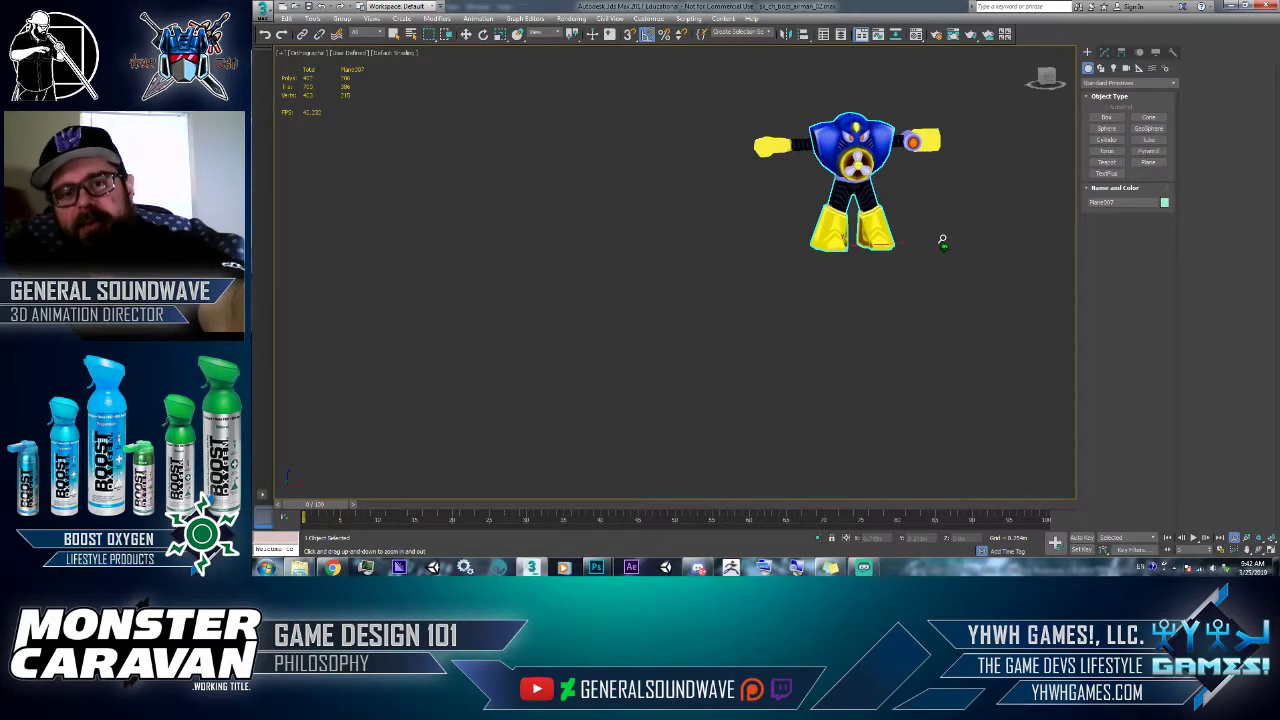
{"action": "mouse_move", "coordinate": [942, 240]}
{"action": "left_mouse_down"}
{"action": "mouse_move", "coordinate": [943, 229]}
{"action": "mouse_move", "coordinate": [934, 260]}
{"action": "left_mouse_up"}
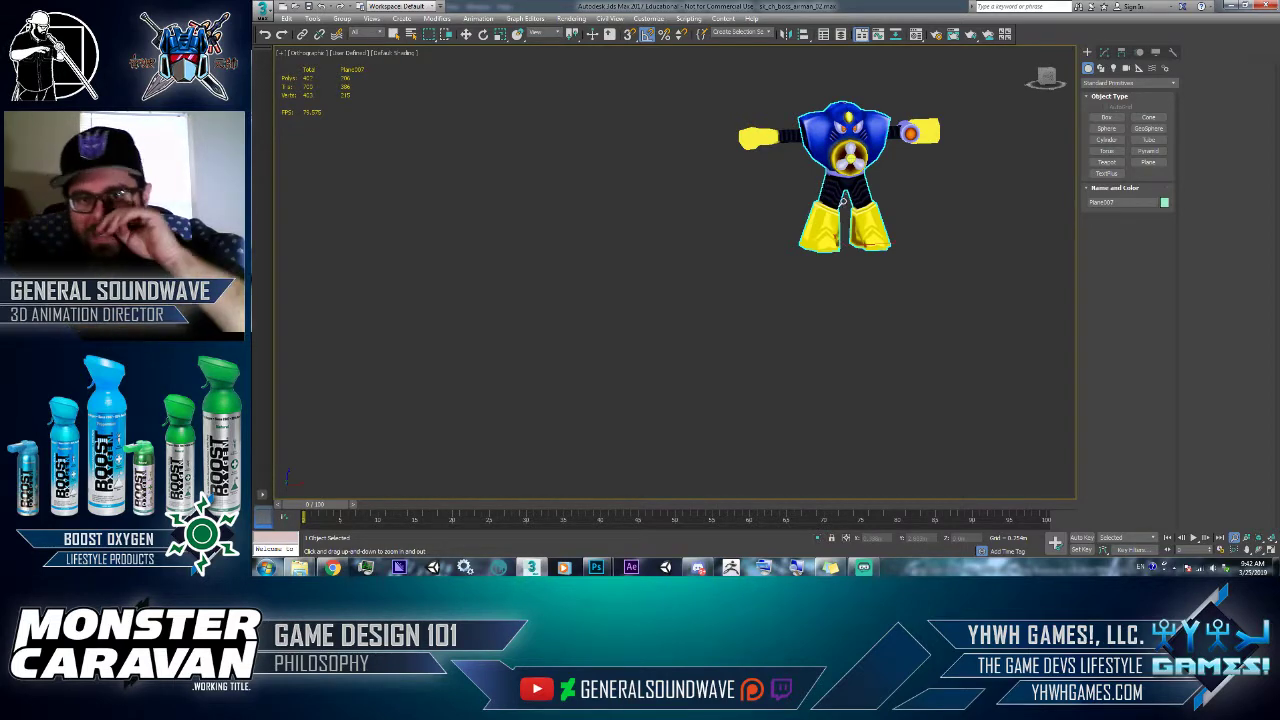
- Examine the textured face and chest fan up close, then pull back to the upper body
{"action": "left_click_drag", "start_coordinate": [838, 131], "coordinate": [858, 82]}
{"action": "left_click_drag", "start_coordinate": [874, 153], "coordinate": [854, 125]}
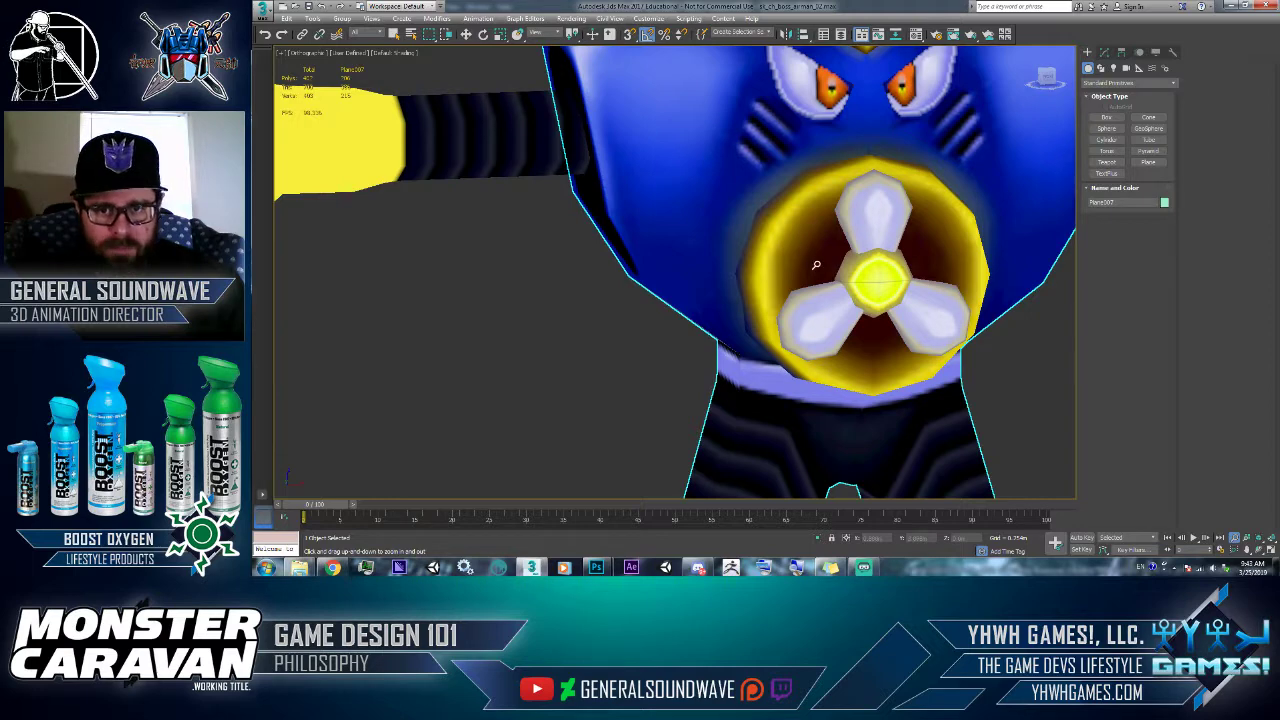
{"action": "left_click_drag", "start_coordinate": [821, 297], "coordinate": [809, 346]}
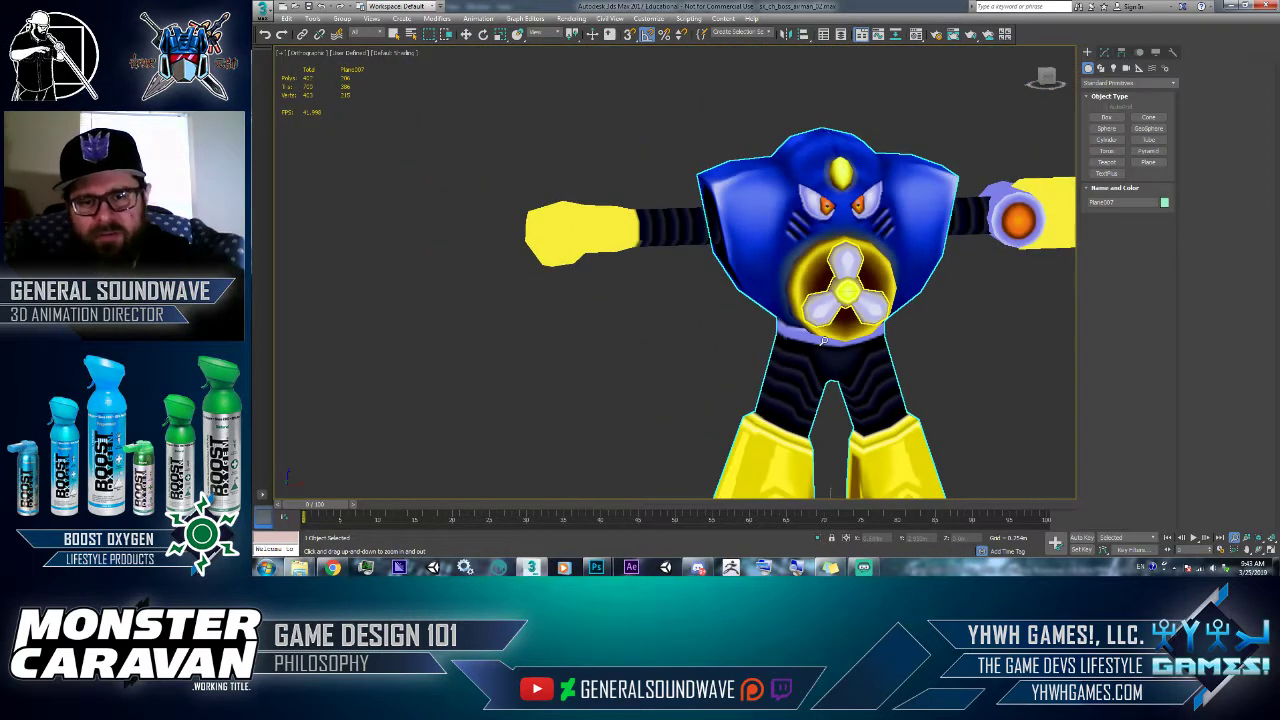
- Clear the selection and frame the whole character, then select the body mesh and show its modifier stack
{"action": "key", "text": "q"}
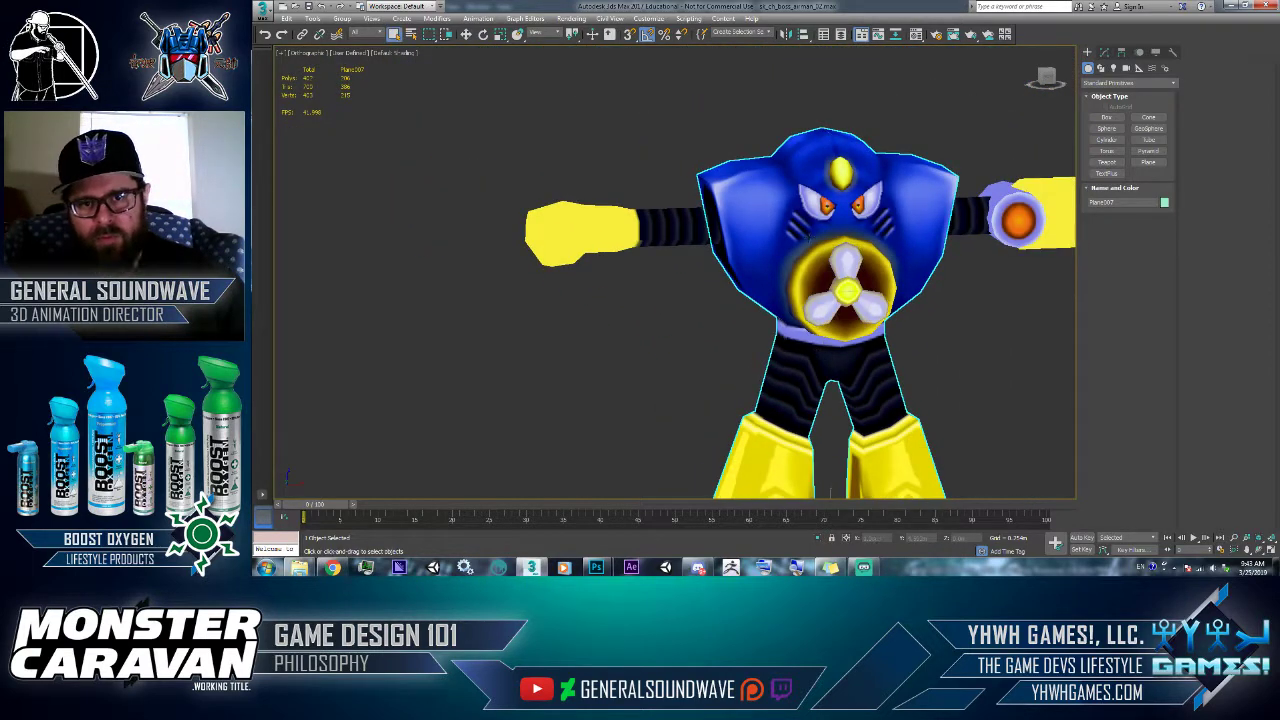
{"action": "left_click", "coordinate": [720, 297]}
{"action": "key", "text": "z"}
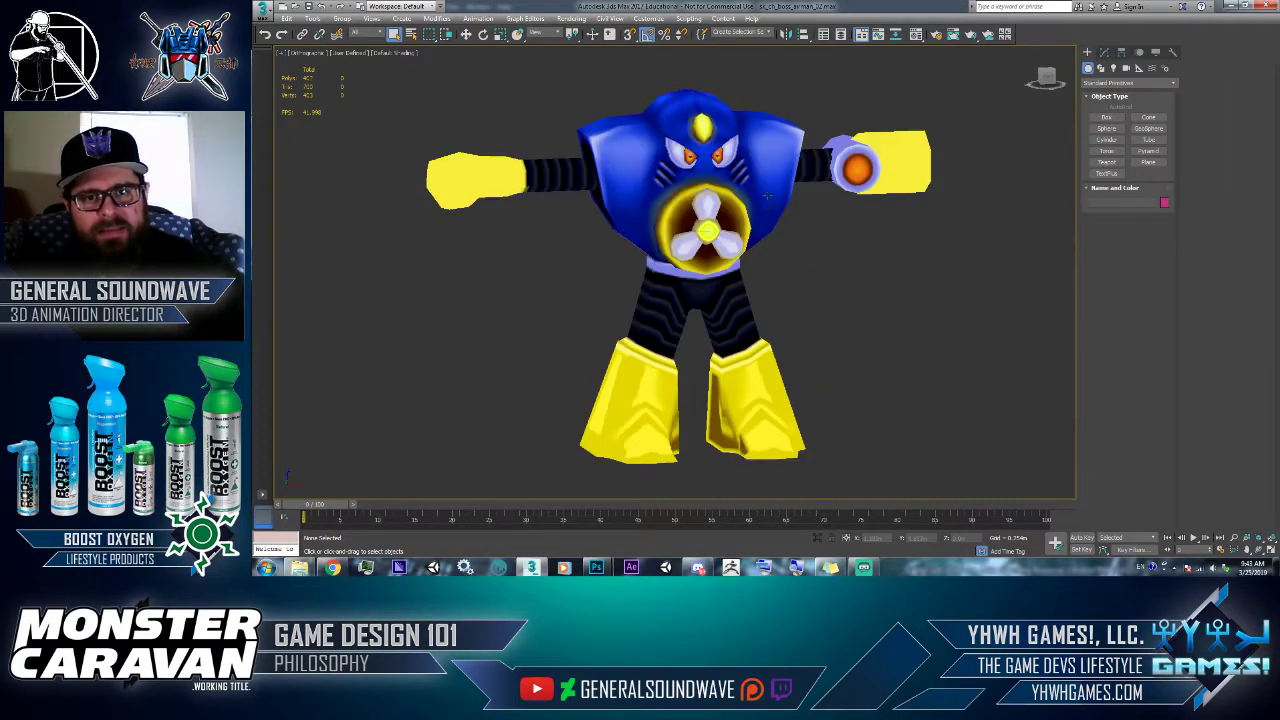
{"action": "left_click", "coordinate": [773, 176]}
{"action": "left_click", "coordinate": [1105, 53]}
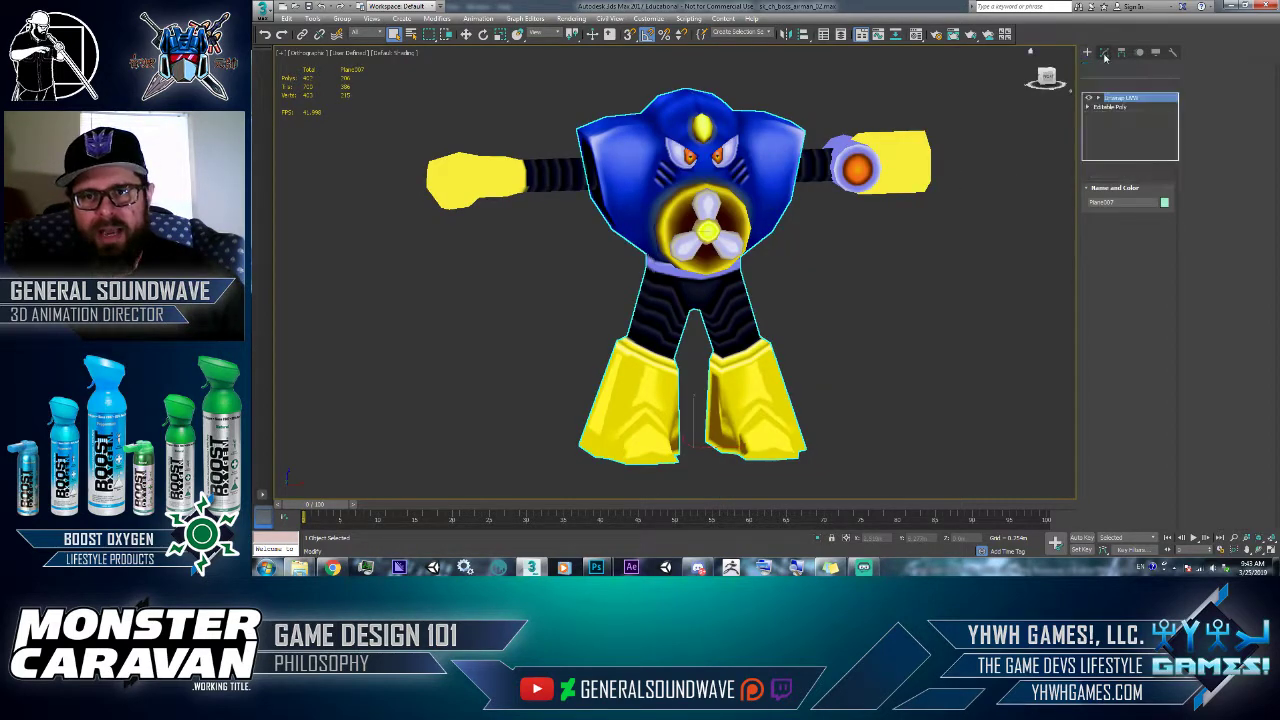
- Switch the viewport to wireframe, check the arms mesh, and remove the Unwrap UVW modifier from the body mesh
{"action": "key", "text": "F3"}
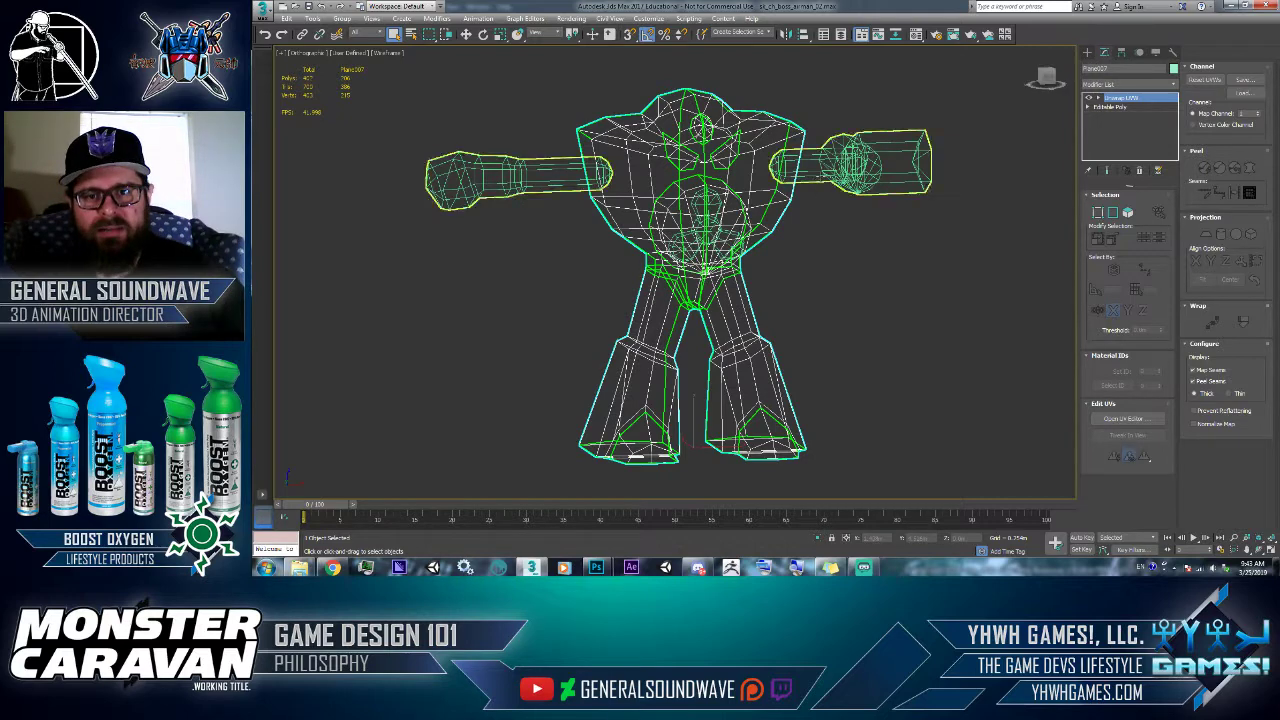
{"action": "left_click", "coordinate": [824, 178]}
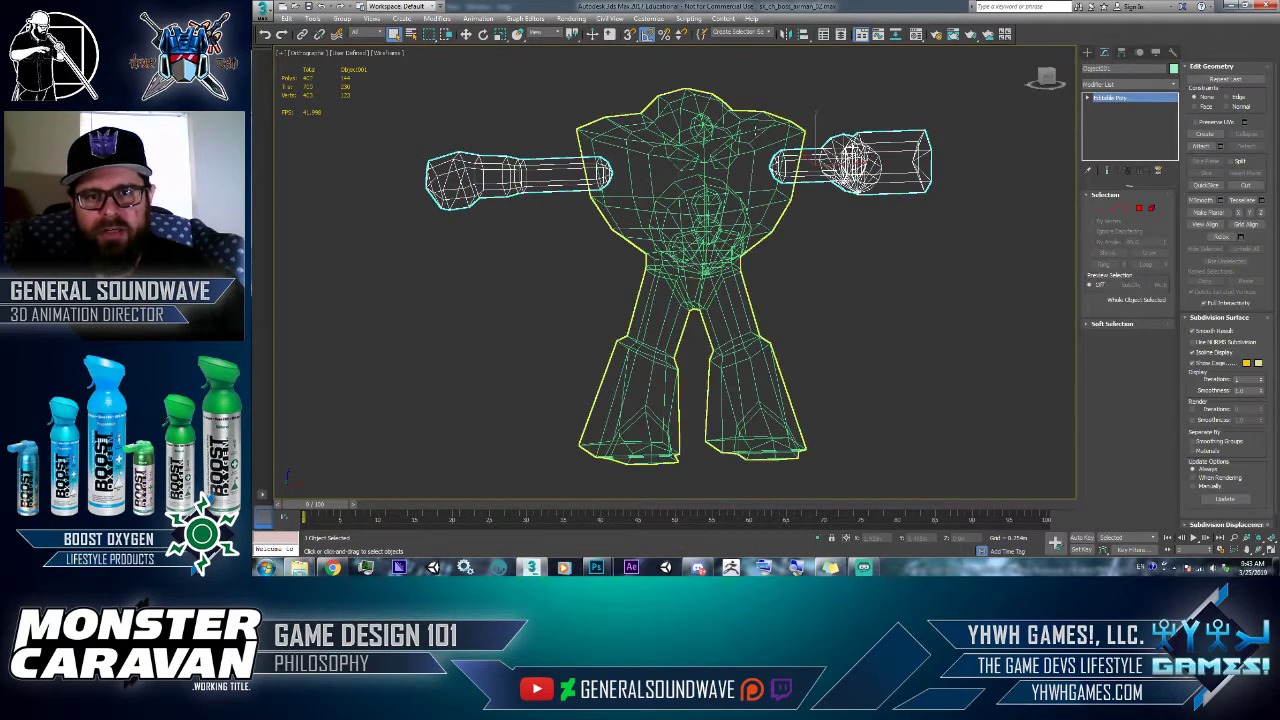
{"action": "left_click", "coordinate": [754, 147]}
{"action": "left_click", "coordinate": [1139, 172]}
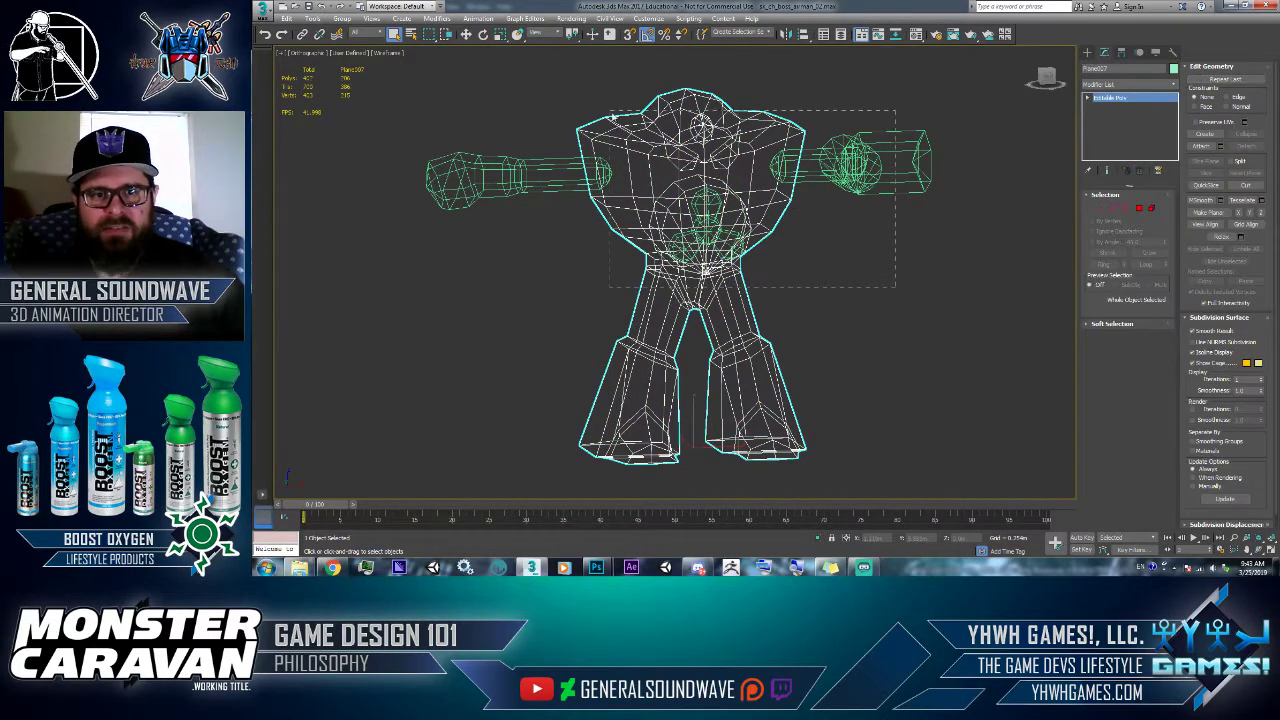
- Select all of the character's meshes and apply one shared Unwrap UVW modifier to them
{"action": "left_click_drag", "start_coordinate": [612, 117], "coordinate": [563, 84]}
{"action": "left_click", "coordinate": [1159, 89]}
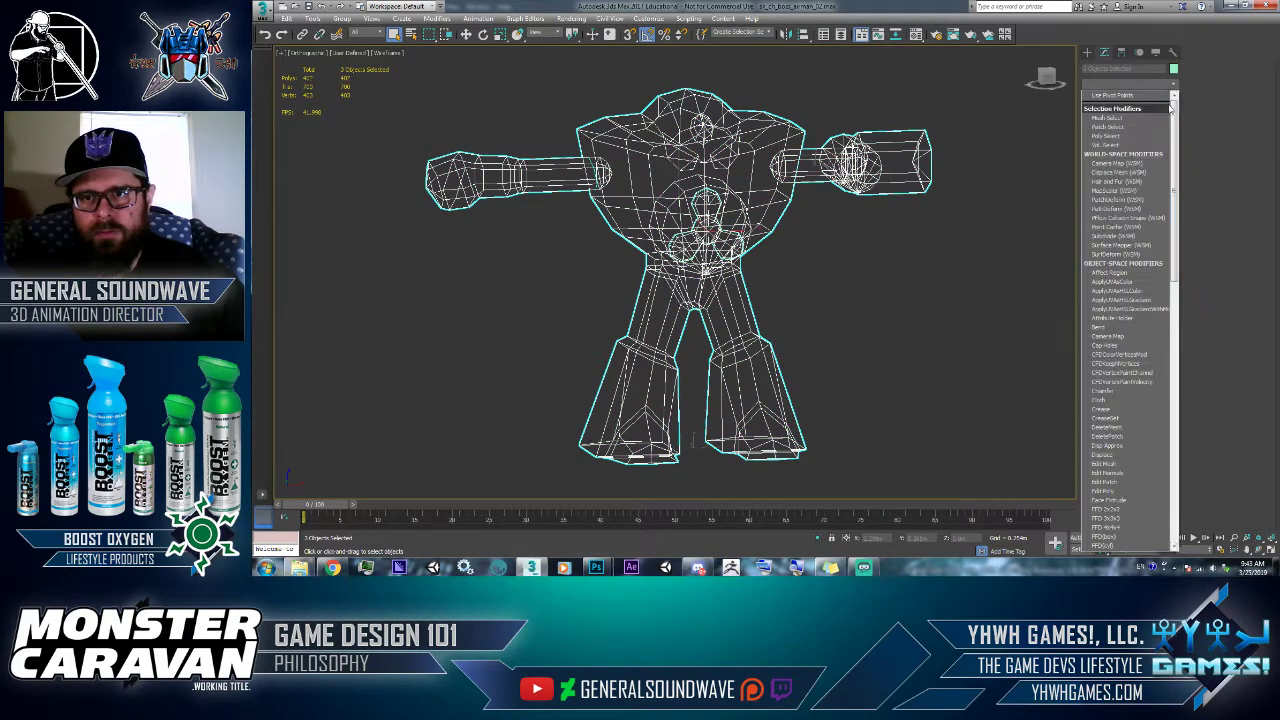
{"action": "left_click_drag", "start_coordinate": [1174, 110], "coordinate": [1195, 397]}
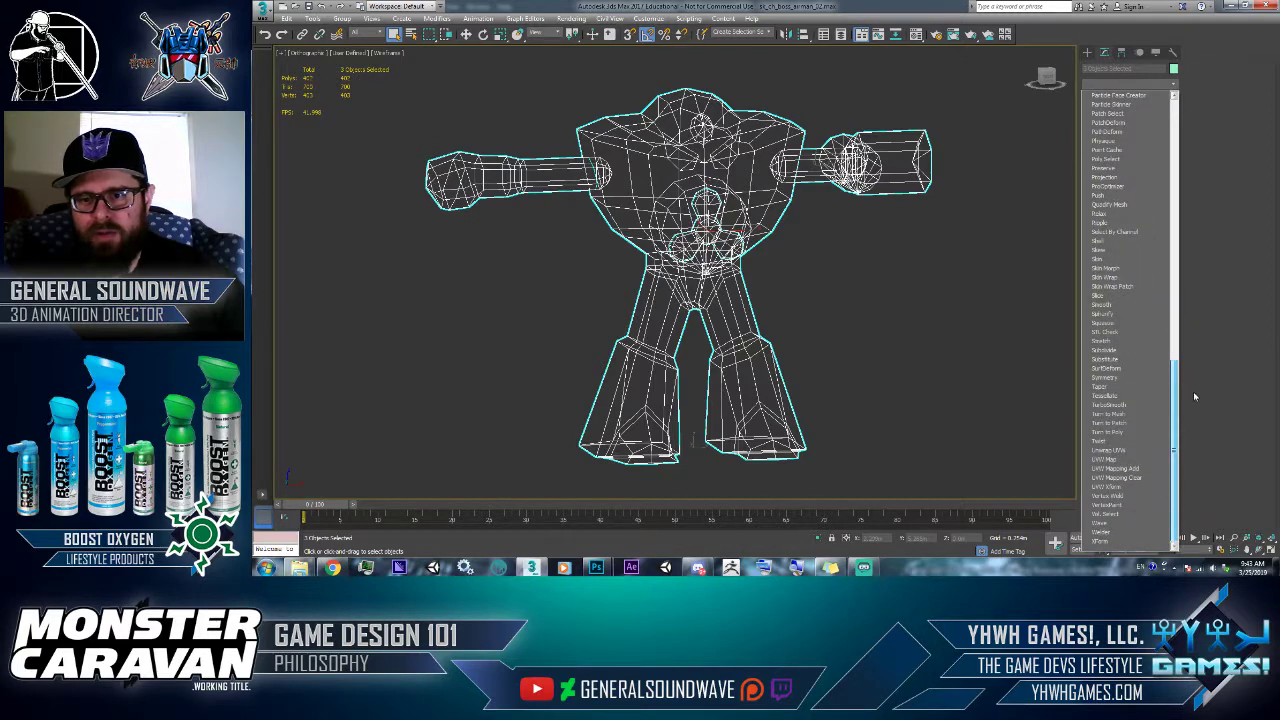
{"action": "left_click", "coordinate": [1126, 456]}
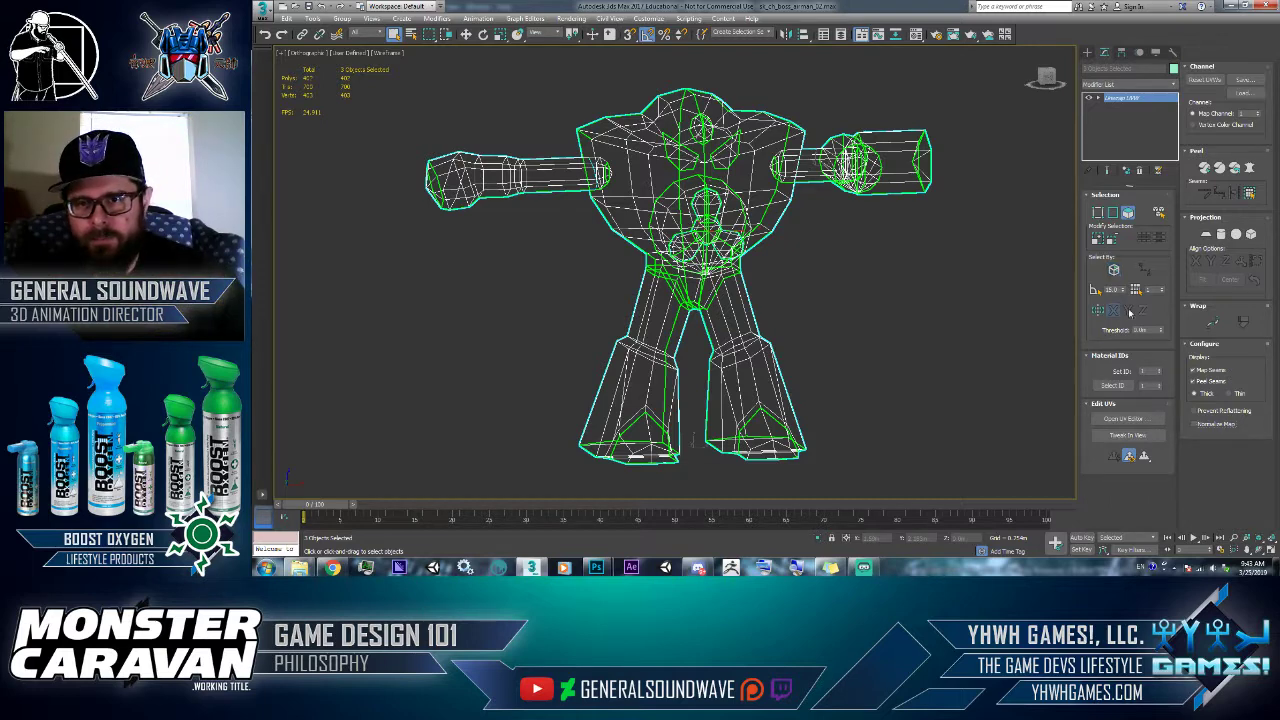
- Open the UV editor for the unwrapped meshes, hide its checker background, and move it clear of the character's torso
{"action": "left_click", "coordinate": [1127, 418]}
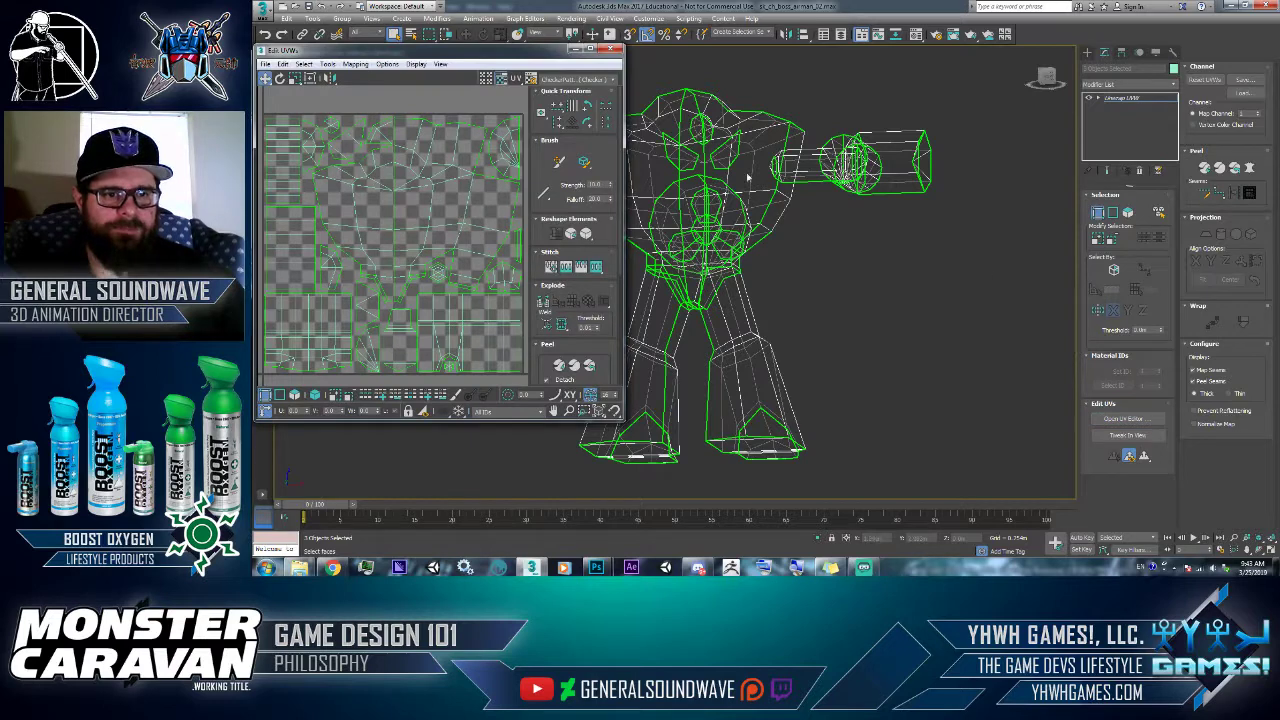
{"action": "left_click", "coordinate": [500, 78]}
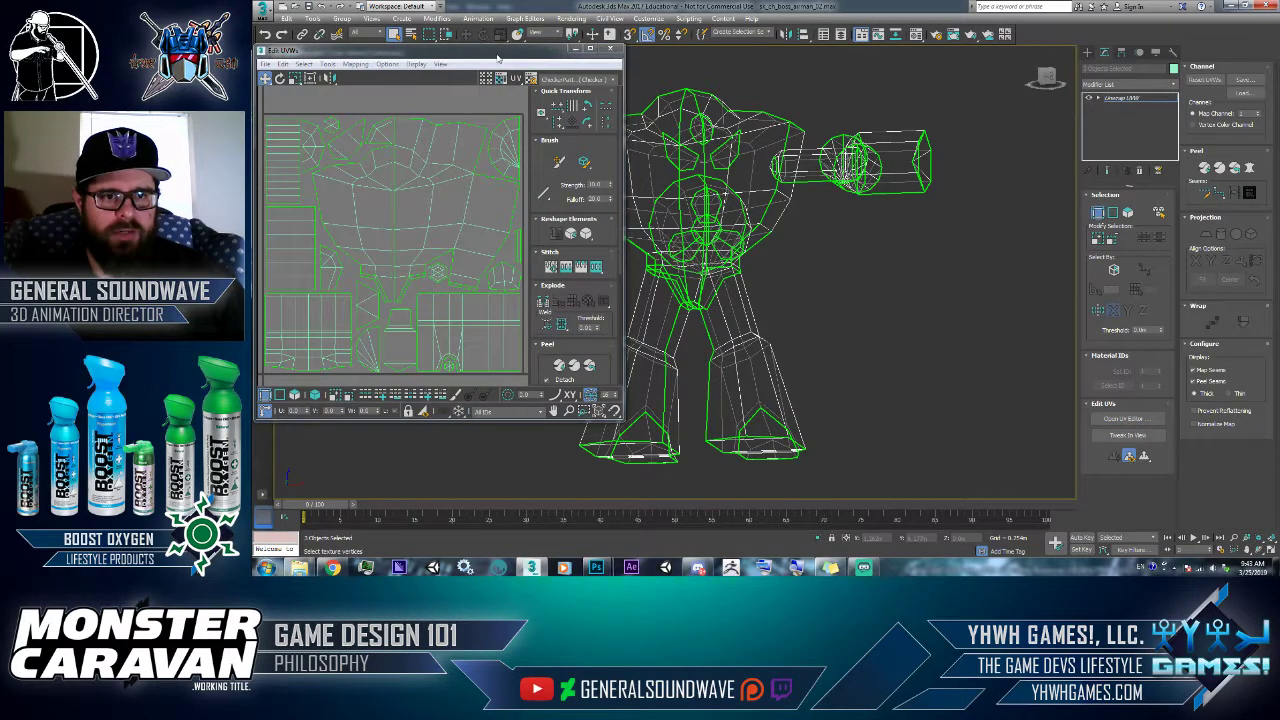
{"action": "left_click_drag", "start_coordinate": [494, 58], "coordinate": [1031, 112]}
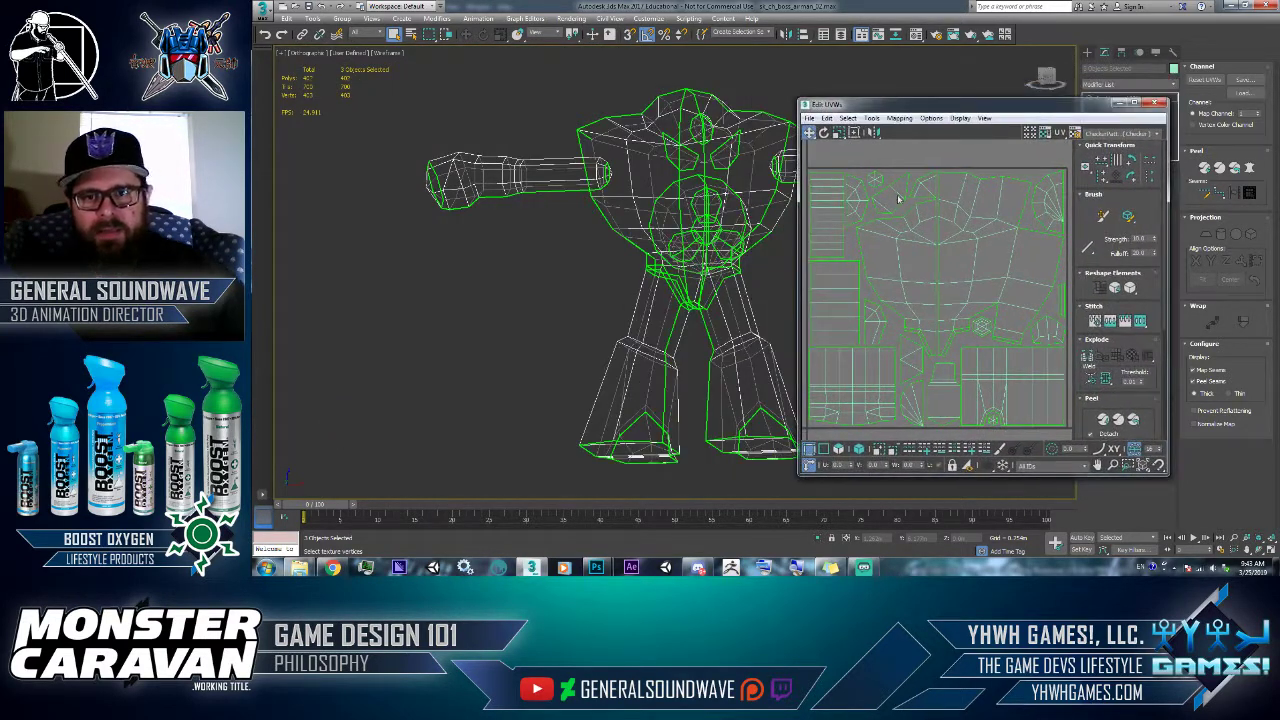
- Turn on element selection in the UV editor, try moving the torso's front UV shell, and undo the move
{"action": "left_click", "coordinate": [859, 448]}
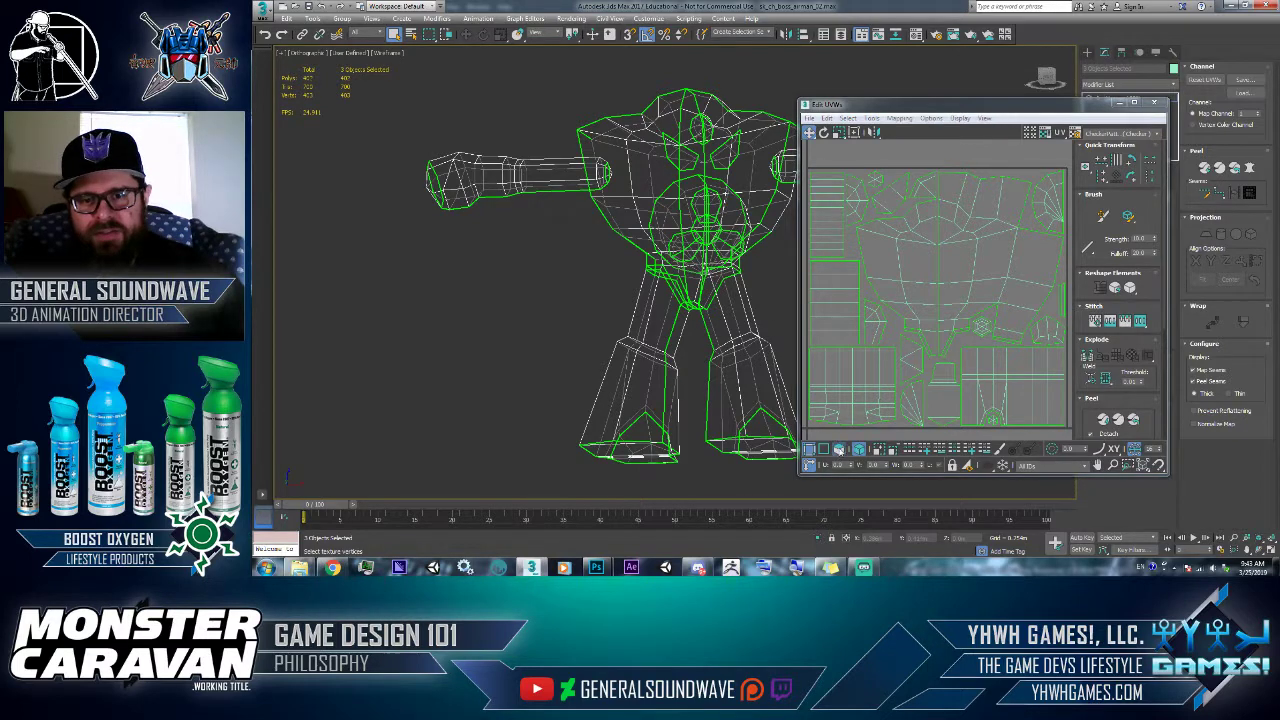
{"action": "left_click", "coordinate": [889, 192]}
{"action": "double_click", "coordinate": [902, 244]}
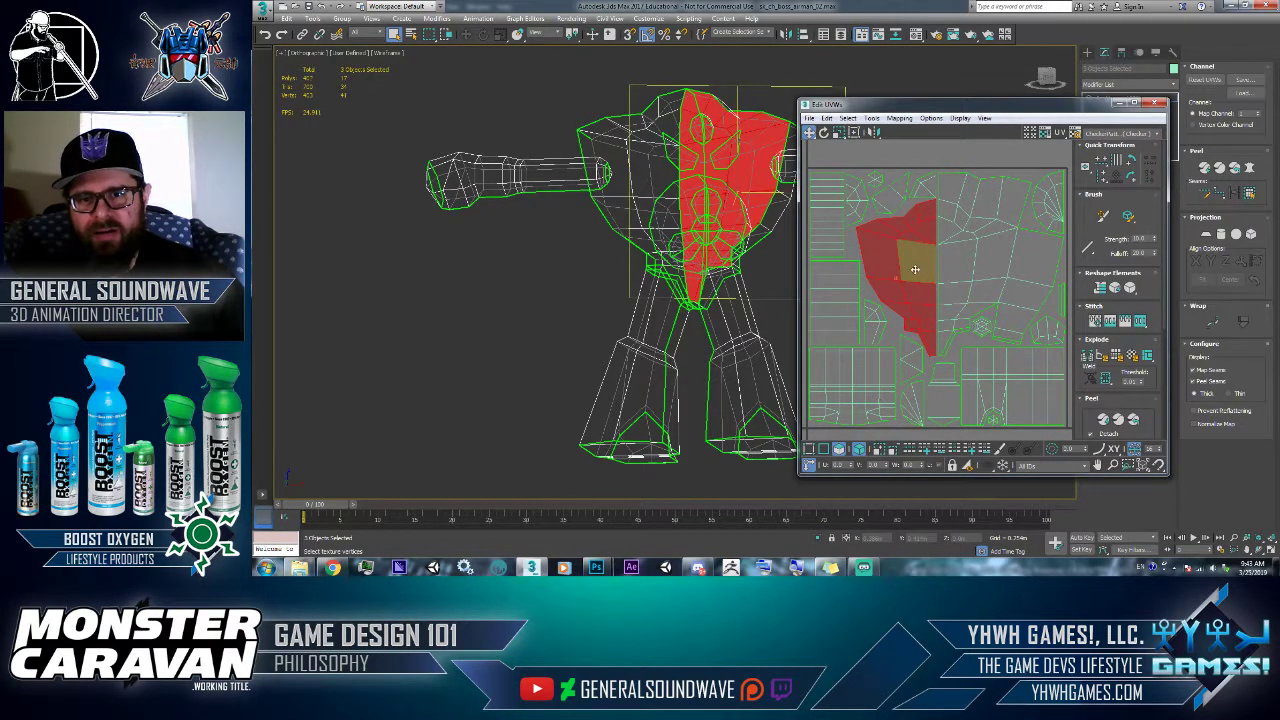
{"action": "left_click_drag", "start_coordinate": [901, 255], "coordinate": [938, 307]}
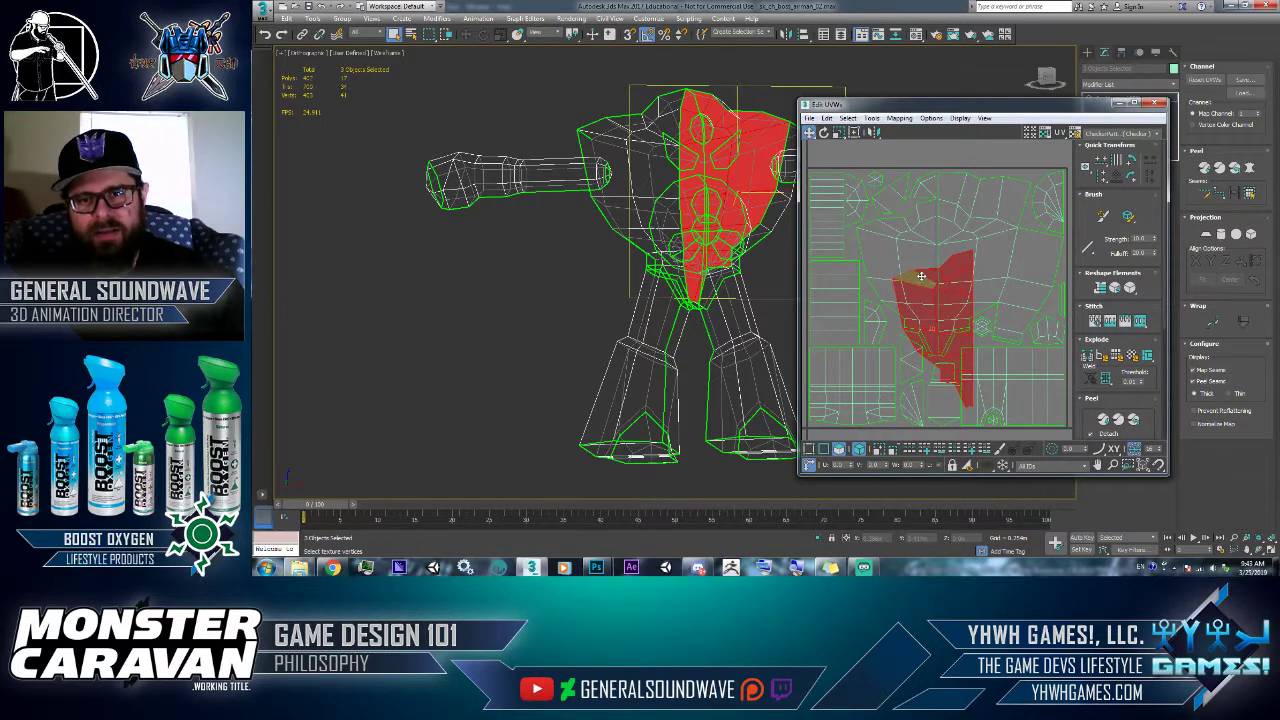
{"action": "key", "text": "ctrl+z"}
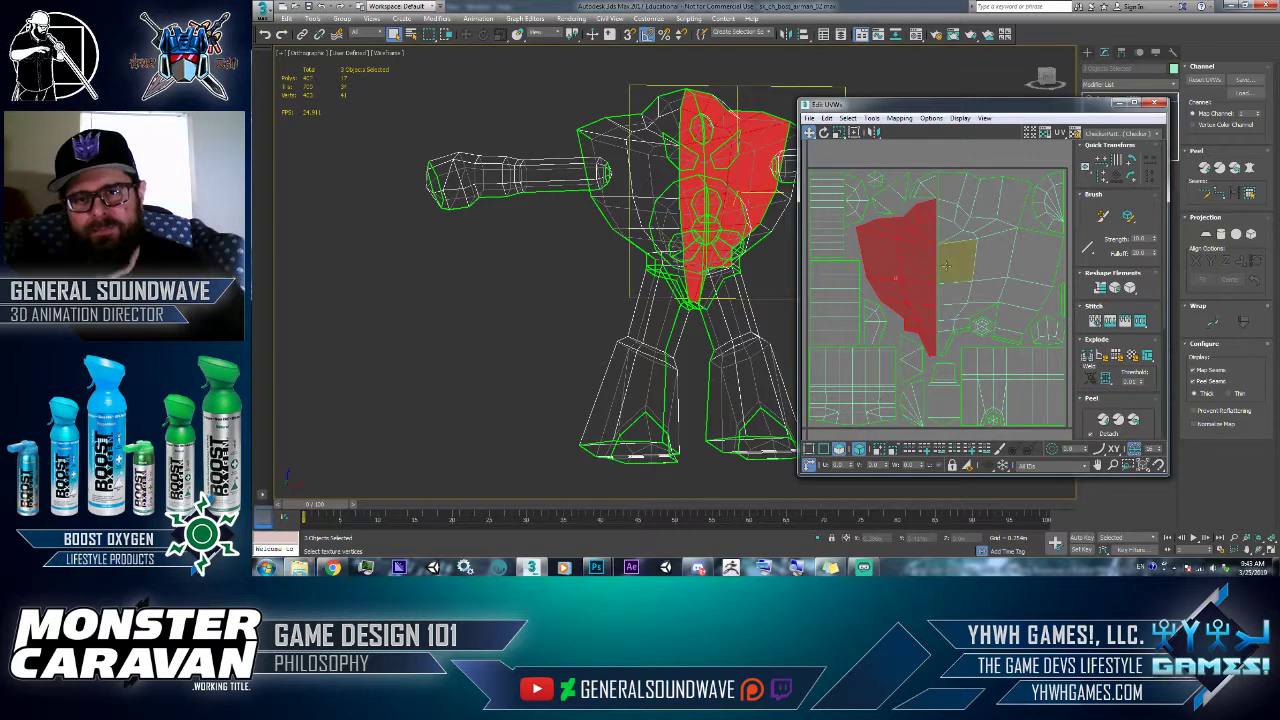
- Examine the torso's back UV shell and the overlapping leg shells by selecting them in the UV layout
{"action": "double_click", "coordinate": [969, 275]}
{"action": "left_click_drag", "start_coordinate": [969, 275], "coordinate": [944, 181]}
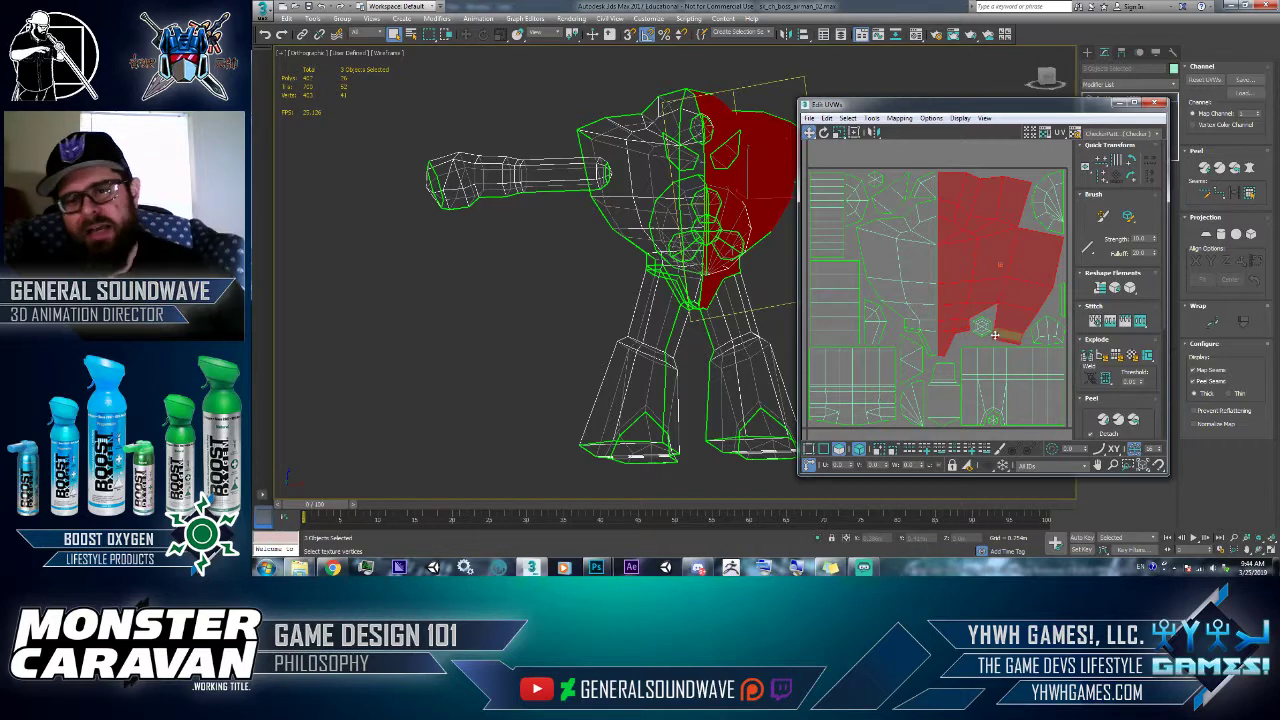
{"action": "left_click", "coordinate": [995, 378]}
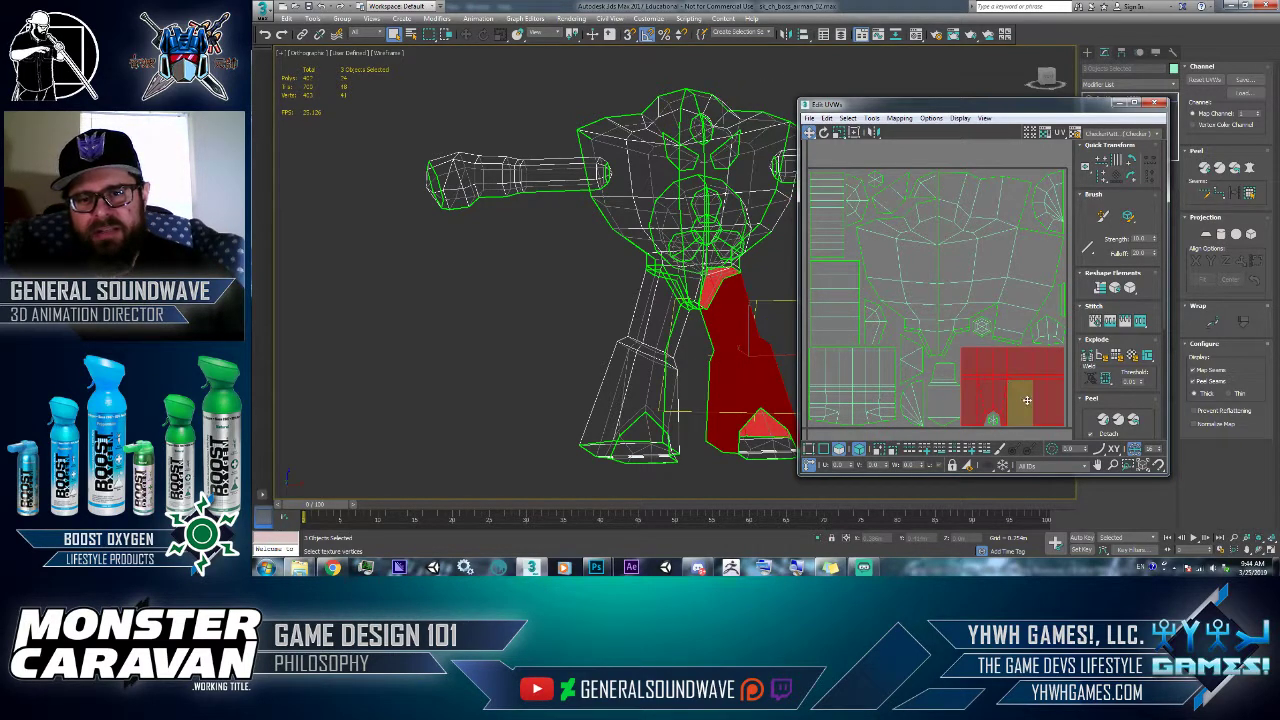
{"action": "left_click", "coordinate": [995, 377]}
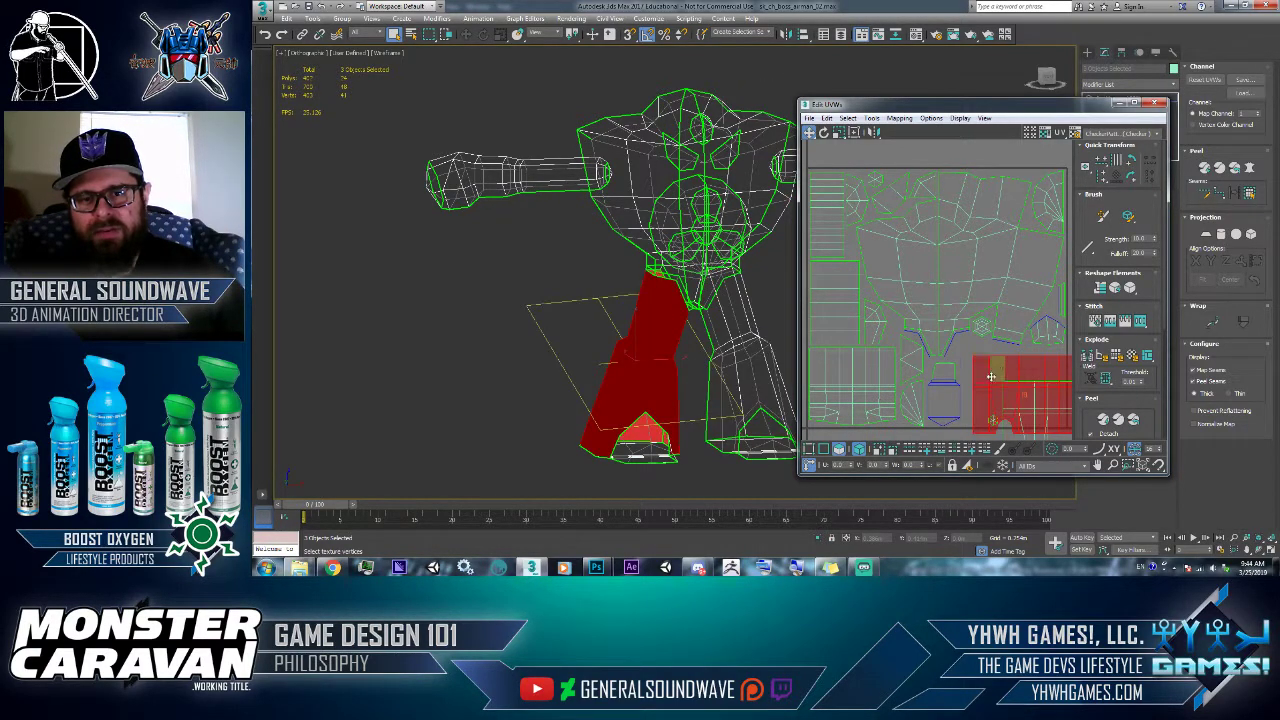
{"action": "left_click", "coordinate": [1000, 379]}
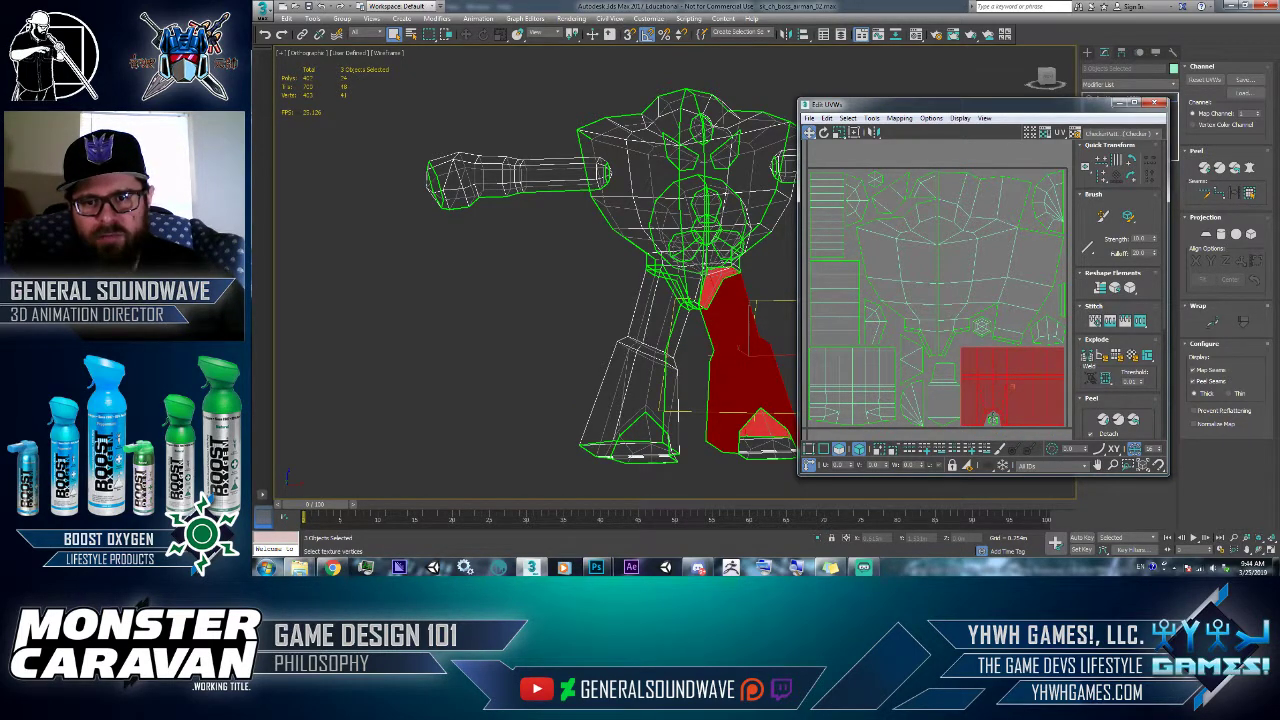
{"action": "left_click", "coordinate": [957, 435]}
{"action": "left_click", "coordinate": [975, 398]}
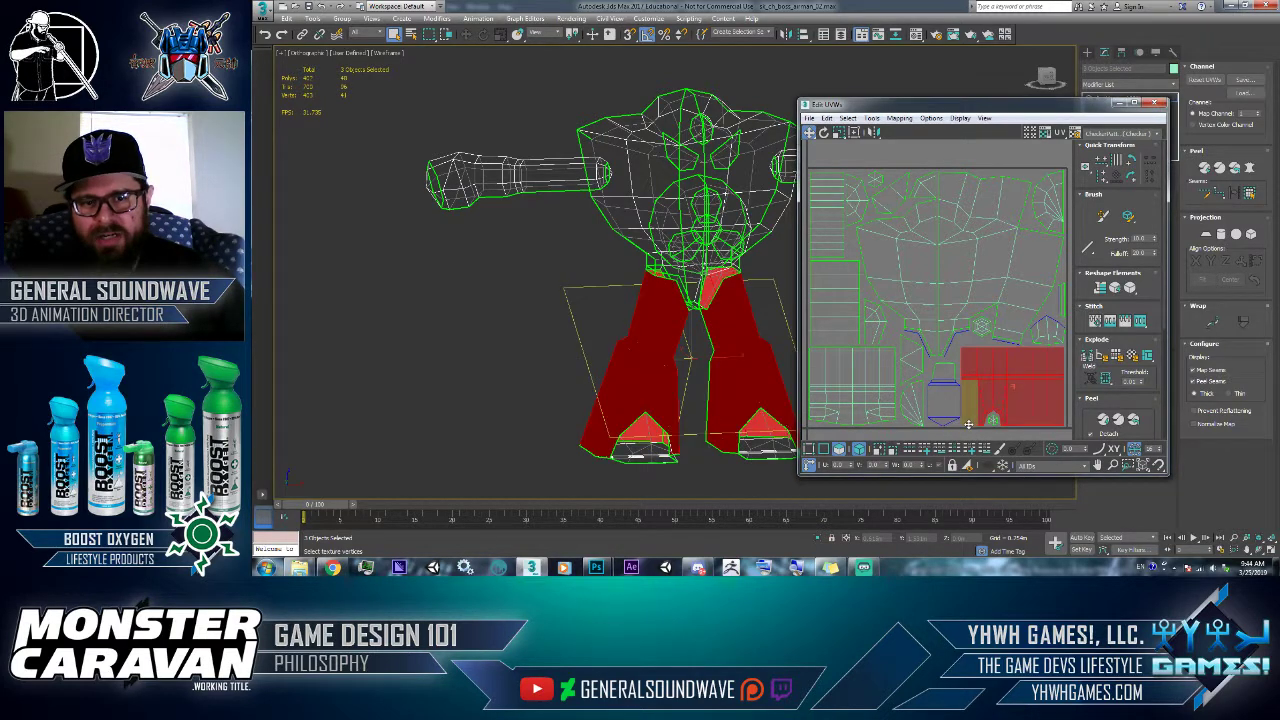
{"action": "left_click", "coordinate": [939, 397]}
{"action": "left_click_drag", "start_coordinate": [939, 397], "coordinate": [957, 430]}
- Examine the arm and arm-cannon UV shells by selecting each one, and return the viewport to shaded display
{"action": "left_click", "coordinate": [858, 385]}
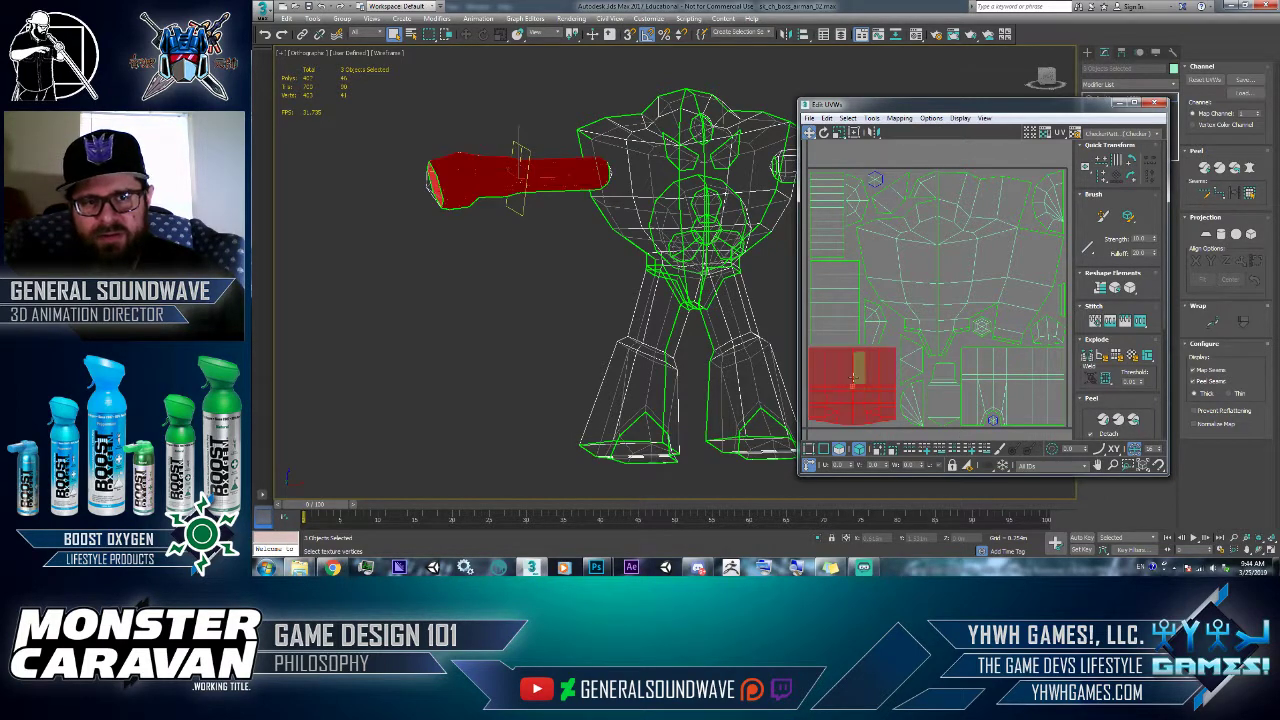
{"action": "left_click", "coordinate": [806, 279]}
{"action": "key", "text": "F3"}
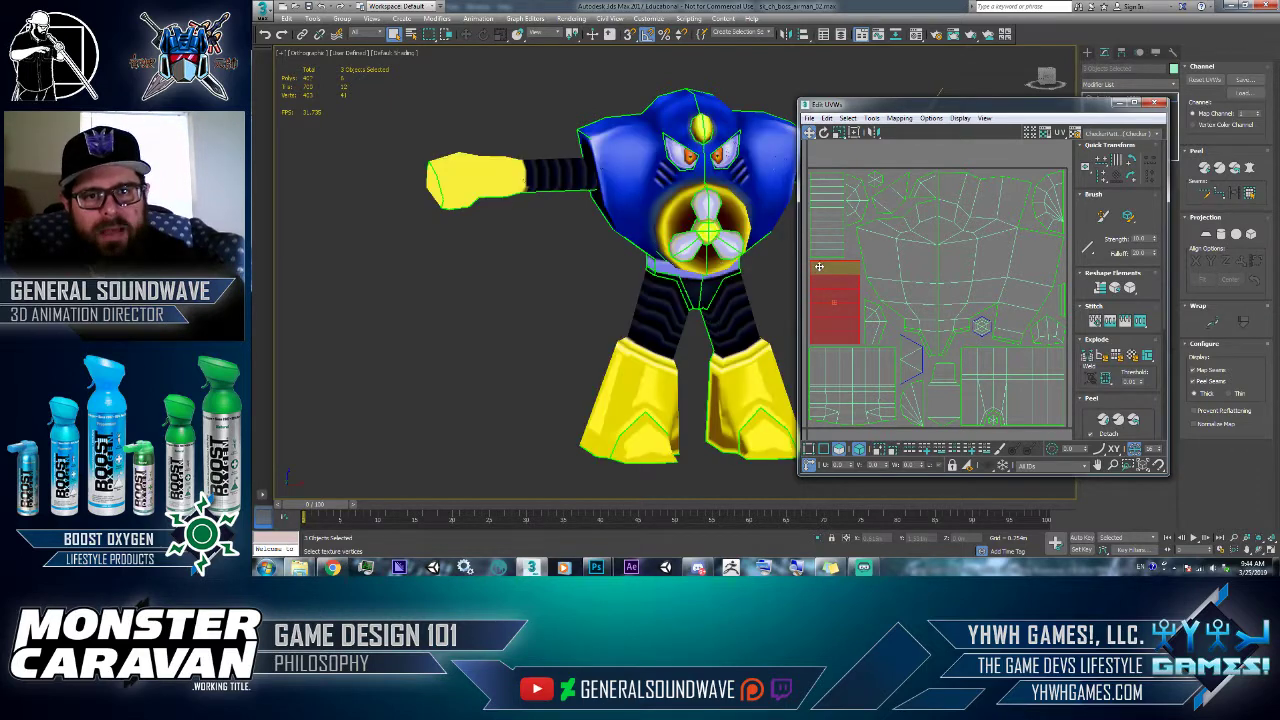
- Close the UV editor and reset the transforms of the selected meshes with Reset XForm
{"action": "left_click", "coordinate": [1157, 103]}
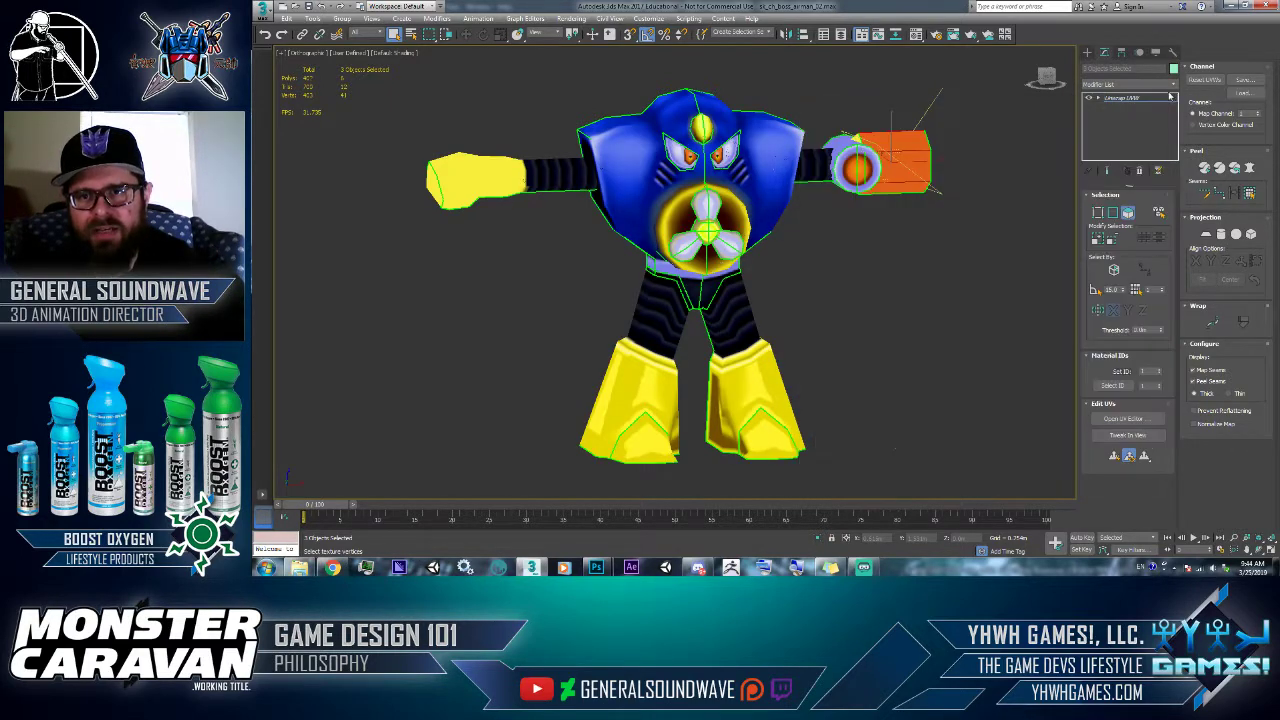
{"action": "key", "text": "F3"}
{"action": "left_click", "coordinate": [1088, 52]}
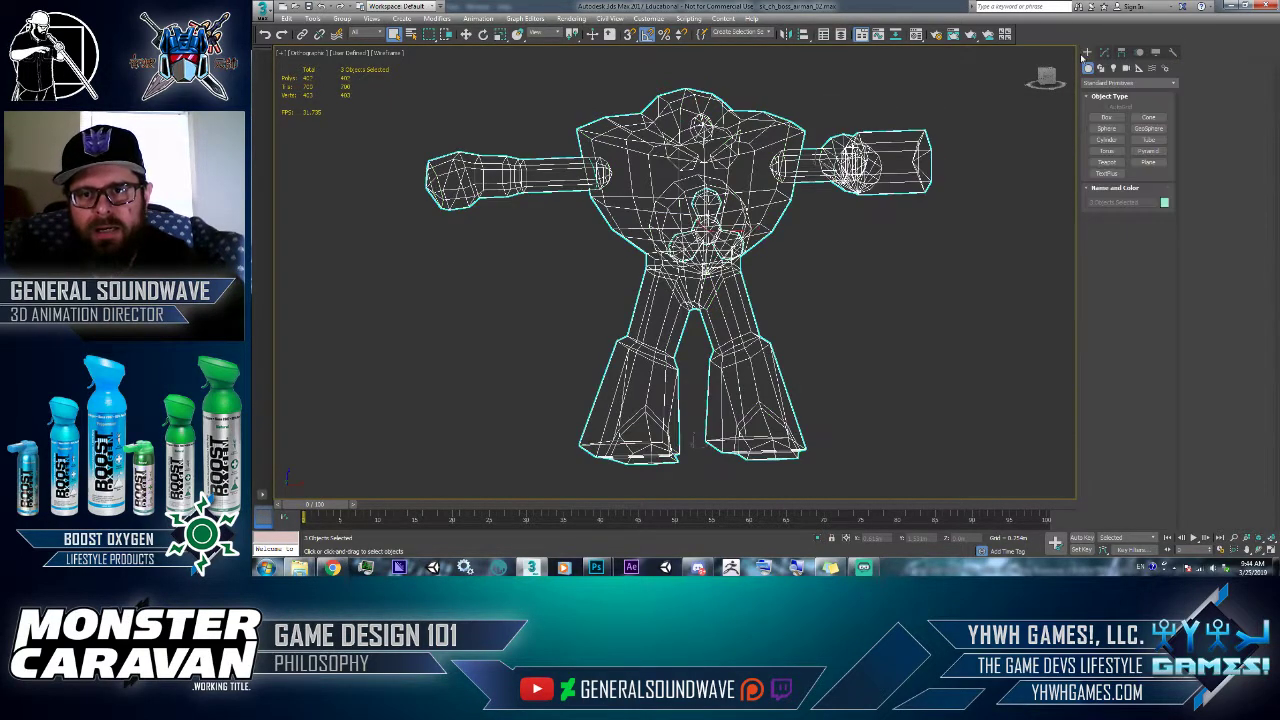
{"action": "key", "text": "F3"}
{"action": "left_click", "coordinate": [1173, 52]}
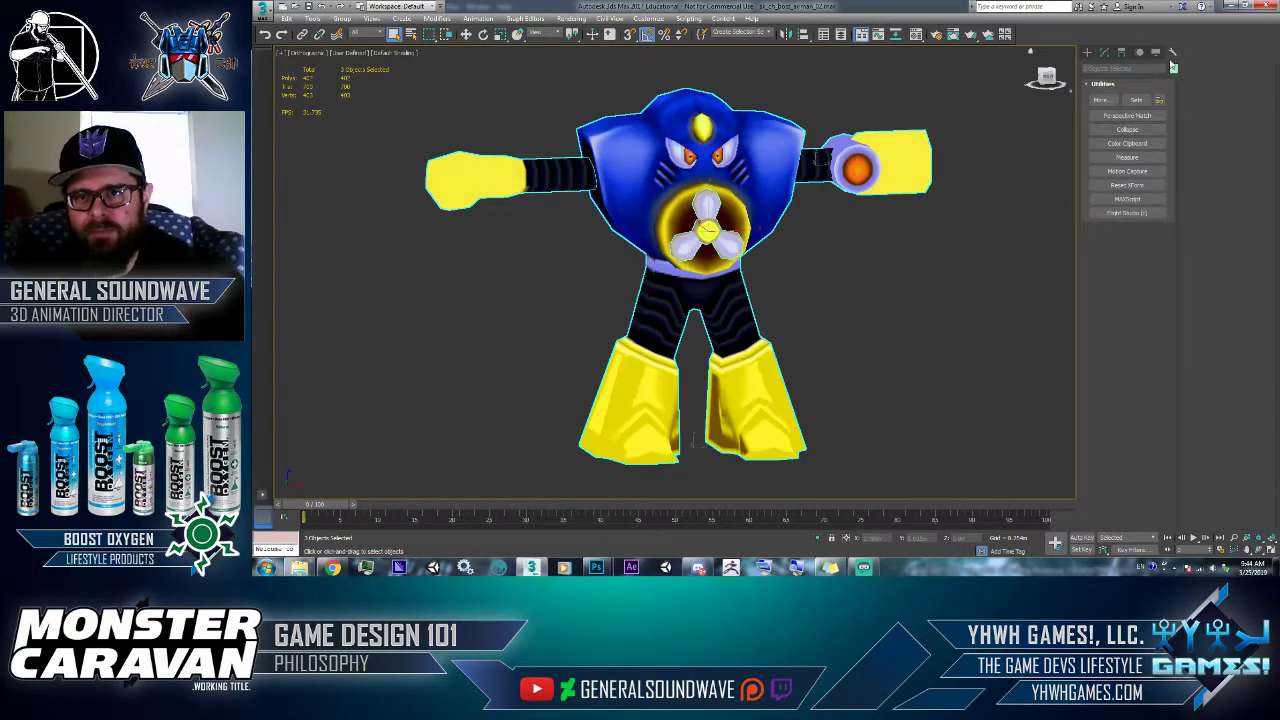
{"action": "left_click", "coordinate": [1128, 186]}
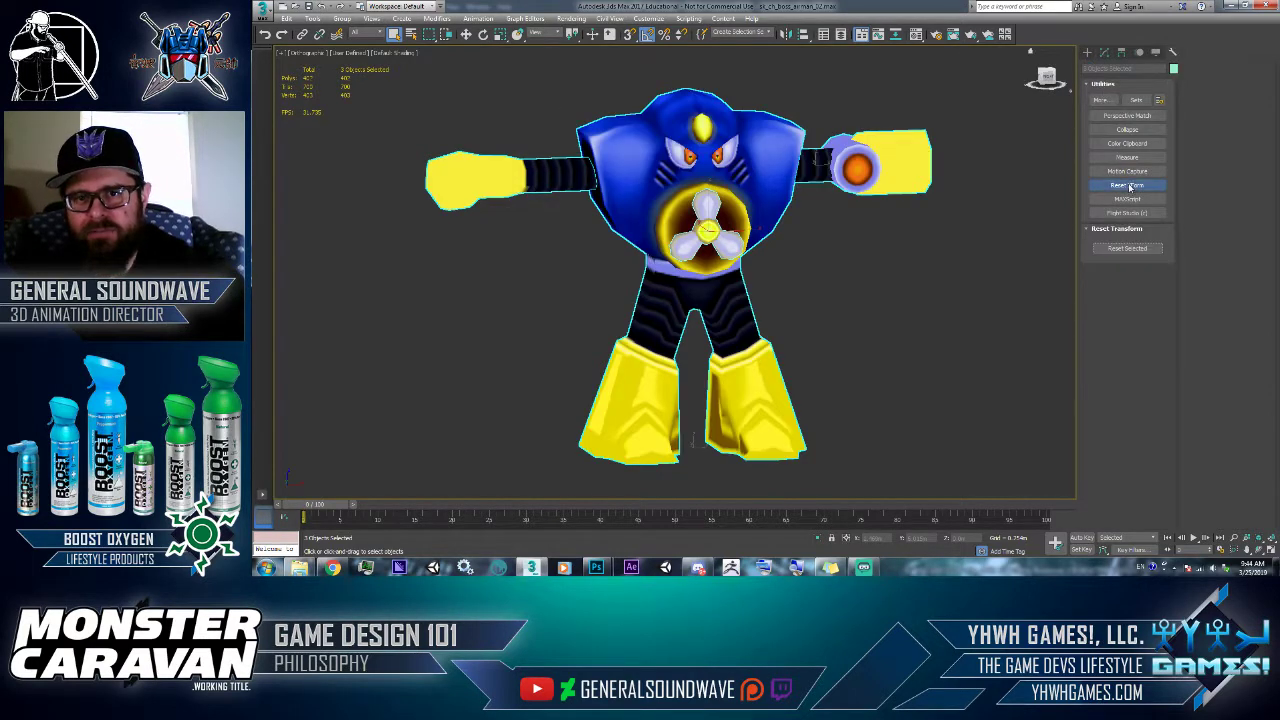
{"action": "left_click", "coordinate": [1120, 247]}
- Switch to wireframe display and convert the selected meshes to Editable Poly
{"action": "key", "text": "F3"}
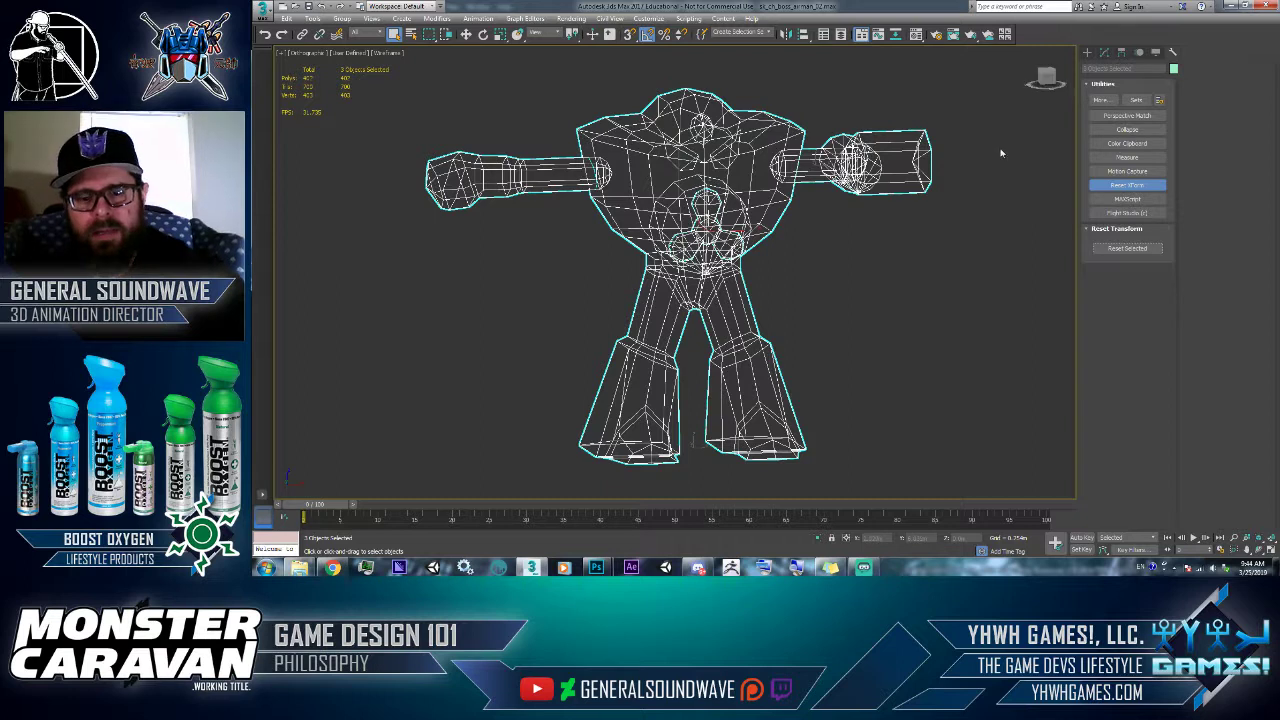
{"action": "right_click", "coordinate": [1008, 151]}
{"action": "left_click", "coordinate": [1127, 248]}
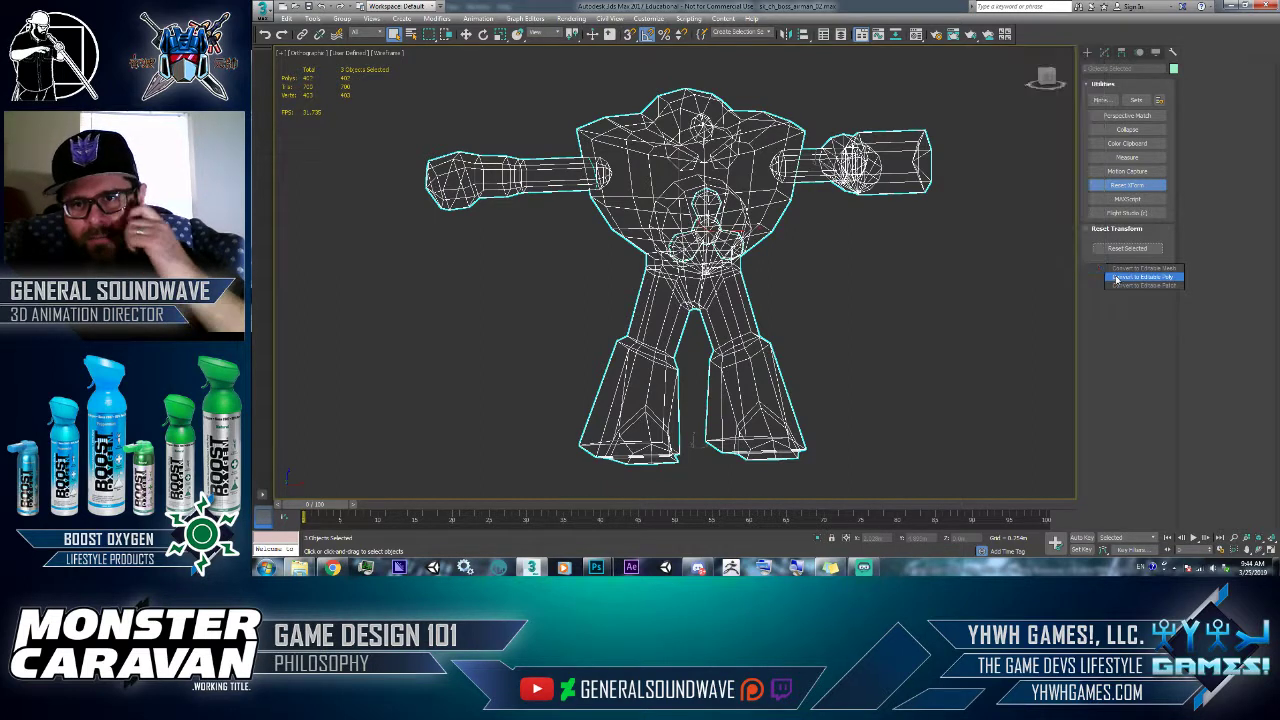
{"action": "left_click", "coordinate": [1127, 248]}
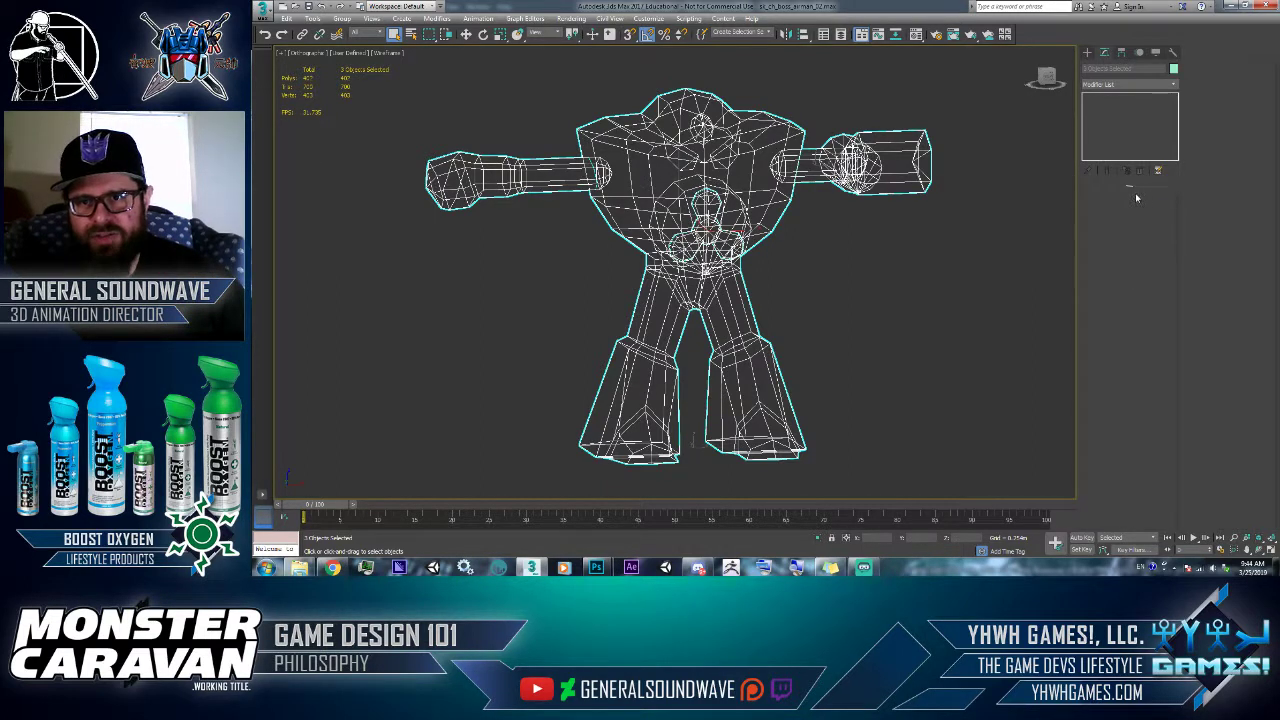
- Apply an Edit Poly modifier to all of the selected character meshes
{"action": "left_click", "coordinate": [1145, 83]}
{"action": "scroll", "coordinate": [1121, 378], "scroll_direction": "down", "scroll_amount": 3}
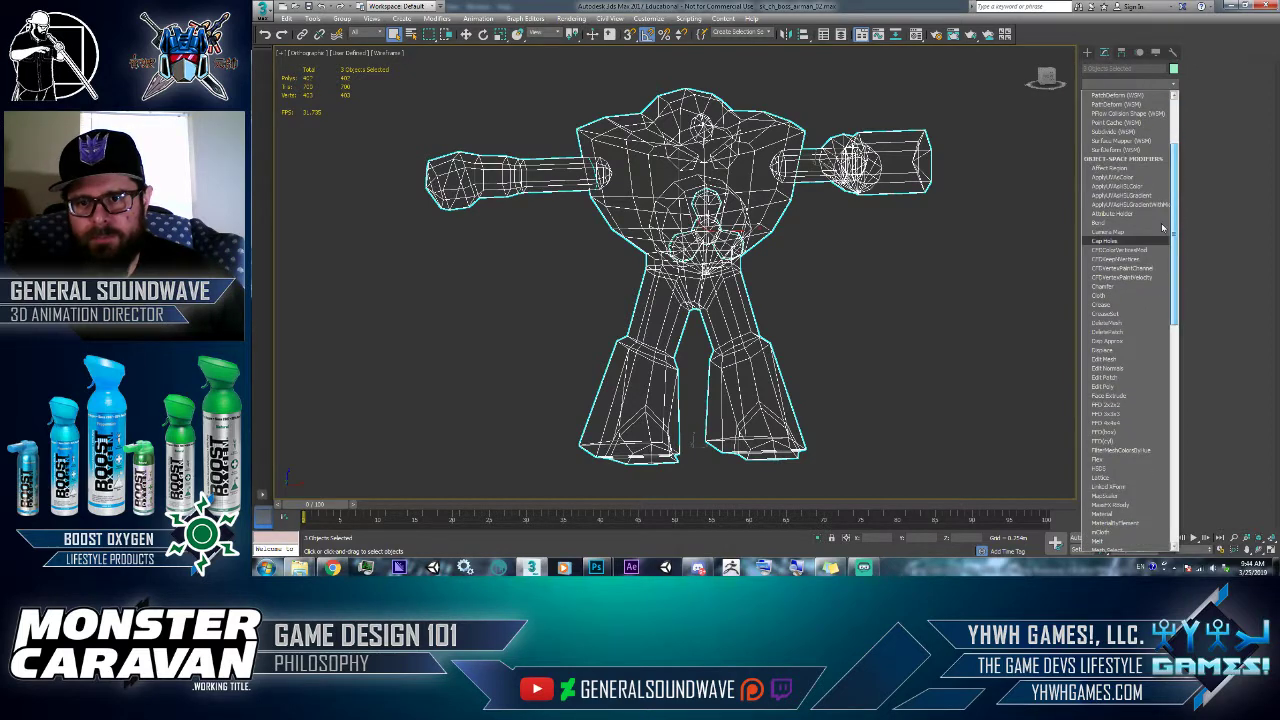
{"action": "left_click", "coordinate": [1112, 386]}
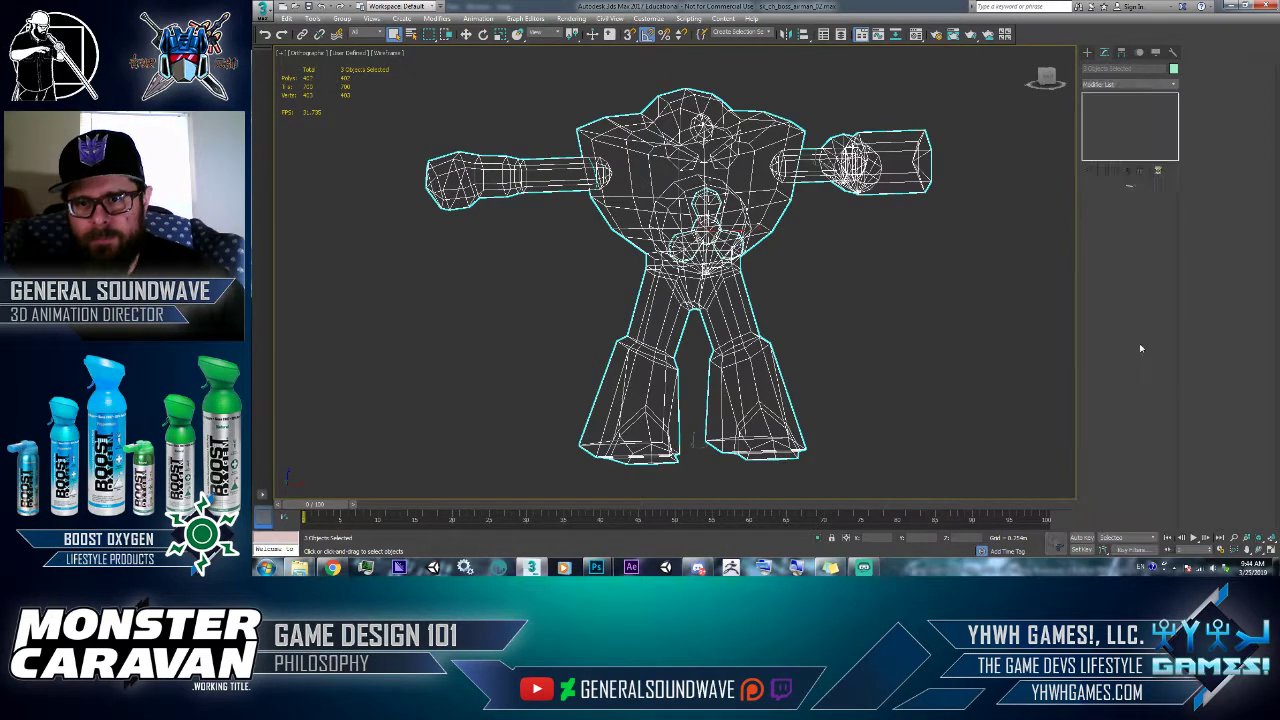
- Select every polygon of the character to examine the mesh, then clear the selection and leave polygon level in shaded display
{"action": "left_click", "coordinate": [1152, 208]}
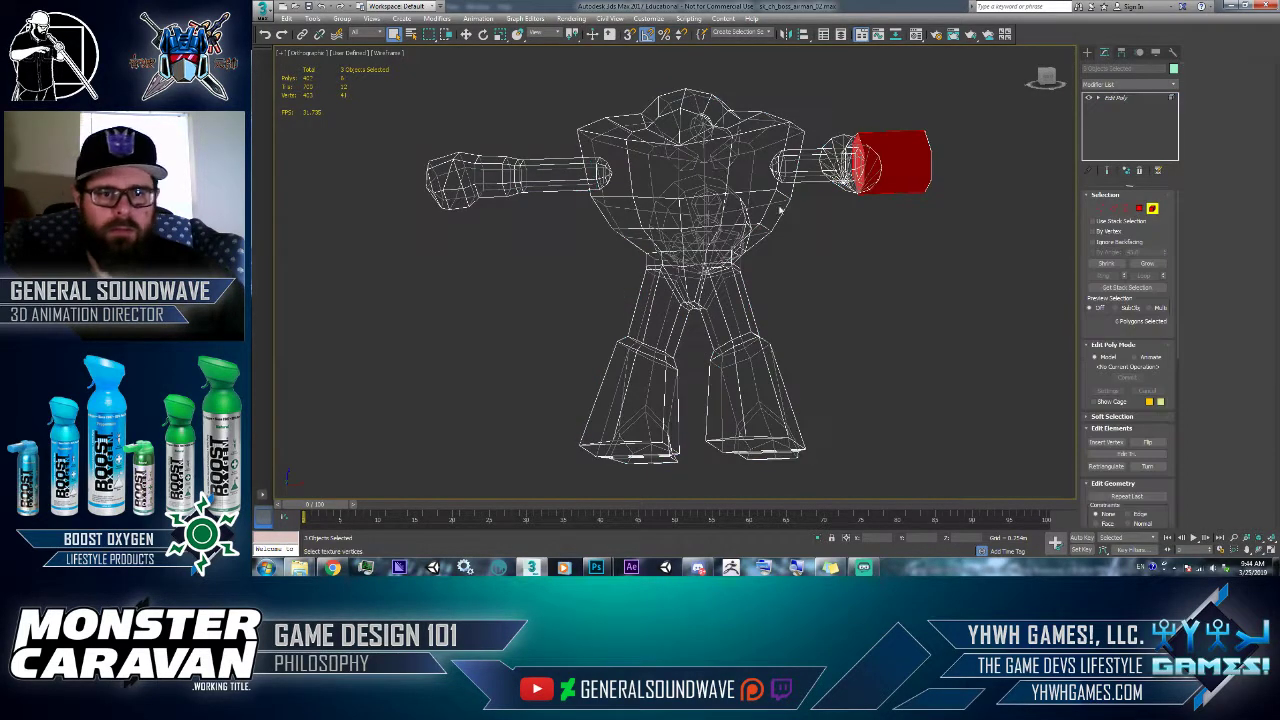
{"action": "key", "text": "ctrl+a"}
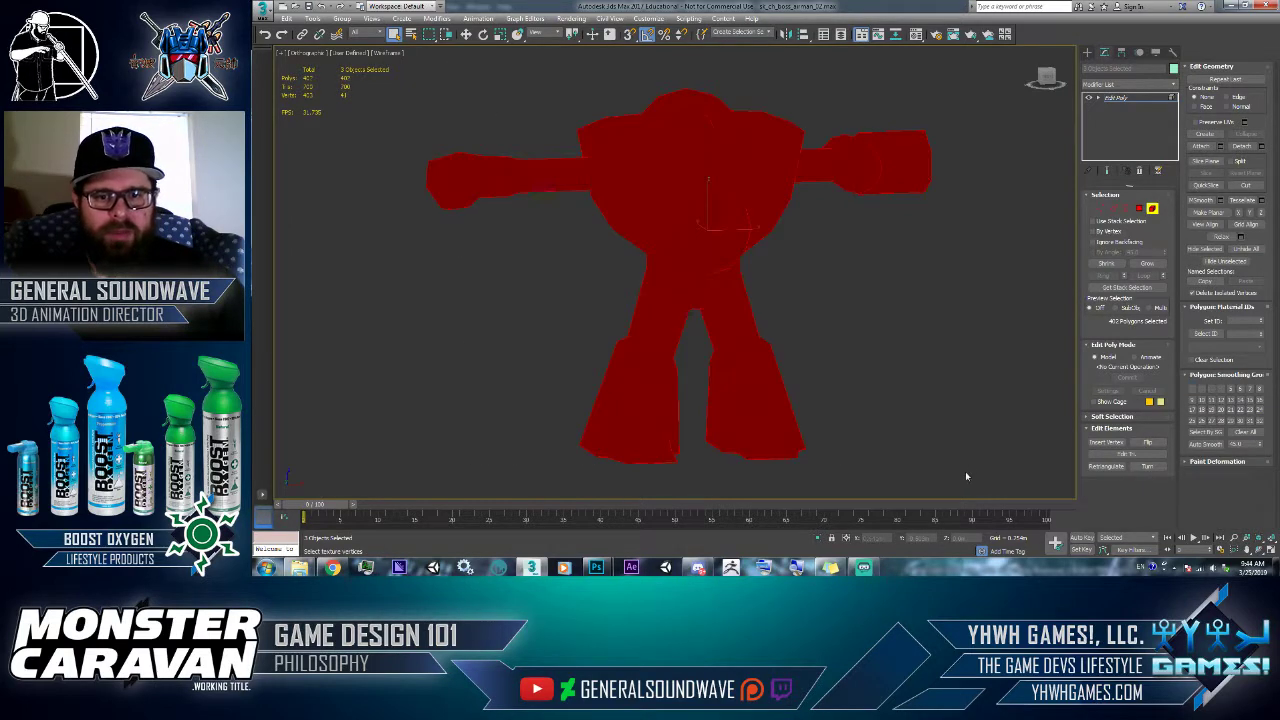
{"action": "key", "text": "F3"}
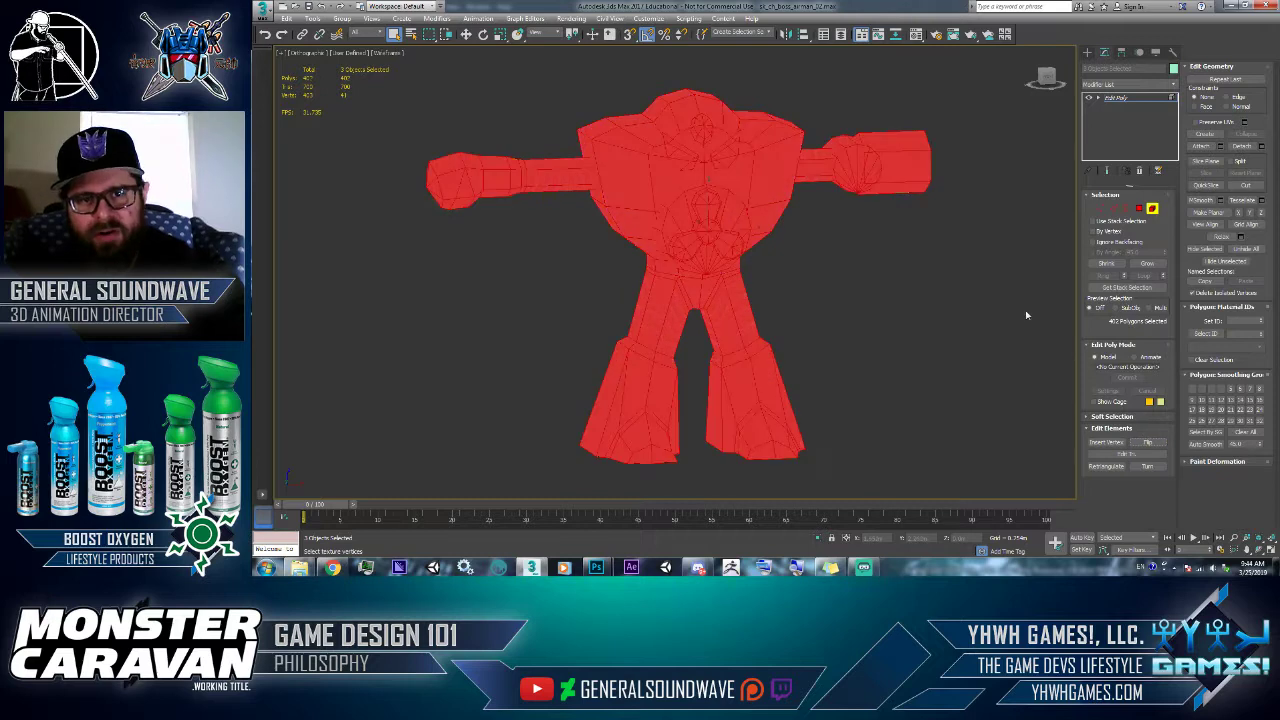
{"action": "left_click", "coordinate": [960, 292]}
{"action": "key", "text": "F3"}
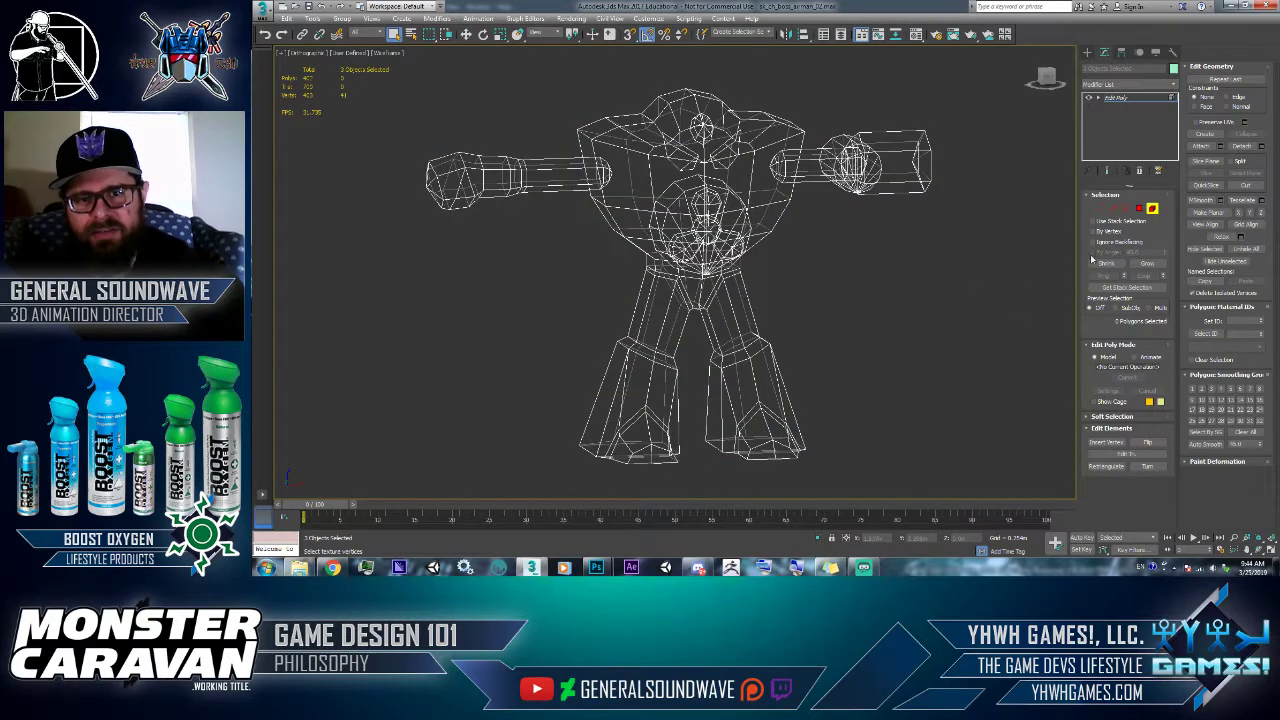
{"action": "key", "text": "F3"}
{"action": "left_click", "coordinate": [1152, 208]}
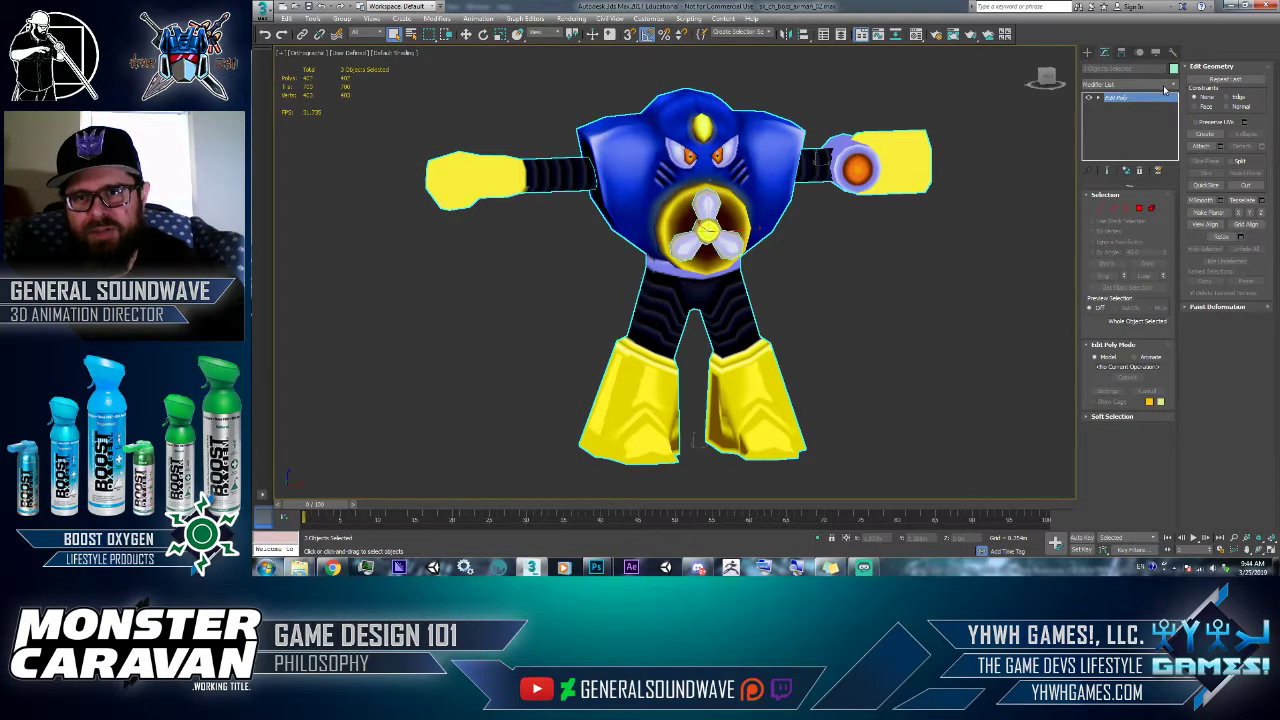
- Convert the selected character meshes to Editable Poly and check them briefly in wireframe display
{"action": "right_click", "coordinate": [1020, 165]}
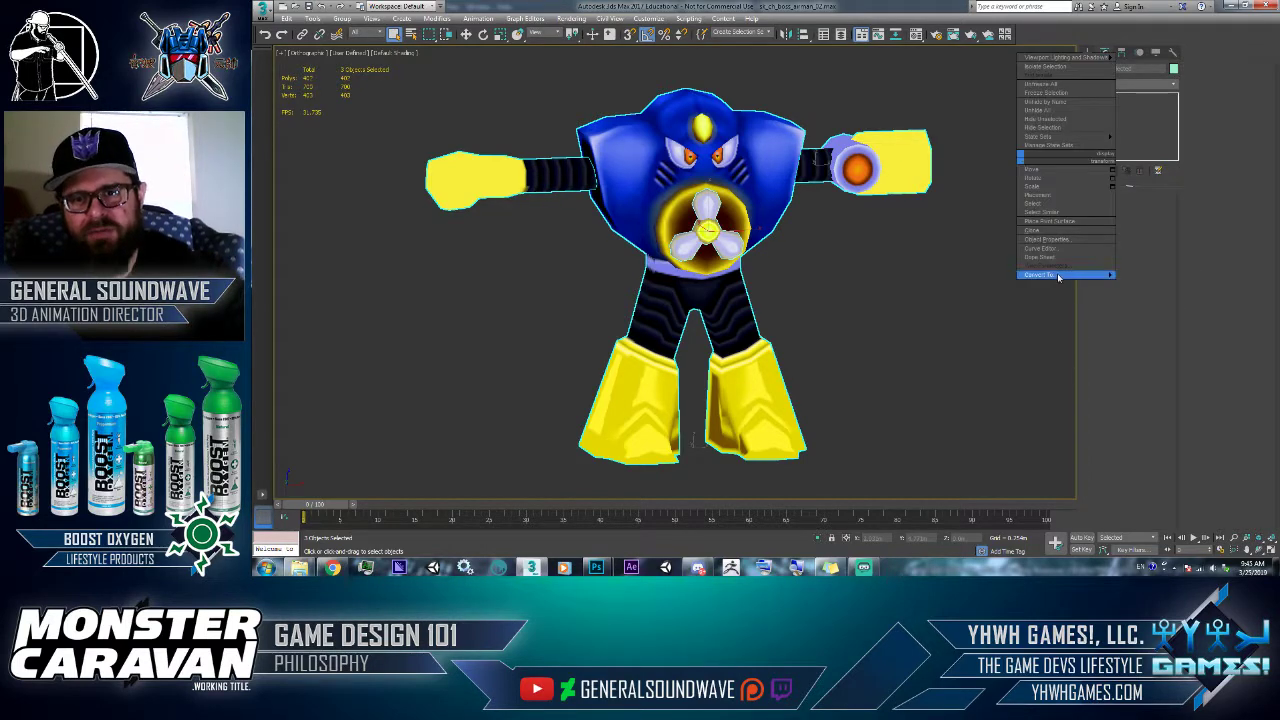
{"action": "left_click", "coordinate": [1140, 287]}
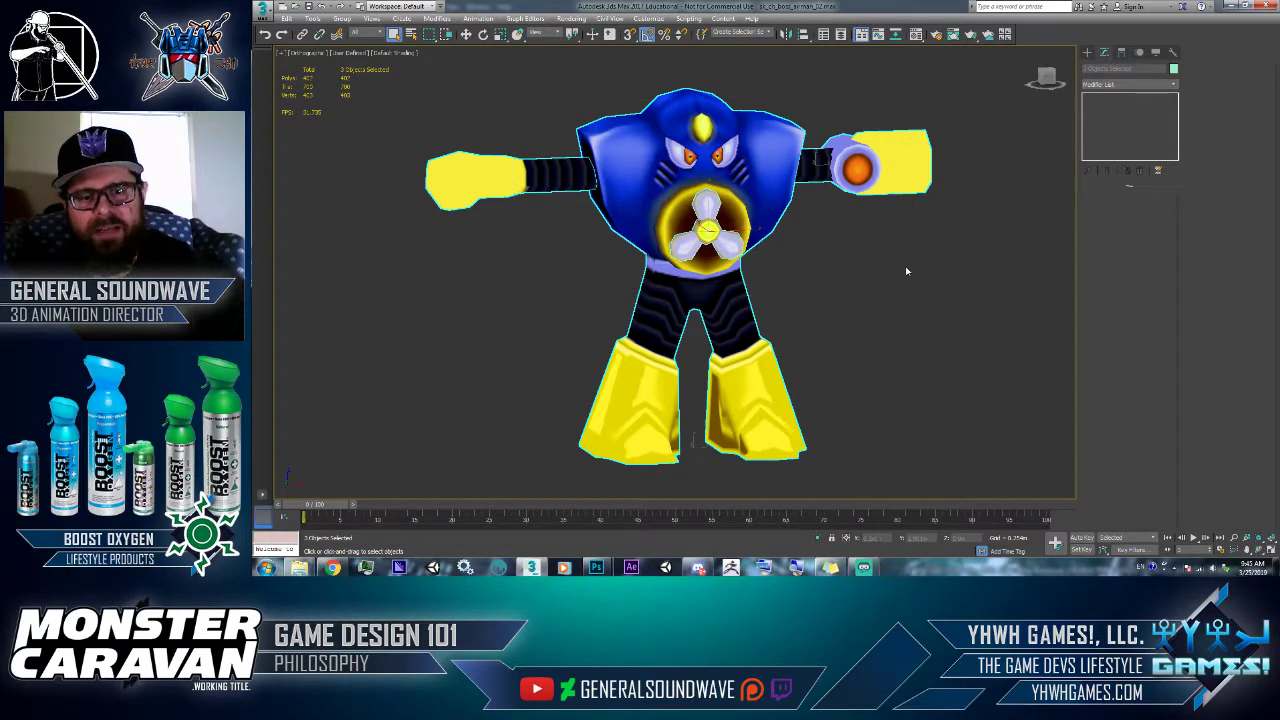
{"action": "key", "text": "F3"}
{"action": "key", "text": "F3"}
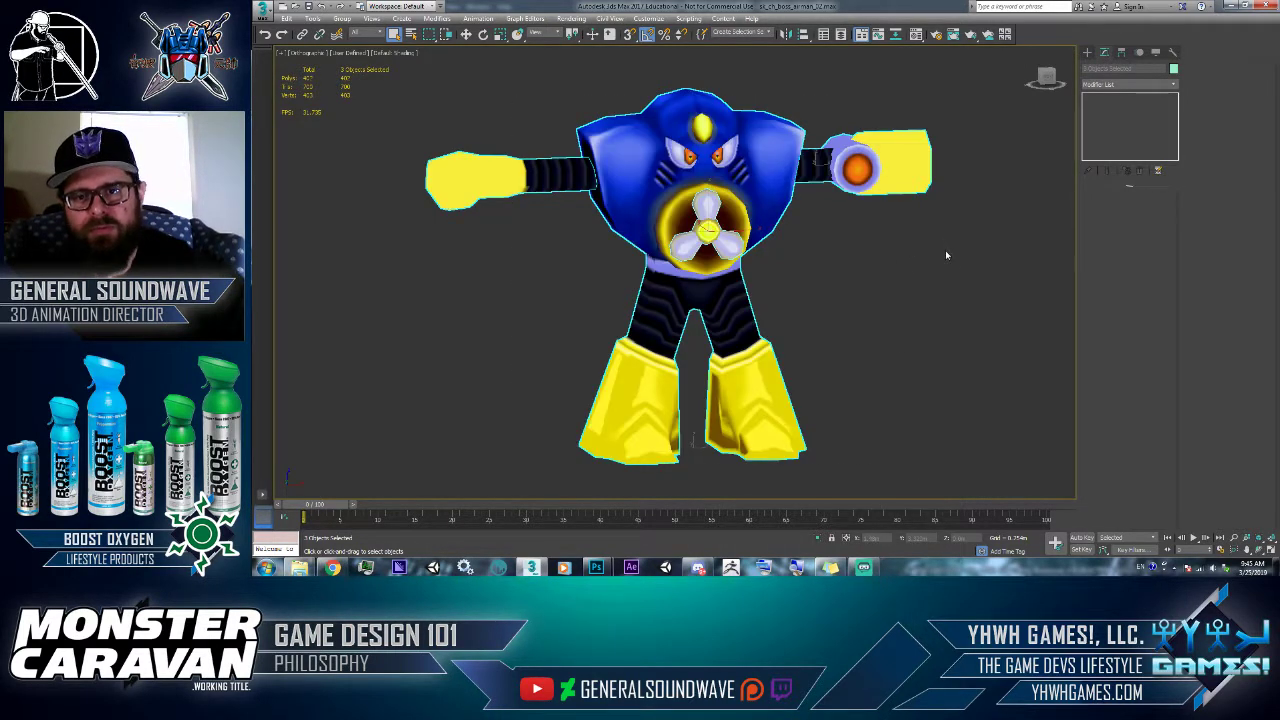
- Reselect all the character meshes, apply an Unwrap UVW modifier to them and open the UV editor
{"action": "left_click", "coordinate": [955, 262]}
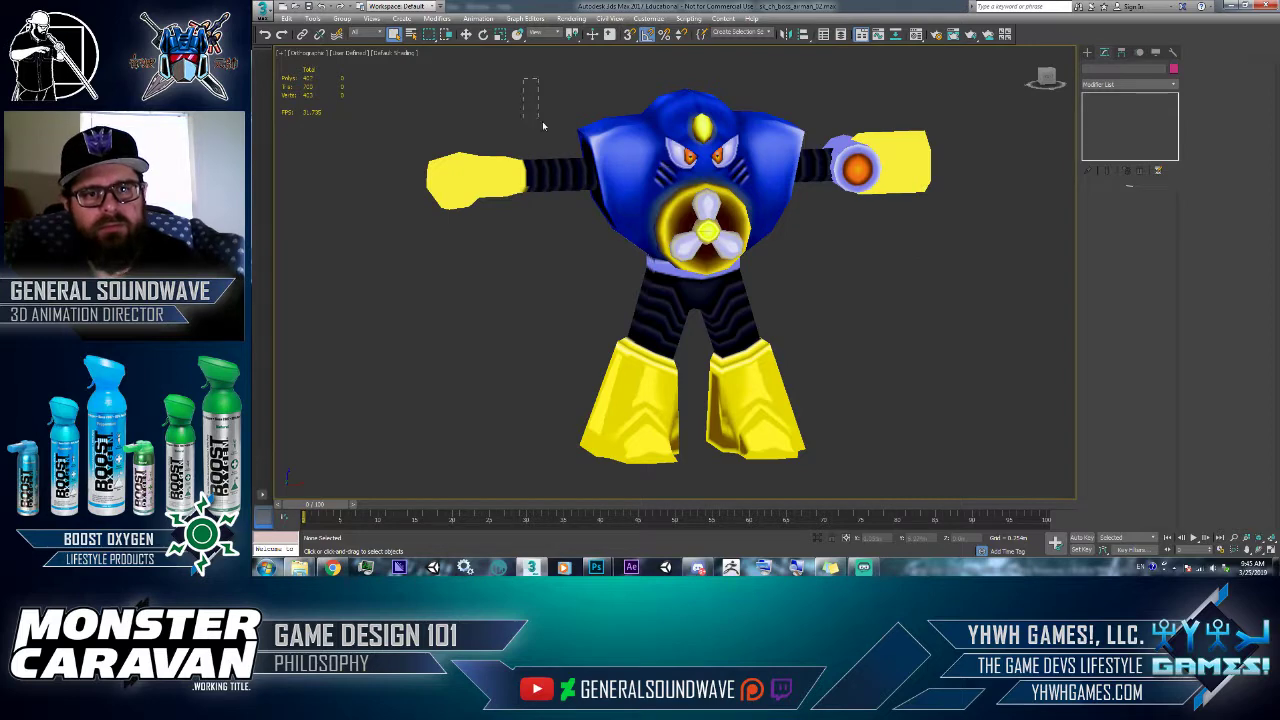
{"action": "left_click_drag", "start_coordinate": [905, 452], "coordinate": [1073, 340]}
{"action": "left_click", "coordinate": [1173, 88]}
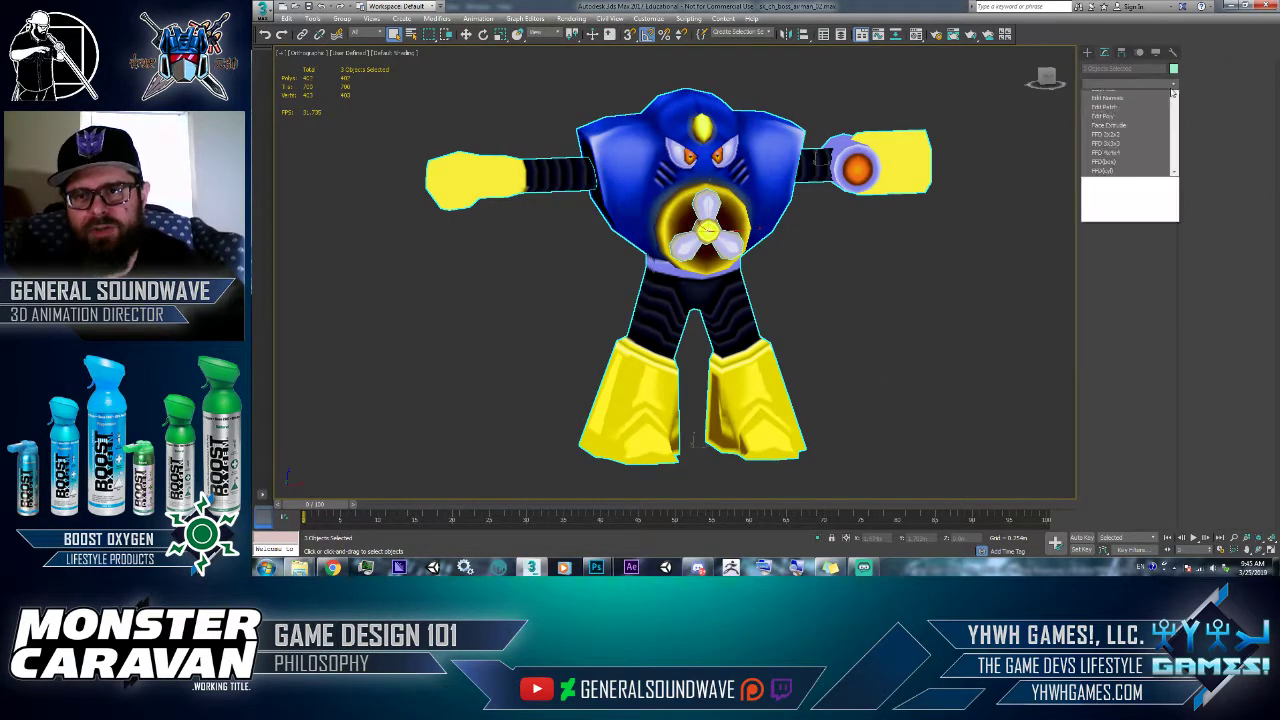
{"action": "scroll", "coordinate": [1120, 400], "scroll_direction": "down", "scroll_amount": 10}
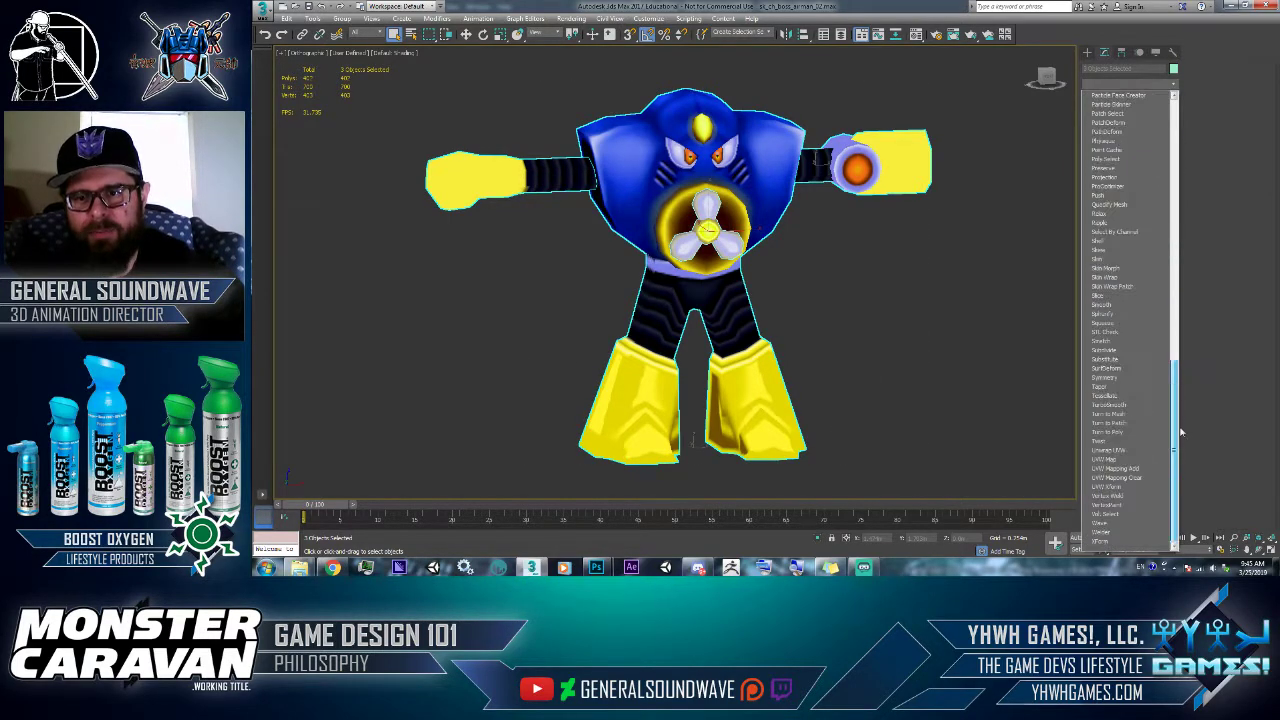
{"action": "left_click", "coordinate": [1108, 450]}
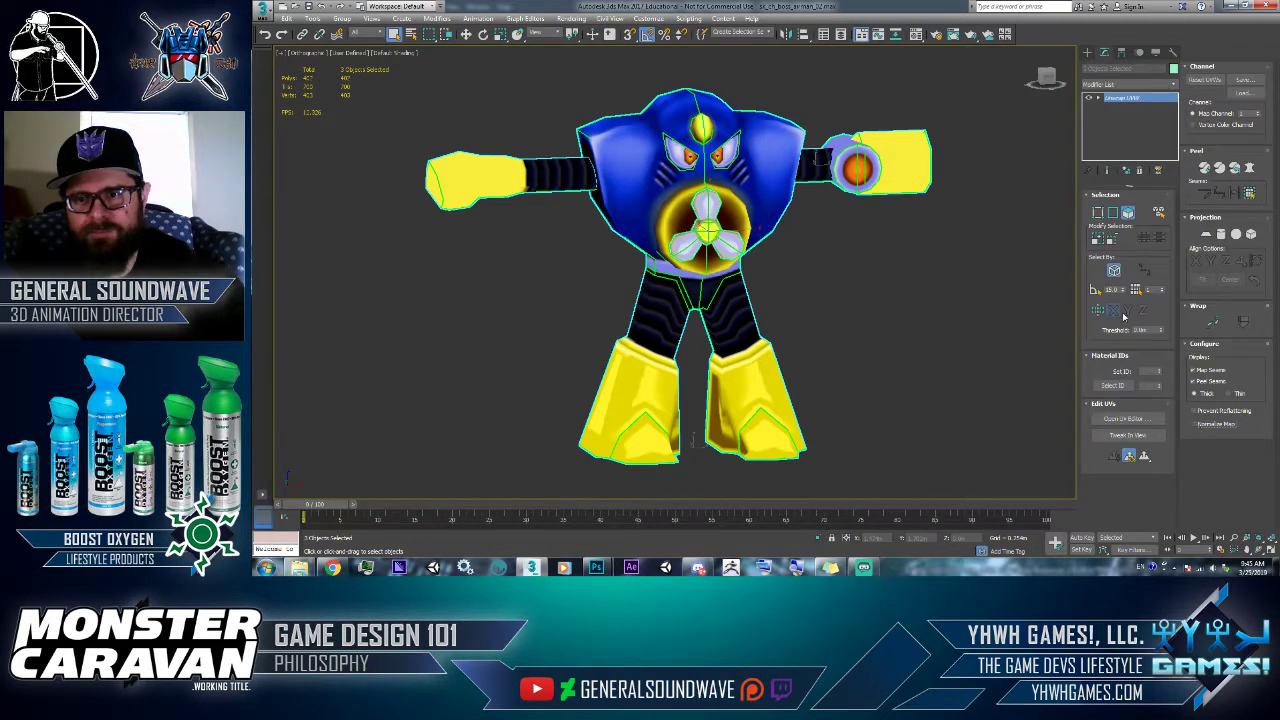
{"action": "left_click", "coordinate": [1136, 418]}
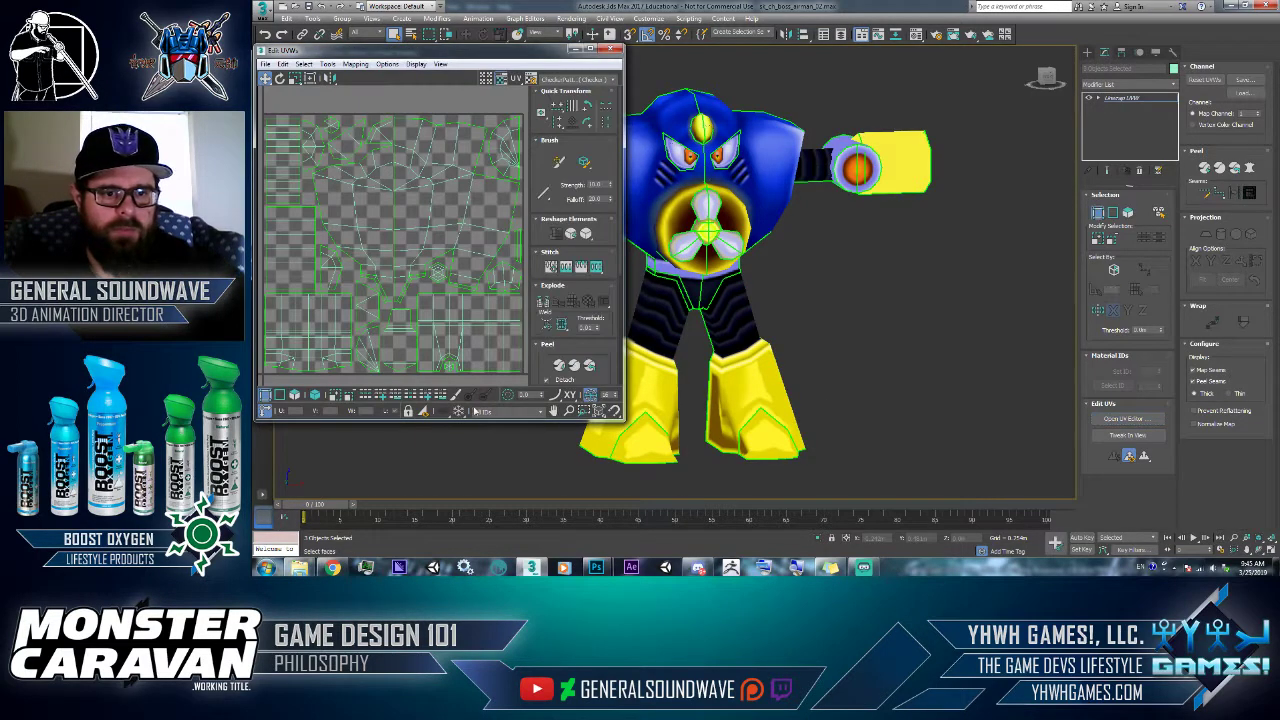
- Select the leg, torso and lower corner UV islands in turn at polygon level to examine which body parts share them
{"action": "left_click", "coordinate": [314, 395]}
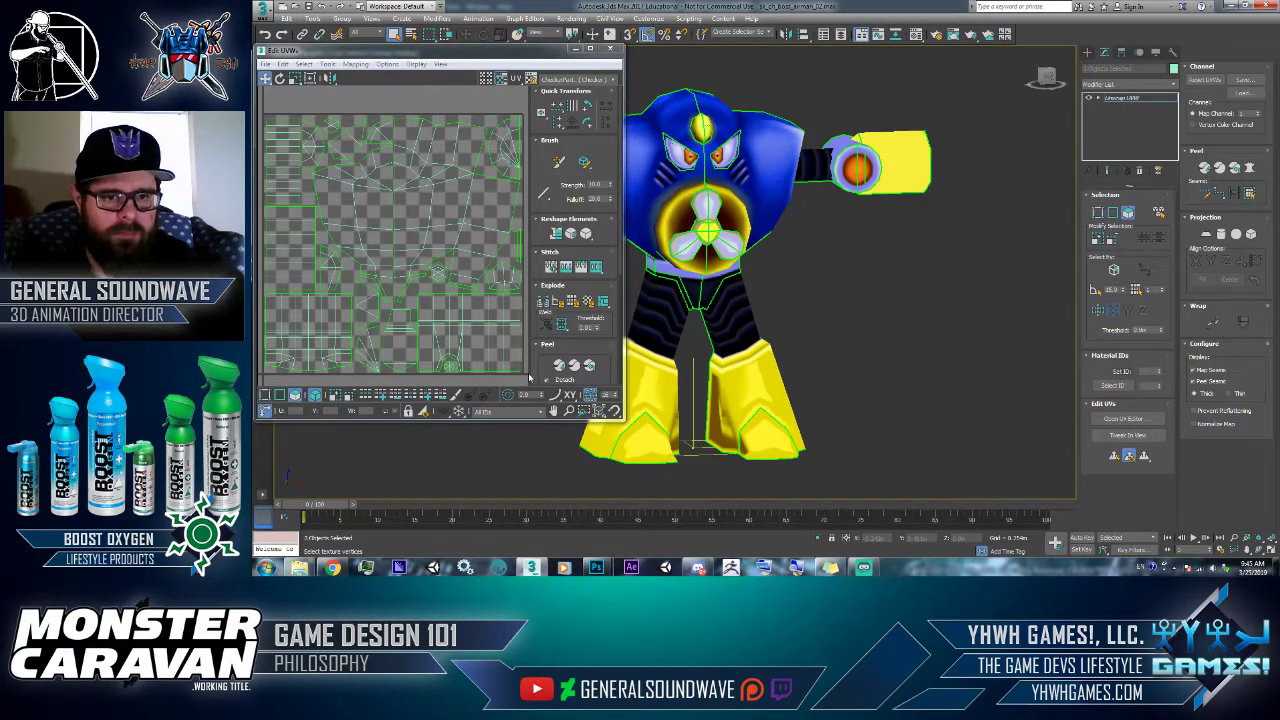
{"action": "left_click", "coordinate": [515, 358]}
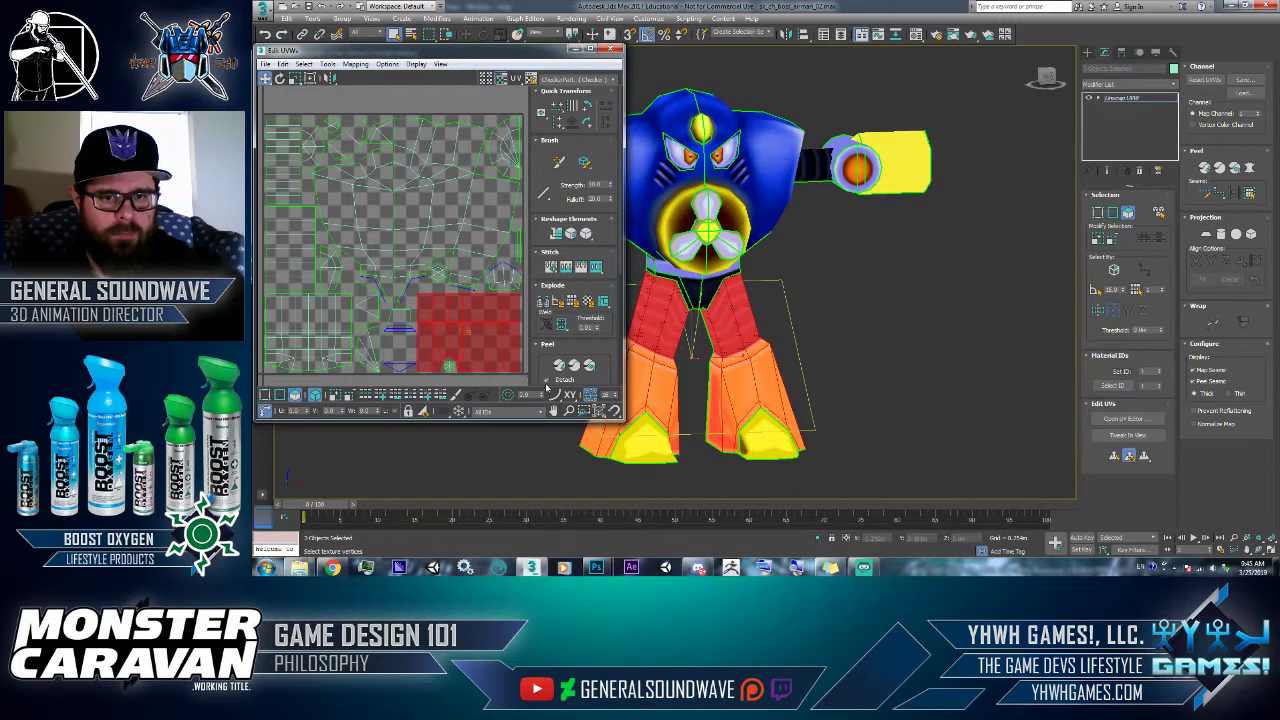
{"action": "left_click", "coordinate": [497, 212]}
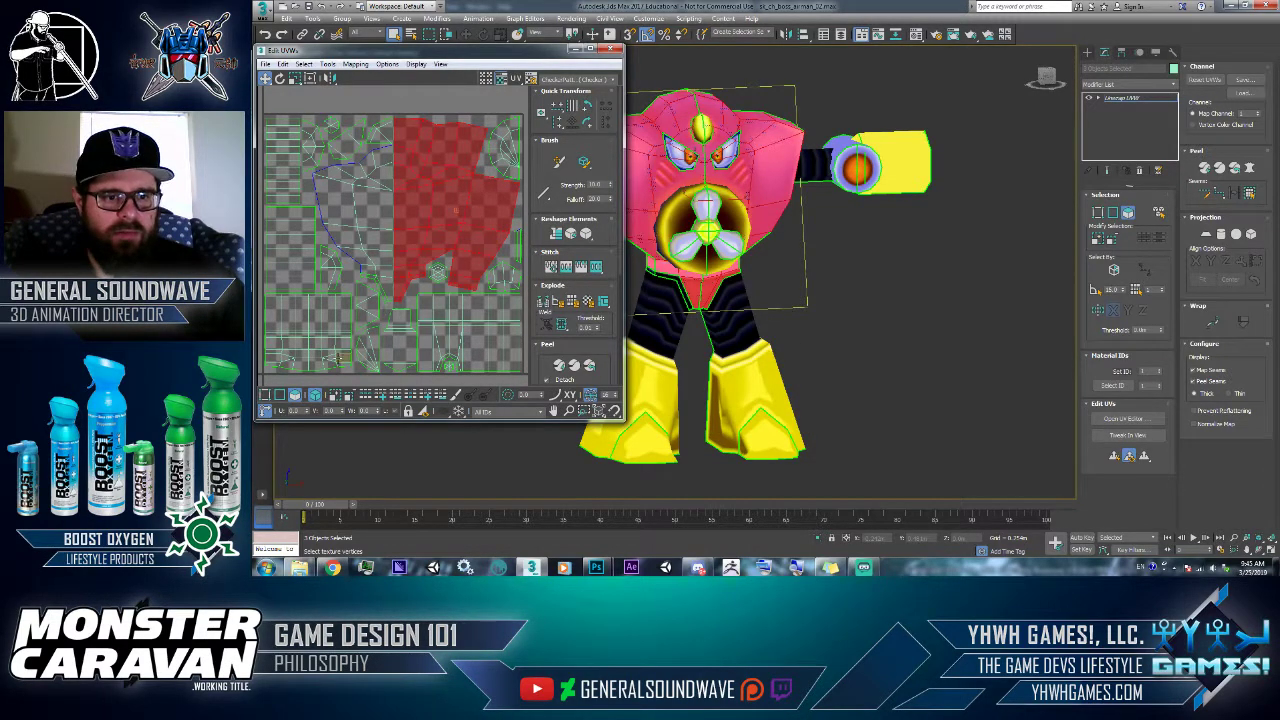
{"action": "left_click", "coordinate": [338, 358]}
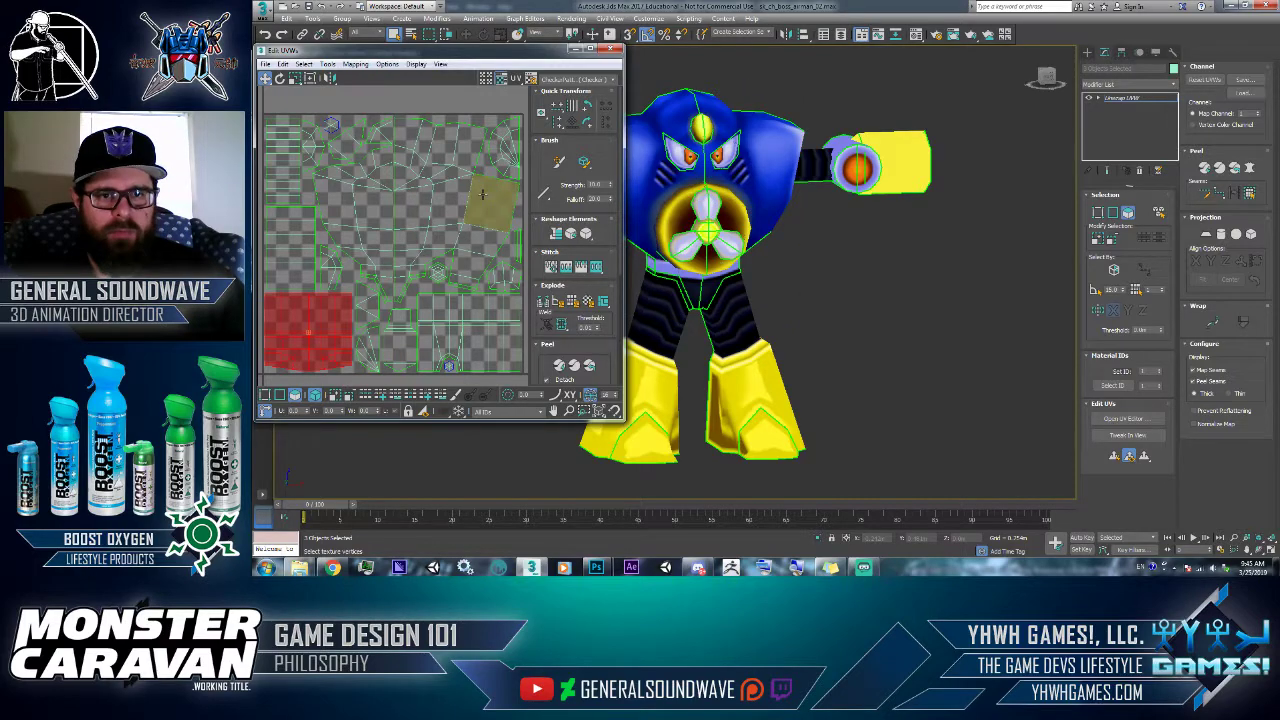
- Reposition the UV editor window, clear the face selection and frame the character's legs and boots in the front view
{"action": "left_click_drag", "start_coordinate": [519, 60], "coordinate": [552, 130]}
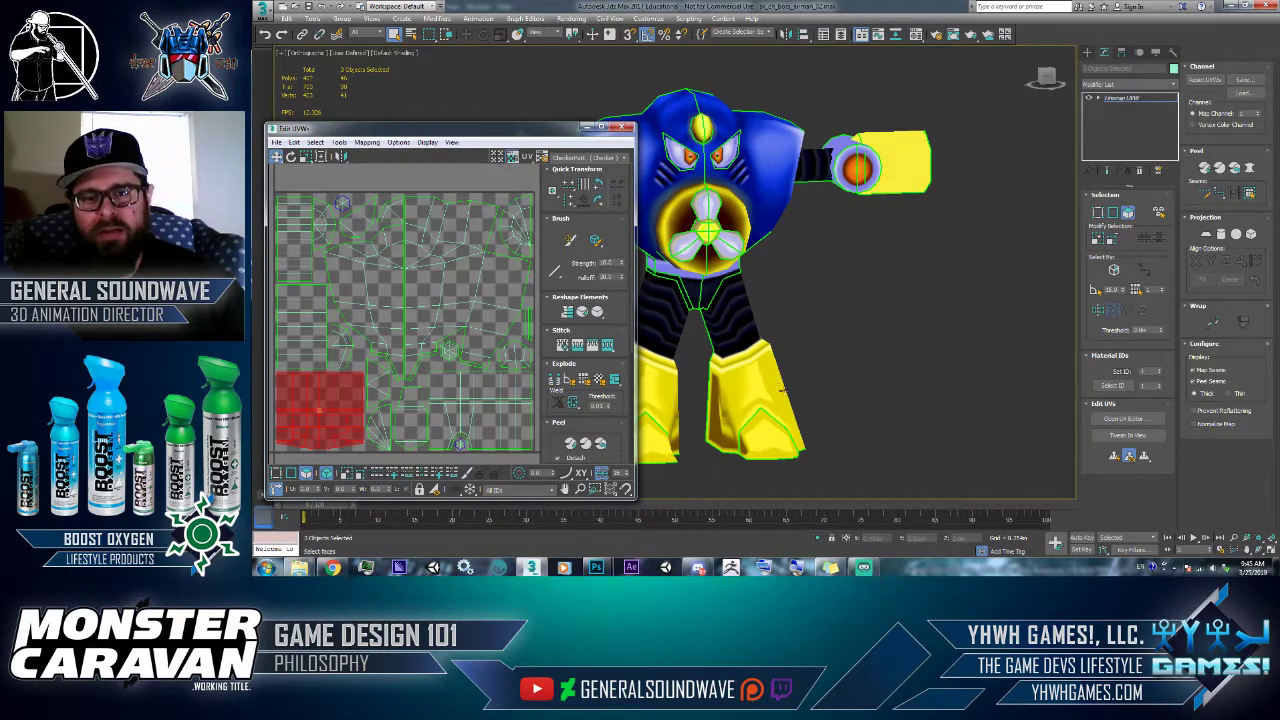
{"action": "left_click", "coordinate": [846, 367]}
{"action": "key", "text": "f"}
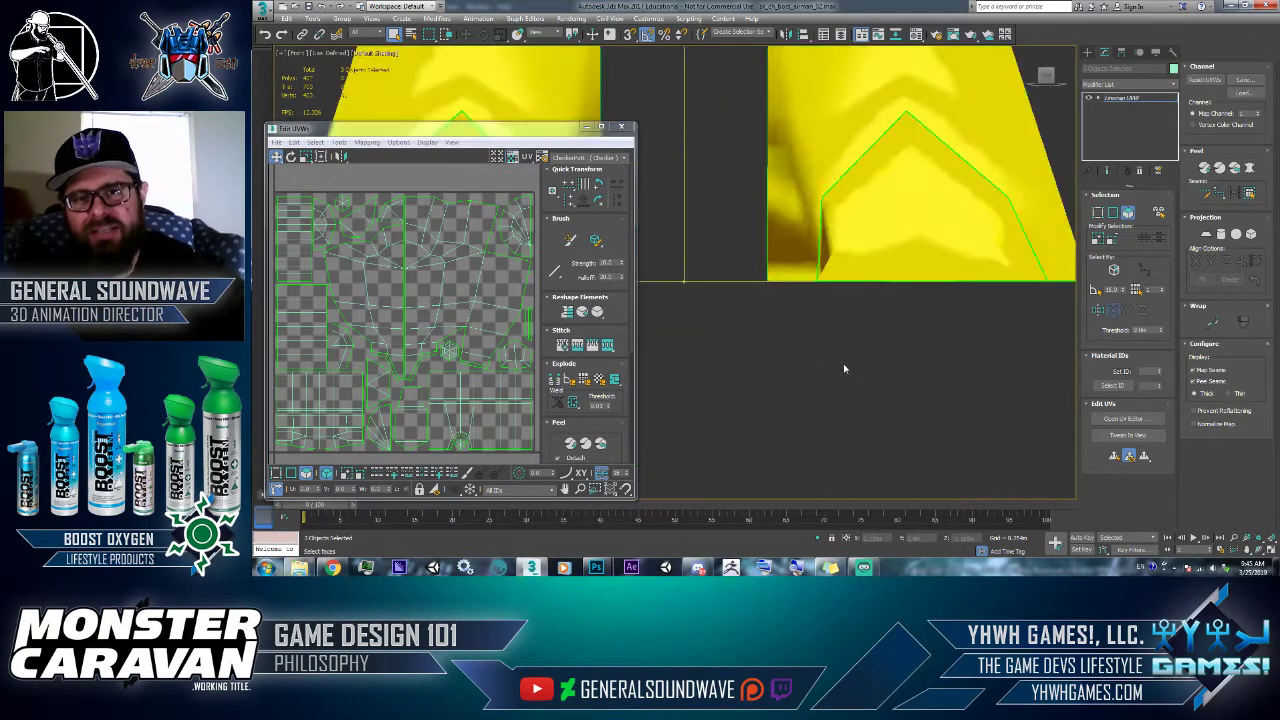
{"action": "left_click", "coordinate": [1234, 537]}
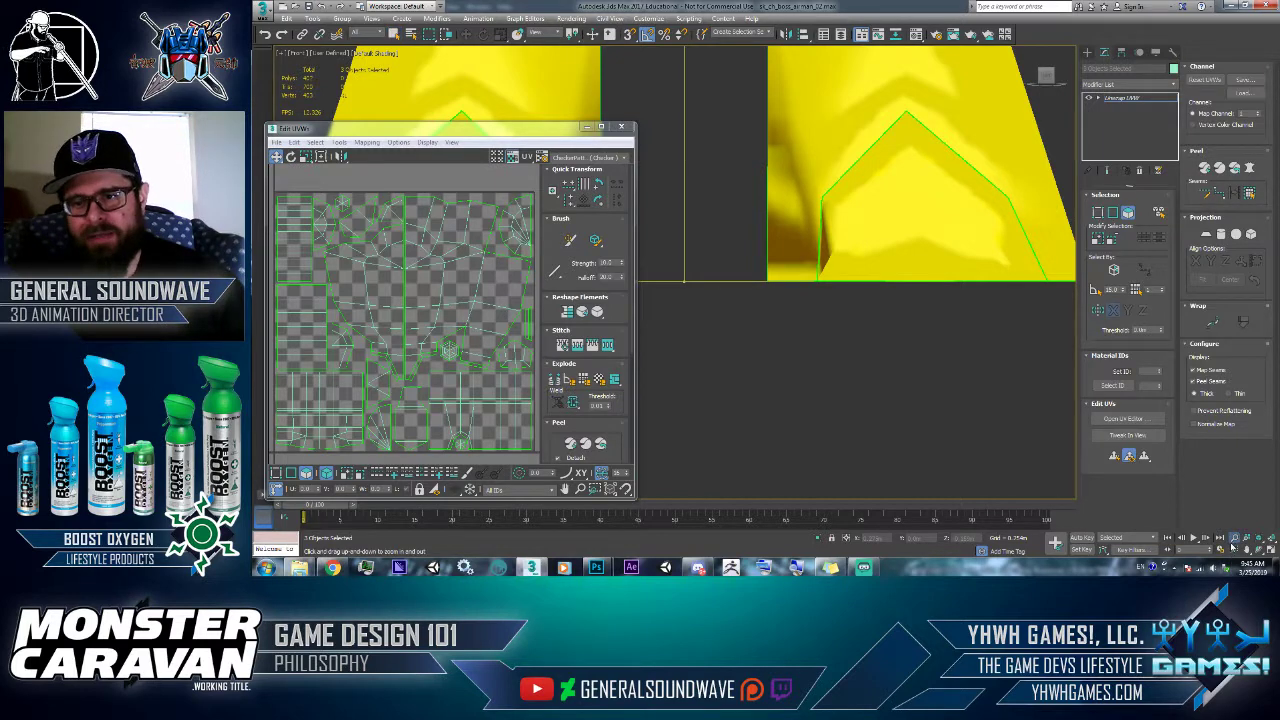
{"action": "left_click_drag", "start_coordinate": [924, 182], "coordinate": [910, 123]}
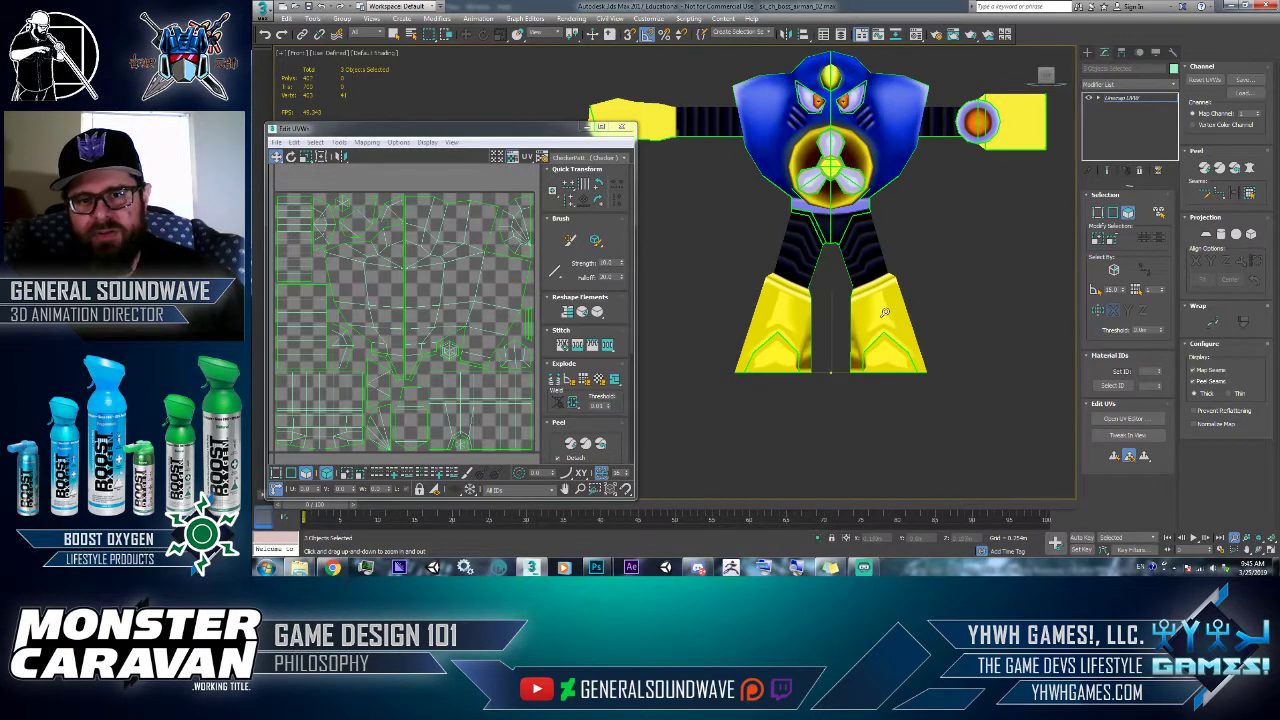
{"action": "mouse_move", "coordinate": [877, 311]}
{"action": "left_mouse_down"}
{"action": "mouse_move", "coordinate": [882, 288]}
{"action": "mouse_move", "coordinate": [879, 300]}
{"action": "left_mouse_up"}
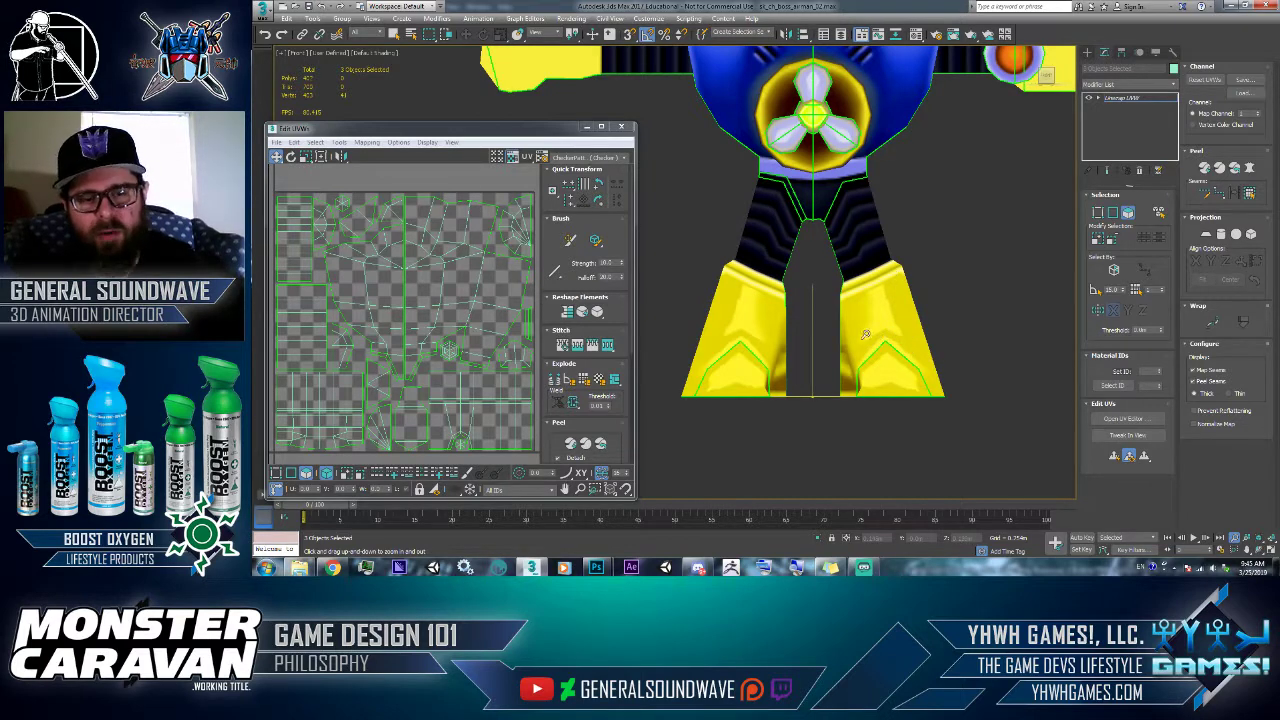
- Switch to Photoshop, magnify the yellow boot area of the texture and toggle the Diffuse group off and on
{"action": "key", "text": "alt+Tab"}
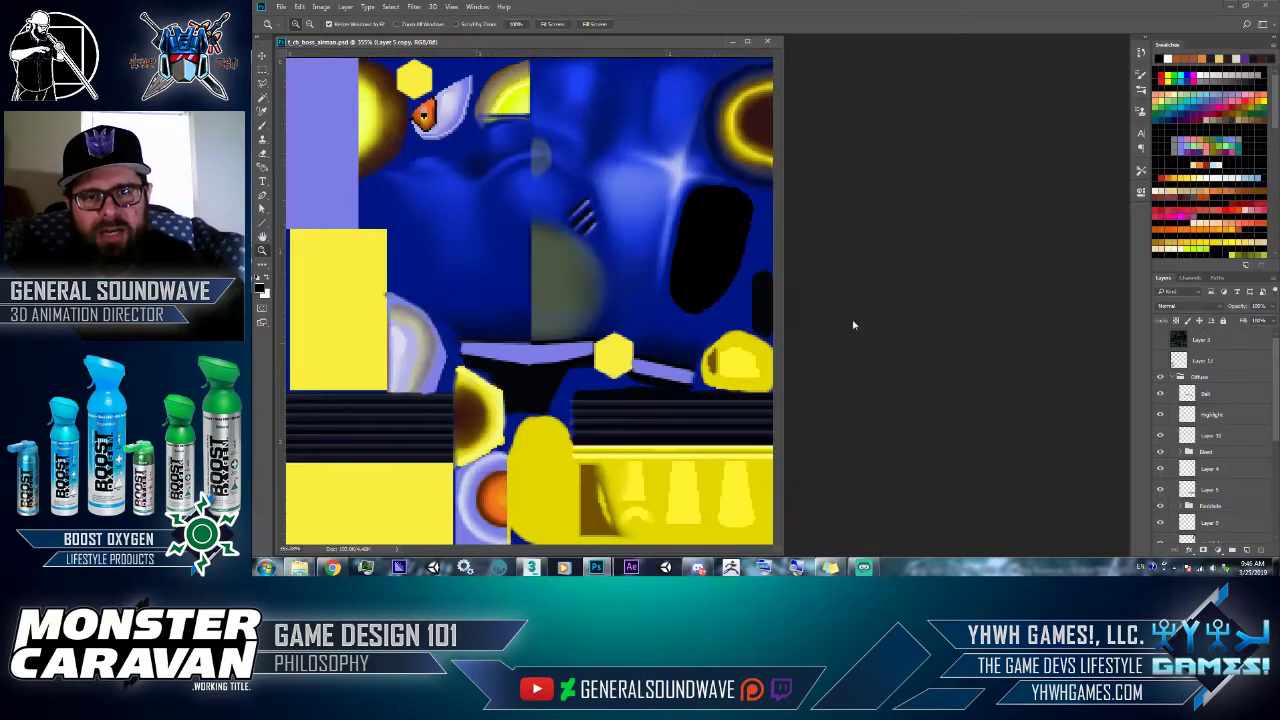
{"action": "left_click_drag", "start_coordinate": [558, 420], "coordinate": [798, 550]}
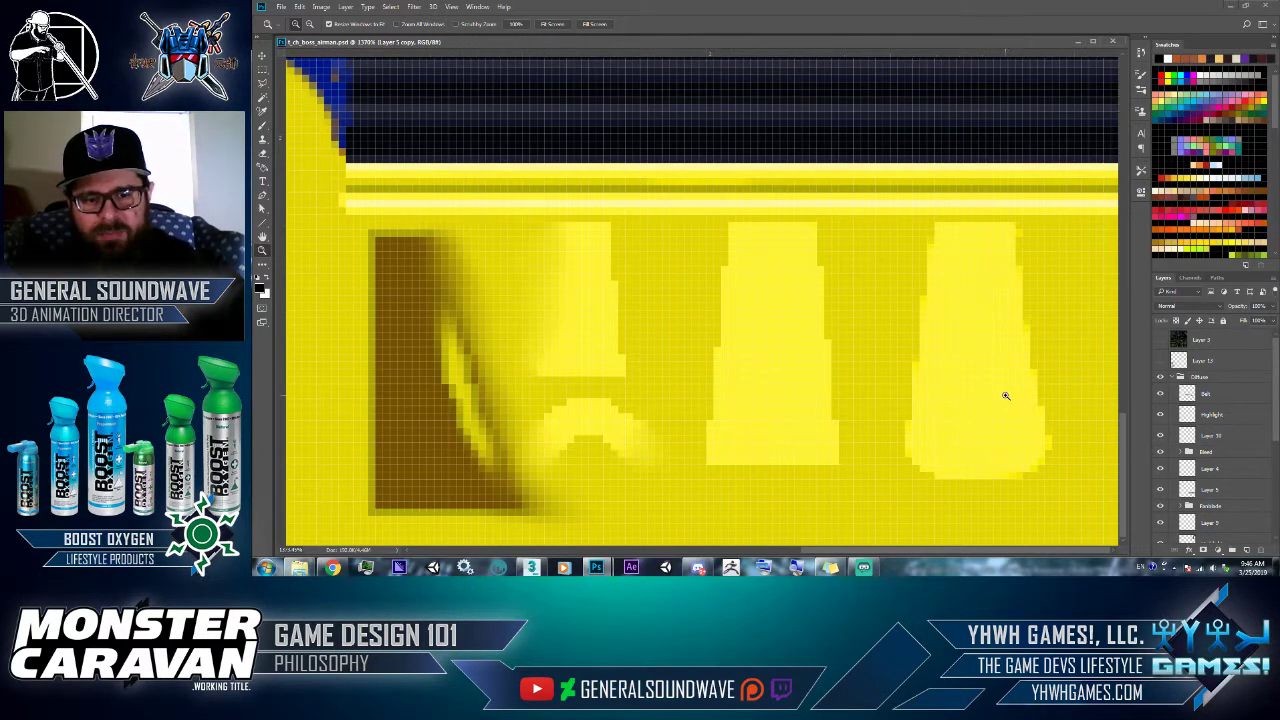
{"action": "key", "text": "v"}
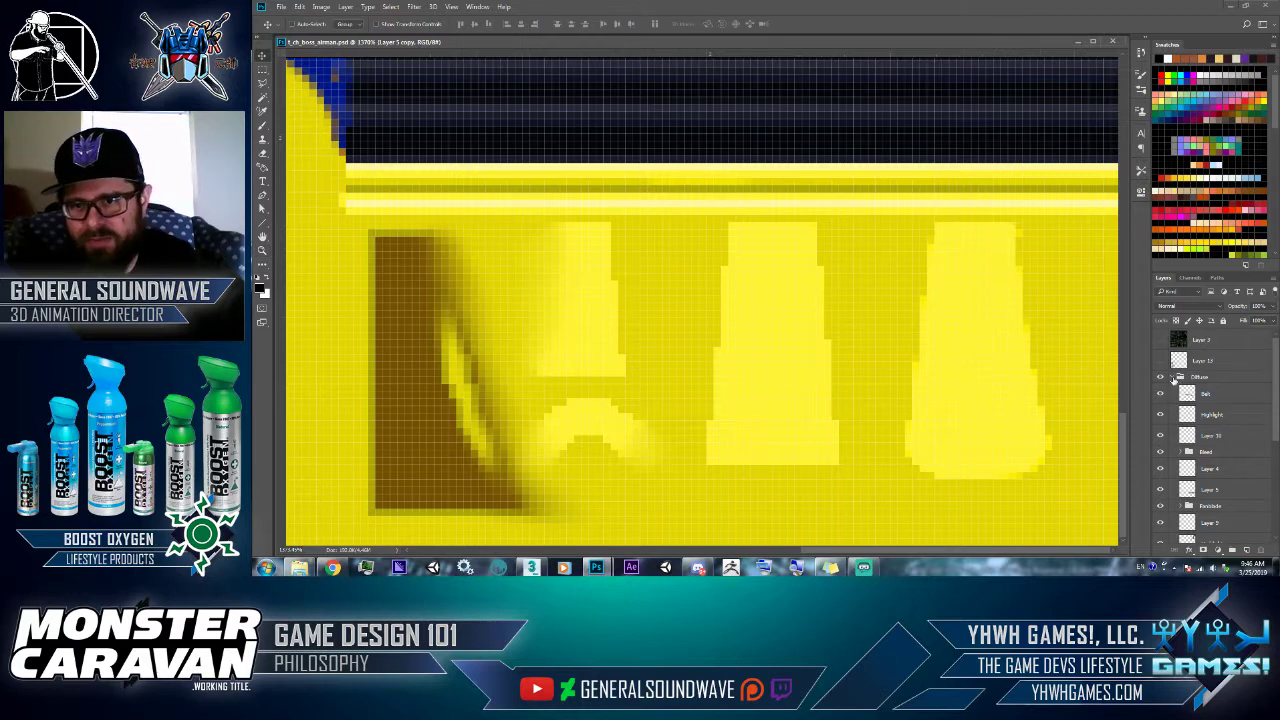
{"action": "left_click", "coordinate": [1173, 379]}
{"action": "left_click", "coordinate": [1161, 378]}
{"action": "left_click", "coordinate": [1161, 378]}
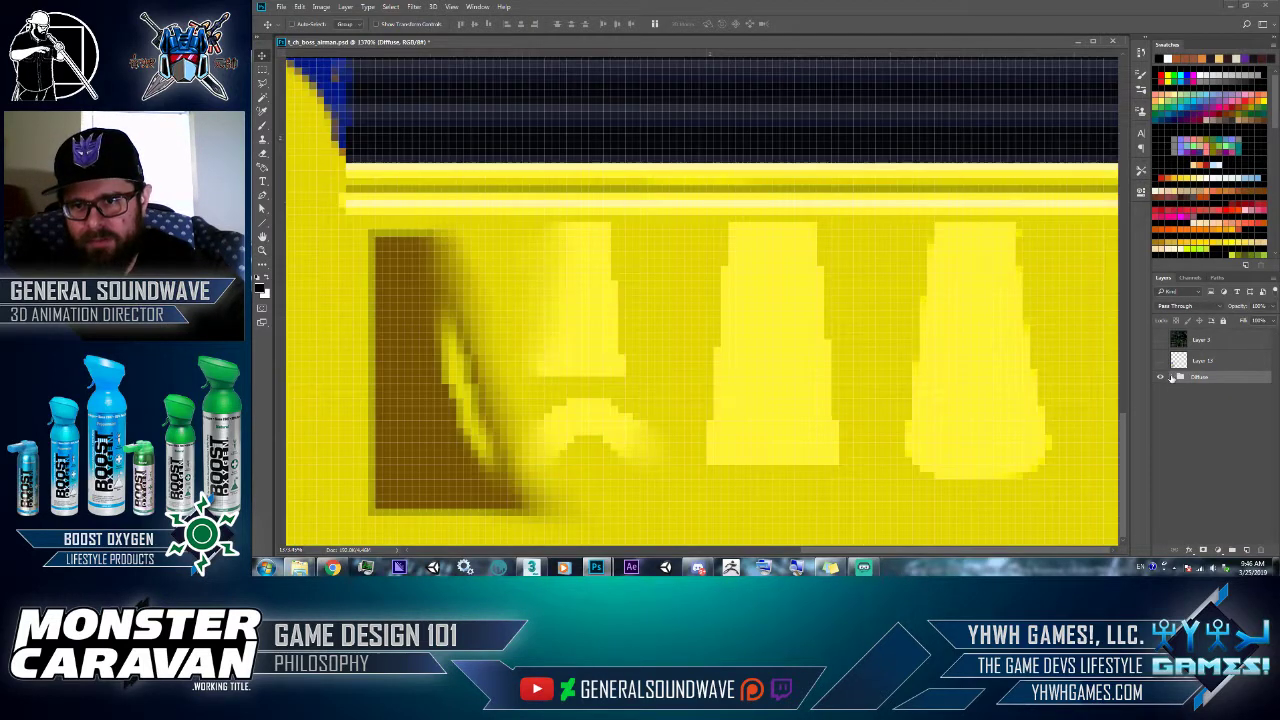
- Expand the Diffuse group and collapse the Cannon and Arm R groups inside it
{"action": "left_click", "coordinate": [1172, 378]}
{"action": "left_click_drag", "start_coordinate": [1276, 400], "coordinate": [1278, 505]}
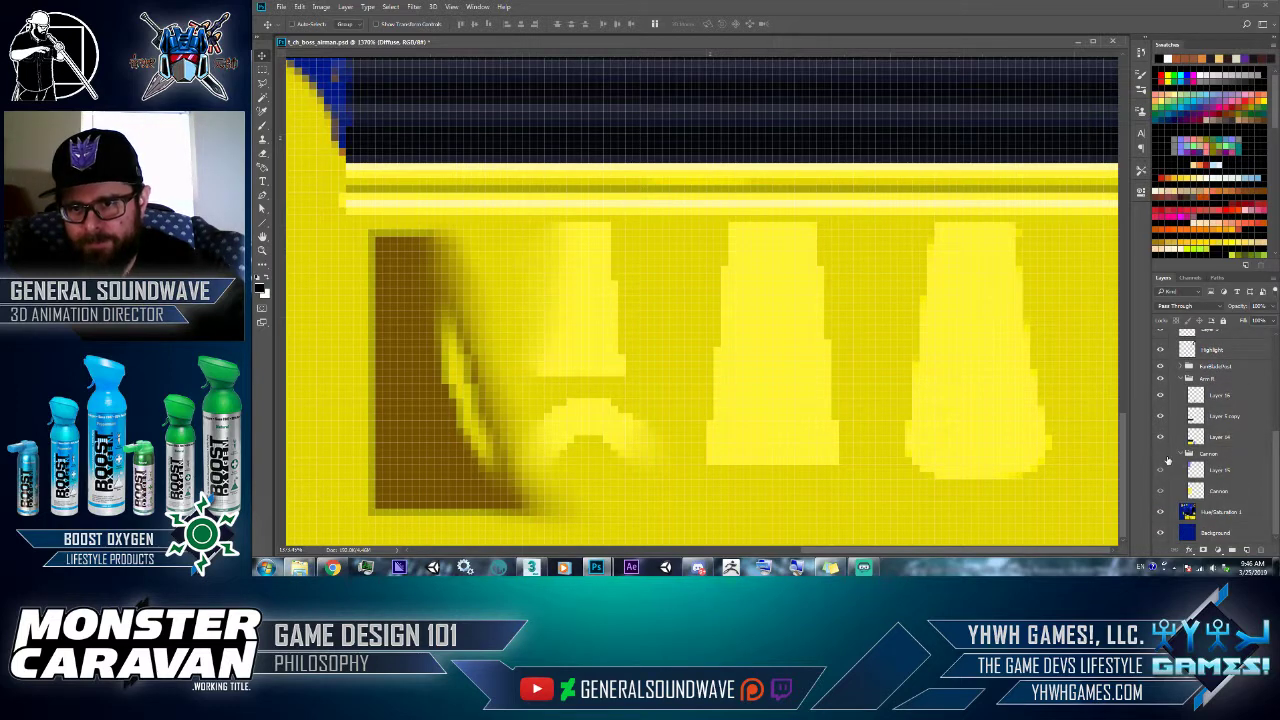
{"action": "left_click", "coordinate": [1186, 454]}
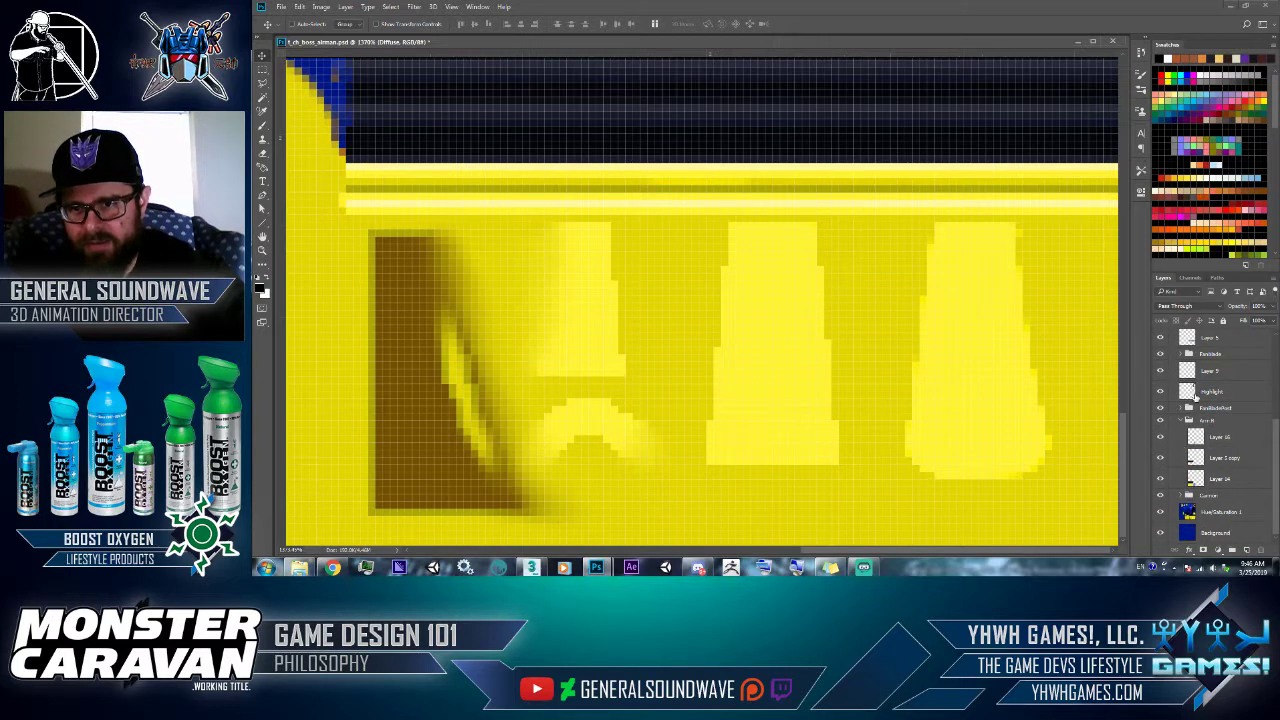
{"action": "left_click", "coordinate": [1192, 417]}
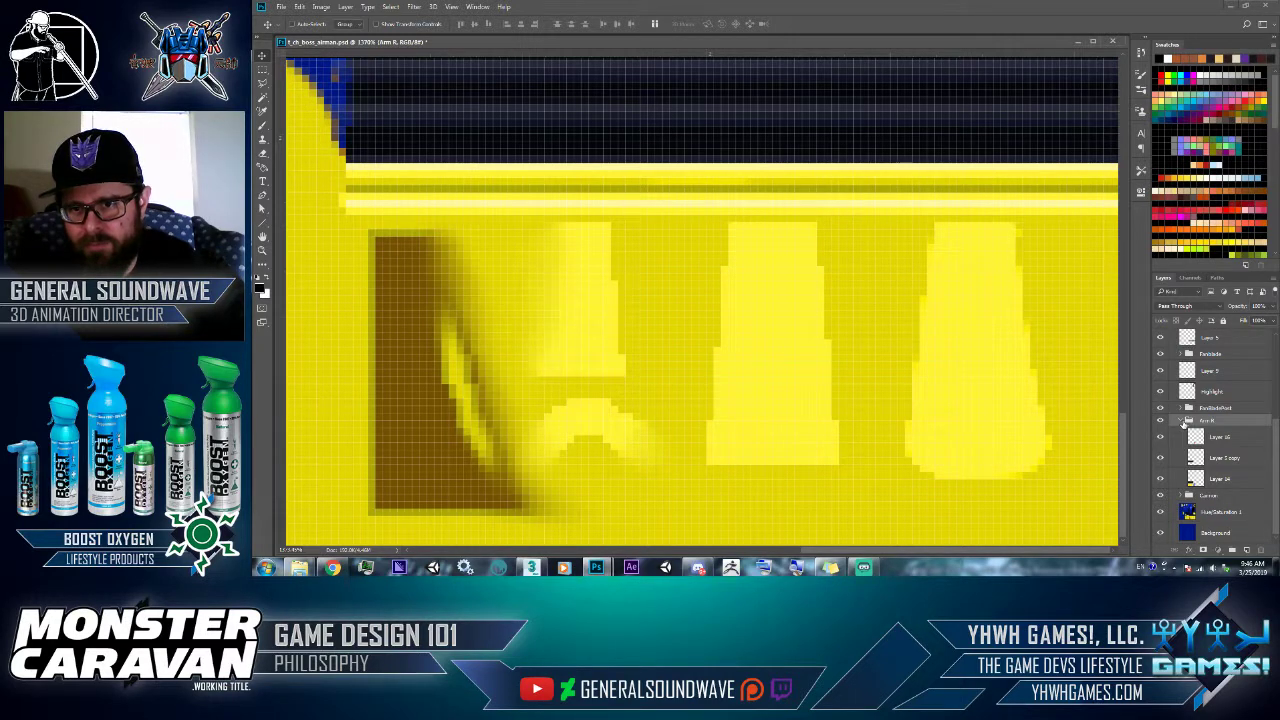
{"action": "left_click", "coordinate": [1182, 421]}
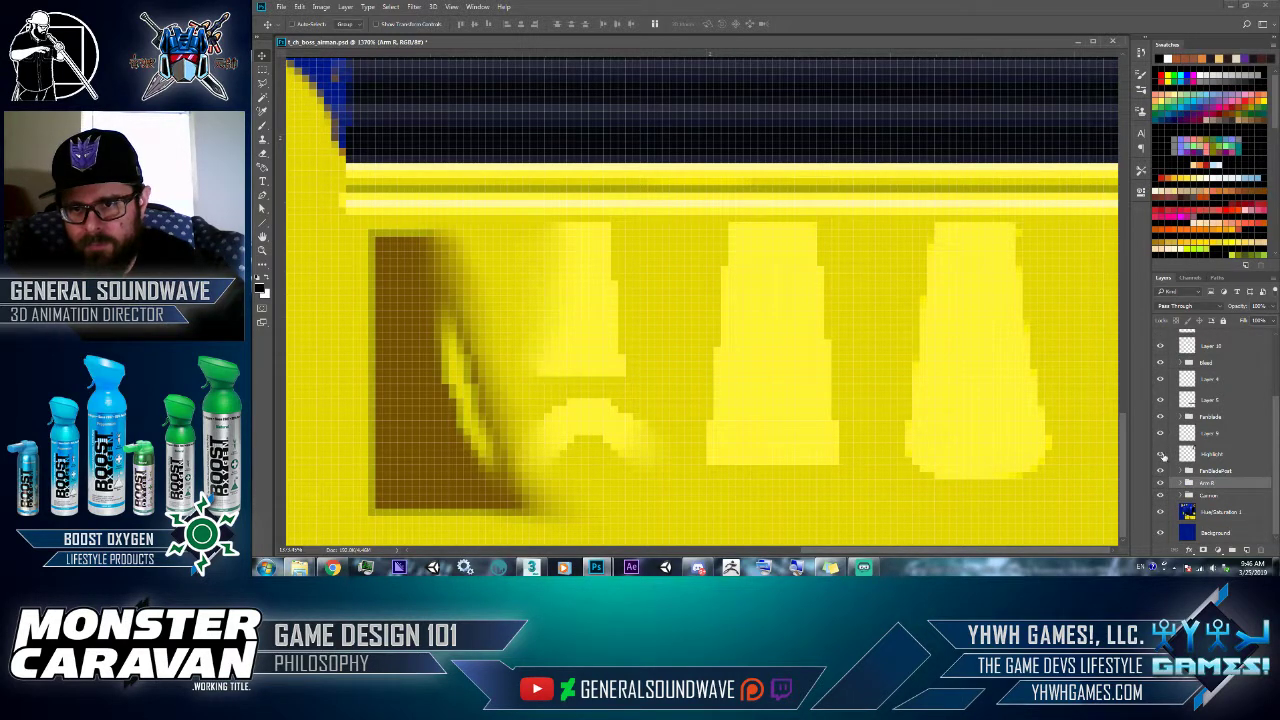
- Toggle the visibility of the Diffuse group and its upper layers to look for the layer holding the boot artwork
{"action": "left_click", "coordinate": [1161, 401]}
{"action": "left_click", "coordinate": [1161, 401]}
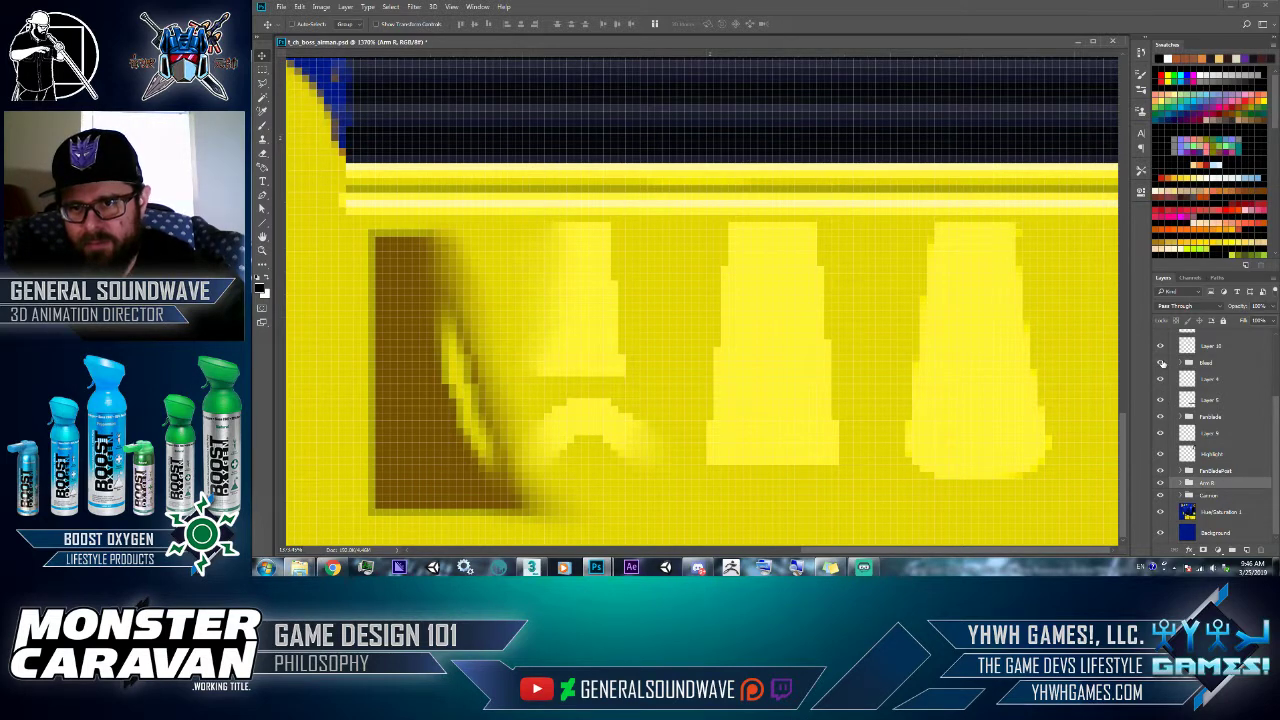
{"action": "left_click_drag", "start_coordinate": [1274, 411], "coordinate": [1252, 356]}
{"action": "left_click", "coordinate": [1161, 377]}
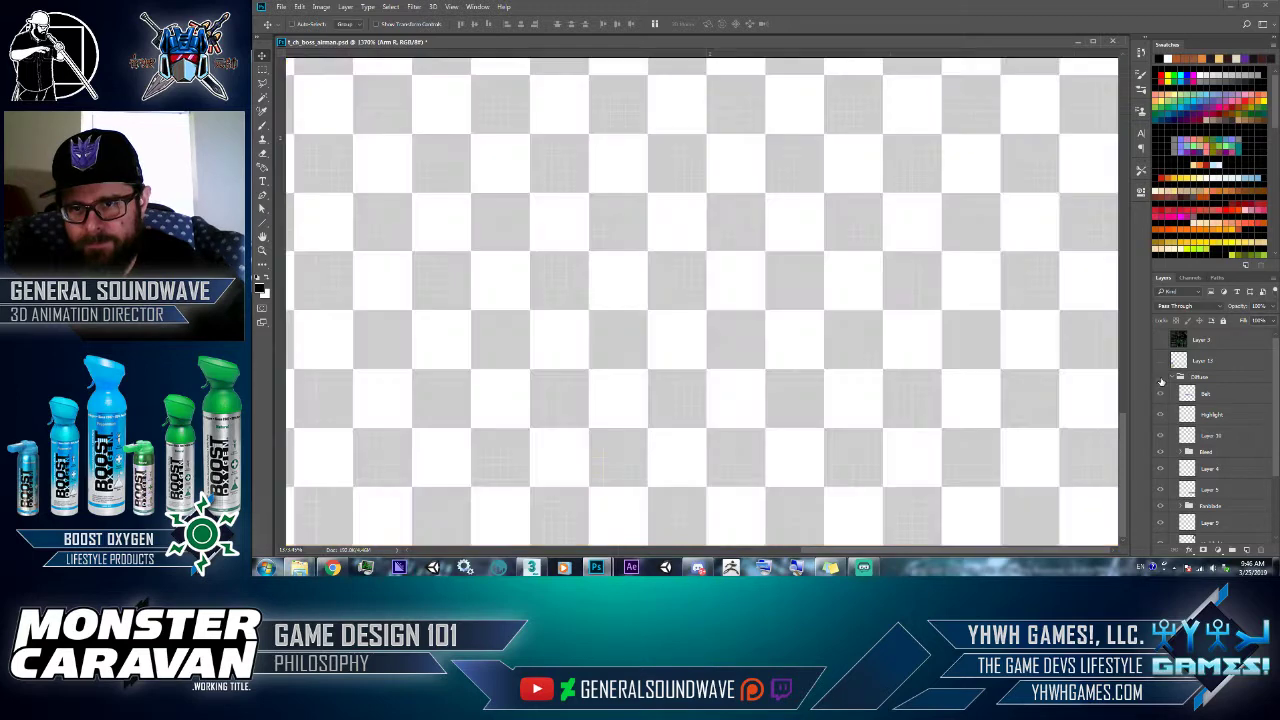
{"action": "left_click", "coordinate": [1161, 377]}
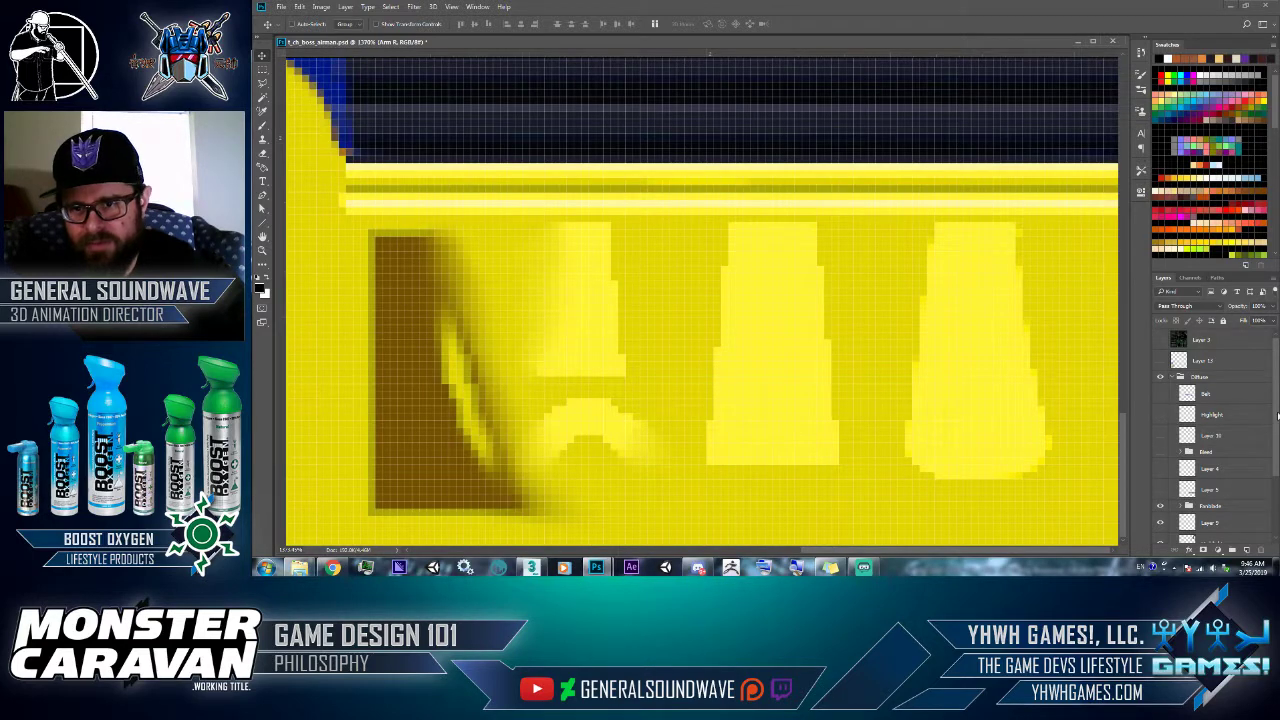
- Hide the remaining Diffuse layers above Hue/Saturation 1 to trace the boot artwork, and turn the layers back on
{"action": "scroll", "coordinate": [1261, 497], "scroll_direction": "down", "scroll_amount": 4}
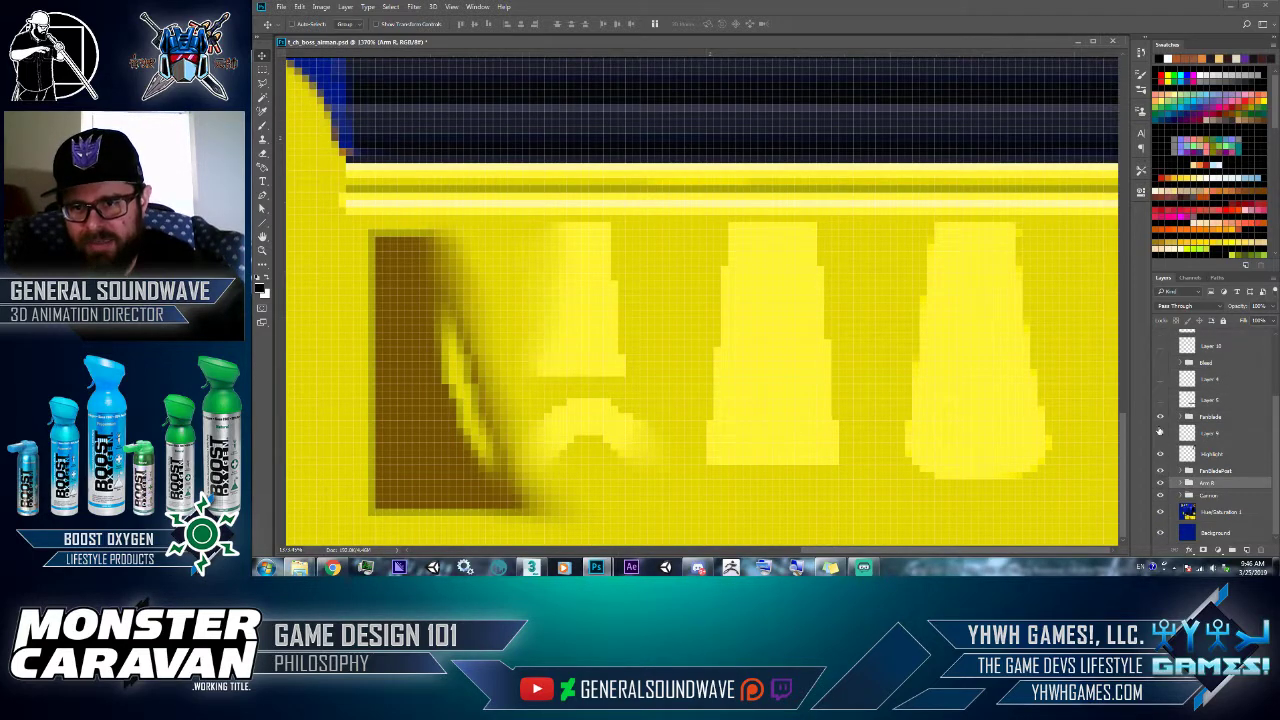
{"action": "left_click", "coordinate": [1160, 482]}
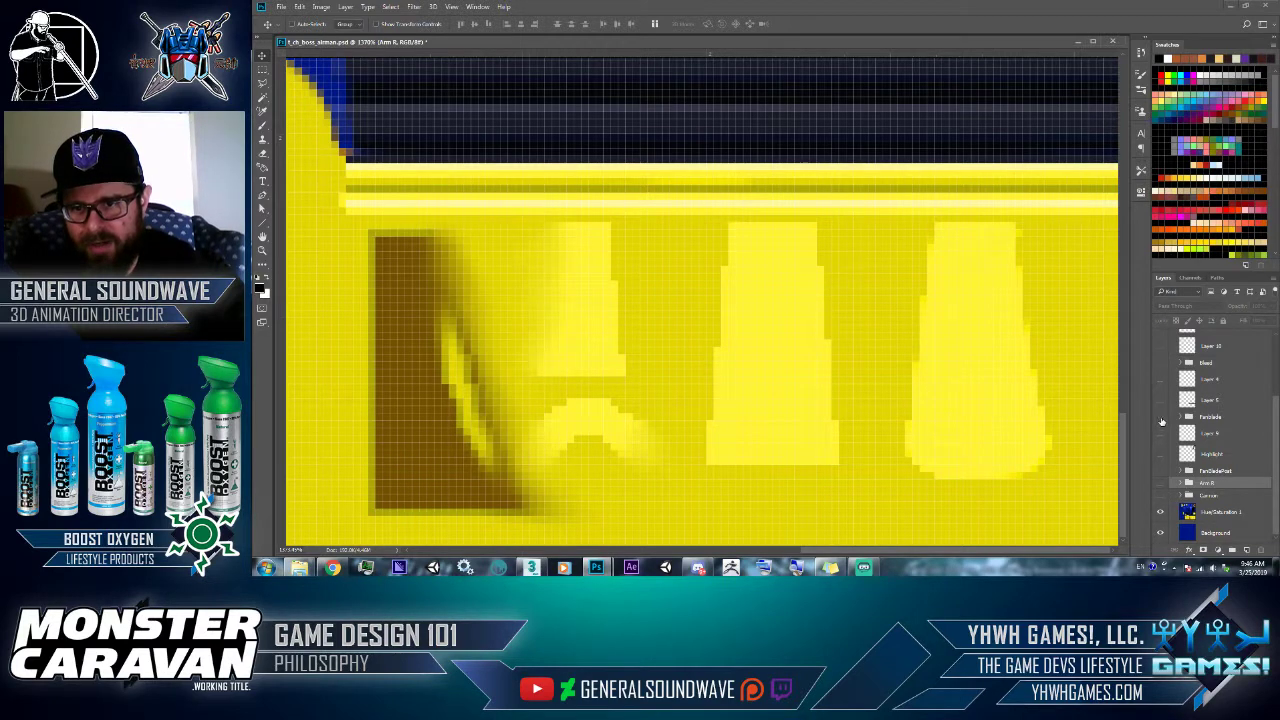
{"action": "left_click", "coordinate": [1160, 512]}
{"action": "left_click", "coordinate": [1160, 512]}
{"action": "left_click_drag", "start_coordinate": [1160, 495], "coordinate": [1162, 367]}
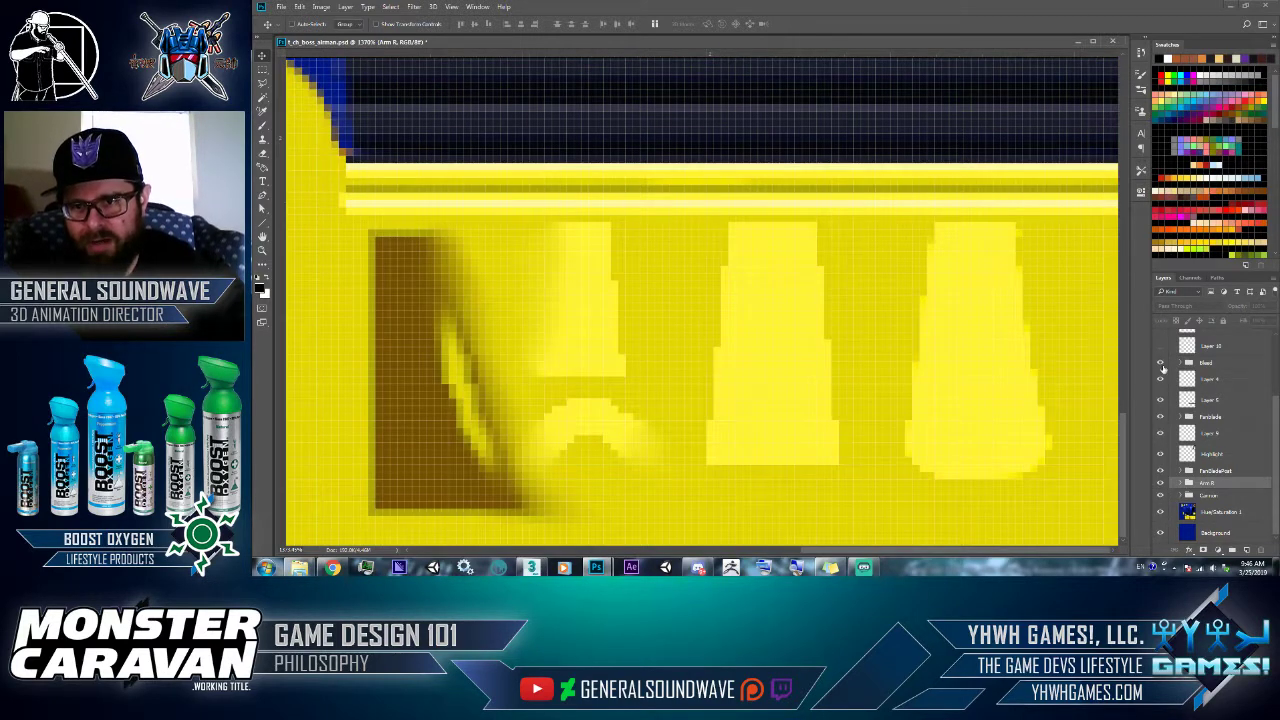
{"action": "left_click", "coordinate": [1161, 482]}
{"action": "scroll", "coordinate": [1183, 420], "scroll_direction": "up", "scroll_amount": 3}
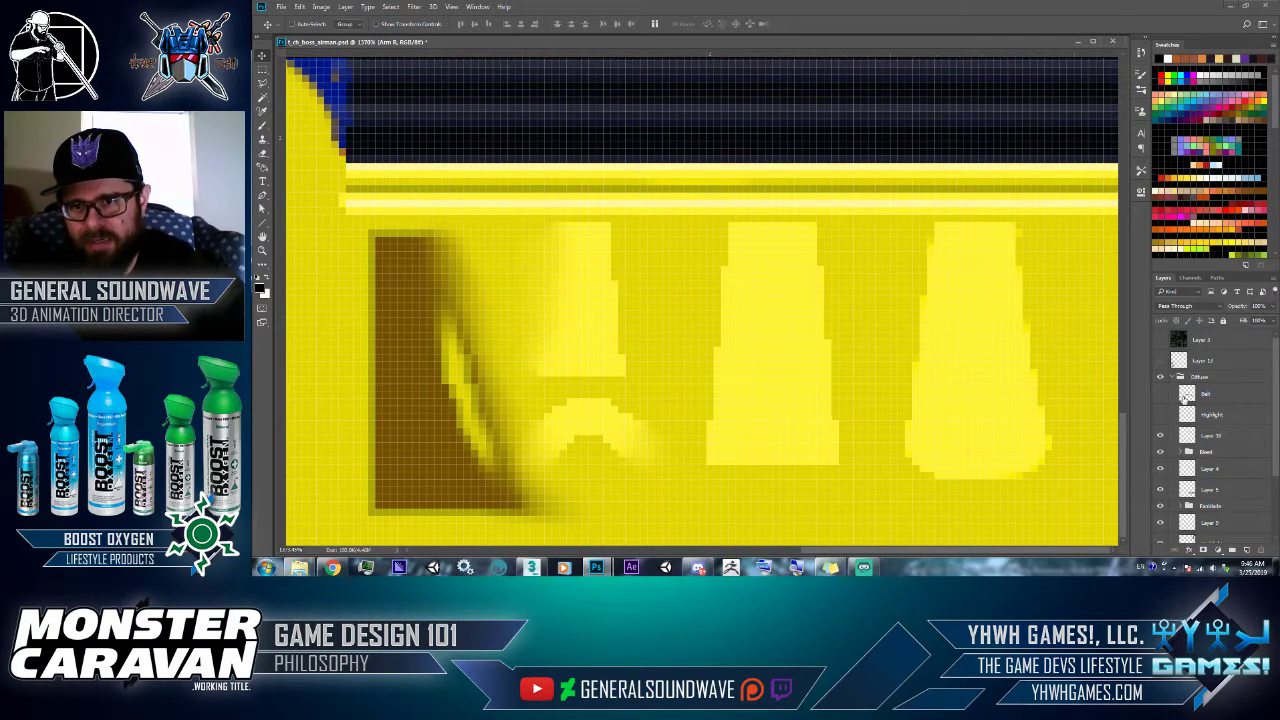
- Select the Hue/Saturation 1 layer and toggle its visibility to check its effect on the boot texture
{"action": "scroll", "coordinate": [1265, 515], "scroll_direction": "down", "scroll_amount": 3}
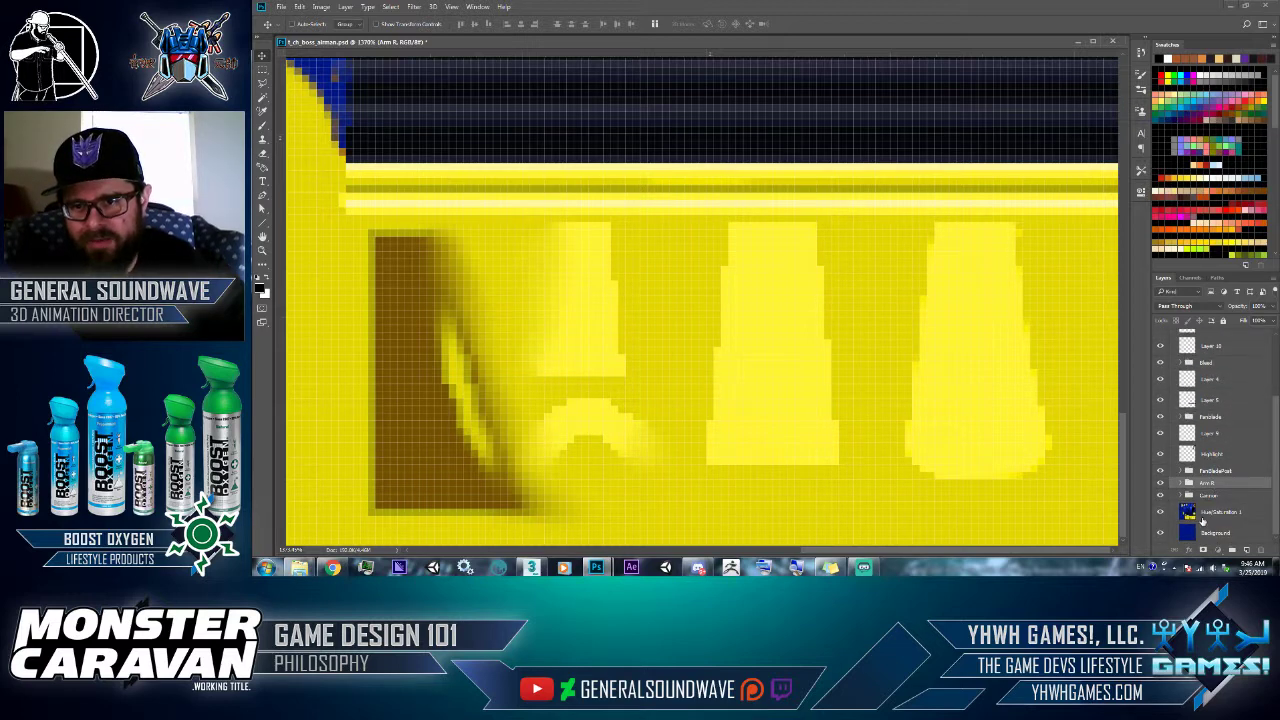
{"action": "left_click", "coordinate": [1188, 512]}
{"action": "left_click", "coordinate": [1161, 513]}
{"action": "left_click", "coordinate": [1161, 513]}
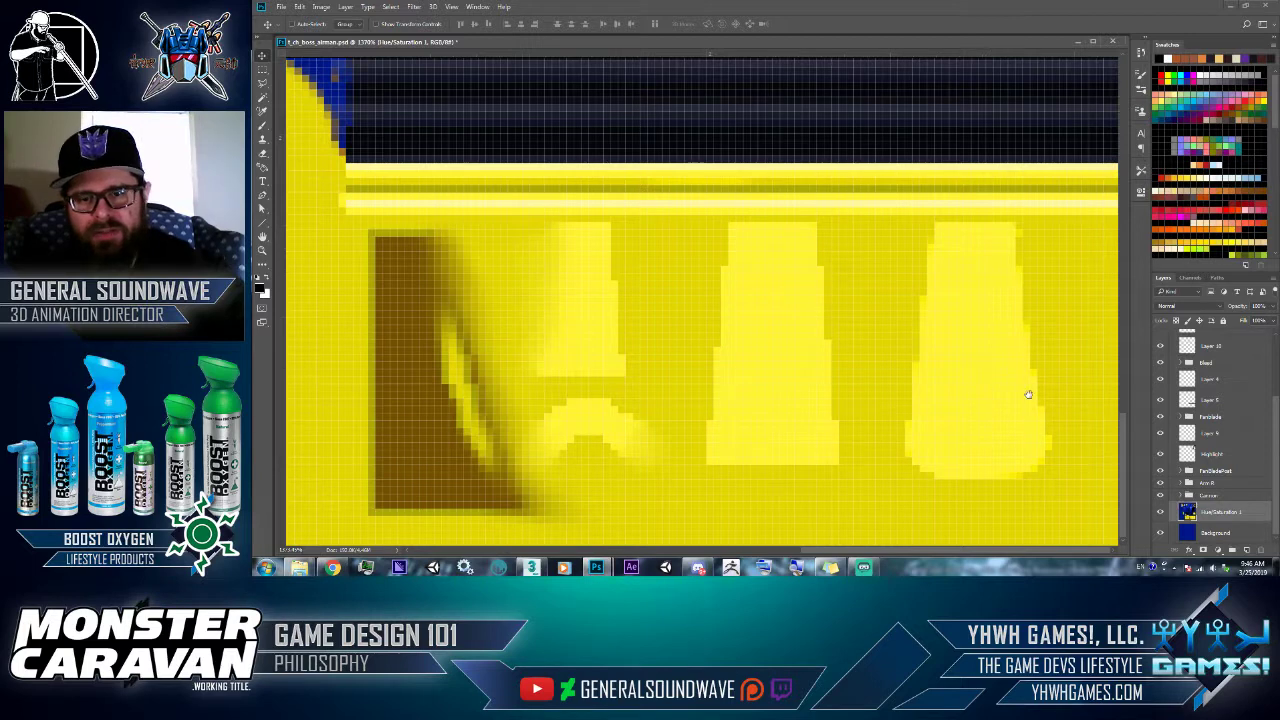
{"action": "scroll", "coordinate": [1268, 390], "scroll_direction": "up", "scroll_amount": 5}
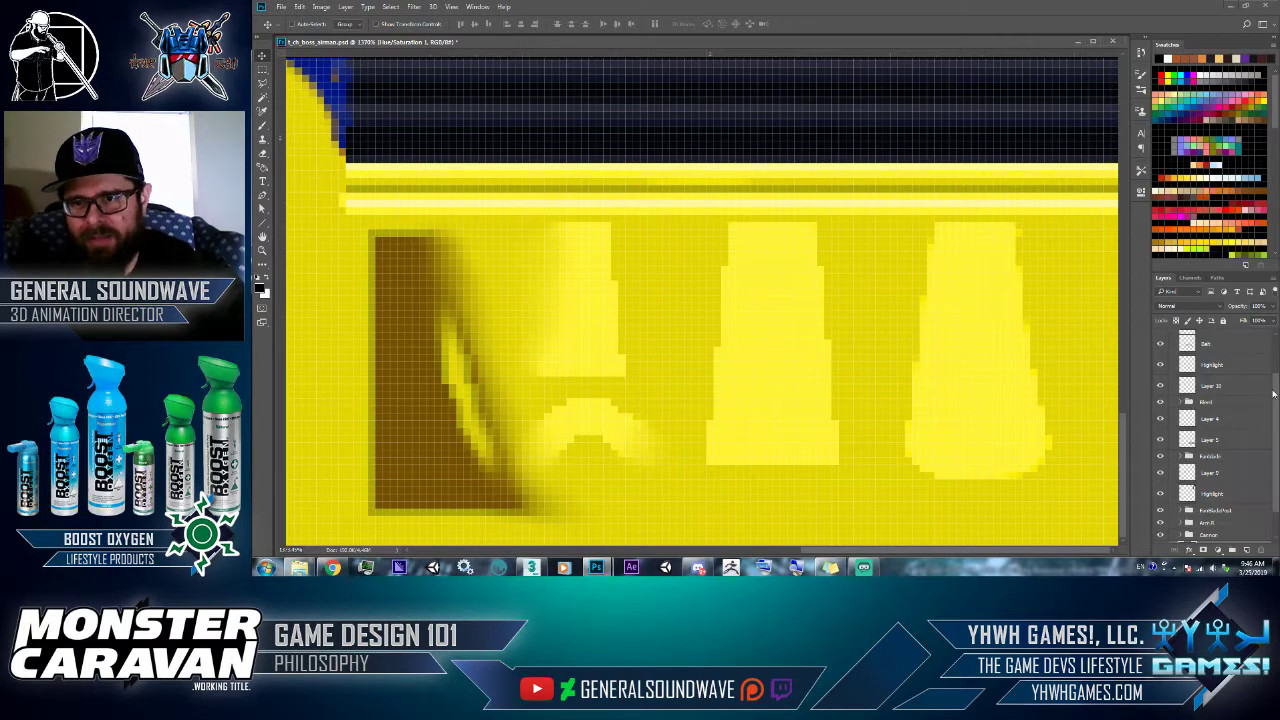
- Show the UV wireframe layer again and fit the whole boss texture on screen, with its document window repositioned
{"action": "left_click", "coordinate": [1160, 340]}
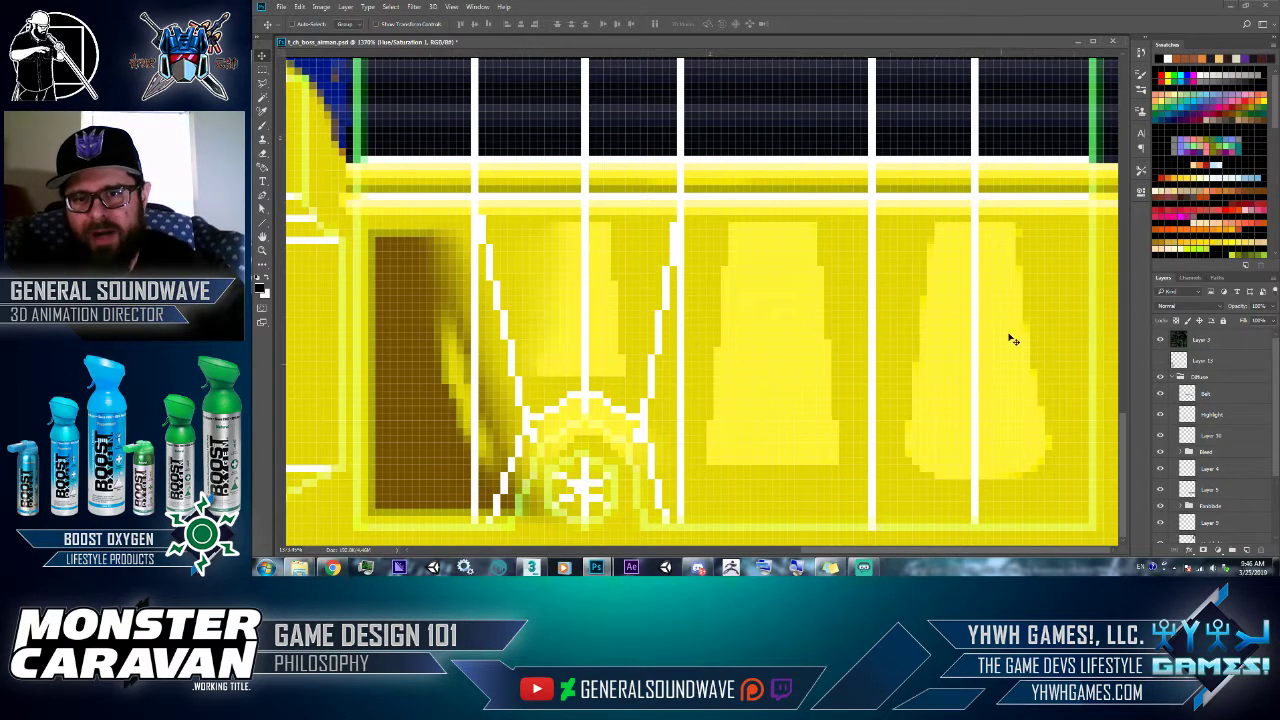
{"action": "key", "text": "z"}
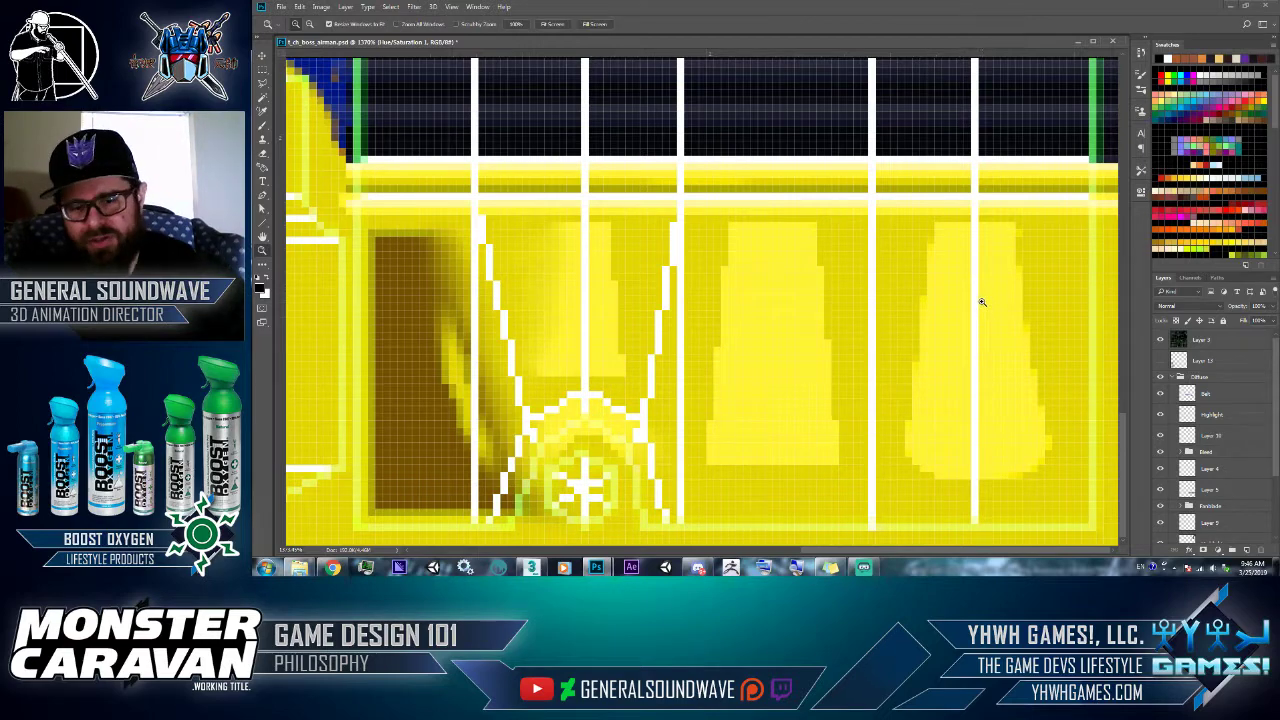
{"action": "left_click", "coordinate": [998, 312]}
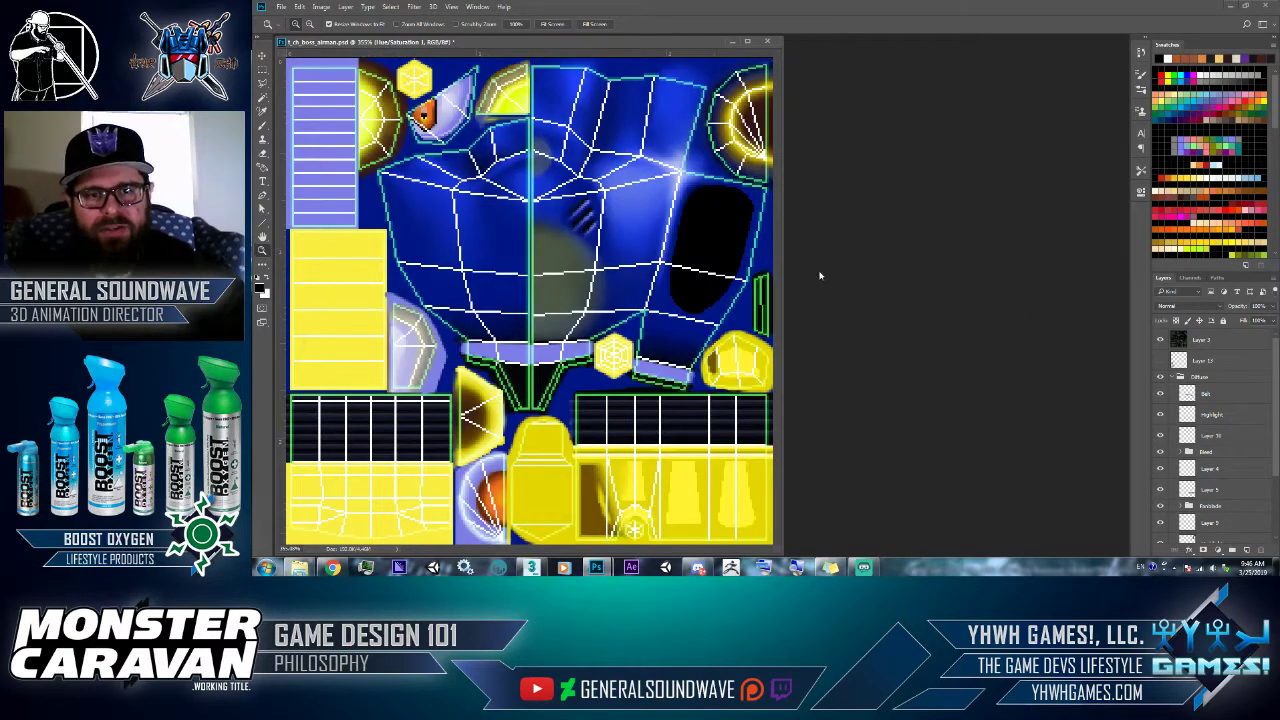
{"action": "left_click_drag", "start_coordinate": [783, 271], "coordinate": [955, 310]}
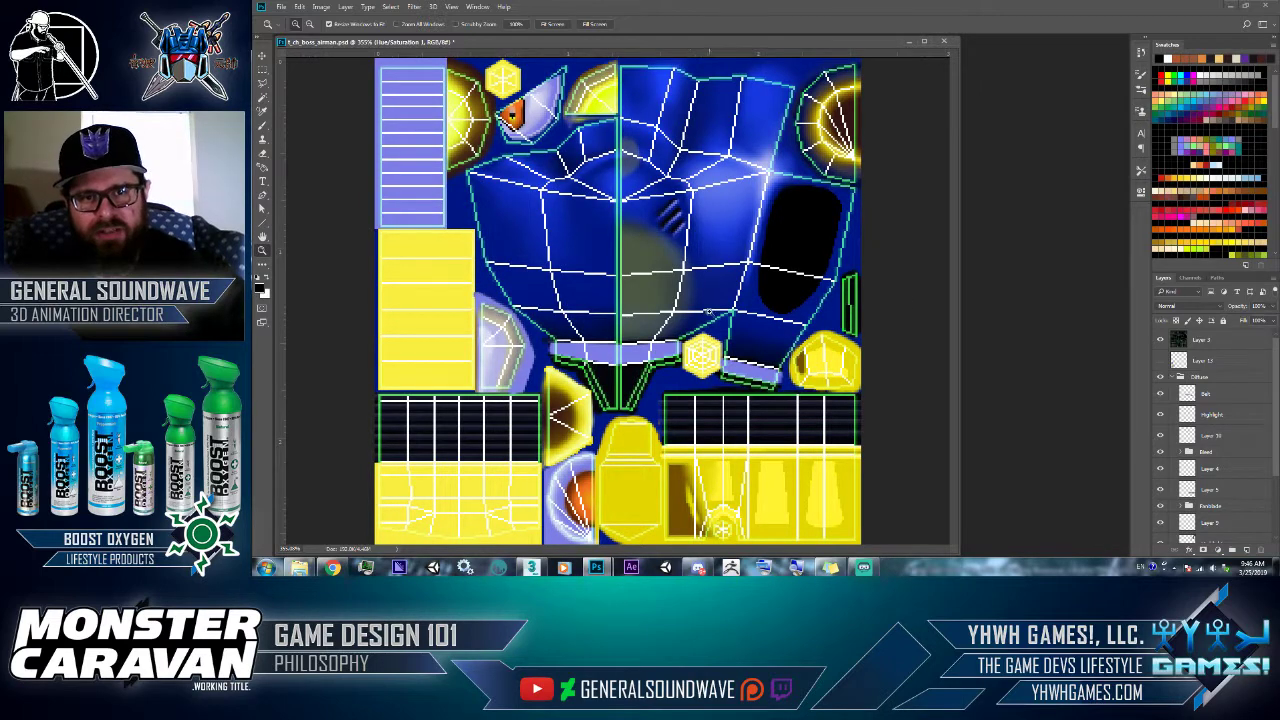
- Switch to 3ds Max and render the character's UVW template at 256 by 256 from the Edit UVWs window
{"action": "key", "text": "alt+Tab"}
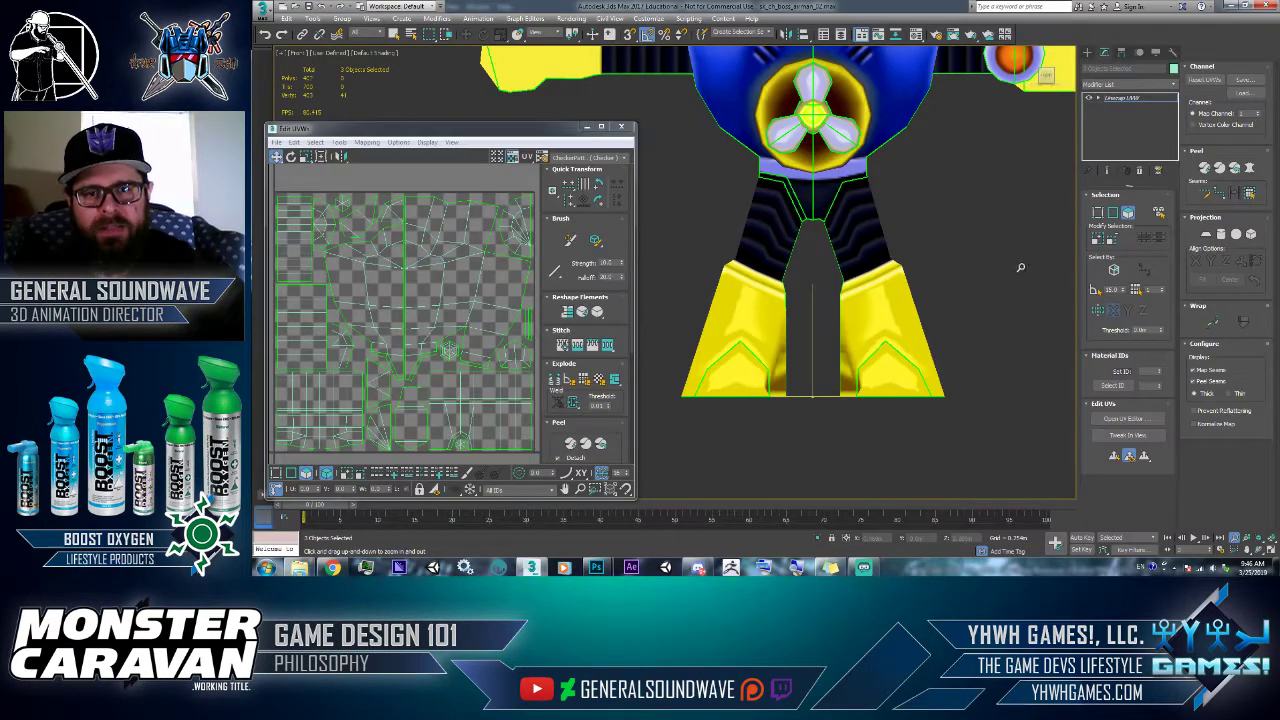
{"action": "left_click_drag", "start_coordinate": [548, 133], "coordinate": [730, 107]}
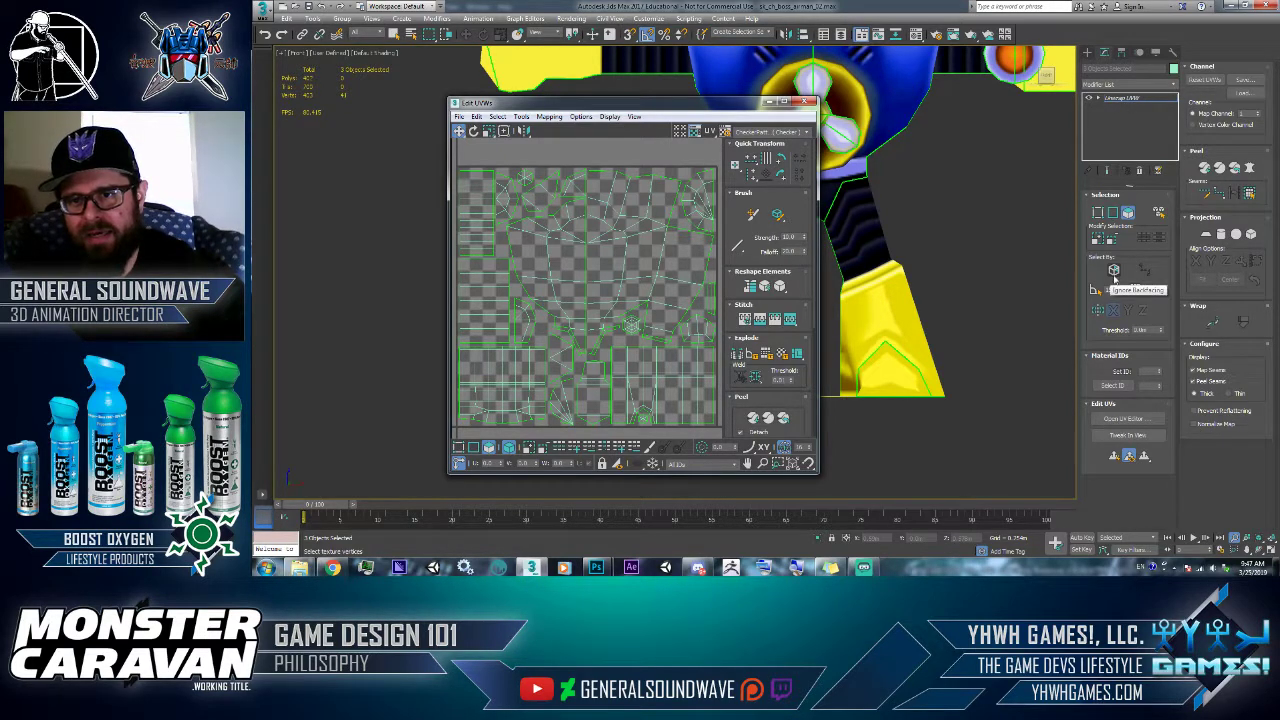
{"action": "right_click", "coordinate": [659, 163]}
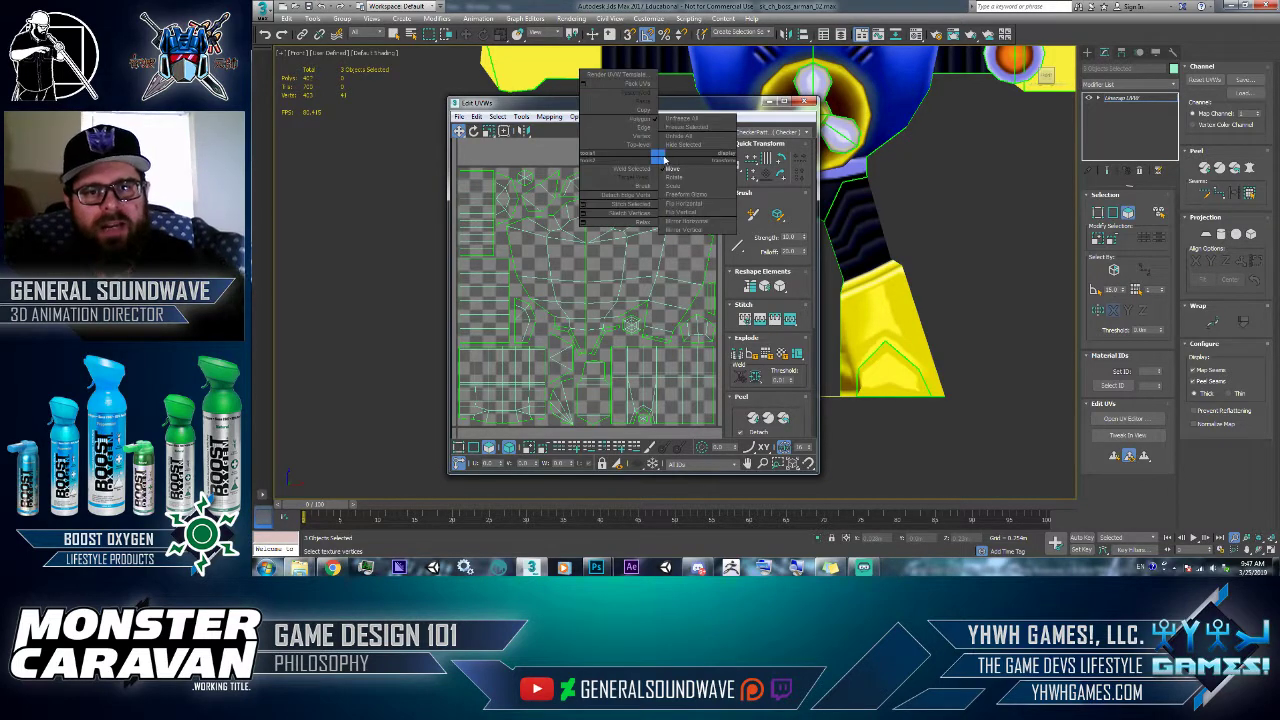
{"action": "left_click", "coordinate": [630, 76]}
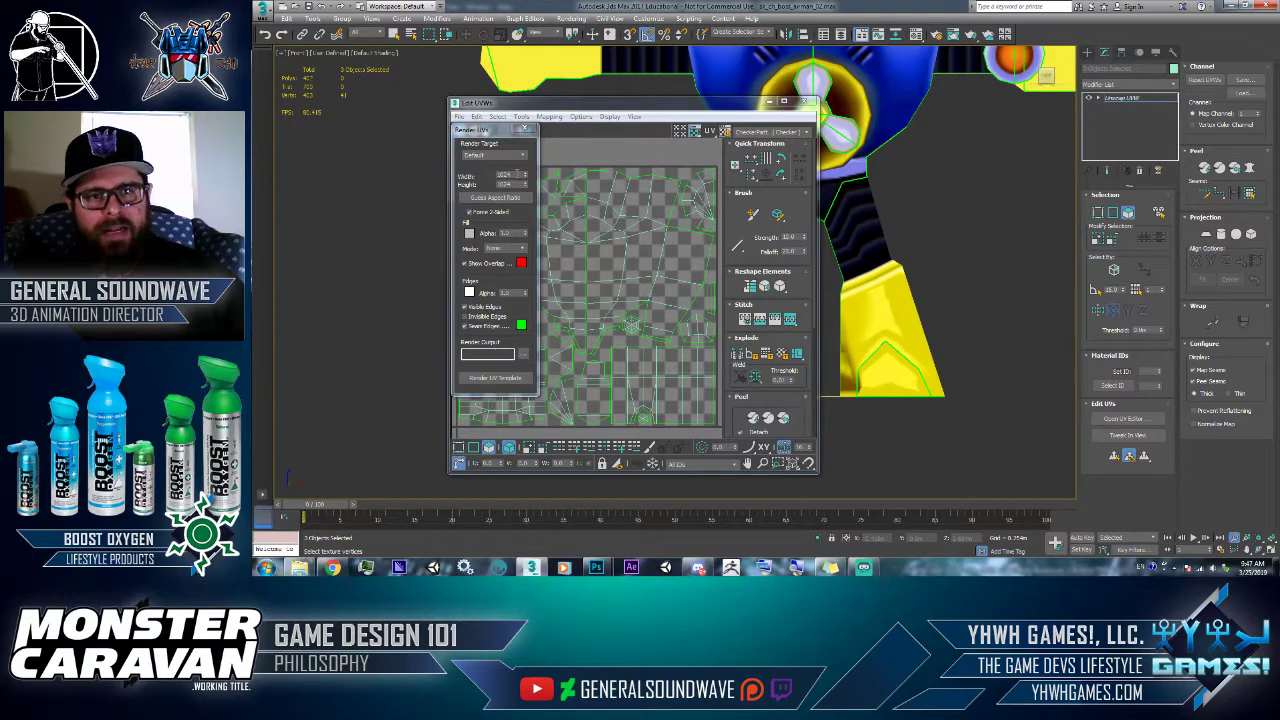
{"action": "double_click", "coordinate": [512, 174]}
{"action": "type", "text": "256"}
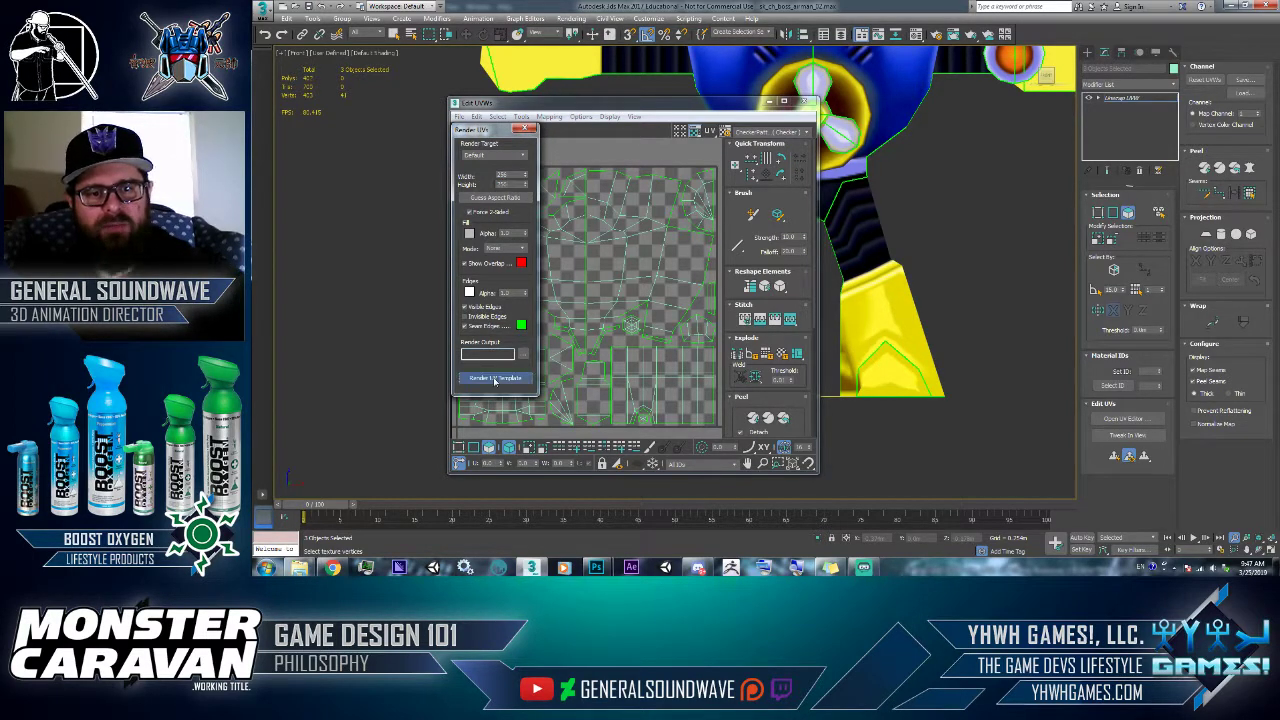
{"action": "left_click", "coordinate": [495, 378]}
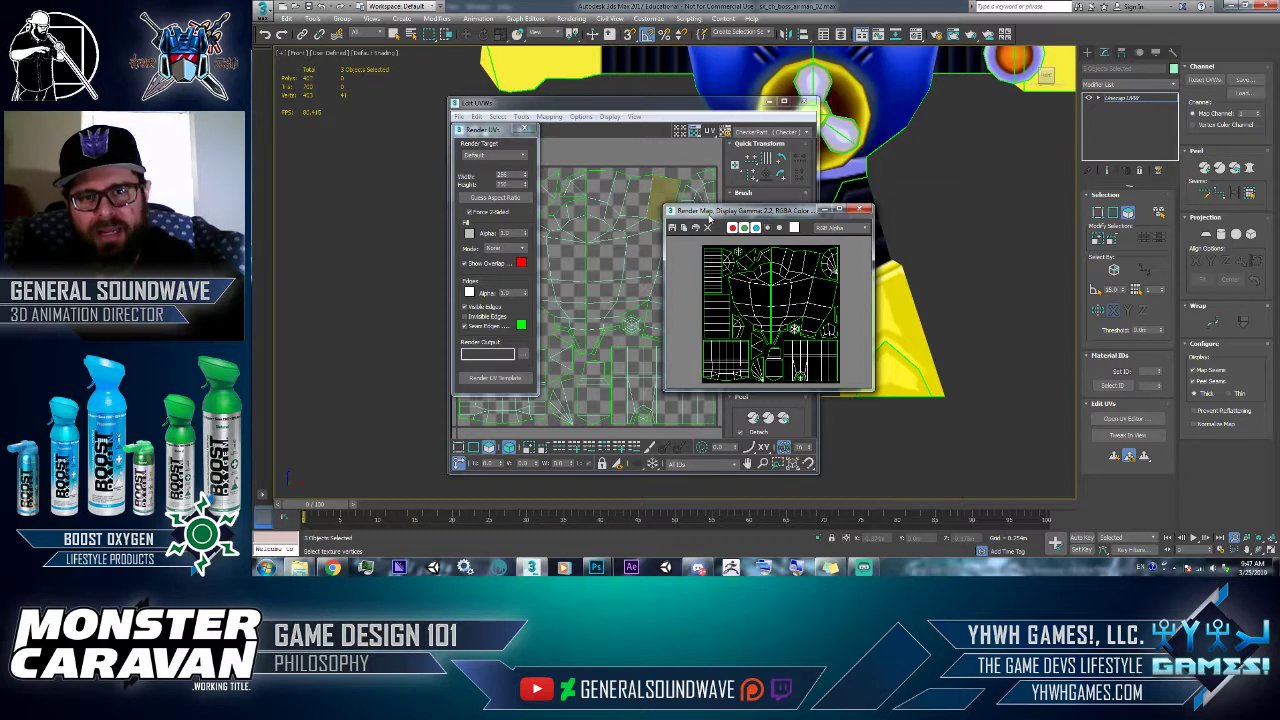
- Open the image save dialog for the rendered UV map, cancel it and close the render window
{"action": "left_click_drag", "start_coordinate": [709, 213], "coordinate": [739, 233]}
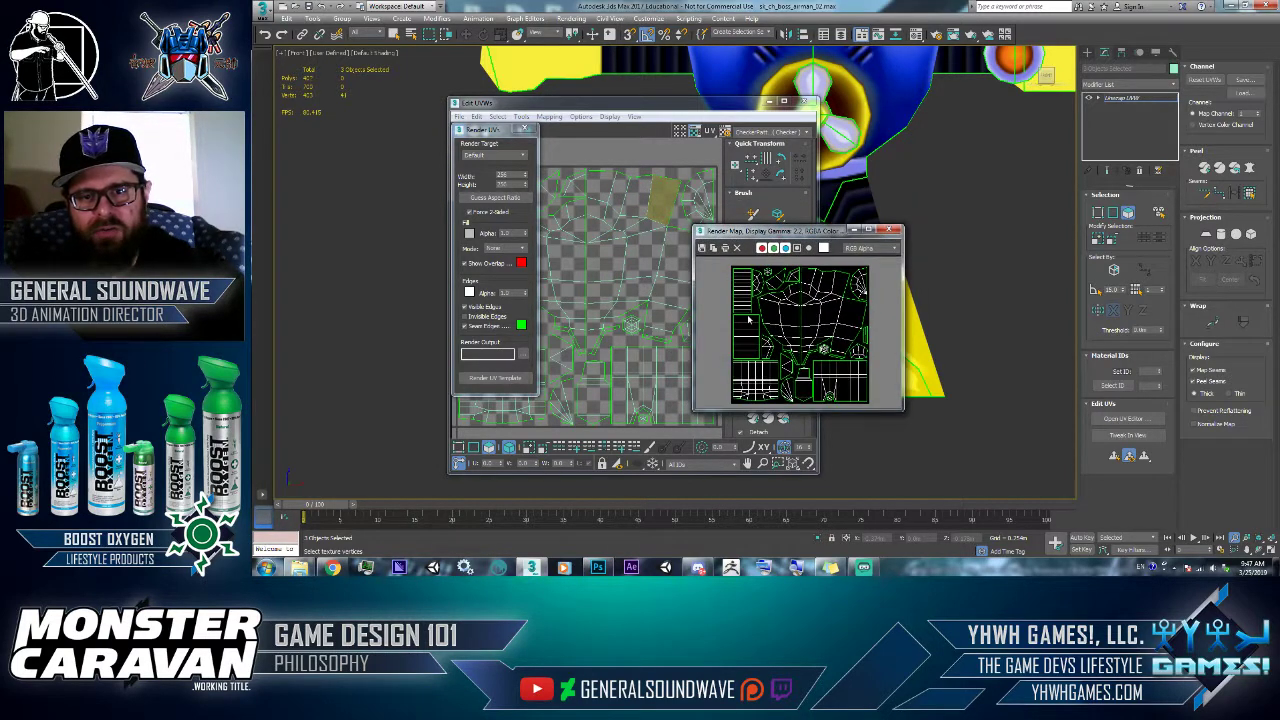
{"action": "left_click", "coordinate": [701, 248]}
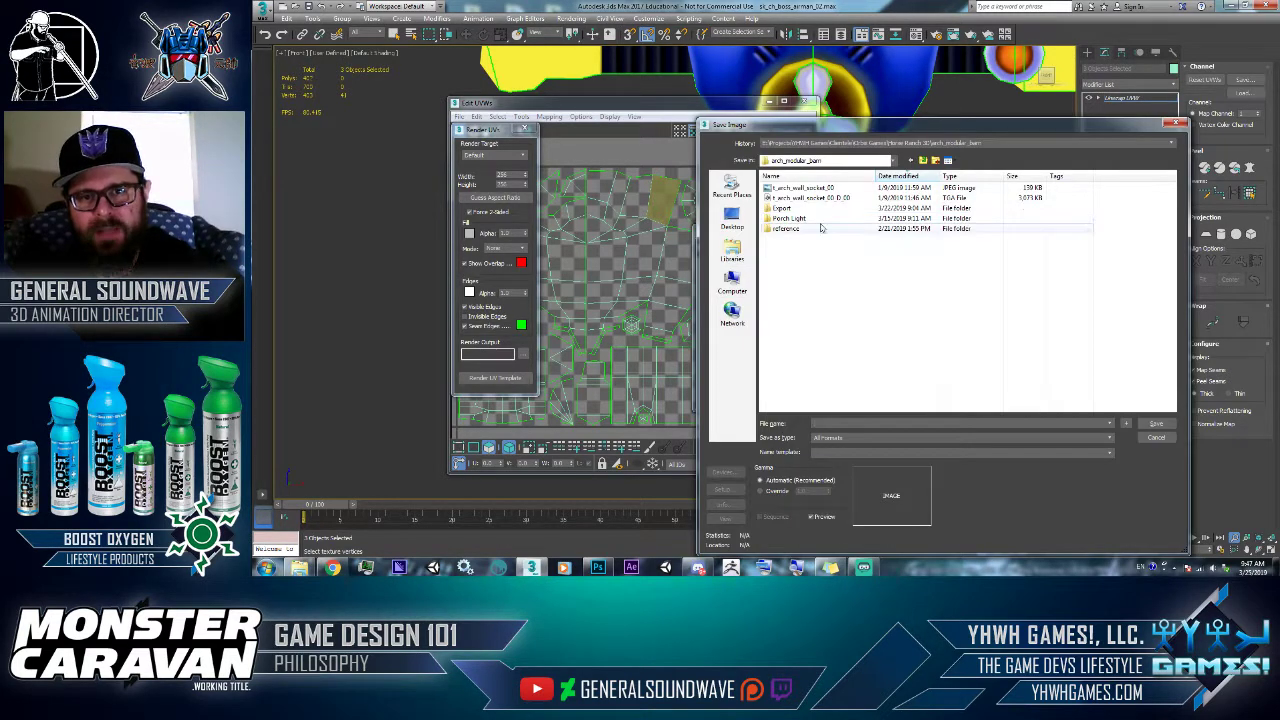
{"action": "left_click", "coordinate": [1156, 438]}
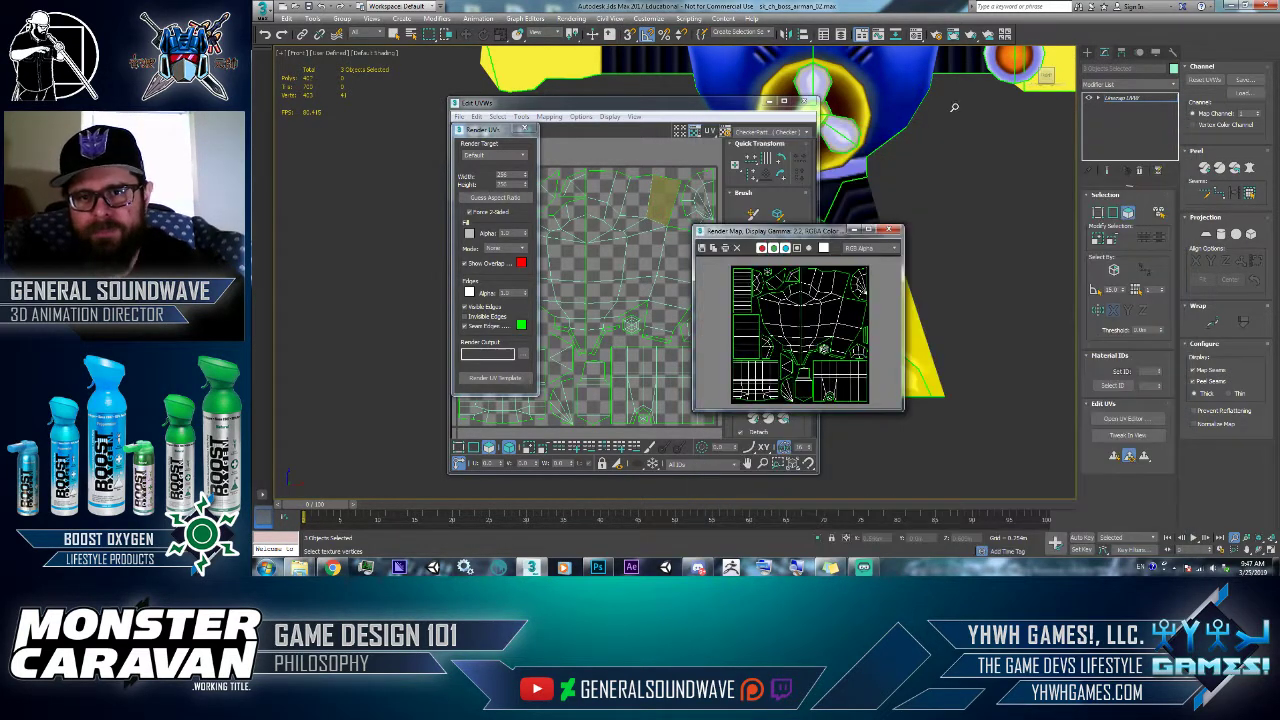
{"action": "left_click", "coordinate": [891, 229]}
- Switch to Photoshop, collapse the Diffuse group and show only the UV wireframe layer
{"action": "key", "text": "alt+Tab"}
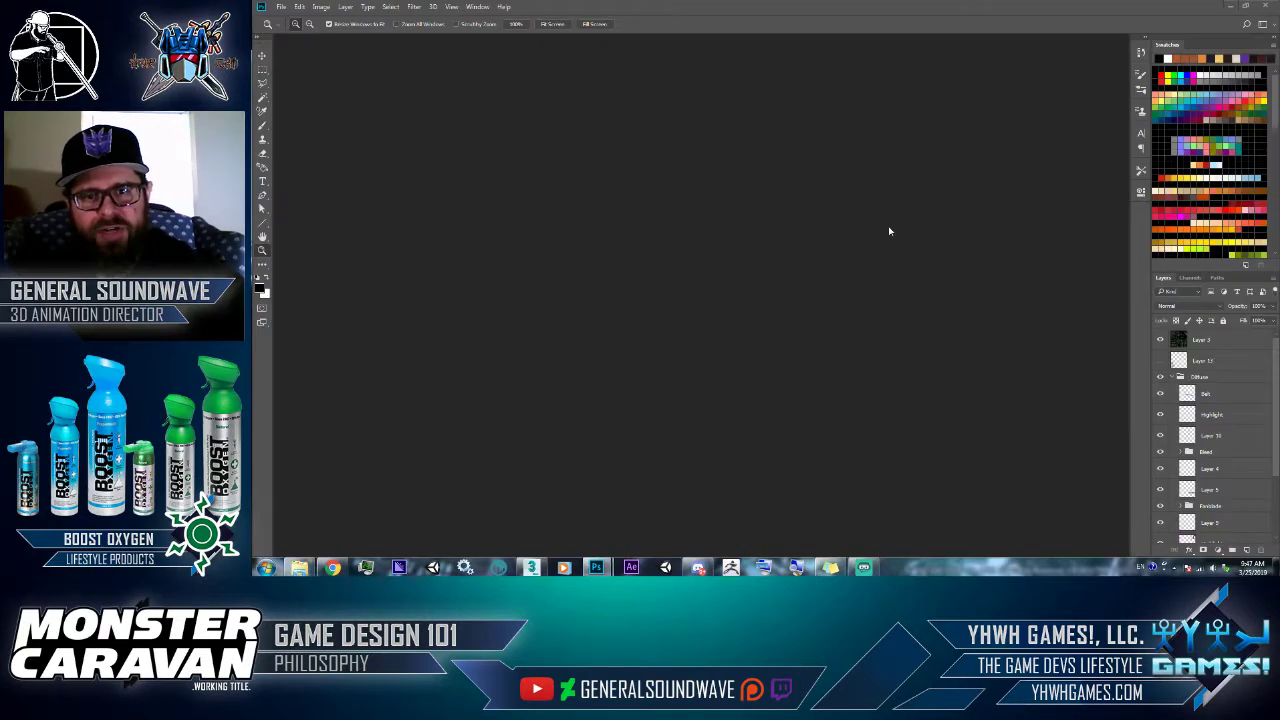
{"action": "key", "text": "alt+Tab"}
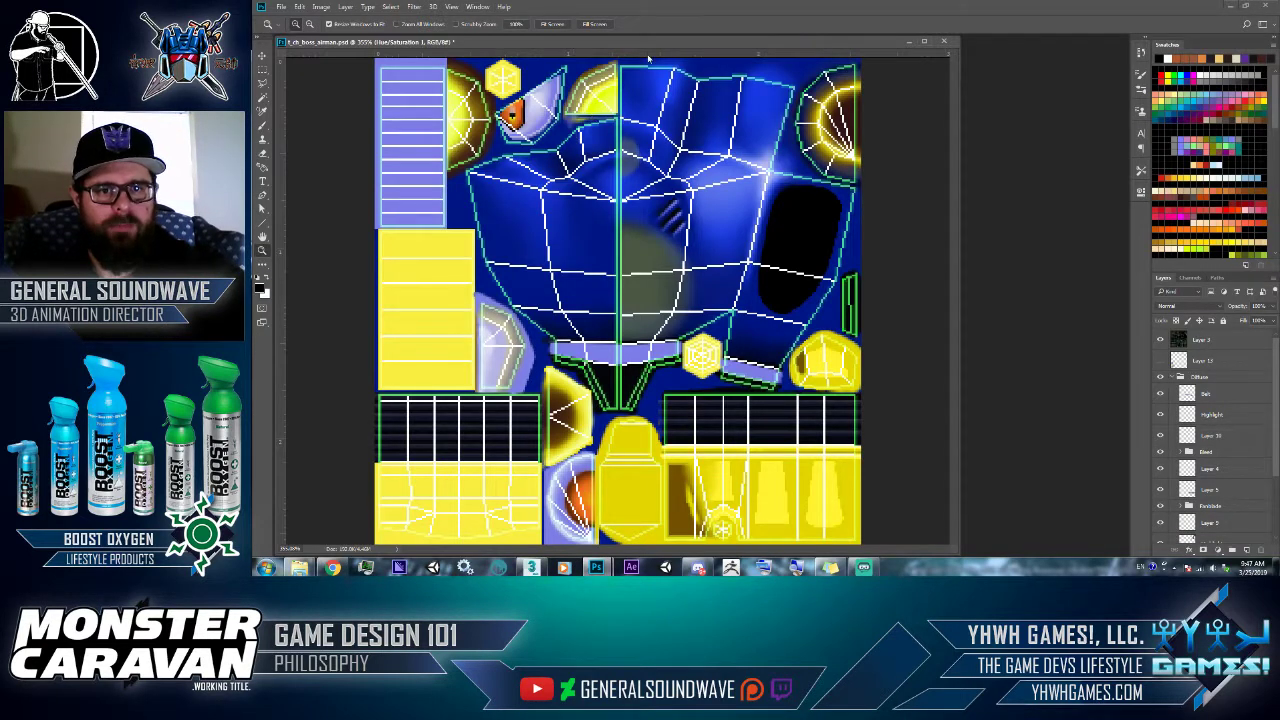
{"action": "left_click_drag", "start_coordinate": [648, 43], "coordinate": [743, 79]}
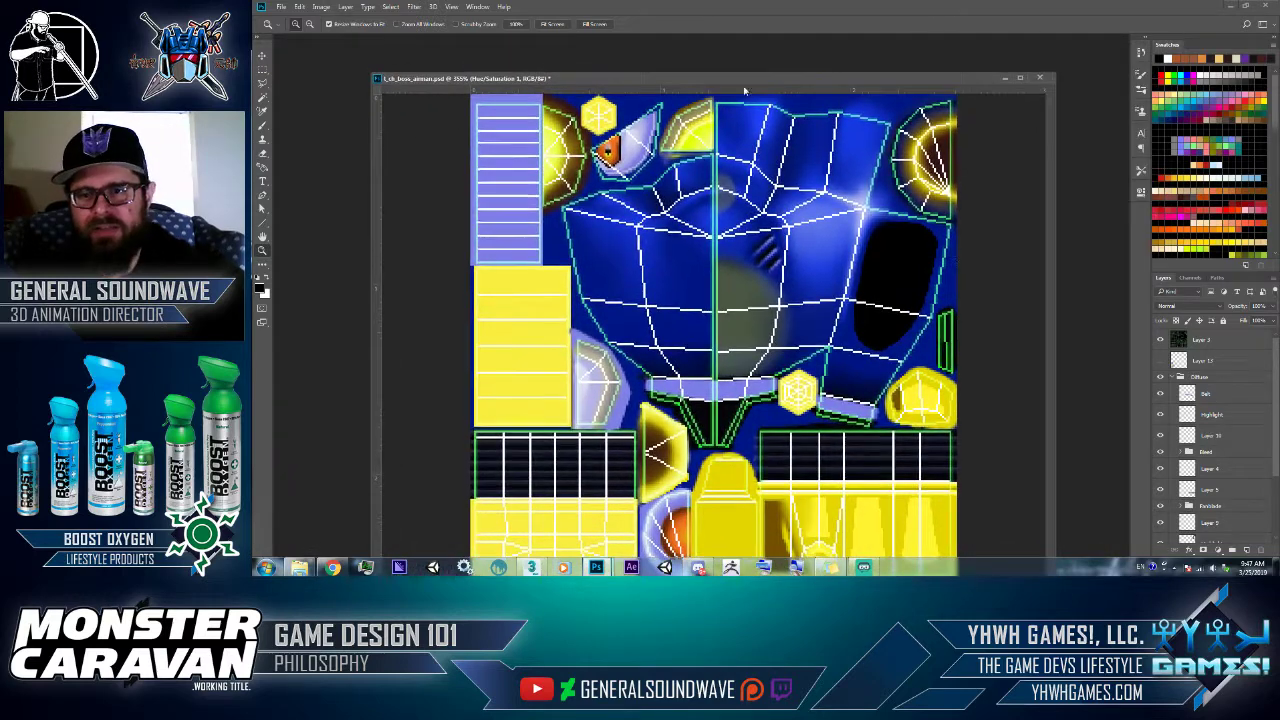
{"action": "left_click", "coordinate": [1180, 376]}
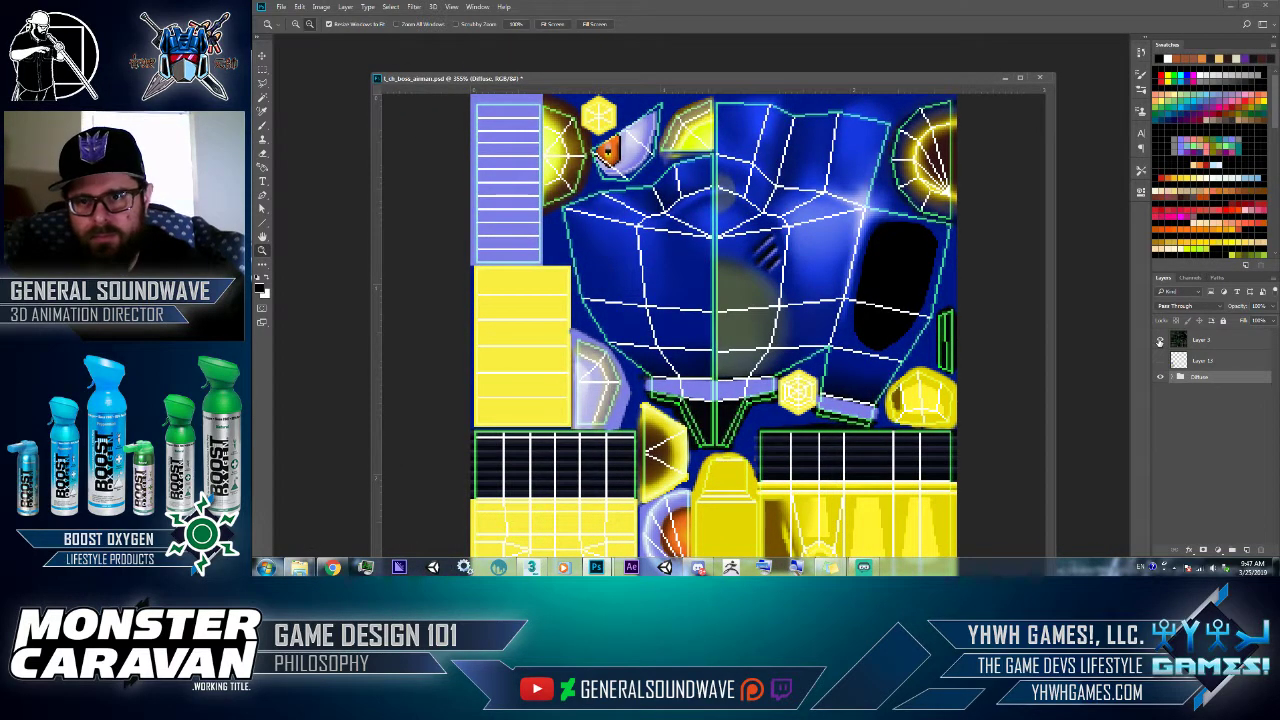
{"action": "left_click", "coordinate": [1161, 342], "text": "alt"}
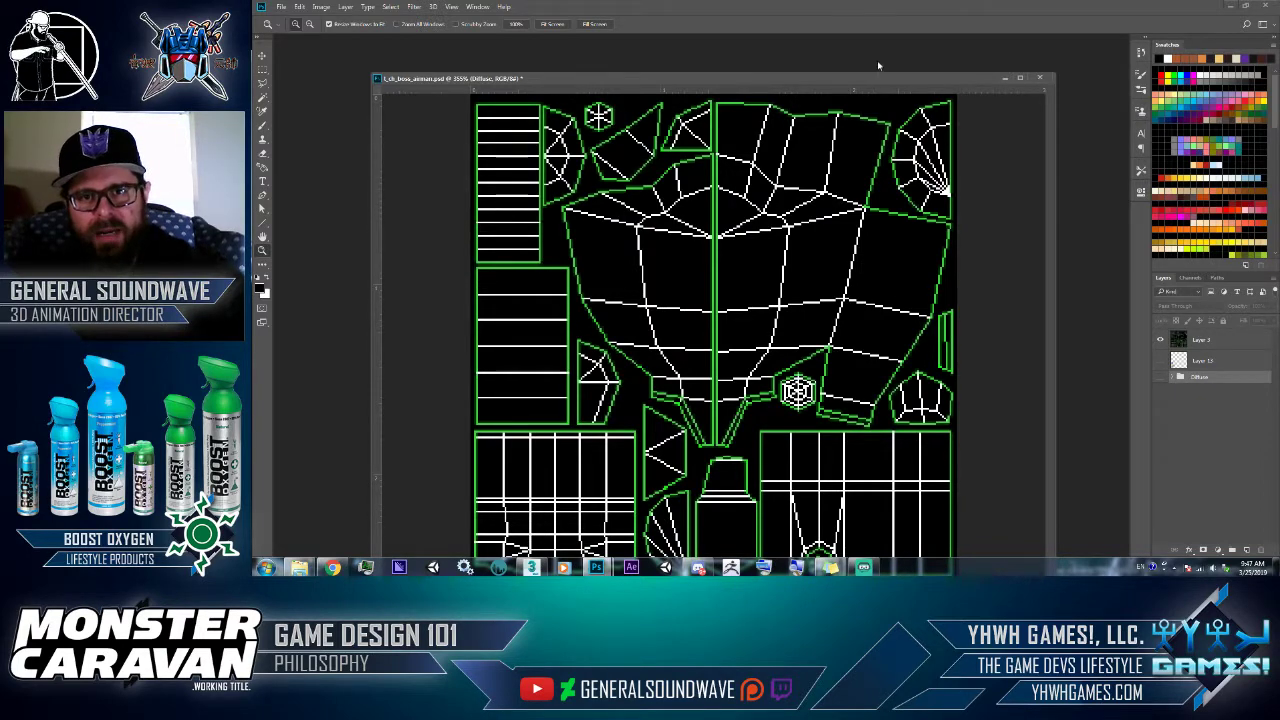
{"action": "left_click_drag", "start_coordinate": [880, 78], "coordinate": [856, 47]}
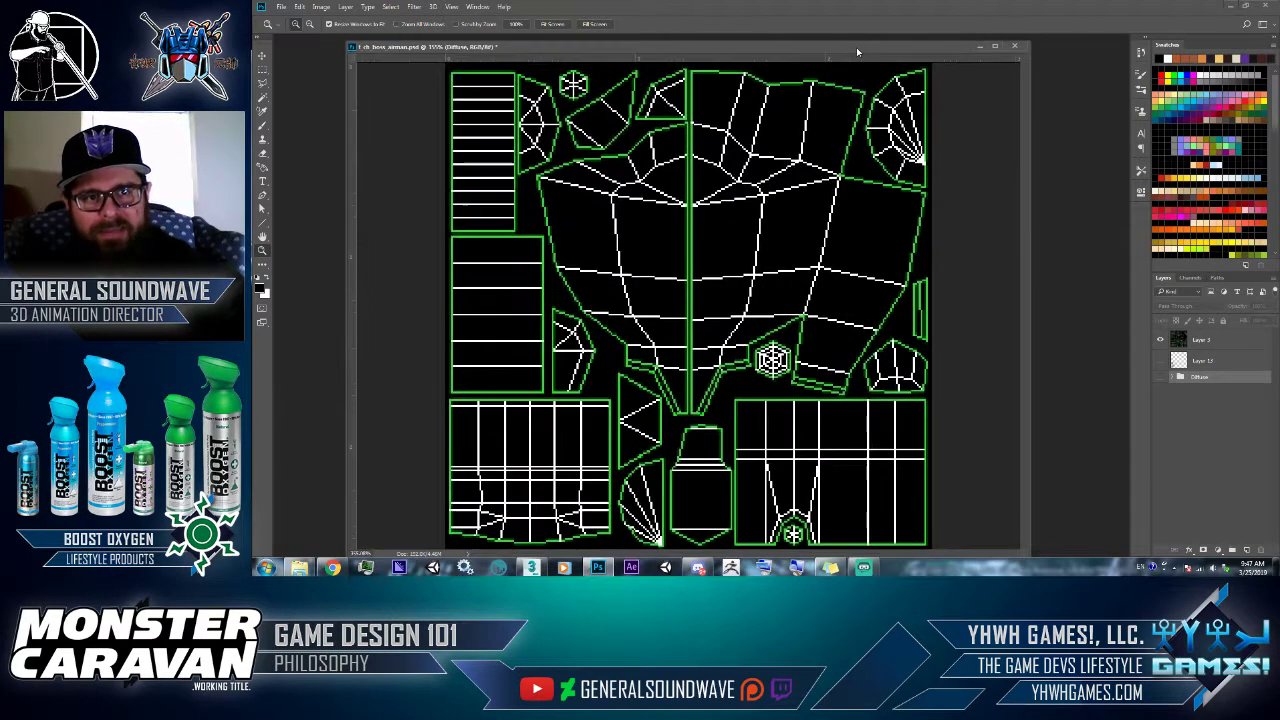
- Rename the UV wireframe layer as UVW Unwrap
{"action": "left_click", "coordinate": [1190, 341]}
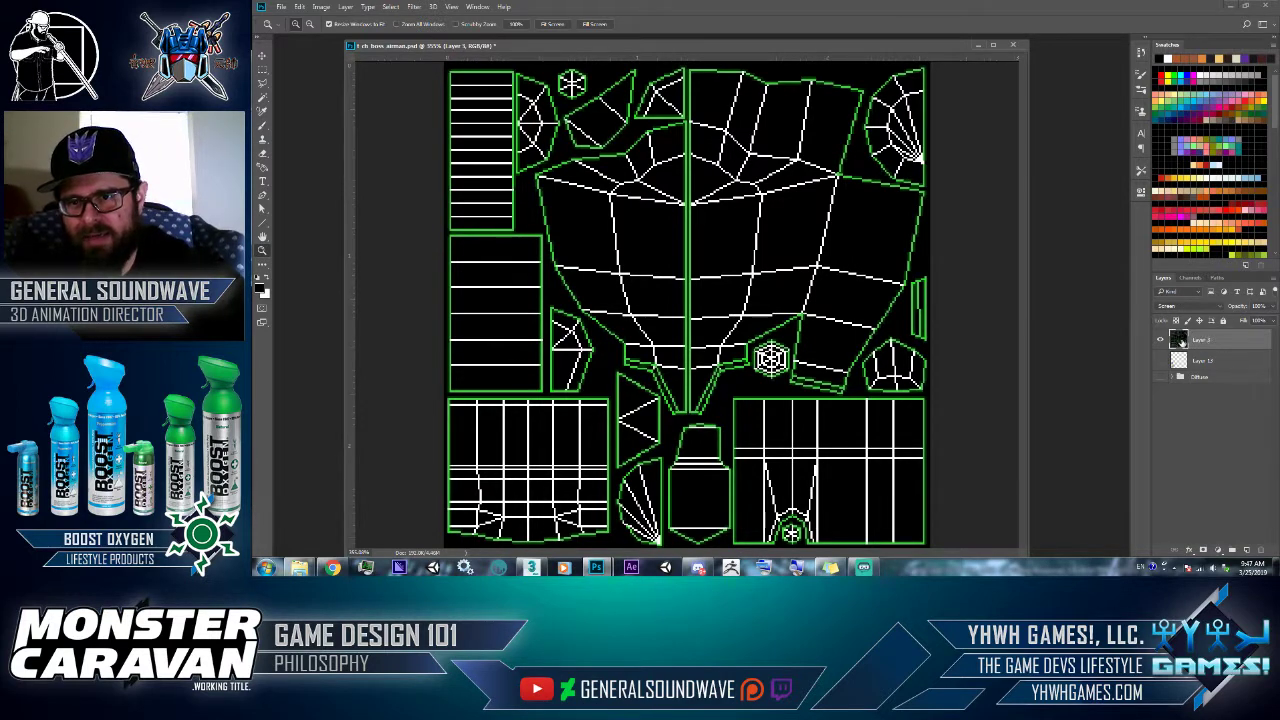
{"action": "double_click", "coordinate": [1201, 340]}
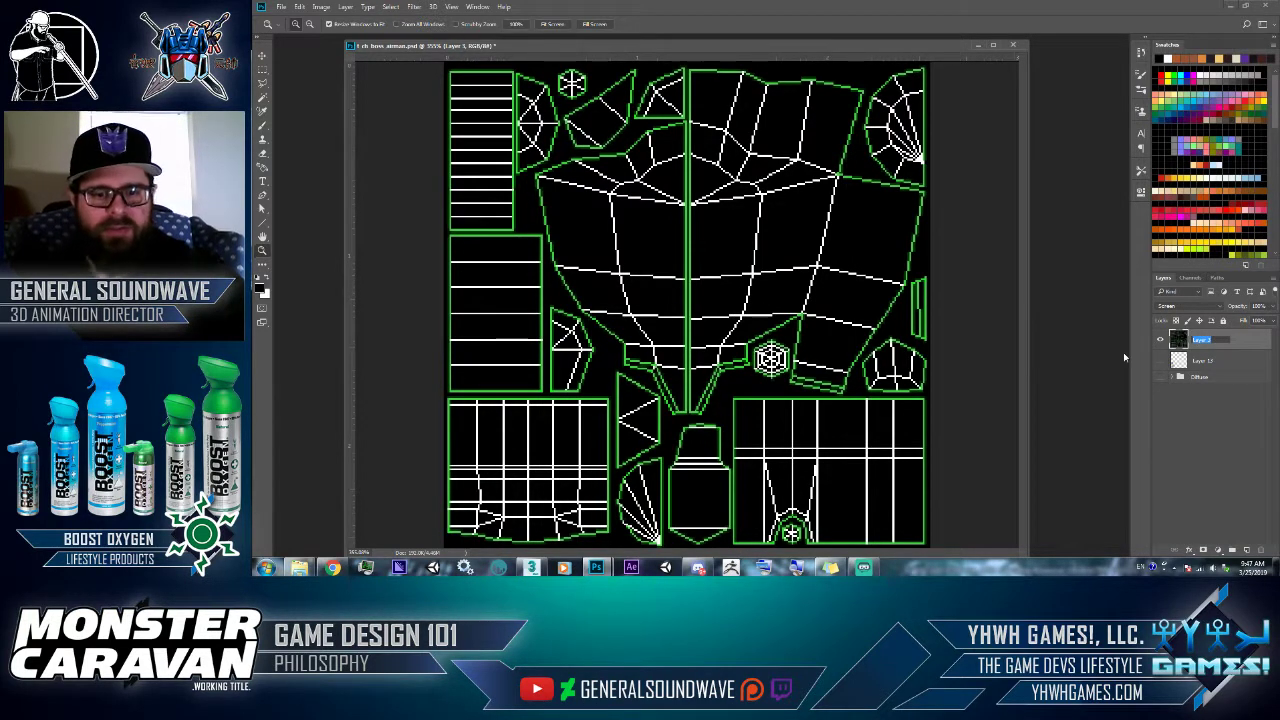
{"action": "type", "text": "UVW Unwrap"}
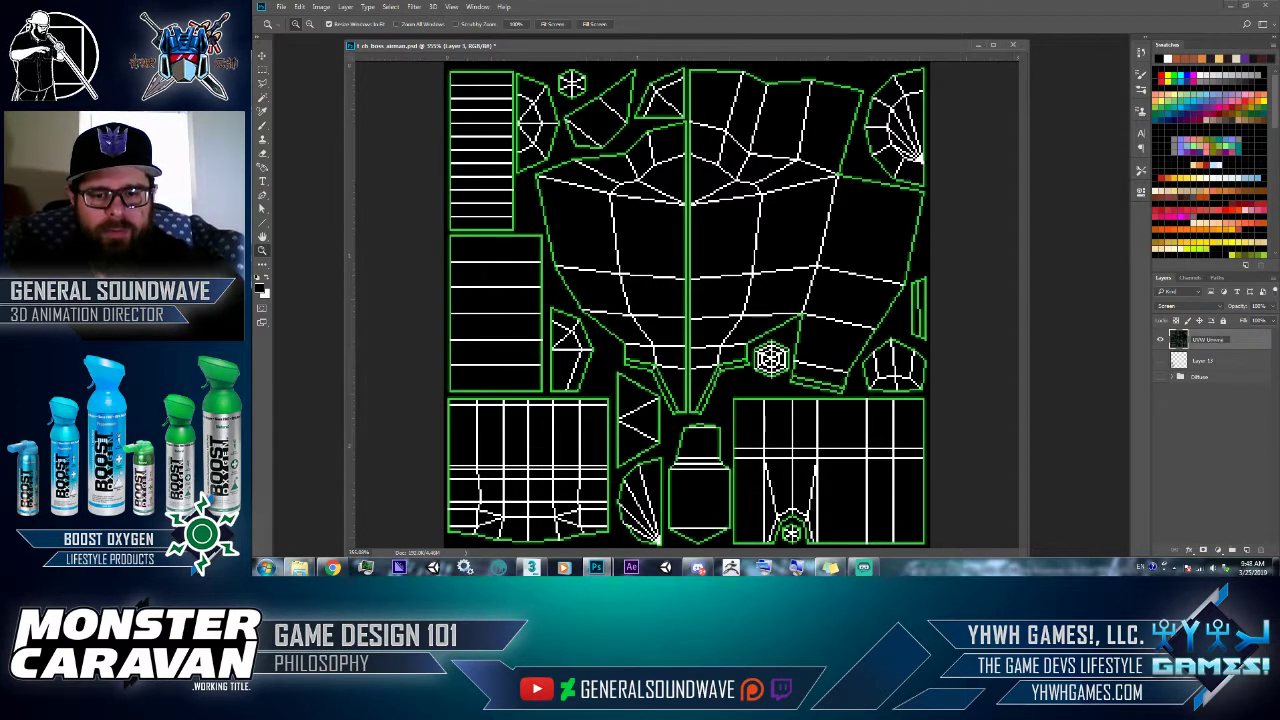
{"action": "key", "text": "Return"}
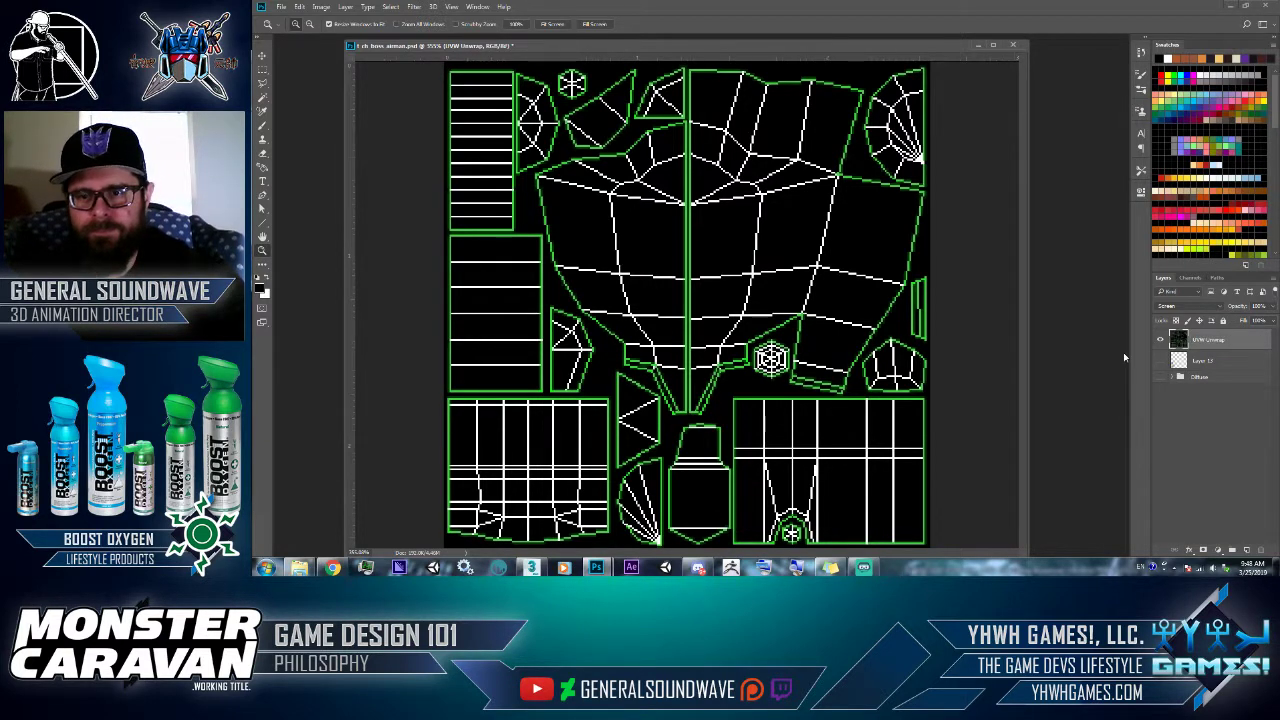
- Put the UVW Unwrap layer into a new group and give the group the same name
{"action": "key", "text": "ctrl+g"}
{"action": "left_click", "coordinate": [1224, 354]}
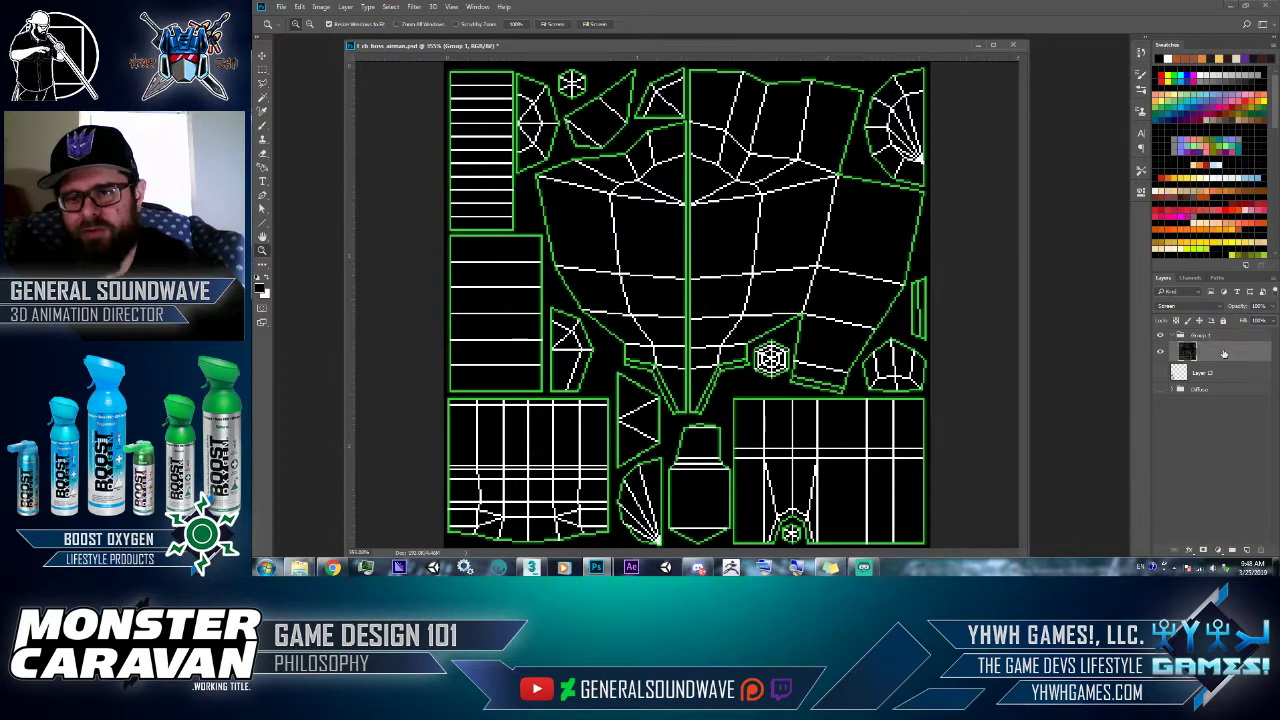
{"action": "double_click", "coordinate": [1226, 354]}
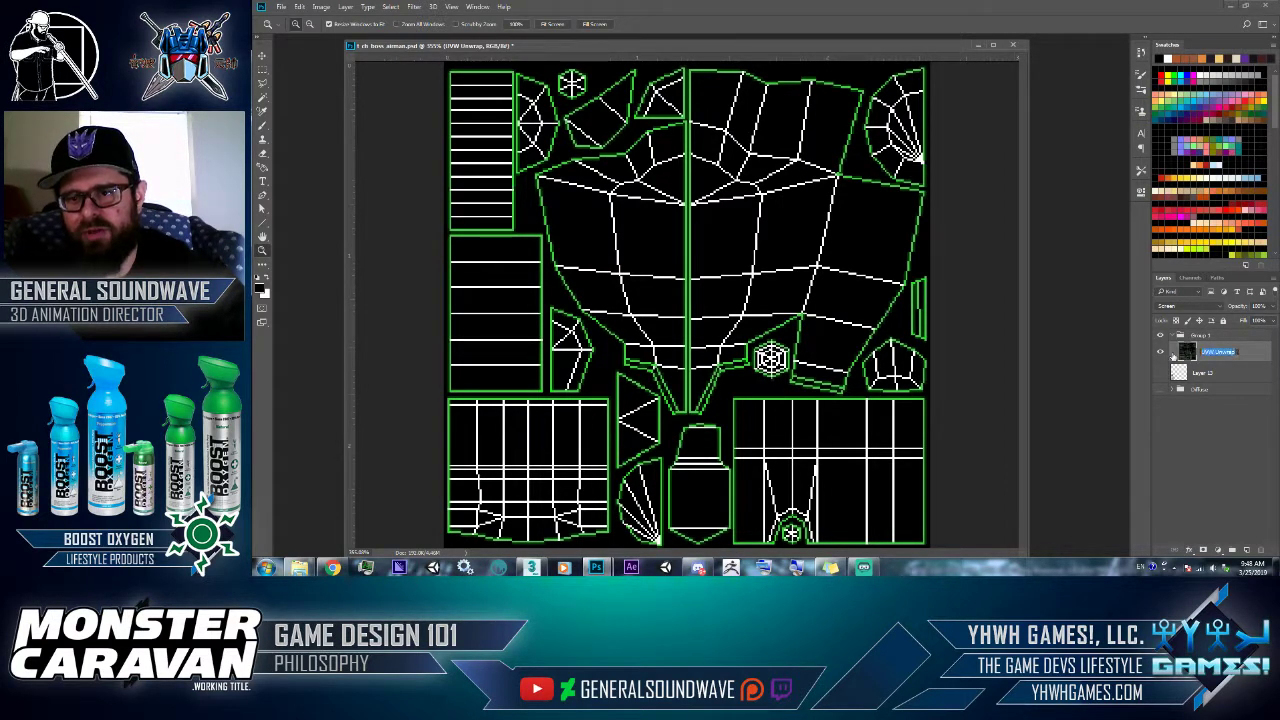
{"action": "key", "text": "ctrl+c"}
{"action": "double_click", "coordinate": [1199, 337]}
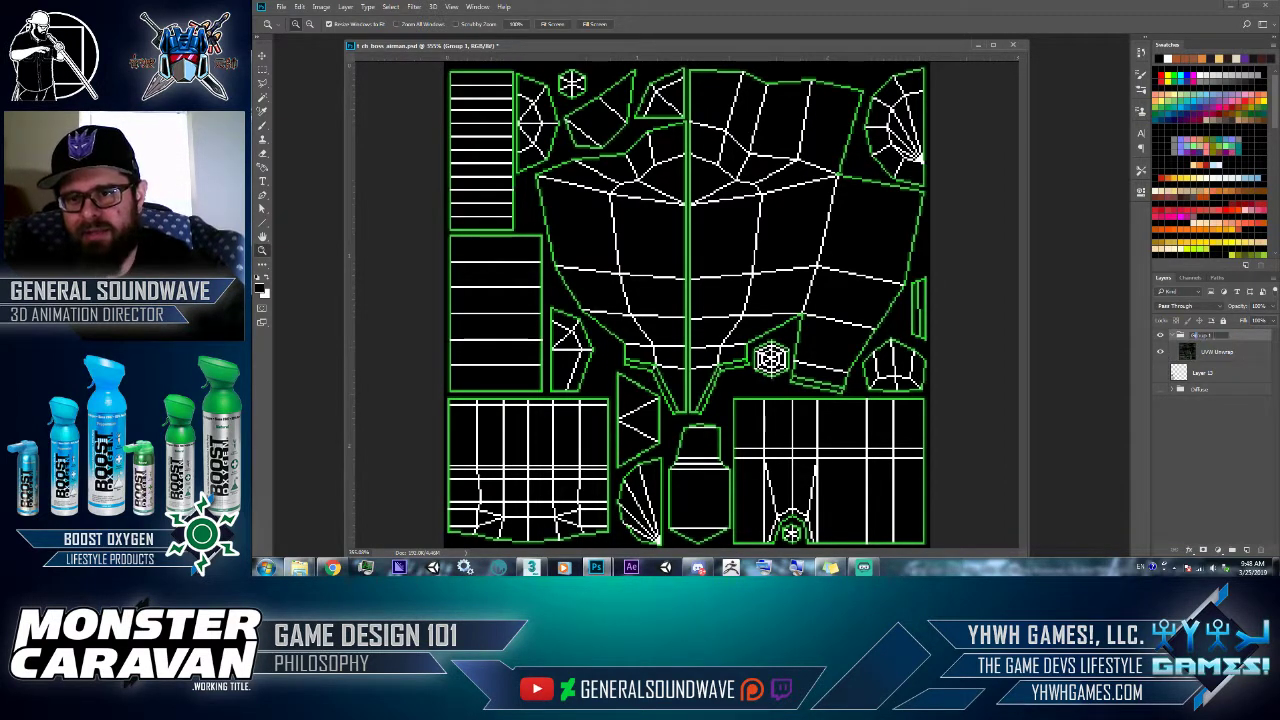
{"action": "key", "text": "ctrl+v"}
- Set the blend mode of the UVW Unwrap layer inside the group to Normal
{"action": "left_click", "coordinate": [1209, 353]}
{"action": "left_click", "coordinate": [1190, 305]}
{"action": "left_click", "coordinate": [1175, 314]}
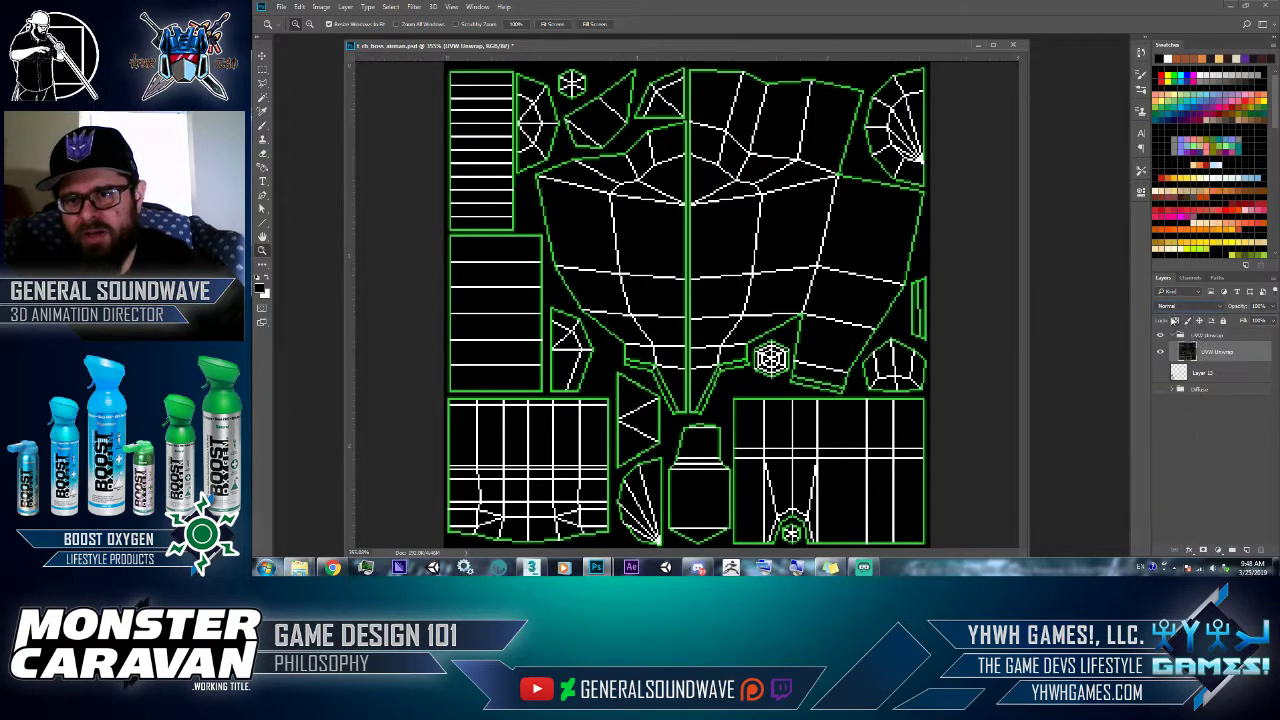
- Set the UVW Unwrap group's blend mode to Screen and collapse the group
{"action": "left_click", "coordinate": [1199, 337]}
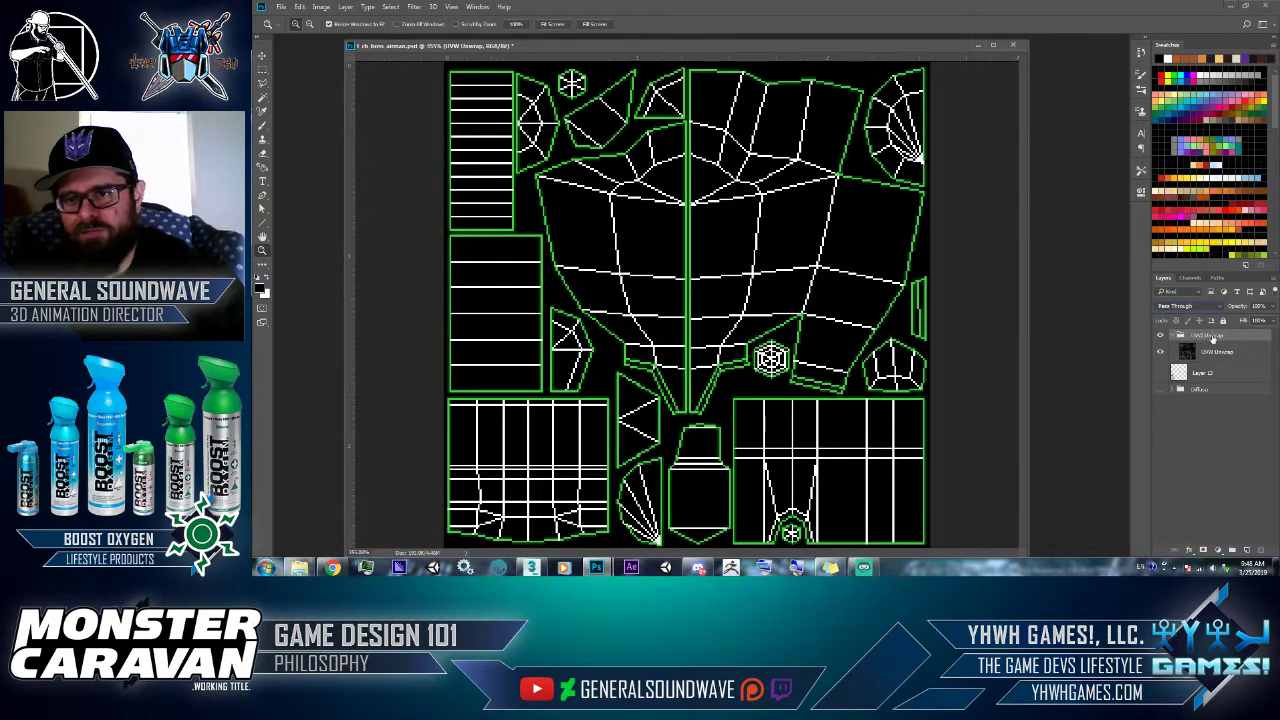
{"action": "left_click", "coordinate": [1176, 308]}
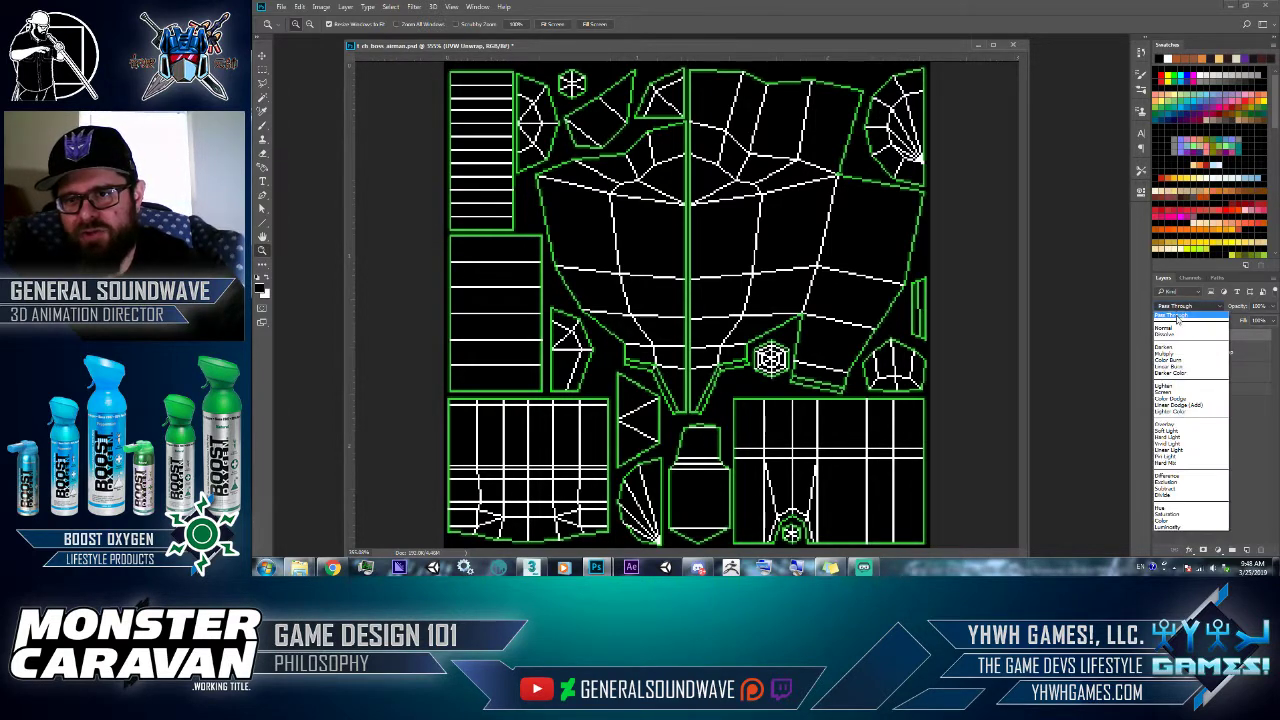
{"action": "left_click", "coordinate": [1173, 397]}
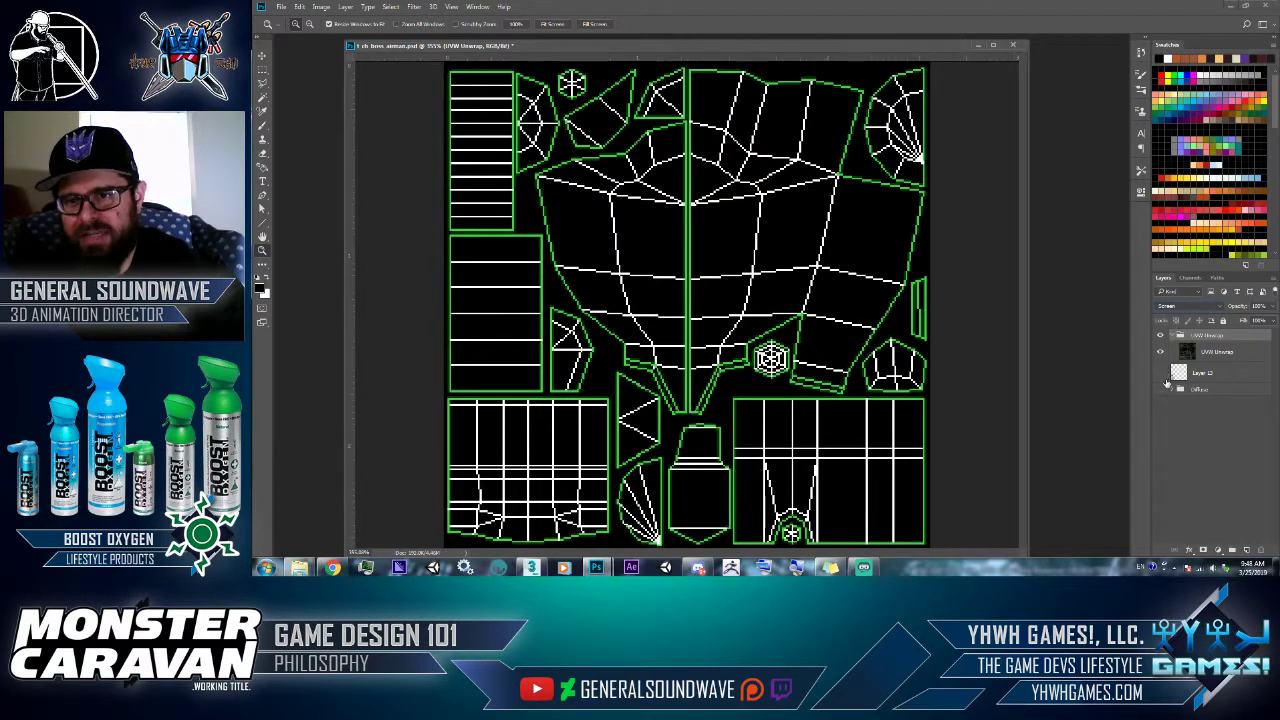
{"action": "left_click", "coordinate": [1172, 336]}
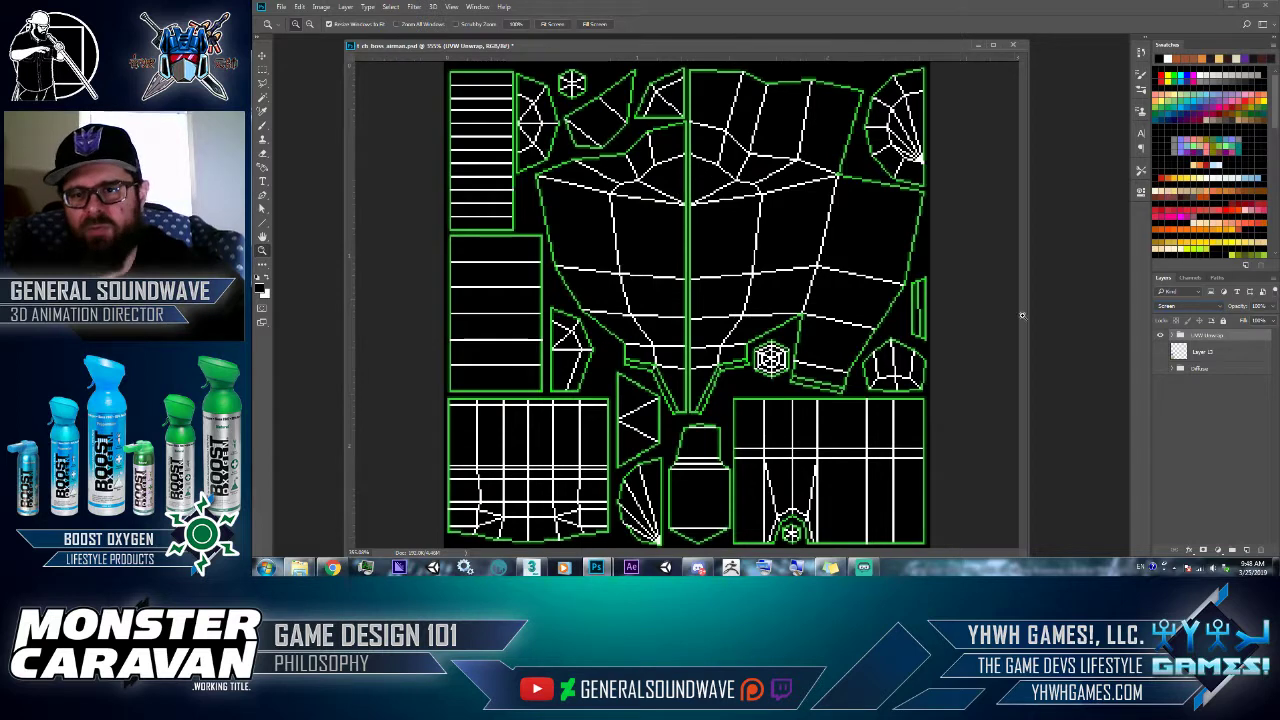
- Expand and show the Diffuse group, and isolate its lower base artwork by hiding the other layers
{"action": "left_click", "coordinate": [1180, 369]}
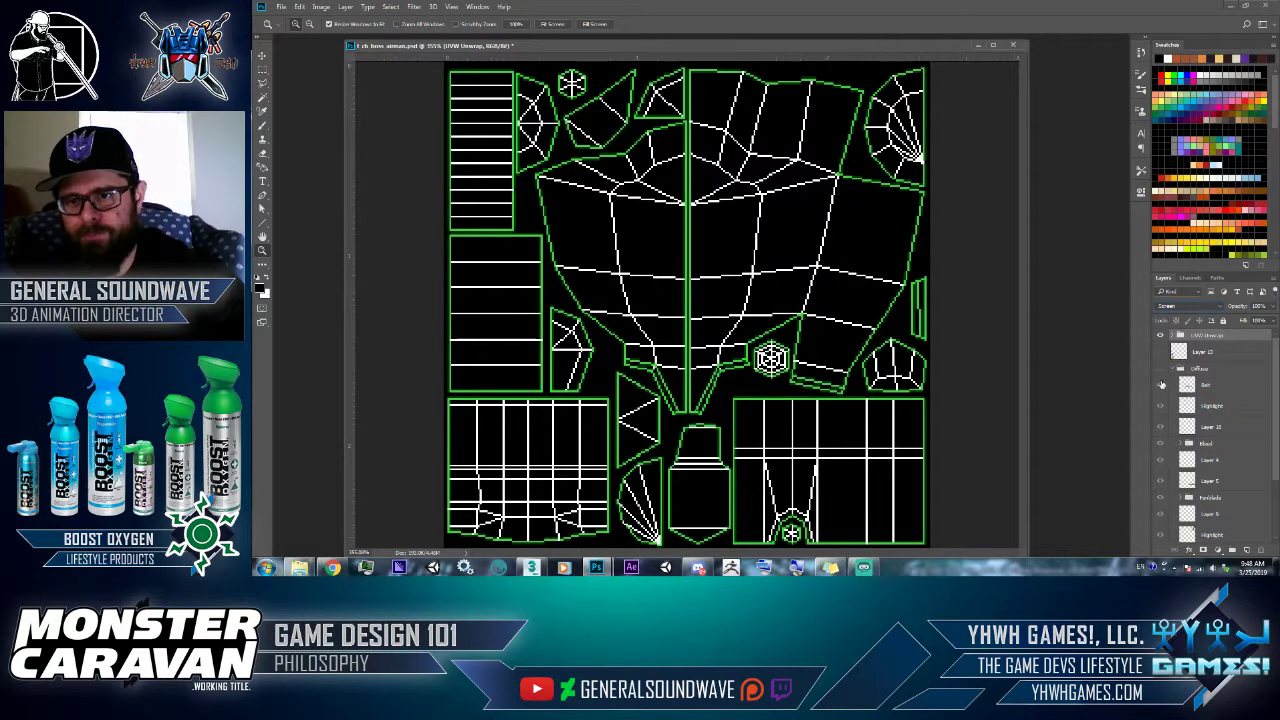
{"action": "left_click_drag", "start_coordinate": [1163, 481], "coordinate": [1161, 383]}
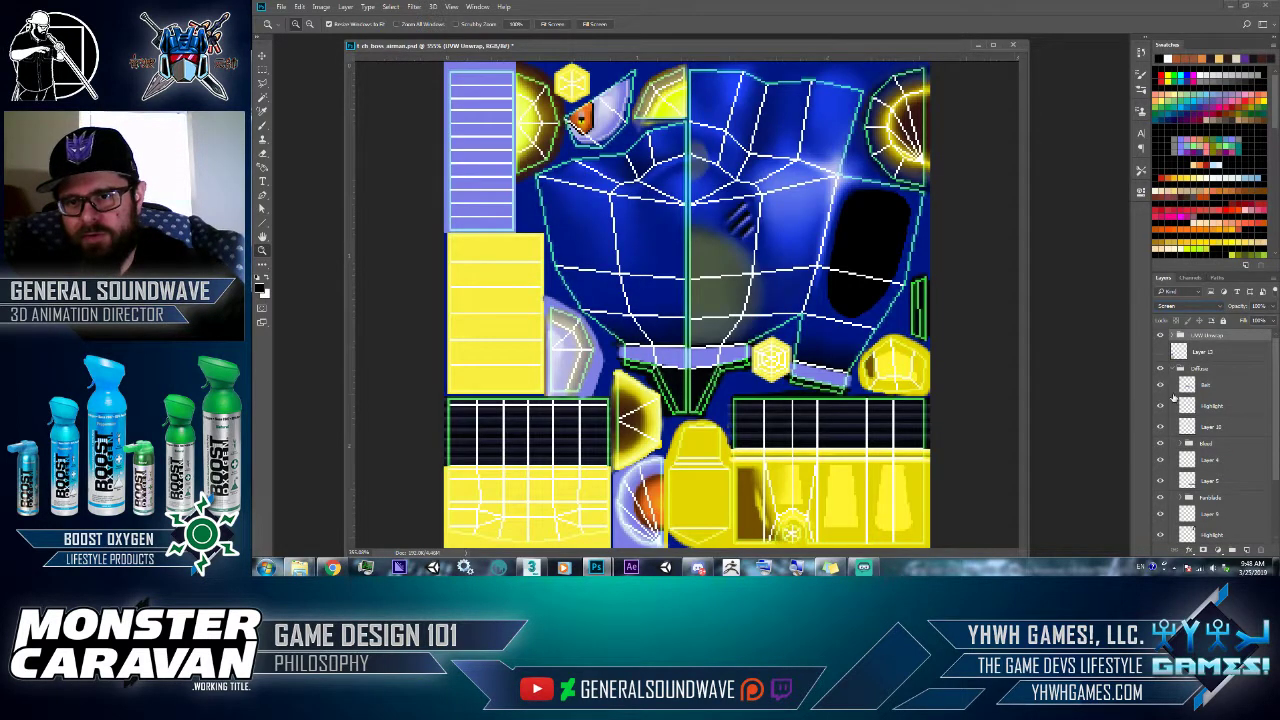
{"action": "left_click_drag", "start_coordinate": [1276, 451], "coordinate": [1266, 383]}
{"action": "left_click", "coordinate": [1161, 516], "text": "alt"}
- Expand the UVW Unwrap group and show its wireframe over the isolated Diffuse artwork
{"action": "left_click", "coordinate": [1161, 336]}
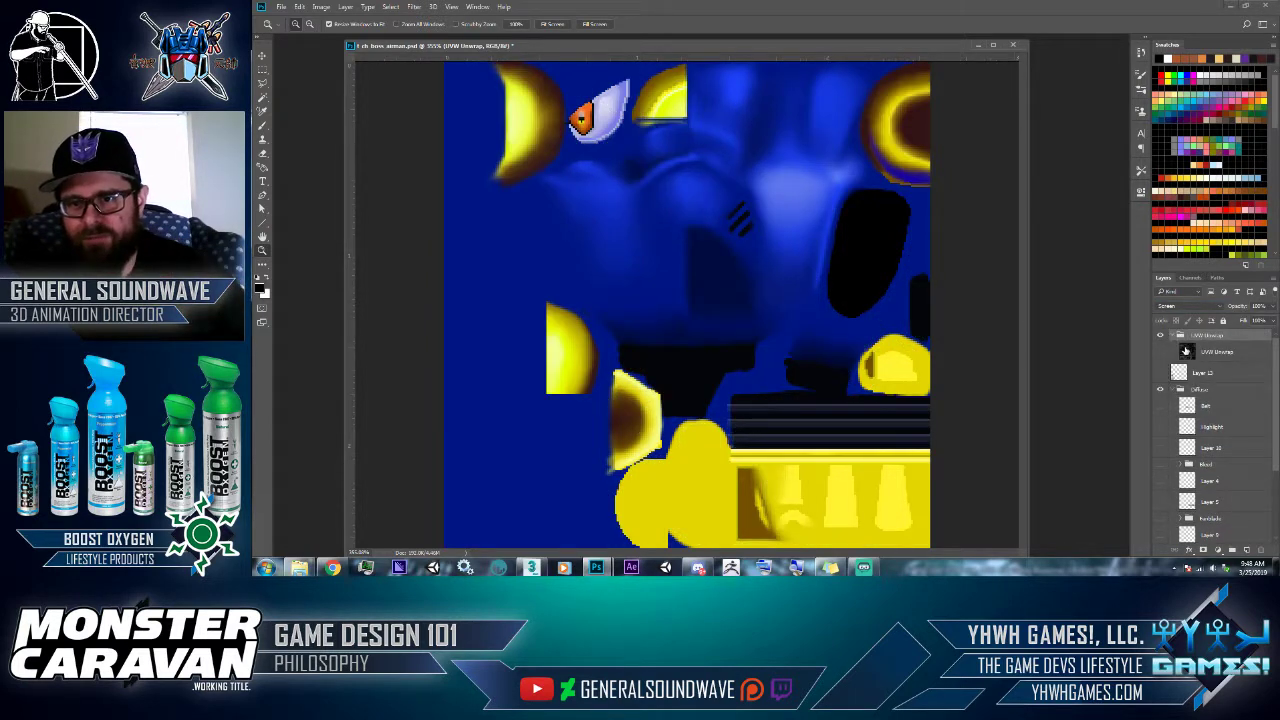
{"action": "left_click", "coordinate": [1180, 336]}
{"action": "left_click", "coordinate": [1161, 351]}
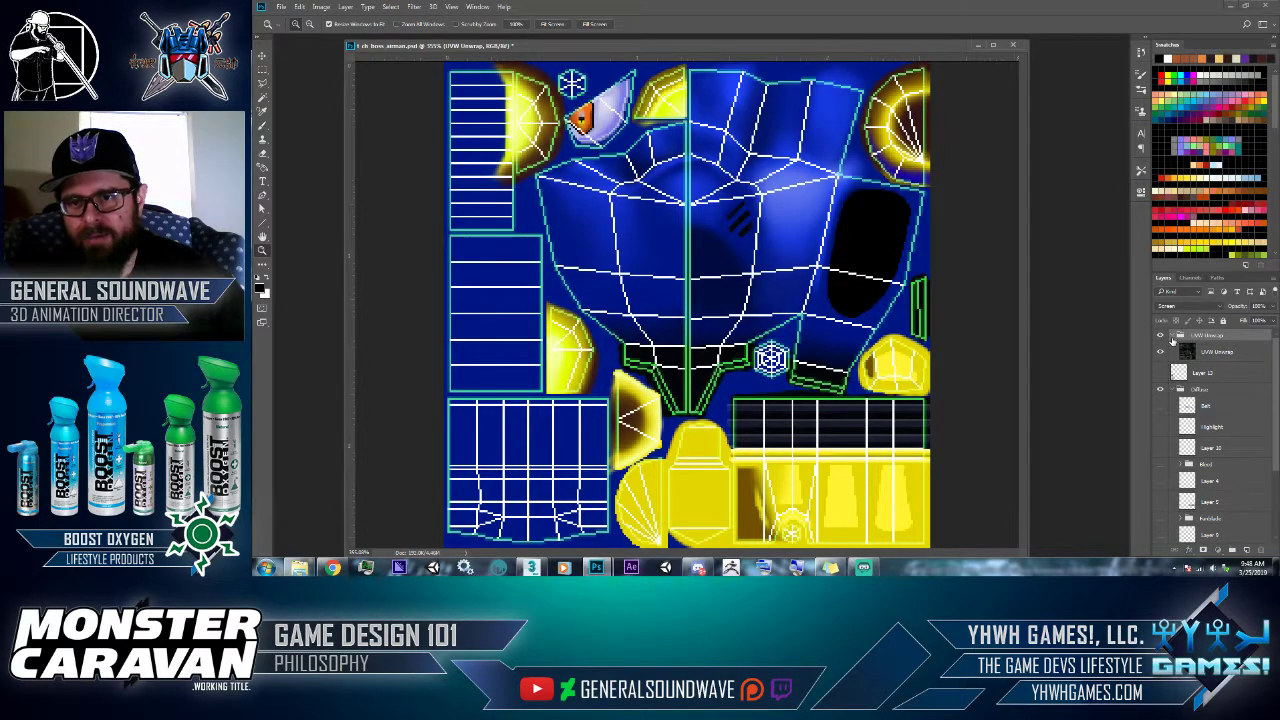
- Create a group above the Hue/Saturation 1 layer at the base of the Diffuse group and name it Calf
{"action": "scroll", "coordinate": [1205, 450], "scroll_direction": "down", "scroll_amount": 5}
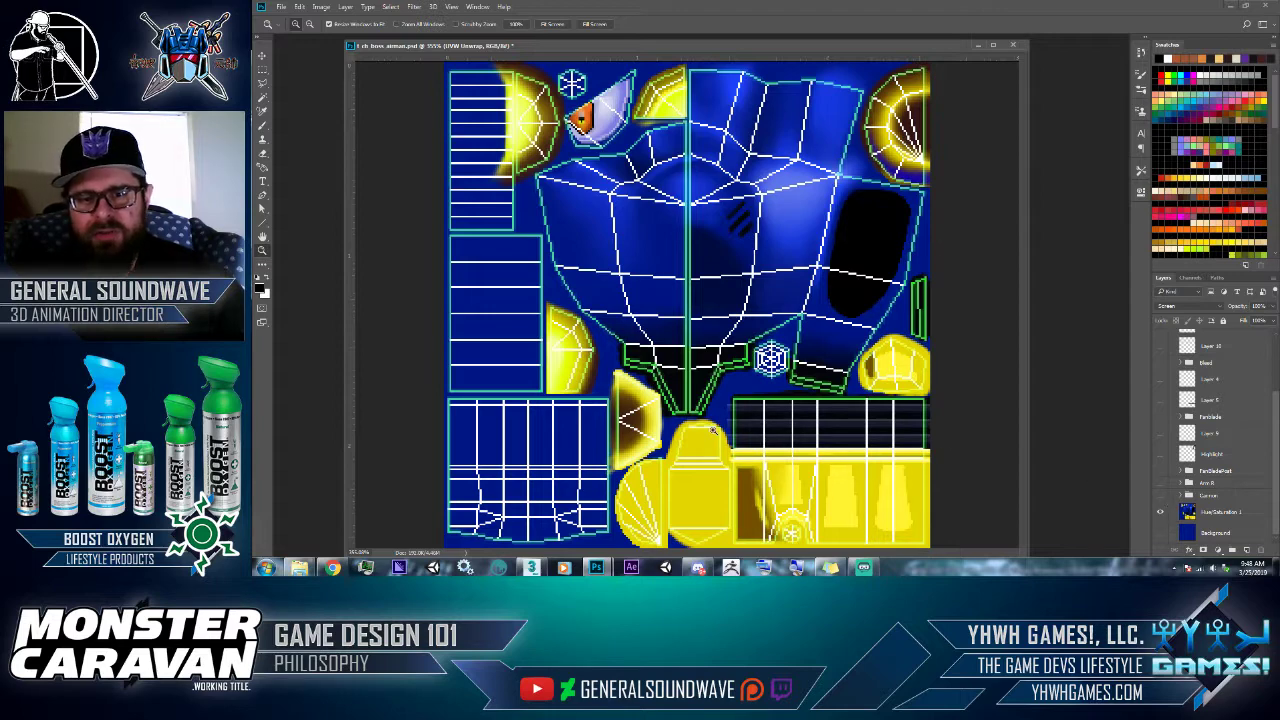
{"action": "left_click_drag", "start_coordinate": [709, 406], "coordinate": [958, 556]}
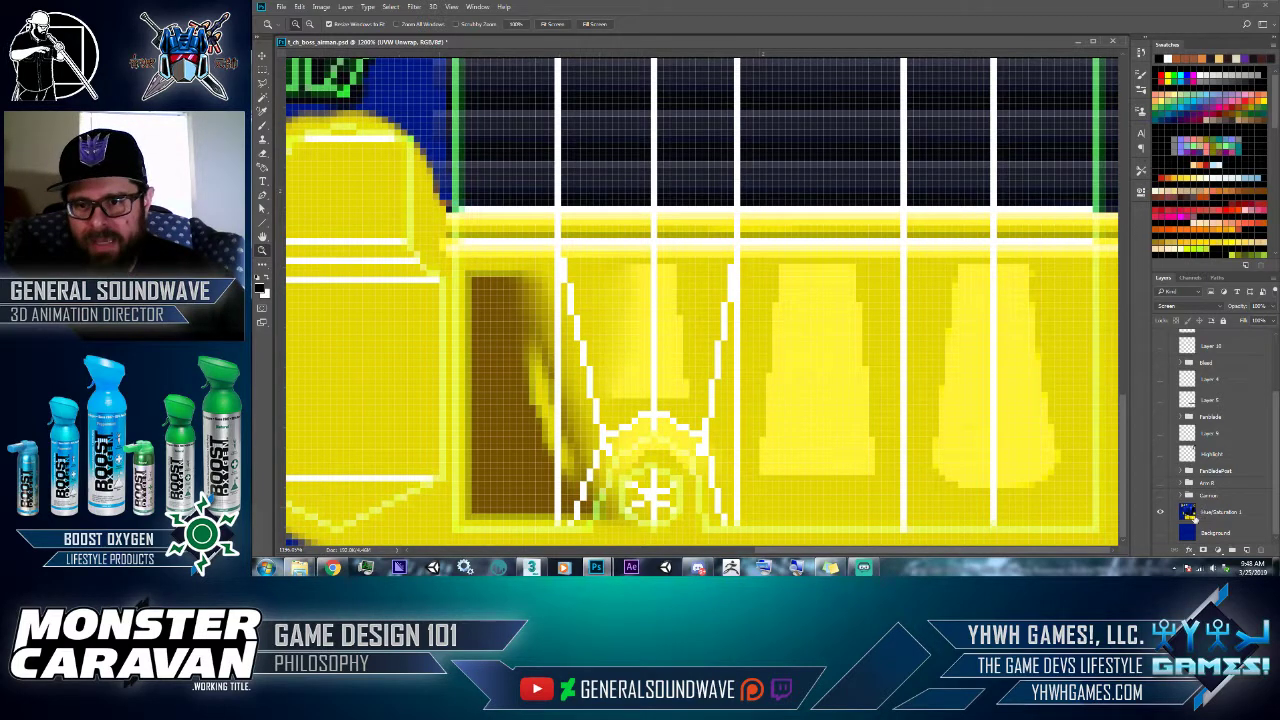
{"action": "left_click_drag", "start_coordinate": [1188, 514], "coordinate": [1233, 552]}
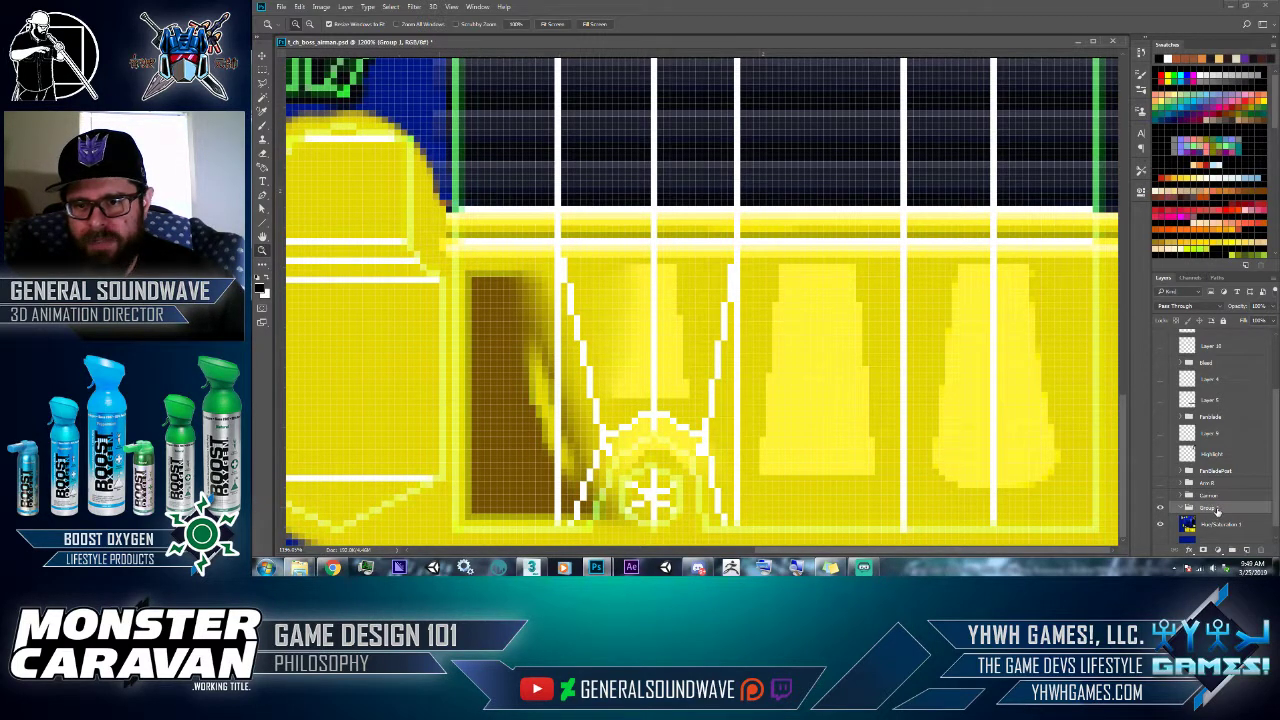
{"action": "double_click", "coordinate": [1210, 508]}
{"action": "type", "text": "Leg"}
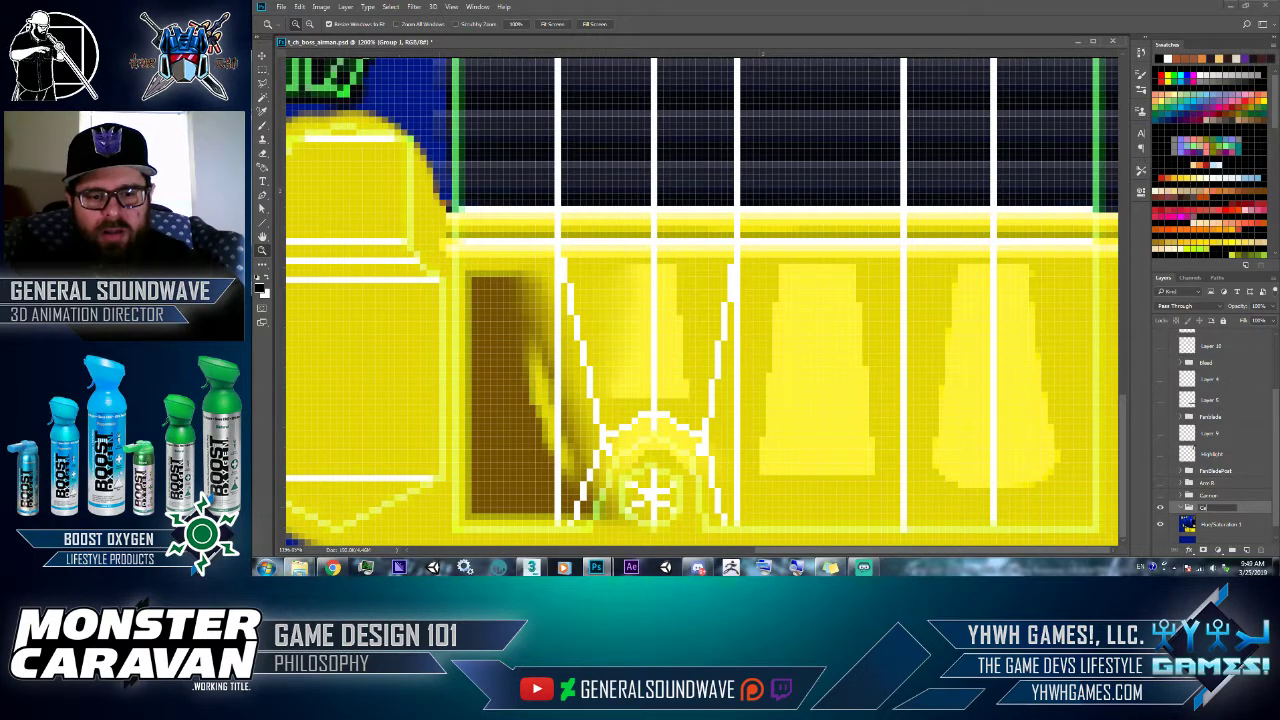
{"action": "type", "text": "lf"}
{"action": "key", "text": "Return"}
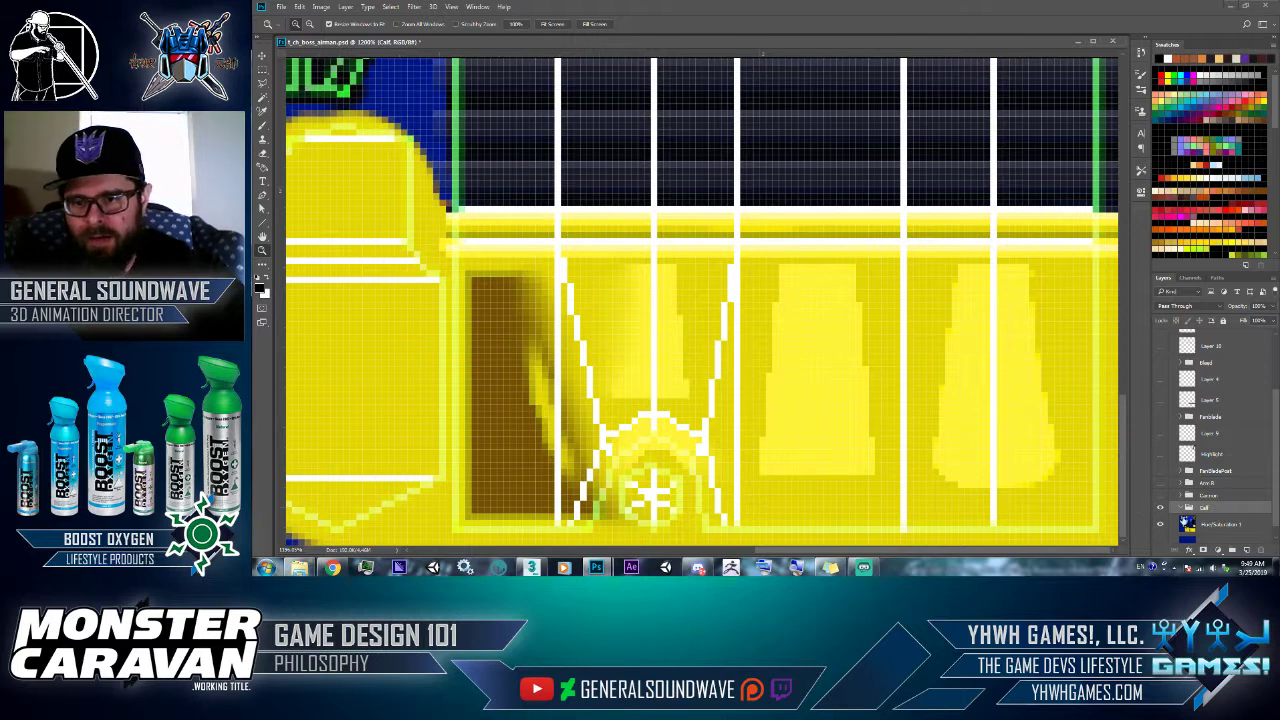
- Make a rectangular marquee selection around the yellow calf UV block beneath the horizontal trim strip, extending slightly past its lower edge
{"action": "key", "text": "m"}
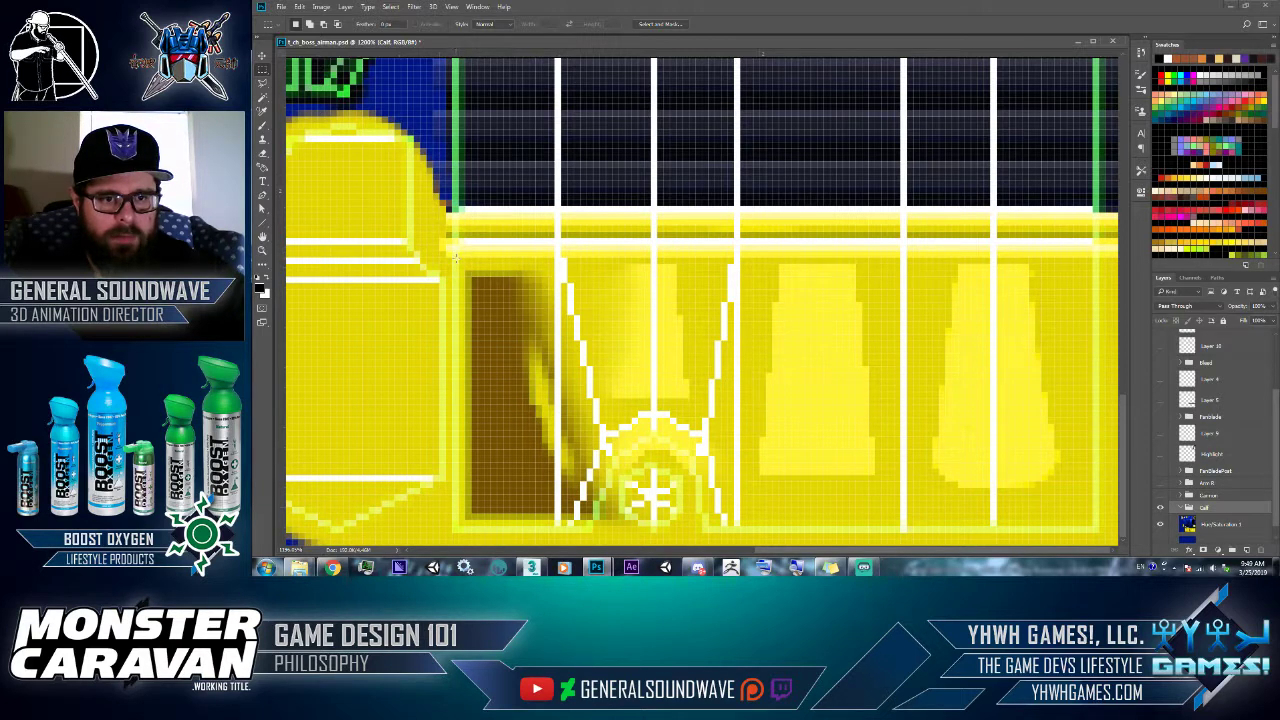
{"action": "left_click_drag", "start_coordinate": [454, 257], "coordinate": [1105, 540]}
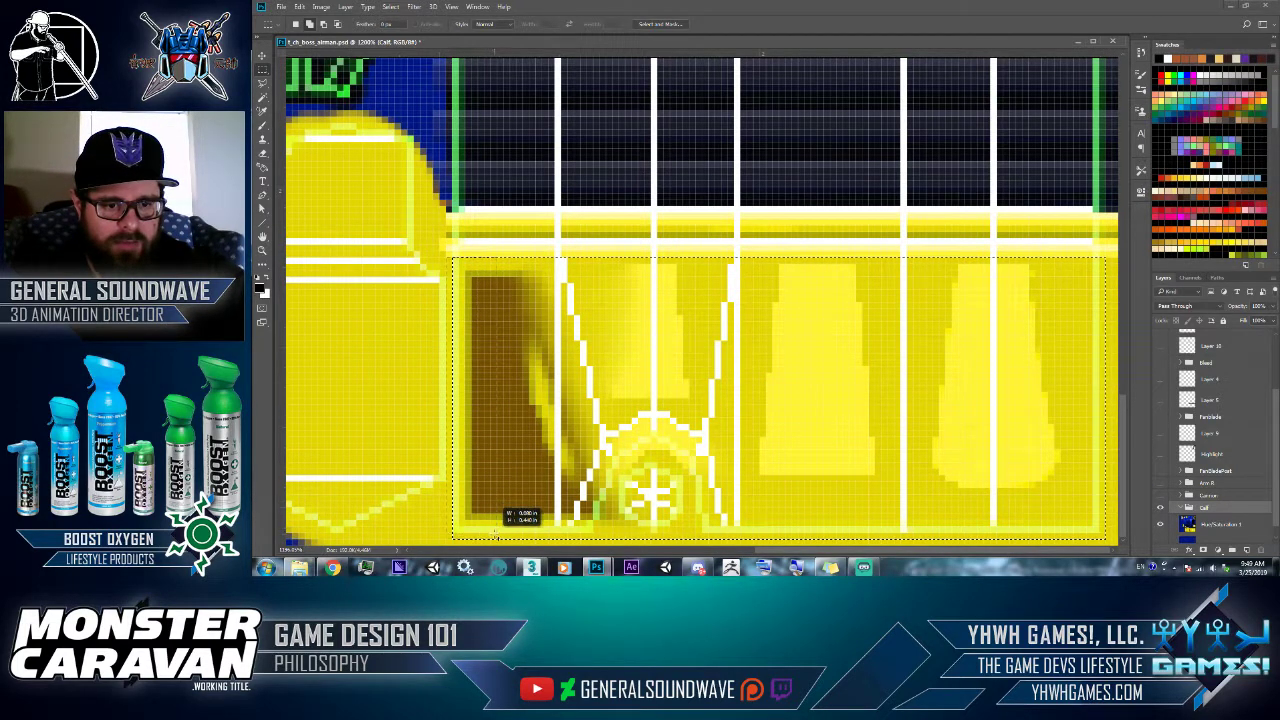
{"action": "left_click_drag", "start_coordinate": [447, 541], "coordinate": [1110, 546]}
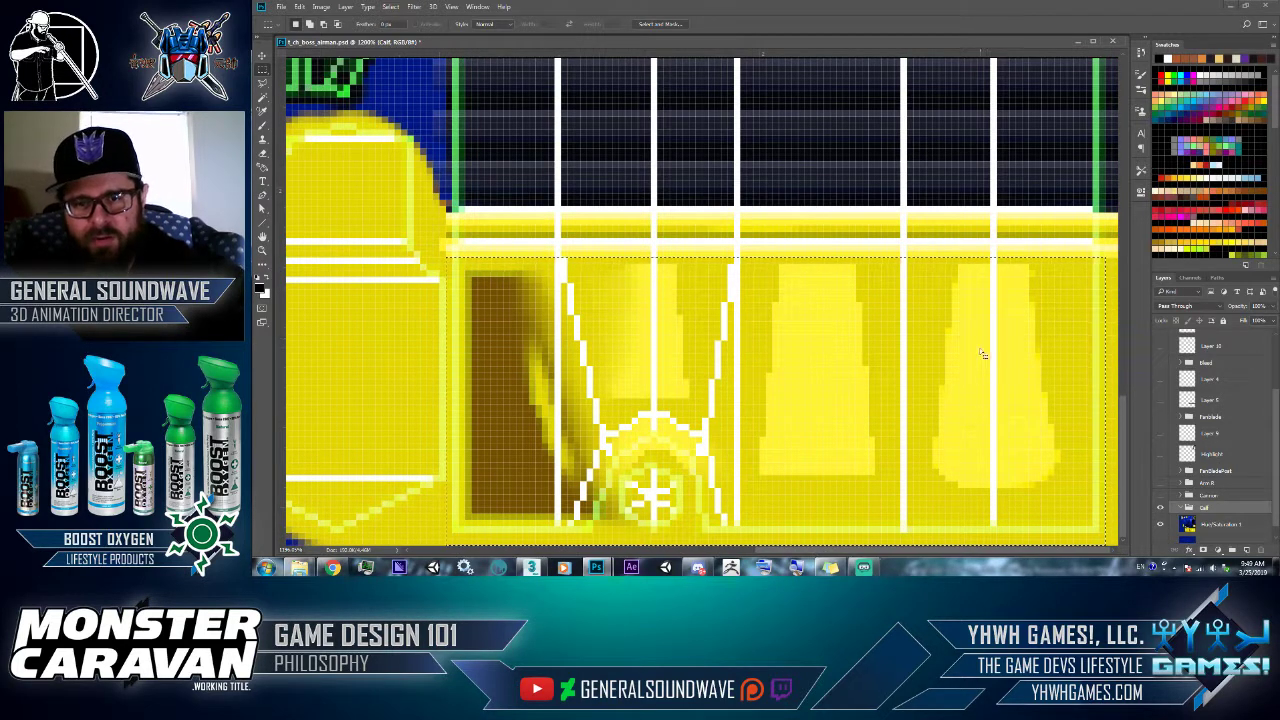
- Sample the calf's base yellow and fill the selection with it on a new layer in the Calf group
{"action": "key", "text": "i"}
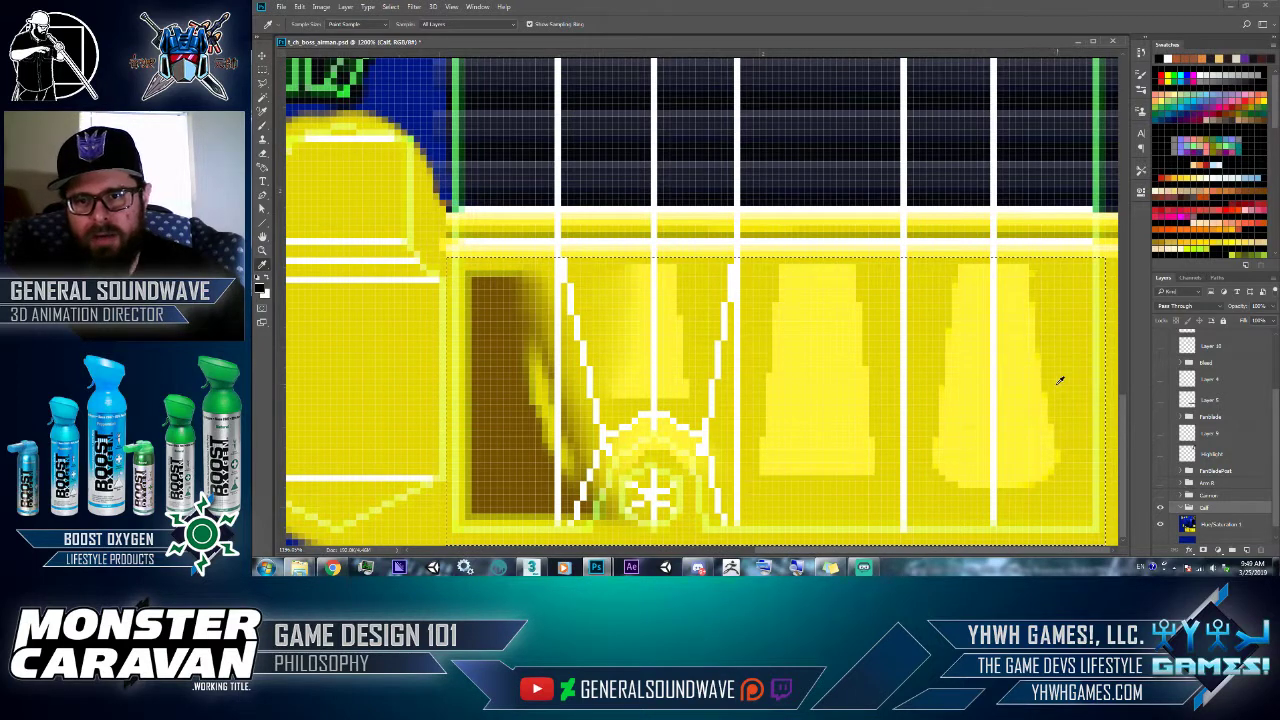
{"action": "left_click", "coordinate": [1065, 352]}
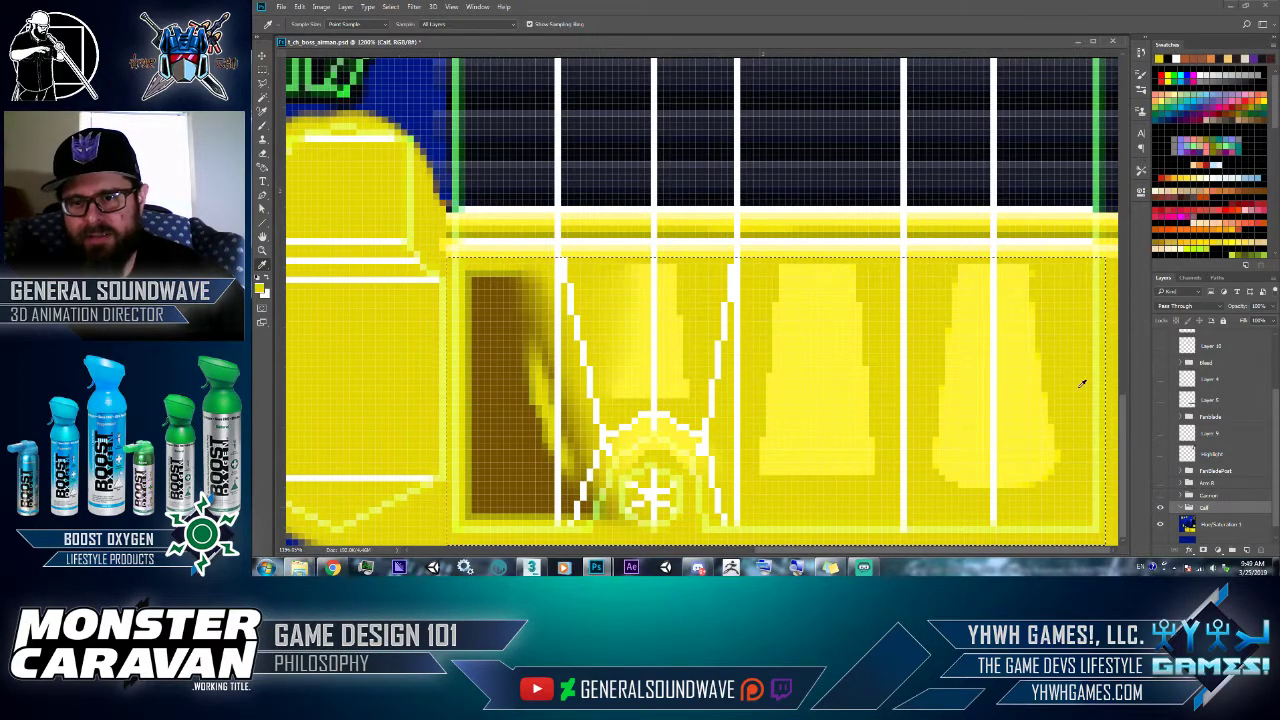
{"action": "left_click", "coordinate": [1247, 550]}
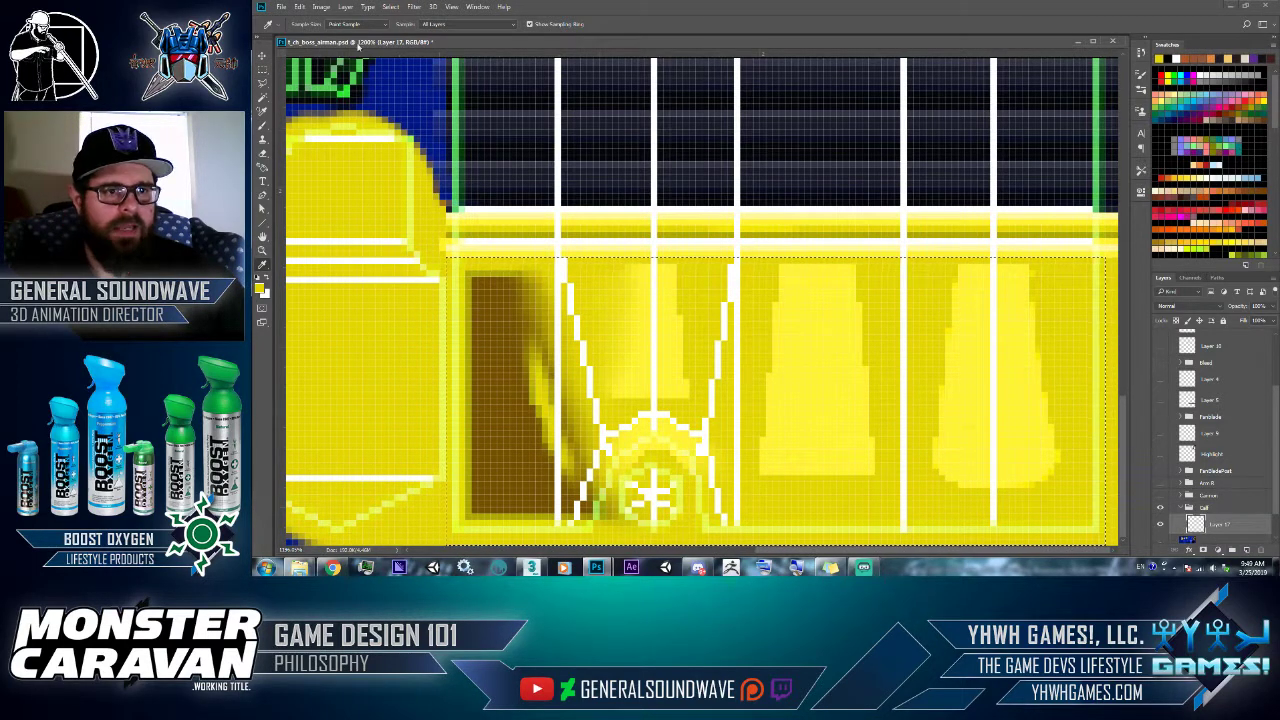
{"action": "left_click", "coordinate": [299, 7]}
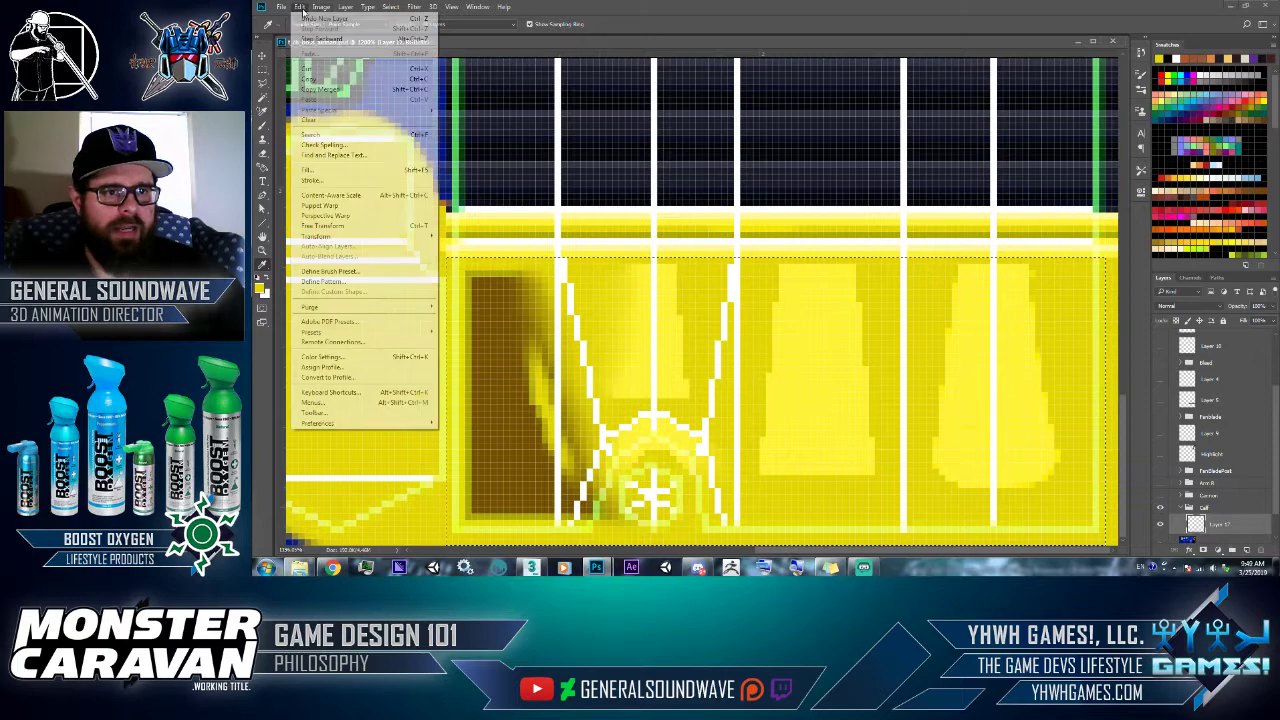
{"action": "left_click", "coordinate": [335, 175]}
{"action": "key", "text": "Return"}
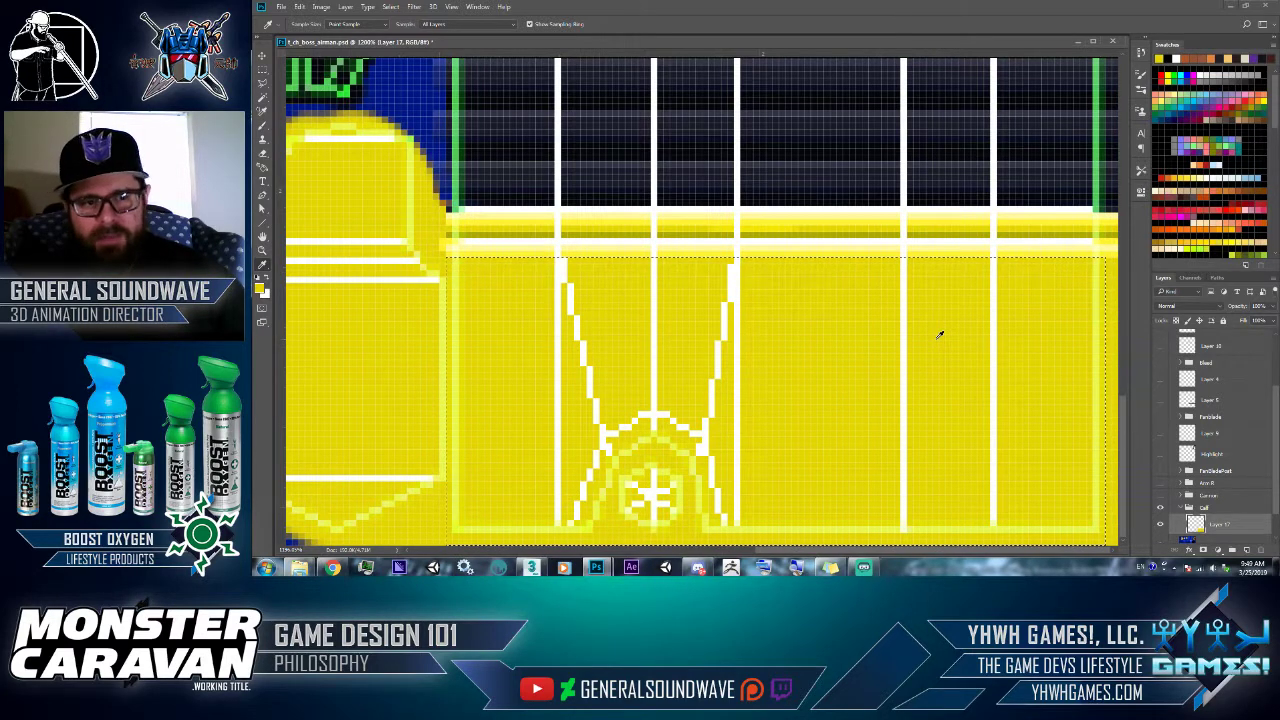
- Load the Foreground to Background gradient for the Gradient tool and recolour its end stop with bright yellow sampled from the trim strip
{"action": "left_click", "coordinate": [259, 287]}
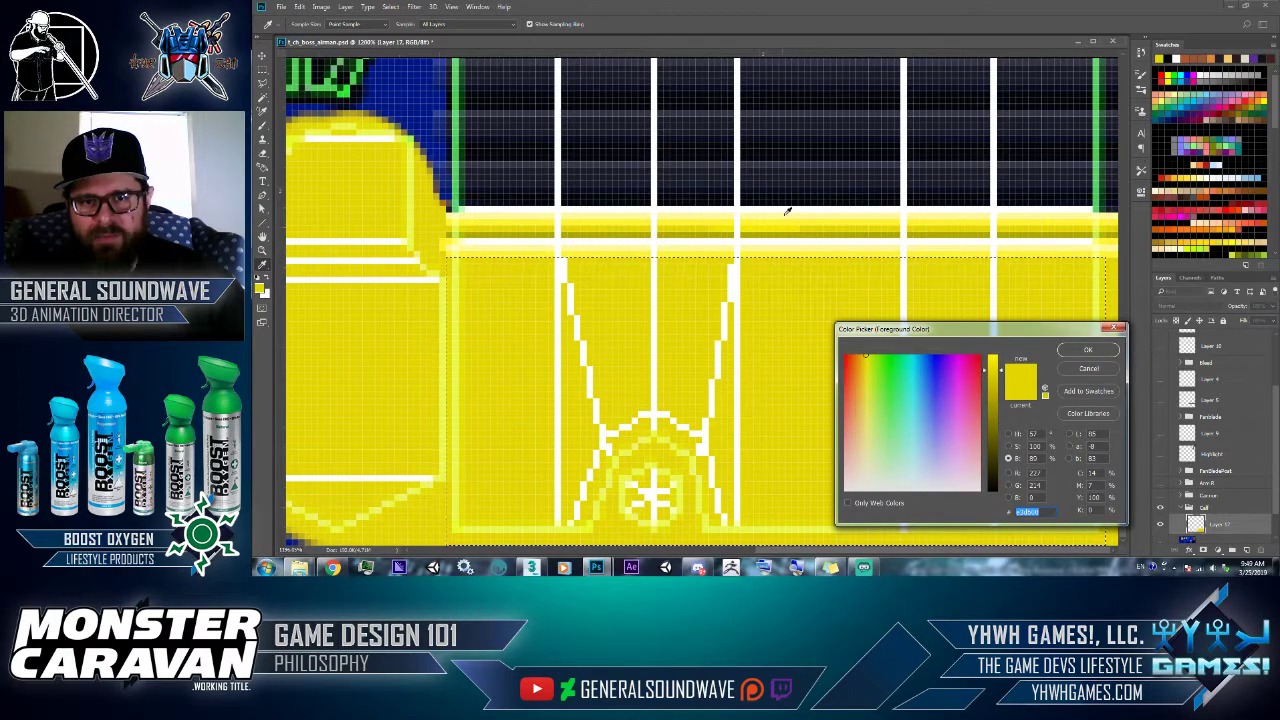
{"action": "left_click", "coordinate": [1086, 369]}
{"action": "key", "text": "g"}
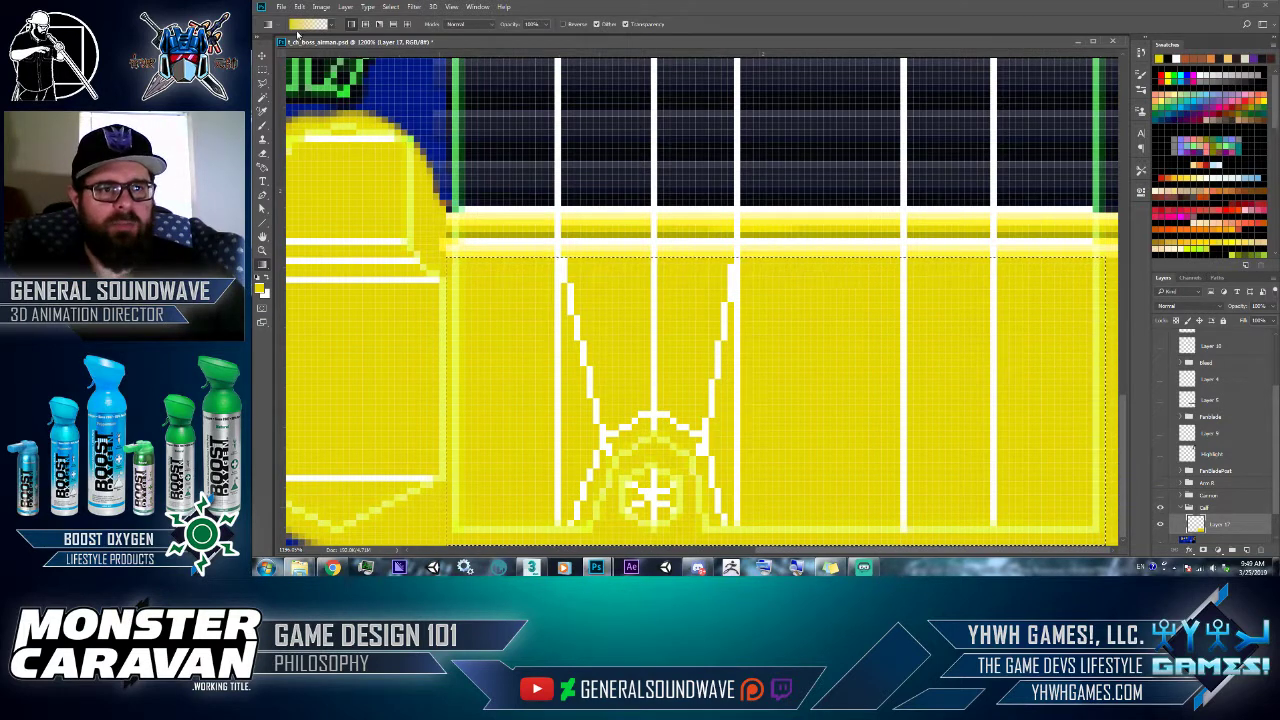
{"action": "left_click", "coordinate": [302, 25]}
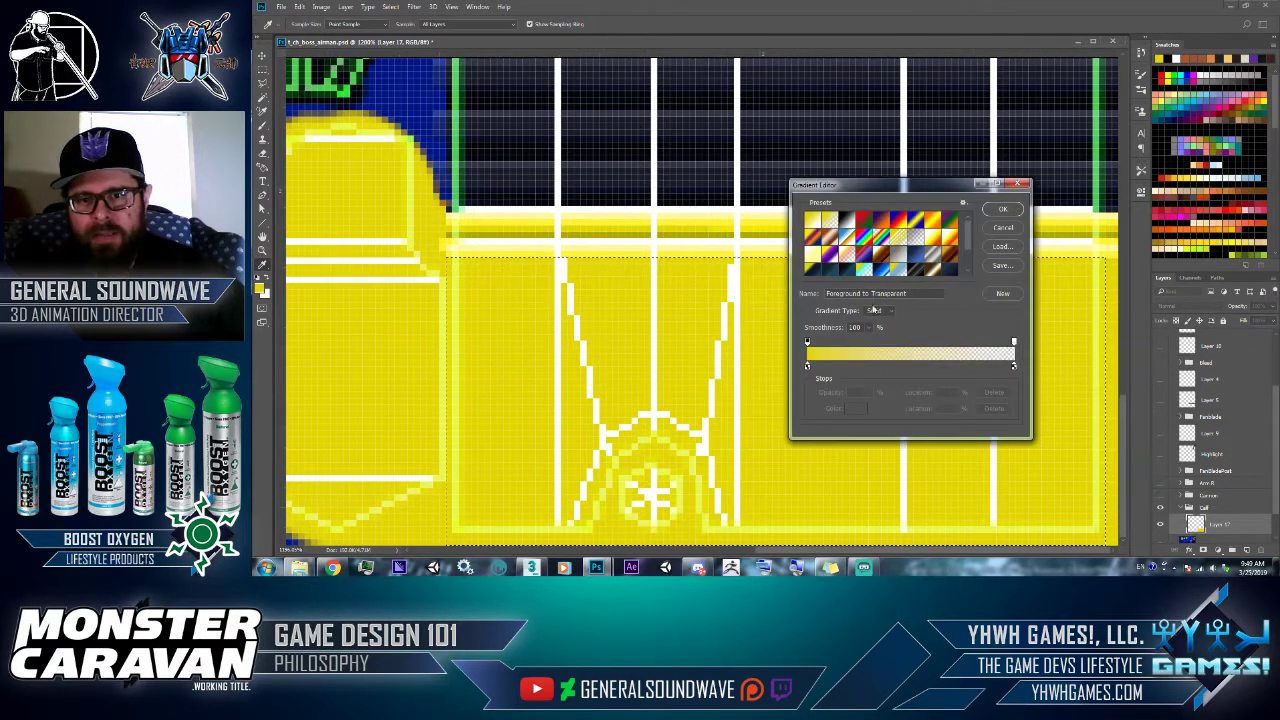
{"action": "left_click", "coordinate": [813, 216]}
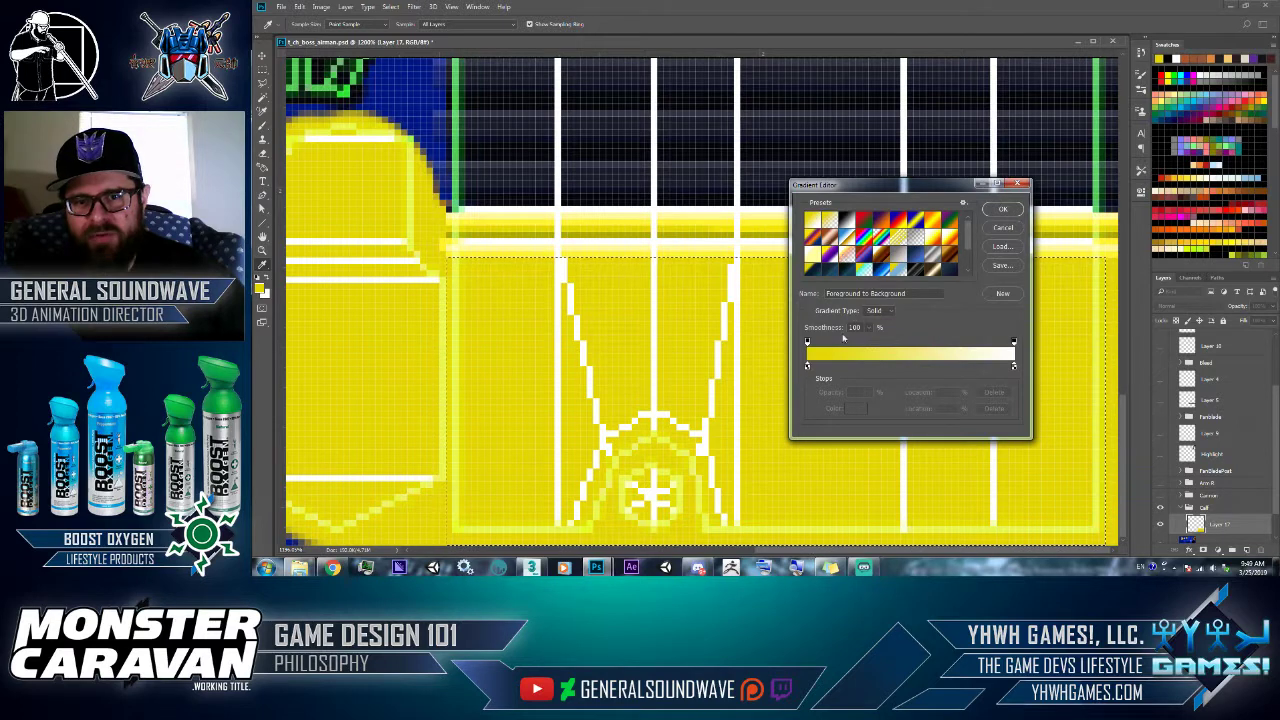
{"action": "left_click", "coordinate": [1015, 368]}
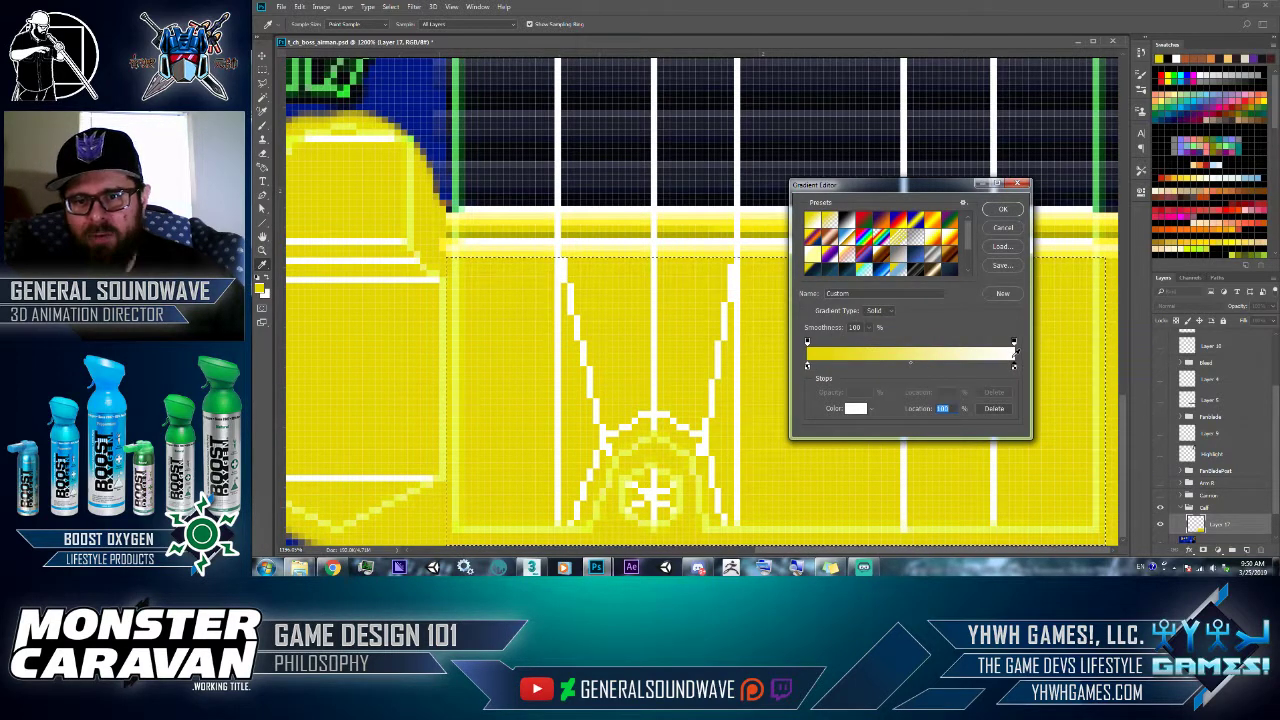
{"action": "left_click", "coordinate": [510, 218]}
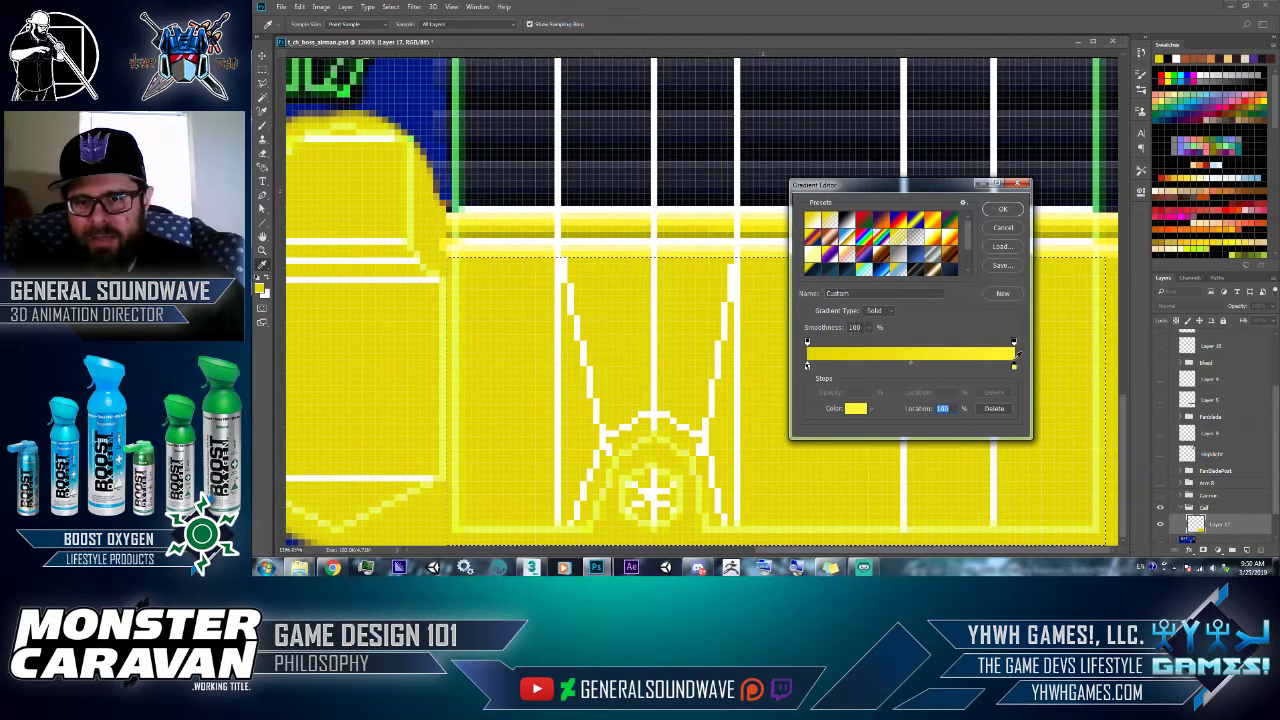
- Place a gradient stop at about 50%, darken its yellow to 75% brightness, and open the colour of the start stop
{"action": "left_click_drag", "start_coordinate": [809, 366], "coordinate": [875, 372]}
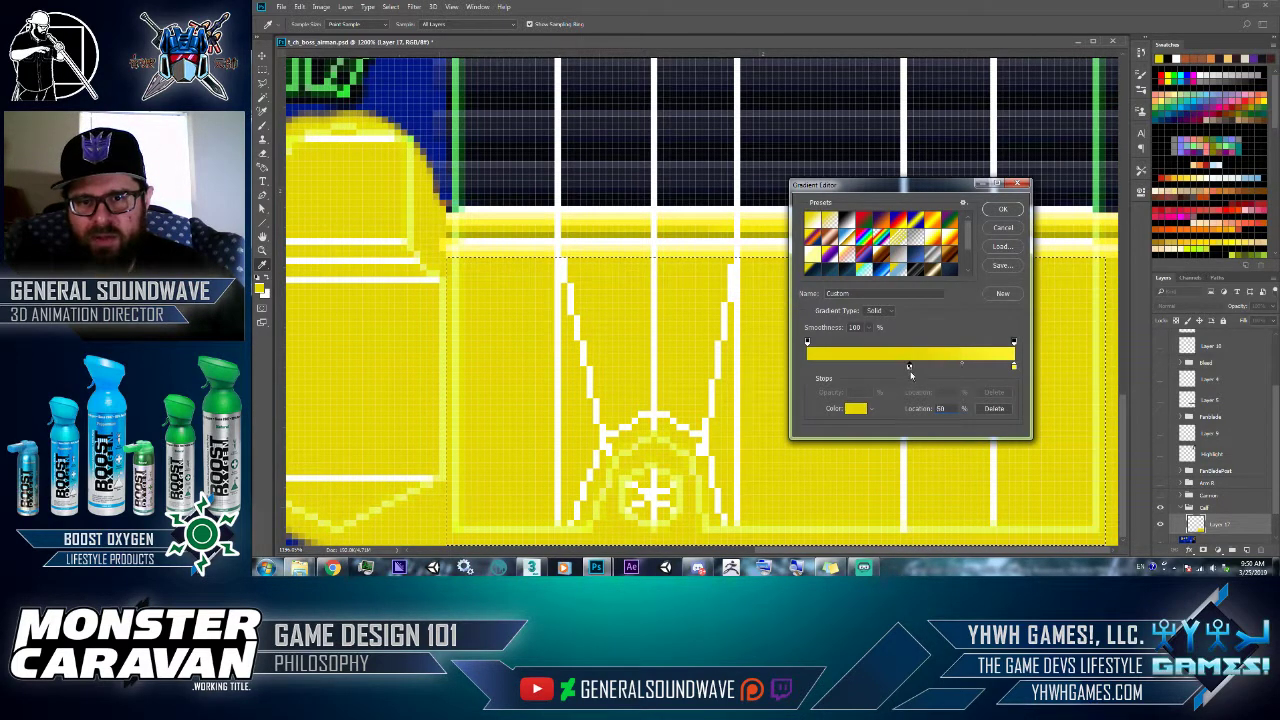
{"action": "left_click", "coordinate": [856, 409]}
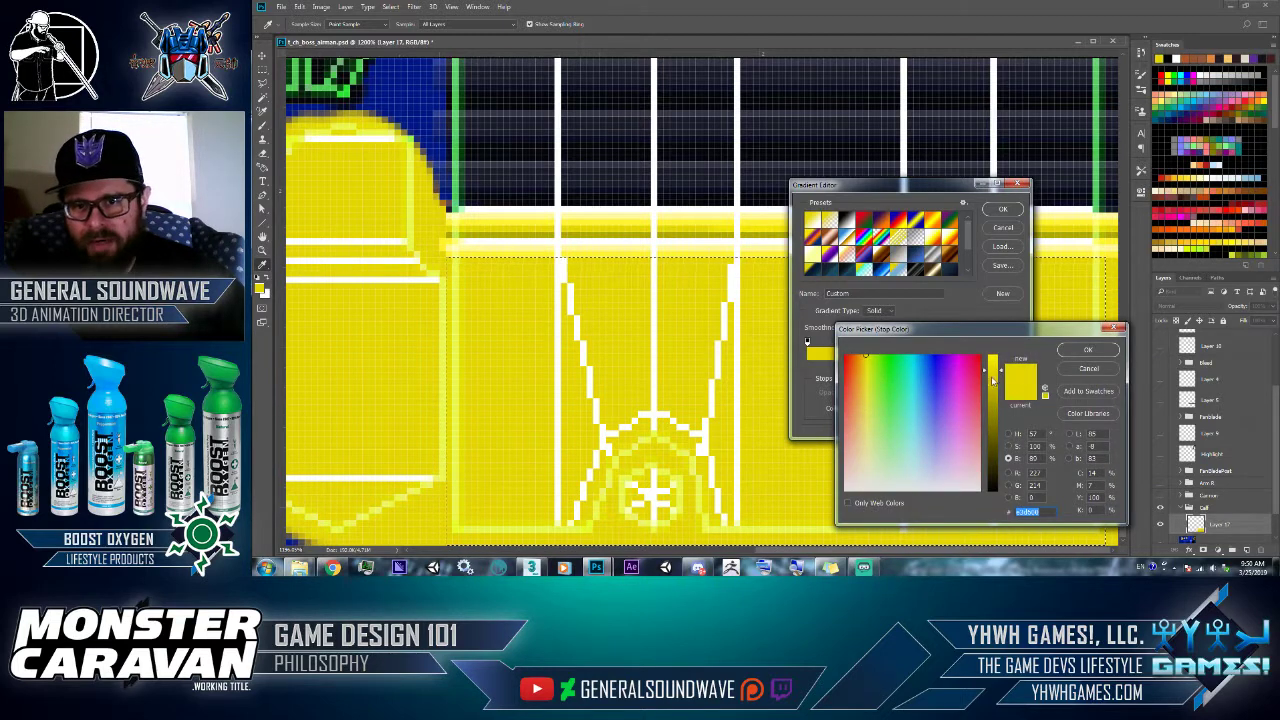
{"action": "left_click_drag", "start_coordinate": [996, 400], "coordinate": [996, 393]}
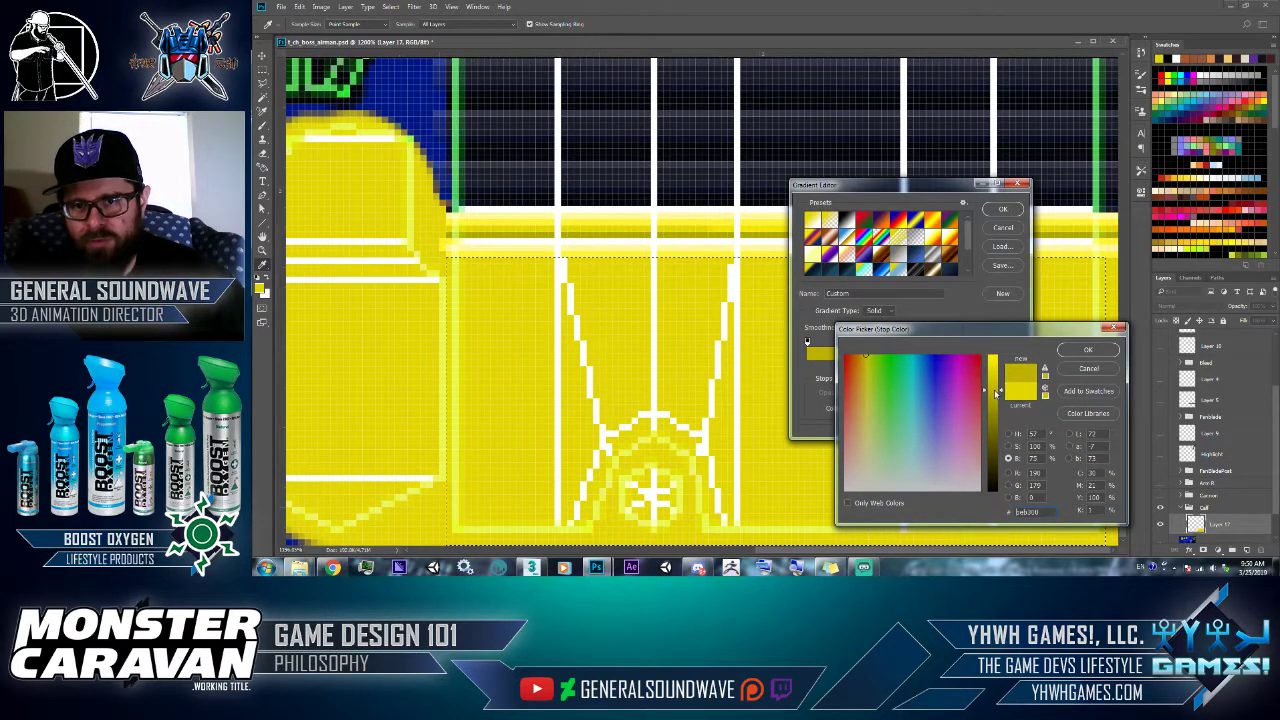
{"action": "left_click", "coordinate": [1088, 349]}
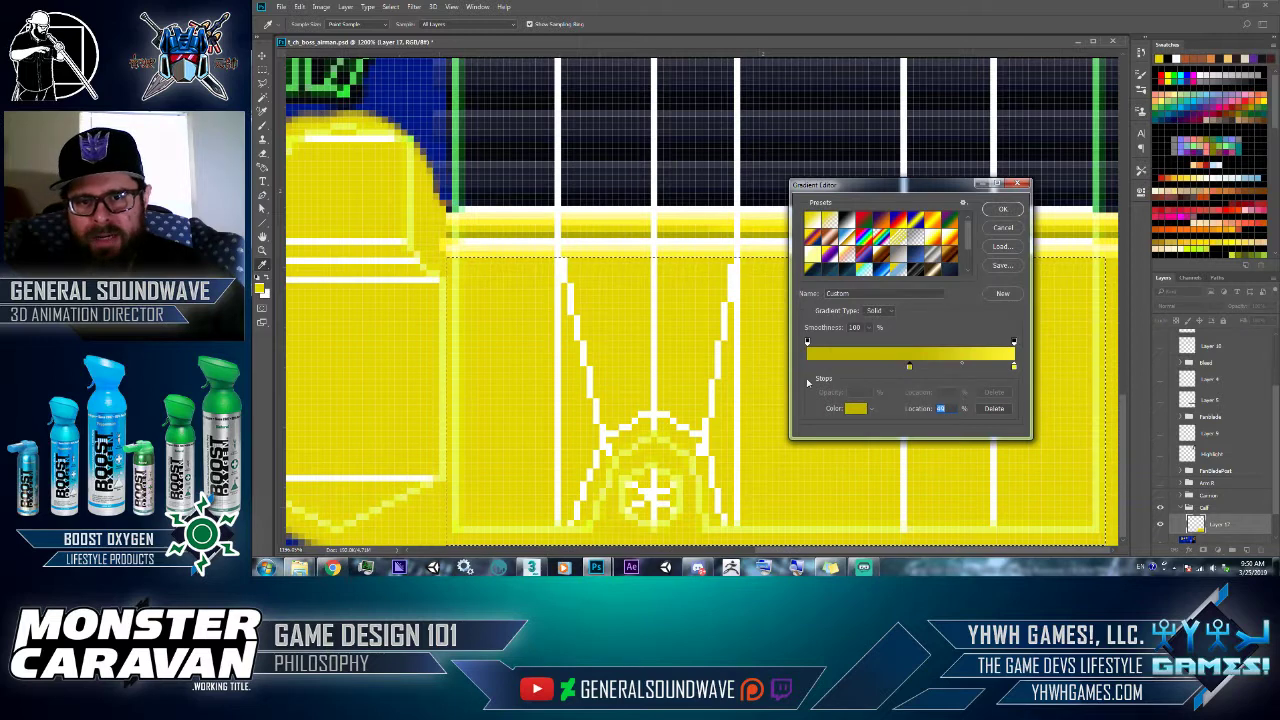
{"action": "left_click", "coordinate": [856, 408]}
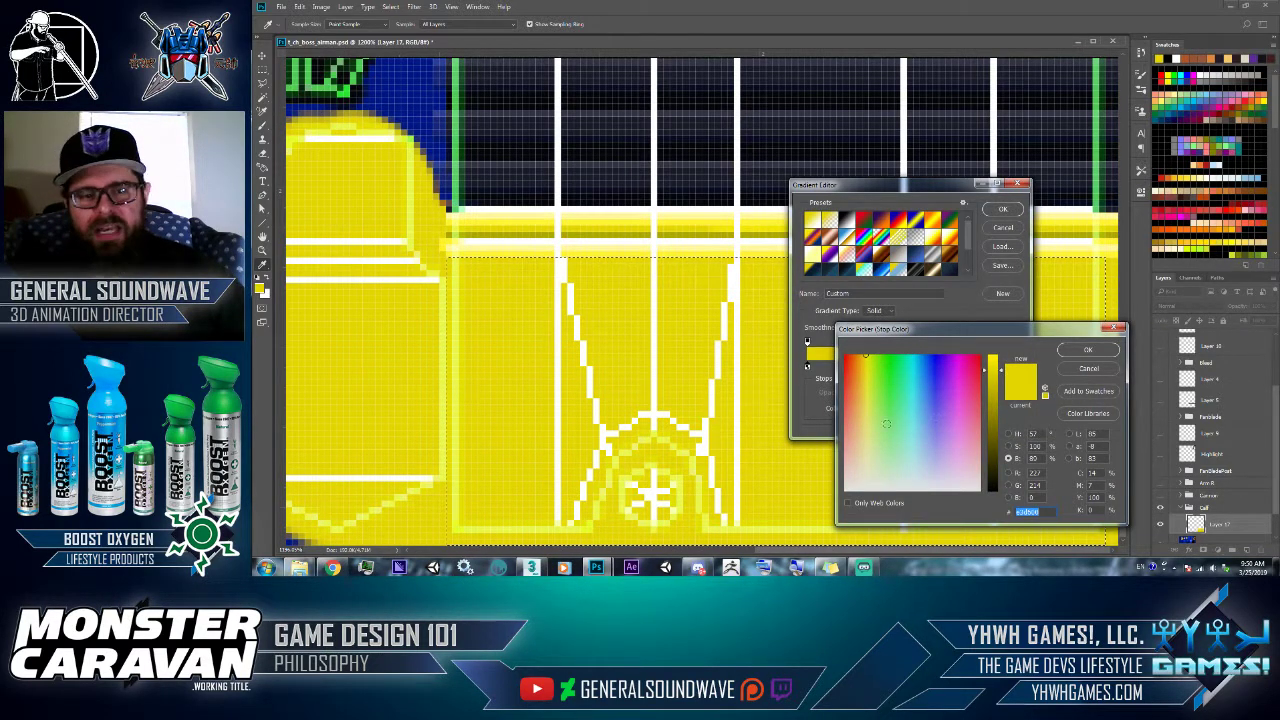
- Switch to Chrome and try to open kuler.com
{"action": "left_click", "coordinate": [332, 568]}
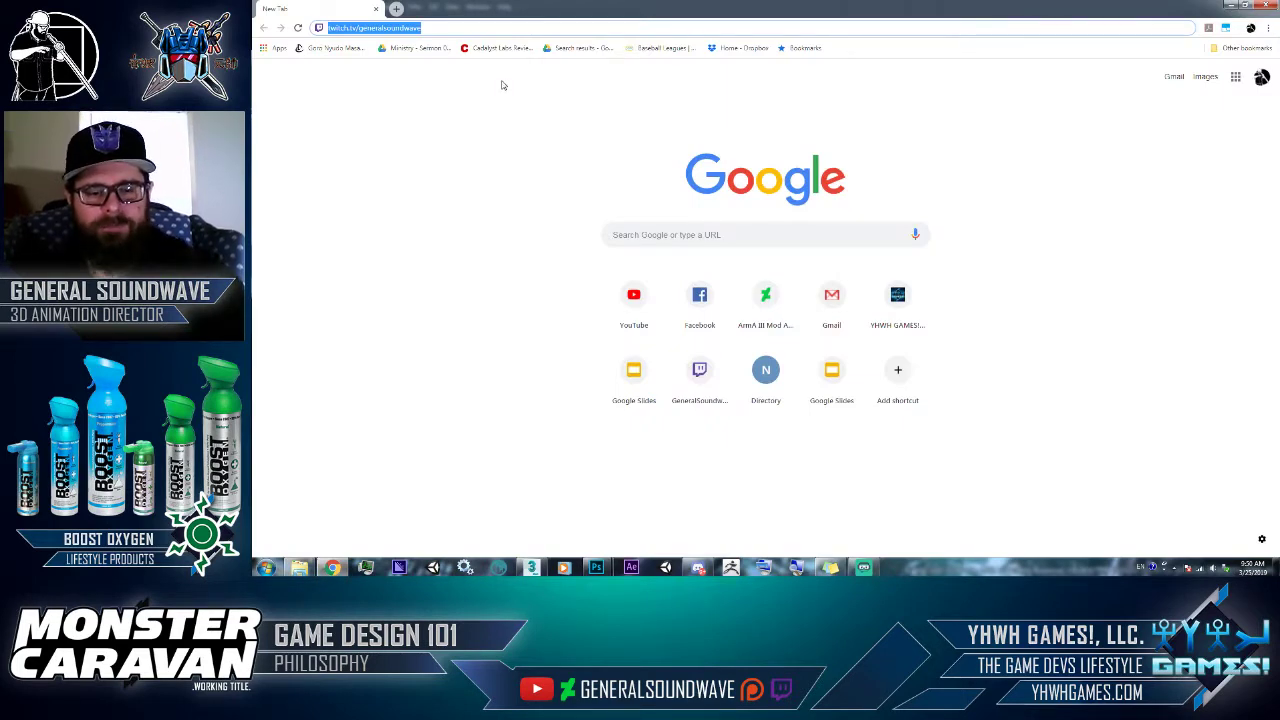
{"action": "type", "text": "kuler"}
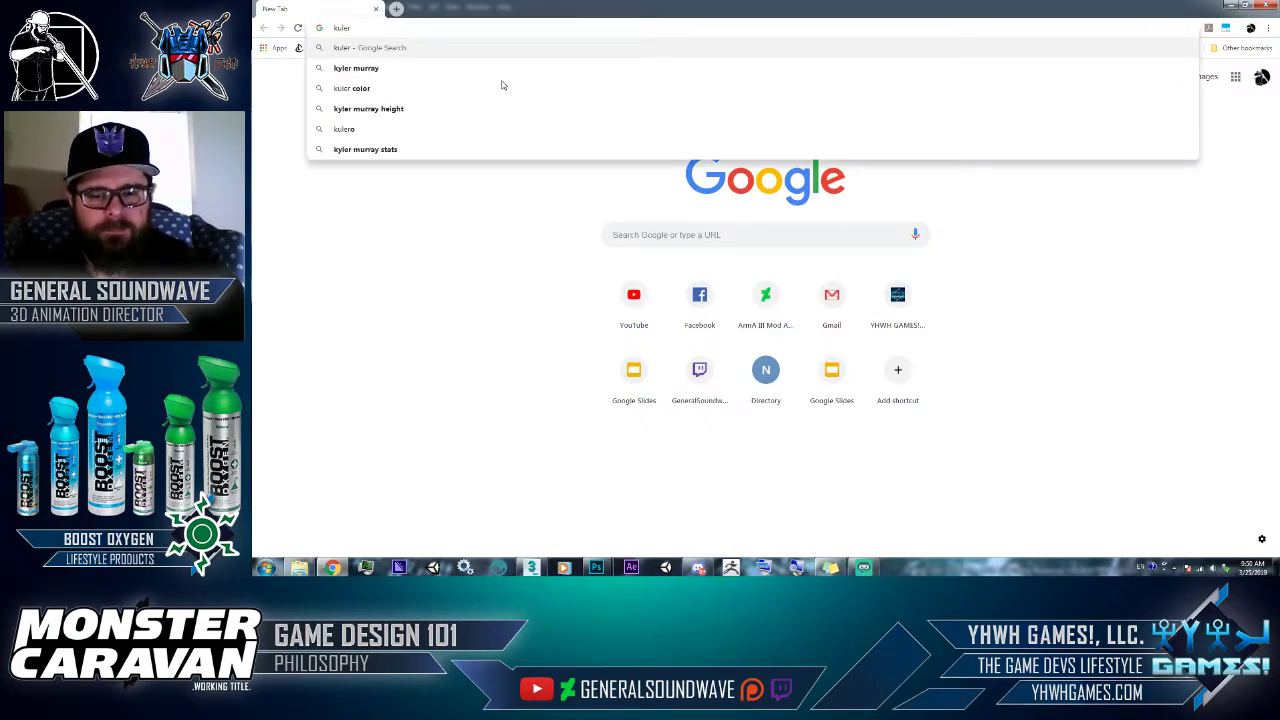
{"action": "type", "text": ".com"}
{"action": "key", "text": "Return"}
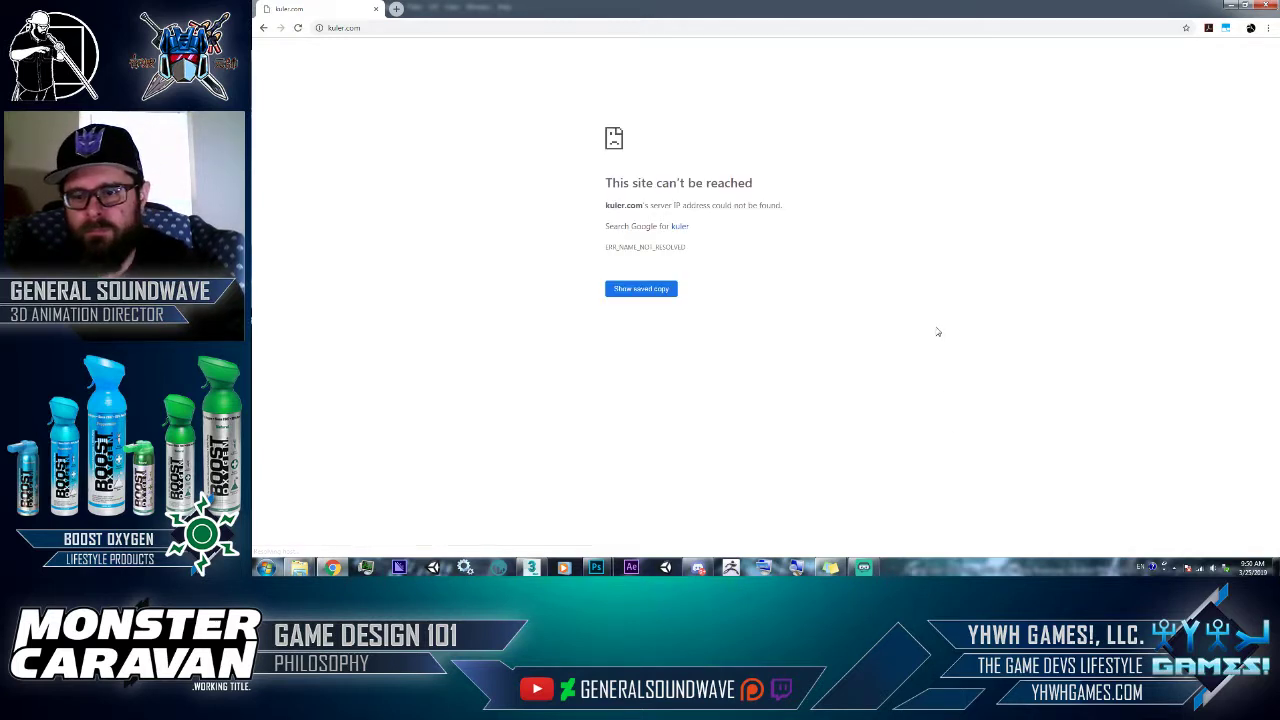
- Search the web for adobe color and open the Adobe Color Wheel page
{"action": "left_click", "coordinate": [916, 24]}
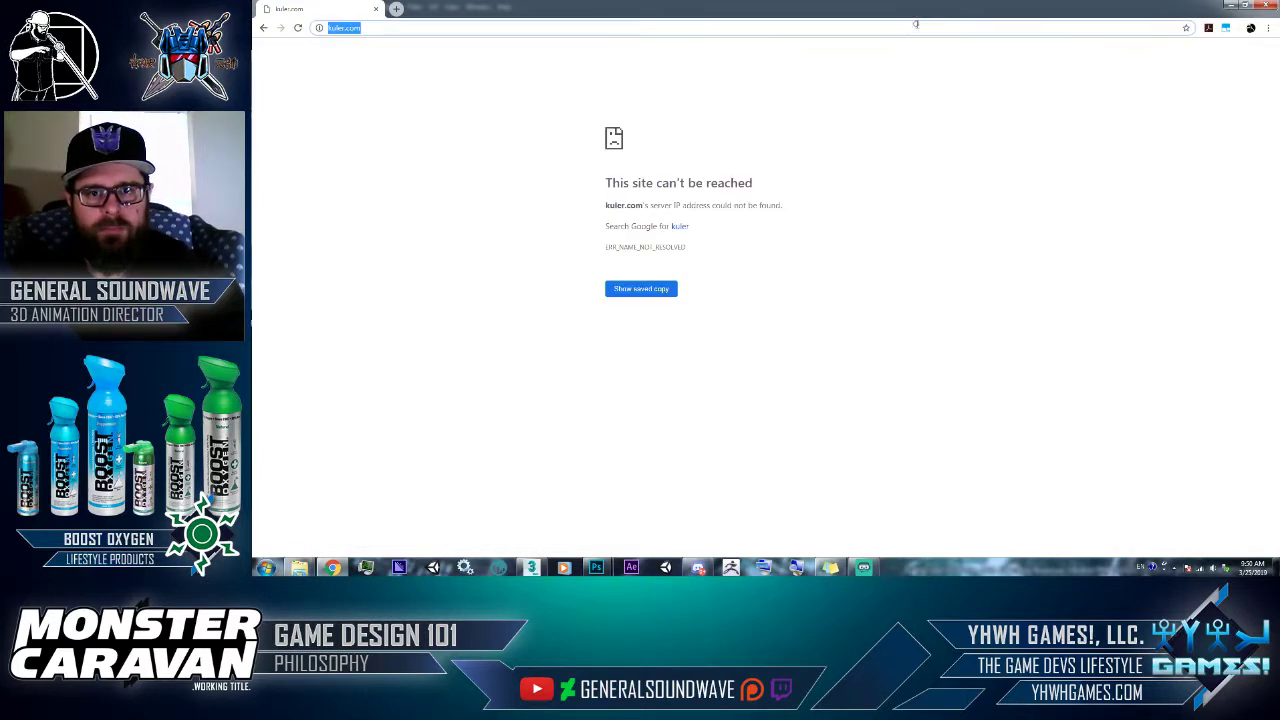
{"action": "type", "text": "adobe color"}
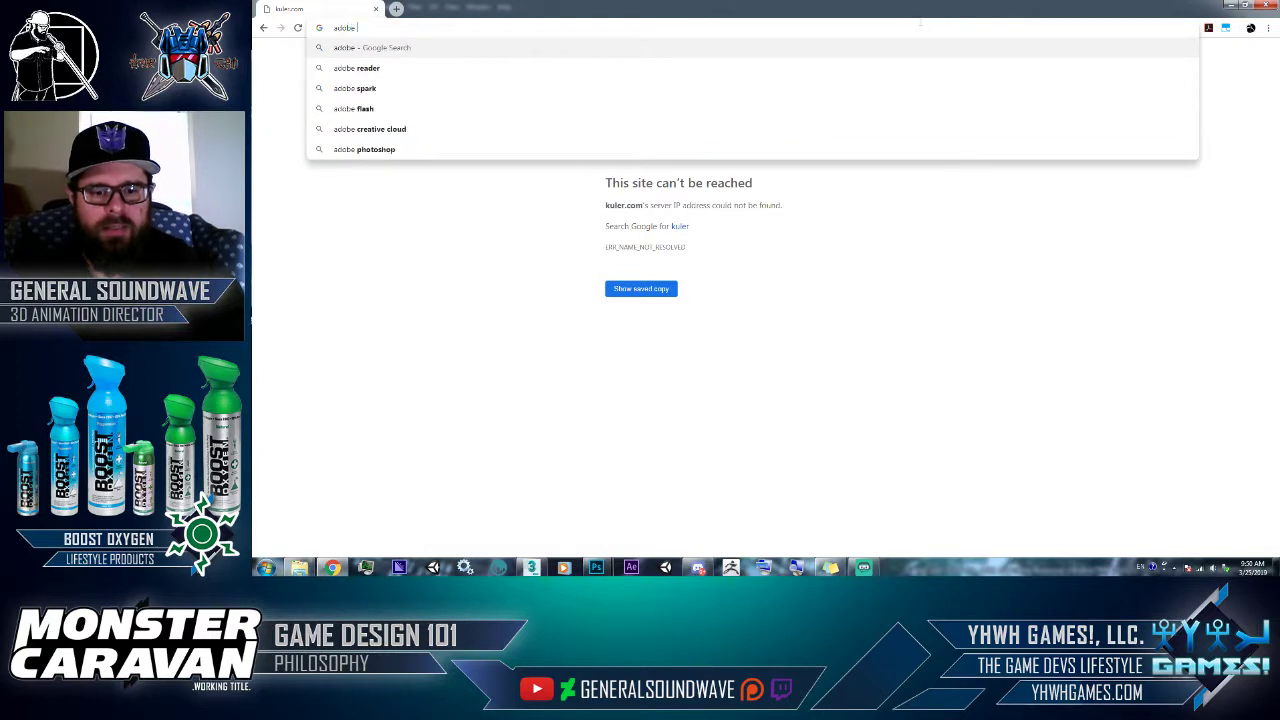
{"action": "key", "text": "Return"}
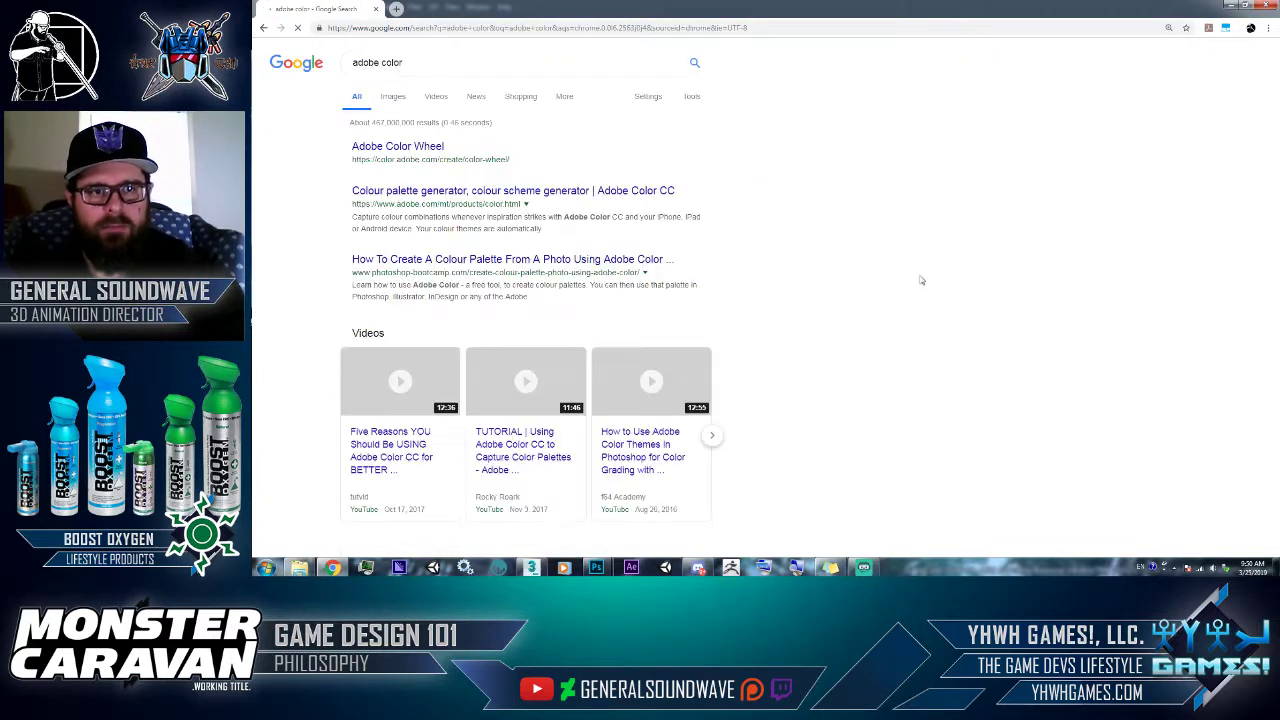
{"action": "left_click", "coordinate": [430, 148]}
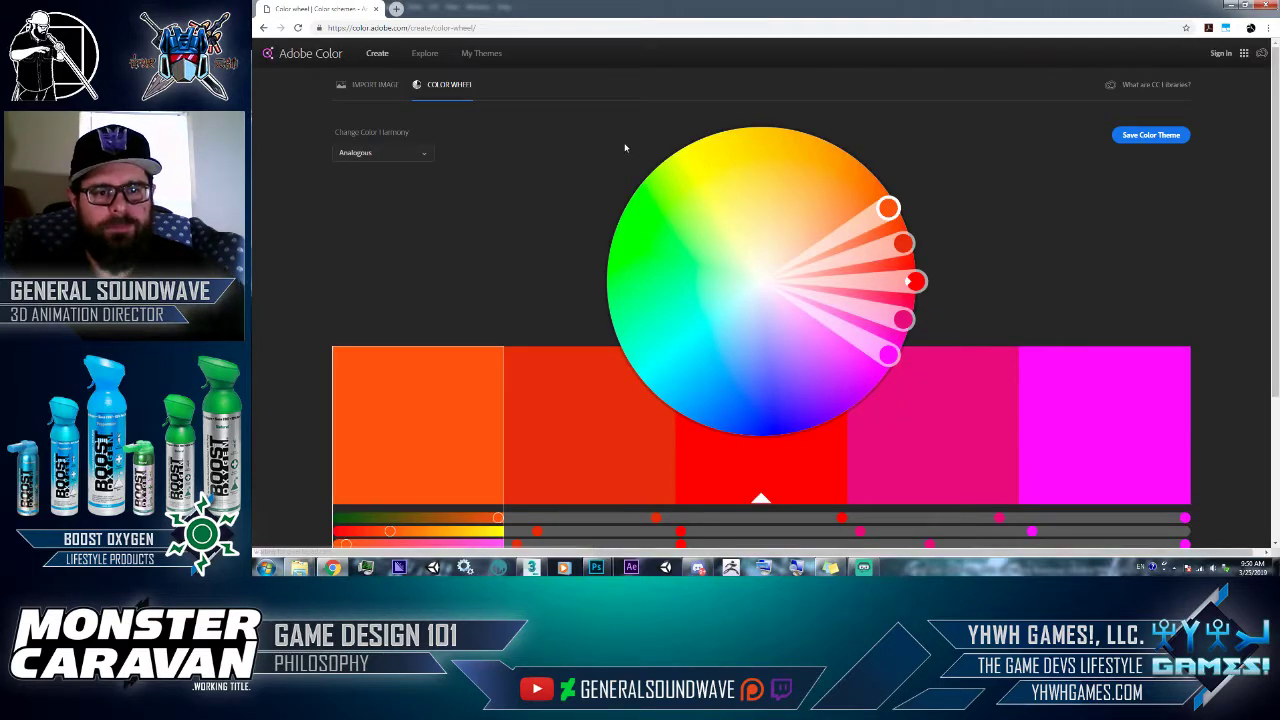
- Return to Photoshop and accept the base yellow as the gradient's start stop colour
{"action": "key", "text": "alt+Tab"}
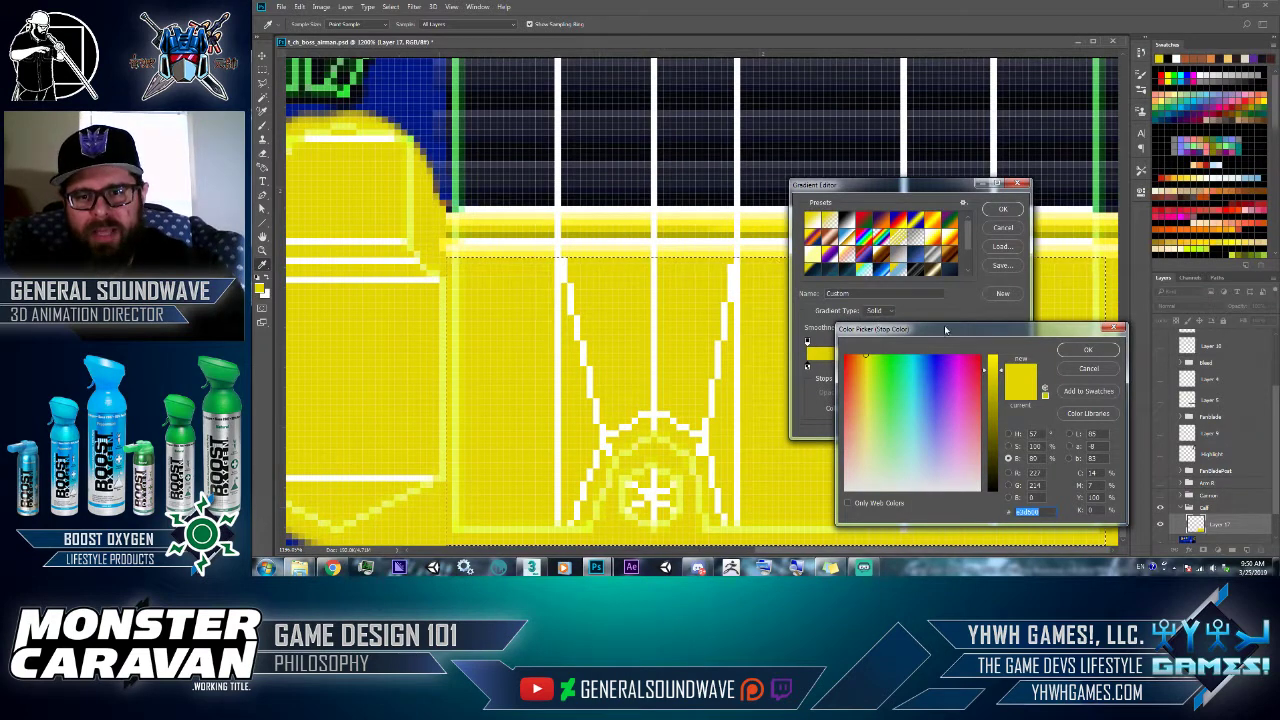
{"action": "left_click_drag", "start_coordinate": [948, 330], "coordinate": [838, 297]}
{"action": "left_click", "coordinate": [974, 317]}
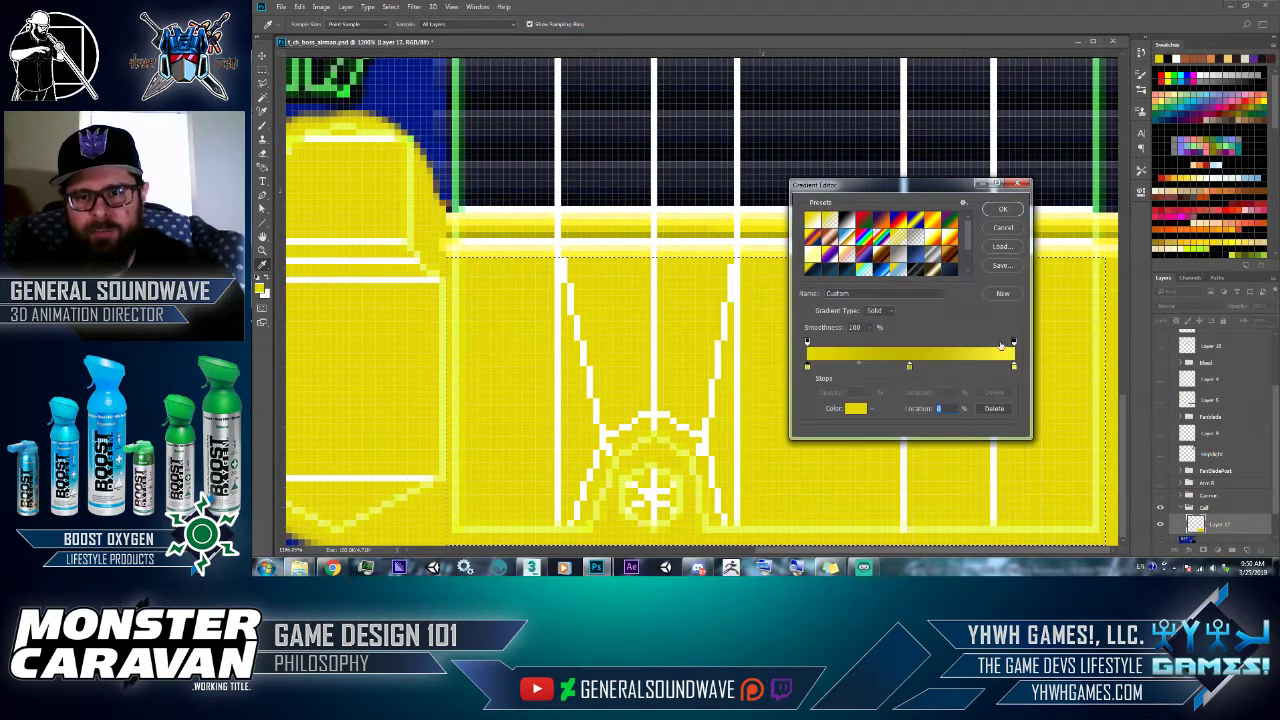
- Select the gradient's end stop and open its colour in the colour picker
{"action": "left_click", "coordinate": [1015, 367]}
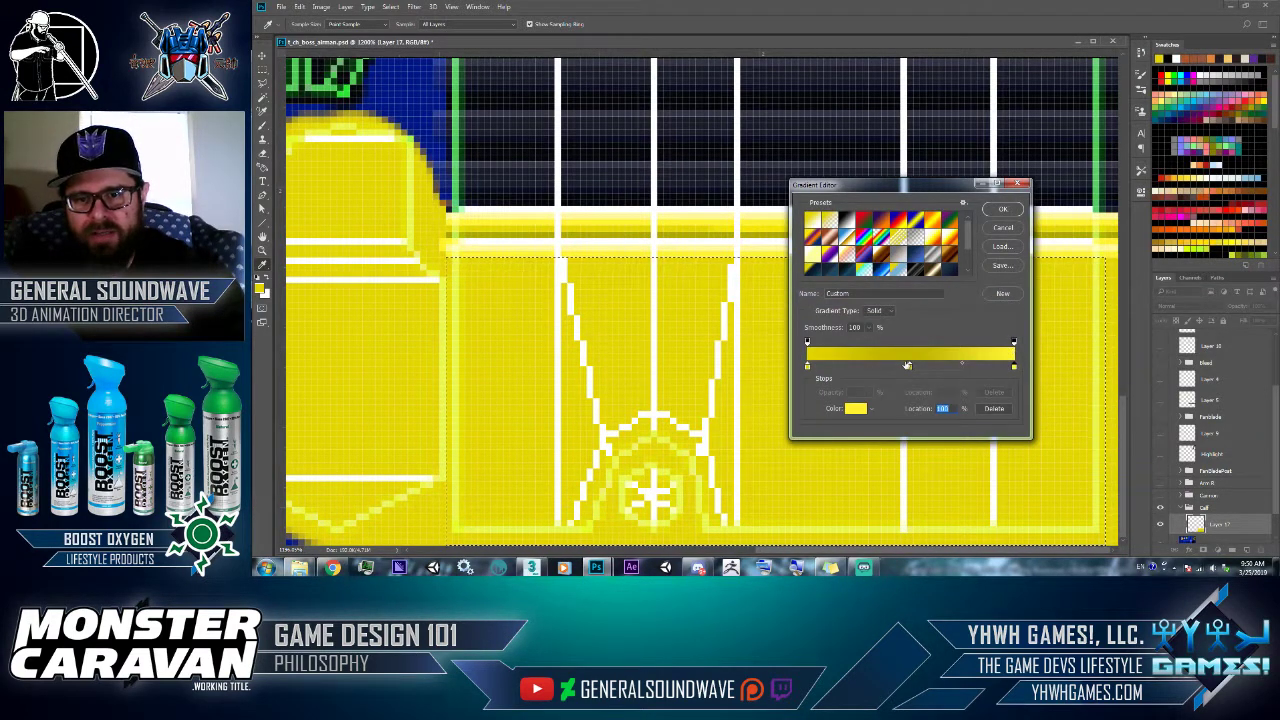
{"action": "left_click_drag", "start_coordinate": [1015, 367], "coordinate": [988, 370]}
{"action": "left_click", "coordinate": [856, 408]}
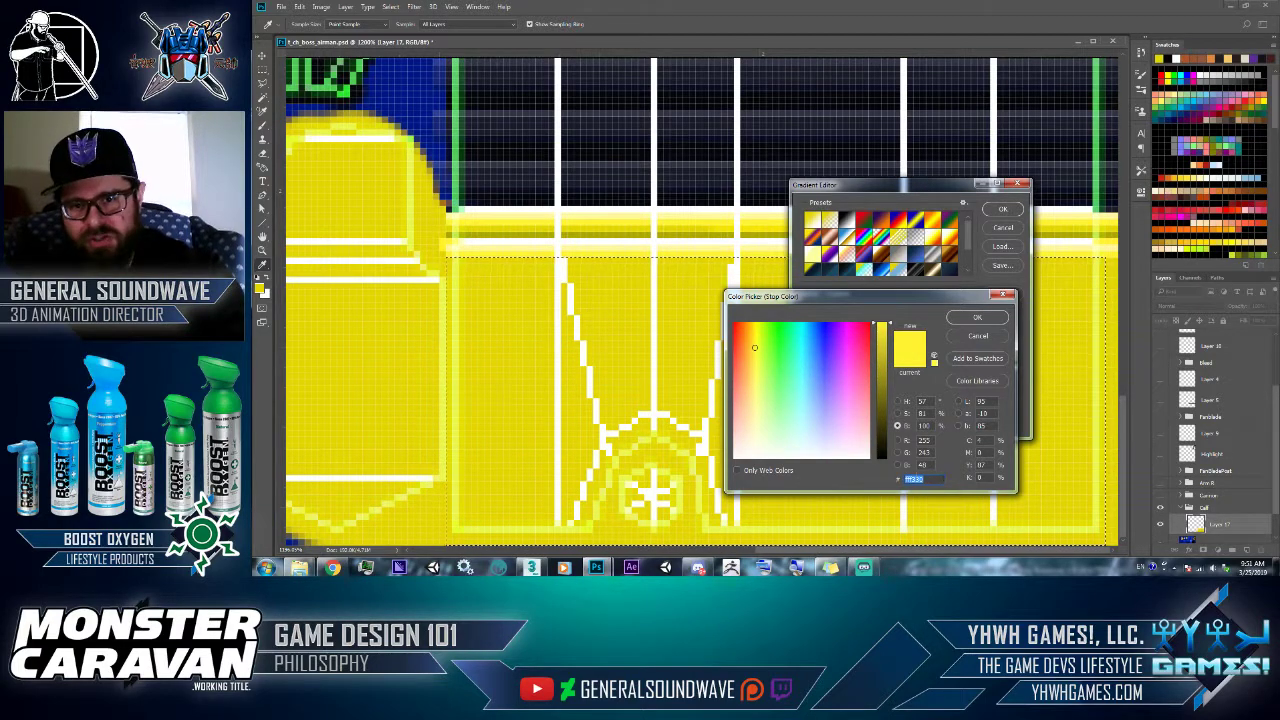
- Switch to Chrome and set the Adobe Color wheel's middle base colour to the end stop's yellow, FFF330
{"action": "key", "text": "alt+Tab"}
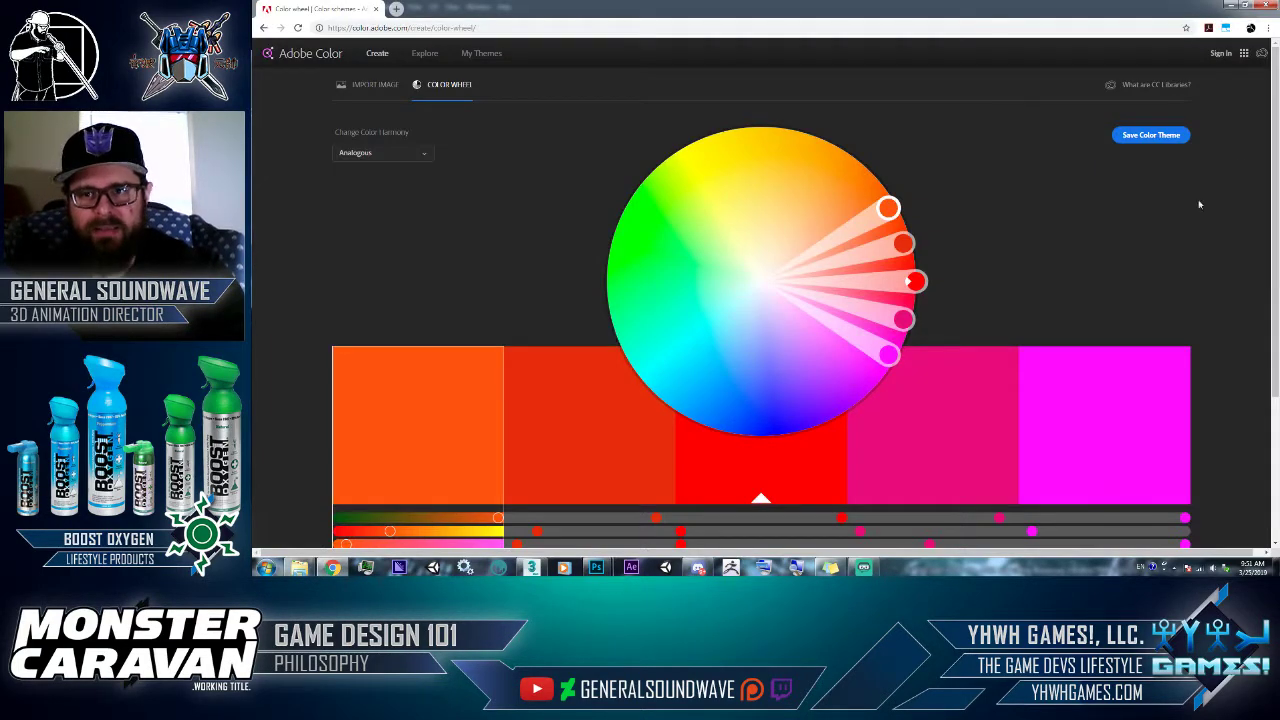
{"action": "scroll", "coordinate": [853, 354], "scroll_direction": "down", "scroll_amount": 3}
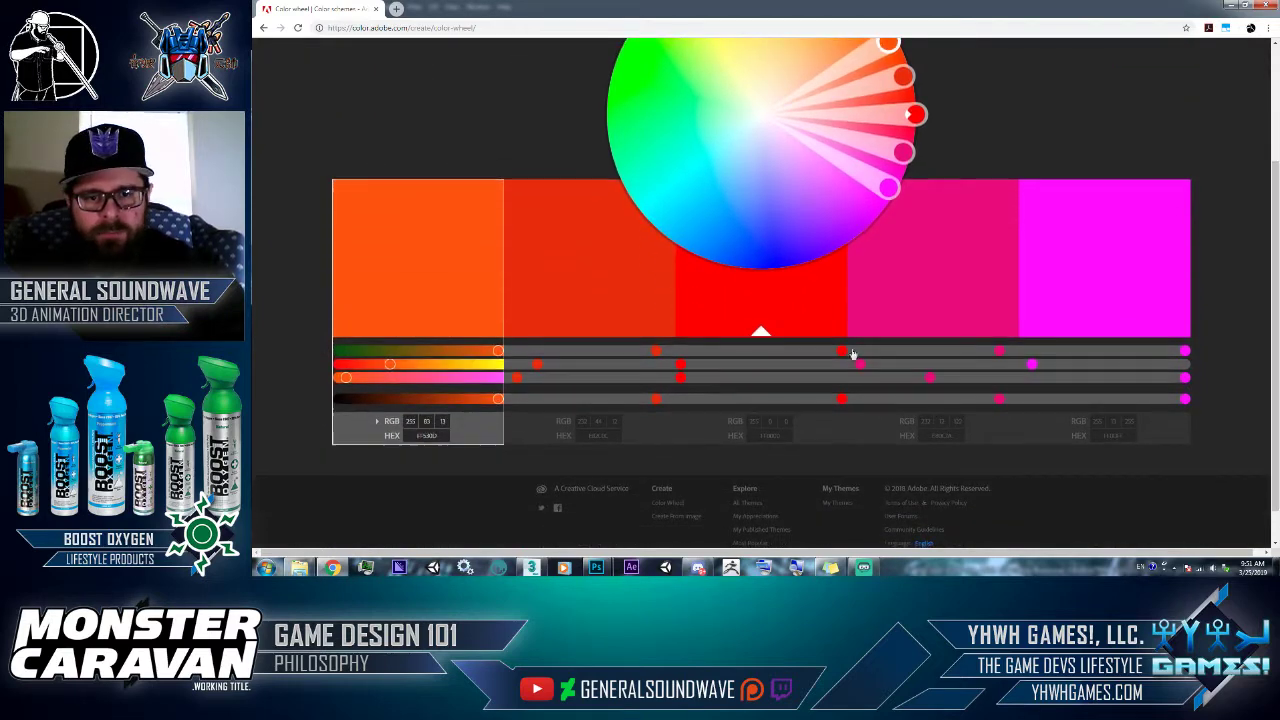
{"action": "left_click", "coordinate": [812, 324]}
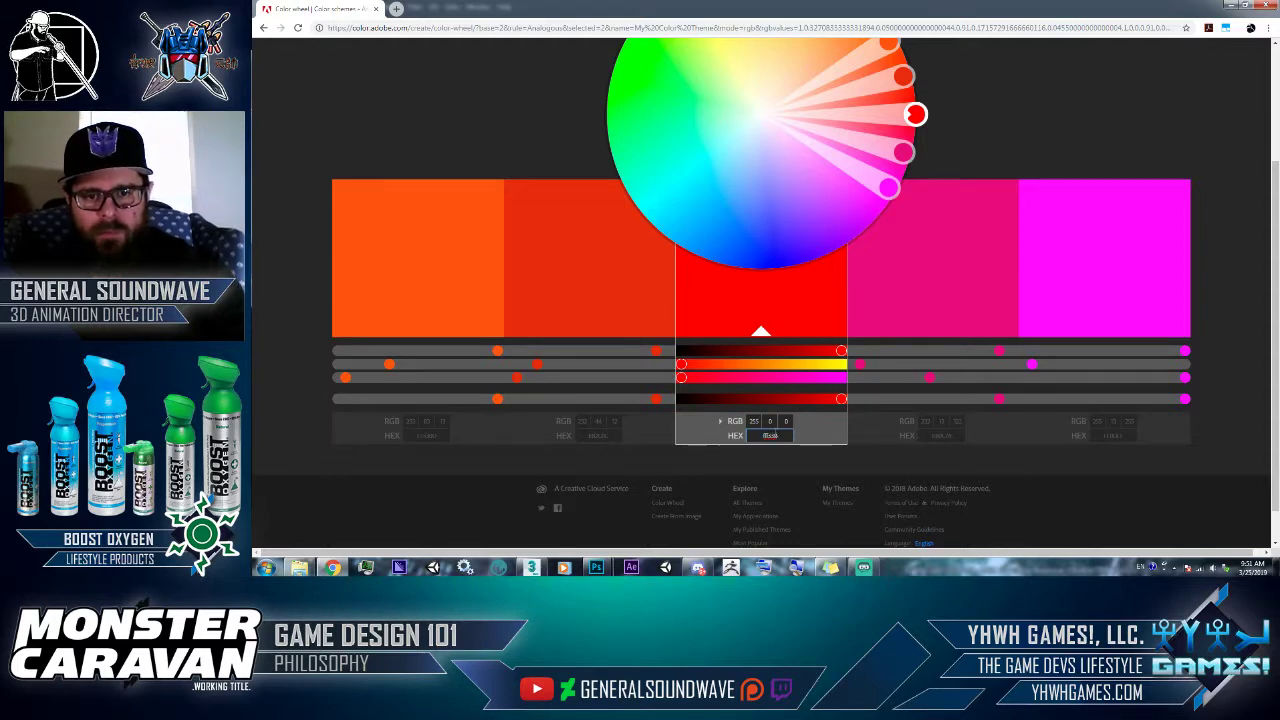
{"action": "key", "text": "Return"}
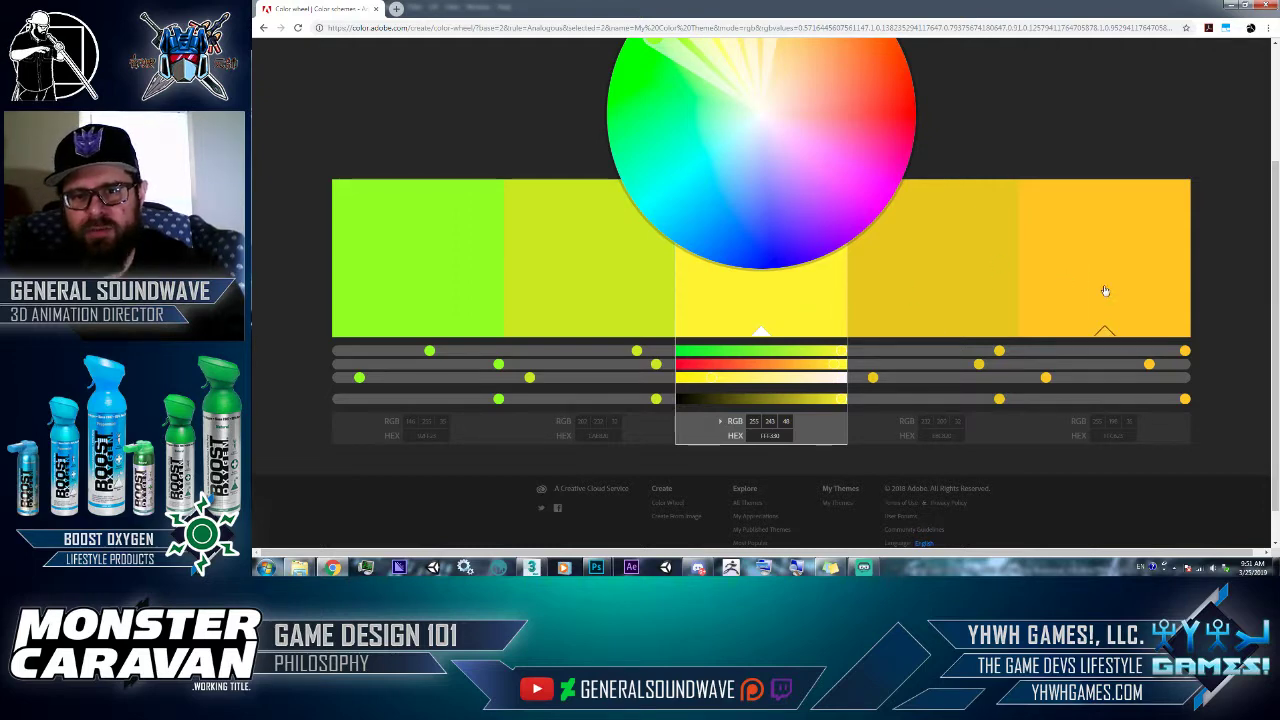
- Compare the Monochromatic, Triad, Complementary, Compound and Shades harmonies for the yellow base colour and return to Analogous
{"action": "scroll", "coordinate": [1256, 330], "scroll_direction": "up", "scroll_amount": 2}
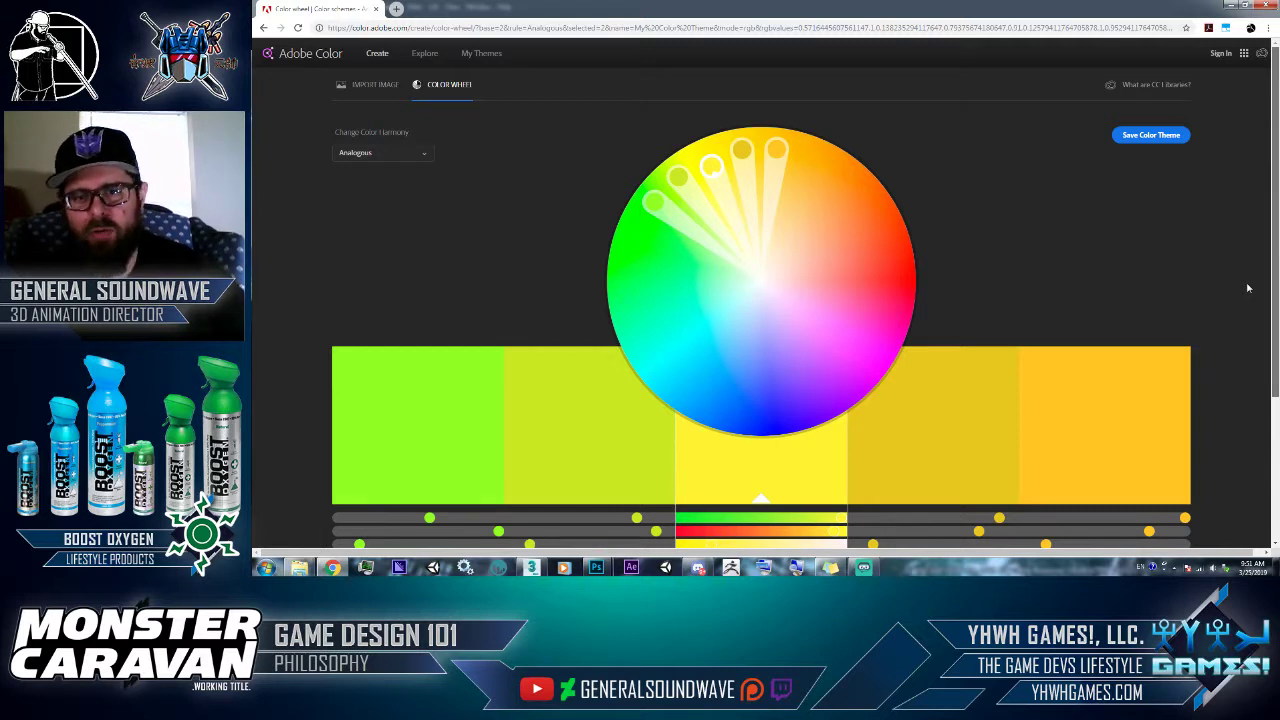
{"action": "left_click", "coordinate": [381, 158]}
{"action": "left_click", "coordinate": [381, 188]}
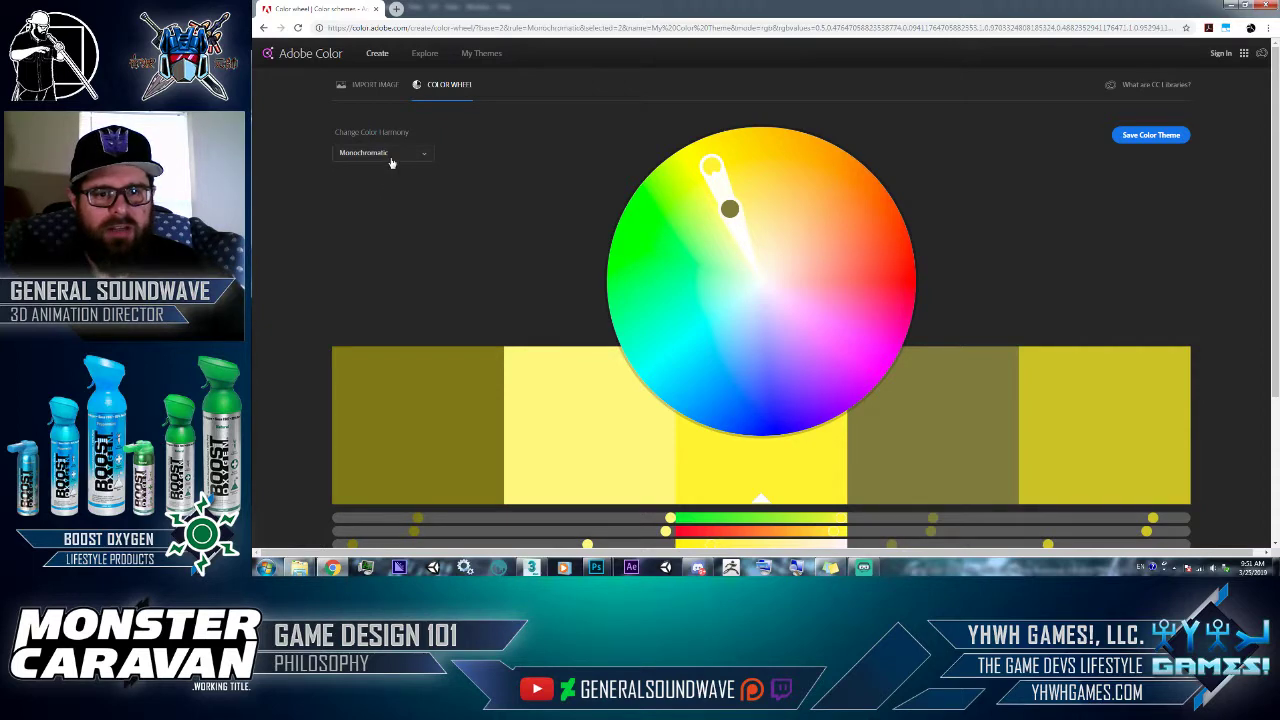
{"action": "left_click", "coordinate": [391, 157]}
{"action": "left_click", "coordinate": [381, 205]}
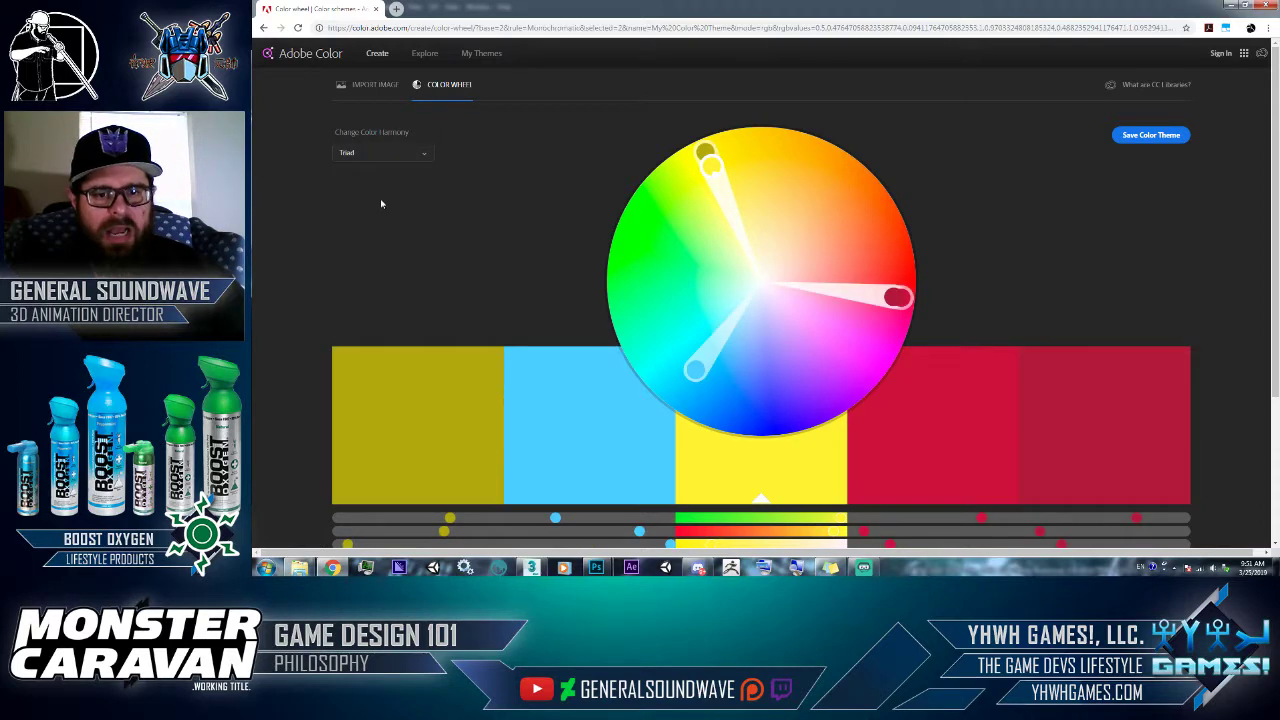
{"action": "left_click", "coordinate": [399, 156]}
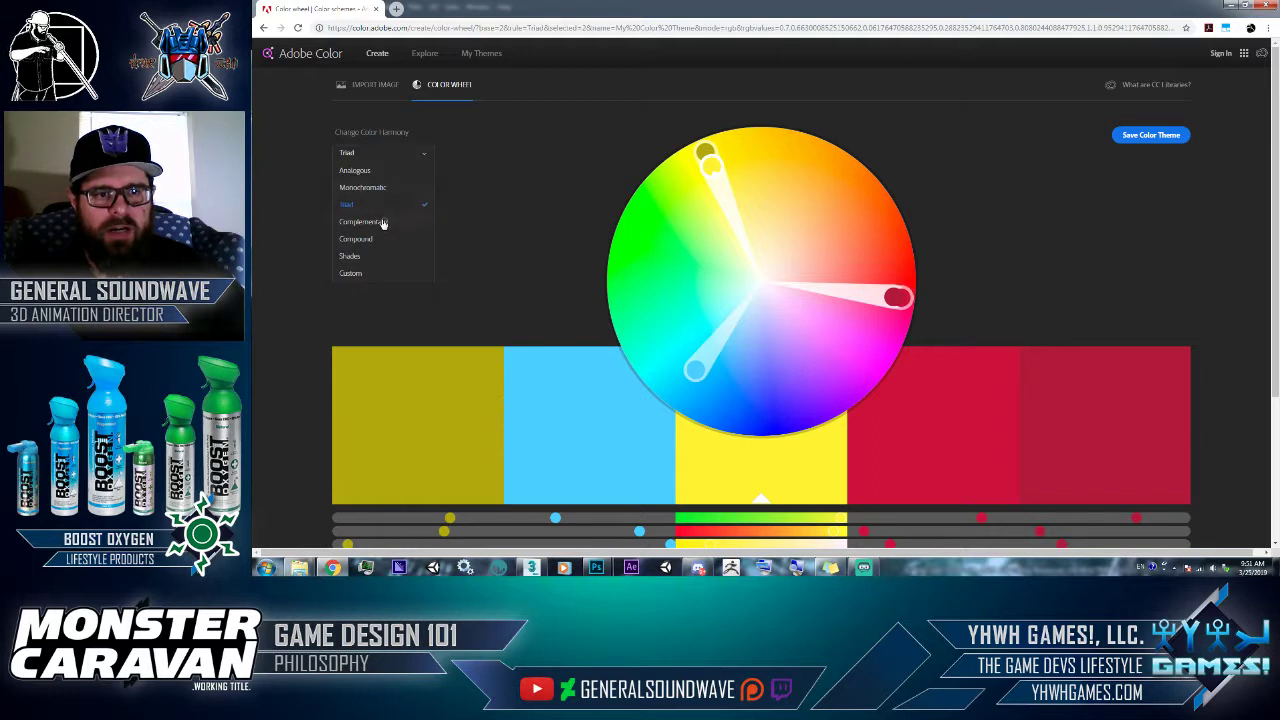
{"action": "left_click", "coordinate": [384, 222]}
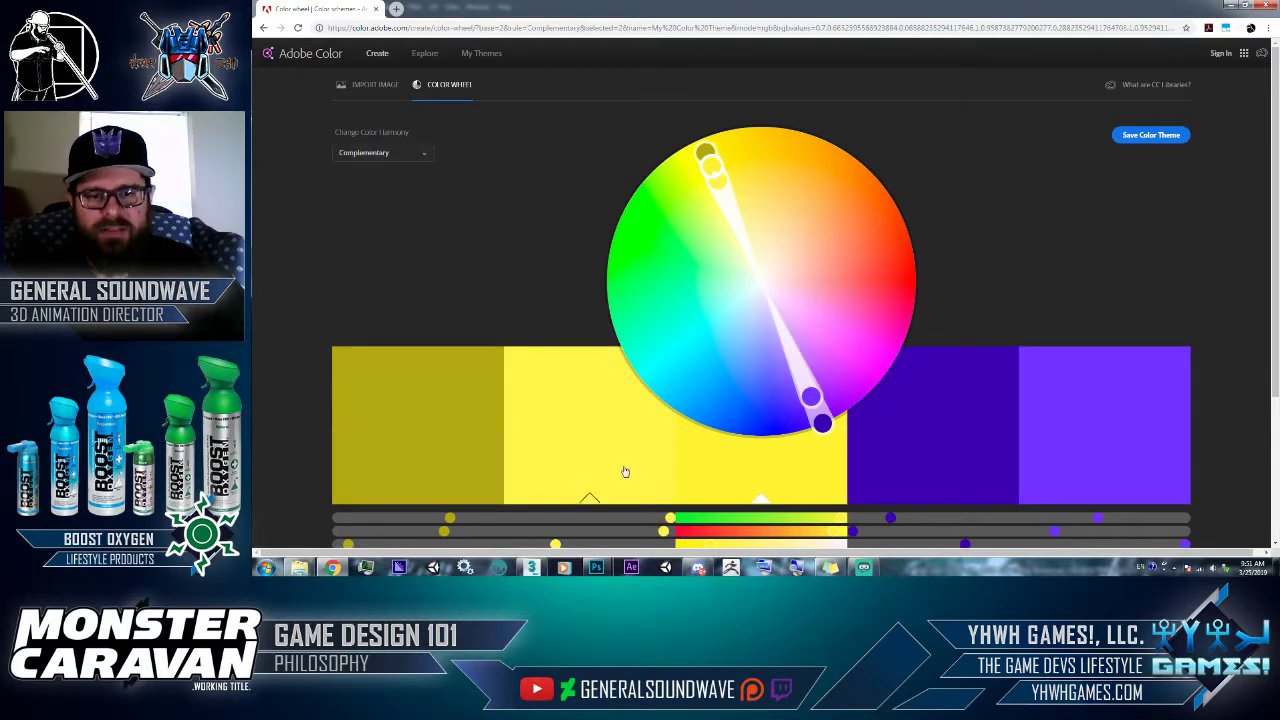
{"action": "left_click", "coordinate": [403, 155]}
{"action": "left_click", "coordinate": [356, 239]}
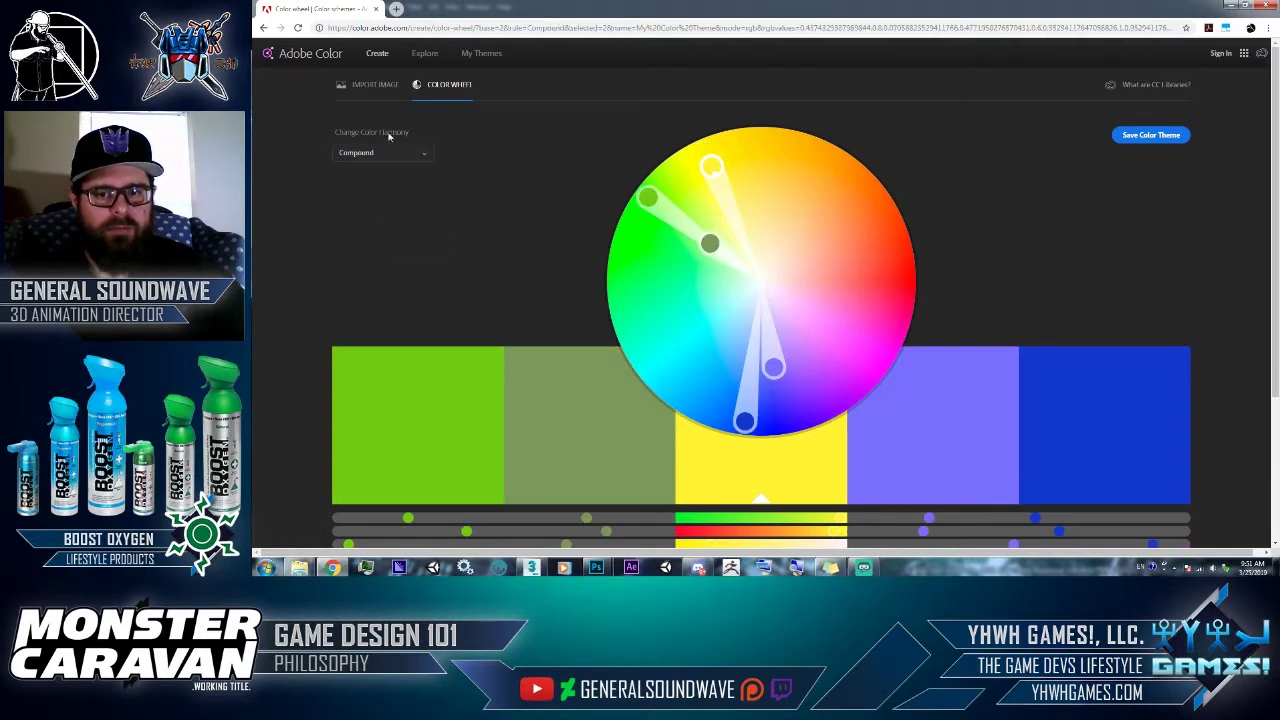
{"action": "left_click", "coordinate": [394, 157]}
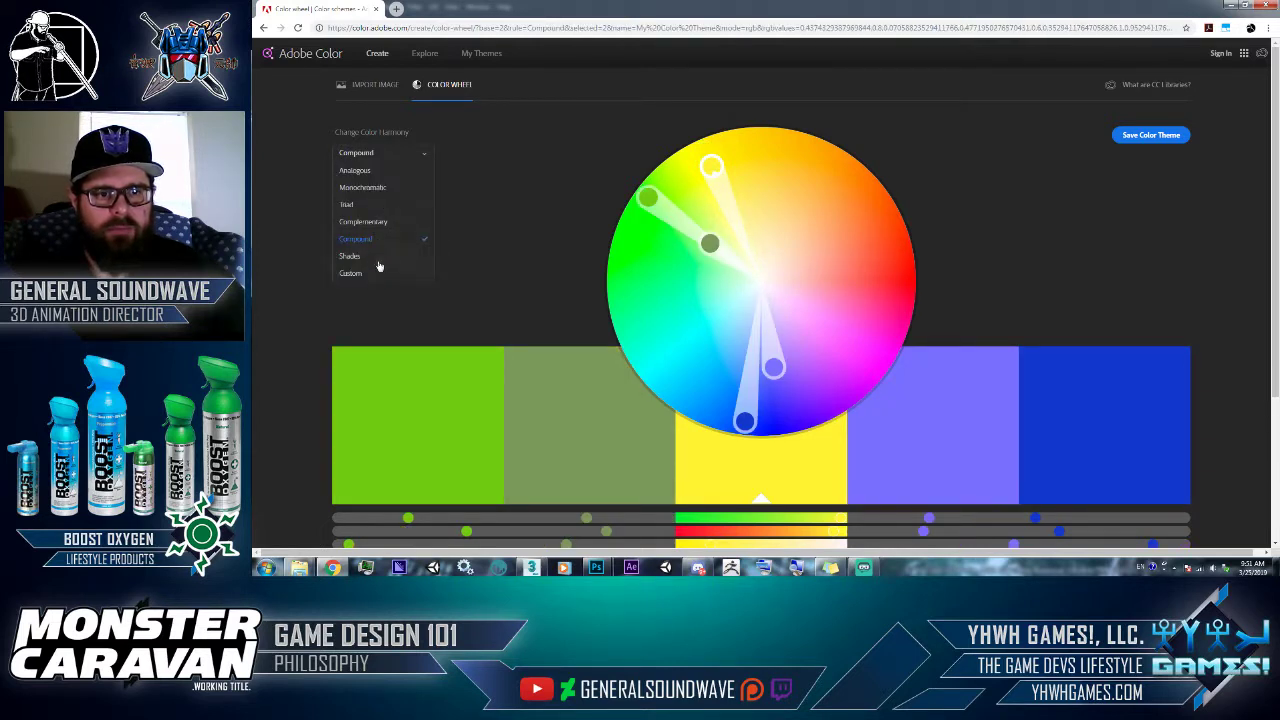
{"action": "left_click", "coordinate": [350, 256]}
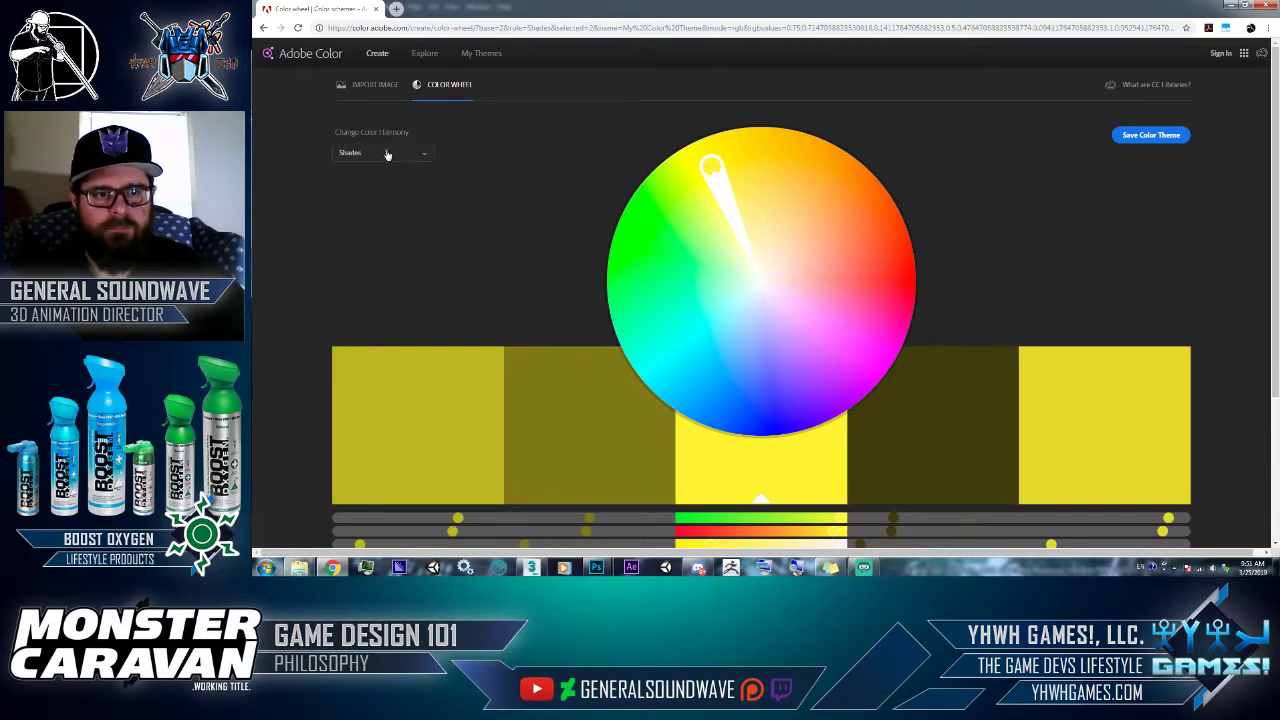
{"action": "left_click", "coordinate": [387, 155]}
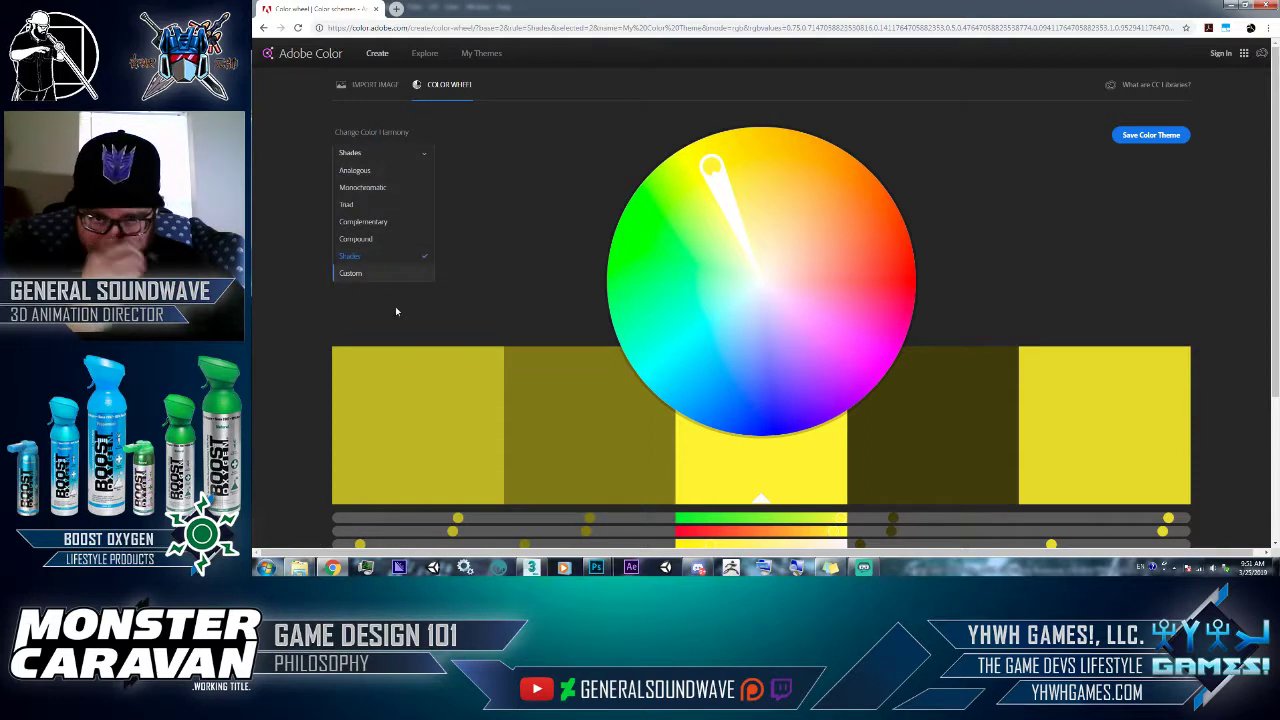
{"action": "left_click", "coordinate": [388, 172]}
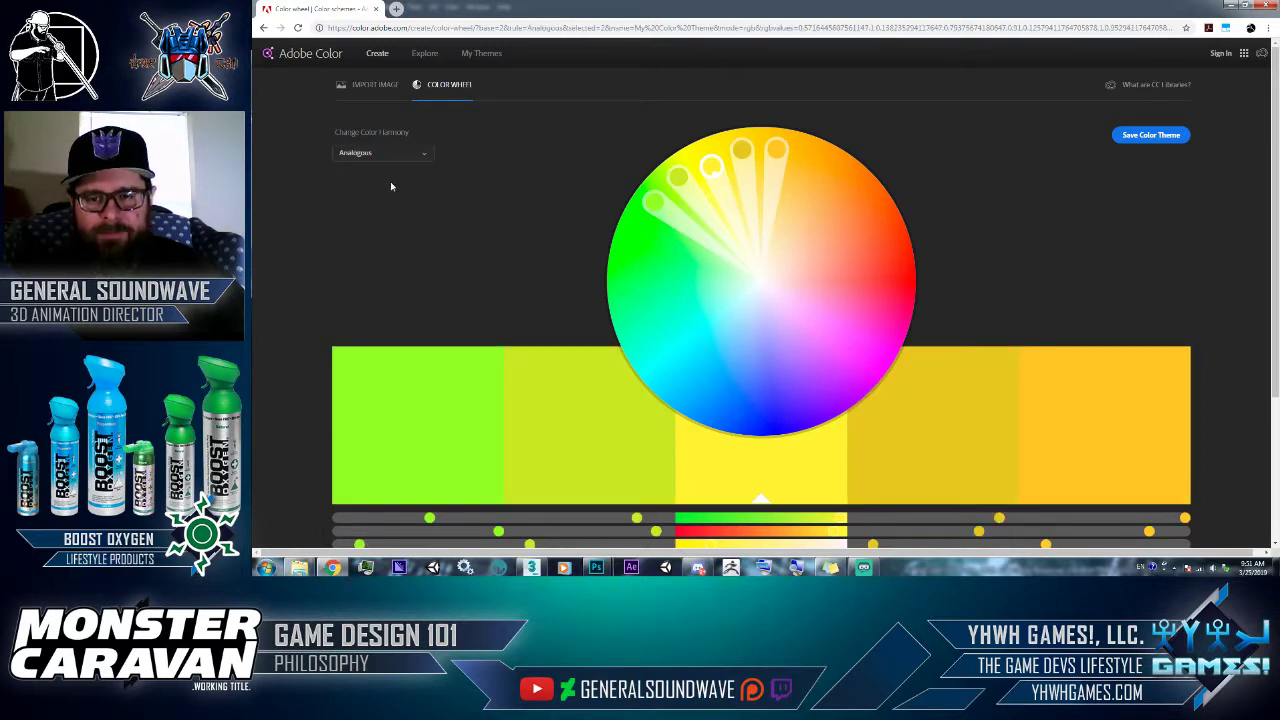
- Select the orange-yellow swatch at the end of the Analogous theme and copy its hex code
{"action": "left_click", "coordinate": [1104, 456]}
{"action": "scroll", "coordinate": [1104, 456], "scroll_direction": "down", "scroll_amount": 1}
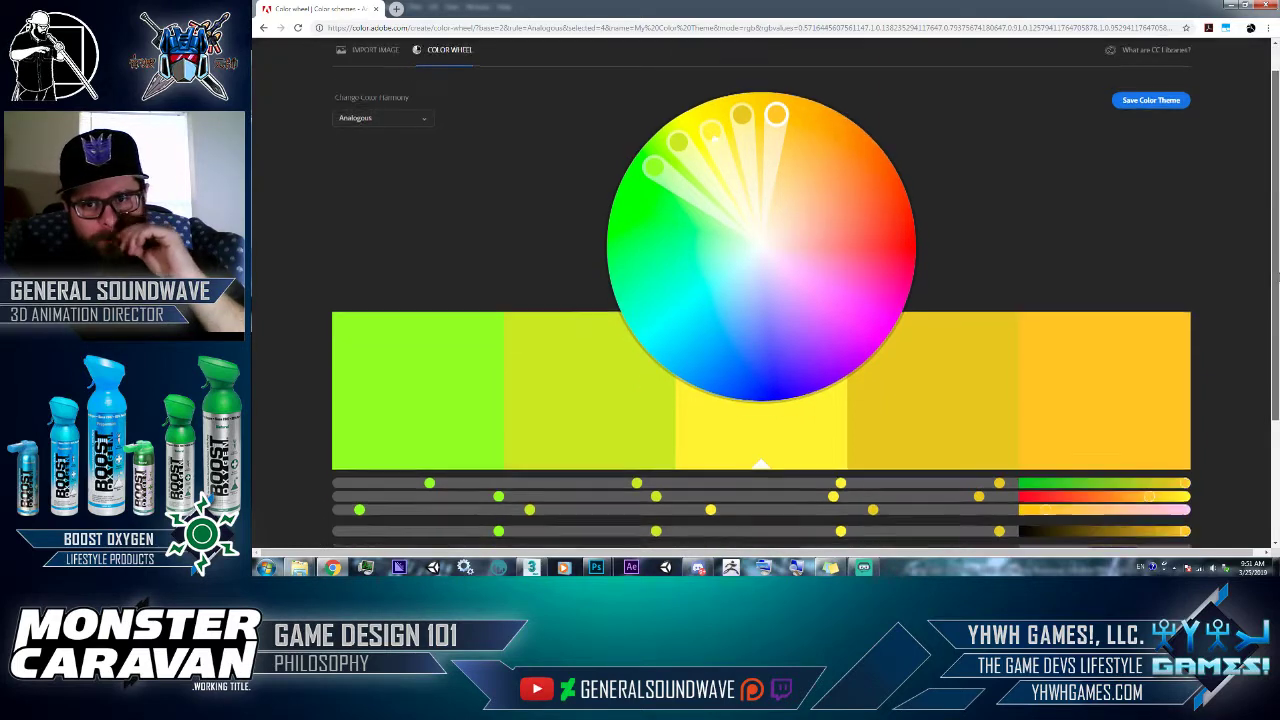
{"action": "scroll", "coordinate": [1094, 422], "scroll_direction": "down", "scroll_amount": 2}
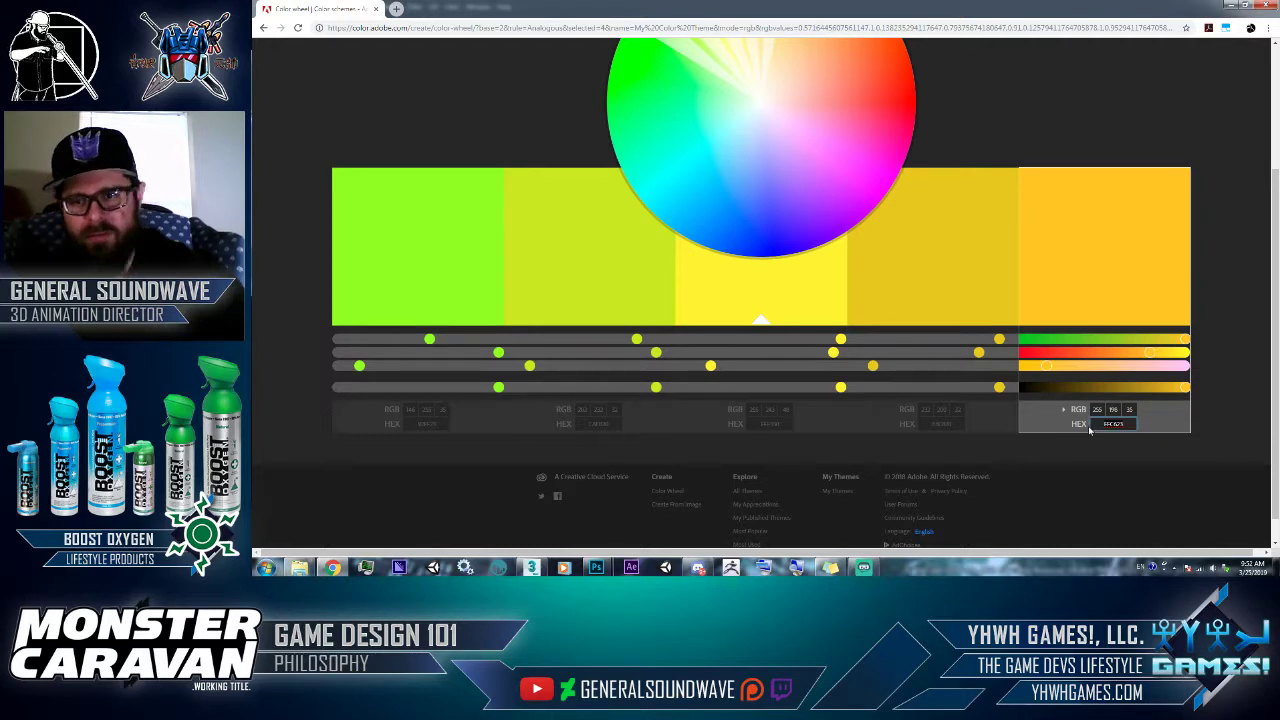
- Return to Photoshop and set the gradient's start stop colour to orange FFC623, leaving the end stop's colour change cancelled
{"action": "key", "text": "alt+Tab"}
{"action": "type", "text": "FFC023"}
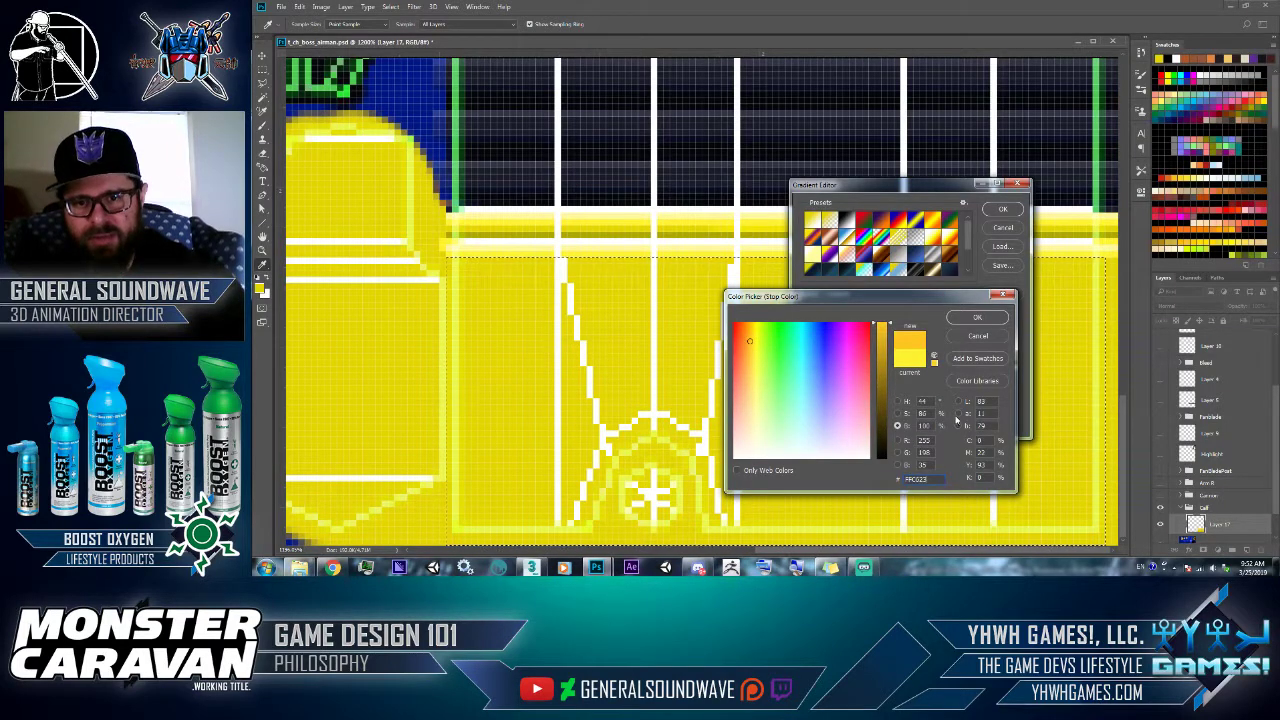
{"action": "left_click", "coordinate": [973, 337]}
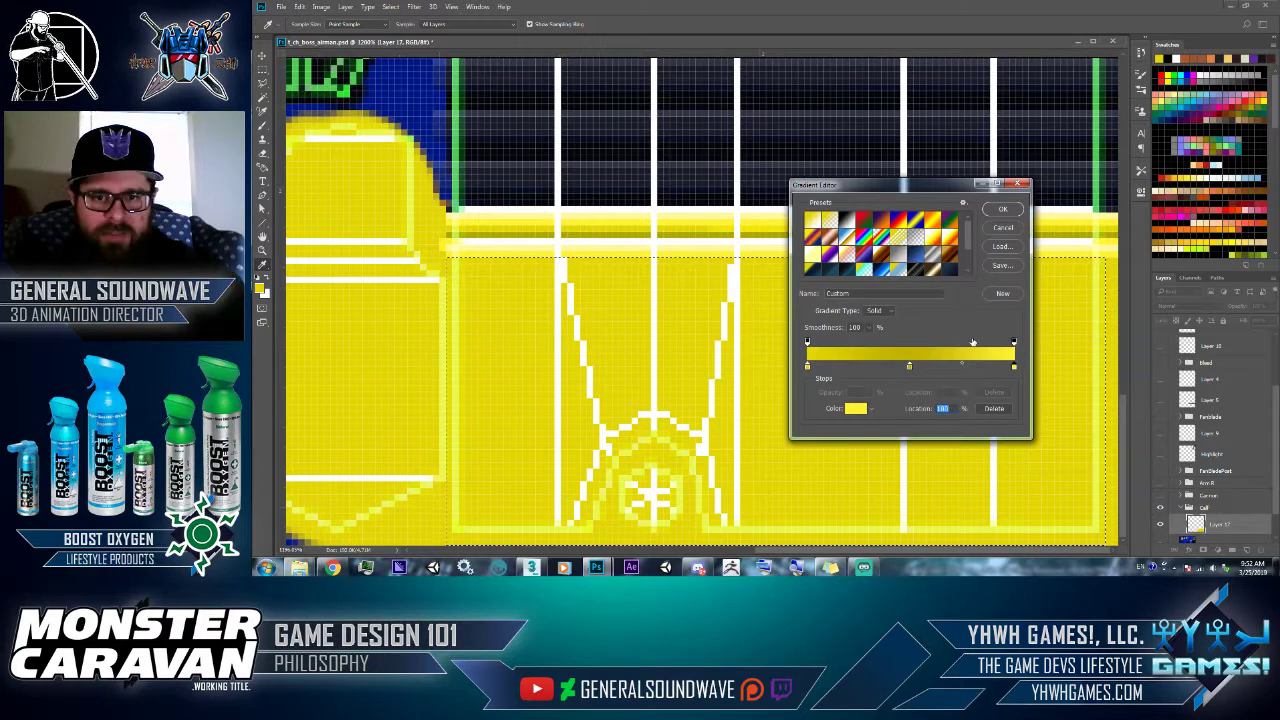
{"action": "left_click", "coordinate": [808, 368]}
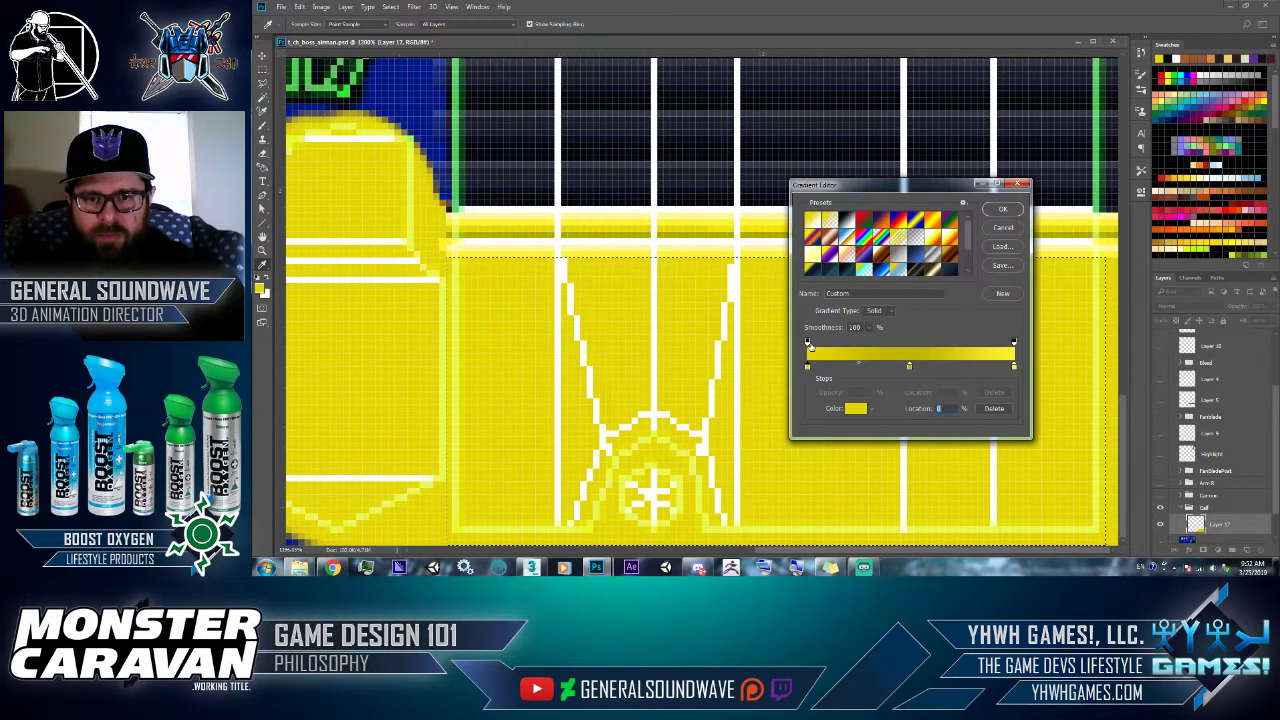
{"action": "left_click", "coordinate": [855, 408]}
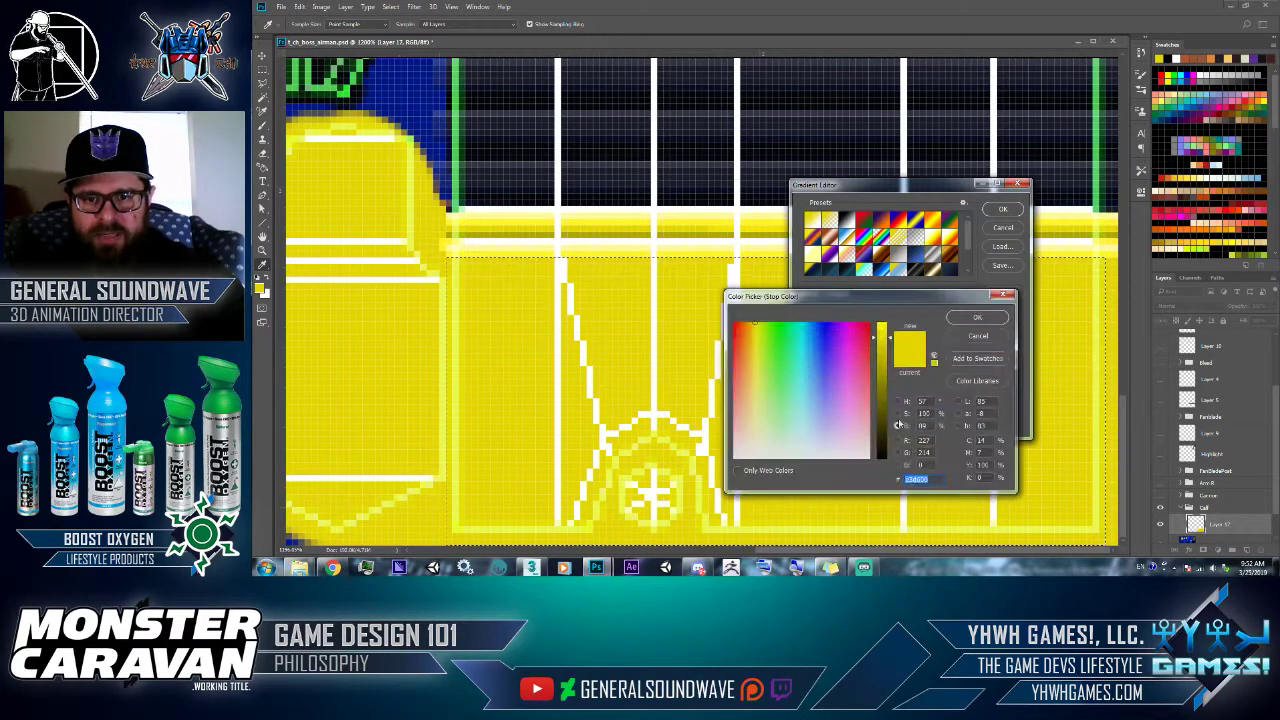
{"action": "left_click", "coordinate": [978, 319]}
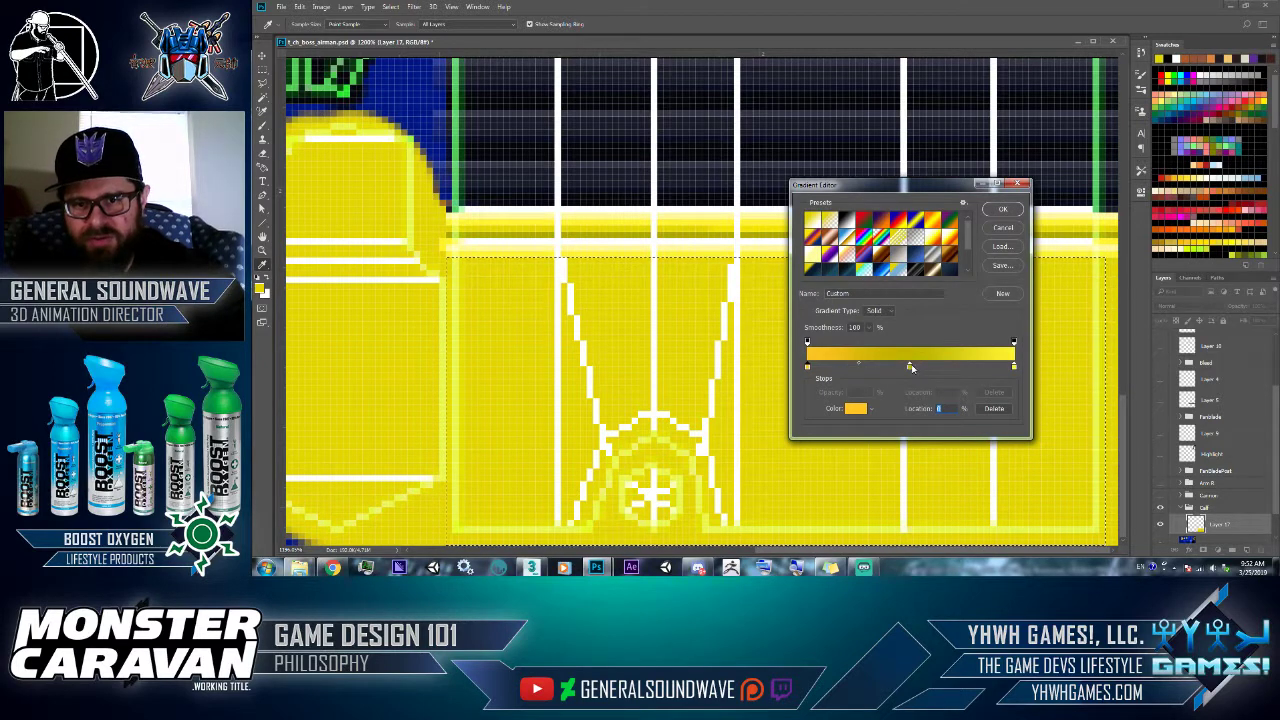
- Replace the dark yellow middle stop with the orange stop moved to about 48%, and add a new stop at 0%
{"action": "mouse_move", "coordinate": [911, 368]}
{"action": "left_mouse_down"}
{"action": "mouse_move", "coordinate": [931, 367]}
{"action": "mouse_move", "coordinate": [914, 368]}
{"action": "left_mouse_up"}
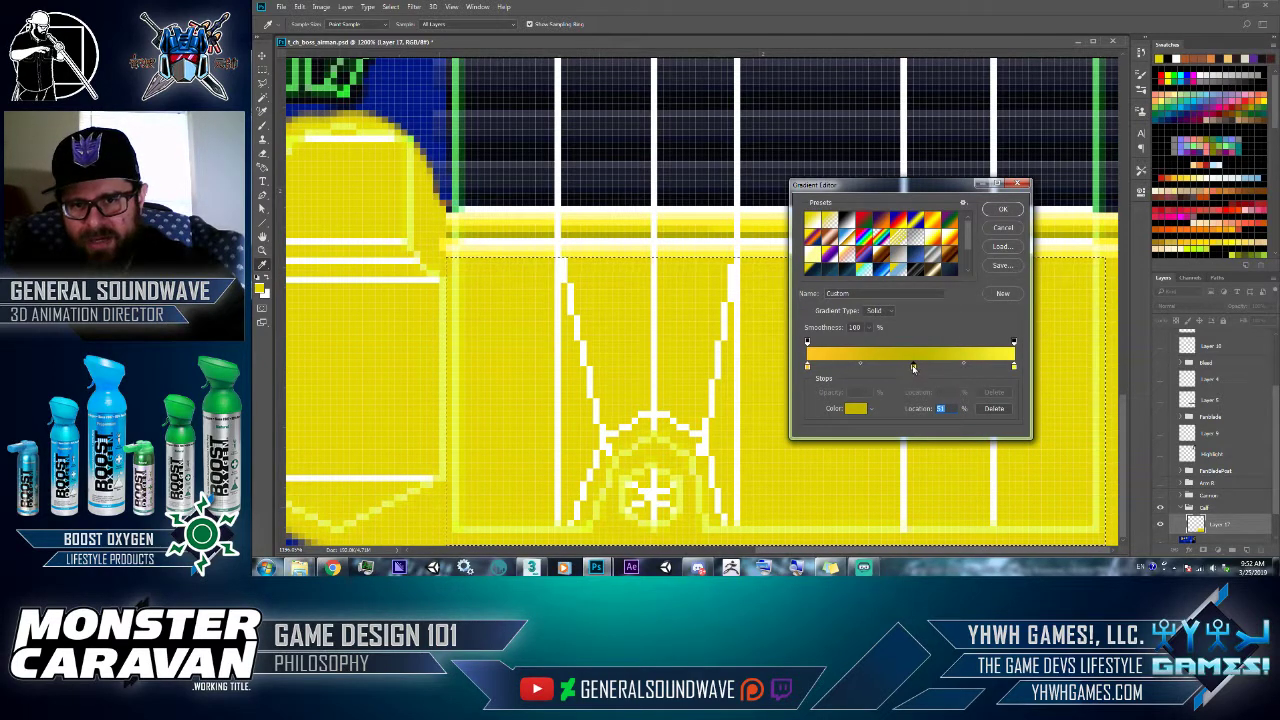
{"action": "key", "text": "Delete"}
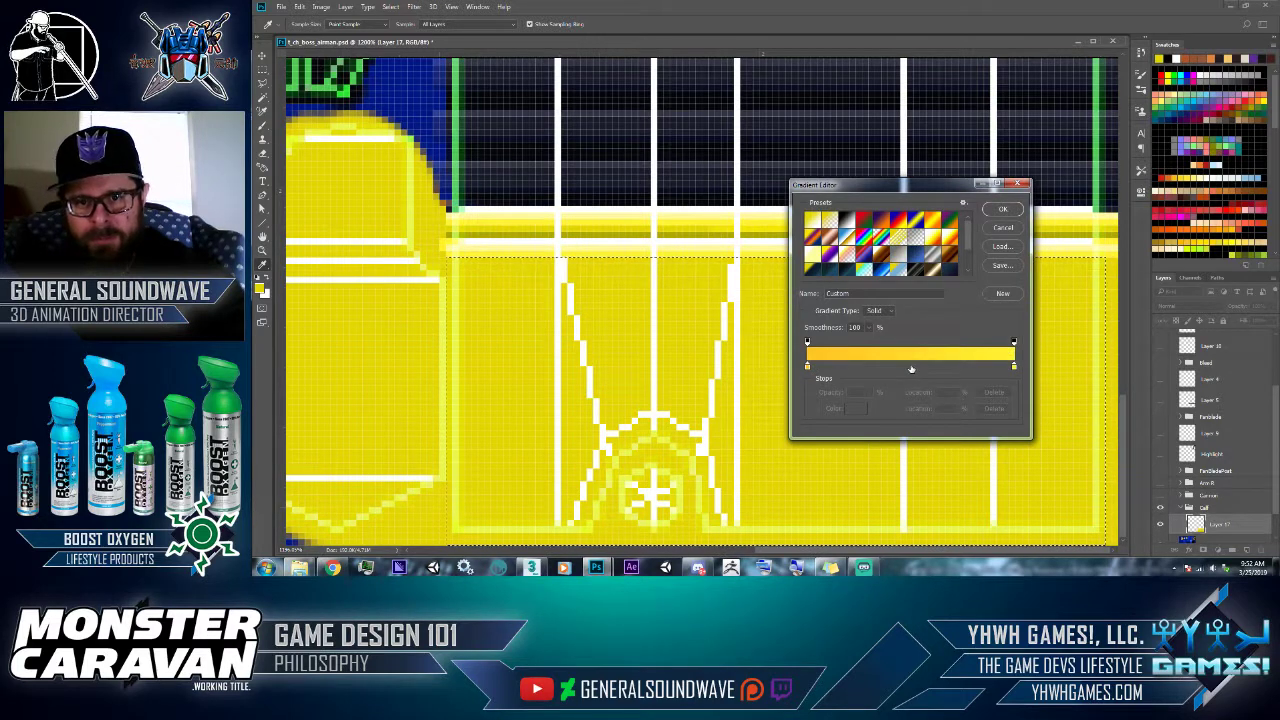
{"action": "left_click_drag", "start_coordinate": [810, 370], "coordinate": [907, 371]}
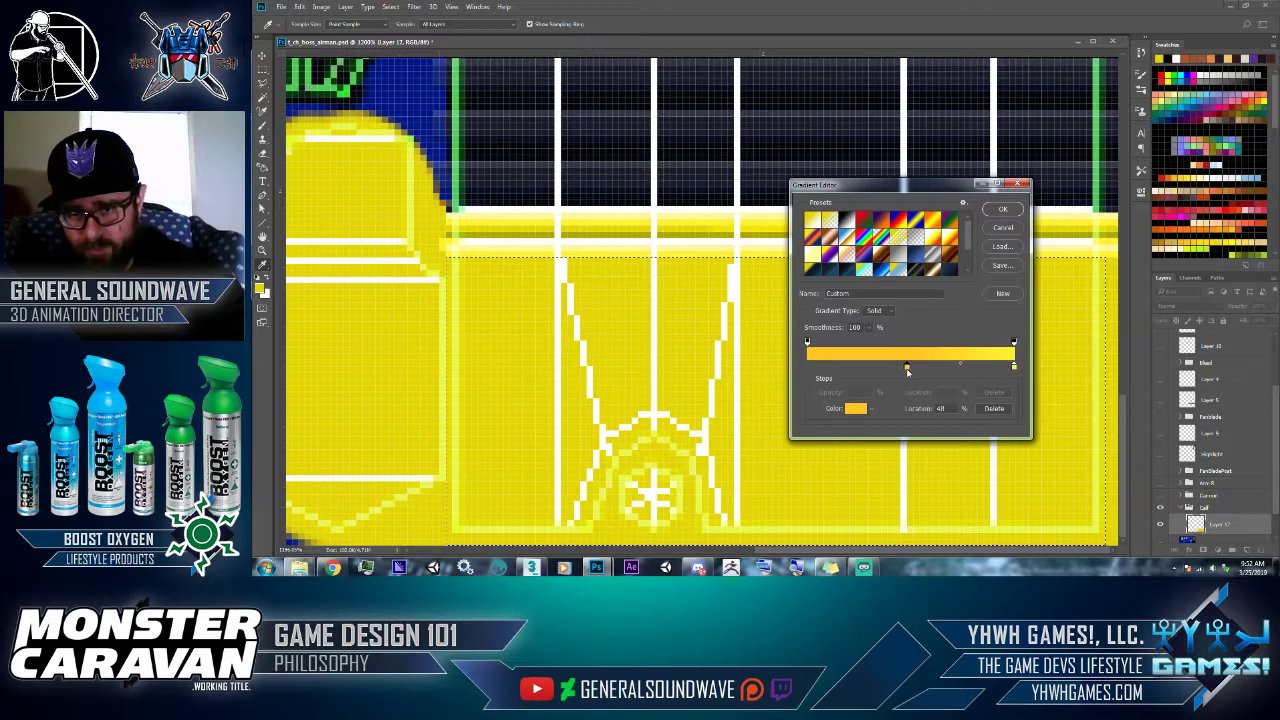
{"action": "left_click", "coordinate": [806, 368]}
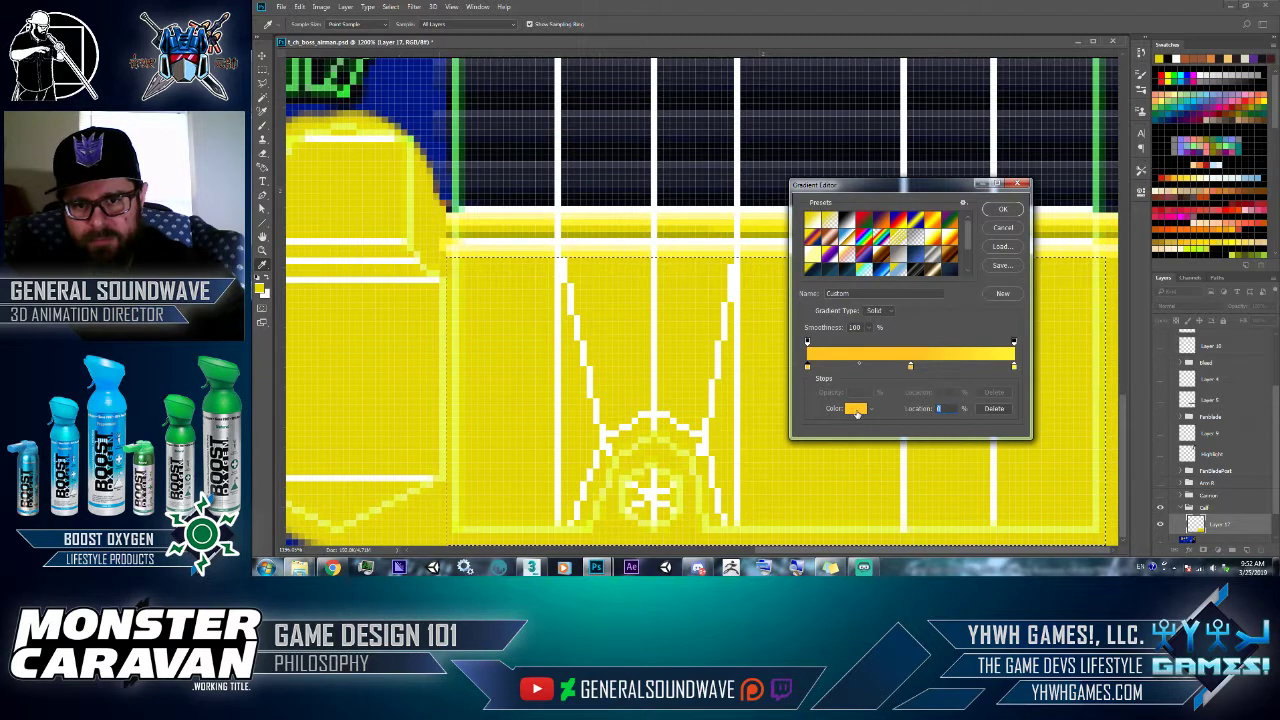
- Copy the end stop's yellow hex code and enter FFF330 as the colour of the start stop
{"action": "left_click", "coordinate": [1014, 370]}
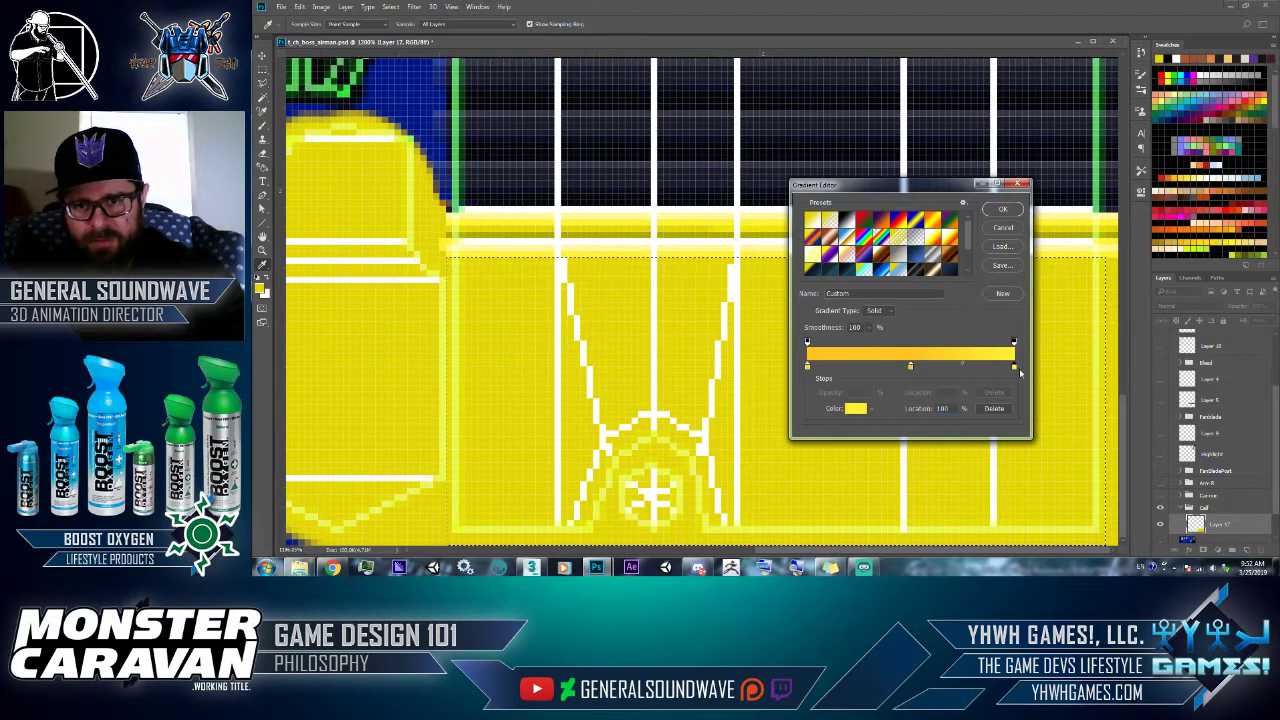
{"action": "left_click", "coordinate": [855, 408]}
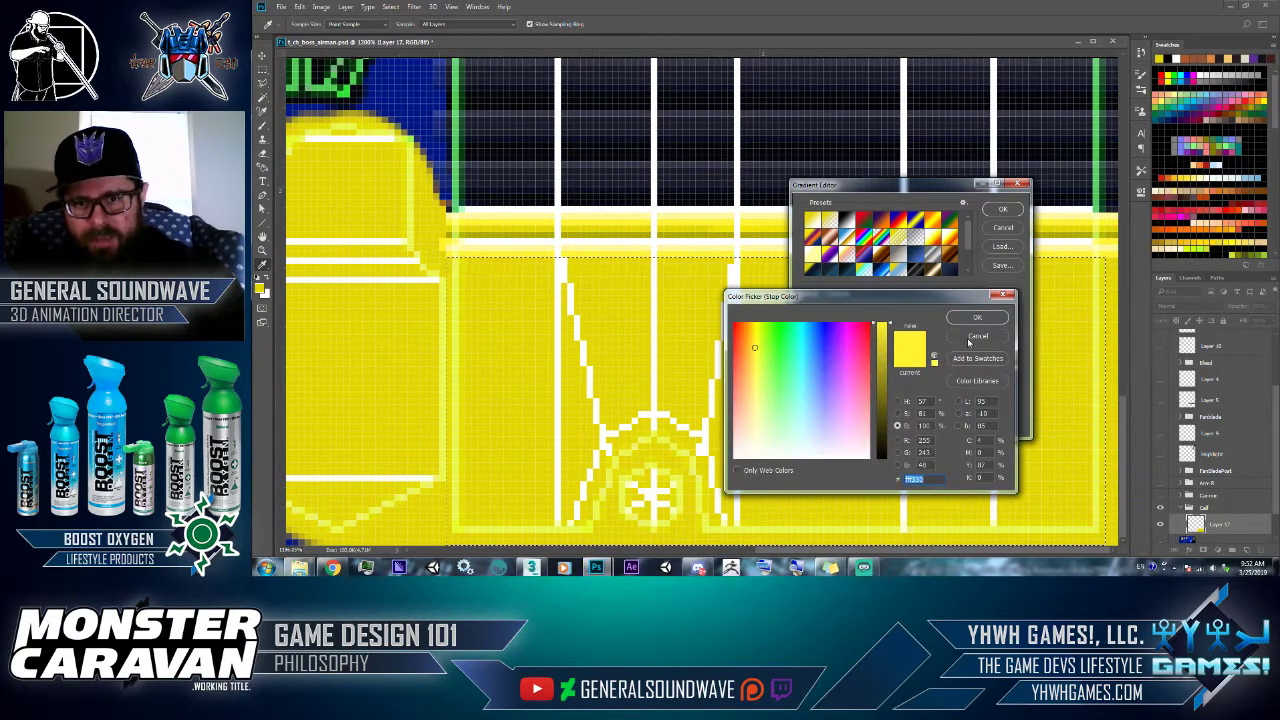
{"action": "left_click", "coordinate": [977, 317]}
{"action": "left_click", "coordinate": [807, 368]}
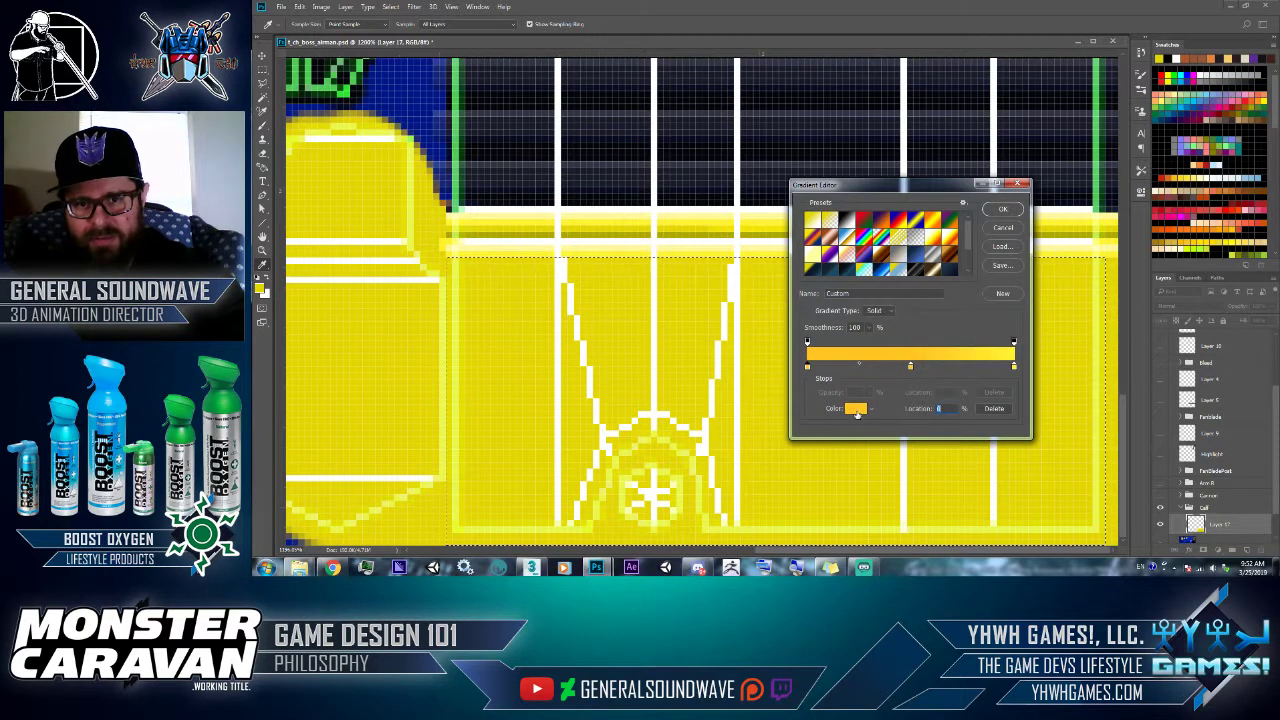
{"action": "left_click", "coordinate": [856, 410]}
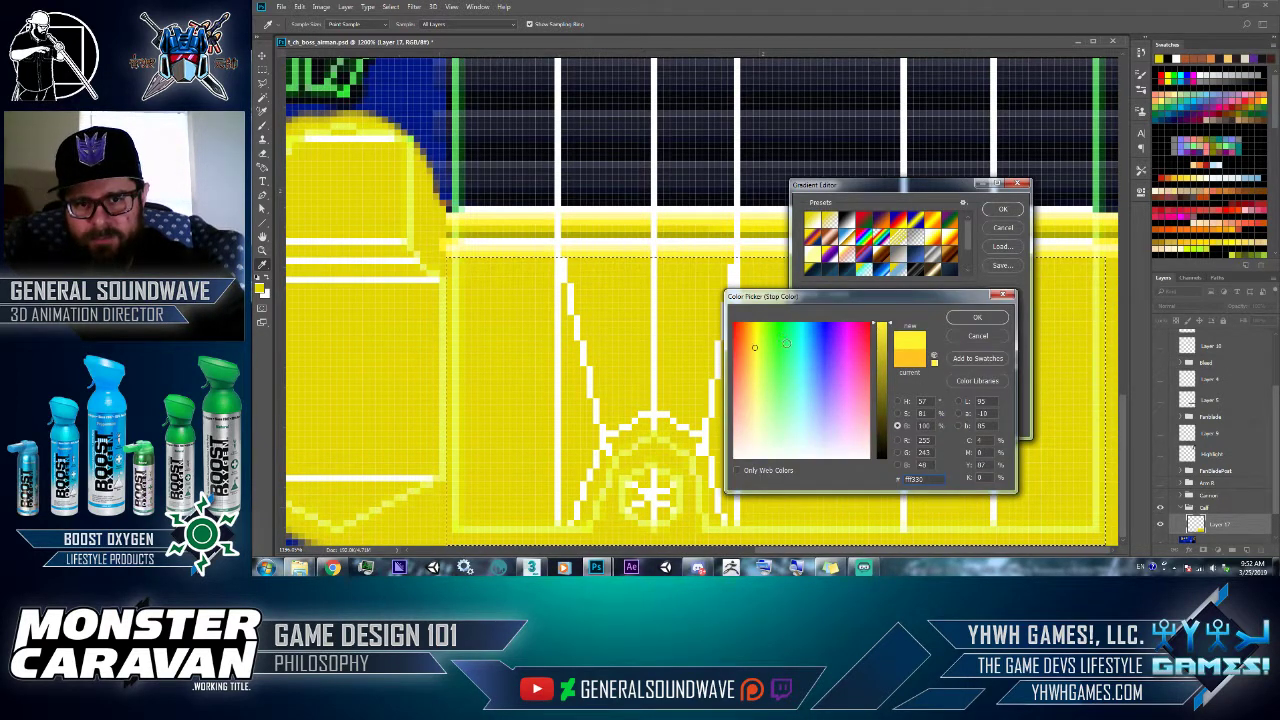
- Try darkening the start stop's yellow down to 0% brightness and restore it to 100%
{"action": "left_click_drag", "start_coordinate": [880, 392], "coordinate": [879, 420]}
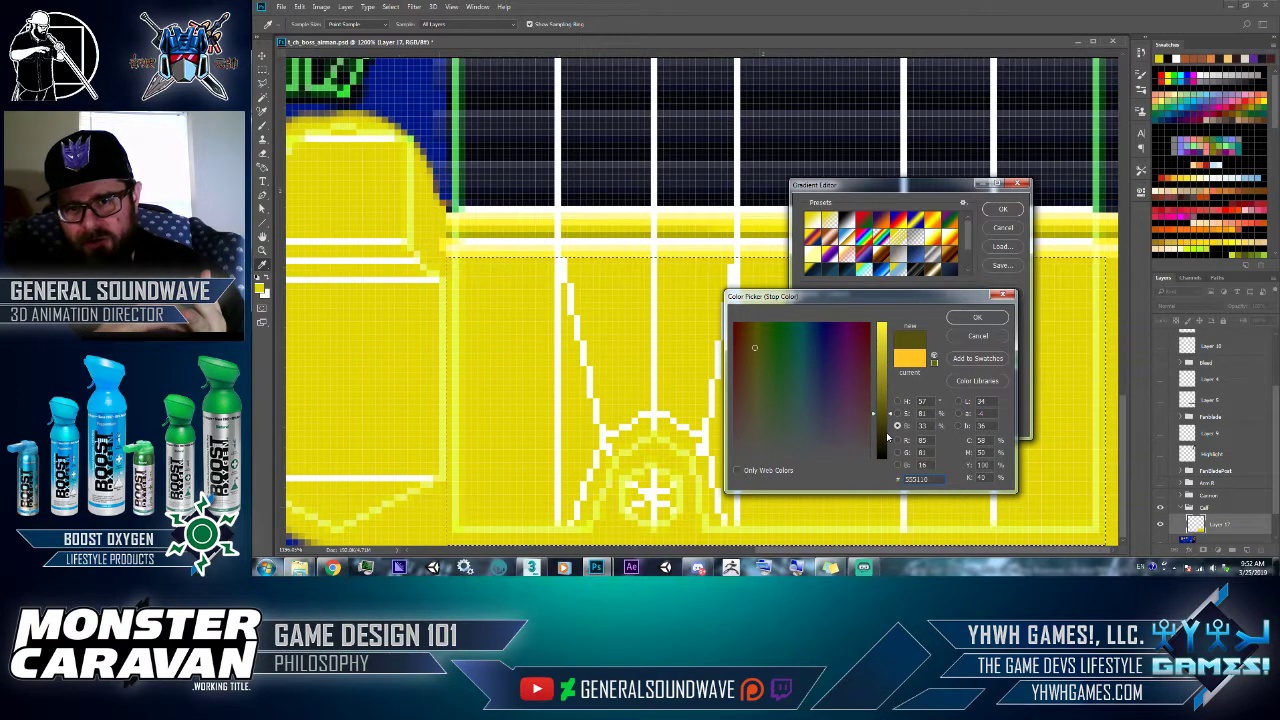
{"action": "left_click", "coordinate": [880, 452]}
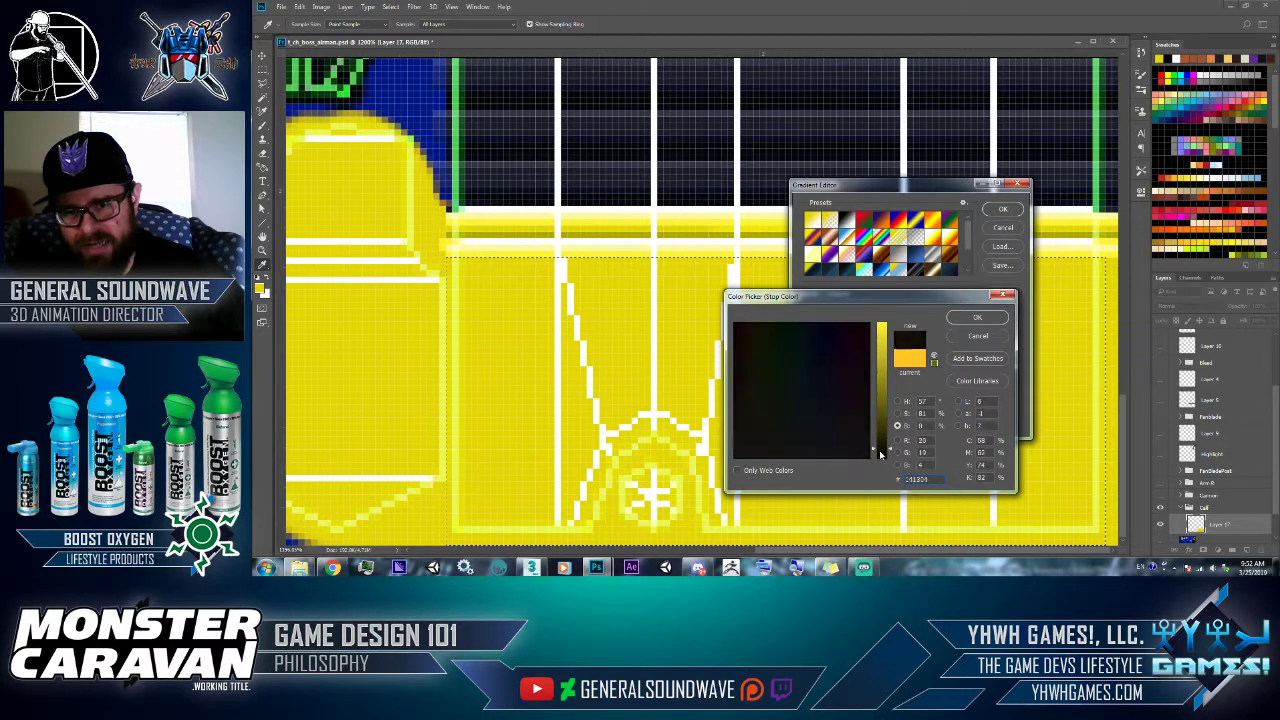
{"action": "left_click_drag", "start_coordinate": [880, 452], "coordinate": [882, 468]}
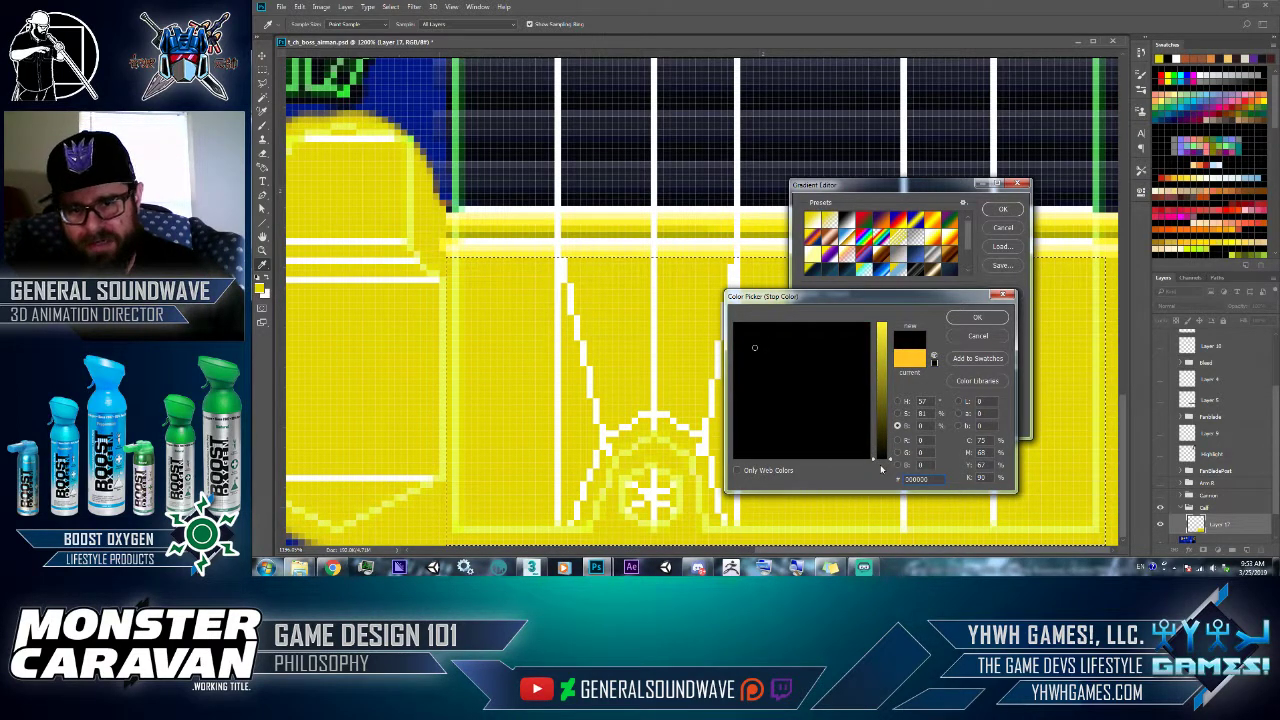
{"action": "left_click", "coordinate": [883, 326]}
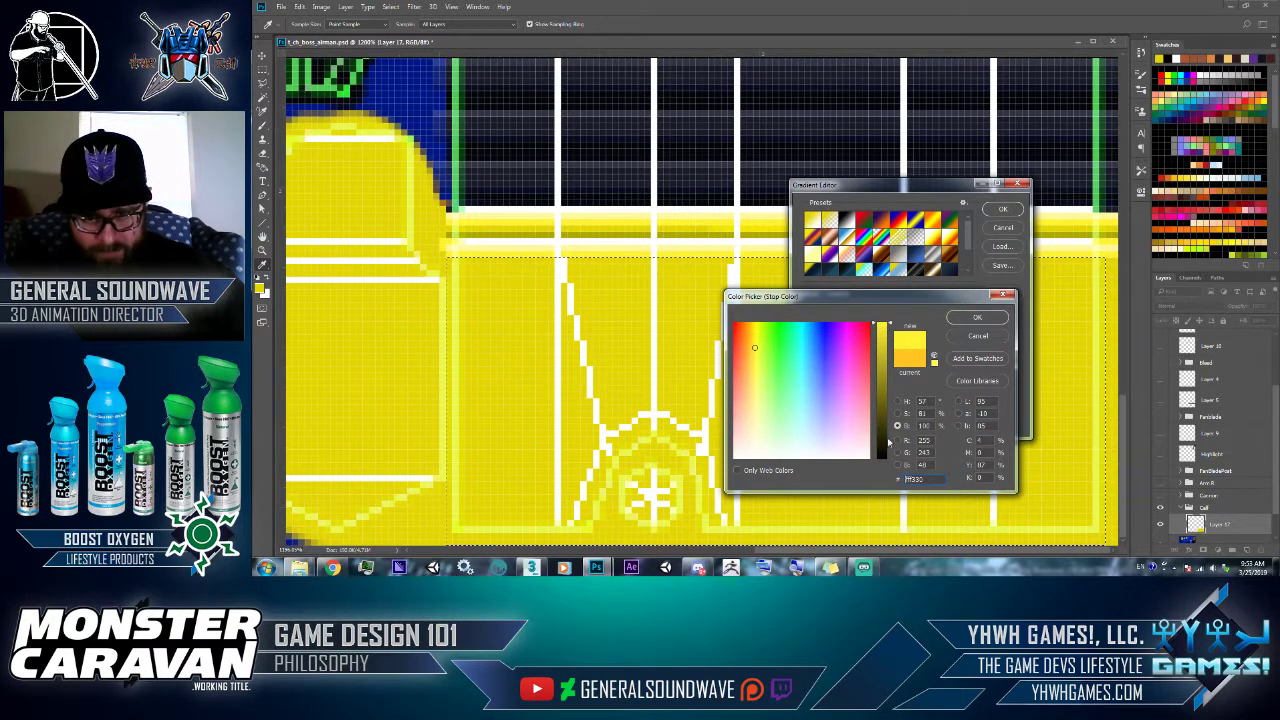
- Change the gradient's start stop to a muted brown, RGB 134, 115, 68, and accept the edited gradient
{"action": "left_click_drag", "start_coordinate": [882, 427], "coordinate": [882, 404]}
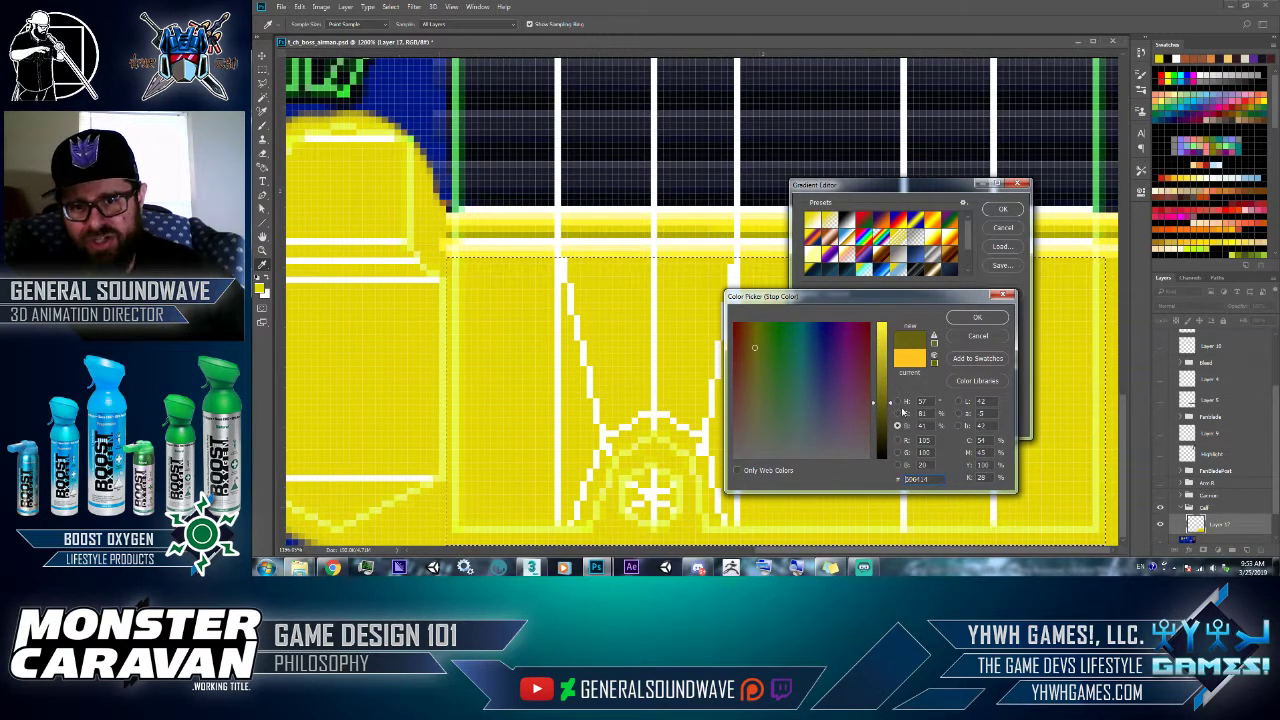
{"action": "left_click", "coordinate": [900, 413]}
{"action": "left_click_drag", "start_coordinate": [882, 338], "coordinate": [876, 313]}
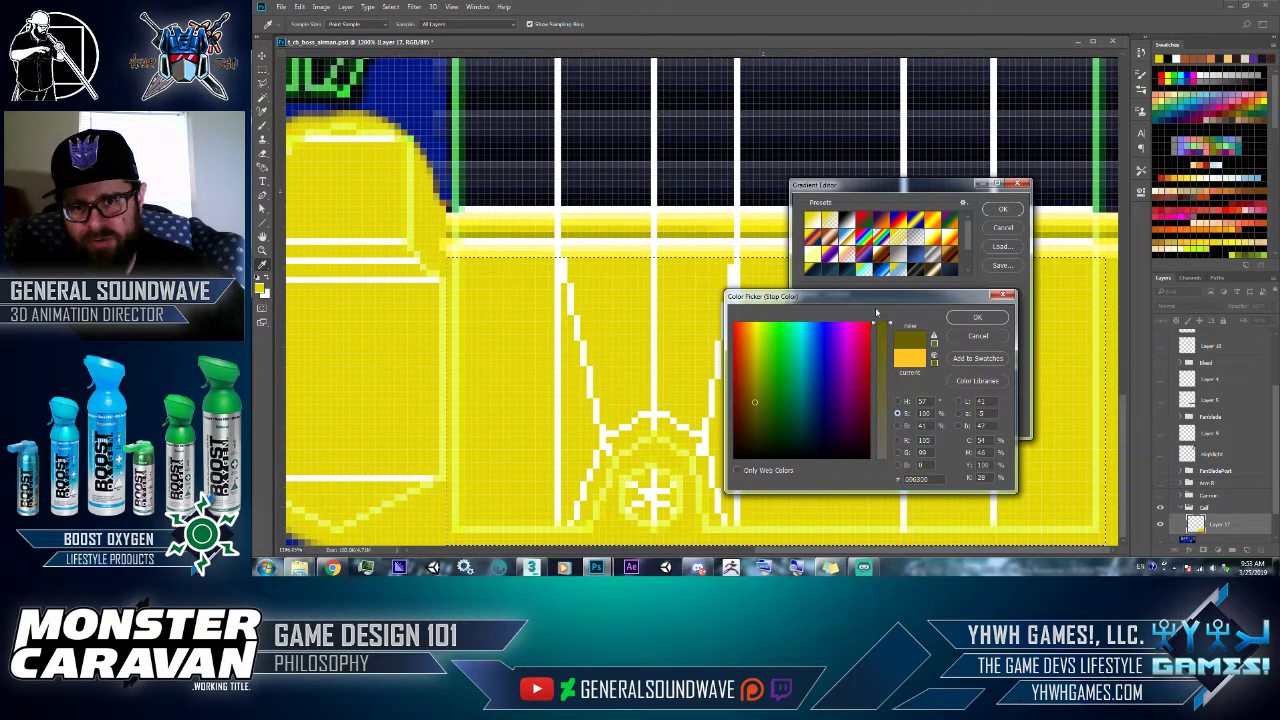
{"action": "left_click", "coordinate": [905, 404]}
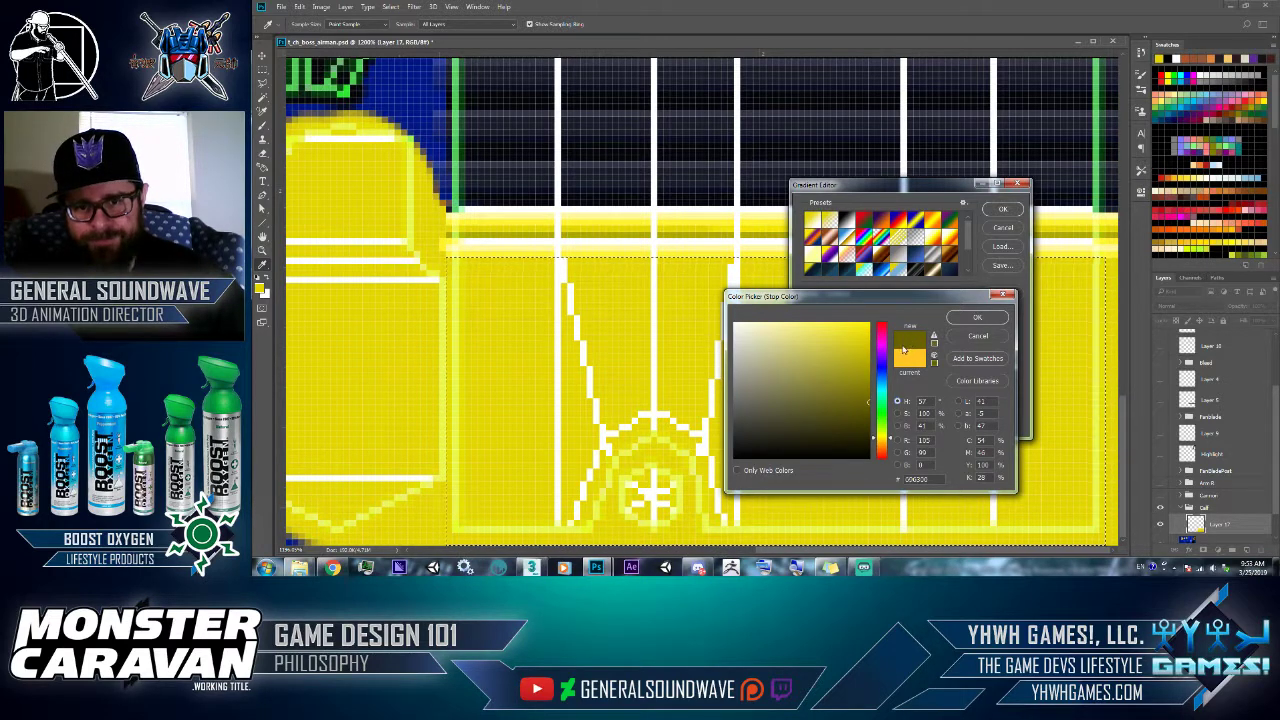
{"action": "left_click_drag", "start_coordinate": [802, 399], "coordinate": [800, 386]}
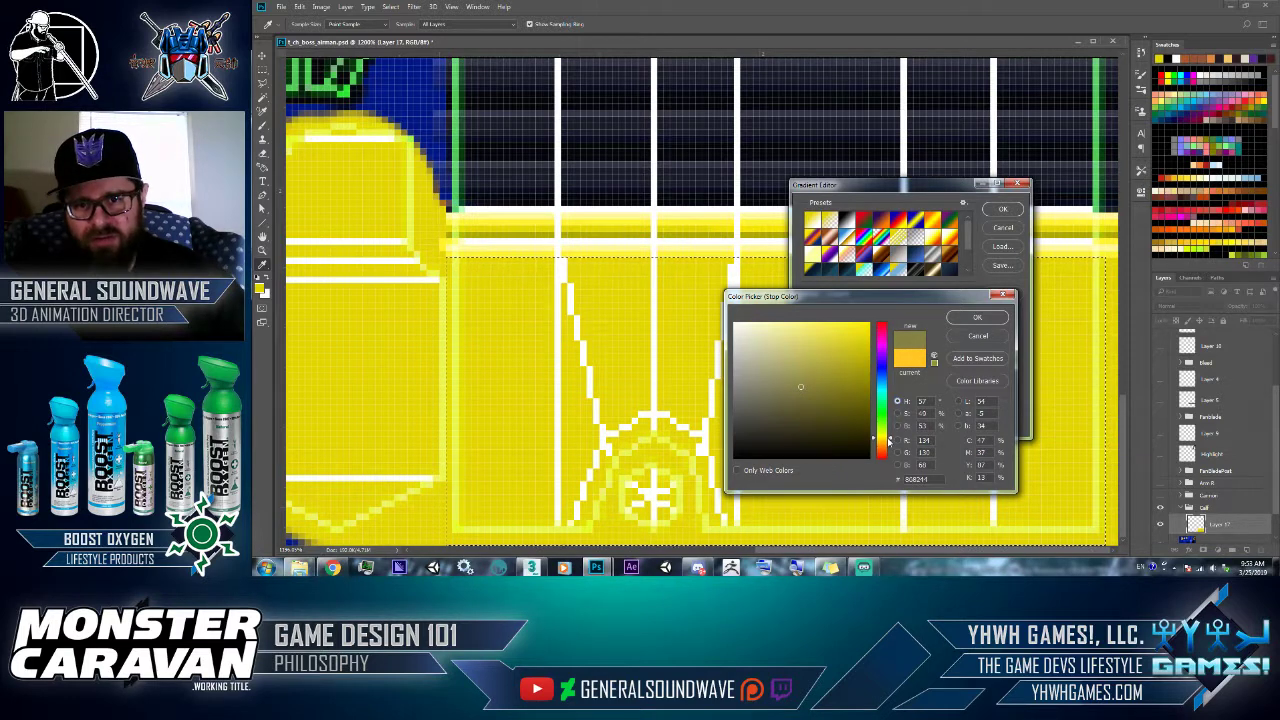
{"action": "left_click", "coordinate": [890, 444]}
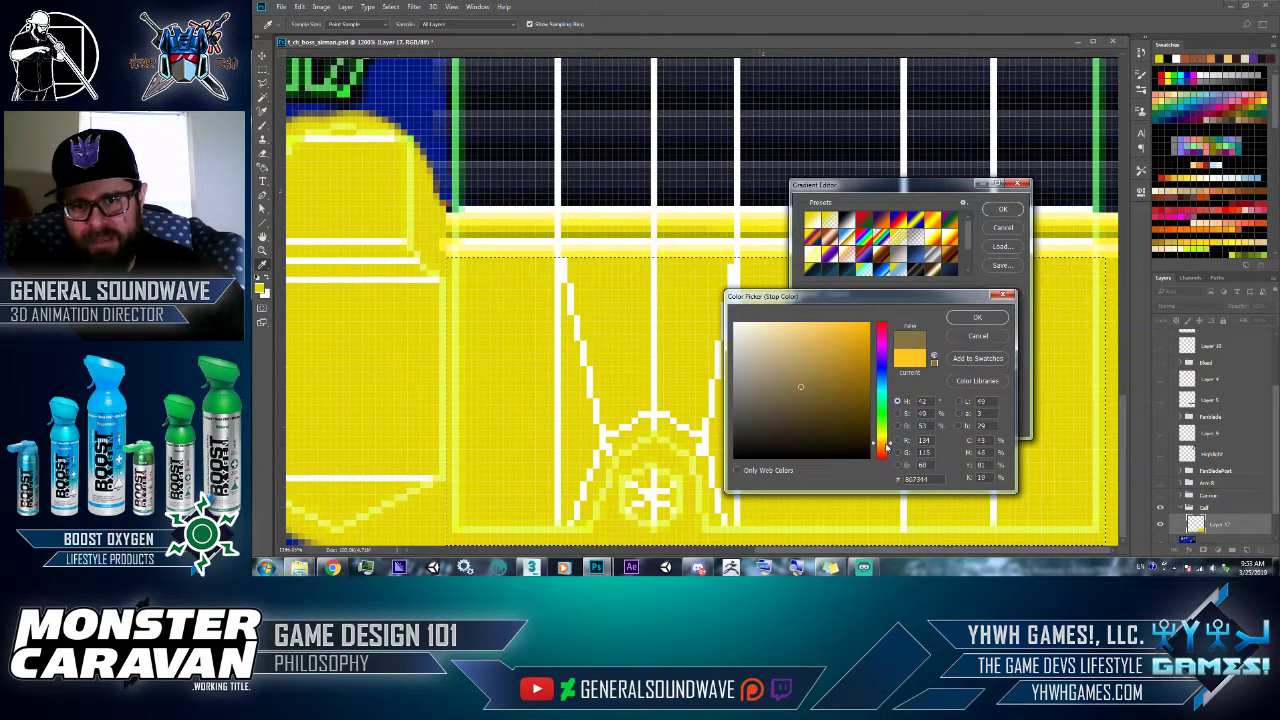
{"action": "left_click", "coordinate": [897, 440]}
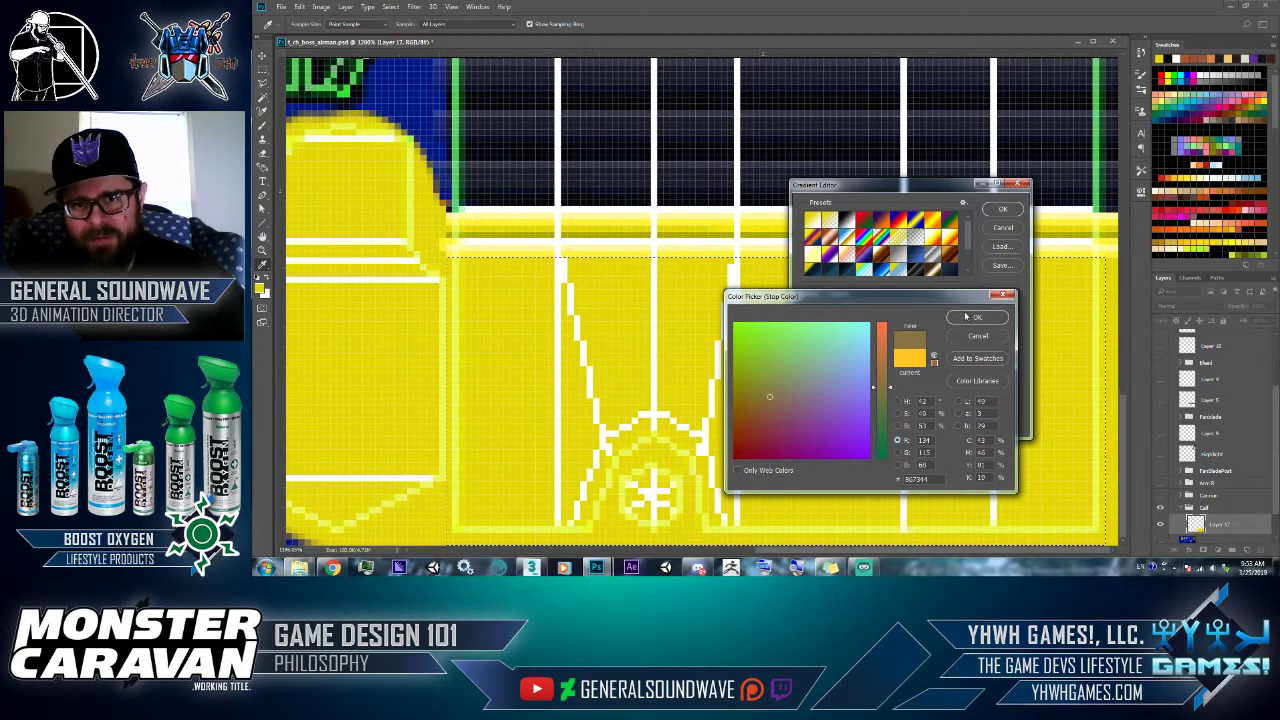
{"action": "left_click", "coordinate": [967, 317]}
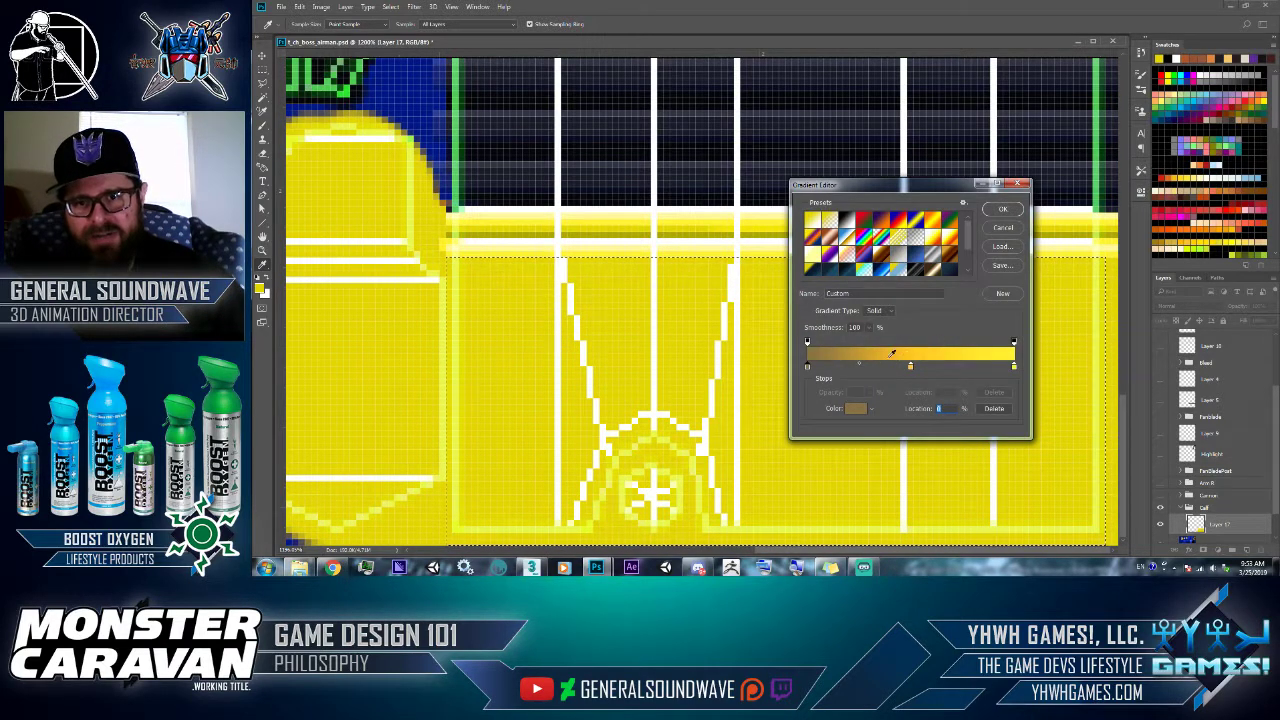
{"action": "left_click", "coordinate": [1001, 211]}
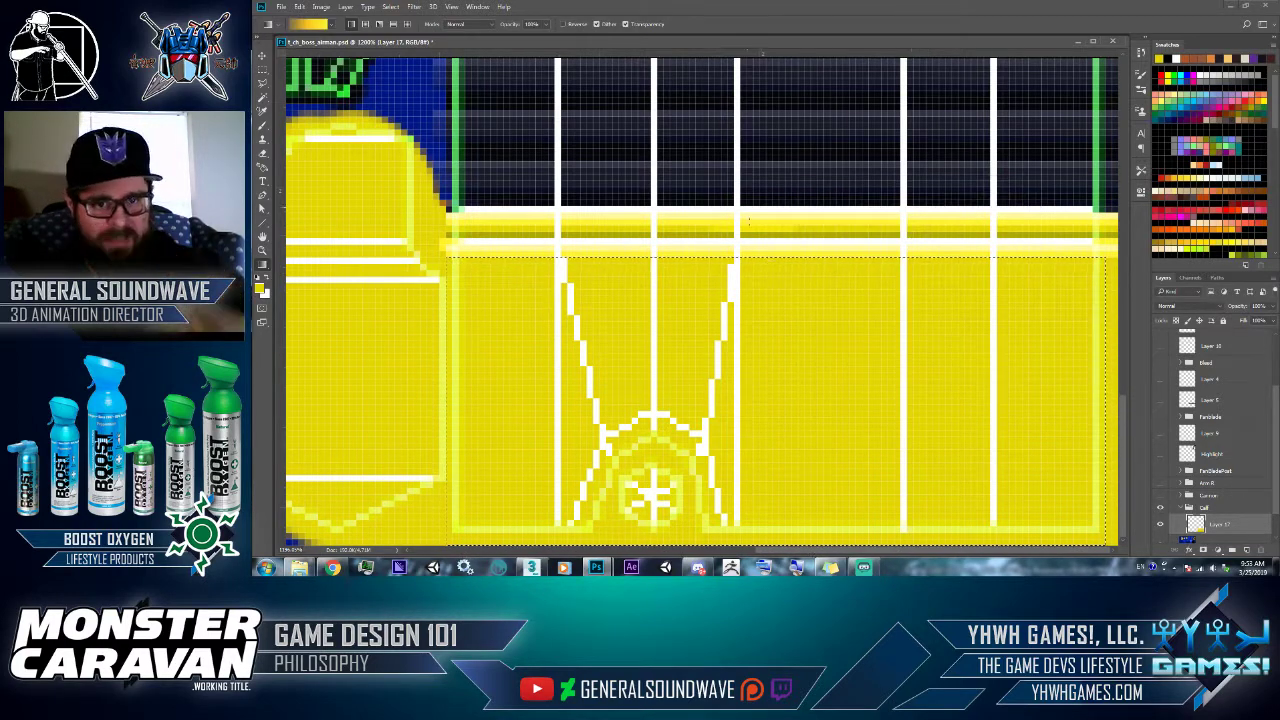
- Try linear gradient fills of different lengths down the calf selection, from brown above to yellow below, undoing each one
{"action": "left_click_drag", "start_coordinate": [798, 320], "coordinate": [797, 460]}
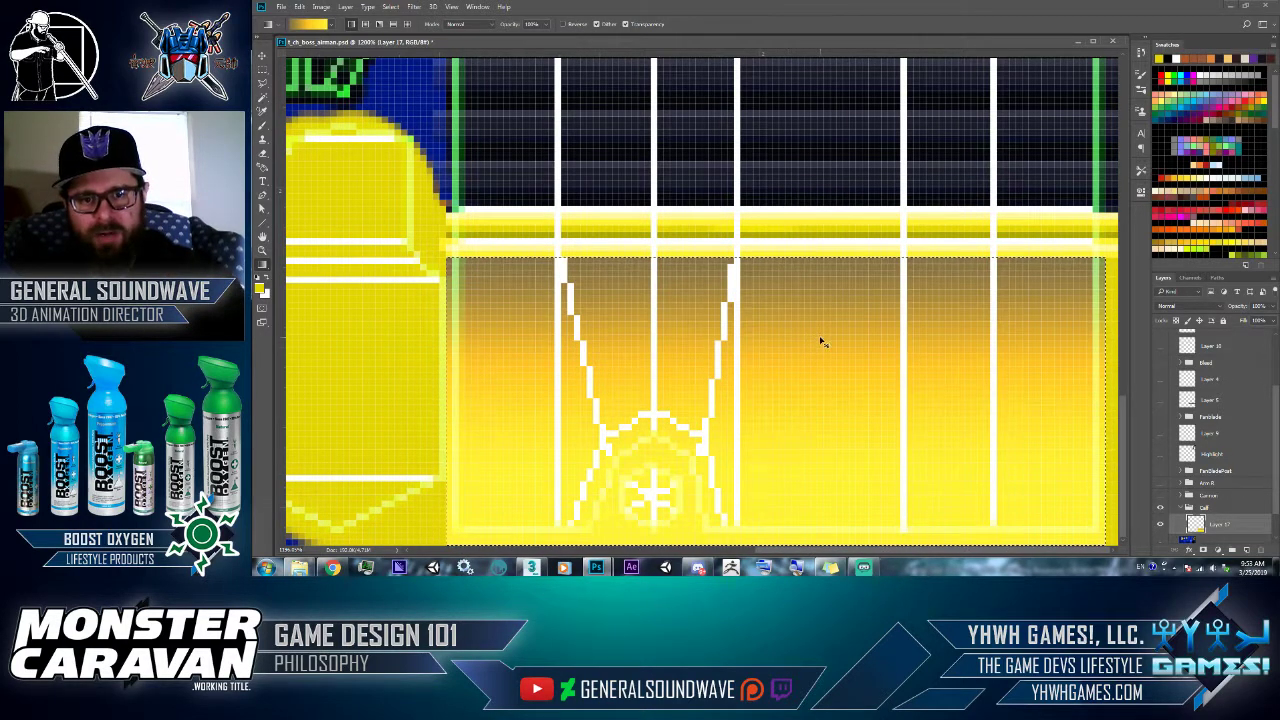
{"action": "key", "text": "ctrl+z"}
{"action": "left_click_drag", "start_coordinate": [821, 320], "coordinate": [821, 448]}
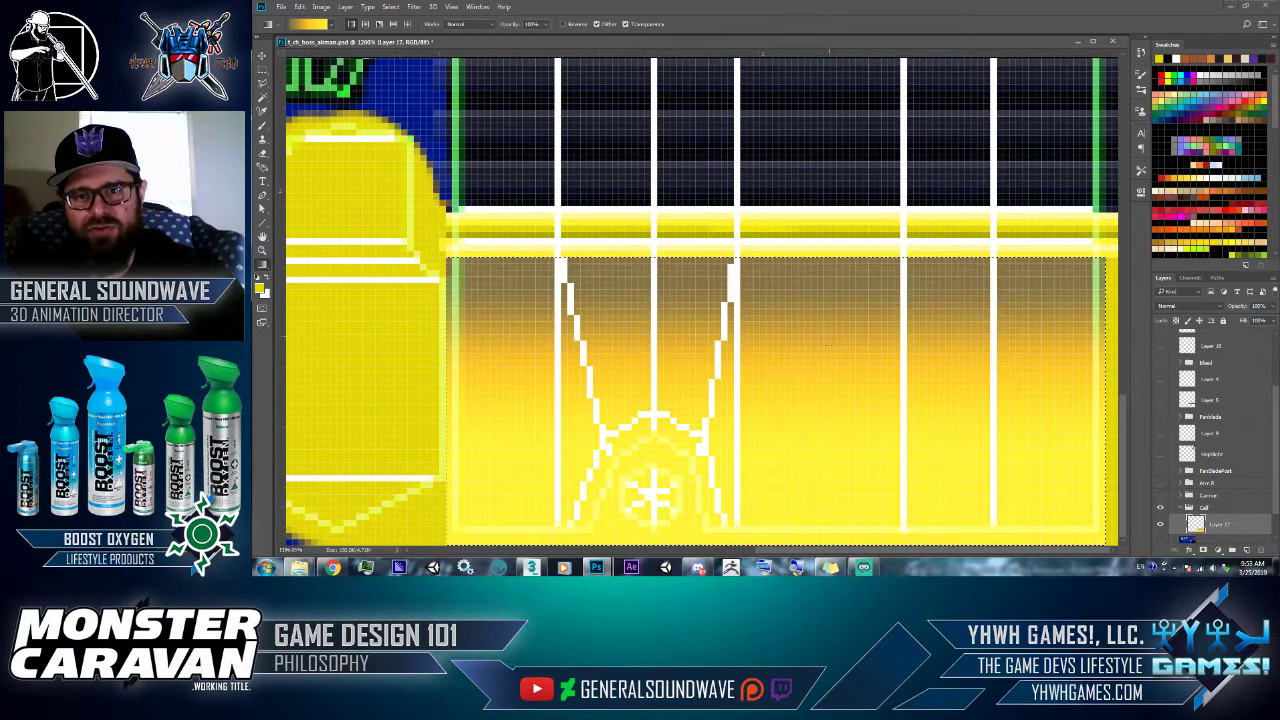
{"action": "key", "text": "ctrl+z"}
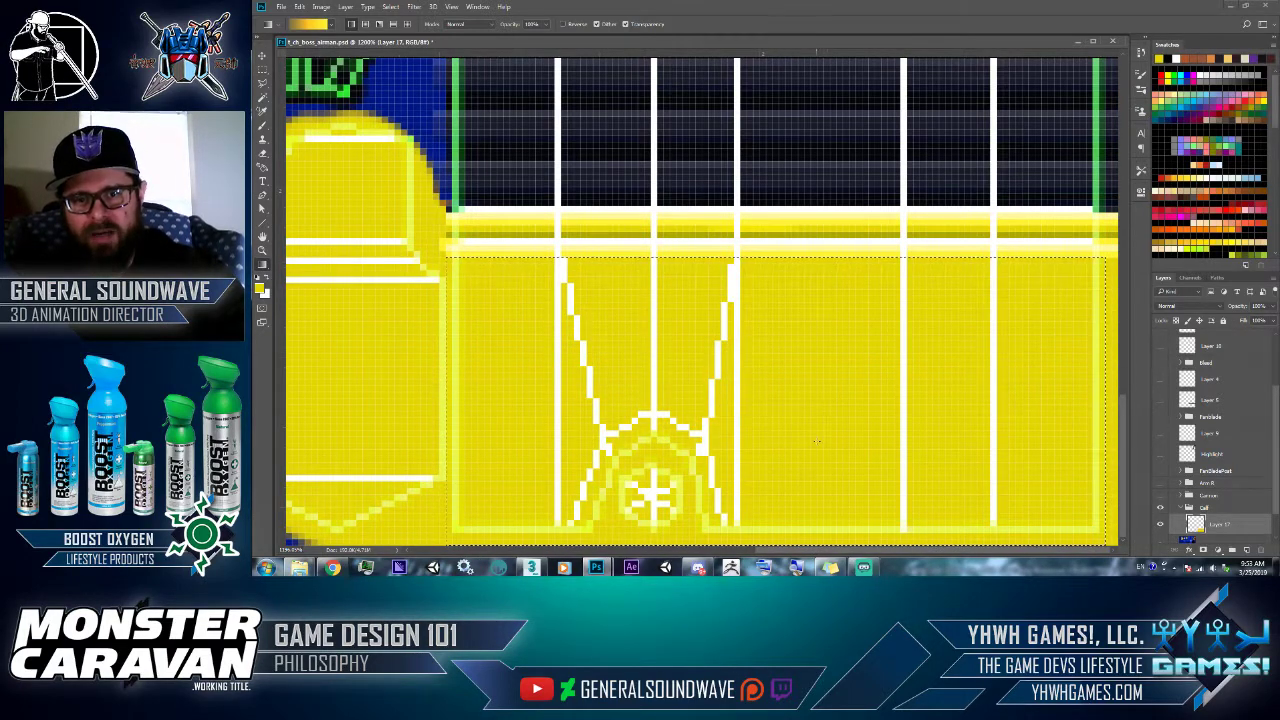
{"action": "left_click_drag", "start_coordinate": [827, 276], "coordinate": [836, 499]}
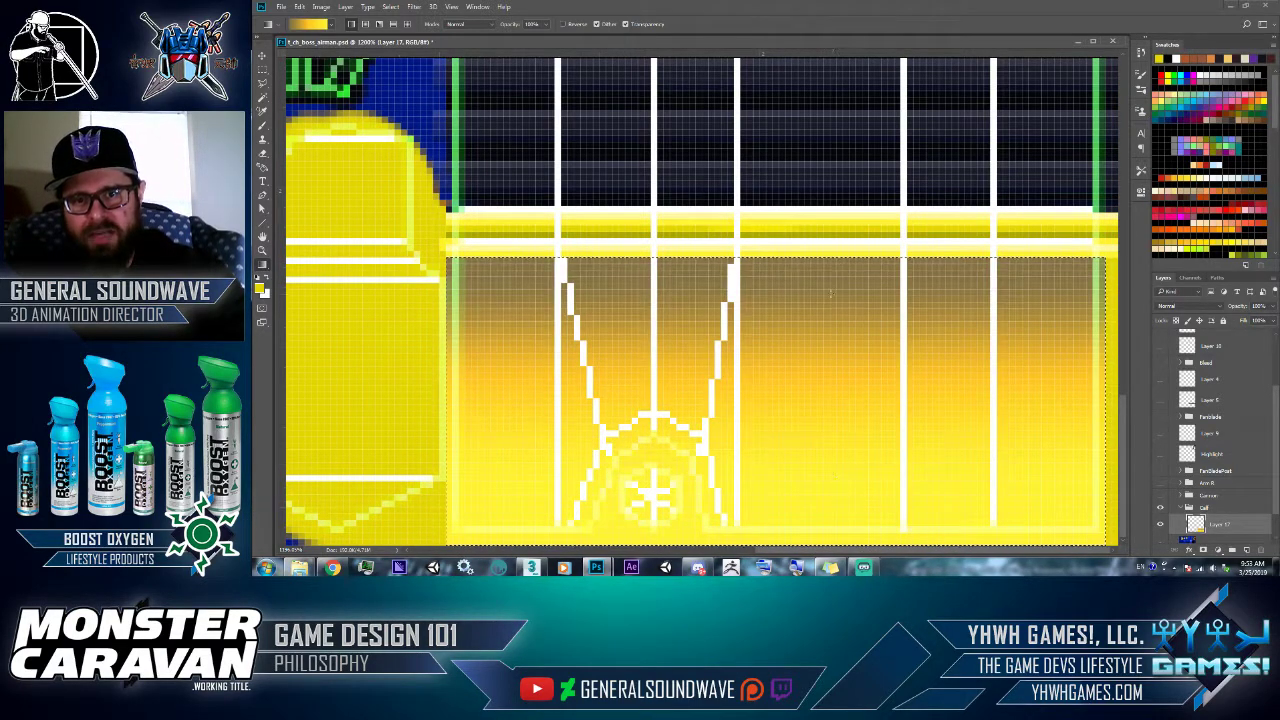
{"action": "key", "text": "ctrl+z"}
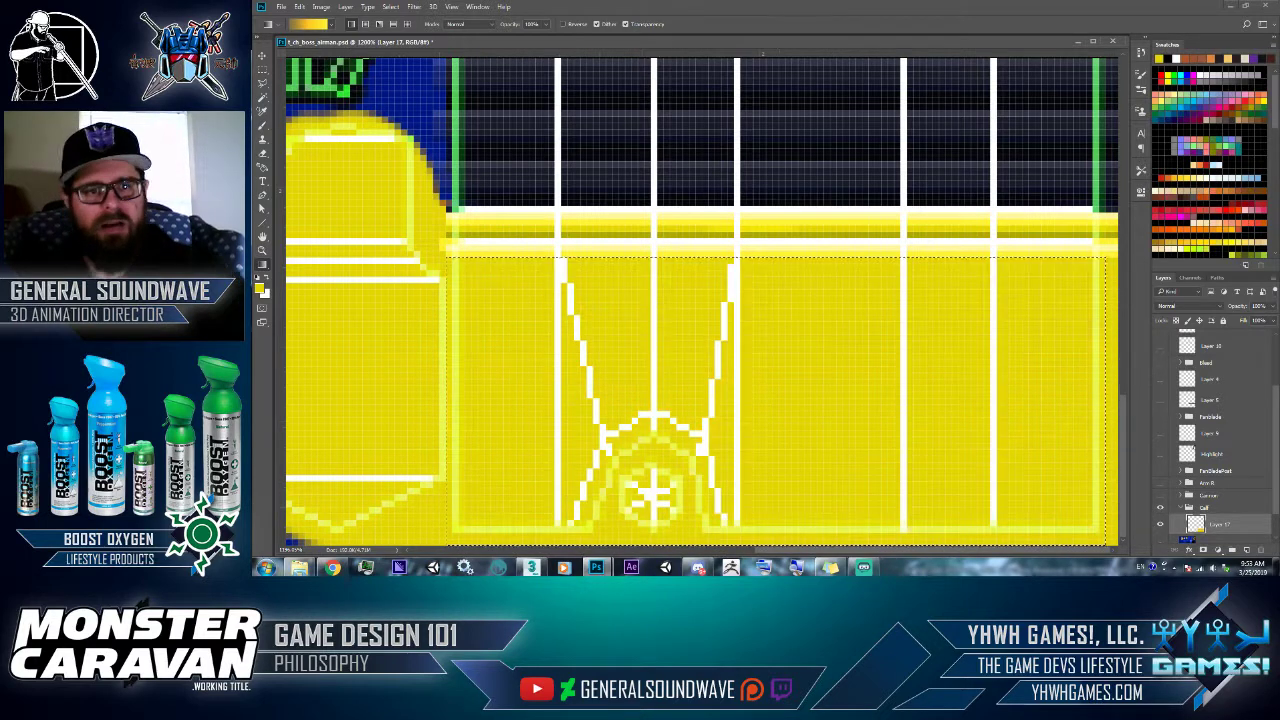
- Reverse the gradient and fill the calf selection vertically from yellow above to brown below, redoing the fill with a longer span
{"action": "left_click", "coordinate": [565, 25]}
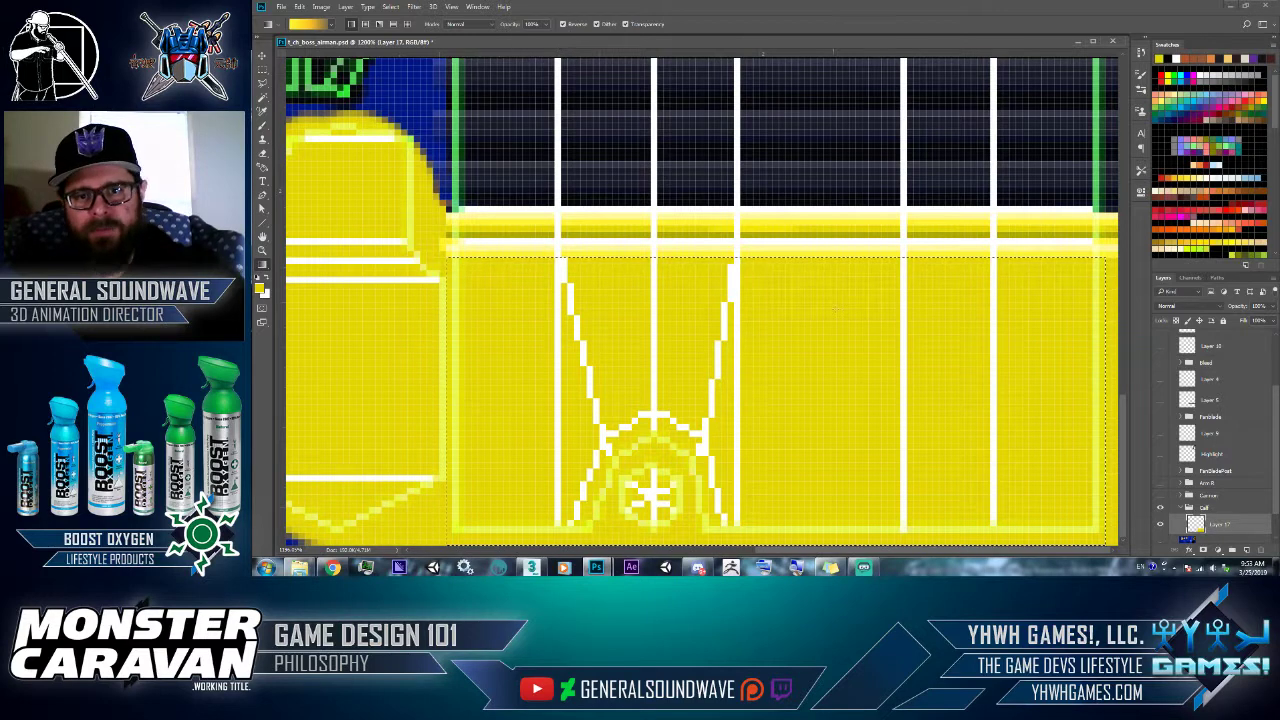
{"action": "left_click_drag", "start_coordinate": [813, 320], "coordinate": [813, 502]}
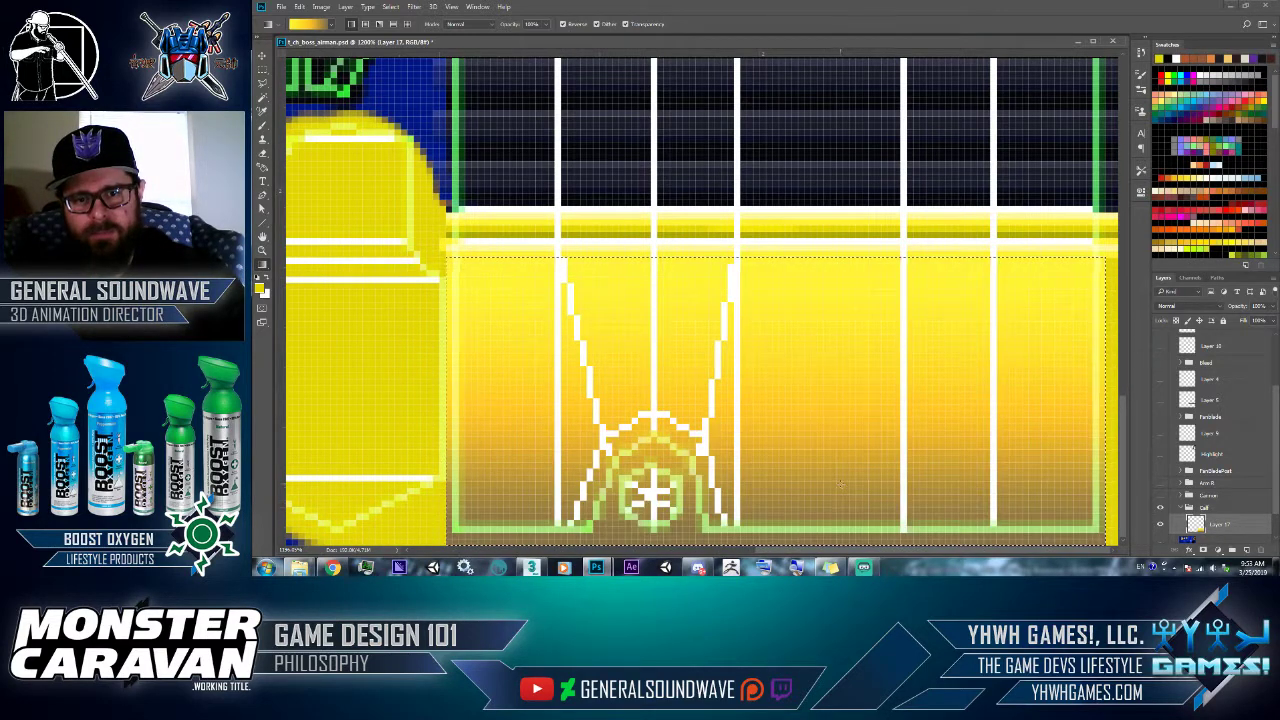
{"action": "key", "text": "ctrl+z"}
{"action": "left_click_drag", "start_coordinate": [823, 281], "coordinate": [825, 514]}
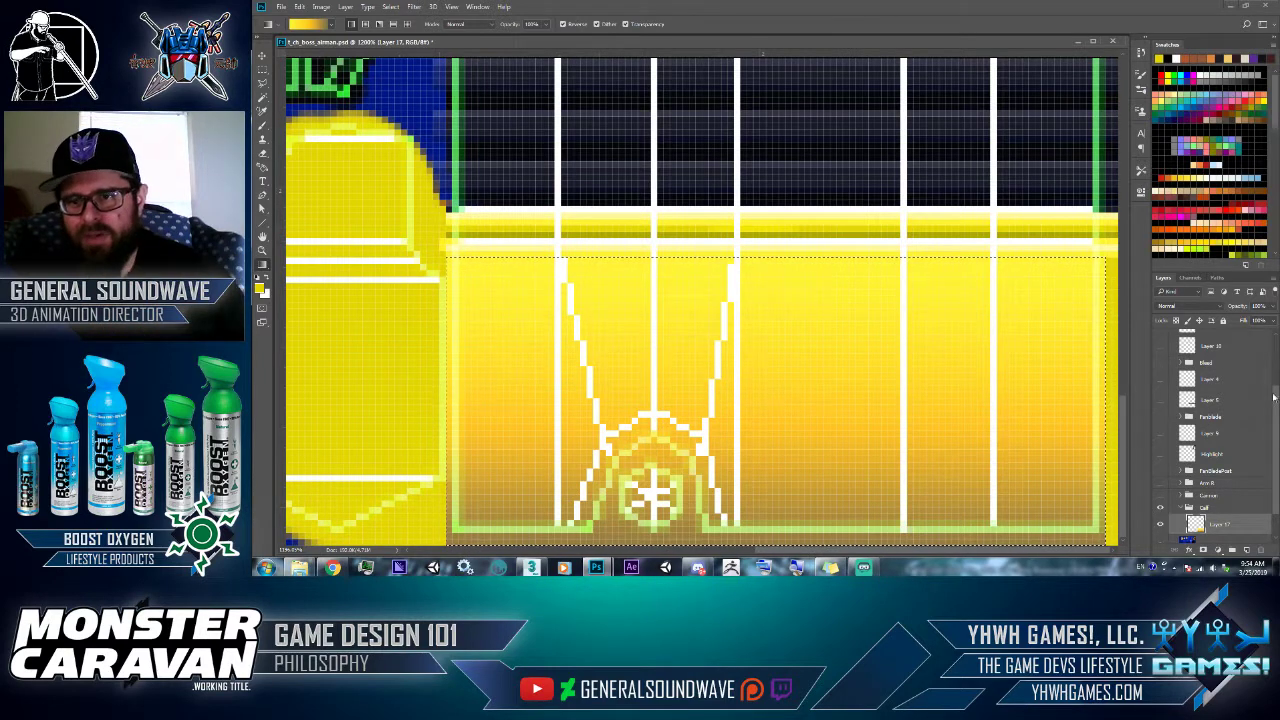
- Hide the UVW Unwrap layer group and prepare to save the texture as a JPEG in the 256 folder
{"action": "left_click_drag", "start_coordinate": [1274, 400], "coordinate": [1162, 338]}
{"action": "left_click", "coordinate": [1161, 337]}
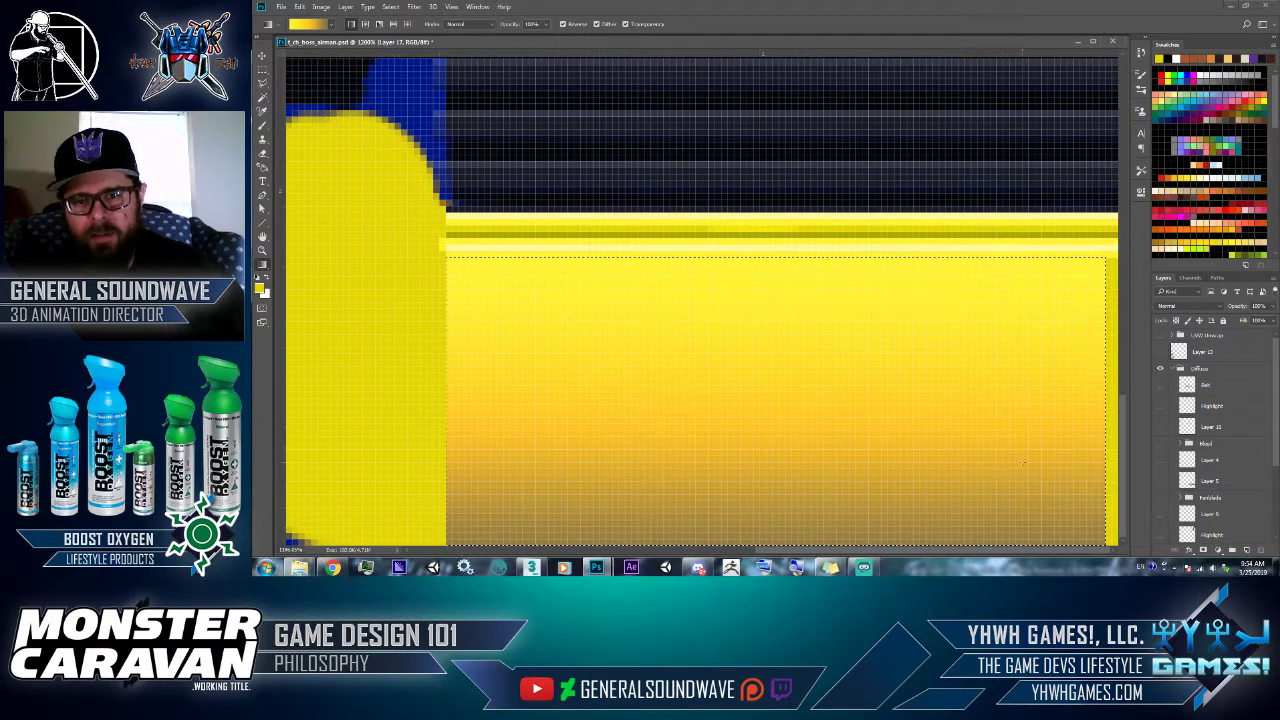
{"action": "left_click", "coordinate": [283, 8]}
{"action": "left_click", "coordinate": [298, 125]}
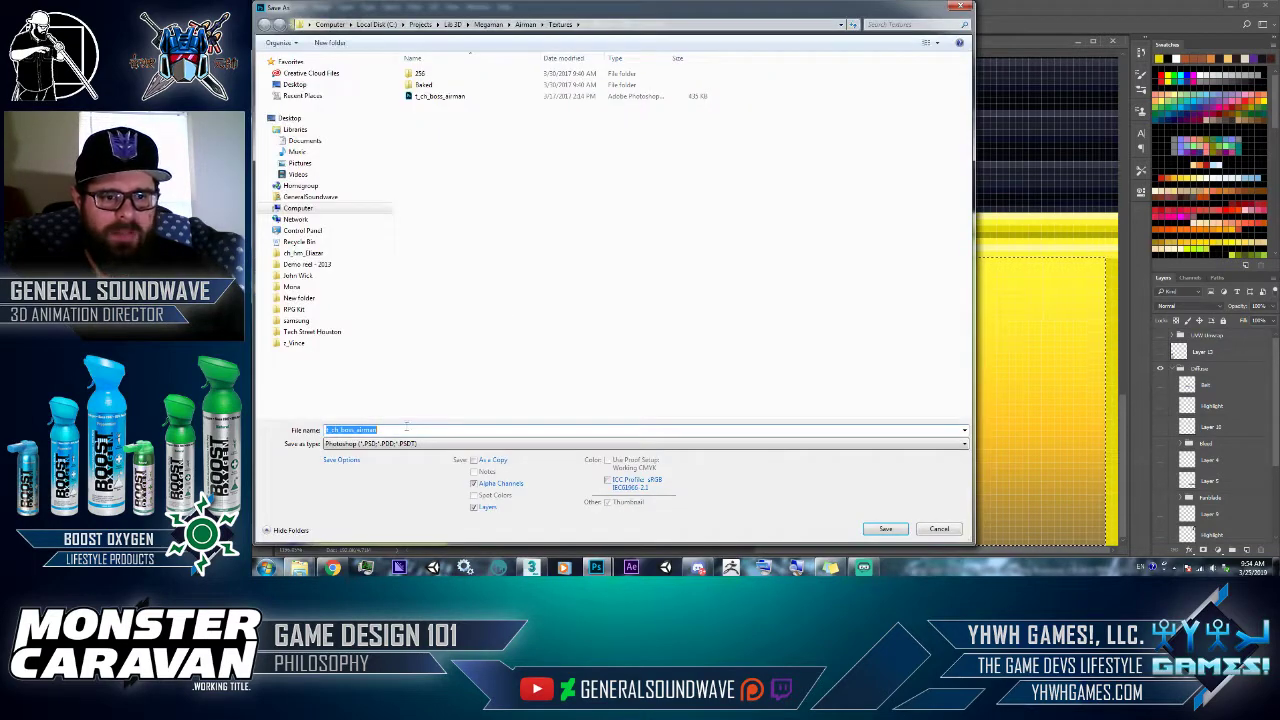
{"action": "left_click", "coordinate": [400, 443]}
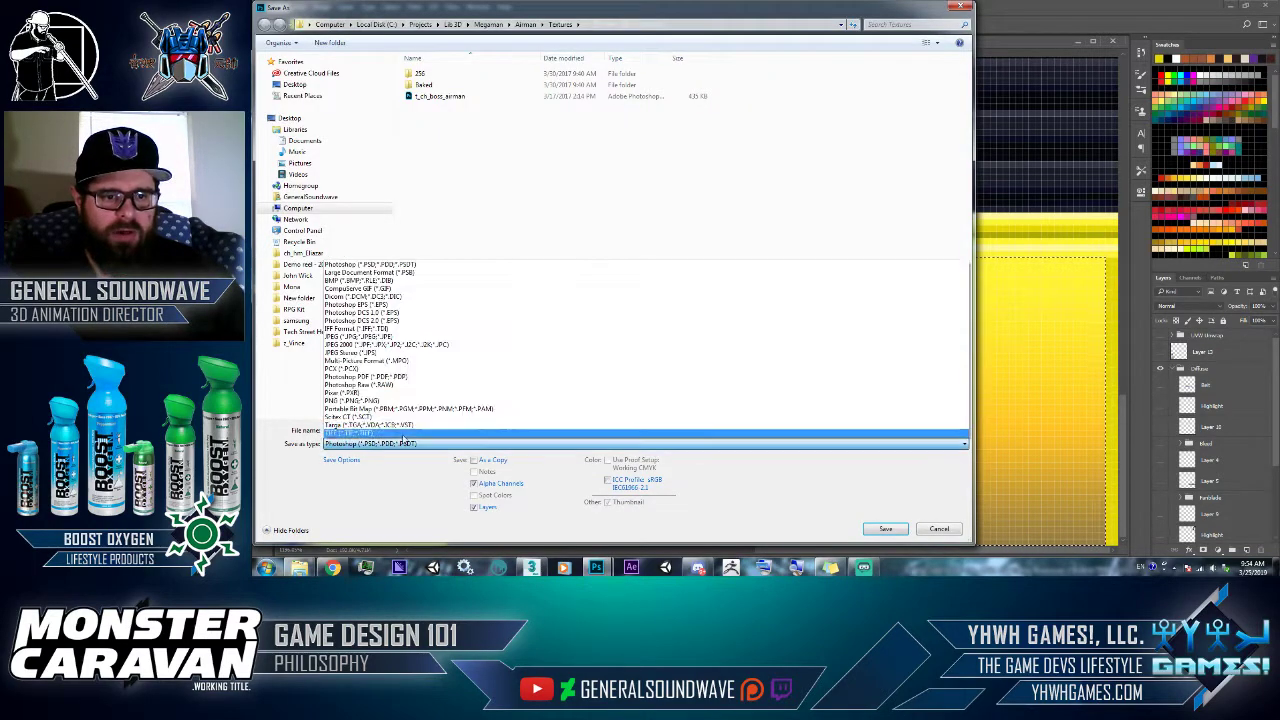
{"action": "left_click", "coordinate": [403, 428]}
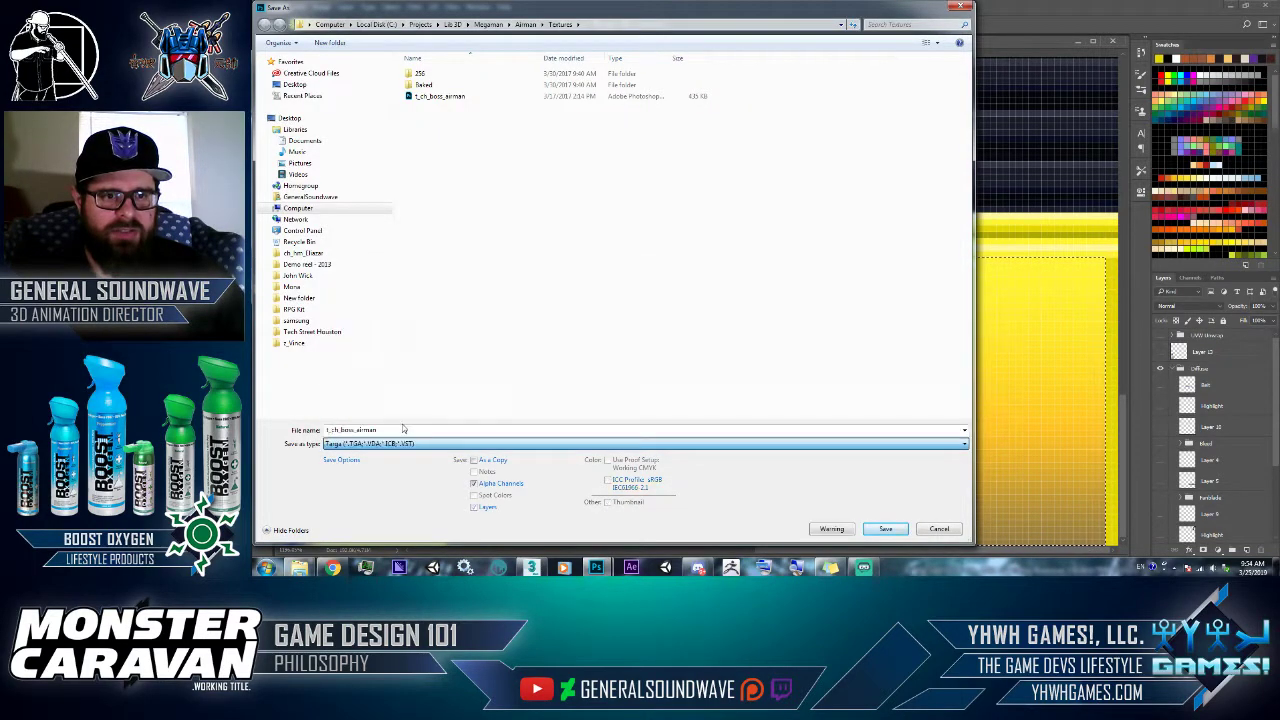
{"action": "double_click", "coordinate": [430, 74]}
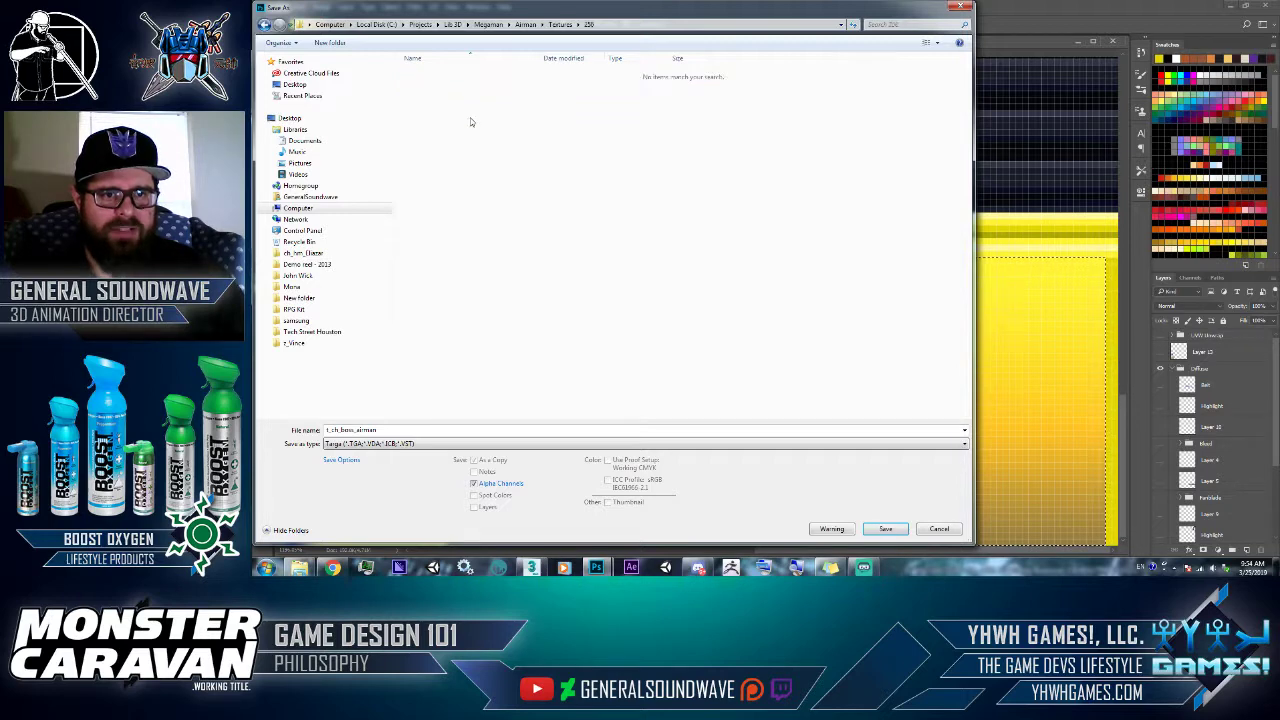
{"action": "left_click", "coordinate": [404, 445]}
{"action": "left_click", "coordinate": [387, 338]}
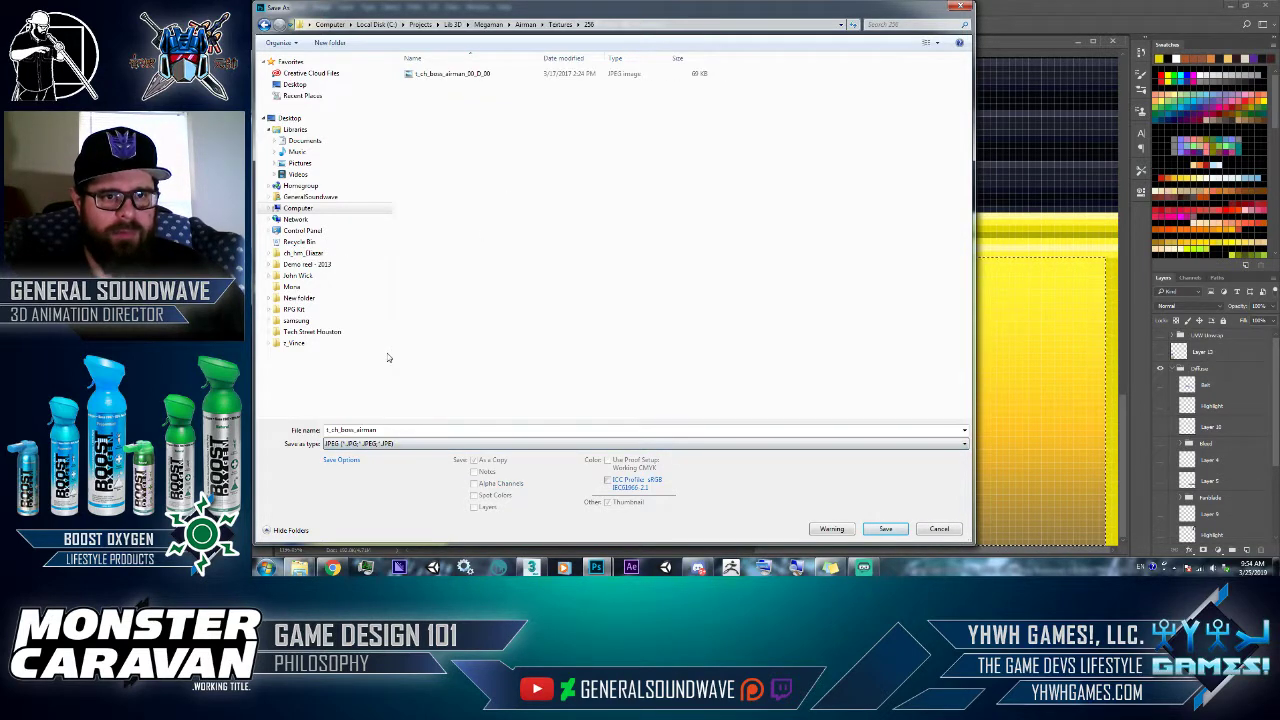
- Overwrite the existing t_ch_boss_airman_00_D_00 JPEG at quality 12 (Maximum) with the Baseline ("Standard") format option
{"action": "left_click", "coordinate": [472, 76]}
{"action": "key", "text": "Return"}
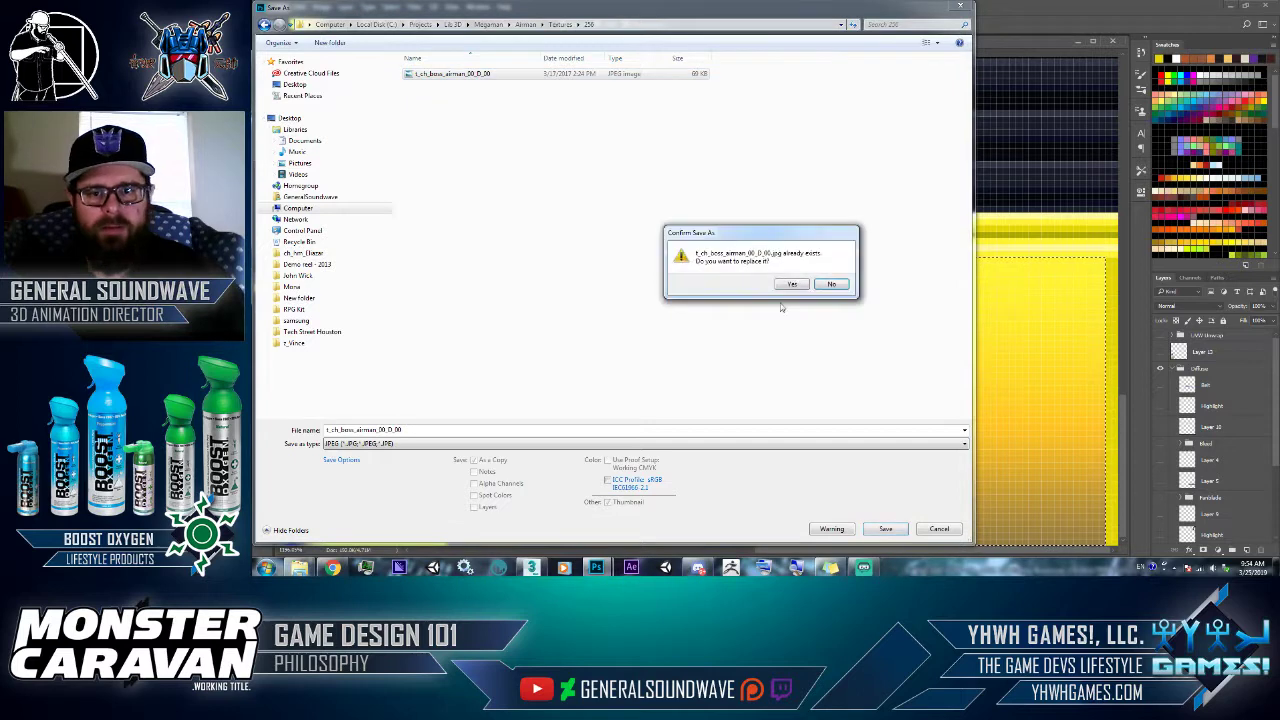
{"action": "left_click", "coordinate": [789, 289]}
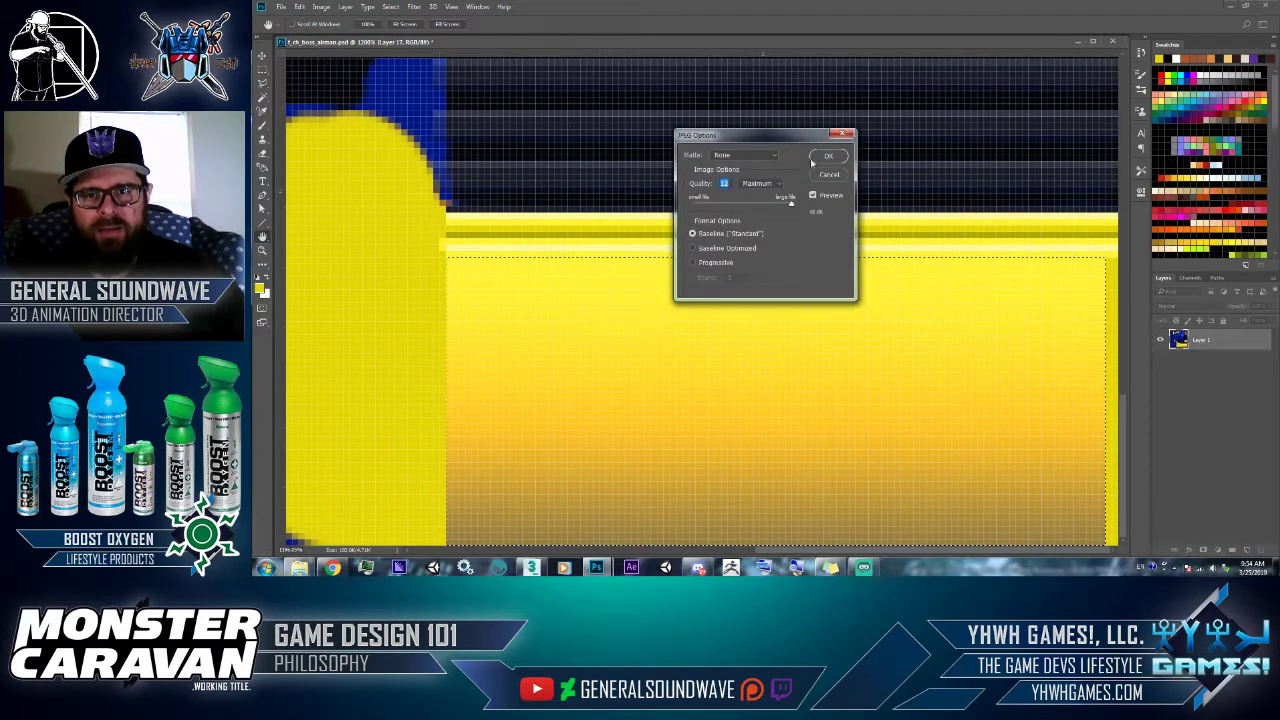
{"action": "left_click", "coordinate": [828, 156]}
{"action": "left_click", "coordinate": [296, 6]}
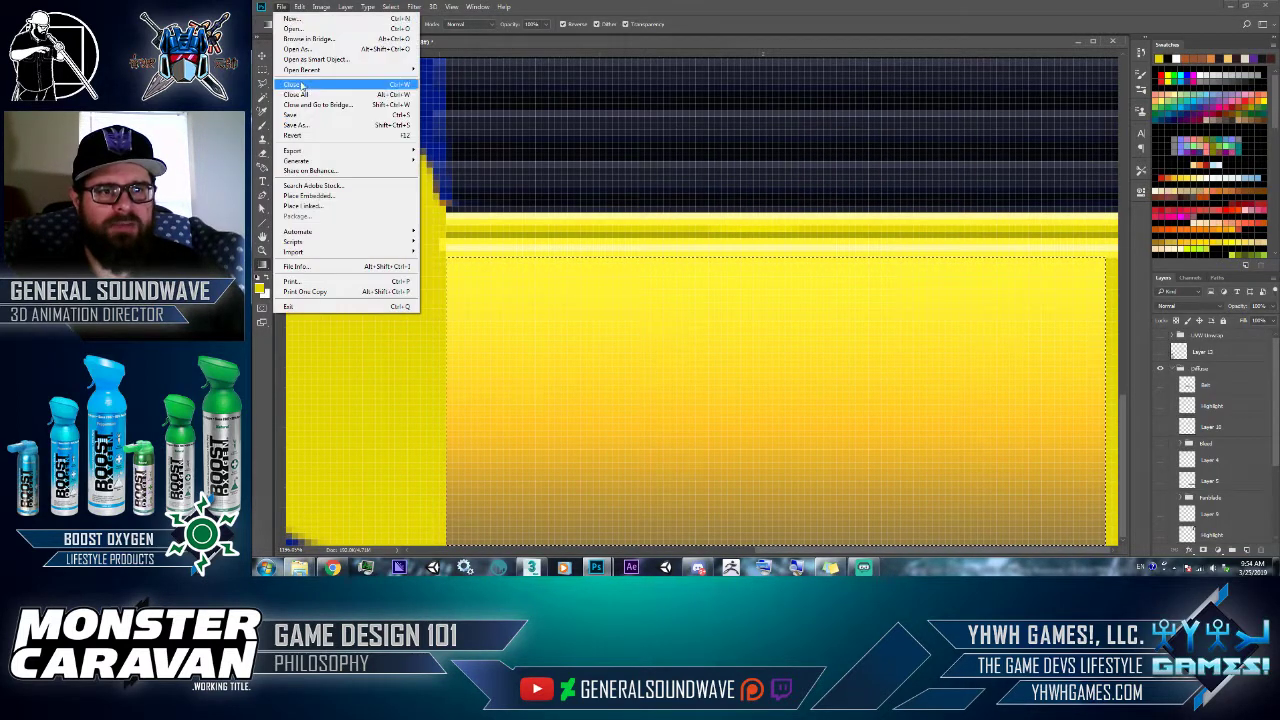
{"action": "left_click", "coordinate": [318, 112]}
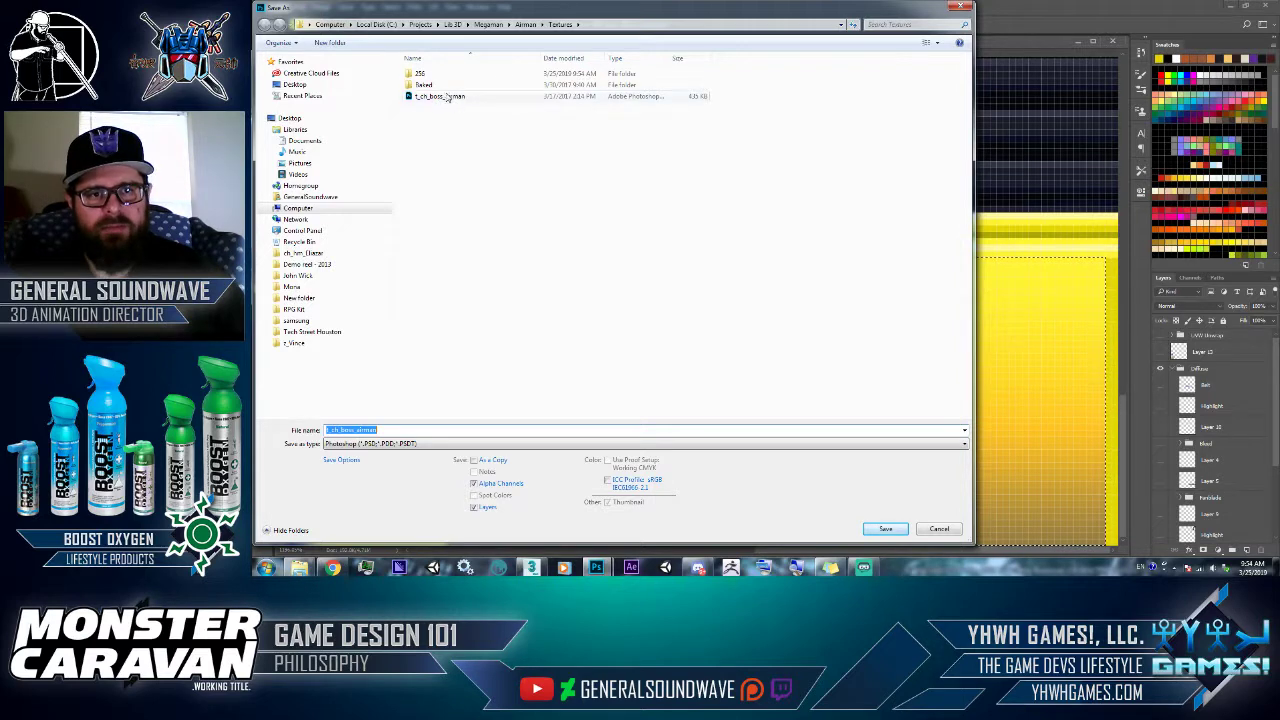
{"action": "double_click", "coordinate": [429, 75]}
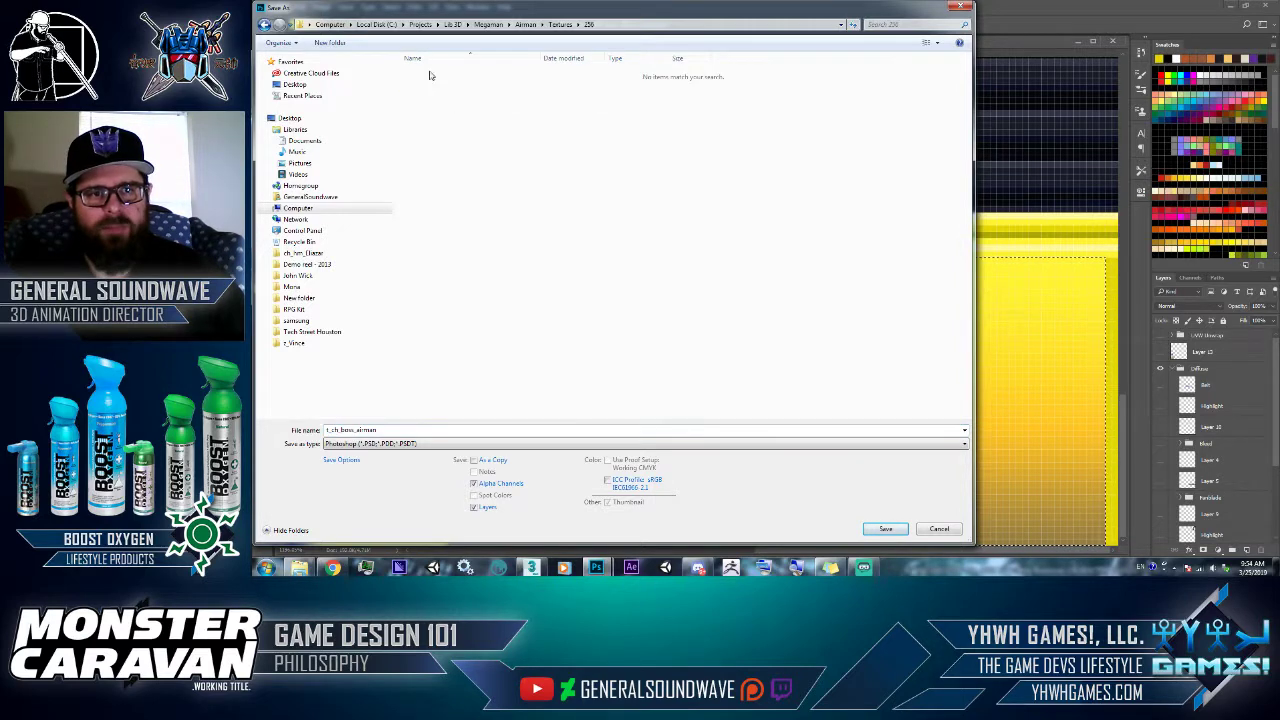
{"action": "double_click", "coordinate": [443, 429]}
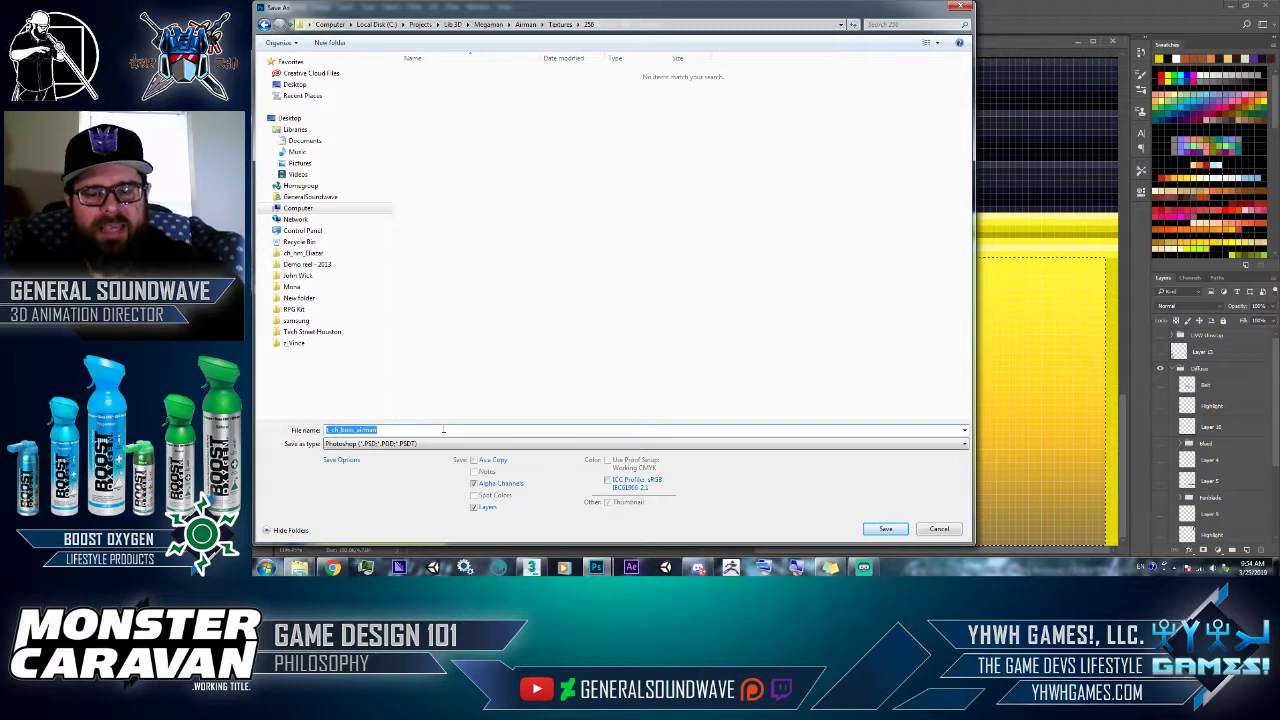
{"action": "type", "text": "t"}
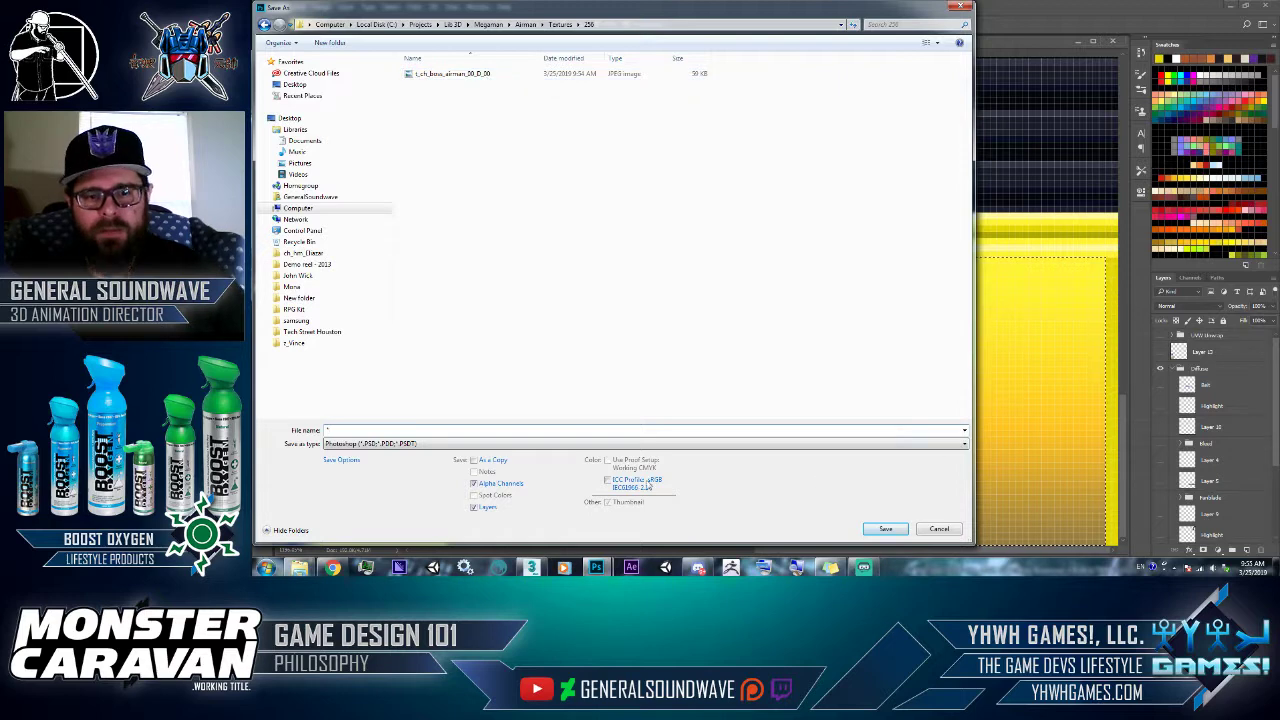
{"action": "left_click", "coordinate": [939, 529]}
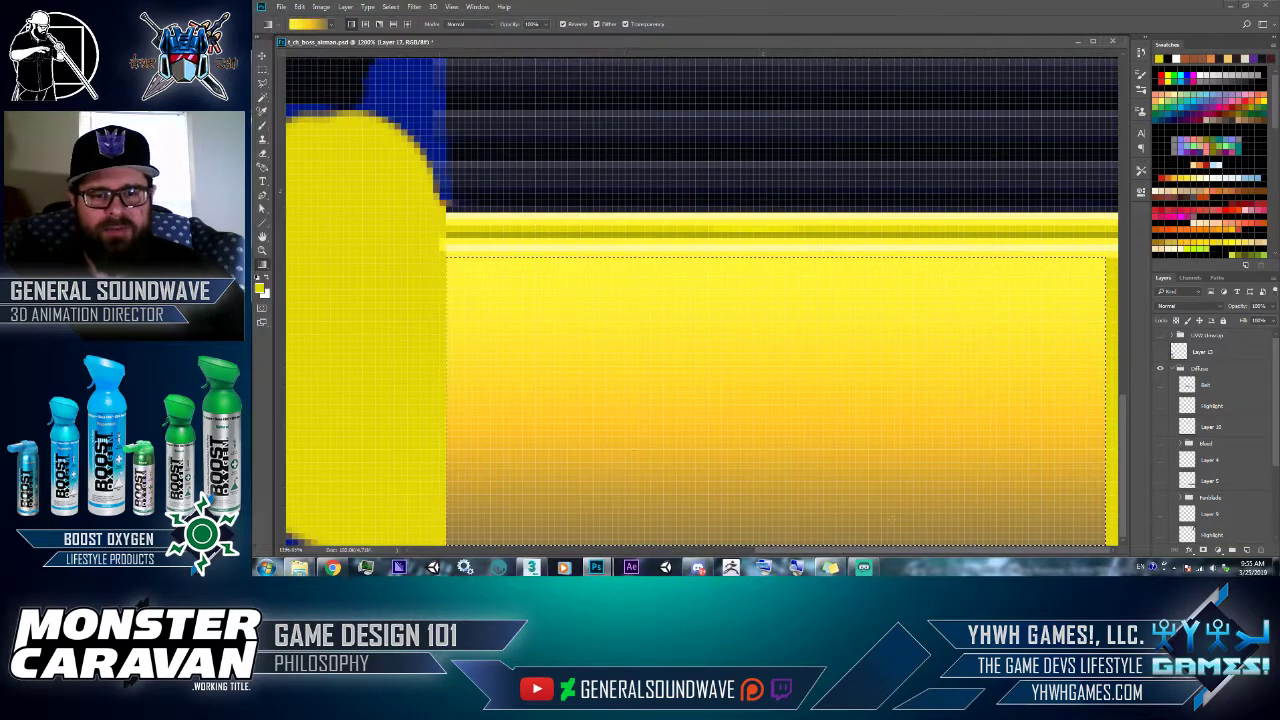
- Switch to 3ds Max, close the UV editor, and remove the Unwrap UVW modifier from the selected character objects
{"action": "left_click", "coordinate": [531, 568]}
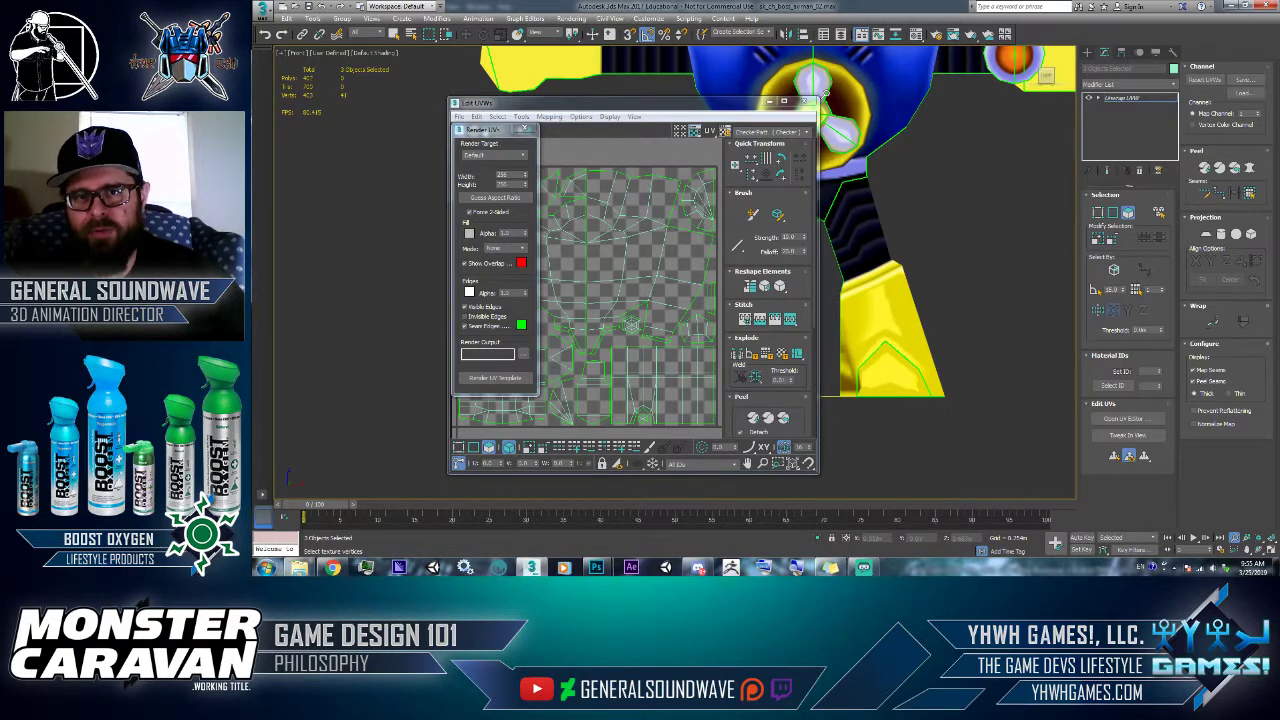
{"action": "left_click", "coordinate": [804, 102]}
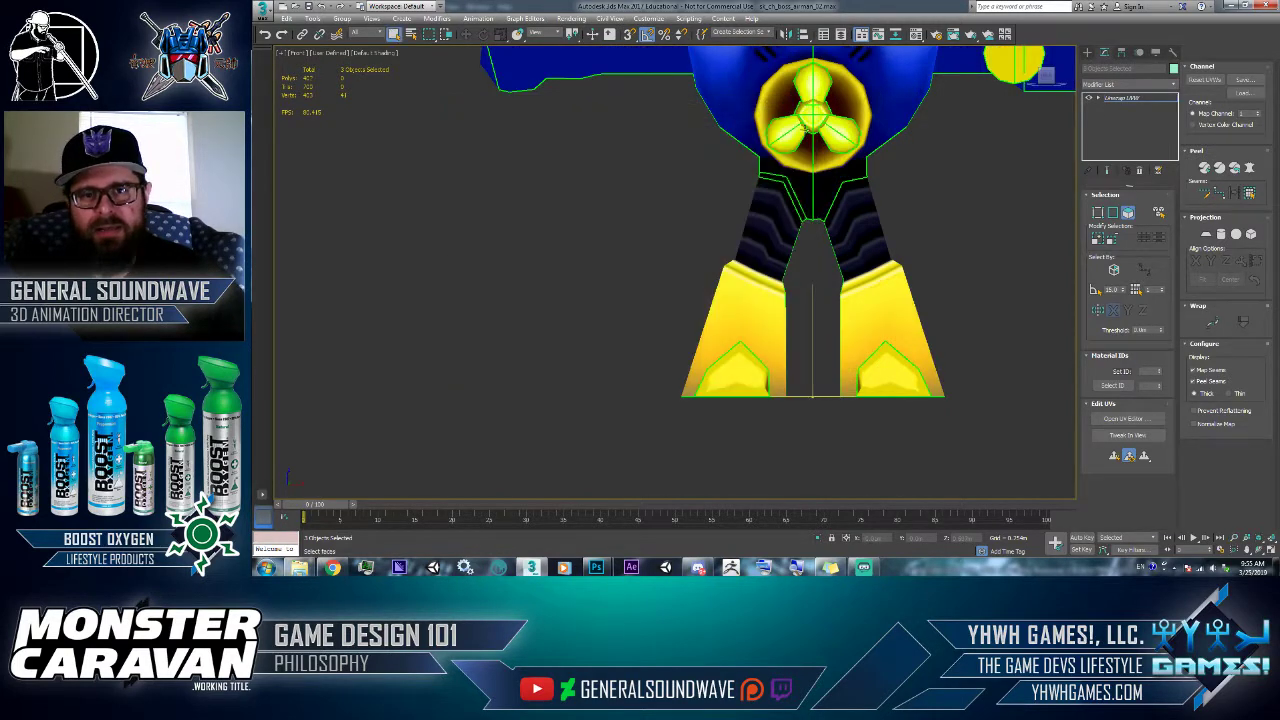
{"action": "left_click", "coordinate": [1139, 170]}
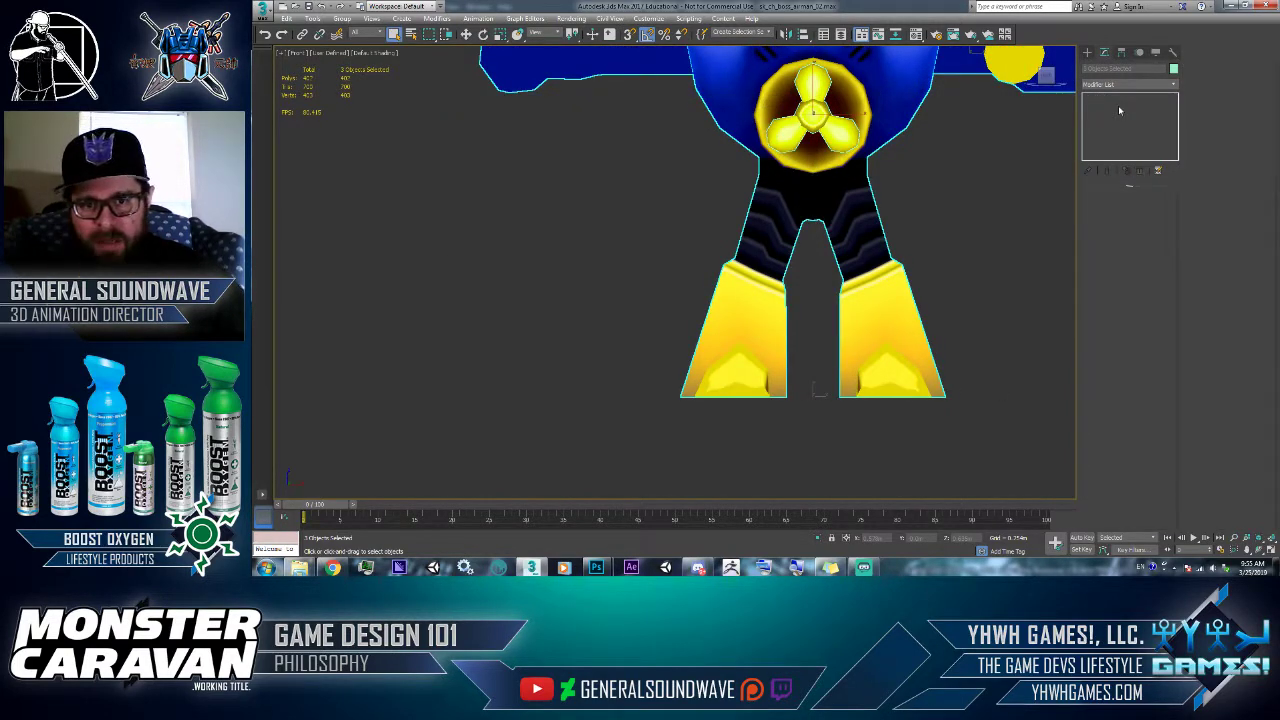
- Examine the calf gradient on the character's legs from an angle and open the Material Editor
{"action": "middle_click_drag", "start_coordinate": [818, 390], "coordinate": [744, 334], "text": "alt"}
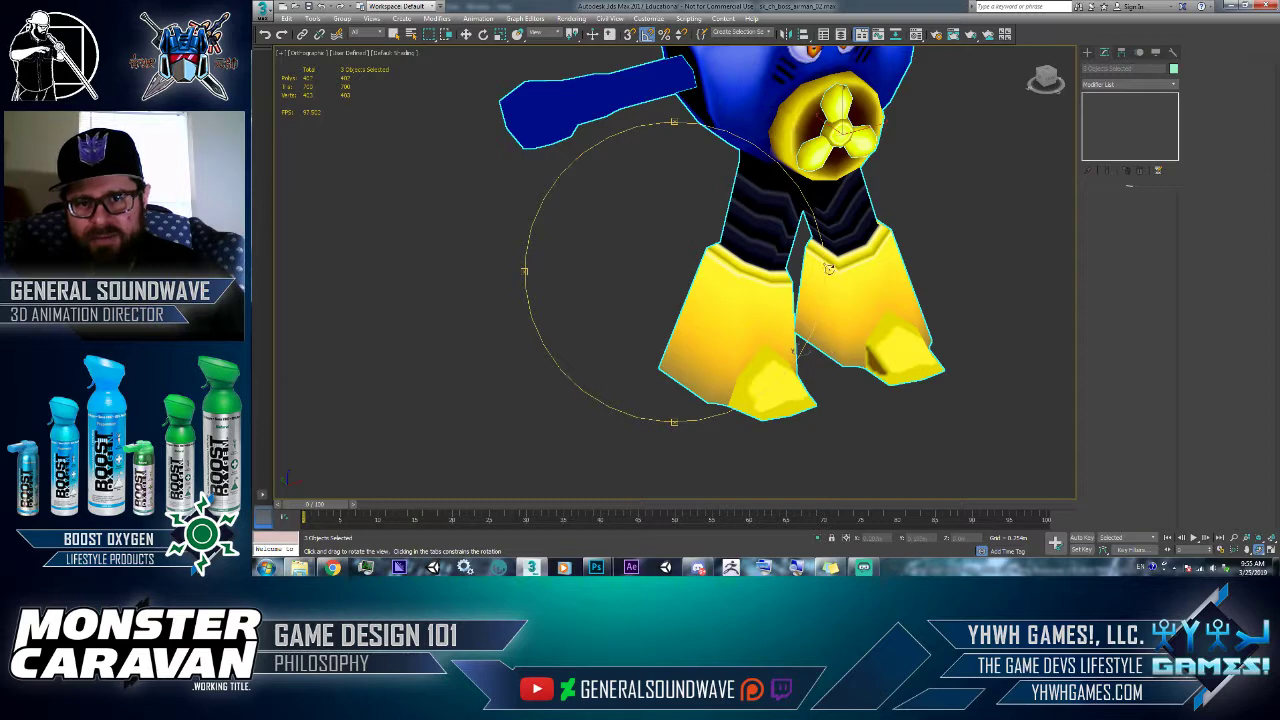
{"action": "left_click", "coordinate": [916, 34]}
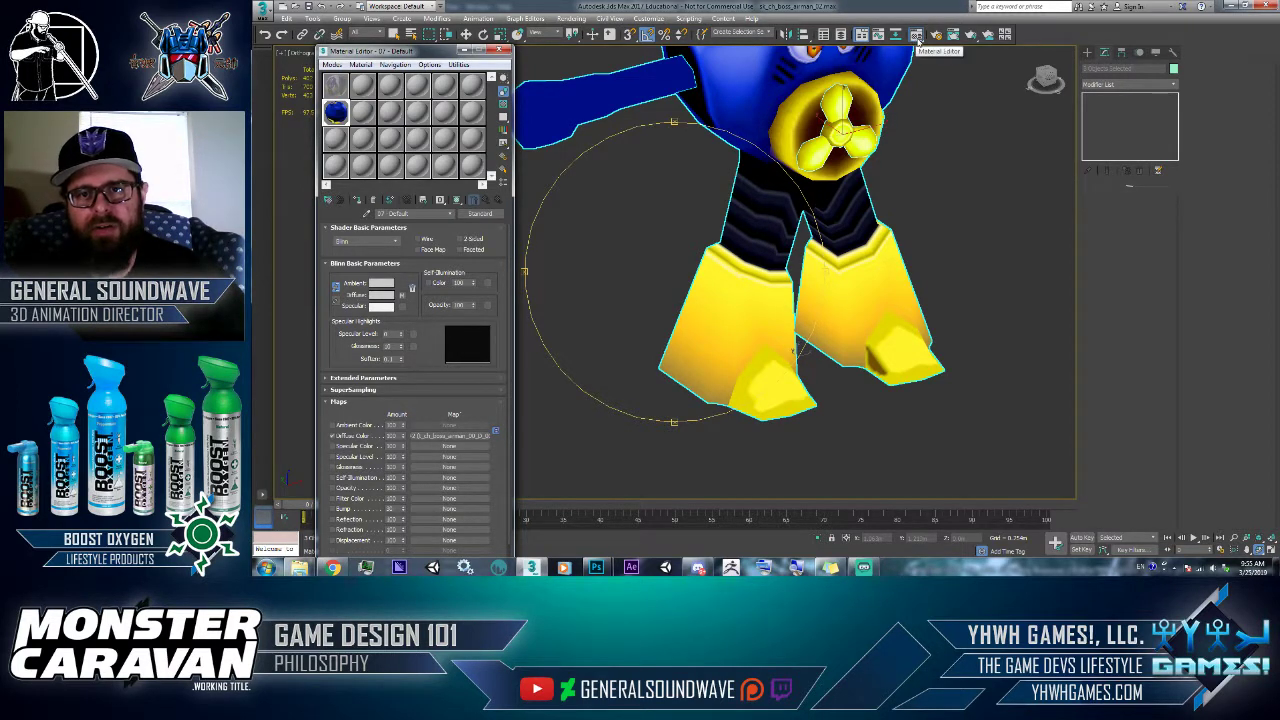
- Switch the Material Editor to Slate mode and back to Compact mode
{"action": "left_click", "coordinate": [360, 64]}
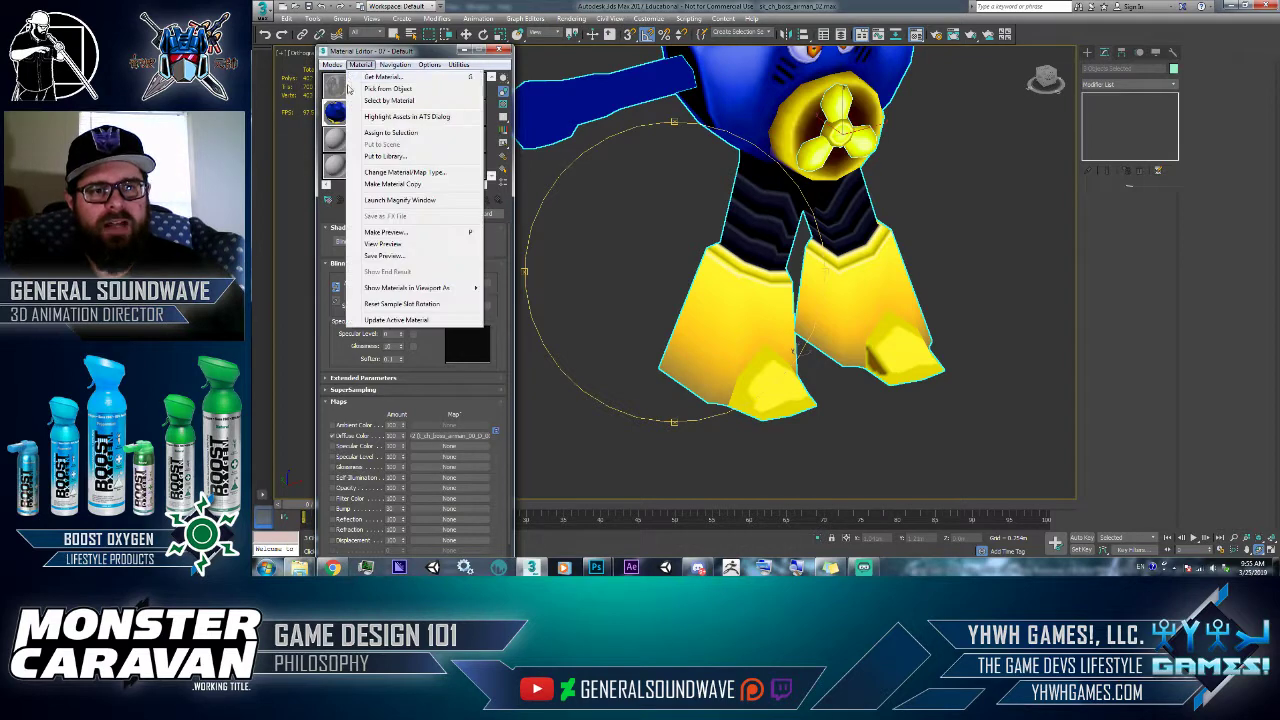
{"action": "mouse_move", "coordinate": [334, 64]}
{"action": "left_click", "coordinate": [372, 90]}
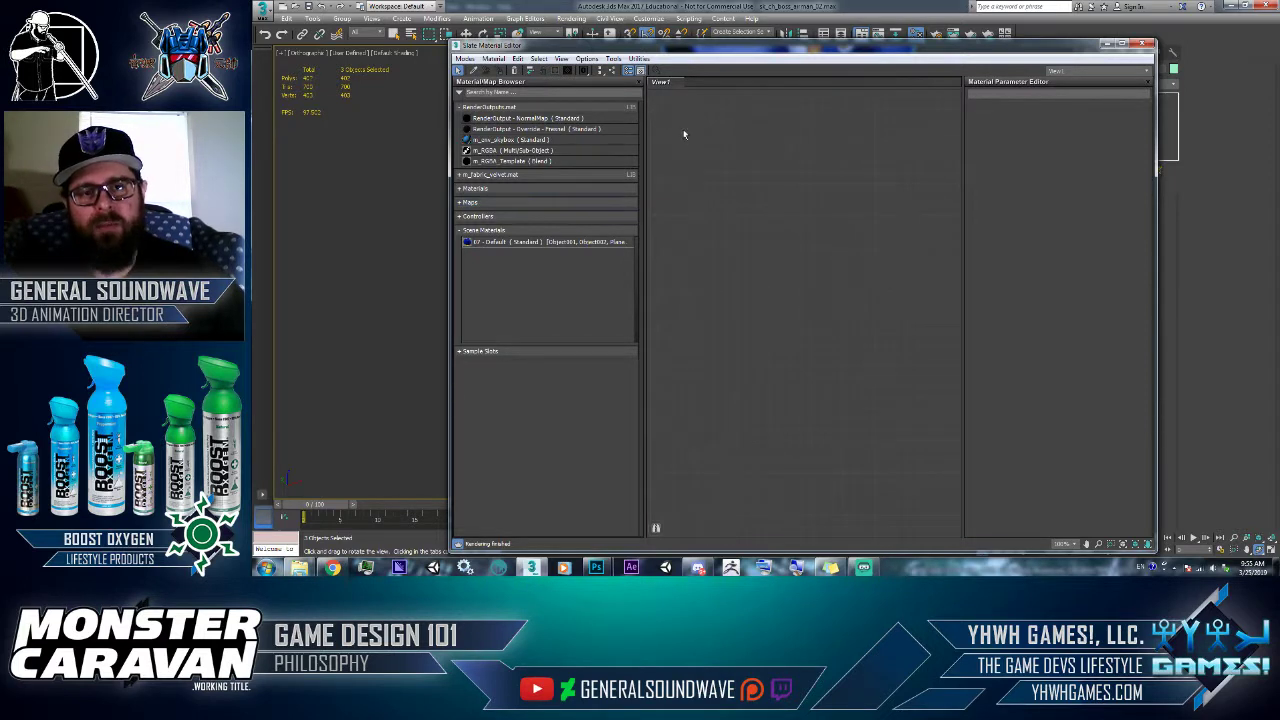
{"action": "left_click", "coordinate": [465, 58]}
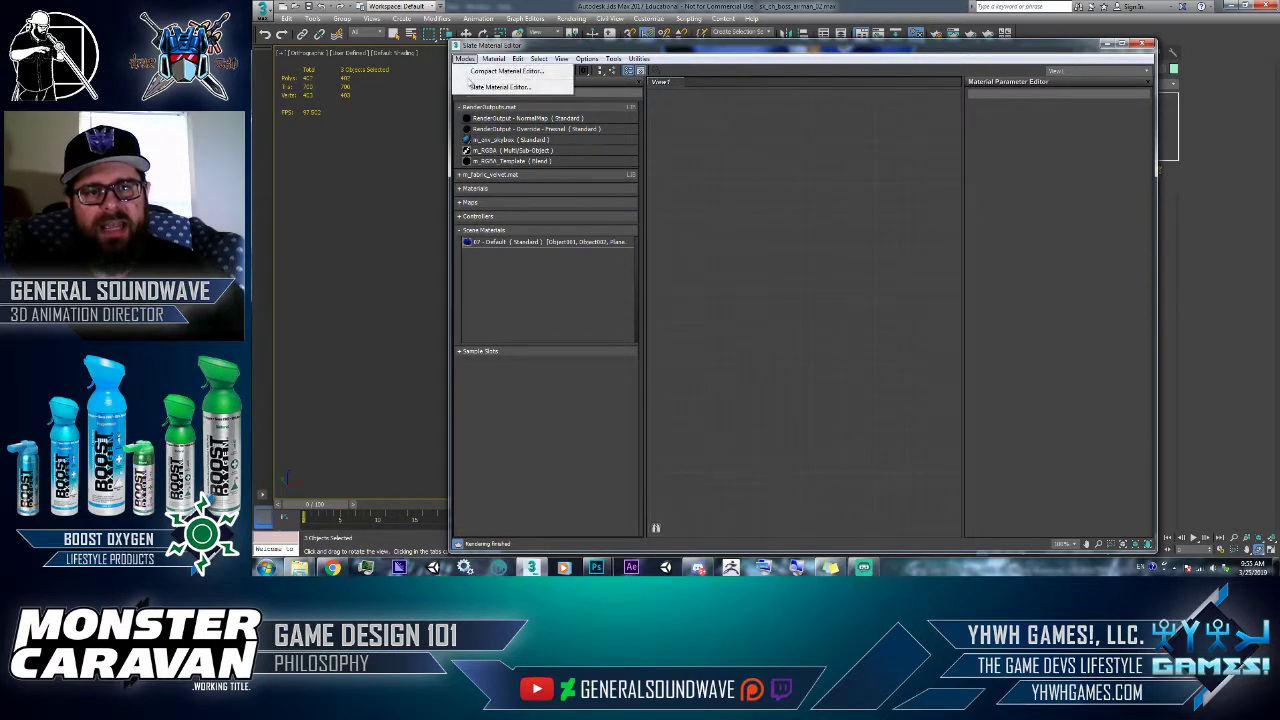
{"action": "left_click", "coordinate": [490, 71]}
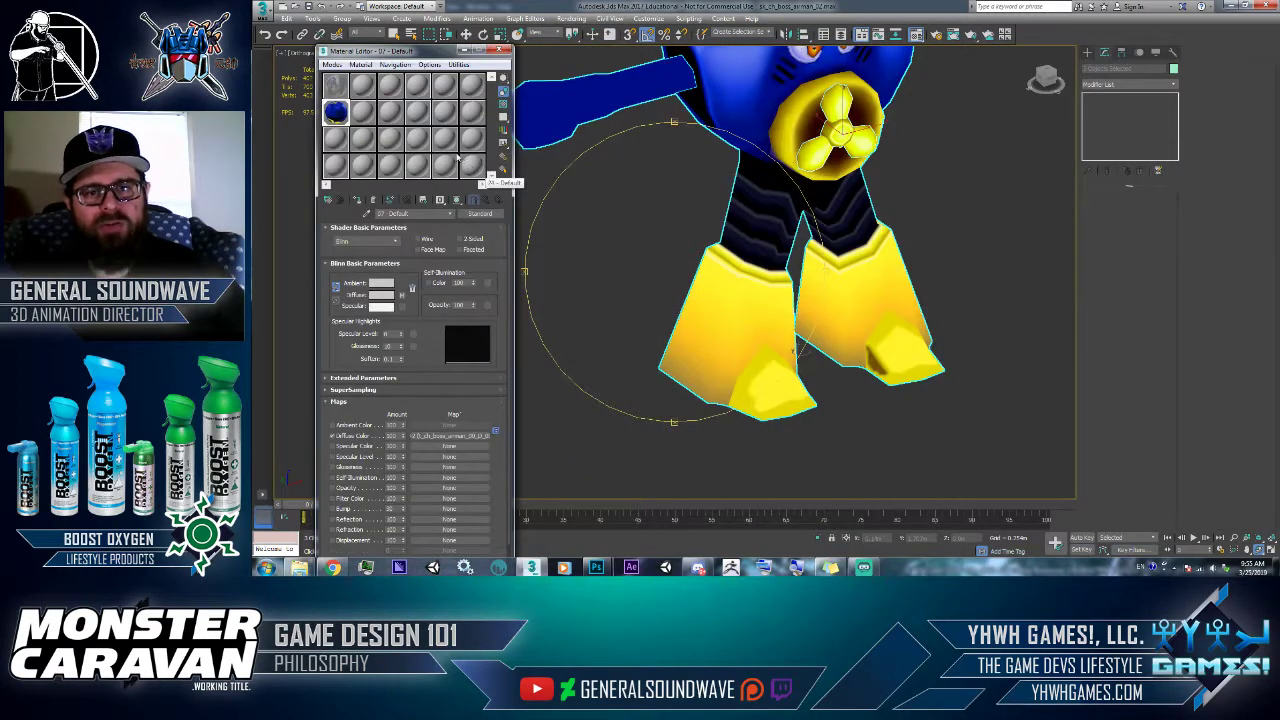
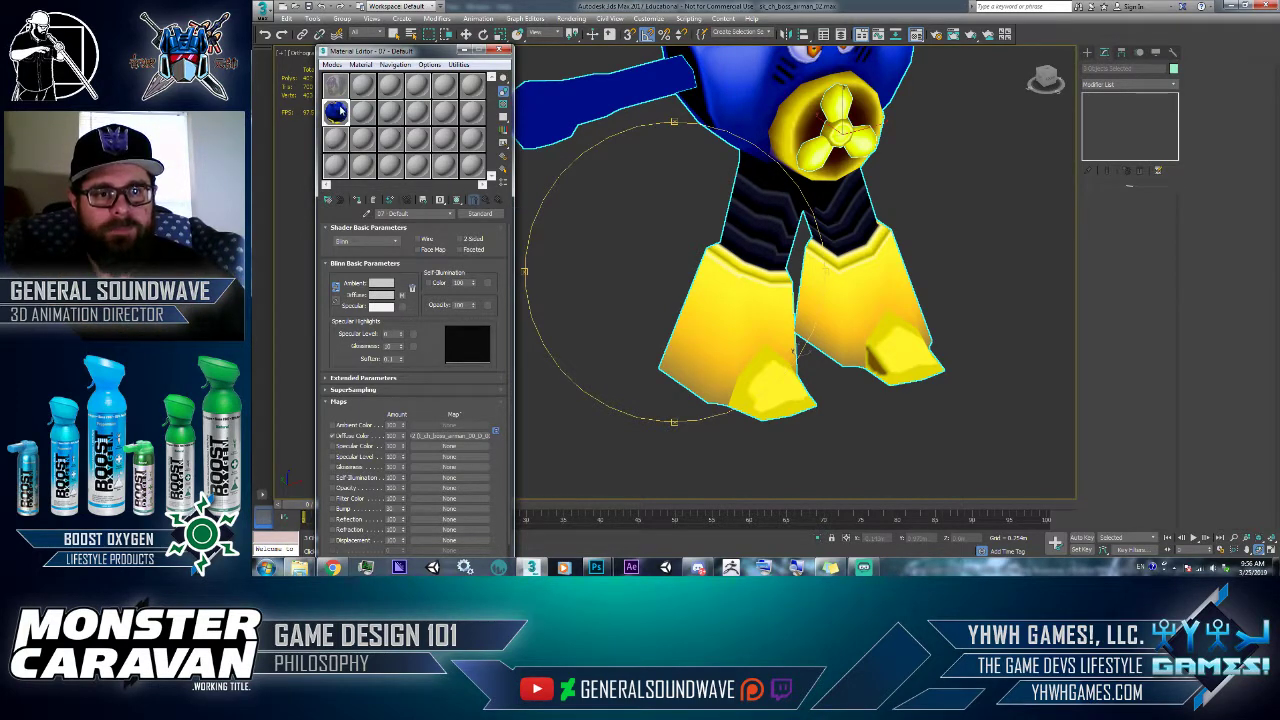
- Select the character's body mesh and assign the 07 - Default material to it
{"action": "left_click", "coordinate": [356, 201]}
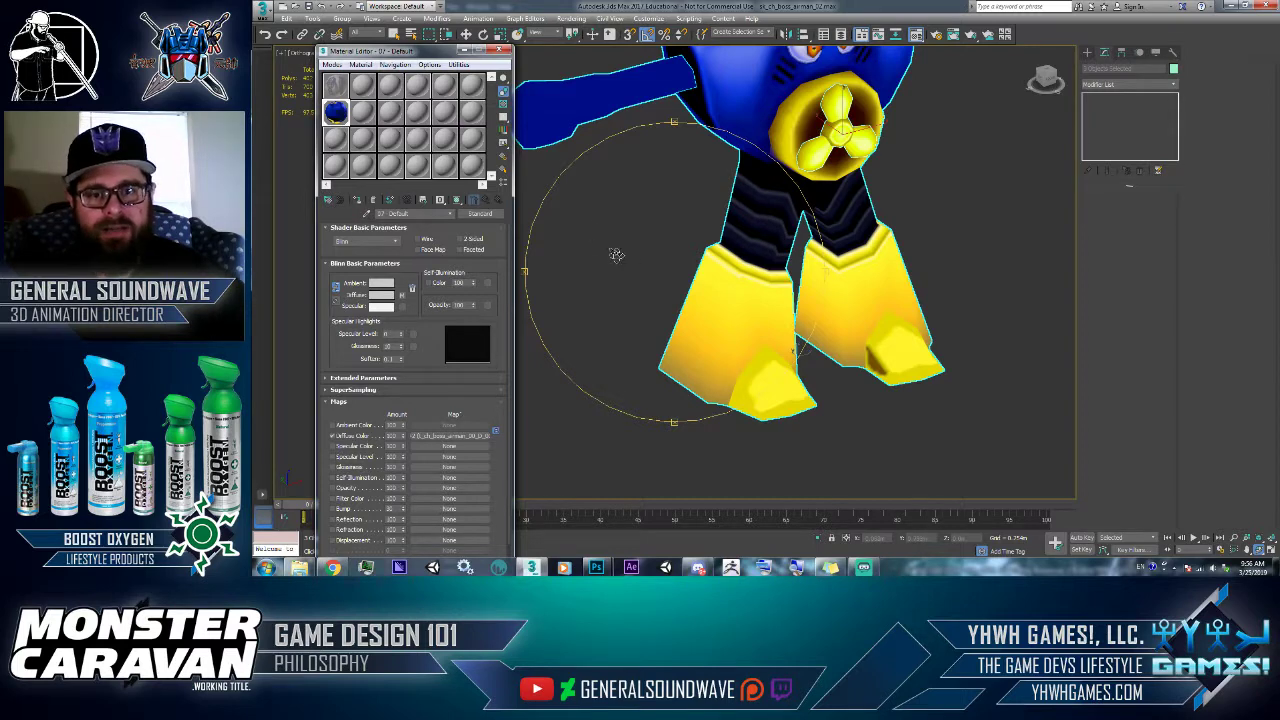
{"action": "left_click", "coordinate": [728, 128]}
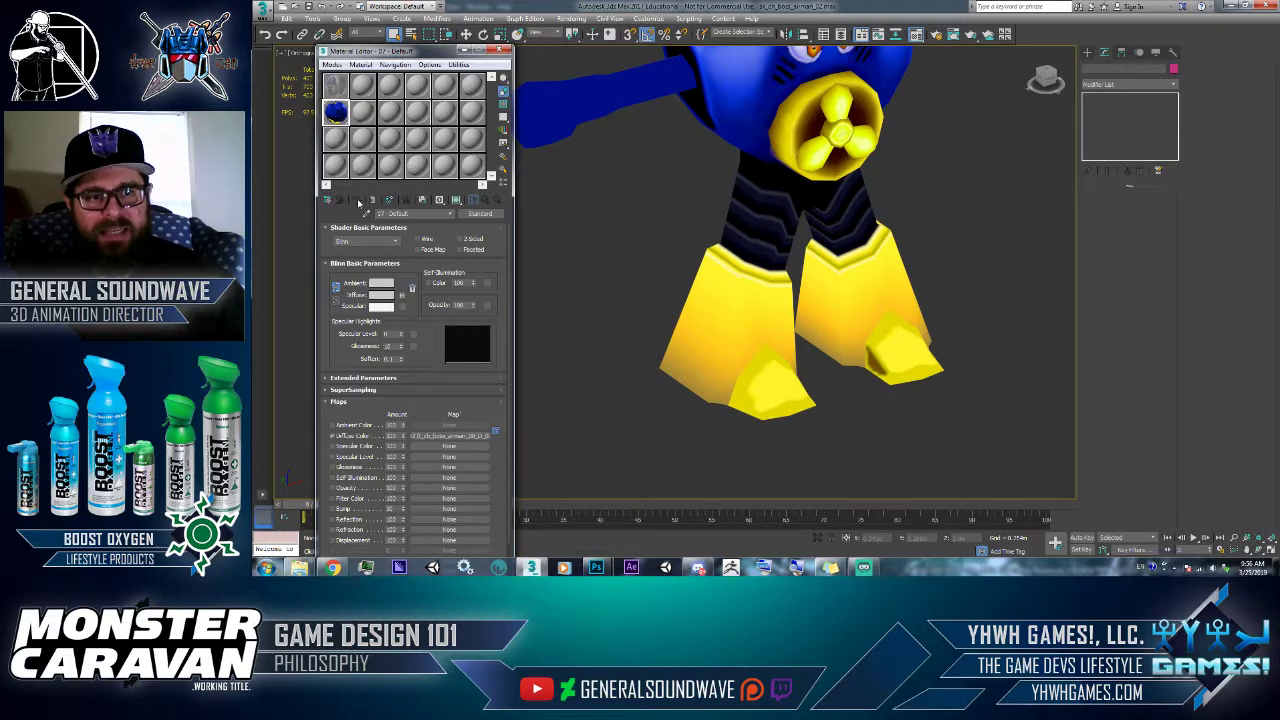
{"action": "left_click", "coordinate": [740, 94]}
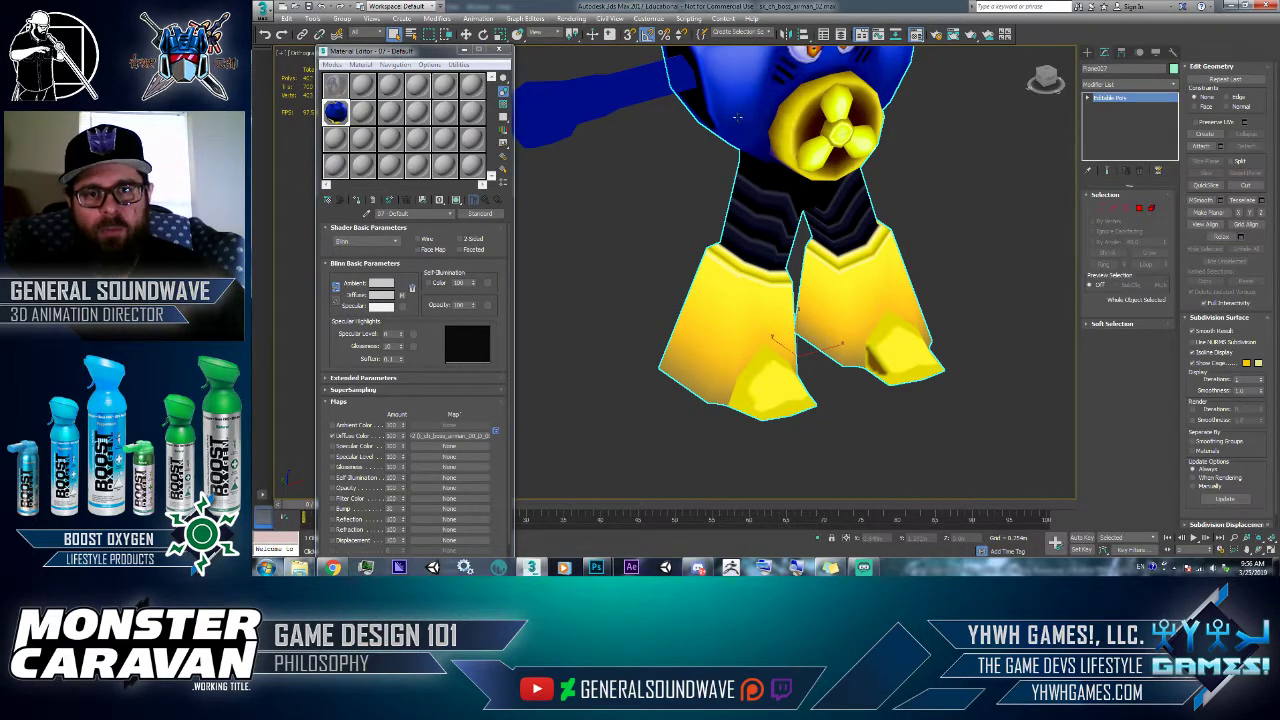
{"action": "left_click", "coordinate": [359, 202]}
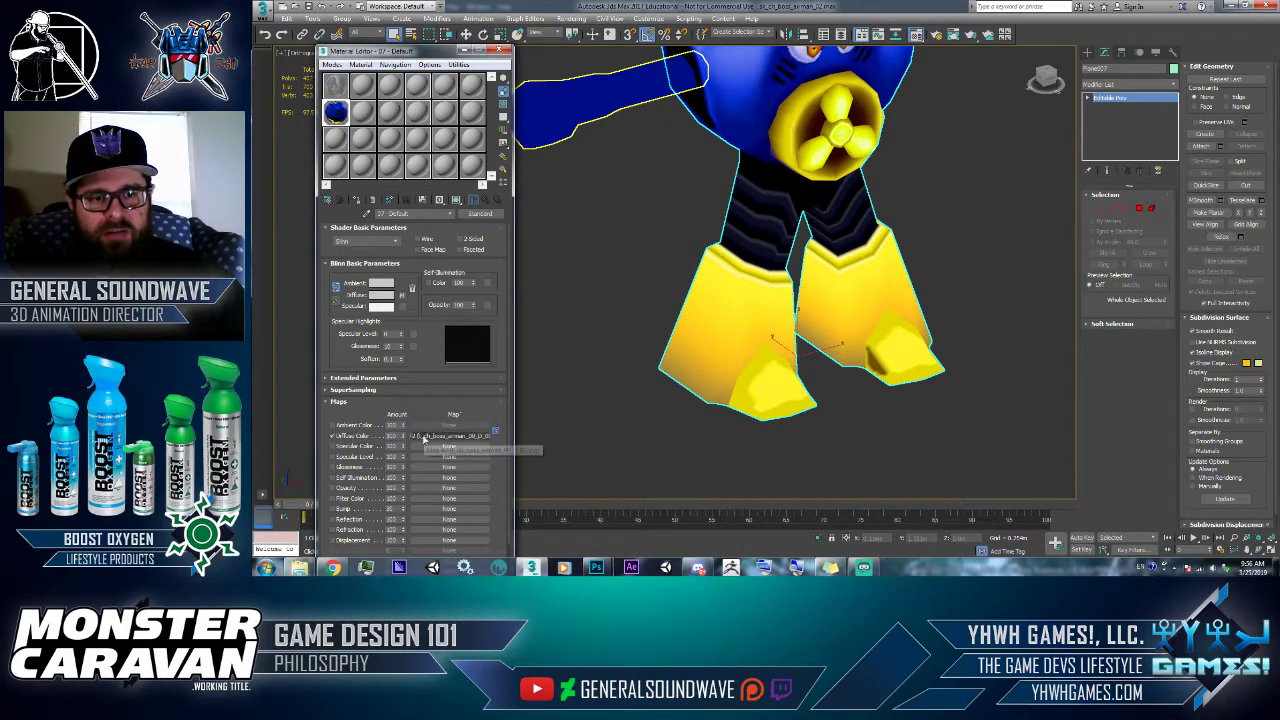
- Check the Diffuse Color bitmap's parameters, return to the parent material and clear its Diffuse Color map
{"action": "left_click", "coordinate": [421, 436]}
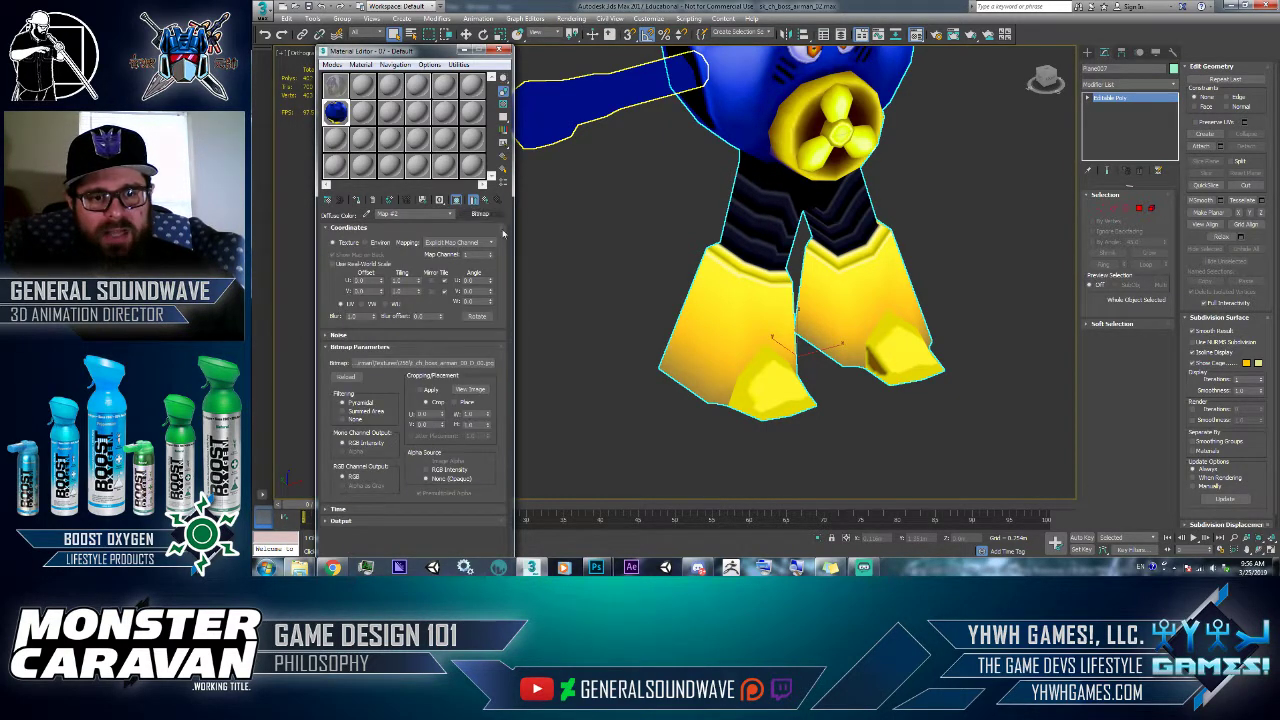
{"action": "left_click", "coordinate": [487, 199]}
{"action": "left_click_drag", "start_coordinate": [443, 458], "coordinate": [447, 437]}
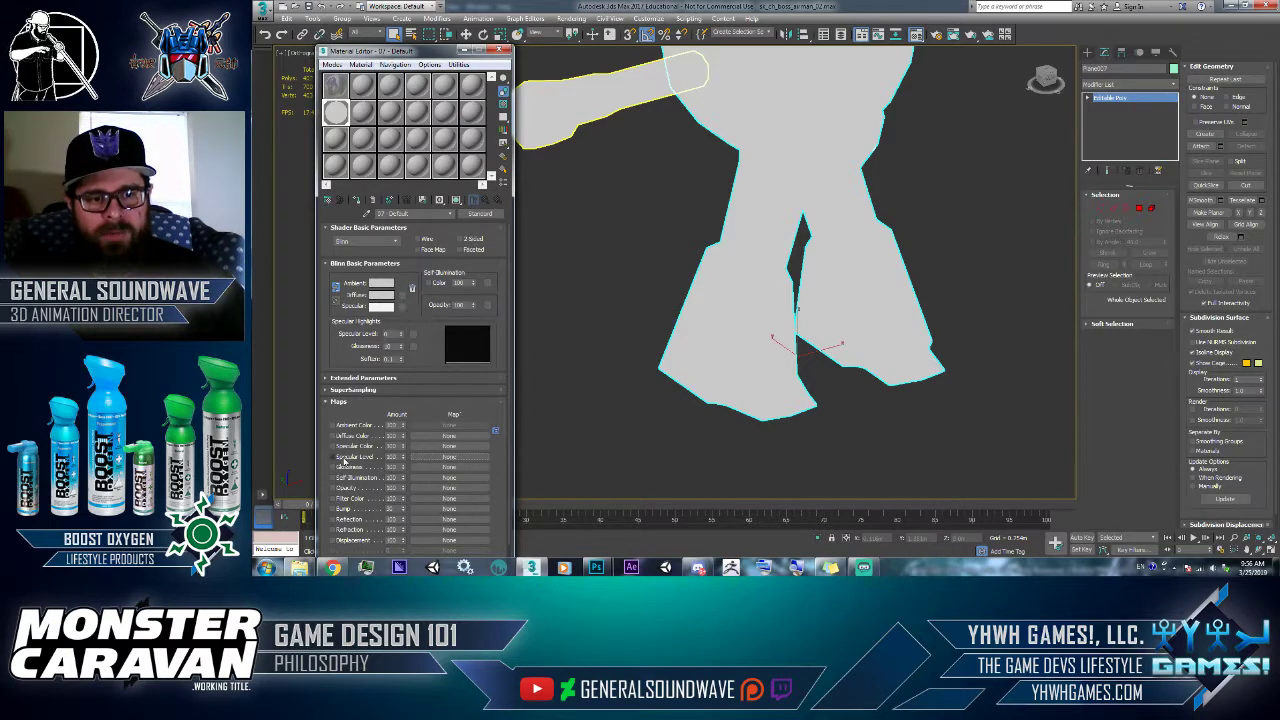
- Add a Bitmap map to the material's Diffuse Color slot
{"action": "left_click", "coordinate": [418, 436]}
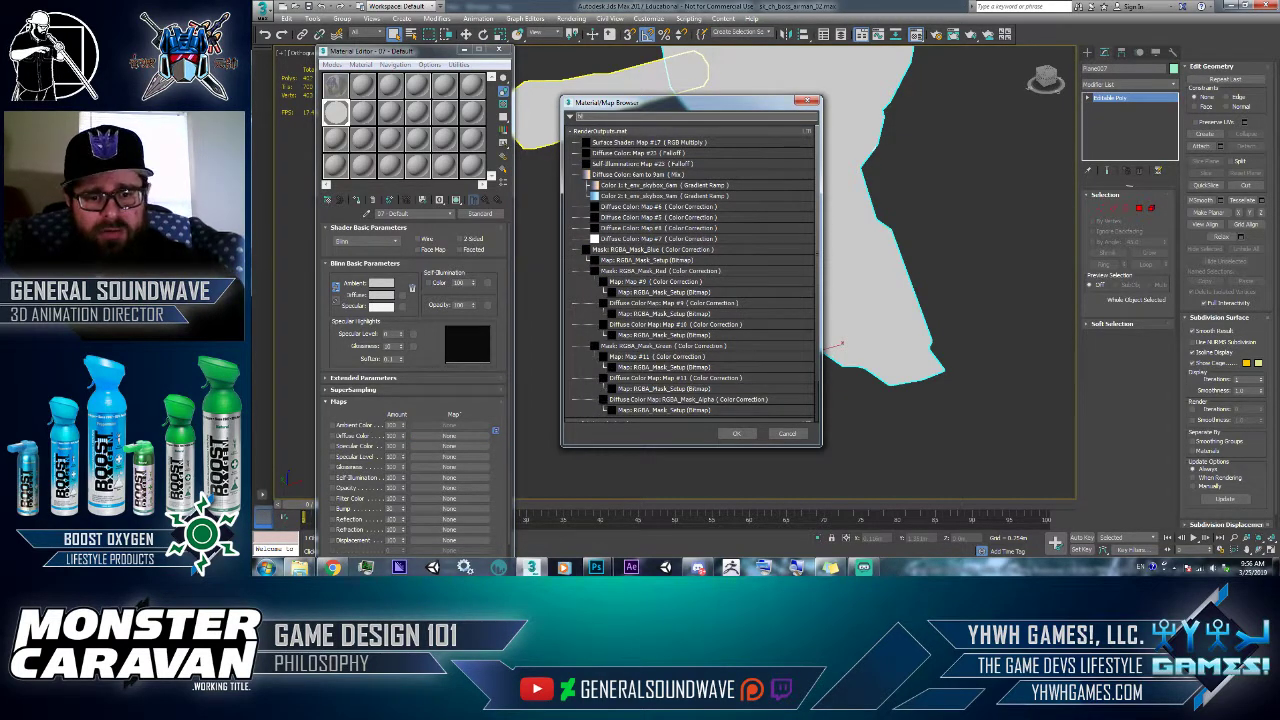
{"action": "type", "text": "t"}
{"action": "double_click", "coordinate": [601, 131]}
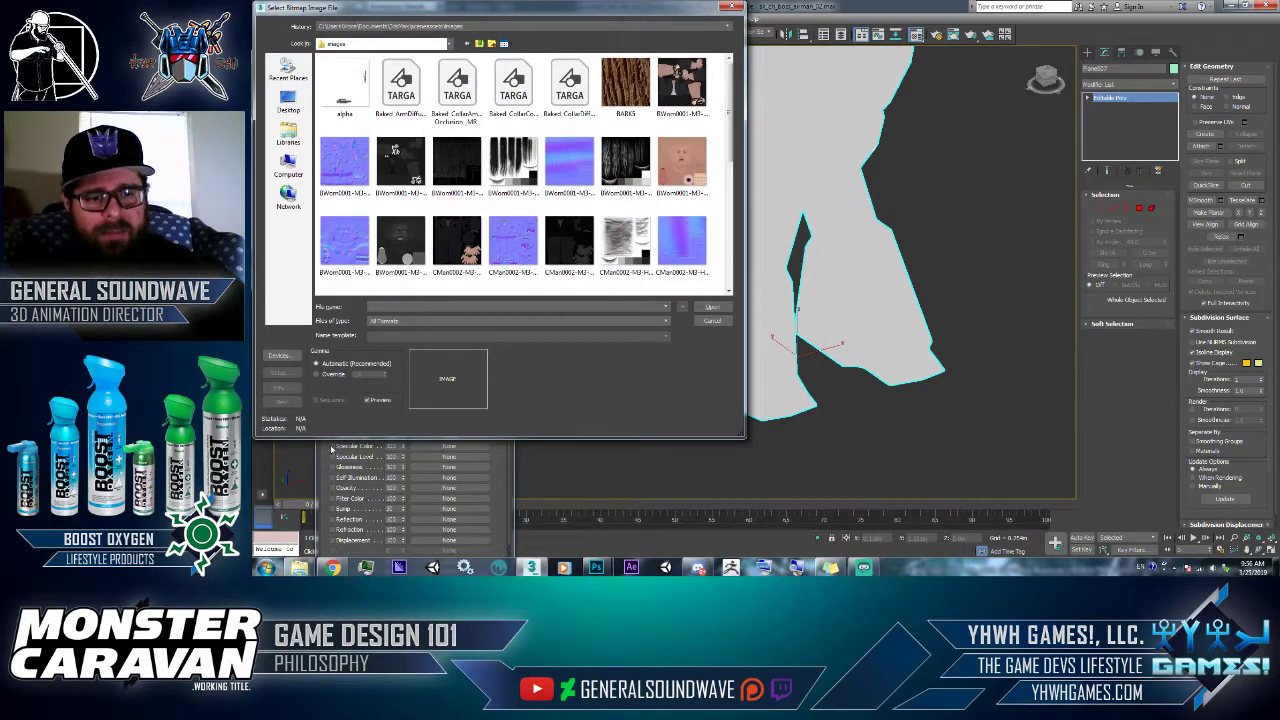
- Copy the Airman Textures folder path from File Explorer and open that folder in the bitmap file selection
{"action": "left_click", "coordinate": [299, 567]}
{"action": "left_click", "coordinate": [633, 50]}
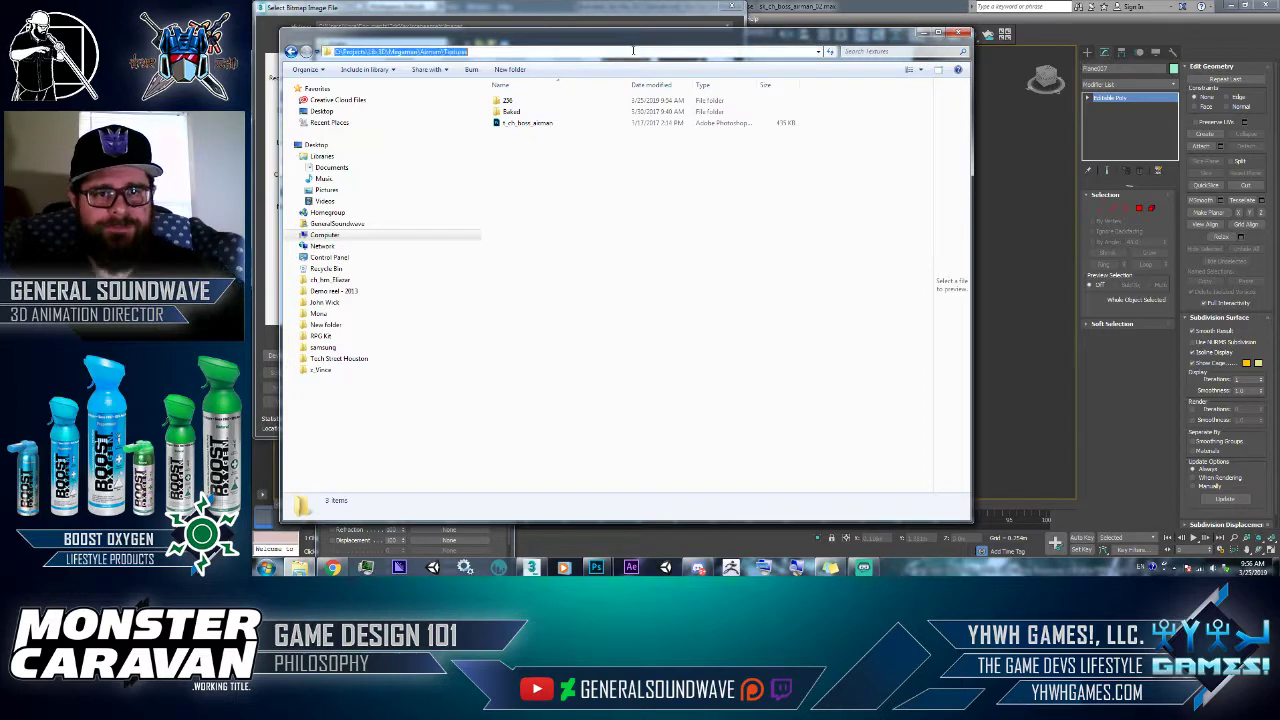
{"action": "left_click", "coordinate": [612, 14]}
{"action": "type", "text": "C:\\Projects\\Lib 3D\\Megaman\\Airman\\Textures"}
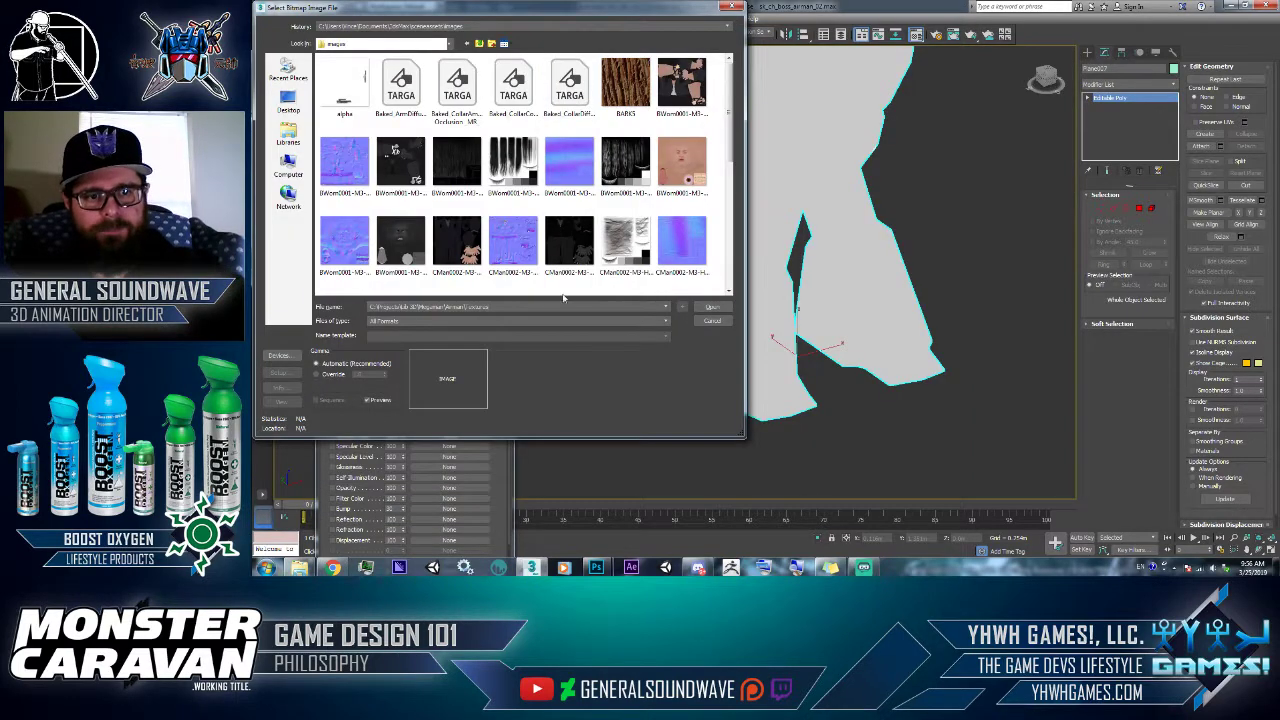
{"action": "key", "text": "Return"}
- Load t_ch_boss_airman_00_D_00 from the 256 folder as the diffuse bitmap and show the shaded material in the viewport
{"action": "left_click", "coordinate": [336, 73]}
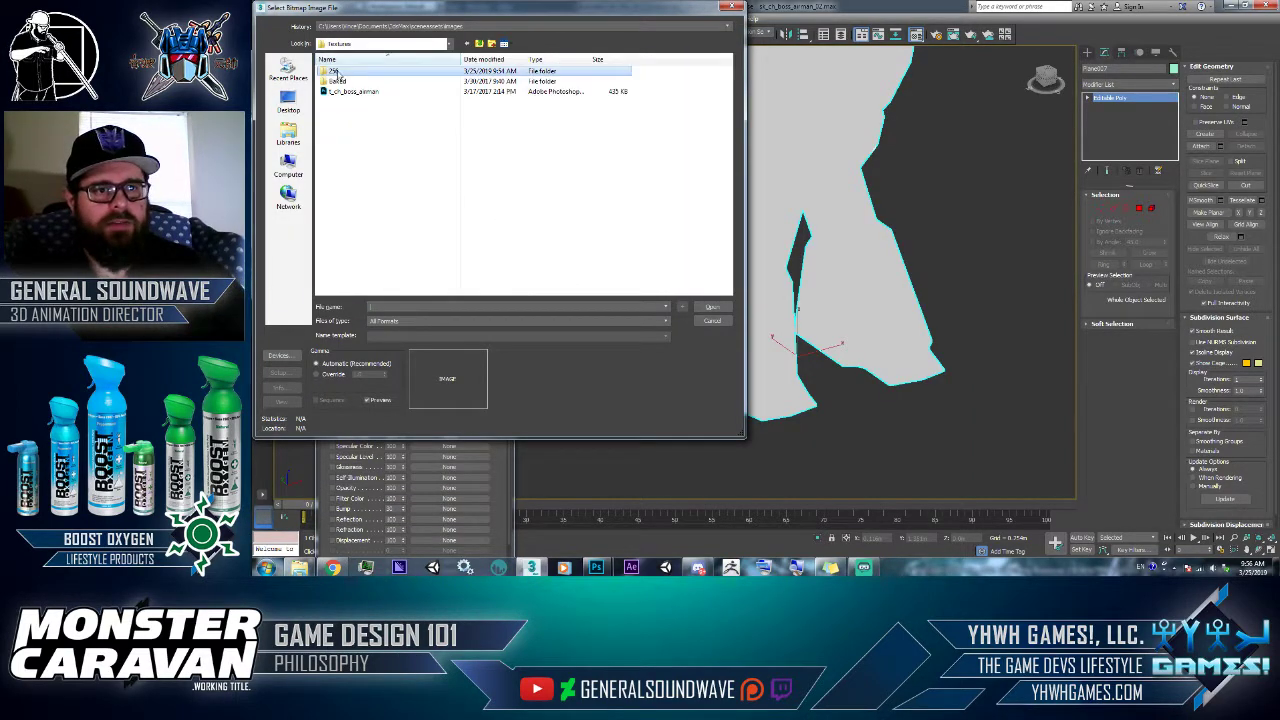
{"action": "double_click", "coordinate": [341, 74]}
{"action": "left_click", "coordinate": [343, 82]}
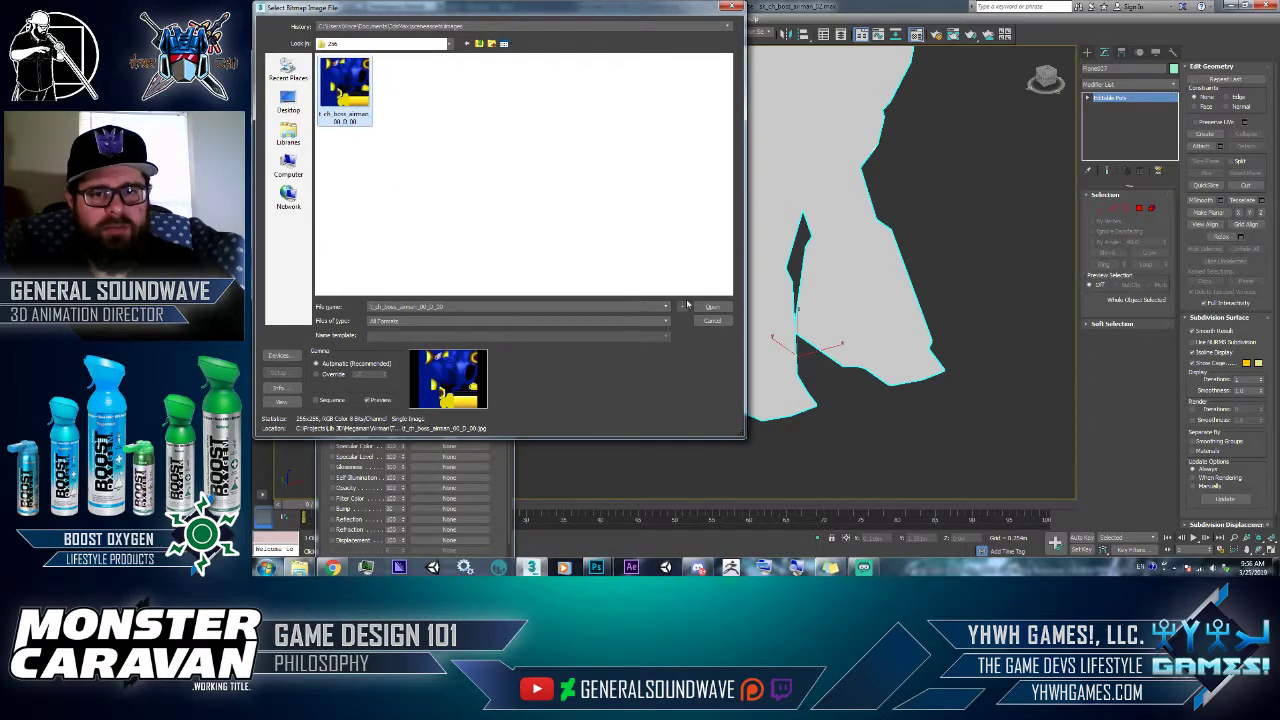
{"action": "left_click", "coordinate": [708, 307]}
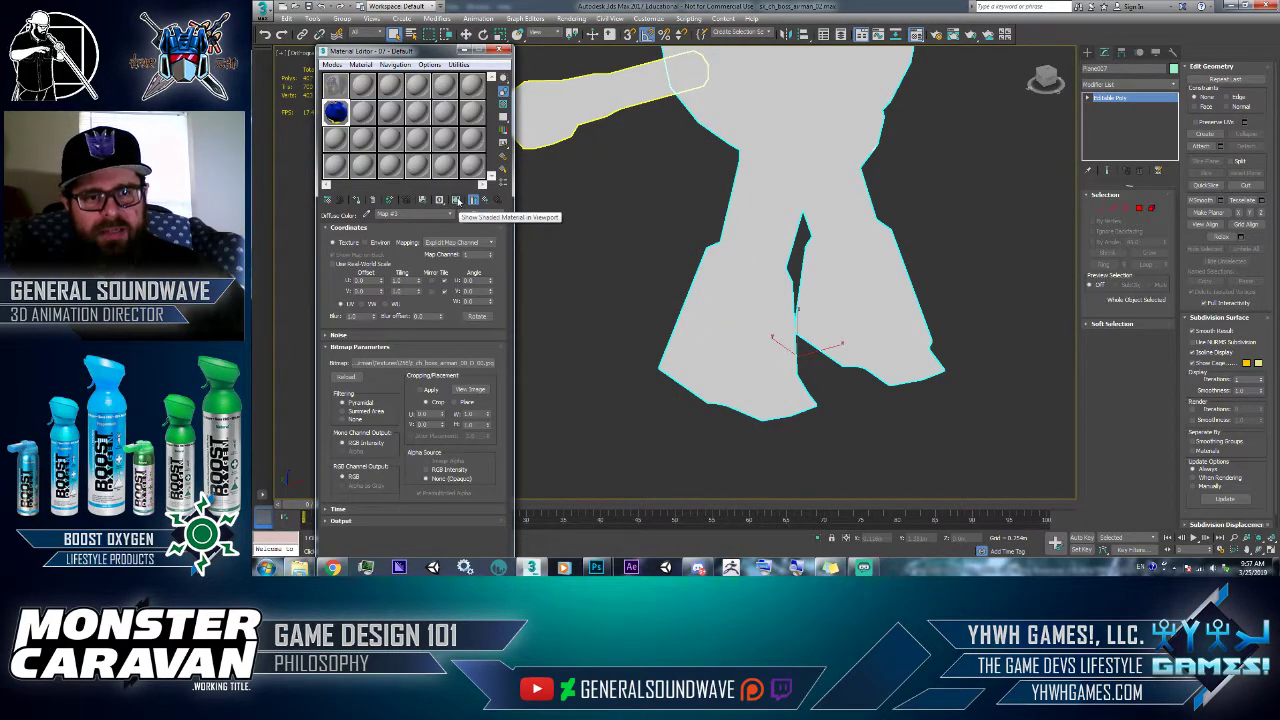
{"action": "left_click", "coordinate": [456, 200]}
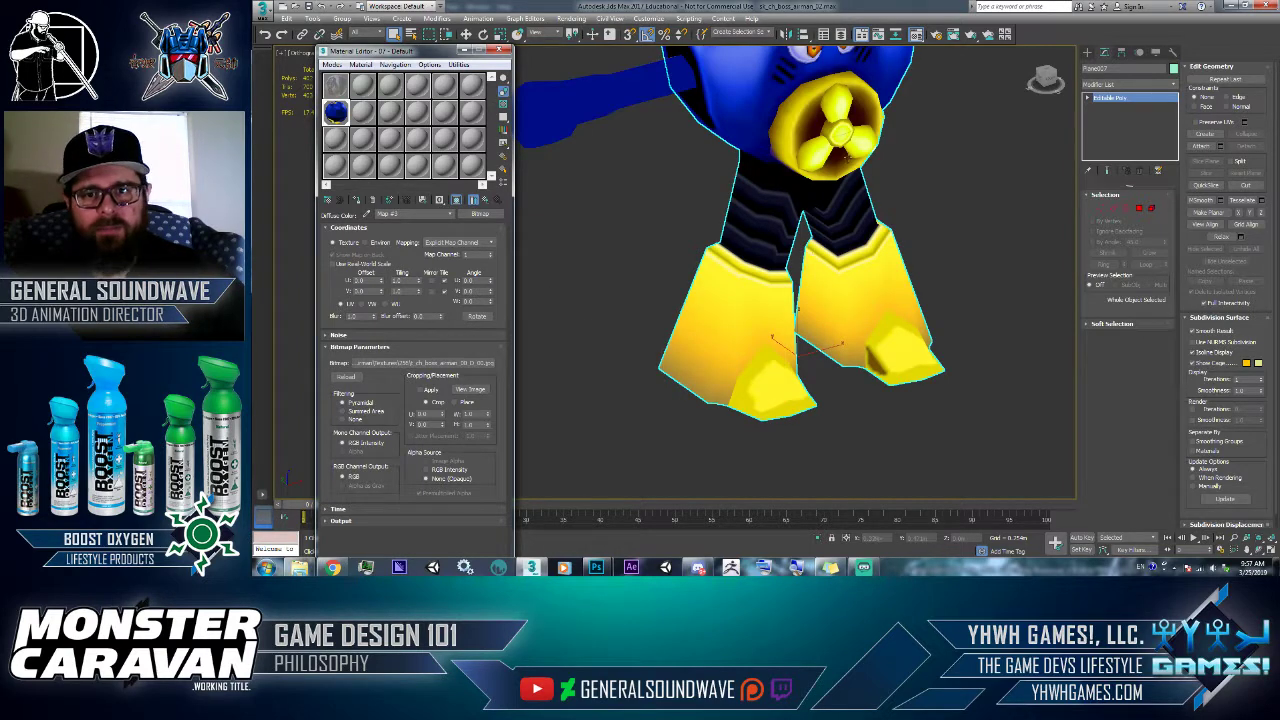
- Close the Material Editor and examine the textured legs from the front and both sides
{"action": "left_click", "coordinate": [503, 50]}
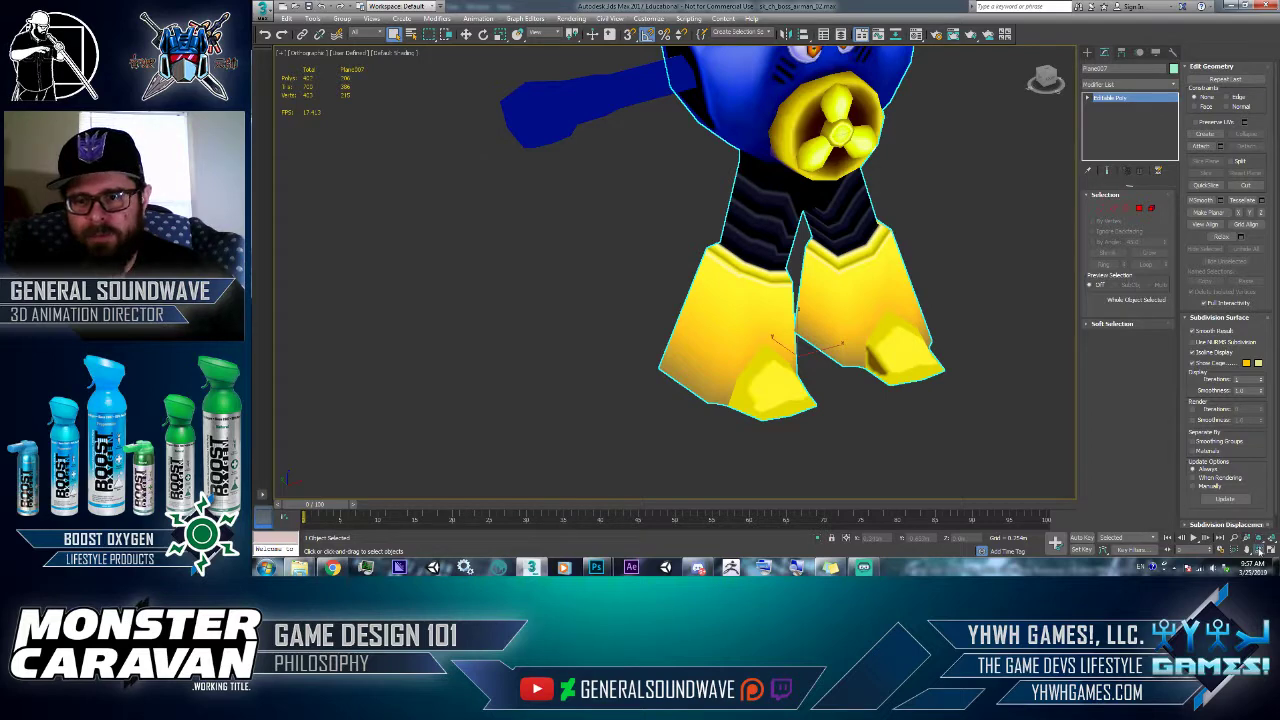
{"action": "left_click", "coordinate": [1258, 549]}
{"action": "left_click_drag", "start_coordinate": [740, 262], "coordinate": [713, 257]}
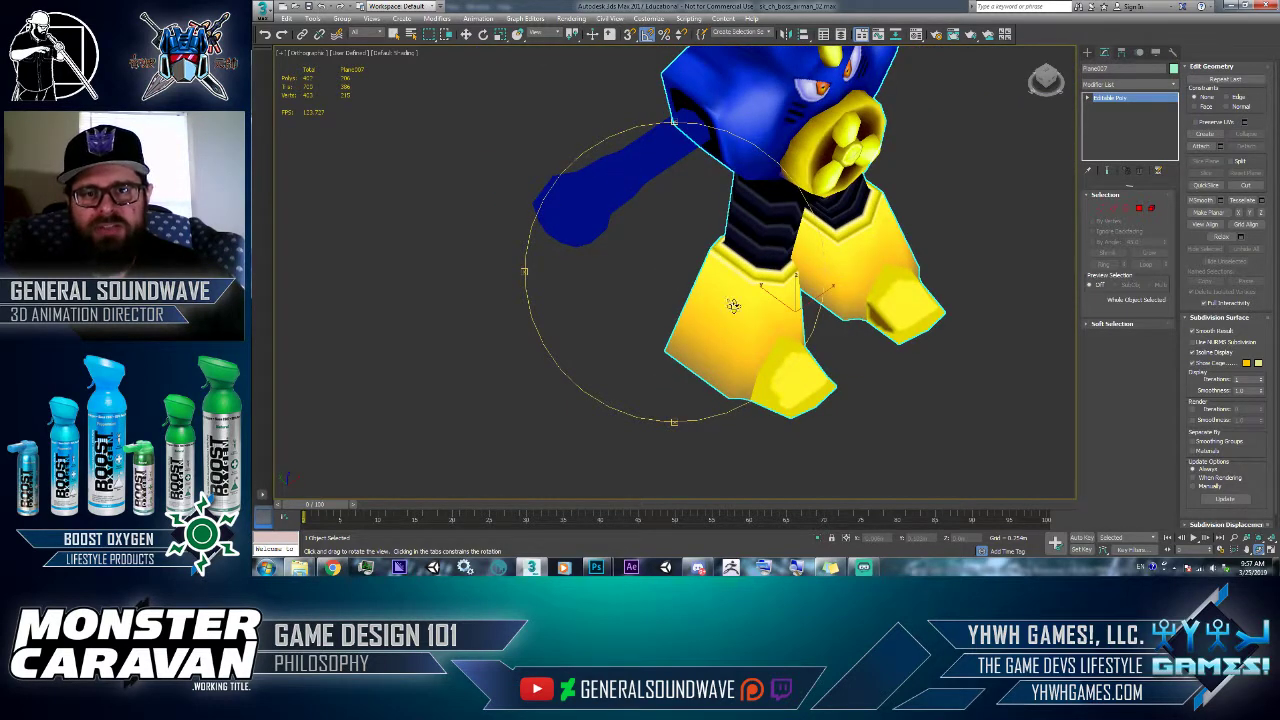
{"action": "left_click_drag", "start_coordinate": [733, 305], "coordinate": [683, 264]}
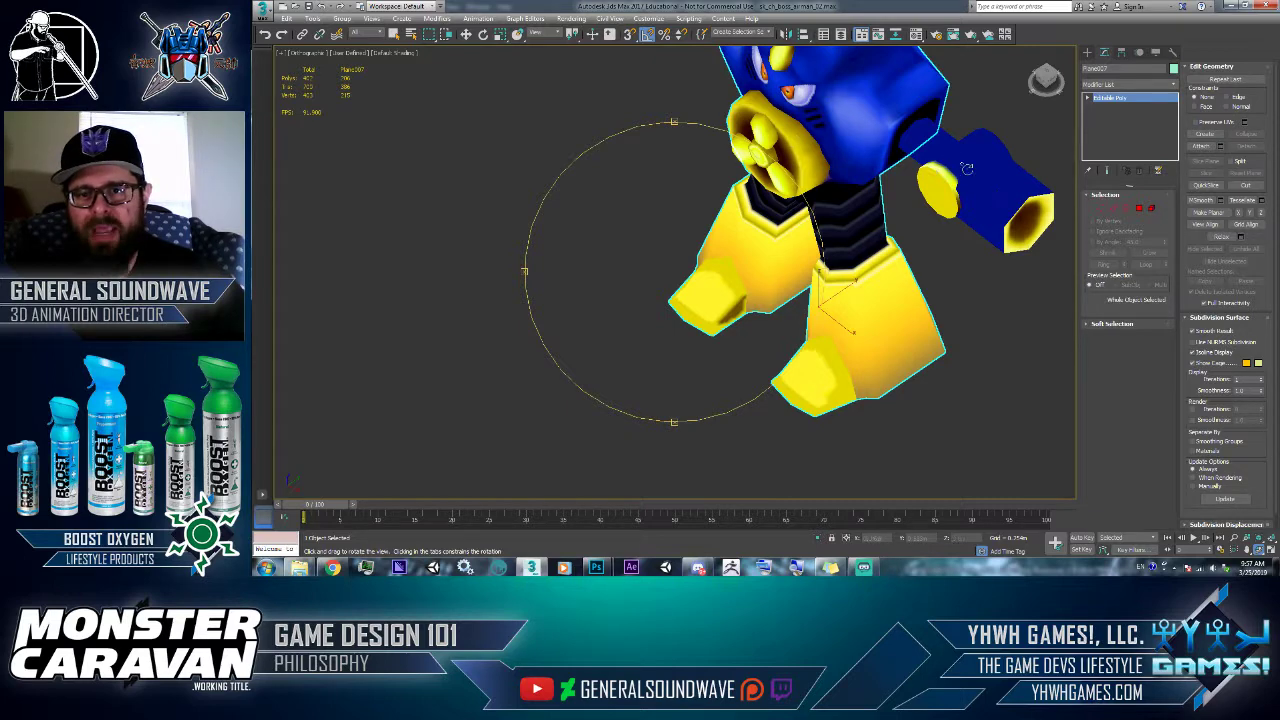
{"action": "left_click_drag", "start_coordinate": [981, 213], "coordinate": [795, 350]}
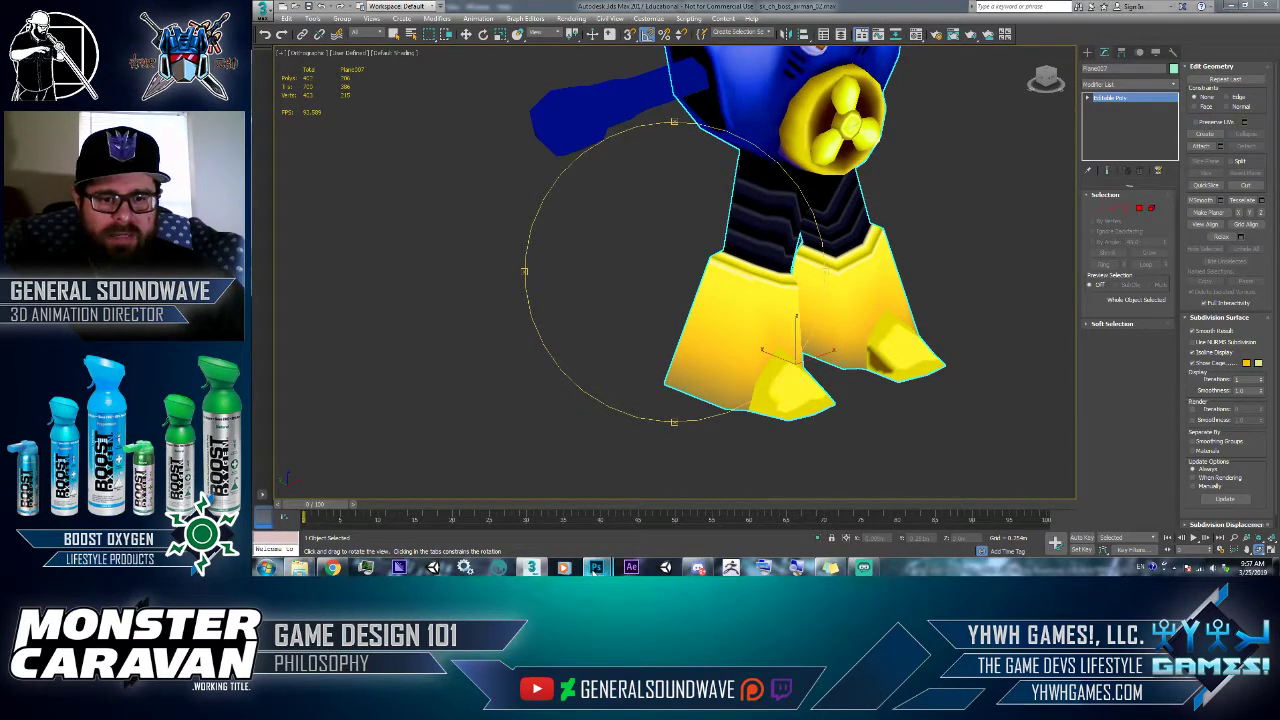
- Switch to Photoshop and bring the whole boss texture into view in a widened document window
{"action": "mouse_move", "coordinate": [596, 567]}
{"action": "left_click", "coordinate": [648, 515]}
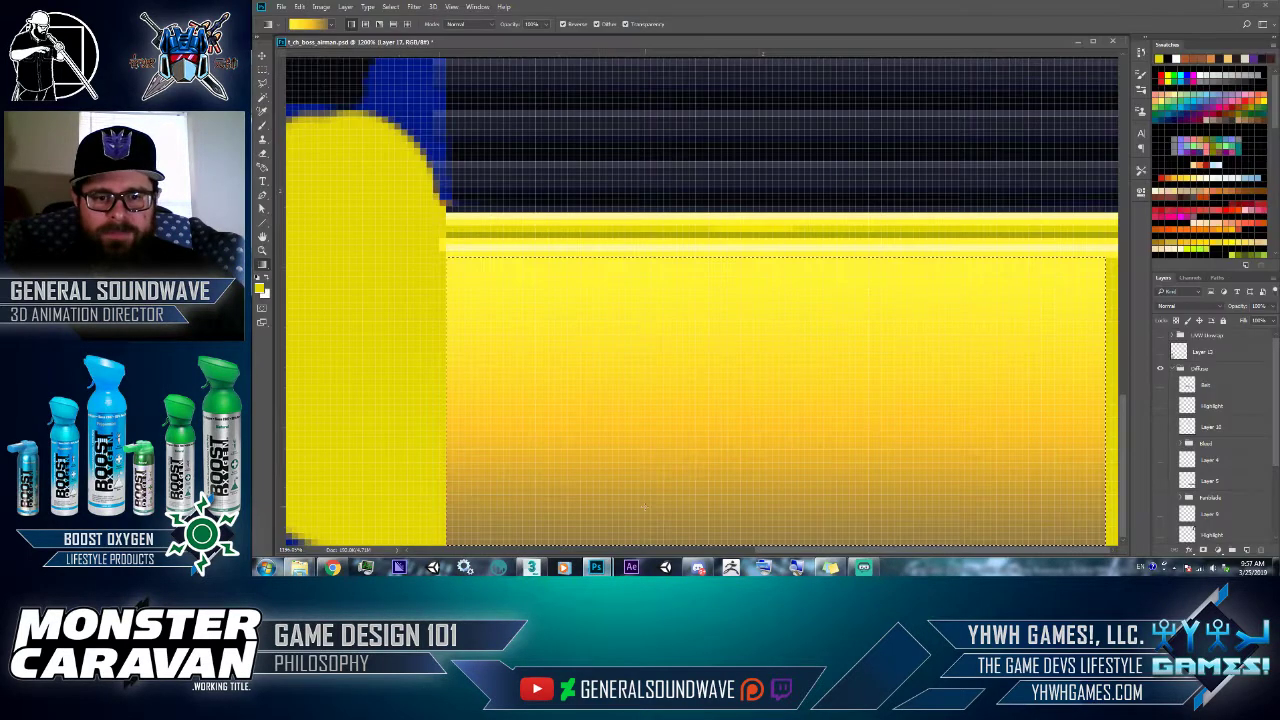
{"action": "right_click", "coordinate": [792, 296]}
{"action": "left_click", "coordinate": [782, 42]}
{"action": "key", "text": "z"}
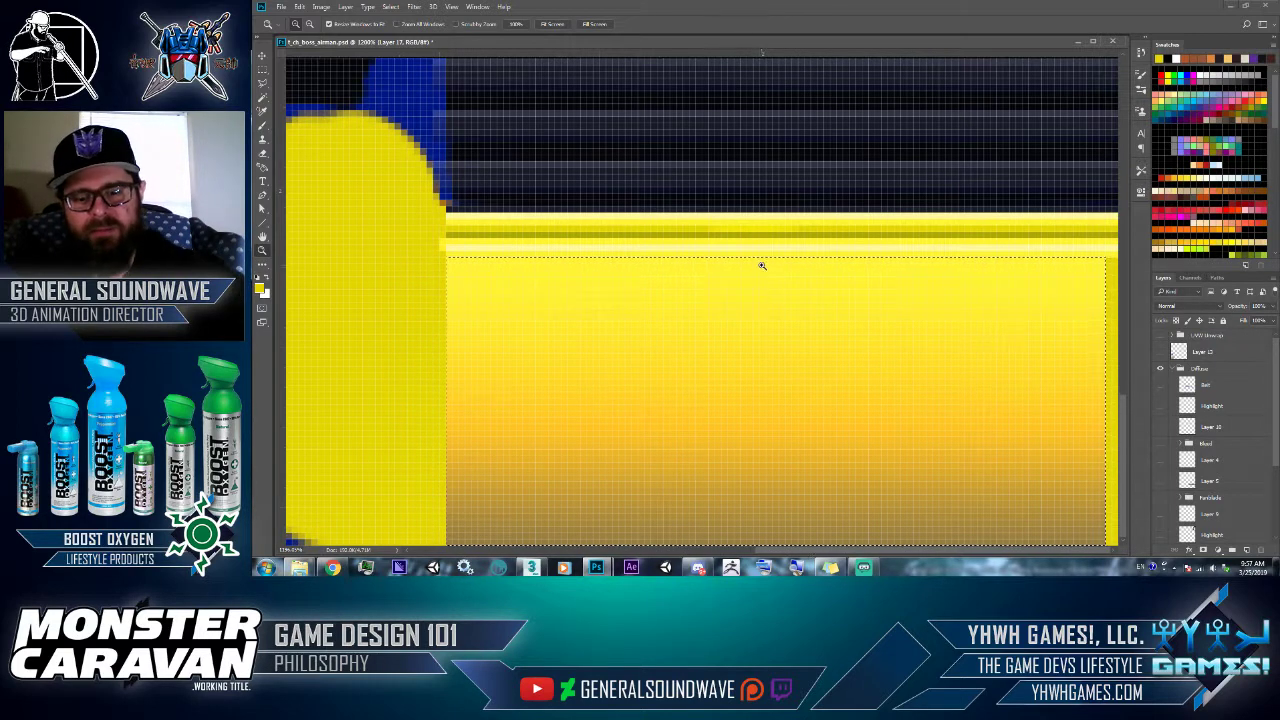
{"action": "right_click", "coordinate": [764, 266]}
{"action": "left_click", "coordinate": [774, 273]}
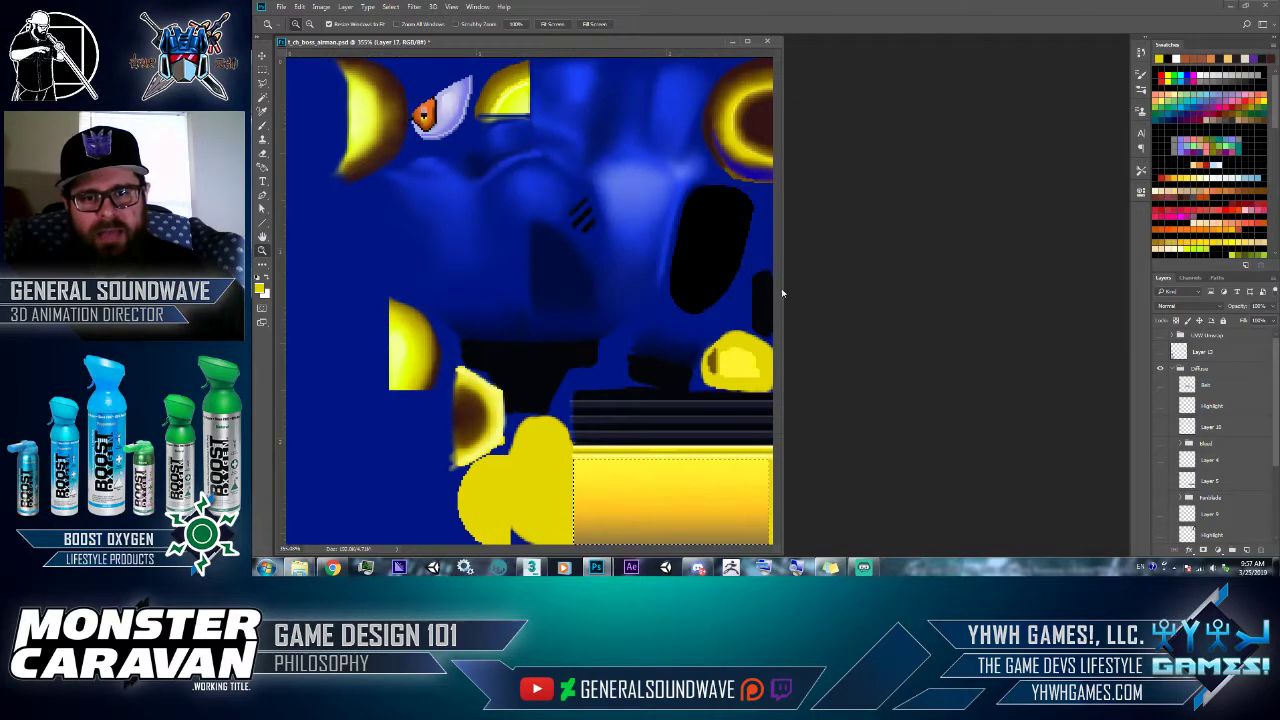
{"action": "left_click_drag", "start_coordinate": [787, 288], "coordinate": [901, 300]}
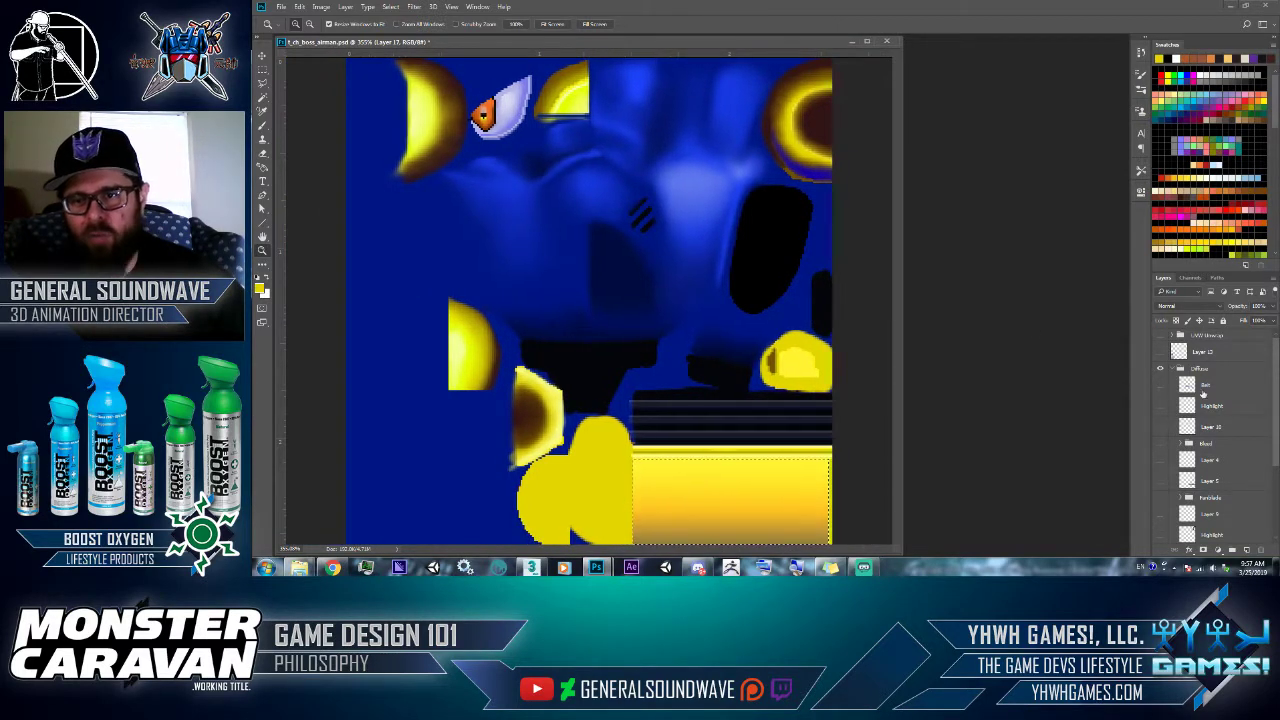
- Look through the Diffuse group's layers and show the UVW Unwrap layer group over the texture
{"action": "scroll", "coordinate": [1274, 408], "scroll_direction": "down", "scroll_amount": 2}
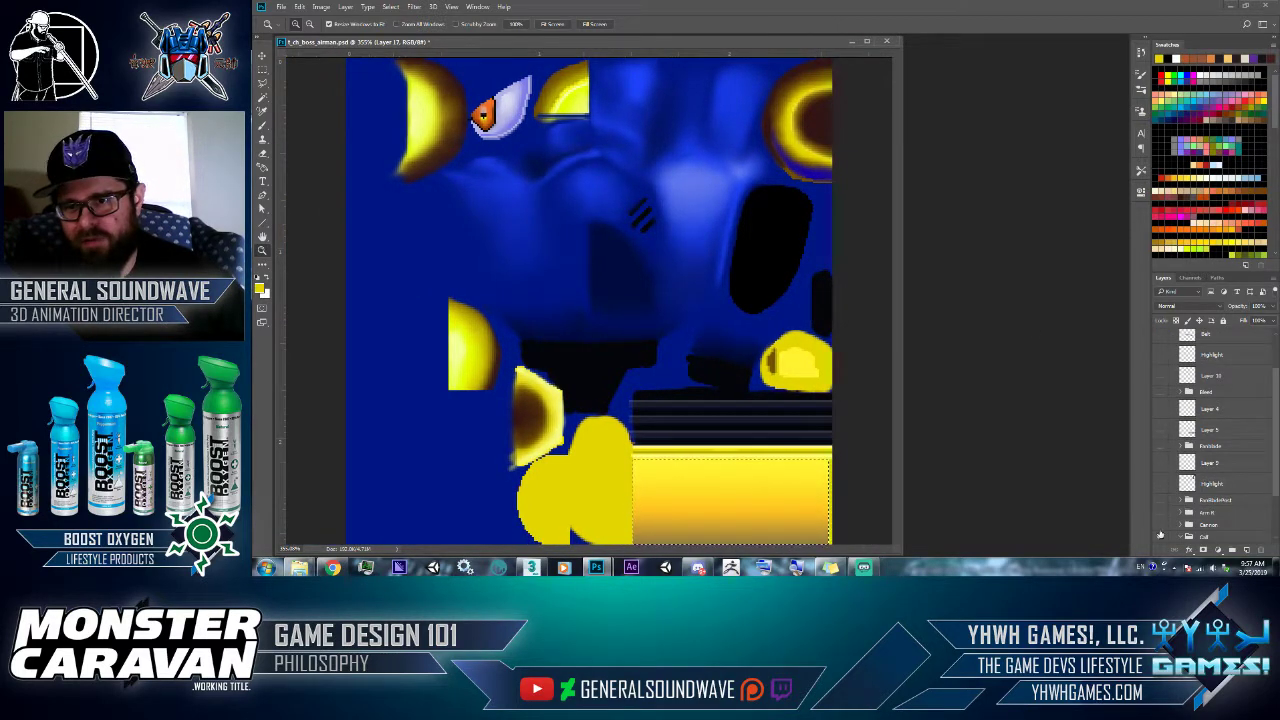
{"action": "scroll", "coordinate": [1220, 450], "scroll_direction": "down", "scroll_amount": 3}
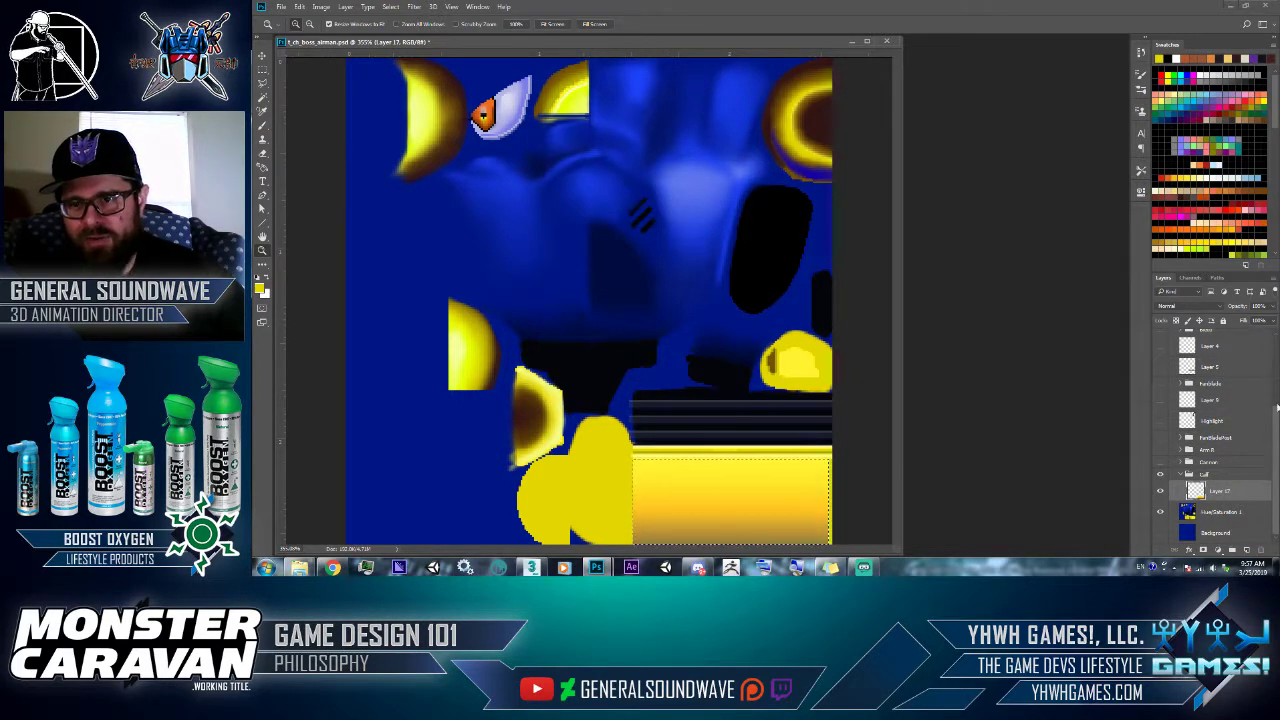
{"action": "scroll", "coordinate": [1268, 396], "scroll_direction": "up", "scroll_amount": 3}
{"action": "left_click", "coordinate": [1159, 336]}
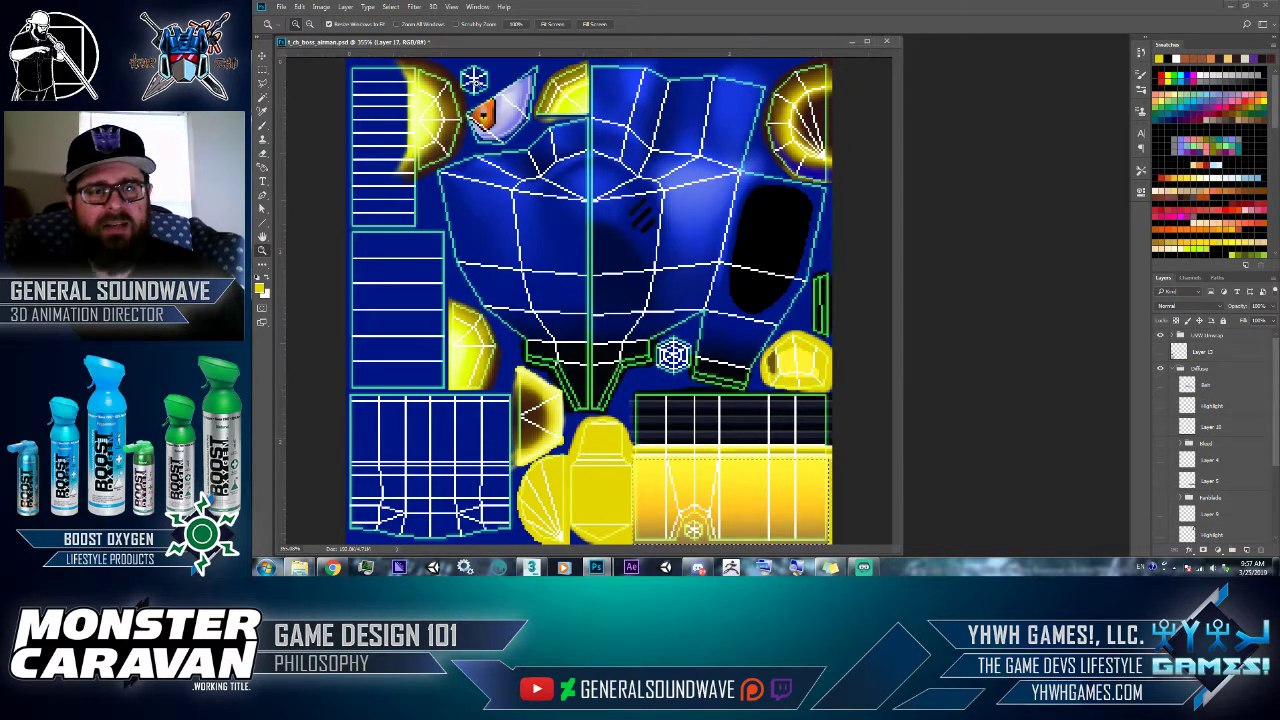
- Revert the texture document to its last saved version and show the UV wireframe layer above the Diffuse group
{"action": "left_click", "coordinate": [281, 7]}
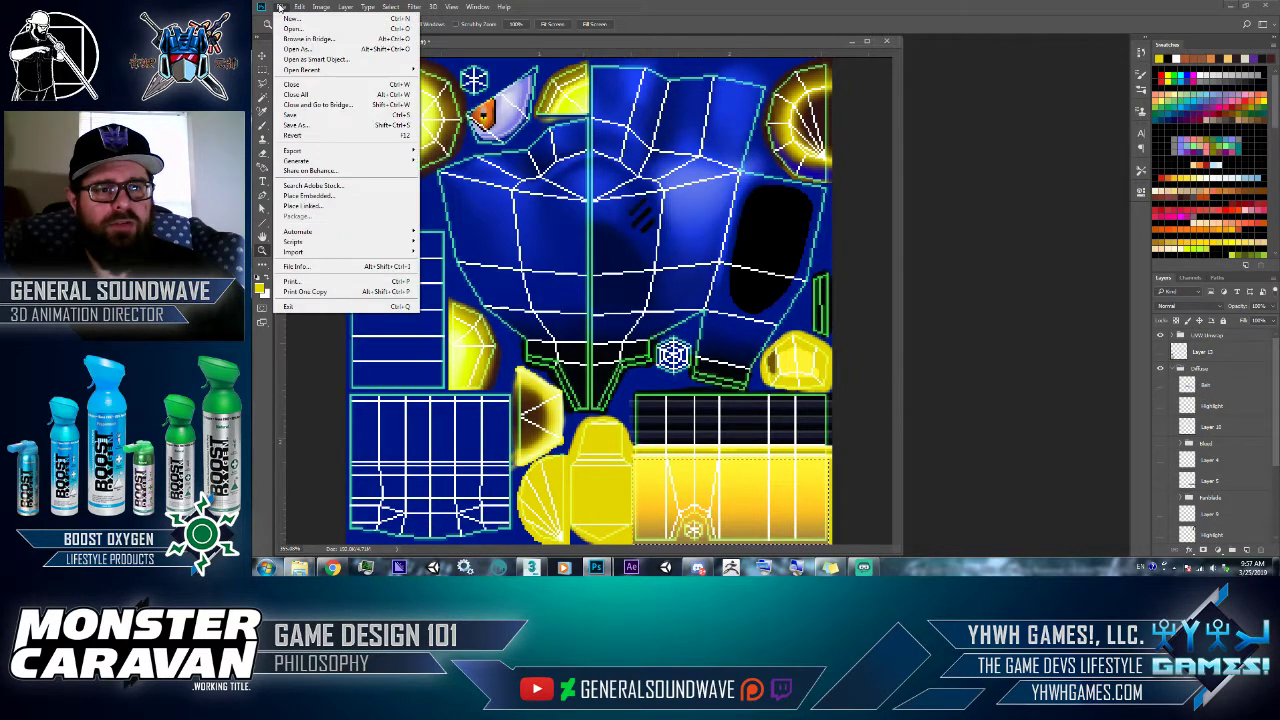
{"action": "left_click", "coordinate": [293, 135]}
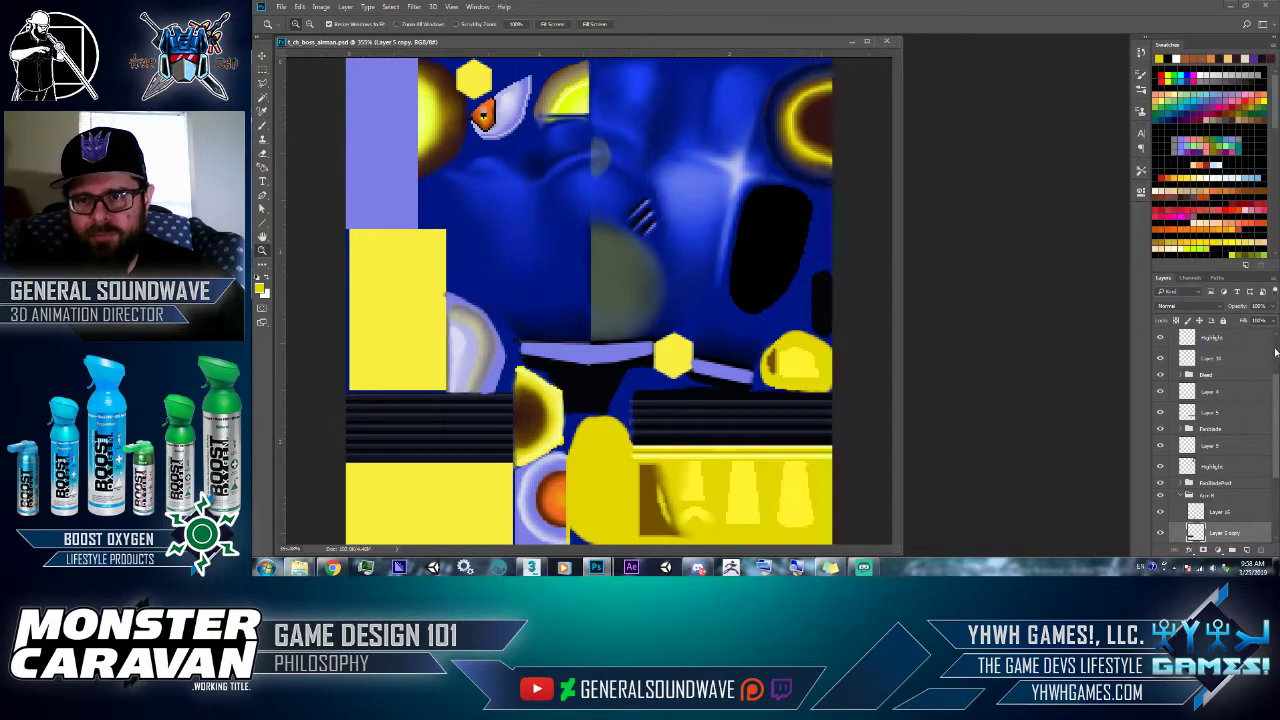
{"action": "scroll", "coordinate": [1275, 352], "scroll_direction": "up", "scroll_amount": 2}
{"action": "left_click", "coordinate": [1160, 338]}
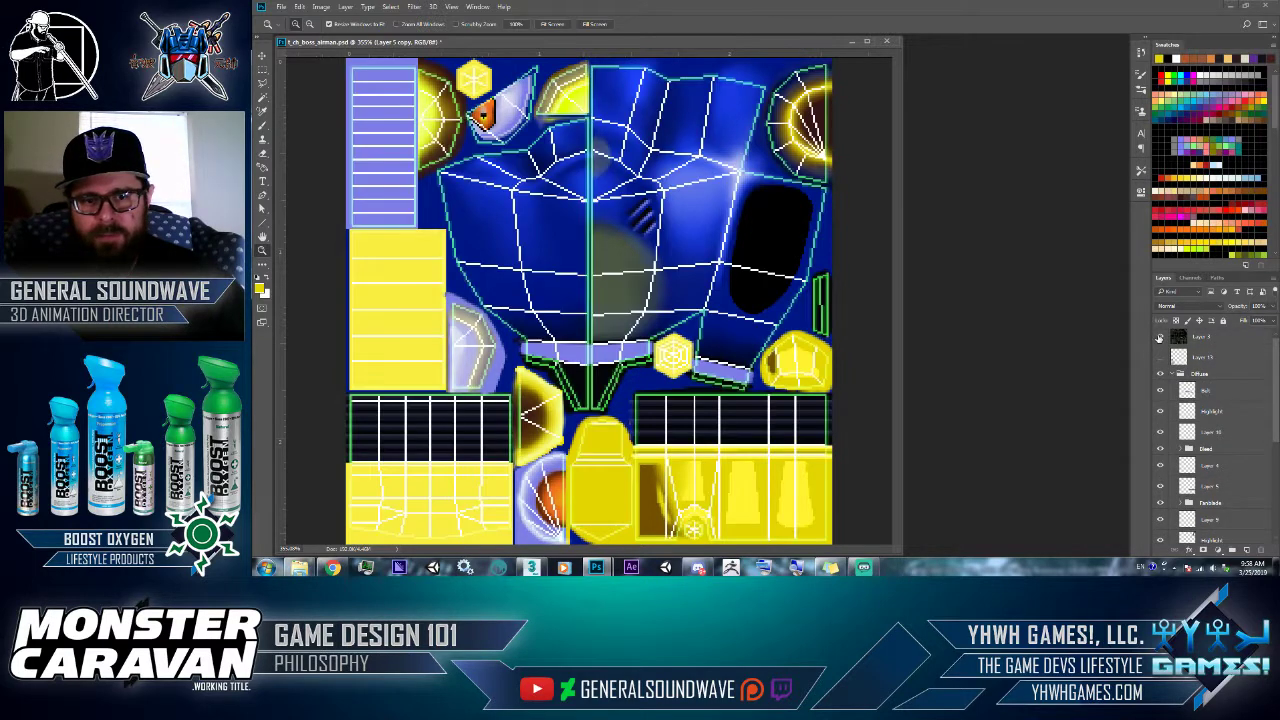
{"action": "scroll", "coordinate": [1271, 416], "scroll_direction": "down", "scroll_amount": 5}
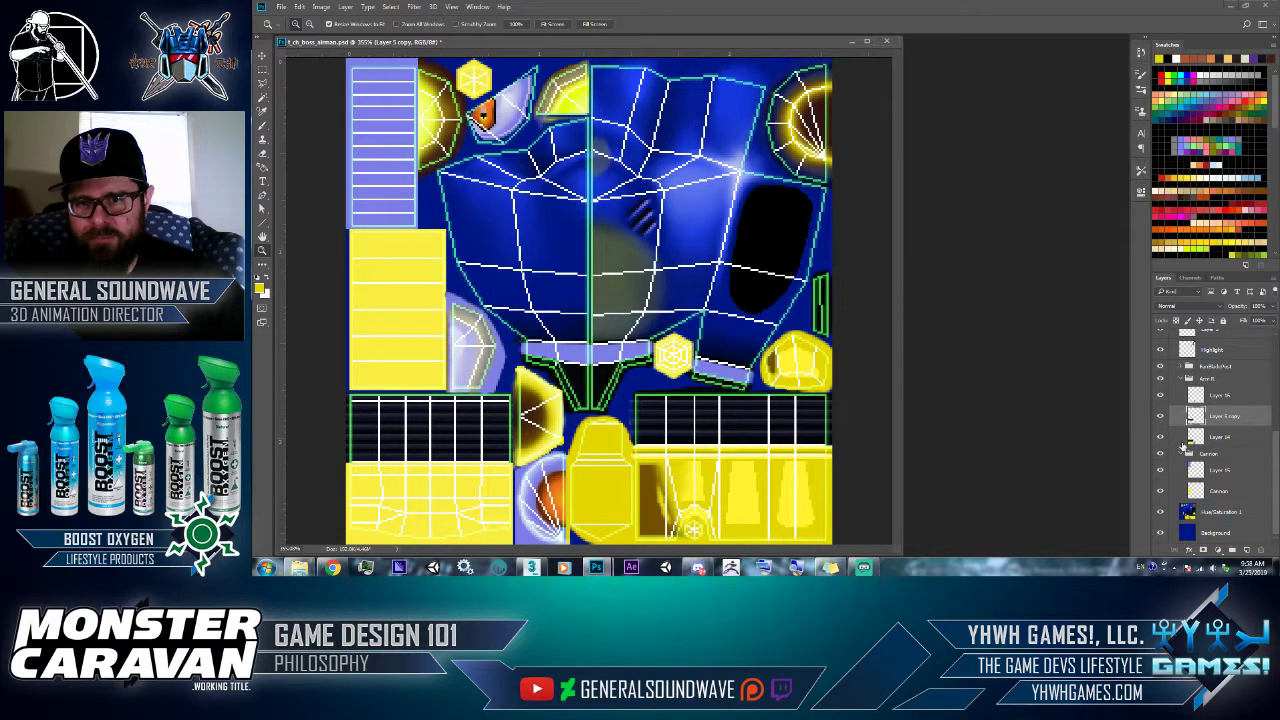
{"action": "scroll", "coordinate": [1273, 420], "scroll_direction": "up", "scroll_amount": 5}
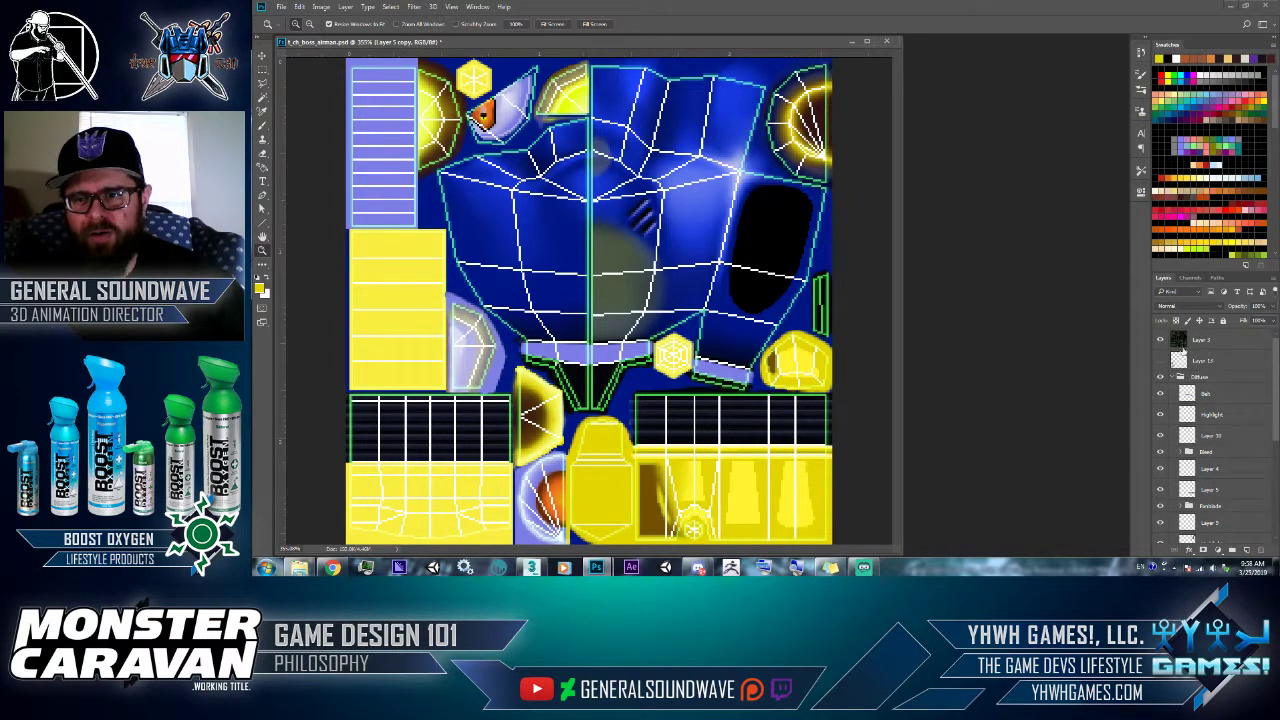
- Return the texture document to its Gradient history state, bringing back the calf gradient layer in the Calf group
{"action": "left_click", "coordinate": [1141, 53]}
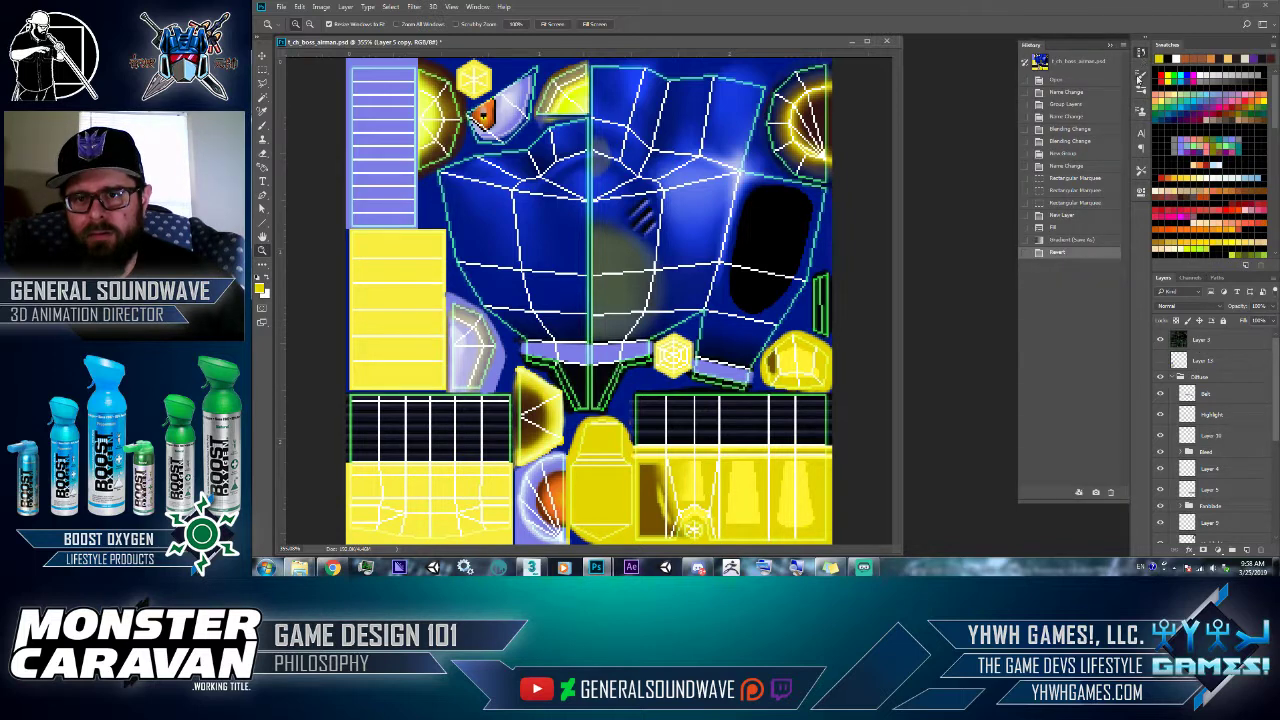
{"action": "left_click", "coordinate": [1068, 240]}
{"action": "left_click", "coordinate": [1111, 47]}
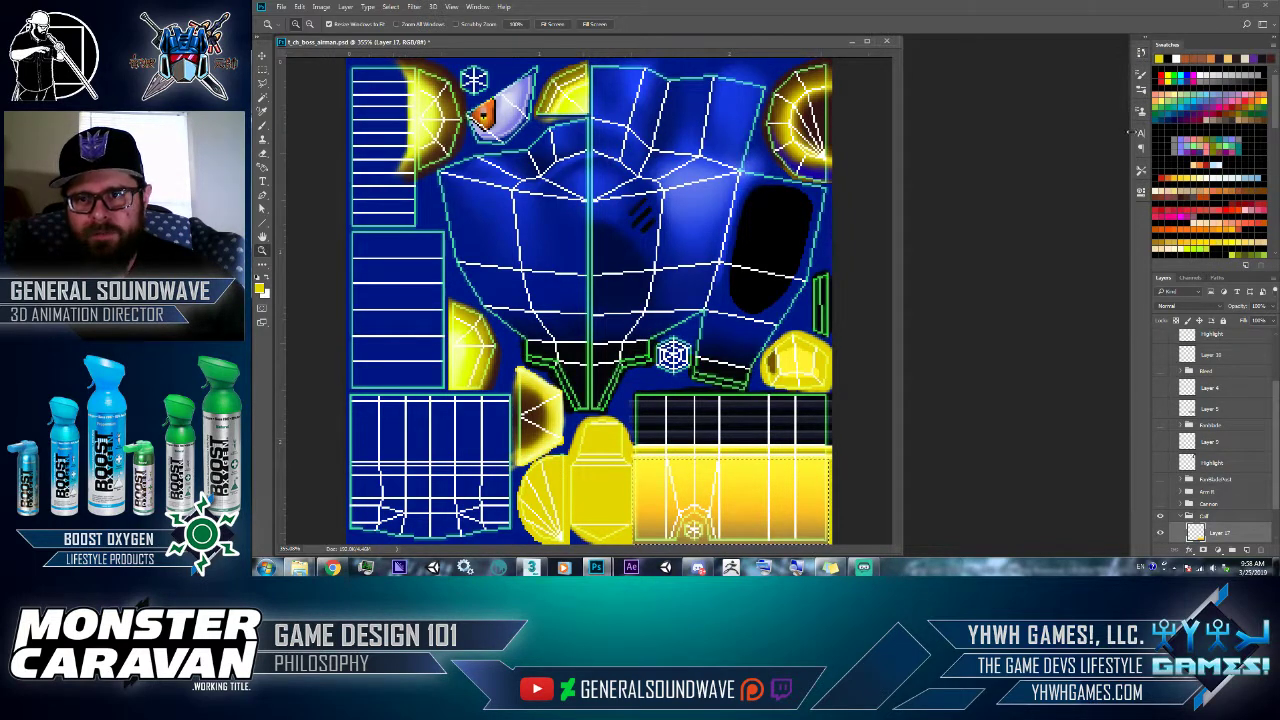
{"action": "scroll", "coordinate": [1274, 482], "scroll_direction": "down", "scroll_amount": 2}
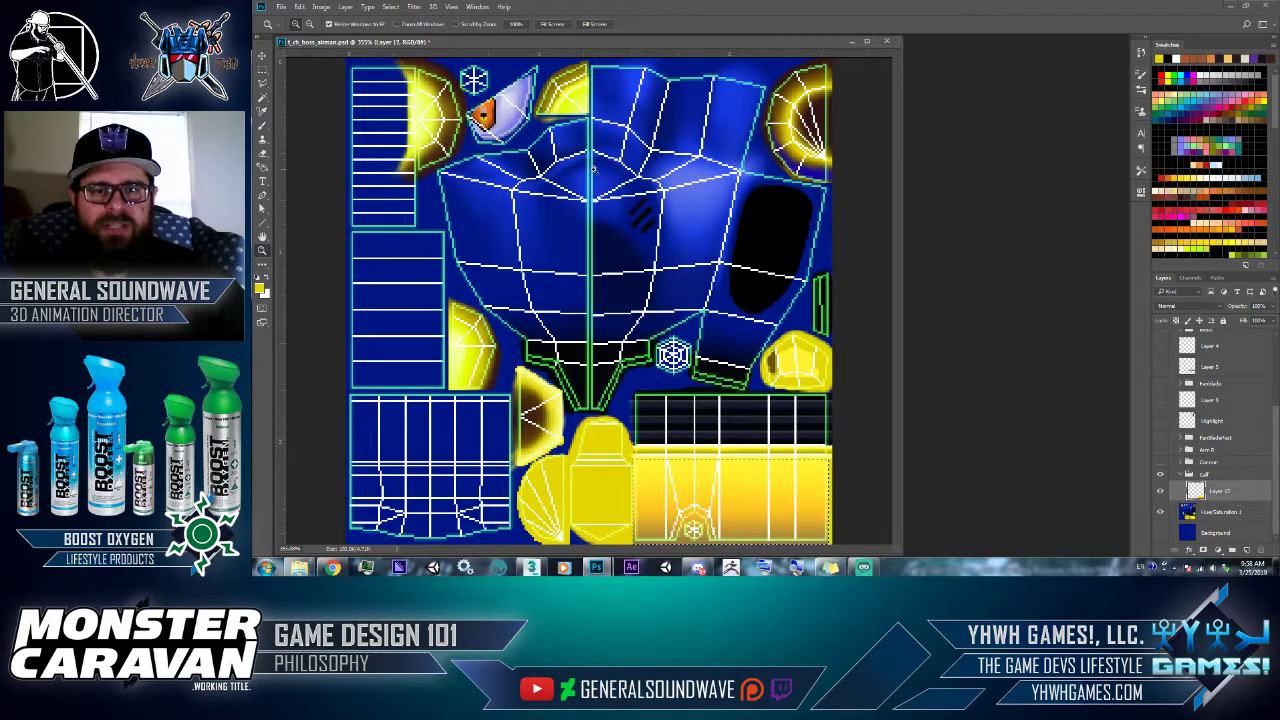
- Save the texture with its UV wireframe as a maximum-quality JPEG in the 256 folder, replacing t_ch_boss_airman_00_D_00
{"action": "left_click", "coordinate": [281, 7]}
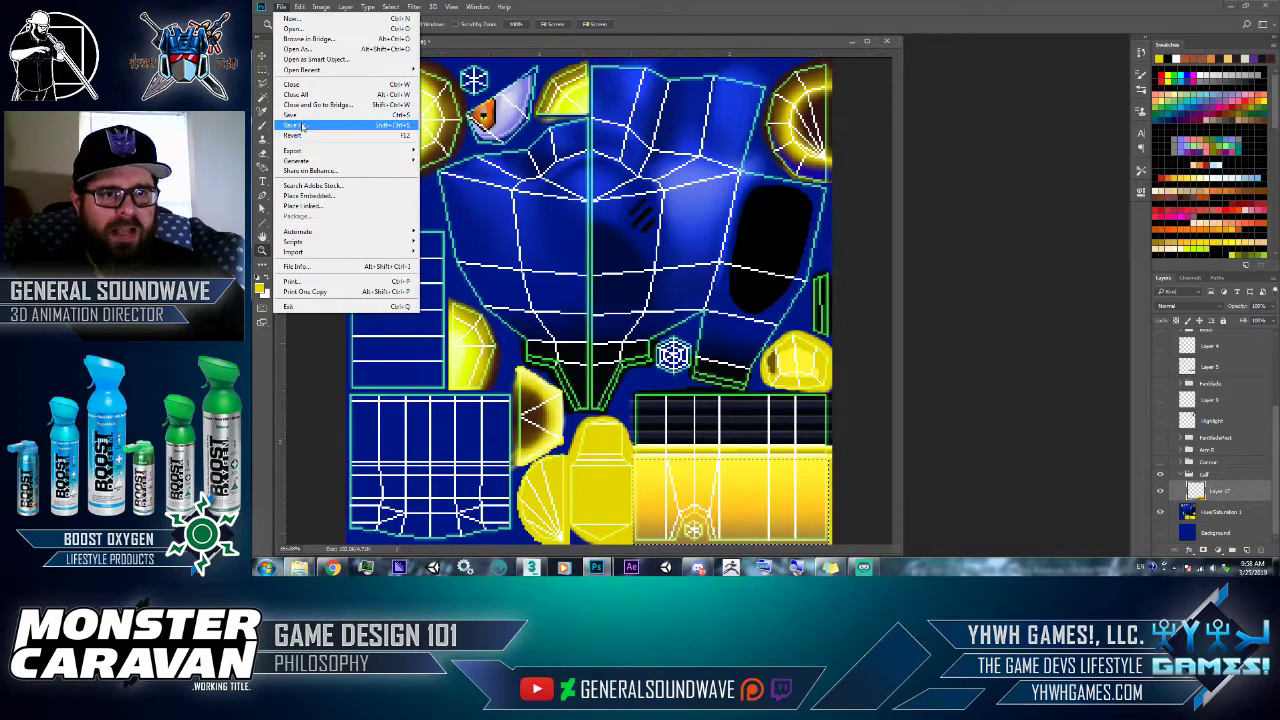
{"action": "left_click", "coordinate": [300, 125]}
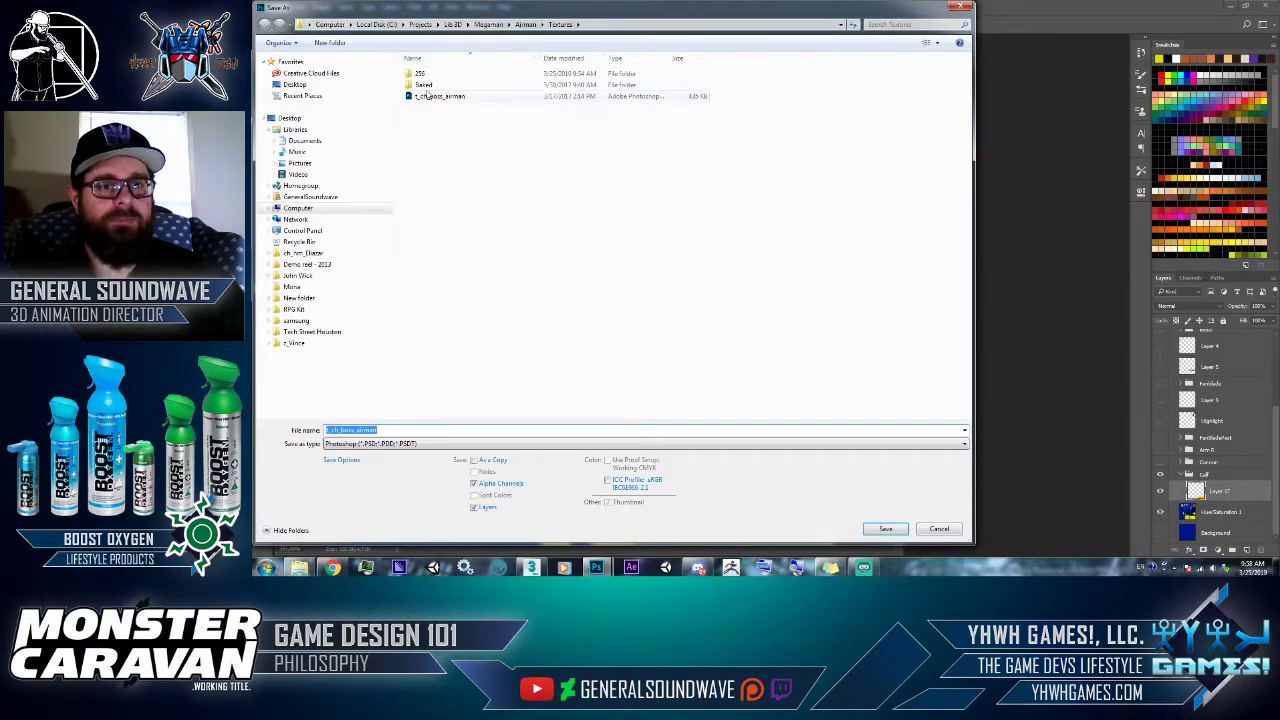
{"action": "double_click", "coordinate": [424, 75]}
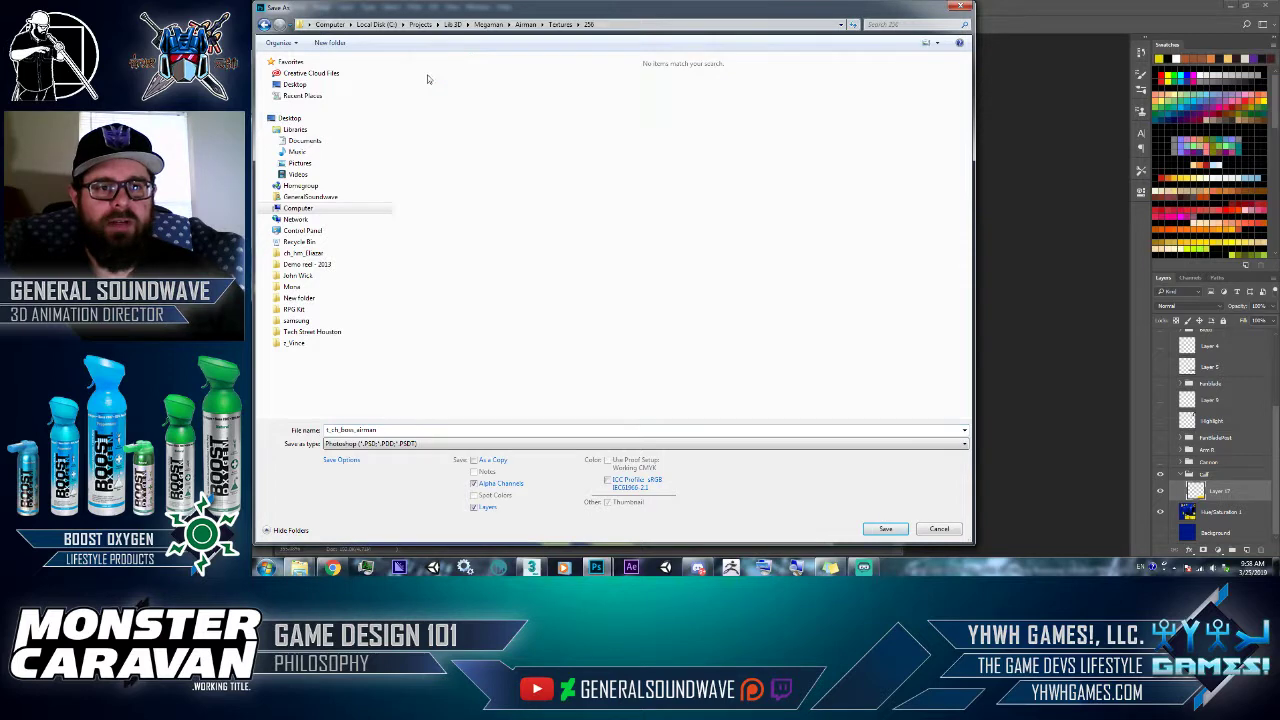
{"action": "left_click", "coordinate": [416, 447]}
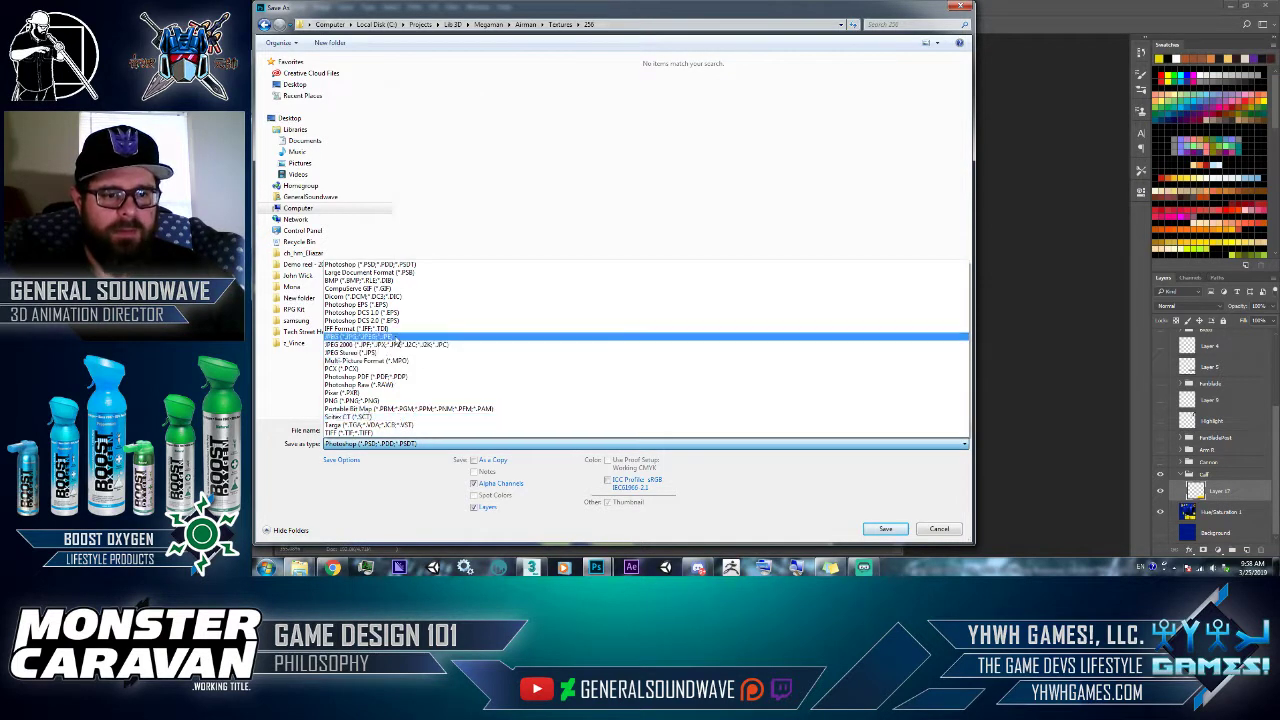
{"action": "left_click", "coordinate": [388, 336]}
{"action": "double_click", "coordinate": [430, 85]}
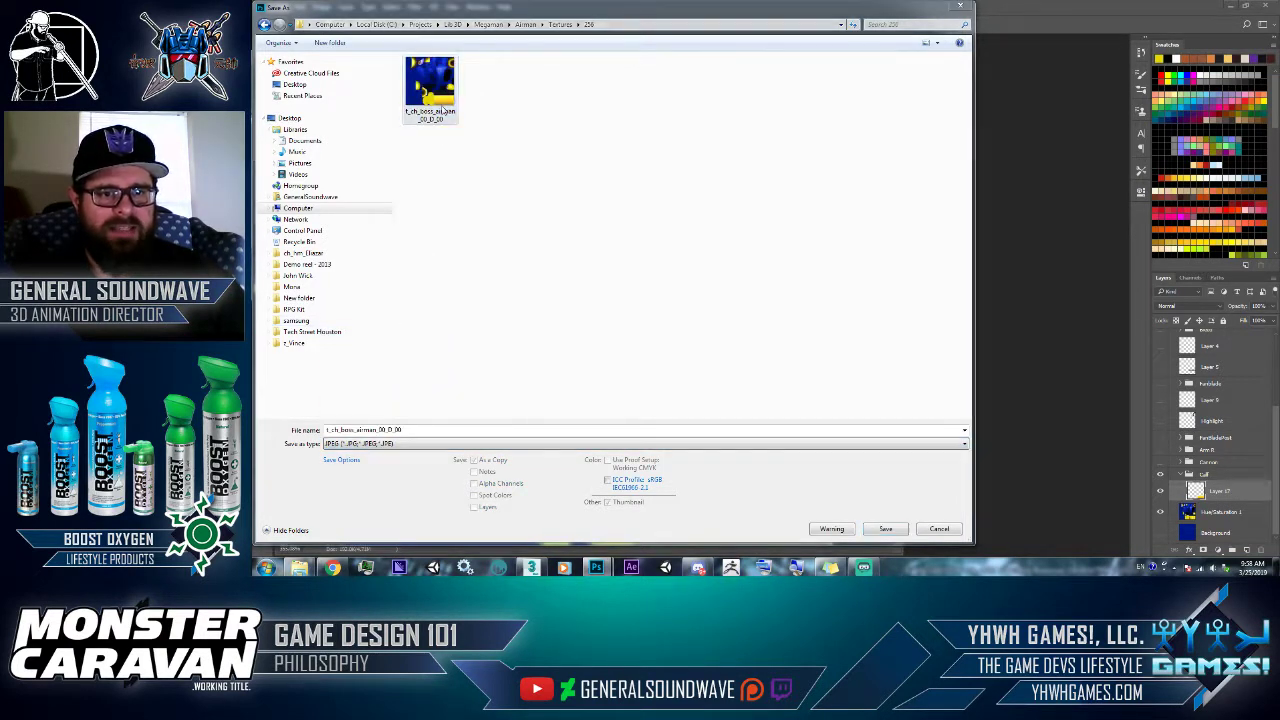
{"action": "left_click", "coordinate": [786, 284]}
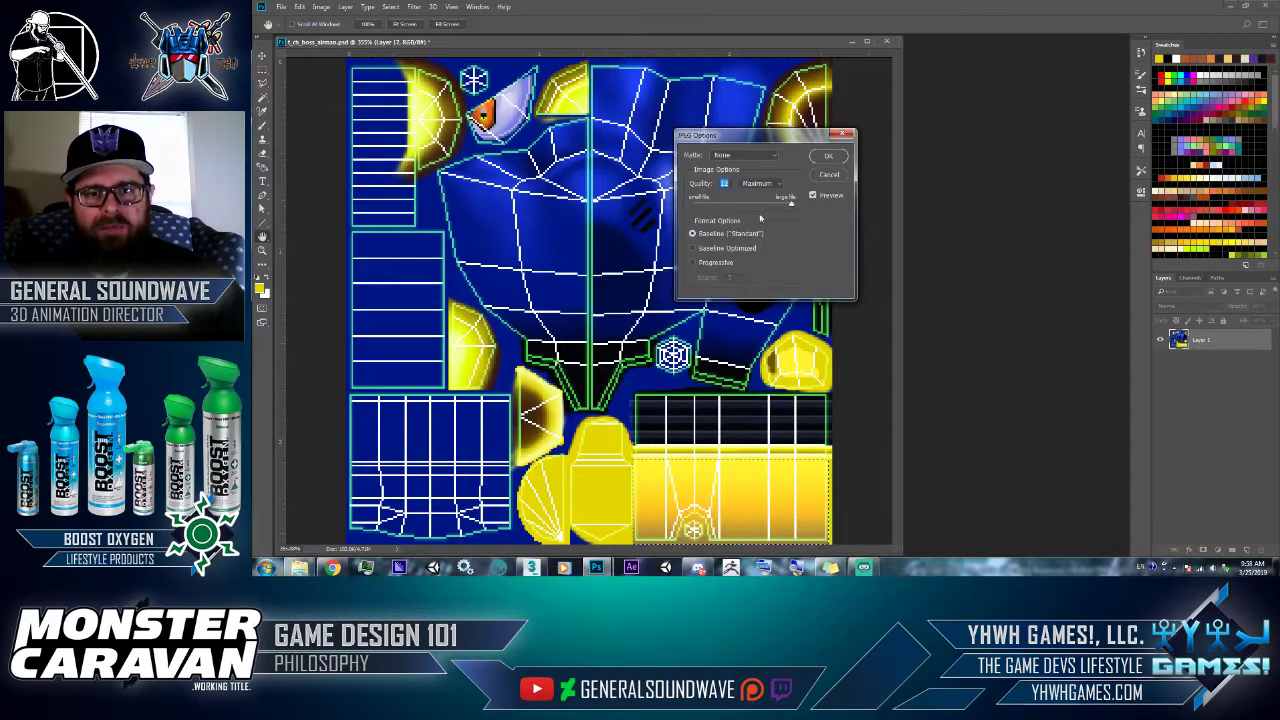
{"action": "left_click", "coordinate": [827, 158]}
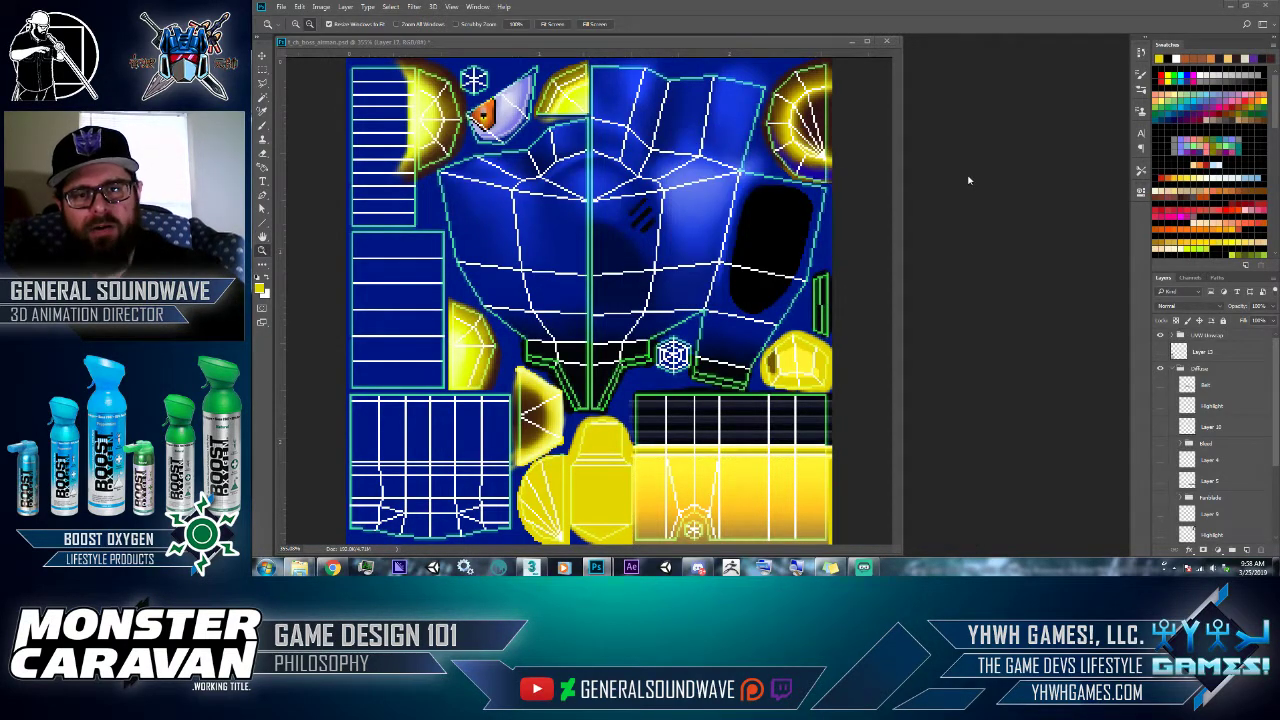
- Switch to 3ds Max and examine the whole boss with the wireframe texture from the front
{"action": "key", "text": "alt+Tab"}
{"action": "left_click_drag", "start_coordinate": [879, 200], "coordinate": [773, 250]}
{"action": "key", "text": "z"}
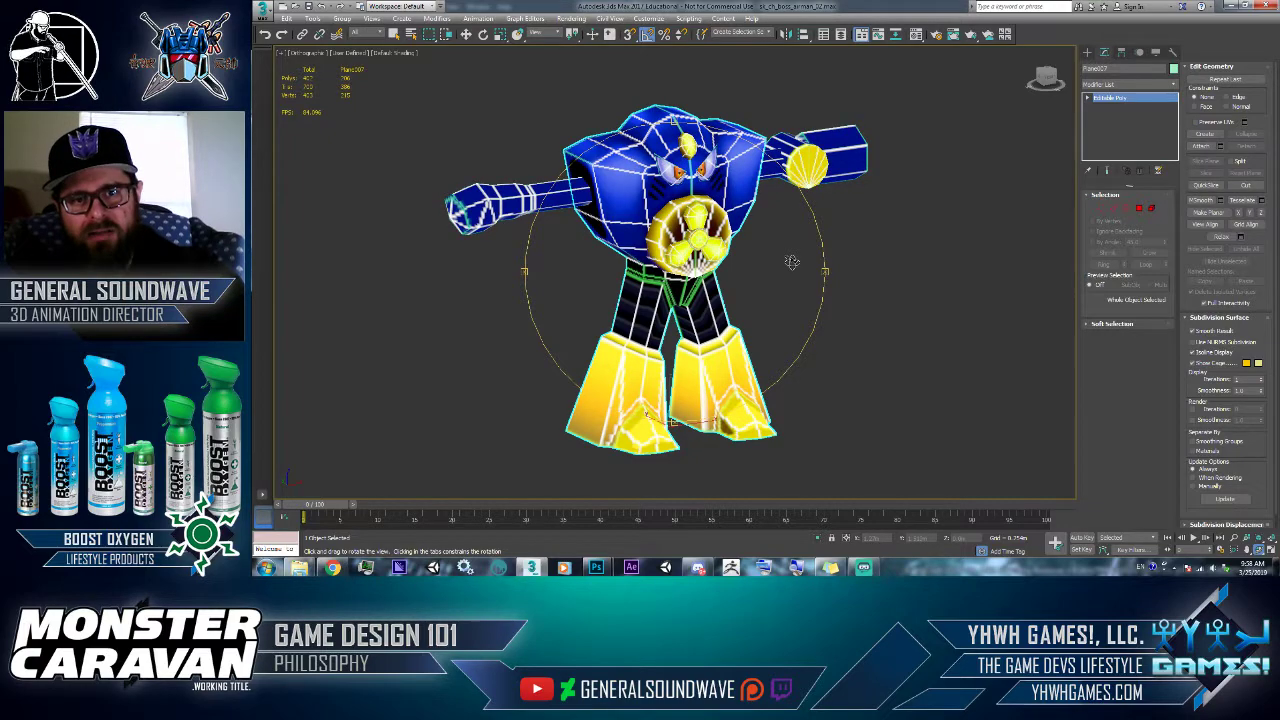
{"action": "left_click_drag", "start_coordinate": [790, 260], "coordinate": [750, 246]}
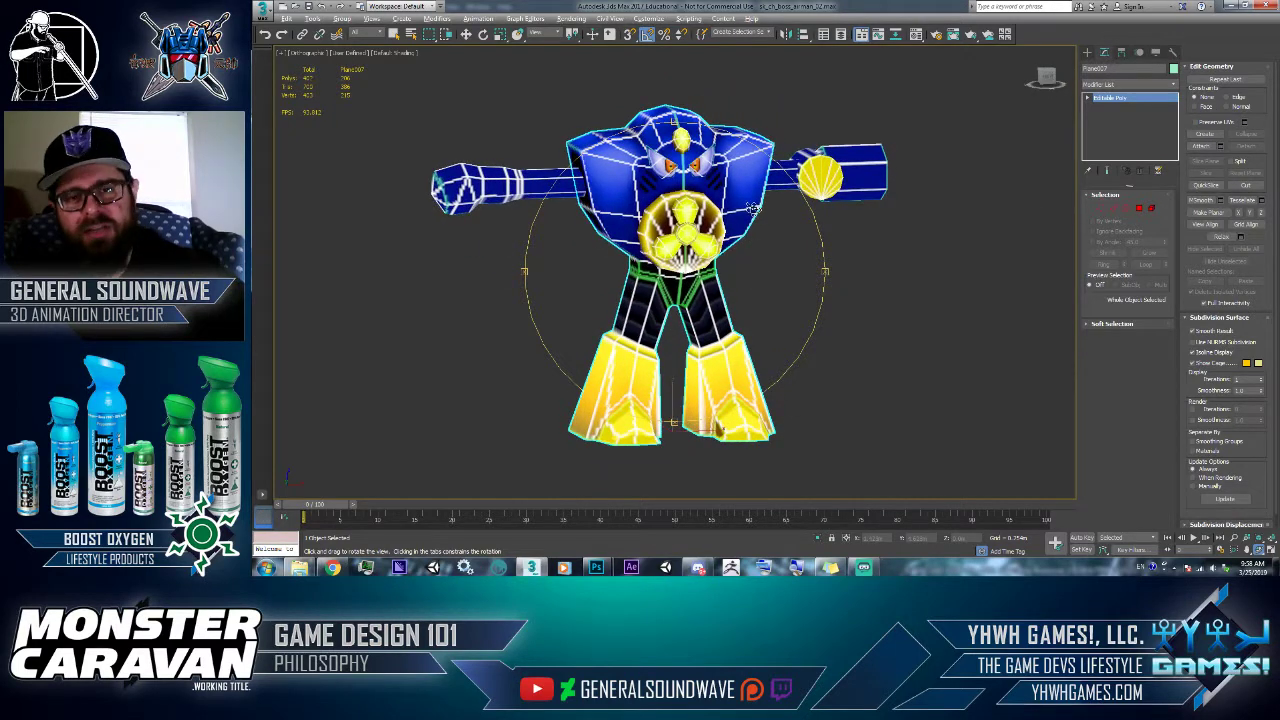
- In Photoshop, hide the UVW Unwrap group and save the texture as a JPEG over t_ch_boss_airman_00_D_00 in the 256 folder
{"action": "key", "text": "alt+Tab"}
{"action": "left_click", "coordinate": [1160, 338]}
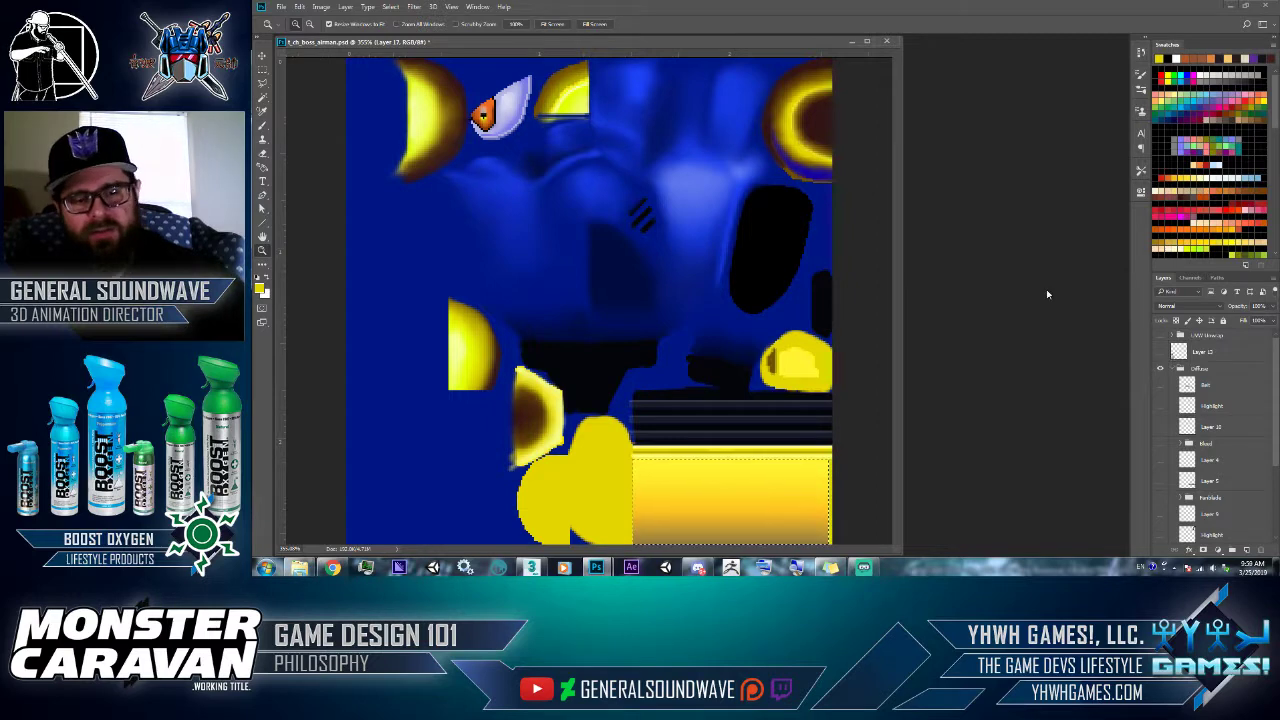
{"action": "key", "text": "ctrl+shift+s"}
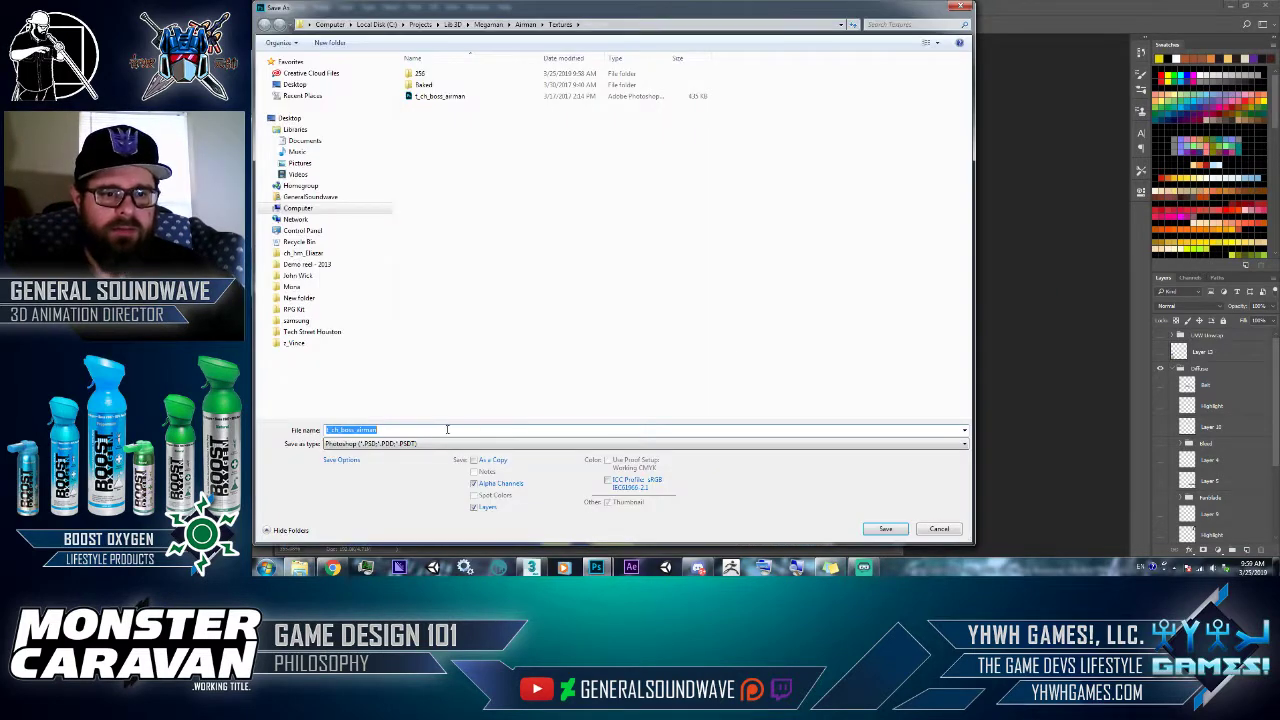
{"action": "left_click", "coordinate": [430, 444]}
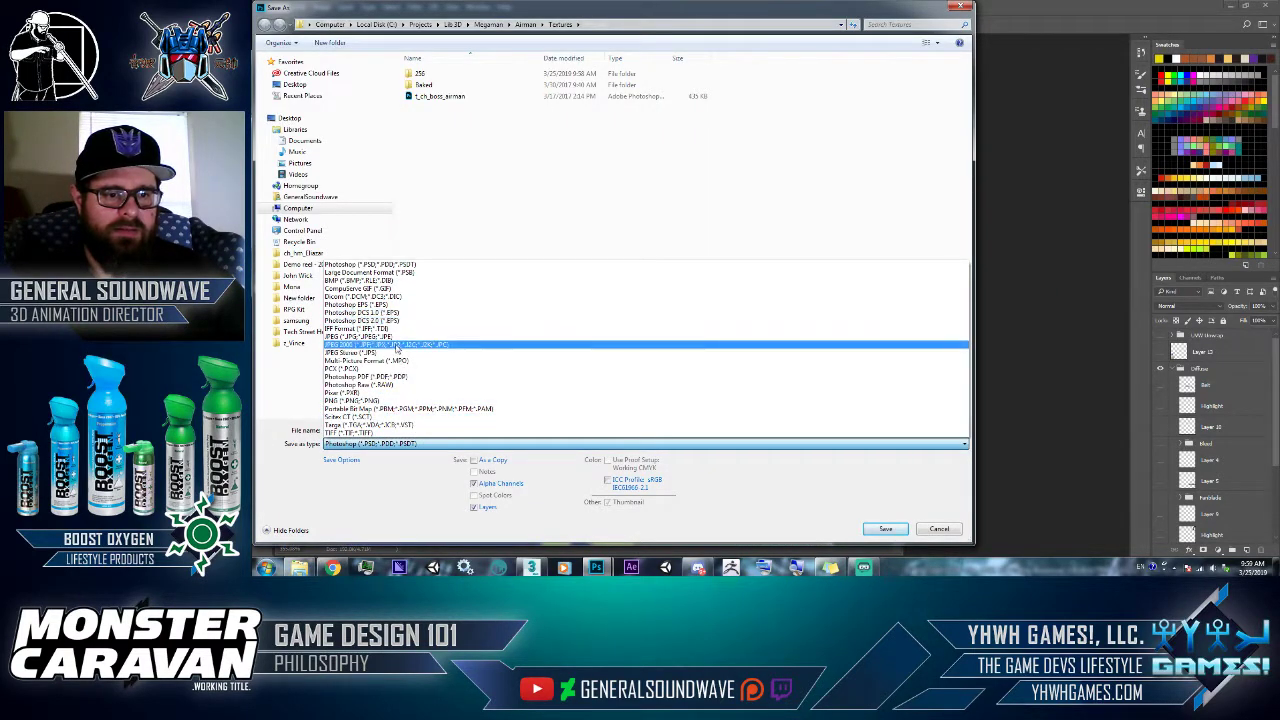
{"action": "left_click", "coordinate": [397, 336]}
{"action": "left_click", "coordinate": [420, 76]}
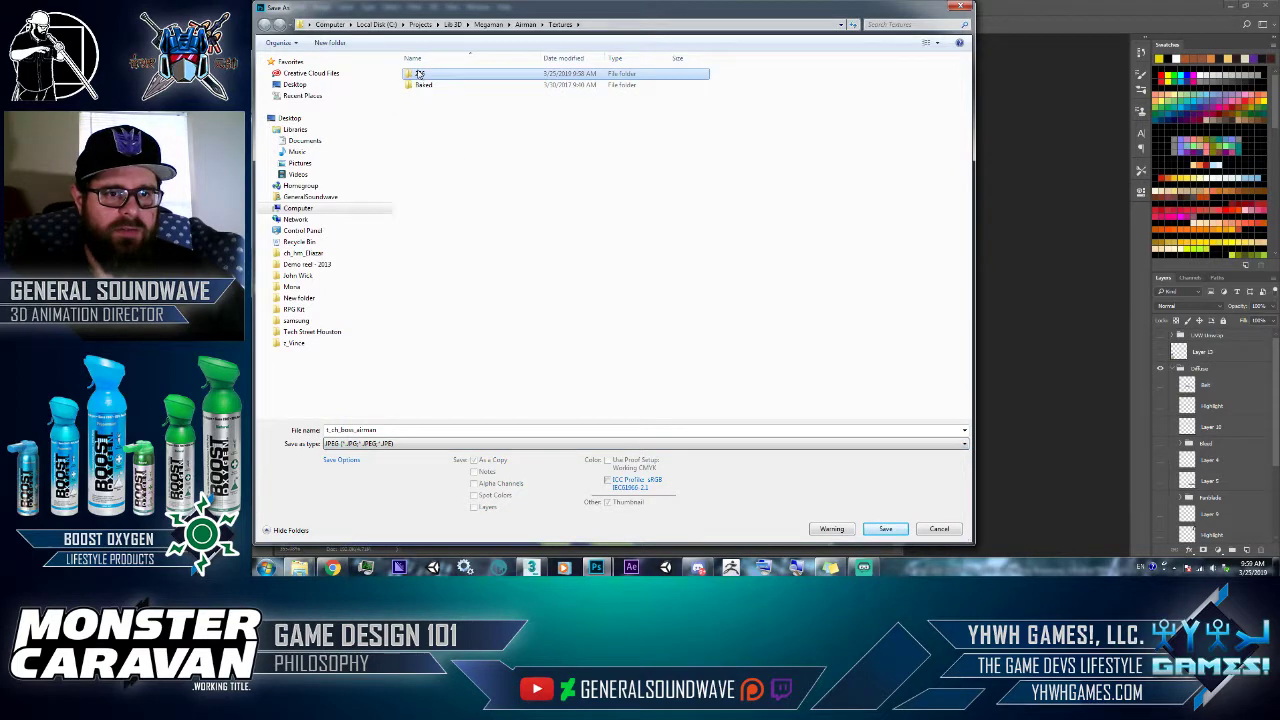
{"action": "double_click", "coordinate": [420, 76]}
{"action": "double_click", "coordinate": [432, 90]}
{"action": "left_click", "coordinate": [790, 283]}
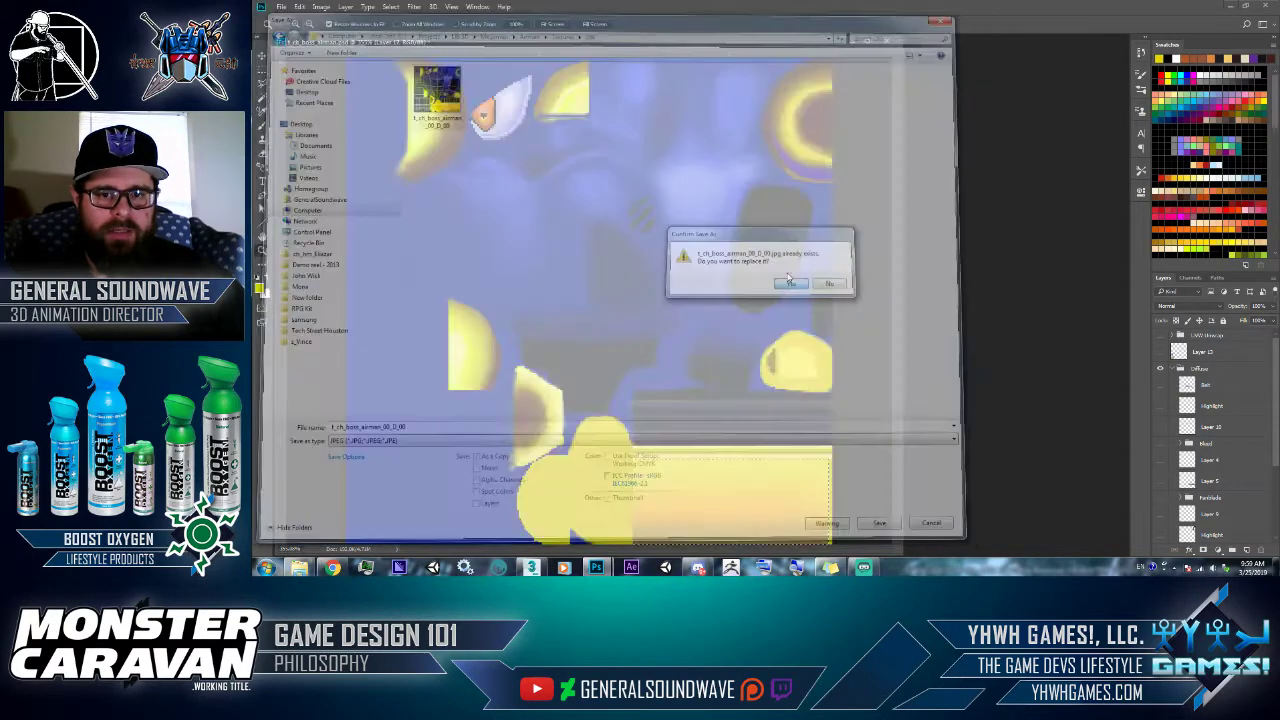
{"action": "left_click", "coordinate": [826, 160]}
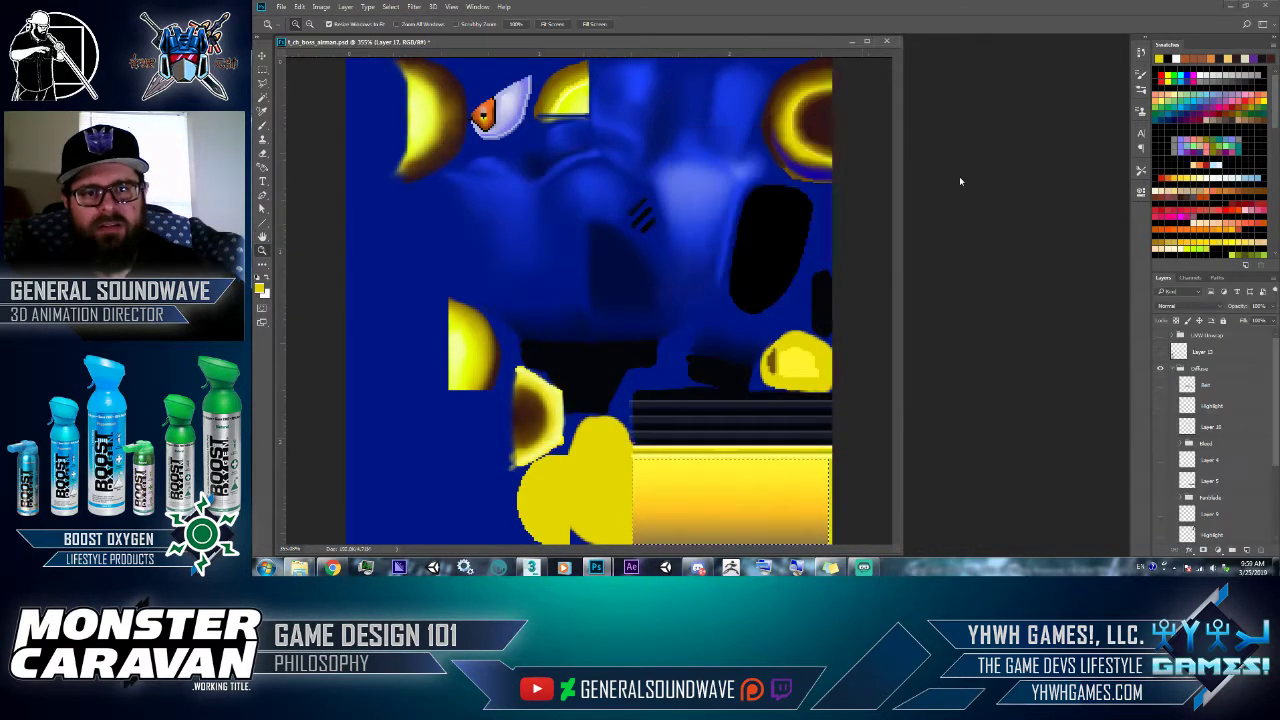
- Switch to 3ds Max and examine the boss with the wireframe-free texture from an angle
{"action": "key", "text": "alt+Tab"}
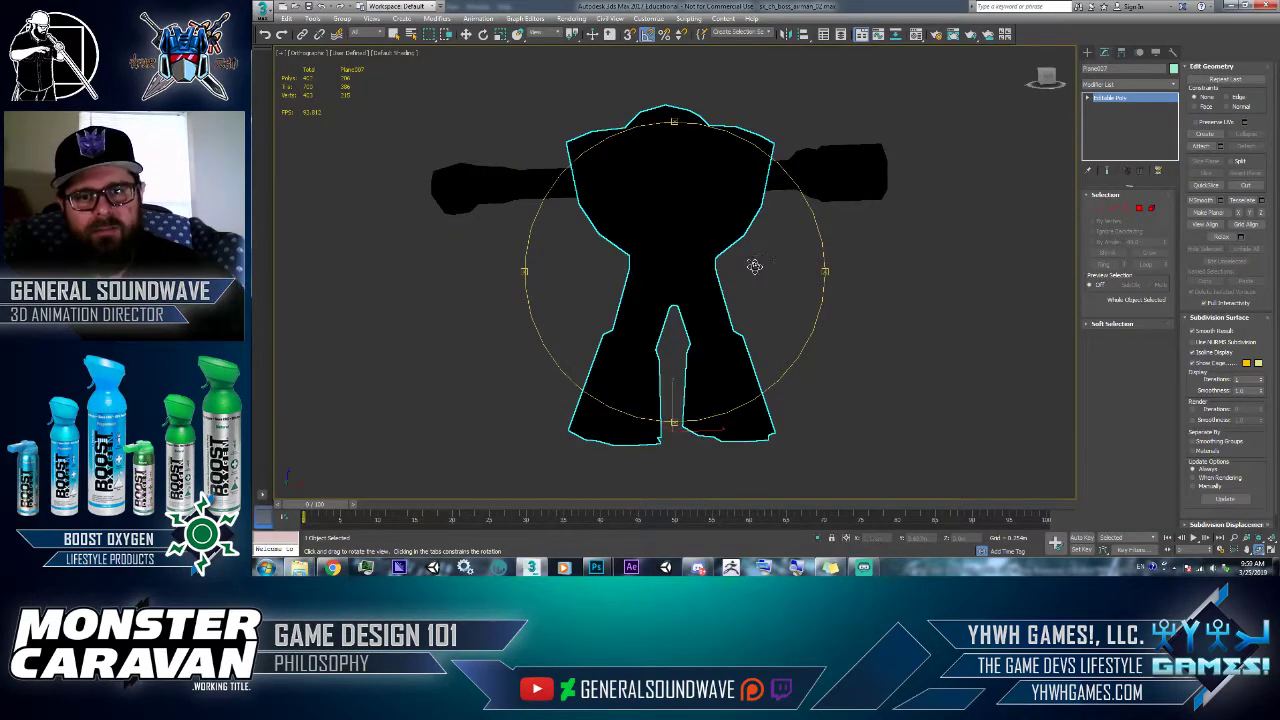
{"action": "left_click_drag", "start_coordinate": [766, 265], "coordinate": [790, 287]}
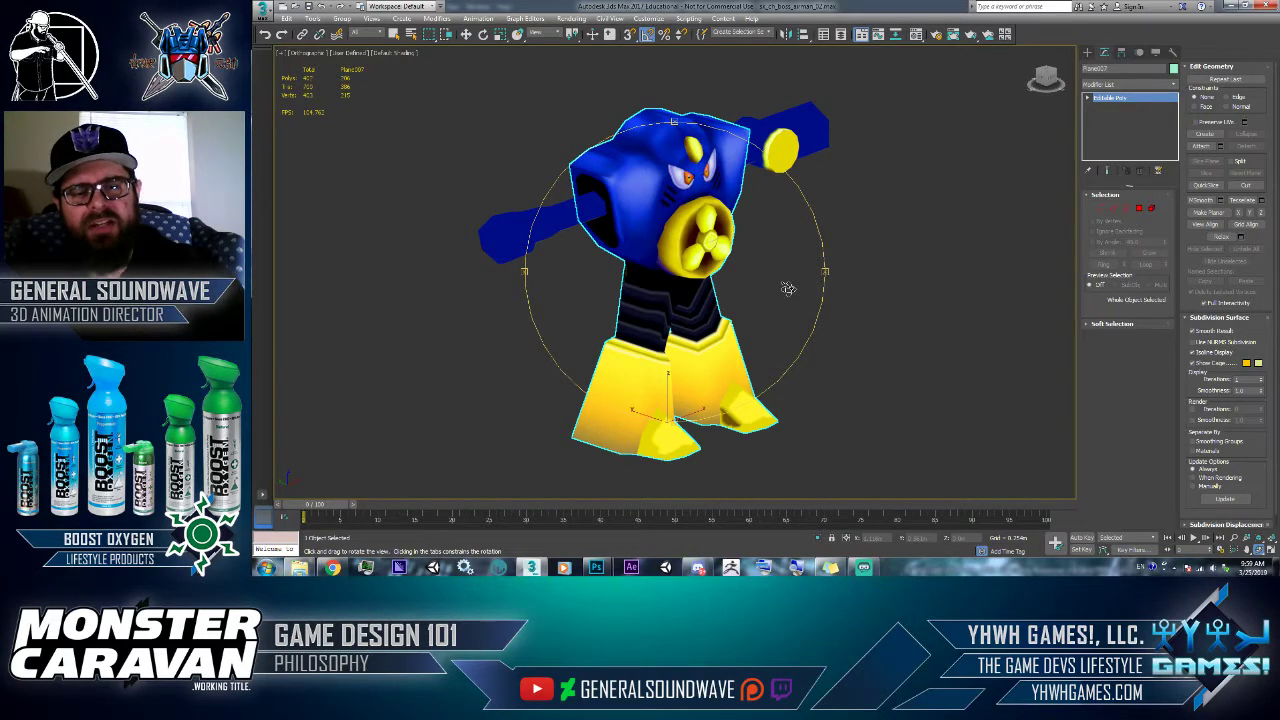
- Back in Photoshop, zoom in on the rounded yellow UV island, choose the Brush tool and show the UVW Unwrap group
{"action": "key", "text": "alt+Tab"}
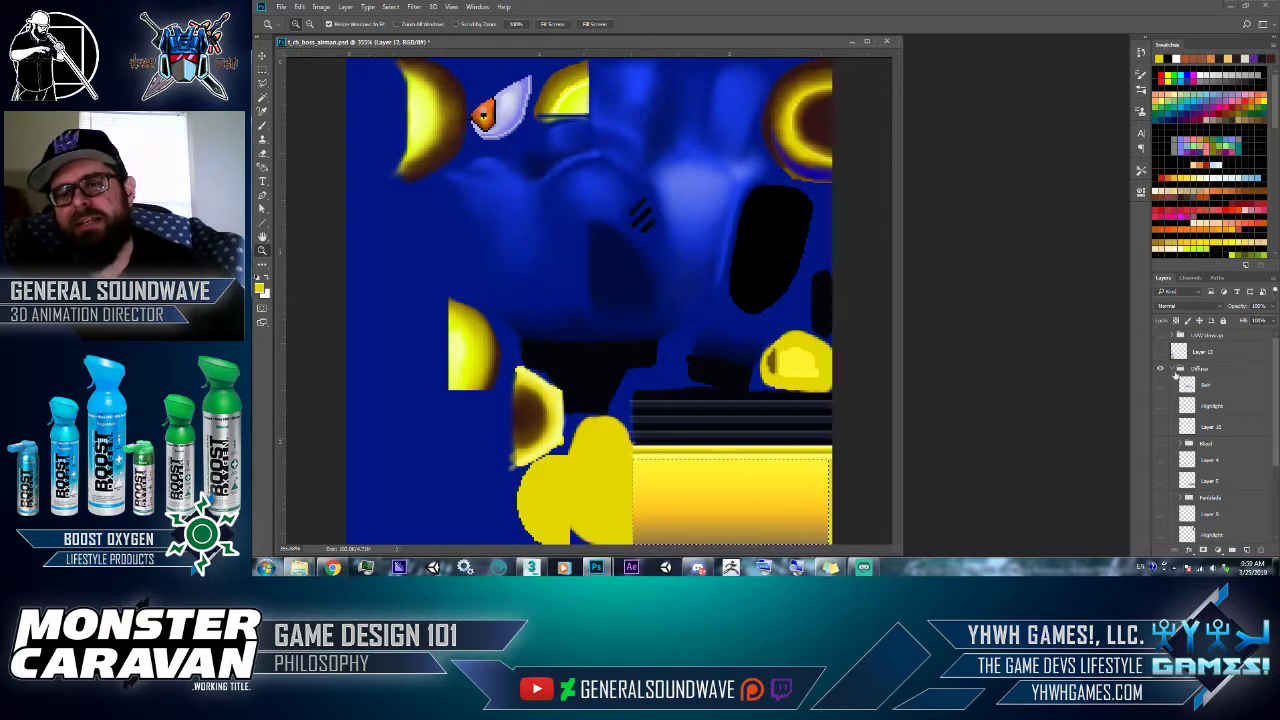
{"action": "scroll", "coordinate": [1210, 383], "scroll_direction": "down", "scroll_amount": 5}
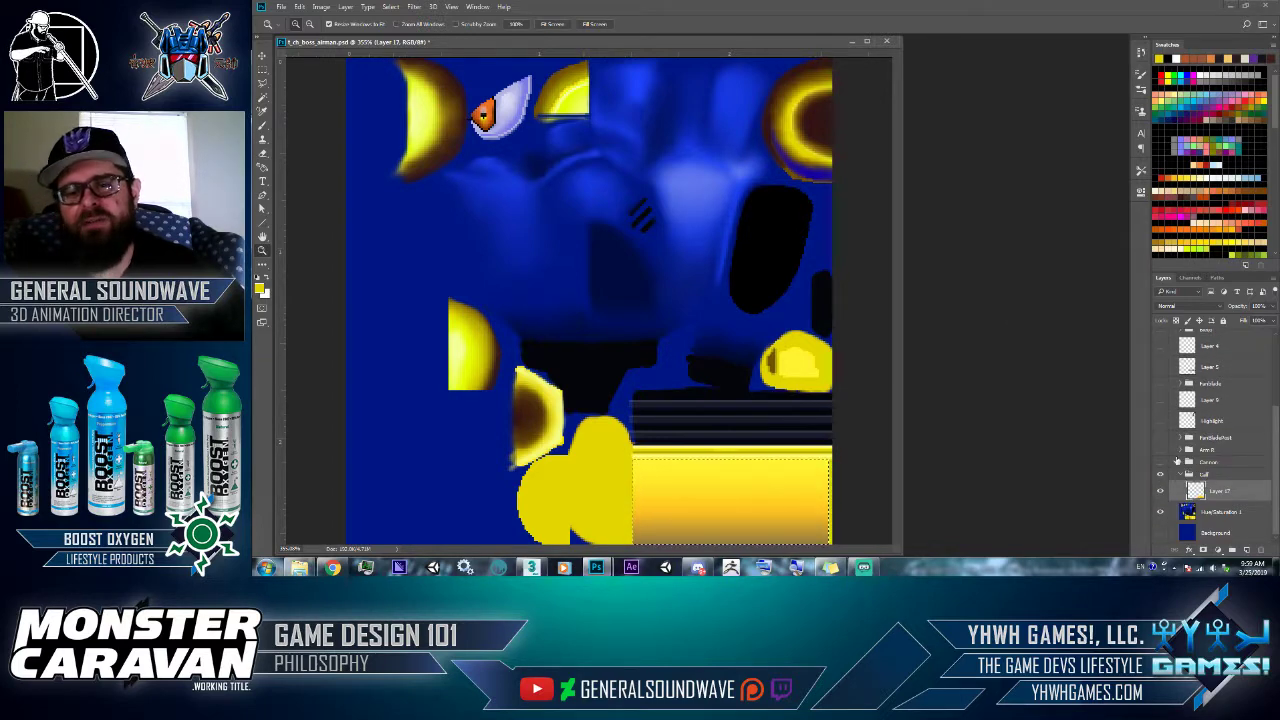
{"action": "left_click_drag", "start_coordinate": [729, 299], "coordinate": [858, 429]}
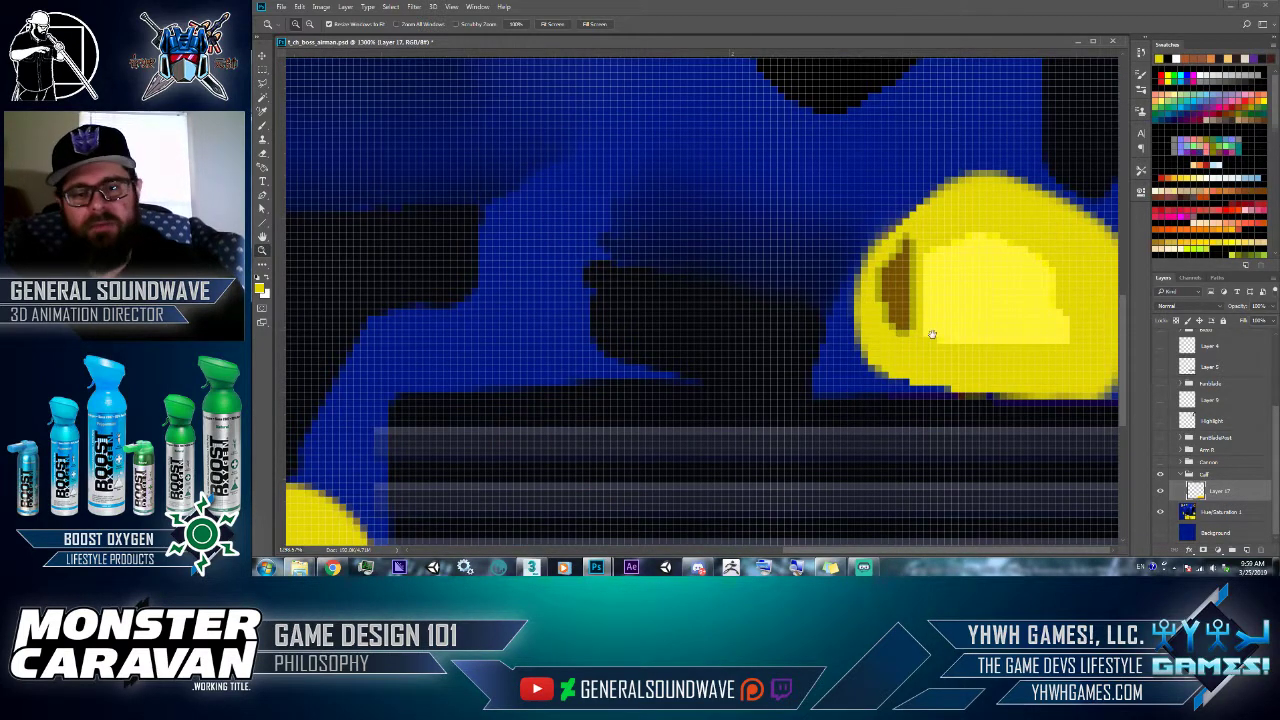
{"action": "scroll", "coordinate": [931, 334], "scroll_direction": "up", "scroll_amount": 1}
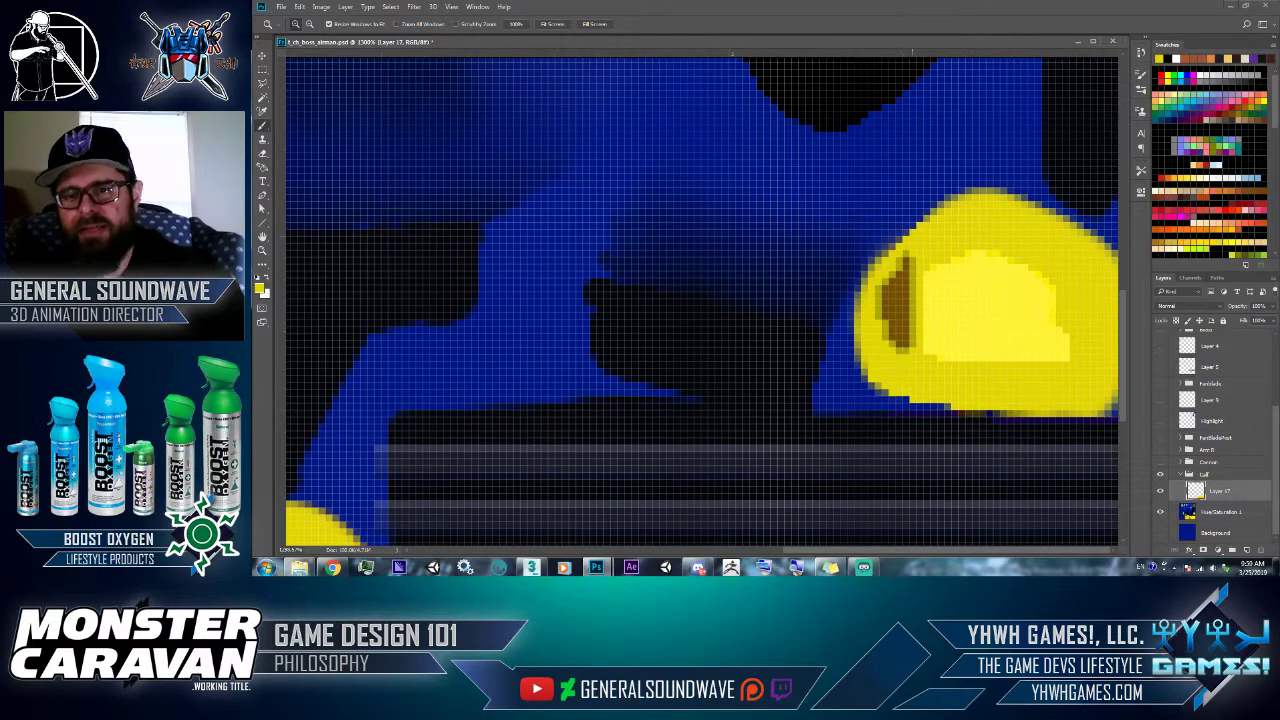
{"action": "key", "text": "b"}
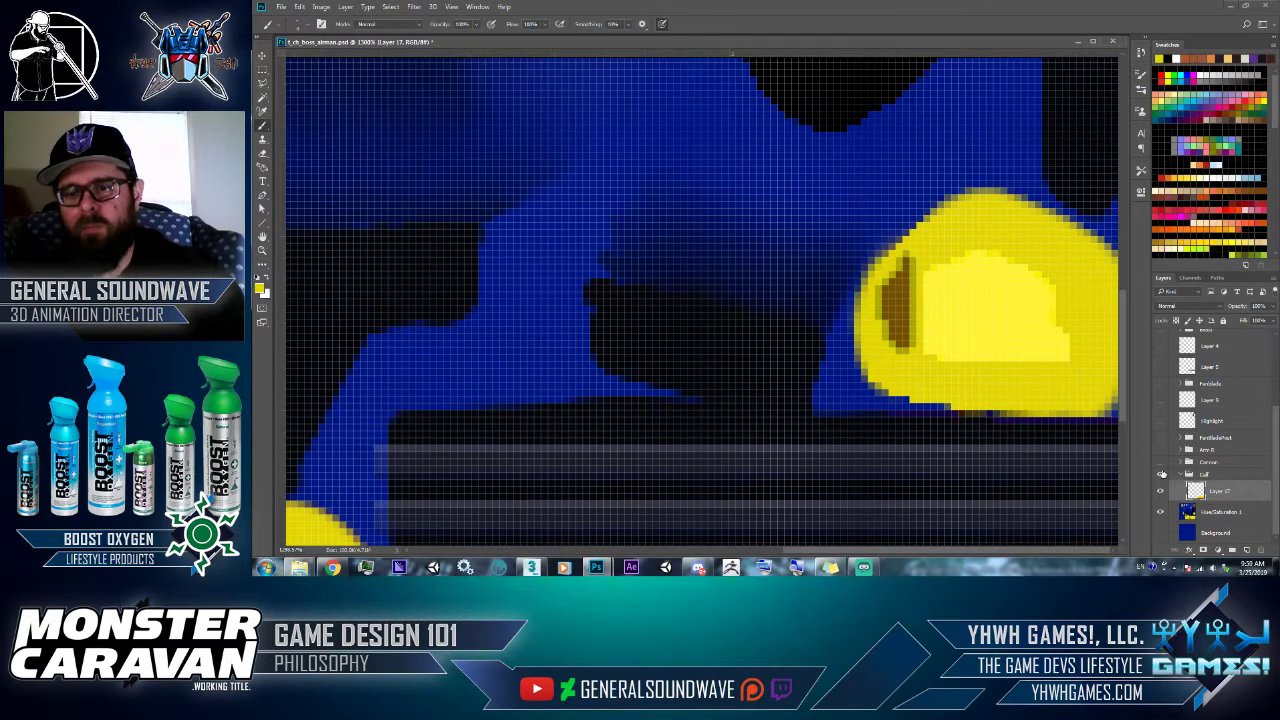
{"action": "scroll", "coordinate": [1190, 334], "scroll_direction": "up", "scroll_amount": 5}
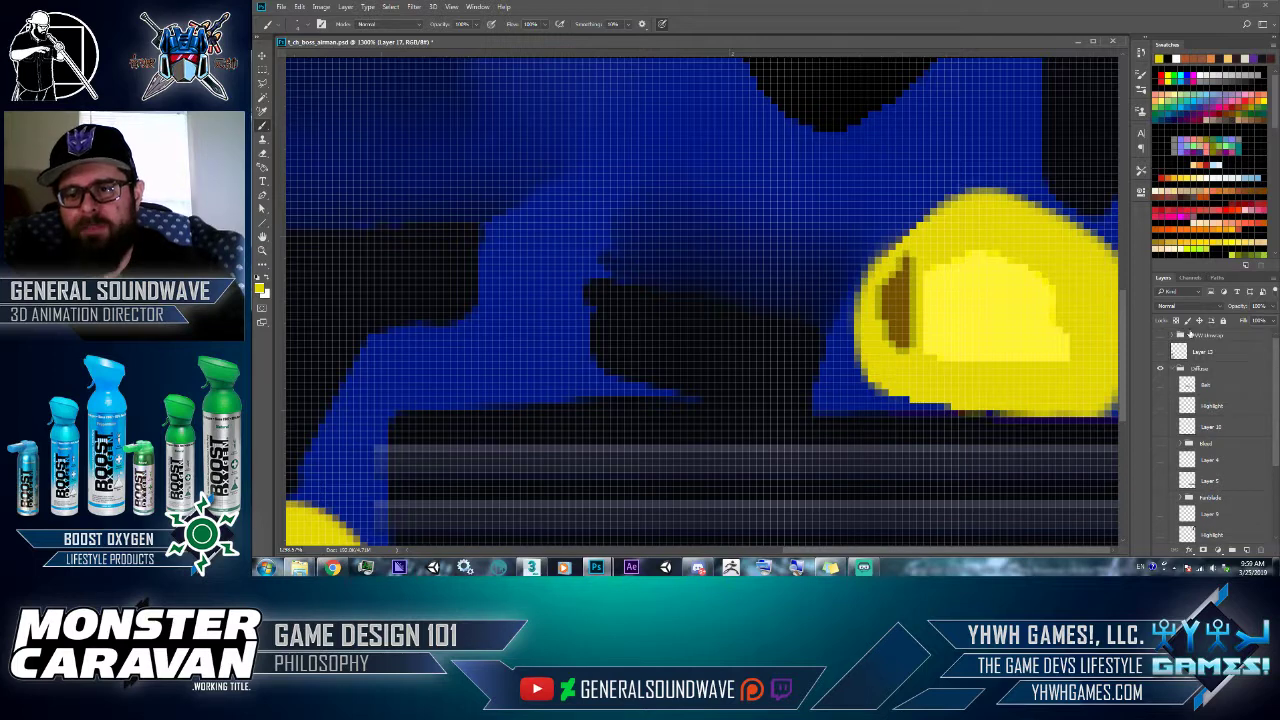
{"action": "left_click", "coordinate": [1160, 337]}
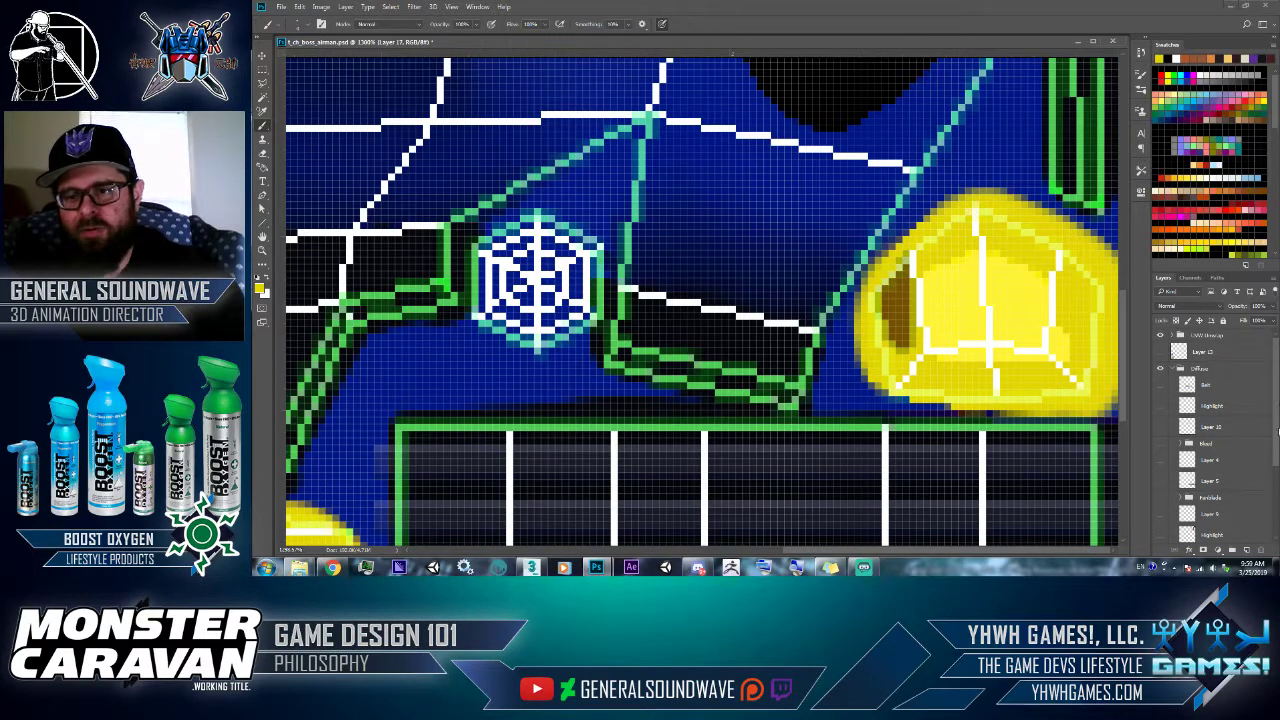
- Add a new layer above the calf gradient layer and paint the rounded UV island solid yellow, covering its old shading
{"action": "scroll", "coordinate": [1277, 483], "scroll_direction": "down", "scroll_amount": 3}
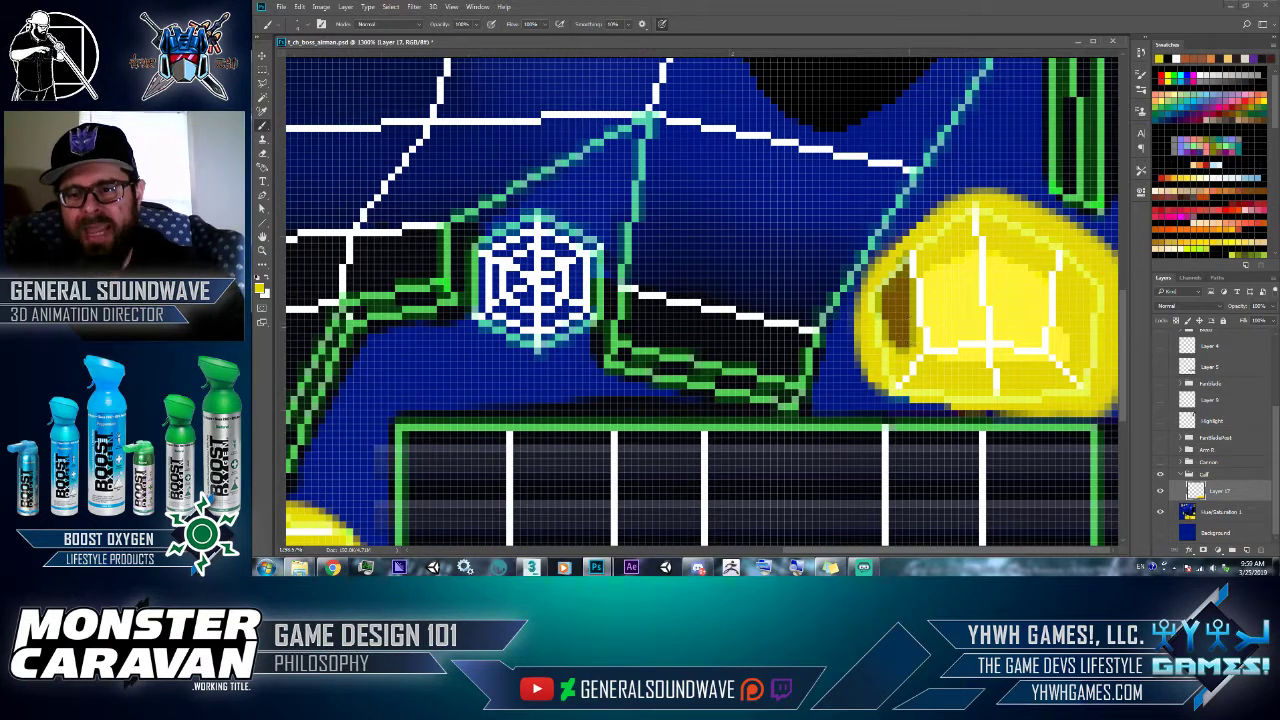
{"action": "left_click", "coordinate": [1246, 551]}
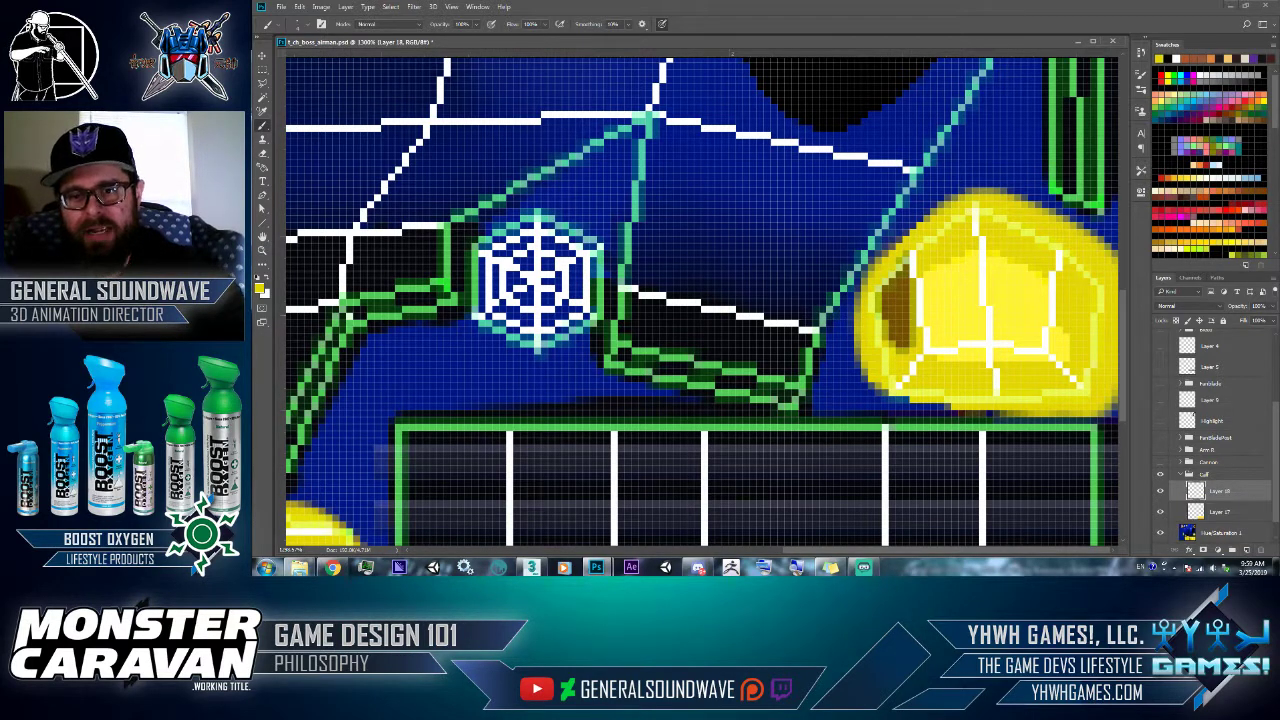
{"action": "mouse_move", "coordinate": [877, 292]}
{"action": "left_mouse_down"}
{"action": "mouse_move", "coordinate": [902, 340]}
{"action": "mouse_move", "coordinate": [886, 366]}
{"action": "mouse_move", "coordinate": [897, 375]}
{"action": "mouse_move", "coordinate": [956, 394]}
{"action": "mouse_move", "coordinate": [1053, 393]}
{"action": "left_mouse_up"}
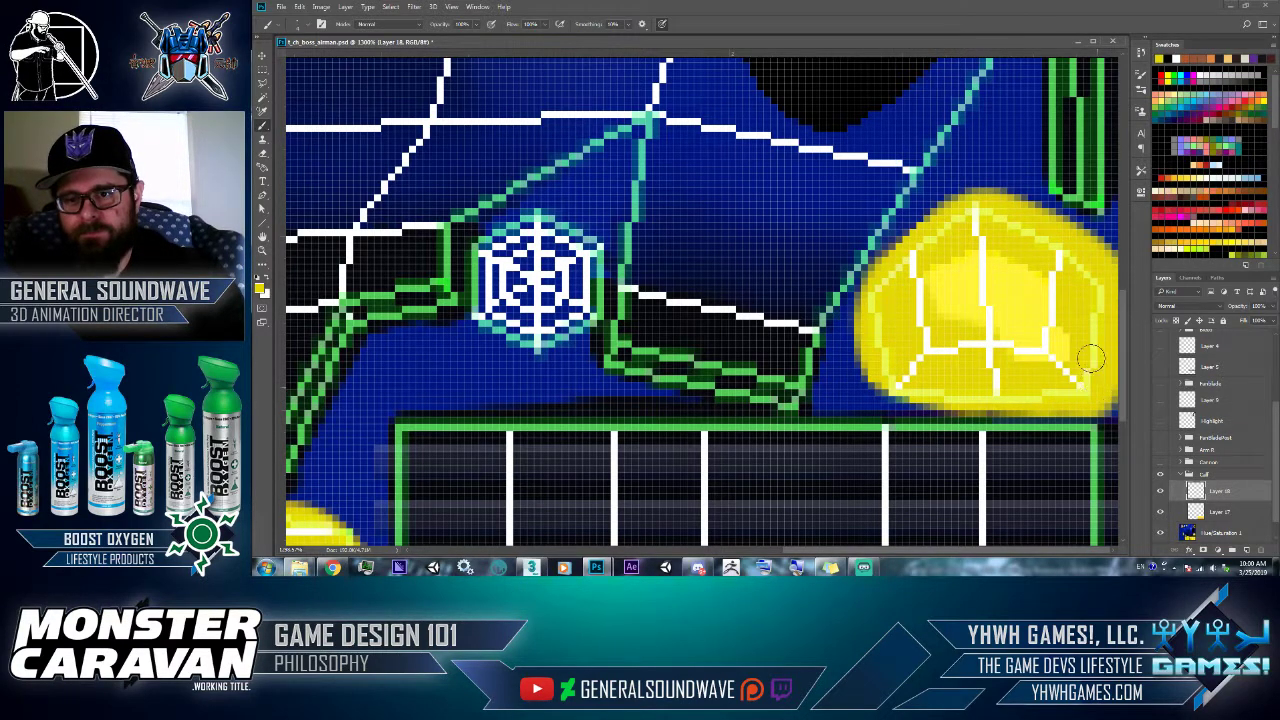
{"action": "mouse_move", "coordinate": [1021, 362]}
{"action": "left_mouse_down"}
{"action": "mouse_move", "coordinate": [1020, 251]}
{"action": "mouse_move", "coordinate": [957, 286]}
{"action": "mouse_move", "coordinate": [922, 331]}
{"action": "mouse_move", "coordinate": [949, 252]}
{"action": "mouse_move", "coordinate": [890, 296]}
{"action": "mouse_move", "coordinate": [909, 253]}
{"action": "mouse_move", "coordinate": [963, 205]}
{"action": "left_mouse_up"}
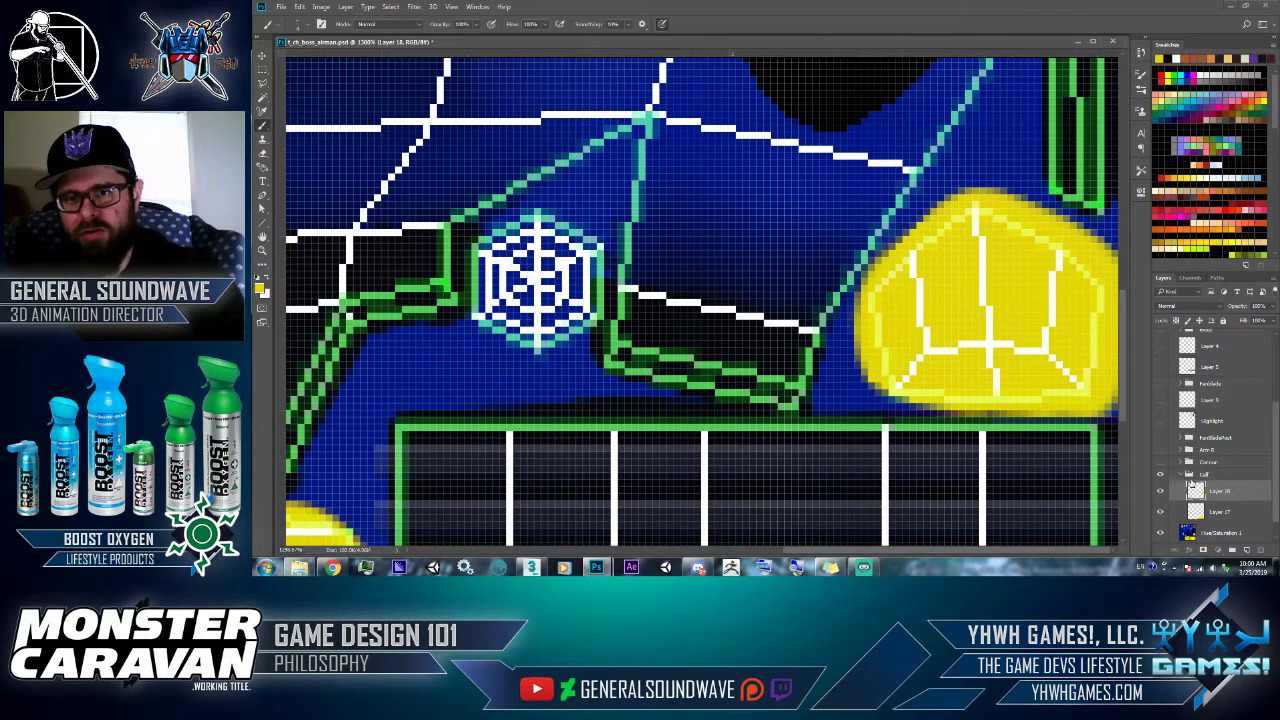
- Extend the yellow paint over the lower edge and corners of the rounded UV island and hide the new layer for comparison
{"action": "left_click", "coordinate": [1197, 493], "text": "ctrl"}
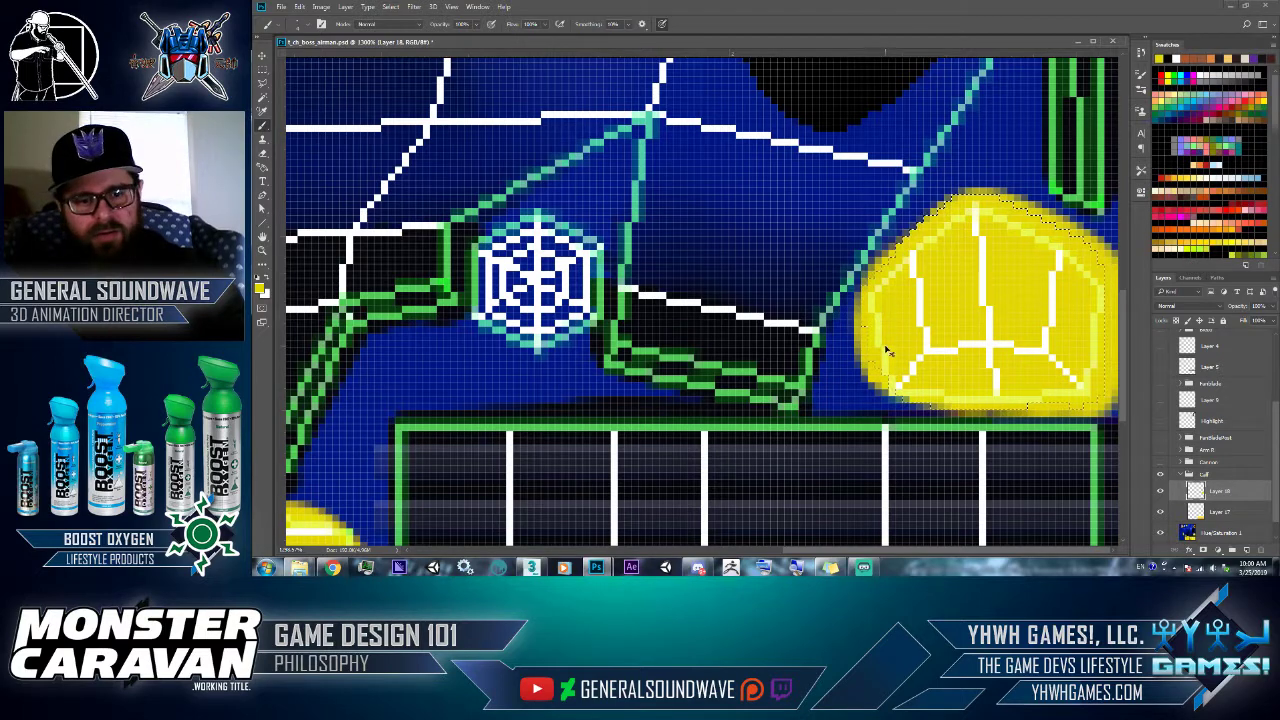
{"action": "left_click_drag", "start_coordinate": [880, 390], "coordinate": [988, 393]}
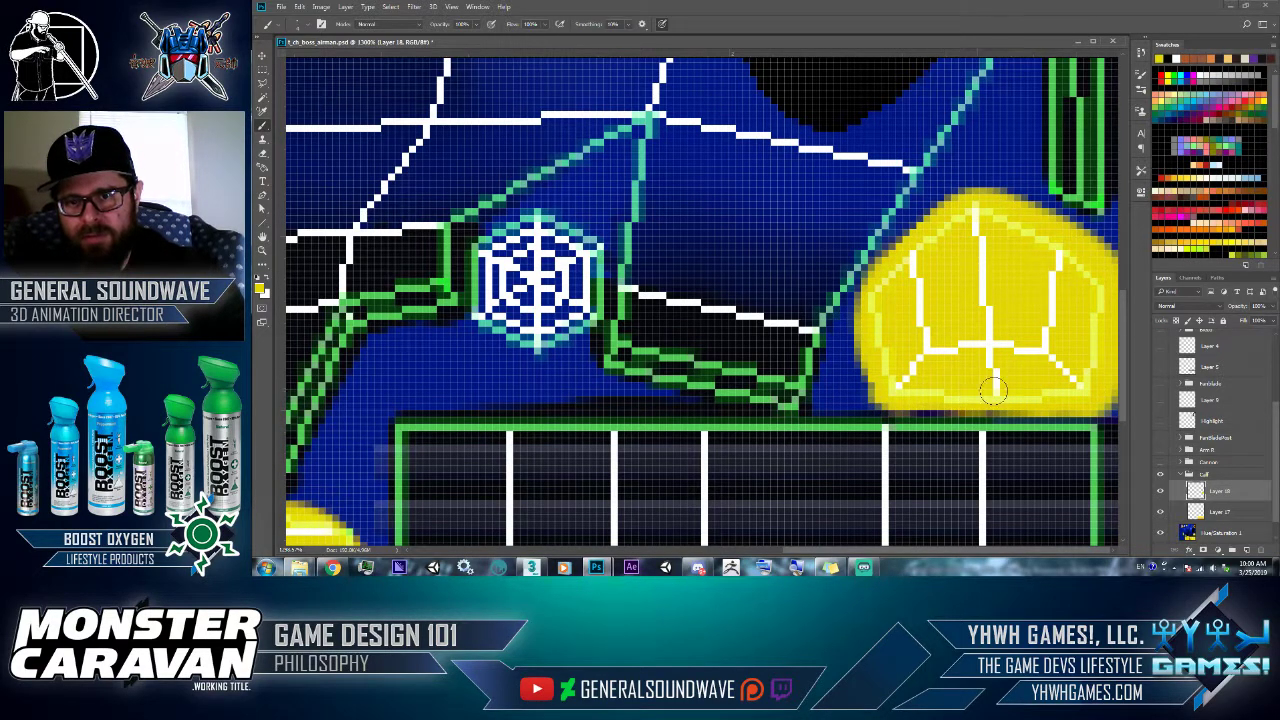
{"action": "left_click", "coordinate": [1105, 390]}
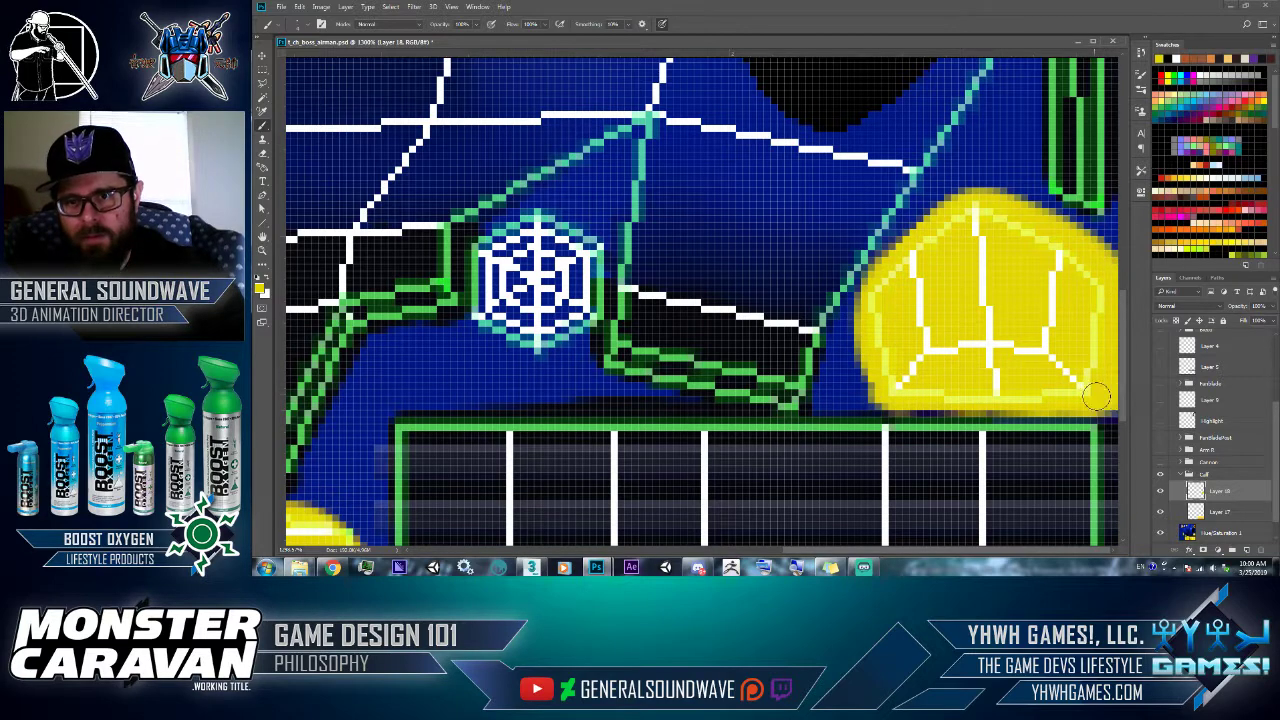
{"action": "left_click", "coordinate": [1159, 490]}
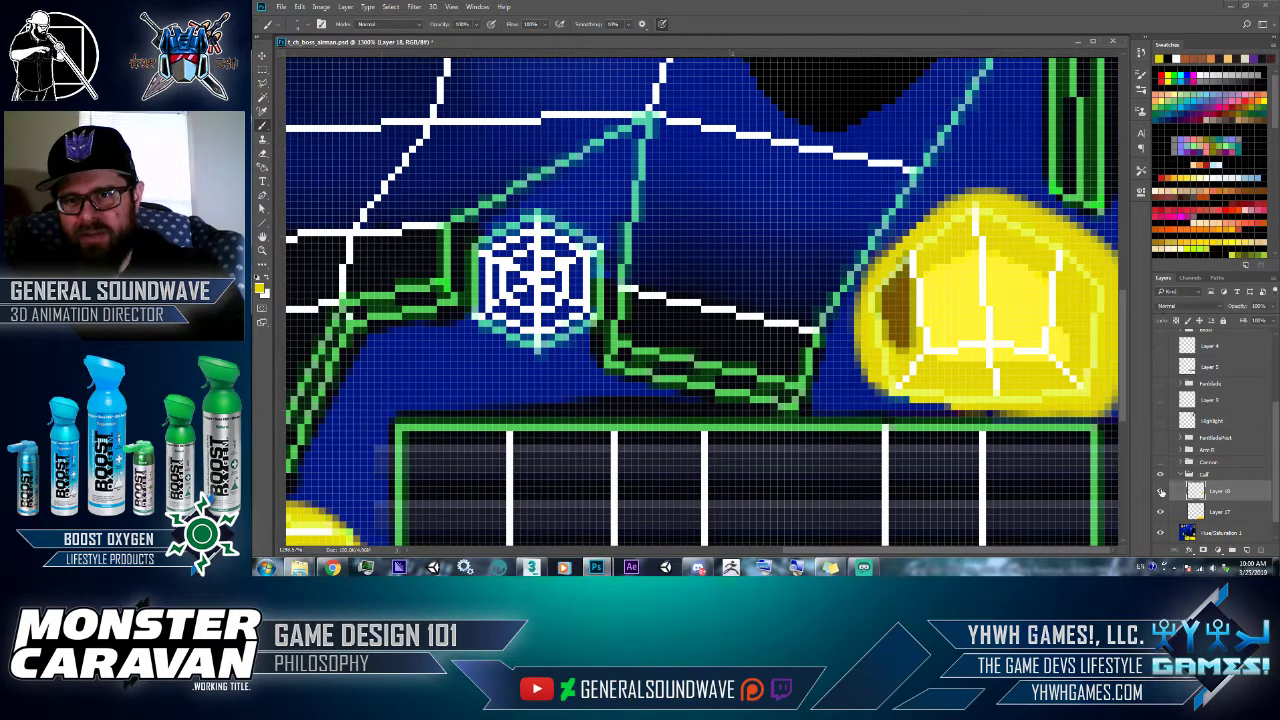
- Show the new yellow layer again and toggle the UVW Unwrap group off and on to check the paint coverage
{"action": "left_click", "coordinate": [1159, 490]}
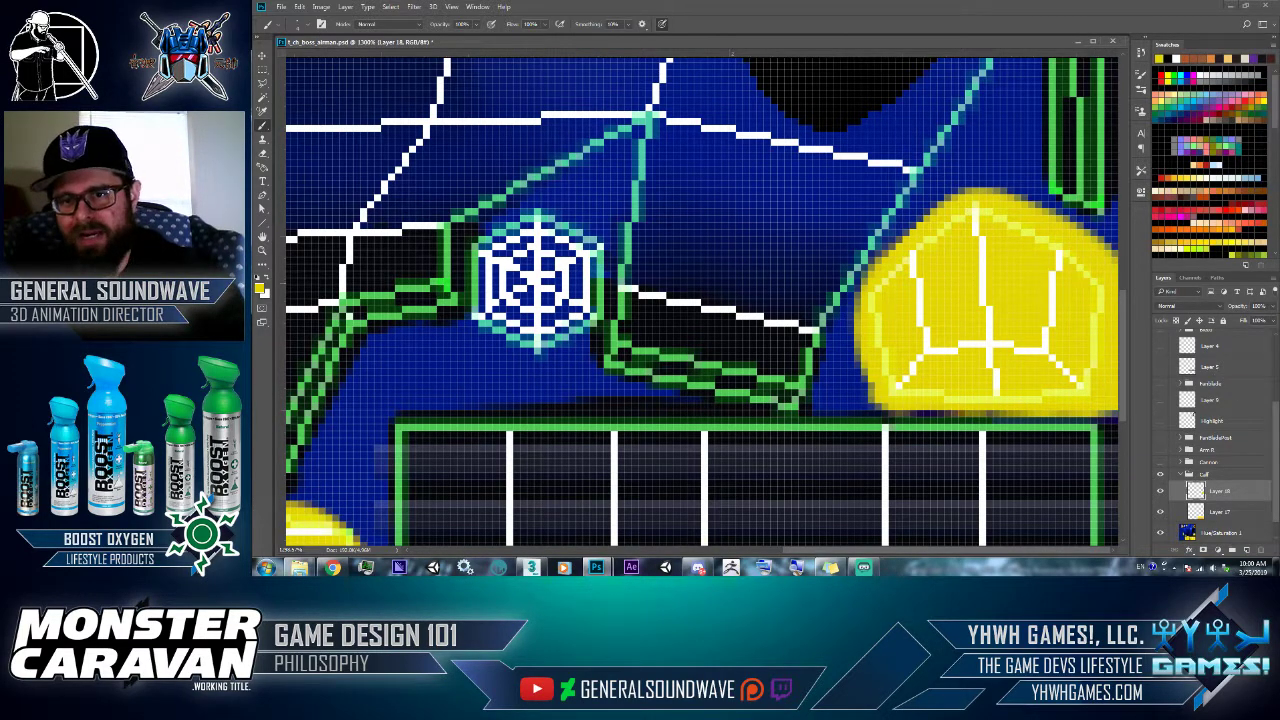
{"action": "scroll", "coordinate": [1200, 450], "scroll_direction": "up", "scroll_amount": 3}
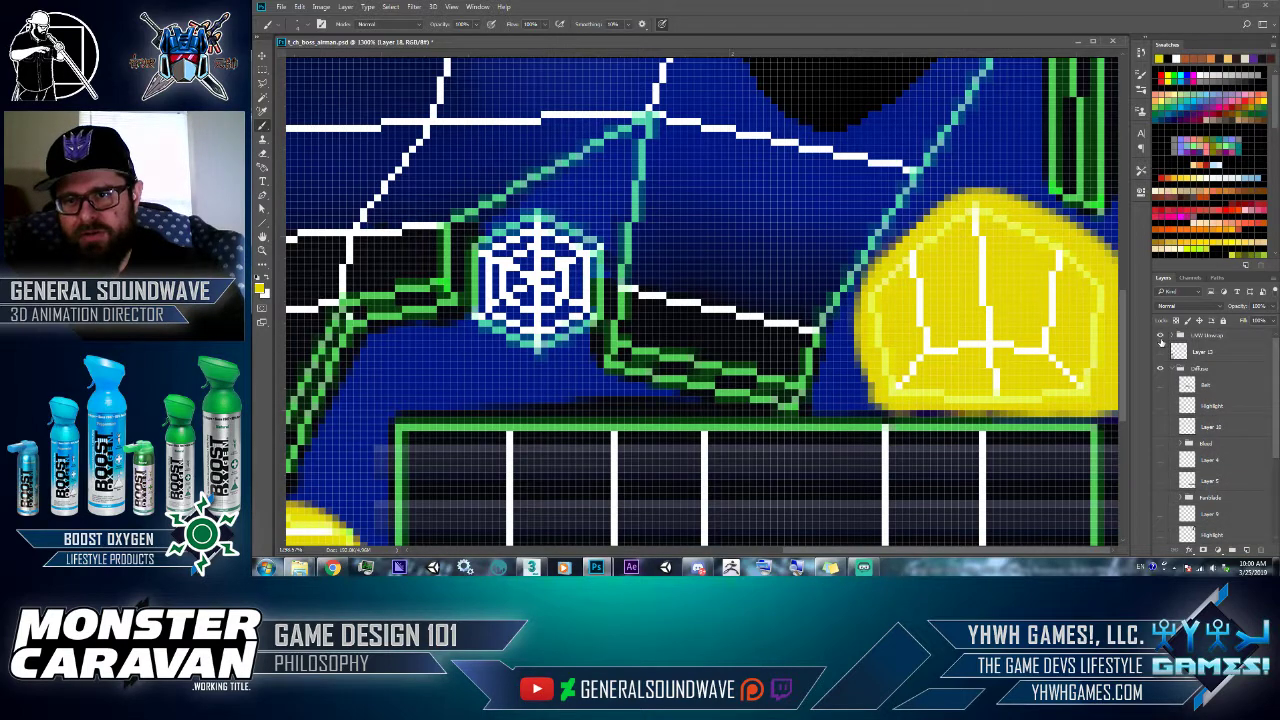
{"action": "left_click", "coordinate": [1160, 337]}
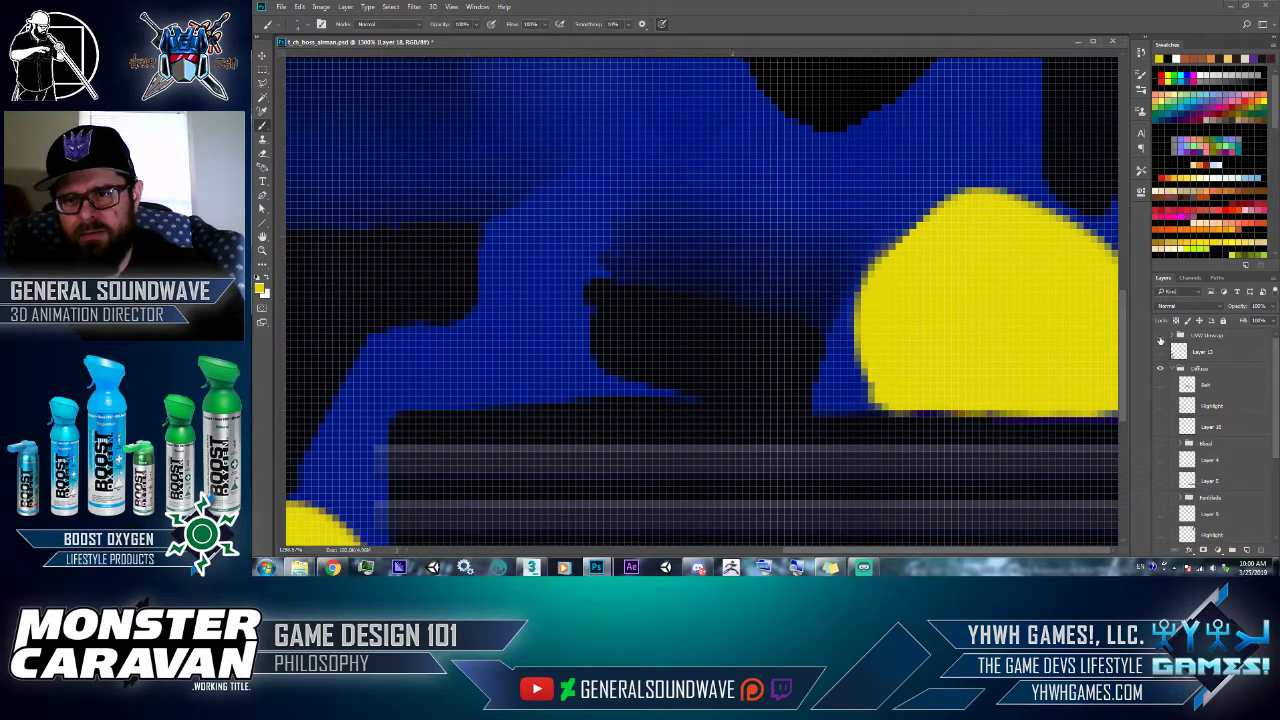
{"action": "left_click", "coordinate": [1160, 337]}
{"action": "scroll", "coordinate": [1273, 386], "scroll_direction": "down", "scroll_amount": 5}
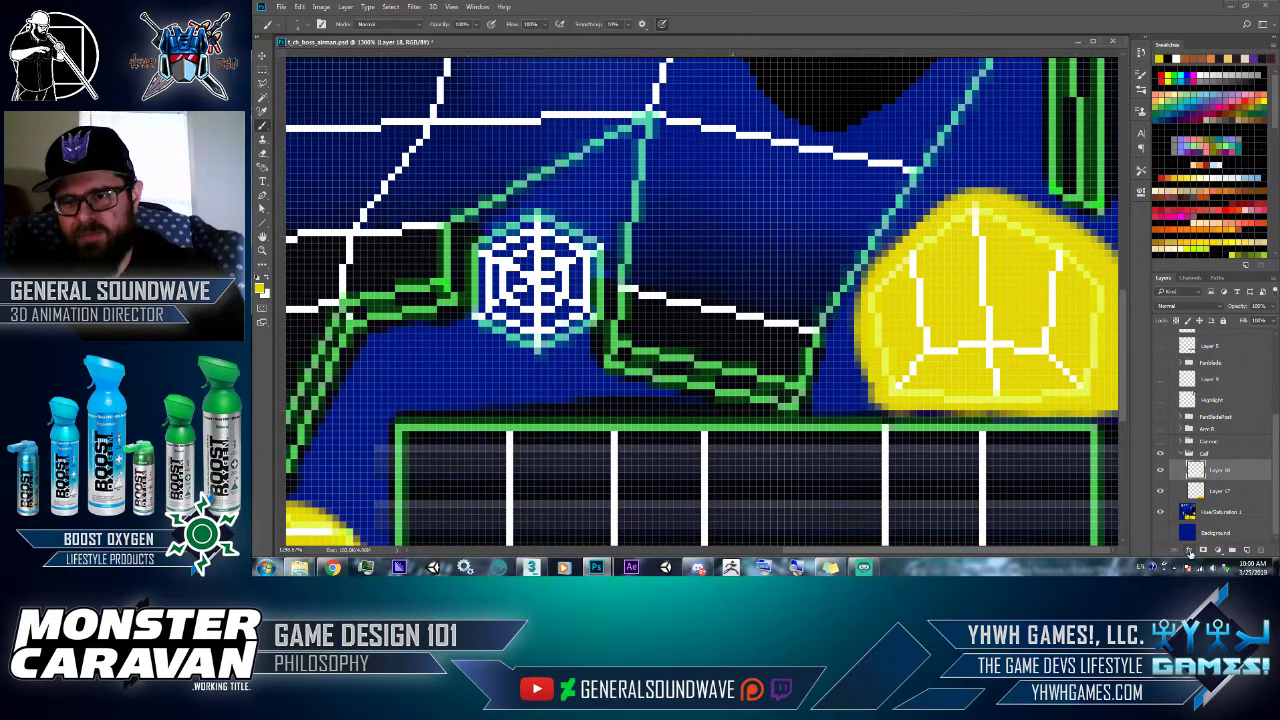
{"action": "left_click", "coordinate": [1189, 550]}
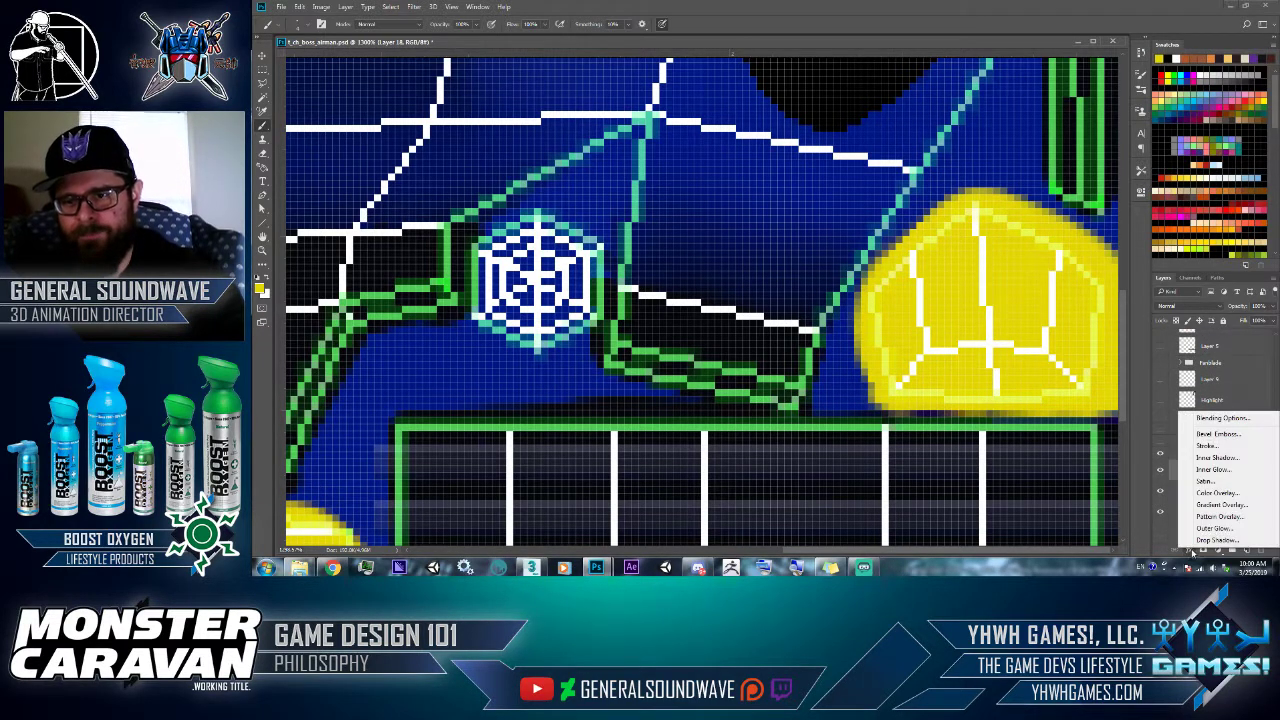
{"action": "left_click", "coordinate": [1229, 501]}
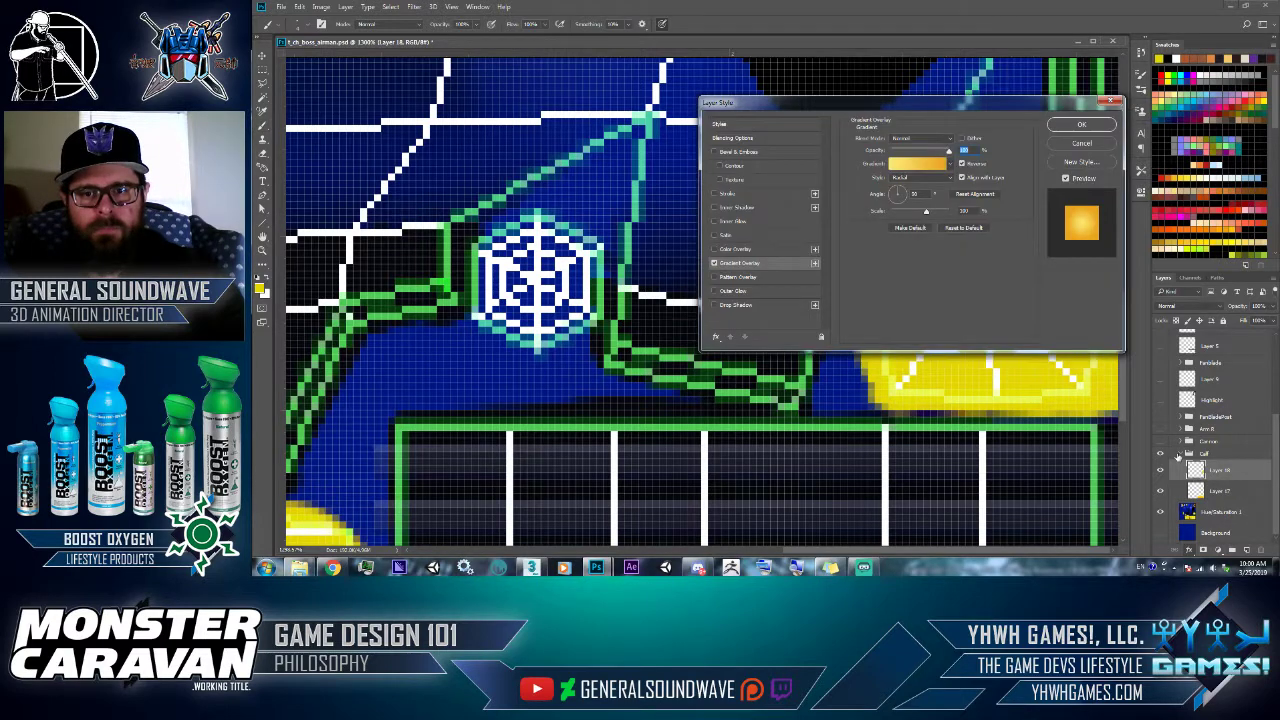
{"action": "left_click_drag", "start_coordinate": [968, 100], "coordinate": [655, 127]}
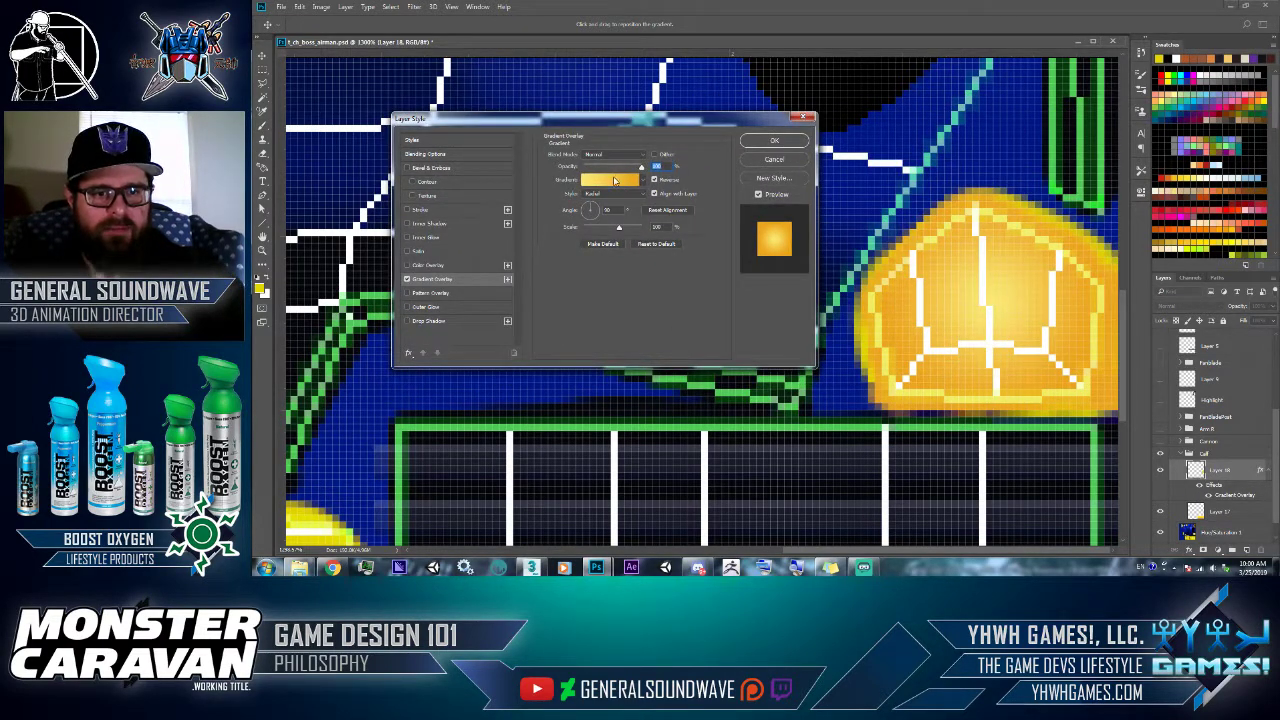
{"action": "left_click", "coordinate": [614, 179]}
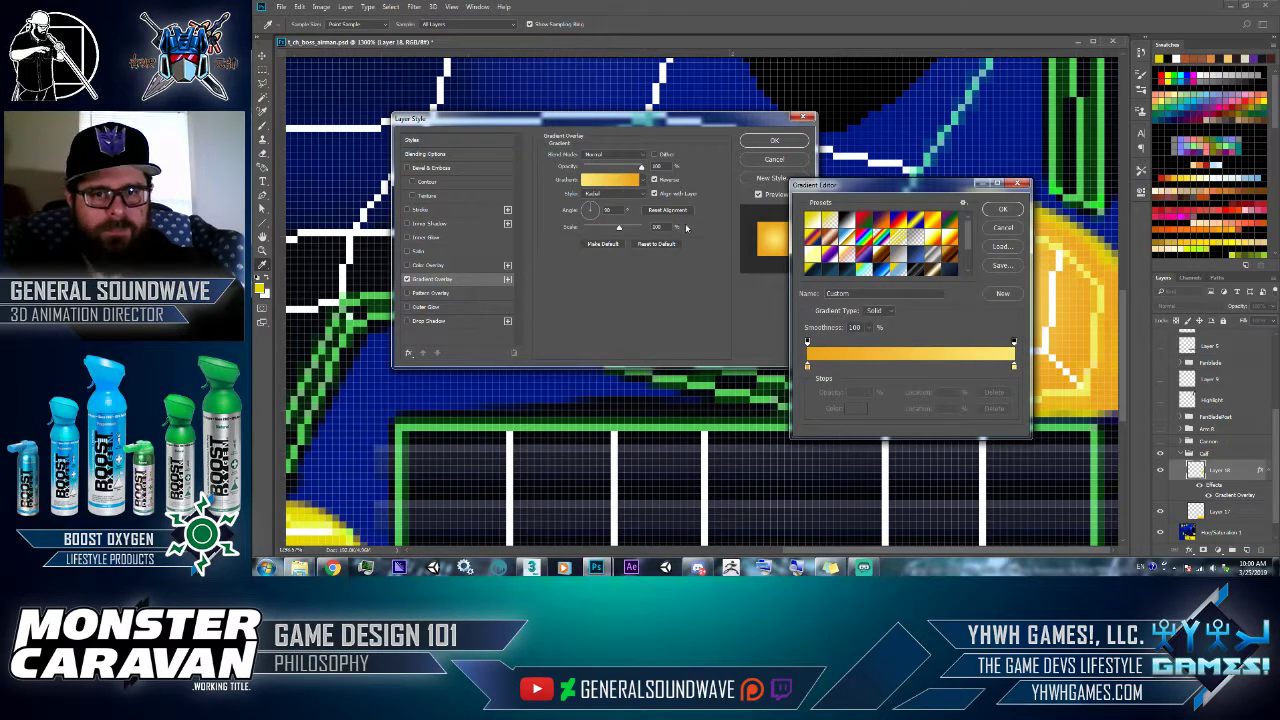
{"action": "left_click", "coordinate": [969, 264]}
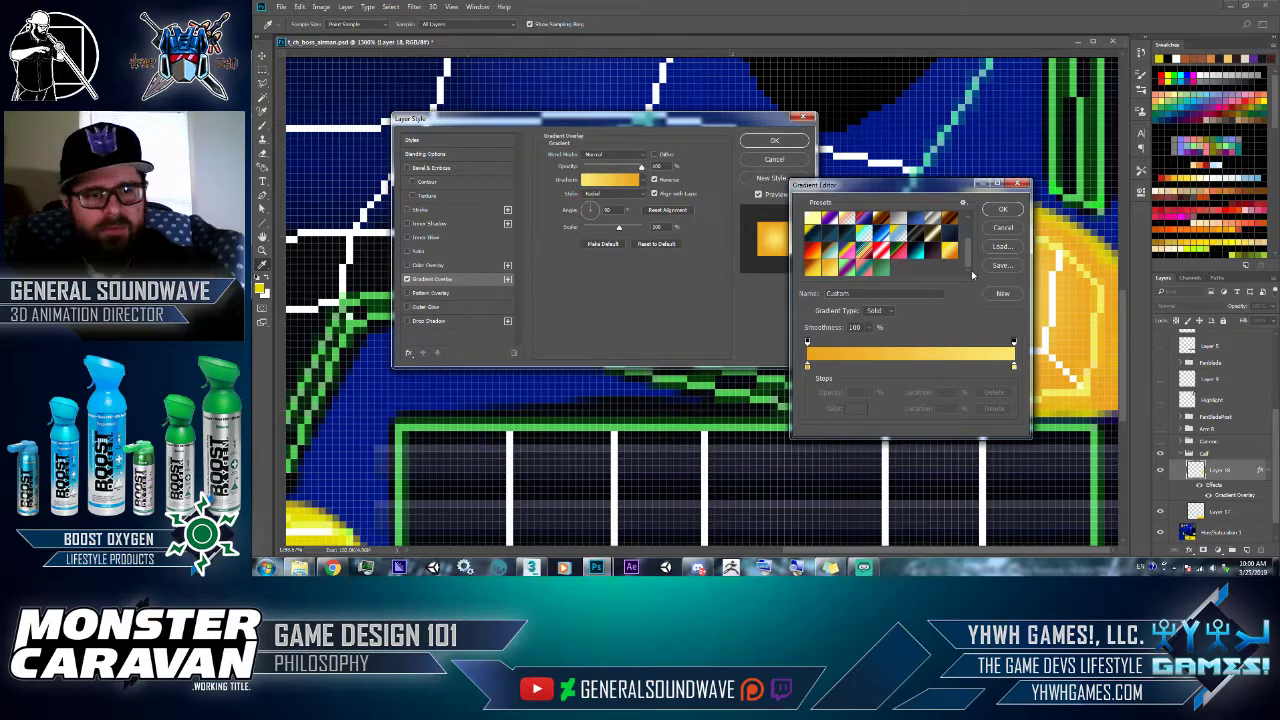
{"action": "left_click", "coordinate": [1003, 227]}
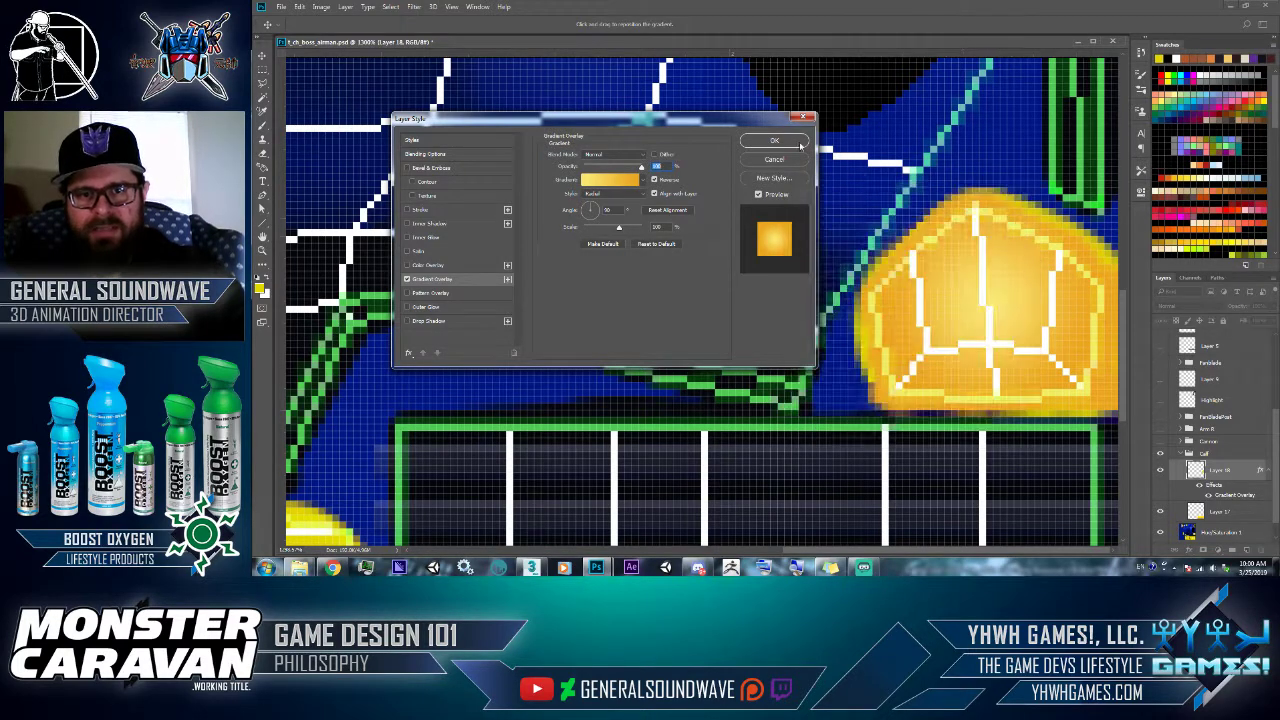
{"action": "key", "text": "Return"}
- Choose the Gradient tool and save its current brown-to-yellow gradient as a new preset in the Gradient Editor
{"action": "scroll", "coordinate": [848, 266], "scroll_direction": "down", "scroll_amount": 5}
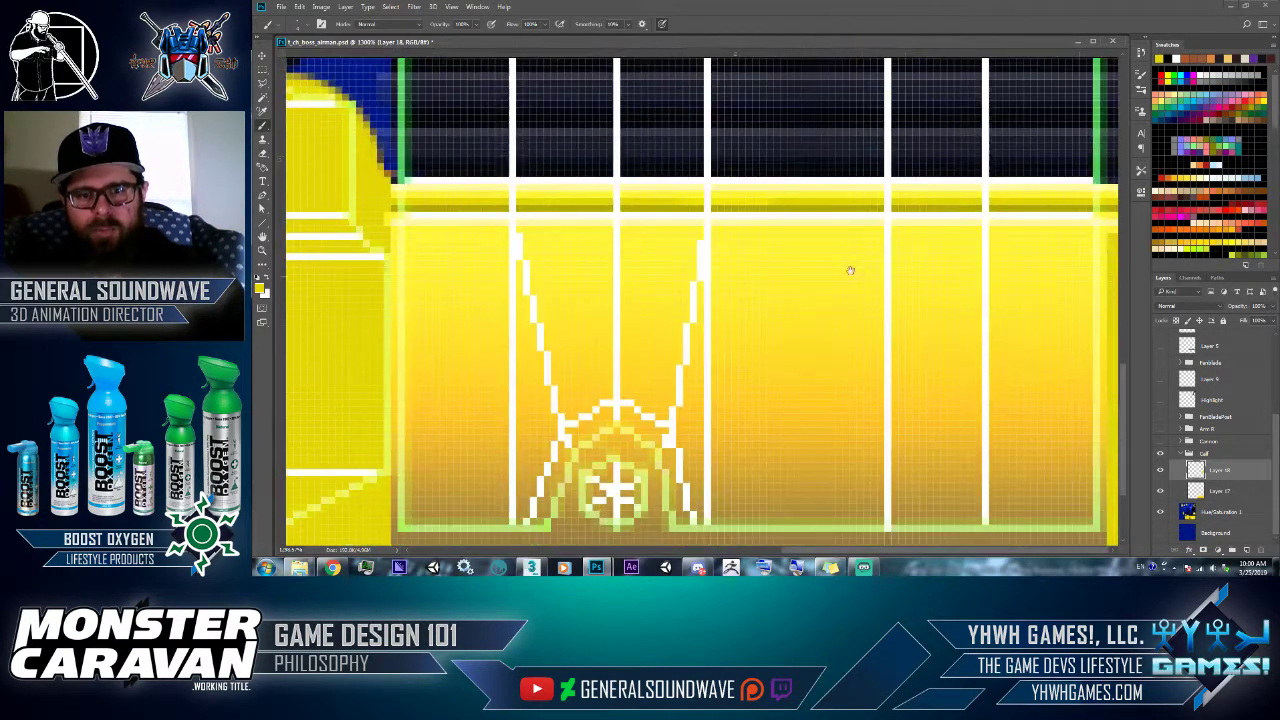
{"action": "mouse_move", "coordinate": [871, 269]}
{"action": "left_mouse_down"}
{"action": "mouse_move", "coordinate": [928, 297]}
{"action": "mouse_move", "coordinate": [876, 297]}
{"action": "left_mouse_up"}
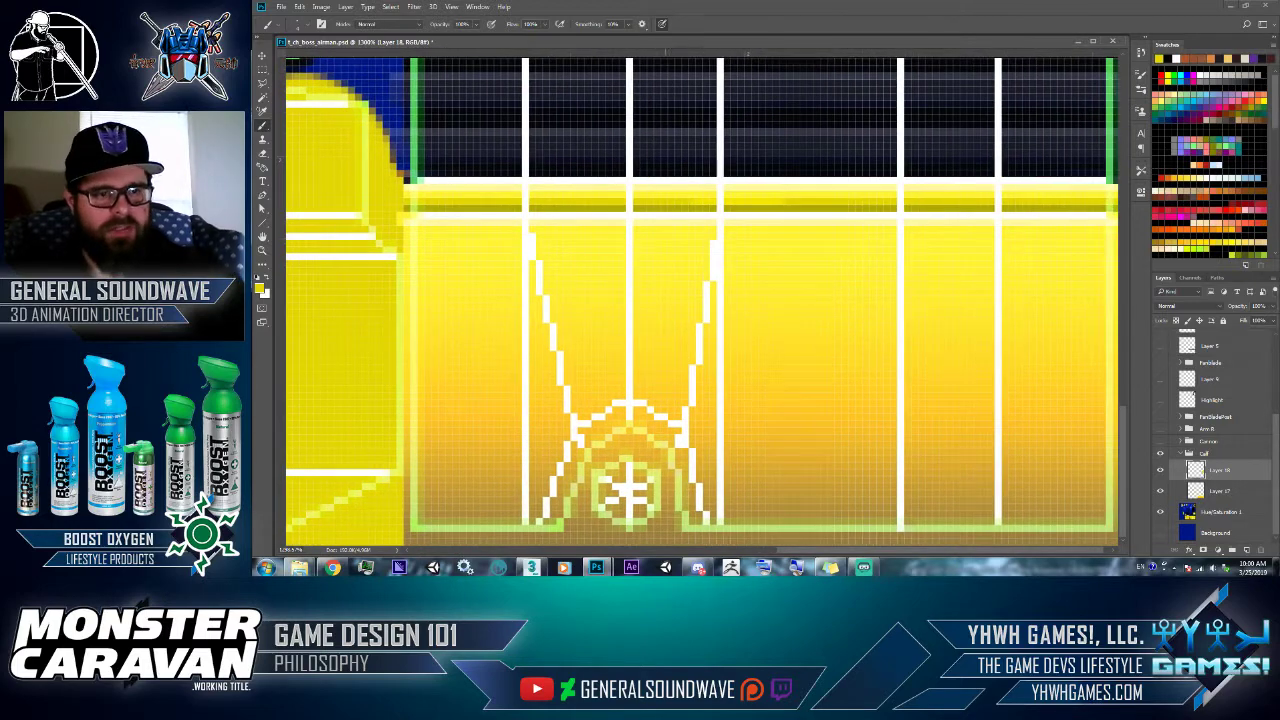
{"action": "key", "text": "g"}
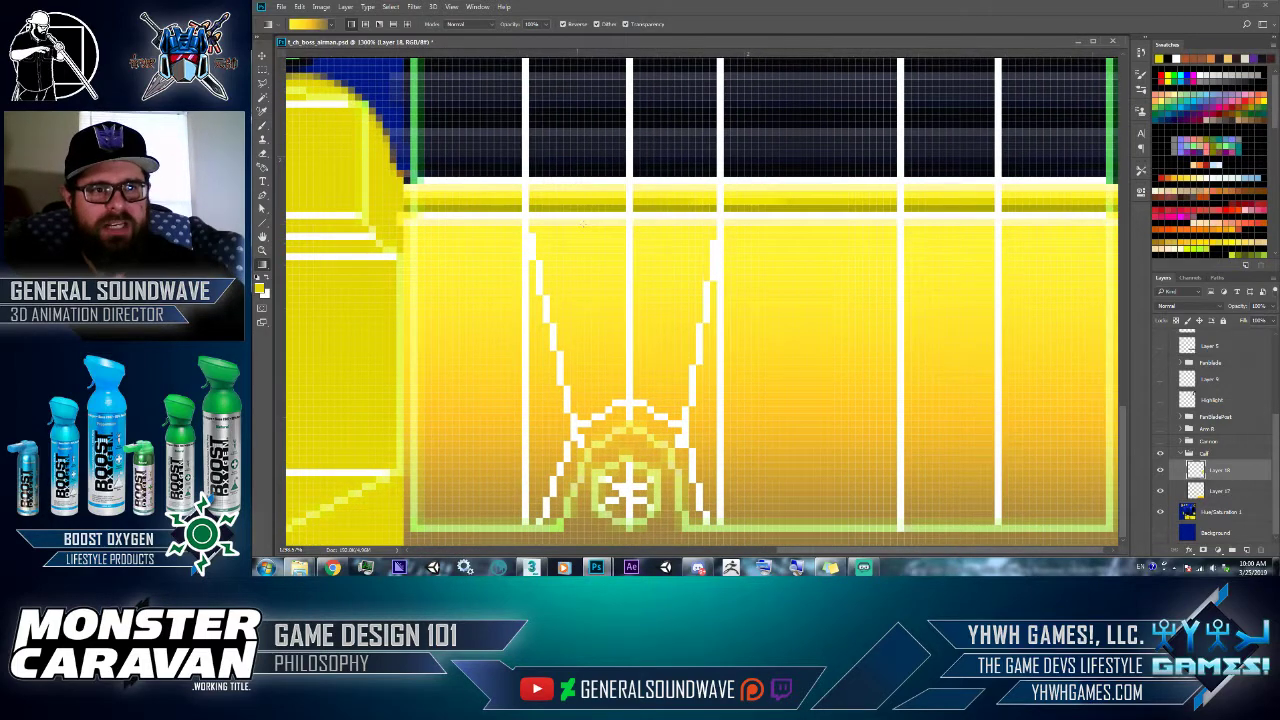
{"action": "left_click", "coordinate": [314, 24]}
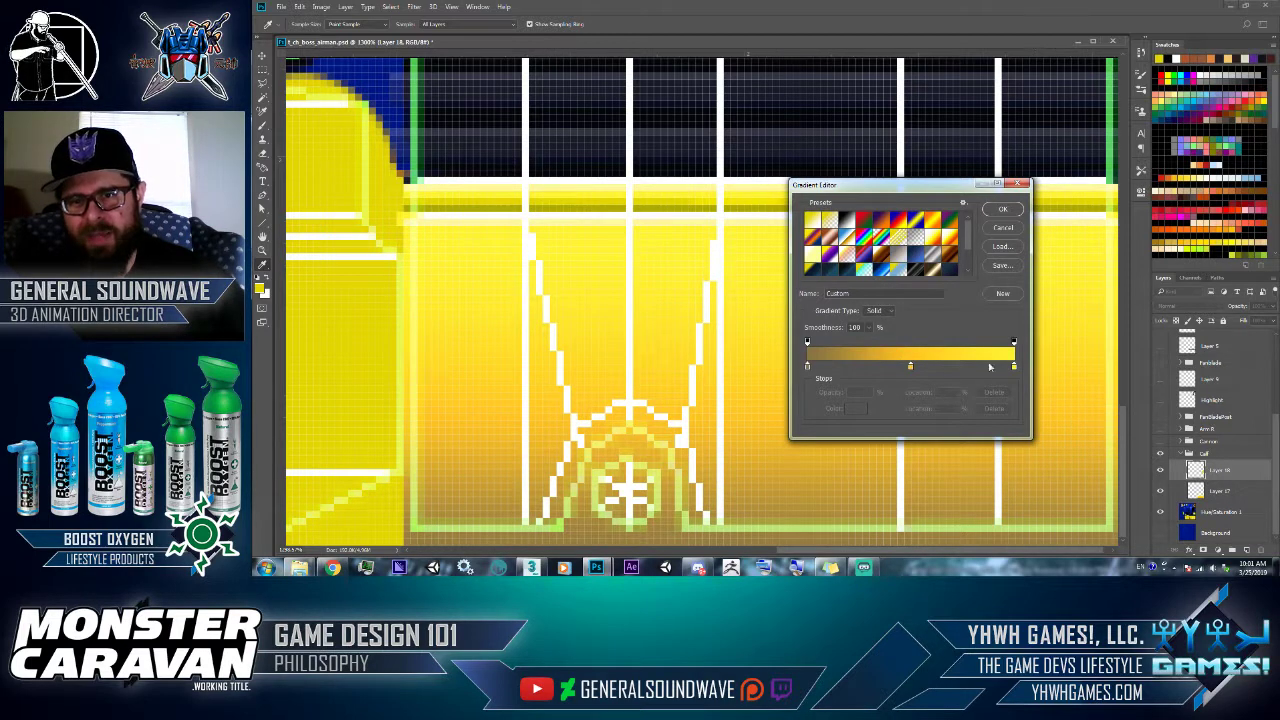
{"action": "scroll", "coordinate": [1002, 297], "scroll_direction": "down", "scroll_amount": 3}
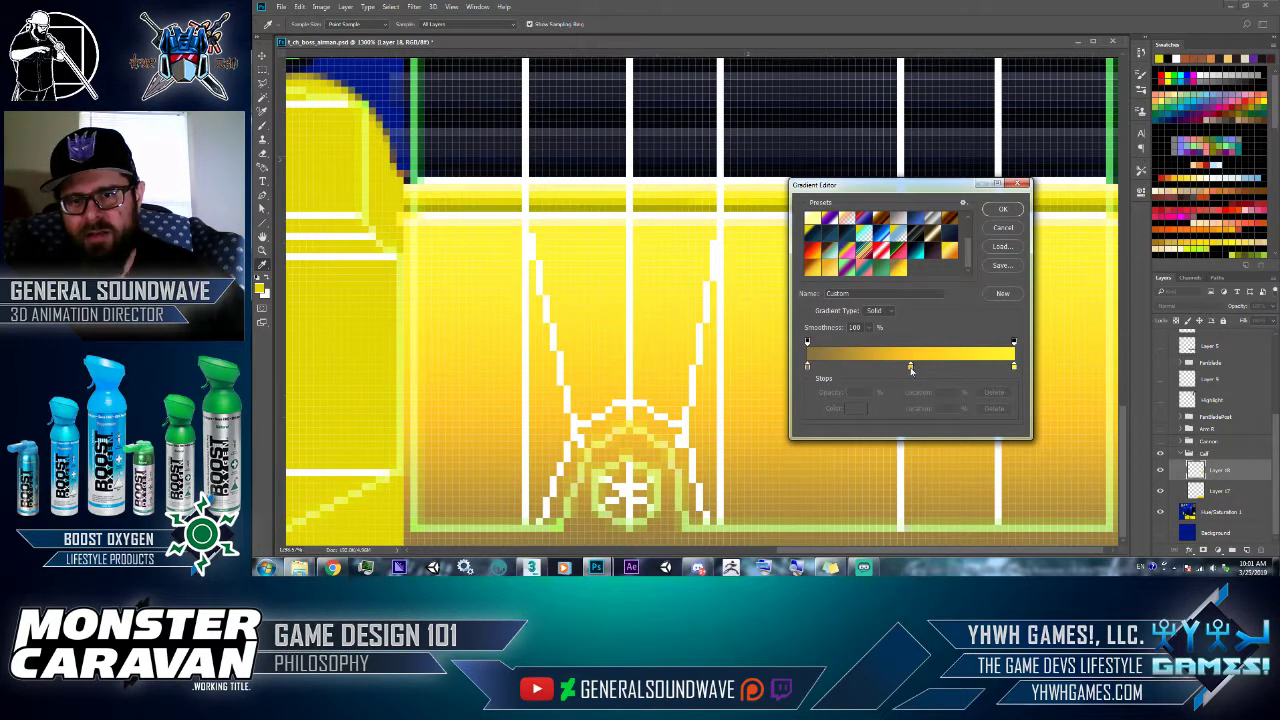
{"action": "left_click", "coordinate": [1002, 228]}
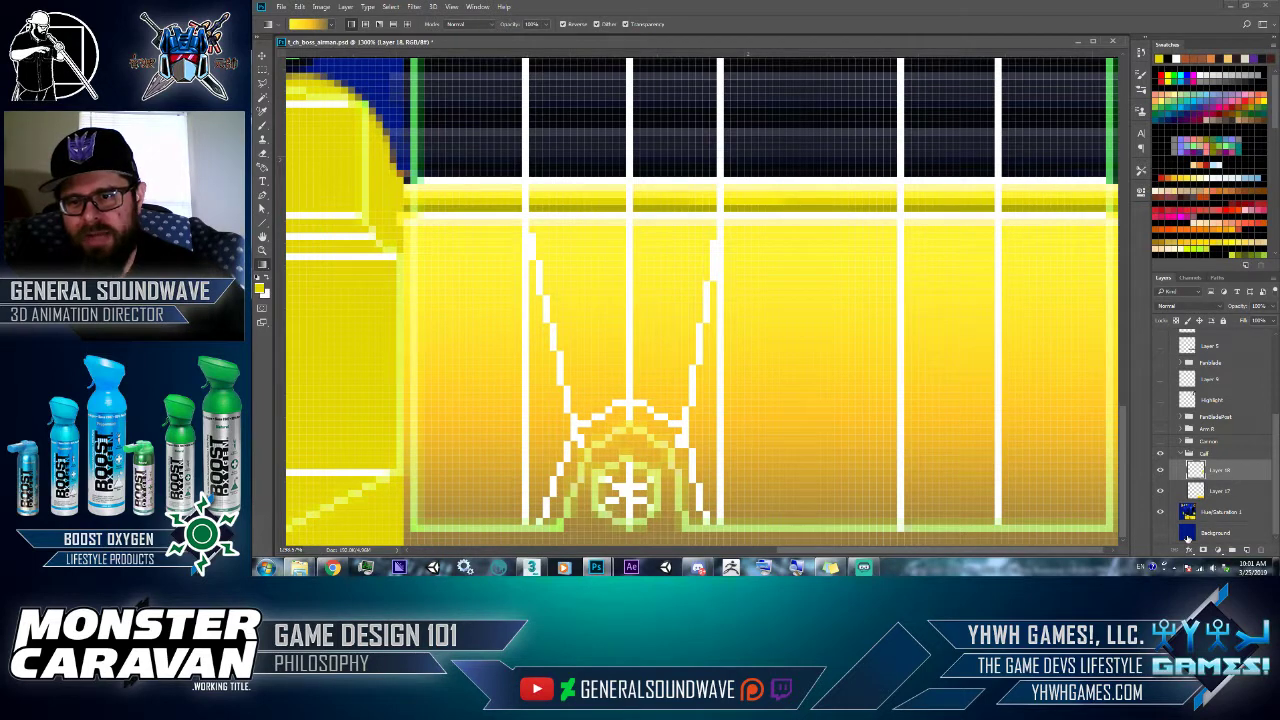
- Add a reversed radial Gradient Overlay to the rounded island's layer using the saved brown-to-yellow gradient preset
{"action": "left_click", "coordinate": [1189, 550]}
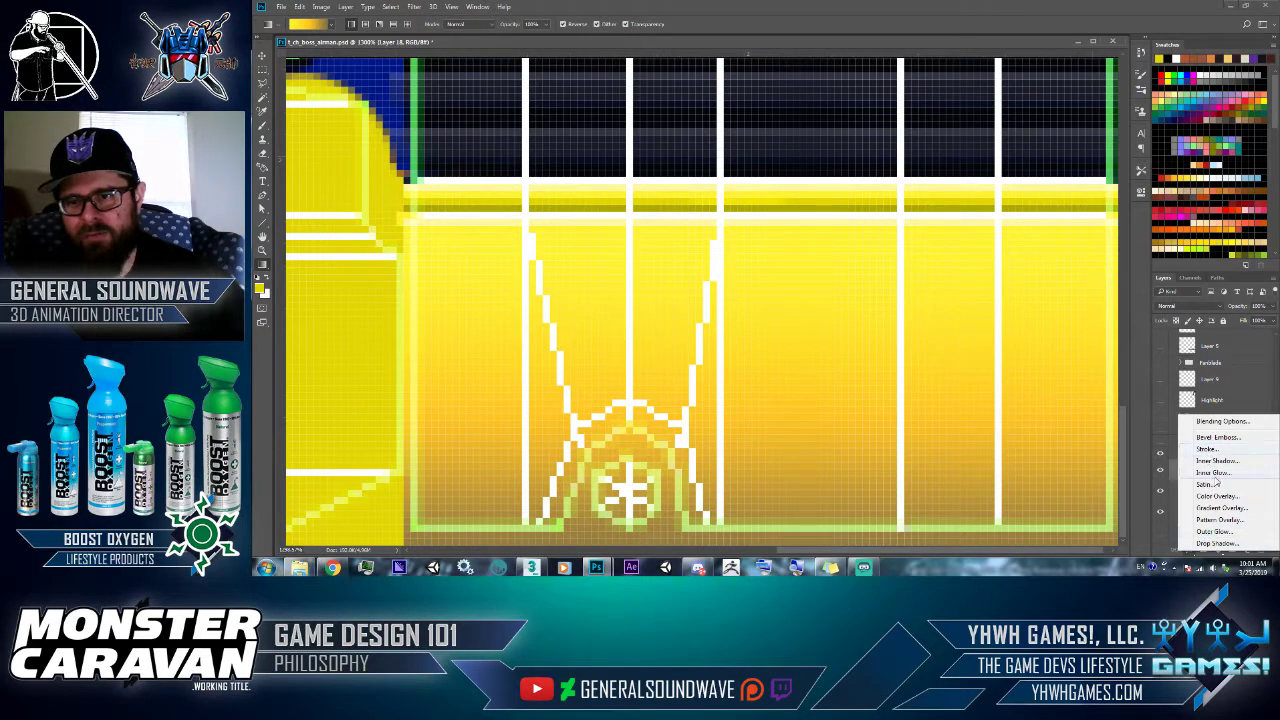
{"action": "key", "text": "Escape"}
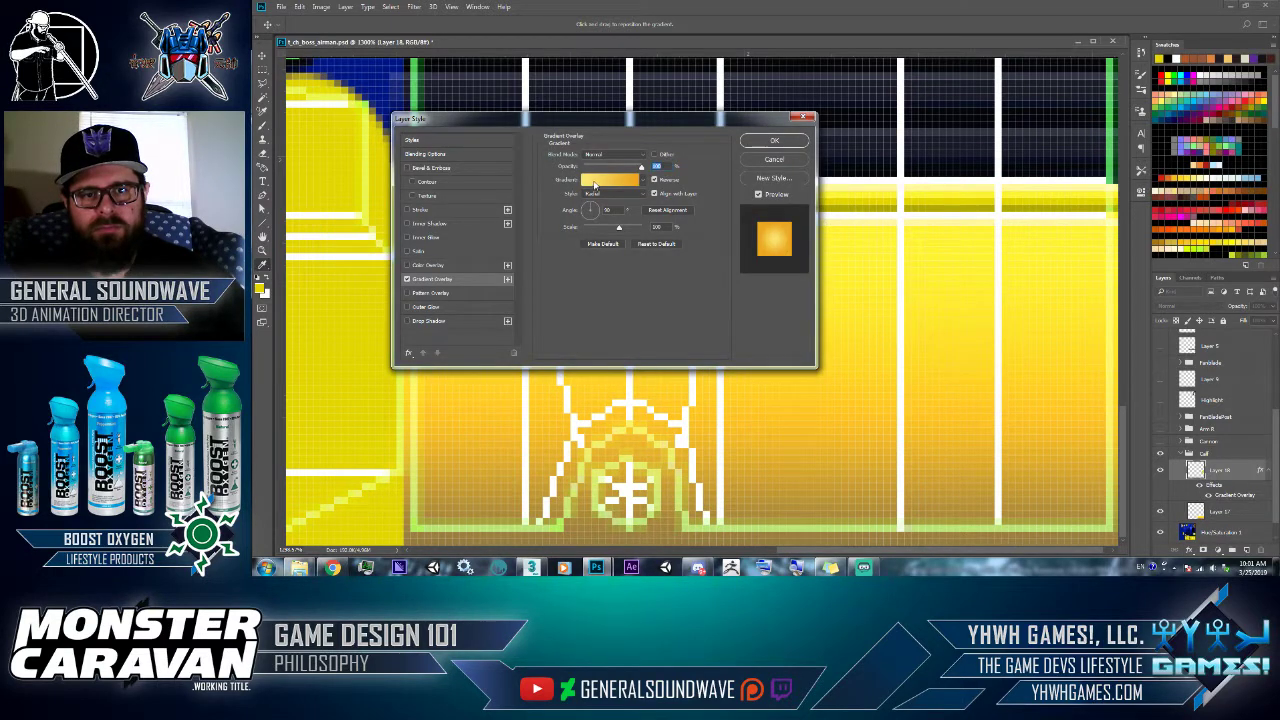
{"action": "left_click", "coordinate": [600, 181]}
{"action": "scroll", "coordinate": [963, 235], "scroll_direction": "down", "scroll_amount": 3}
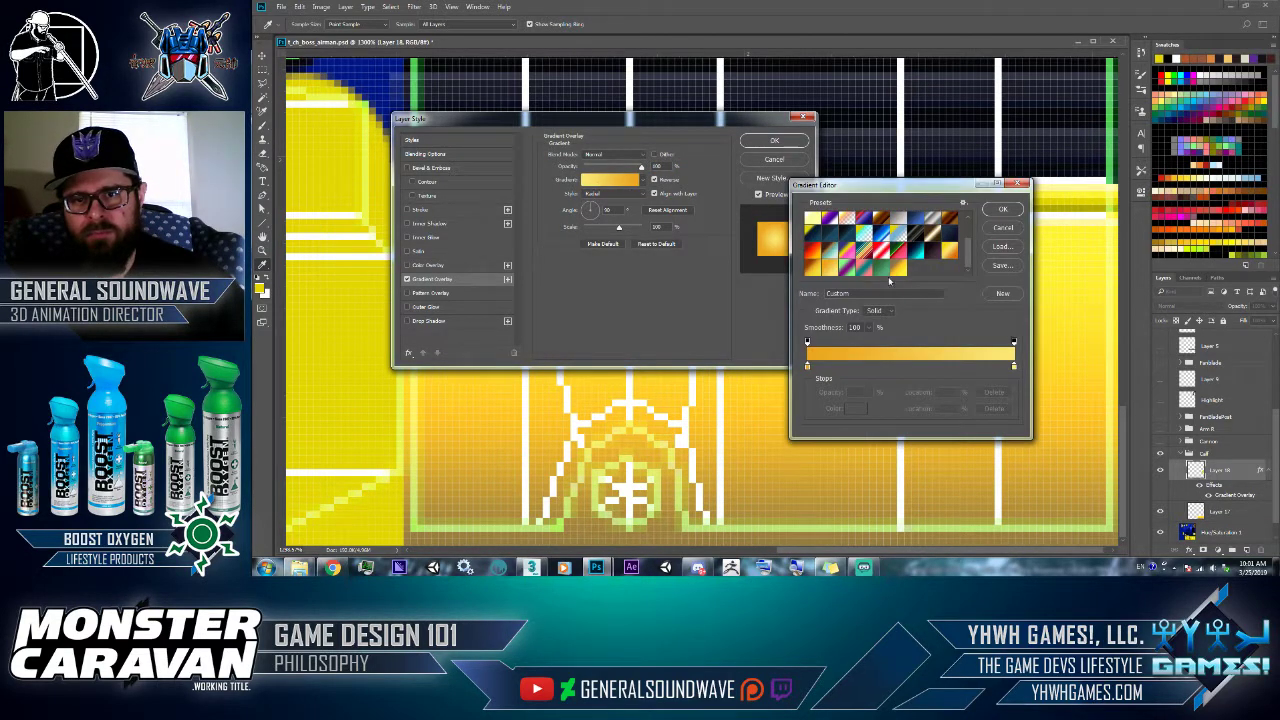
{"action": "left_click", "coordinate": [910, 366]}
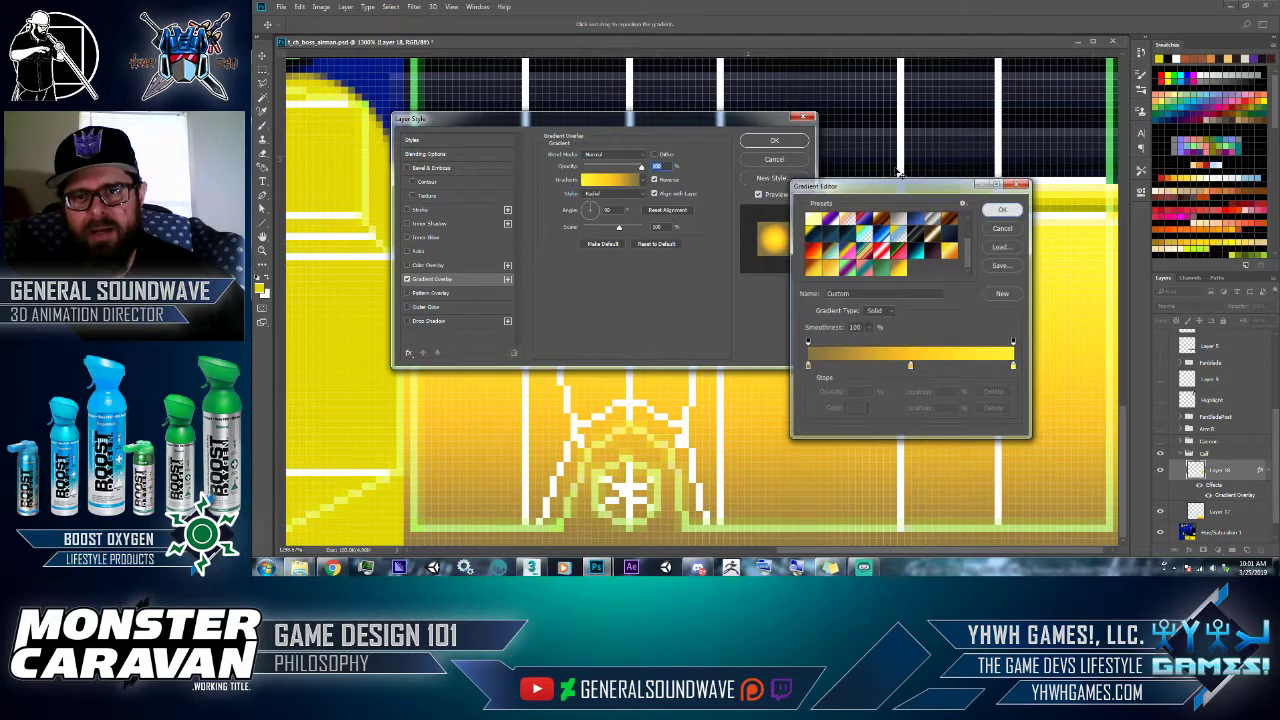
{"action": "left_click", "coordinate": [1000, 210]}
{"action": "left_click", "coordinate": [774, 140]}
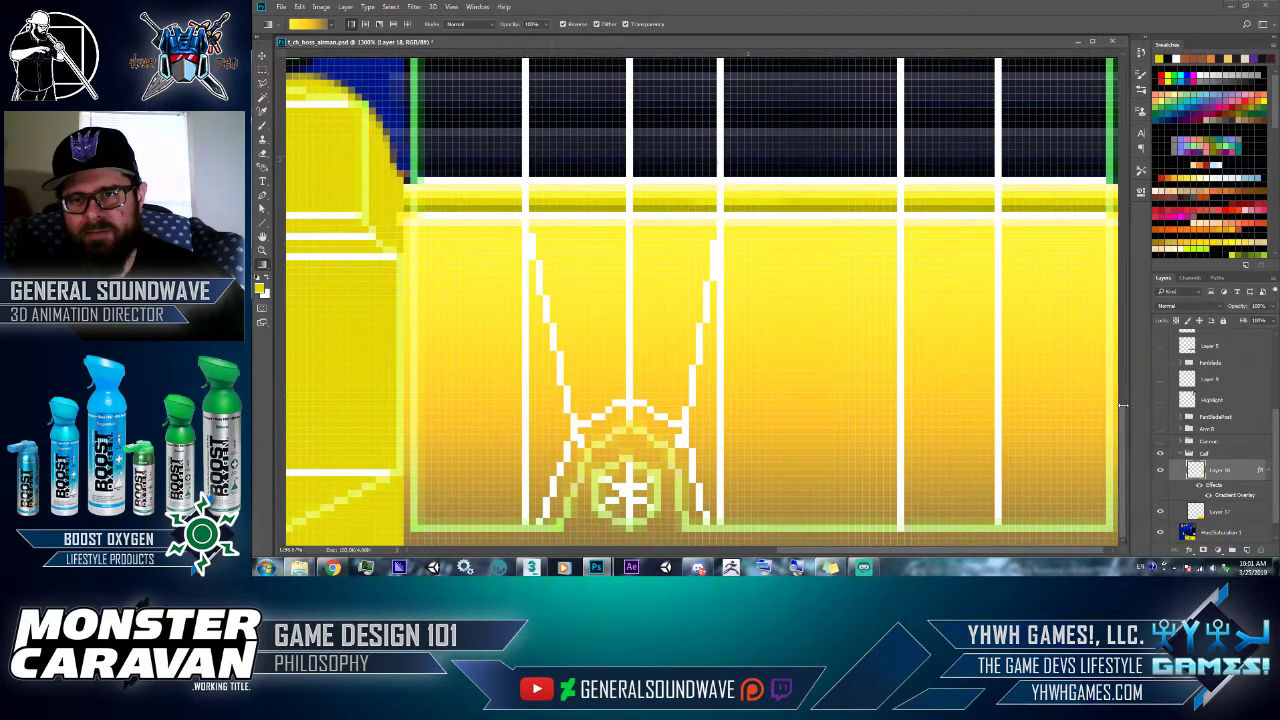
- Increase the Gradient Overlay's scale on the rounded yellow island so its bright centre spreads further outward
{"action": "left_click_drag", "start_coordinate": [1127, 436], "coordinate": [1106, 314]}
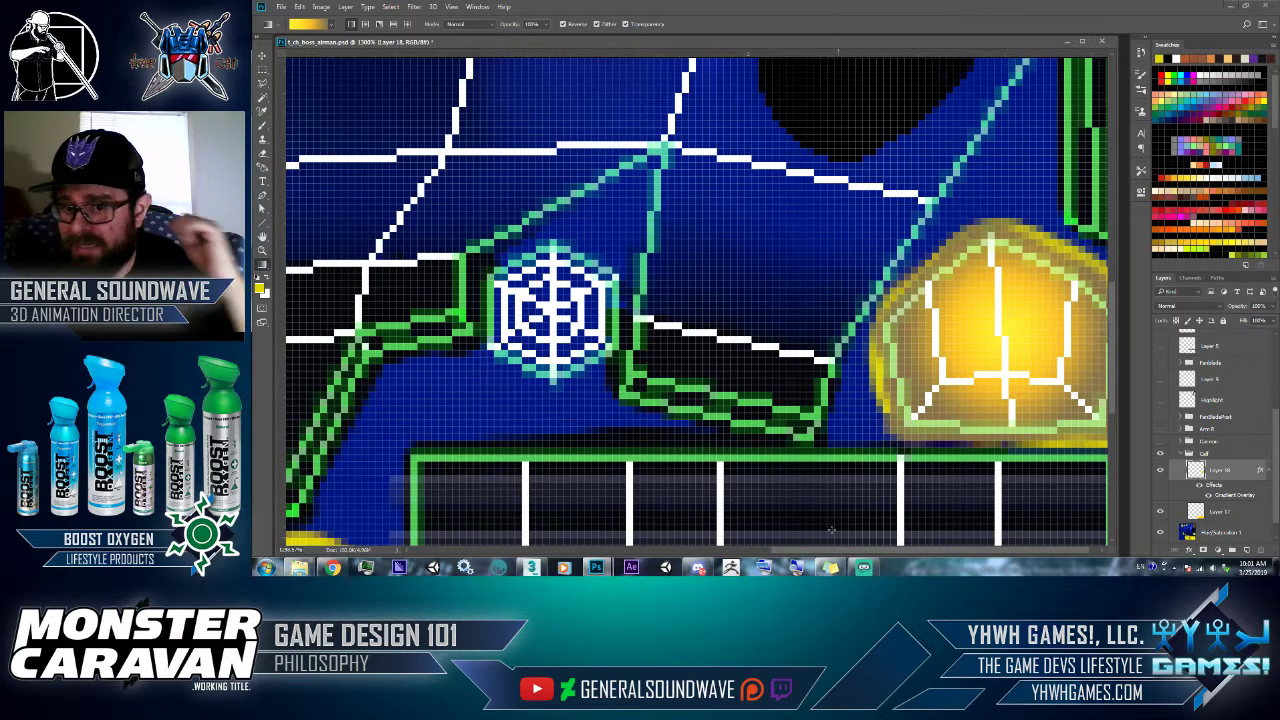
{"action": "left_click_drag", "start_coordinate": [882, 552], "coordinate": [888, 553]}
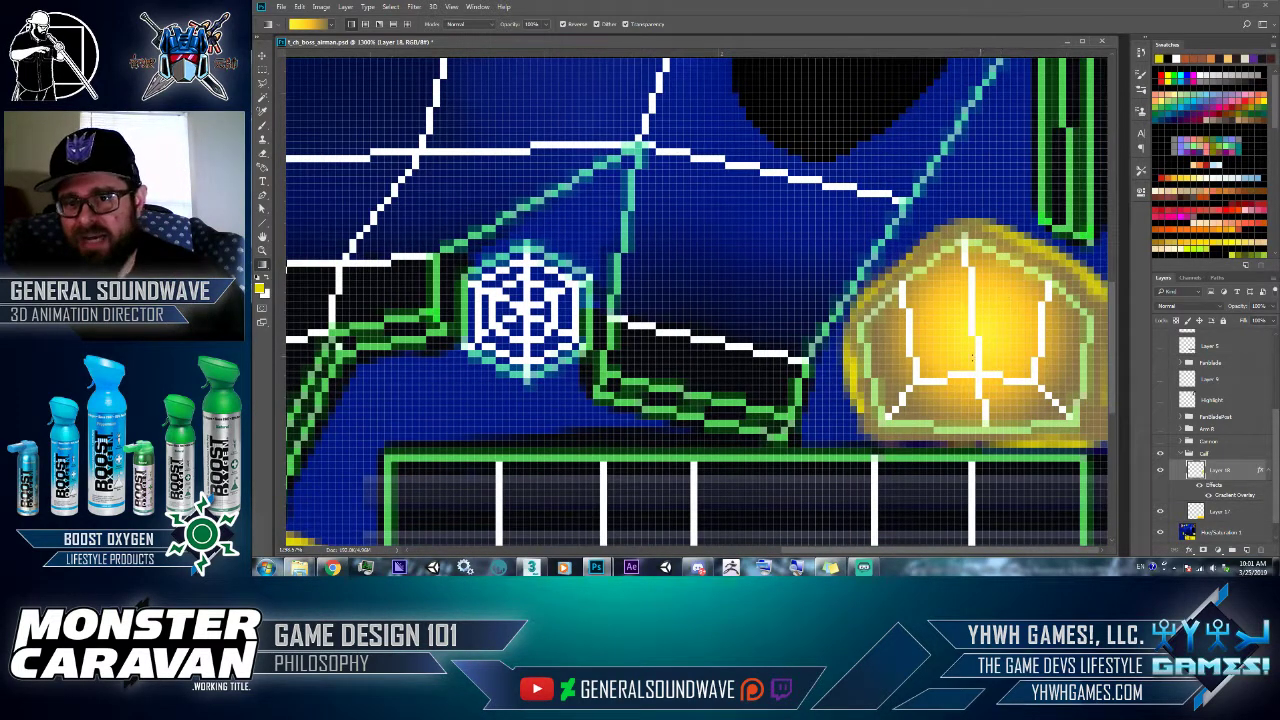
{"action": "left_click", "coordinate": [1269, 473]}
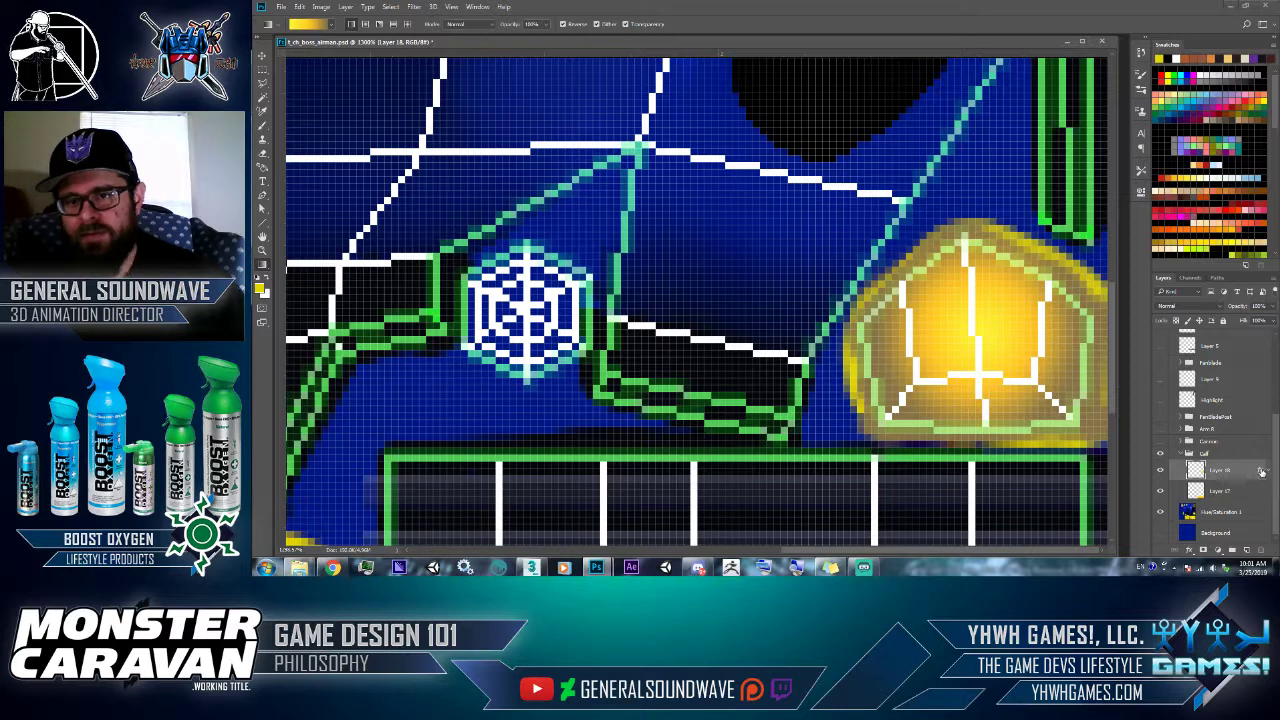
{"action": "double_click", "coordinate": [1261, 471]}
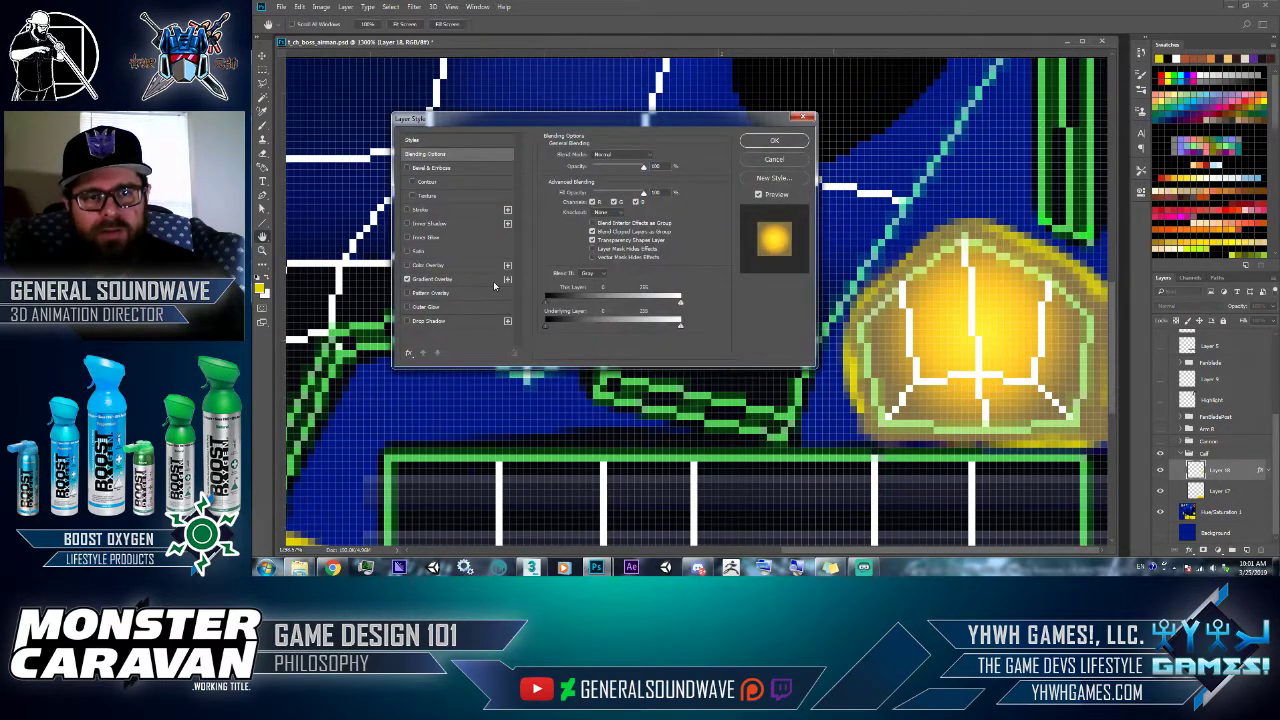
{"action": "left_click", "coordinate": [470, 280]}
{"action": "mouse_move", "coordinate": [616, 230]}
{"action": "left_mouse_down"}
{"action": "mouse_move", "coordinate": [648, 230]}
{"action": "mouse_move", "coordinate": [634, 228]}
{"action": "left_mouse_up"}
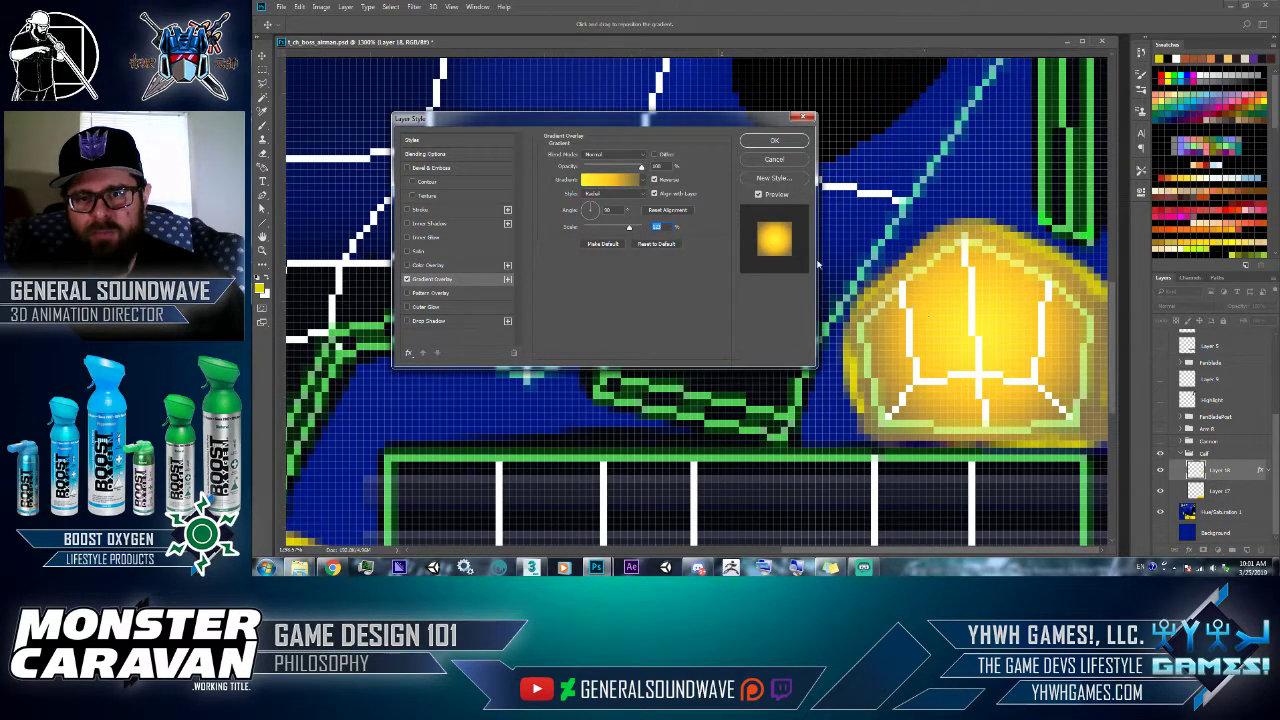
{"action": "left_click", "coordinate": [769, 142]}
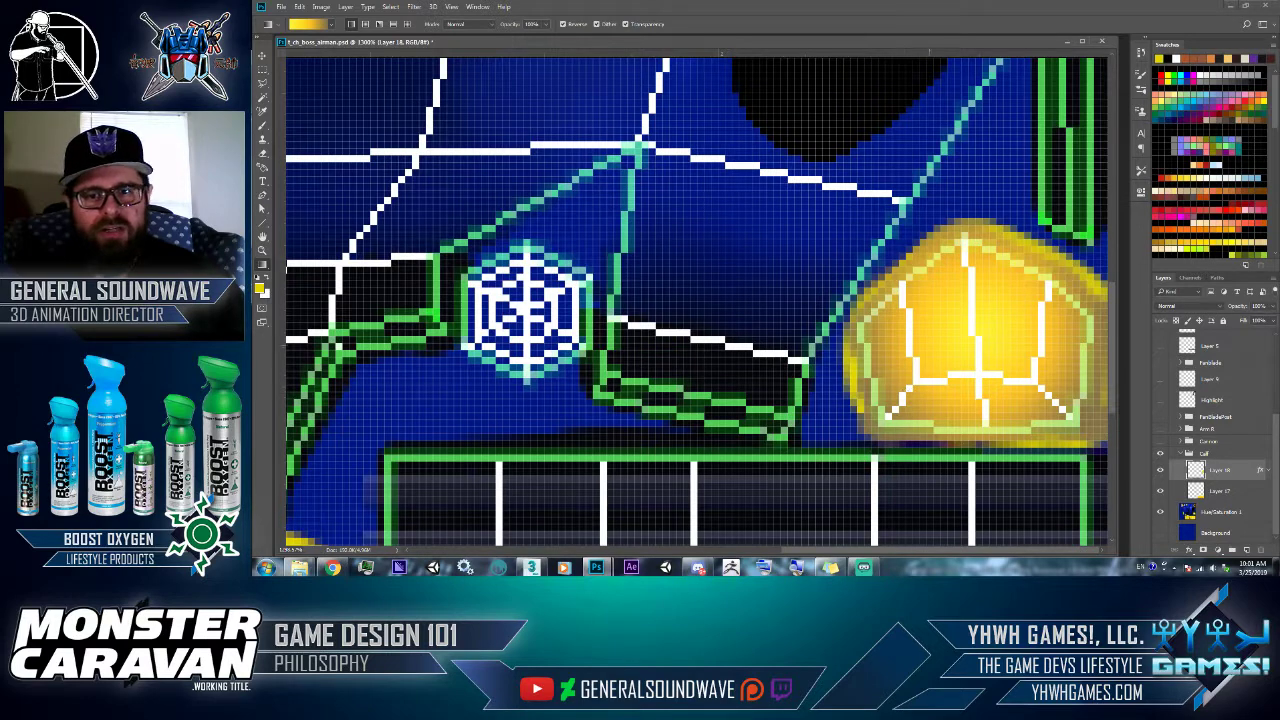
- Open the foreground Color Picker for the Brush, and copy the middle yellow swatch's hex code from the Adobe Color page in the browser
{"action": "key", "text": "b"}
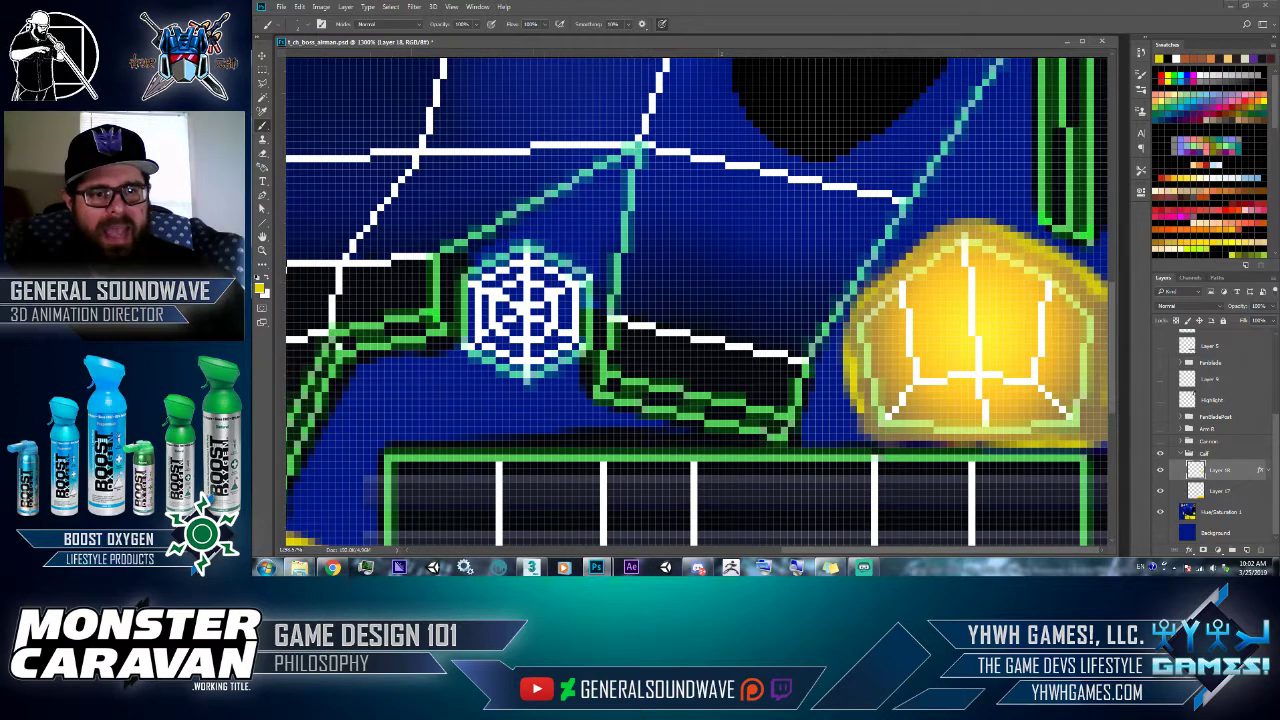
{"action": "left_click", "coordinate": [260, 287]}
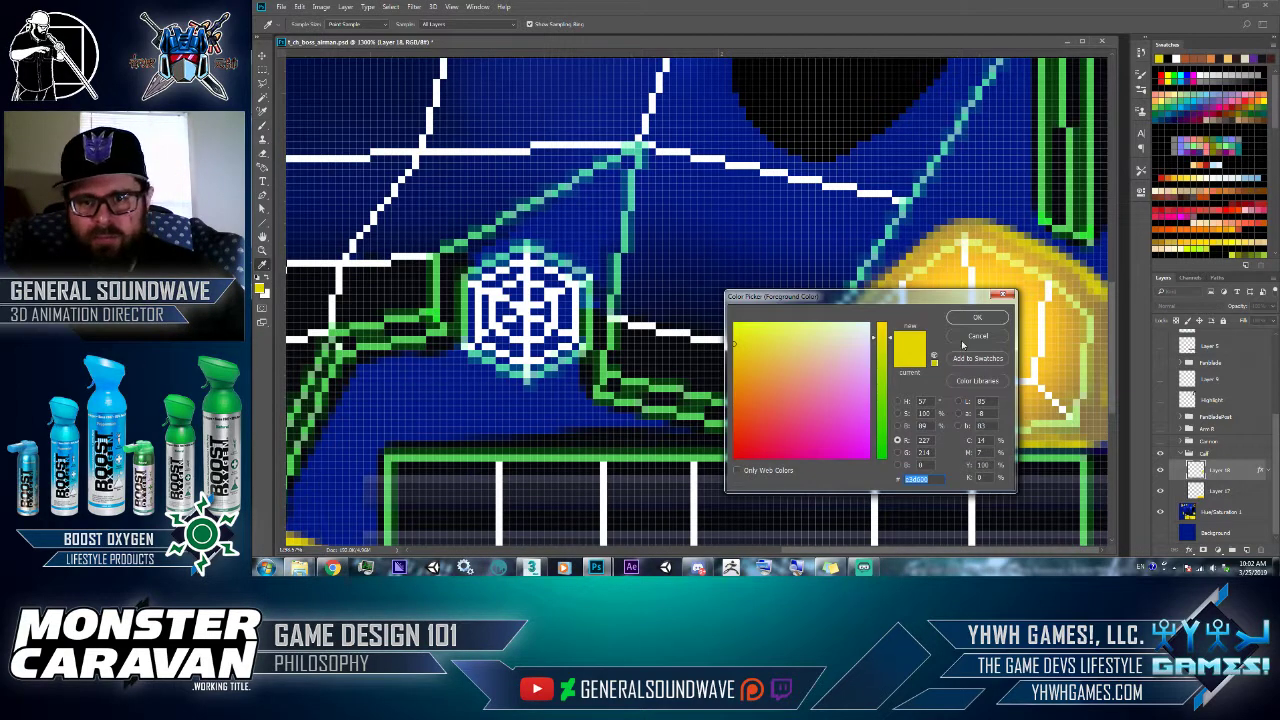
{"action": "key", "text": "alt+Tab"}
{"action": "key", "text": "alt+Tab"}
{"action": "key", "text": "alt+Tab"}
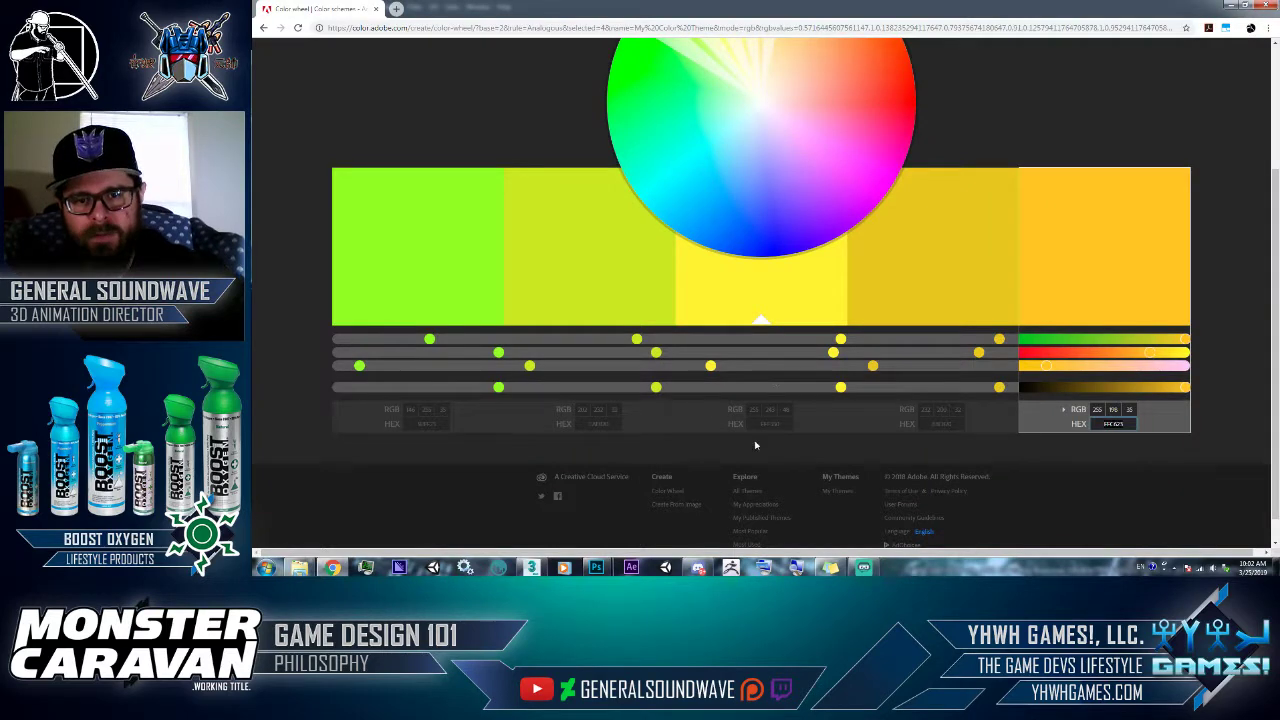
{"action": "left_click", "coordinate": [775, 424]}
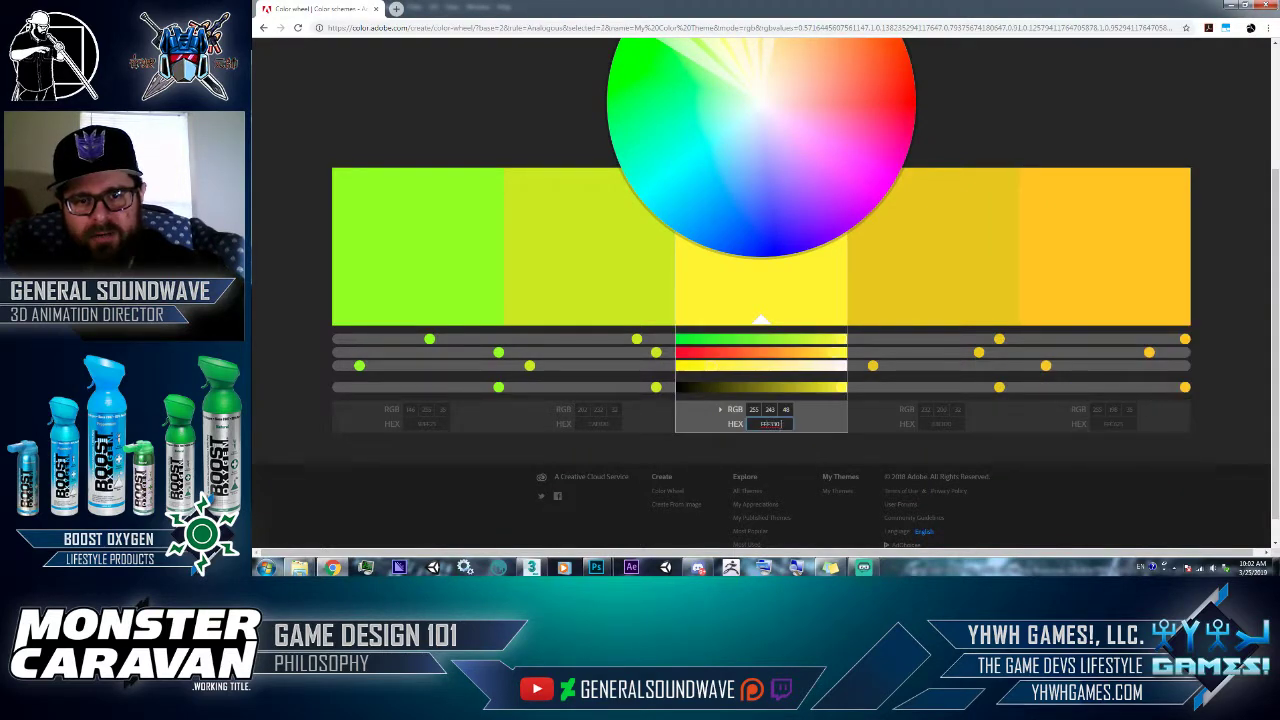
{"action": "key", "text": "ctrl+a"}
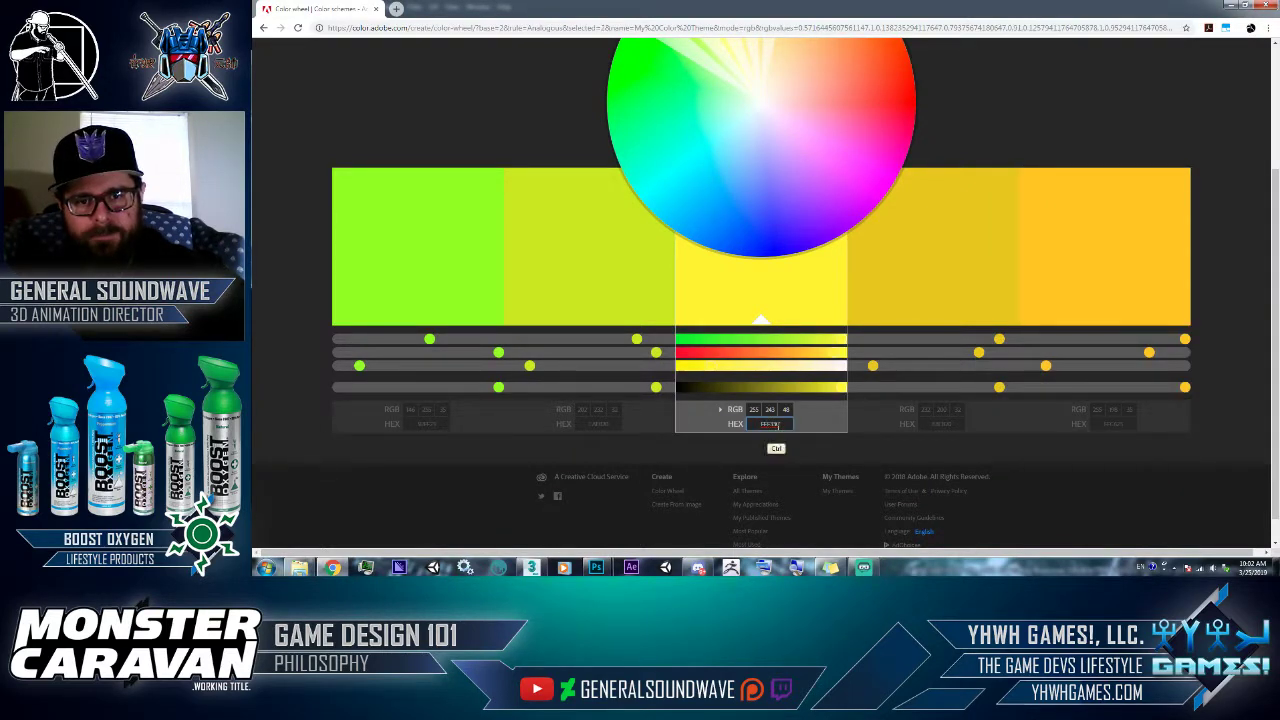
{"action": "key", "text": "ctrl+c"}
- Switch back to Photoshop and set the brush's foreground colour to the copied bright yellow, hex FFF330
{"action": "key", "text": "alt+Tab"}
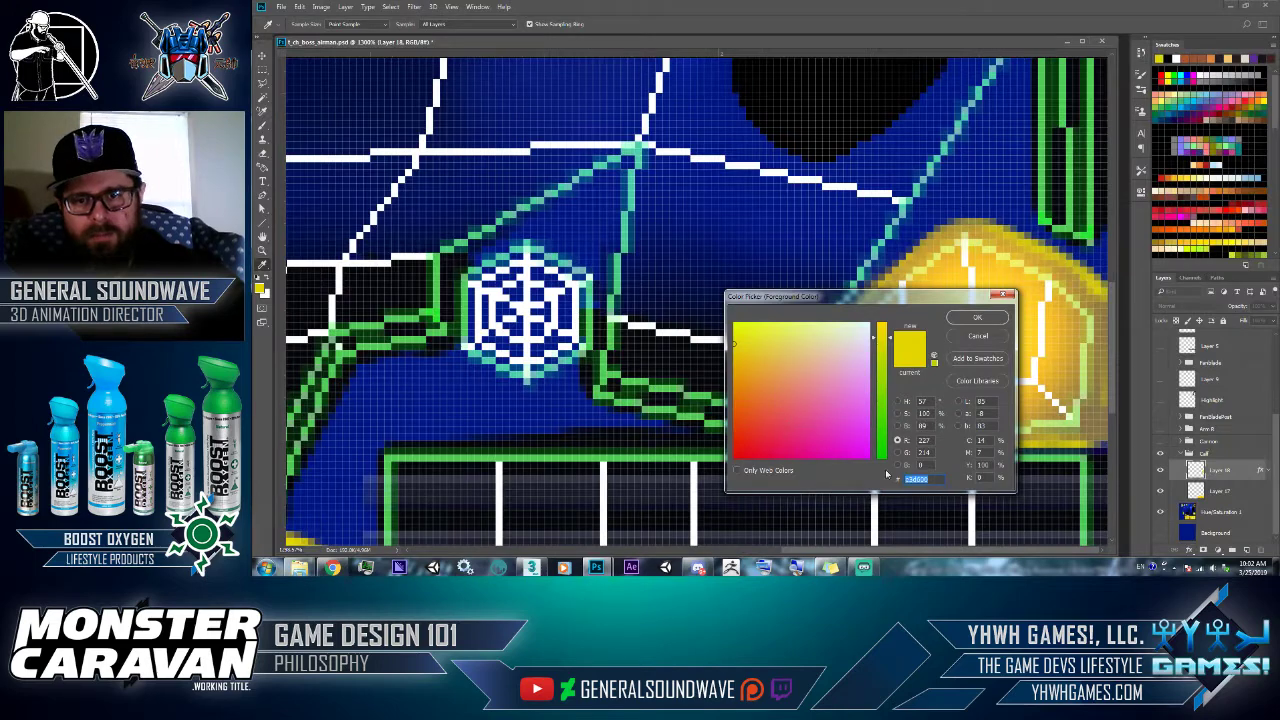
{"action": "key", "text": "ctrl+v"}
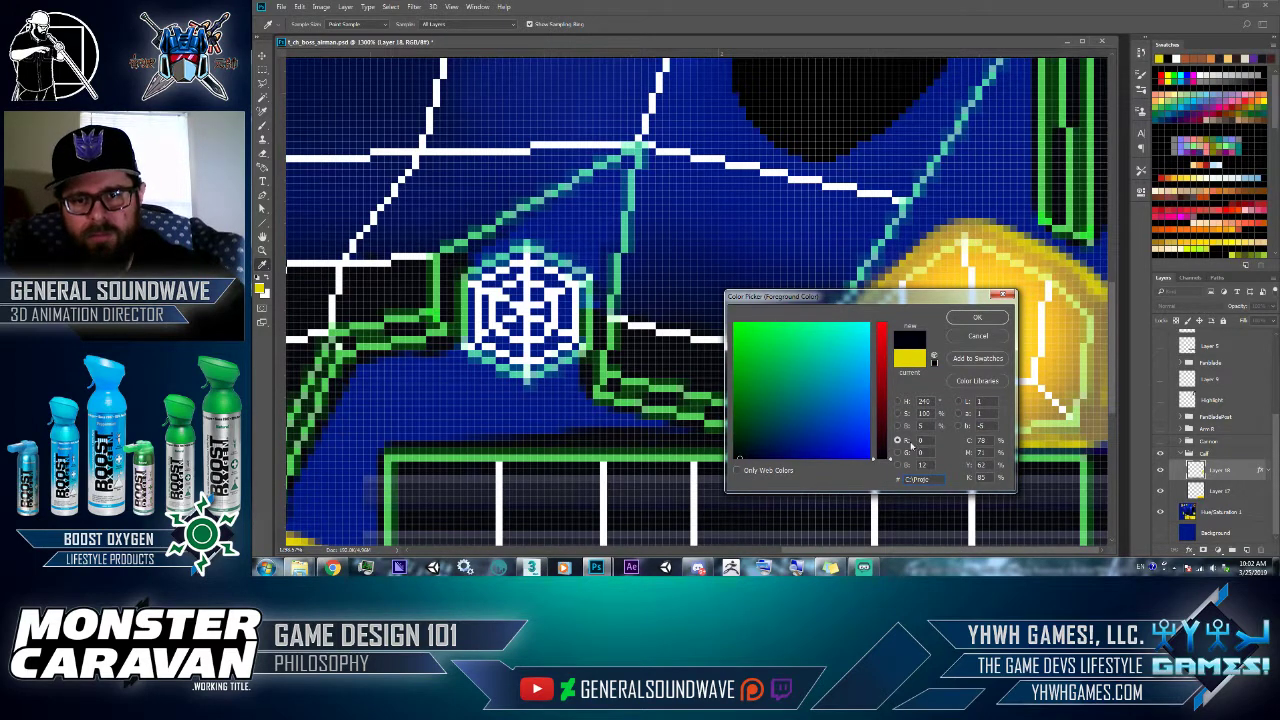
{"action": "key", "text": "alt+Tab"}
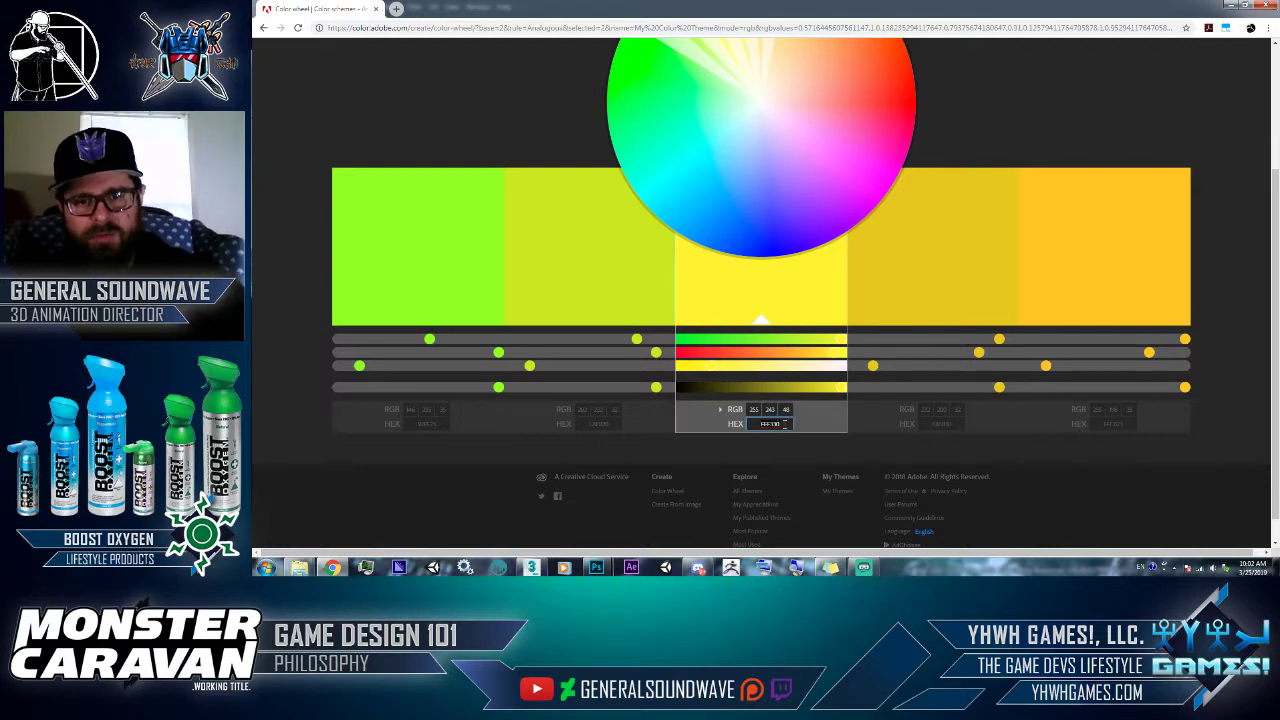
{"action": "key", "text": "alt+Tab"}
{"action": "key", "text": "ctrl+v"}
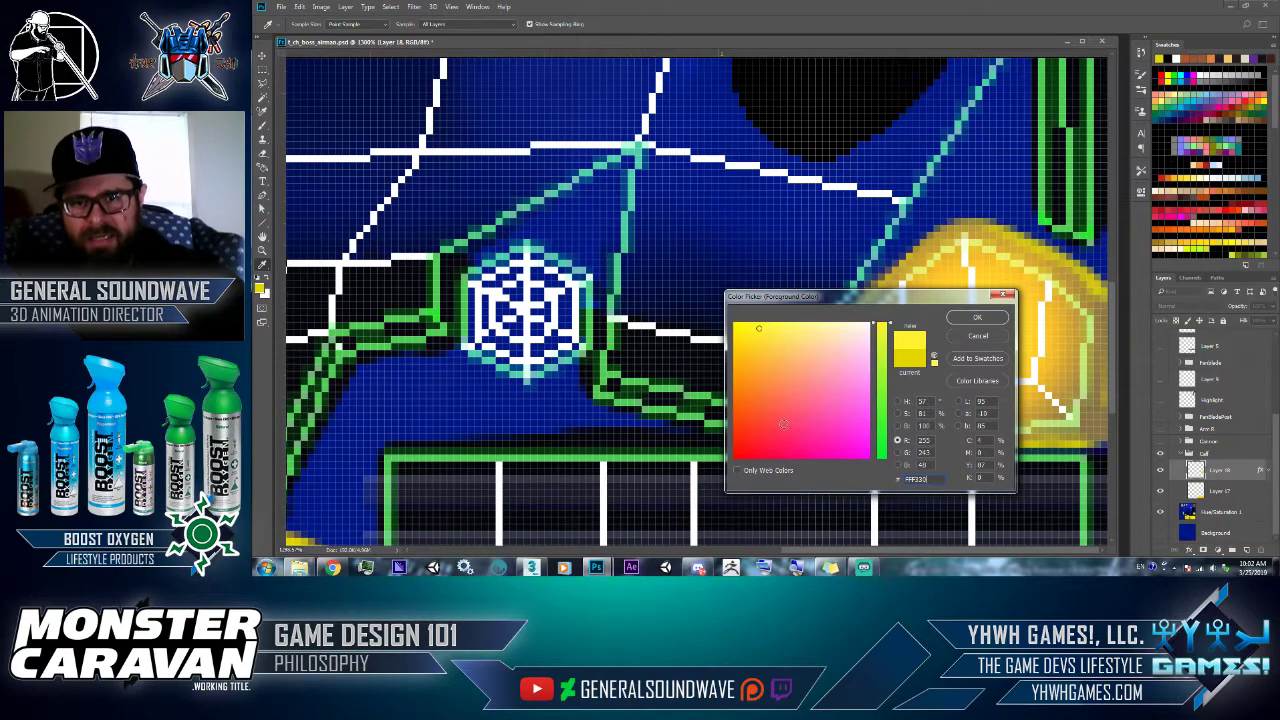
{"action": "left_click", "coordinate": [977, 317]}
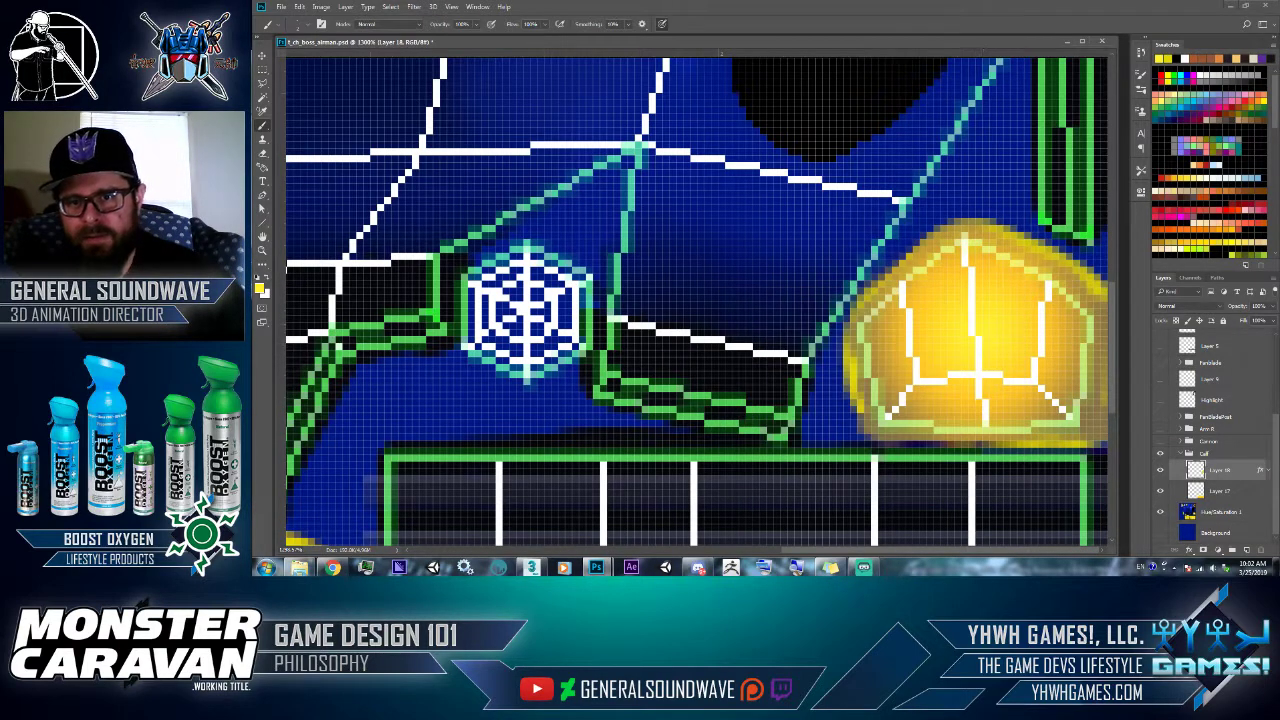
- Paint bright yellow highlights along the rounded island's inner edges on a new layer, toggling the UVW Unwrap group off and on to check them
{"action": "left_click", "coordinate": [1245, 550]}
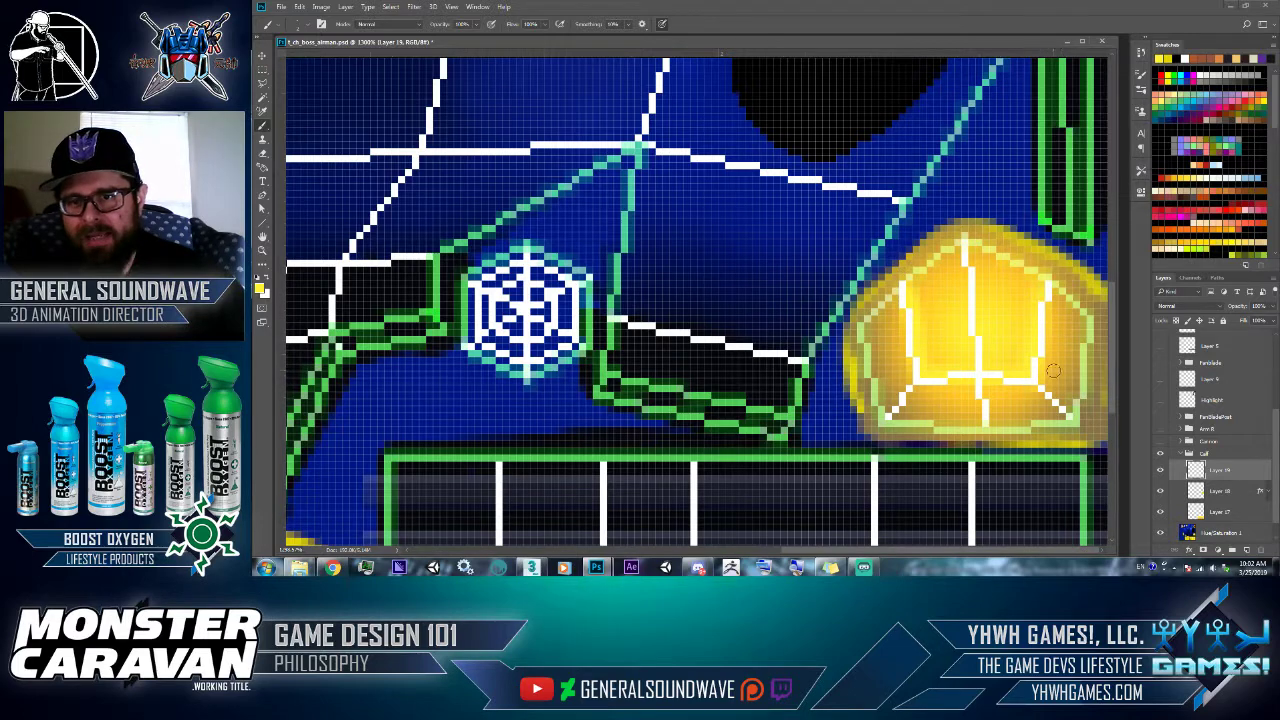
{"action": "scroll", "coordinate": [1275, 420], "scroll_direction": "up", "scroll_amount": 5}
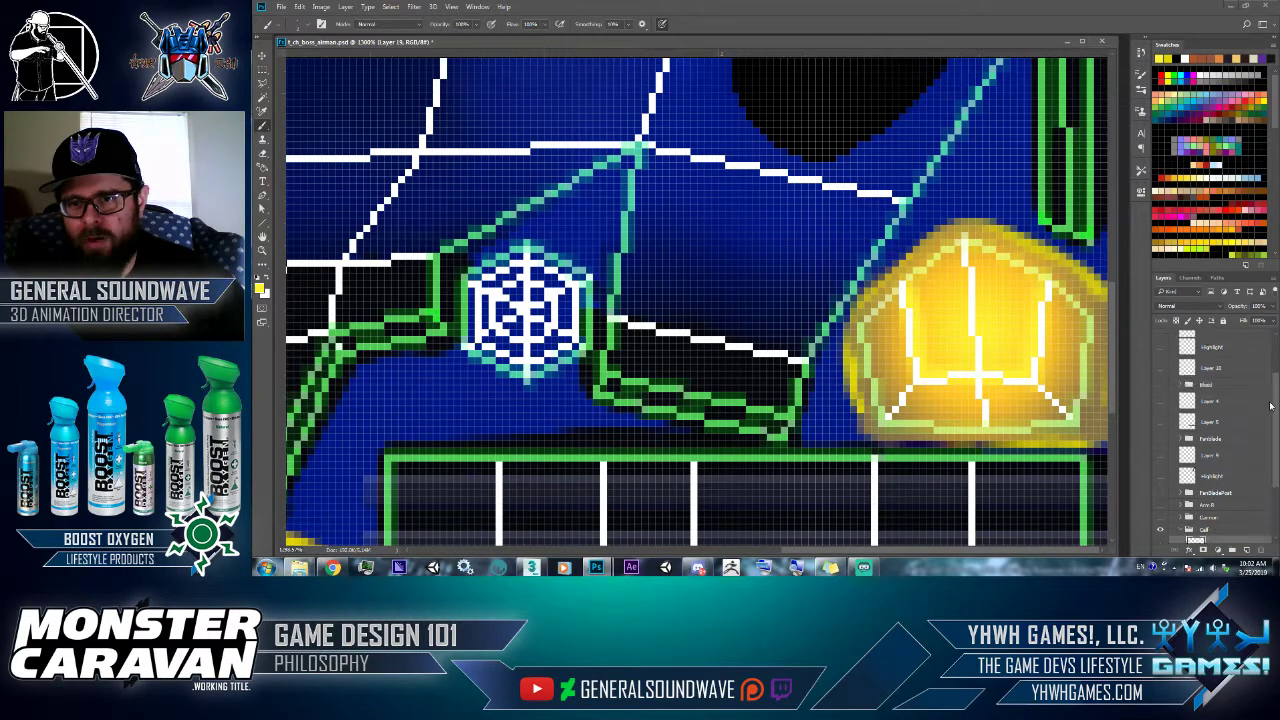
{"action": "left_click", "coordinate": [1163, 342]}
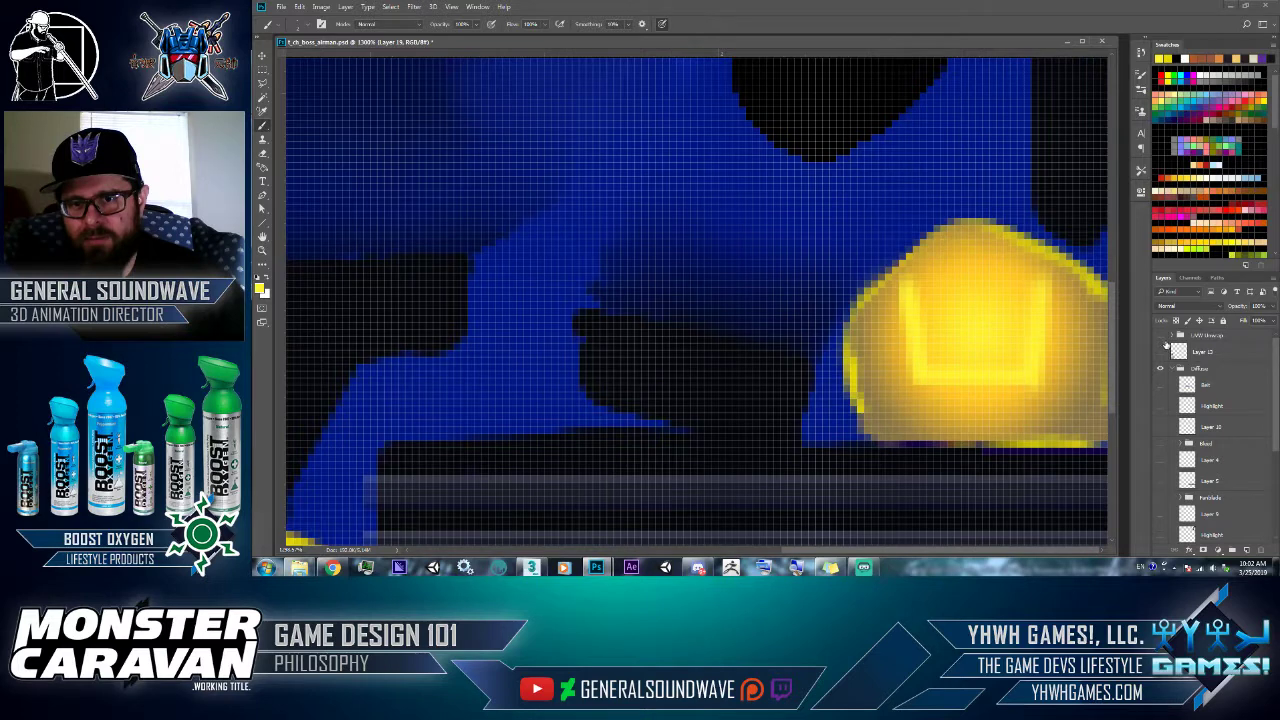
{"action": "left_click", "coordinate": [1163, 341]}
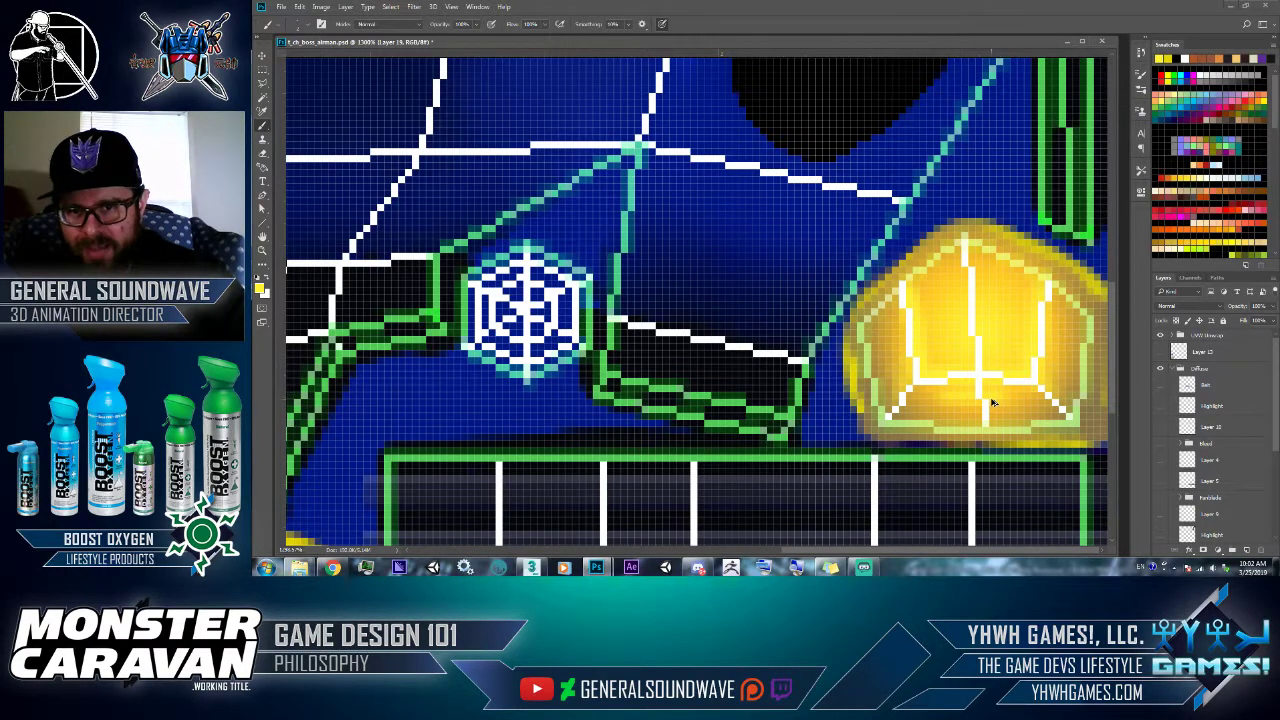
- Undo the last two brush edits and switch to the Smudge tool
{"action": "key", "text": "ctrl+z"}
{"action": "key", "text": "ctrl+z"}
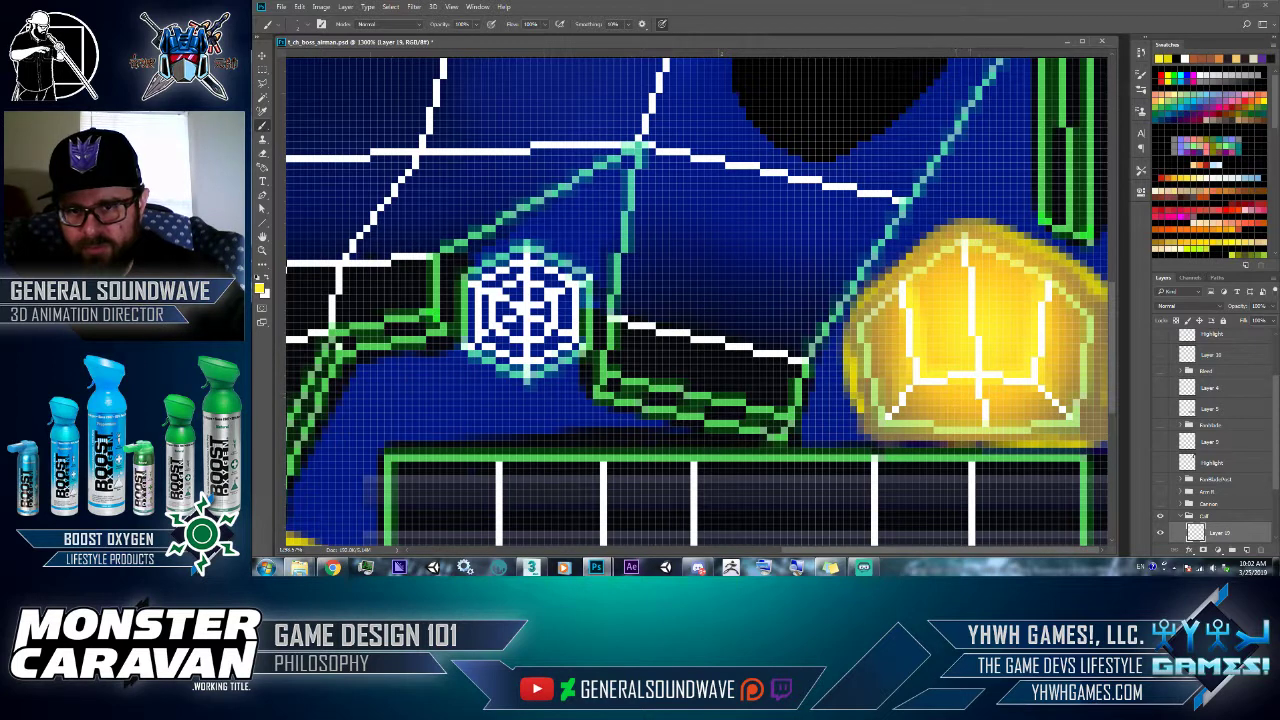
{"action": "left_click", "coordinate": [264, 237]}
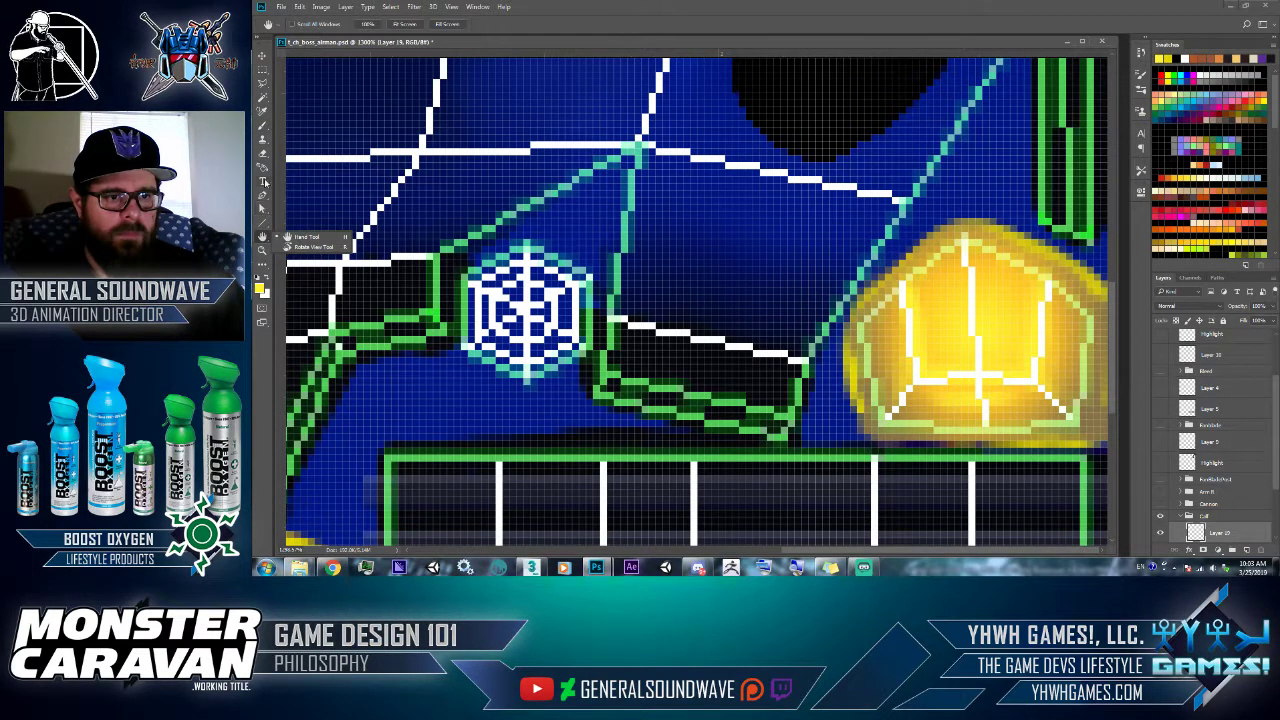
{"action": "left_click", "coordinate": [264, 197]}
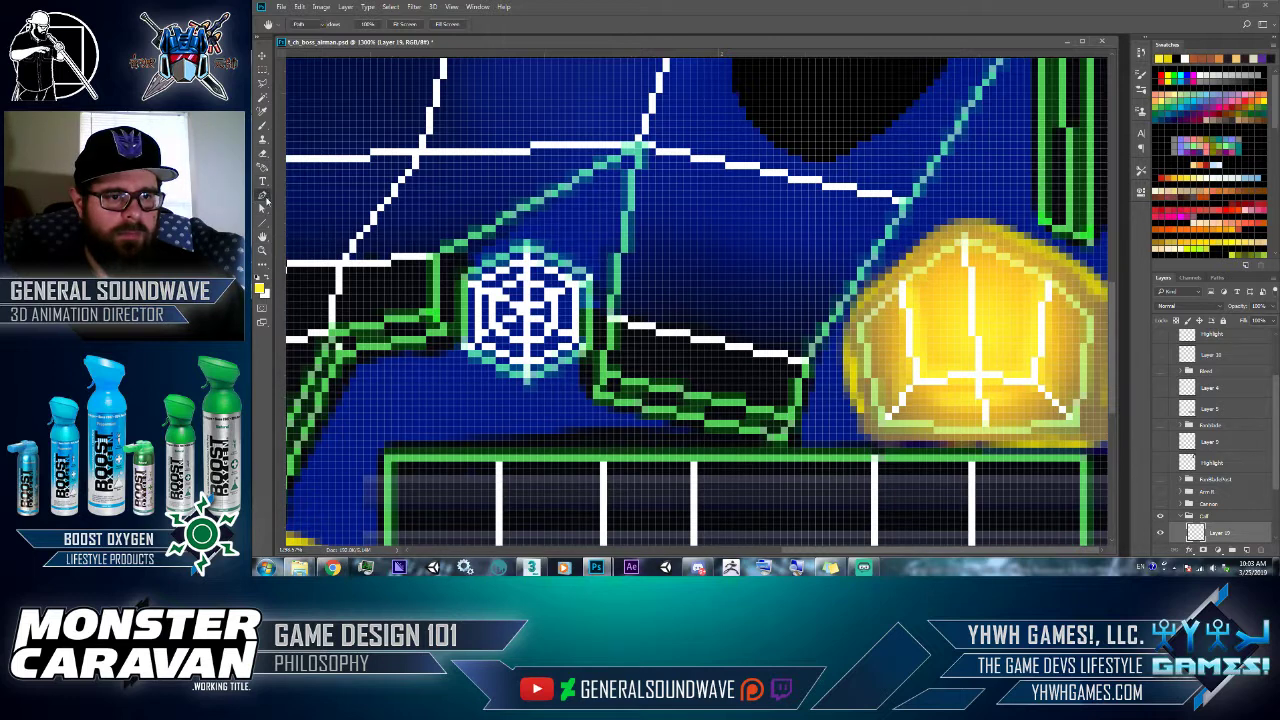
{"action": "left_click", "coordinate": [264, 197]}
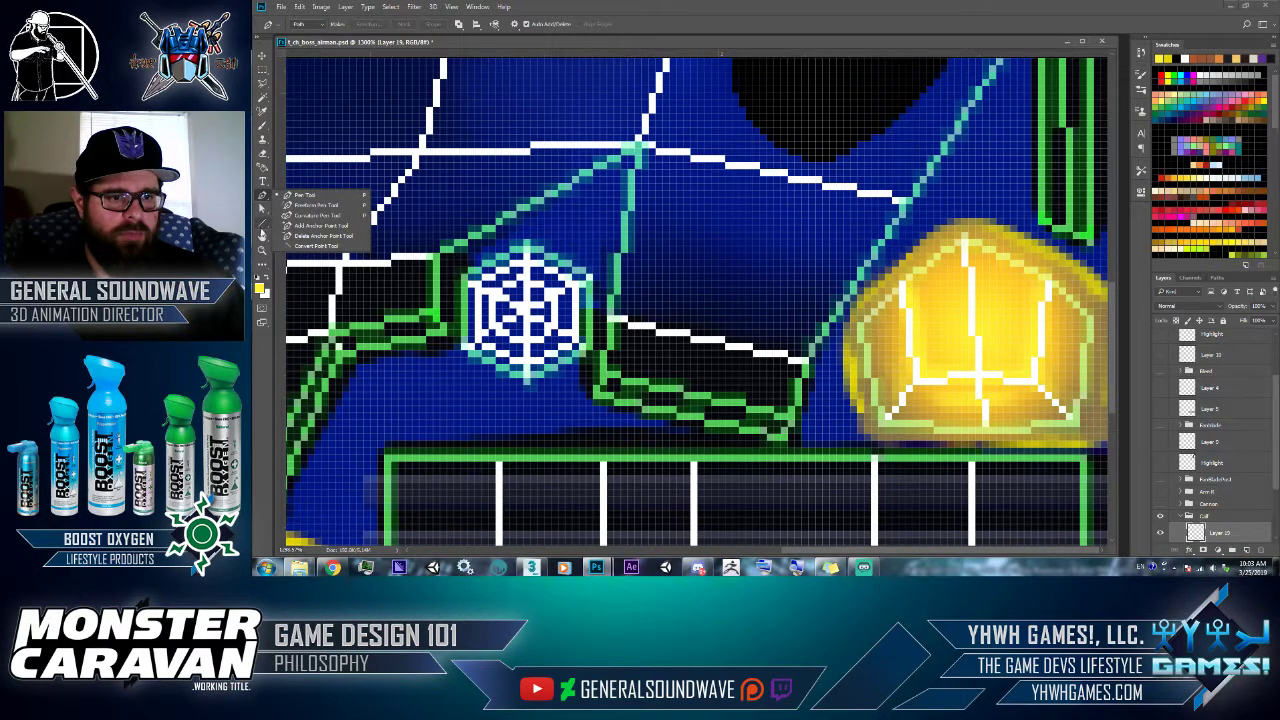
{"action": "left_click", "coordinate": [265, 265]}
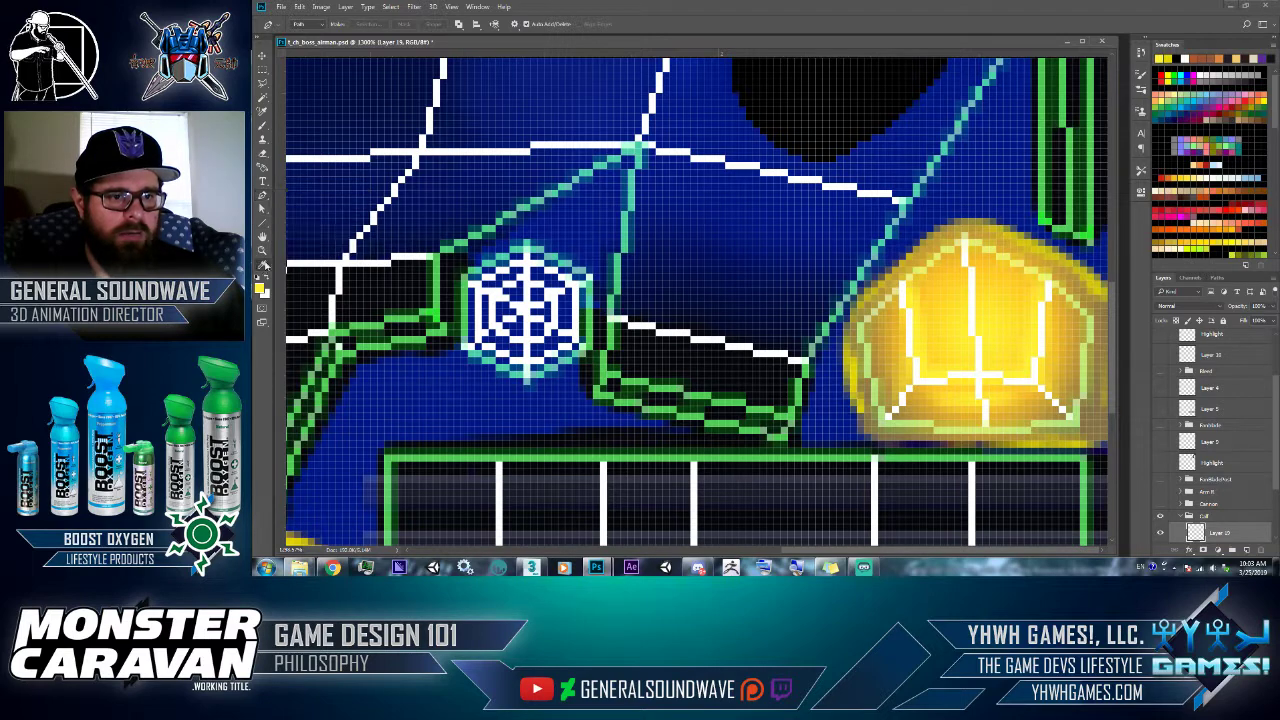
{"action": "left_click", "coordinate": [265, 266]}
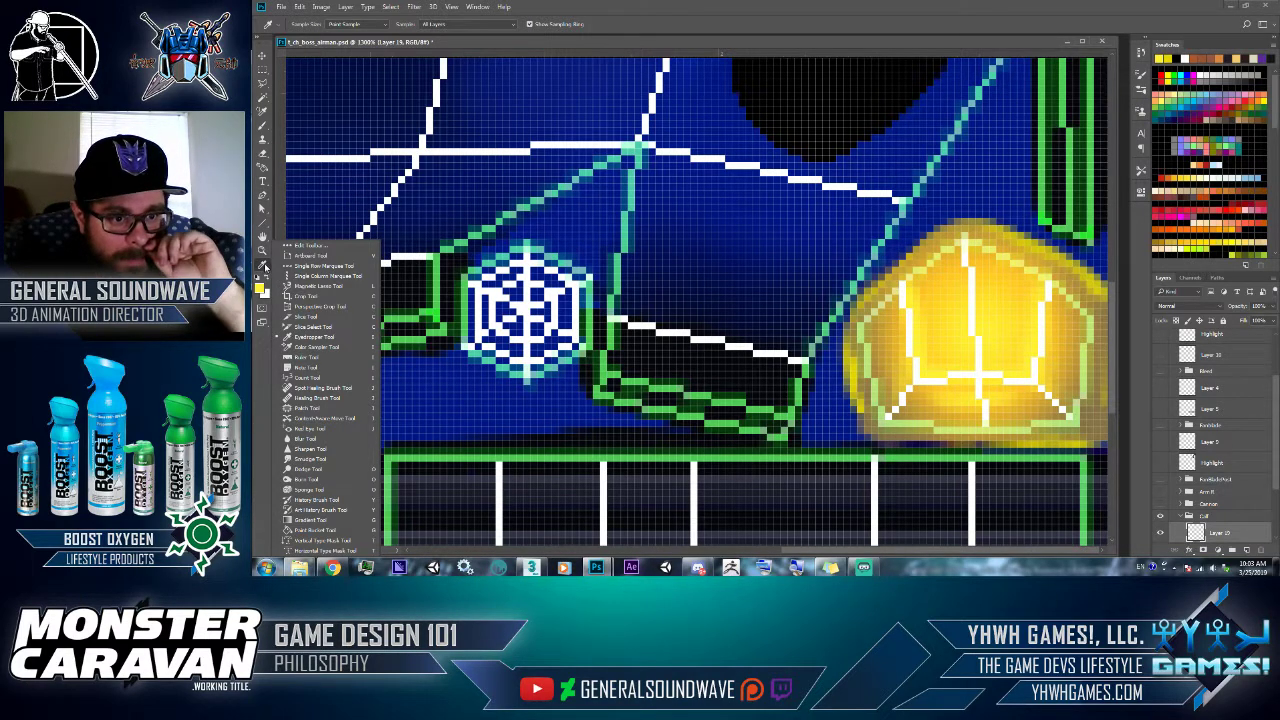
{"action": "left_click", "coordinate": [310, 458]}
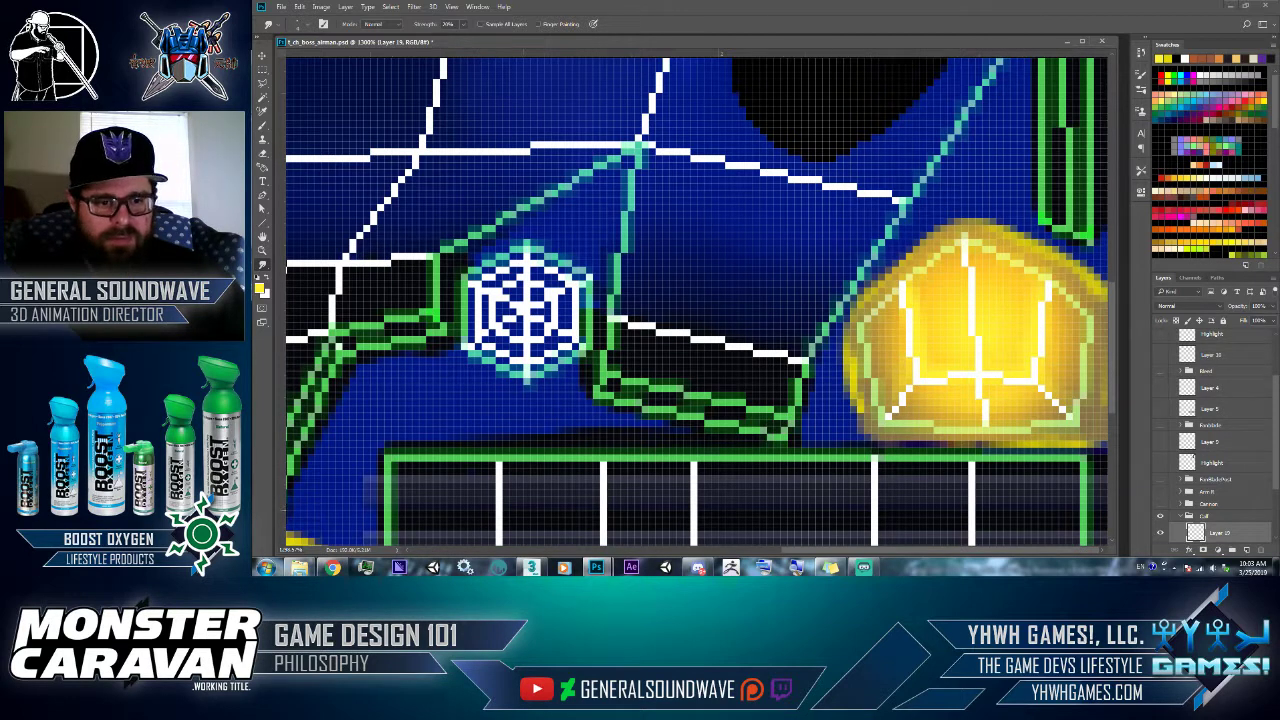
- Check the stream chat in Streamlabs OBS and the your-stream-updates channel in Discord, and return to the texture in Photoshop
{"action": "left_click", "coordinate": [332, 567]}
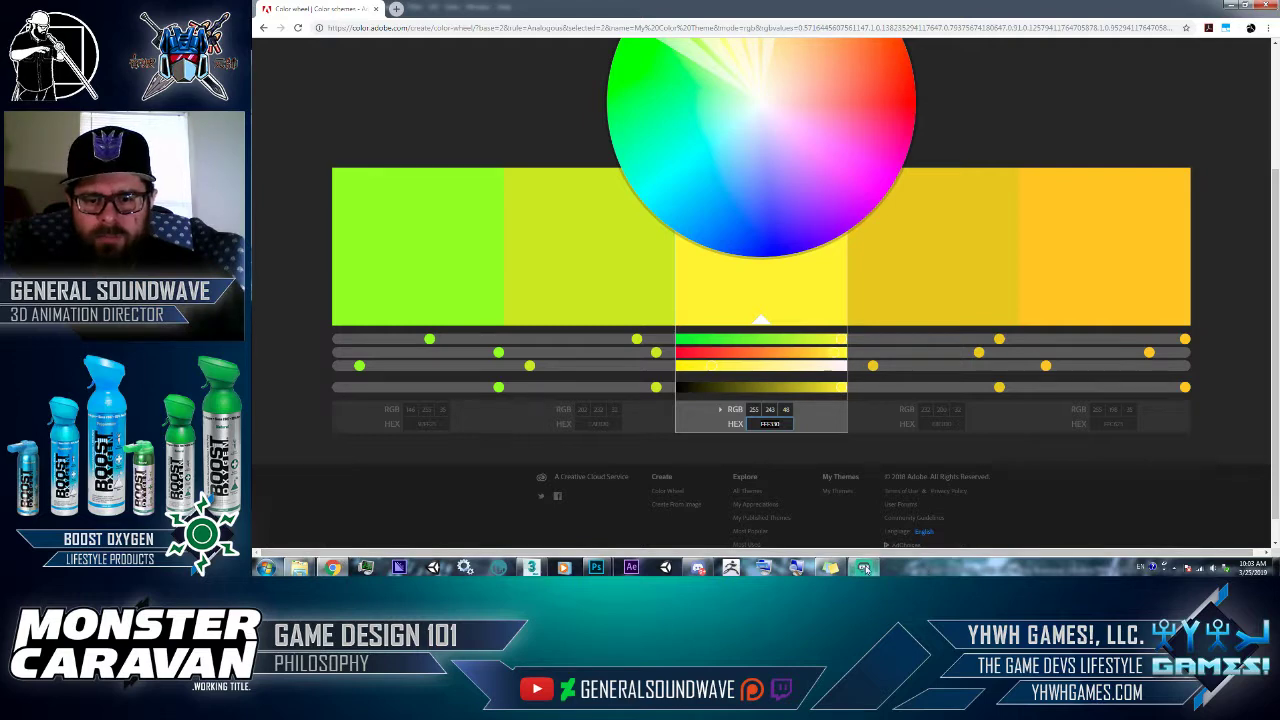
{"action": "left_click", "coordinate": [866, 568]}
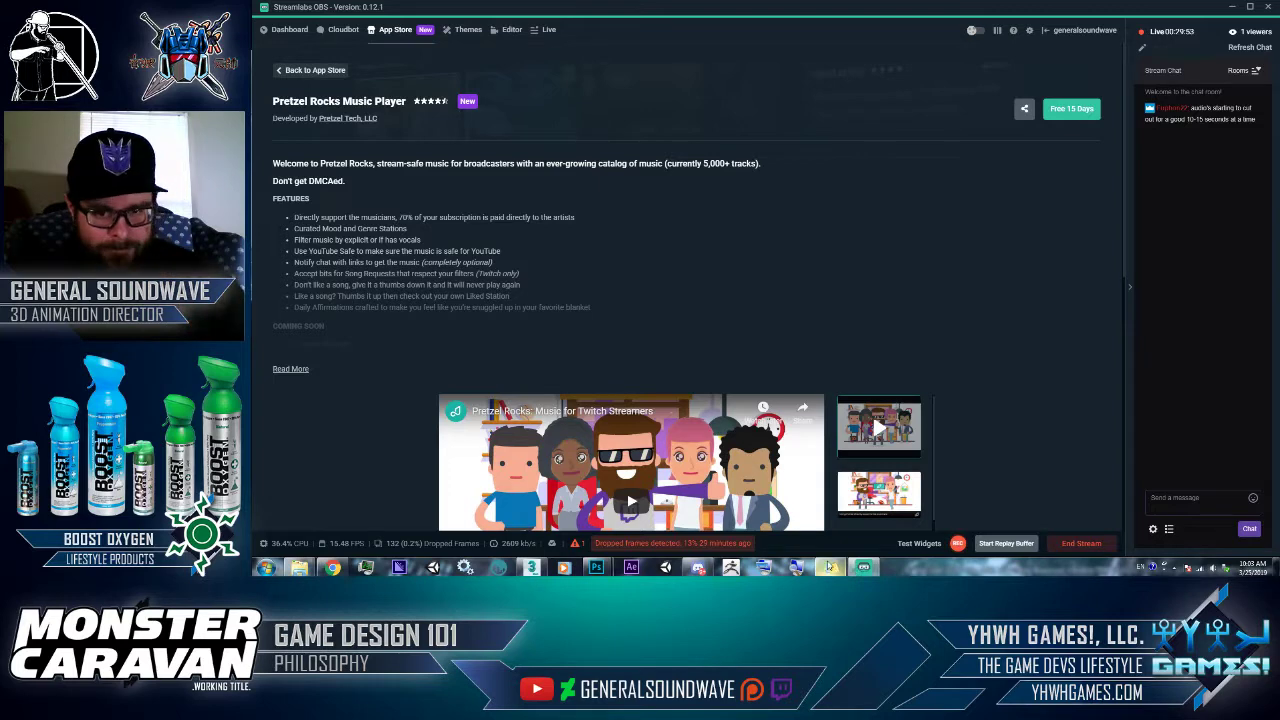
{"action": "left_click", "coordinate": [698, 567]}
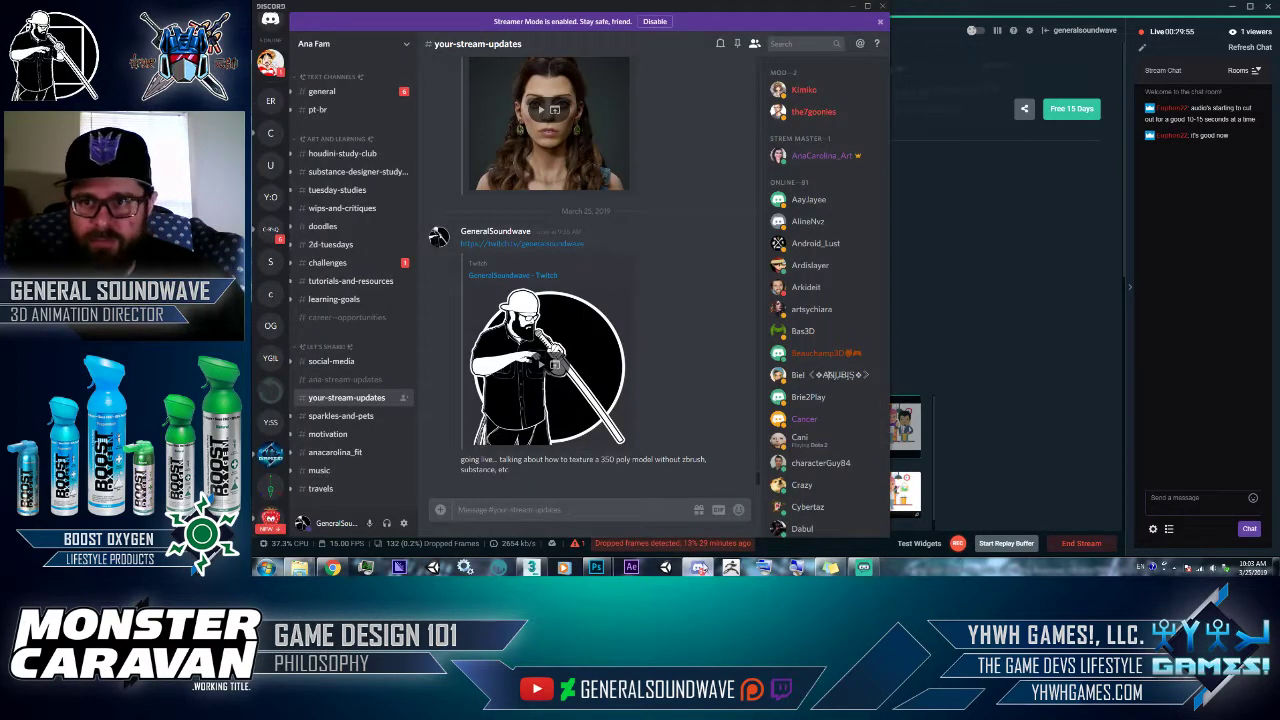
{"action": "left_click", "coordinate": [853, 8]}
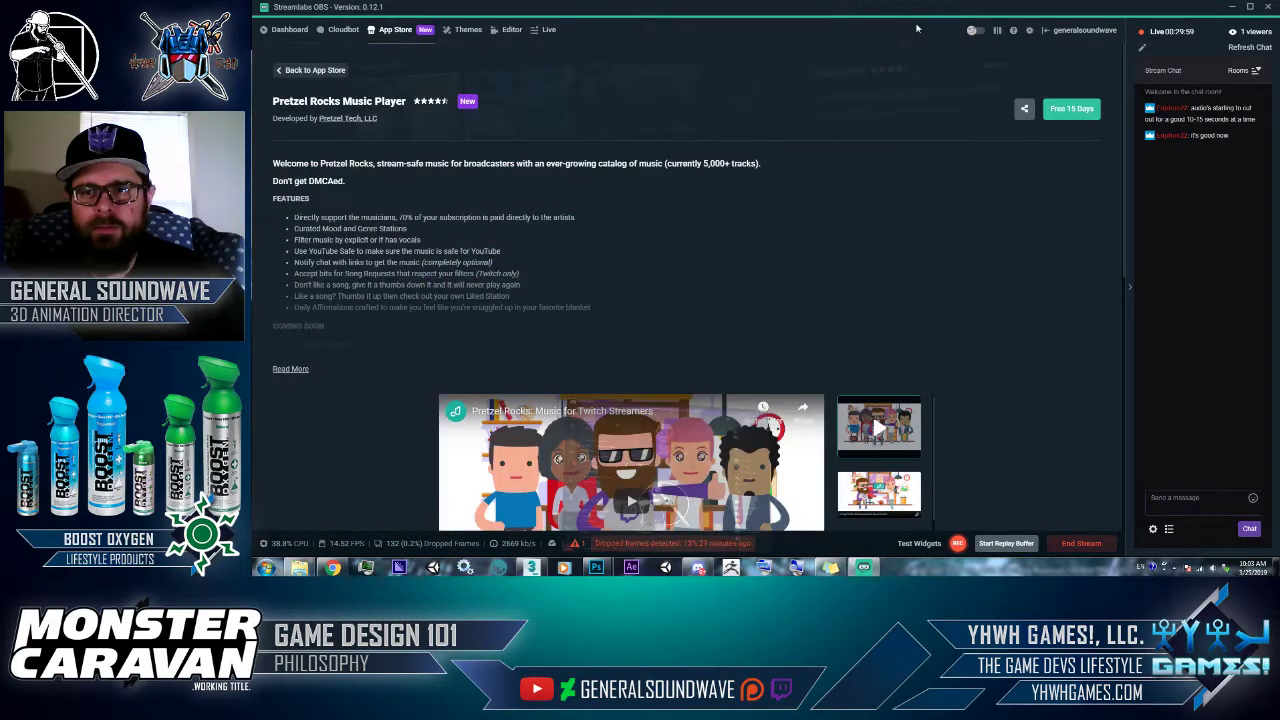
{"action": "left_click", "coordinate": [1231, 7]}
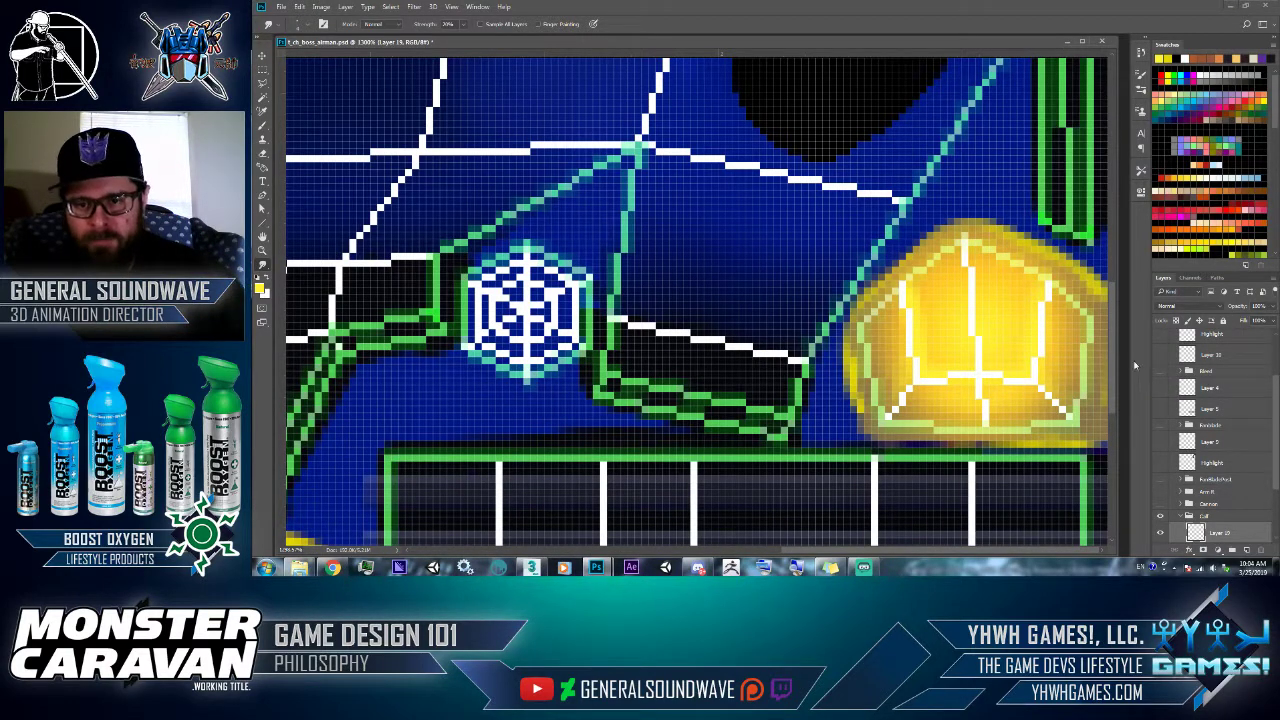
- Hide the UVW unwrap layer group, make white the foreground colour and set the Smudge strength to 37%
{"action": "scroll", "coordinate": [1272, 425], "scroll_direction": "up", "scroll_amount": 3}
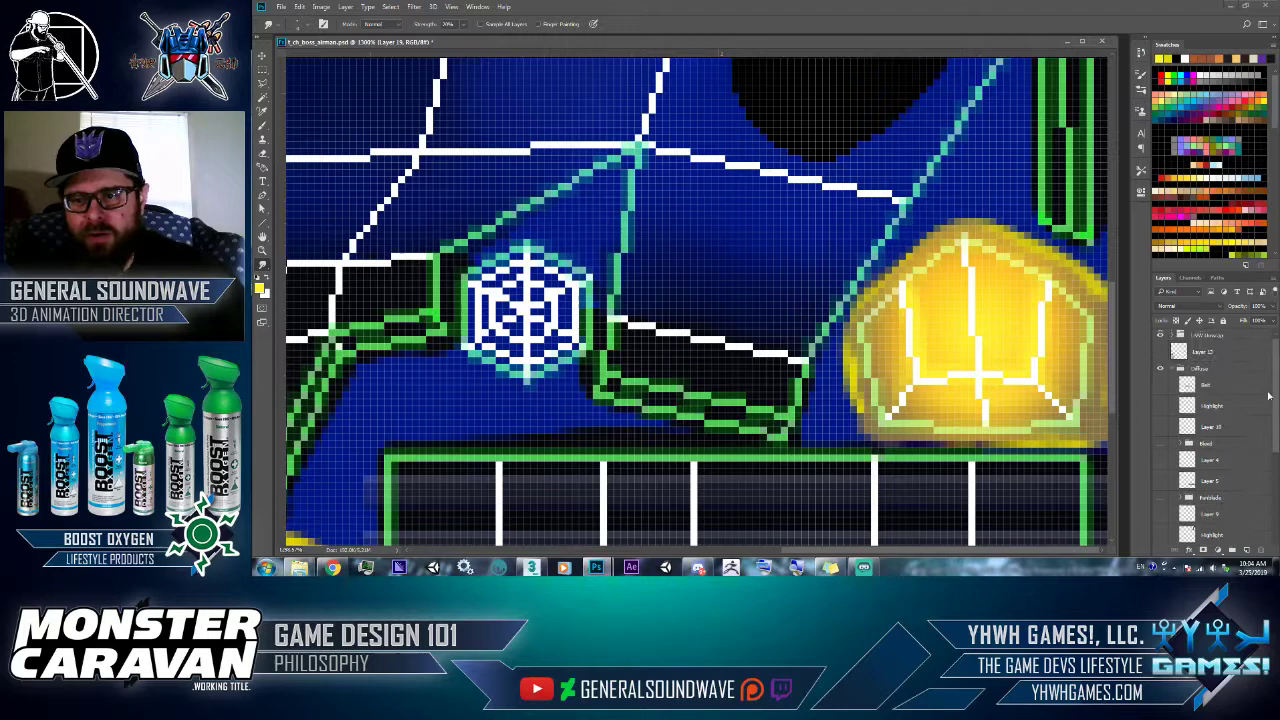
{"action": "left_click", "coordinate": [1161, 336]}
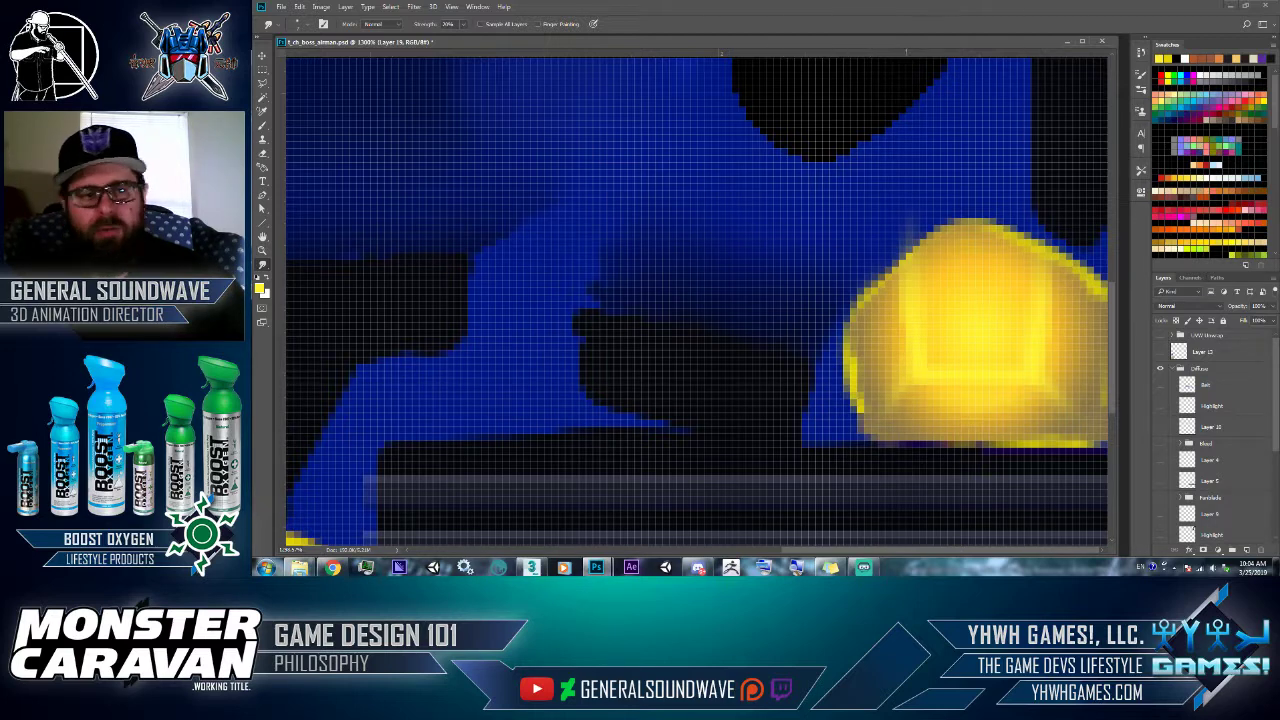
{"action": "key", "text": "x"}
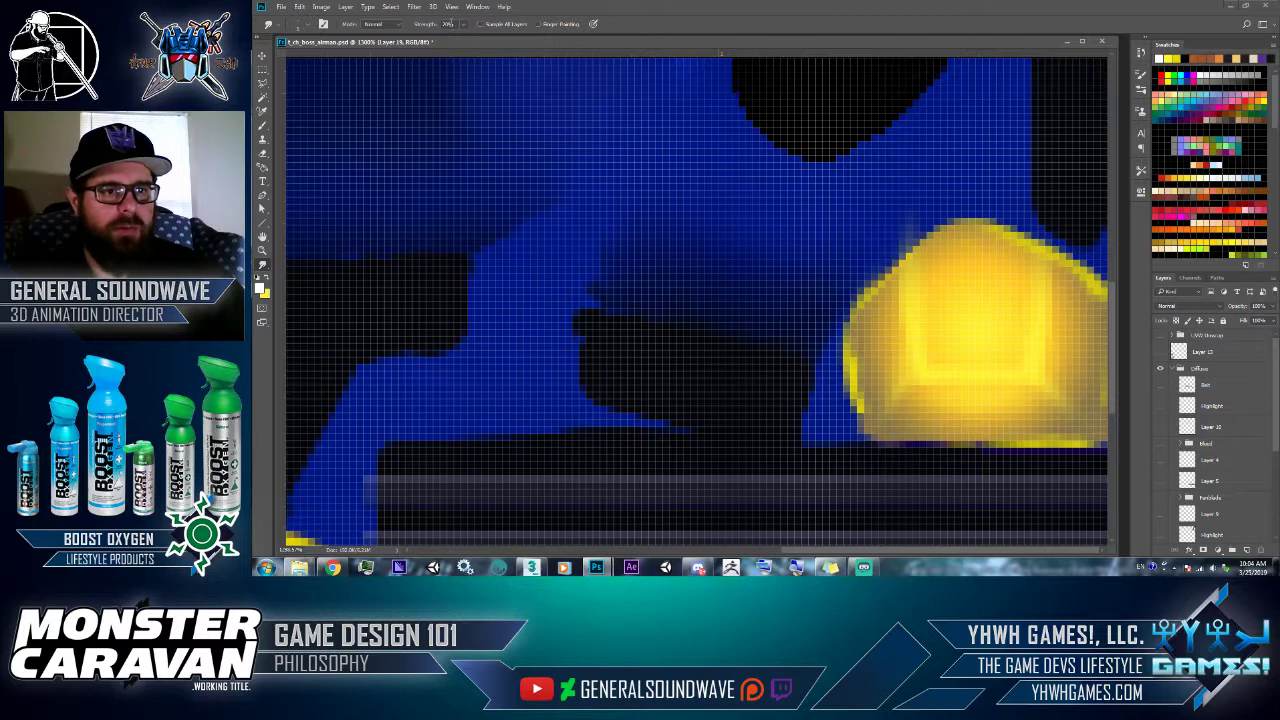
{"action": "left_click", "coordinate": [463, 24]}
{"action": "left_click_drag", "start_coordinate": [468, 37], "coordinate": [515, 44]}
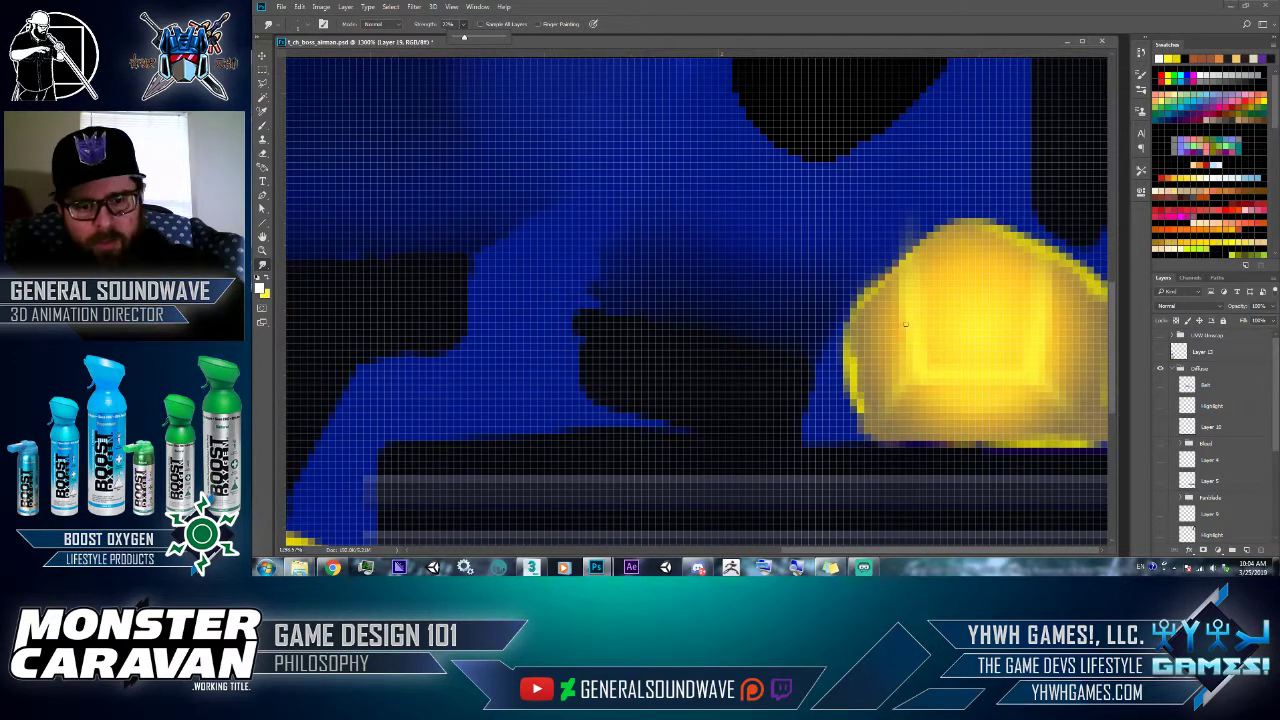
- Brush white highlights along the lower inner edges and corners of the yellow toe shape and soften them with the Smudge tool
{"action": "key", "text": "b"}
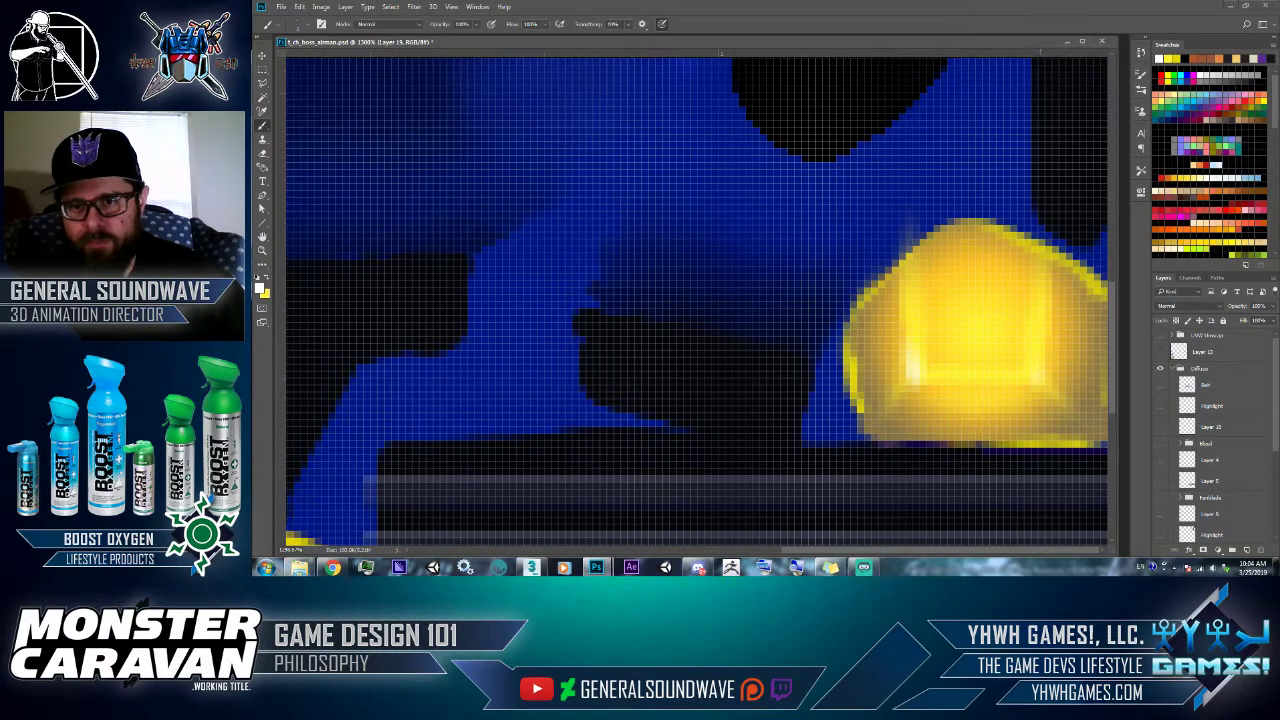
{"action": "left_click_drag", "start_coordinate": [1039, 348], "coordinate": [1039, 372]}
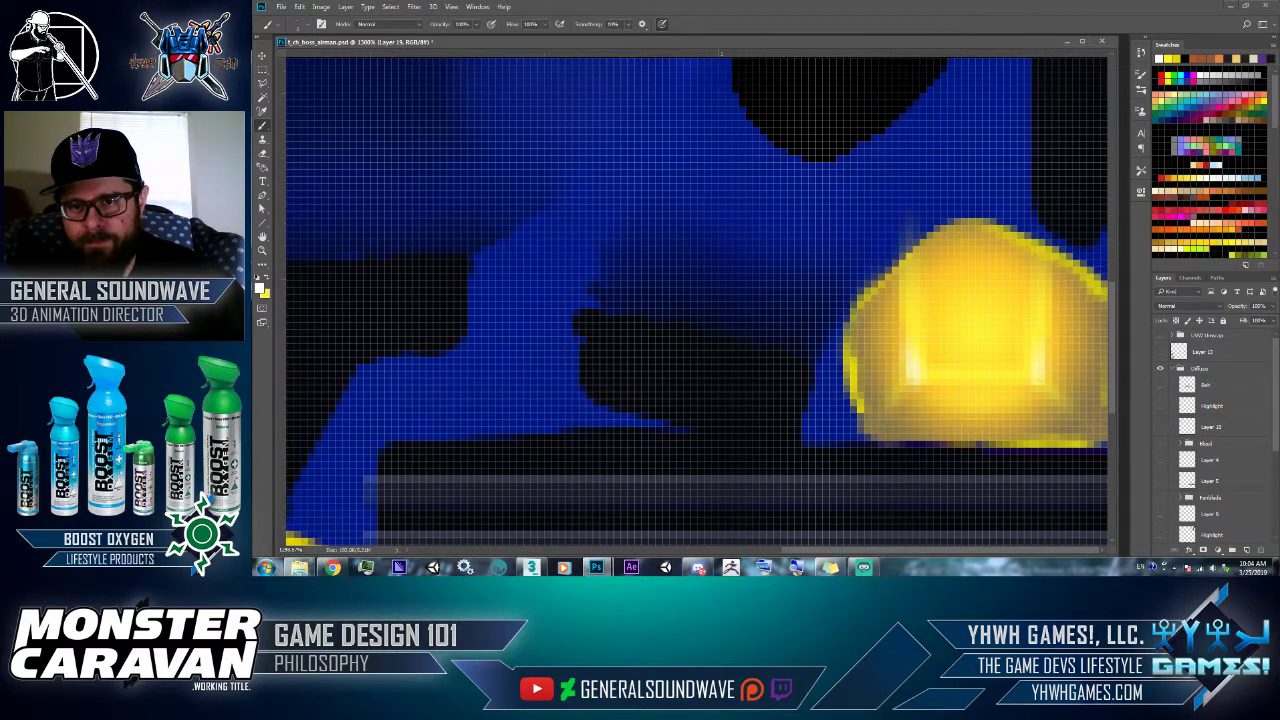
{"action": "left_click", "coordinate": [911, 344]}
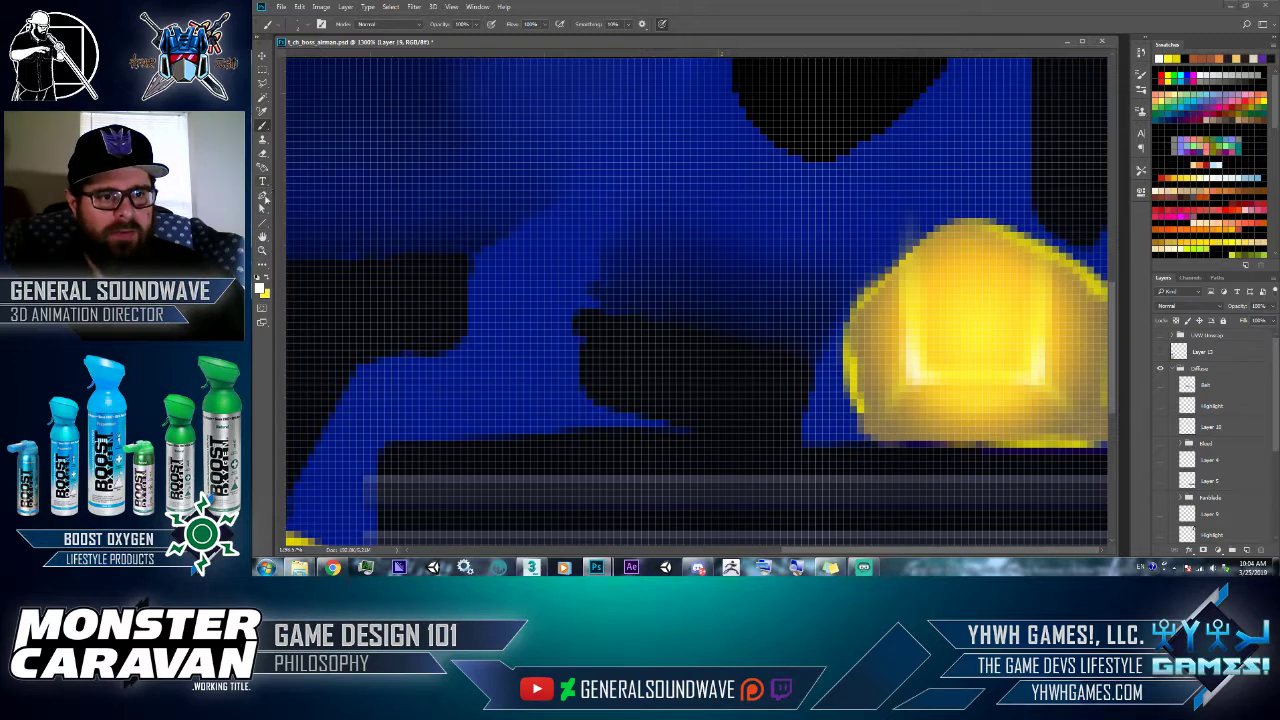
{"action": "left_click", "coordinate": [262, 264]}
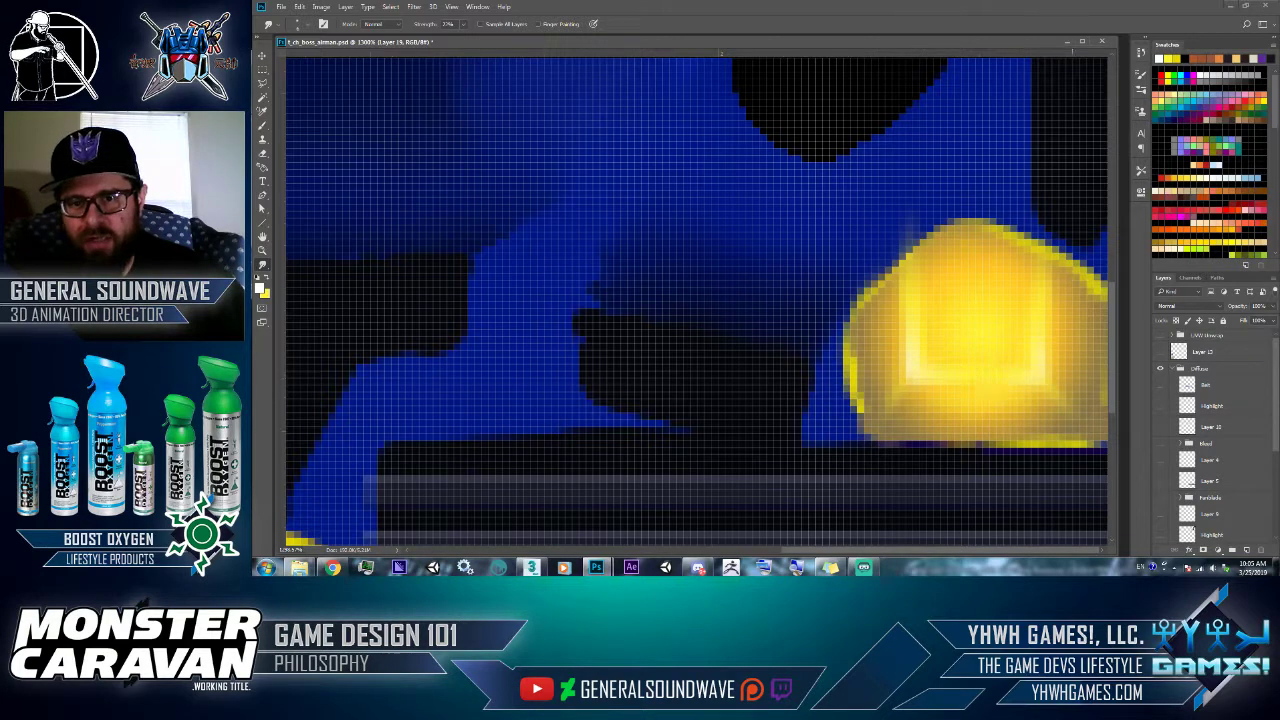
- Set the foreground colour to the pale yellow faf19d
{"action": "left_click", "coordinate": [260, 287]}
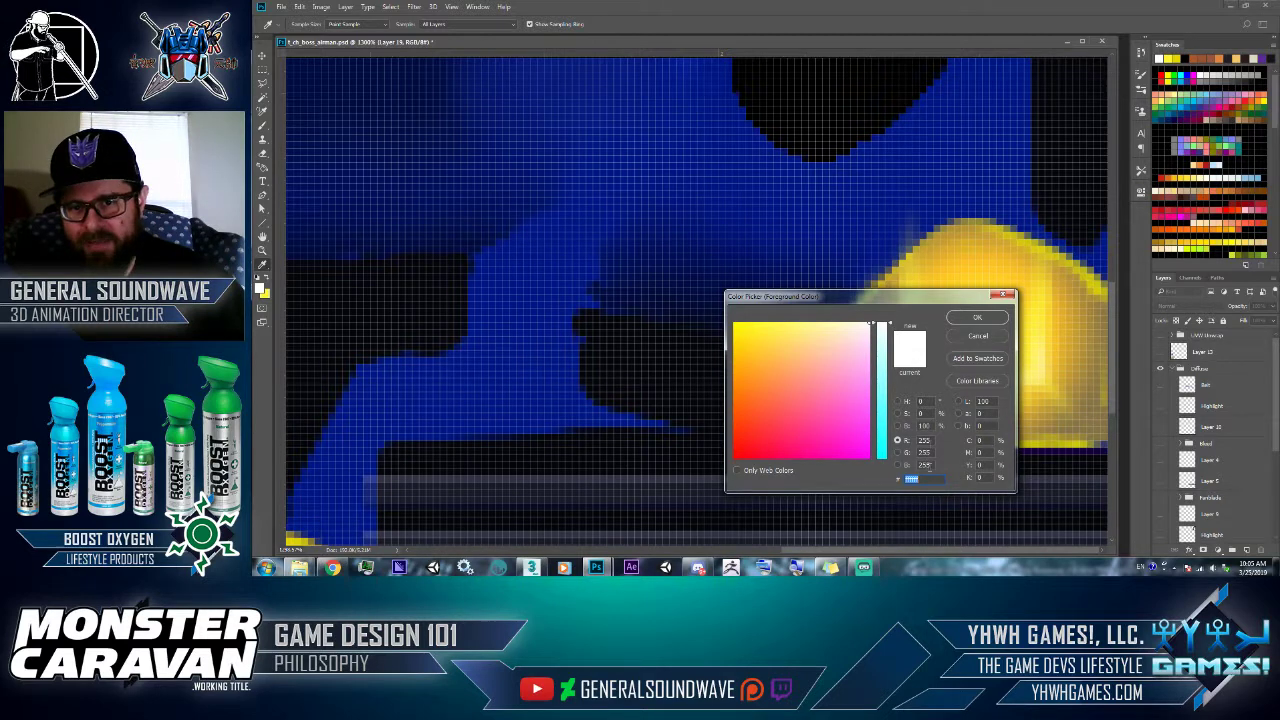
{"action": "left_click_drag", "start_coordinate": [901, 296], "coordinate": [771, 280]}
{"action": "left_click", "coordinate": [913, 364]}
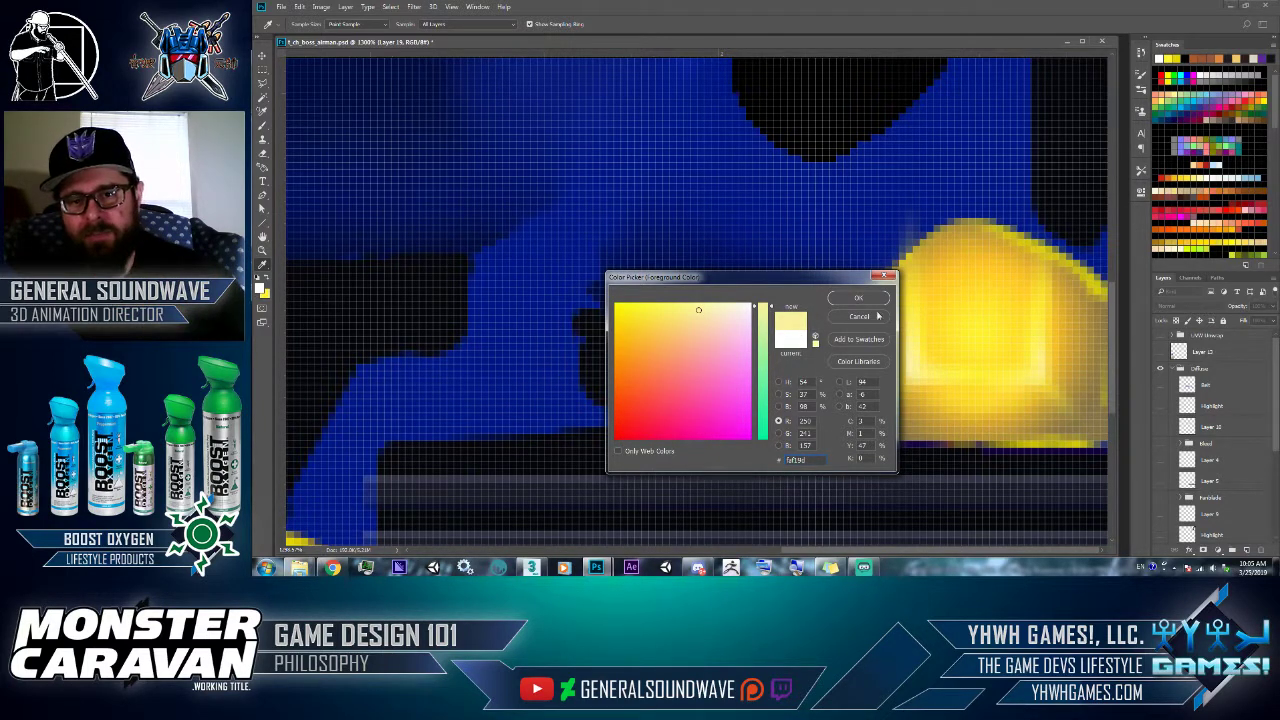
{"action": "left_click", "coordinate": [858, 298]}
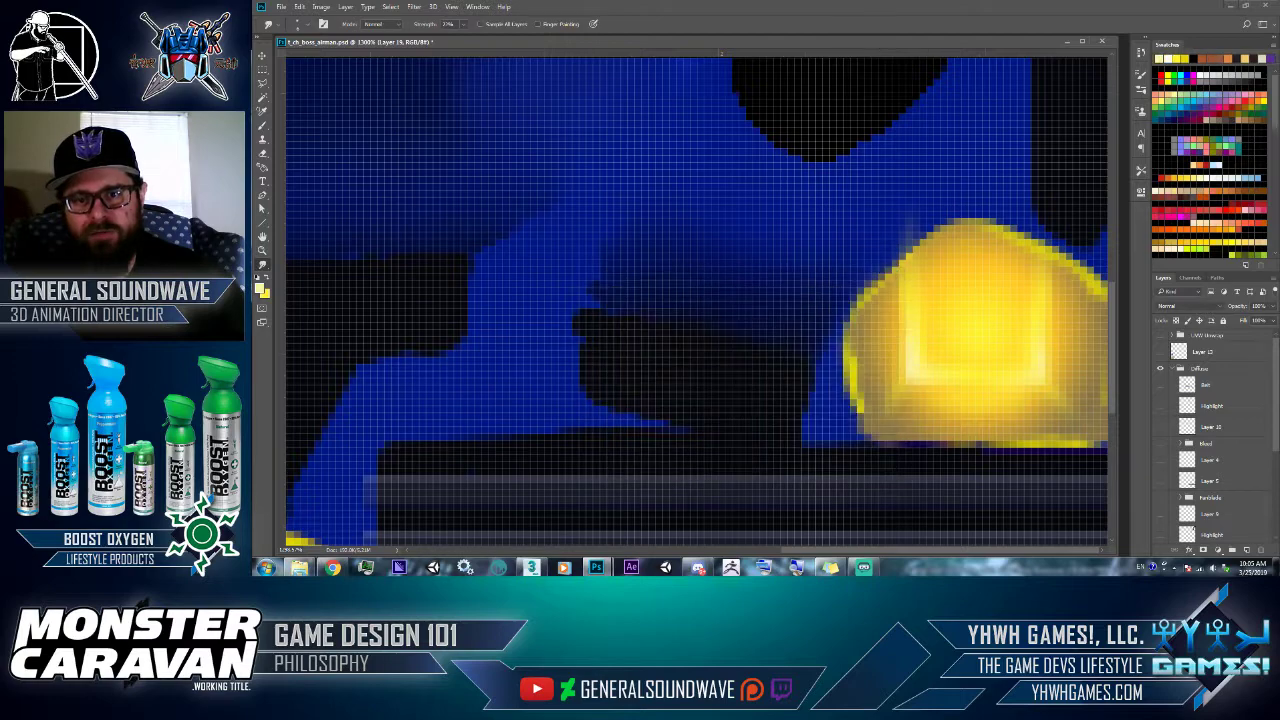
- Save the texture as a maximum-quality JPEG in the 256 folder, replacing t_ch_boss_airman_00_D_00
{"action": "left_click", "coordinate": [281, 7]}
{"action": "left_click", "coordinate": [303, 131]}
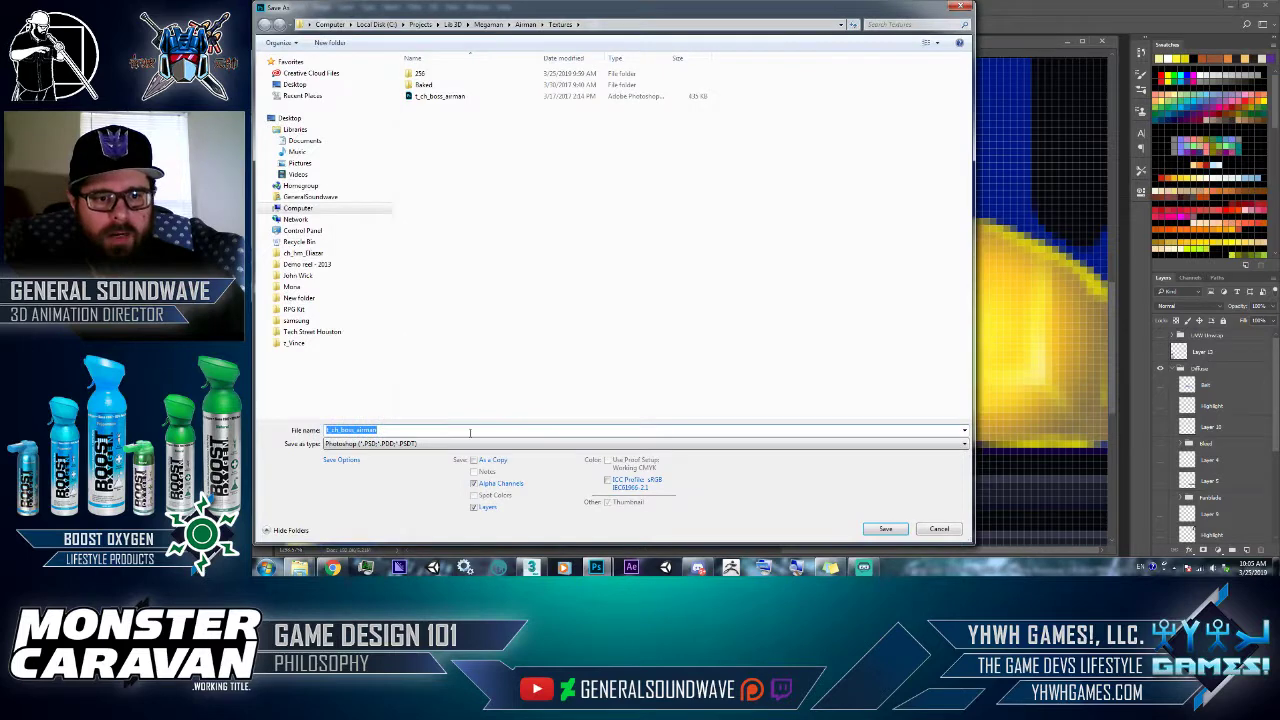
{"action": "left_click", "coordinate": [380, 443]}
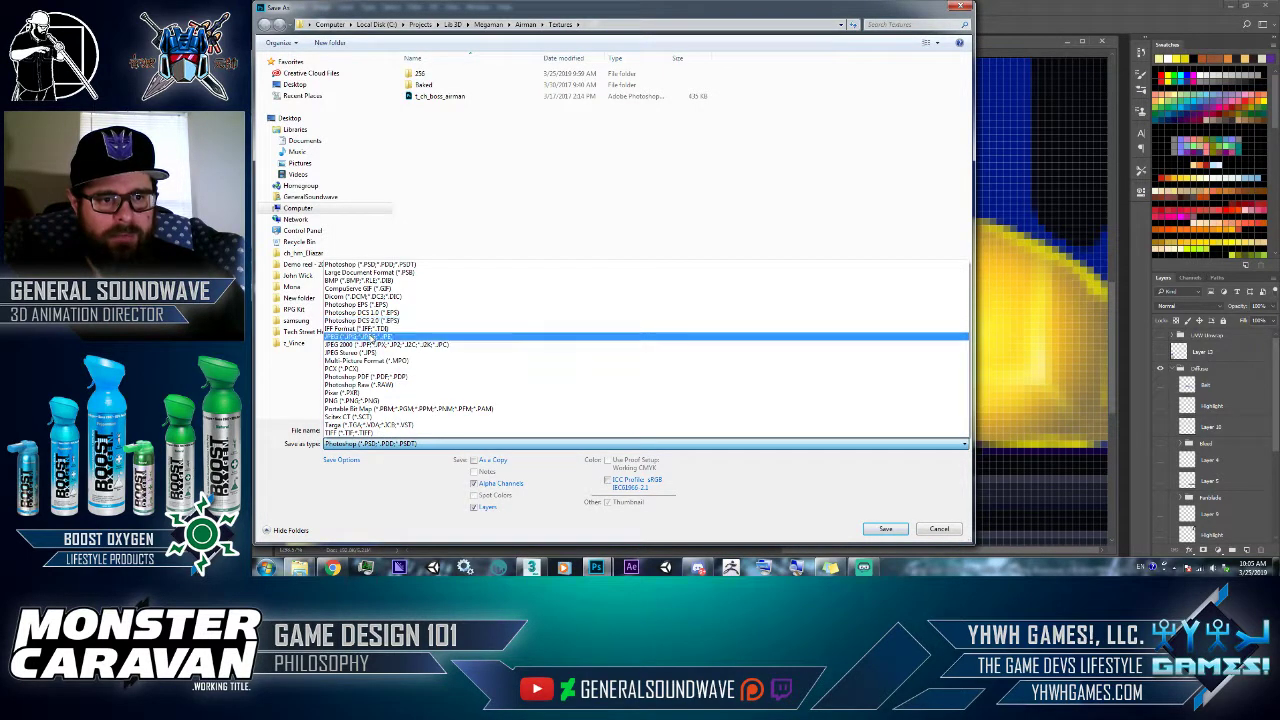
{"action": "left_click", "coordinate": [370, 337]}
{"action": "double_click", "coordinate": [420, 74]}
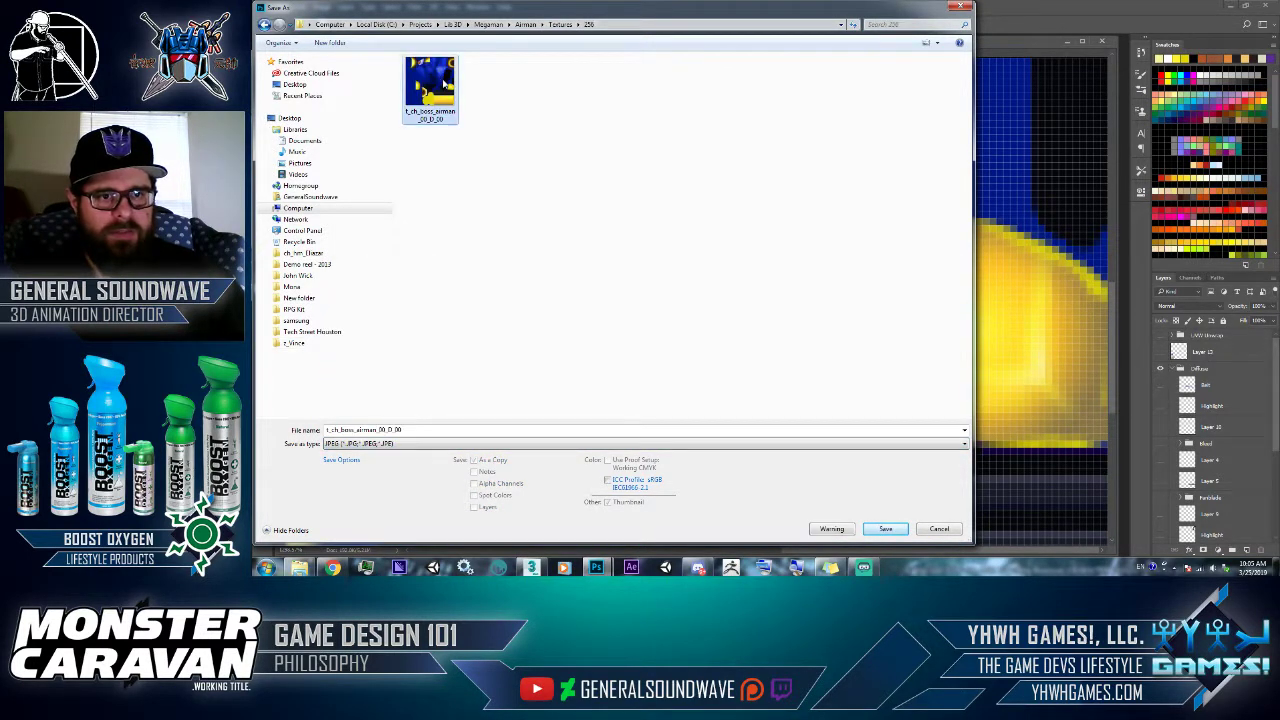
{"action": "double_click", "coordinate": [444, 85]}
{"action": "left_click", "coordinate": [791, 286]}
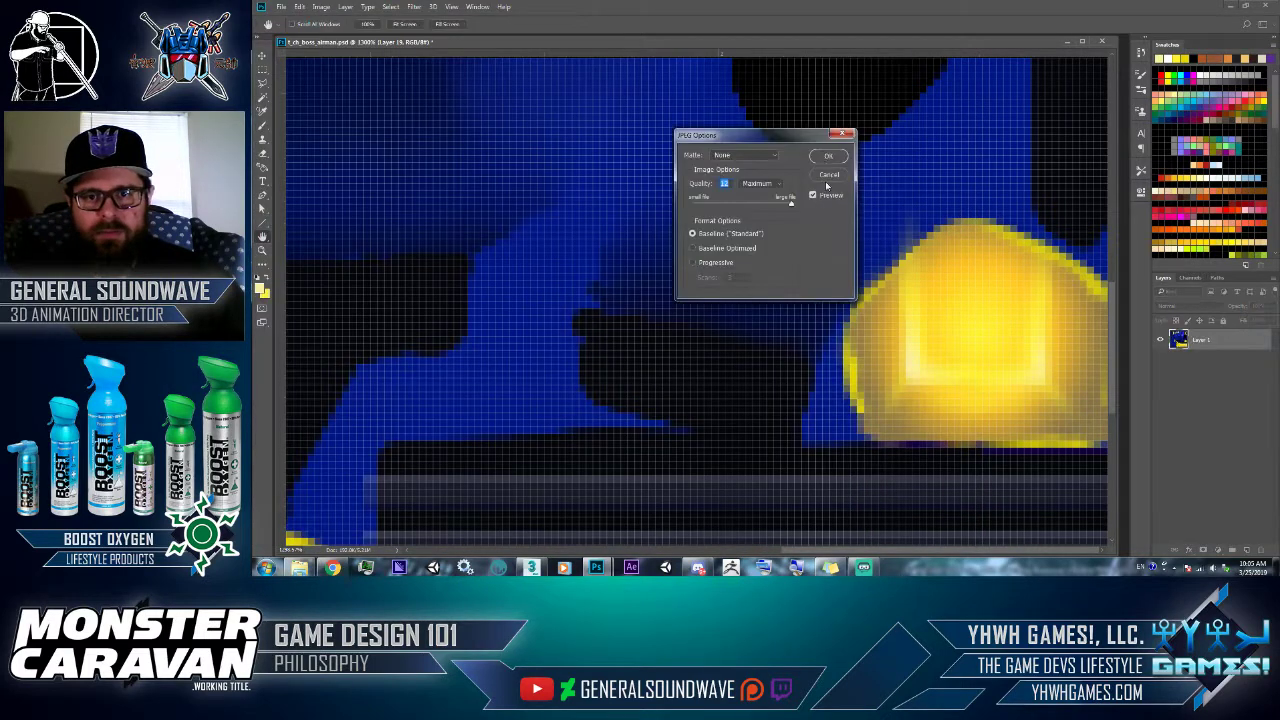
{"action": "left_click", "coordinate": [828, 156]}
- Switch to 3ds Max and inspect the updated texture on the character's boots, both close up and from a distance
{"action": "key", "text": "alt+Tab"}
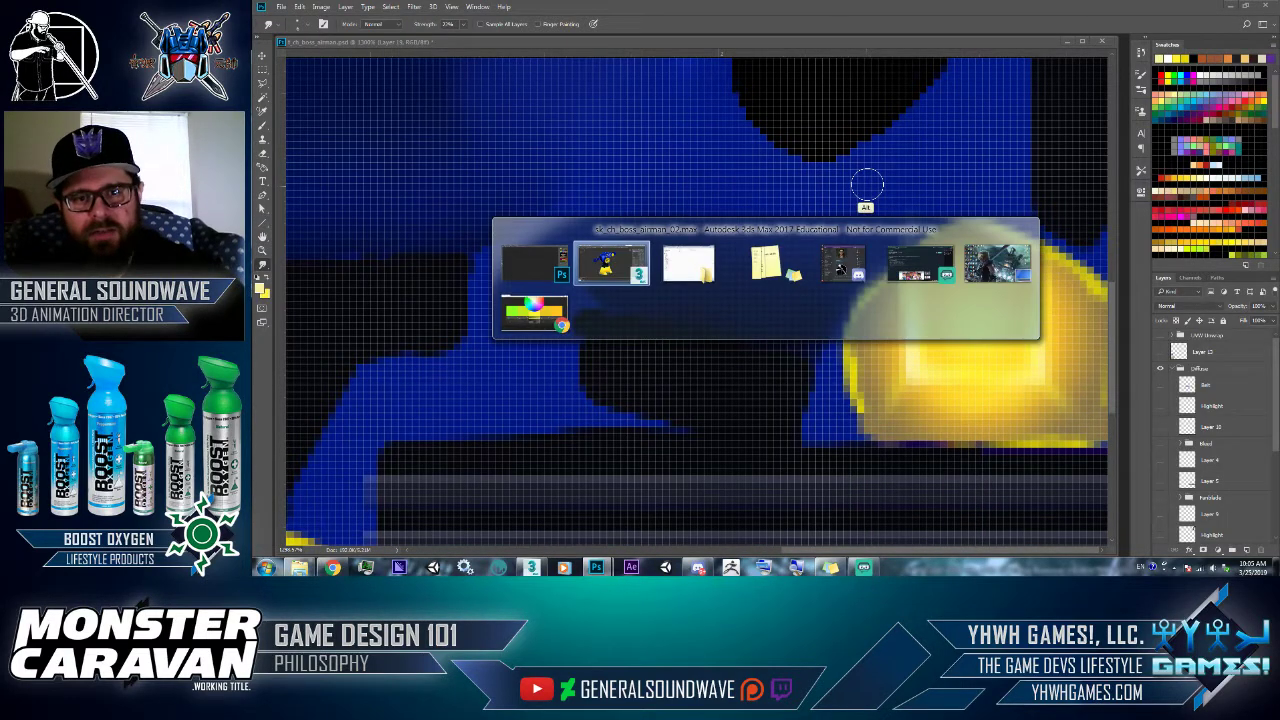
{"action": "mouse_move", "coordinate": [757, 328]}
{"action": "left_mouse_down"}
{"action": "mouse_move", "coordinate": [766, 318]}
{"action": "mouse_move", "coordinate": [747, 329]}
{"action": "left_mouse_up"}
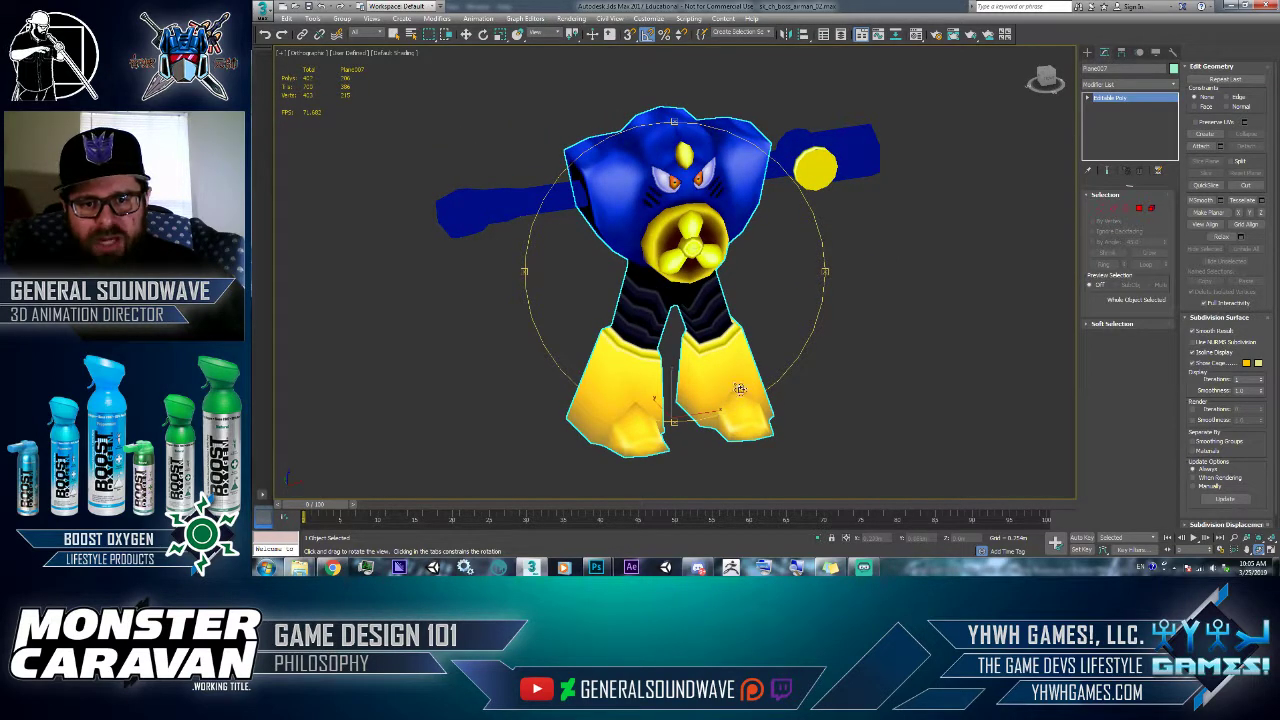
{"action": "mouse_move", "coordinate": [736, 381]}
{"action": "left_mouse_down"}
{"action": "mouse_move", "coordinate": [748, 376]}
{"action": "mouse_move", "coordinate": [740, 385]}
{"action": "left_mouse_up"}
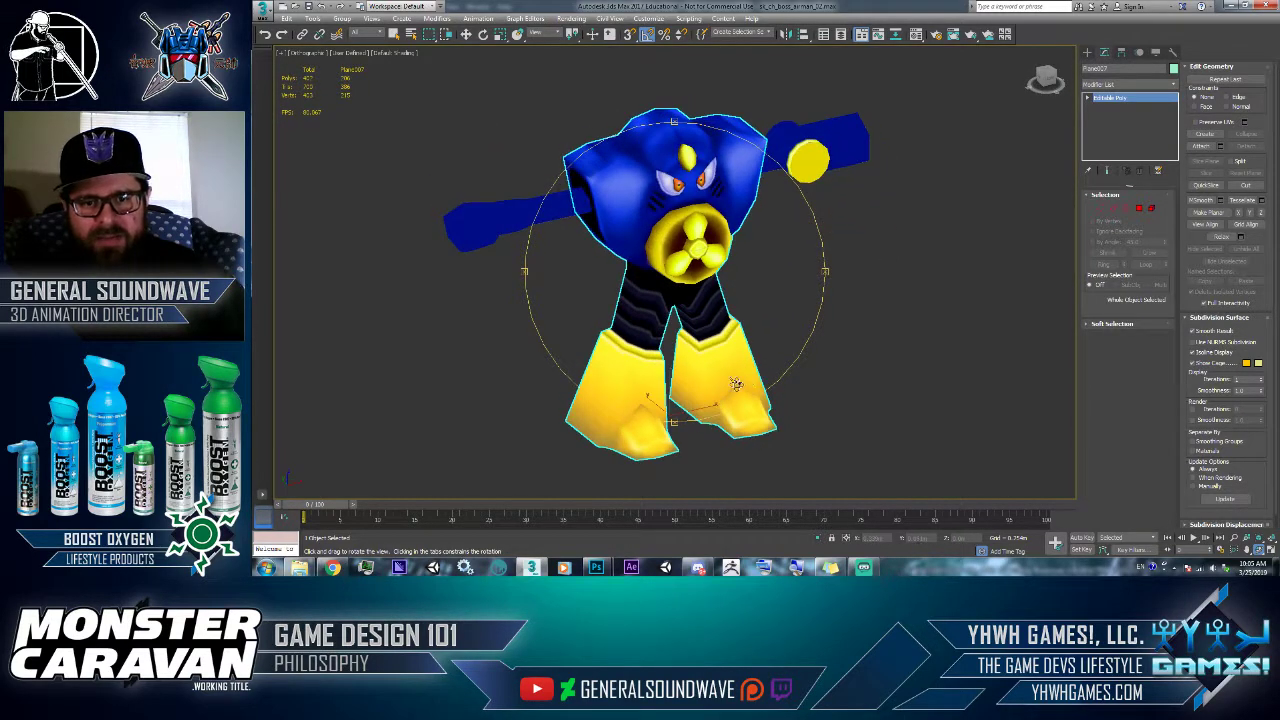
{"action": "left_click", "coordinate": [1234, 538]}
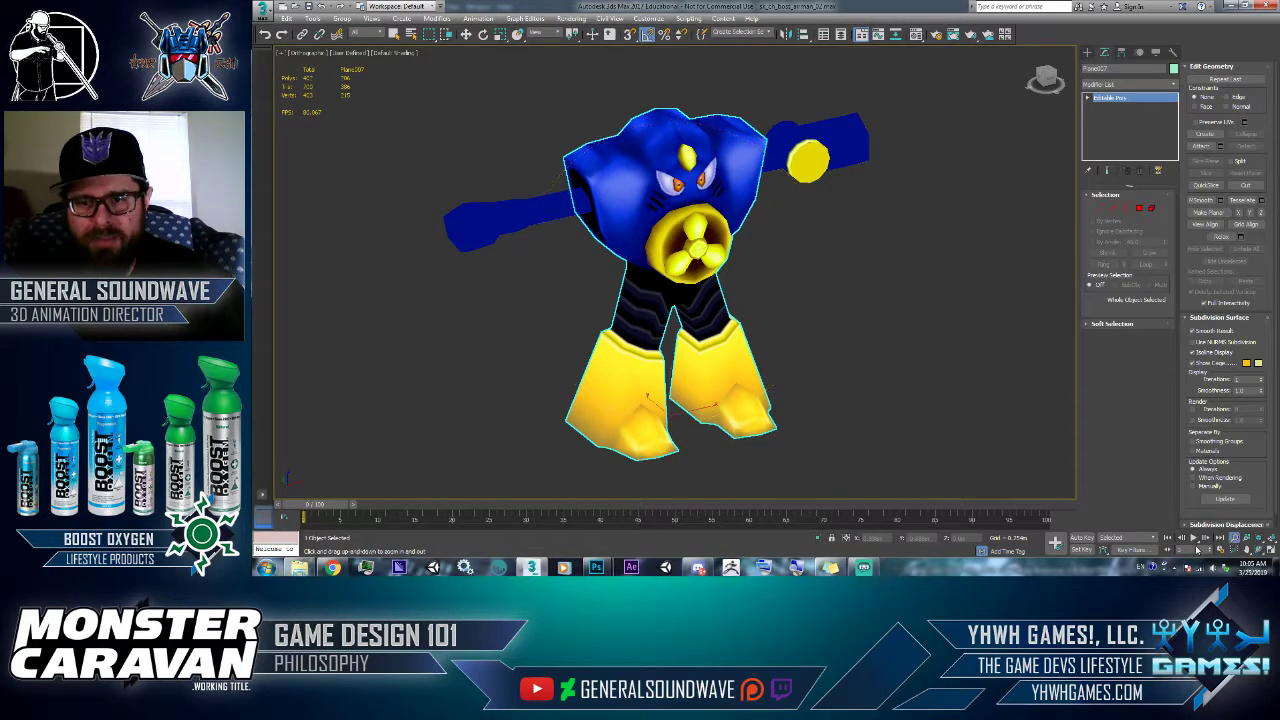
{"action": "left_click_drag", "start_coordinate": [678, 458], "coordinate": [701, 386]}
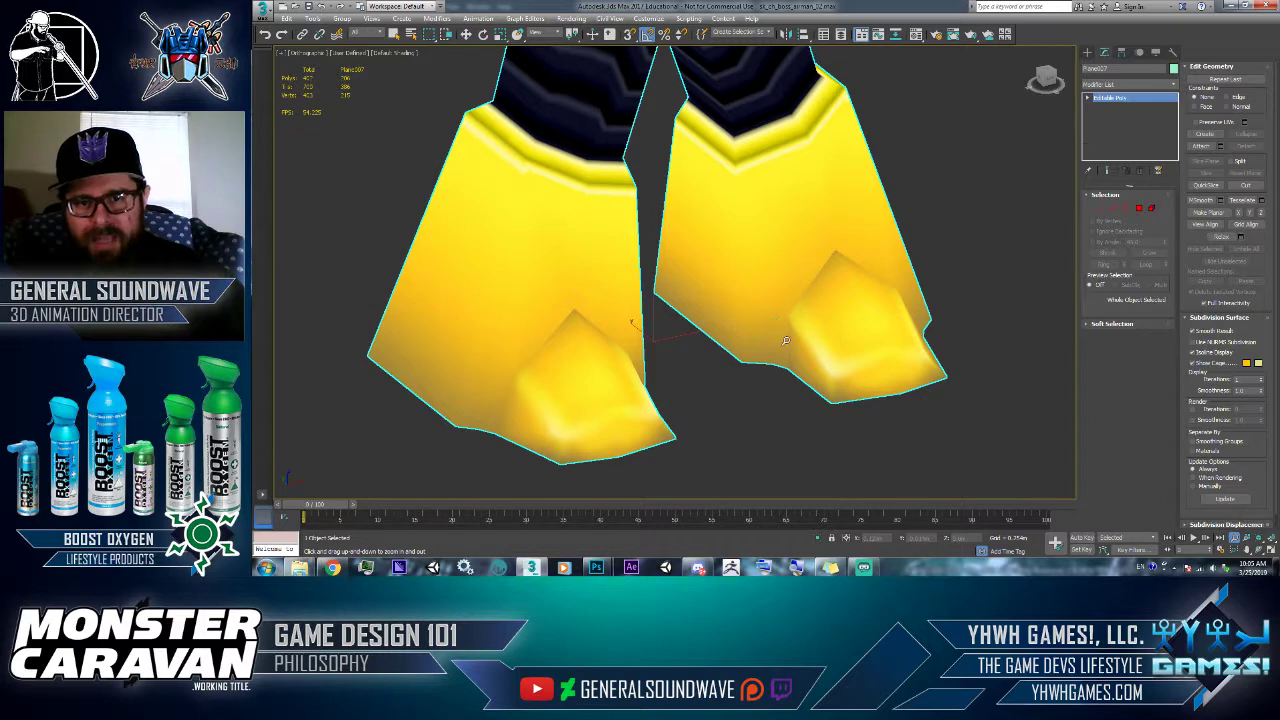
{"action": "left_click_drag", "start_coordinate": [797, 392], "coordinate": [797, 434]}
{"action": "left_click_drag", "start_coordinate": [817, 295], "coordinate": [827, 390]}
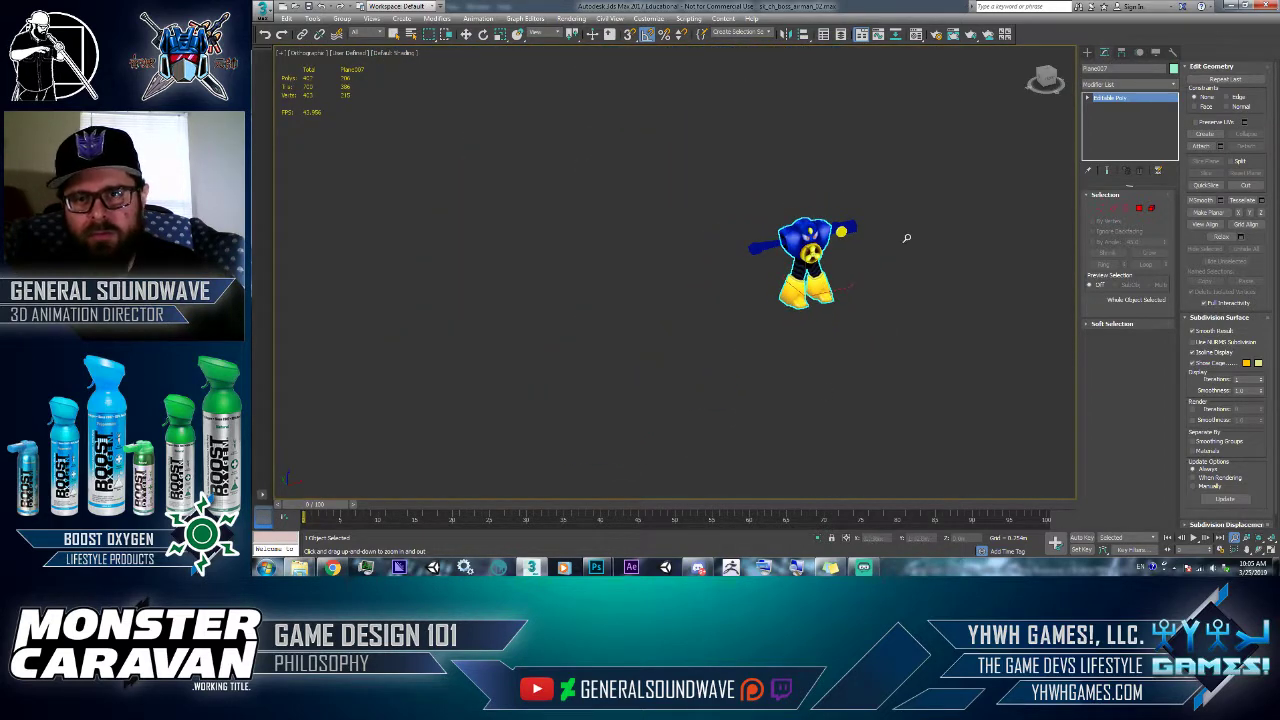
{"action": "left_click_drag", "start_coordinate": [907, 306], "coordinate": [873, 303]}
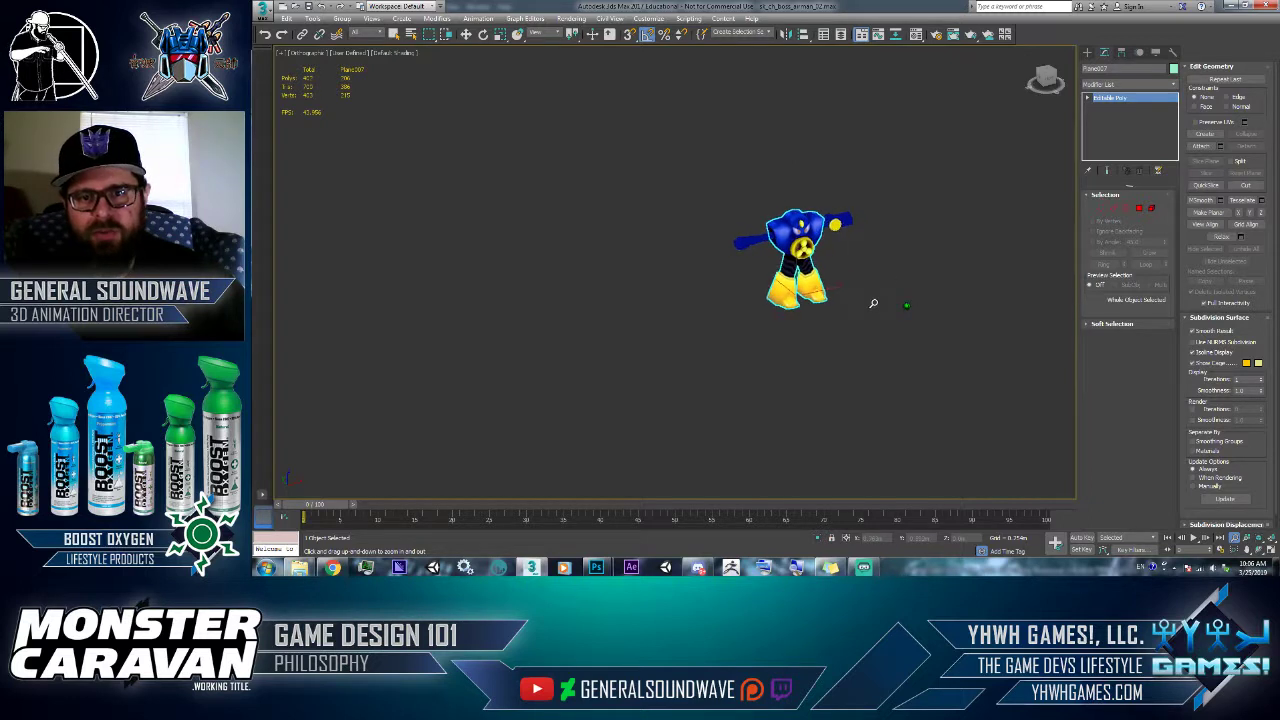
- Deselect the character model so its texture shows without the selection outline
{"action": "left_click", "coordinate": [1088, 52]}
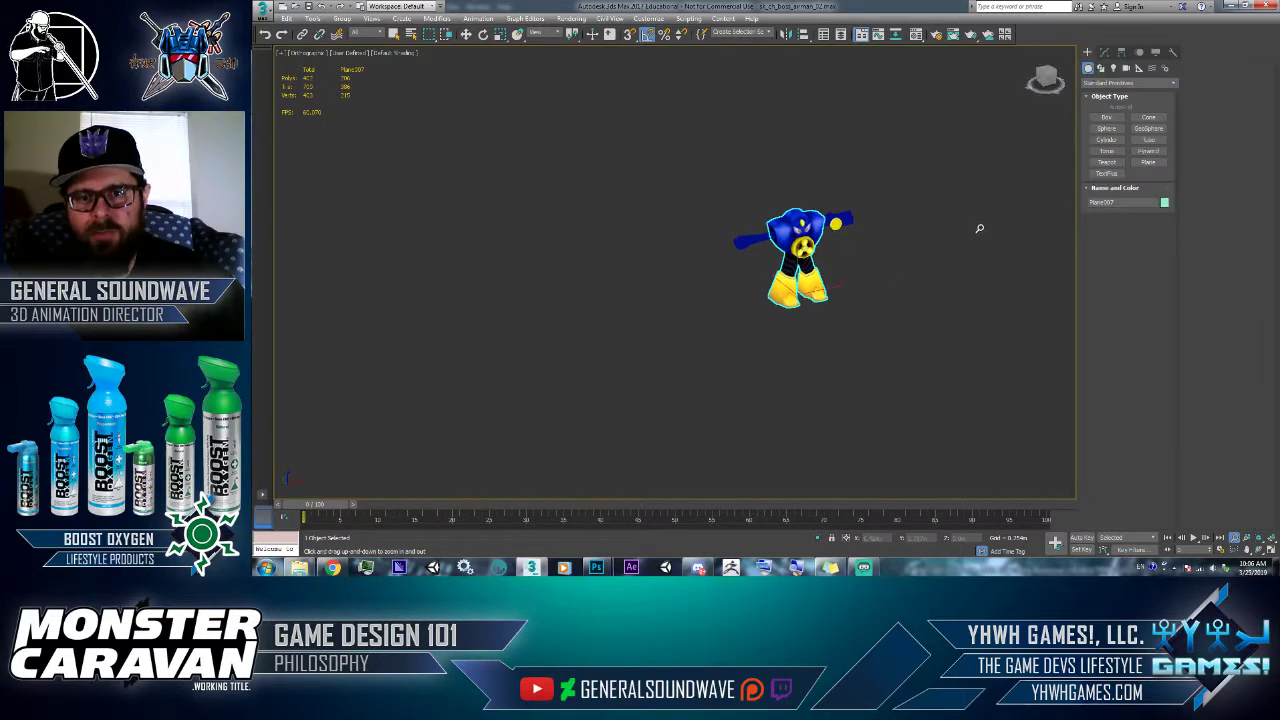
{"action": "right_click", "coordinate": [938, 233]}
{"action": "left_click", "coordinate": [940, 238]}
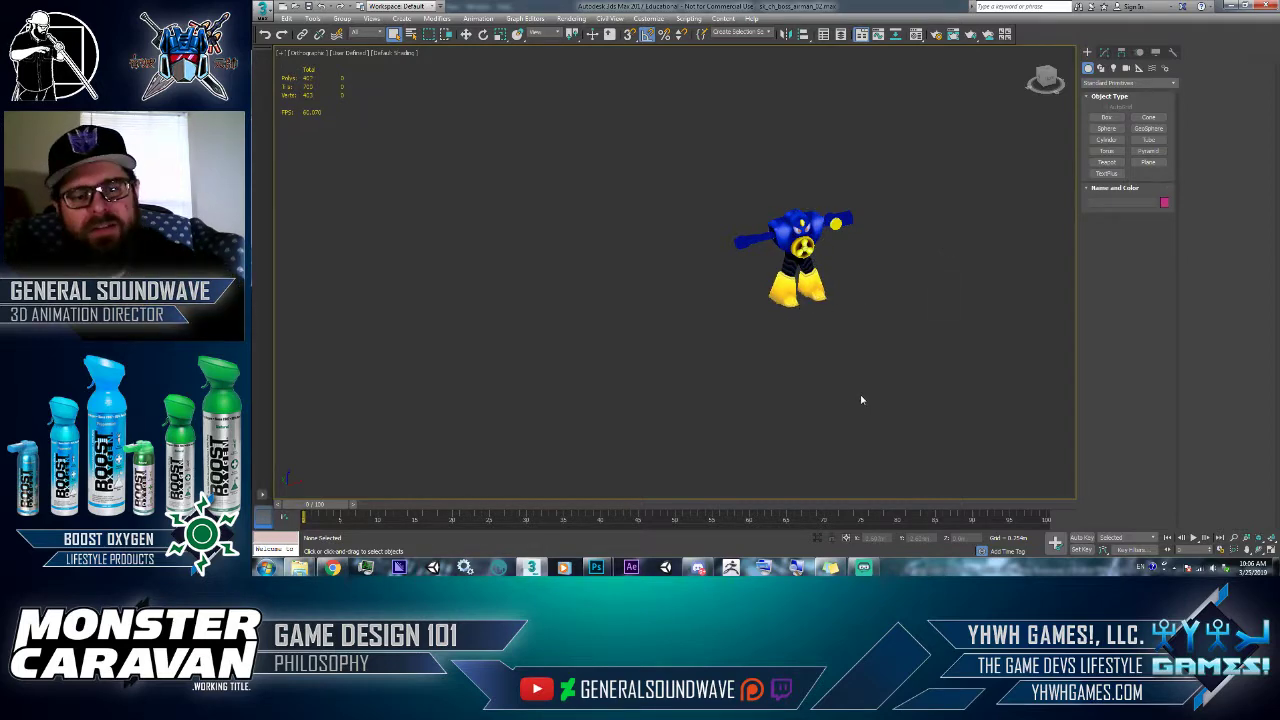
- Switch to Photoshop, sample the dark golden shading of the toe shape as foreground colour, and show the UVW Unwrap layer group
{"action": "key", "text": "alt+Tab"}
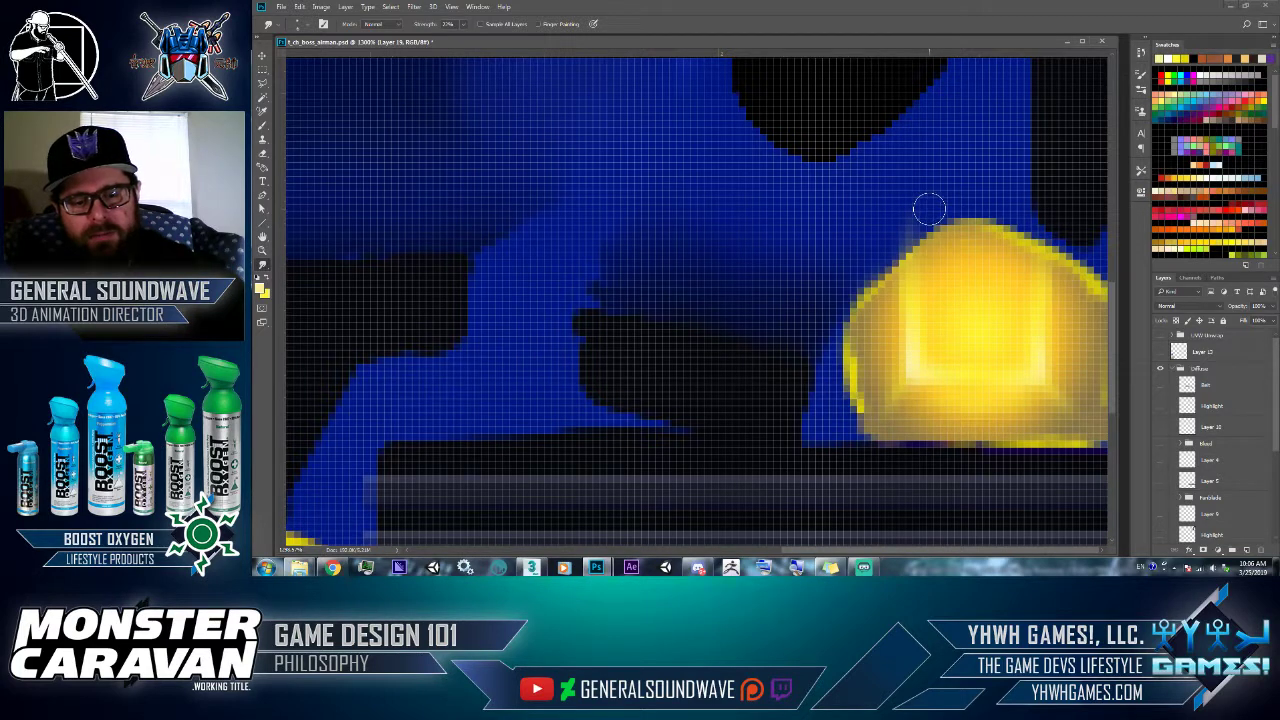
{"action": "key", "text": "i"}
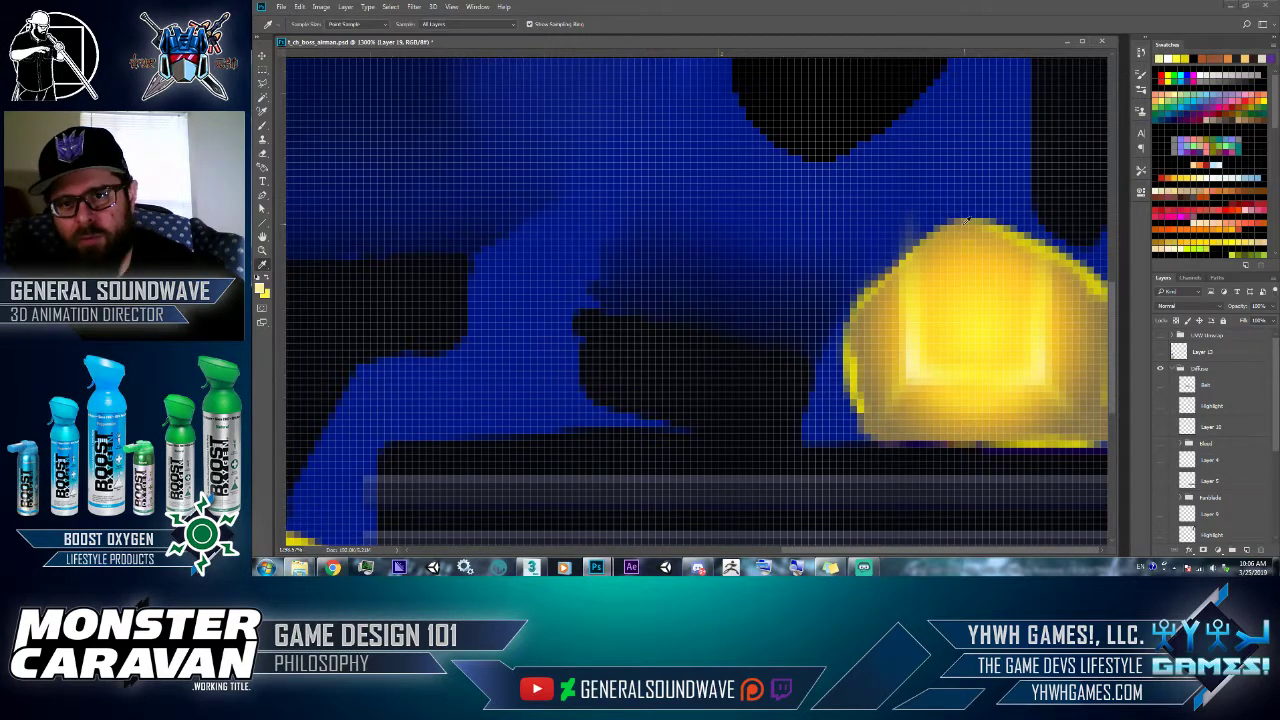
{"action": "left_click", "coordinate": [1065, 267]}
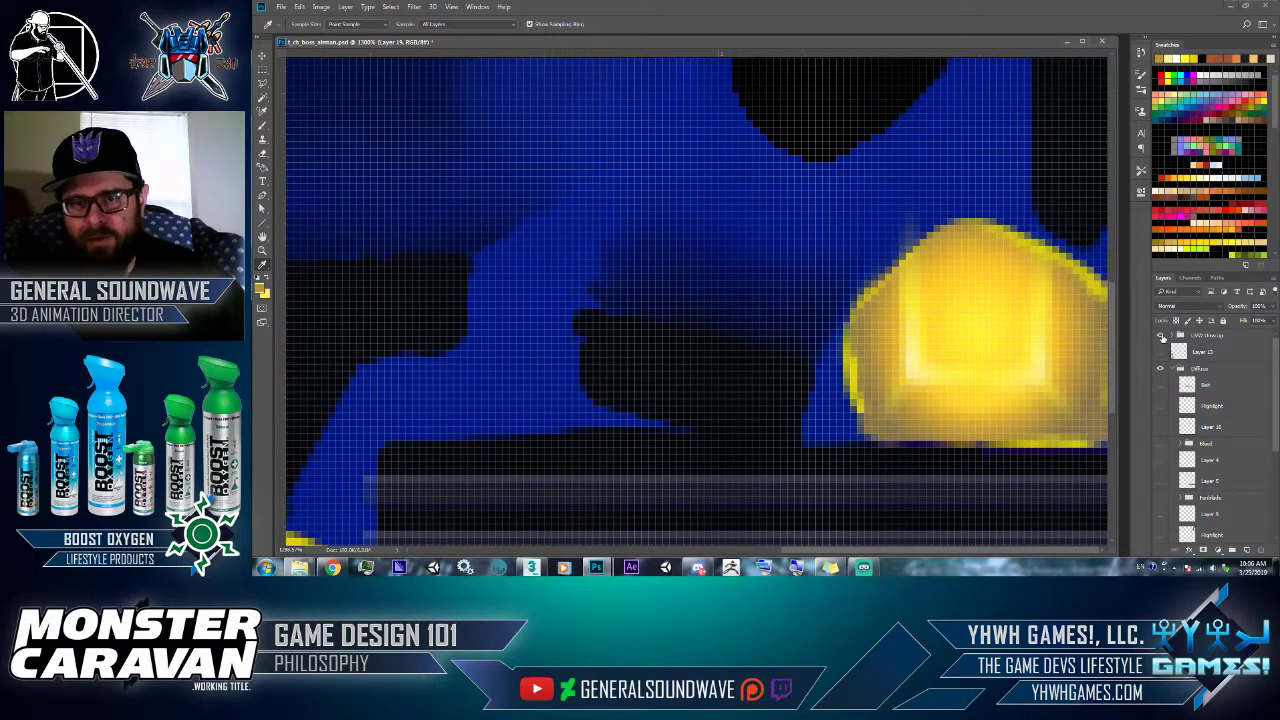
{"action": "left_click", "coordinate": [1160, 336]}
{"action": "scroll", "coordinate": [1100, 450], "scroll_direction": "down", "scroll_amount": 5}
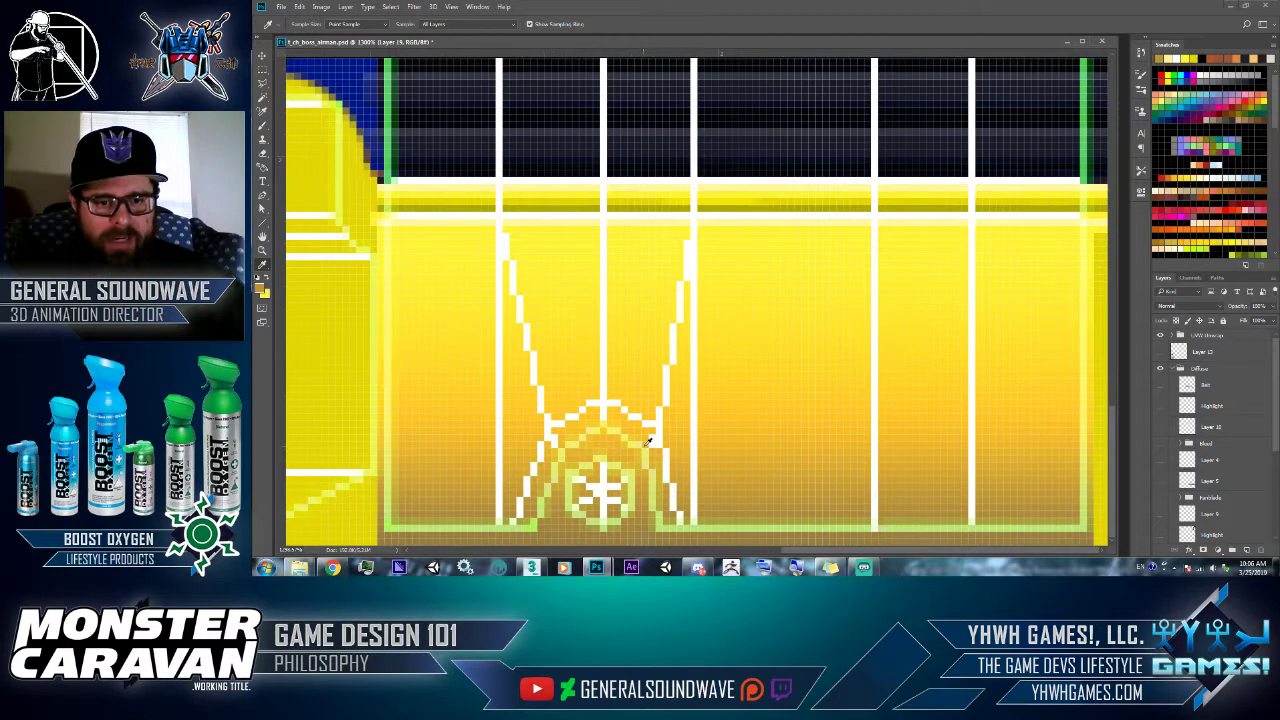
- Switch to 3ds Max, display edged faces, and examine where the toe caps meet the boots
{"action": "key", "text": "alt+Tab"}
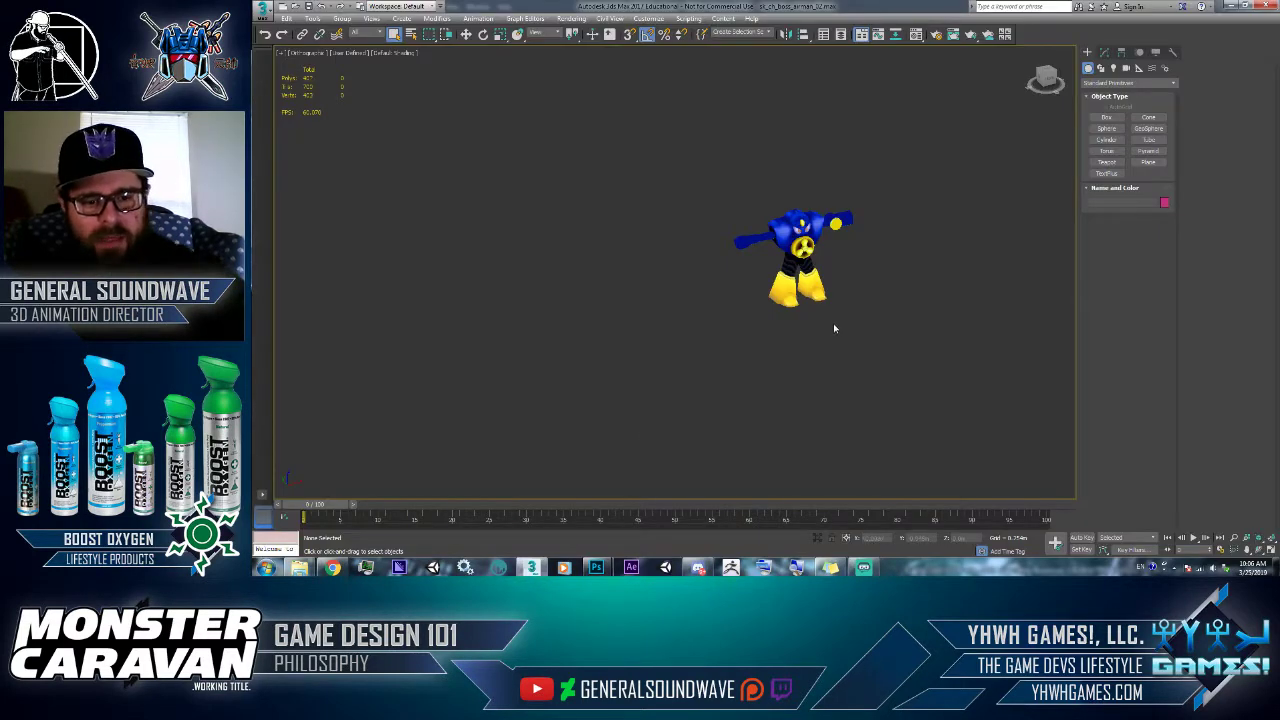
{"action": "key", "text": "F4"}
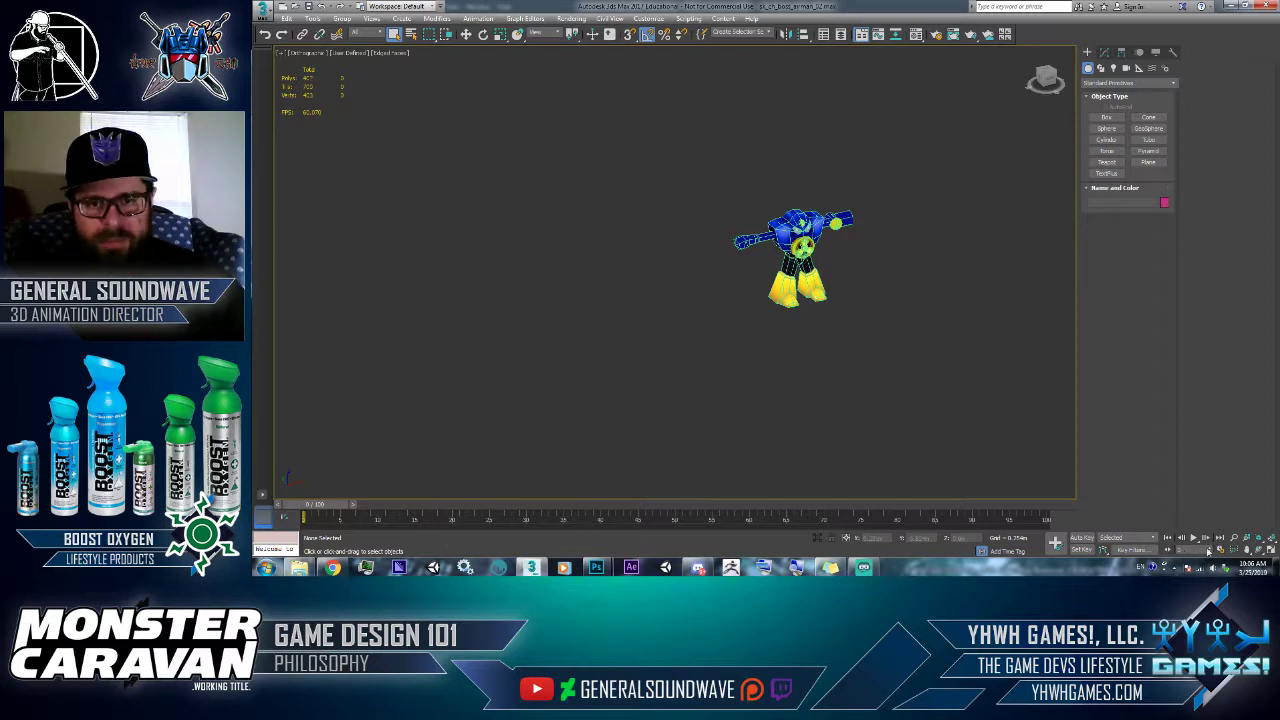
{"action": "scroll", "coordinate": [803, 346], "scroll_direction": "up", "scroll_amount": 10}
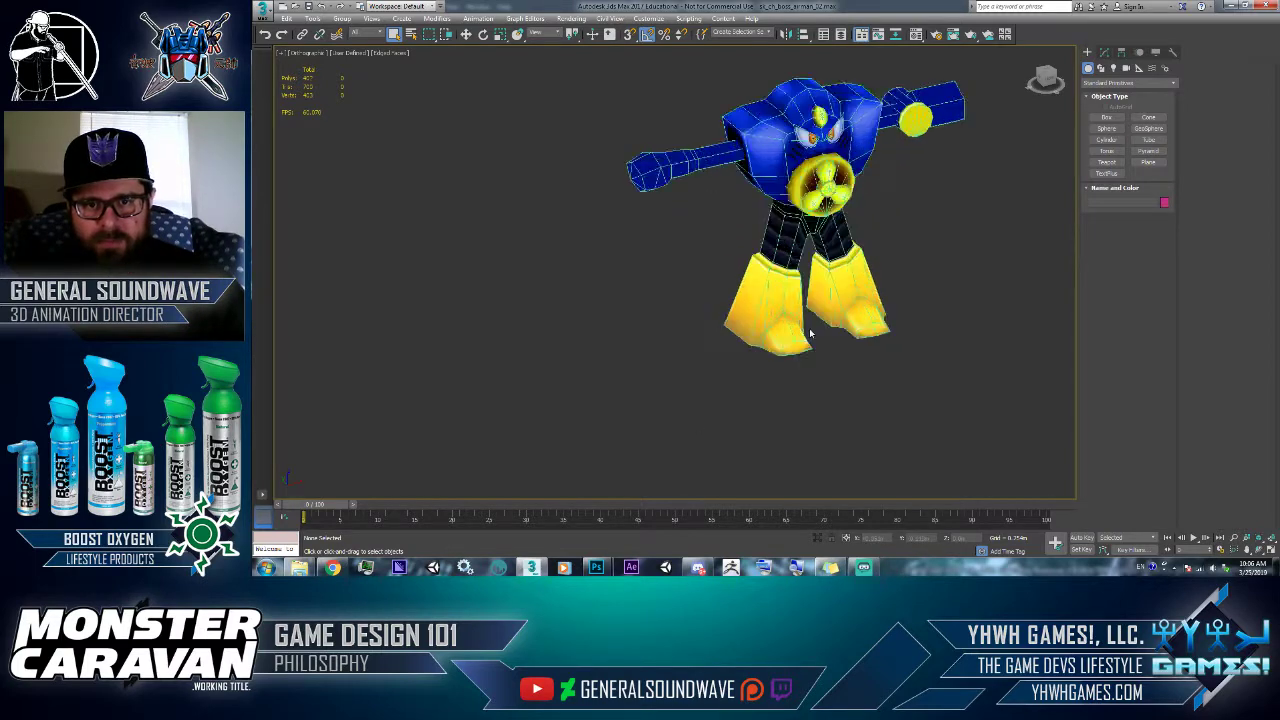
{"action": "scroll", "coordinate": [803, 346], "scroll_direction": "up", "scroll_amount": 3}
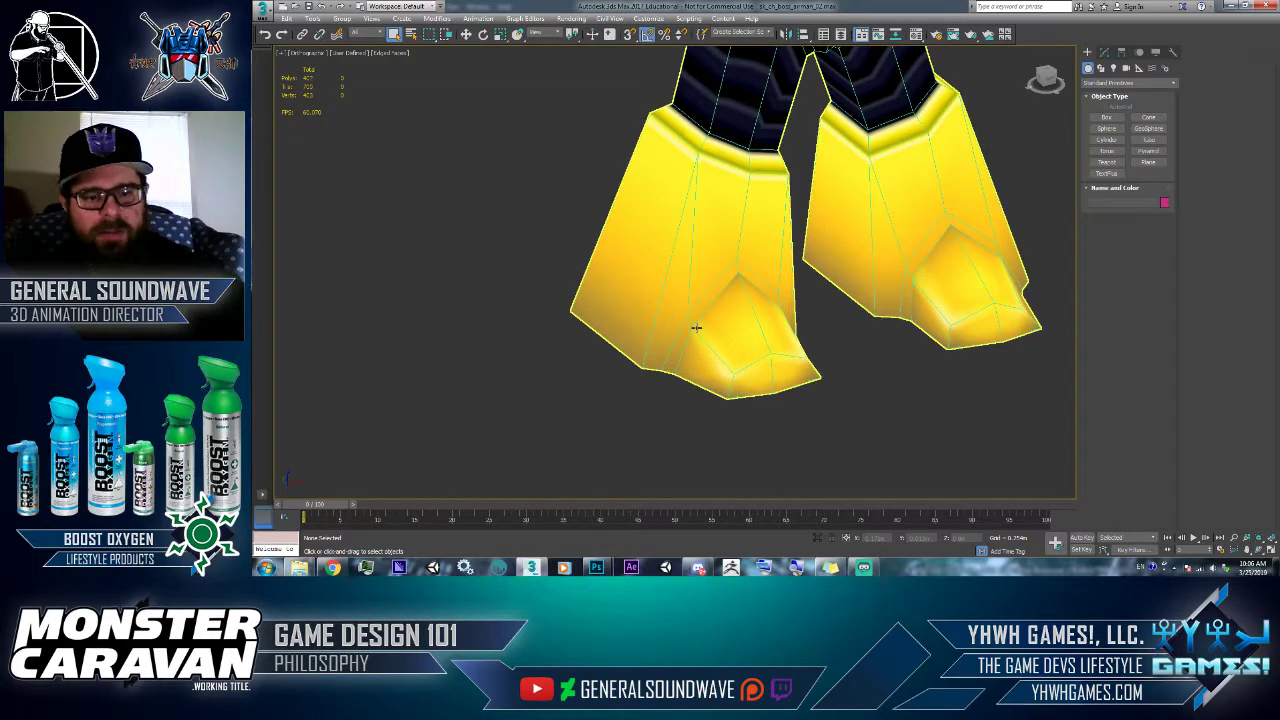
- Switch to Photoshop and brush a dark golden shadow arc around the toe-cap outline on the yellow boot area, following the UV lines
{"action": "key", "text": "alt+Tab"}
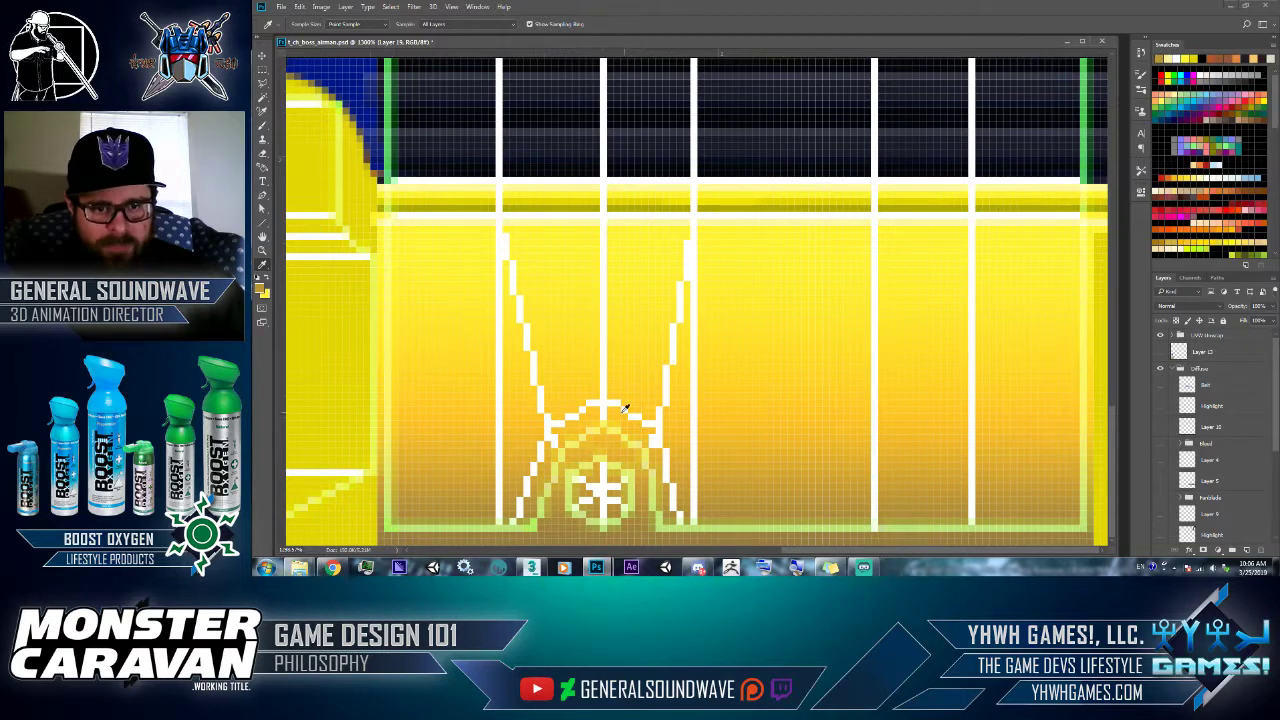
{"action": "scroll", "coordinate": [1260, 480], "scroll_direction": "down", "scroll_amount": 5}
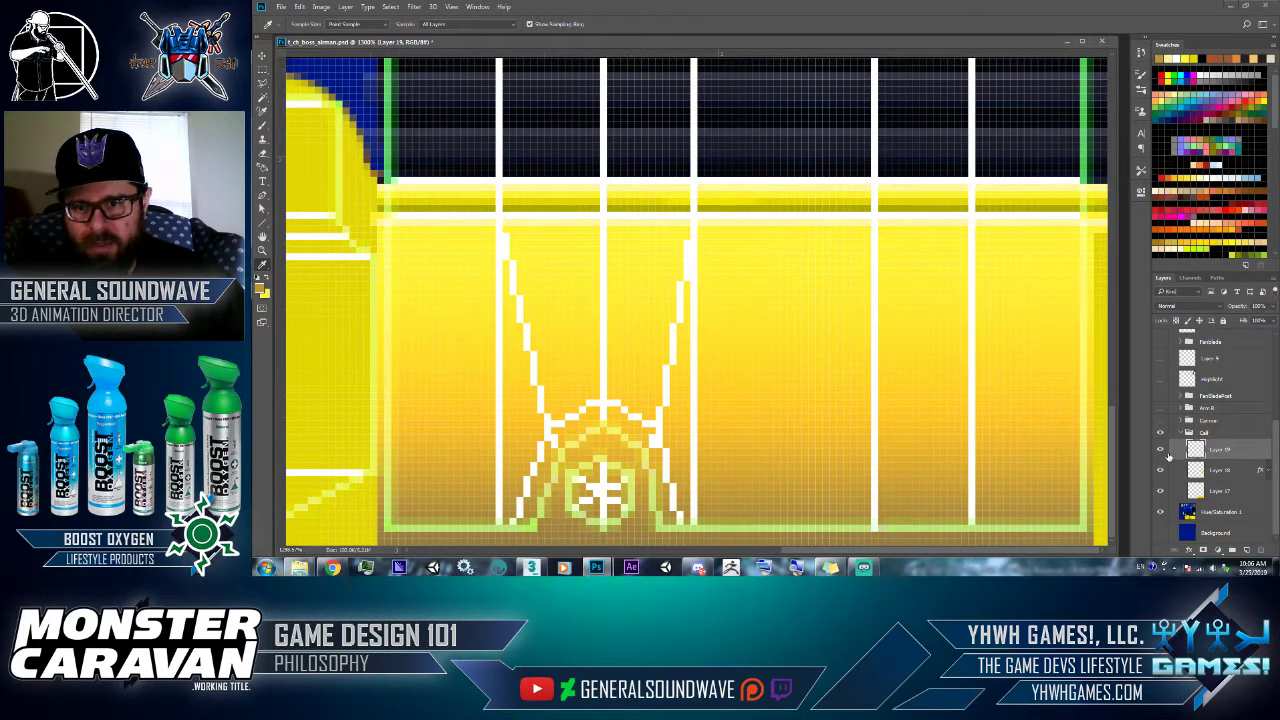
{"action": "left_click_drag", "start_coordinate": [1112, 430], "coordinate": [1110, 343]}
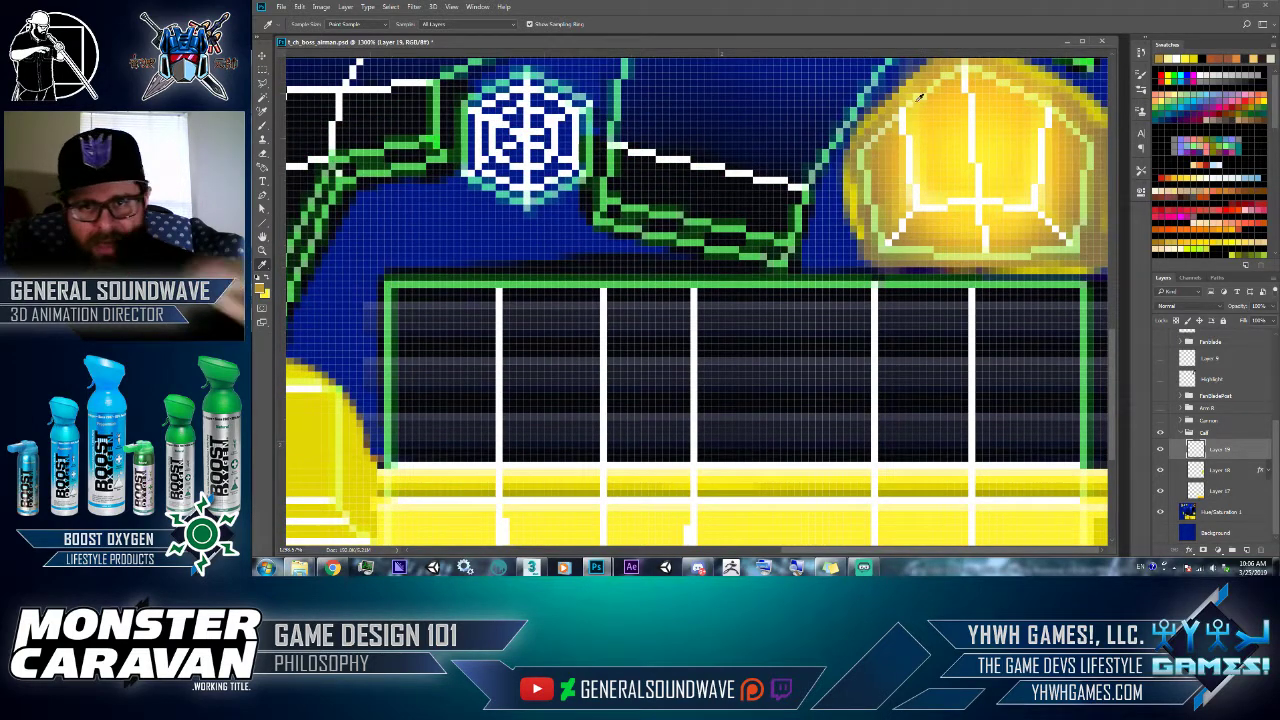
{"action": "scroll", "coordinate": [1104, 494], "scroll_direction": "down", "scroll_amount": 5}
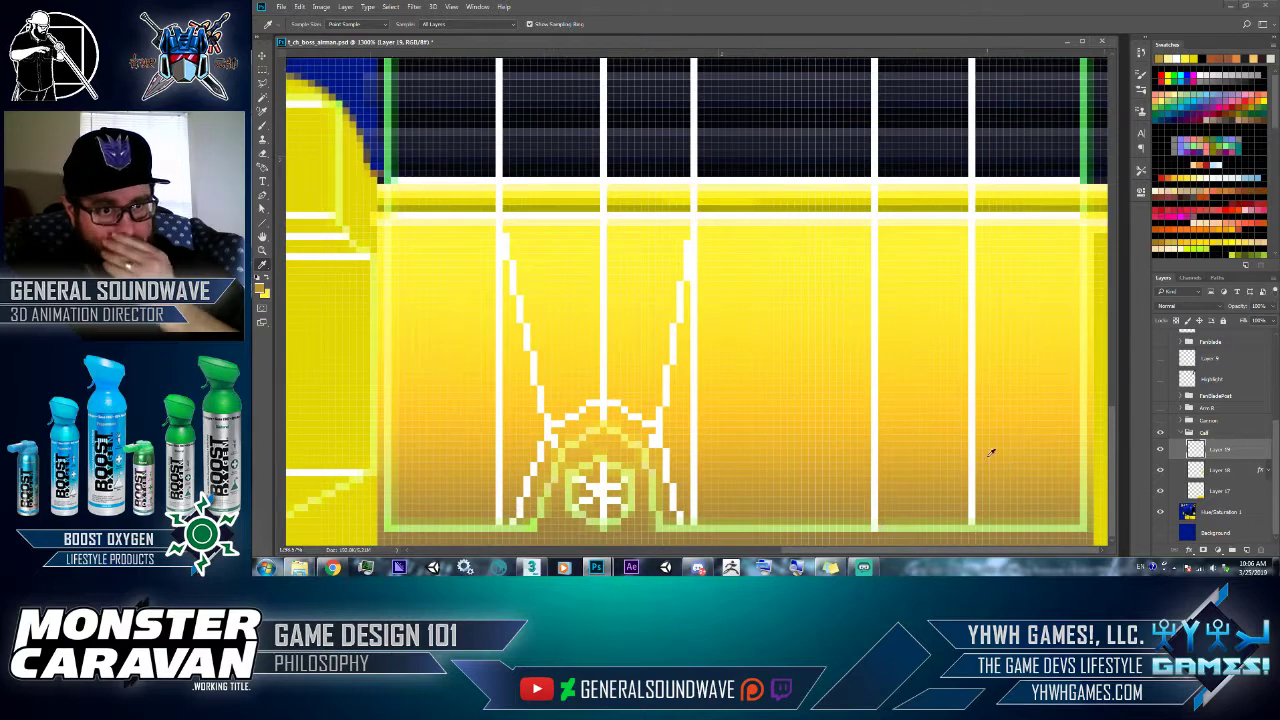
{"action": "key", "text": "b"}
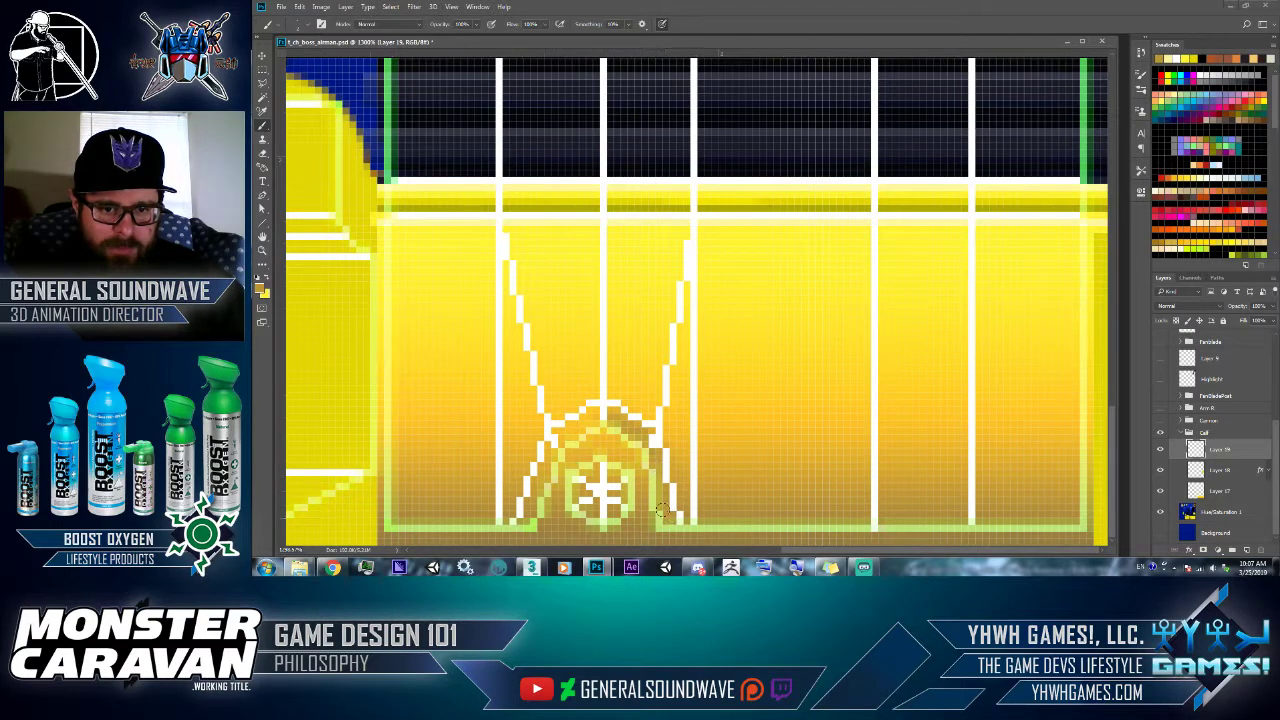
{"action": "mouse_move", "coordinate": [645, 455]}
{"action": "left_mouse_down"}
{"action": "mouse_move", "coordinate": [606, 430]}
{"action": "mouse_move", "coordinate": [625, 422]}
{"action": "mouse_move", "coordinate": [590, 424]}
{"action": "mouse_move", "coordinate": [566, 448]}
{"action": "left_mouse_up"}
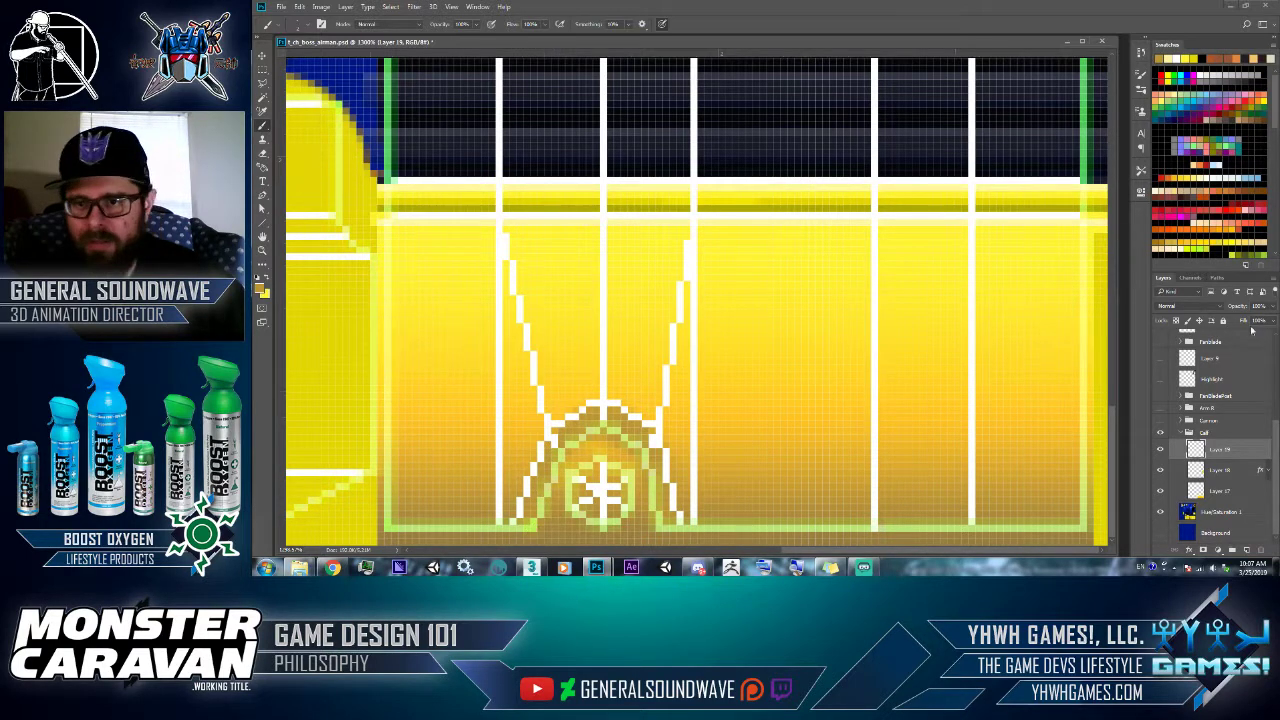
- Hide the UVW Unwrap group and save the texture as a maximum-quality JPEG in the 256 folder, replacing t_ch_boss_airman_00_D_00
{"action": "left_click_drag", "start_coordinate": [1273, 435], "coordinate": [1273, 334]}
{"action": "left_click", "coordinate": [1160, 335]}
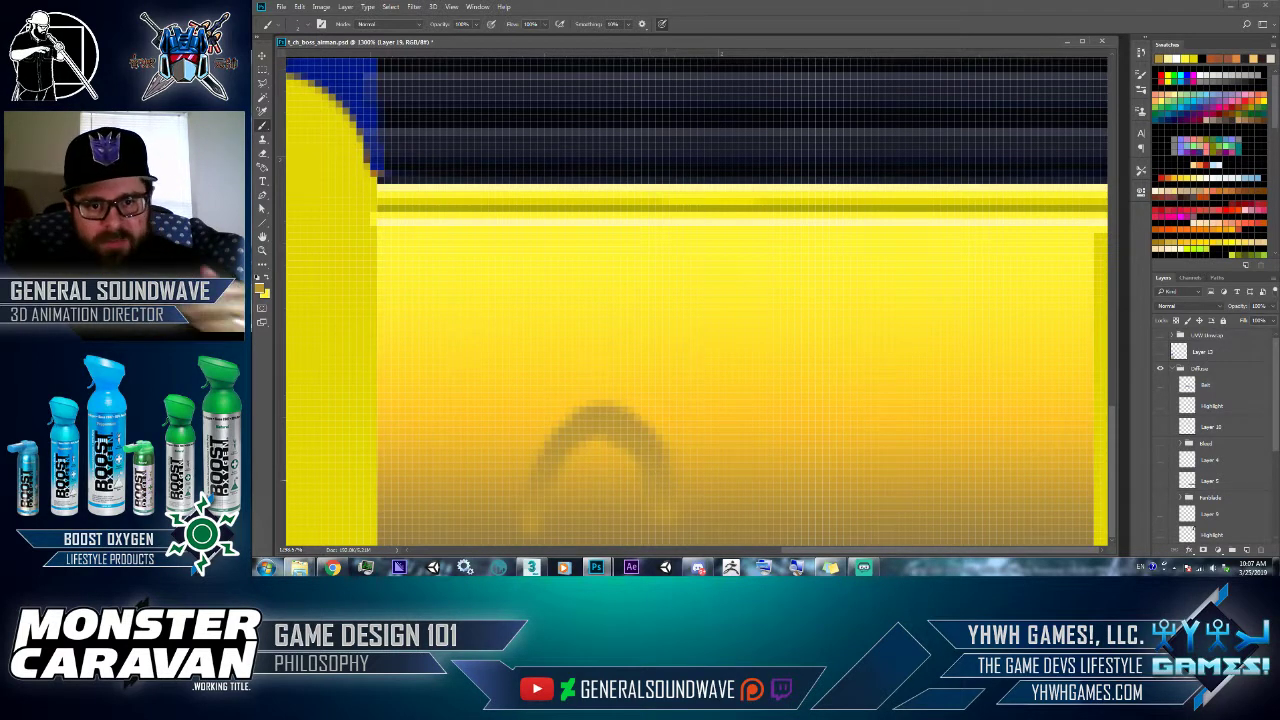
{"action": "key", "text": "ctrl+shift+s"}
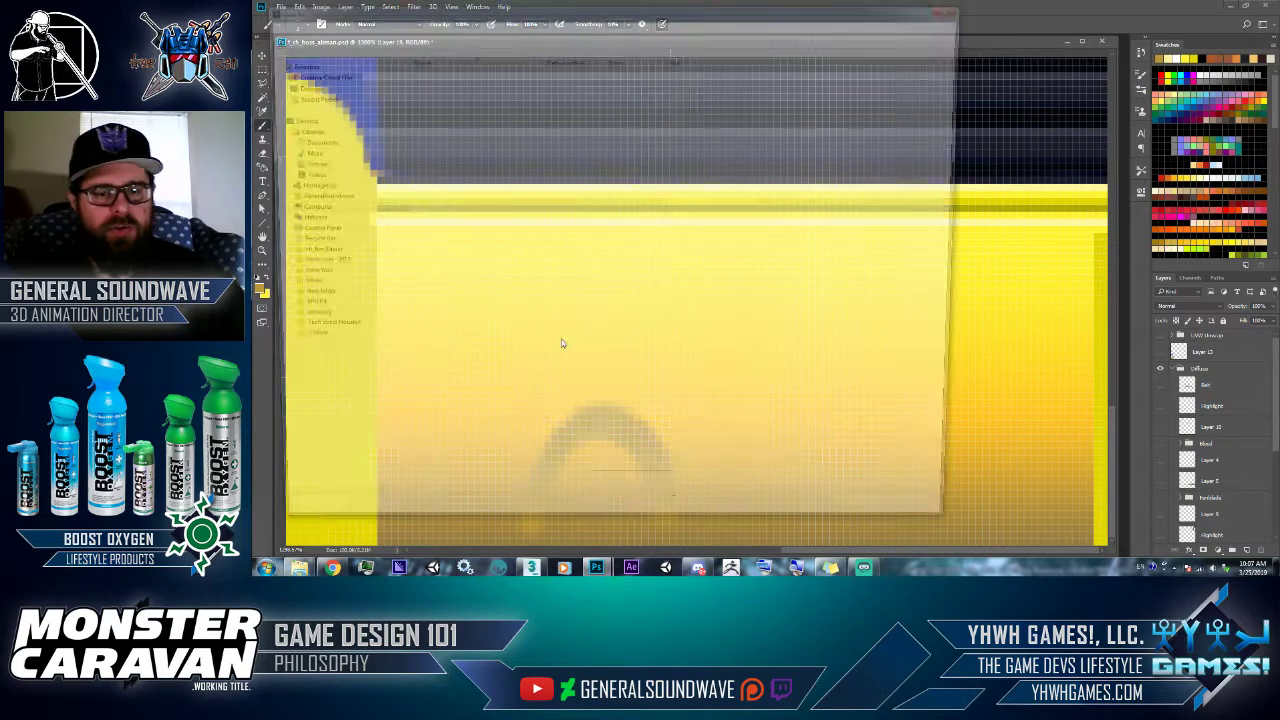
{"action": "left_click", "coordinate": [354, 444]}
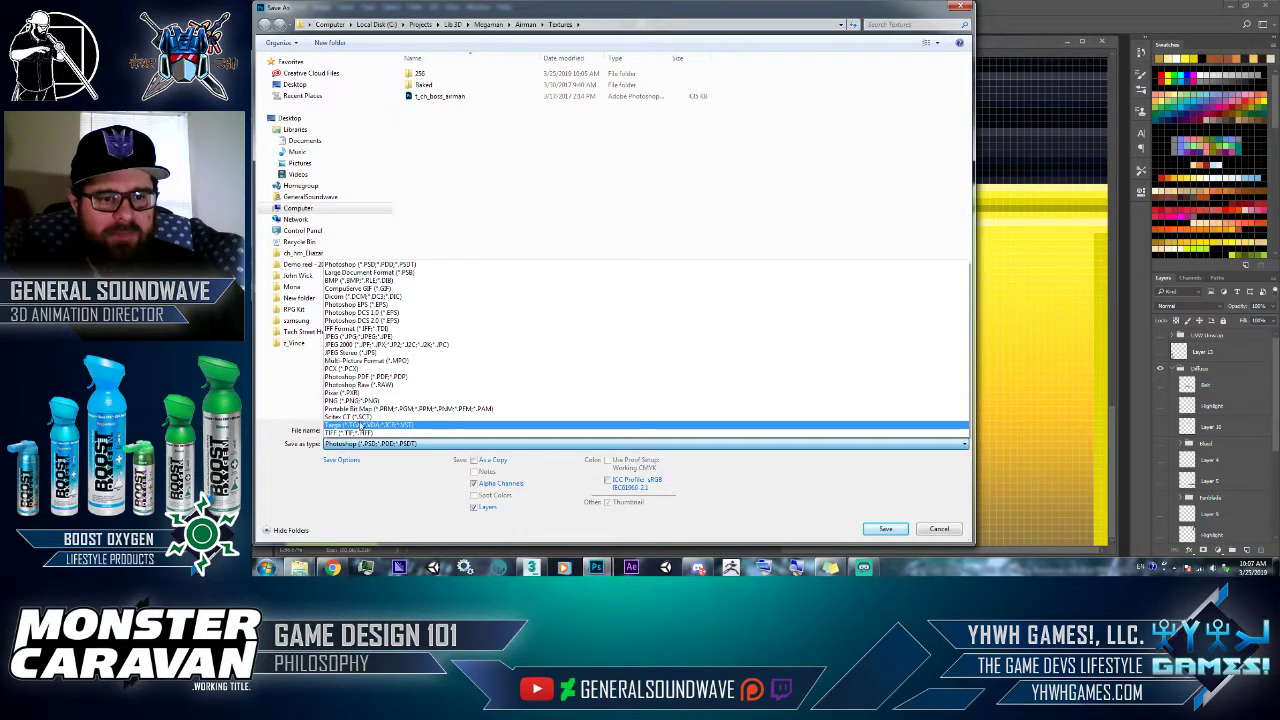
{"action": "left_click", "coordinate": [358, 338]}
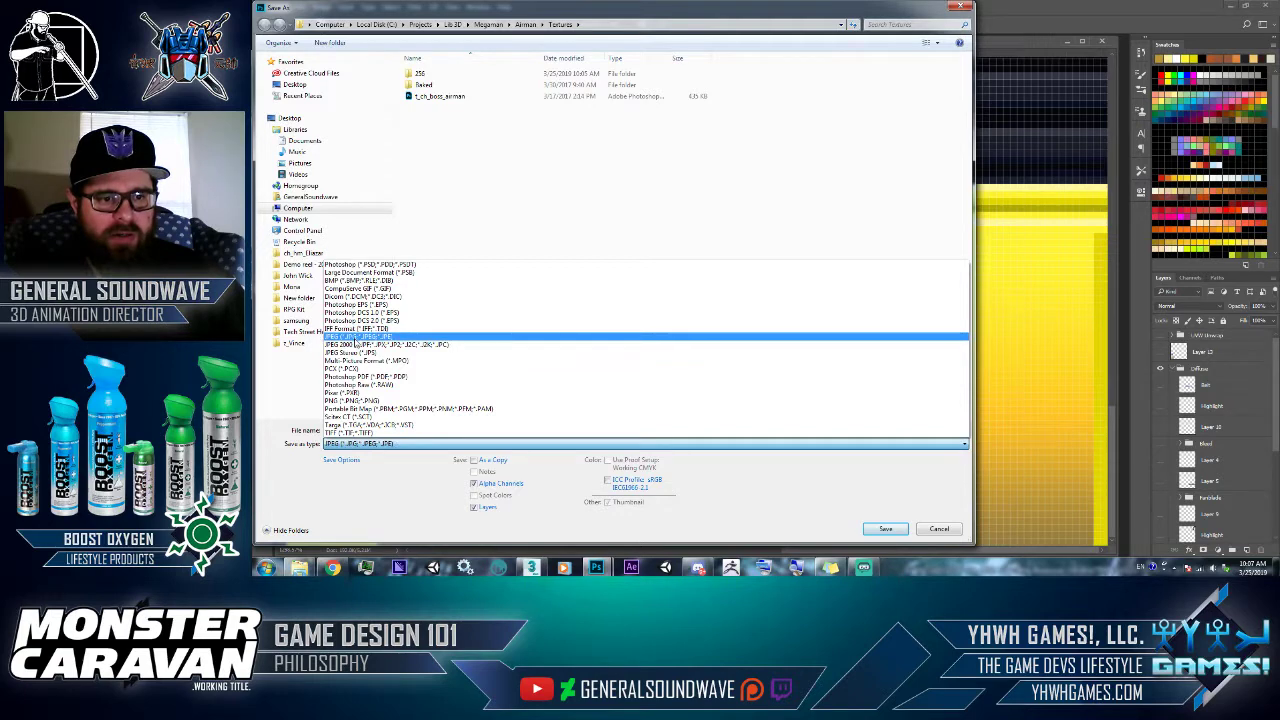
{"action": "left_click", "coordinate": [428, 75]}
{"action": "double_click", "coordinate": [430, 77]}
{"action": "double_click", "coordinate": [432, 82]}
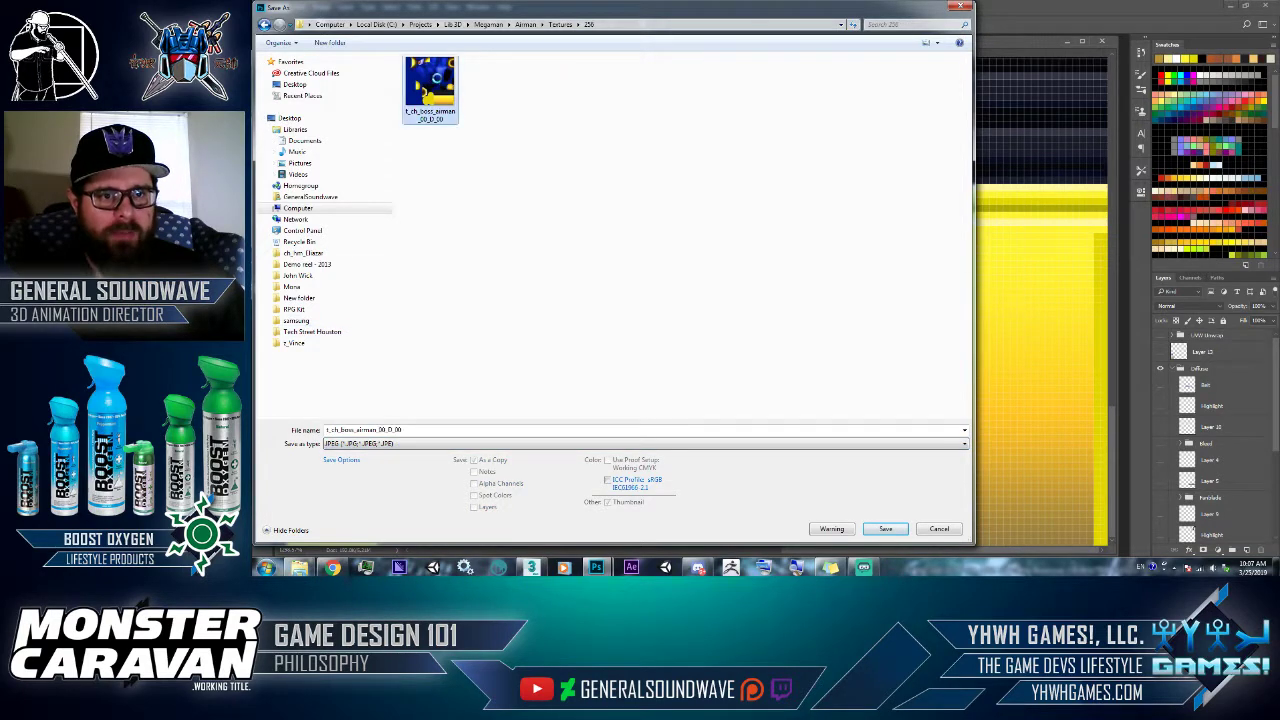
{"action": "left_click", "coordinate": [791, 285]}
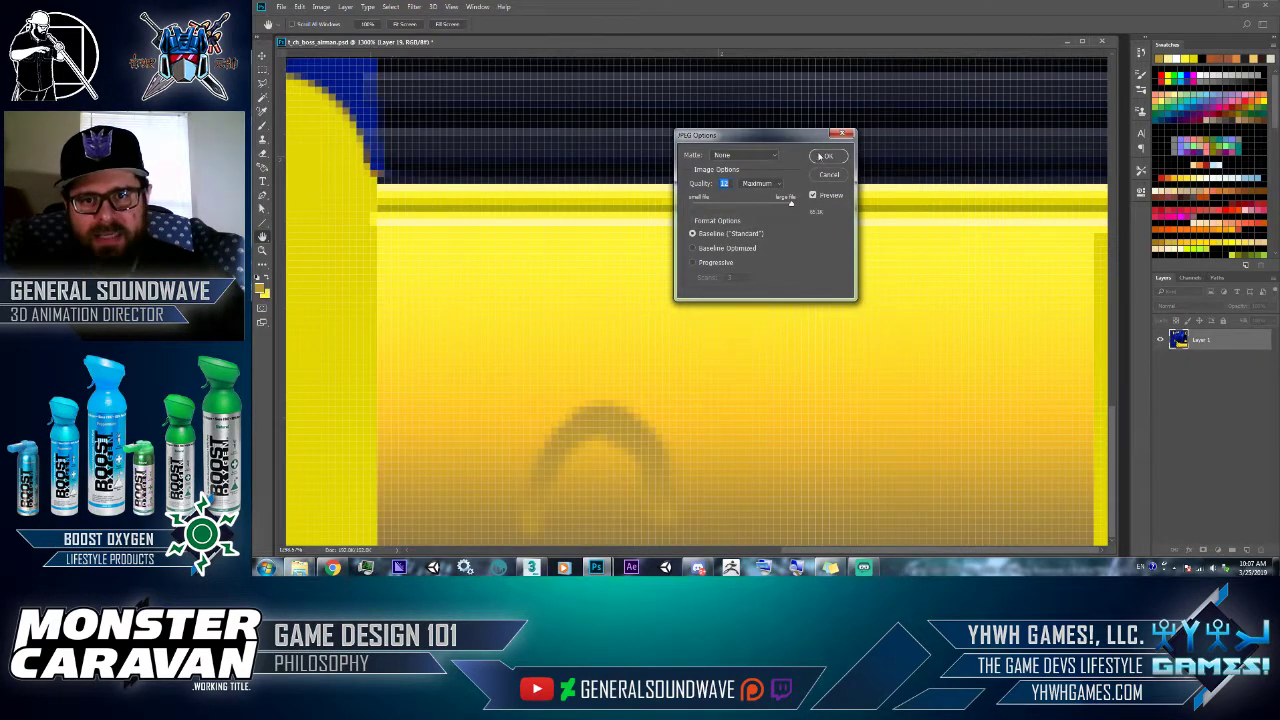
{"action": "left_click", "coordinate": [828, 153]}
- Switch to 3ds Max, turn off edged faces, and inspect the toe-cap shadows on the boots up close and from a distance
{"action": "key", "text": "alt+Tab"}
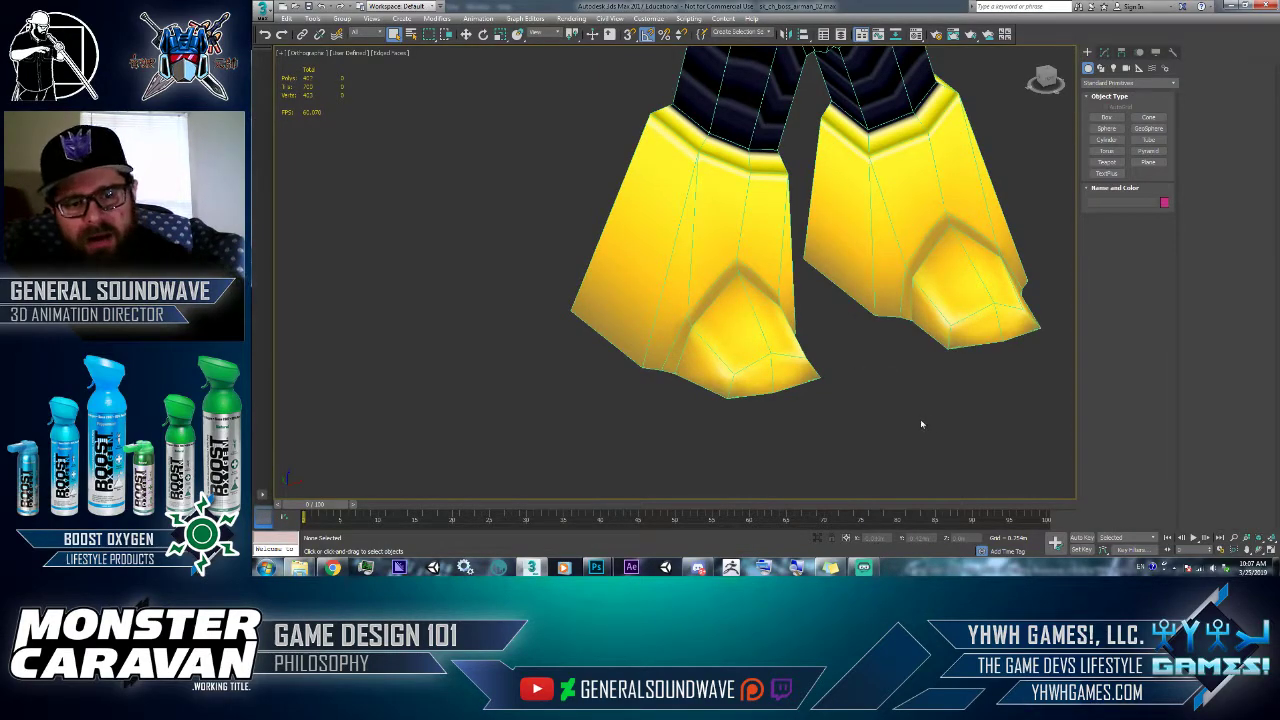
{"action": "key", "text": "F4"}
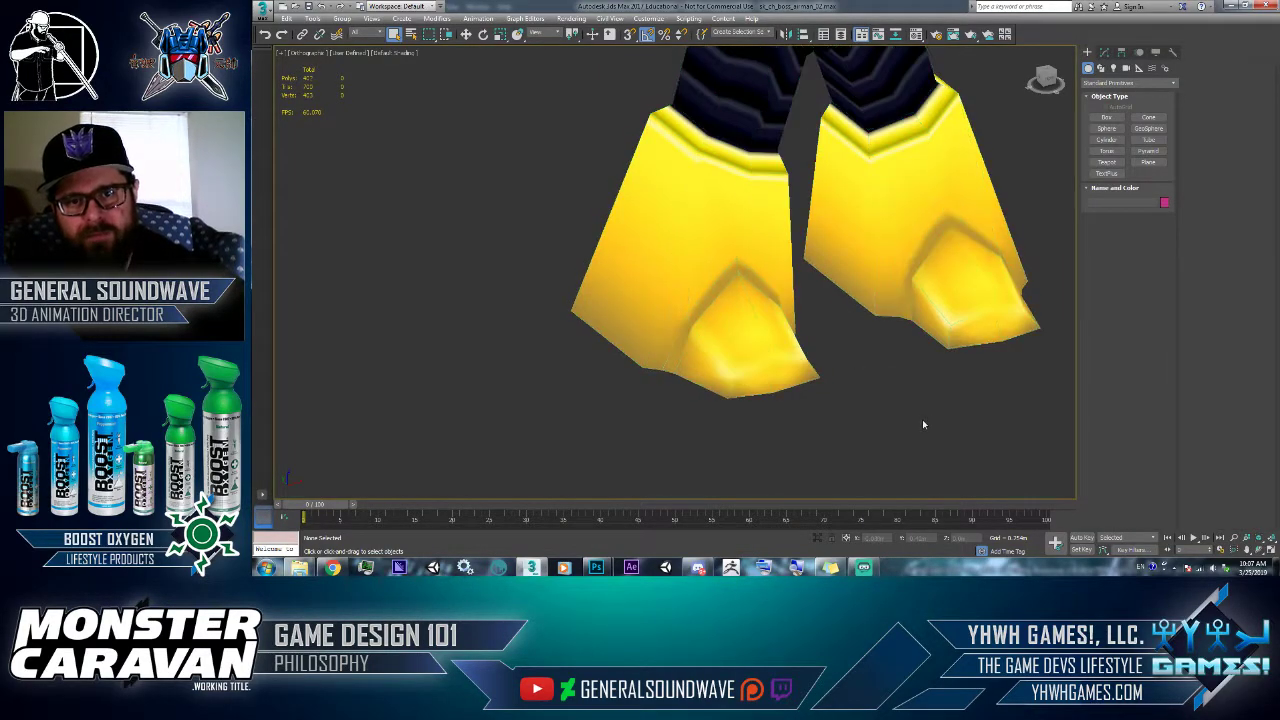
{"action": "key", "text": "z"}
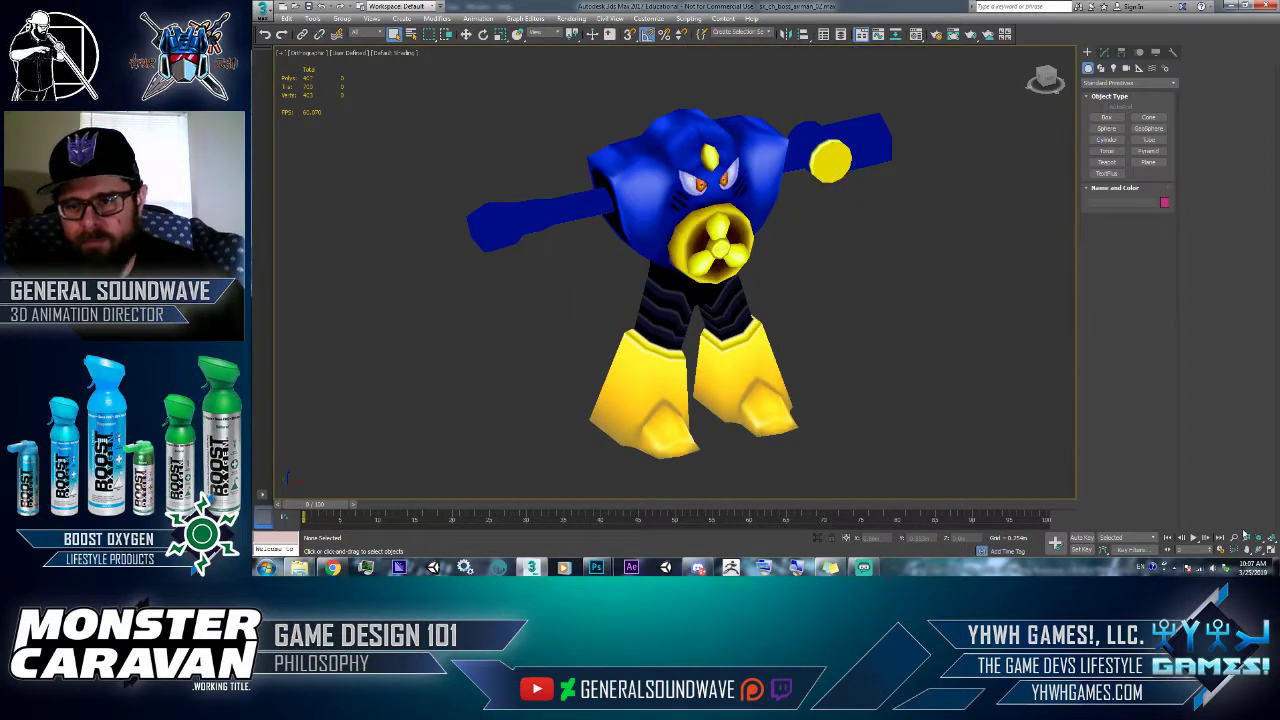
{"action": "left_click", "coordinate": [1234, 537]}
{"action": "left_click_drag", "start_coordinate": [845, 335], "coordinate": [863, 432]}
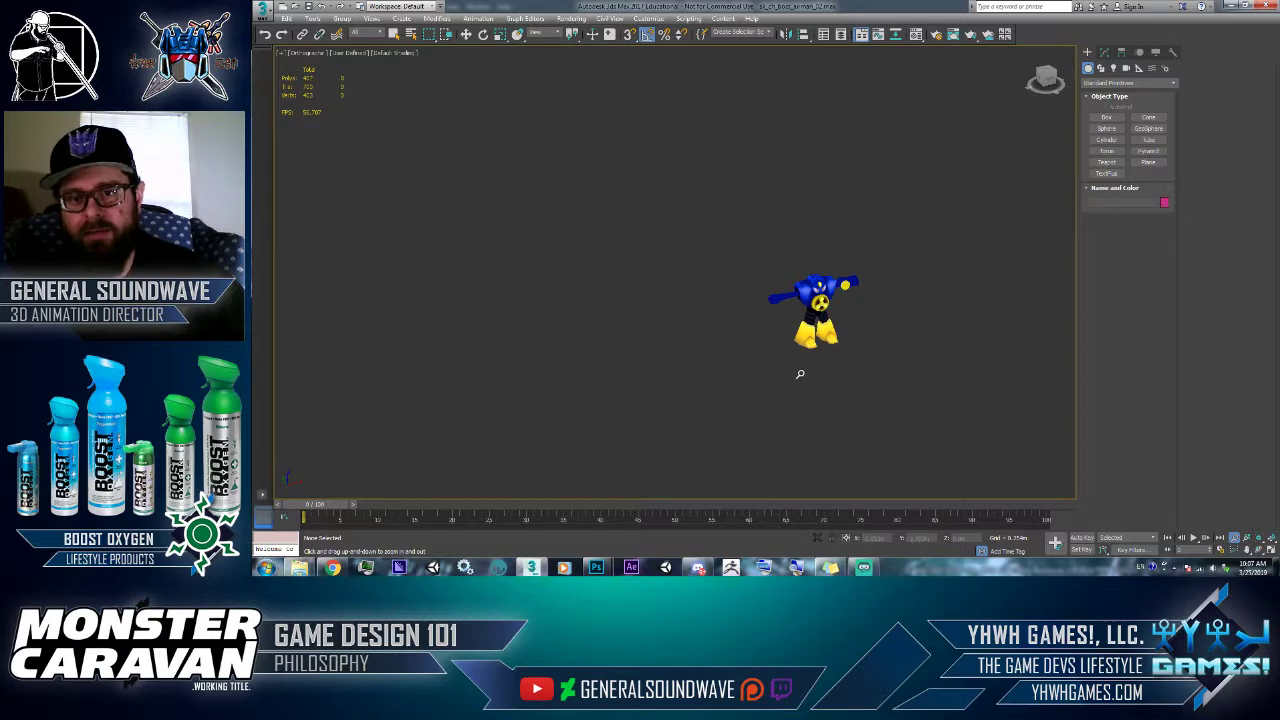
{"action": "left_click_drag", "start_coordinate": [802, 363], "coordinate": [798, 246]}
- Switch to Photoshop and soften the outer edge of the dark toe-cap arc with the Smudge tool
{"action": "key", "text": "alt+Tab"}
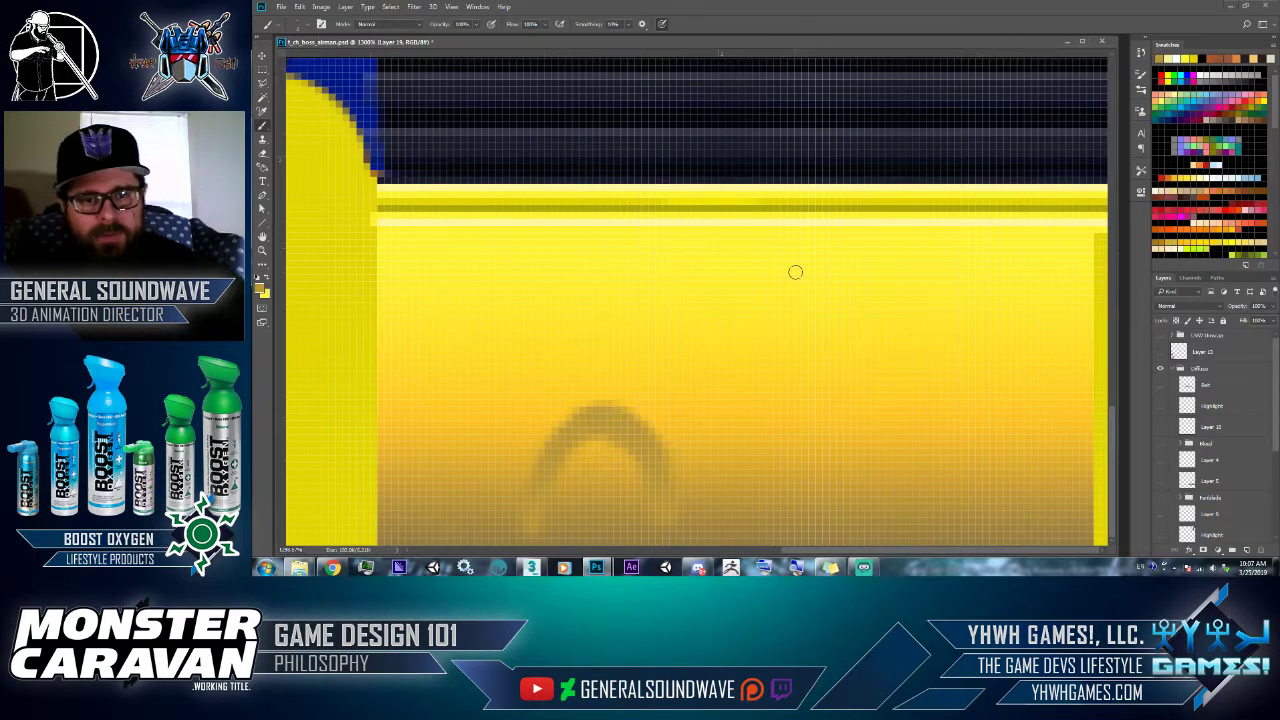
{"action": "left_click", "coordinate": [262, 267]}
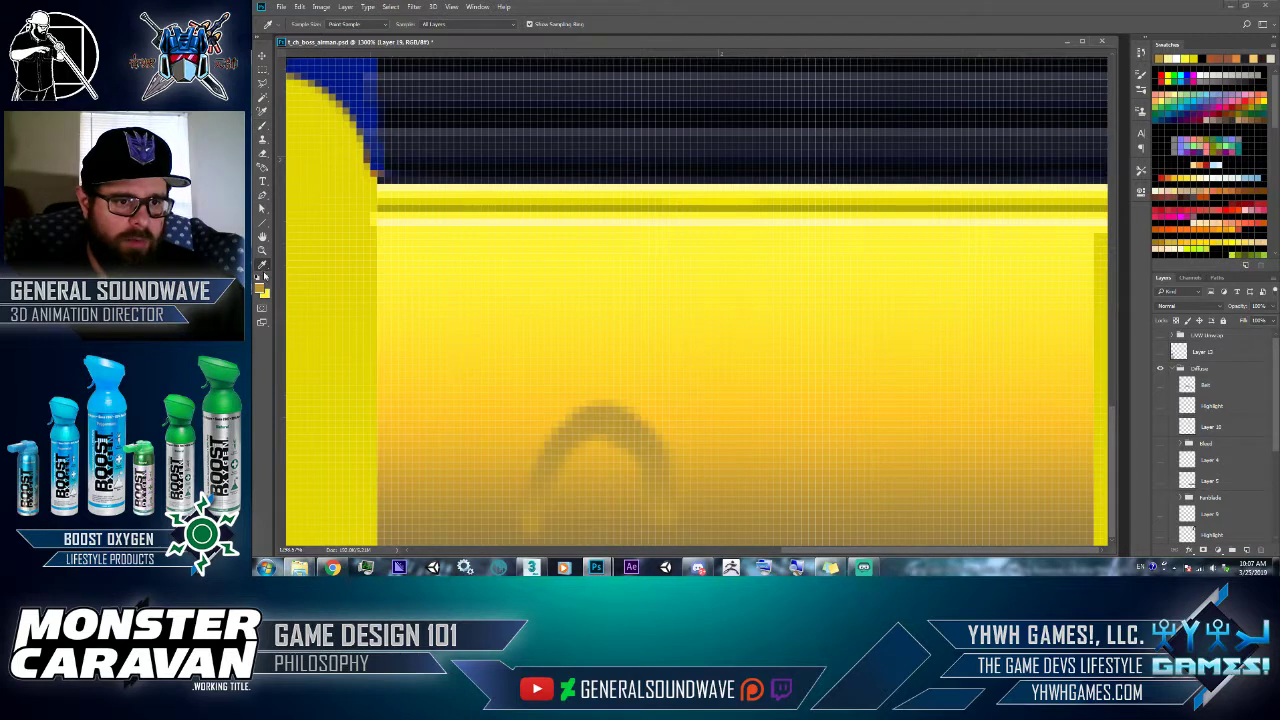
{"action": "left_click", "coordinate": [263, 268]}
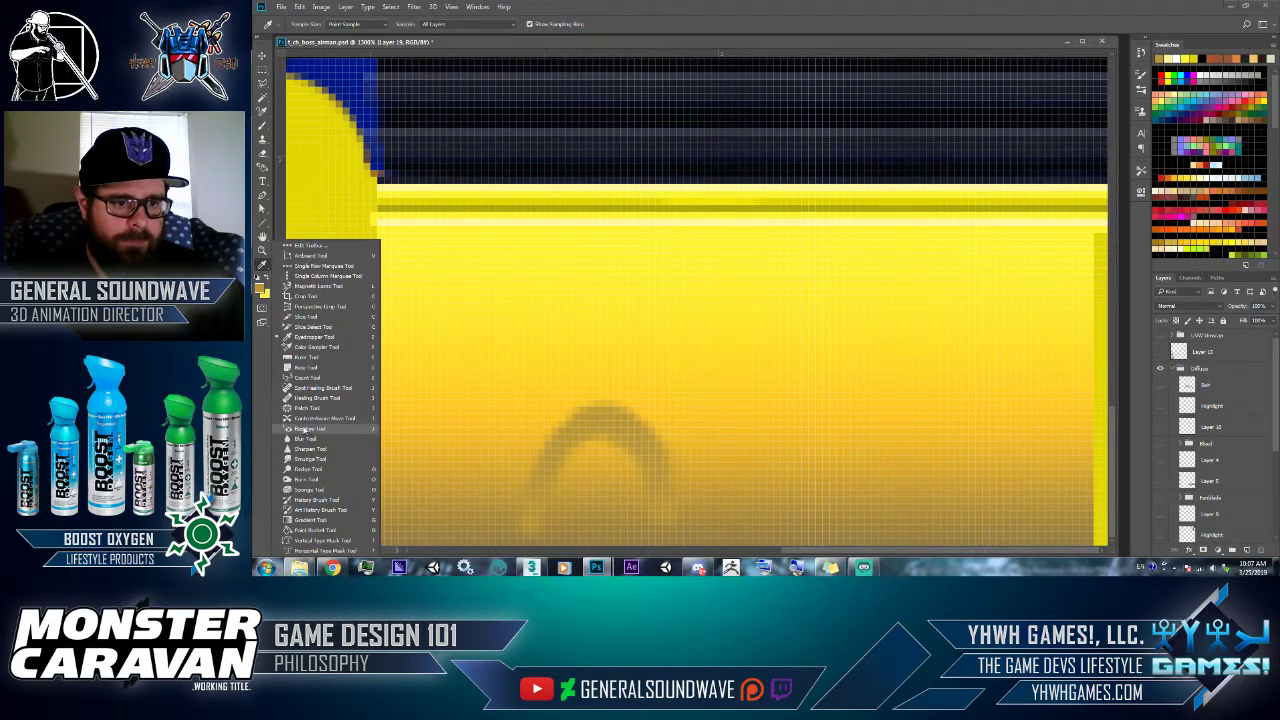
{"action": "left_click", "coordinate": [309, 459]}
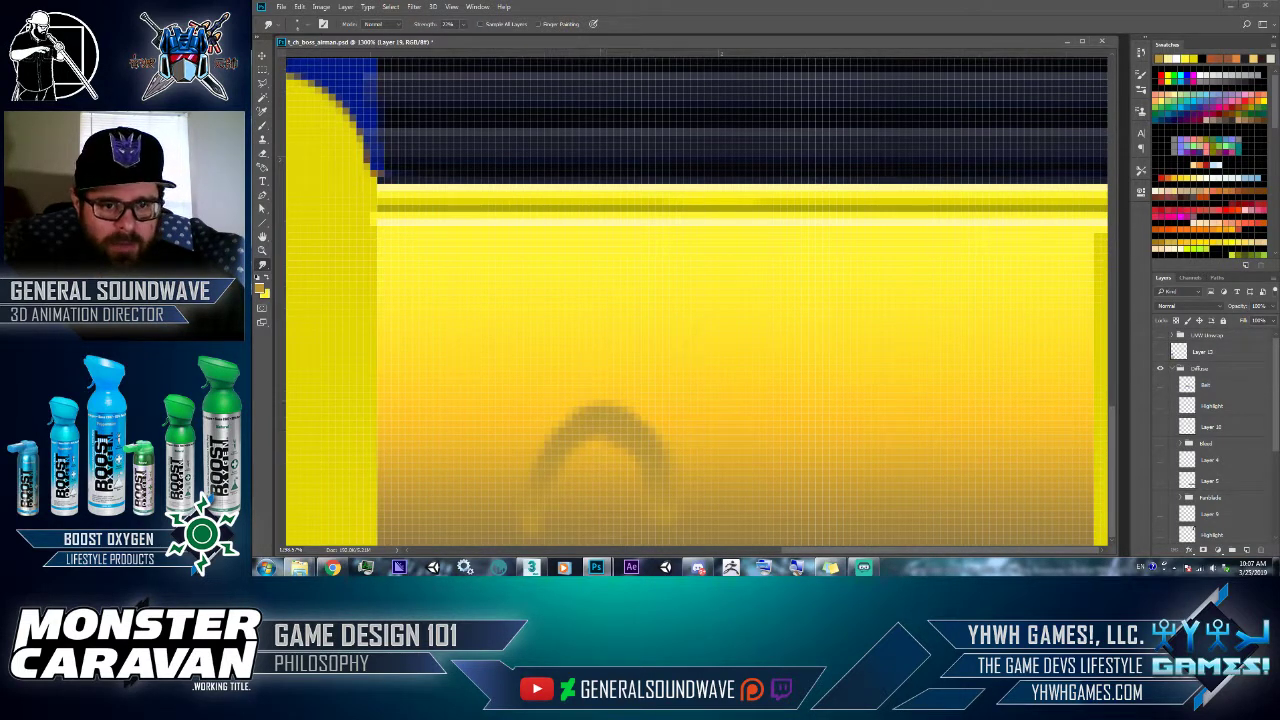
{"action": "mouse_move", "coordinate": [611, 380]}
{"action": "left_mouse_down"}
{"action": "mouse_move", "coordinate": [607, 420]}
{"action": "mouse_move", "coordinate": [651, 420]}
{"action": "mouse_move", "coordinate": [650, 447]}
{"action": "mouse_move", "coordinate": [674, 451]}
{"action": "mouse_move", "coordinate": [689, 489]}
{"action": "mouse_move", "coordinate": [655, 413]}
{"action": "mouse_move", "coordinate": [566, 414]}
{"action": "mouse_move", "coordinate": [594, 423]}
{"action": "mouse_move", "coordinate": [563, 406]}
{"action": "mouse_move", "coordinate": [514, 466]}
{"action": "mouse_move", "coordinate": [509, 514]}
{"action": "mouse_move", "coordinate": [583, 399]}
{"action": "mouse_move", "coordinate": [571, 403]}
{"action": "mouse_move", "coordinate": [666, 460]}
{"action": "mouse_move", "coordinate": [689, 518]}
{"action": "mouse_move", "coordinate": [680, 481]}
{"action": "left_mouse_up"}
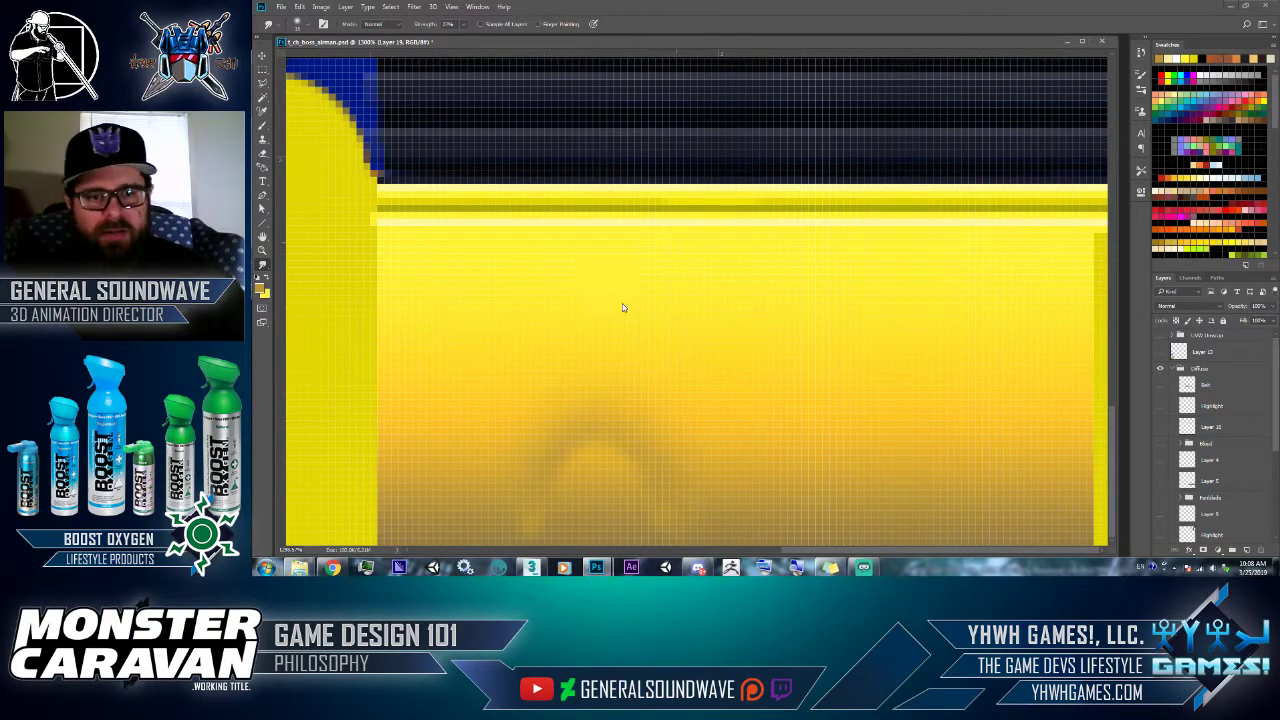
- Save the smudged texture as a JPEG over t_ch_boss_airman_00_D_00 in the 256 folder
{"action": "key", "text": "ctrl+shift+s"}
{"action": "left_click", "coordinate": [426, 449]}
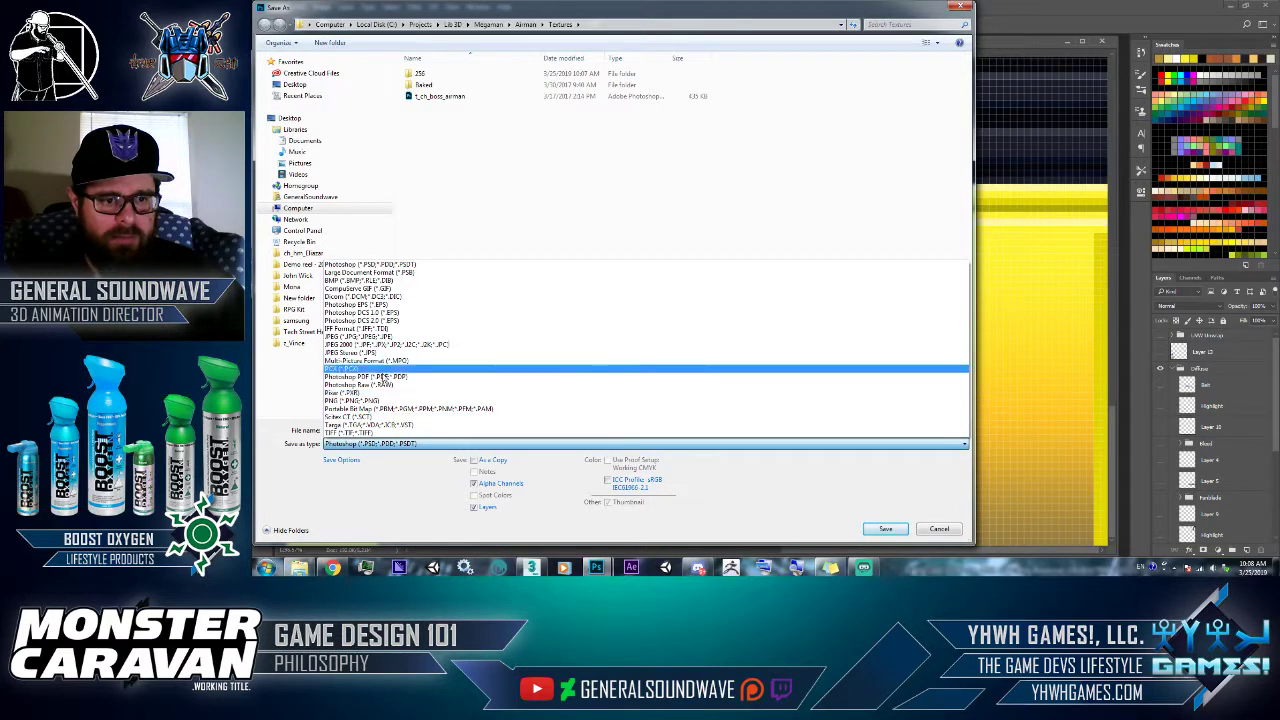
{"action": "left_click", "coordinate": [375, 343]}
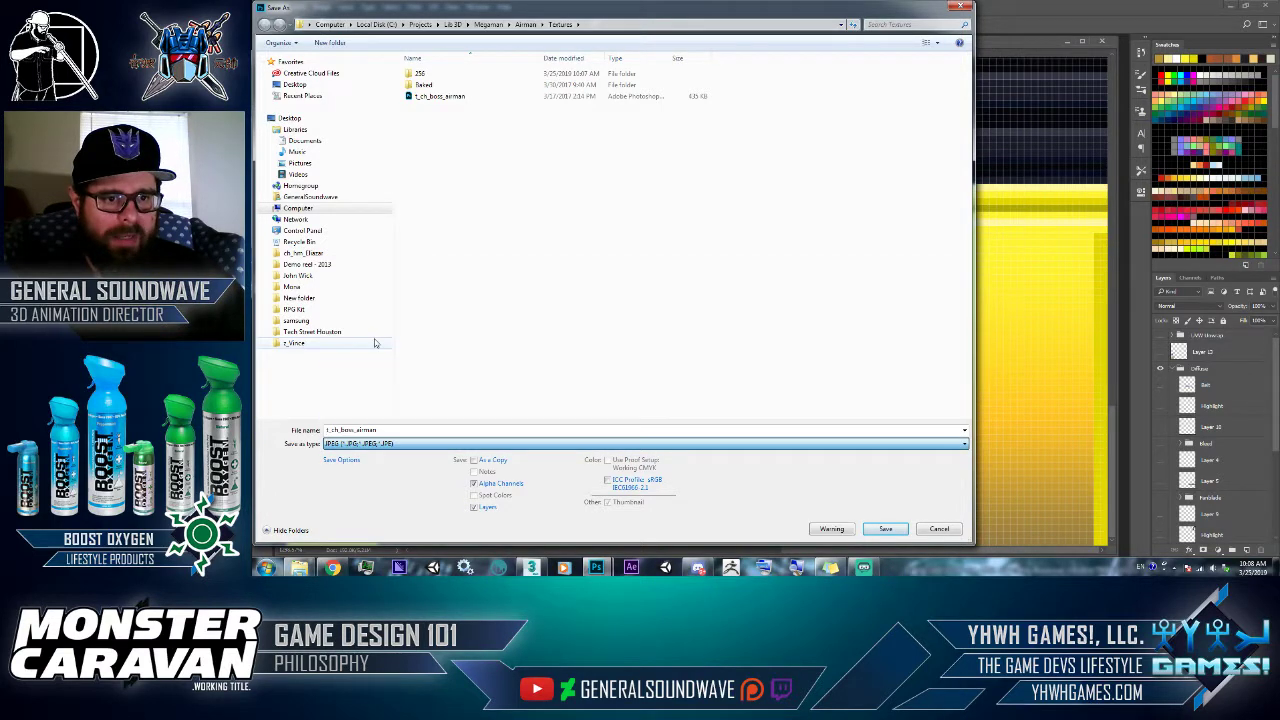
{"action": "double_click", "coordinate": [419, 73]}
{"action": "left_click", "coordinate": [437, 85]}
{"action": "key", "text": "Return"}
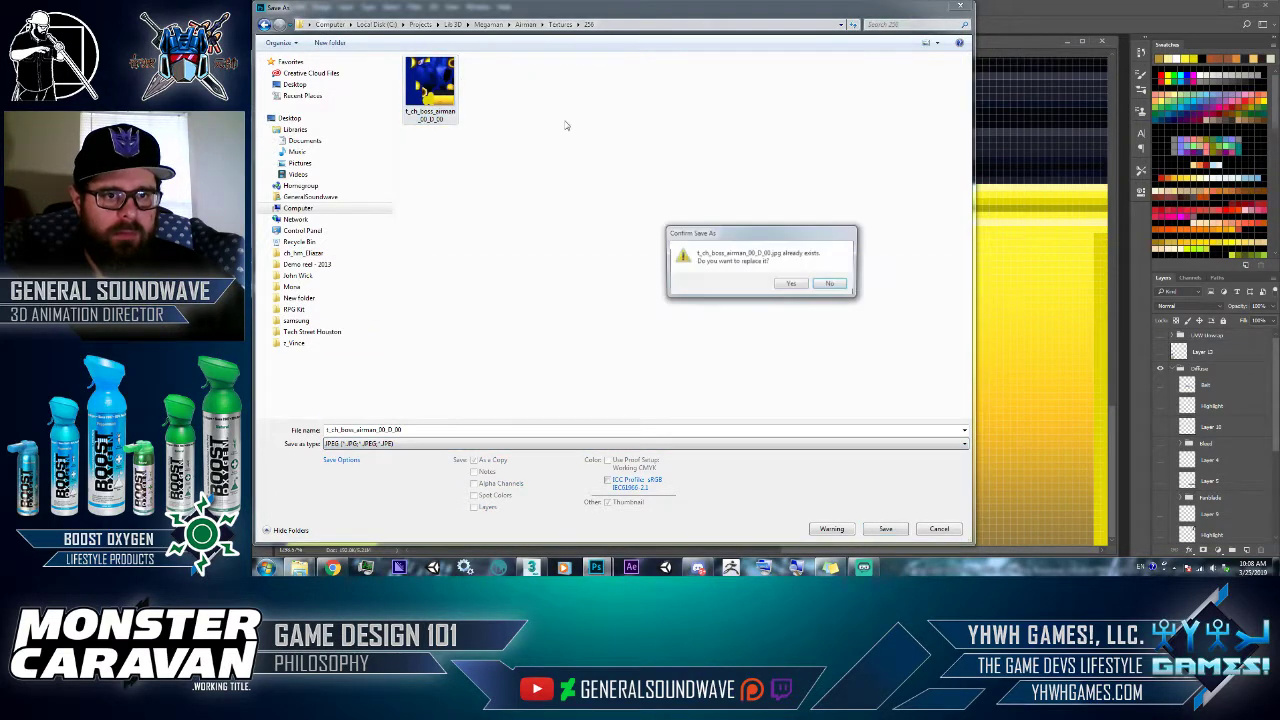
{"action": "left_click", "coordinate": [784, 290]}
{"action": "left_click", "coordinate": [828, 156]}
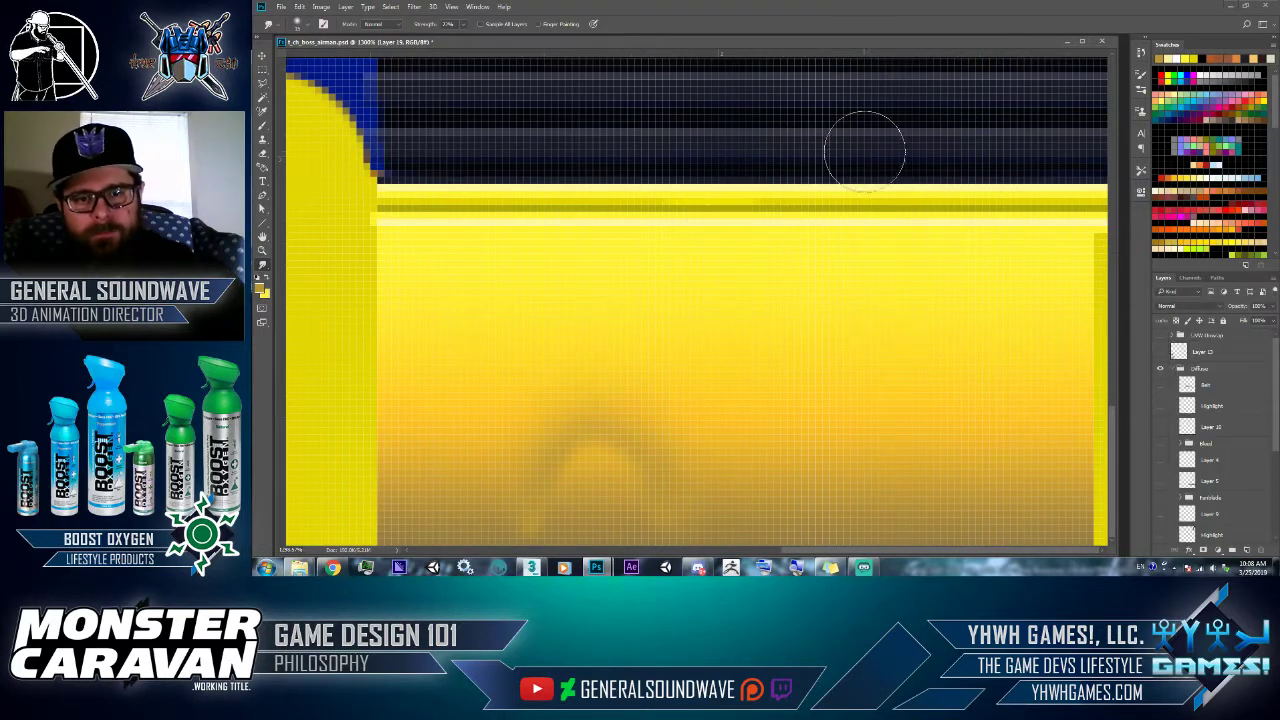
- Switch to 3ds Max and inspect the smudged toe-cap shadows on the boots from a distance and up close
{"action": "key", "text": "alt+Tab"}
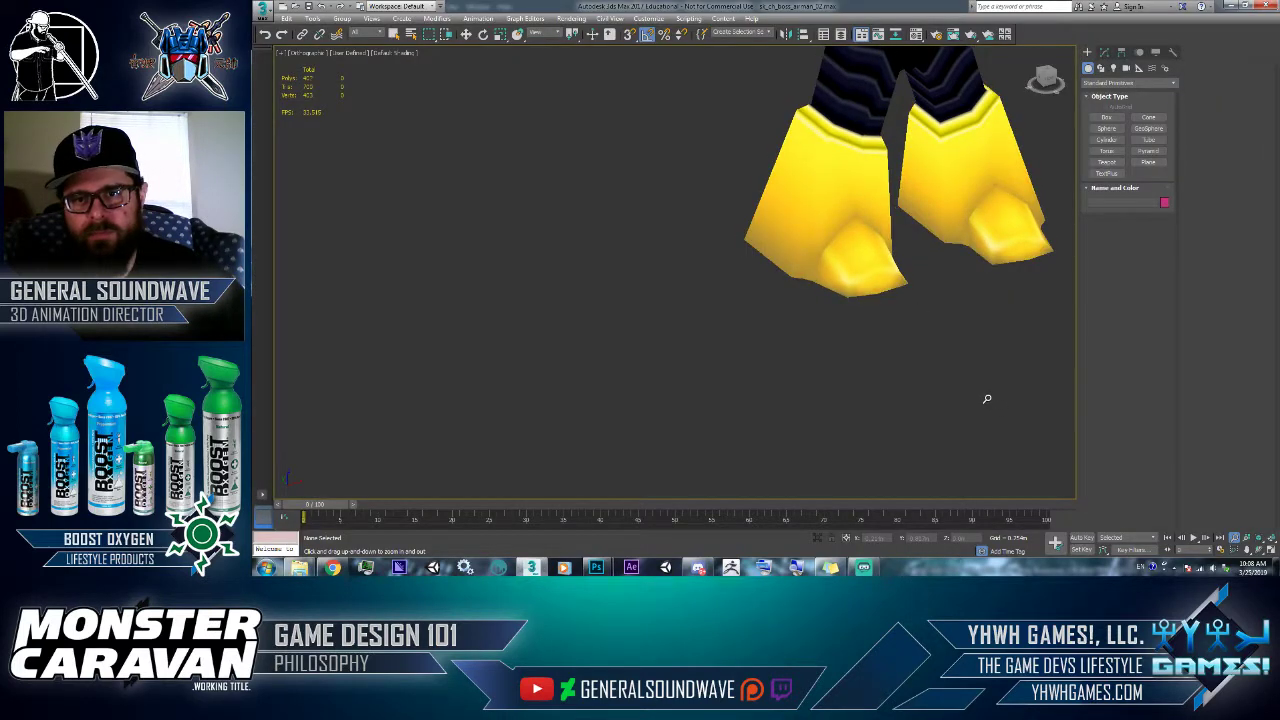
{"action": "key", "text": "z"}
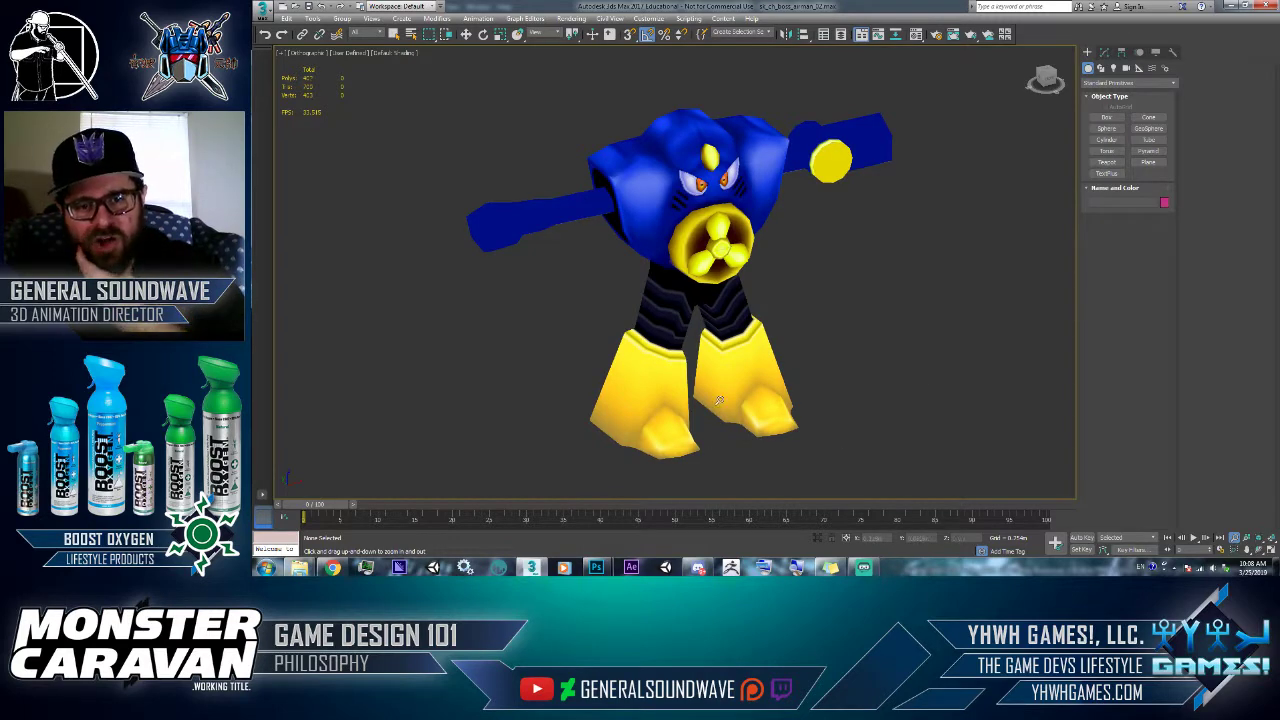
{"action": "scroll", "coordinate": [785, 396], "scroll_direction": "down", "scroll_amount": 5}
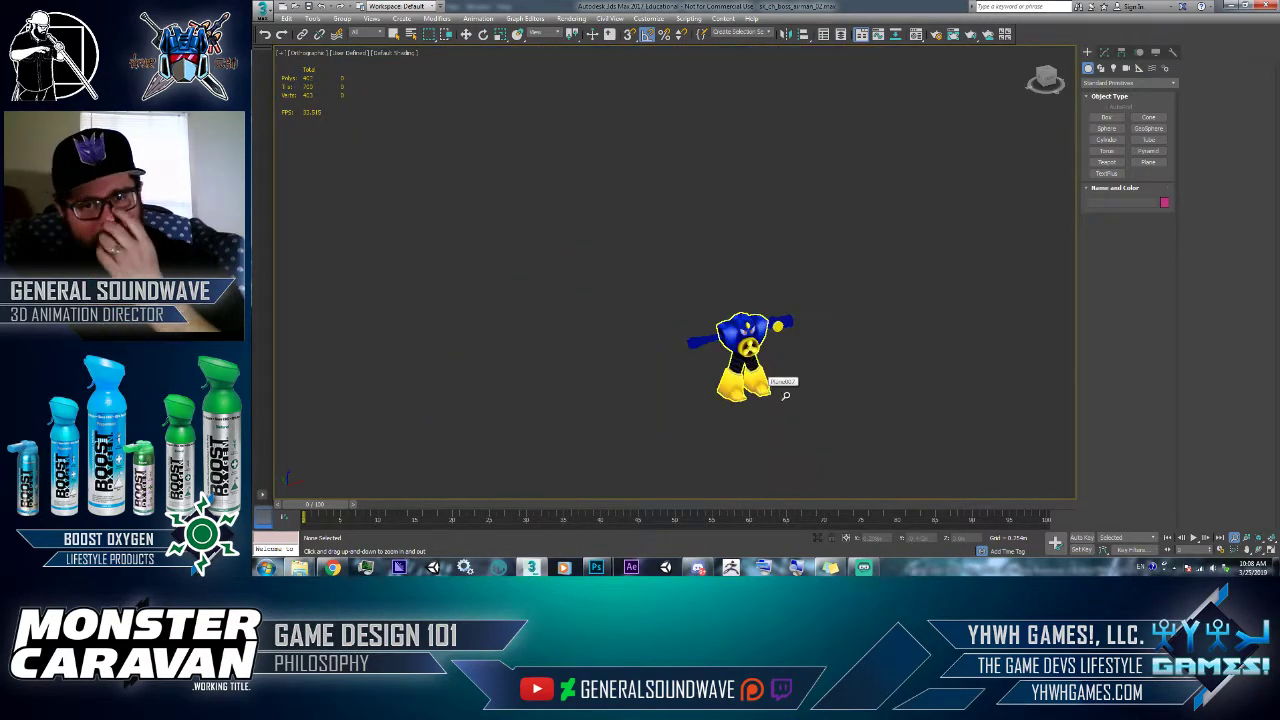
{"action": "scroll", "coordinate": [785, 396], "scroll_direction": "down", "scroll_amount": 3}
{"action": "scroll", "coordinate": [802, 400], "scroll_direction": "up", "scroll_amount": 2}
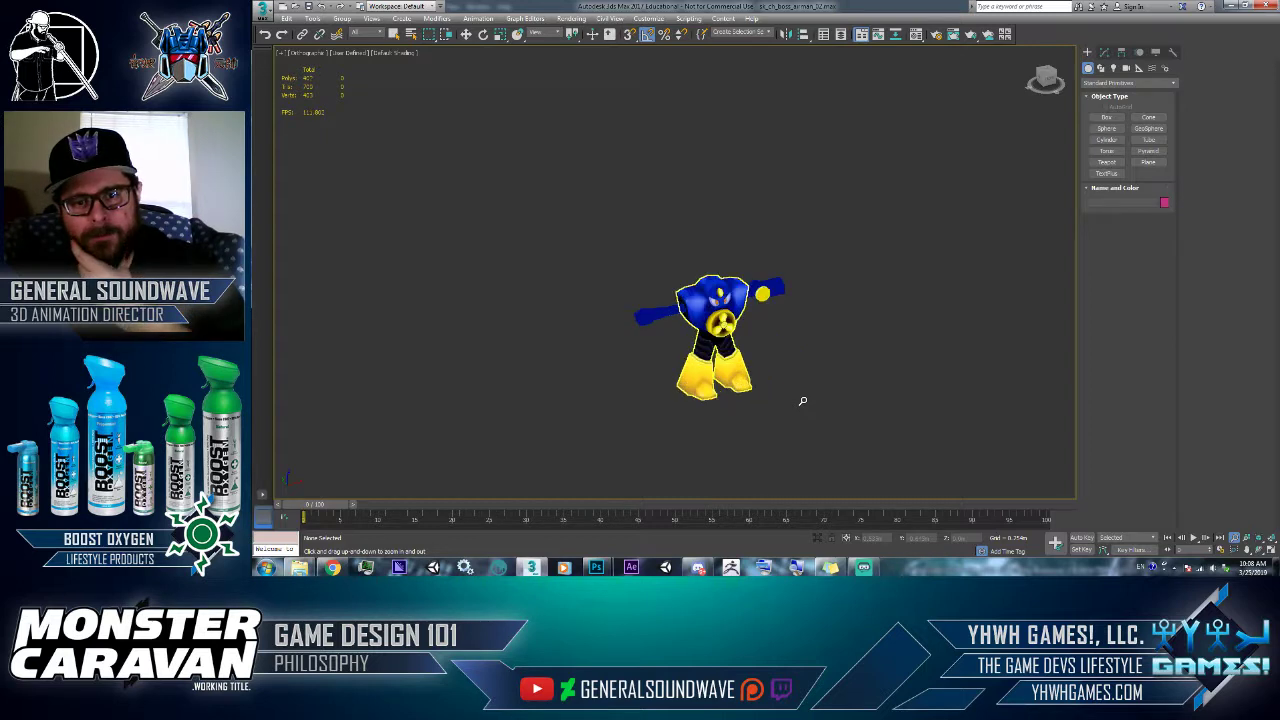
{"action": "scroll", "coordinate": [815, 380], "scroll_direction": "up", "scroll_amount": 3}
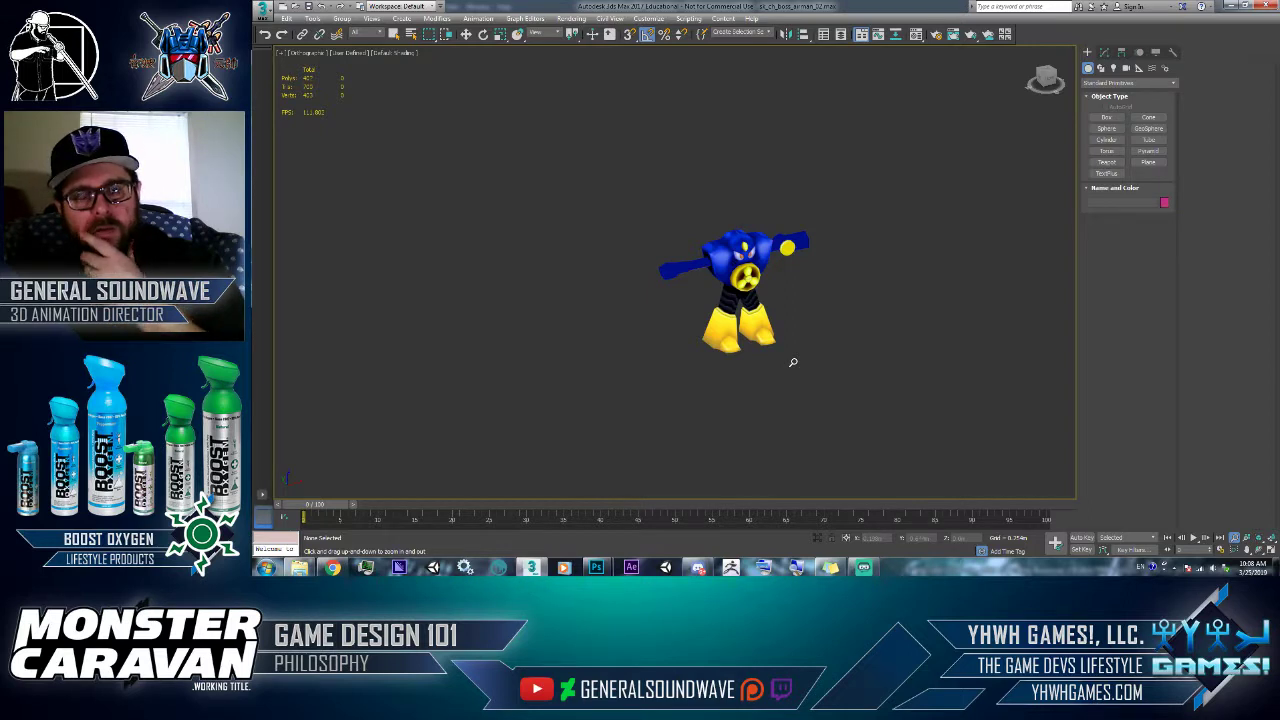
{"action": "scroll", "coordinate": [790, 365], "scroll_direction": "up", "scroll_amount": 5}
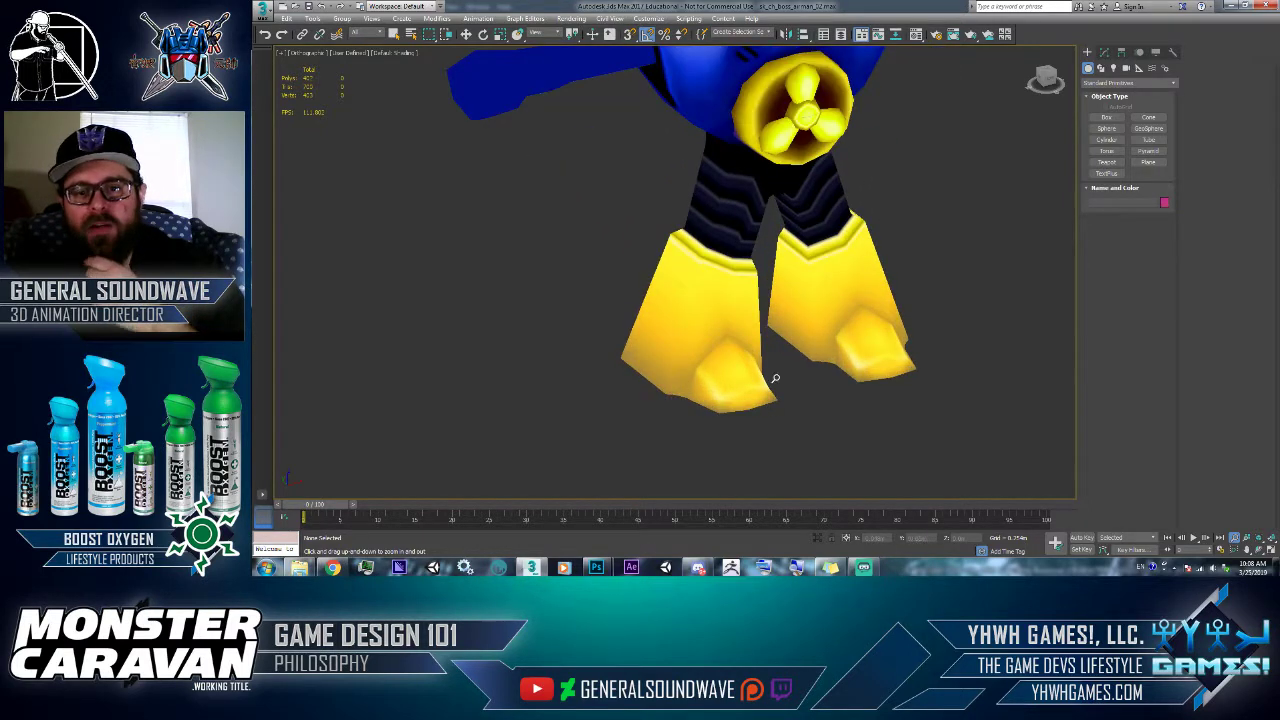
- Switch to Photoshop and fade the dark toe-cap arc on the boot gradient with the Eraser at 20% opacity
{"action": "key", "text": "alt+Tab"}
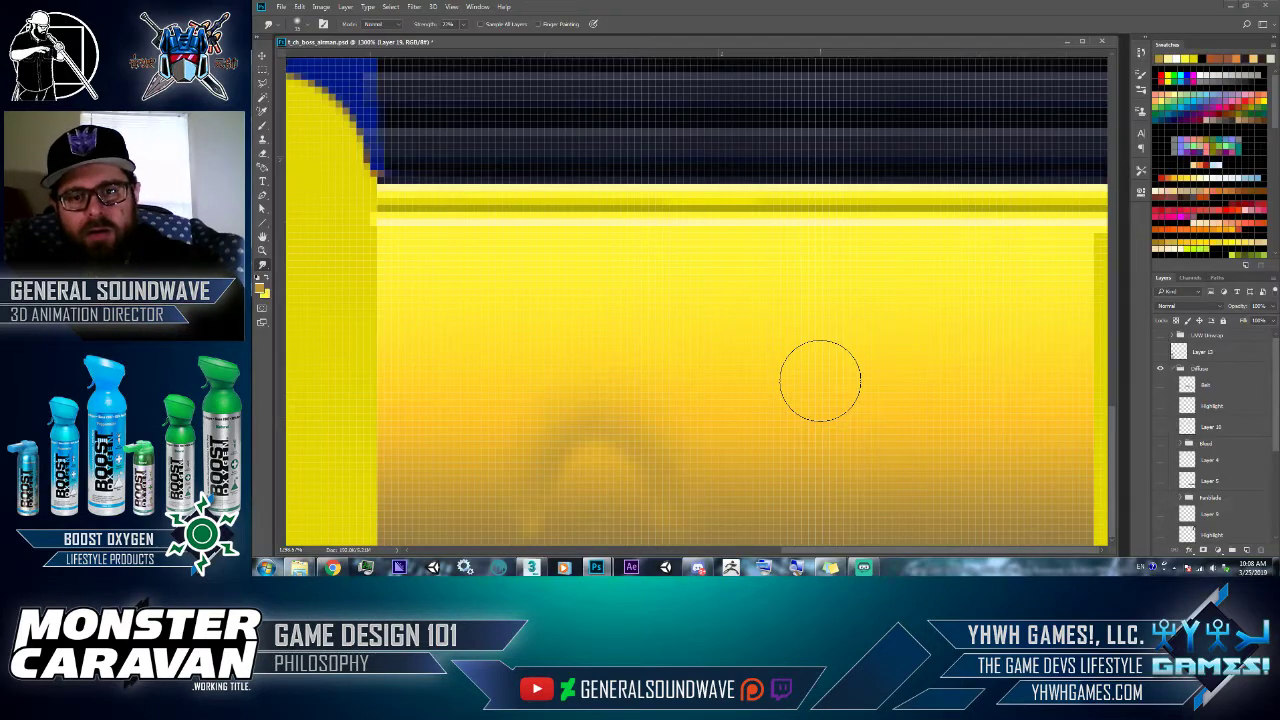
{"action": "left_click_drag", "start_coordinate": [868, 330], "coordinate": [906, 238]}
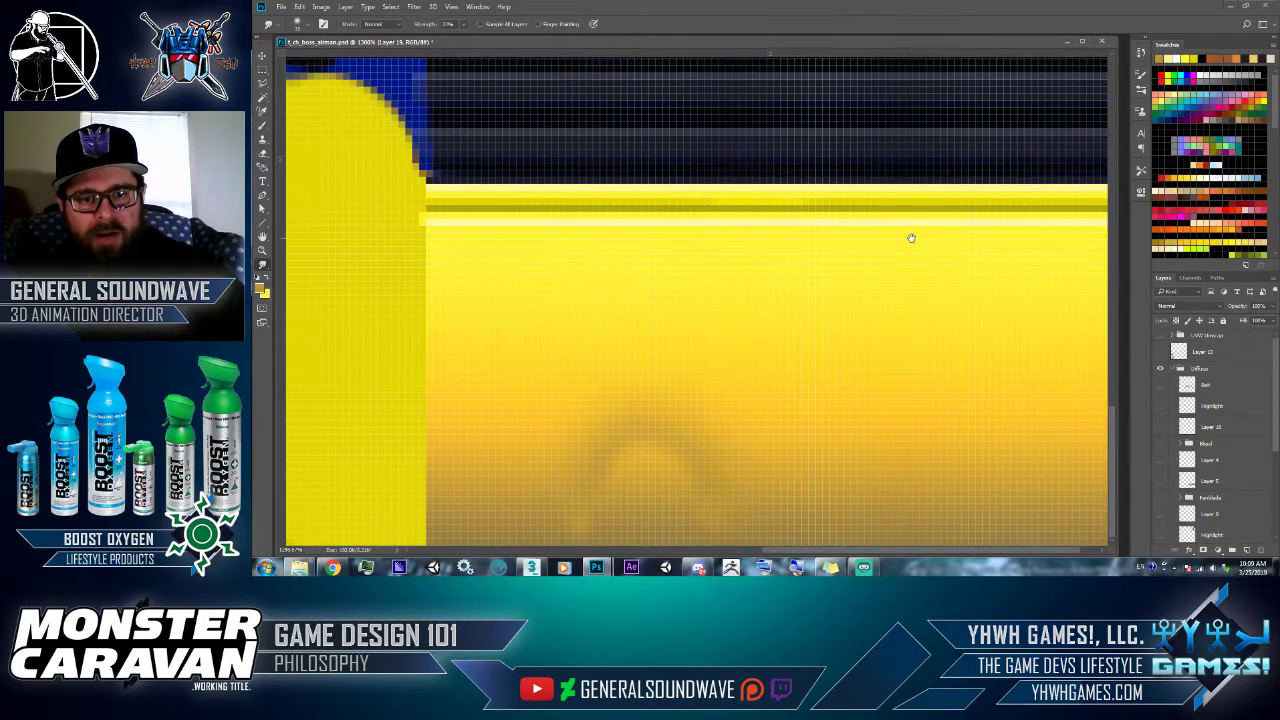
{"action": "key", "text": "e"}
{"action": "key", "text": "2"}
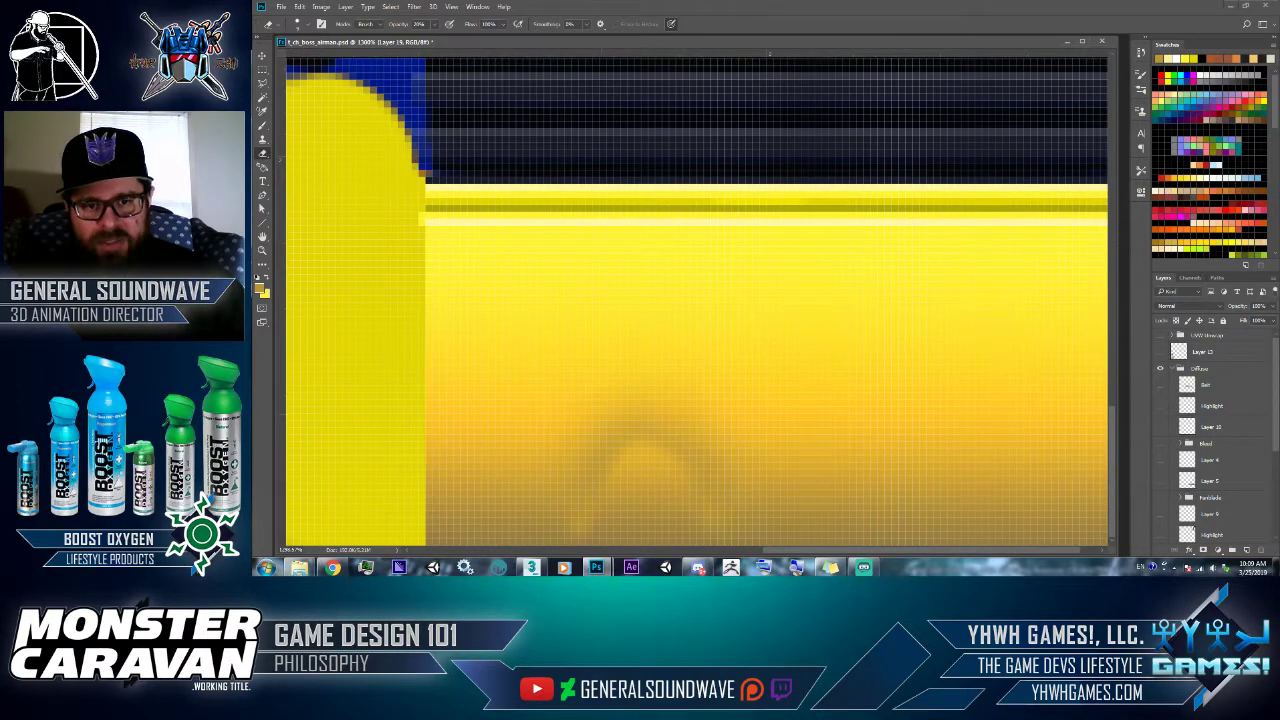
{"action": "mouse_move", "coordinate": [629, 400]}
{"action": "left_mouse_down"}
{"action": "mouse_move", "coordinate": [663, 445]}
{"action": "mouse_move", "coordinate": [625, 433]}
{"action": "mouse_move", "coordinate": [654, 457]}
{"action": "mouse_move", "coordinate": [580, 434]}
{"action": "mouse_move", "coordinate": [654, 434]}
{"action": "mouse_move", "coordinate": [670, 460]}
{"action": "mouse_move", "coordinate": [628, 398]}
{"action": "mouse_move", "coordinate": [592, 411]}
{"action": "left_mouse_up"}
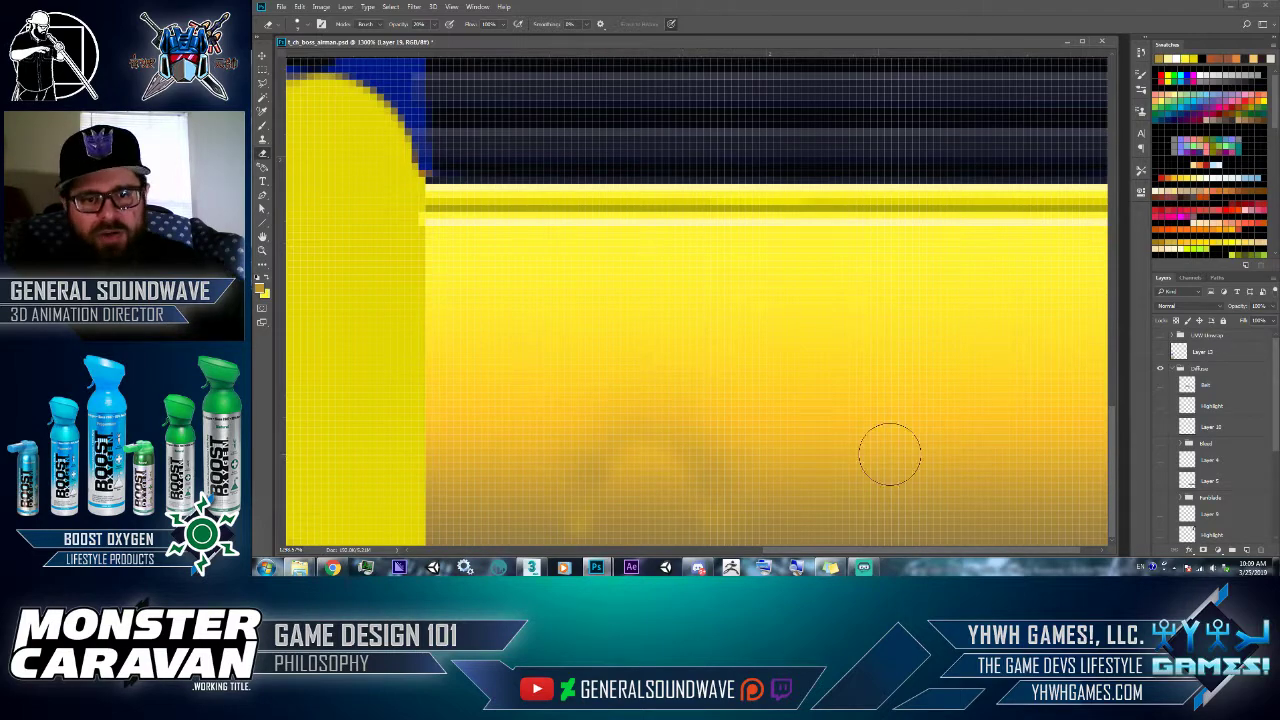
- Save the texture as a JPEG over t_ch_boss_airman_00_D_00 in the 256 folder and check the boots in 3ds Max
{"action": "key", "text": "ctrl+shift+s"}
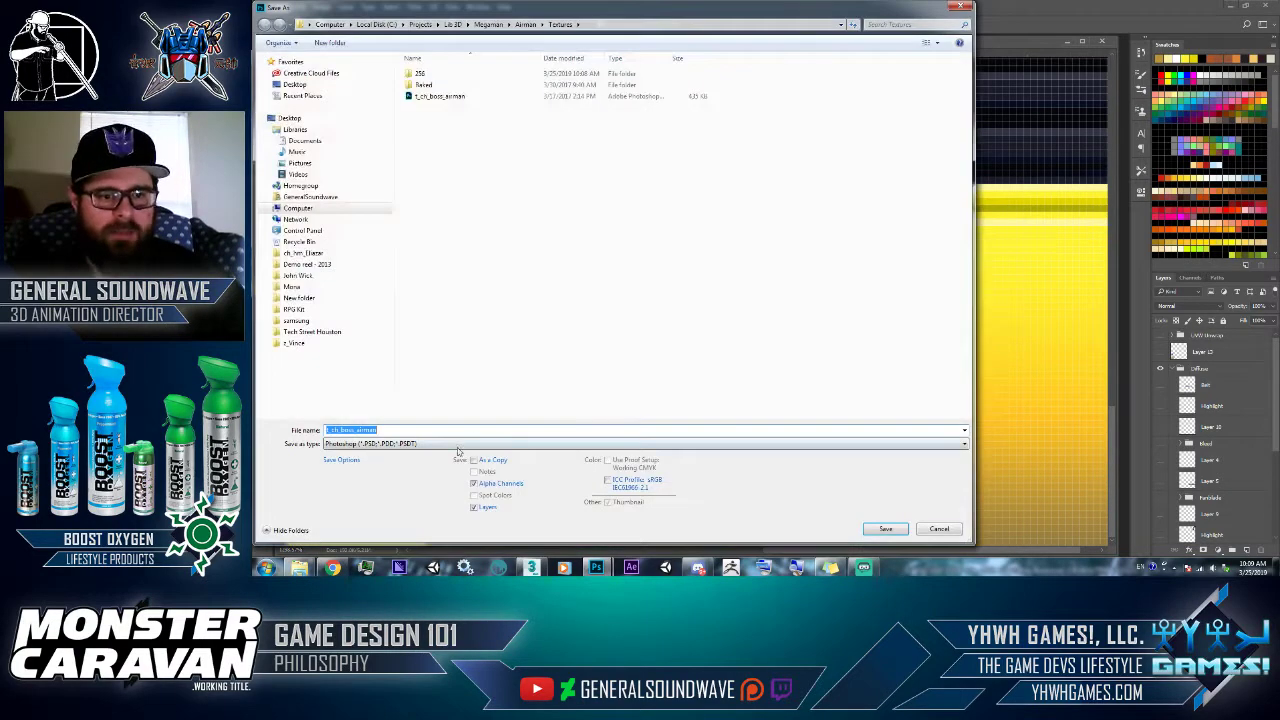
{"action": "left_click", "coordinate": [458, 443]}
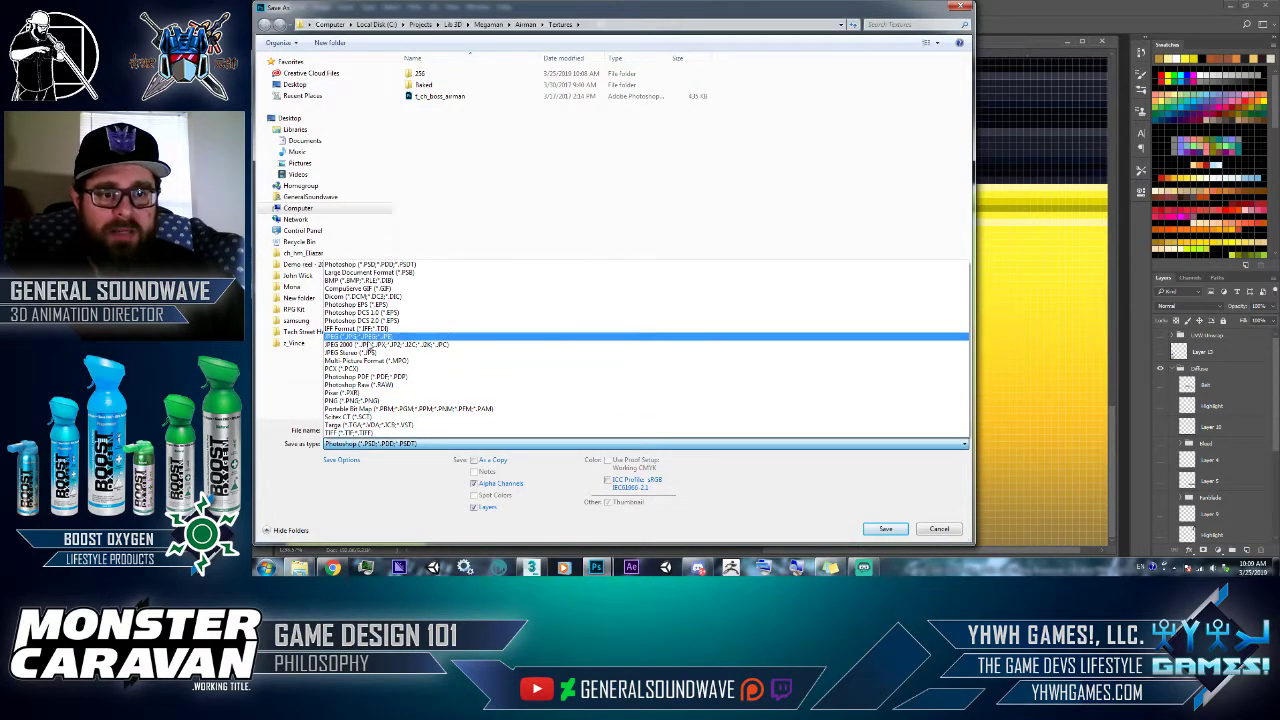
{"action": "left_click", "coordinate": [370, 337]}
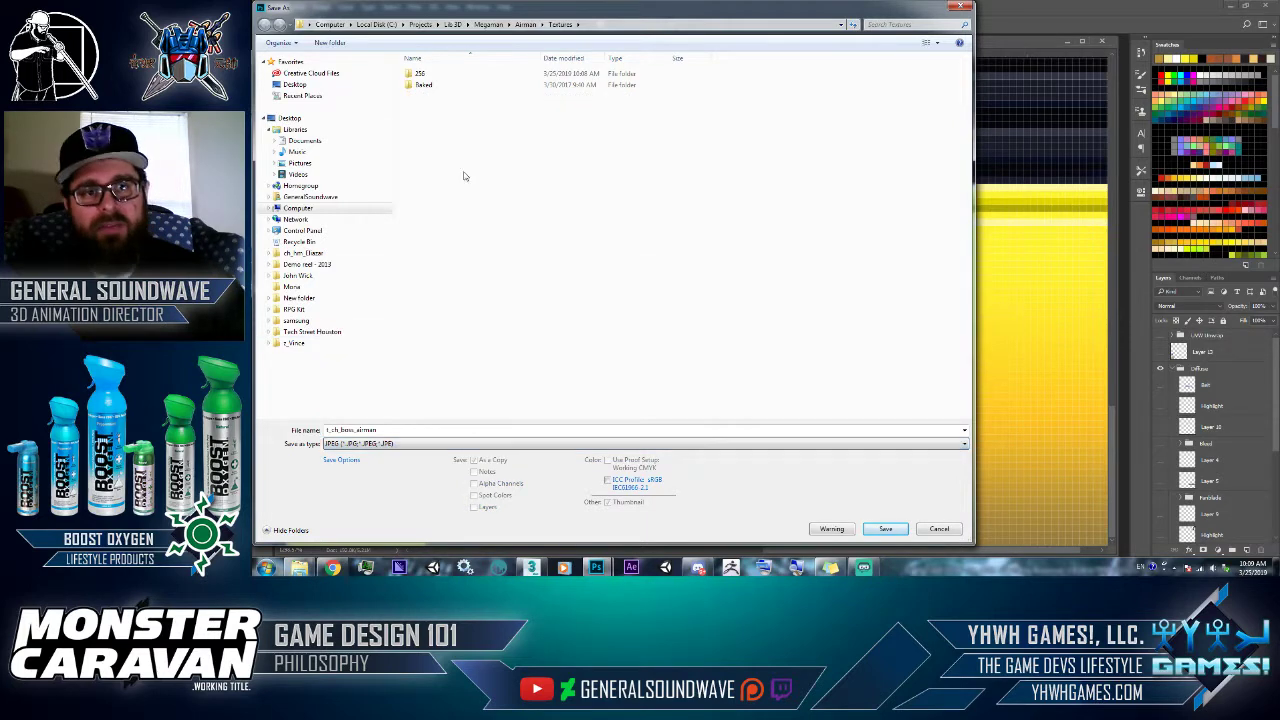
{"action": "double_click", "coordinate": [427, 75]}
{"action": "double_click", "coordinate": [428, 78]}
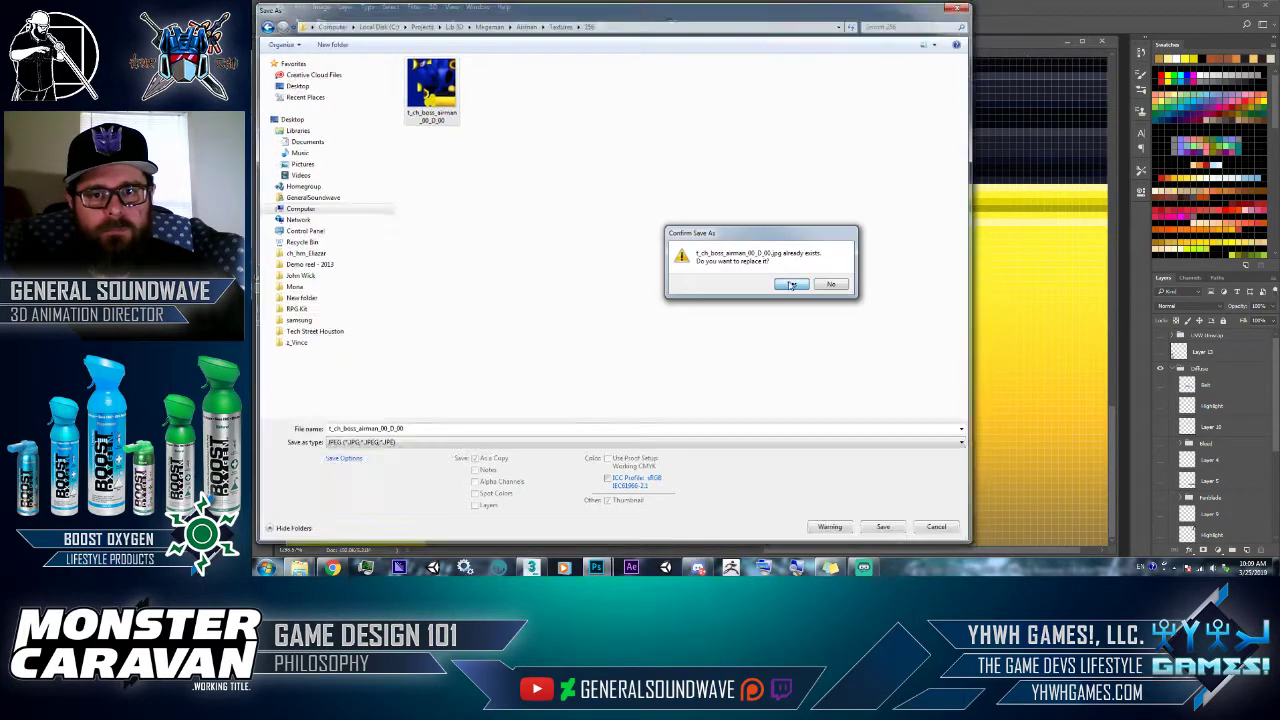
{"action": "left_click", "coordinate": [791, 284]}
{"action": "left_click", "coordinate": [830, 157]}
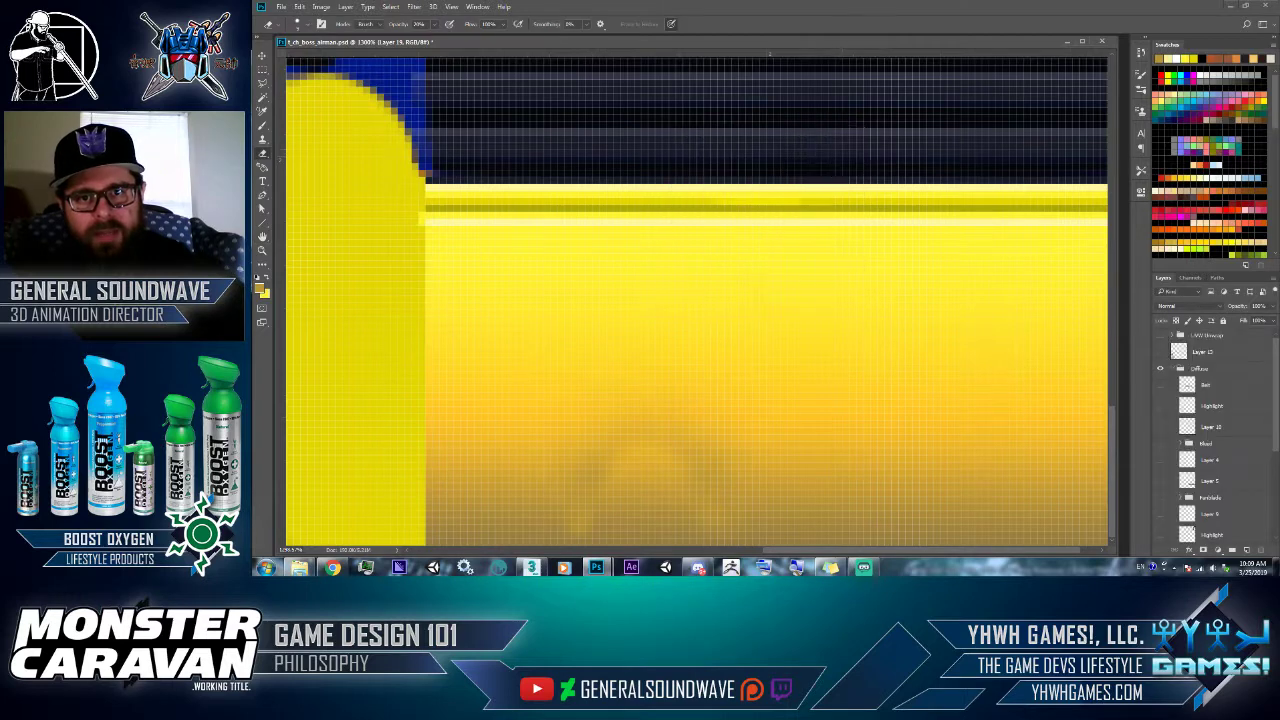
{"action": "key", "text": "alt+Tab"}
{"action": "scroll", "coordinate": [1007, 356], "scroll_direction": "up", "scroll_amount": 3}
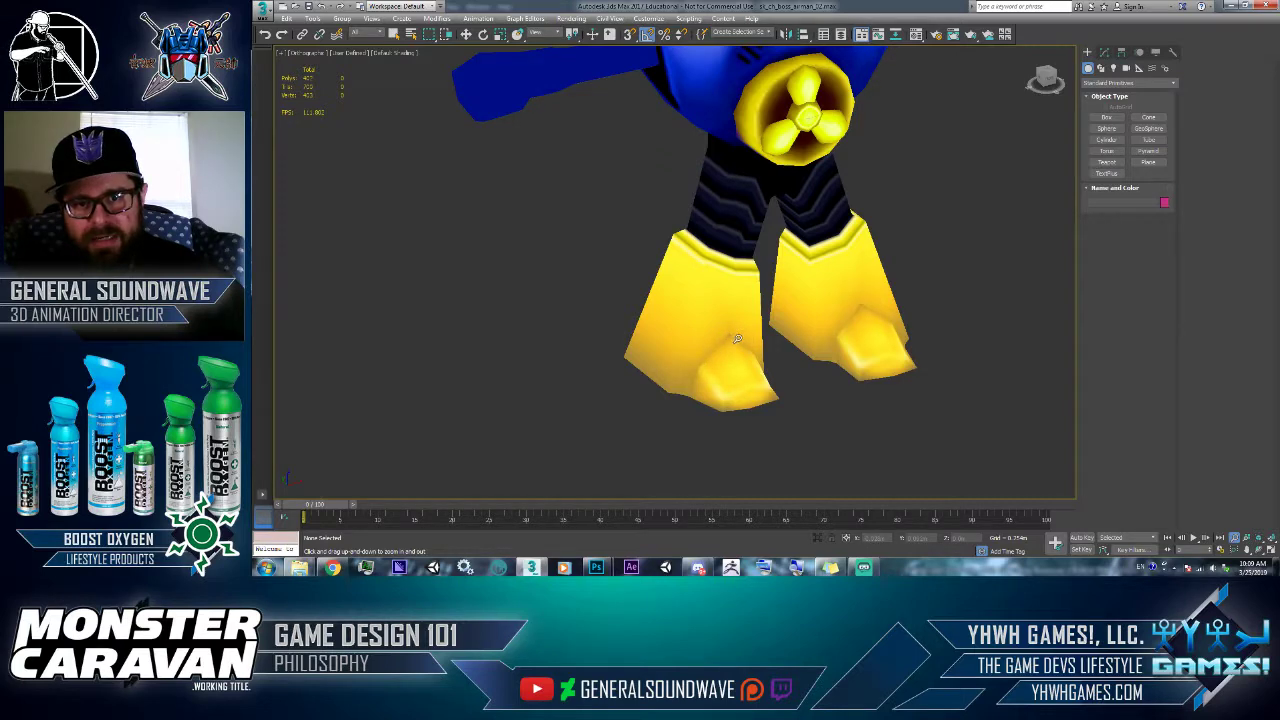
- Switch to Photoshop, sample the orange from the boot's shadow area, and toggle Layer 19 off and on to compare the toe cap
{"action": "key", "text": "alt+Tab"}
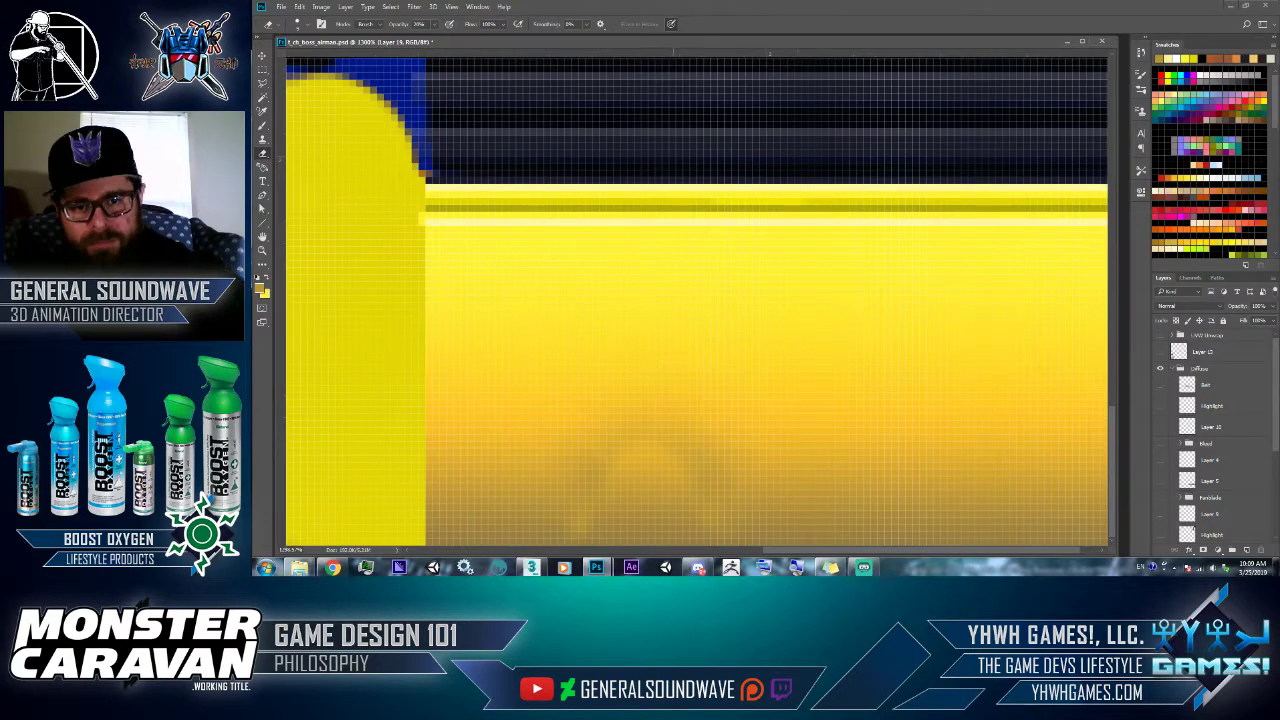
{"action": "key", "text": "i"}
{"action": "left_click", "coordinate": [647, 427]}
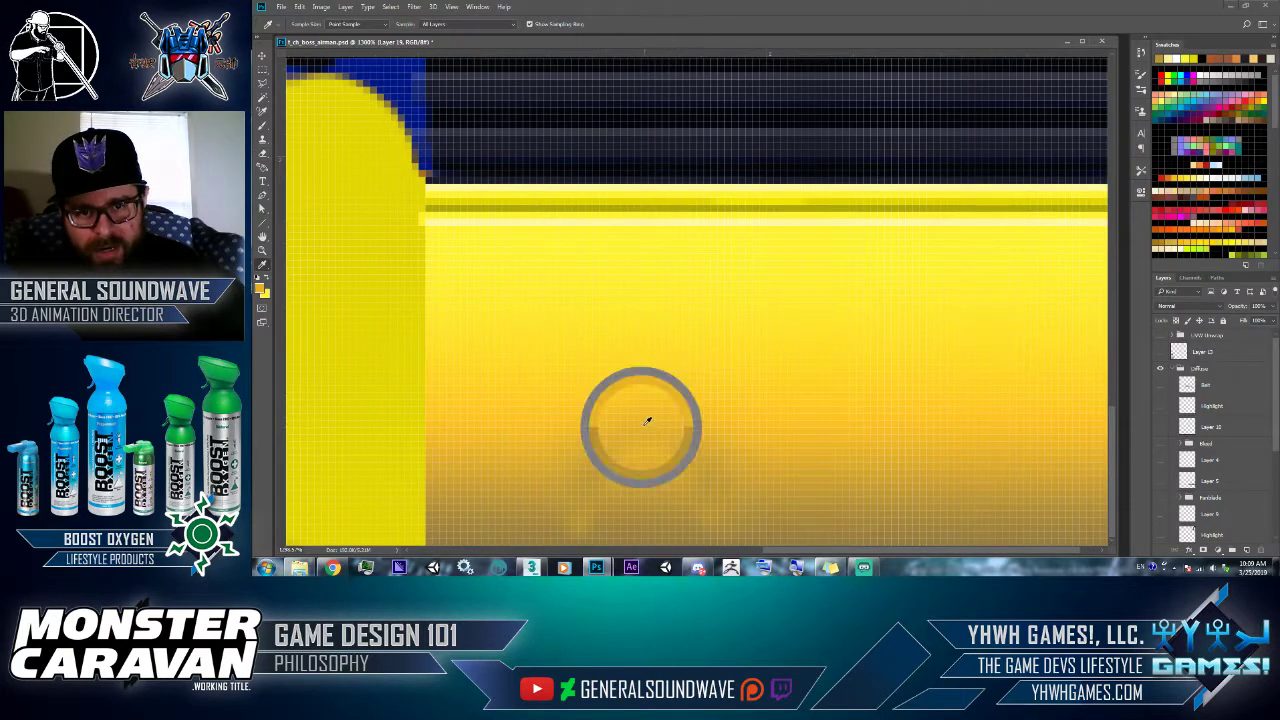
{"action": "left_click_drag", "start_coordinate": [647, 427], "coordinate": [646, 428]}
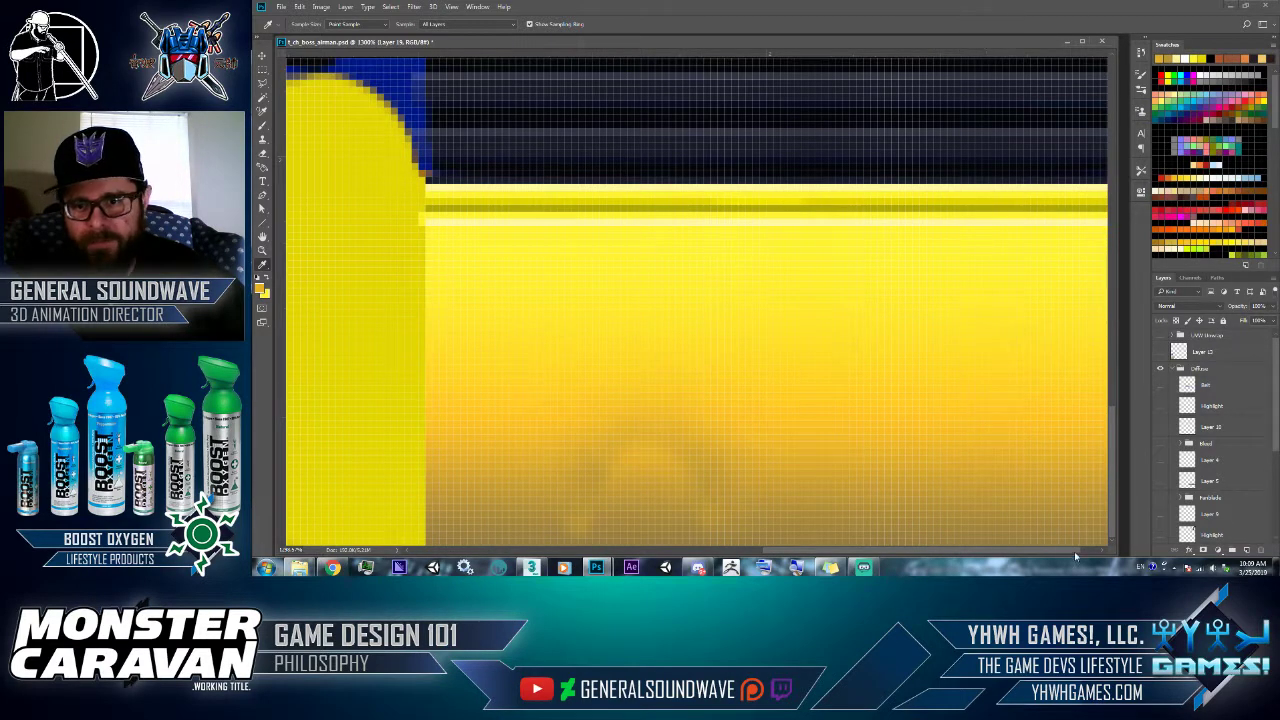
{"action": "left_click_drag", "start_coordinate": [1074, 551], "coordinate": [1094, 551]}
{"action": "scroll", "coordinate": [979, 222], "scroll_direction": "up", "scroll_amount": 5}
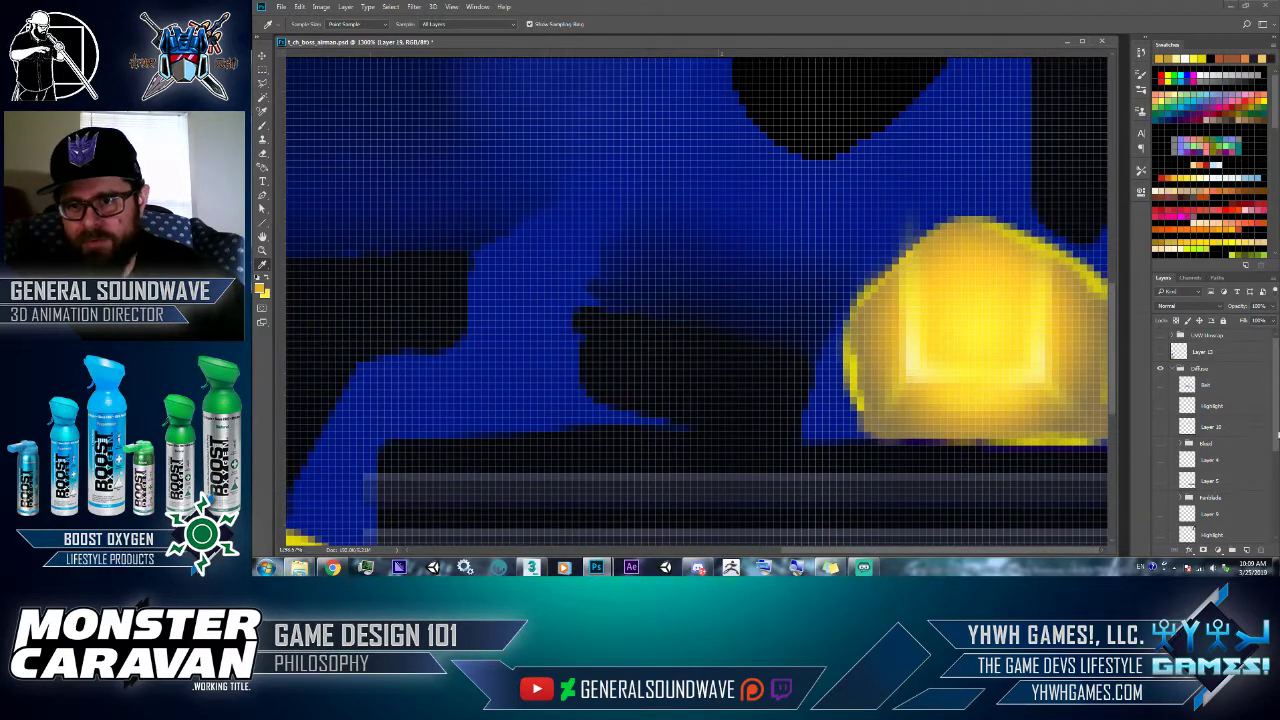
{"action": "scroll", "coordinate": [1169, 469], "scroll_direction": "down", "scroll_amount": 5}
{"action": "left_click", "coordinate": [1161, 452]}
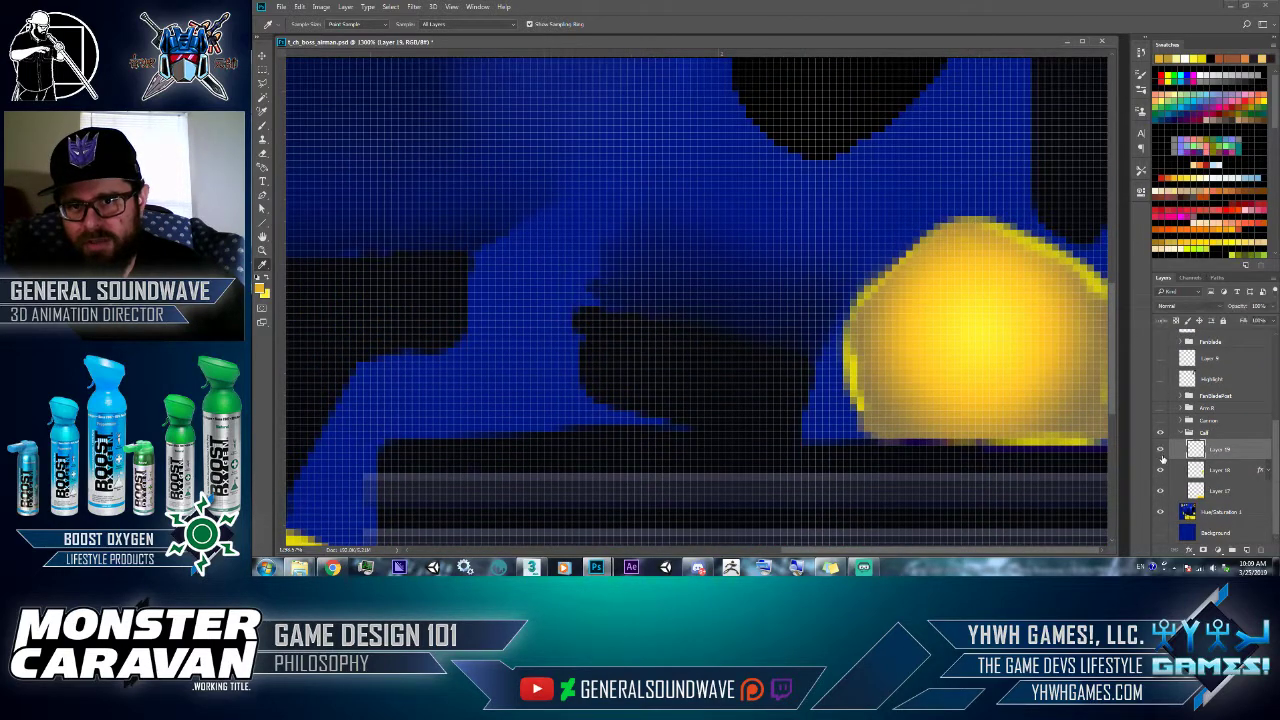
{"action": "left_click", "coordinate": [1161, 452]}
- Brush the sampled orange over the top edge of the yellow toe cap on Layer 19
{"action": "key", "text": "b"}
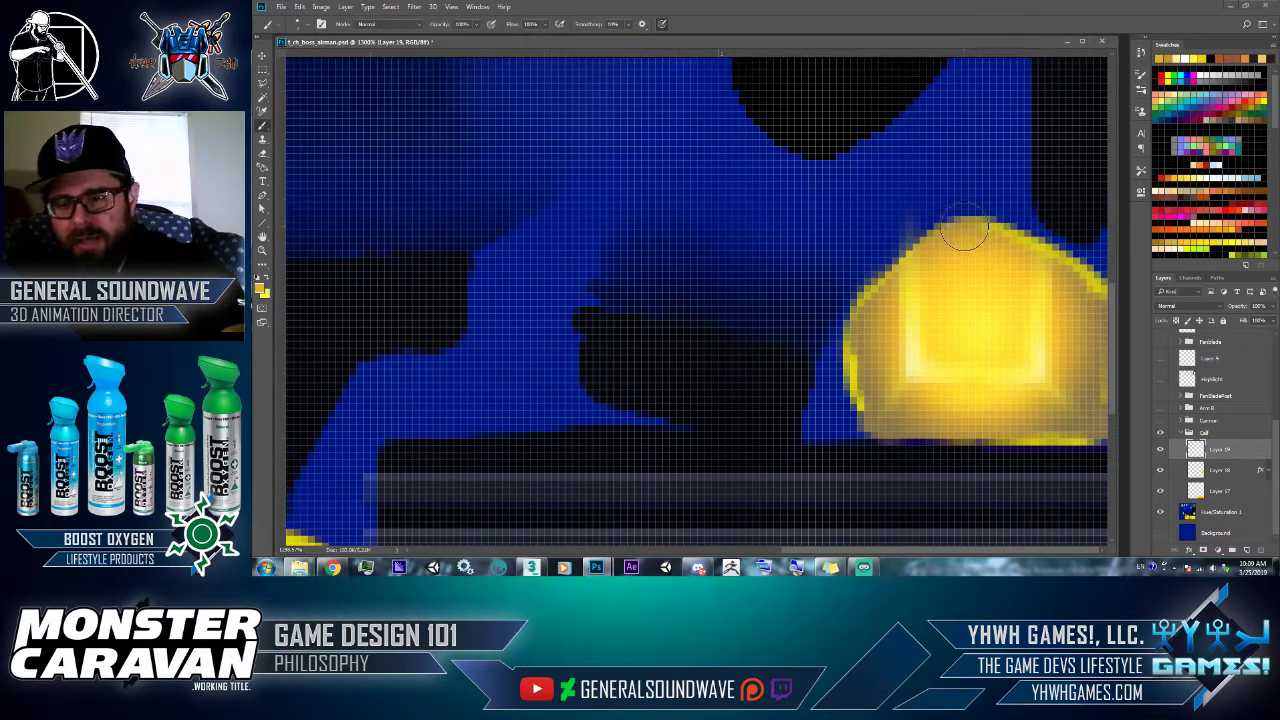
{"action": "mouse_move", "coordinate": [933, 240]}
{"action": "left_mouse_down"}
{"action": "mouse_move", "coordinate": [975, 228]}
{"action": "mouse_move", "coordinate": [1008, 240]}
{"action": "left_mouse_up"}
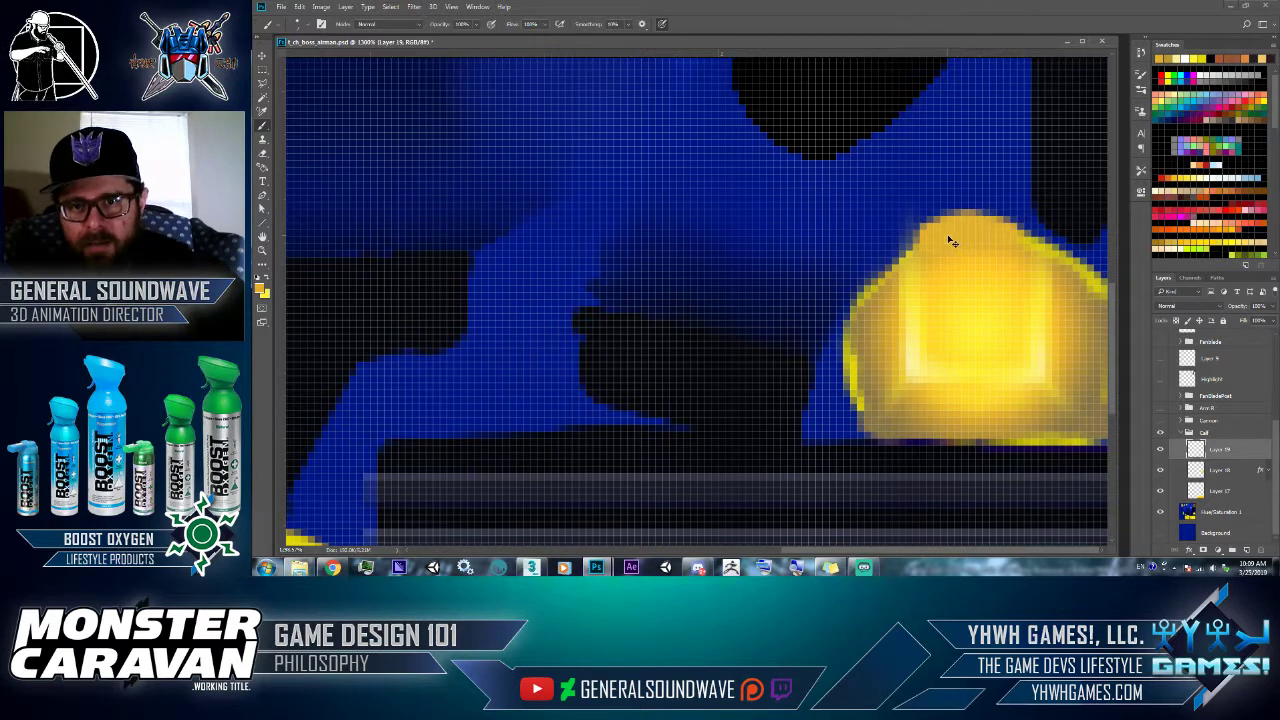
{"action": "key", "text": "ctrl+z"}
{"action": "mouse_move", "coordinate": [914, 229]}
{"action": "left_mouse_down"}
{"action": "mouse_move", "coordinate": [957, 214]}
{"action": "mouse_move", "coordinate": [1014, 248]}
{"action": "left_mouse_up"}
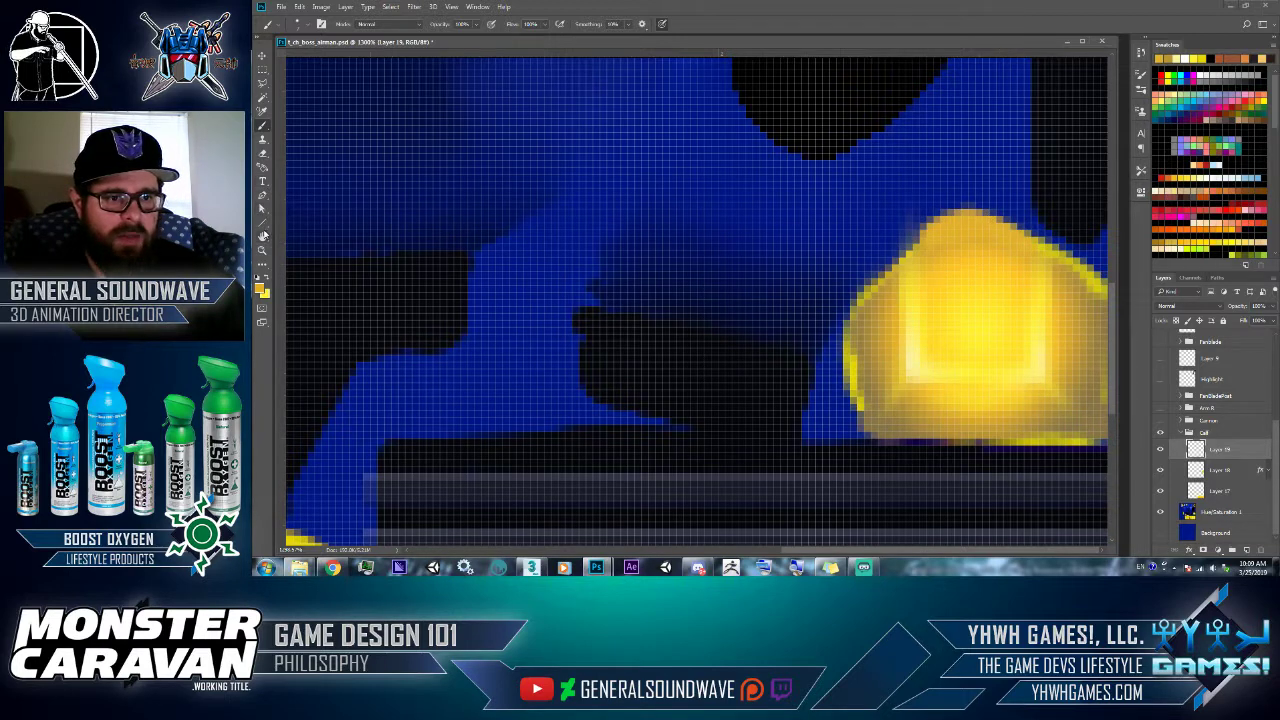
- Blend the new orange stroke along the toe cap's top edge with the Smudge tool
{"action": "left_click", "coordinate": [263, 265]}
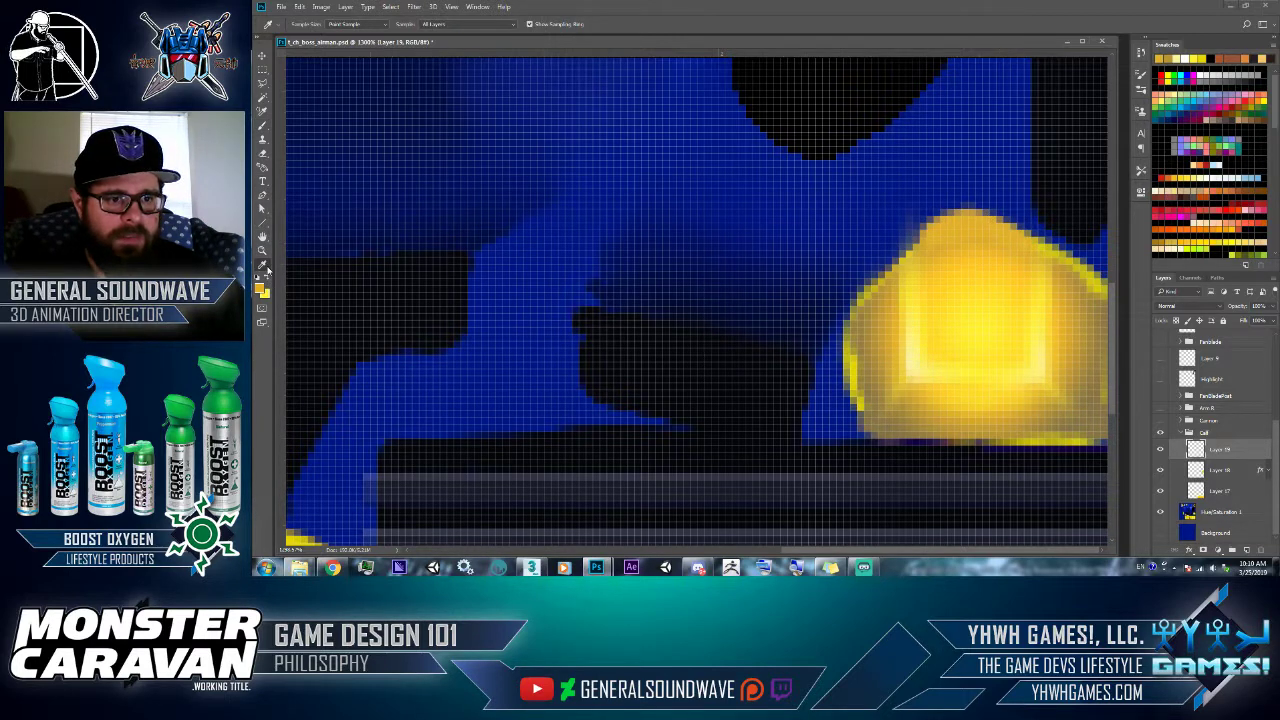
{"action": "left_click", "coordinate": [264, 275]}
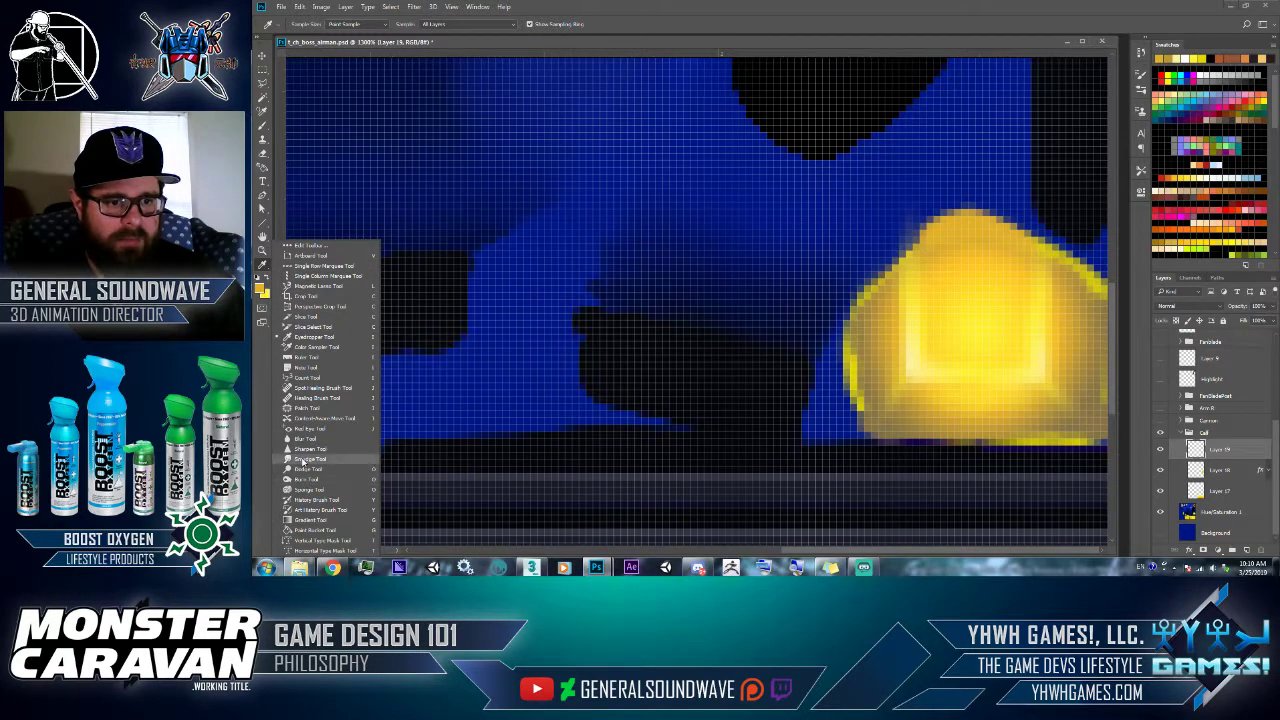
{"action": "left_click", "coordinate": [305, 459]}
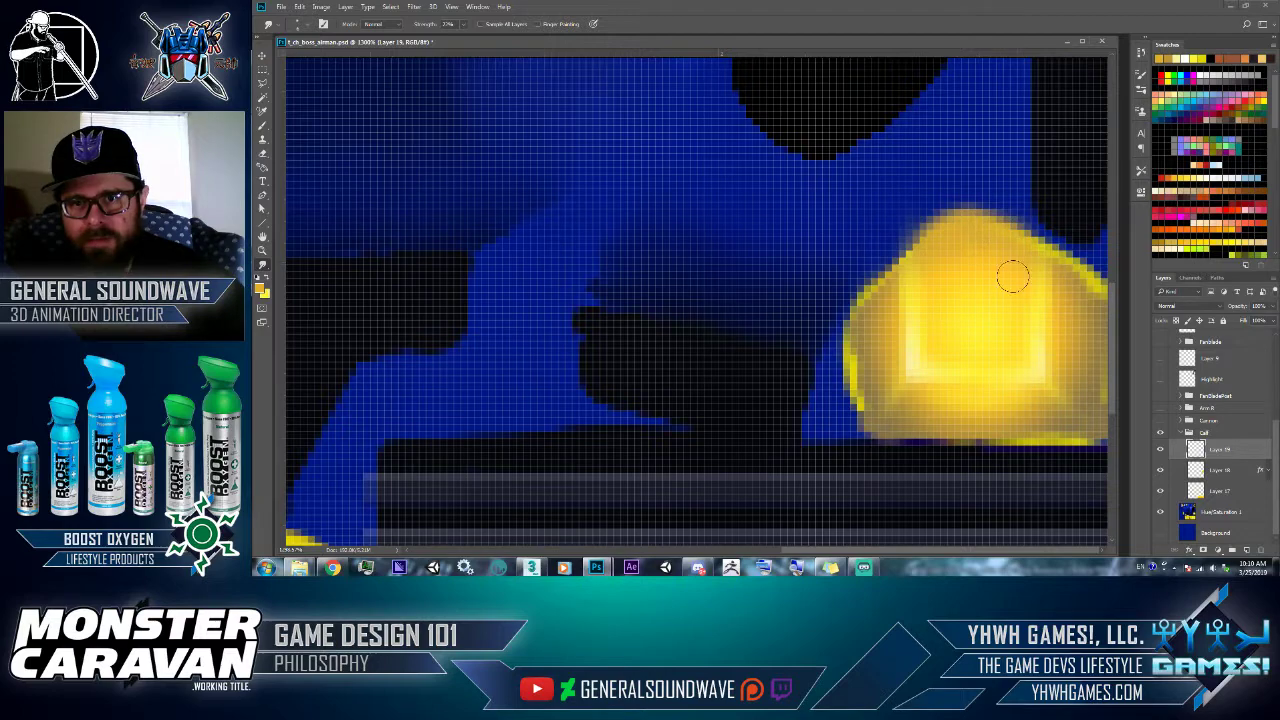
{"action": "left_click_drag", "start_coordinate": [983, 226], "coordinate": [1021, 233]}
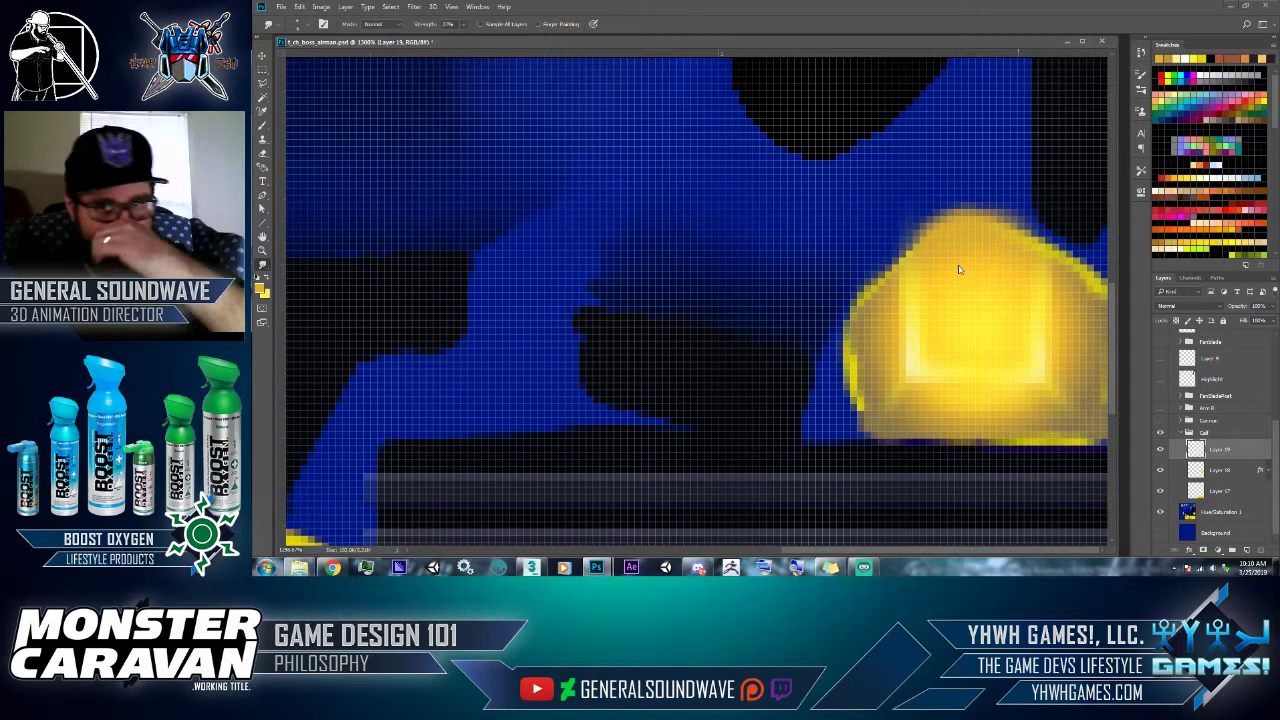
- Export the blended texture as a JPEG replacing t_ch_boss_airman_00_D_00 in the 256 folder and view the toe caps in 3ds Max
{"action": "key", "text": "ctrl+shift+s"}
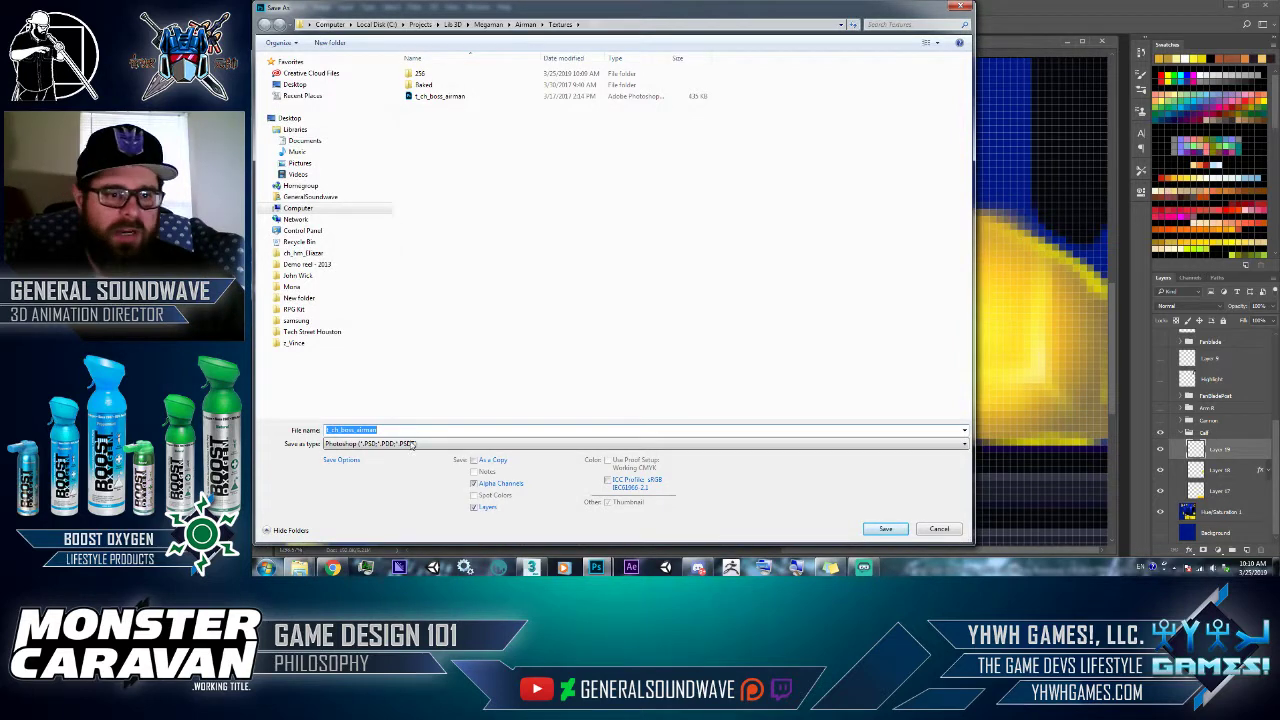
{"action": "left_click", "coordinate": [380, 444]}
{"action": "left_click", "coordinate": [380, 343]}
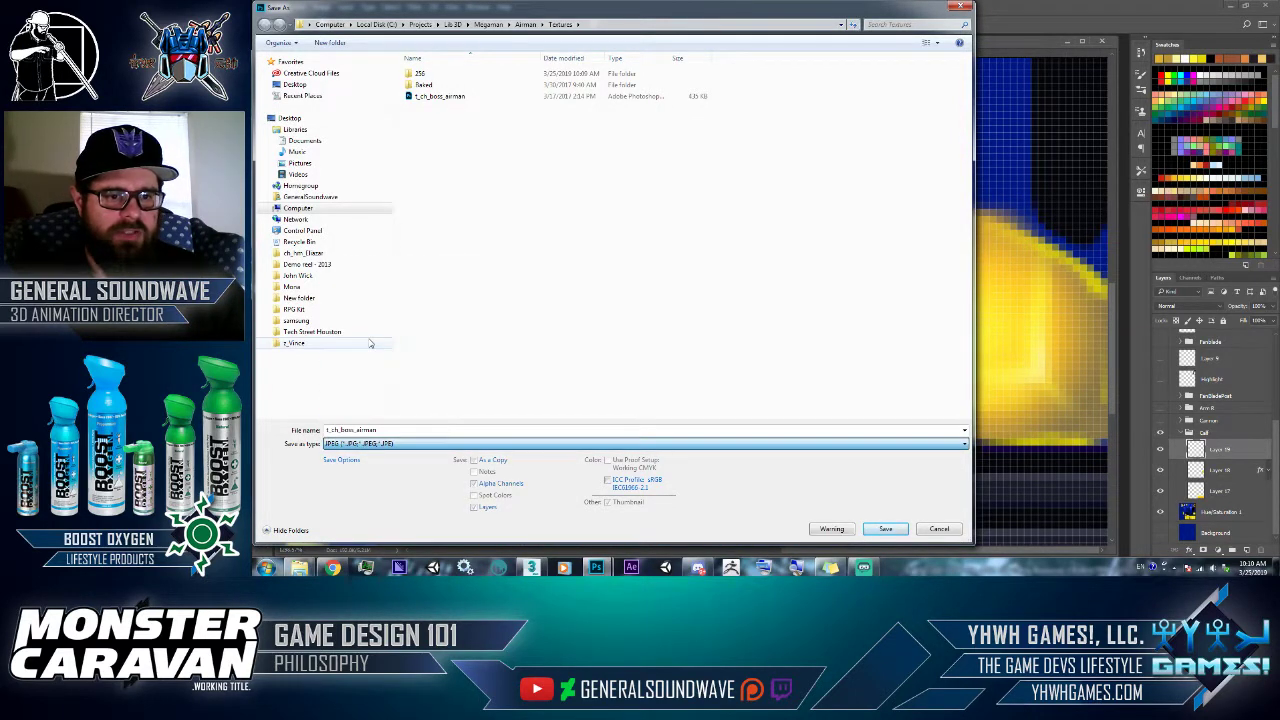
{"action": "double_click", "coordinate": [420, 74]}
{"action": "double_click", "coordinate": [430, 84]}
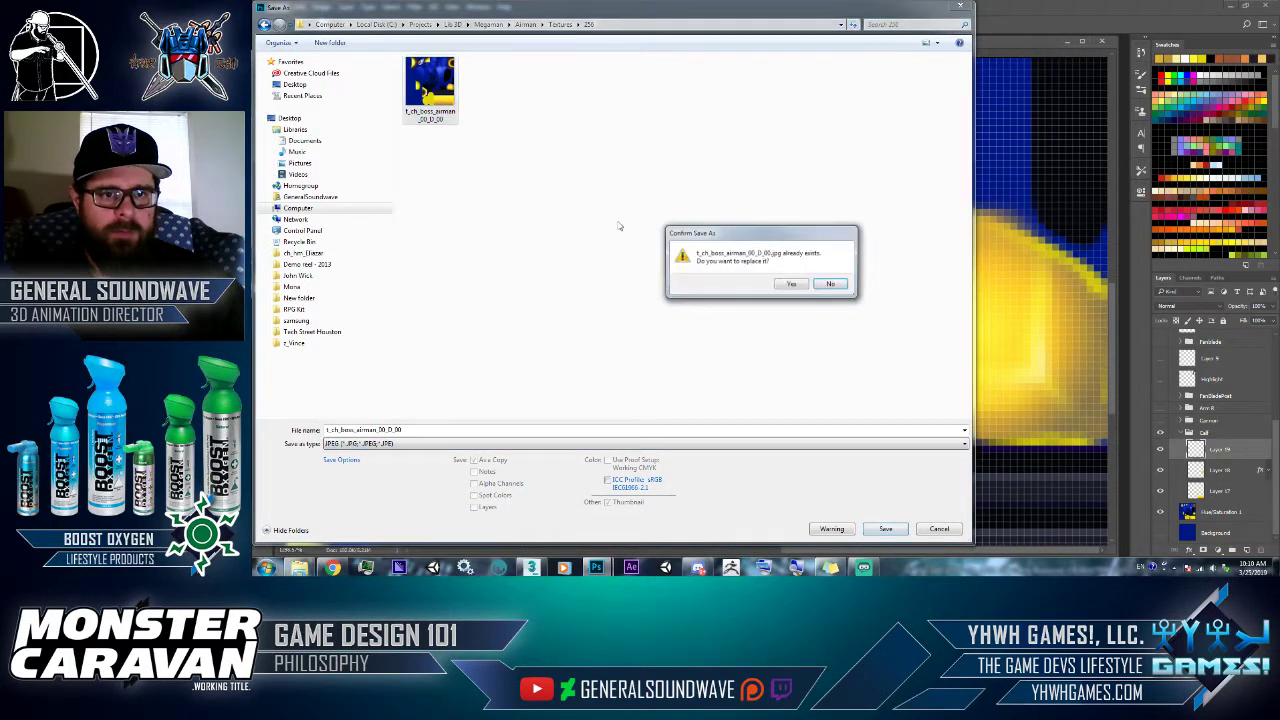
{"action": "left_click", "coordinate": [791, 285]}
{"action": "left_click", "coordinate": [829, 153]}
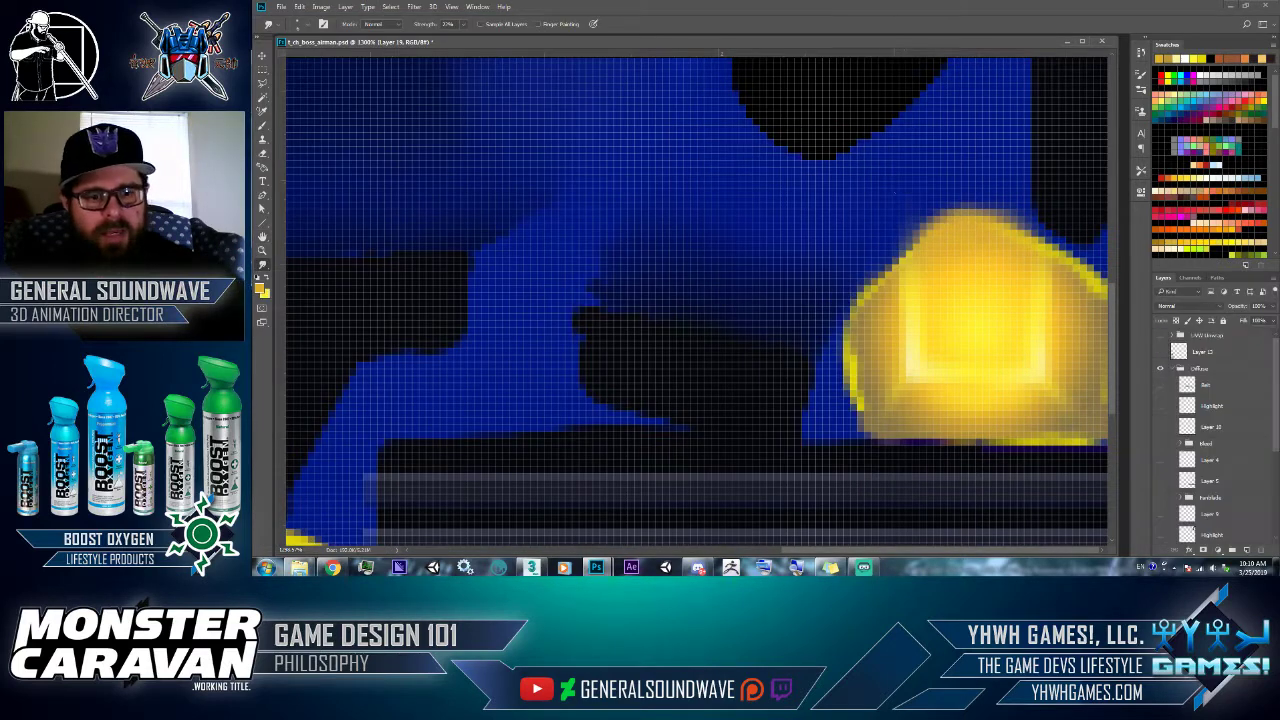
{"action": "key", "text": "alt+Tab"}
{"action": "scroll", "coordinate": [985, 265], "scroll_direction": "down", "scroll_amount": 1}
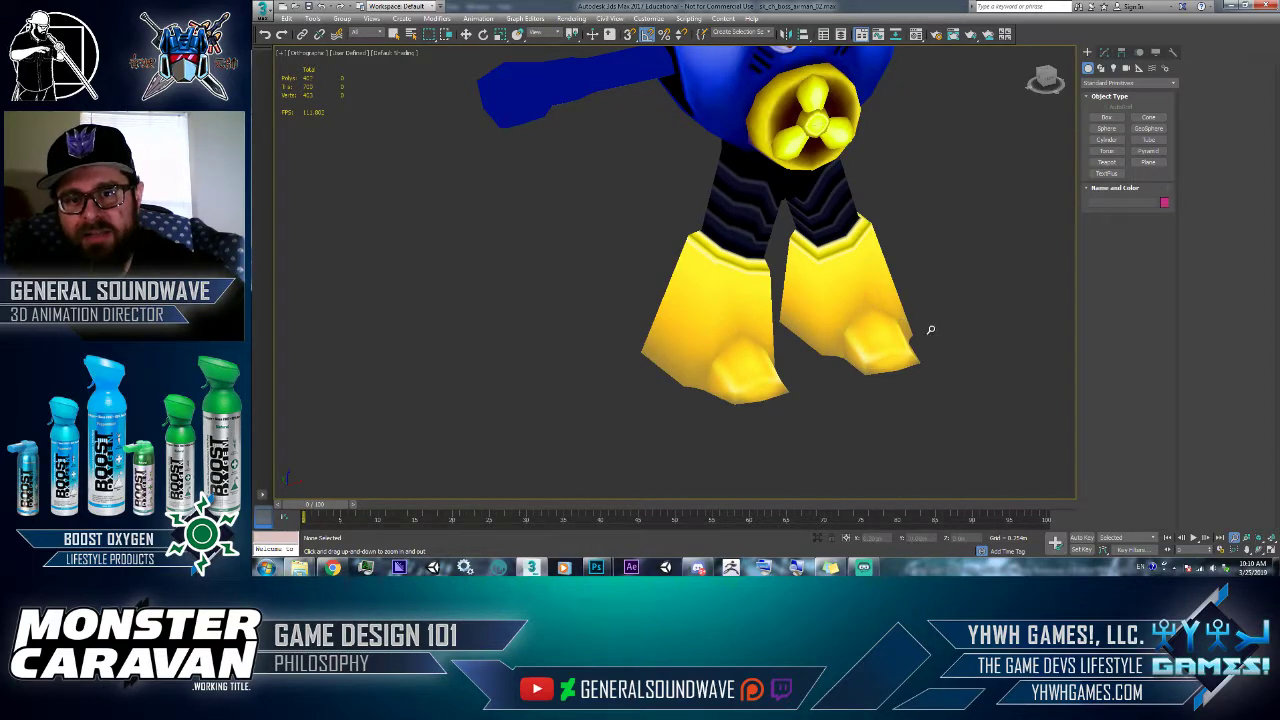
- Switch to Photoshop, sample the orange inside the toe cap and brush it over the toe cap's upper area on Layer 19
{"action": "key", "text": "alt+Tab"}
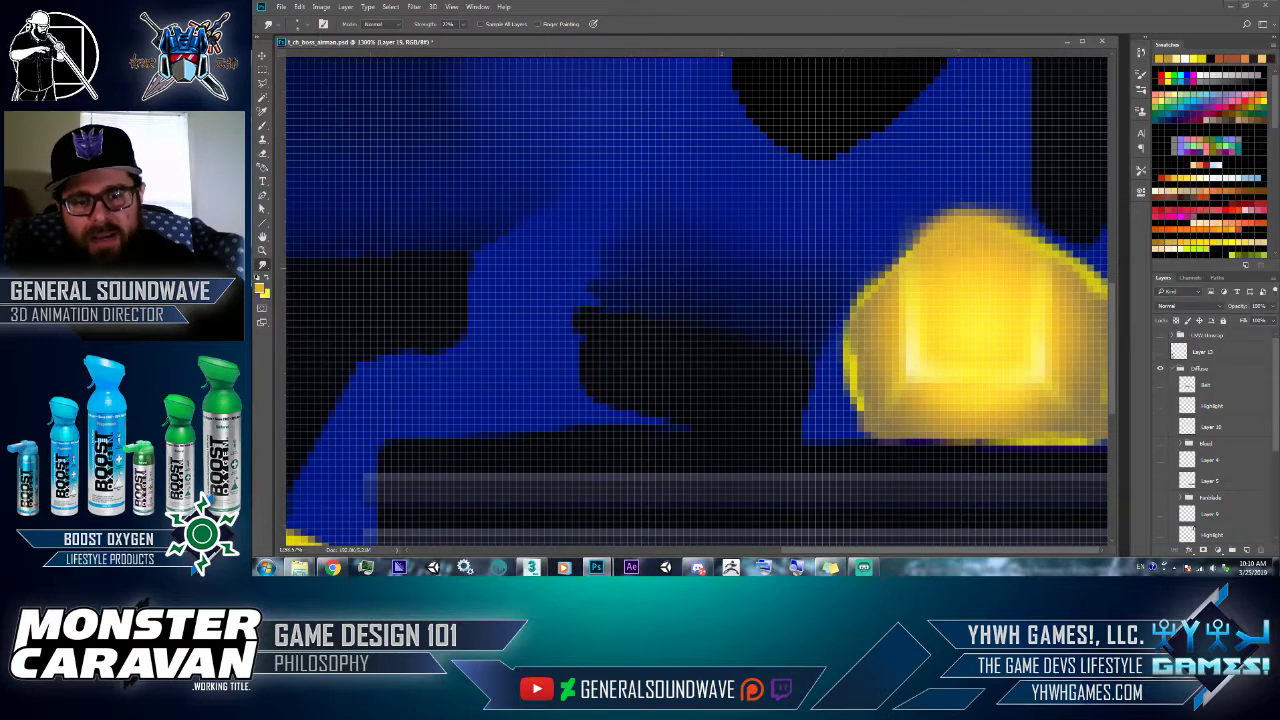
{"action": "key", "text": "b"}
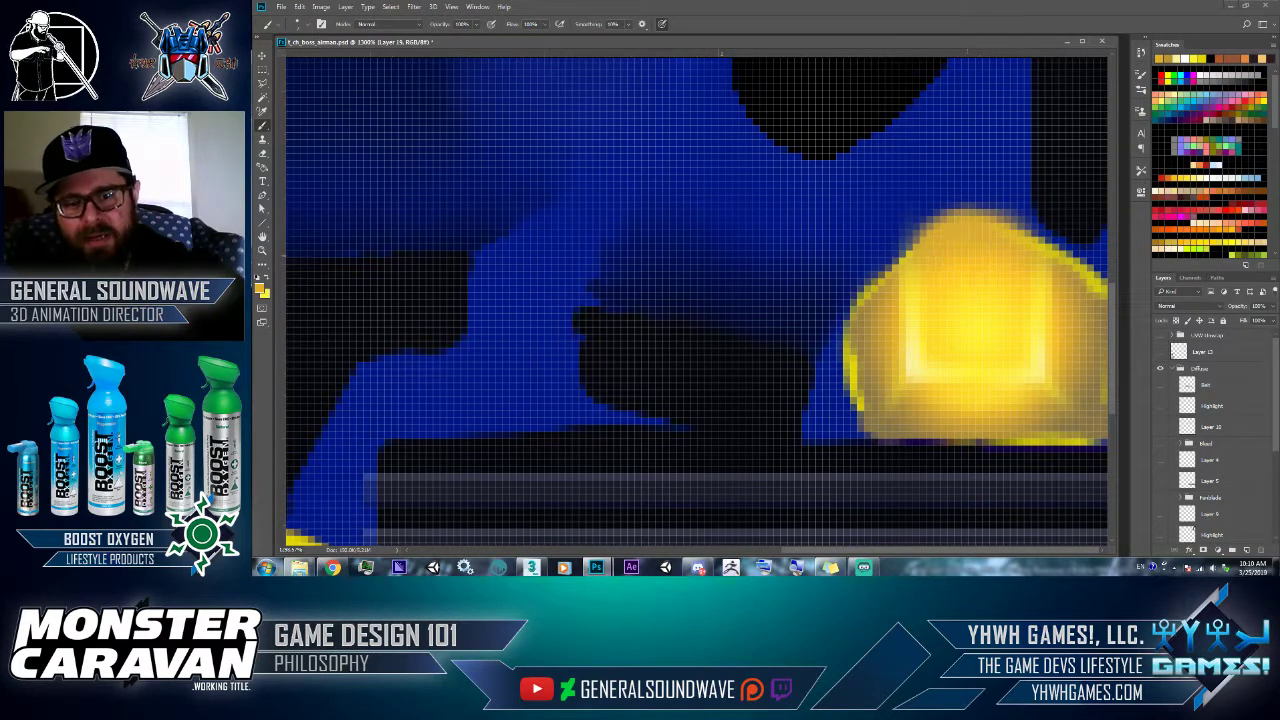
{"action": "key", "text": "i"}
{"action": "left_click", "coordinate": [975, 257]}
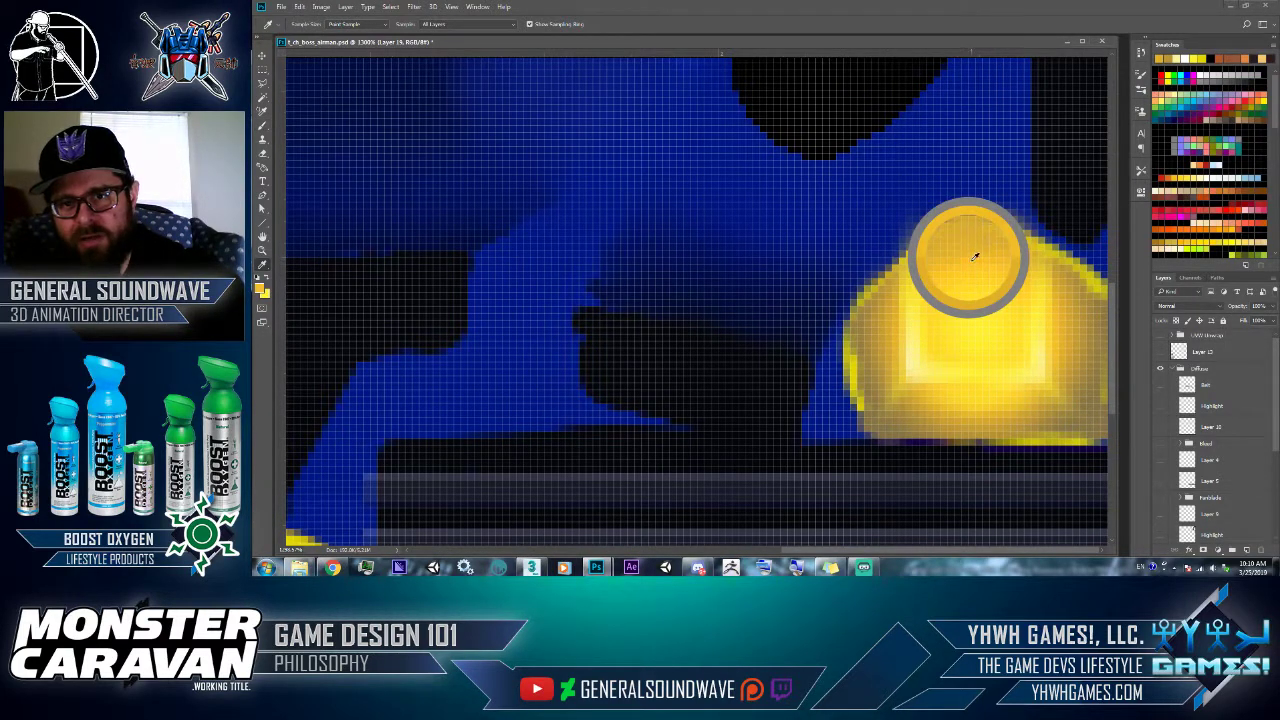
{"action": "key", "text": "b"}
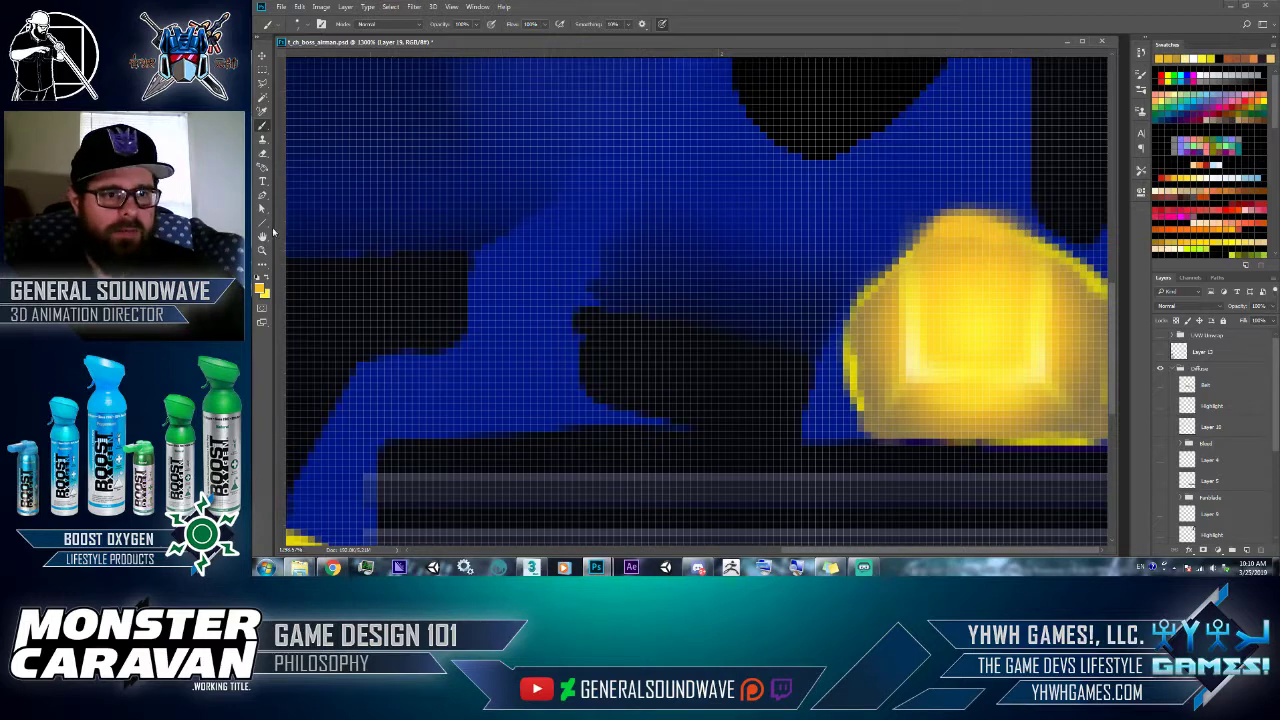
- Blend the new orange paint into the toe cap's upper area with the Smudge tool
{"action": "left_click", "coordinate": [263, 265]}
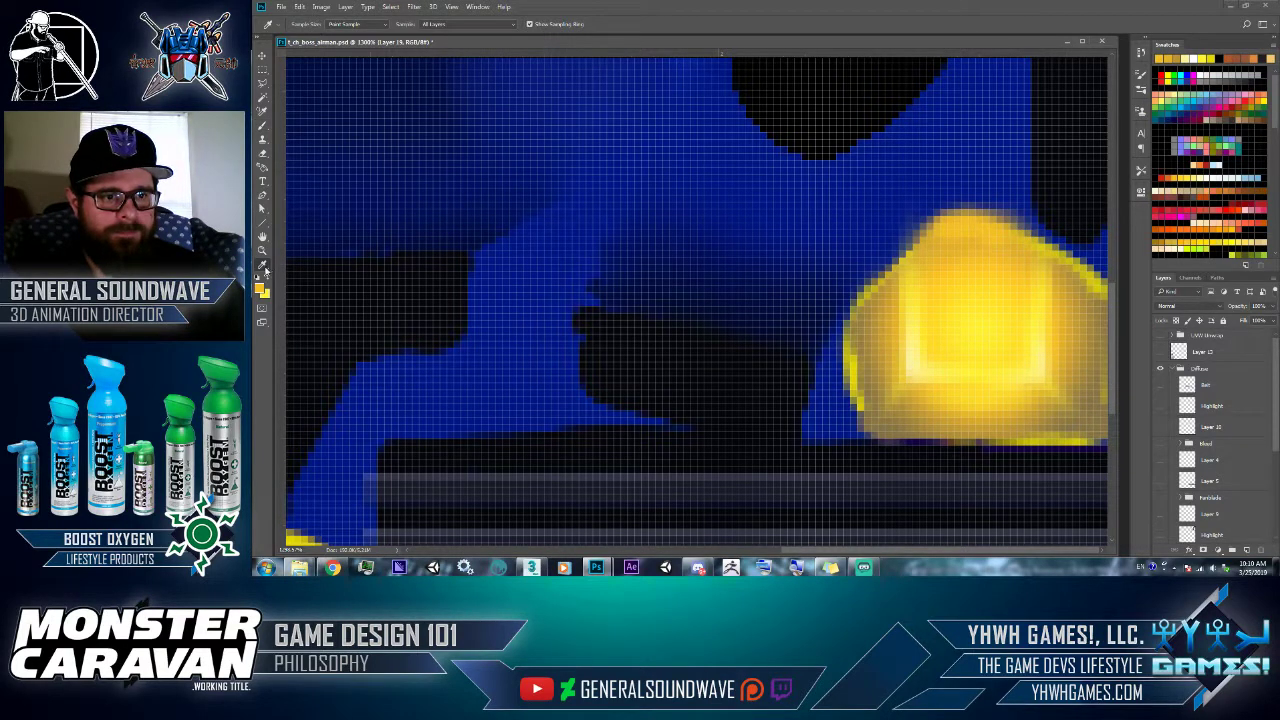
{"action": "right_click", "coordinate": [263, 266]}
{"action": "left_click", "coordinate": [316, 461]}
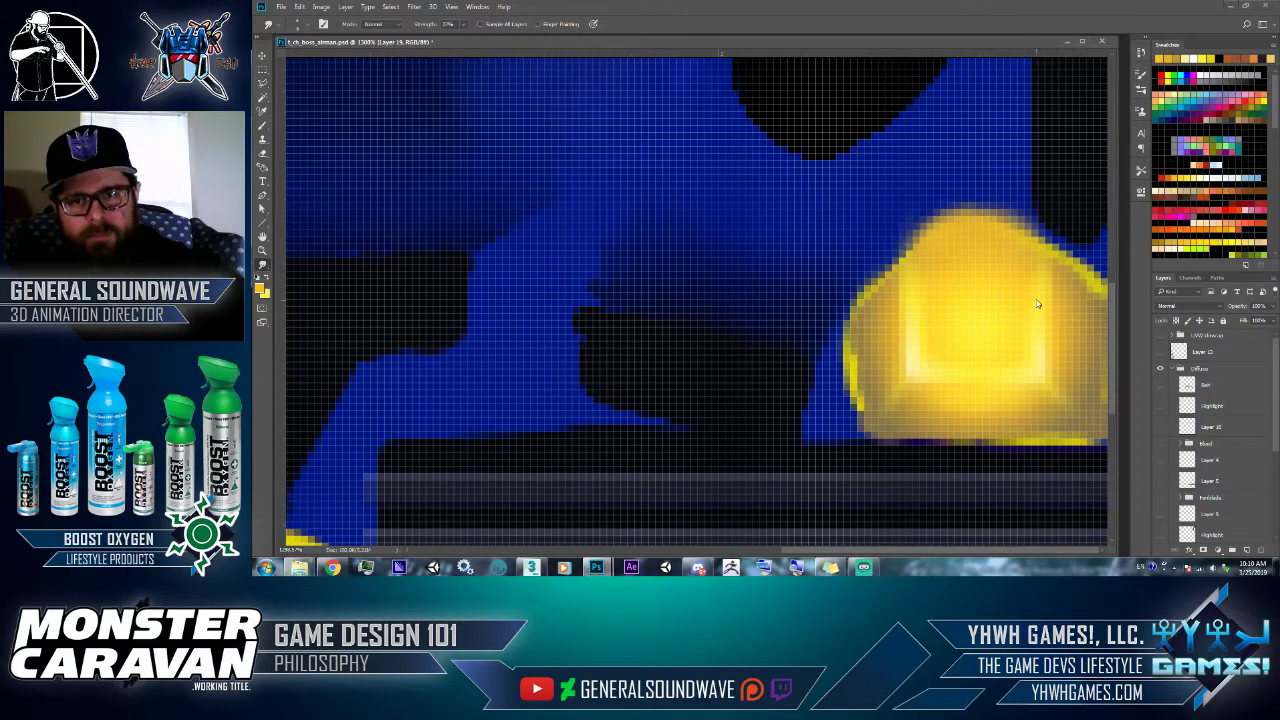
- Export the texture as a maximum-quality baseline JPEG, replacing t_ch_boss_airman_00_D_00 in the 256 folder
{"action": "key", "text": "ctrl+shift+s"}
{"action": "left_click", "coordinate": [395, 444]}
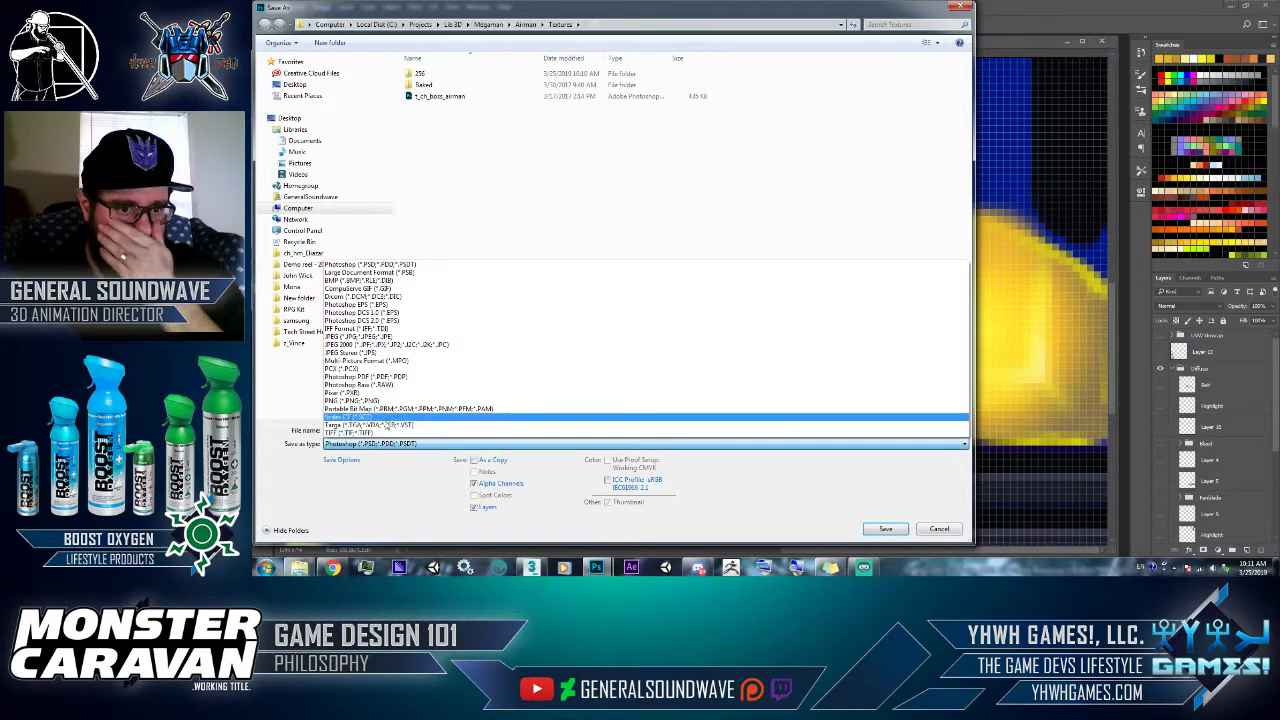
{"action": "left_click", "coordinate": [382, 338]}
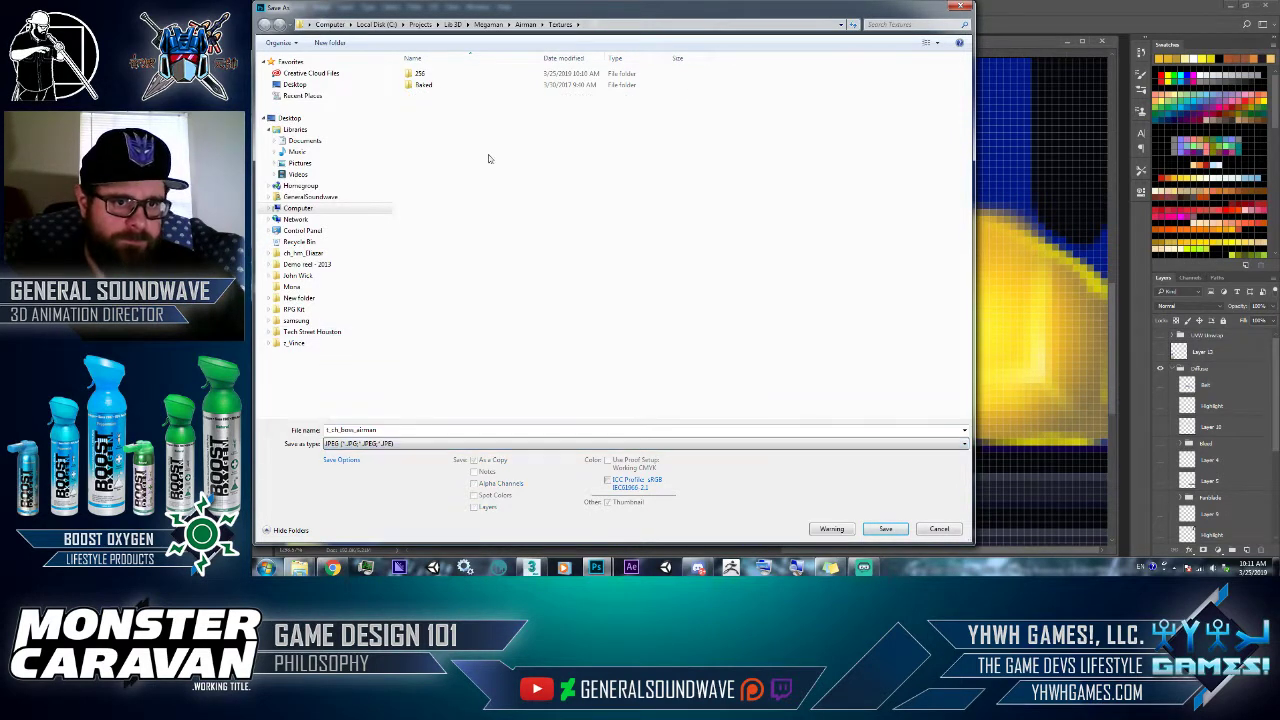
{"action": "double_click", "coordinate": [440, 75]}
{"action": "double_click", "coordinate": [446, 85]}
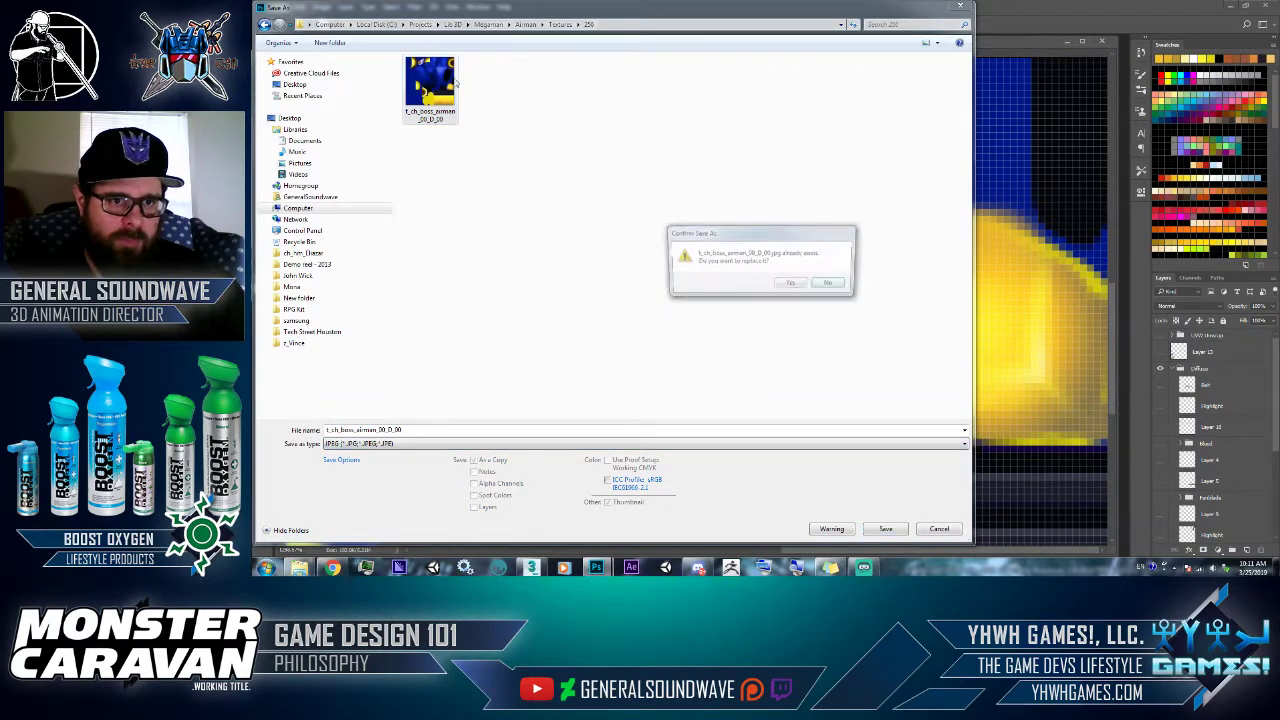
{"action": "left_click", "coordinate": [789, 285]}
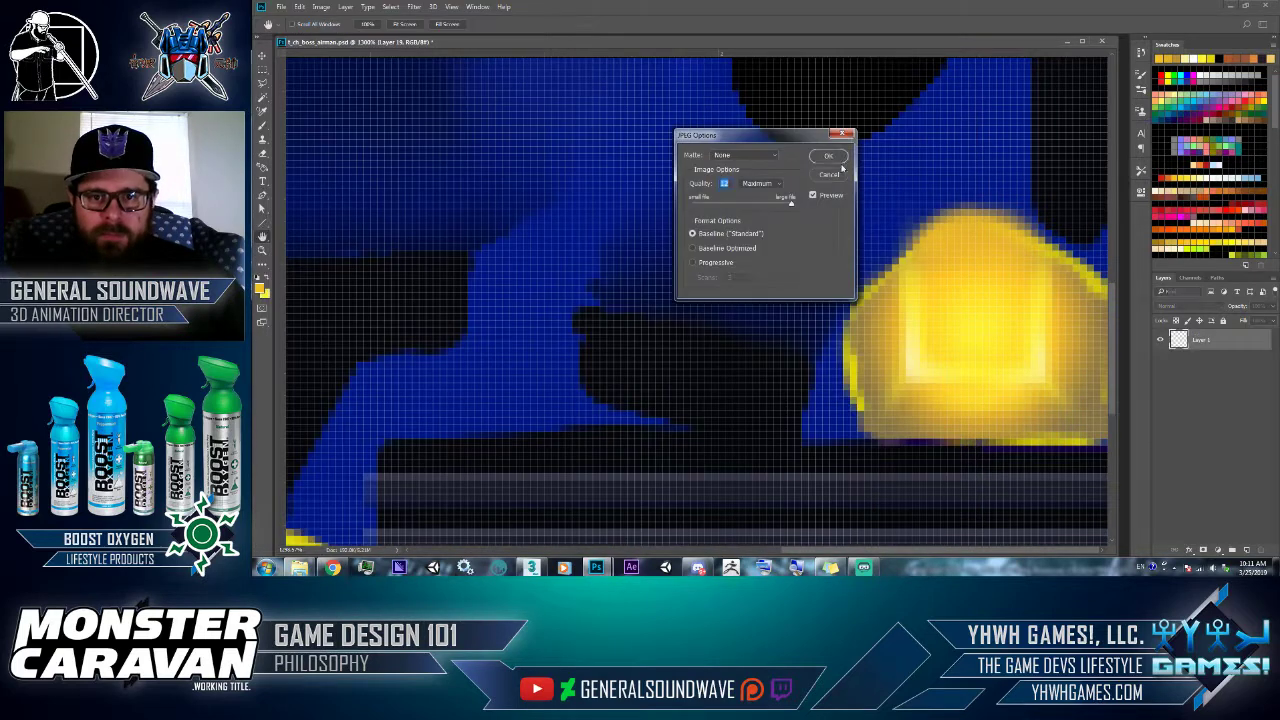
{"action": "left_click", "coordinate": [826, 156]}
- Switch to 3ds Max and examine the repainted toe caps up close and on the whole character
{"action": "key", "text": "alt+Tab"}
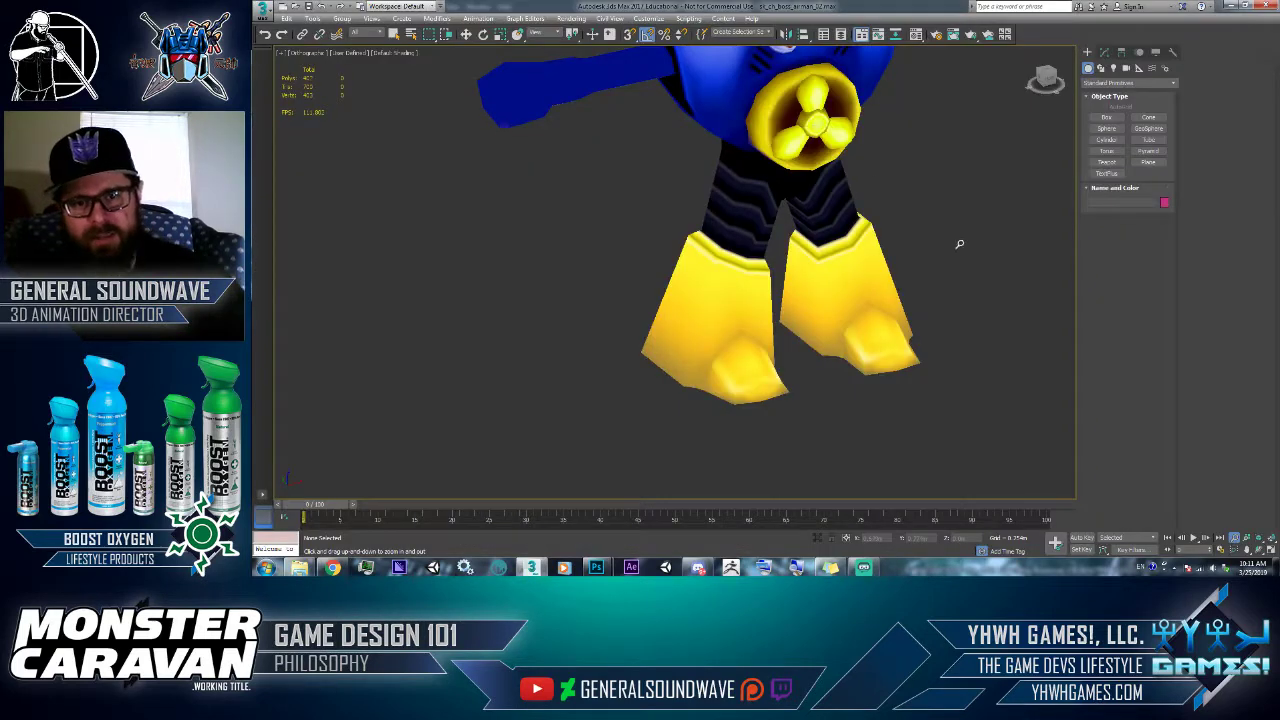
{"action": "scroll", "coordinate": [1000, 310], "scroll_direction": "up", "scroll_amount": 2}
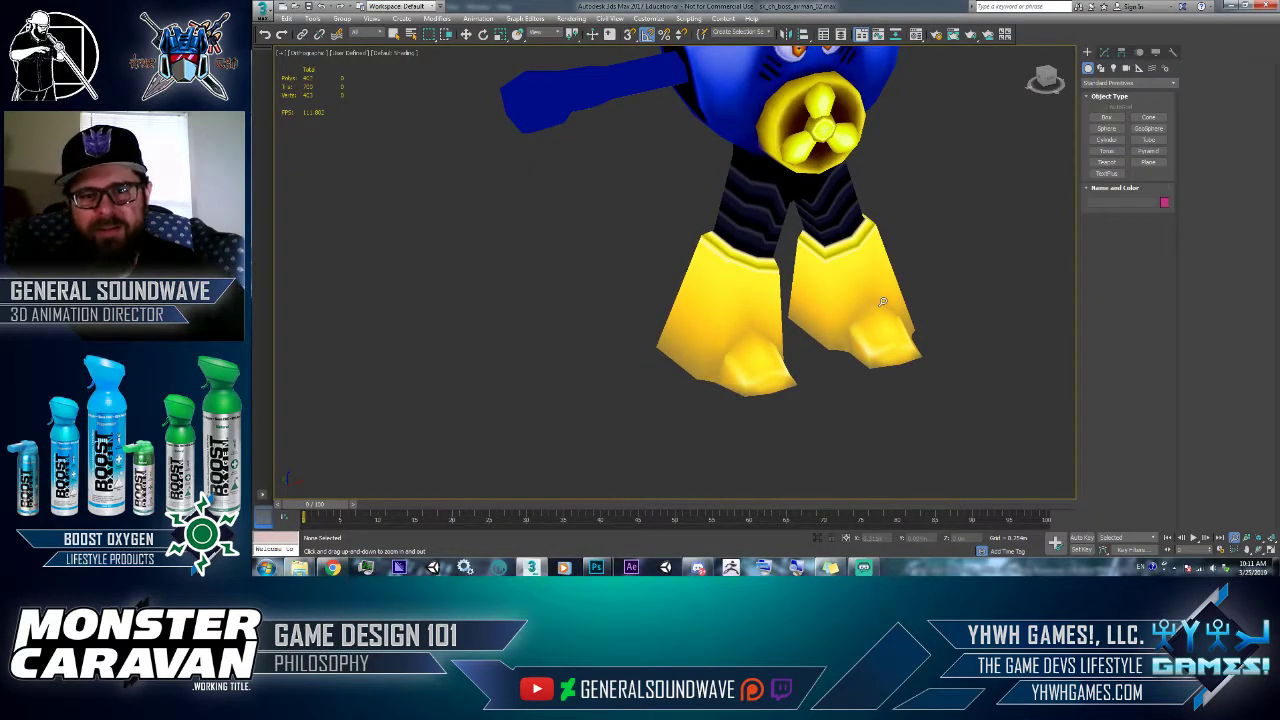
{"action": "scroll", "coordinate": [945, 282], "scroll_direction": "down", "scroll_amount": 5}
{"action": "middle_click_drag", "start_coordinate": [942, 300], "coordinate": [909, 329]}
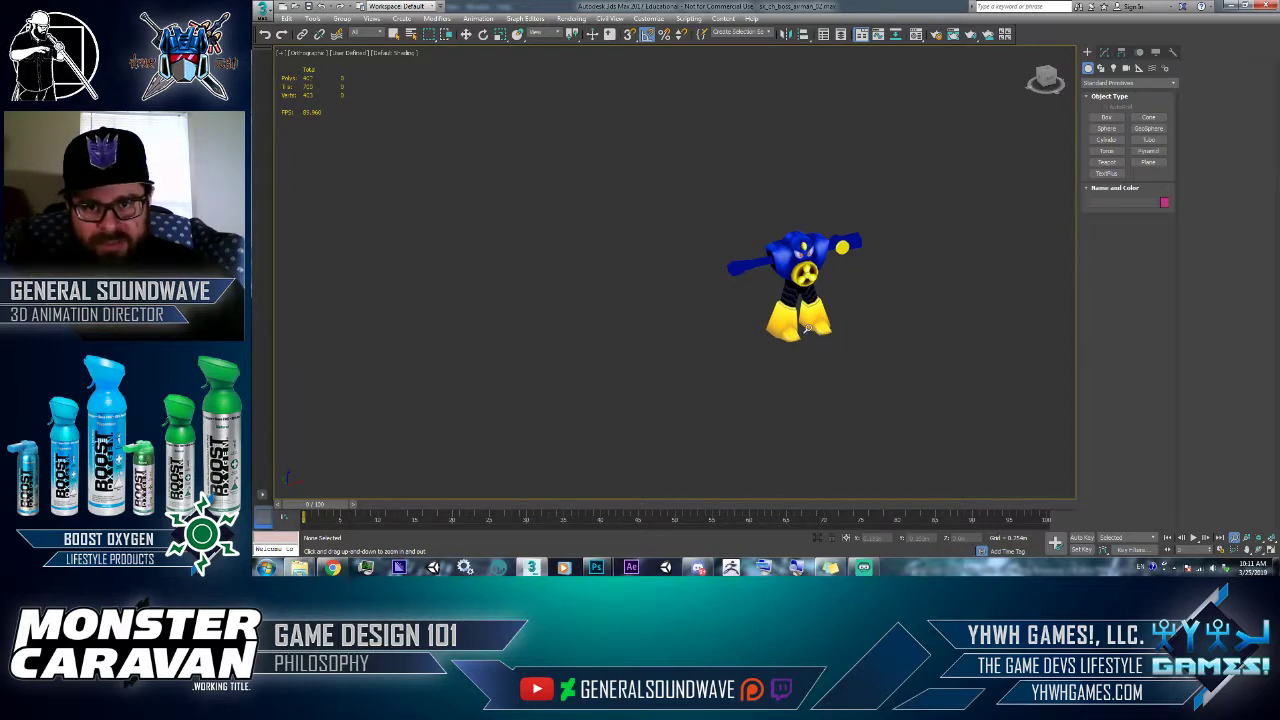
{"action": "scroll", "coordinate": [817, 337], "scroll_direction": "up", "scroll_amount": 6}
{"action": "scroll", "coordinate": [817, 343], "scroll_direction": "up", "scroll_amount": 5}
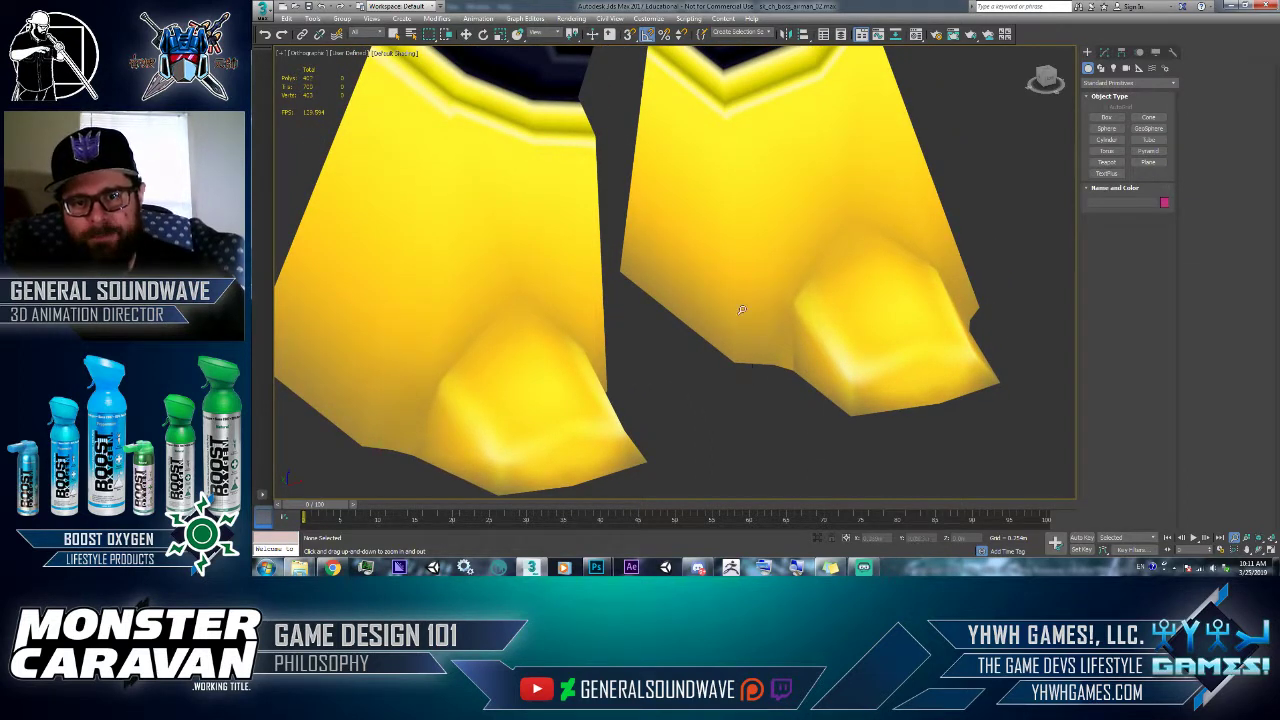
{"action": "scroll", "coordinate": [741, 310], "scroll_direction": "down", "scroll_amount": 4}
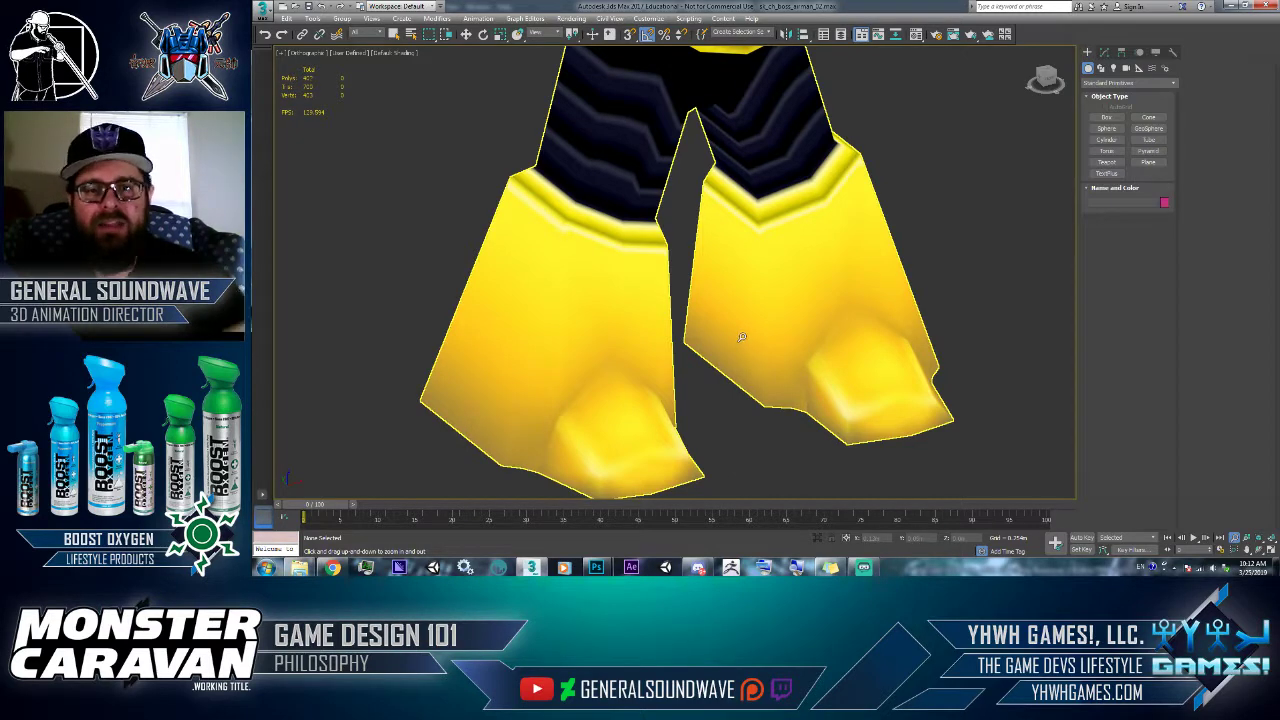
{"action": "key", "text": "z"}
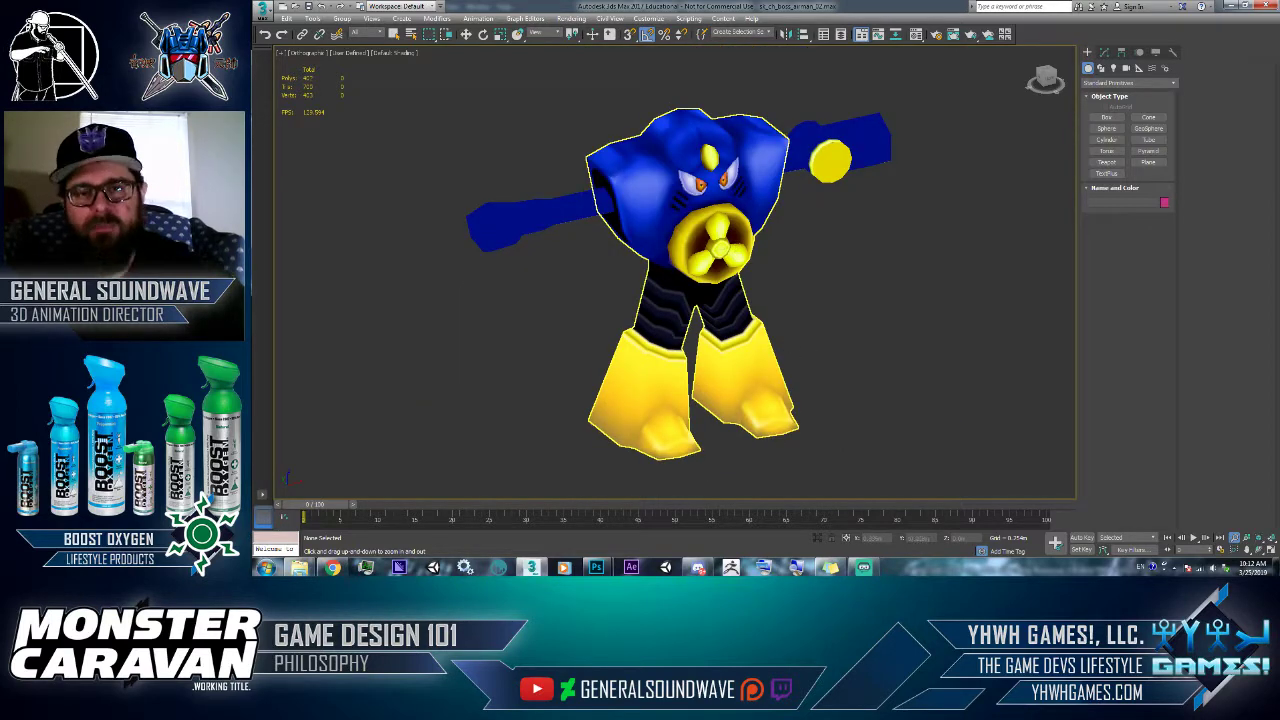
- Select the character's body mesh and set its edge padding to 5 in Render To Texture
{"action": "key", "text": "q"}
{"action": "left_click", "coordinate": [632, 207]}
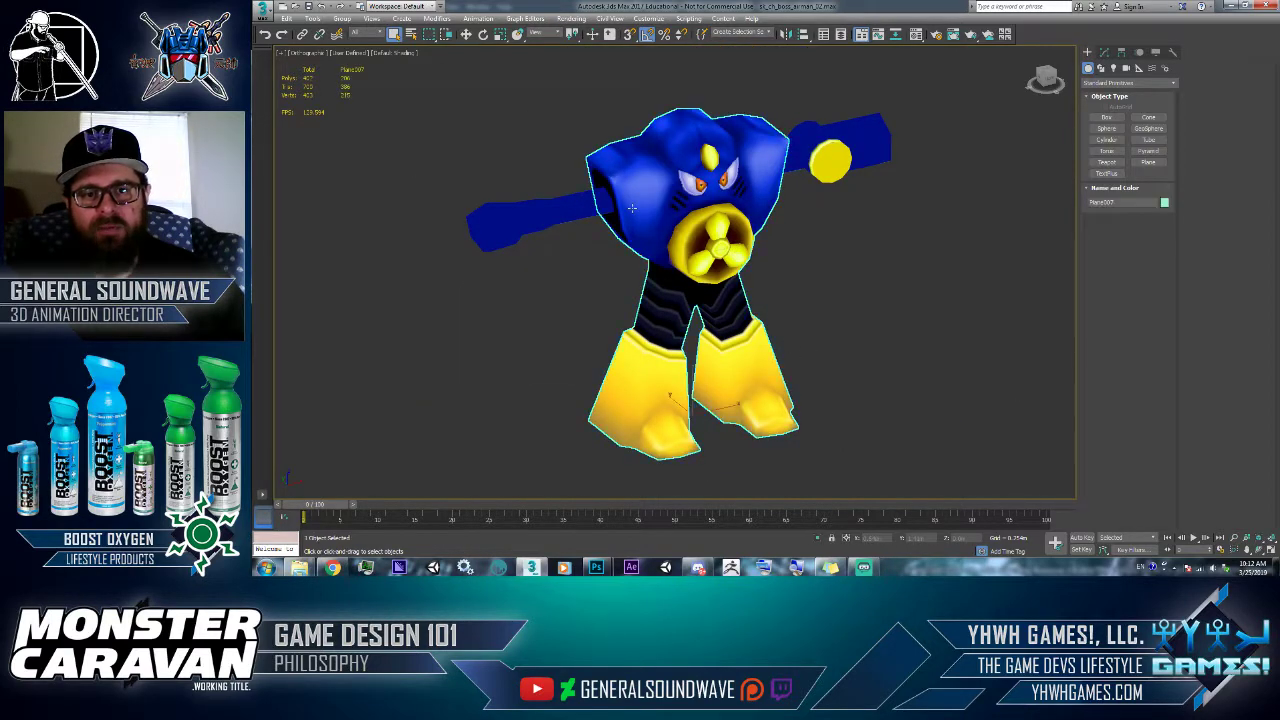
{"action": "key", "text": "0"}
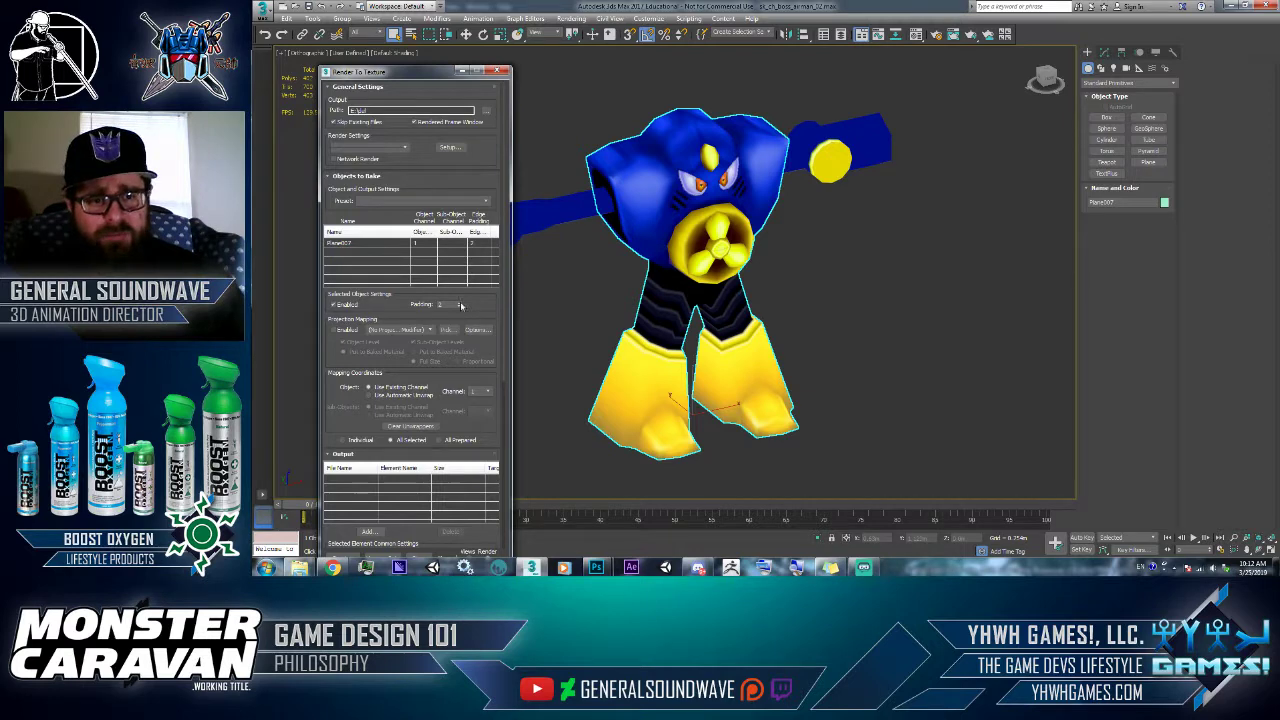
{"action": "scroll", "coordinate": [460, 305], "scroll_direction": "down", "scroll_amount": 2}
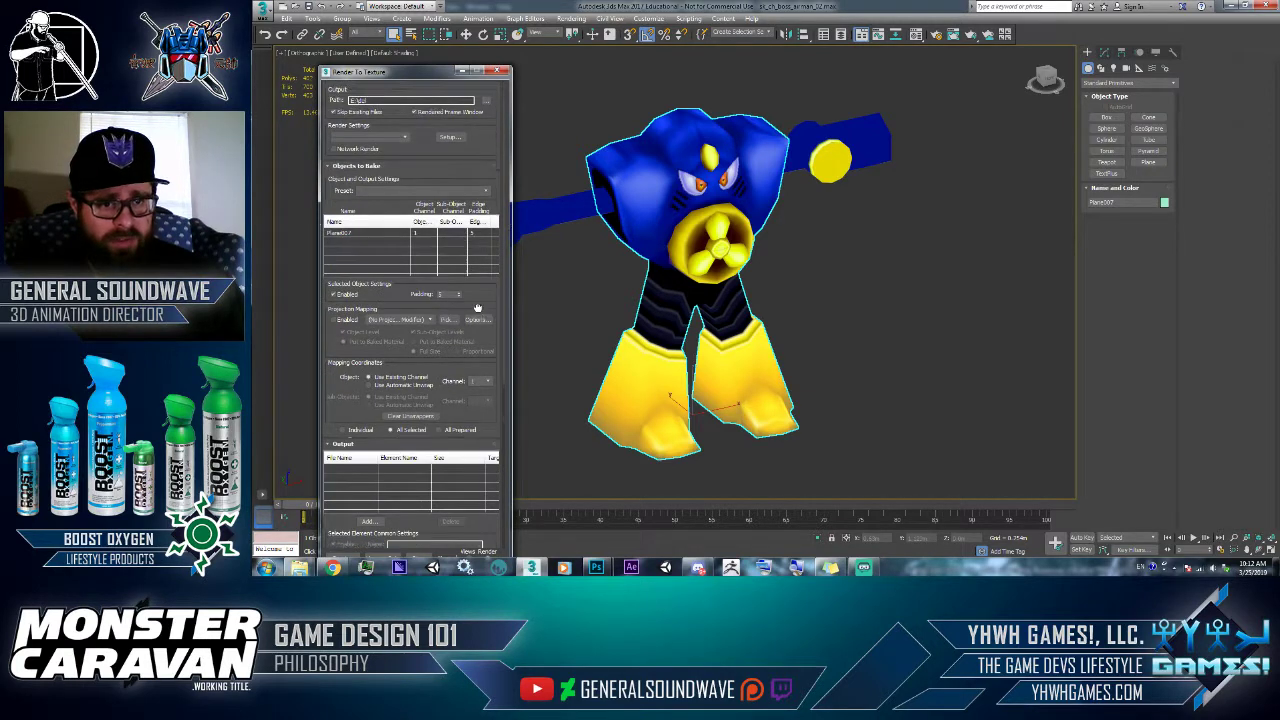
- Change the production renderer from Scanline to NVIDIA mental ray in Render Setup
{"action": "left_click", "coordinate": [935, 35]}
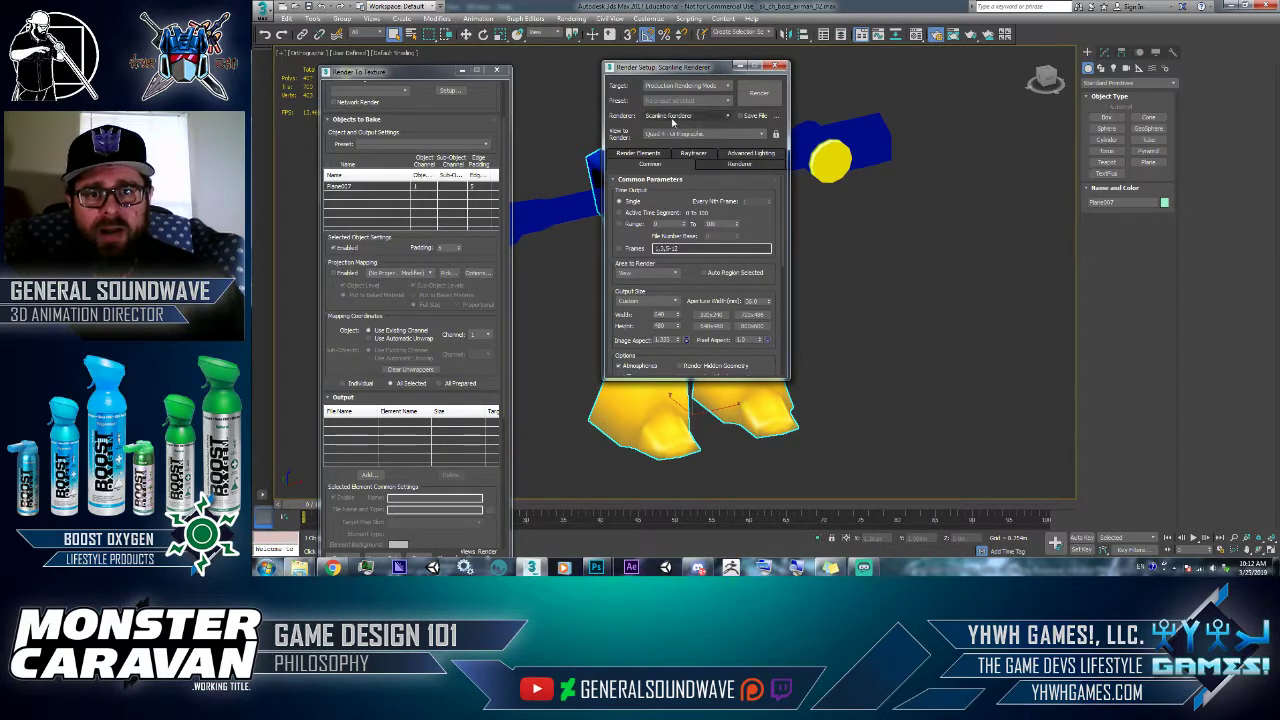
{"action": "left_click", "coordinate": [678, 116]}
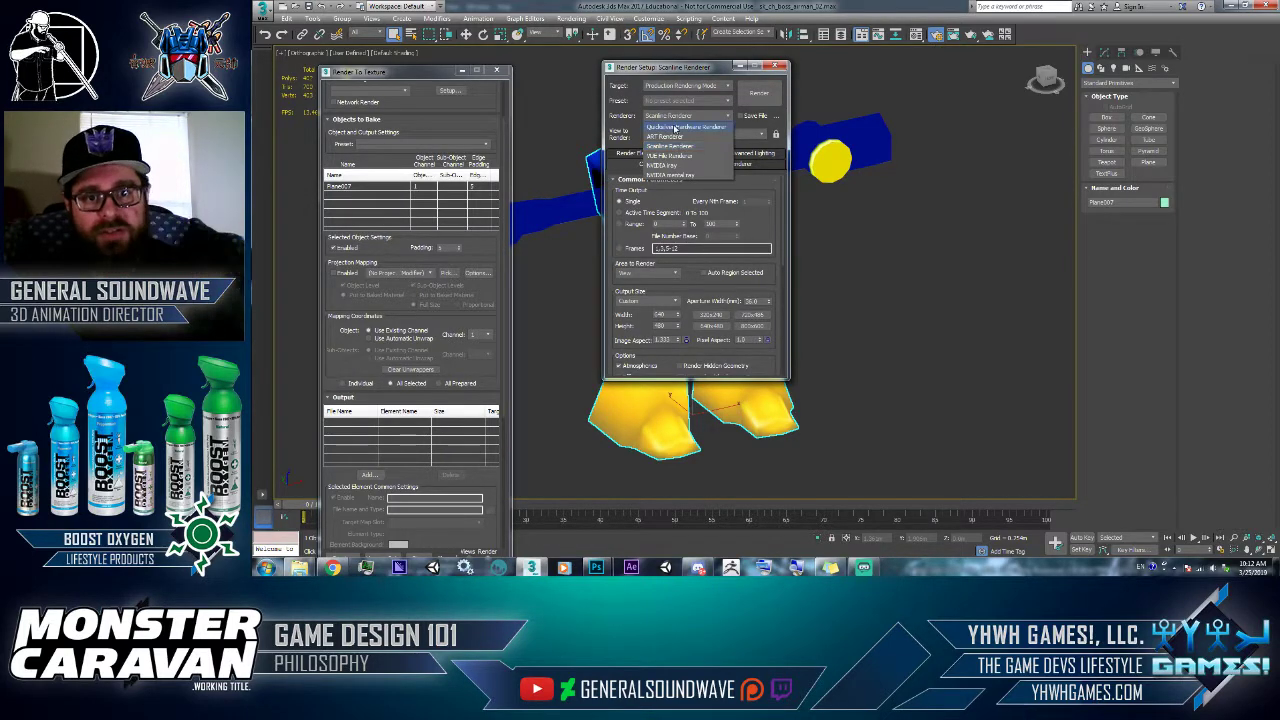
{"action": "left_click", "coordinate": [685, 175]}
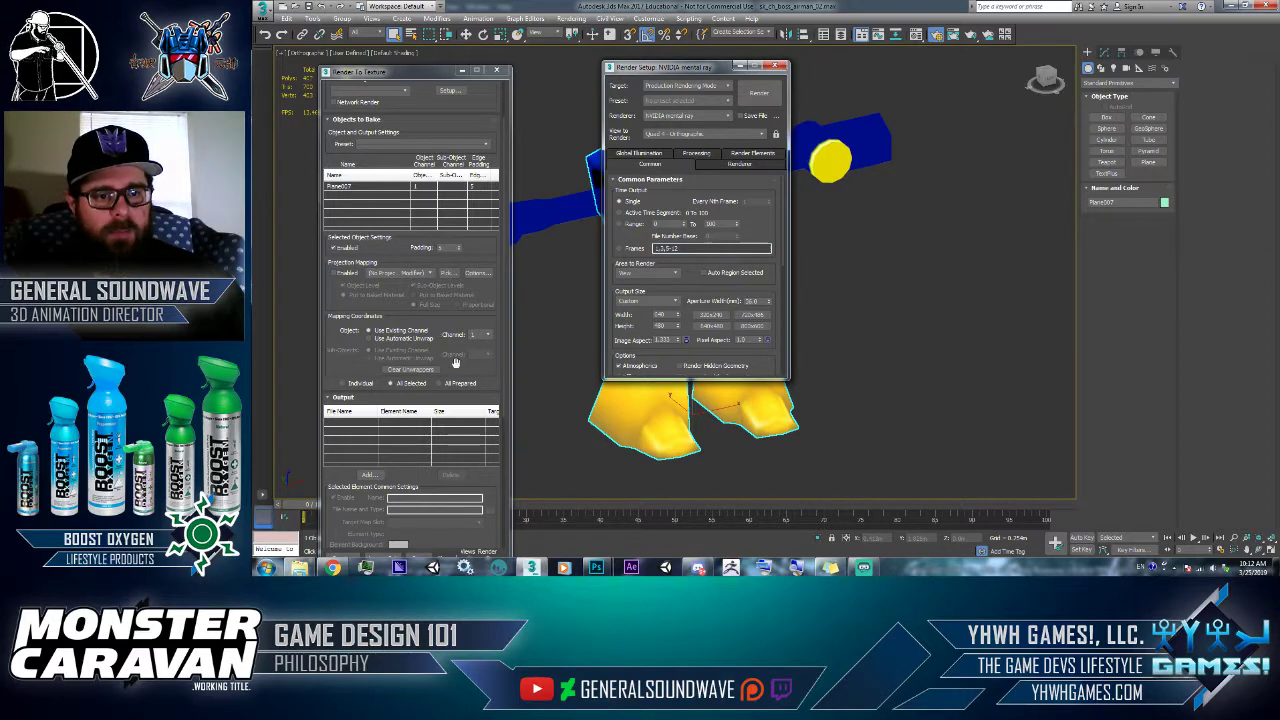
- Add an Ambient Occlusion (MR) output element for the body mesh with no projection modifier
{"action": "scroll", "coordinate": [448, 316], "scroll_direction": "down", "scroll_amount": 1}
{"action": "left_click", "coordinate": [407, 243]}
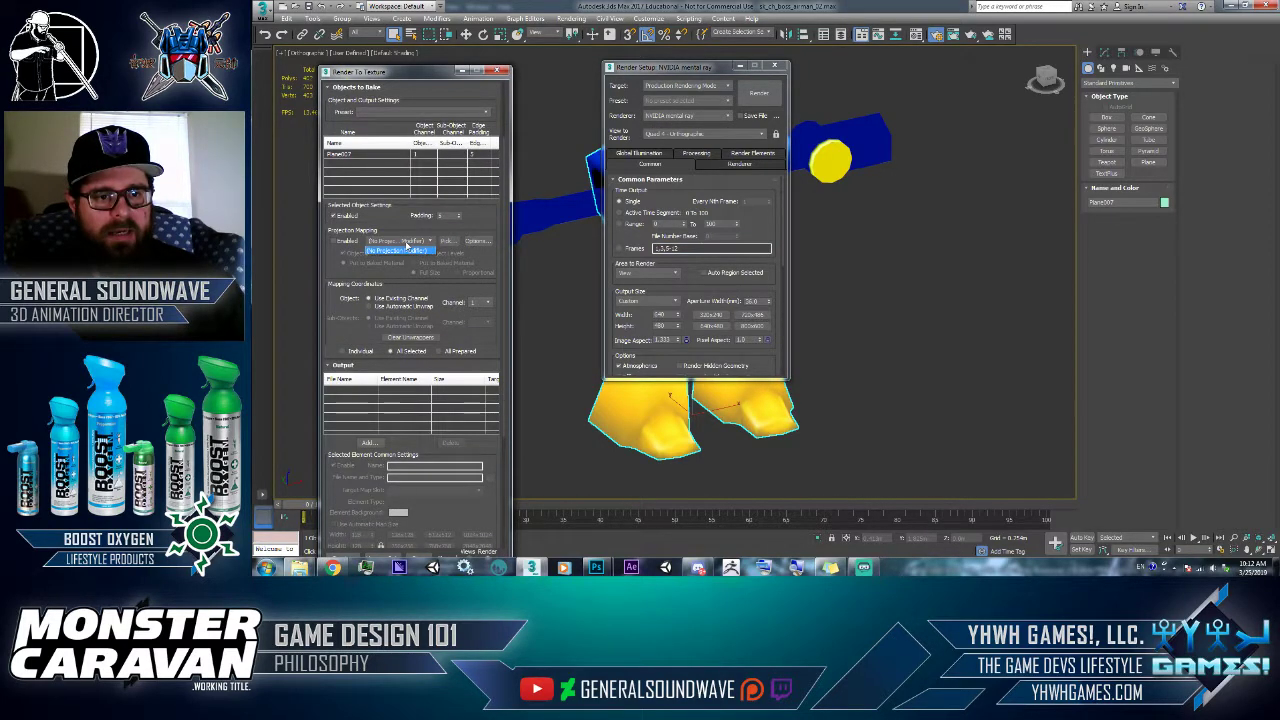
{"action": "left_click", "coordinate": [405, 250]}
{"action": "scroll", "coordinate": [345, 330], "scroll_direction": "down", "scroll_amount": 2}
{"action": "left_click", "coordinate": [369, 362]}
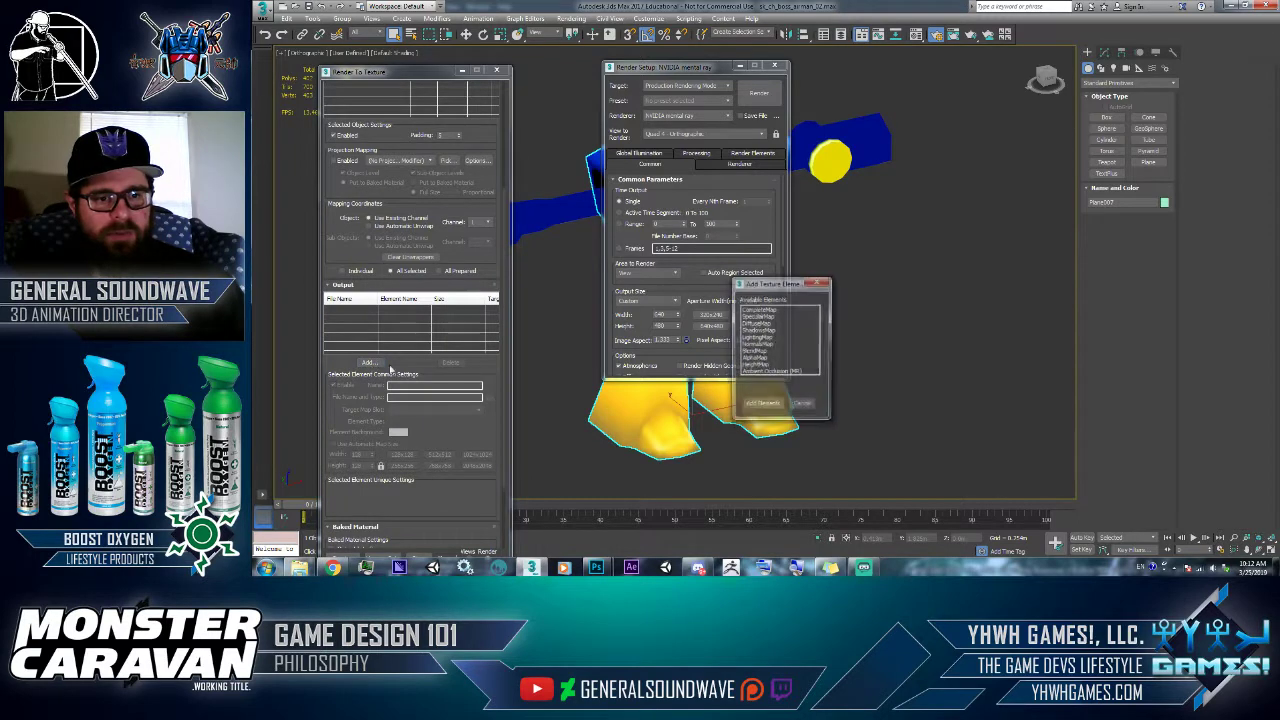
{"action": "left_click", "coordinate": [780, 372]}
{"action": "left_click", "coordinate": [762, 405]}
{"action": "scroll", "coordinate": [463, 440], "scroll_direction": "down", "scroll_amount": 1}
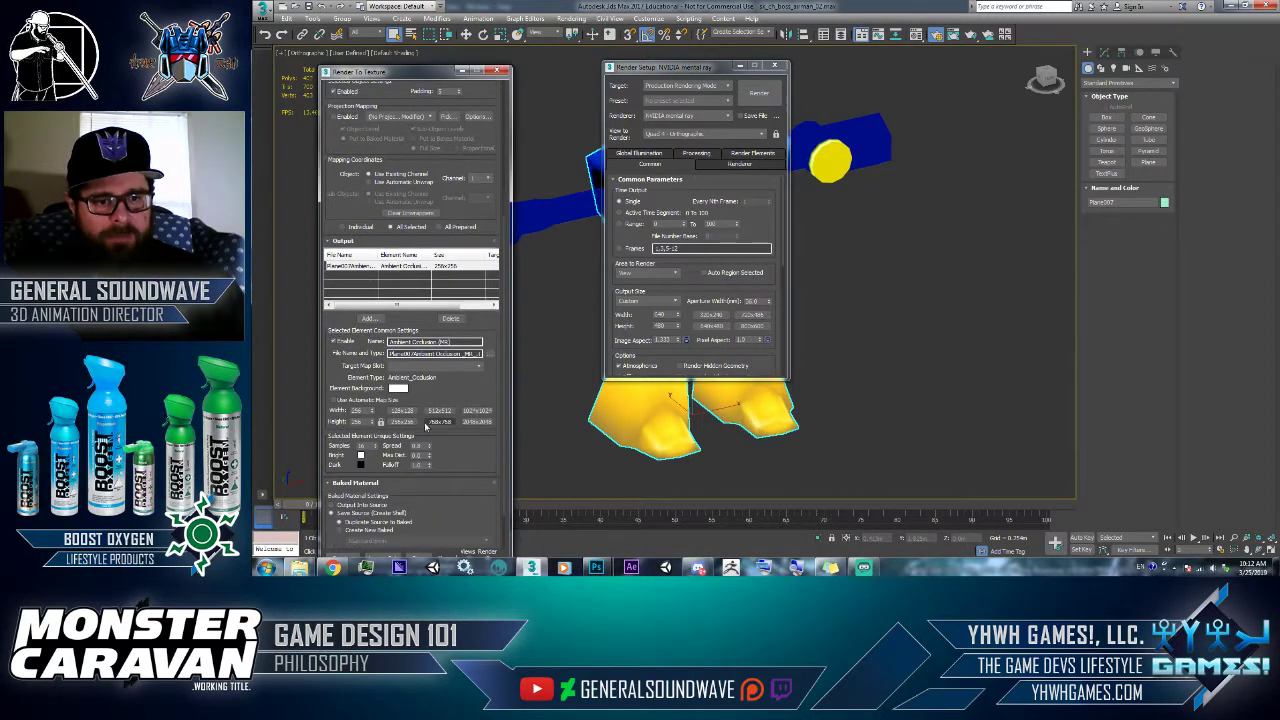
{"action": "scroll", "coordinate": [449, 472], "scroll_direction": "down", "scroll_amount": 1}
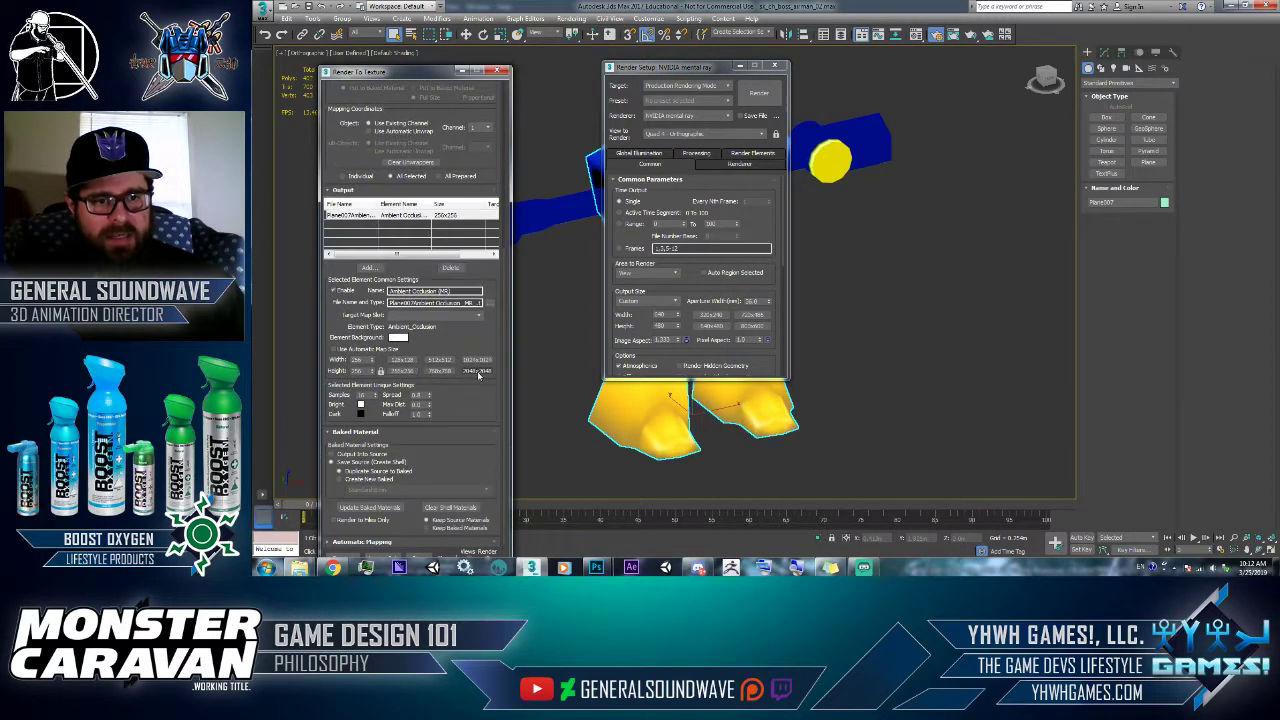
- Accept the ambient occlusion element's default Targa file name in the del folder and close Render To Texture
{"action": "left_click", "coordinate": [492, 307]}
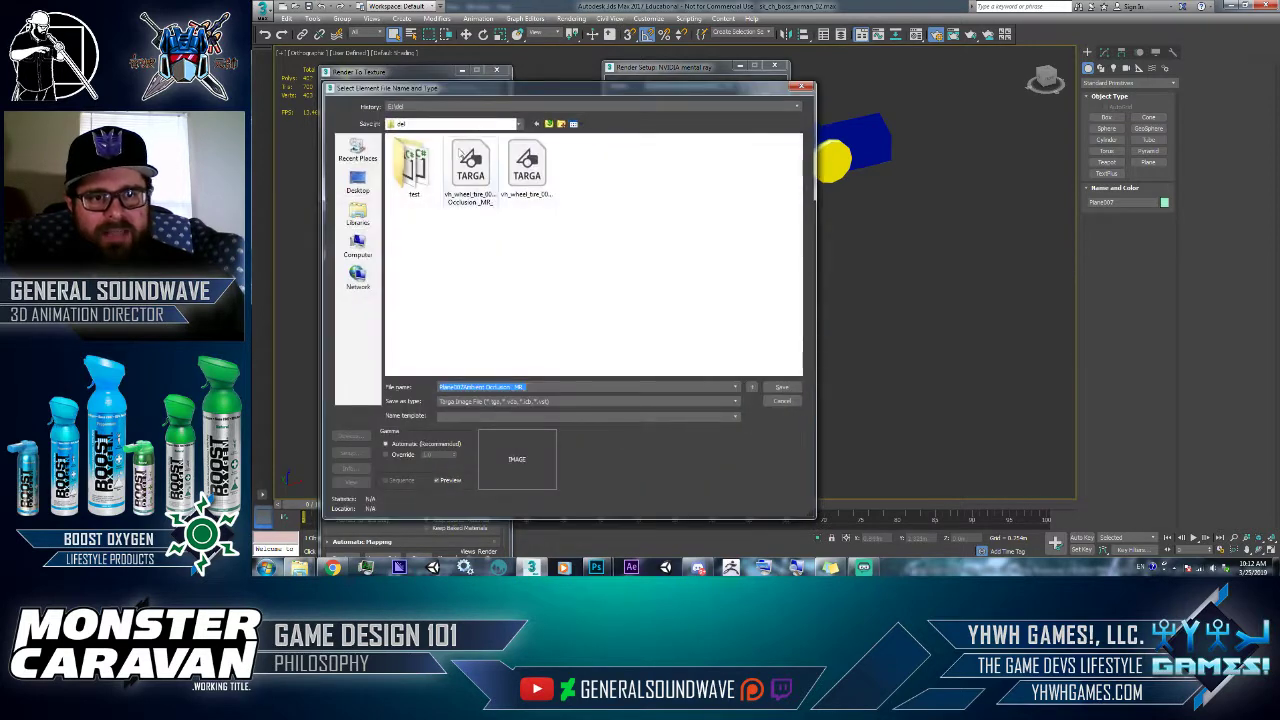
{"action": "left_click", "coordinate": [781, 387]}
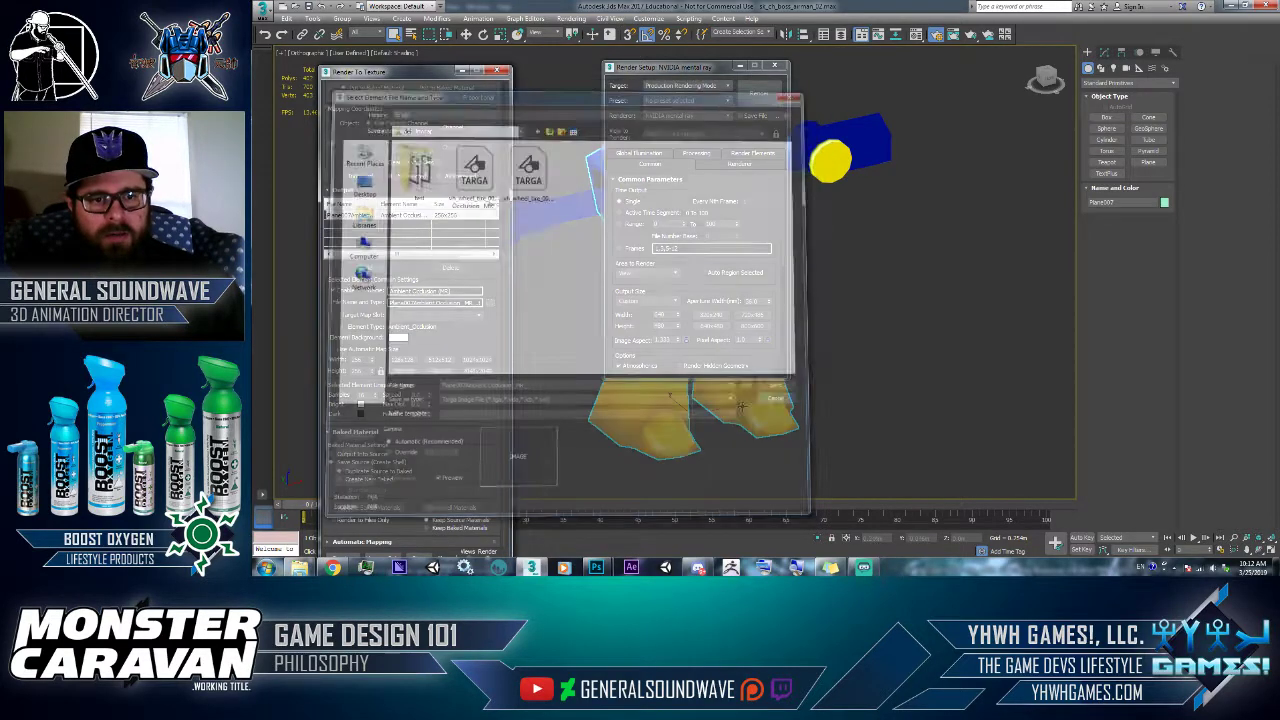
{"action": "left_click_drag", "start_coordinate": [434, 83], "coordinate": [424, 40]}
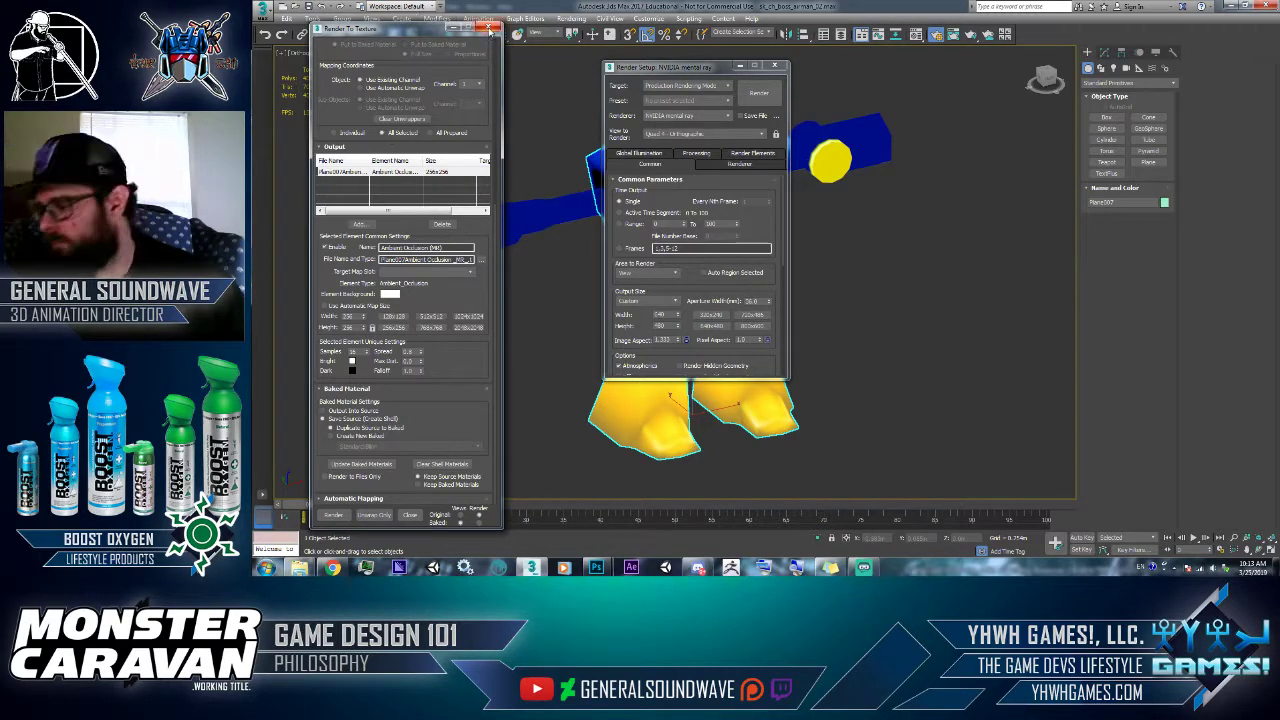
{"action": "left_click", "coordinate": [489, 29]}
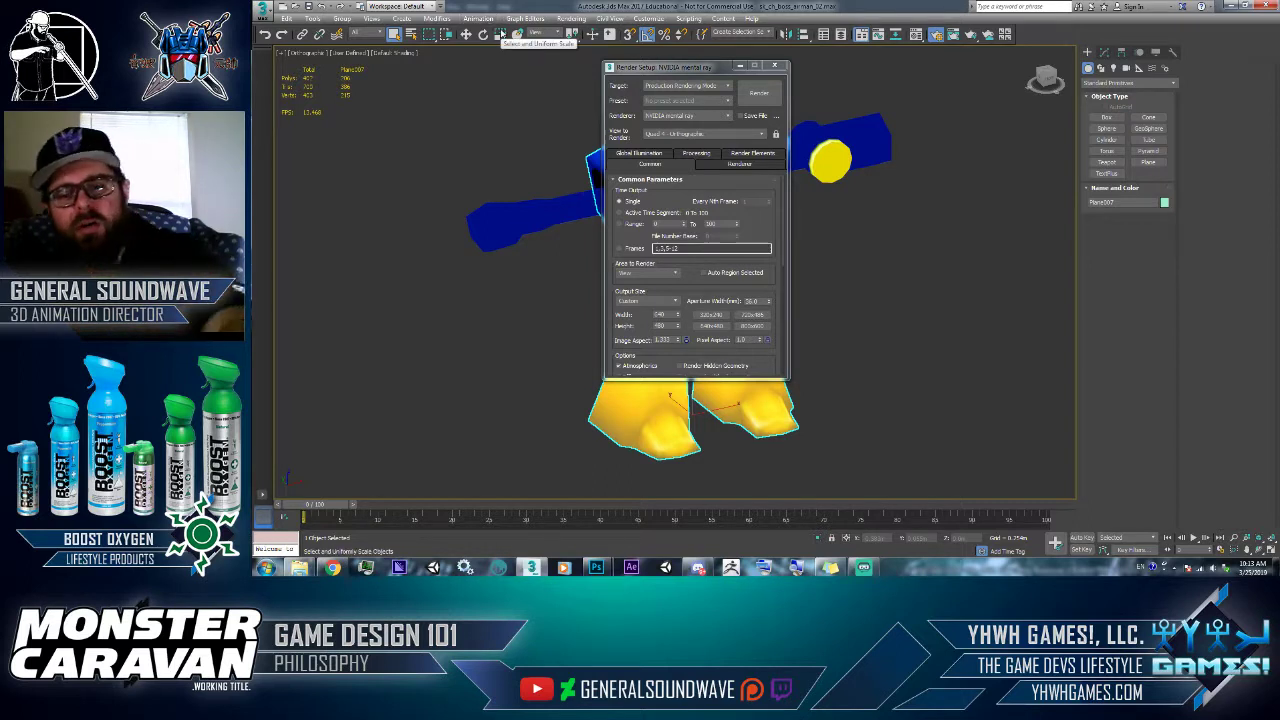
- Reopen Render To Texture and review the body mesh's output element and the available texture elements
{"action": "key", "text": "0"}
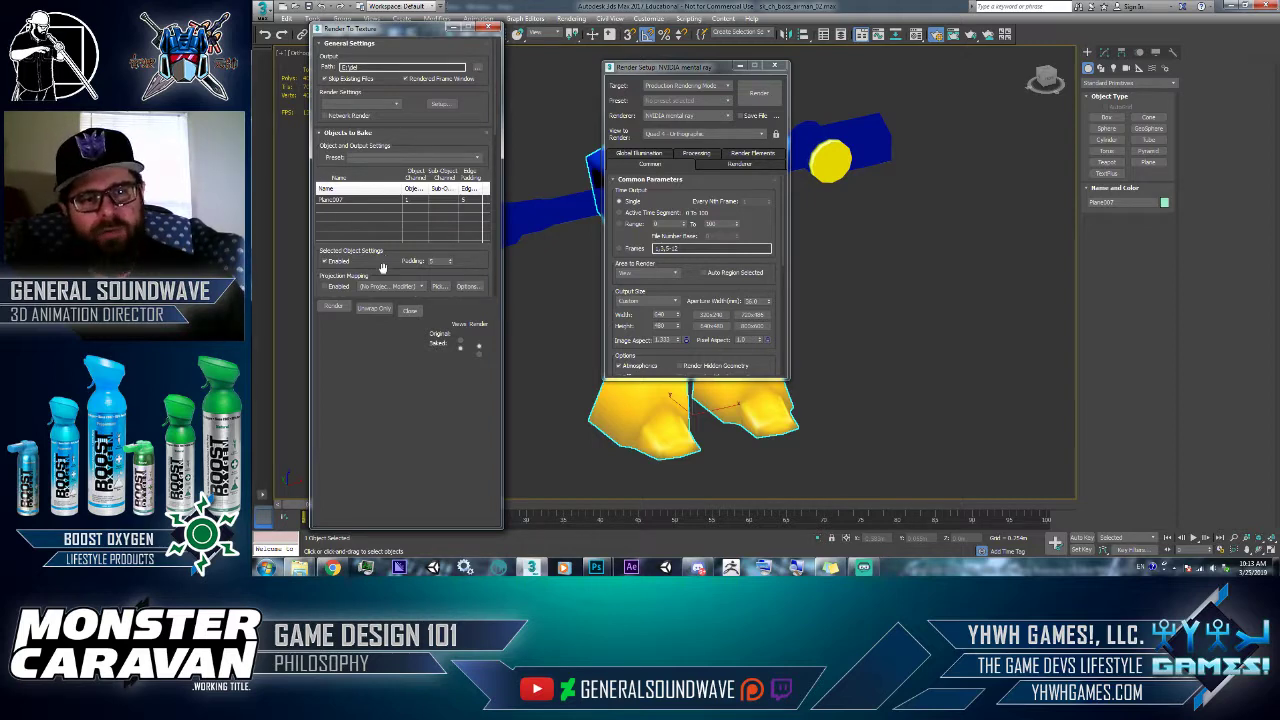
{"action": "left_click_drag", "start_coordinate": [382, 268], "coordinate": [372, 160]}
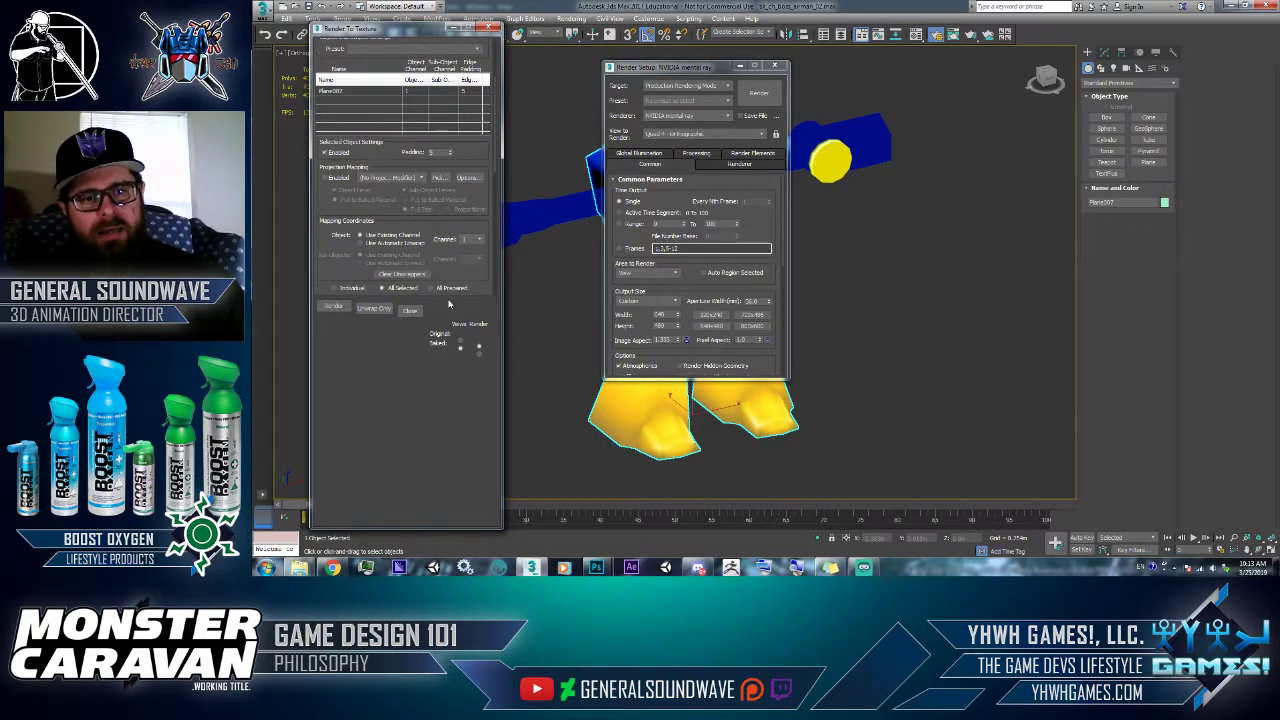
{"action": "scroll", "coordinate": [474, 285], "scroll_direction": "down", "scroll_amount": 6}
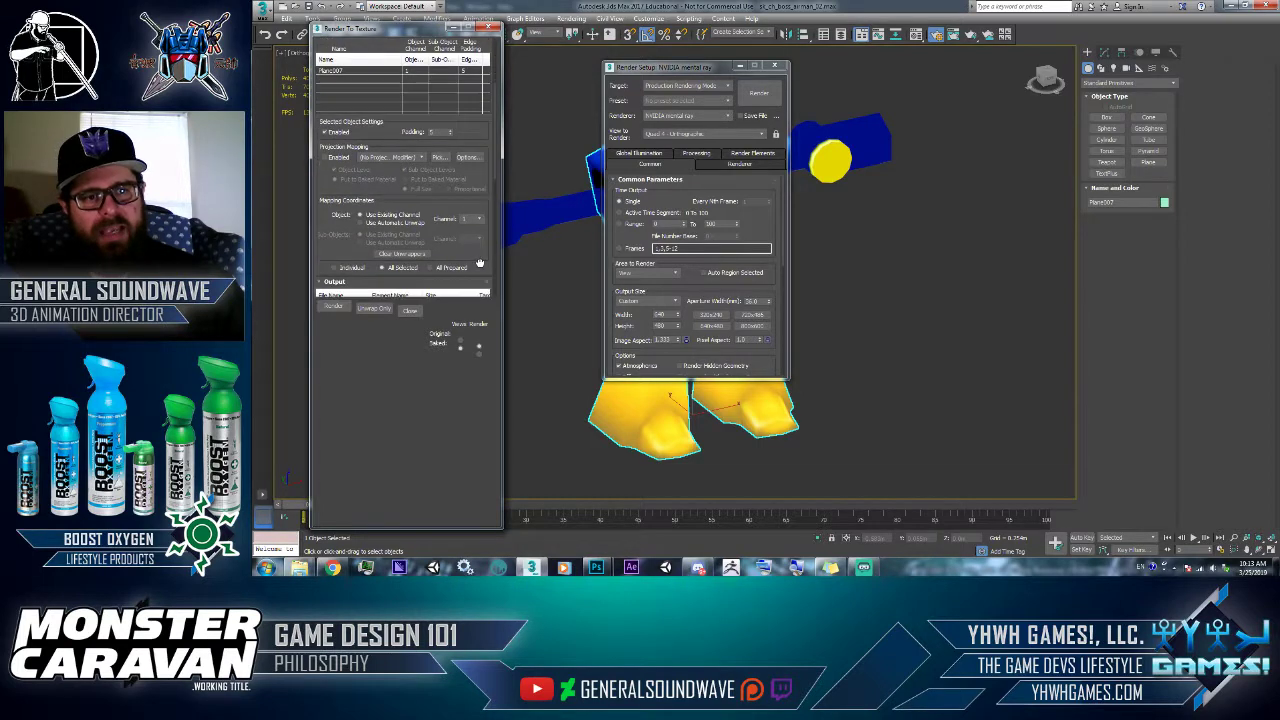
{"action": "scroll", "coordinate": [480, 262], "scroll_direction": "down", "scroll_amount": 3}
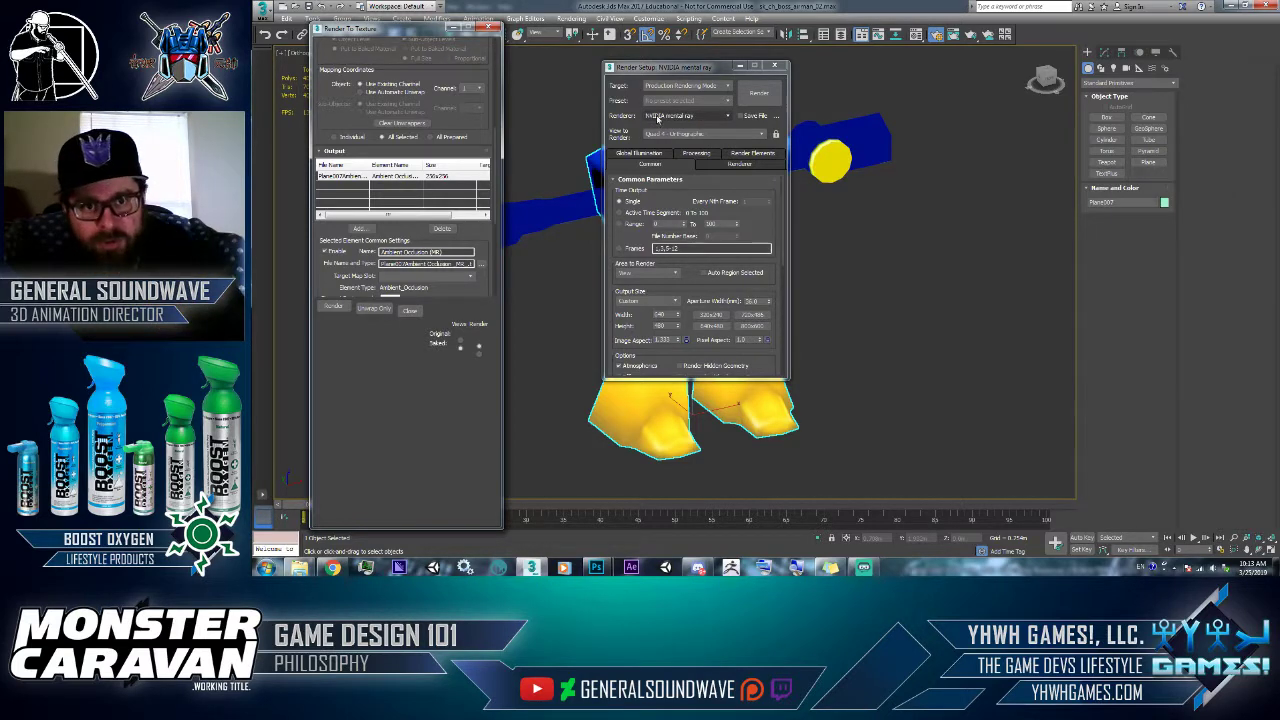
{"action": "left_click", "coordinate": [366, 229]}
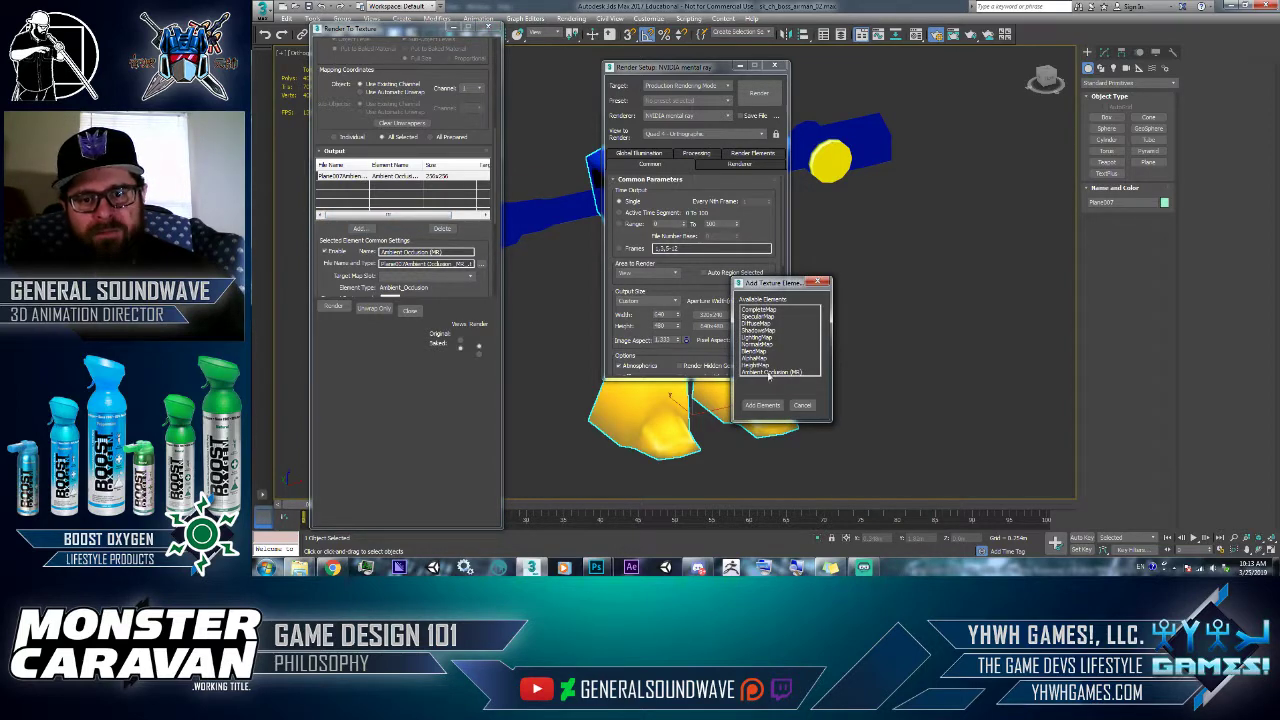
{"action": "left_click", "coordinate": [802, 405]}
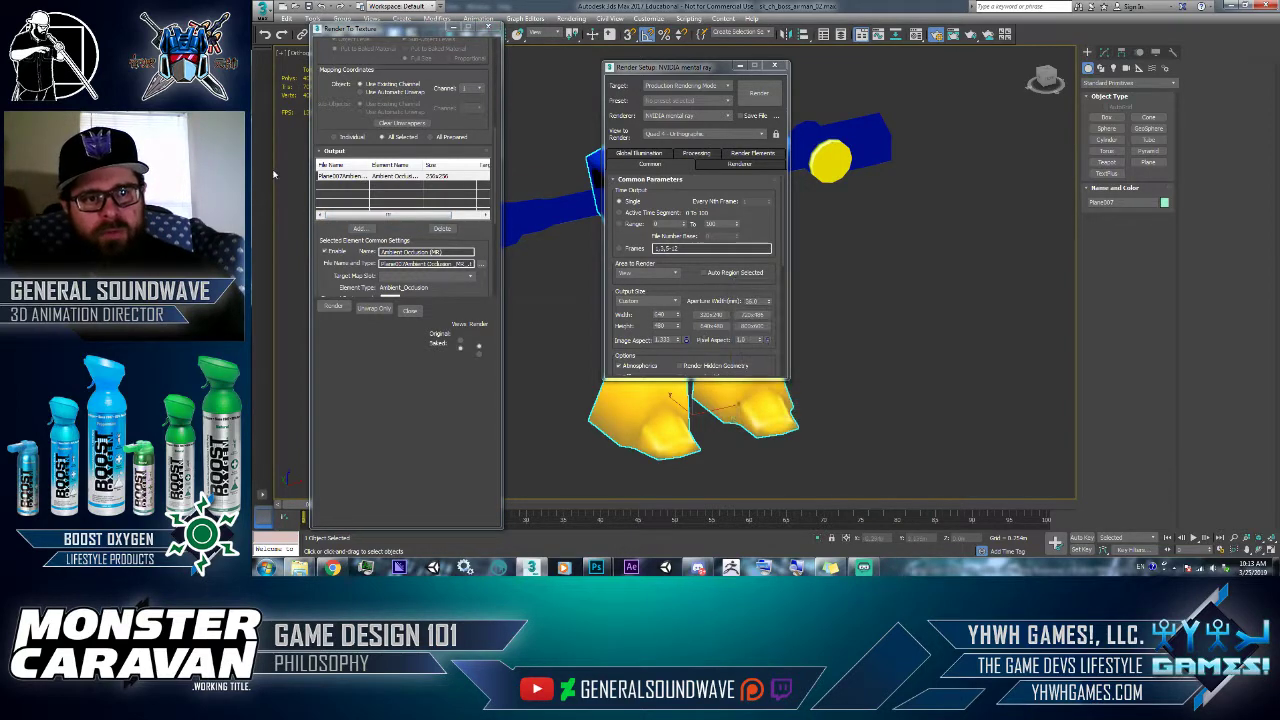
{"action": "left_click", "coordinate": [443, 228]}
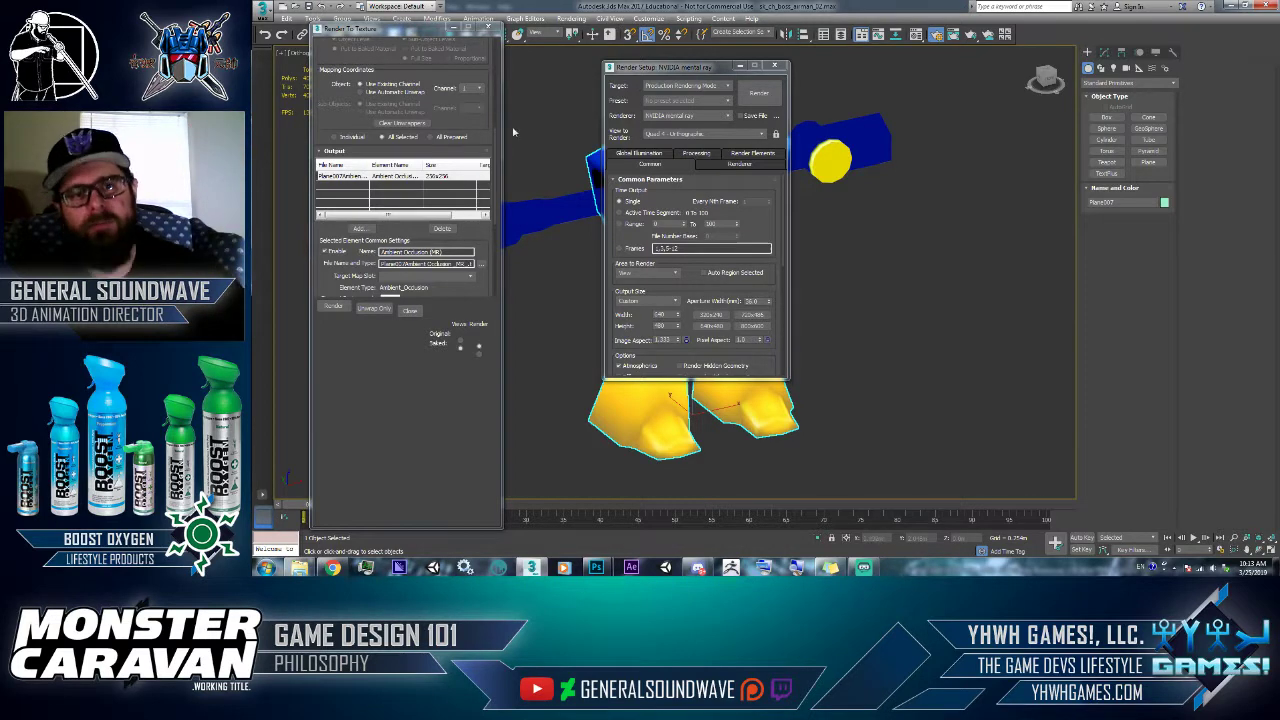
- Select the character's arms mesh and add an Ambient Occlusion (MR) output element to it
{"action": "left_click", "coordinate": [854, 145]}
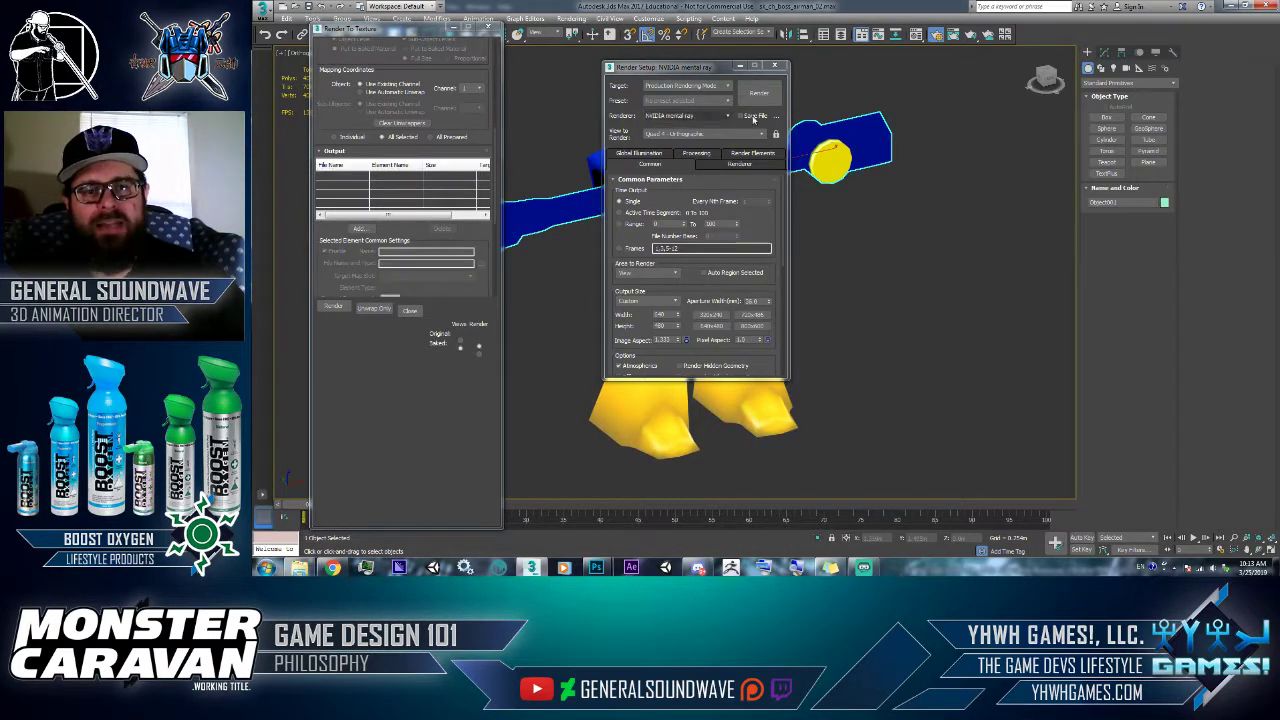
{"action": "left_click", "coordinate": [359, 228]}
{"action": "double_click", "coordinate": [770, 371]}
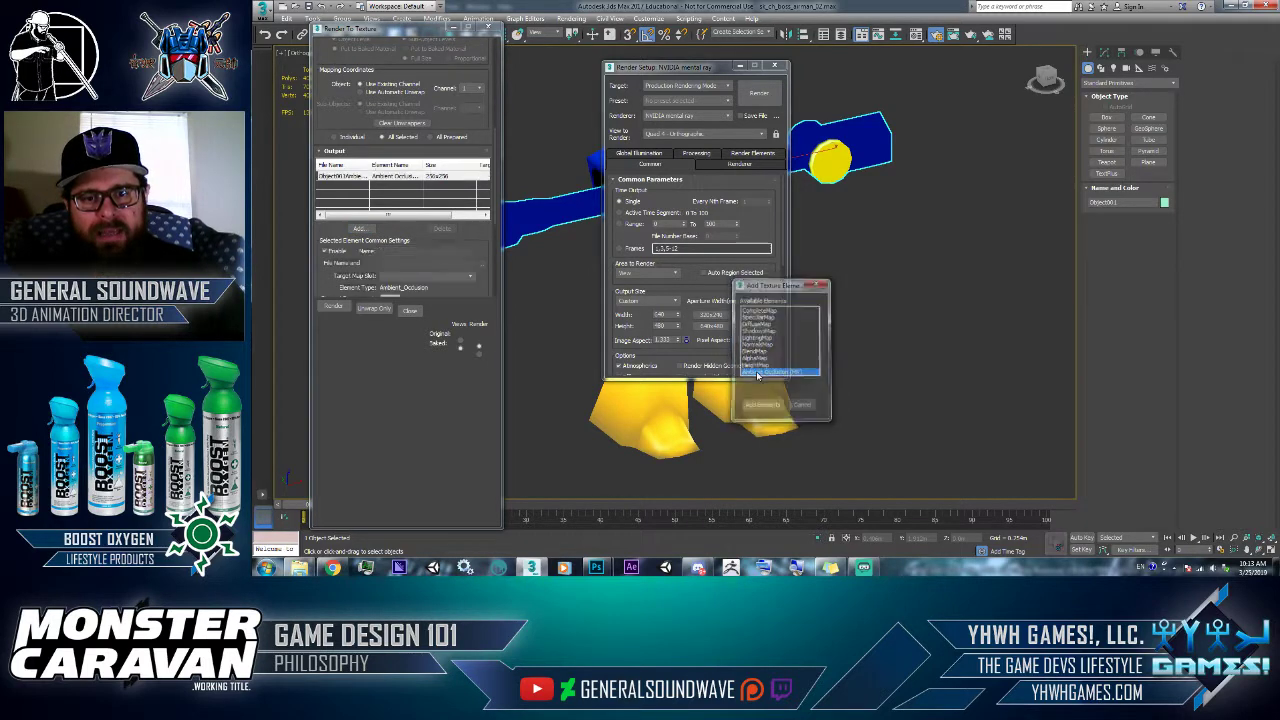
- Move Render Setup off the character, select the fan blades in its mouth, and add an Ambient Occlusion (MR) output element
{"action": "left_click_drag", "start_coordinate": [680, 67], "coordinate": [943, 131]}
{"action": "left_click", "coordinate": [730, 246]}
{"action": "right_click", "coordinate": [745, 246]}
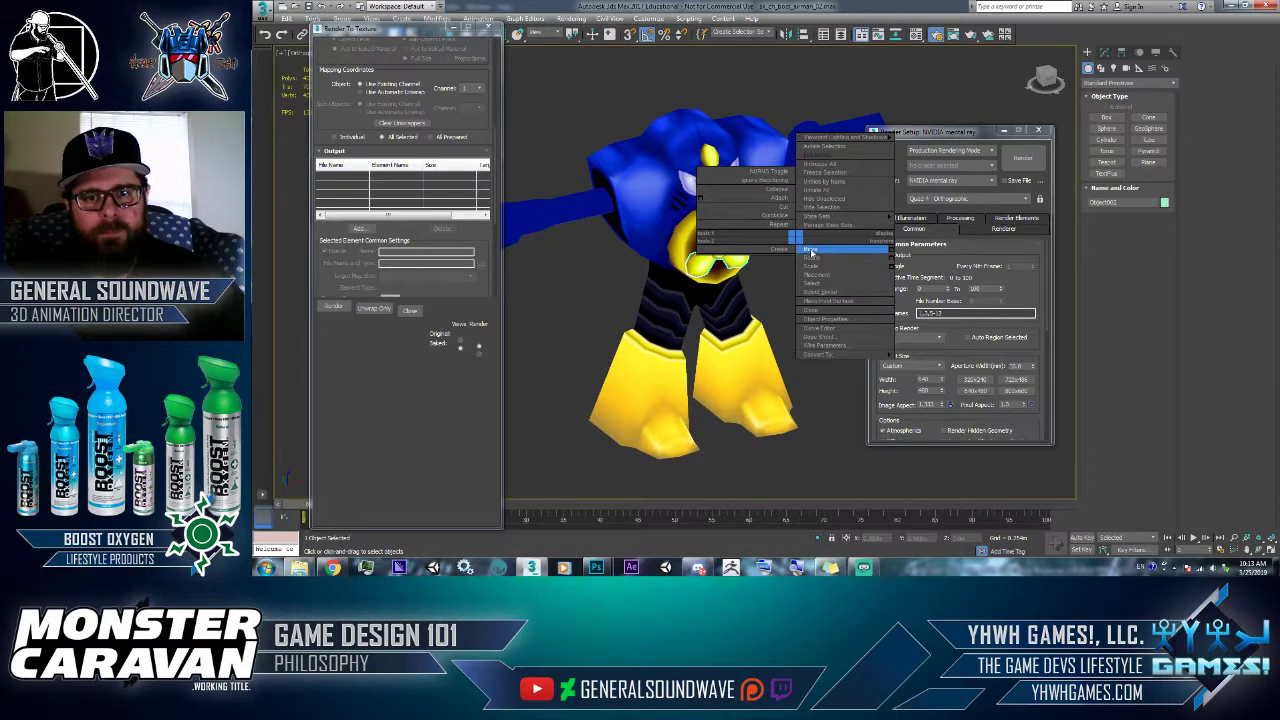
{"action": "left_click", "coordinate": [810, 254]}
{"action": "left_click", "coordinate": [359, 228]}
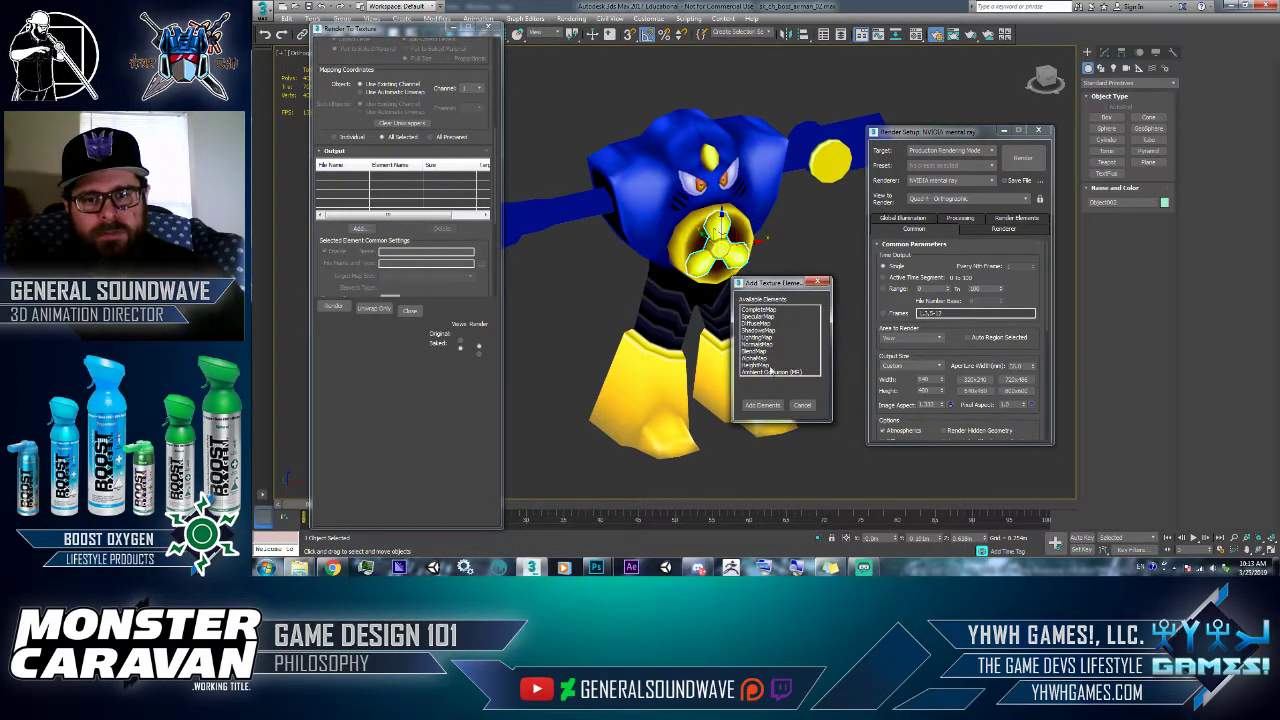
{"action": "left_click", "coordinate": [770, 371]}
{"action": "left_click", "coordinate": [762, 405]}
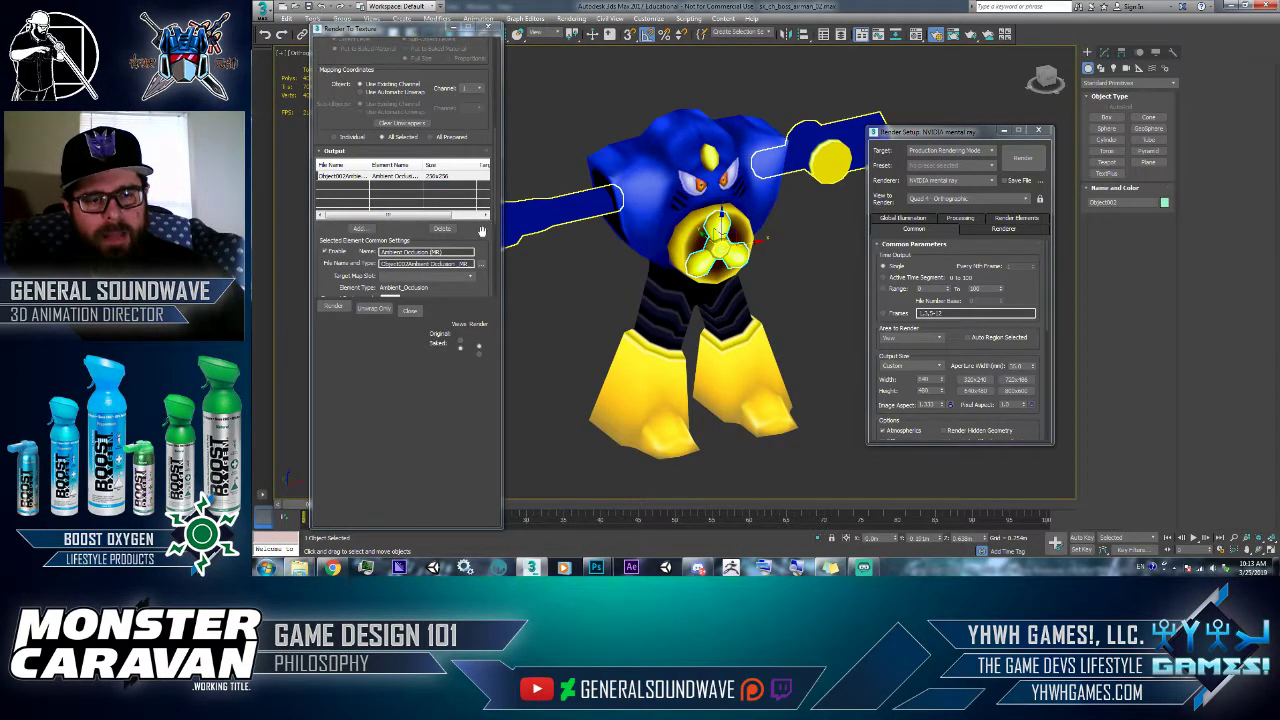
- Select the body, arms and fan blades together and render their ambient occlusion maps to texture at 256x256
{"action": "scroll", "coordinate": [481, 231], "scroll_direction": "down", "scroll_amount": 3}
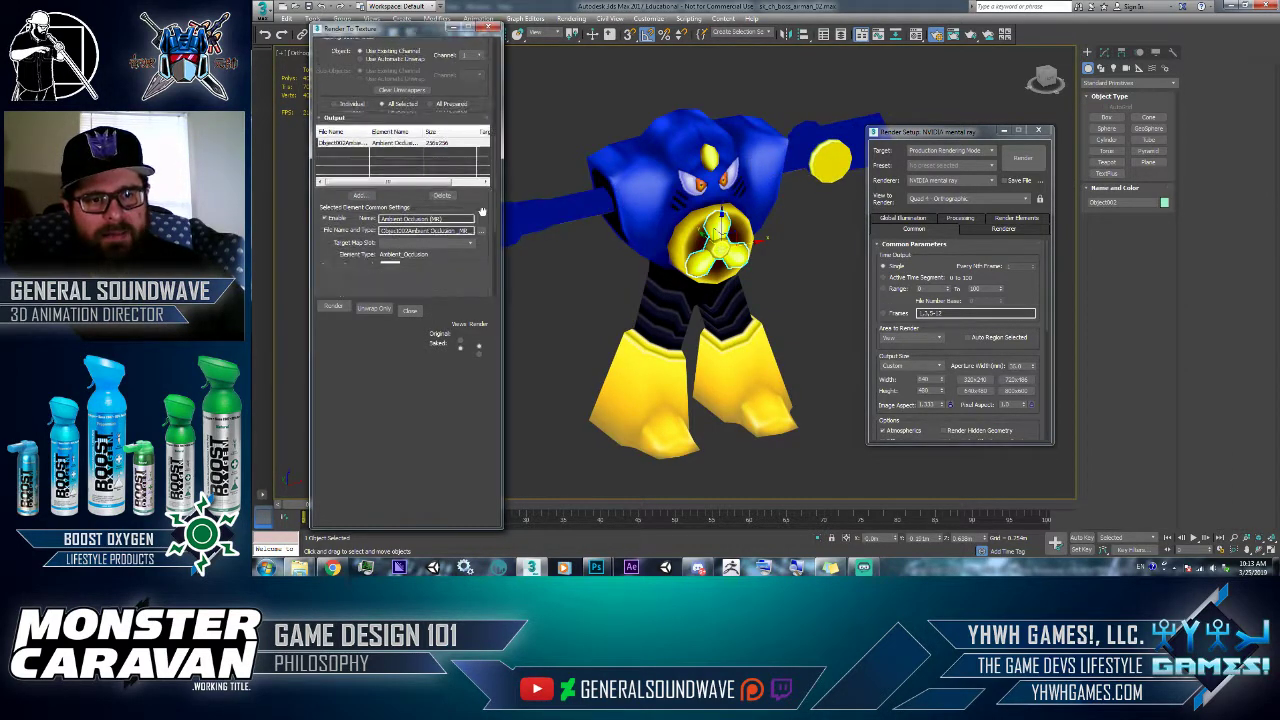
{"action": "left_click", "coordinate": [629, 205], "text": "ctrl"}
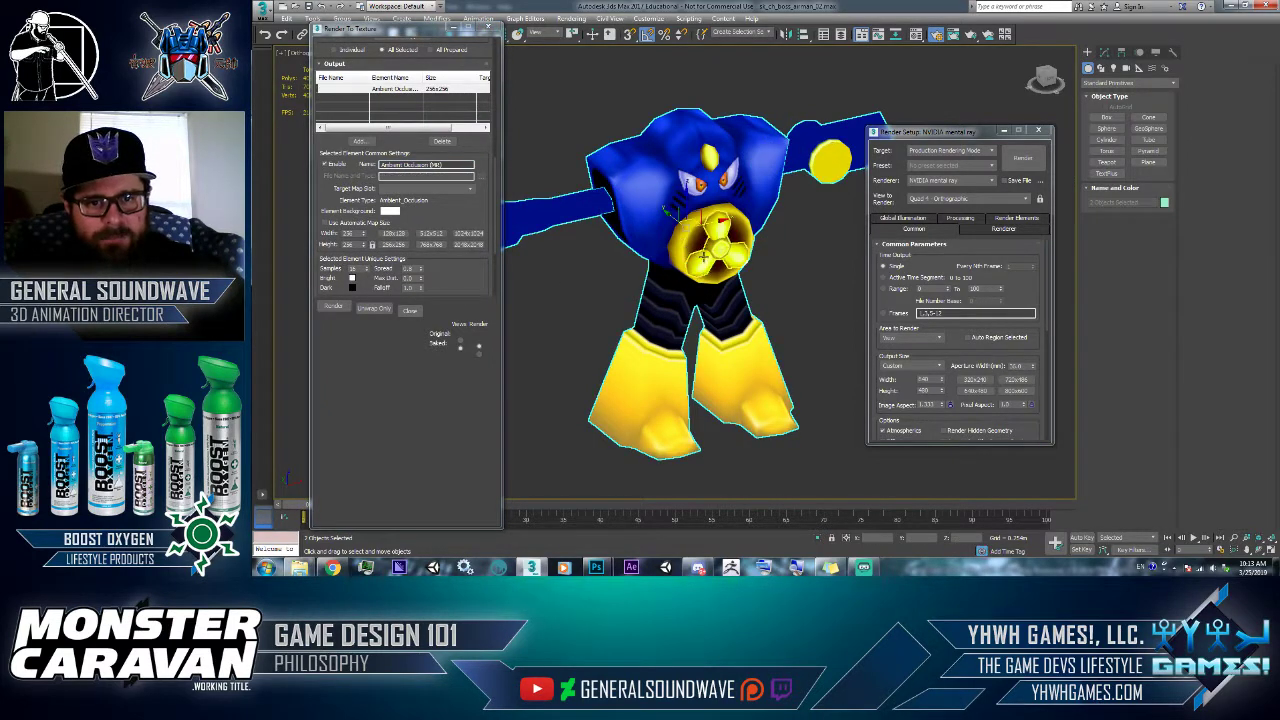
{"action": "left_click_drag", "start_coordinate": [703, 256], "coordinate": [634, 352]}
{"action": "key", "text": "F3"}
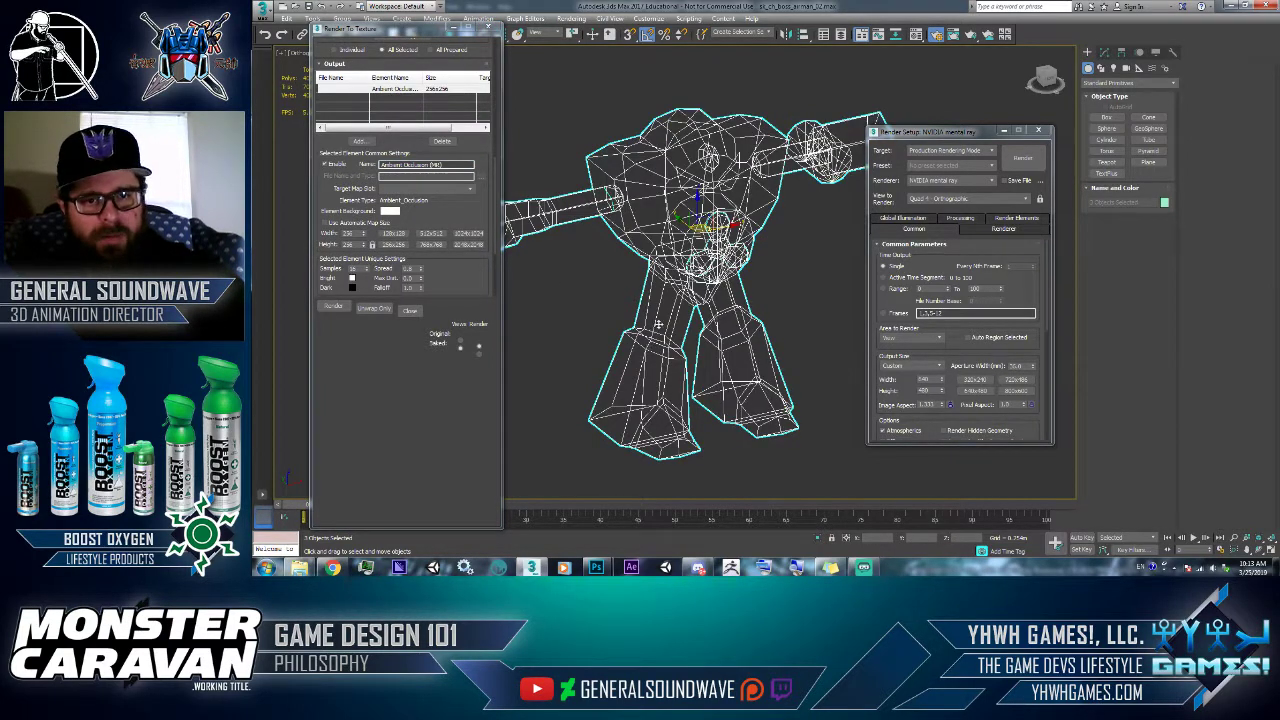
{"action": "key", "text": "F3"}
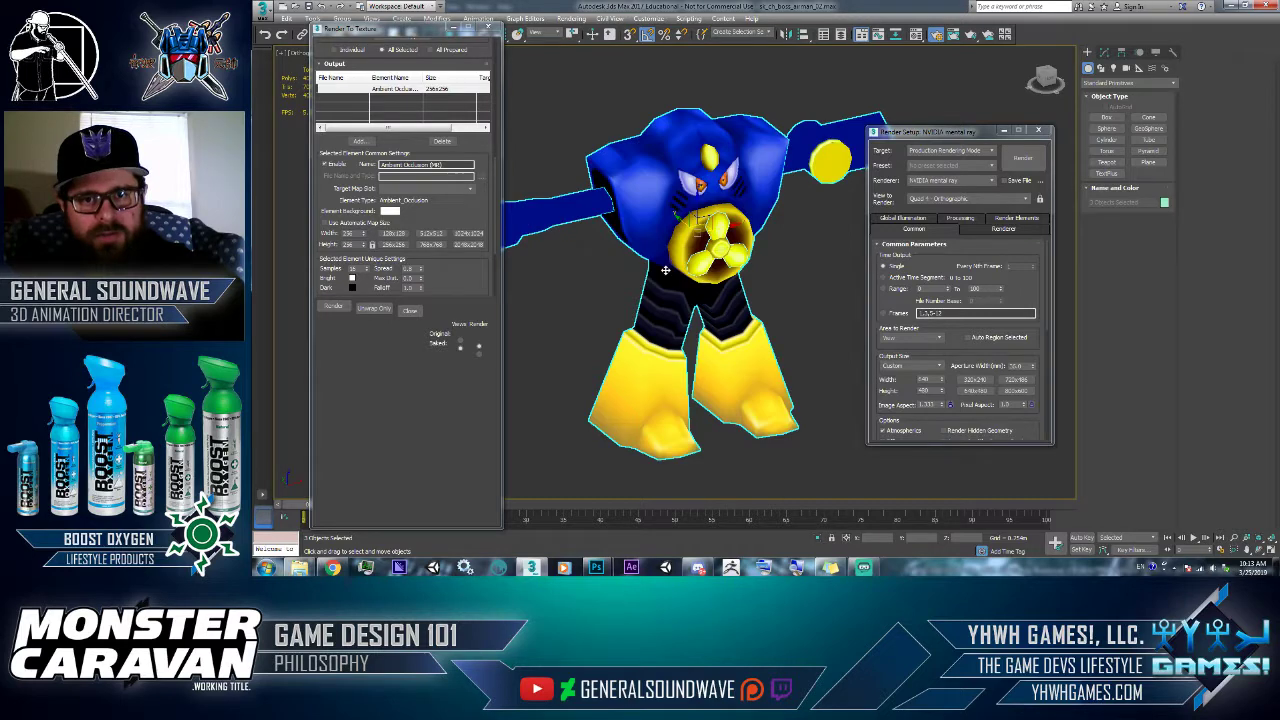
{"action": "left_click", "coordinate": [333, 307]}
{"action": "left_click", "coordinate": [730, 361]}
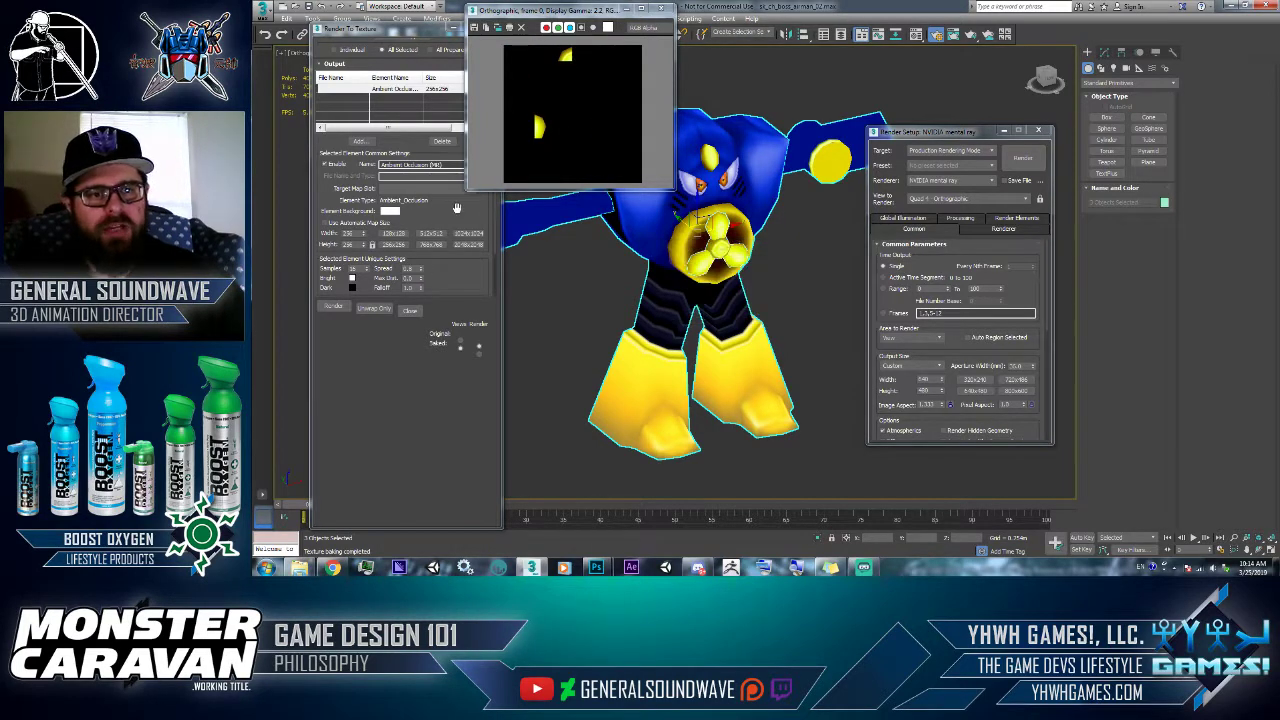
- Select only the body mesh and open the file name and type settings of its ambient occlusion element
{"action": "left_click_drag", "start_coordinate": [456, 207], "coordinate": [480, 218]}
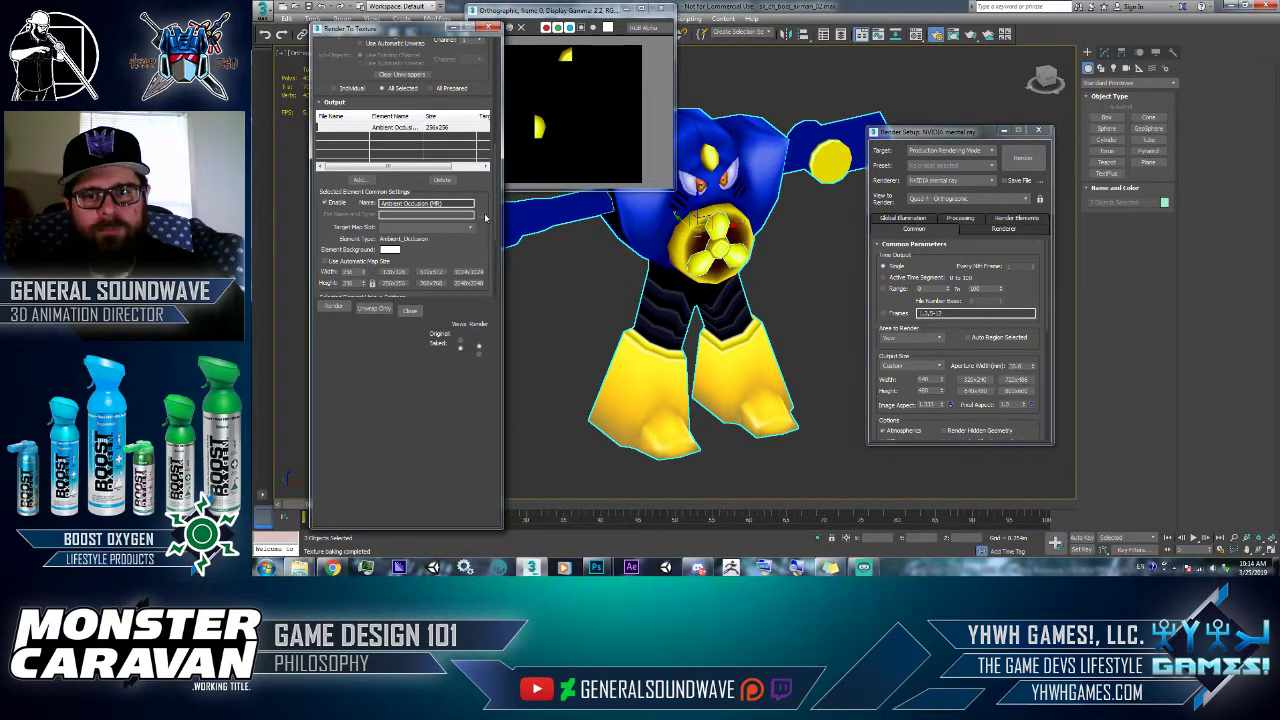
{"action": "left_click", "coordinate": [657, 240]}
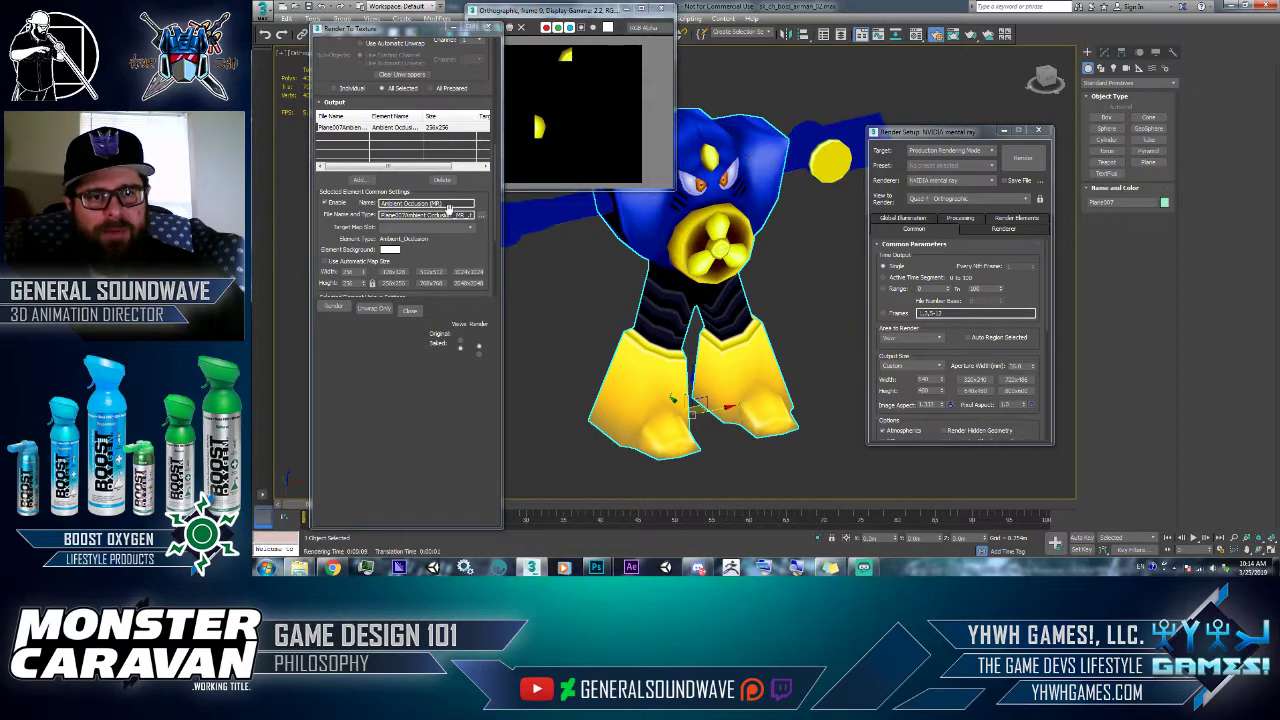
{"action": "left_click", "coordinate": [482, 216]}
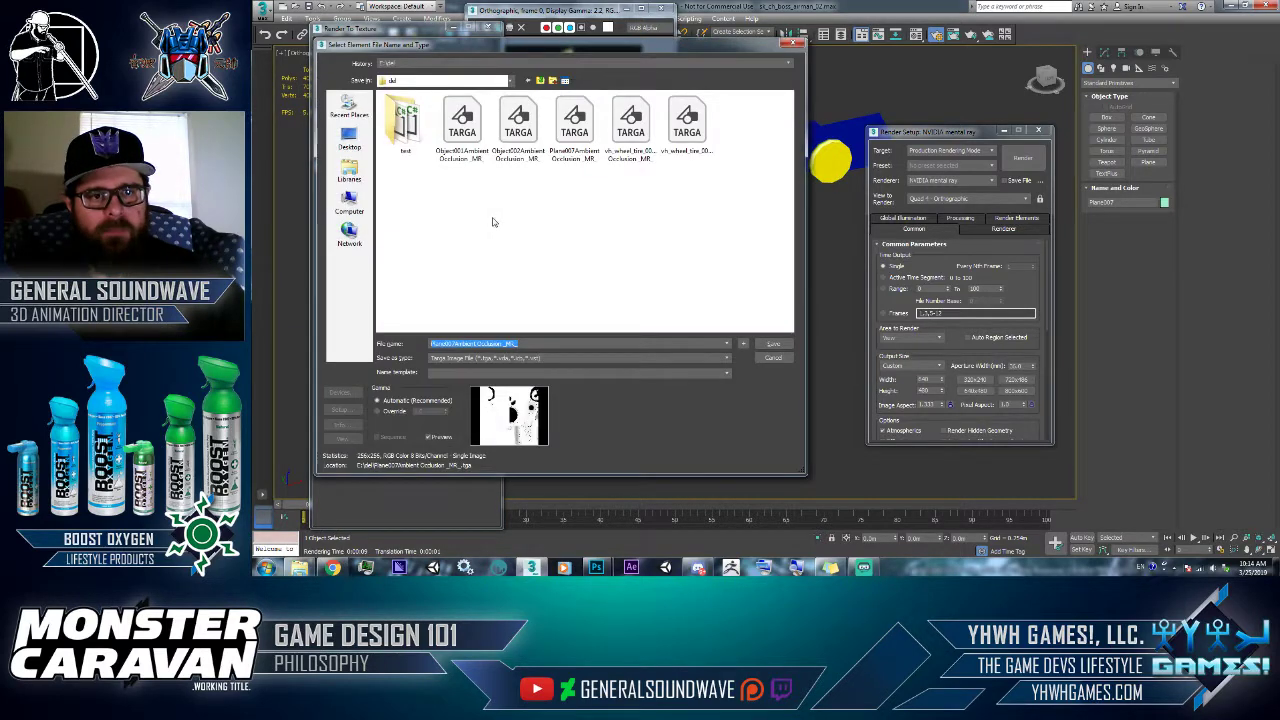
- Show the del folder's files in Details view, replacing the Date column with Date modified placed right after Name
{"action": "left_click", "coordinate": [566, 80]}
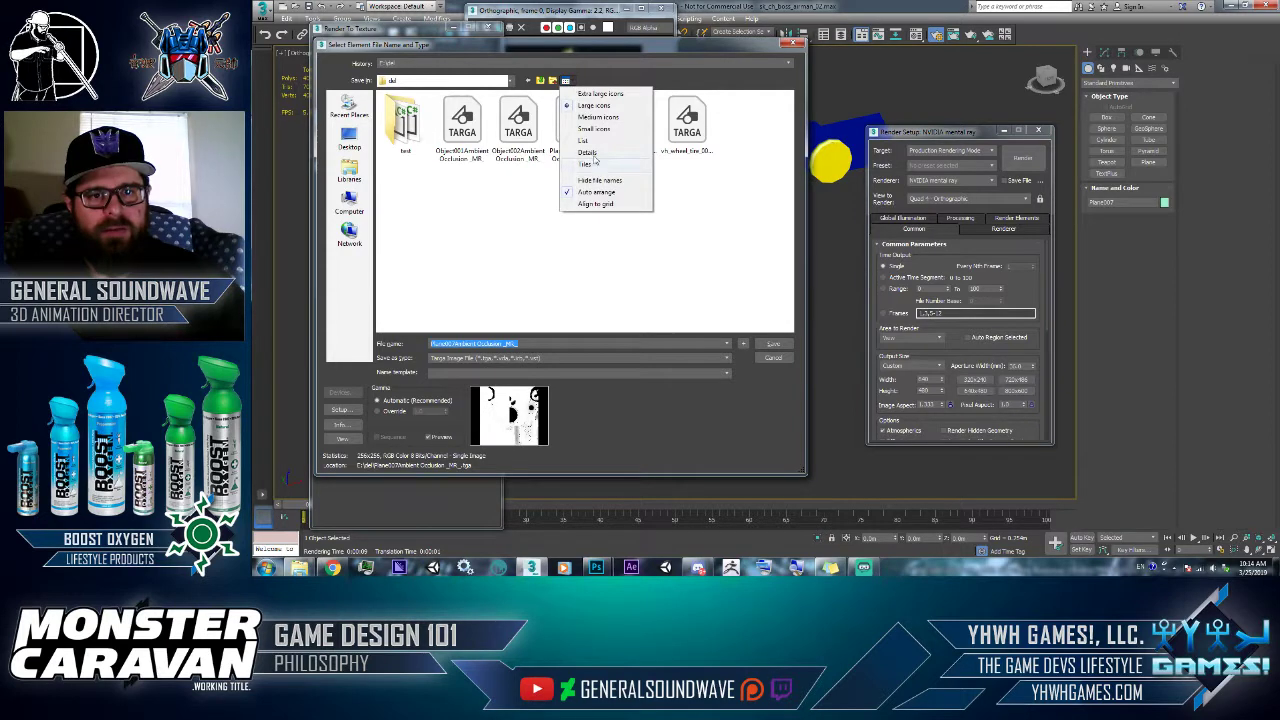
{"action": "left_click", "coordinate": [589, 152]}
{"action": "right_click", "coordinate": [492, 97]}
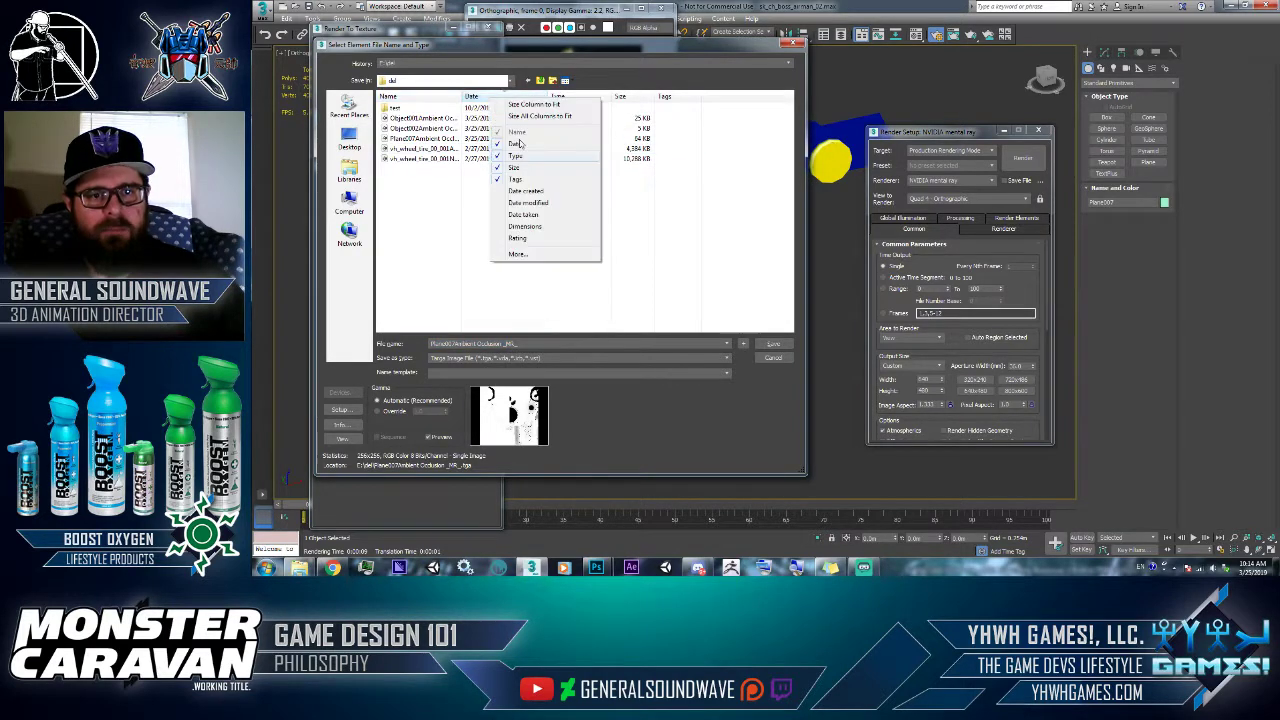
{"action": "left_click", "coordinate": [528, 202]}
{"action": "right_click", "coordinate": [480, 96]}
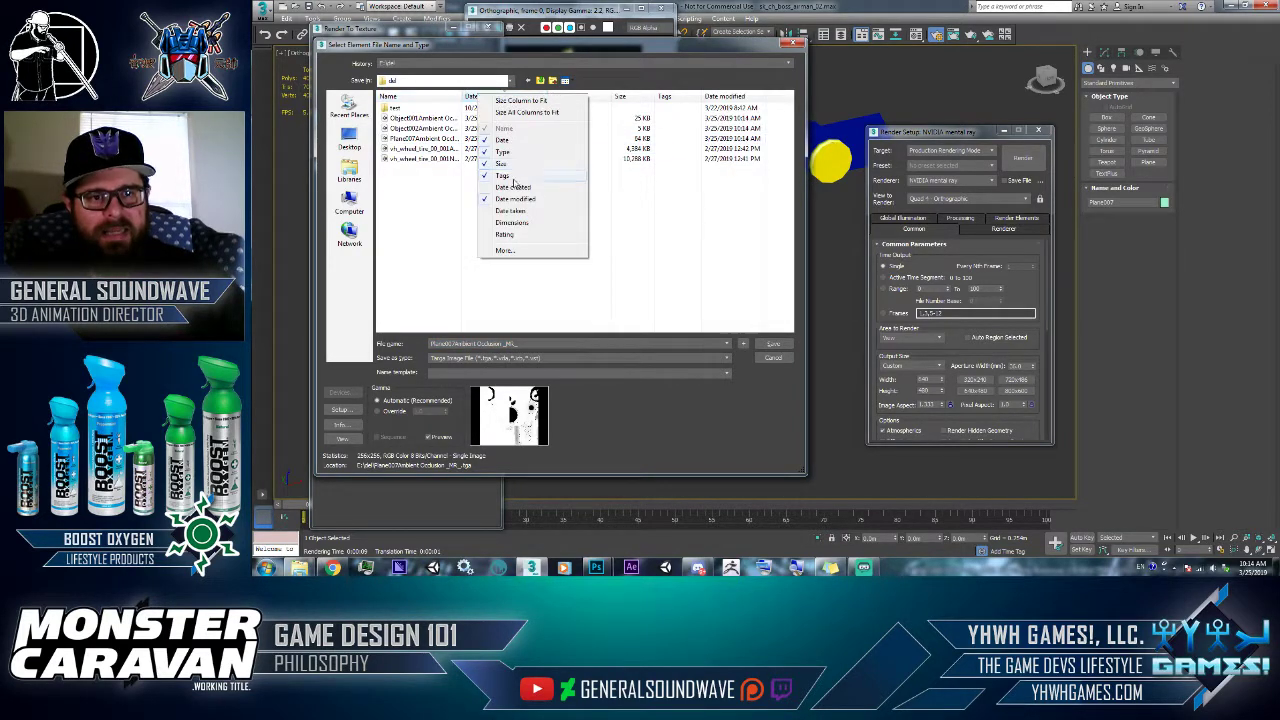
{"action": "left_click", "coordinate": [502, 140]}
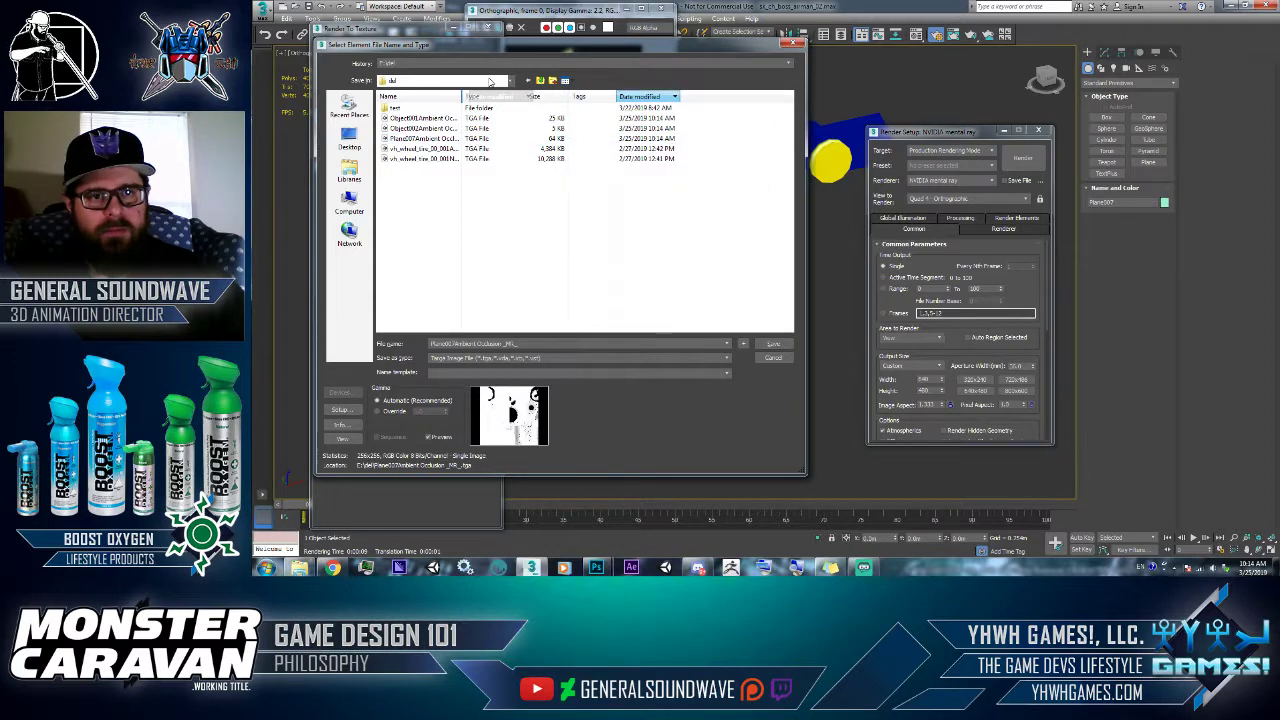
{"action": "left_click_drag", "start_coordinate": [640, 96], "coordinate": [521, 96]}
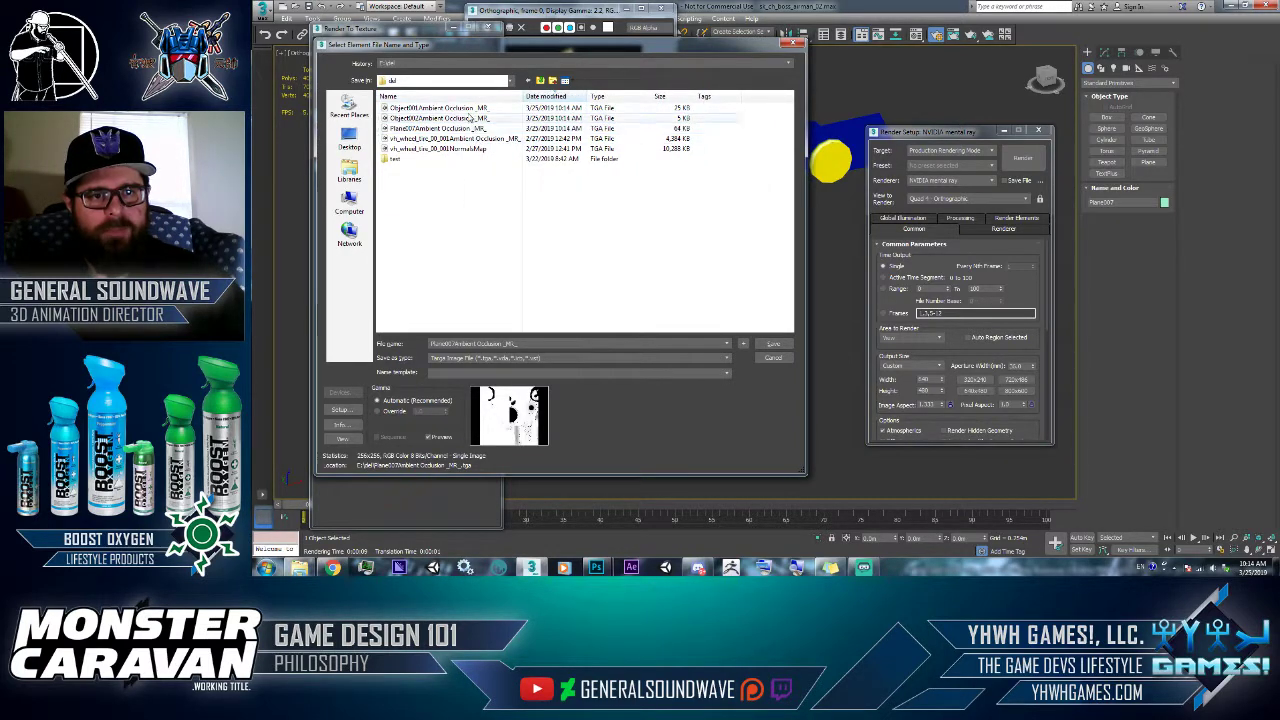
- Open the Object001 and Object002 Ambient Occlusion _MR_ Targa files from the del folder in Photoshop
{"action": "left_click", "coordinate": [468, 108]}
{"action": "mouse_move", "coordinate": [596, 567]}
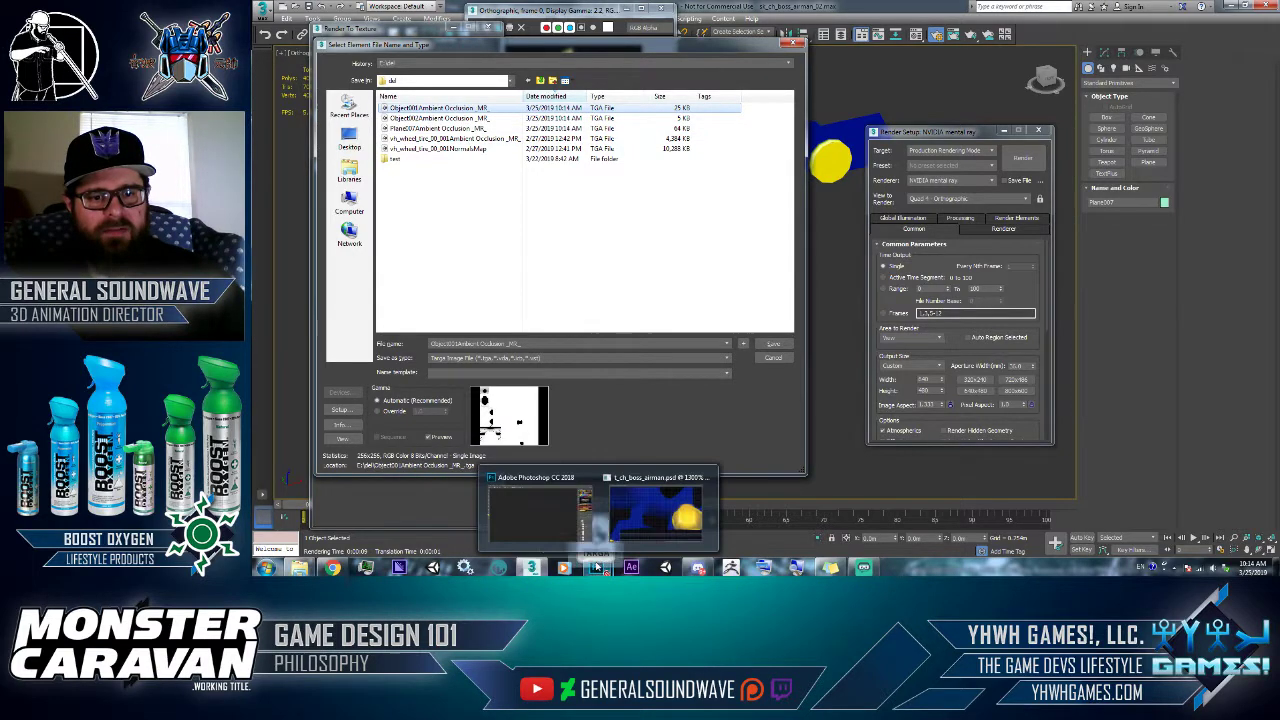
{"action": "left_click", "coordinate": [561, 540]}
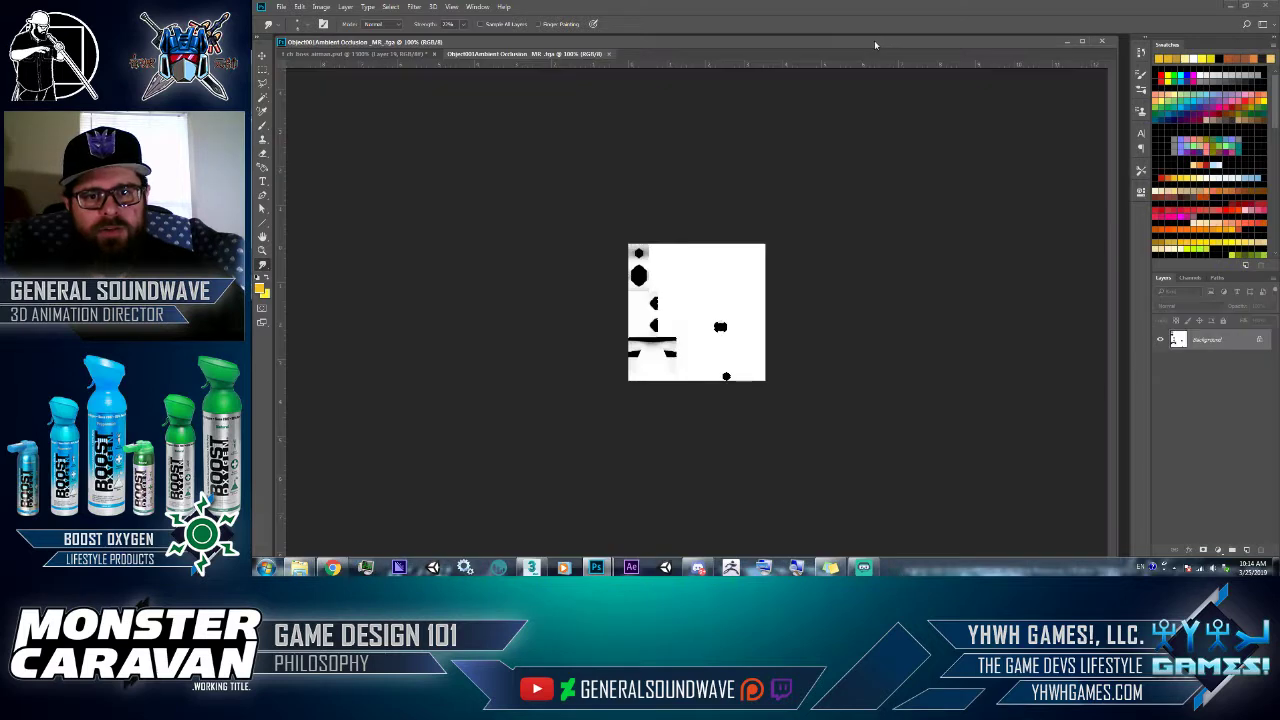
{"action": "key", "text": "alt+Tab"}
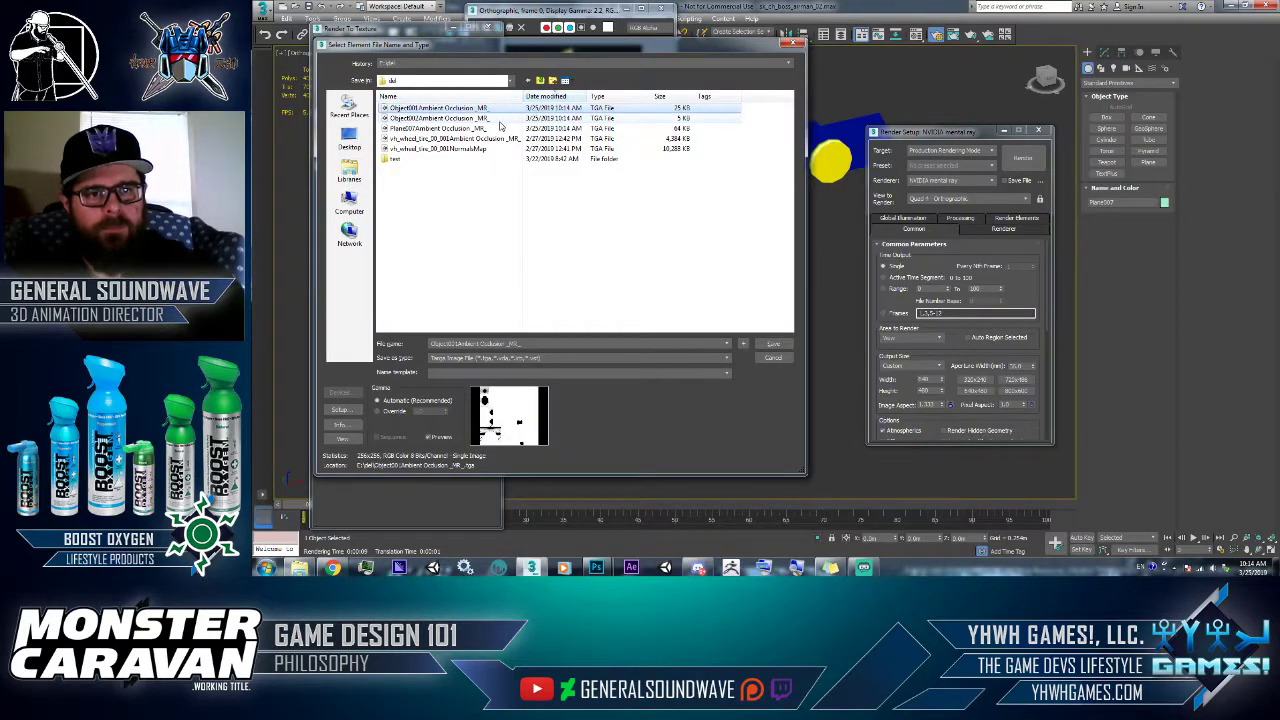
{"action": "left_click_drag", "start_coordinate": [455, 118], "coordinate": [636, 58]}
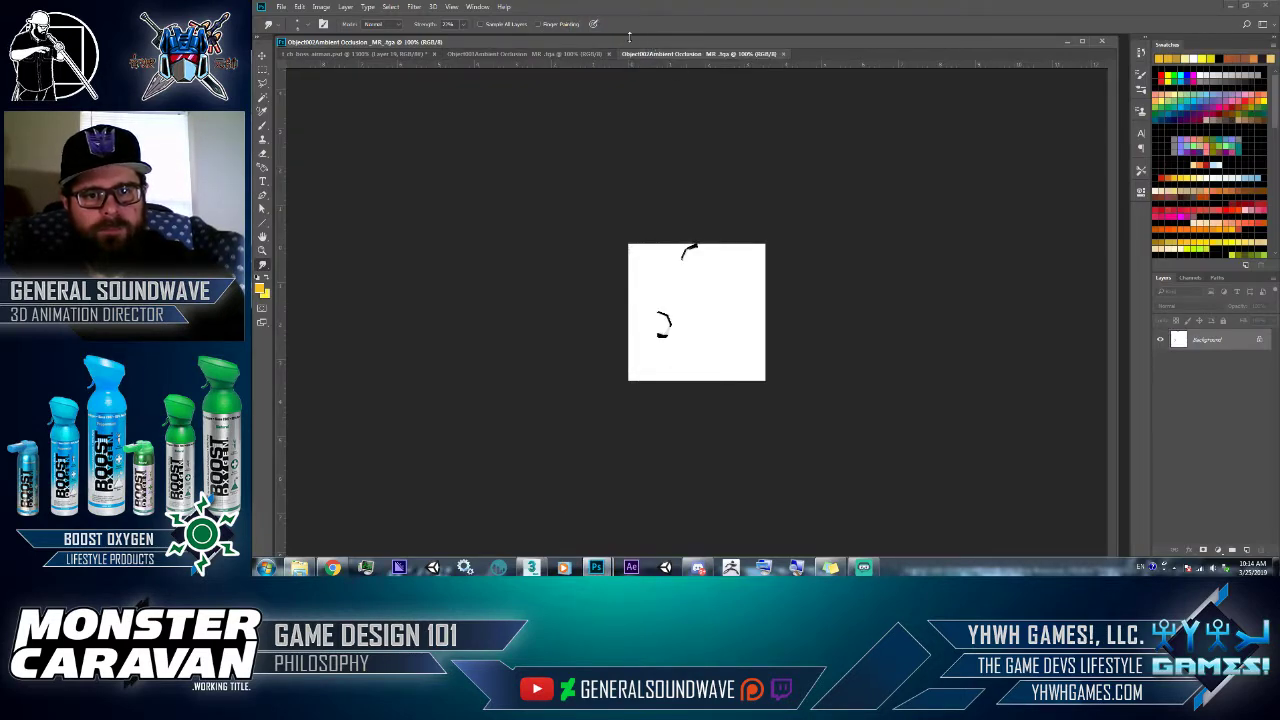
- Try to open the Plane007 Ambient Occlusion _MR_ Targa file from the del folder in Photoshop
{"action": "key", "text": "alt+Tab"}
{"action": "left_click", "coordinate": [437, 128]}
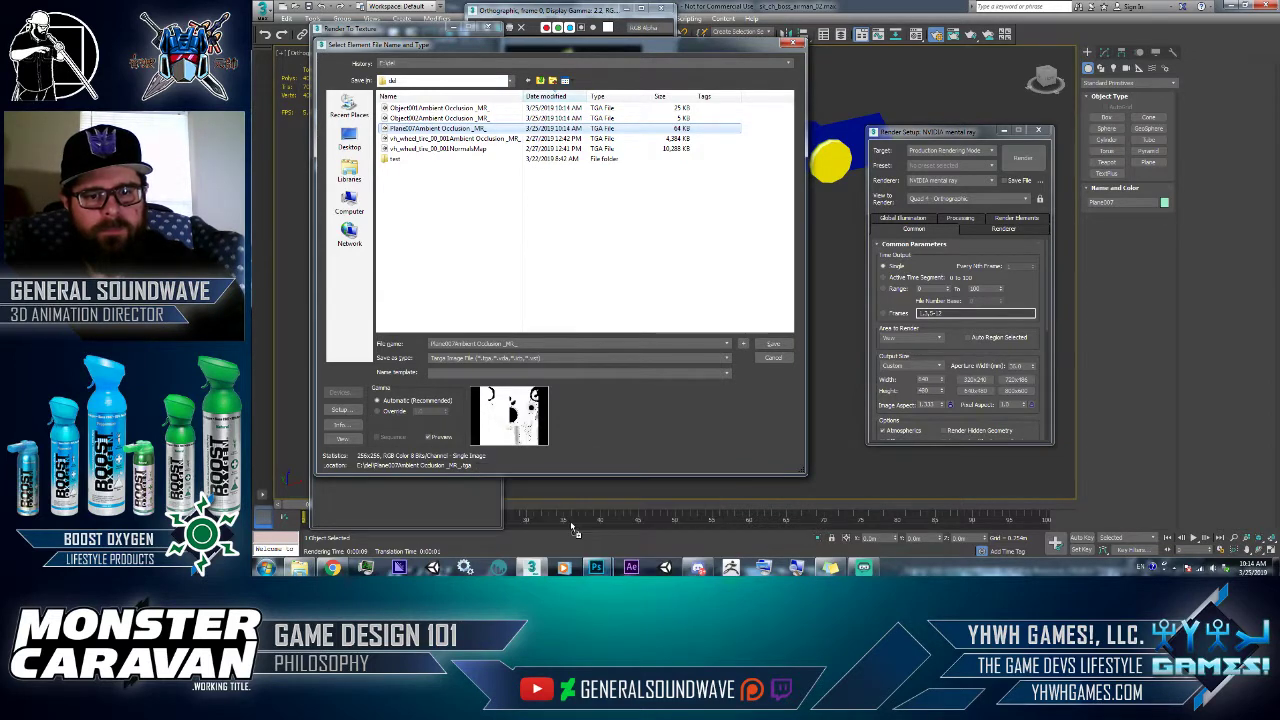
{"action": "mouse_move", "coordinate": [597, 567]}
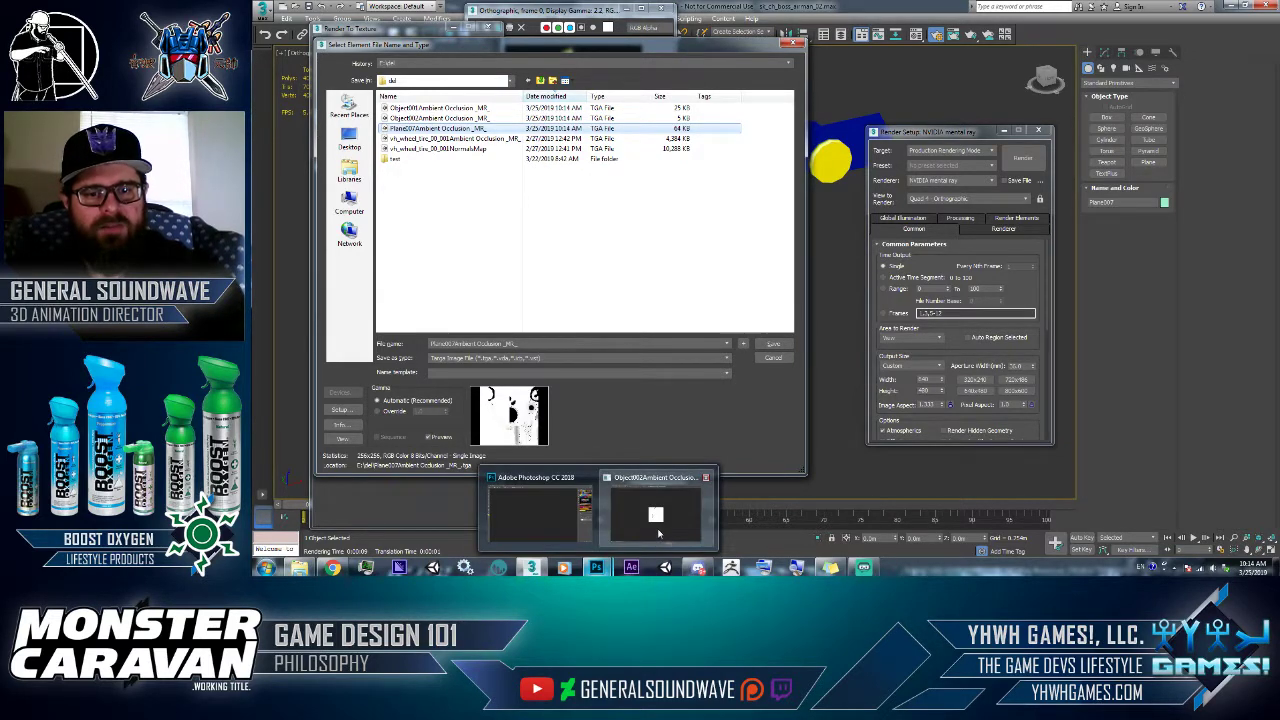
{"action": "left_click", "coordinate": [658, 533]}
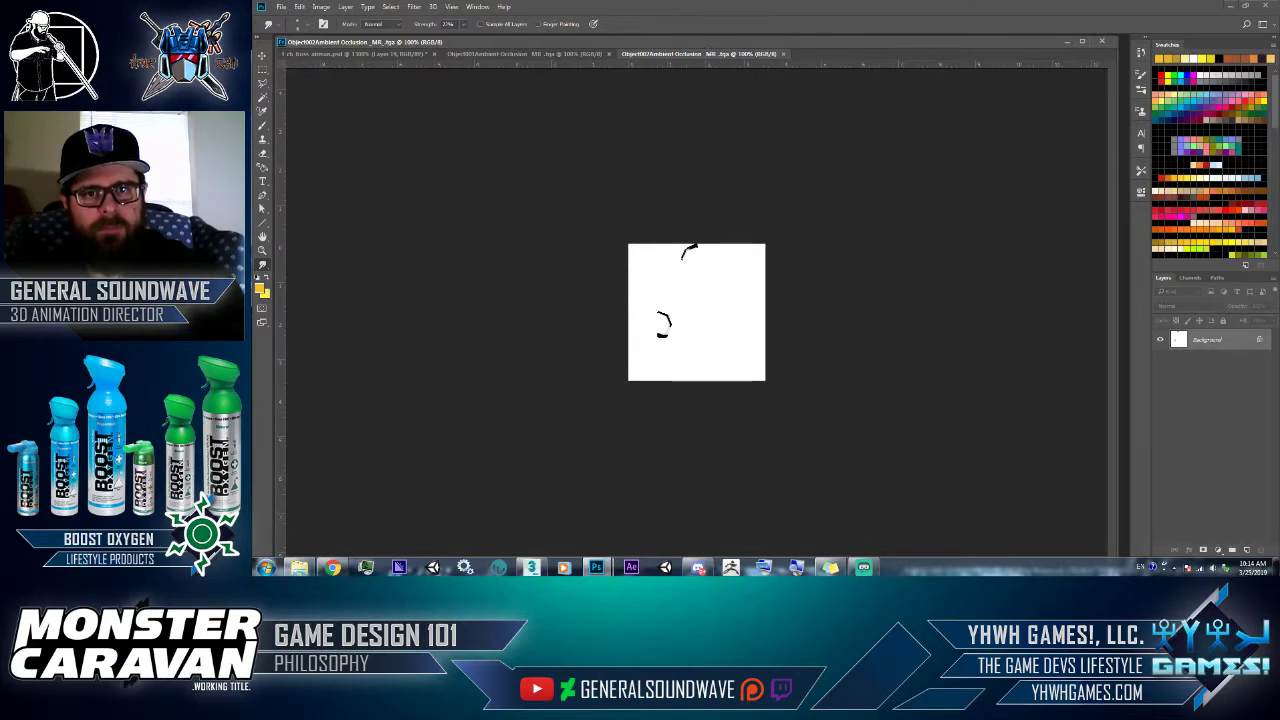
{"action": "key", "text": "alt+Tab"}
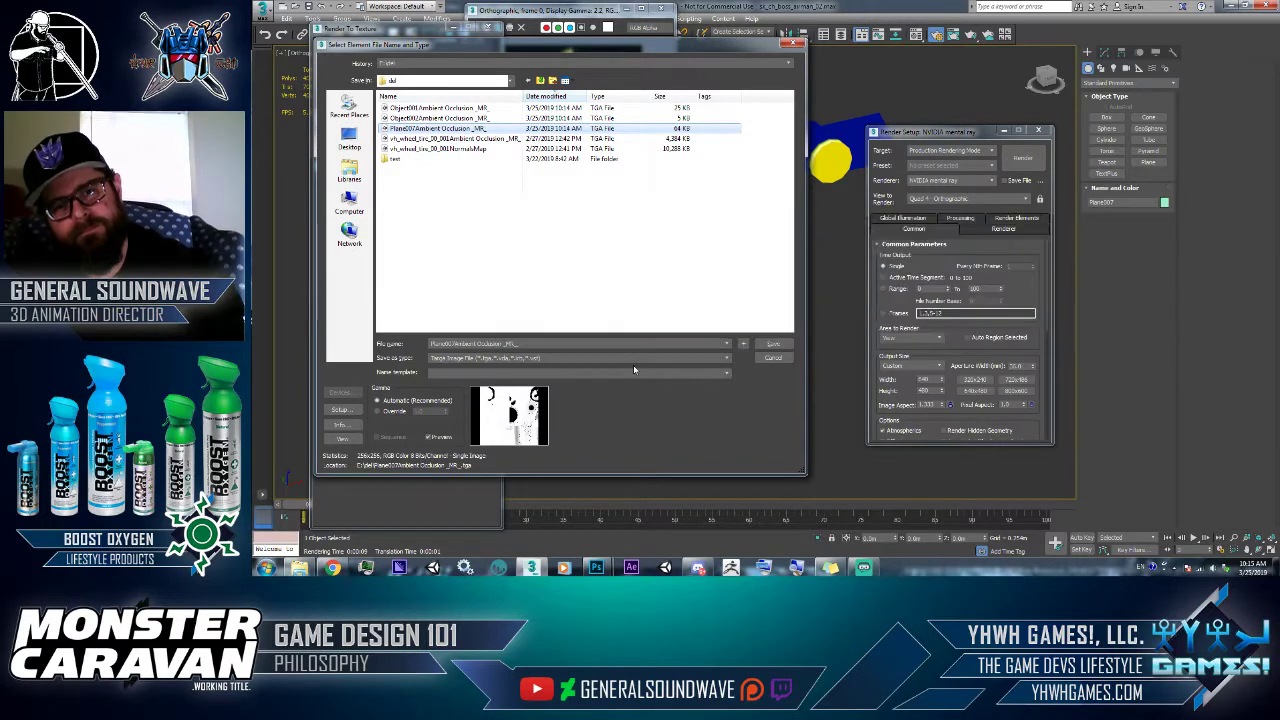
{"action": "key", "text": "alt+Tab"}
{"action": "key", "text": "Escape"}
{"action": "mouse_move", "coordinate": [600, 568]}
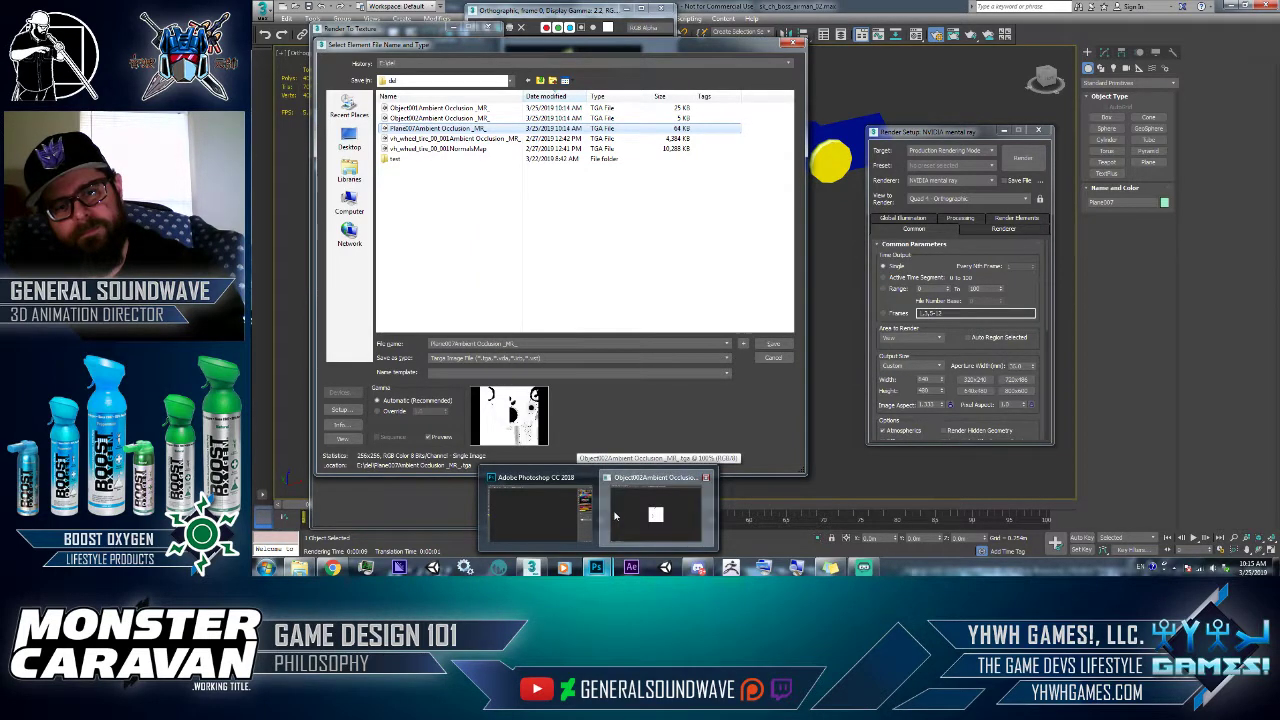
{"action": "key", "text": "alt+Tab"}
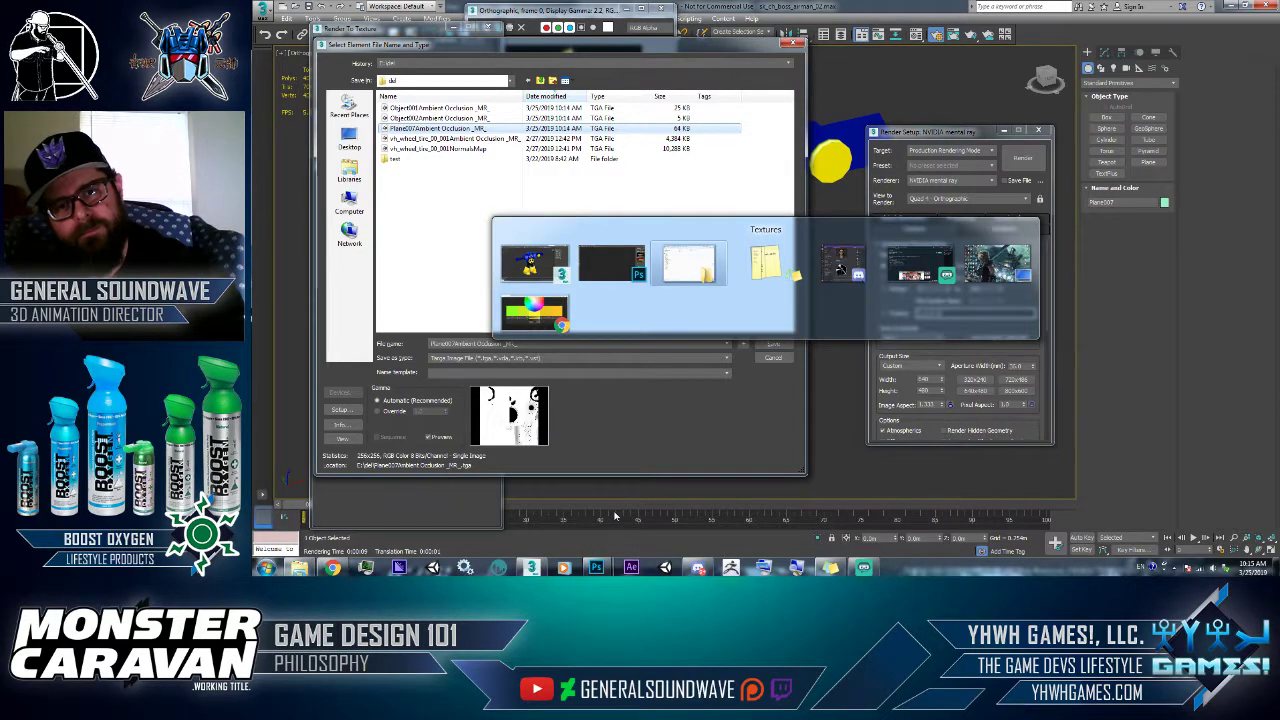
{"action": "key", "text": "Escape"}
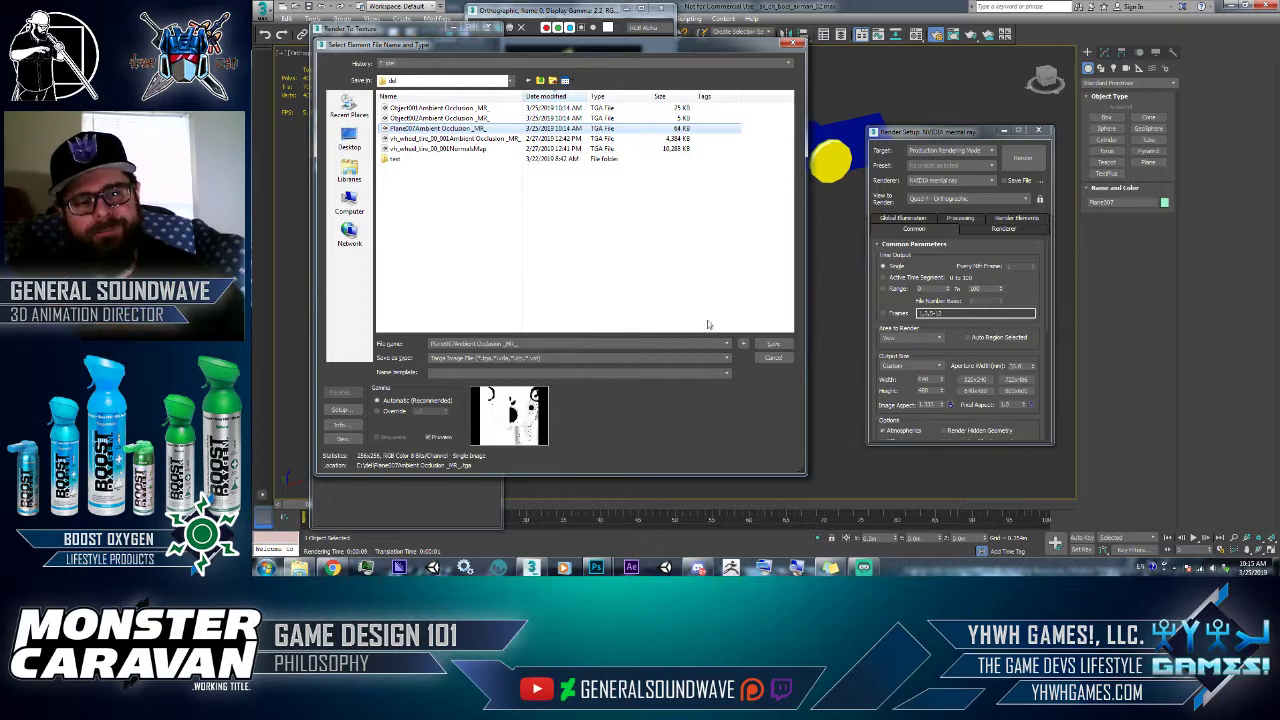
{"action": "left_click", "coordinate": [299, 567]}
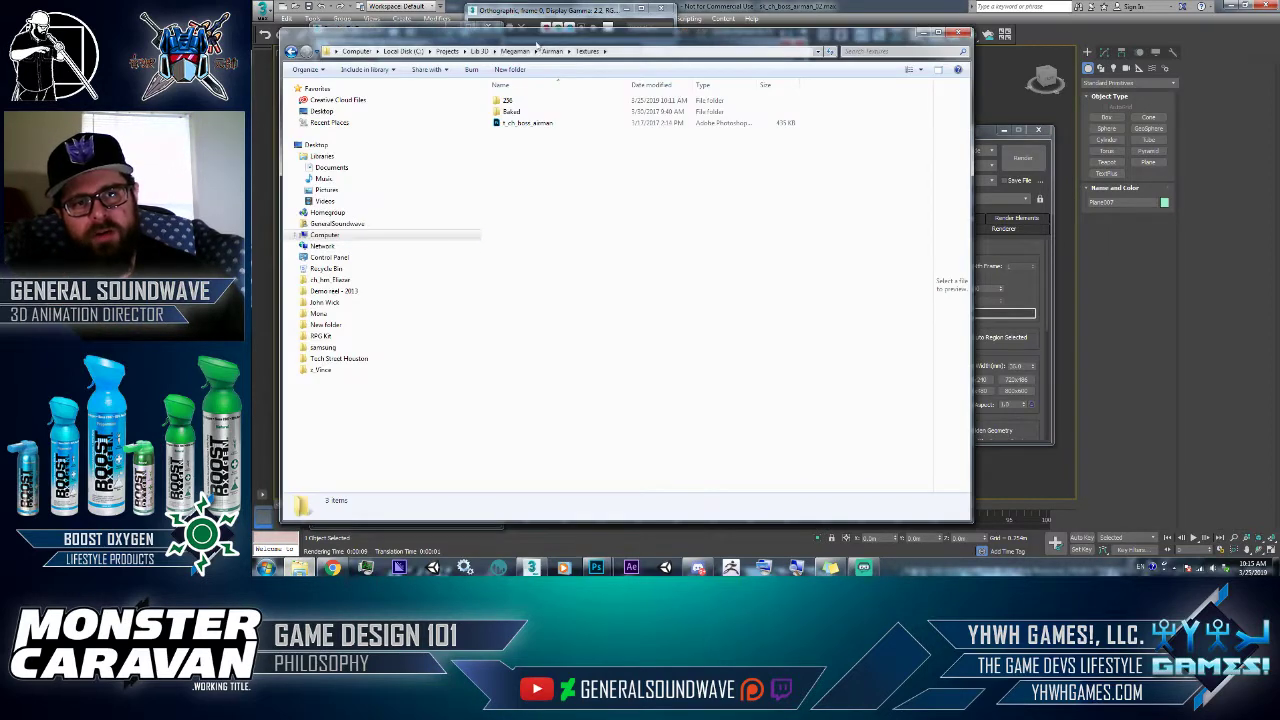
{"action": "left_click", "coordinate": [922, 33]}
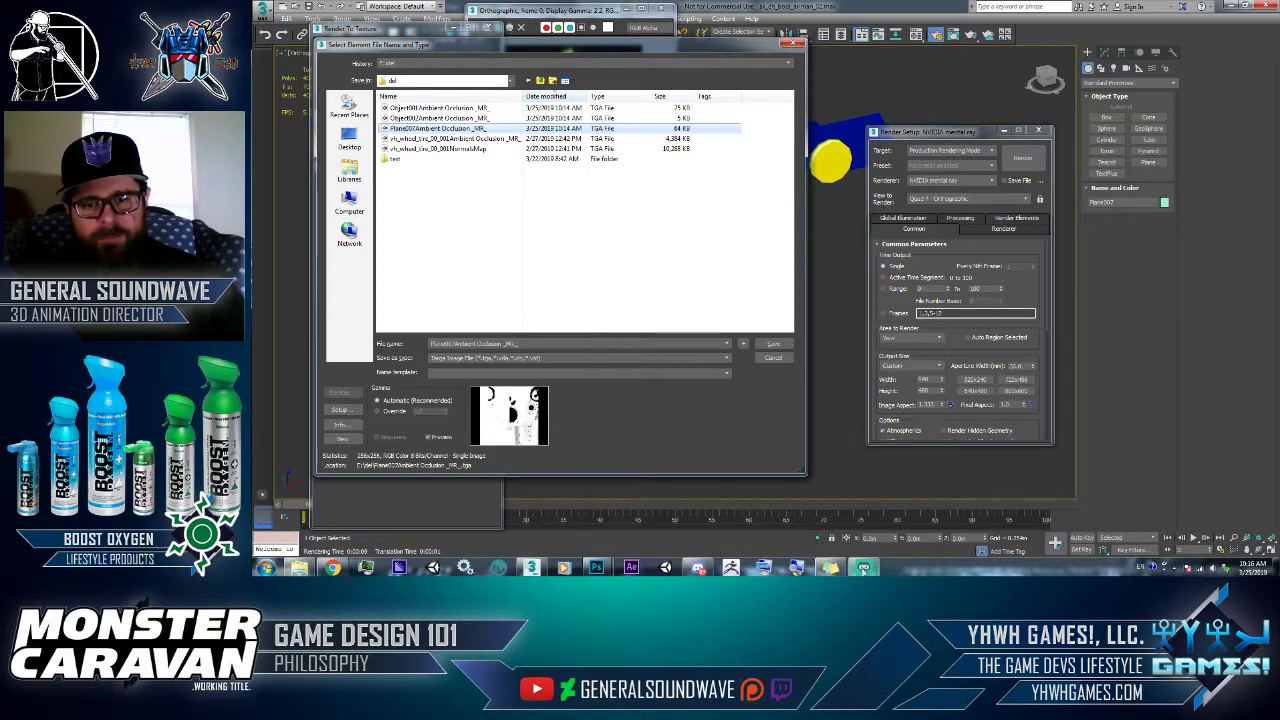
- Switch to Streamlabs OBS, read the viewer messages in the stream chat, and minimize it again
{"action": "mouse_move", "coordinate": [863, 567]}
{"action": "left_click", "coordinate": [858, 527]}
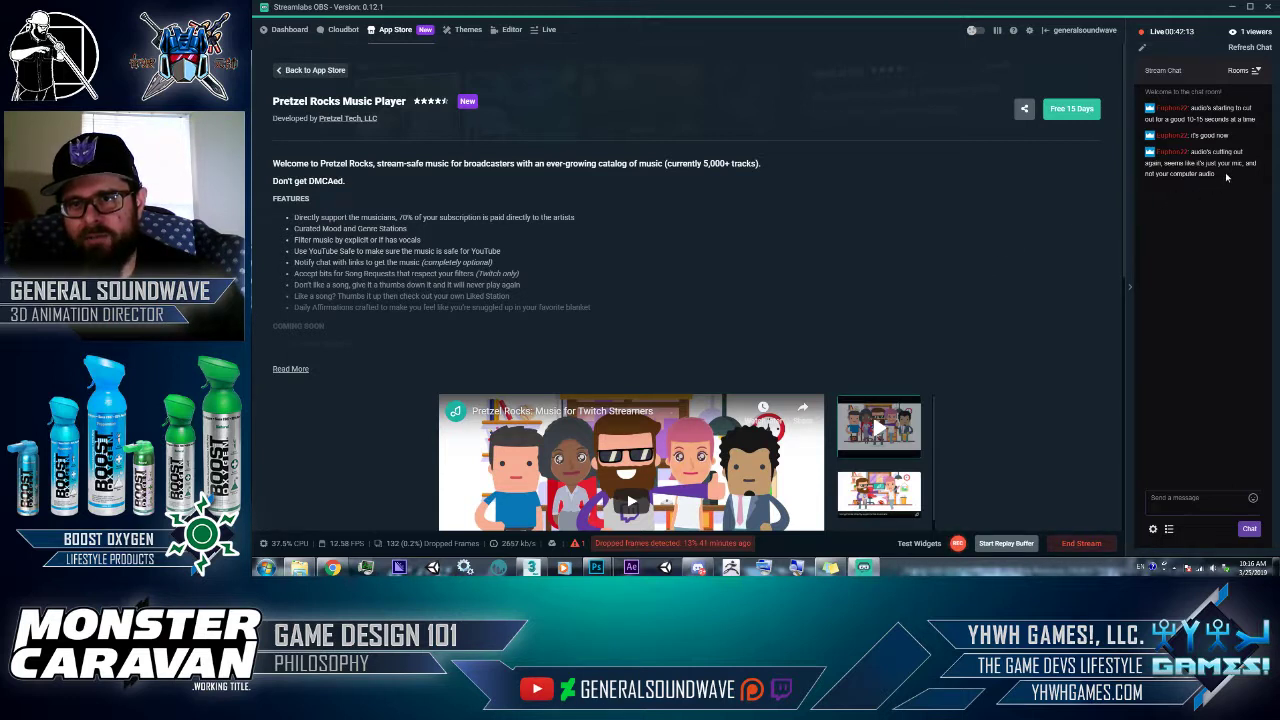
{"action": "left_click", "coordinate": [1234, 9]}
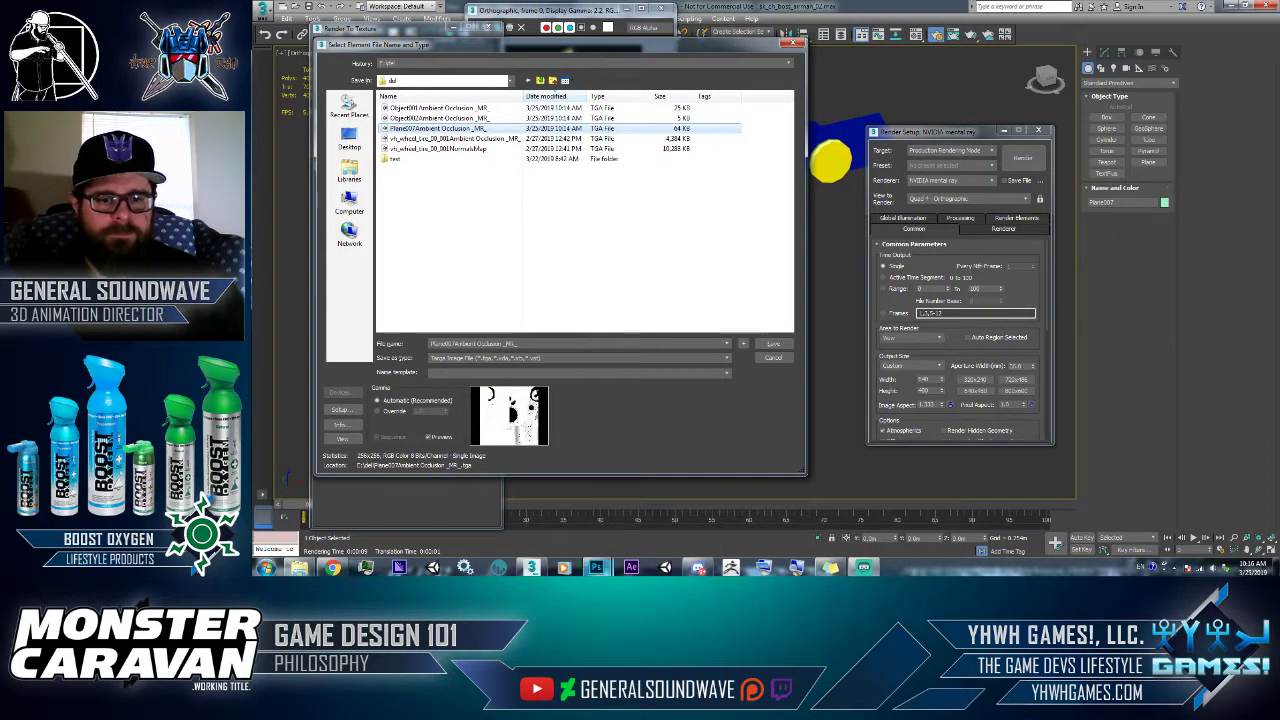
- Force the unresponsive Photoshop to close by ending its Photoshop.exe process in Windows Task Manager
{"action": "mouse_move", "coordinate": [597, 567]}
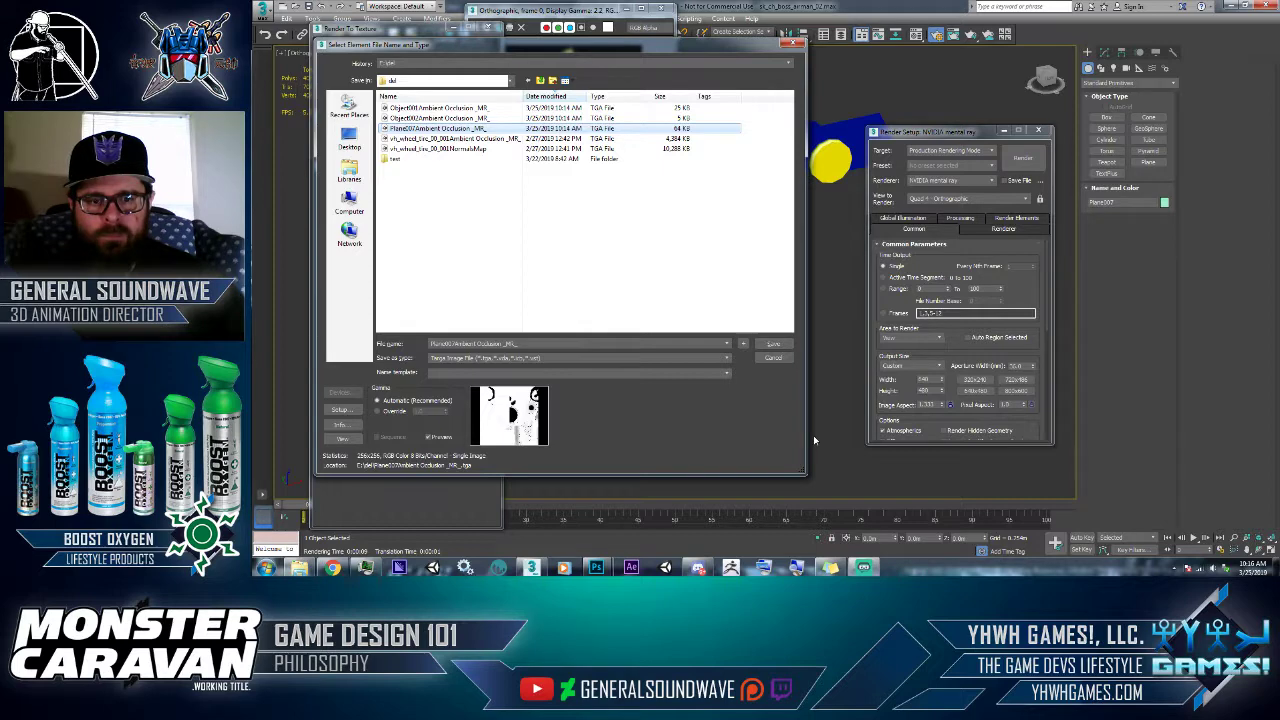
{"action": "left_click", "coordinate": [596, 567]}
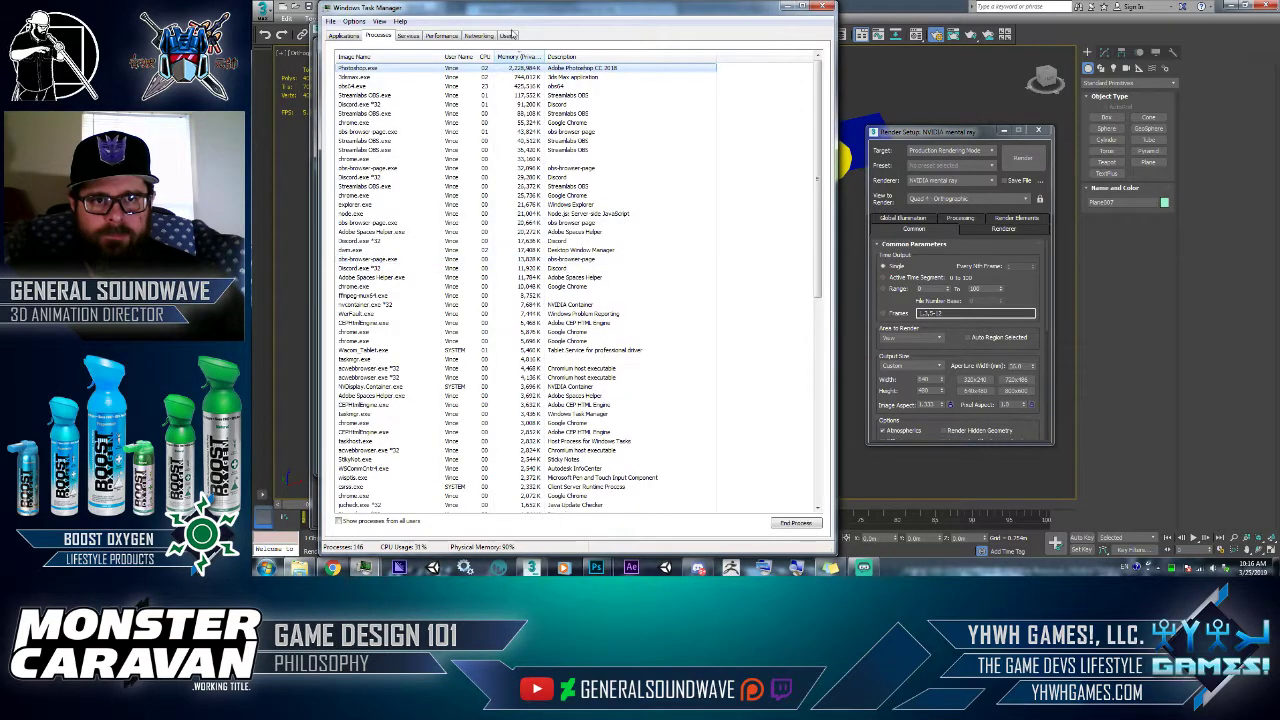
{"action": "left_click", "coordinate": [343, 37]}
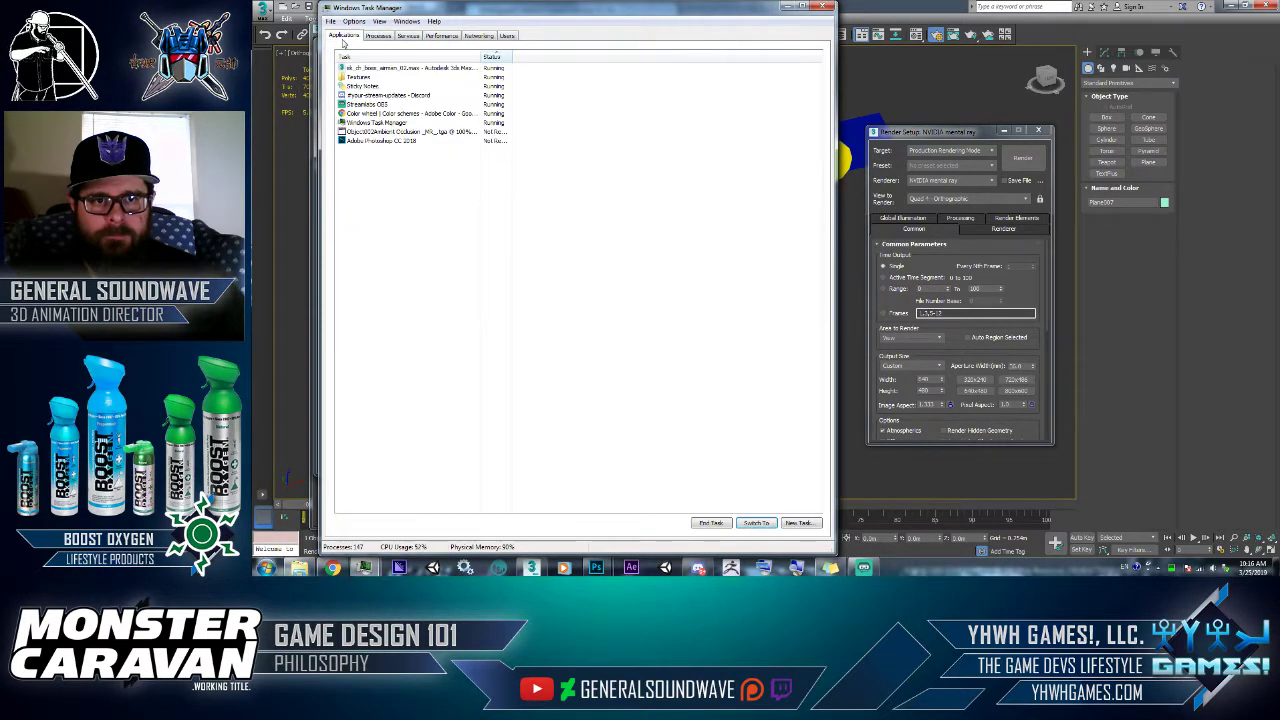
{"action": "left_click", "coordinate": [418, 131]}
{"action": "left_click", "coordinate": [747, 526]}
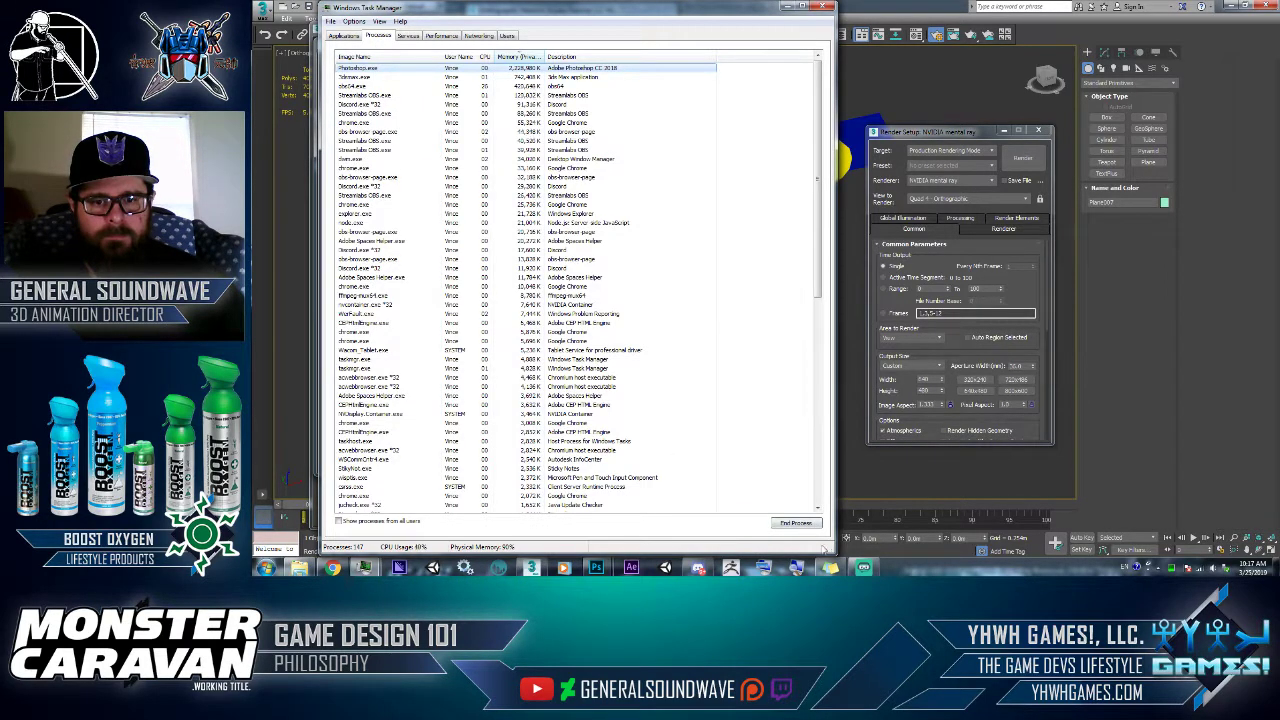
{"action": "mouse_move", "coordinate": [596, 568]}
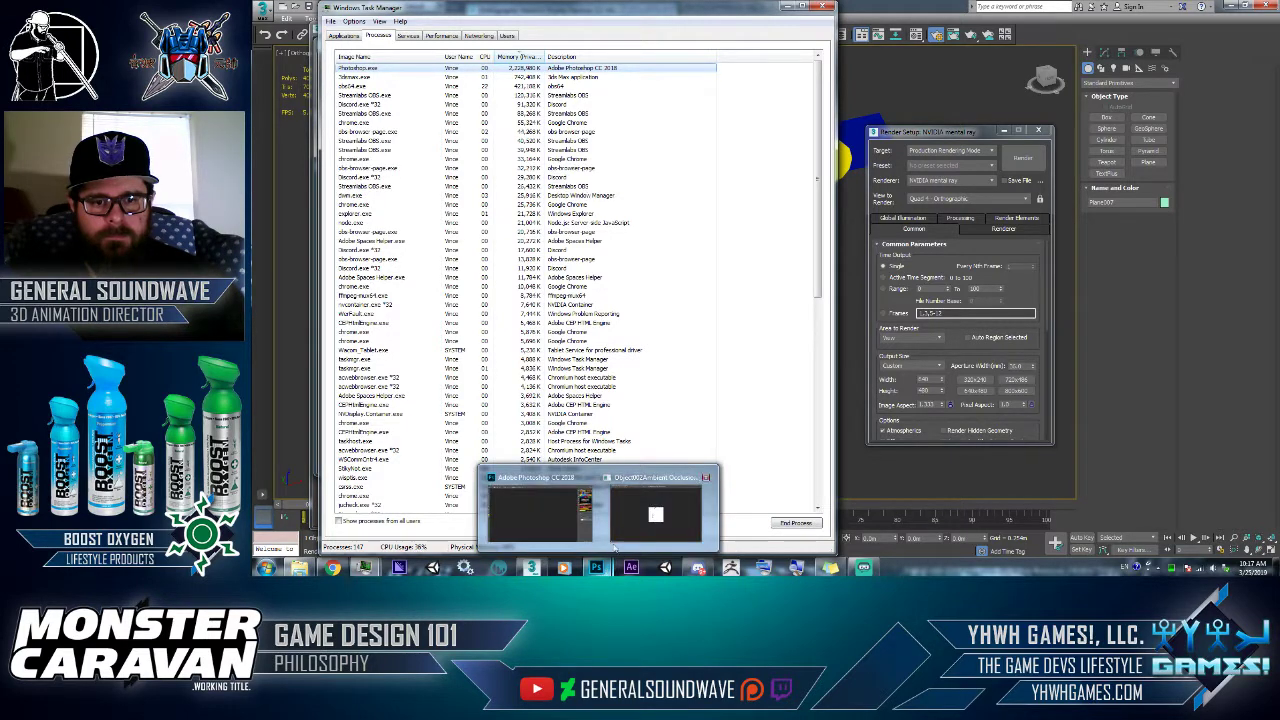
{"action": "left_click", "coordinate": [344, 35]}
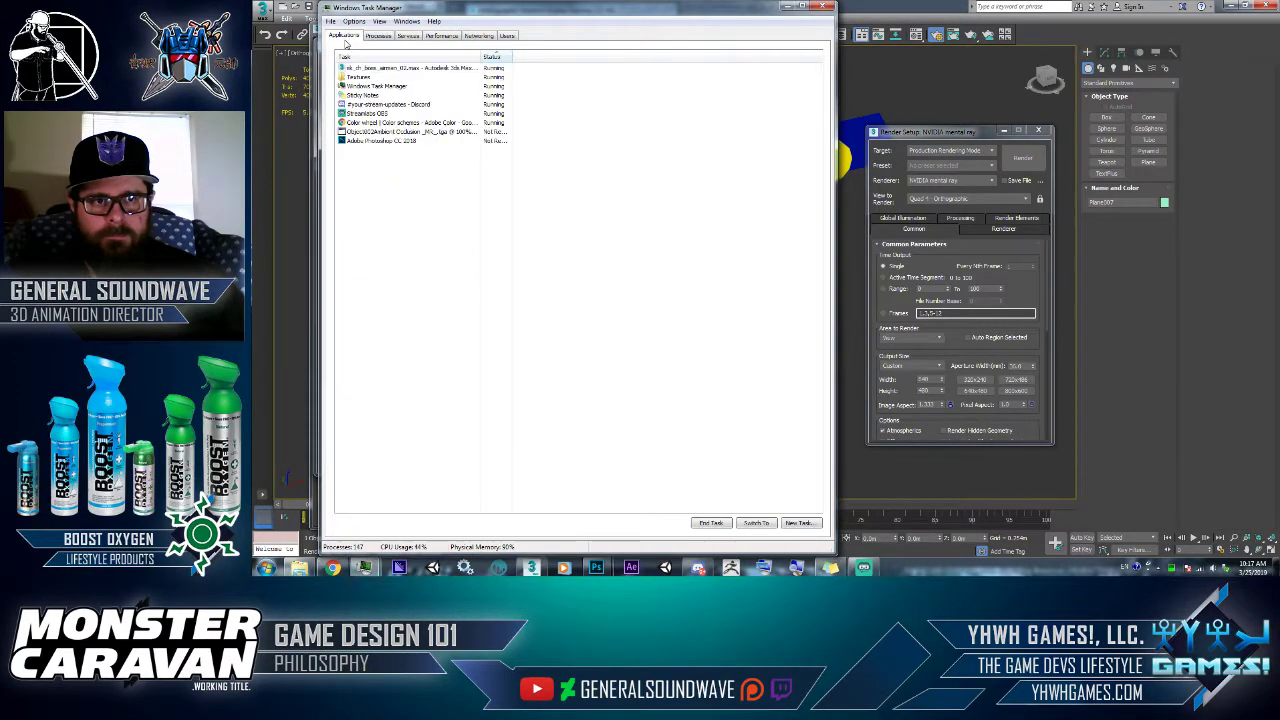
{"action": "left_click", "coordinate": [711, 523]}
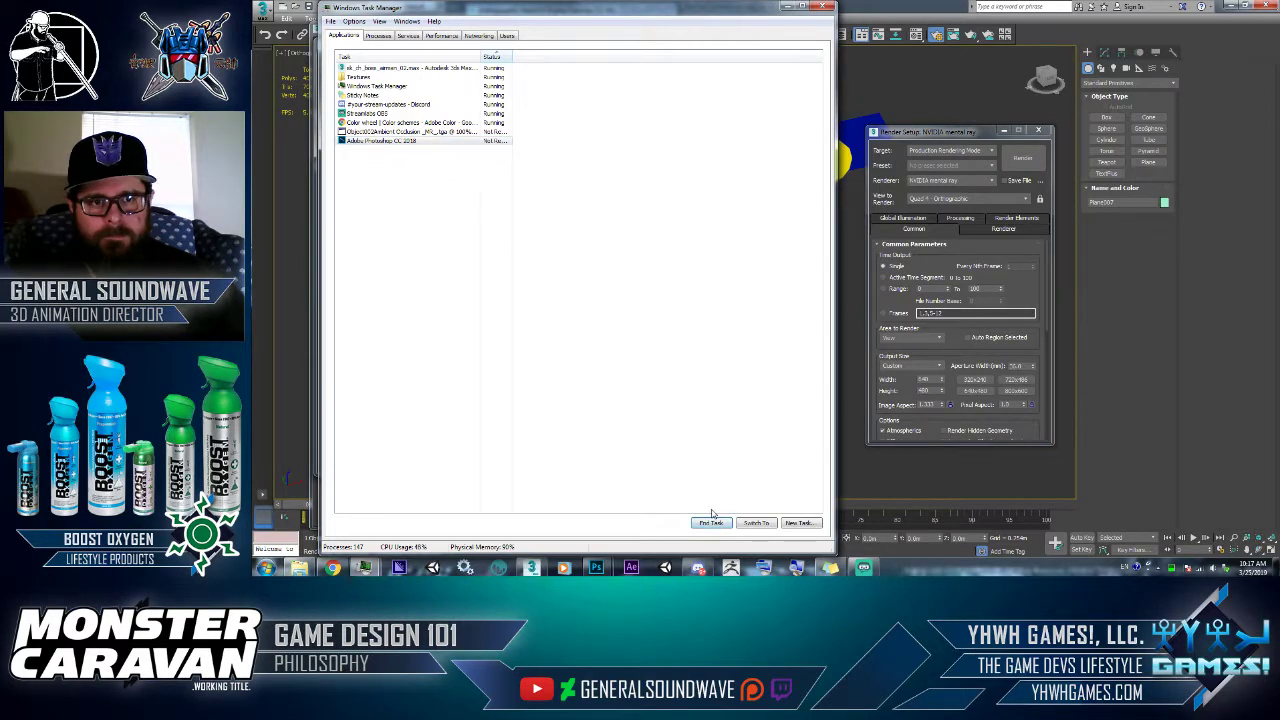
{"action": "left_click", "coordinate": [378, 36]}
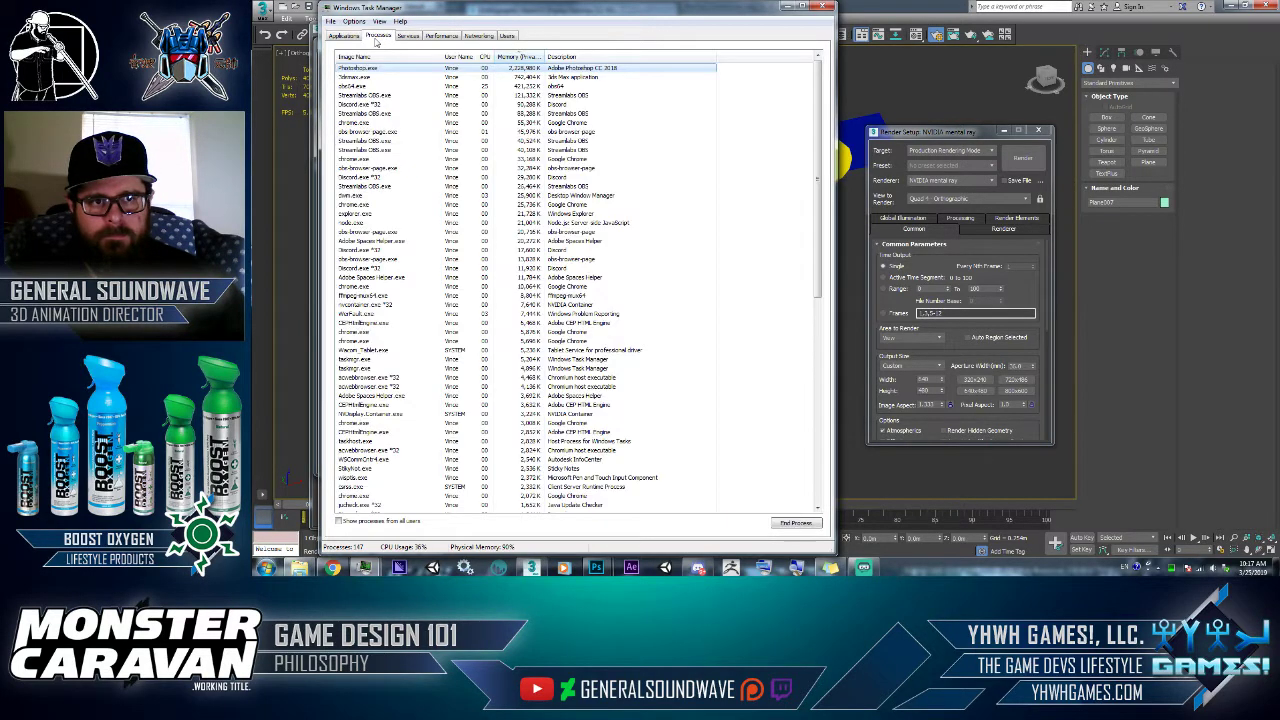
{"action": "left_click", "coordinate": [792, 524]}
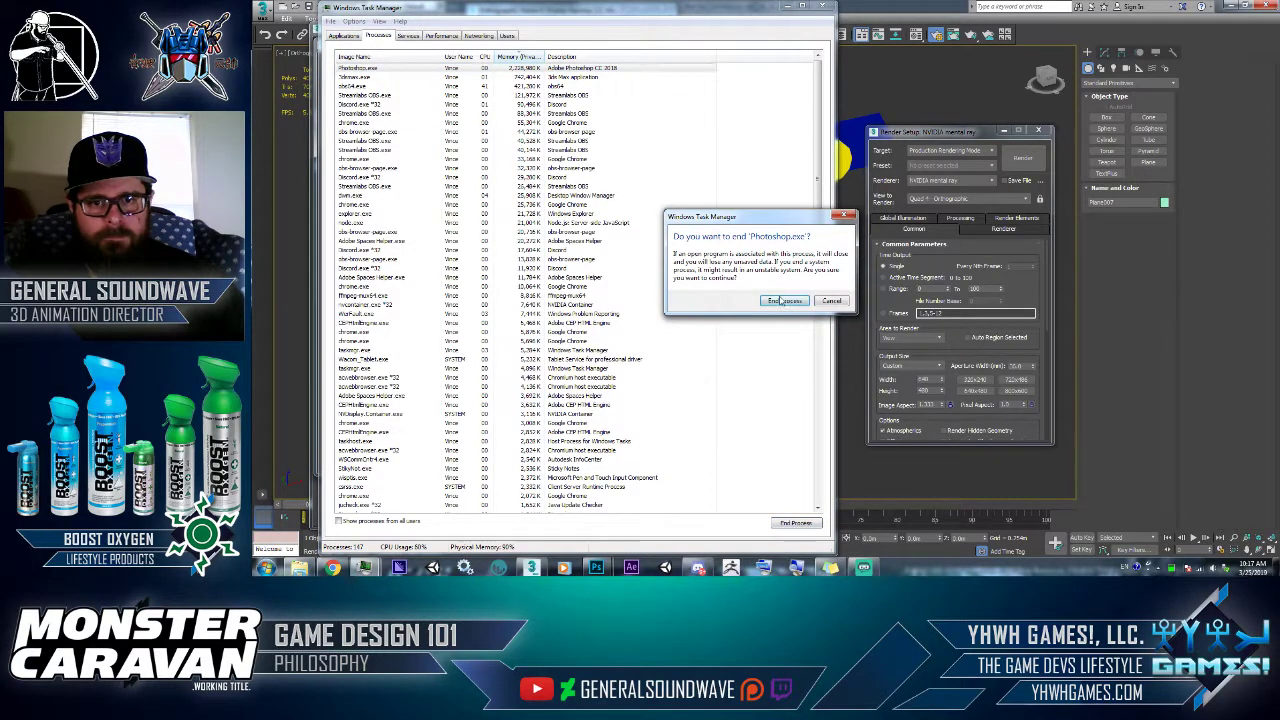
{"action": "left_click", "coordinate": [782, 300]}
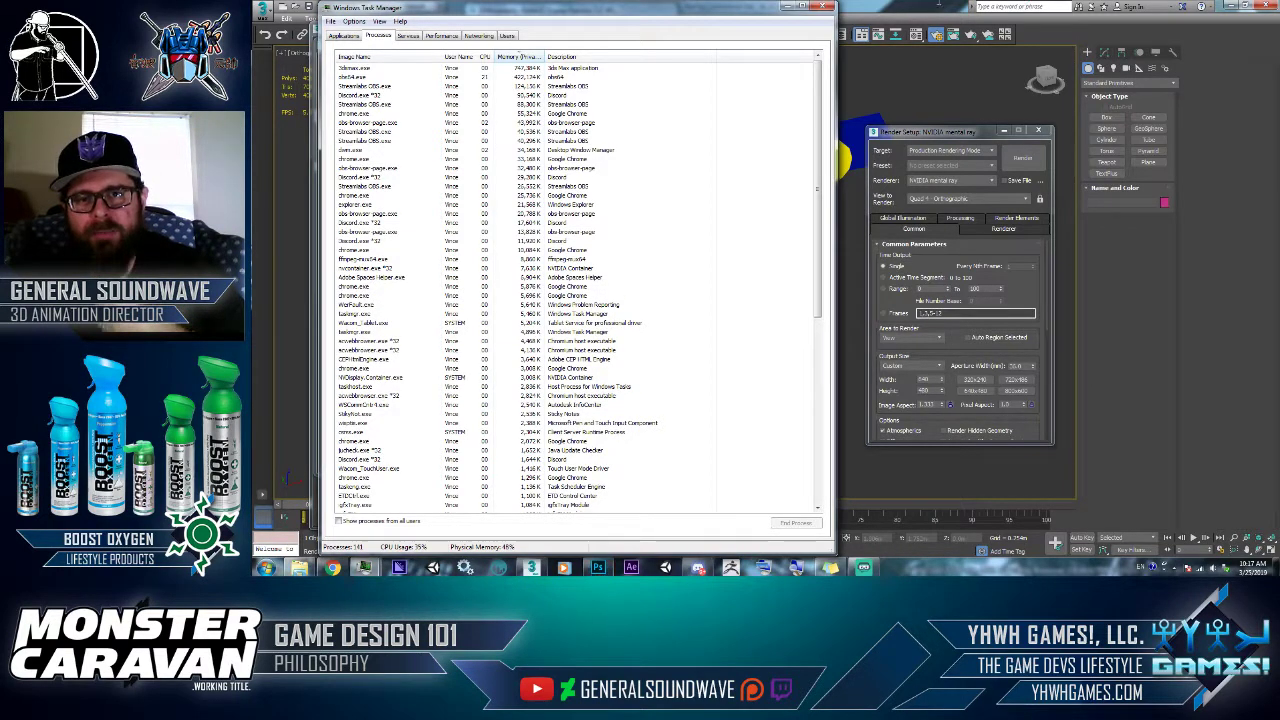
- Close Task Manager and the element file name dialog, and minimize the open windows to reach the desktop
{"action": "left_click", "coordinate": [822, 6]}
{"action": "left_click", "coordinate": [794, 42]}
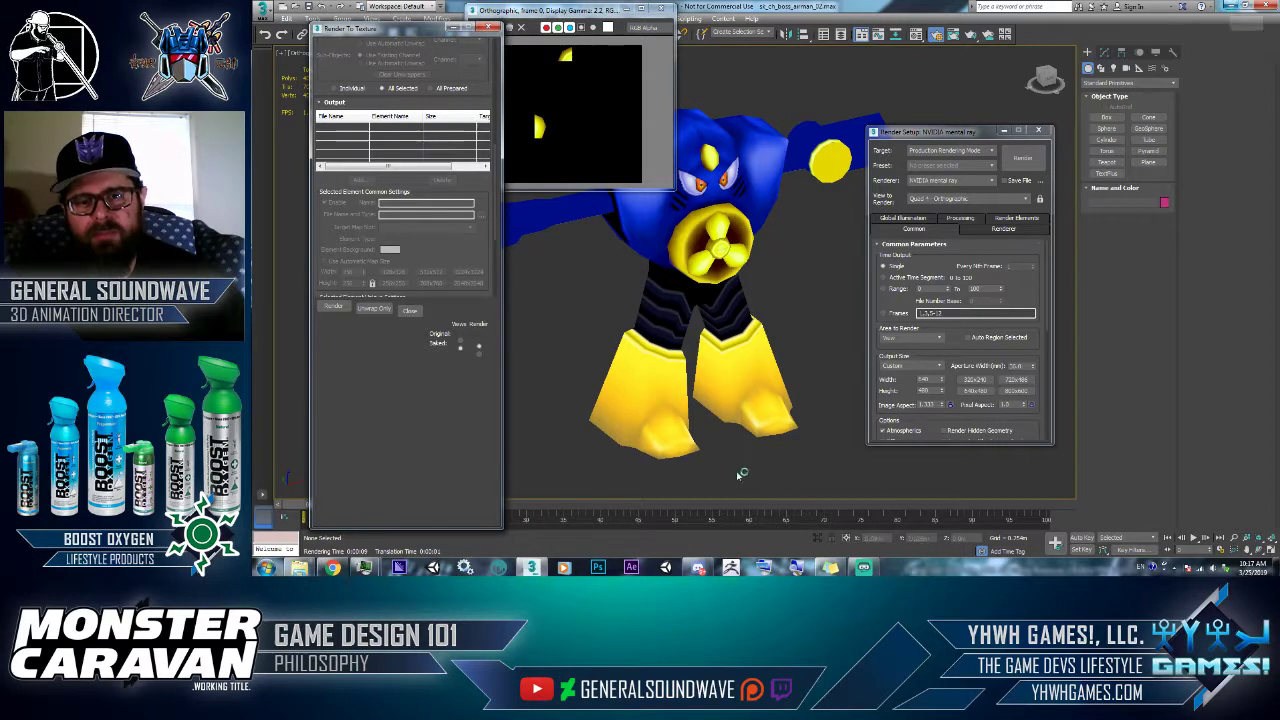
{"action": "left_click", "coordinate": [743, 420]}
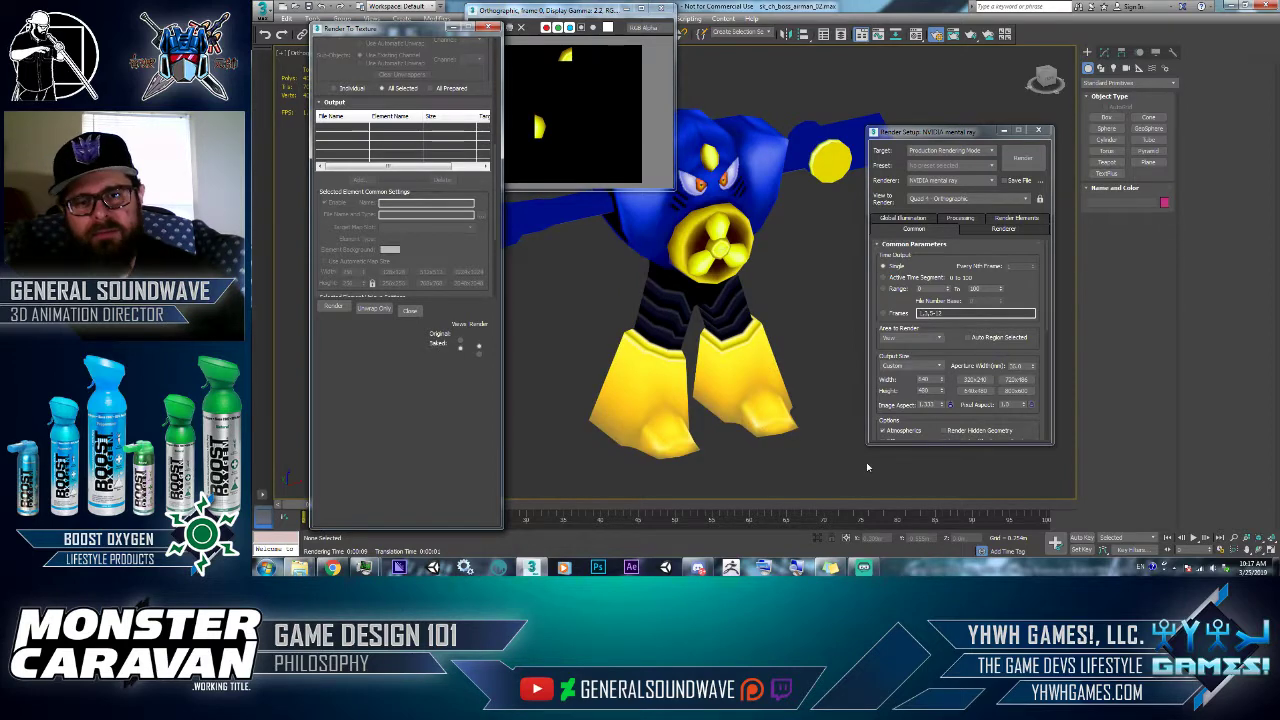
{"action": "left_click", "coordinate": [1233, 8]}
{"action": "left_click", "coordinate": [818, 9]}
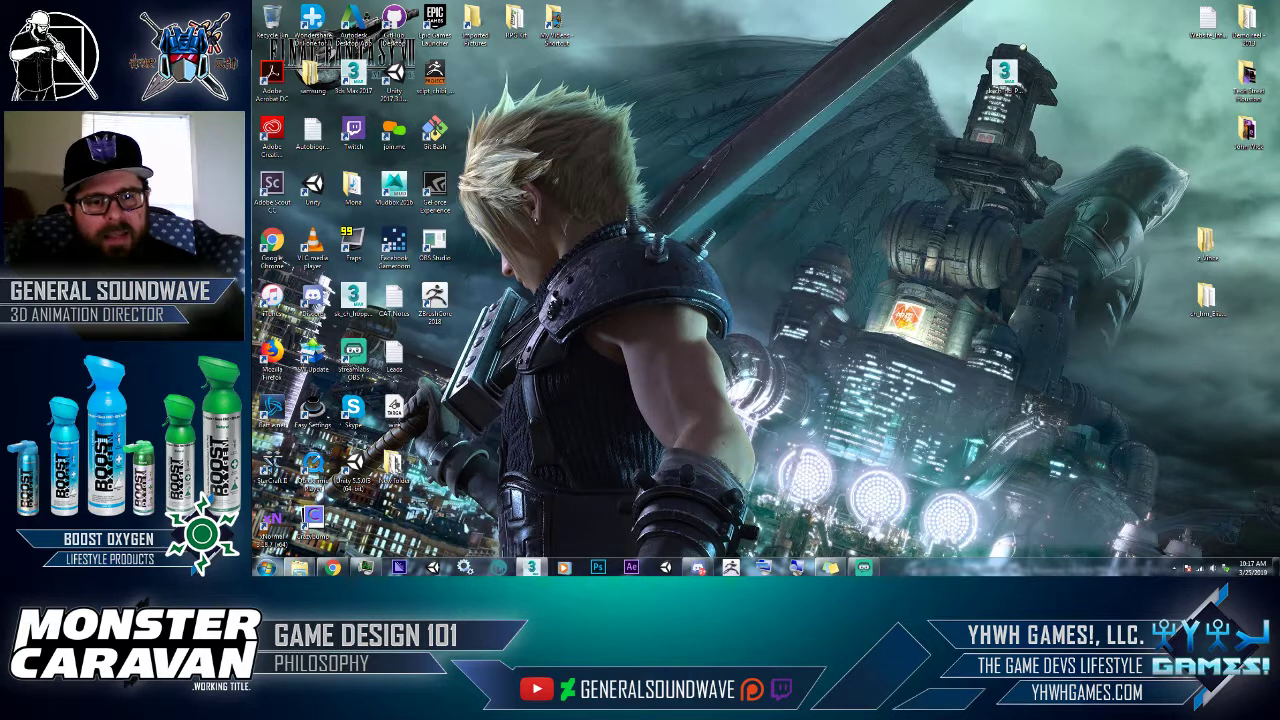
- Relaunch Photoshop and check the stream status in Streamlabs OBS while it loads
{"action": "left_click", "coordinate": [598, 567]}
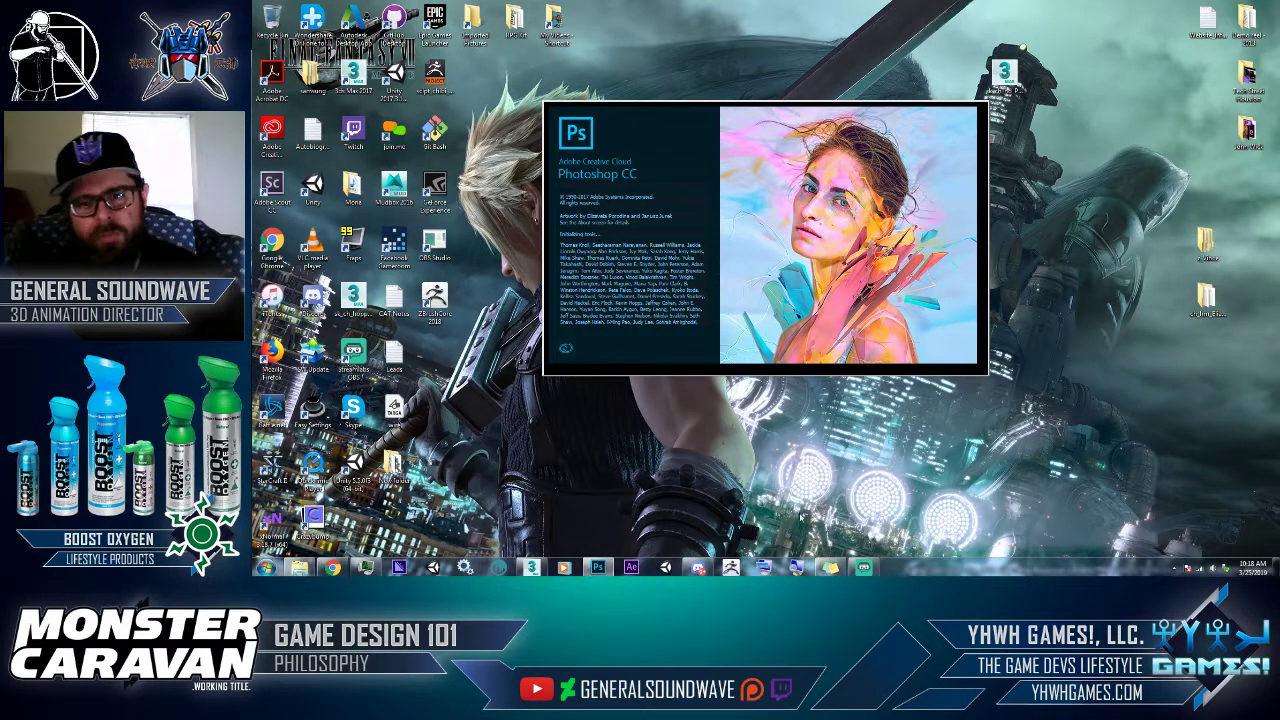
{"action": "left_click", "coordinate": [876, 568]}
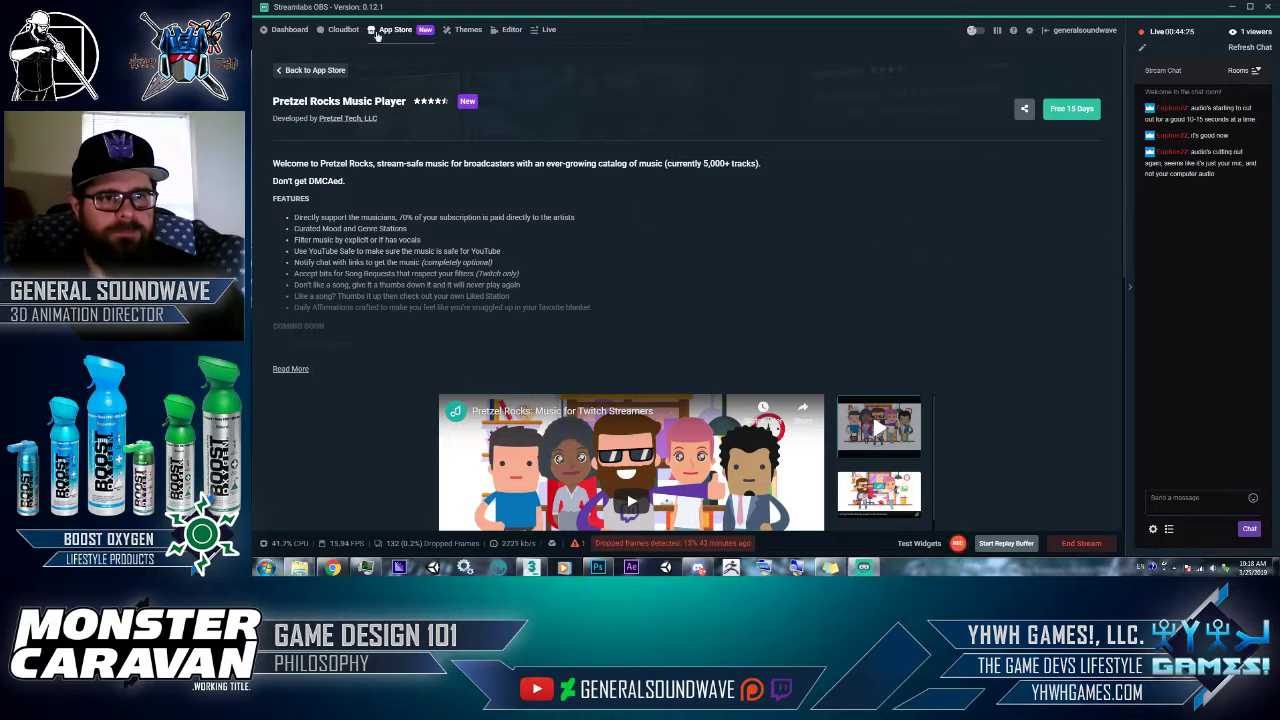
{"action": "left_click", "coordinate": [1235, 9]}
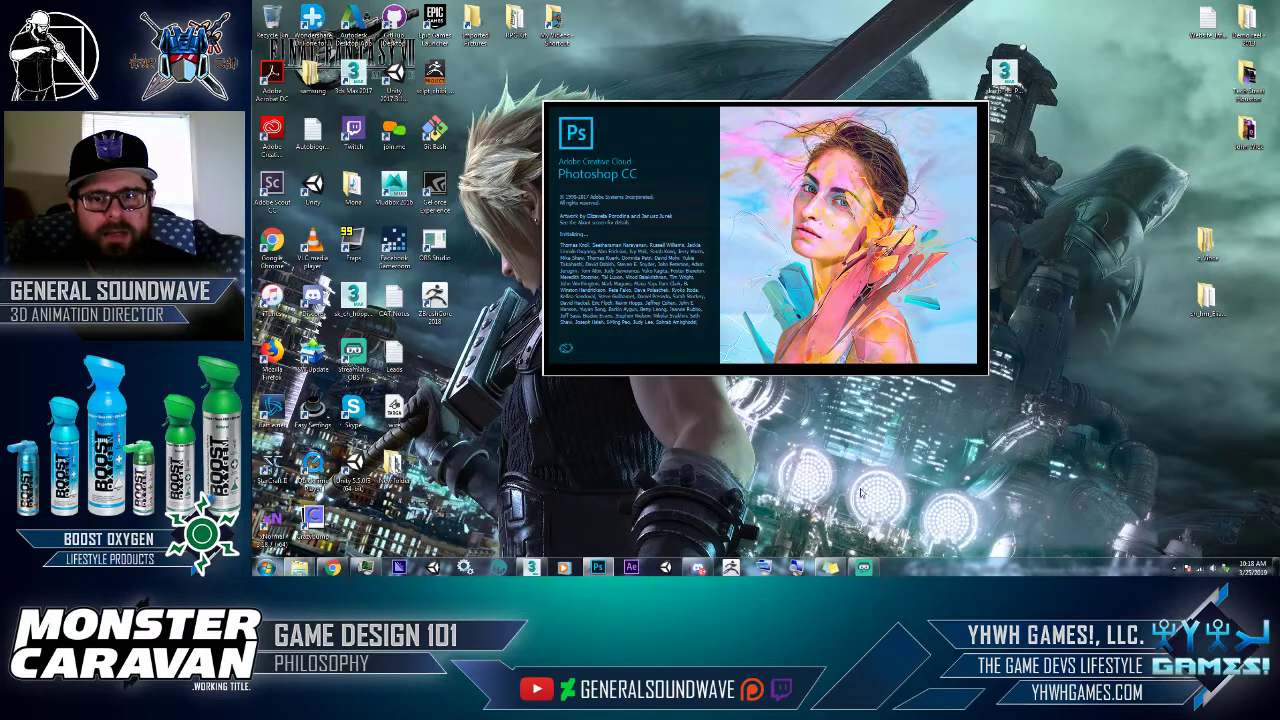
{"action": "left_click", "coordinate": [866, 567]}
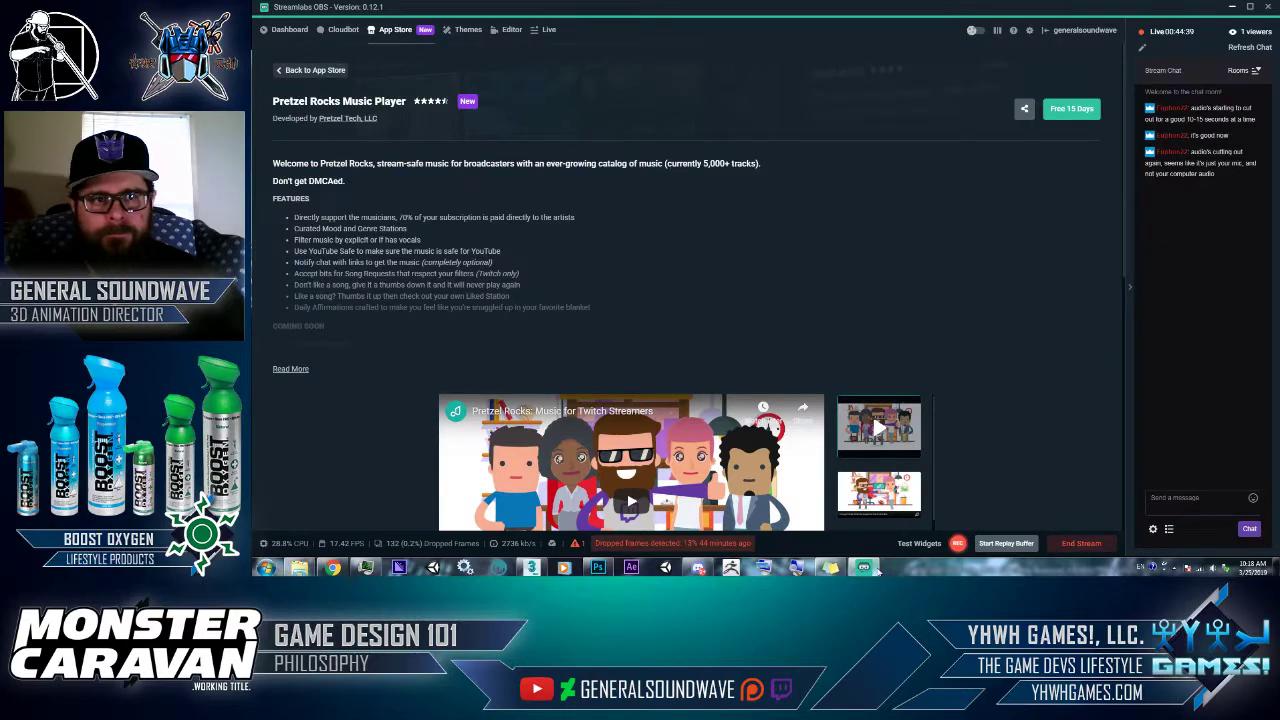
{"action": "left_click", "coordinate": [866, 567]}
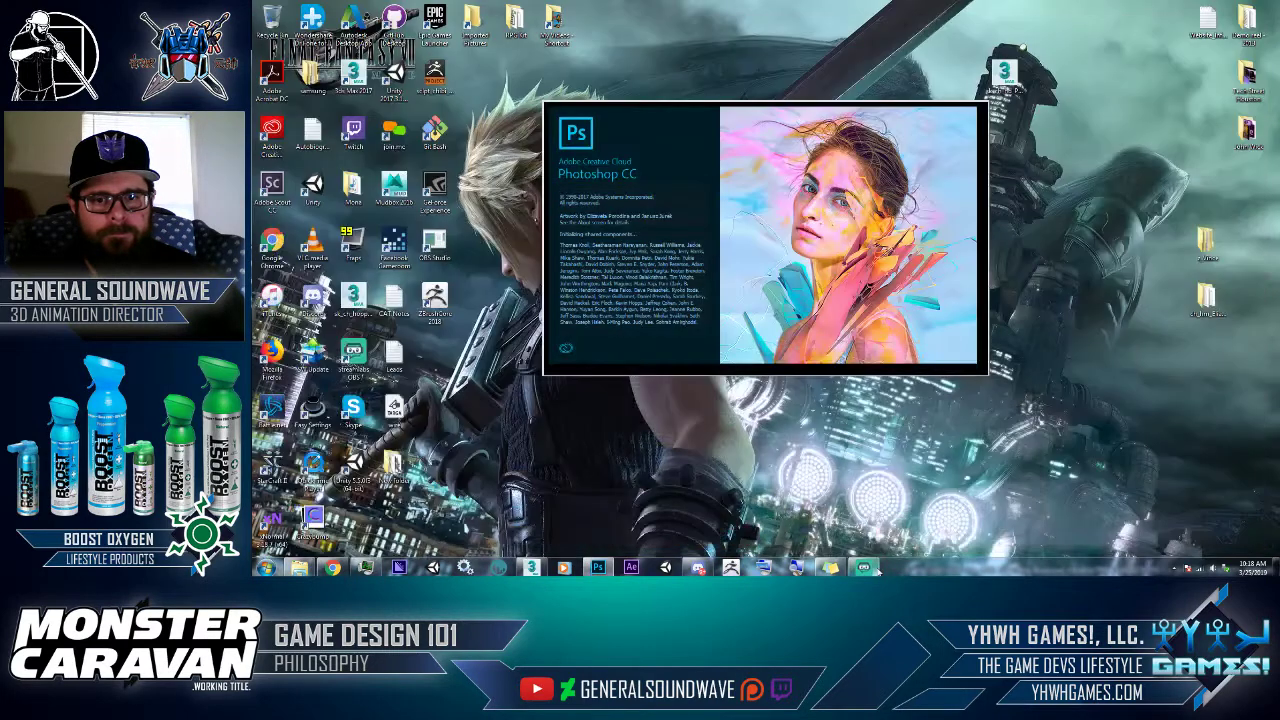
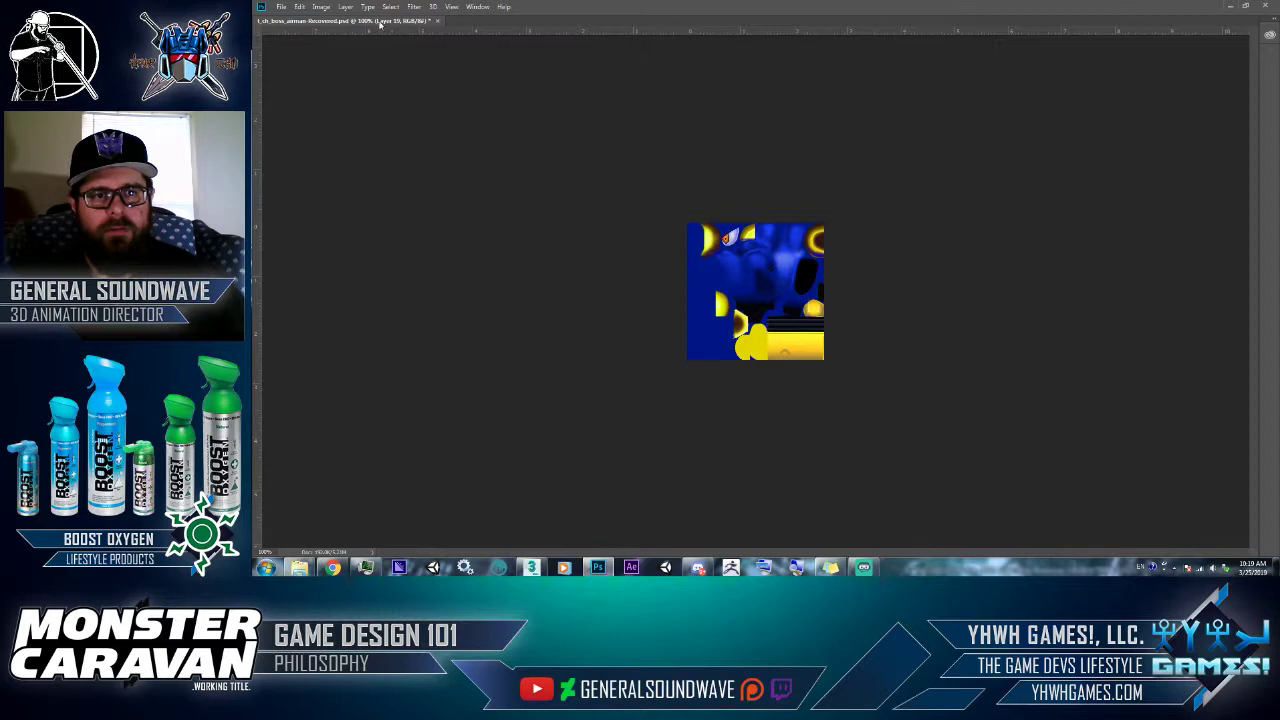
- Float the recovered texture document in its own window and switch to a workspace with the Swatches, Layers and Timeline panels
{"action": "left_click_drag", "start_coordinate": [380, 25], "coordinate": [422, 52]}
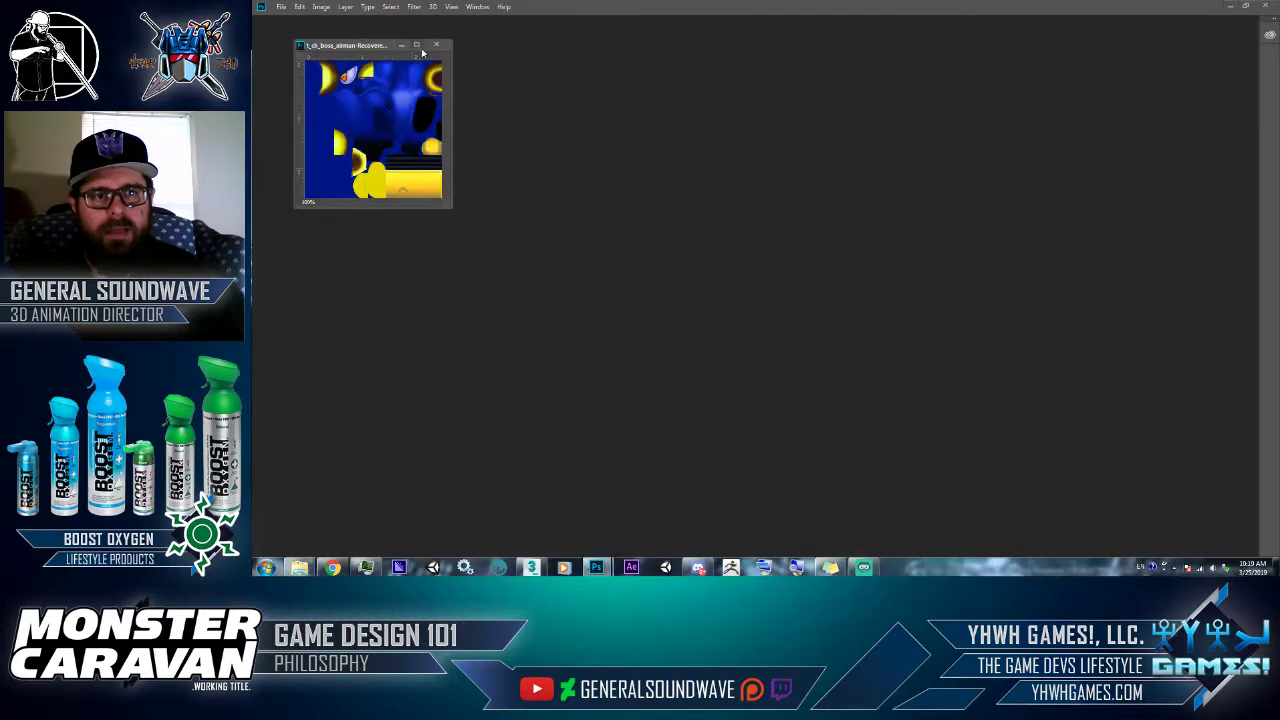
{"action": "left_click", "coordinate": [474, 10]}
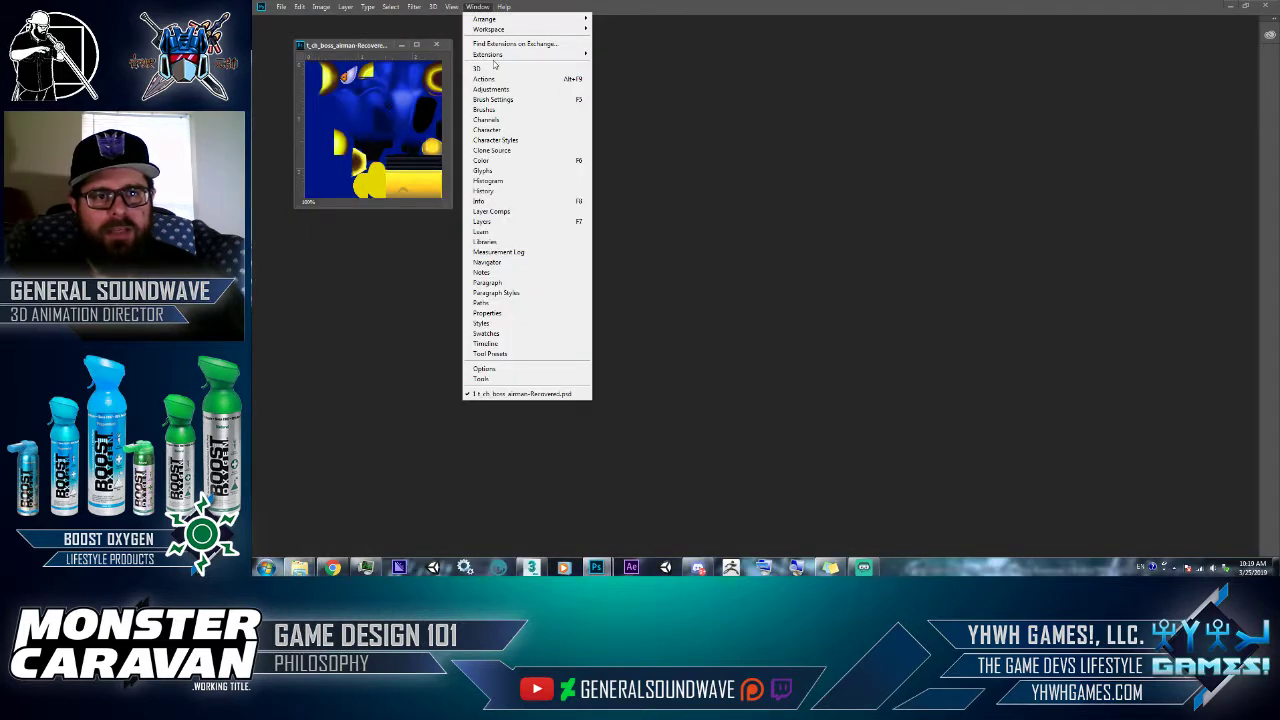
{"action": "left_click", "coordinate": [479, 8]}
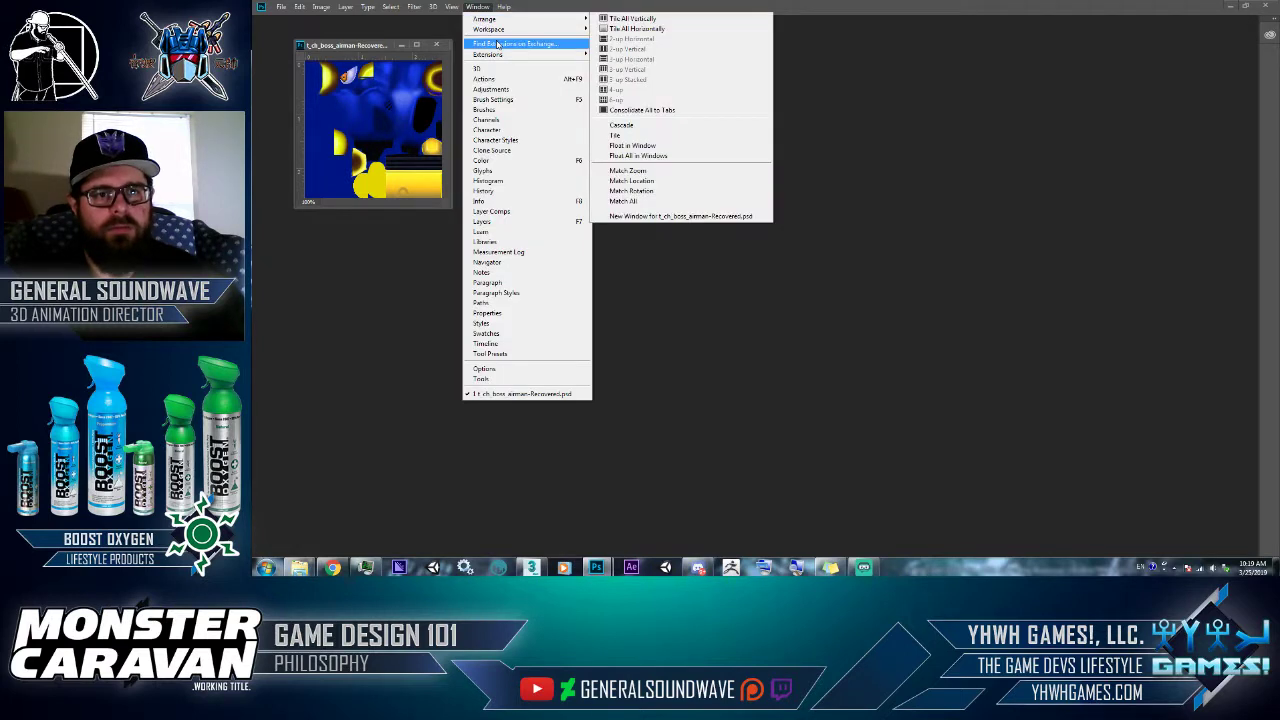
{"action": "mouse_move", "coordinate": [494, 30]}
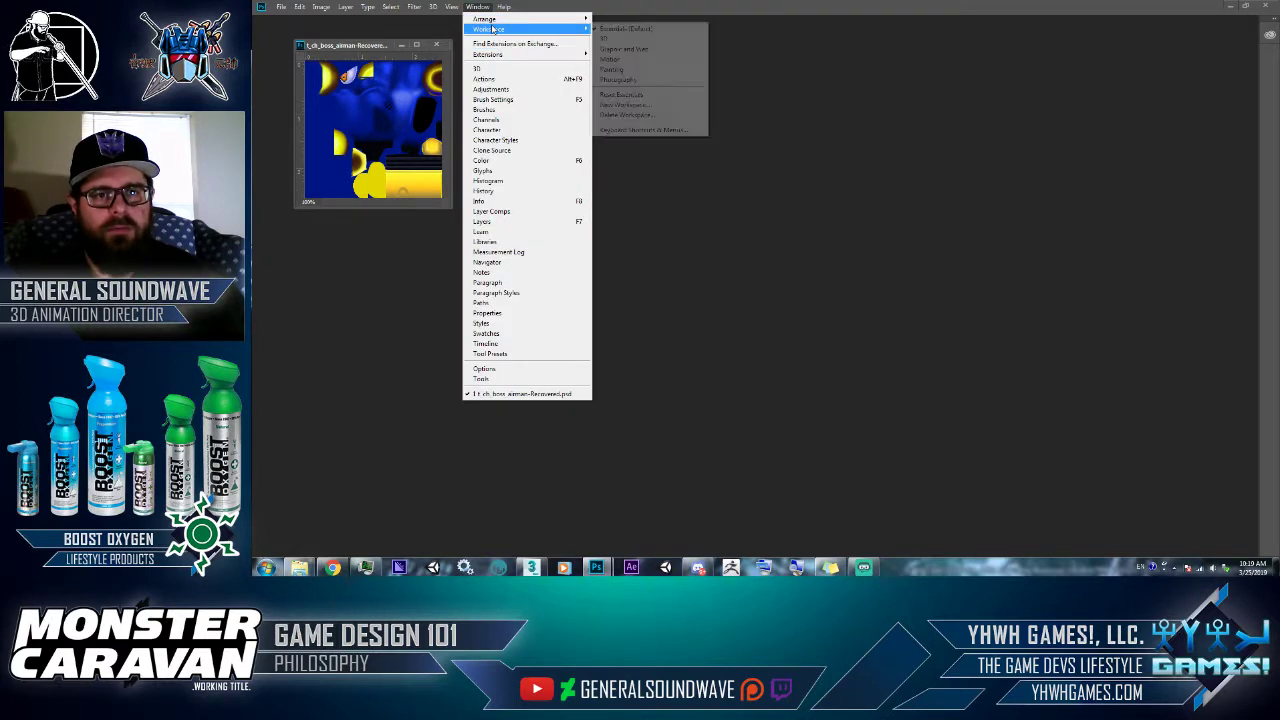
{"action": "left_click", "coordinate": [632, 47]}
- Show the toolbox, dock it at the workspace edge, and close the Timeline panel
{"action": "left_click", "coordinate": [477, 7]}
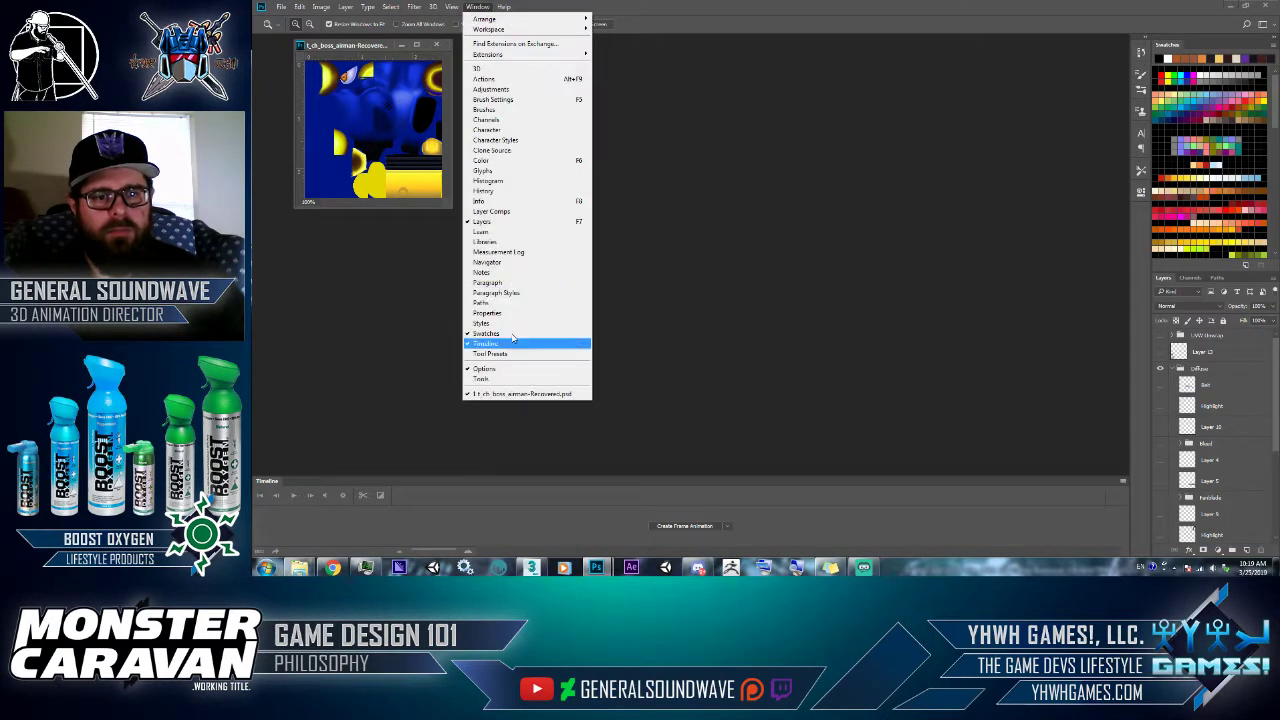
{"action": "left_click", "coordinate": [495, 376]}
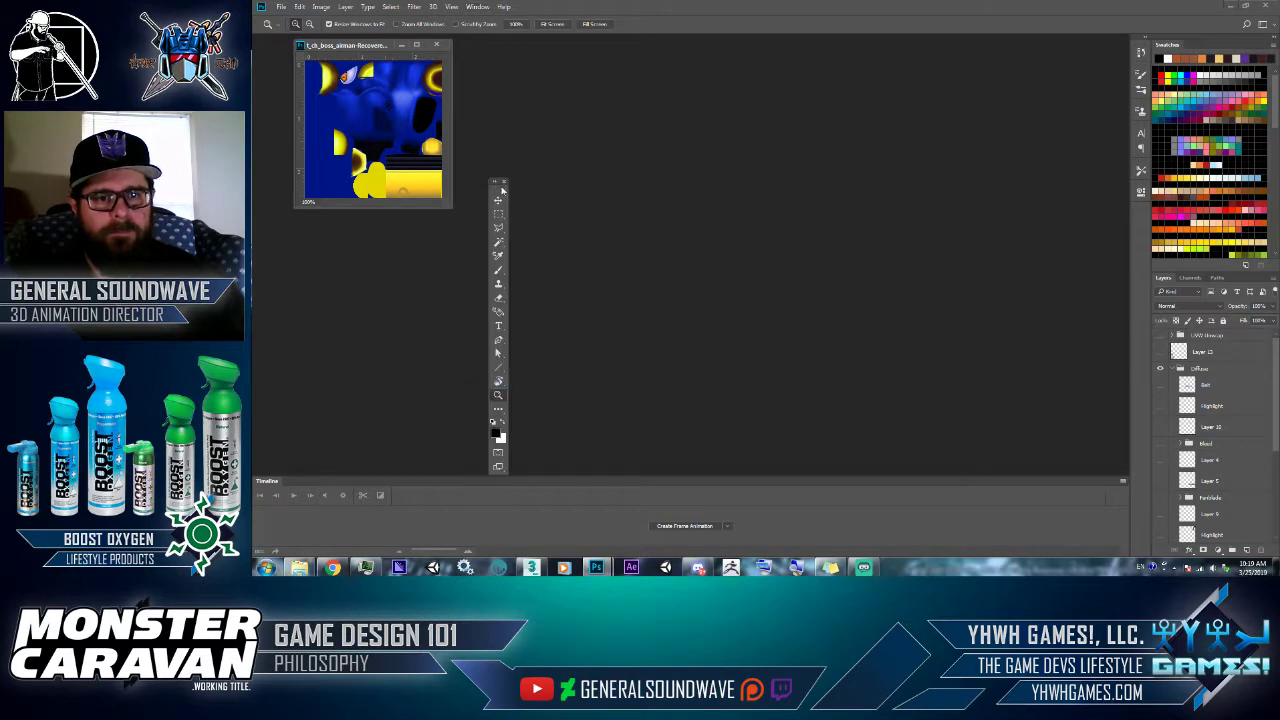
{"action": "left_click_drag", "start_coordinate": [499, 193], "coordinate": [262, 45]}
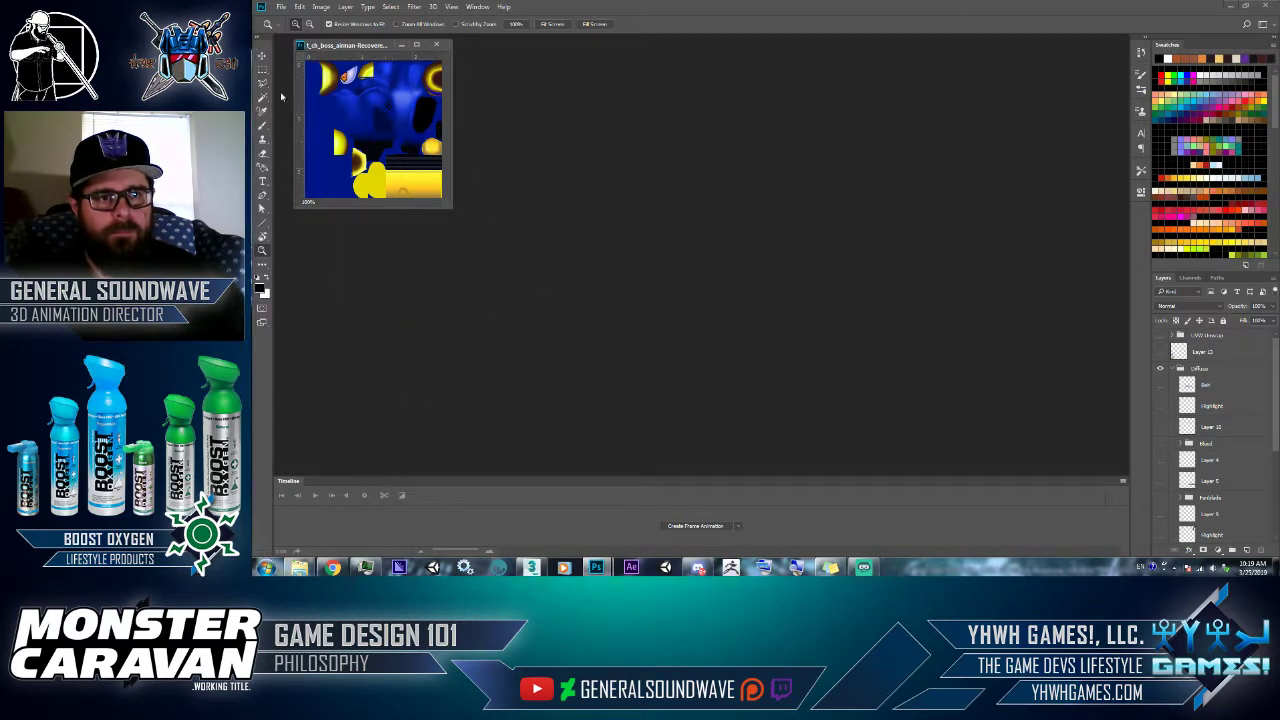
{"action": "left_click_drag", "start_coordinate": [323, 479], "coordinate": [397, 366]}
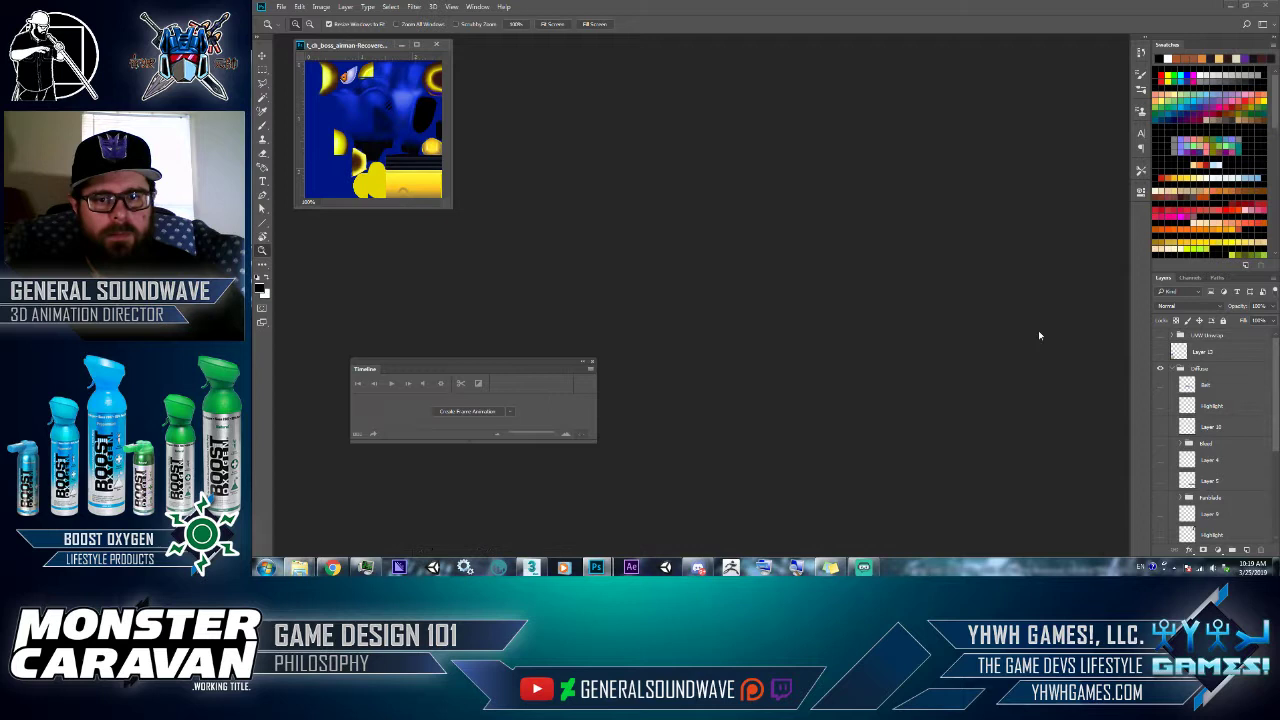
{"action": "left_click", "coordinate": [592, 362]}
- Fit the recovered texture to the screen and toggle Layer 19's visibility off and on to check its contents
{"action": "right_click", "coordinate": [412, 158]}
{"action": "left_click", "coordinate": [440, 165]}
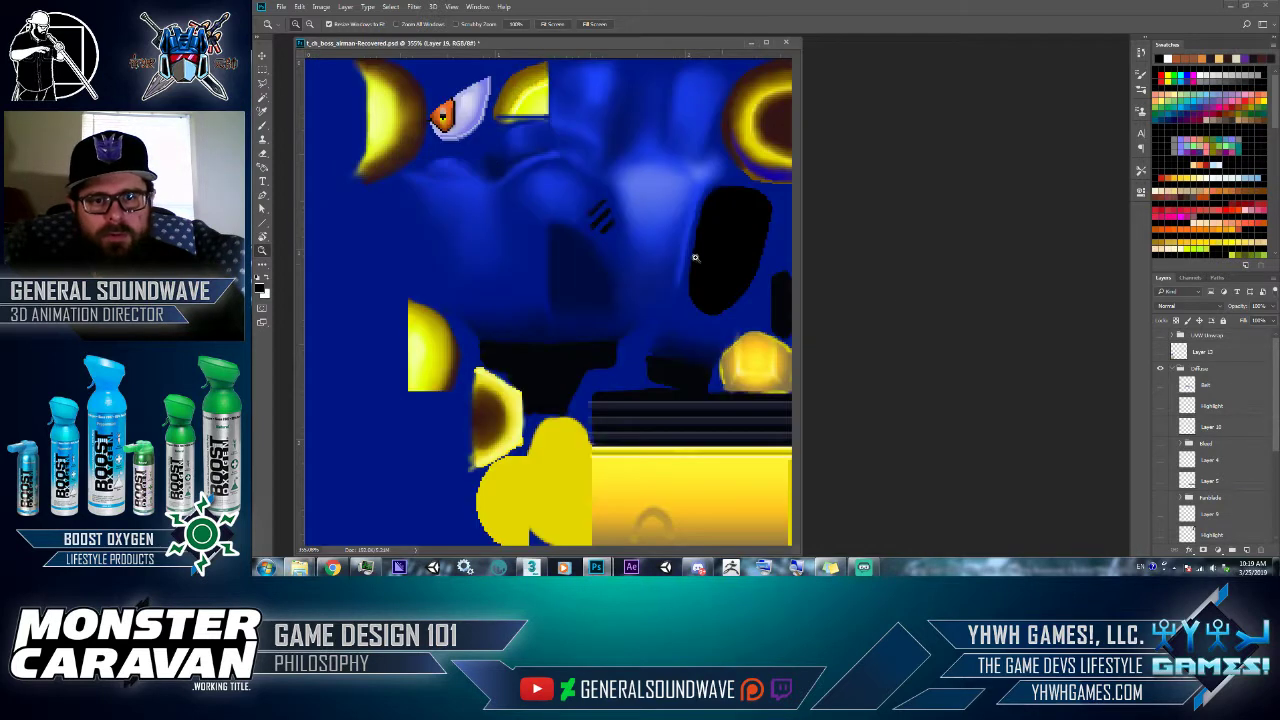
{"action": "scroll", "coordinate": [1218, 486], "scroll_direction": "down", "scroll_amount": 5}
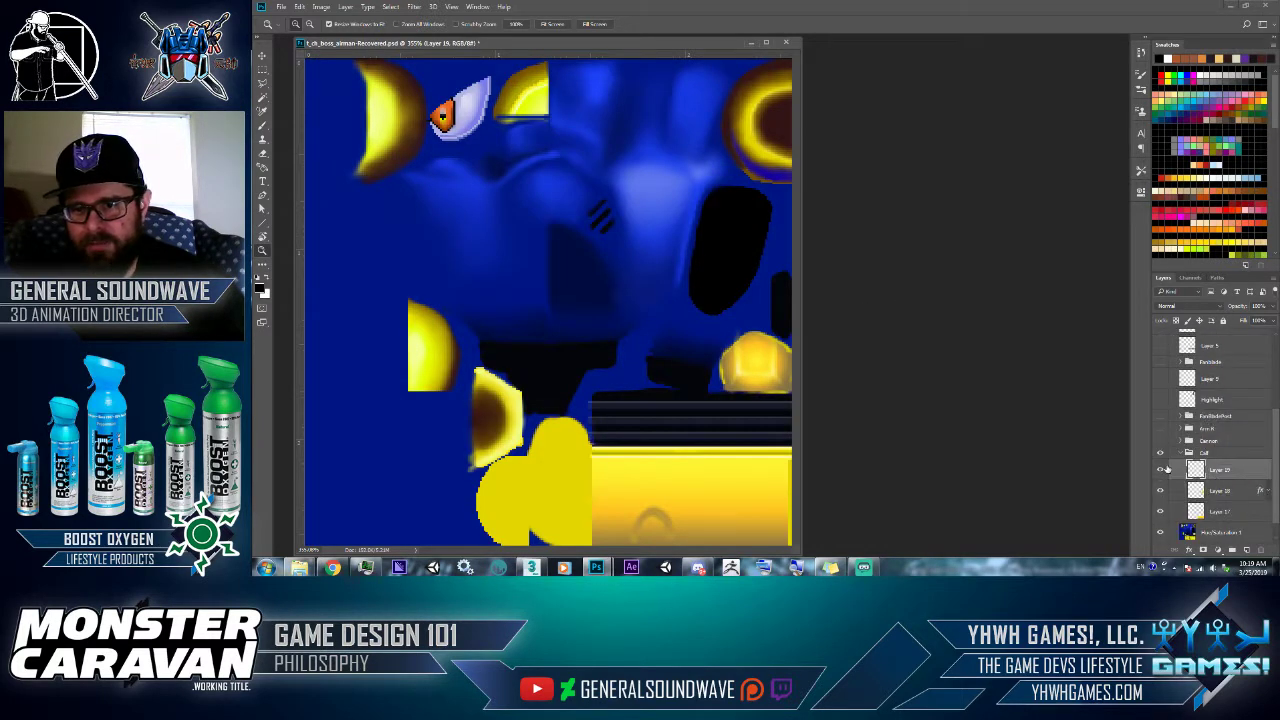
{"action": "left_click", "coordinate": [1161, 469]}
{"action": "left_click", "coordinate": [1161, 469]}
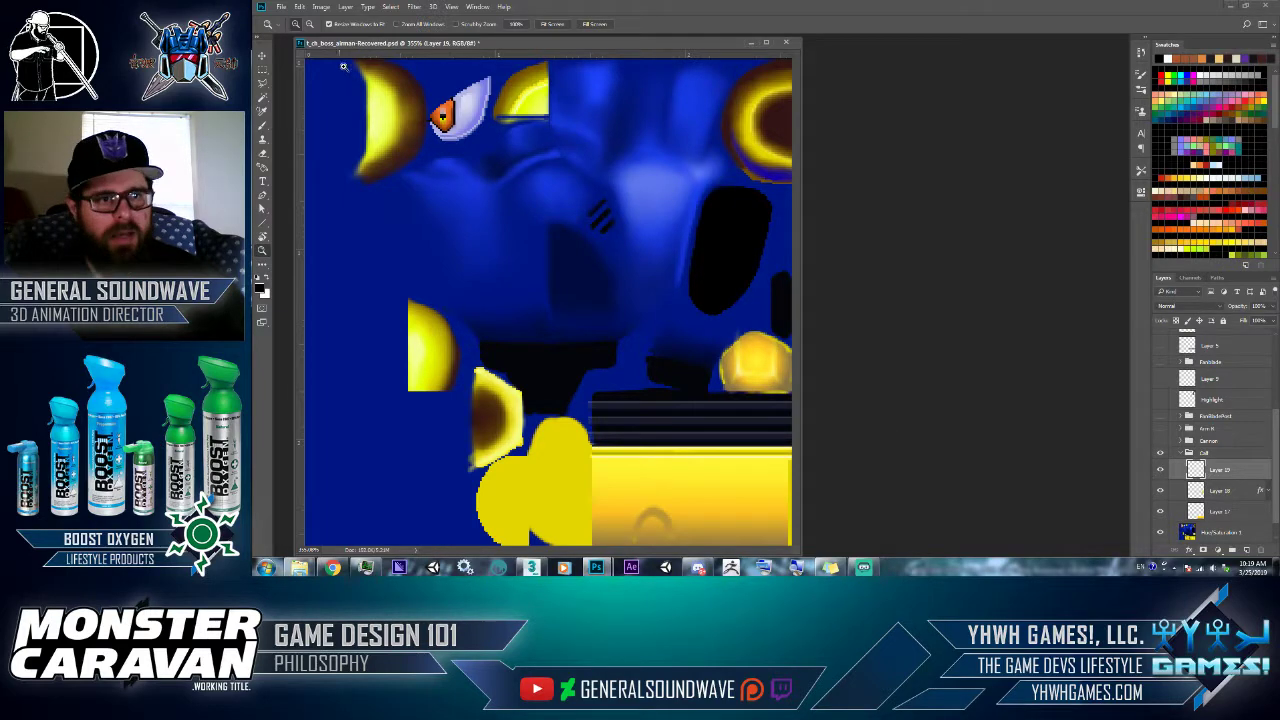
- Save the recovered document as t_ch_boss_airman in the Textures folder, replacing the existing PSD and accepting the format options
{"action": "left_click", "coordinate": [281, 7]}
{"action": "left_click", "coordinate": [289, 126]}
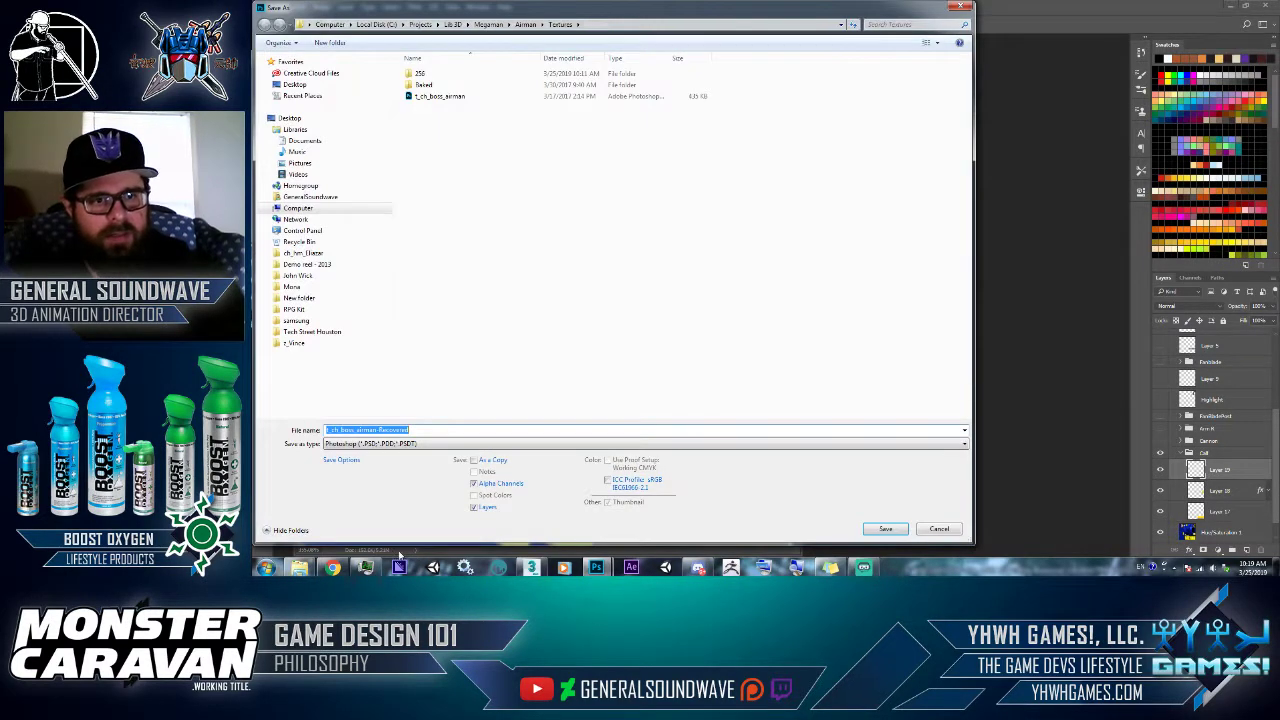
{"action": "double_click", "coordinate": [463, 97]}
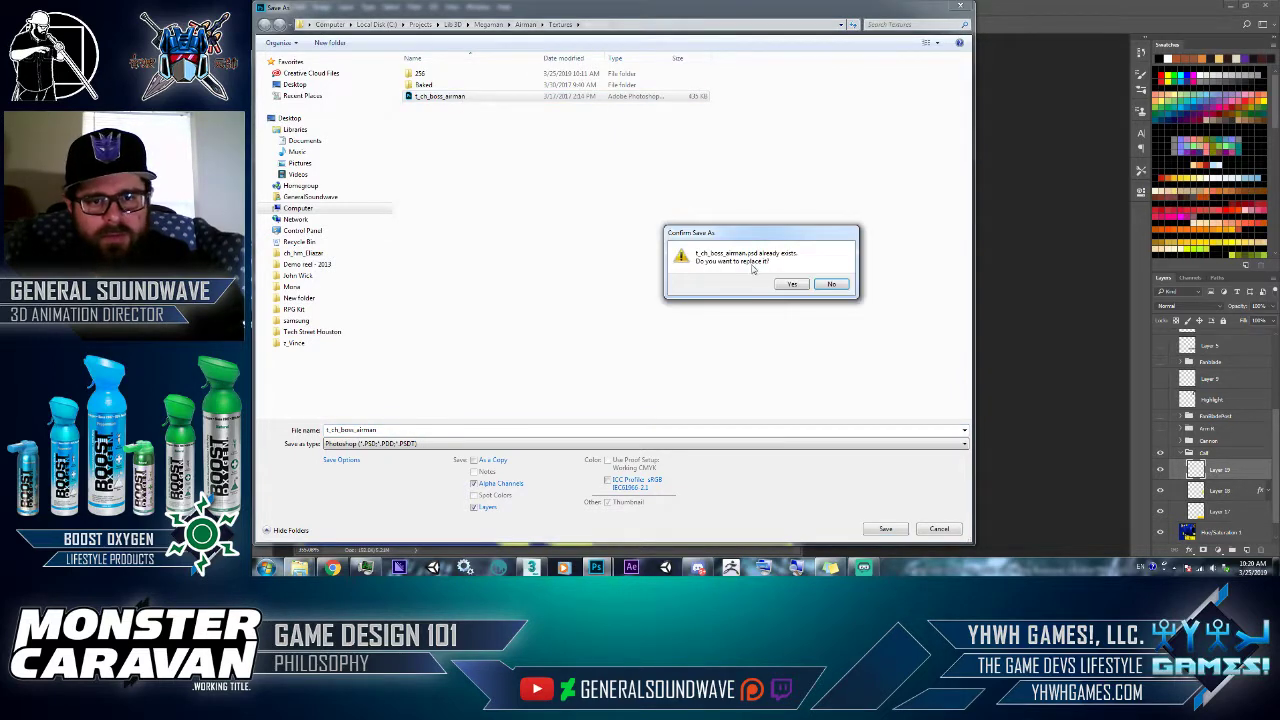
{"action": "left_click", "coordinate": [790, 285]}
{"action": "left_click", "coordinate": [888, 176]}
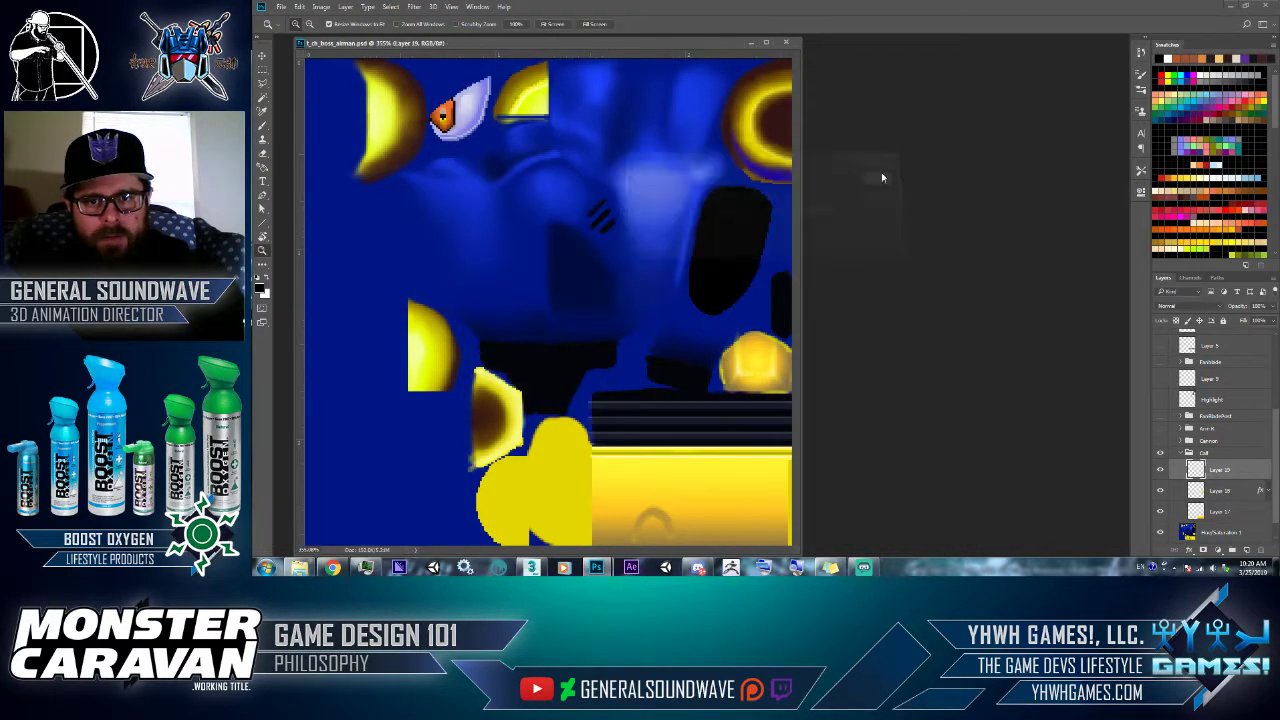
- Switch to 3ds Max, open the leg mesh's ambient occlusion output file dialog, and open Object001Ambient Occlusion _MR_ from it in Photoshop
{"action": "left_click", "coordinate": [532, 567]}
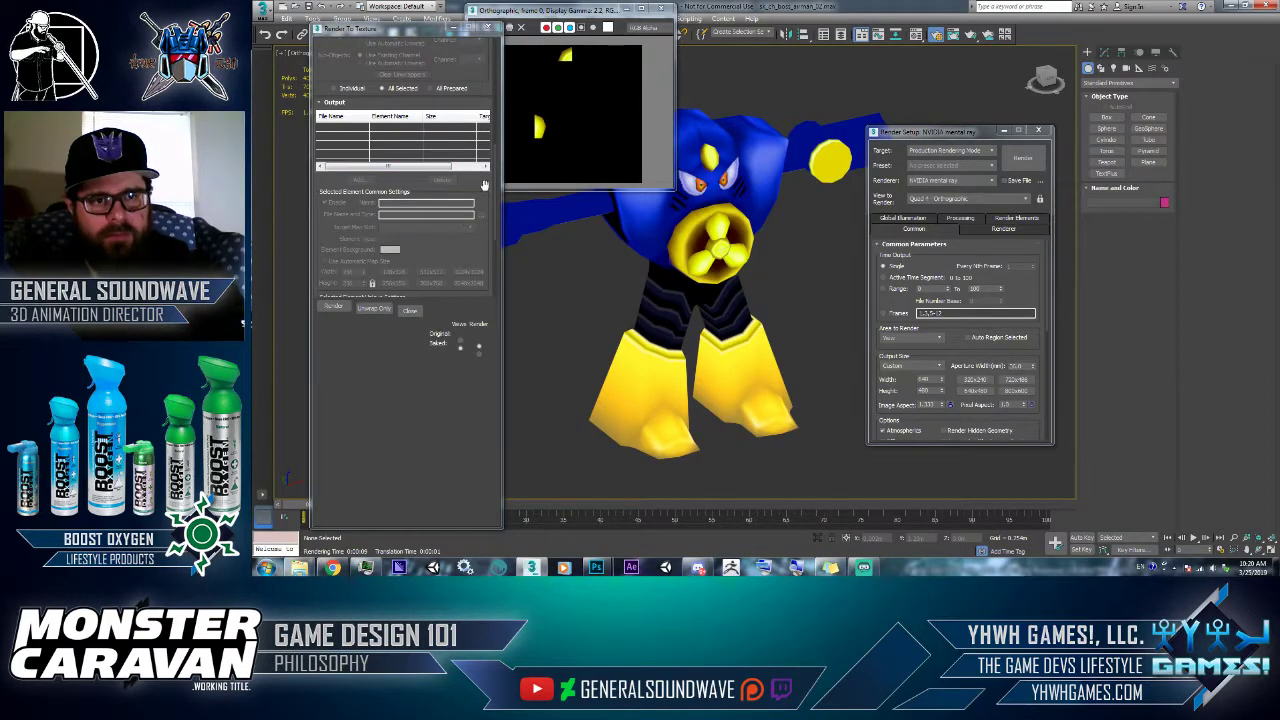
{"action": "left_click", "coordinate": [700, 400]}
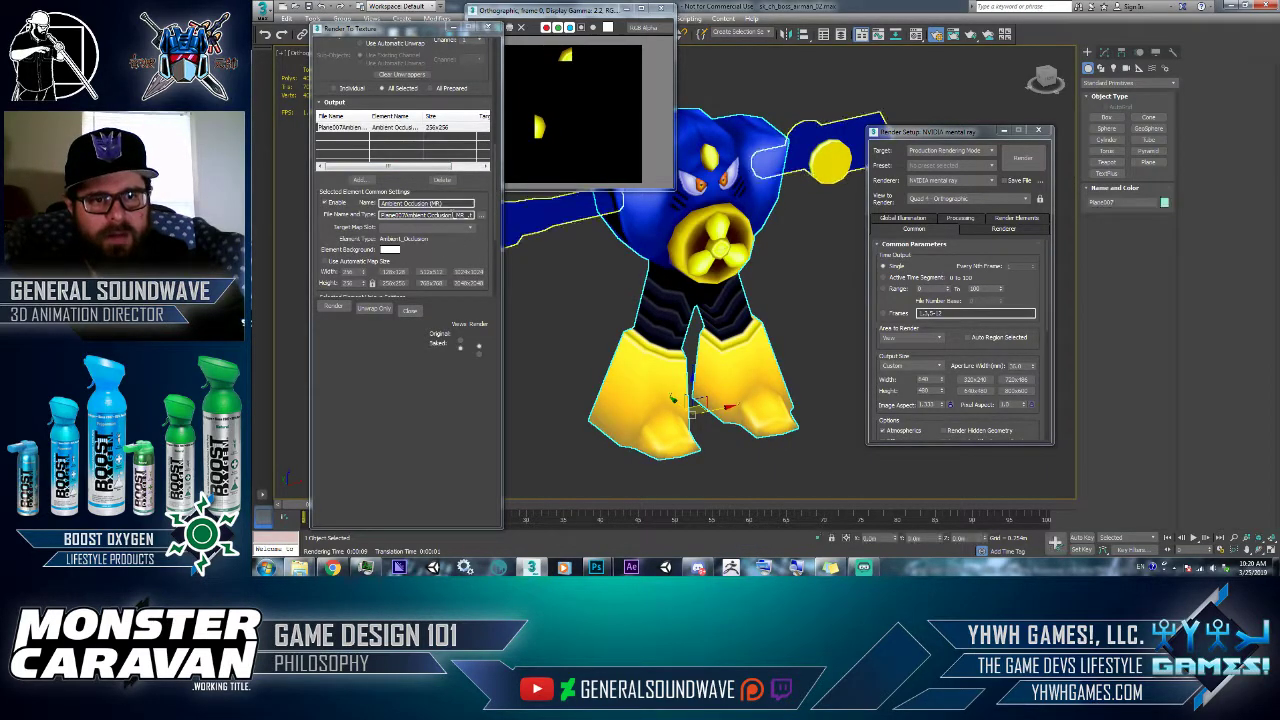
{"action": "left_click", "coordinate": [482, 215]}
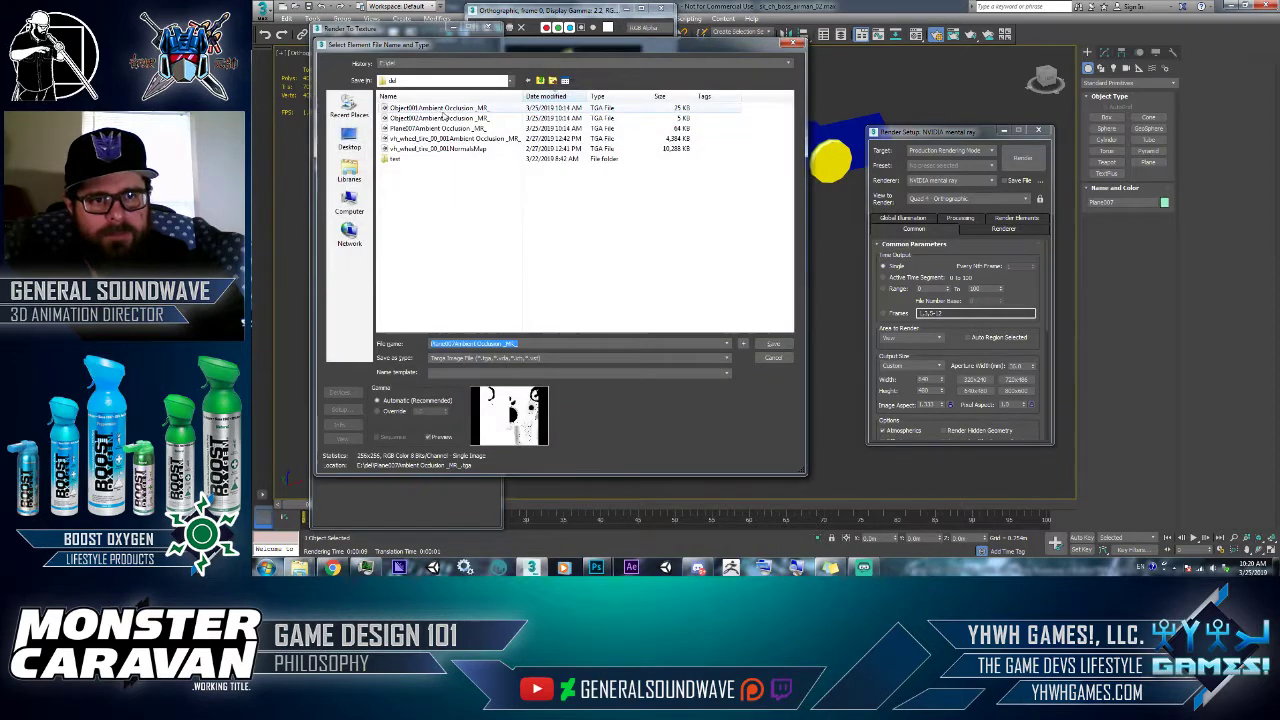
{"action": "left_click_drag", "start_coordinate": [438, 107], "coordinate": [1042, 146]}
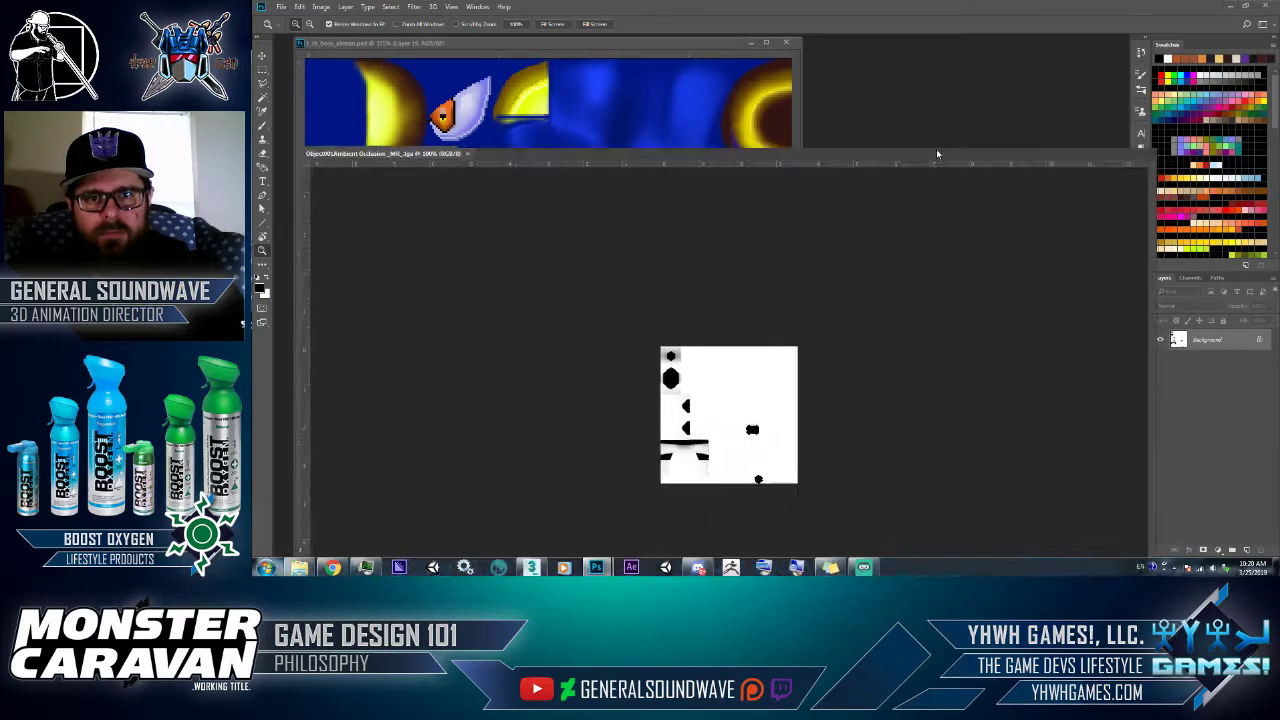
- Return to the 3ds Max file dialog and open Object002Ambient Occlusion _MR_ in Photoshop
{"action": "key", "text": "alt+Tab"}
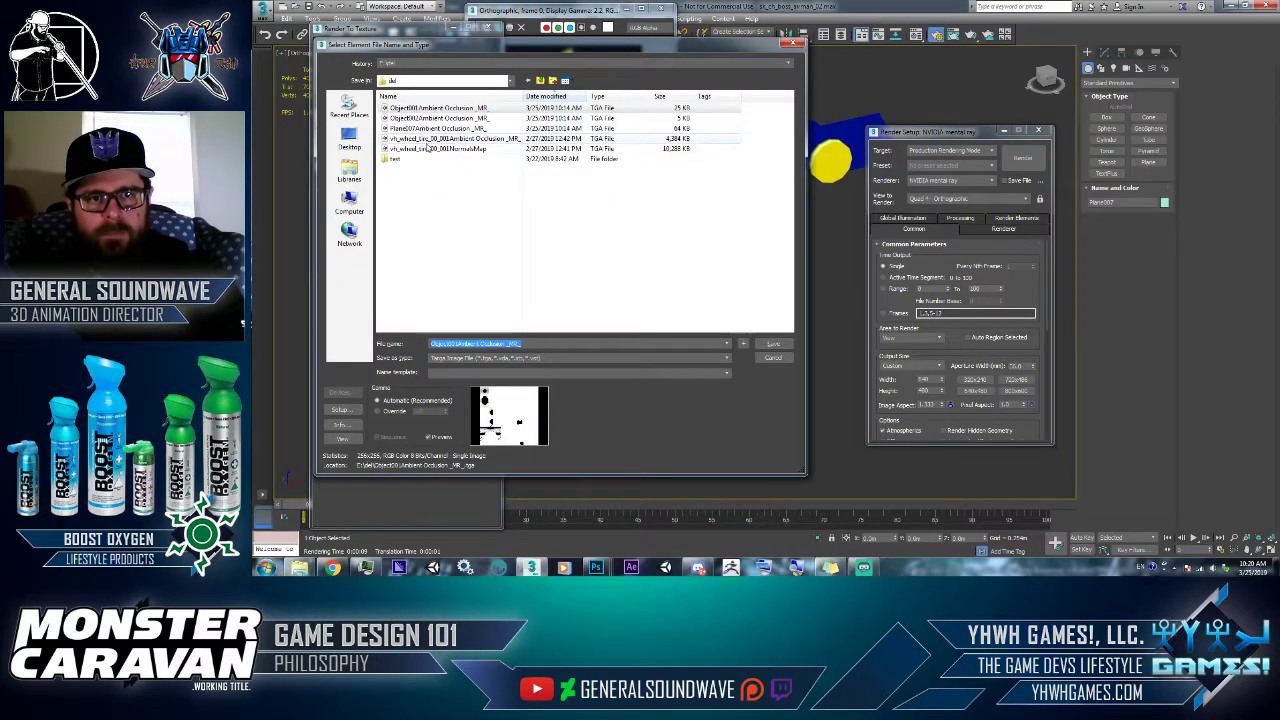
{"action": "left_click", "coordinate": [435, 118]}
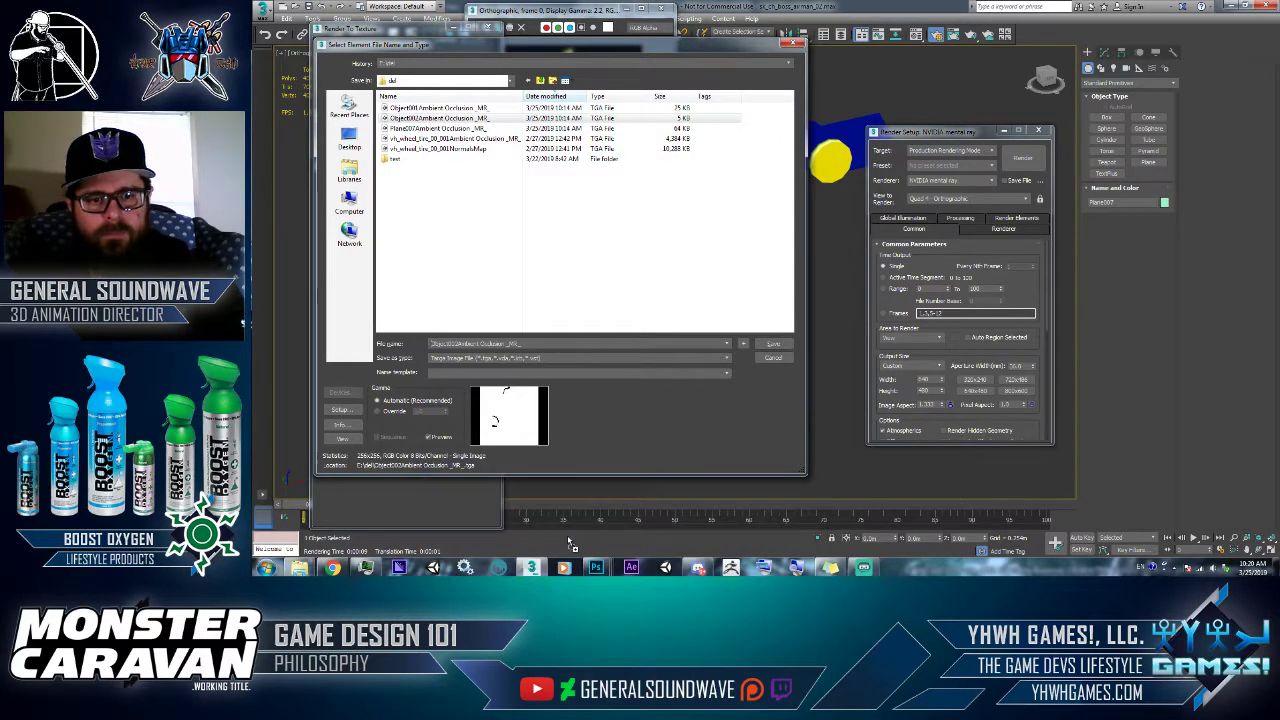
{"action": "mouse_move", "coordinate": [596, 566]}
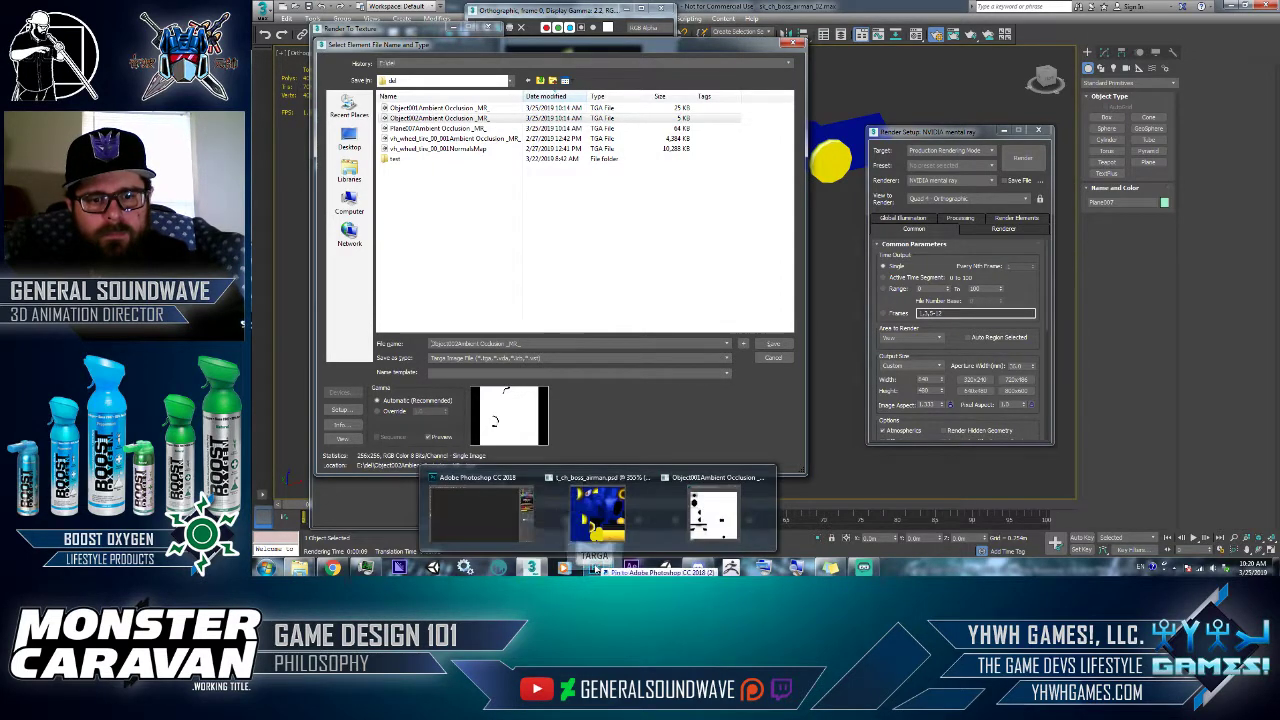
{"action": "left_click", "coordinate": [540, 536]}
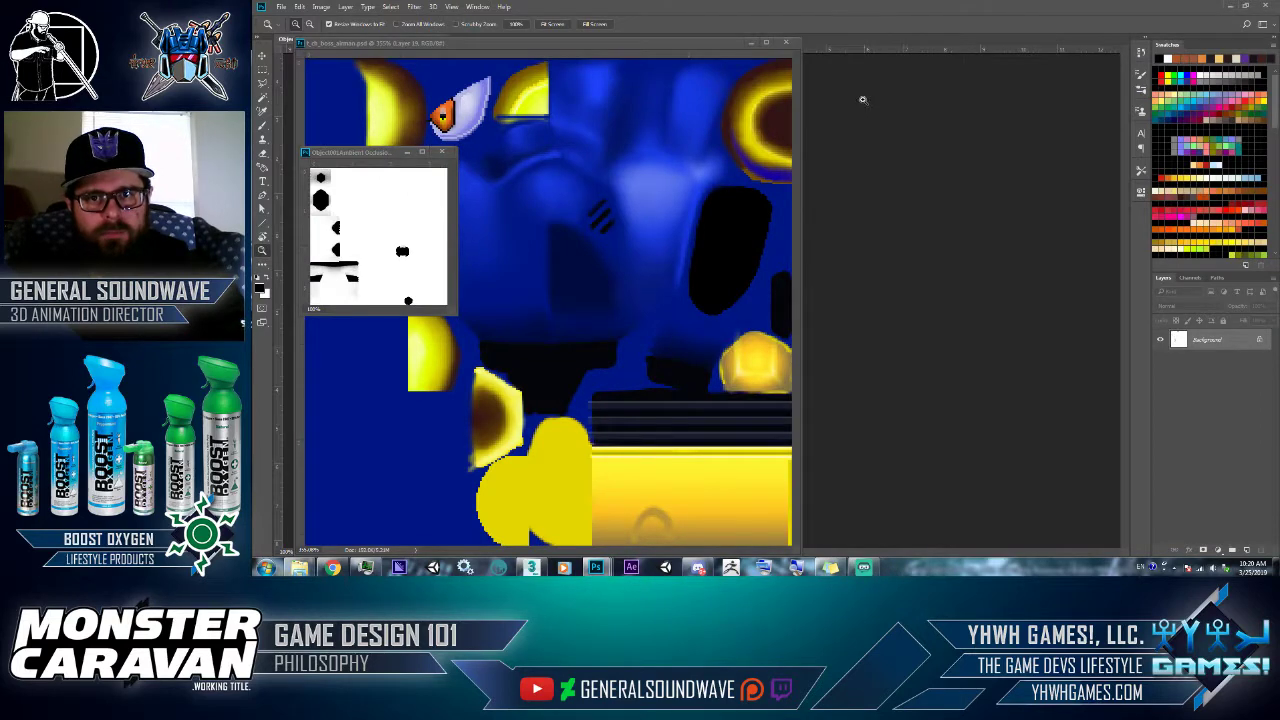
- Open Plane007Ambient Occlusion _MR_ from the 3ds Max file dialog in Photoshop and float it in its own window
{"action": "key", "text": "alt+Tab"}
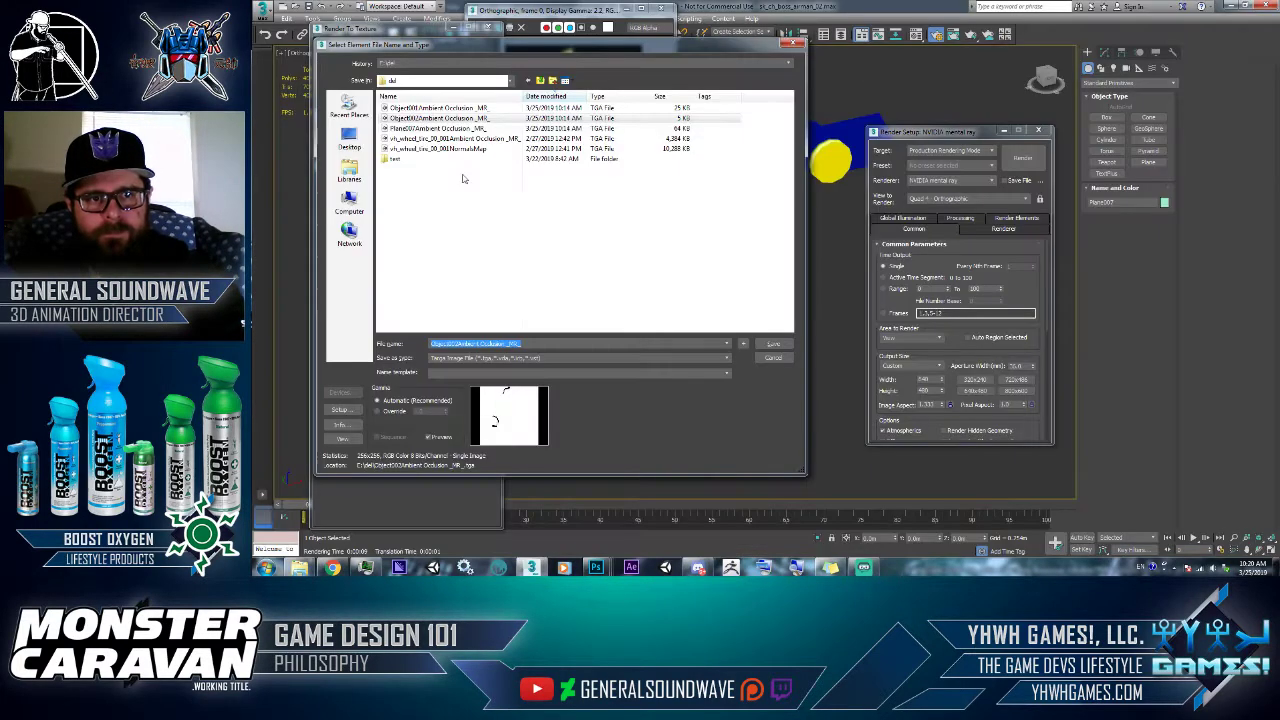
{"action": "left_click_drag", "start_coordinate": [445, 128], "coordinate": [836, 161]}
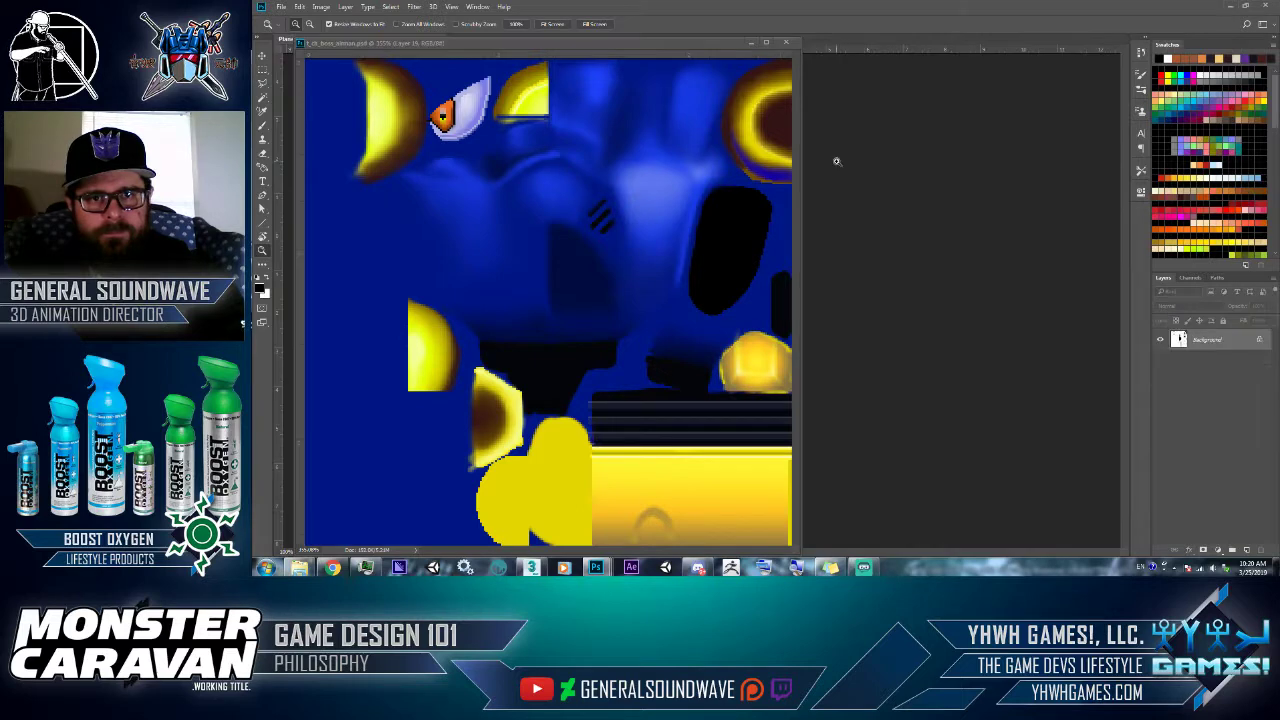
{"action": "left_click_drag", "start_coordinate": [855, 46], "coordinate": [862, 83]}
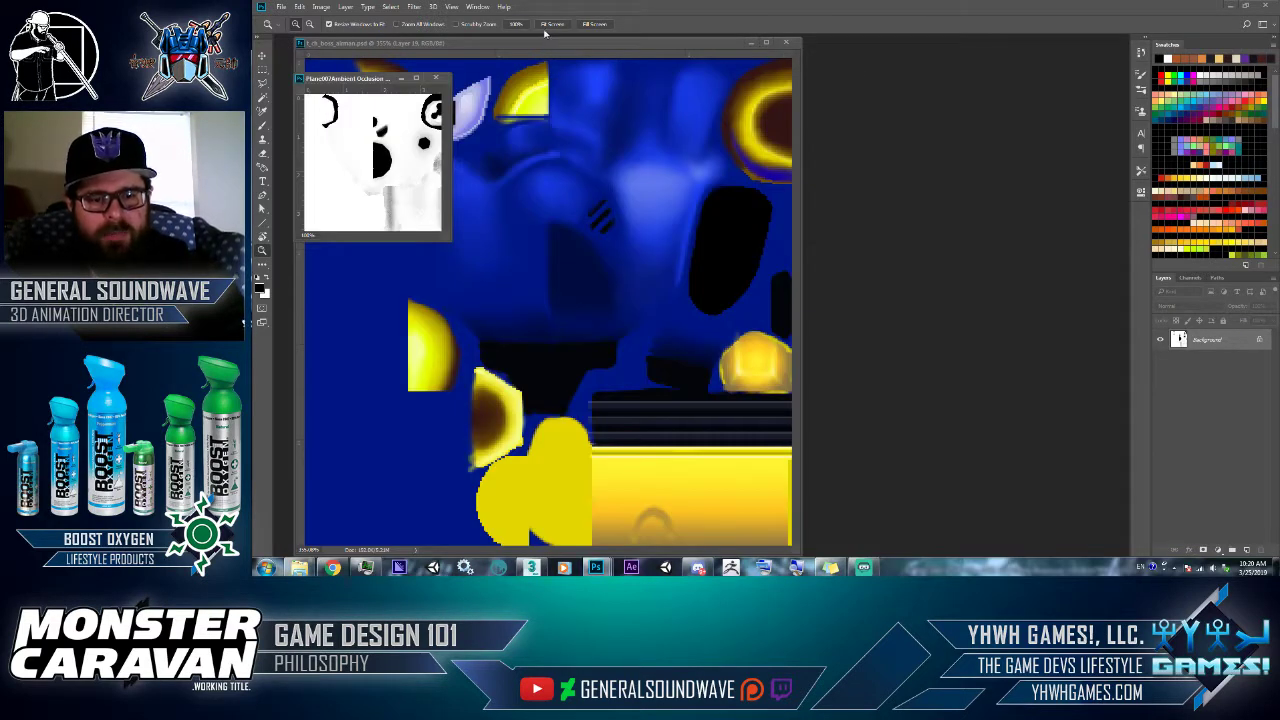
- Activate the Move tool, bring the Object001 and Object002 occlusion images to the front, and spread their windows apart
{"action": "key", "text": "v"}
{"action": "left_click", "coordinate": [477, 6]}
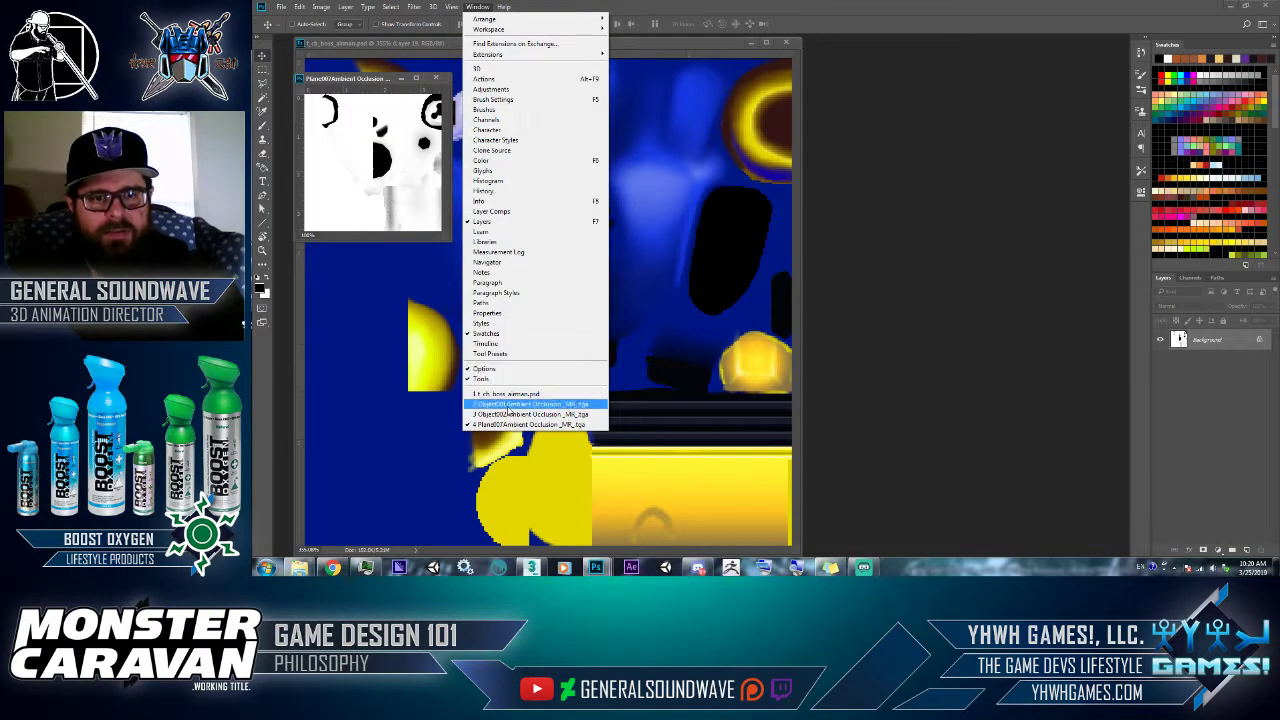
{"action": "left_click", "coordinate": [508, 407]}
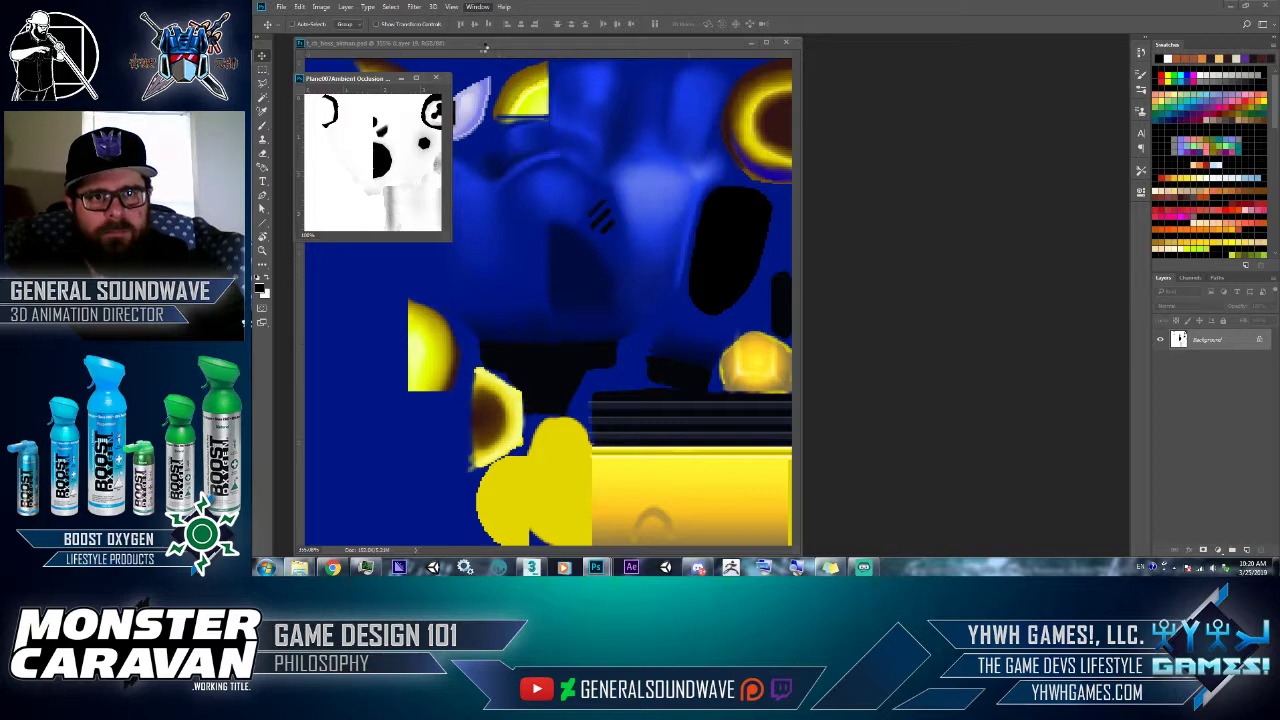
{"action": "left_click", "coordinate": [477, 6]}
{"action": "left_click", "coordinate": [512, 422]}
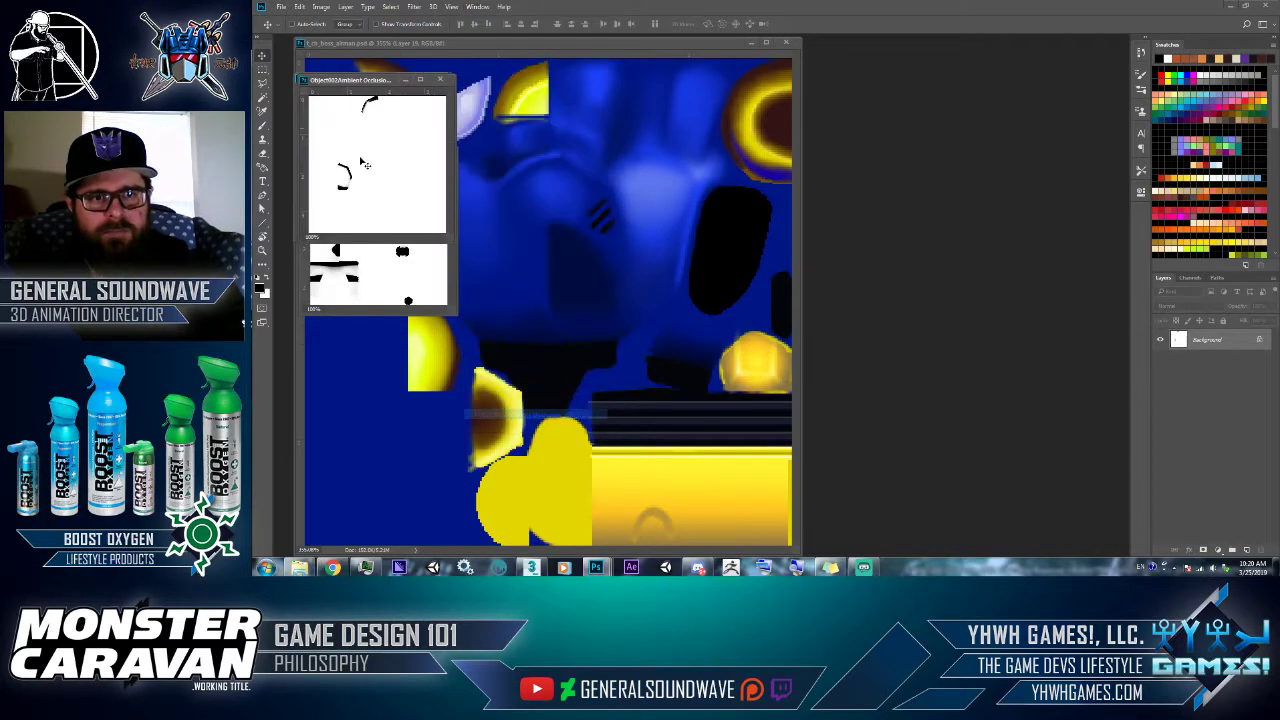
{"action": "left_click_drag", "start_coordinate": [352, 84], "coordinate": [682, 211]}
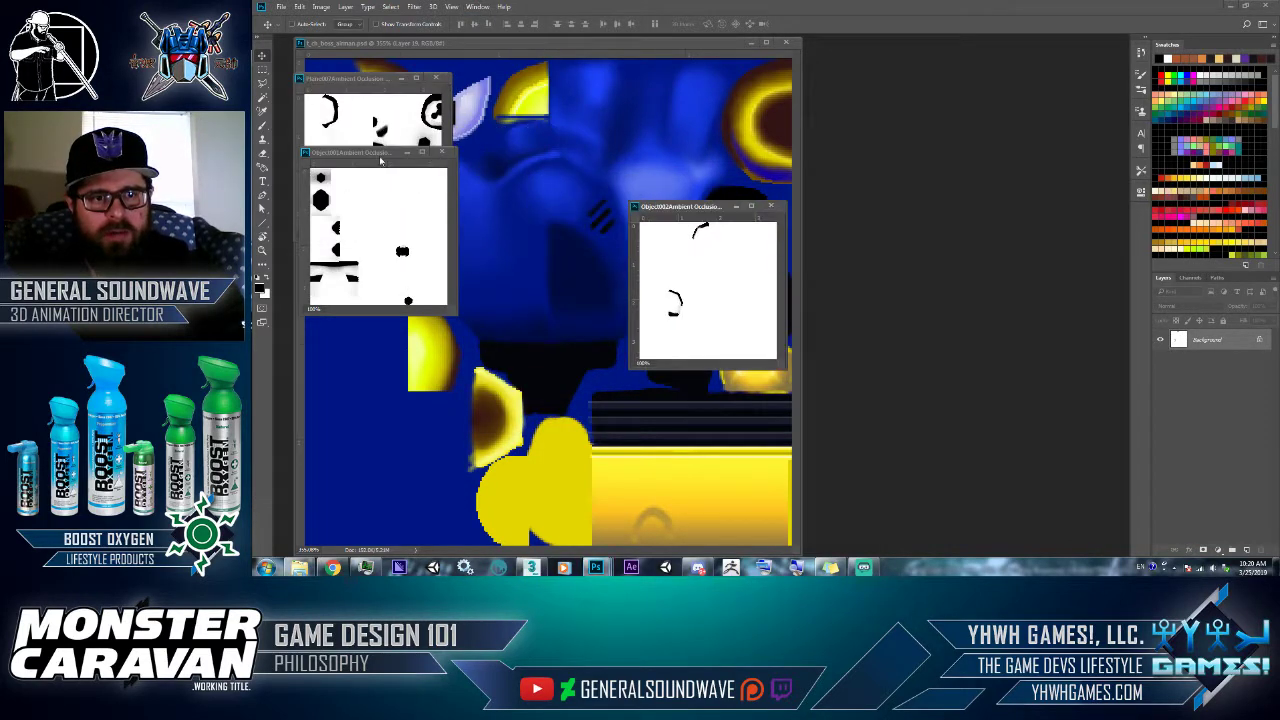
{"action": "left_click_drag", "start_coordinate": [380, 160], "coordinate": [588, 153]}
- Copy the Plane007 and Object002 occlusion images into the Object001 document as layers, close both source files, and move its window beside the texture
{"action": "left_click_drag", "start_coordinate": [378, 162], "coordinate": [612, 218]}
{"action": "left_click", "coordinate": [728, 321]}
{"action": "left_click_drag", "start_coordinate": [728, 321], "coordinate": [575, 200]}
{"action": "left_click", "coordinate": [770, 206]}
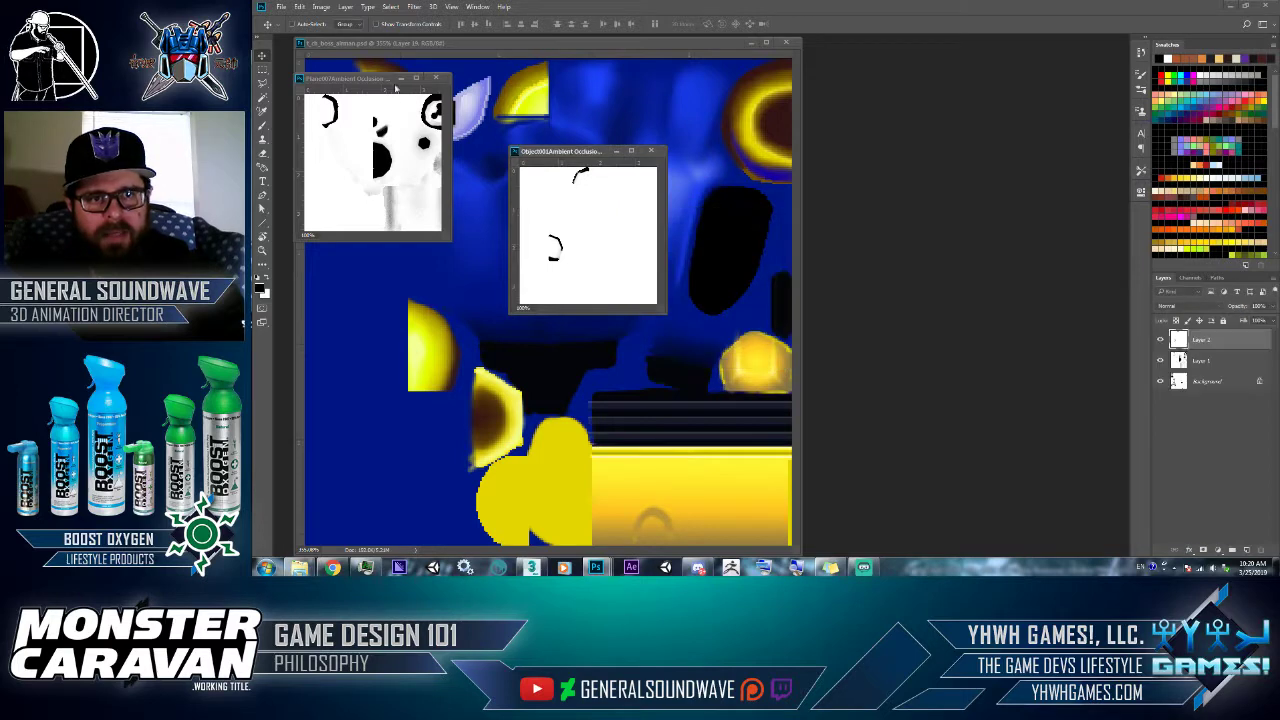
{"action": "left_click", "coordinate": [435, 77]}
{"action": "left_click_drag", "start_coordinate": [548, 162], "coordinate": [876, 210]}
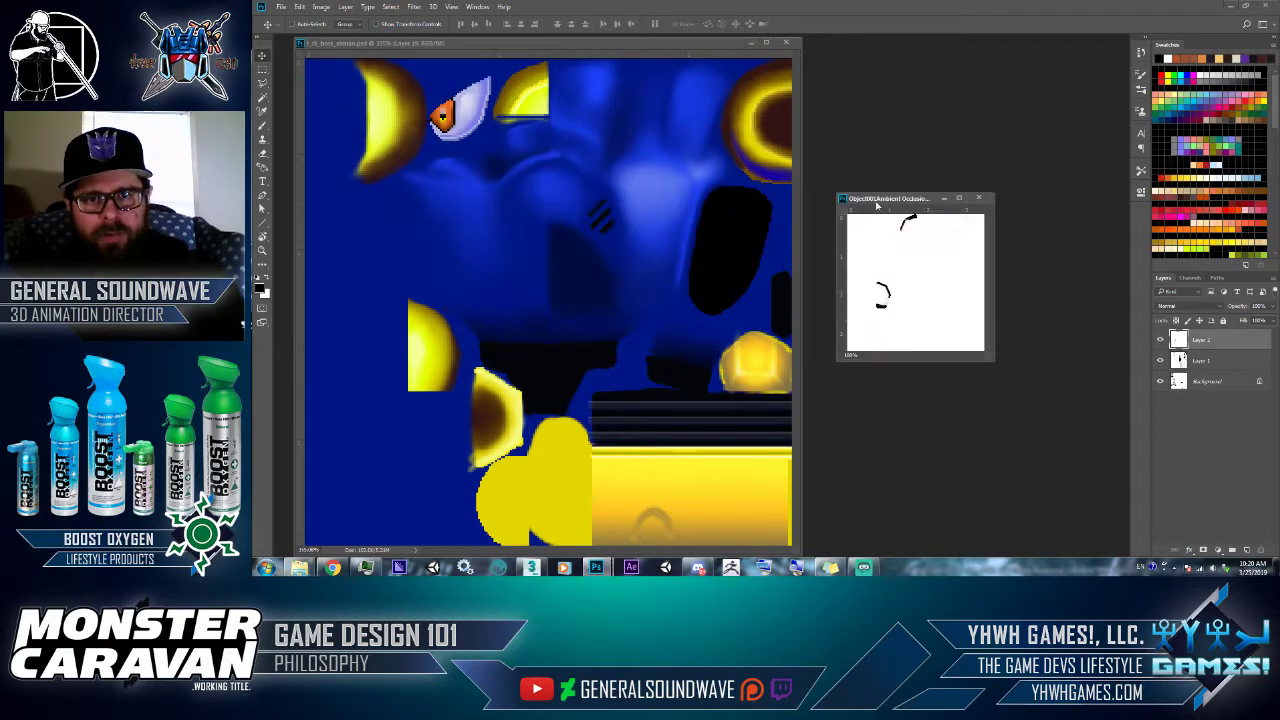
- Set the blend modes of Layer 2 and Layer 1 to Multiply, and select both together with the Background layer
{"action": "left_click", "coordinate": [1179, 306]}
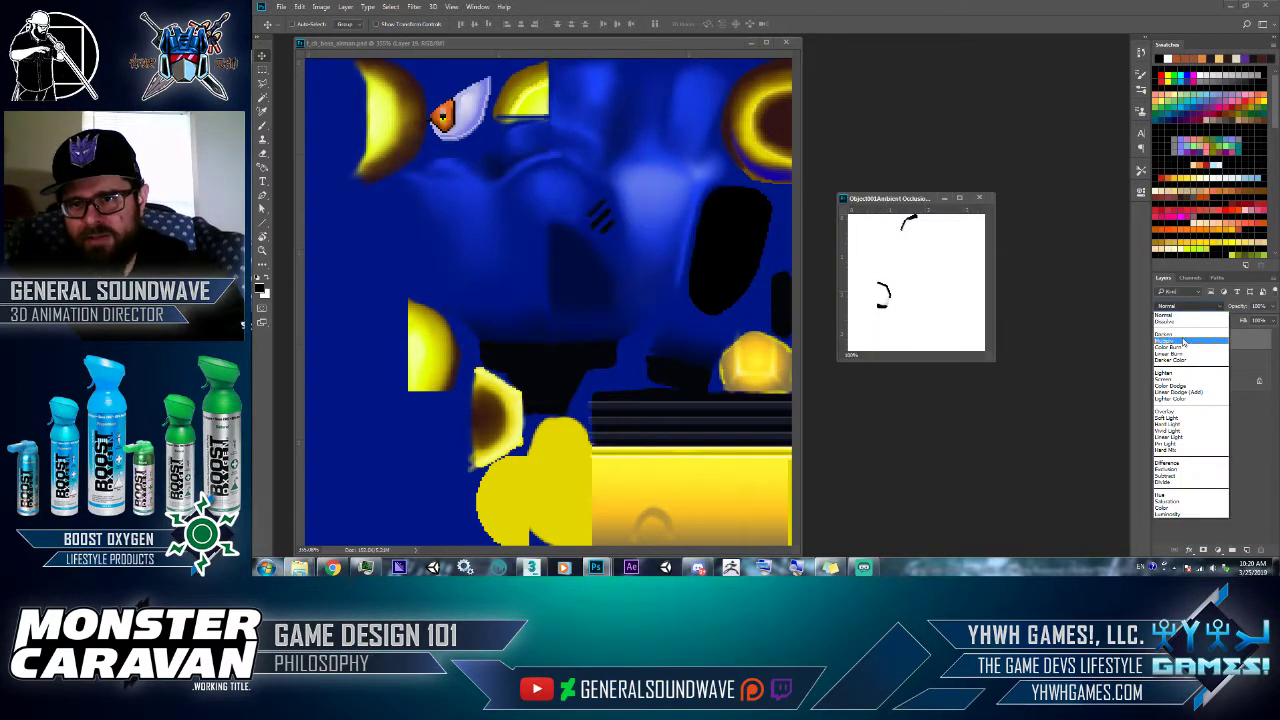
{"action": "left_click", "coordinate": [1190, 346]}
{"action": "left_click", "coordinate": [1197, 362]}
{"action": "left_click", "coordinate": [1179, 306]}
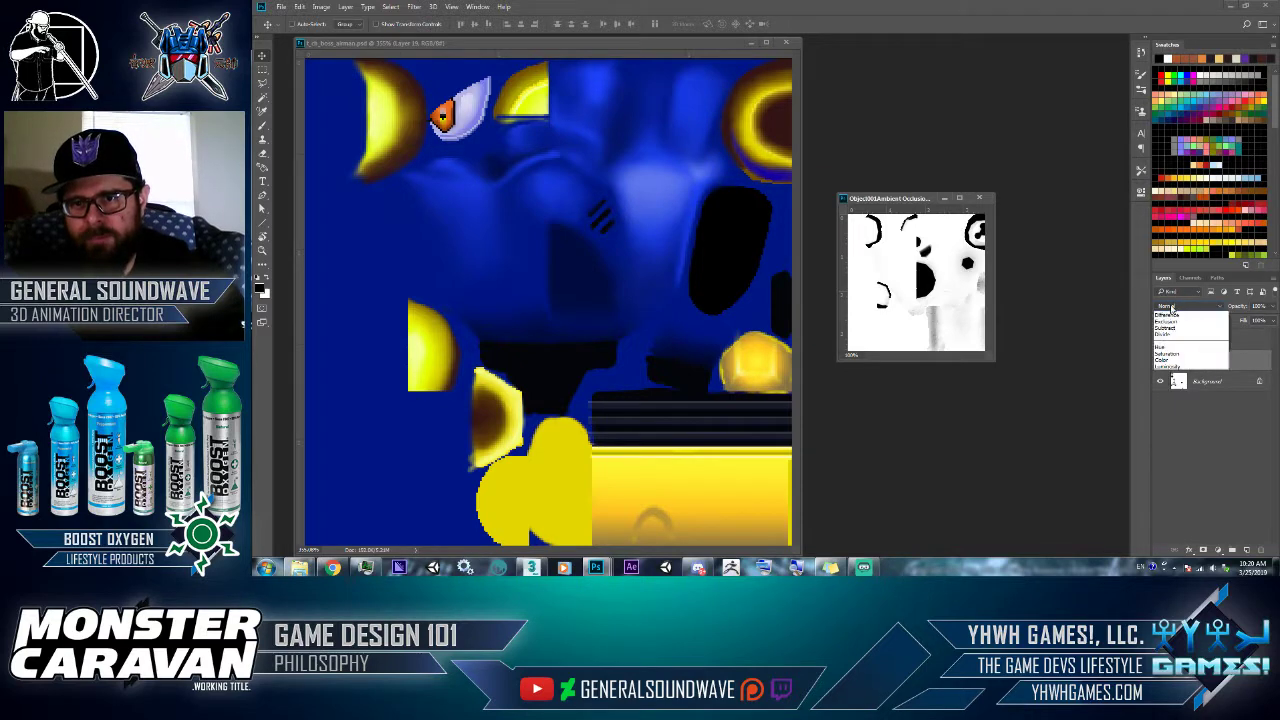
{"action": "left_click", "coordinate": [1183, 342]}
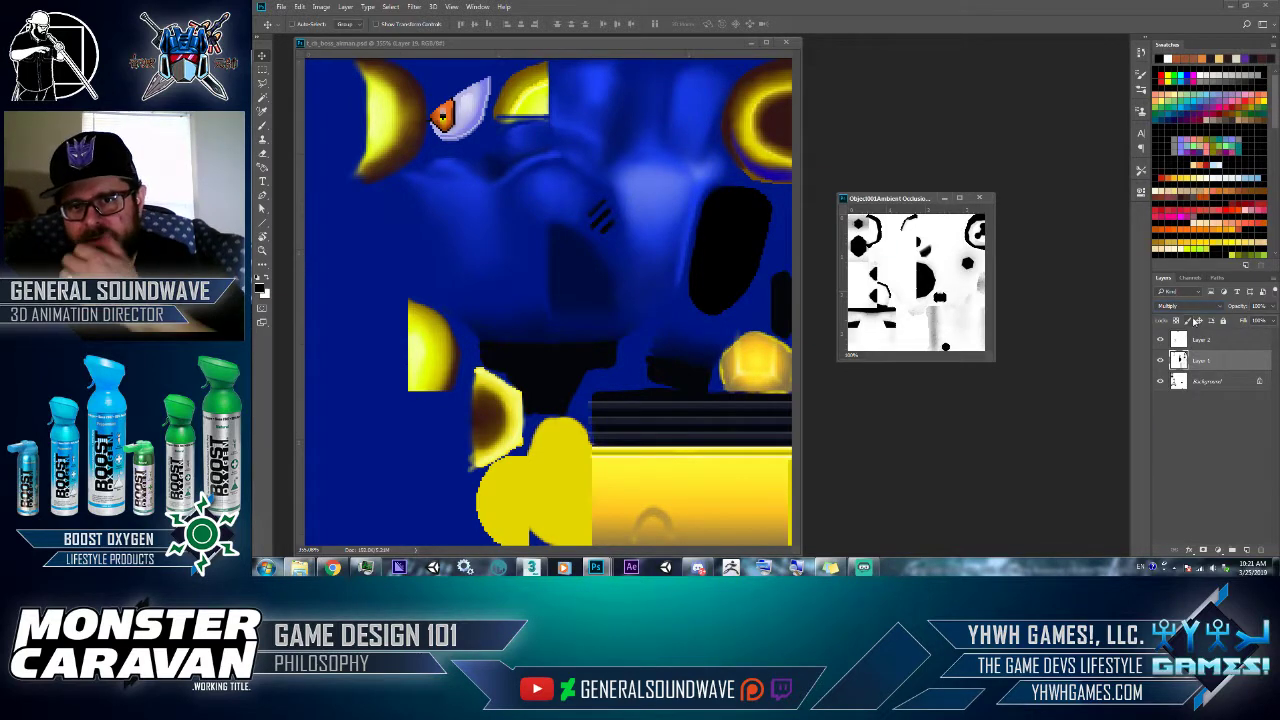
{"action": "left_click", "coordinate": [1200, 384]}
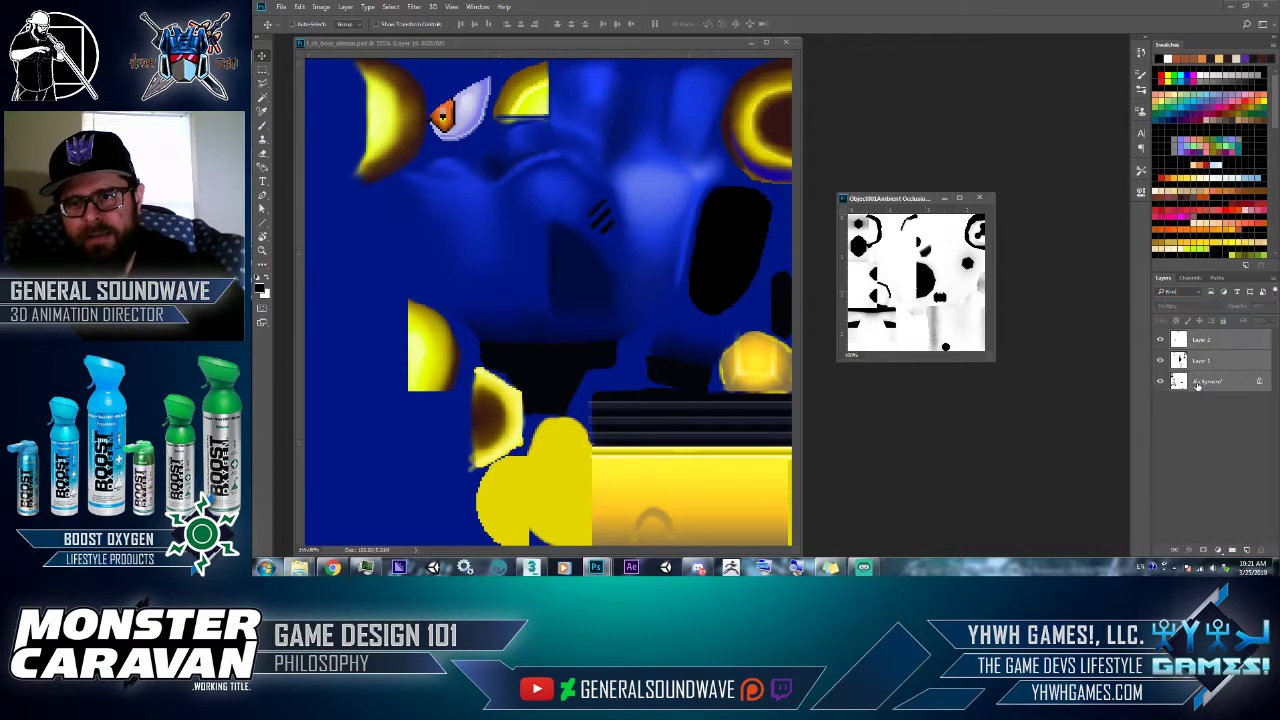
- Convert the Background into a regular layer, then group all three occlusion layers and name the group AO
{"action": "double_click", "coordinate": [1199, 384]}
{"action": "key", "text": "Return"}
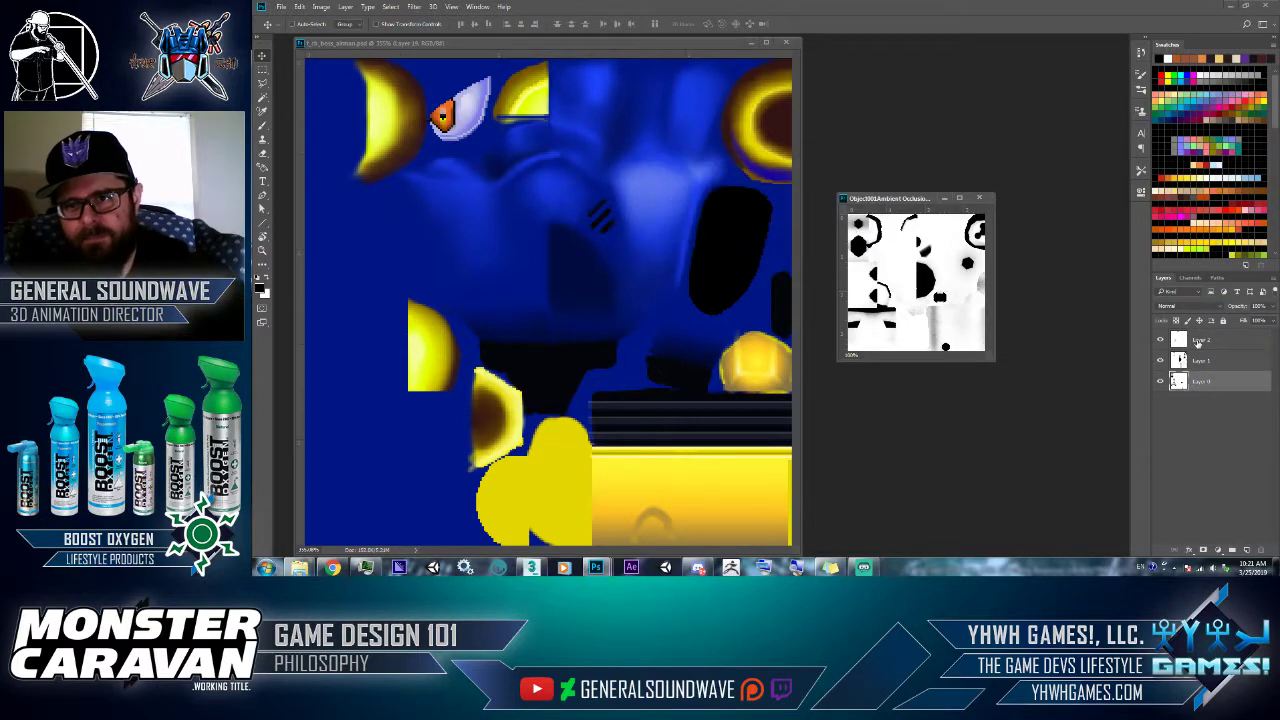
{"action": "left_click", "coordinate": [1198, 341]}
{"action": "key", "text": "ctrl+g"}
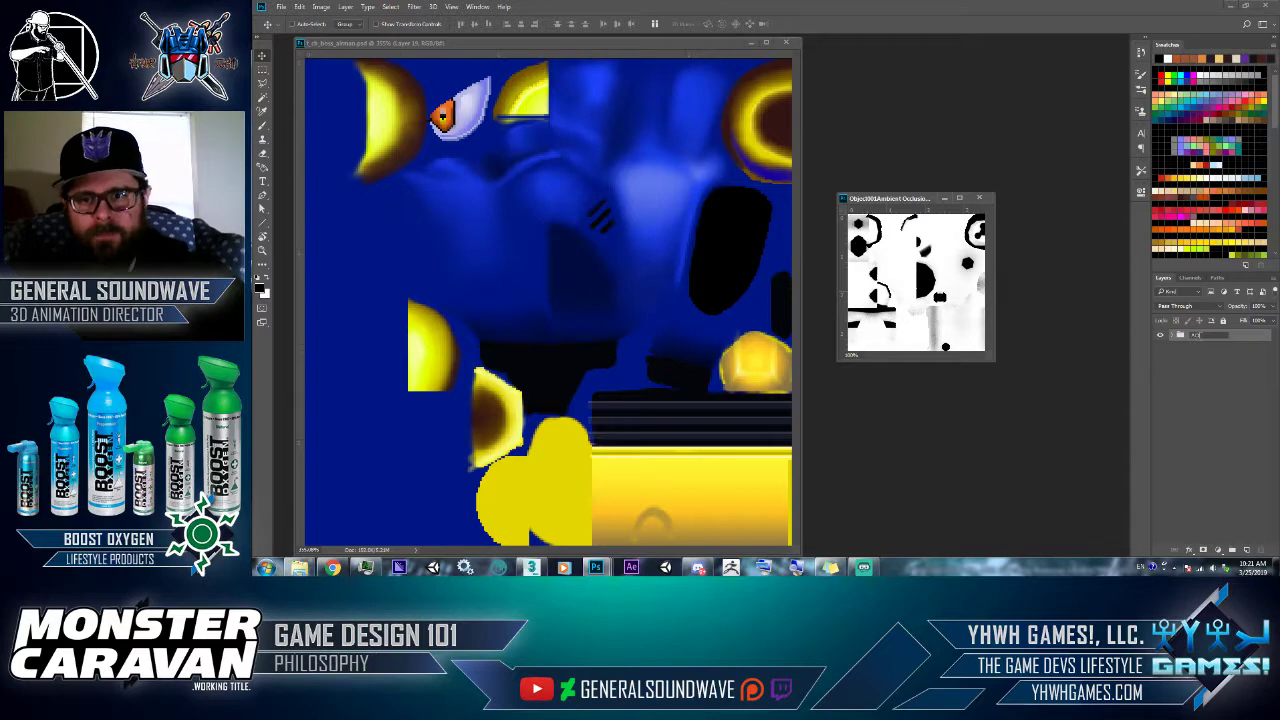
- Copy the AO group into the t_ch_boss_airman texture document and close the Object001 occlusion file without saving
{"action": "left_click_drag", "start_coordinate": [864, 306], "coordinate": [690, 310], "text": "shift"}
{"action": "left_click", "coordinate": [979, 197]}
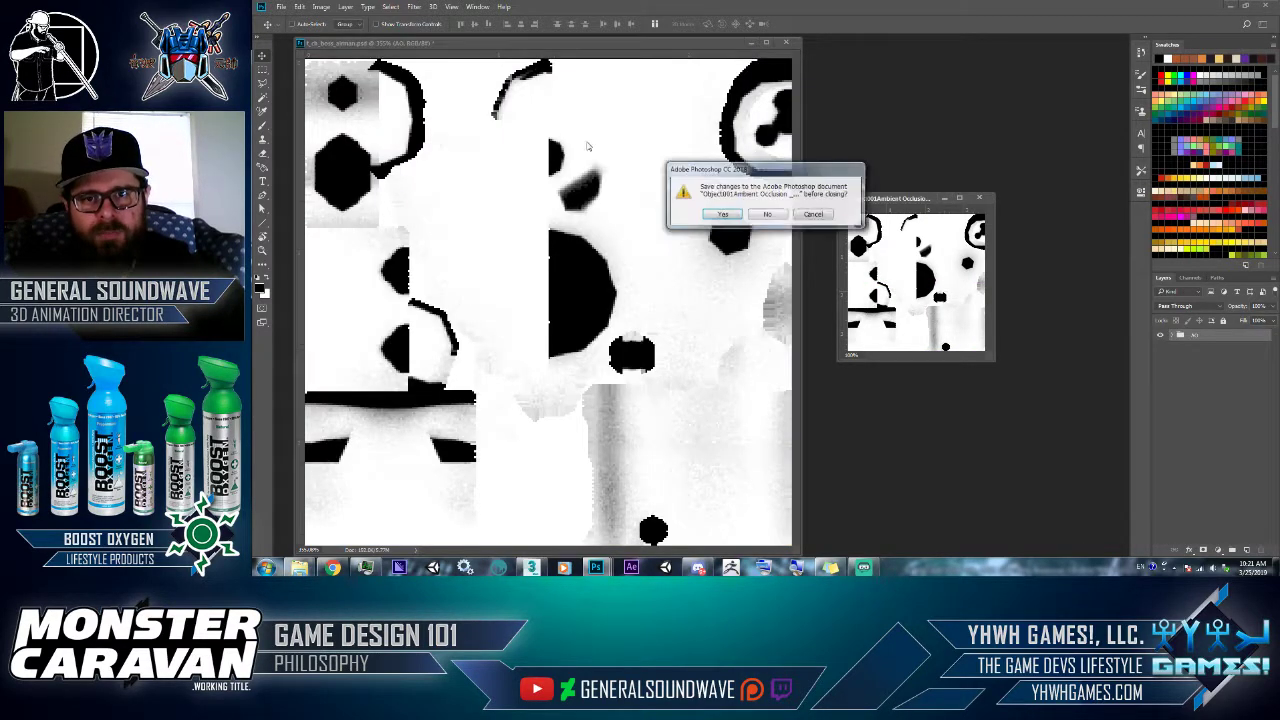
{"action": "left_click", "coordinate": [776, 210]}
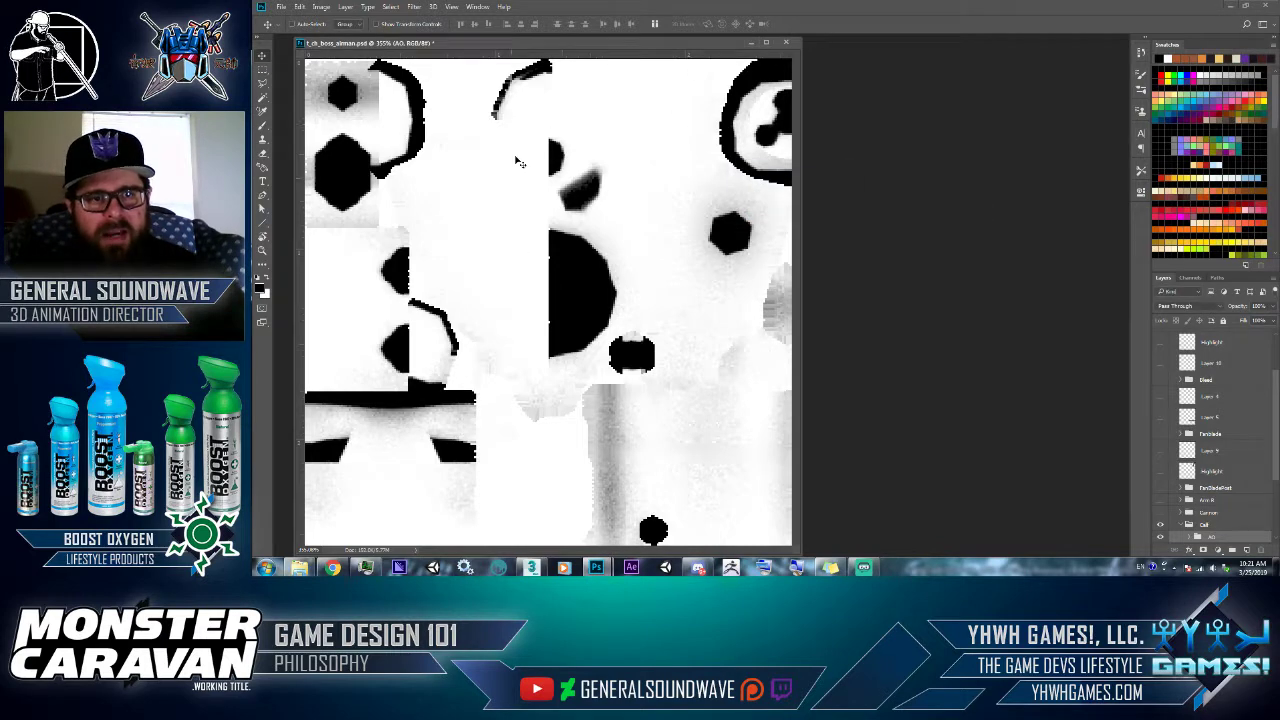
- Move the AO group out of its folder to just above the Diffuse group and set its blend mode to Multiply
{"action": "scroll", "coordinate": [1240, 504], "scroll_direction": "down", "scroll_amount": 3}
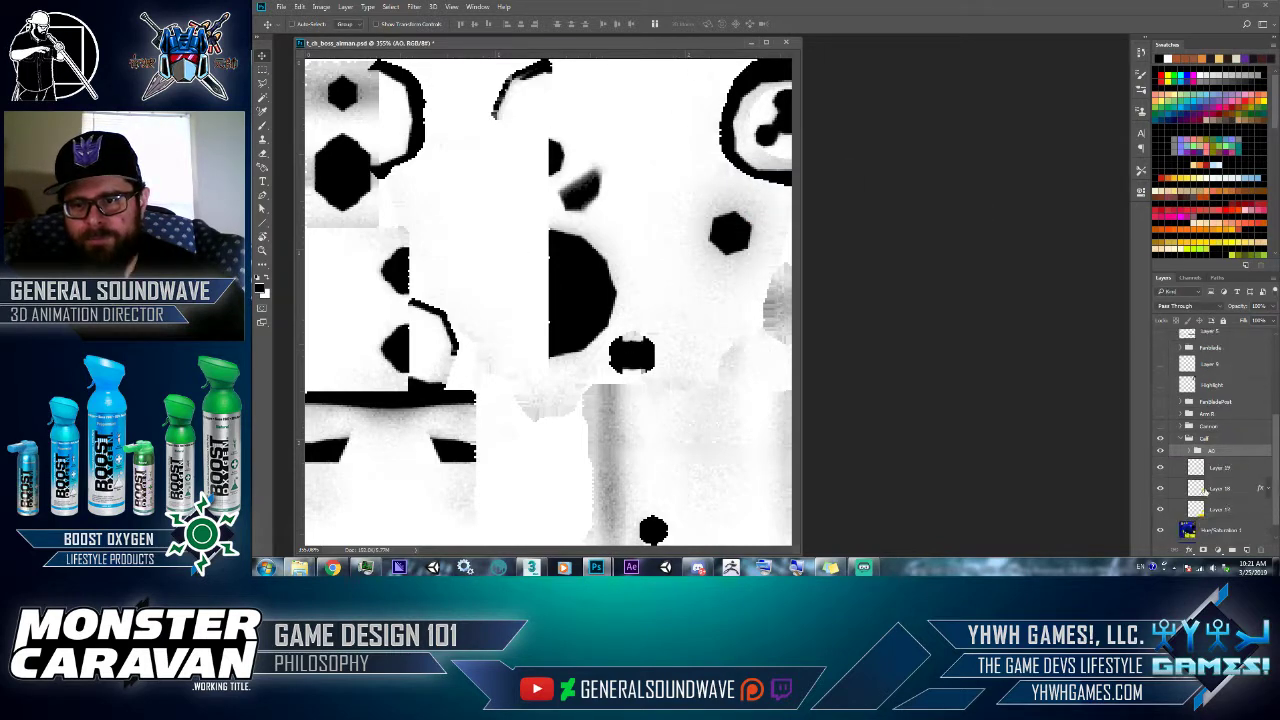
{"action": "scroll", "coordinate": [1202, 466], "scroll_direction": "up", "scroll_amount": 2}
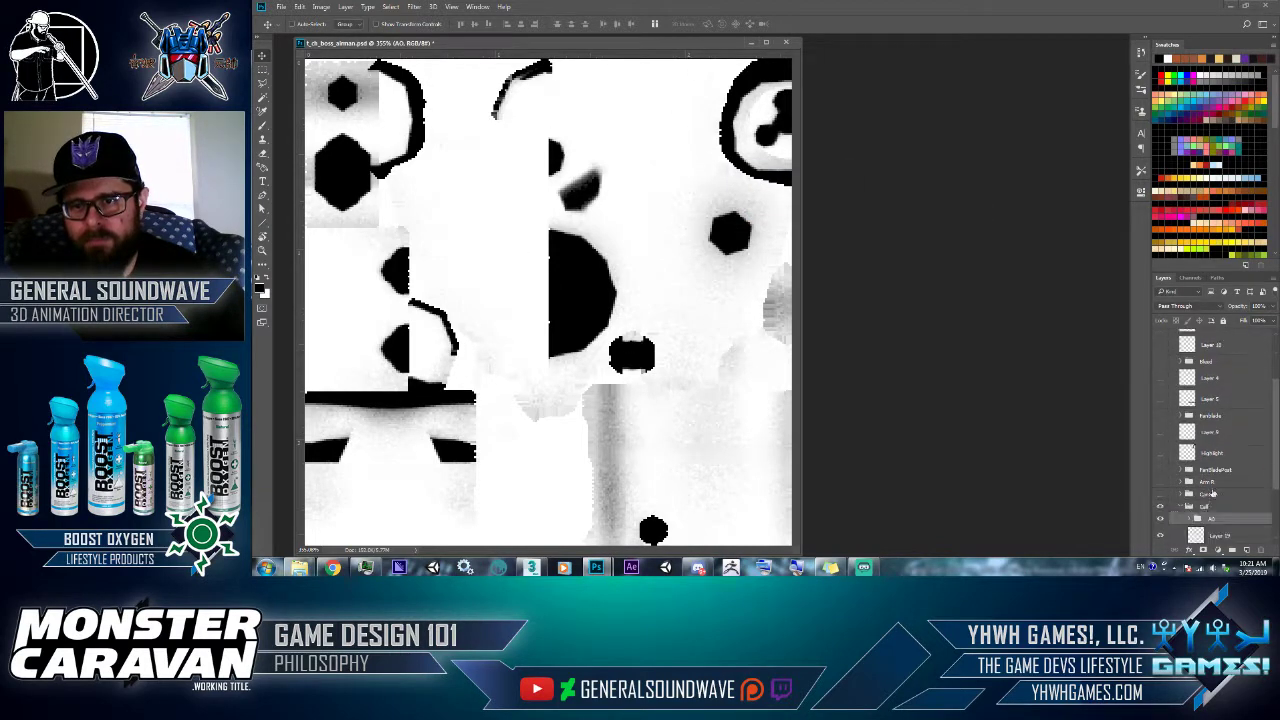
{"action": "left_click_drag", "start_coordinate": [1211, 522], "coordinate": [1185, 355]}
{"action": "left_click", "coordinate": [1170, 310]}
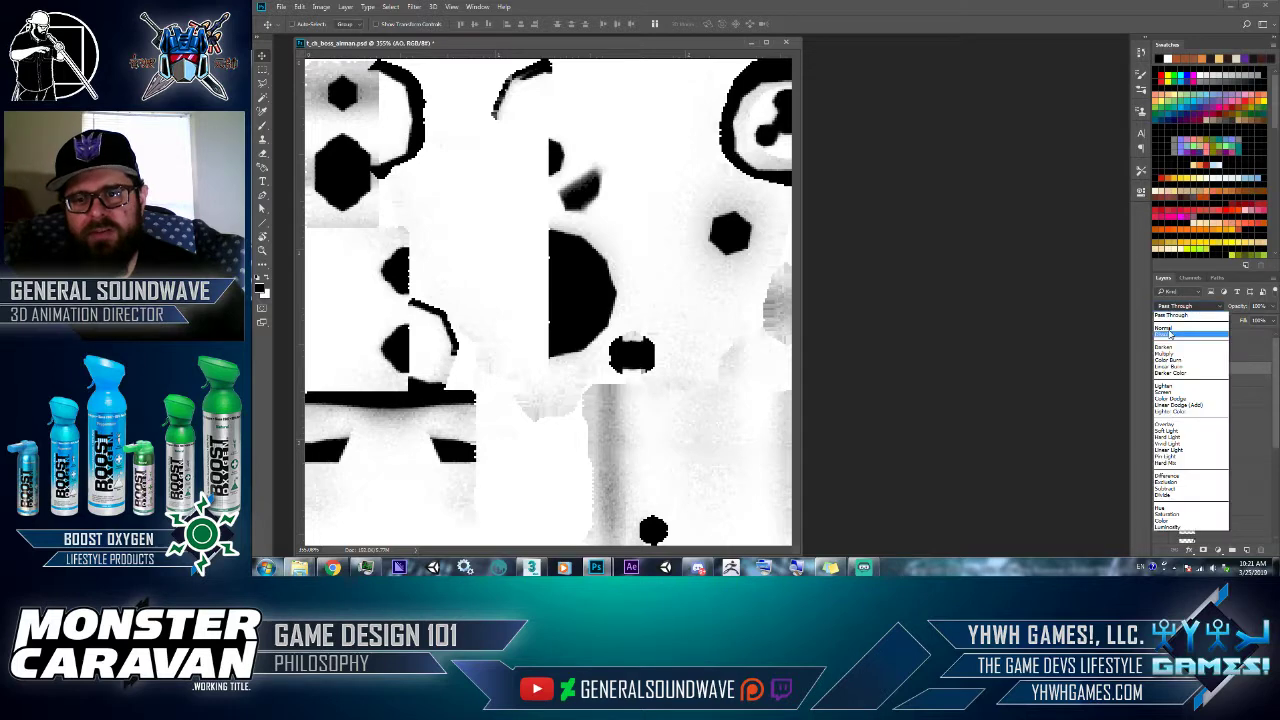
{"action": "left_click", "coordinate": [1167, 356]}
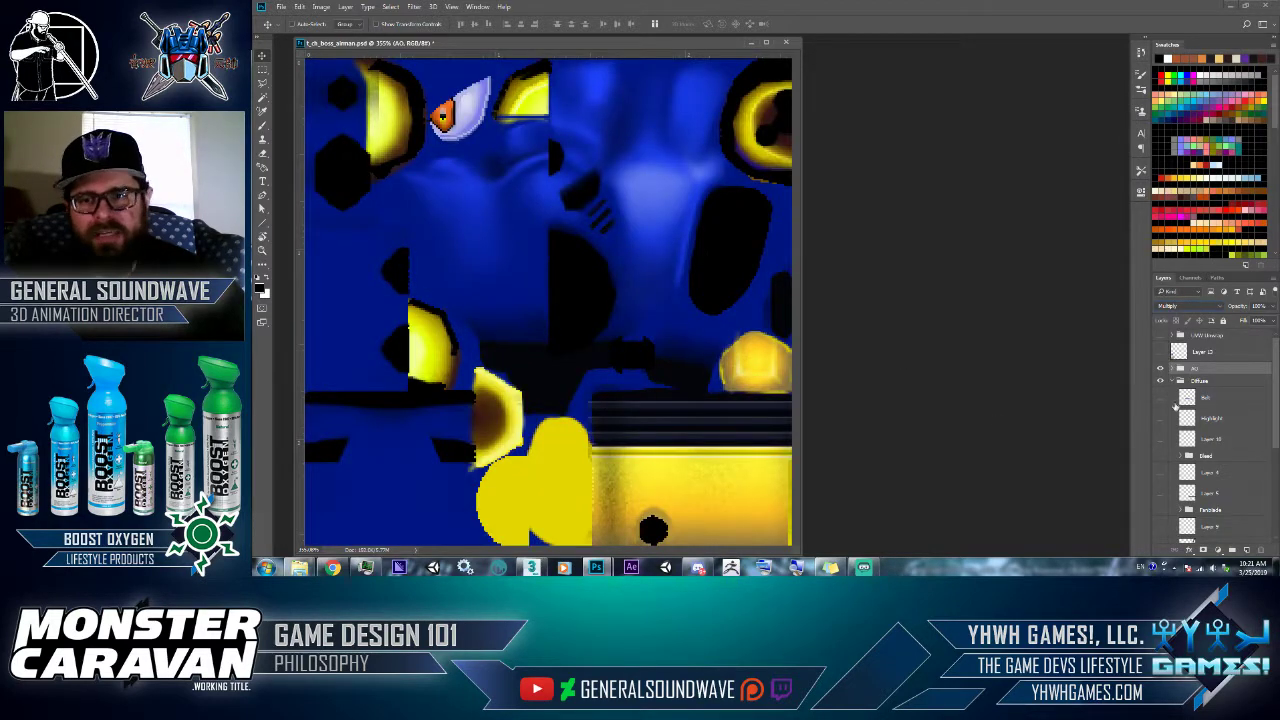
- Toggle the AO group's visibility repeatedly to compare the texture with and without the occlusion shading, leaving it visible
{"action": "left_click", "coordinate": [1161, 370]}
{"action": "left_click", "coordinate": [1161, 370]}
{"action": "left_click", "coordinate": [1161, 370]}
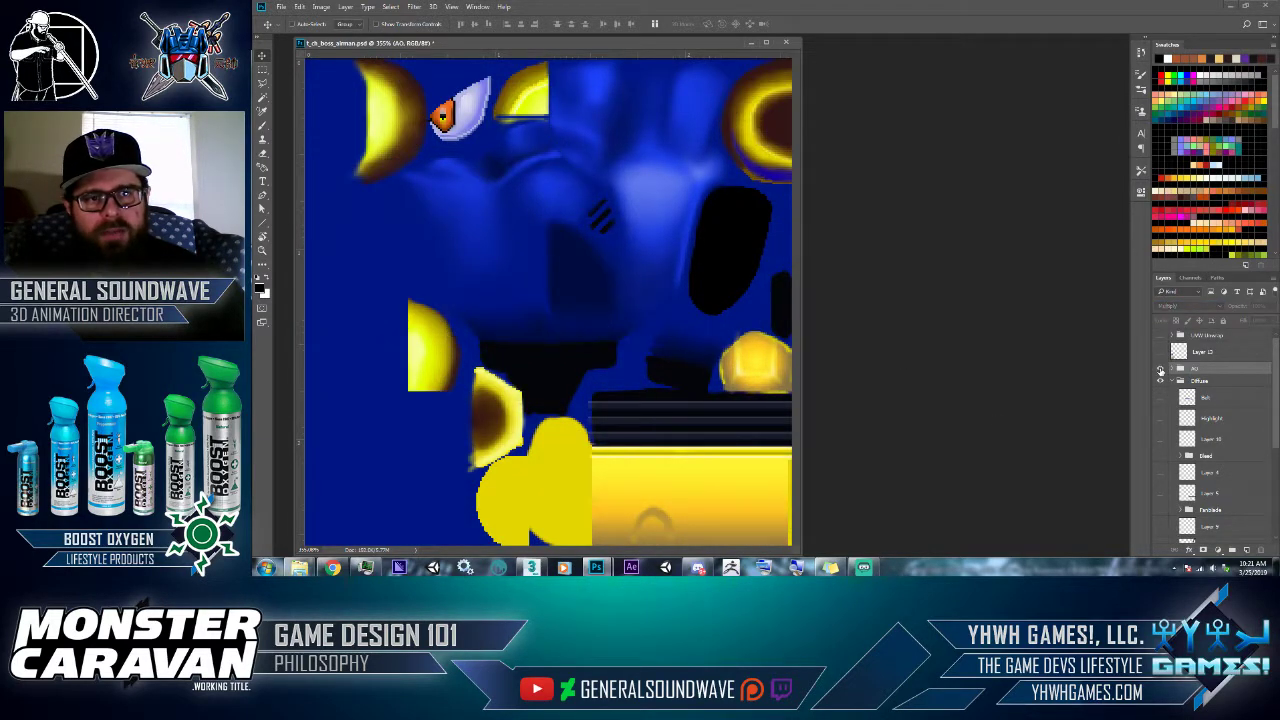
{"action": "left_click", "coordinate": [1161, 370]}
{"action": "left_click", "coordinate": [1161, 370]}
{"action": "left_click", "coordinate": [1161, 370]}
{"action": "left_click", "coordinate": [1161, 370]}
{"action": "left_click", "coordinate": [1161, 370]}
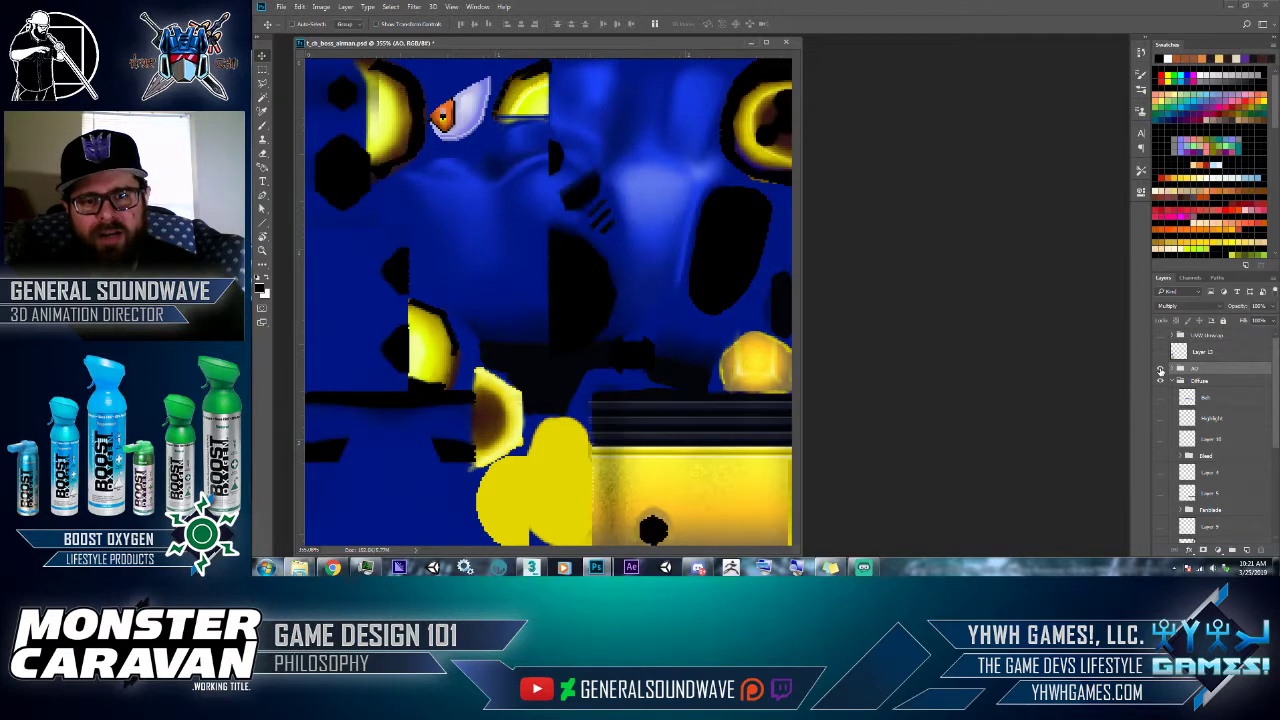
{"action": "left_click", "coordinate": [1161, 370]}
{"action": "left_click", "coordinate": [1161, 370]}
{"action": "left_click", "coordinate": [1161, 370]}
{"action": "left_click", "coordinate": [1161, 370]}
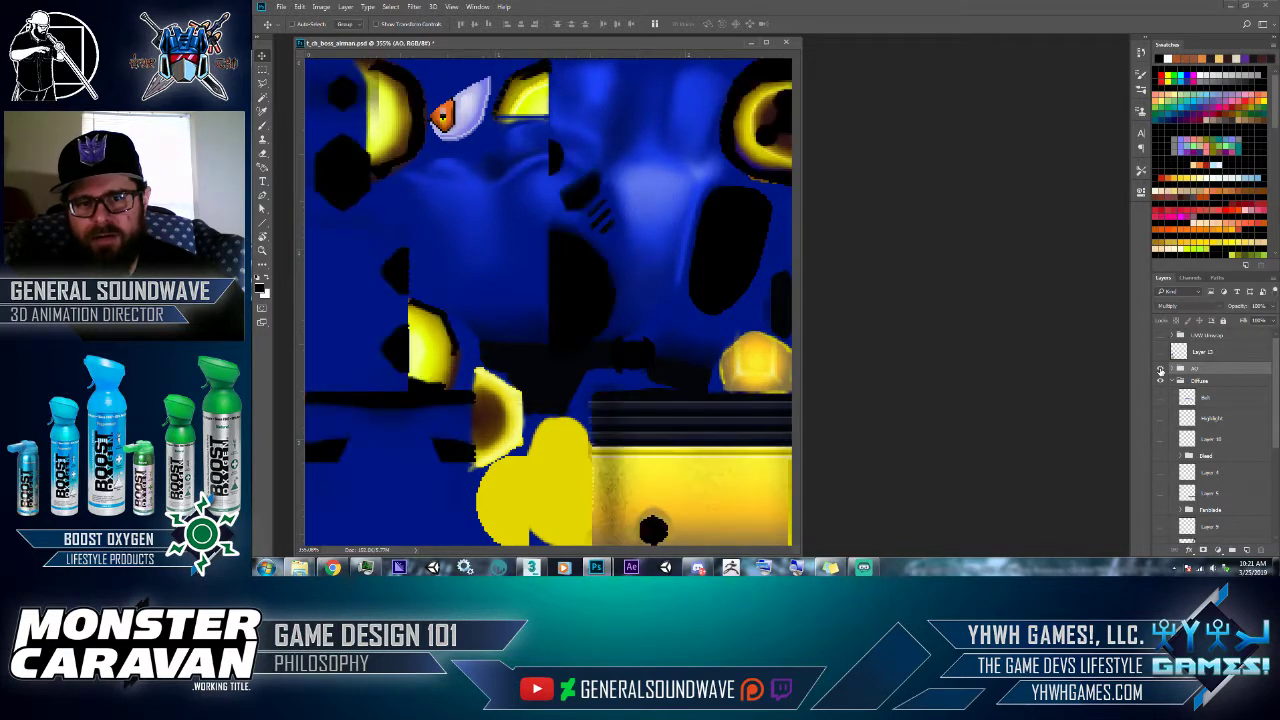
{"action": "left_click", "coordinate": [1161, 370]}
{"action": "left_click", "coordinate": [1161, 370]}
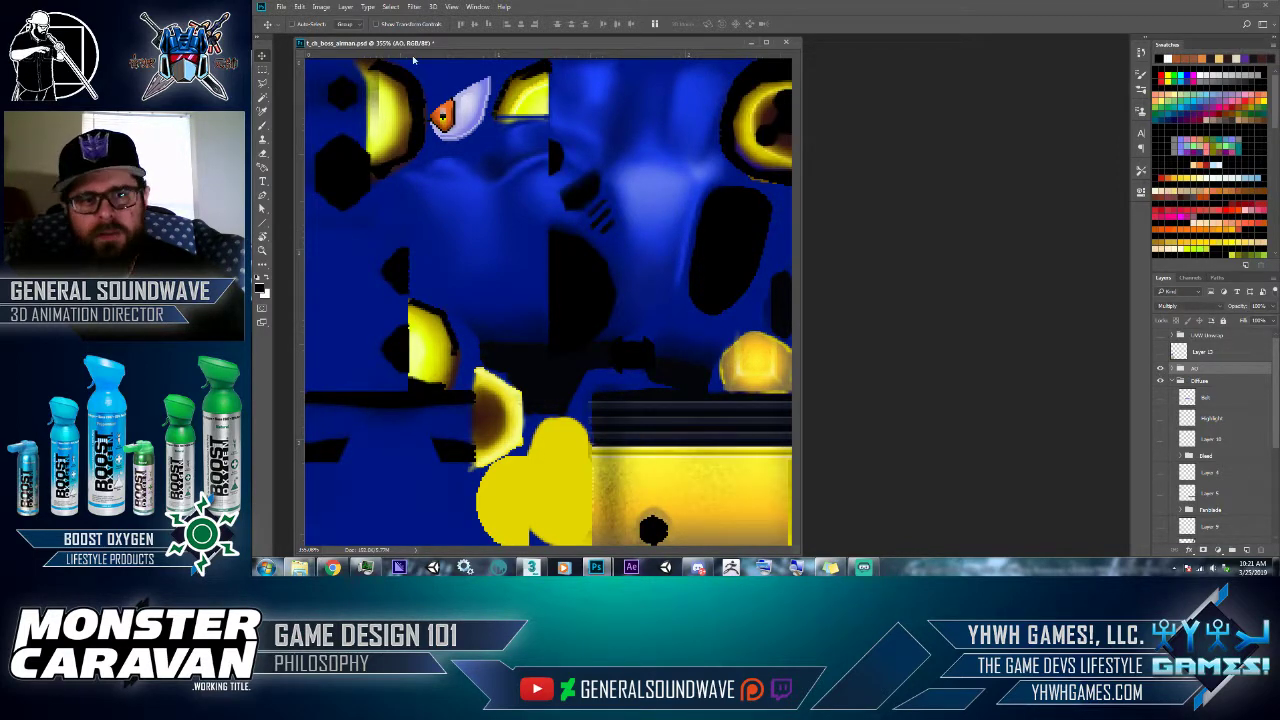
- Save a JPEG copy over t_ch_boss_airman_00_D_00 in the 256 folder at Maximum quality 12, Baseline ("Standard")
{"action": "left_click", "coordinate": [281, 7]}
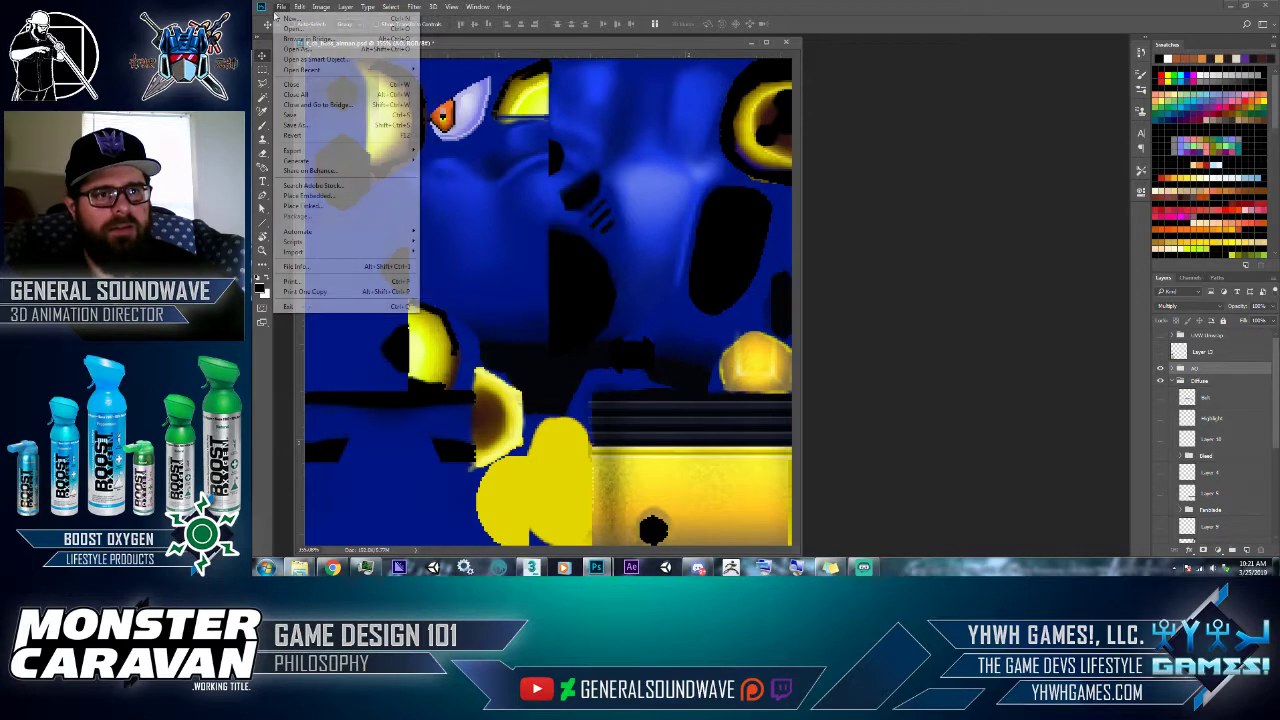
{"action": "left_click", "coordinate": [315, 128]}
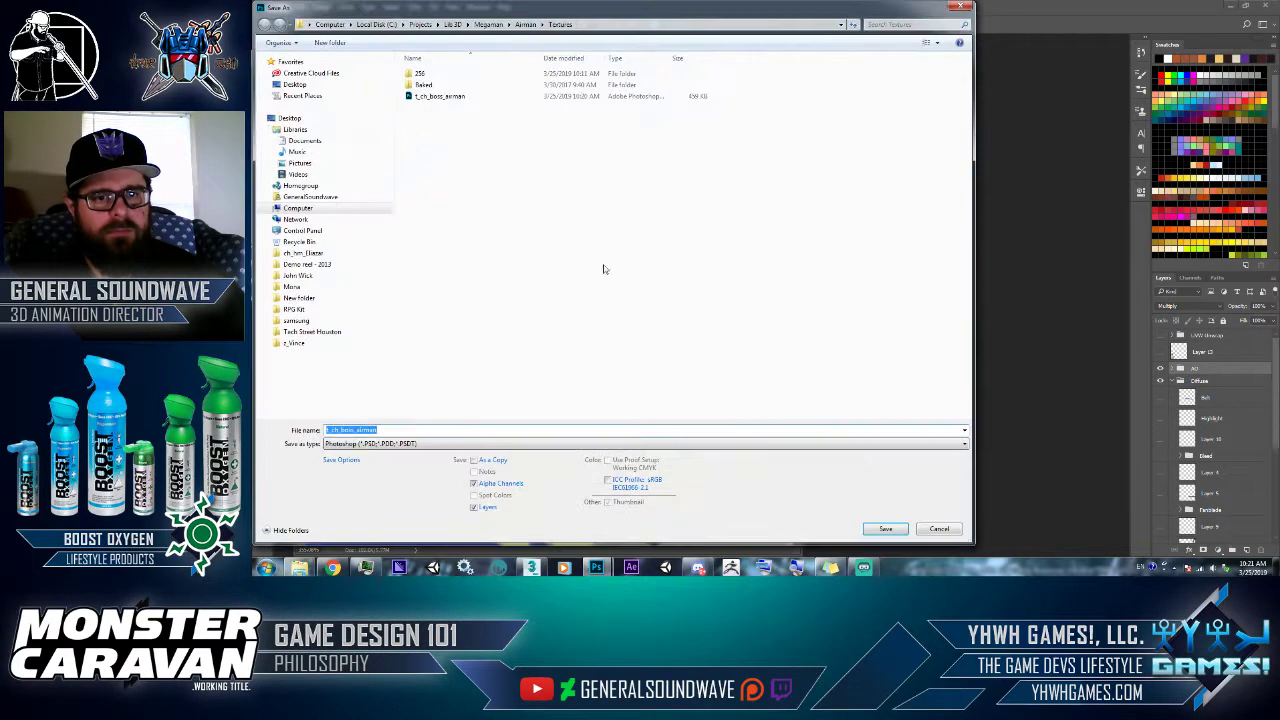
{"action": "left_click", "coordinate": [432, 443]}
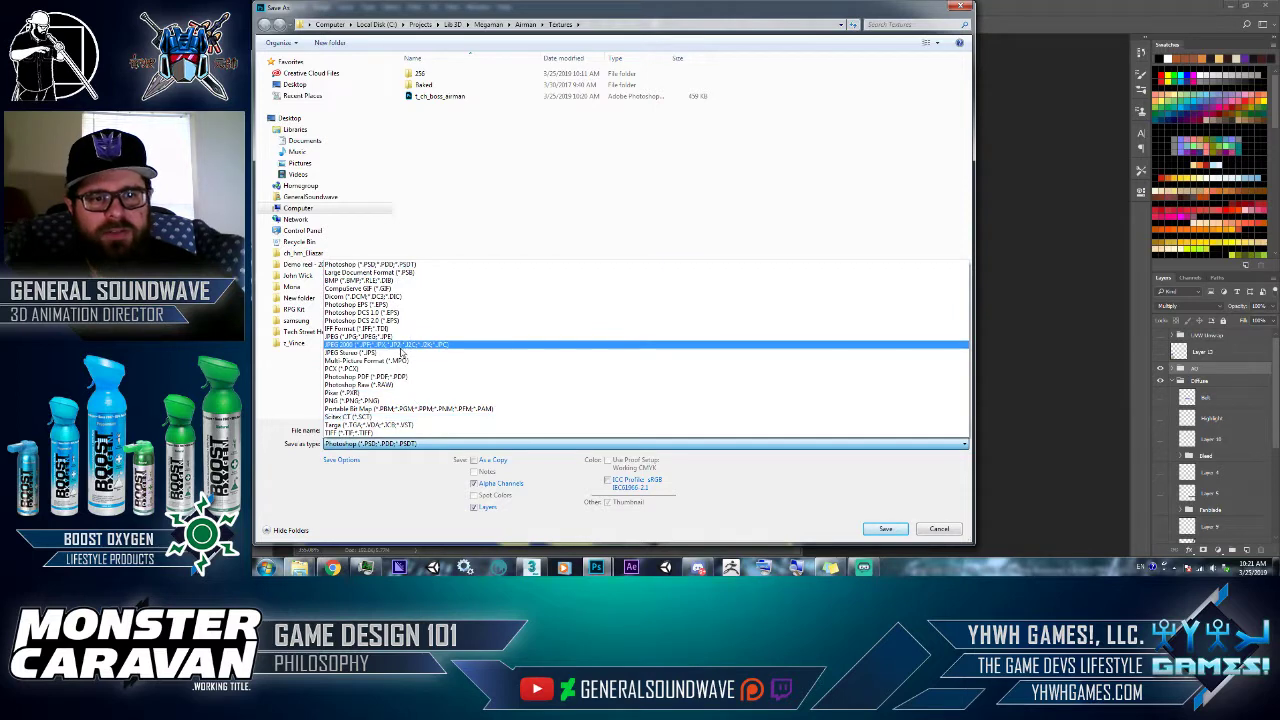
{"action": "left_click", "coordinate": [393, 329]}
{"action": "left_click", "coordinate": [400, 443]}
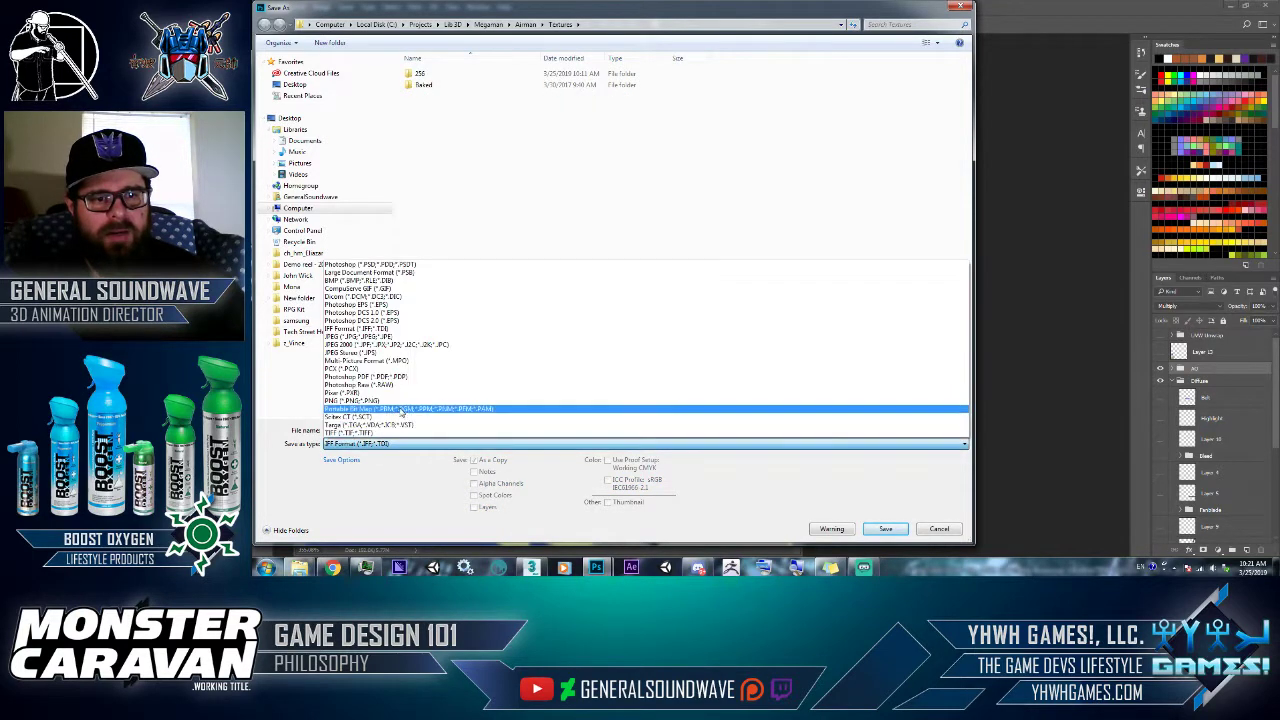
{"action": "left_click", "coordinate": [397, 337]}
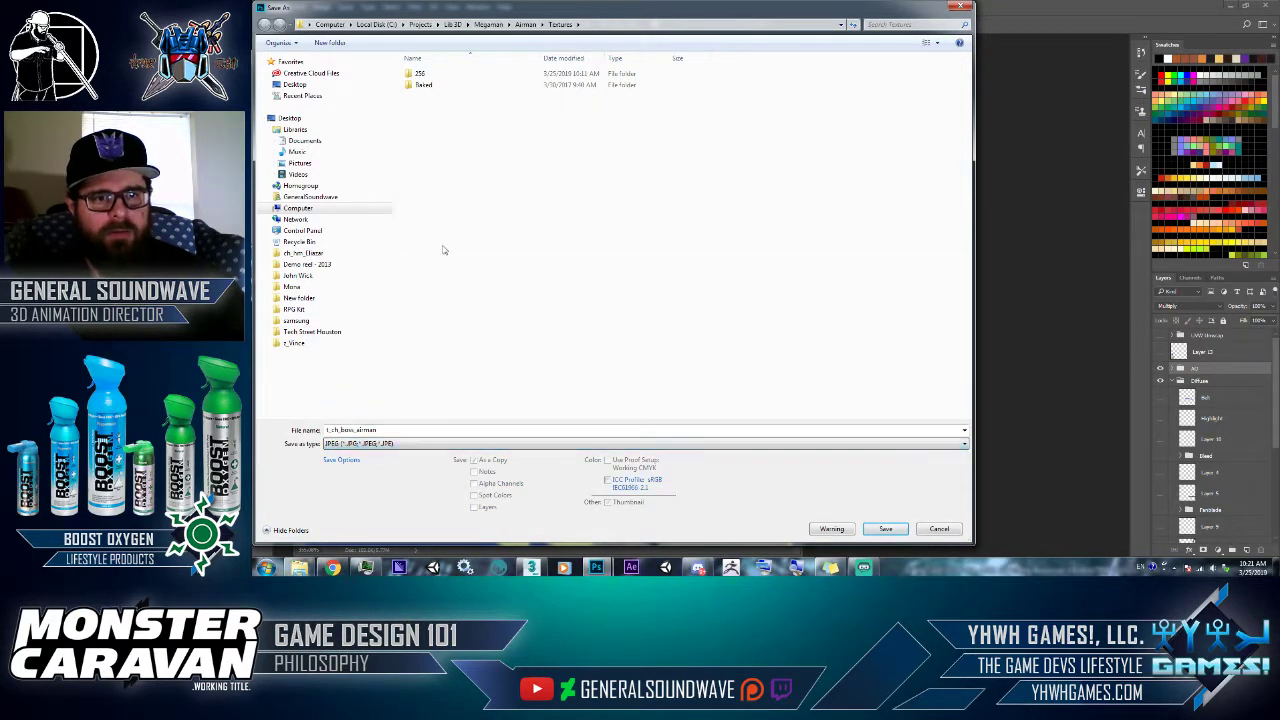
{"action": "left_click", "coordinate": [417, 77]}
{"action": "double_click", "coordinate": [414, 76]}
{"action": "double_click", "coordinate": [414, 76]}
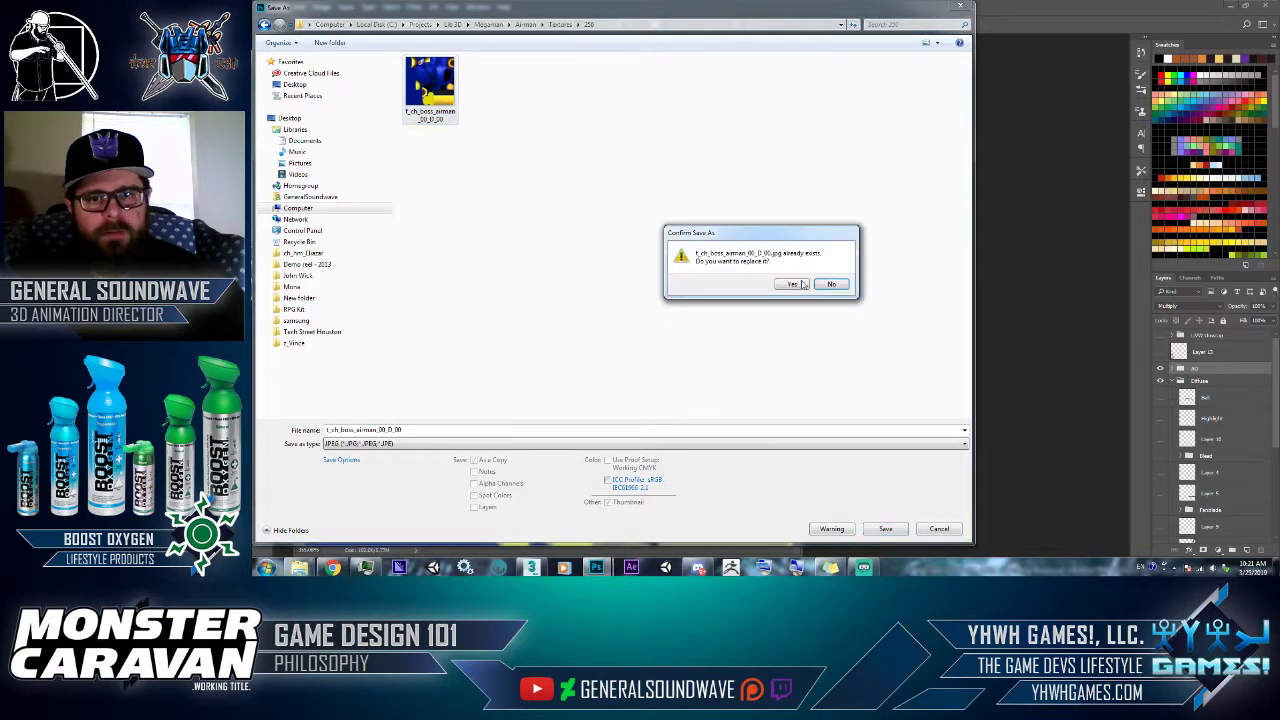
{"action": "left_click", "coordinate": [798, 284]}
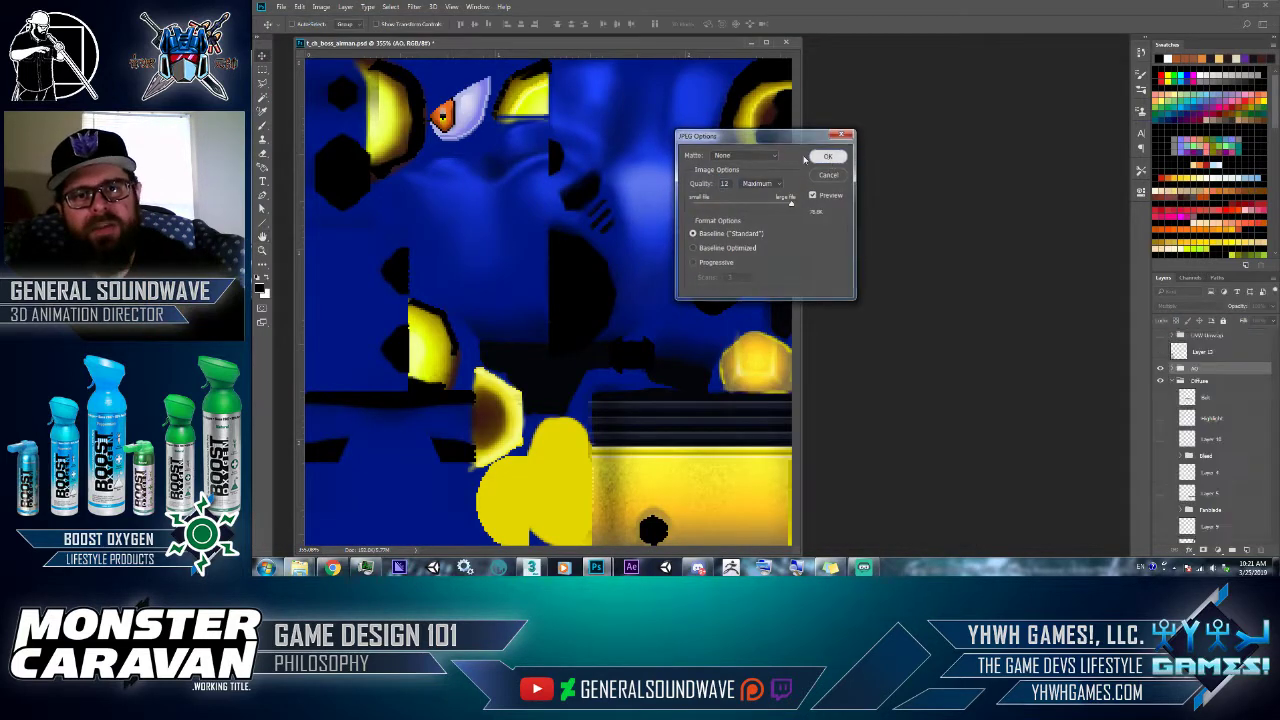
{"action": "left_click", "coordinate": [828, 156]}
- Switch to 3ds Max and close the element file dialog, the rendered frame, Render Setup and Render To Texture windows
{"action": "key", "text": "alt+Tab"}
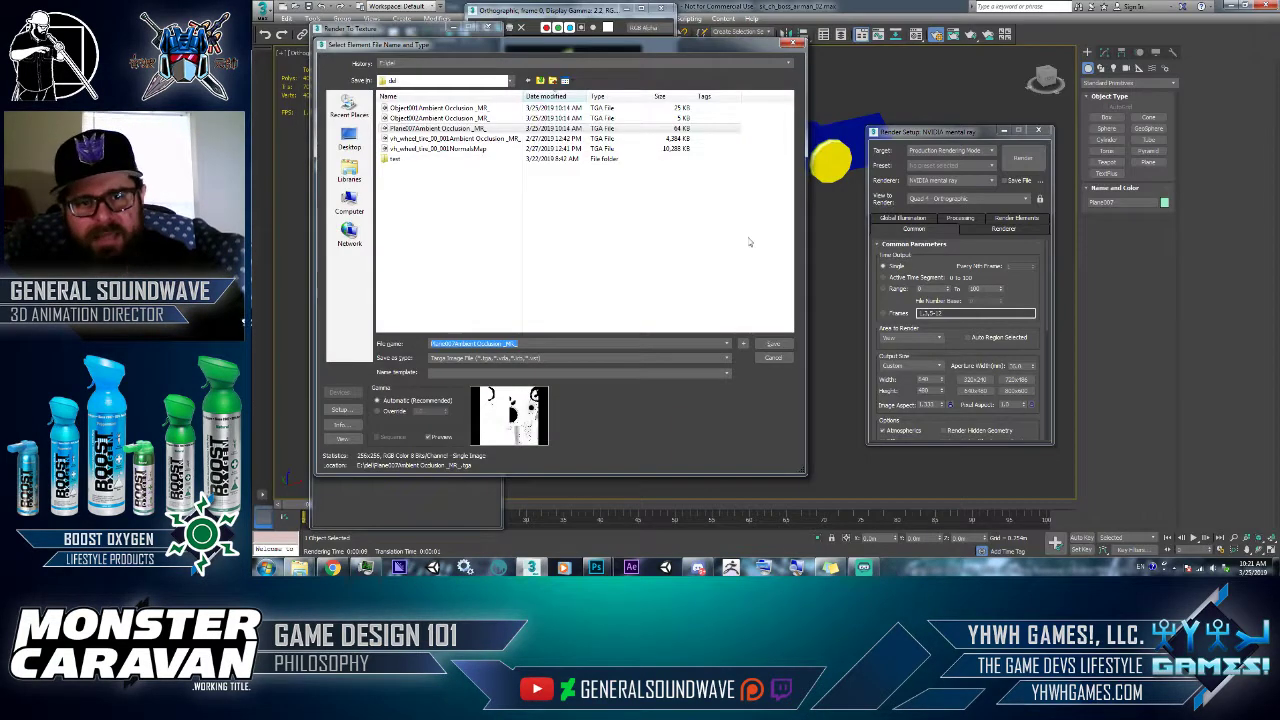
{"action": "left_click", "coordinate": [793, 44]}
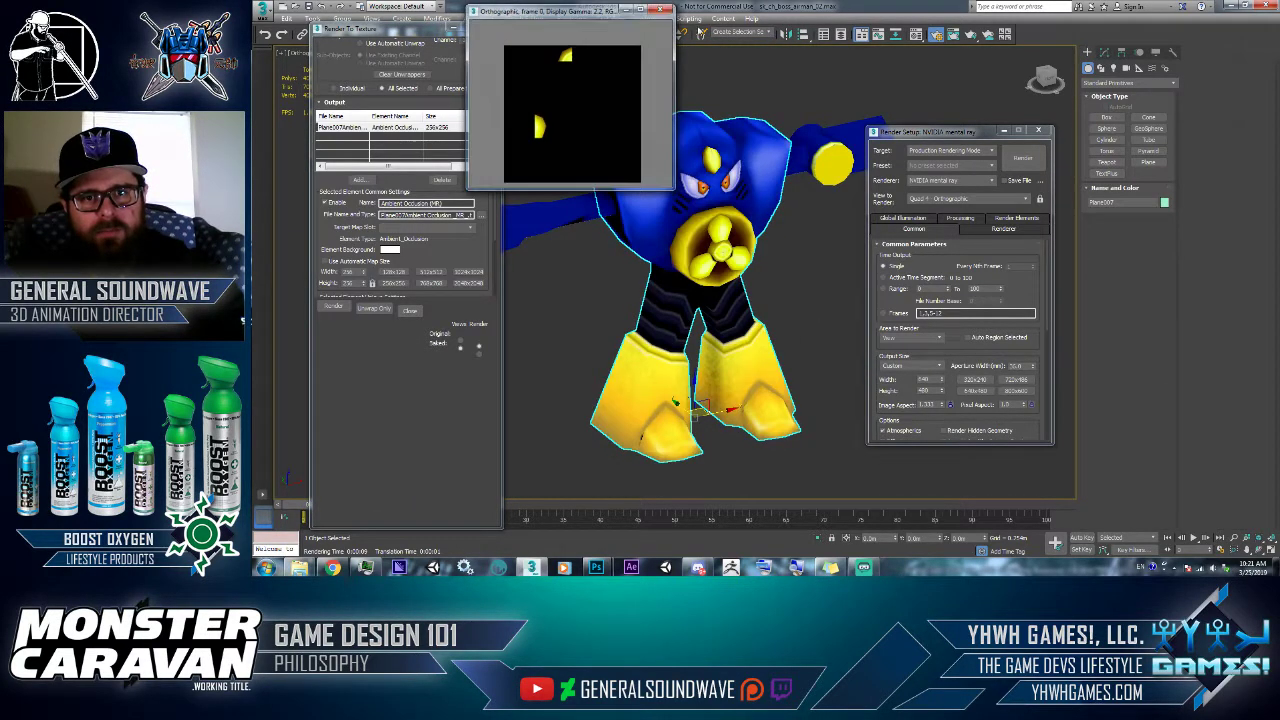
{"action": "left_click", "coordinate": [661, 8]}
{"action": "left_click", "coordinate": [1036, 131]}
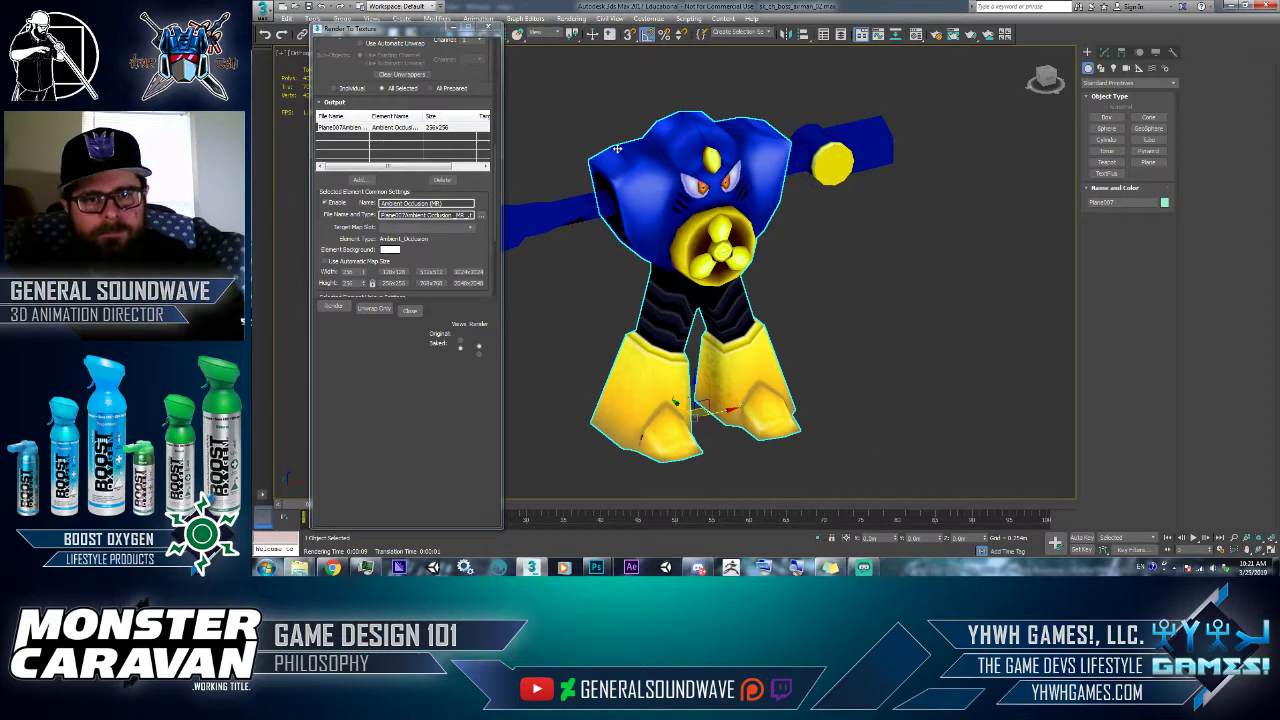
{"action": "left_click", "coordinate": [410, 310]}
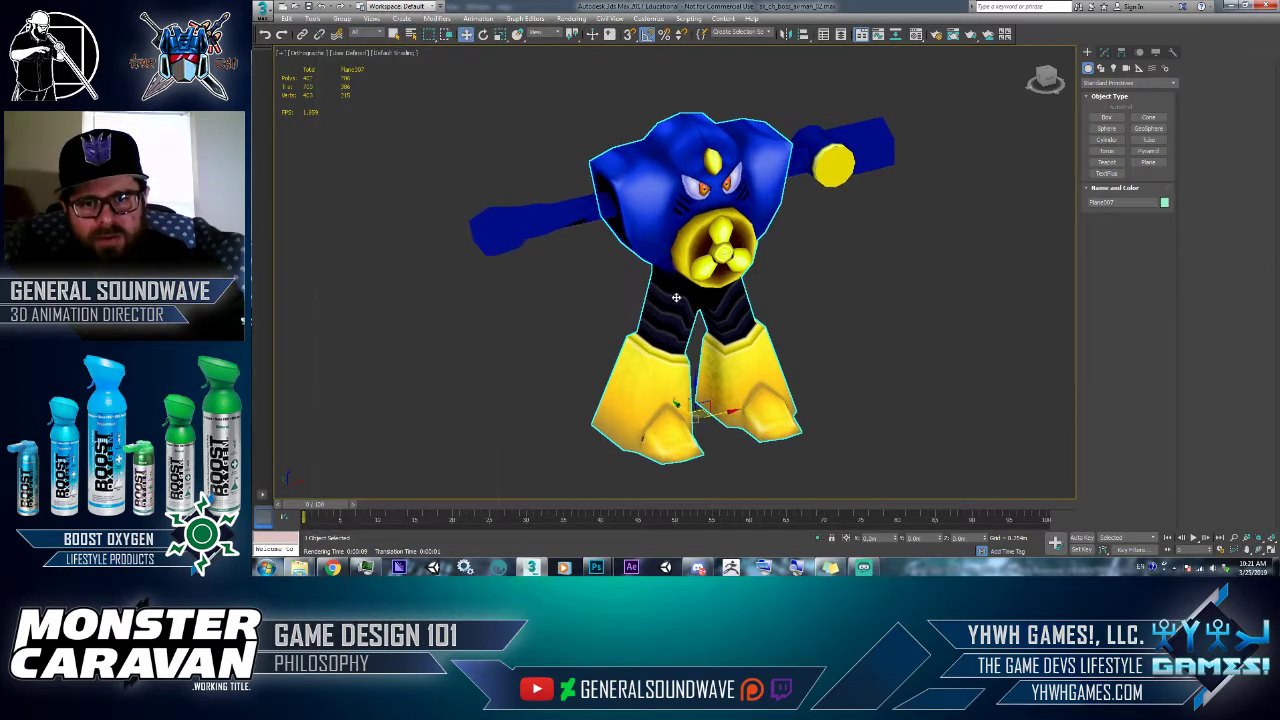
- Shift one eye's polygons sideways on the Airman mesh to examine the face behind them, undo the move and leave sub-object editing
{"action": "scroll", "coordinate": [717, 378], "scroll_direction": "up", "scroll_amount": 3}
{"action": "middle_click_drag", "start_coordinate": [727, 332], "coordinate": [628, 255], "text": "alt"}
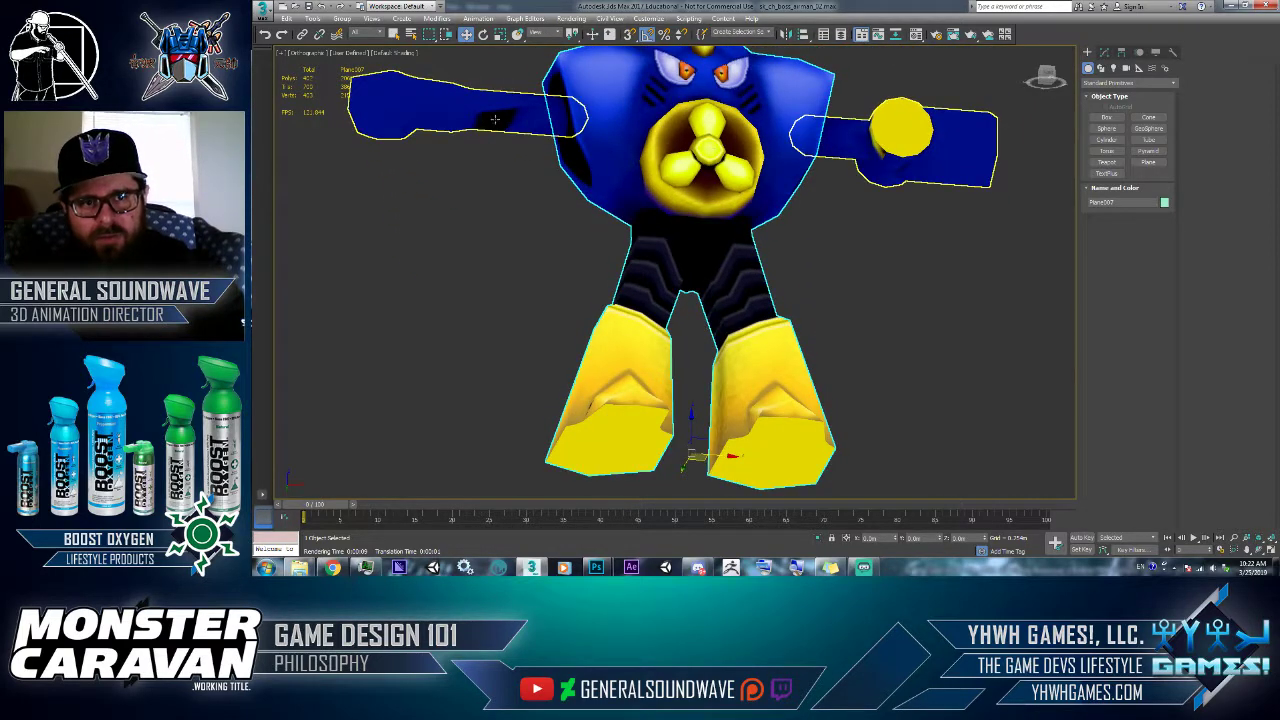
{"action": "middle_click_drag", "start_coordinate": [494, 119], "coordinate": [700, 180], "text": "alt"}
{"action": "scroll", "coordinate": [703, 177], "scroll_direction": "up", "scroll_amount": 3}
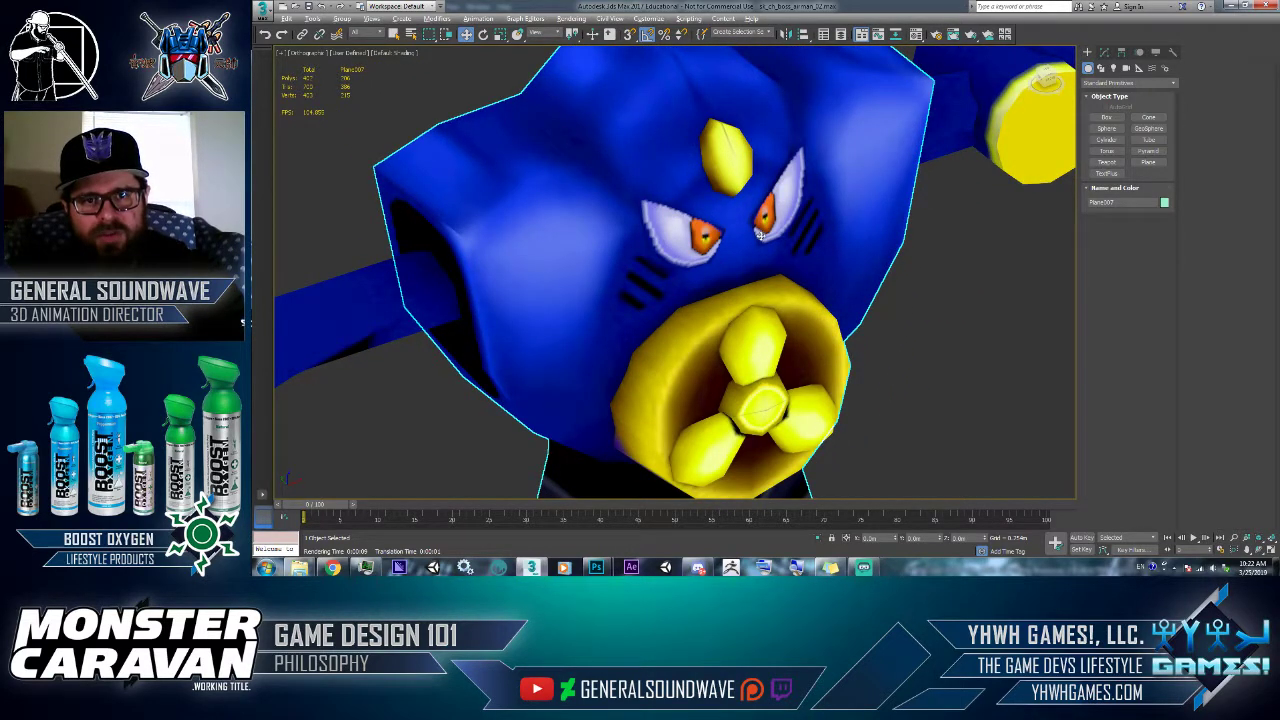
{"action": "middle_click_drag", "start_coordinate": [760, 234], "coordinate": [733, 158], "text": "alt"}
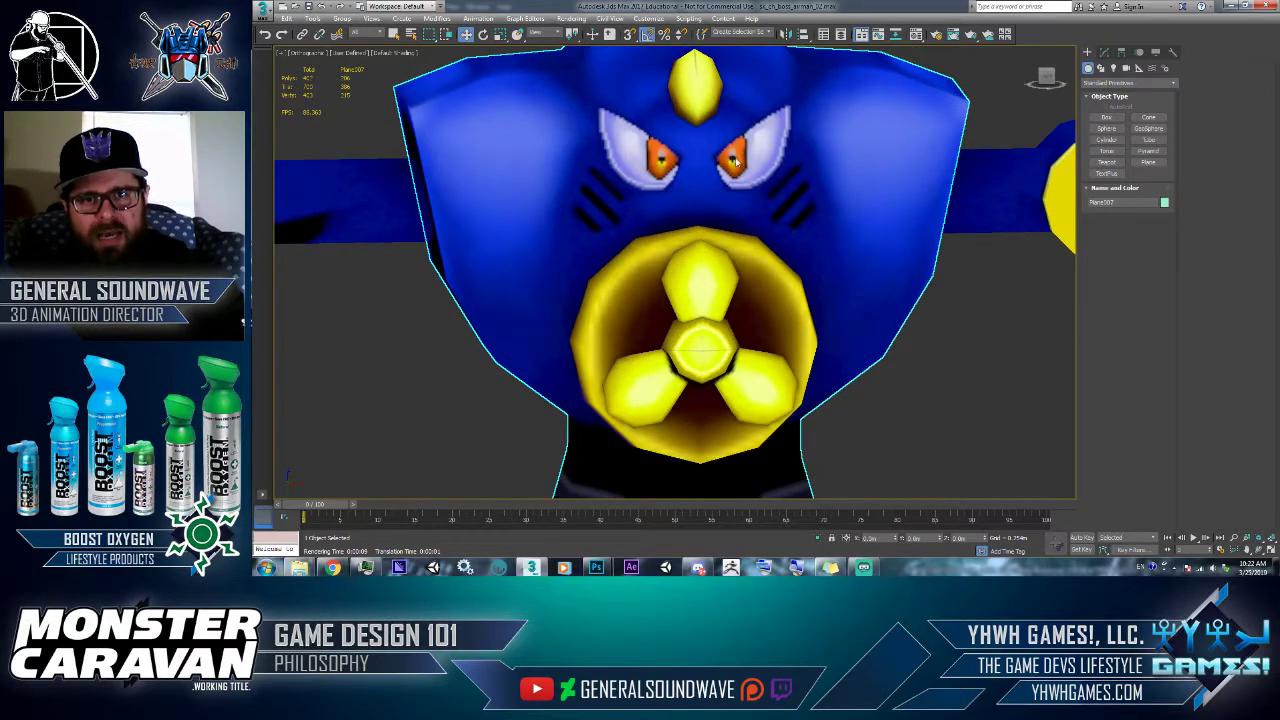
{"action": "left_click", "coordinate": [1104, 52]}
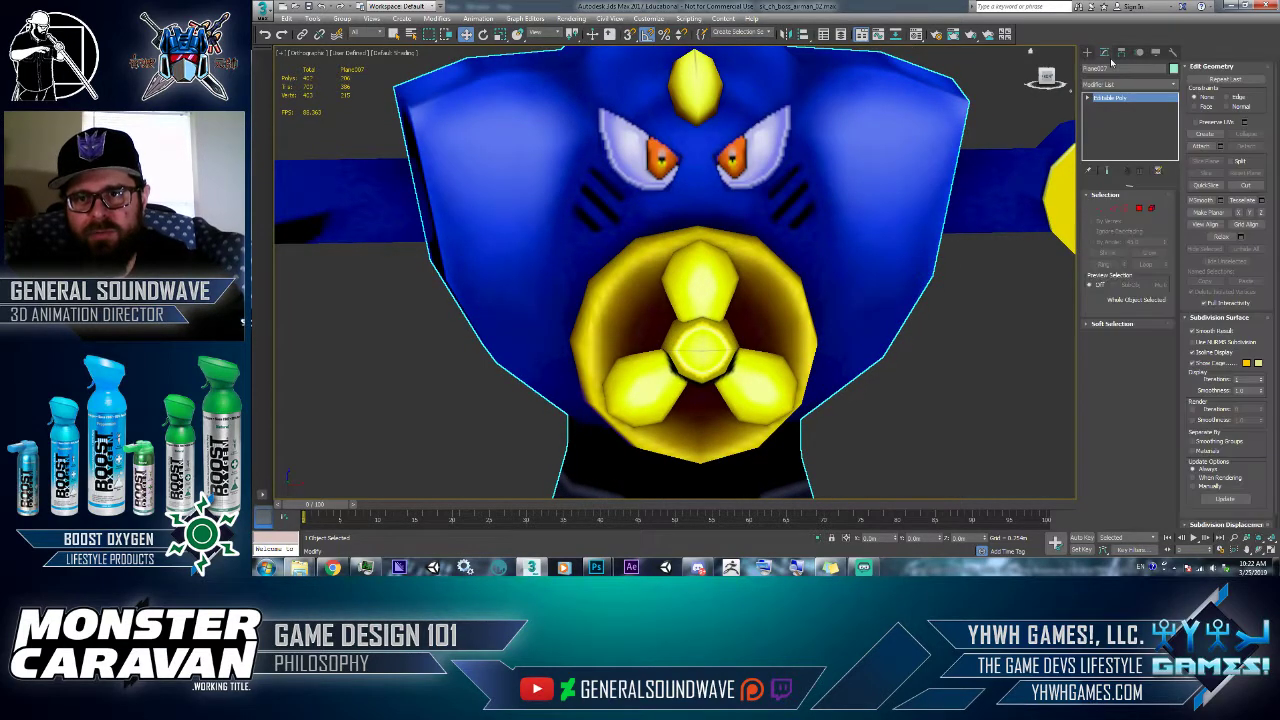
{"action": "left_click", "coordinate": [1153, 208]}
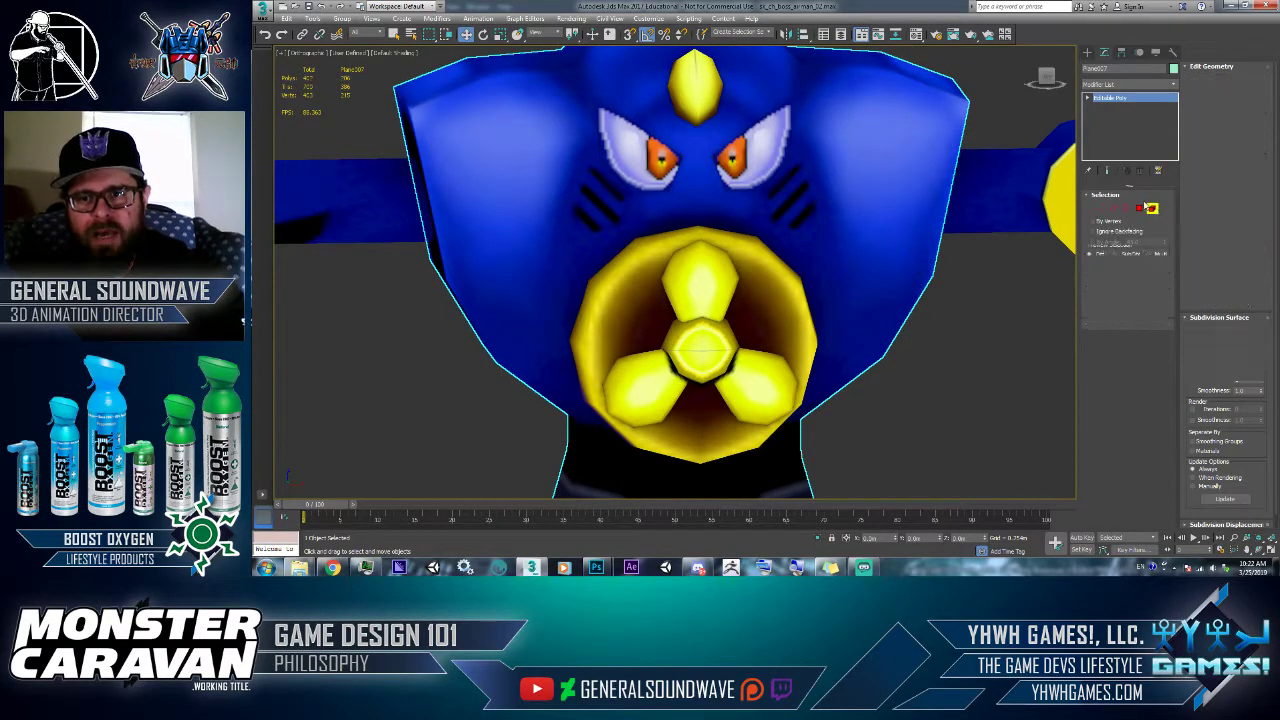
{"action": "left_click", "coordinate": [746, 147]}
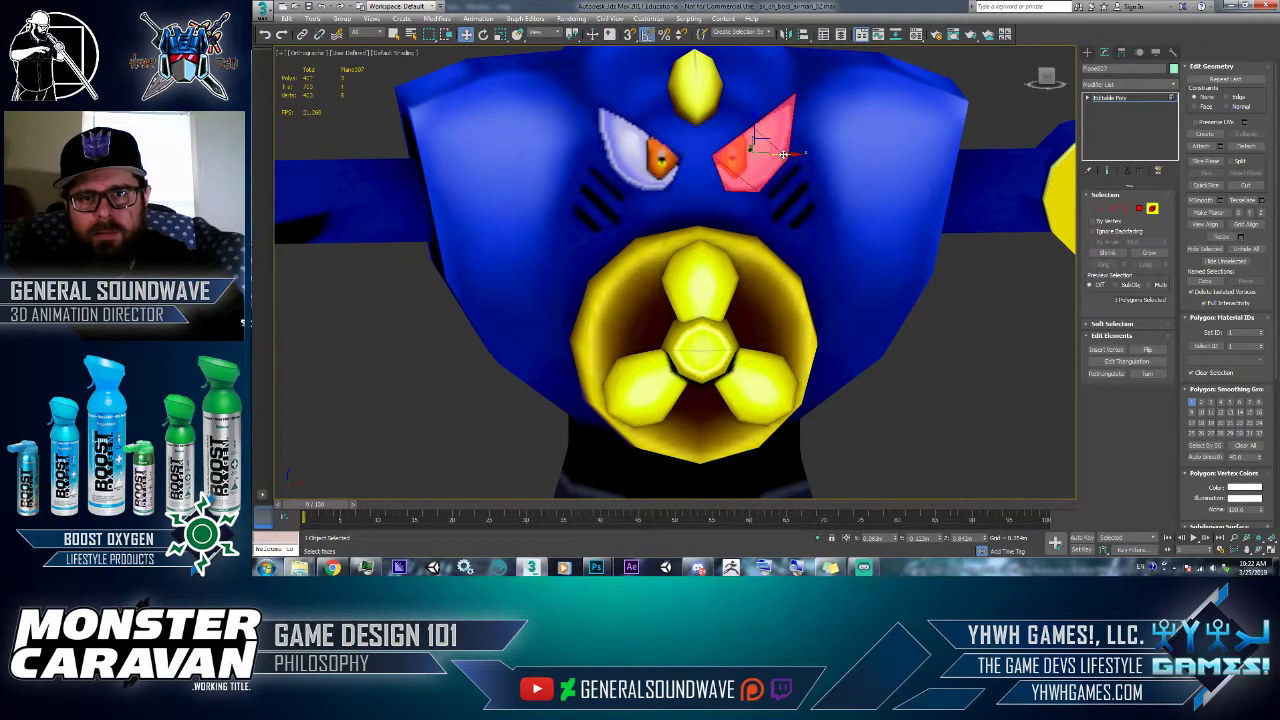
{"action": "left_click_drag", "start_coordinate": [785, 153], "coordinate": [898, 153]}
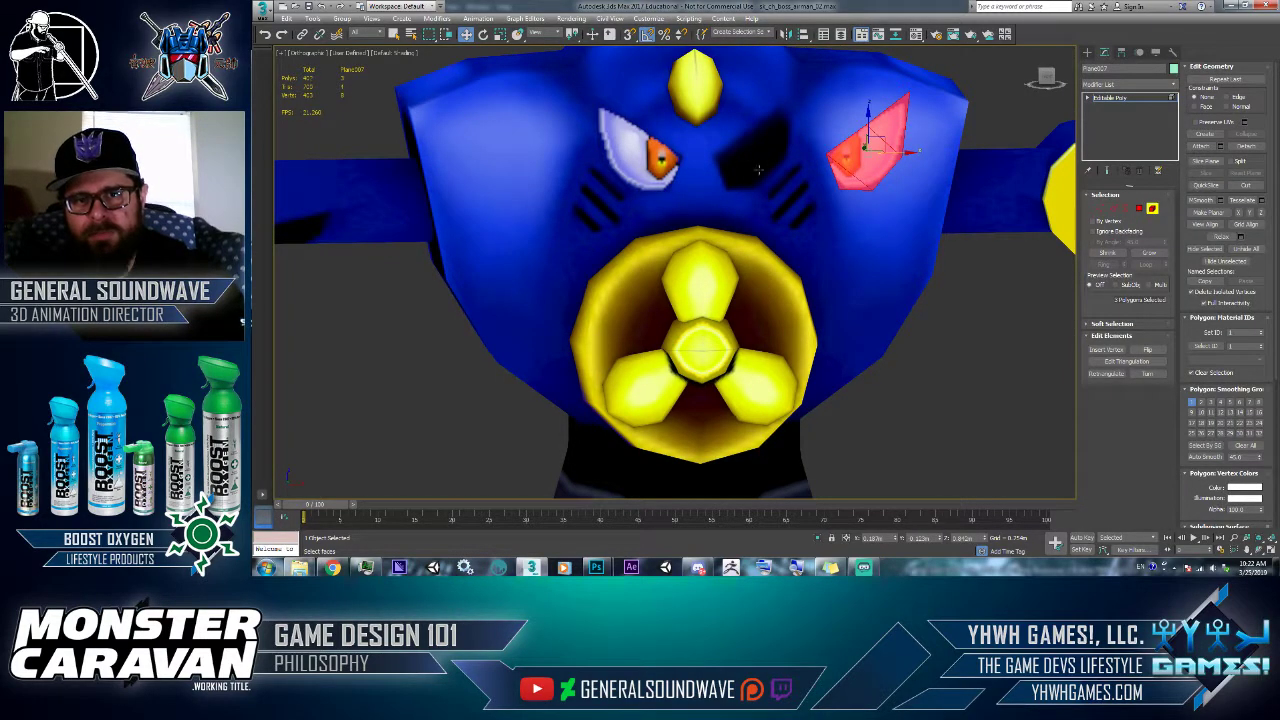
{"action": "key", "text": "ctrl+z"}
{"action": "left_click", "coordinate": [1151, 208]}
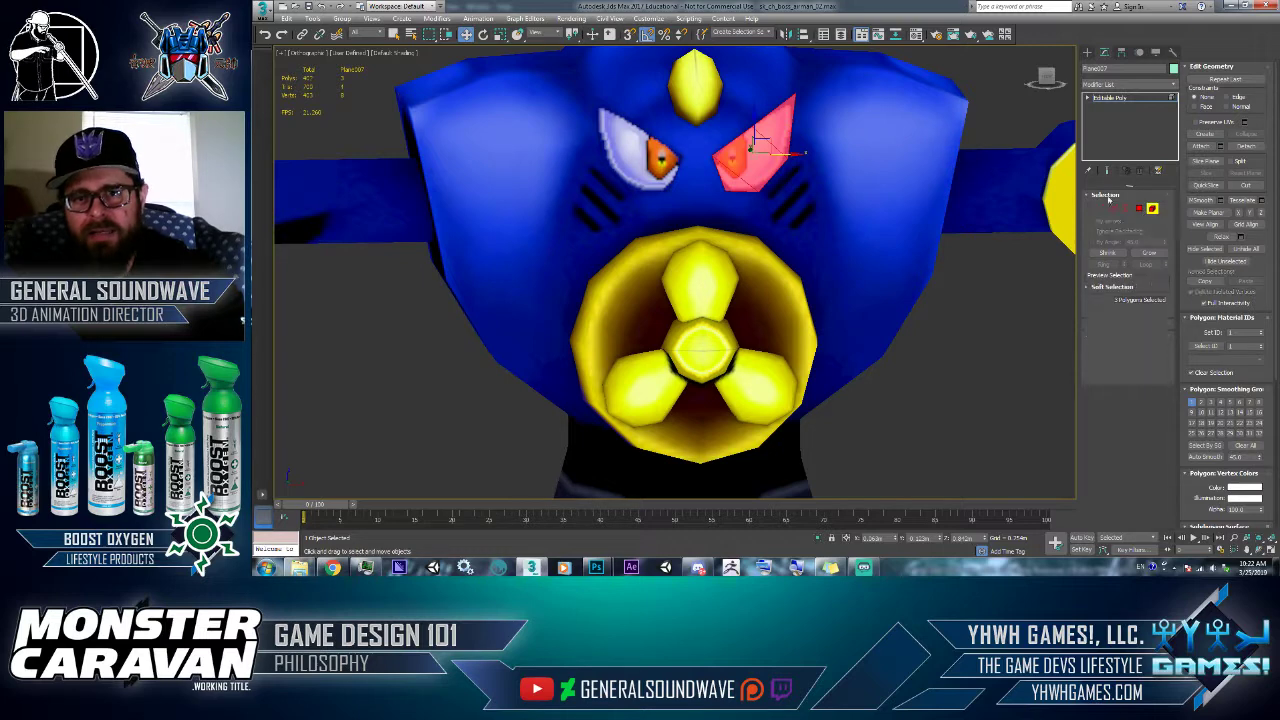
- Examine the occlusion shading on the model's boots, then switch to Photoshop and inspect the boot area of the texture up close
{"action": "scroll", "coordinate": [717, 204], "scroll_direction": "down", "scroll_amount": 4}
{"action": "middle_click_drag", "start_coordinate": [717, 204], "coordinate": [684, 207], "text": "alt"}
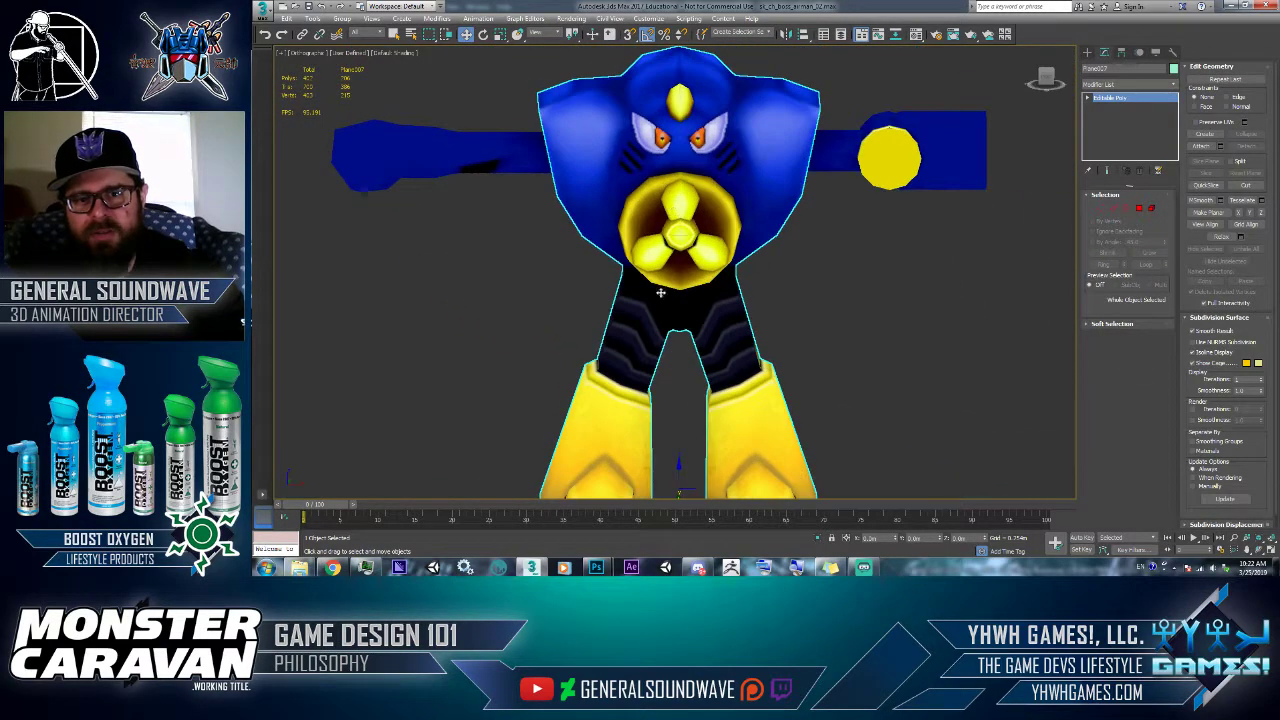
{"action": "middle_click_drag", "start_coordinate": [660, 291], "coordinate": [683, 163]}
{"action": "middle_click_drag", "start_coordinate": [658, 253], "coordinate": [638, 269], "text": "alt"}
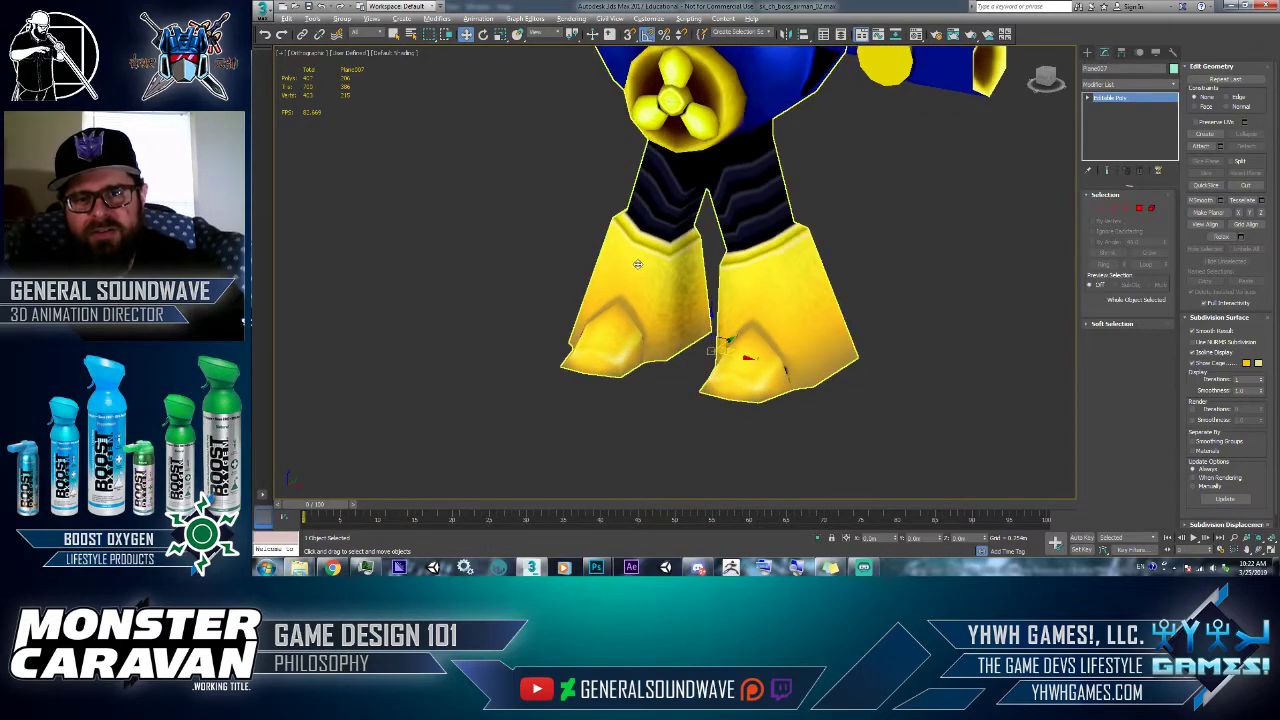
{"action": "key", "text": "alt+Tab"}
{"action": "key", "text": "z"}
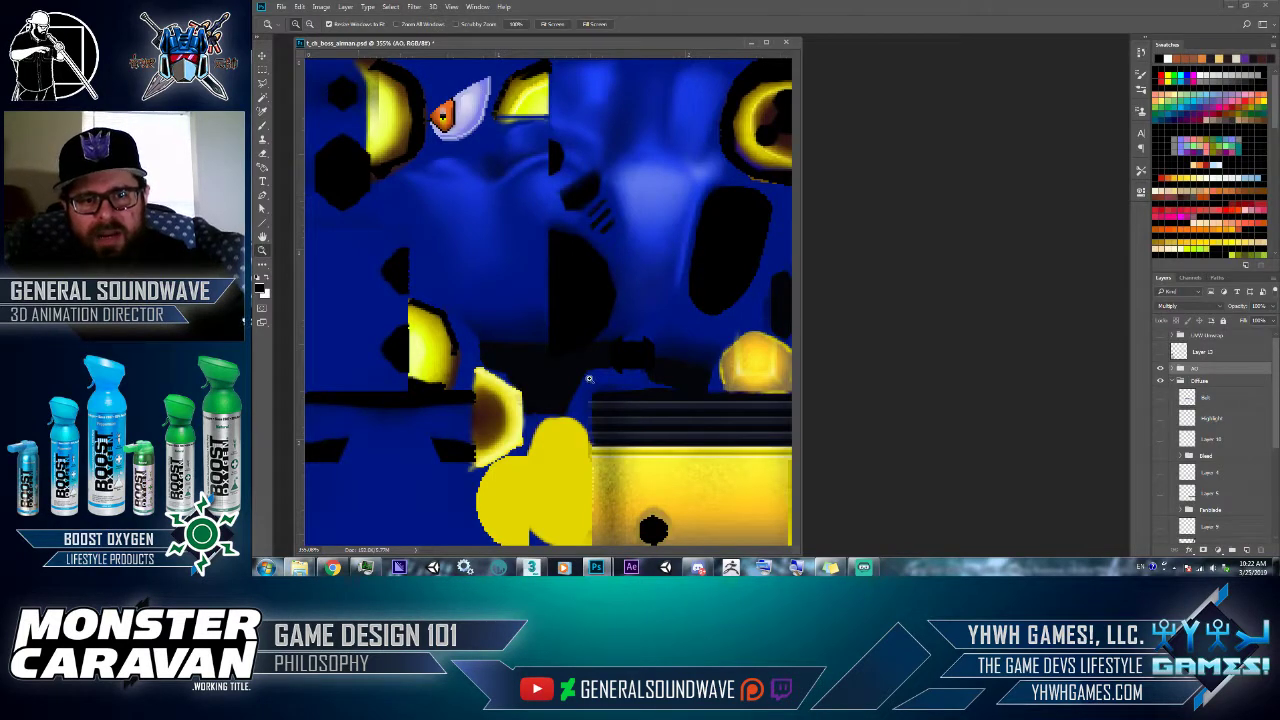
{"action": "left_click_drag", "start_coordinate": [741, 545], "coordinate": [741, 545]}
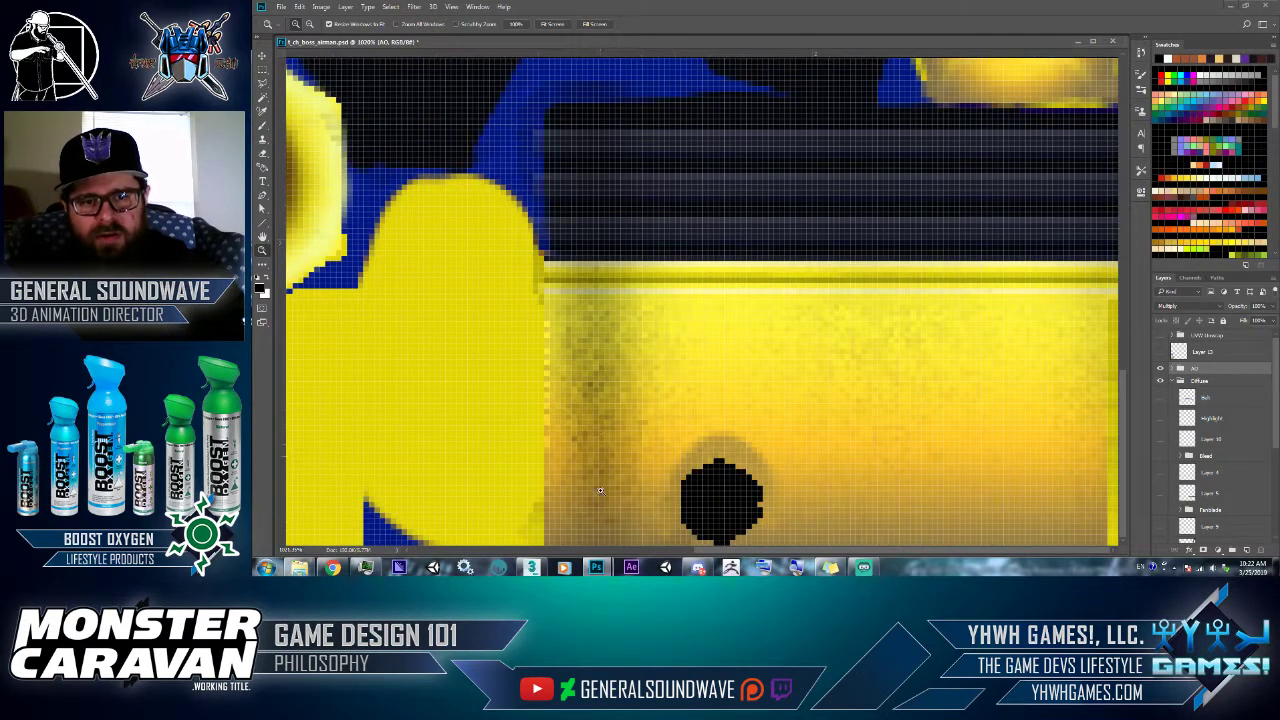
- Show the UVW Unwrap wireframe over the boot texture and hide the AO group
{"action": "left_click", "coordinate": [1160, 336]}
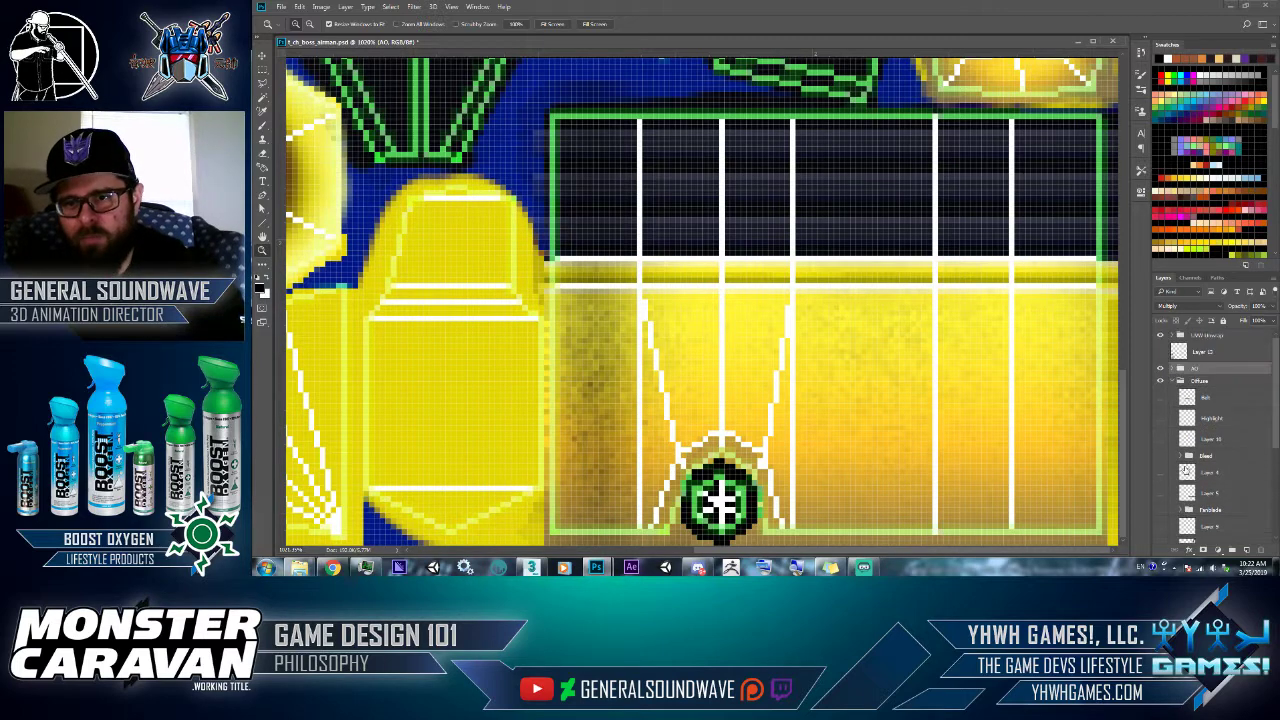
{"action": "scroll", "coordinate": [1187, 471], "scroll_direction": "down", "scroll_amount": 5}
{"action": "scroll", "coordinate": [1187, 471], "scroll_direction": "up", "scroll_amount": 5}
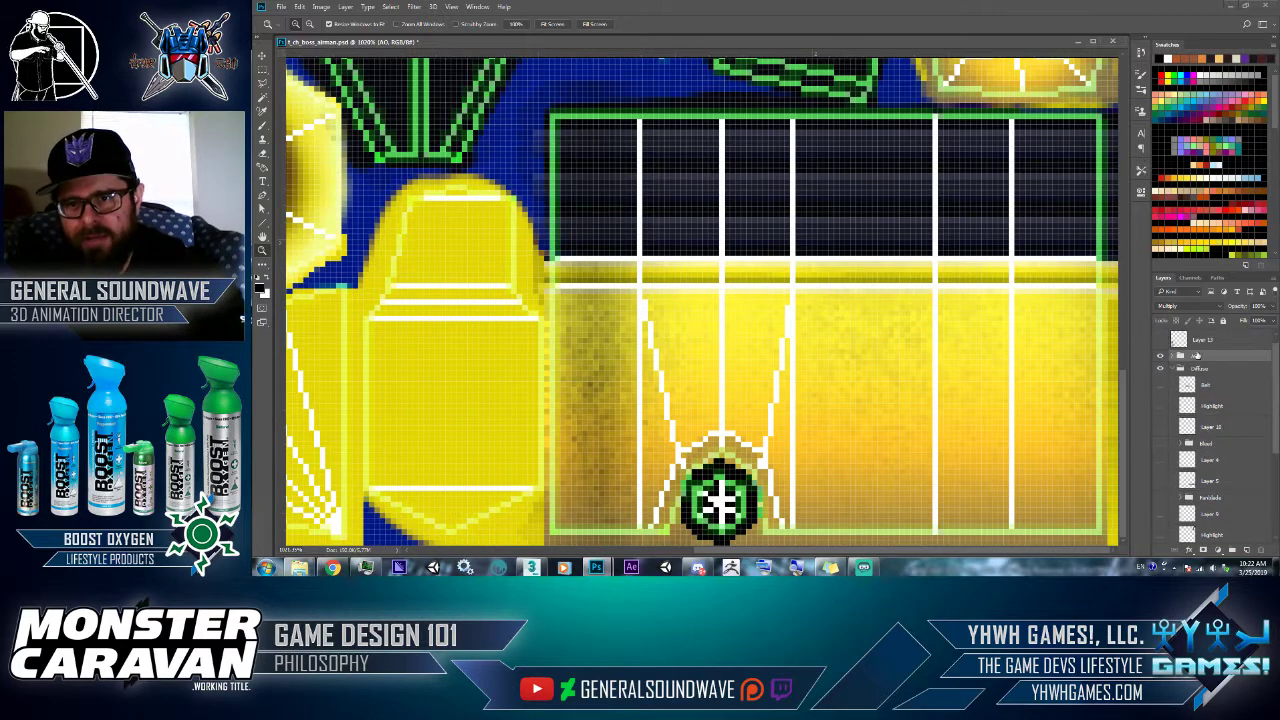
{"action": "left_click", "coordinate": [1161, 356]}
{"action": "scroll", "coordinate": [1200, 420], "scroll_direction": "down", "scroll_amount": 6}
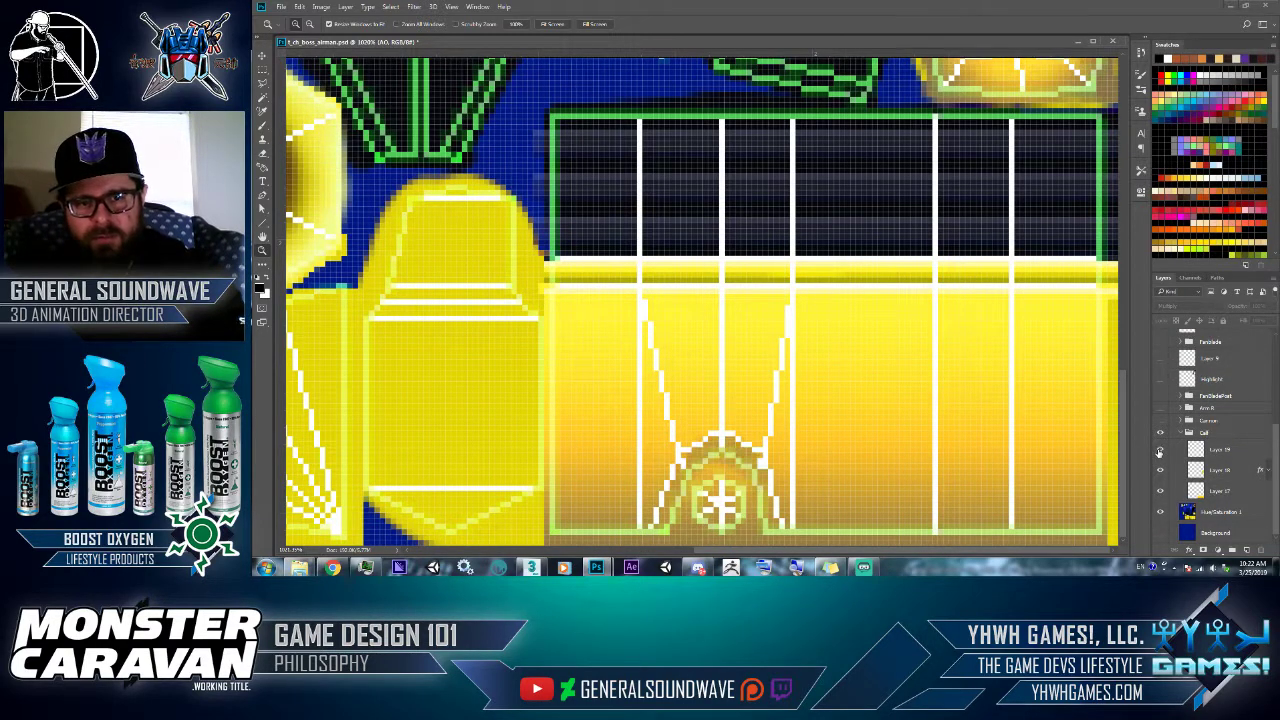
- Fill the boot panel's leftmost wireframe column on Layer 19 with the shadow yellow sampled from the arch, in Normal mode at 100% opacity
{"action": "key", "text": "i"}
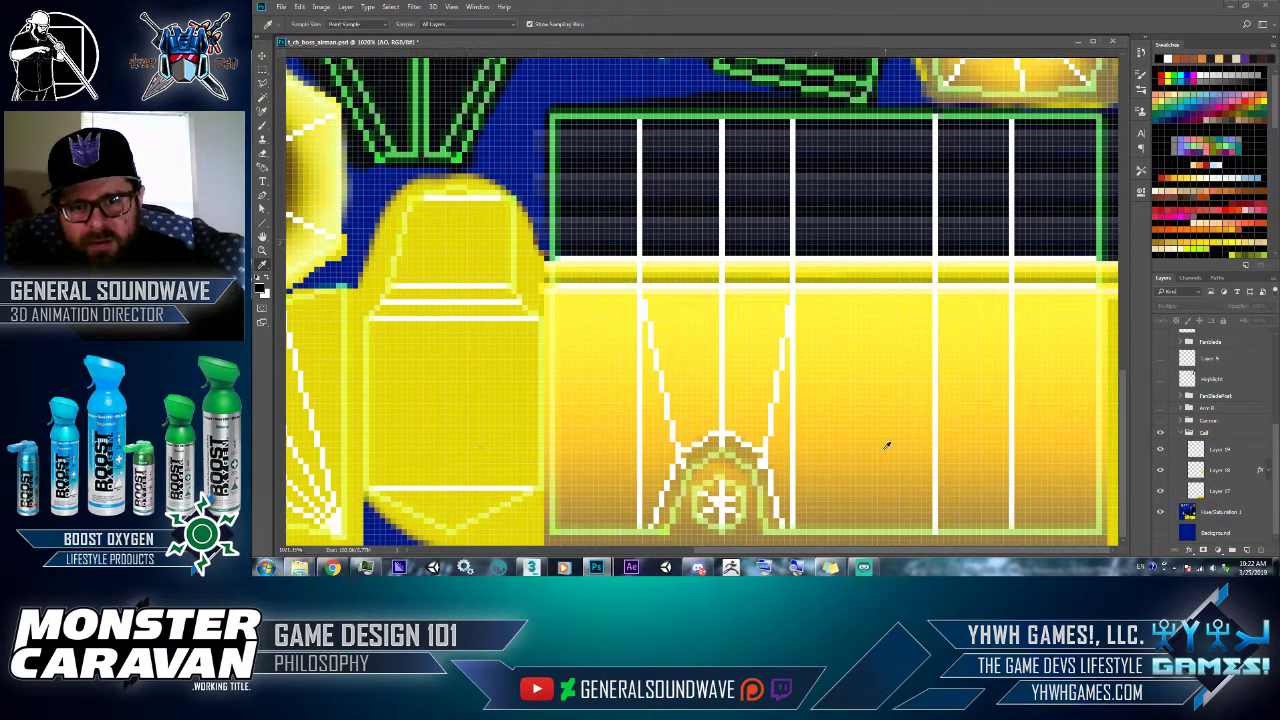
{"action": "left_click", "coordinate": [733, 443]}
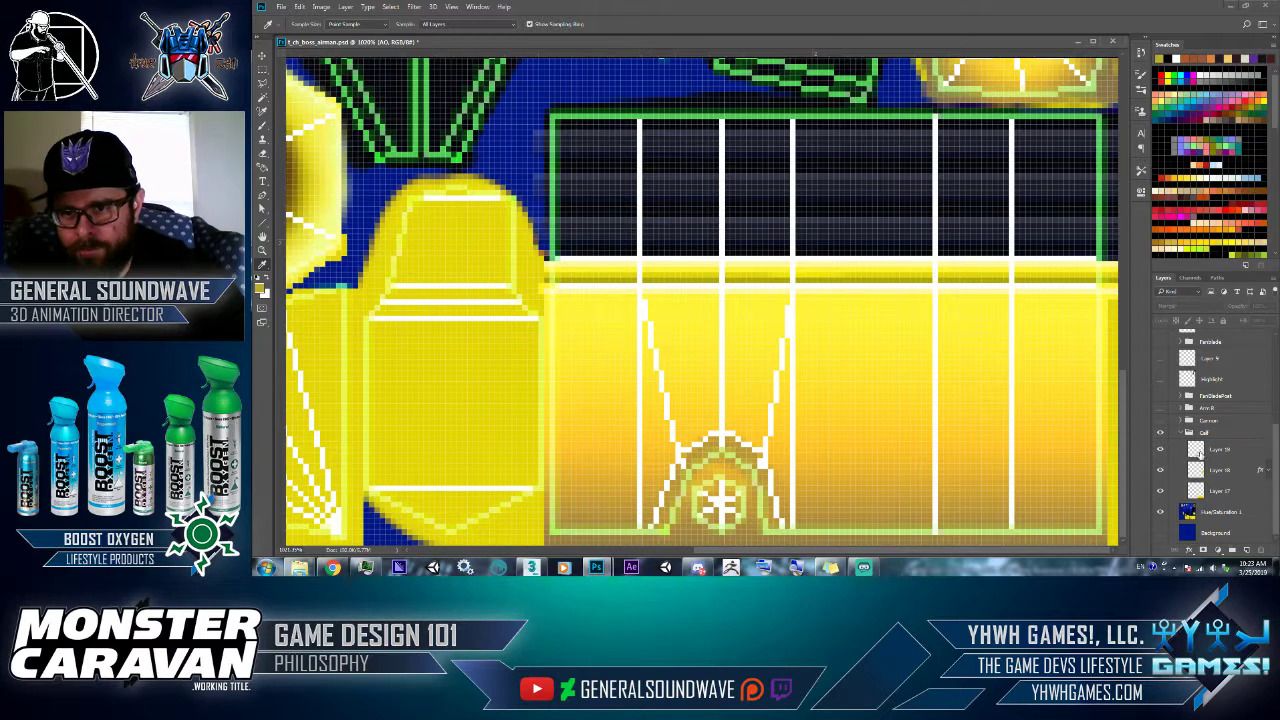
{"action": "left_click", "coordinate": [1173, 456]}
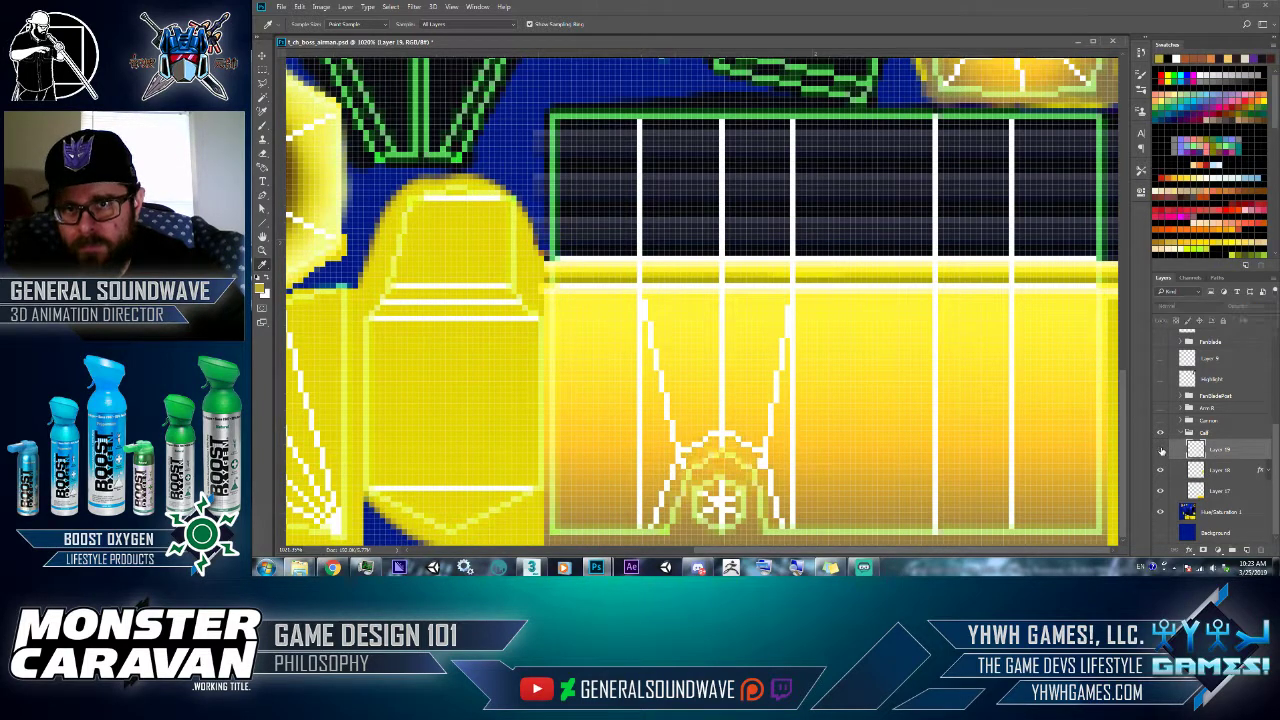
{"action": "key", "text": "m"}
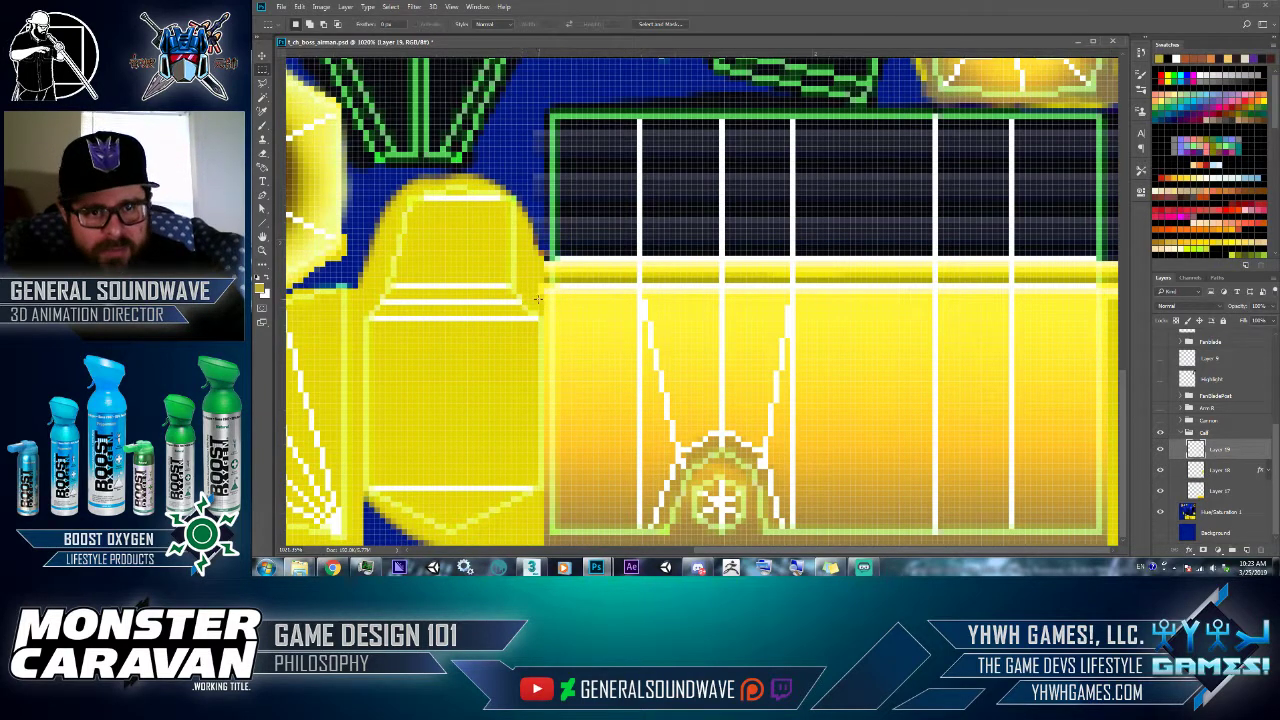
{"action": "left_click_drag", "start_coordinate": [552, 289], "coordinate": [642, 536]}
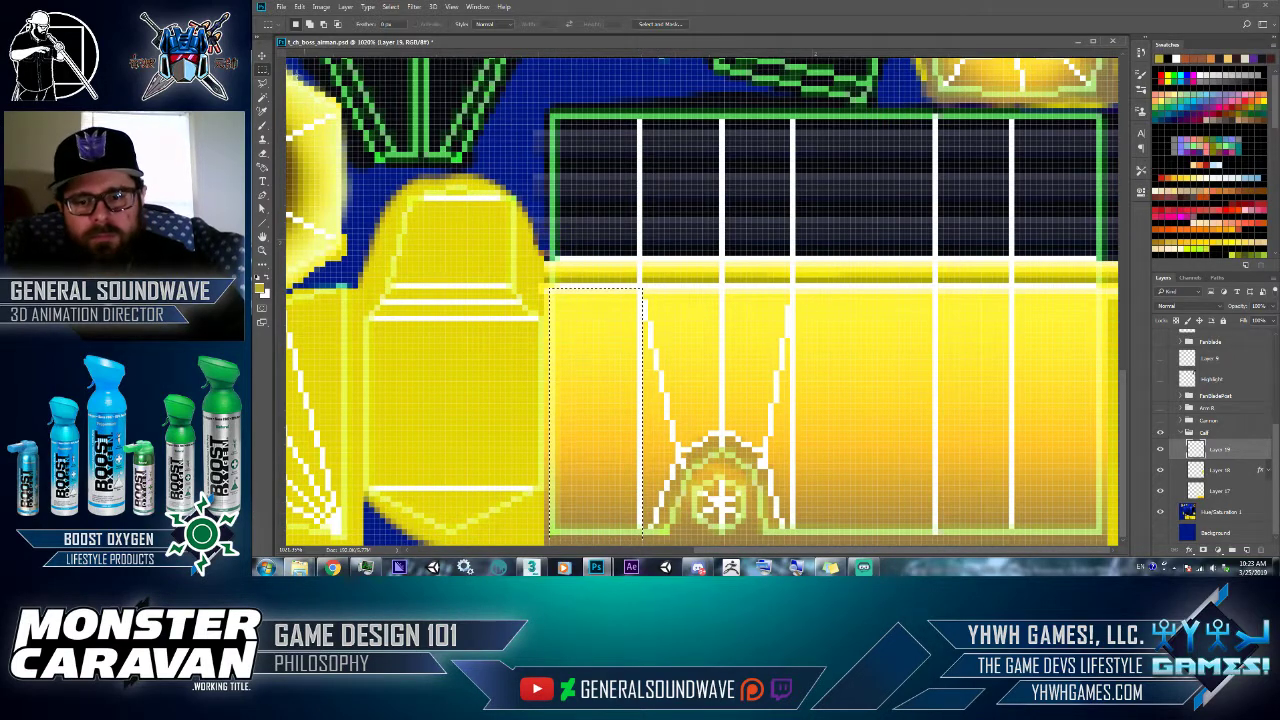
{"action": "left_click_drag", "start_coordinate": [676, 258], "coordinate": [642, 553], "text": "alt"}
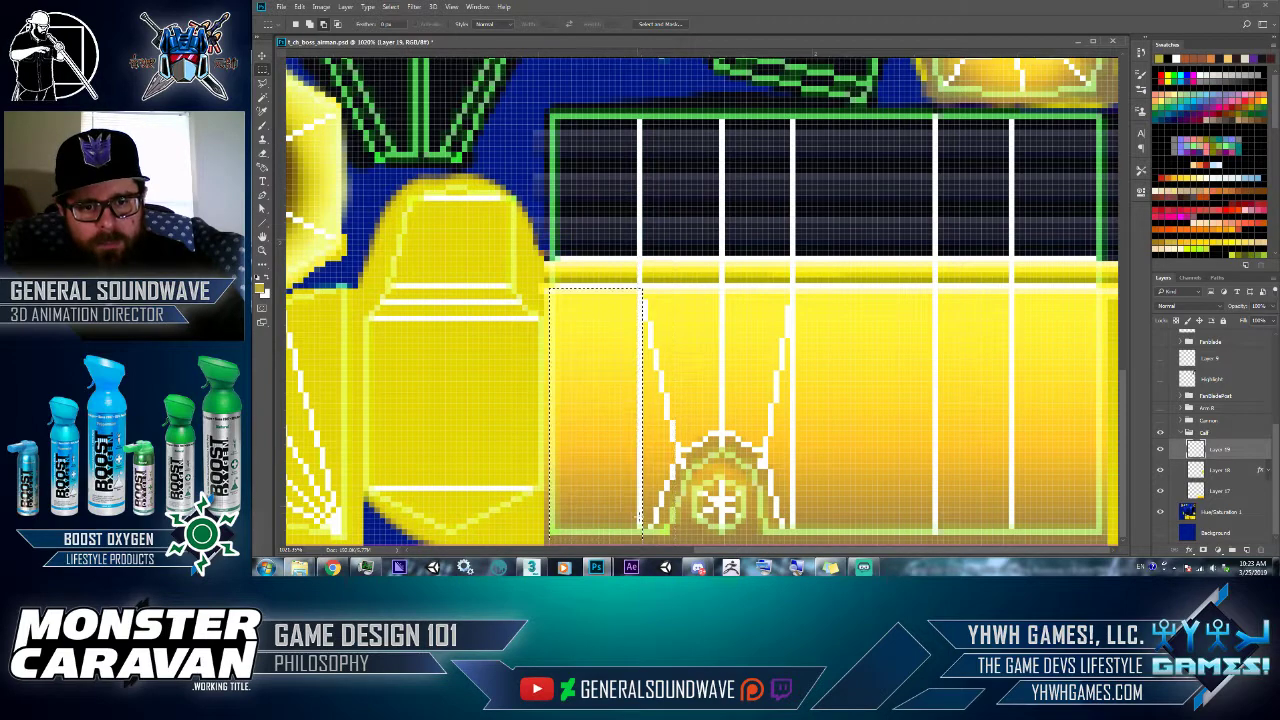
{"action": "left_click", "coordinate": [299, 6]}
{"action": "left_click", "coordinate": [320, 171]}
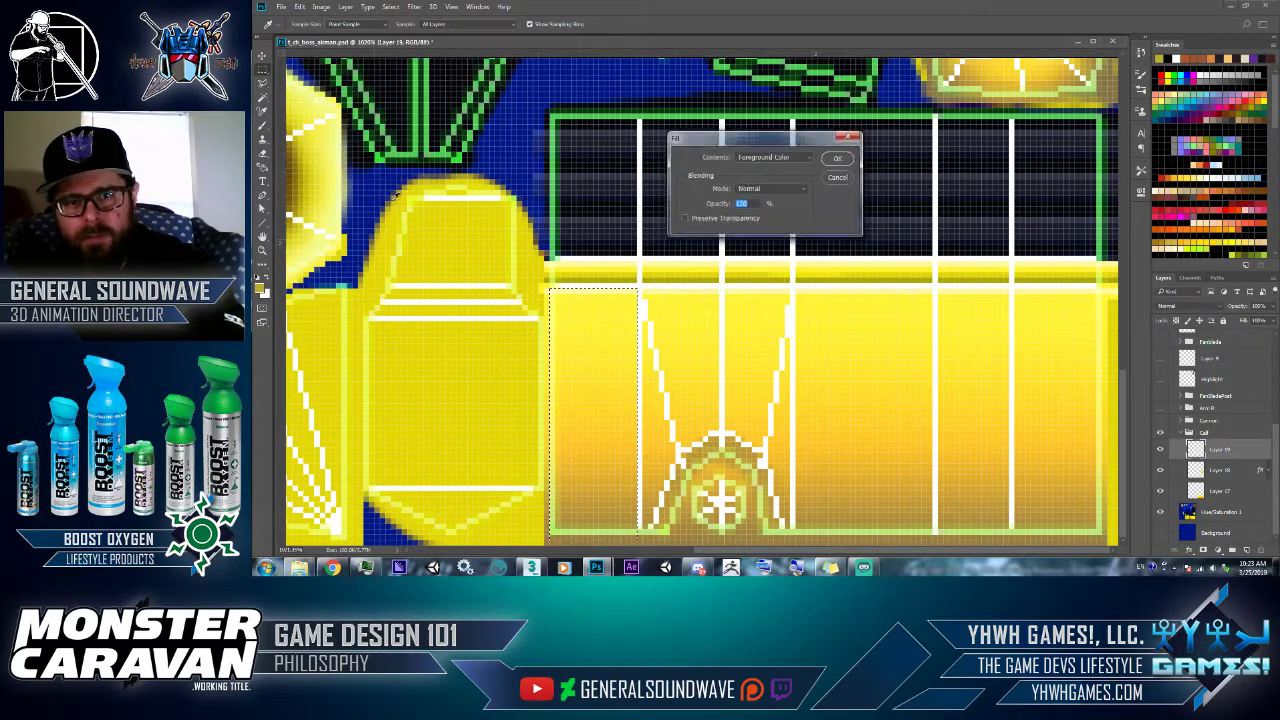
{"action": "key", "text": "Return"}
- Duplicate the filled shadow strip onto the panel's rightmost column and delete the inner part of the copy
{"action": "key", "text": "v"}
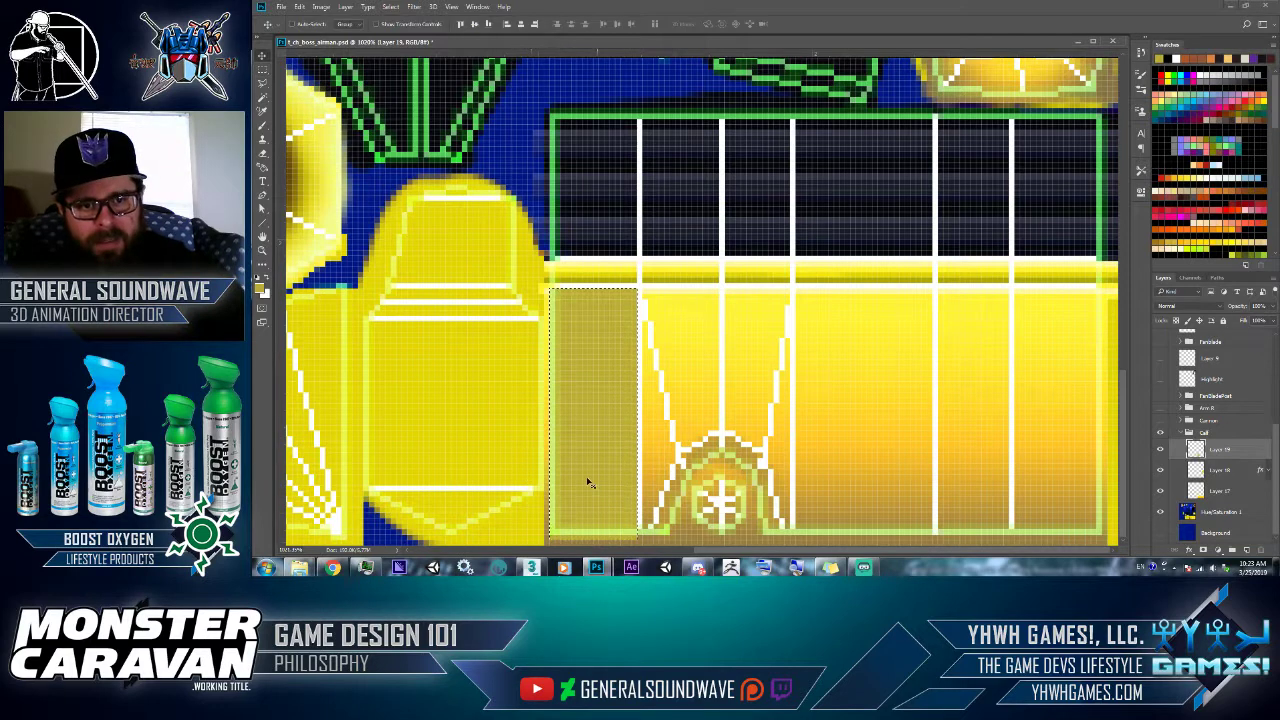
{"action": "left_click_drag", "start_coordinate": [588, 483], "coordinate": [1064, 436], "text": "alt"}
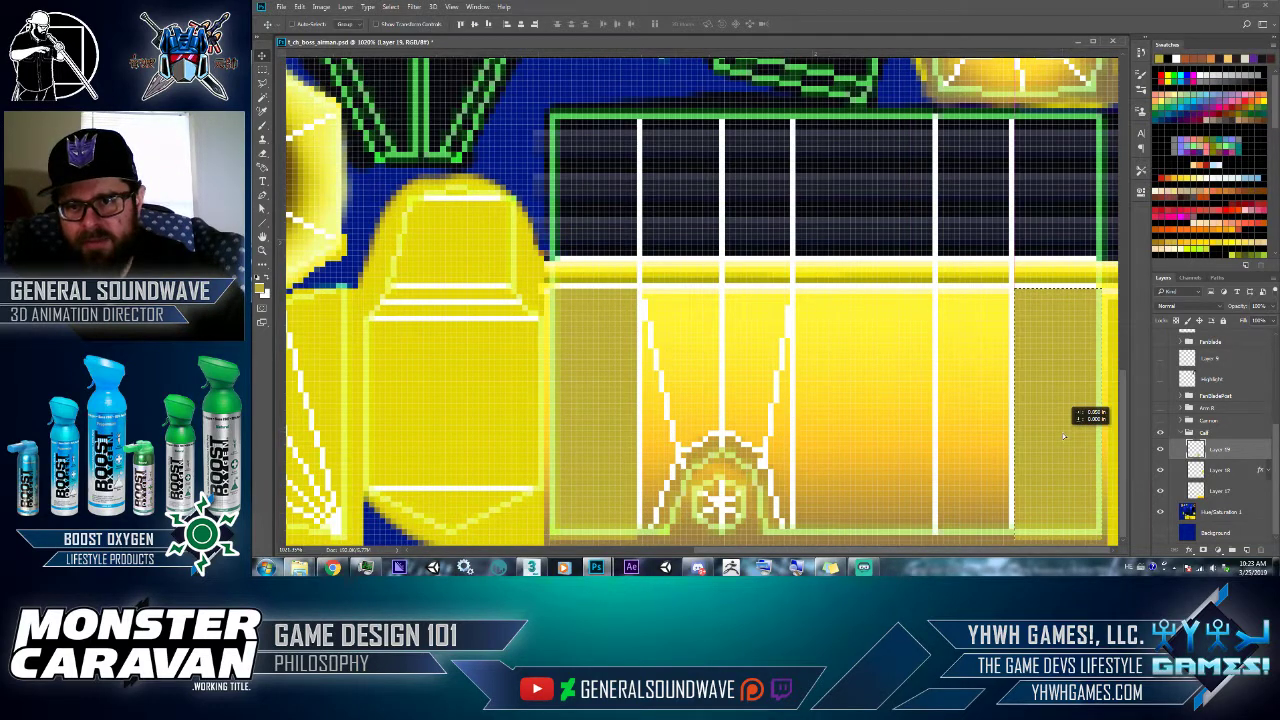
{"action": "key", "text": "m"}
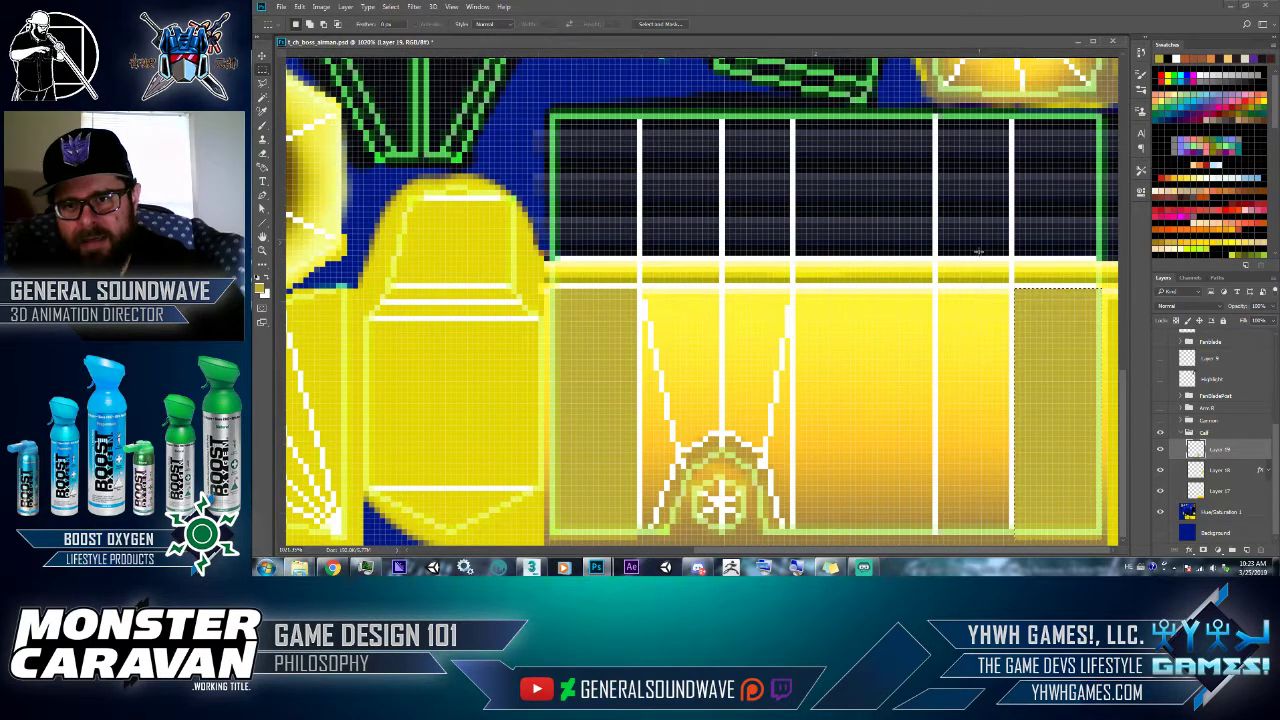
{"action": "left_click_drag", "start_coordinate": [977, 250], "coordinate": [1070, 546]}
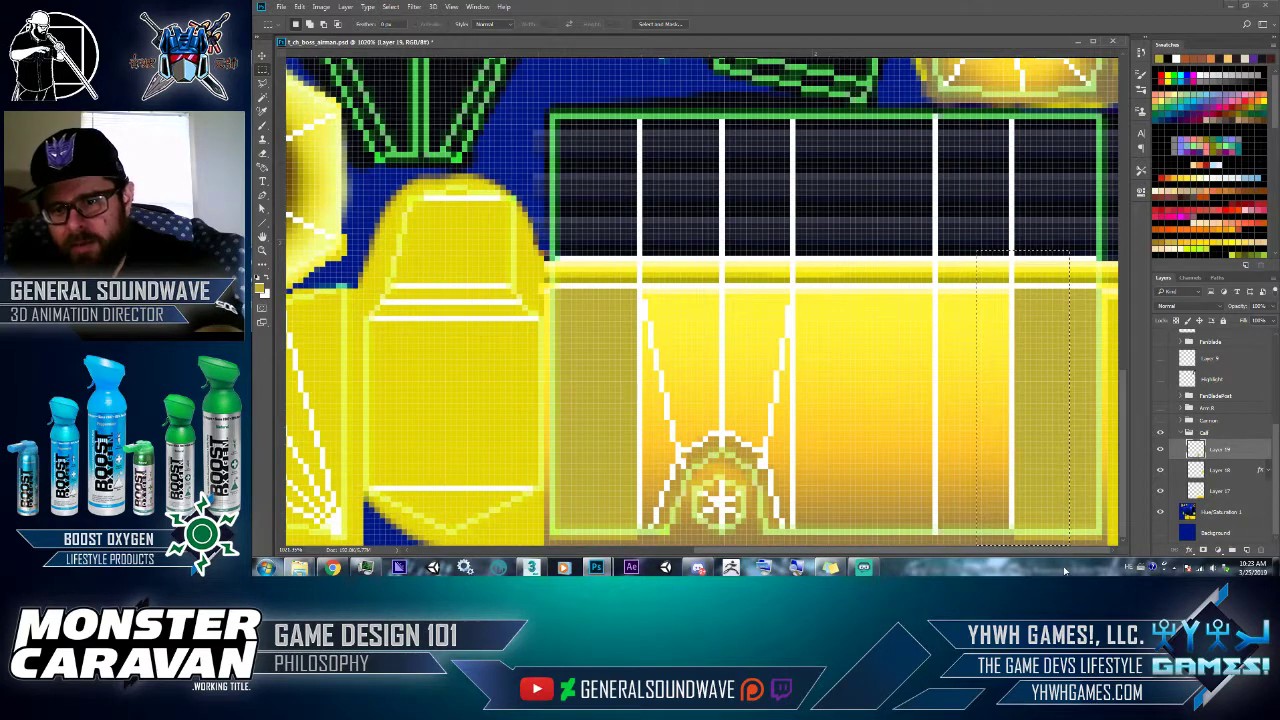
{"action": "key", "text": "Delete"}
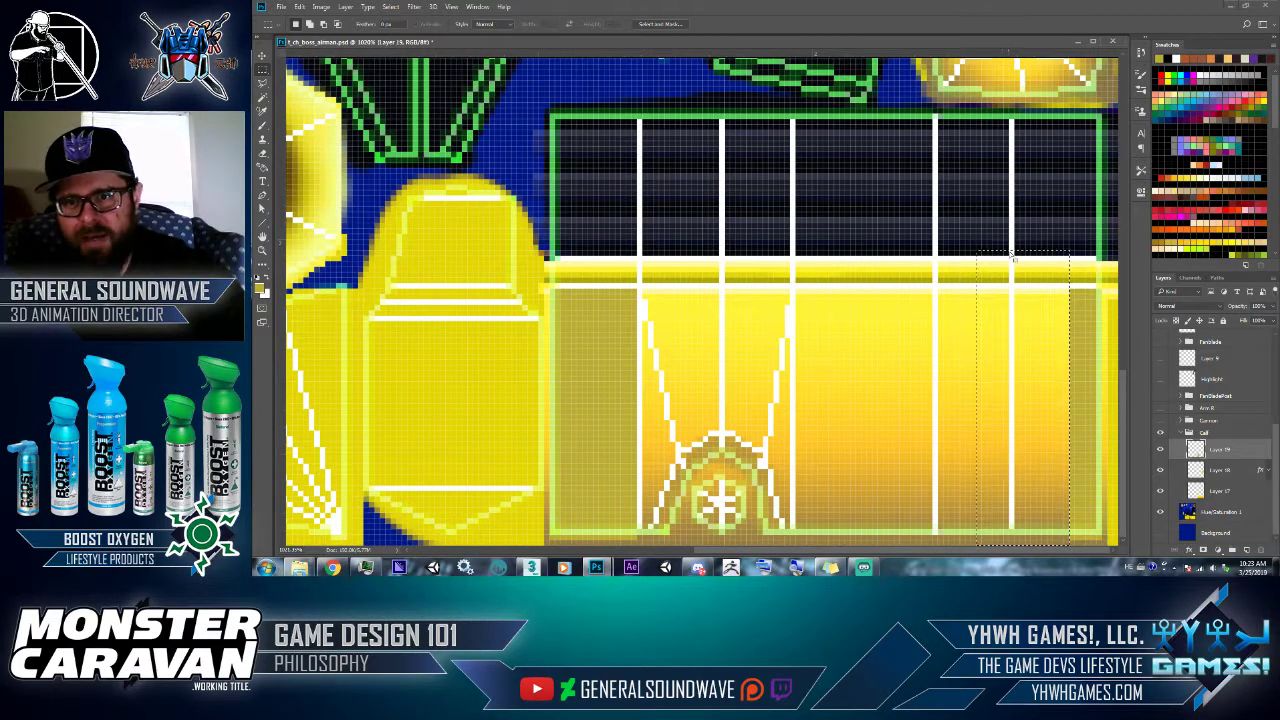
- Soften the narrow right shadow strip's inner edge with a Gaussian Blur and hide the UVW Unwrap wireframe
{"action": "left_click_drag", "start_coordinate": [1070, 502], "coordinate": [1118, 546]}
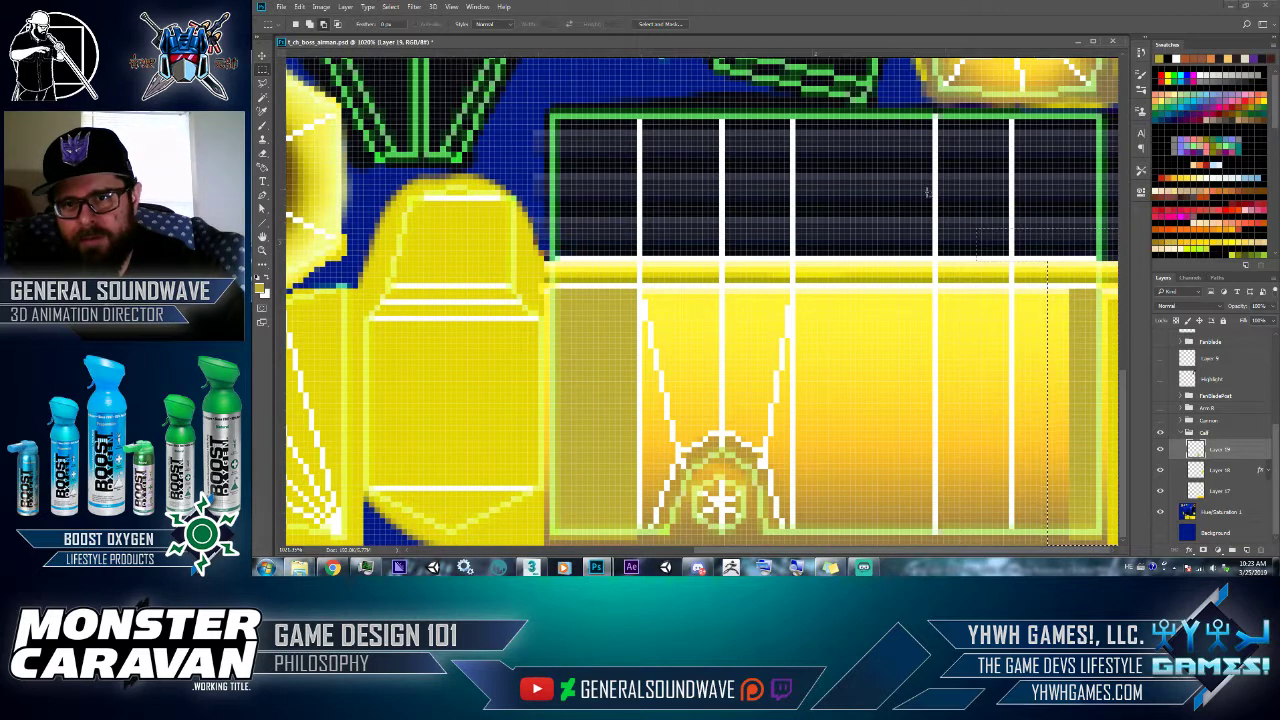
{"action": "key", "text": "ctrl+z"}
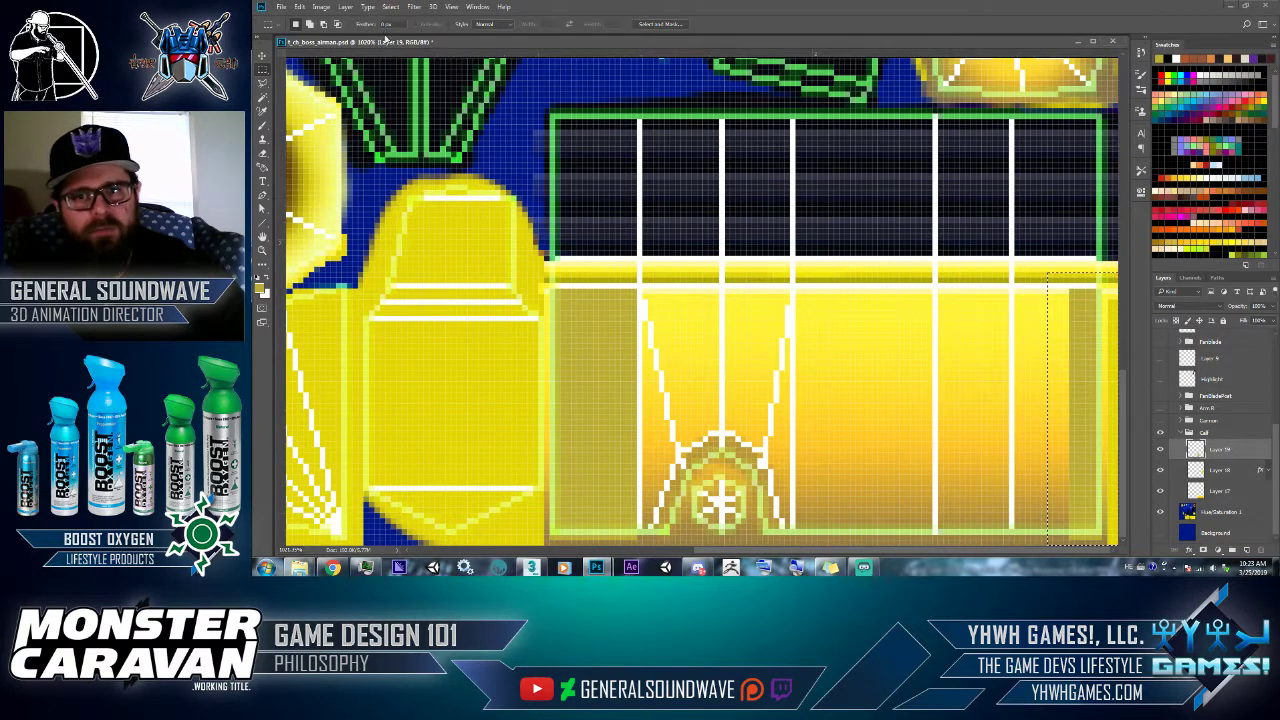
{"action": "left_click", "coordinate": [452, 7]}
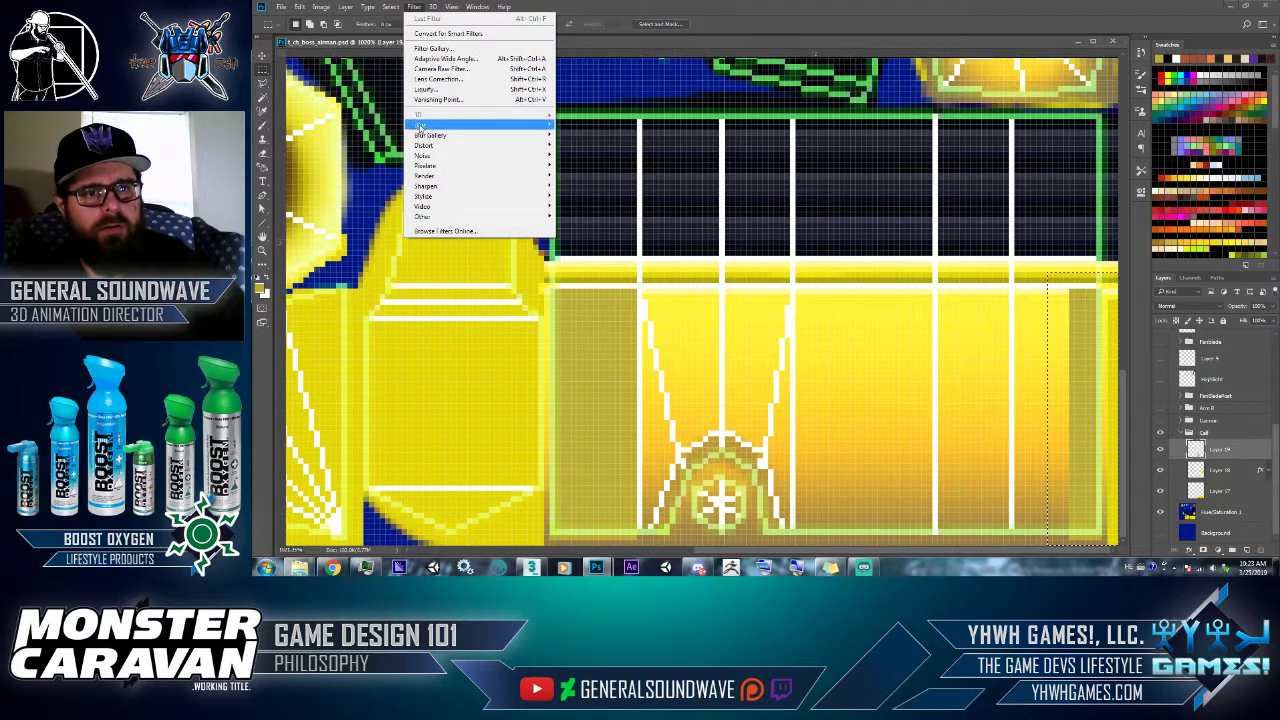
{"action": "left_click", "coordinate": [580, 165]}
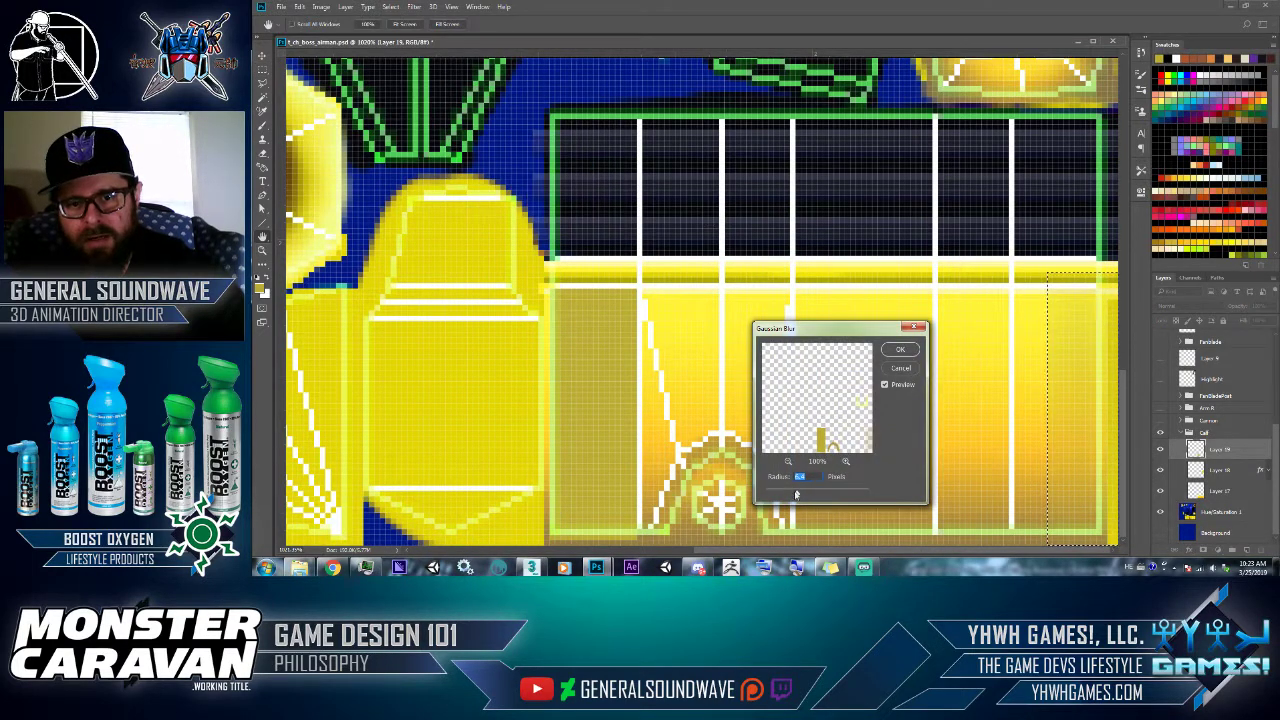
{"action": "left_click_drag", "start_coordinate": [789, 495], "coordinate": [775, 493]}
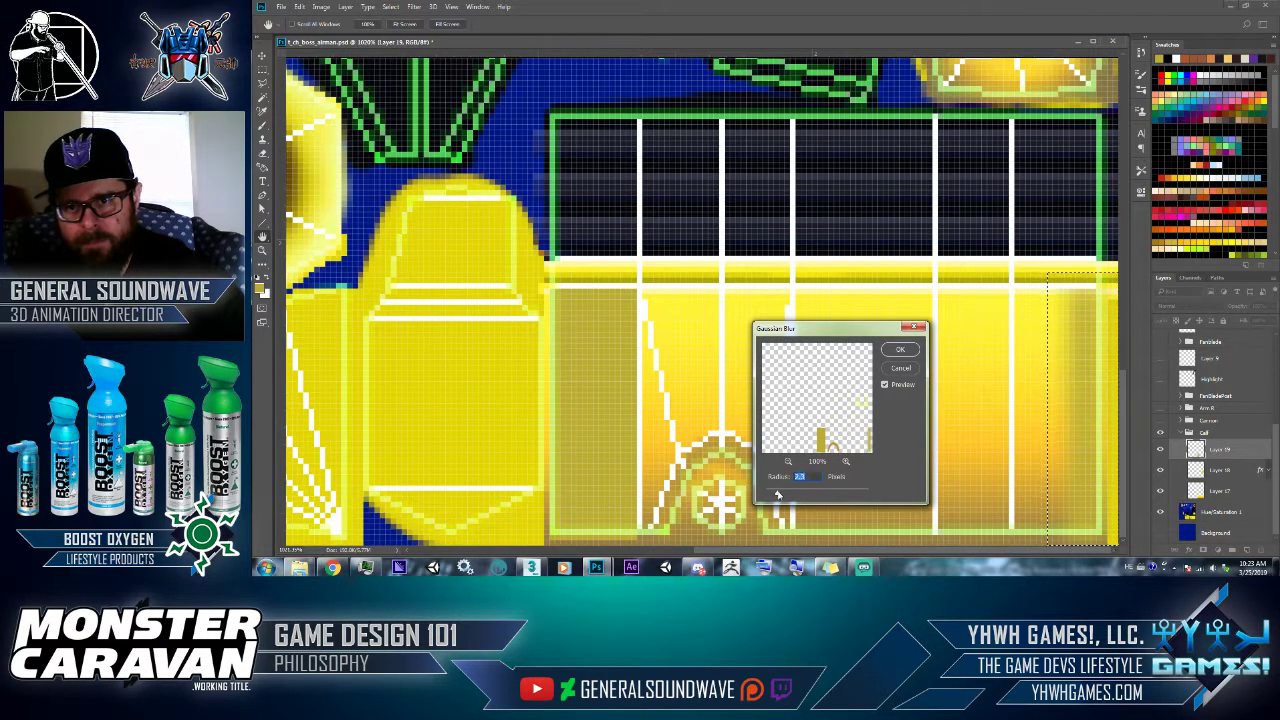
{"action": "left_click", "coordinate": [900, 349]}
{"action": "scroll", "coordinate": [1178, 352], "scroll_direction": "up", "scroll_amount": 3}
{"action": "scroll", "coordinate": [1178, 352], "scroll_direction": "up", "scroll_amount": 3}
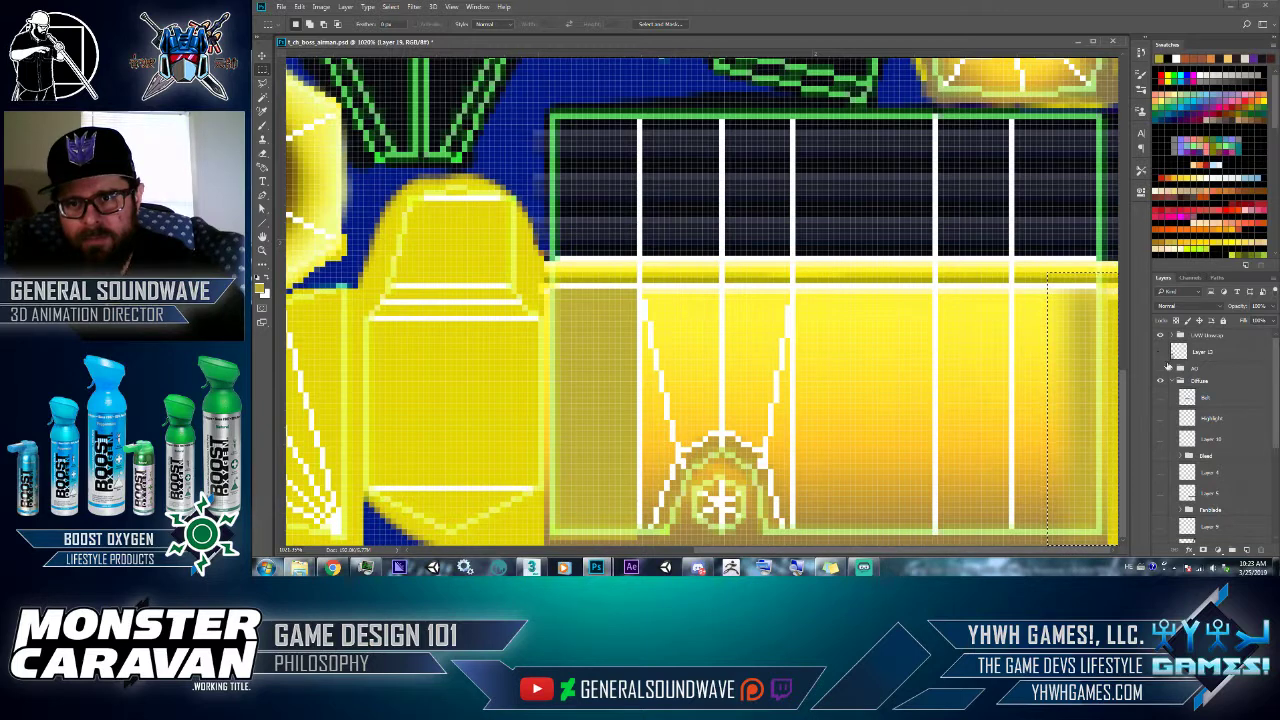
{"action": "left_click", "coordinate": [1162, 338]}
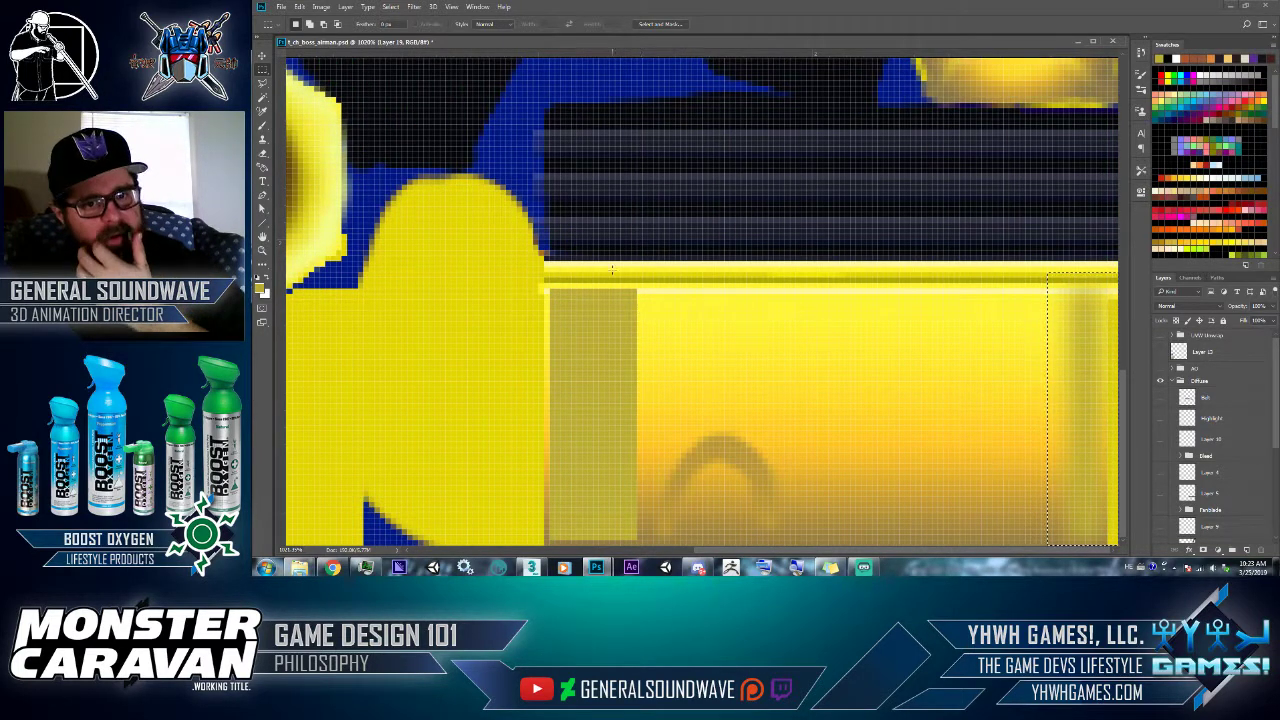
- Select the inner edge of the wide left shadow strip and apply the same Gaussian Blur to it
{"action": "left_click_drag", "start_coordinate": [605, 258], "coordinate": [648, 546]}
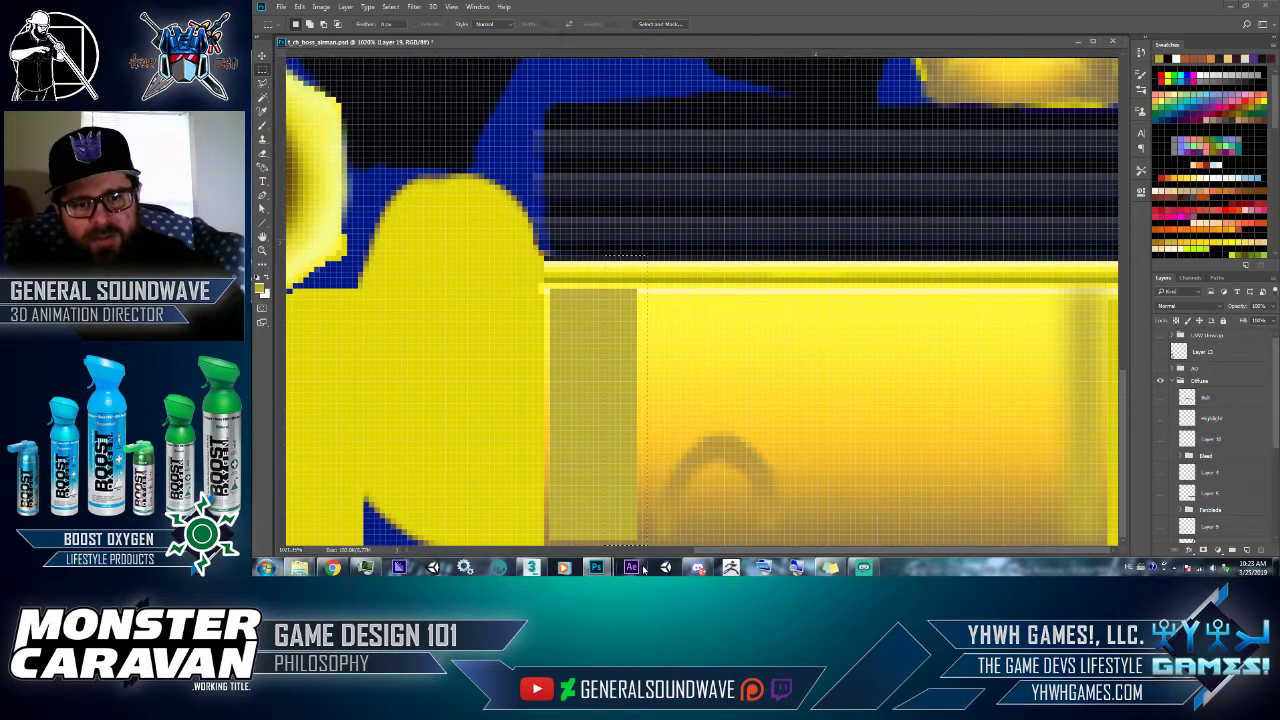
{"action": "left_click_drag", "start_coordinate": [578, 263], "coordinate": [642, 546]}
{"action": "left_click_drag", "start_coordinate": [630, 318], "coordinate": [641, 318]}
{"action": "left_click", "coordinate": [414, 7]}
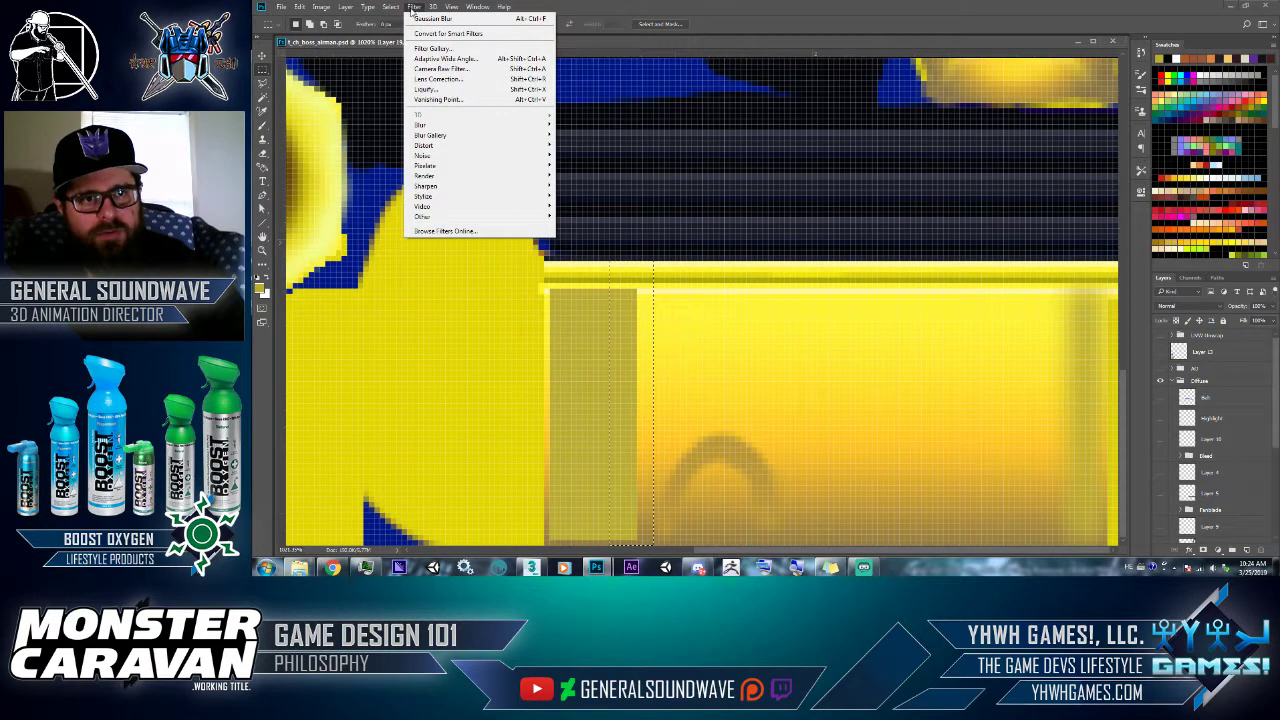
{"action": "left_click", "coordinate": [414, 7]}
{"action": "left_click", "coordinate": [414, 7]}
{"action": "left_click", "coordinate": [440, 28]}
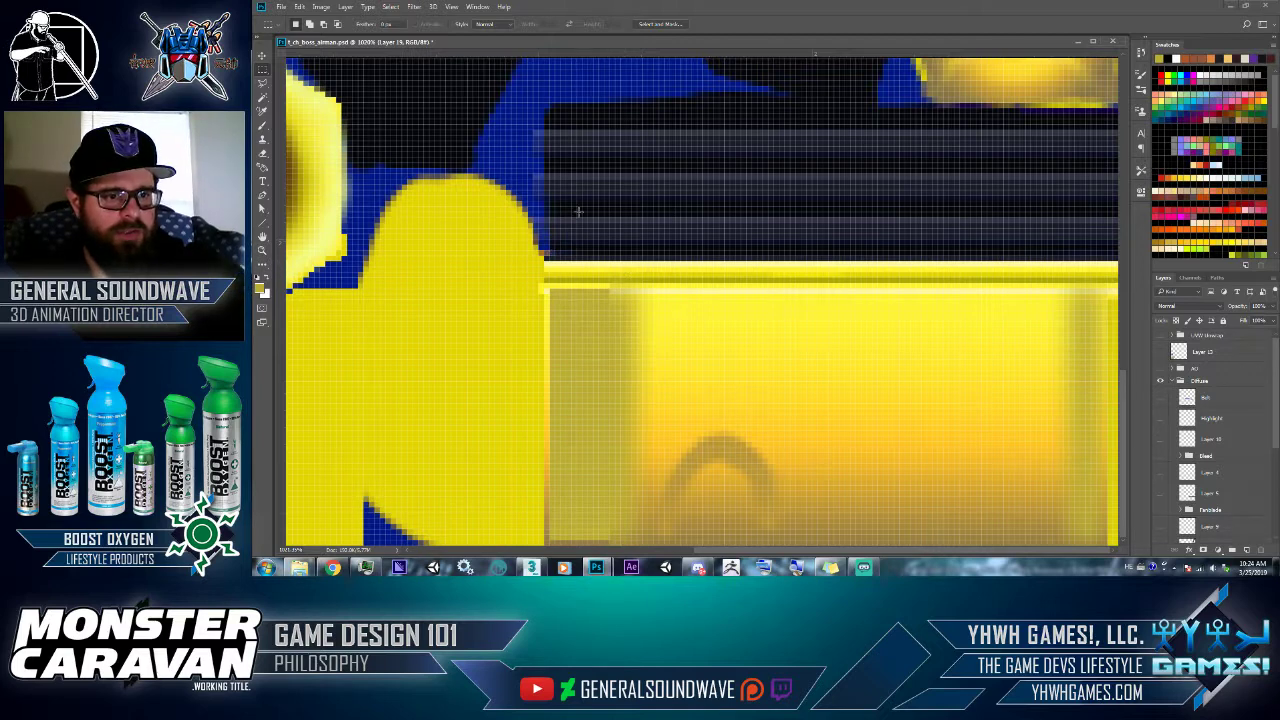
- Try the Sharpen tool on the top edge of the left shadow strip, comparing it with Layer 19 hidden
{"action": "left_click", "coordinate": [263, 266]}
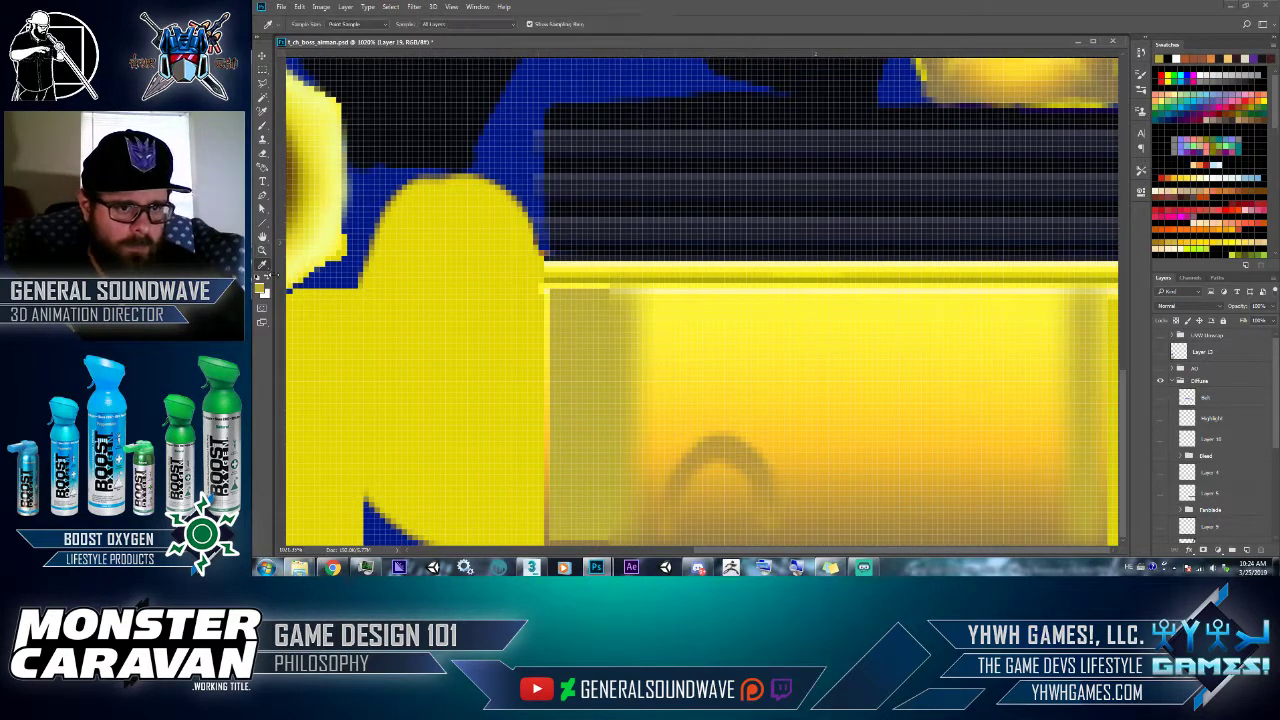
{"action": "right_click", "coordinate": [264, 266]}
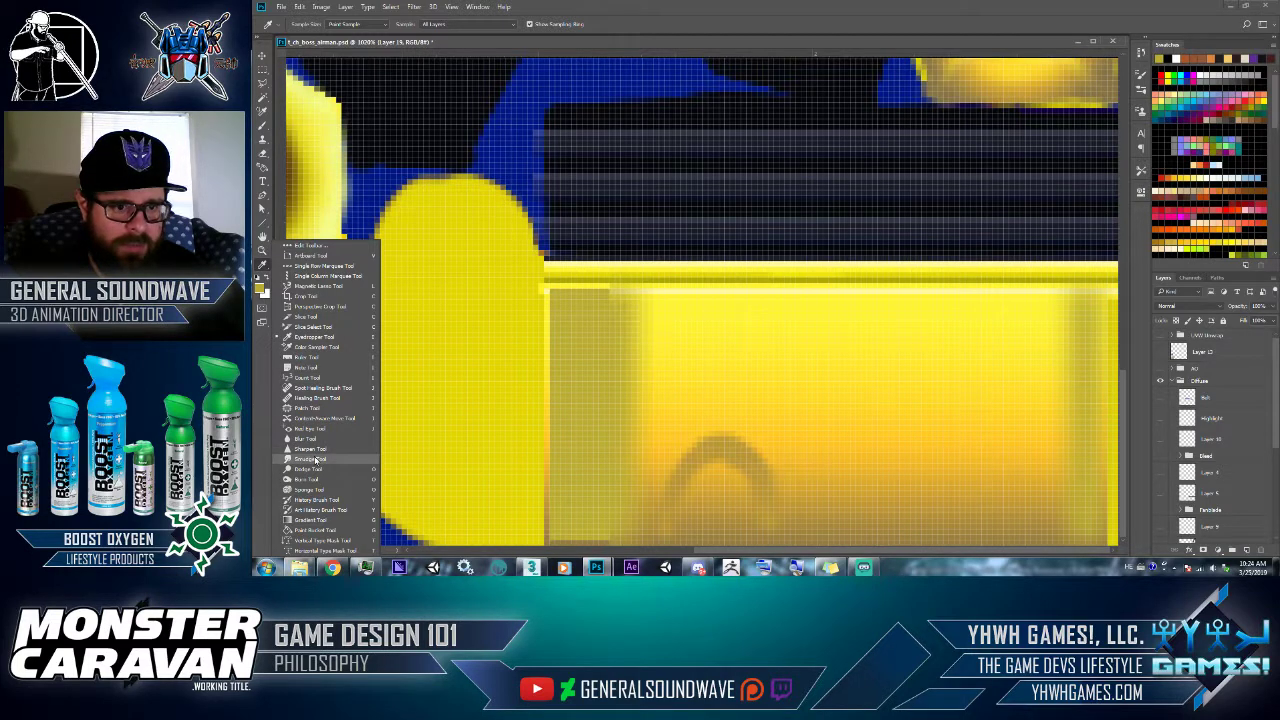
{"action": "left_click", "coordinate": [310, 458]}
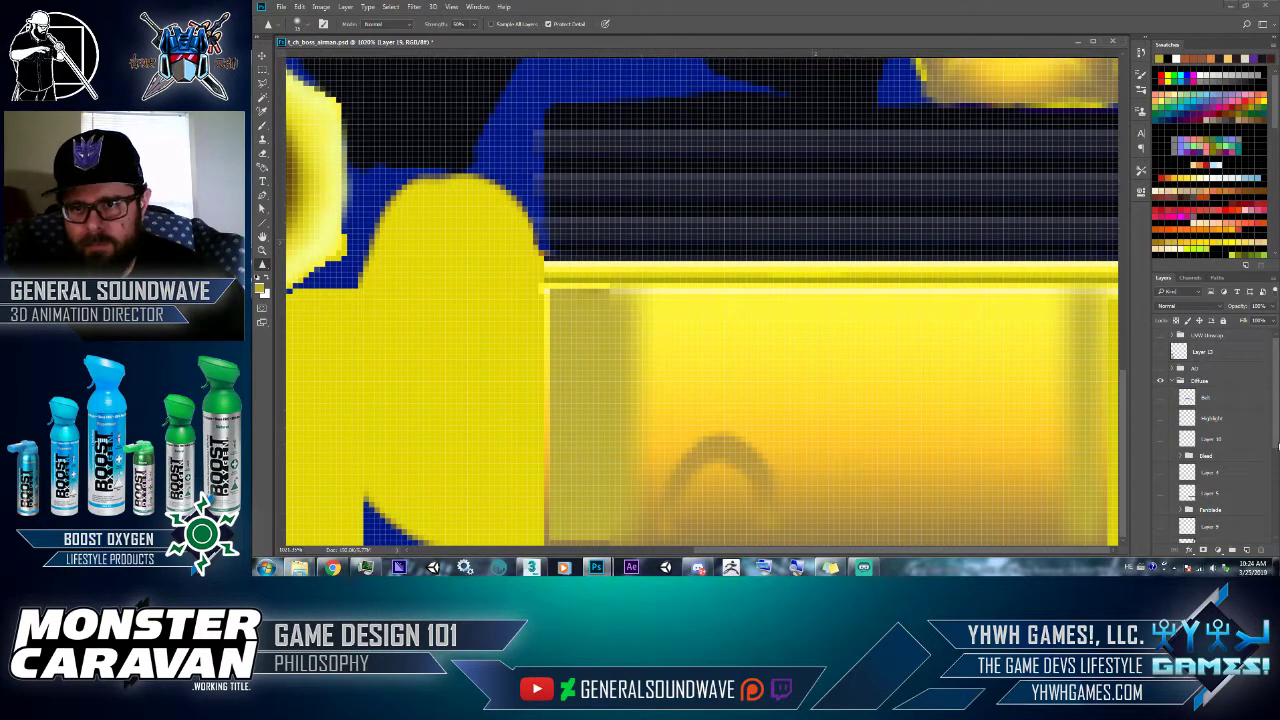
{"action": "scroll", "coordinate": [1277, 447], "scroll_direction": "down", "scroll_amount": 5}
{"action": "left_click", "coordinate": [1161, 452]}
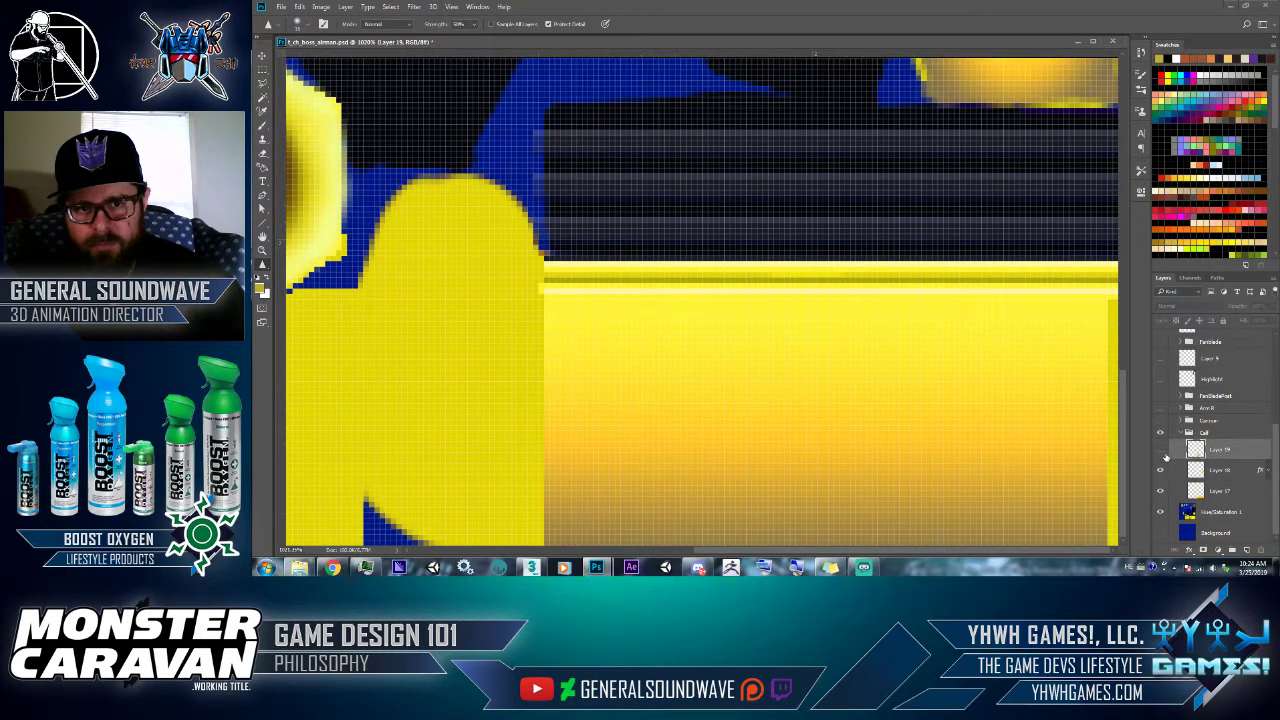
{"action": "left_click", "coordinate": [1162, 453]}
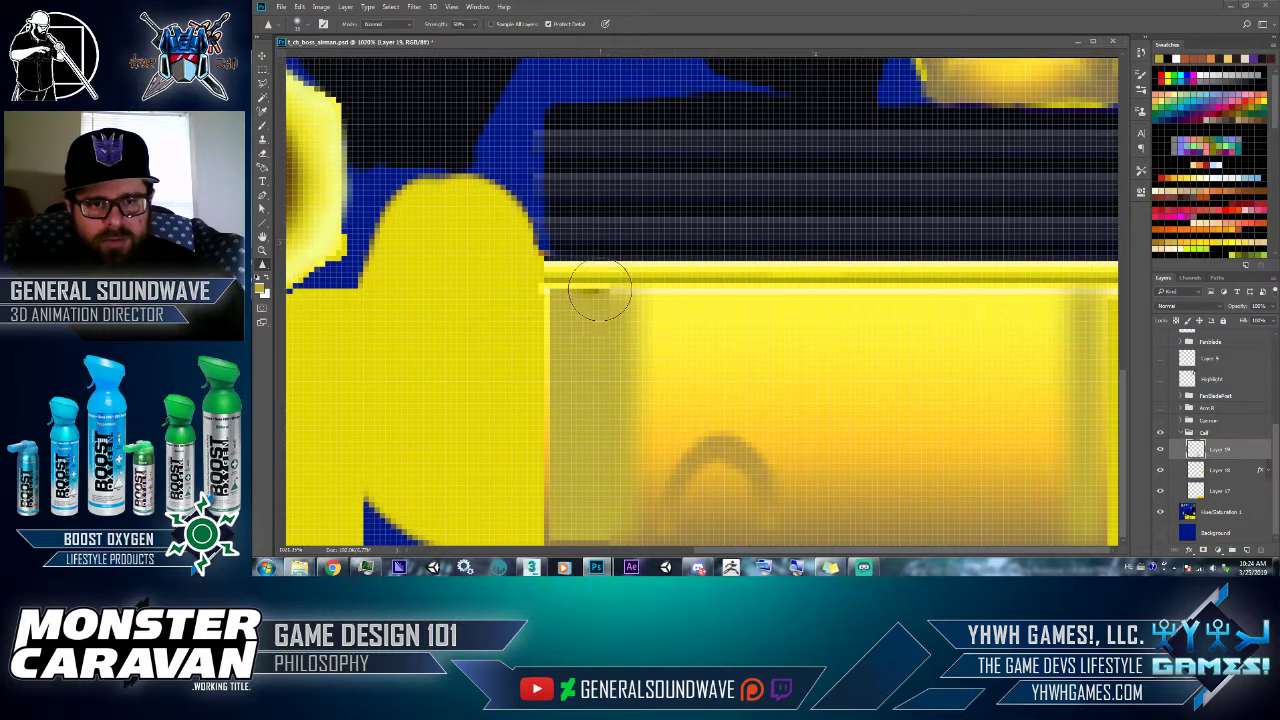
{"action": "left_click", "coordinate": [599, 291]}
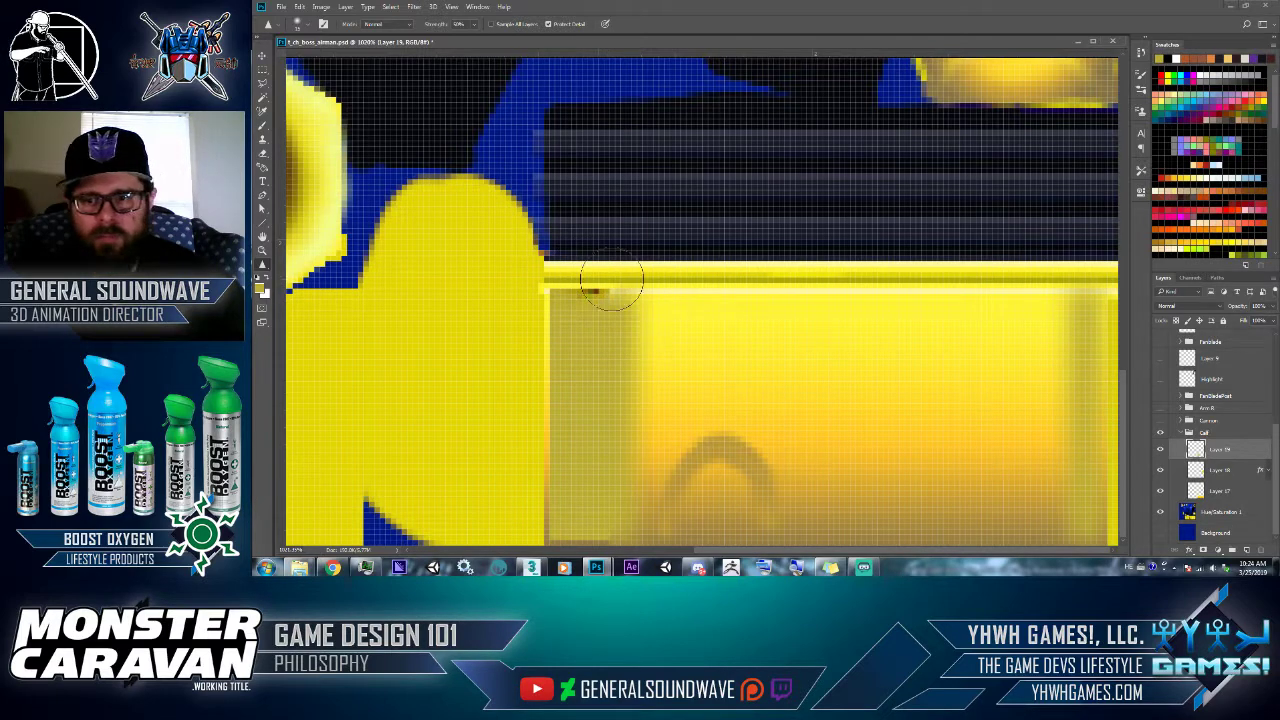
{"action": "left_click", "coordinate": [1161, 450]}
{"action": "left_click", "coordinate": [1161, 450]}
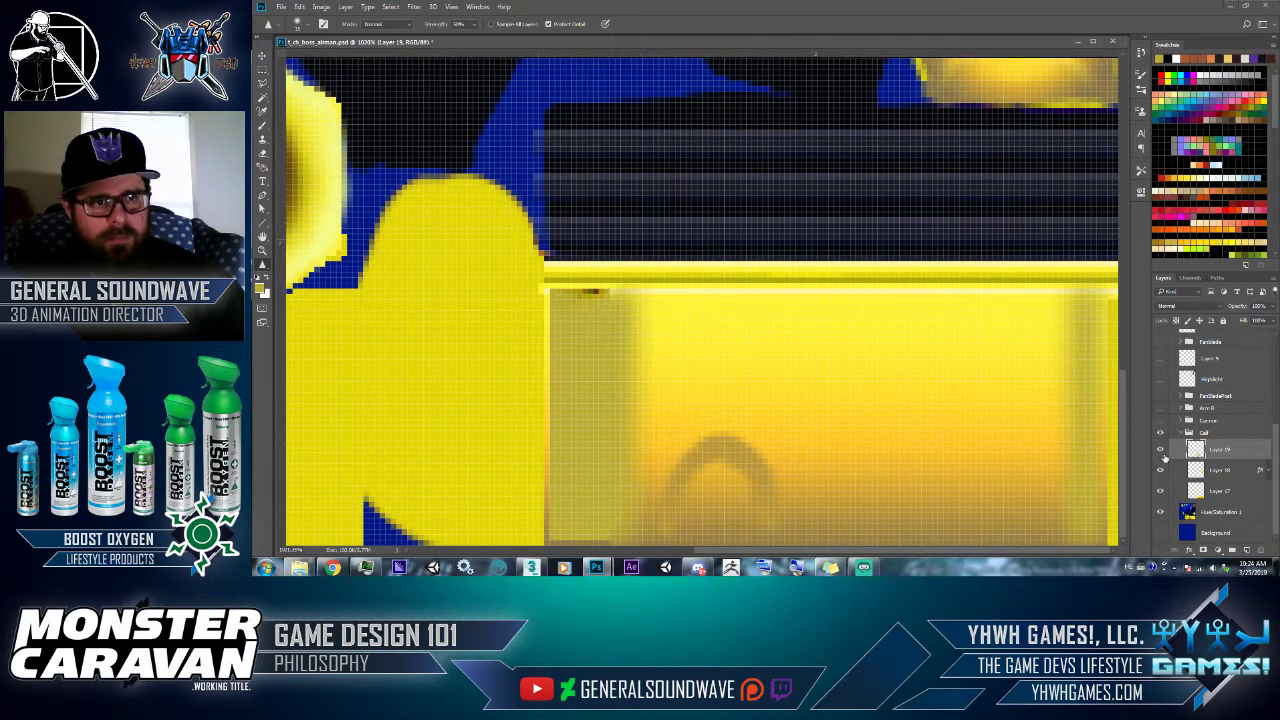
- Blend the top edge of the left shadow strip on Layer 19 with the Smudge tool
{"action": "right_click", "coordinate": [263, 270]}
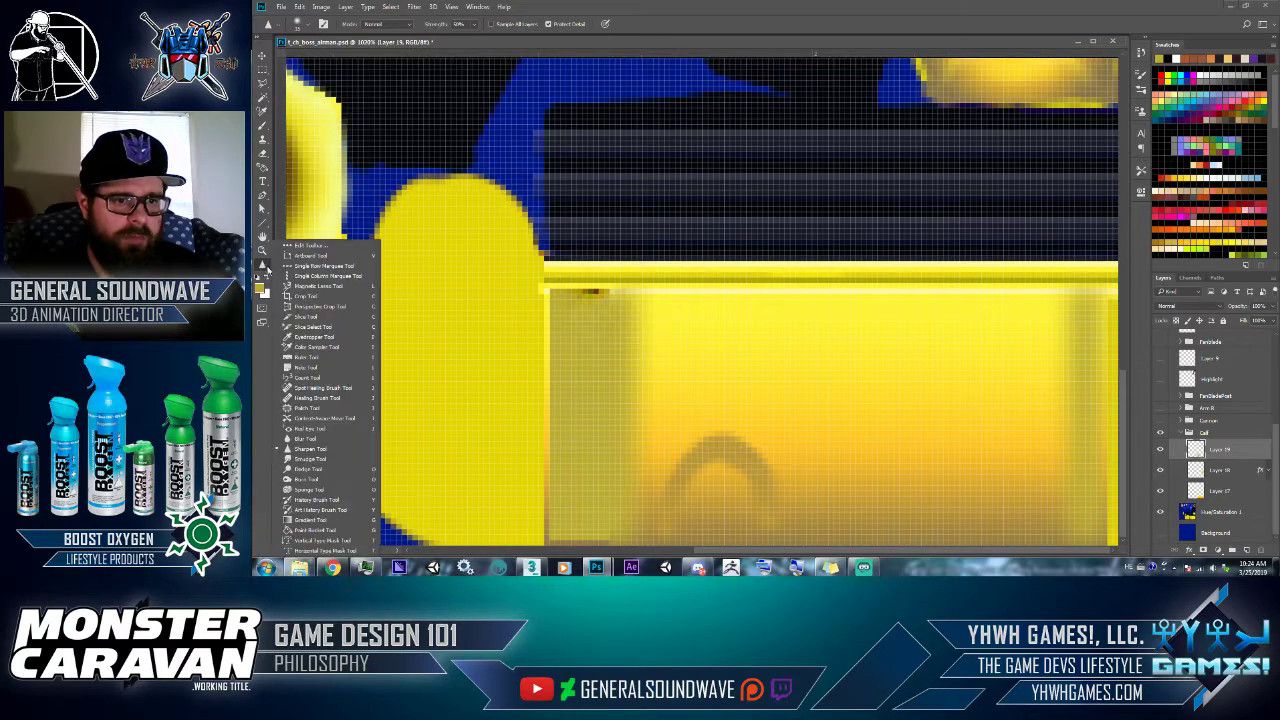
{"action": "left_click", "coordinate": [310, 457]}
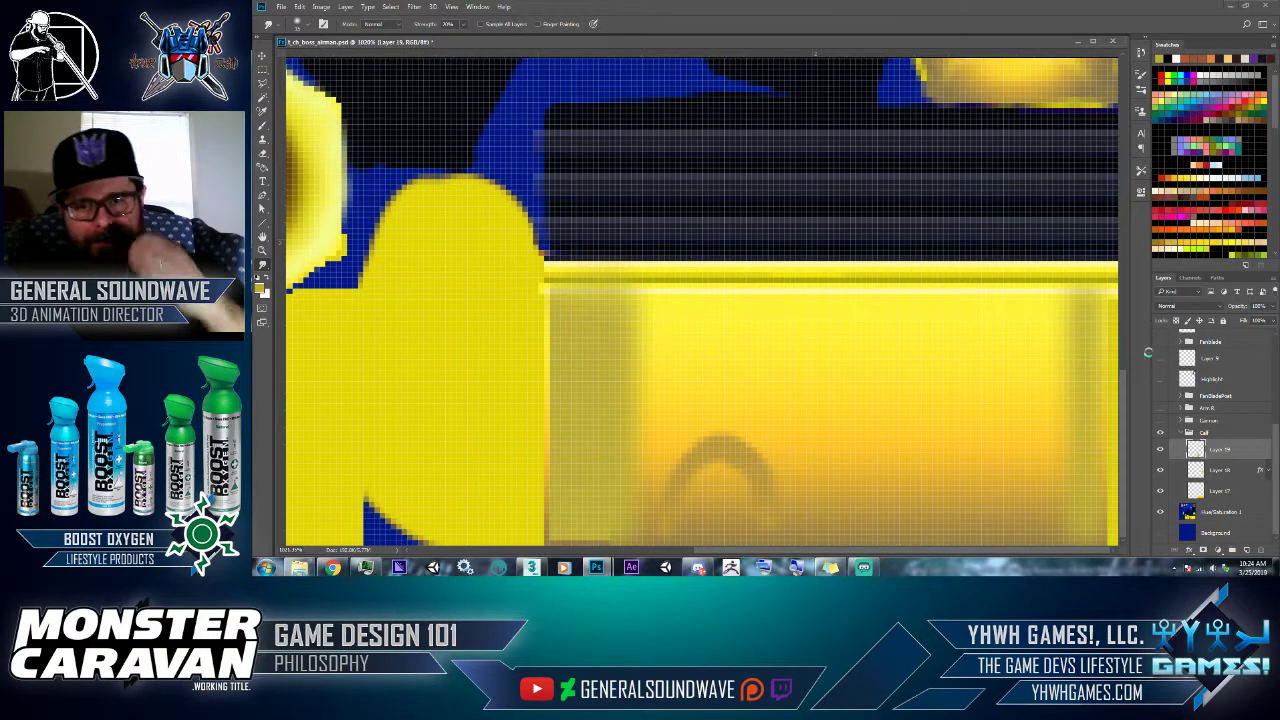
- Export the texture as a JPEG at quality 12, replacing t_ch_boss_airman_00_D_00.jpg
{"action": "key", "text": "ctrl+shift+s"}
{"action": "left_click", "coordinate": [375, 446]}
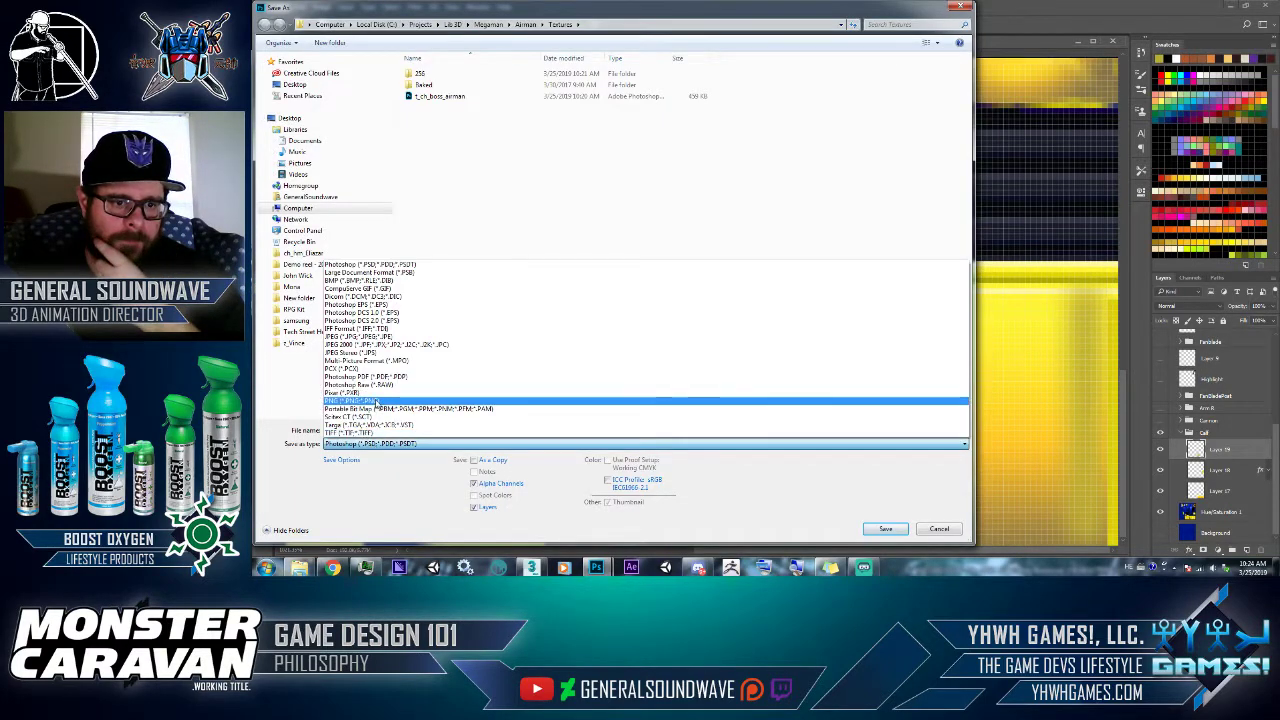
{"action": "left_click", "coordinate": [378, 434]}
{"action": "double_click", "coordinate": [437, 78]}
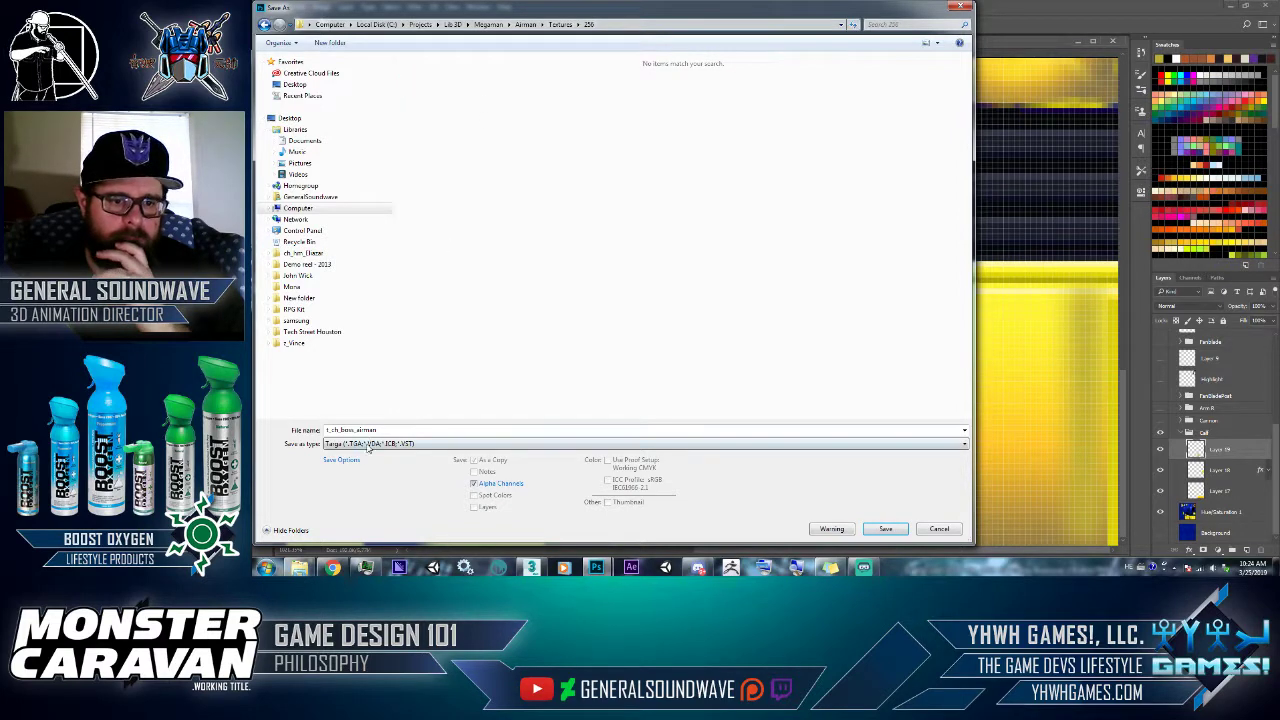
{"action": "left_click", "coordinate": [368, 446]}
{"action": "left_click", "coordinate": [355, 340]}
{"action": "left_click", "coordinate": [430, 85]}
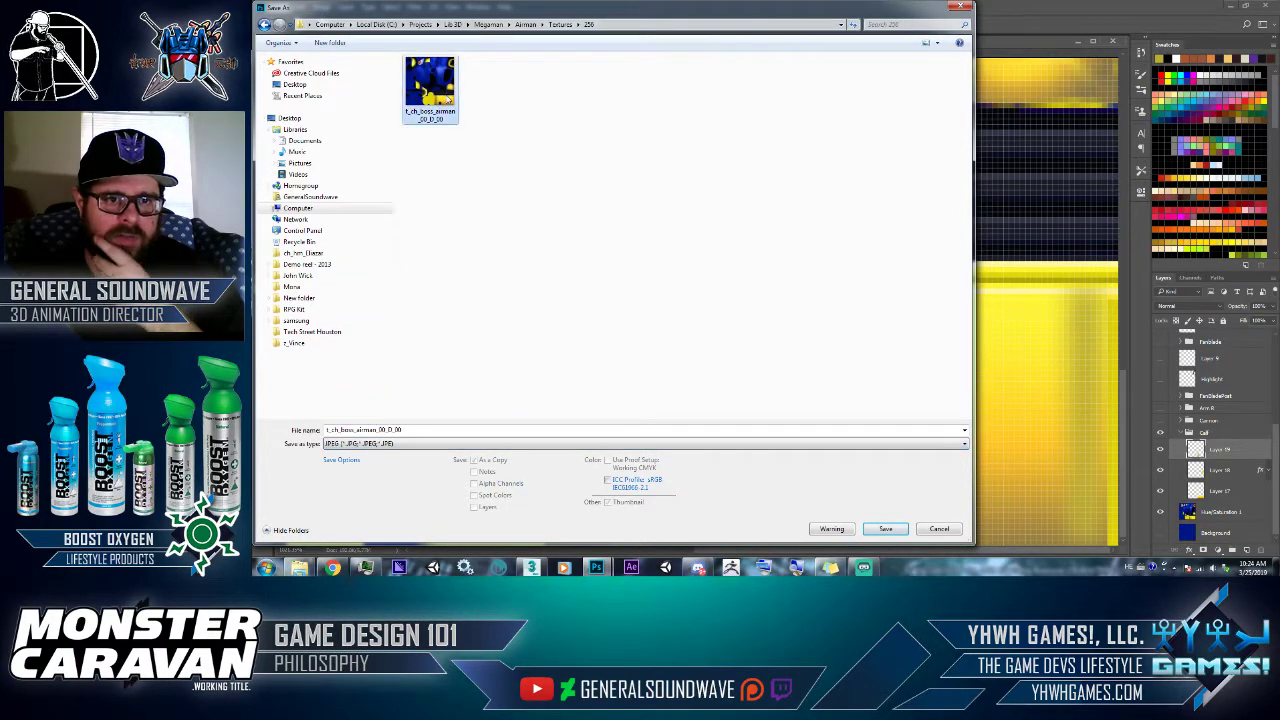
{"action": "double_click", "coordinate": [448, 100]}
{"action": "left_click", "coordinate": [793, 284]}
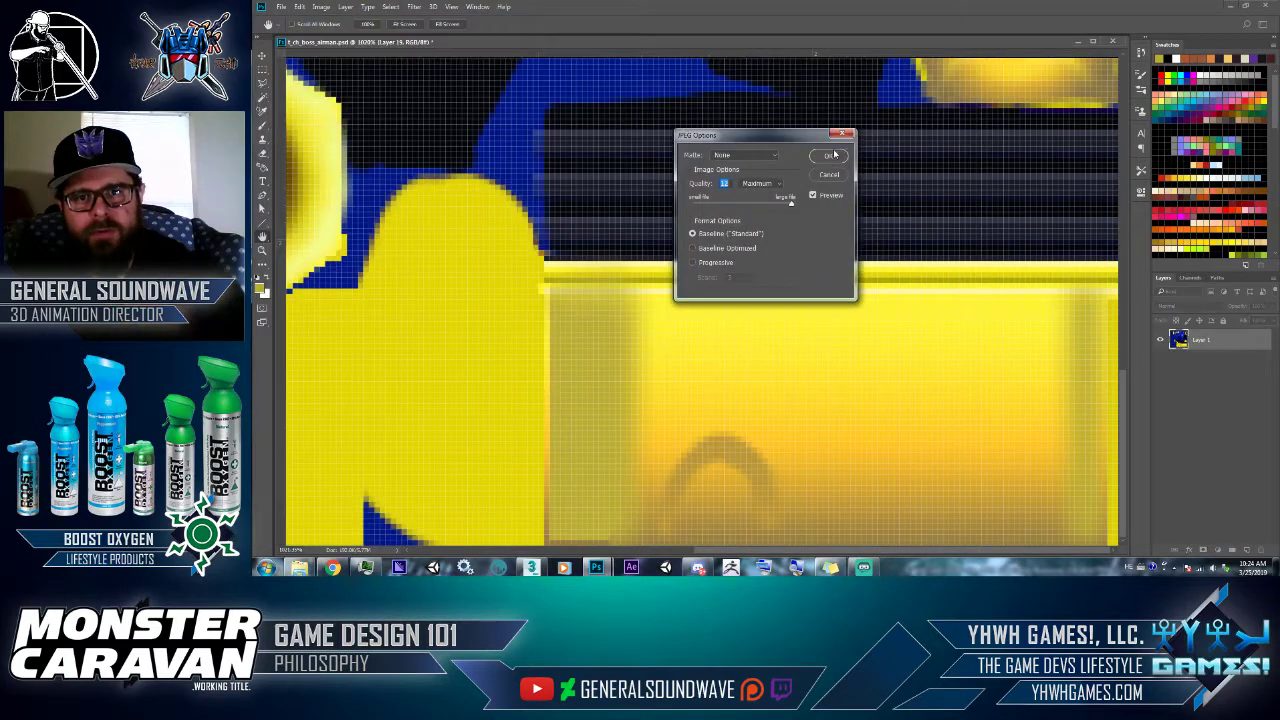
{"action": "left_click", "coordinate": [829, 155]}
- Switch to 3ds Max to examine the boot shadows from behind the model, and return to Photoshop
{"action": "key", "text": "alt+Tab"}
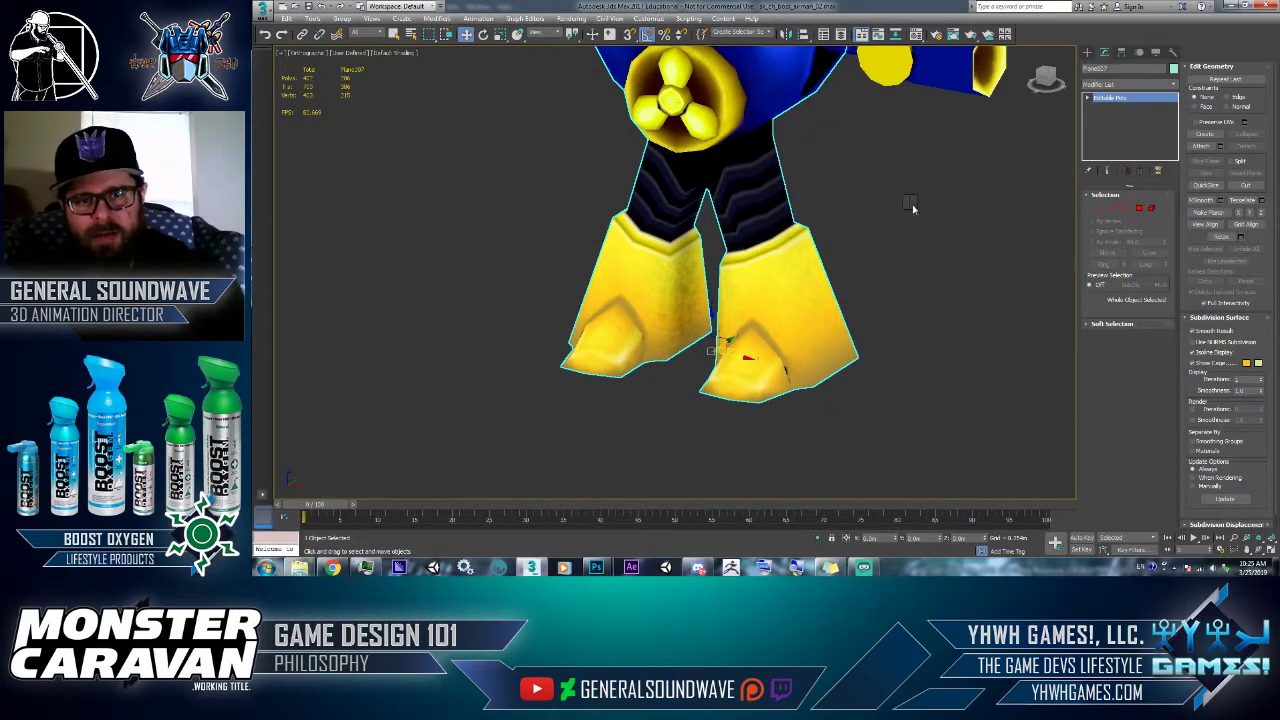
{"action": "middle_click_drag", "start_coordinate": [912, 207], "coordinate": [385, 267], "text": "alt"}
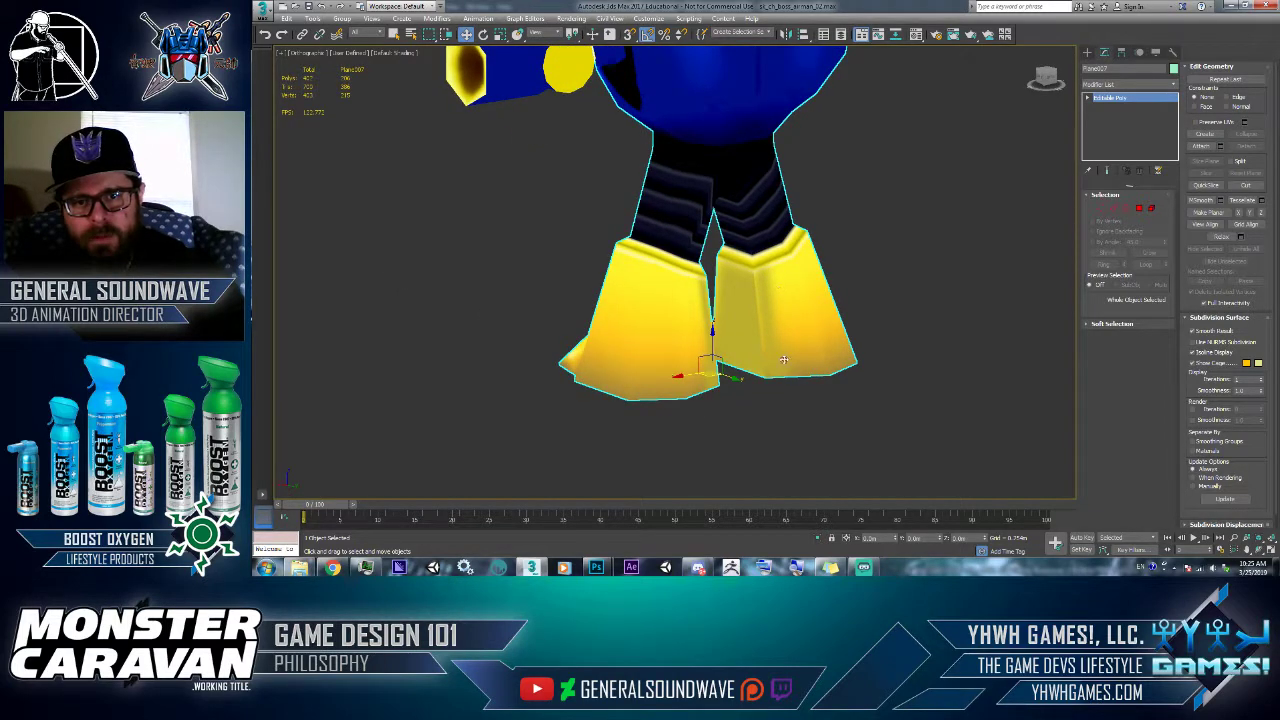
{"action": "key", "text": "alt+Tab"}
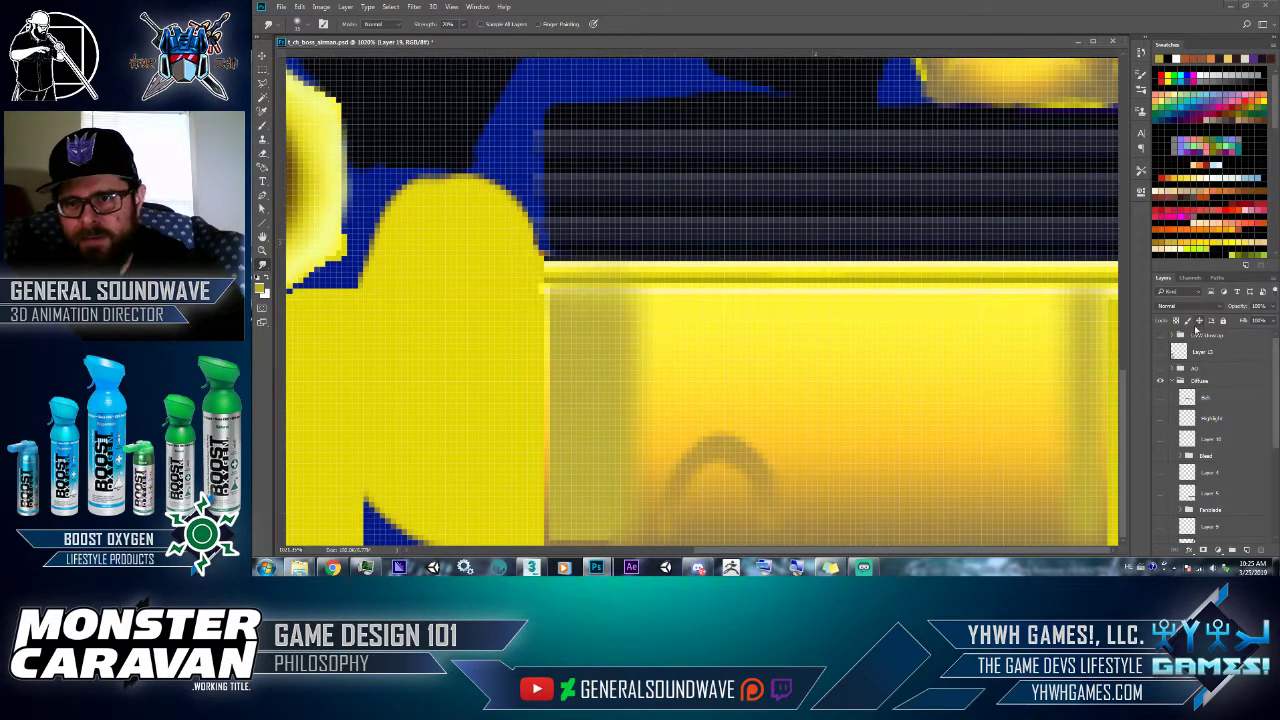
- Check the strip against the UVW Unwrap wireframe, and shift the narrow right shadow strip on Layer 19 slightly outward
{"action": "left_click", "coordinate": [1160, 336]}
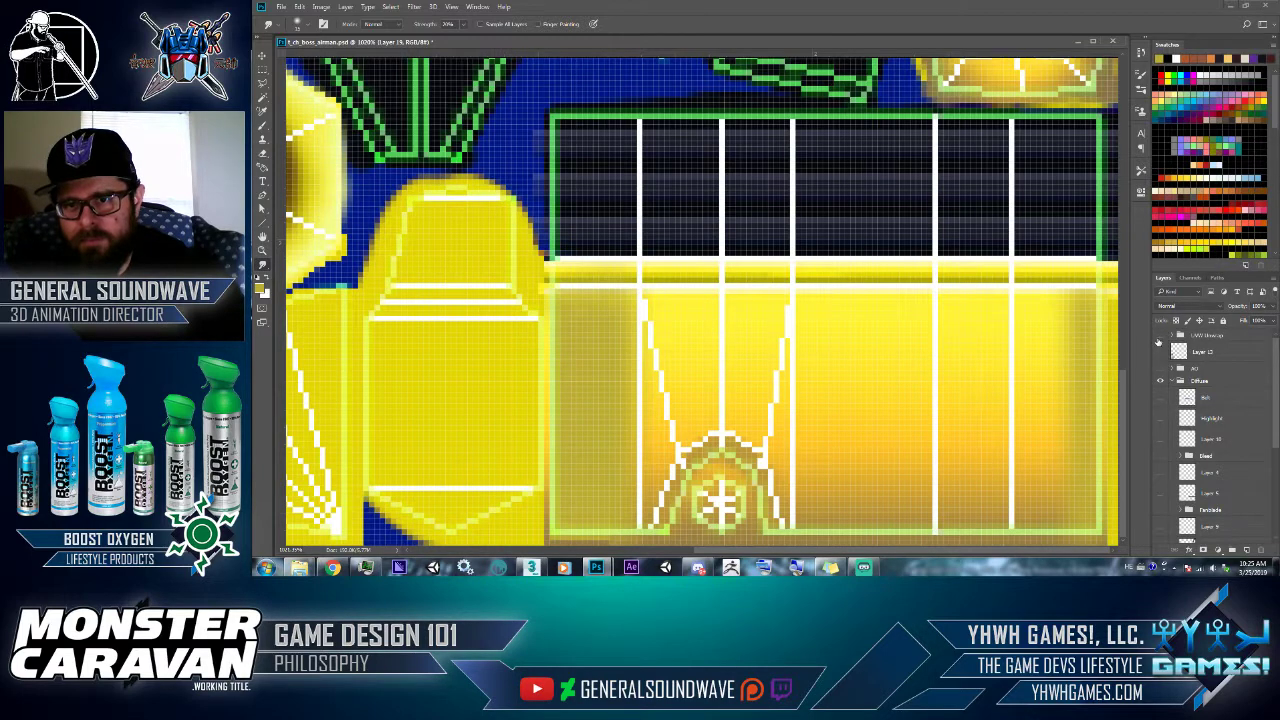
{"action": "left_click", "coordinate": [1160, 336]}
{"action": "key", "text": "w"}
{"action": "key", "text": "m"}
{"action": "left_click_drag", "start_coordinate": [986, 250], "coordinate": [1120, 550]}
{"action": "key", "text": "v"}
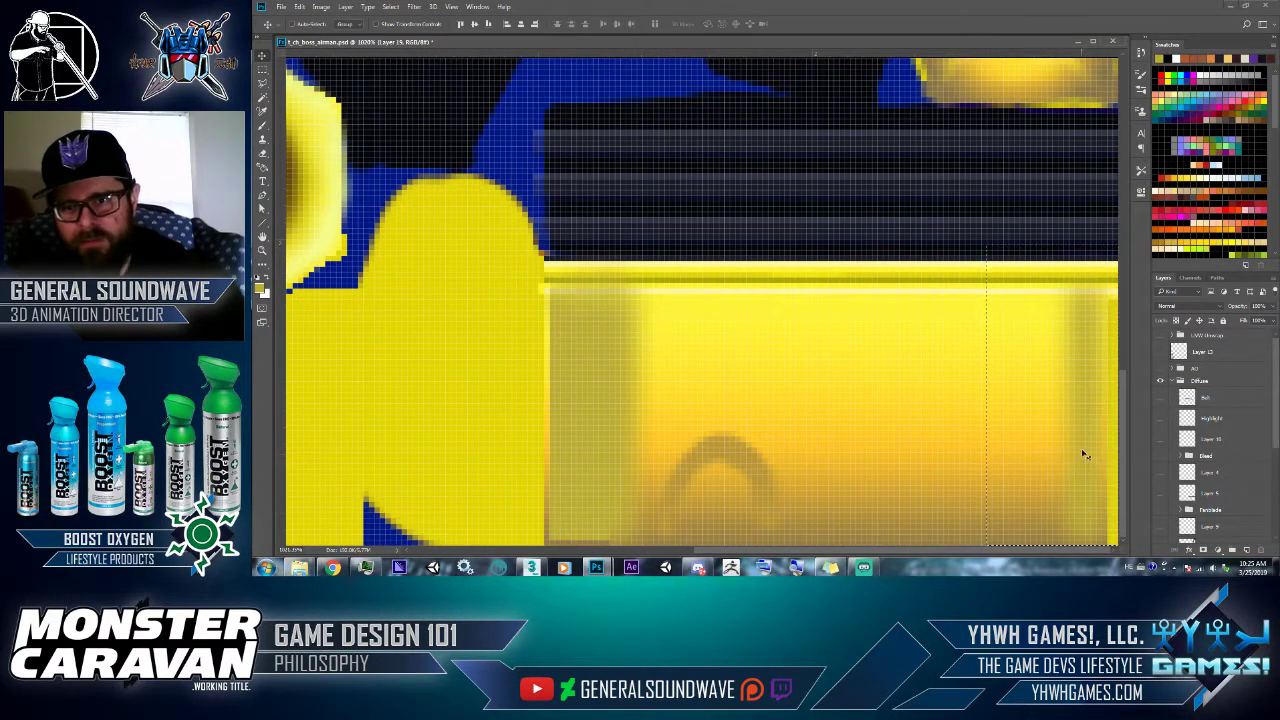
{"action": "left_click", "coordinate": [1074, 429]}
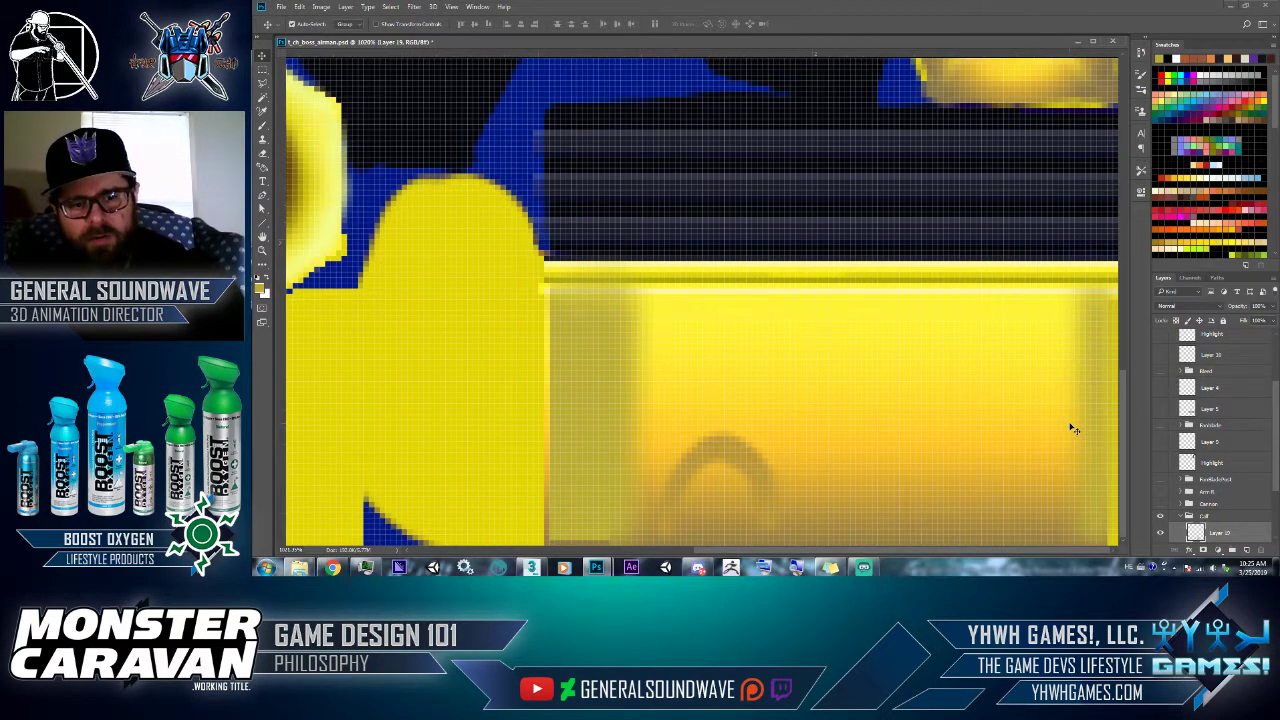
- Export the texture with the shifted shadow strip as a JPEG, overwriting t_ch_boss_airman_00_D_00.jpg
{"action": "key", "text": "ctrl+shift+s"}
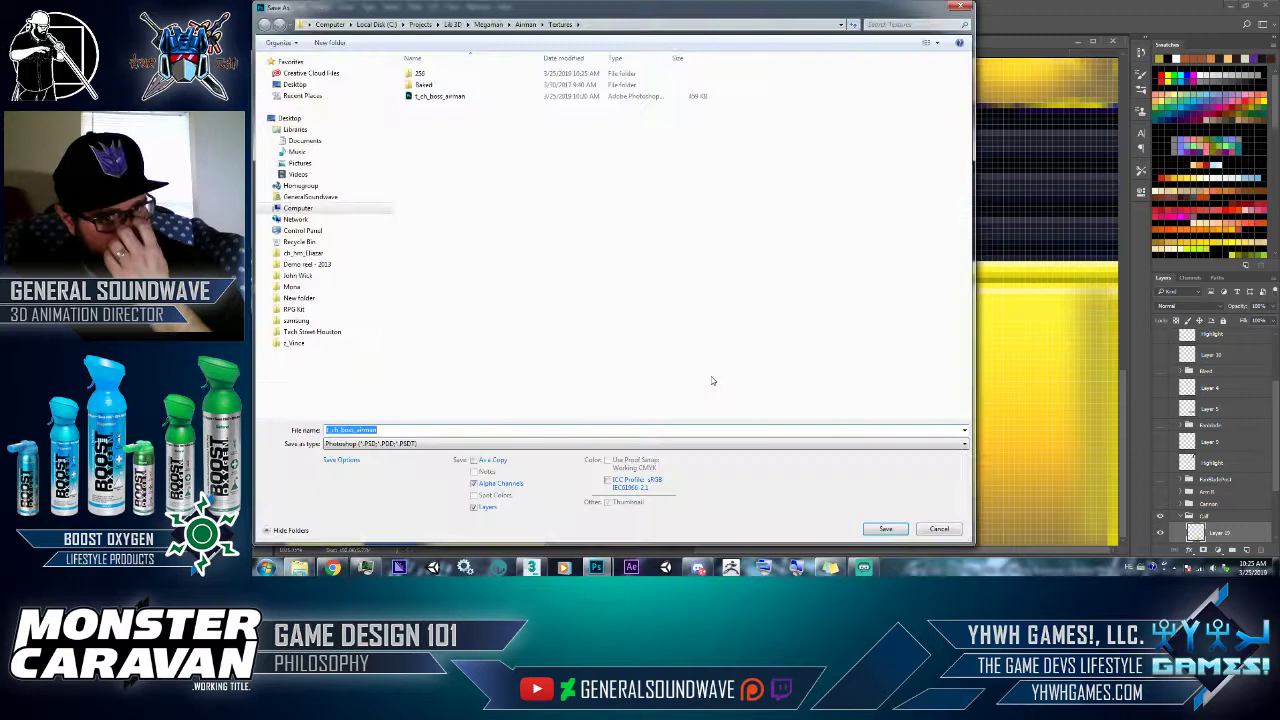
{"action": "left_click", "coordinate": [394, 445]}
{"action": "left_click", "coordinate": [380, 433]}
{"action": "left_click", "coordinate": [378, 445]}
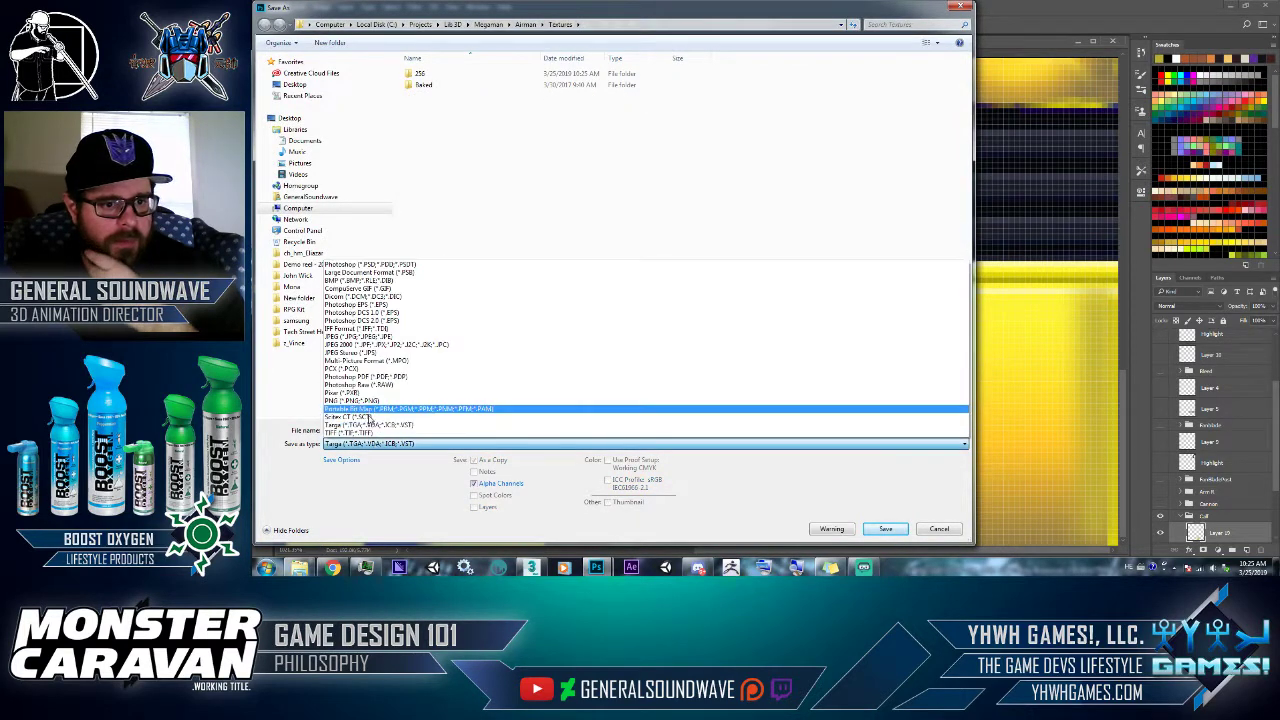
{"action": "left_click", "coordinate": [360, 336]}
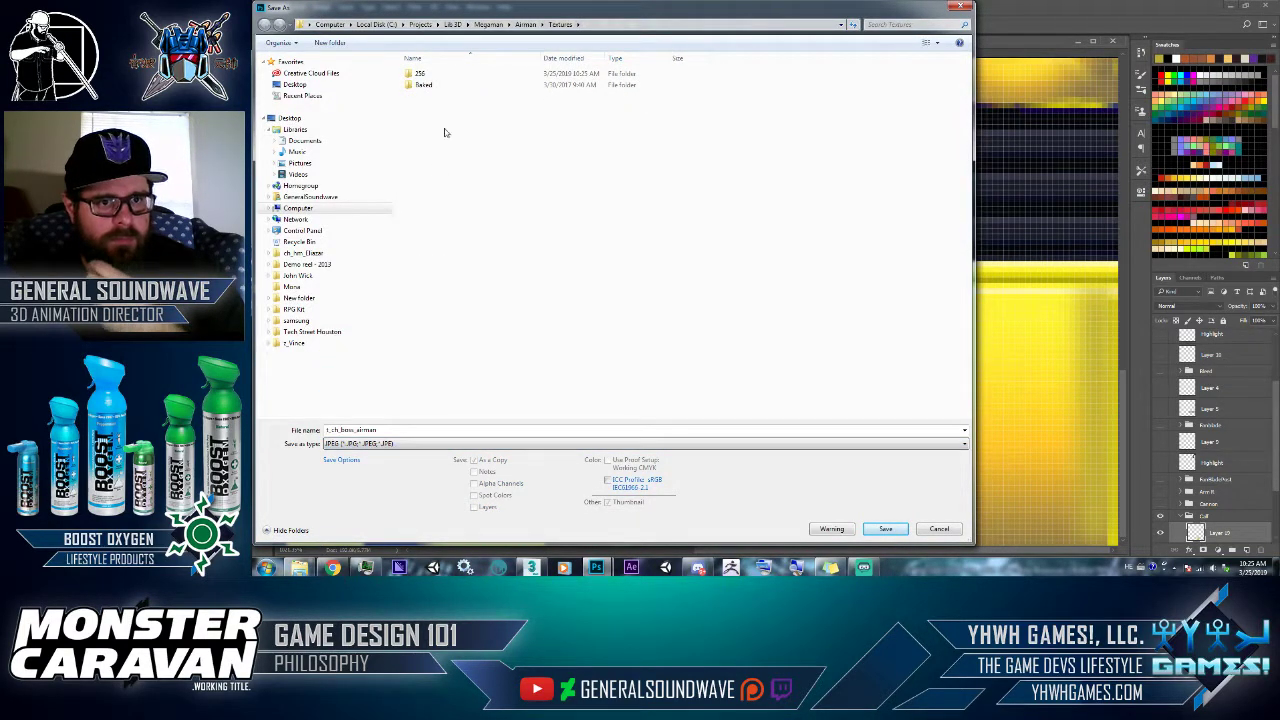
{"action": "left_click", "coordinate": [430, 75]}
{"action": "double_click", "coordinate": [432, 76]}
{"action": "double_click", "coordinate": [431, 85]}
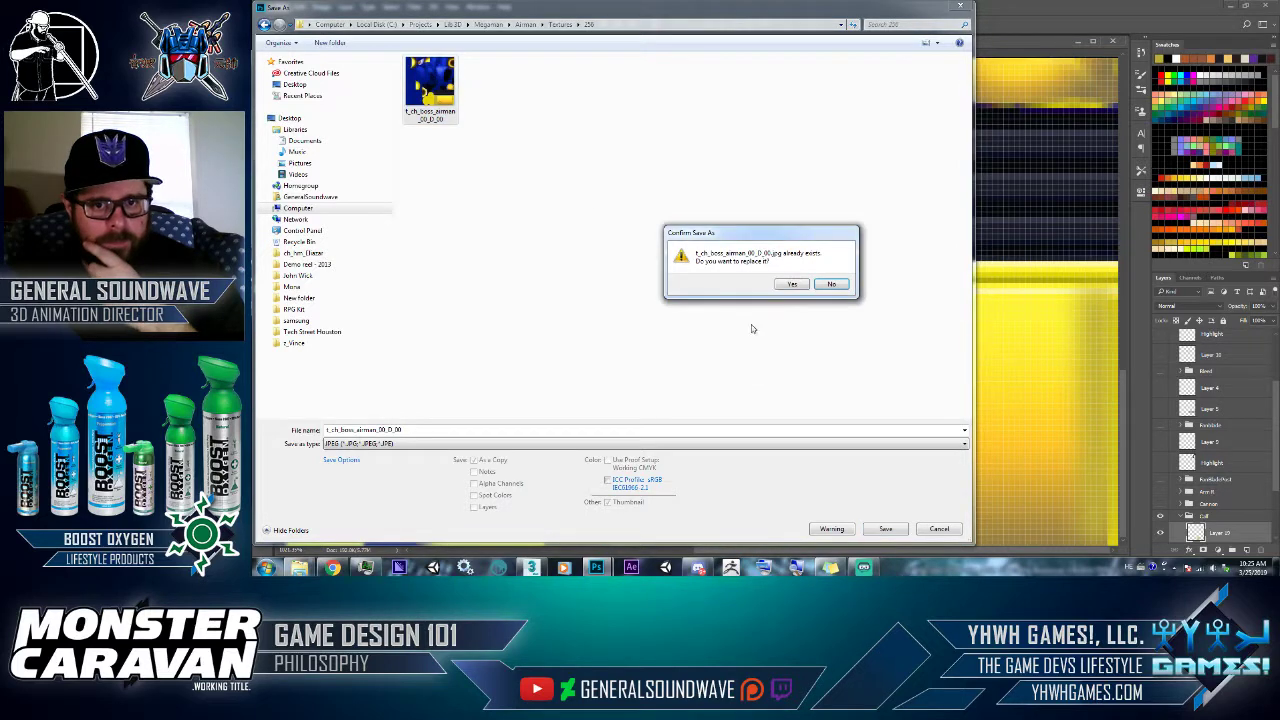
{"action": "left_click", "coordinate": [789, 285]}
{"action": "left_click", "coordinate": [829, 157]}
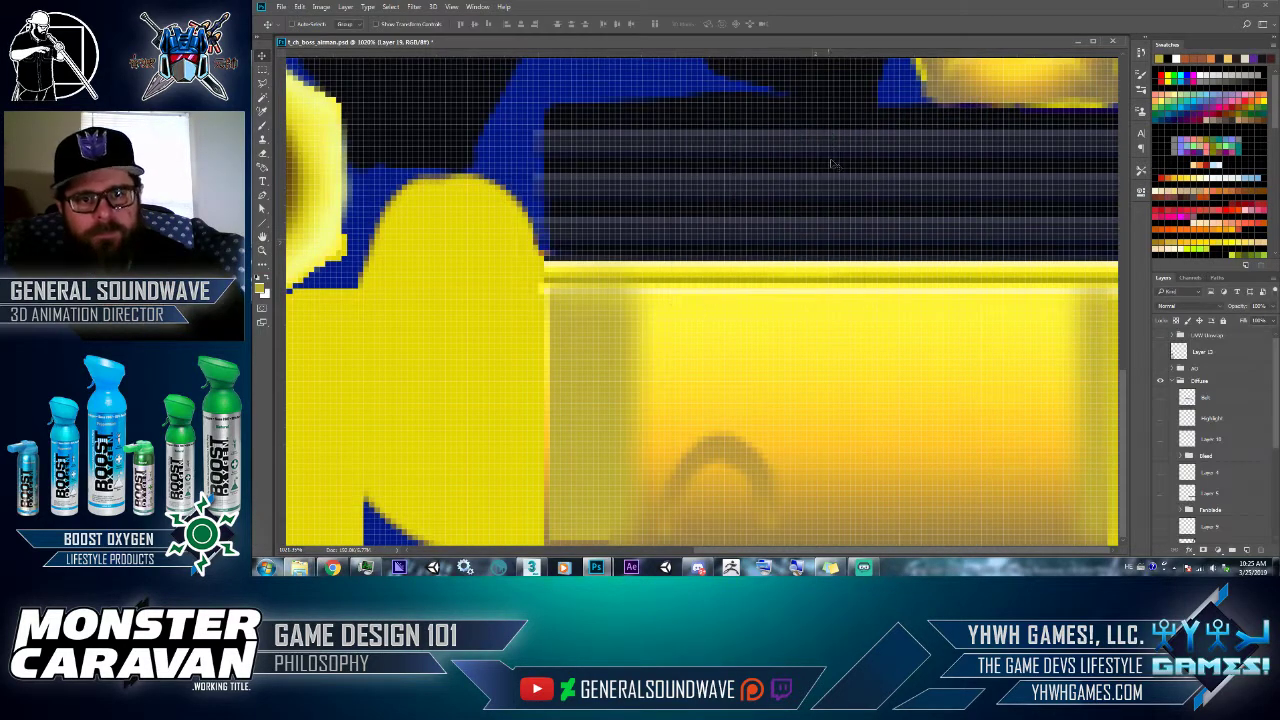
- Switch to 3ds Max, deselect the model and inspect the boot shadows from several angles and distances
{"action": "key", "text": "alt+Tab"}
{"action": "mouse_move", "coordinate": [678, 372]}
{"action": "middle_mouse_down"}
{"action": "mouse_move", "coordinate": [743, 357]}
{"action": "mouse_move", "coordinate": [677, 363]}
{"action": "middle_mouse_up"}
{"action": "scroll", "coordinate": [763, 329], "scroll_direction": "up", "scroll_amount": 3}
{"action": "scroll", "coordinate": [679, 366], "scroll_direction": "down", "scroll_amount": 5}
{"action": "scroll", "coordinate": [679, 366], "scroll_direction": "down", "scroll_amount": 3}
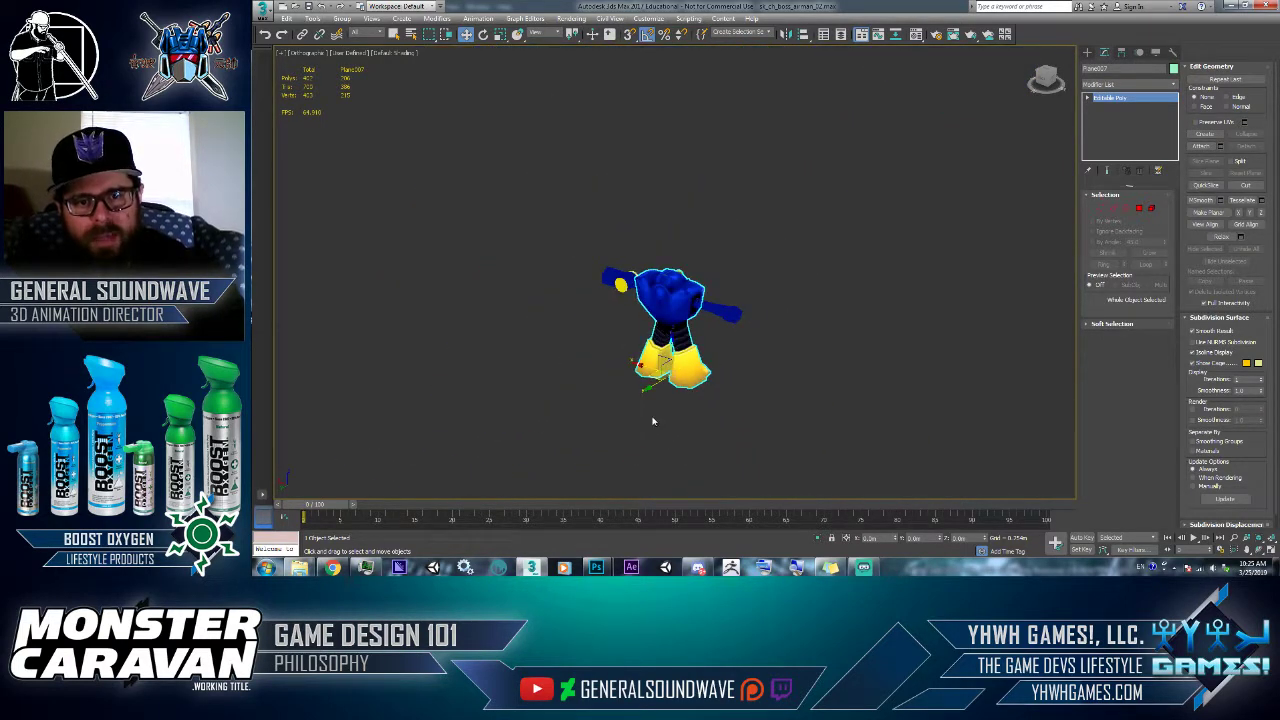
{"action": "left_click", "coordinate": [658, 430]}
{"action": "scroll", "coordinate": [658, 430], "scroll_direction": "down", "scroll_amount": 1}
{"action": "middle_click_drag", "start_coordinate": [658, 430], "coordinate": [544, 420], "text": "alt"}
{"action": "scroll", "coordinate": [640, 430], "scroll_direction": "up", "scroll_amount": 4}
{"action": "middle_click_drag", "start_coordinate": [656, 440], "coordinate": [737, 423], "text": "alt"}
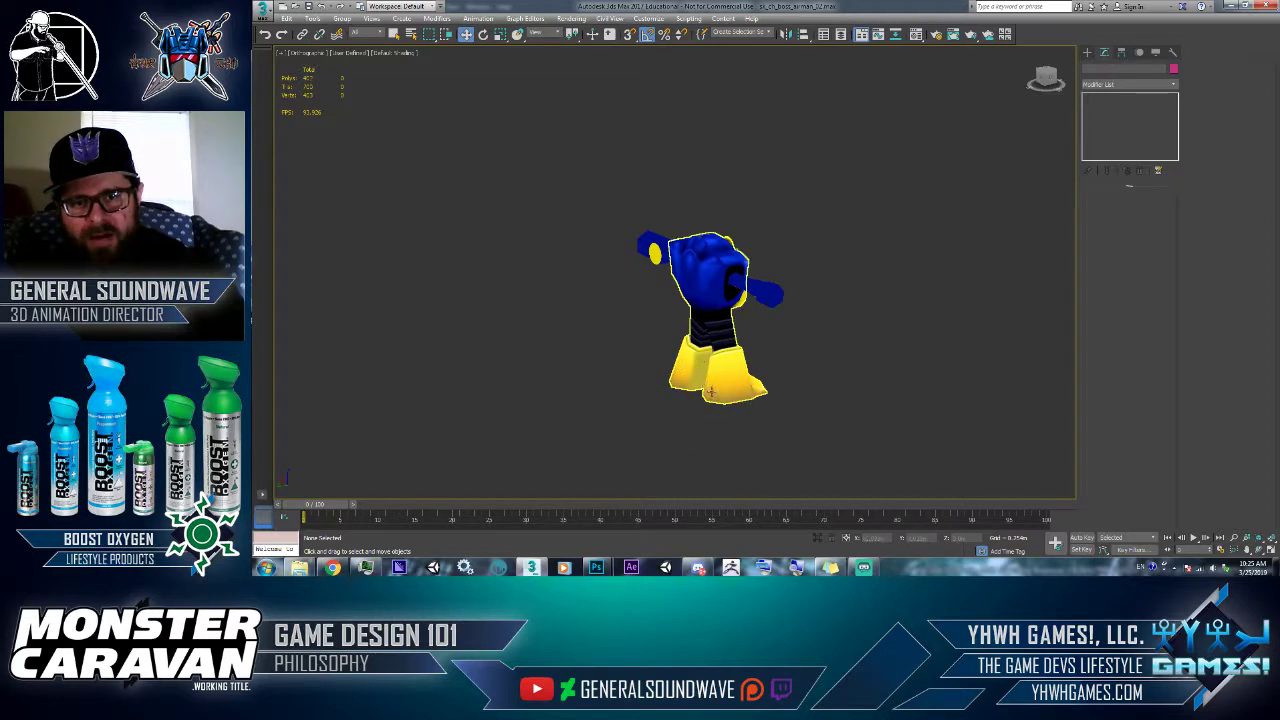
{"action": "scroll", "coordinate": [704, 378], "scroll_direction": "up", "scroll_amount": 5}
- Back in Photoshop, darken the right shadow strip by copying it to a new layer and merging that down into Layer 19
{"action": "key", "text": "alt+Tab"}
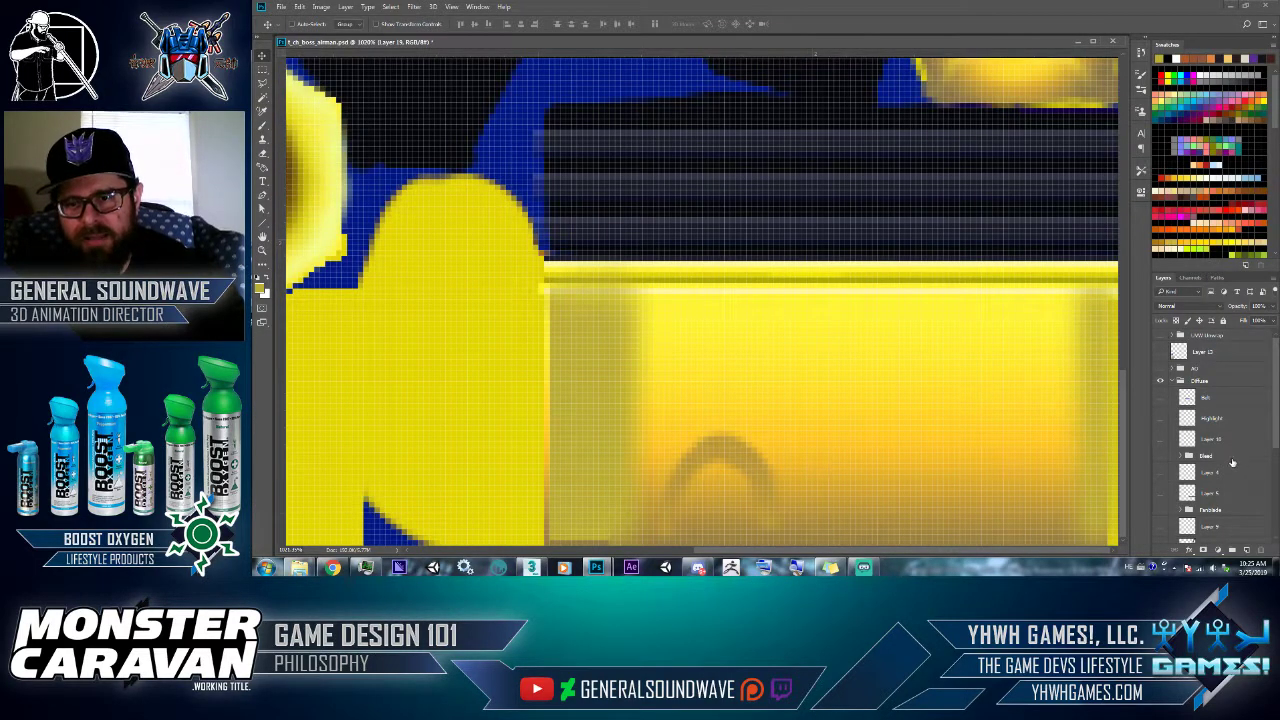
{"action": "scroll", "coordinate": [1232, 462], "scroll_direction": "down", "scroll_amount": 5}
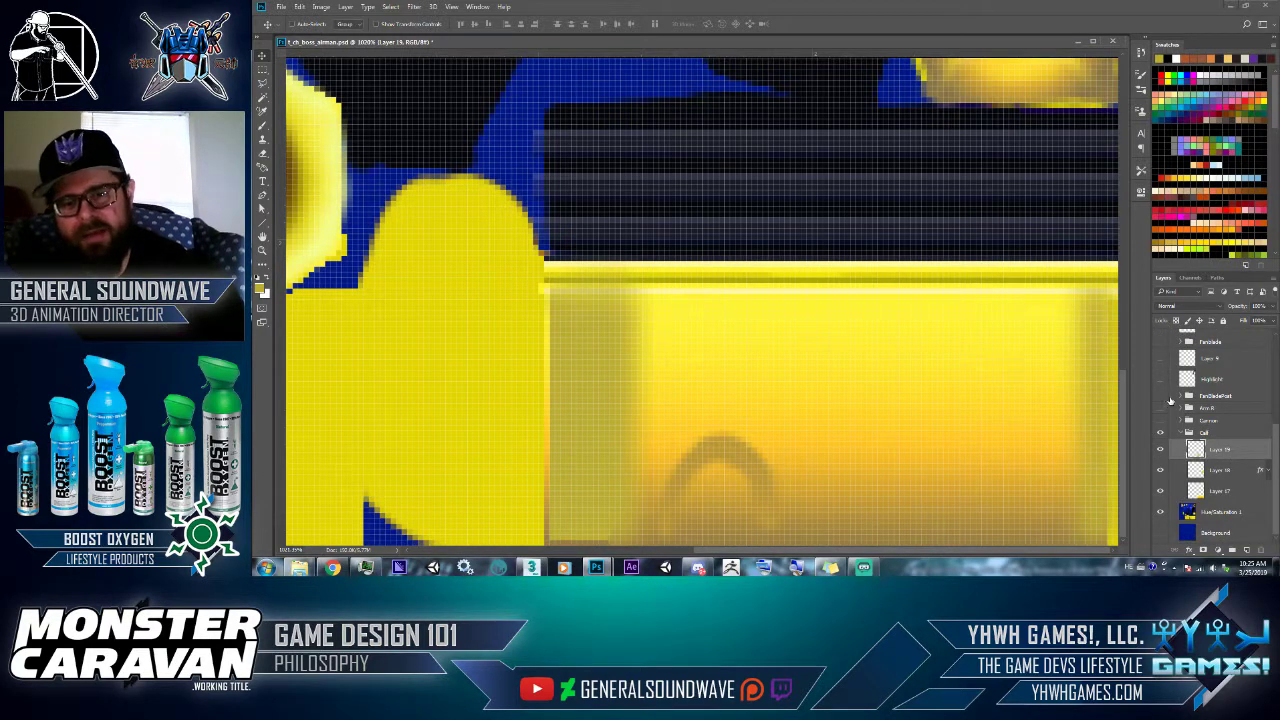
{"action": "key", "text": "m"}
{"action": "left_click_drag", "start_coordinate": [1015, 234], "coordinate": [1128, 548]}
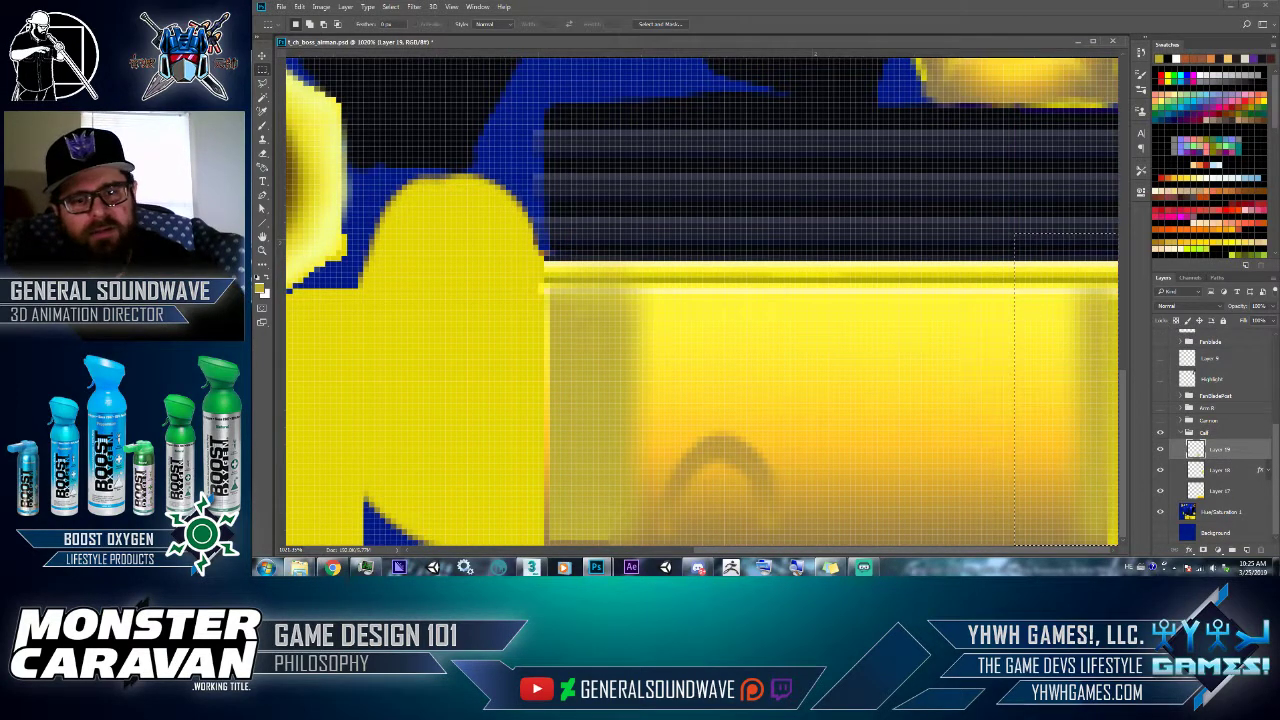
{"action": "key", "text": "ctrl+j"}
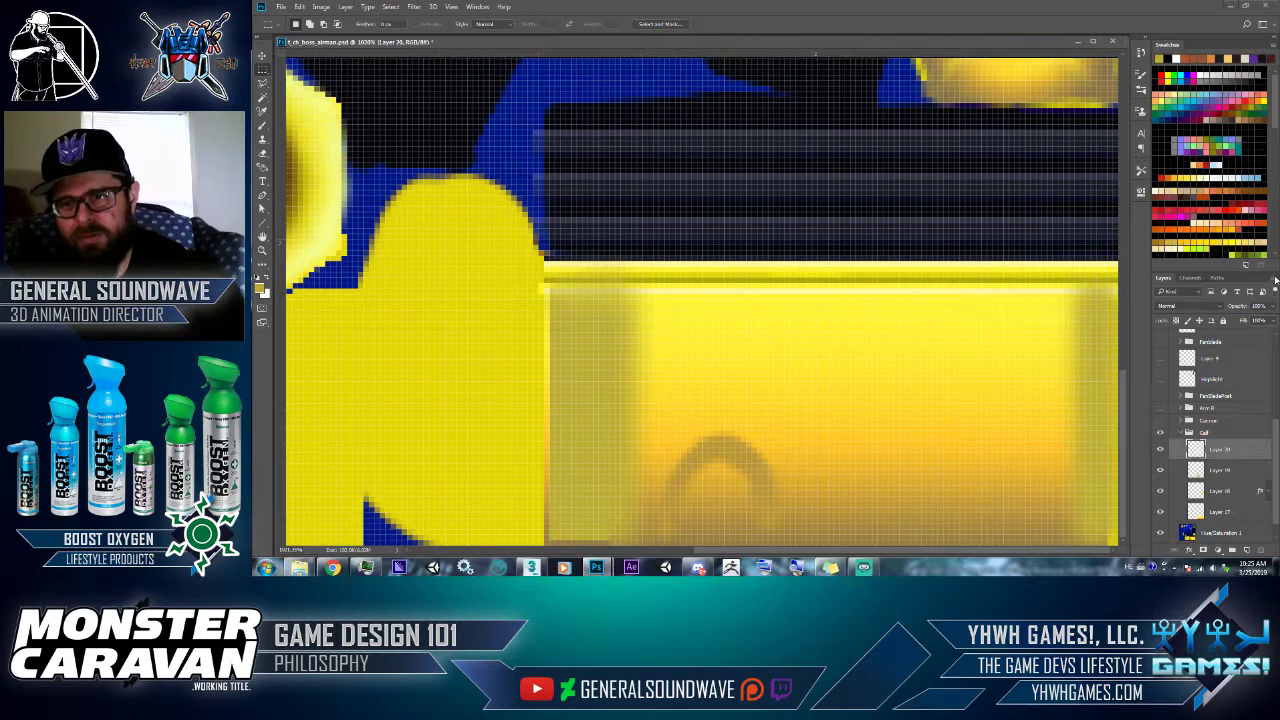
{"action": "left_click", "coordinate": [1273, 286]}
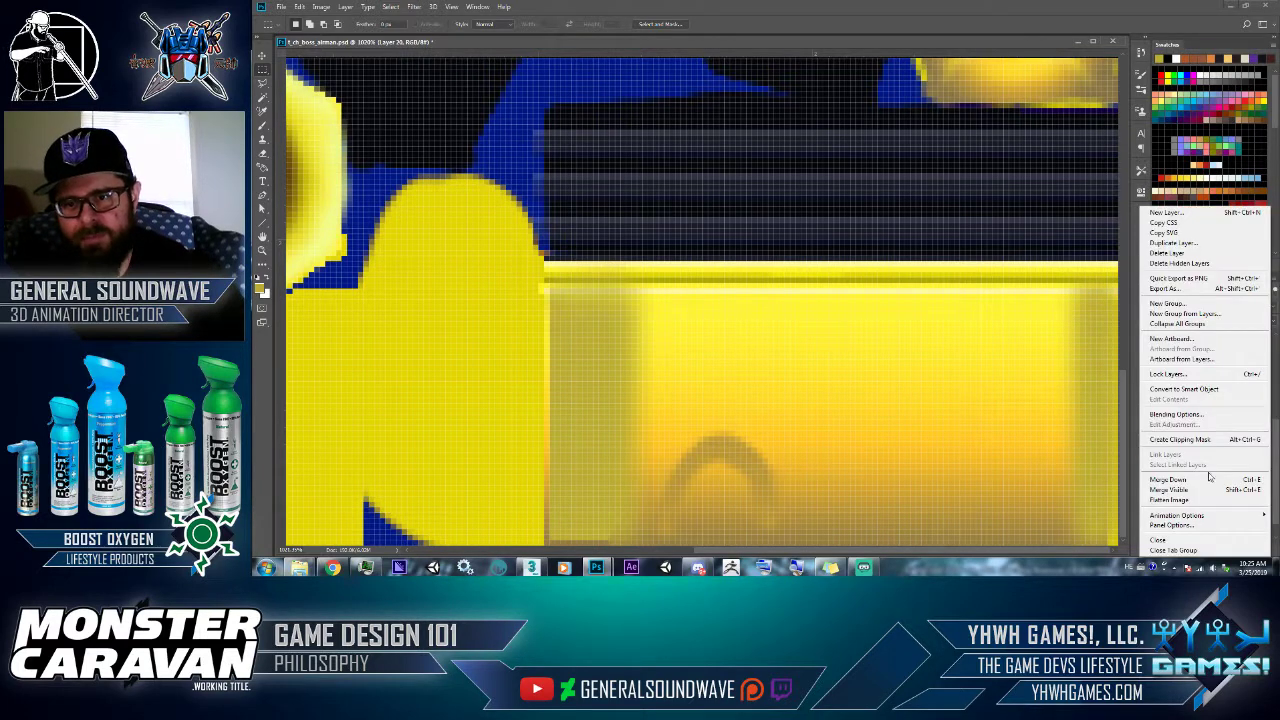
{"action": "left_click", "coordinate": [1209, 479]}
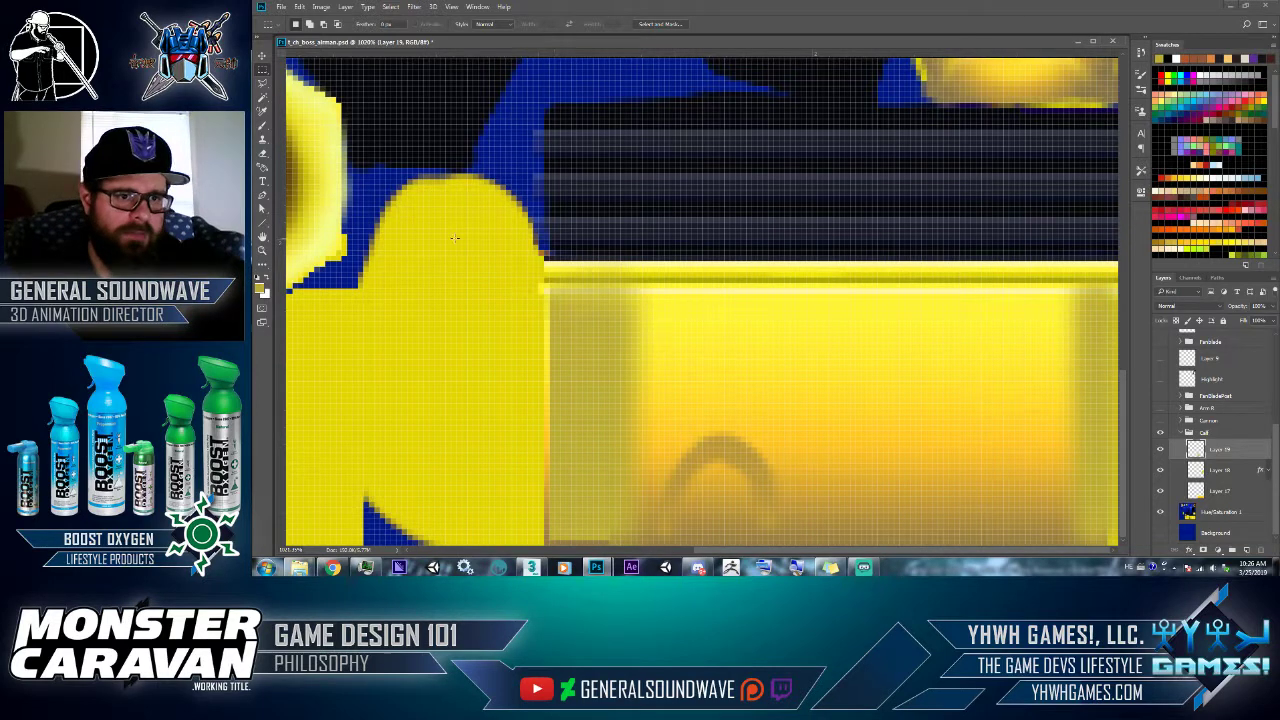
- Soften the inner edges of both shadow strips on Layer 19 with the Smudge tool, undoing the strokes that distort the toe arch
{"action": "left_click", "coordinate": [262, 266]}
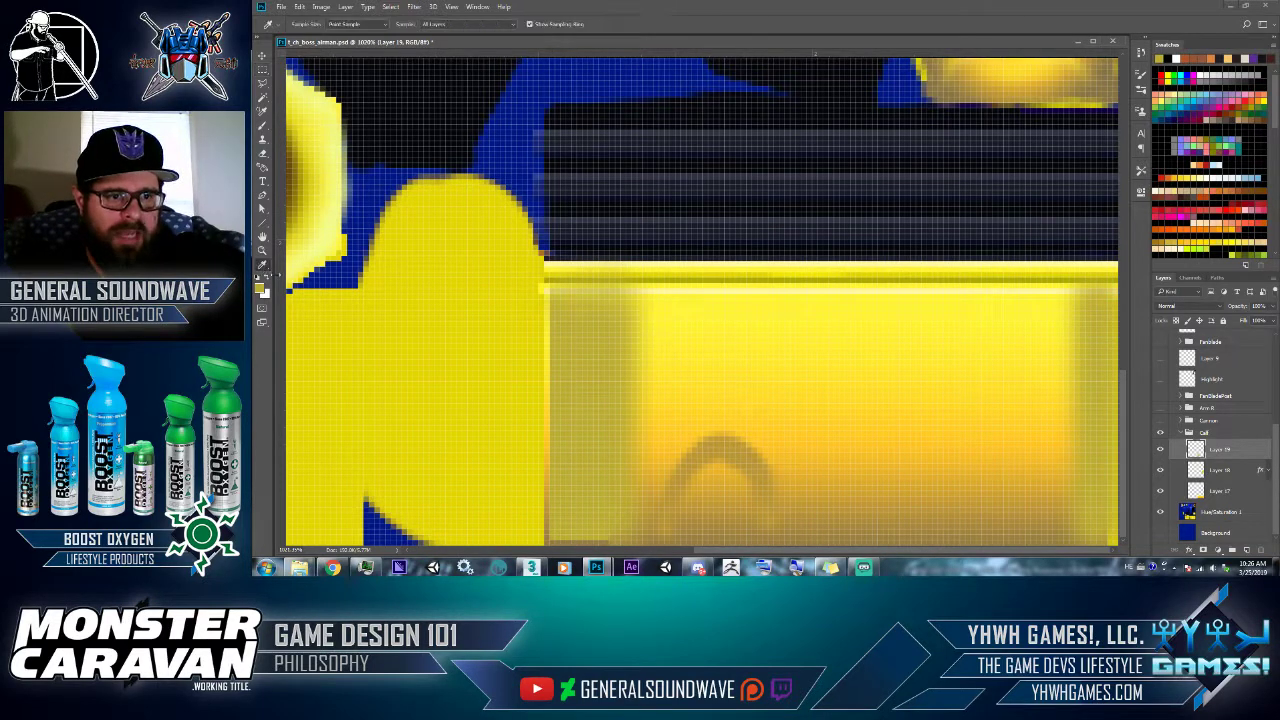
{"action": "left_click", "coordinate": [262, 268]}
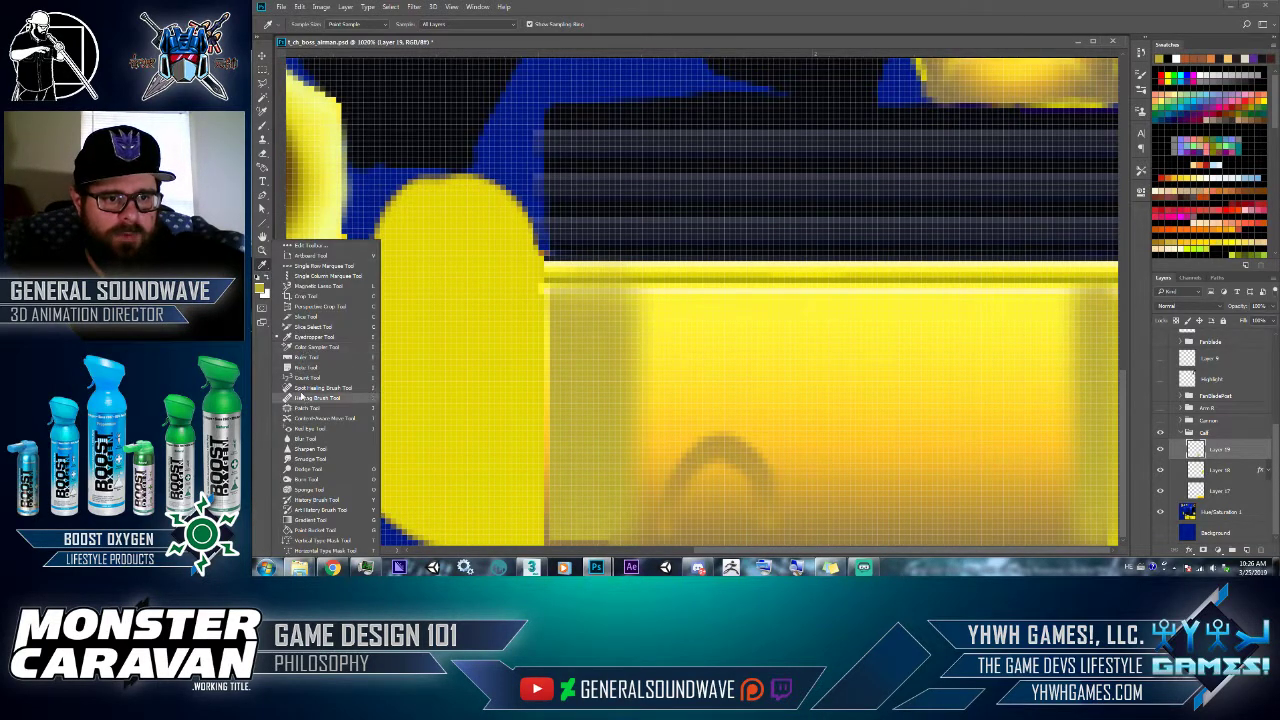
{"action": "left_click", "coordinate": [308, 459]}
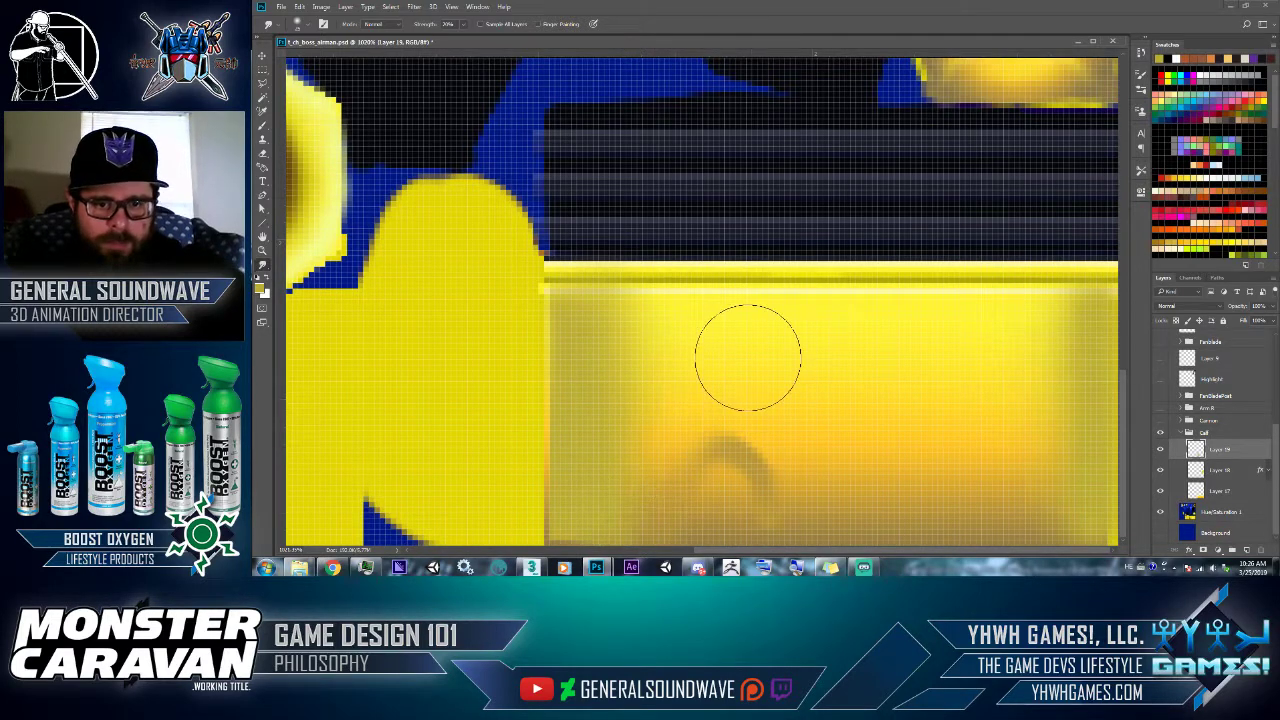
{"action": "key", "text": "ctrl+alt+z"}
{"action": "key", "text": "ctrl+alt+z"}
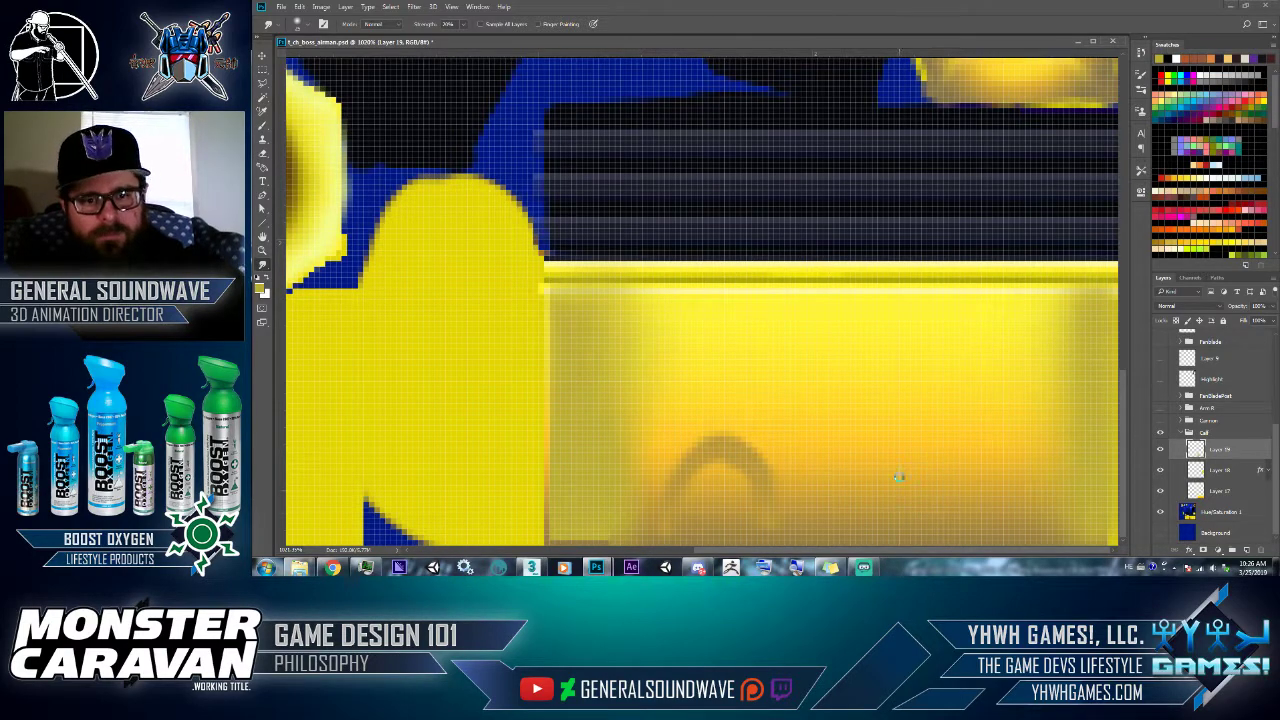
- Export the texture with the smudged shadows as a JPEG over t_ch_boss_airman_00_D_00.jpg
{"action": "key", "text": "ctrl+shift+s"}
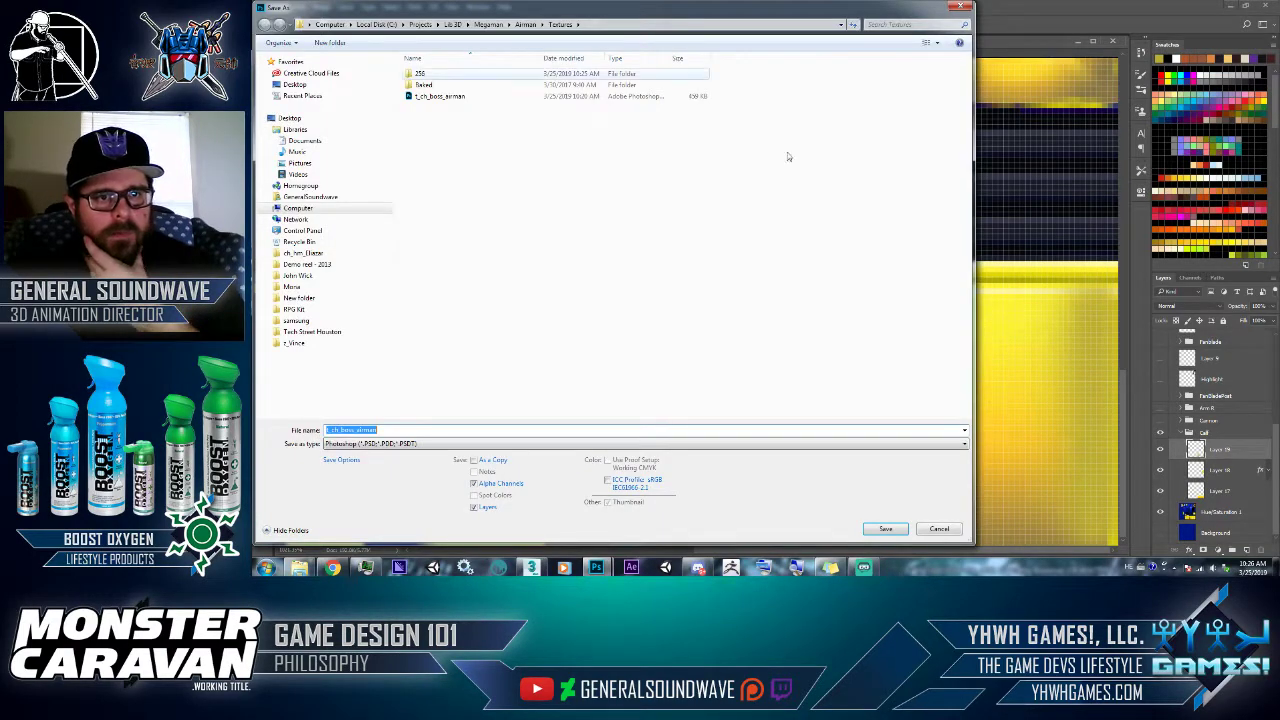
{"action": "double_click", "coordinate": [431, 73]}
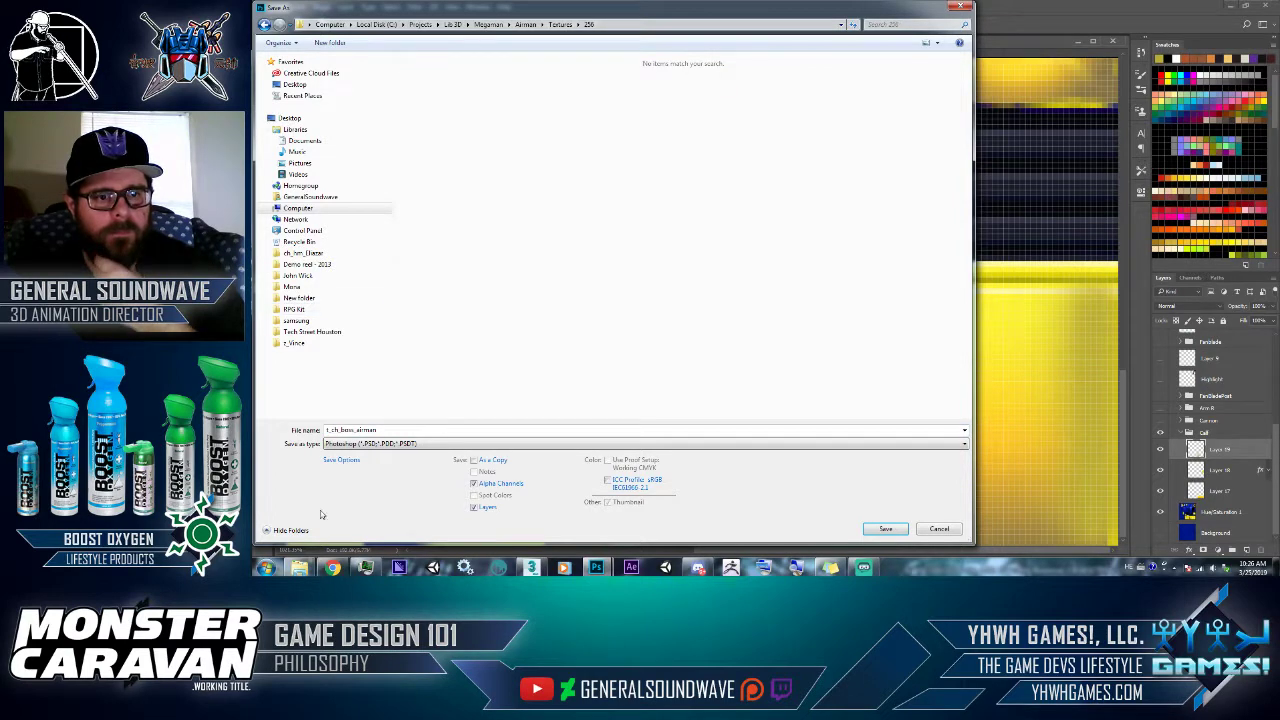
{"action": "left_click", "coordinate": [364, 444]}
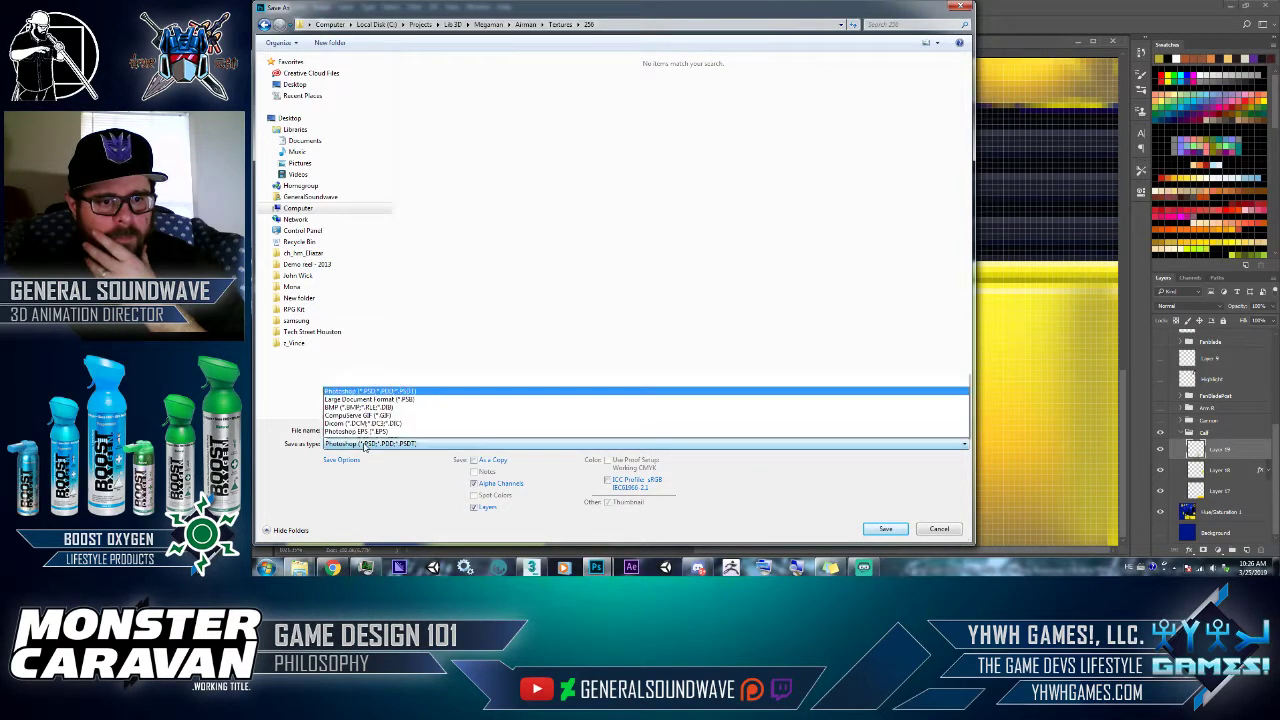
{"action": "left_click", "coordinate": [360, 345]}
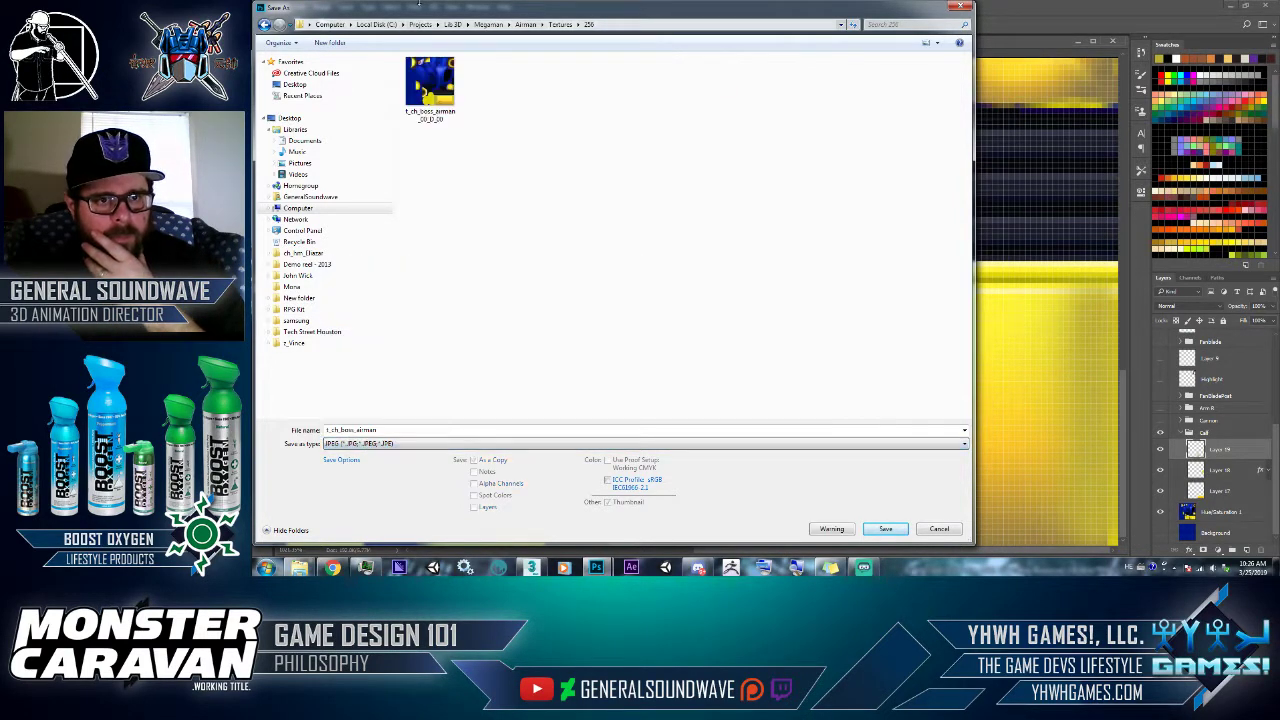
{"action": "double_click", "coordinate": [430, 64]}
{"action": "left_click", "coordinate": [790, 286]}
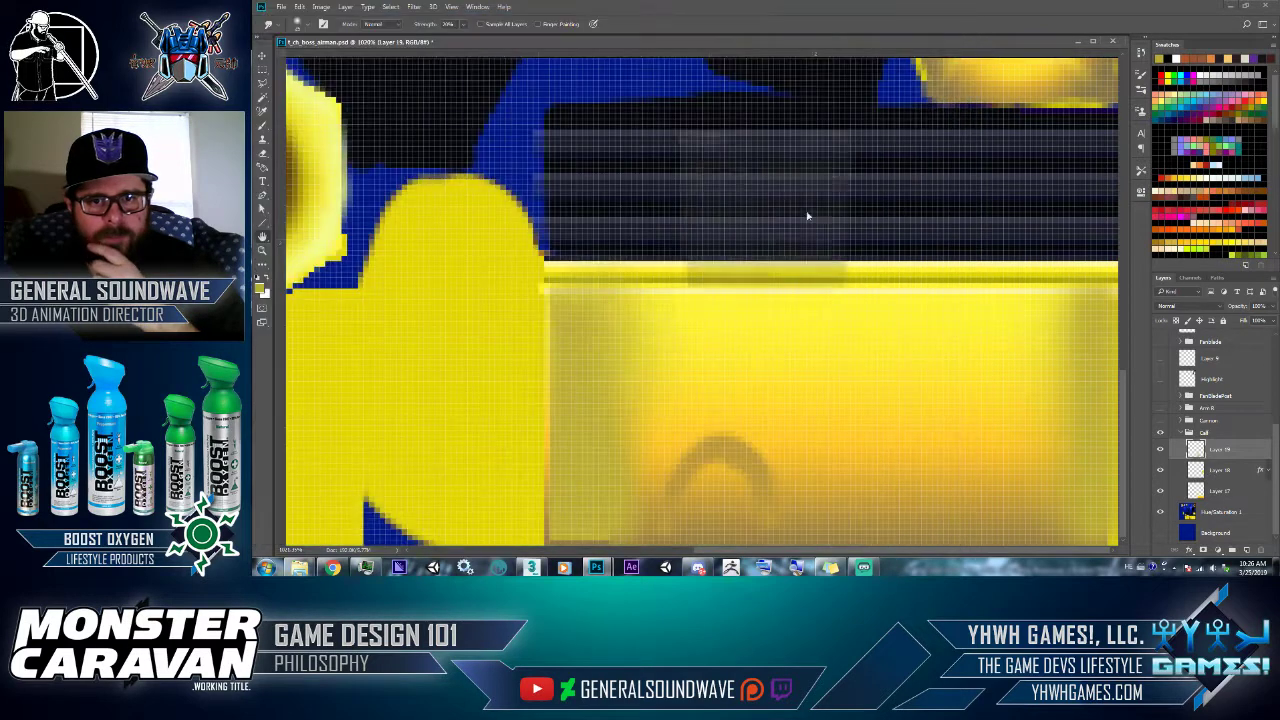
{"action": "left_click", "coordinate": [829, 156]}
- Switch to 3ds Max and examine the smudged shadow along the inner boot's seam up close
{"action": "key", "text": "alt+Tab"}
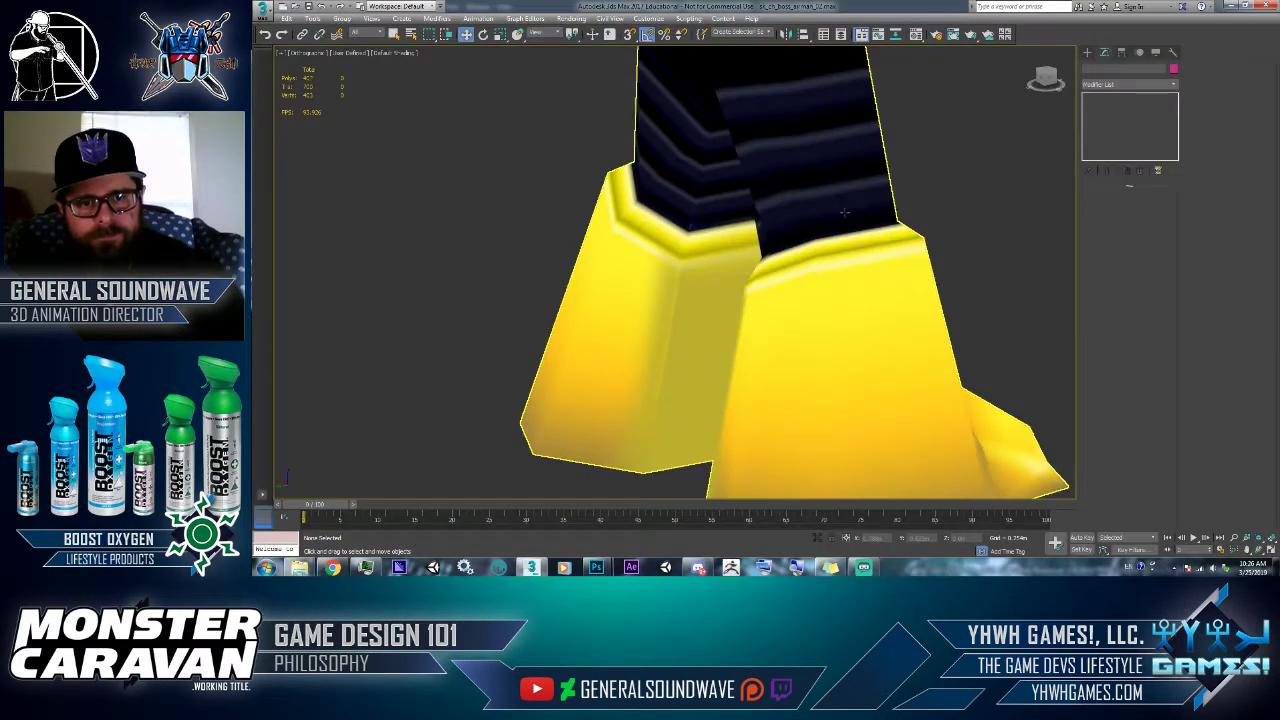
{"action": "scroll", "coordinate": [831, 321], "scroll_direction": "down", "scroll_amount": 3}
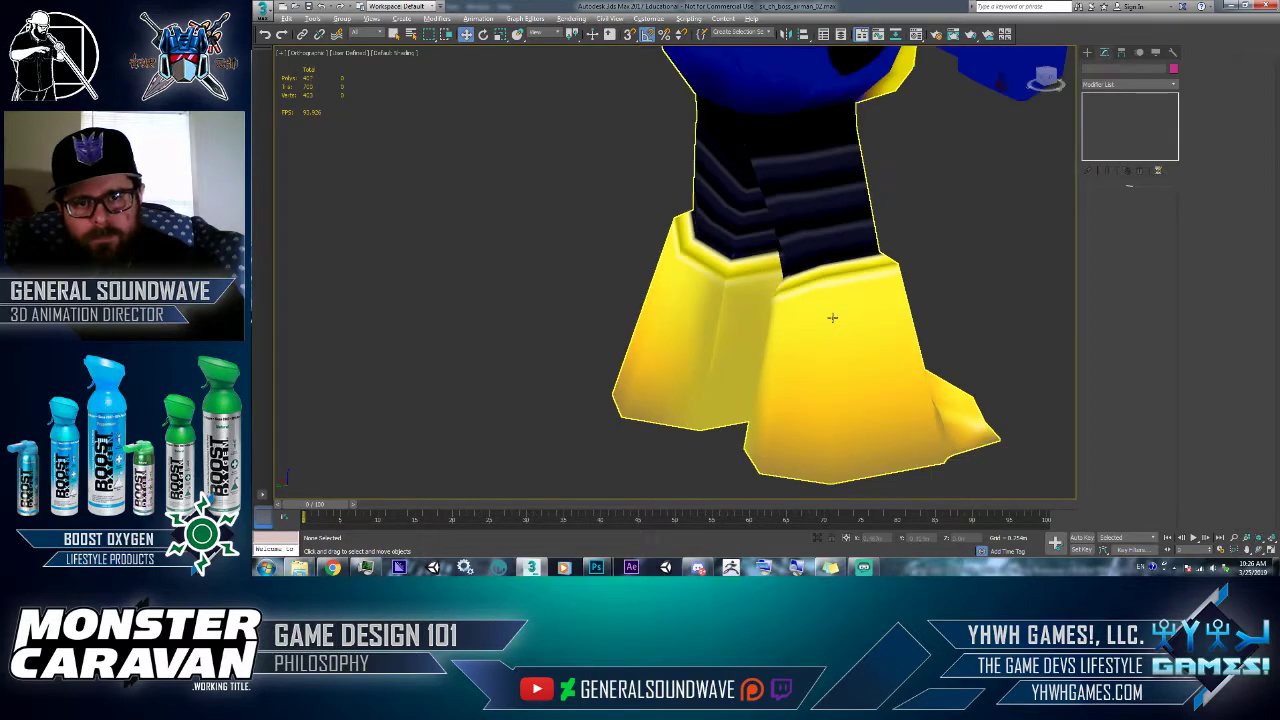
{"action": "scroll", "coordinate": [680, 282], "scroll_direction": "up", "scroll_amount": 3}
{"action": "scroll", "coordinate": [680, 282], "scroll_direction": "up", "scroll_amount": 5}
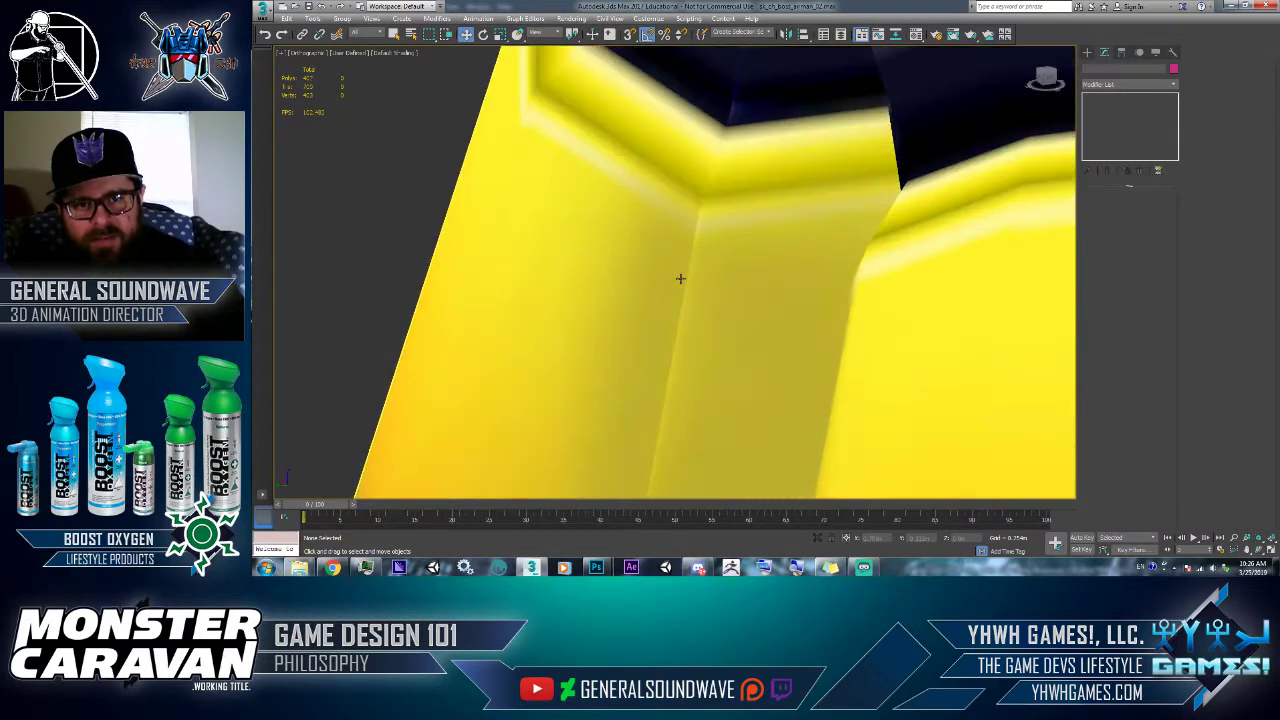
- Examine the inner boot's shadow and seam up close and from further away around the whole model
{"action": "scroll", "coordinate": [704, 203], "scroll_direction": "up", "scroll_amount": 2}
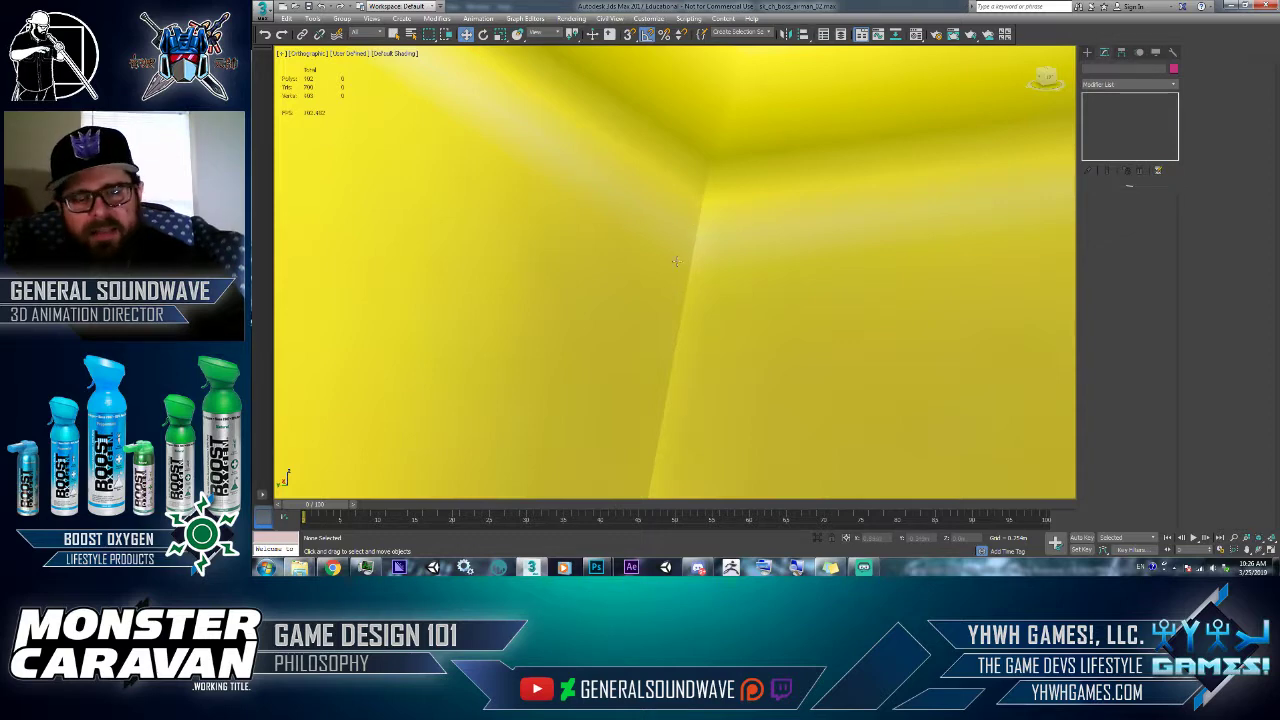
{"action": "scroll", "coordinate": [677, 268], "scroll_direction": "down", "scroll_amount": 3}
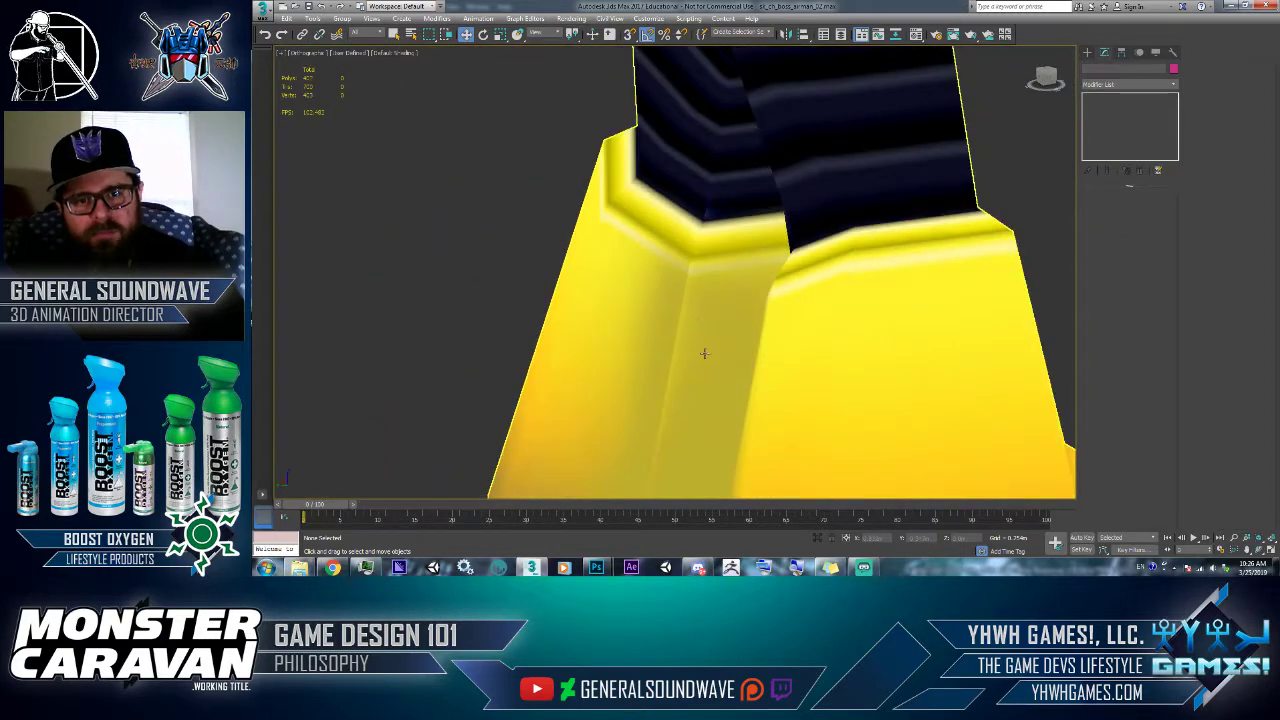
{"action": "scroll", "coordinate": [704, 353], "scroll_direction": "down", "scroll_amount": 4}
{"action": "scroll", "coordinate": [645, 356], "scroll_direction": "up", "scroll_amount": 3}
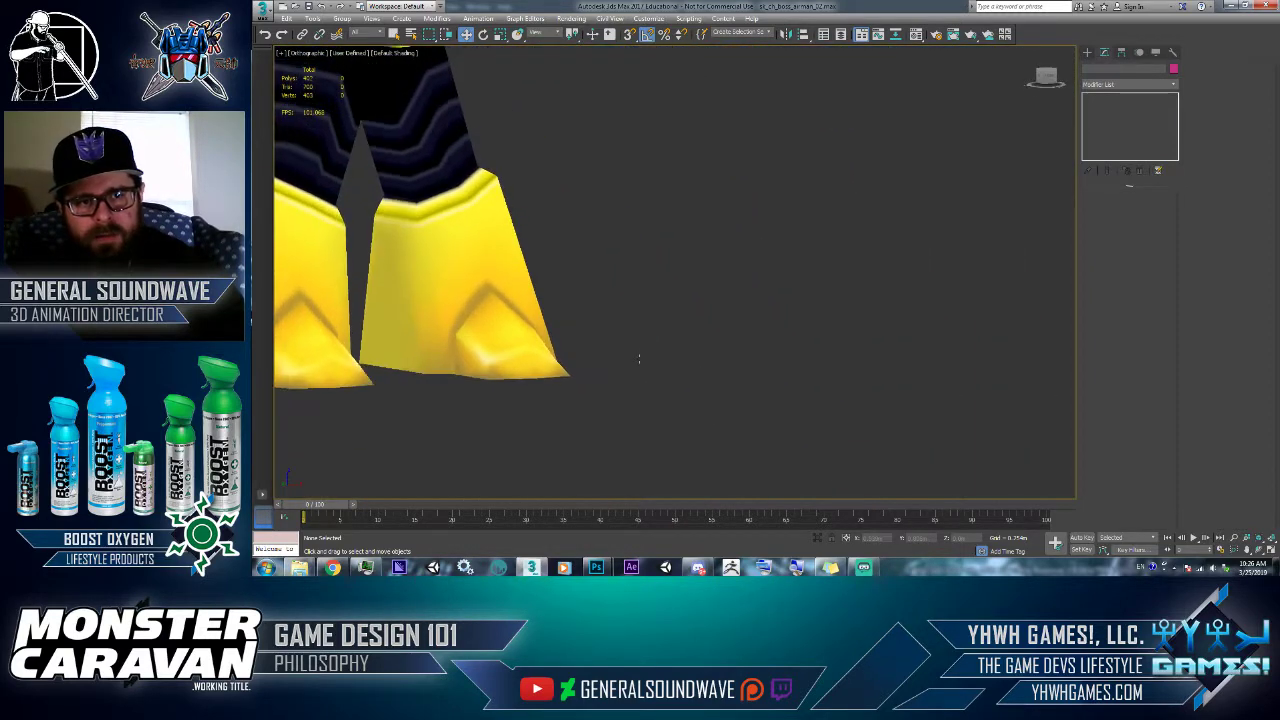
{"action": "scroll", "coordinate": [700, 334], "scroll_direction": "down", "scroll_amount": 4}
{"action": "scroll", "coordinate": [694, 320], "scroll_direction": "up", "scroll_amount": 3}
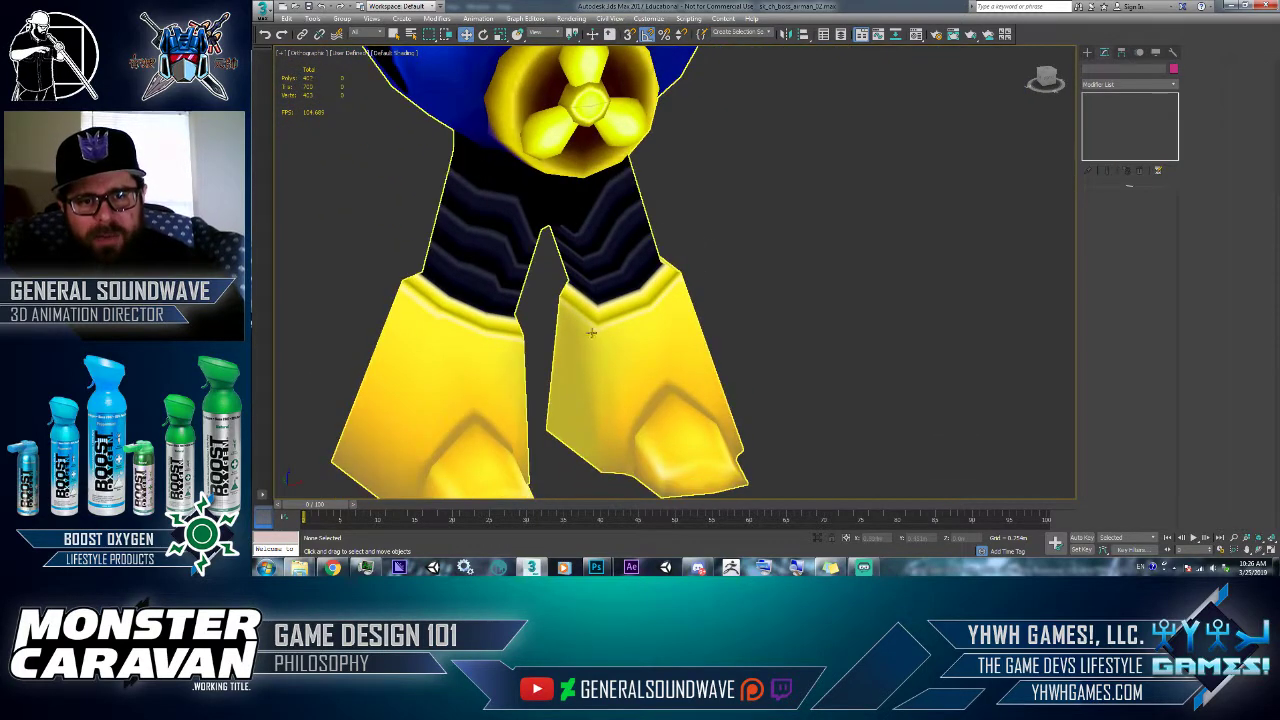
{"action": "scroll", "coordinate": [623, 434], "scroll_direction": "down", "scroll_amount": 4}
{"action": "scroll", "coordinate": [680, 300], "scroll_direction": "up", "scroll_amount": 5}
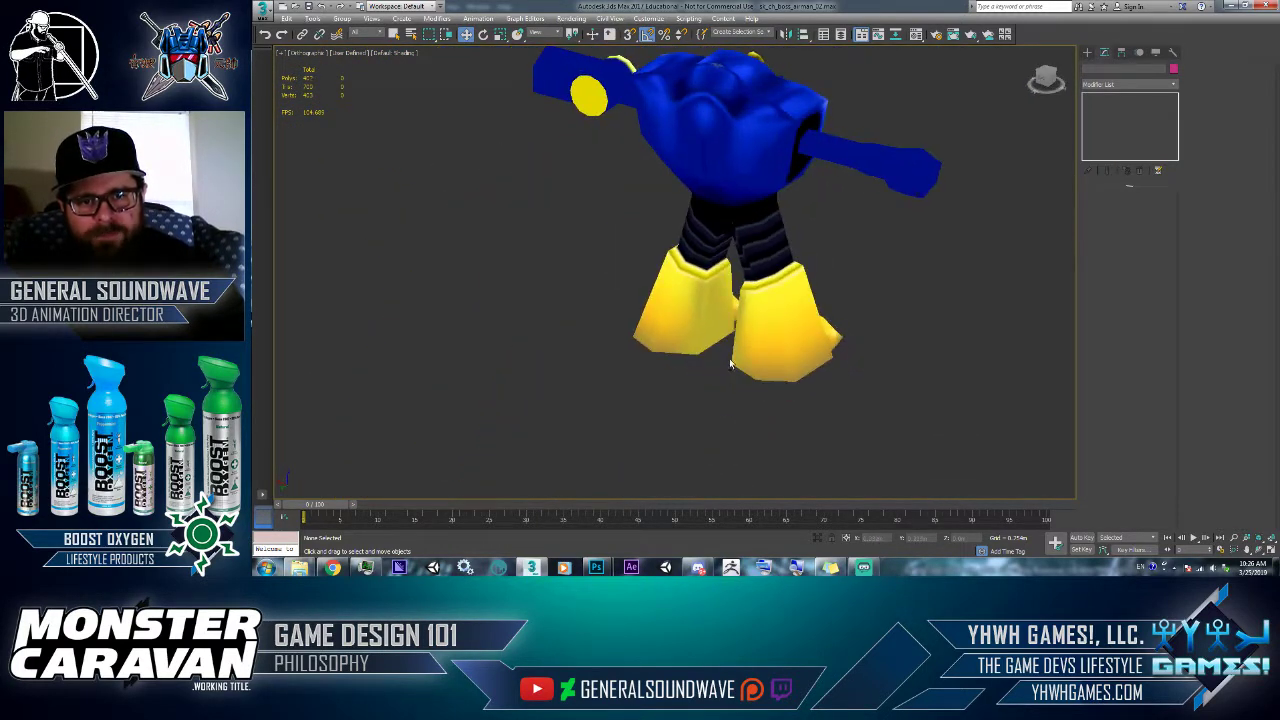
- Back in Photoshop, darken the left shadow strip's outer edge by copying it to a new layer, duplicating that and merging down into Layer 20
{"action": "key", "text": "alt+Tab"}
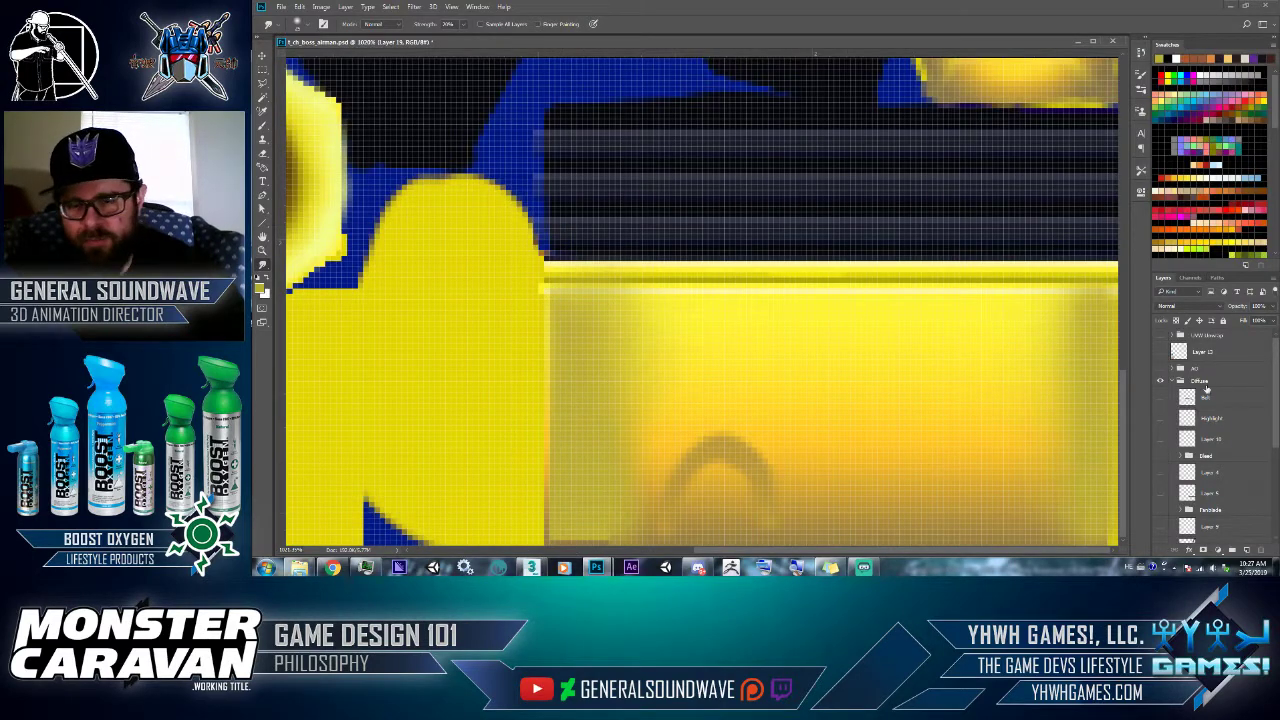
{"action": "left_click", "coordinate": [1162, 338]}
{"action": "left_click", "coordinate": [1162, 338]}
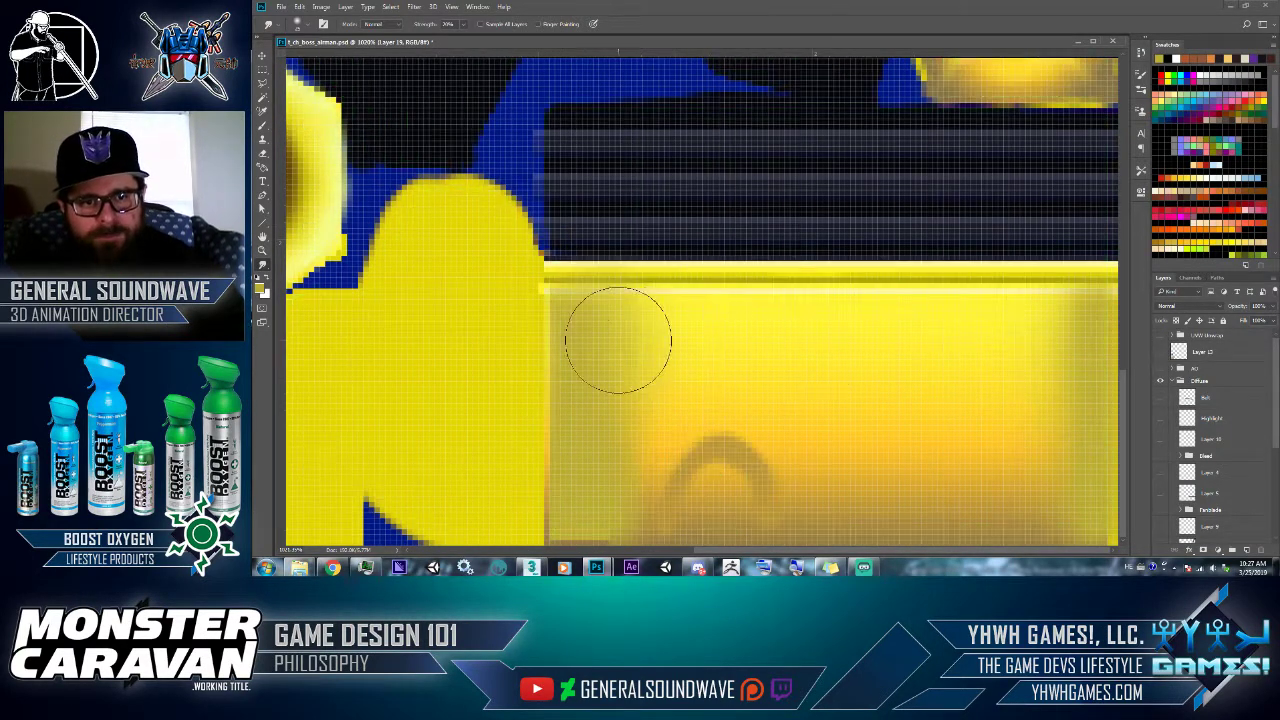
{"action": "key", "text": "m"}
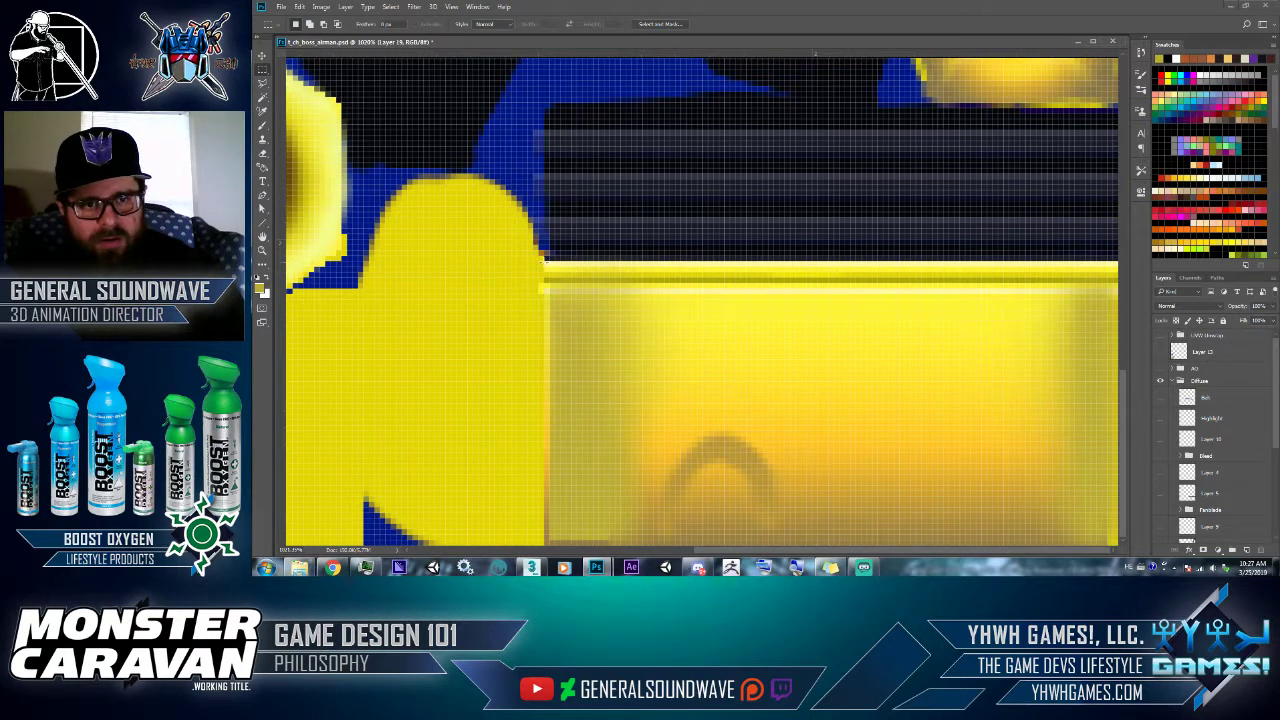
{"action": "left_click_drag", "start_coordinate": [544, 262], "coordinate": [547, 547]}
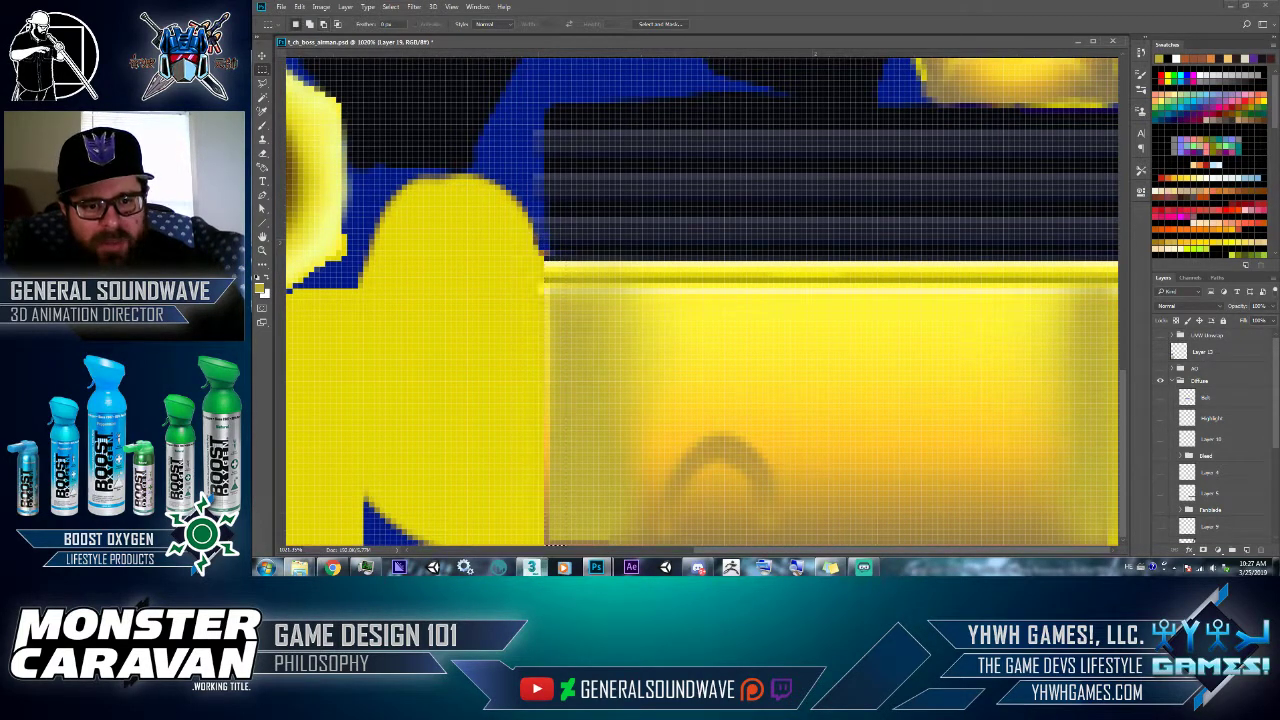
{"action": "key", "text": "ctrl+j"}
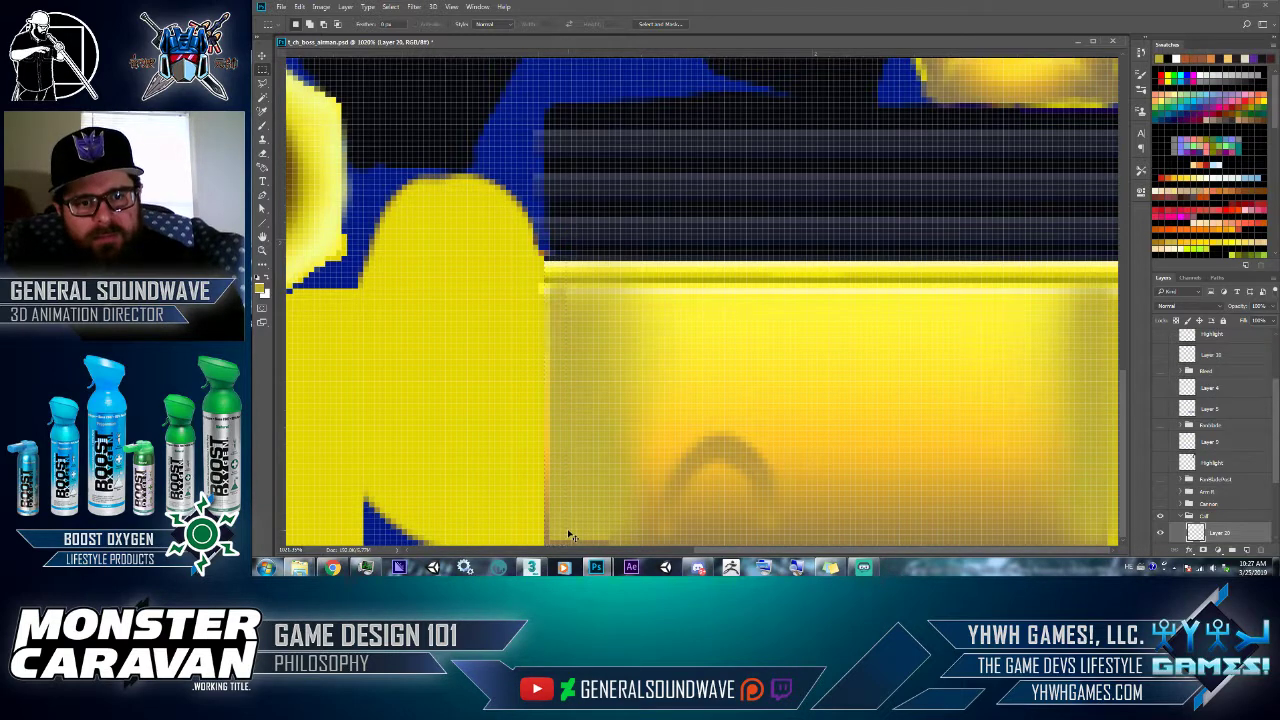
{"action": "key", "text": "ctrl+j"}
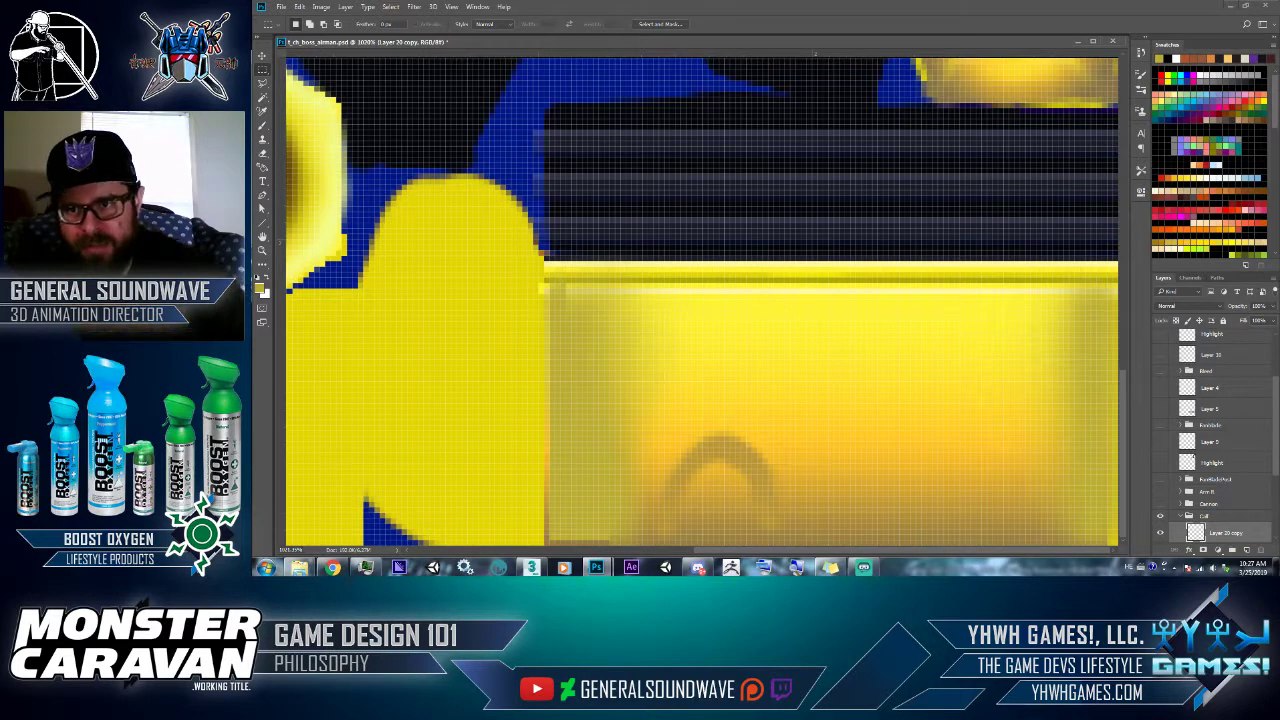
{"action": "left_click", "coordinate": [1275, 287]}
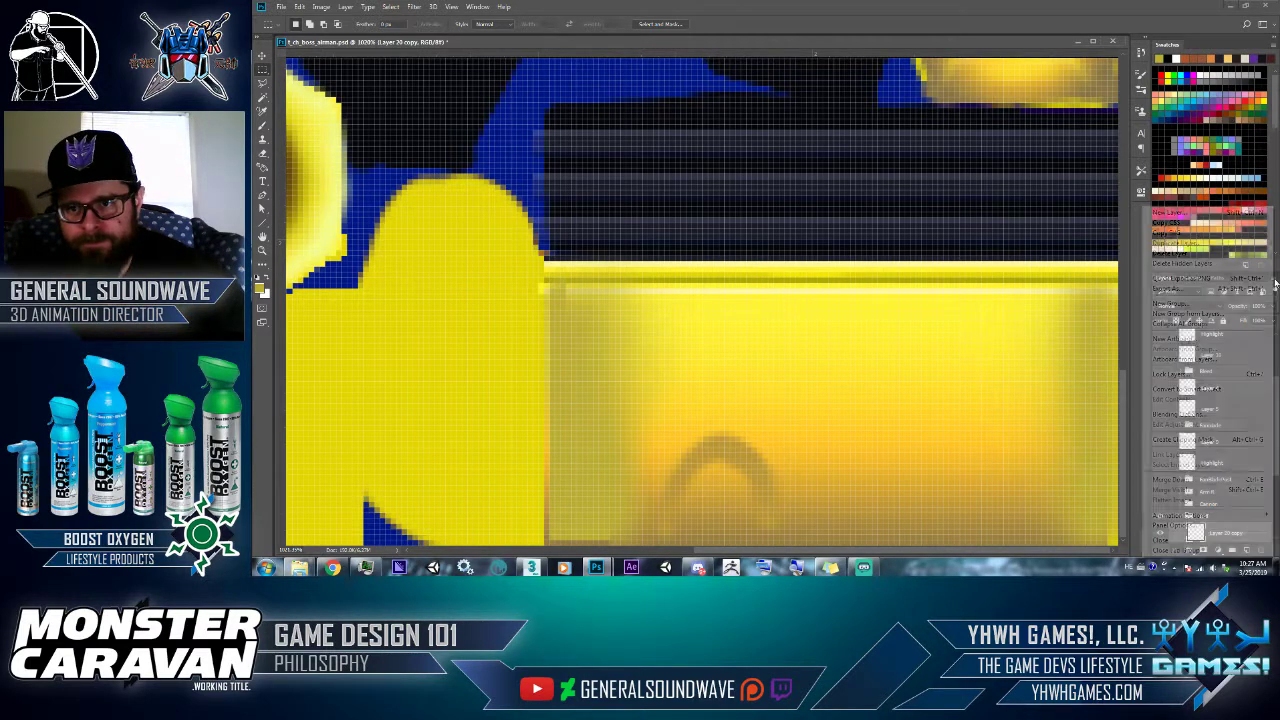
{"action": "left_click", "coordinate": [1210, 470]}
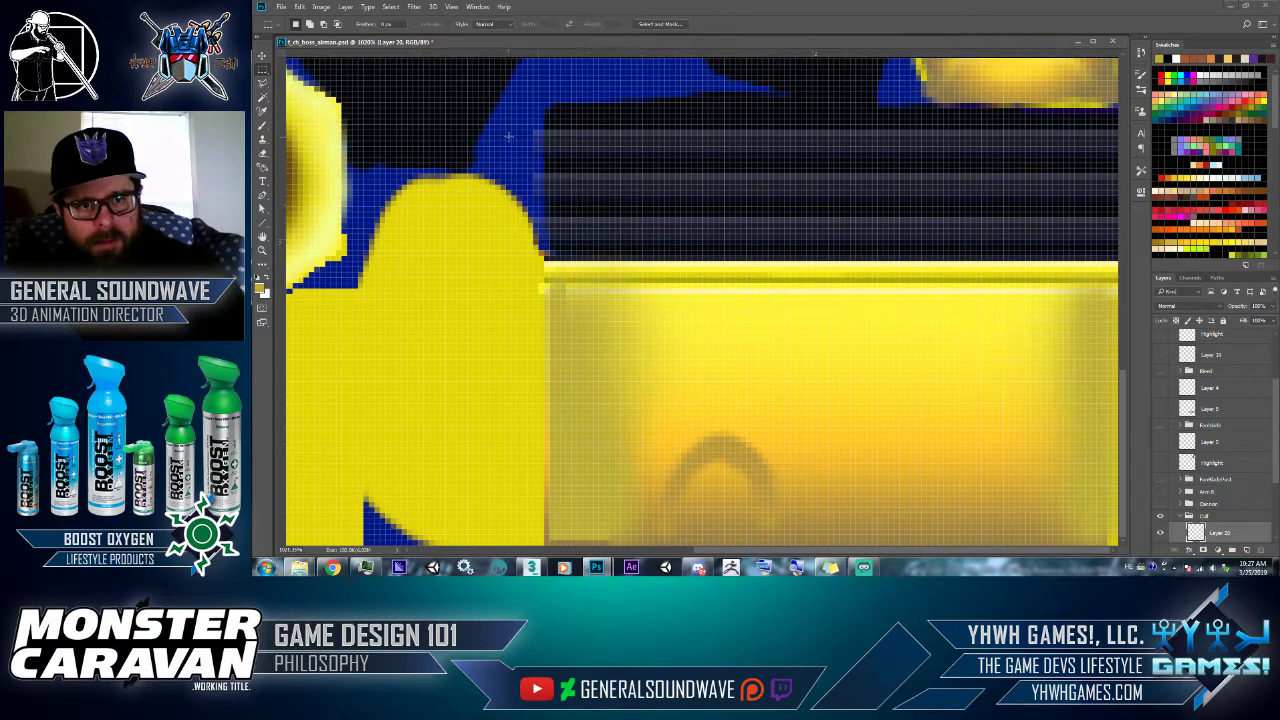
- Clear the selection beside the left shadow strip and soften its darkened edge on Layer 20 with the Smudge tool
{"action": "left_click_drag", "start_coordinate": [508, 136], "coordinate": [548, 550]}
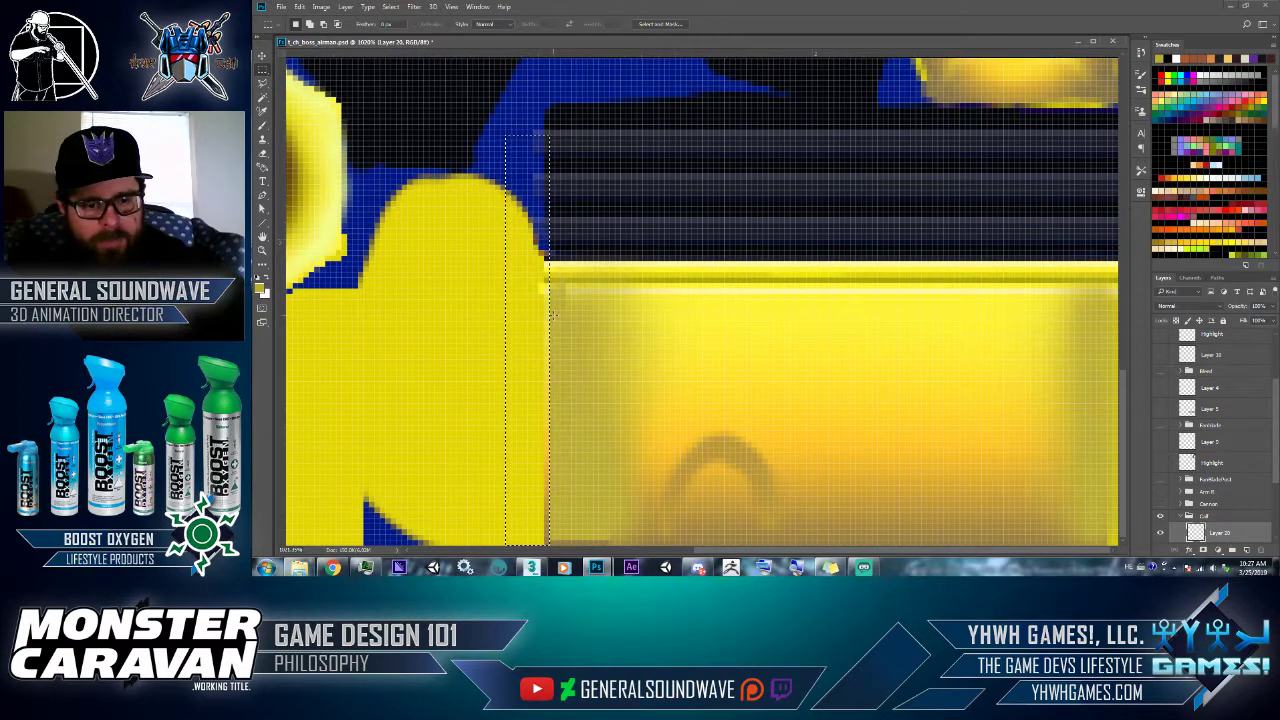
{"action": "key", "text": "ctrl+d"}
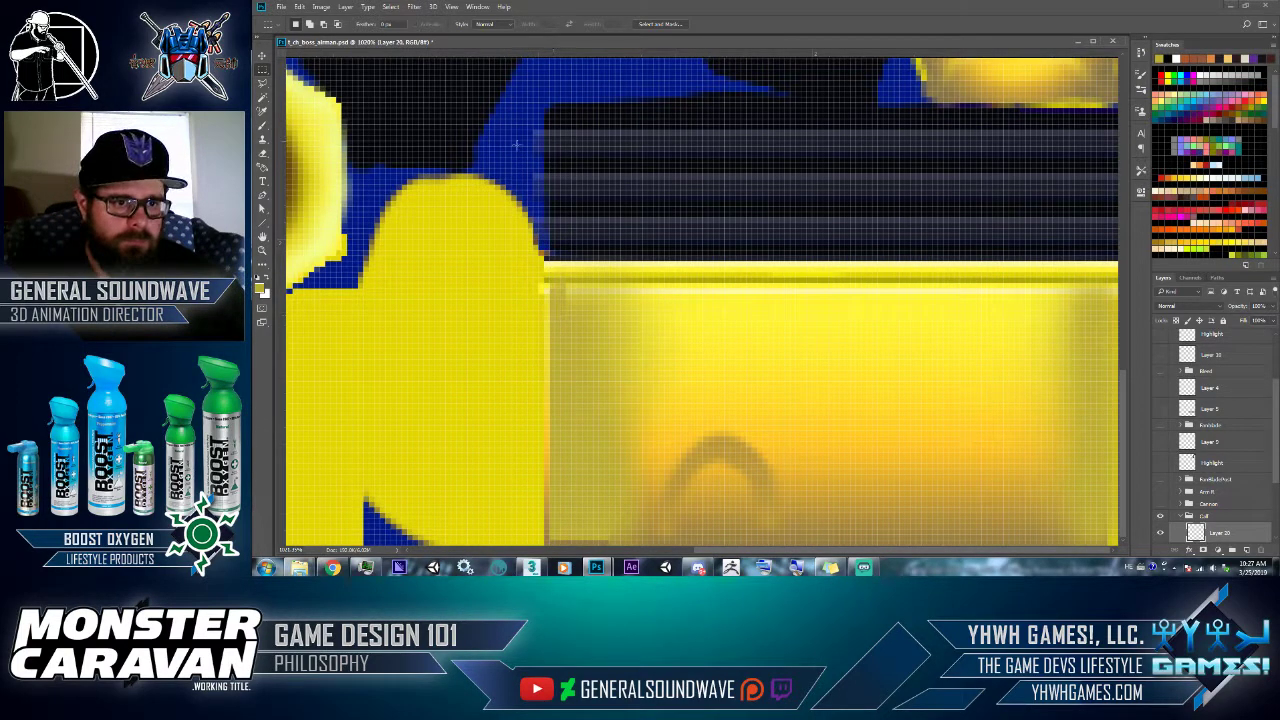
{"action": "left_click", "coordinate": [266, 265]}
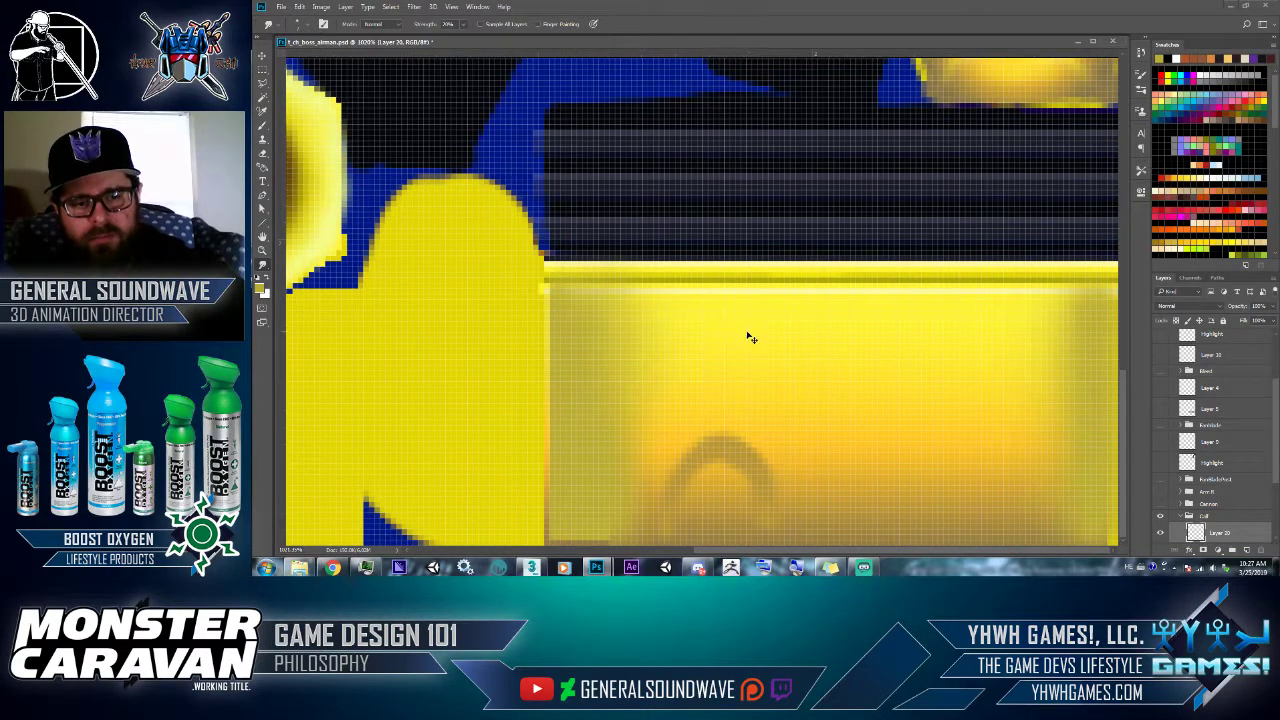
- Export the texture with the reworked left shadow edge as a JPEG over t_ch_boss_airman_00_D_00 in the 256 folder
{"action": "key", "text": "ctrl+shift+s"}
{"action": "left_click", "coordinate": [403, 445]}
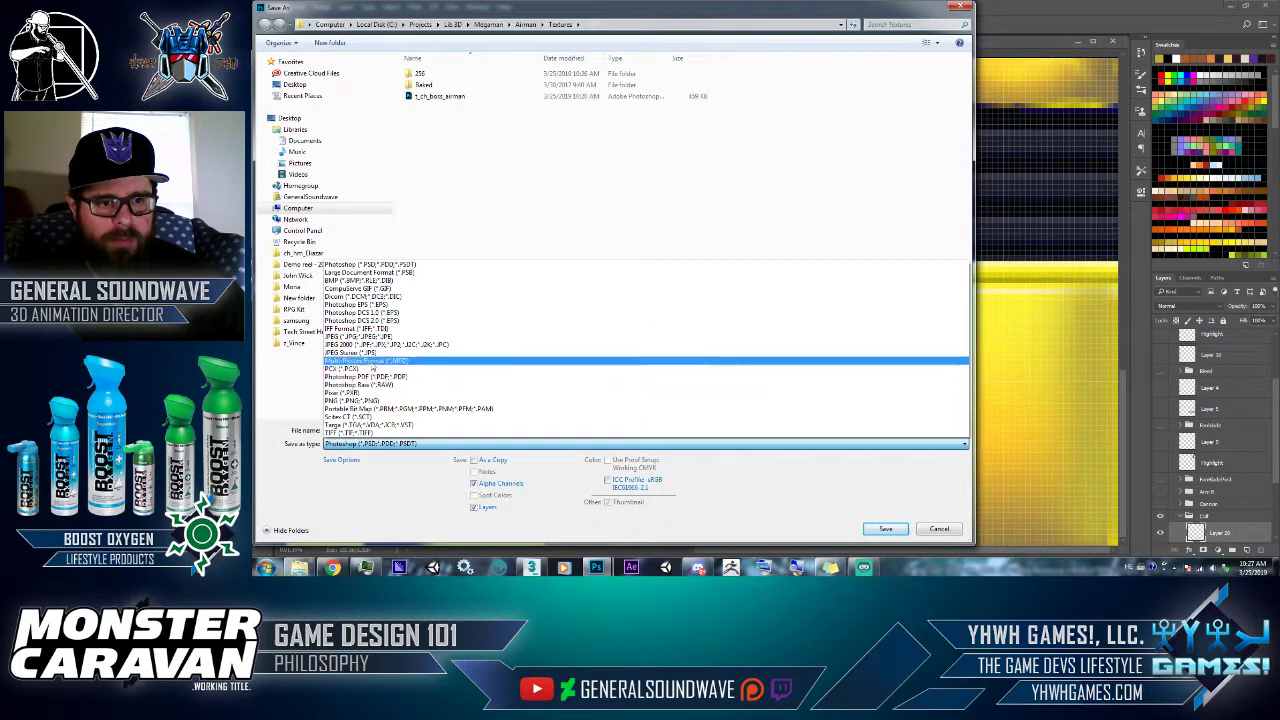
{"action": "left_click", "coordinate": [370, 352]}
{"action": "left_click", "coordinate": [426, 76]}
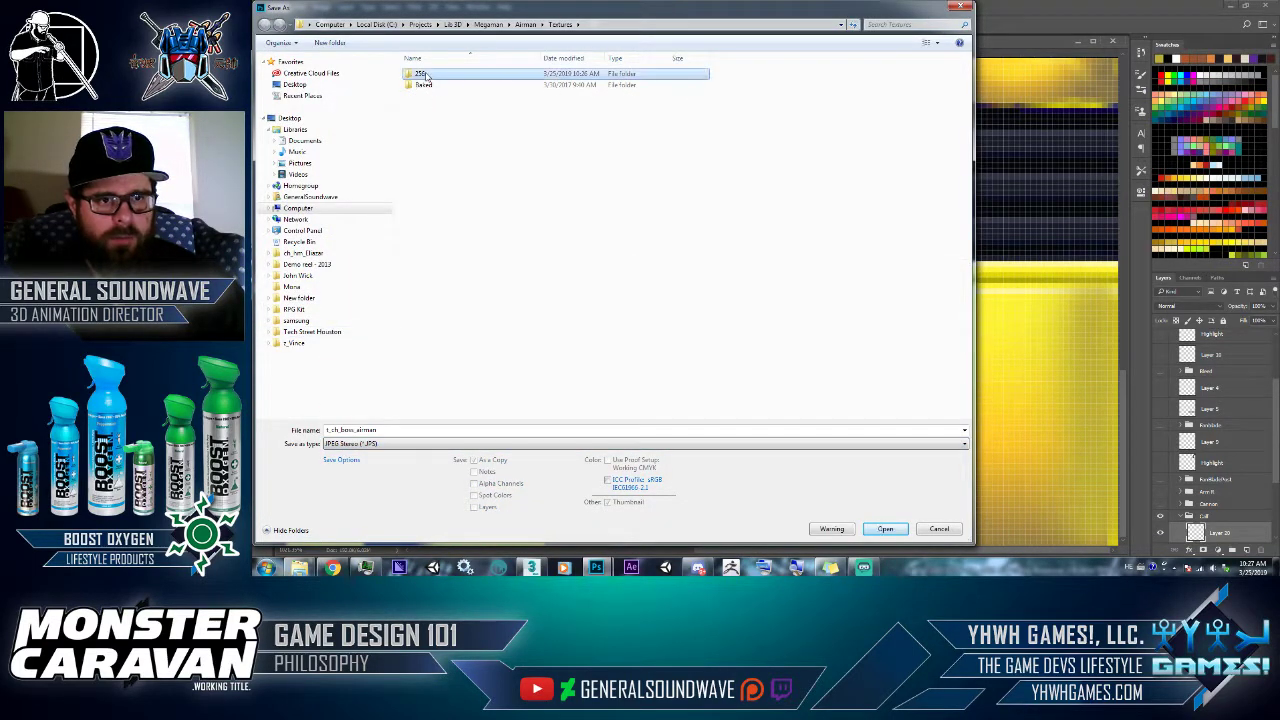
{"action": "double_click", "coordinate": [426, 76]}
{"action": "left_click", "coordinate": [380, 446]}
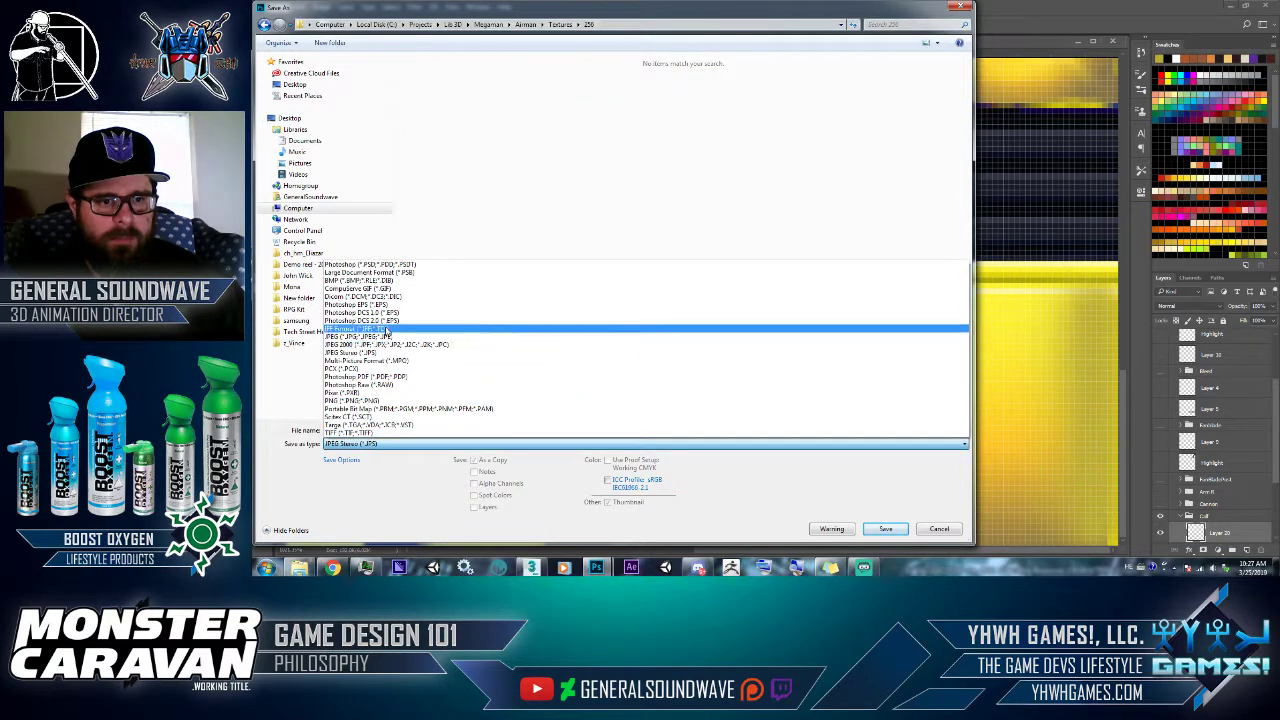
{"action": "left_click", "coordinate": [384, 343]}
{"action": "double_click", "coordinate": [440, 120]}
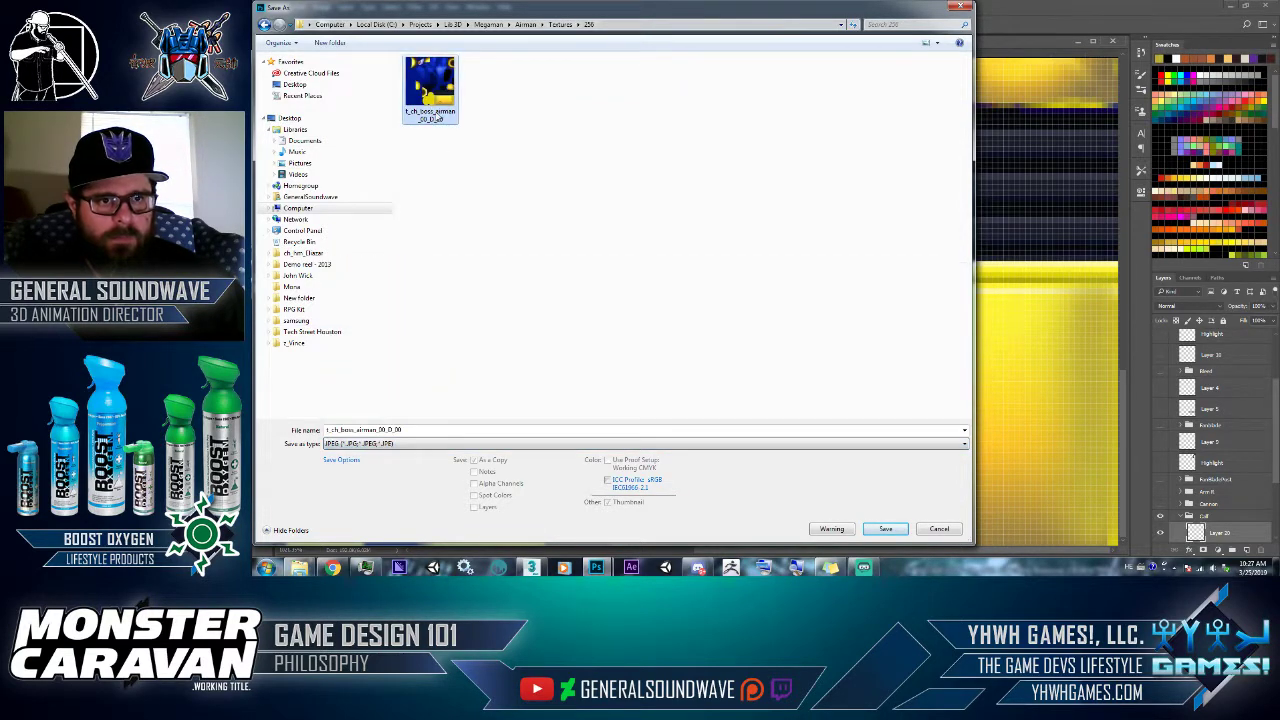
{"action": "left_click", "coordinate": [790, 285]}
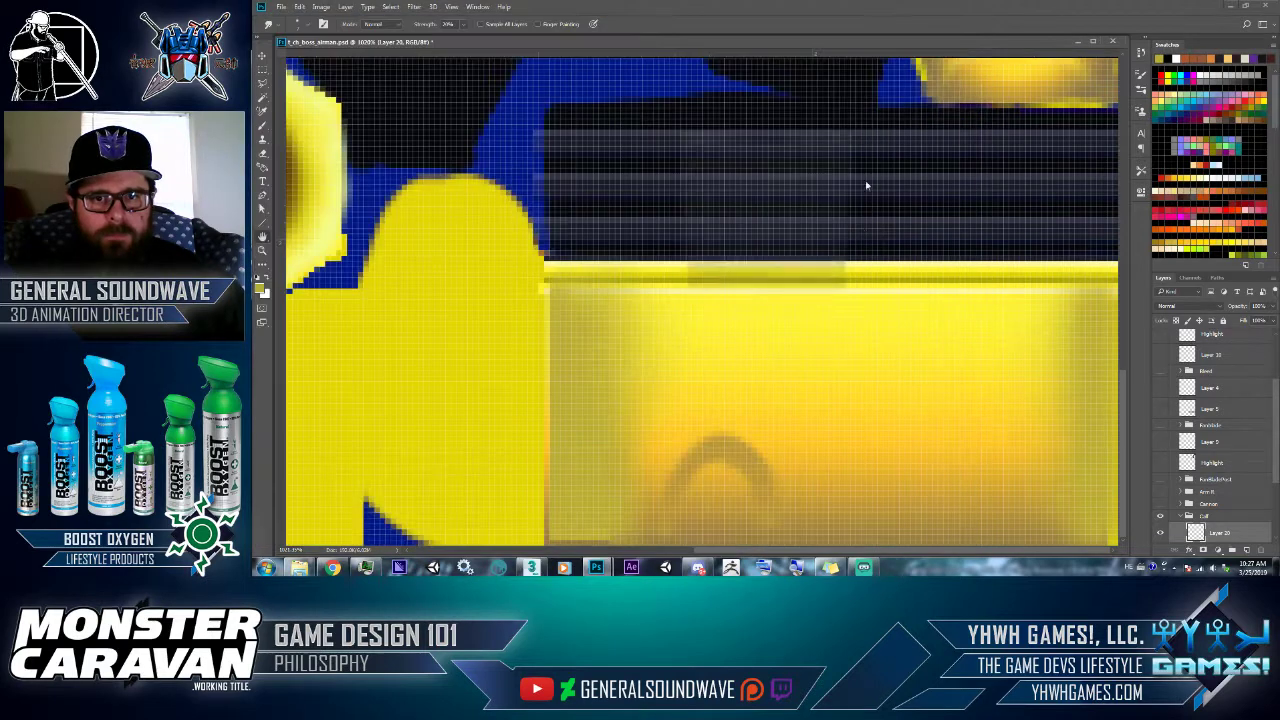
{"action": "left_click", "coordinate": [834, 155]}
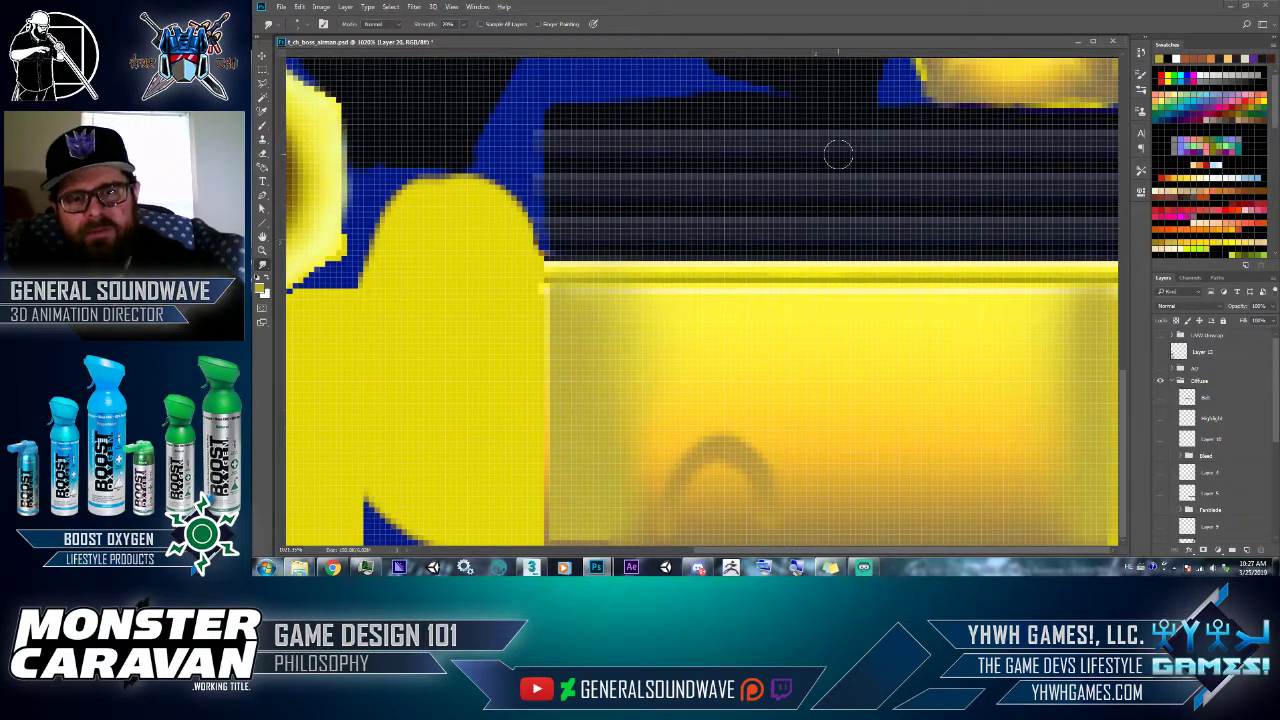
- Switch to 3ds Max to inspect the leg and boot textures on the model, and check the stream chat in Streamlabs OBS
{"action": "key", "text": "alt+Tab"}
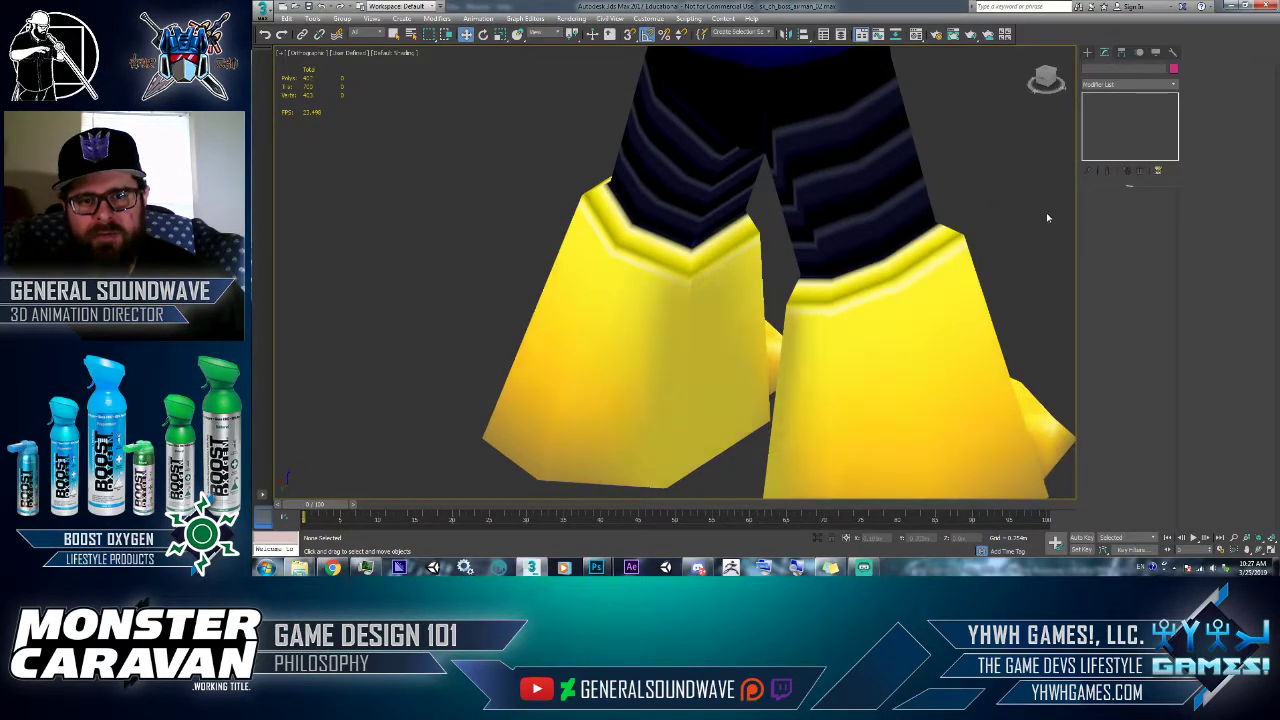
{"action": "left_click", "coordinate": [884, 279]}
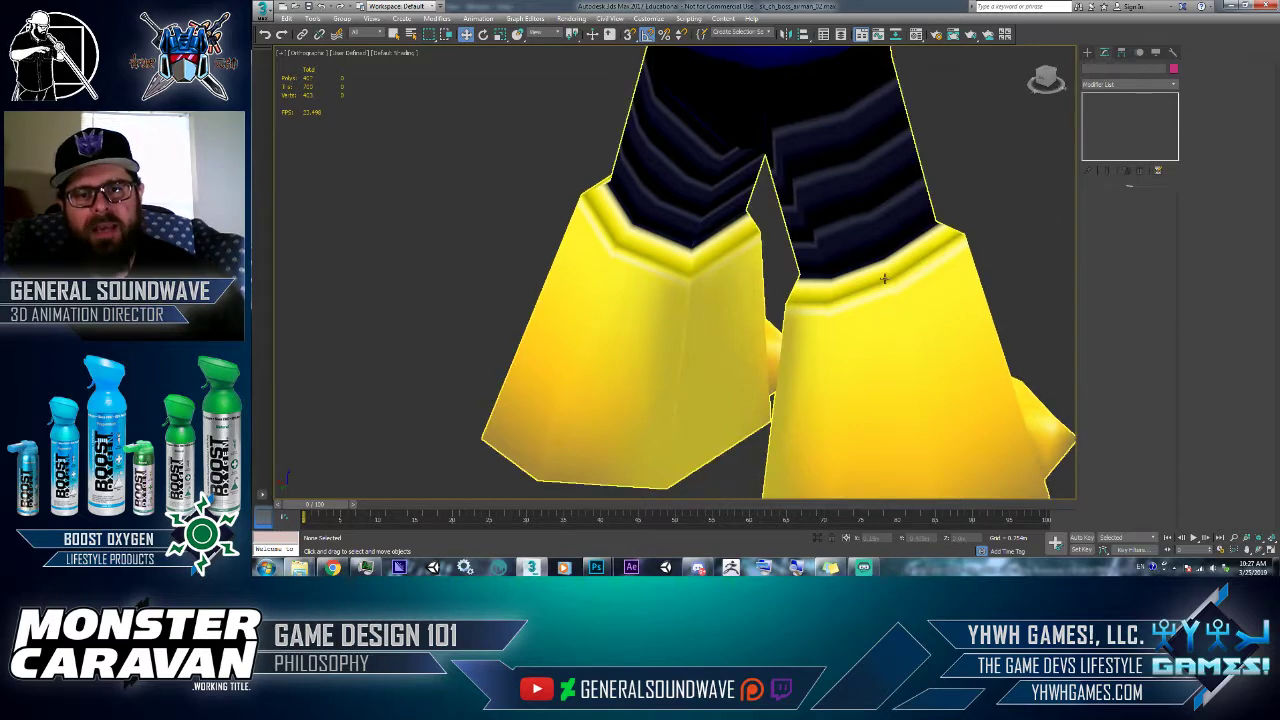
{"action": "scroll", "coordinate": [851, 356], "scroll_direction": "down", "scroll_amount": 6}
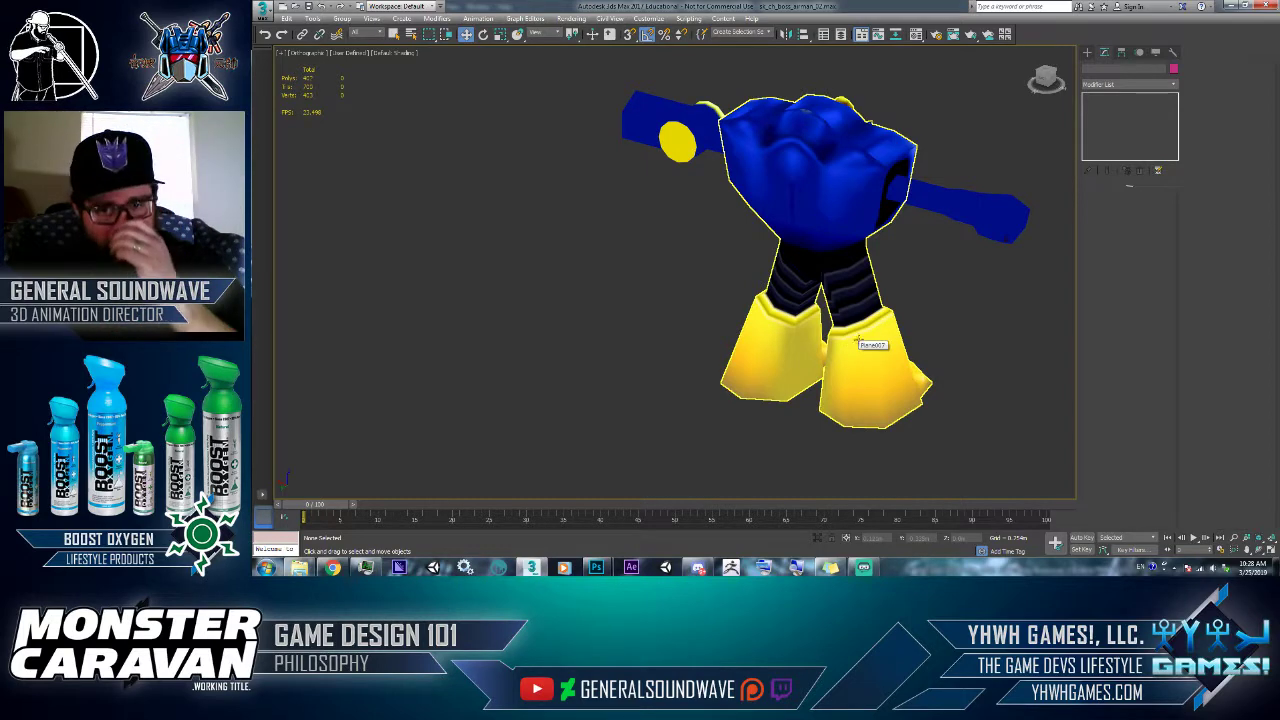
{"action": "left_click", "coordinate": [863, 568]}
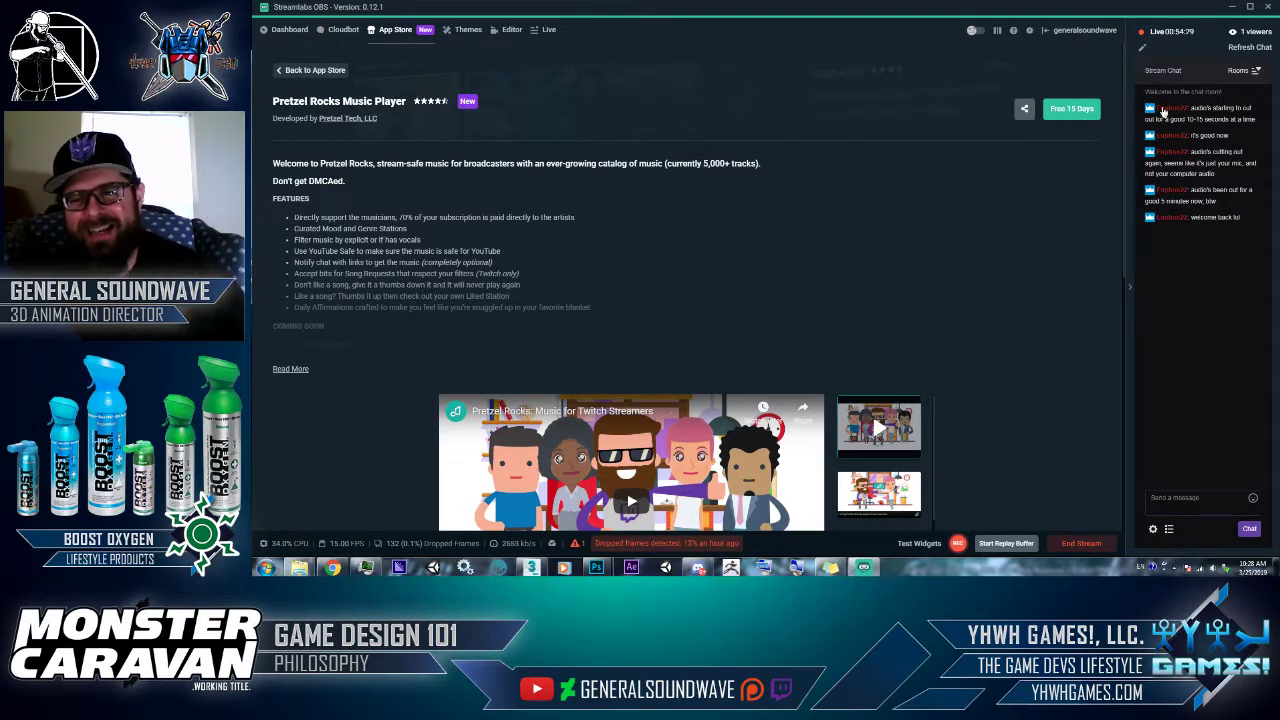
{"action": "left_click", "coordinate": [1236, 8]}
- Examine the textured character from the front in 3ds Max, including the toe areas of both boots
{"action": "middle_click_drag", "start_coordinate": [947, 377], "coordinate": [920, 378]}
{"action": "middle_click_drag", "start_coordinate": [894, 337], "coordinate": [766, 334]}
{"action": "middle_click_drag", "start_coordinate": [831, 294], "coordinate": [744, 366]}
{"action": "scroll", "coordinate": [780, 368], "scroll_direction": "up", "scroll_amount": 4}
{"action": "scroll", "coordinate": [745, 367], "scroll_direction": "down", "scroll_amount": 10}
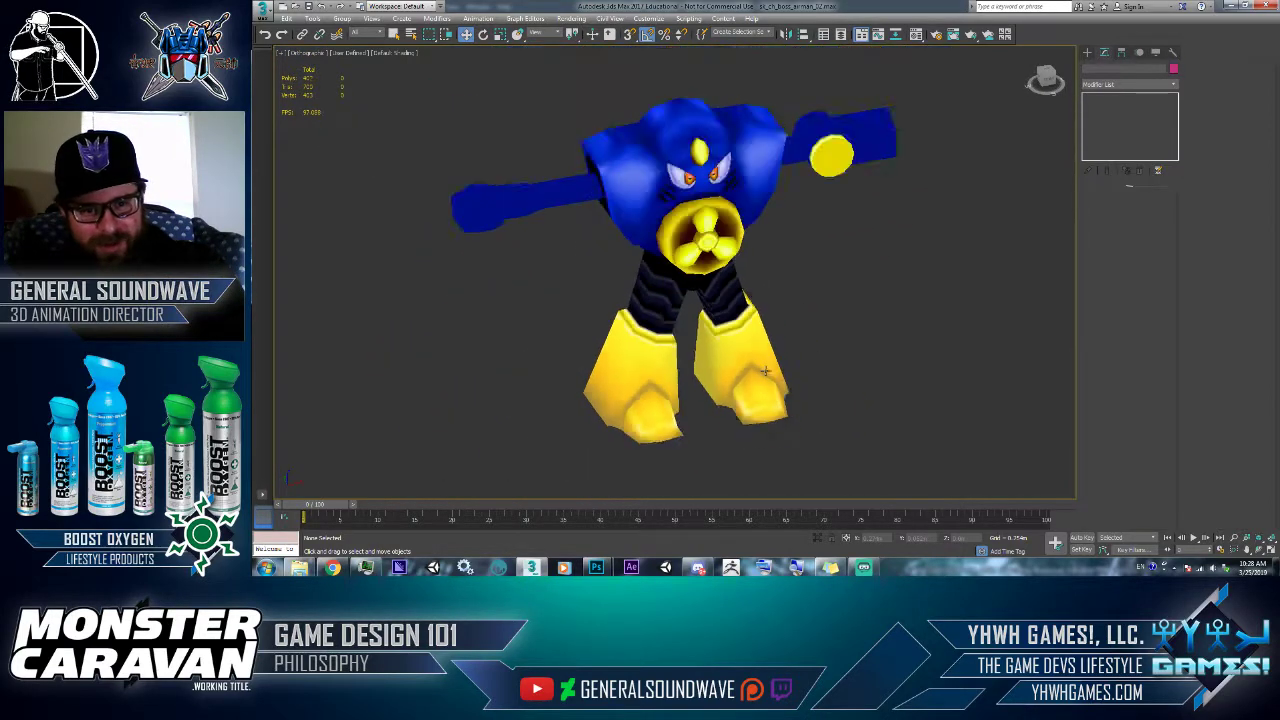
{"action": "scroll", "coordinate": [765, 371], "scroll_direction": "up", "scroll_amount": 4}
- Switch to Photoshop and merge Layer 20 down into Layer 19
{"action": "key", "text": "alt+Tab"}
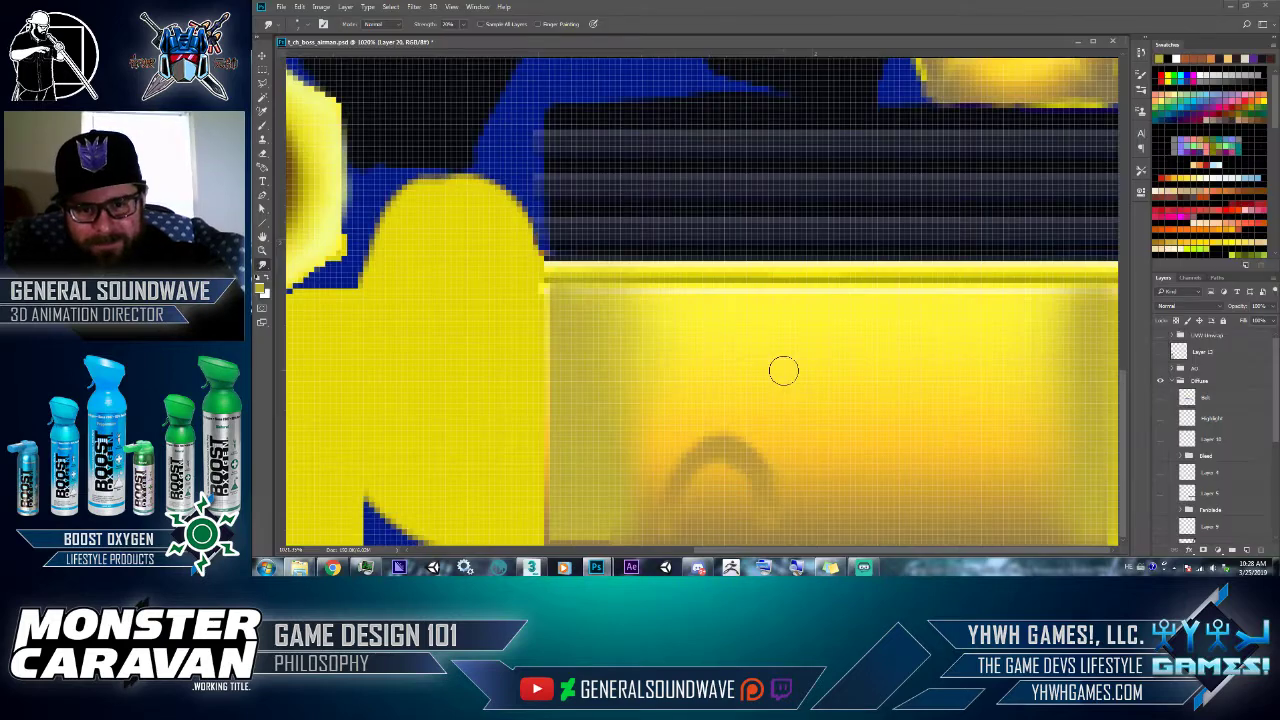
{"action": "left_click_drag", "start_coordinate": [786, 426], "coordinate": [817, 324]}
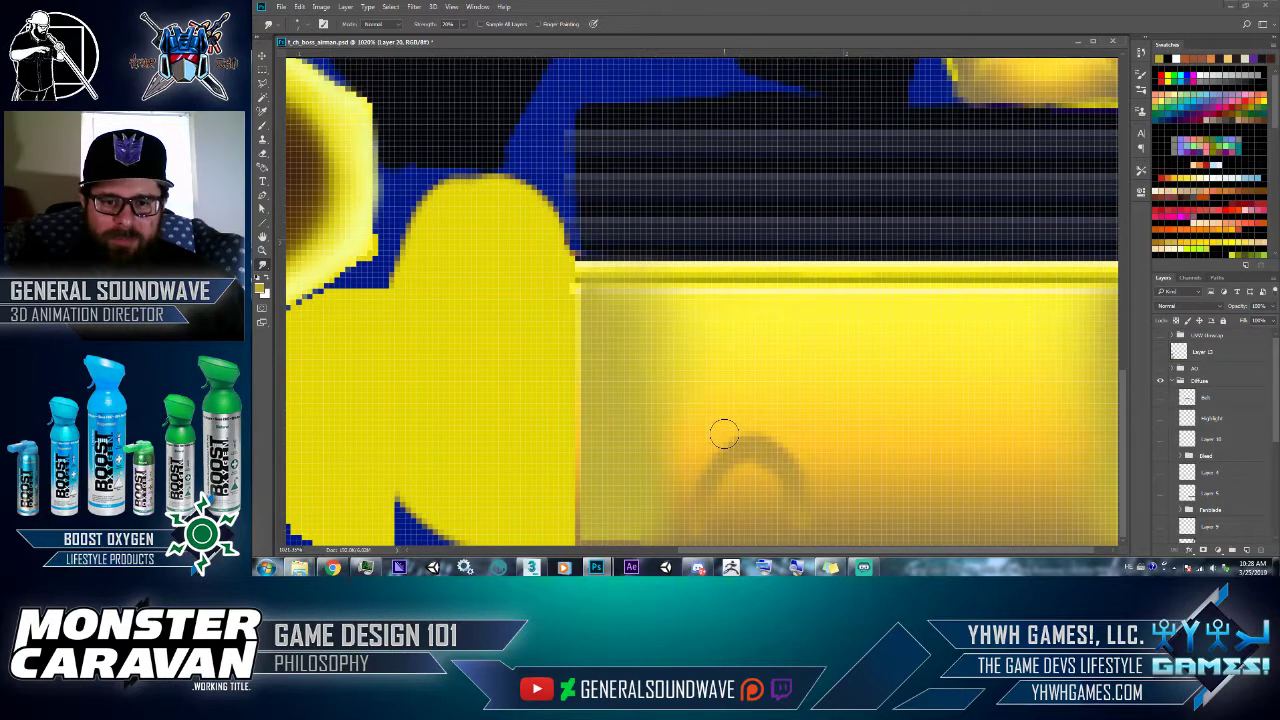
{"action": "scroll", "coordinate": [1269, 380], "scroll_direction": "down", "scroll_amount": 6}
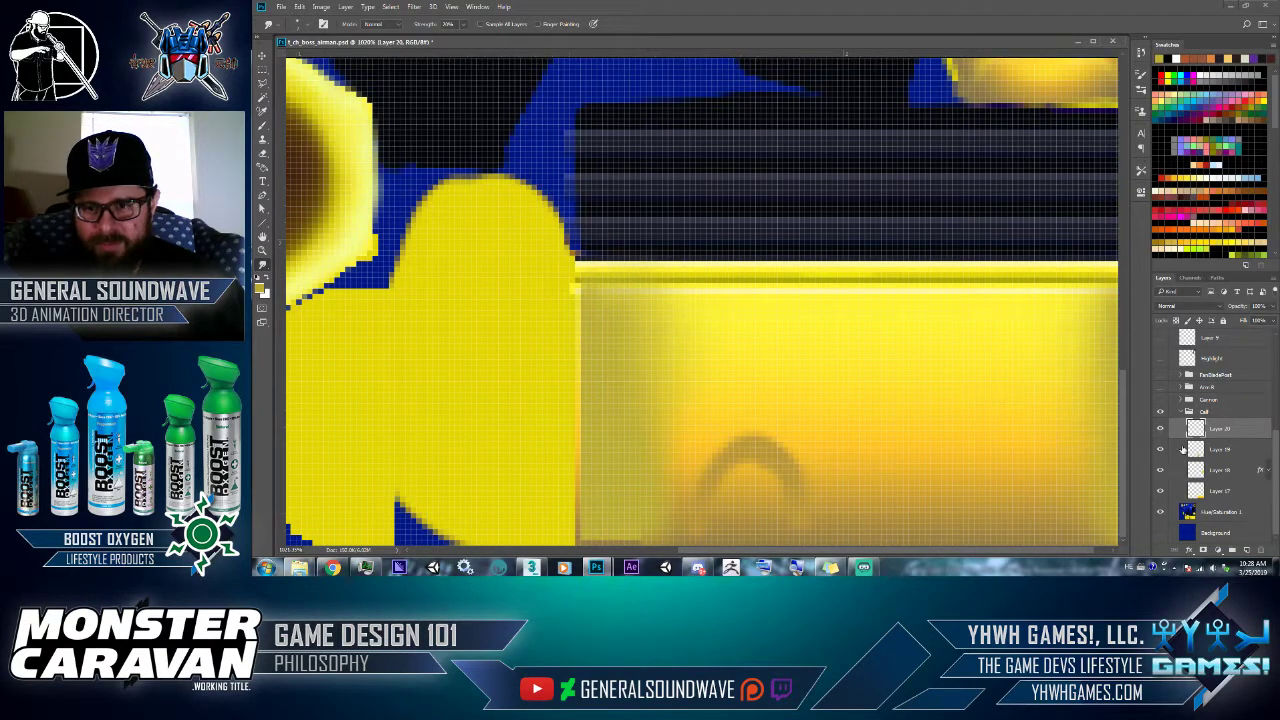
{"action": "left_click", "coordinate": [1273, 291]}
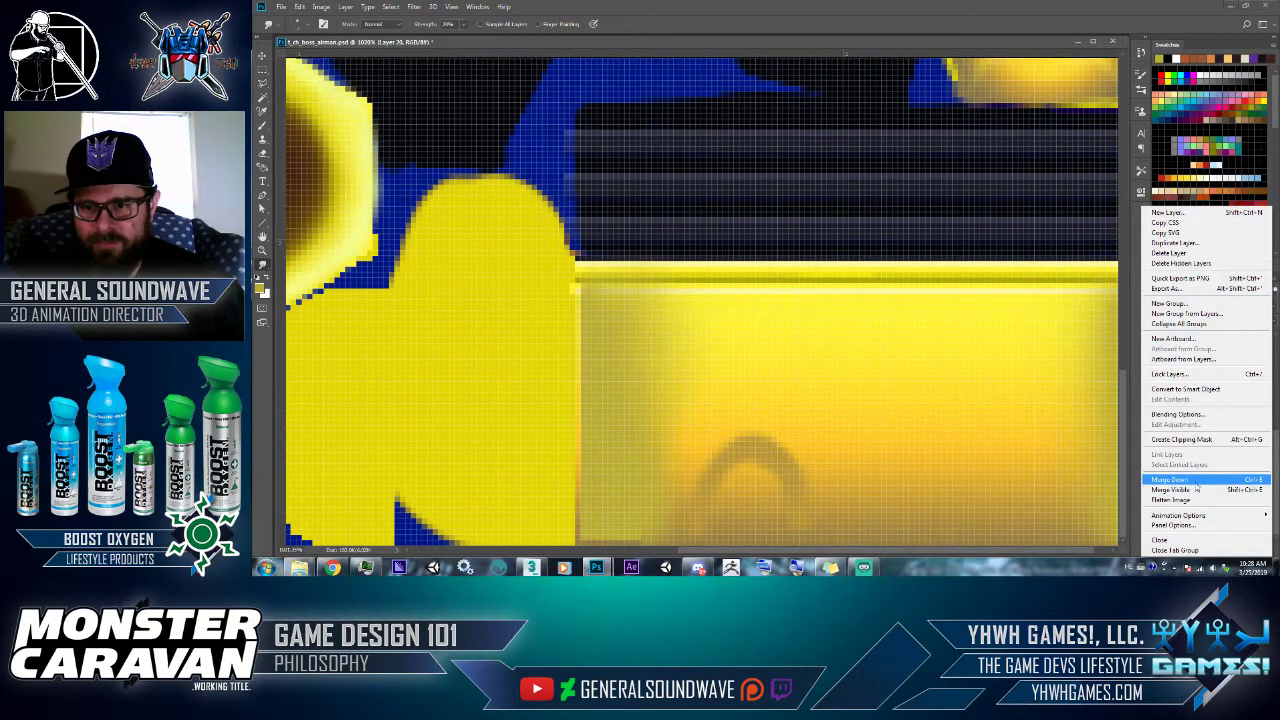
{"action": "left_click", "coordinate": [1165, 484]}
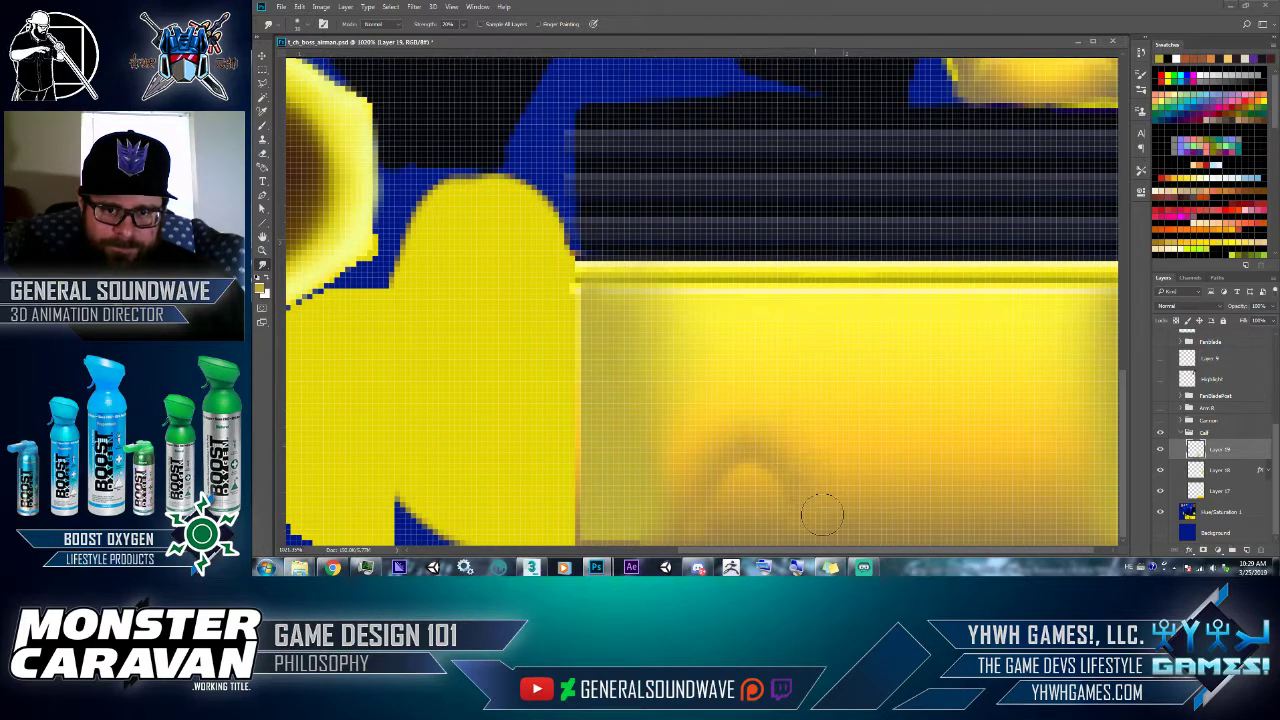
- Compare the boot texture with Layer 19 hidden and shown, and dismiss the Save As dialog
{"action": "left_click", "coordinate": [1161, 451]}
{"action": "left_click", "coordinate": [1161, 451]}
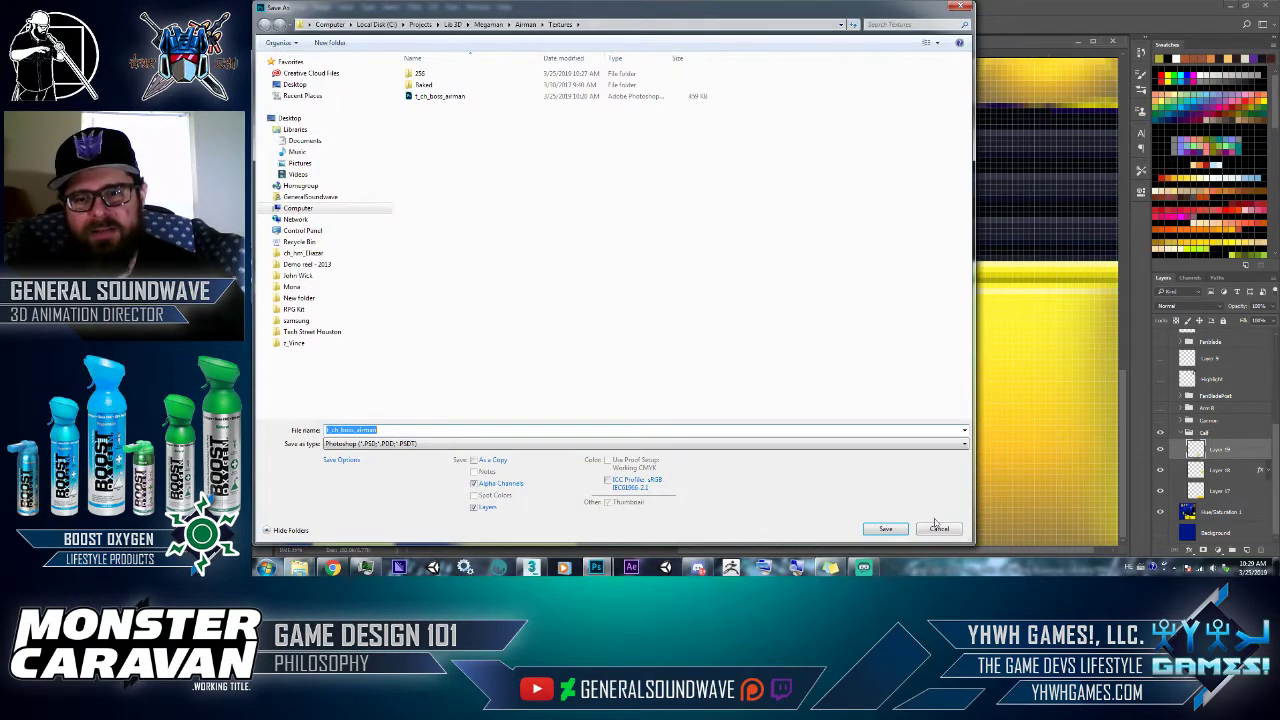
{"action": "left_click", "coordinate": [937, 527]}
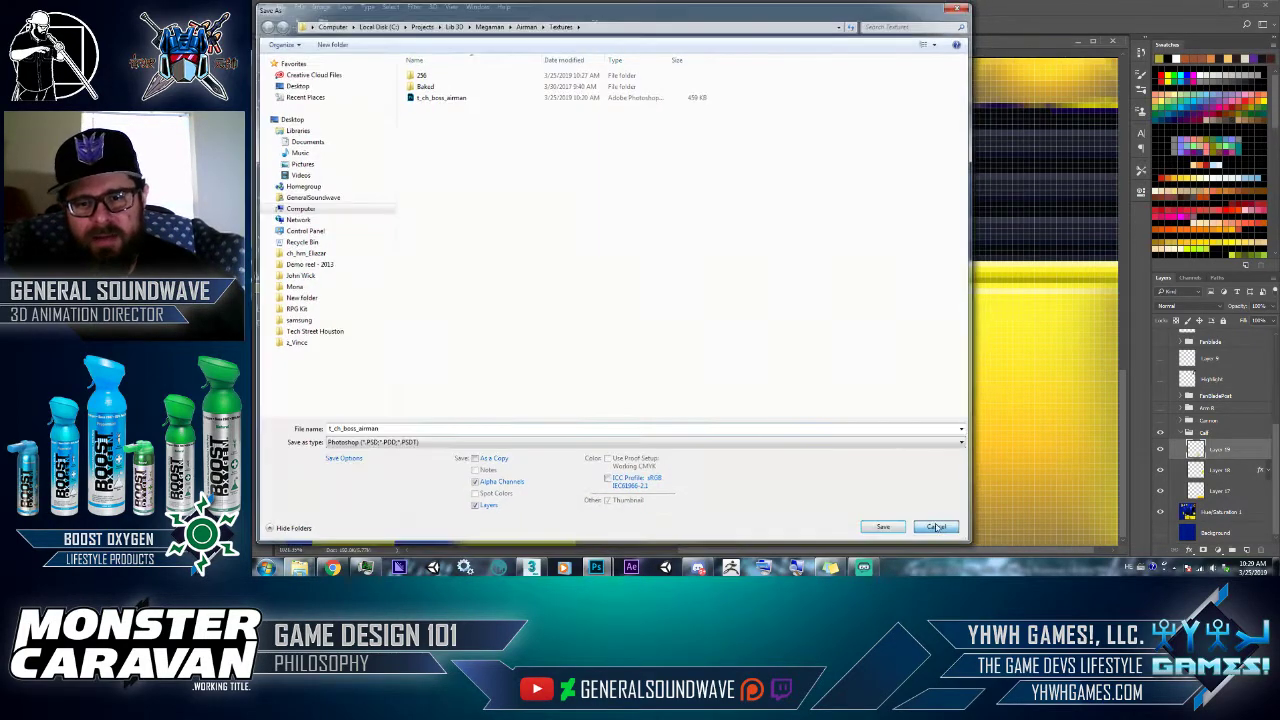
- Sample the orange inside the dark arch on the yellow boot panel and brush it over the arch
{"action": "key", "text": "b"}
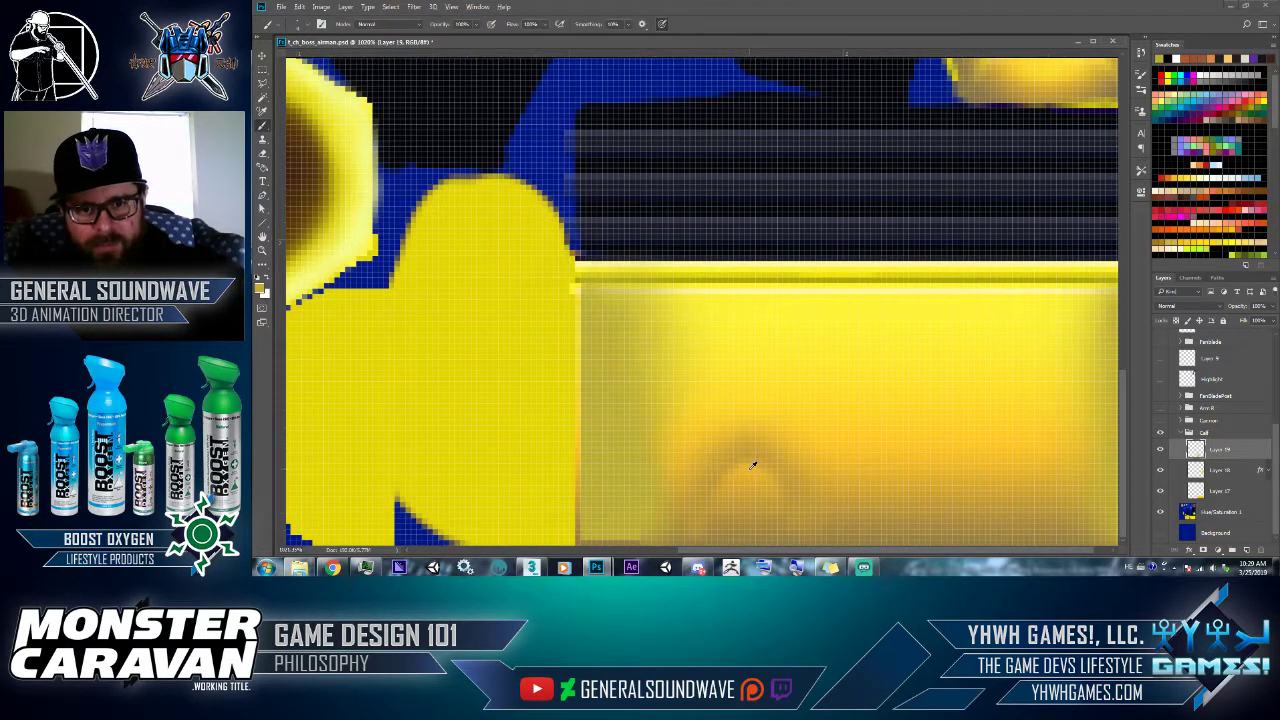
{"action": "left_click", "coordinate": [753, 465]}
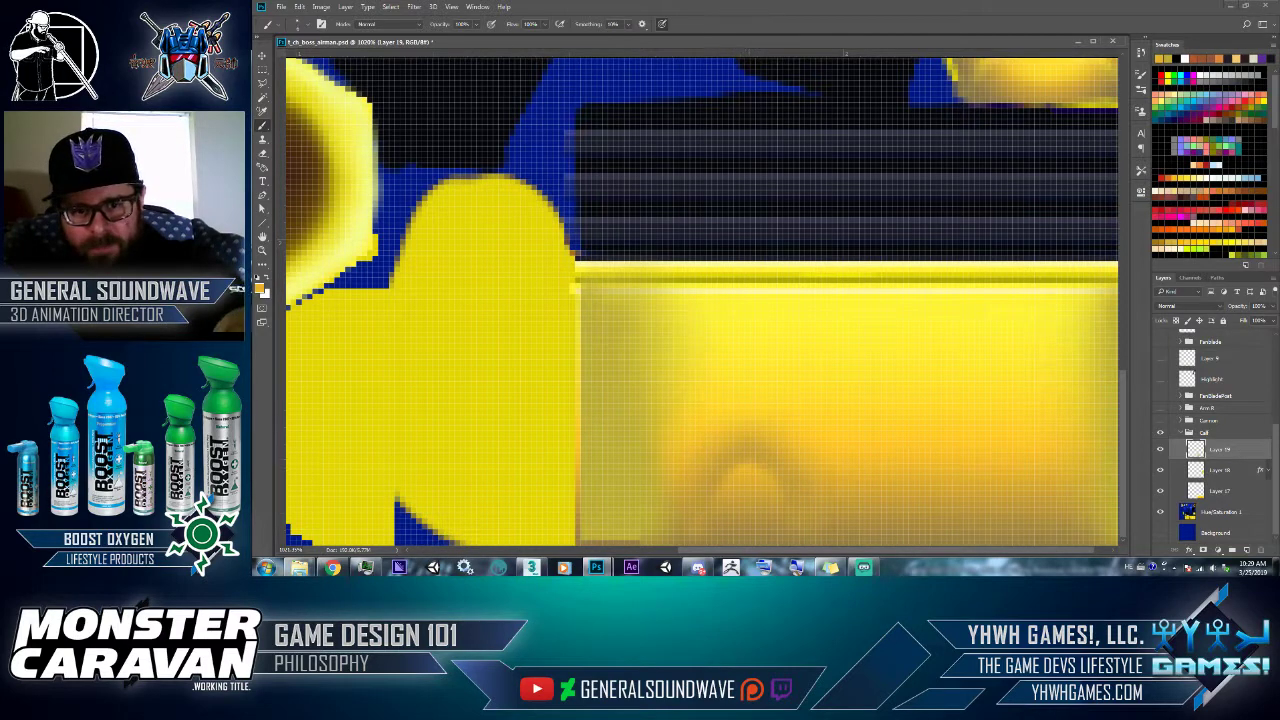
{"action": "mouse_move", "coordinate": [745, 453]}
{"action": "left_mouse_down"}
{"action": "mouse_move", "coordinate": [757, 460]}
{"action": "mouse_move", "coordinate": [741, 456]}
{"action": "left_mouse_up"}
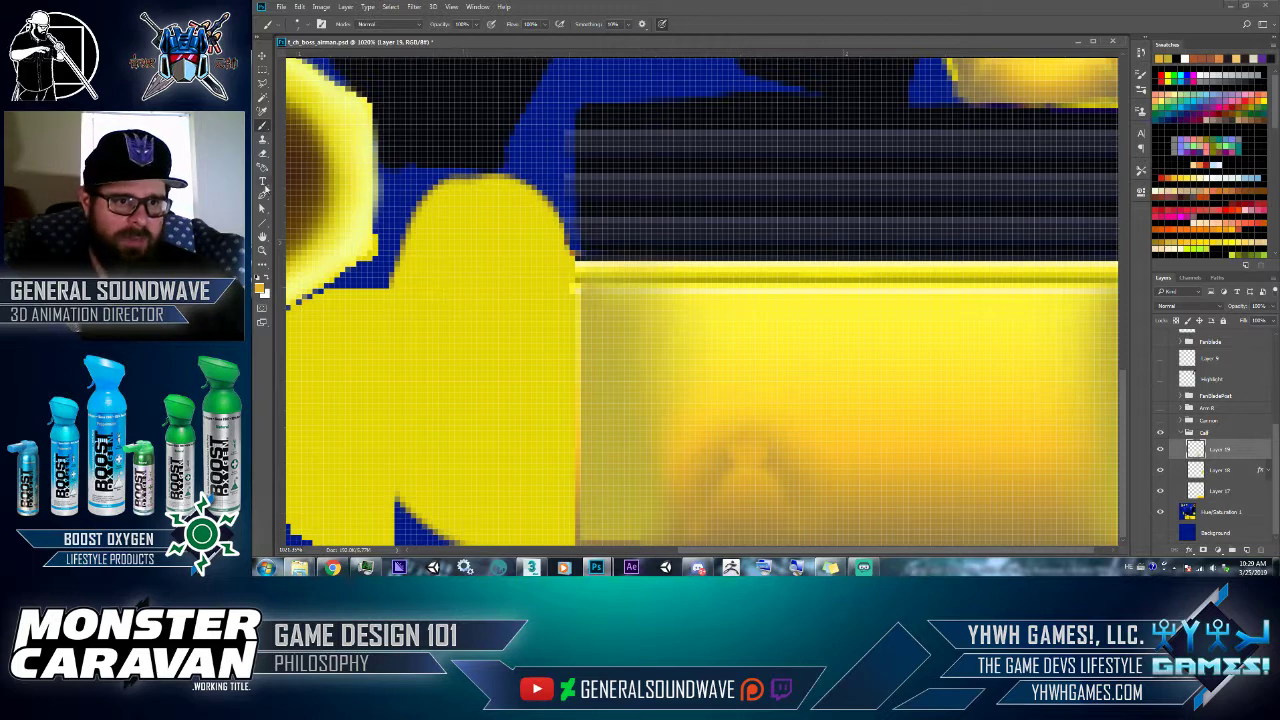
- Smudge the painted arch area to blend it into the boot panel's yellow-orange gradient
{"action": "left_click", "coordinate": [262, 263]}
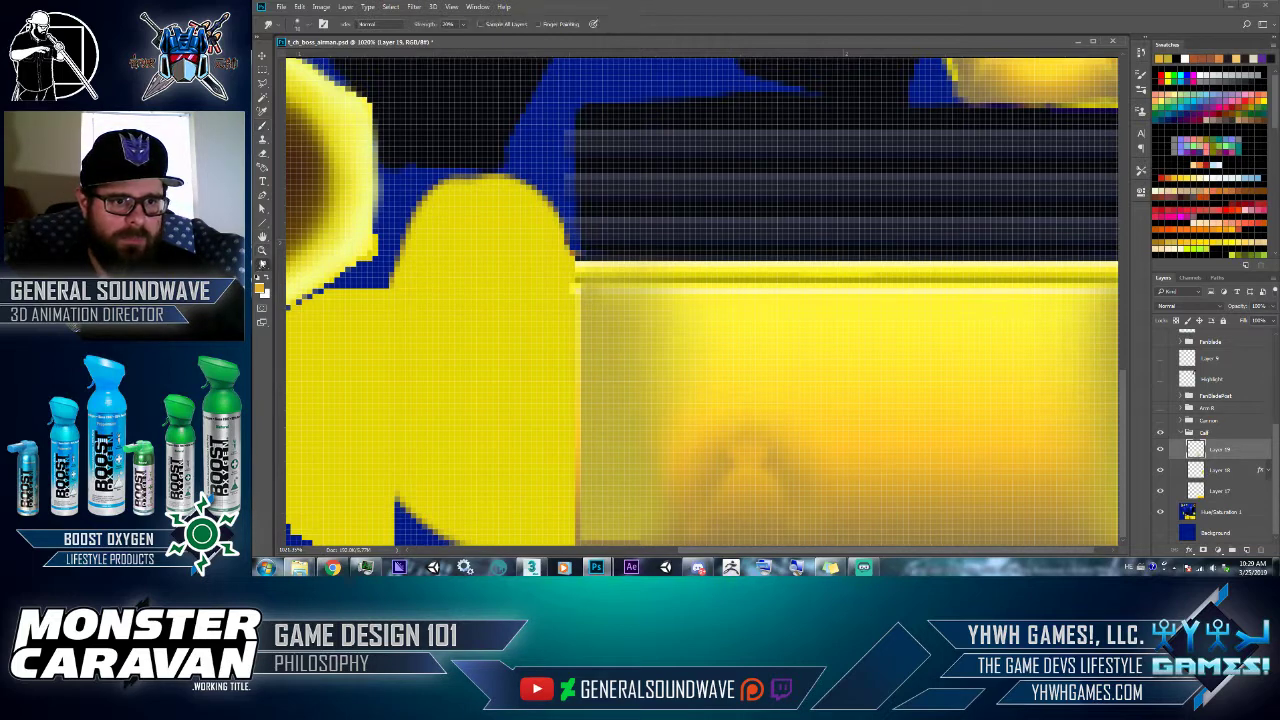
{"action": "mouse_move", "coordinate": [761, 457]}
{"action": "left_mouse_down"}
{"action": "mouse_move", "coordinate": [774, 449]}
{"action": "mouse_move", "coordinate": [765, 440]}
{"action": "mouse_move", "coordinate": [713, 470]}
{"action": "mouse_move", "coordinate": [757, 426]}
{"action": "mouse_move", "coordinate": [713, 447]}
{"action": "mouse_move", "coordinate": [772, 482]}
{"action": "left_mouse_up"}
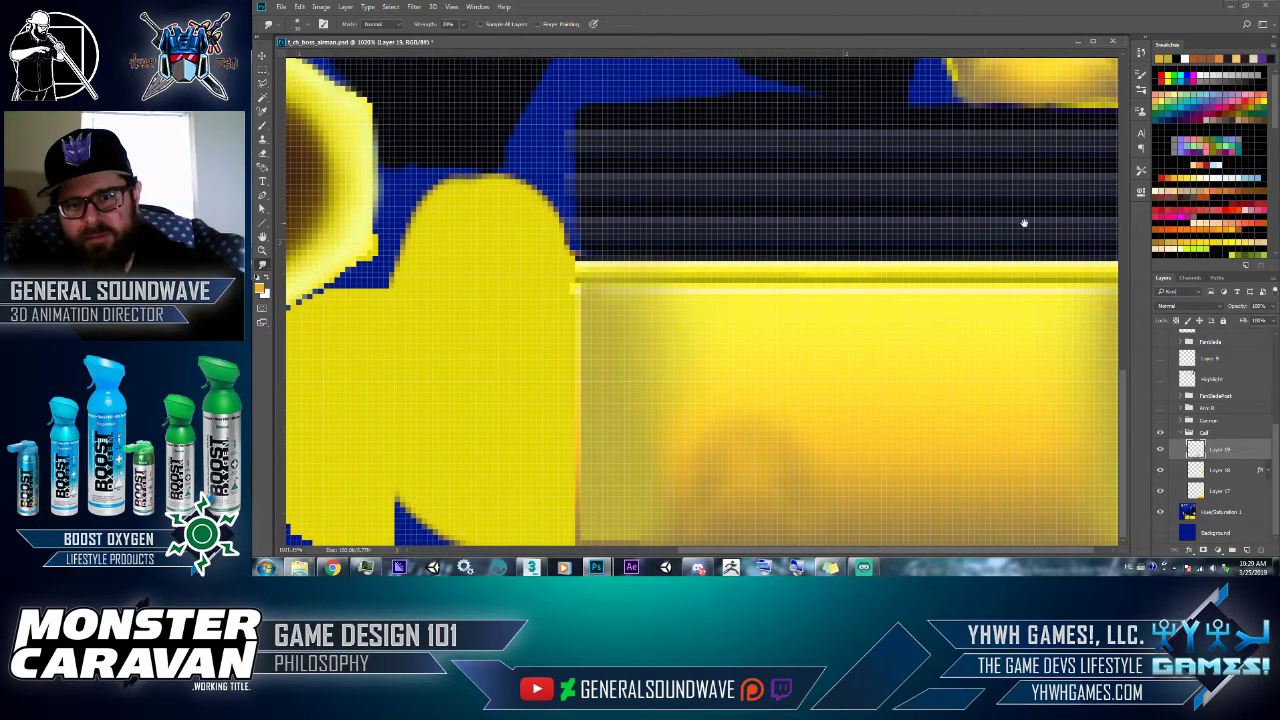
{"action": "left_click_drag", "start_coordinate": [1024, 222], "coordinate": [1005, 264]}
{"action": "mouse_move", "coordinate": [718, 453]}
{"action": "left_mouse_down"}
{"action": "mouse_move", "coordinate": [697, 457]}
{"action": "mouse_move", "coordinate": [743, 471]}
{"action": "mouse_move", "coordinate": [766, 454]}
{"action": "mouse_move", "coordinate": [792, 459]}
{"action": "left_mouse_up"}
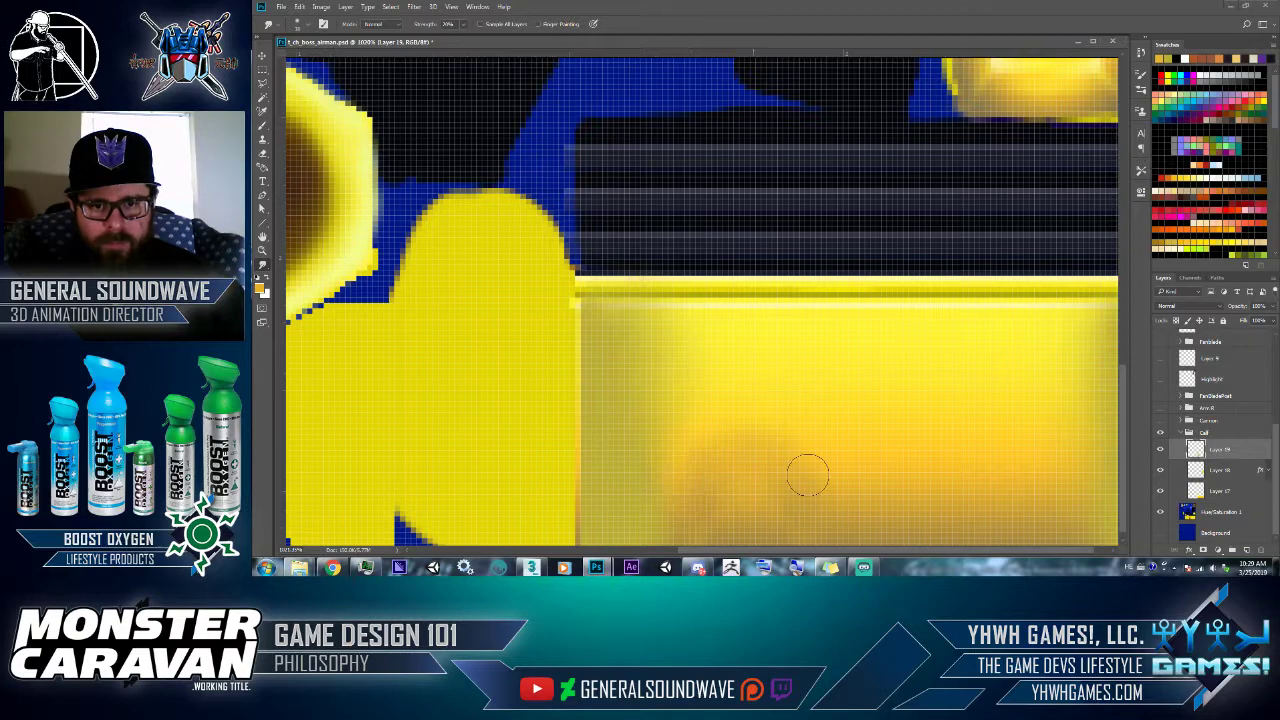
- Paint the upper edge of the rounded yellow toe piece with orange sampled from it, and smudge the strokes smooth
{"action": "left_click_drag", "start_coordinate": [948, 160], "coordinate": [920, 363]}
{"action": "left_click_drag", "start_coordinate": [946, 130], "coordinate": [937, 263]}
{"action": "key", "text": "b"}
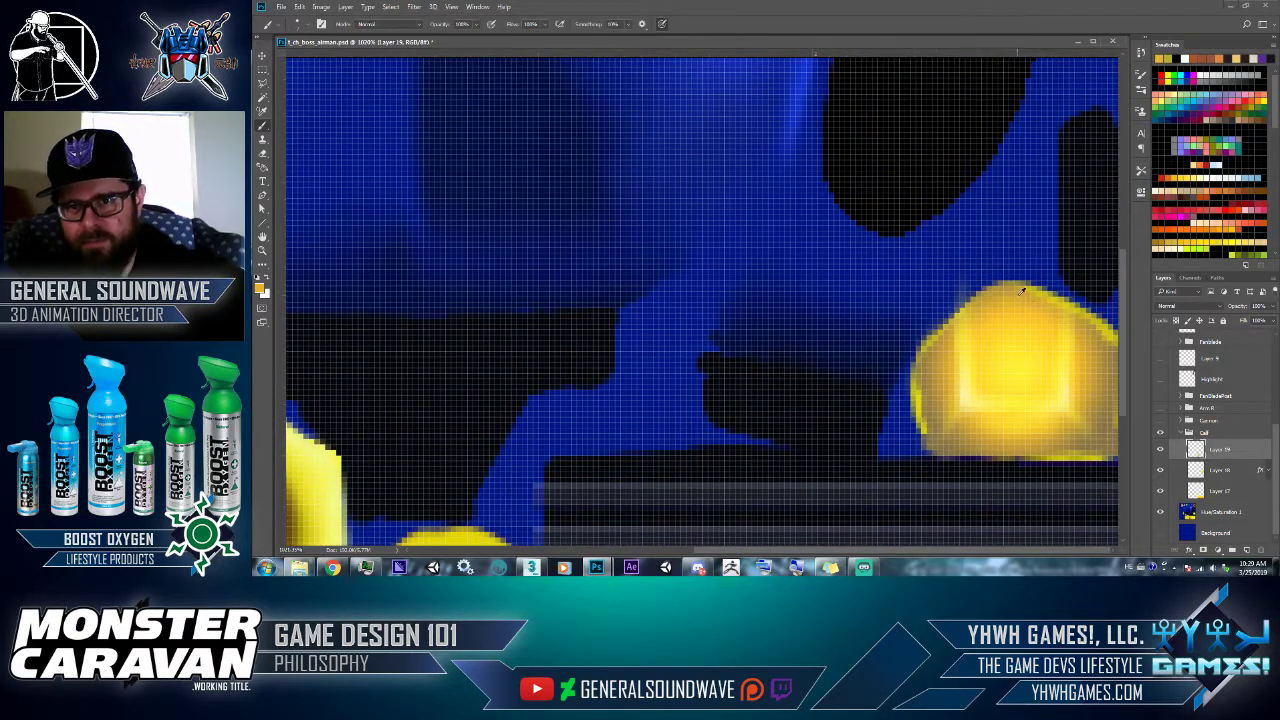
{"action": "left_click", "coordinate": [1016, 310], "text": "alt"}
{"action": "left_click_drag", "start_coordinate": [1009, 300], "coordinate": [1006, 299]}
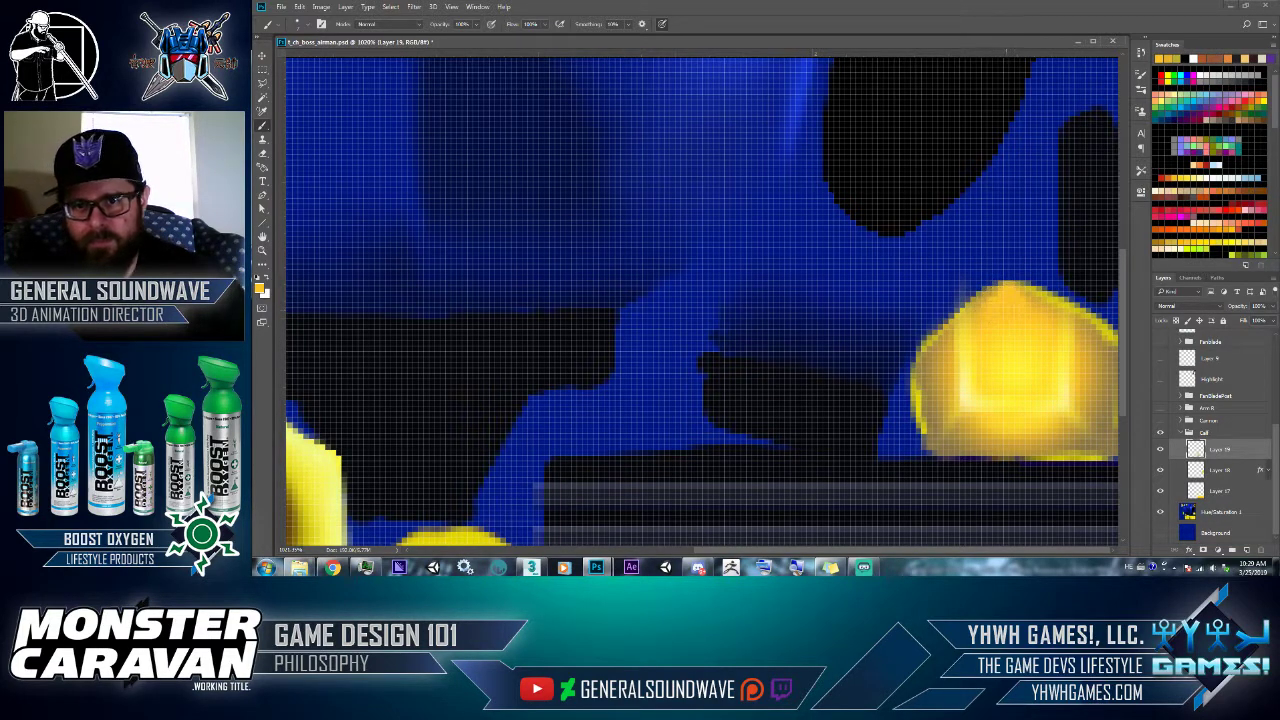
{"action": "left_click", "coordinate": [263, 265]}
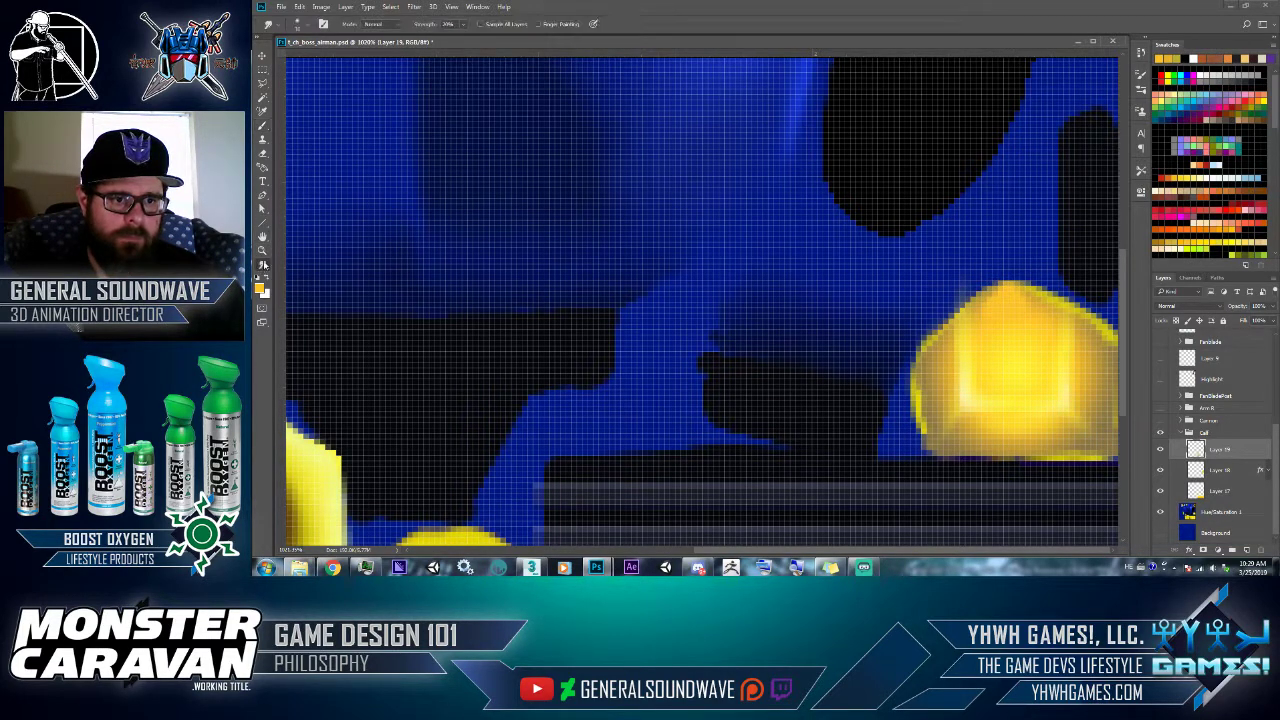
{"action": "mouse_move", "coordinate": [1010, 300]}
{"action": "left_mouse_down"}
{"action": "mouse_move", "coordinate": [1036, 307]}
{"action": "mouse_move", "coordinate": [981, 306]}
{"action": "left_mouse_up"}
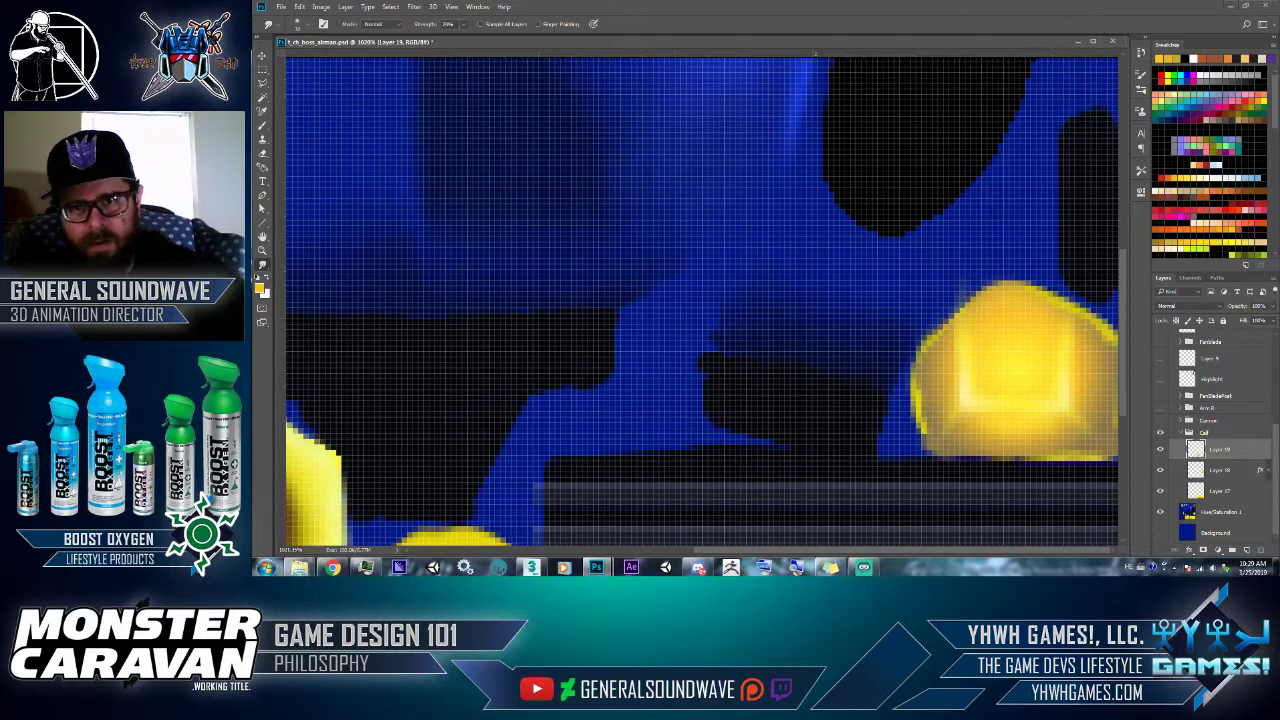
- Save the texture as a JPEG in the 256 folder, replacing t_ch_boss_airman_00_D_00
{"action": "key", "text": "ctrl+shift+s"}
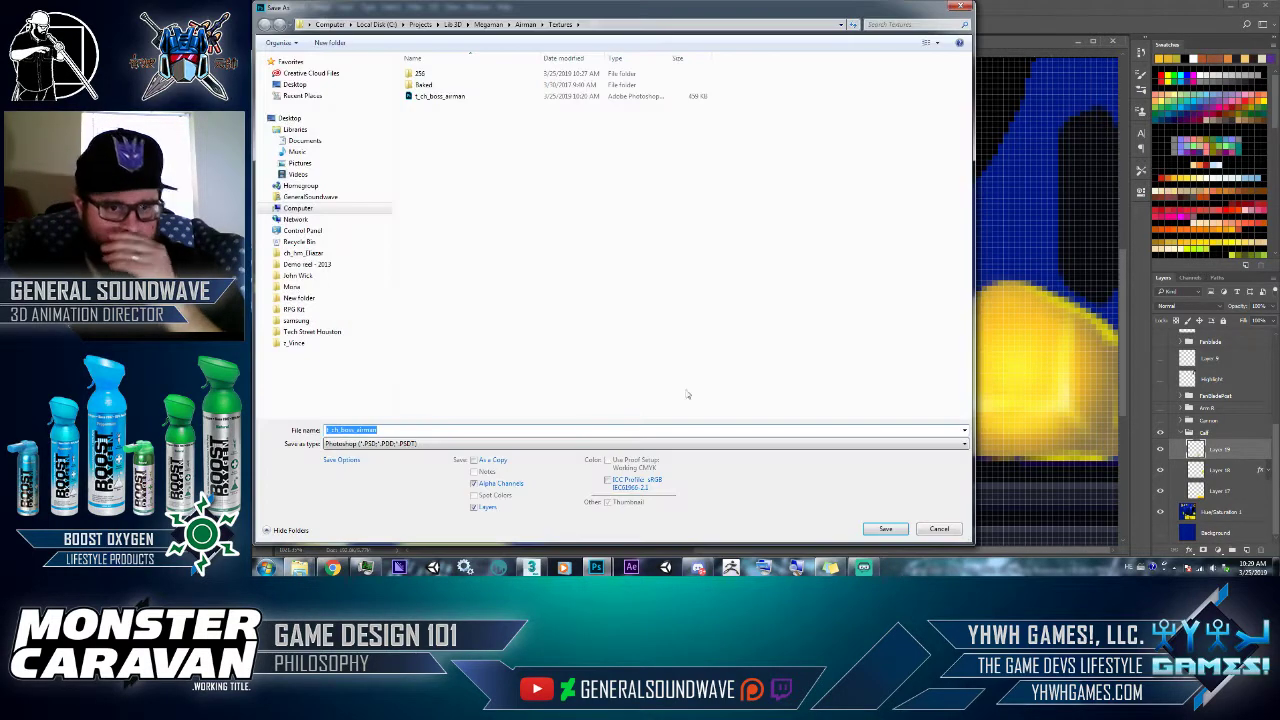
{"action": "left_click", "coordinate": [437, 443]}
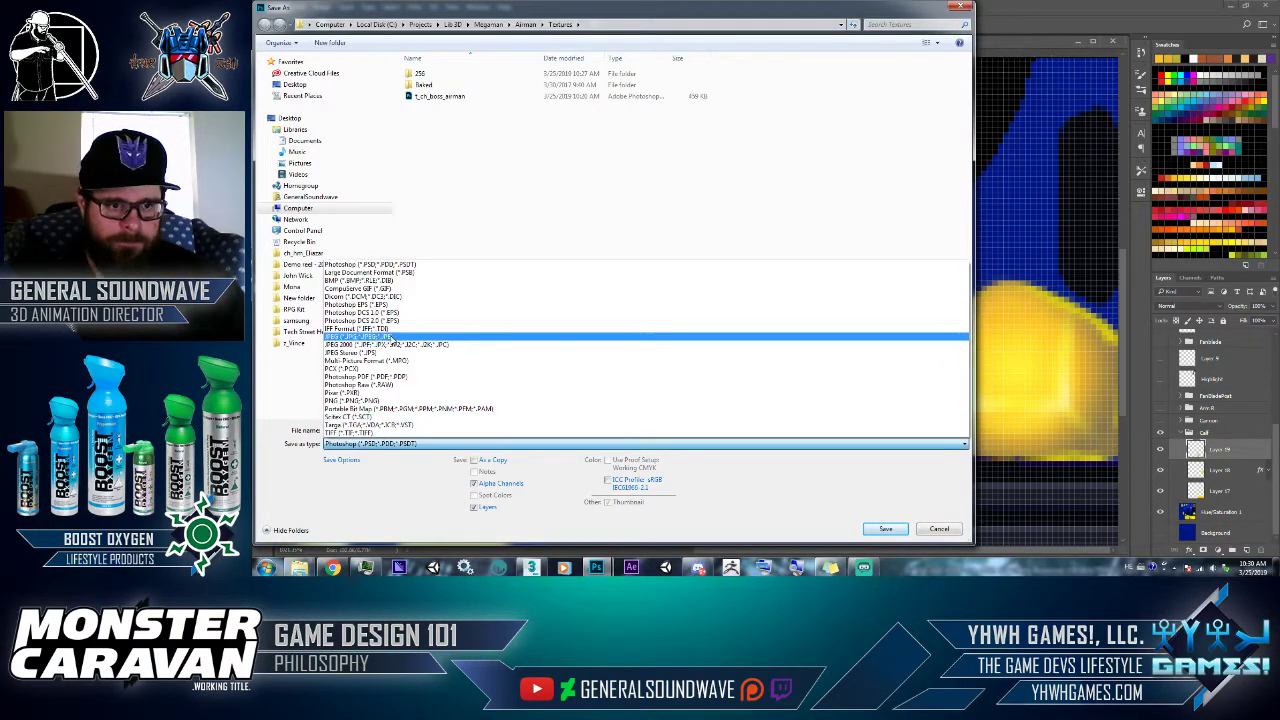
{"action": "left_click", "coordinate": [391, 344]}
{"action": "left_click", "coordinate": [436, 74]}
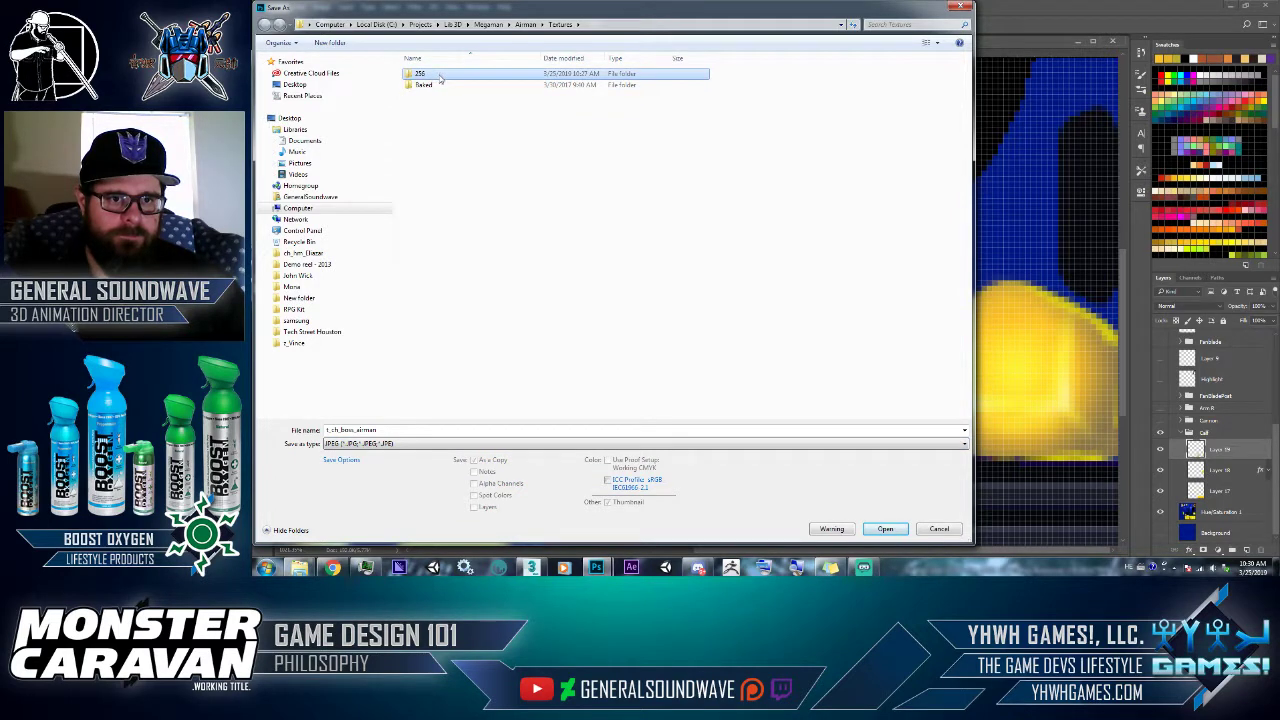
{"action": "double_click", "coordinate": [439, 78]}
{"action": "double_click", "coordinate": [442, 84]}
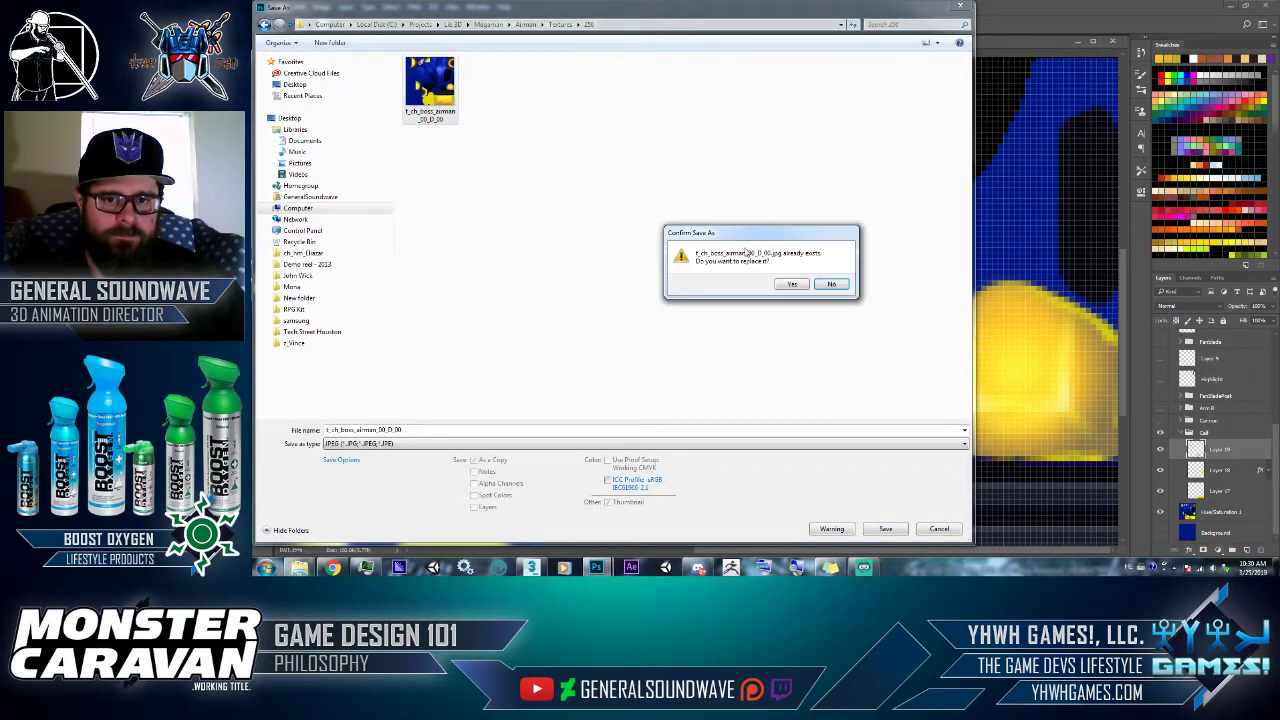
{"action": "left_click", "coordinate": [788, 284]}
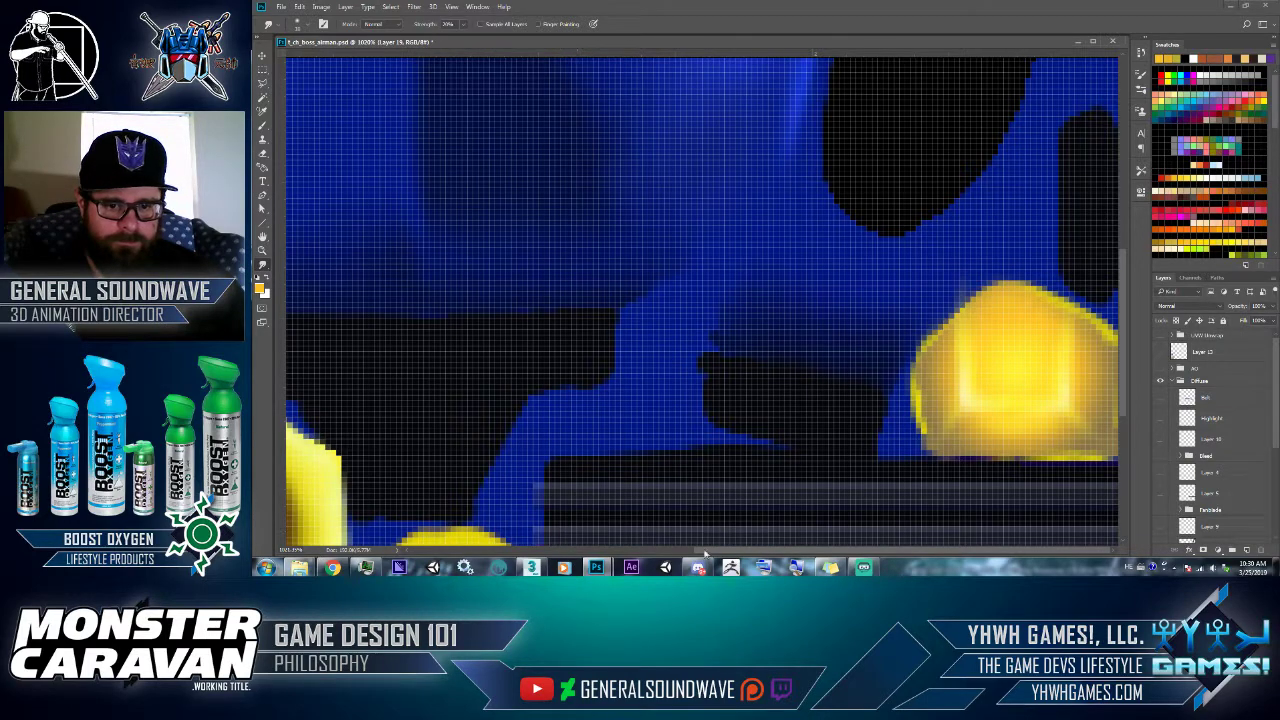
- Check the stream chat in Streamlabs OBS and examine the updated boot textures on the model in 3ds Max
{"action": "left_click", "coordinate": [864, 568]}
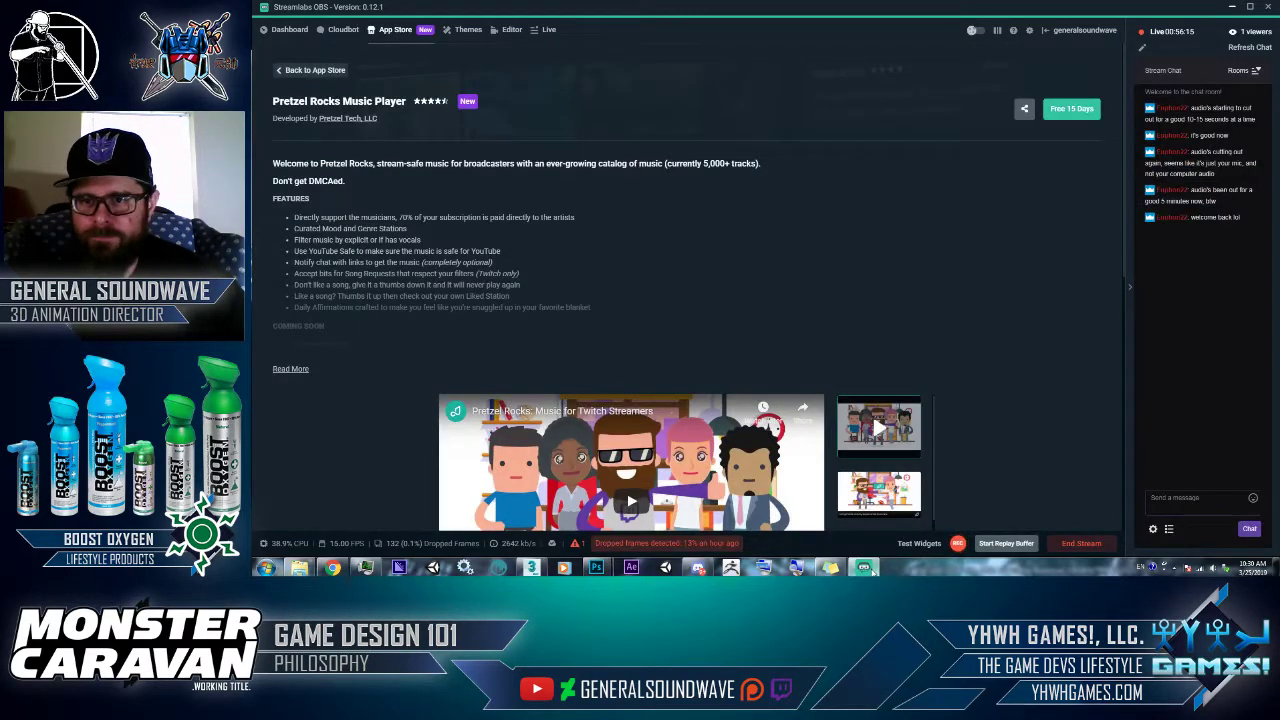
{"action": "left_click", "coordinate": [864, 568]}
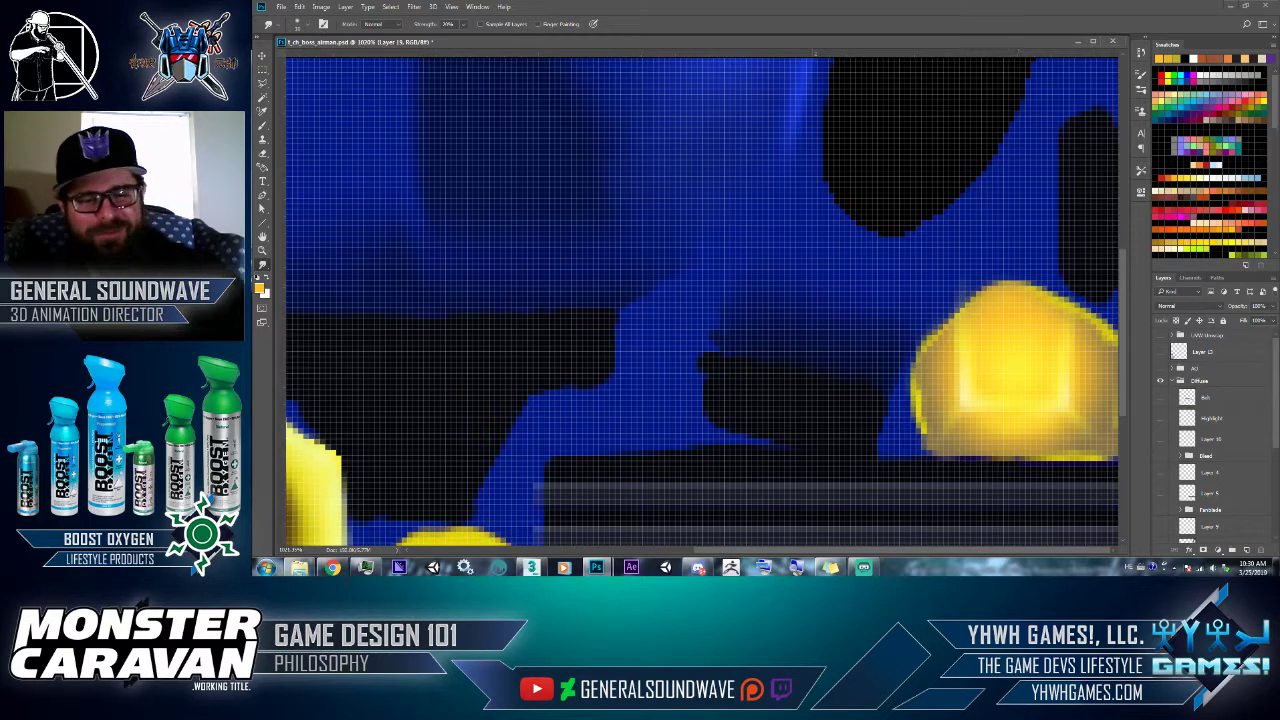
{"action": "key", "text": "alt+Tab"}
{"action": "key", "text": "alt+Tab"}
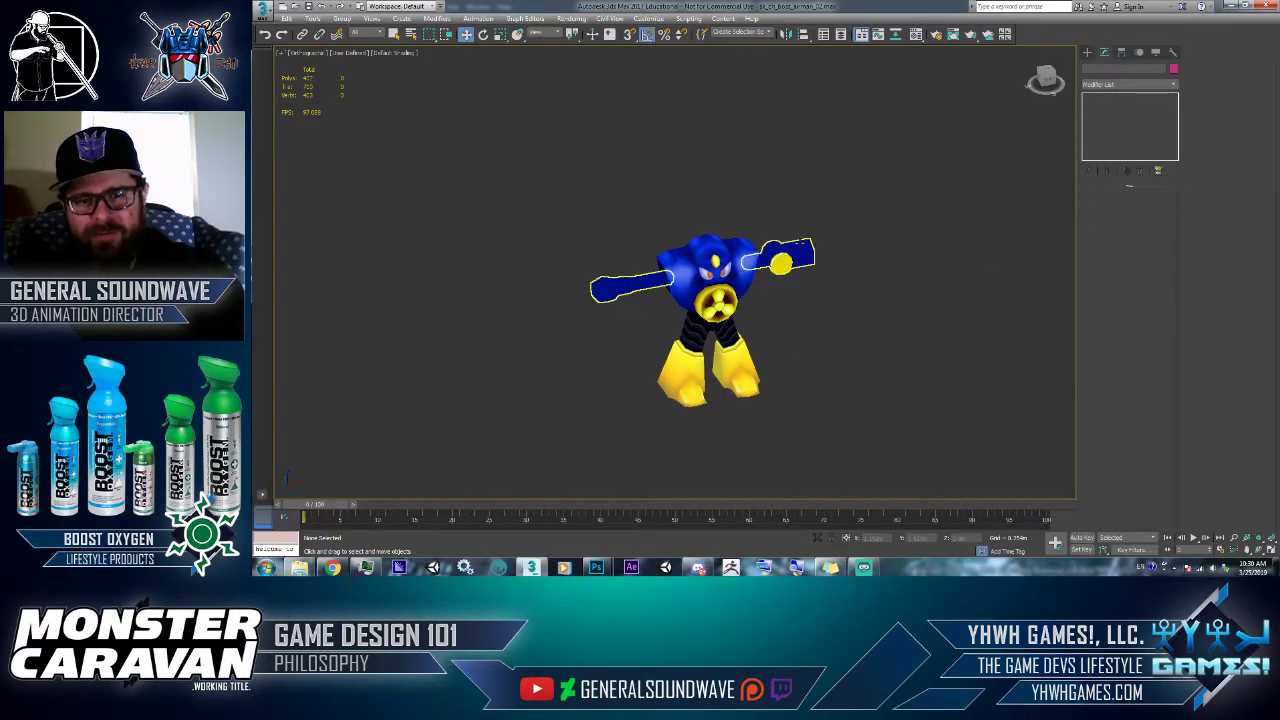
{"action": "middle_click_drag", "start_coordinate": [798, 347], "coordinate": [737, 343]}
{"action": "scroll", "coordinate": [735, 342], "scroll_direction": "up", "scroll_amount": 5}
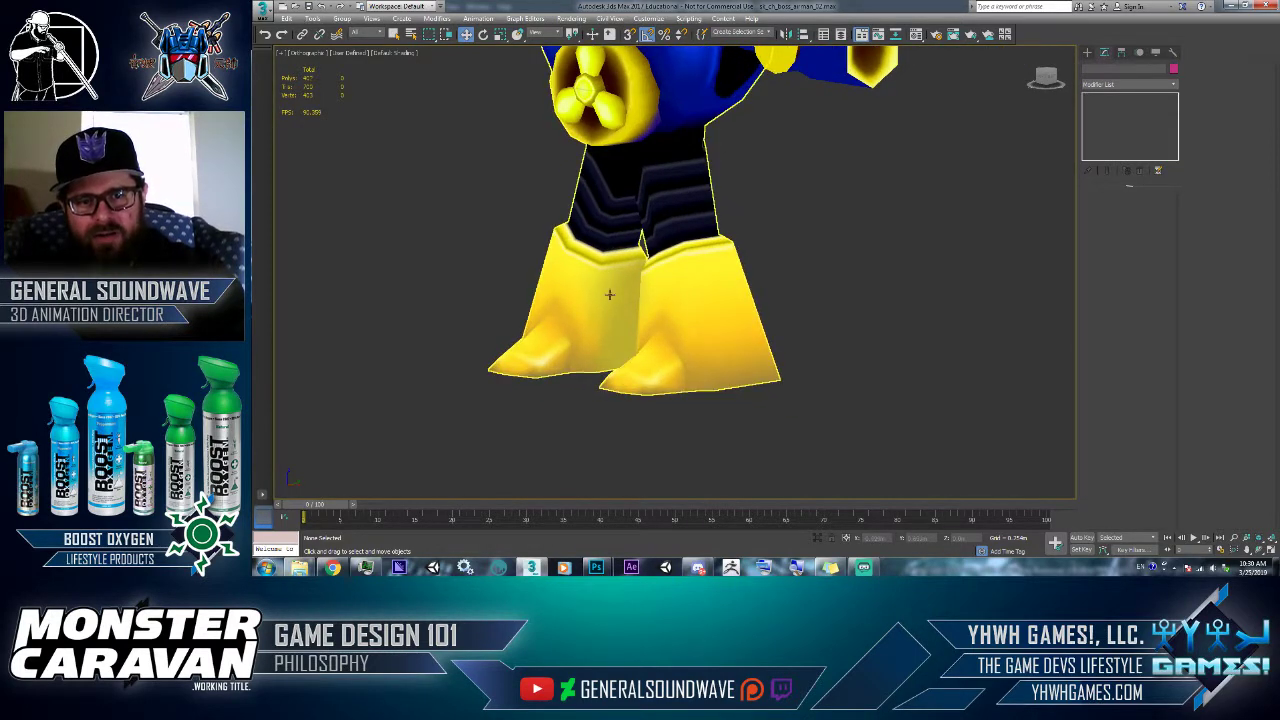
{"action": "middle_click_drag", "start_coordinate": [626, 313], "coordinate": [700, 325], "text": "alt"}
- Switch to Photoshop and outline the arch-shaped shading on the boot panel with the lasso, extending the selection around its upper edge
{"action": "key", "text": "alt+Tab"}
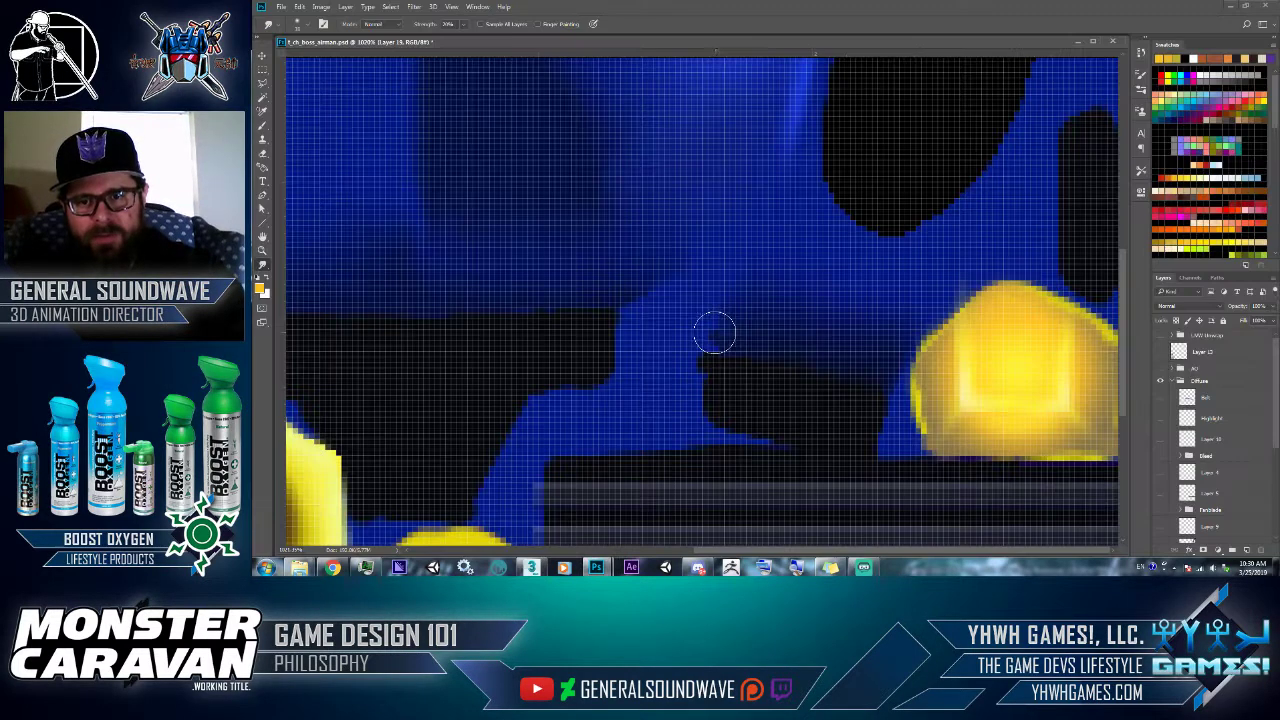
{"action": "left_click_drag", "start_coordinate": [726, 371], "coordinate": [810, 168]}
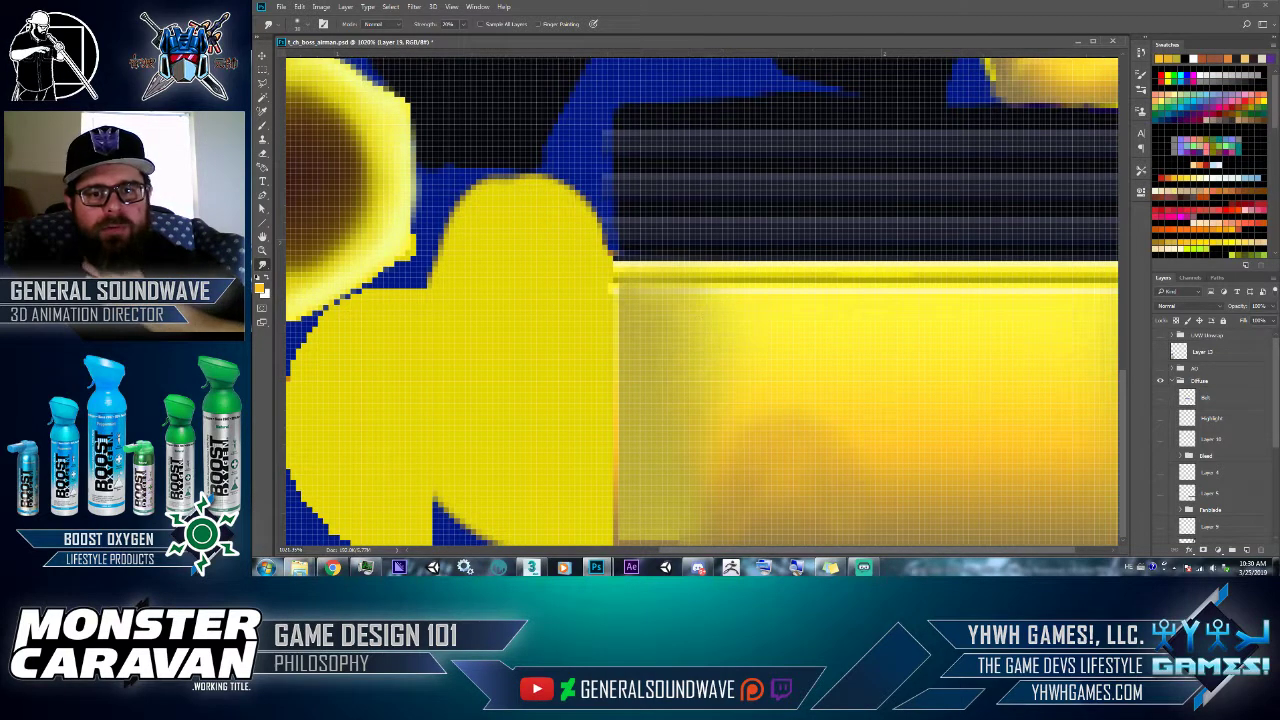
{"action": "key", "text": "l"}
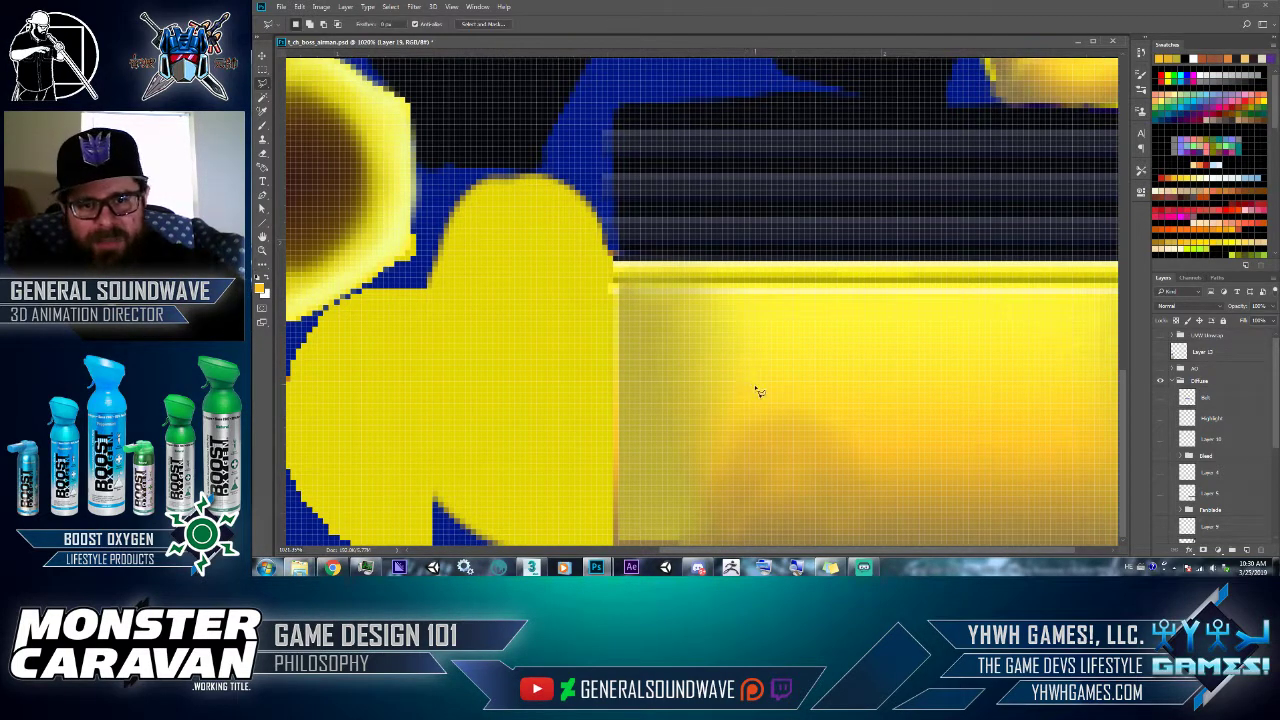
{"action": "left_click", "coordinate": [752, 390]}
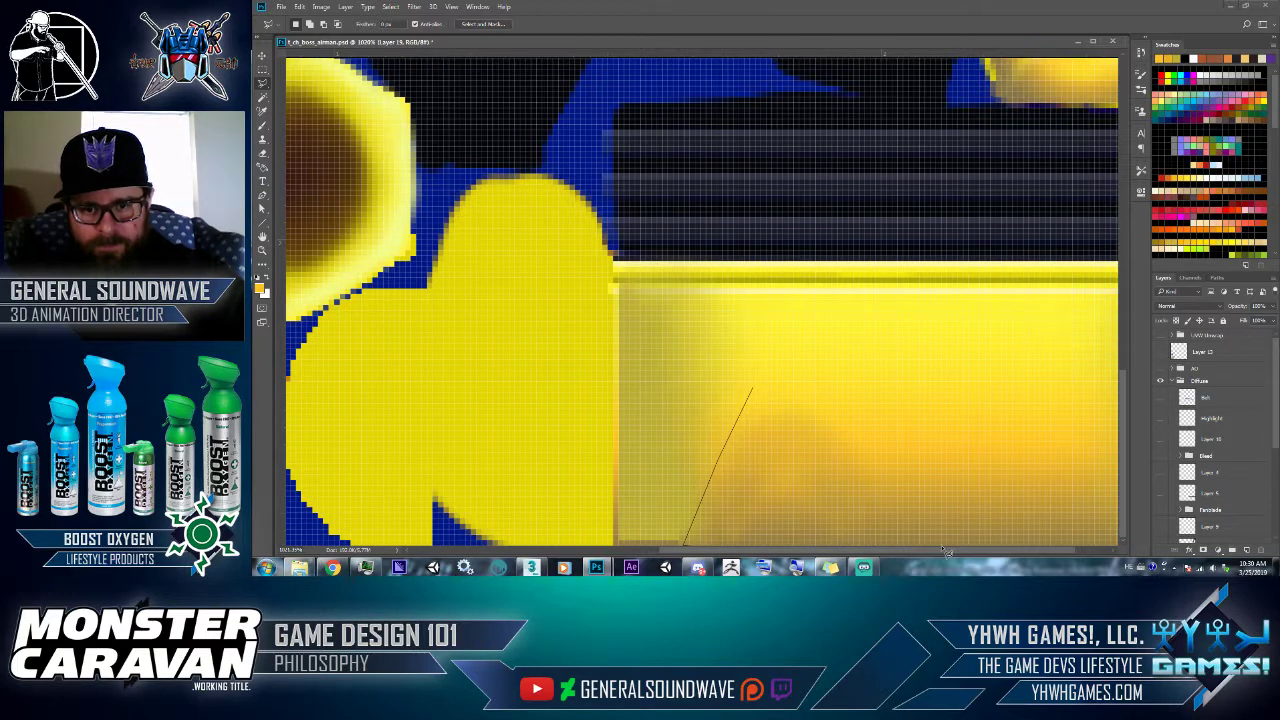
{"action": "left_click", "coordinate": [942, 482]}
{"action": "left_click", "coordinate": [753, 390]}
{"action": "scroll", "coordinate": [862, 316], "scroll_direction": "right", "scroll_amount": 2}
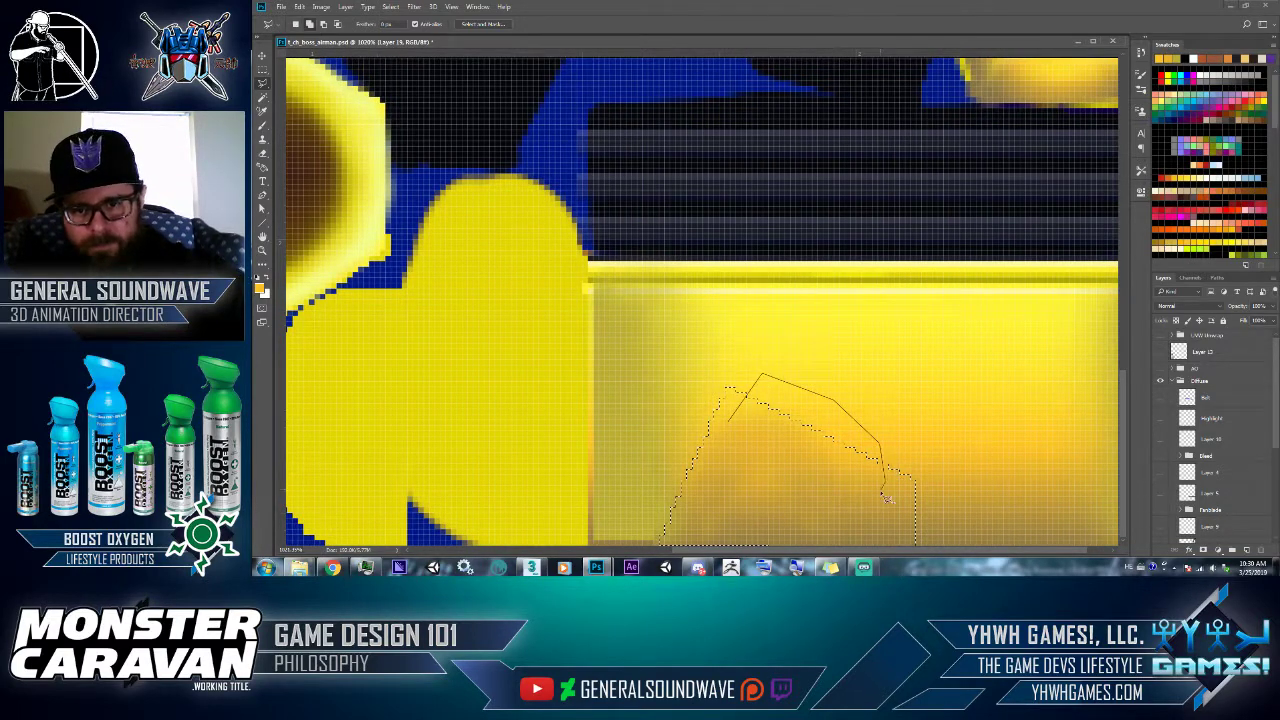
{"action": "left_click", "coordinate": [729, 418]}
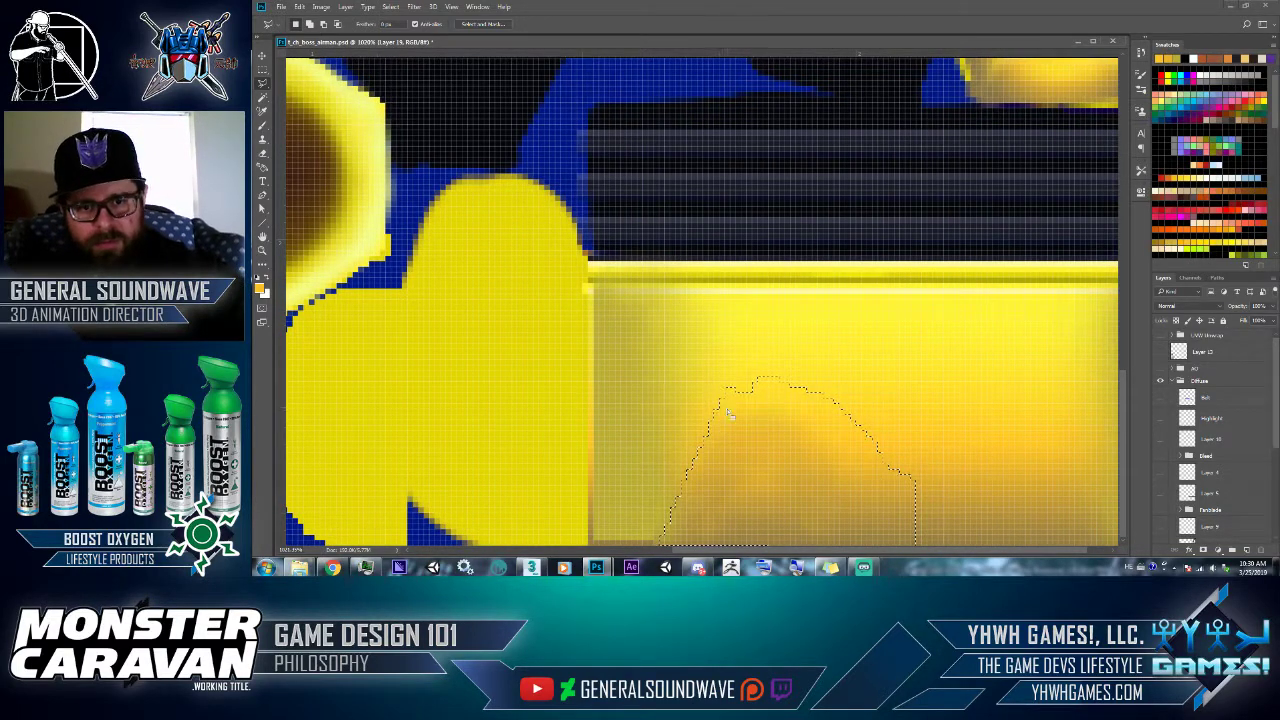
- Copy the selected arch shading from Layer 19 onto a new layer above it
{"action": "scroll", "coordinate": [1262, 440], "scroll_direction": "down", "scroll_amount": 5}
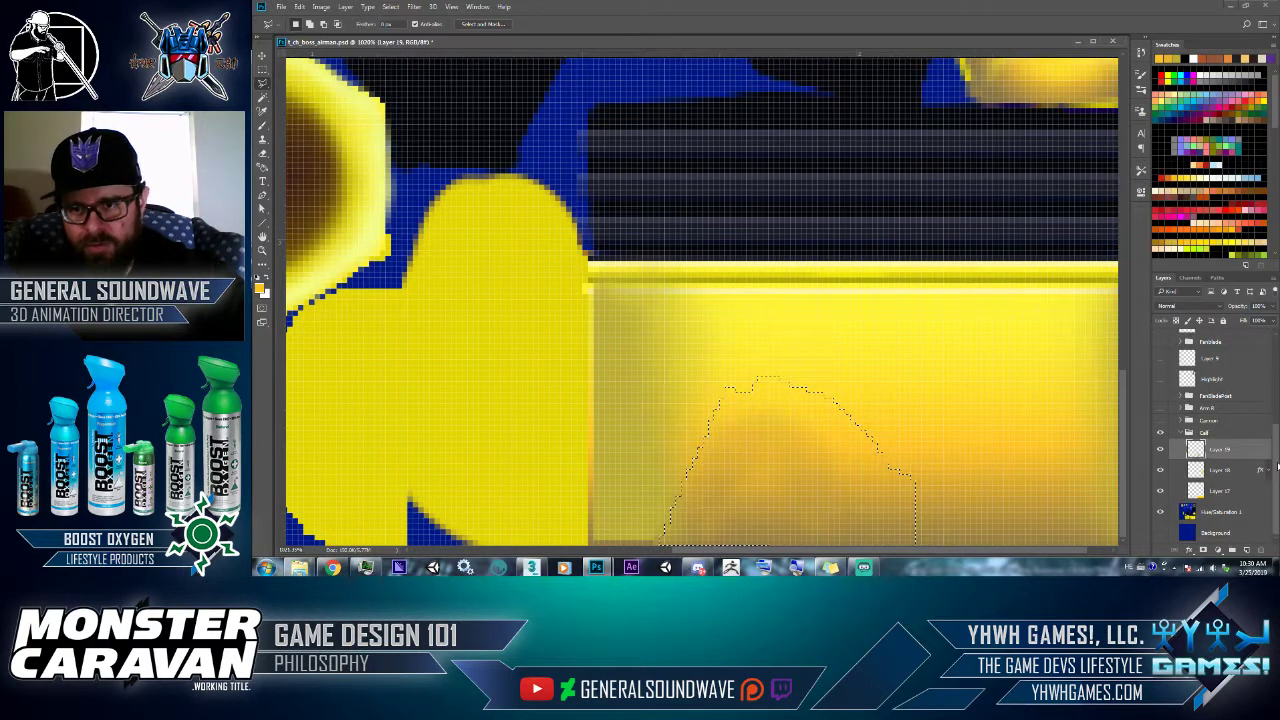
{"action": "left_click", "coordinate": [1161, 451]}
{"action": "left_click", "coordinate": [1161, 451]}
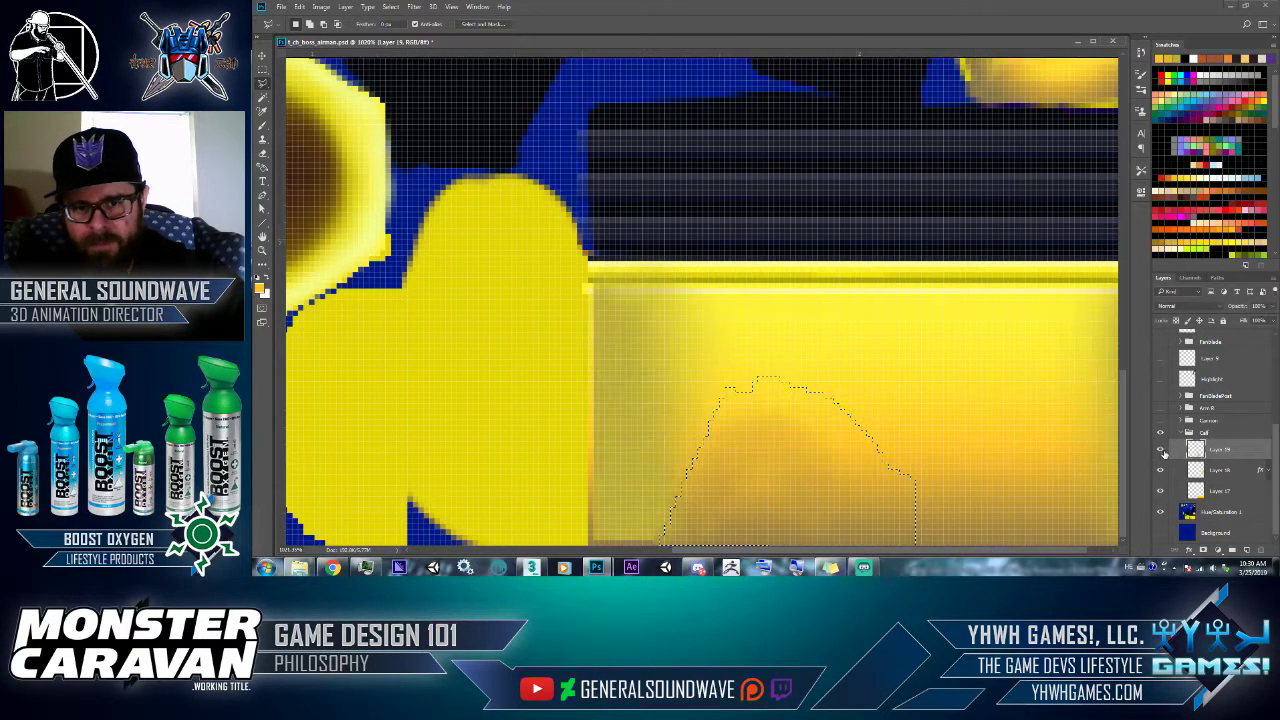
{"action": "key", "text": "ctrl+d"}
{"action": "key", "text": "ctrl+shift+alt+n"}
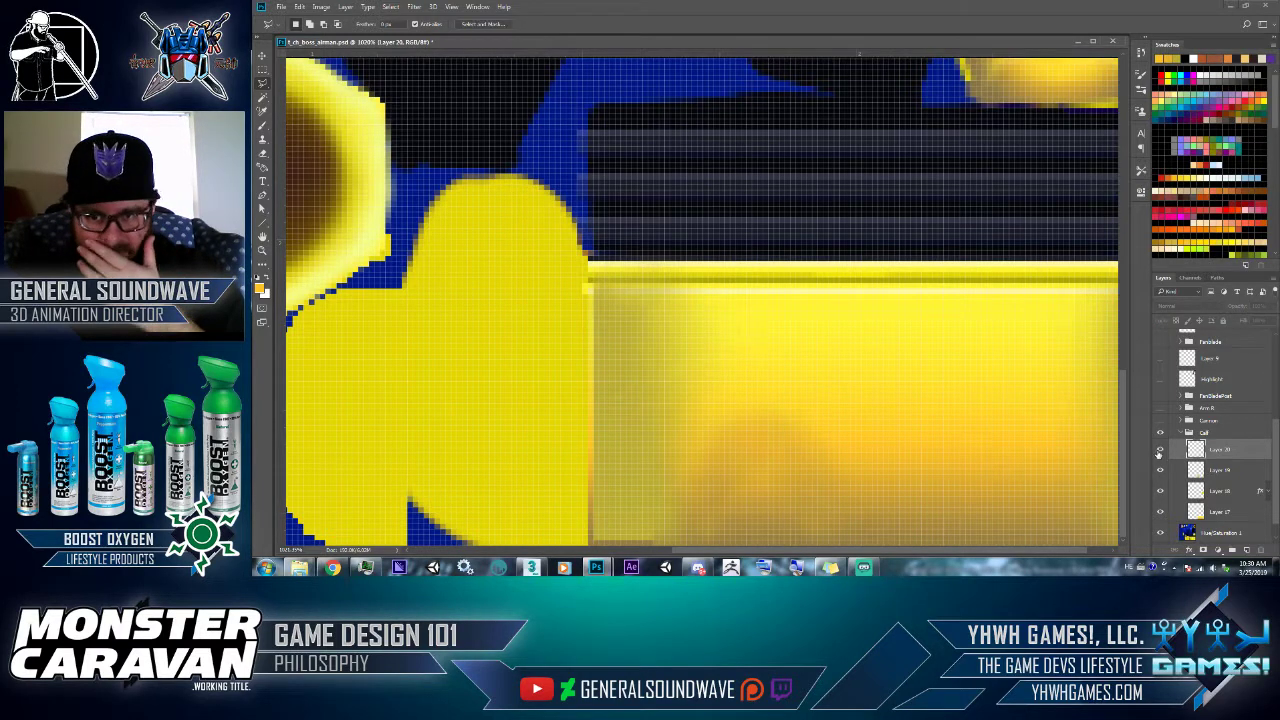
- Hide Layer 19 to isolate the copied arch on Layer 20, and smudge the arch's edges softer
{"action": "left_click", "coordinate": [1160, 452]}
{"action": "left_click", "coordinate": [1160, 452]}
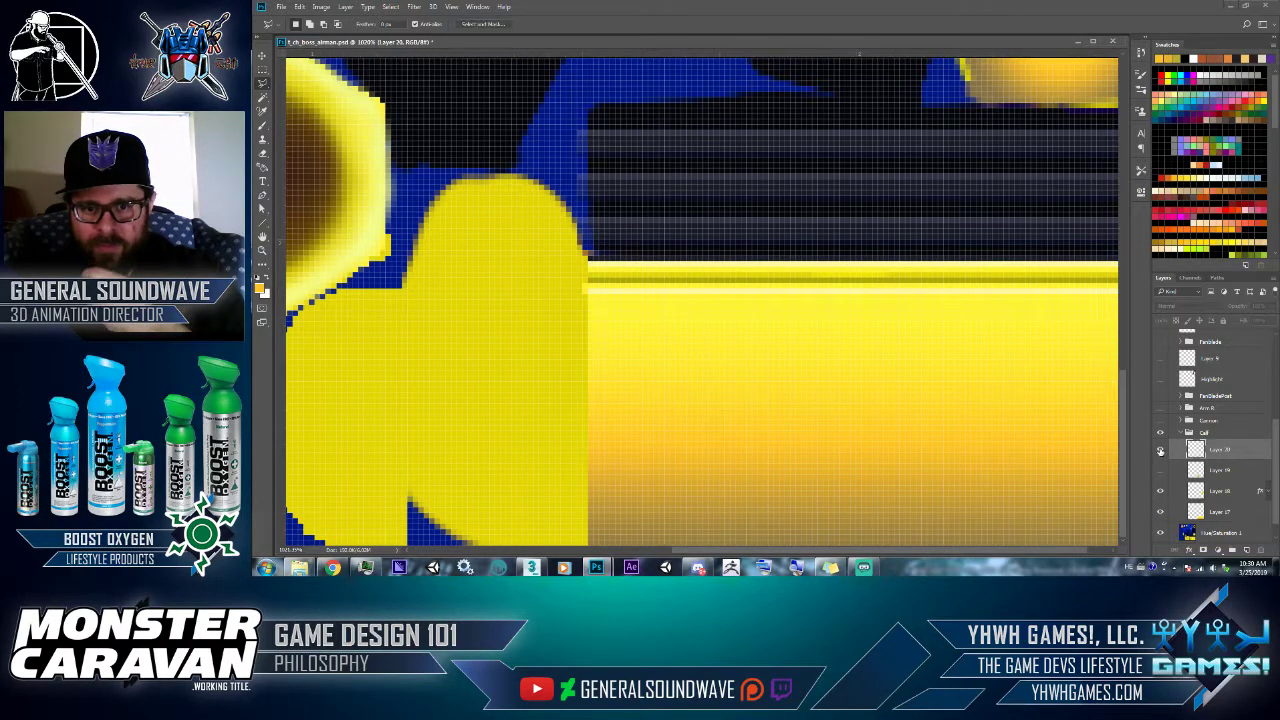
{"action": "left_click", "coordinate": [1160, 452]}
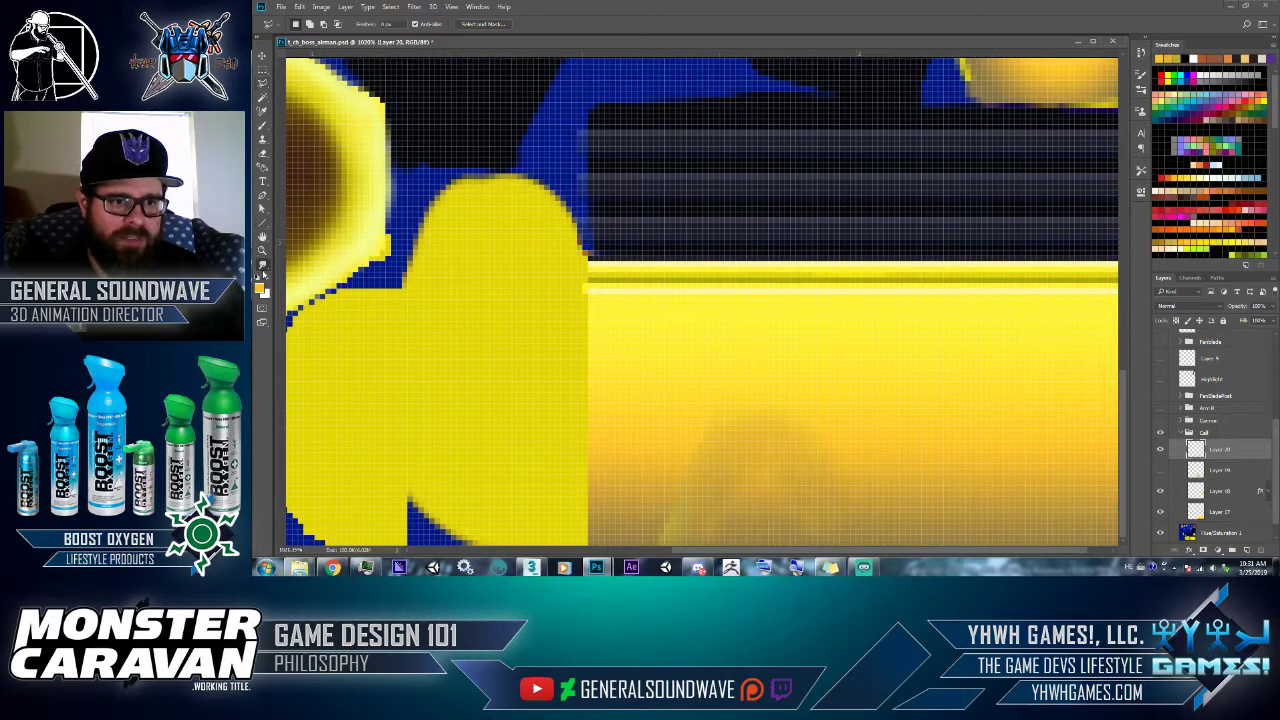
{"action": "left_click", "coordinate": [262, 264]}
{"action": "mouse_move", "coordinate": [690, 432]}
{"action": "left_mouse_down"}
{"action": "mouse_move", "coordinate": [654, 480]}
{"action": "mouse_move", "coordinate": [660, 512]}
{"action": "mouse_move", "coordinate": [674, 465]}
{"action": "left_mouse_up"}
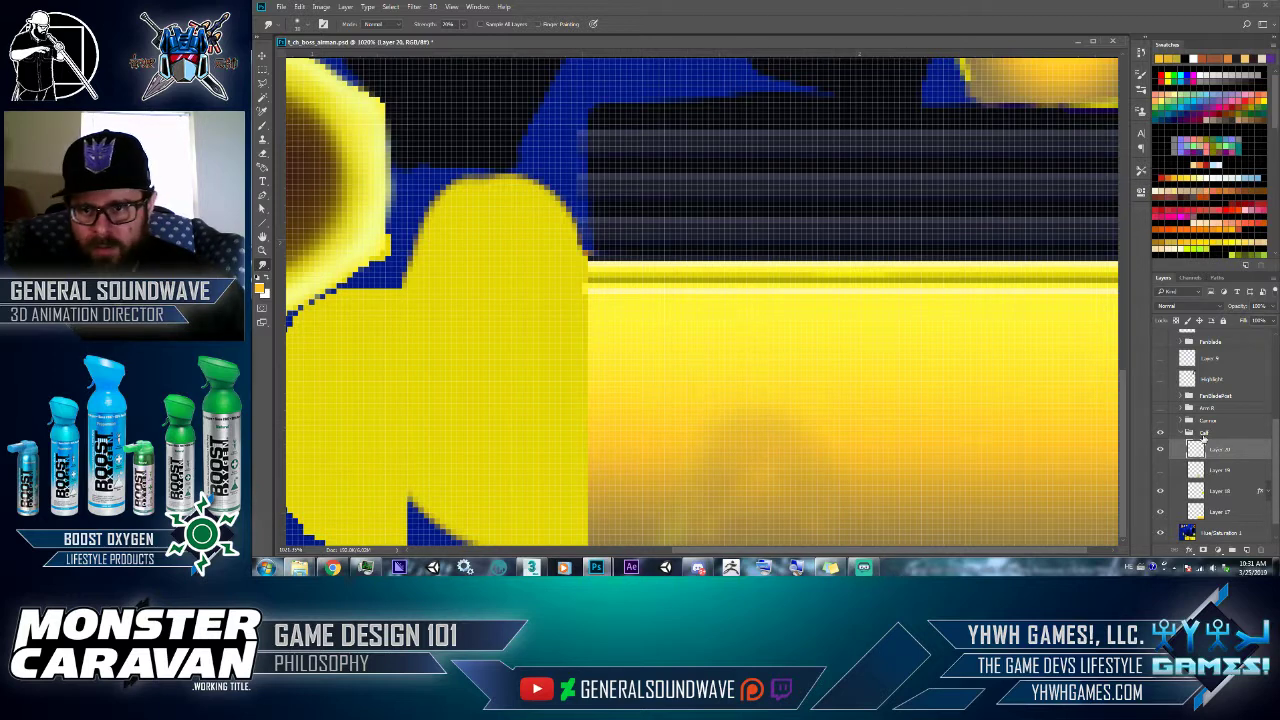
- Erase the original arch shading from Layer 19 with Layer 20 hidden, and show Layer 20 again
{"action": "left_click", "coordinate": [1160, 450]}
{"action": "left_click", "coordinate": [1160, 470]}
{"action": "left_click", "coordinate": [1197, 469]}
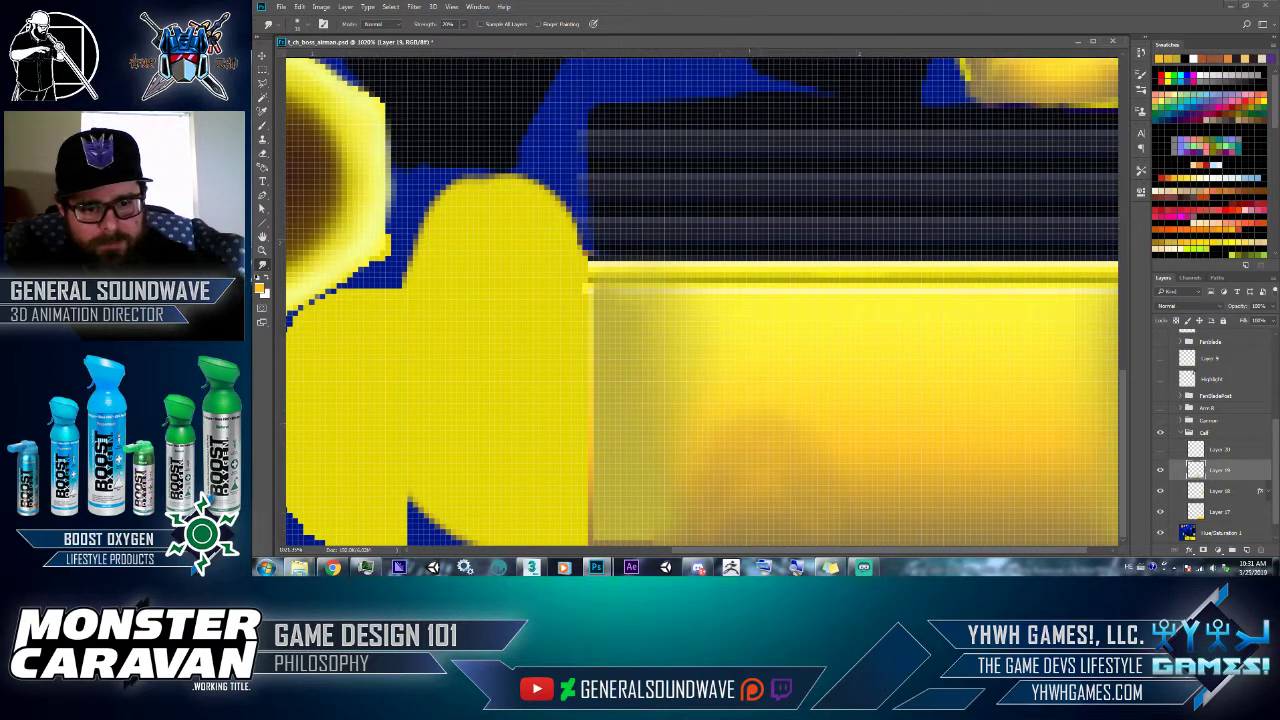
{"action": "key", "text": "e"}
{"action": "mouse_move", "coordinate": [720, 460]}
{"action": "left_mouse_down"}
{"action": "mouse_move", "coordinate": [737, 491]}
{"action": "mouse_move", "coordinate": [763, 474]}
{"action": "mouse_move", "coordinate": [785, 525]}
{"action": "left_mouse_up"}
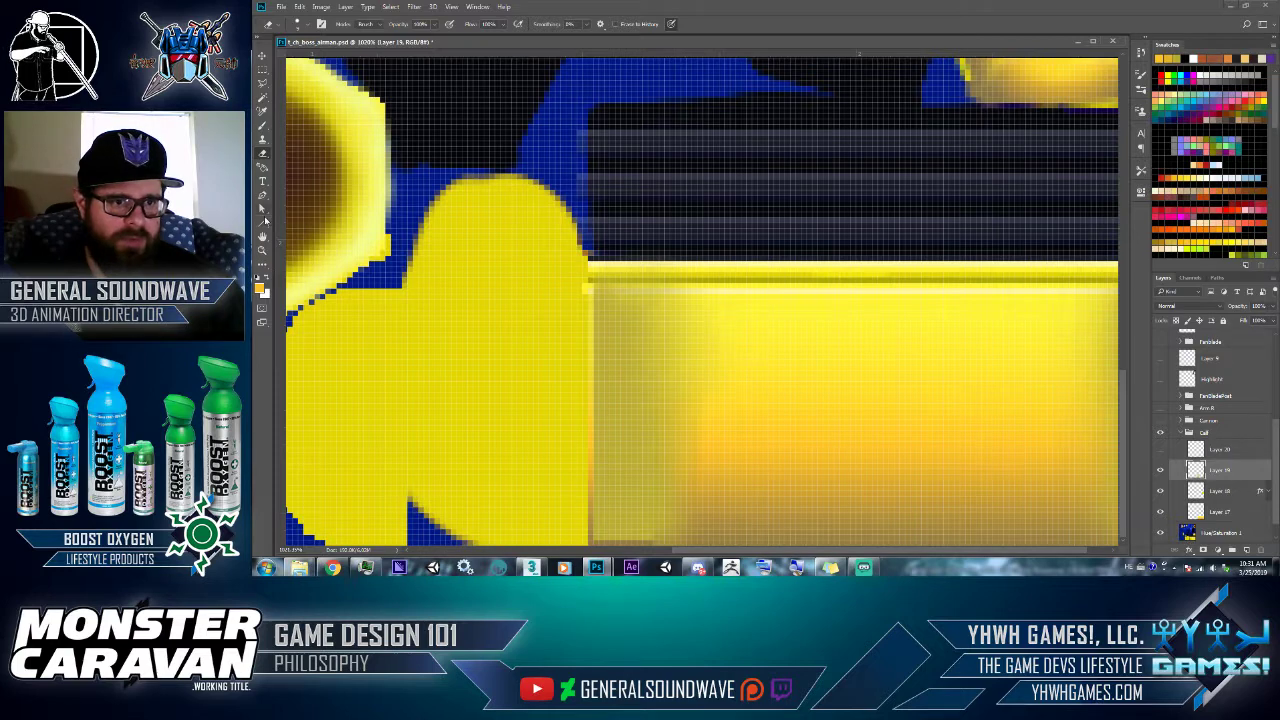
{"action": "key", "text": "x"}
{"action": "left_click", "coordinate": [262, 264]}
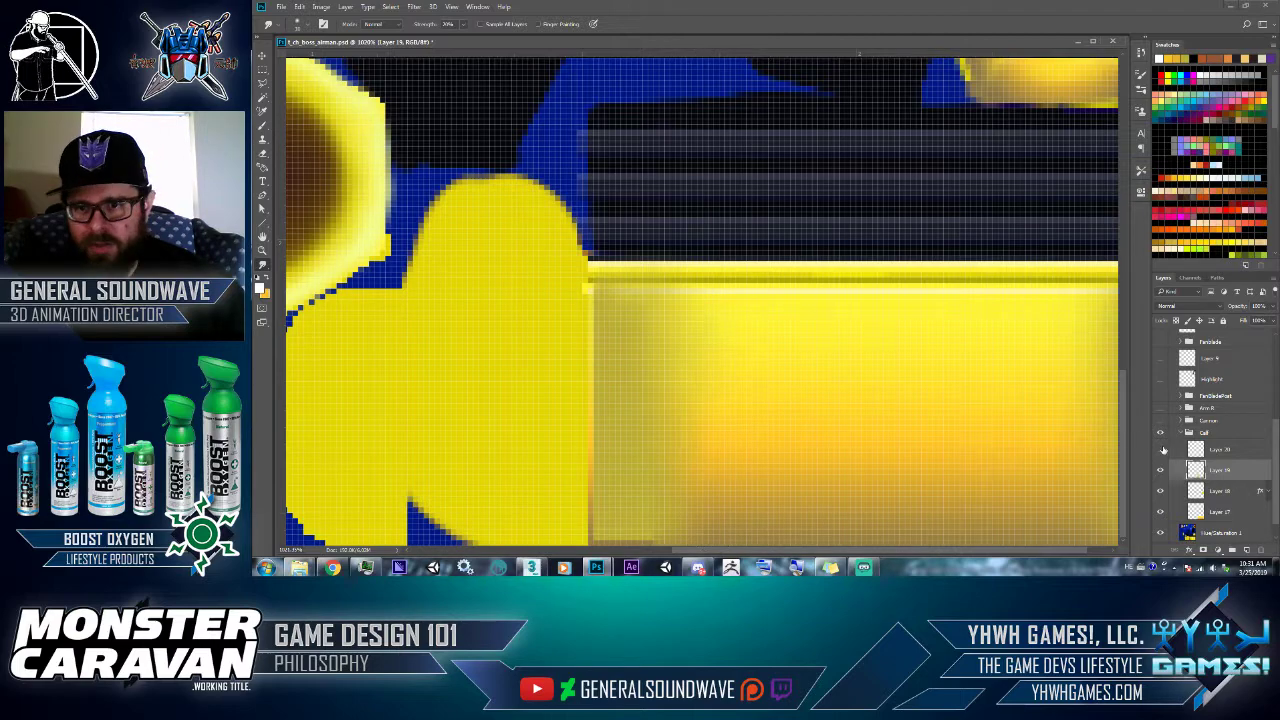
{"action": "left_click", "coordinate": [1161, 450]}
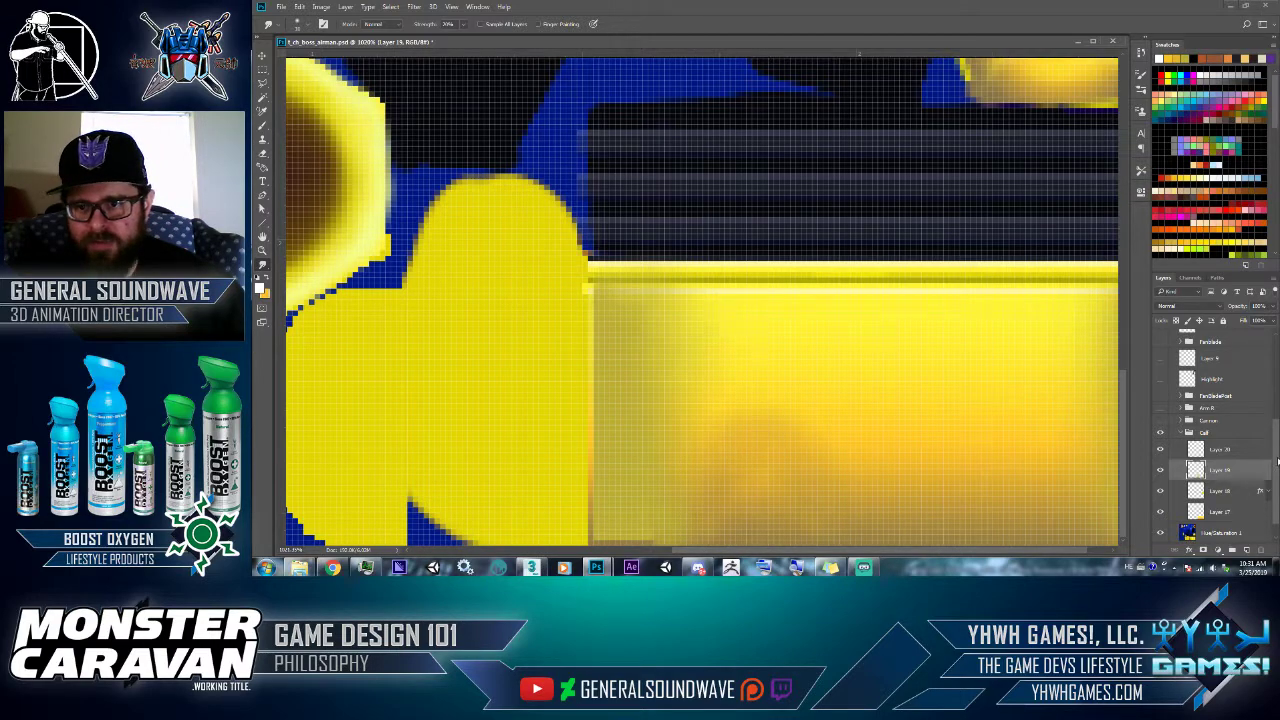
- Select the area around the rounded toe piece on Layer 19 and copy its shading onto a separate layer, checking the copy's visibility
{"action": "scroll", "coordinate": [1270, 462], "scroll_direction": "up", "scroll_amount": 2}
{"action": "scroll", "coordinate": [1124, 400], "scroll_direction": "up", "scroll_amount": 5}
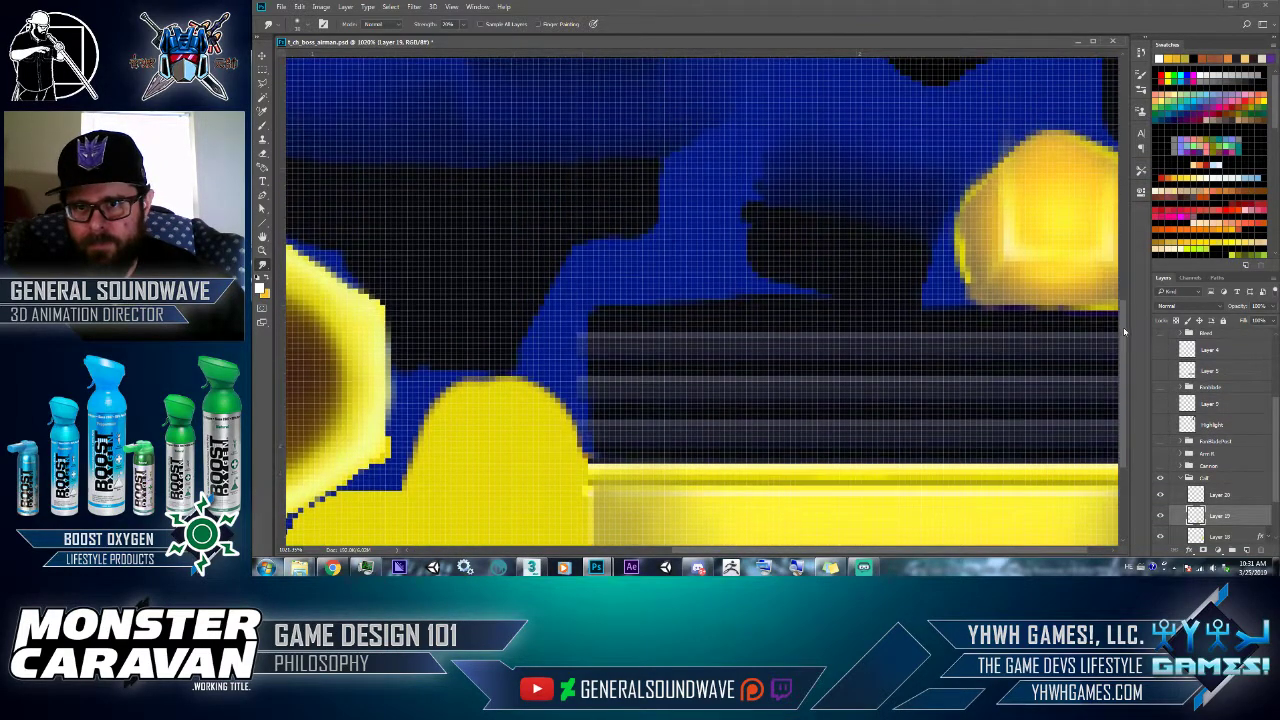
{"action": "left_click", "coordinate": [1161, 515]}
{"action": "left_click", "coordinate": [1161, 515]}
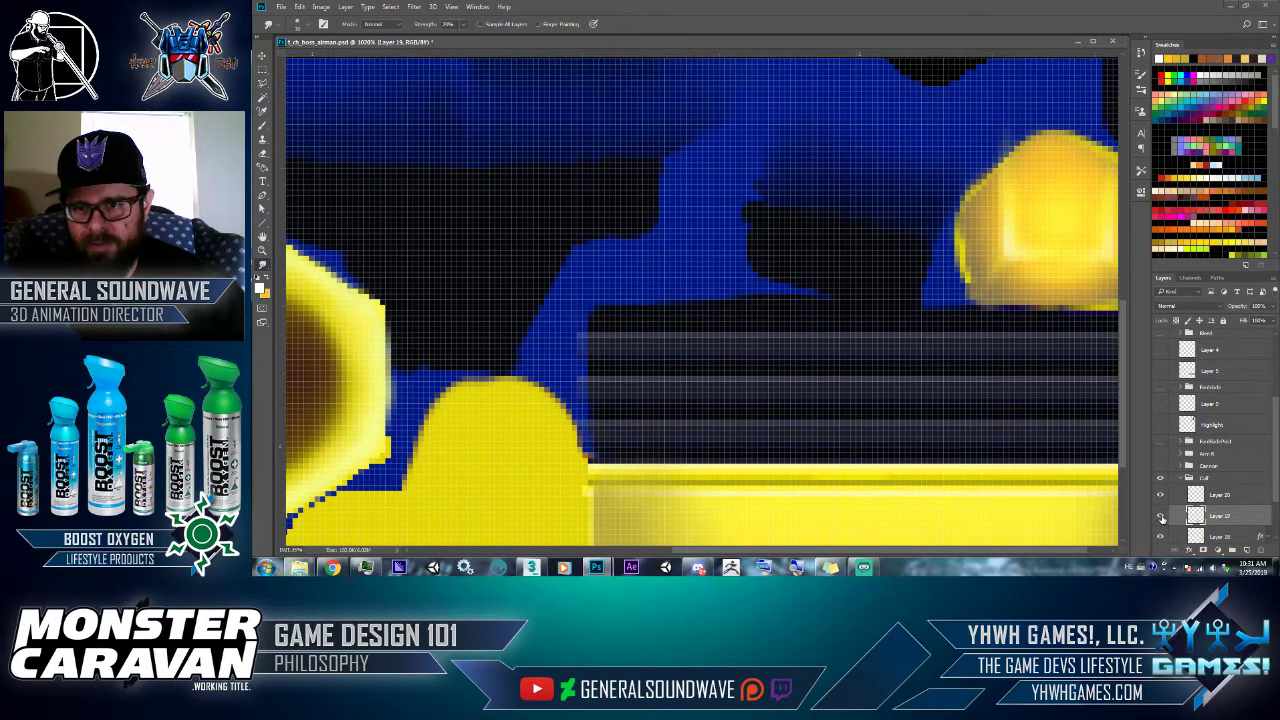
{"action": "left_click", "coordinate": [1161, 515]}
{"action": "left_click", "coordinate": [1161, 515]}
{"action": "key", "text": "m"}
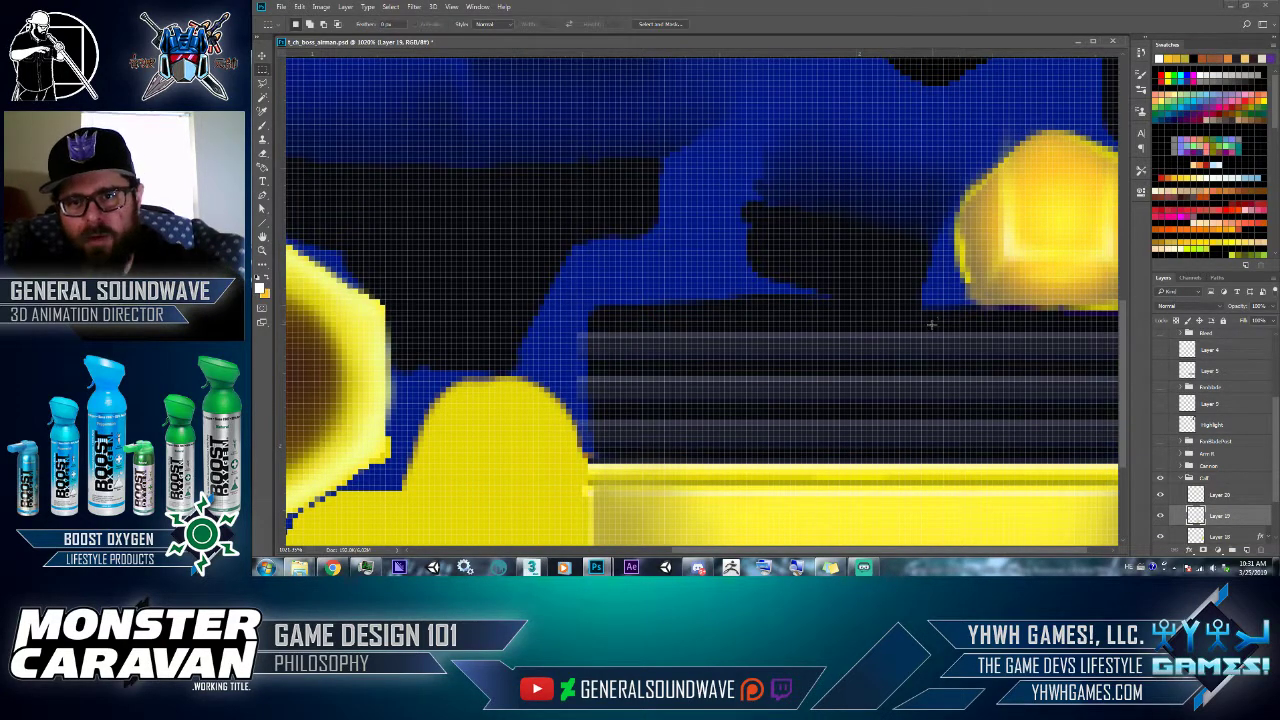
{"action": "left_click_drag", "start_coordinate": [929, 348], "coordinate": [1125, 113]}
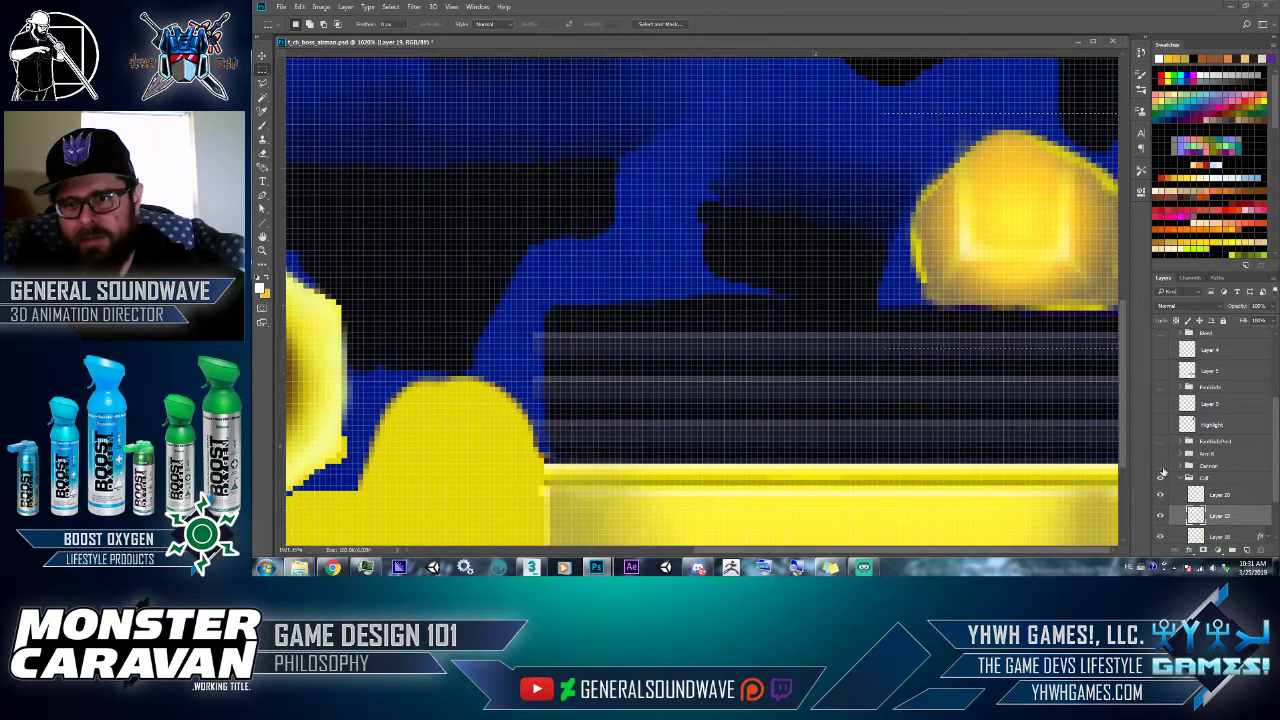
{"action": "left_click", "coordinate": [1161, 515]}
{"action": "left_click", "coordinate": [1161, 515]}
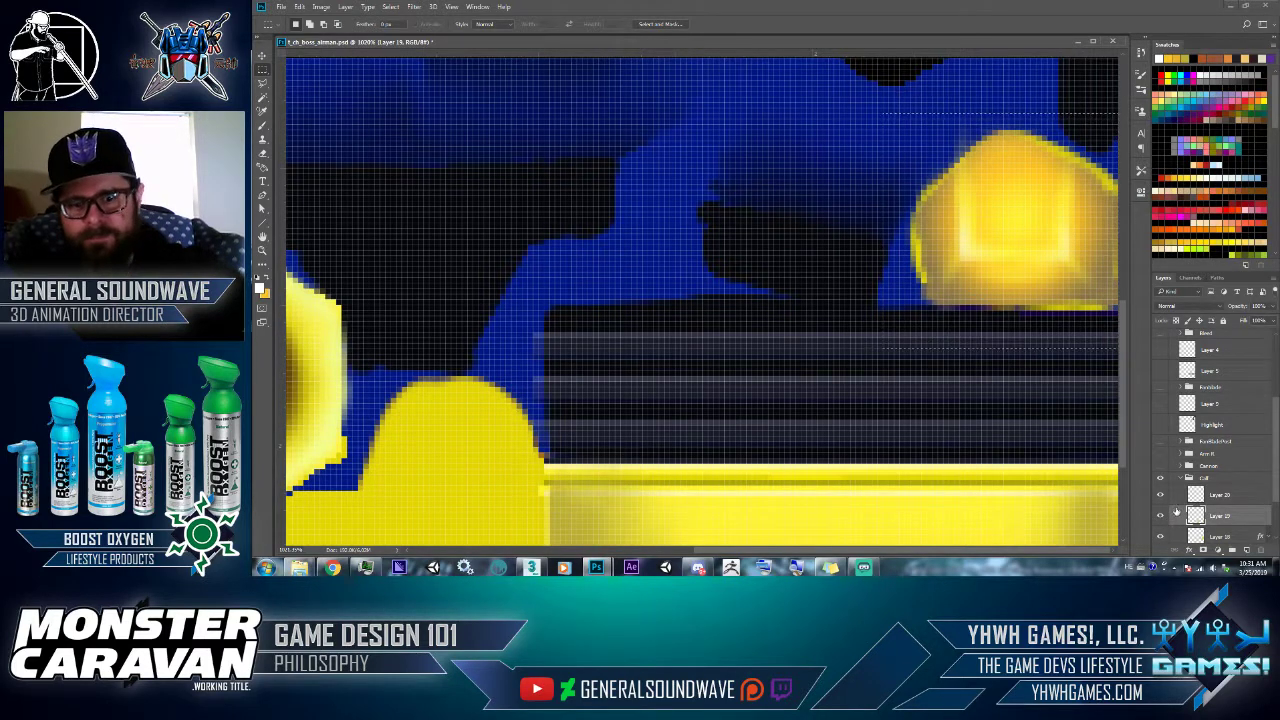
{"action": "key", "text": "ctrl+j"}
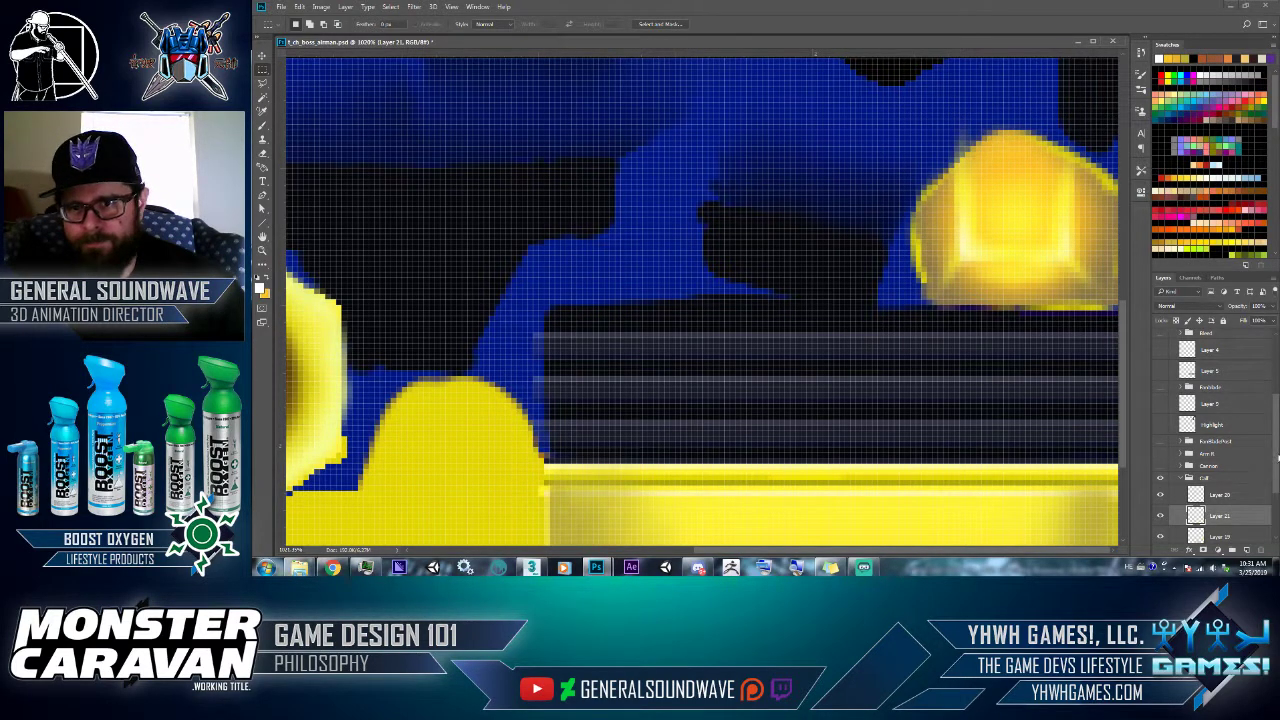
{"action": "left_click", "coordinate": [1161, 515]}
{"action": "left_click", "coordinate": [1161, 516]}
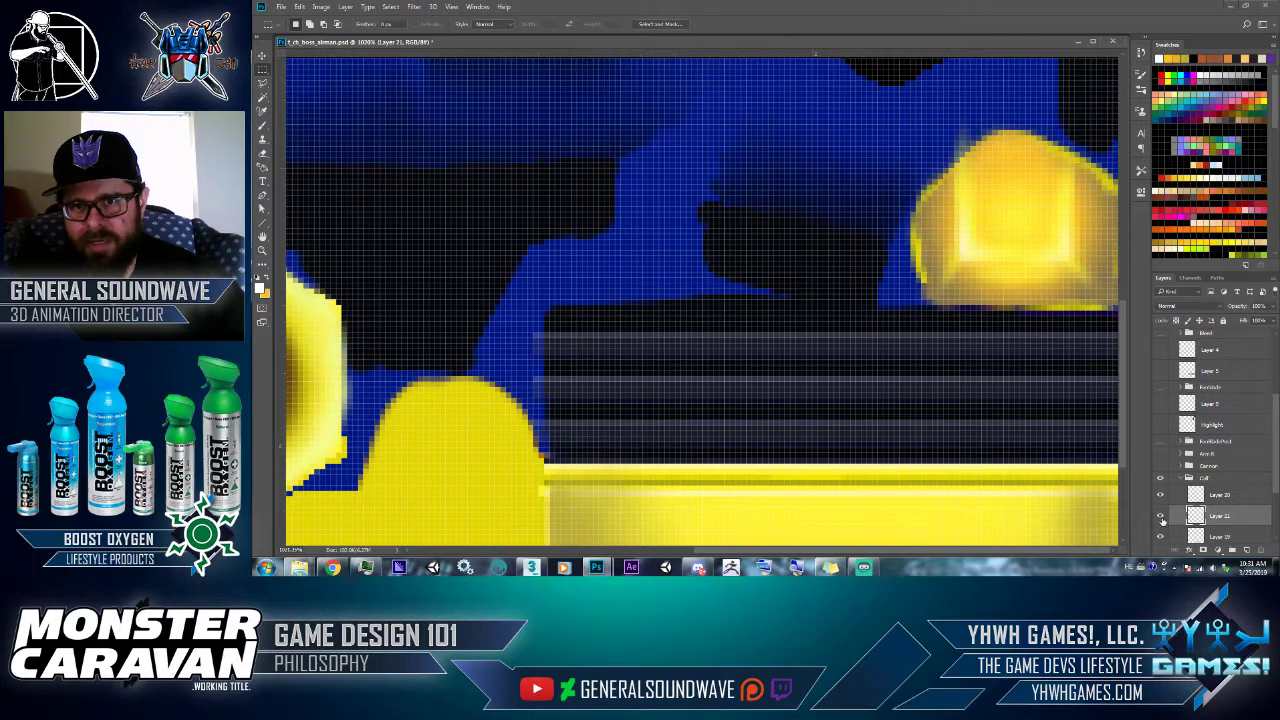
- Duplicate Layer 21 and merge Layer 20, the duplicate and Layer 21 into one layer
{"action": "scroll", "coordinate": [1175, 480], "scroll_direction": "down", "scroll_amount": 3}
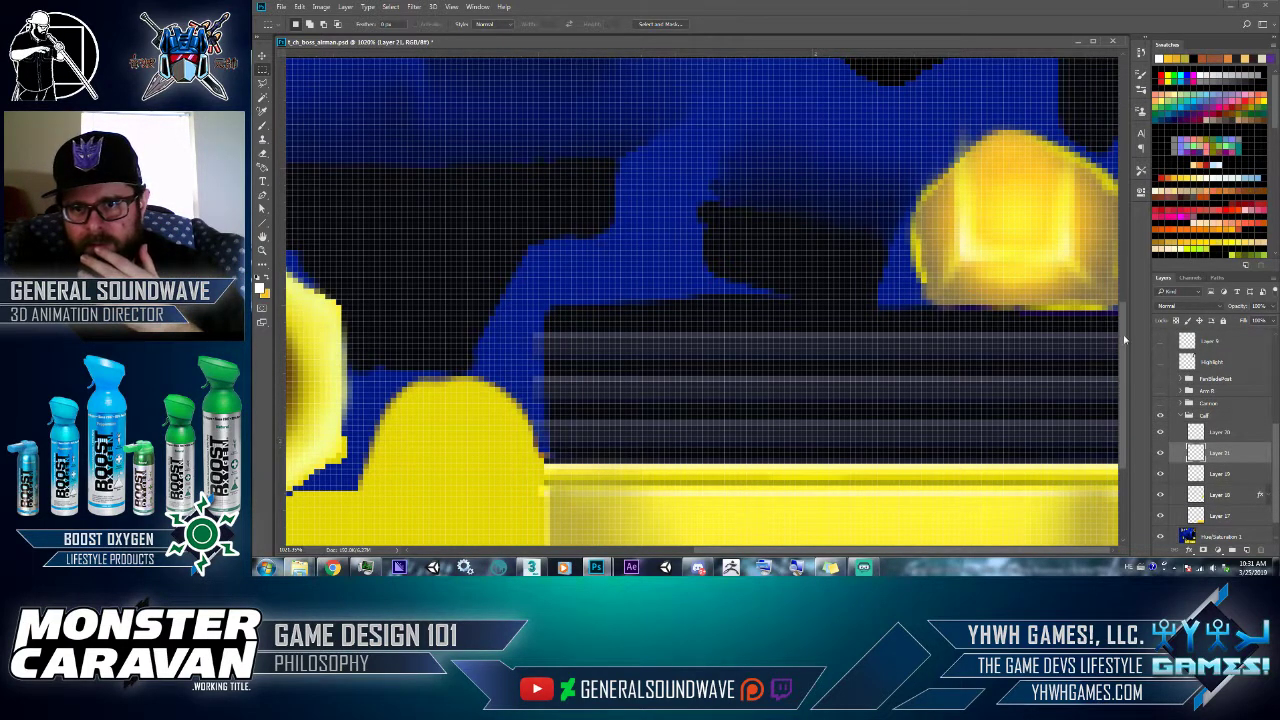
{"action": "scroll", "coordinate": [1124, 340], "scroll_direction": "down", "scroll_amount": 5}
{"action": "left_click", "coordinate": [1161, 432]}
{"action": "left_click", "coordinate": [1161, 432]}
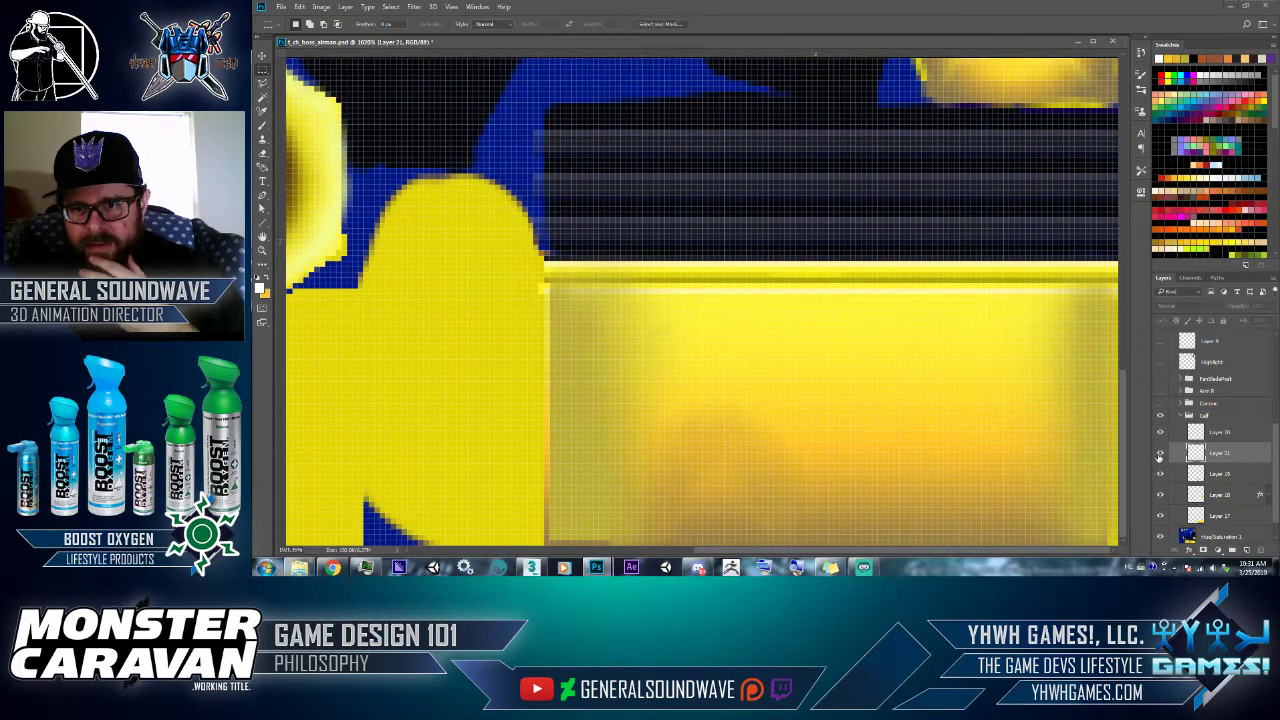
{"action": "key", "text": "ctrl+j"}
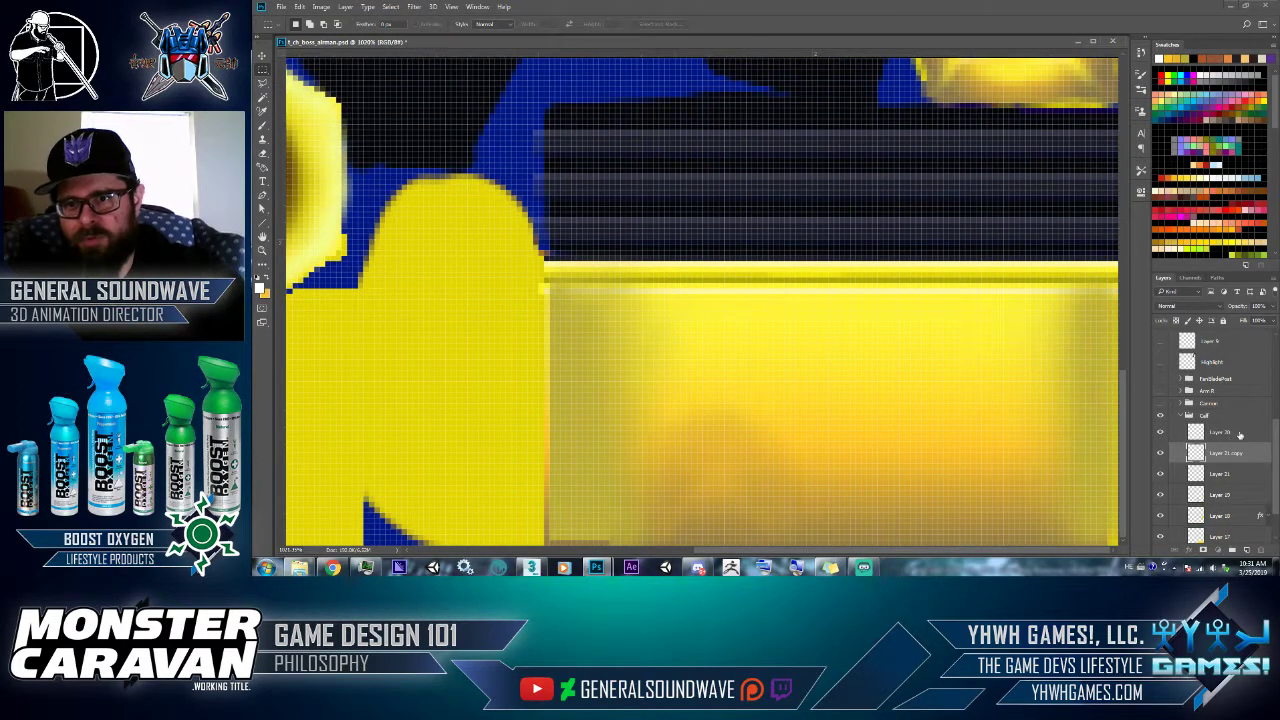
{"action": "left_click", "coordinate": [1240, 432], "text": "shift"}
{"action": "left_click", "coordinate": [1226, 474], "text": "shift"}
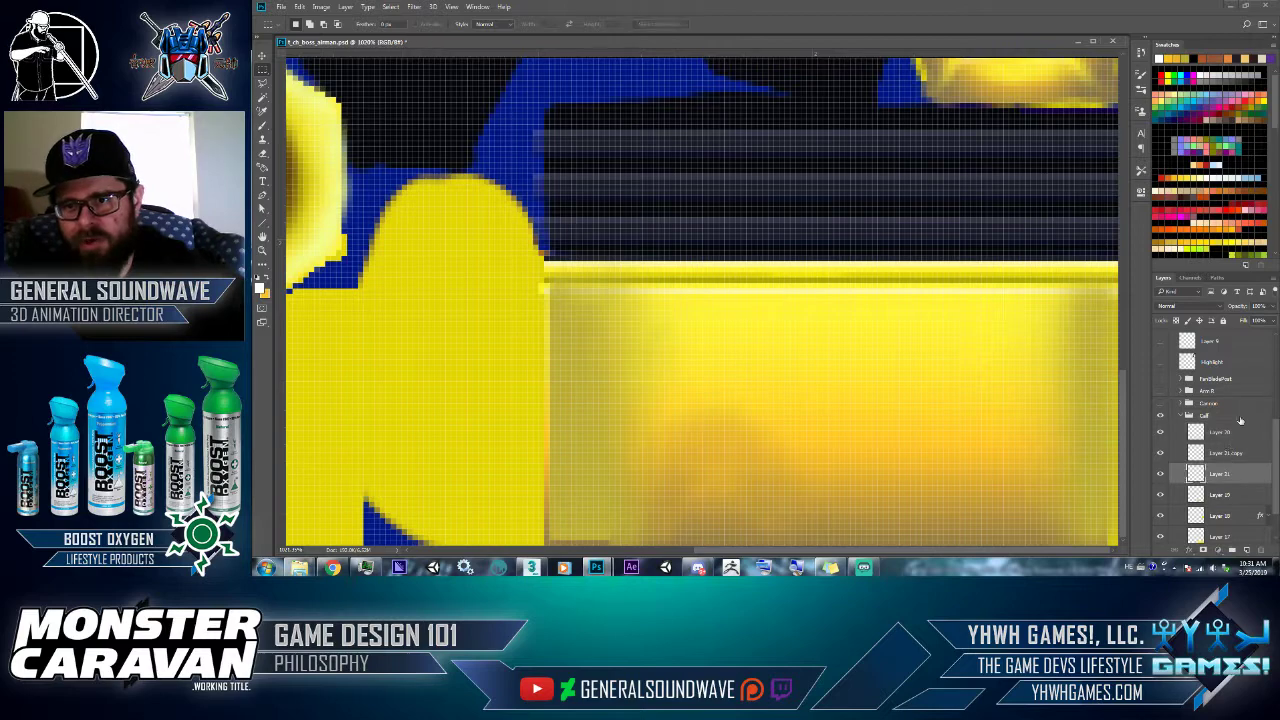
{"action": "left_click", "coordinate": [1274, 284]}
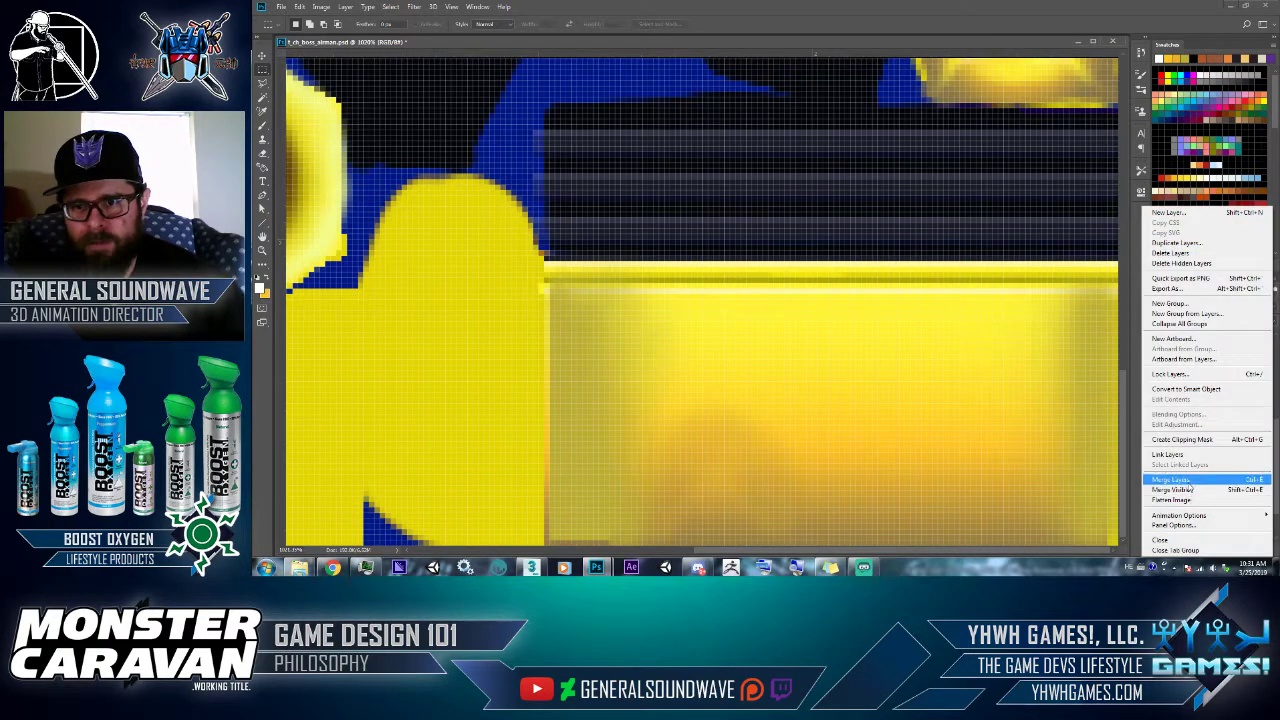
{"action": "left_click", "coordinate": [1200, 482]}
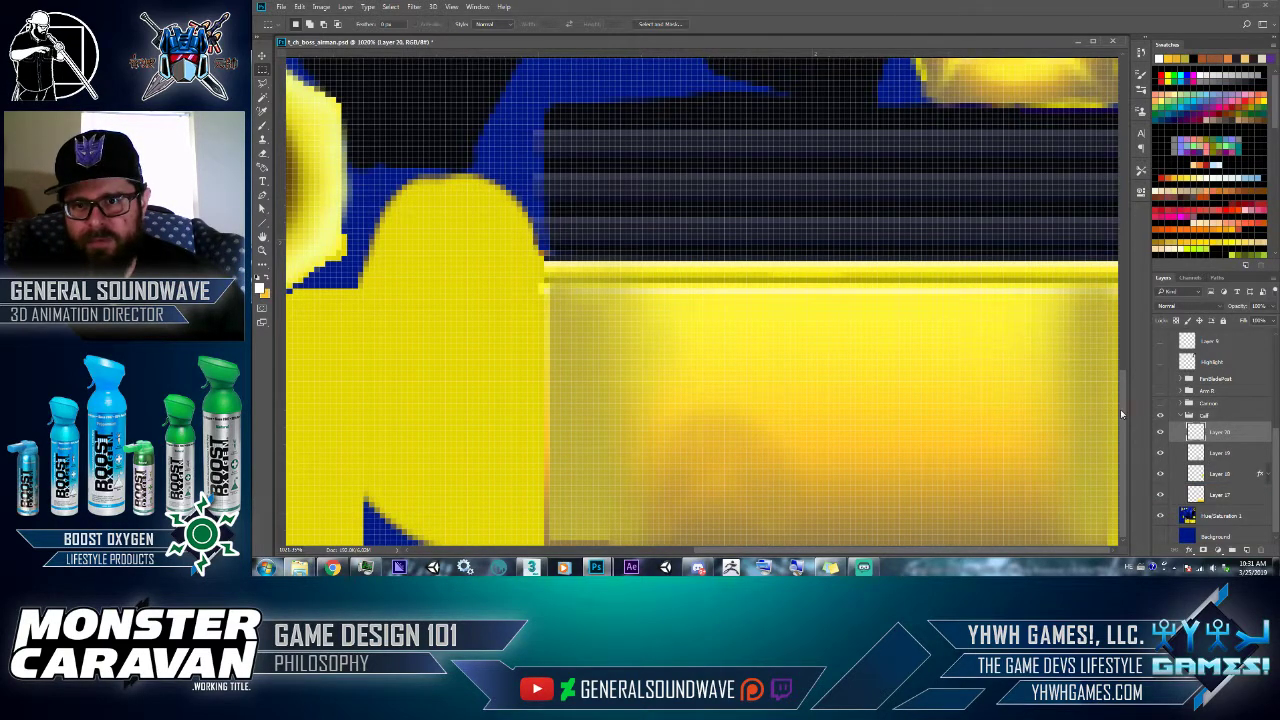
- Hide the merged Layer 20, delete the rounded toe piece's shading from Layer 19, and compare the boot panel with Layer 19 hidden and shown
{"action": "scroll", "coordinate": [1126, 379], "scroll_direction": "up", "scroll_amount": 3}
{"action": "left_click", "coordinate": [1161, 434]}
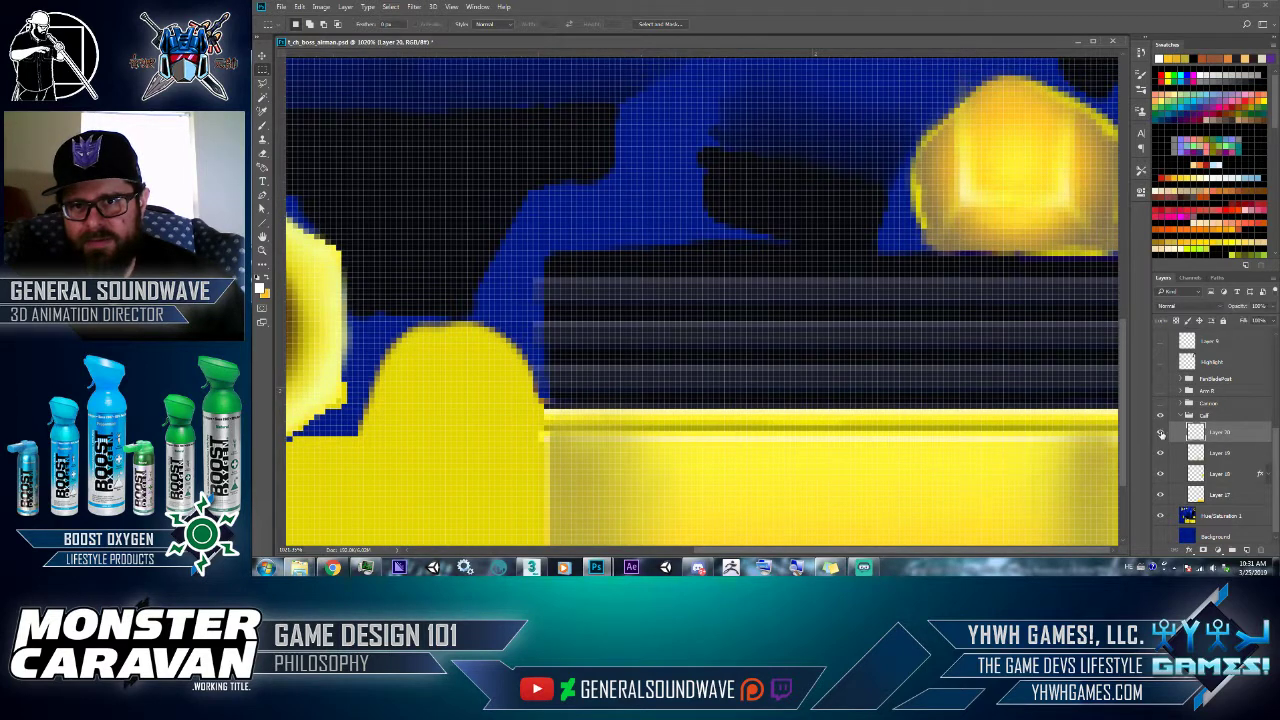
{"action": "left_click", "coordinate": [1162, 434]}
{"action": "left_click", "coordinate": [1162, 454]}
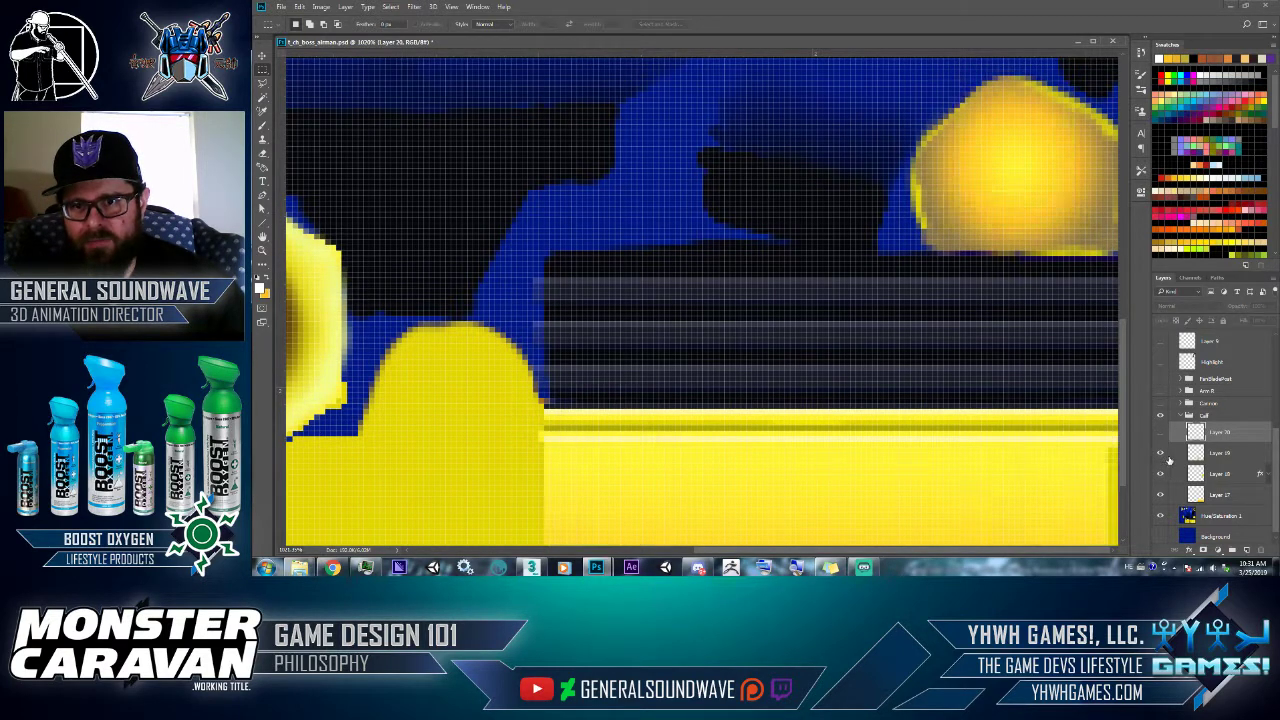
{"action": "left_click", "coordinate": [1163, 455]}
{"action": "left_click", "coordinate": [1170, 453]}
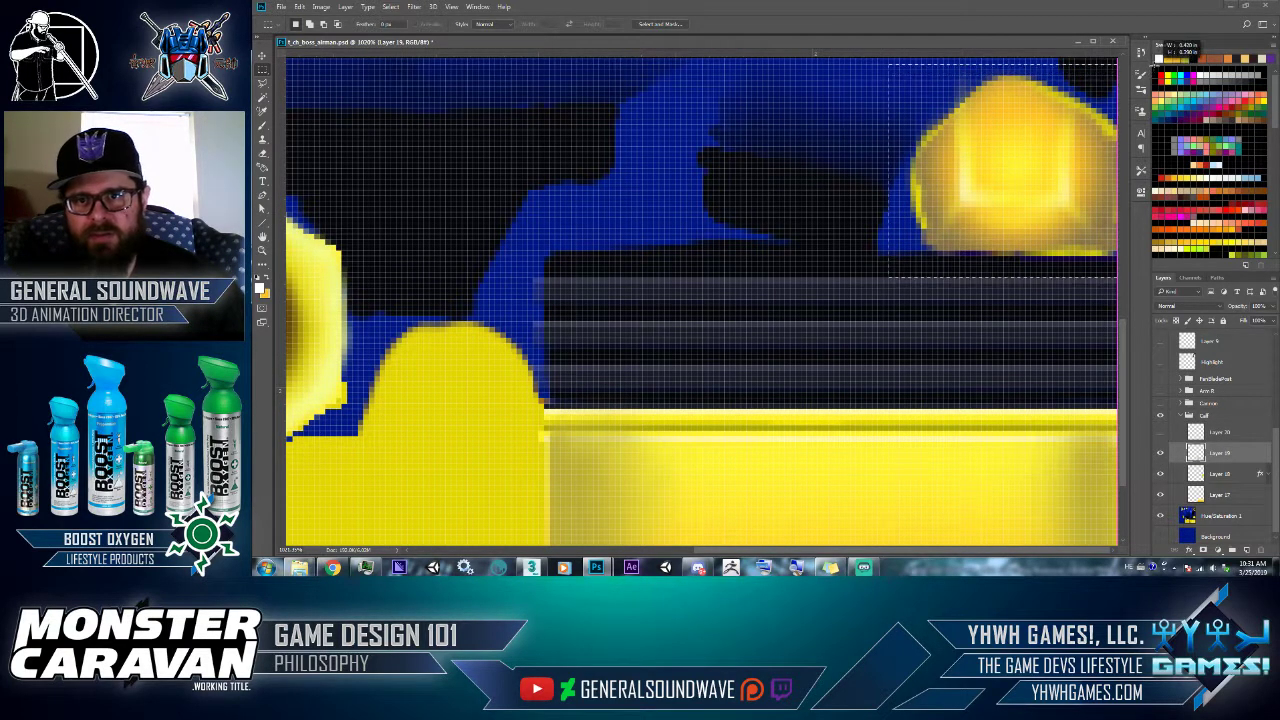
{"action": "left_click_drag", "start_coordinate": [1150, 58], "coordinate": [888, 276]}
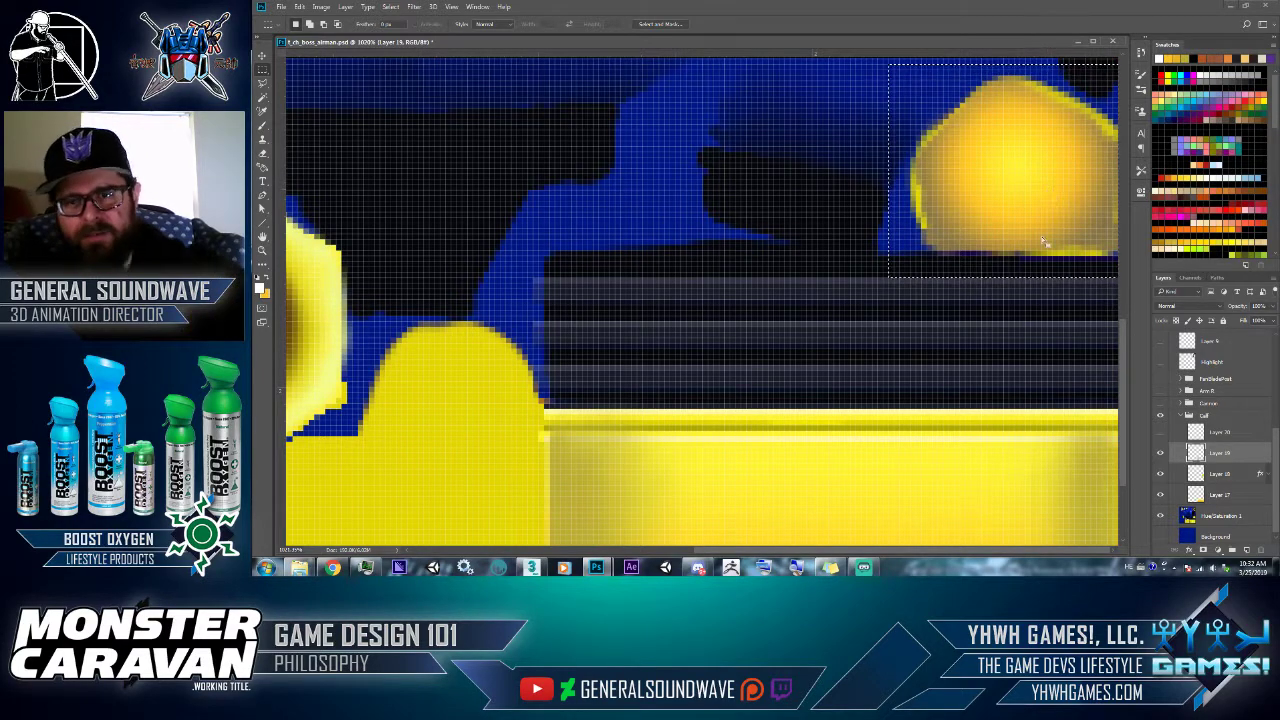
{"action": "left_click_drag", "start_coordinate": [958, 321], "coordinate": [975, 163]}
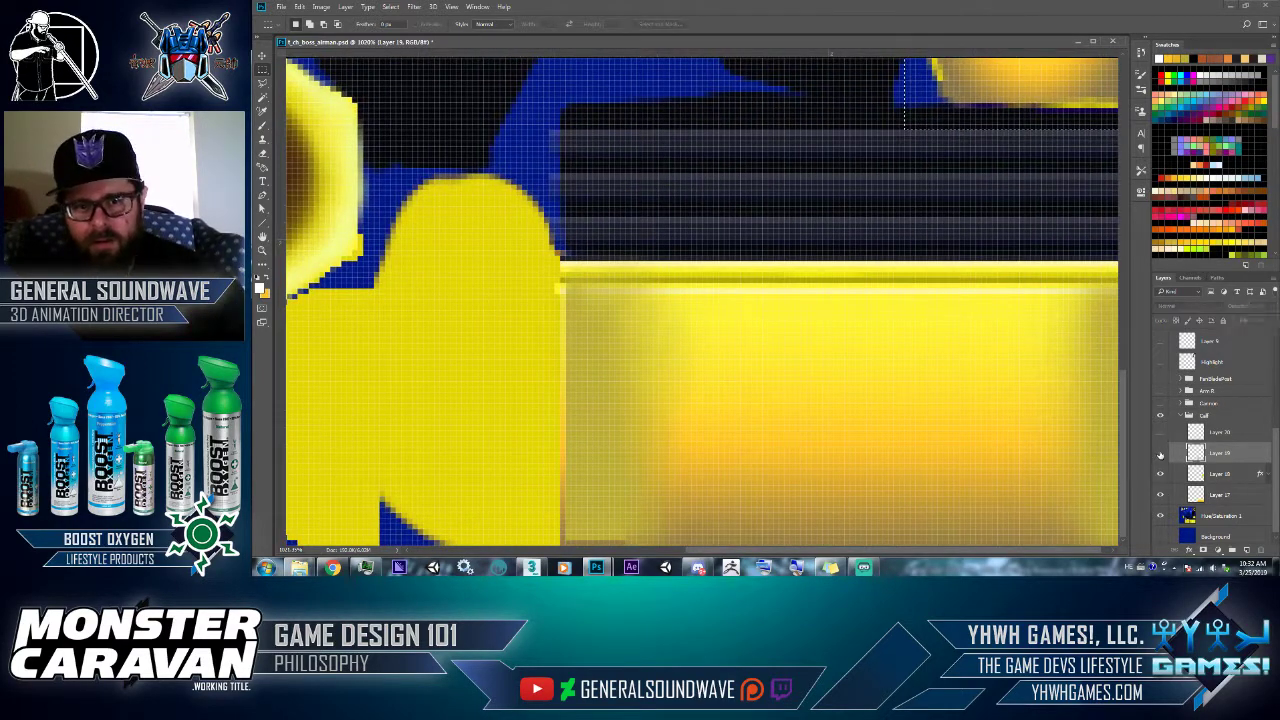
{"action": "left_click", "coordinate": [1162, 455]}
{"action": "left_click", "coordinate": [1162, 455]}
{"action": "left_click", "coordinate": [1162, 455]}
{"action": "left_click", "coordinate": [1162, 455]}
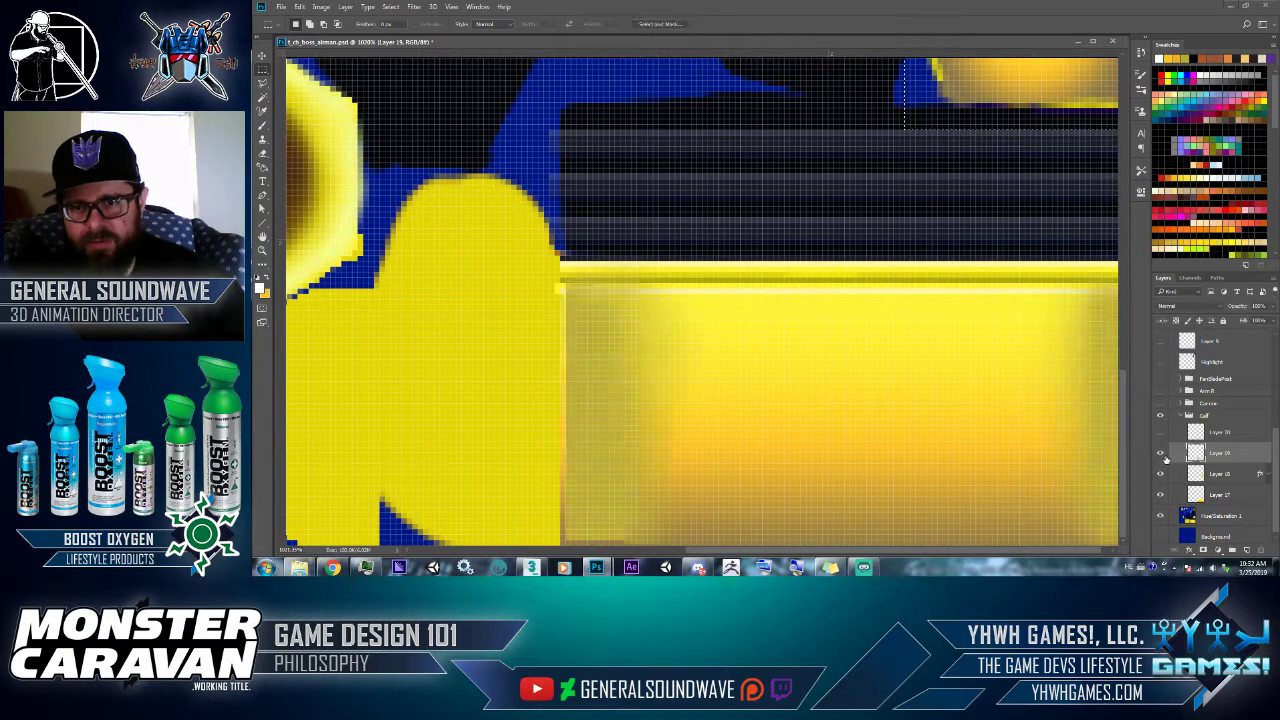
- Set Layer 19's blending mode to Multiply and show Layer 20 again
{"action": "left_click", "coordinate": [1178, 308]}
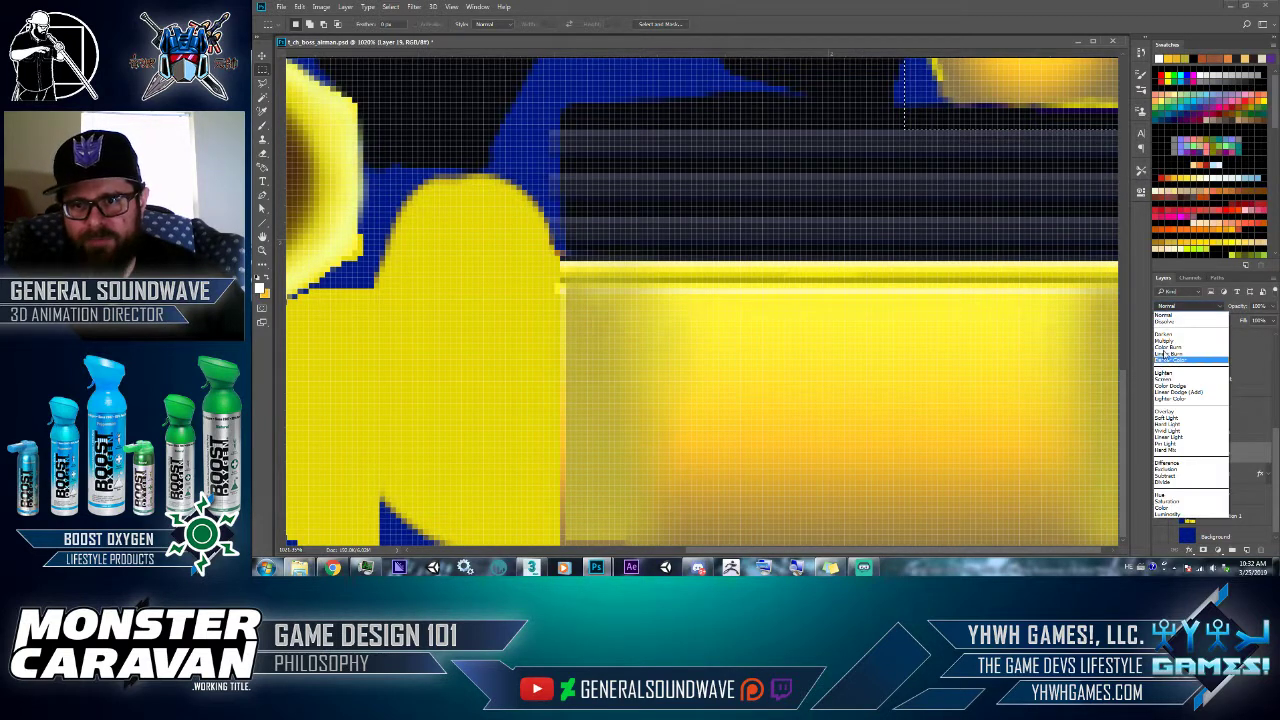
{"action": "left_click", "coordinate": [1208, 400]}
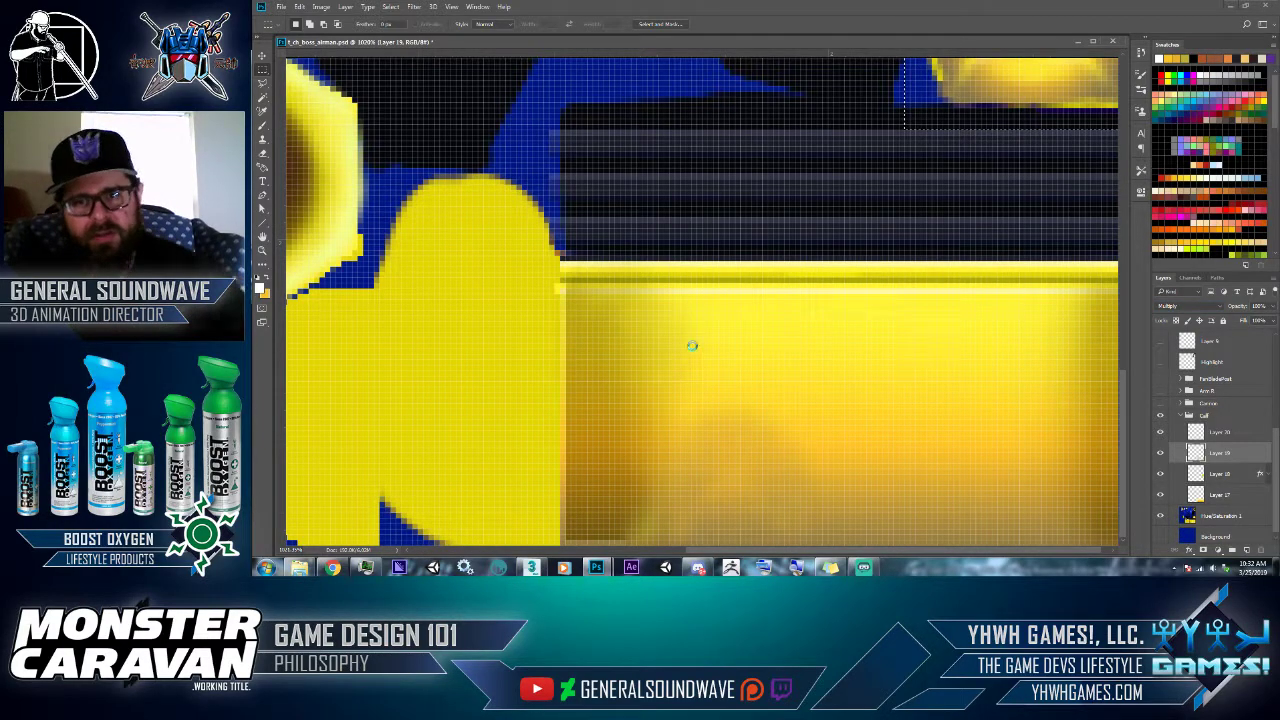
- Save the texture as a maximum-quality JPEG over t_ch_boss_airman_00_D_00 in the 256 folder and check the boots in 3ds Max
{"action": "key", "text": "ctrl+shift+s"}
{"action": "left_click", "coordinate": [446, 446]}
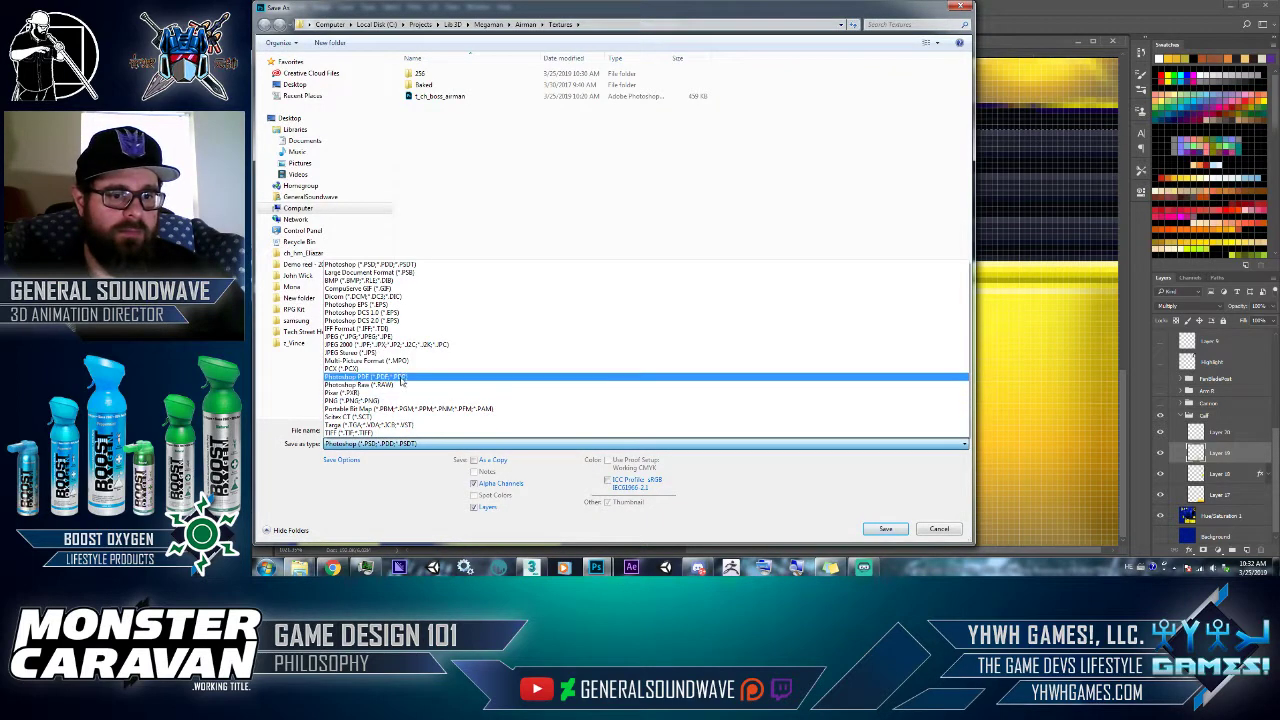
{"action": "left_click", "coordinate": [387, 338]}
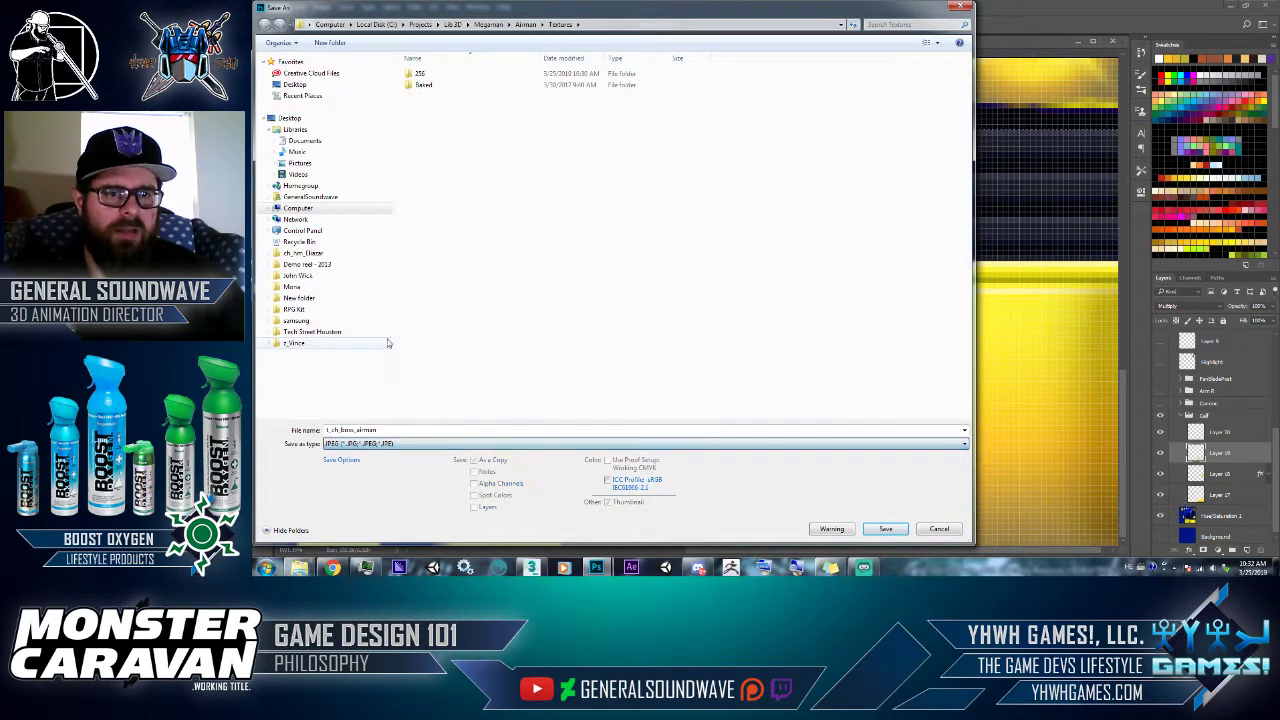
{"action": "double_click", "coordinate": [419, 73]}
{"action": "double_click", "coordinate": [430, 85]}
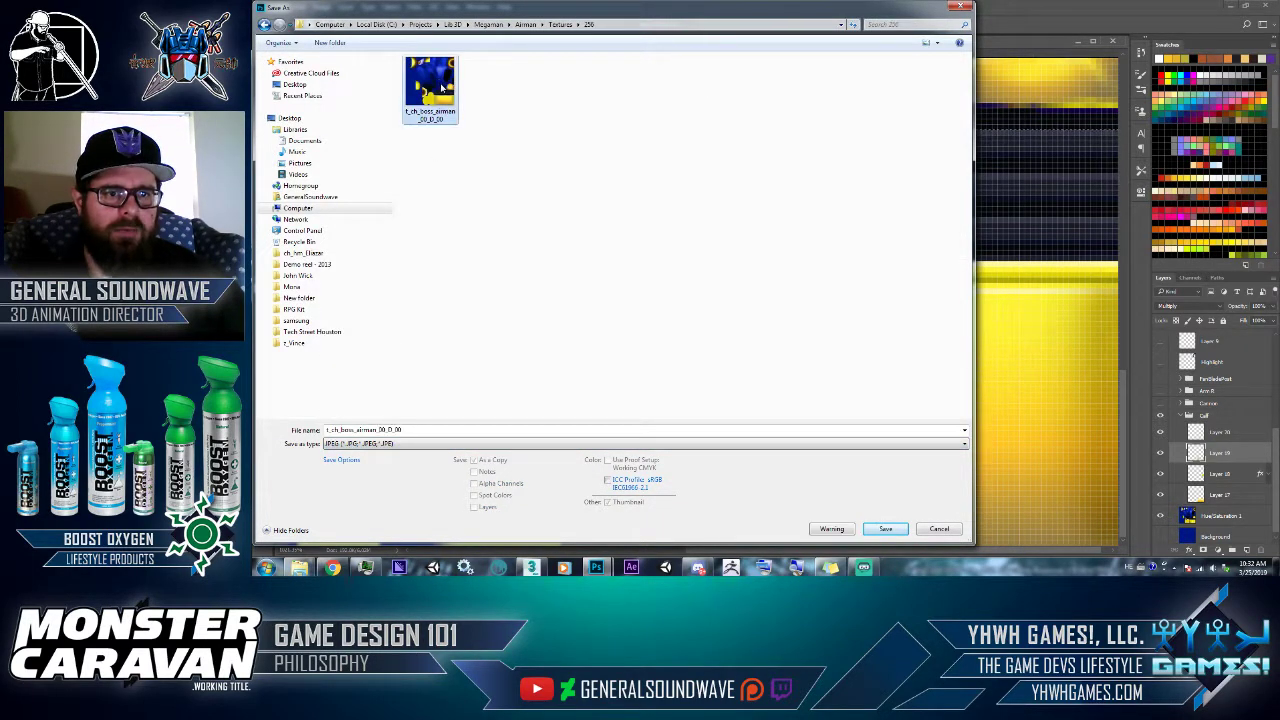
{"action": "left_click", "coordinate": [790, 286]}
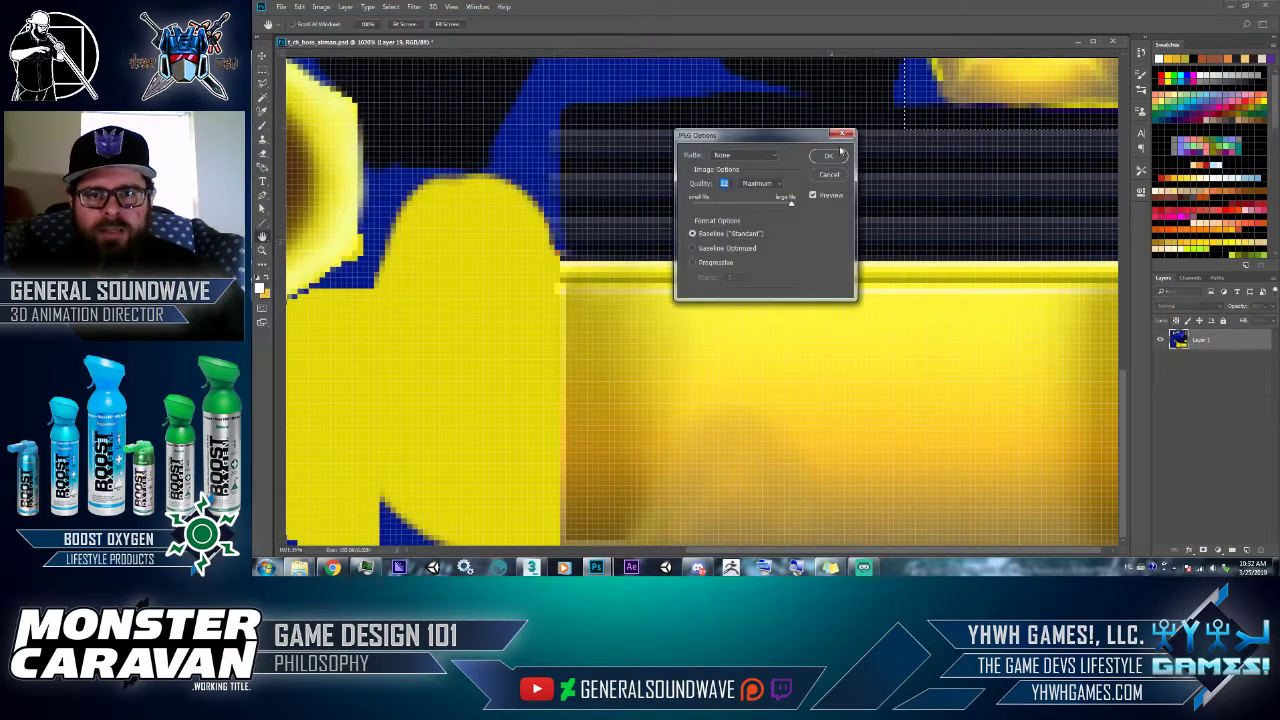
{"action": "left_click", "coordinate": [829, 156]}
{"action": "key", "text": "alt+Tab"}
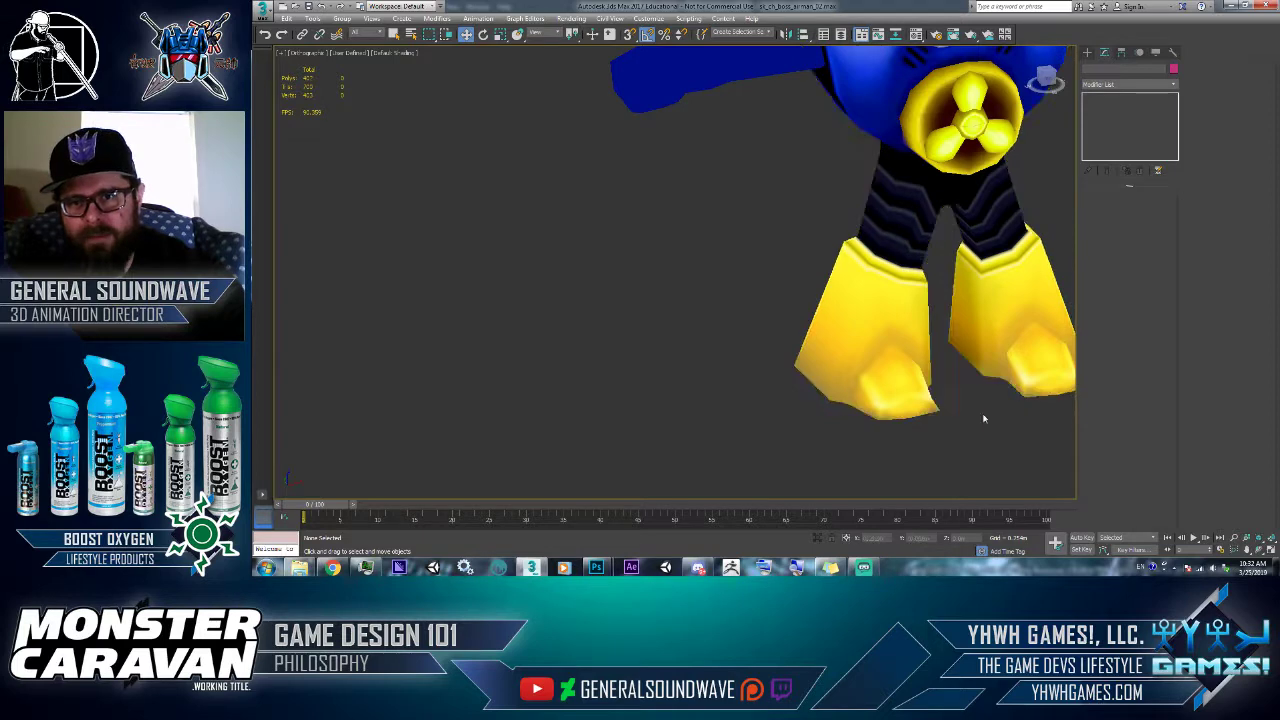
{"action": "key", "text": "alt+Tab"}
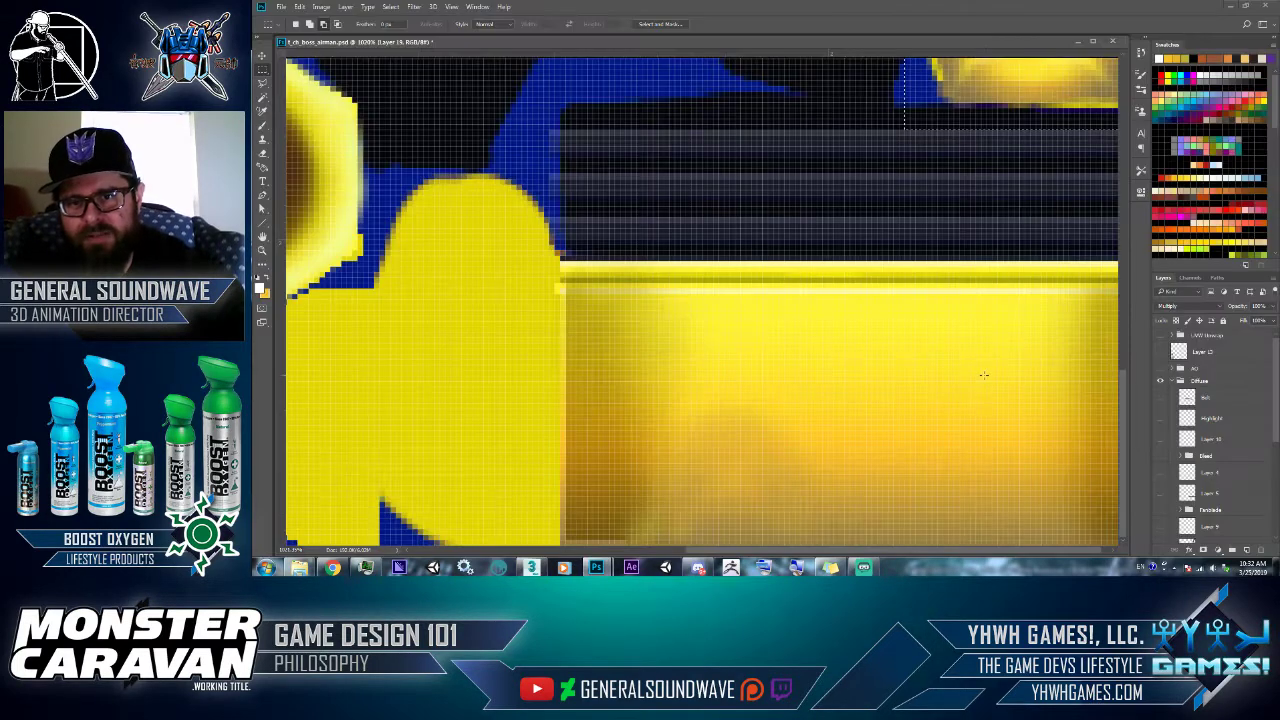
- Clear the selection and duplicate the whole of Layer 19 to deepen the boot shading
{"action": "scroll", "coordinate": [1236, 472], "scroll_direction": "down", "scroll_amount": 10}
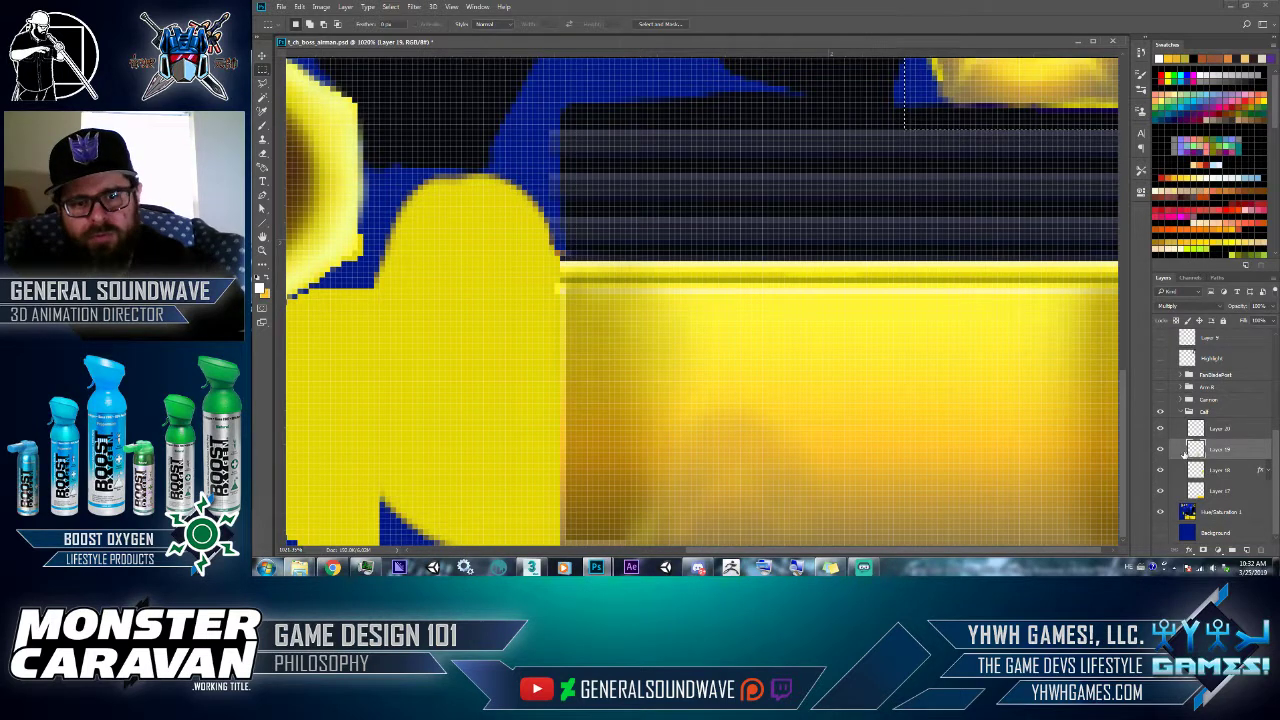
{"action": "key", "text": "ctrl+j"}
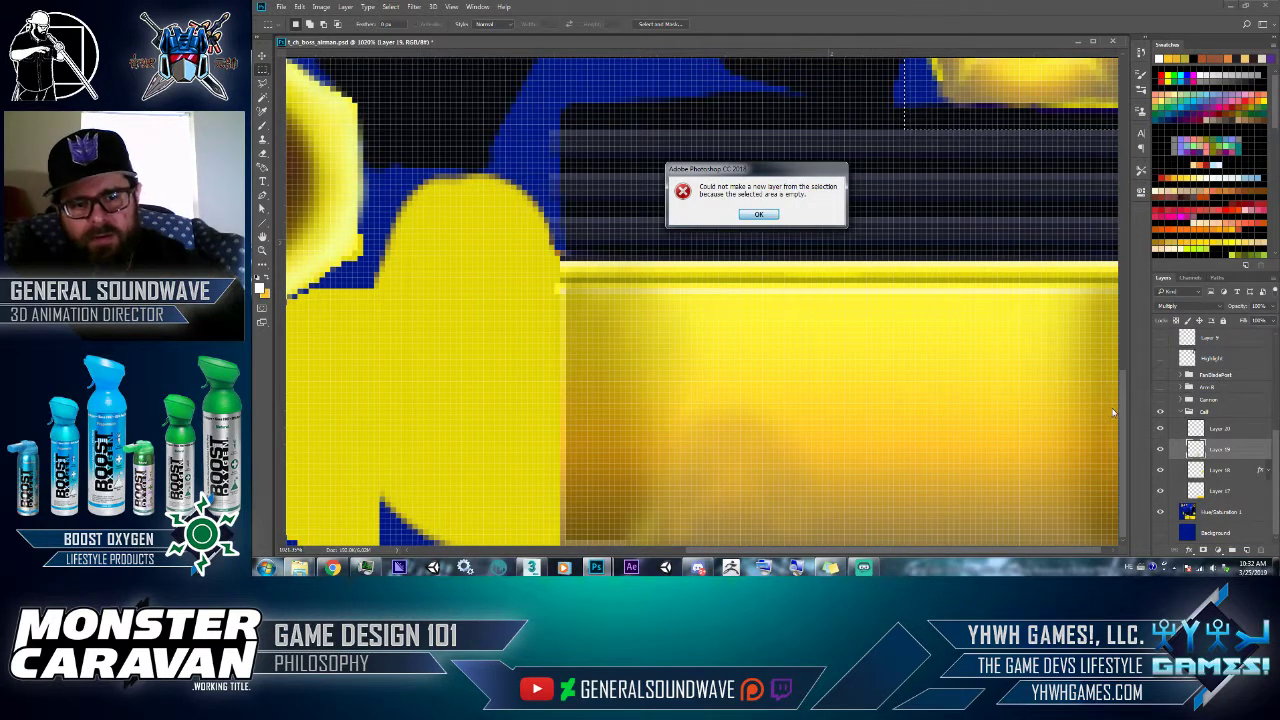
{"action": "key", "text": "Return"}
{"action": "key", "text": "ctrl+j"}
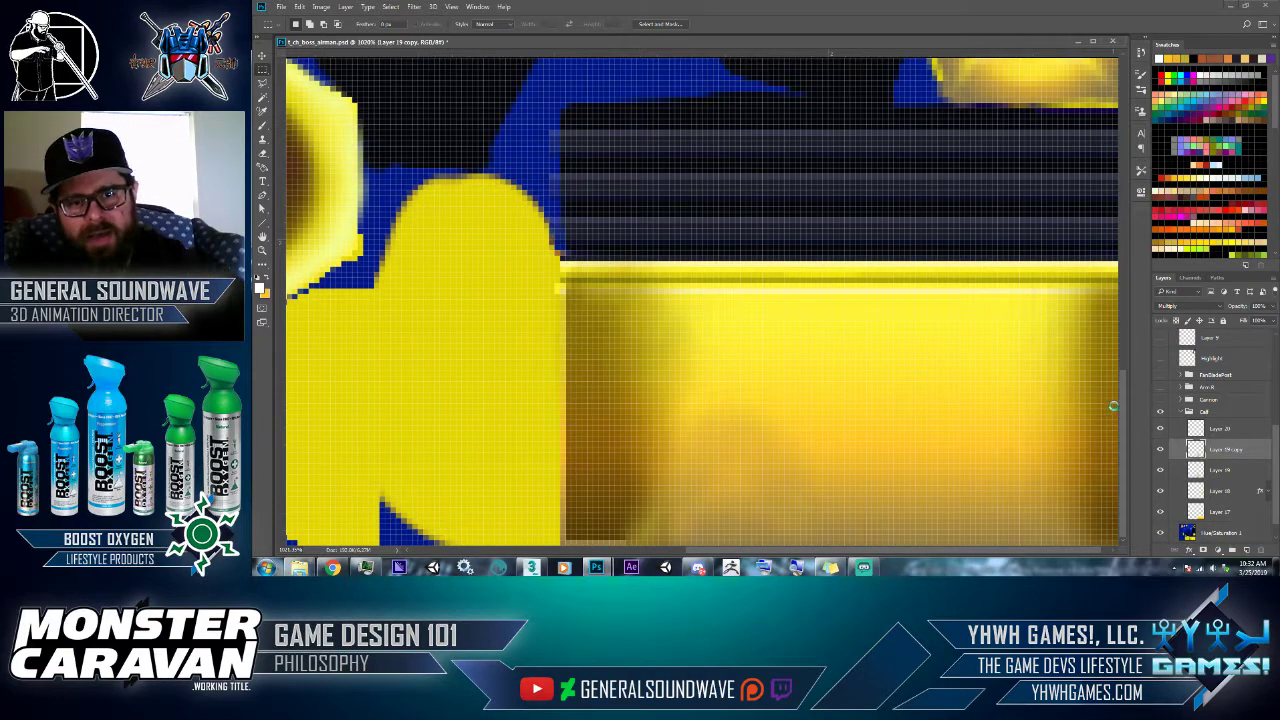
- Export the doubled shading over the t_ch_boss_airman_00_D_00 JPEG in the 256 folder and inspect the boot's back seam in 3ds Max
{"action": "key", "text": "ctrl+shift+s"}
{"action": "left_click", "coordinate": [408, 443]}
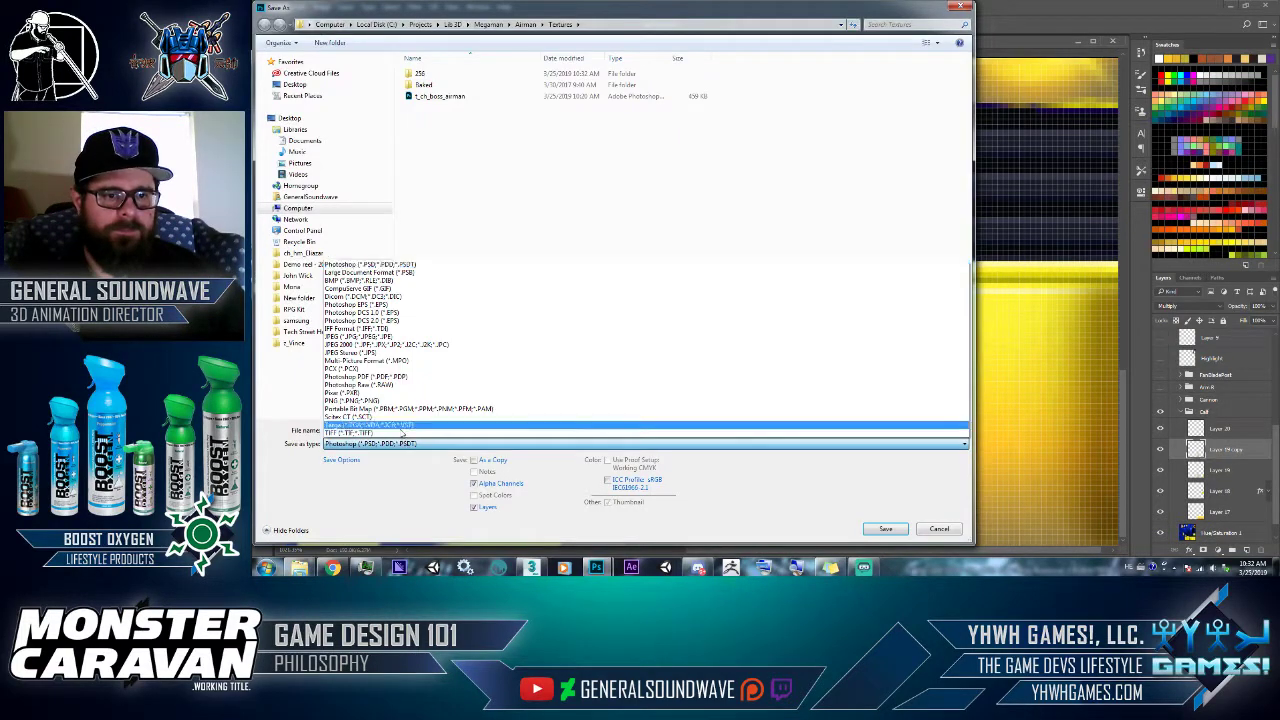
{"action": "left_click", "coordinate": [405, 335]}
{"action": "left_click", "coordinate": [424, 73]}
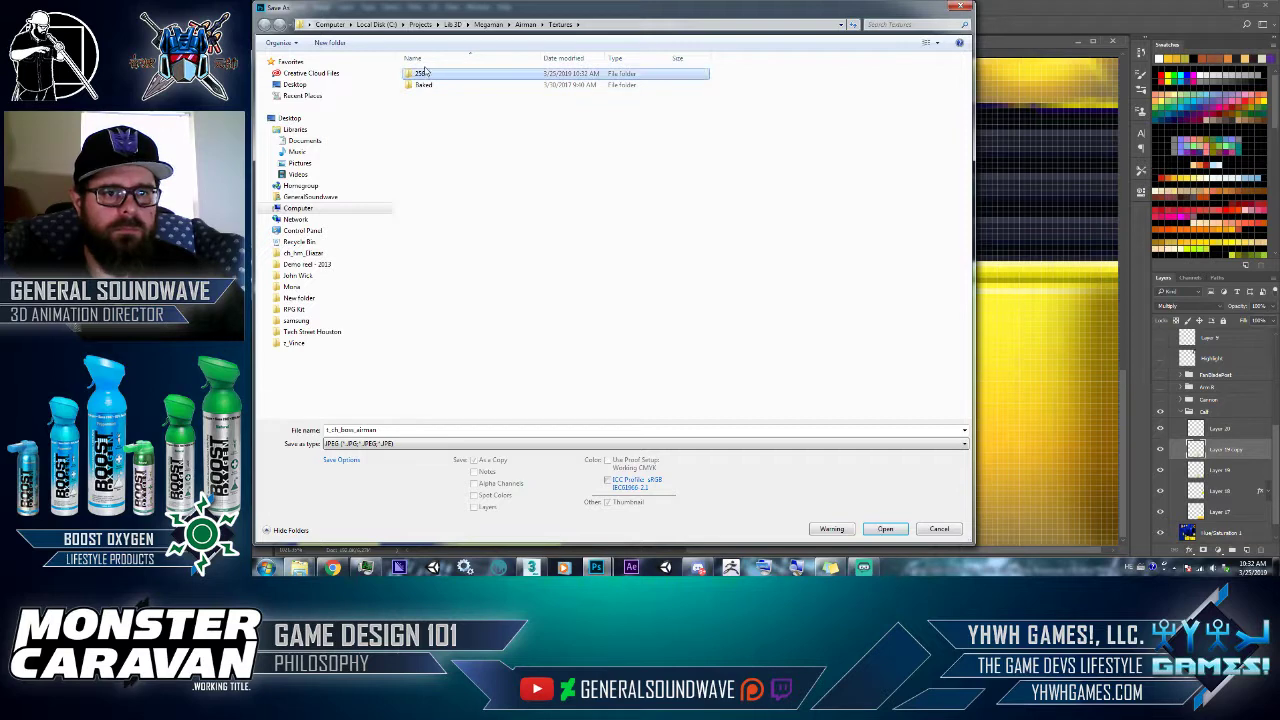
{"action": "double_click", "coordinate": [424, 73]}
{"action": "double_click", "coordinate": [440, 82]}
{"action": "left_click", "coordinate": [786, 288]}
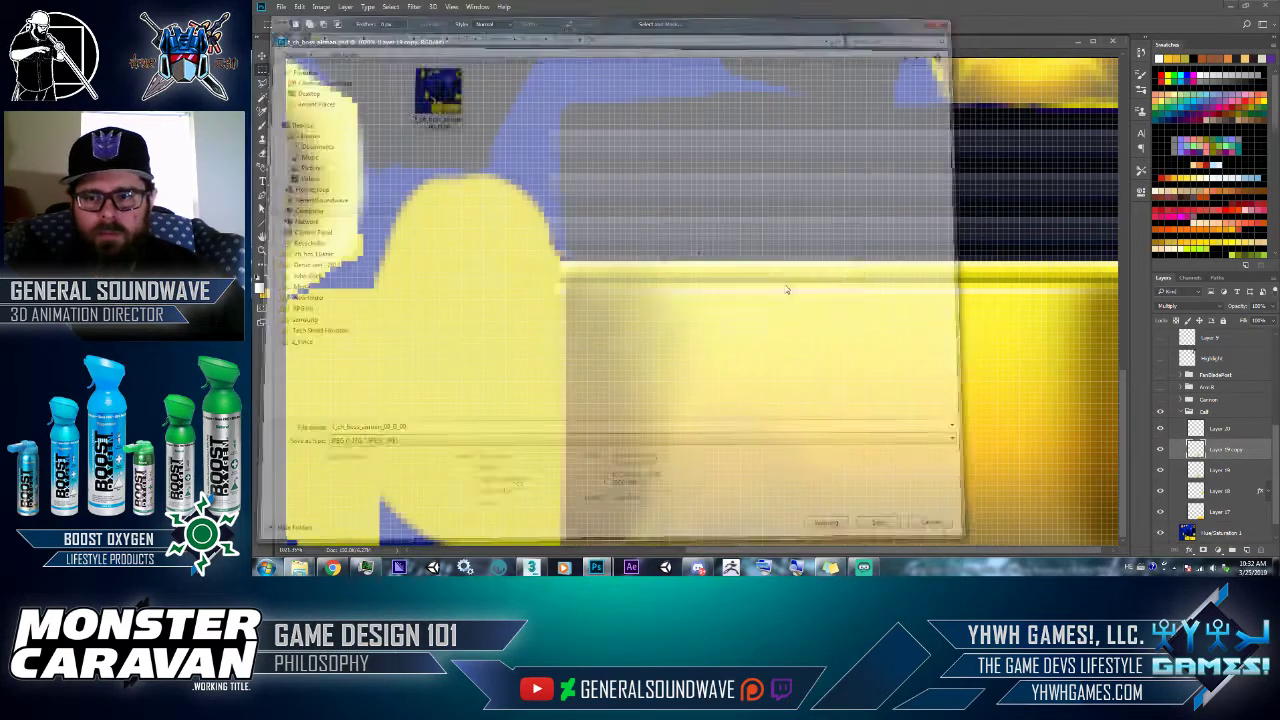
{"action": "left_click", "coordinate": [831, 162]}
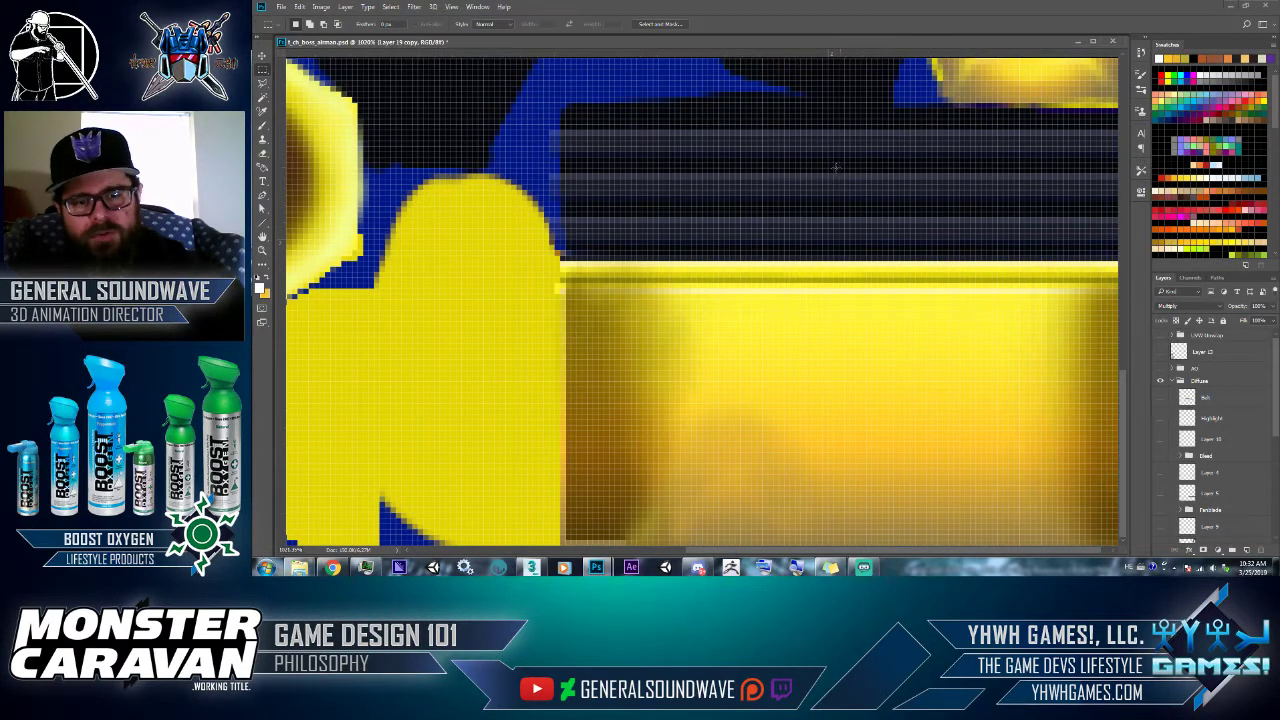
{"action": "key", "text": "alt+Tab"}
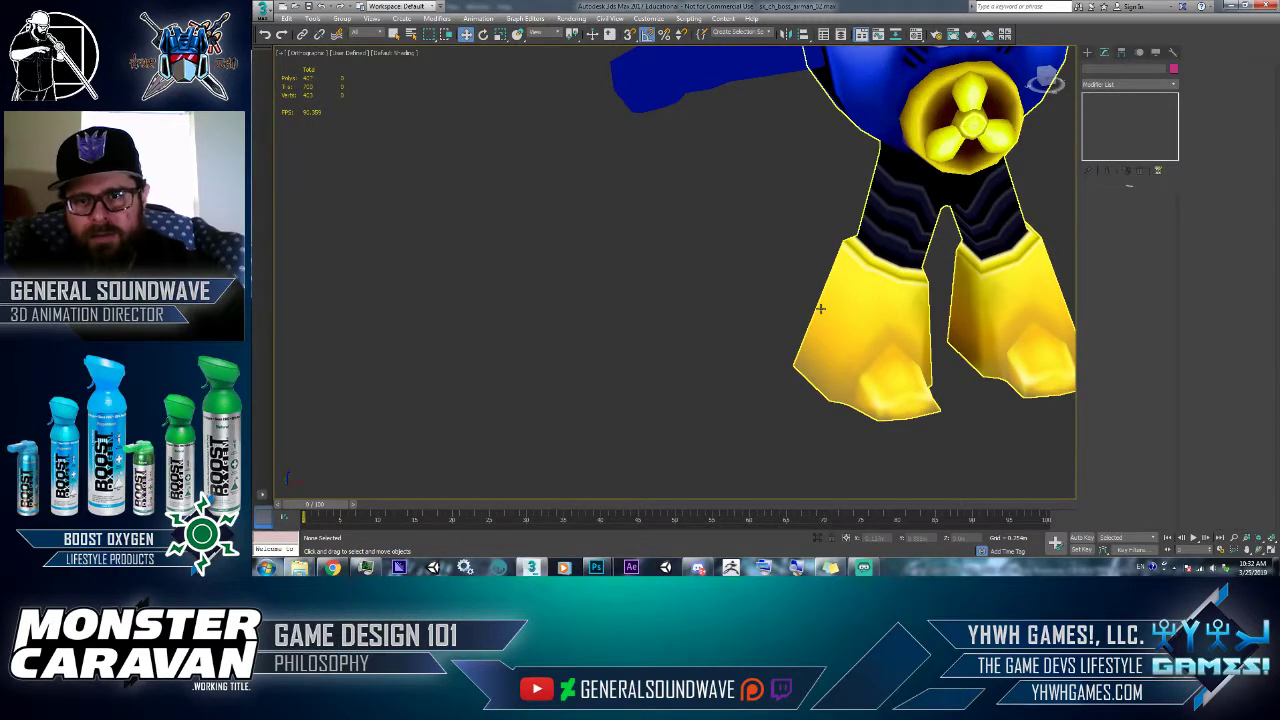
{"action": "mouse_move", "coordinate": [941, 311]}
{"action": "middle_mouse_down", "text": "alt"}
{"action": "mouse_move", "coordinate": [897, 330]}
{"action": "mouse_move", "coordinate": [952, 339]}
{"action": "mouse_move", "coordinate": [917, 313]}
{"action": "middle_mouse_up", "text": "alt"}
{"action": "scroll", "coordinate": [917, 313], "scroll_direction": "up", "scroll_amount": 10}
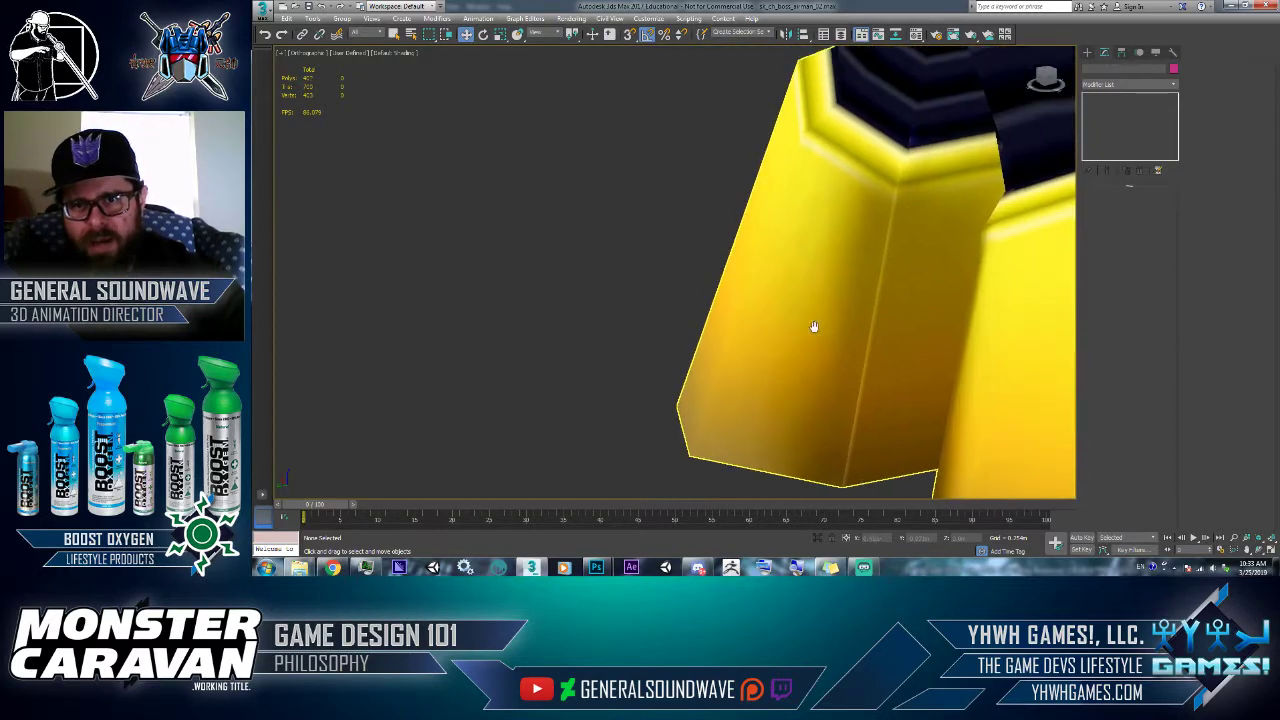
{"action": "scroll", "coordinate": [915, 201], "scroll_direction": "up", "scroll_amount": 4}
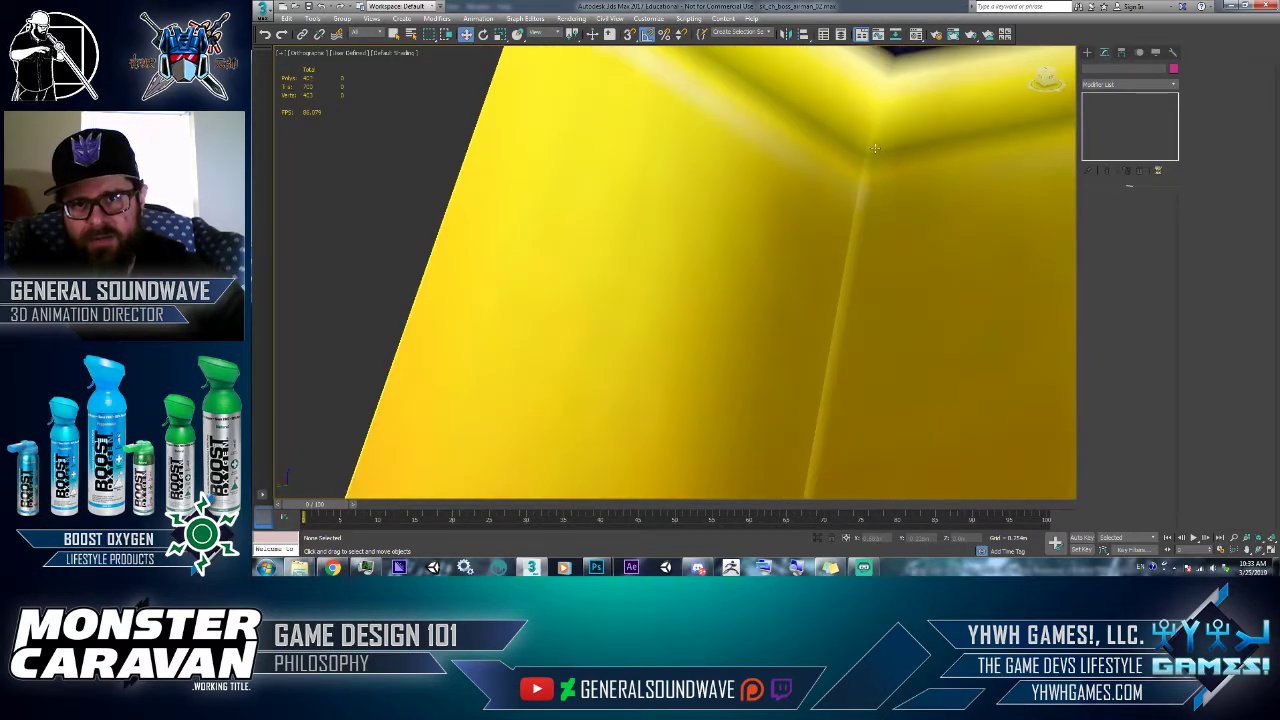
- Back in Photoshop, select the dark shading at the boot panel's left end on Layer 19 copy and nudge it one pixel left
{"action": "key", "text": "alt+Tab"}
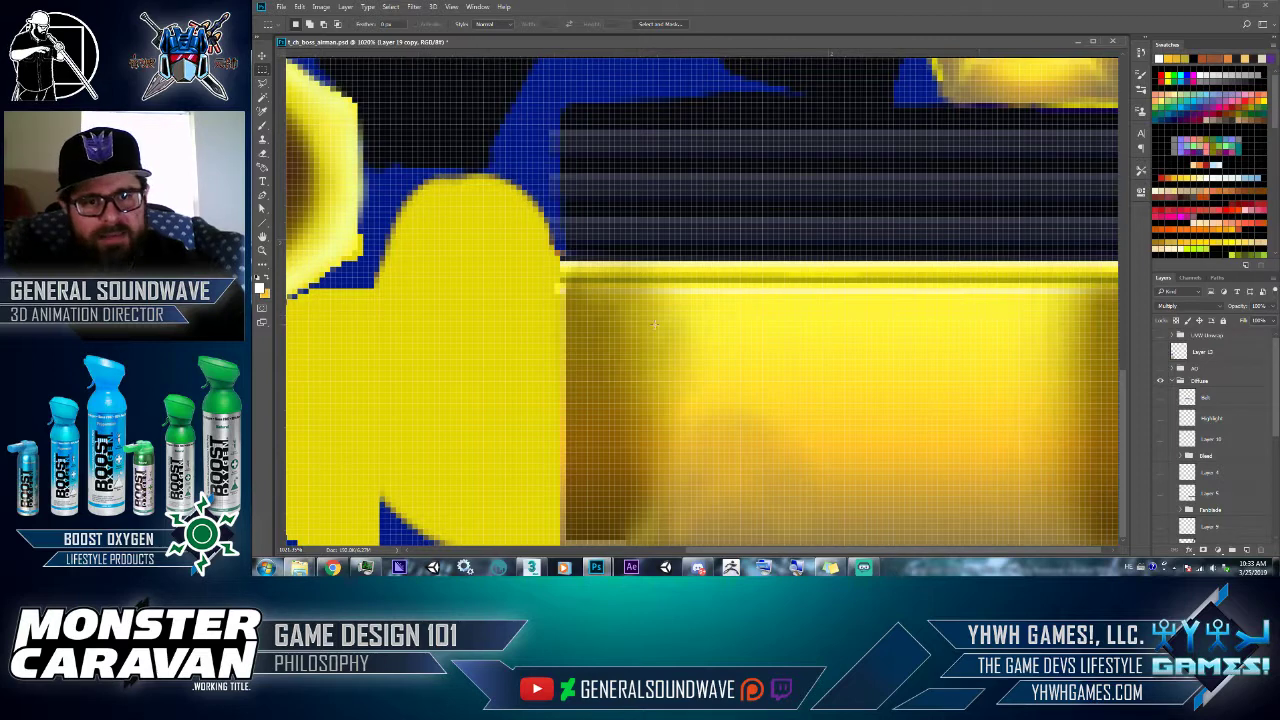
{"action": "mouse_move", "coordinate": [527, 223]}
{"action": "left_mouse_down"}
{"action": "mouse_move", "coordinate": [688, 567]}
{"action": "mouse_move", "coordinate": [702, 568]}
{"action": "left_mouse_up"}
{"action": "key", "text": "v"}
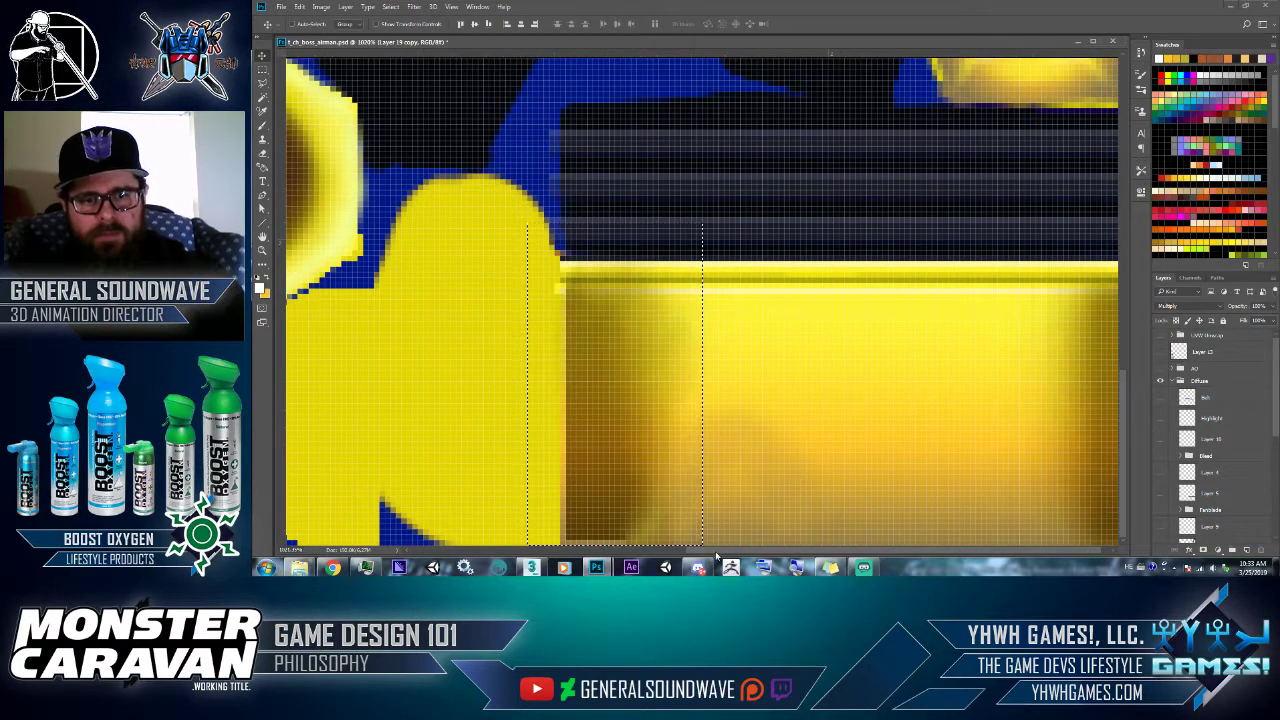
{"action": "key", "text": "Left"}
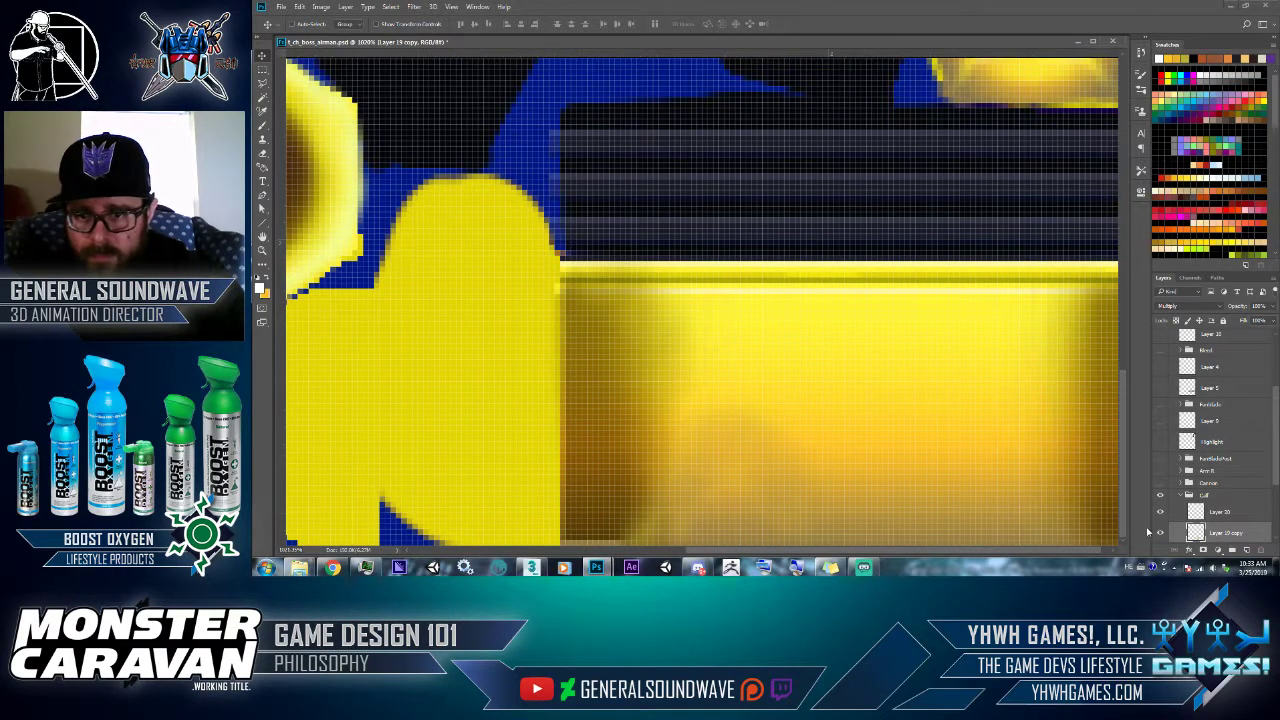
- Check Layer 19's visibility, select its dark shading at the boot panel's left end, and nudge it one pixel left
{"action": "scroll", "coordinate": [1266, 510], "scroll_direction": "down", "scroll_amount": 2}
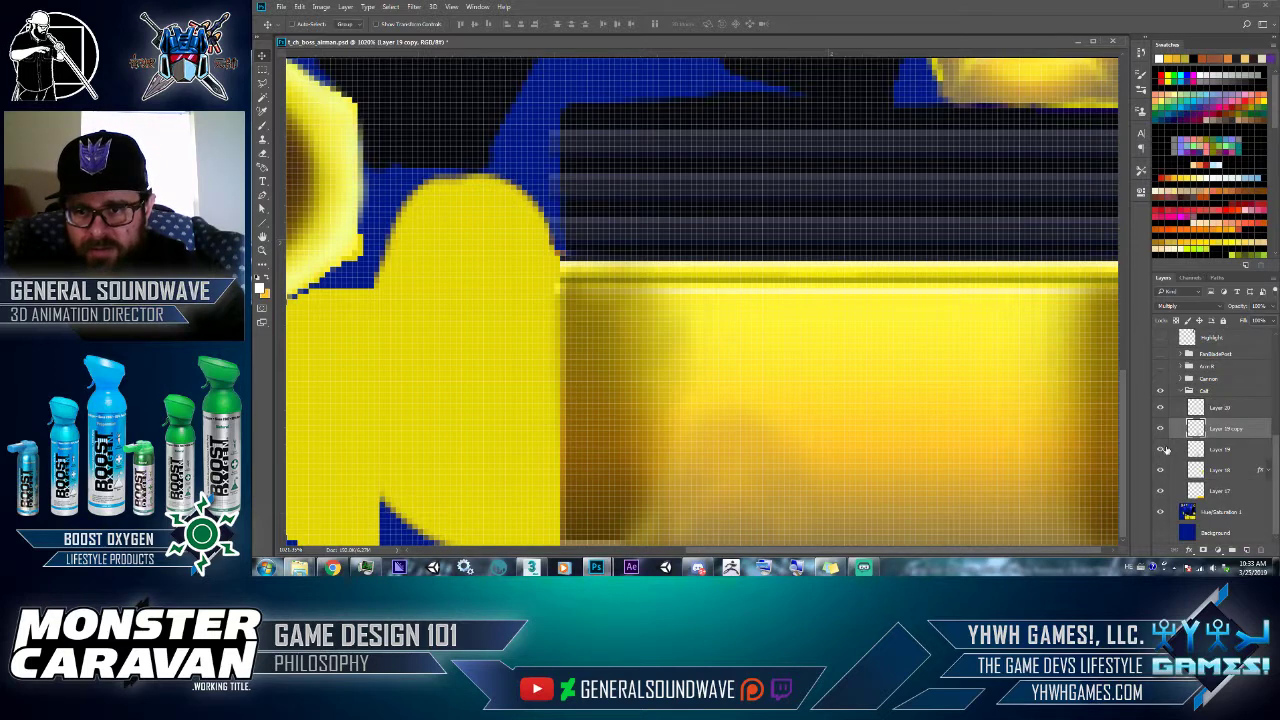
{"action": "left_click", "coordinate": [1162, 450]}
{"action": "left_click", "coordinate": [1162, 450]}
{"action": "left_click", "coordinate": [1209, 458]}
{"action": "key", "text": "m"}
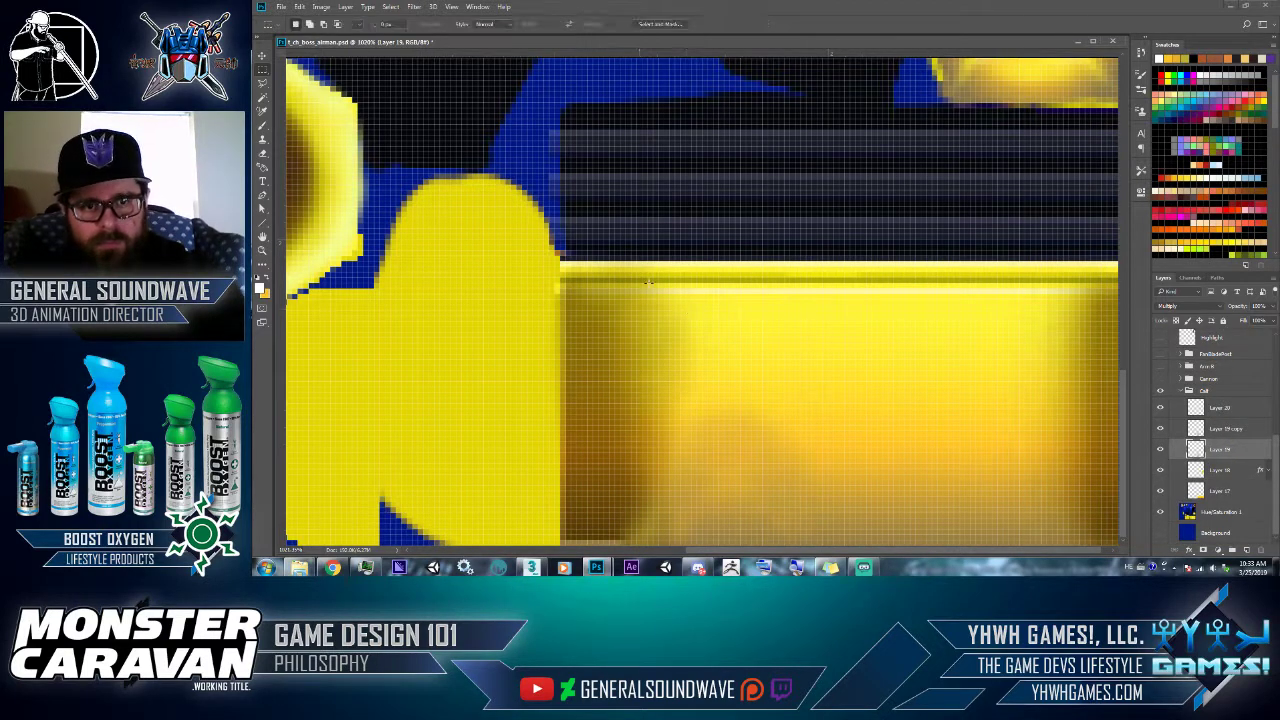
{"action": "left_click_drag", "start_coordinate": [549, 205], "coordinate": [779, 545]}
{"action": "key", "text": "v"}
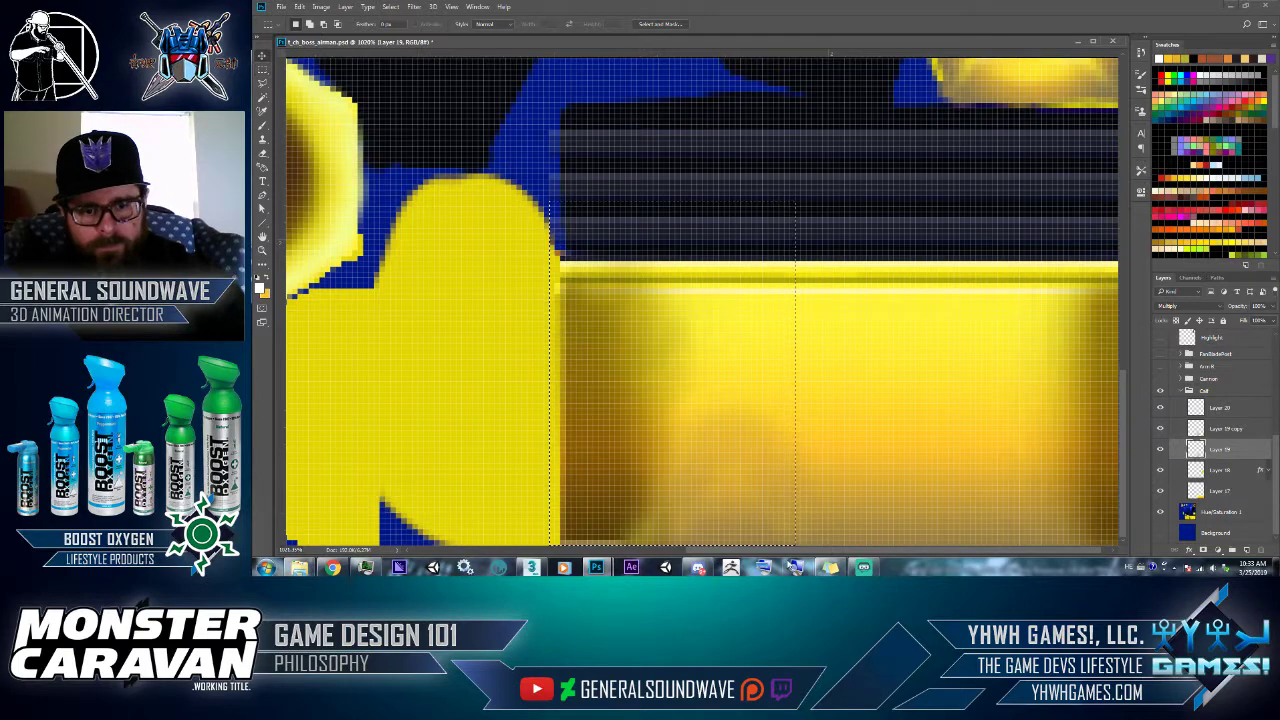
{"action": "key", "text": "Left"}
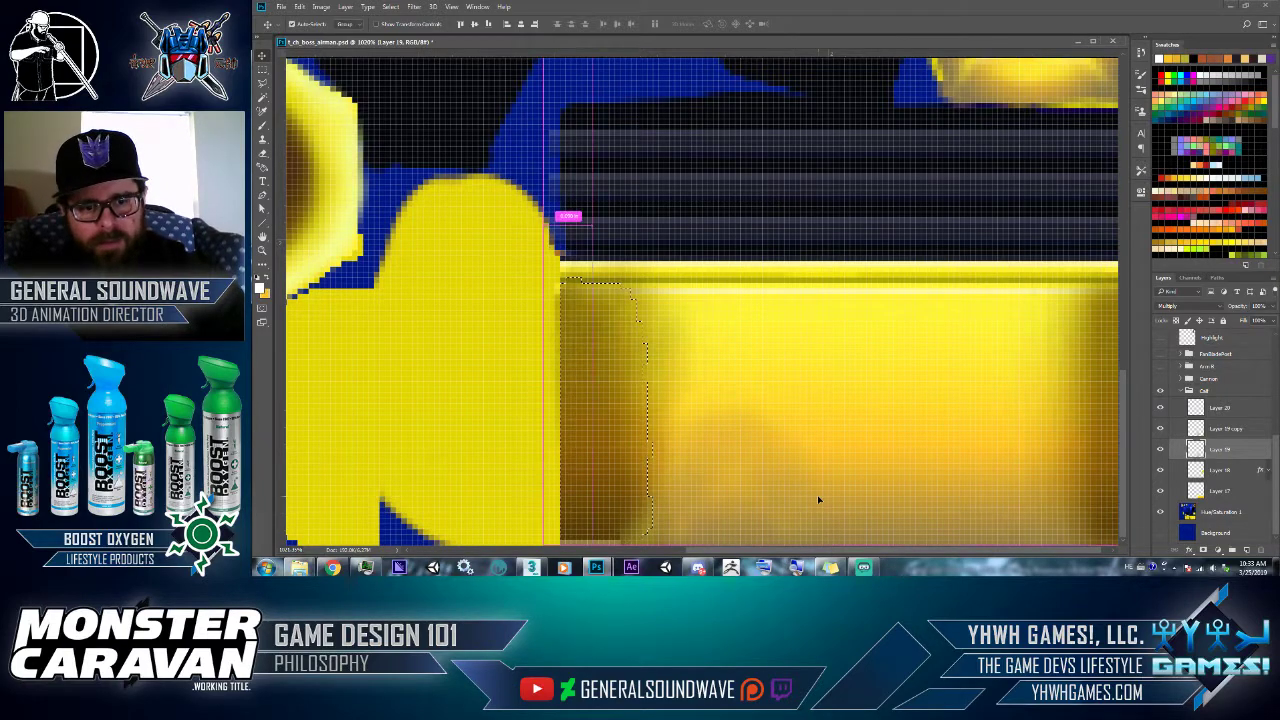
- Save the texture with the shifted edge shading as a JPEG, replacing t_ch_boss_airman_00_D_00 in the 256 folder
{"action": "key", "text": "ctrl+shift+s"}
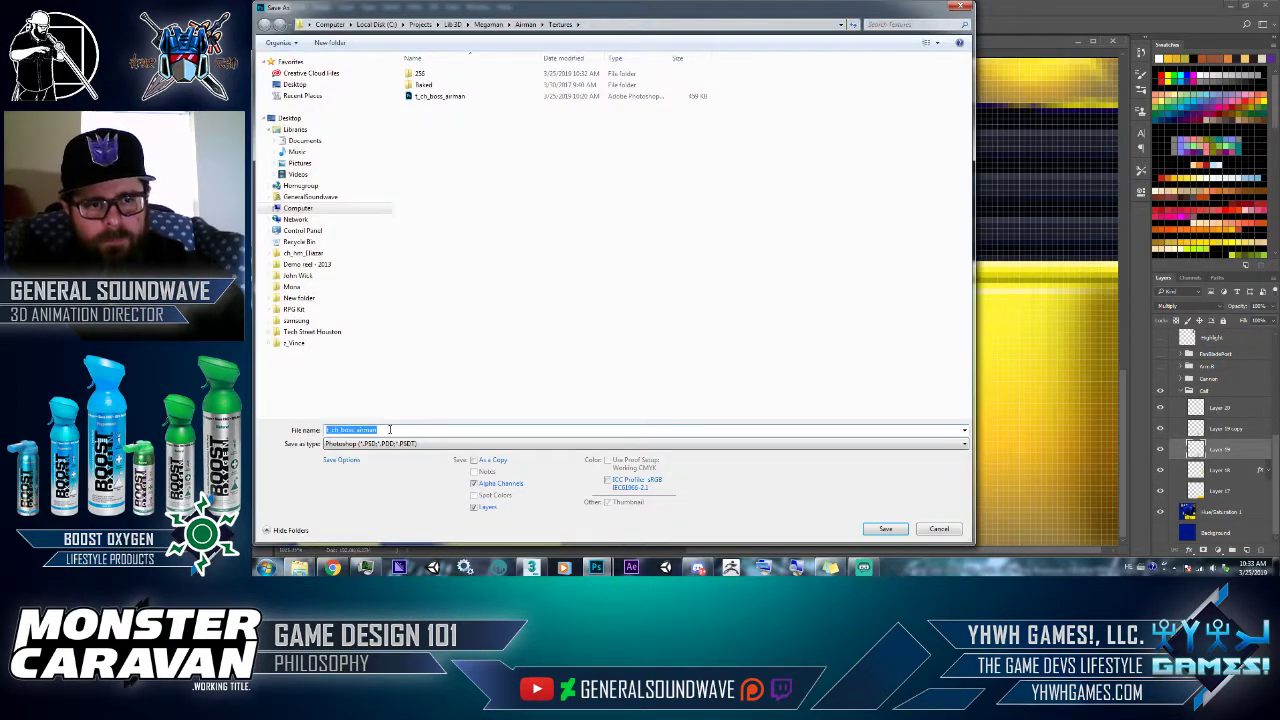
{"action": "left_click", "coordinate": [393, 444]}
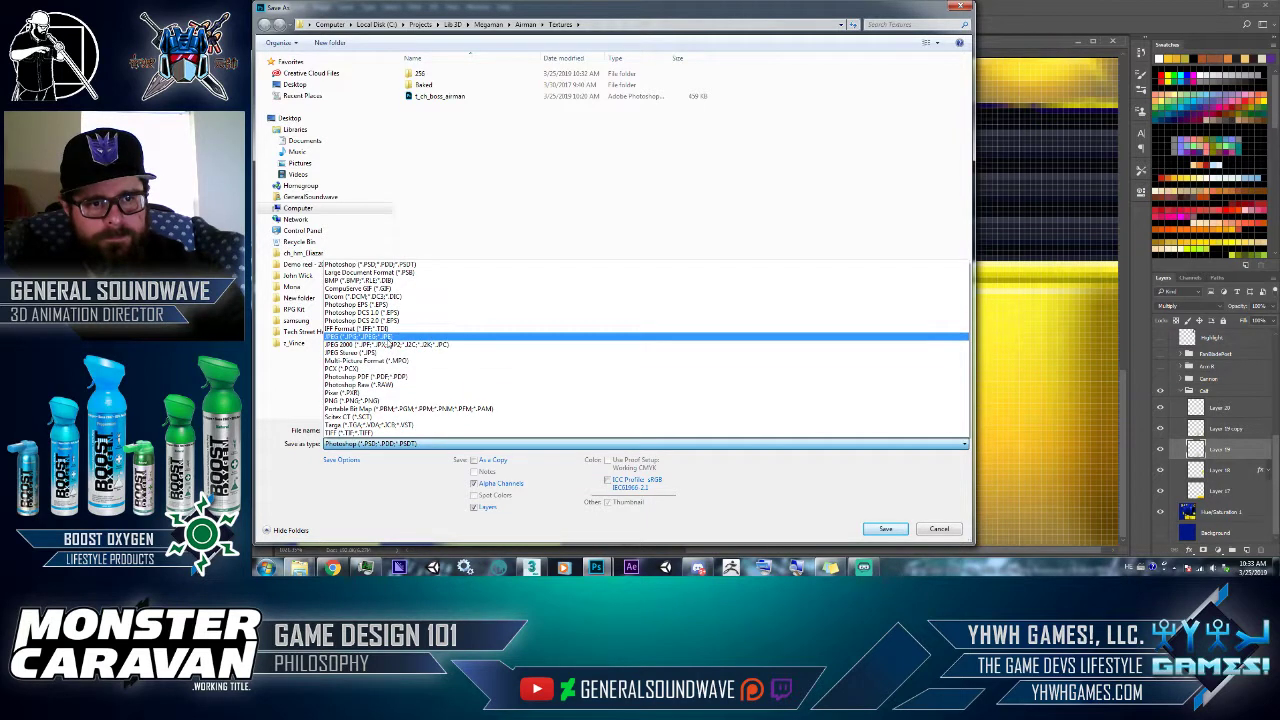
{"action": "left_click", "coordinate": [400, 336]}
{"action": "double_click", "coordinate": [418, 74]}
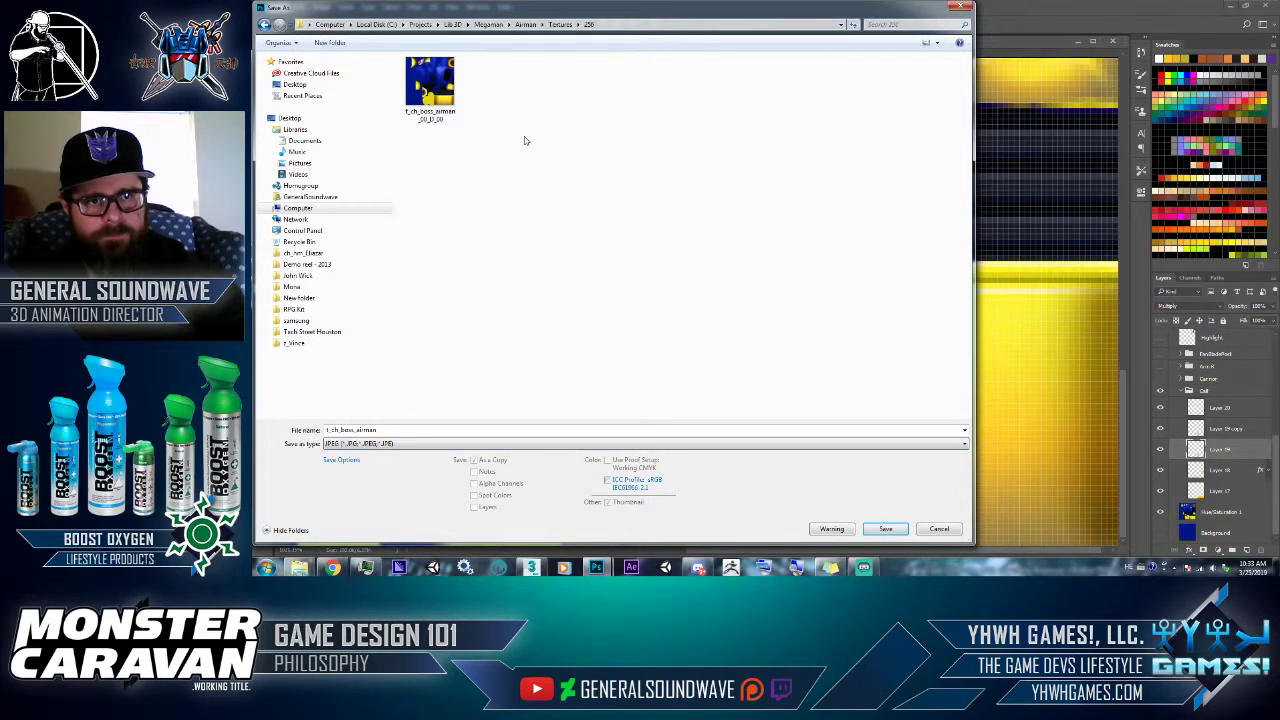
{"action": "left_click", "coordinate": [422, 84]}
{"action": "double_click", "coordinate": [422, 84]}
{"action": "left_click", "coordinate": [791, 285]}
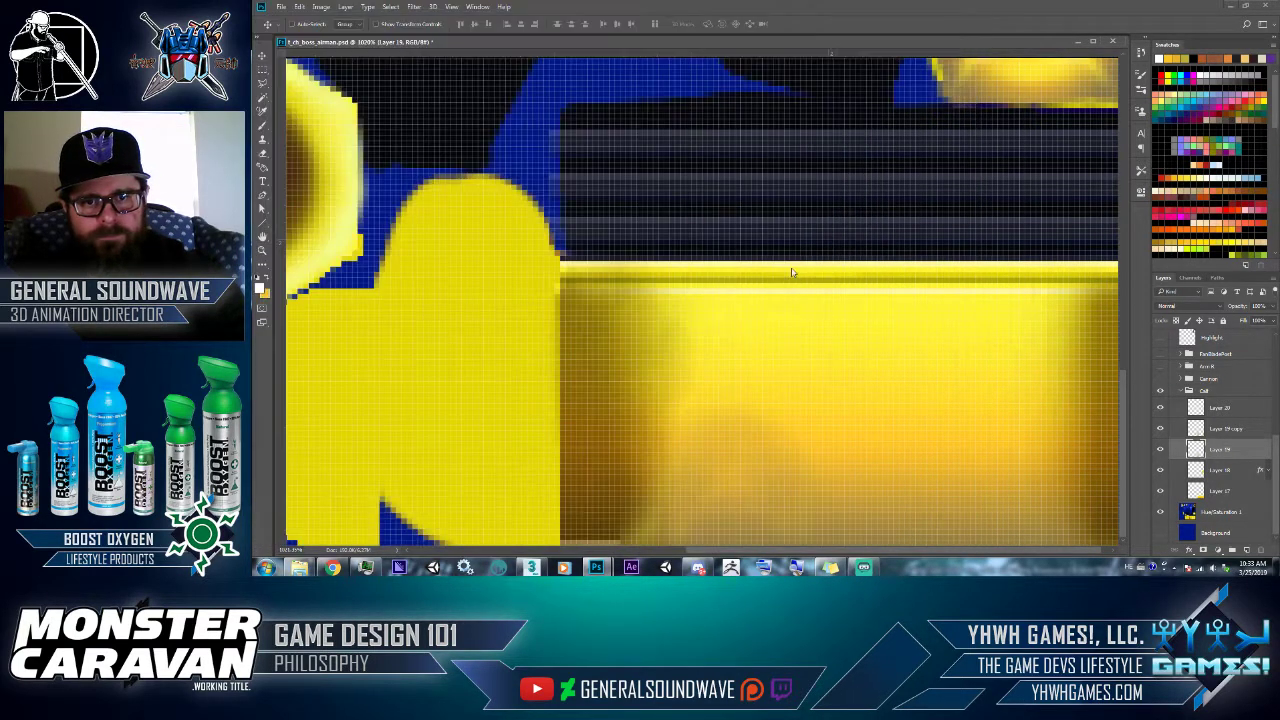
{"action": "left_click", "coordinate": [829, 151]}
- Switch to 3ds Max and examine the updated boot seam up close and the whole character from the front
{"action": "key", "text": "alt+Tab"}
{"action": "middle_click_drag", "start_coordinate": [733, 322], "coordinate": [734, 337]}
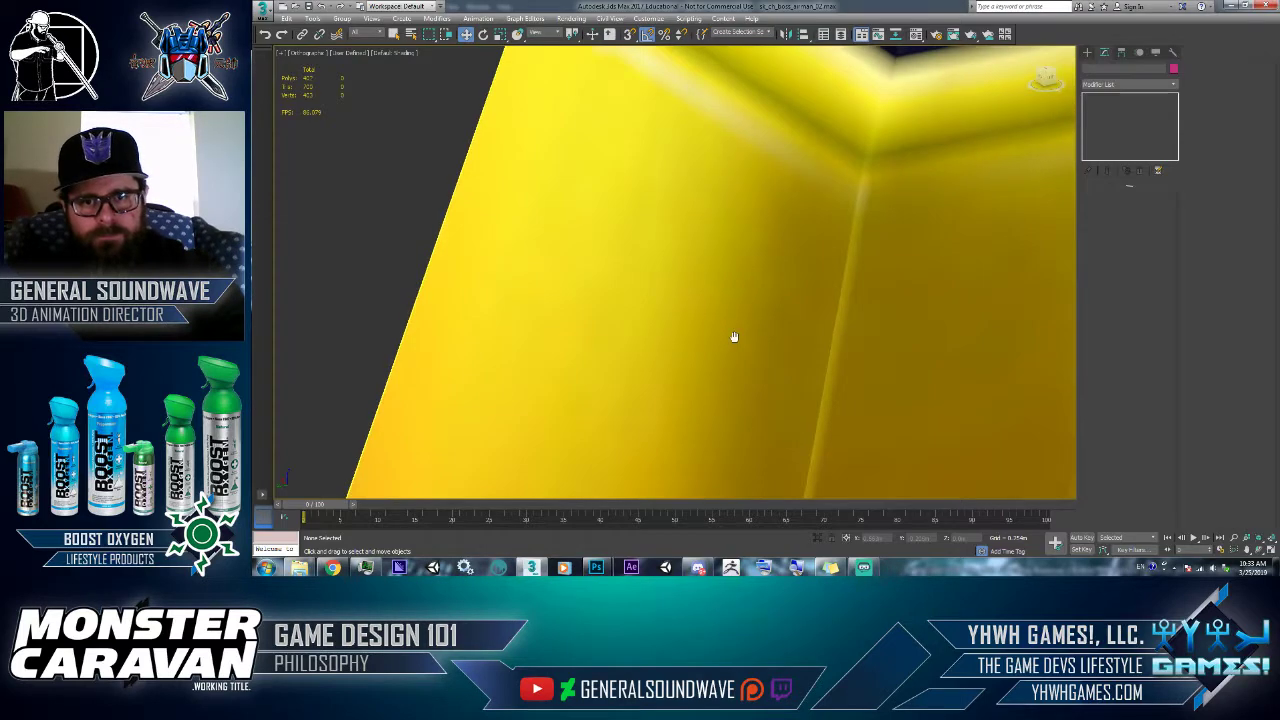
{"action": "scroll", "coordinate": [736, 340], "scroll_direction": "down", "scroll_amount": 8}
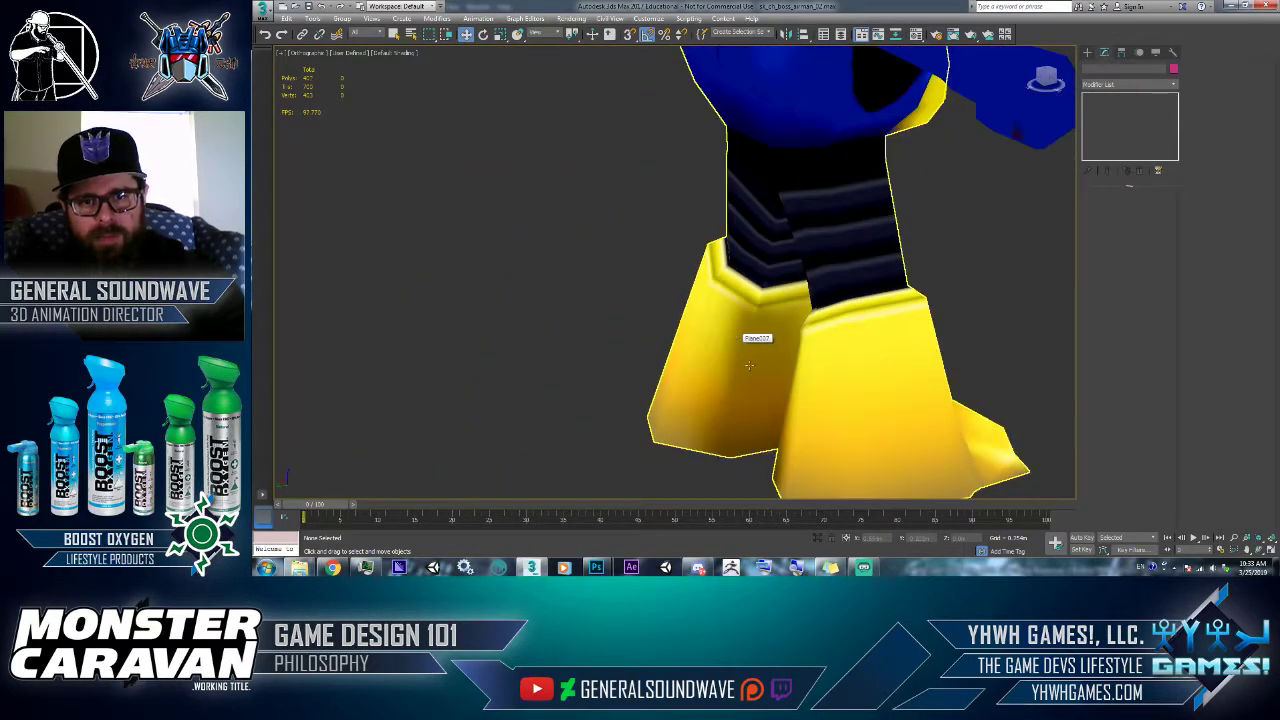
{"action": "scroll", "coordinate": [738, 370], "scroll_direction": "down", "scroll_amount": 10}
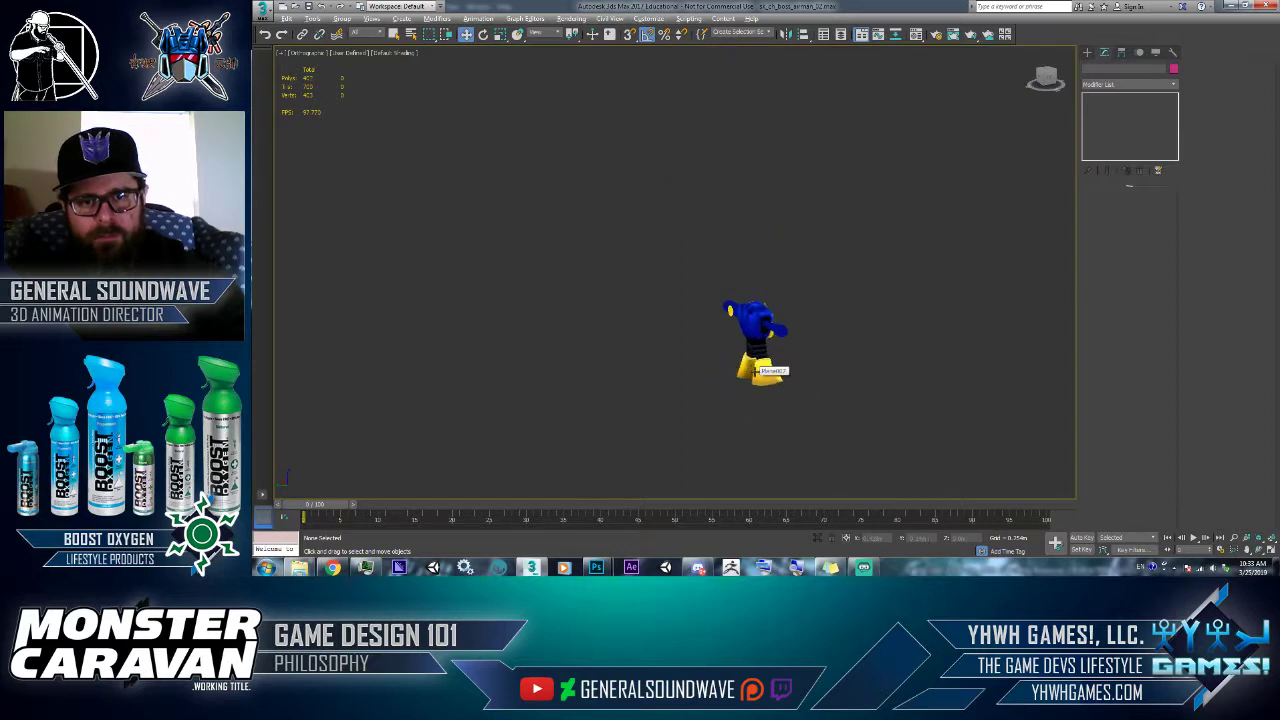
{"action": "middle_click_drag", "start_coordinate": [826, 380], "coordinate": [571, 437], "text": "alt"}
{"action": "scroll", "coordinate": [379, 386], "scroll_direction": "up", "scroll_amount": 3}
{"action": "scroll", "coordinate": [683, 372], "scroll_direction": "up", "scroll_amount": 2}
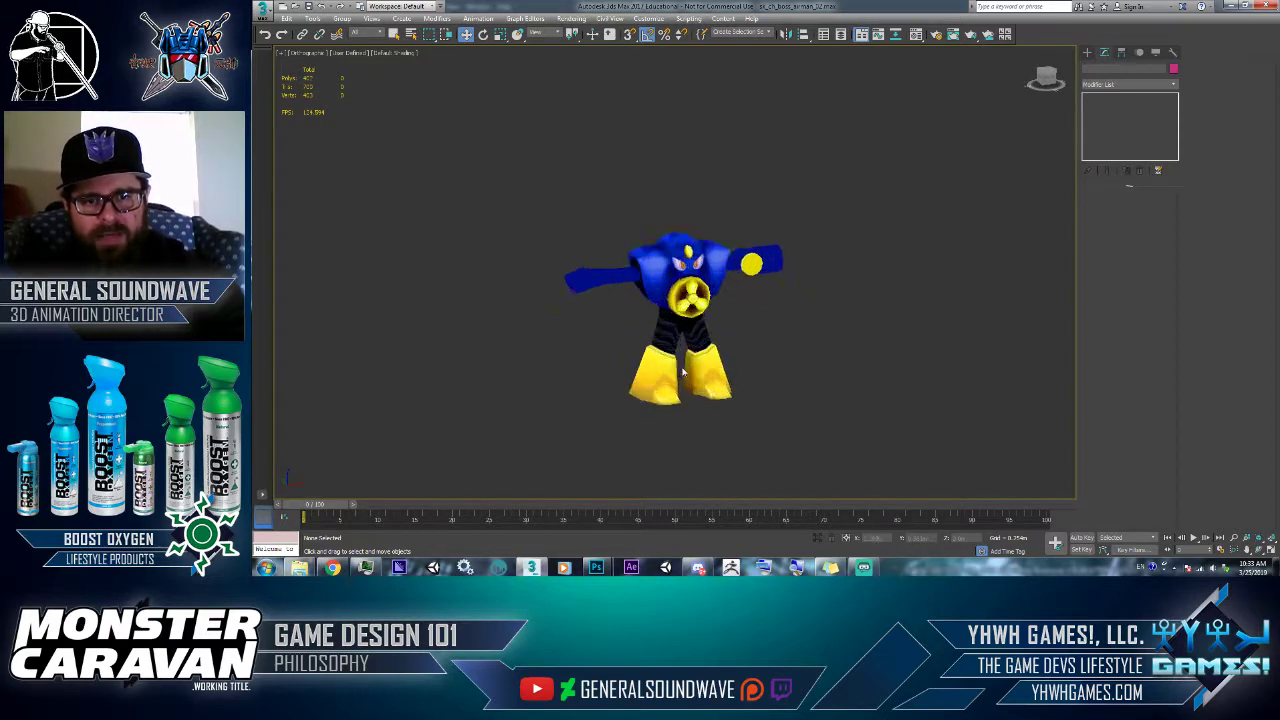
- Return to Photoshop and show the UVW Unwrap wireframe over the texture
{"action": "key", "text": "alt+Tab"}
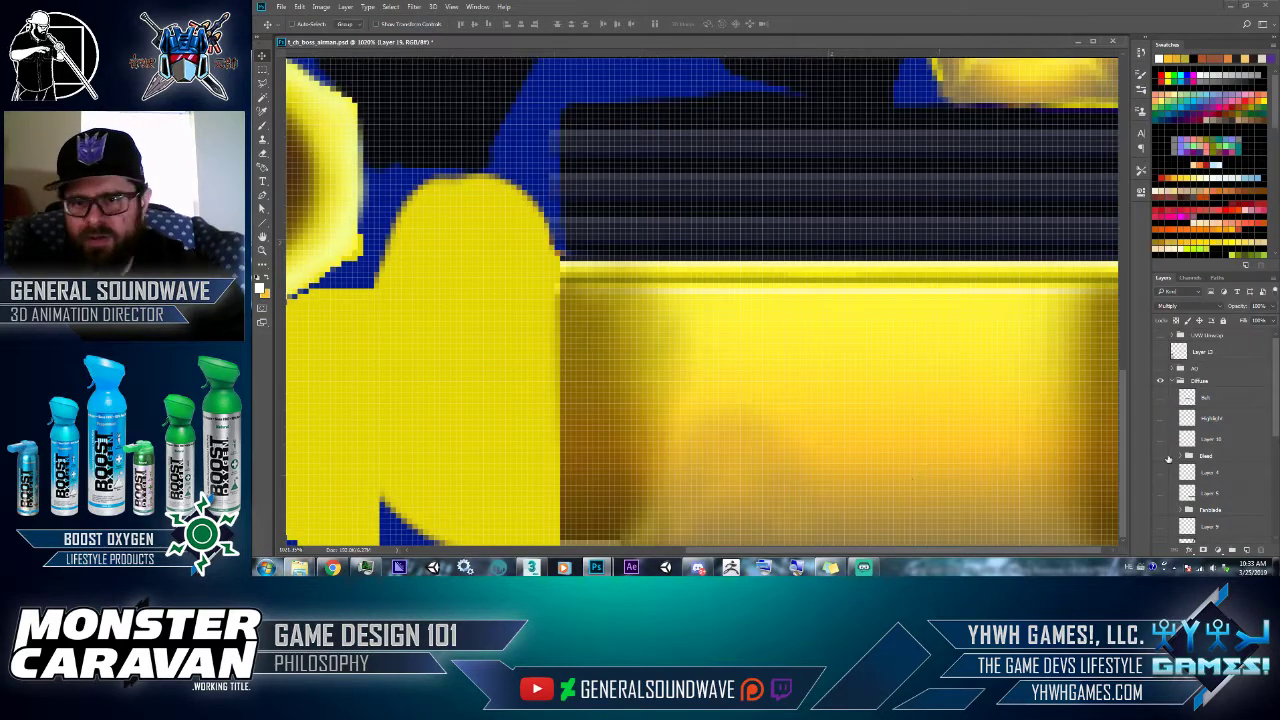
{"action": "left_click", "coordinate": [1160, 337]}
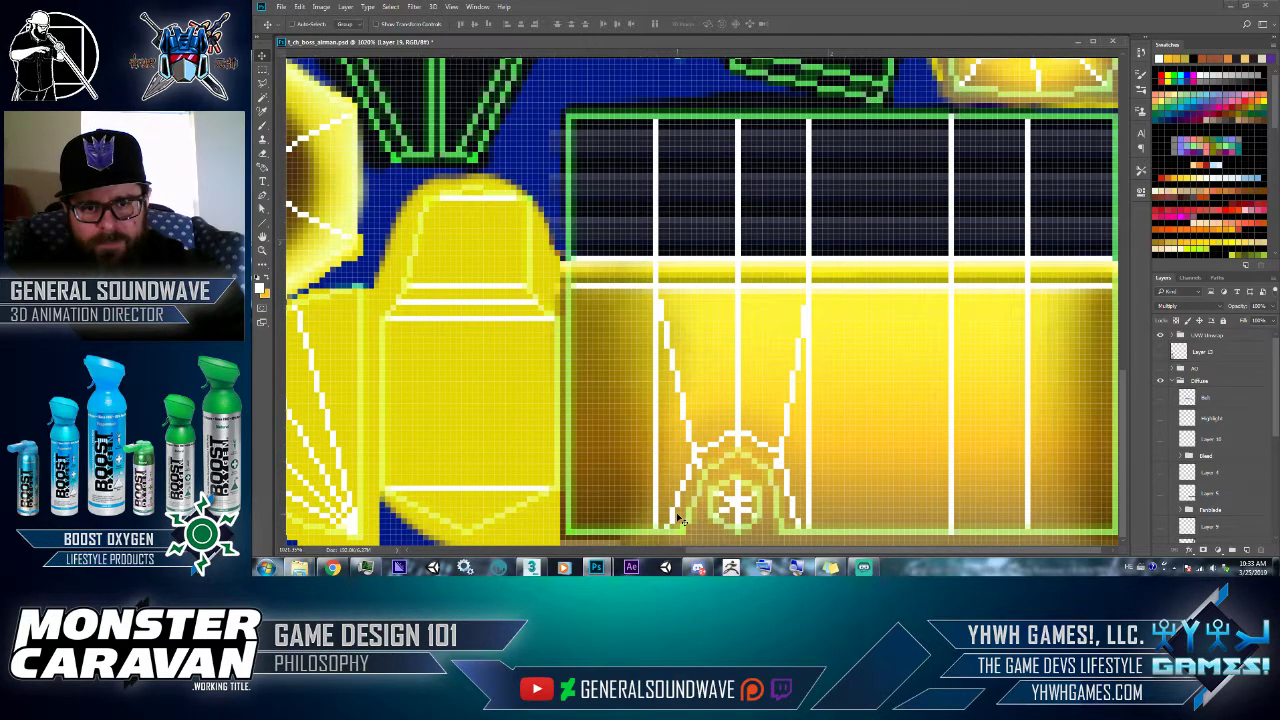
- Switch to 3ds Max and examine the boots up close with edged faces, comparing the polygon edges with the Photoshop texture
{"action": "key", "text": "alt+Tab"}
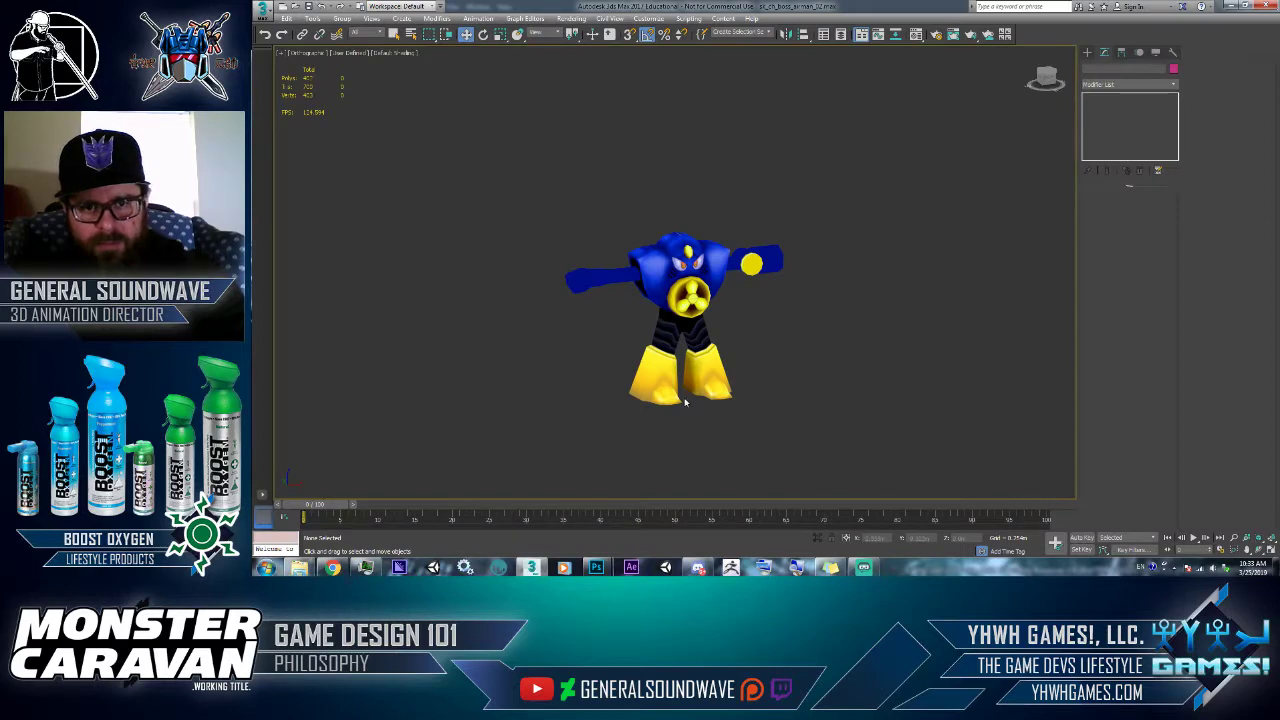
{"action": "scroll", "coordinate": [685, 402], "scroll_direction": "up", "scroll_amount": 8}
{"action": "key", "text": "F4"}
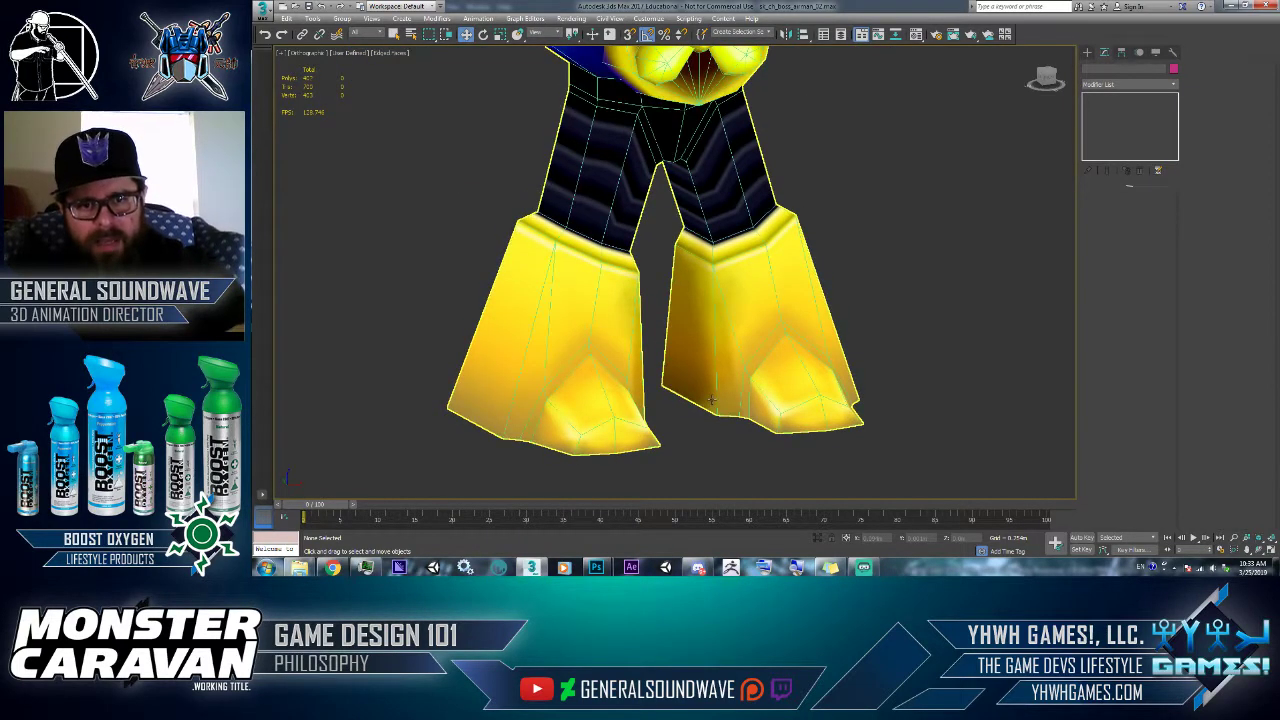
{"action": "key", "text": "alt+Tab"}
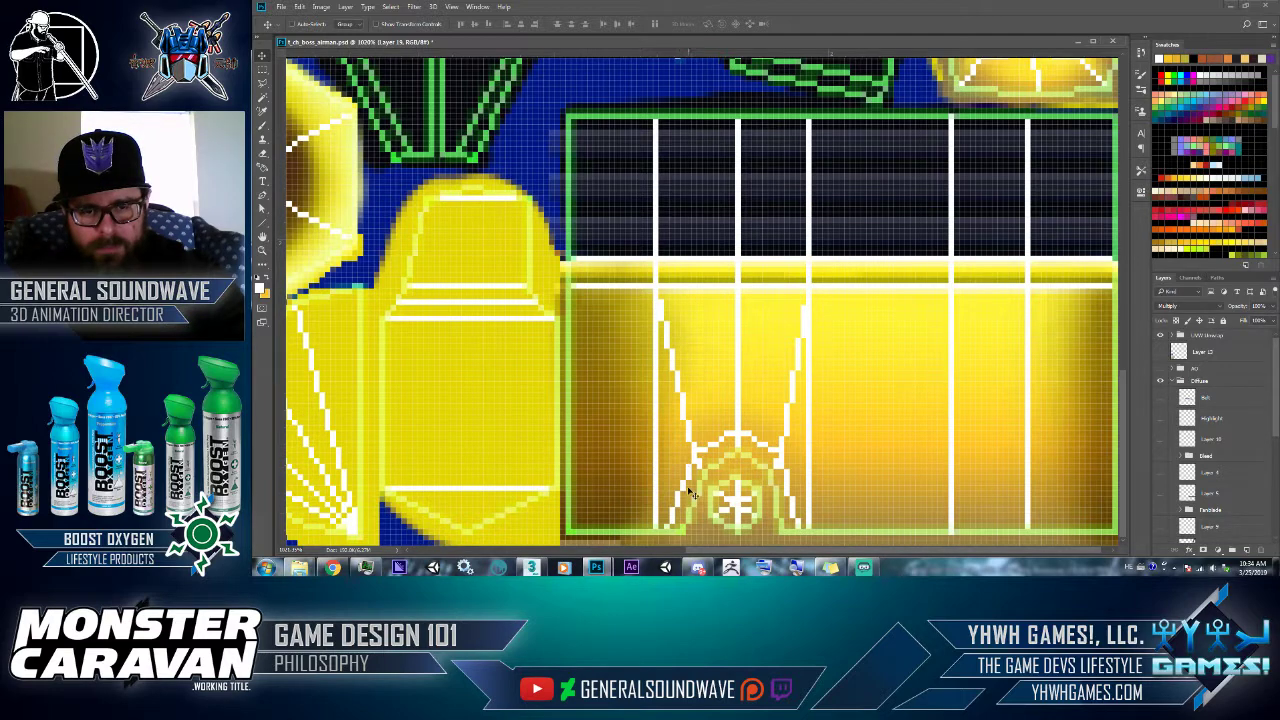
{"action": "key", "text": "alt+Tab"}
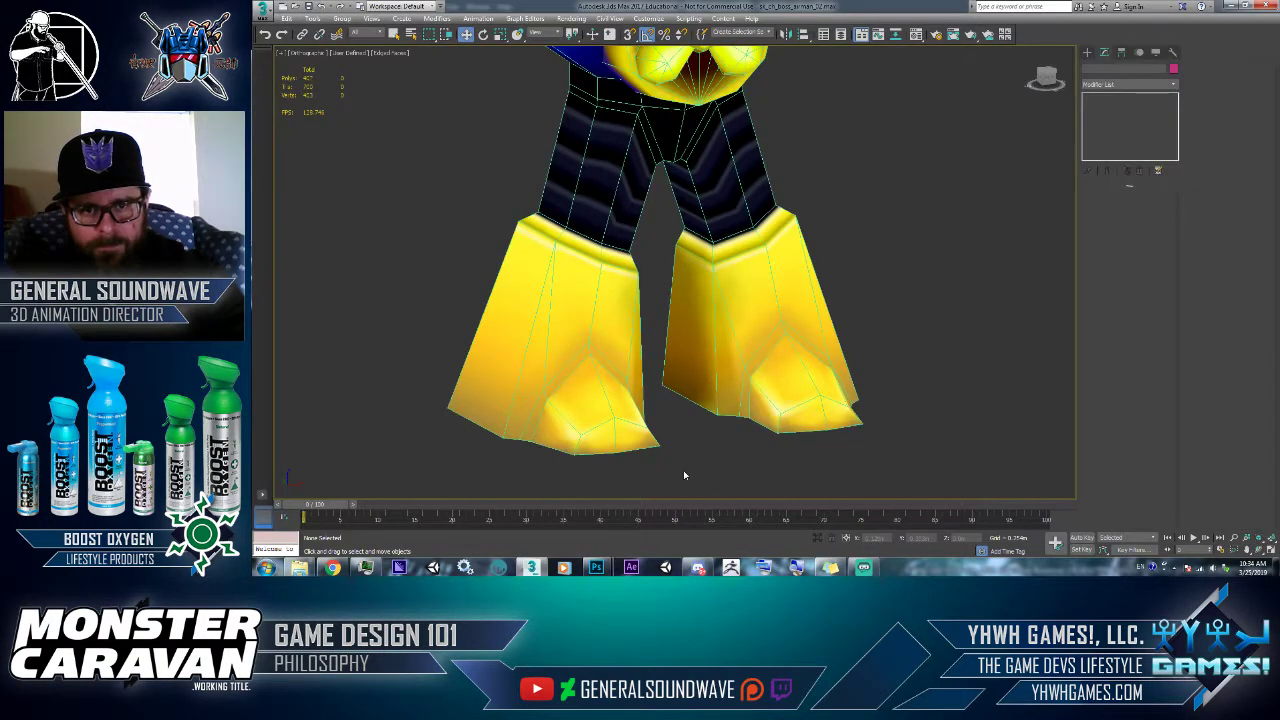
- Return to Photoshop and merge Layer 19 copy down into Layer 19
{"action": "key", "text": "alt+Tab"}
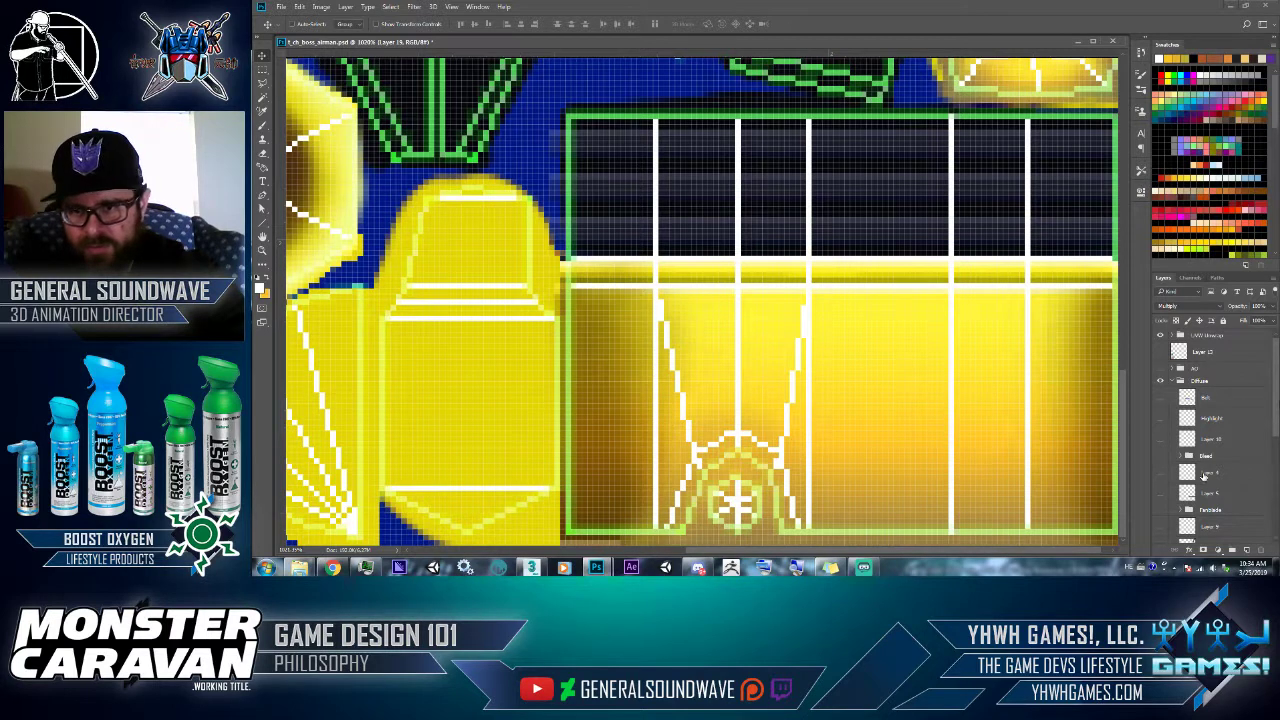
{"action": "scroll", "coordinate": [1203, 477], "scroll_direction": "down", "scroll_amount": 6}
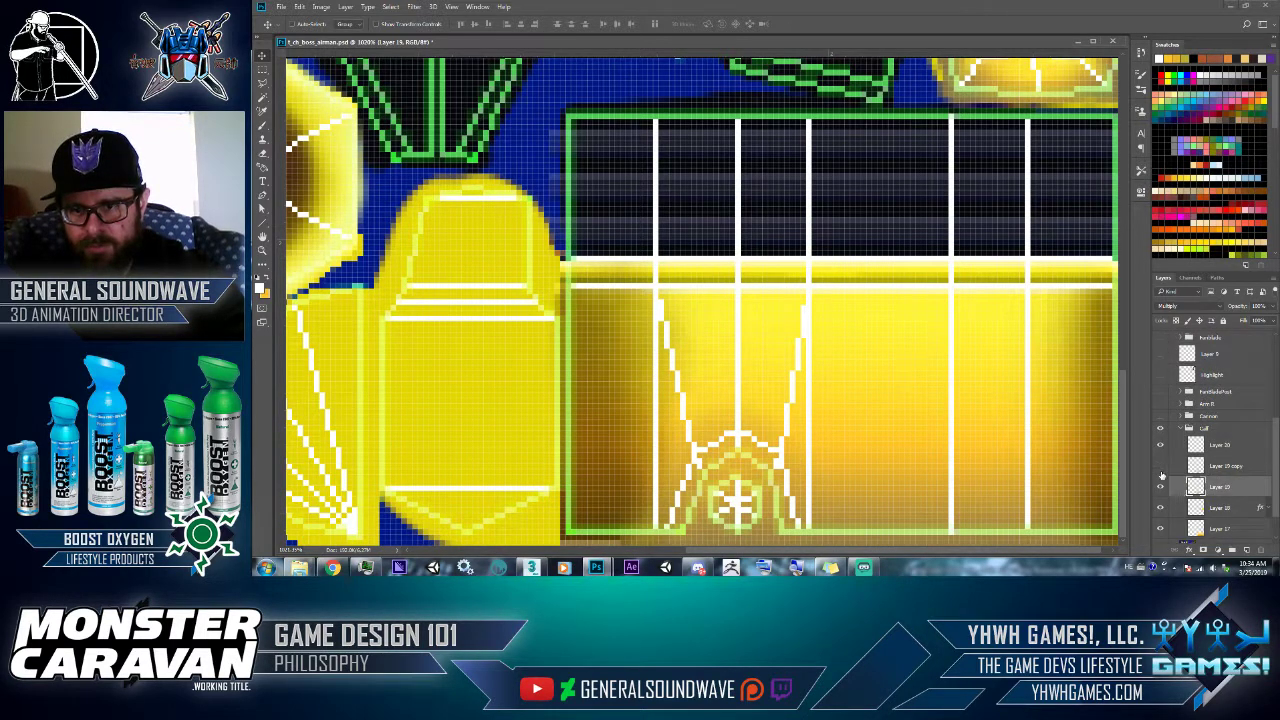
{"action": "left_click", "coordinate": [1216, 468]}
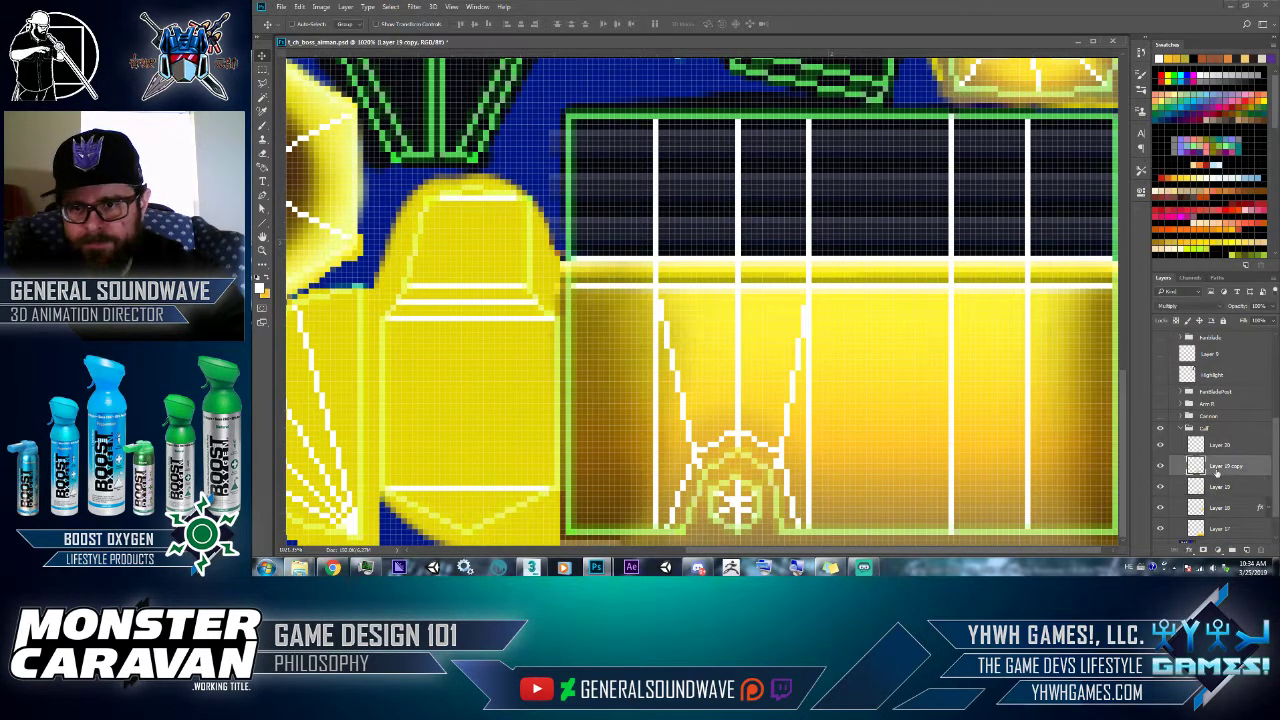
{"action": "left_click", "coordinate": [1275, 280]}
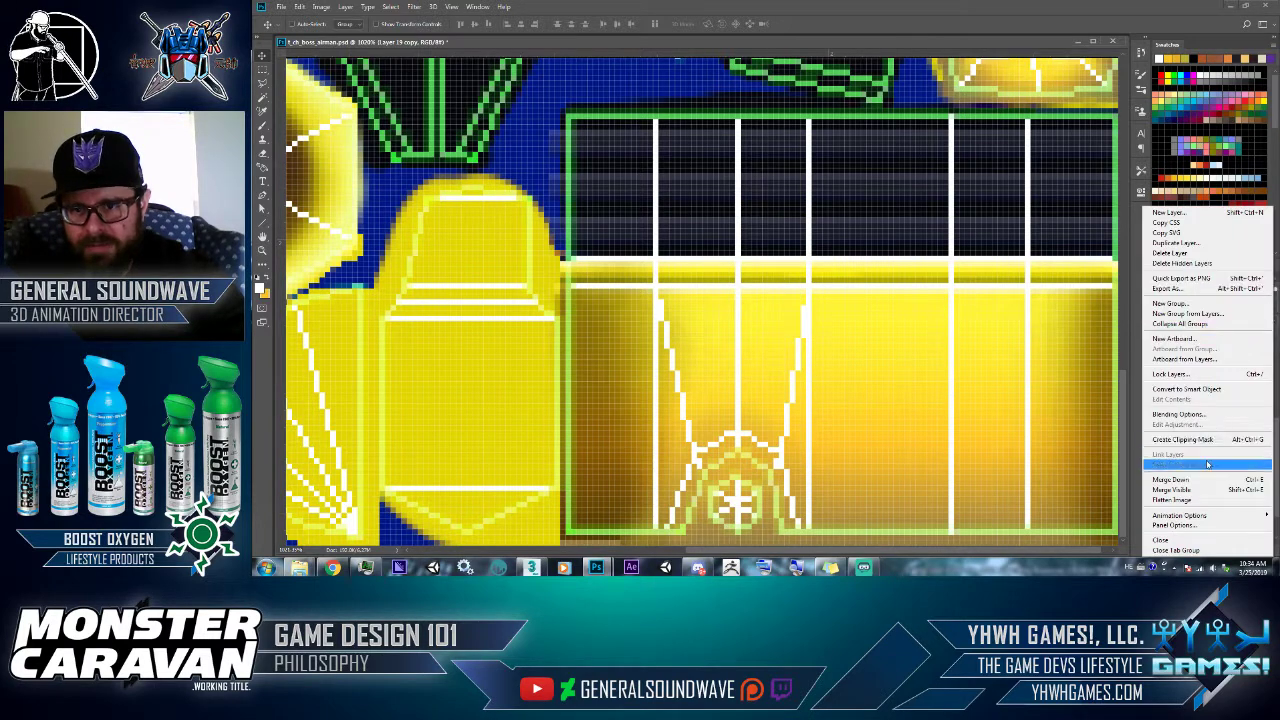
{"action": "left_click", "coordinate": [1206, 478]}
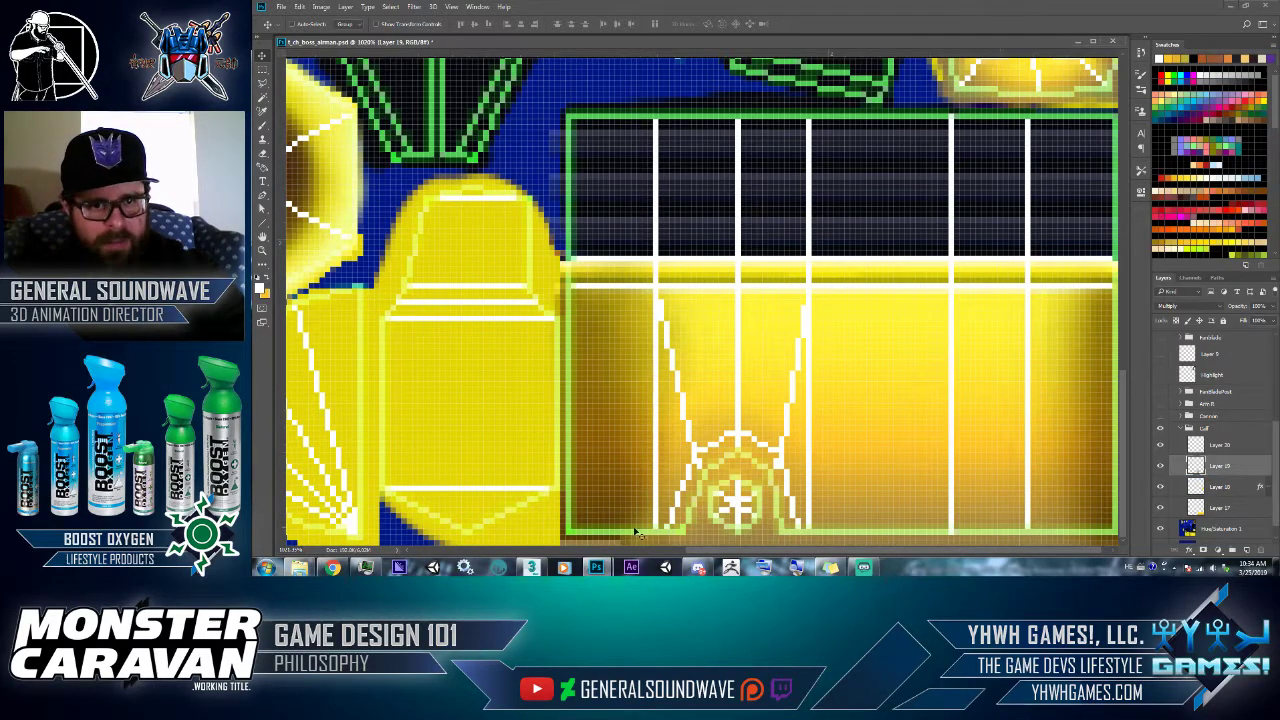
- Switch to the Eraser with an enlarged brush and the Soft Round preset for Layer 19
{"action": "key", "text": "e"}
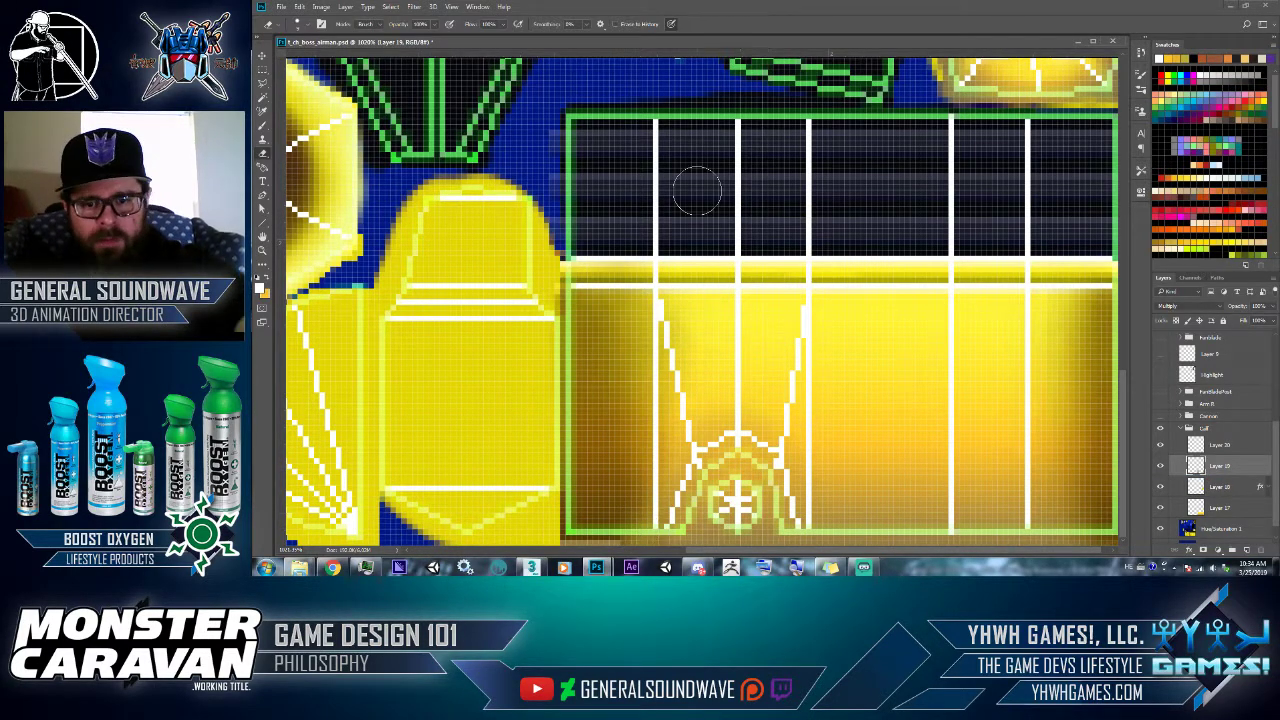
{"action": "key", "text": "bracketright"}
{"action": "key", "text": "bracketright"}
{"action": "key", "text": "bracketright"}
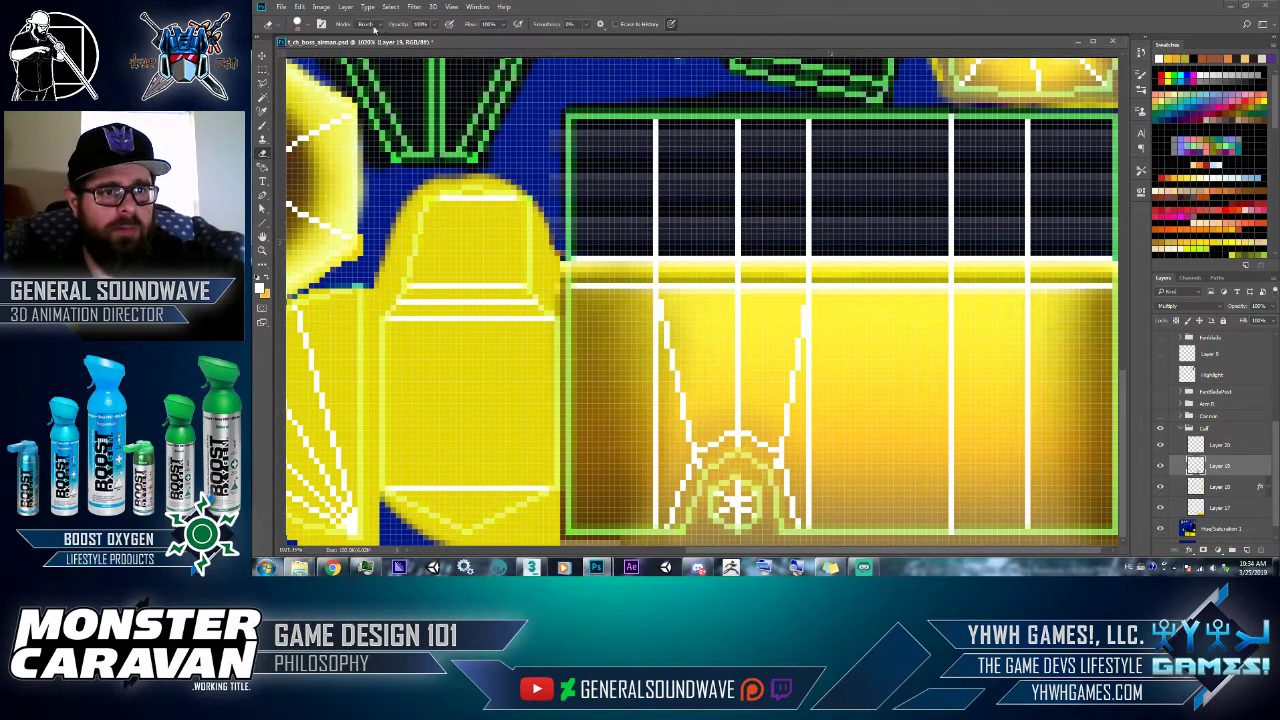
{"action": "left_click", "coordinate": [300, 23]}
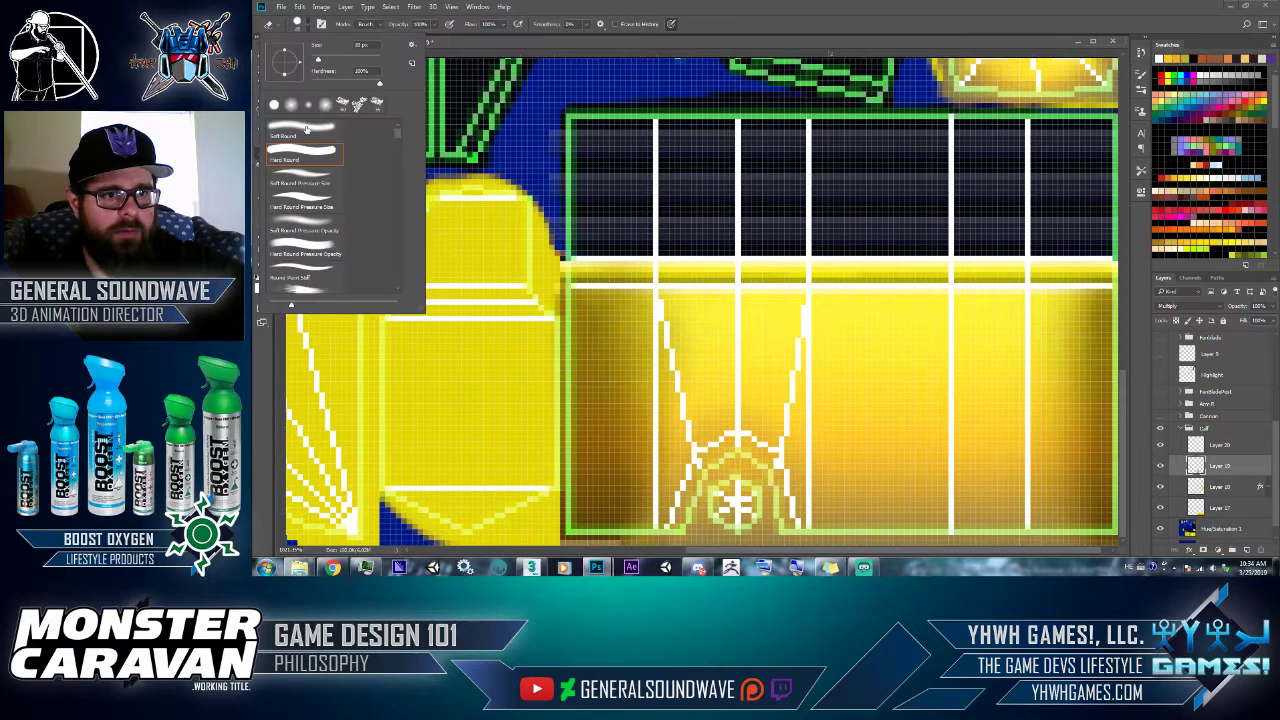
{"action": "left_click", "coordinate": [308, 134]}
{"action": "key", "text": "Return"}
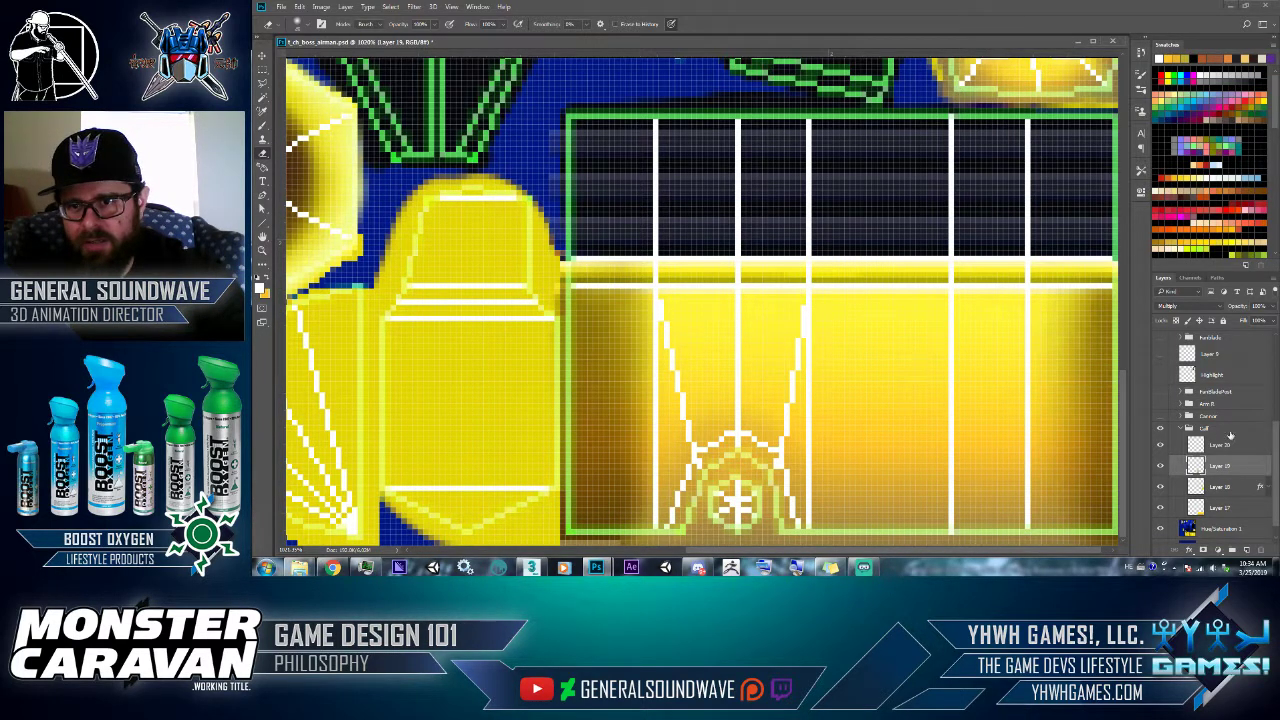
- Hide the UVW Unwrap wireframe and save the texture as a JPEG, replacing t_ch_boss_airman_00_D_00 in the 256 folder
{"action": "scroll", "coordinate": [1230, 435], "scroll_direction": "up", "scroll_amount": 5}
{"action": "left_click", "coordinate": [1159, 336]}
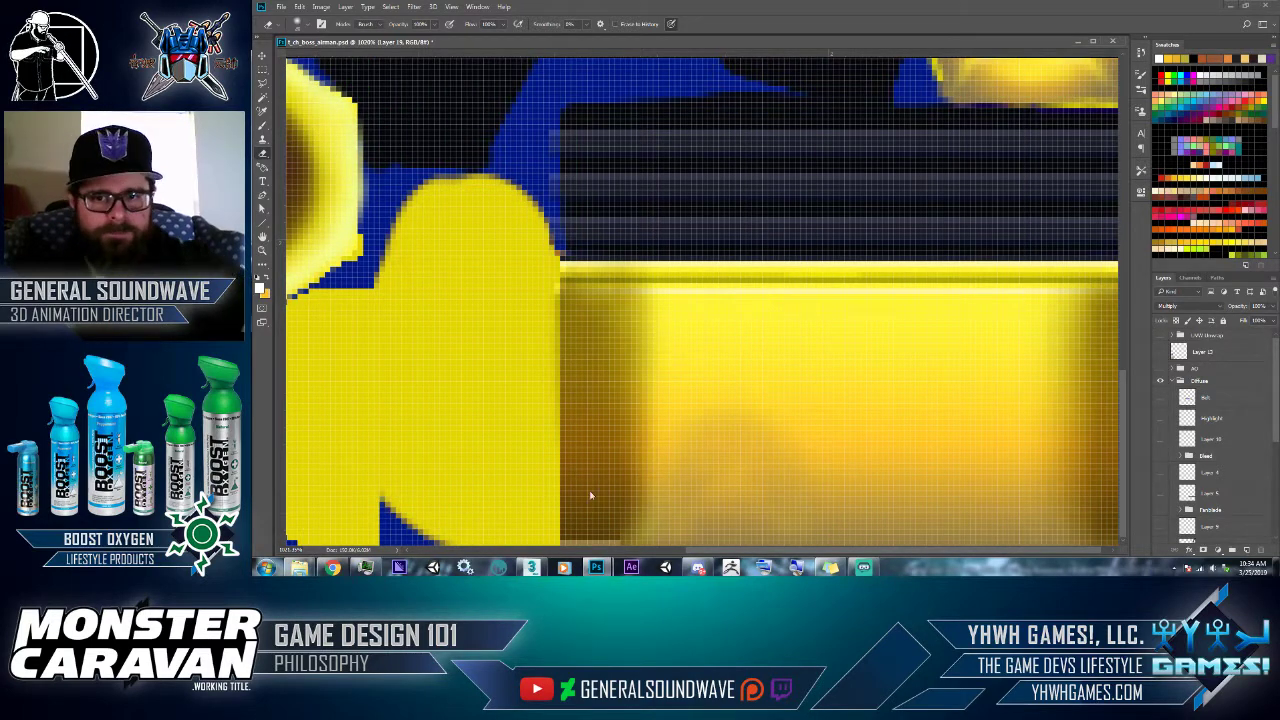
{"action": "key", "text": "ctrl+shift+s"}
{"action": "left_click", "coordinate": [350, 444]}
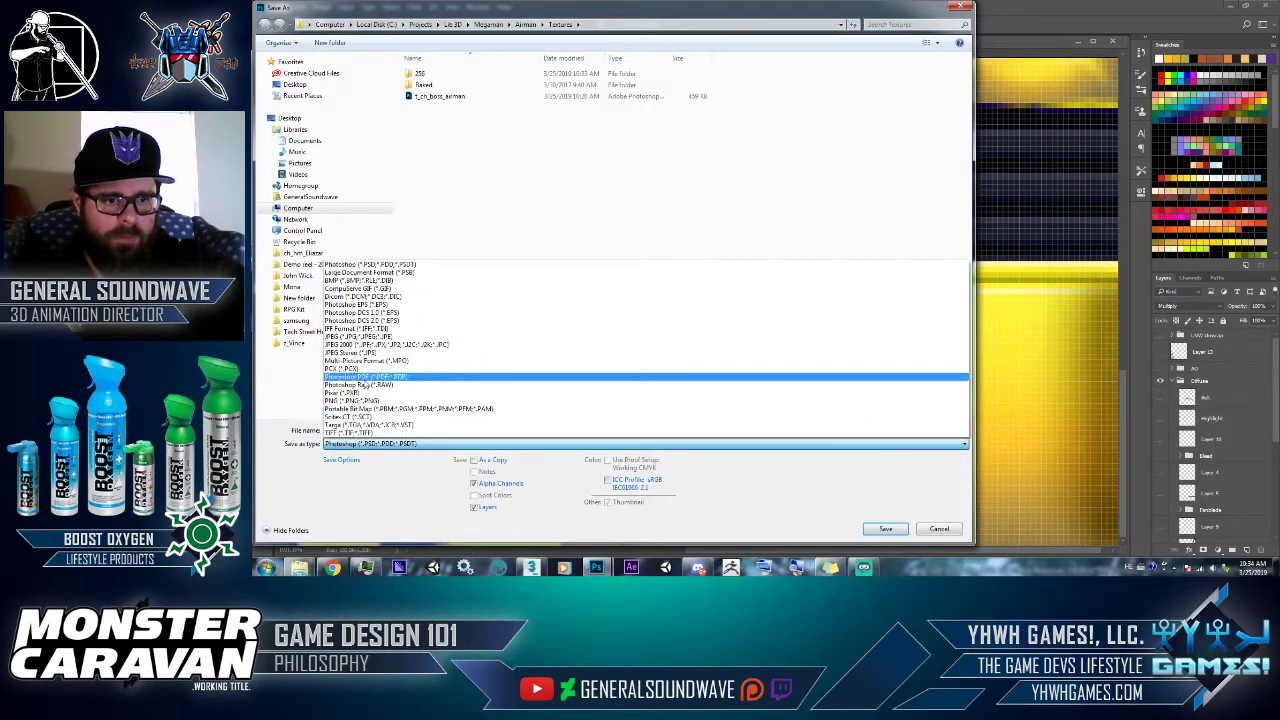
{"action": "left_click", "coordinate": [357, 338]}
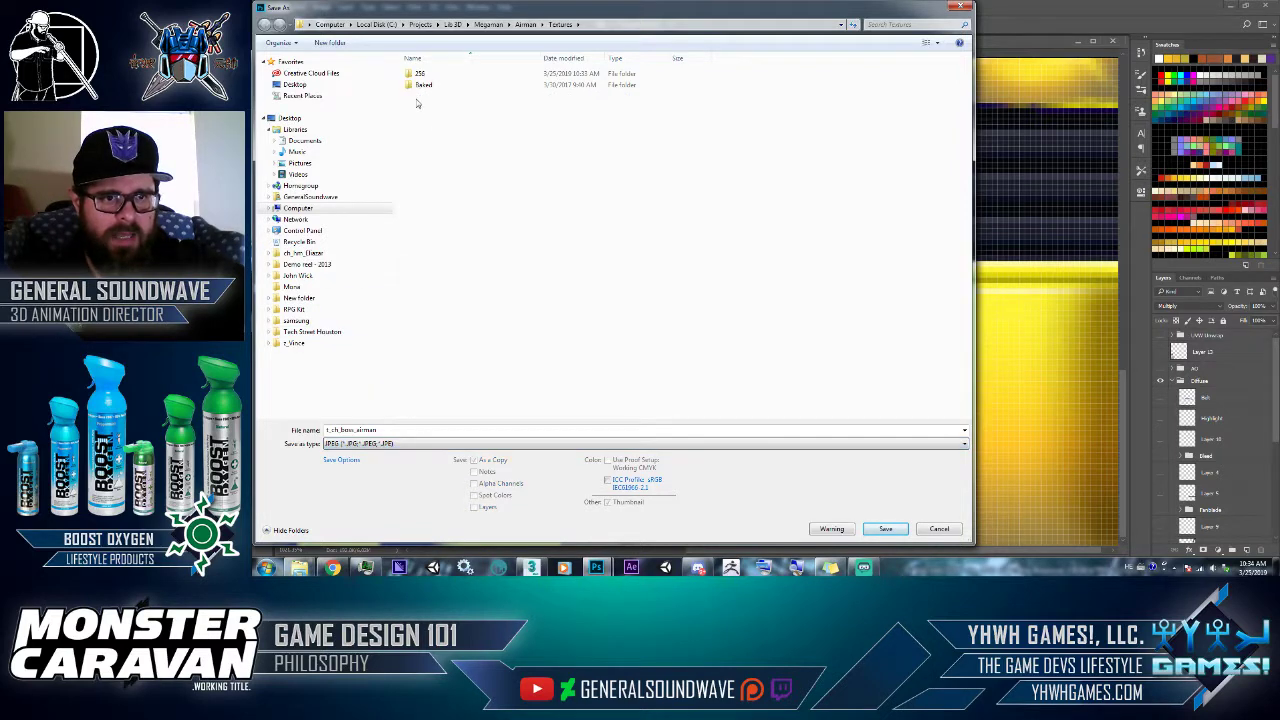
{"action": "key", "text": "Return"}
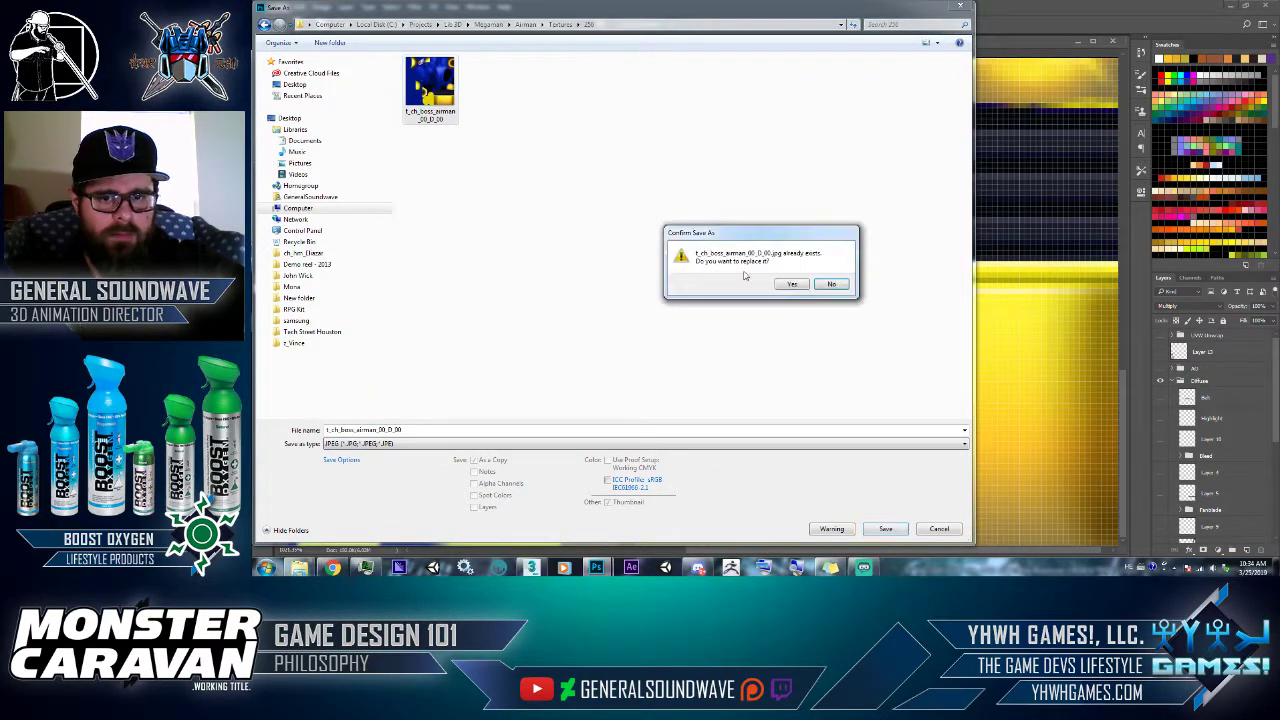
{"action": "left_click", "coordinate": [782, 284]}
{"action": "left_click", "coordinate": [827, 157]}
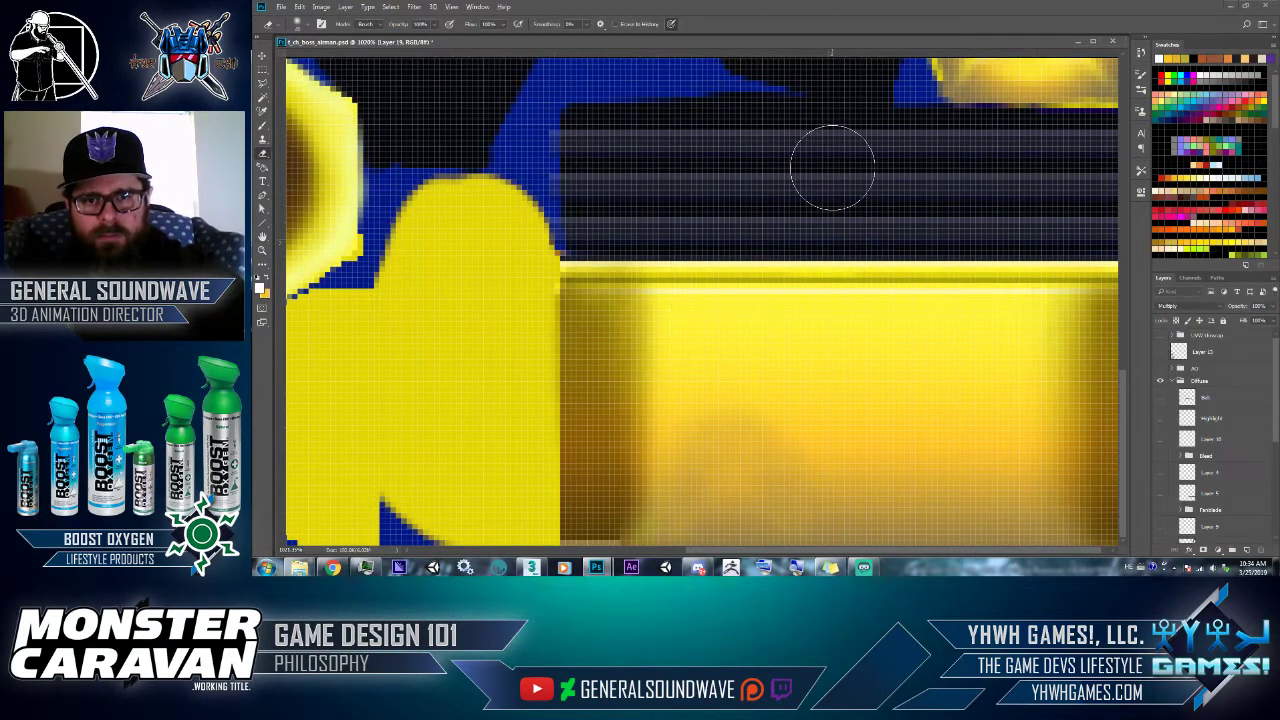
- Check the updated boots in 3ds Max, return to Photoshop, check Layer 20's contents by toggling its visibility, and select it
{"action": "key", "text": "alt+Tab"}
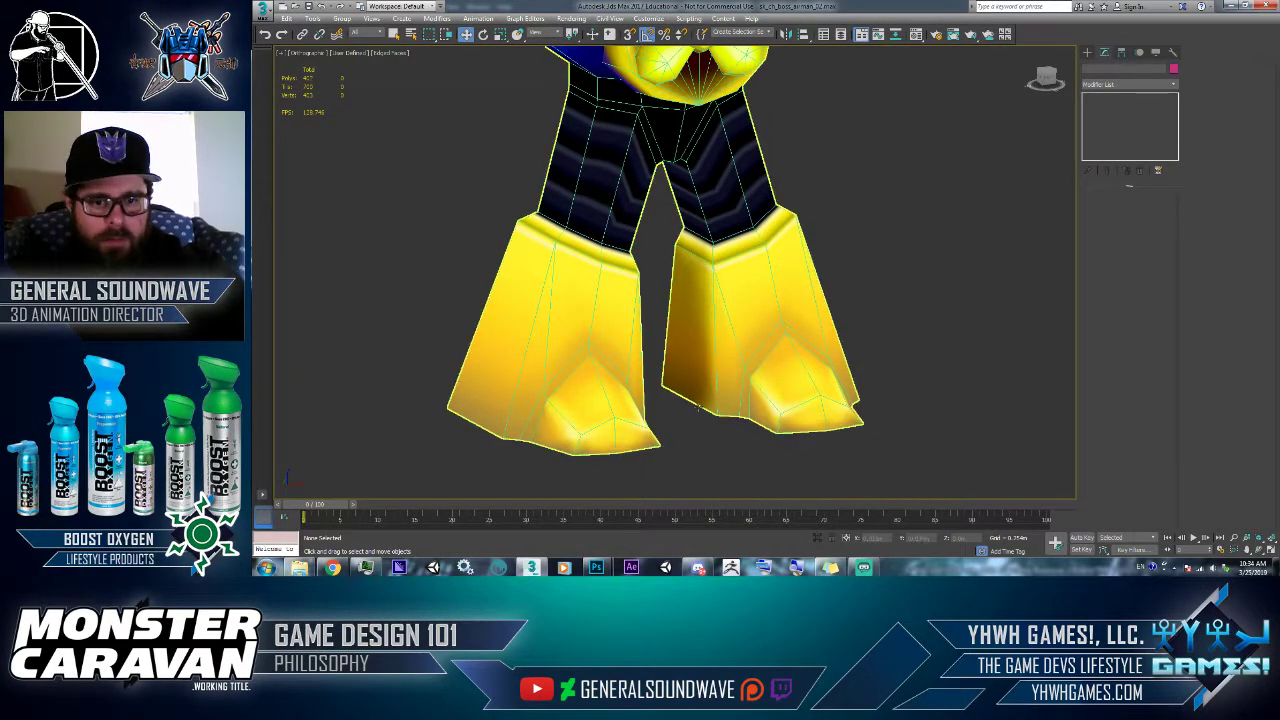
{"action": "key", "text": "alt+Tab"}
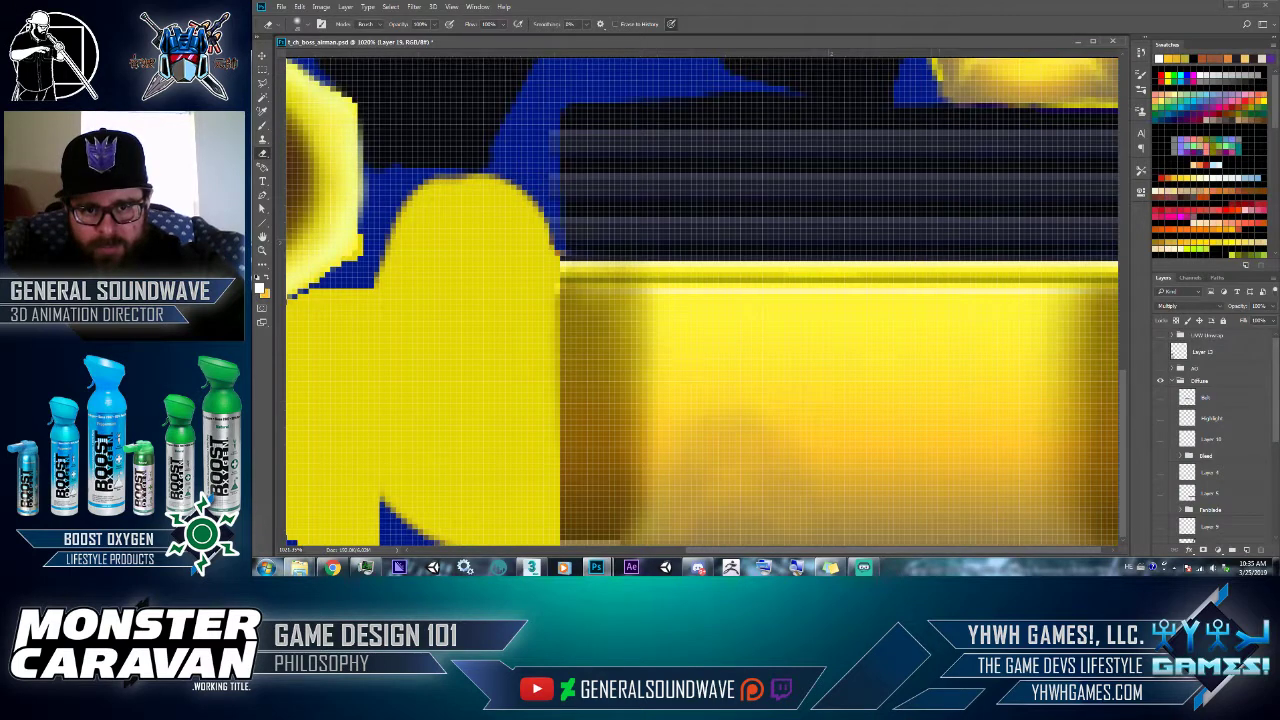
{"action": "scroll", "coordinate": [1207, 480], "scroll_direction": "down", "scroll_amount": 5}
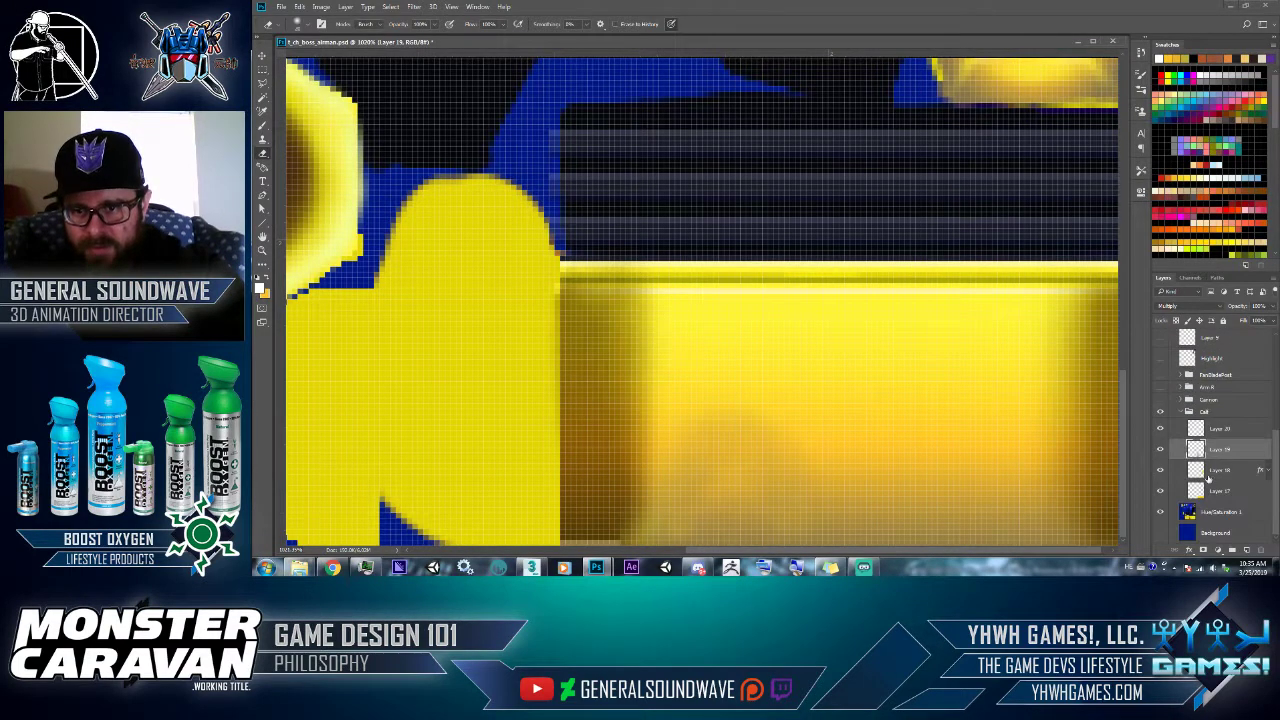
{"action": "left_click", "coordinate": [1159, 429]}
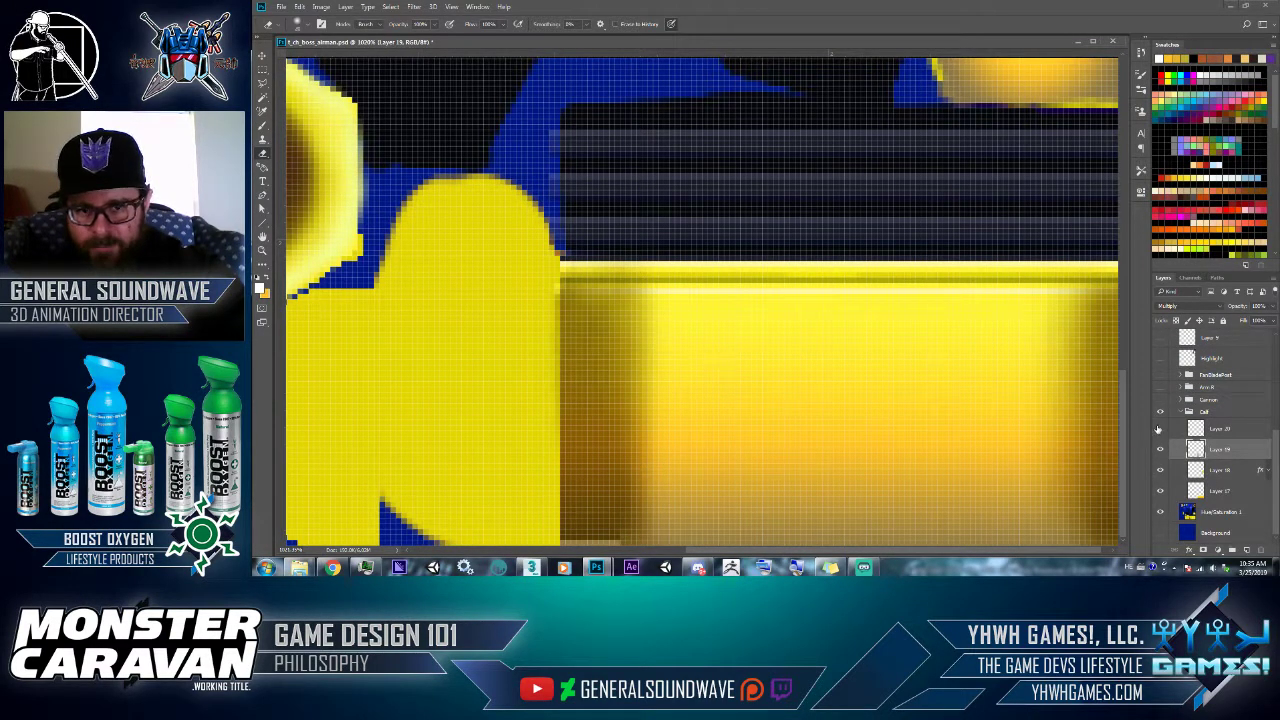
{"action": "left_click", "coordinate": [1160, 429]}
{"action": "left_click", "coordinate": [1218, 428]}
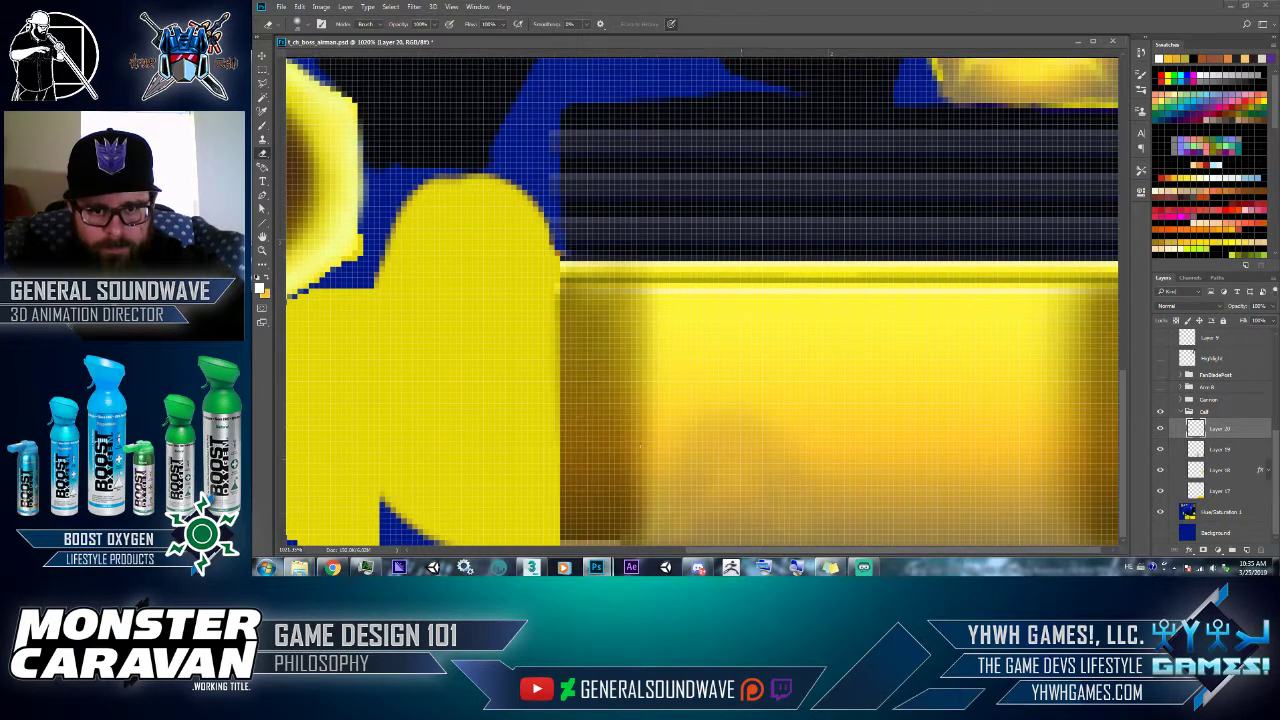
- Switch to 3ds Max, examine the boot shading with and without edged faces, and frame the whole character
{"action": "key", "text": "alt+Tab"}
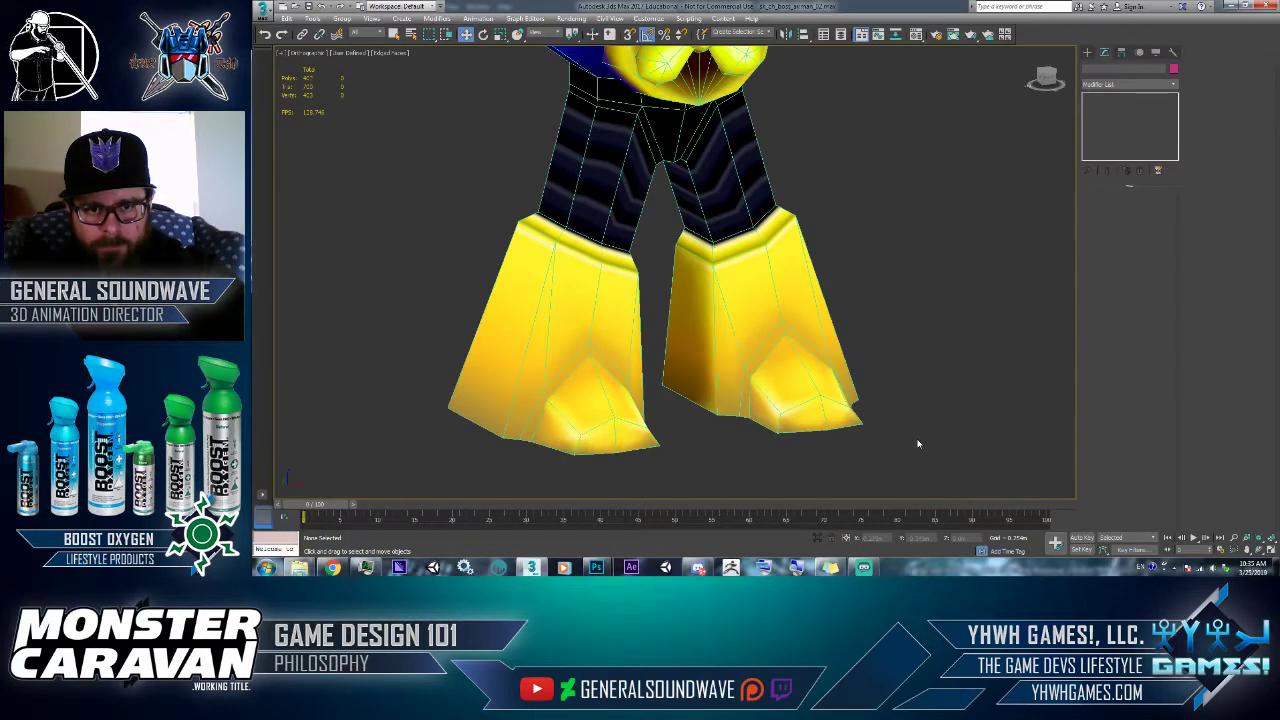
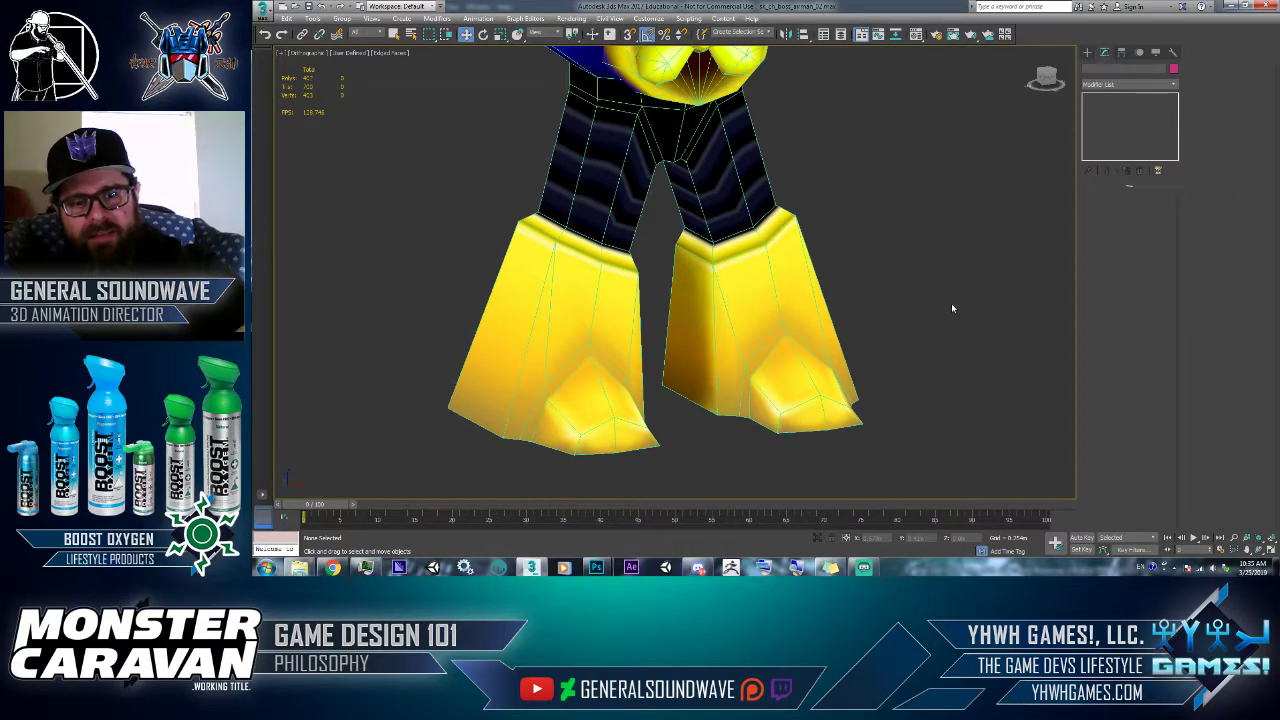
{"action": "key", "text": "F4"}
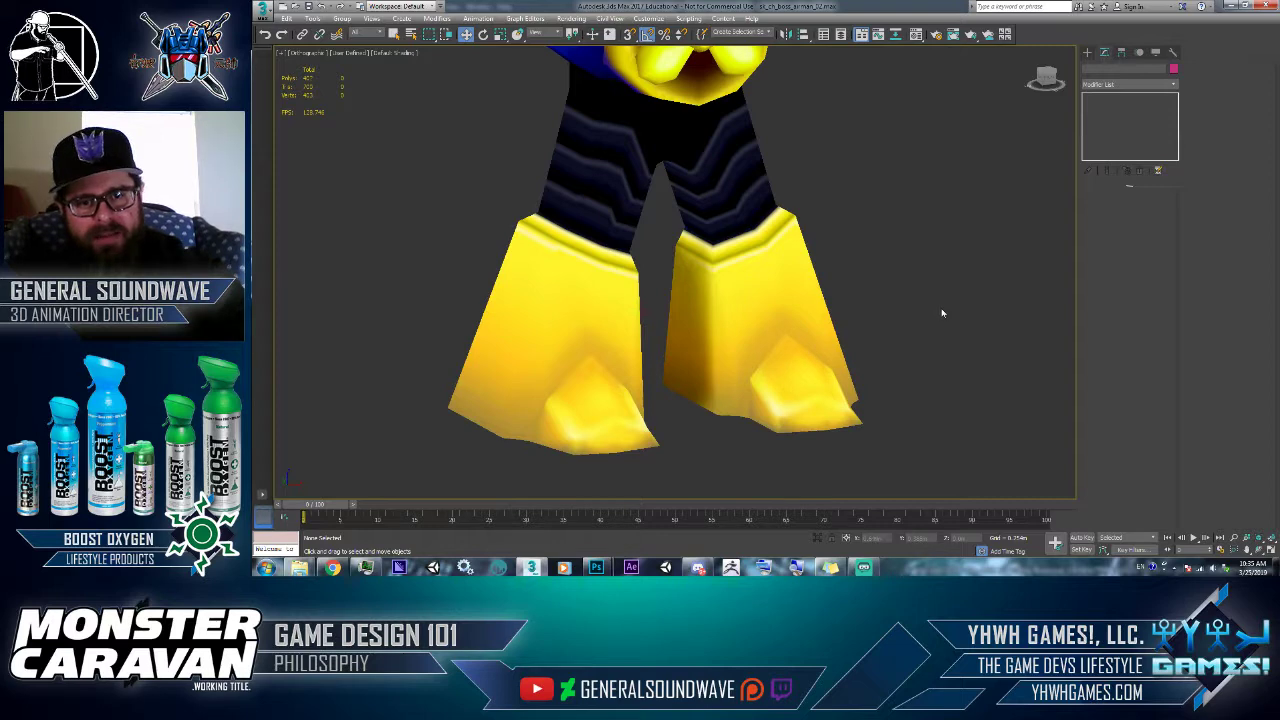
{"action": "key", "text": "z"}
- Compare the boot texture with and without Layer 20 in Photoshop, and check it against the full character in 3ds Max
{"action": "key", "text": "alt+Tab"}
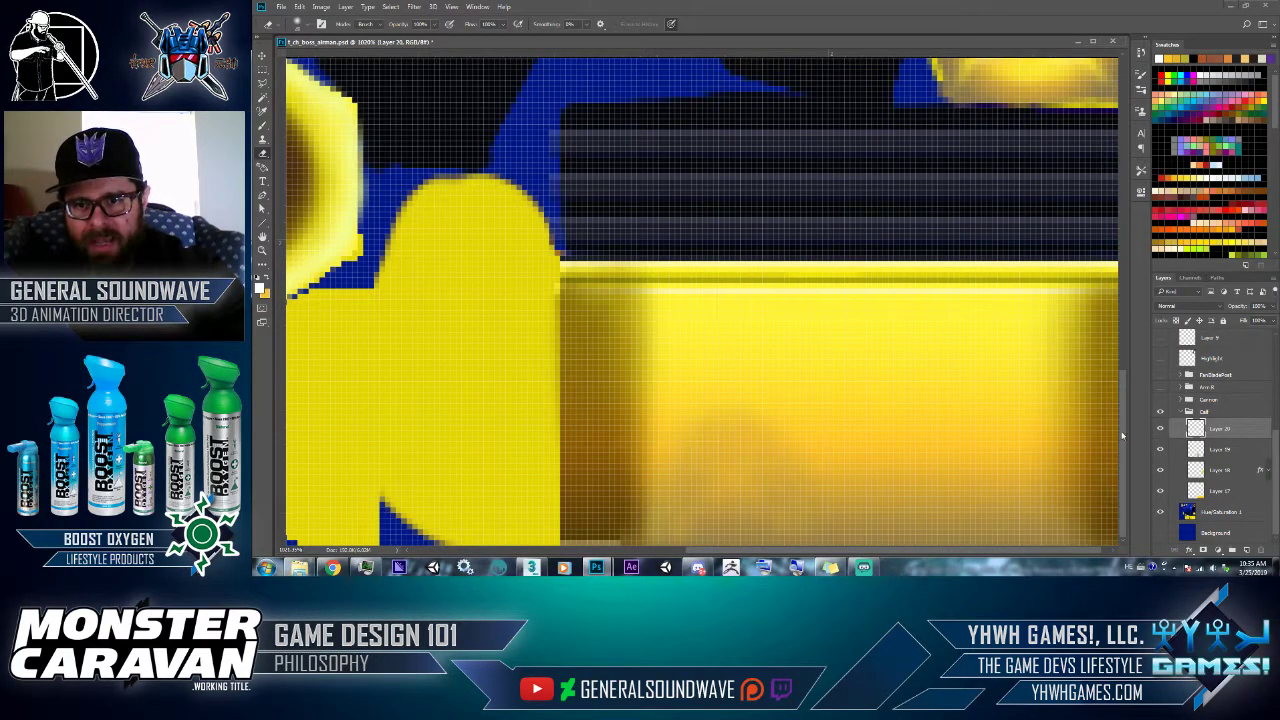
{"action": "left_click", "coordinate": [1160, 429]}
{"action": "left_click", "coordinate": [1161, 432]}
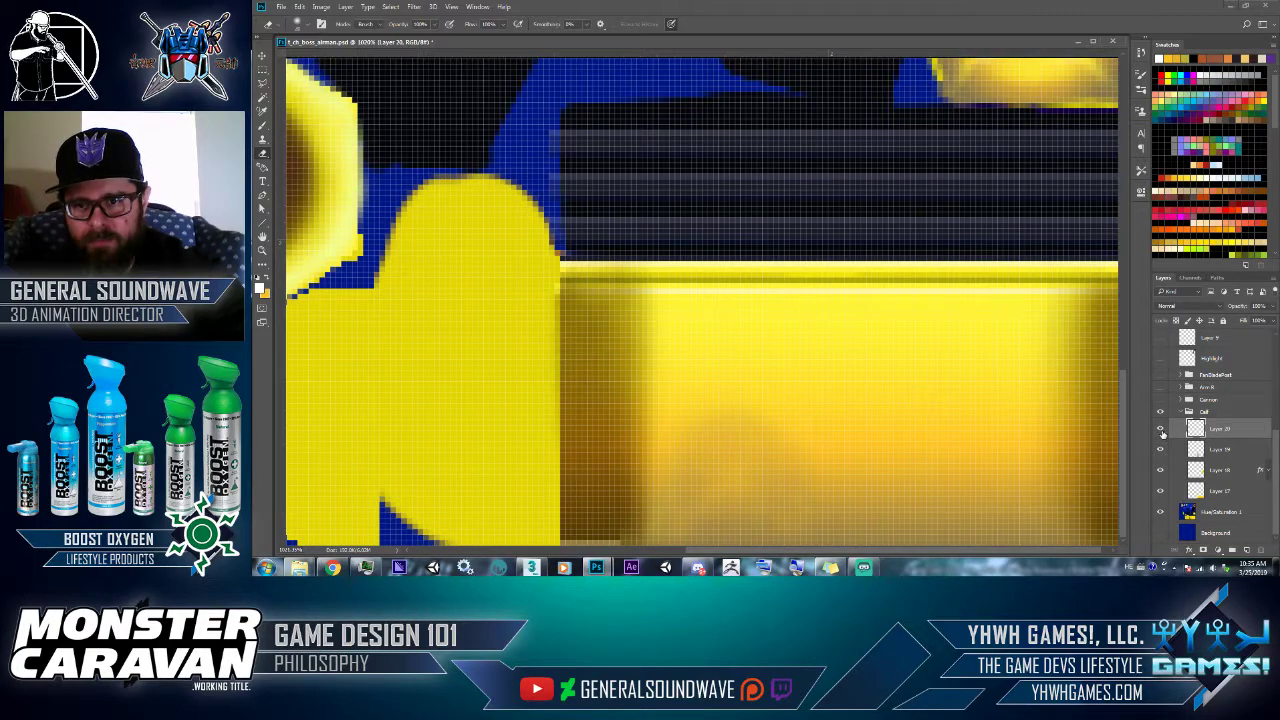
{"action": "left_click", "coordinate": [1161, 432]}
{"action": "left_click", "coordinate": [1161, 432]}
{"action": "key", "text": "alt+Tab"}
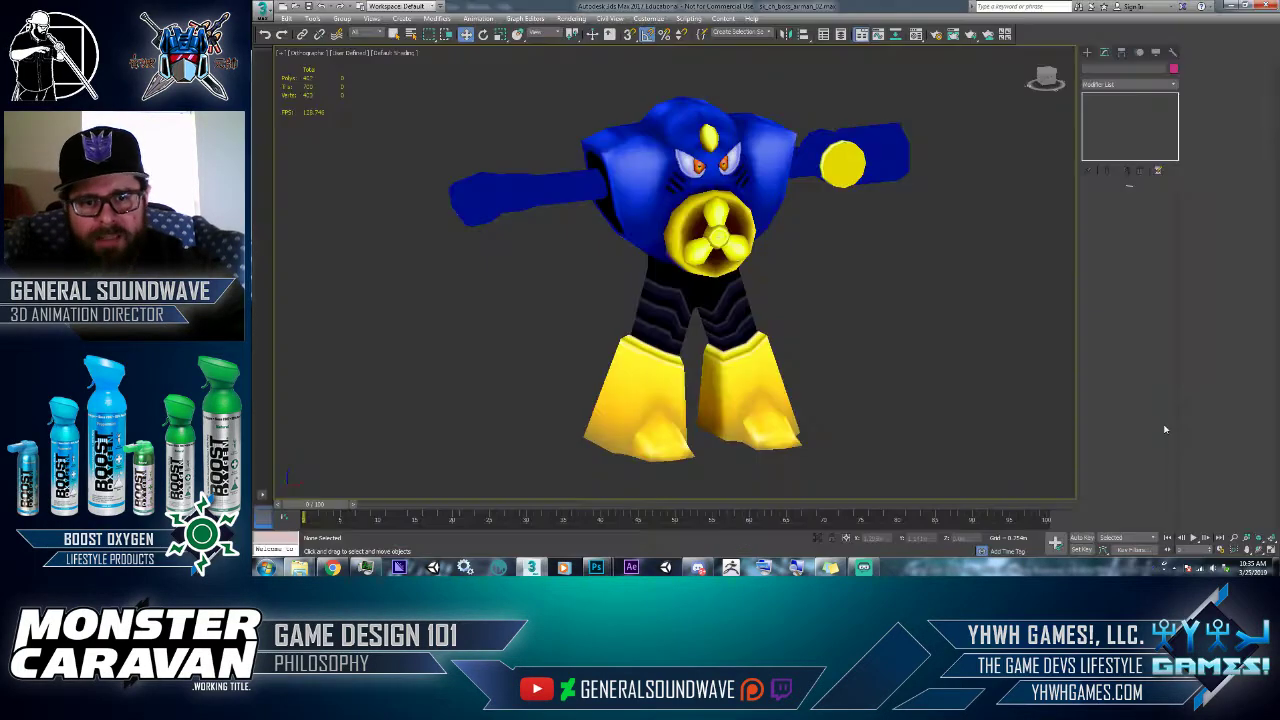
{"action": "key", "text": "alt+Tab"}
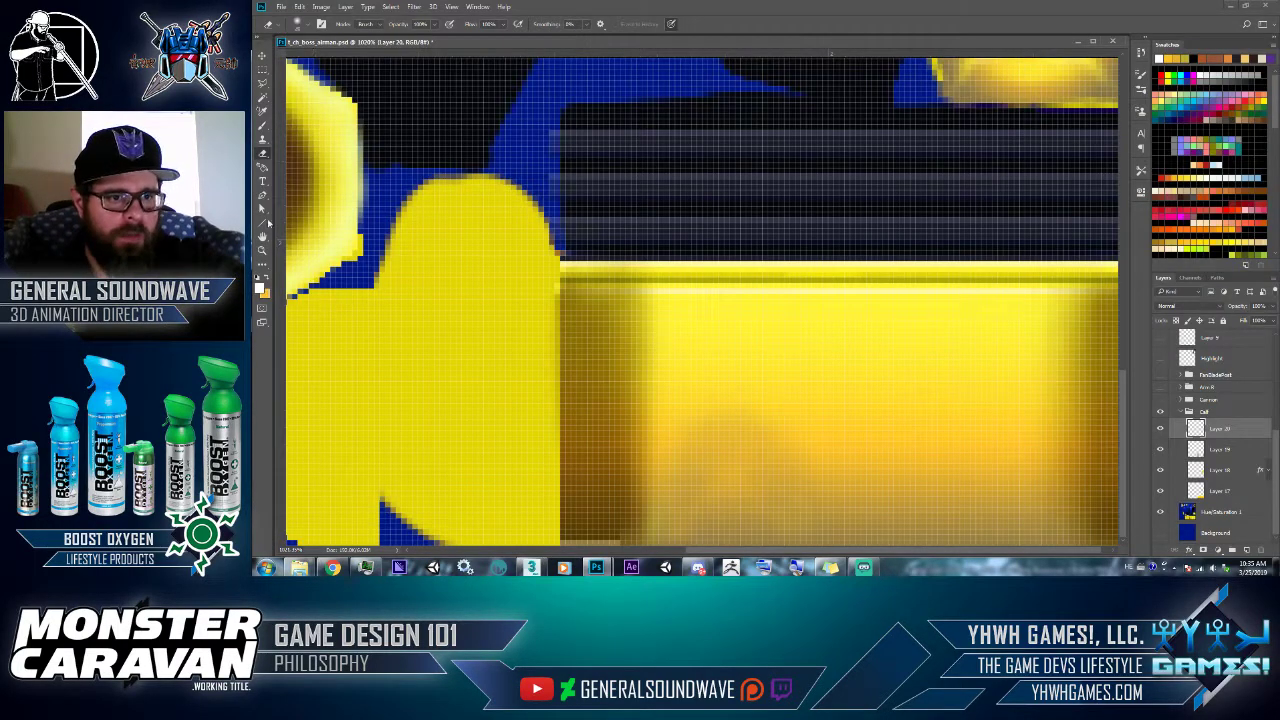
- Activate the Smudge tool and show the UVW Unwrap wireframe over the texture, keeping Layer 20 as the working layer
{"action": "left_click", "coordinate": [262, 264]}
{"action": "right_click", "coordinate": [262, 264]}
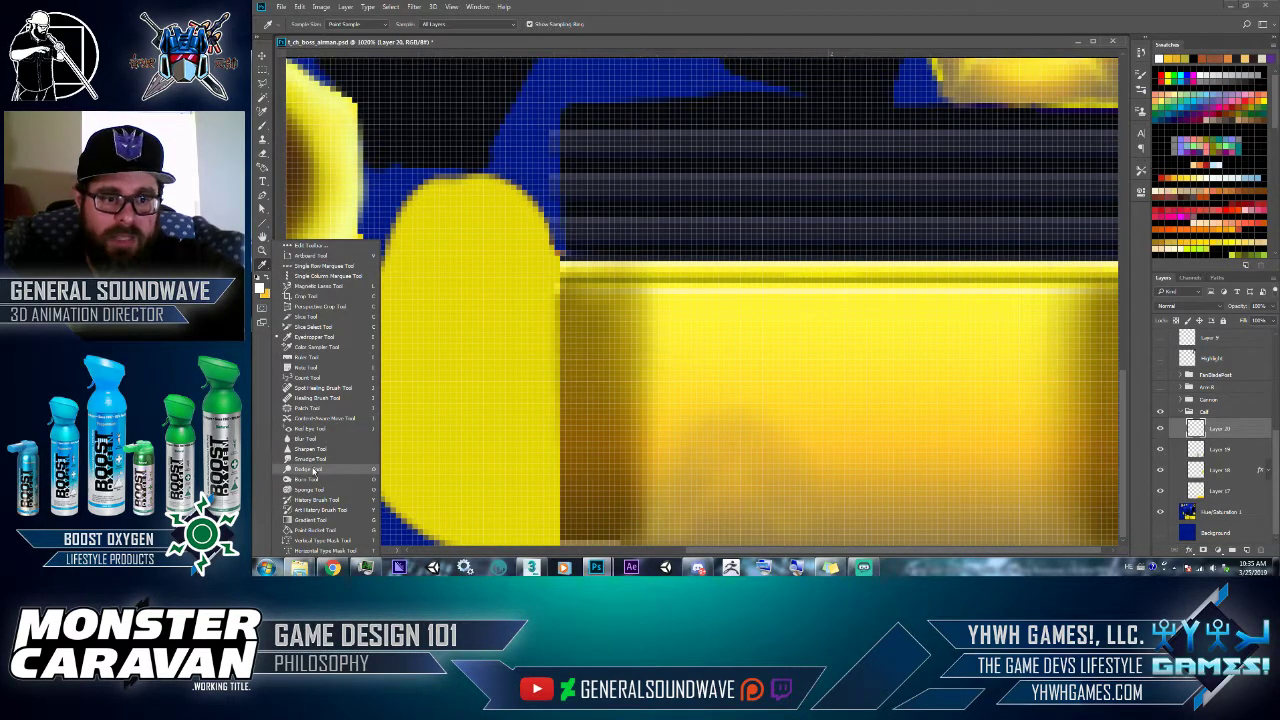
{"action": "left_click", "coordinate": [311, 459]}
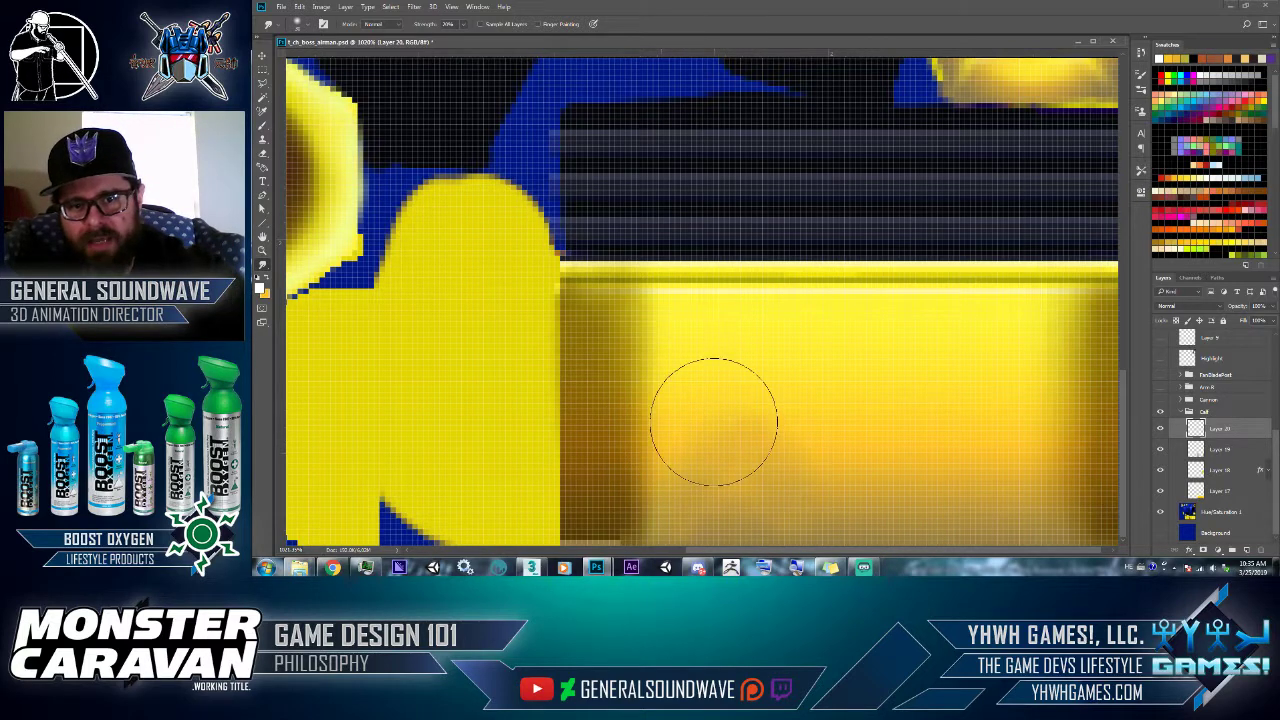
{"action": "scroll", "coordinate": [1270, 362], "scroll_direction": "up", "scroll_amount": 5}
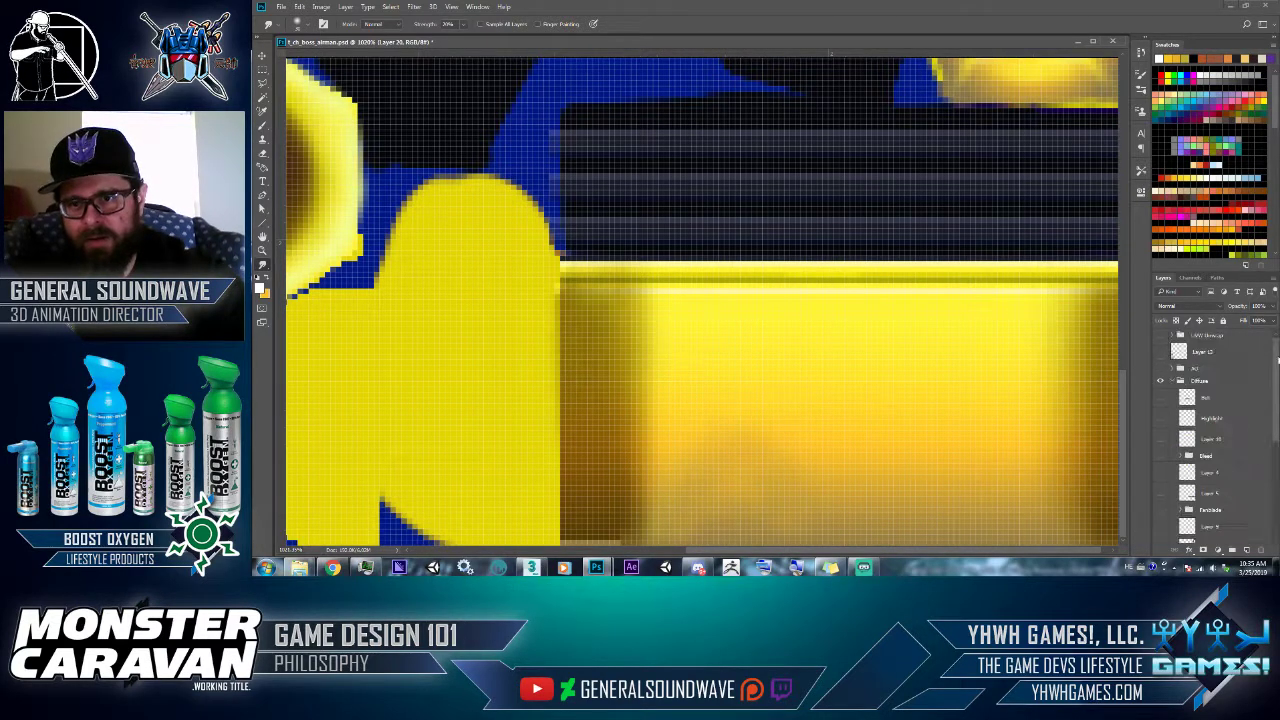
{"action": "left_click", "coordinate": [1161, 336]}
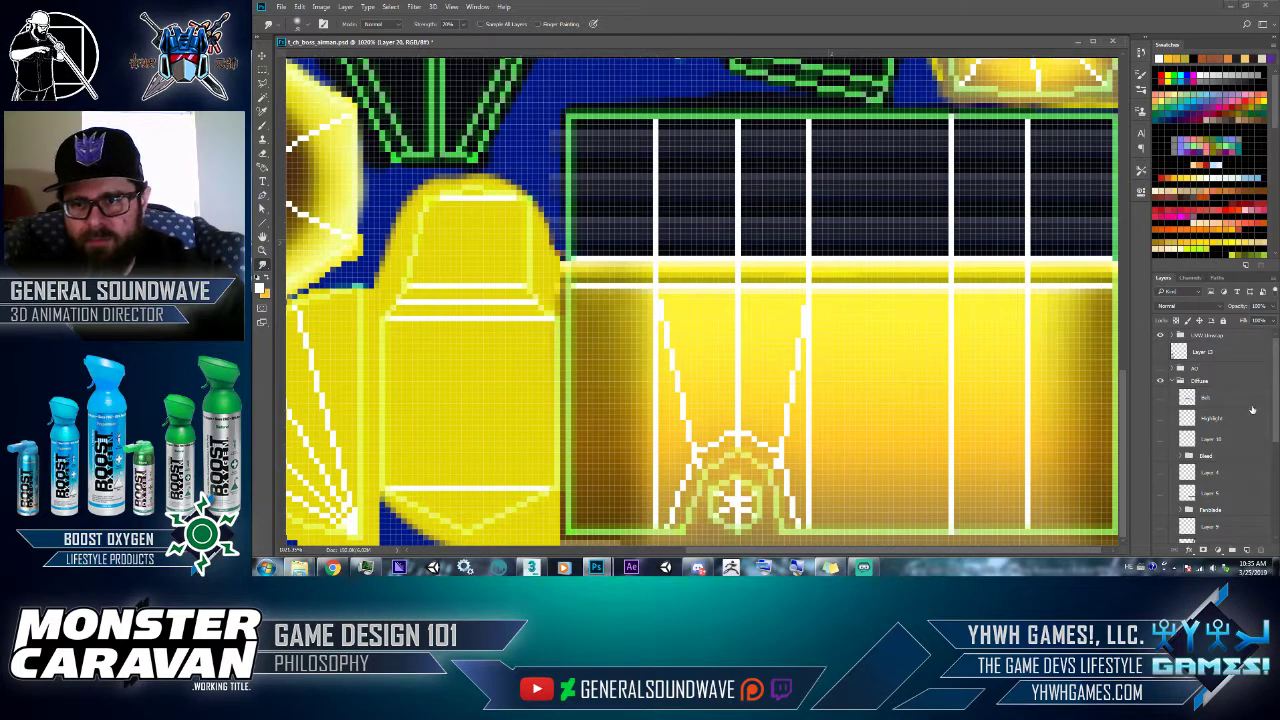
{"action": "scroll", "coordinate": [1252, 410], "scroll_direction": "down", "scroll_amount": 5}
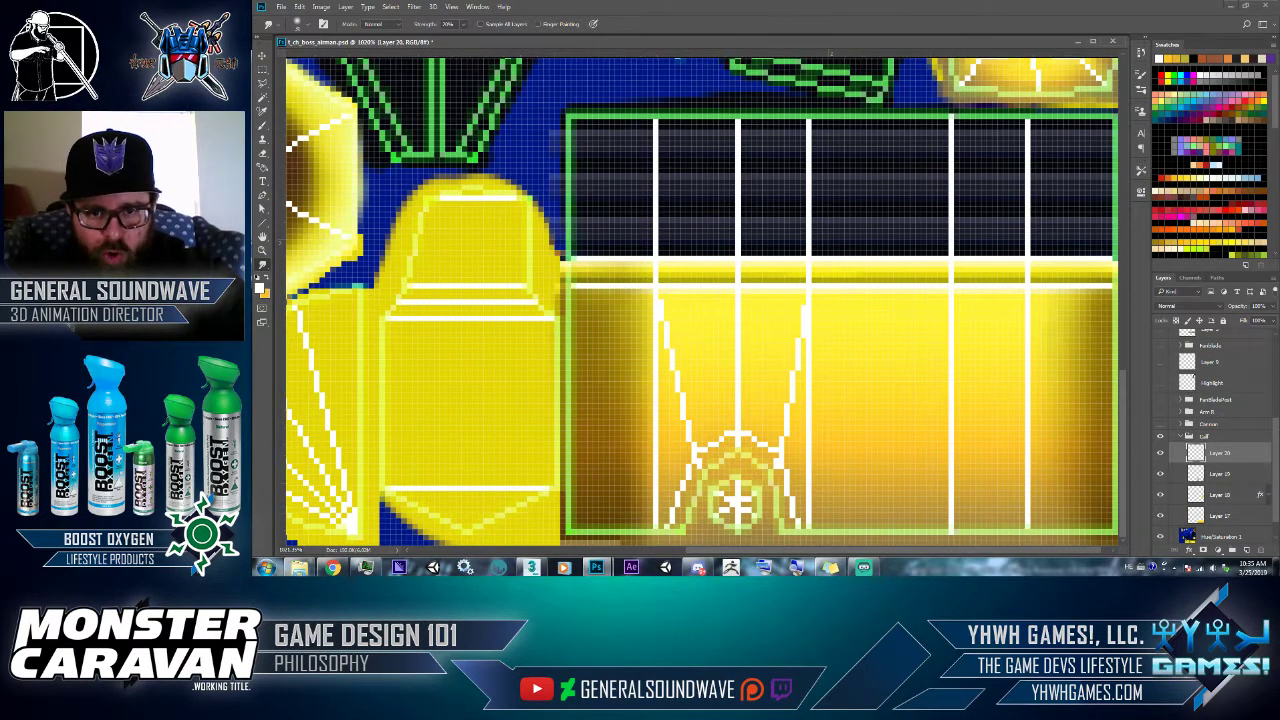
- Hide the UVW Unwrap wireframe and overwrite the t_ch_boss_airman_00_D_00 JPEG in the 256 folder at maximum quality
{"action": "left_click_drag", "start_coordinate": [1277, 414], "coordinate": [1270, 350]}
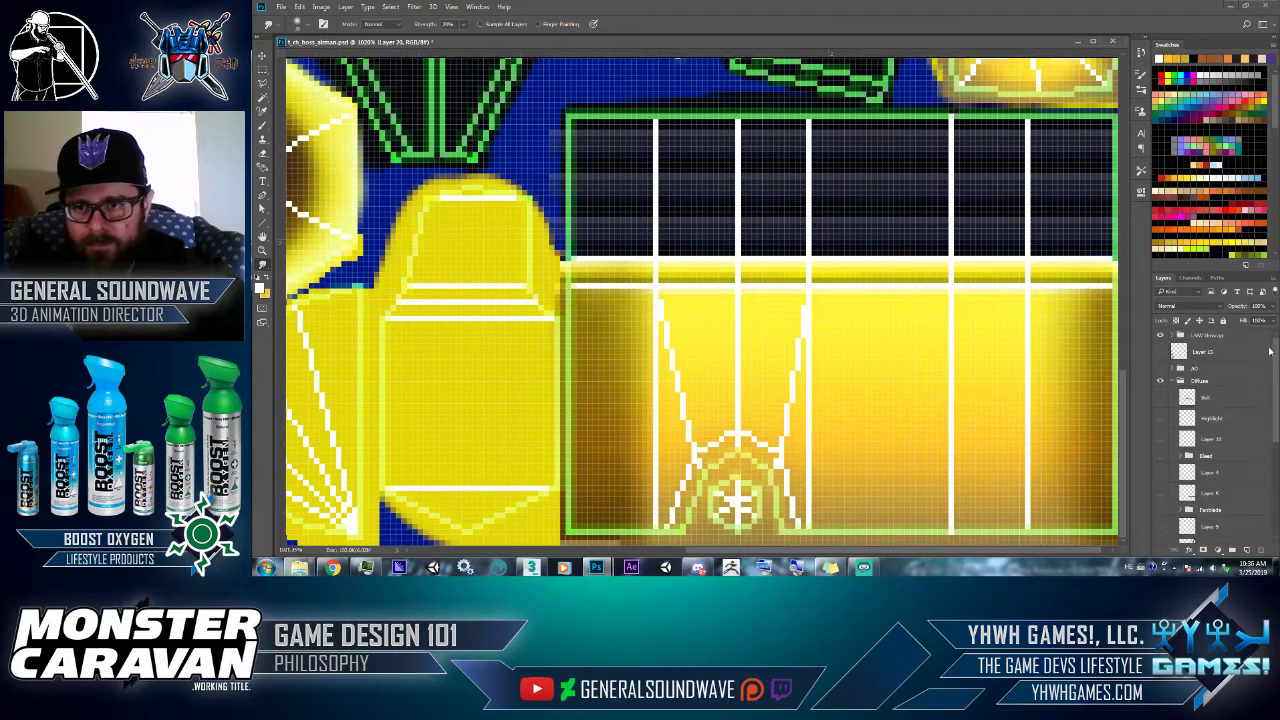
{"action": "left_click", "coordinate": [1161, 336]}
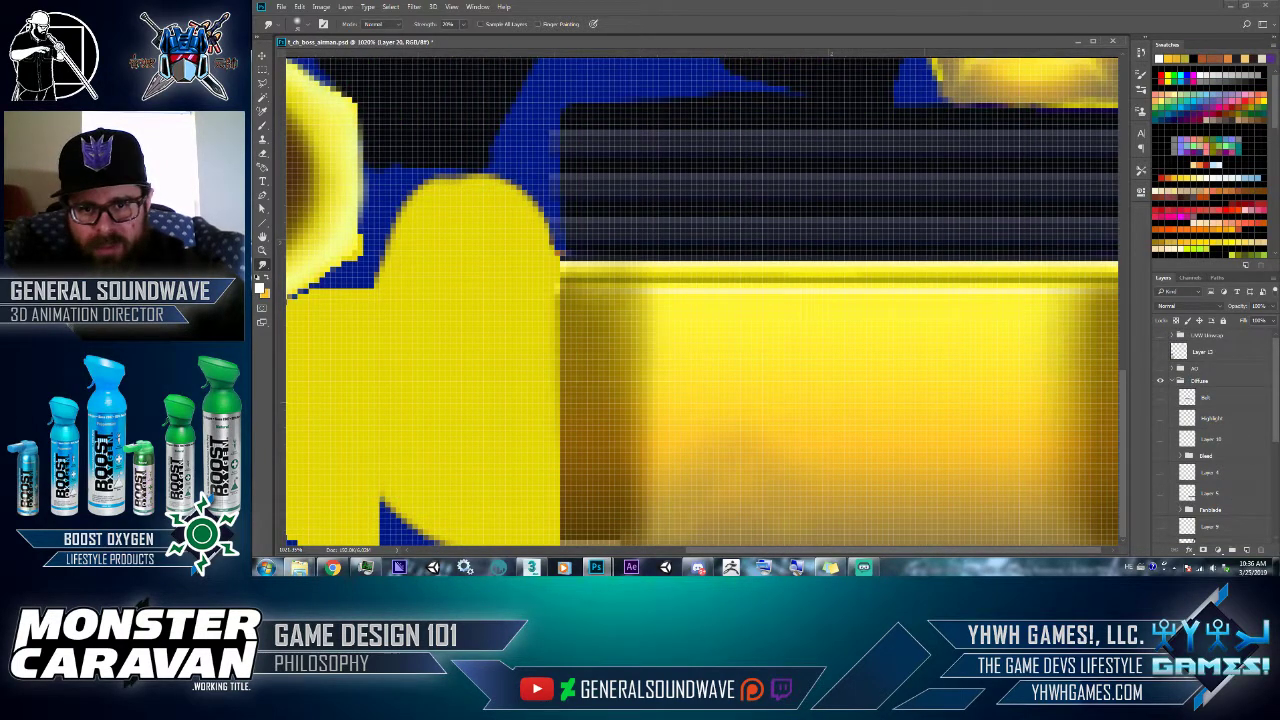
{"action": "key", "text": "ctrl+shift+s"}
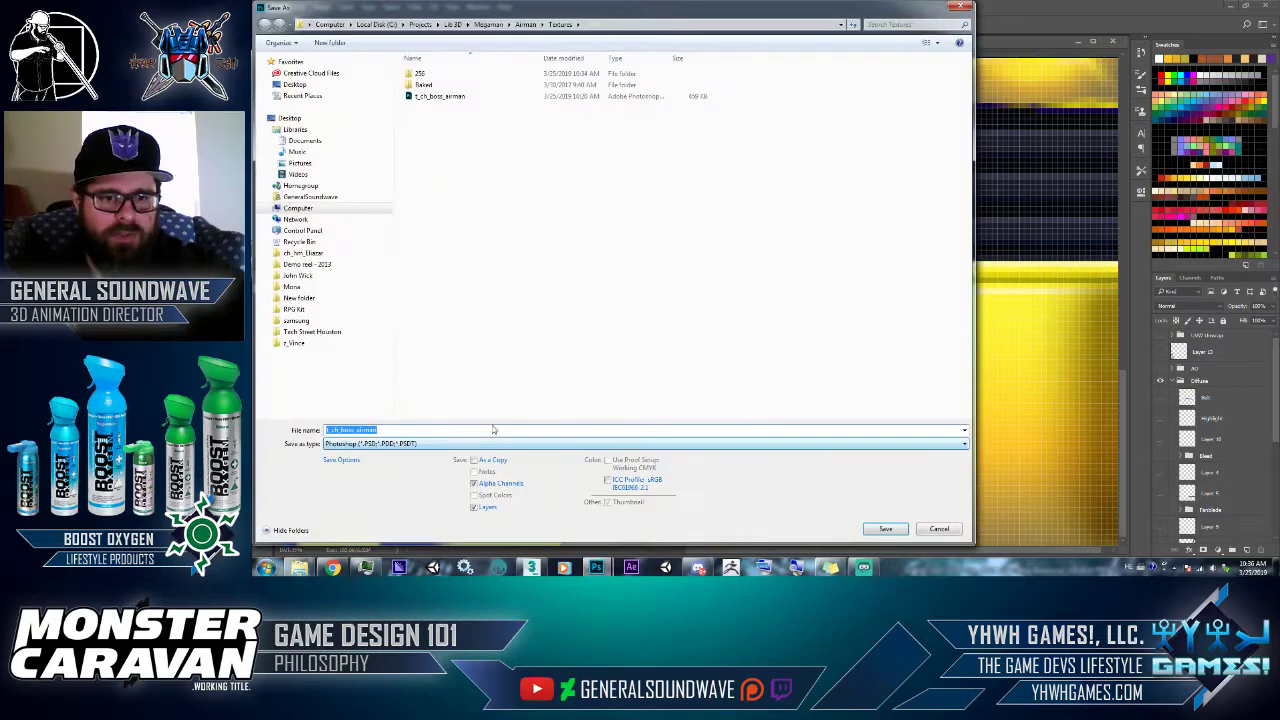
{"action": "left_click", "coordinate": [435, 443]}
{"action": "left_click", "coordinate": [407, 332]}
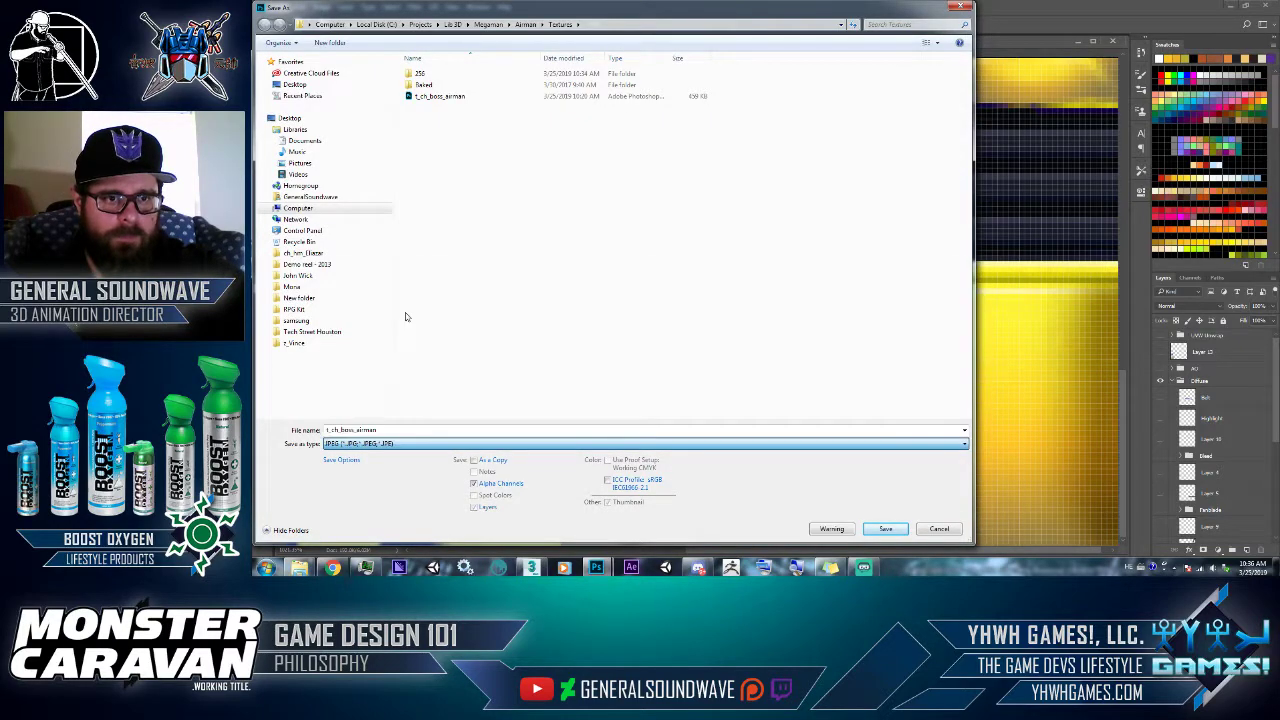
{"action": "double_click", "coordinate": [440, 73]}
{"action": "left_click", "coordinate": [430, 85]}
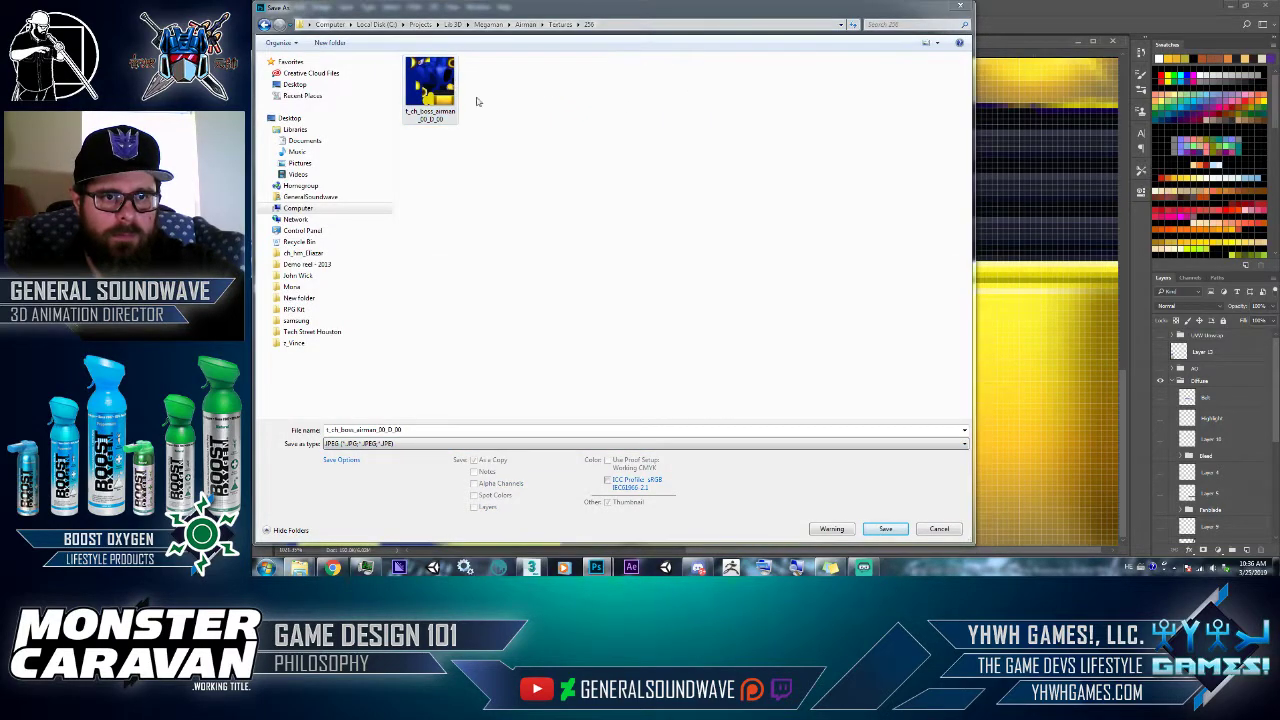
{"action": "key", "text": "Return"}
{"action": "left_click", "coordinate": [786, 285]}
{"action": "left_click", "coordinate": [826, 157]}
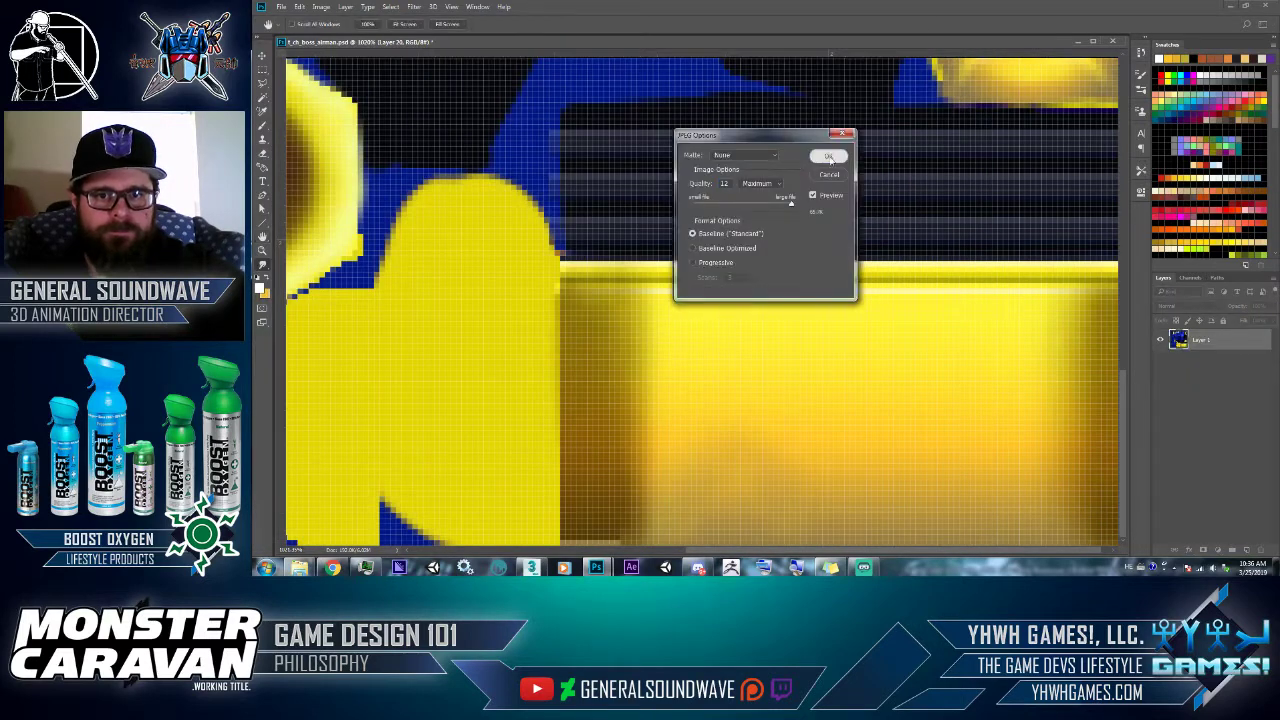
- Switch to 3ds Max to check the updated boot texture on the full character, and return to Photoshop
{"action": "key", "text": "alt+Tab"}
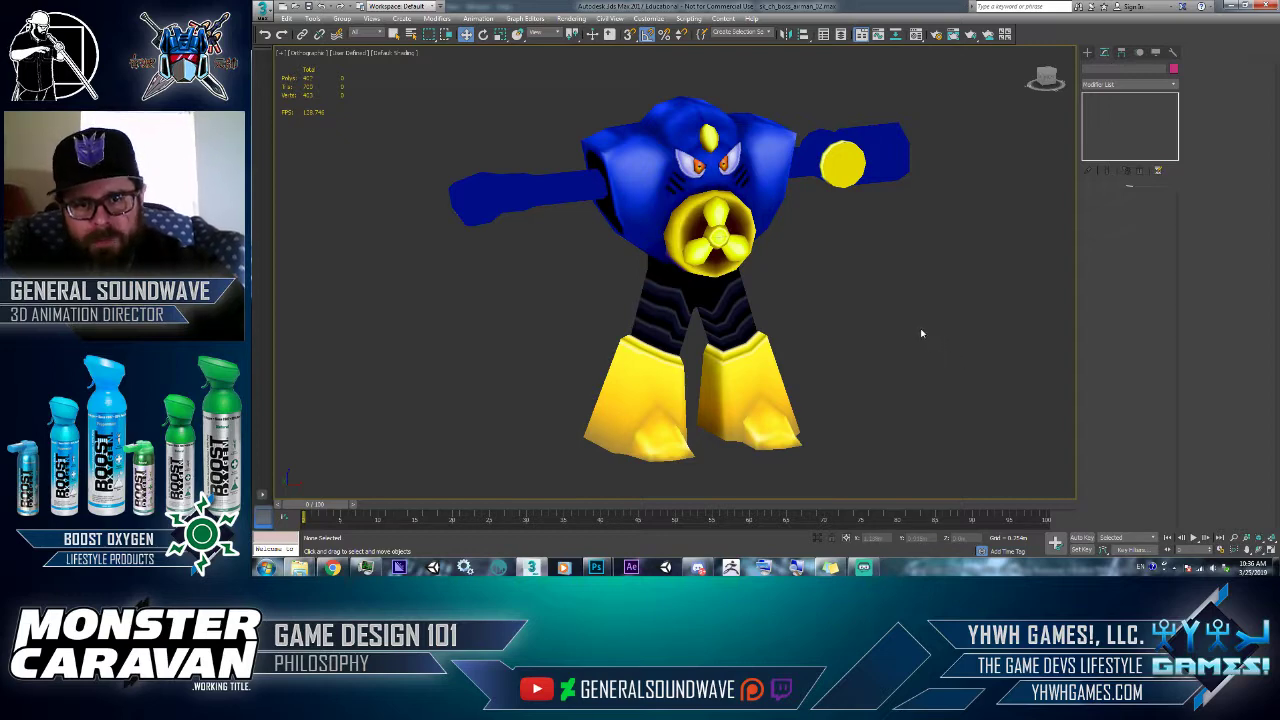
{"action": "key", "text": "alt+Tab"}
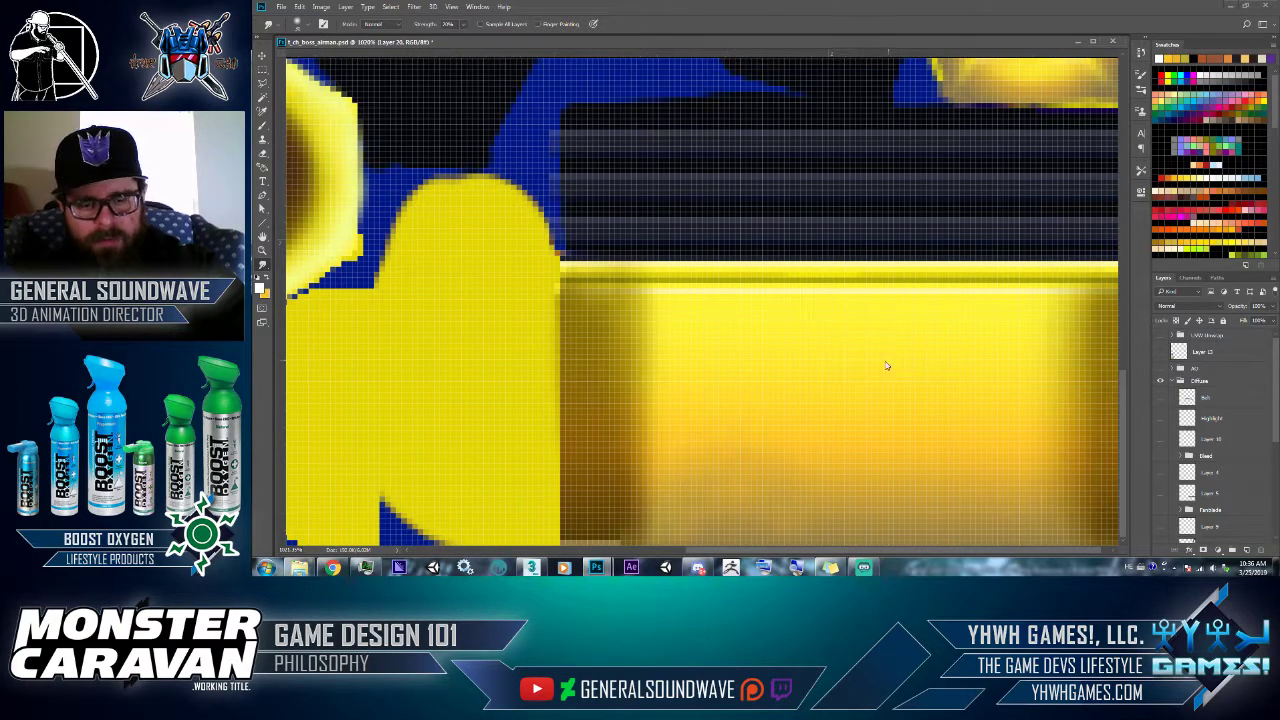
- Save the texture as a JPEG again over t_ch_boss_airman_00_D_00 in the 256 folder, and examine the boots in 3ds Max
{"action": "key", "text": "ctrl+shift+s"}
{"action": "left_click", "coordinate": [428, 443]}
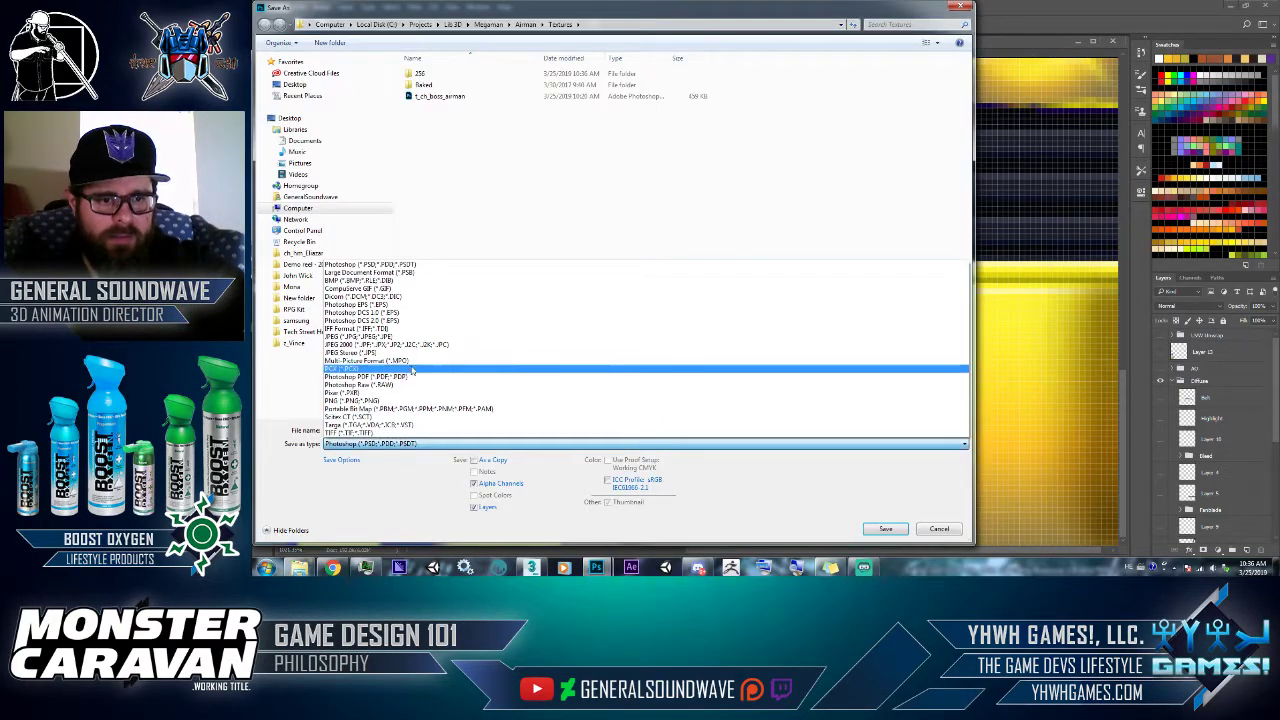
{"action": "left_click", "coordinate": [405, 337]}
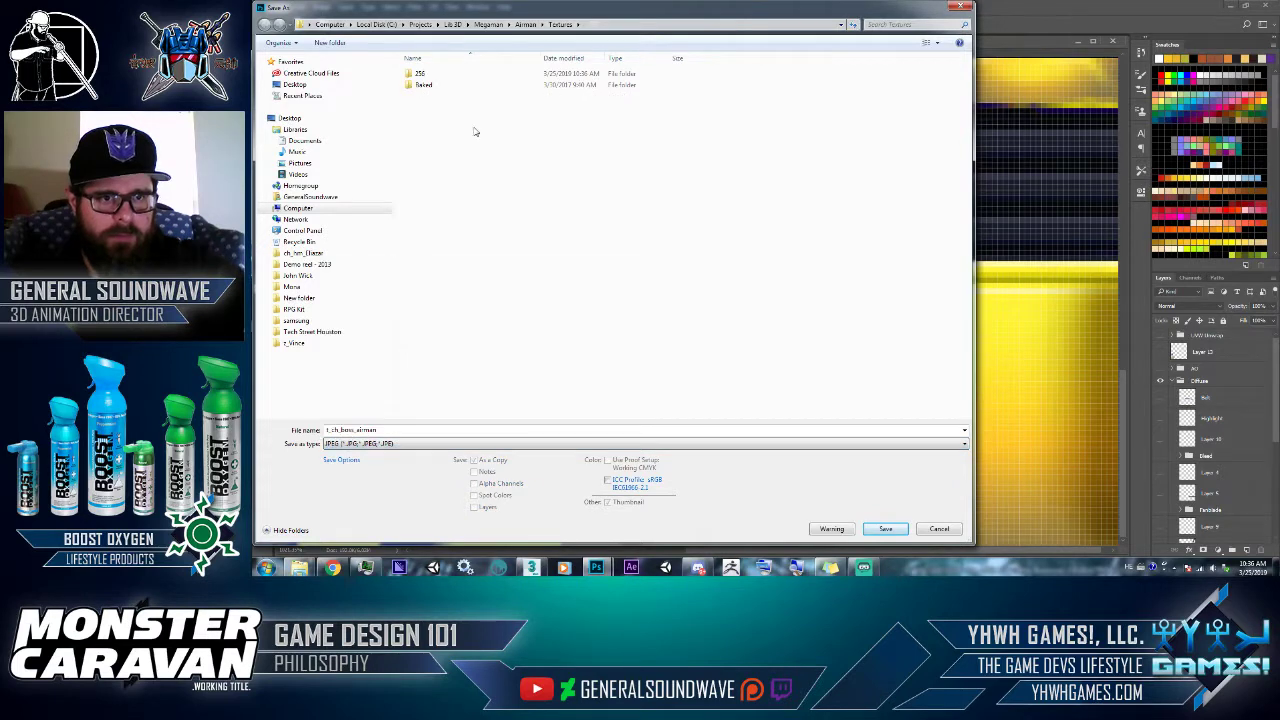
{"action": "double_click", "coordinate": [446, 77]}
{"action": "double_click", "coordinate": [430, 85]}
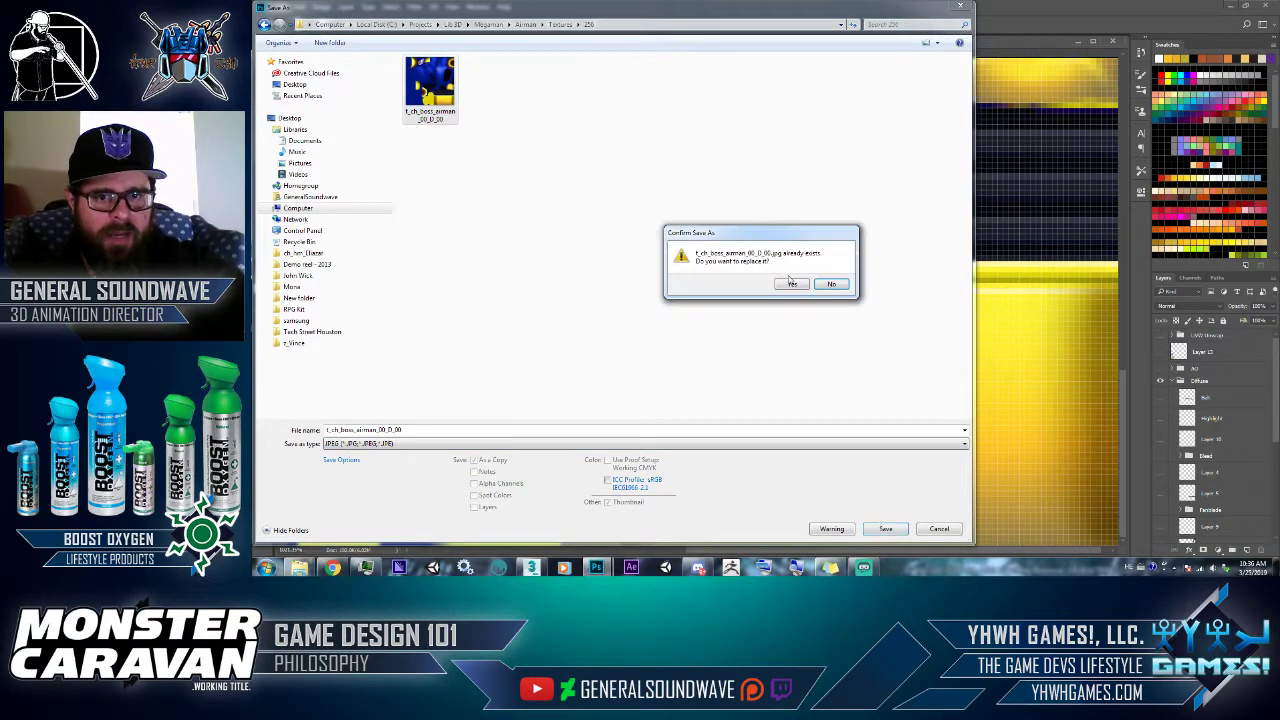
{"action": "left_click", "coordinate": [791, 284]}
{"action": "left_click", "coordinate": [829, 158]}
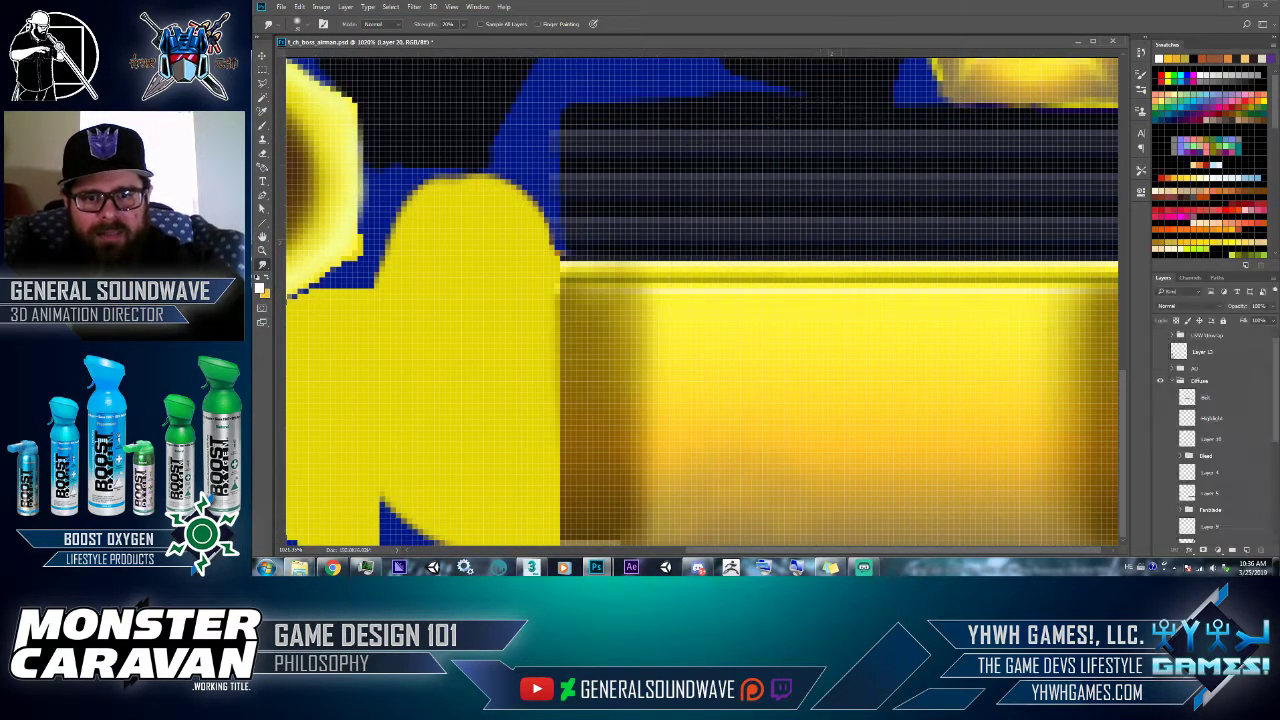
{"action": "key", "text": "alt+Tab"}
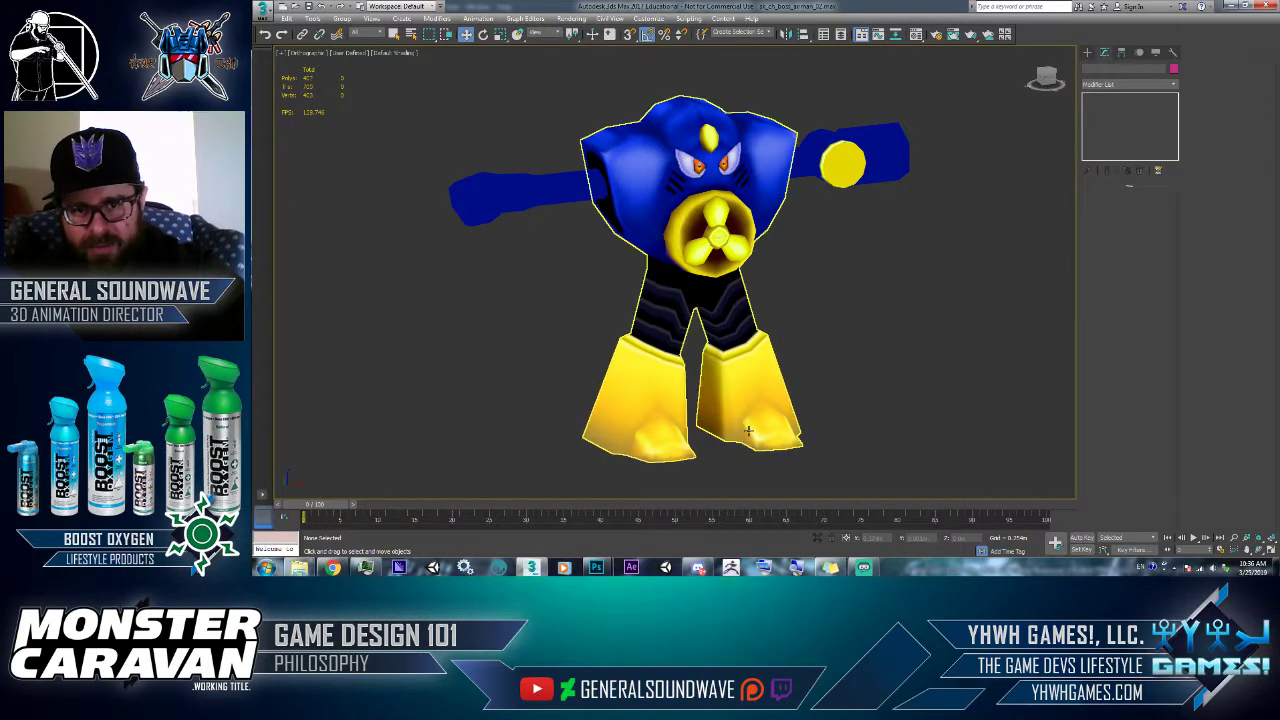
{"action": "key", "text": "alt+Tab"}
- Sample the dark gold of the boot shaft, darken the toe piece's outer side on Layer 20, and activate the Smudge tool for blending
{"action": "scroll", "coordinate": [995, 262], "scroll_direction": "up", "scroll_amount": 2}
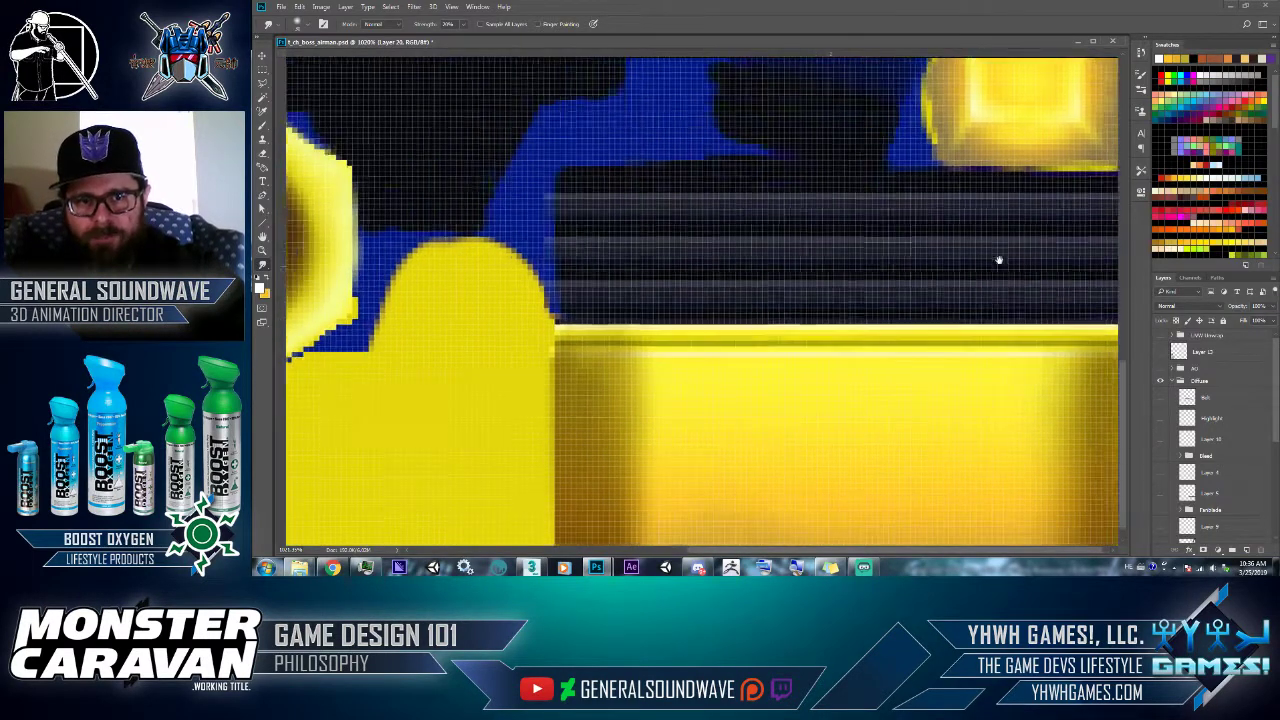
{"action": "key", "text": "b"}
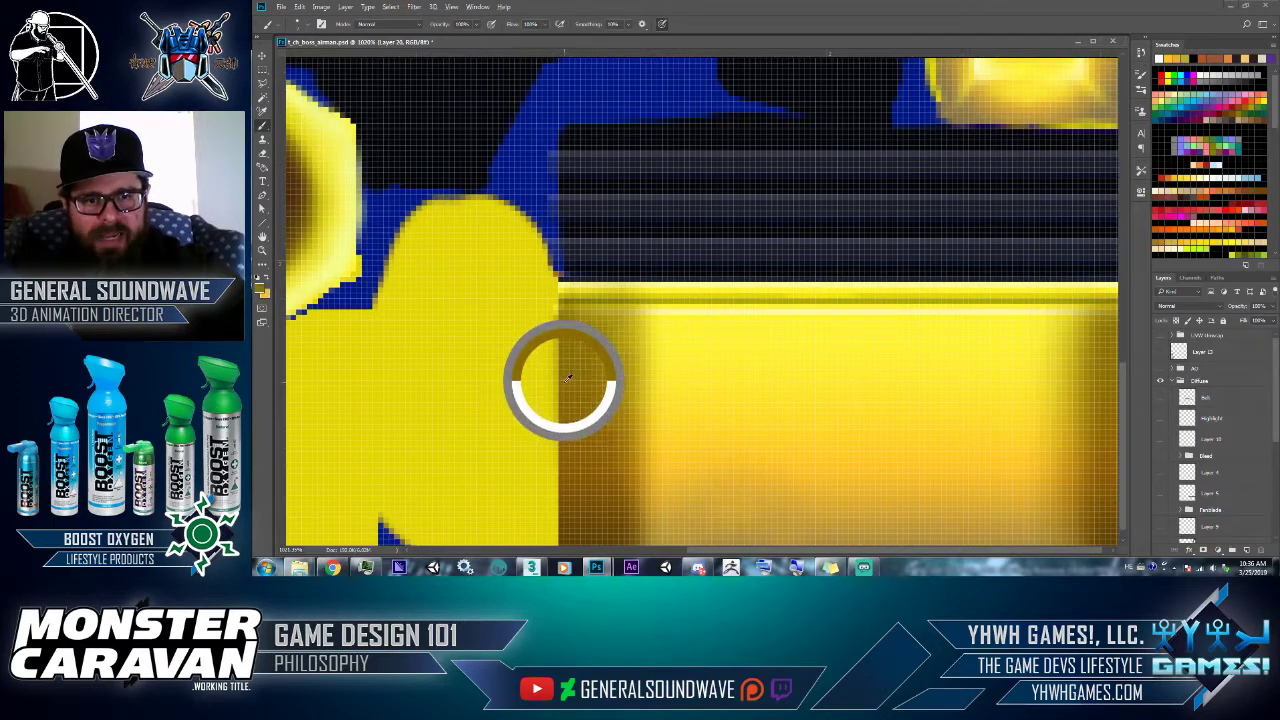
{"action": "left_click_drag", "start_coordinate": [967, 177], "coordinate": [927, 359]}
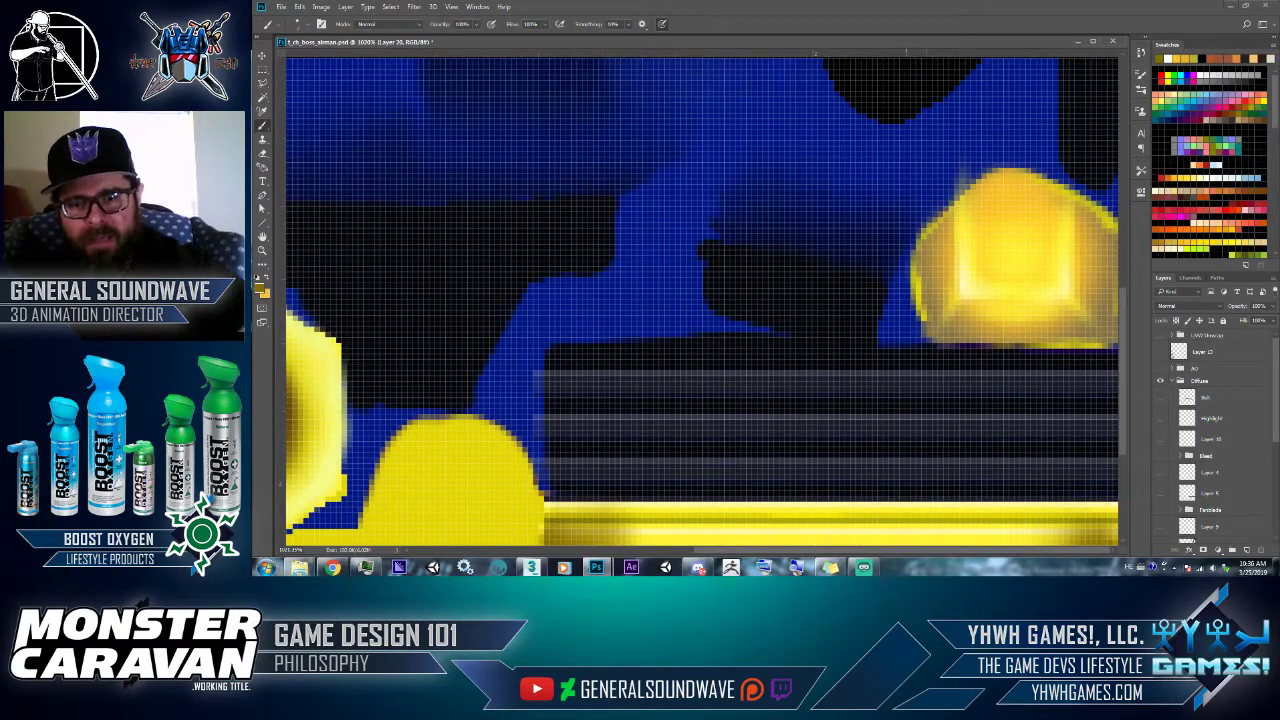
{"action": "scroll", "coordinate": [1200, 450], "scroll_direction": "down", "scroll_amount": 5}
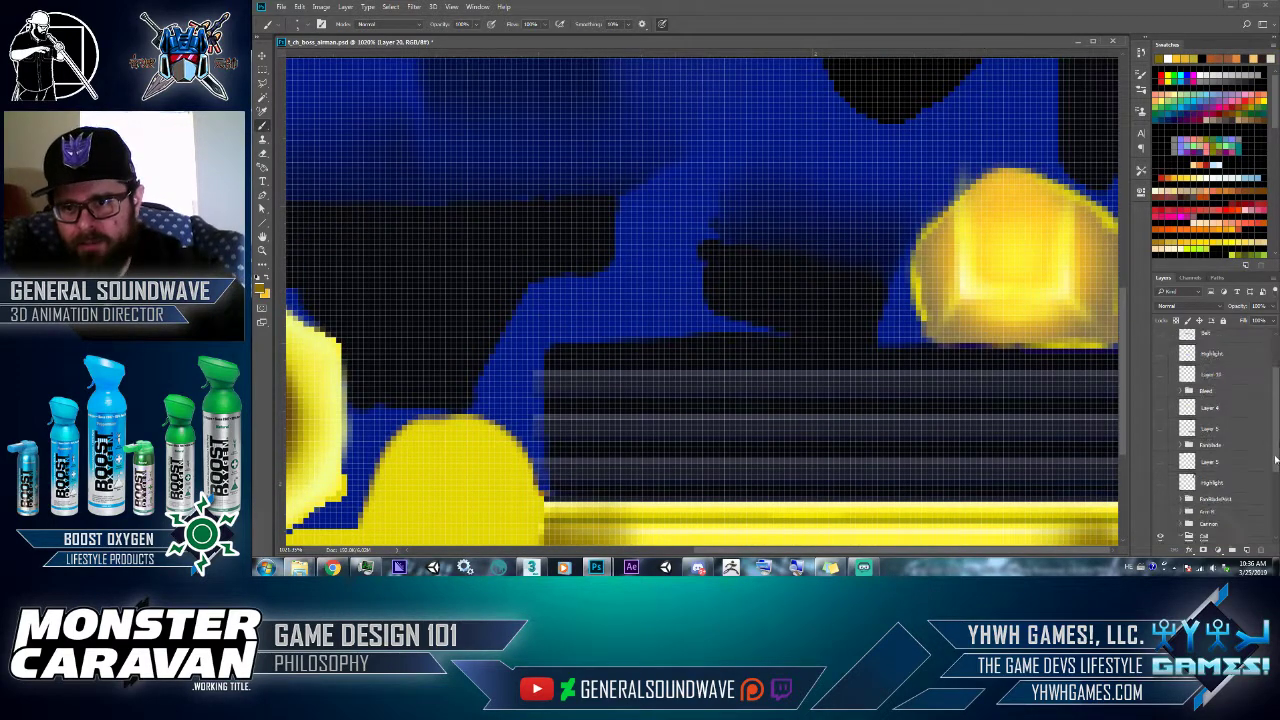
{"action": "left_click", "coordinate": [1160, 487]}
{"action": "left_click", "coordinate": [1160, 487]}
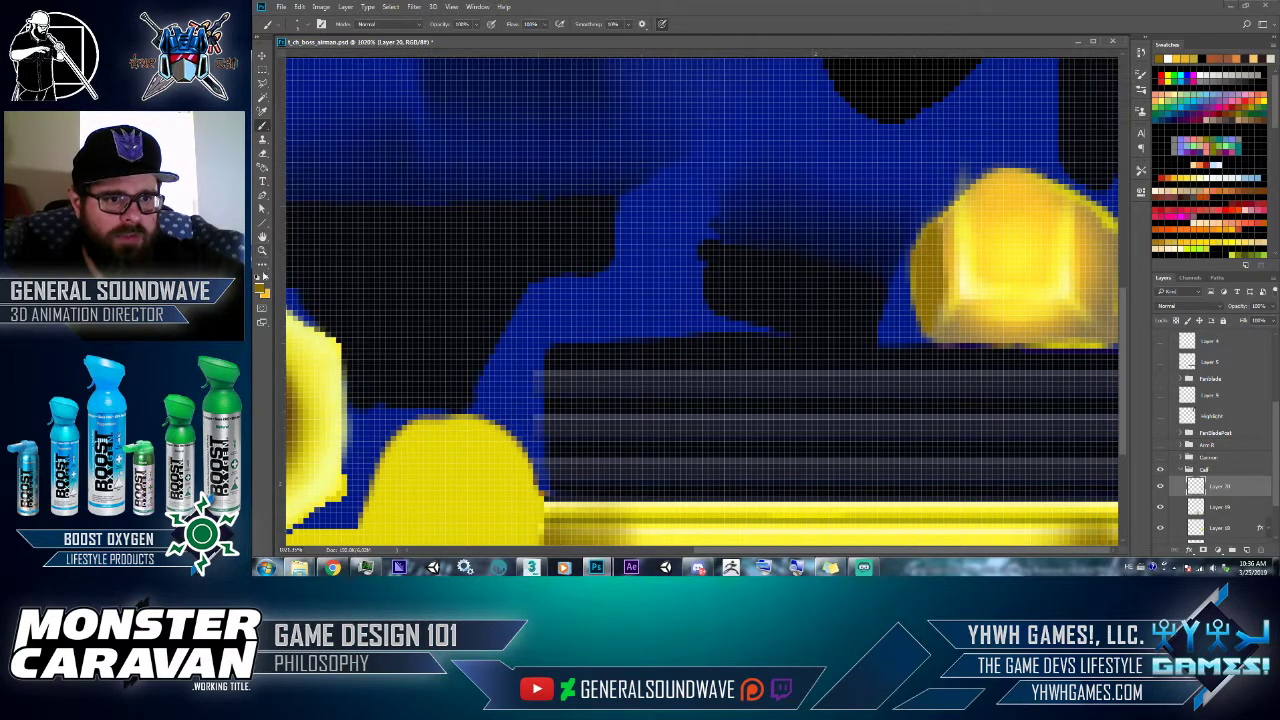
{"action": "left_click", "coordinate": [262, 265]}
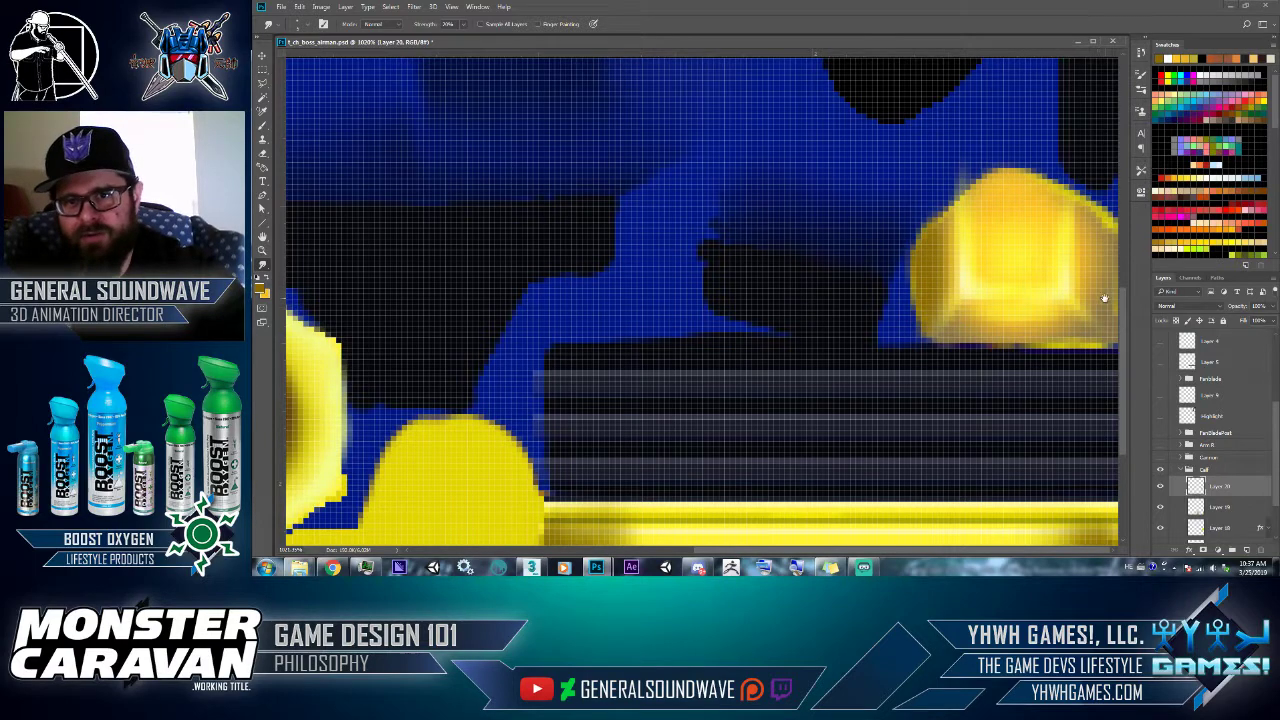
- Paint a light yellow vertical highlight, sampled from the toe piece, on its opposite side and blend it in with the Smudge tool
{"action": "scroll", "coordinate": [1040, 288], "scroll_direction": "down", "scroll_amount": 1}
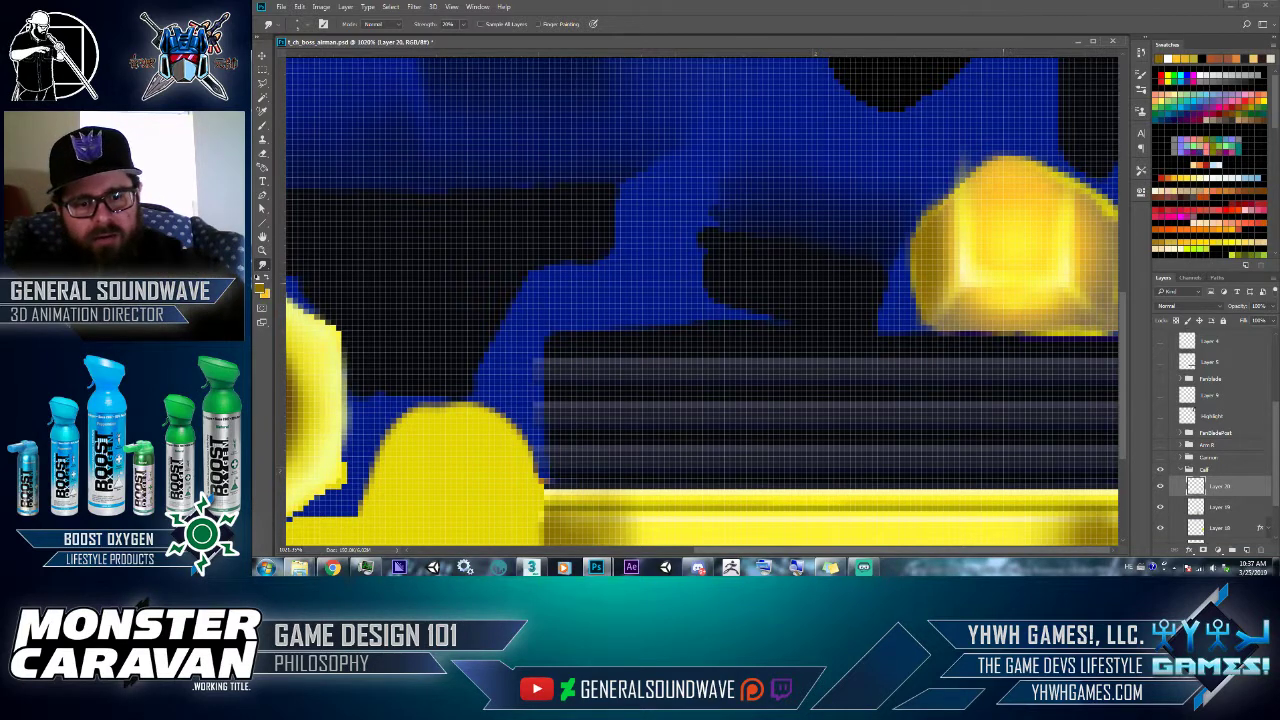
{"action": "key", "text": "b"}
{"action": "left_click", "coordinate": [972, 230], "text": "alt"}
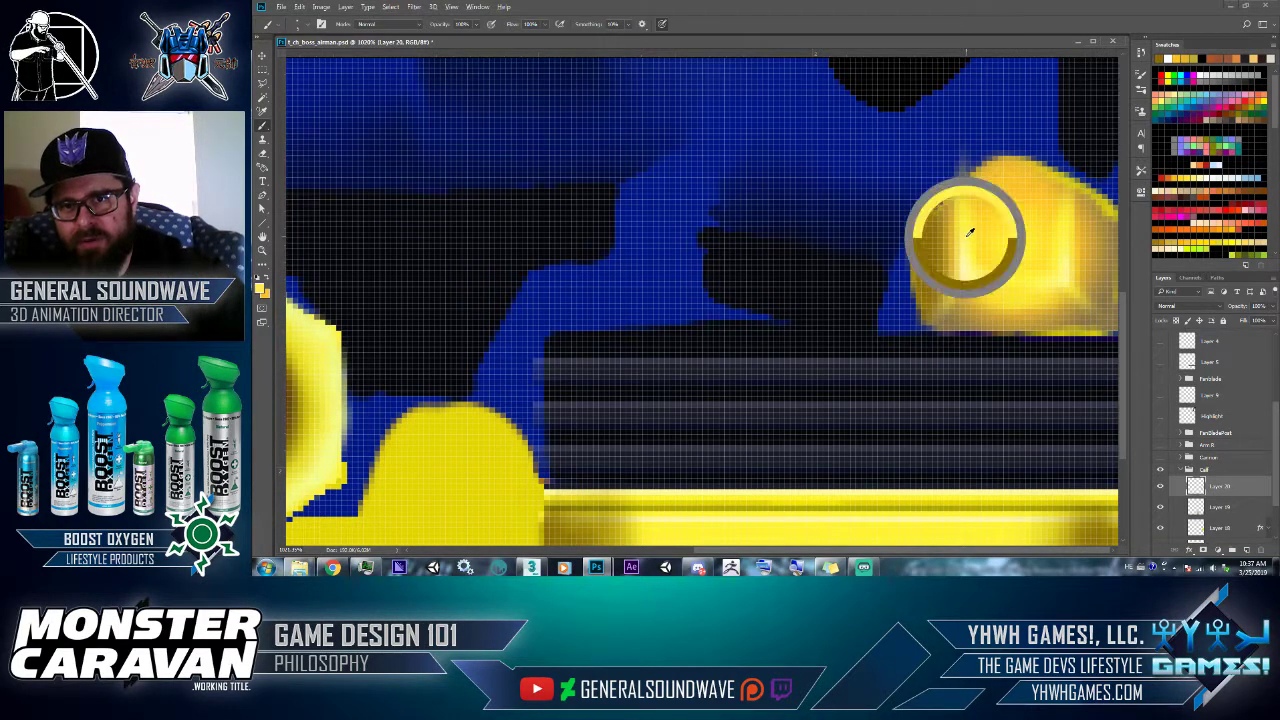
{"action": "left_click_drag", "start_coordinate": [1086, 218], "coordinate": [1086, 281]}
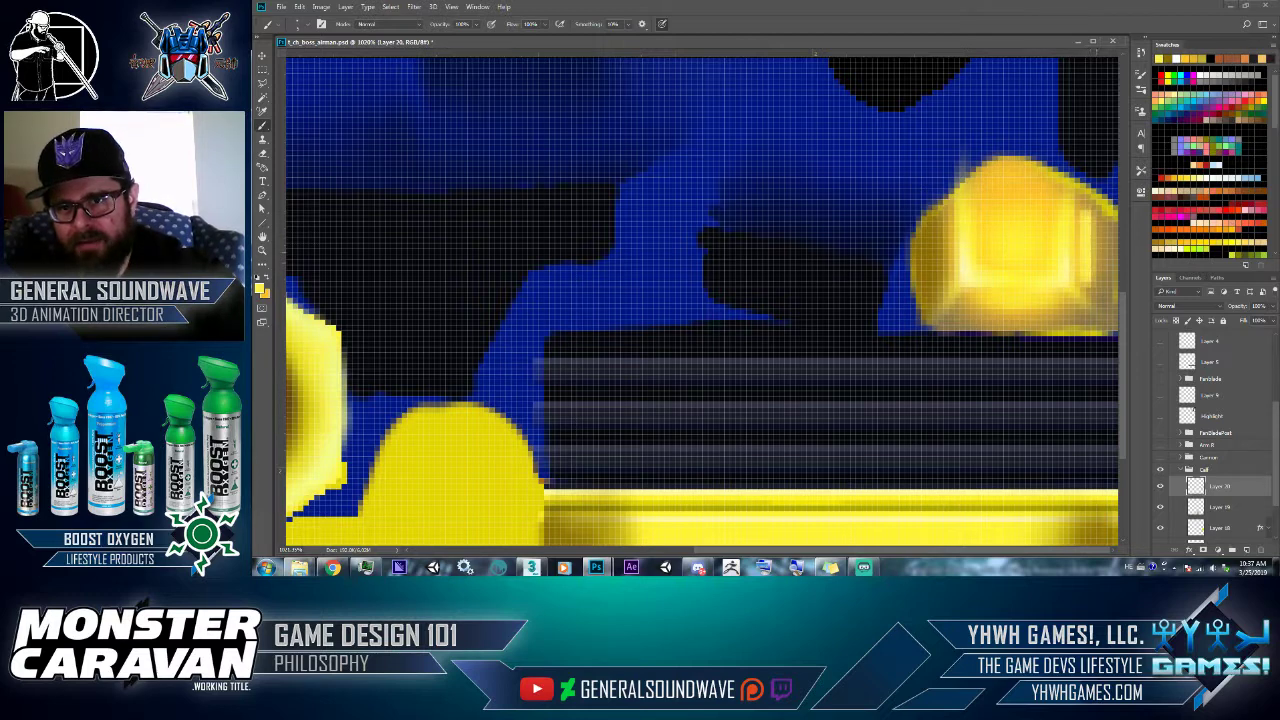
{"action": "key", "text": "ctrl+z"}
{"action": "left_click_drag", "start_coordinate": [1096, 229], "coordinate": [1090, 272]}
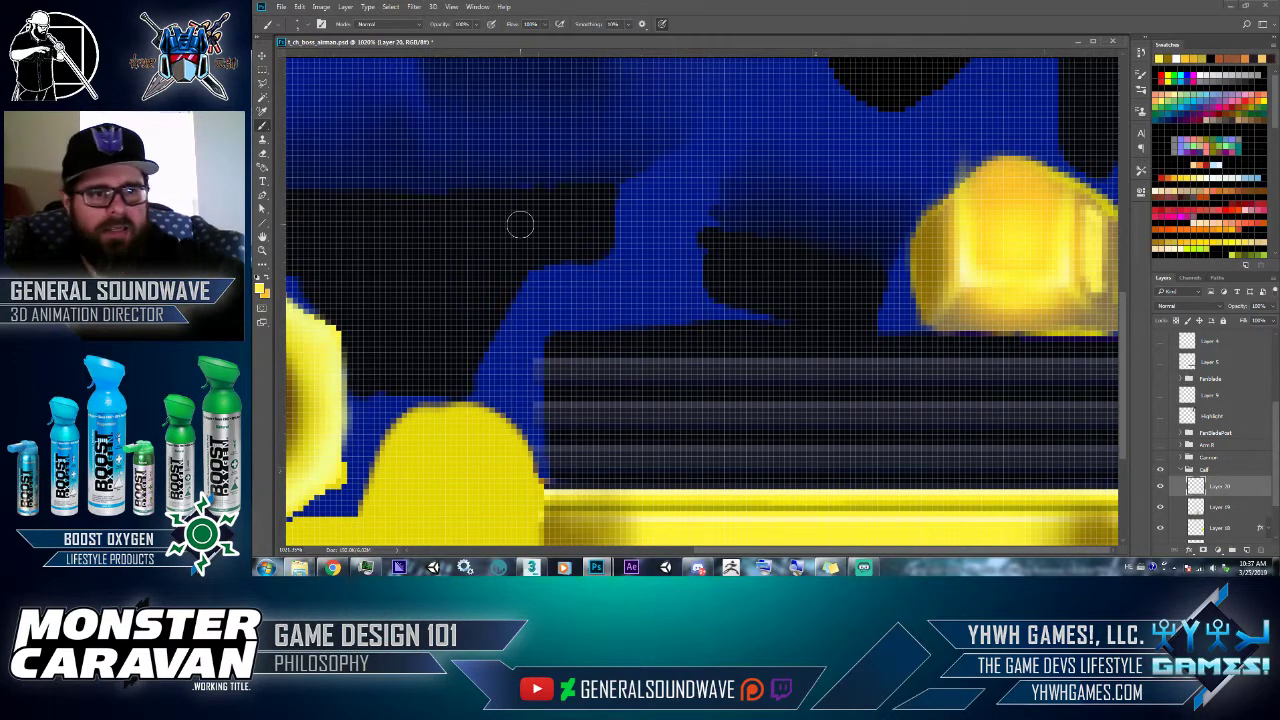
{"action": "left_click", "coordinate": [263, 265]}
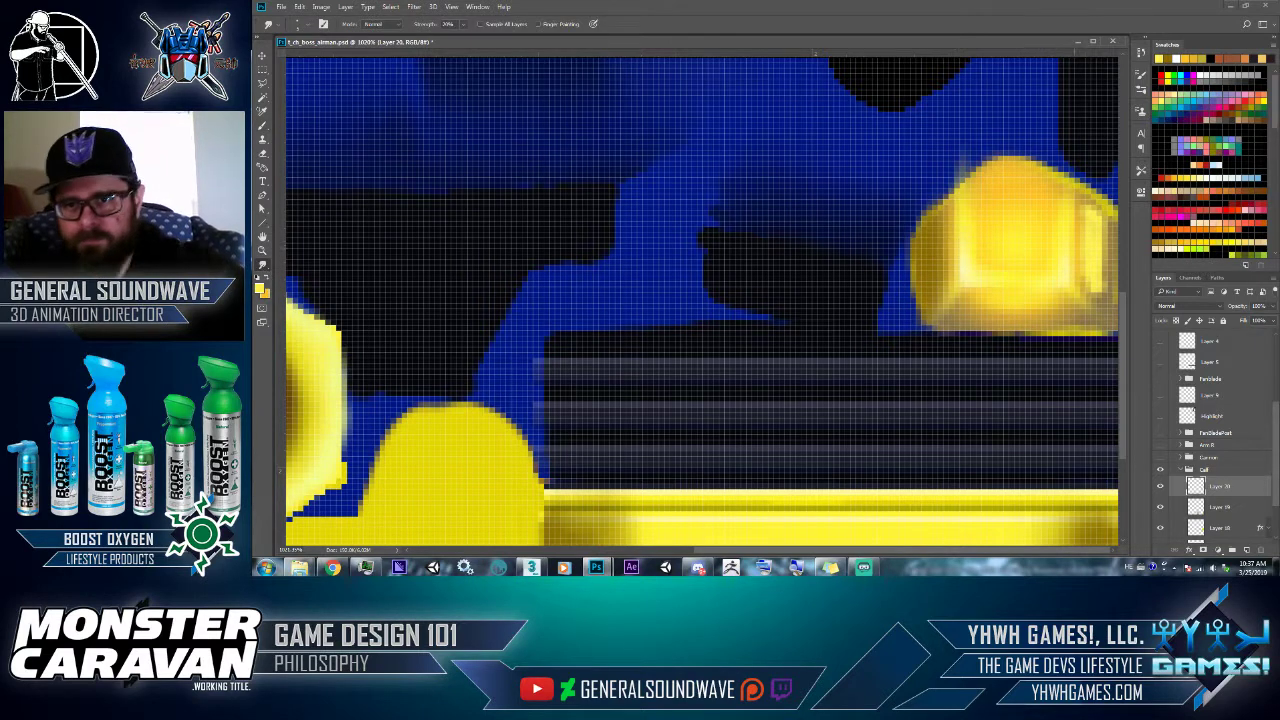
{"action": "mouse_move", "coordinate": [1099, 225]}
{"action": "left_mouse_down"}
{"action": "mouse_move", "coordinate": [1079, 223]}
{"action": "mouse_move", "coordinate": [1100, 248]}
{"action": "mouse_move", "coordinate": [1100, 280]}
{"action": "mouse_move", "coordinate": [1075, 280]}
{"action": "mouse_move", "coordinate": [1094, 274]}
{"action": "mouse_move", "coordinate": [1109, 231]}
{"action": "left_mouse_up"}
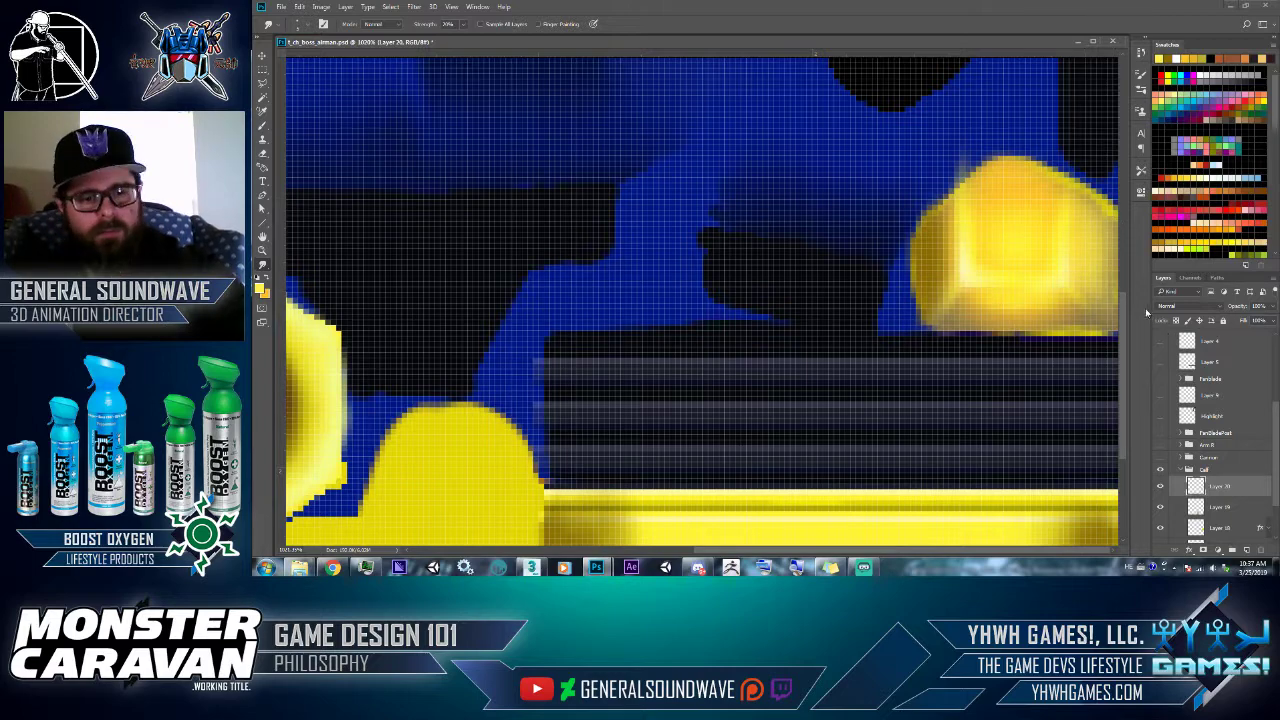
- Export the toe shading changes as a JPEG, replacing t_ch_boss_airman_00_D_00 in the 256 folder
{"action": "key", "text": "ctrl+shift+s"}
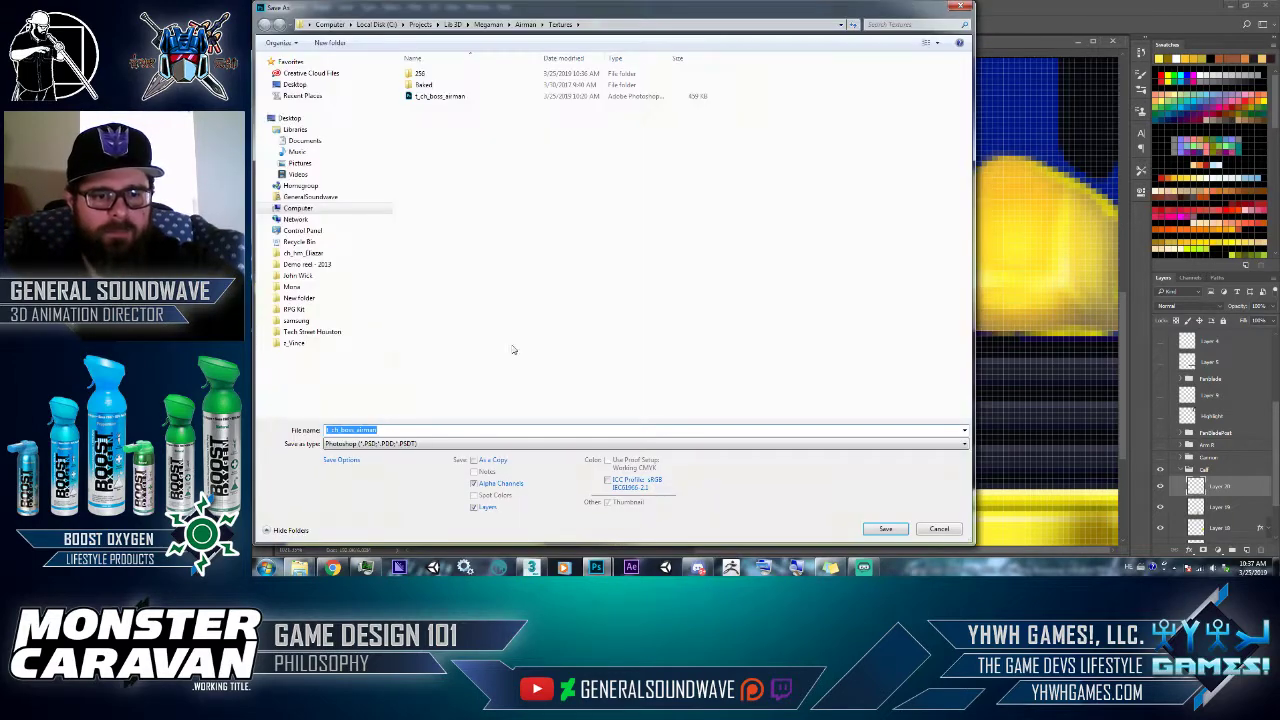
{"action": "left_click", "coordinate": [404, 446]}
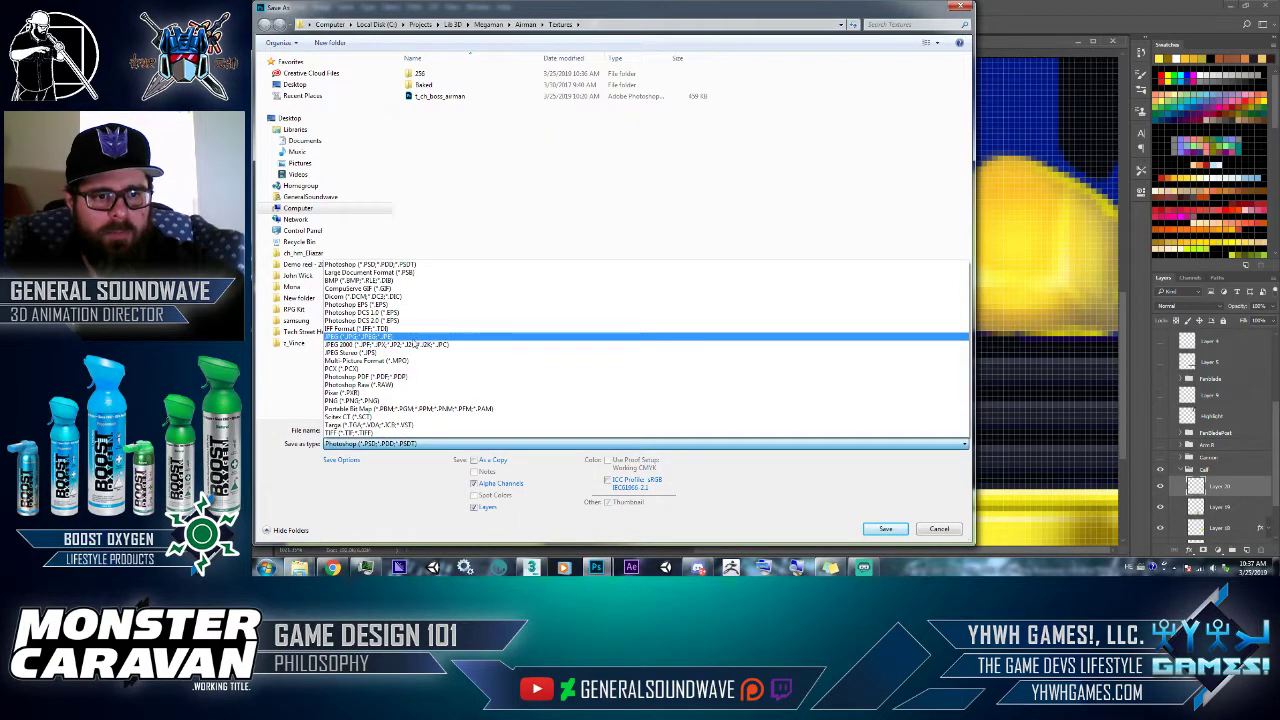
{"action": "left_click", "coordinate": [416, 341]}
{"action": "left_click", "coordinate": [462, 76]}
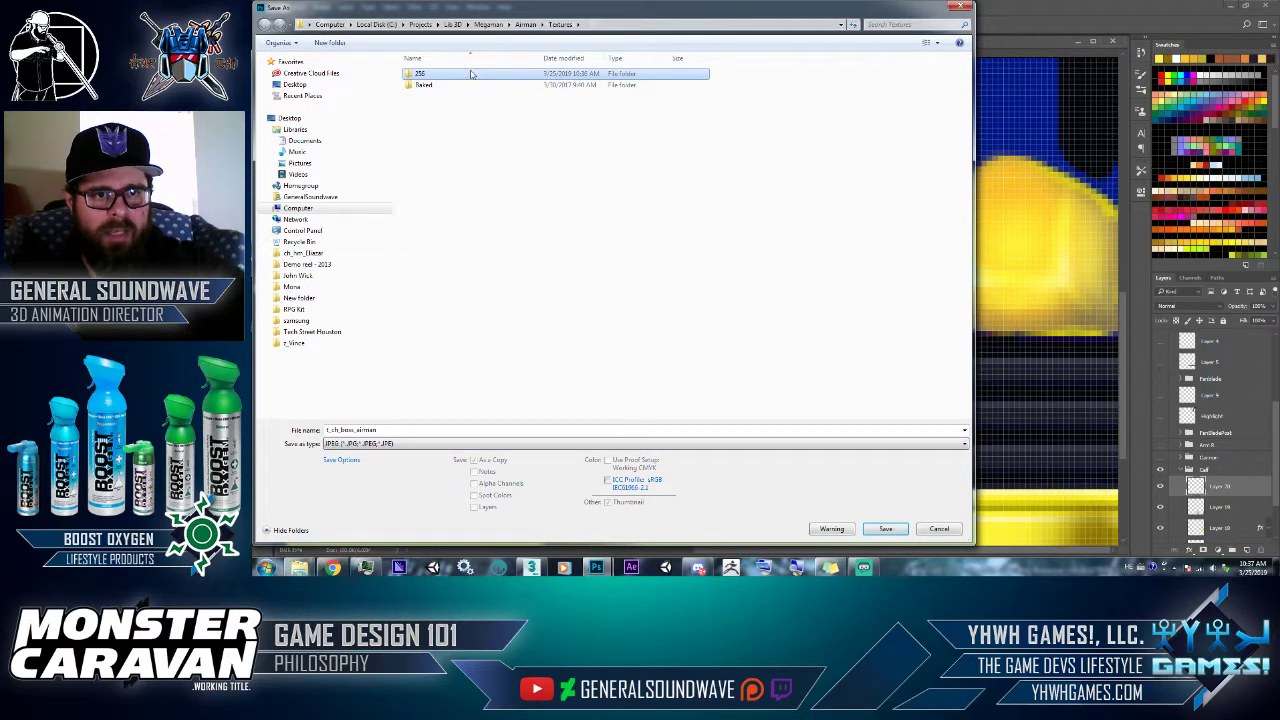
{"action": "double_click", "coordinate": [471, 75]}
{"action": "double_click", "coordinate": [430, 85]}
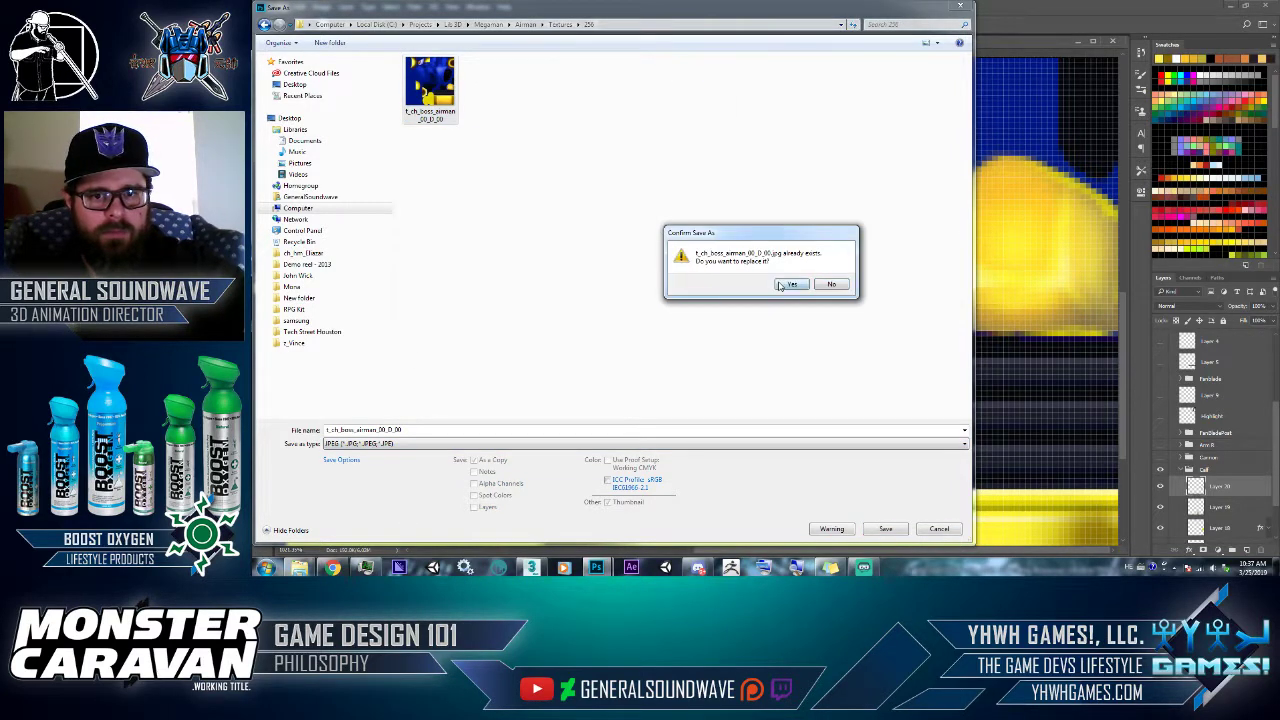
{"action": "left_click", "coordinate": [787, 285]}
{"action": "left_click", "coordinate": [823, 158]}
- Examine the toe shading on the character in 3ds Max from near and far, and return to Photoshop
{"action": "key", "text": "alt+Tab"}
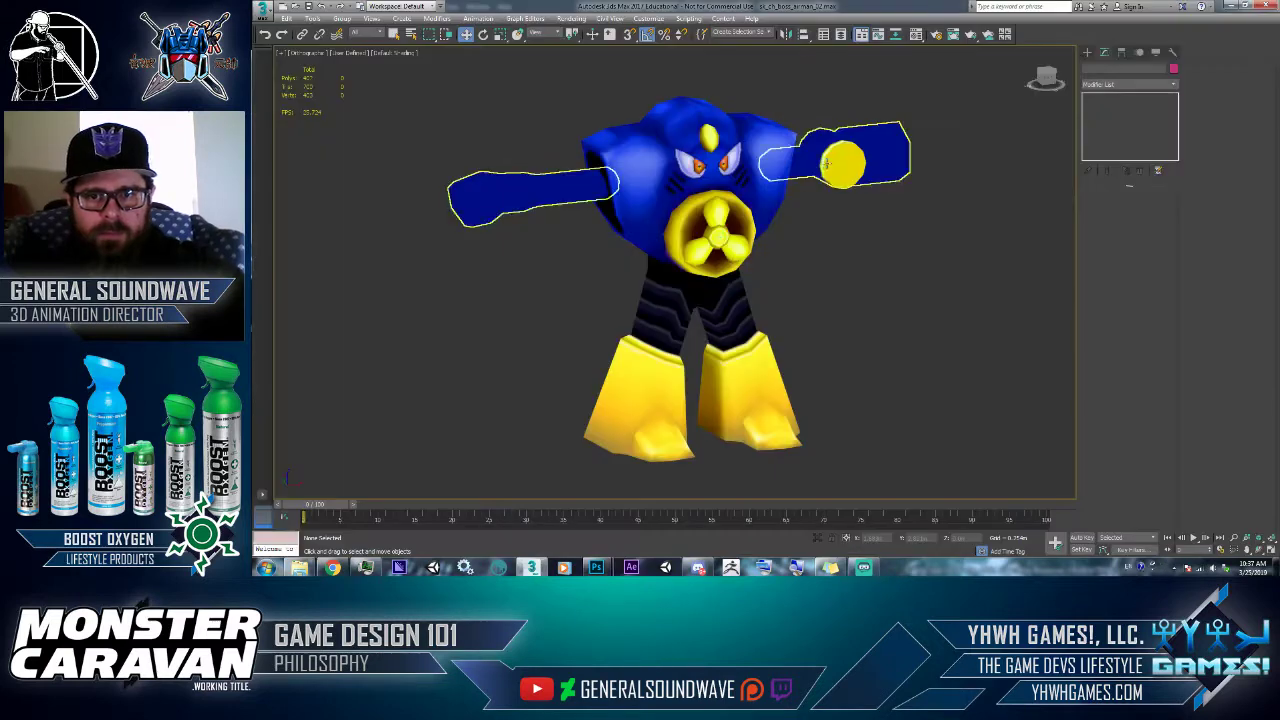
{"action": "left_click", "coordinate": [730, 226]}
{"action": "middle_click_drag", "start_coordinate": [796, 318], "coordinate": [798, 323]}
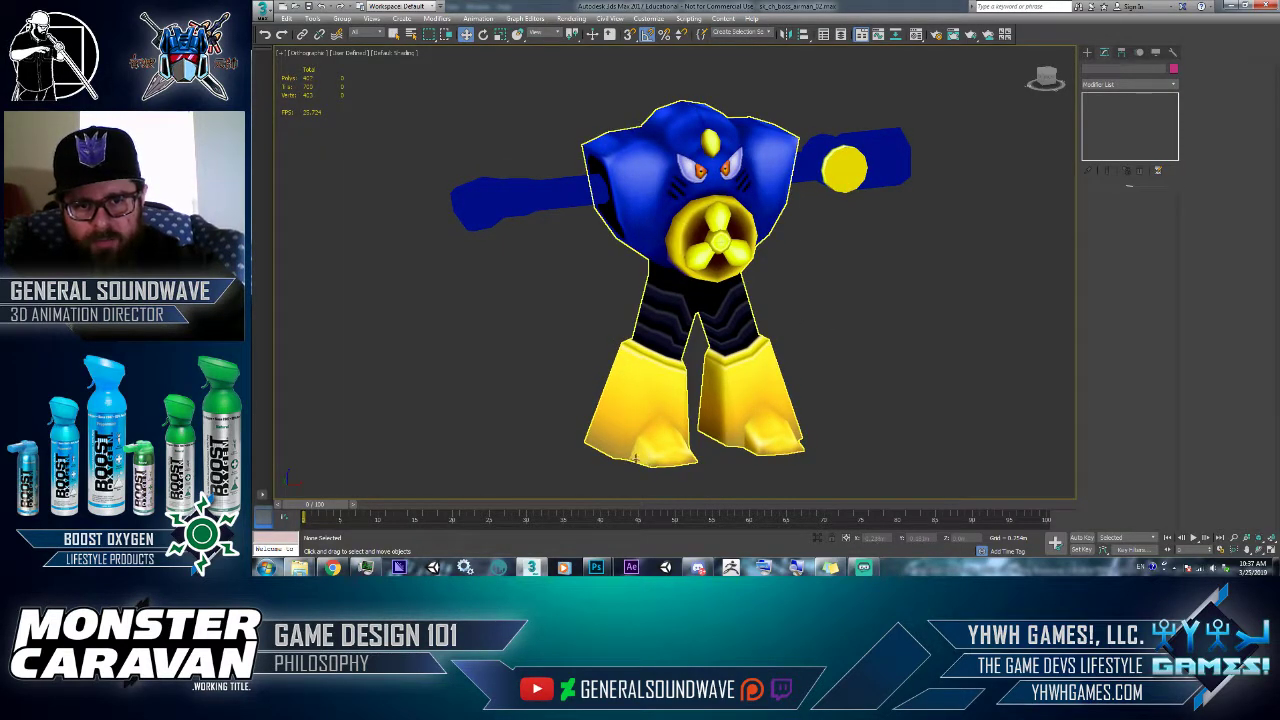
{"action": "middle_click_drag", "start_coordinate": [858, 381], "coordinate": [881, 349], "text": "alt"}
{"action": "scroll", "coordinate": [871, 375], "scroll_direction": "down", "scroll_amount": 3}
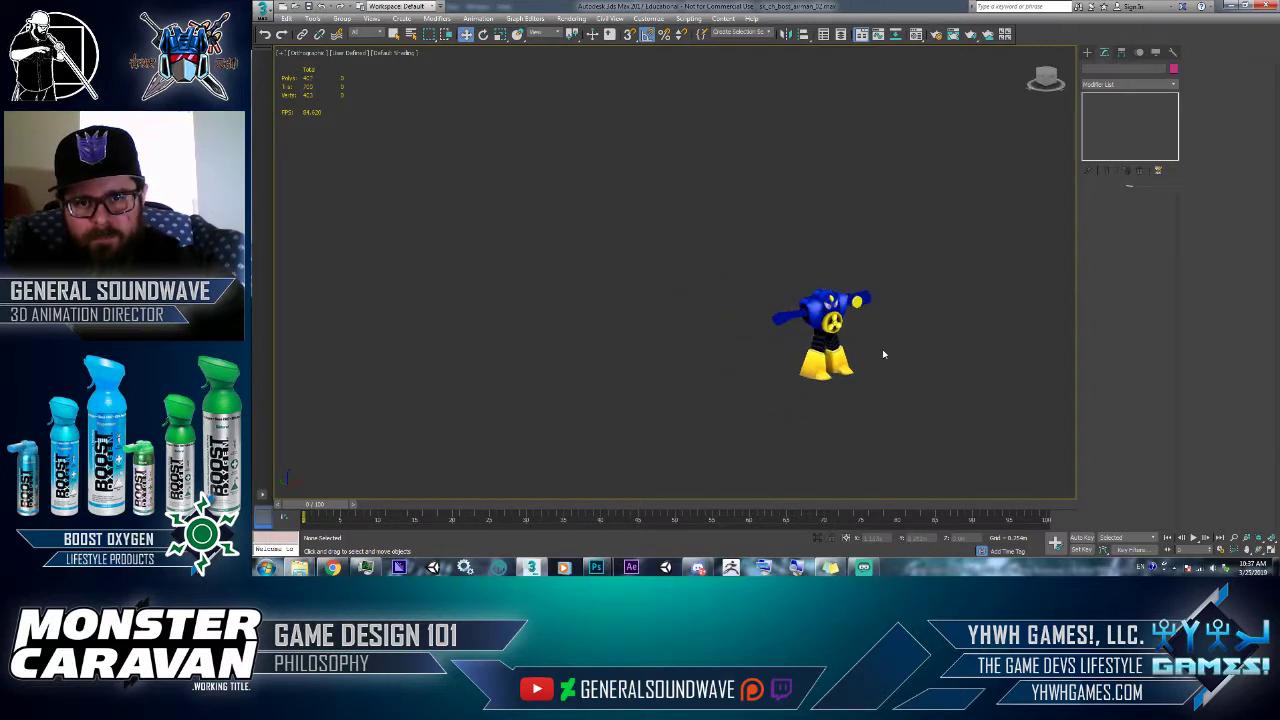
{"action": "scroll", "coordinate": [883, 353], "scroll_direction": "up", "scroll_amount": 6}
{"action": "key", "text": "alt+Tab"}
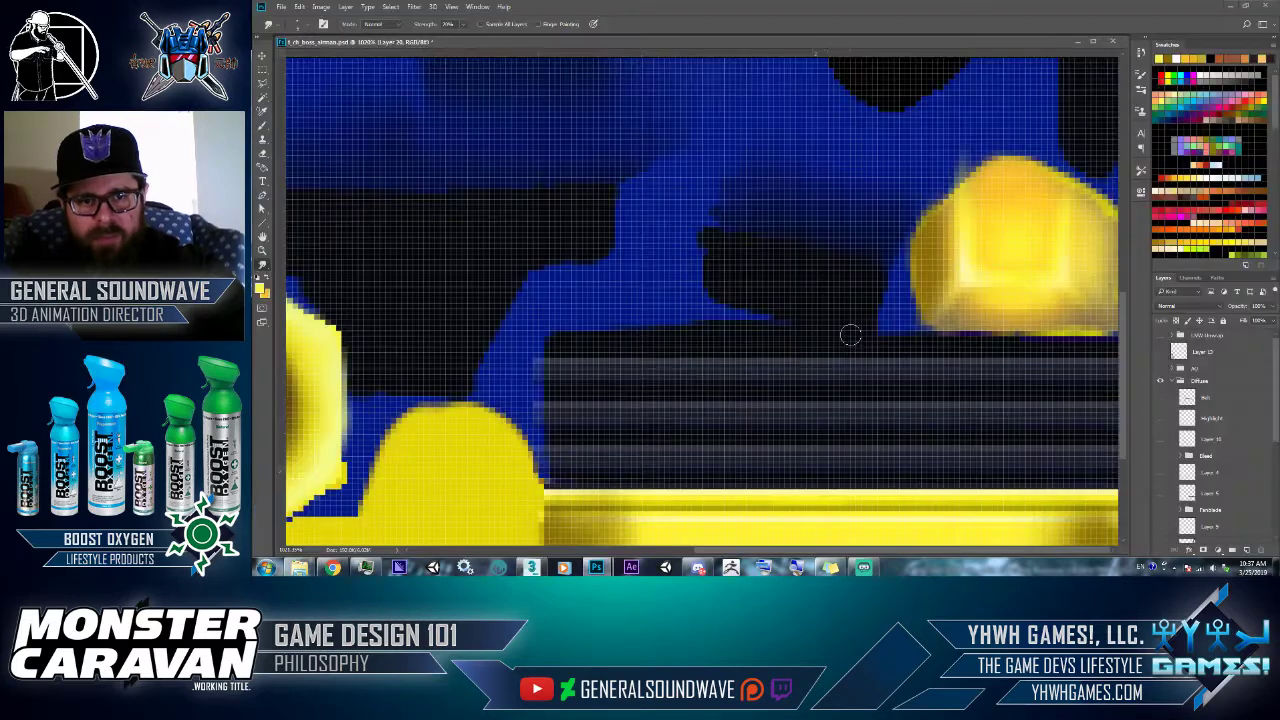
- Sample the texture's blue for the Brush, glance at the boots in 3ds Max, and add a new layer above Layer 20 in Photoshop
{"action": "scroll", "coordinate": [846, 380], "scroll_direction": "up", "scroll_amount": 3}
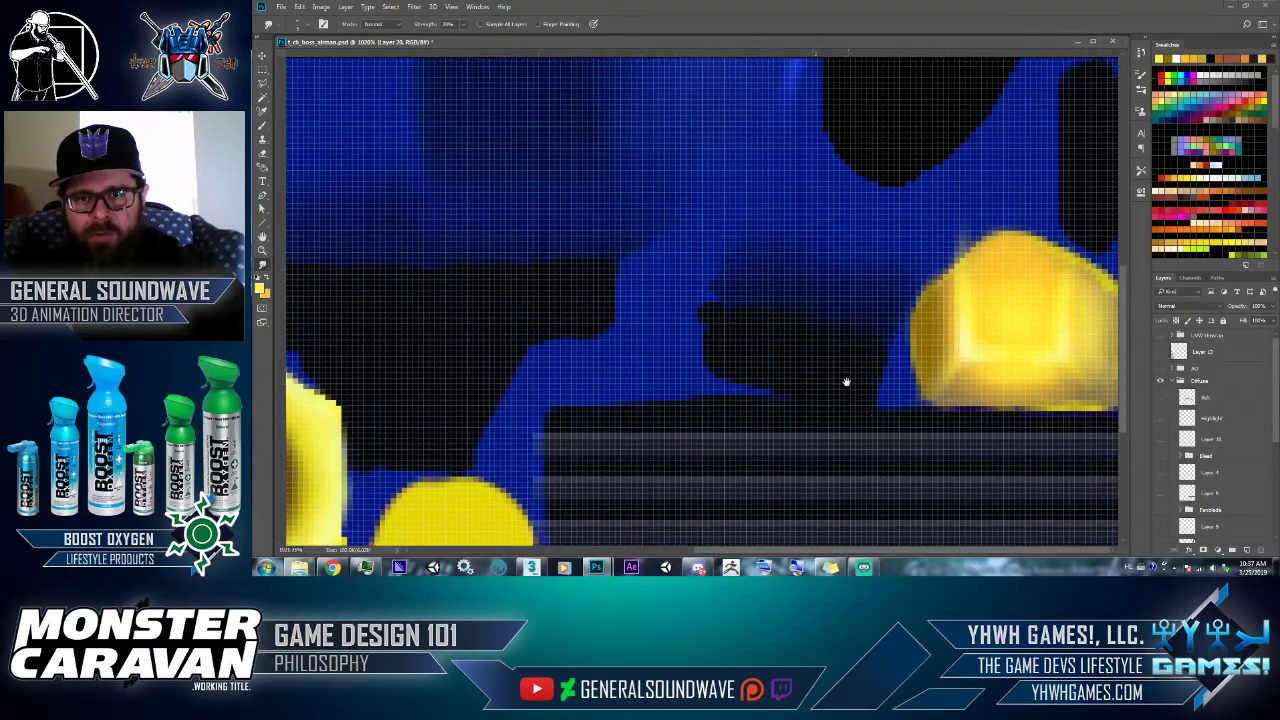
{"action": "key", "text": "b"}
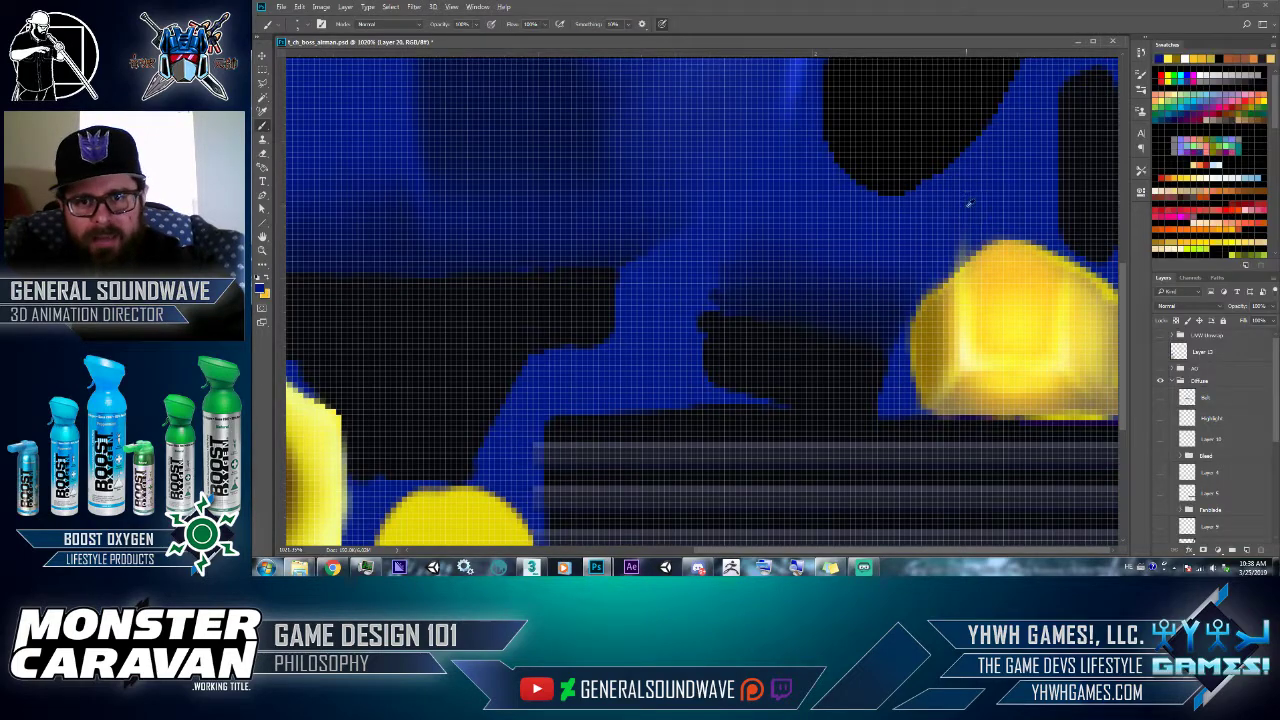
{"action": "key", "text": "alt+Tab"}
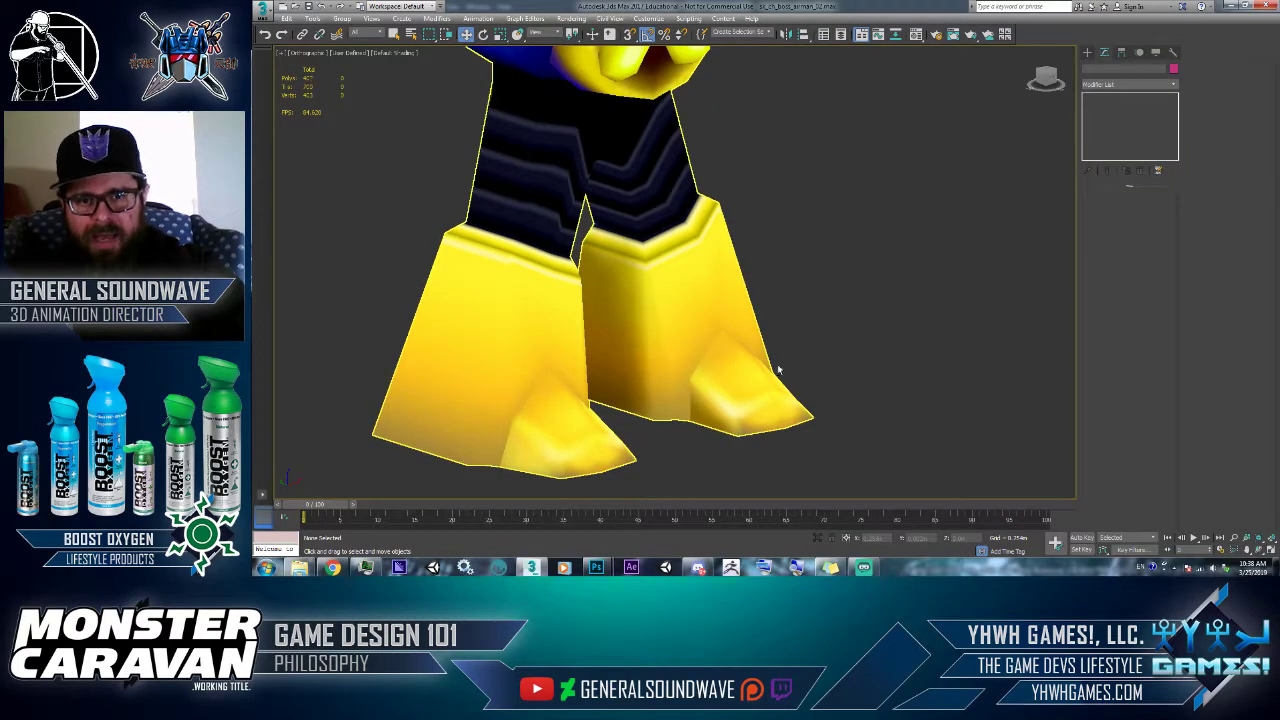
{"action": "key", "text": "alt+Tab"}
{"action": "left_click_drag", "start_coordinate": [1276, 444], "coordinate": [1277, 525]}
{"action": "left_click", "coordinate": [1160, 429]}
{"action": "left_click", "coordinate": [1161, 430]}
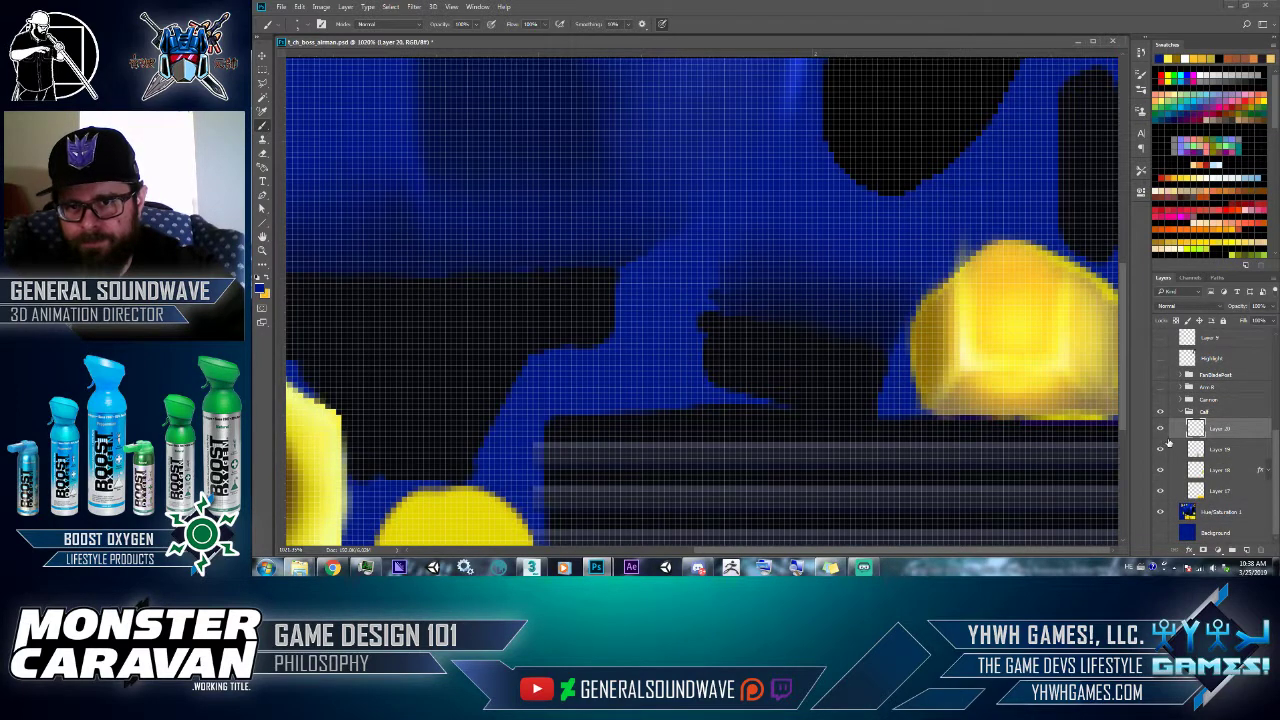
{"action": "left_click", "coordinate": [1243, 549]}
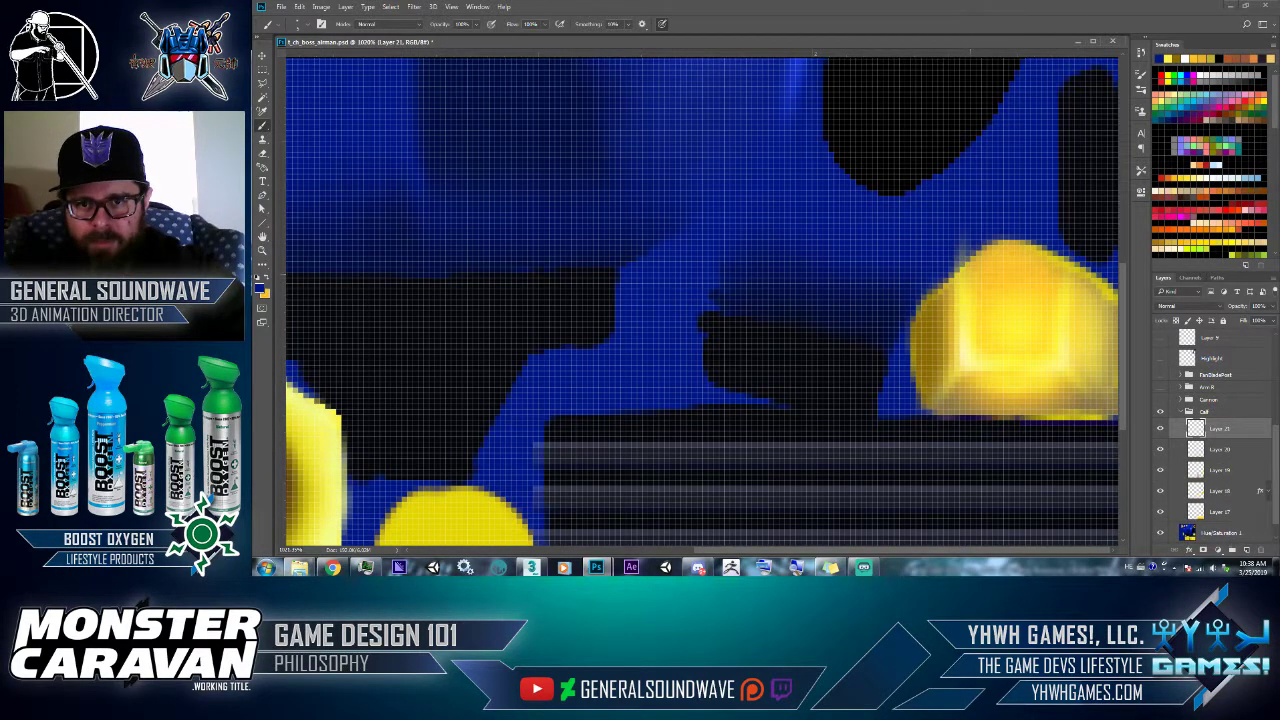
- Paint vertical blue strokes over the toe piece's upper face and blend them into an even tint with the Smudge tool
{"action": "mouse_move", "coordinate": [969, 278]}
{"action": "left_mouse_down"}
{"action": "mouse_move", "coordinate": [970, 350]}
{"action": "mouse_move", "coordinate": [989, 347]}
{"action": "left_mouse_up"}
{"action": "left_click_drag", "start_coordinate": [996, 257], "coordinate": [1003, 361]}
{"action": "left_click_drag", "start_coordinate": [1006, 249], "coordinate": [1012, 355]}
{"action": "mouse_move", "coordinate": [1022, 248]}
{"action": "left_mouse_down"}
{"action": "mouse_move", "coordinate": [1025, 350]}
{"action": "mouse_move", "coordinate": [1036, 344]}
{"action": "left_mouse_up"}
{"action": "left_click_drag", "start_coordinate": [1046, 258], "coordinate": [1058, 345]}
{"action": "left_click_drag", "start_coordinate": [1024, 280], "coordinate": [1030, 316]}
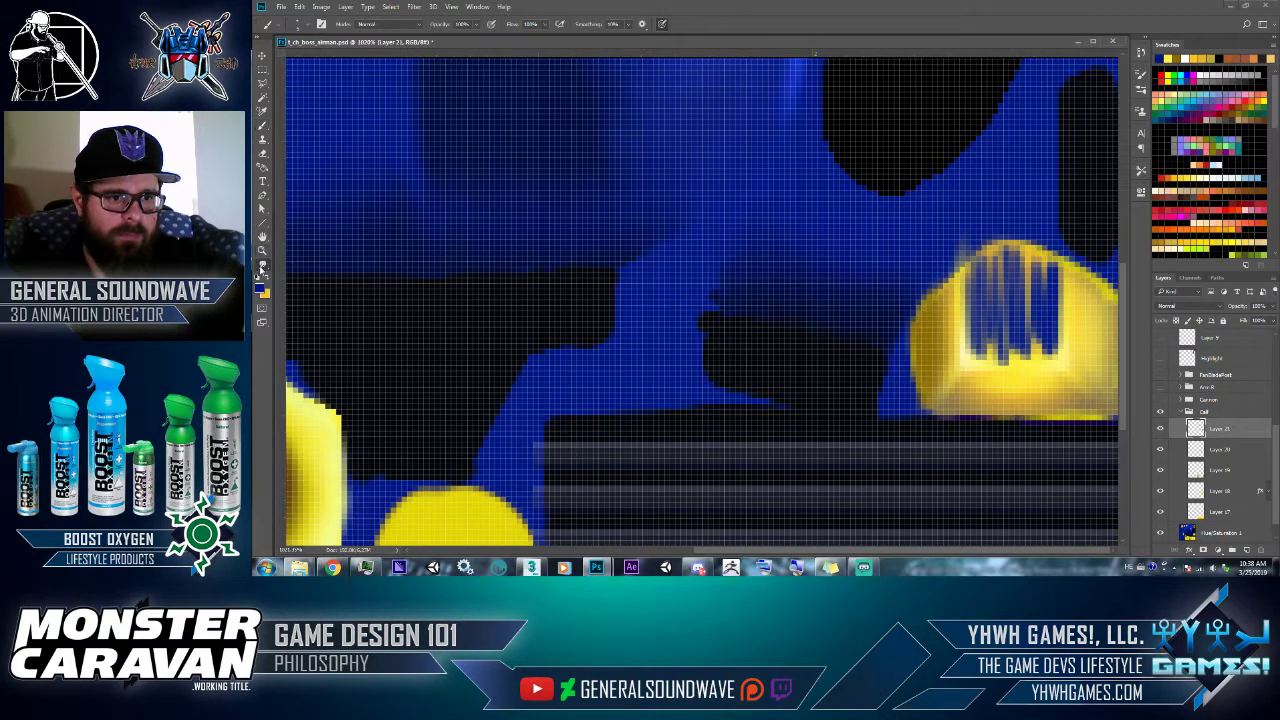
{"action": "left_click", "coordinate": [262, 125]}
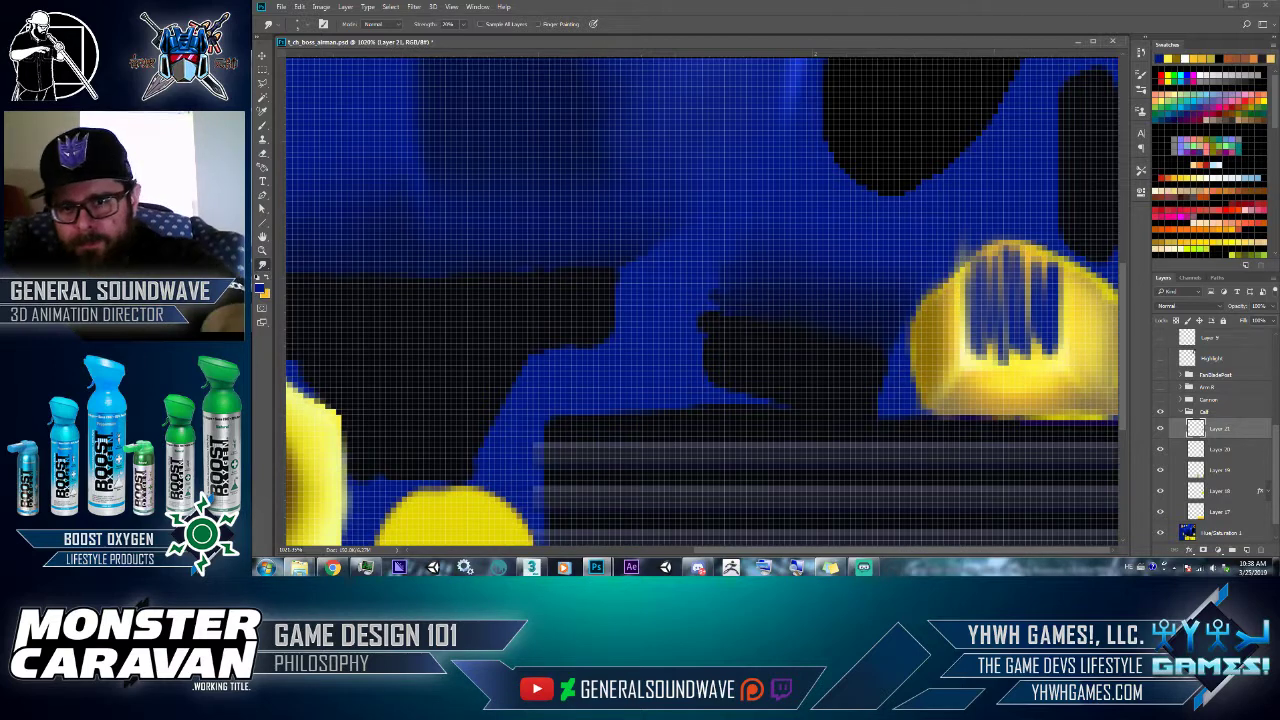
{"action": "mouse_move", "coordinate": [965, 345]}
{"action": "left_mouse_down"}
{"action": "mouse_move", "coordinate": [1070, 345]}
{"action": "mouse_move", "coordinate": [1000, 310]}
{"action": "mouse_move", "coordinate": [1040, 285]}
{"action": "mouse_move", "coordinate": [1005, 258]}
{"action": "mouse_move", "coordinate": [994, 296]}
{"action": "left_mouse_up"}
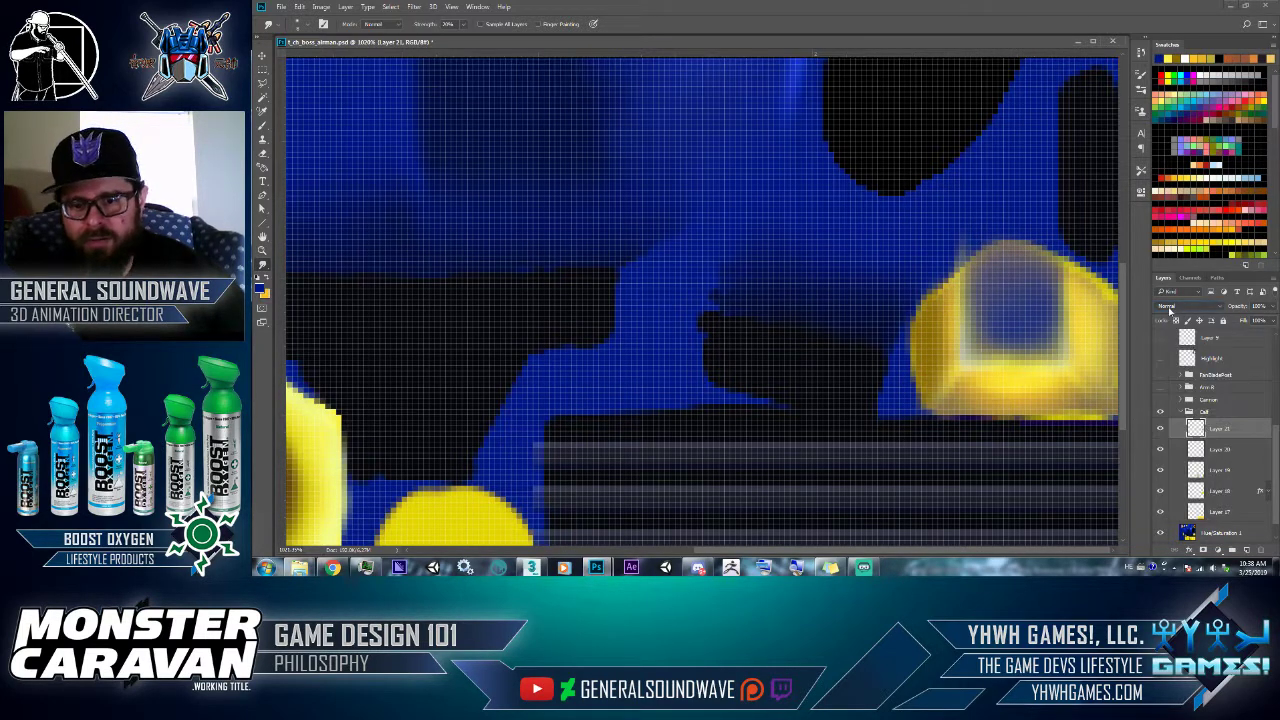
- Try several blend modes on Layer 21, settle on Hue, and reduce the layer's opacity
{"action": "scroll", "coordinate": [1169, 311], "scroll_direction": "down", "scroll_amount": 7}
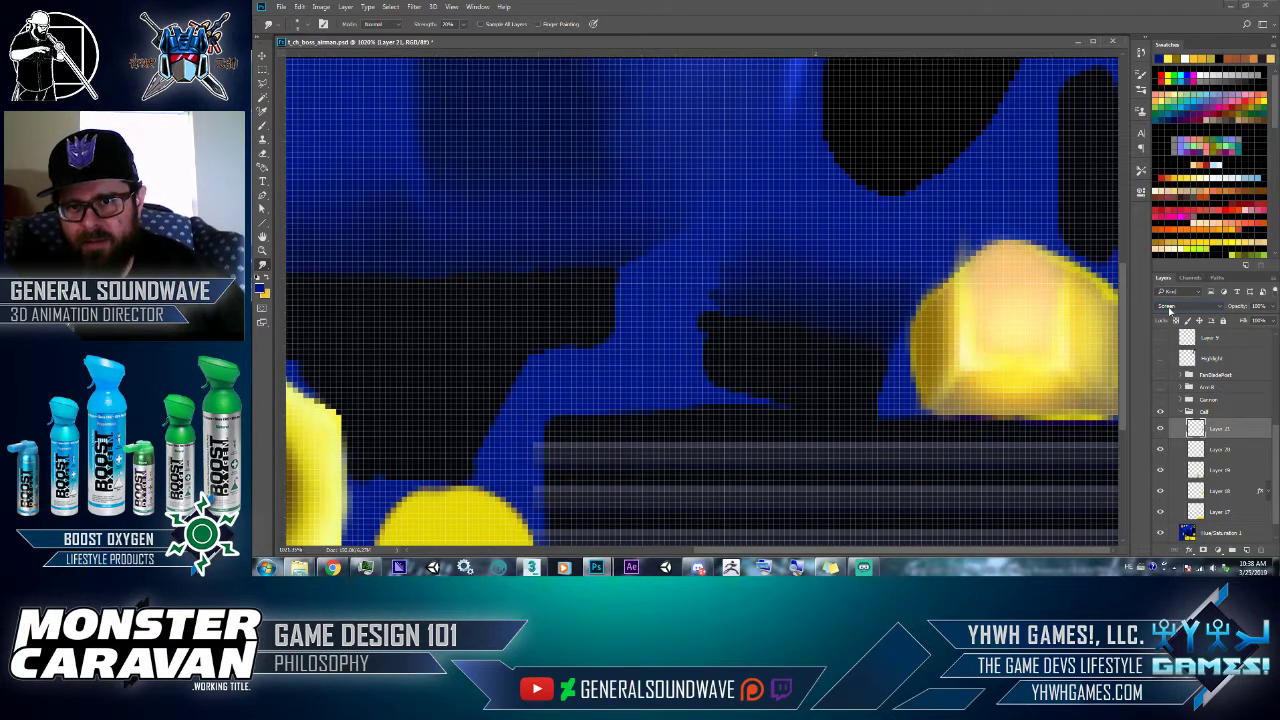
{"action": "scroll", "coordinate": [1171, 311], "scroll_direction": "down", "scroll_amount": 1}
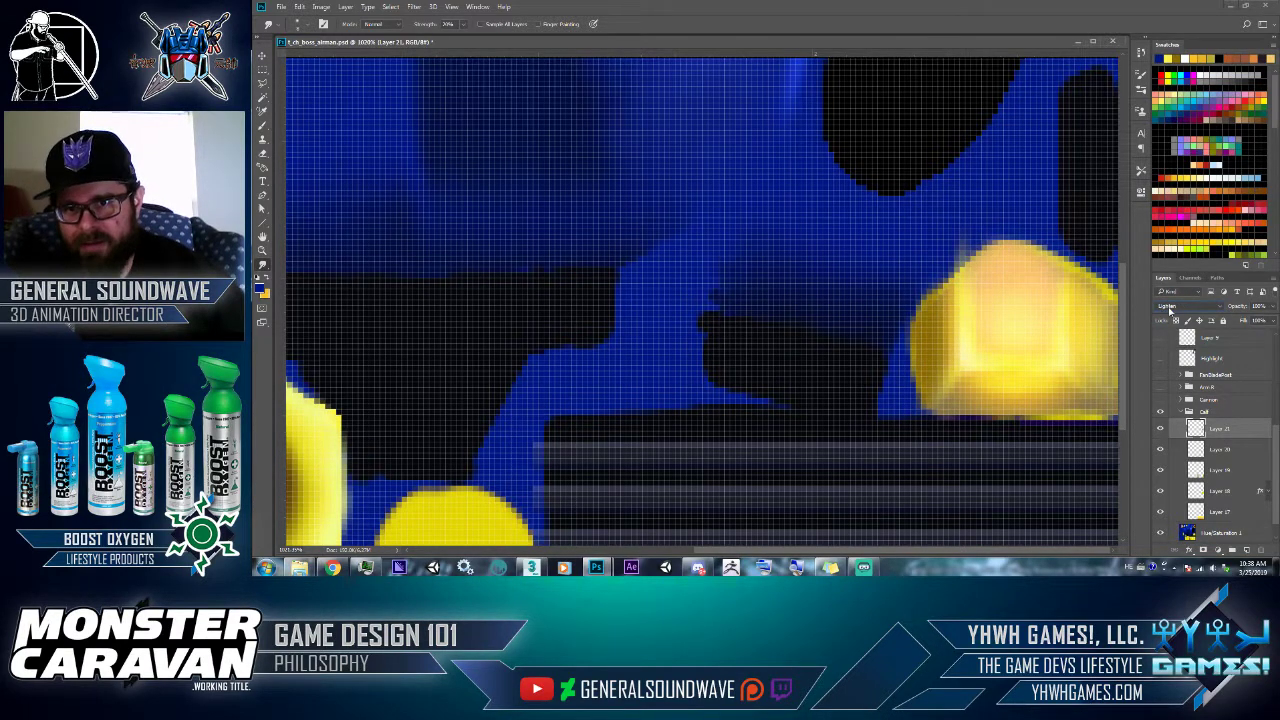
{"action": "scroll", "coordinate": [1171, 311], "scroll_direction": "down", "scroll_amount": 2}
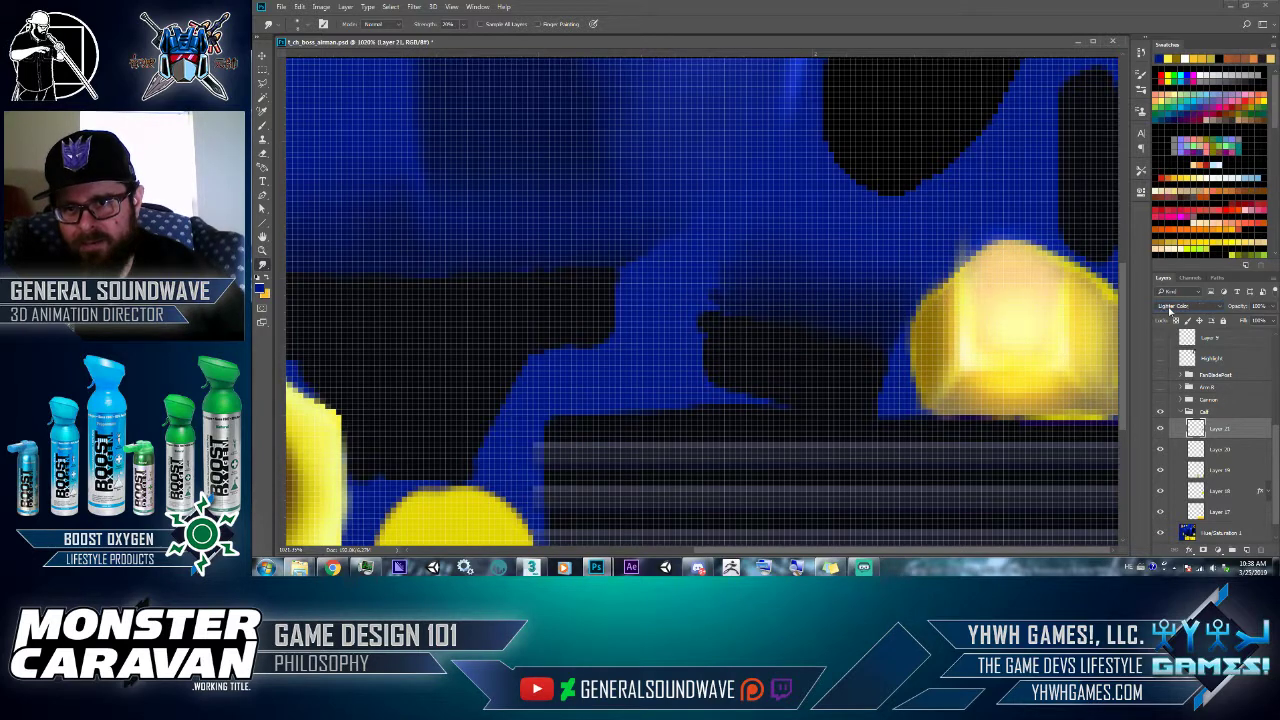
{"action": "scroll", "coordinate": [1171, 311], "scroll_direction": "down", "scroll_amount": 1}
{"action": "scroll", "coordinate": [1171, 311], "scroll_direction": "down", "scroll_amount": 5}
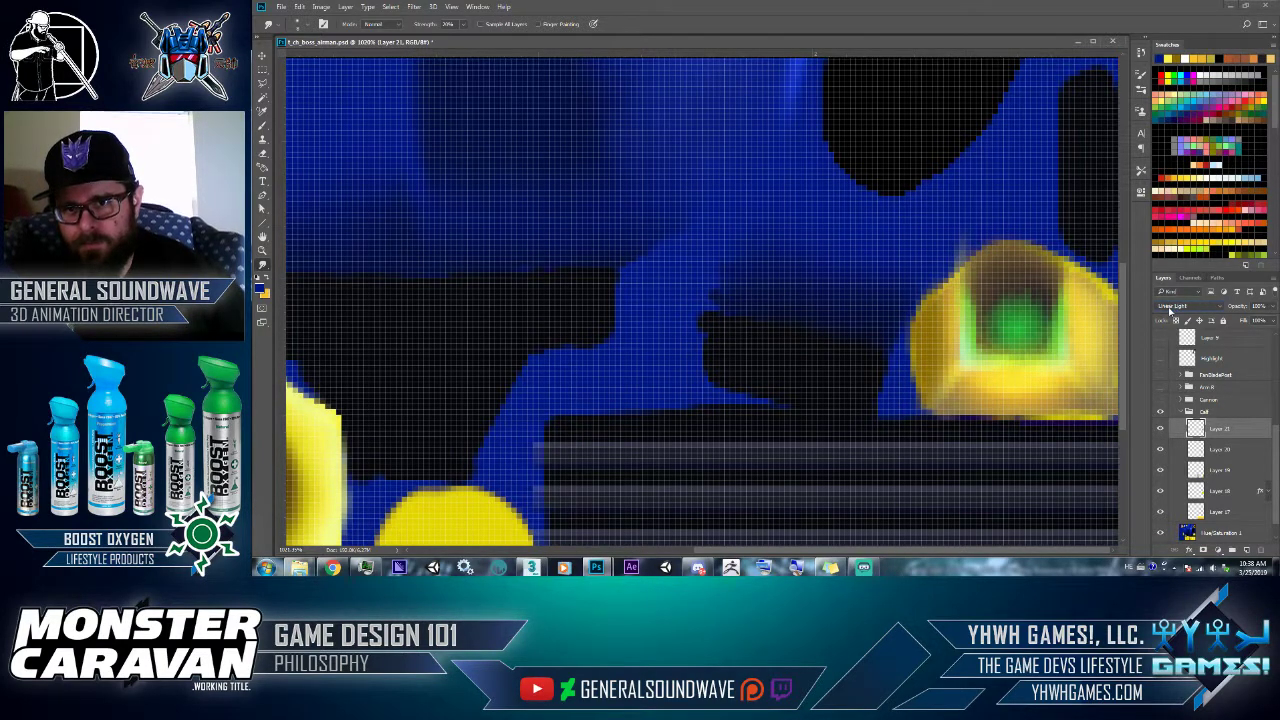
{"action": "scroll", "coordinate": [1172, 311], "scroll_direction": "down", "scroll_amount": 3}
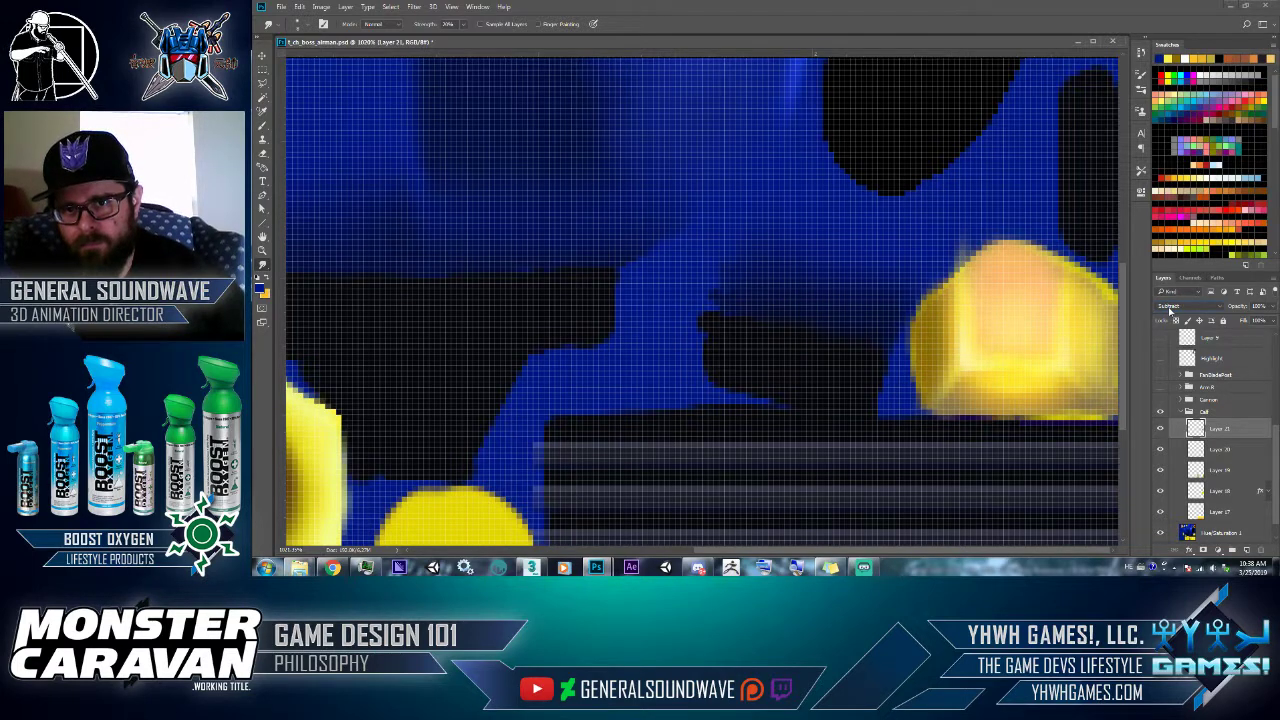
{"action": "scroll", "coordinate": [1171, 311], "scroll_direction": "down", "scroll_amount": 2}
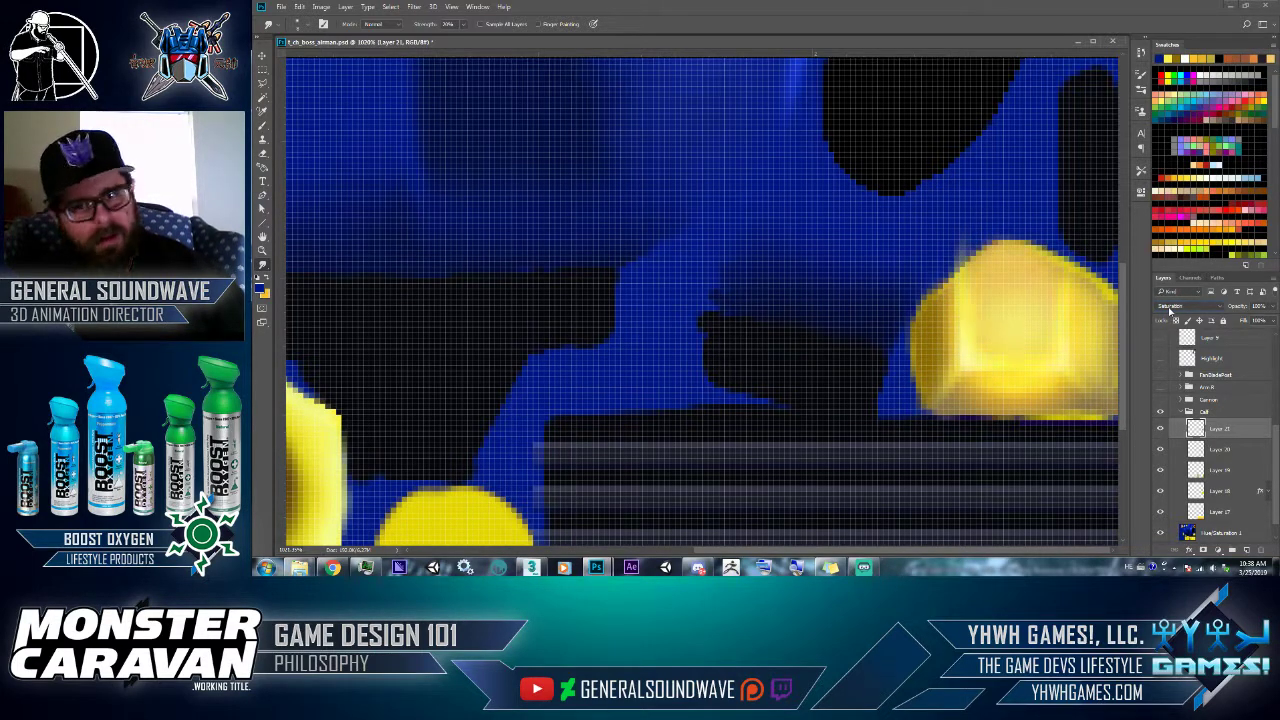
{"action": "left_click", "coordinate": [1273, 307]}
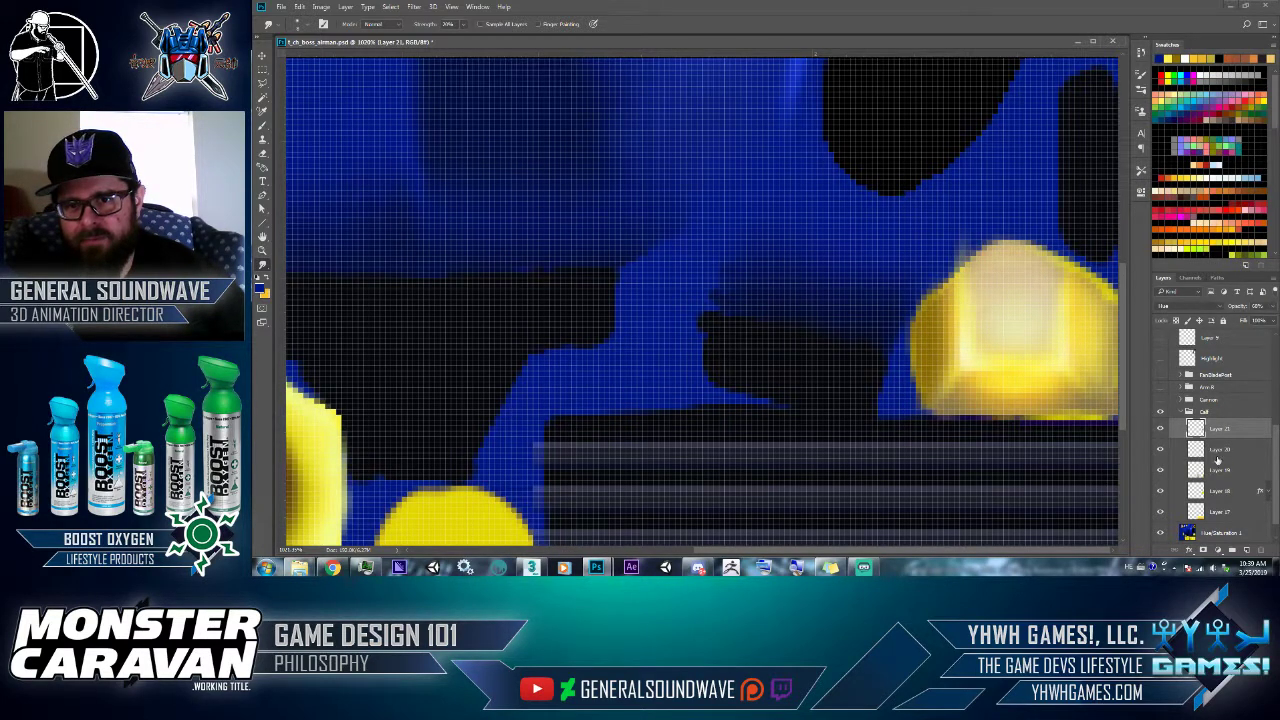
- Add a new layer directly above Layer 20 and paint a solid blue band across the toe piece's lower front face
{"action": "left_click", "coordinate": [1225, 452]}
{"action": "left_click", "coordinate": [1245, 549]}
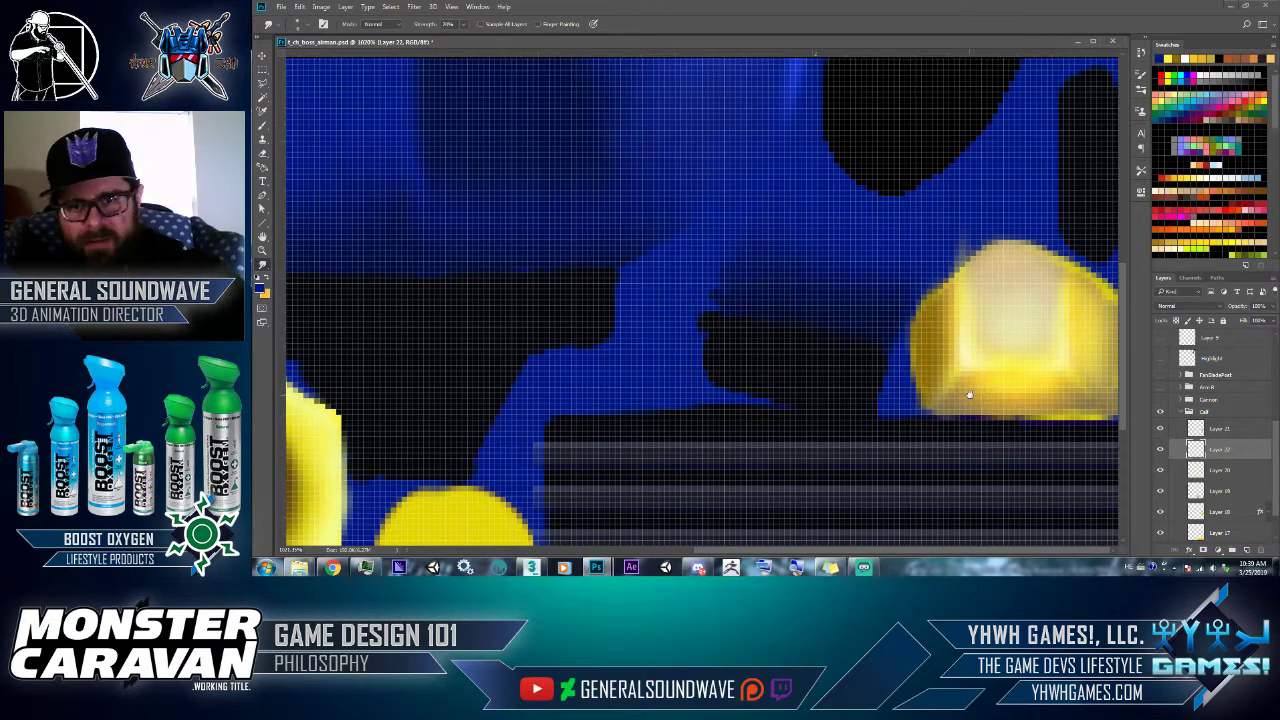
{"action": "key", "text": "b"}
{"action": "left_click_drag", "start_coordinate": [945, 398], "coordinate": [1086, 405]}
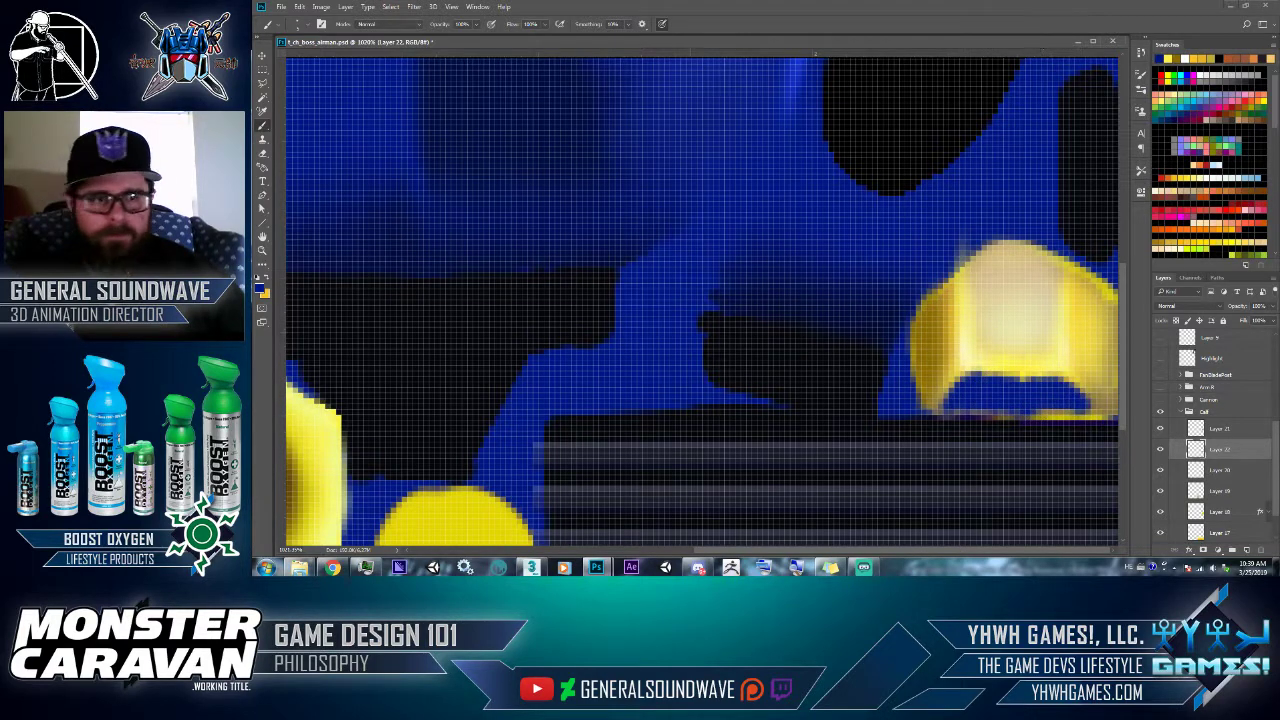
- Soften the side and bottom edges of the blue band on the toe's front face with the Smudge tool
{"action": "left_click", "coordinate": [262, 250]}
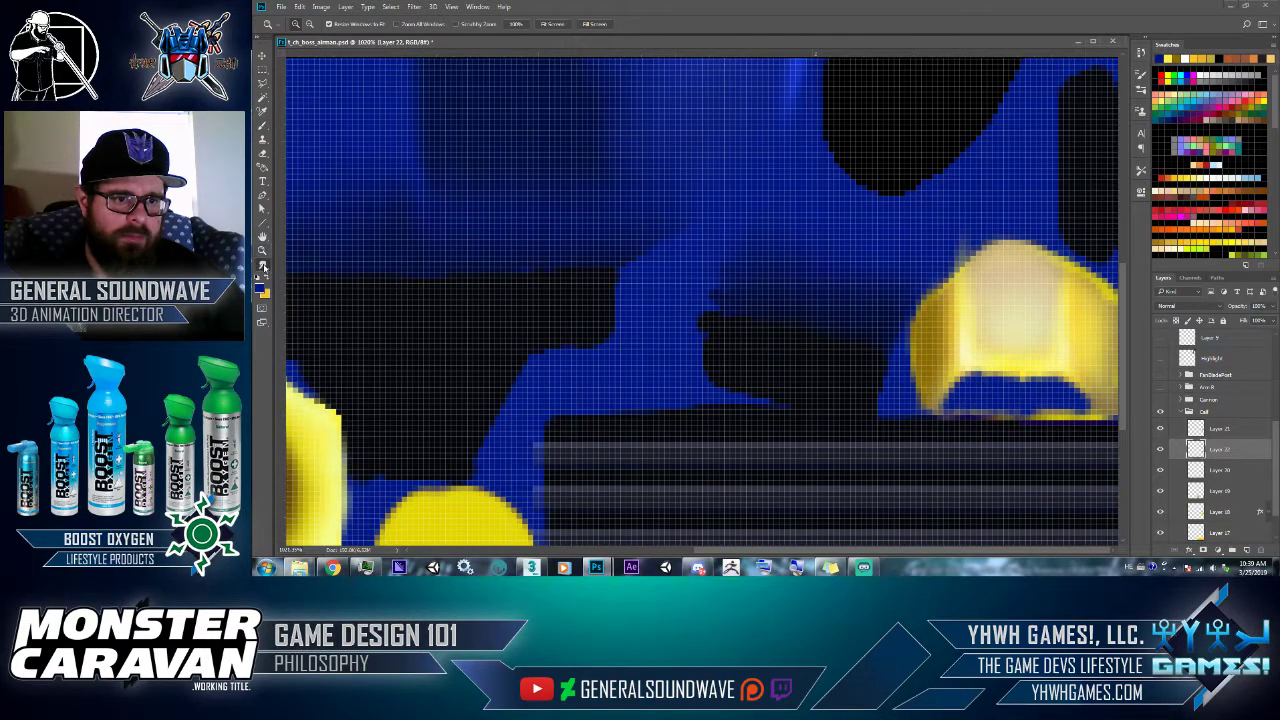
{"action": "left_click", "coordinate": [263, 266]}
{"action": "mouse_move", "coordinate": [958, 378]}
{"action": "left_mouse_down"}
{"action": "mouse_move", "coordinate": [1044, 378]}
{"action": "mouse_move", "coordinate": [961, 388]}
{"action": "mouse_move", "coordinate": [953, 403]}
{"action": "left_mouse_up"}
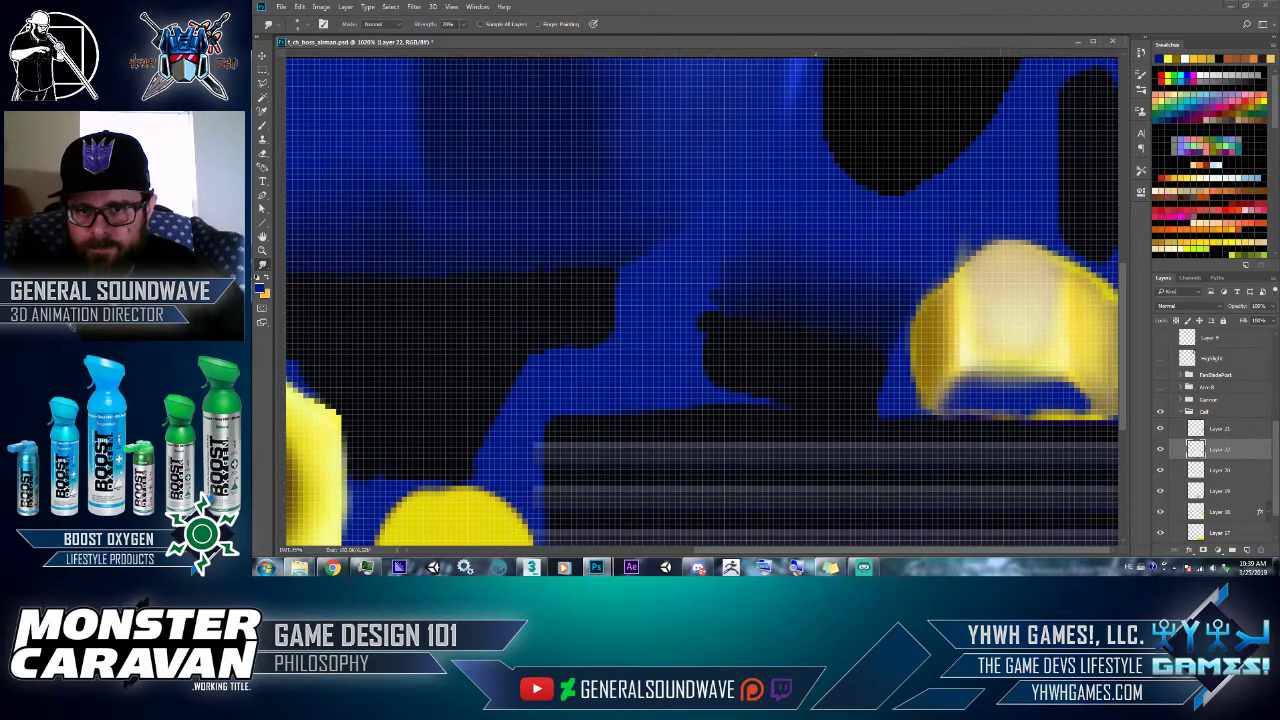
{"action": "mouse_move", "coordinate": [1064, 394]}
{"action": "left_mouse_down"}
{"action": "mouse_move", "coordinate": [1086, 398]}
{"action": "mouse_move", "coordinate": [1050, 406]}
{"action": "mouse_move", "coordinate": [1057, 415]}
{"action": "left_mouse_up"}
{"action": "left_click_drag", "start_coordinate": [968, 416], "coordinate": [1088, 420]}
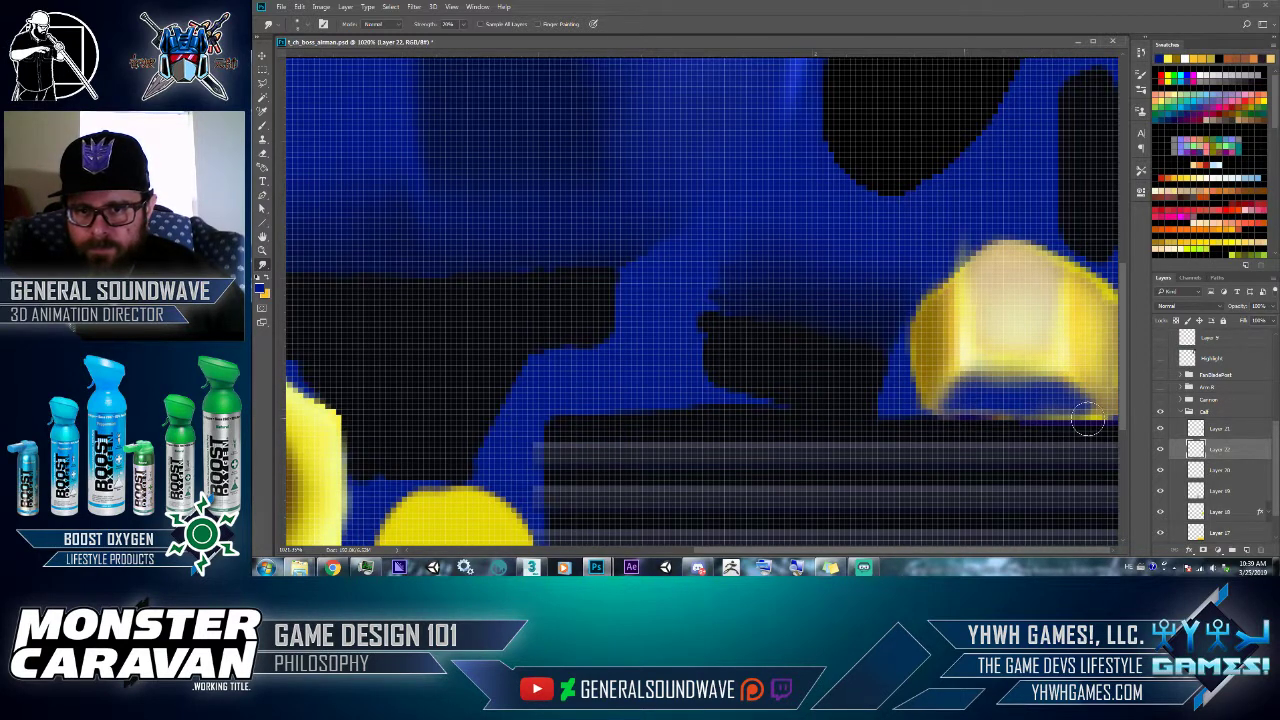
{"action": "left_click_drag", "start_coordinate": [981, 415], "coordinate": [1091, 414]}
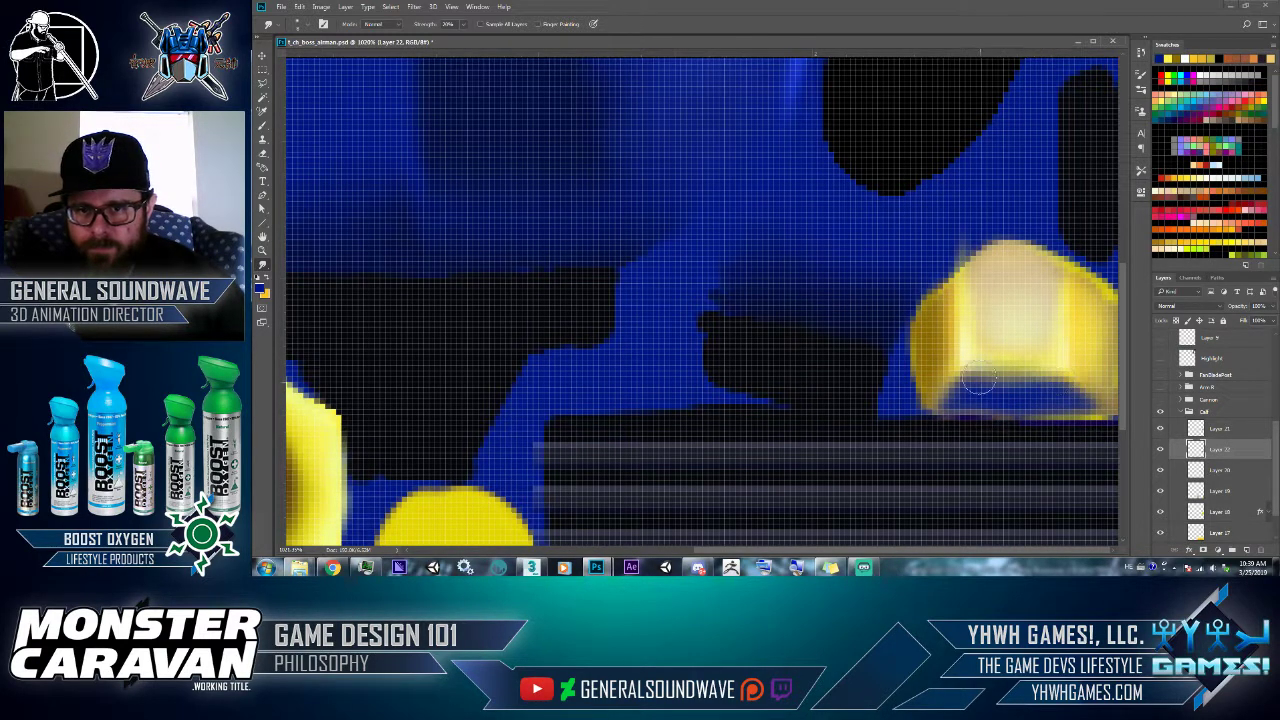
- Try several blend modes on Layer 22, settle on Soft Light, and lower the layer's opacity to about 60%
{"action": "left_click", "coordinate": [1175, 307]}
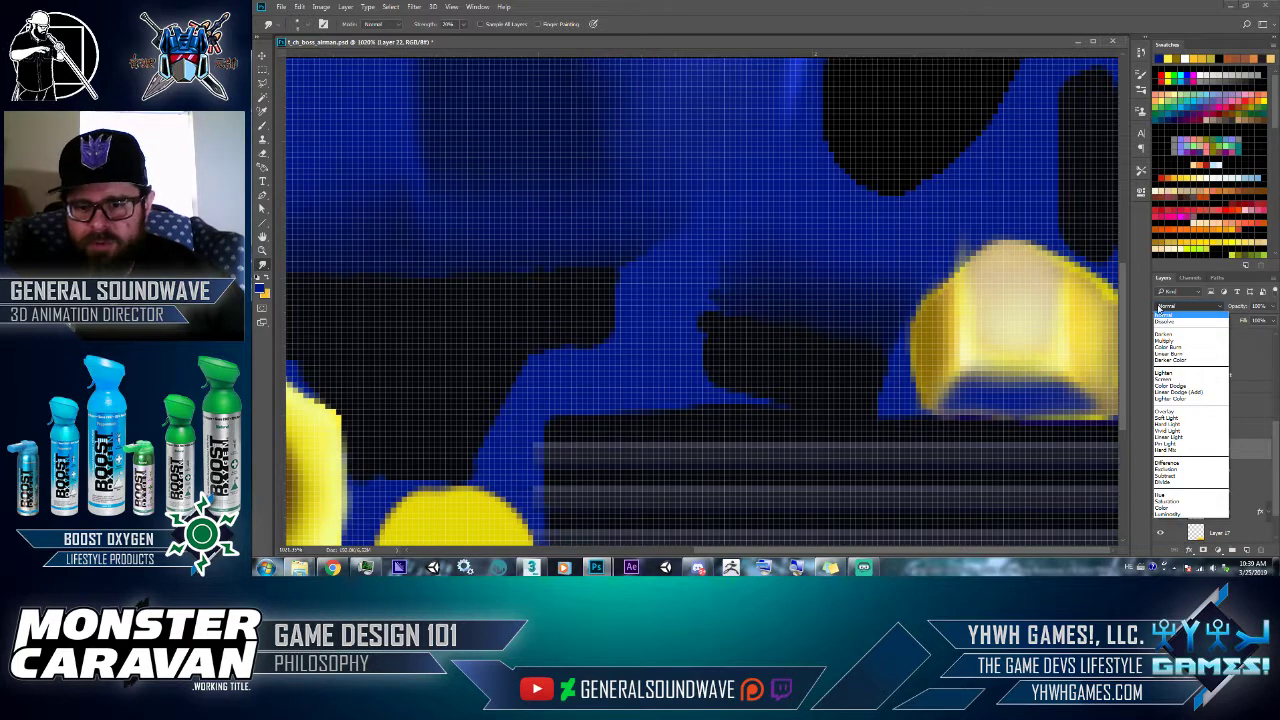
{"action": "left_click", "coordinate": [1159, 308]}
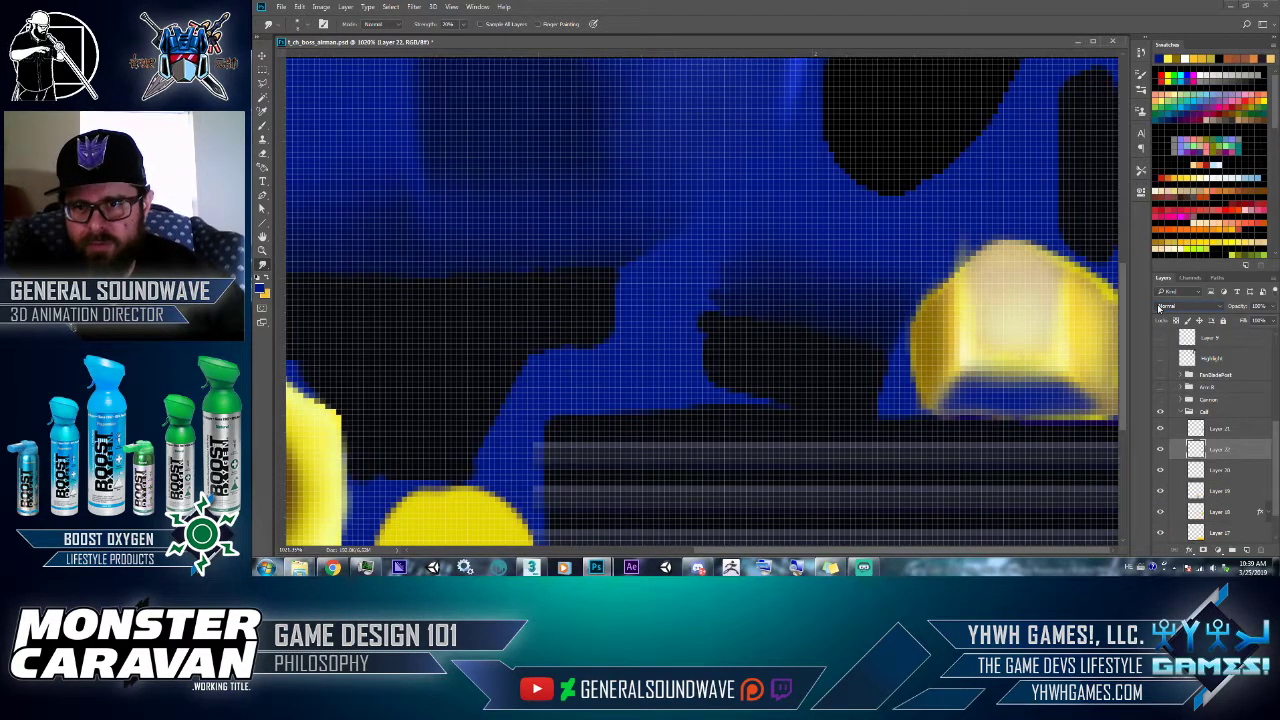
{"action": "scroll", "coordinate": [1159, 308], "scroll_direction": "down", "scroll_amount": 7}
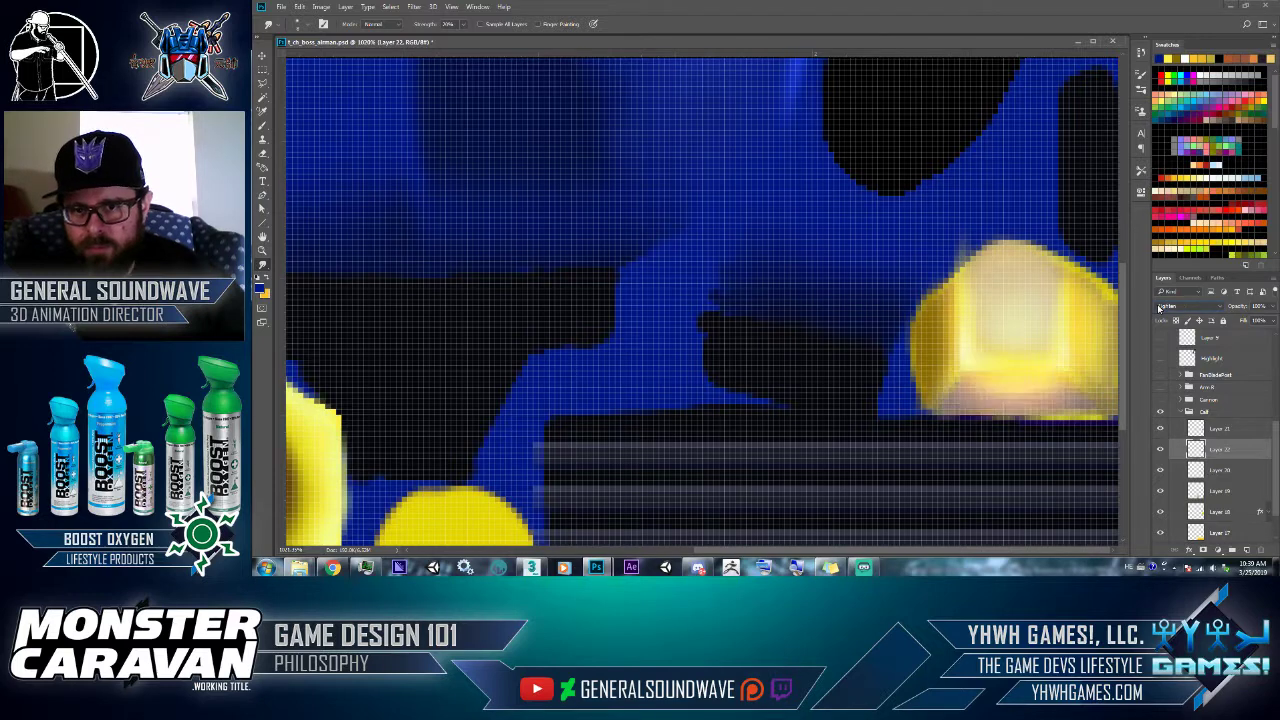
{"action": "scroll", "coordinate": [1159, 308], "scroll_direction": "down", "scroll_amount": 4}
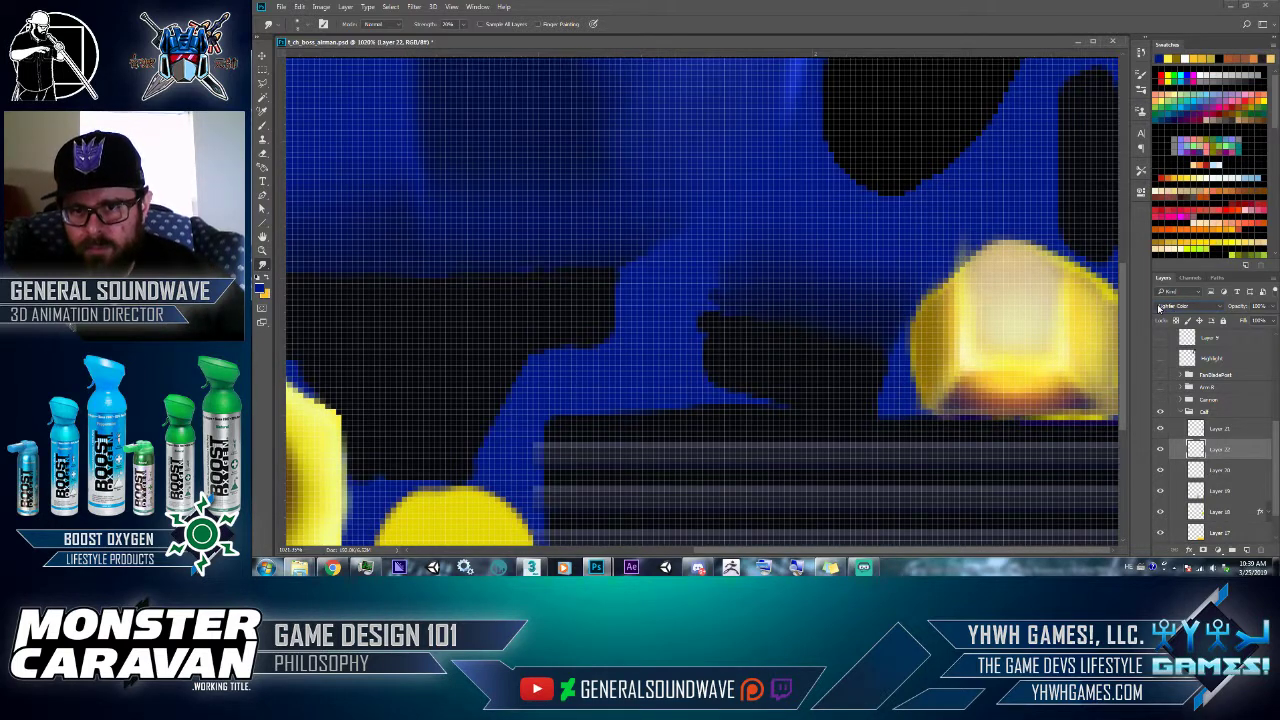
{"action": "scroll", "coordinate": [1159, 308], "scroll_direction": "down", "scroll_amount": 1}
{"action": "scroll", "coordinate": [1159, 308], "scroll_direction": "up", "scroll_amount": 1}
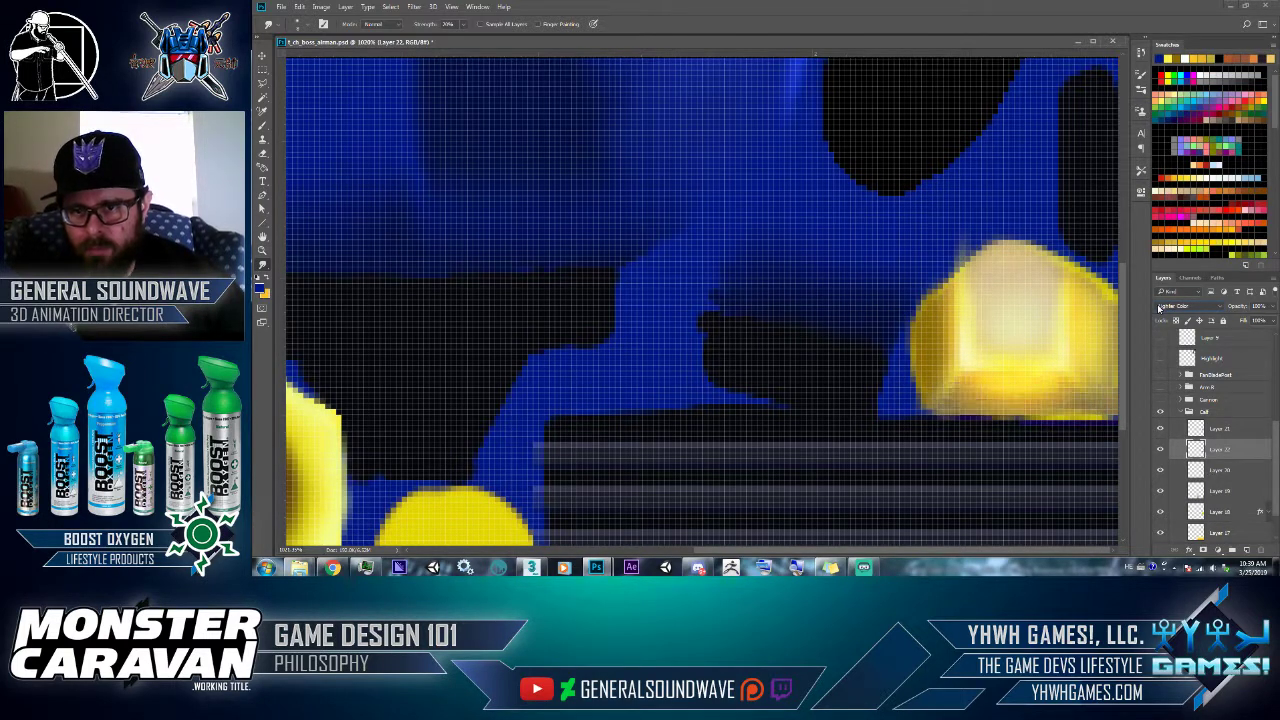
{"action": "scroll", "coordinate": [1159, 308], "scroll_direction": "down", "scroll_amount": 1}
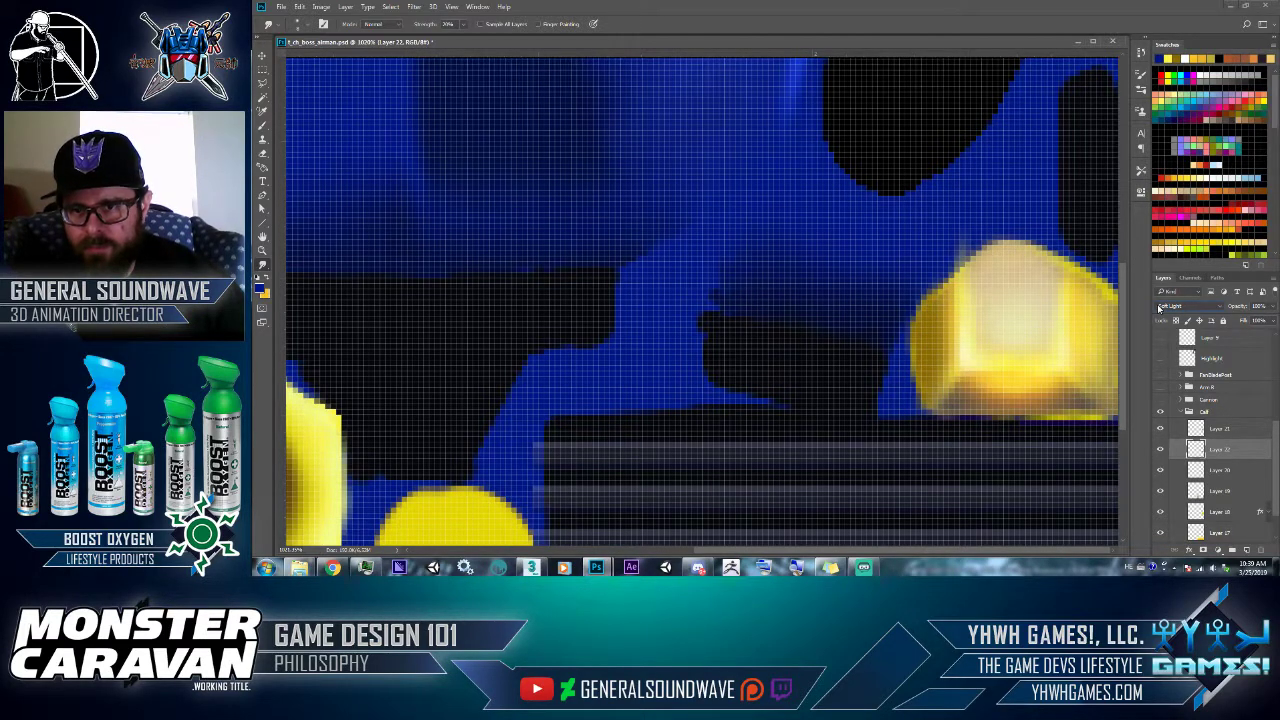
{"action": "left_click", "coordinate": [1161, 454]}
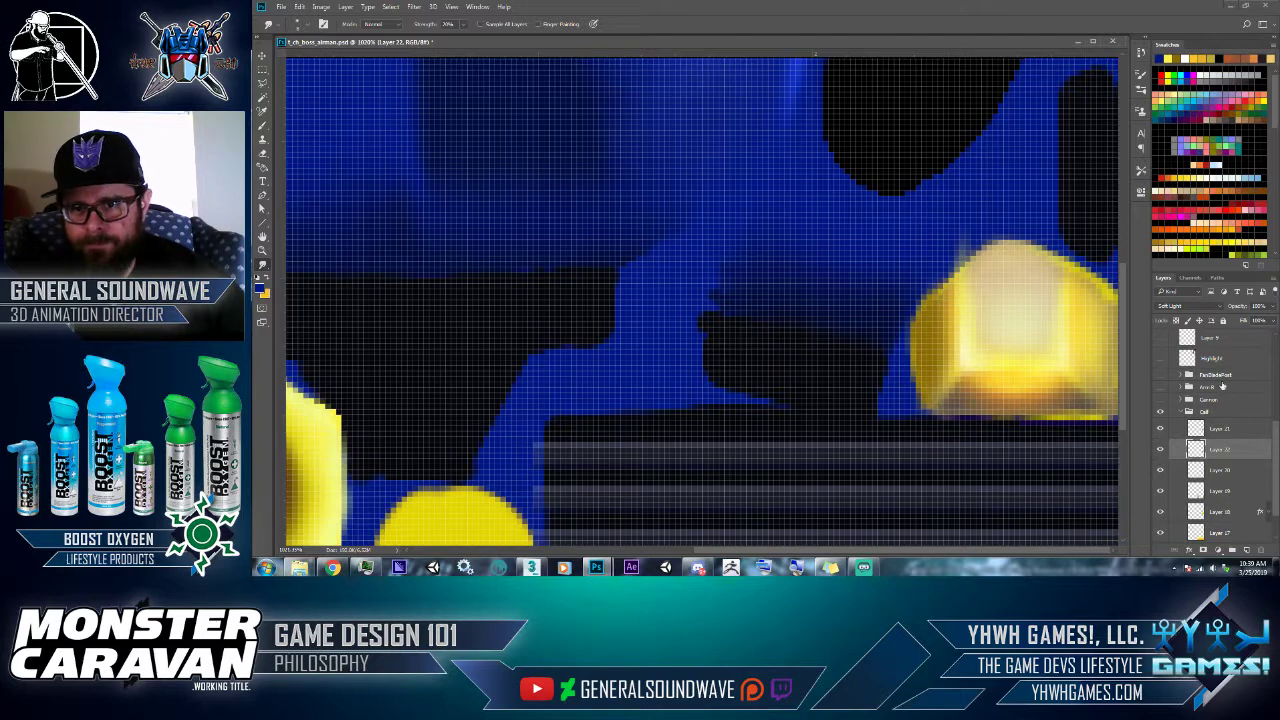
{"action": "left_click_drag", "start_coordinate": [1272, 314], "coordinate": [1259, 321]}
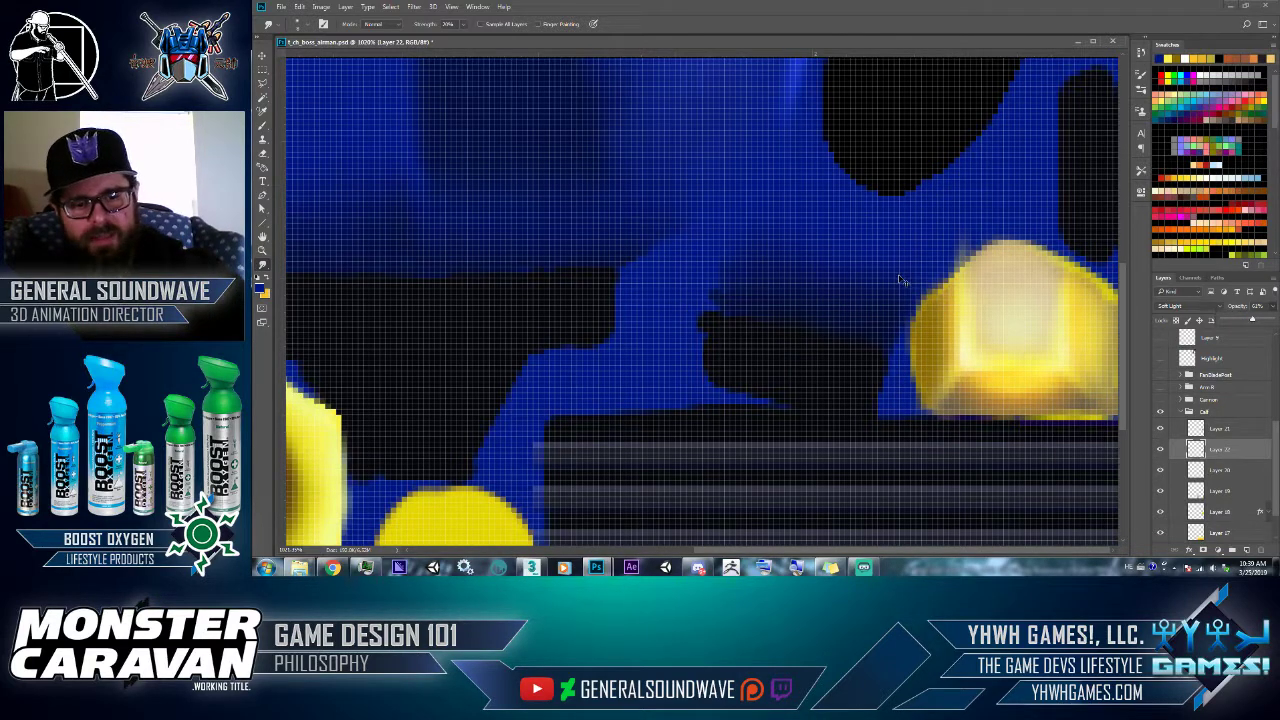
- Export the tinted toe as a quality 12 JPEG, replacing t_ch_boss_airman_00_D_00 in the 256 folder, and switch to 3ds Max
{"action": "key", "text": "ctrl+shift+s"}
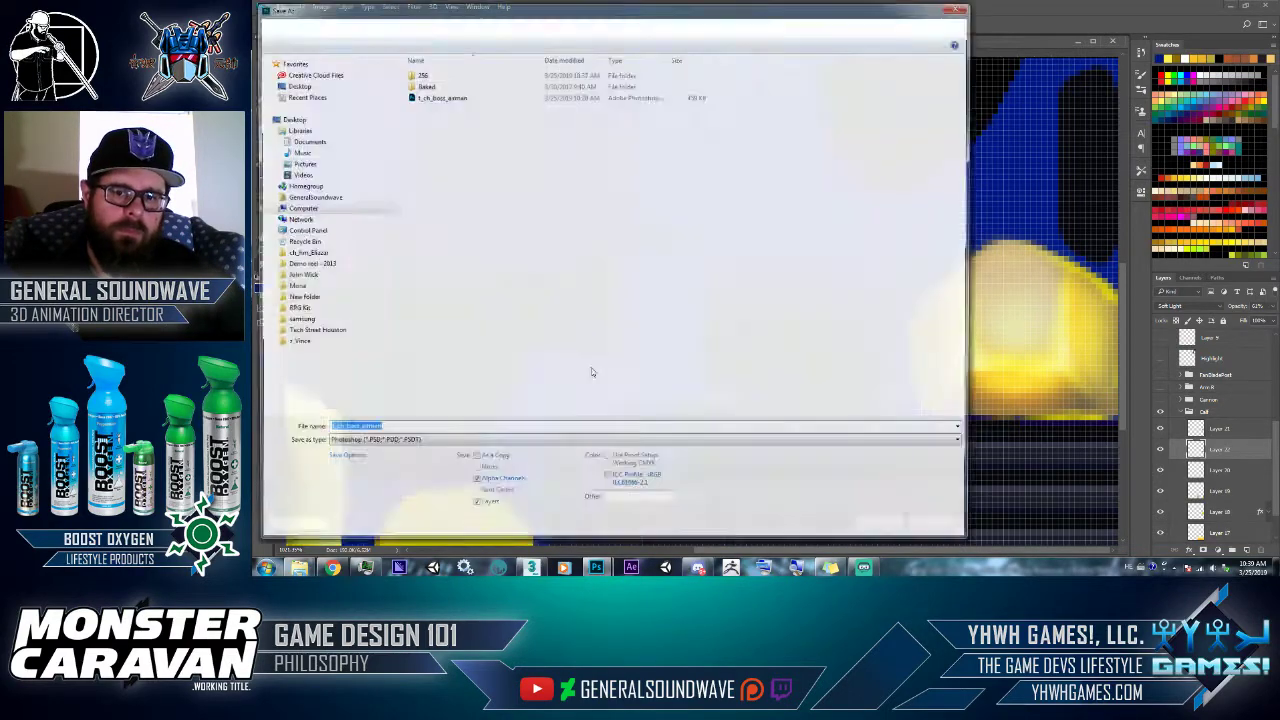
{"action": "left_click", "coordinate": [440, 443]}
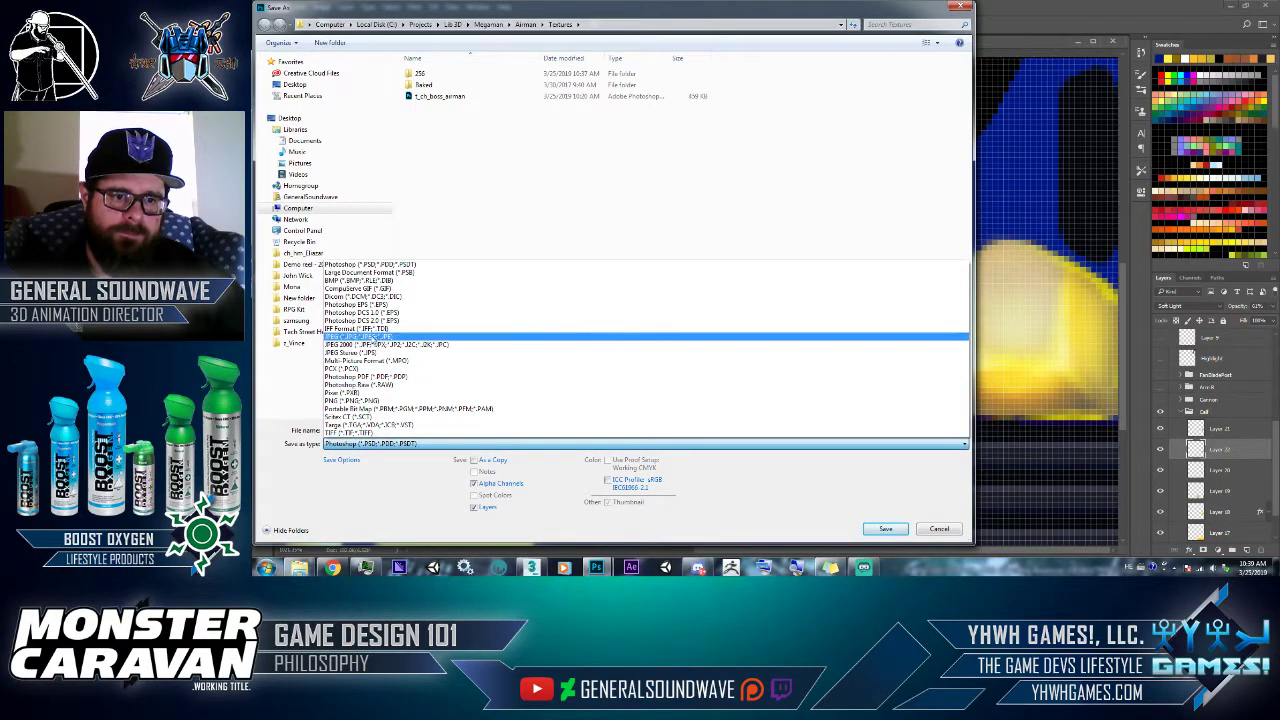
{"action": "left_click", "coordinate": [370, 336]}
{"action": "left_click", "coordinate": [430, 76]}
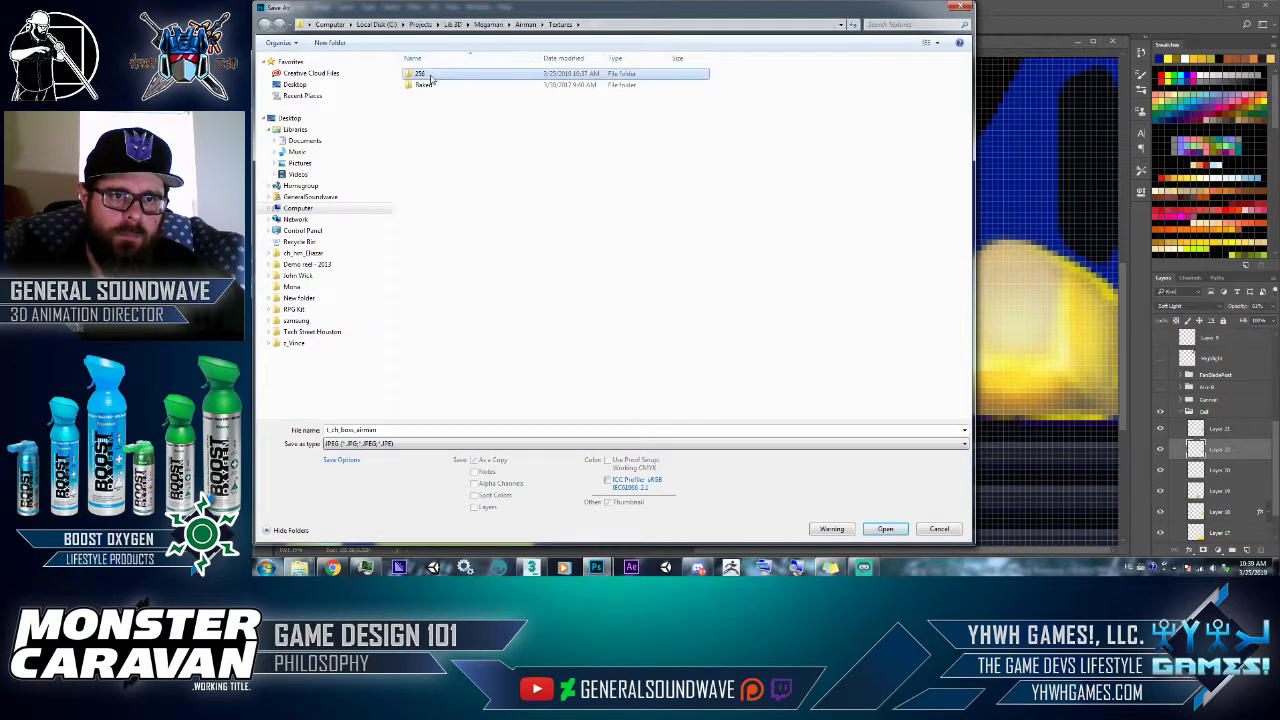
{"action": "double_click", "coordinate": [474, 77]}
{"action": "double_click", "coordinate": [448, 86]}
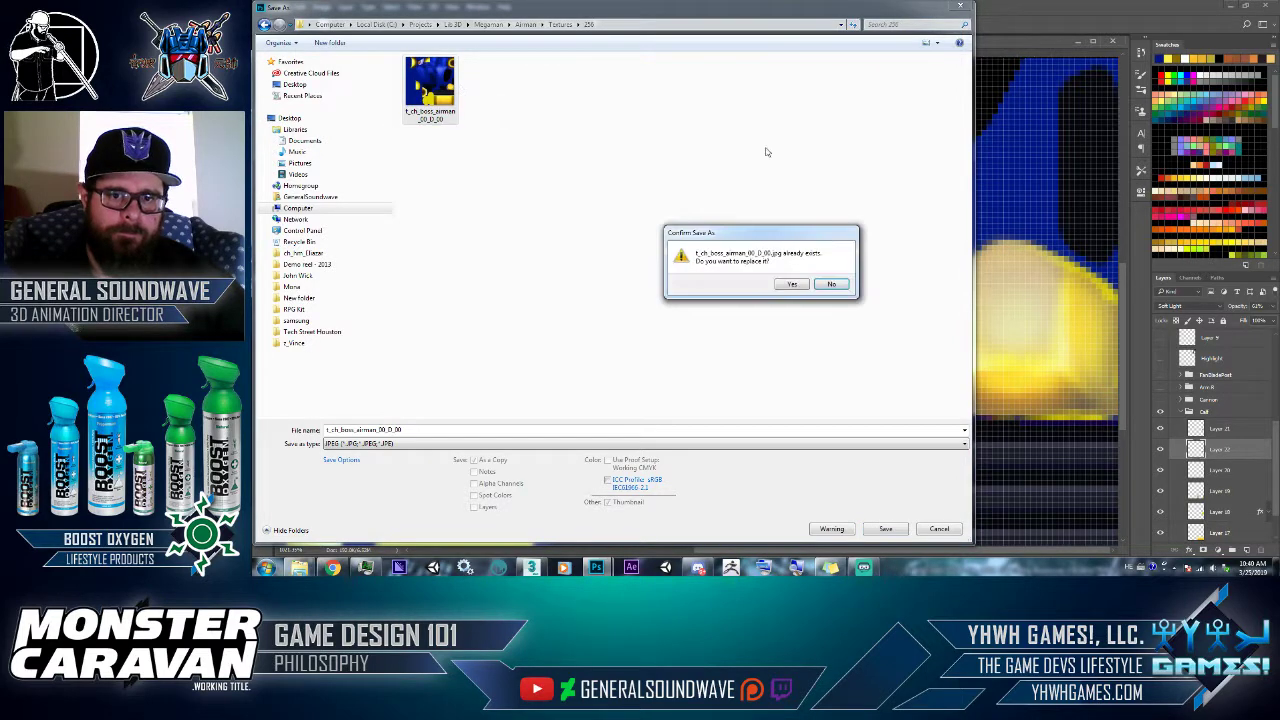
{"action": "left_click", "coordinate": [797, 285]}
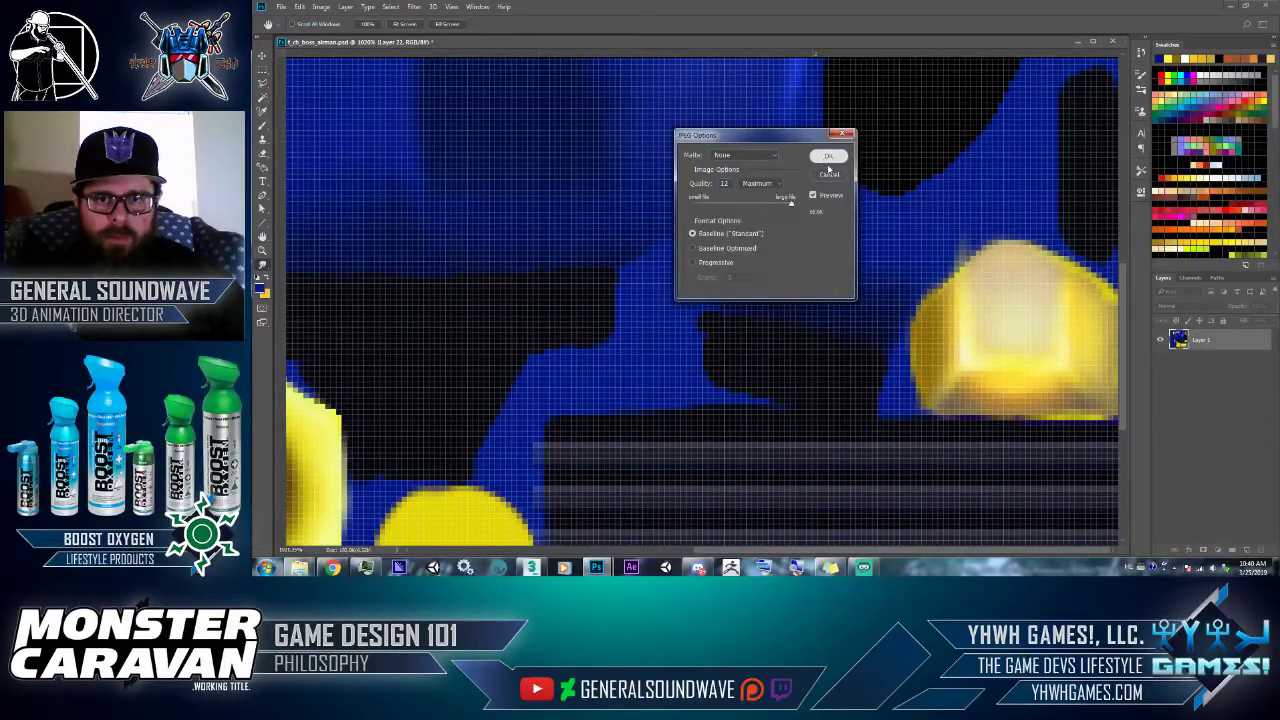
{"action": "left_click", "coordinate": [829, 160]}
{"action": "key", "text": "alt+Tab"}
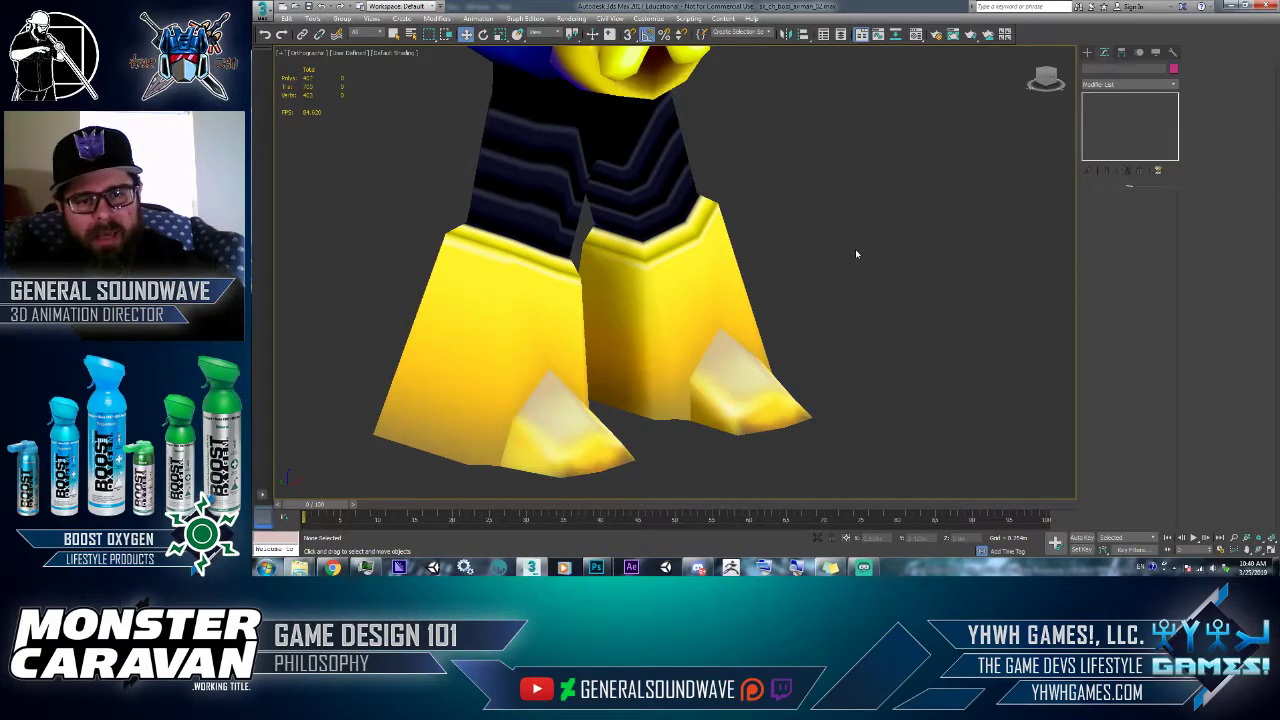
- Switch to Photoshop, erase the tint from the toe piece's upper tip on Layer 21, and smudge its remaining edge
{"action": "key", "text": "alt+Tab"}
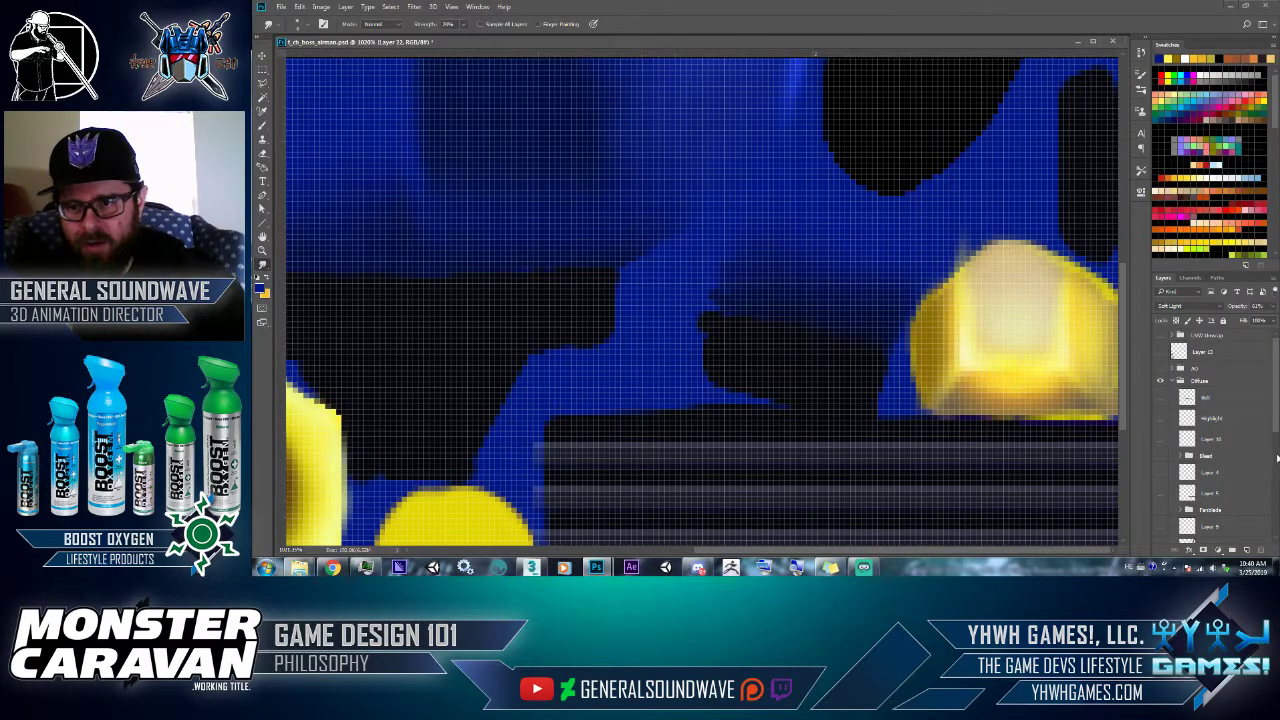
{"action": "scroll", "coordinate": [1230, 450], "scroll_direction": "down", "scroll_amount": 5}
{"action": "left_click", "coordinate": [1160, 438]}
{"action": "left_click", "coordinate": [1160, 438]}
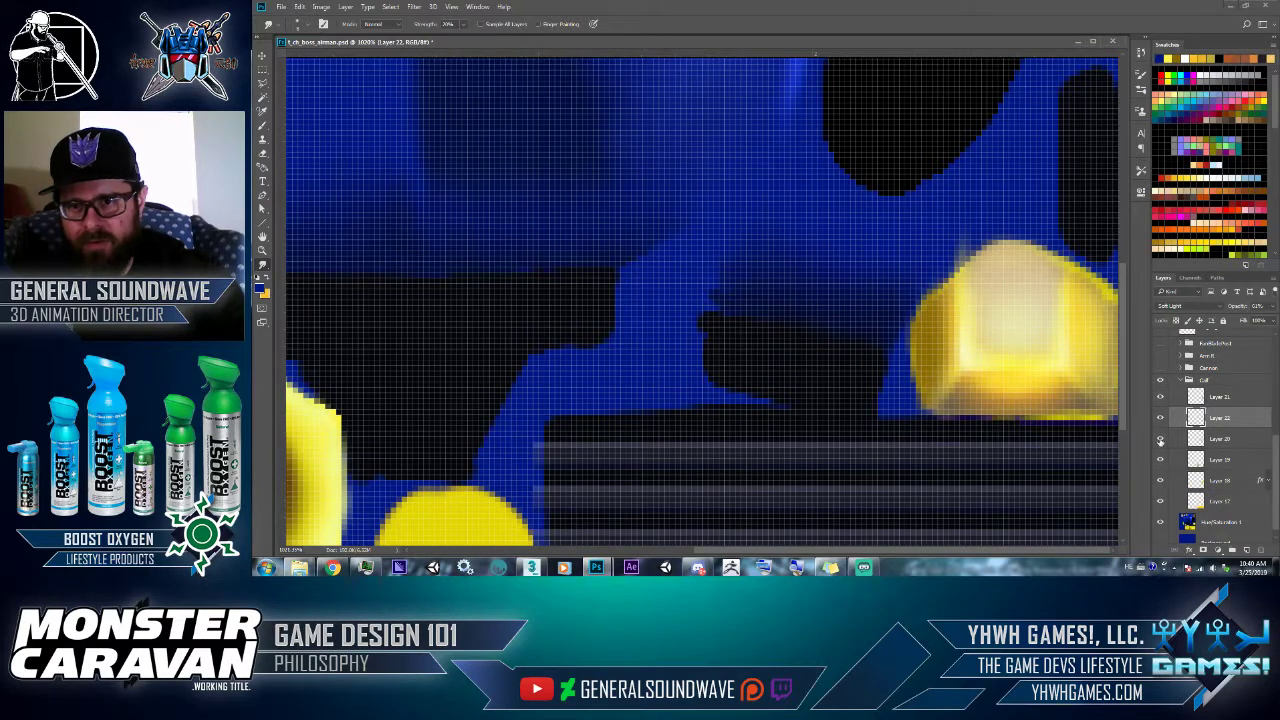
{"action": "left_click", "coordinate": [1160, 438]}
{"action": "left_click", "coordinate": [1160, 438]}
{"action": "left_click", "coordinate": [1190, 398]}
{"action": "key", "text": "e"}
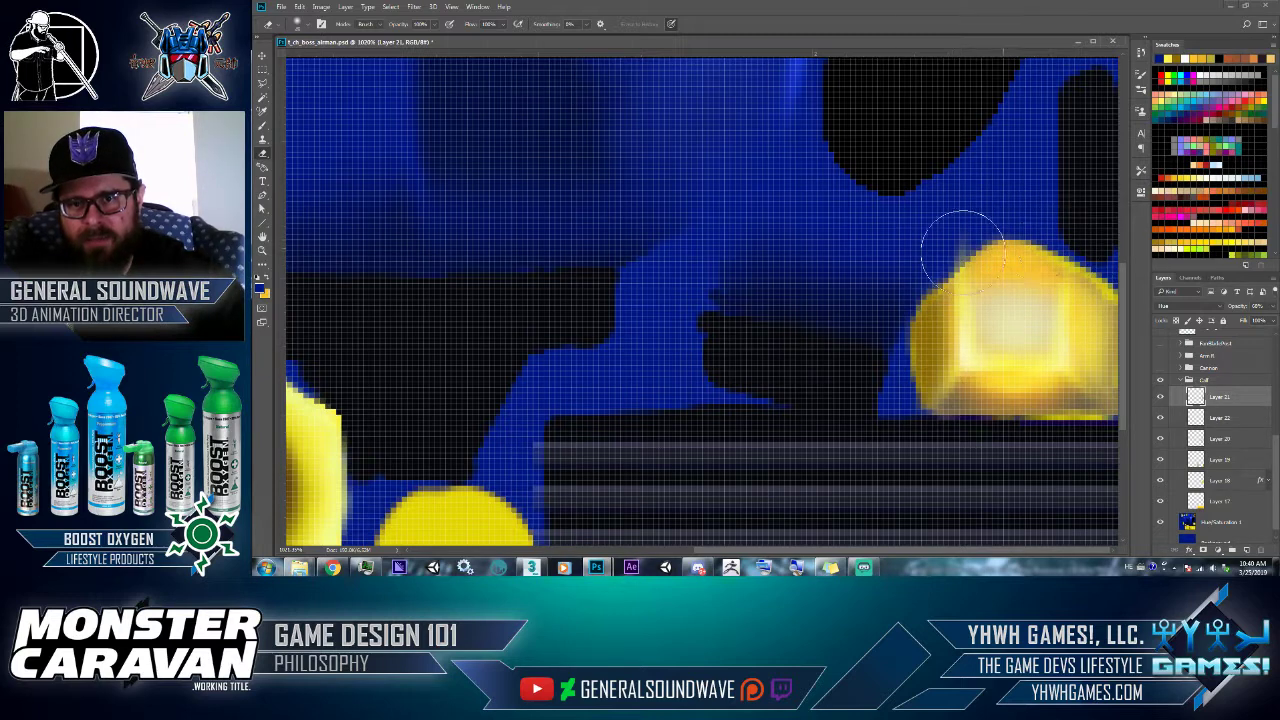
{"action": "left_click", "coordinate": [264, 268]}
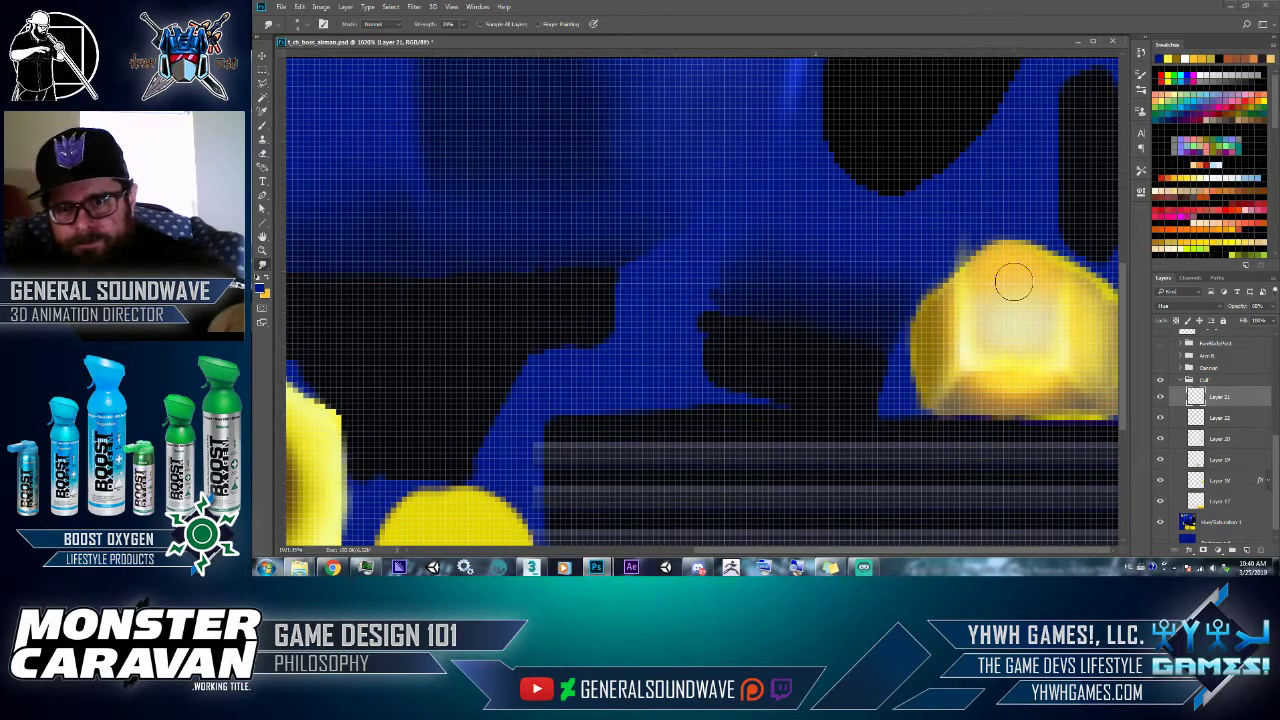
{"action": "mouse_move", "coordinate": [1008, 277]}
{"action": "left_mouse_down"}
{"action": "mouse_move", "coordinate": [971, 286]}
{"action": "mouse_move", "coordinate": [1032, 298]}
{"action": "left_mouse_up"}
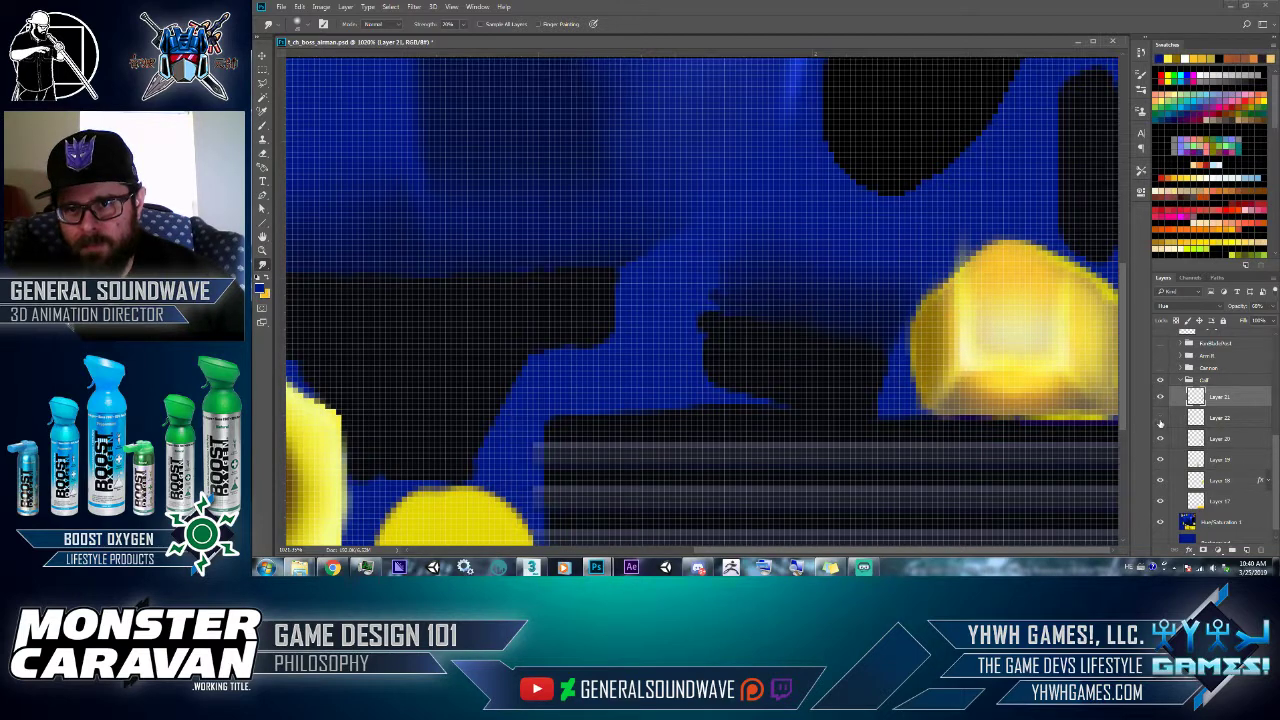
- Sample the dark gold from the toe piece's side and darken the foreground colour to #3d3004
{"action": "key", "text": "b"}
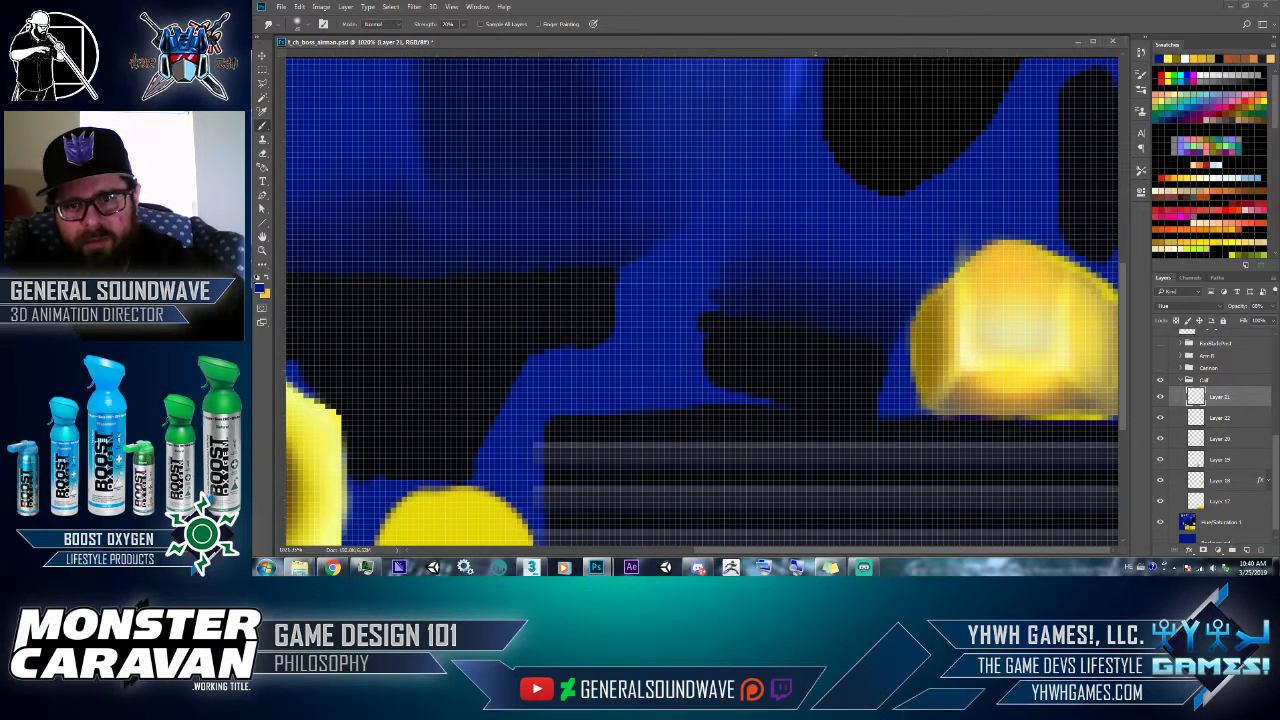
{"action": "left_click", "coordinate": [923, 363], "text": "alt"}
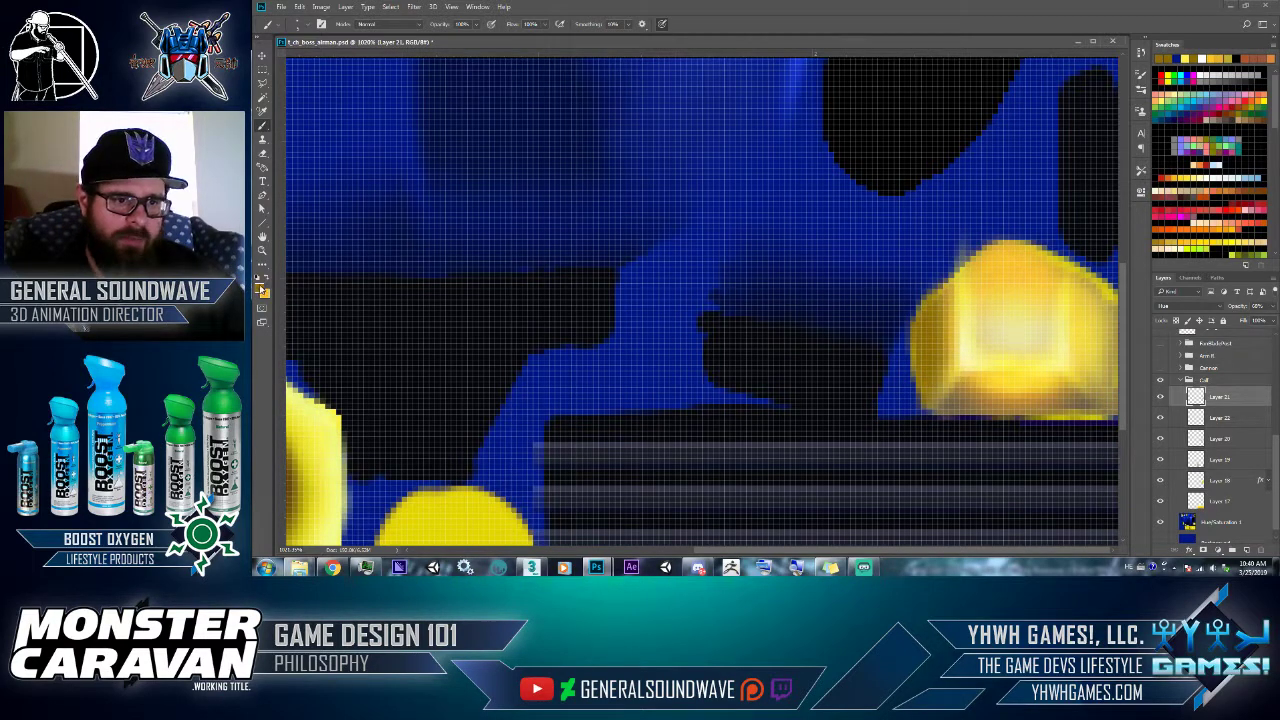
{"action": "left_click", "coordinate": [262, 288]}
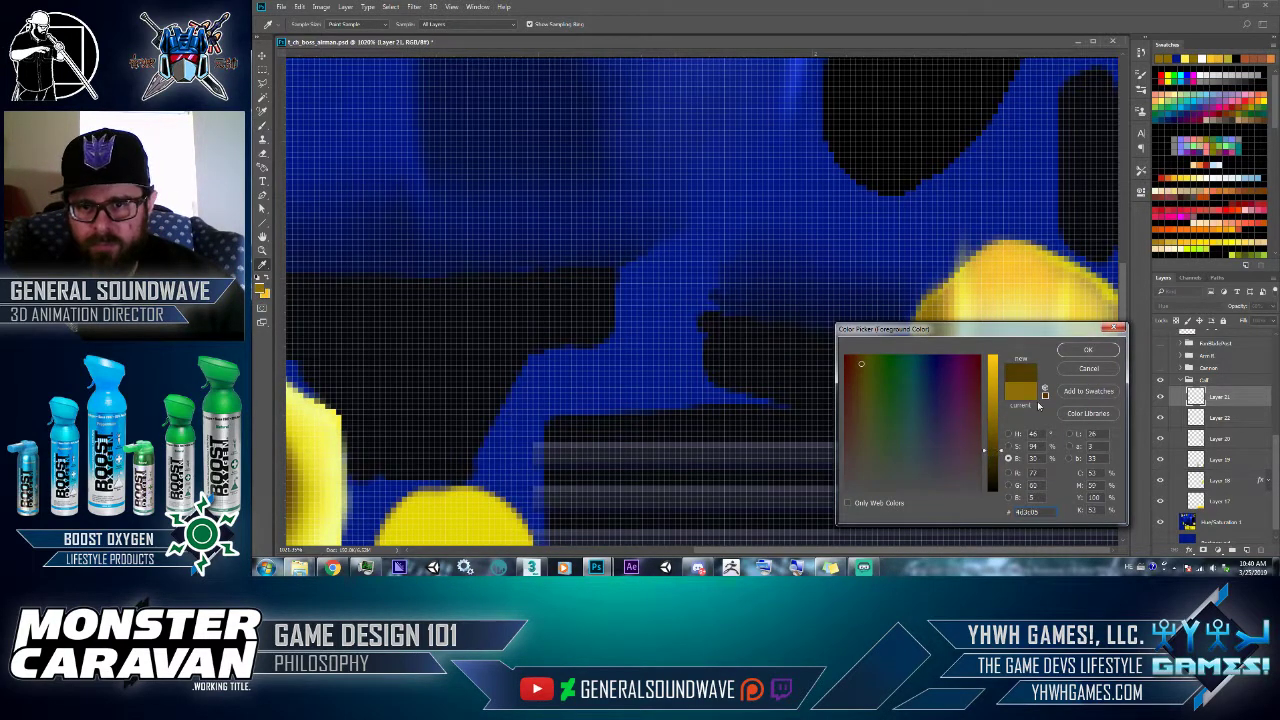
{"action": "left_click_drag", "start_coordinate": [1002, 465], "coordinate": [995, 462]}
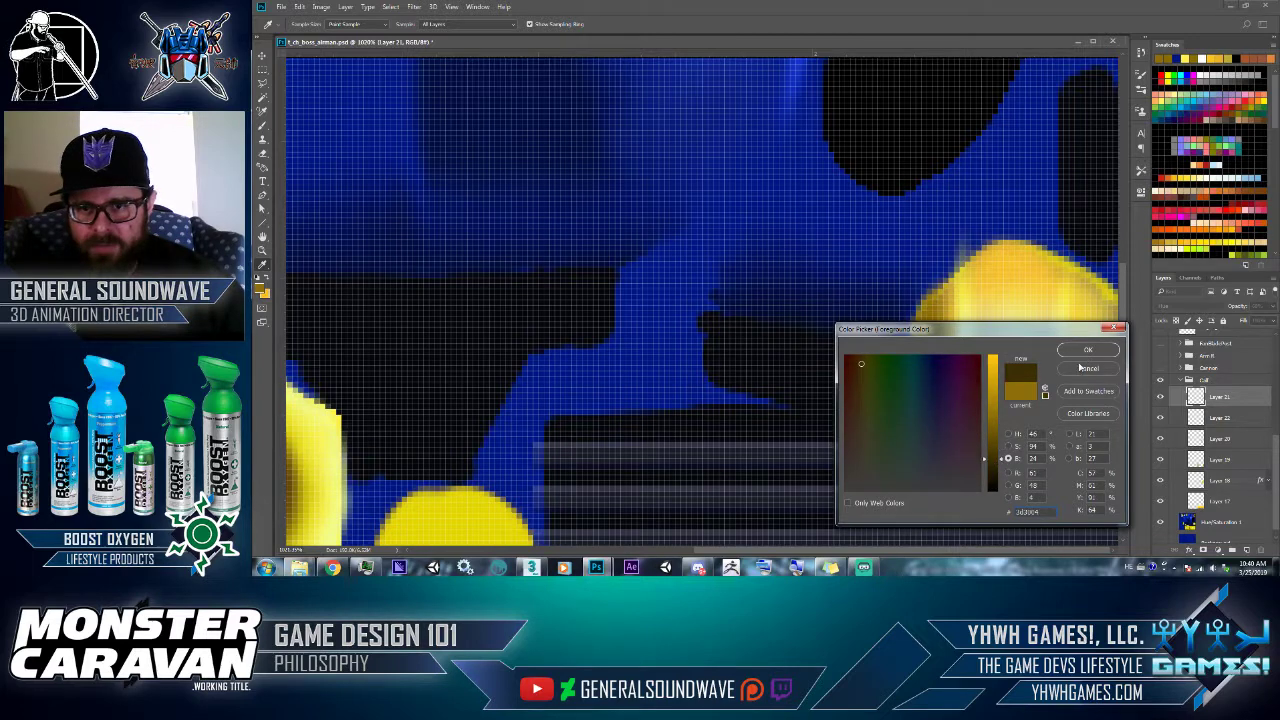
{"action": "left_click", "coordinate": [1088, 350]}
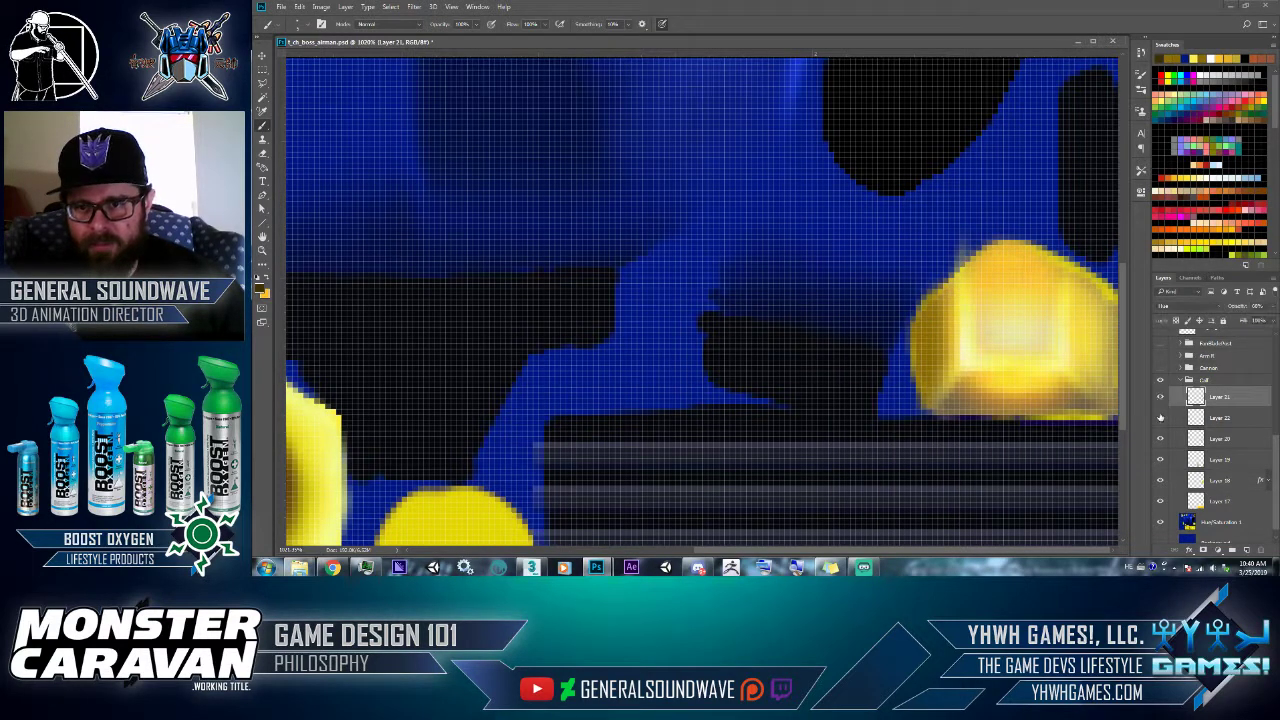
- Select Layer 20, show the UVW Unwrap wireframe, and paint dark brown shading along the toe's side faces
{"action": "left_click", "coordinate": [1161, 417]}
{"action": "left_click", "coordinate": [1163, 421]}
{"action": "left_click", "coordinate": [1162, 442]}
{"action": "left_click", "coordinate": [1164, 443]}
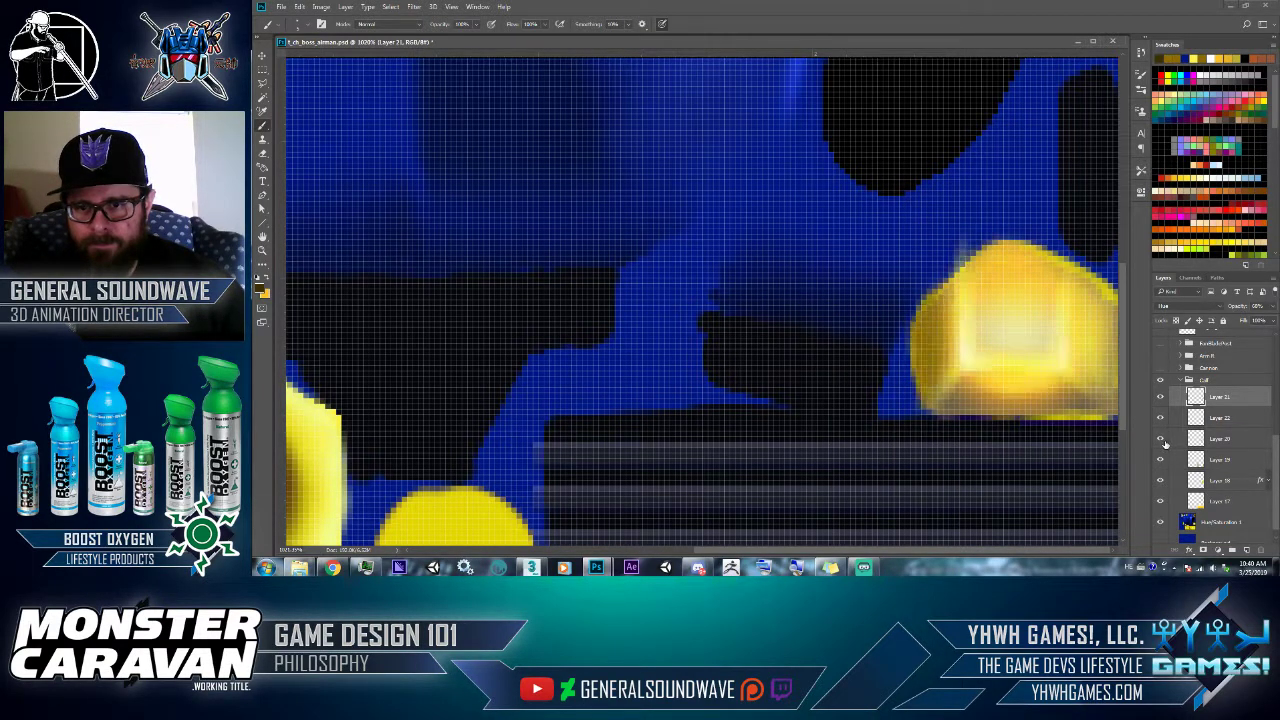
{"action": "left_click", "coordinate": [1190, 438]}
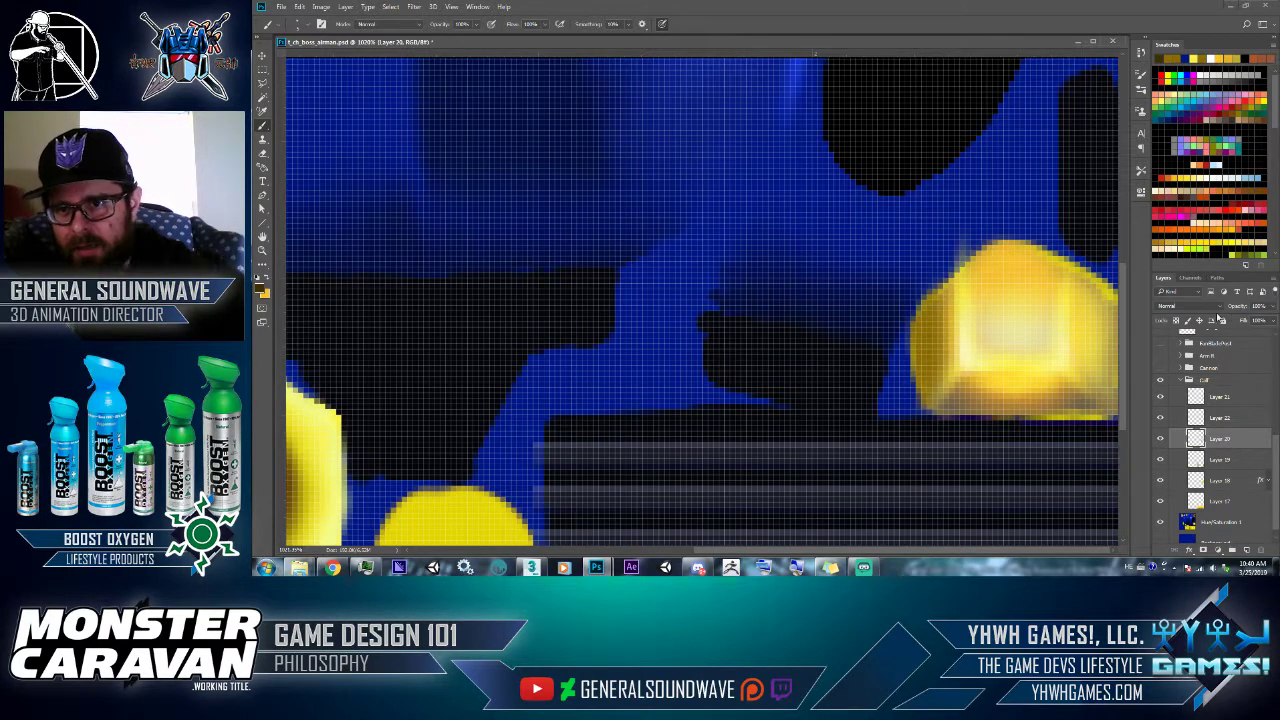
{"action": "scroll", "coordinate": [1272, 395], "scroll_direction": "up", "scroll_amount": 5}
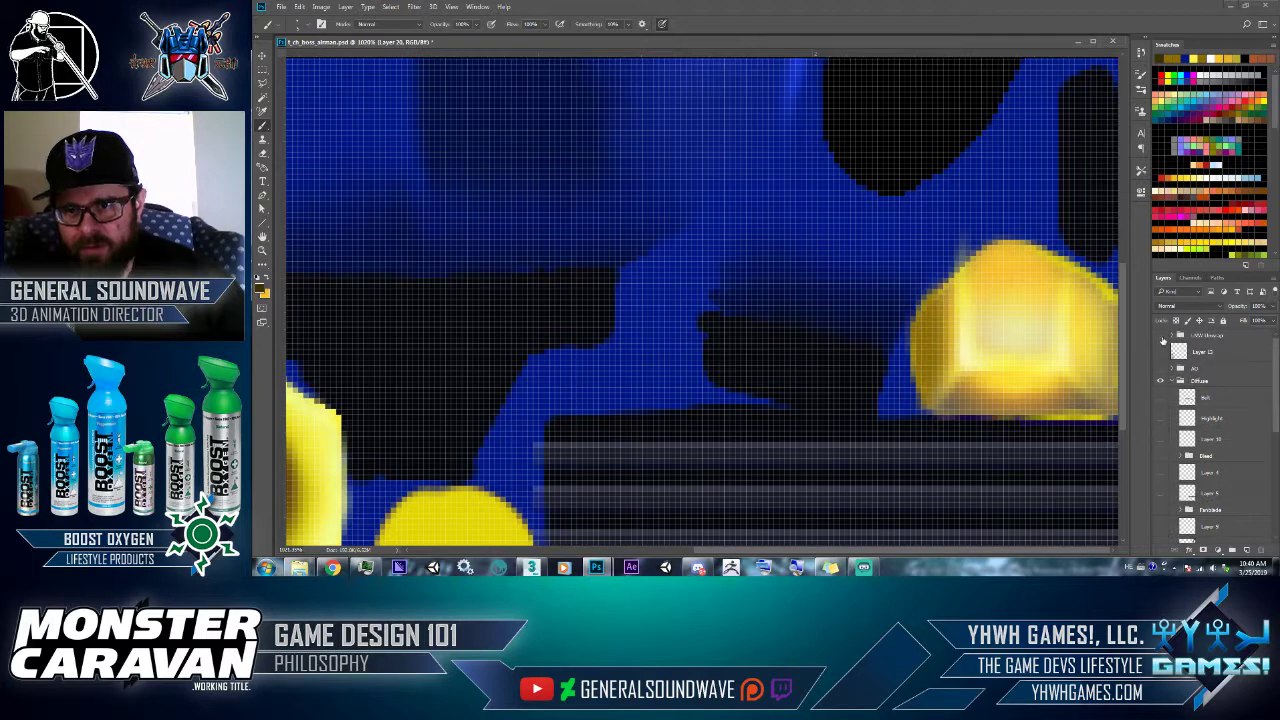
{"action": "left_click", "coordinate": [1162, 337]}
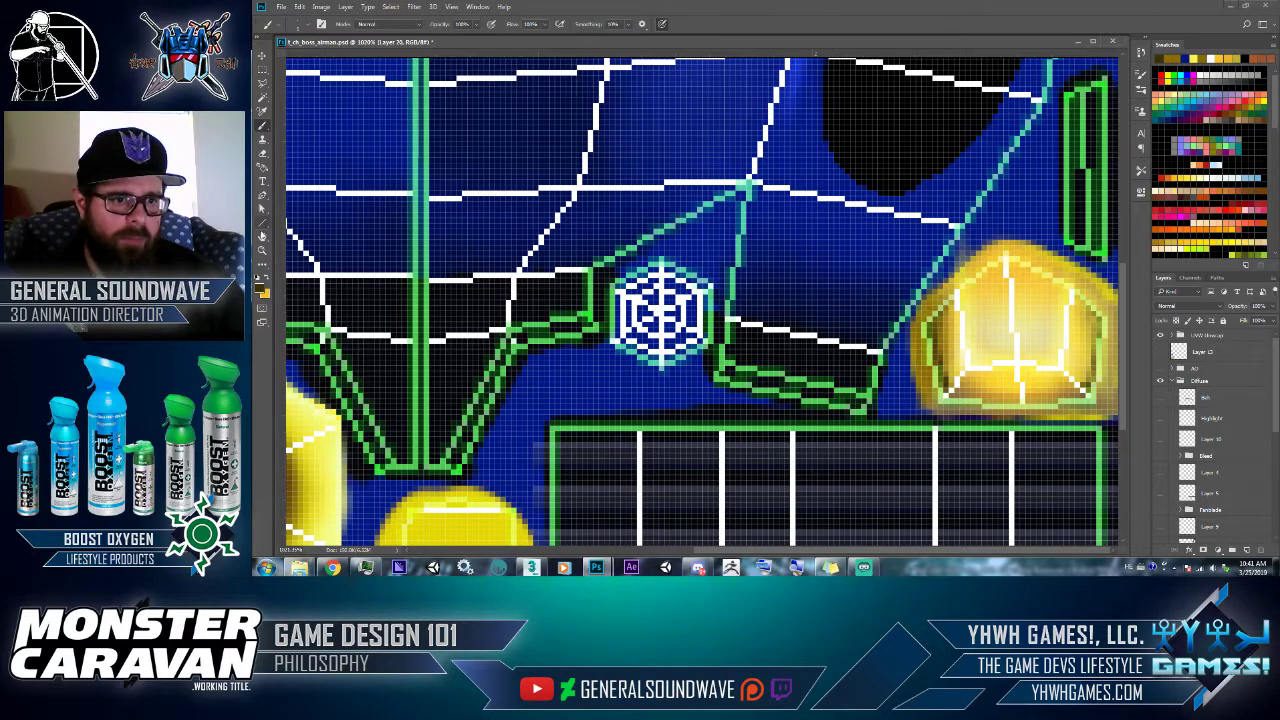
- Blend the dark side shading on the toe with the Smudge tool and hide the UVW Unwrap wireframe
{"action": "left_click", "coordinate": [263, 264]}
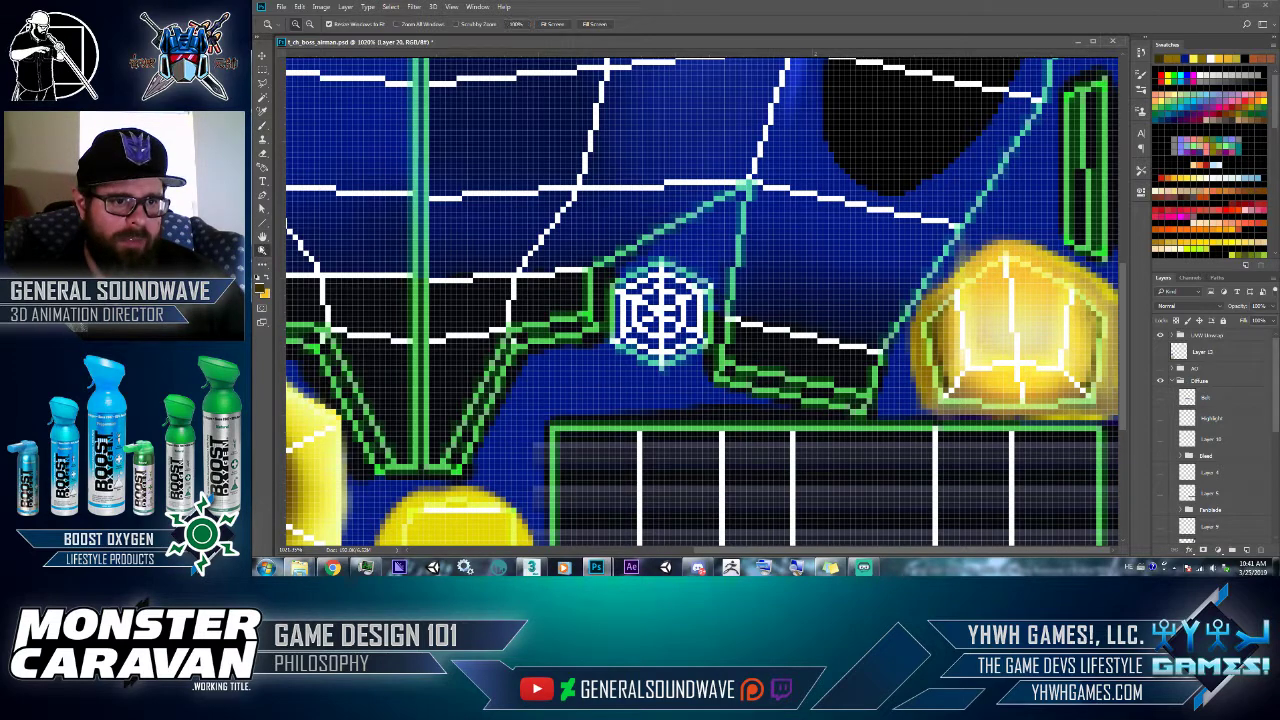
{"action": "right_click", "coordinate": [262, 266]}
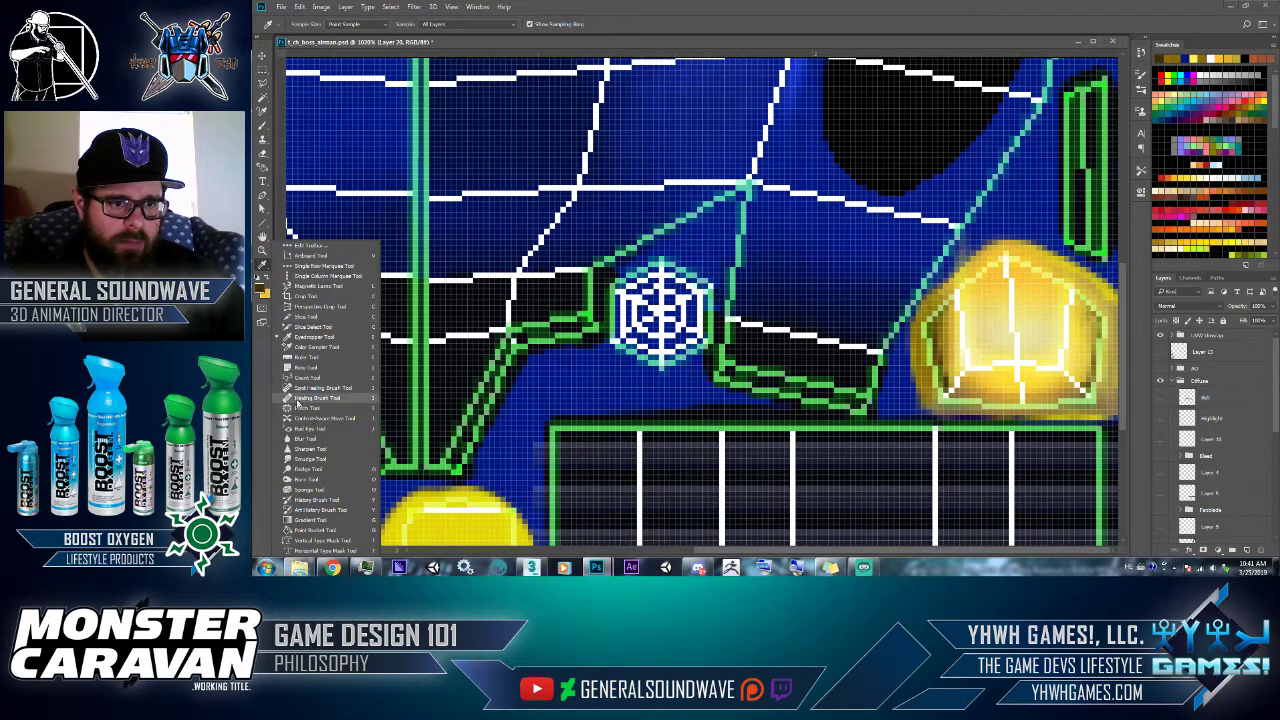
{"action": "left_click", "coordinate": [300, 460]}
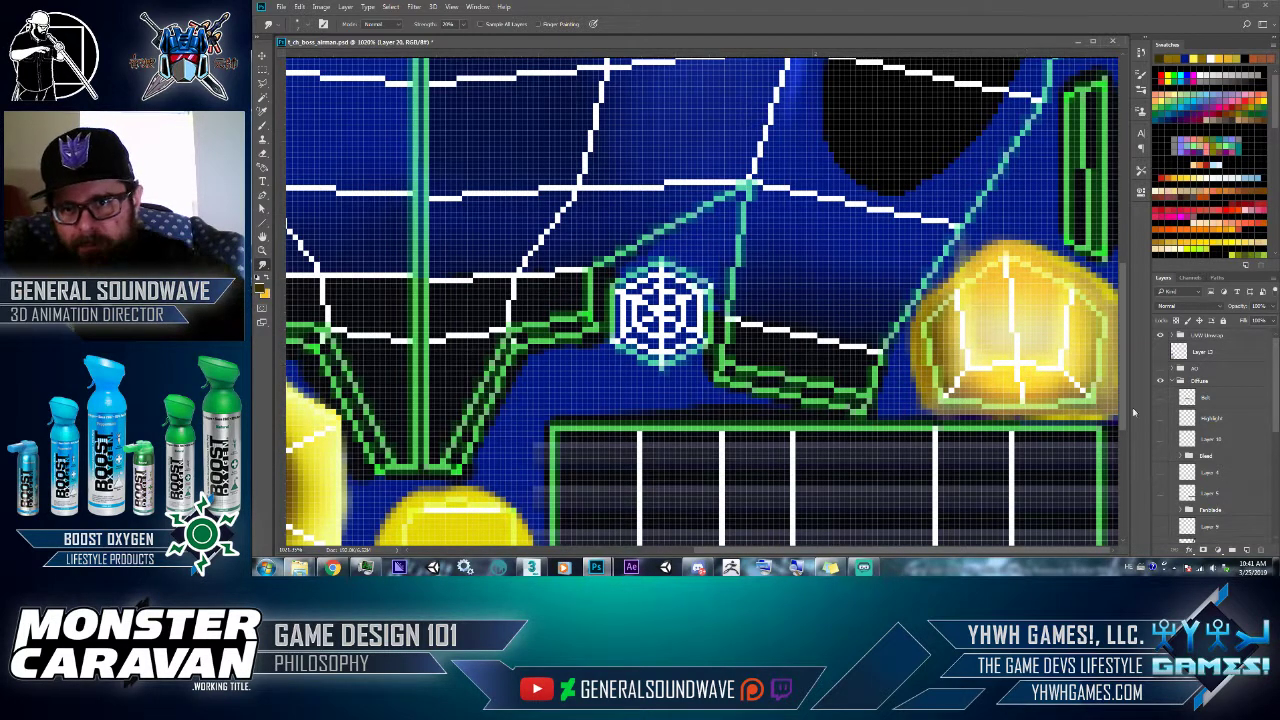
{"action": "left_click", "coordinate": [1161, 337]}
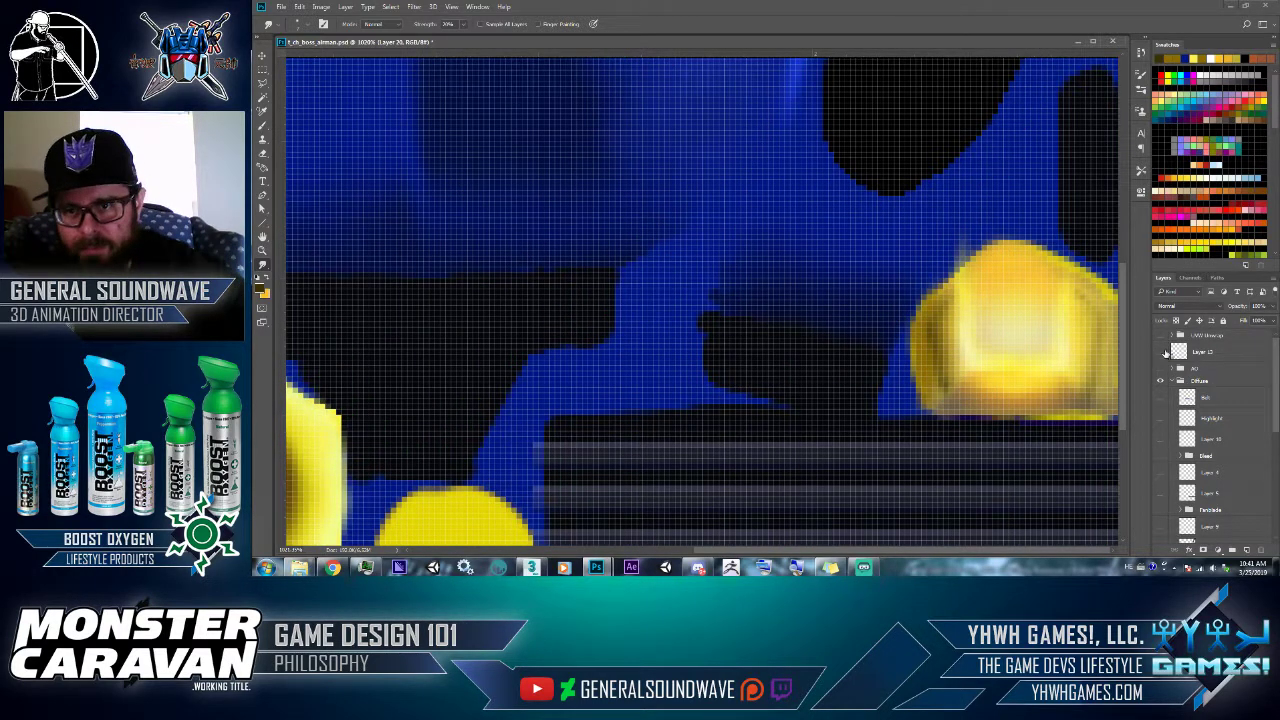
- Brush more dark brown along the toe's outer side edge, using the UVW Unwrap wireframe as a temporary guide
{"action": "left_click", "coordinate": [1161, 337]}
{"action": "key", "text": "b"}
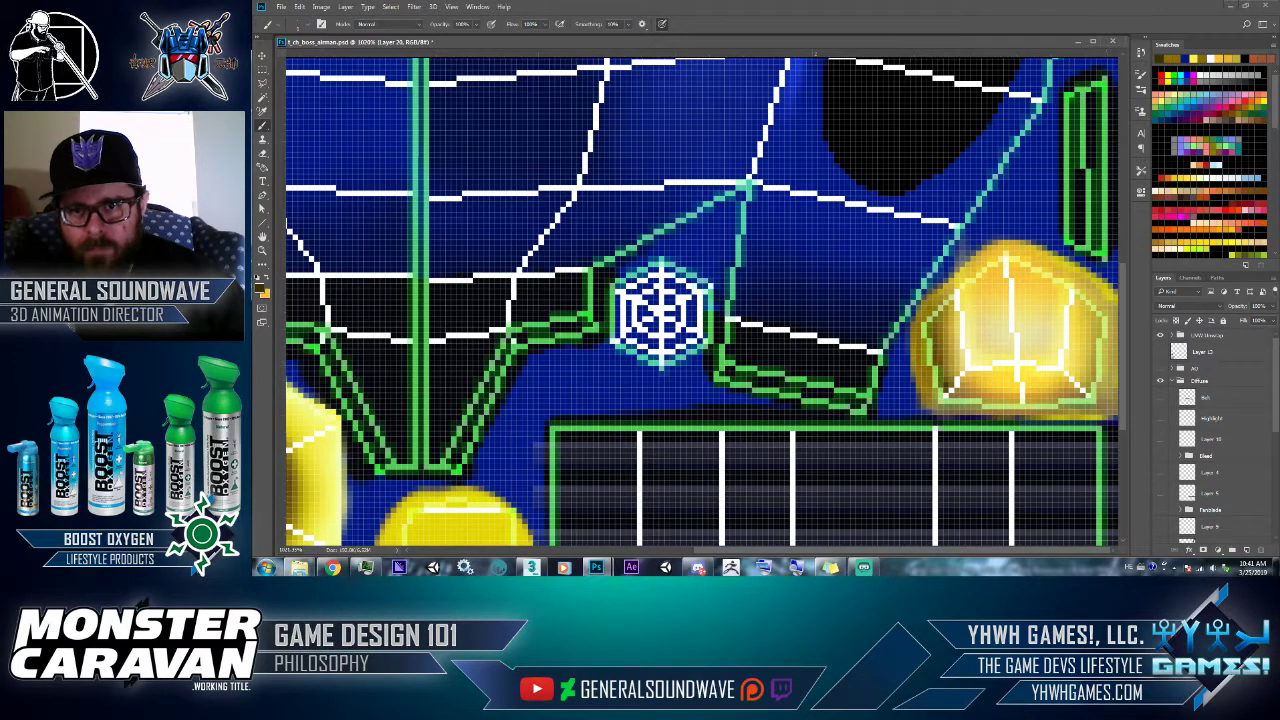
{"action": "left_click_drag", "start_coordinate": [930, 333], "coordinate": [946, 385]}
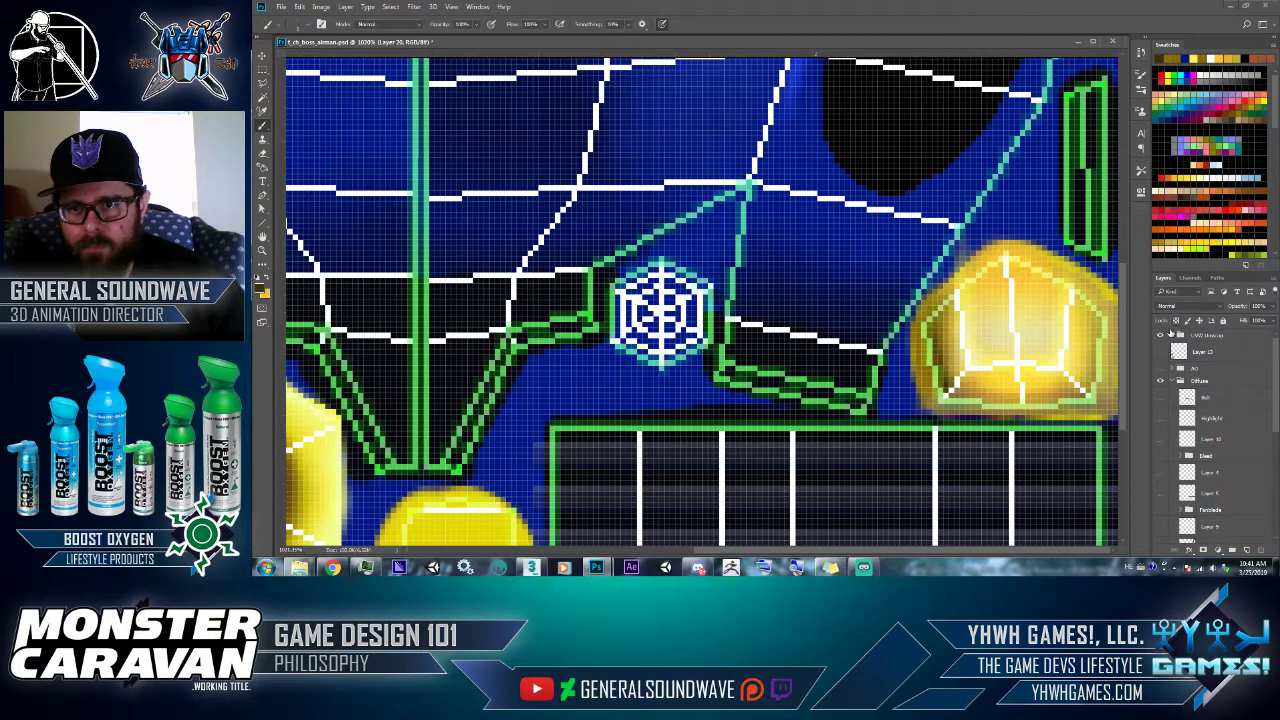
{"action": "left_click", "coordinate": [1163, 337]}
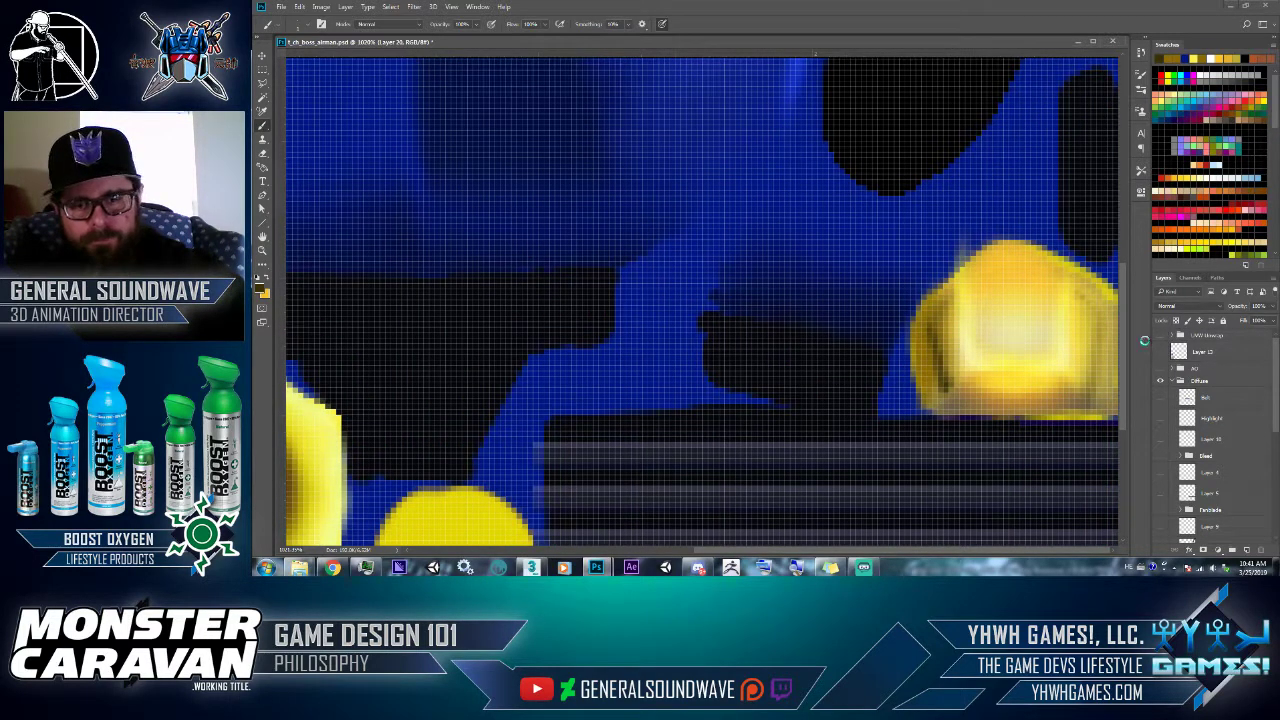
- Export the texture as a JPEG, replacing t_ch_boss_airman_00_D_00 in the 256 folder, and switch to 3ds Max
{"action": "key", "text": "ctrl+shift+s"}
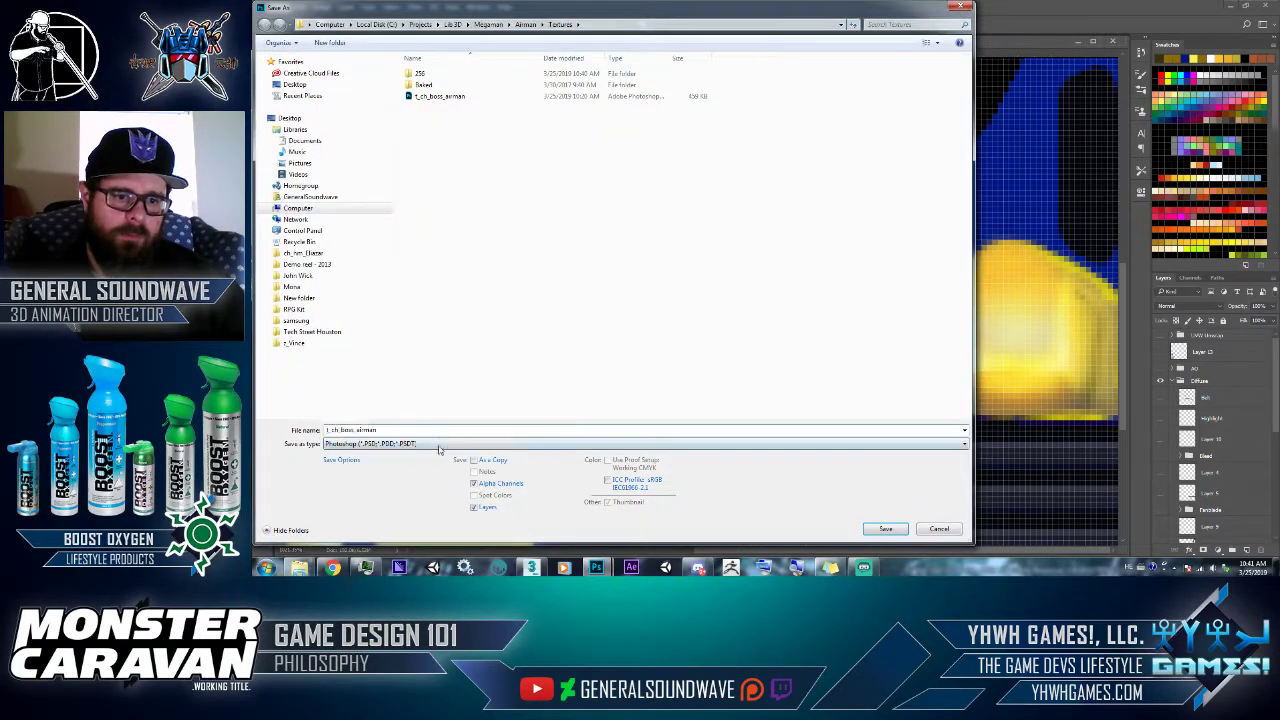
{"action": "left_click", "coordinate": [439, 446]}
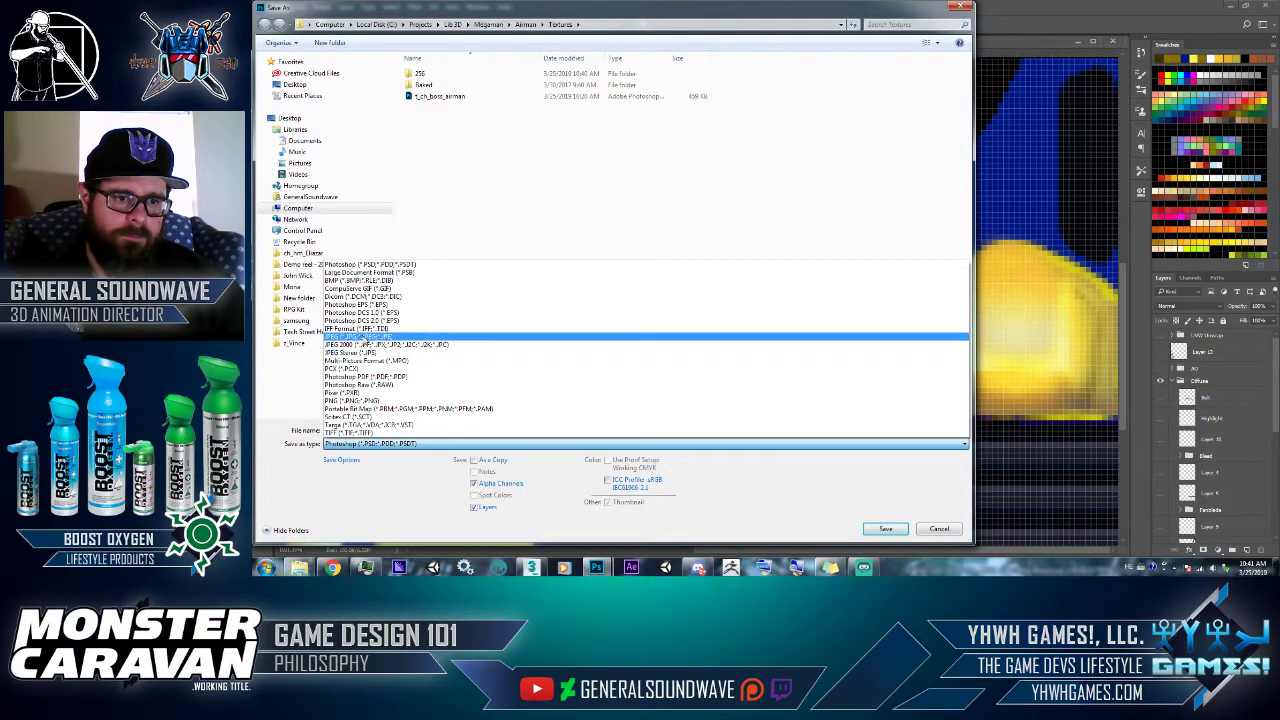
{"action": "left_click", "coordinate": [360, 336]}
{"action": "double_click", "coordinate": [419, 73]}
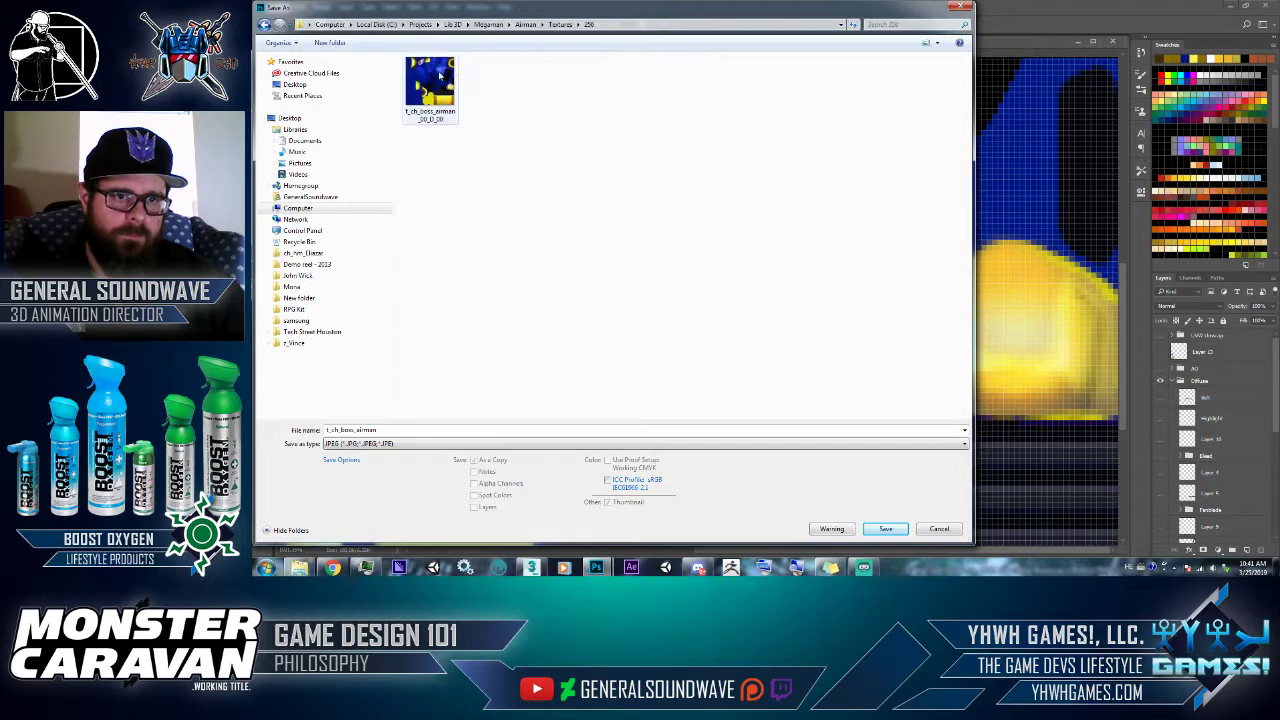
{"action": "double_click", "coordinate": [440, 86]}
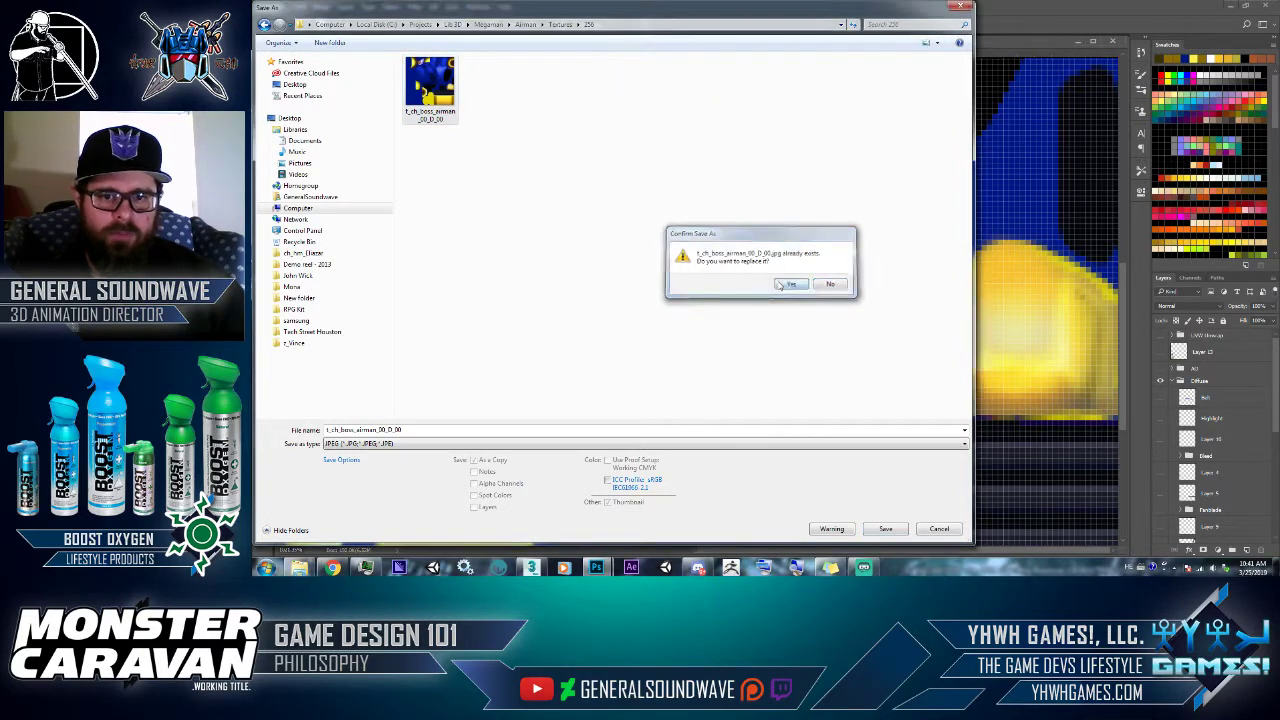
{"action": "left_click", "coordinate": [788, 283]}
{"action": "left_click", "coordinate": [826, 156]}
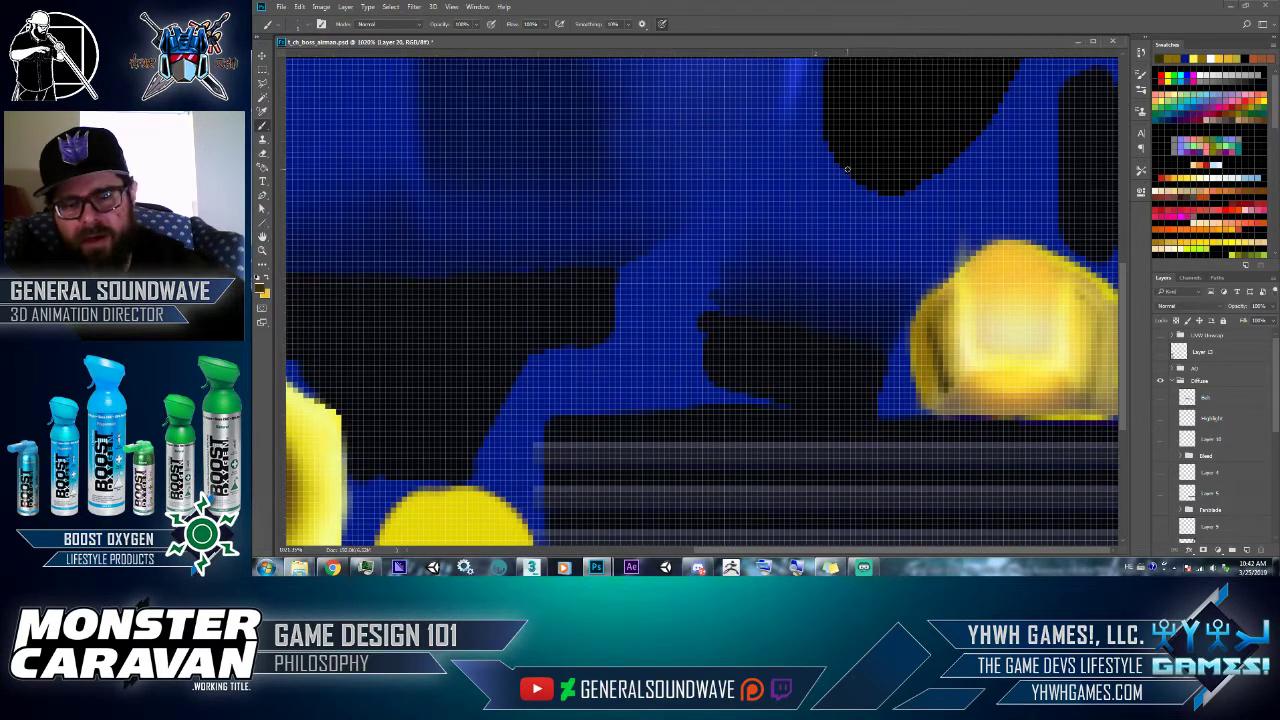
{"action": "key", "text": "alt+Tab"}
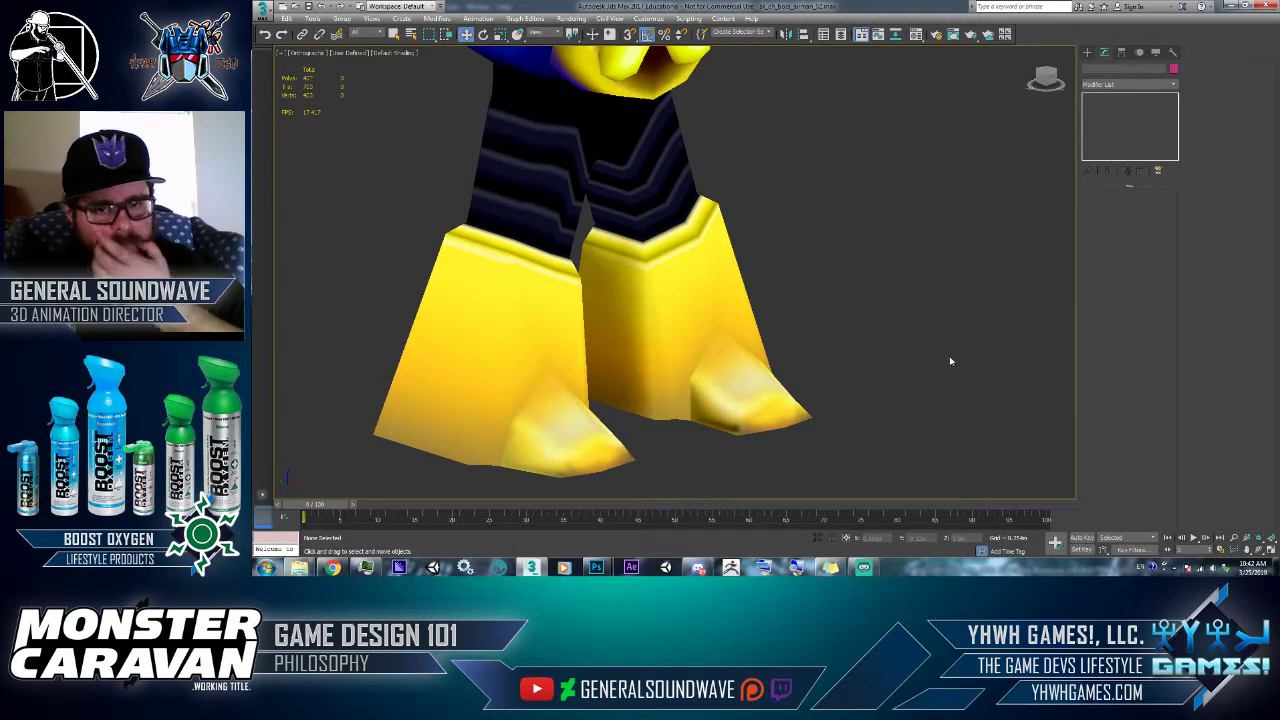
- Switch back to Photoshop and soften the dark strokes on the toe's side with the Smudge tool
{"action": "key", "text": "alt+Tab"}
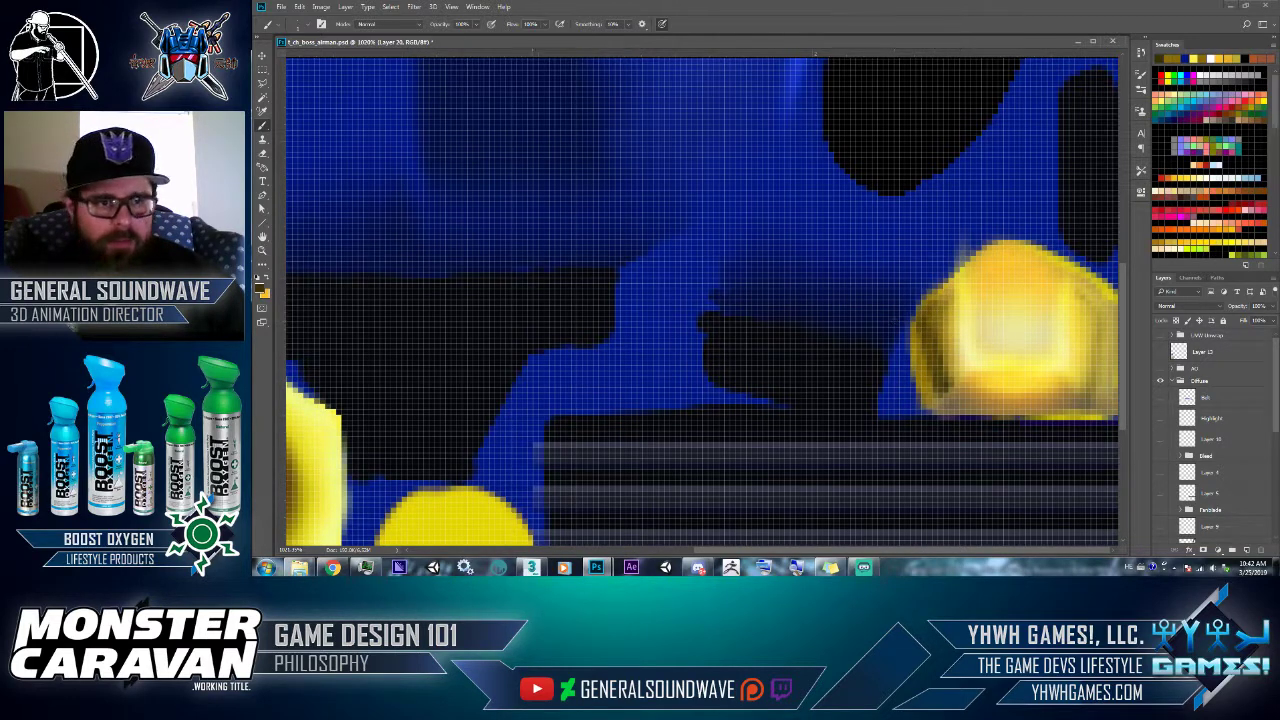
{"action": "left_click", "coordinate": [262, 265]}
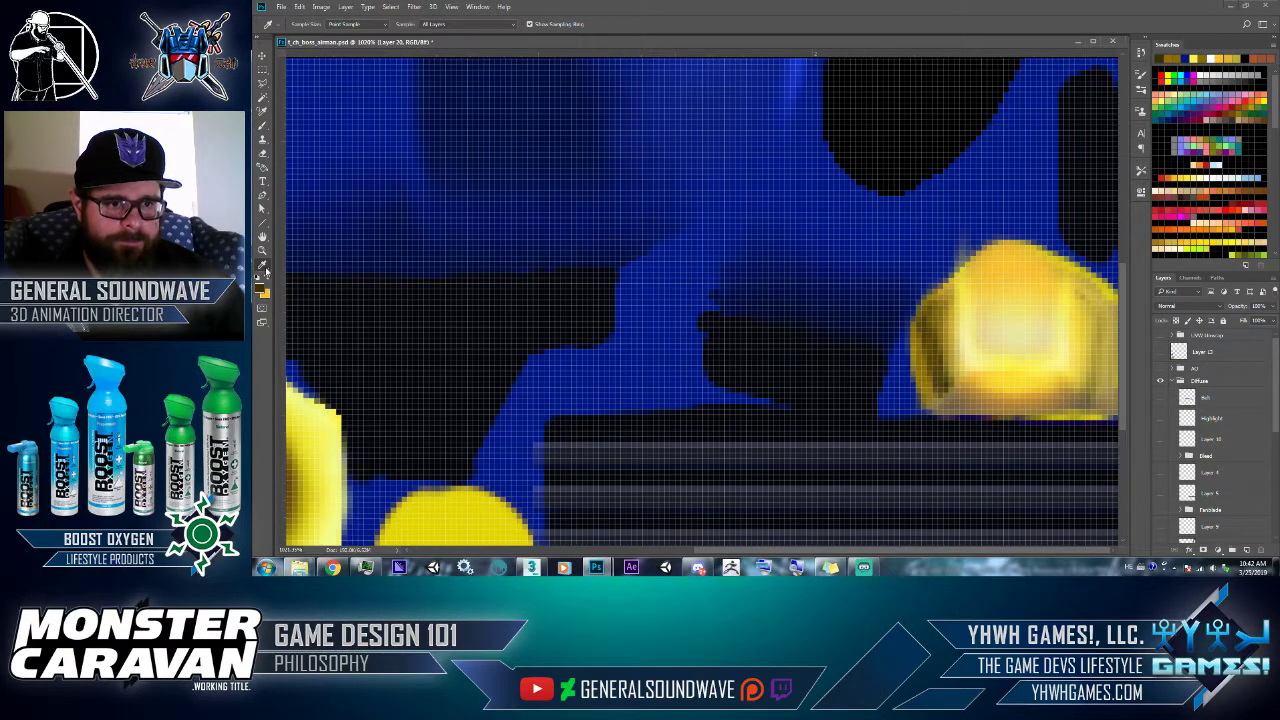
{"action": "left_click", "coordinate": [266, 270]}
{"action": "left_click", "coordinate": [318, 456]}
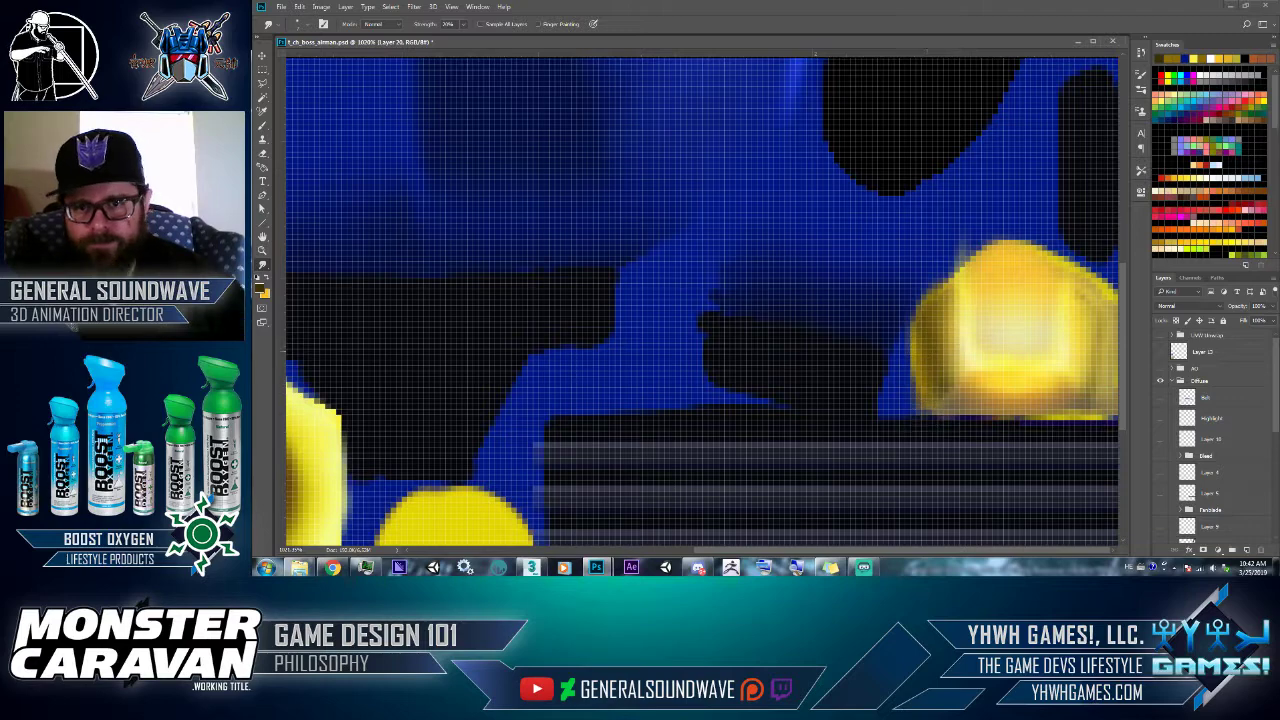
{"action": "left_click_drag", "start_coordinate": [945, 343], "coordinate": [963, 238]}
- Add a new layer in the boot's layer group and marquee-select the lower part of the yellow boot shaft
{"action": "left_click_drag", "start_coordinate": [800, 280], "coordinate": [919, 272]}
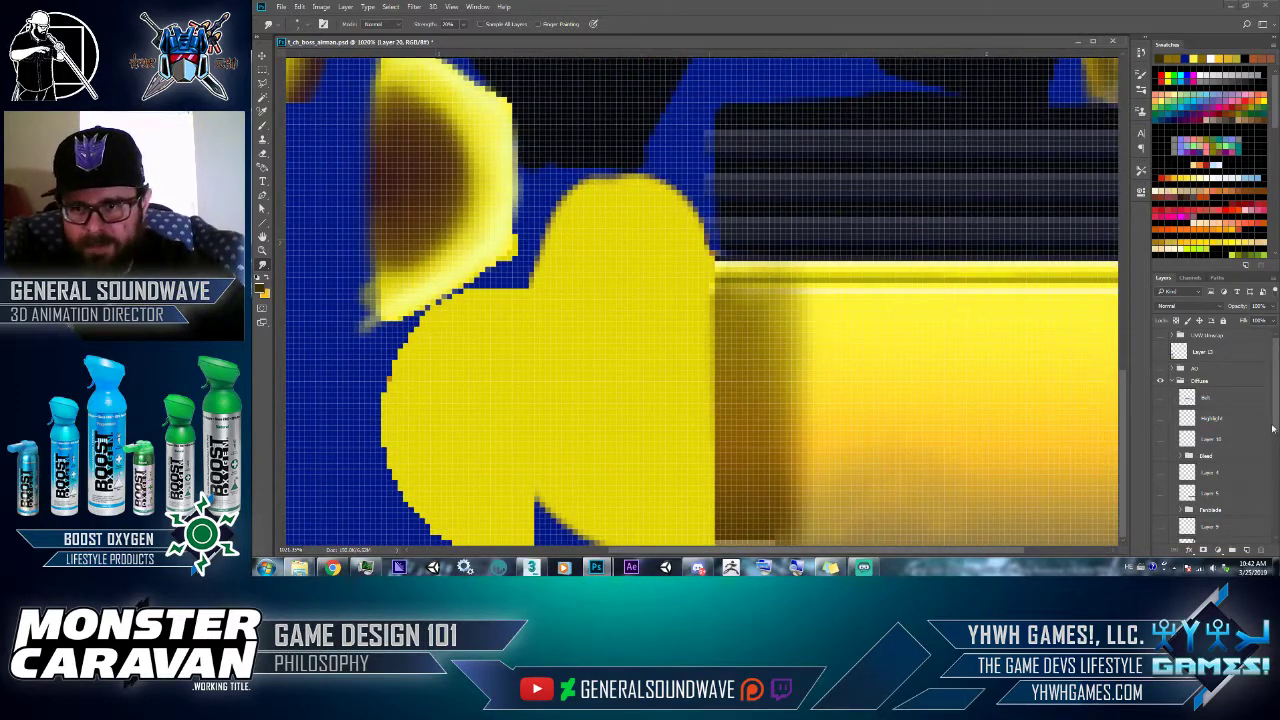
{"action": "scroll", "coordinate": [1215, 440], "scroll_direction": "down", "scroll_amount": 10}
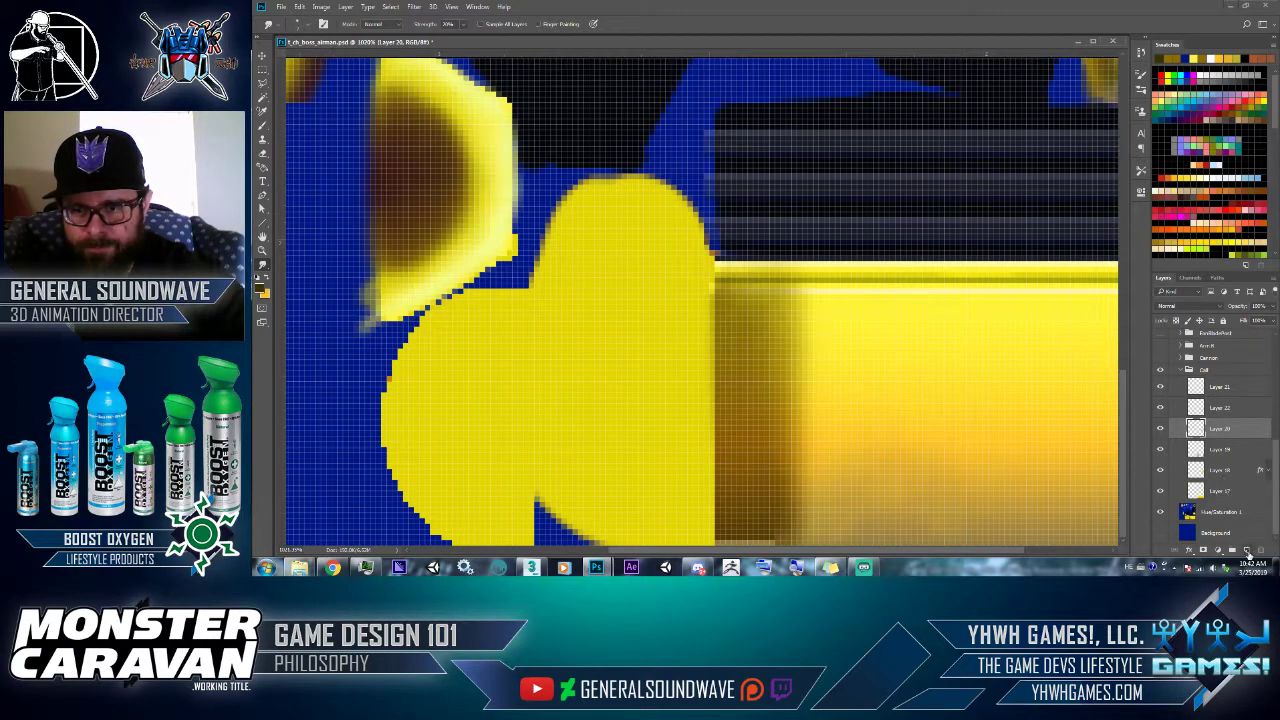
{"action": "left_click", "coordinate": [1246, 551]}
{"action": "key", "text": "m"}
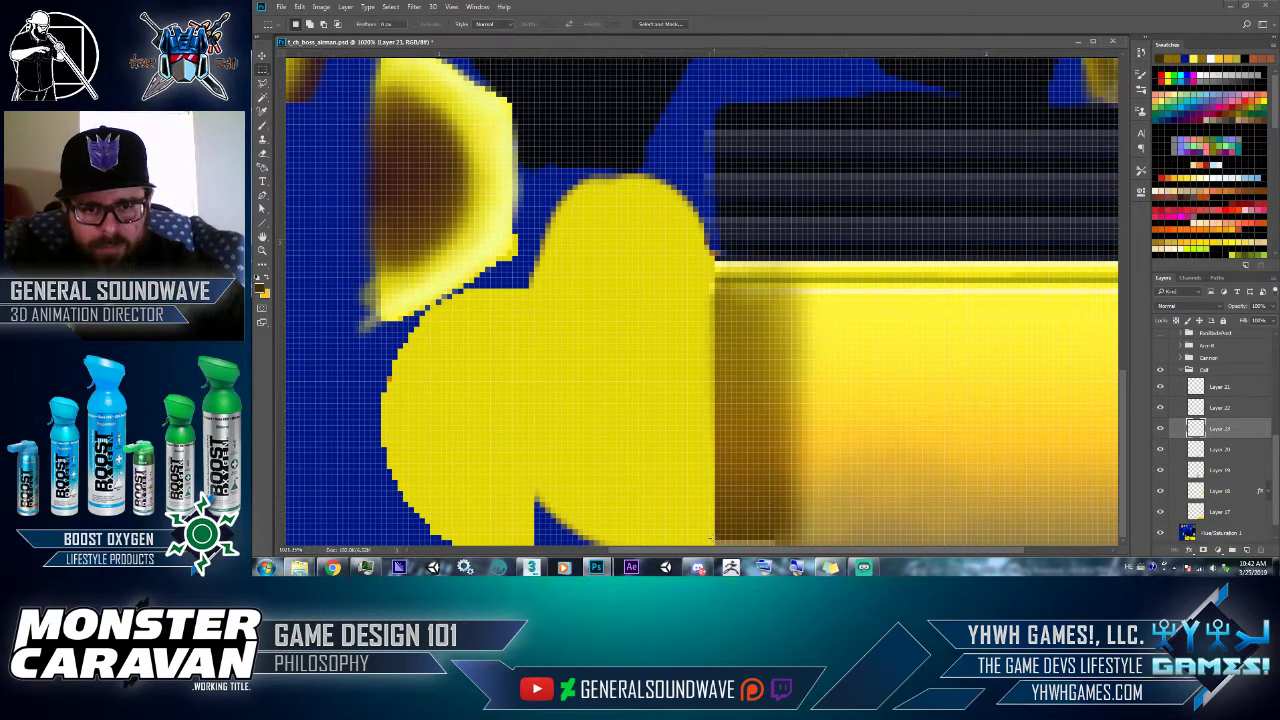
{"action": "left_click_drag", "start_coordinate": [713, 545], "coordinate": [1216, 371]}
{"action": "left_click_drag", "start_coordinate": [506, 299], "coordinate": [538, 553], "text": "alt"}
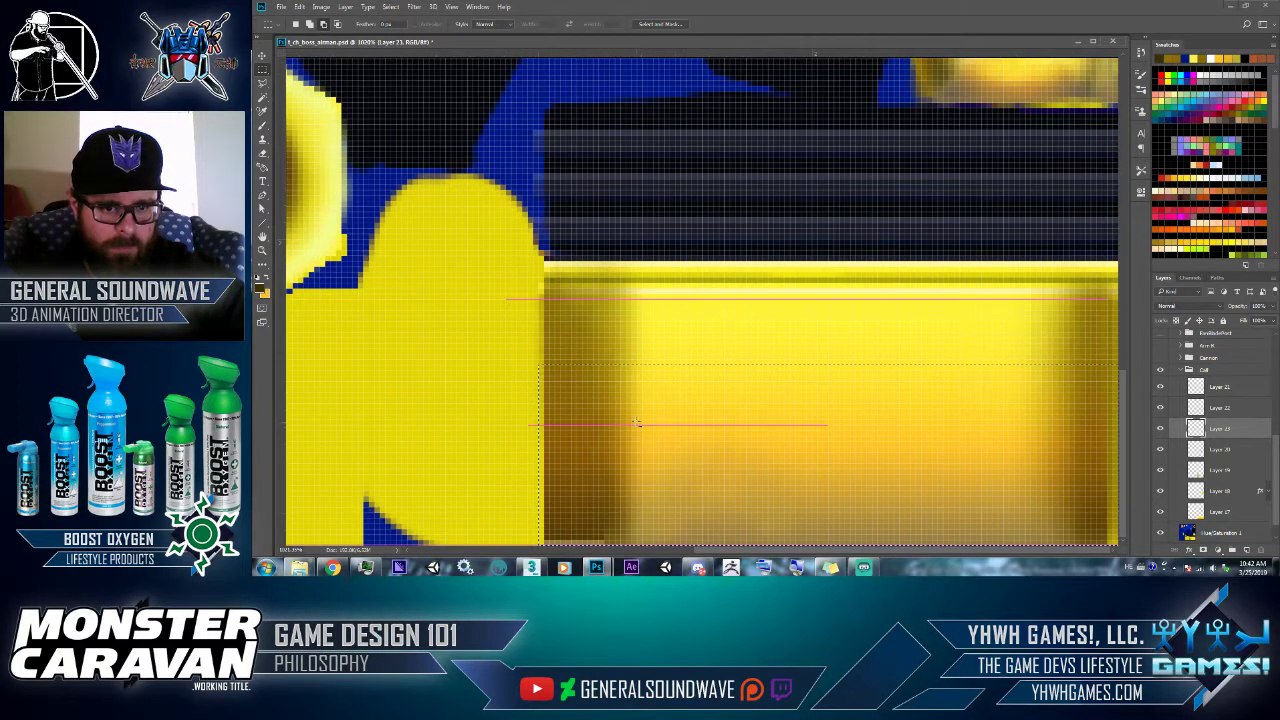
- Fill the selected lower boot area with a dark brown Foreground to Transparent gradient fading upward from the bottom edge
{"action": "key", "text": "g"}
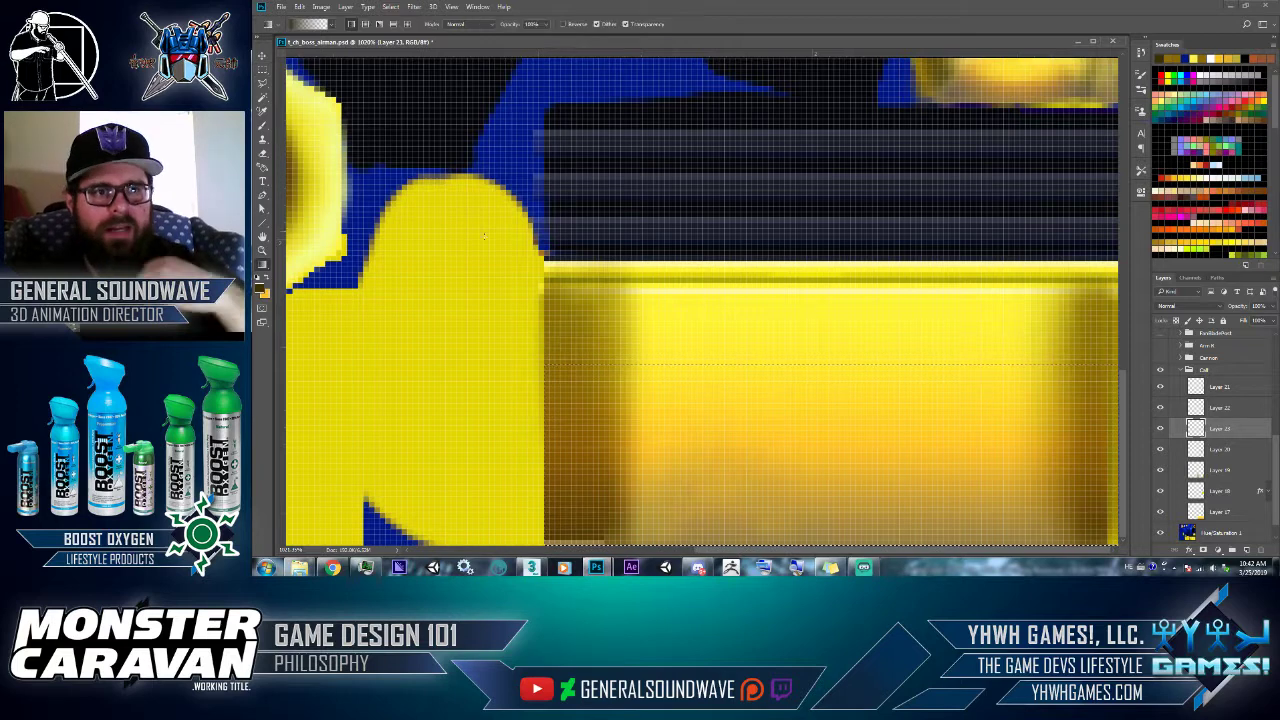
{"action": "left_click", "coordinate": [313, 24]}
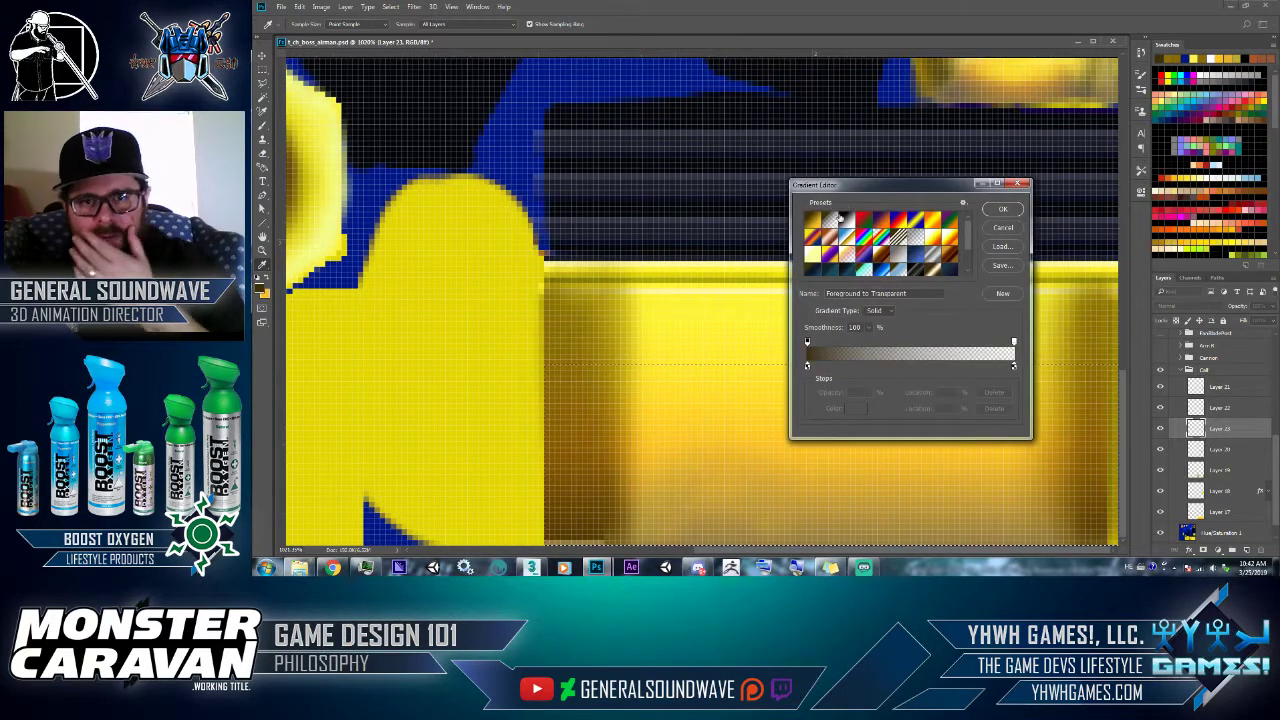
{"action": "left_click", "coordinate": [814, 220]}
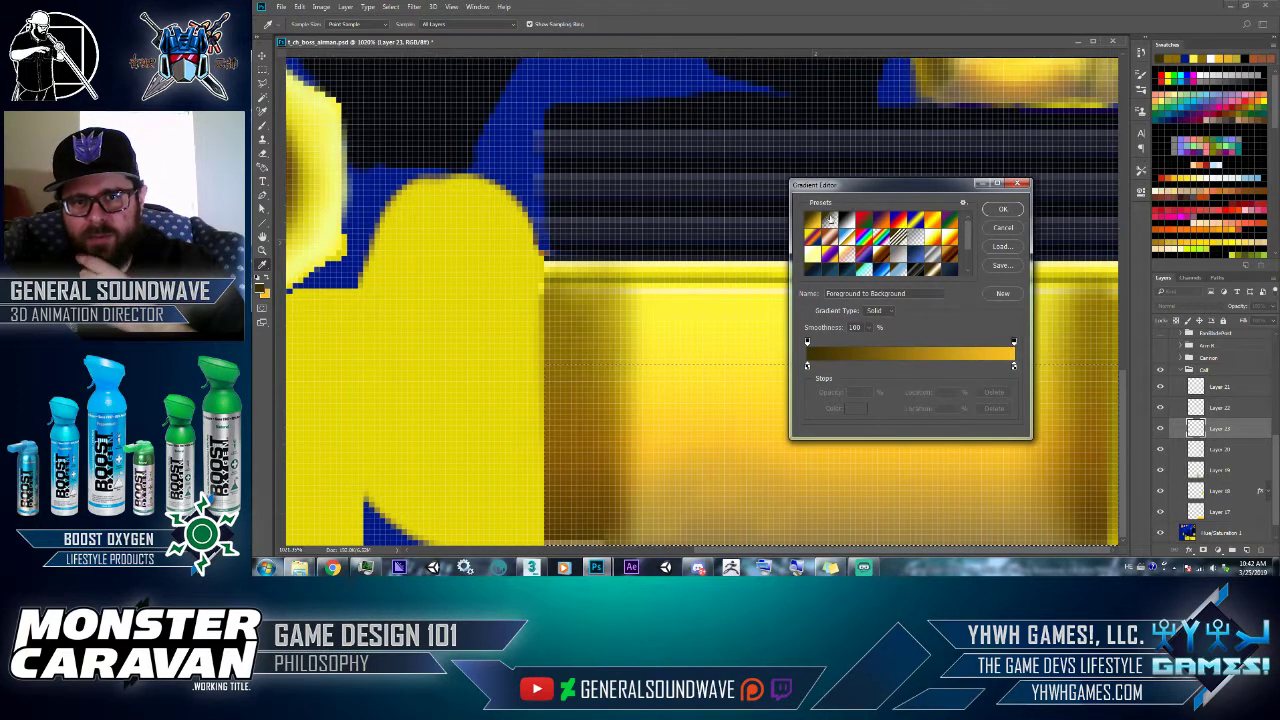
{"action": "left_click", "coordinate": [1003, 209]}
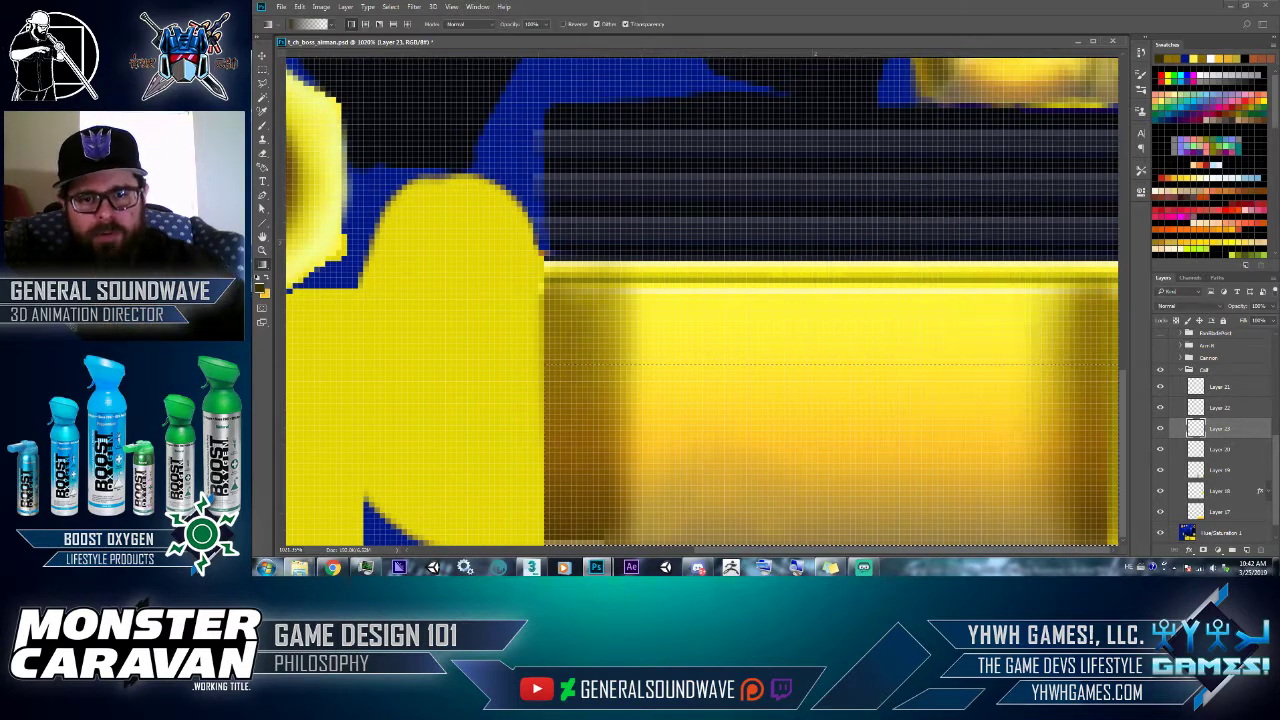
{"action": "left_click_drag", "start_coordinate": [862, 556], "coordinate": [858, 338]}
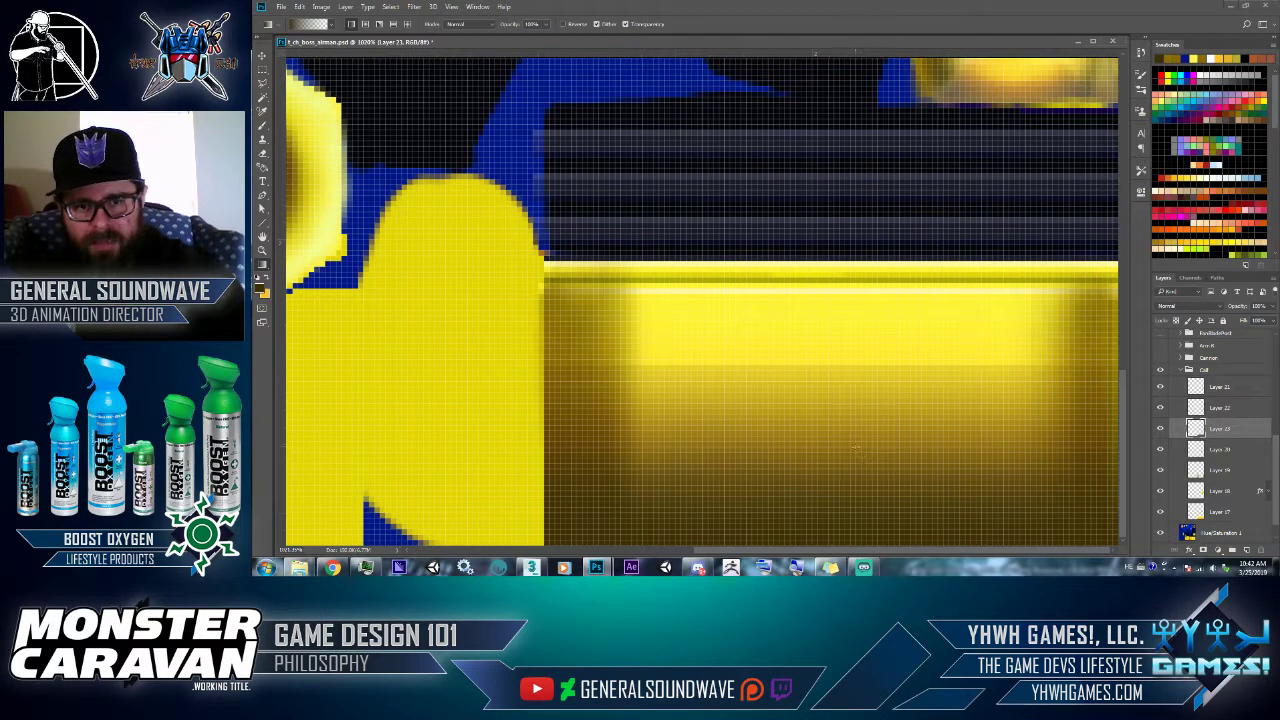
- Load Layer 19's dark side shading as a selection and compare the boot with the gradient and side shading hidden
{"action": "key", "text": "e"}
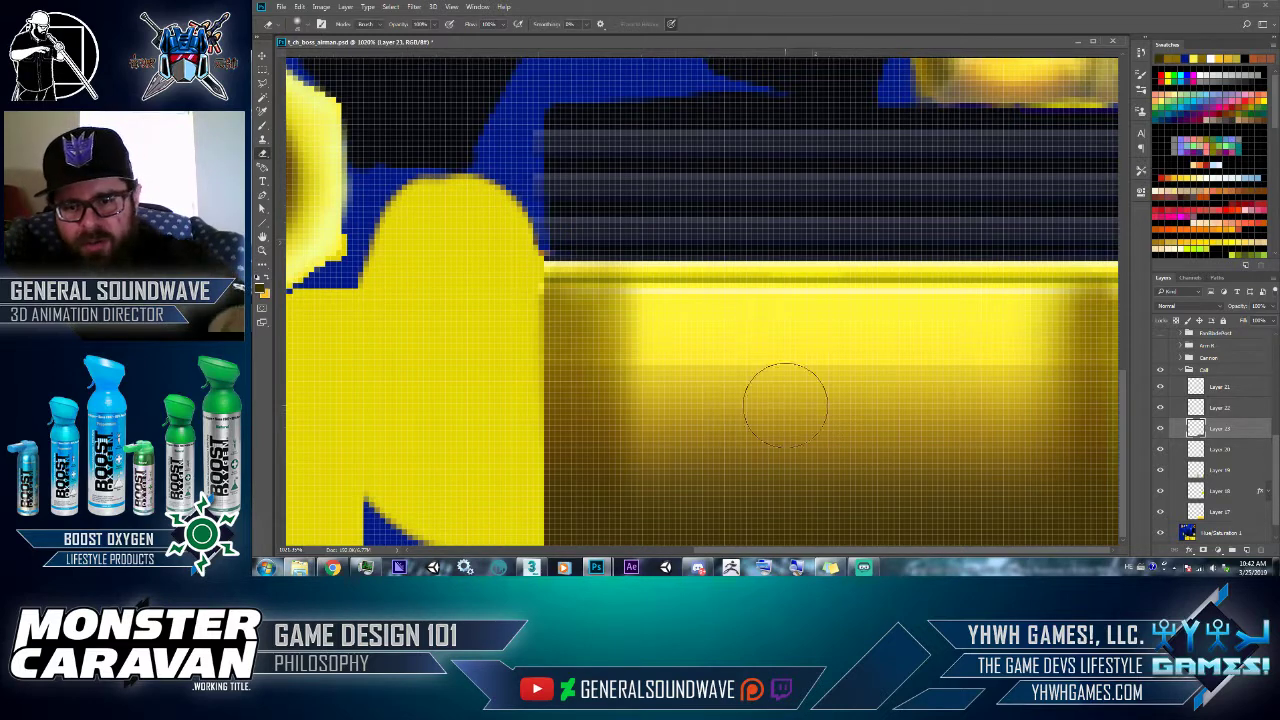
{"action": "left_click", "coordinate": [1198, 470], "text": "ctrl"}
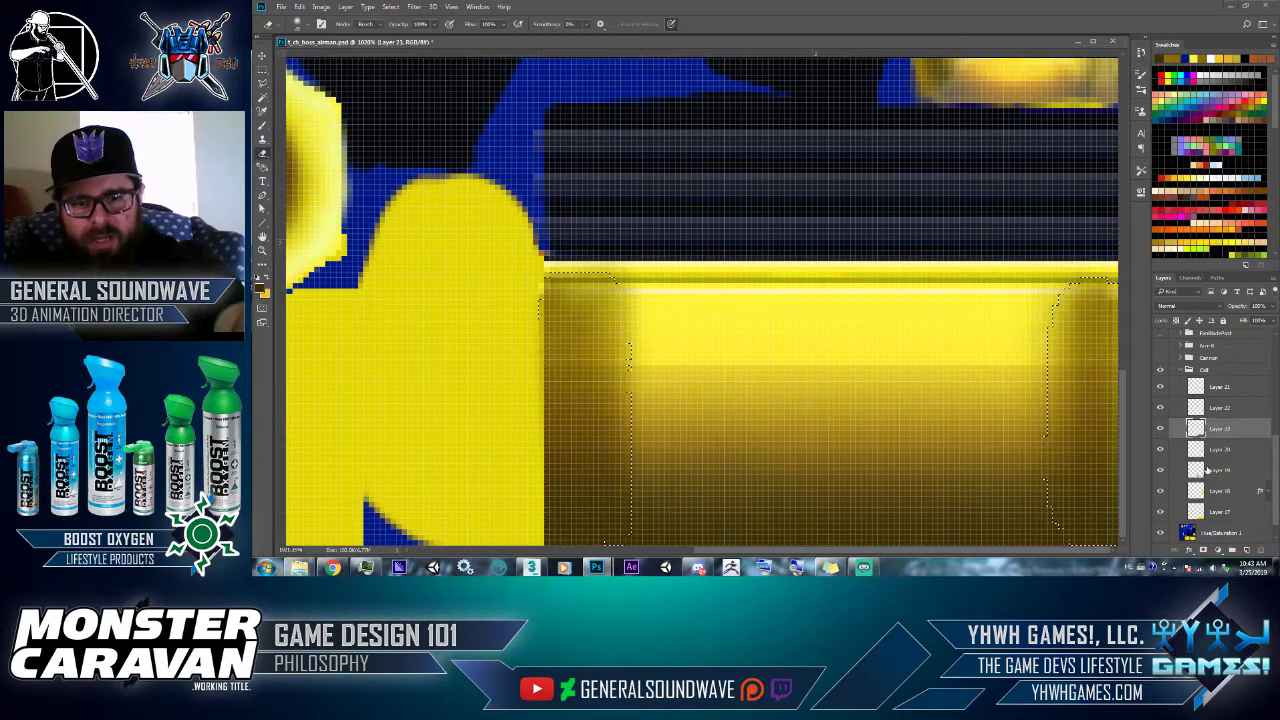
{"action": "left_click", "coordinate": [1161, 429]}
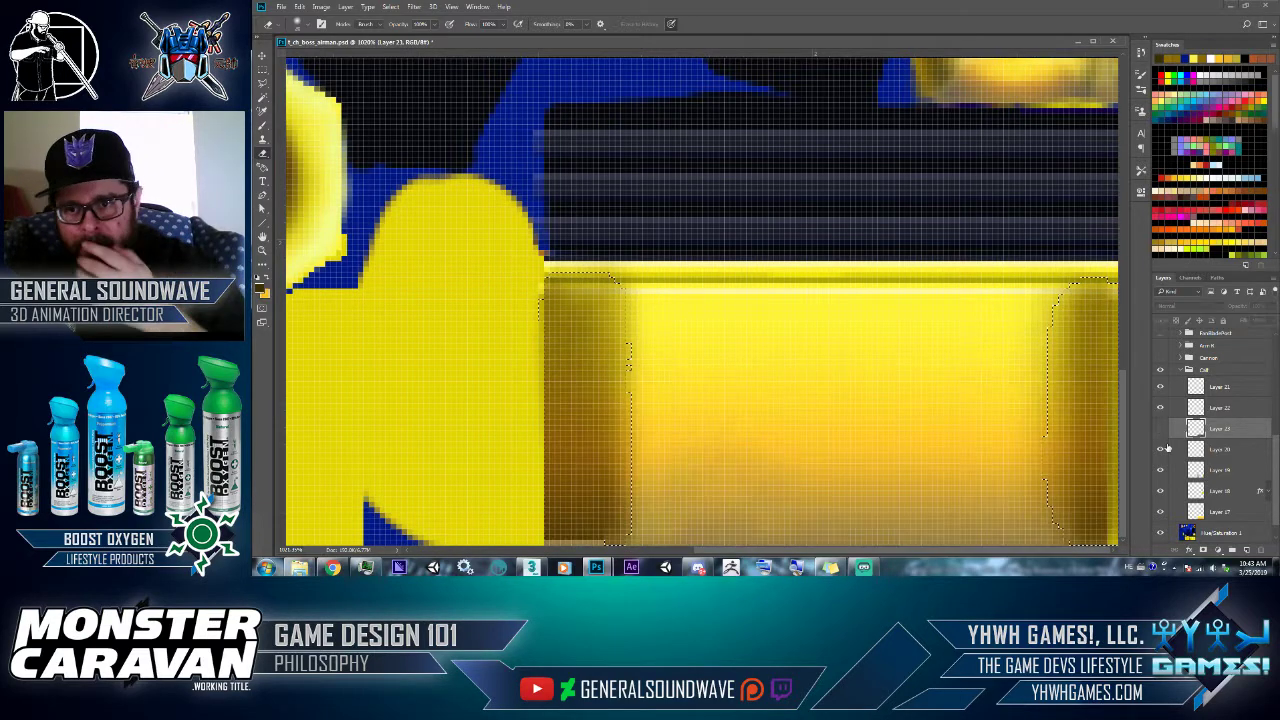
{"action": "left_click", "coordinate": [1162, 470]}
{"action": "left_click", "coordinate": [1163, 471]}
{"action": "left_click", "coordinate": [1162, 470]}
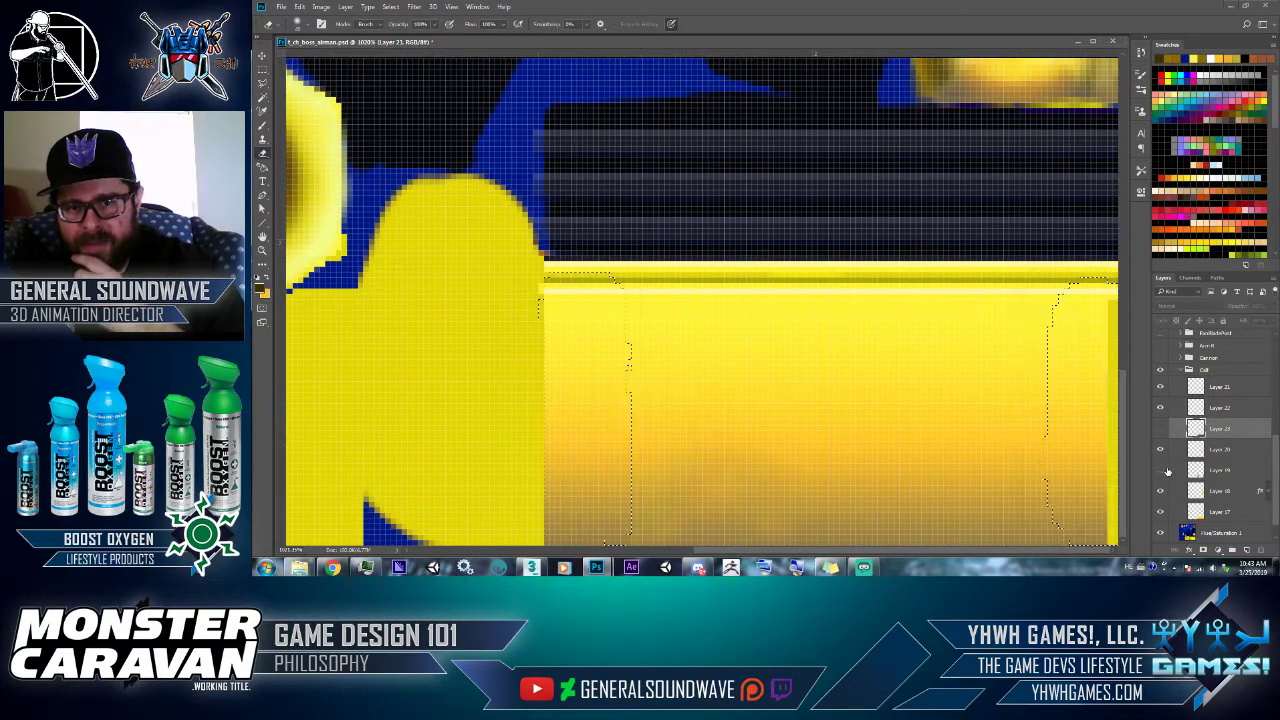
{"action": "left_click", "coordinate": [1162, 470]}
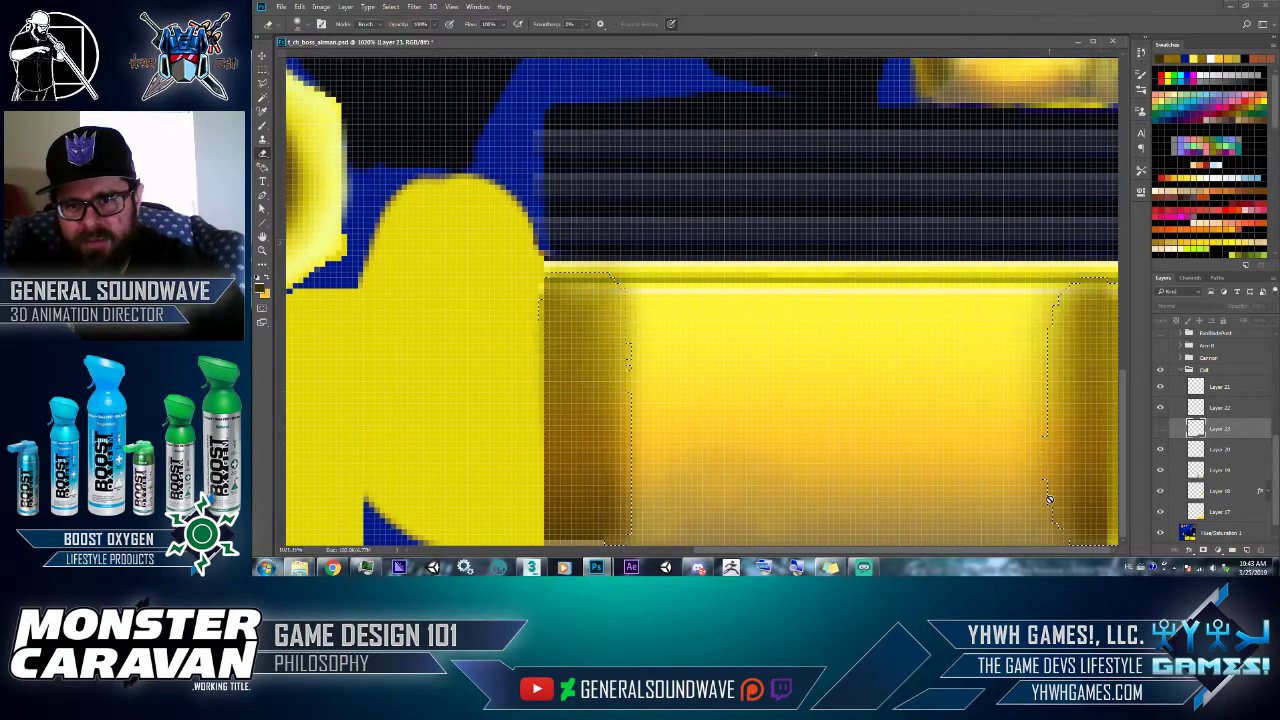
- Copy the gradient within the side-shading selection to a new layer and delete the full-width gradient layer
{"action": "left_click", "coordinate": [1161, 429]}
{"action": "key", "text": "ctrl+j"}
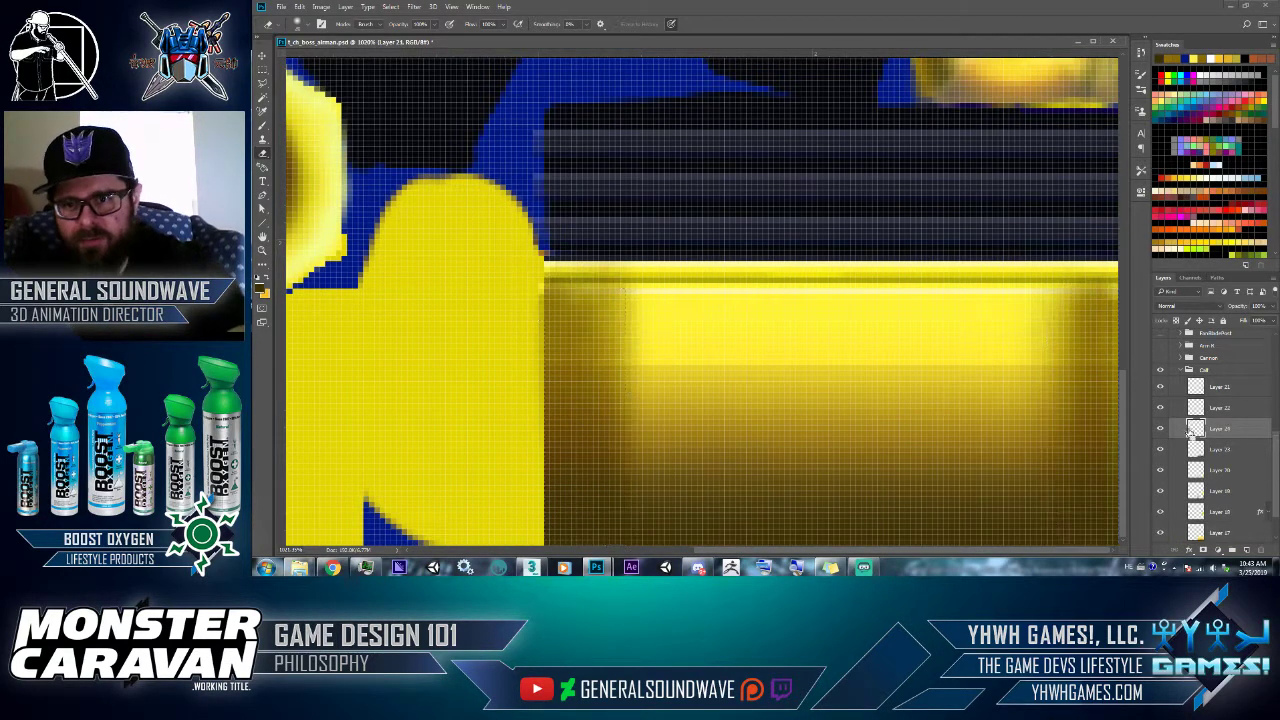
{"action": "left_click", "coordinate": [1161, 450]}
{"action": "left_click_drag", "start_coordinate": [1215, 453], "coordinate": [1262, 549]}
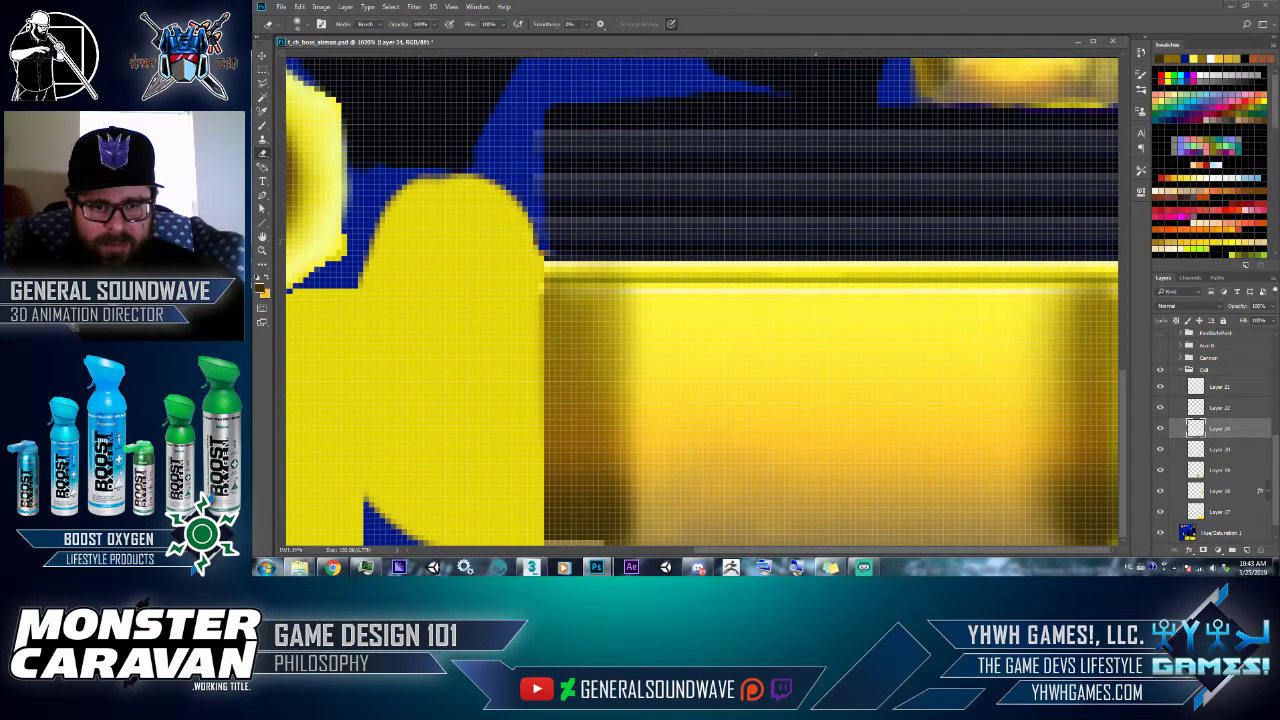
- Brush a straight dark line across the boot's bottom edge on the copied gradient layer
{"action": "key", "text": "b"}
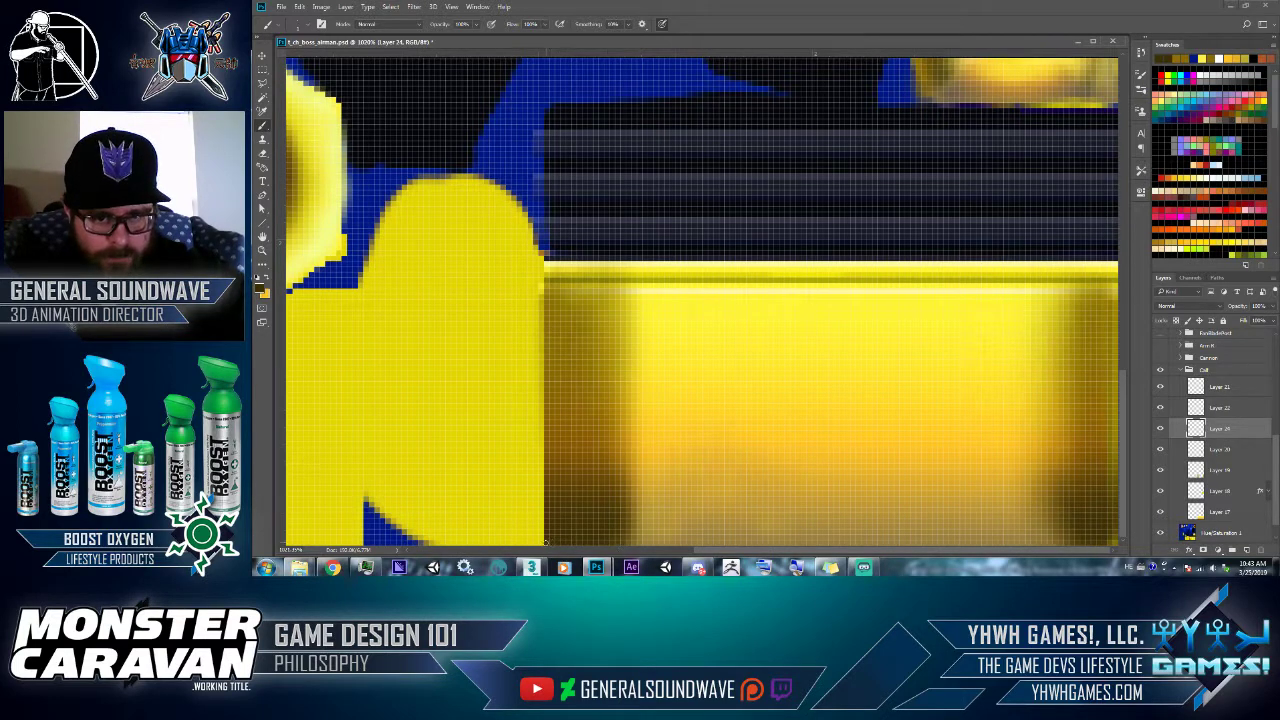
{"action": "left_click_drag", "start_coordinate": [546, 543], "coordinate": [1110, 542], "text": "shift"}
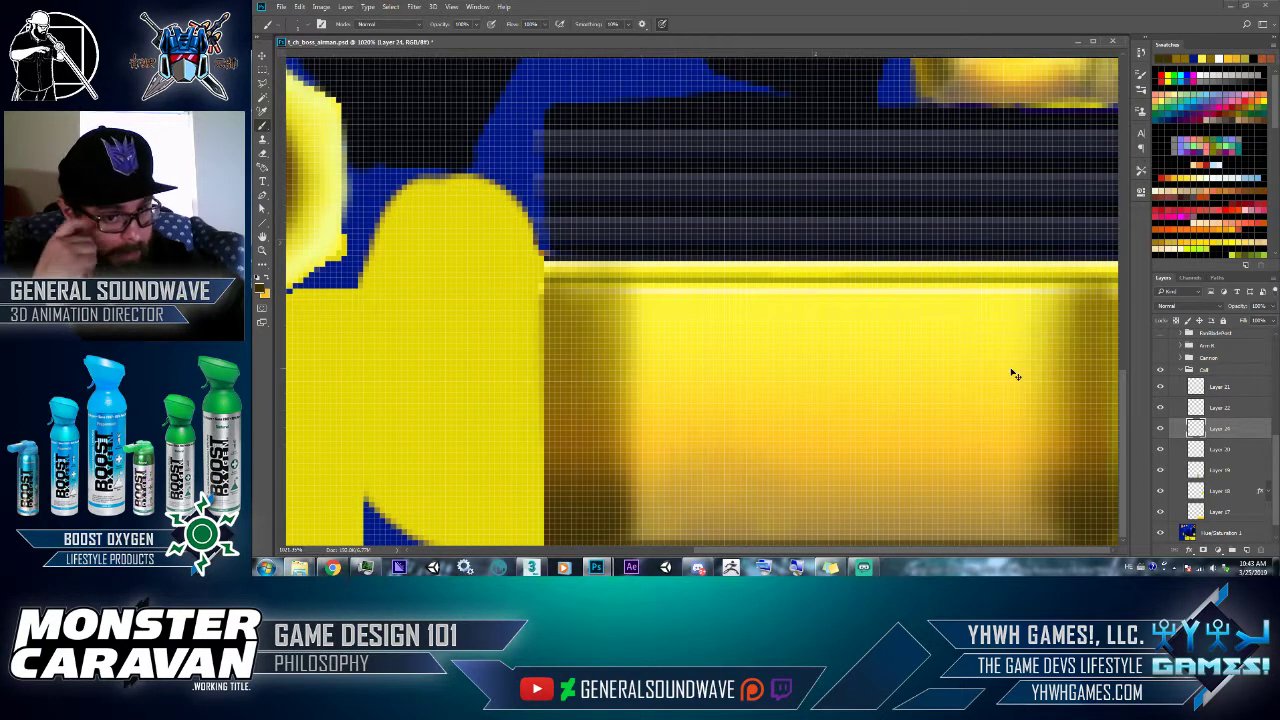
- Export the texture as a JPEG over t_ch_boss_airman_00_D_00 in the 256 folder
{"action": "key", "text": "ctrl+shift+s"}
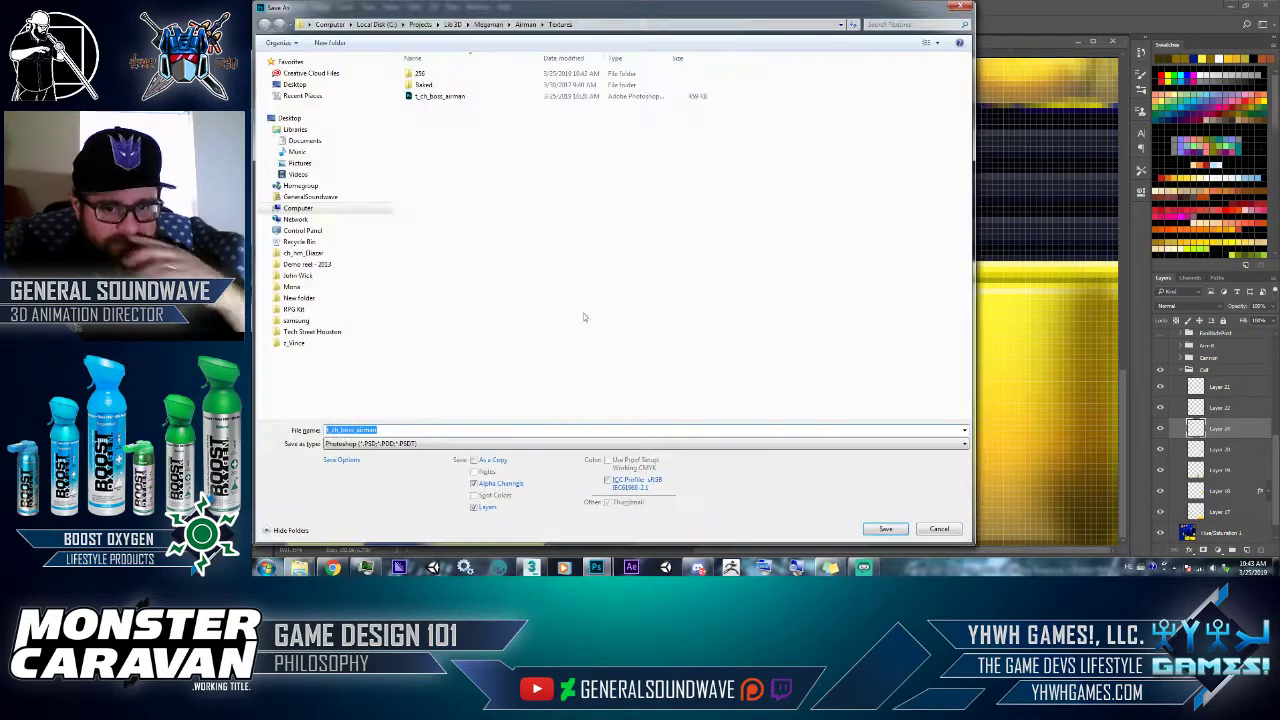
{"action": "left_click", "coordinate": [432, 443]}
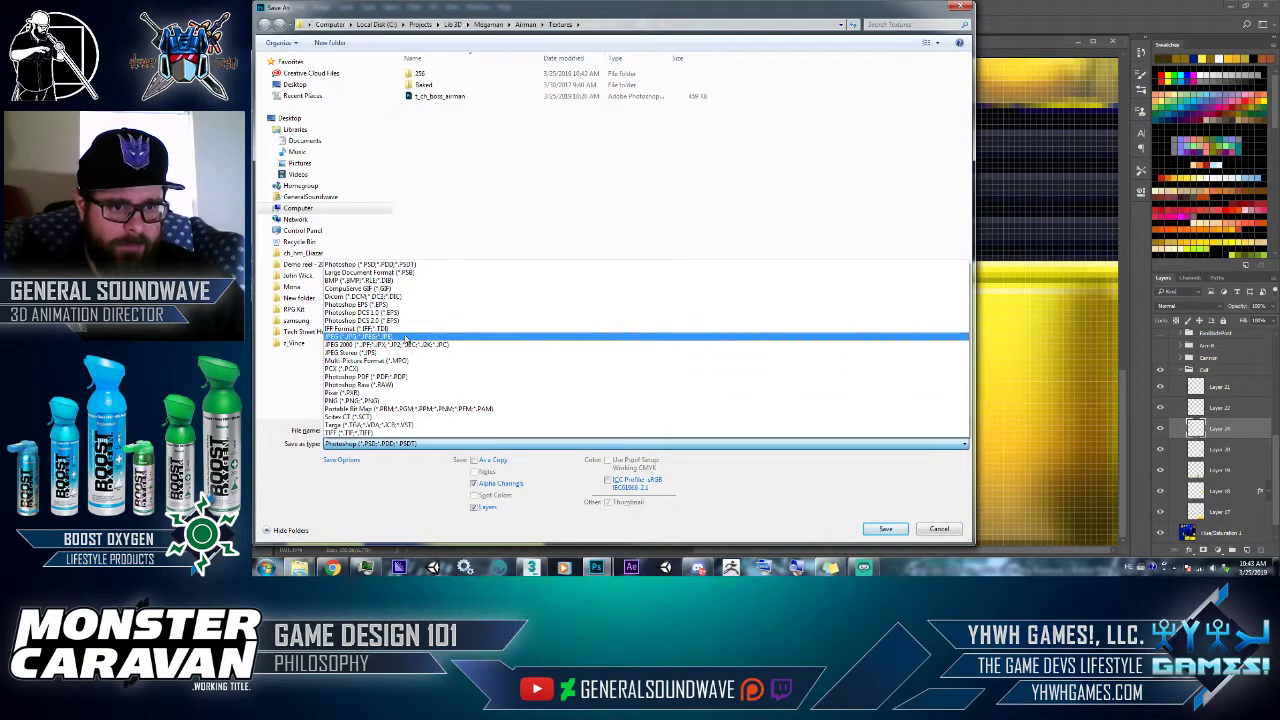
{"action": "left_click", "coordinate": [407, 336]}
{"action": "double_click", "coordinate": [425, 74]}
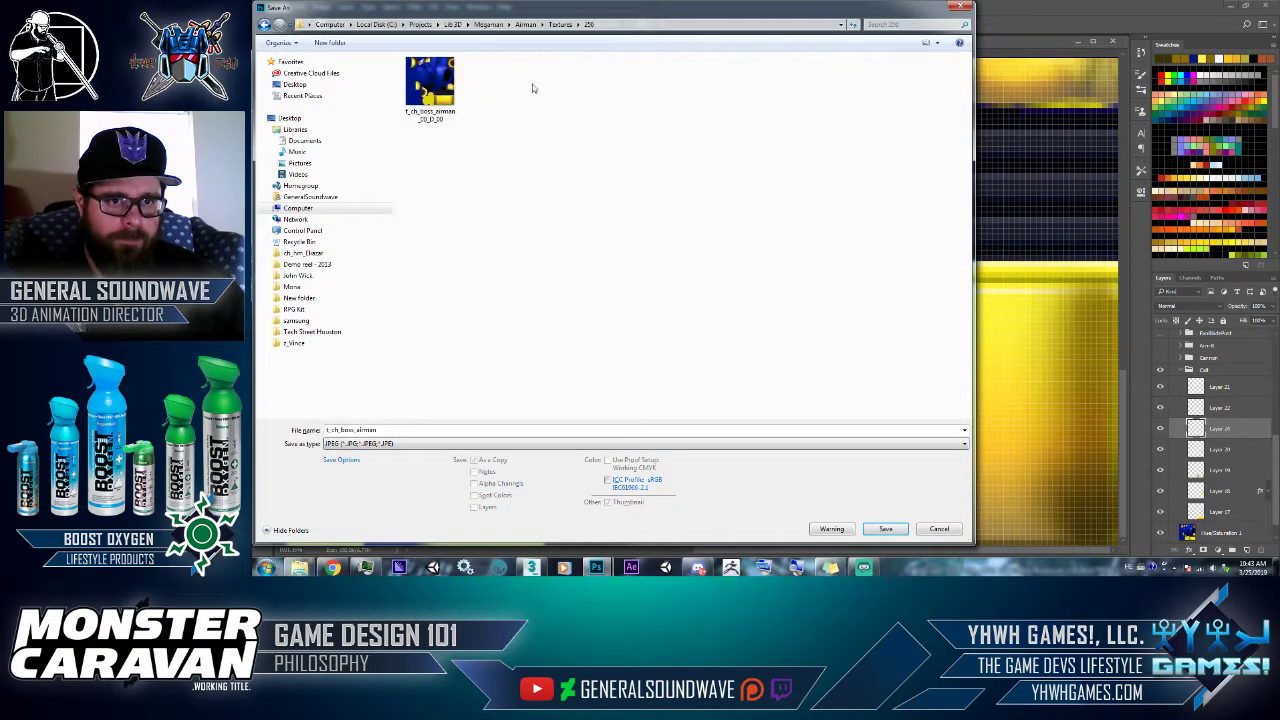
{"action": "left_click", "coordinate": [452, 88]}
{"action": "key", "text": "Return"}
{"action": "left_click", "coordinate": [779, 285]}
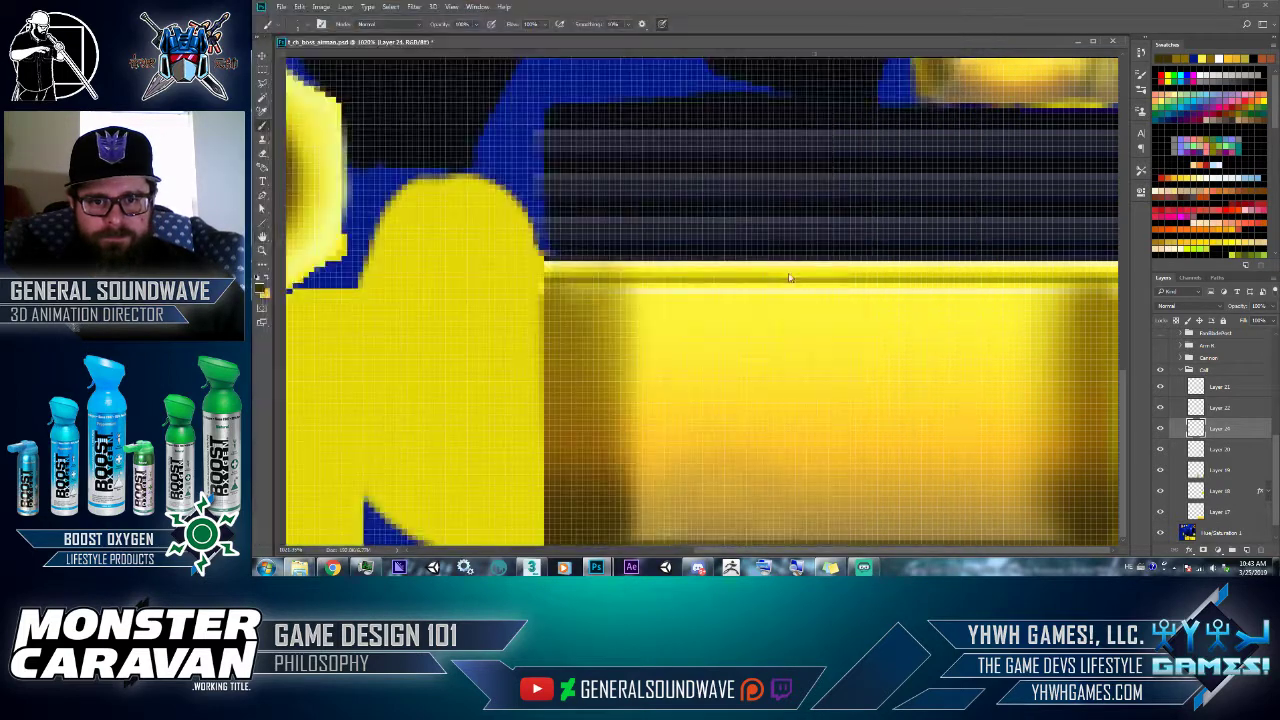
{"action": "left_click", "coordinate": [827, 156]}
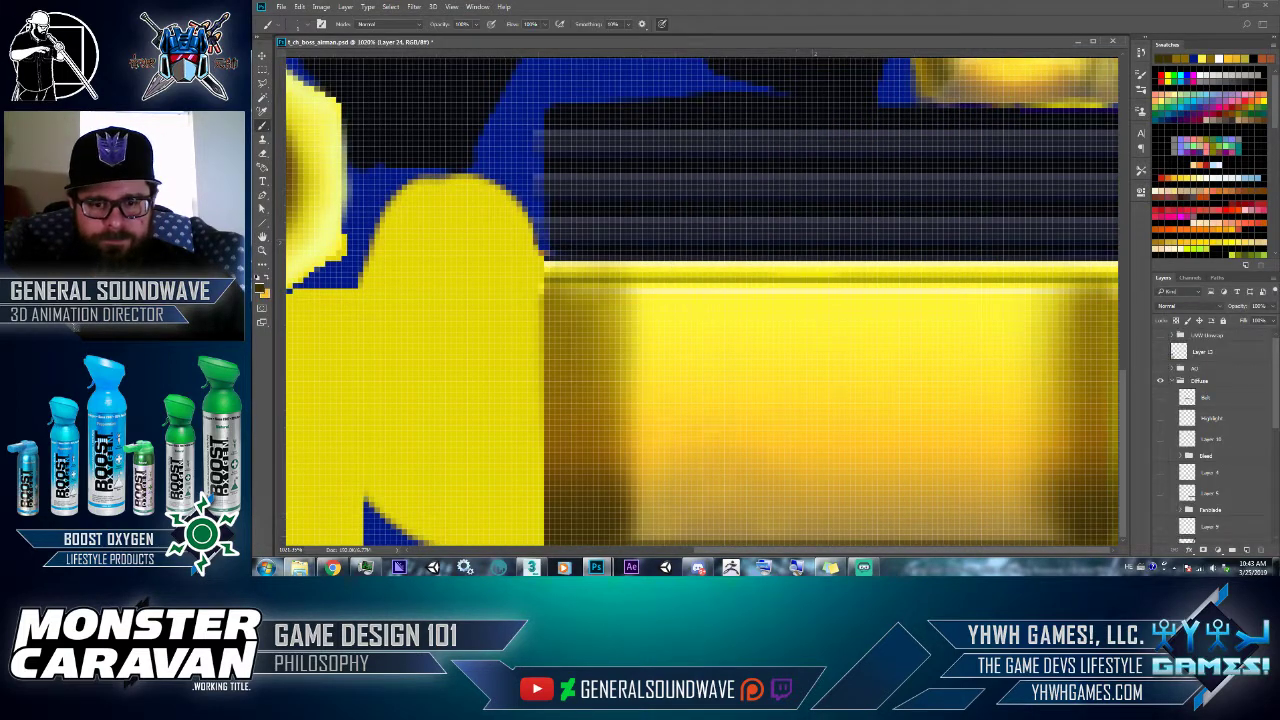
- Switch to 3ds Max and inspect the updated boot shading on the model
{"action": "left_click", "coordinate": [865, 567]}
{"action": "left_click", "coordinate": [866, 567]}
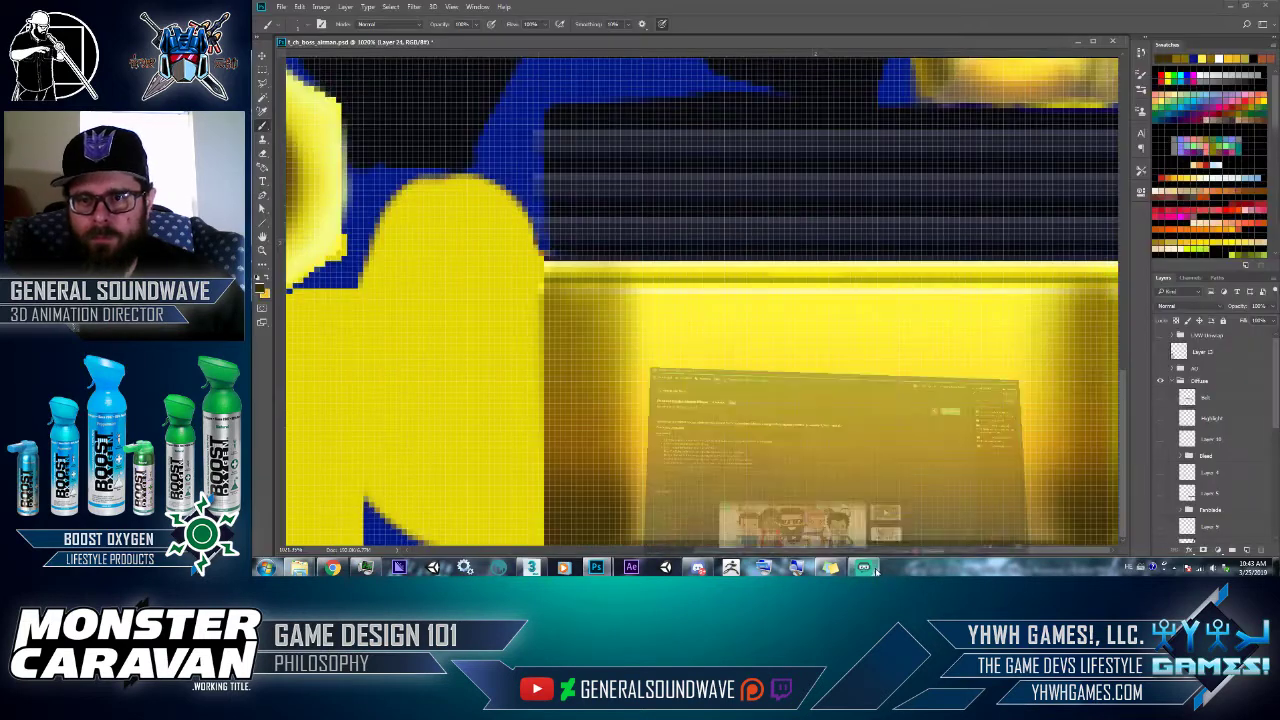
{"action": "key", "text": "alt+Tab"}
{"action": "key", "text": "alt+Tab"}
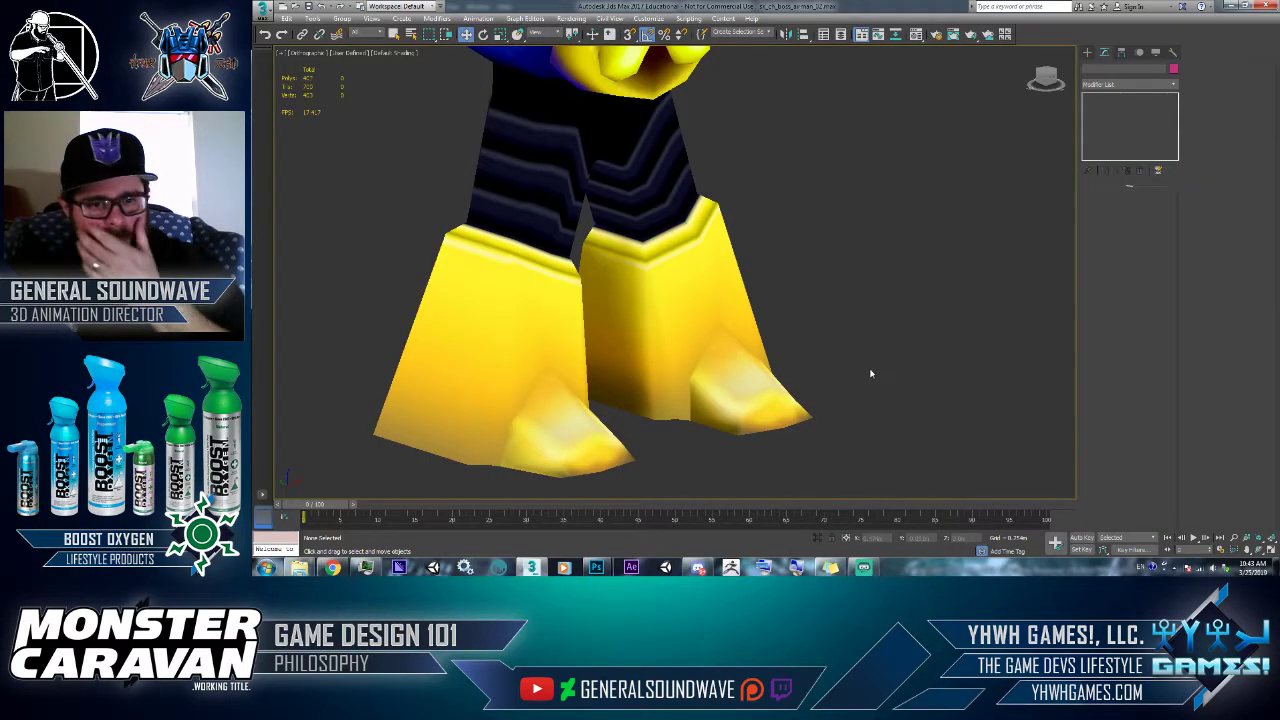
{"action": "left_click", "coordinate": [640, 270]}
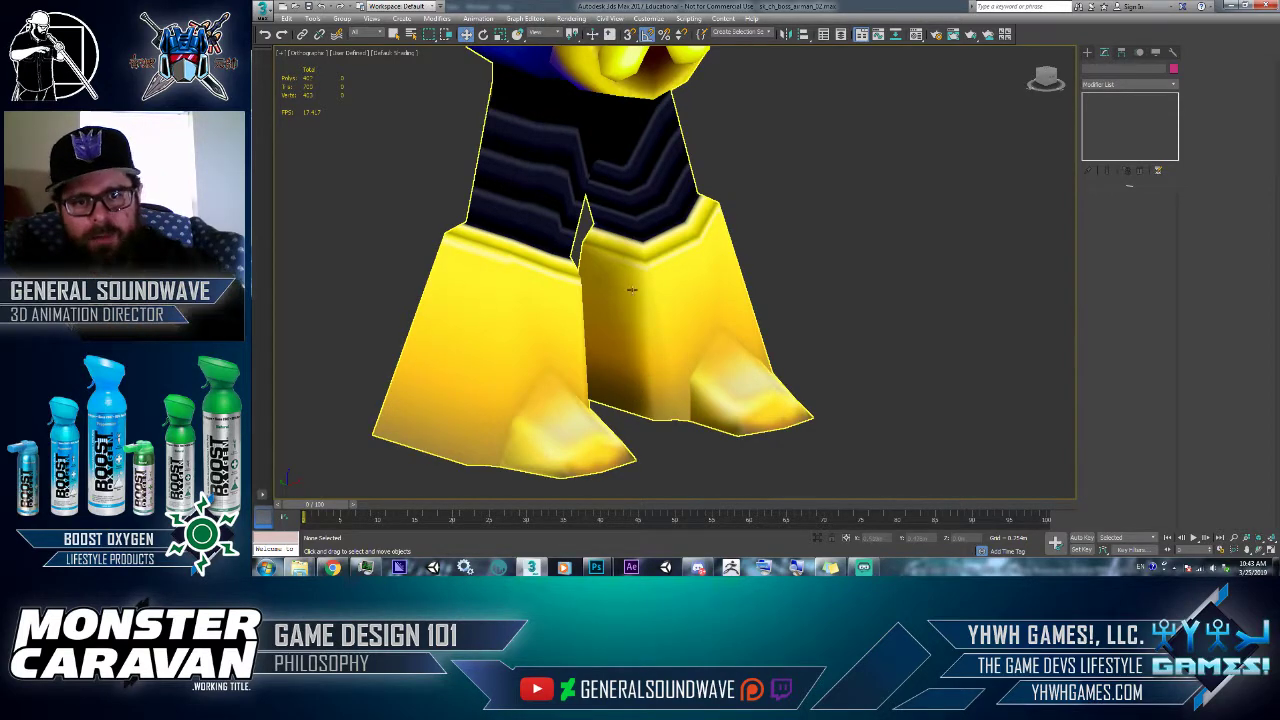
- Switch back to Photoshop and stretch the dark side gradient on Layer 24 upward with Free Transform
{"action": "key", "text": "alt+Tab"}
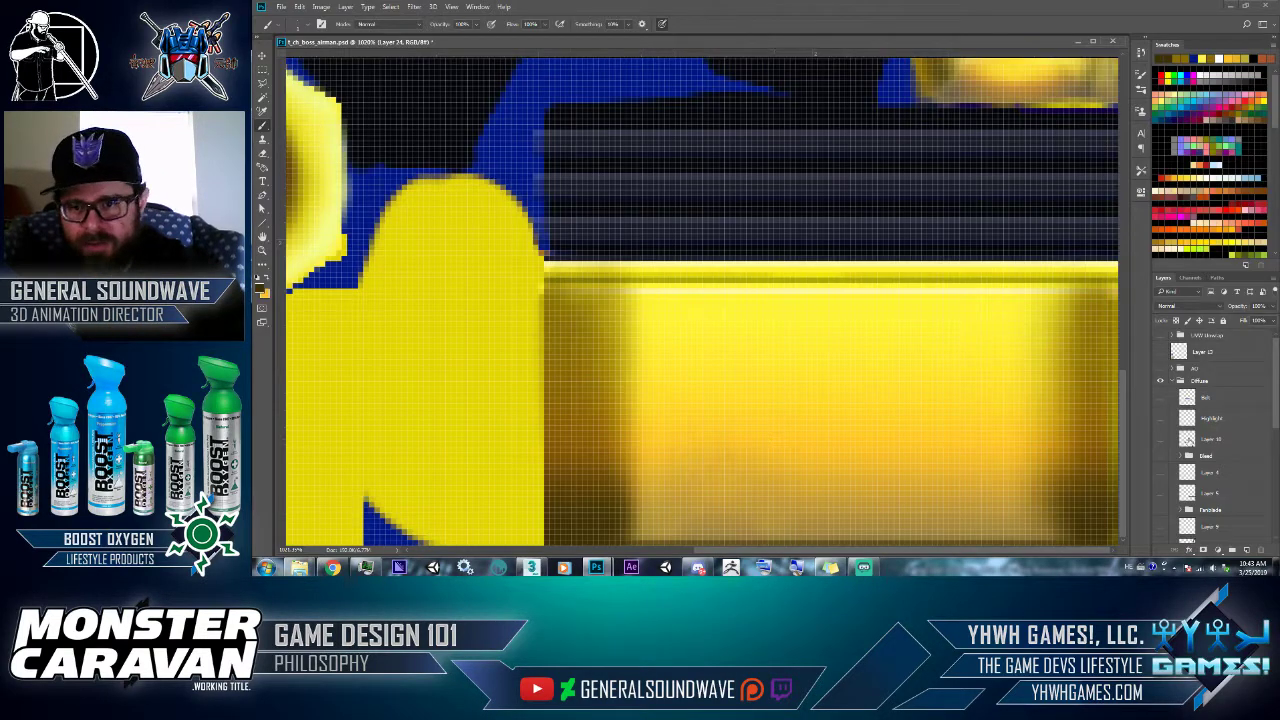
{"action": "scroll", "coordinate": [1275, 428], "scroll_direction": "up", "scroll_amount": 5}
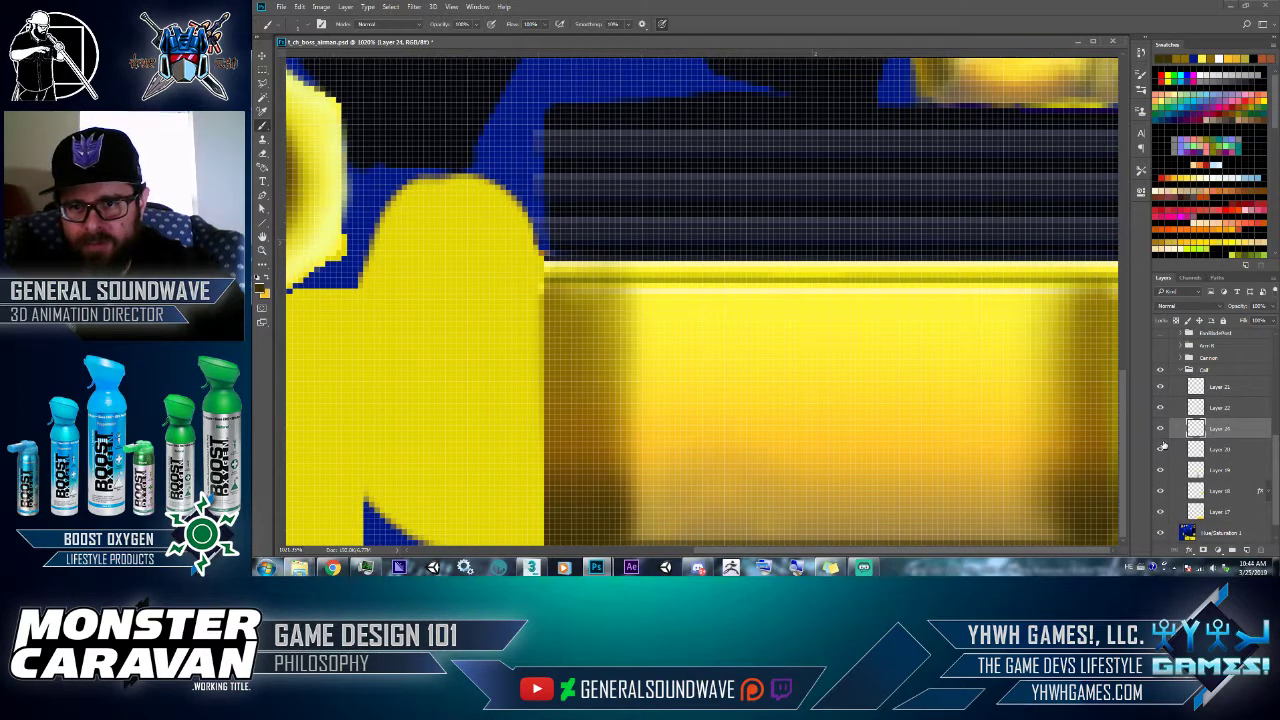
{"action": "left_click", "coordinate": [1161, 430]}
{"action": "left_click", "coordinate": [1161, 430]}
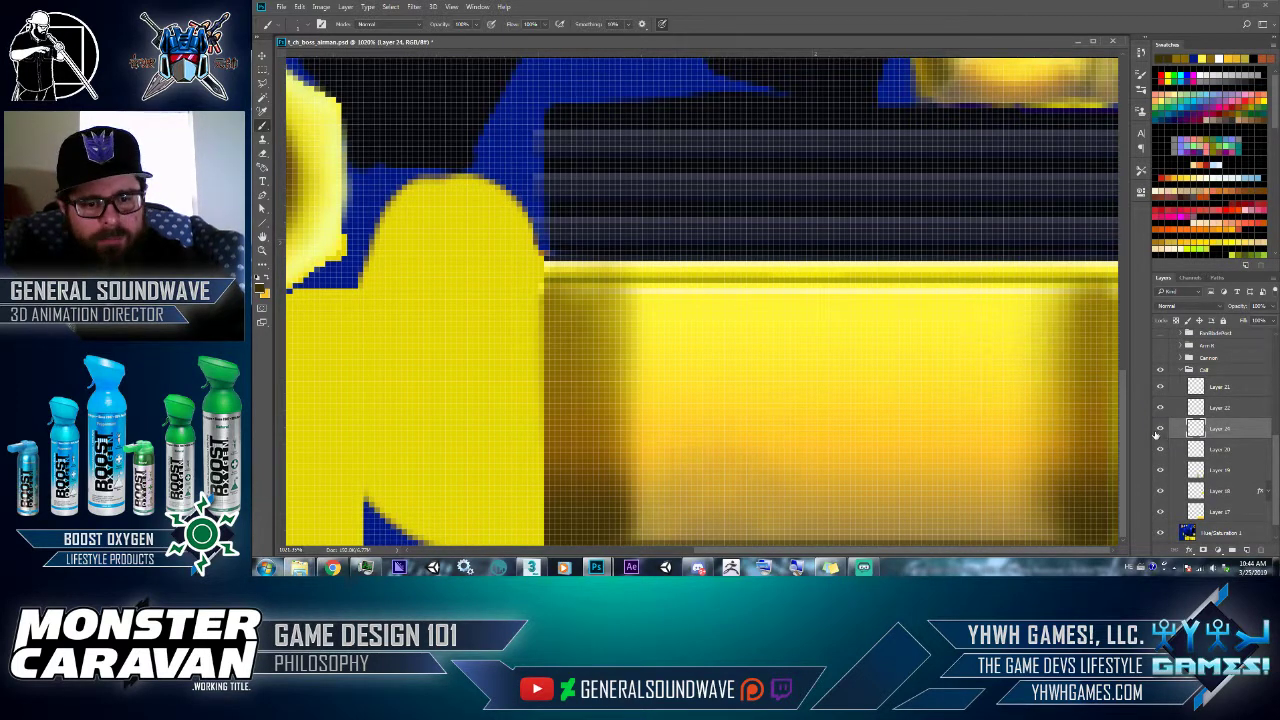
{"action": "key", "text": "ctrl+t"}
{"action": "left_click_drag", "start_coordinate": [831, 365], "coordinate": [828, 252]}
{"action": "key", "text": "Return"}
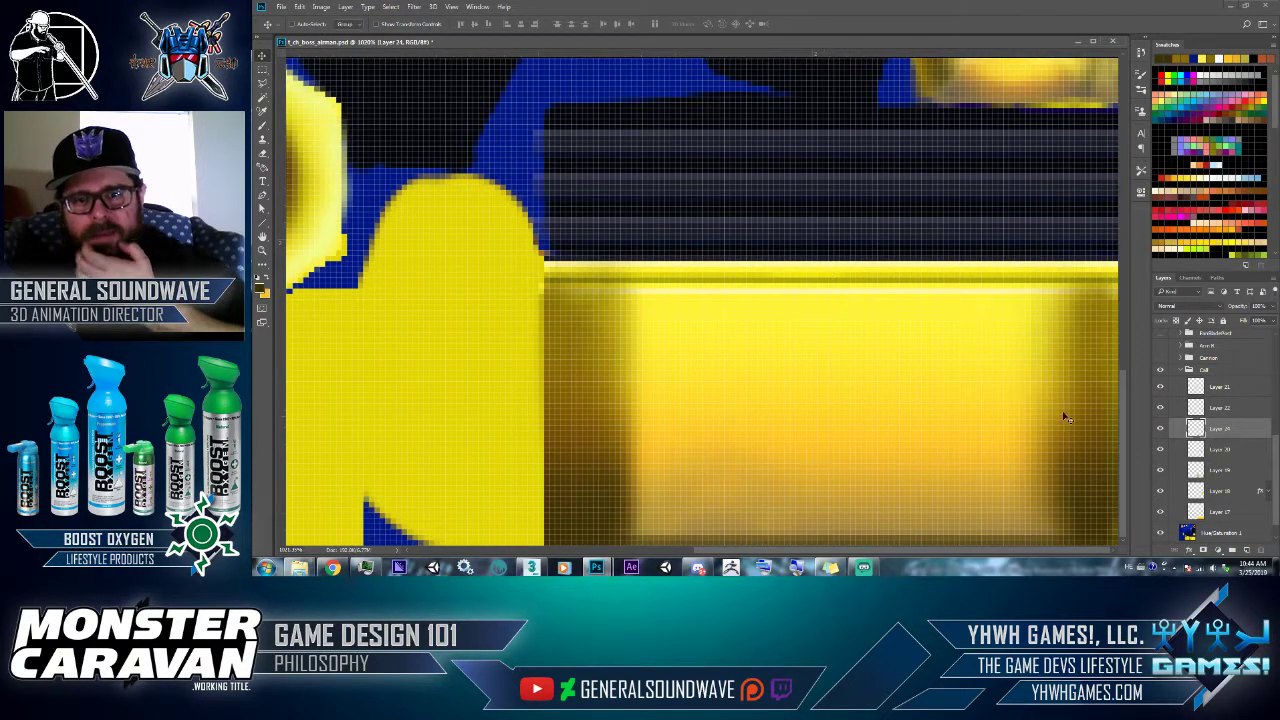
- Toggle Layer 20's visibility to compare the shading and move Layer 24 below Layer 20
{"action": "left_click", "coordinate": [1160, 450]}
{"action": "left_click", "coordinate": [1160, 450]}
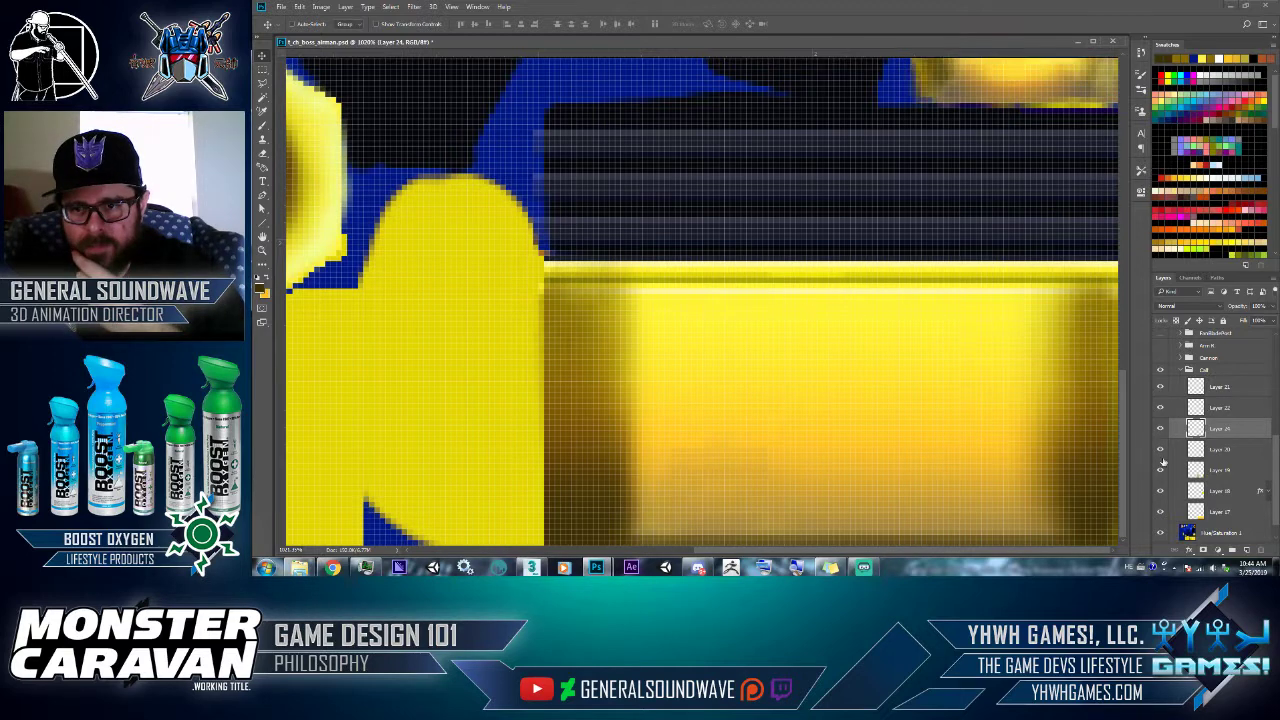
{"action": "key", "text": "ctrl+bracketleft"}
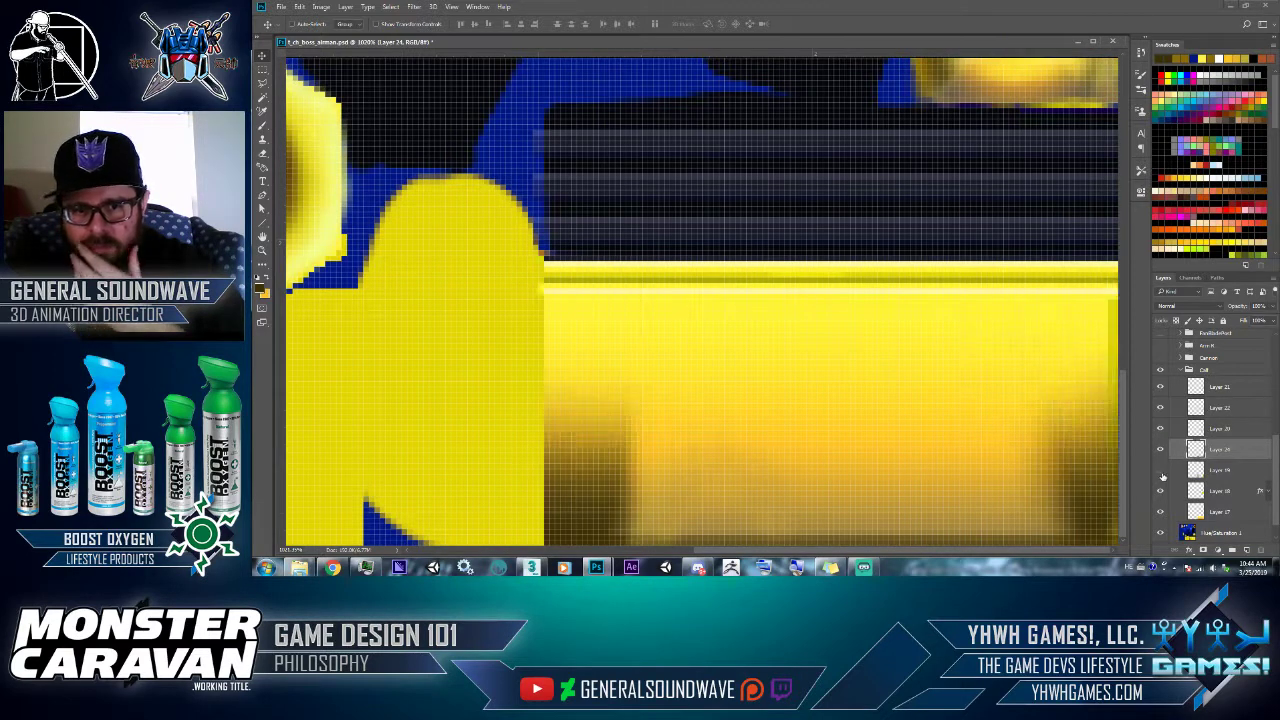
- Soften the upper part of Layer 19's dark side shading using a large Eraser at 20% opacity
{"action": "left_click", "coordinate": [1215, 470]}
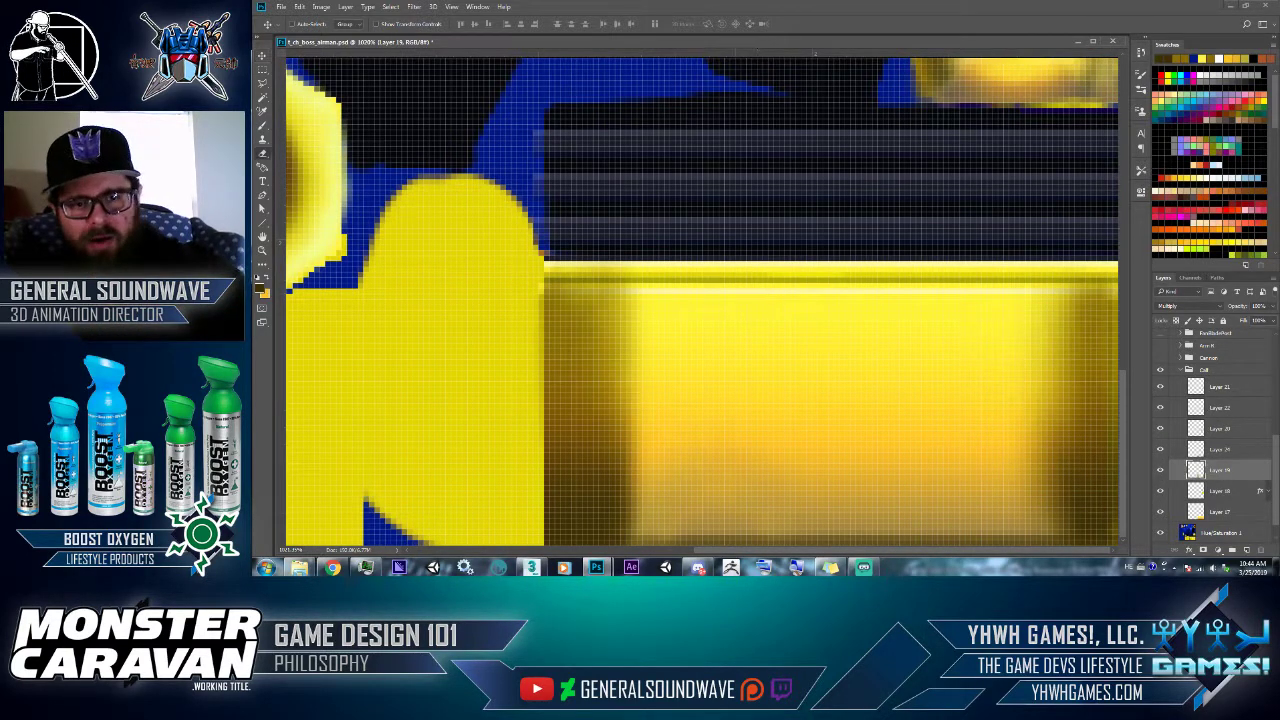
{"action": "key", "text": "e"}
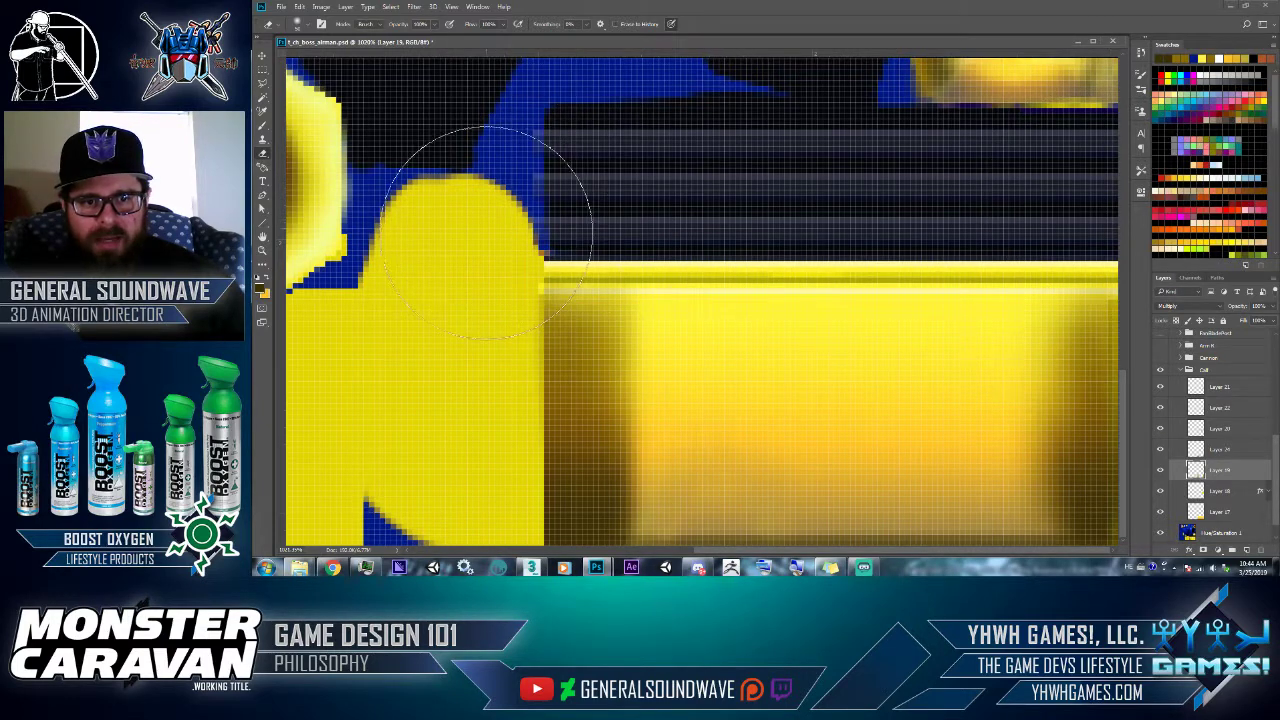
{"action": "key", "text": "2"}
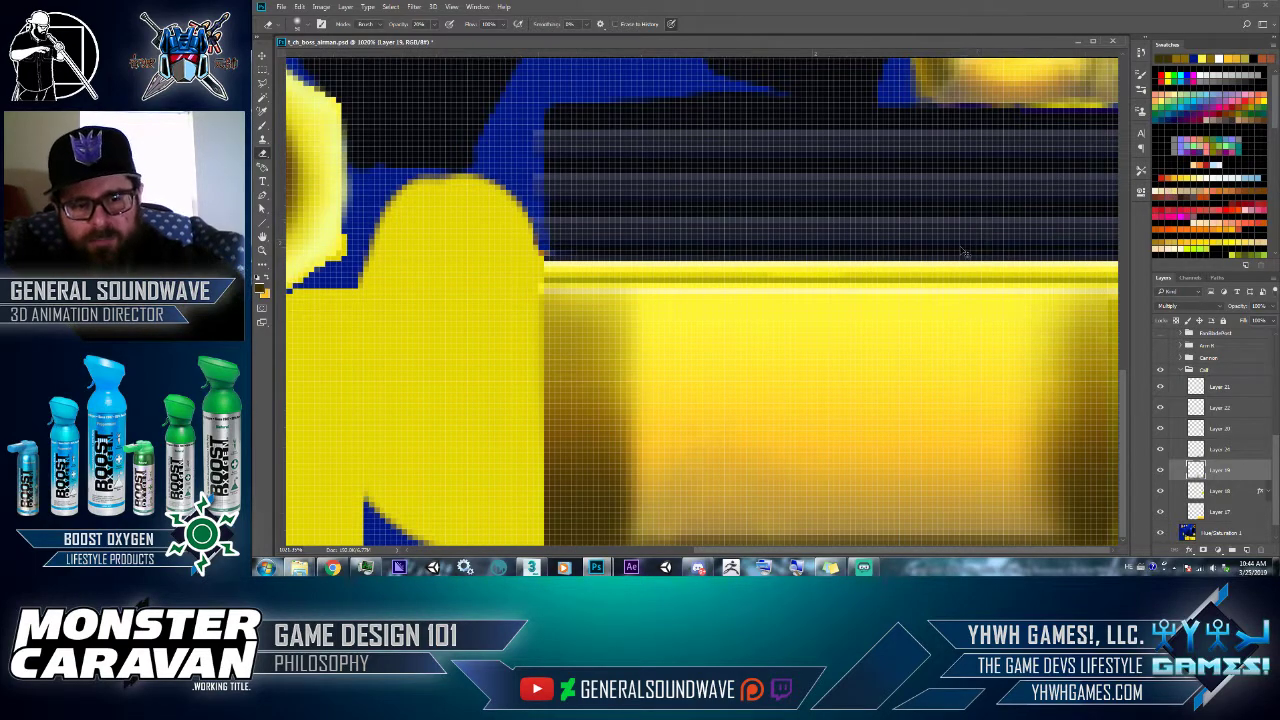
- Export the texture as a maximum-quality JPEG, replacing t_ch_boss_airman_00_D_00 in the 256 folder
{"action": "key", "text": "ctrl+shift+s"}
{"action": "left_click", "coordinate": [419, 443]}
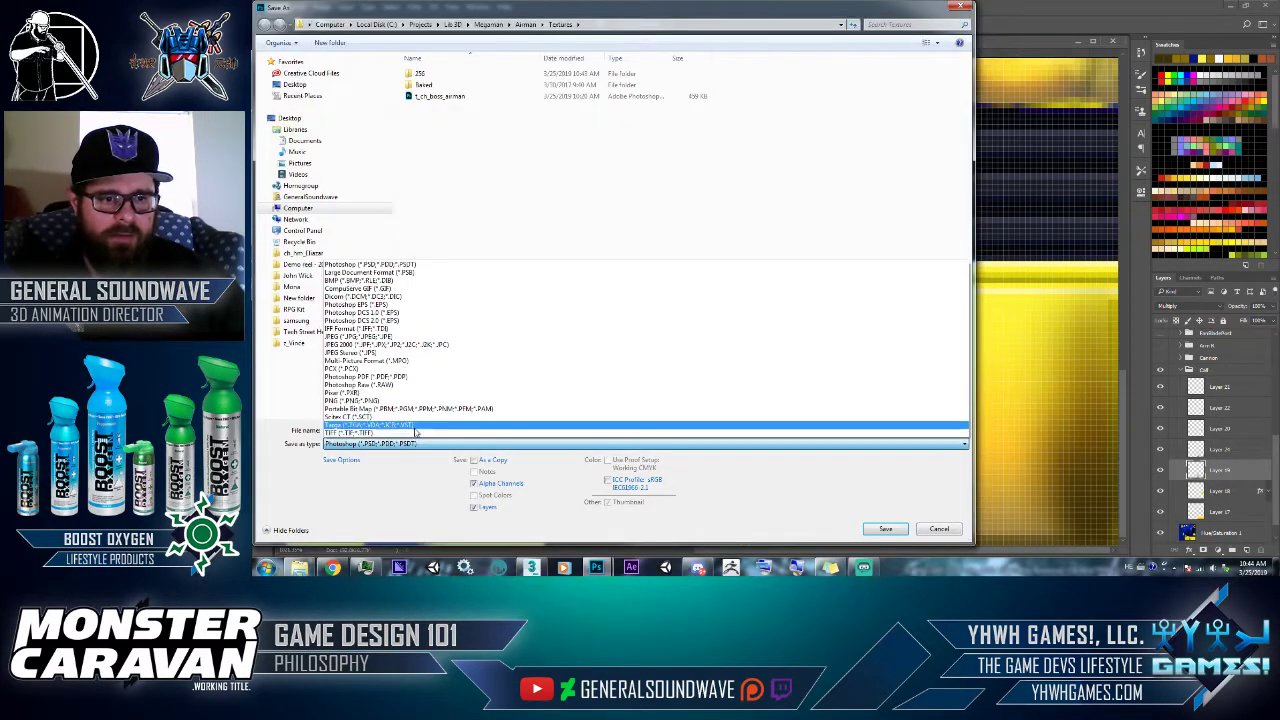
{"action": "left_click", "coordinate": [385, 336]}
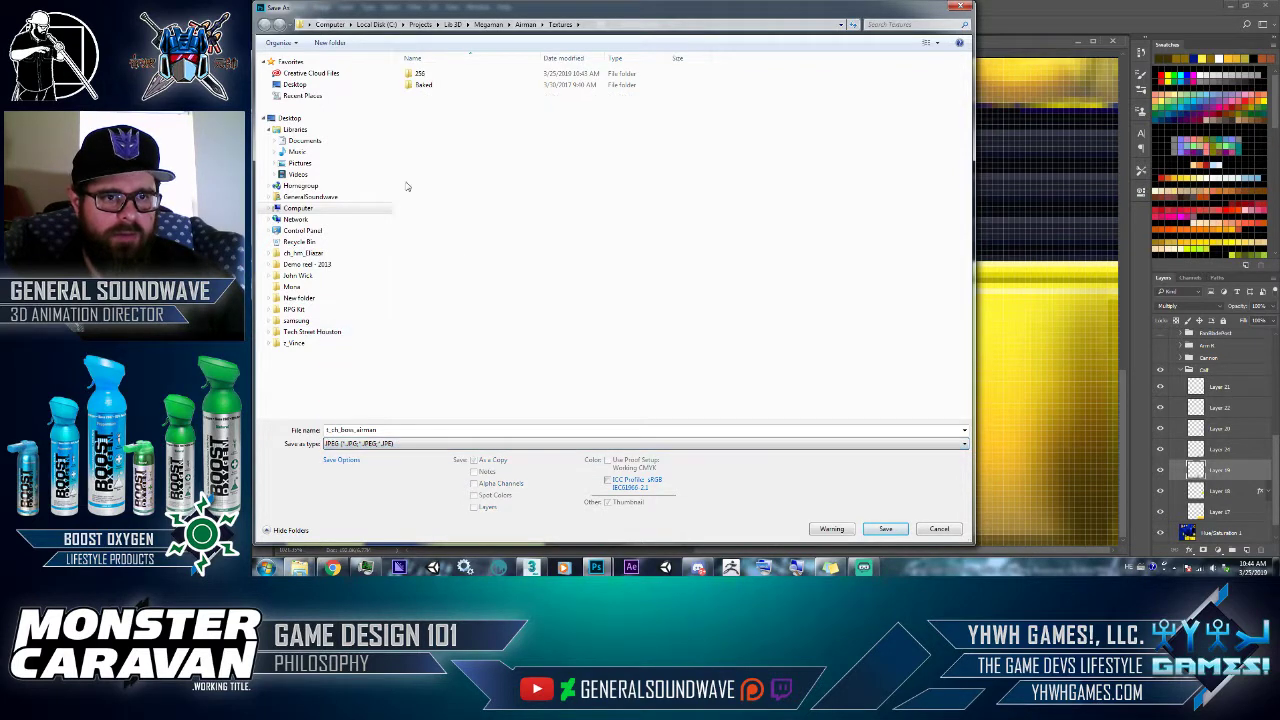
{"action": "double_click", "coordinate": [425, 74]}
{"action": "double_click", "coordinate": [430, 85]}
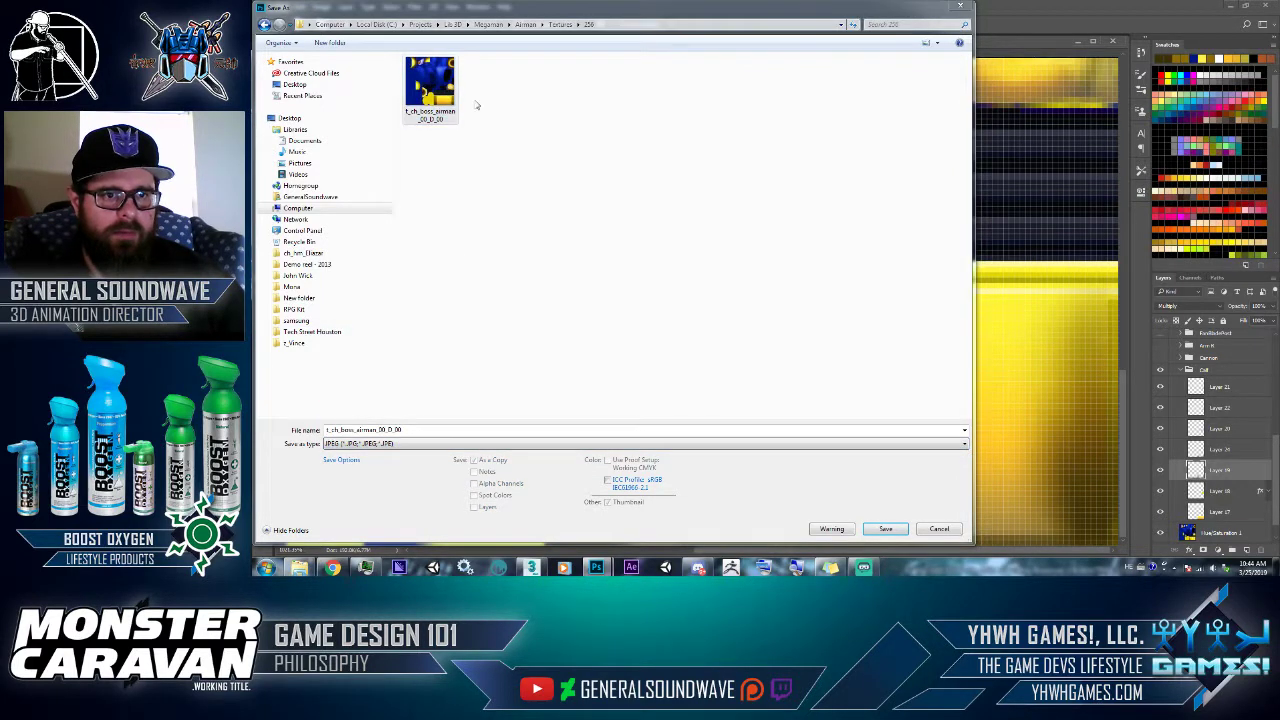
{"action": "left_click", "coordinate": [792, 285]}
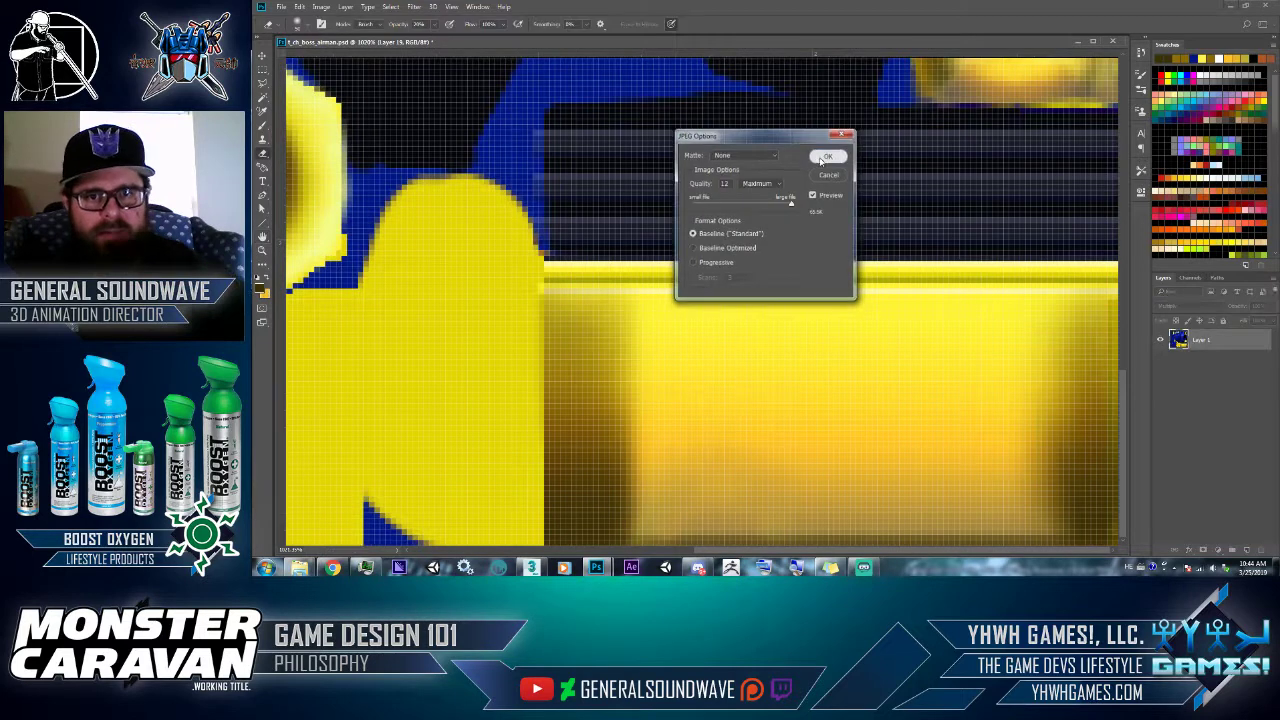
{"action": "left_click", "coordinate": [826, 157]}
- Switch to 3ds Max and inspect the updated boot shading from a distance and close up on the toes
{"action": "key", "text": "alt+Tab"}
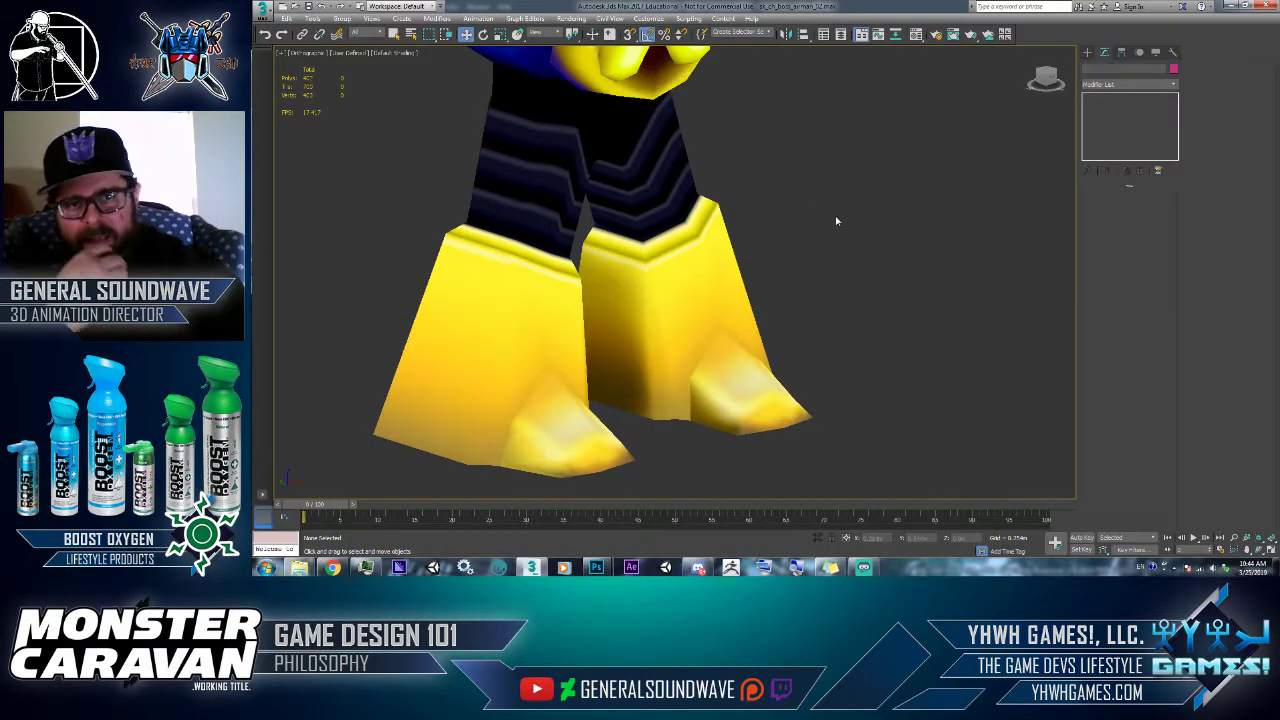
{"action": "left_click", "coordinate": [635, 275]}
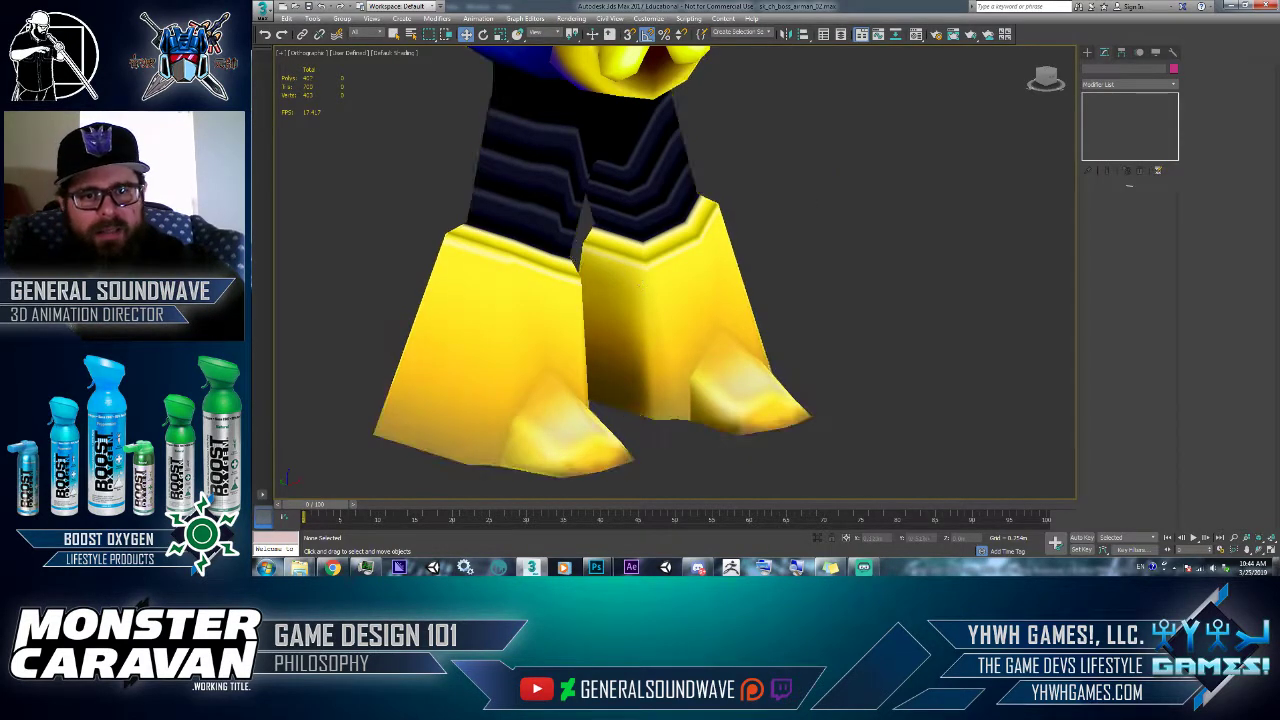
{"action": "scroll", "coordinate": [826, 315], "scroll_direction": "down", "scroll_amount": 5}
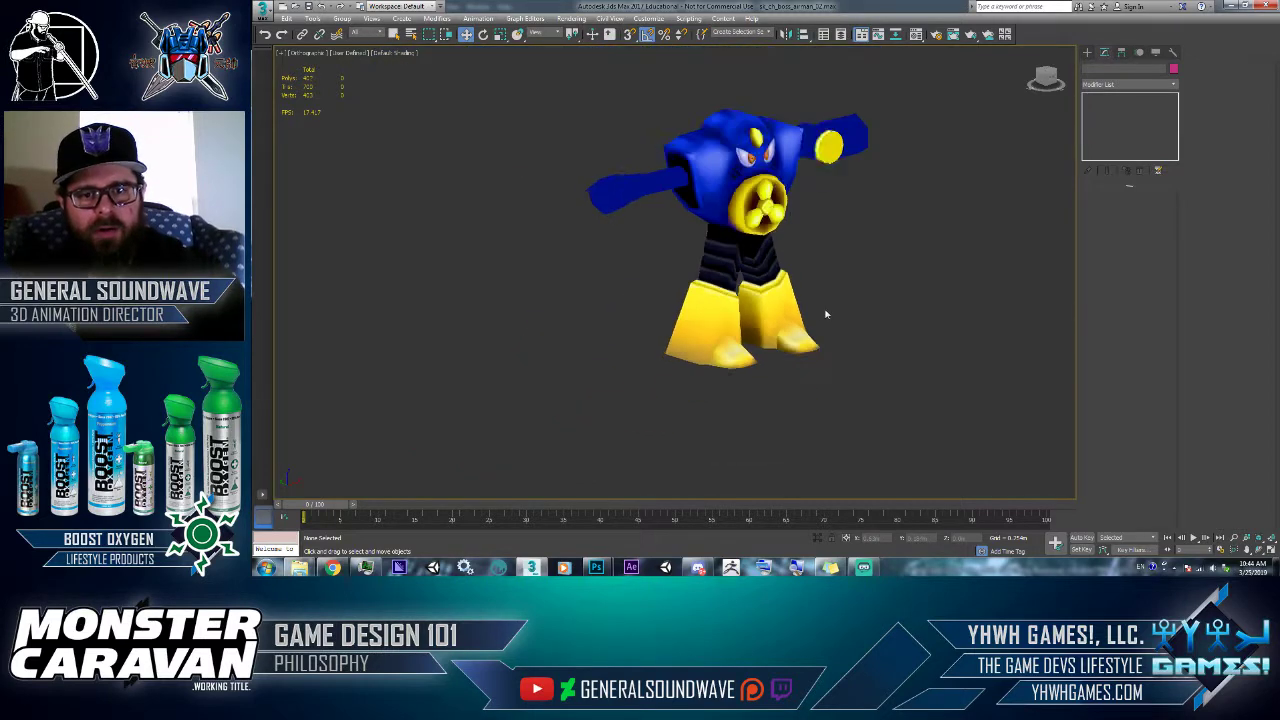
{"action": "middle_click_drag", "start_coordinate": [823, 314], "coordinate": [831, 354], "text": "alt"}
{"action": "scroll", "coordinate": [861, 307], "scroll_direction": "down", "scroll_amount": 3}
{"action": "scroll", "coordinate": [831, 354], "scroll_direction": "up", "scroll_amount": 3}
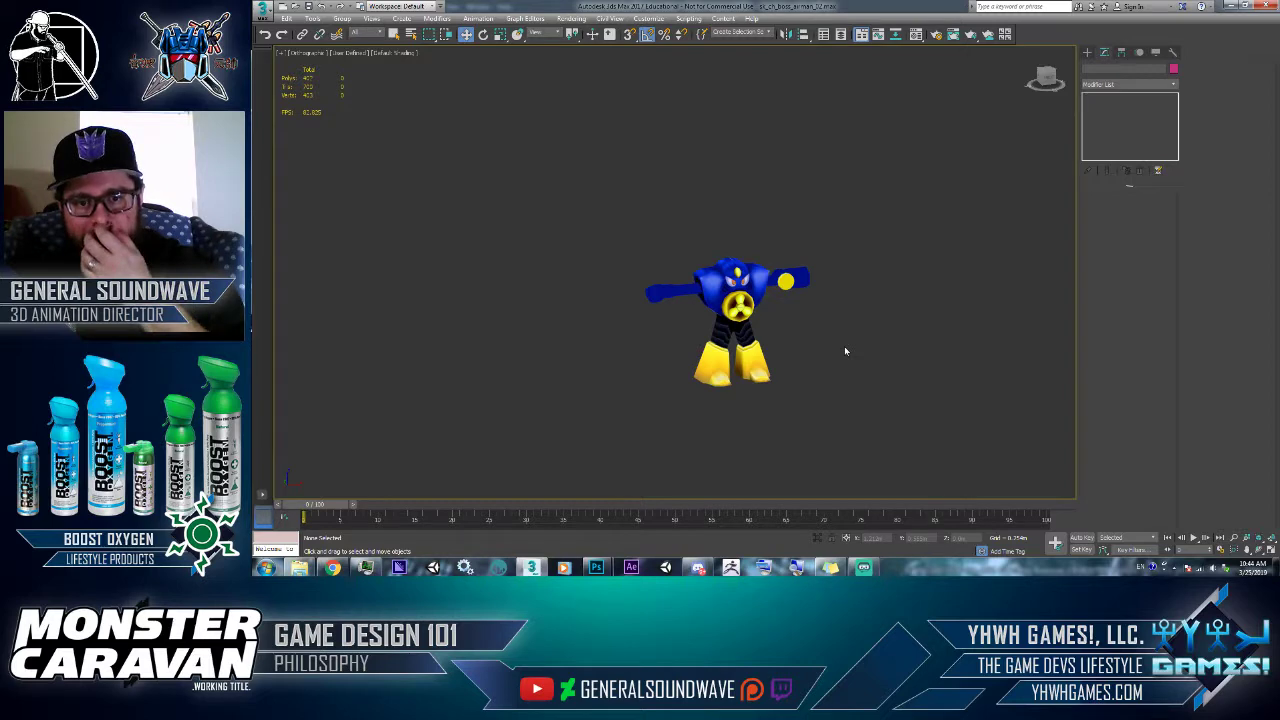
{"action": "scroll", "coordinate": [770, 390], "scroll_direction": "up", "scroll_amount": 10}
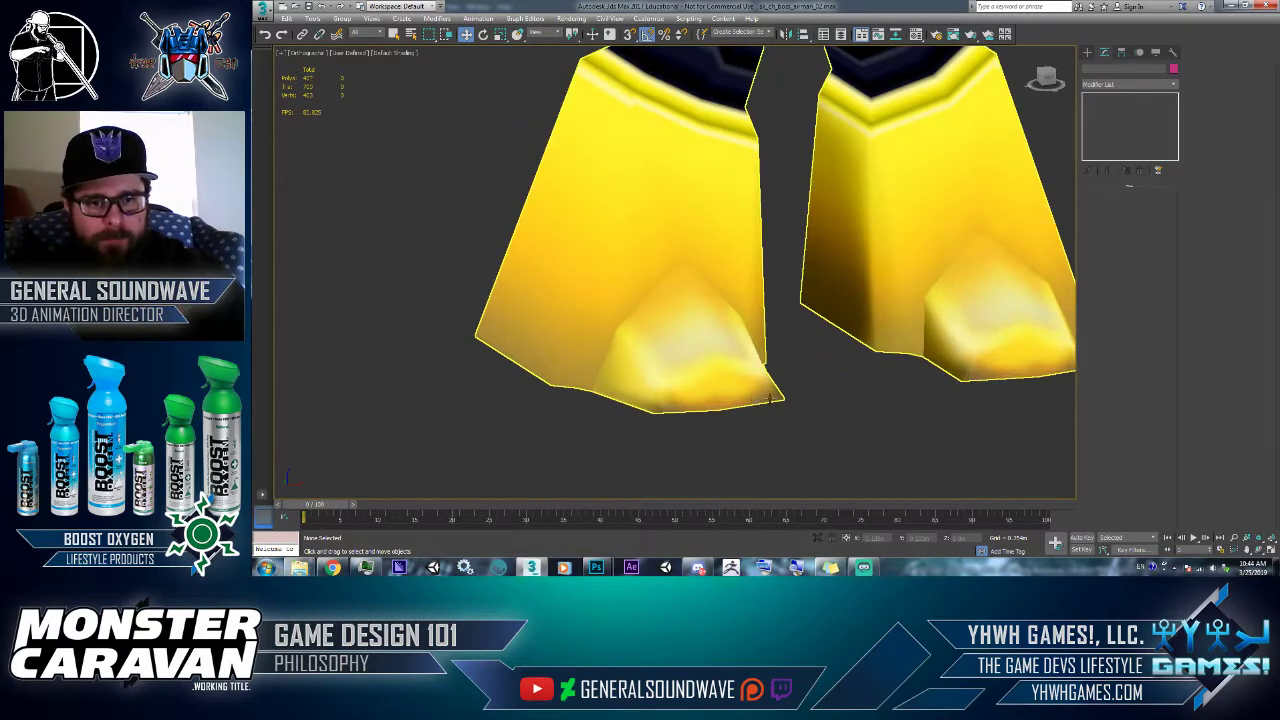
- Switch back to Photoshop and erase part of Layer 21's tint on the toe with the Eraser at 100% opacity
{"action": "key", "text": "alt+Tab"}
{"action": "left_click_drag", "start_coordinate": [310, 110], "coordinate": [1023, 347]}
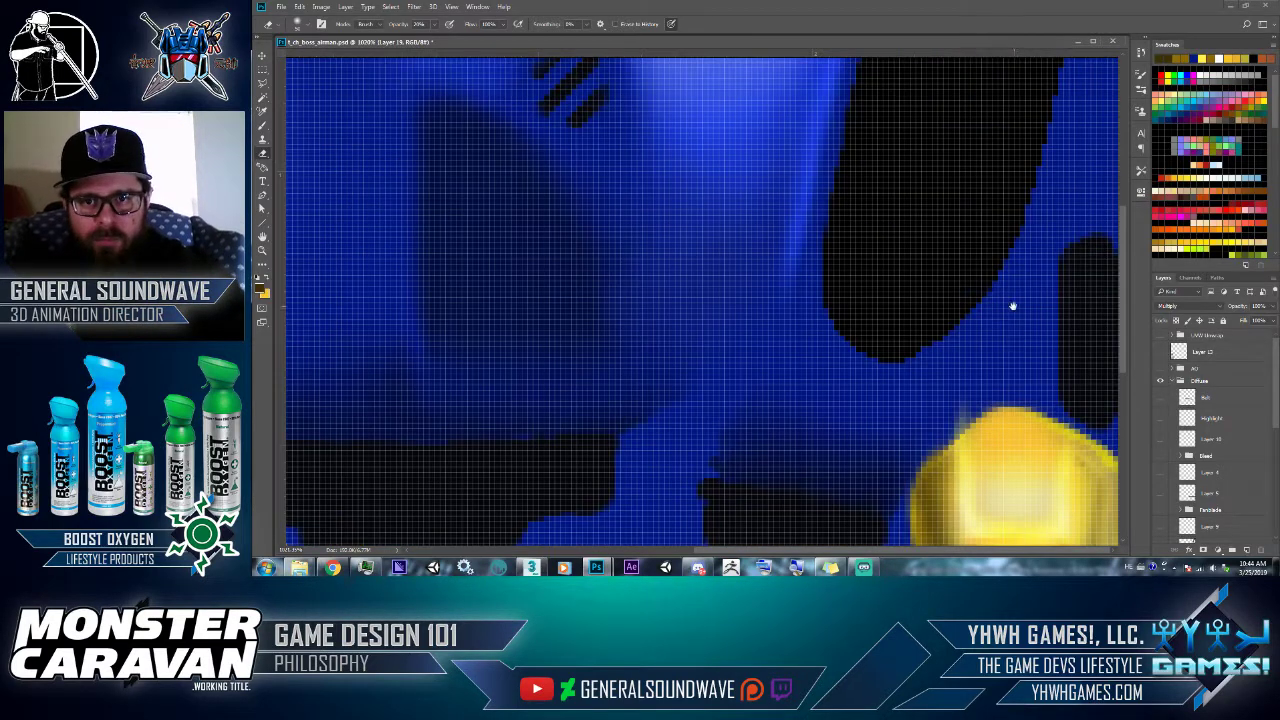
{"action": "scroll", "coordinate": [1024, 430], "scroll_direction": "down", "scroll_amount": 1}
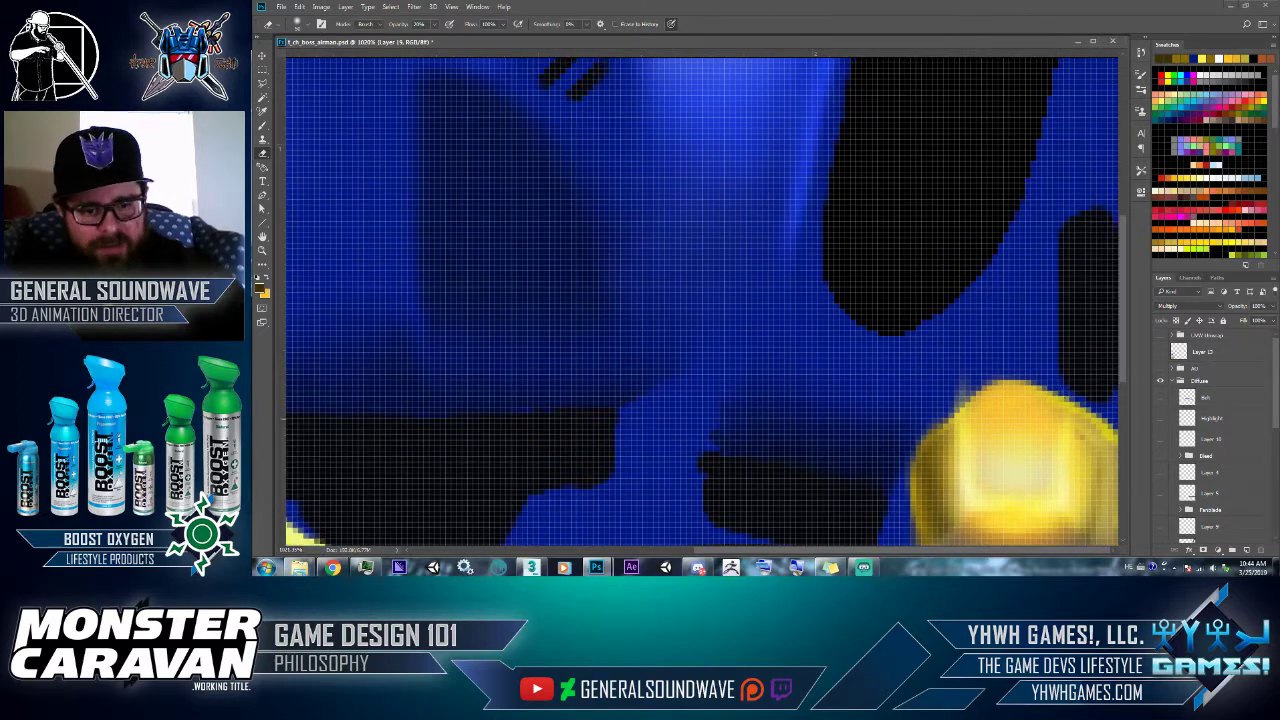
{"action": "key", "text": "v"}
{"action": "scroll", "coordinate": [1206, 474], "scroll_direction": "down", "scroll_amount": 5}
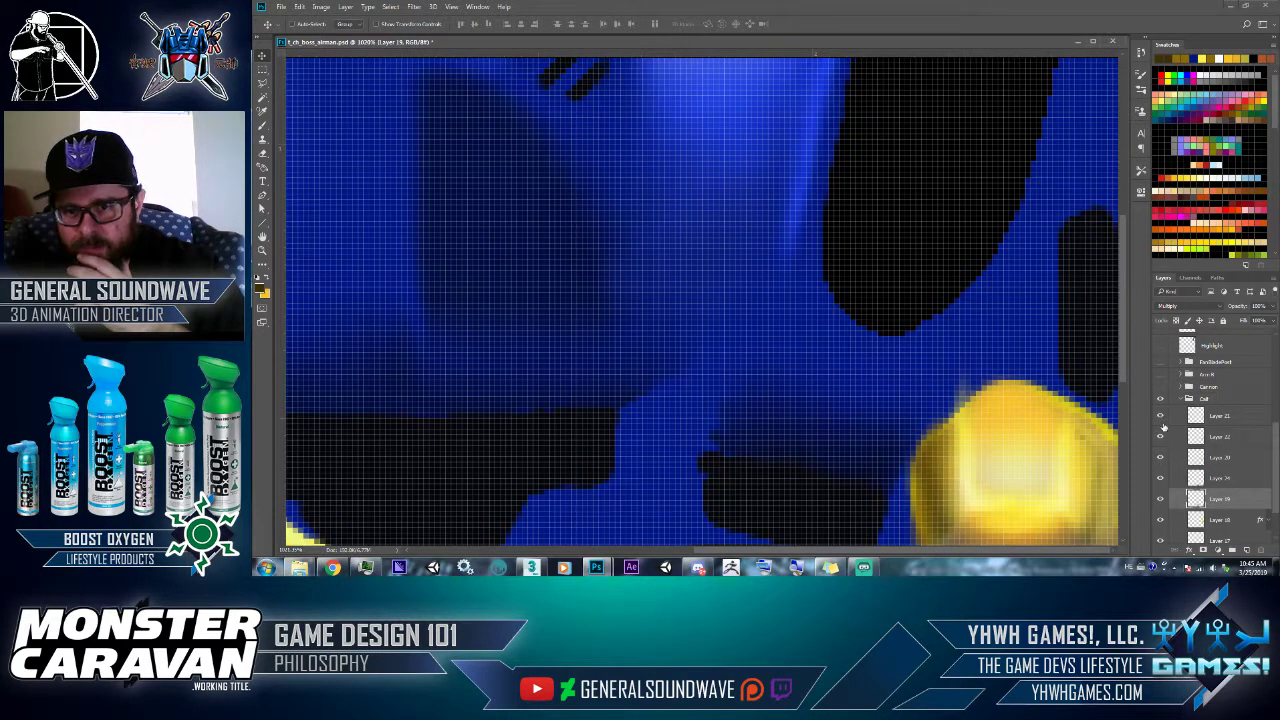
{"action": "left_click", "coordinate": [1164, 418]}
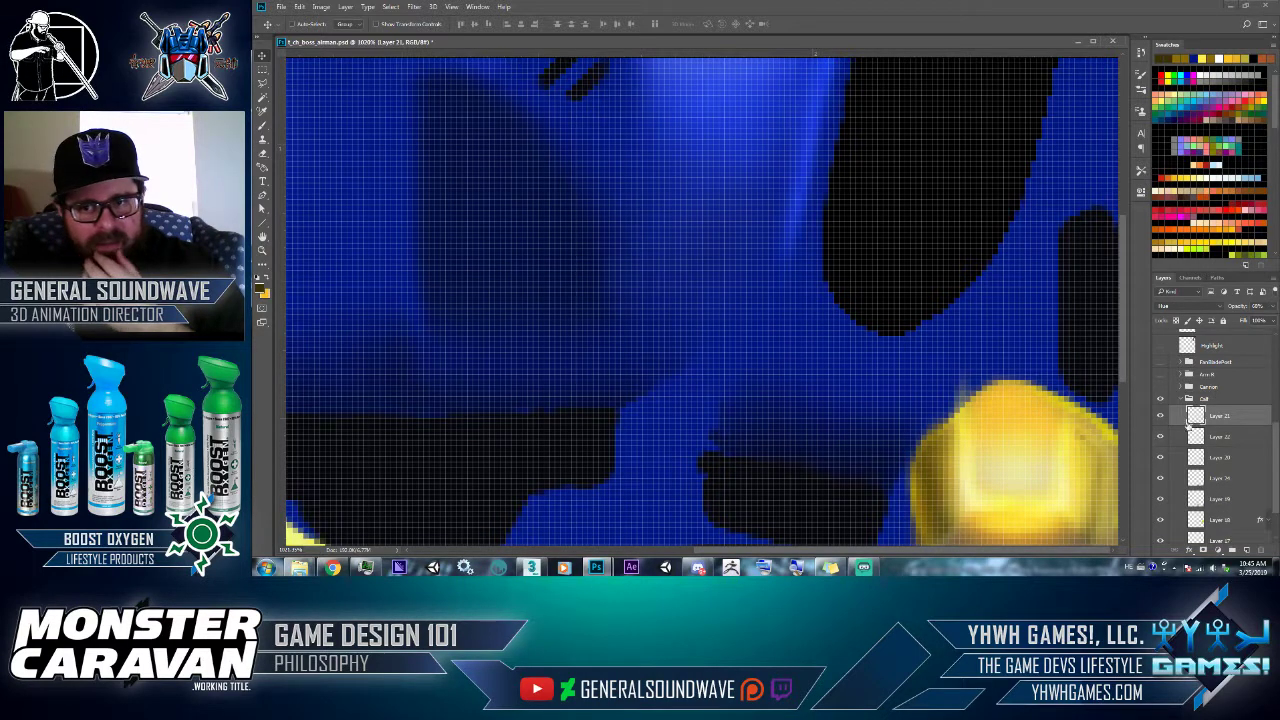
{"action": "key", "text": "e"}
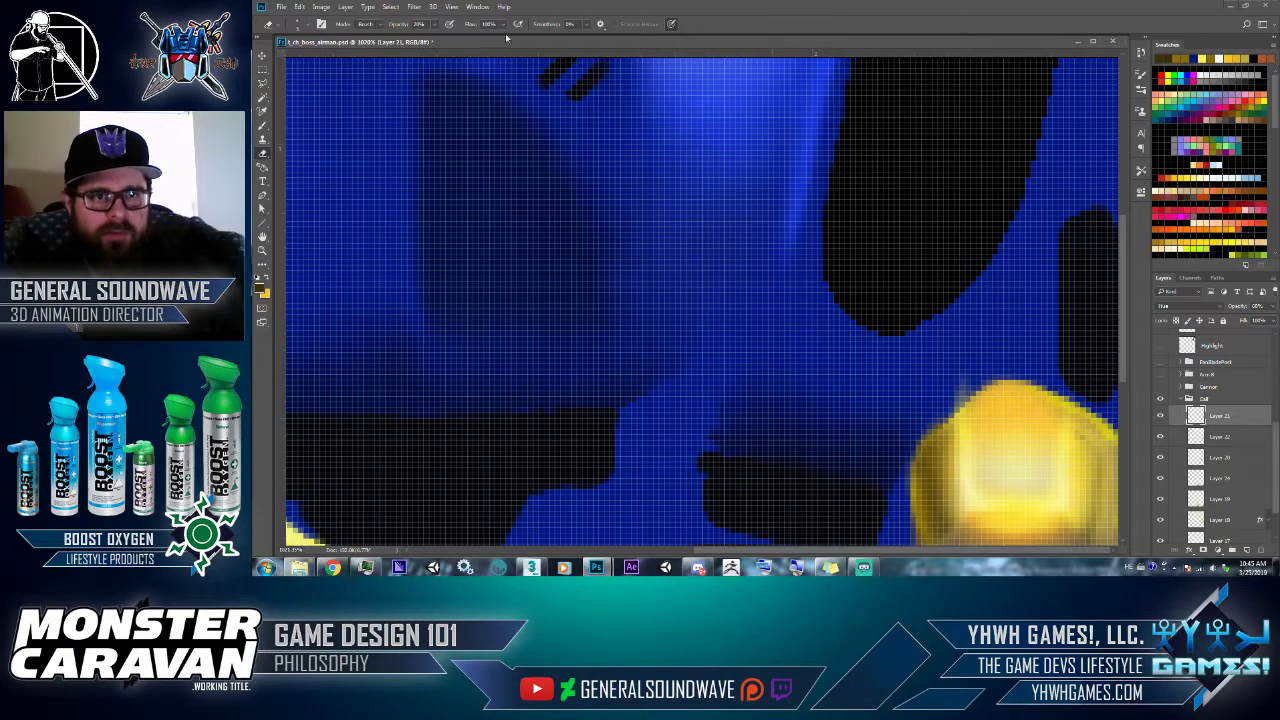
{"action": "left_click", "coordinate": [435, 25]}
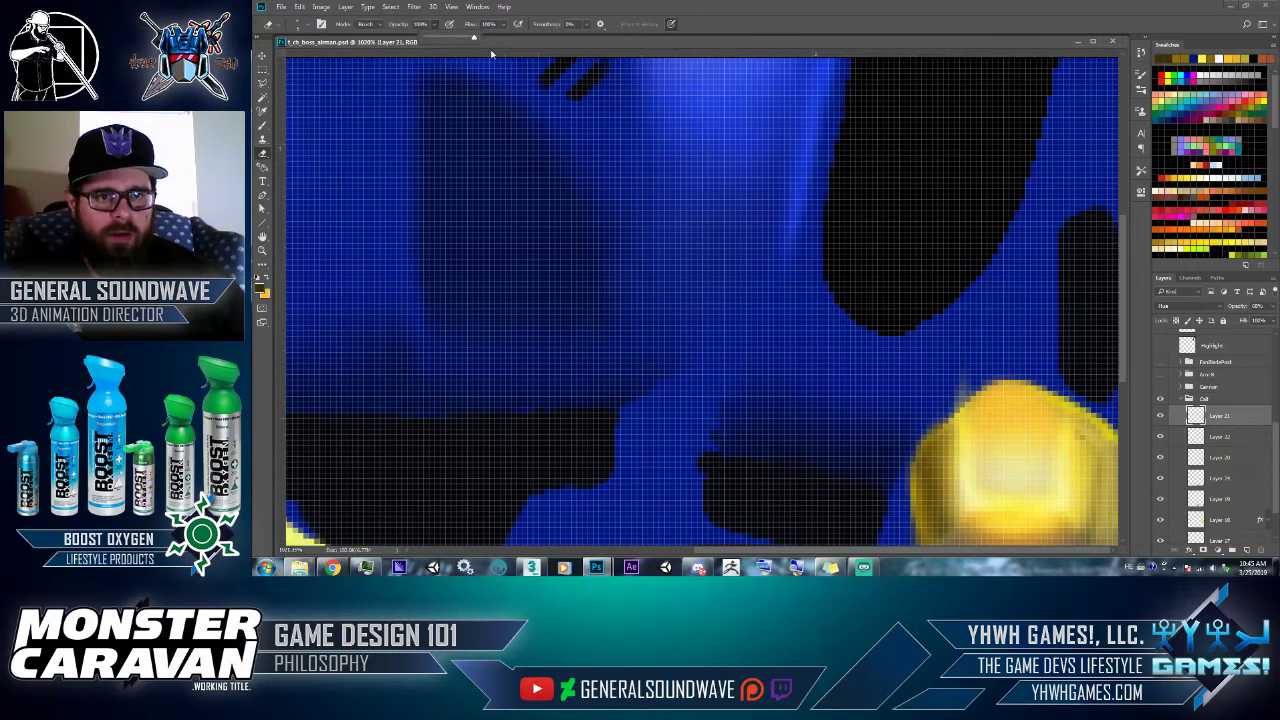
{"action": "left_click", "coordinate": [974, 474]}
{"action": "mouse_move", "coordinate": [969, 455]}
{"action": "left_mouse_down"}
{"action": "mouse_move", "coordinate": [967, 495]}
{"action": "mouse_move", "coordinate": [973, 457]}
{"action": "left_mouse_up"}
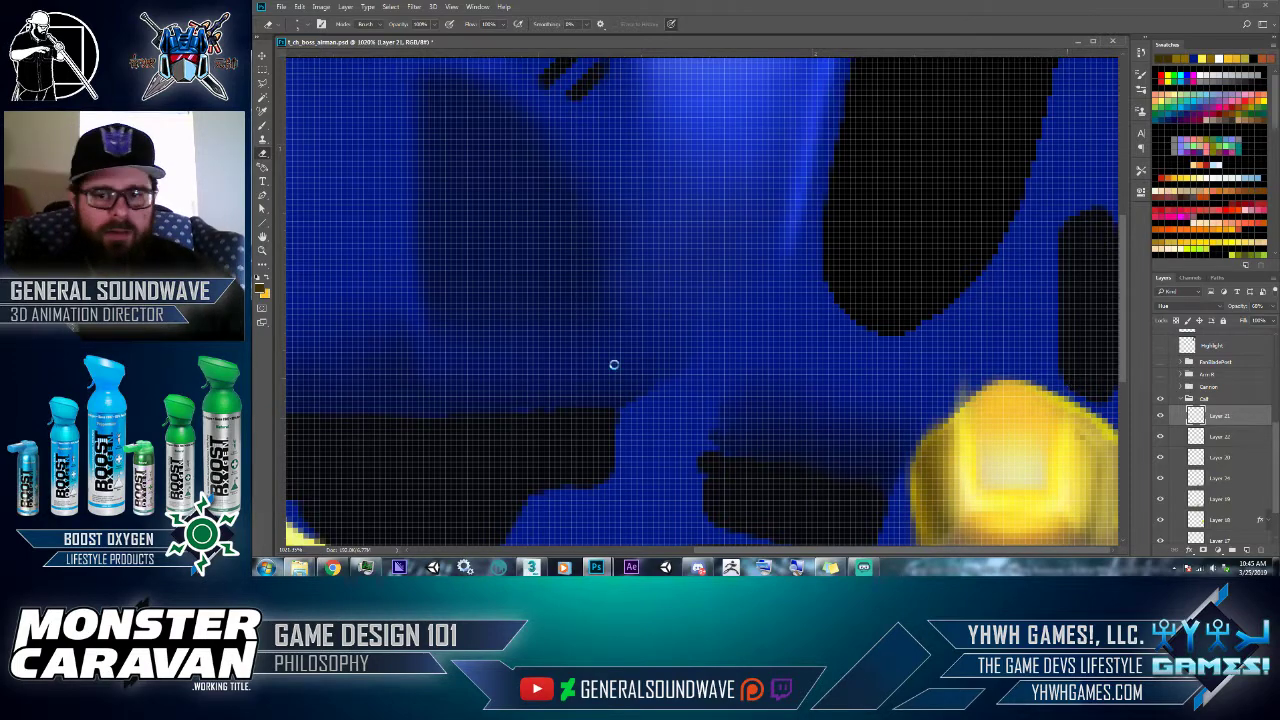
- Replace the t_ch_boss_airman_00_D_00 JPEG in the 256 folder at quality 12 and switch to 3ds Max to check the toes
{"action": "key", "text": "ctrl+shift+s"}
{"action": "left_click", "coordinate": [399, 445]}
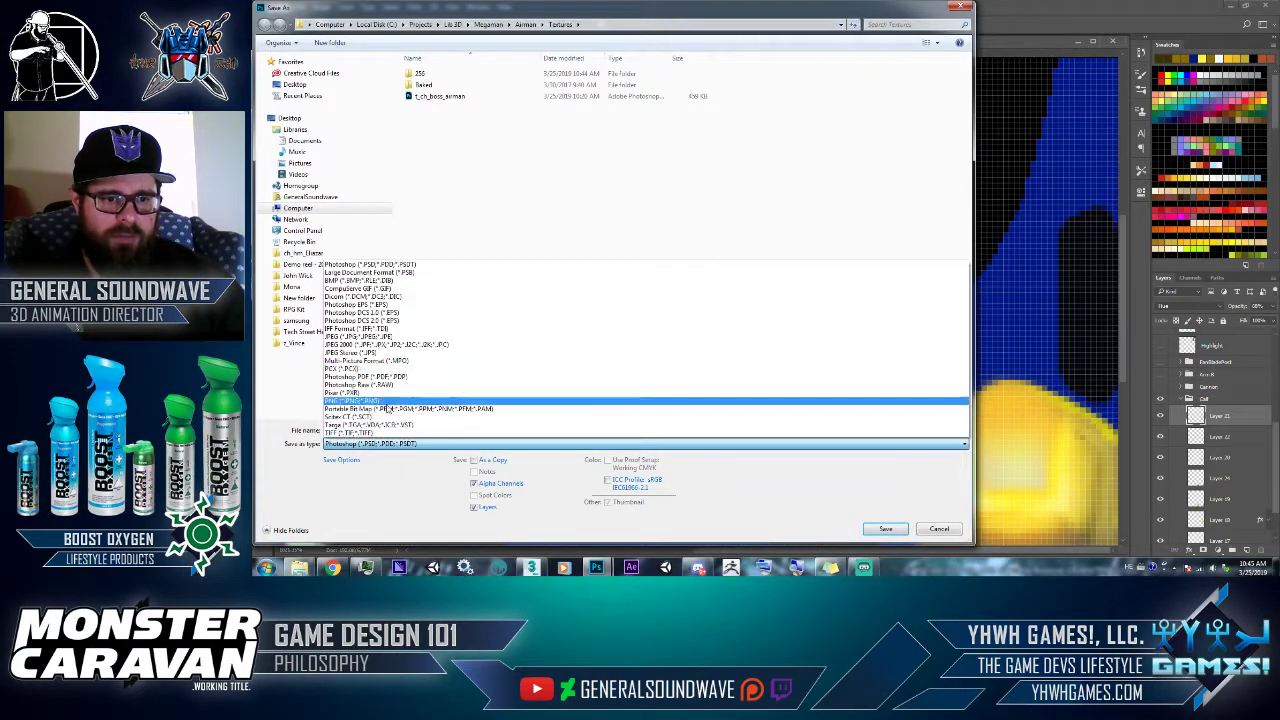
{"action": "left_click", "coordinate": [395, 312]}
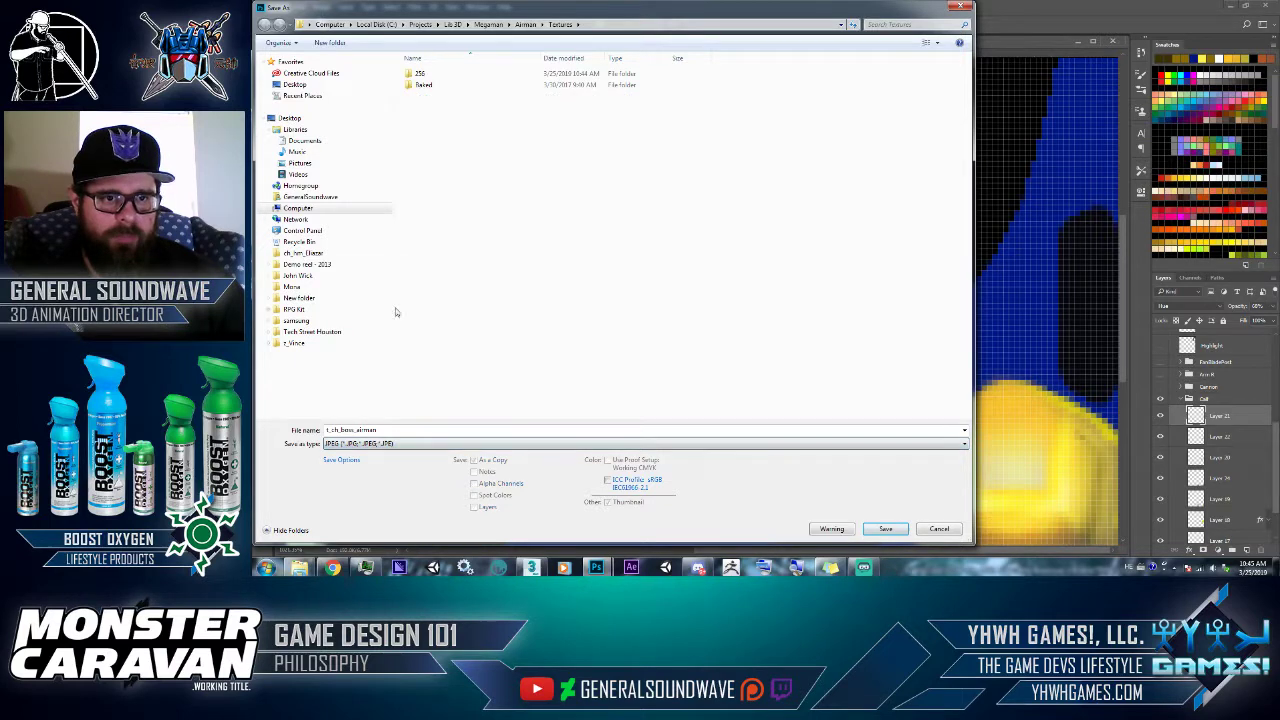
{"action": "double_click", "coordinate": [445, 77]}
{"action": "left_click", "coordinate": [446, 82]}
{"action": "key", "text": "Return"}
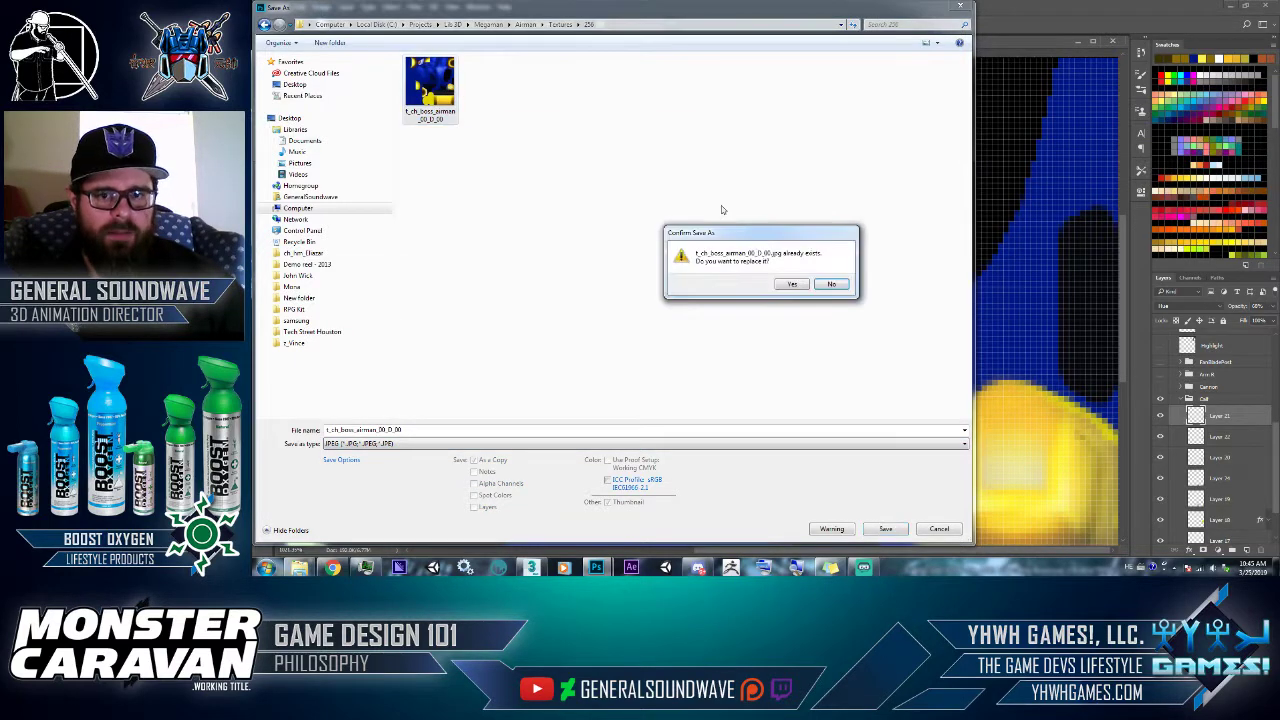
{"action": "left_click", "coordinate": [790, 287]}
{"action": "left_click", "coordinate": [830, 156]}
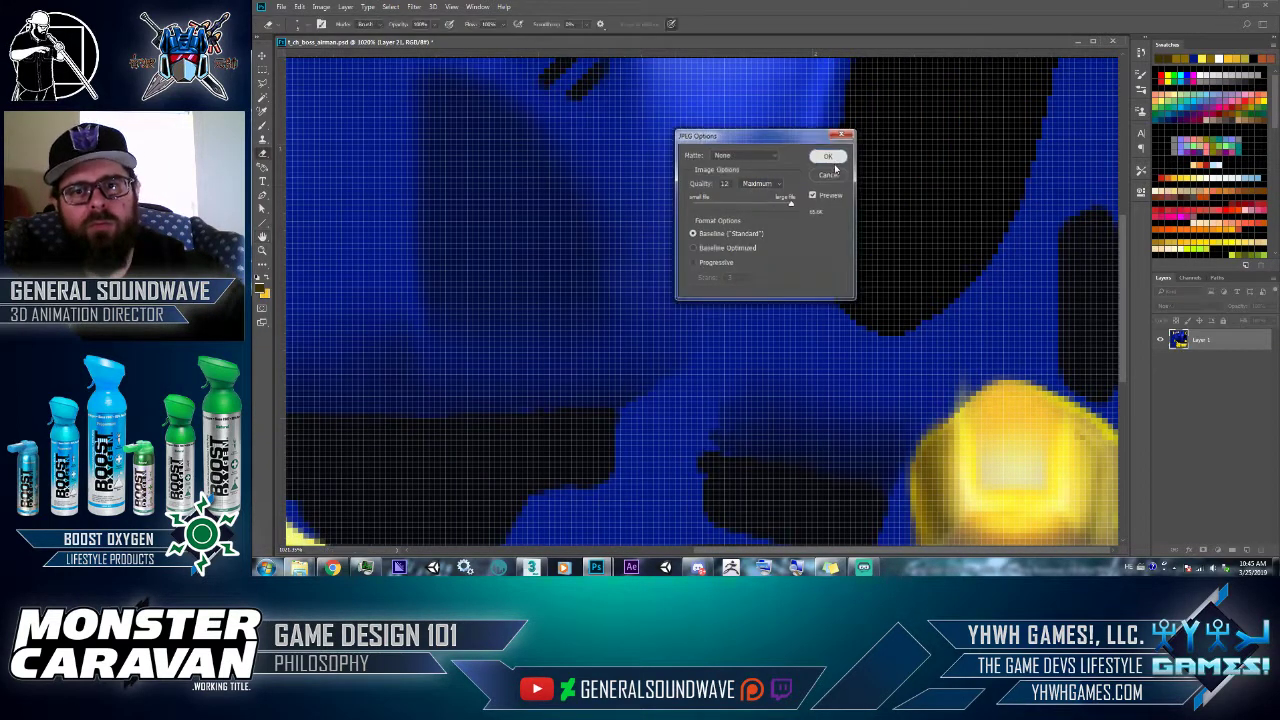
{"action": "key", "text": "alt+Tab"}
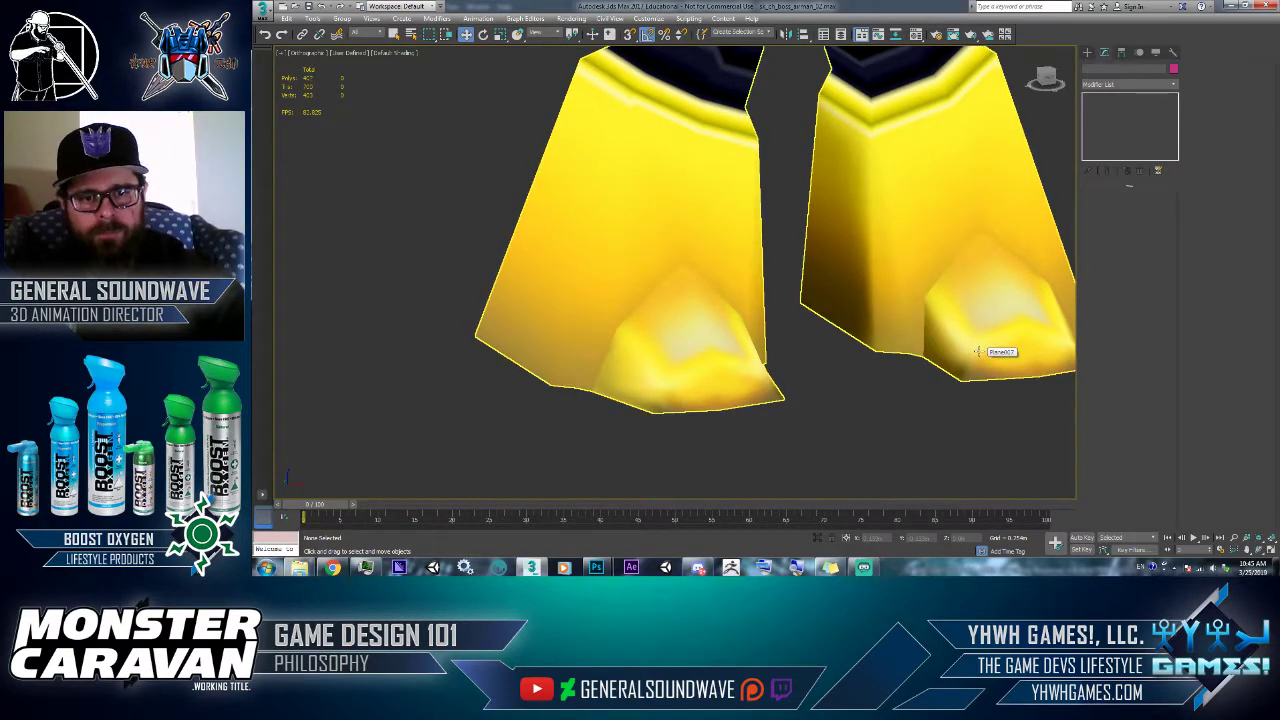
- Switch back to Photoshop and add a new layer directly above Layer 21 for the toe details
{"action": "key", "text": "alt+Tab"}
{"action": "scroll", "coordinate": [977, 350], "scroll_direction": "down", "scroll_amount": 2}
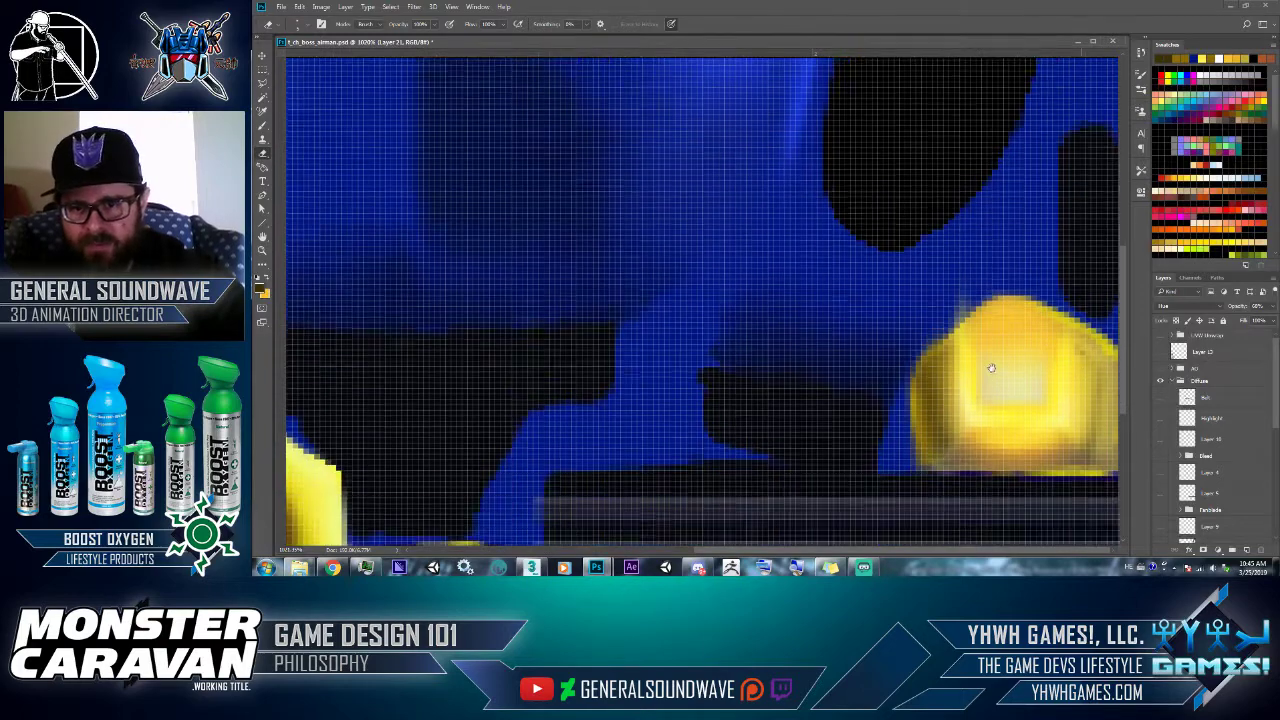
{"action": "key", "text": "b"}
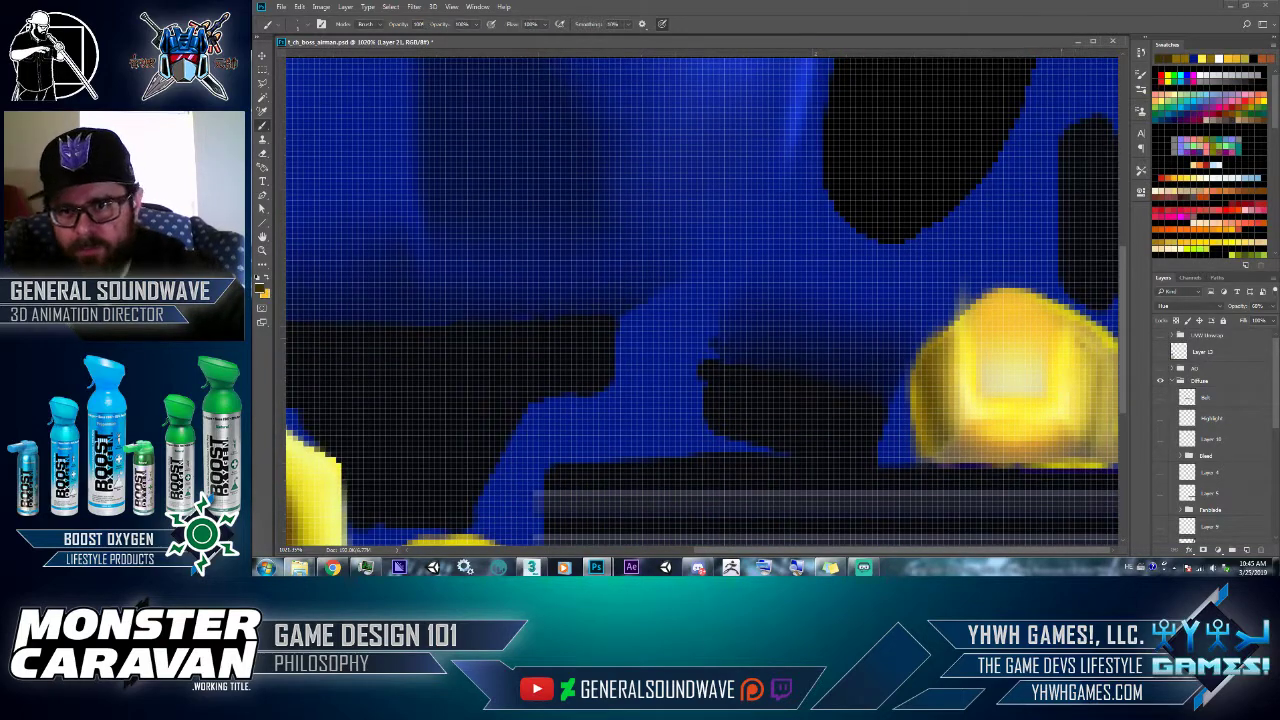
{"action": "left_click", "coordinate": [1020, 311], "text": "alt"}
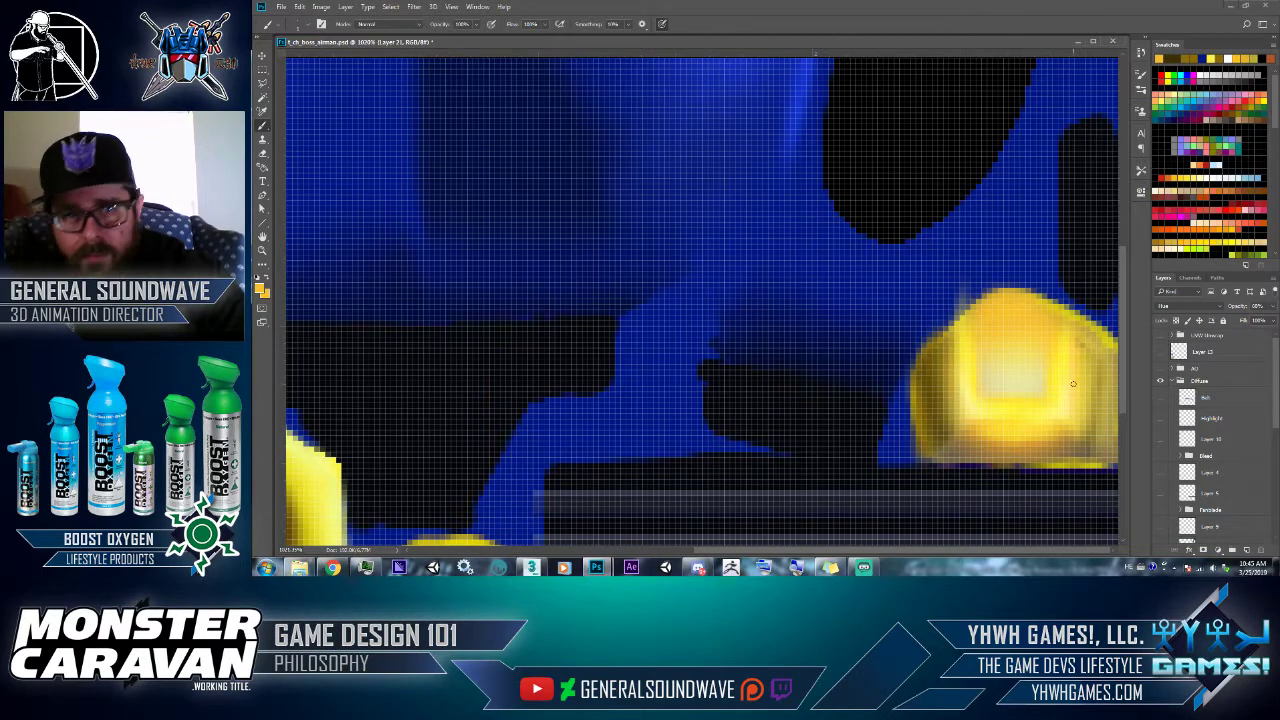
{"action": "left_click", "coordinate": [1276, 440]}
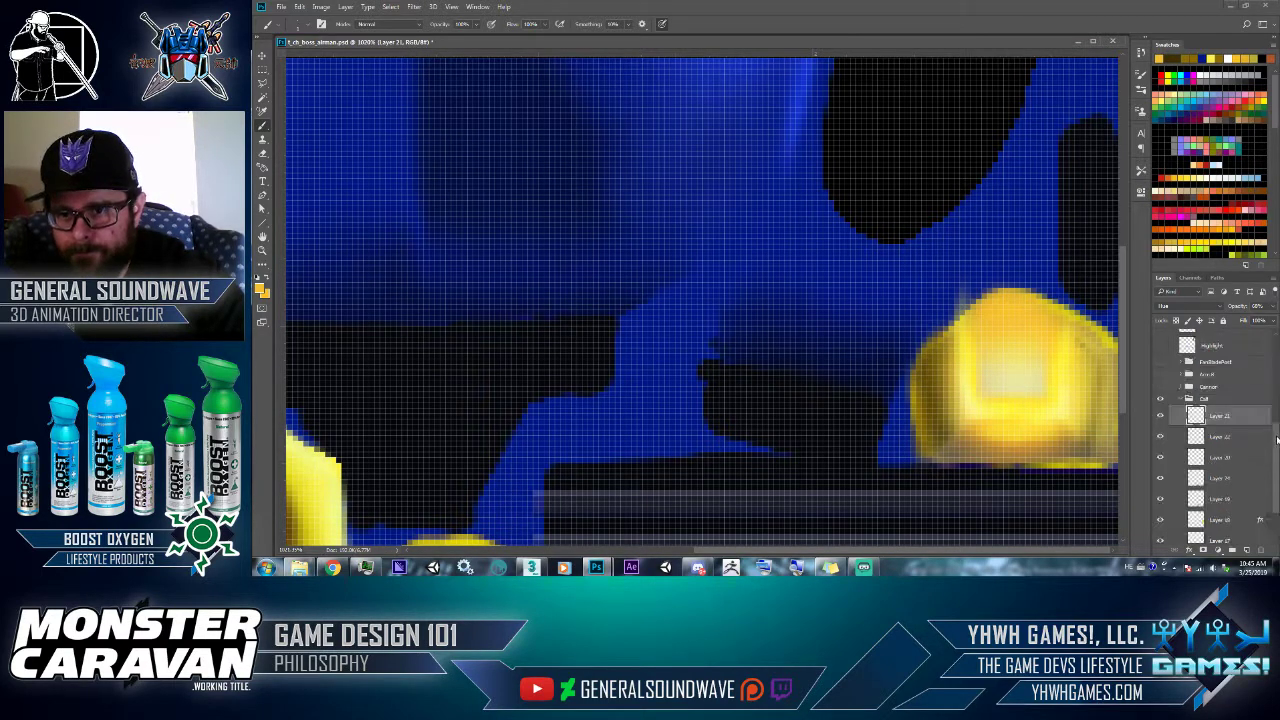
{"action": "scroll", "coordinate": [1232, 430], "scroll_direction": "up", "scroll_amount": 1}
{"action": "left_click", "coordinate": [1162, 459]}
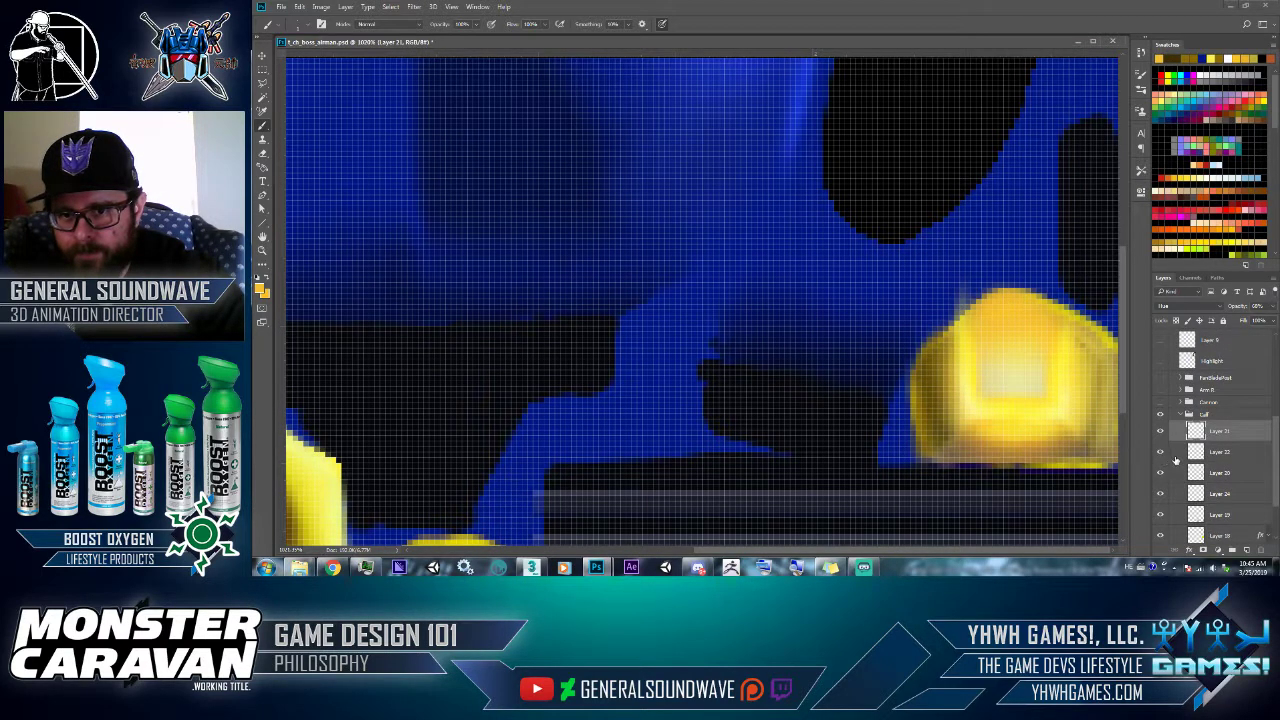
{"action": "left_click", "coordinate": [1188, 454]}
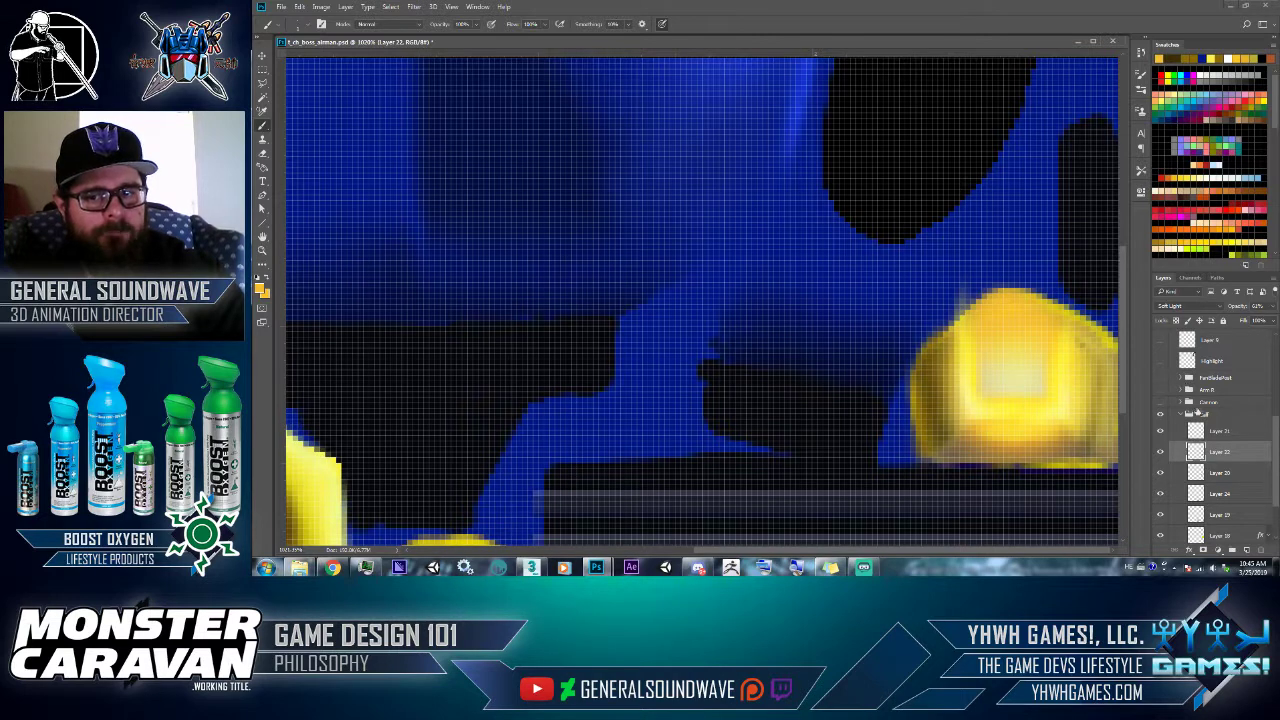
{"action": "left_click", "coordinate": [1197, 432]}
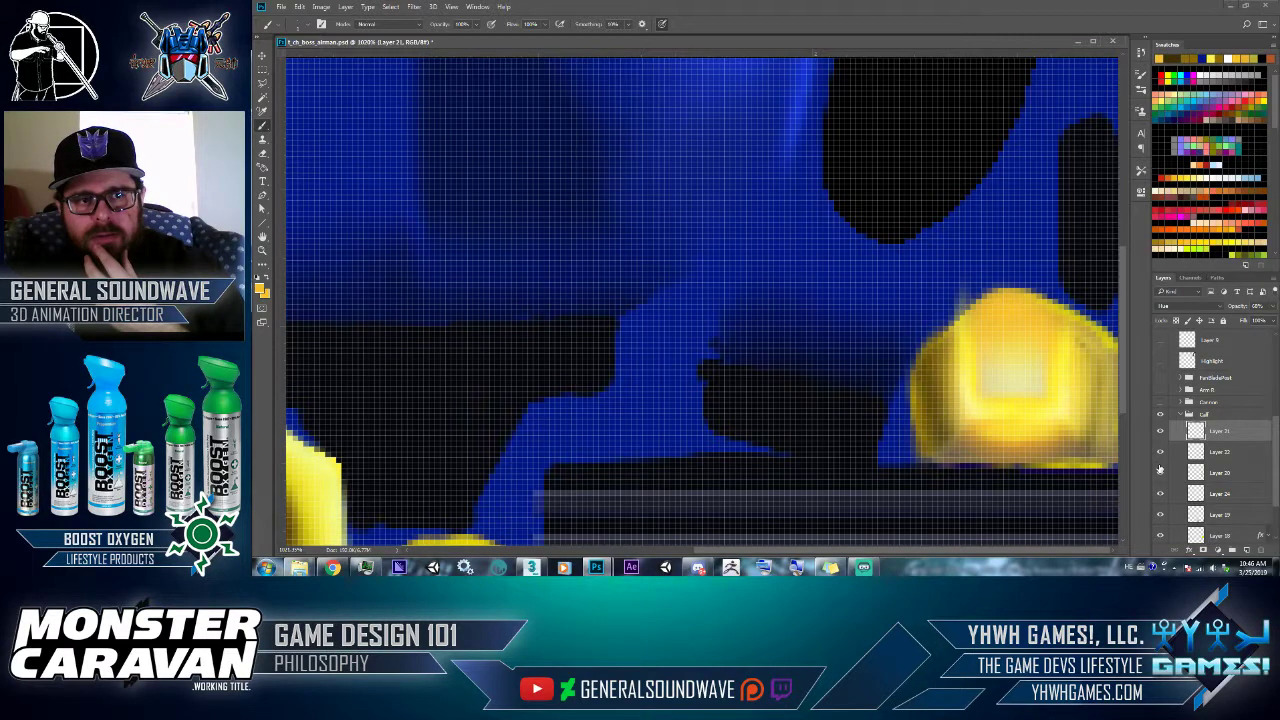
{"action": "left_click", "coordinate": [1246, 550]}
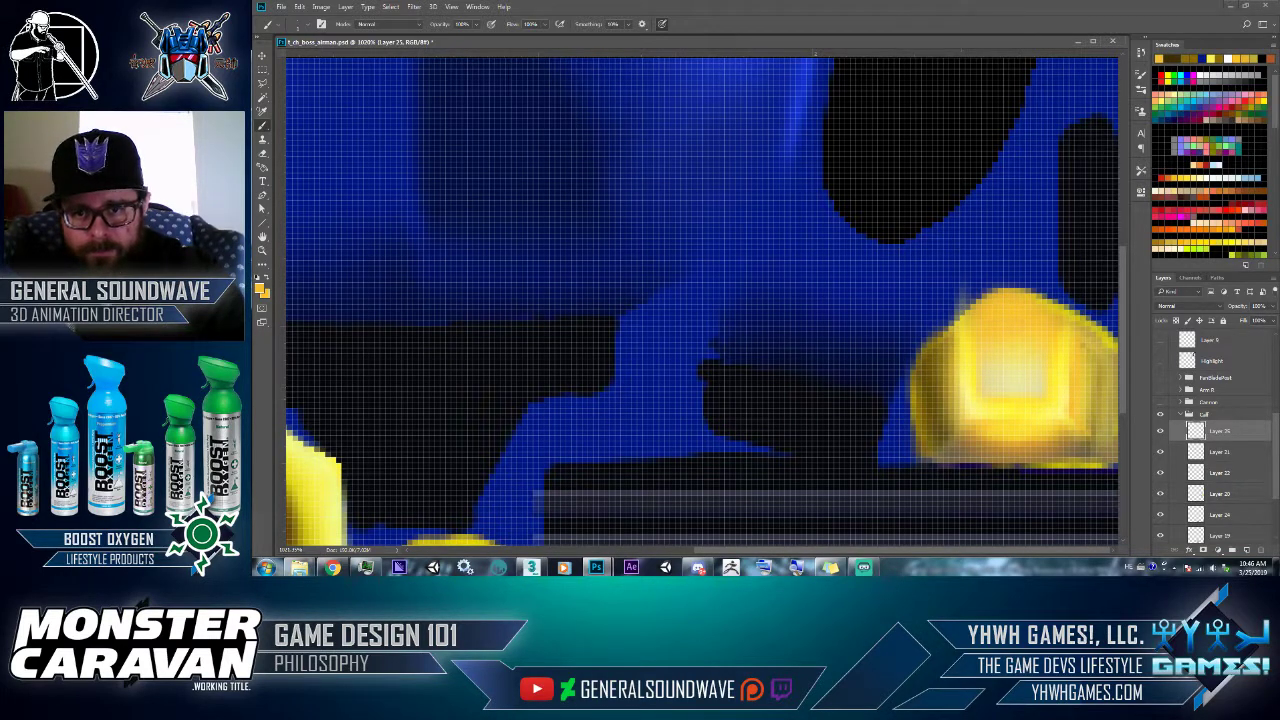
- Paint thin shading lines along the toe's inner side and lower edge on Layer 25 using darker yellows sampled from the toe
{"action": "left_click", "coordinate": [926, 380], "text": "alt"}
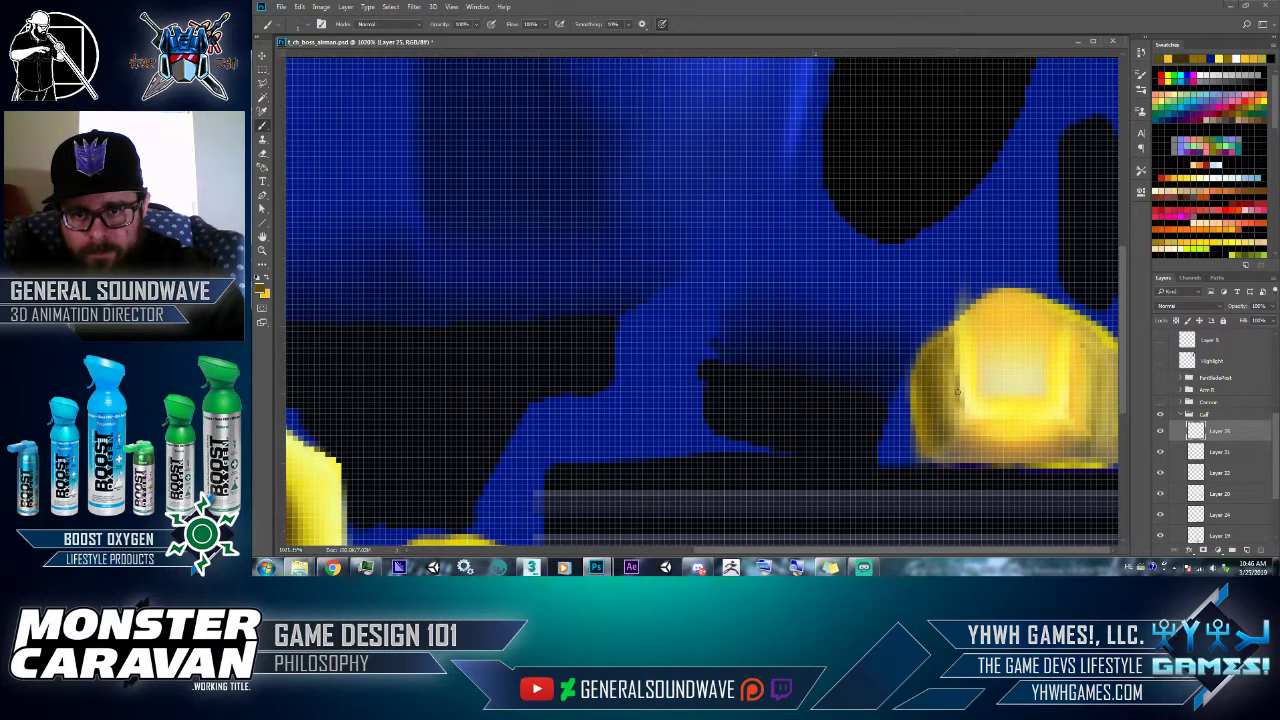
{"action": "left_click_drag", "start_coordinate": [960, 416], "coordinate": [958, 368]}
{"action": "left_click", "coordinate": [953, 453], "text": "alt"}
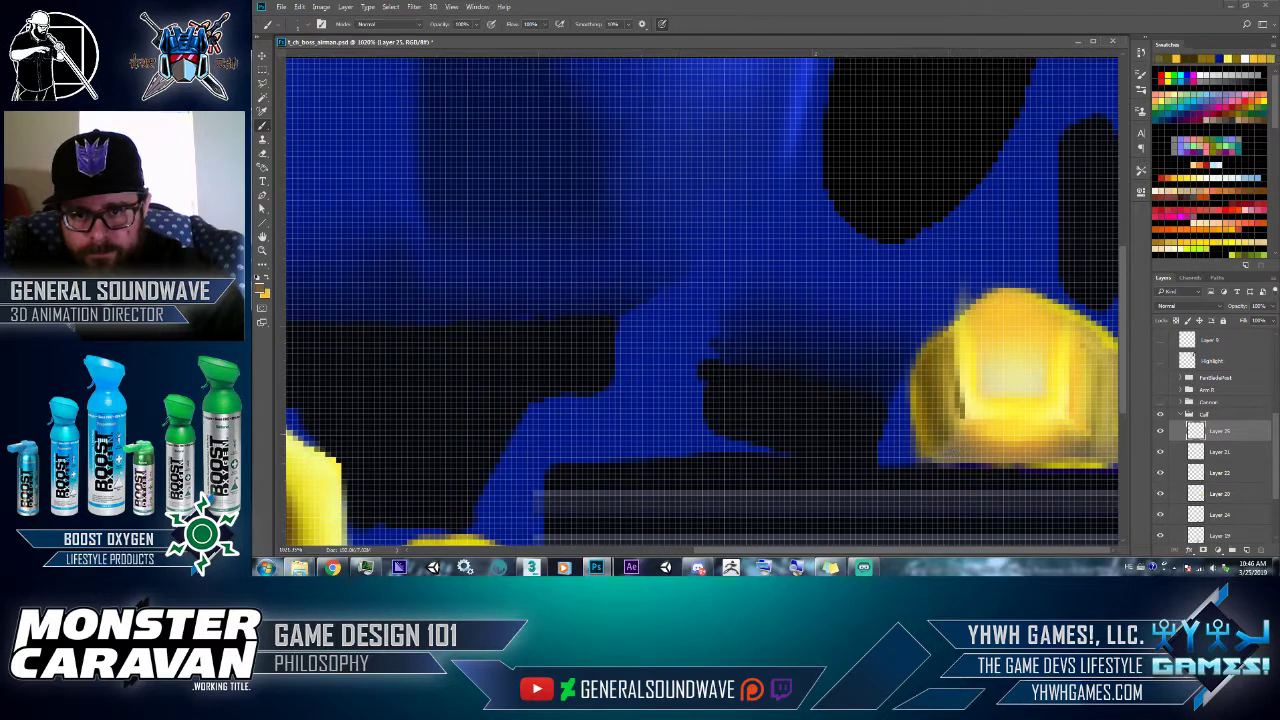
{"action": "left_click_drag", "start_coordinate": [976, 425], "coordinate": [1048, 421]}
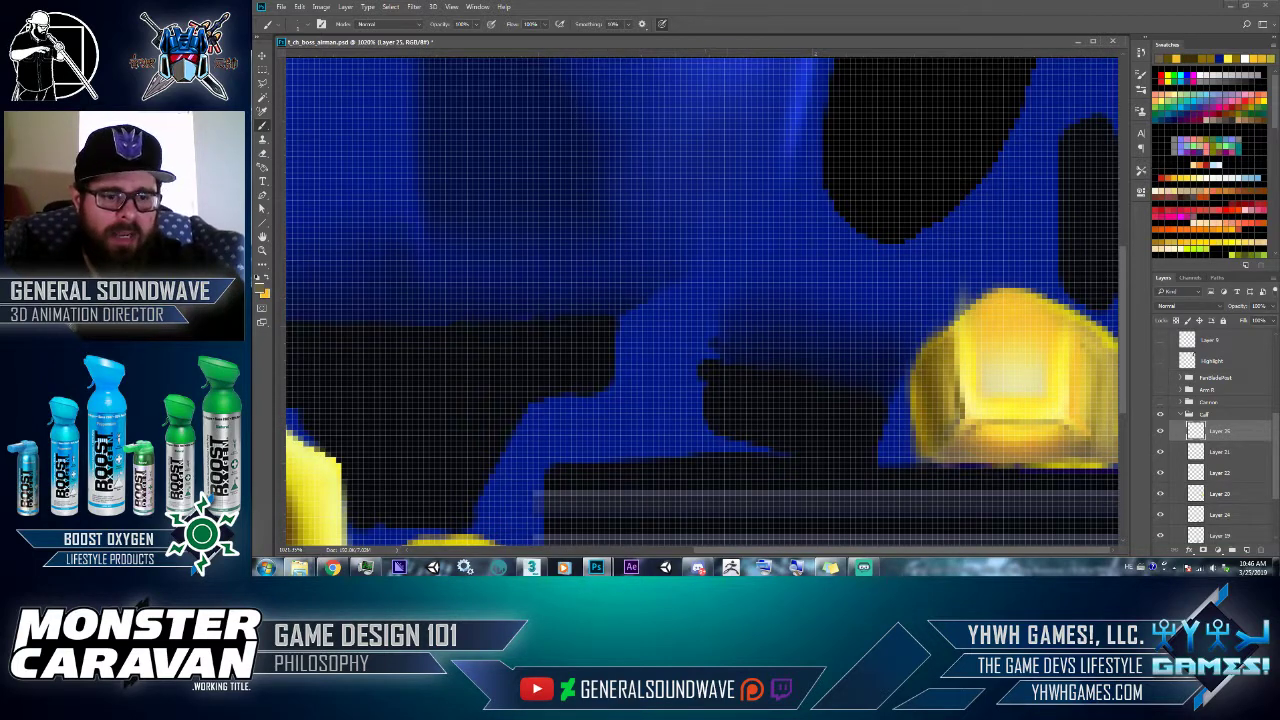
{"action": "key", "text": "ctrl+shift+s"}
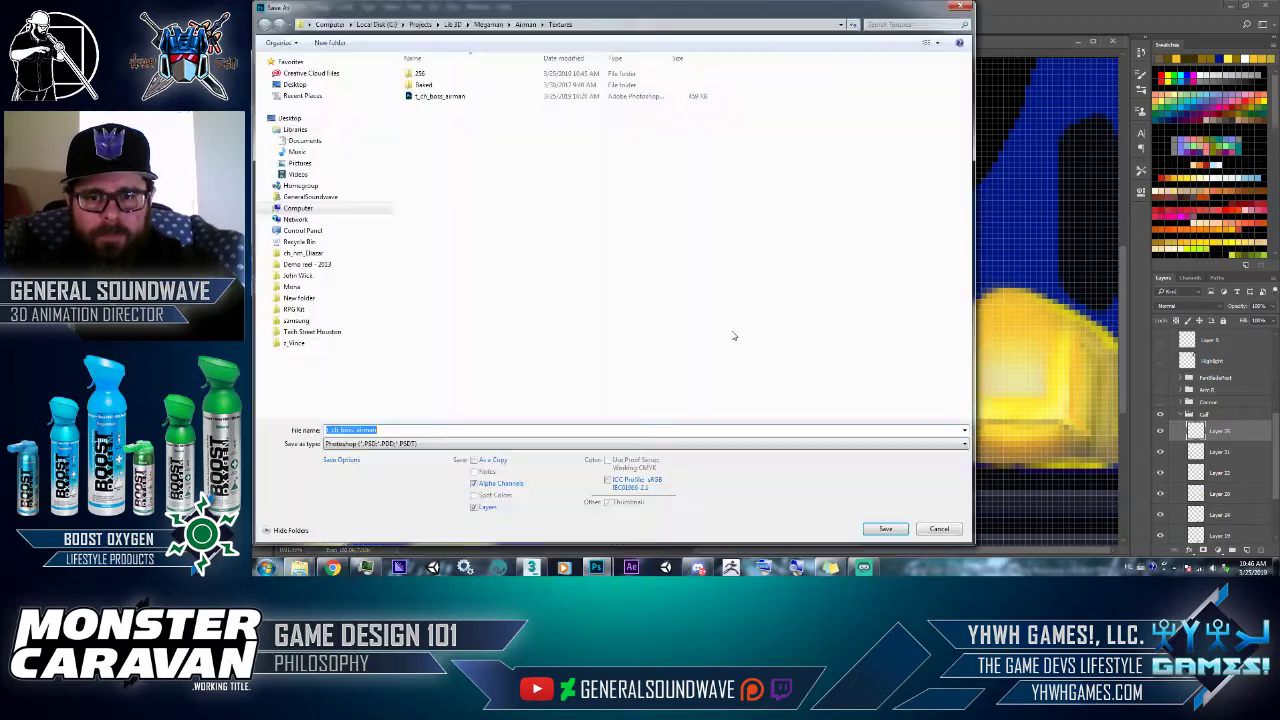
{"action": "key", "text": "Return"}
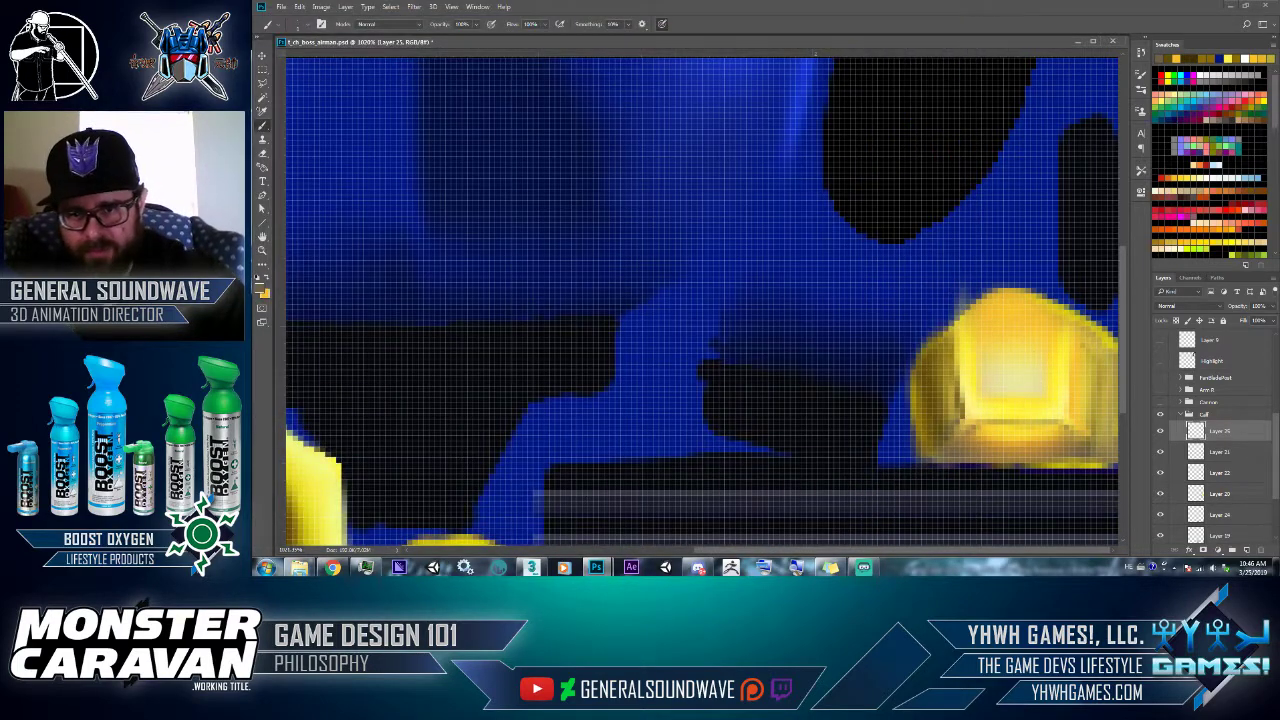
{"action": "left_click", "coordinate": [953, 403], "text": "alt"}
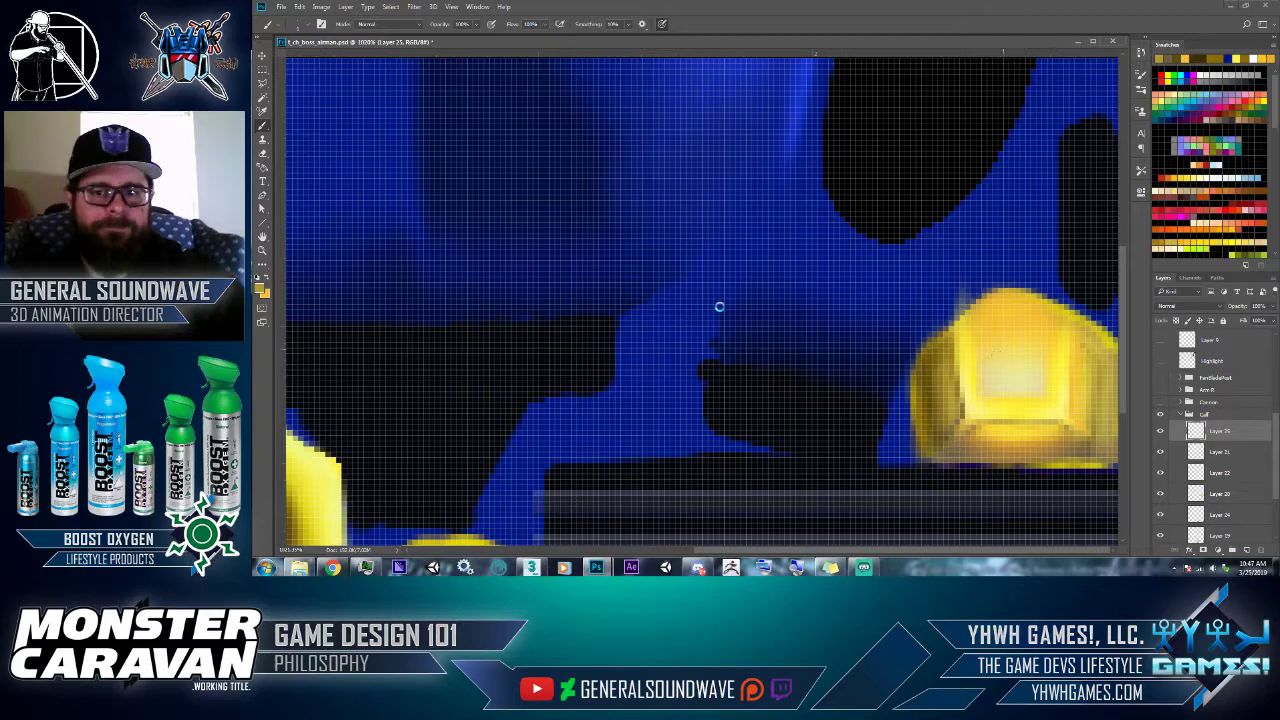
- Save the texture as a JPEG over t_ch_boss_airman_00_D_00 in the 256 folder at quality 12
{"action": "key", "text": "ctrl+shift+s"}
{"action": "left_click", "coordinate": [435, 443]}
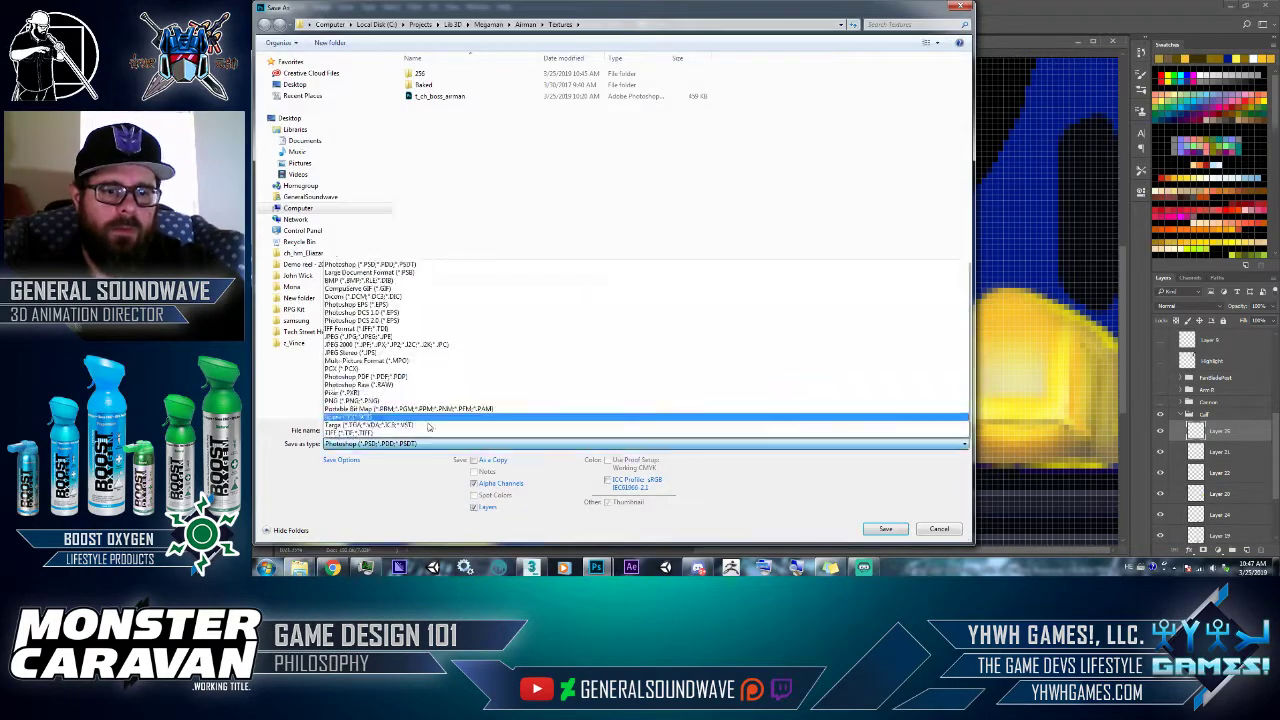
{"action": "left_click", "coordinate": [443, 337]}
{"action": "left_click", "coordinate": [472, 77]}
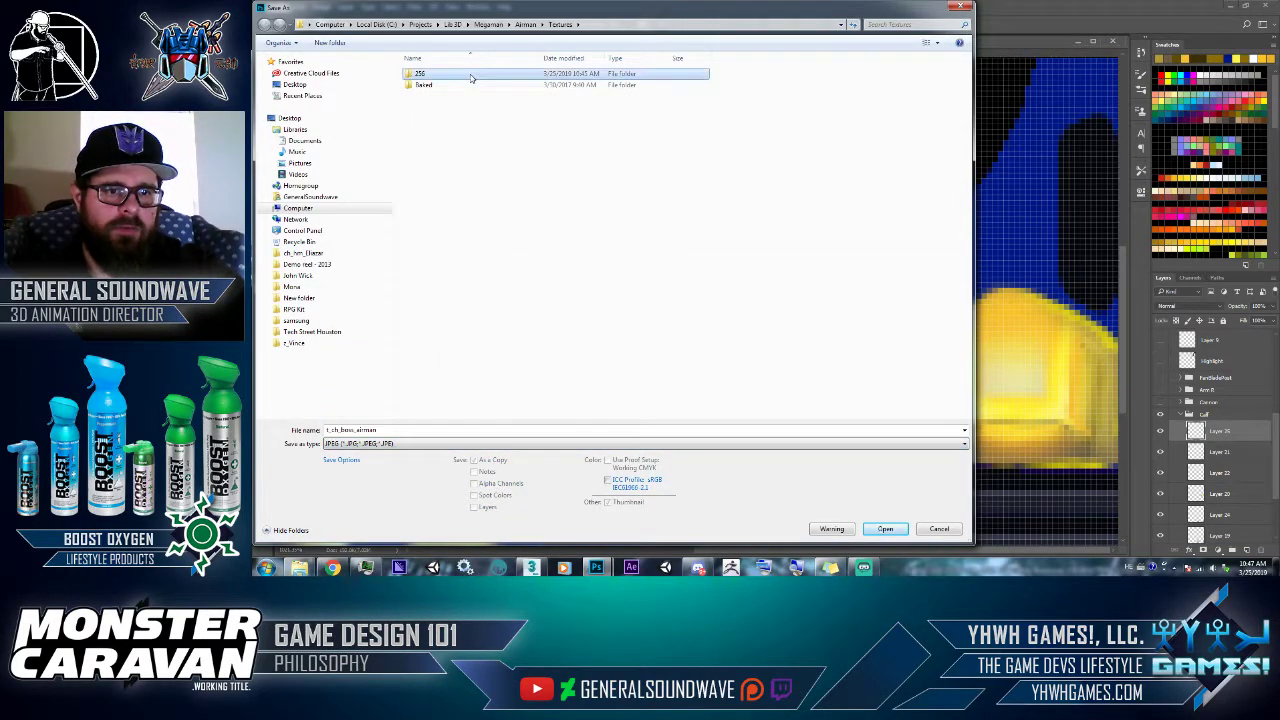
{"action": "double_click", "coordinate": [472, 77]}
{"action": "left_click", "coordinate": [443, 92]}
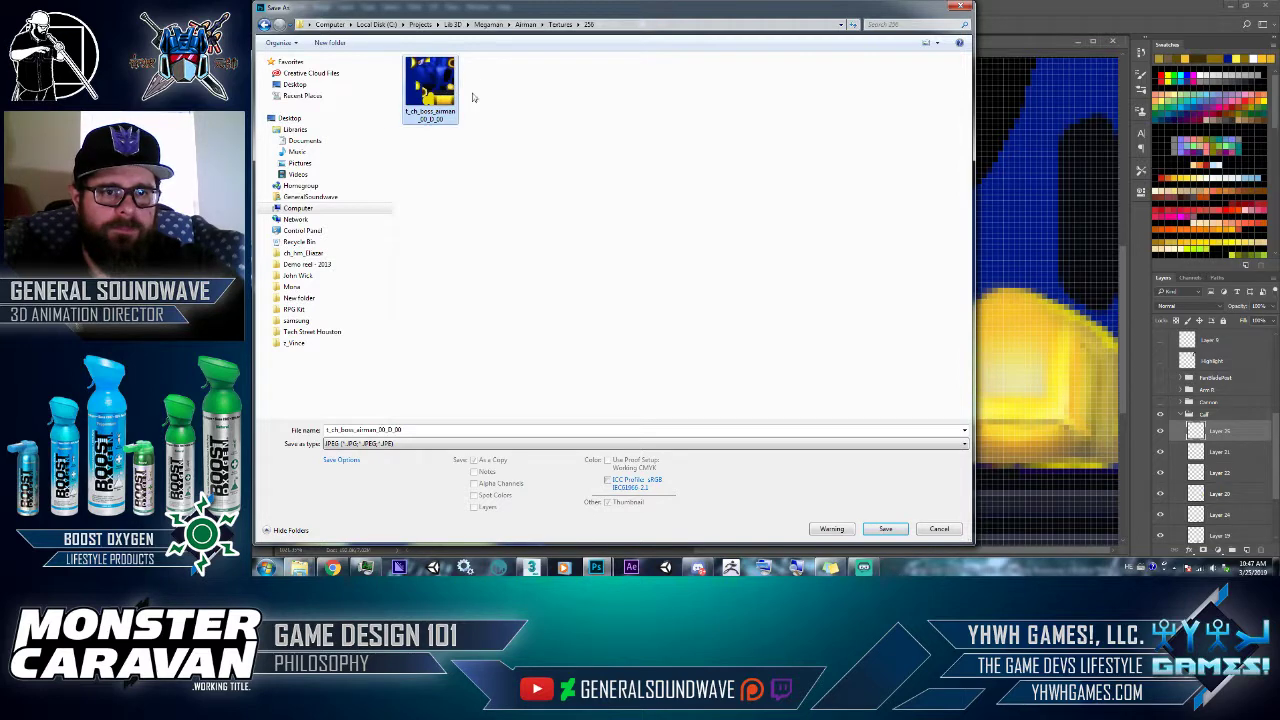
{"action": "double_click", "coordinate": [437, 101]}
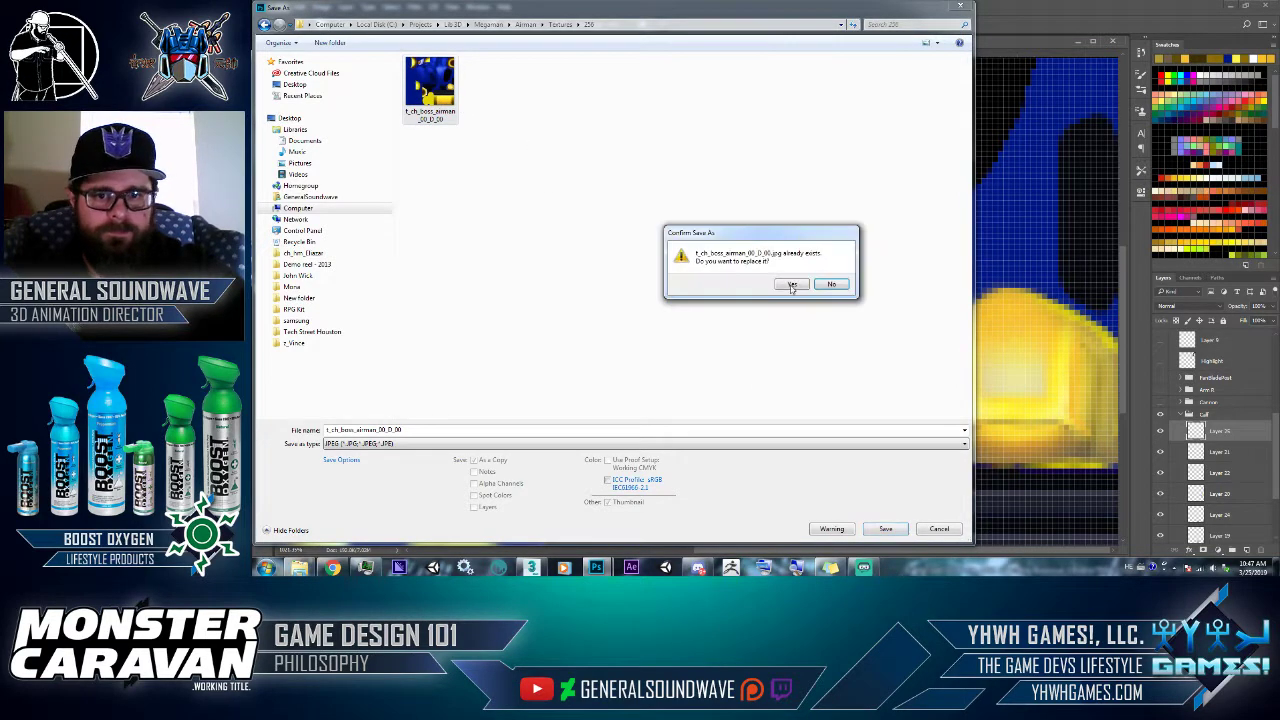
{"action": "left_click", "coordinate": [790, 285]}
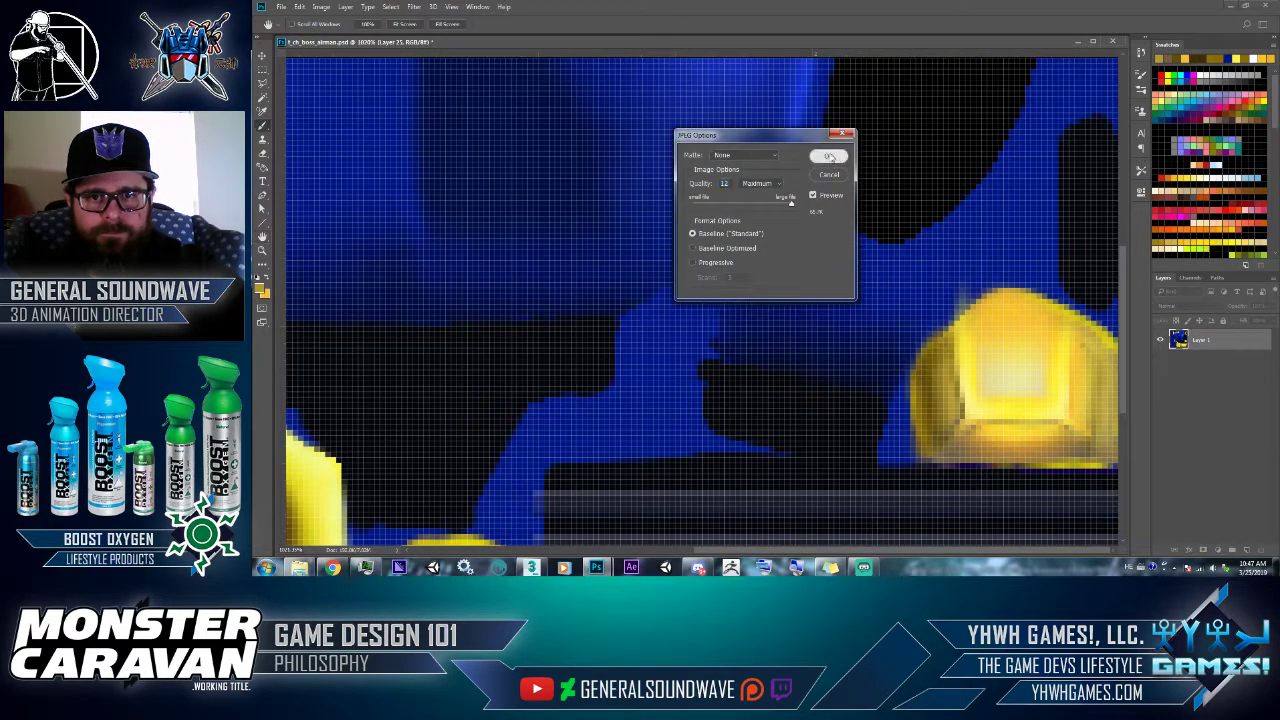
{"action": "left_click", "coordinate": [829, 158]}
- Switch to 3ds Max and examine the new toe shading on the whole character from a distance
{"action": "key", "text": "alt+Tab"}
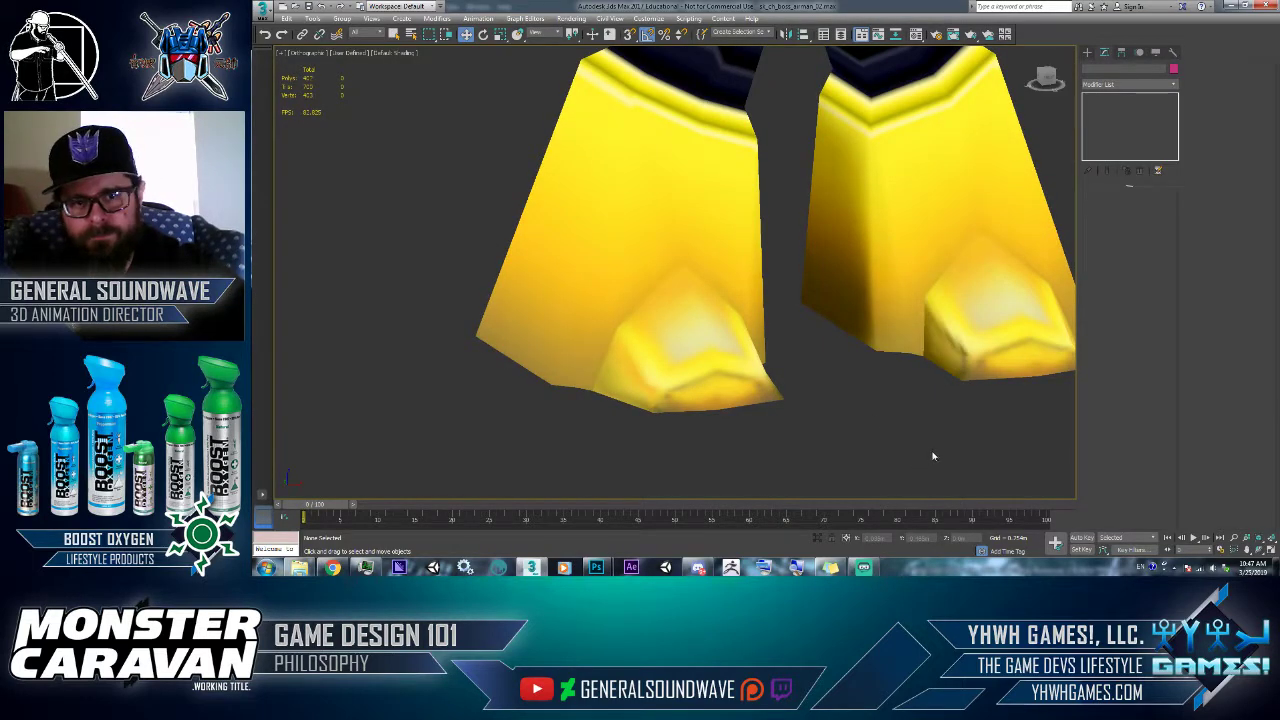
{"action": "key", "text": "z"}
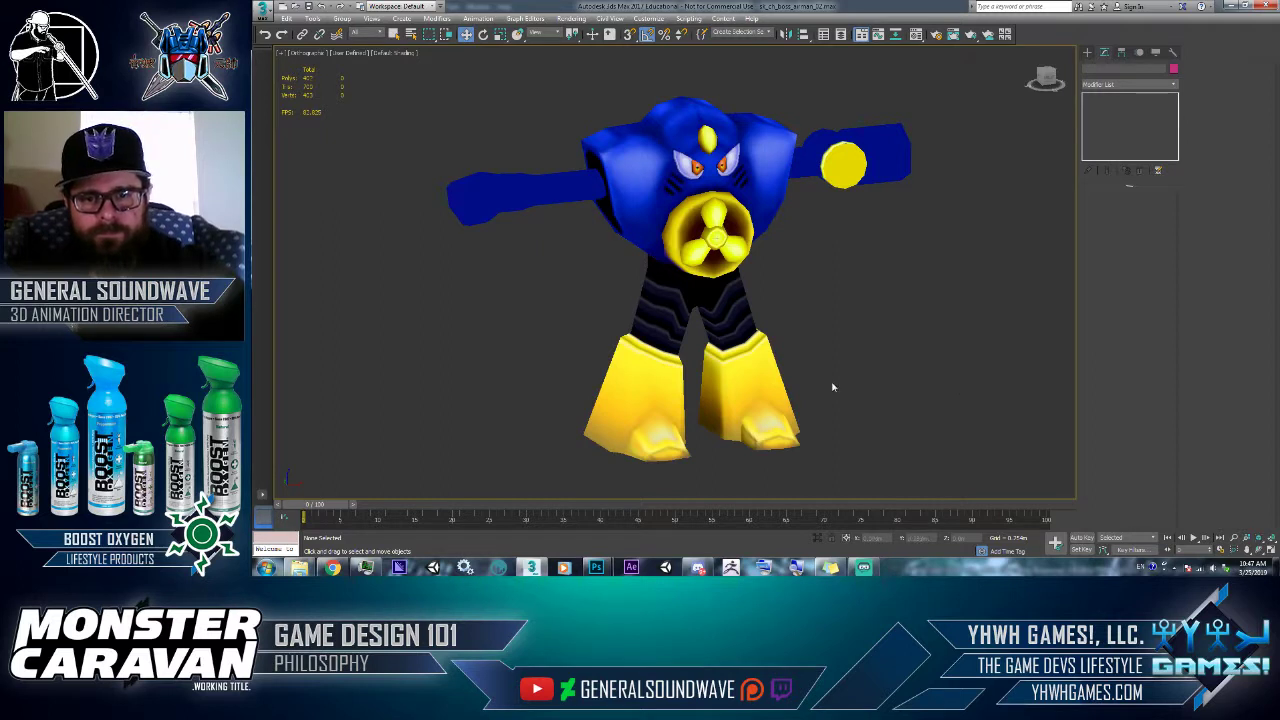
{"action": "scroll", "coordinate": [850, 389], "scroll_direction": "down", "scroll_amount": 4}
{"action": "scroll", "coordinate": [851, 389], "scroll_direction": "up", "scroll_amount": 2}
{"action": "scroll", "coordinate": [855, 389], "scroll_direction": "down", "scroll_amount": 1}
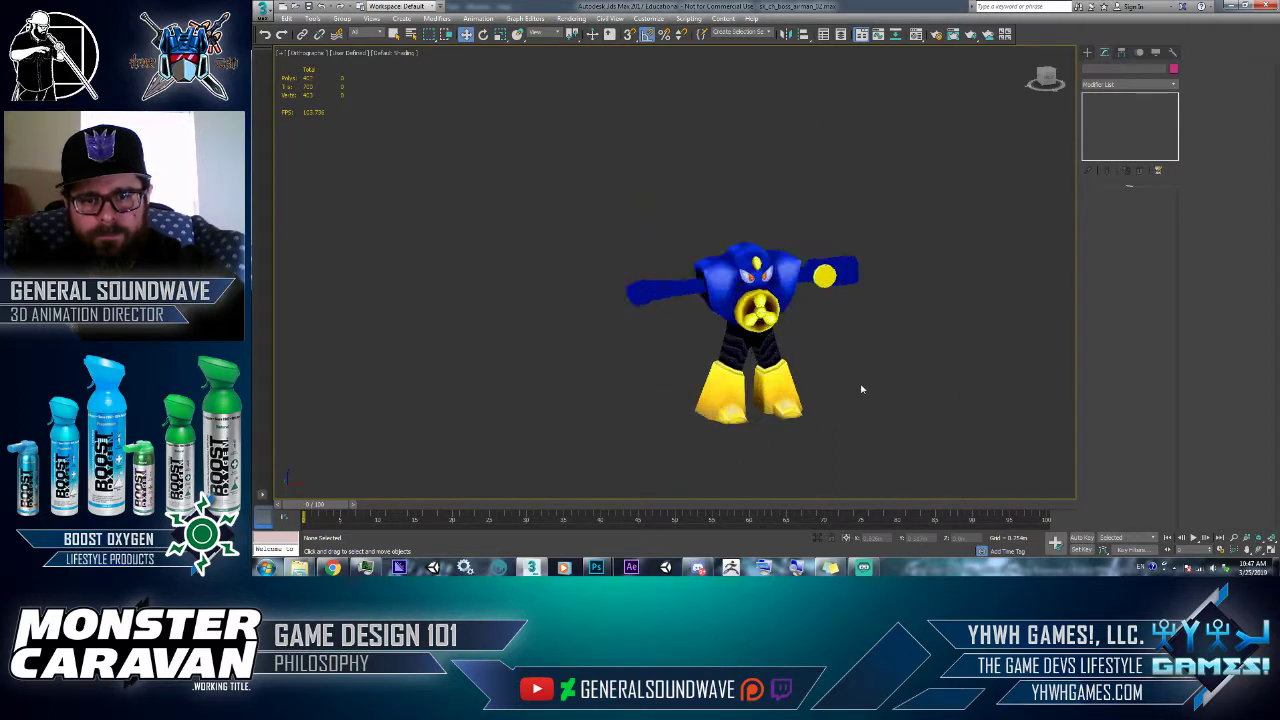
{"action": "middle_click_drag", "start_coordinate": [862, 389], "coordinate": [771, 423], "text": "alt"}
- Switch back to Photoshop and paint light yellow highlights, sampled from the toe, along its lower corner edges on Layer 25
{"action": "key", "text": "alt+Tab"}
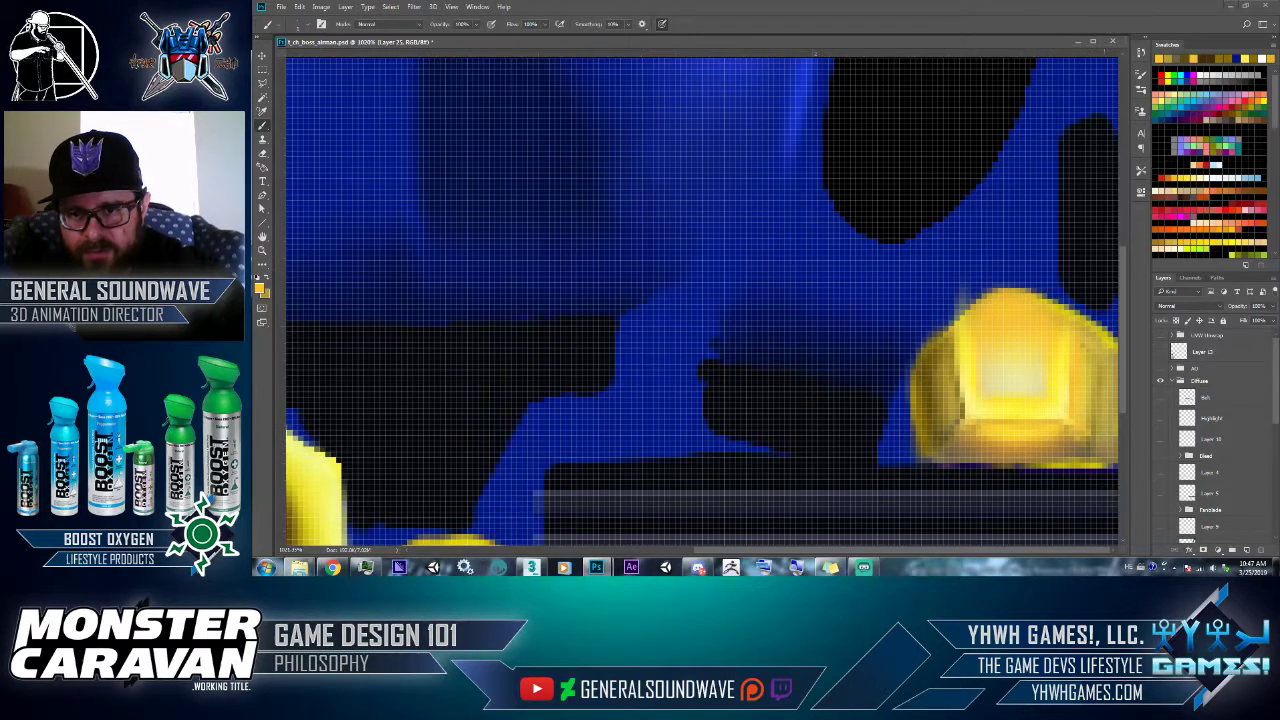
{"action": "left_click", "coordinate": [1064, 404], "text": "alt"}
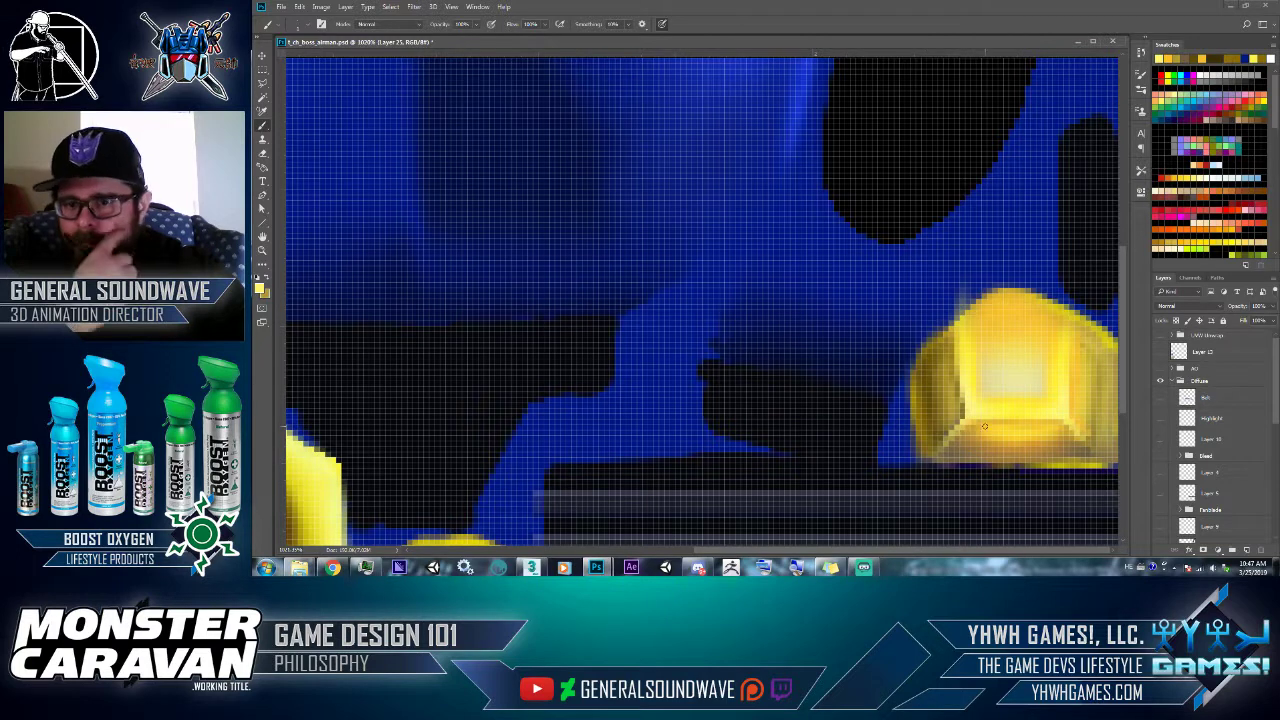
{"action": "left_click", "coordinate": [1090, 444]}
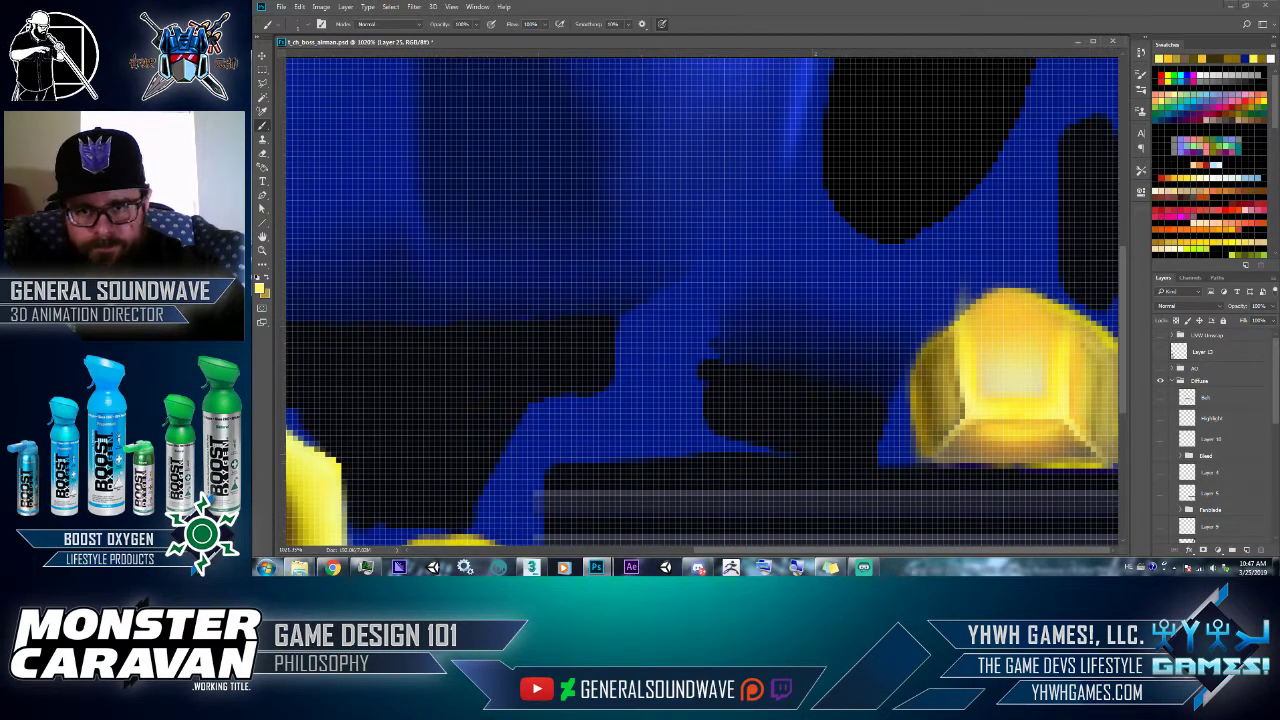
- Replace the t_ch_boss_airman_00_D_00 JPEG in the 256 folder with the highlighted toe version at quality 12
{"action": "key", "text": "ctrl+shift+s"}
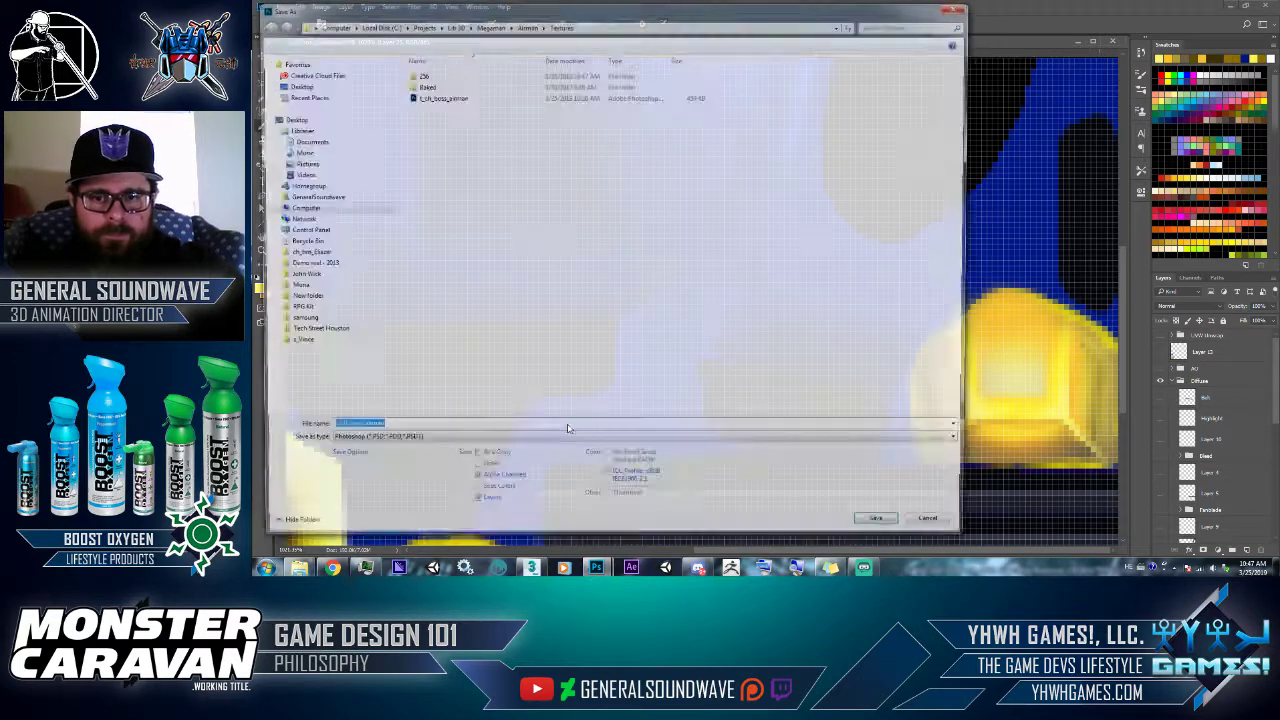
{"action": "left_click", "coordinate": [434, 444]}
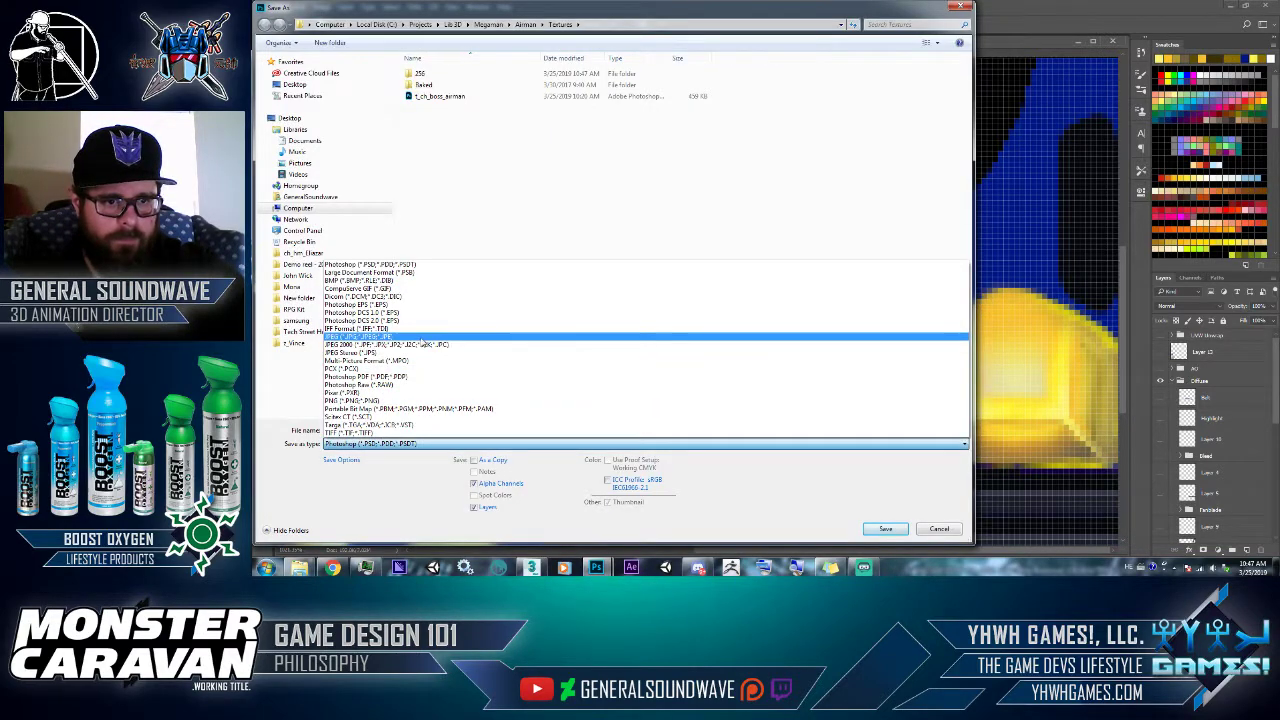
{"action": "left_click", "coordinate": [420, 346]}
{"action": "double_click", "coordinate": [450, 79]}
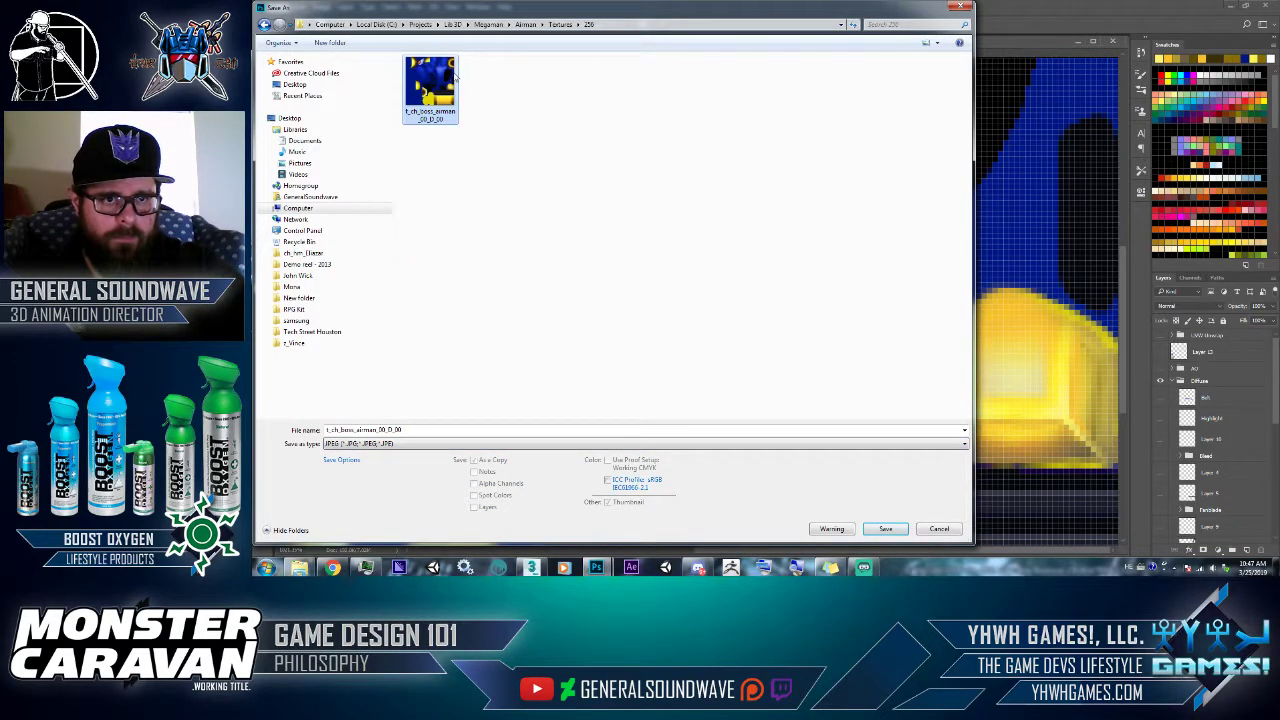
{"action": "double_click", "coordinate": [452, 80]}
{"action": "left_click", "coordinate": [791, 284]}
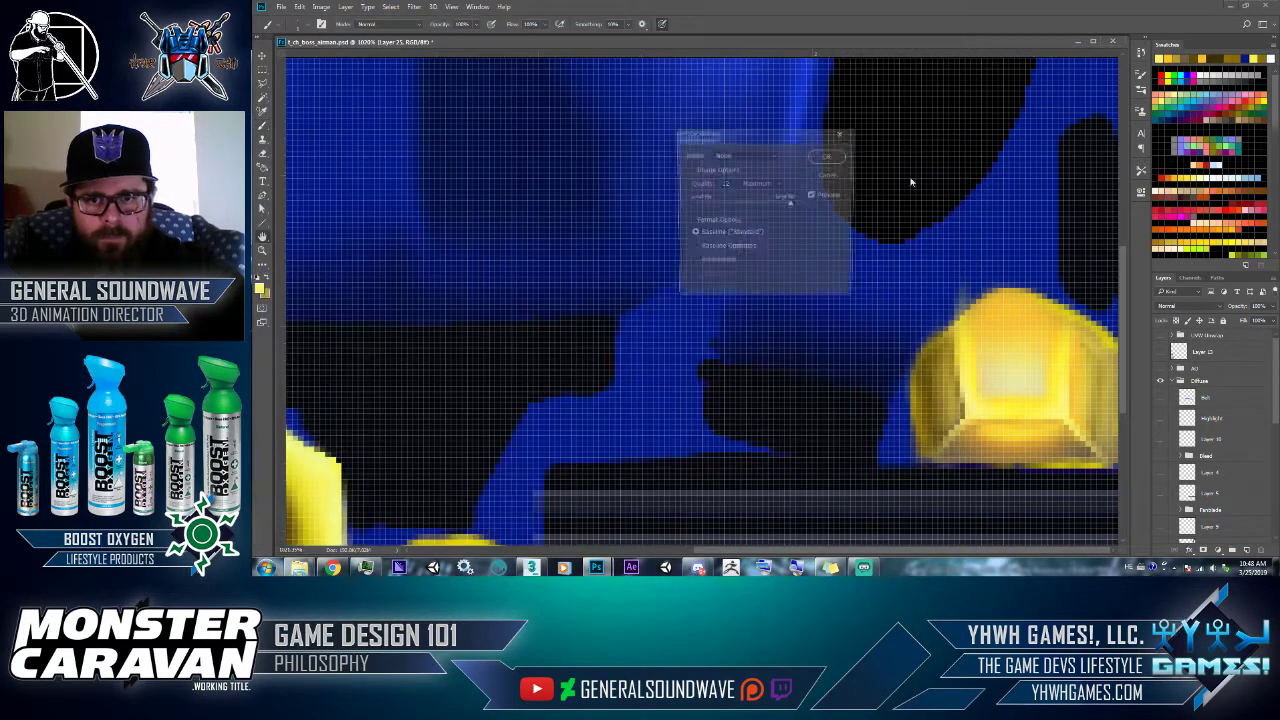
{"action": "left_click", "coordinate": [828, 157]}
- Switch to 3ds Max and inspect the toe highlights from a three-quarter angle, both near and far
{"action": "key", "text": "alt+Tab"}
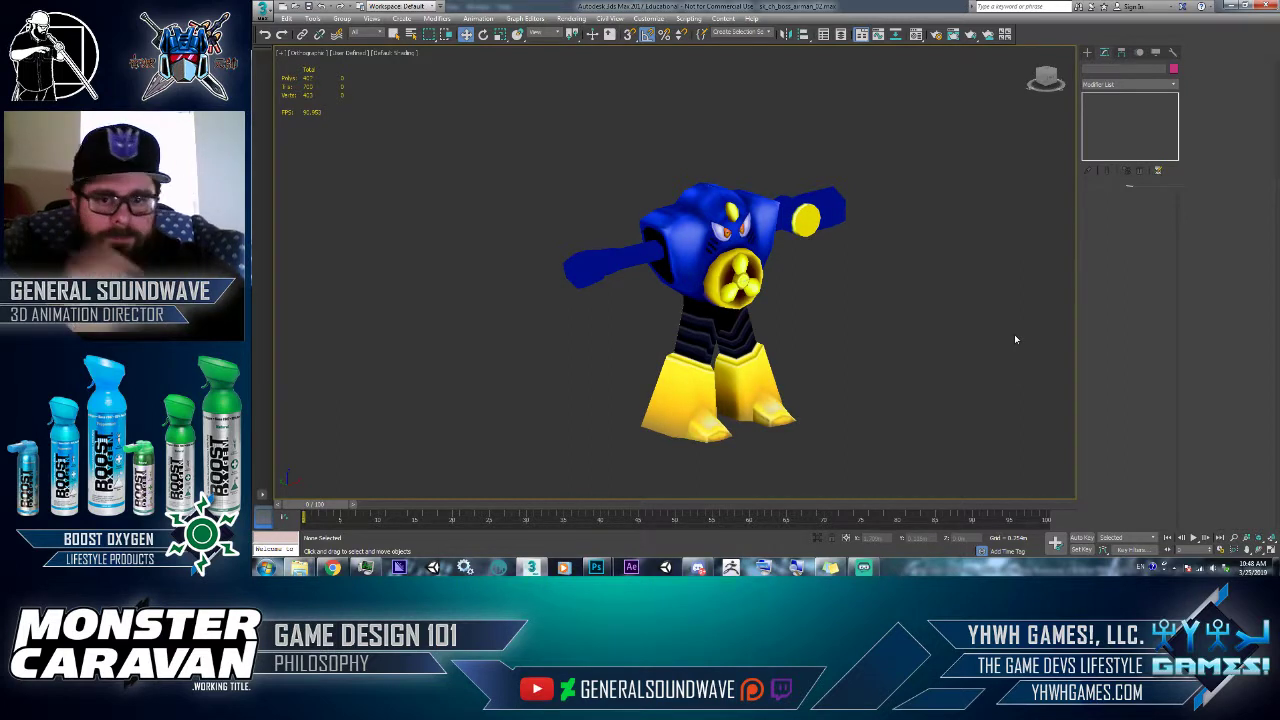
{"action": "scroll", "coordinate": [962, 238], "scroll_direction": "up", "scroll_amount": 2}
{"action": "middle_click_drag", "start_coordinate": [962, 238], "coordinate": [903, 303], "text": "alt"}
{"action": "scroll", "coordinate": [894, 273], "scroll_direction": "down", "scroll_amount": 6}
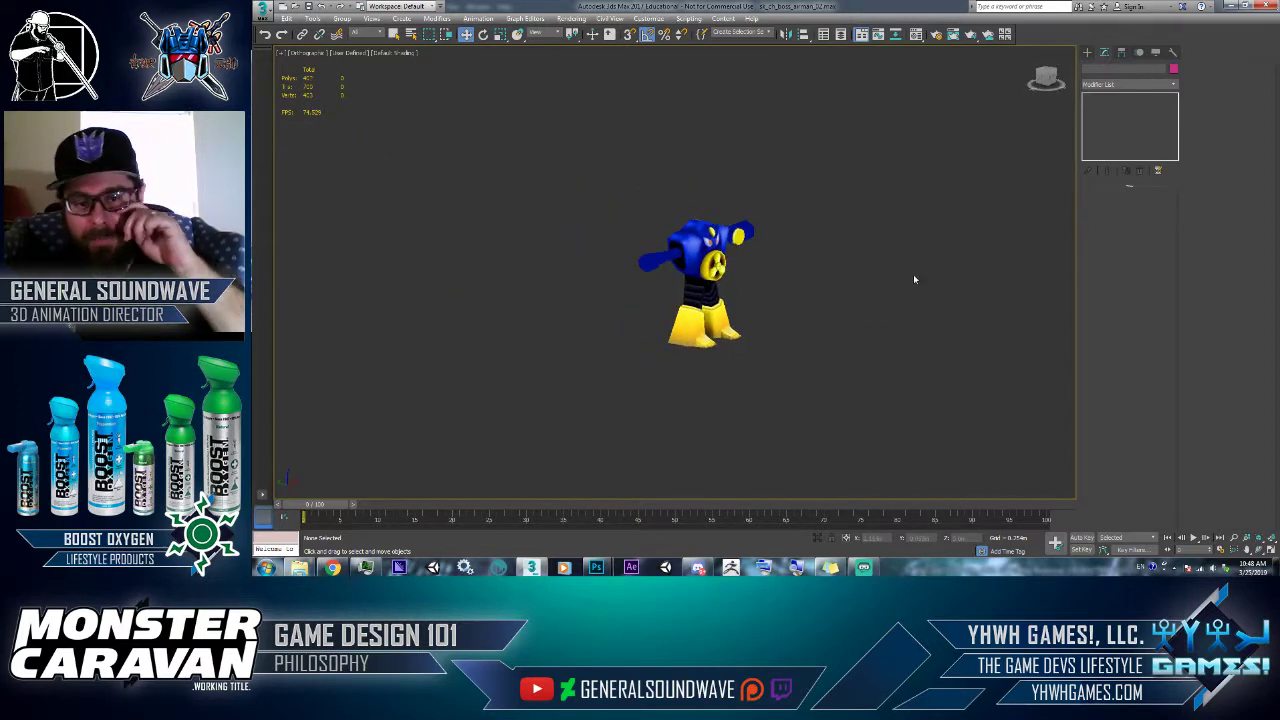
{"action": "scroll", "coordinate": [760, 260], "scroll_direction": "up", "scroll_amount": 1}
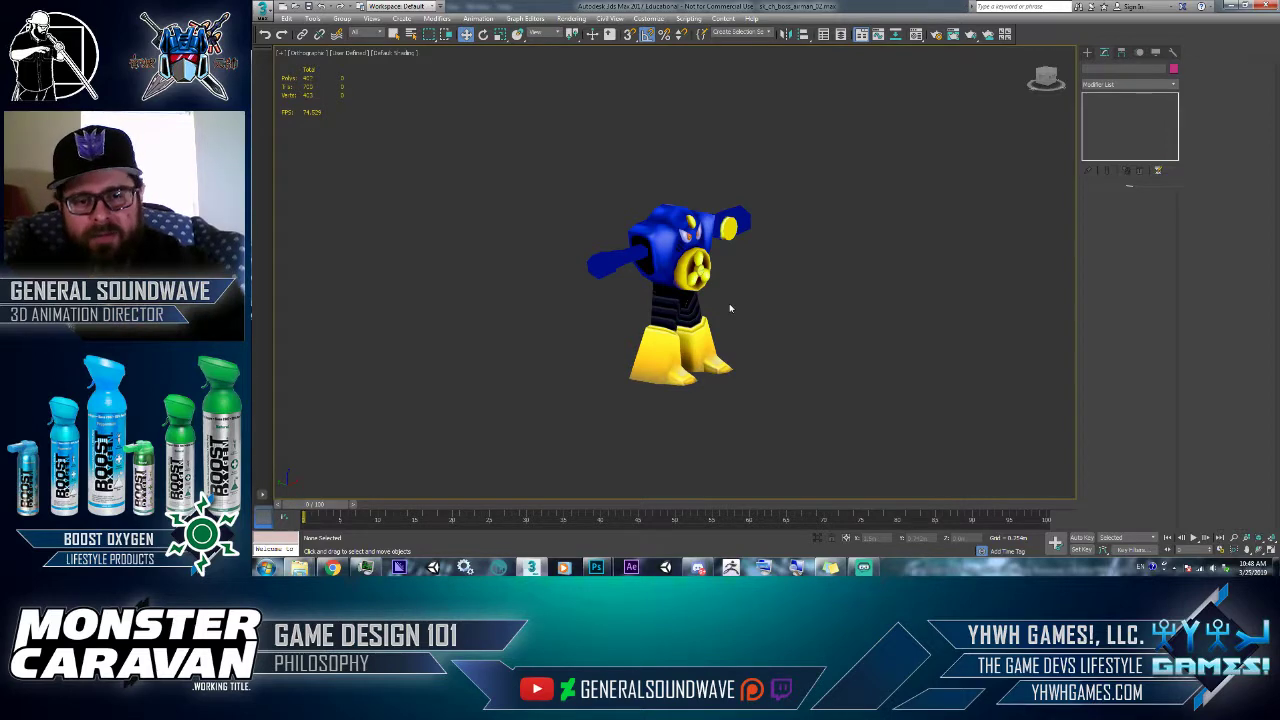
- Switch to Streamlabs OBS to read the stream chat, and minimize it again
{"action": "left_click", "coordinate": [864, 568]}
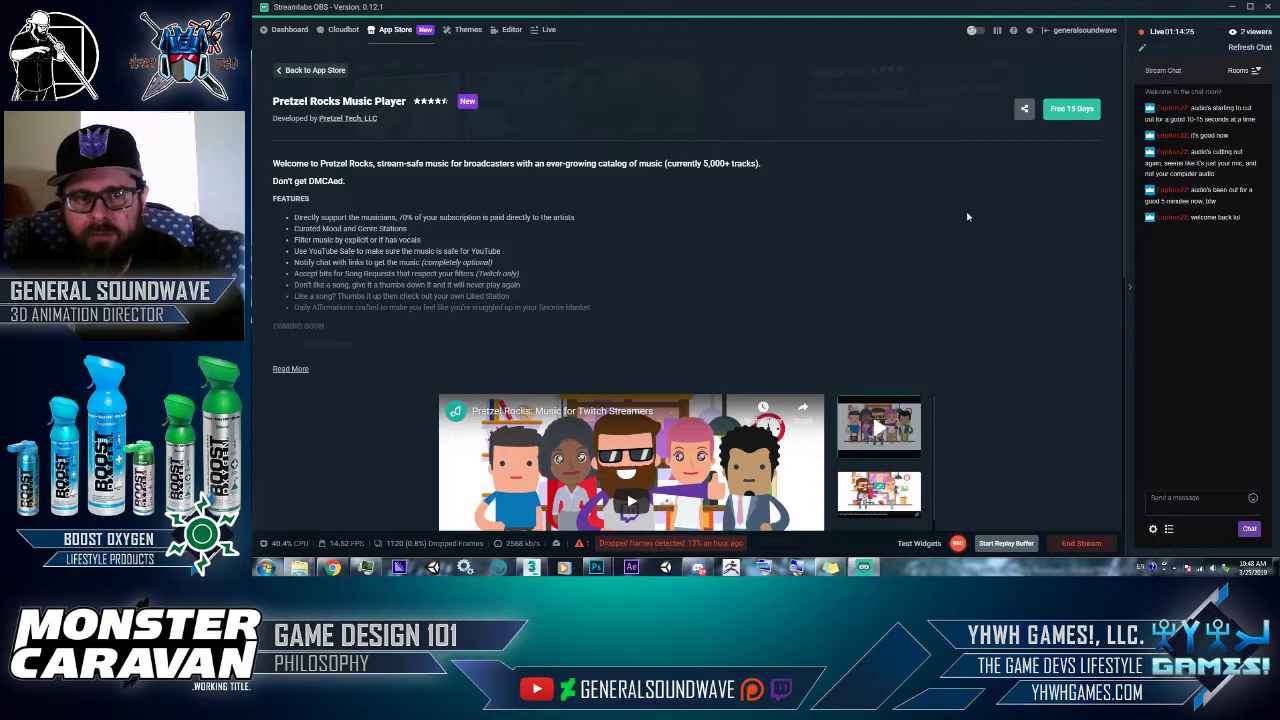
{"action": "left_click", "coordinate": [1233, 6]}
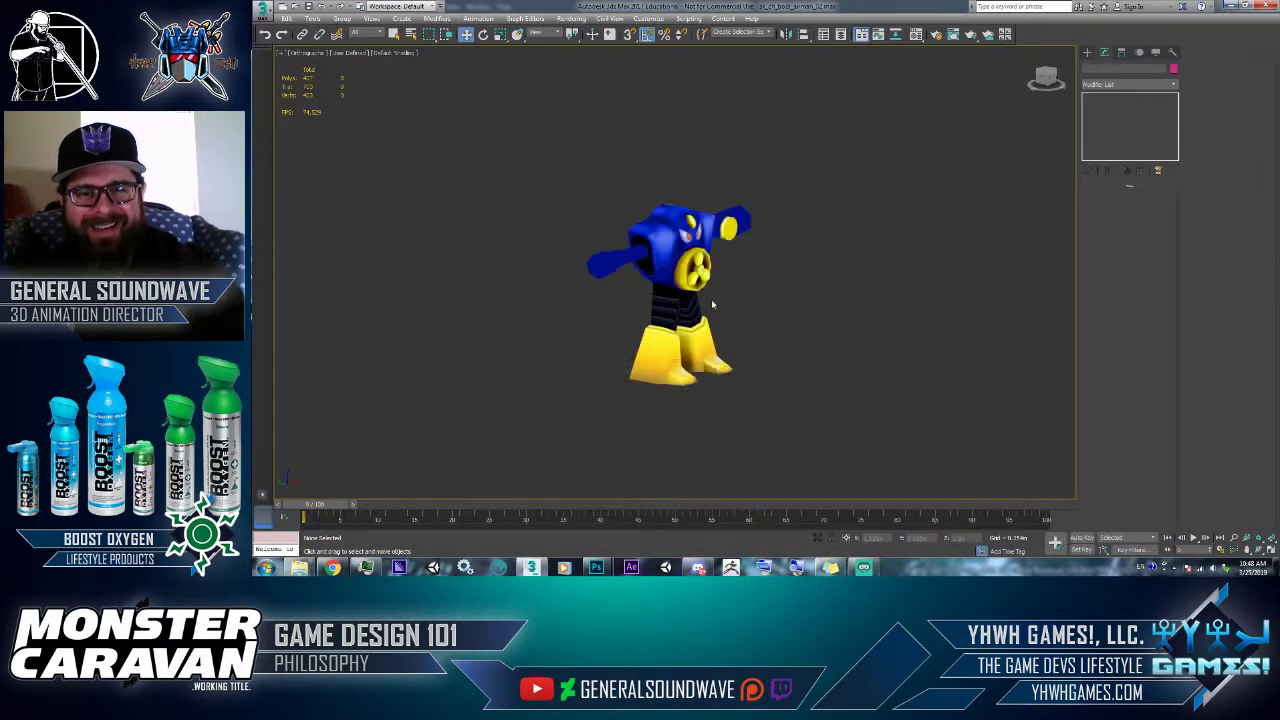
- Examine the character's boots and toes in 3ds Max from the front and side, up close and at full figure
{"action": "scroll", "coordinate": [713, 304], "scroll_direction": "up", "scroll_amount": 4}
{"action": "middle_click_drag", "start_coordinate": [838, 374], "coordinate": [752, 358], "text": "alt"}
{"action": "middle_click_drag", "start_coordinate": [678, 308], "coordinate": [882, 327]}
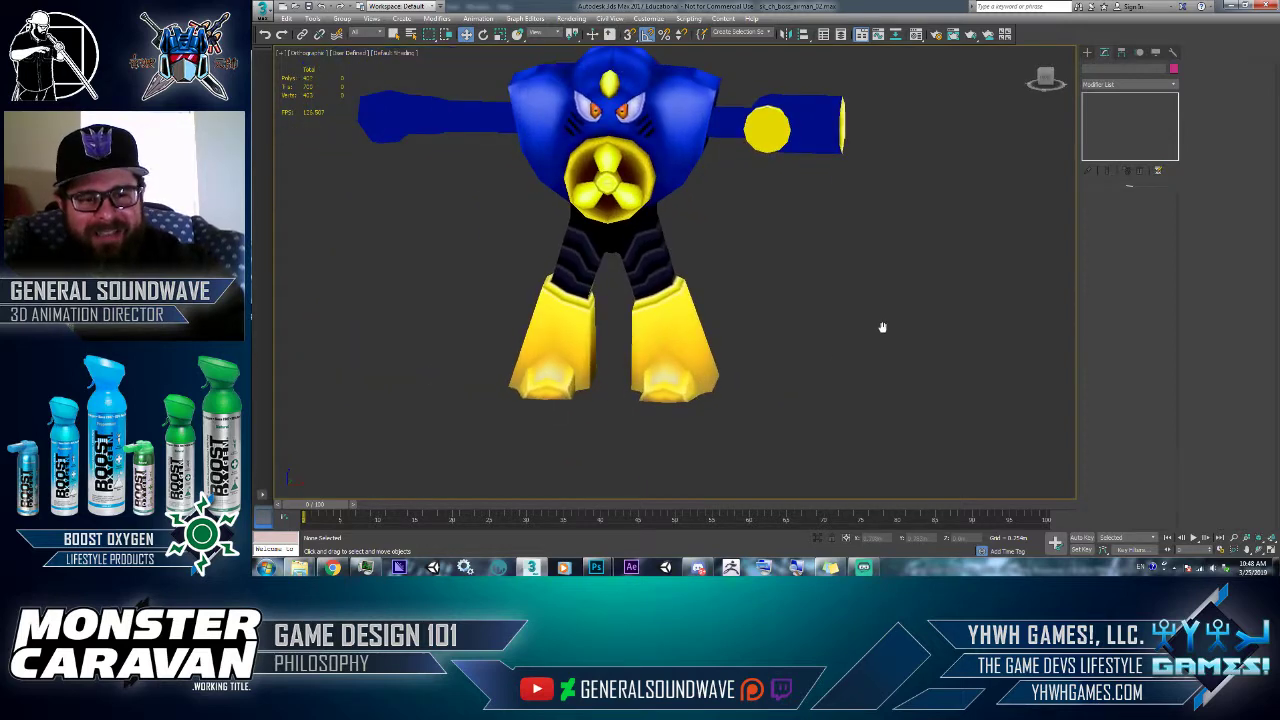
{"action": "scroll", "coordinate": [707, 312], "scroll_direction": "up", "scroll_amount": 5}
{"action": "scroll", "coordinate": [680, 306], "scroll_direction": "down", "scroll_amount": 6}
{"action": "mouse_move", "coordinate": [766, 328]}
{"action": "middle_mouse_down", "text": "alt"}
{"action": "mouse_move", "coordinate": [736, 327]}
{"action": "mouse_move", "coordinate": [830, 322]}
{"action": "mouse_move", "coordinate": [760, 317]}
{"action": "middle_mouse_up", "text": "alt"}
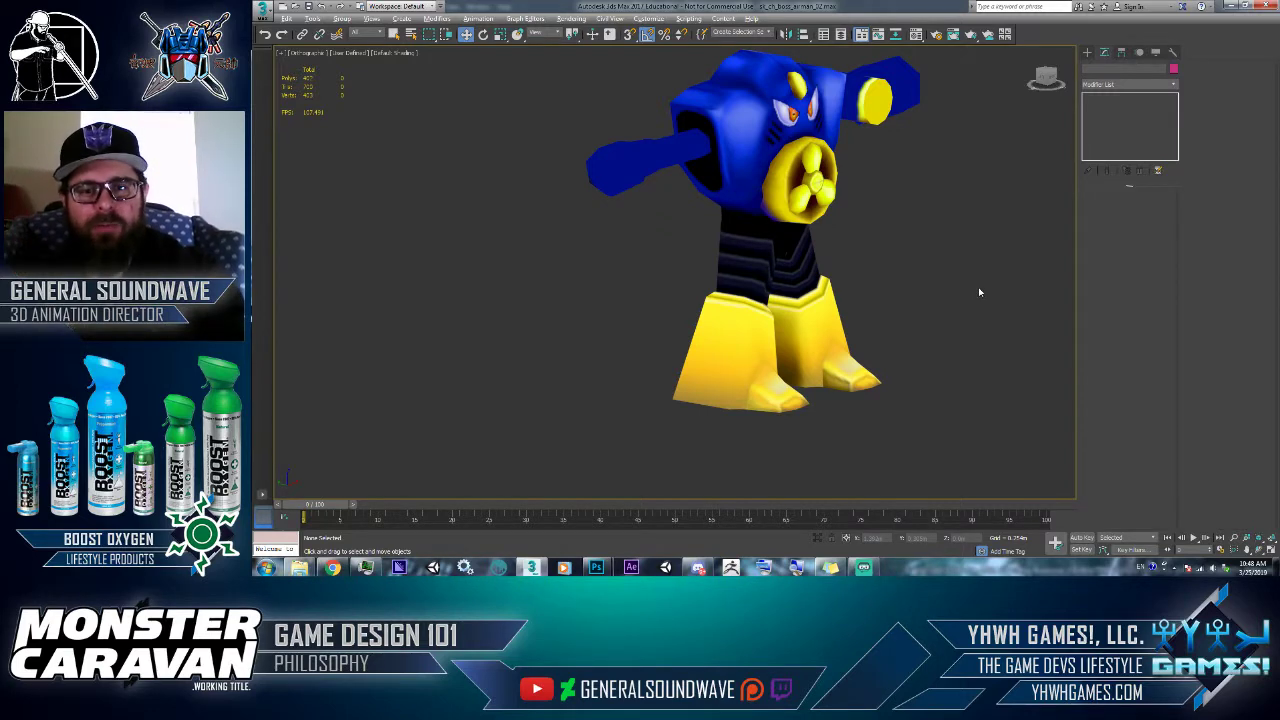
- Switch back to Photoshop and fit the whole texture on screen
{"action": "key", "text": "alt+Tab"}
{"action": "left_click_drag", "start_coordinate": [1054, 311], "coordinate": [977, 337]}
{"action": "key", "text": "z"}
{"action": "right_click", "coordinate": [975, 338]}
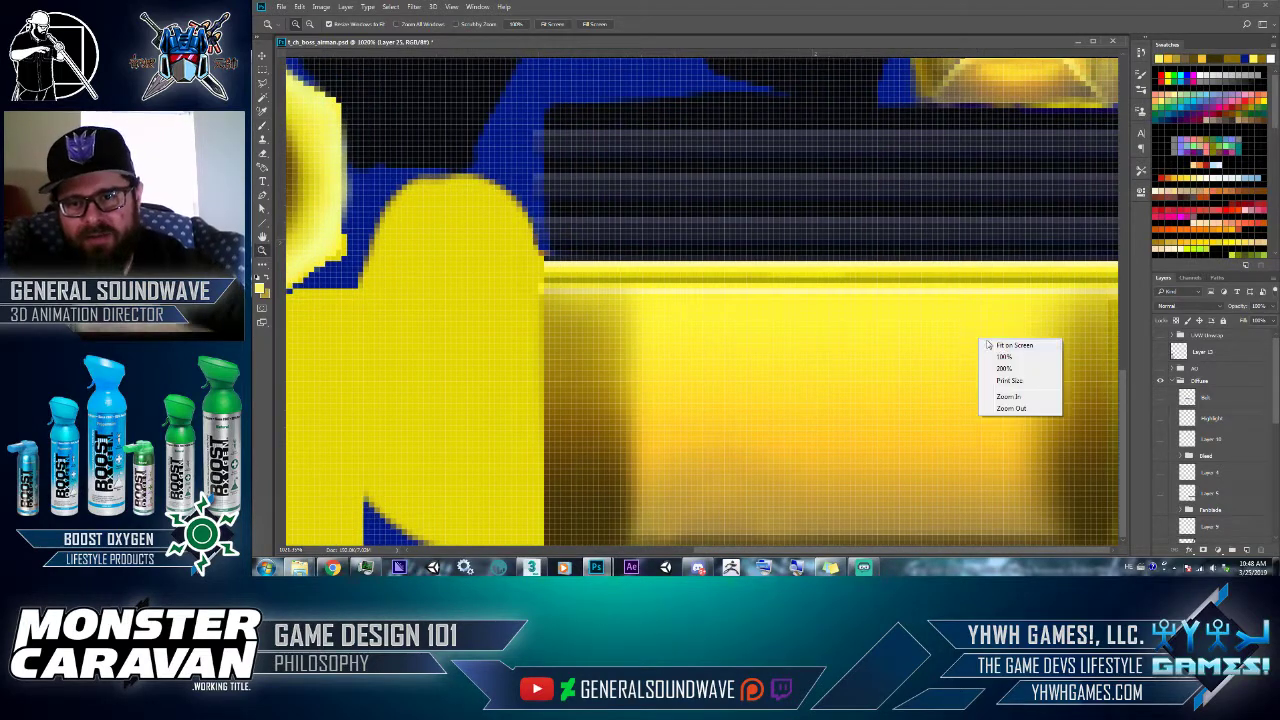
{"action": "left_click", "coordinate": [997, 343]}
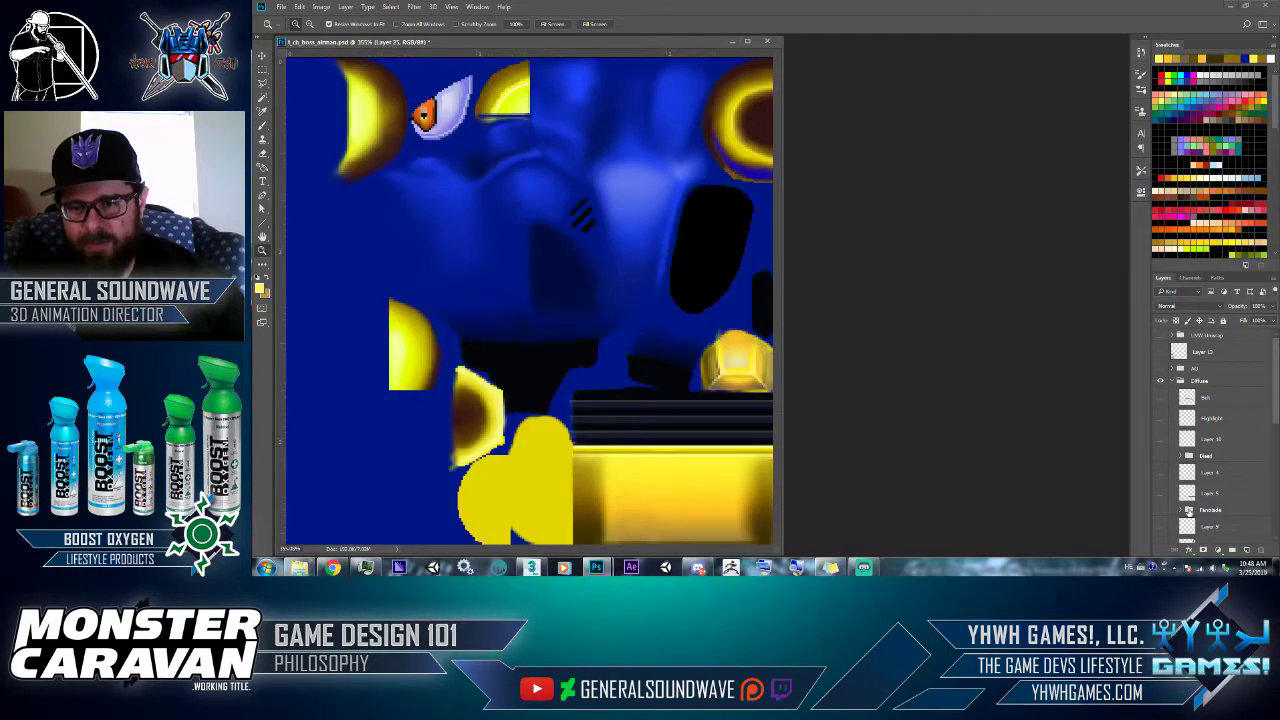
- Rename the Calf layer group to "Calf, Feet", changing the keyboard input language from Hebrew to English (United States)
{"action": "left_click", "coordinate": [1274, 429]}
{"action": "left_click", "coordinate": [1275, 529]}
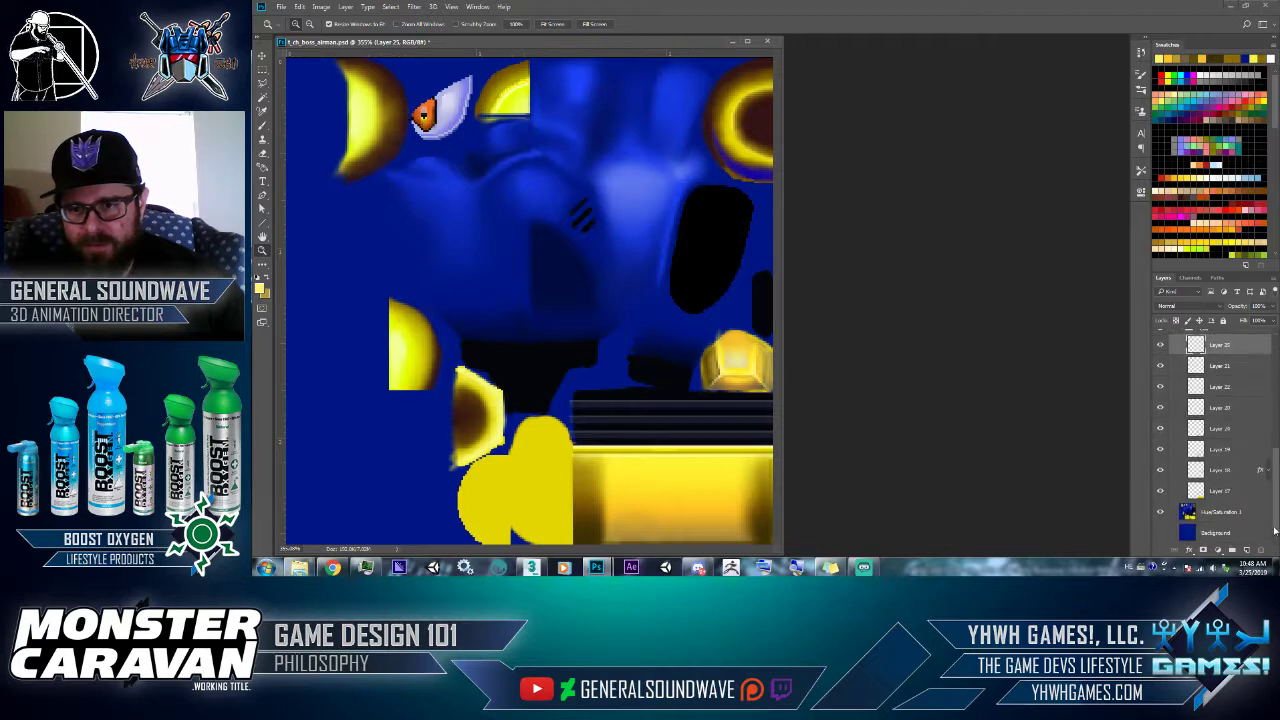
{"action": "scroll", "coordinate": [1216, 405], "scroll_direction": "up", "scroll_amount": 2}
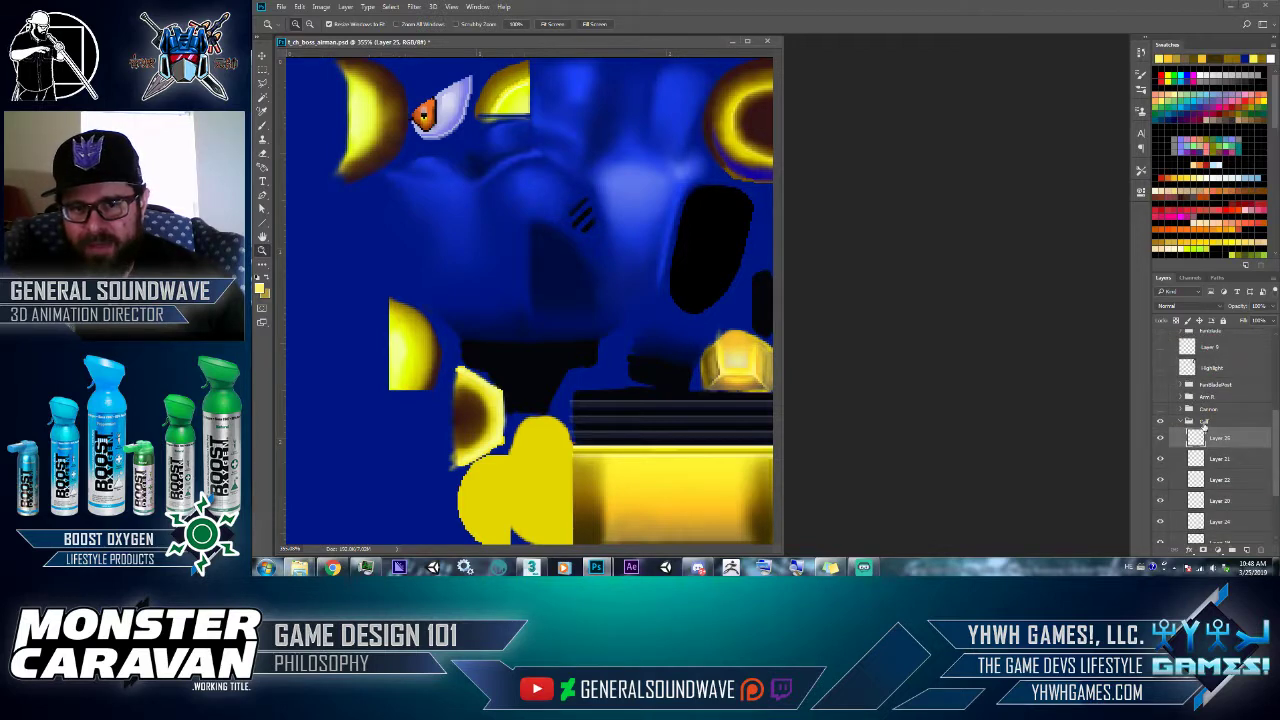
{"action": "left_click", "coordinate": [1204, 422]}
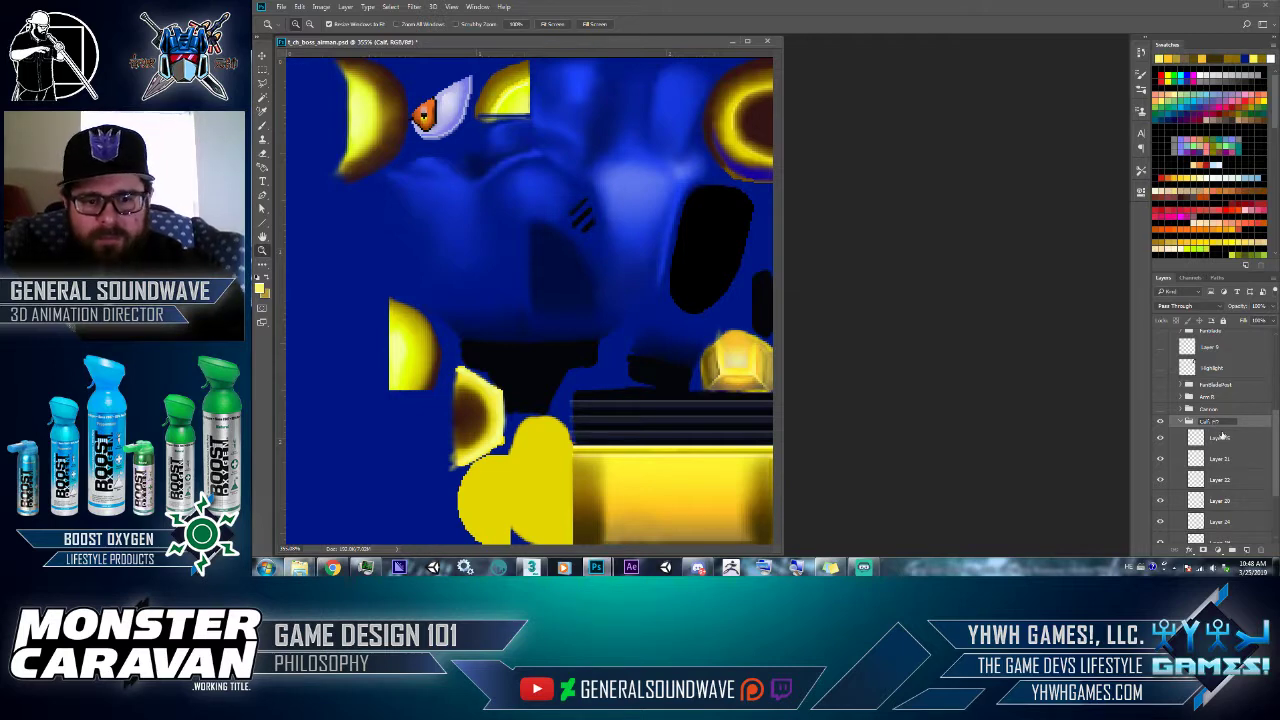
{"action": "type", "text": "קק"}
{"action": "key", "text": "Return"}
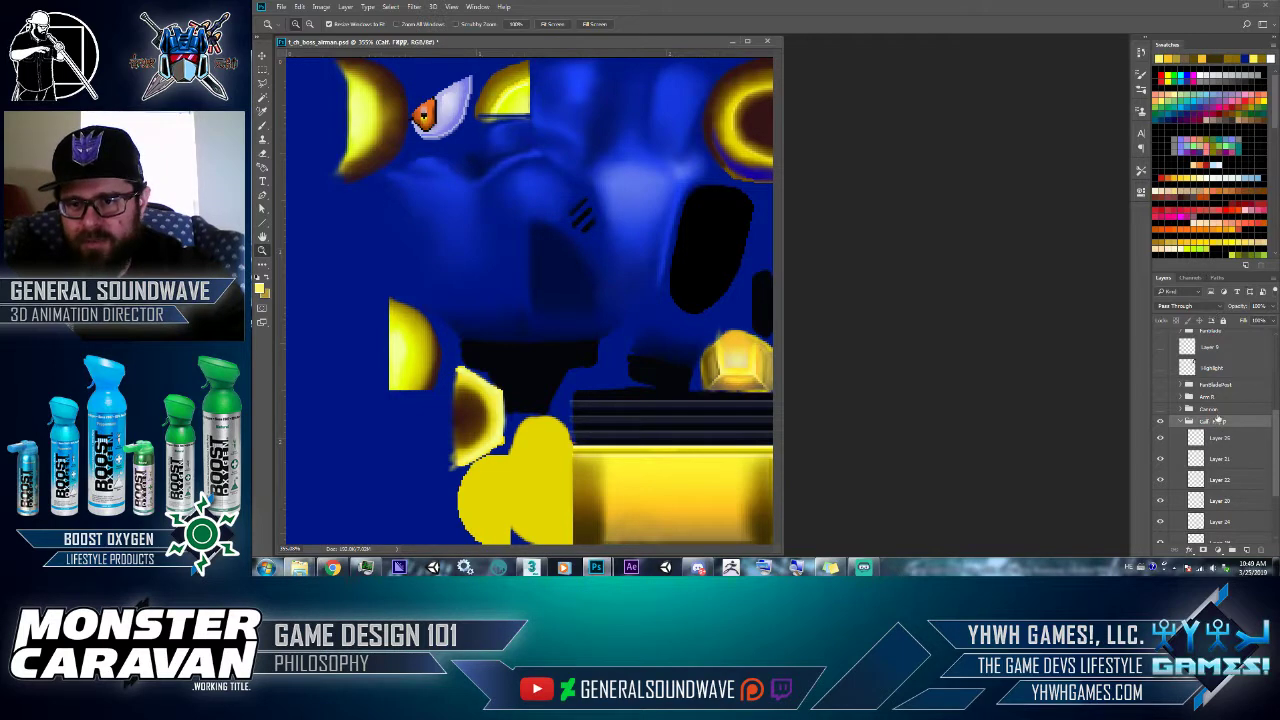
{"action": "double_click", "coordinate": [1214, 421]}
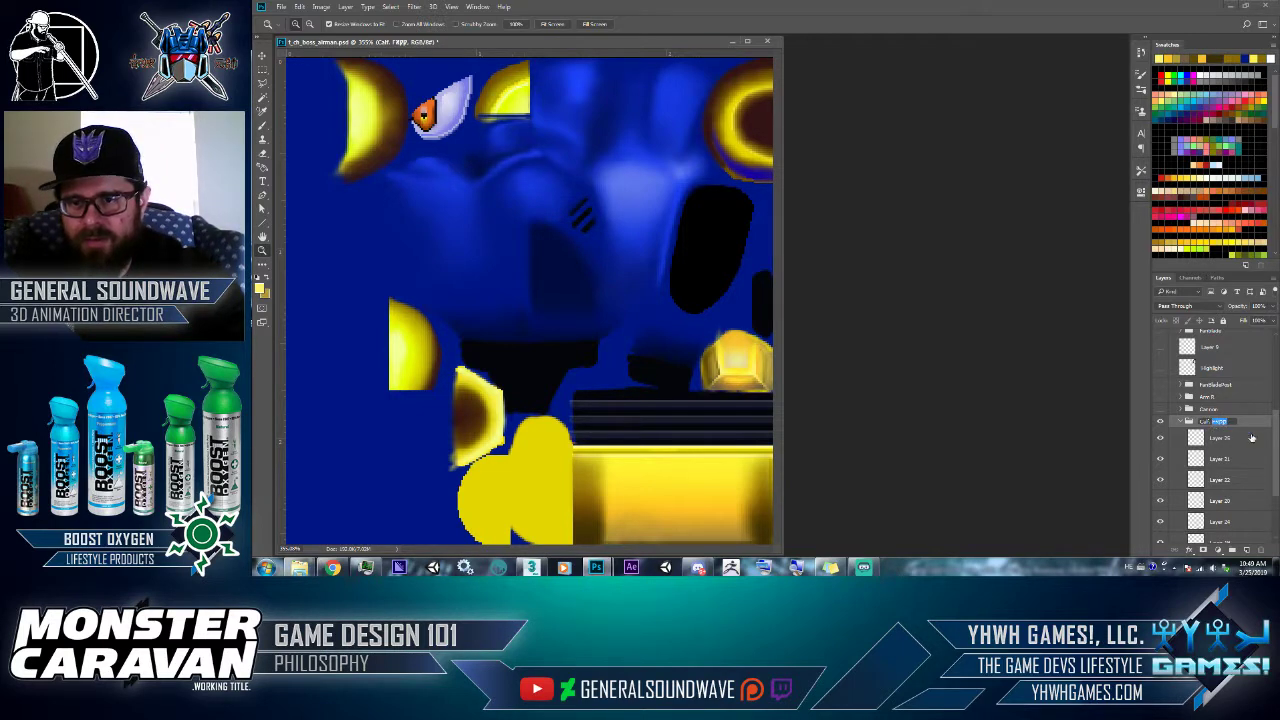
{"action": "left_click", "coordinate": [1129, 567]}
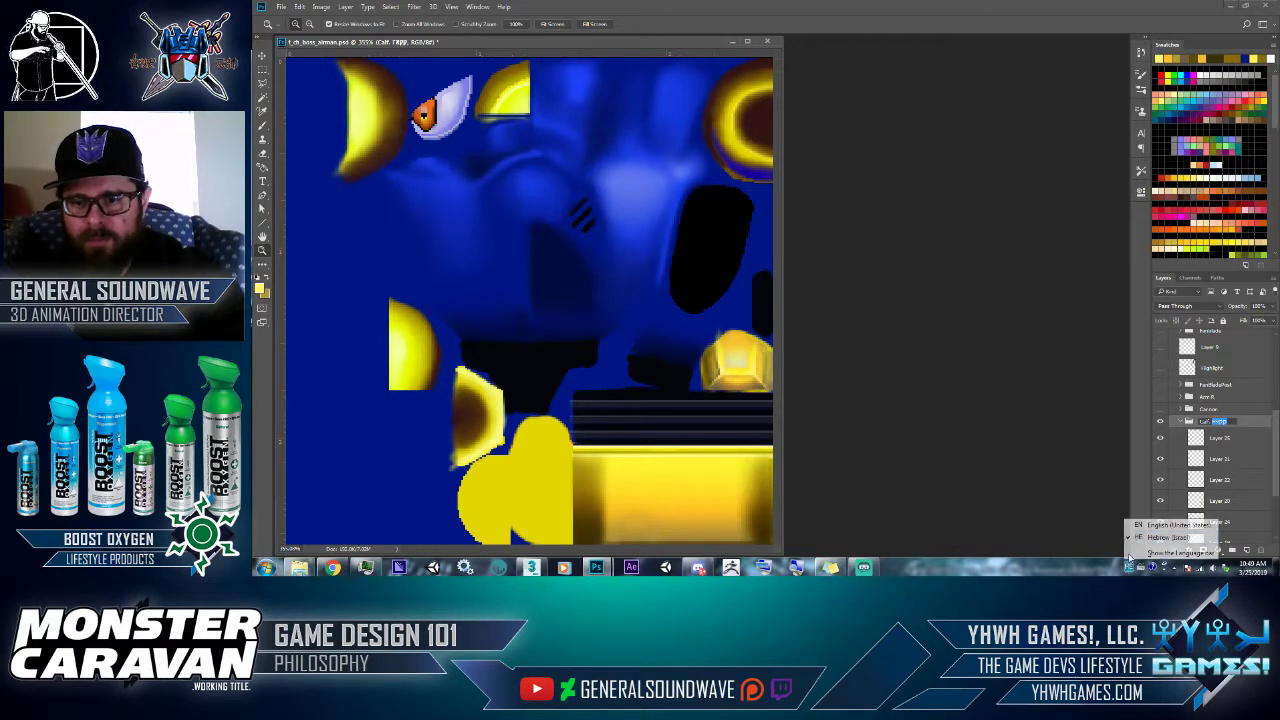
{"action": "left_click", "coordinate": [1131, 525]}
{"action": "type", "text": "Up"}
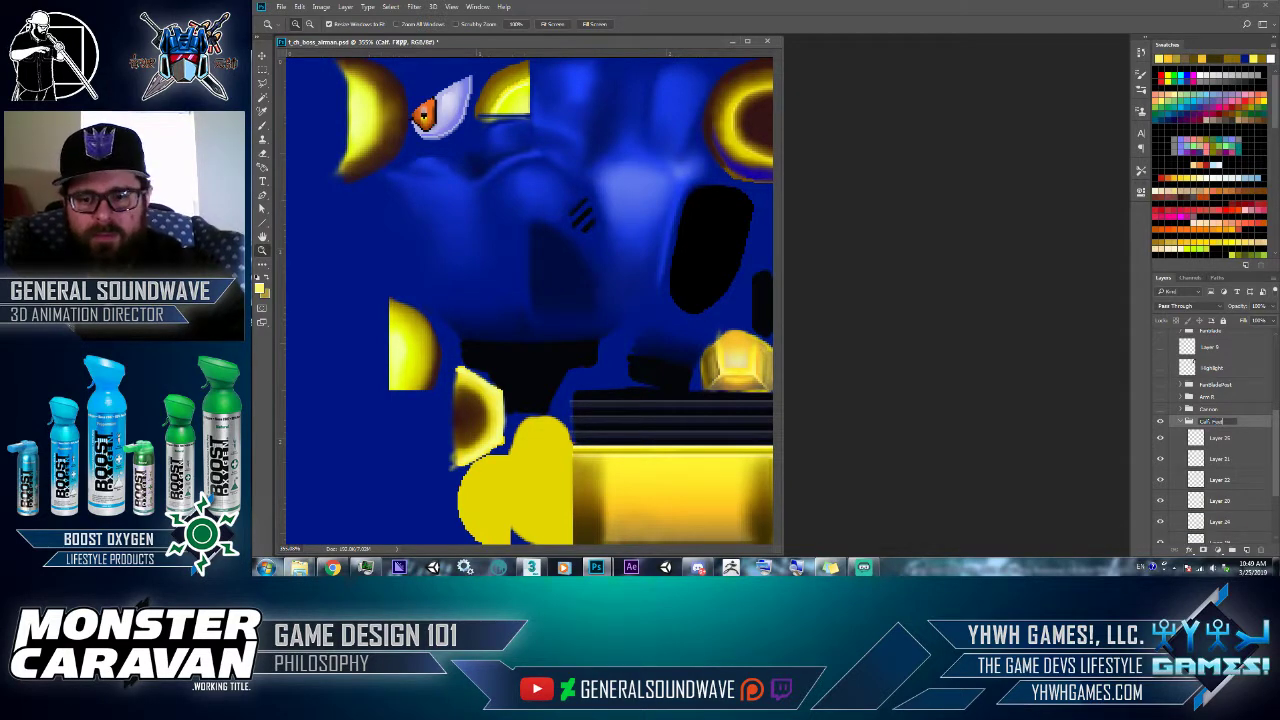
{"action": "key", "text": "Return"}
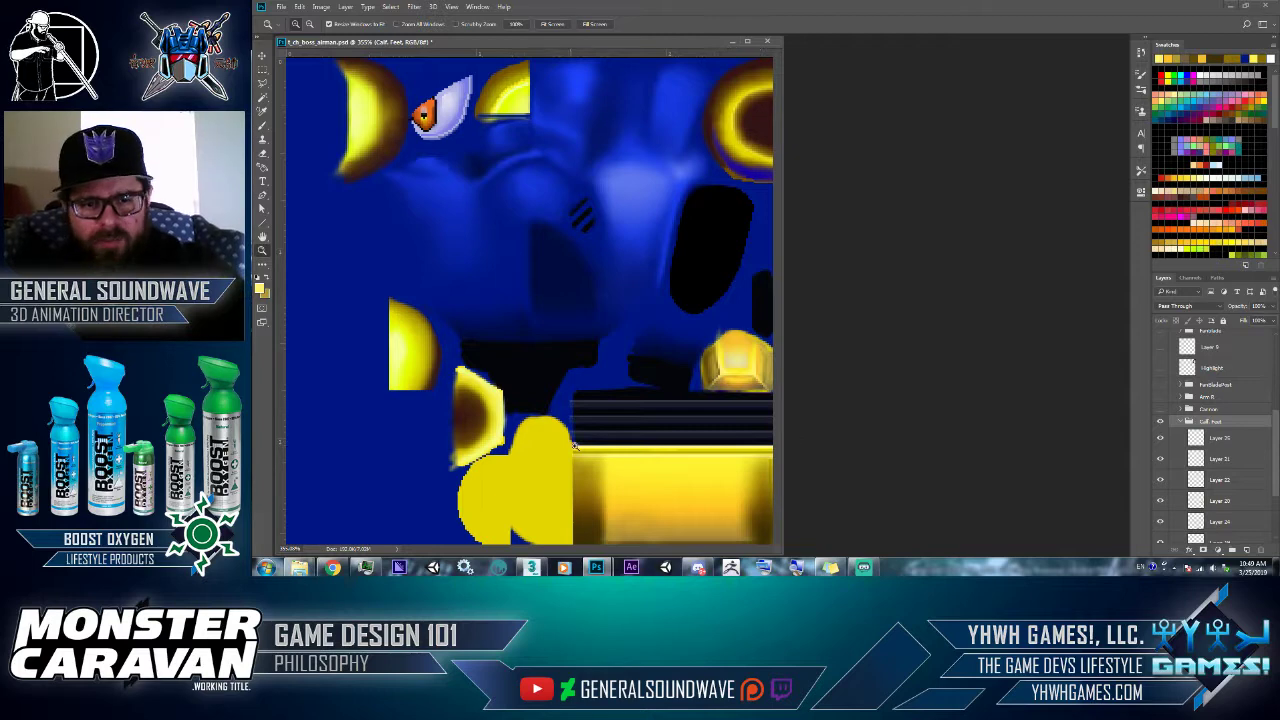
- Zoom in on the boot cuff, toggle the Hue/Saturation 1 layer's visibility off and on, and select that layer
{"action": "left_click_drag", "start_coordinate": [586, 437], "coordinate": [816, 488]}
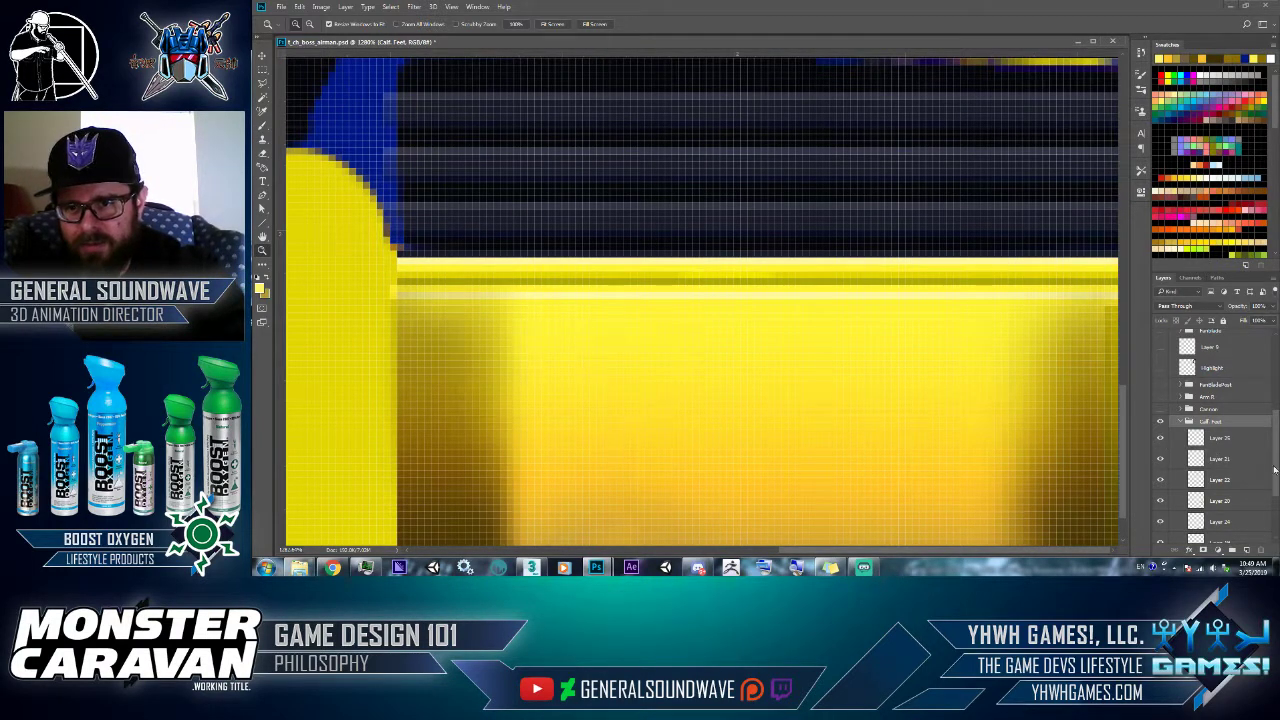
{"action": "scroll", "coordinate": [1270, 463], "scroll_direction": "down", "scroll_amount": 5}
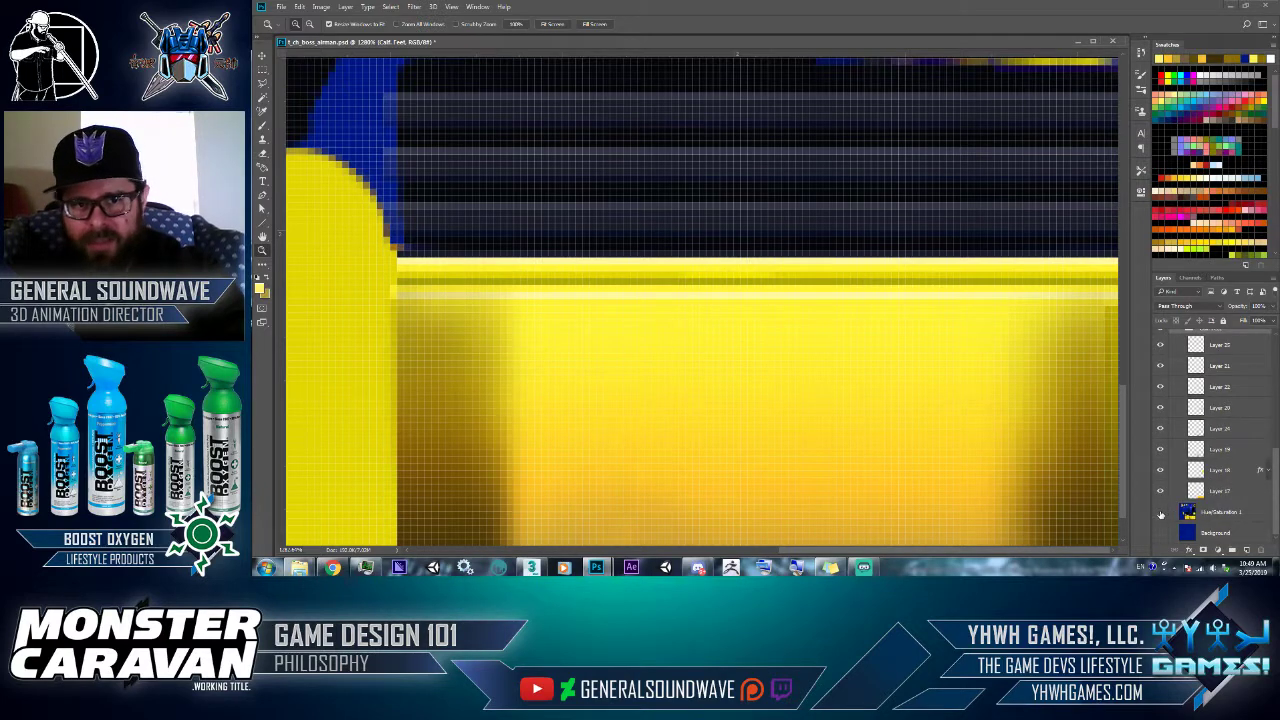
{"action": "left_click", "coordinate": [1161, 512]}
{"action": "left_click", "coordinate": [1161, 512]}
{"action": "left_click", "coordinate": [1185, 510]}
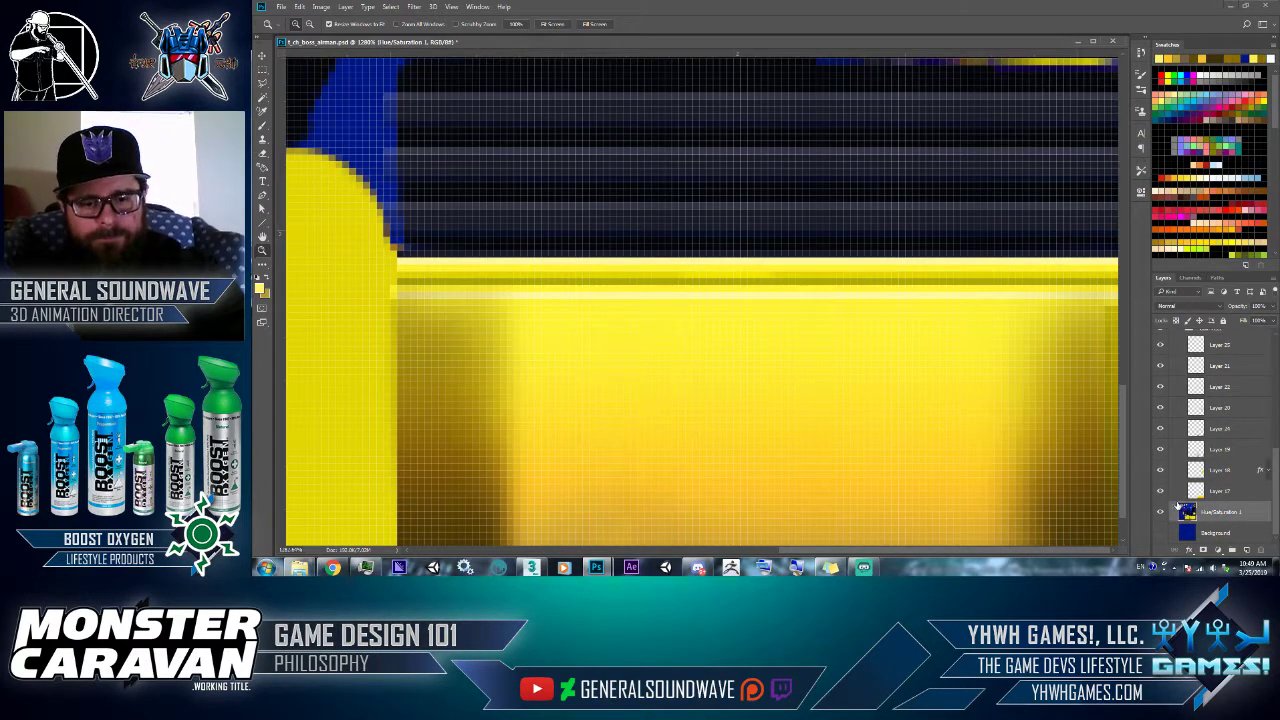
- Sample orange-gold from the gem-shaped detail above the cuff and paint over the dark line along the boot cuff's upper rim
{"action": "key", "text": "b"}
{"action": "left_click_drag", "start_coordinate": [996, 402], "coordinate": [834, 363]}
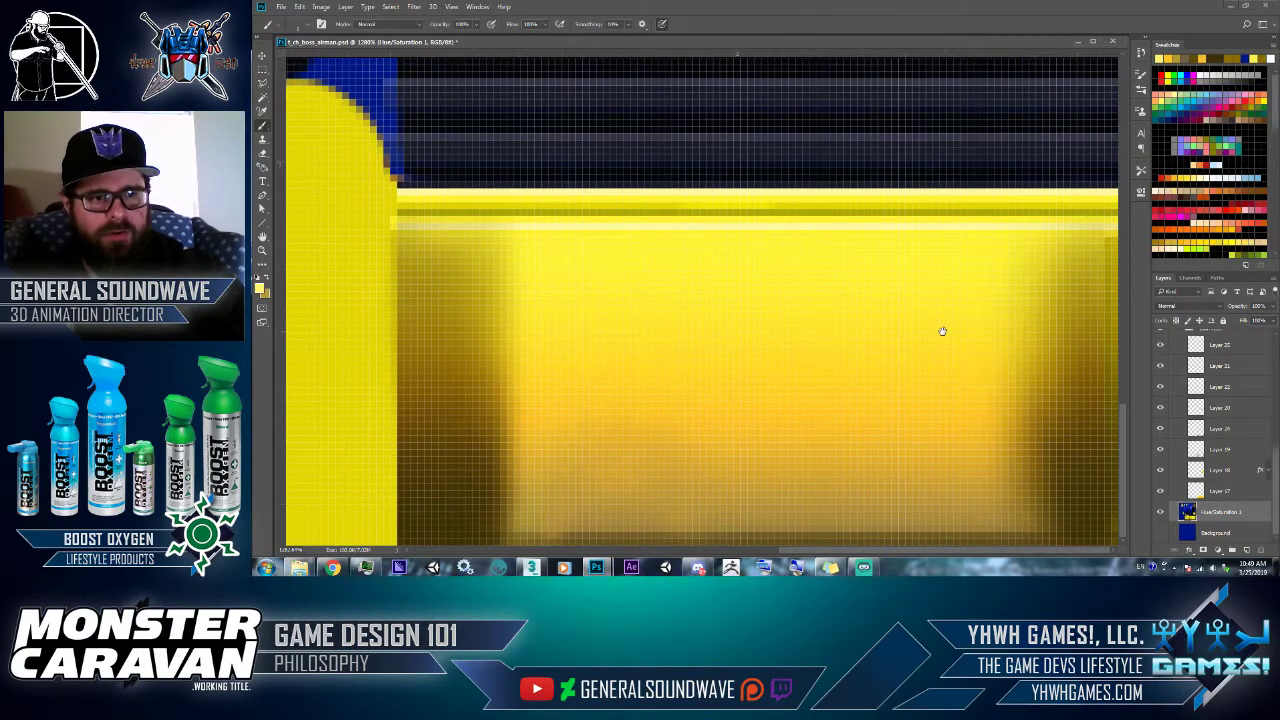
{"action": "left_click_drag", "start_coordinate": [943, 331], "coordinate": [769, 646]}
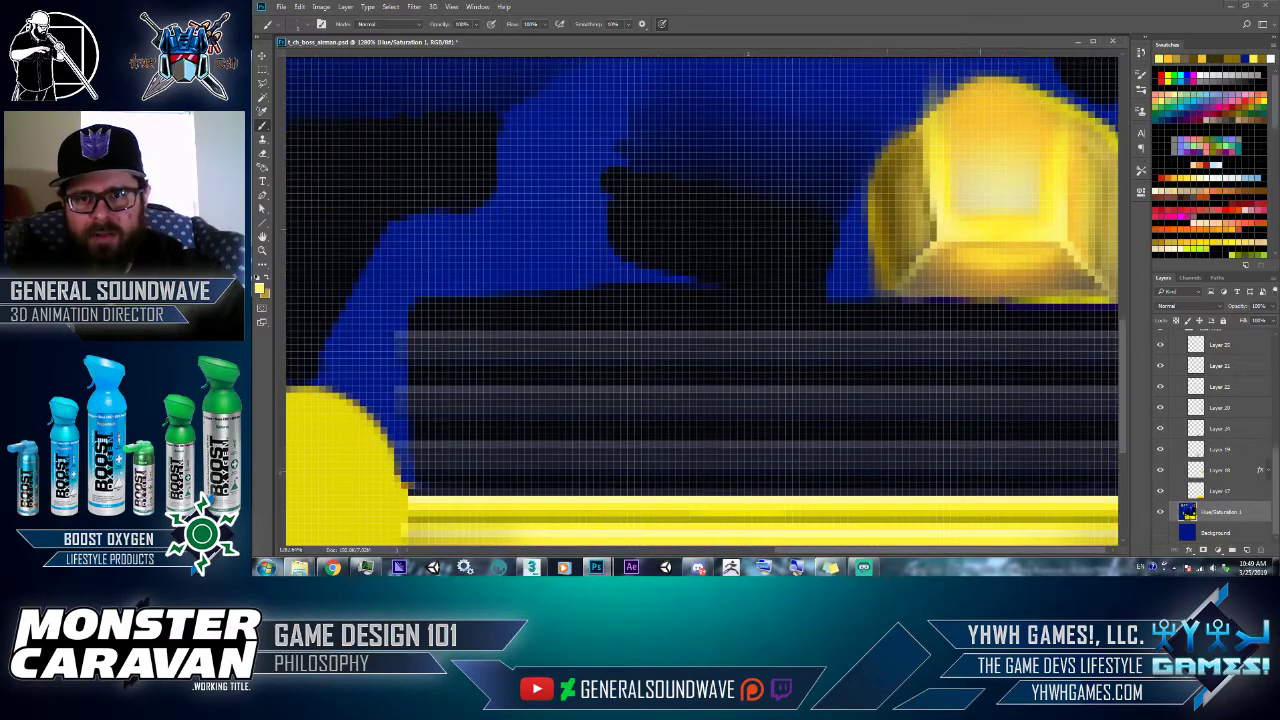
{"action": "left_click", "coordinate": [992, 114], "text": "alt"}
{"action": "left_click_drag", "start_coordinate": [858, 271], "coordinate": [889, 146]}
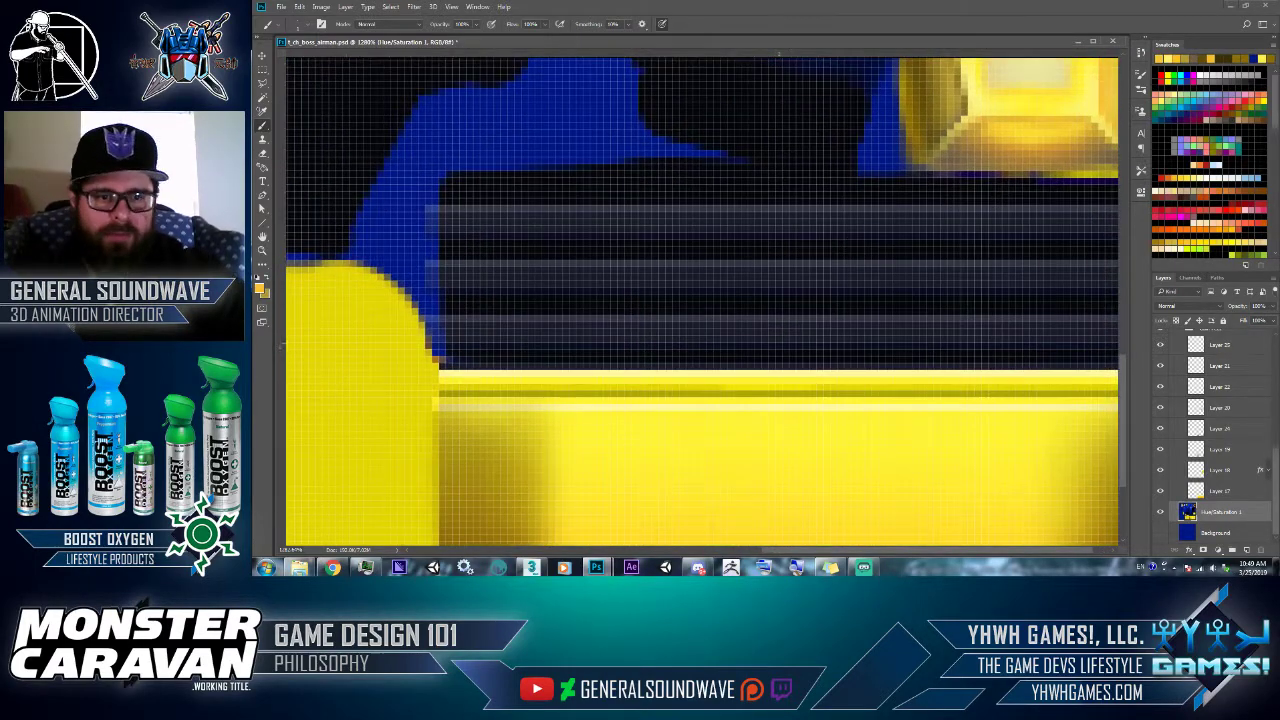
{"action": "left_click_drag", "start_coordinate": [443, 393], "coordinate": [1276, 405]}
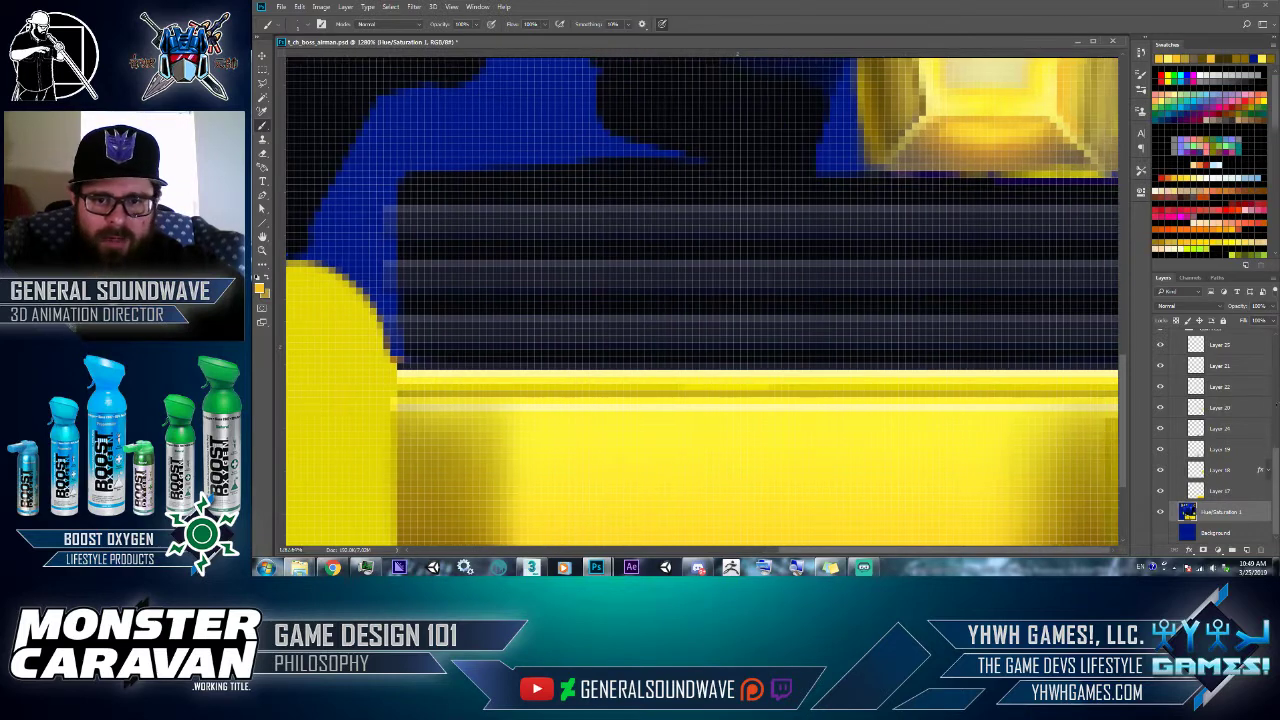
{"action": "left_click_drag", "start_coordinate": [401, 393], "coordinate": [1120, 393]}
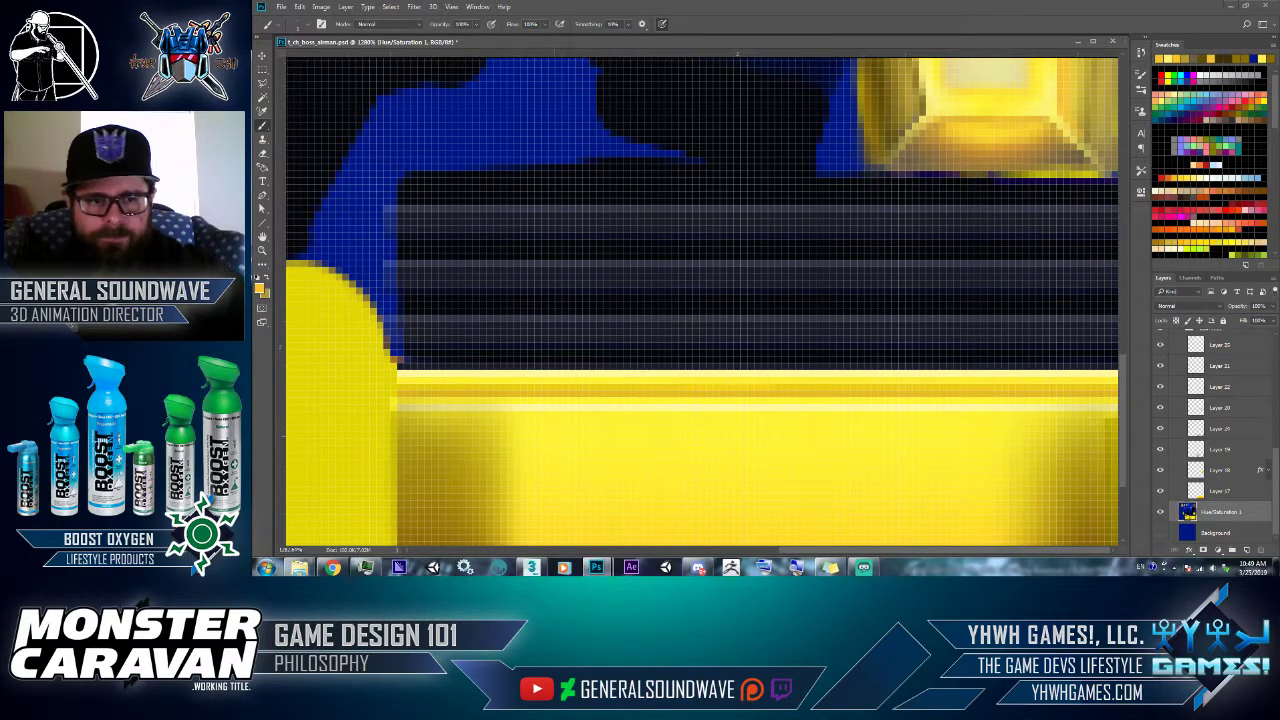
{"action": "left_click_drag", "start_coordinate": [405, 400], "coordinate": [1116, 401]}
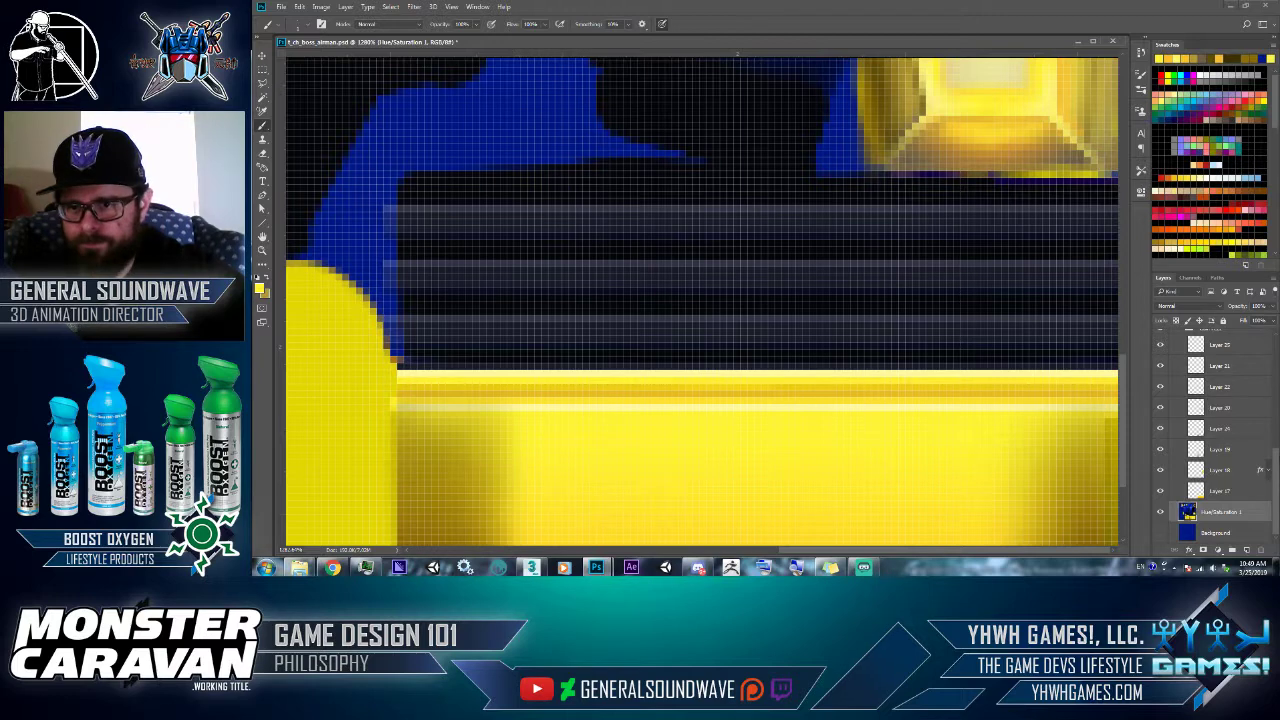
- Select Layer 25 in the Calf, Feet group, sample light yellow from the gem-shaped detail, and brush along the cuff rim's orange band
{"action": "scroll", "coordinate": [1230, 450], "scroll_direction": "up", "scroll_amount": 4}
{"action": "left_click", "coordinate": [1218, 463]}
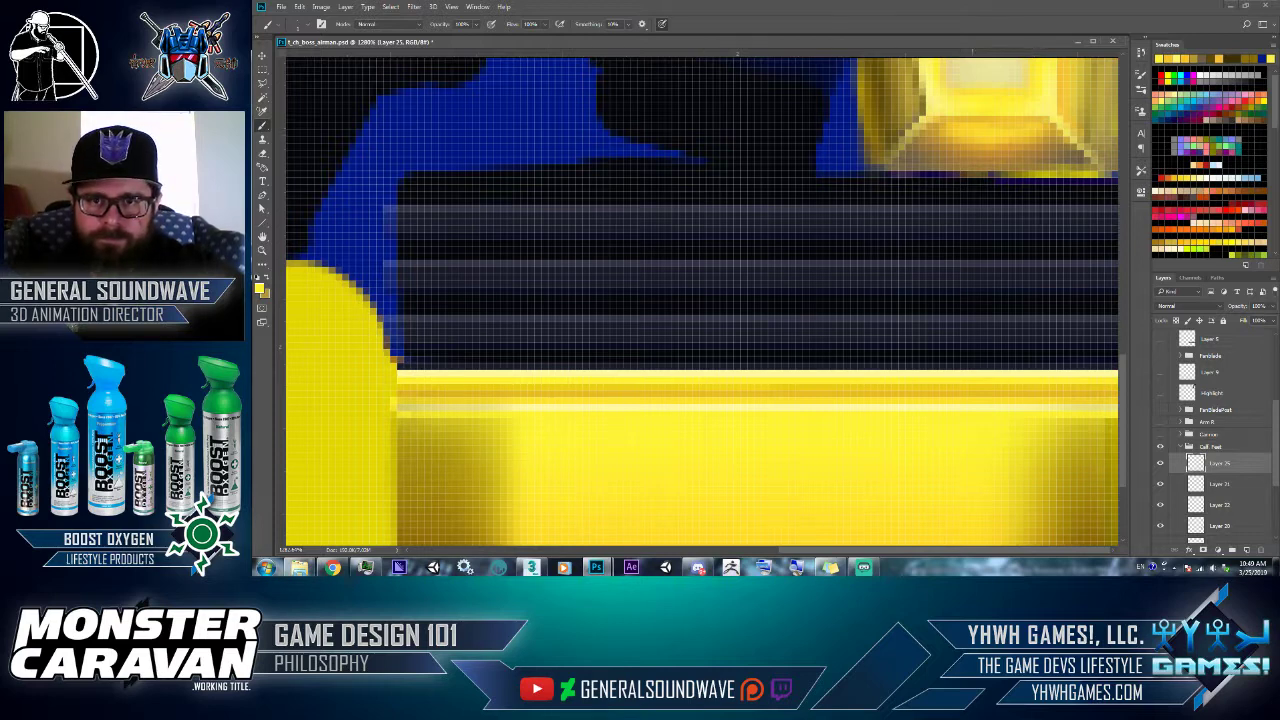
{"action": "left_click", "coordinate": [962, 129], "text": "alt"}
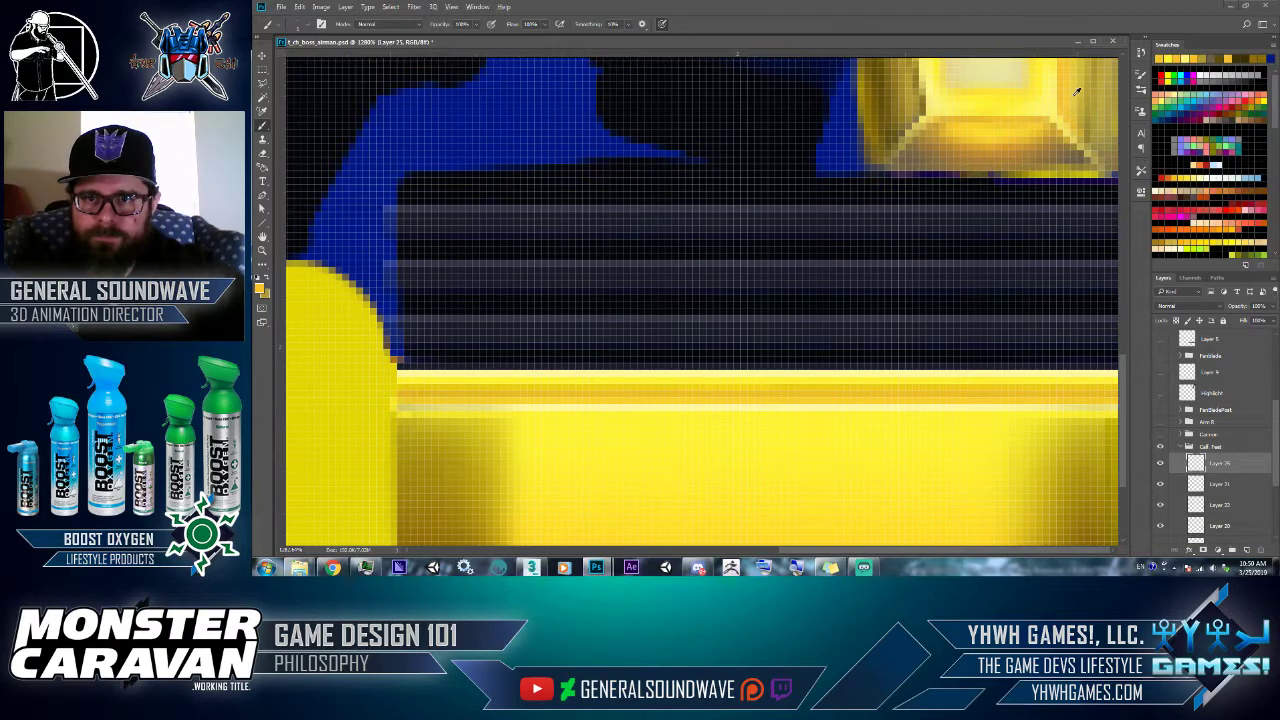
{"action": "left_click", "coordinate": [1040, 85], "text": "alt"}
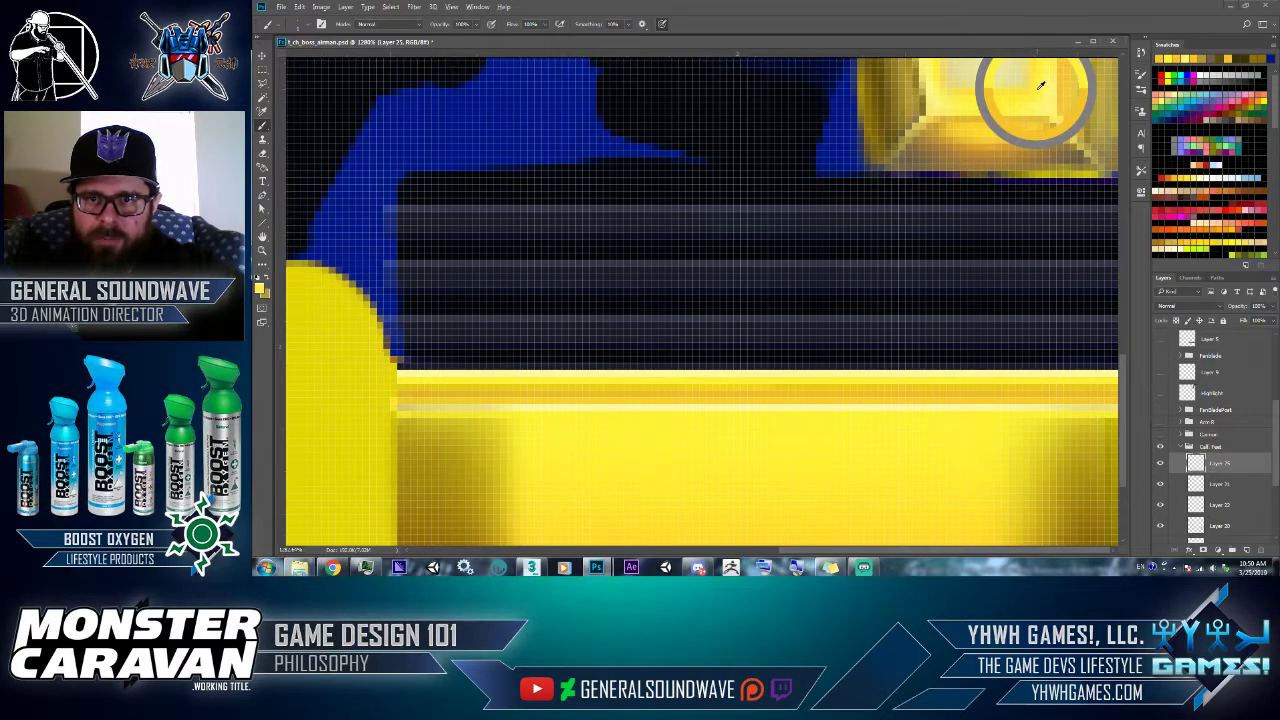
{"action": "left_click_drag", "start_coordinate": [479, 393], "coordinate": [1240, 372]}
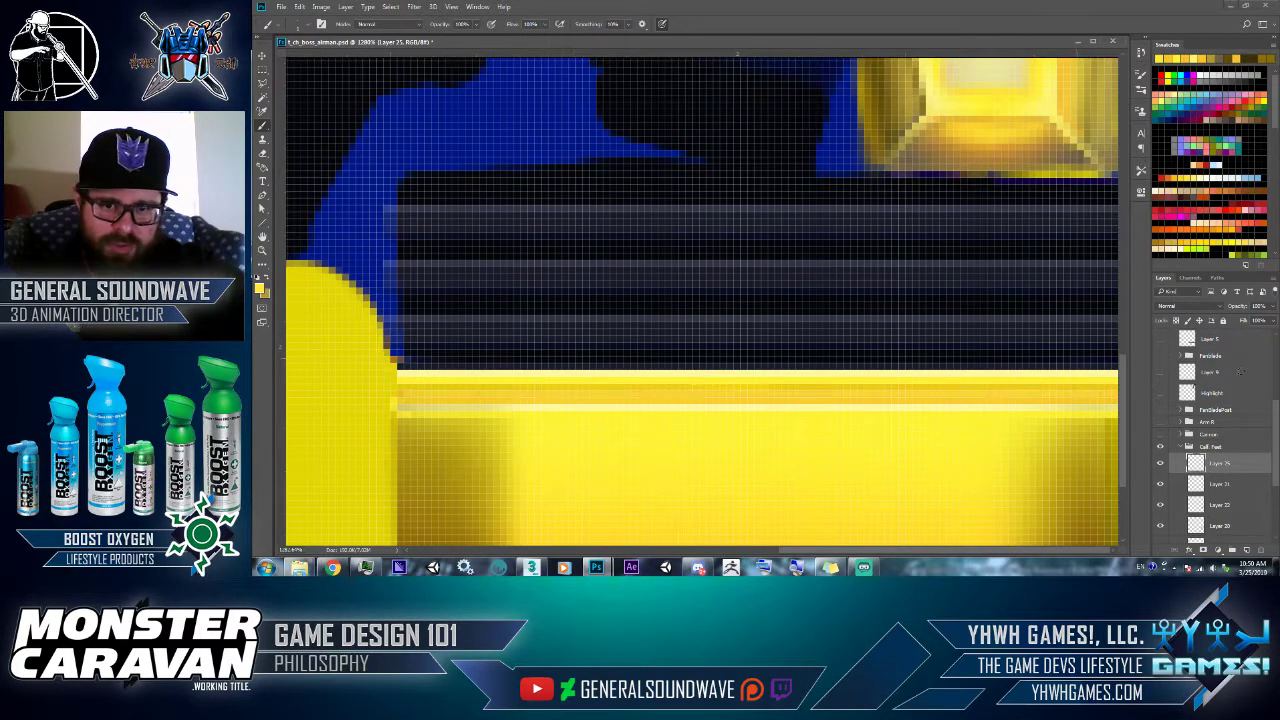
{"action": "left_click_drag", "start_coordinate": [444, 392], "coordinate": [1125, 391]}
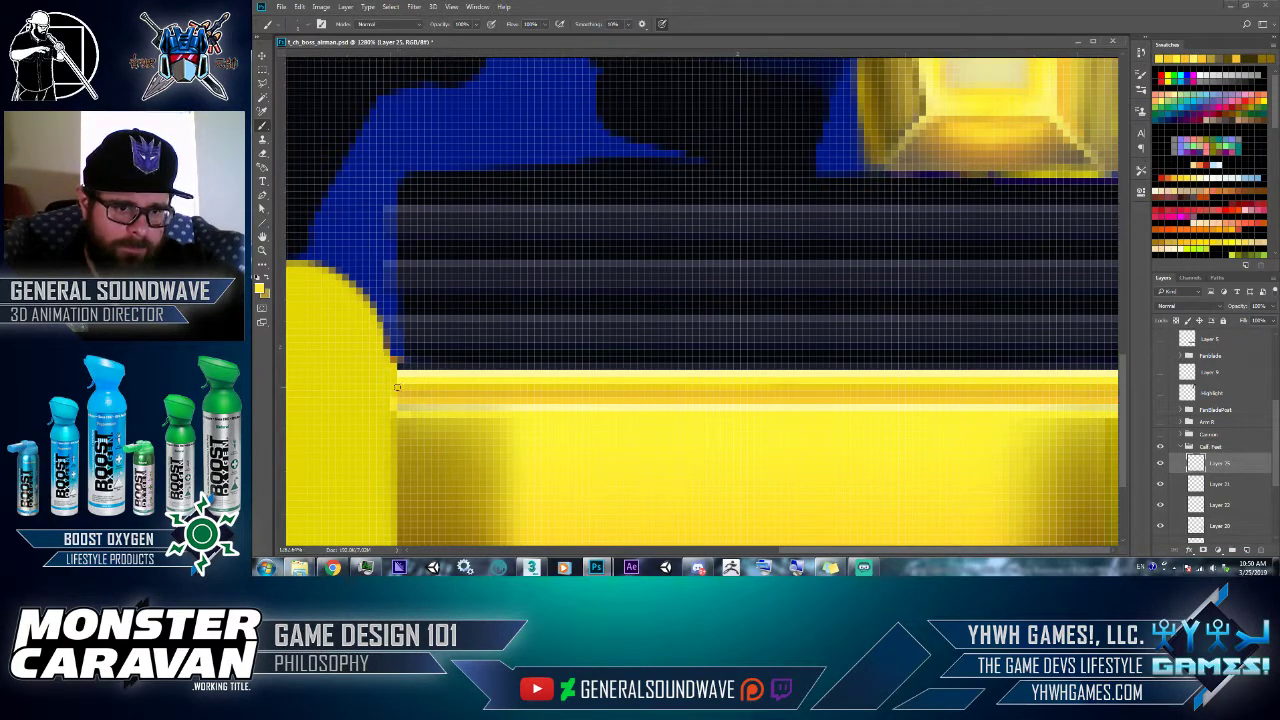
- Brush the sampled yellow over the pale highlight lines above and below the cuff rim's orange band to soften them
{"action": "mouse_move", "coordinate": [397, 387]}
{"action": "left_mouse_down"}
{"action": "mouse_move", "coordinate": [904, 390]}
{"action": "mouse_move", "coordinate": [1276, 371]}
{"action": "left_mouse_up"}
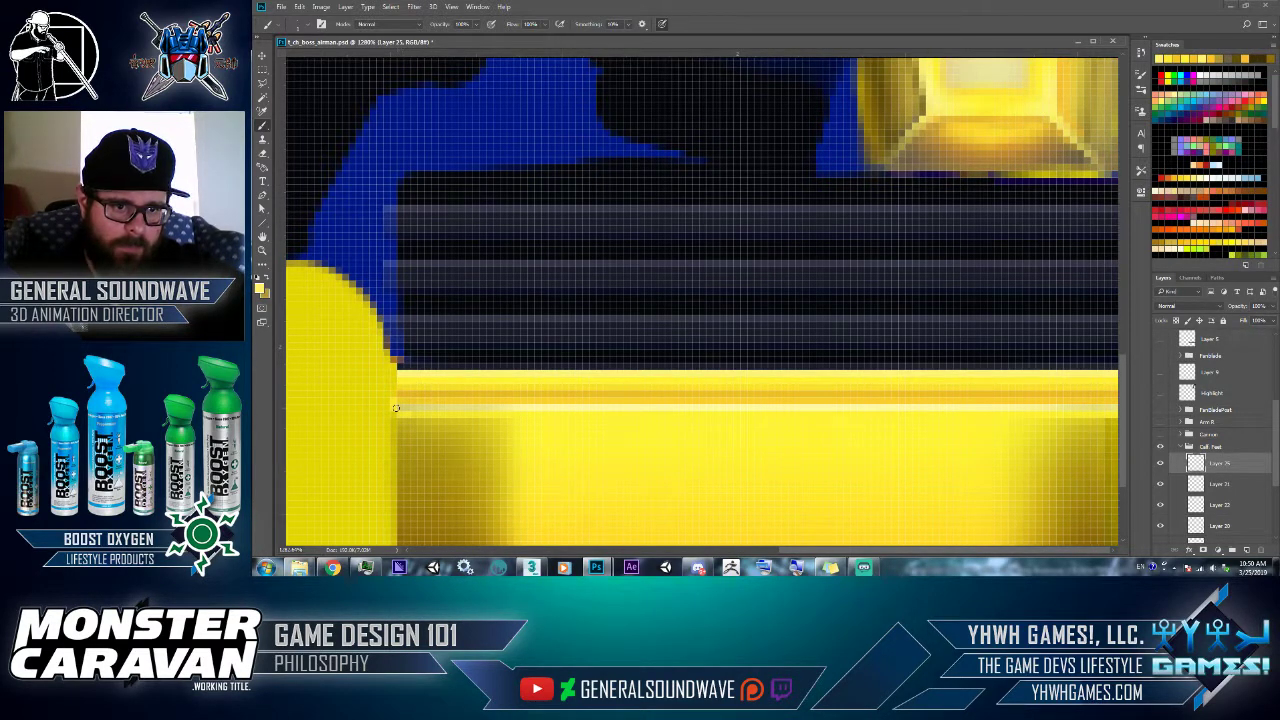
{"action": "left_click_drag", "start_coordinate": [396, 407], "coordinate": [1110, 407]}
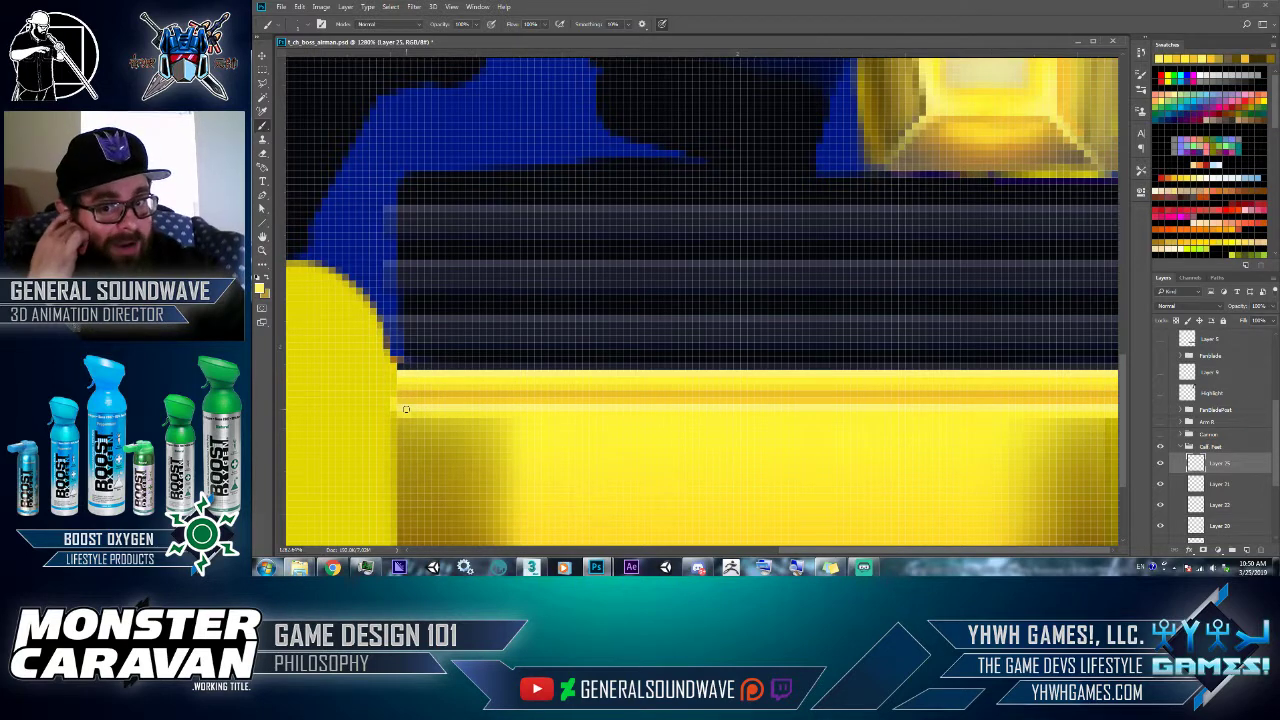
{"action": "left_click_drag", "start_coordinate": [920, 191], "coordinate": [922, 228]}
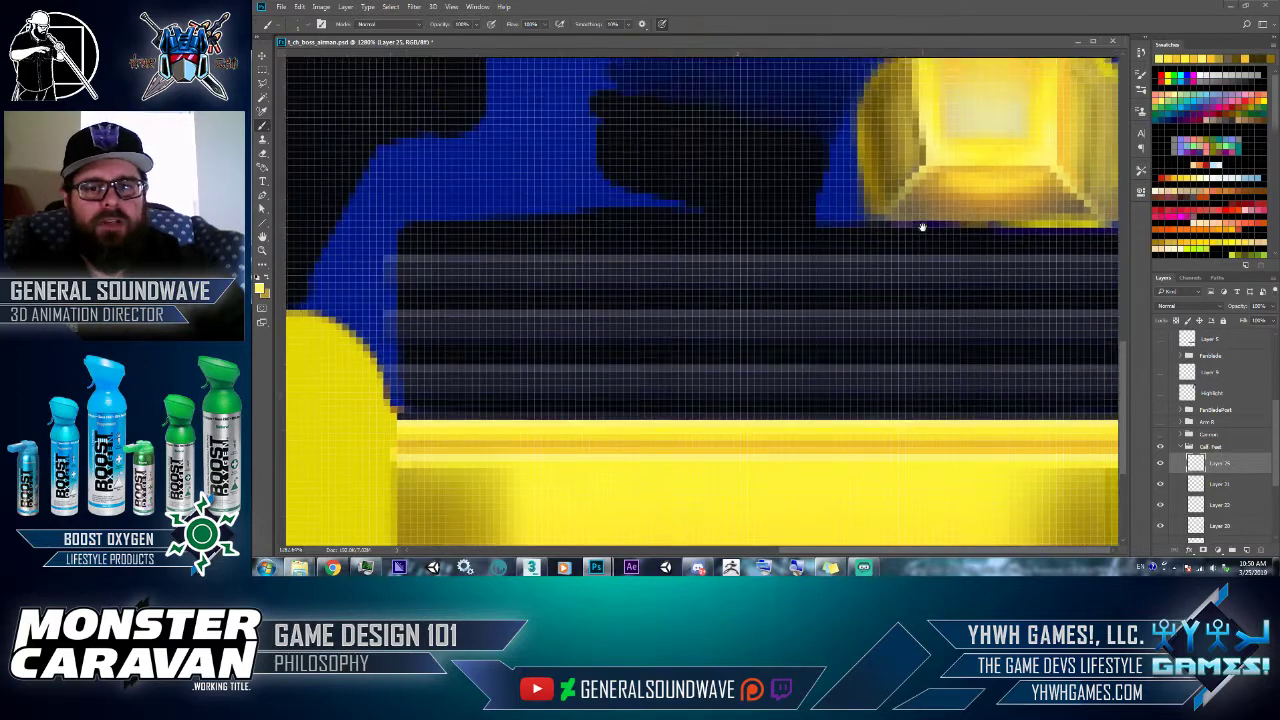
- Switch to 3ds Max and examine the striped thighs of the textured character up close from the front
{"action": "key", "text": "alt+Tab"}
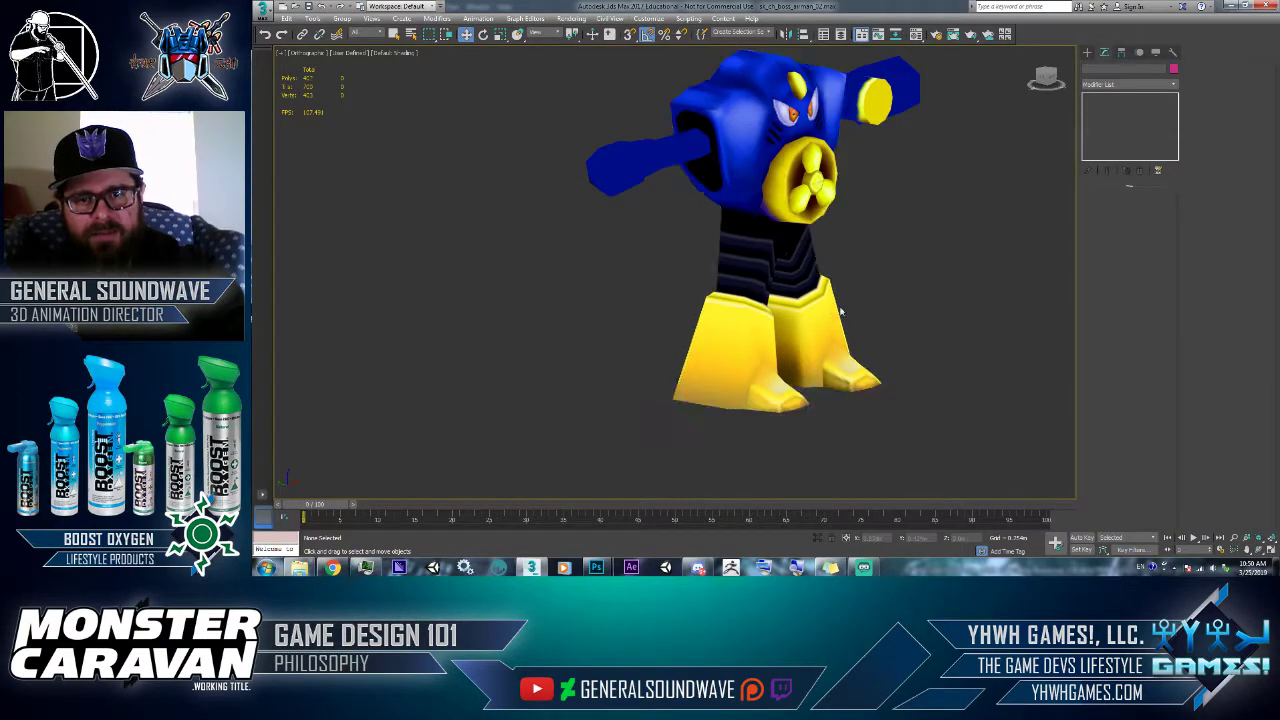
{"action": "middle_click_drag", "start_coordinate": [897, 289], "coordinate": [677, 234], "text": "alt"}
{"action": "scroll", "coordinate": [562, 242], "scroll_direction": "up", "scroll_amount": 5}
{"action": "middle_click_drag", "start_coordinate": [562, 242], "coordinate": [677, 251]}
{"action": "scroll", "coordinate": [677, 251], "scroll_direction": "up", "scroll_amount": 2}
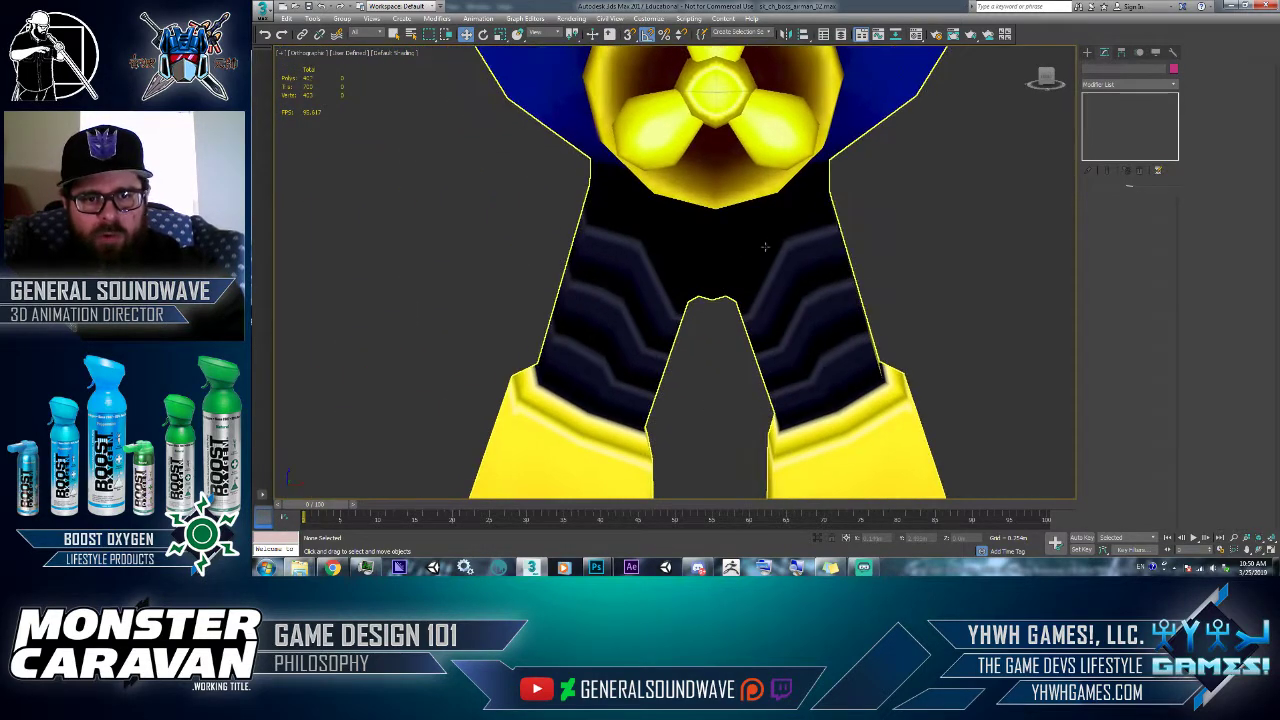
- Switch back to Photoshop, show the UVW Unwrap overlay on the texture and collapse the Calf_Feet layer group
{"action": "key", "text": "alt+Tab"}
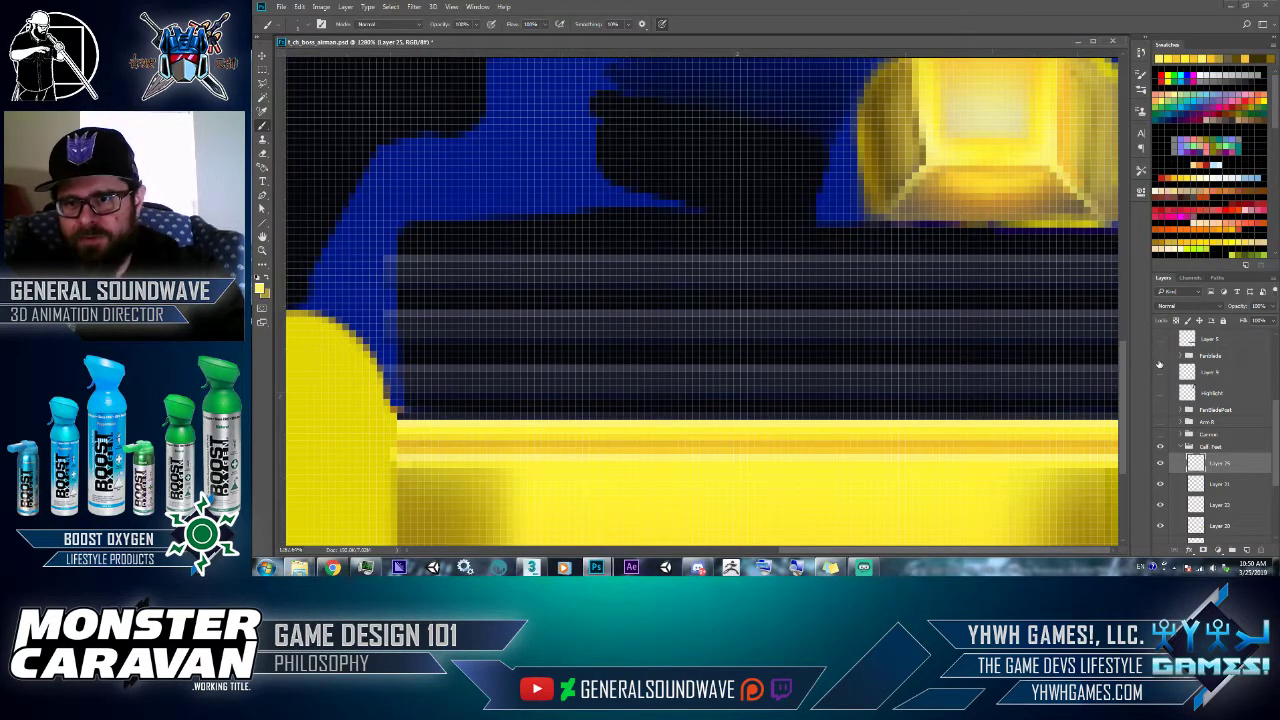
{"action": "scroll", "coordinate": [1160, 365], "scroll_direction": "up", "scroll_amount": 5}
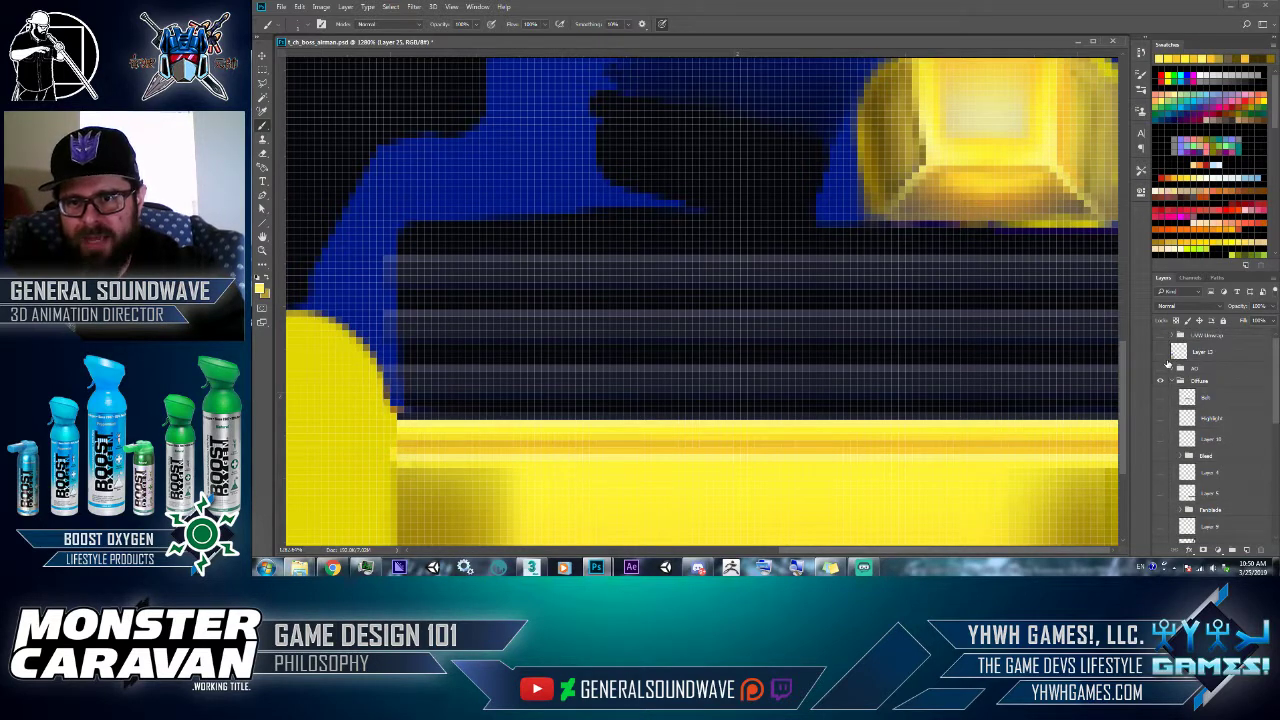
{"action": "left_click", "coordinate": [1161, 336]}
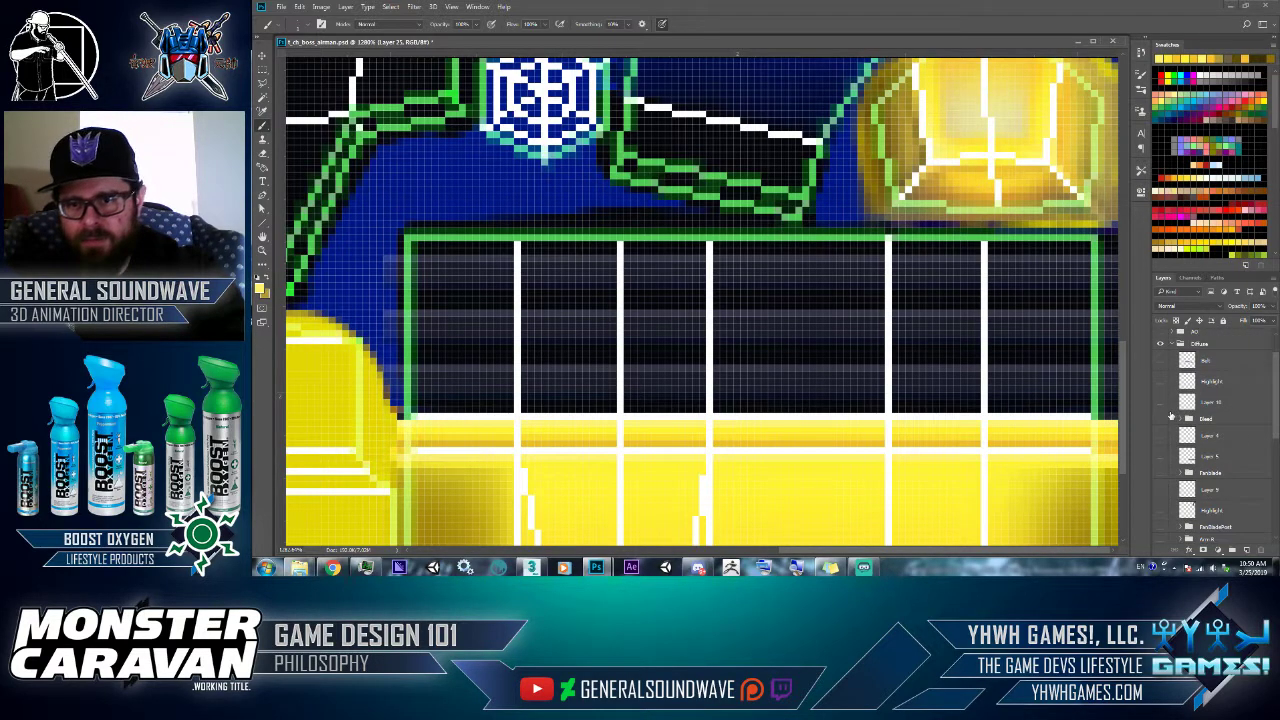
{"action": "scroll", "coordinate": [1176, 418], "scroll_direction": "down", "scroll_amount": 5}
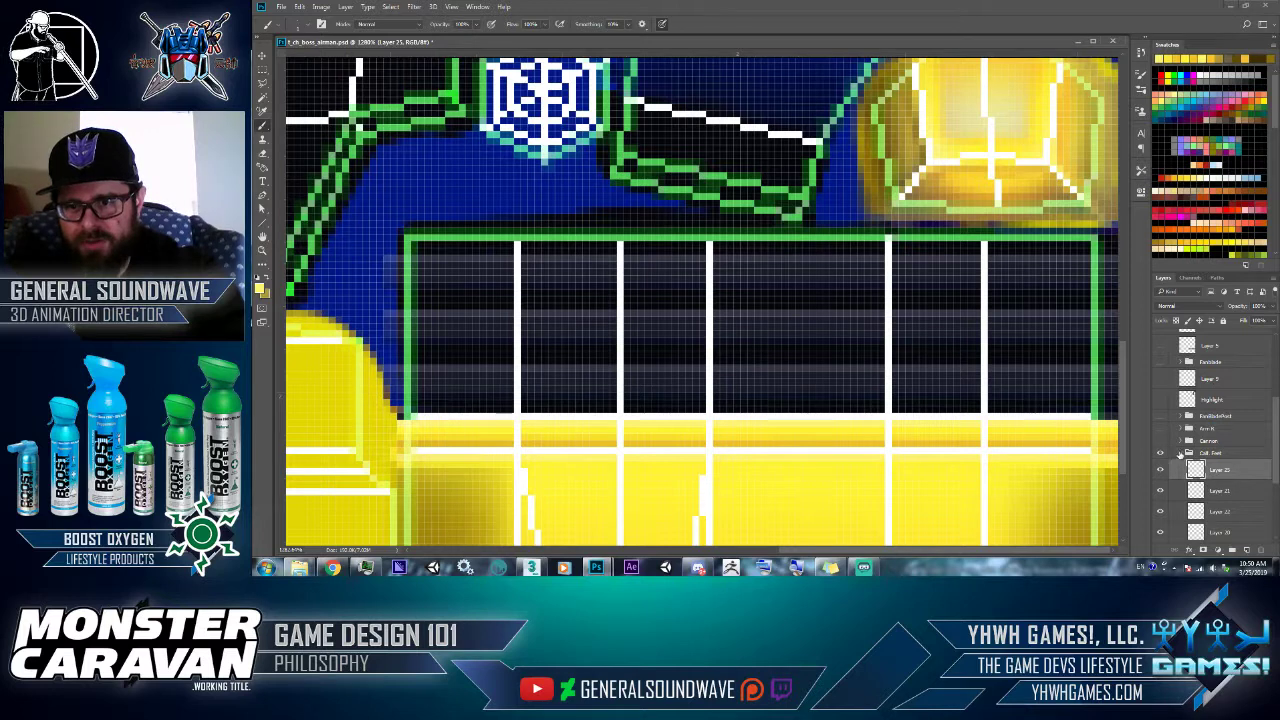
{"action": "left_click", "coordinate": [1178, 453]}
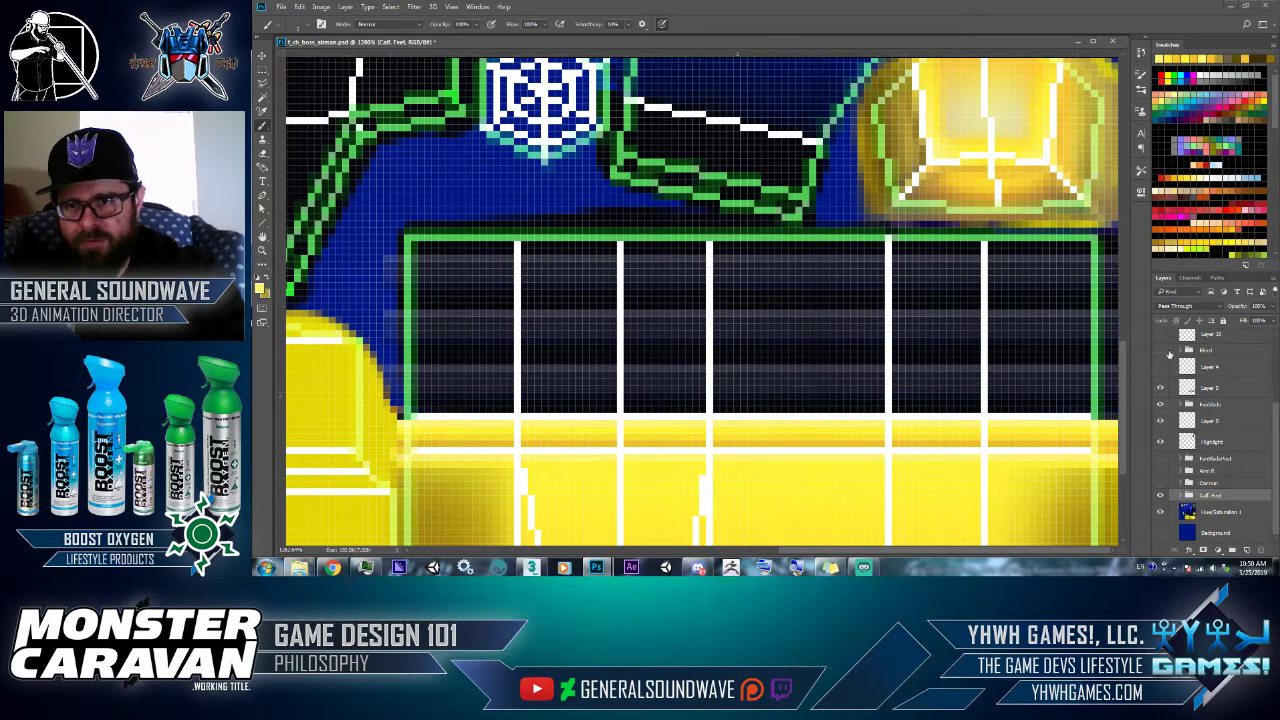
- Turn on the hidden layers and groups above FanBladePost inside the Diffuse group, toggling Layer 5 to check what it contains
{"action": "scroll", "coordinate": [1157, 388], "scroll_direction": "up", "scroll_amount": 3}
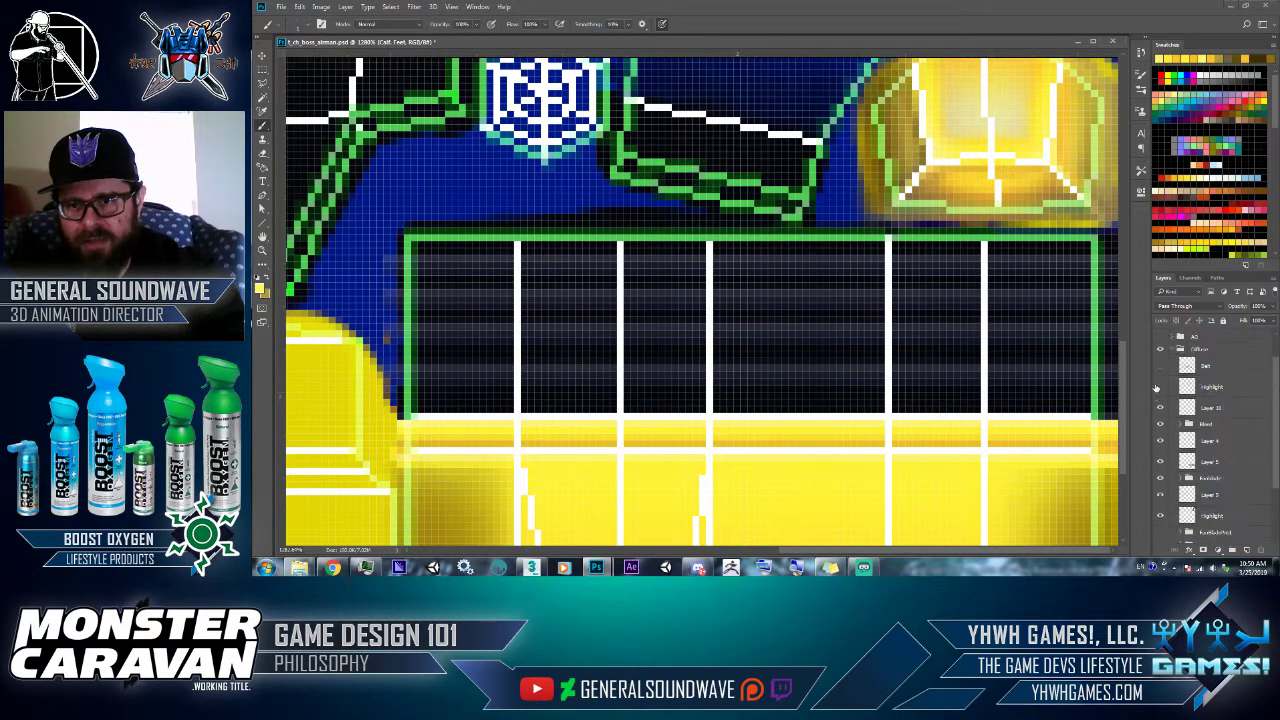
{"action": "scroll", "coordinate": [1157, 388], "scroll_direction": "up", "scroll_amount": 1}
{"action": "left_click", "coordinate": [1160, 428]}
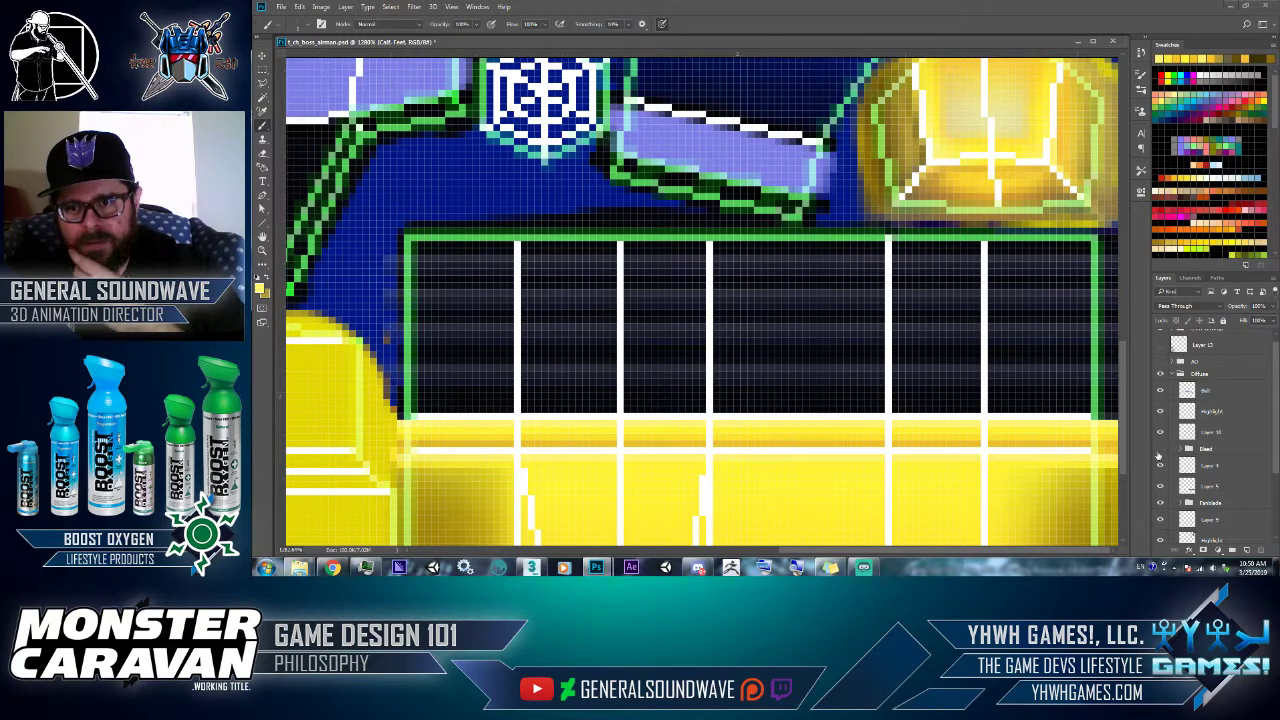
{"action": "left_click", "coordinate": [1160, 486]}
{"action": "left_click", "coordinate": [1160, 486]}
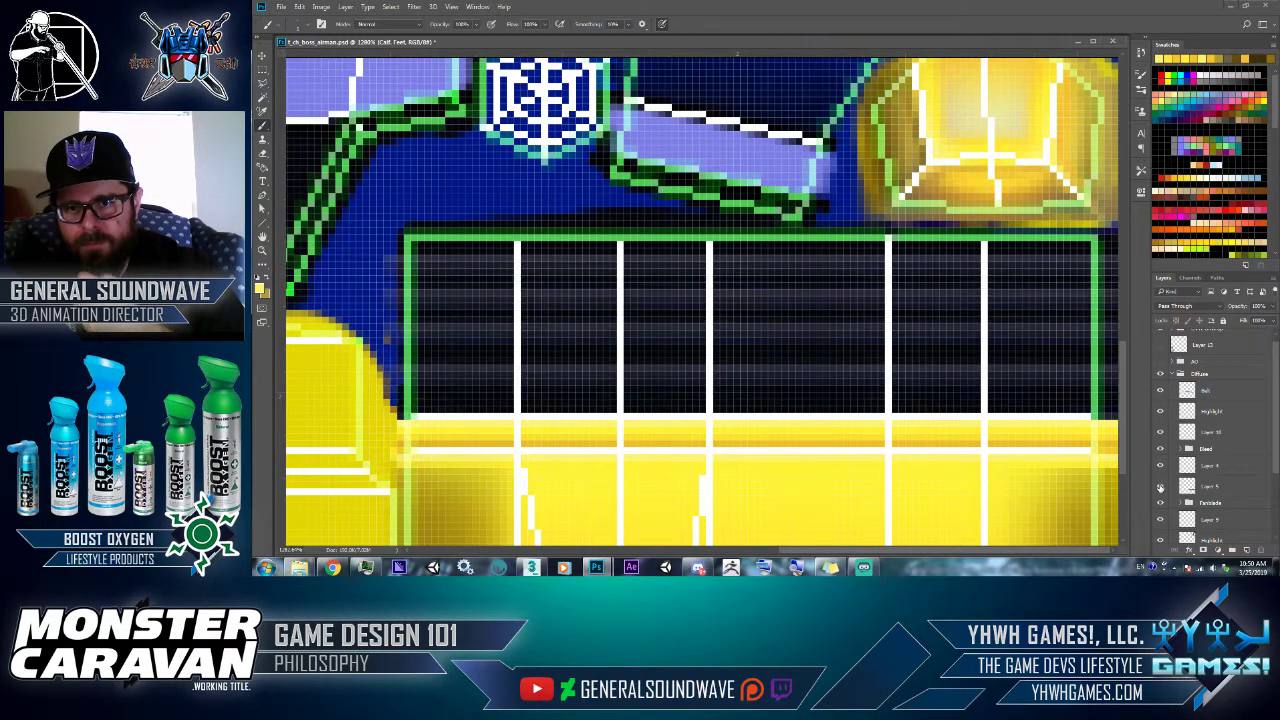
- Put Layer 5 into a new layer group named Thighs
{"action": "left_click", "coordinate": [1188, 486]}
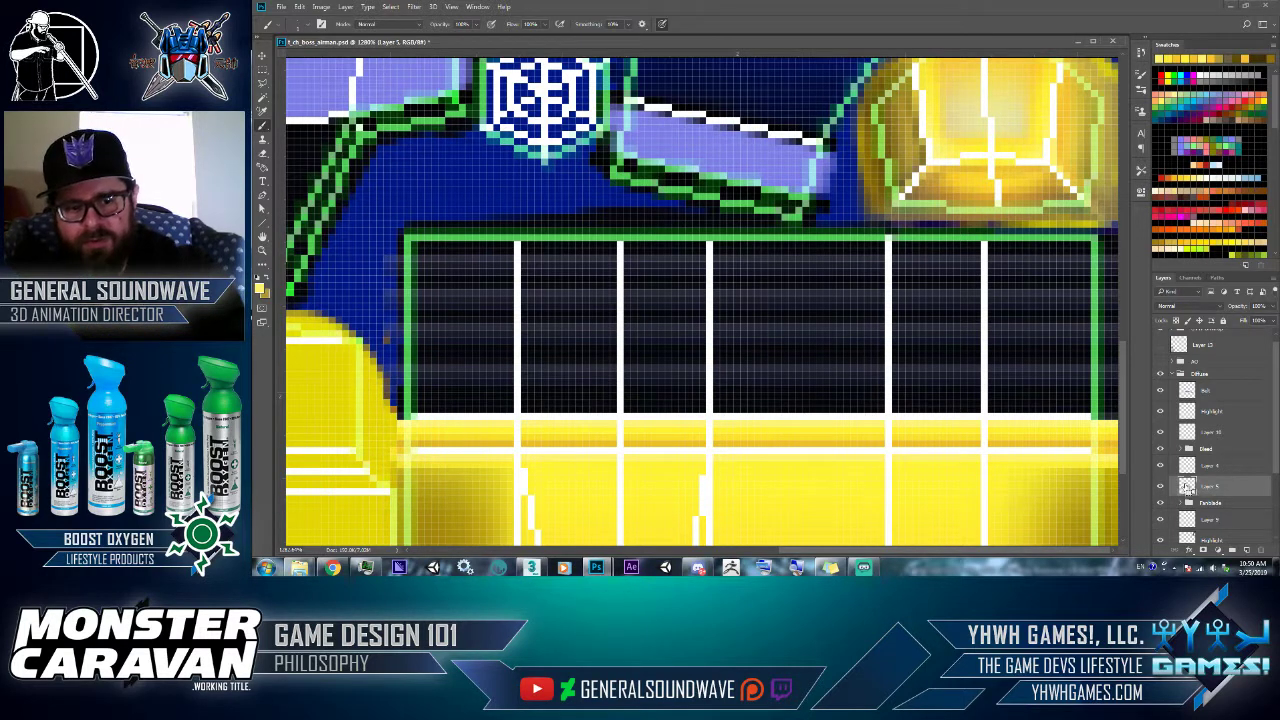
{"action": "key", "text": "ctrl+g"}
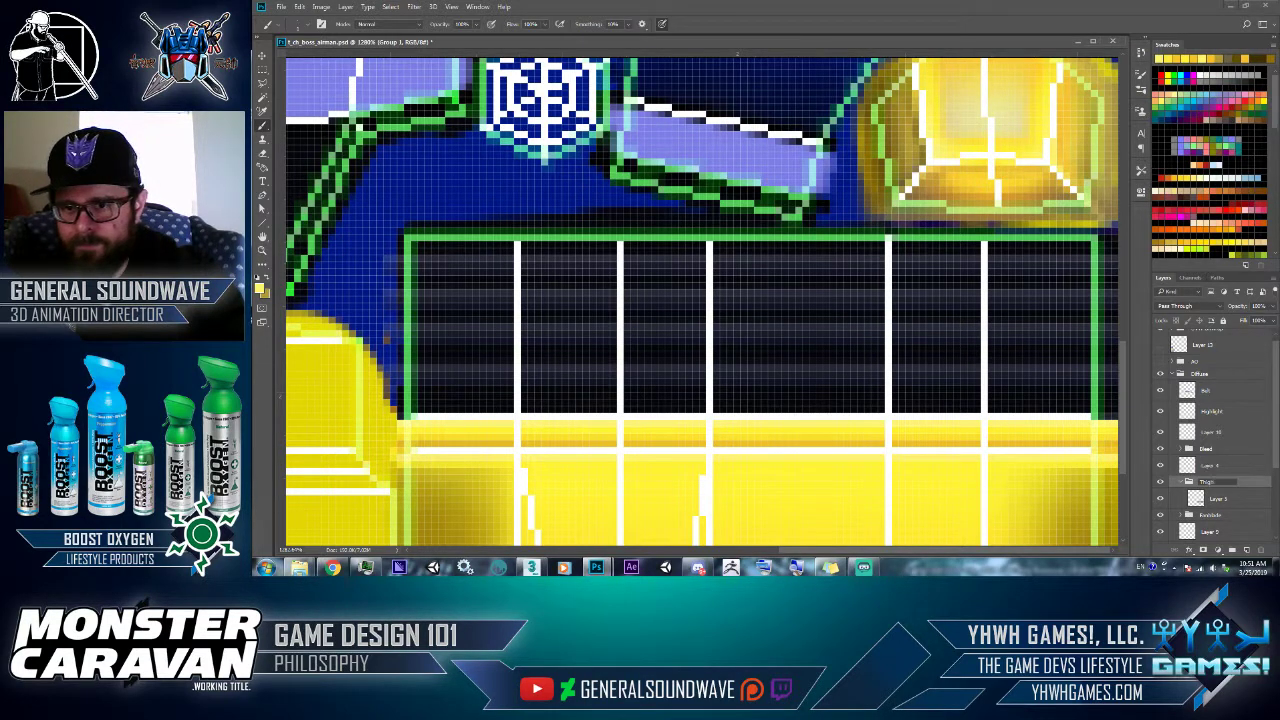
{"action": "key", "text": "Return"}
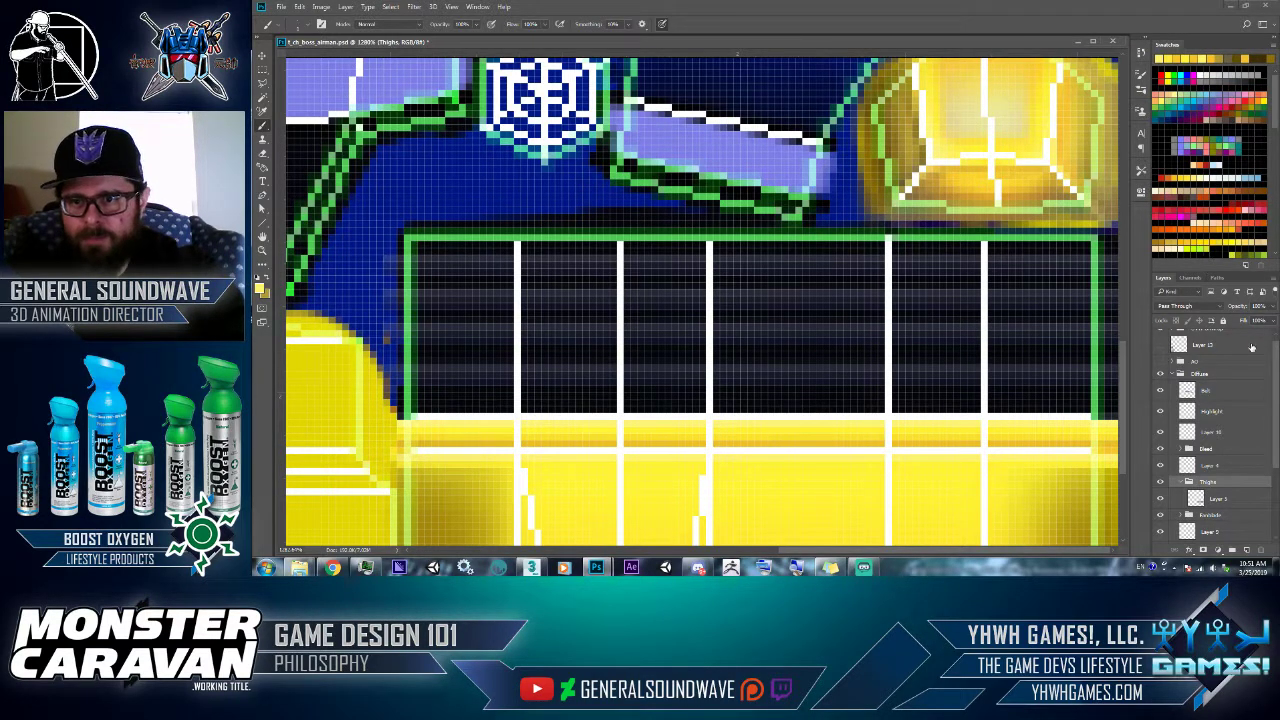
- Hide the UVW Unwrap overlay and save the texture as a JPEG over t_ch_boss_airman_00_D_00 in the 256 folder
{"action": "scroll", "coordinate": [1275, 342], "scroll_direction": "up", "scroll_amount": 1}
{"action": "left_click", "coordinate": [1161, 335]}
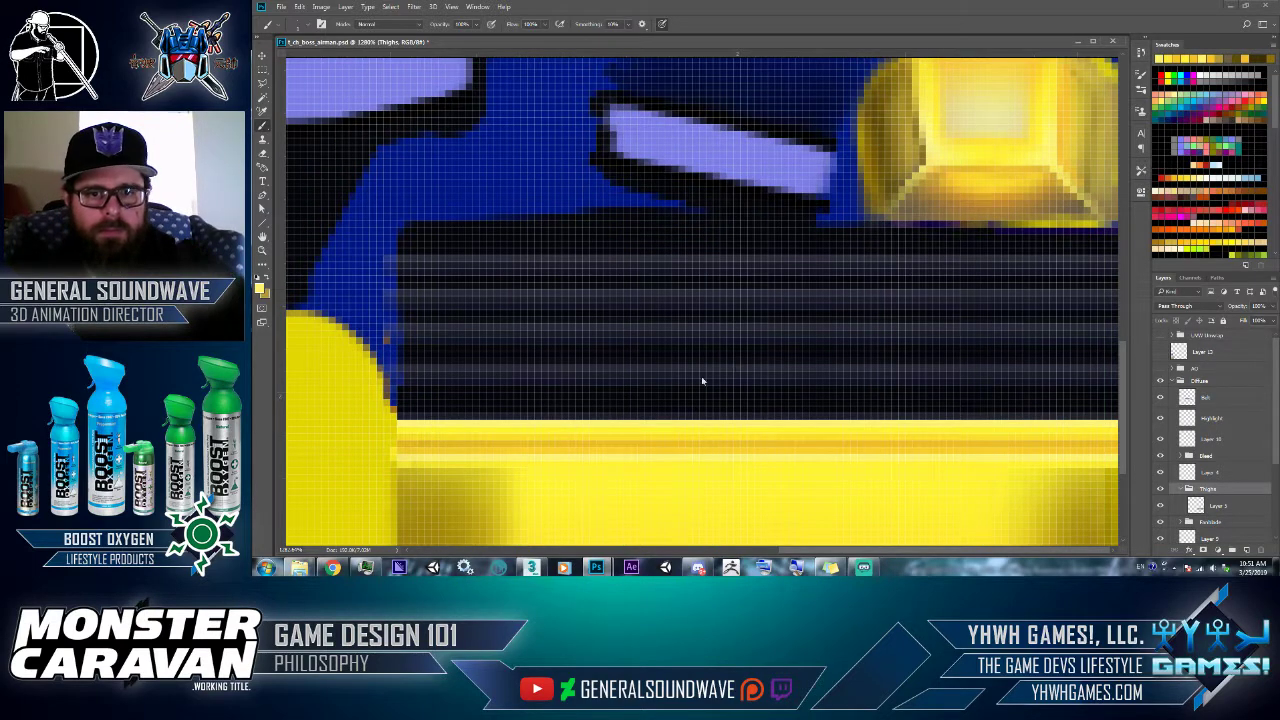
{"action": "key", "text": "ctrl+shift+s"}
{"action": "left_click", "coordinate": [515, 445]}
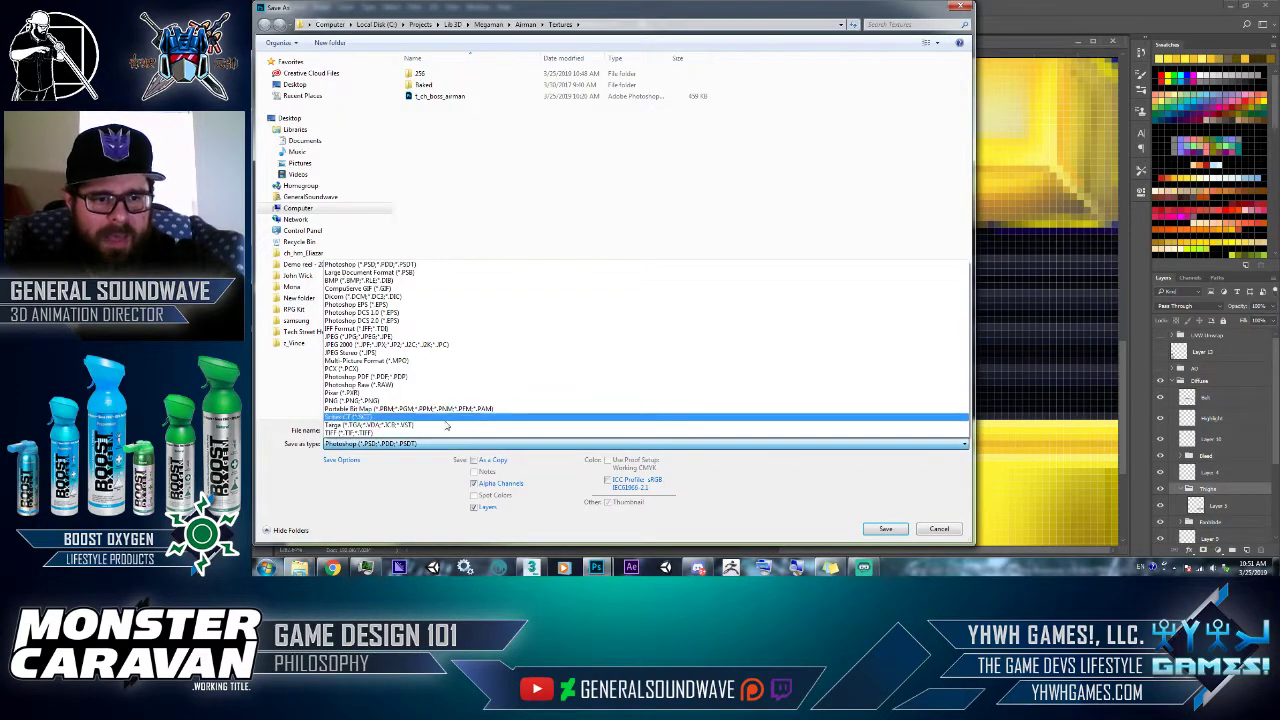
{"action": "left_click", "coordinate": [411, 339]}
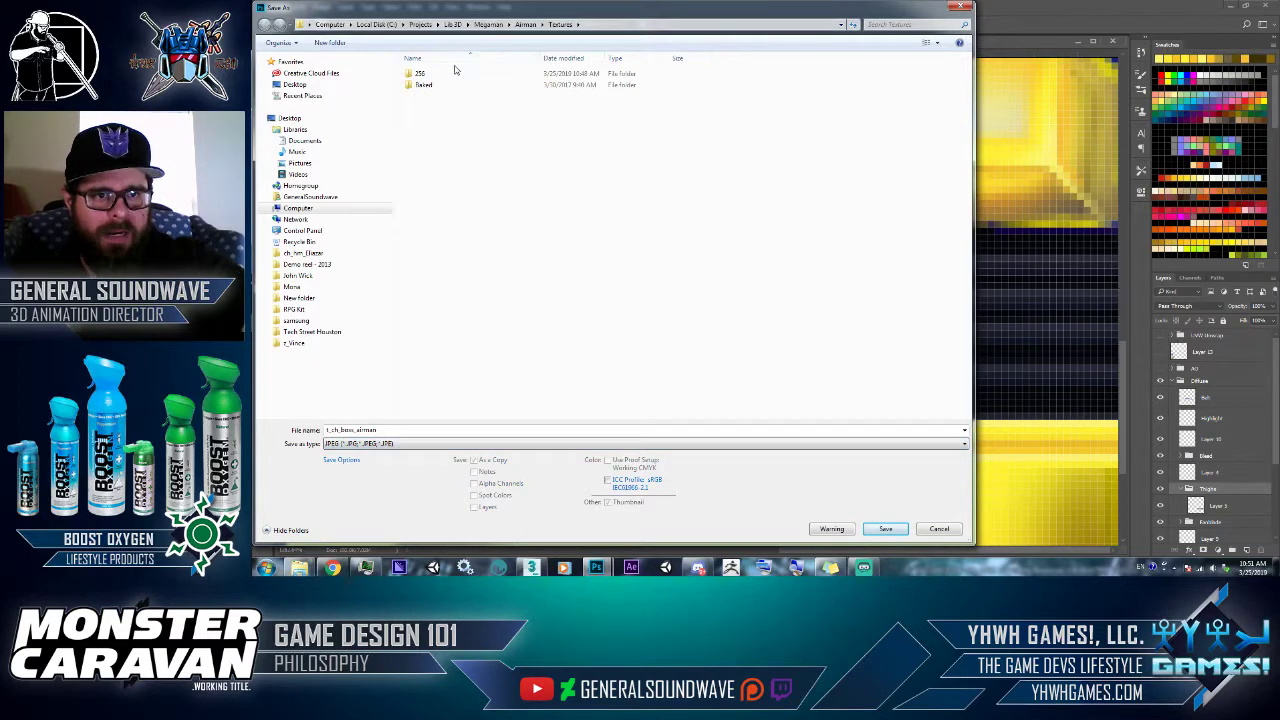
{"action": "left_click", "coordinate": [458, 73]}
{"action": "double_click", "coordinate": [430, 85]}
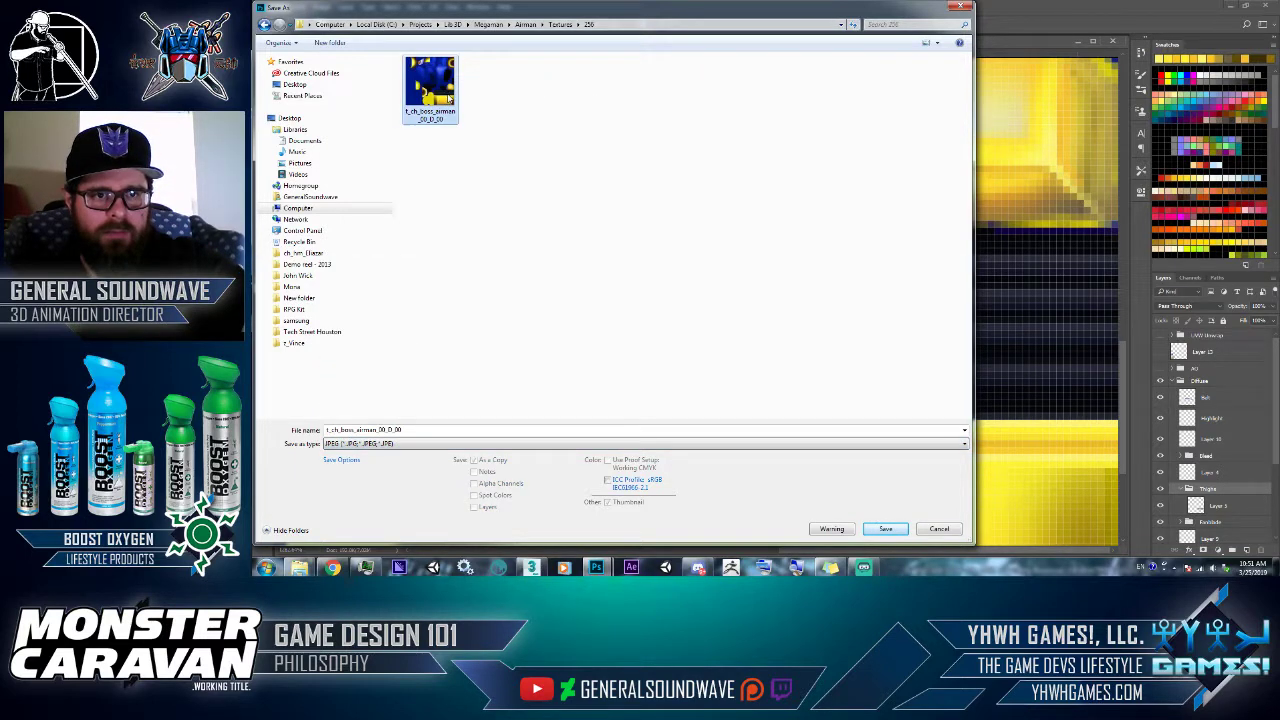
{"action": "left_click", "coordinate": [792, 284]}
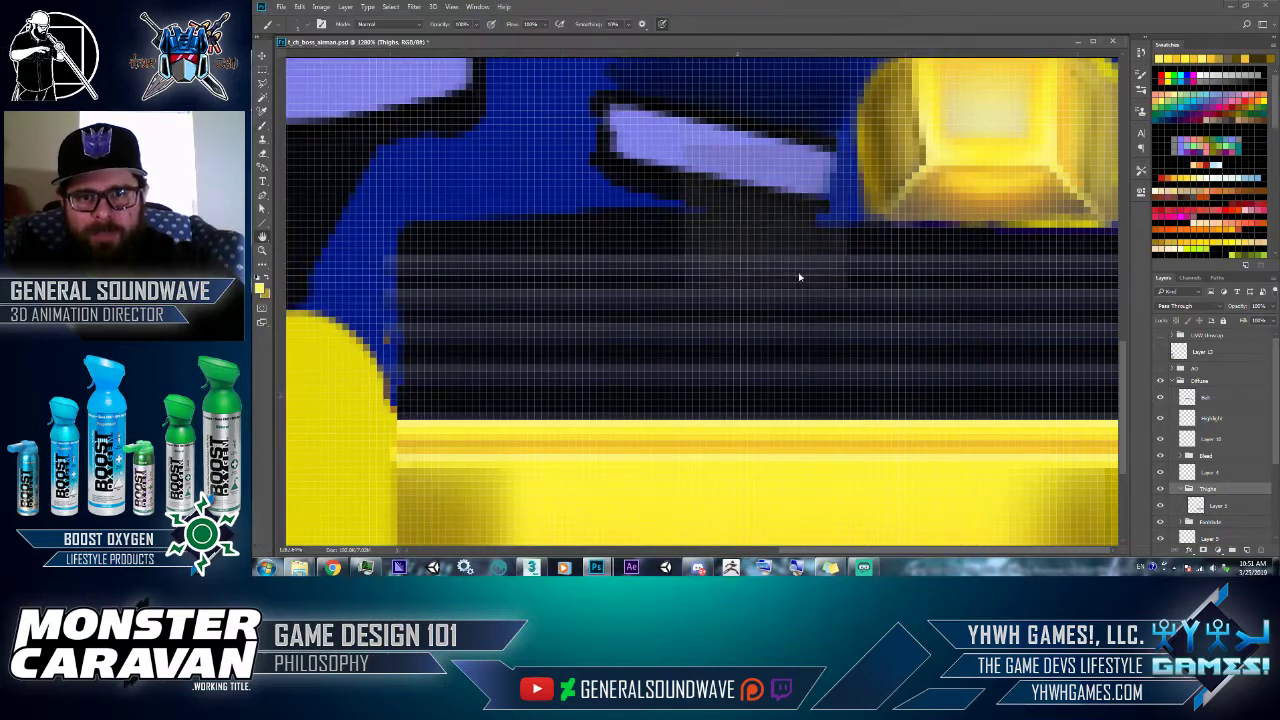
{"action": "left_click", "coordinate": [828, 156]}
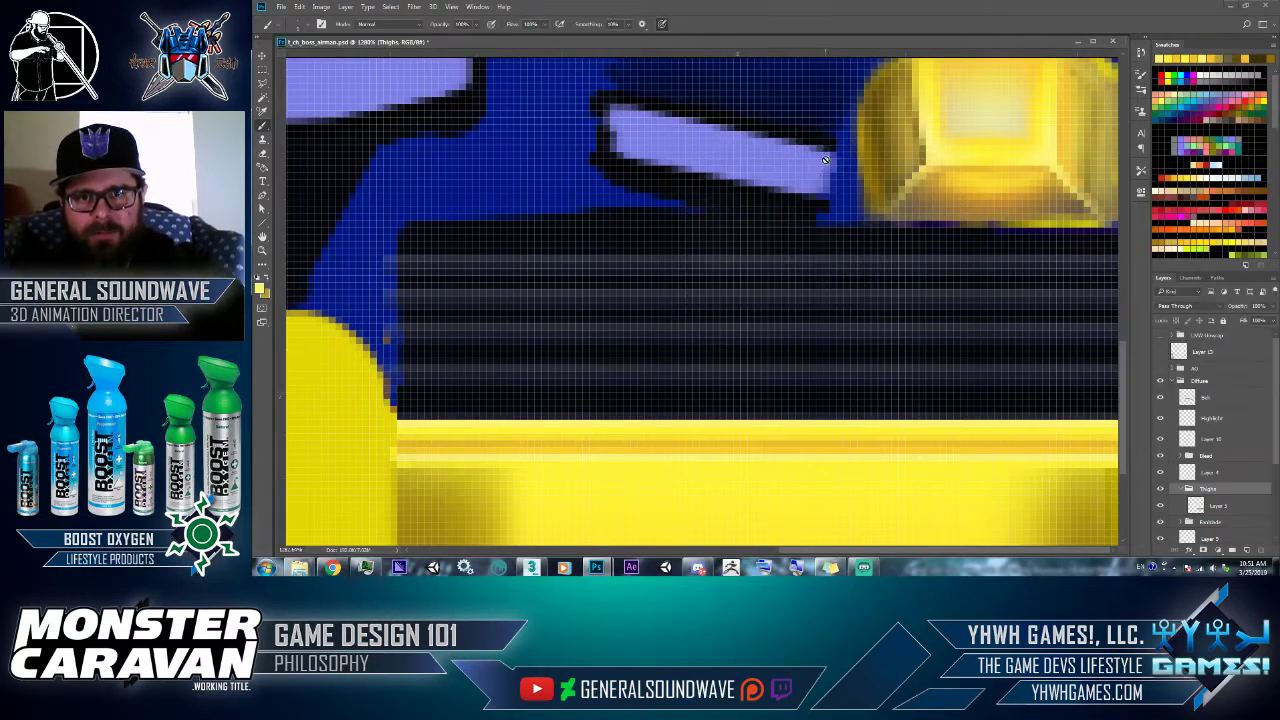
- Switch to 3ds Max and view the whole character with the updated texture
{"action": "key", "text": "alt+Tab"}
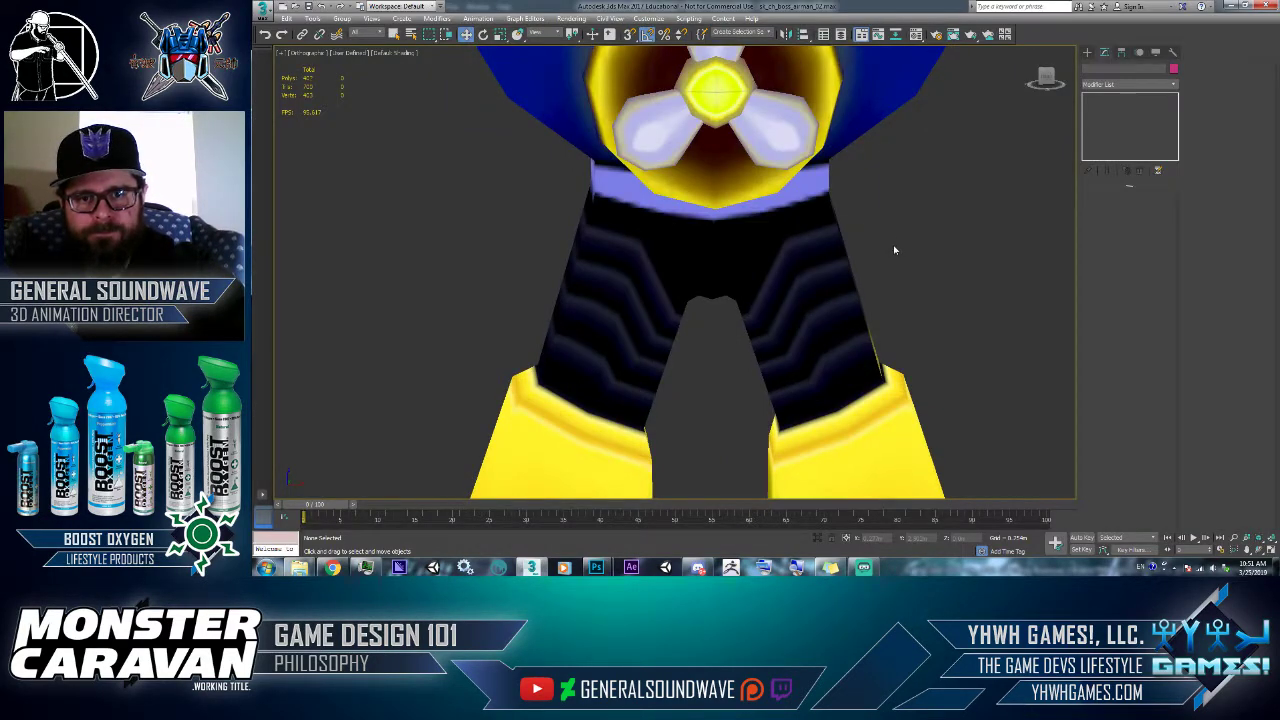
{"action": "key", "text": "z"}
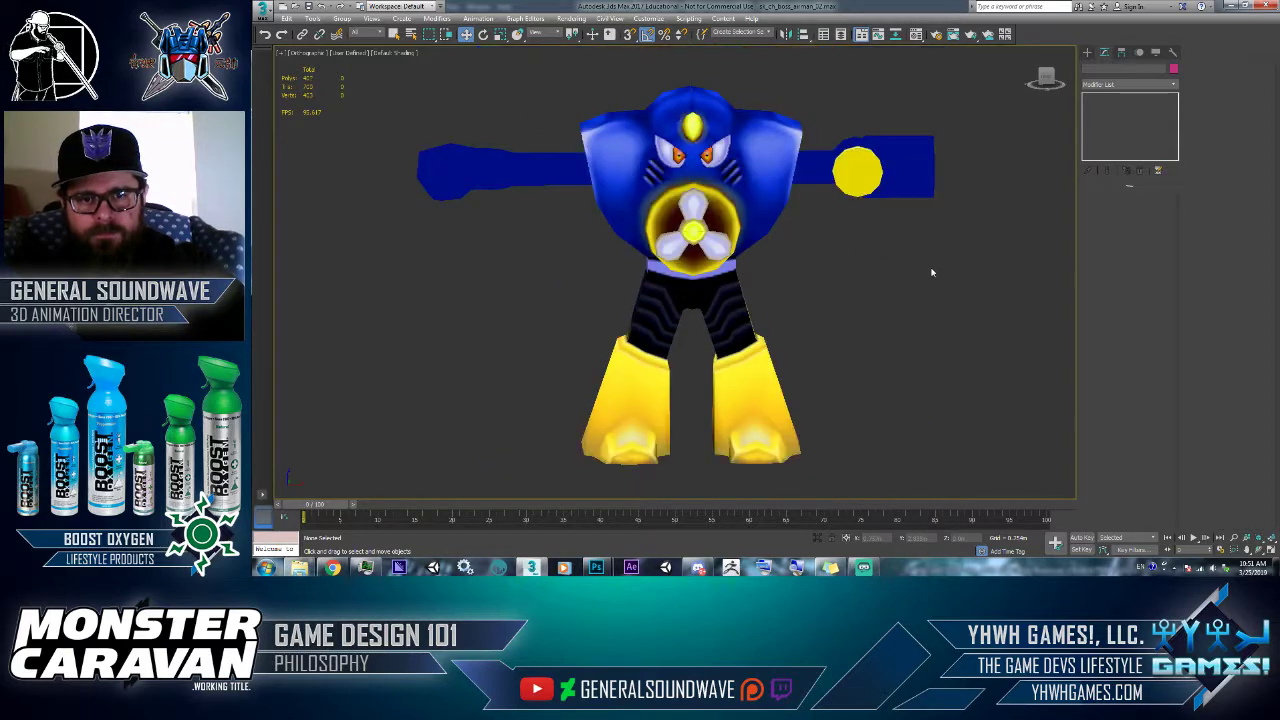
- Switch back to Photoshop, collapse the Diffuse group and move the AO group above the colour palette layer
{"action": "key", "text": "alt+Tab"}
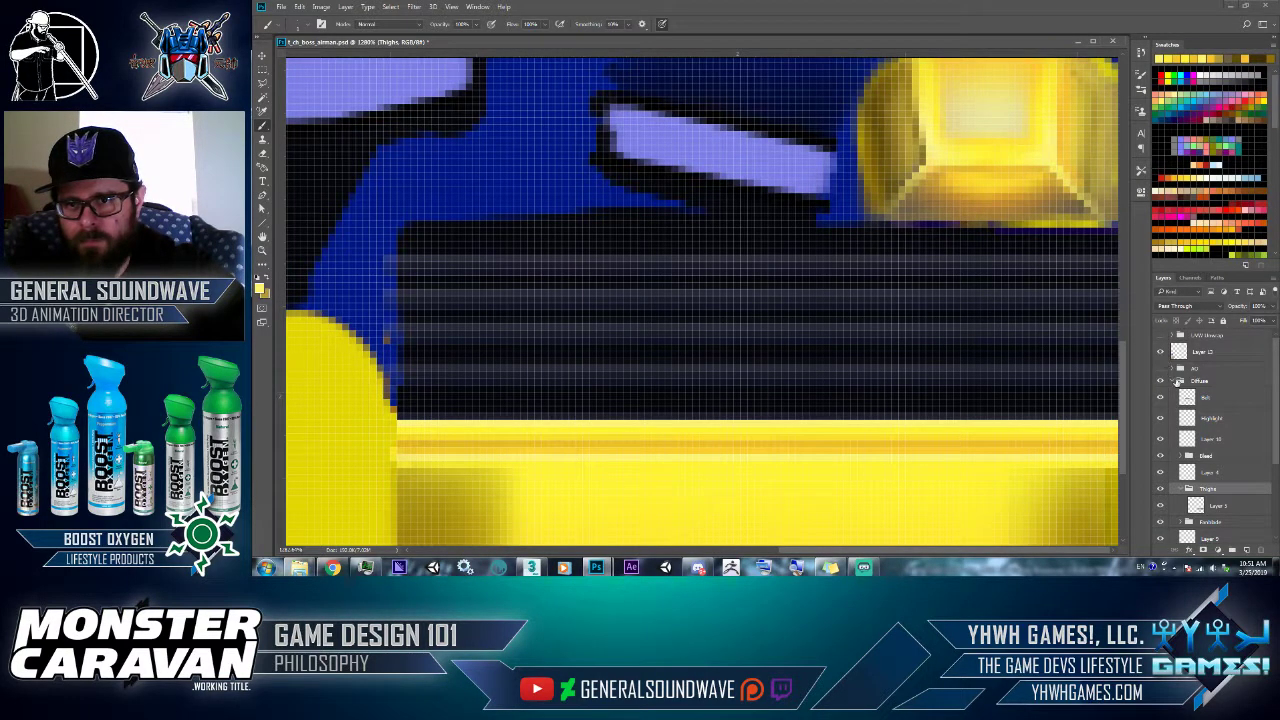
{"action": "left_click", "coordinate": [1179, 381]}
{"action": "left_click_drag", "start_coordinate": [1186, 370], "coordinate": [1190, 347]}
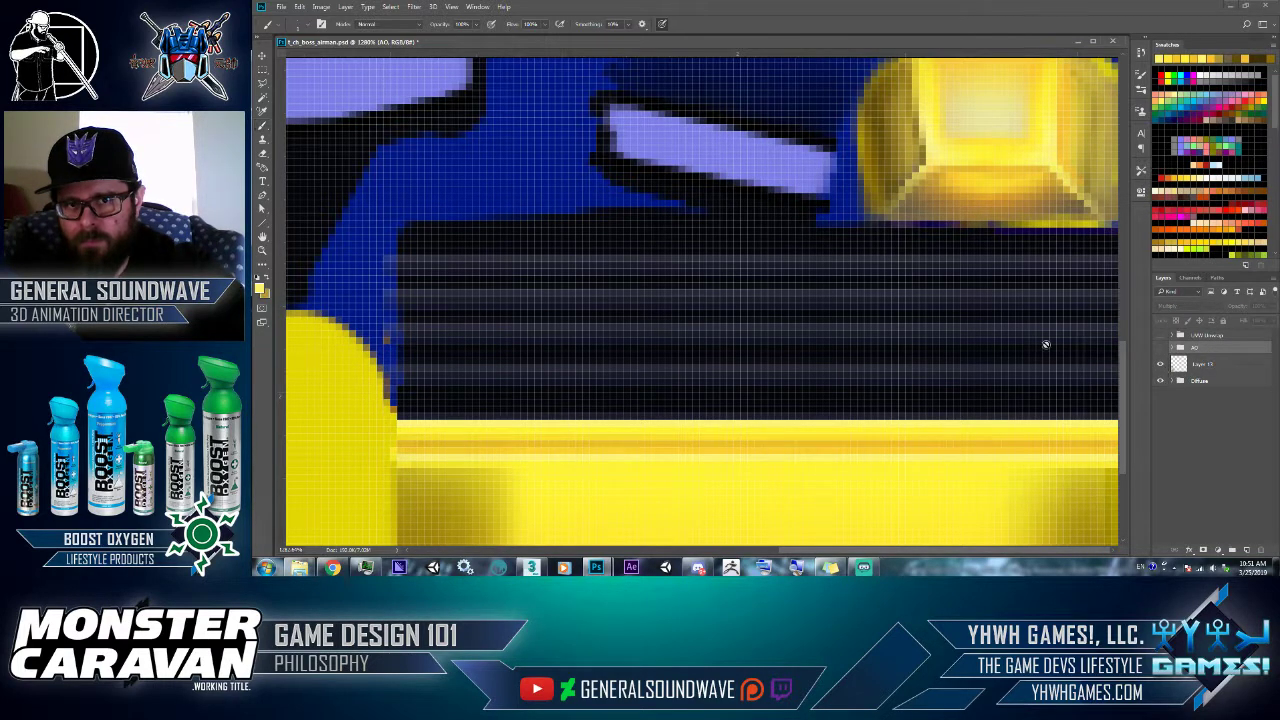
- Fit the whole texture on screen, hide the colour palette layer and turn on the AO group
{"action": "key", "text": "z"}
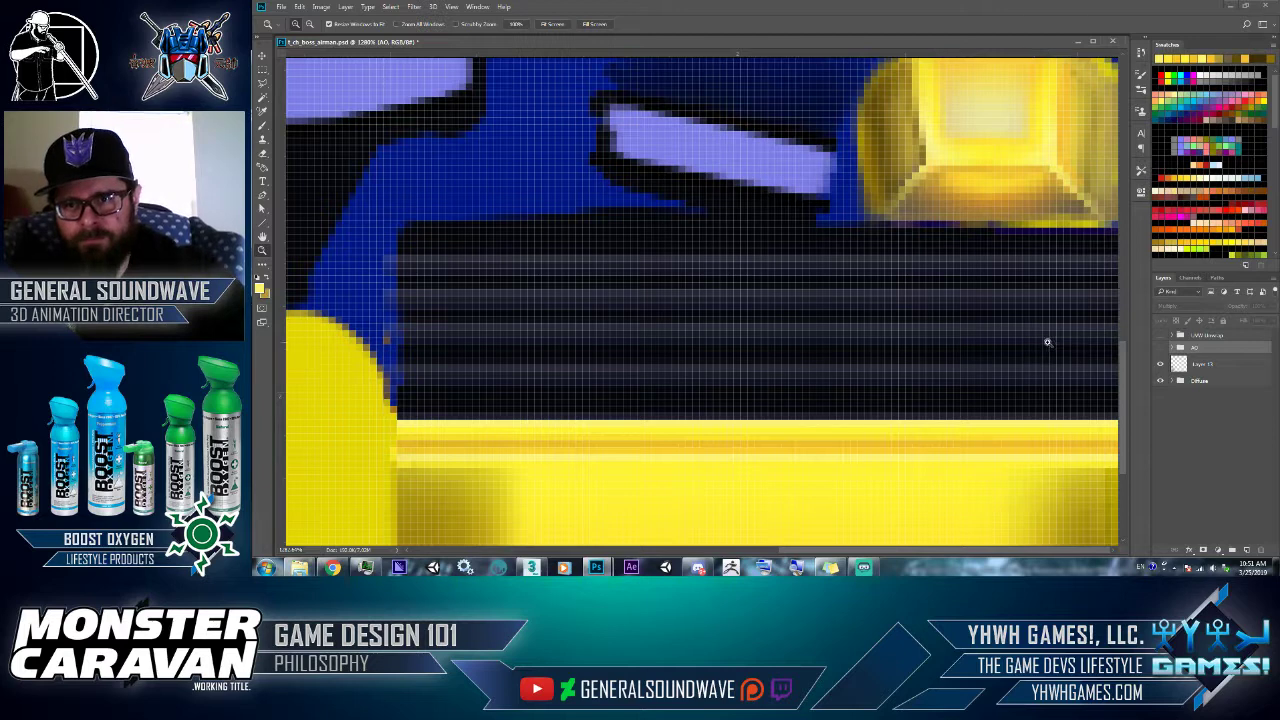
{"action": "right_click", "coordinate": [1046, 343]}
{"action": "left_click", "coordinate": [1070, 350]}
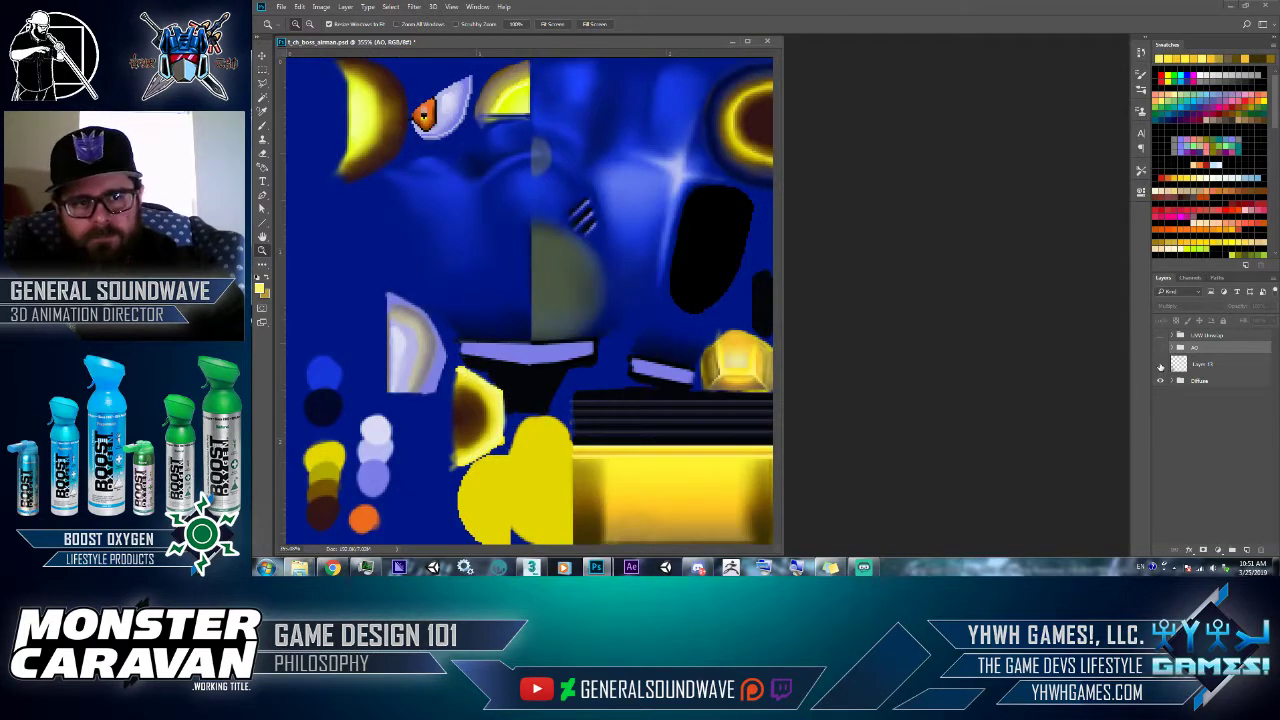
{"action": "left_click", "coordinate": [1161, 365]}
{"action": "left_click", "coordinate": [1161, 365]}
{"action": "left_click", "coordinate": [1161, 365]}
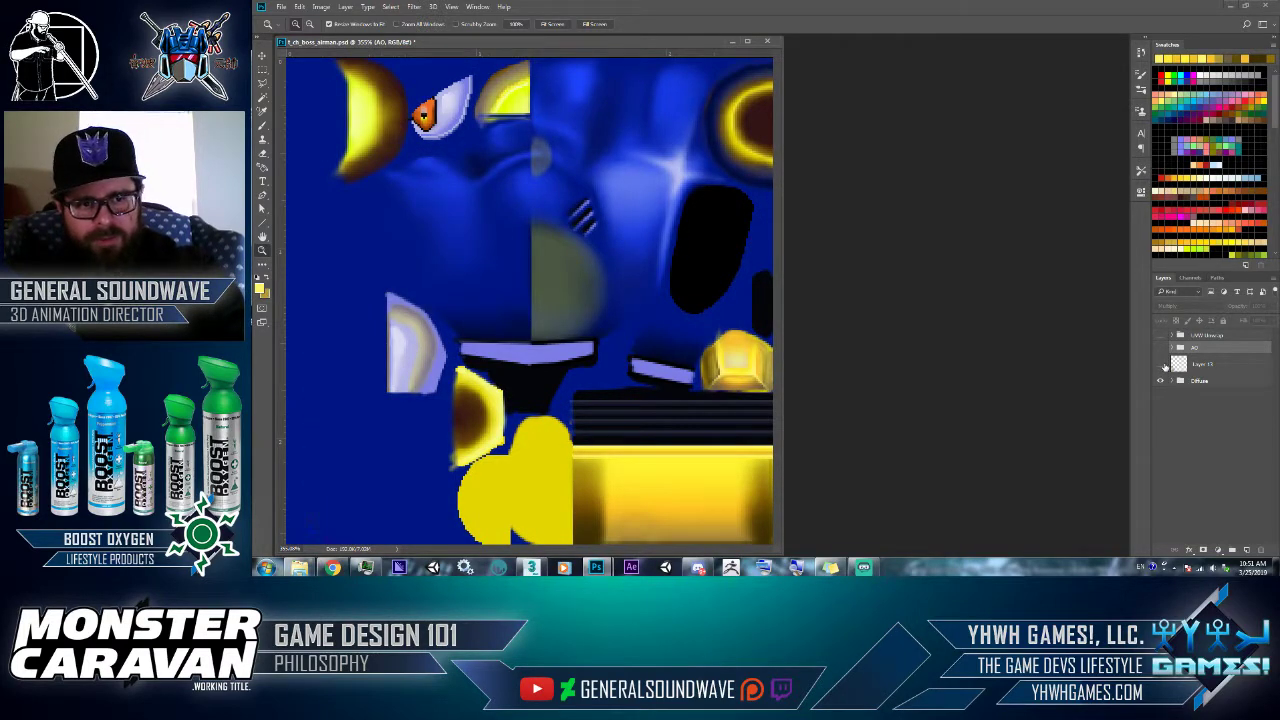
{"action": "left_click", "coordinate": [1161, 348]}
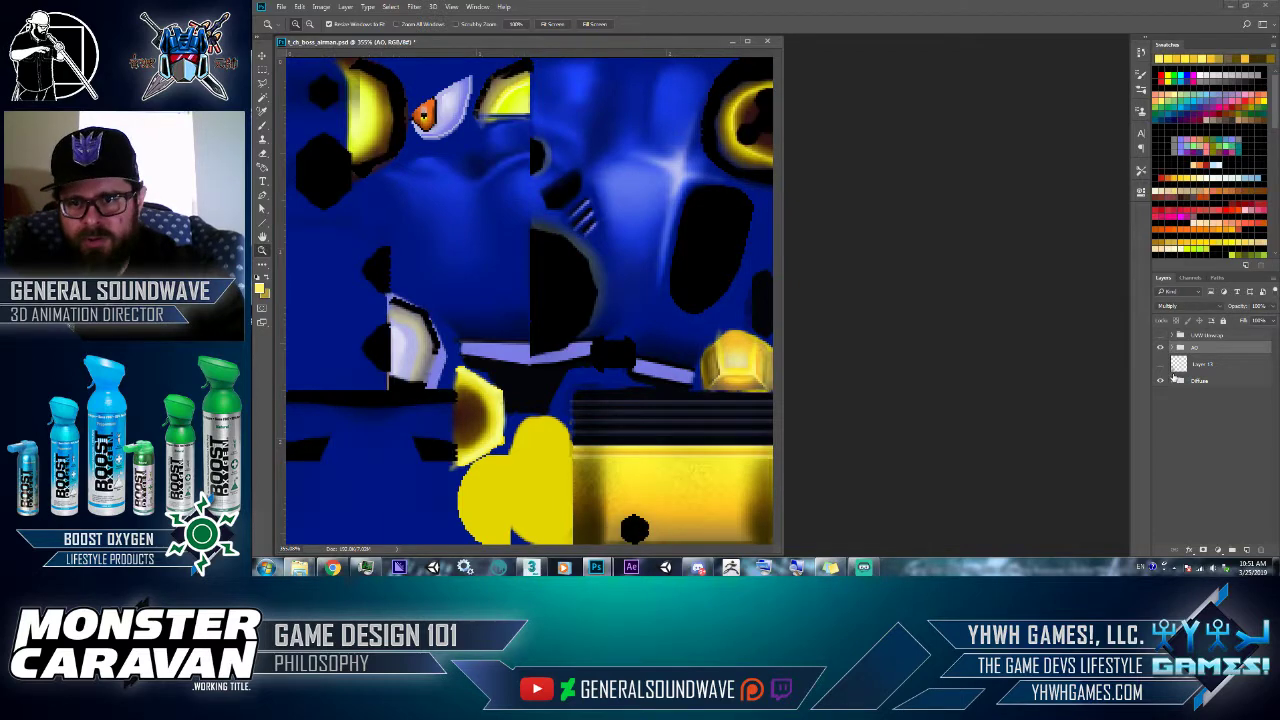
- Expand the Diffuse group and turn on its remaining hidden groups: FanBladePost, the arm group and Cannon
{"action": "left_click", "coordinate": [1175, 381]}
{"action": "left_click_drag", "start_coordinate": [1278, 431], "coordinate": [1276, 526]}
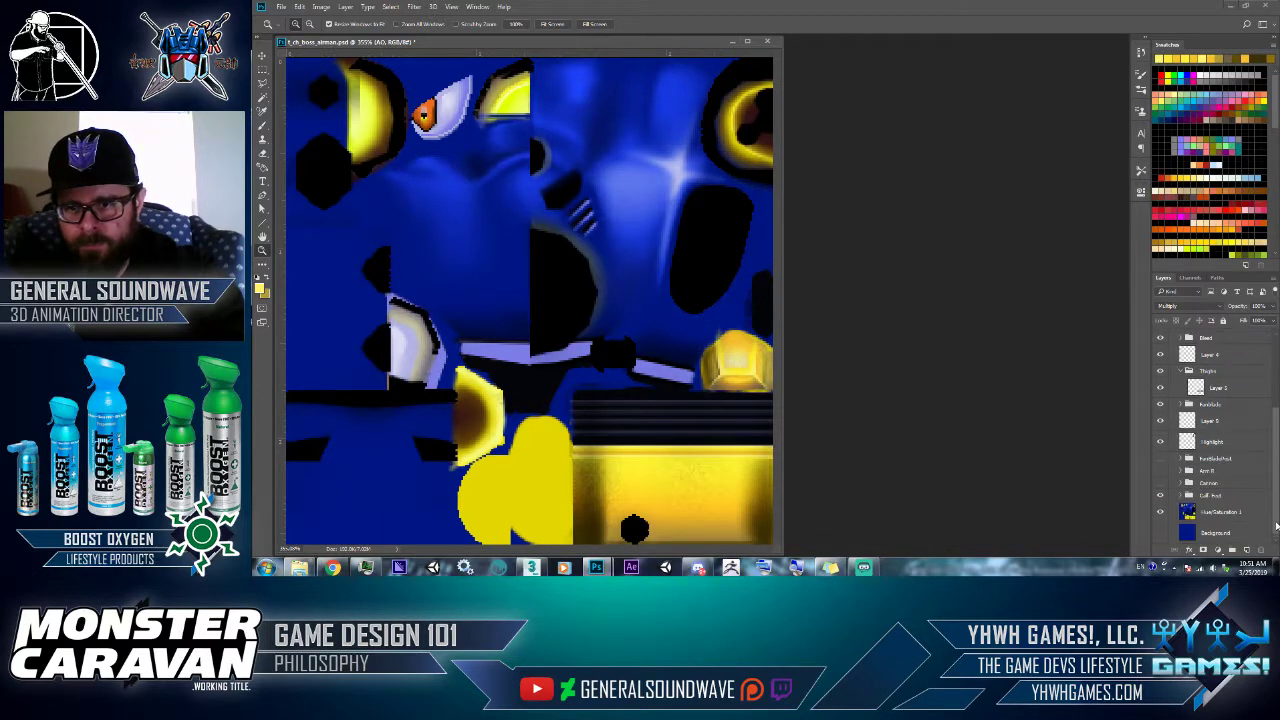
{"action": "left_click", "coordinate": [1160, 495]}
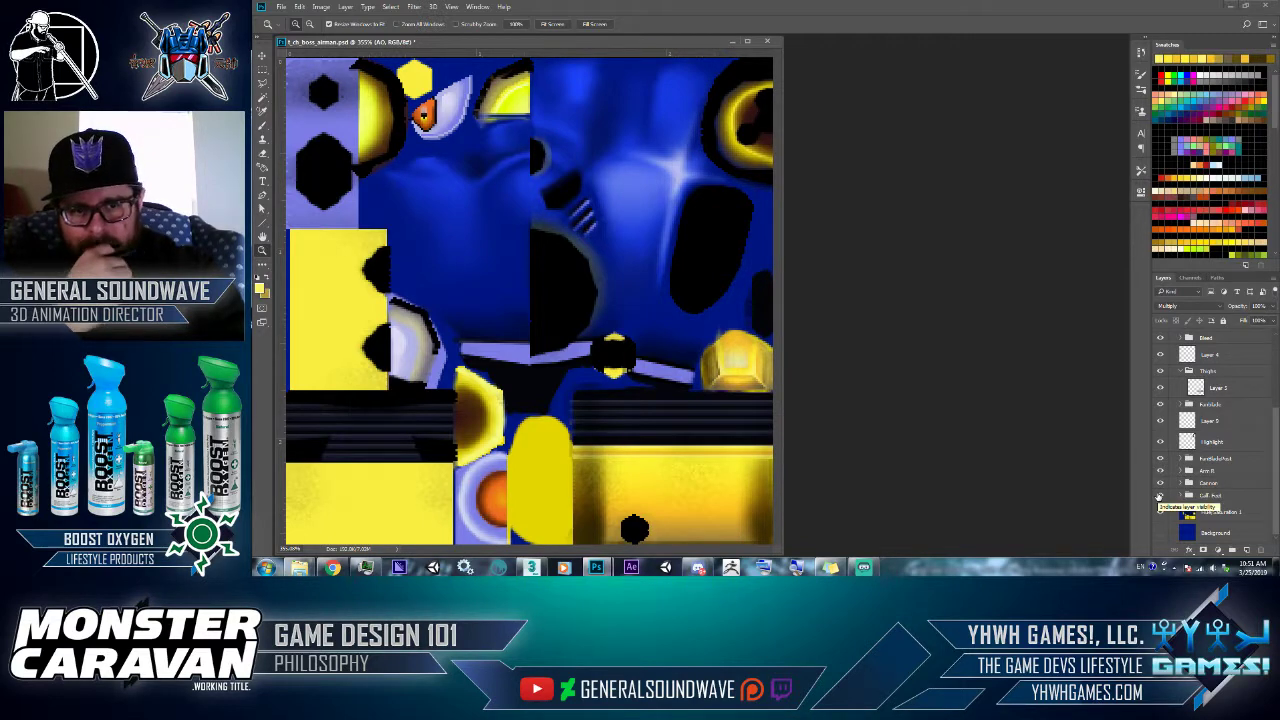
- Examine the thigh stripes and belt of the texture up close, and compare them with the model in 3ds Max
{"action": "left_click_drag", "start_coordinate": [666, 401], "coordinate": [820, 486]}
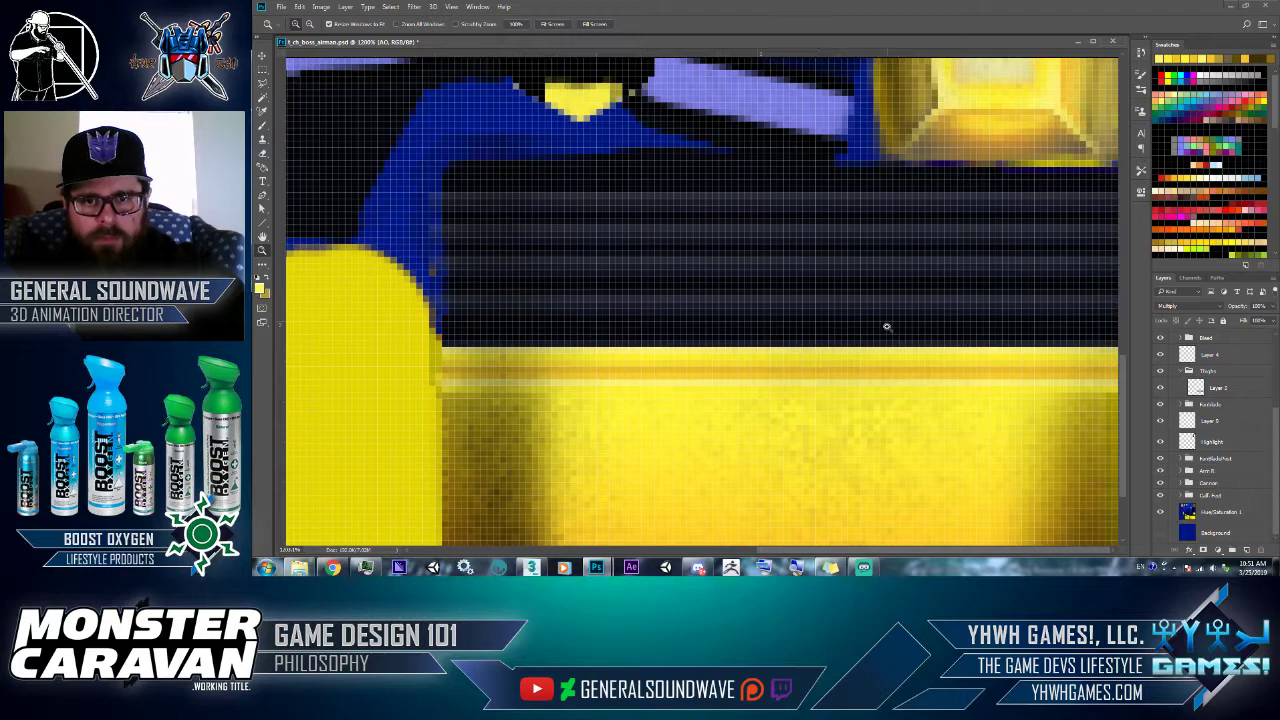
{"action": "left_click_drag", "start_coordinate": [865, 240], "coordinate": [971, 371]}
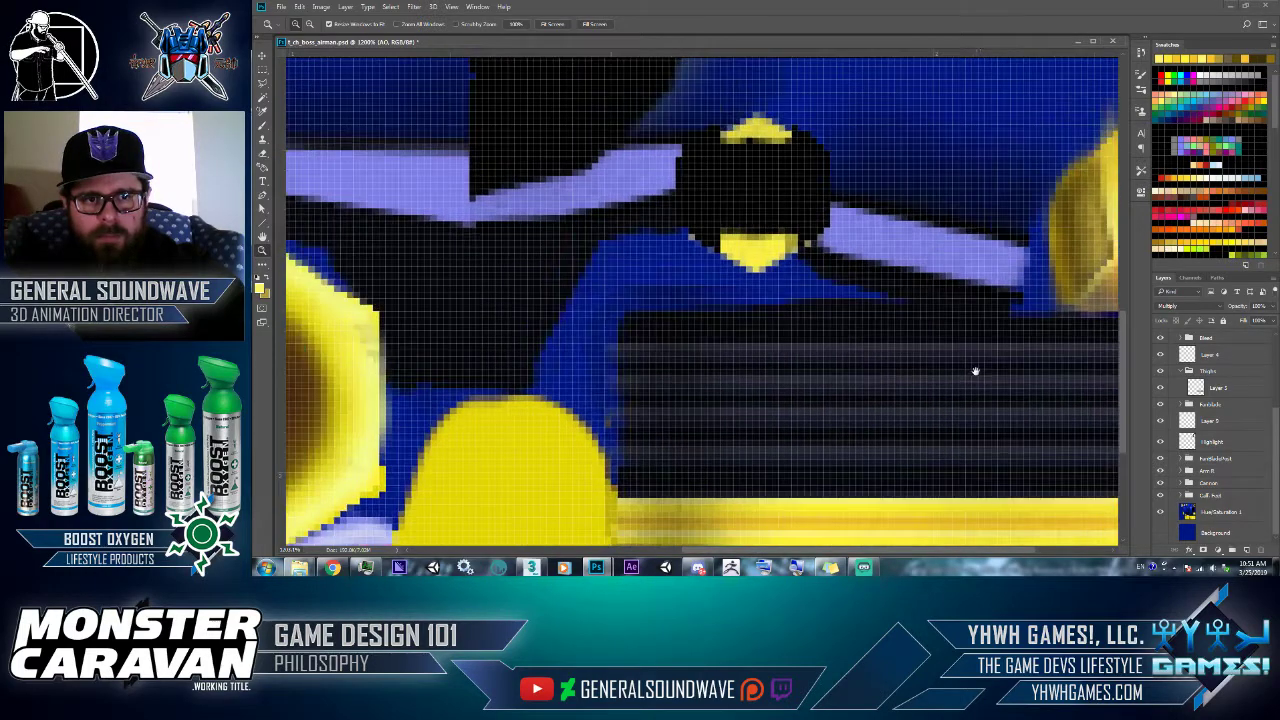
{"action": "key", "text": "alt+Tab"}
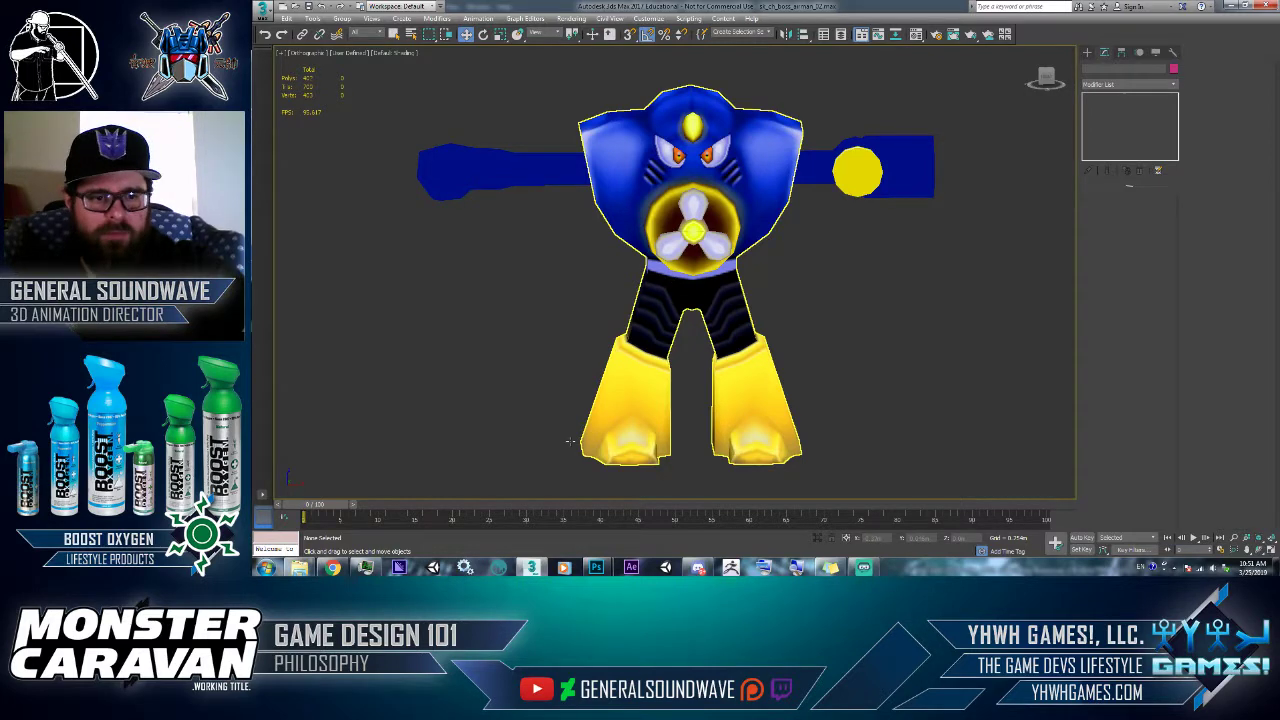
- Switch to the file browser, go to the Airman project's Reference folder and open its first image
{"action": "key", "text": "alt+Tab"}
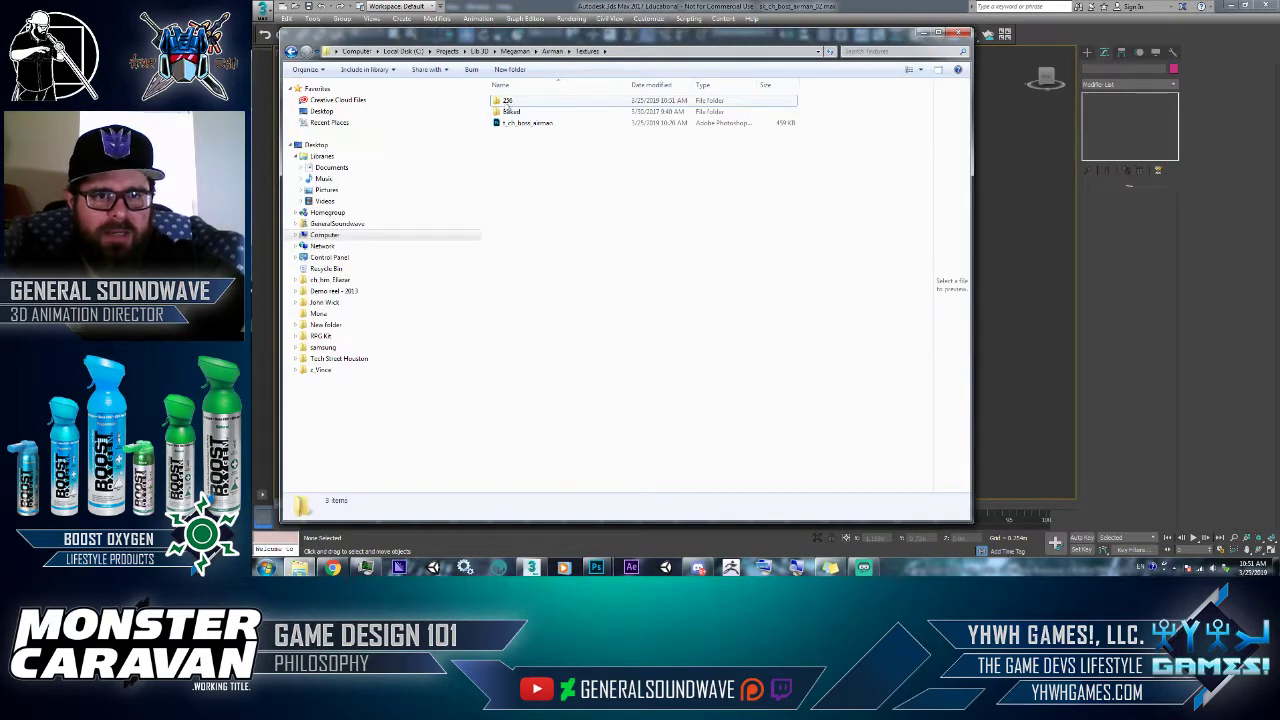
{"action": "left_click", "coordinate": [519, 112]}
{"action": "double_click", "coordinate": [519, 112]}
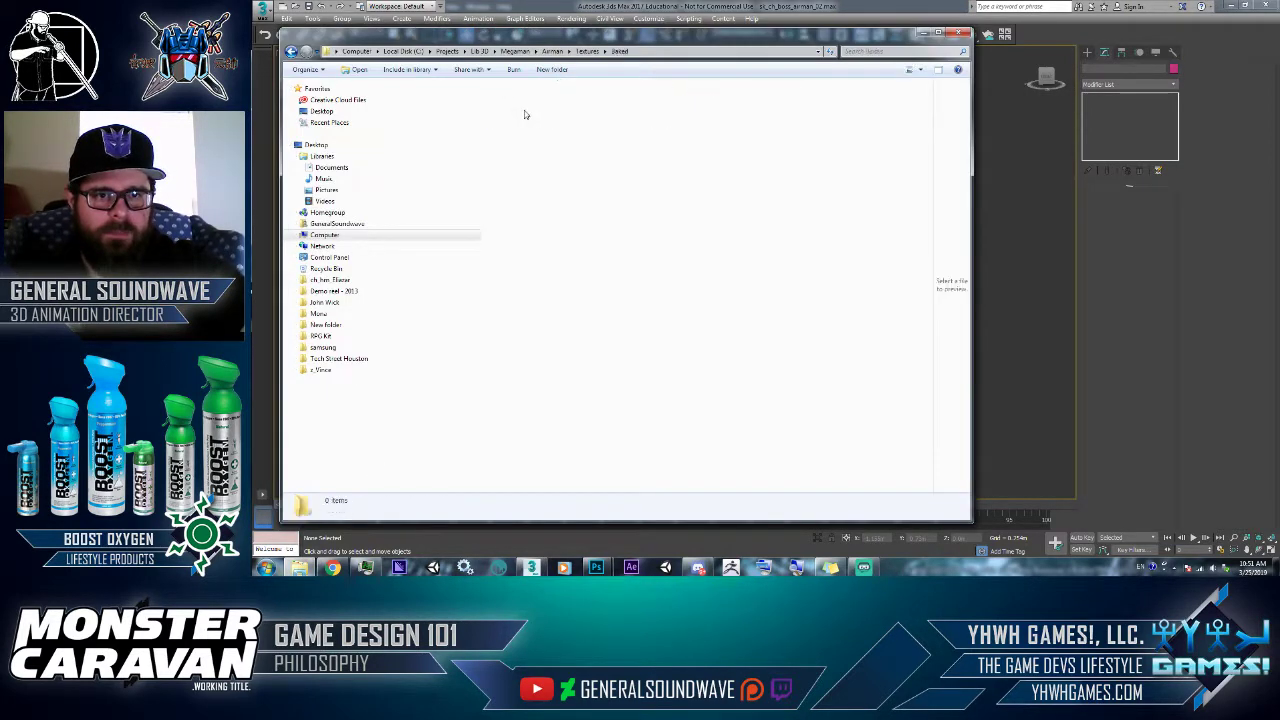
{"action": "left_click", "coordinate": [588, 51]}
{"action": "left_click", "coordinate": [553, 51]}
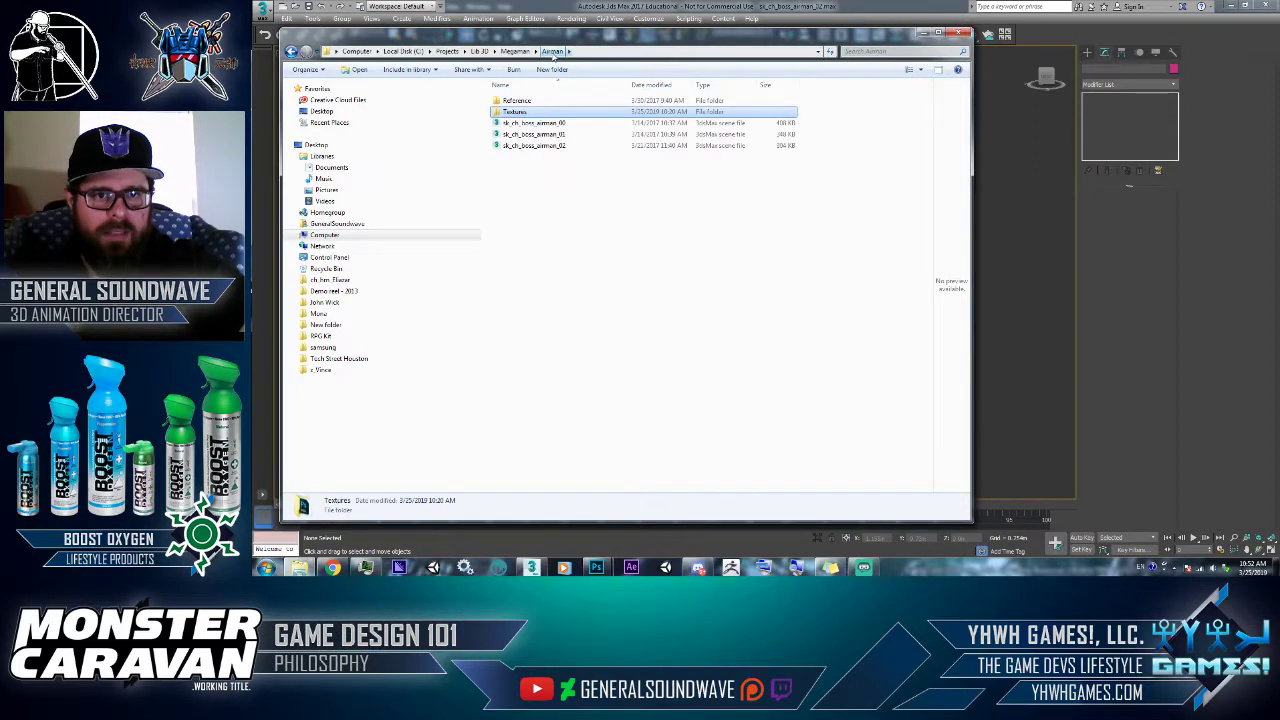
{"action": "double_click", "coordinate": [520, 101]}
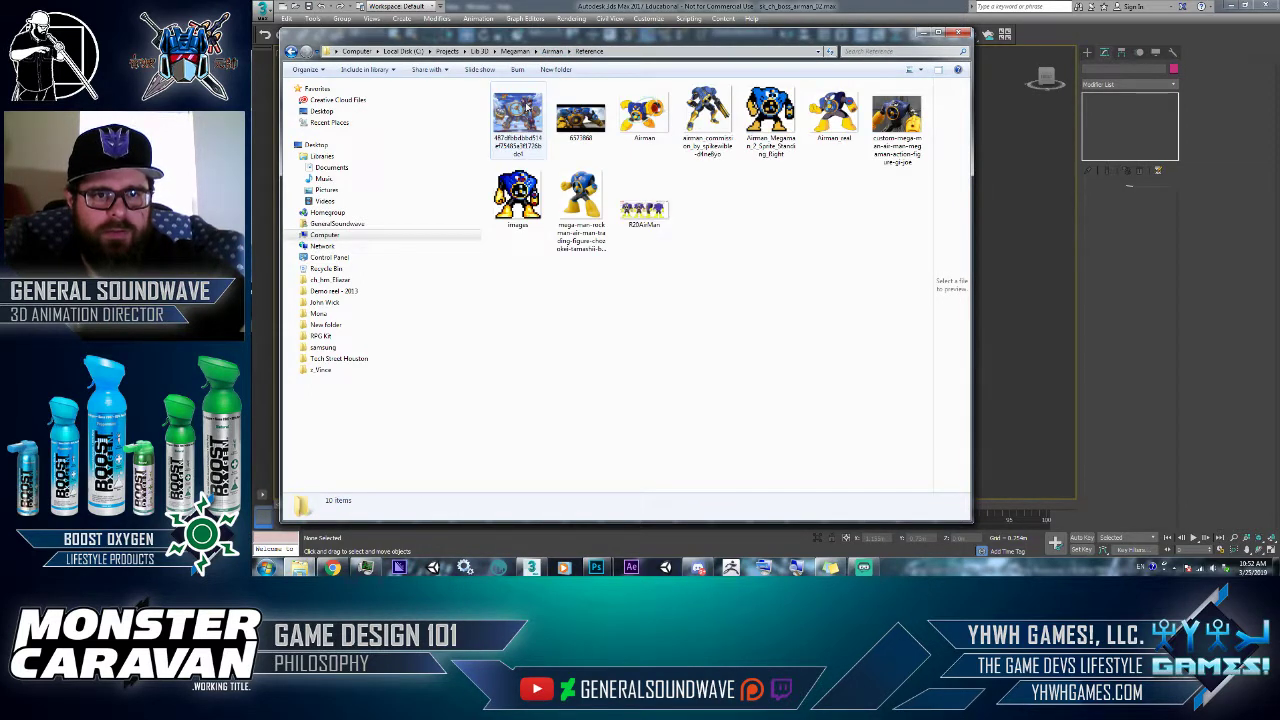
{"action": "double_click", "coordinate": [536, 120]}
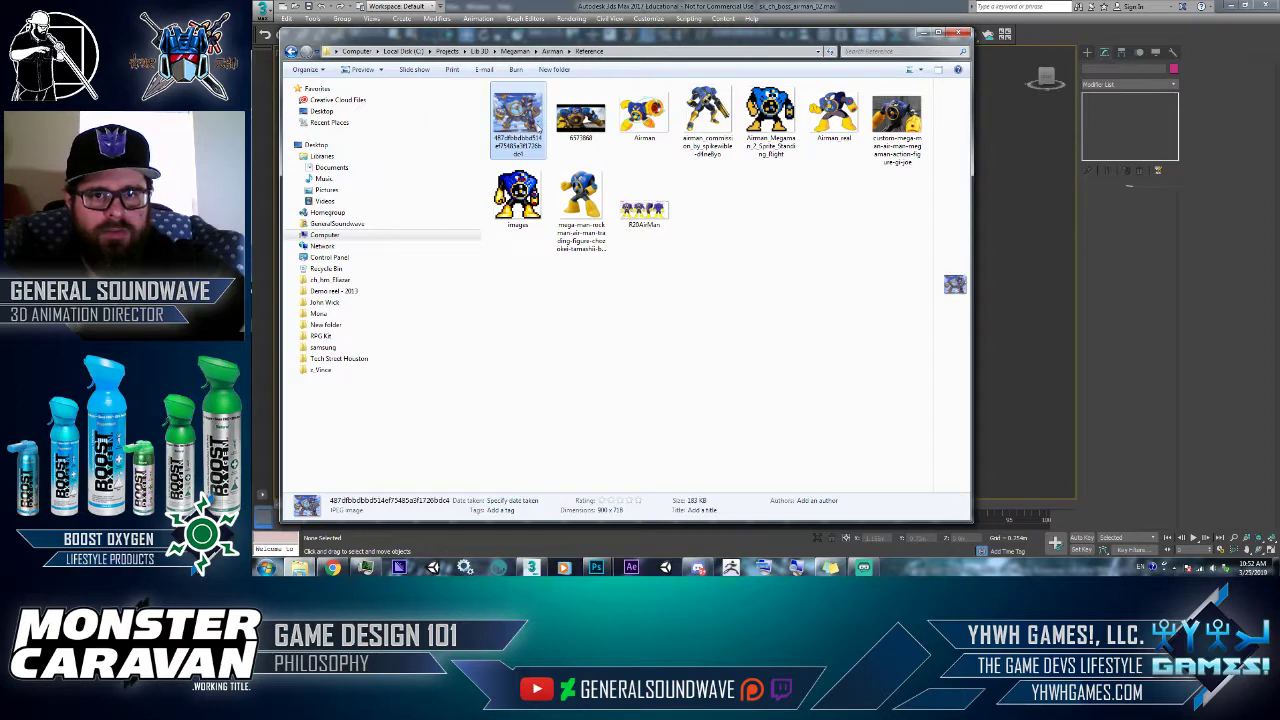
- Browse through the Airman reference images up to the R20AirMan model sheet and study its colours and details
{"action": "key", "text": "Right"}
{"action": "key", "text": "Right"}
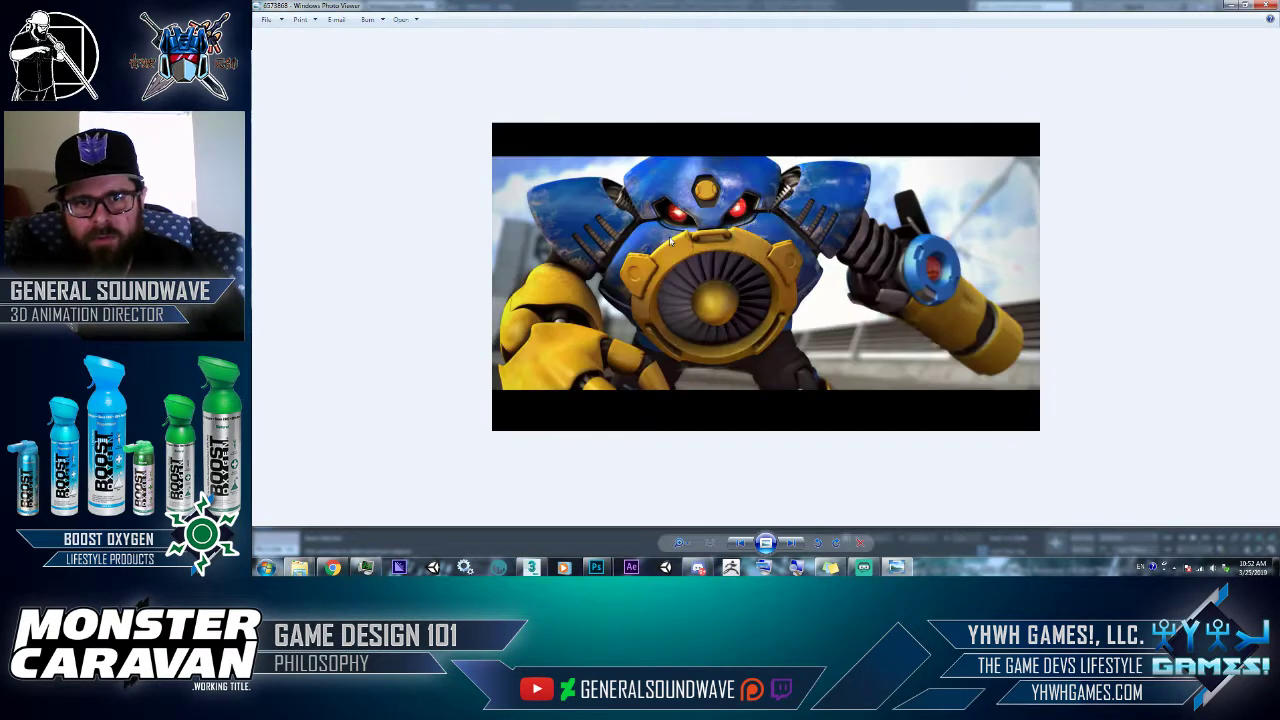
{"action": "key", "text": "Right"}
{"action": "key", "text": "Right"}
{"action": "key", "text": "Right"}
{"action": "key", "text": "Right"}
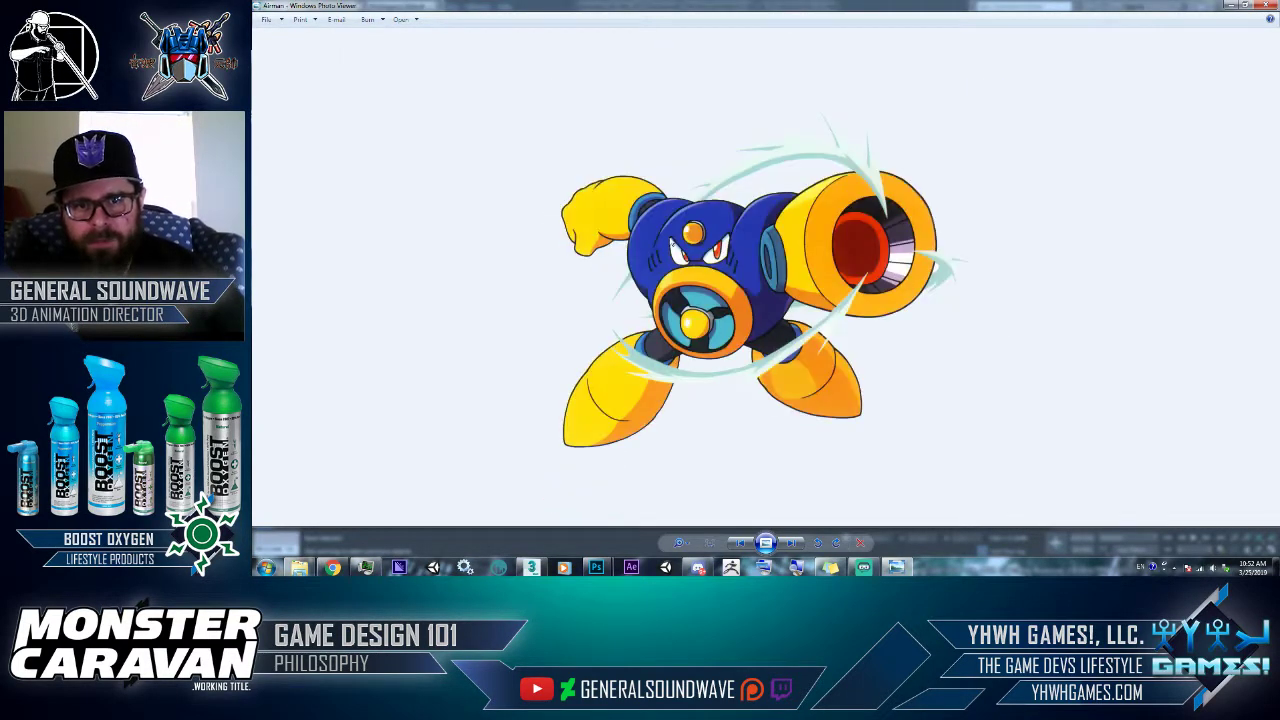
{"action": "key", "text": "Right"}
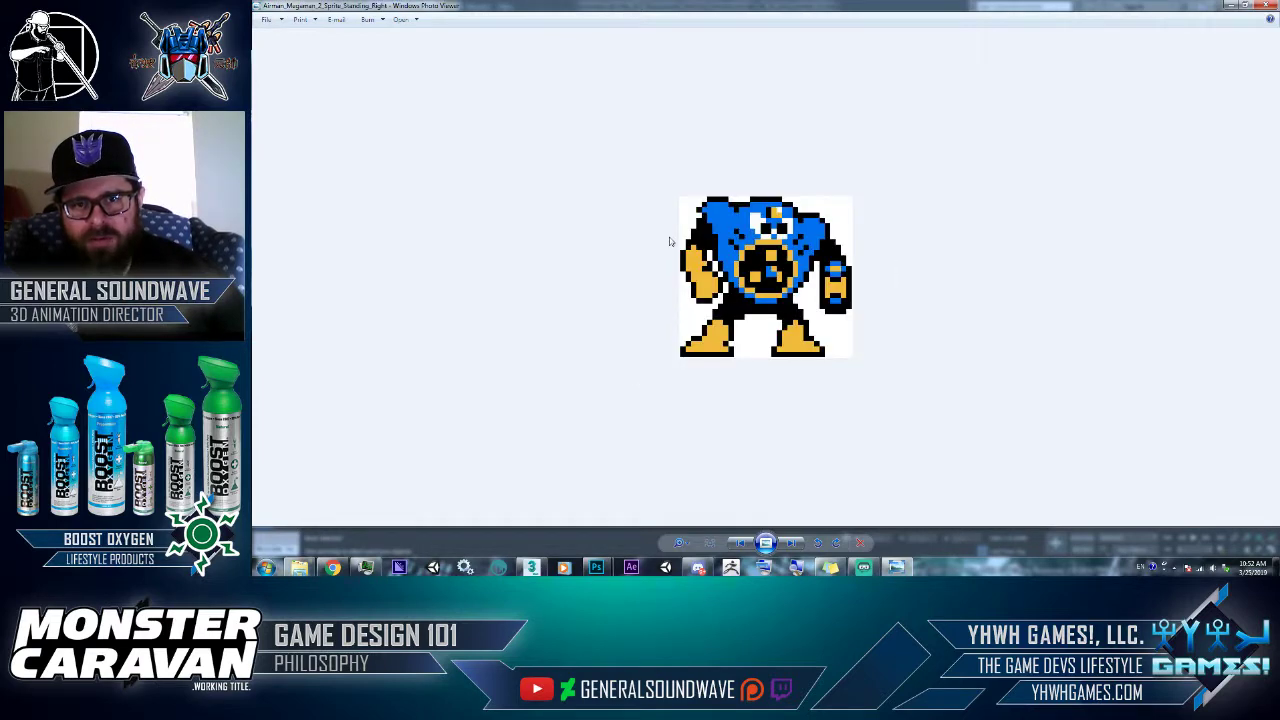
{"action": "key", "text": "Left"}
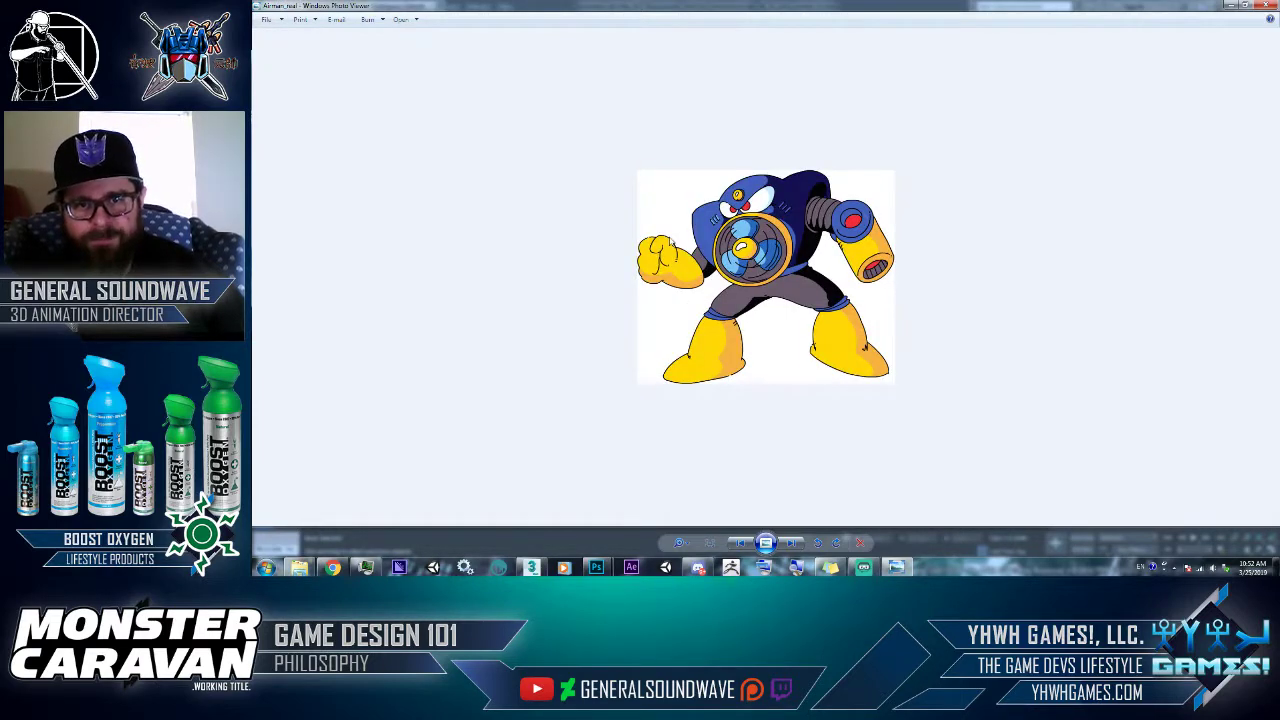
{"action": "key", "text": "Right"}
{"action": "key", "text": "Right"}
{"action": "key", "text": "Right"}
{"action": "key", "text": "Right"}
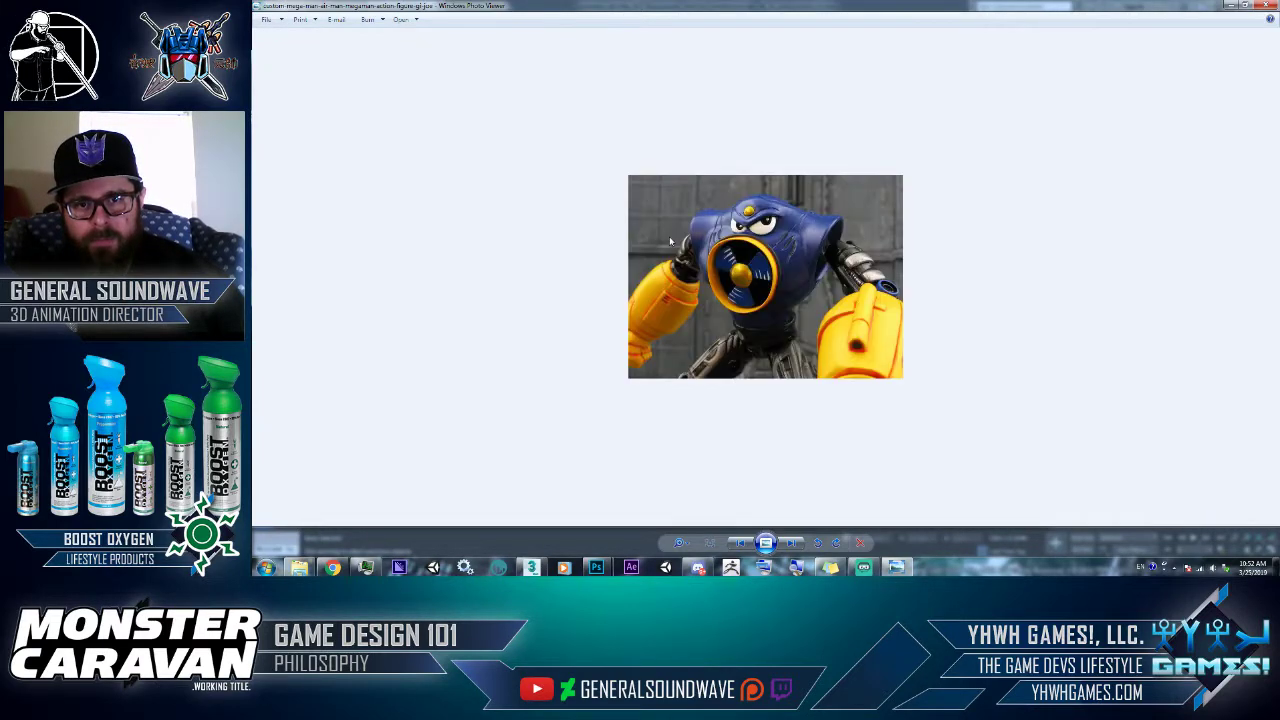
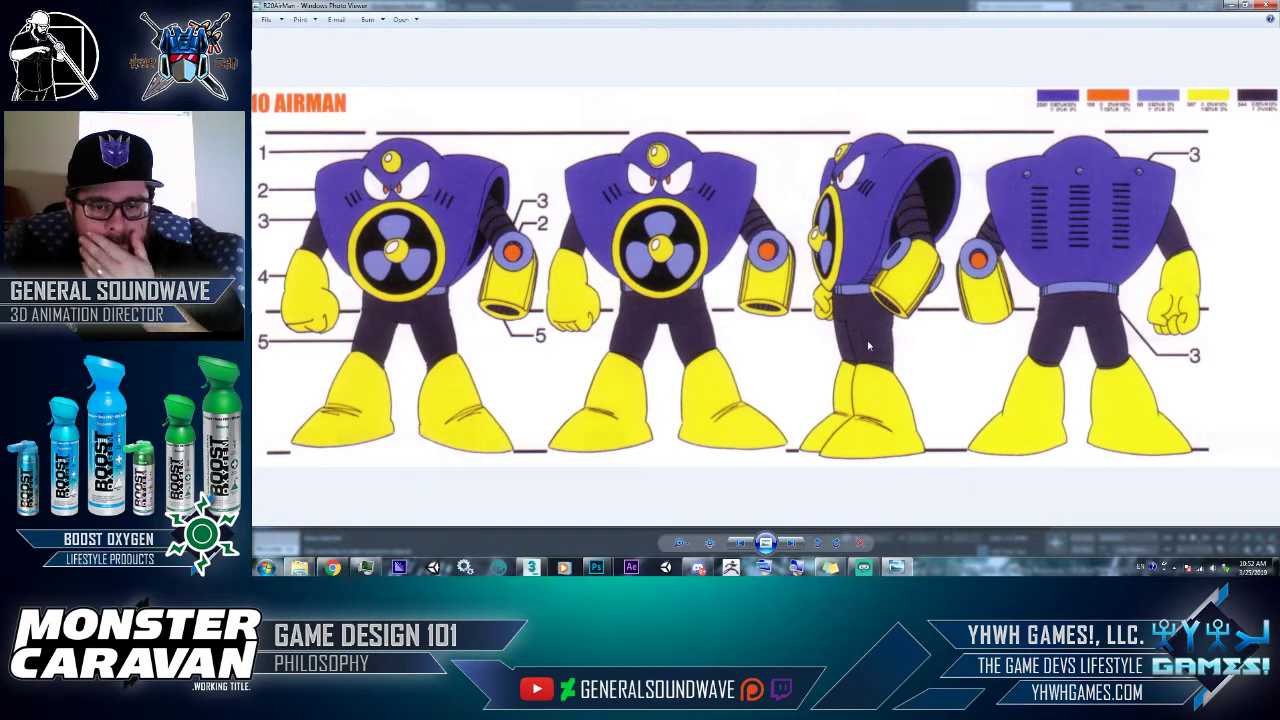
- Switch to 3ds Max and examine the textured Airman model up close and from a distance
{"action": "key", "text": "alt+Tab"}
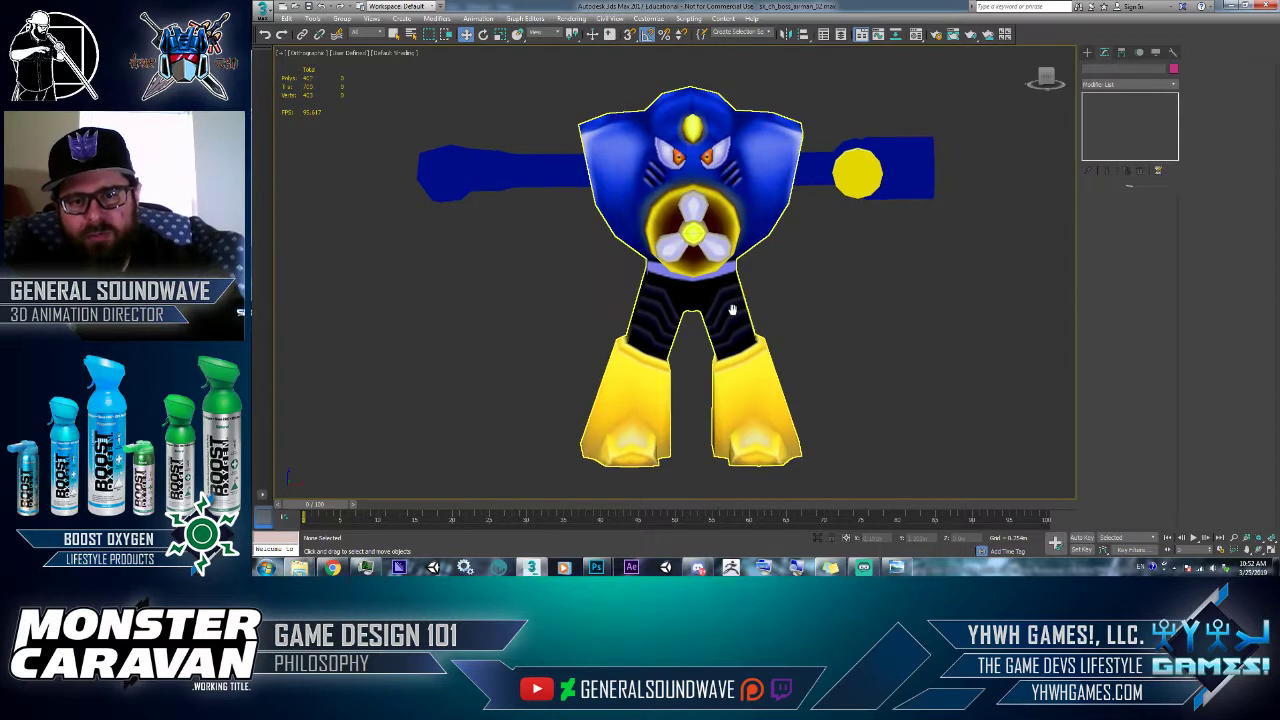
{"action": "scroll", "coordinate": [781, 329], "scroll_direction": "down", "scroll_amount": 5}
{"action": "scroll", "coordinate": [777, 323], "scroll_direction": "up", "scroll_amount": 4}
{"action": "middle_click_drag", "start_coordinate": [775, 319], "coordinate": [791, 366], "text": "alt"}
{"action": "scroll", "coordinate": [789, 334], "scroll_direction": "down", "scroll_amount": 2}
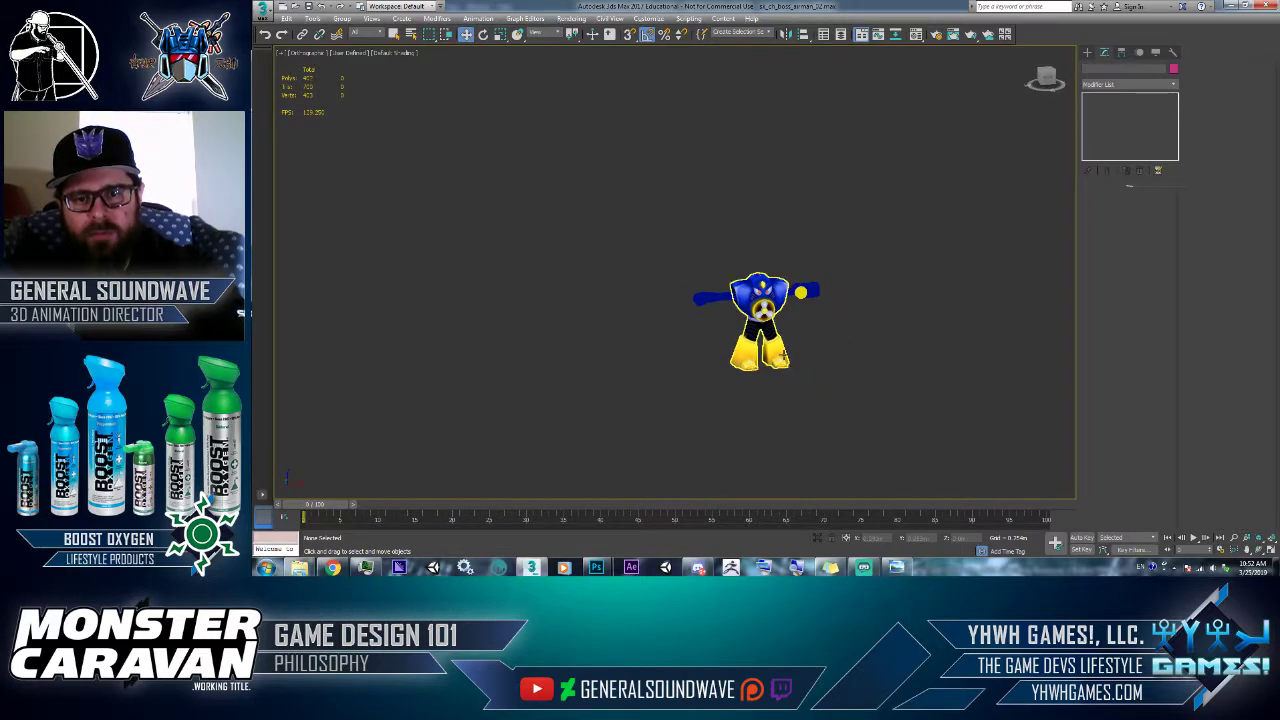
- Switch to Photoshop and examine the dark striped thigh areas up close and within the whole texture
{"action": "key", "text": "alt+Tab"}
{"action": "key", "text": "alt+Tab"}
{"action": "key", "text": "alt+Tab"}
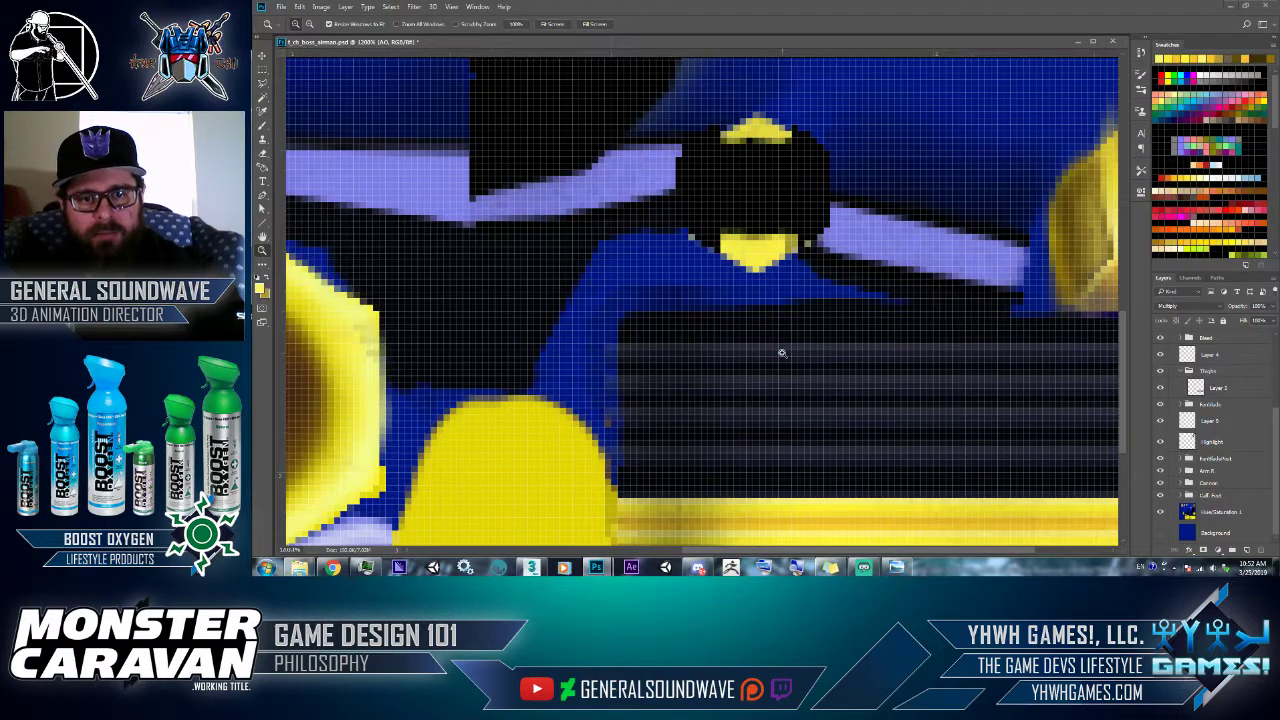
{"action": "right_click", "coordinate": [723, 335]}
{"action": "left_click", "coordinate": [743, 342]}
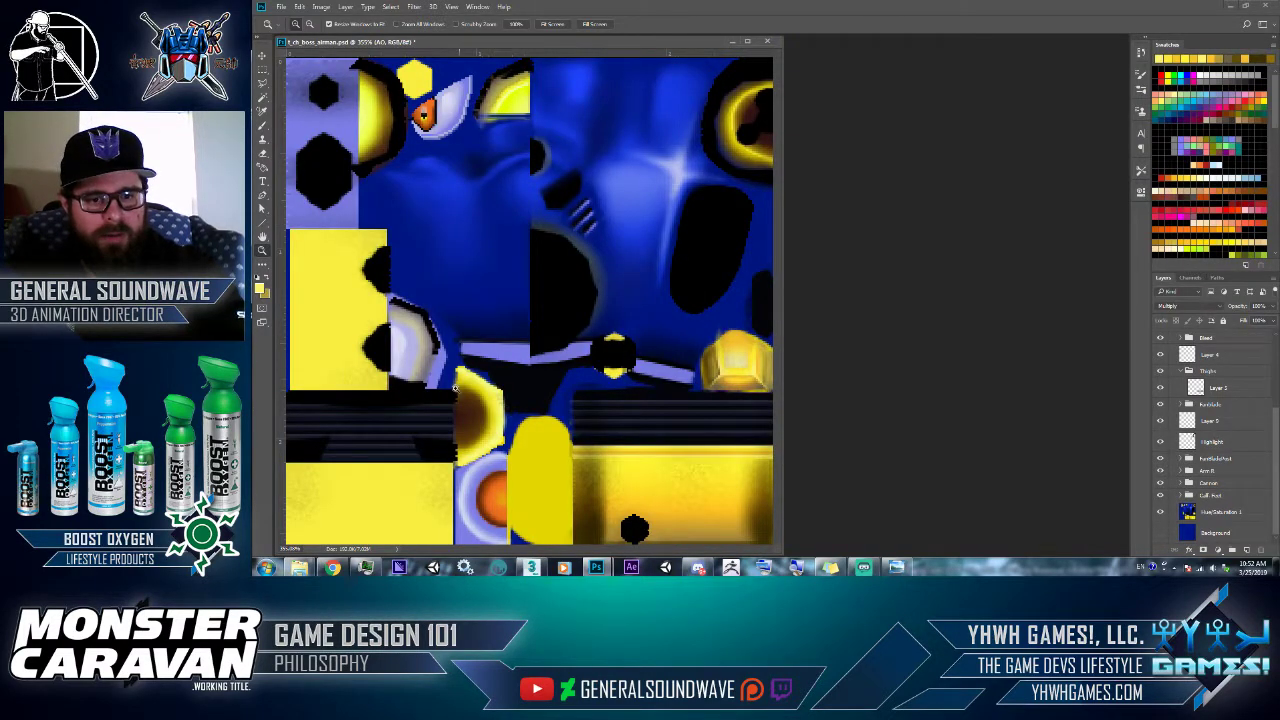
{"action": "left_click_drag", "start_coordinate": [457, 387], "coordinate": [271, 477]}
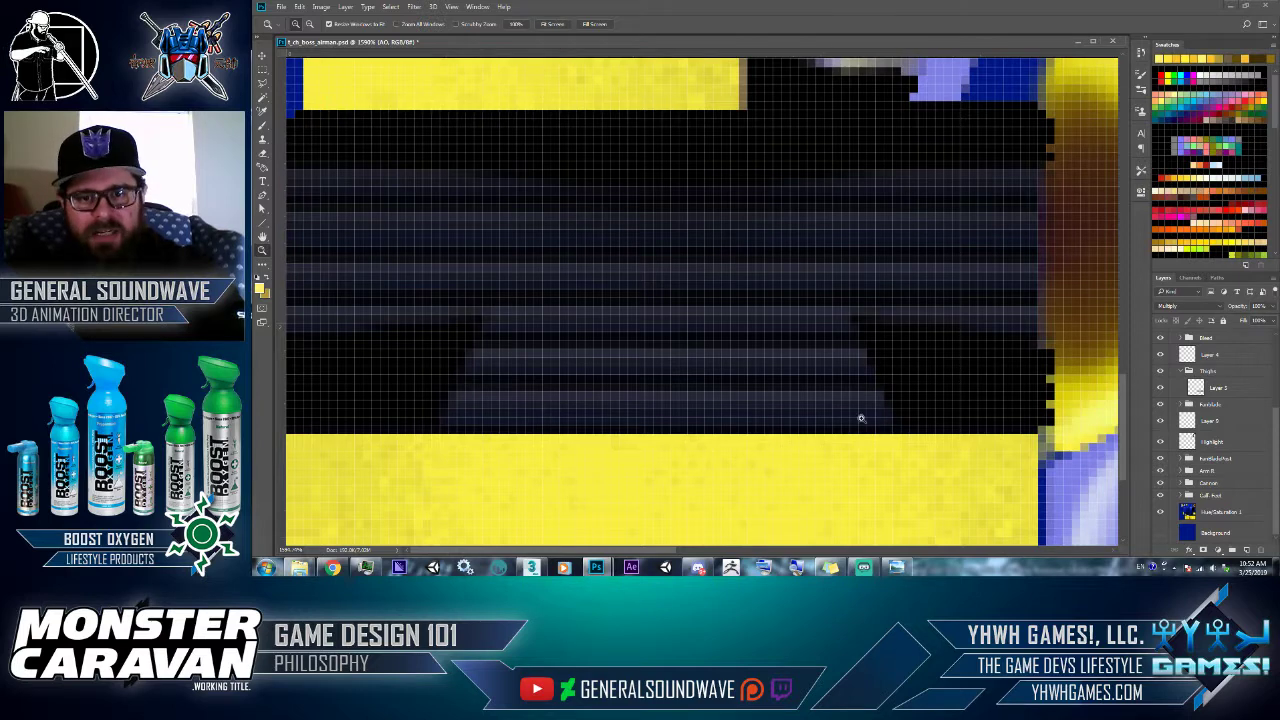
{"action": "right_click", "coordinate": [1000, 383]}
{"action": "left_click", "coordinate": [1020, 390]}
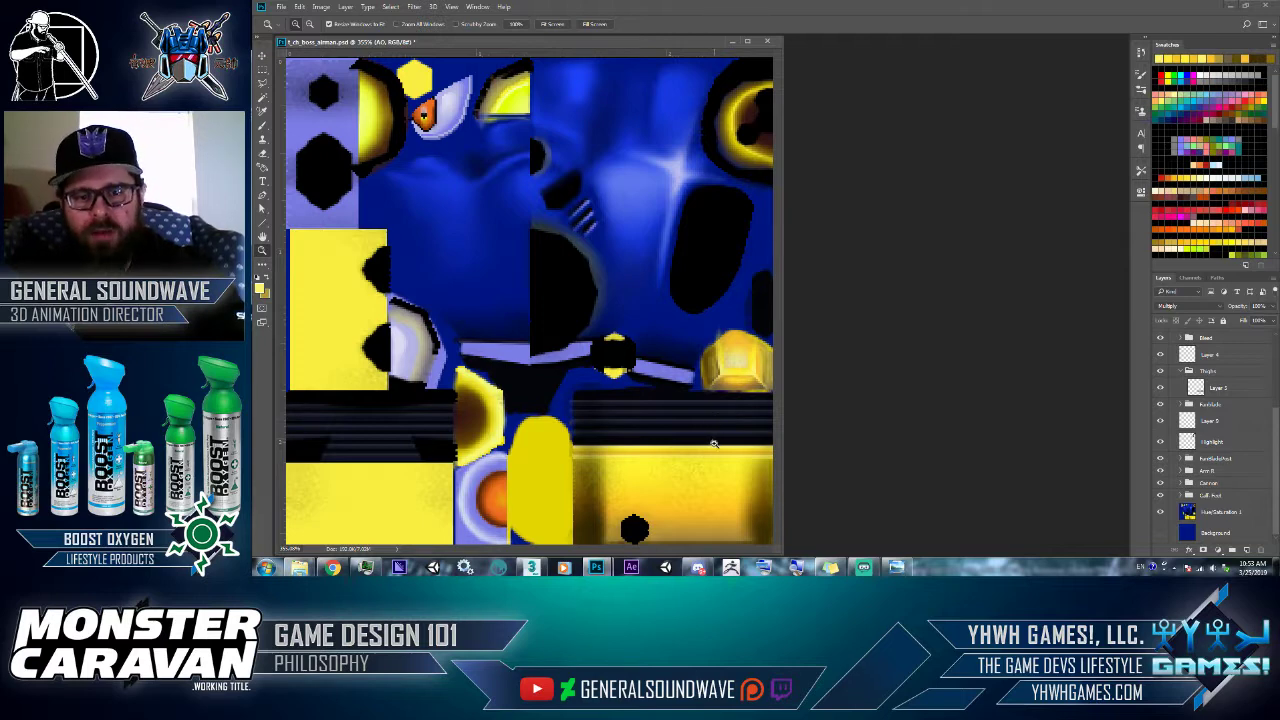
- Hide the AO group and inspect the thigh stripes without its shading
{"action": "scroll", "coordinate": [1206, 340], "scroll_direction": "up", "scroll_amount": 5}
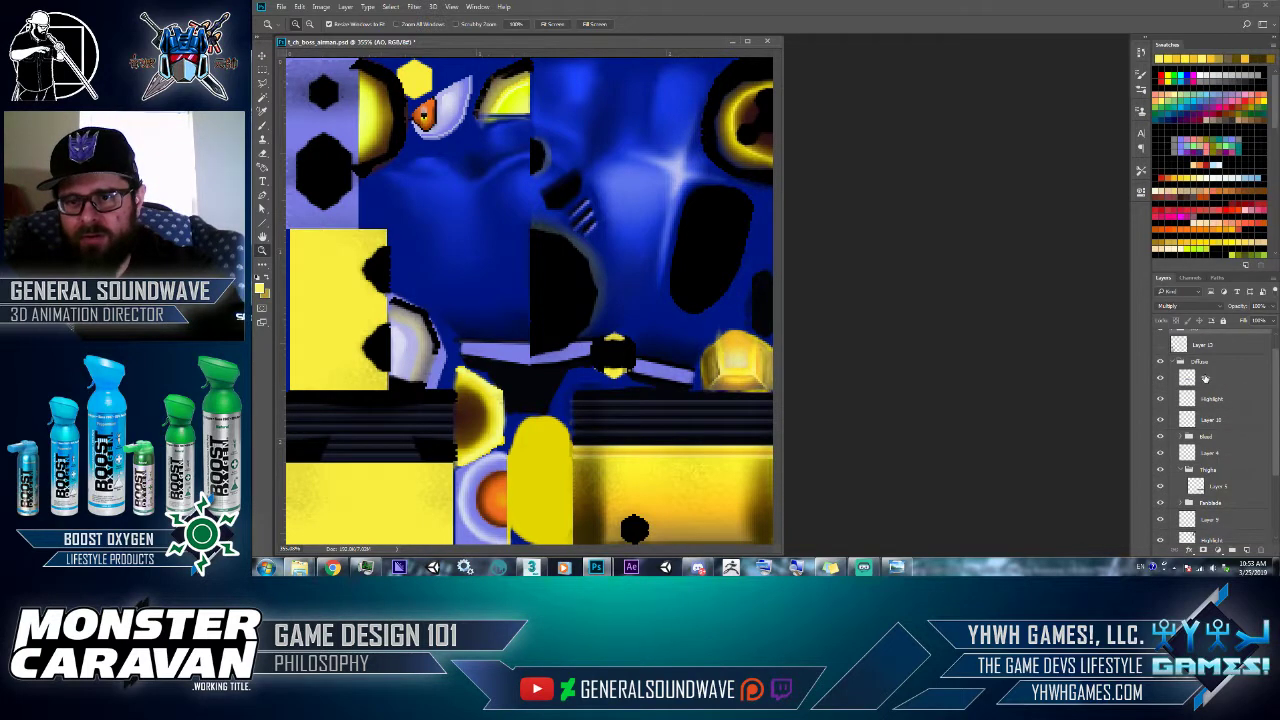
{"action": "left_click", "coordinate": [1162, 349]}
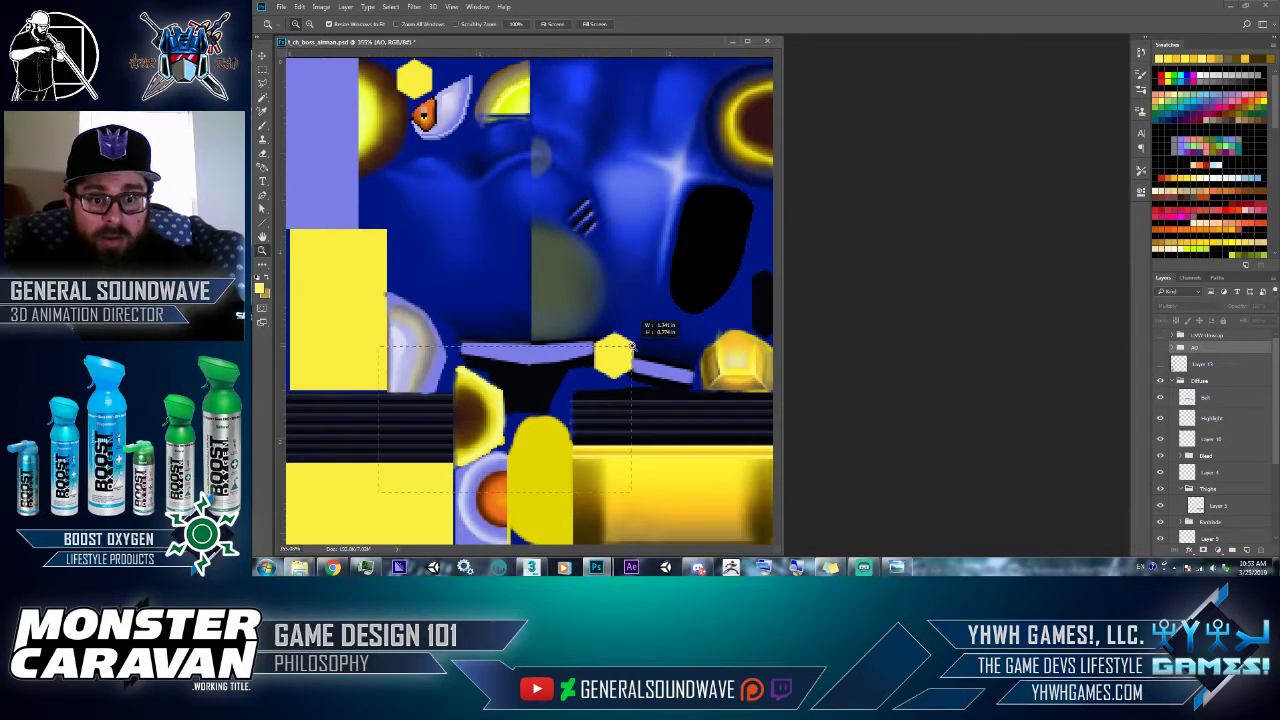
{"action": "left_click", "coordinate": [470, 440]}
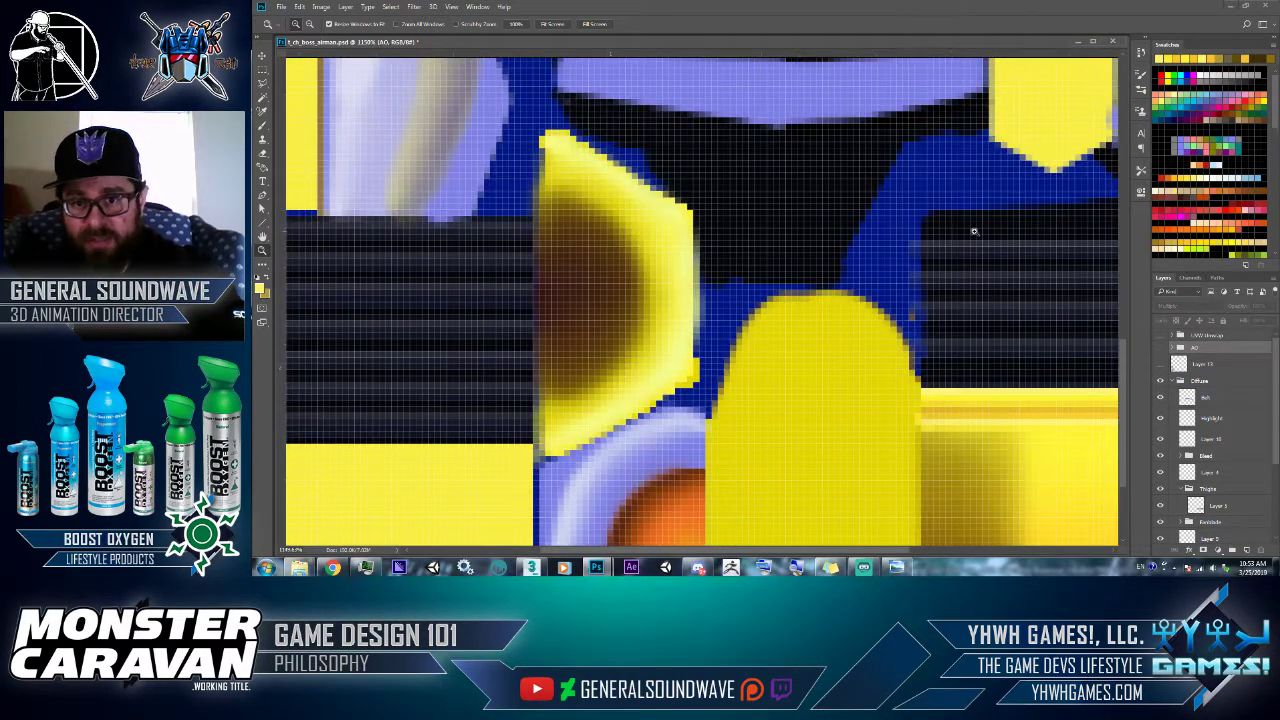
{"action": "left_click_drag", "start_coordinate": [583, 300], "coordinate": [807, 424]}
{"action": "scroll", "coordinate": [807, 424], "scroll_direction": "up", "scroll_amount": 2}
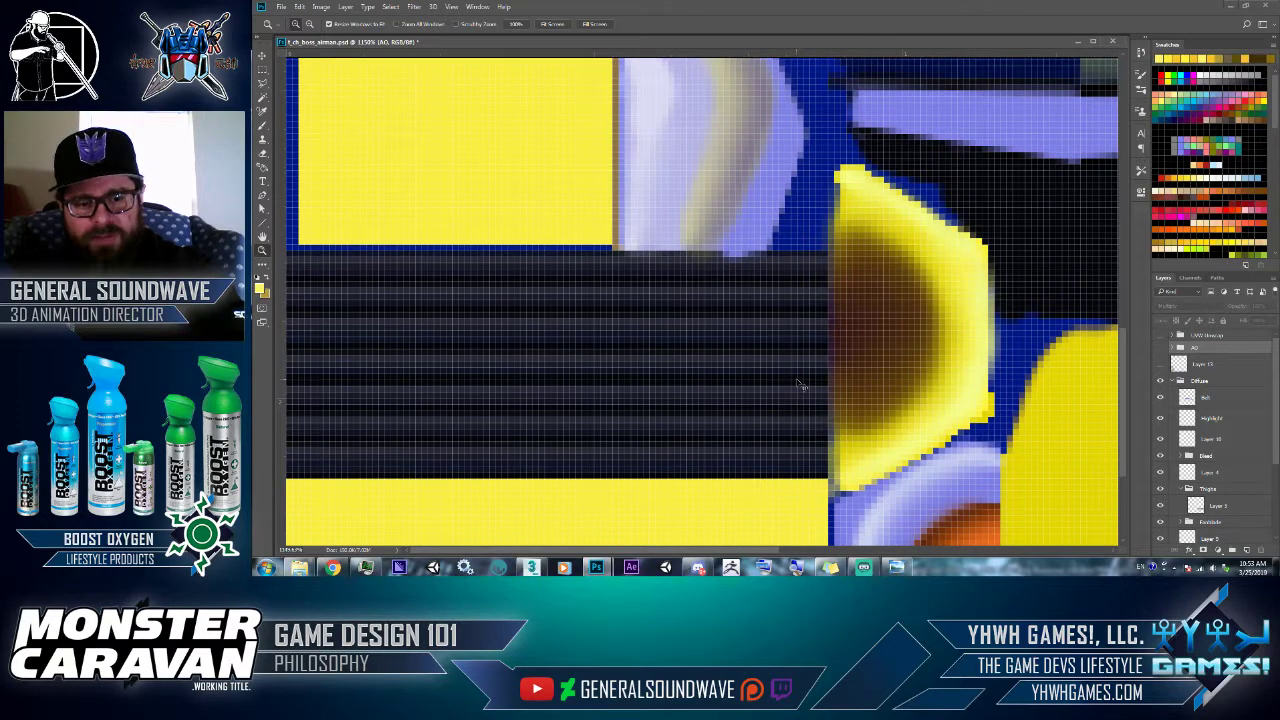
- Save a JPEG copy over t_ch_boss_airman_00_D_00 in the Textures 256 folder at quality 12 (Maximum), Baseline ("Standard")
{"action": "key", "text": "ctrl+shift+s"}
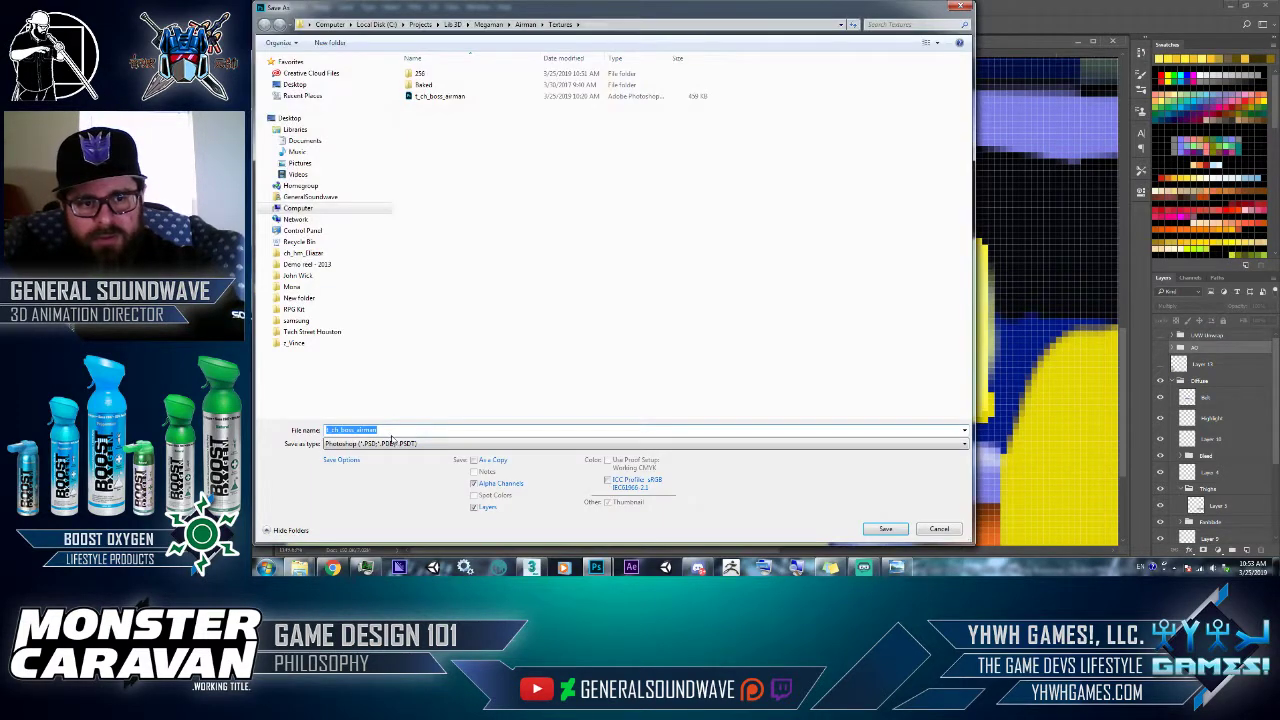
{"action": "left_click", "coordinate": [393, 443]}
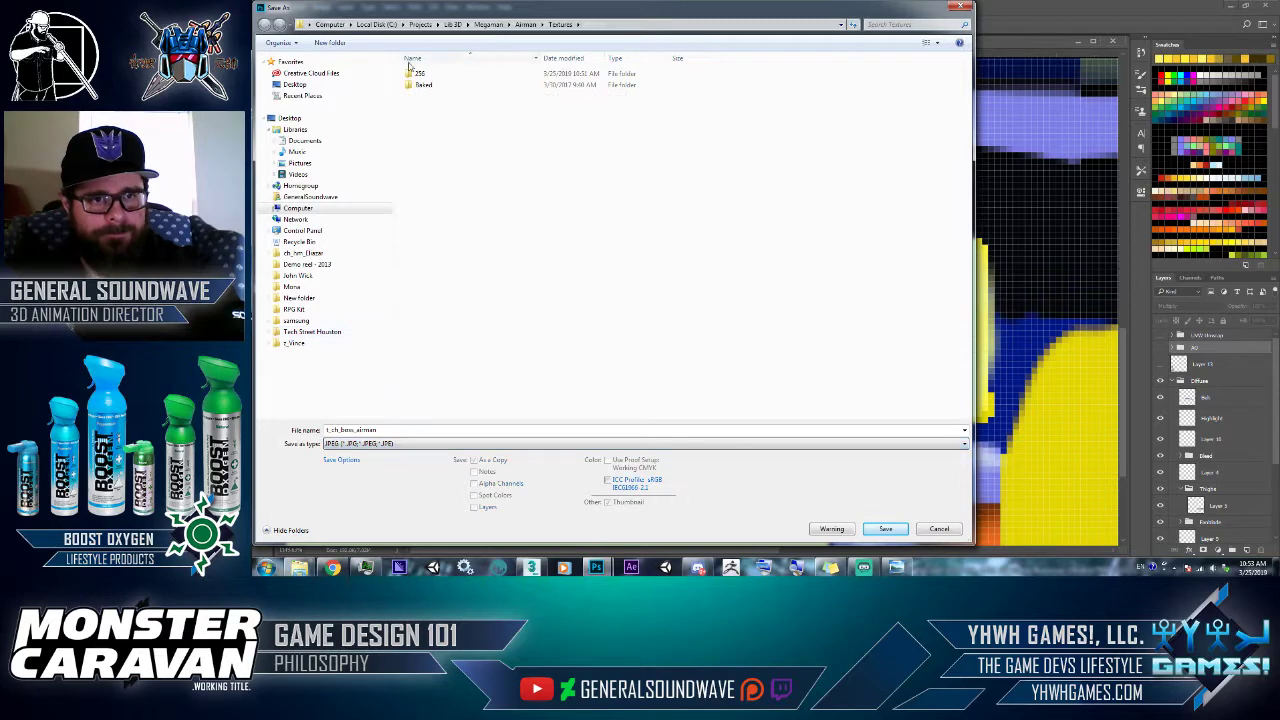
{"action": "double_click", "coordinate": [419, 73]}
{"action": "left_click", "coordinate": [428, 80]}
{"action": "double_click", "coordinate": [428, 80]}
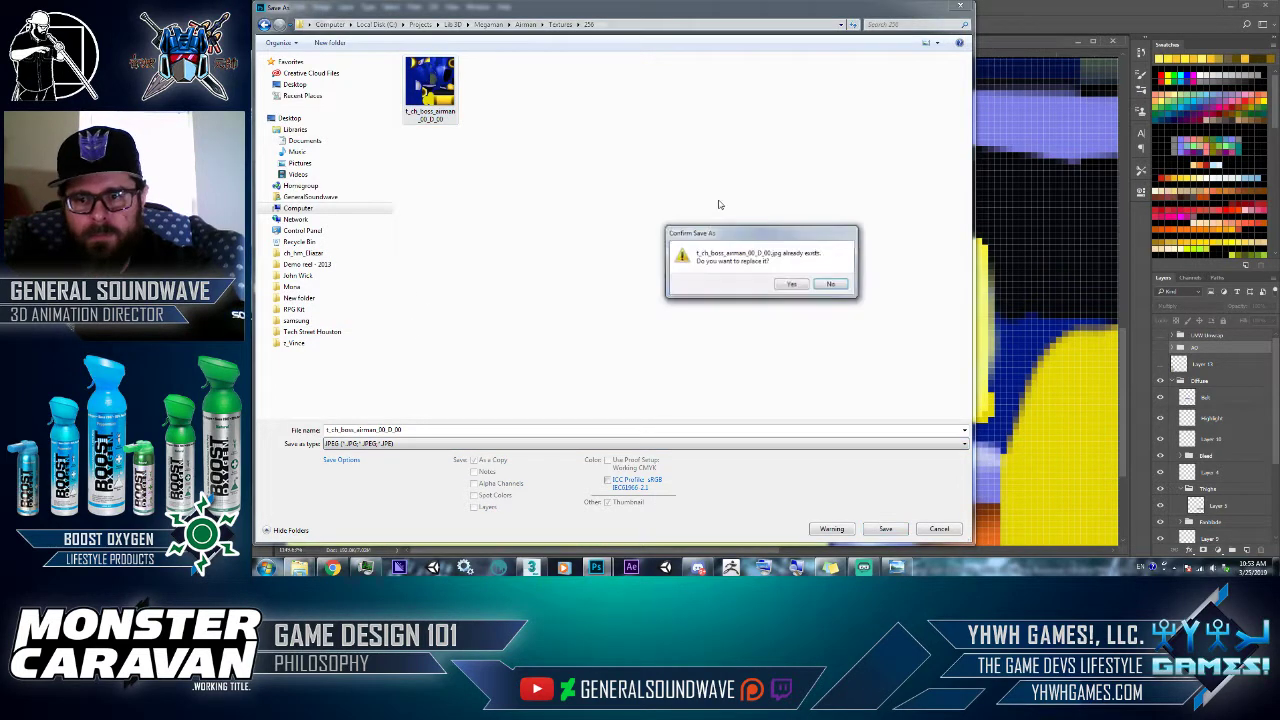
{"action": "left_click", "coordinate": [793, 284]}
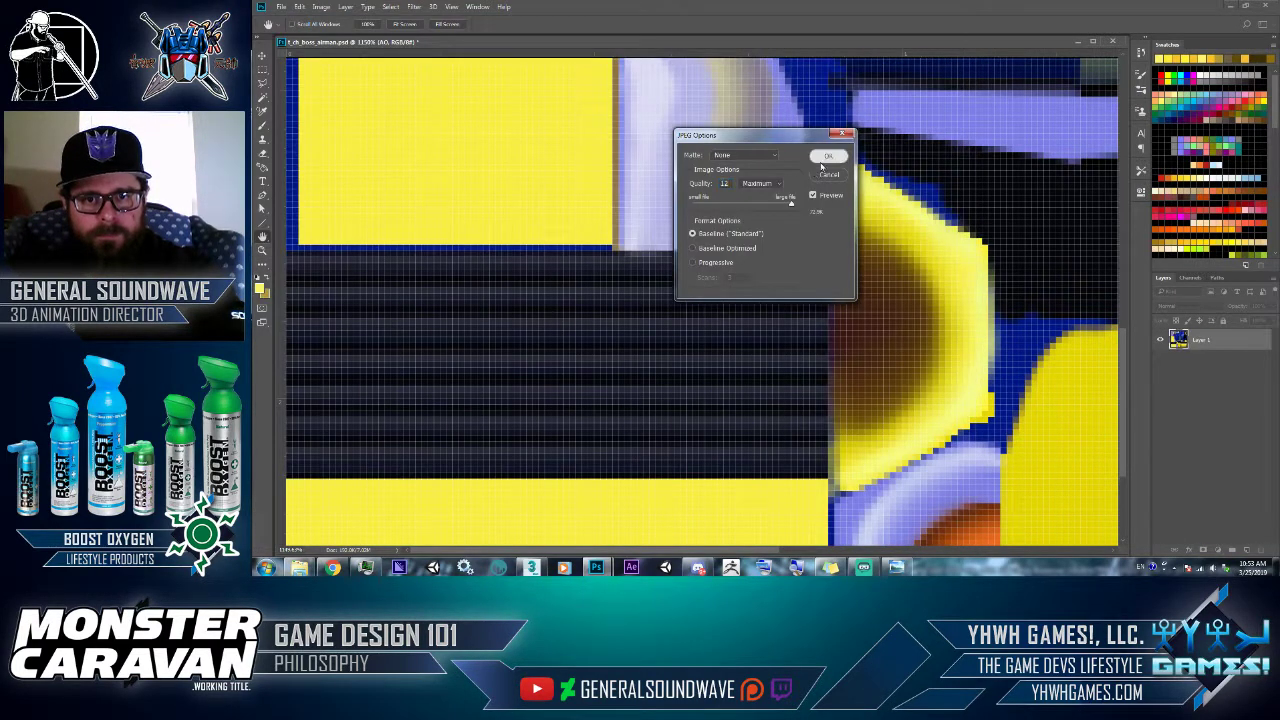
{"action": "left_click", "coordinate": [827, 156]}
- Switch to 3ds Max and inspect the re-exported texture on the Airman model's body, arms and cannon
{"action": "key", "text": "alt+Tab"}
{"action": "key", "text": "alt+Tab"}
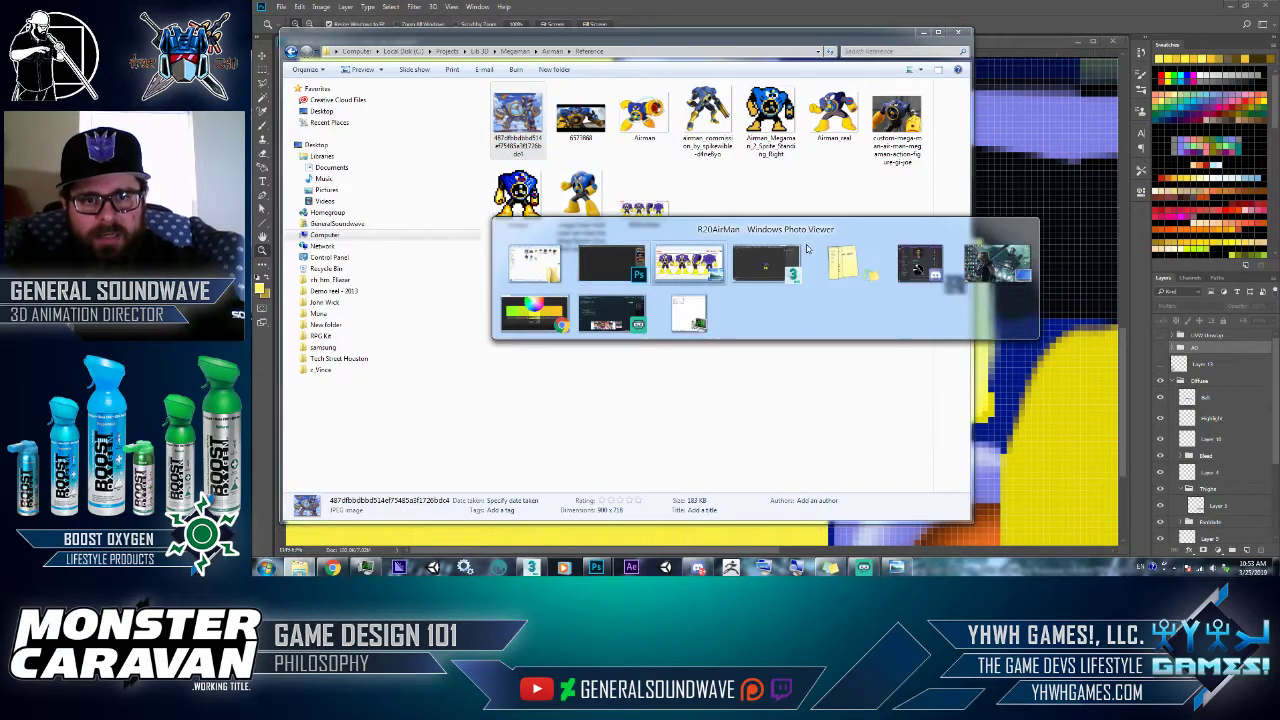
{"action": "key", "text": "alt+Tab"}
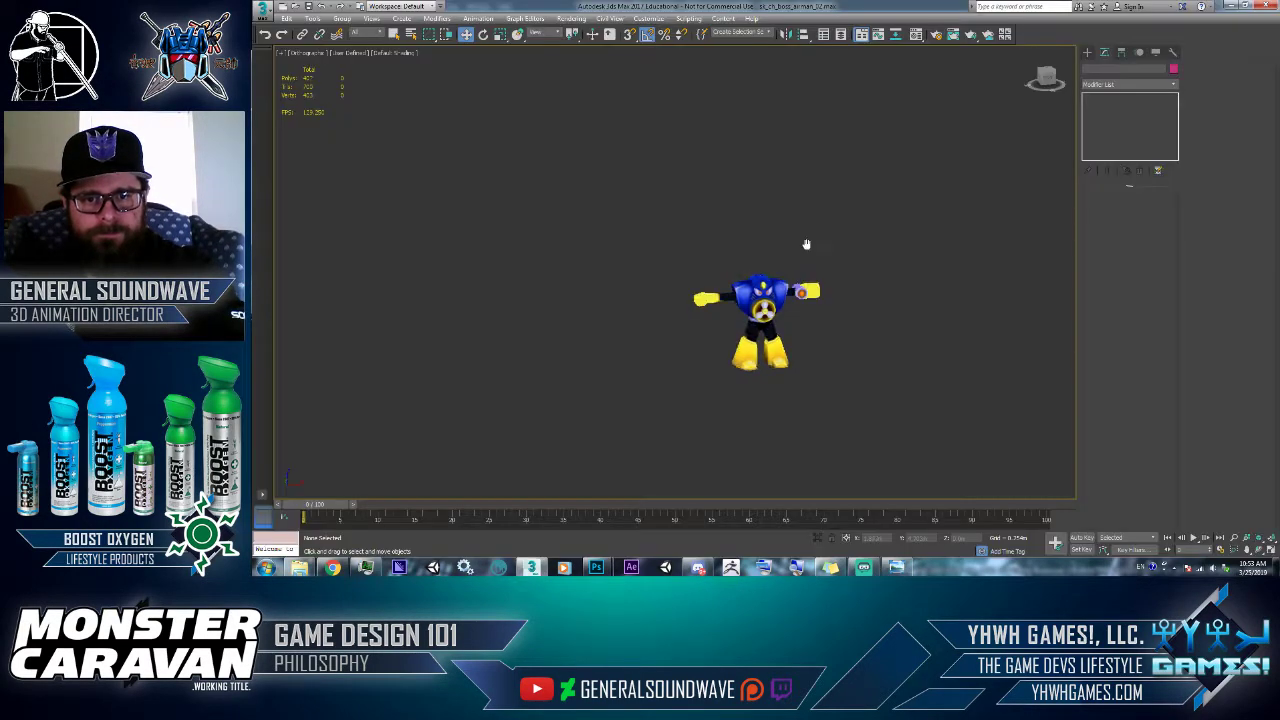
{"action": "scroll", "coordinate": [782, 271], "scroll_direction": "up", "scroll_amount": 2}
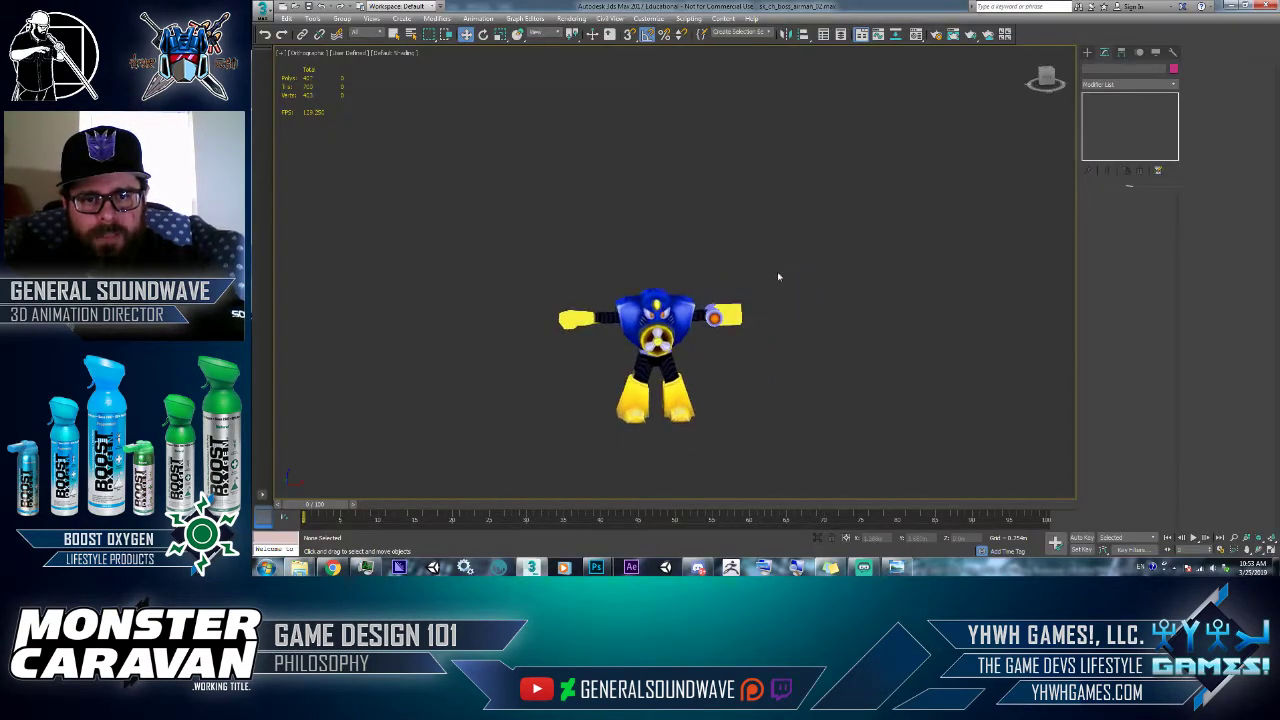
{"action": "scroll", "coordinate": [785, 271], "scroll_direction": "up", "scroll_amount": 5}
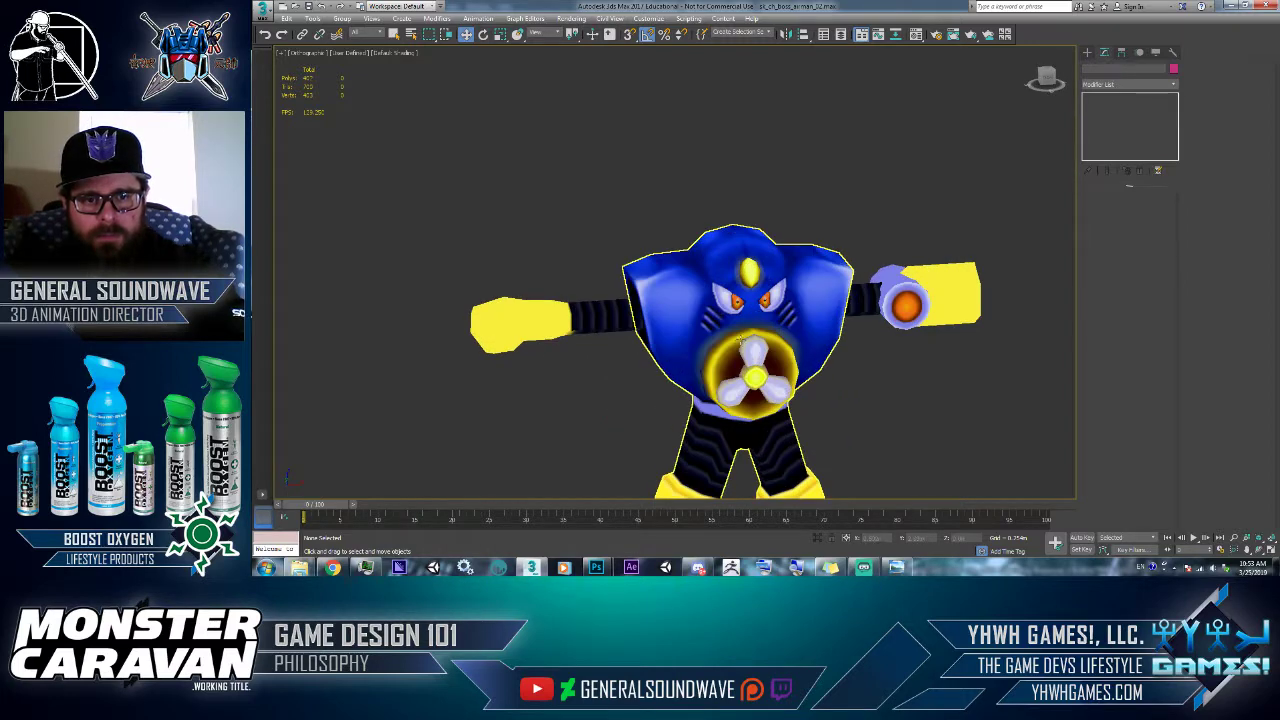
{"action": "middle_click_drag", "start_coordinate": [738, 338], "coordinate": [754, 282]}
{"action": "scroll", "coordinate": [684, 250], "scroll_direction": "up", "scroll_amount": 2}
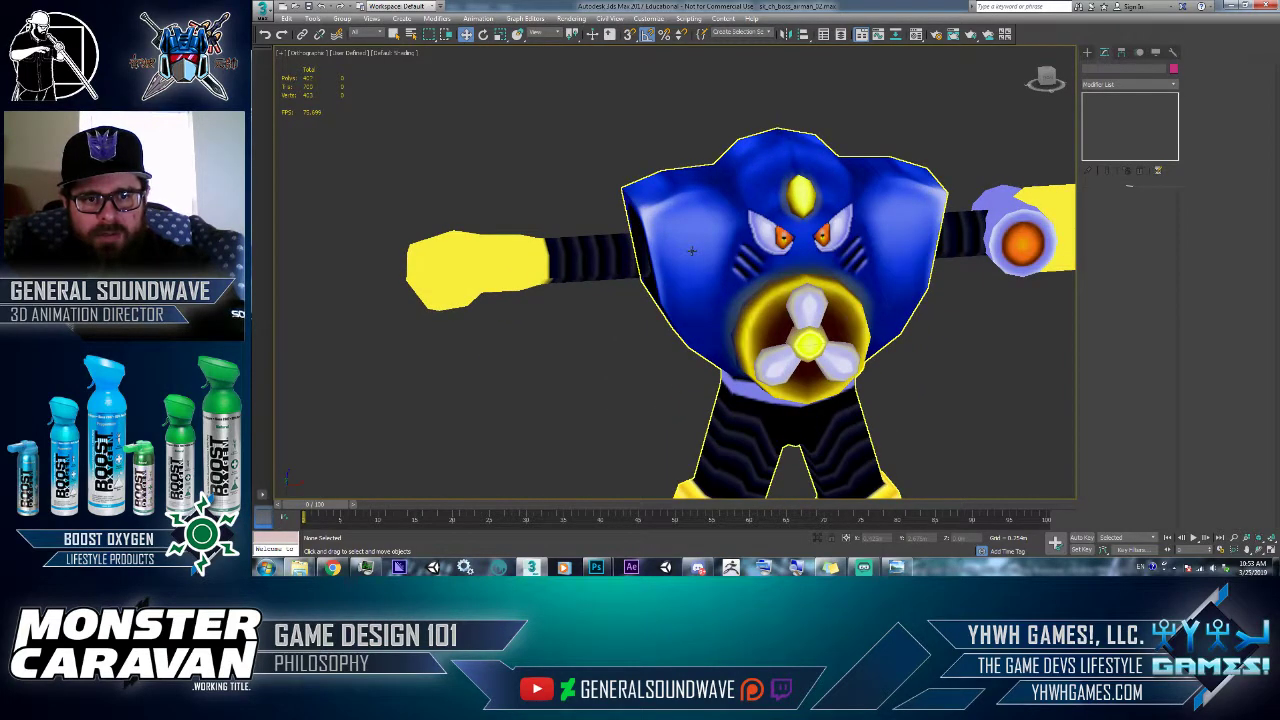
- Check the R20AirMan model sheet again and open R20AirMan.png from the Reference folder in Photoshop
{"action": "key", "text": "alt+Tab"}
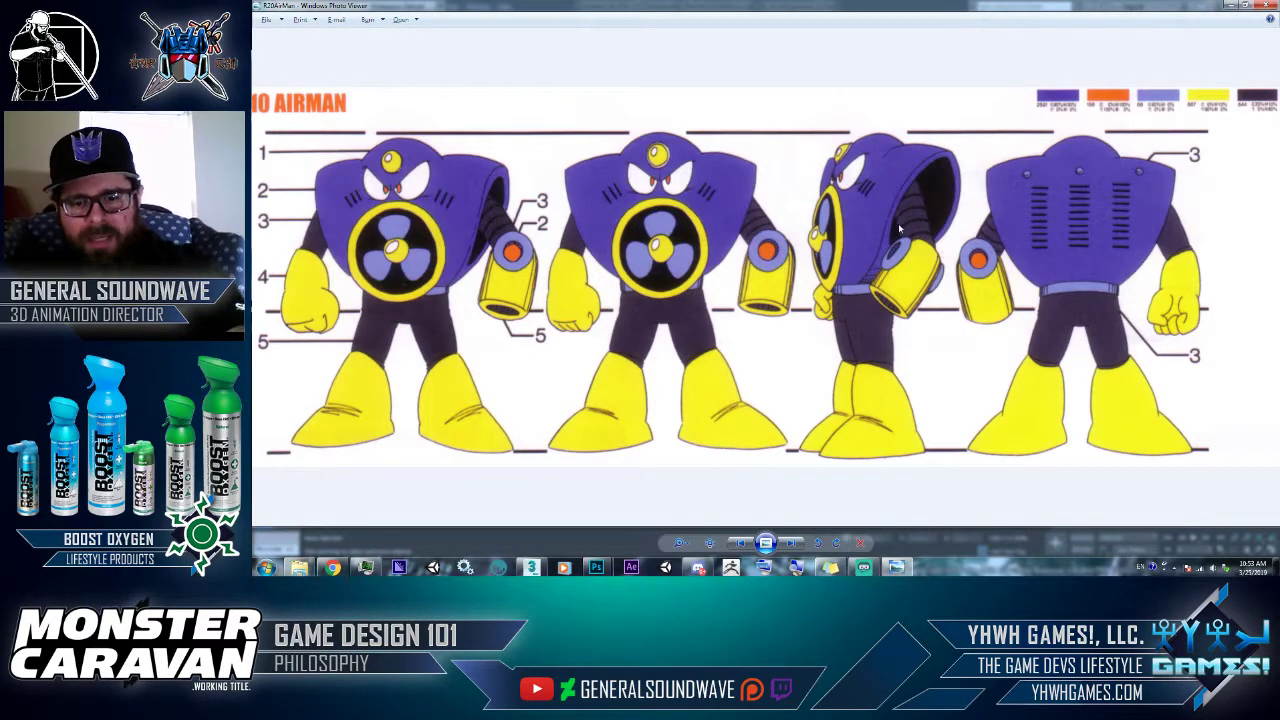
{"action": "key", "text": "alt+Tab"}
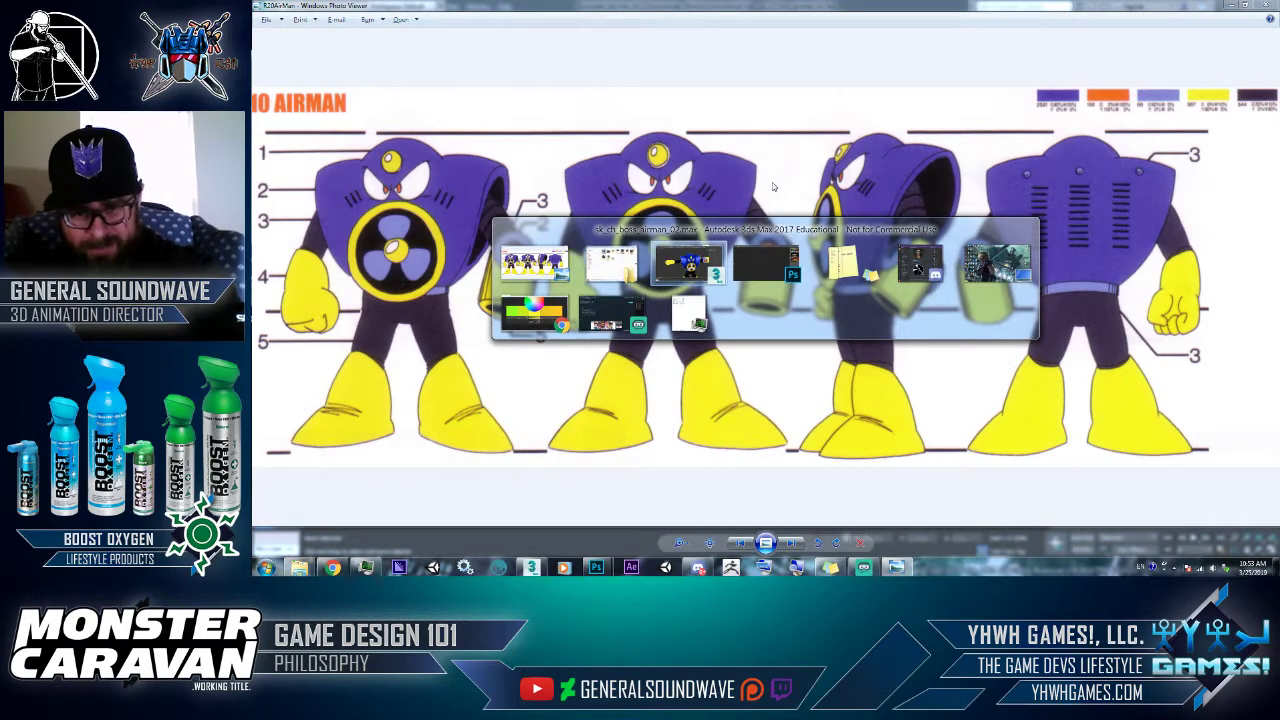
{"action": "key", "text": "alt+Tab"}
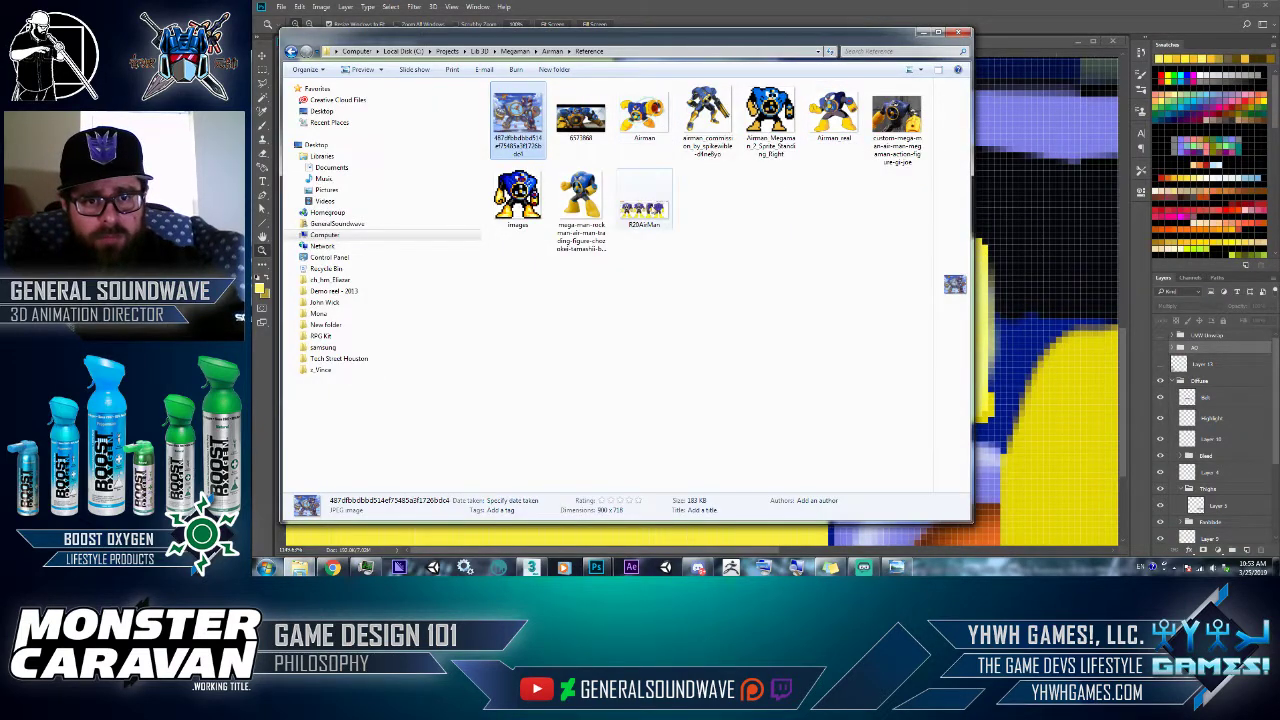
{"action": "left_click", "coordinate": [644, 200]}
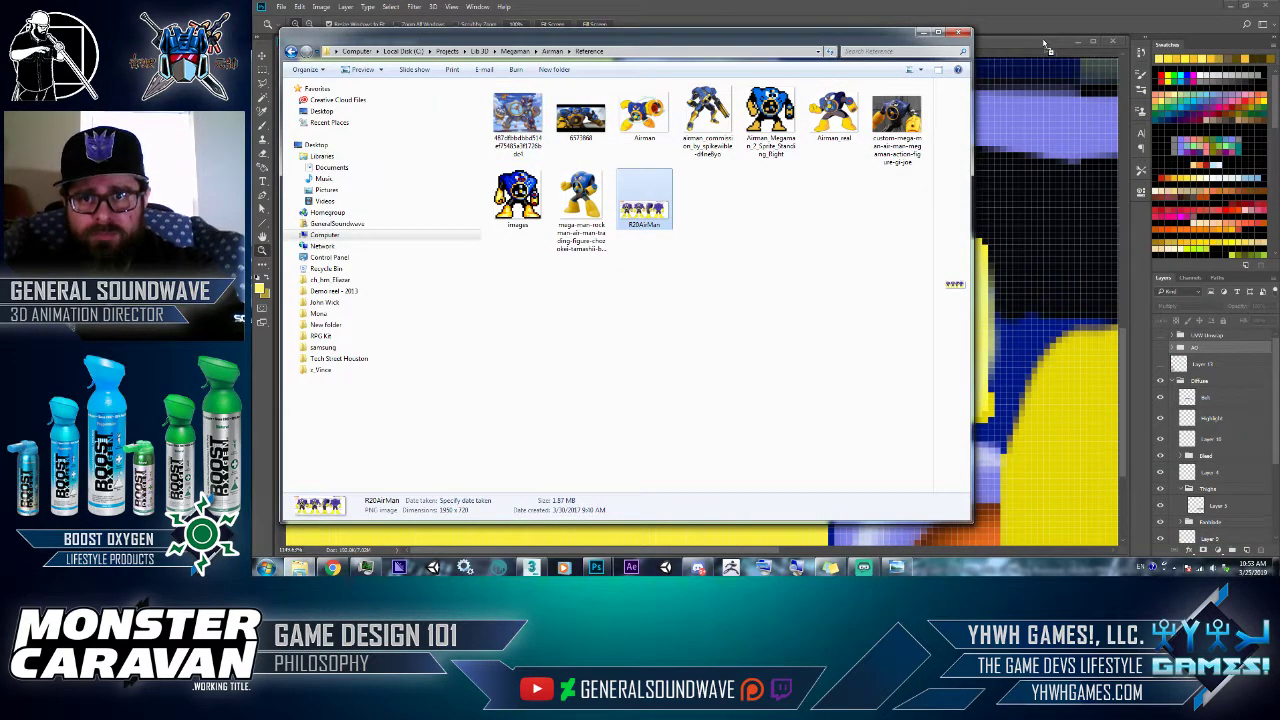
{"action": "left_click_drag", "start_coordinate": [1045, 47], "coordinate": [1045, 48]}
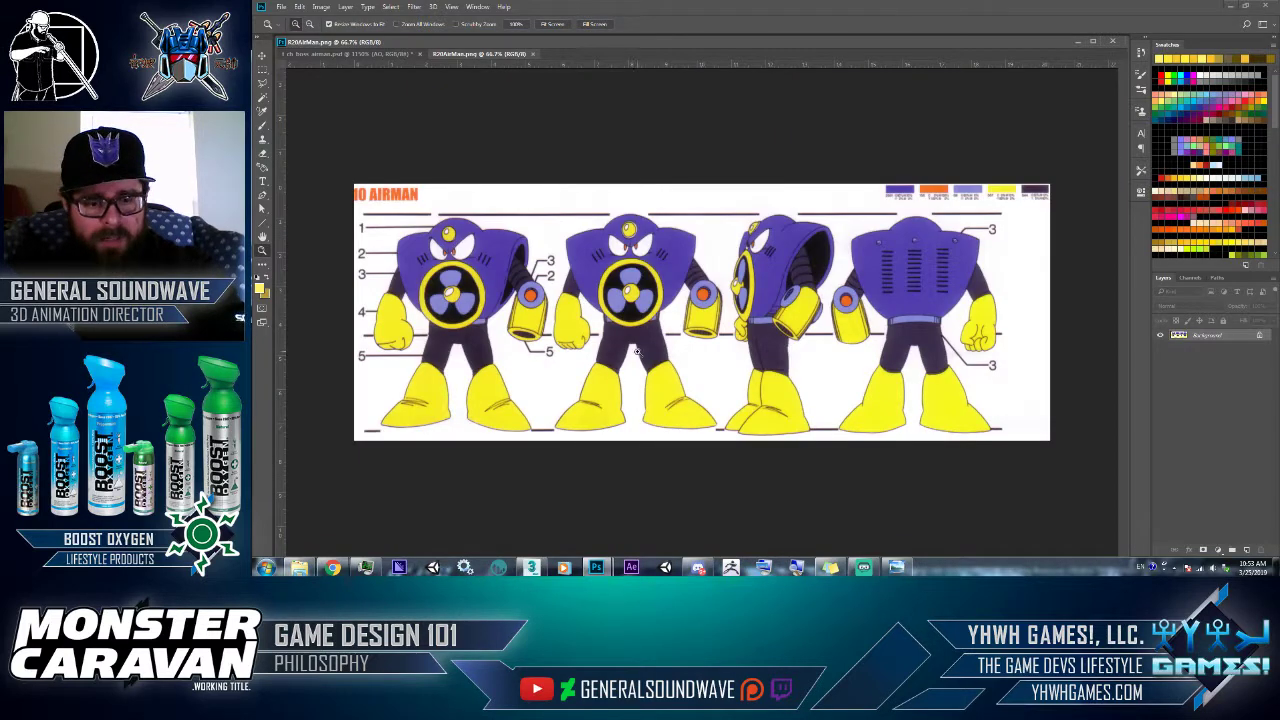
- Smooth the R20AirMan reference around the front view's thighs with a Median noise filter at a 10-pixel radius
{"action": "left_click_drag", "start_coordinate": [637, 351], "coordinate": [722, 389]}
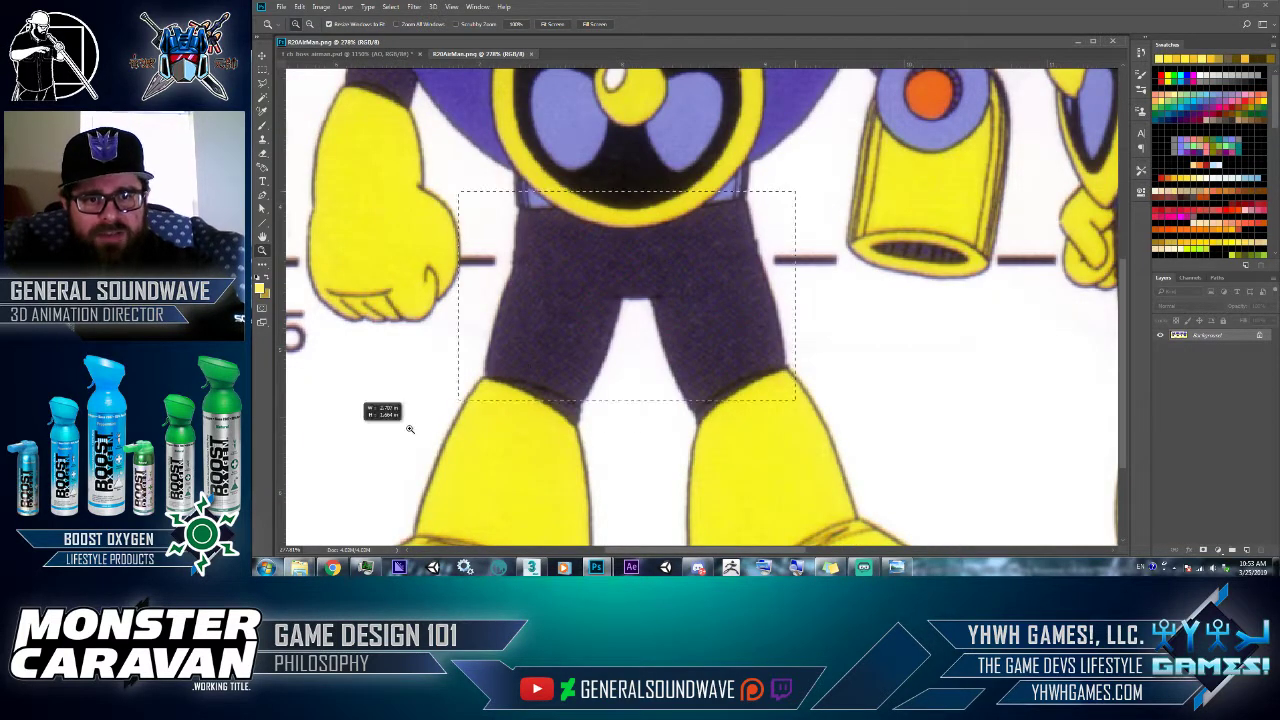
{"action": "left_click_drag", "start_coordinate": [409, 428], "coordinate": [829, 102]}
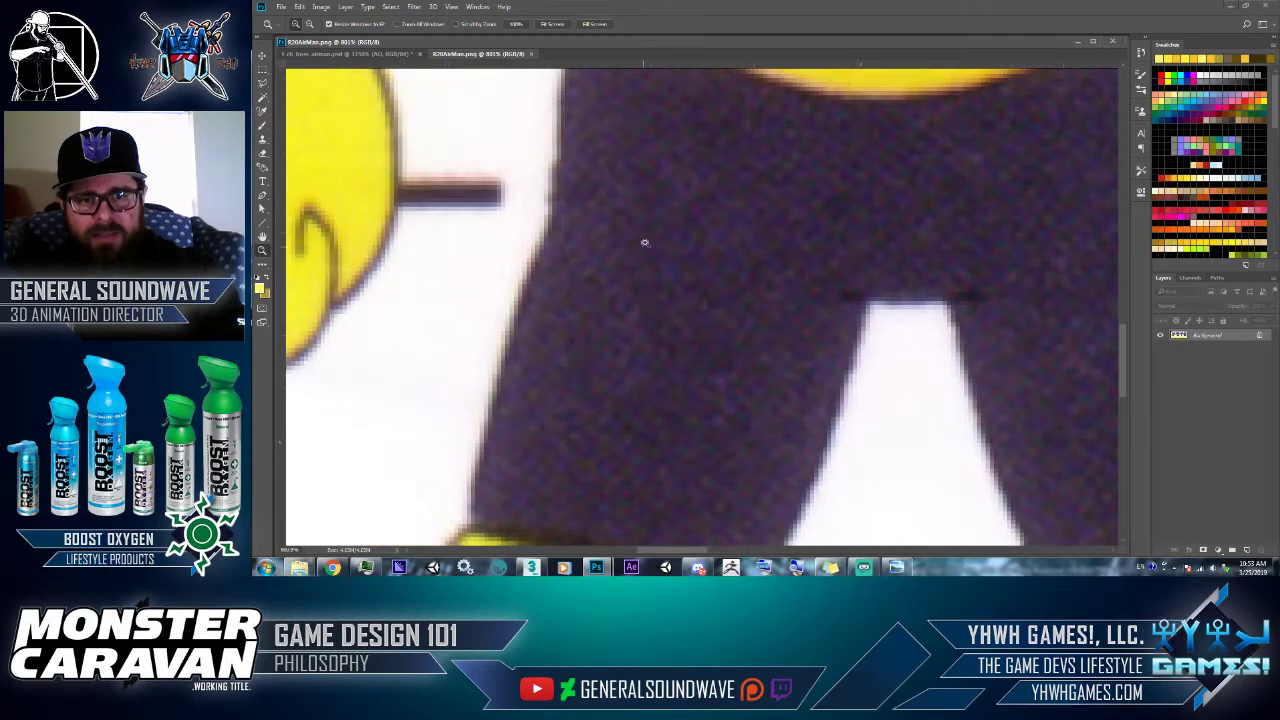
{"action": "right_click", "coordinate": [714, 245]}
{"action": "left_click", "coordinate": [720, 253]}
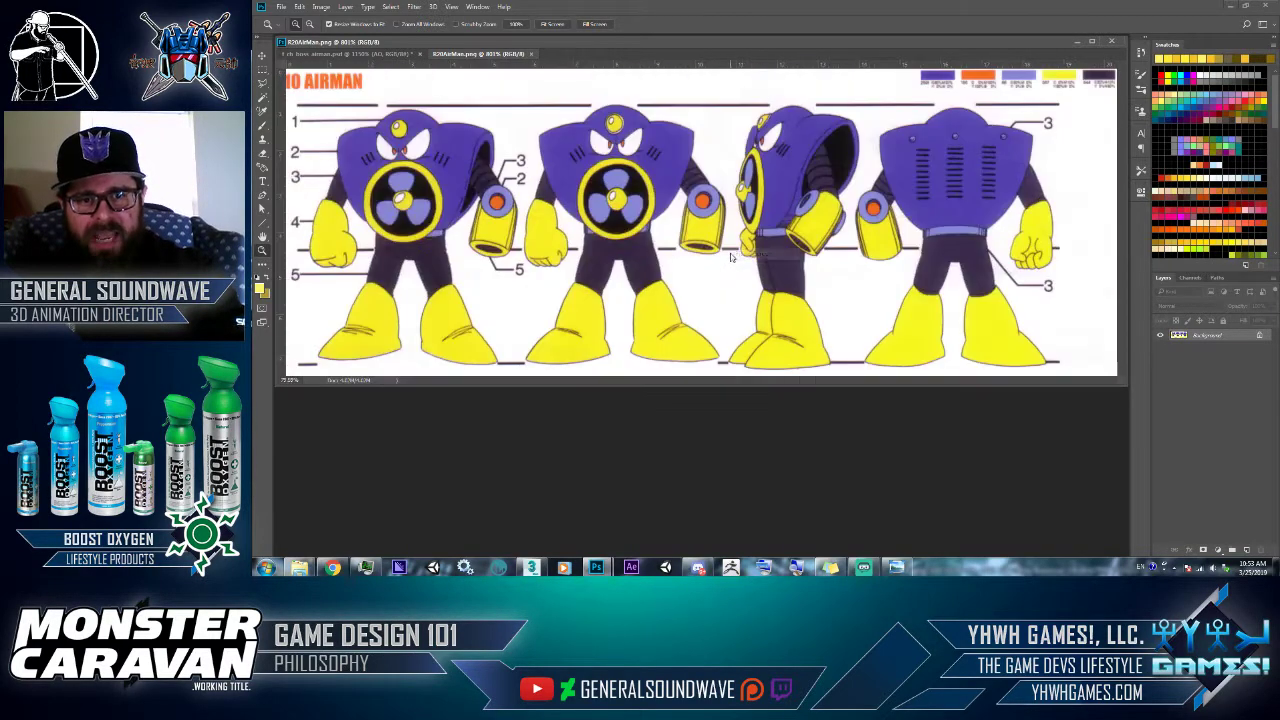
{"action": "left_click_drag", "start_coordinate": [699, 318], "coordinate": [700, 318]}
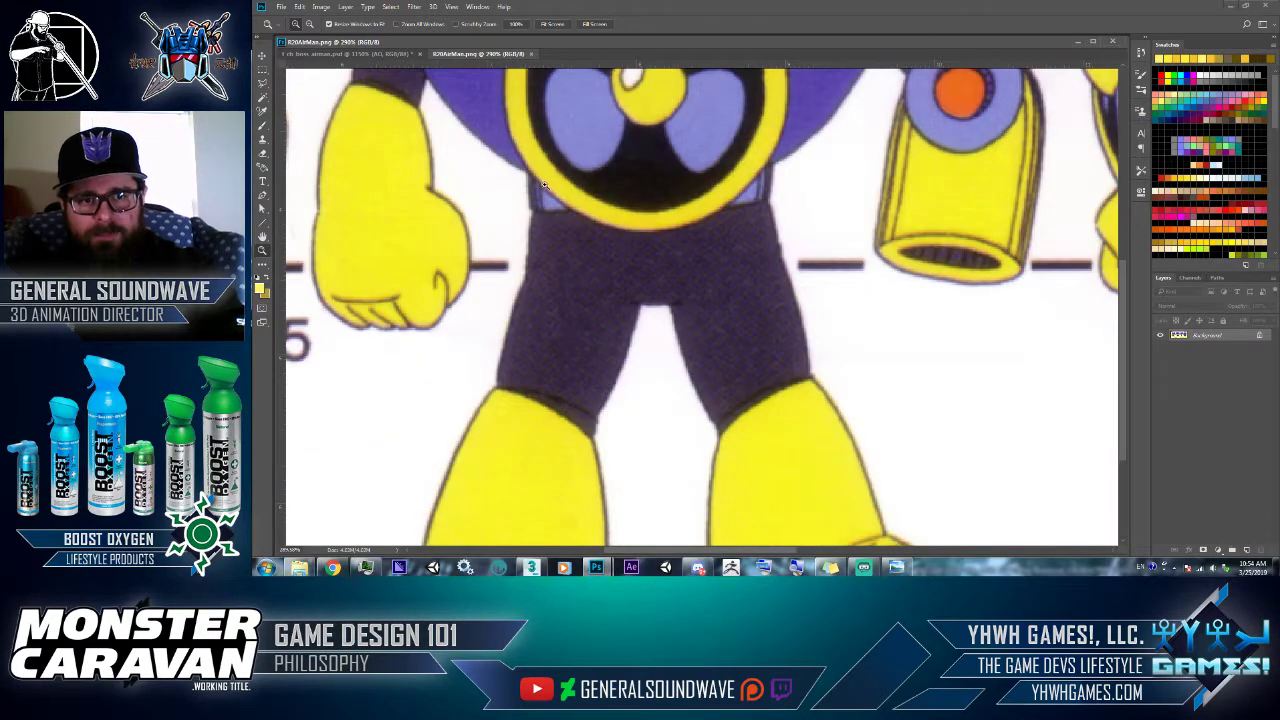
{"action": "left_click_drag", "start_coordinate": [545, 186], "coordinate": [735, 441]}
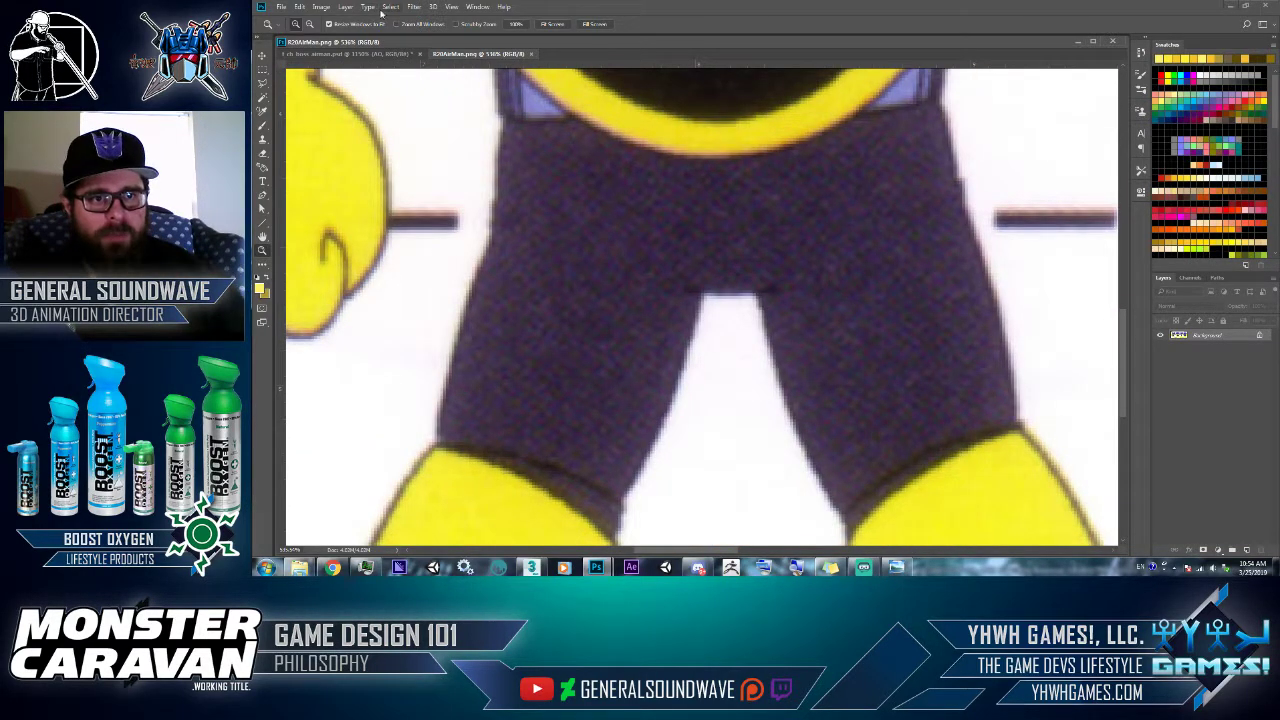
{"action": "left_click", "coordinate": [414, 6]}
{"action": "mouse_move", "coordinate": [440, 155]}
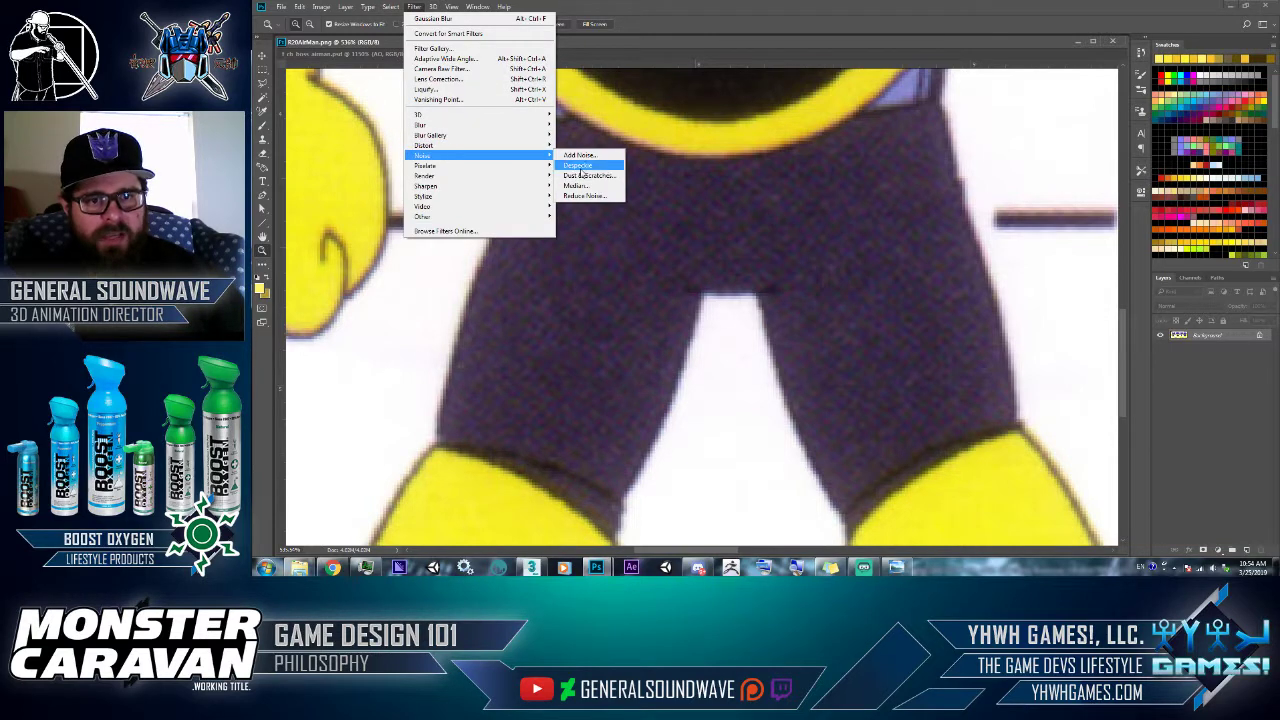
{"action": "left_click", "coordinate": [576, 185]}
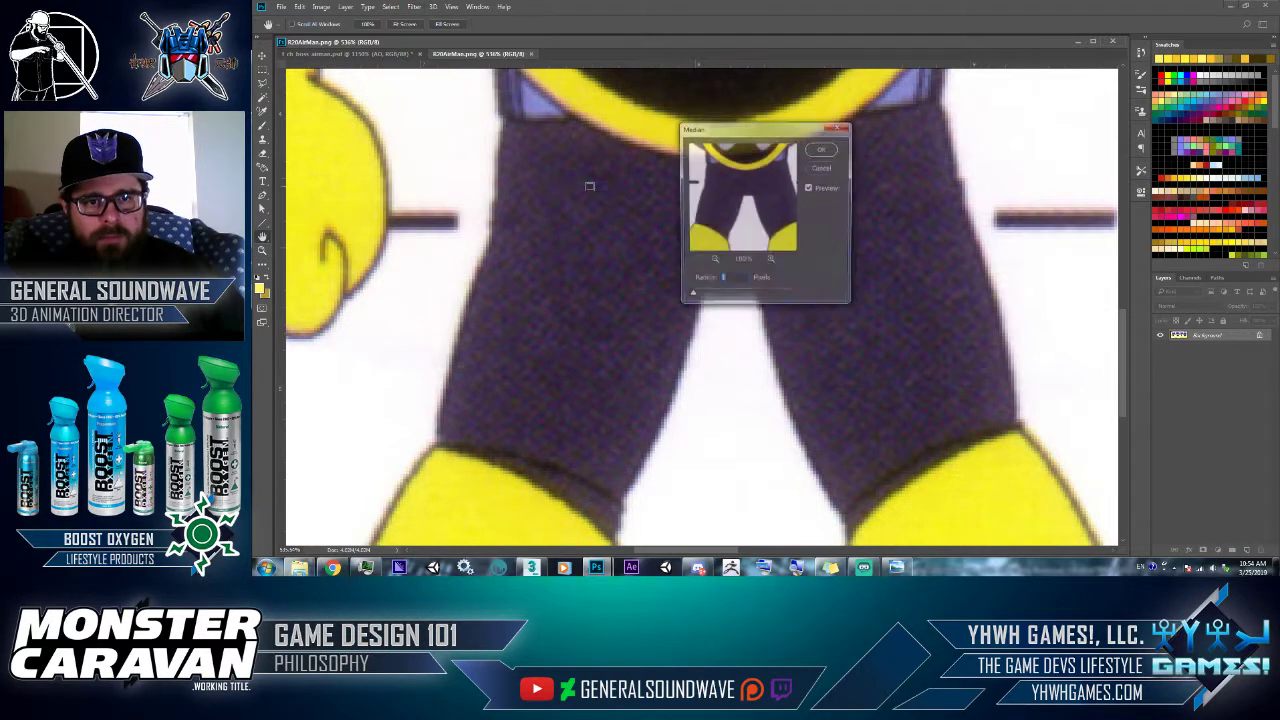
{"action": "left_click", "coordinate": [696, 299]}
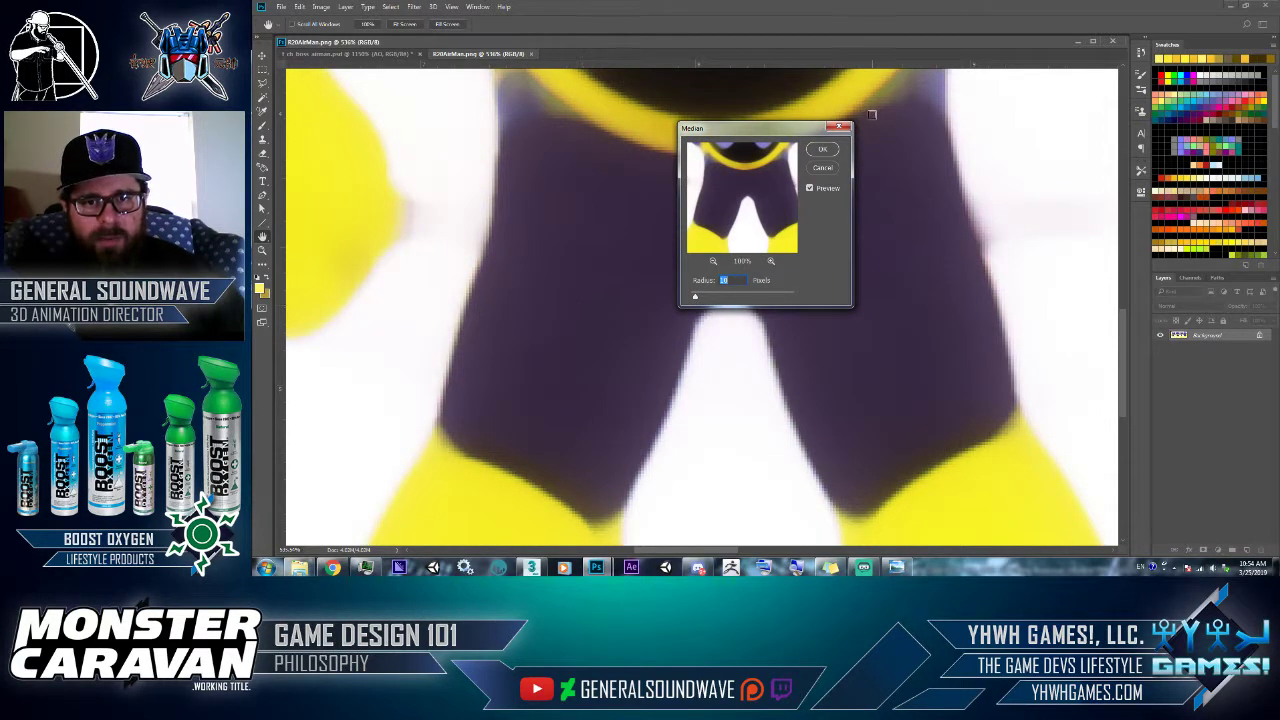
{"action": "left_click", "coordinate": [826, 150]}
- Sample the smoothed thighs' dark purple as the foreground colour and undo the Median filter
{"action": "key", "text": "i"}
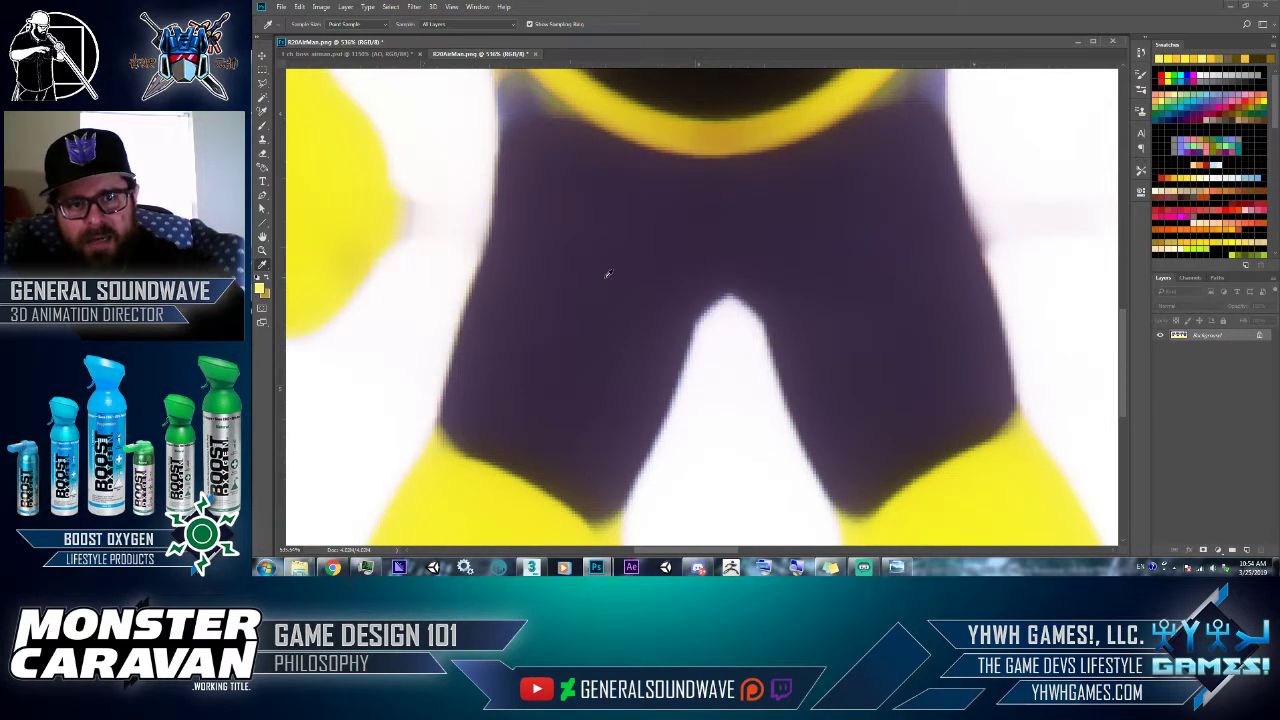
{"action": "key", "text": "ctrl+z"}
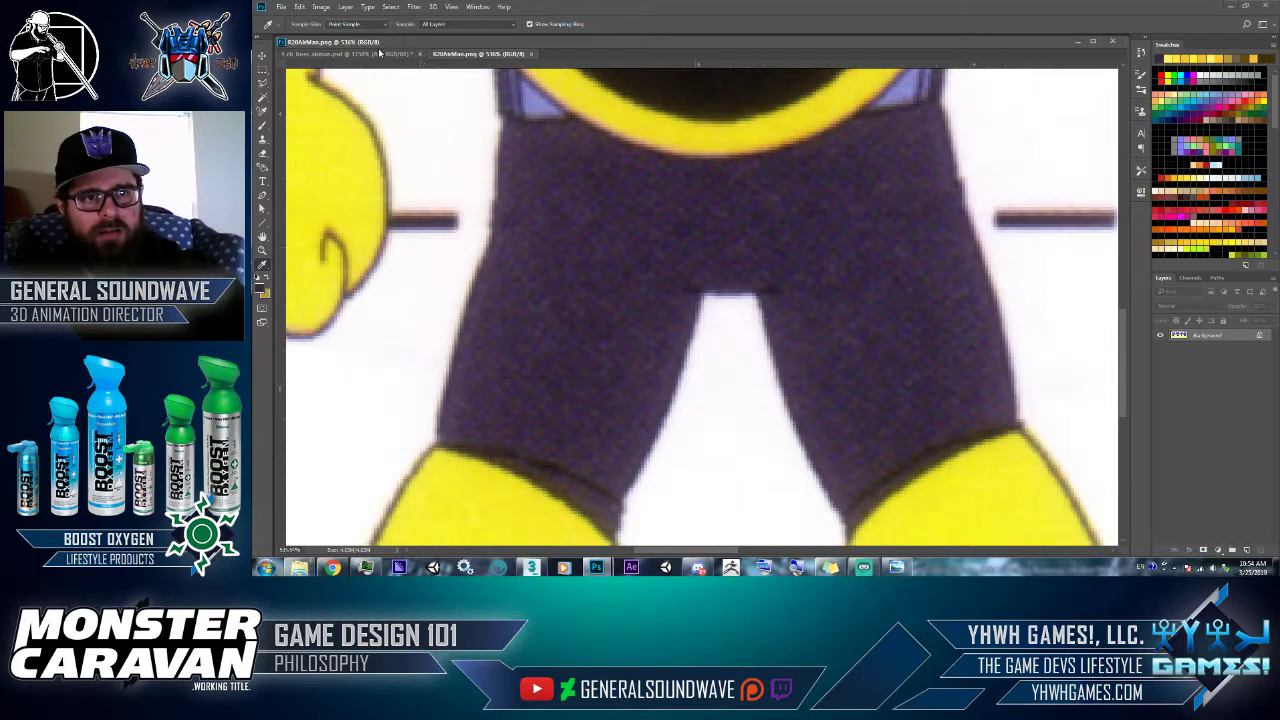
- Return to the t_ch_boss_airman texture and toggle the lower layers and groups to find which one holds the dark stripes
{"action": "left_click", "coordinate": [350, 53]}
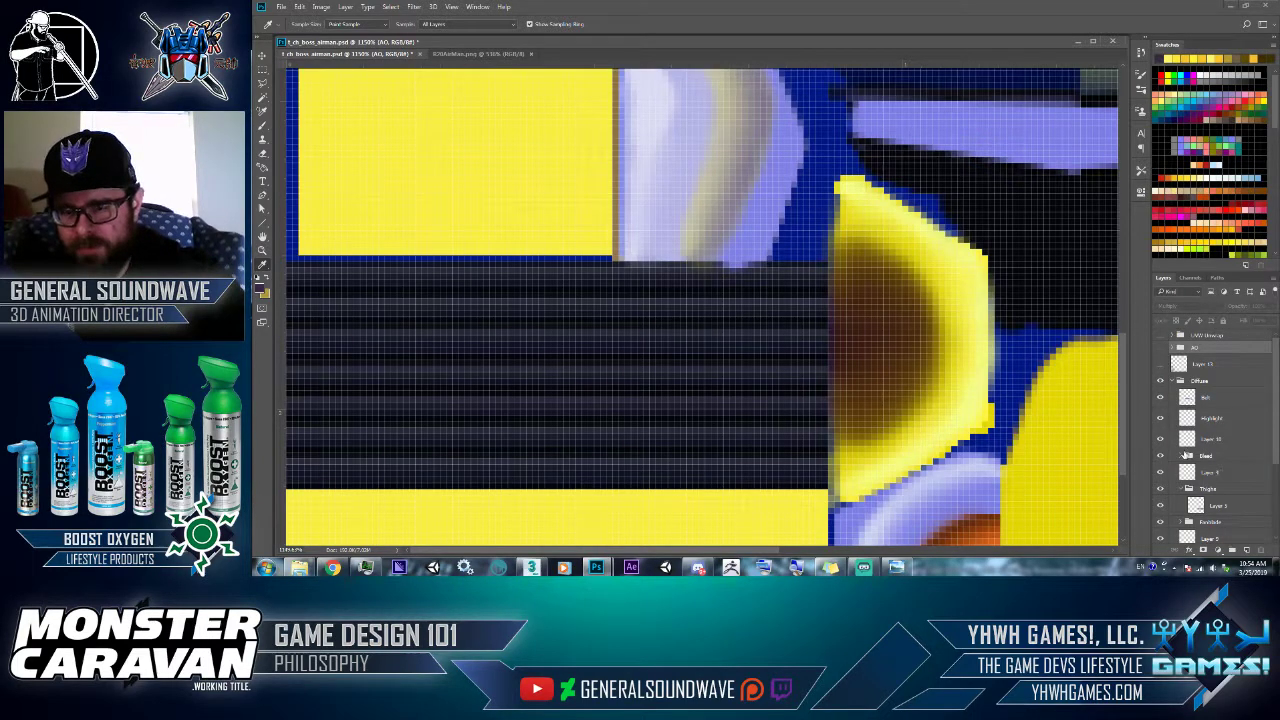
{"action": "scroll", "coordinate": [1186, 455], "scroll_direction": "down", "scroll_amount": 2}
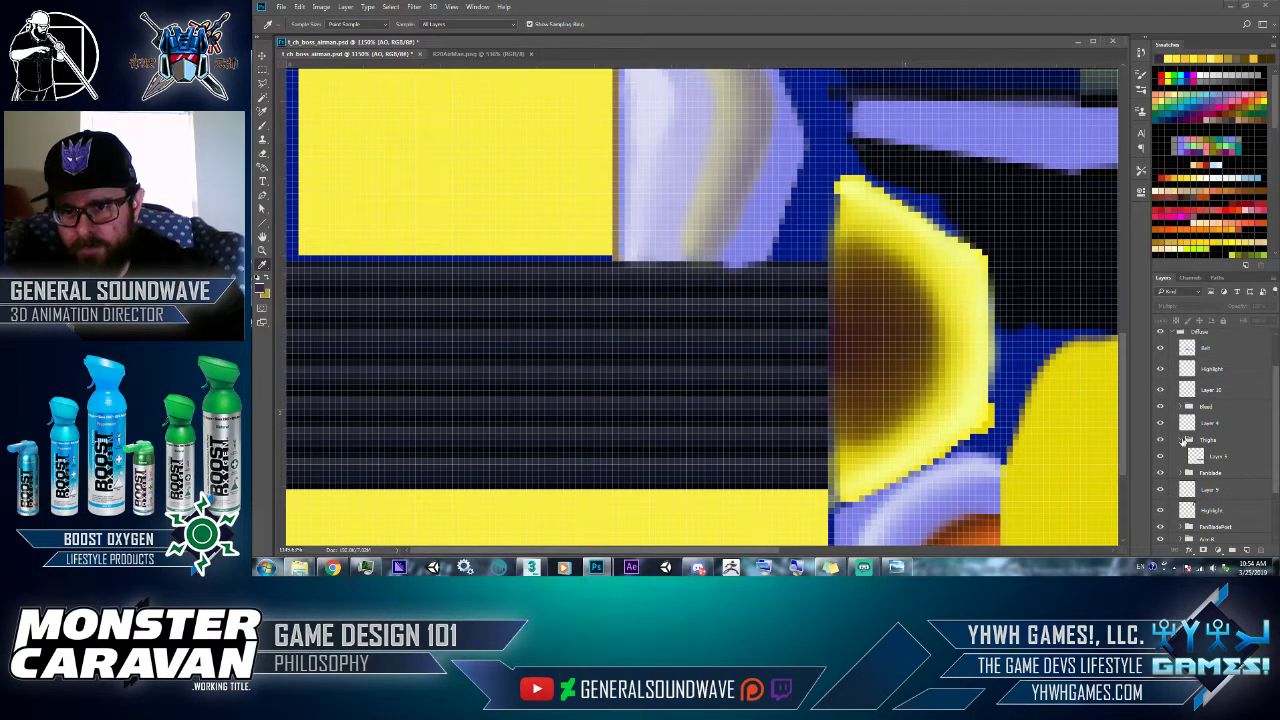
{"action": "left_click", "coordinate": [1182, 440]}
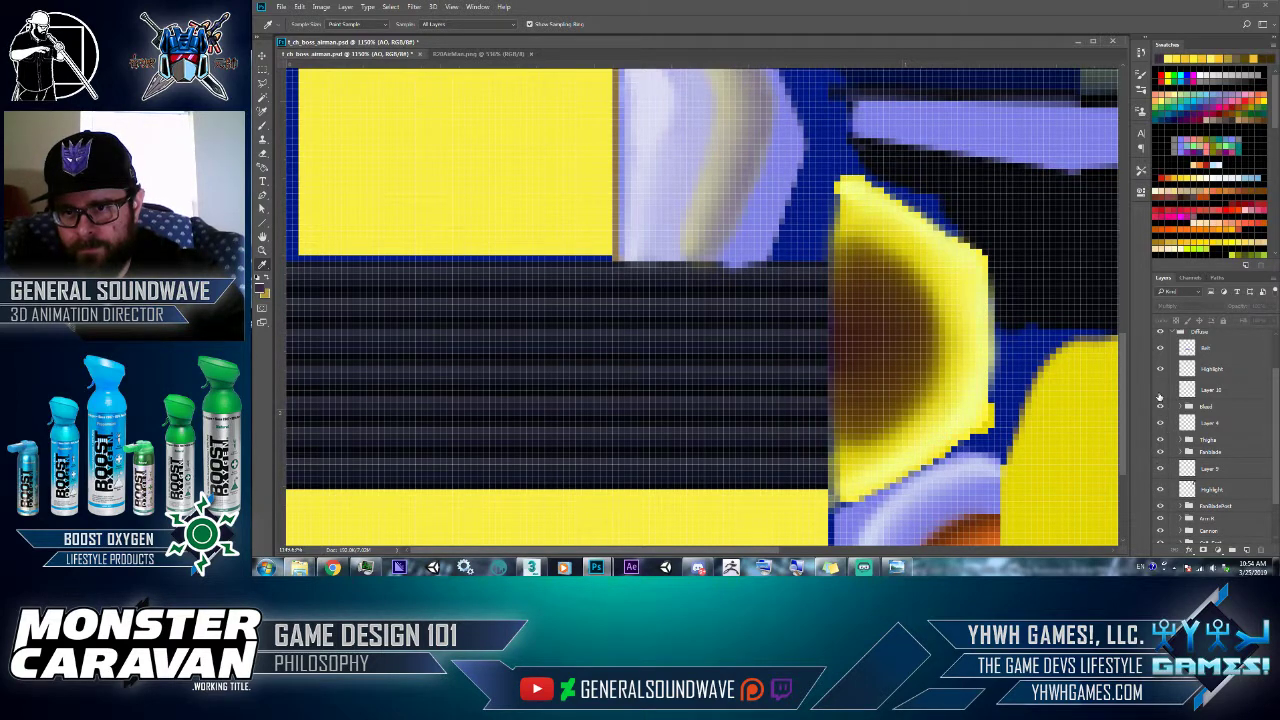
{"action": "scroll", "coordinate": [1166, 370], "scroll_direction": "up", "scroll_amount": 2}
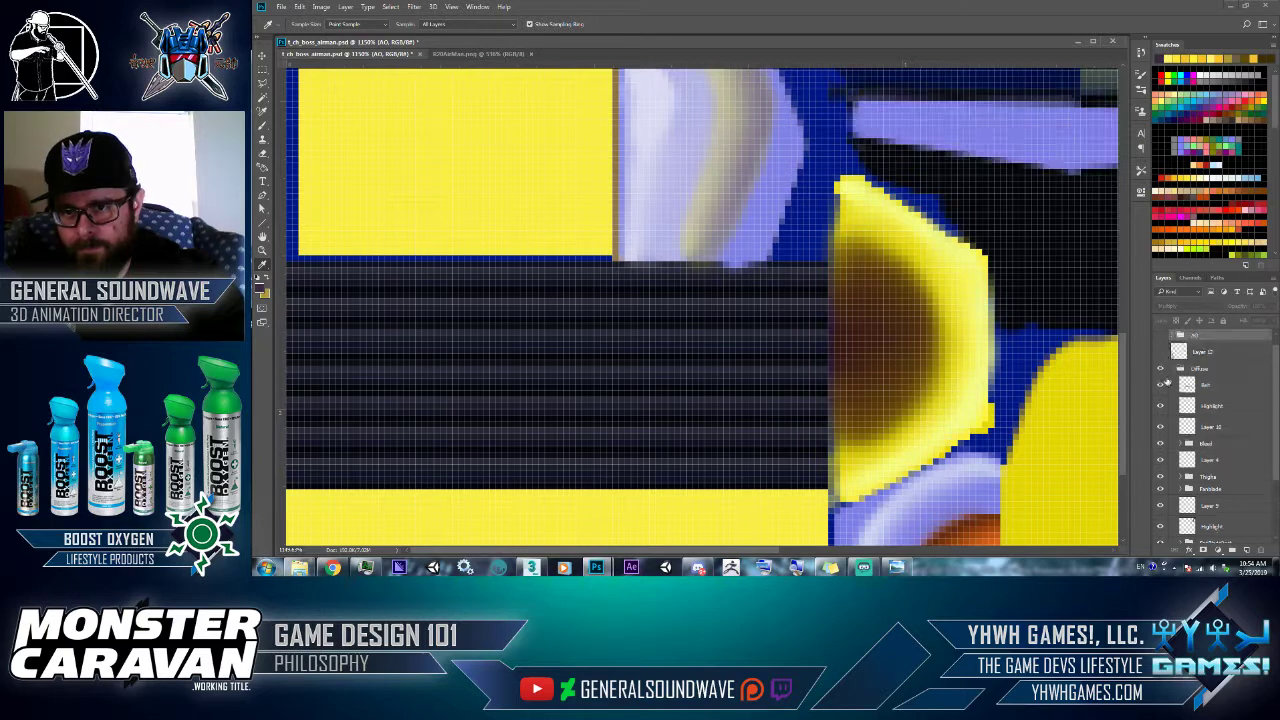
{"action": "scroll", "coordinate": [1165, 430], "scroll_direction": "down", "scroll_amount": 4}
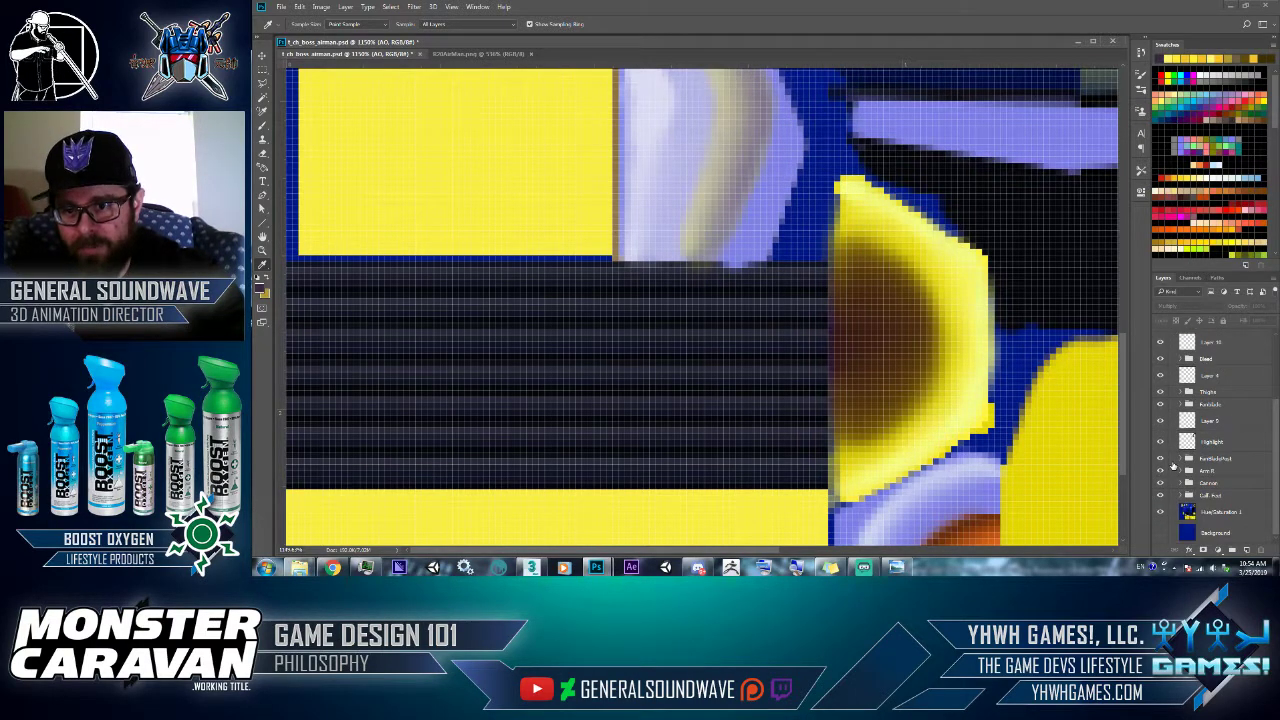
{"action": "left_click", "coordinate": [1162, 514]}
{"action": "left_click", "coordinate": [1161, 512]}
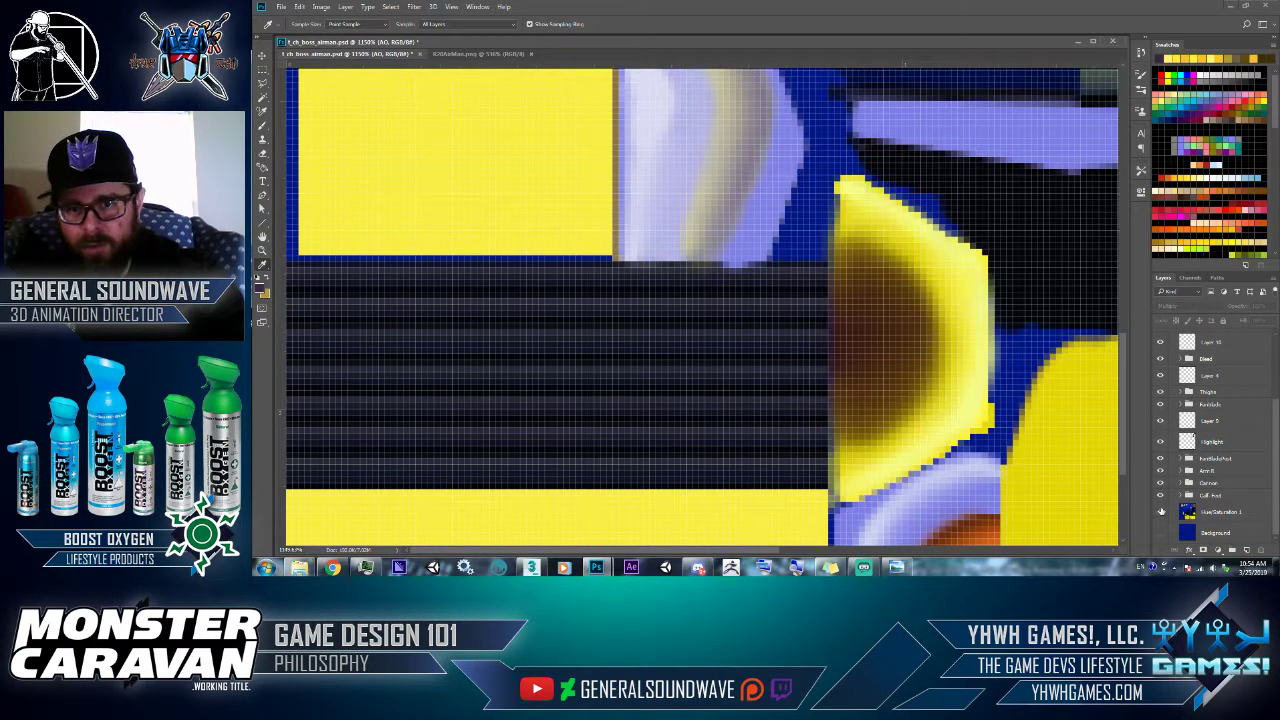
{"action": "left_click", "coordinate": [1159, 483]}
{"action": "left_click", "coordinate": [1159, 483]}
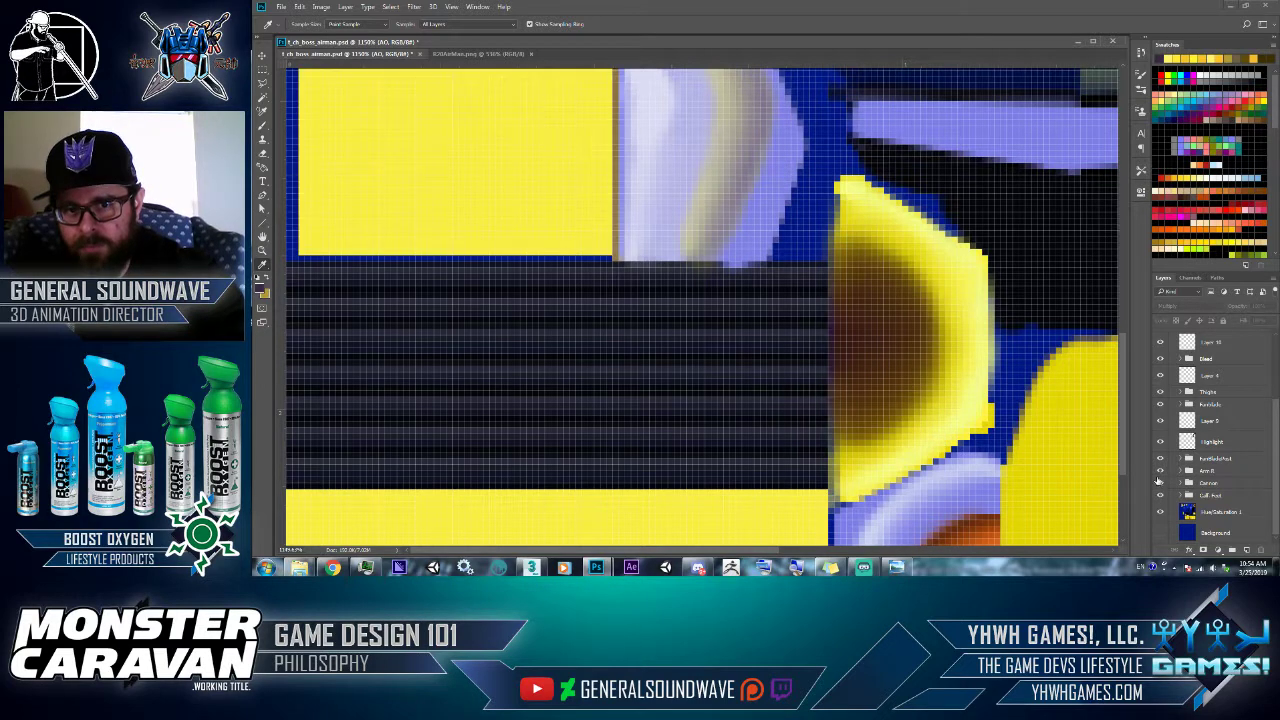
{"action": "left_click", "coordinate": [1159, 479]}
{"action": "left_click", "coordinate": [1159, 479]}
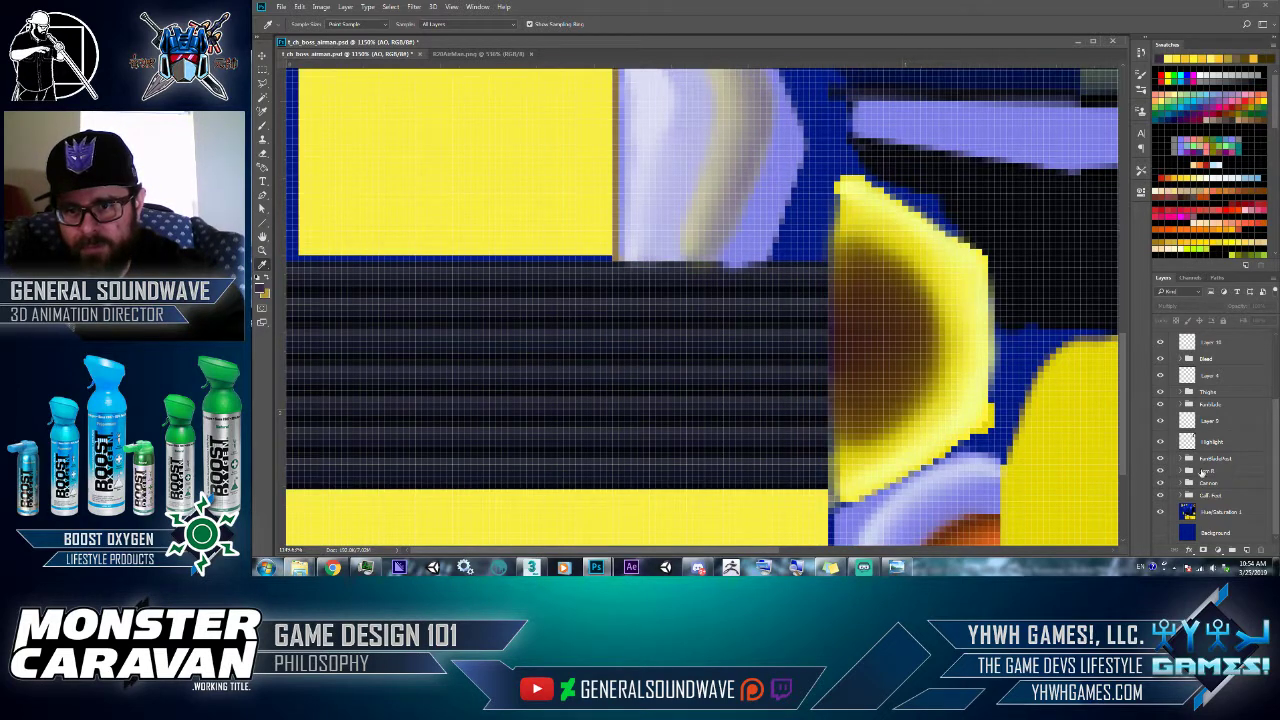
- Expand the Arm R group and hide its Layer 5 copy, checking what the layer above it contributes
{"action": "left_click", "coordinate": [1176, 470]}
{"action": "left_click", "coordinate": [1179, 470]}
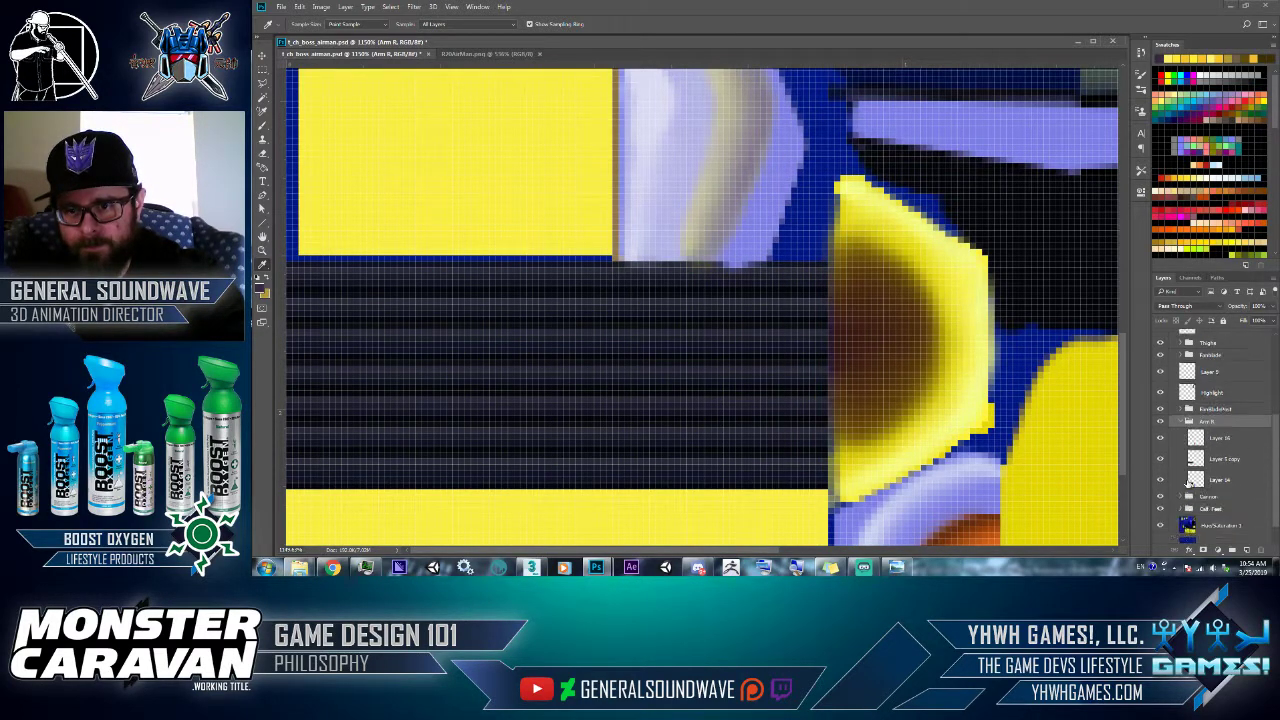
{"action": "left_click", "coordinate": [1161, 460]}
{"action": "left_click", "coordinate": [1161, 460]}
{"action": "left_click", "coordinate": [1162, 460]}
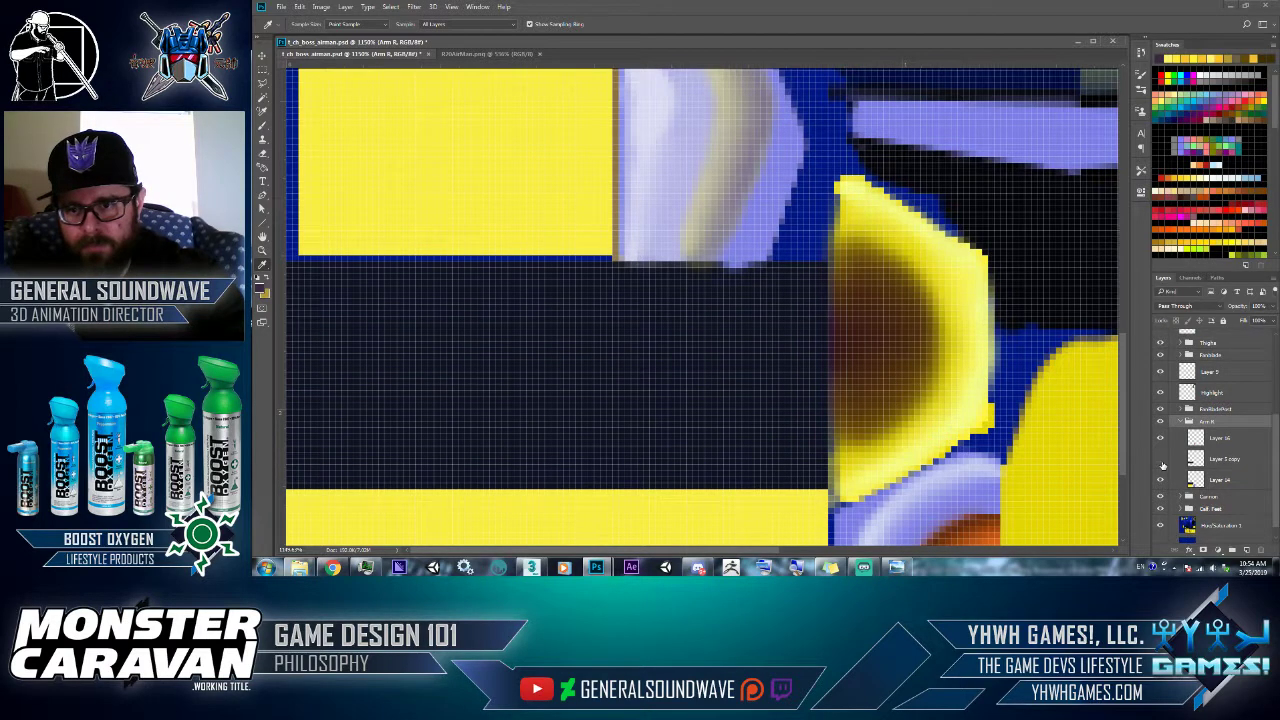
{"action": "key", "text": "m"}
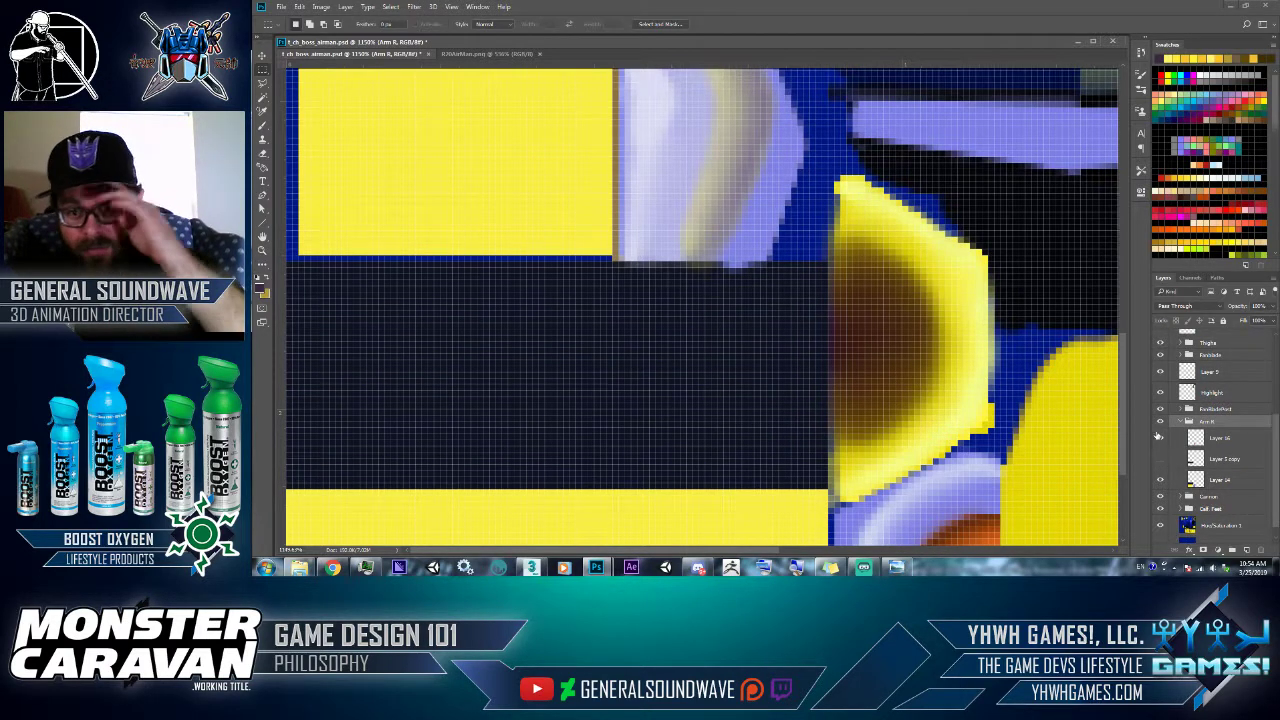
{"action": "left_click", "coordinate": [1159, 440]}
{"action": "left_click", "coordinate": [1159, 440]}
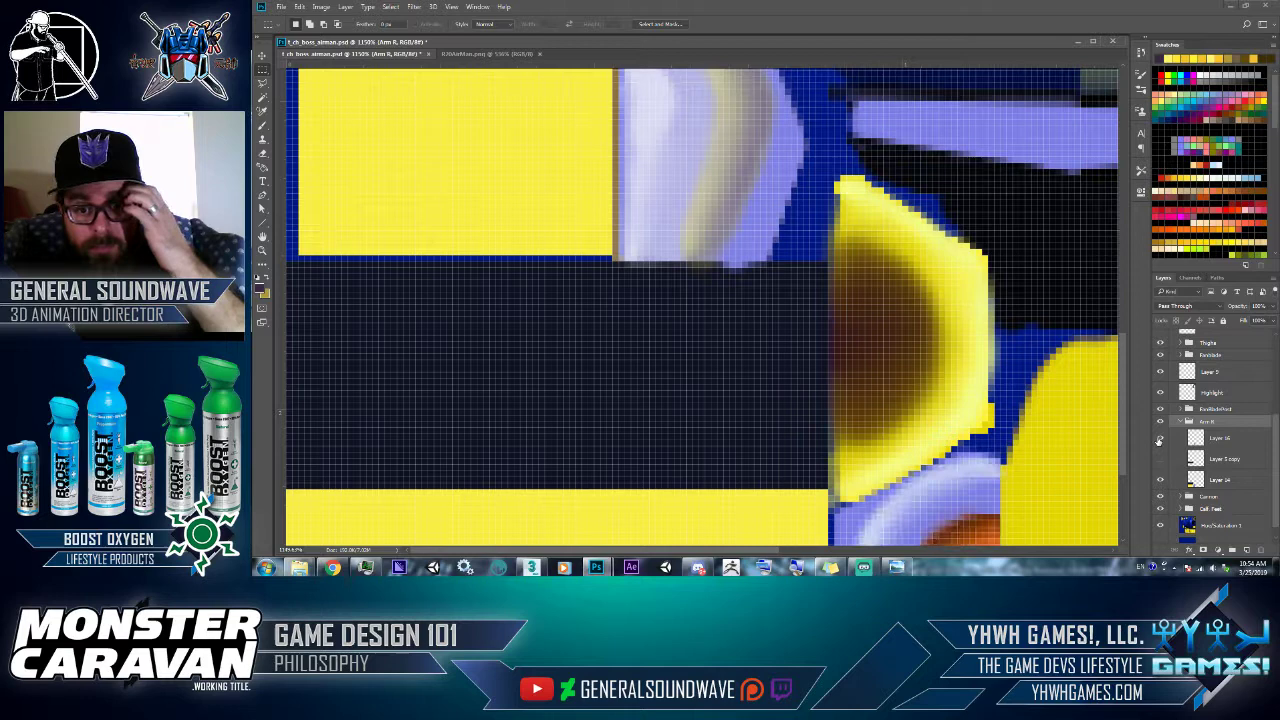
- Try filling the dark rectangular arm strip on Layer 14 with the sampled dark purple
{"action": "left_click", "coordinate": [1215, 480]}
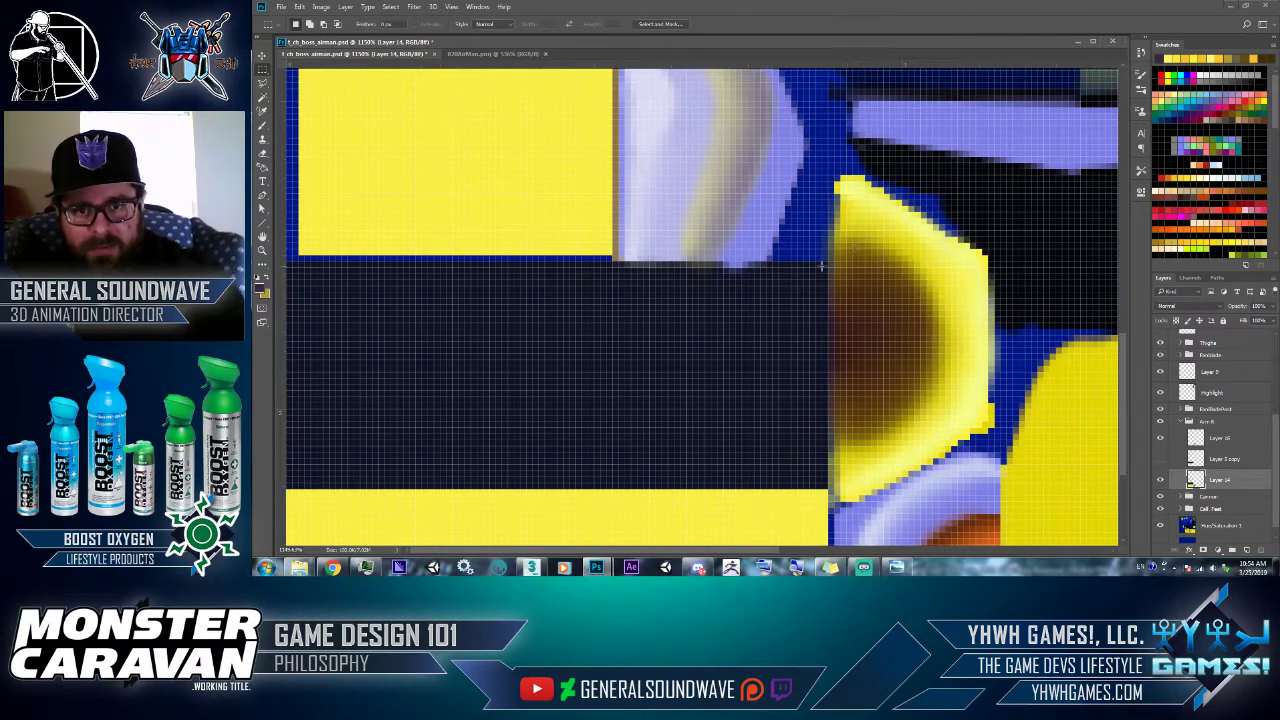
{"action": "left_click_drag", "start_coordinate": [825, 262], "coordinate": [261, 488]}
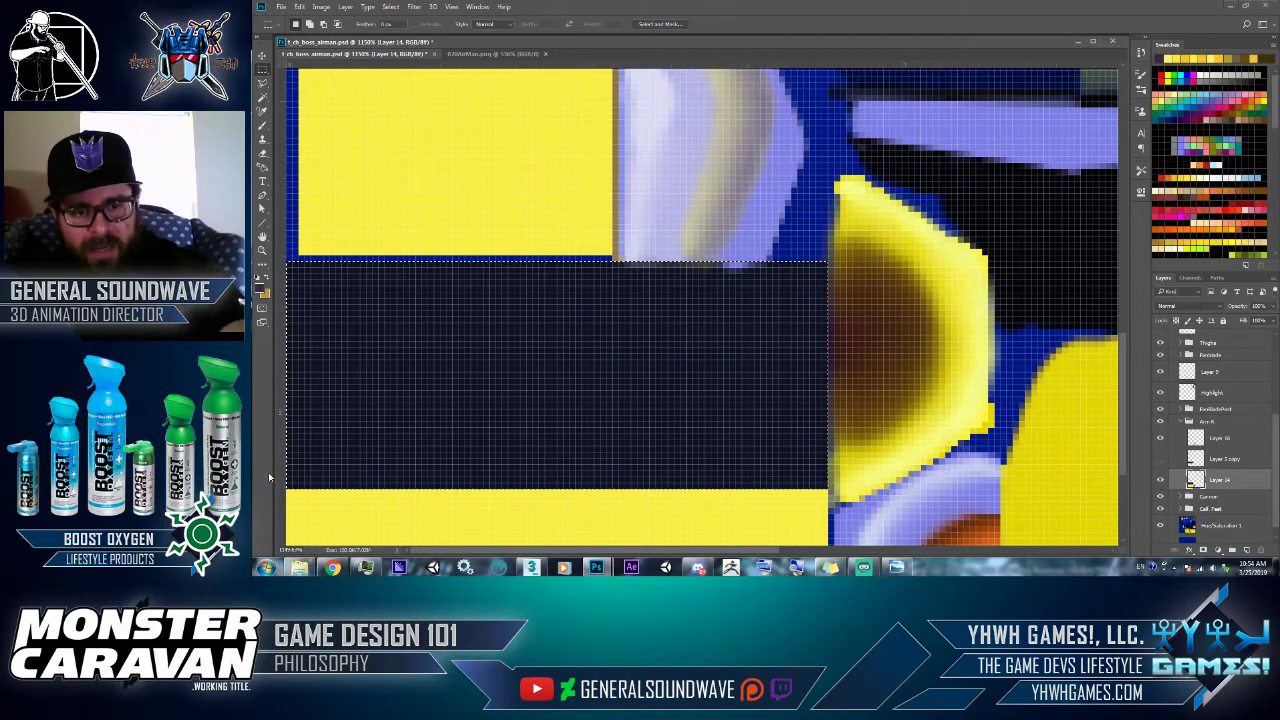
{"action": "key", "text": "shift+F5"}
{"action": "key", "text": "Return"}
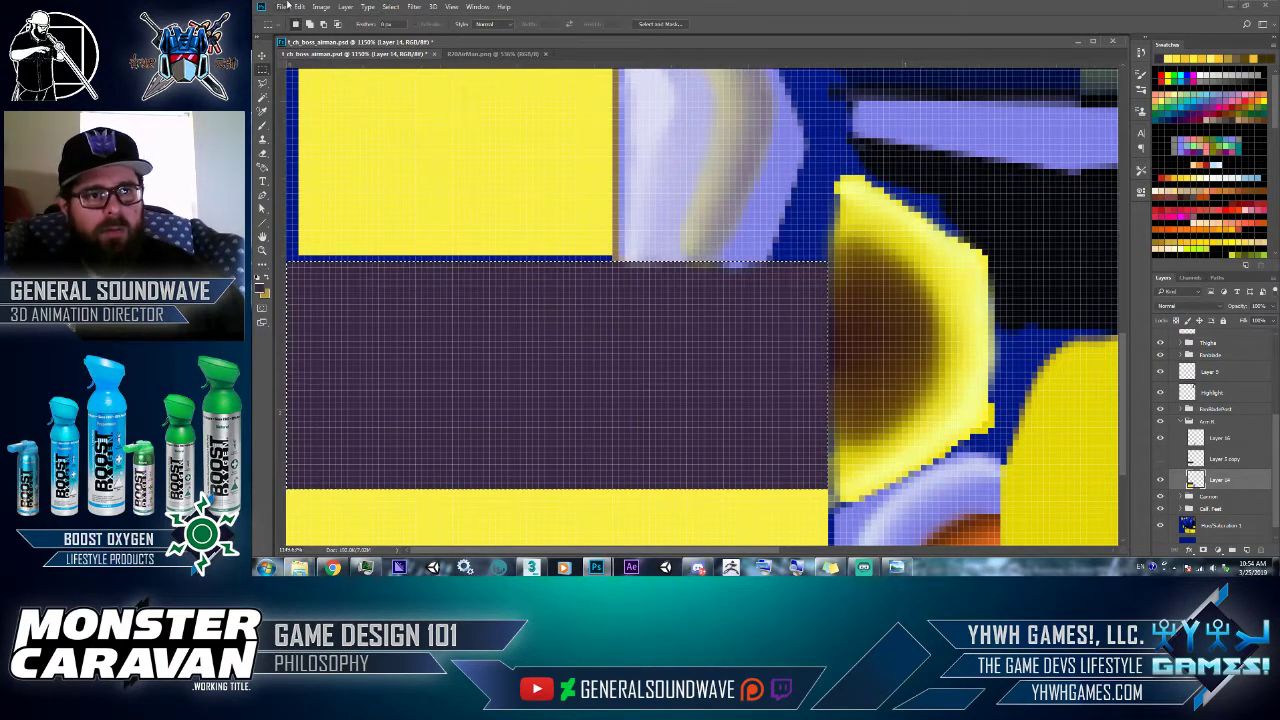
{"action": "left_click", "coordinate": [299, 6]}
{"action": "key", "text": "Escape"}
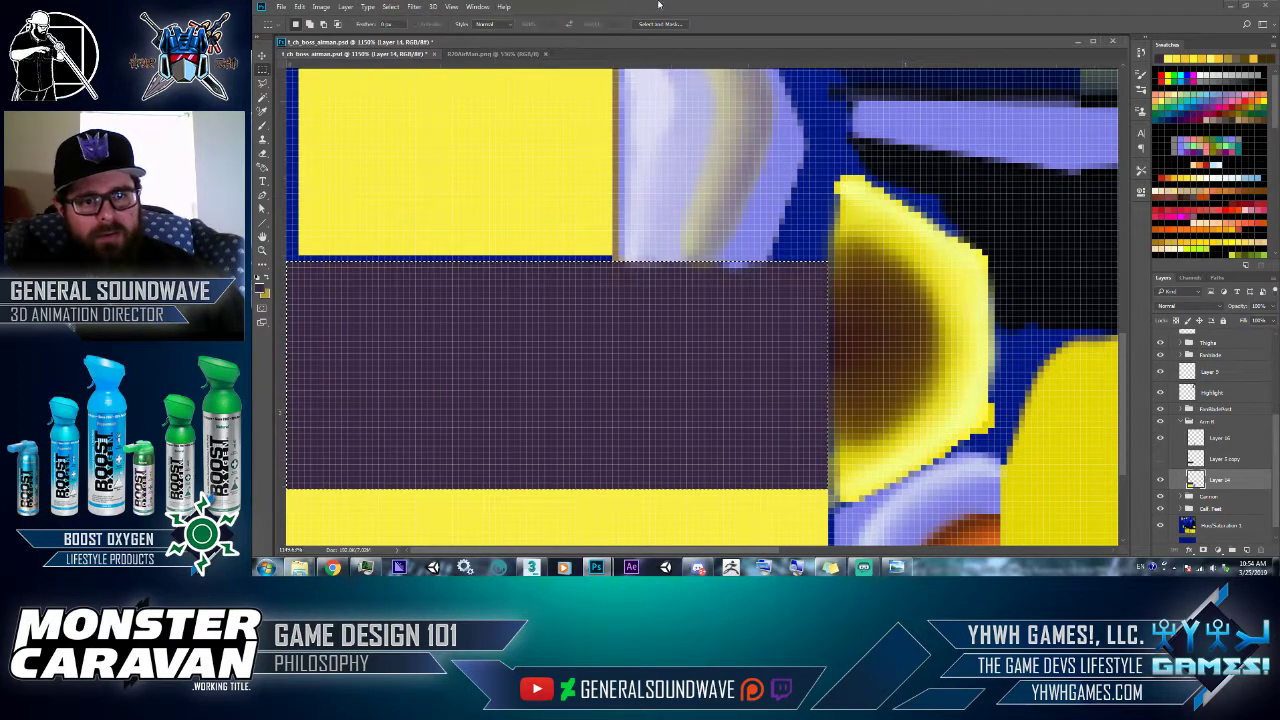
- Compare Layer 5 copy's stripes against the purple fill on Layer 14, and undo the fill and its selection
{"action": "key", "text": "ctrl+z"}
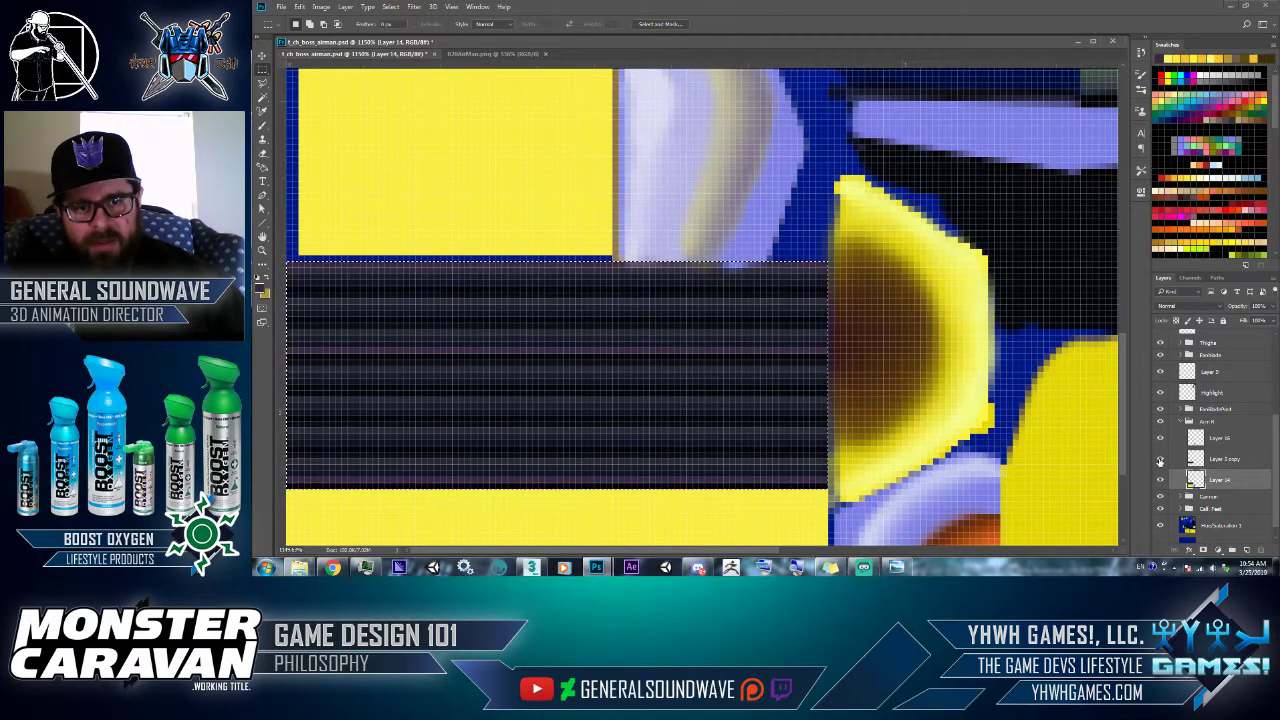
{"action": "left_click", "coordinate": [1225, 458]}
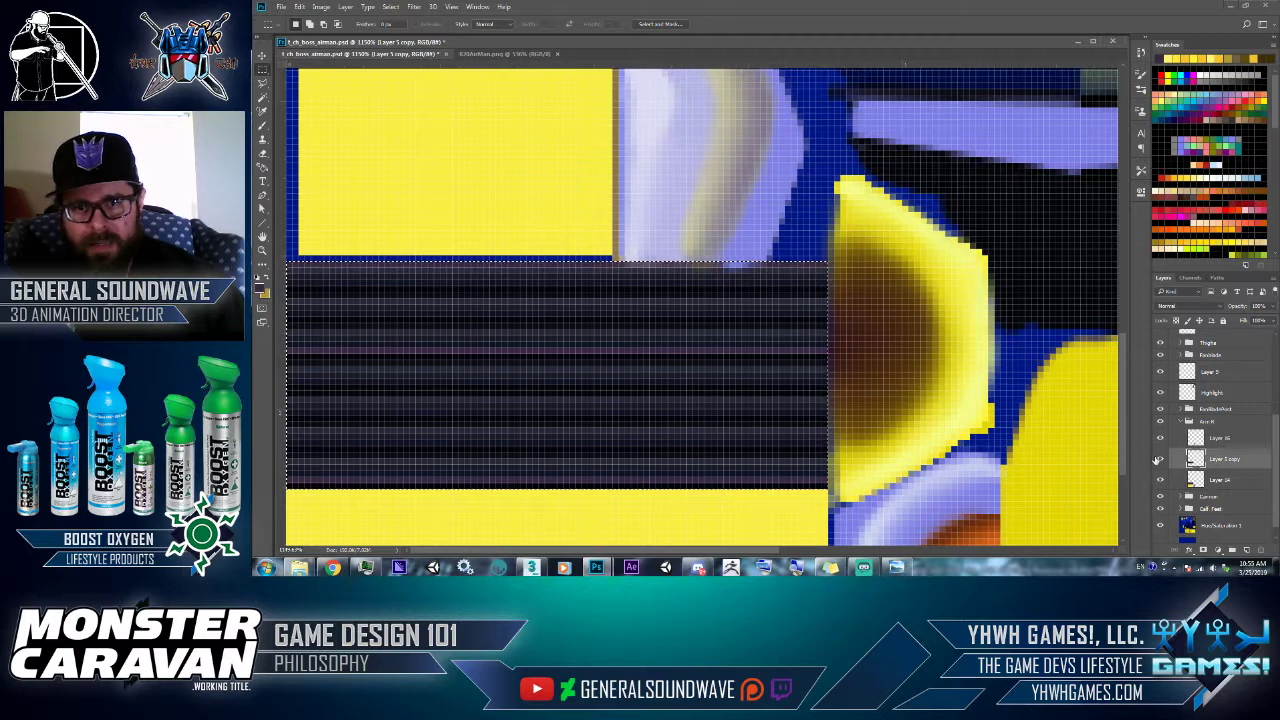
{"action": "left_click", "coordinate": [1160, 458]}
{"action": "left_click", "coordinate": [1160, 458]}
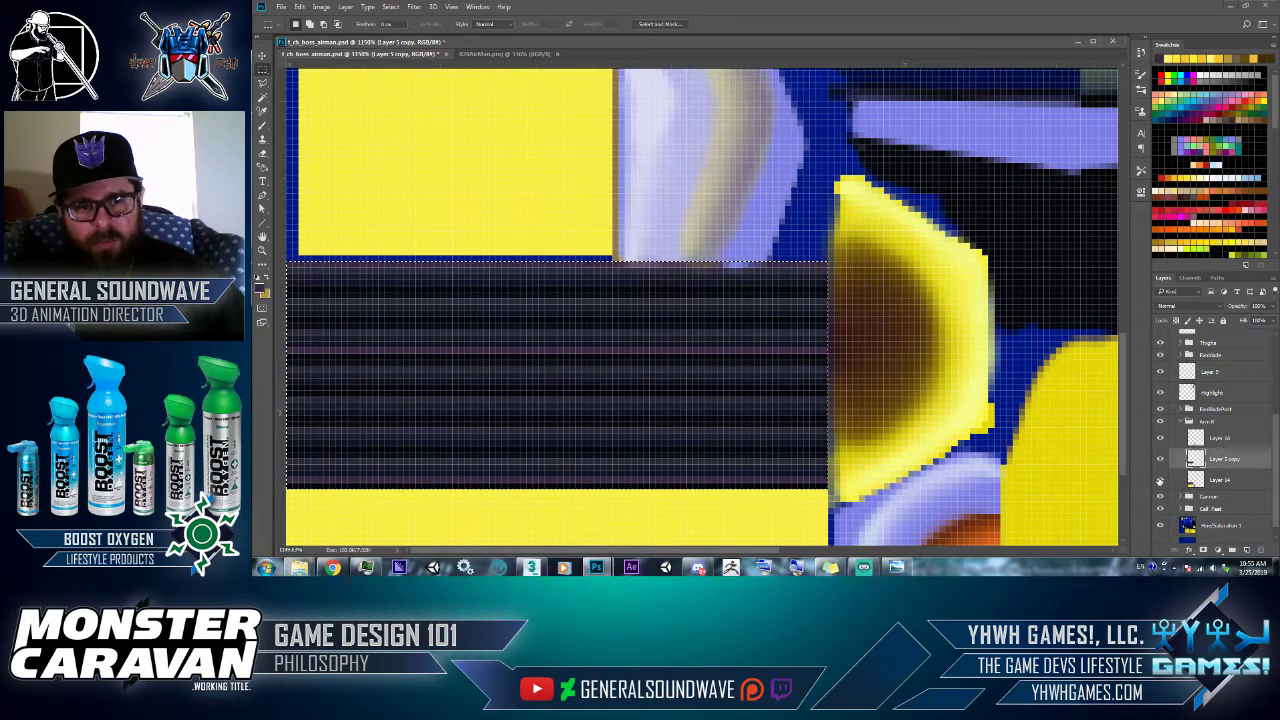
{"action": "left_click", "coordinate": [1160, 479]}
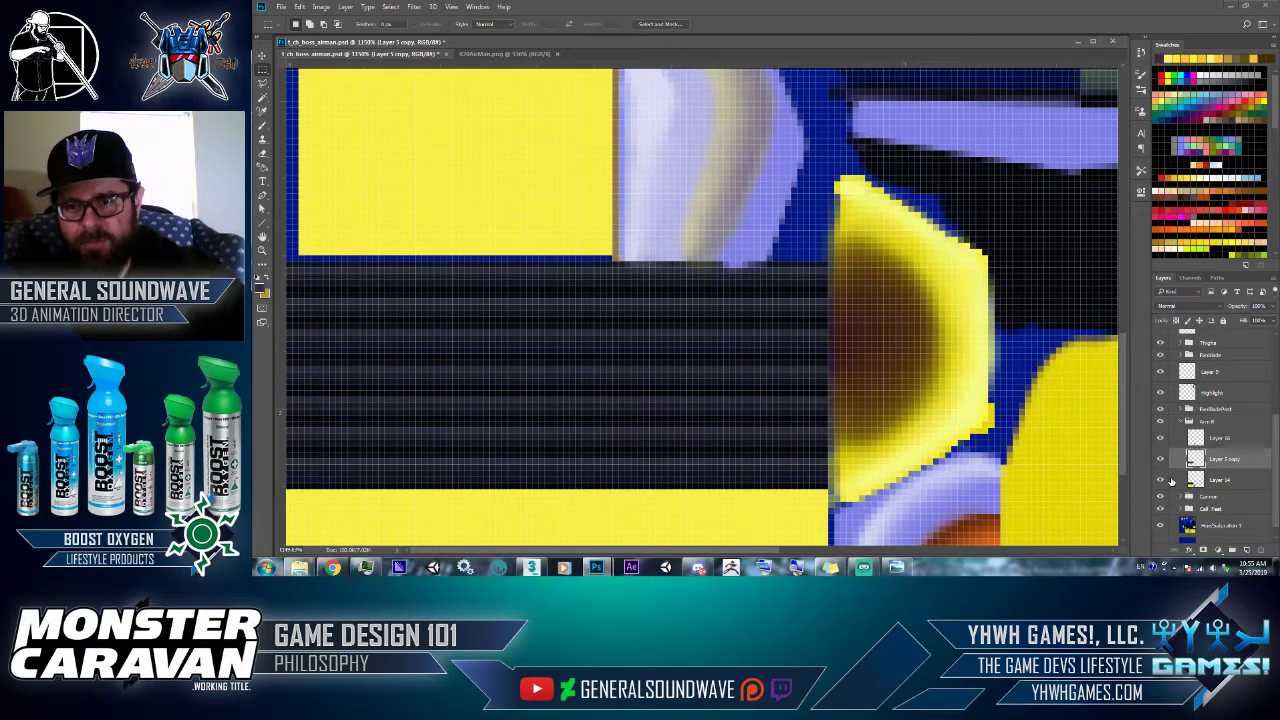
- Hide Layer 5 copy and add a new layer directly above Layer 14 in the Arm R group
{"action": "scroll", "coordinate": [1172, 481], "scroll_direction": "up", "scroll_amount": 1}
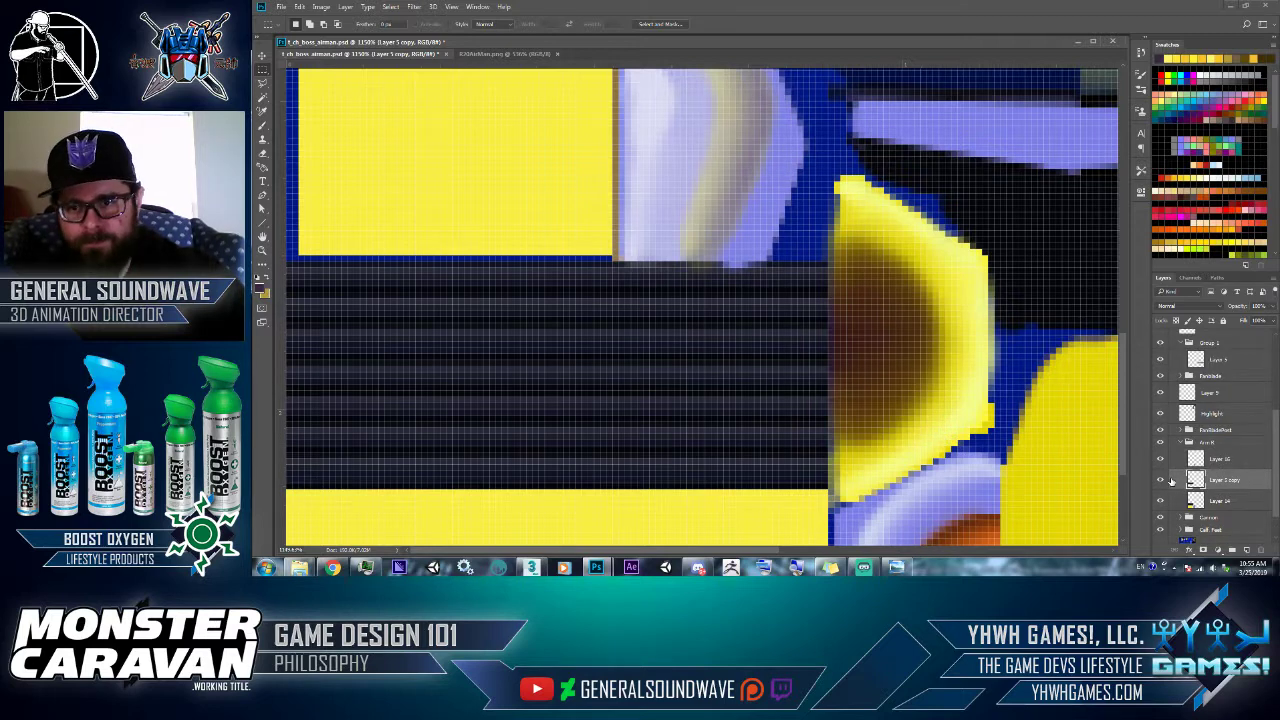
{"action": "scroll", "coordinate": [1172, 481], "scroll_direction": "down", "scroll_amount": 1}
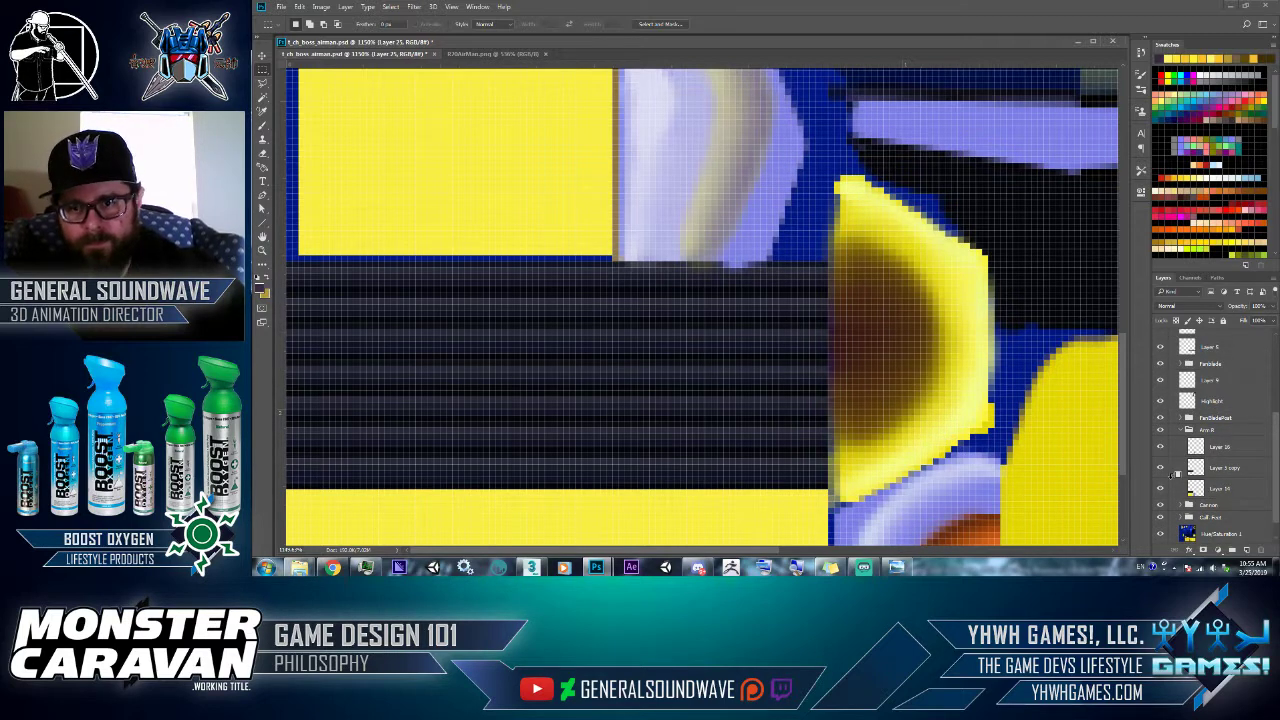
{"action": "left_click", "coordinate": [1189, 490]}
{"action": "left_click", "coordinate": [1159, 468]}
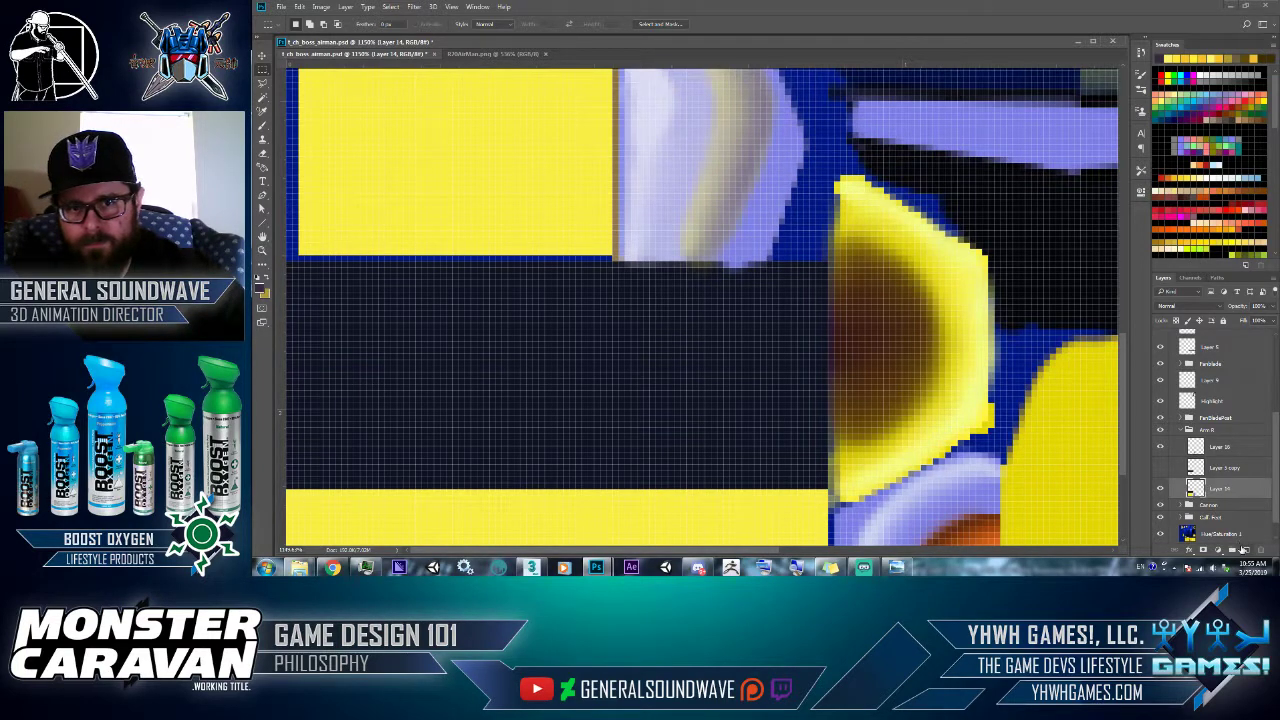
{"action": "left_click", "coordinate": [1246, 551]}
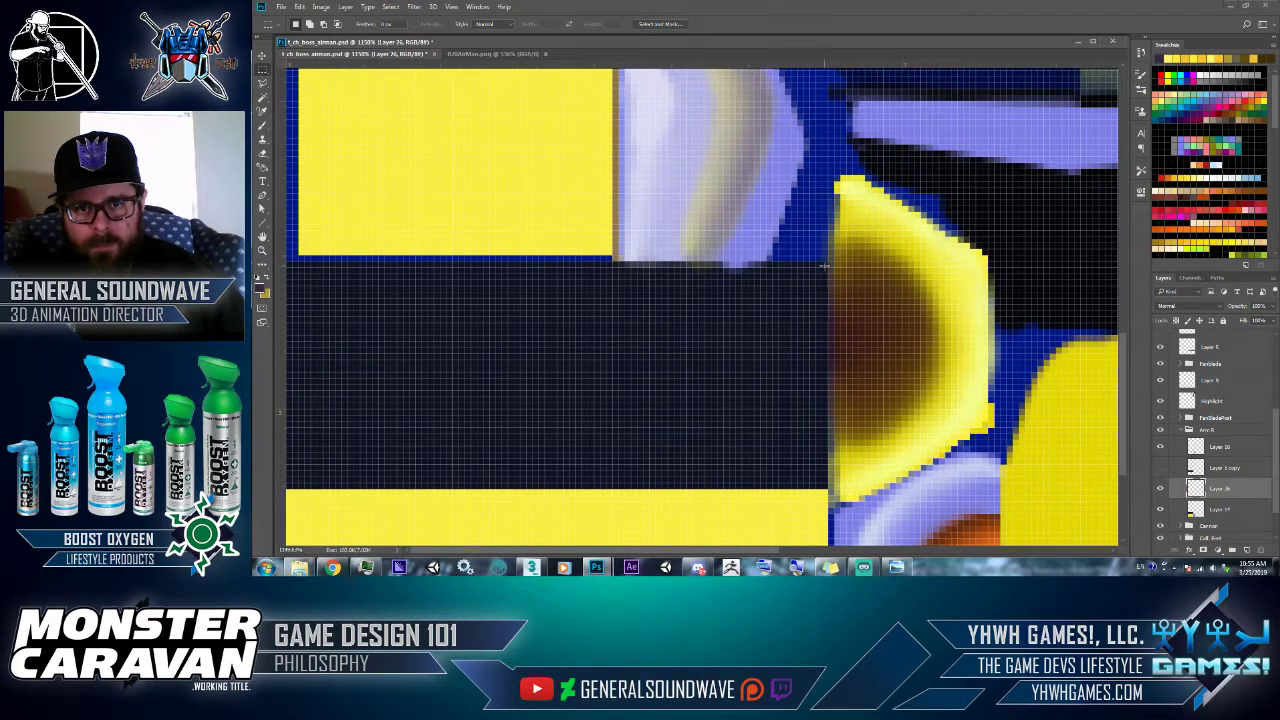
- Fill the dark rectangular arm strip on the new Layer 26 with the purple foreground color at 100% opacity
{"action": "left_click_drag", "start_coordinate": [783, 307], "coordinate": [255, 483]}
{"action": "left_click", "coordinate": [299, 7]}
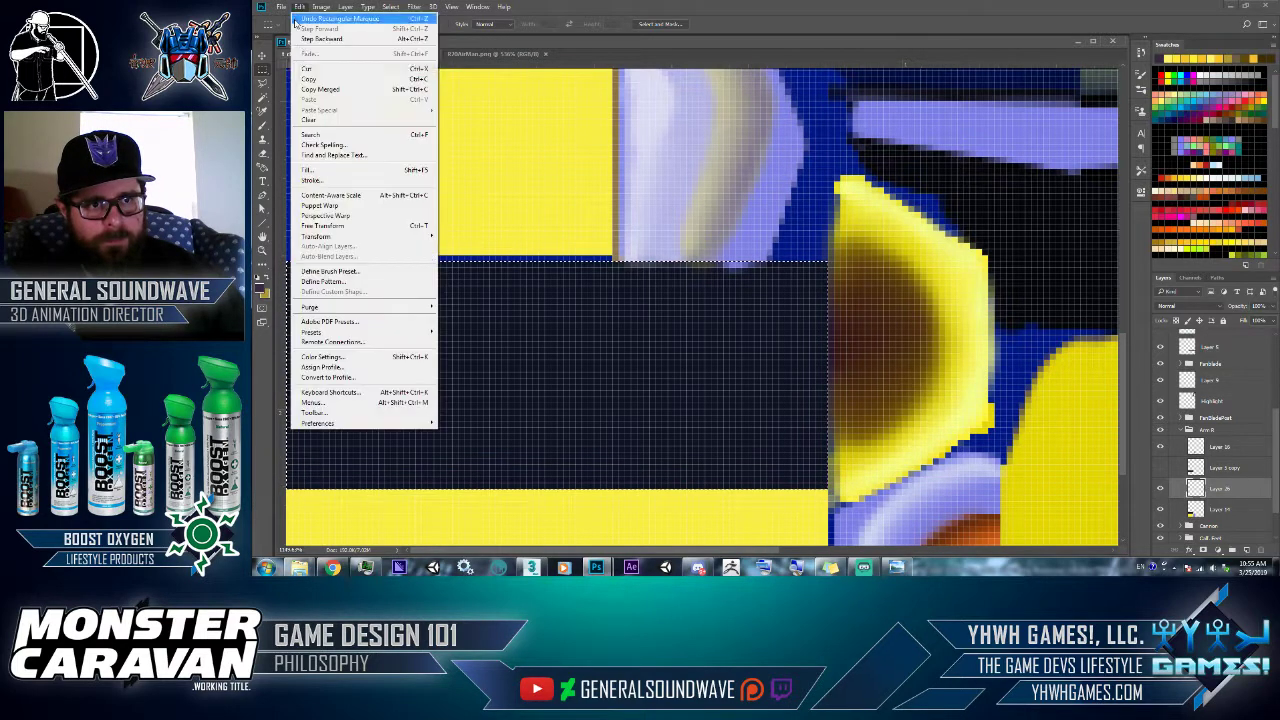
{"action": "left_click", "coordinate": [420, 170]}
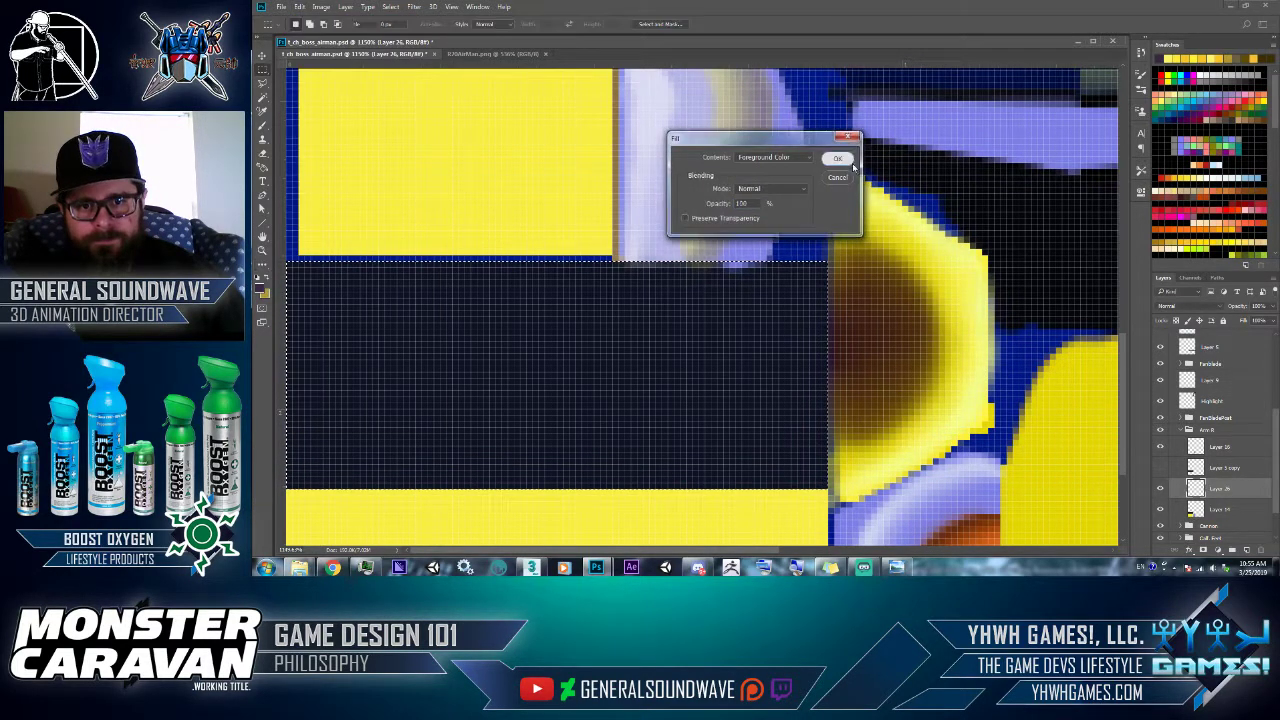
{"action": "key", "text": "Return"}
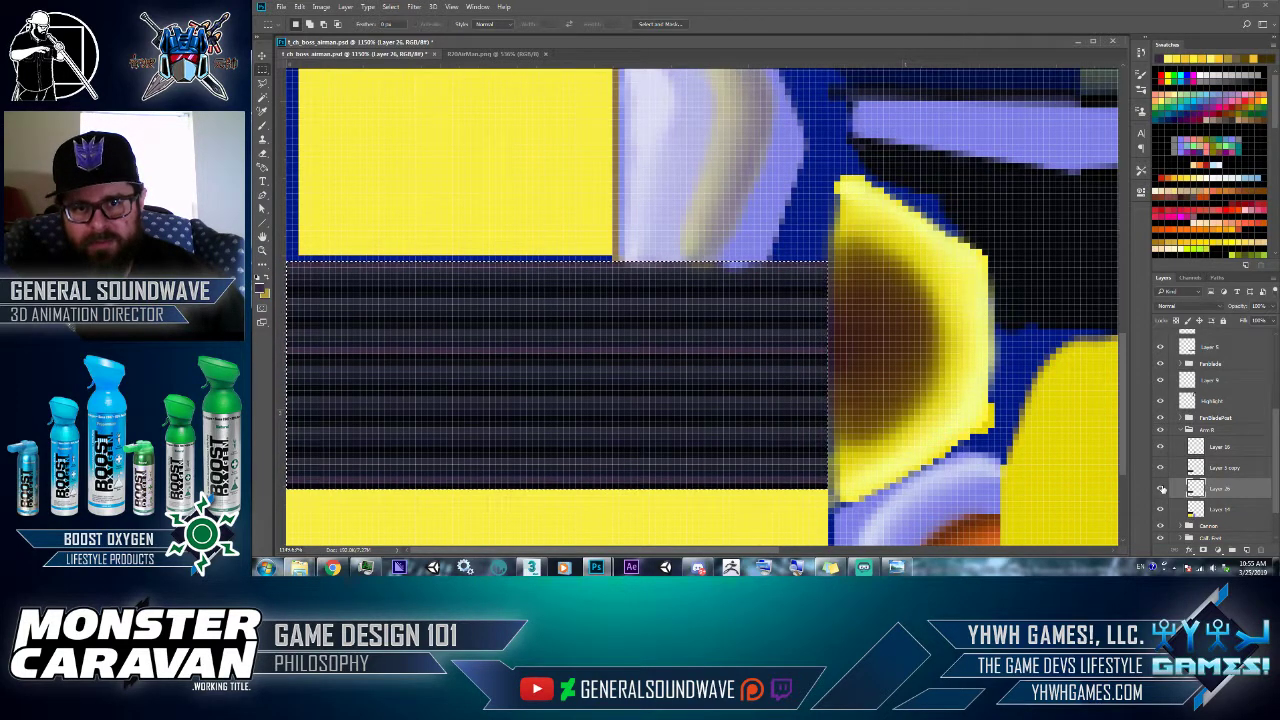
- Move Layer 26 above Layer 5 copy in the Arm R group and blend it with Color Dodge
{"action": "left_click", "coordinate": [1161, 487]}
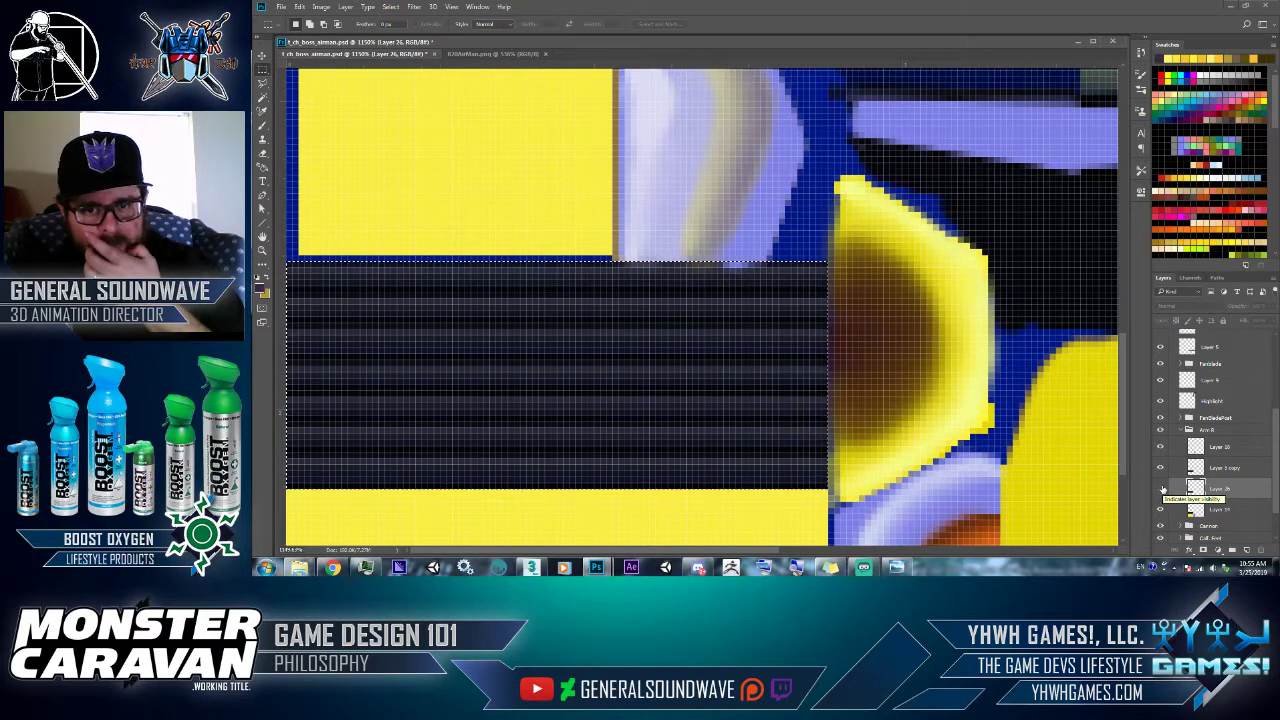
{"action": "left_click", "coordinate": [1161, 487]}
{"action": "left_click_drag", "start_coordinate": [1215, 487], "coordinate": [1224, 467]}
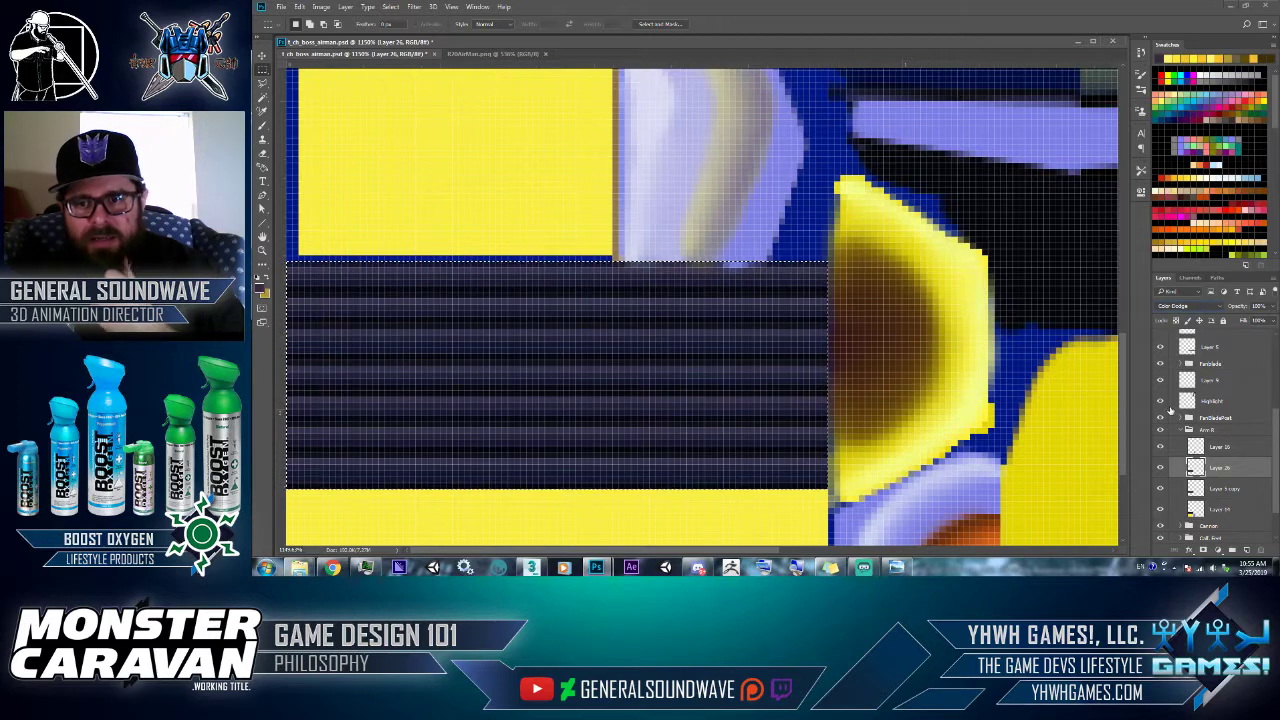
- Compare the arm stripes with and without Layer 26, try other blend modes, and settle on Color Dodge
{"action": "left_click", "coordinate": [1161, 469]}
{"action": "left_click", "coordinate": [1161, 469]}
{"action": "left_click", "coordinate": [1161, 470]}
{"action": "left_click", "coordinate": [1161, 469]}
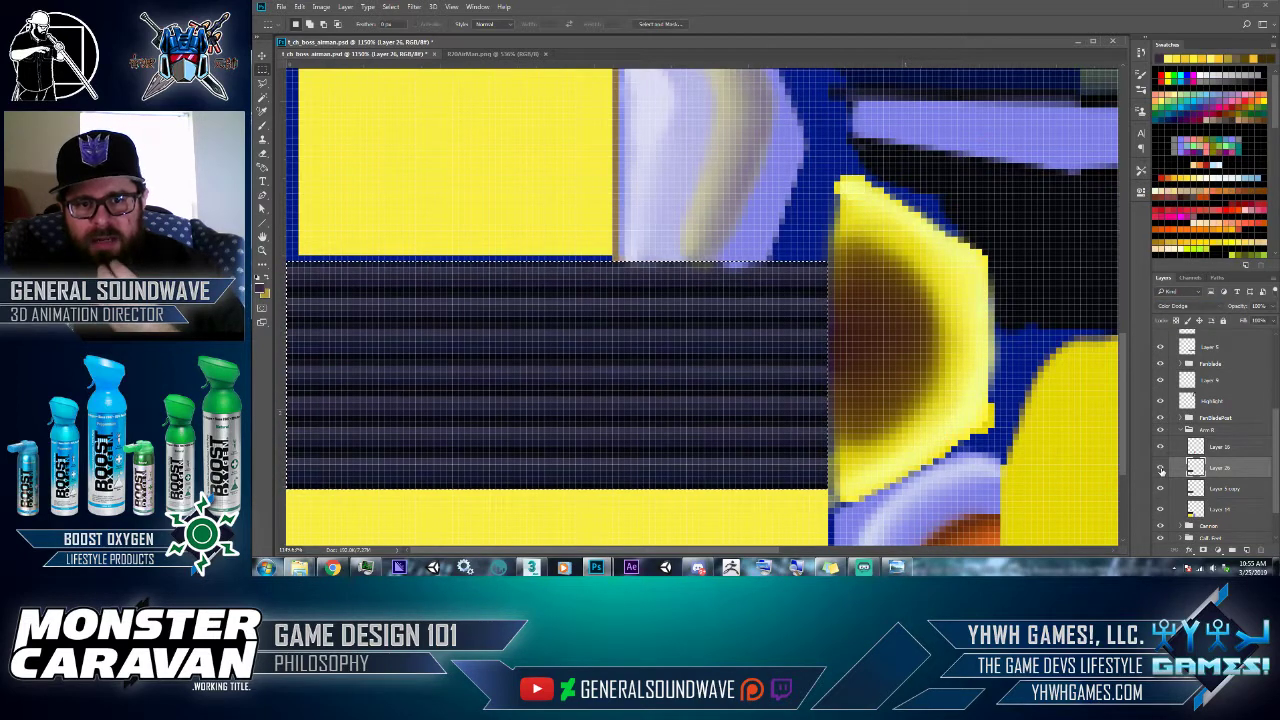
{"action": "left_click", "coordinate": [1175, 307]}
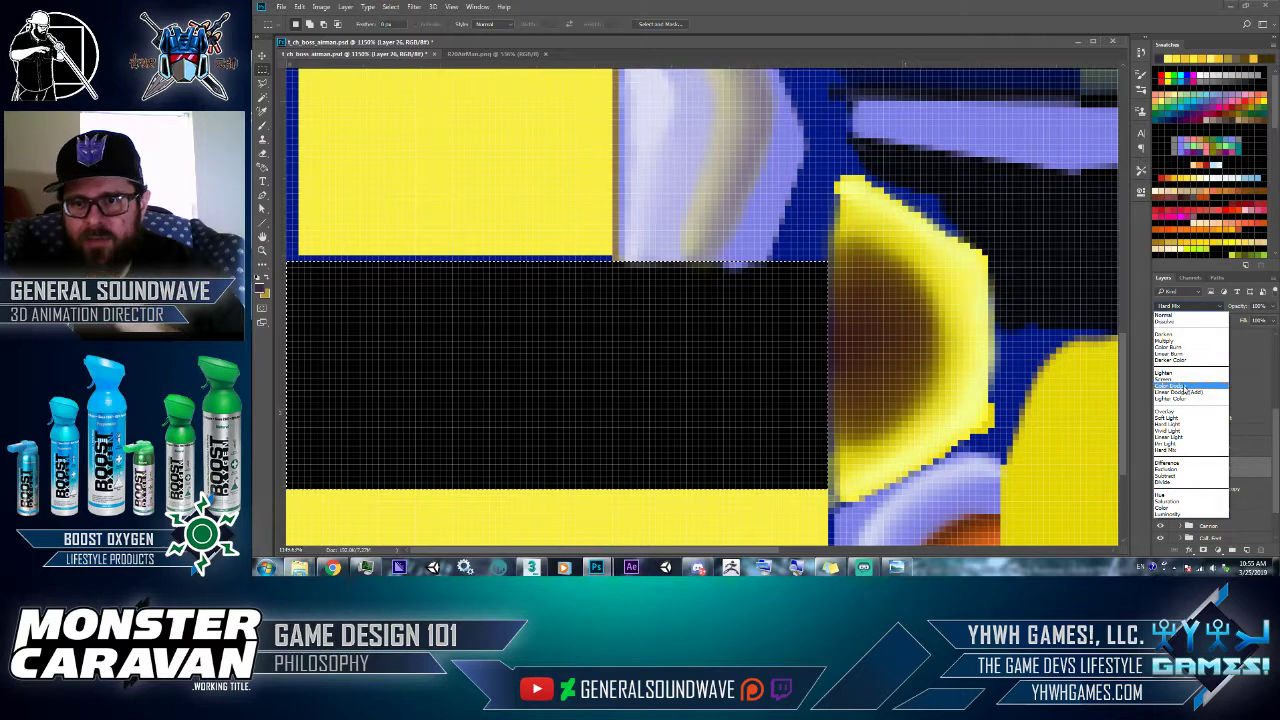
{"action": "left_click", "coordinate": [1183, 387]}
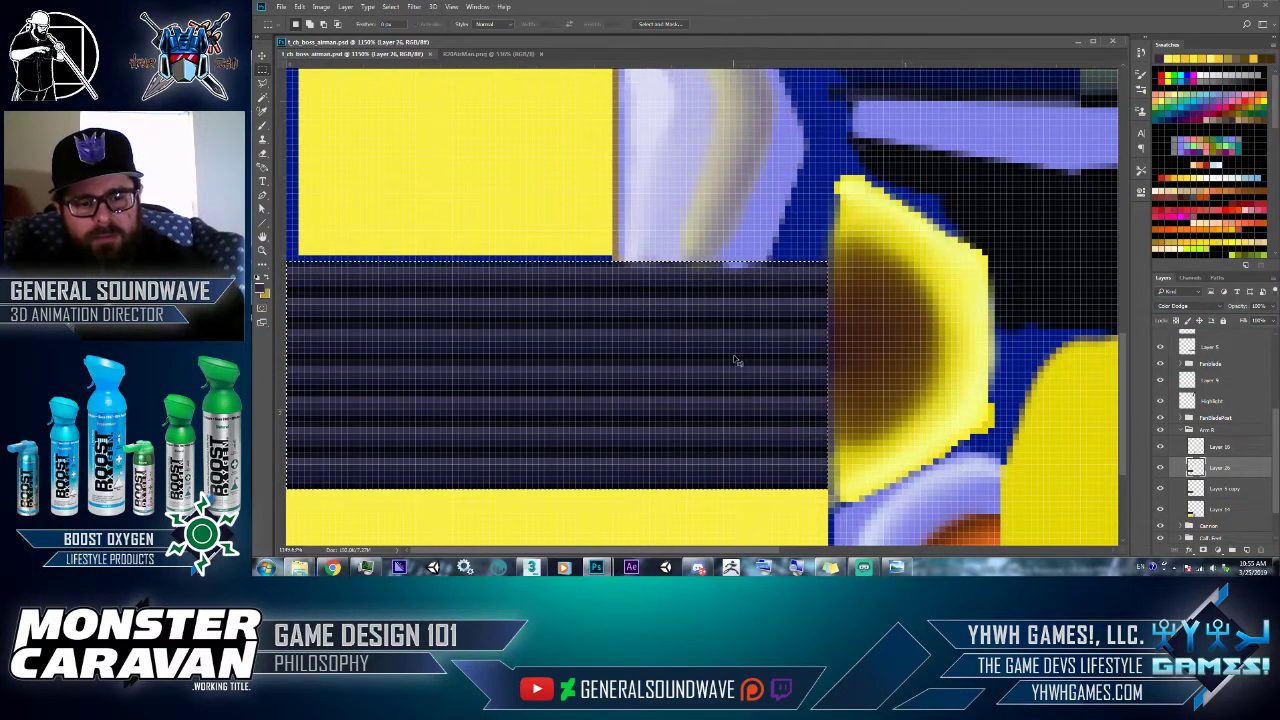
- Save the texture as a JPEG over t_ch_boss_airman_00_D_00 in the 256 folder at maximum quality 12
{"action": "key", "text": "ctrl+shift+s"}
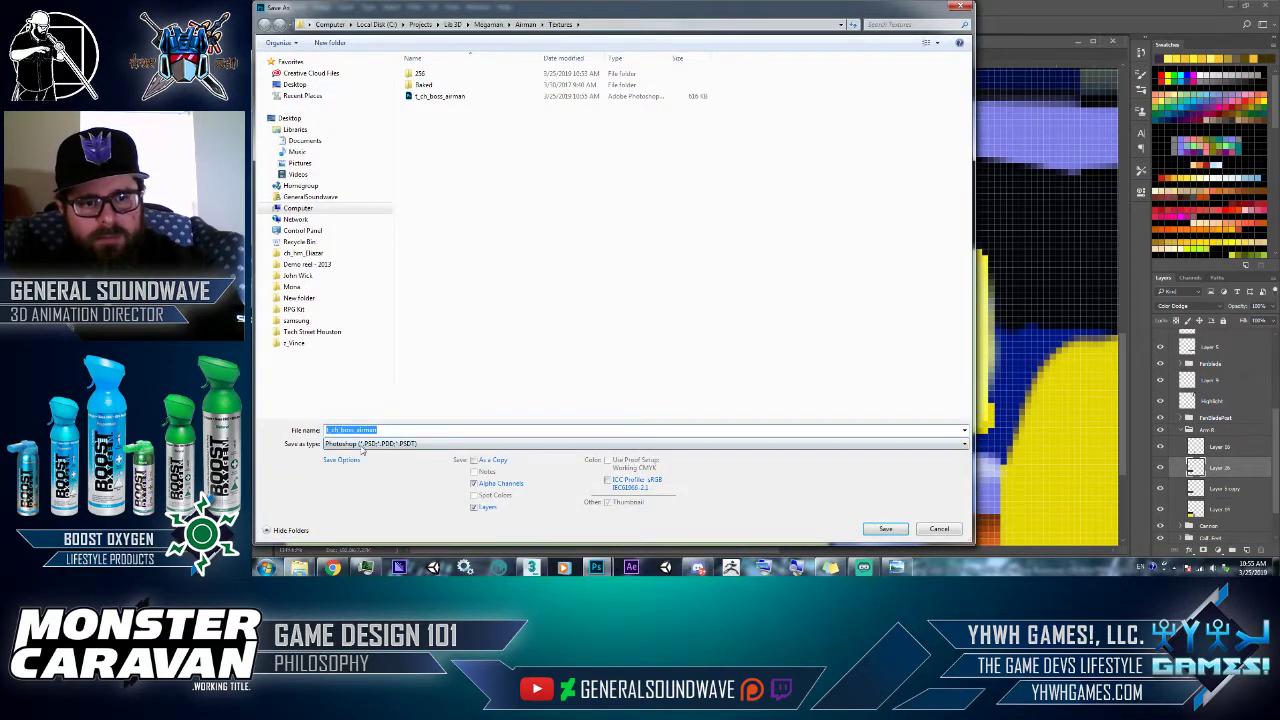
{"action": "left_click", "coordinate": [365, 444]}
{"action": "left_click", "coordinate": [358, 336]}
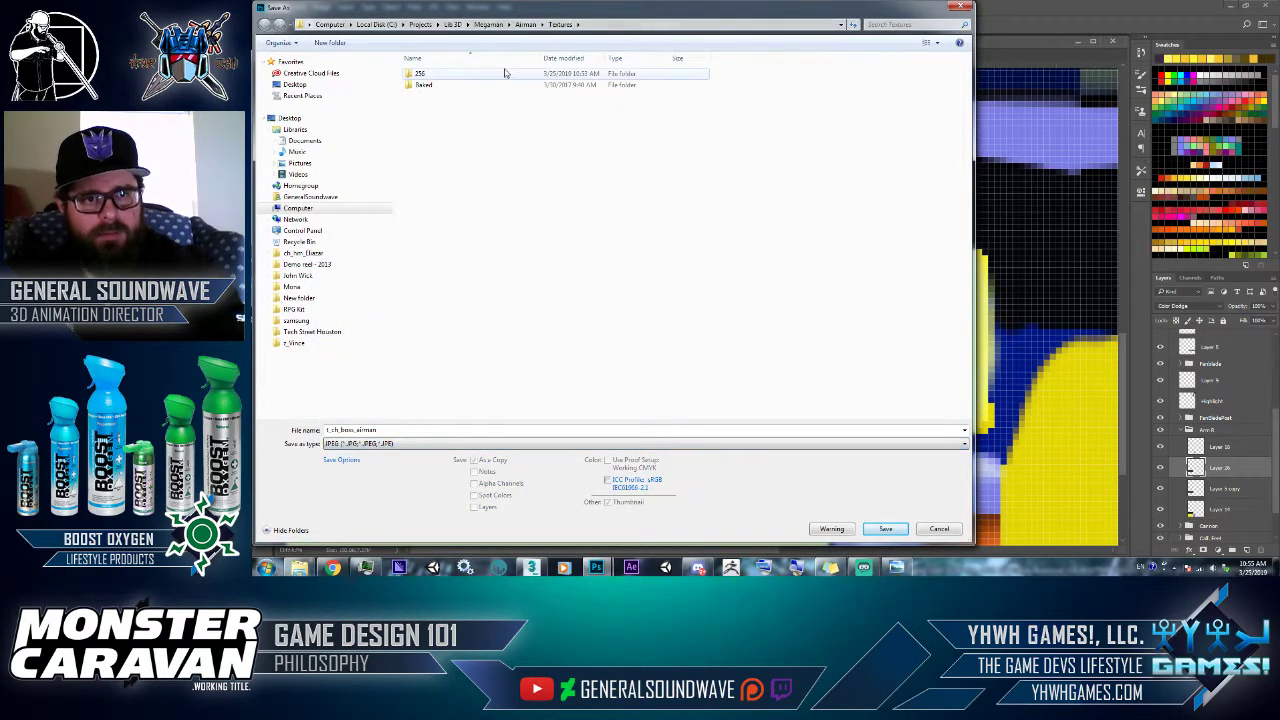
{"action": "double_click", "coordinate": [463, 79]}
{"action": "double_click", "coordinate": [430, 90]}
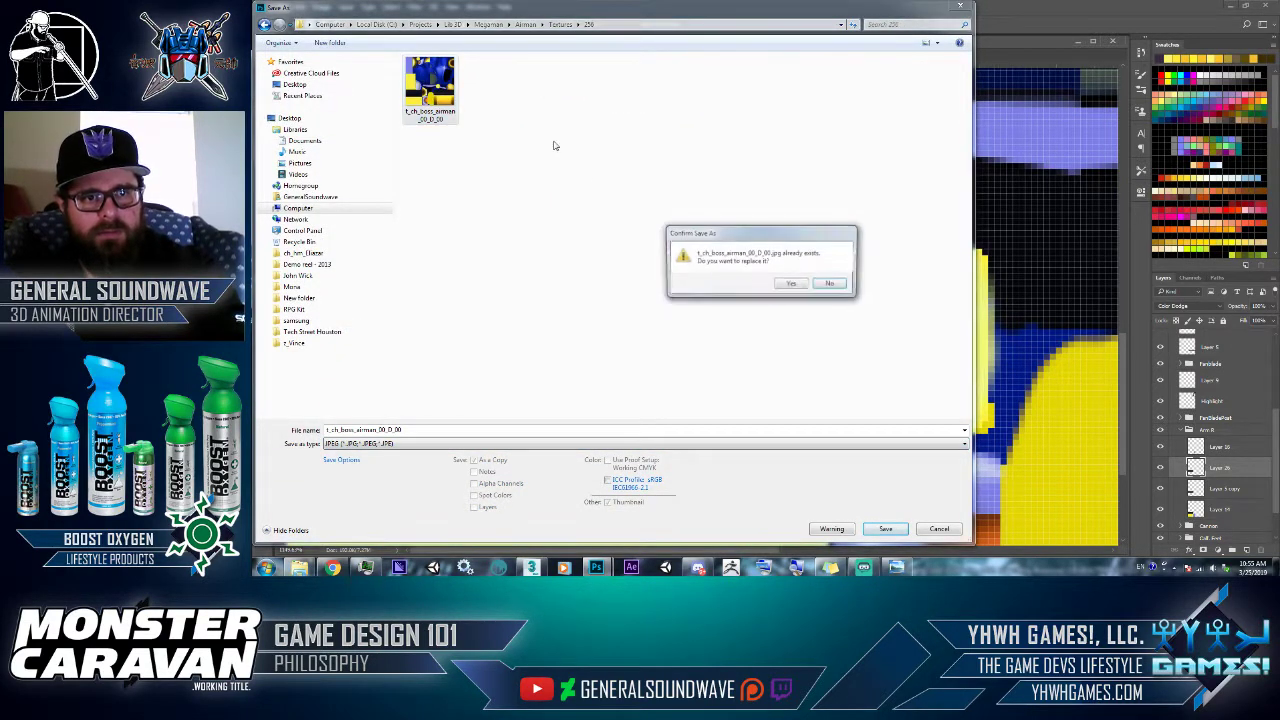
{"action": "left_click", "coordinate": [788, 287]}
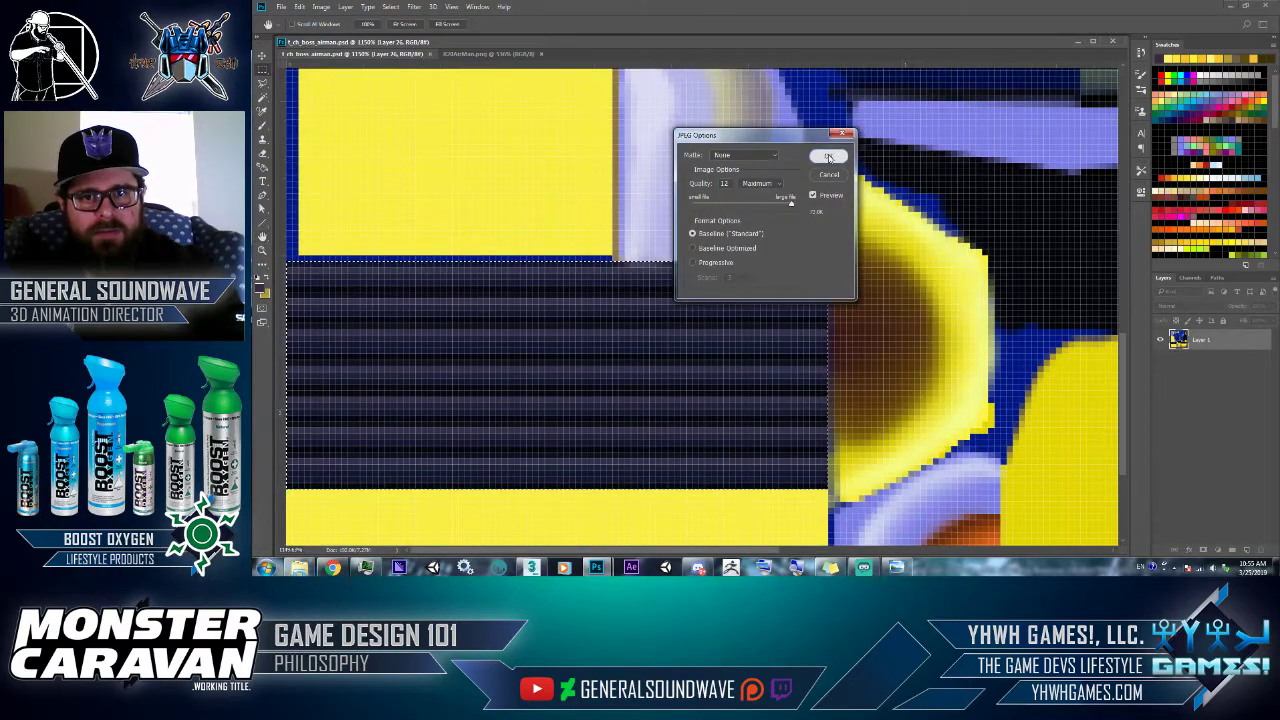
{"action": "left_click", "coordinate": [827, 154]}
- Switch to 3ds Max and examine the recoloured arm stripes on the Airman model from a distance
{"action": "key", "text": "alt+Tab"}
{"action": "key", "text": "alt+Tab"}
{"action": "key", "text": "Tab"}
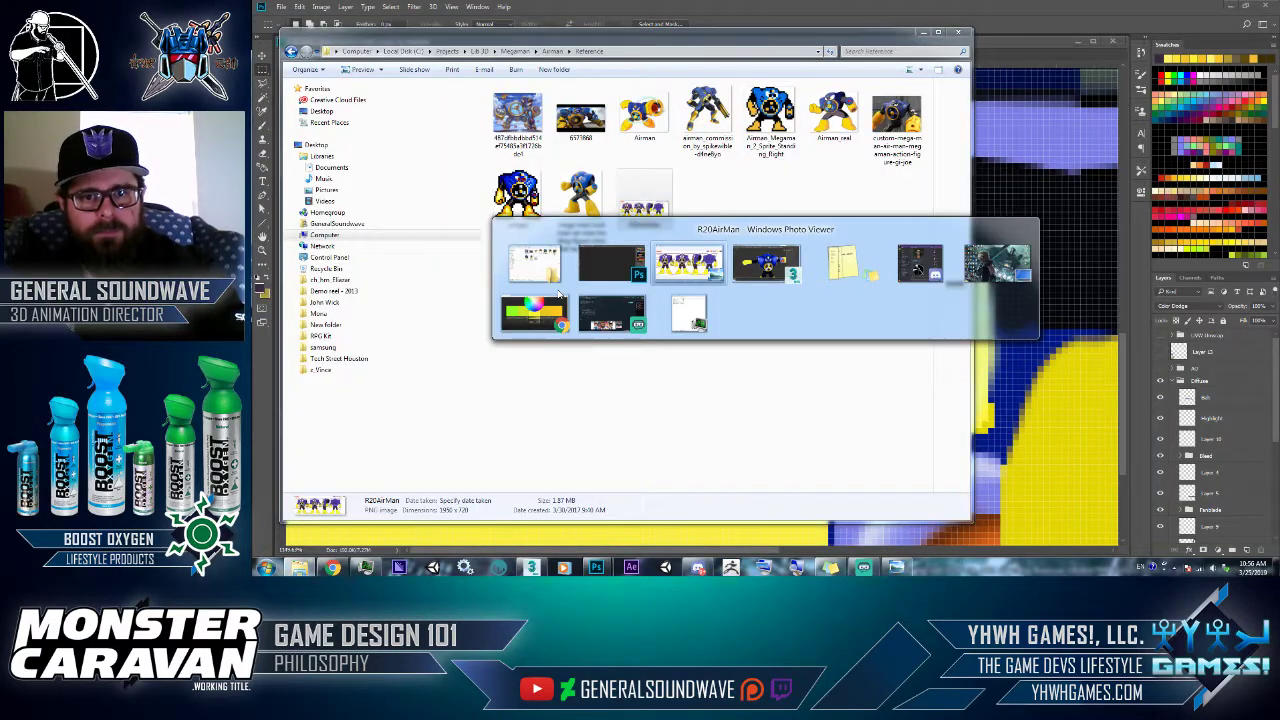
{"action": "key", "text": "Tab"}
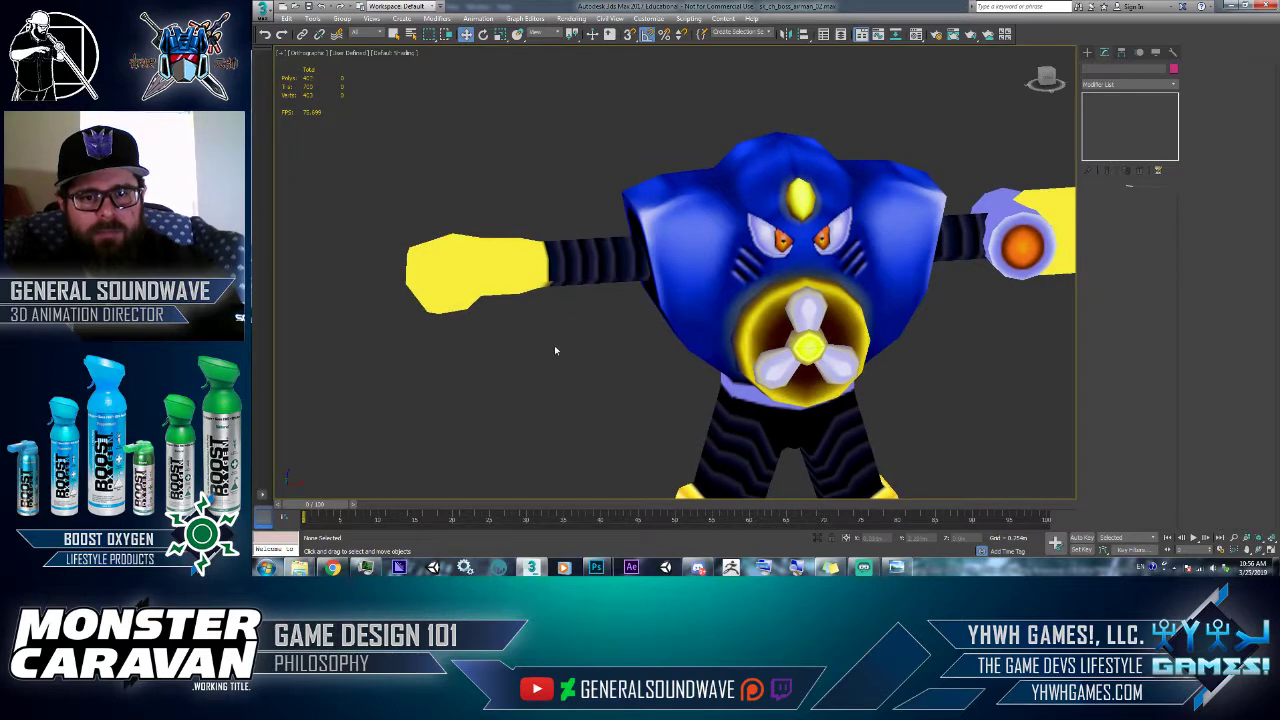
{"action": "scroll", "coordinate": [556, 350], "scroll_direction": "down", "scroll_amount": 4}
{"action": "mouse_move", "coordinate": [573, 328]}
{"action": "middle_mouse_down", "text": "alt"}
{"action": "mouse_move", "coordinate": [553, 323]}
{"action": "mouse_move", "coordinate": [579, 317]}
{"action": "middle_mouse_up", "text": "alt"}
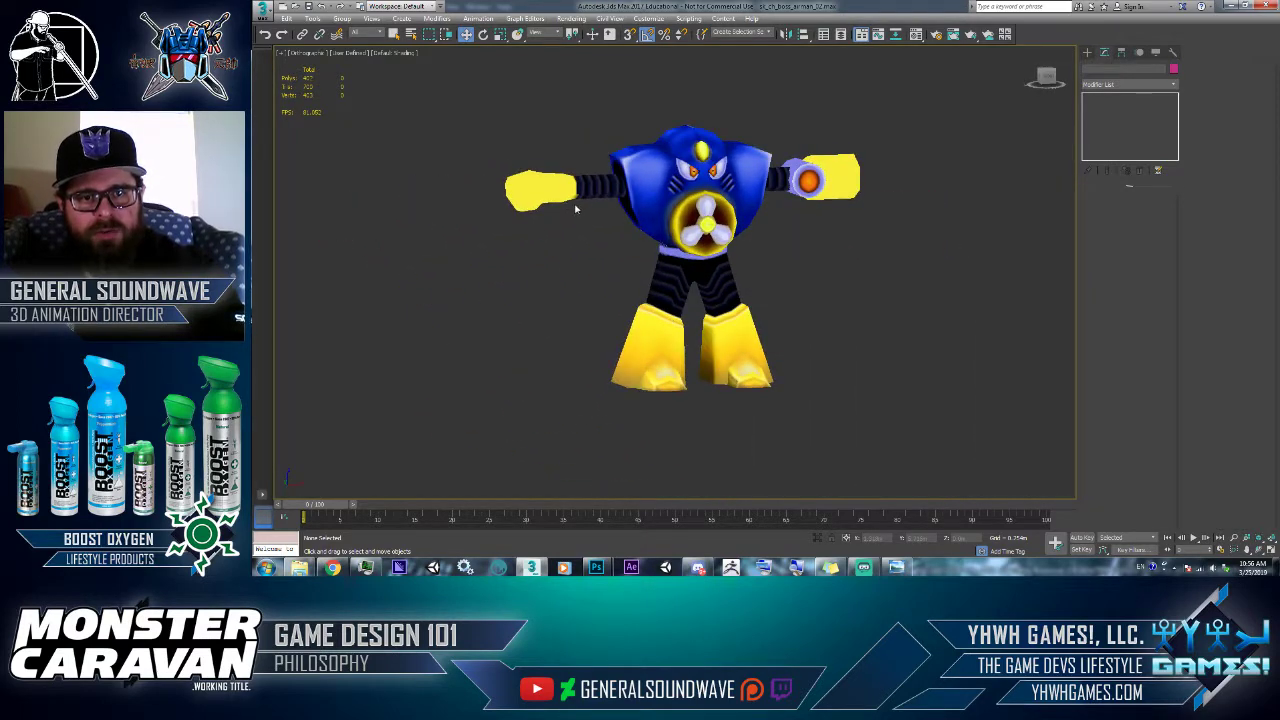
{"action": "scroll", "coordinate": [601, 375], "scroll_direction": "down", "scroll_amount": 3}
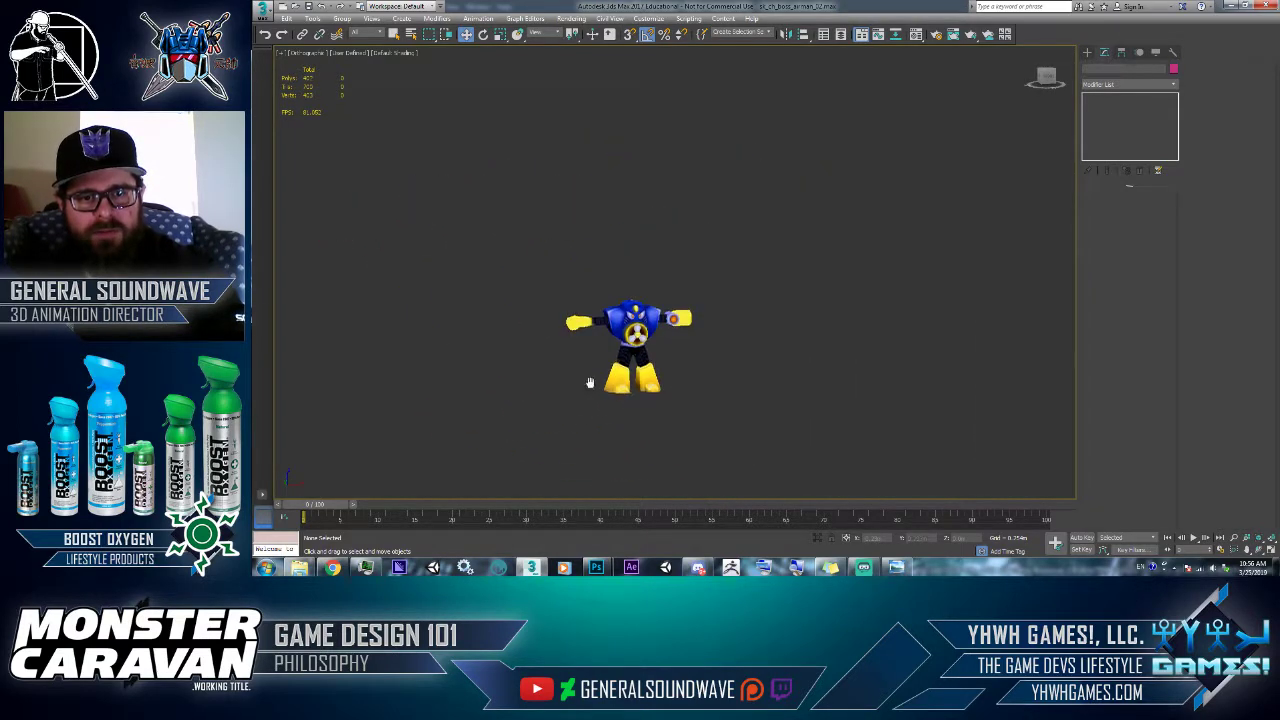
{"action": "middle_click_drag", "start_coordinate": [573, 390], "coordinate": [574, 395]}
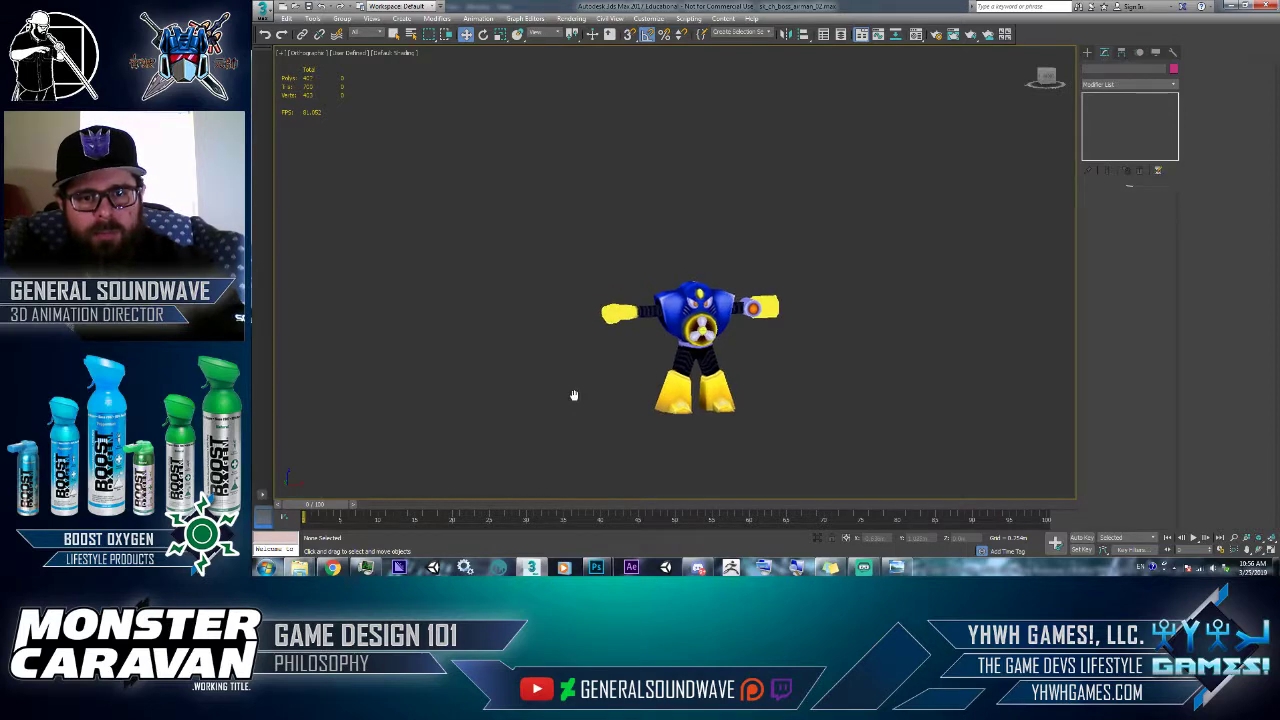
- Back in Photoshop, add a Levels adjustment layer over the selected arm strip, raising the black input to 12 and lowering the white input to brighten the stripes
{"action": "key", "text": "alt+Tab"}
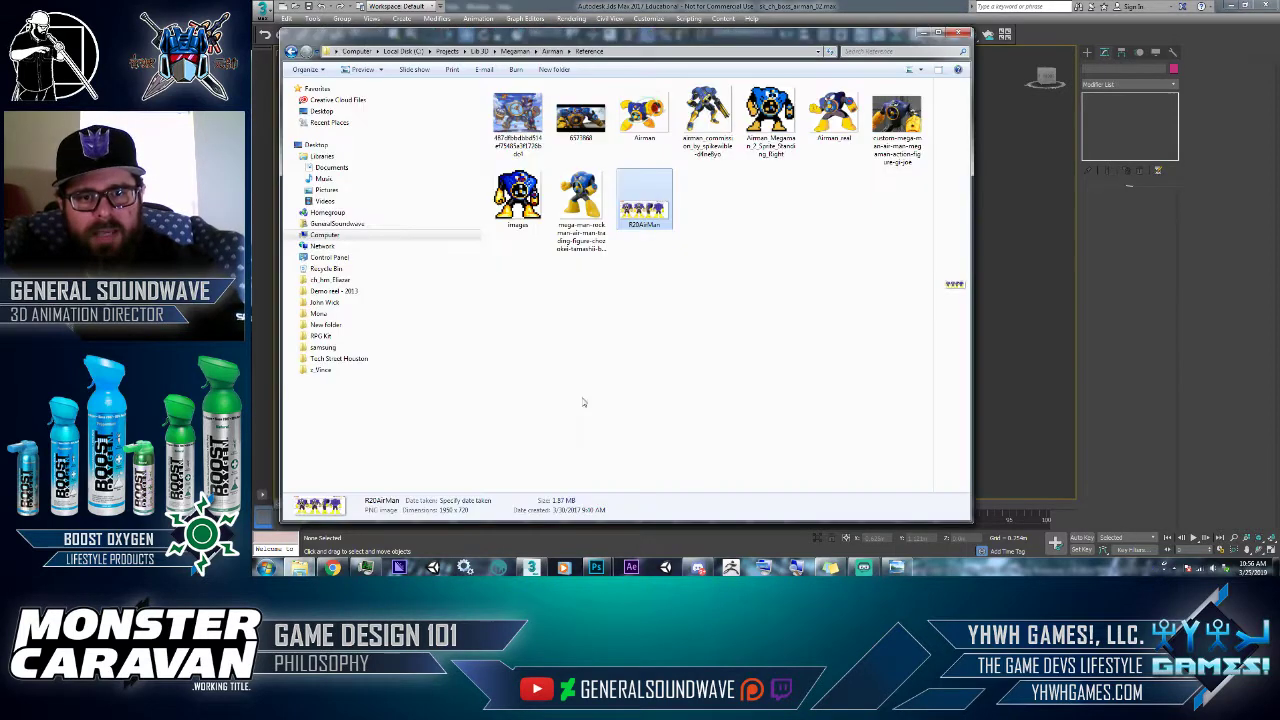
{"action": "key", "text": "alt+Tab"}
{"action": "key", "text": "alt+Tab"}
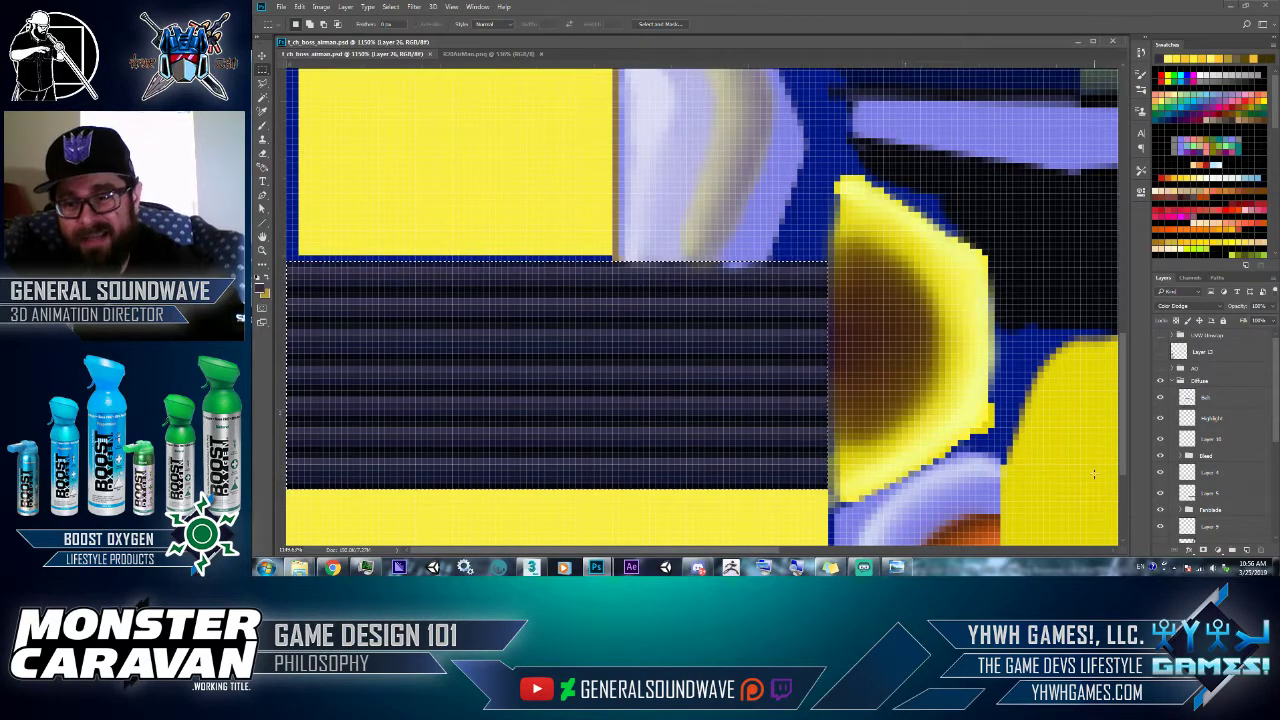
{"action": "scroll", "coordinate": [1205, 455], "scroll_direction": "down", "scroll_amount": 3}
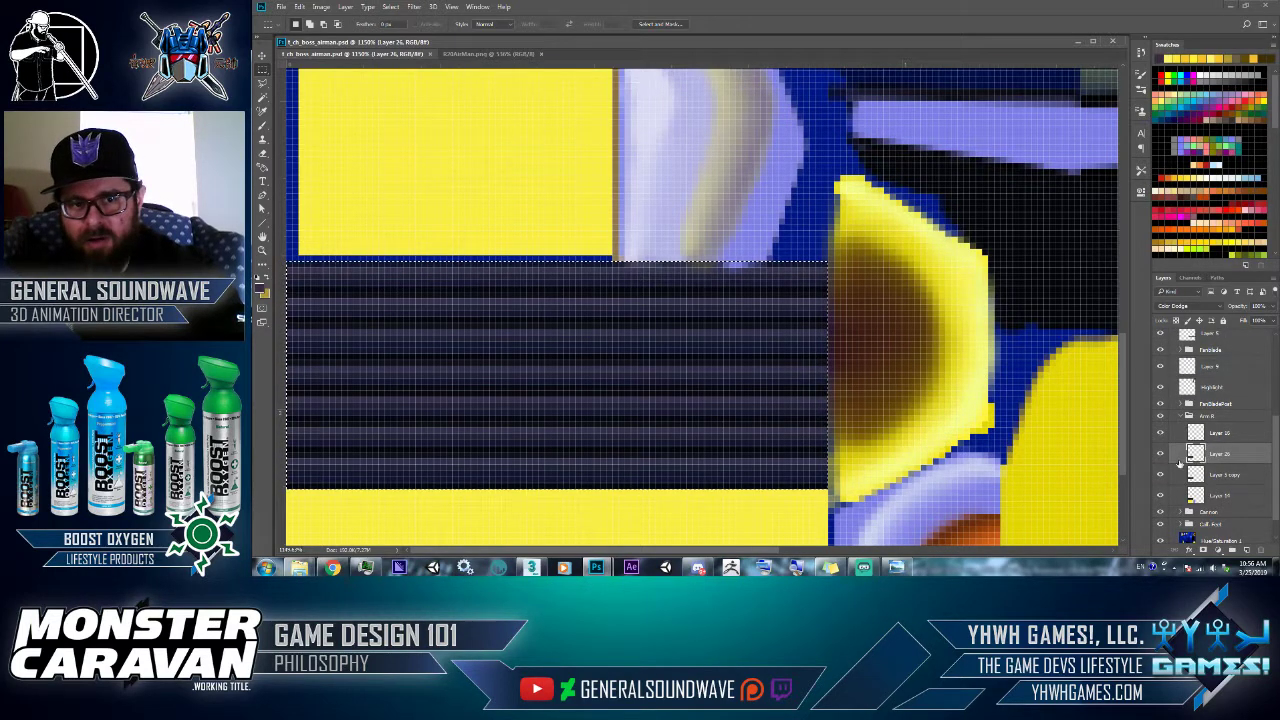
{"action": "left_click", "coordinate": [345, 6]}
{"action": "mouse_move", "coordinate": [418, 147]}
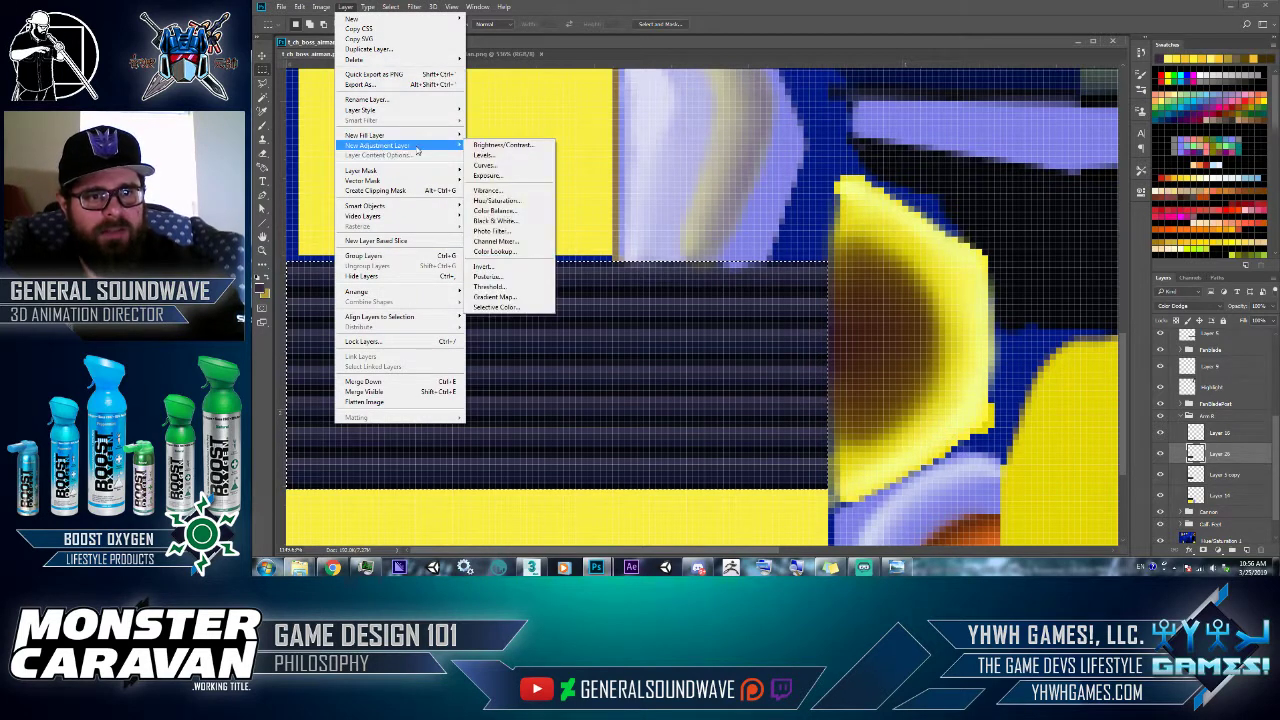
{"action": "left_click", "coordinate": [484, 155]}
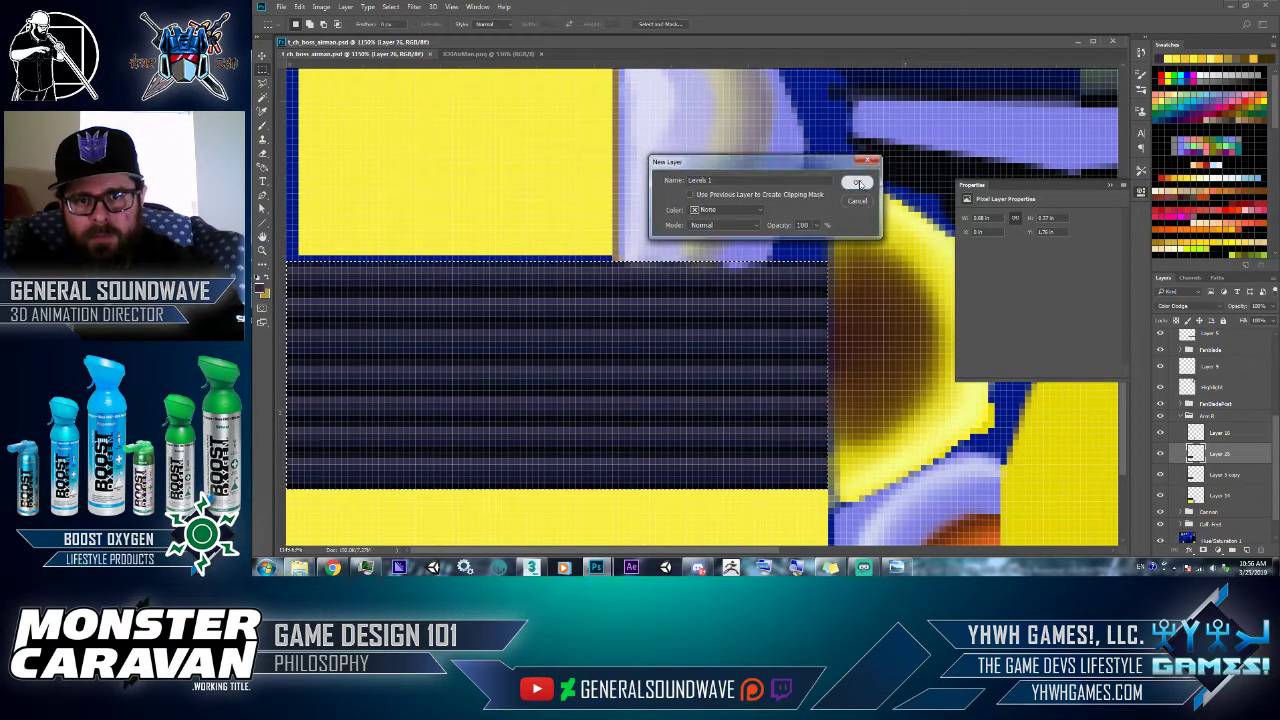
{"action": "left_click", "coordinate": [855, 183]}
{"action": "left_click_drag", "start_coordinate": [981, 298], "coordinate": [986, 297]}
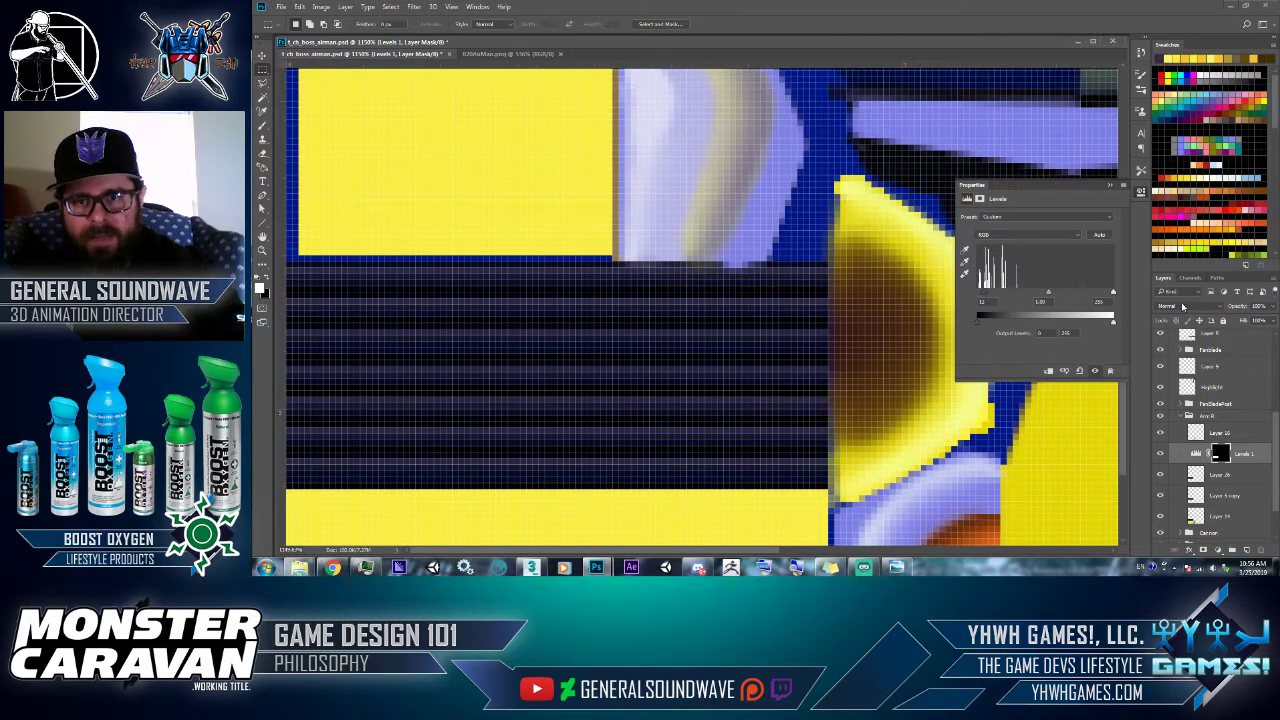
{"action": "left_click_drag", "start_coordinate": [1105, 297], "coordinate": [1035, 300]}
{"action": "left_click", "coordinate": [1111, 186]}
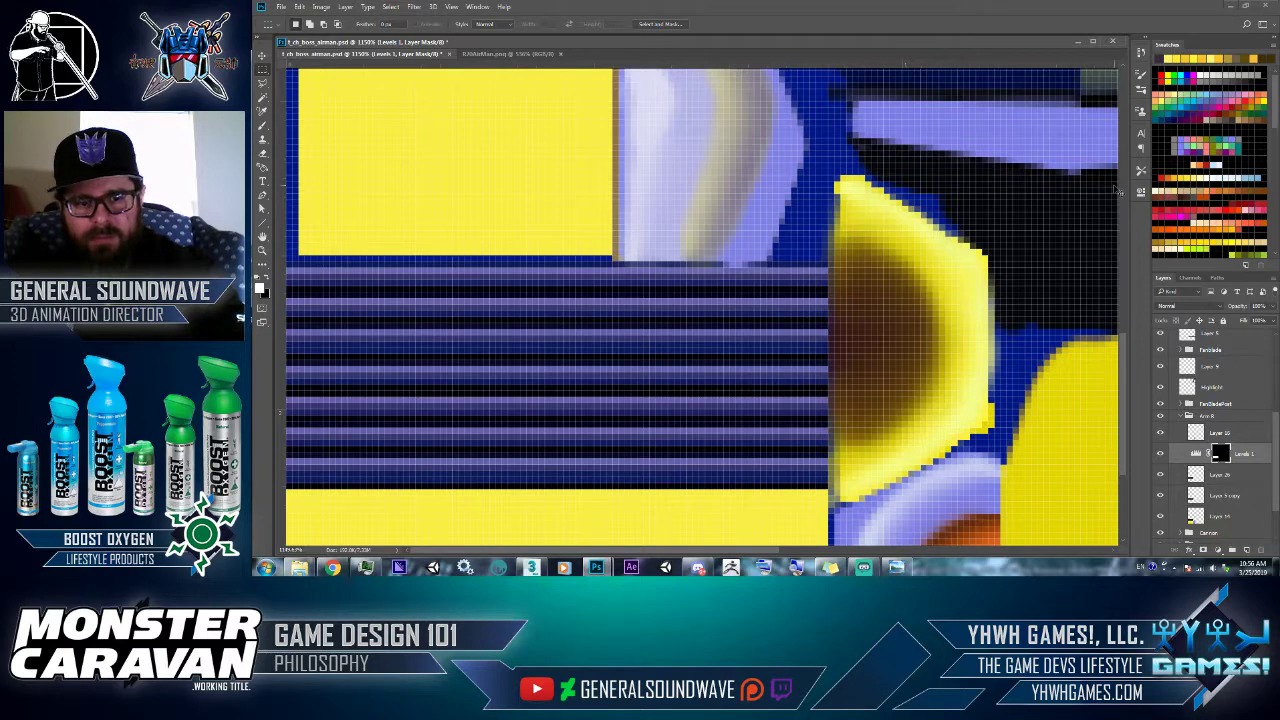
- Export the brightened texture as a JPEG, replacing t_ch_boss_airman_00_D_00 in the 256 folder
{"action": "key", "text": "ctrl+shift+s"}
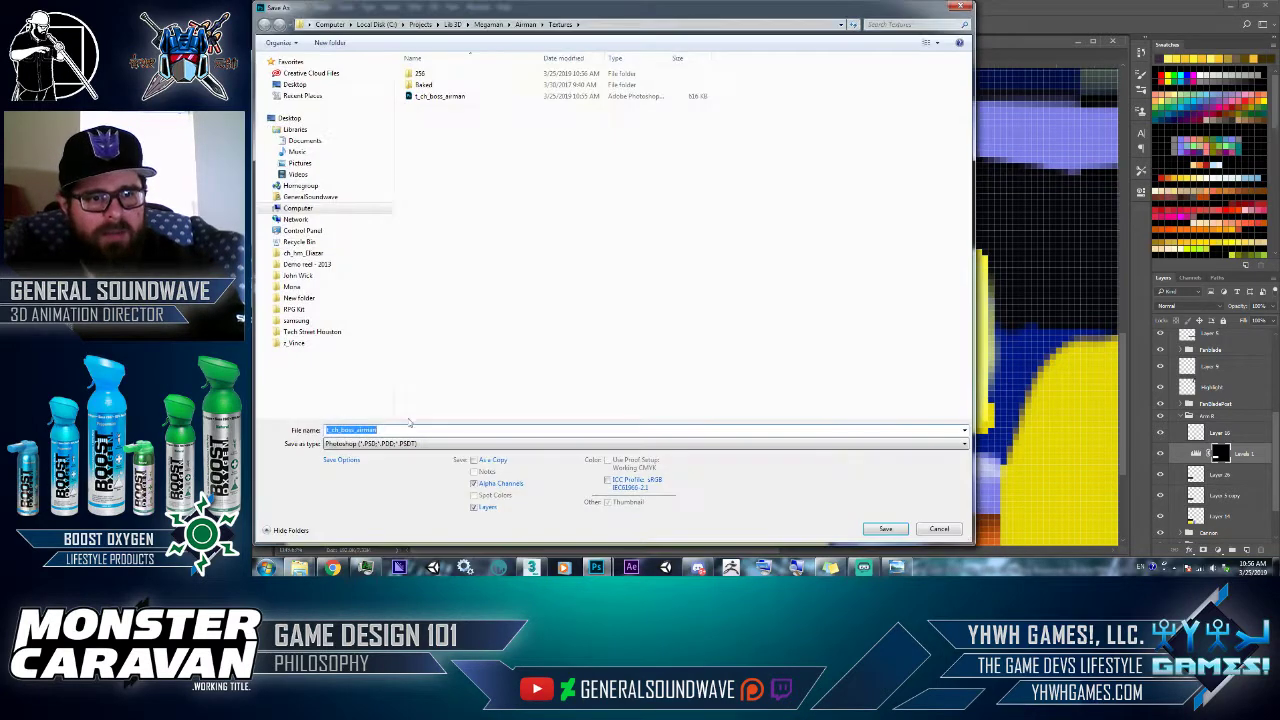
{"action": "left_click", "coordinate": [409, 444]}
{"action": "left_click", "coordinate": [368, 344]}
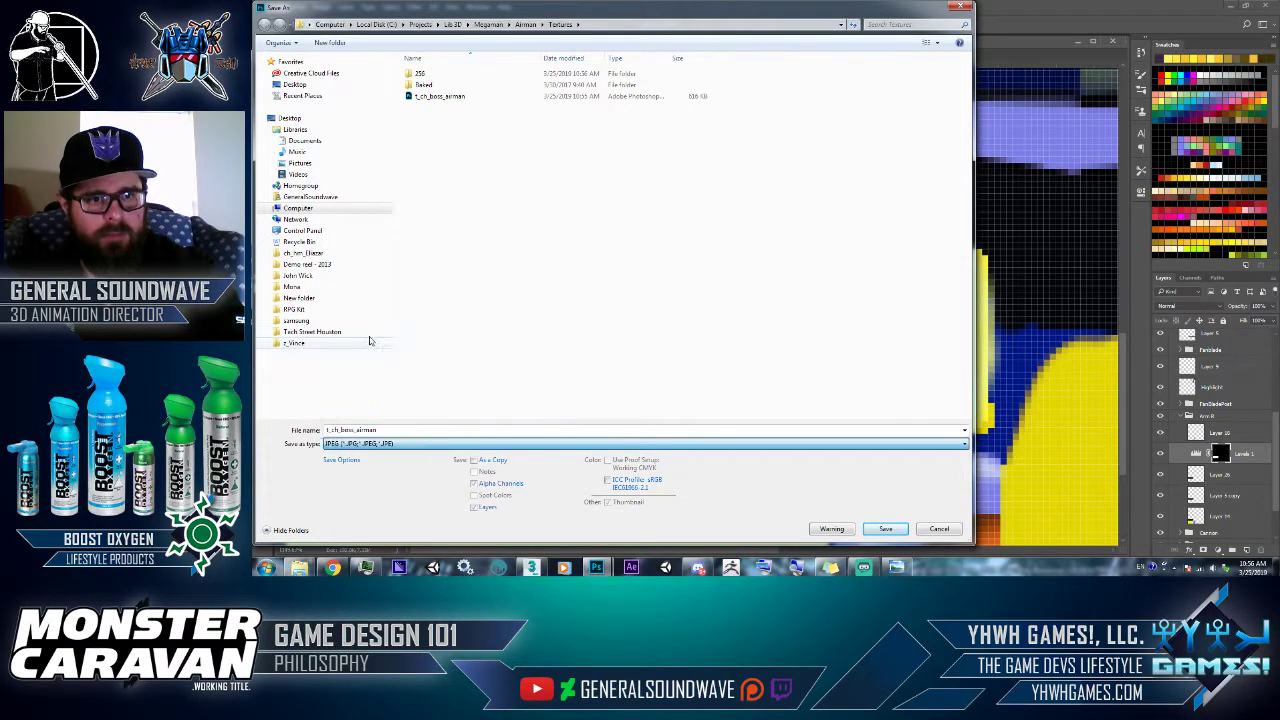
{"action": "left_click", "coordinate": [420, 85]}
{"action": "left_click", "coordinate": [419, 76]}
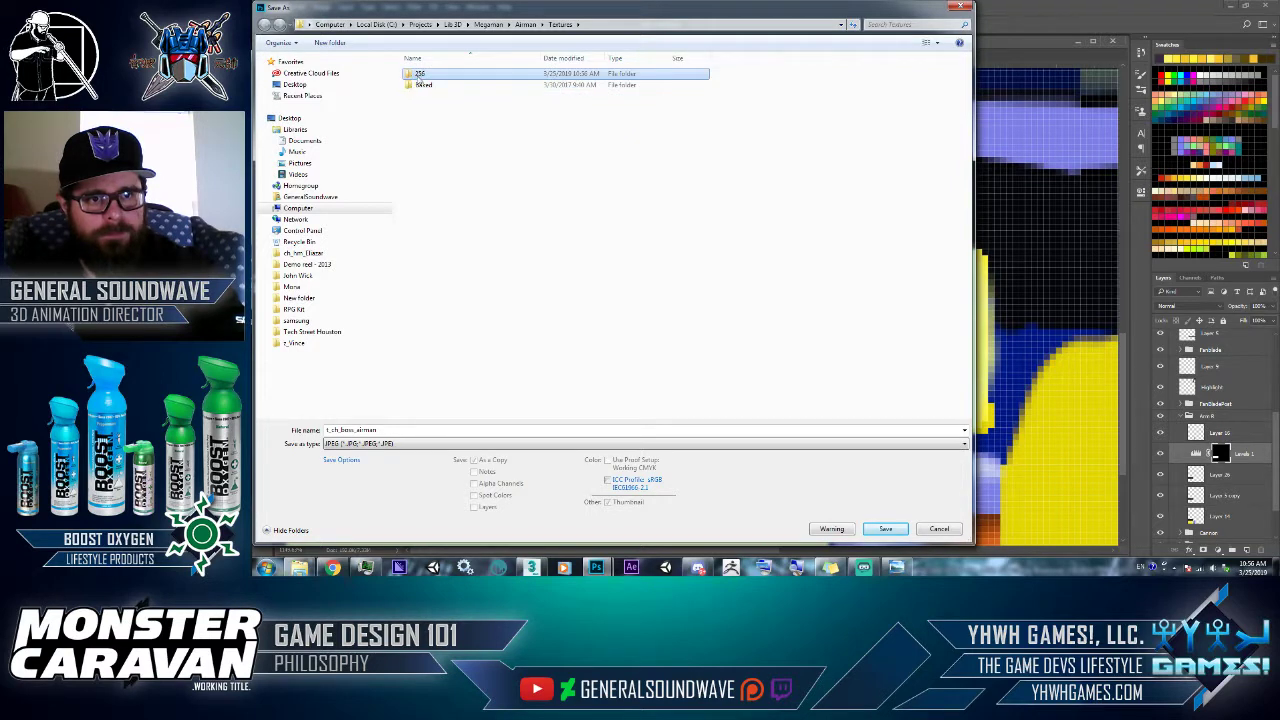
{"action": "double_click", "coordinate": [419, 76]}
{"action": "left_click", "coordinate": [430, 88]}
{"action": "key", "text": "Return"}
{"action": "left_click", "coordinate": [790, 284]}
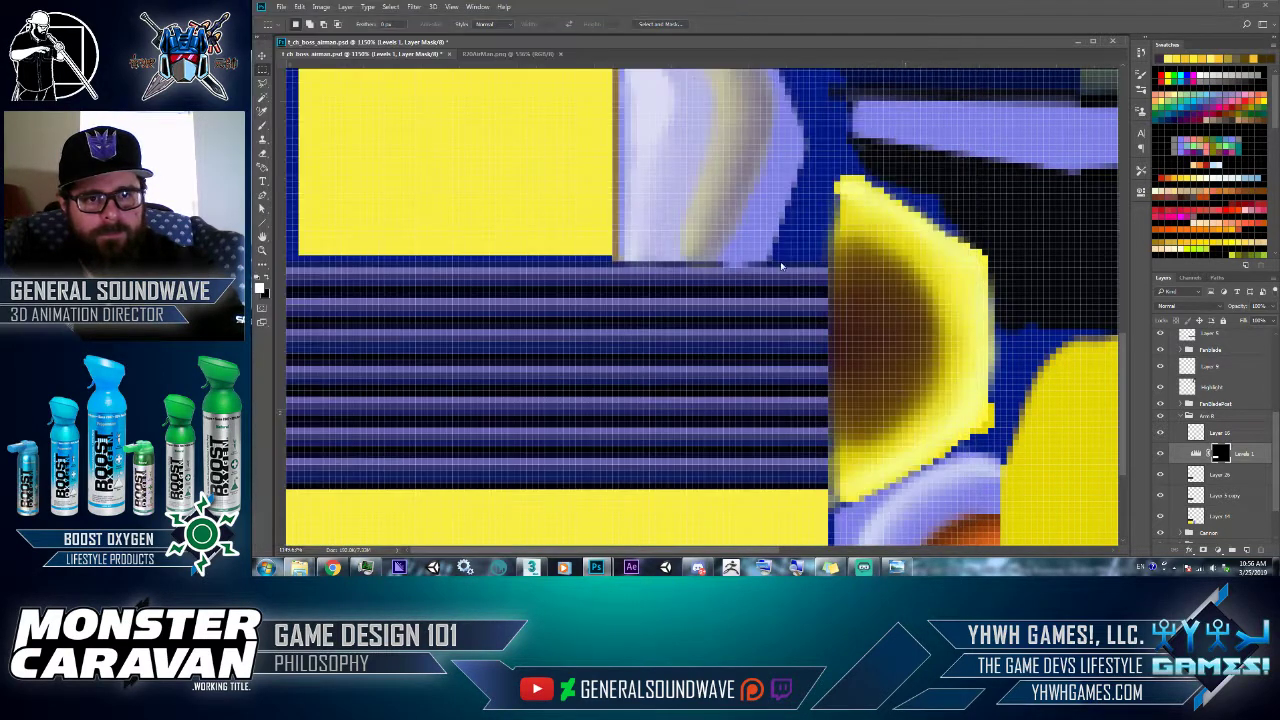
{"action": "left_click", "coordinate": [812, 158]}
- Switch to 3ds Max and check how the brightened arm stripes read on the model at a small size
{"action": "key", "text": "alt+Tab"}
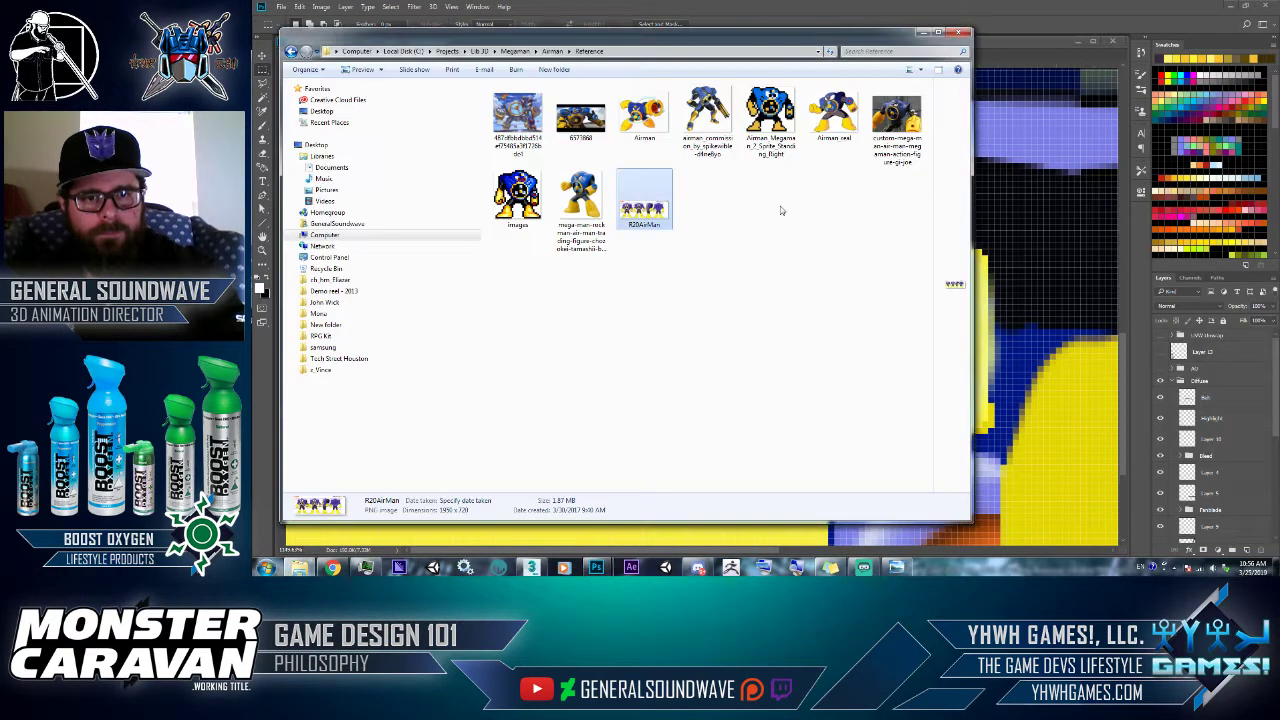
{"action": "key", "text": "alt+Tab"}
{"action": "key", "text": "alt+shift+Tab"}
{"action": "key", "text": "alt+Tab"}
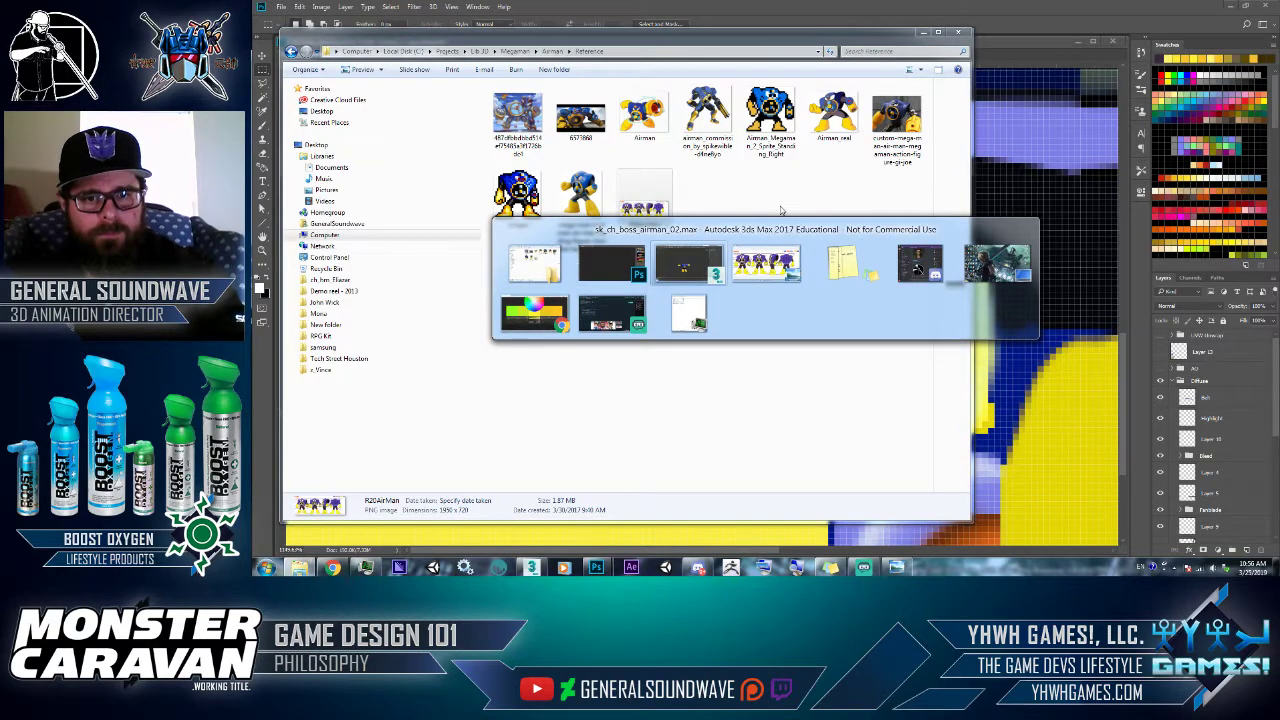
{"action": "key", "text": "z"}
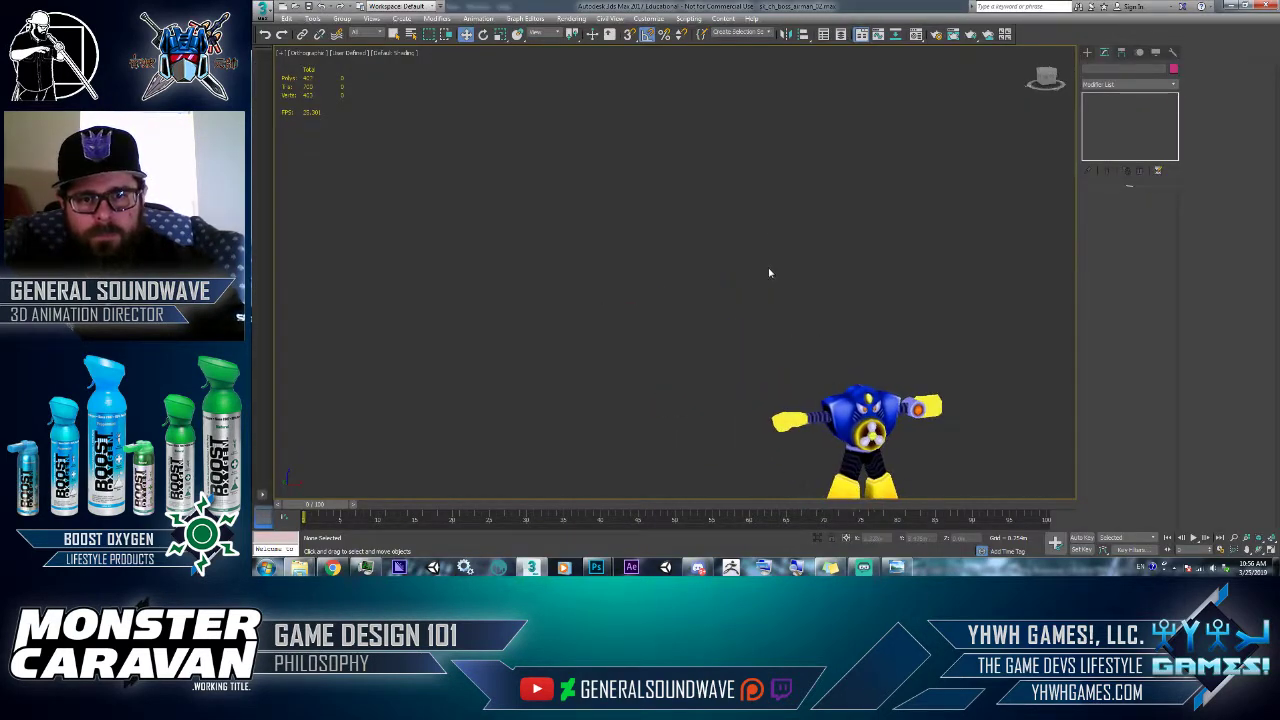
{"action": "scroll", "coordinate": [768, 267], "scroll_direction": "down", "scroll_amount": 6}
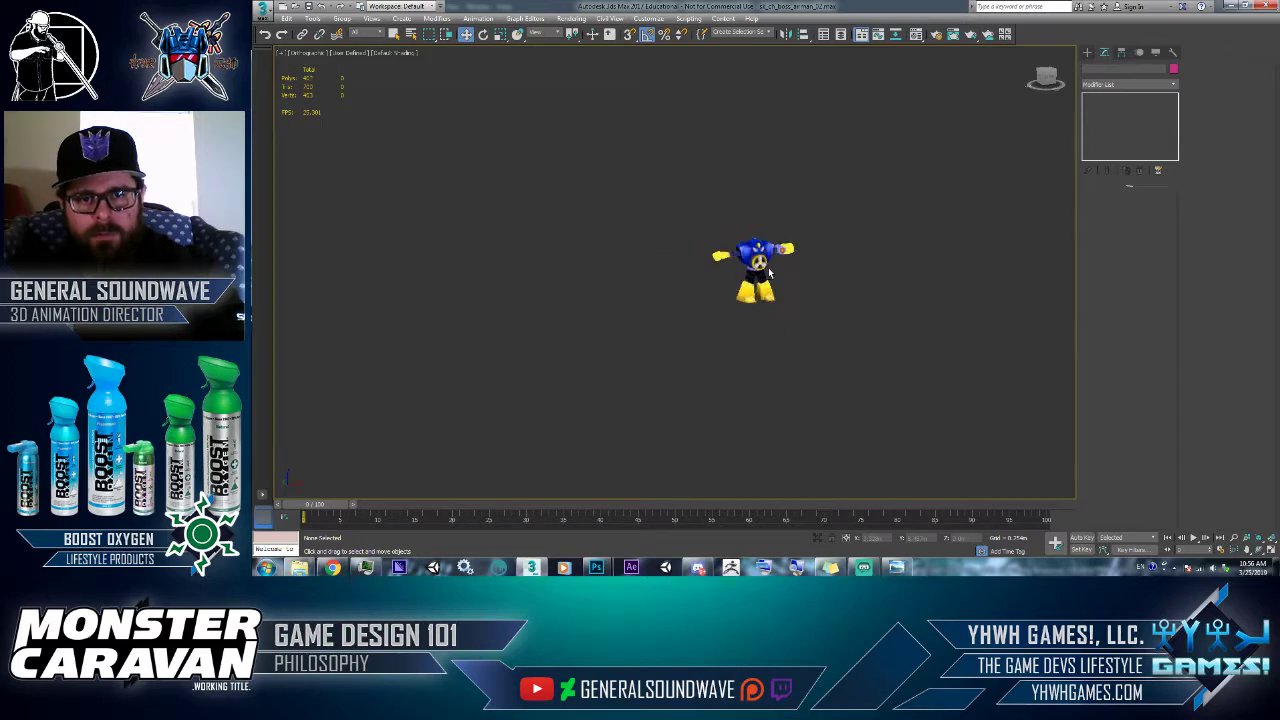
{"action": "scroll", "coordinate": [754, 288], "scroll_direction": "up", "scroll_amount": 3}
{"action": "middle_click_drag", "start_coordinate": [754, 288], "coordinate": [741, 290]}
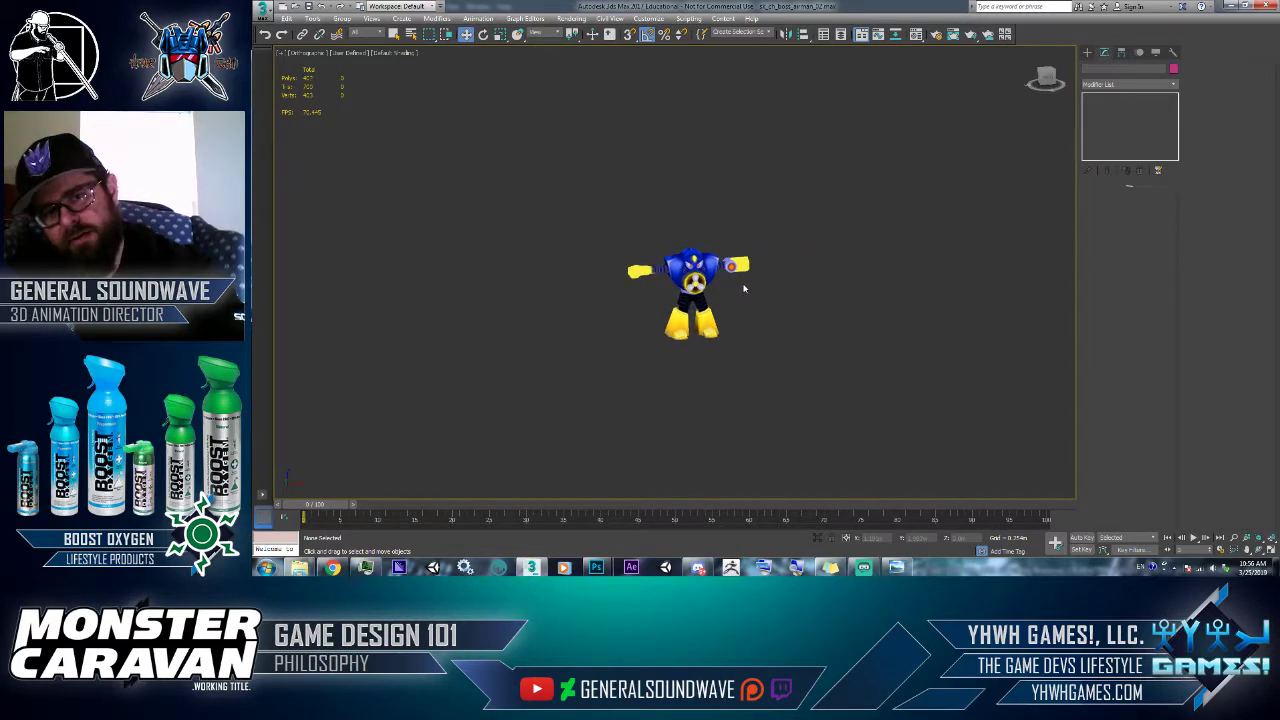
- Switch back to Photoshop and raise the black input of the Levels 1 adjustment on the arm strip to deepen the dark bands
{"action": "key", "text": "alt+Tab"}
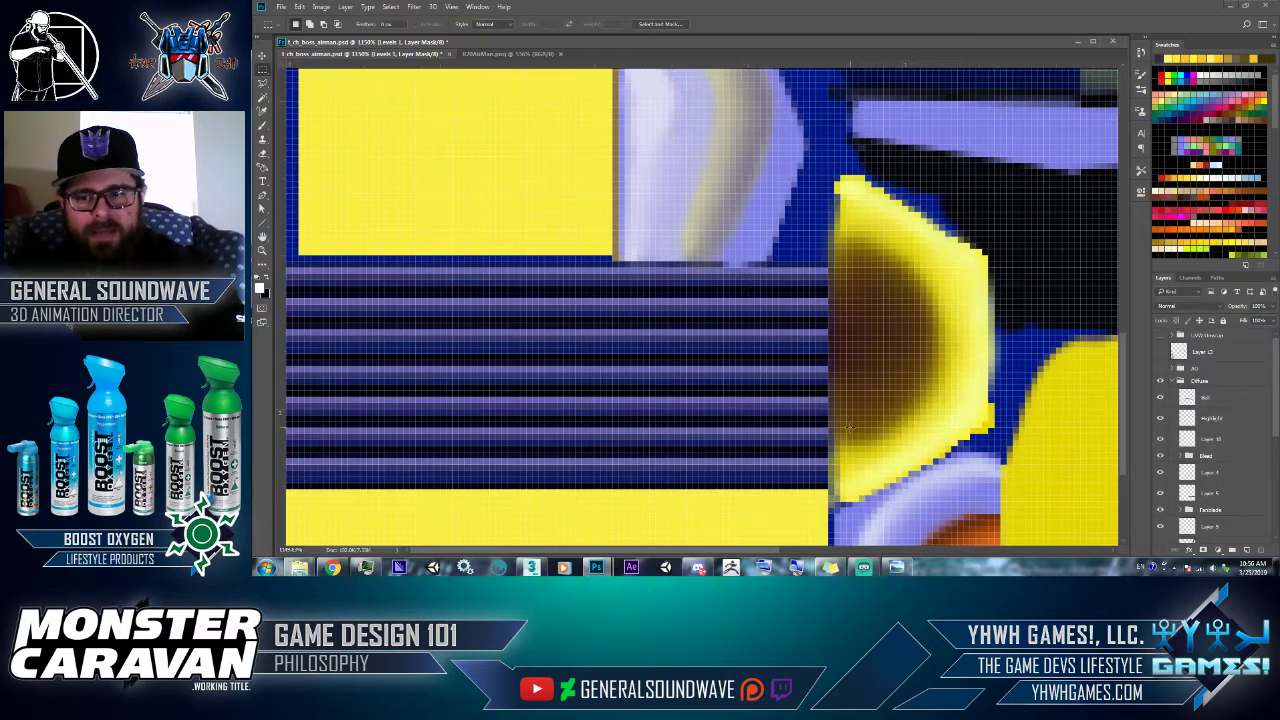
{"action": "scroll", "coordinate": [1168, 430], "scroll_direction": "down", "scroll_amount": 5}
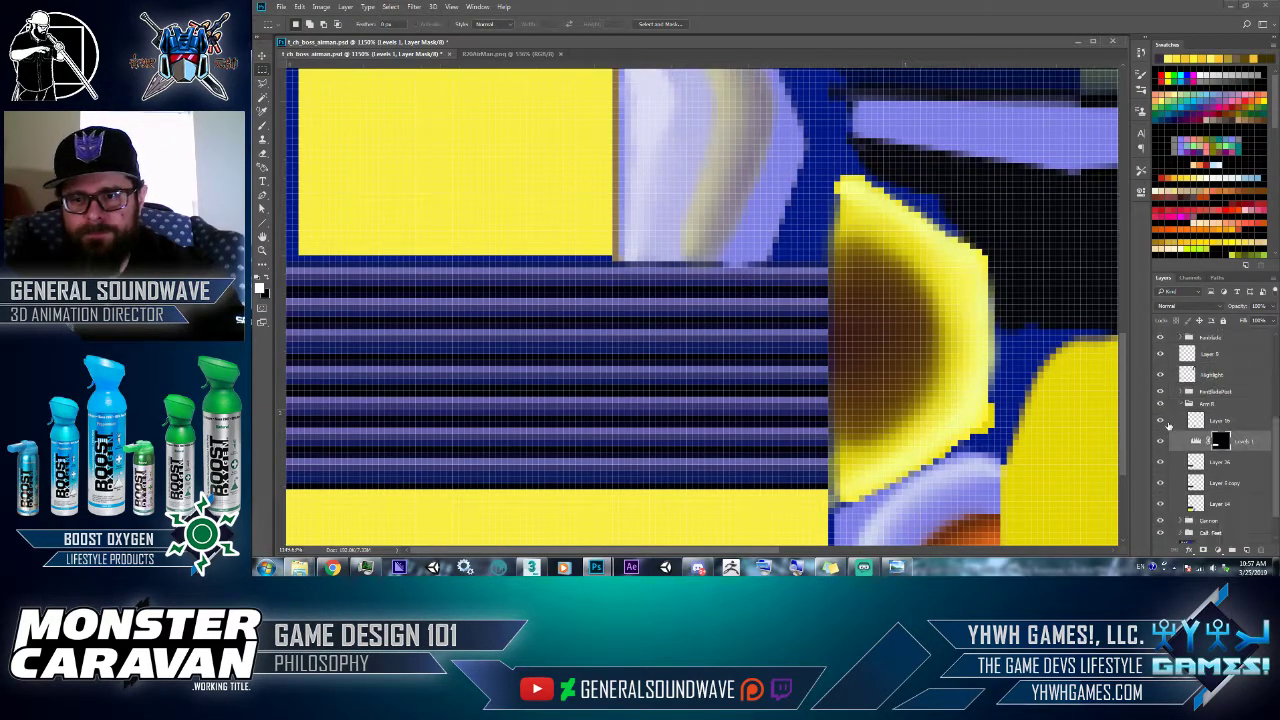
{"action": "double_click", "coordinate": [1196, 441]}
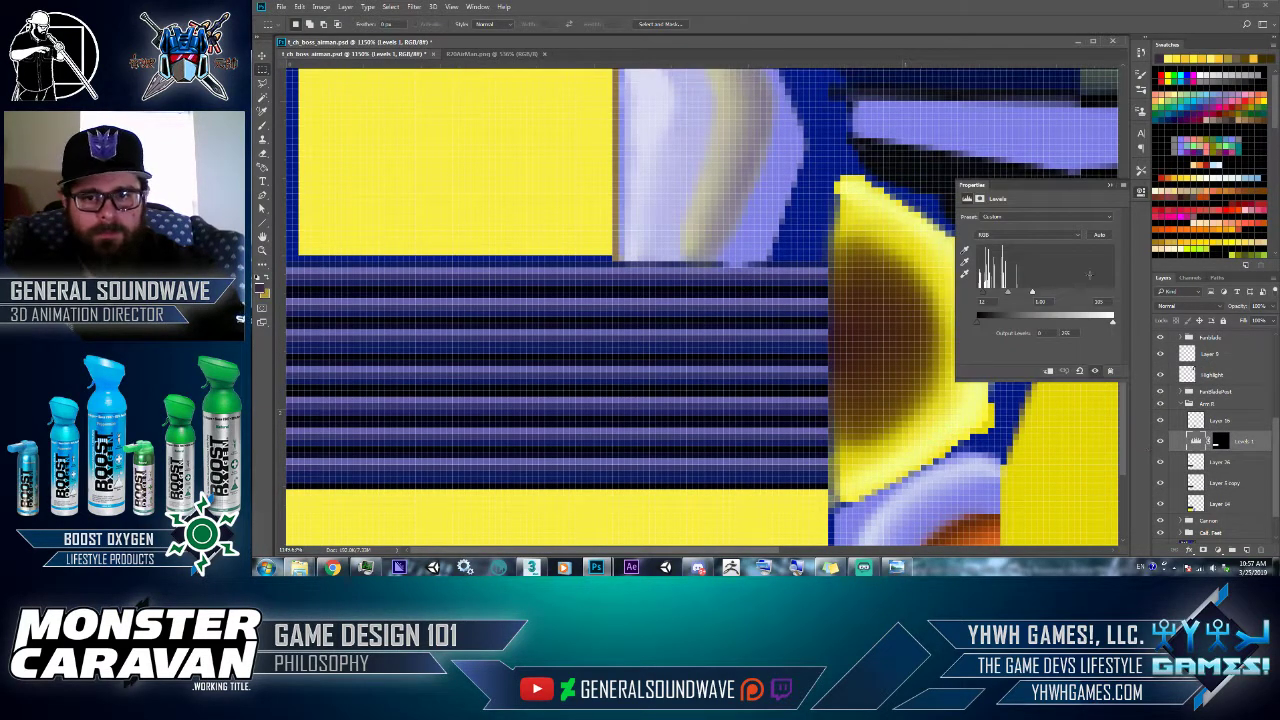
{"action": "left_click_drag", "start_coordinate": [983, 294], "coordinate": [991, 293]}
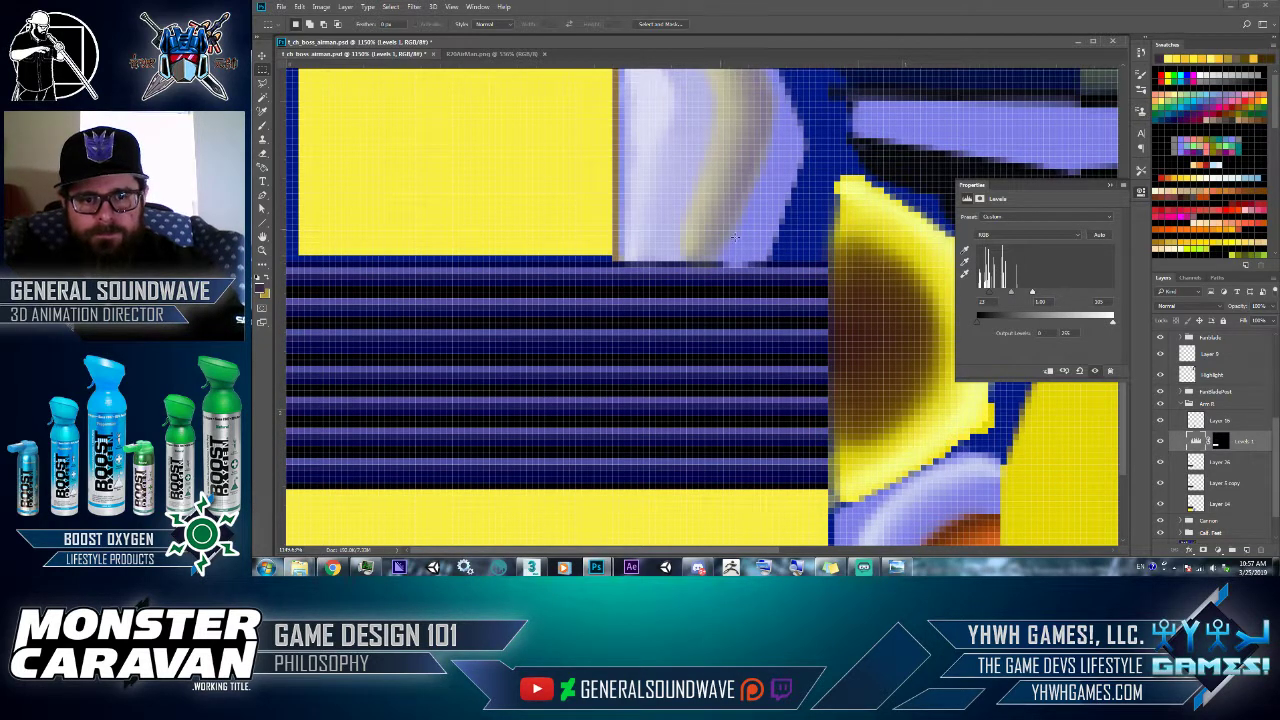
- Export the adjusted texture as a JPEG, replacing t_ch_boss_airman_00_D_00 in the 256 folder
{"action": "left_click", "coordinate": [281, 6]}
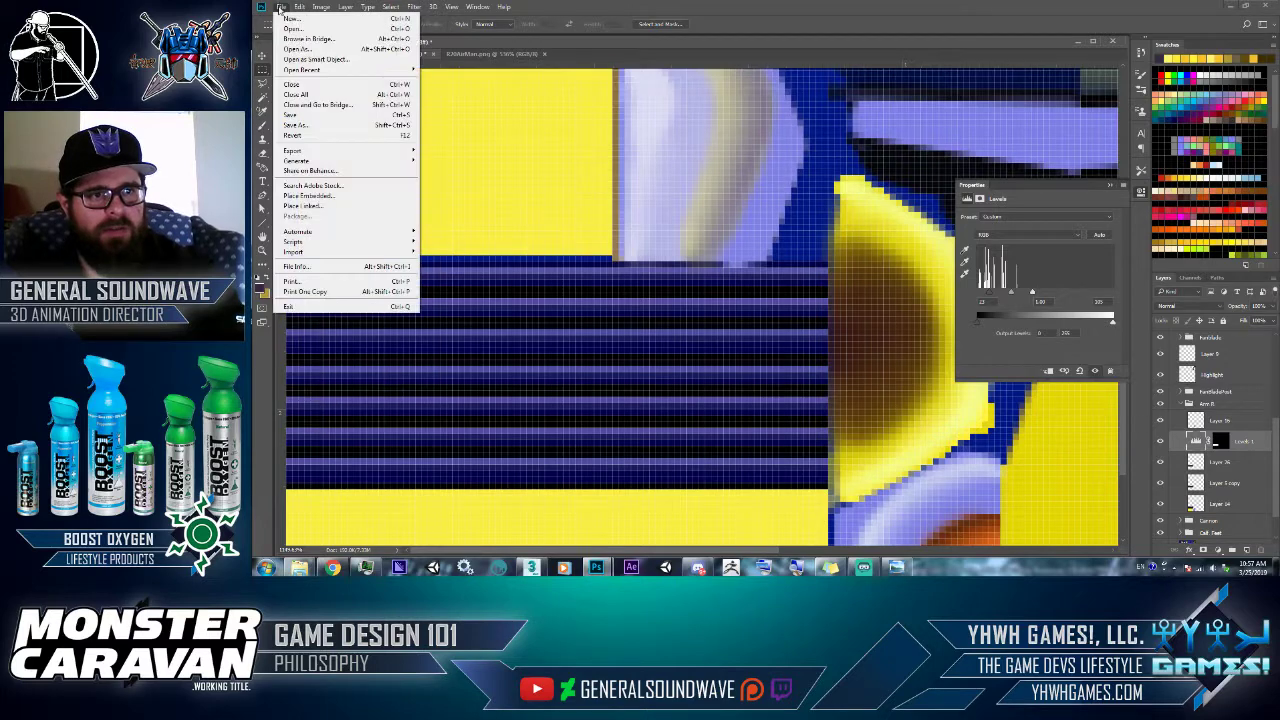
{"action": "left_click", "coordinate": [302, 125]}
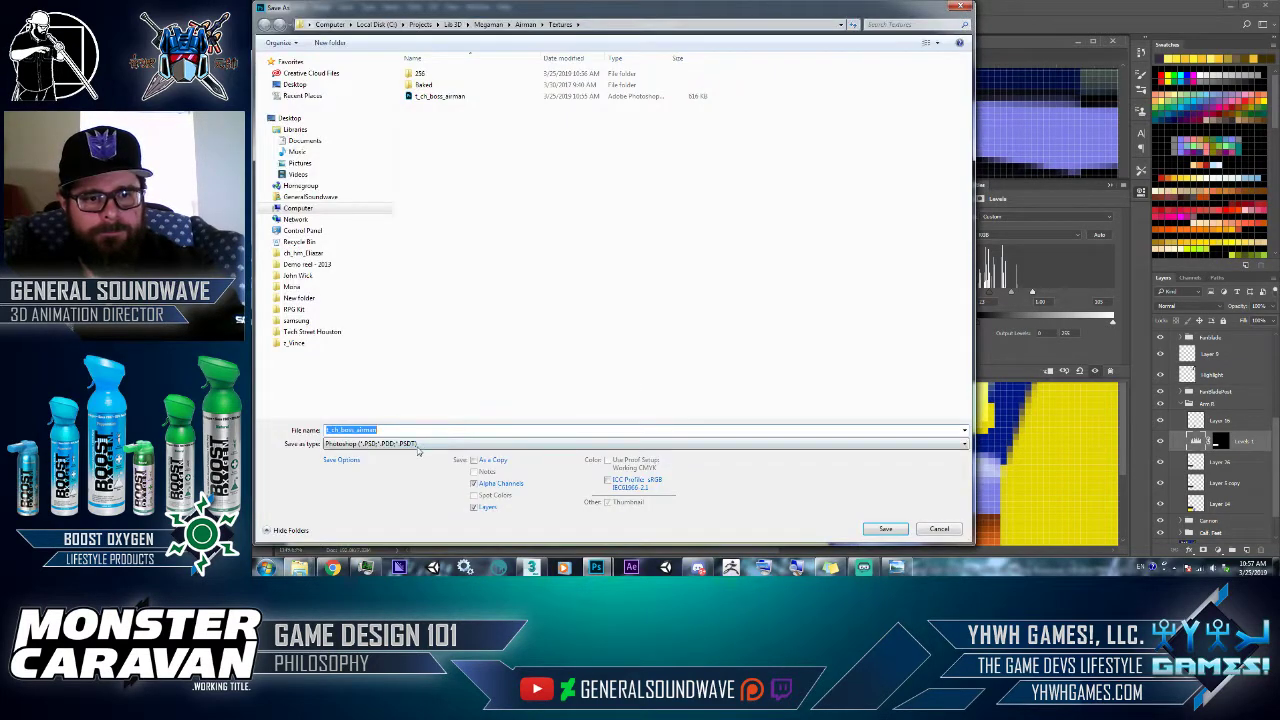
{"action": "left_click", "coordinate": [418, 444]}
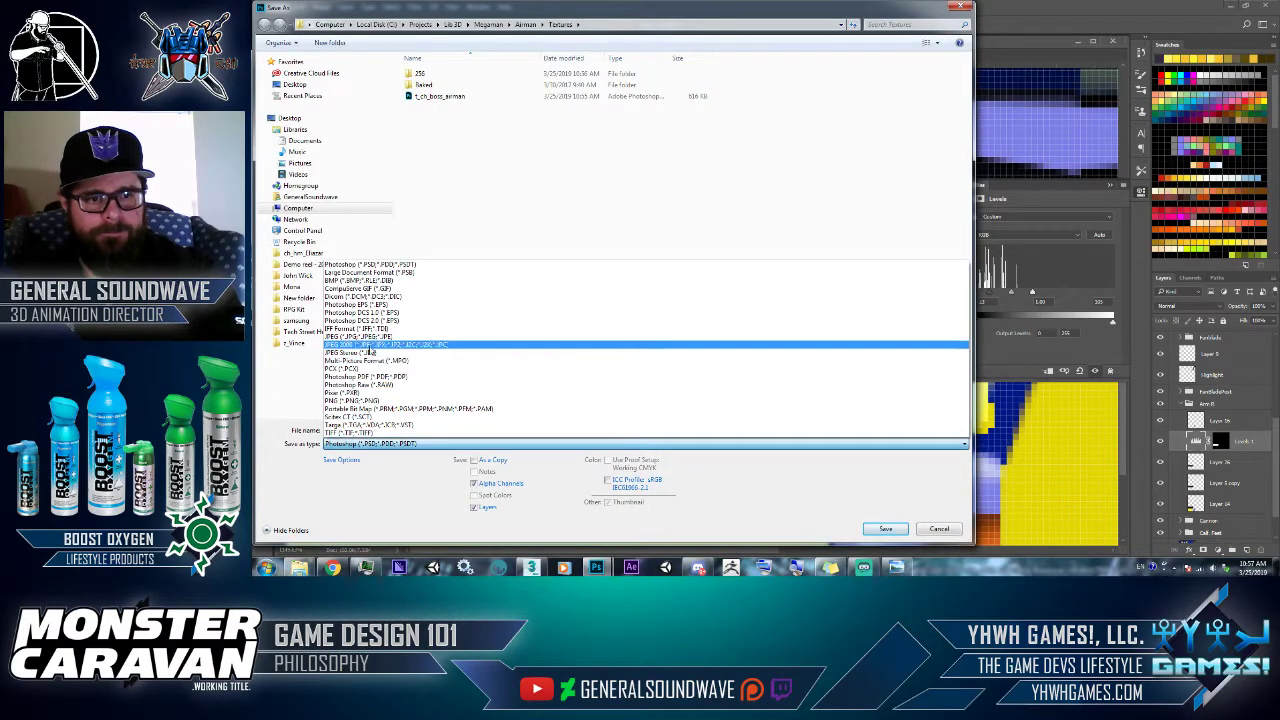
{"action": "left_click", "coordinate": [420, 344]}
{"action": "double_click", "coordinate": [419, 73]}
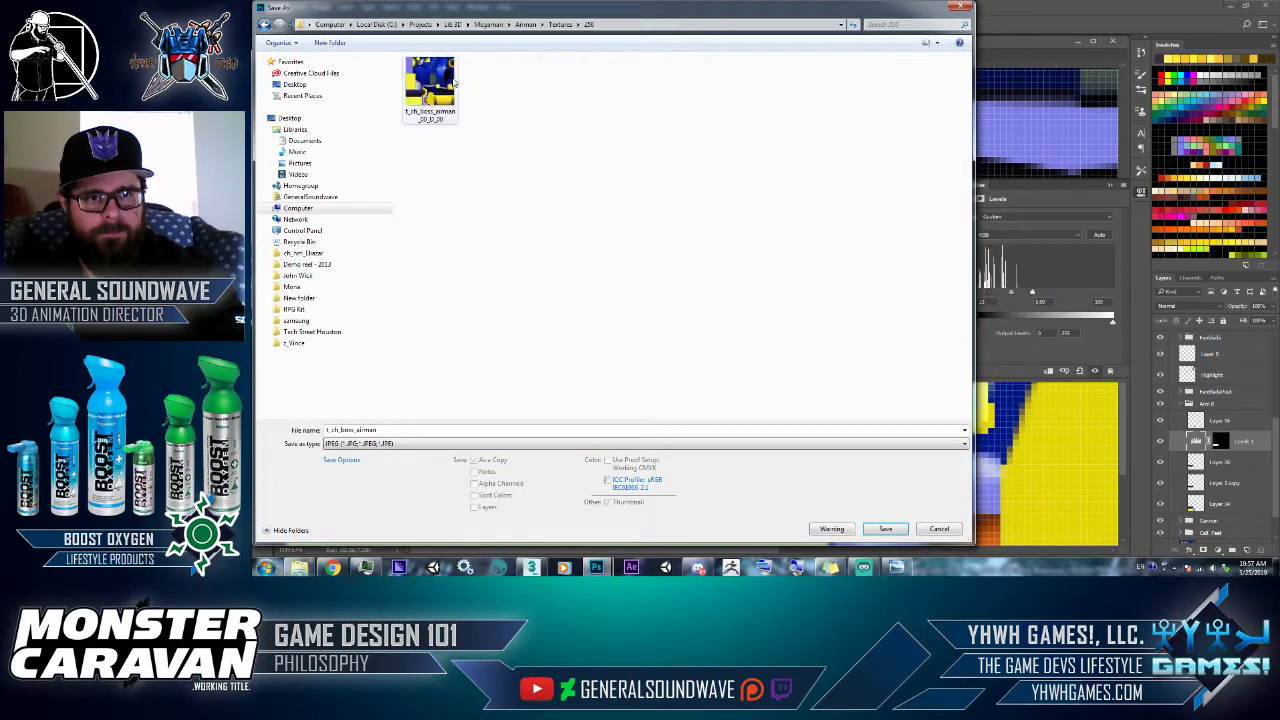
{"action": "double_click", "coordinate": [430, 85]}
{"action": "left_click", "coordinate": [796, 284]}
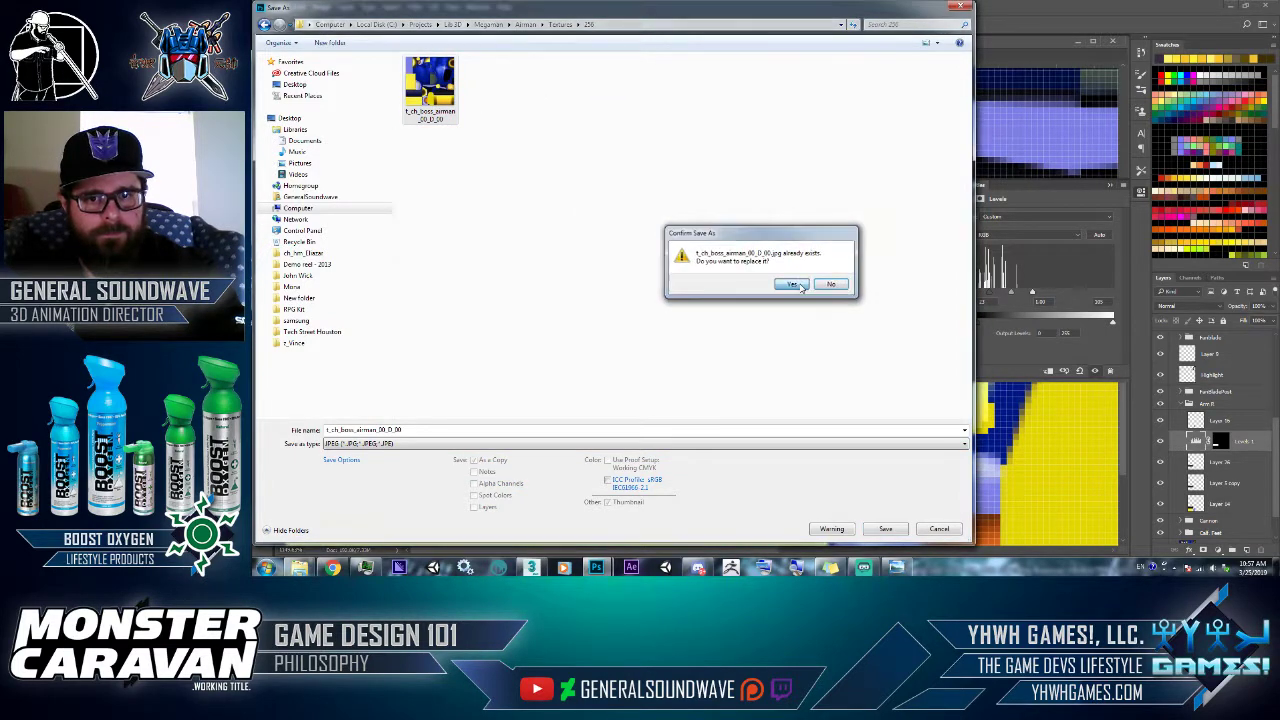
{"action": "left_click", "coordinate": [828, 156]}
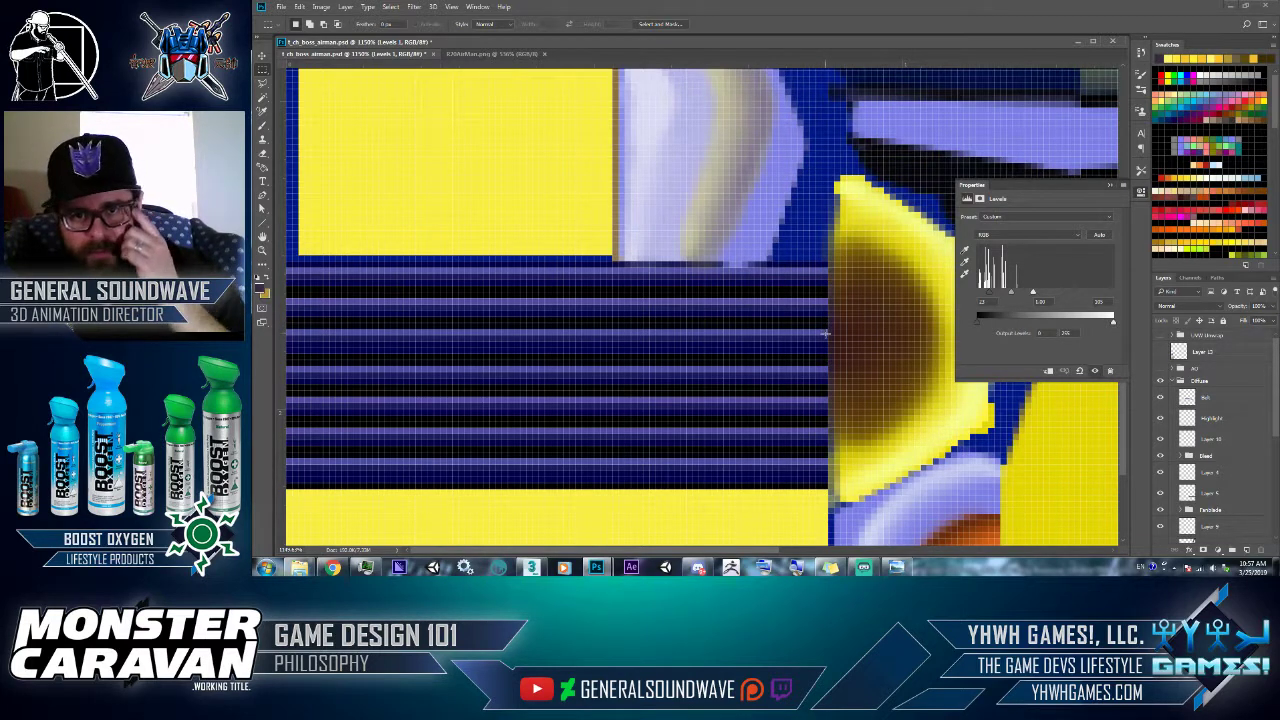
- Select the second and third stripes of the arm strip and shift them down one pixel on Layer 5 copy
{"action": "left_click_drag", "start_coordinate": [826, 312], "coordinate": [266, 277]}
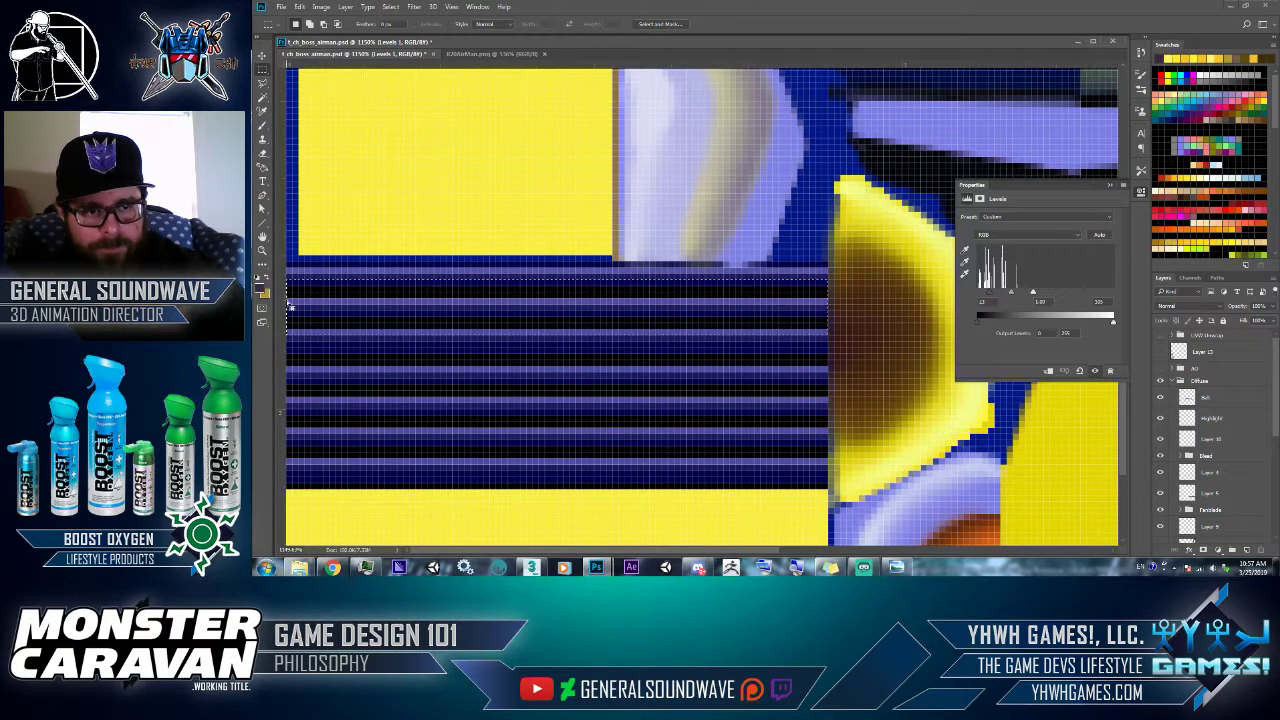
{"action": "left_click_drag", "start_coordinate": [907, 255], "coordinate": [257, 286], "text": "alt"}
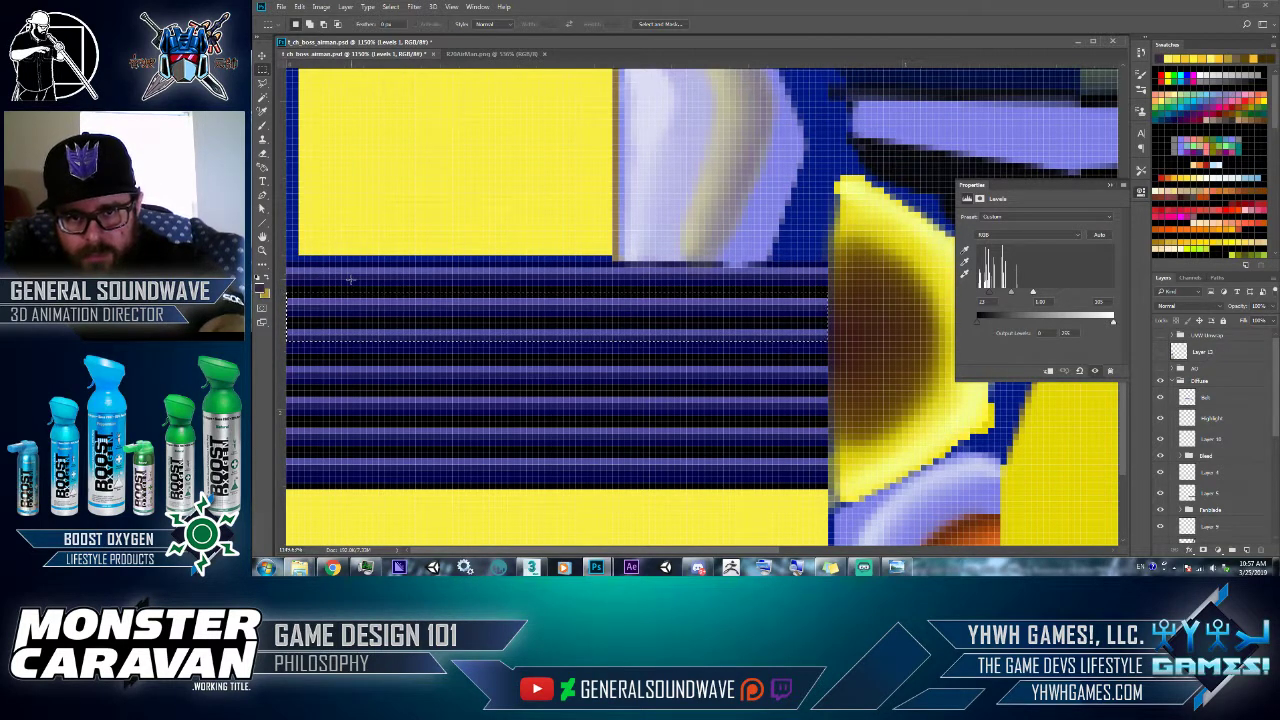
{"action": "key", "text": "v"}
{"action": "scroll", "coordinate": [1230, 508], "scroll_direction": "down", "scroll_amount": 2}
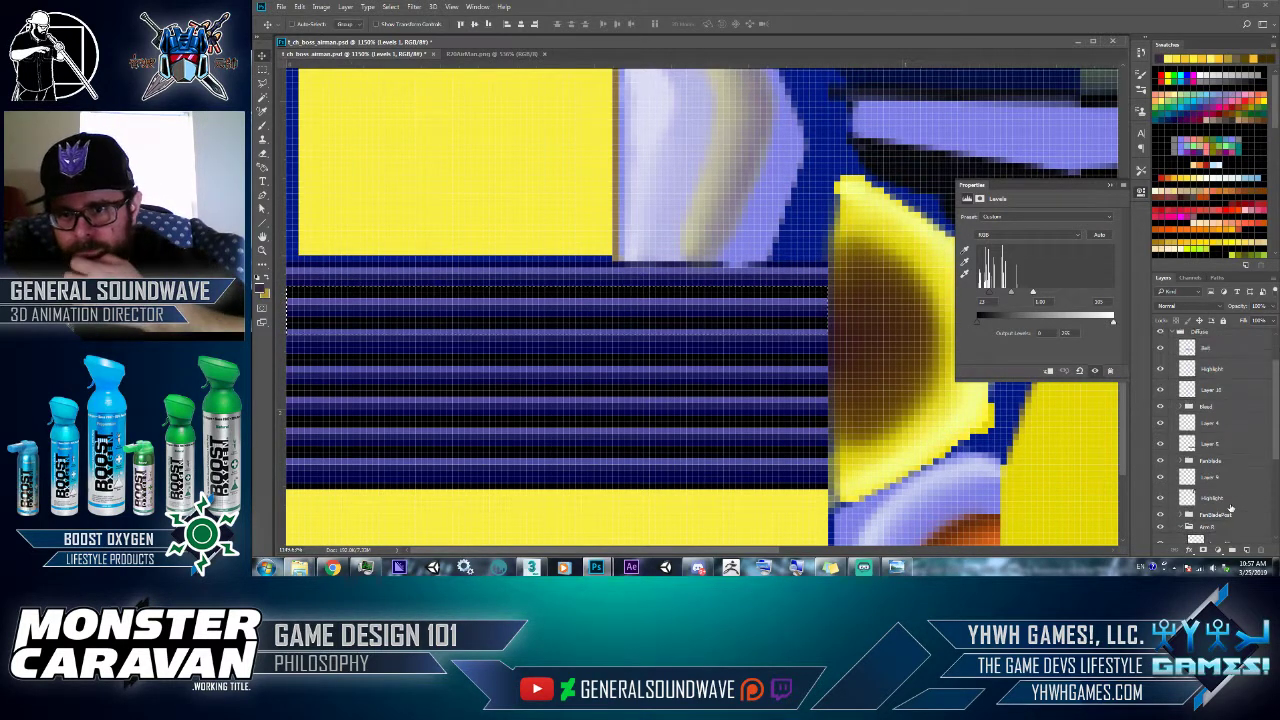
{"action": "scroll", "coordinate": [1230, 505], "scroll_direction": "down", "scroll_amount": 4}
{"action": "left_click", "coordinate": [1168, 440]}
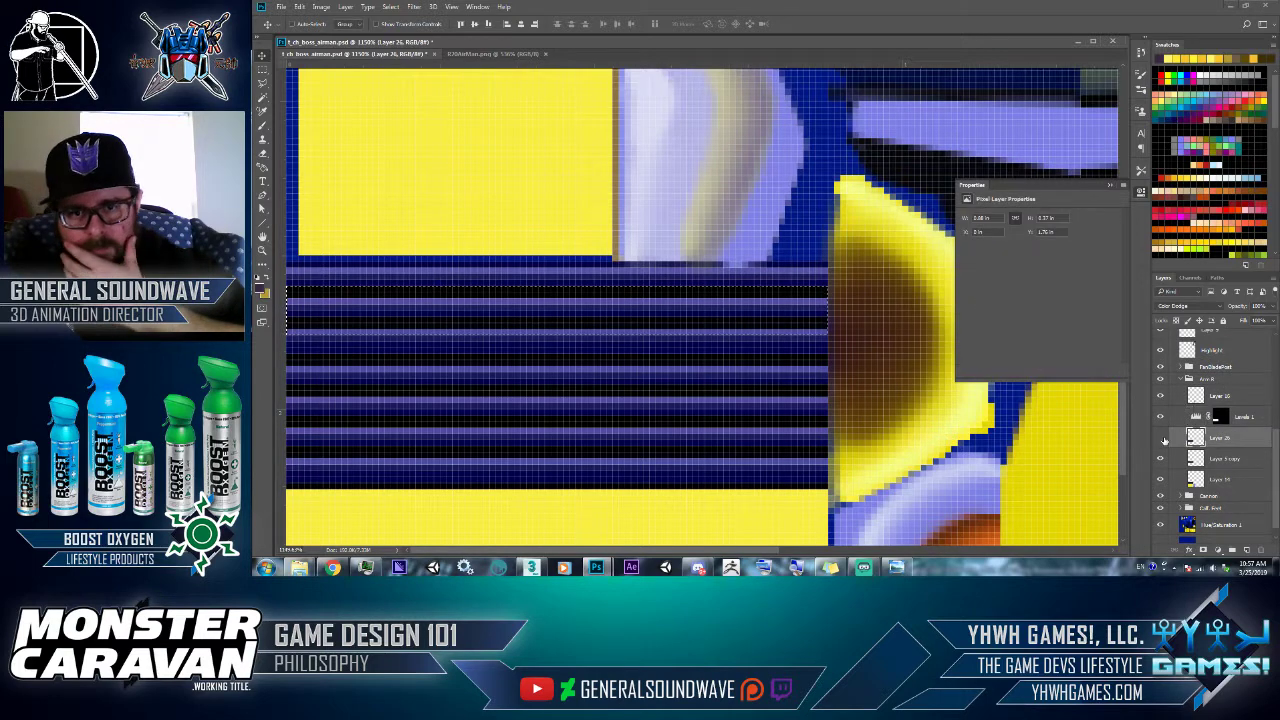
{"action": "left_click", "coordinate": [1161, 439]}
{"action": "left_click", "coordinate": [1161, 439]}
{"action": "left_click", "coordinate": [1161, 460]}
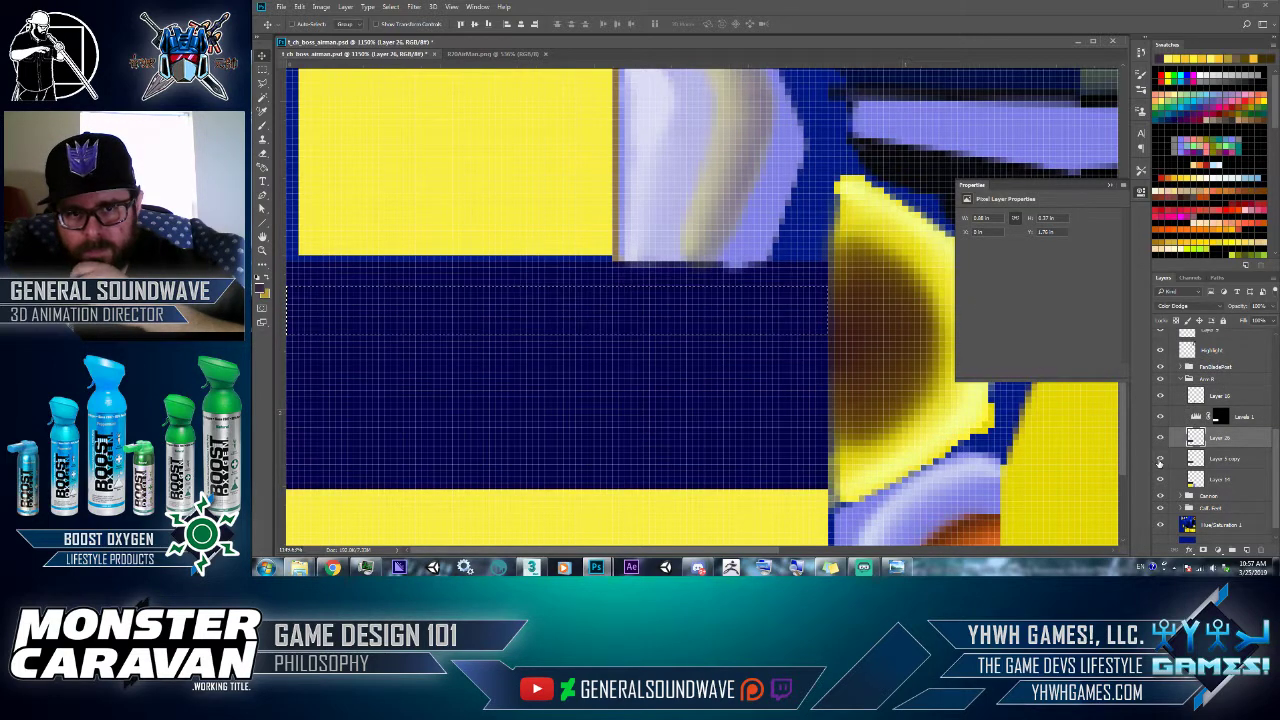
{"action": "left_click", "coordinate": [1161, 460]}
{"action": "left_click", "coordinate": [1163, 461]}
{"action": "left_click", "coordinate": [1161, 460]}
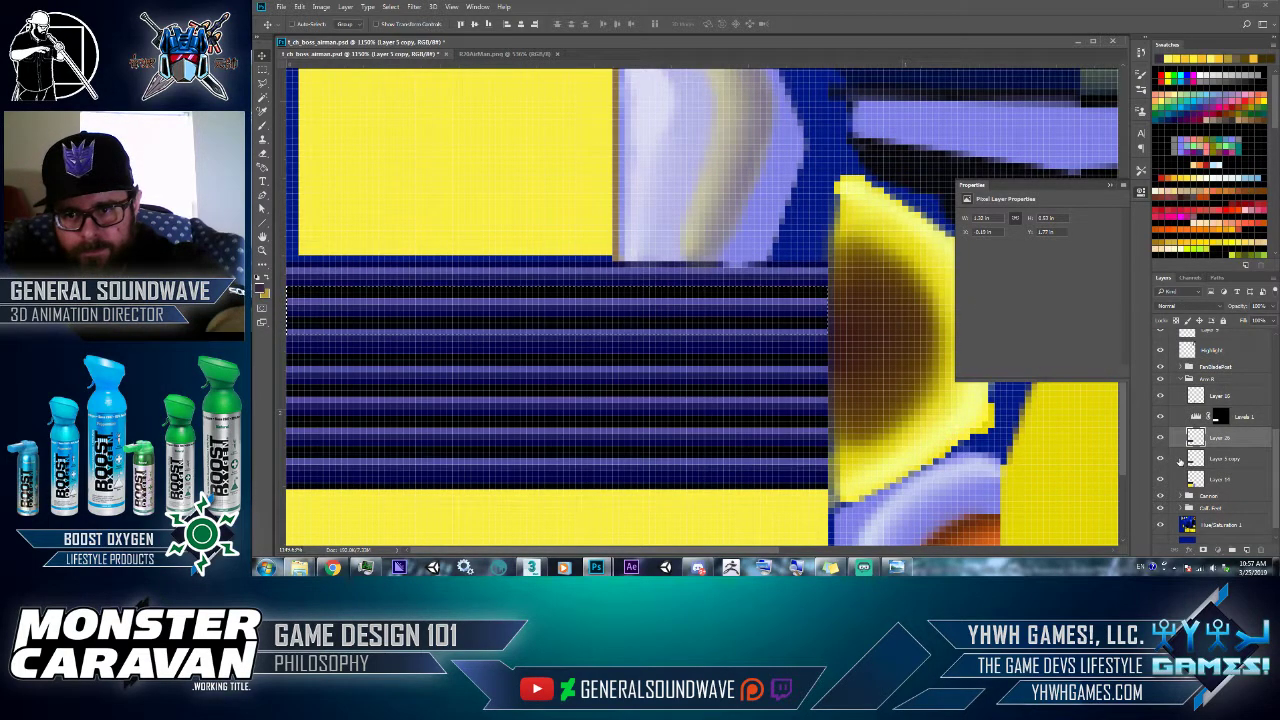
{"action": "left_click", "coordinate": [1200, 459]}
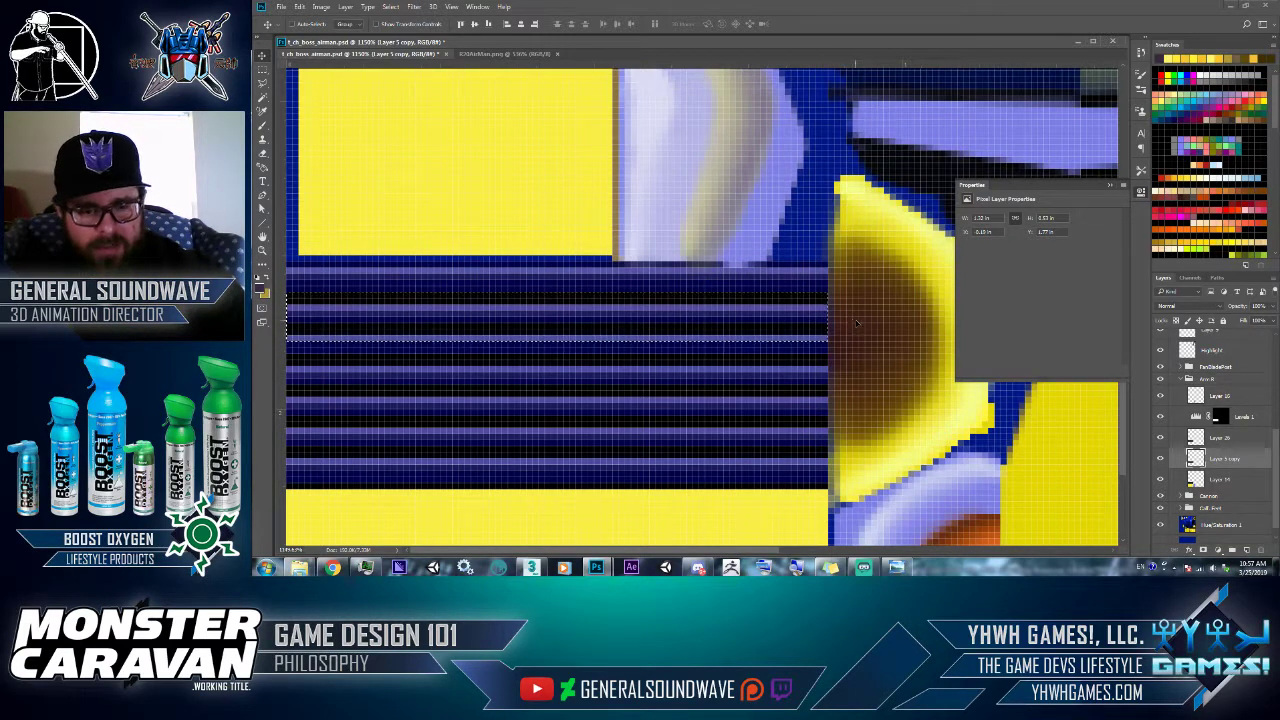
- Copy the second stripe with its black band over the top stripe at the strip's upper edge and deselect
{"action": "key", "text": "m"}
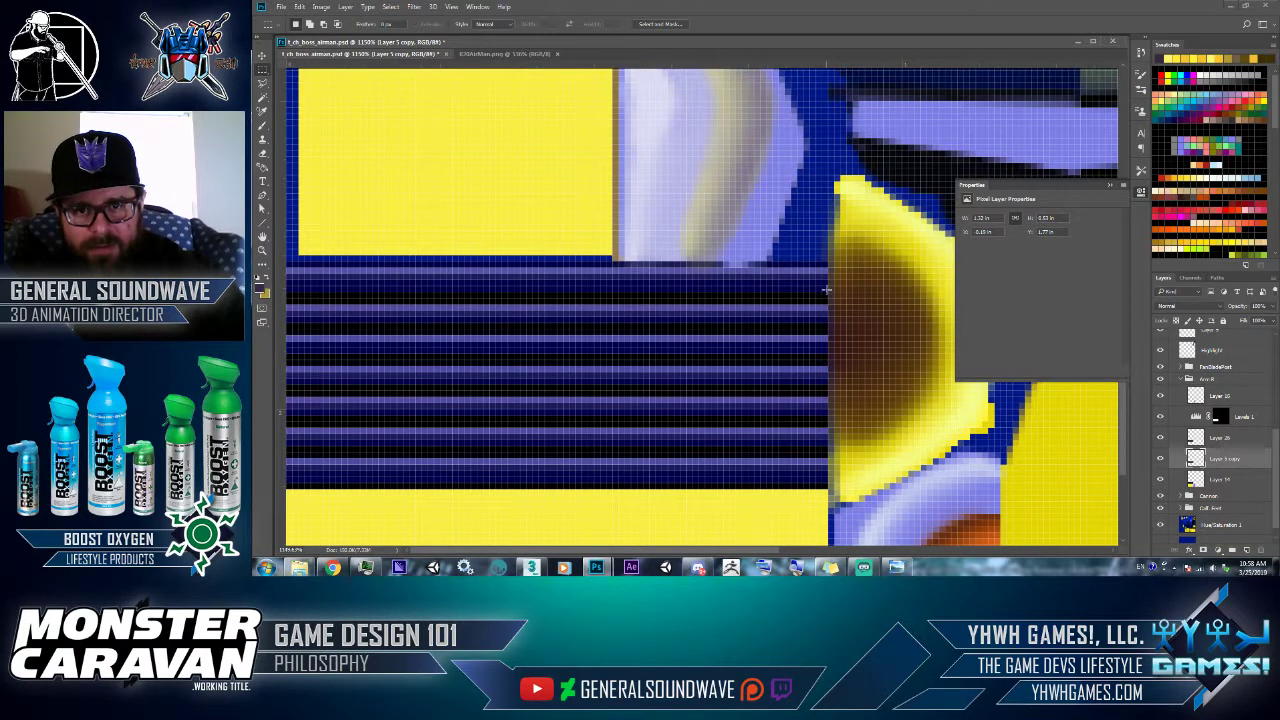
{"action": "left_click_drag", "start_coordinate": [826, 290], "coordinate": [262, 286]}
{"action": "left_click_drag", "start_coordinate": [852, 286], "coordinate": [262, 282], "text": "alt"}
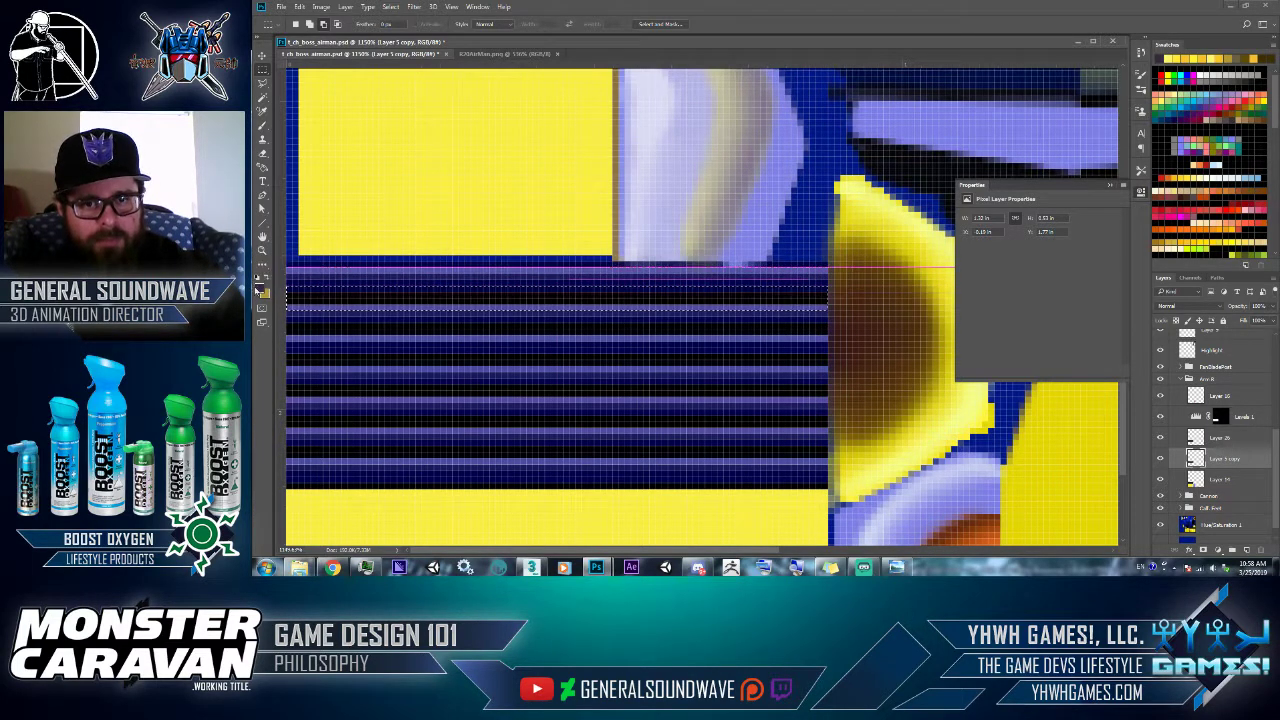
{"action": "key", "text": "v"}
{"action": "left_click_drag", "start_coordinate": [686, 296], "coordinate": [688, 272]}
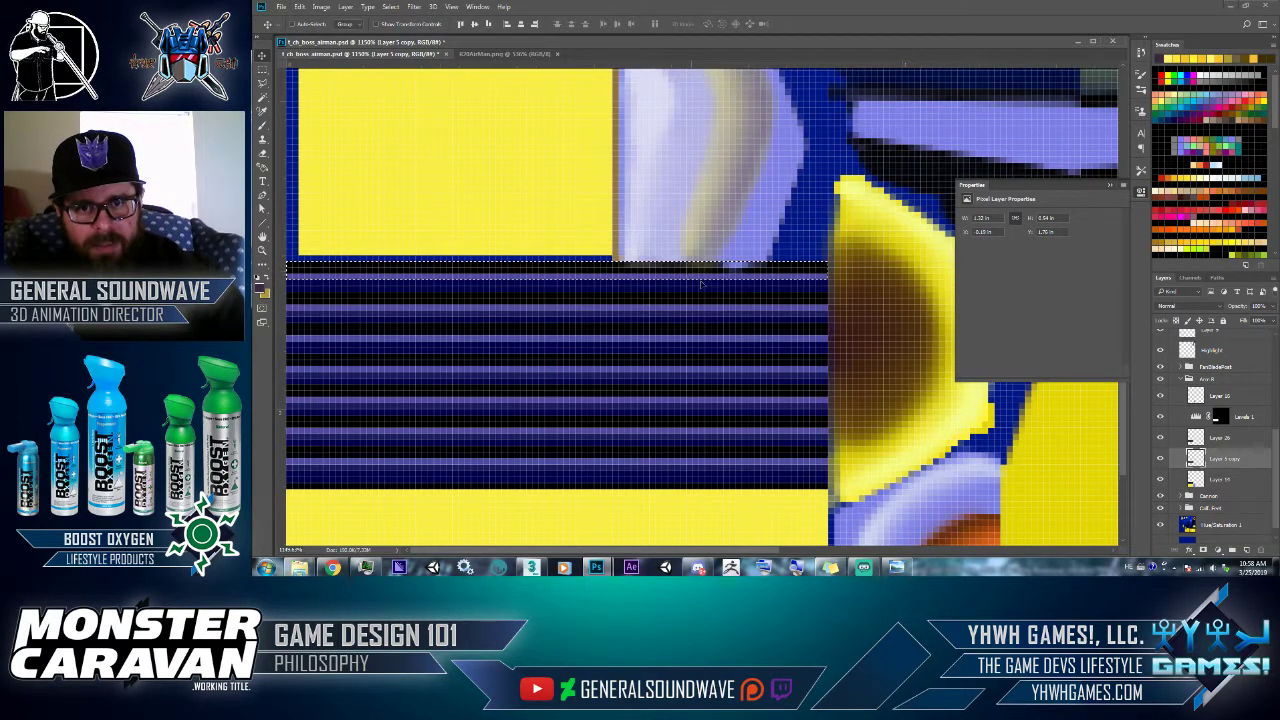
{"action": "key", "text": "ctrl"}
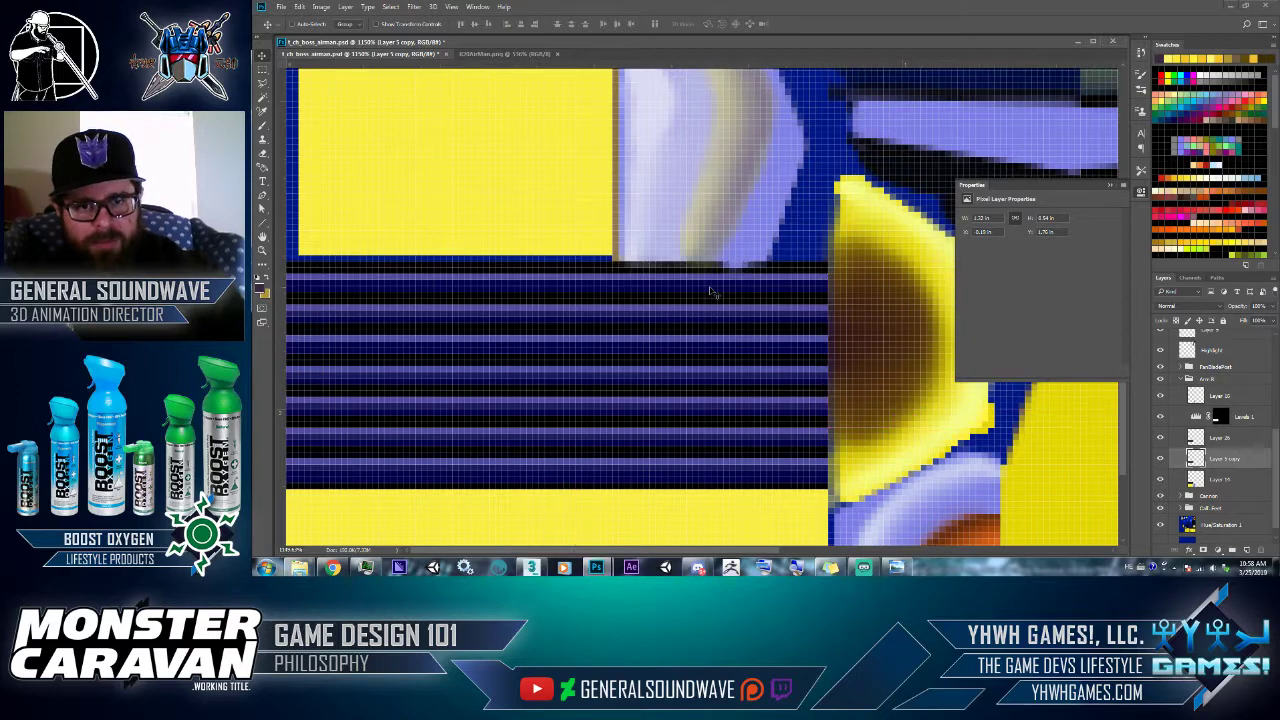
{"action": "key", "text": "ctrl+d"}
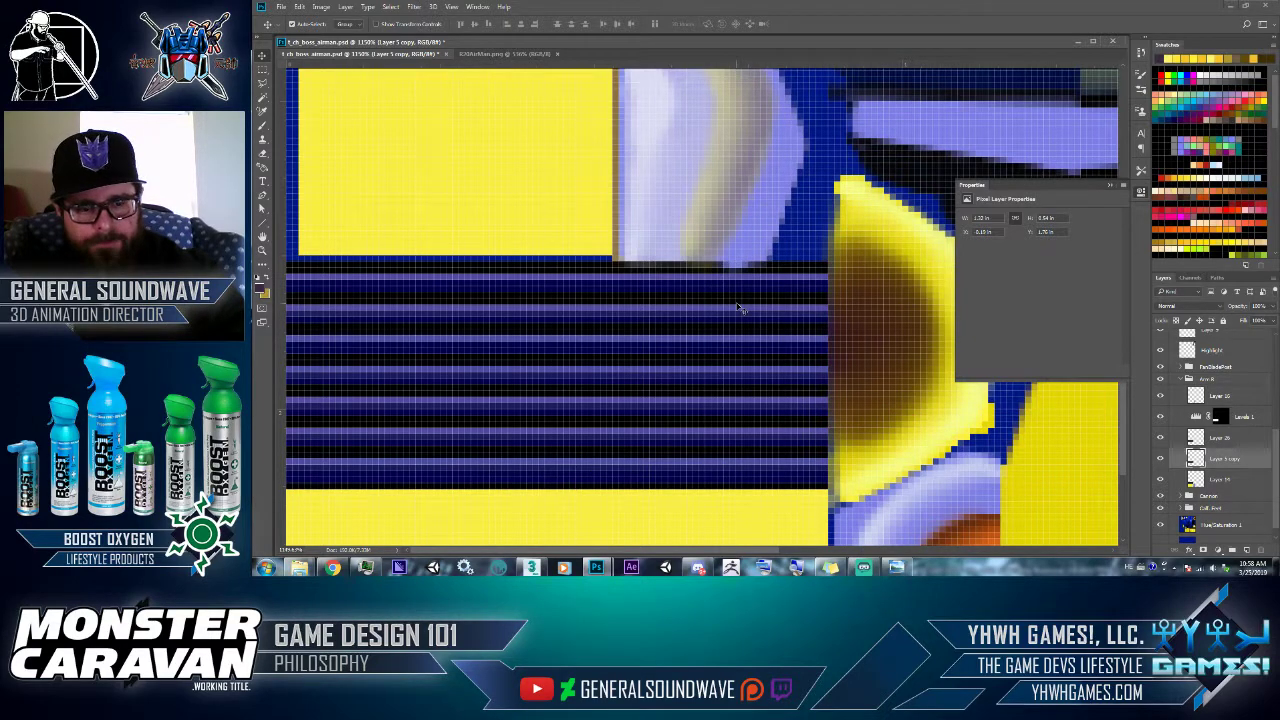
- Export the texture with the respaced arm stripes as a maximum-quality JPEG, replacing t_ch_boss_airman_00_D_00 in the 256 folder
{"action": "key", "text": "ctrl+shift+s"}
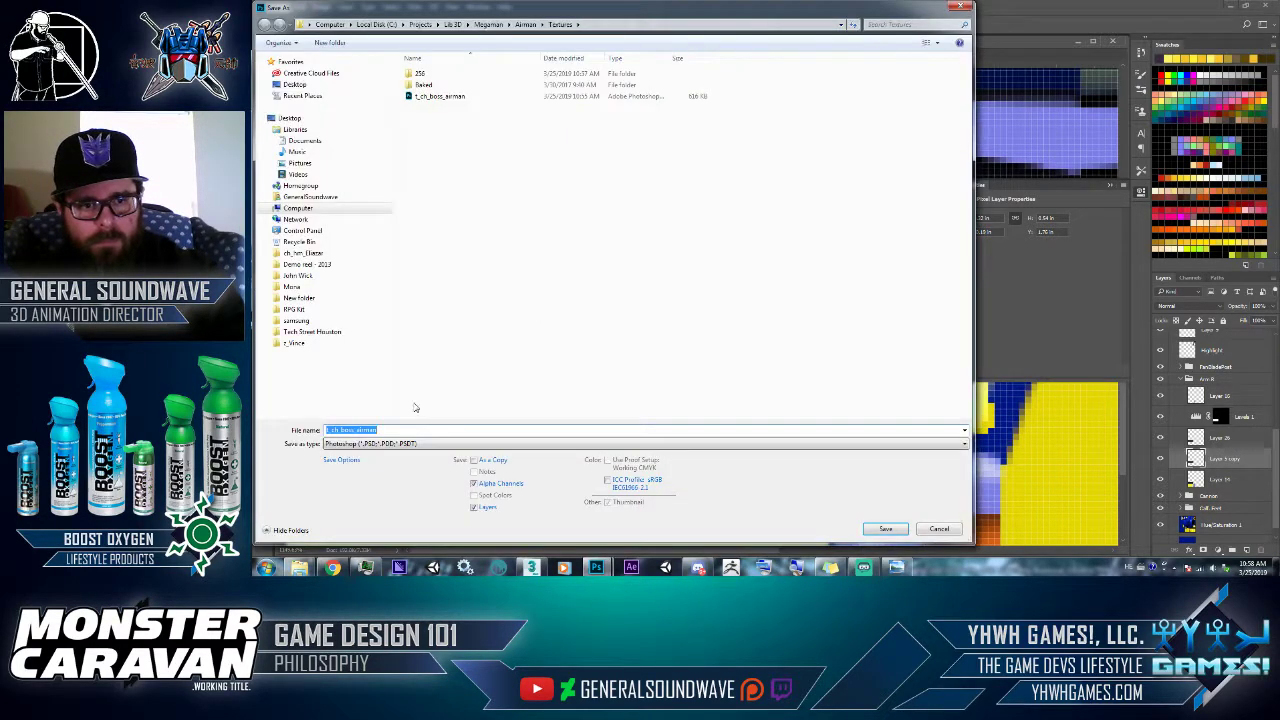
{"action": "left_click", "coordinate": [378, 448]}
{"action": "left_click", "coordinate": [375, 342]}
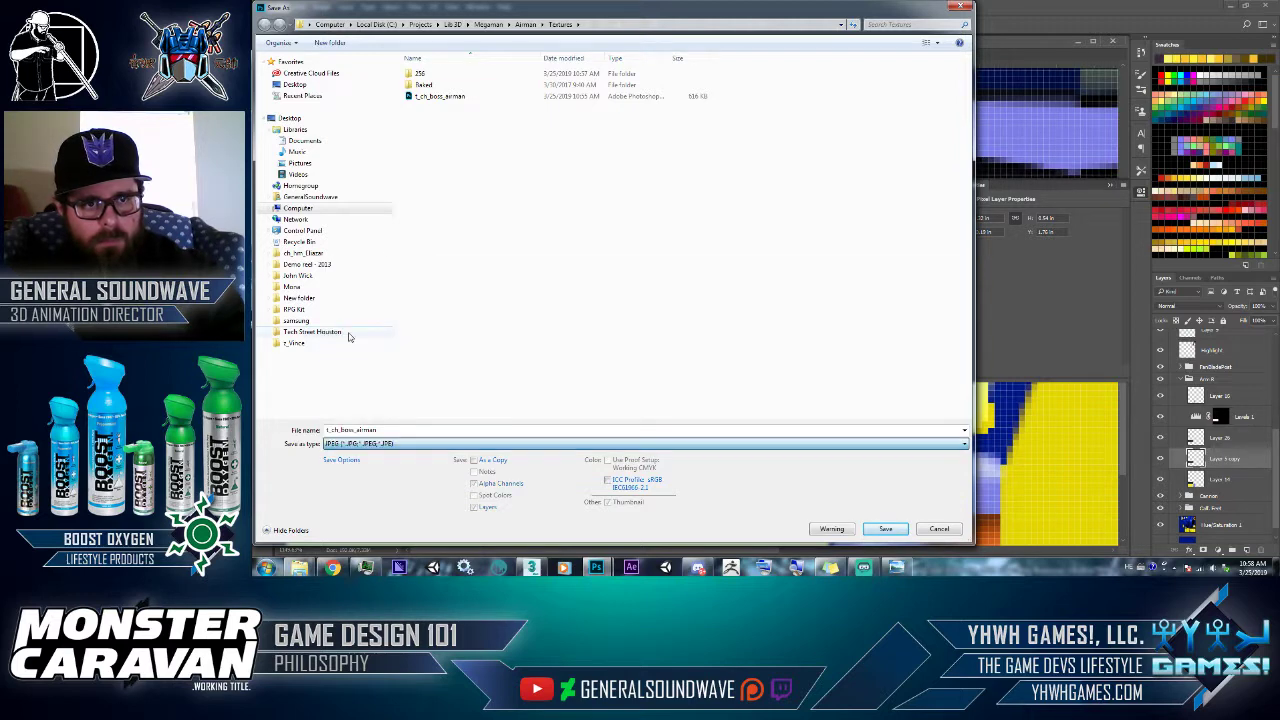
{"action": "double_click", "coordinate": [419, 73]}
{"action": "double_click", "coordinate": [430, 85]}
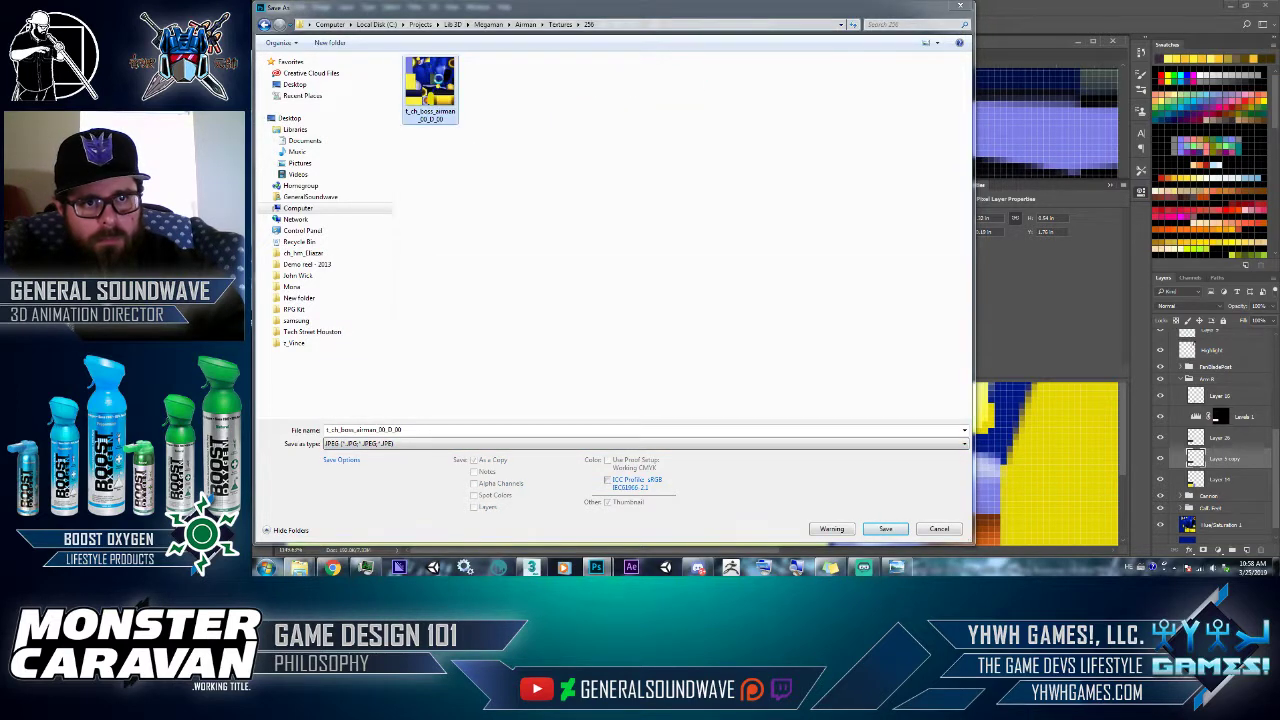
{"action": "left_click", "coordinate": [791, 284]}
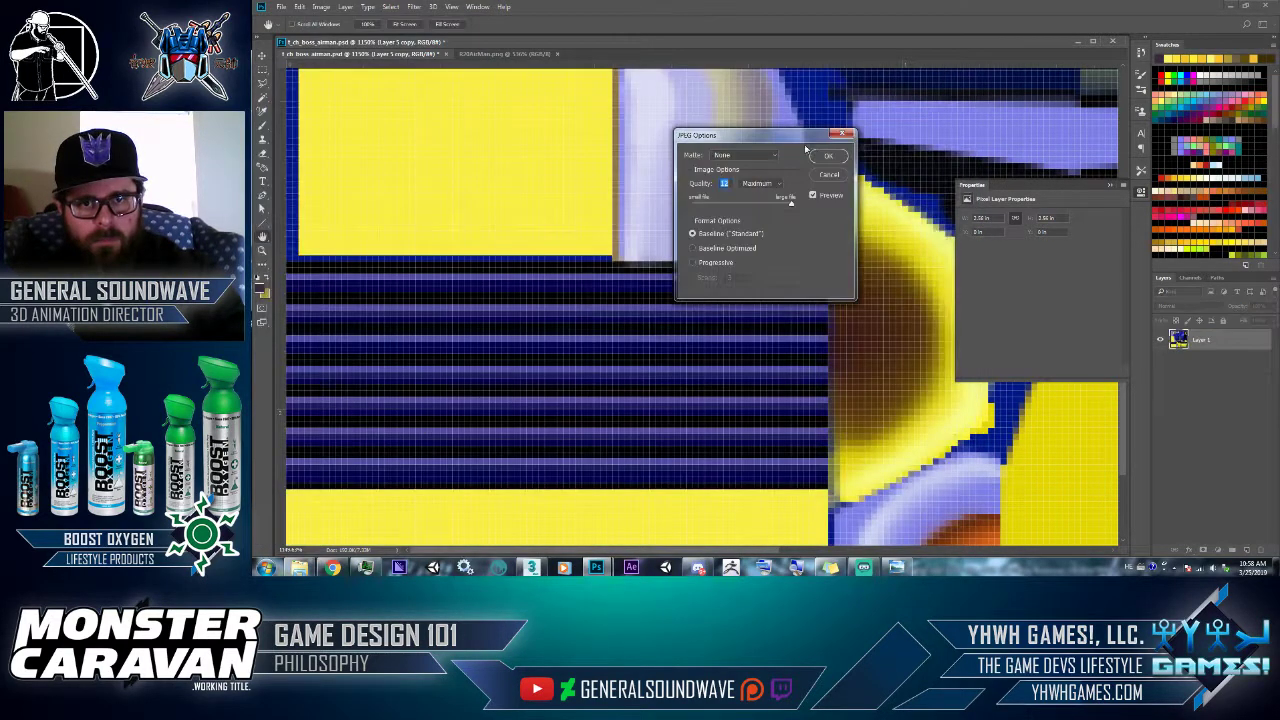
{"action": "left_click", "coordinate": [828, 158]}
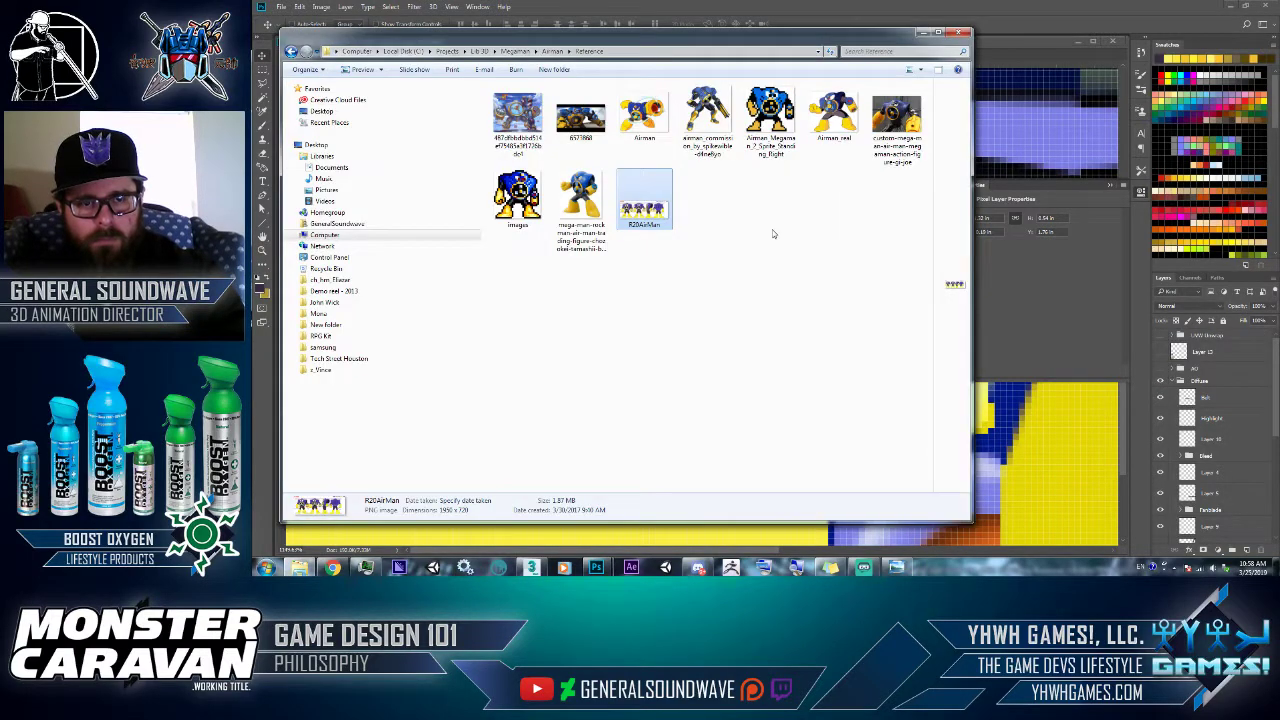
- Switch to 3ds Max and examine the respaced arm stripes on the model both close up and from a distance
{"action": "key", "text": "alt+Tab"}
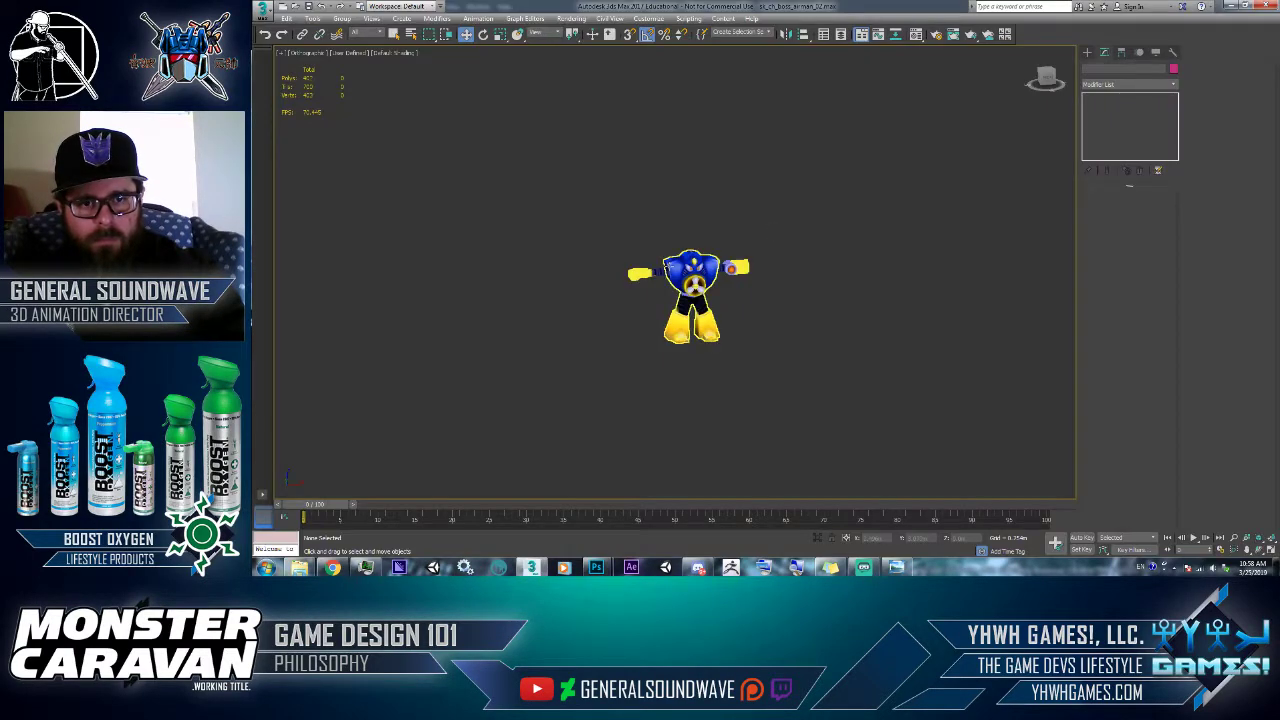
{"action": "scroll", "coordinate": [723, 210], "scroll_direction": "up", "scroll_amount": 2}
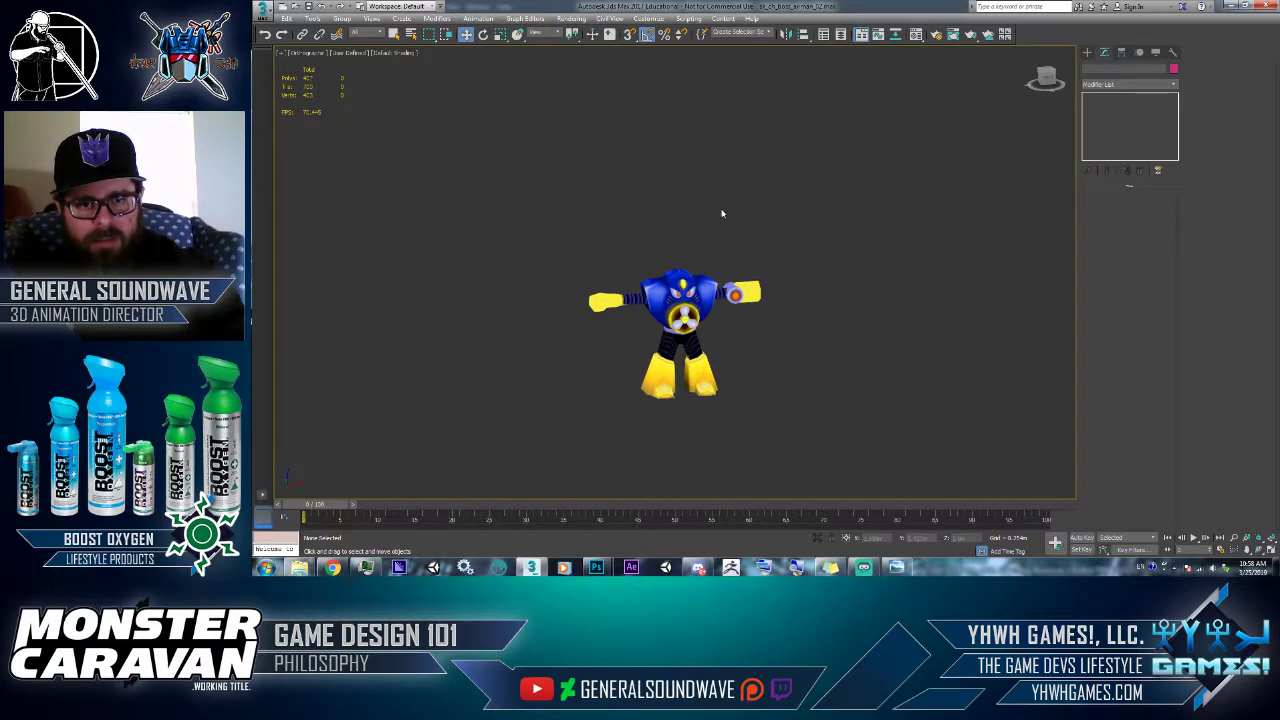
{"action": "scroll", "coordinate": [618, 324], "scroll_direction": "up", "scroll_amount": 6}
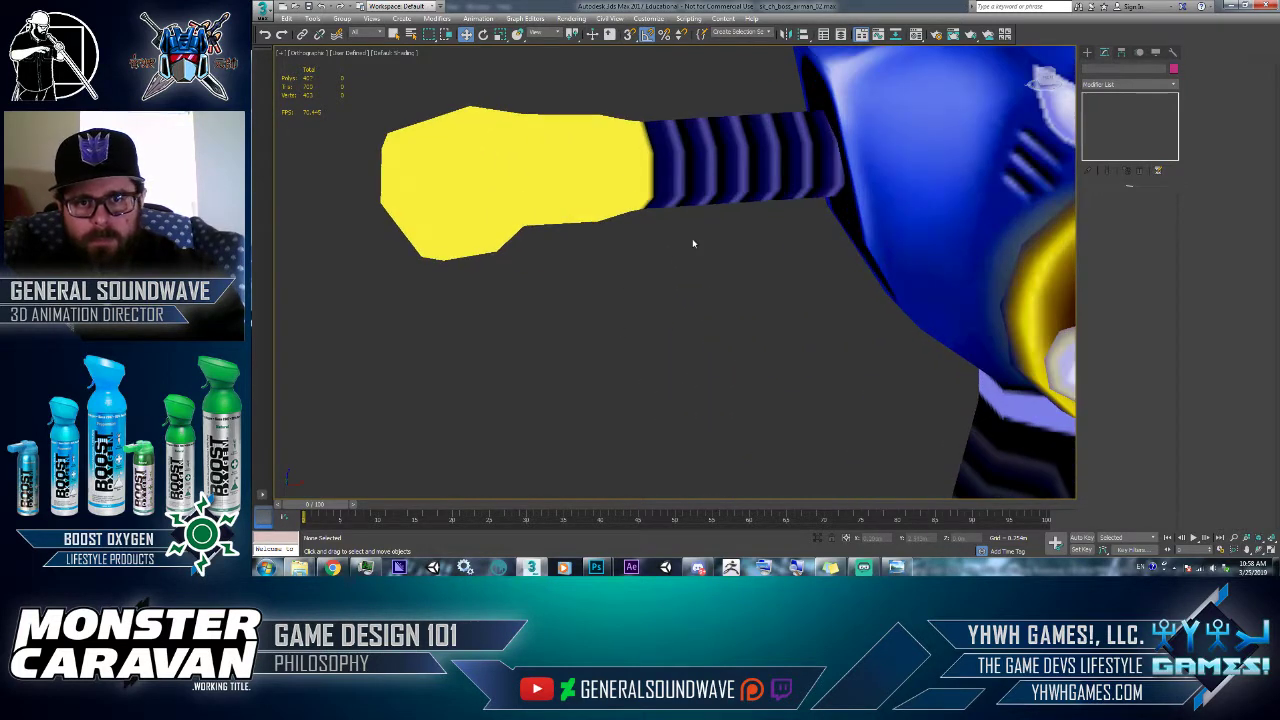
{"action": "scroll", "coordinate": [692, 241], "scroll_direction": "down", "scroll_amount": 8}
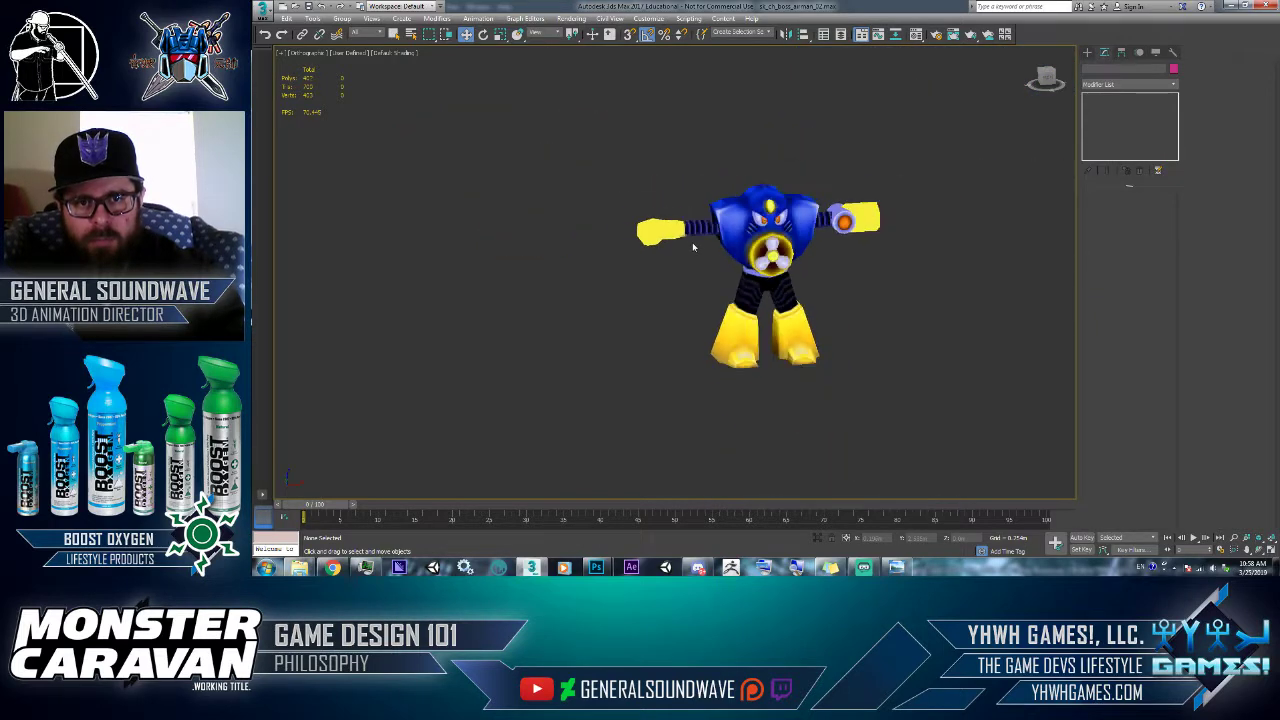
{"action": "scroll", "coordinate": [693, 247], "scroll_direction": "up", "scroll_amount": 8}
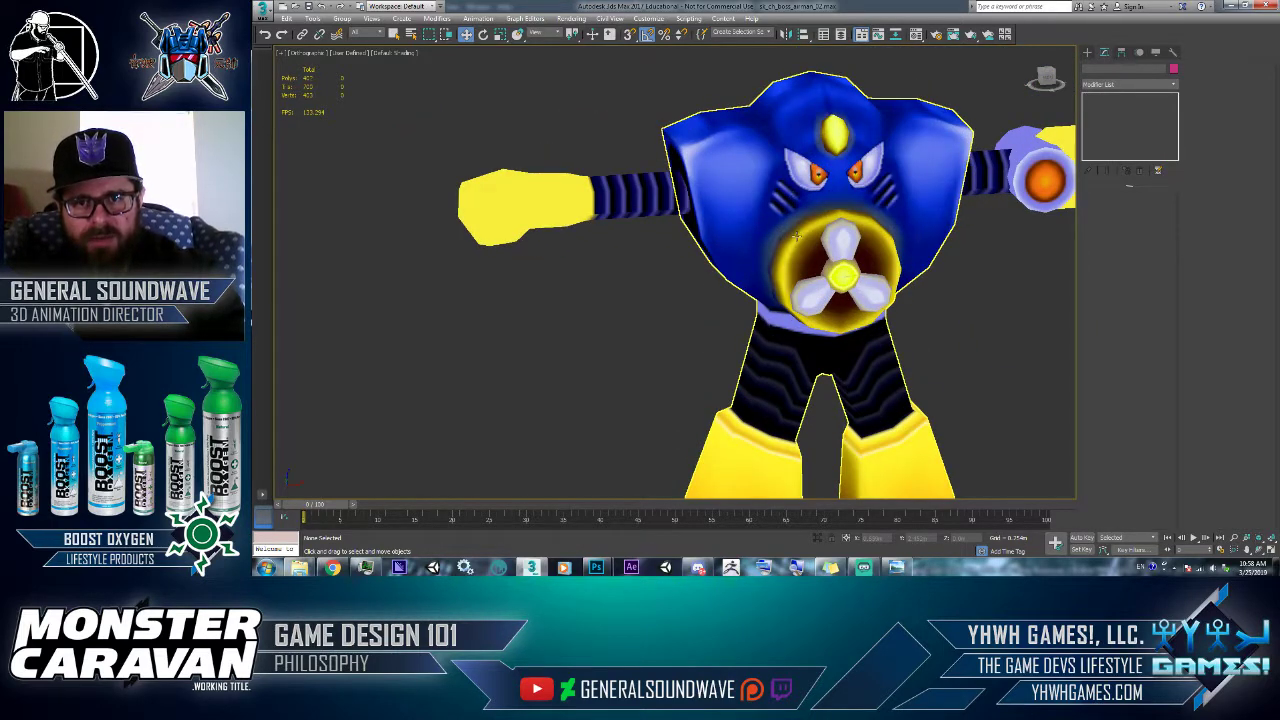
{"action": "scroll", "coordinate": [796, 235], "scroll_direction": "down", "scroll_amount": 8}
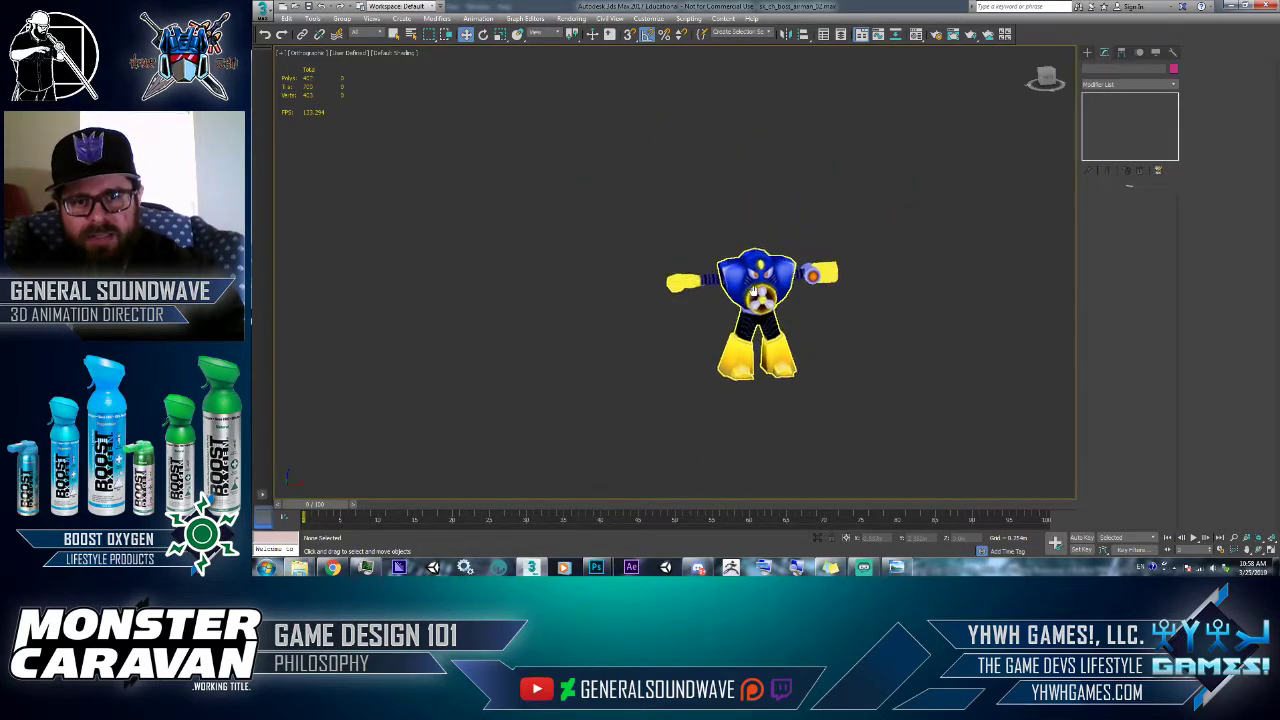
{"action": "scroll", "coordinate": [868, 301], "scroll_direction": "down", "scroll_amount": 3}
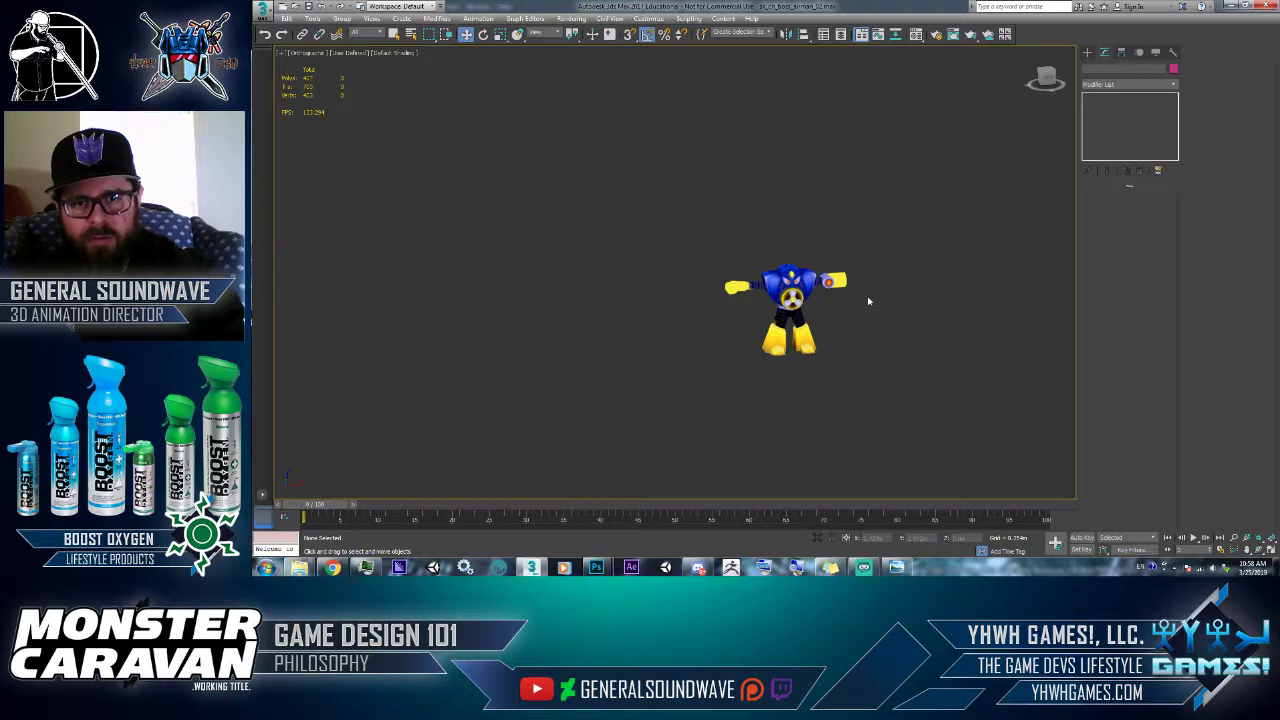
- Switch back to Photoshop and lower the opacity of the Levels 1 adjustment layer in the arm group to tone down the purple stripes
{"action": "key", "text": "alt+Tab"}
{"action": "scroll", "coordinate": [1233, 457], "scroll_direction": "down", "scroll_amount": 5}
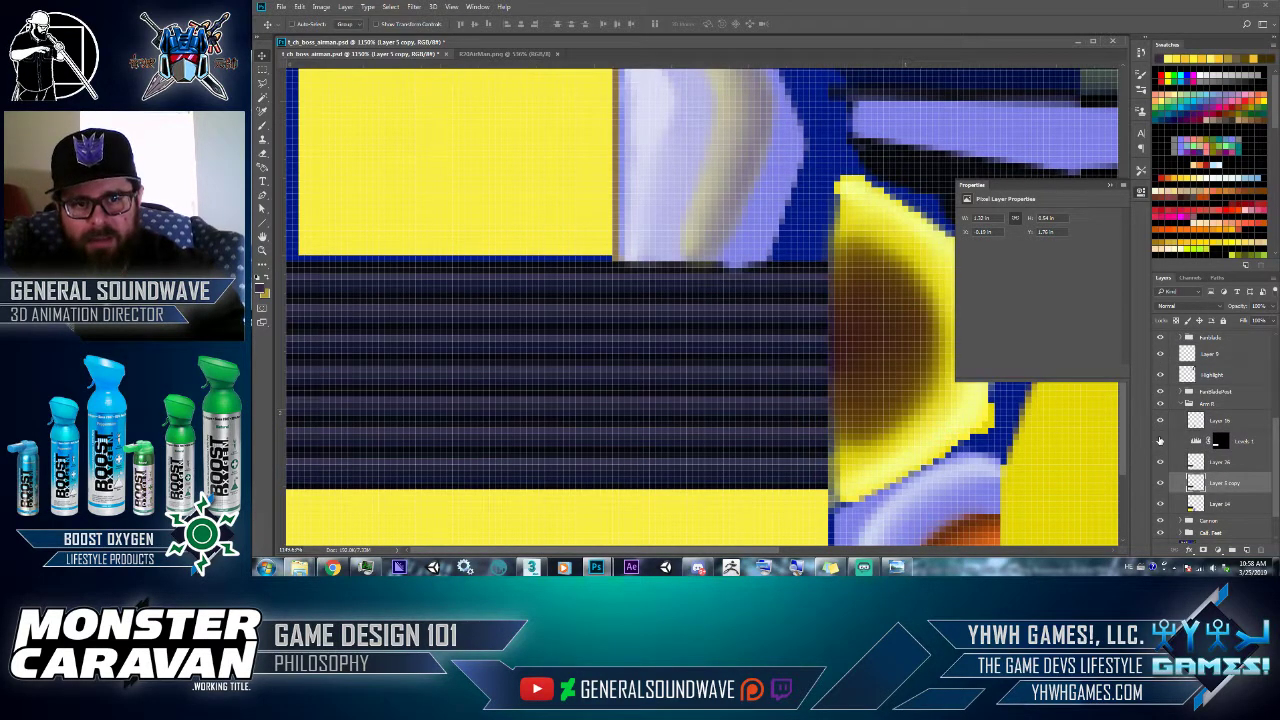
{"action": "left_click", "coordinate": [1222, 443]}
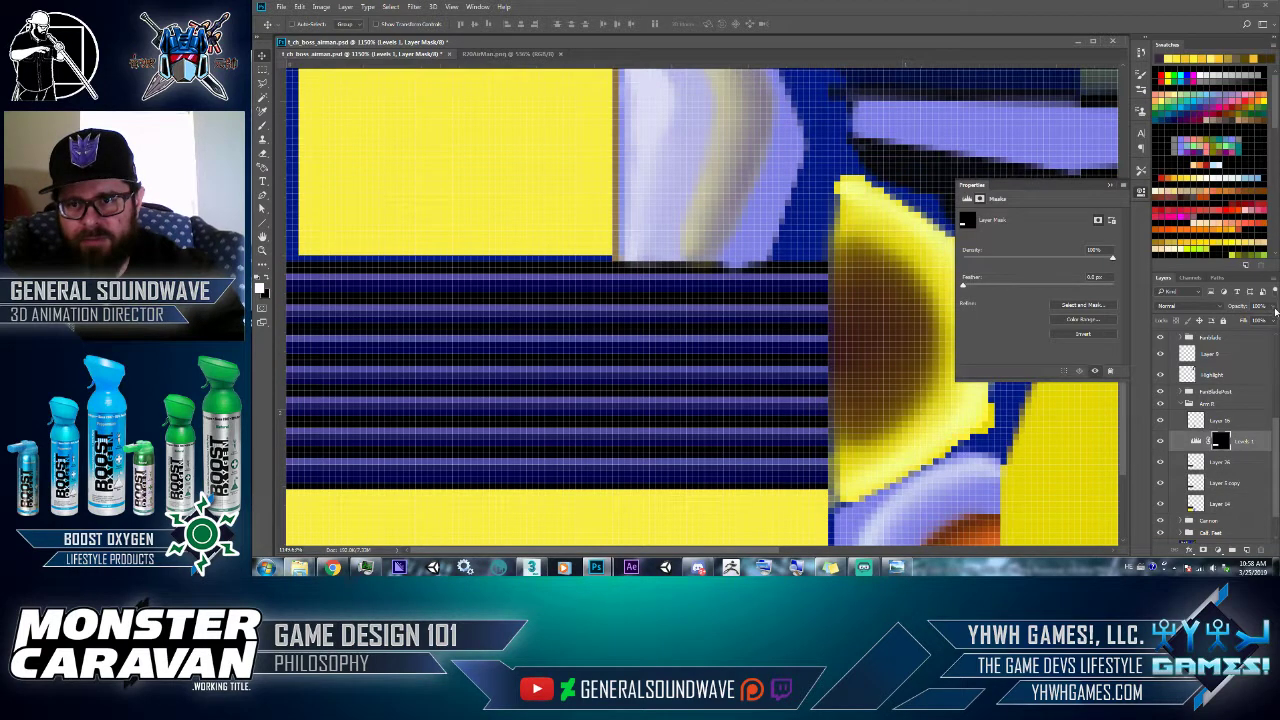
{"action": "left_click", "coordinate": [1275, 309]}
{"action": "left_click_drag", "start_coordinate": [1255, 320], "coordinate": [1252, 322]}
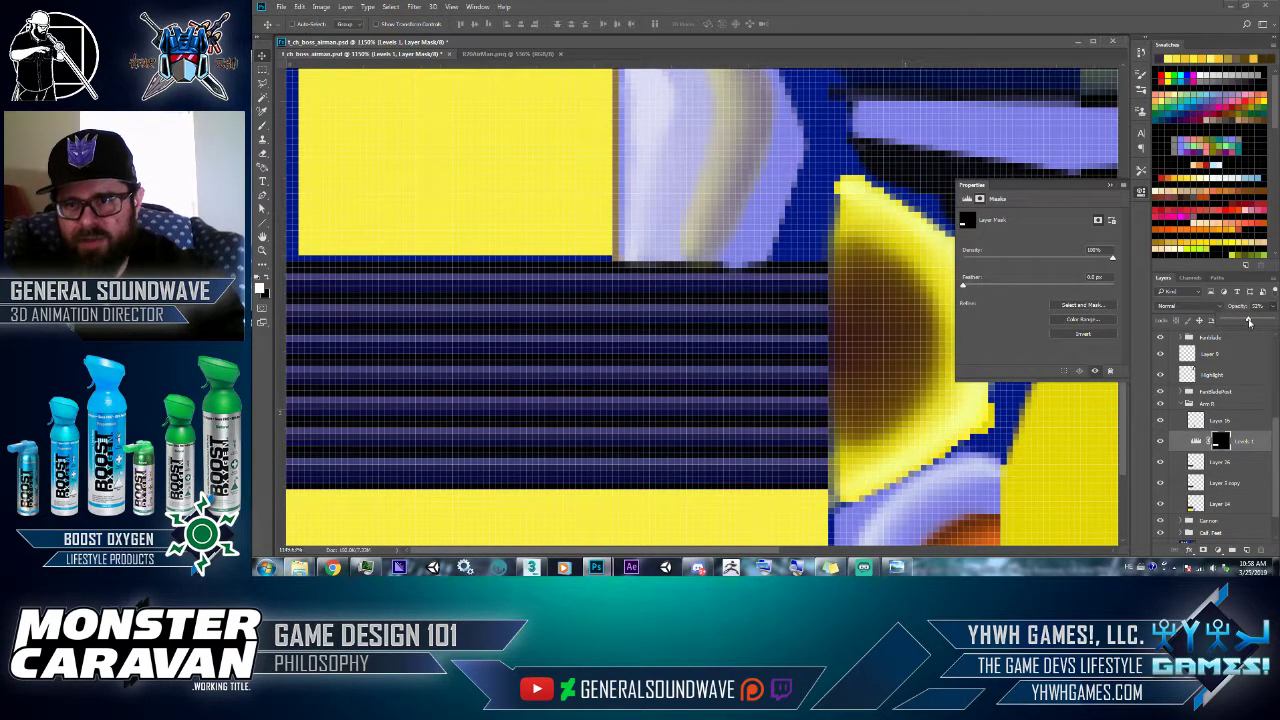
{"action": "left_click", "coordinate": [921, 303]}
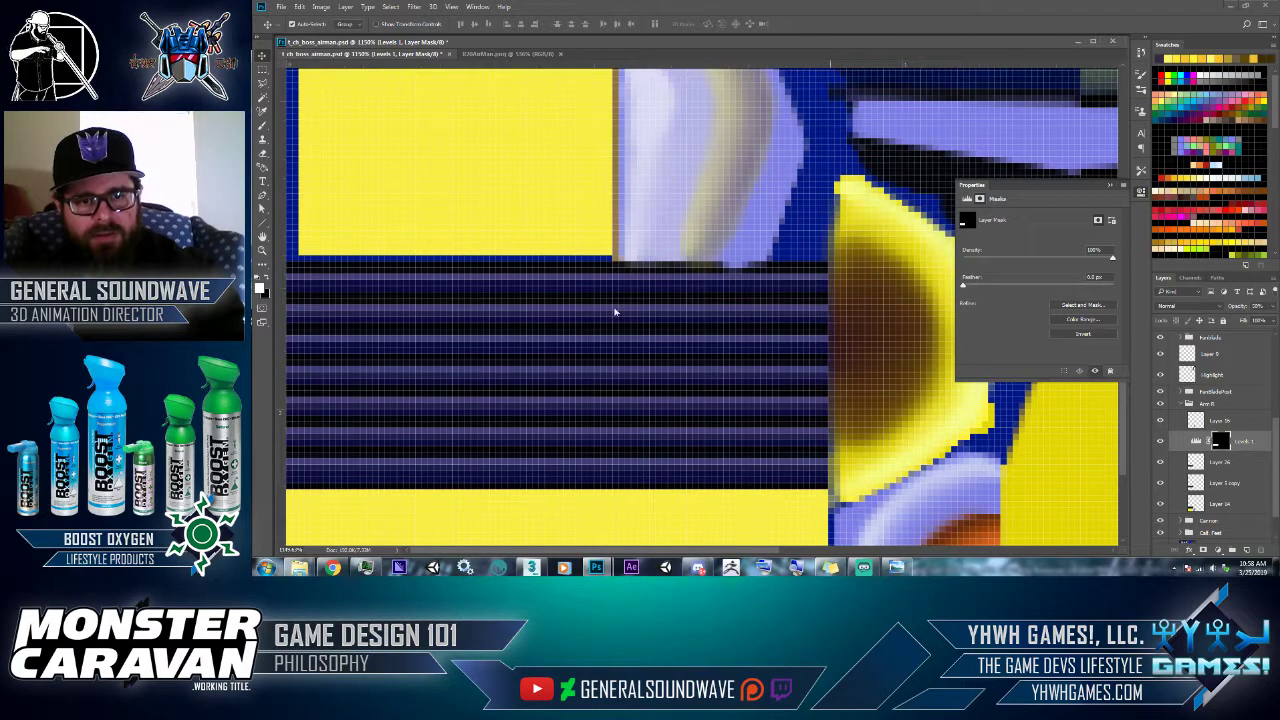
- Export the texture as a JPEG, replacing t_ch_boss_airman_00_D_00 in the 256 folder, and check the result on the model in 3ds Max
{"action": "key", "text": "ctrl+shift+s"}
{"action": "left_click", "coordinate": [396, 443]}
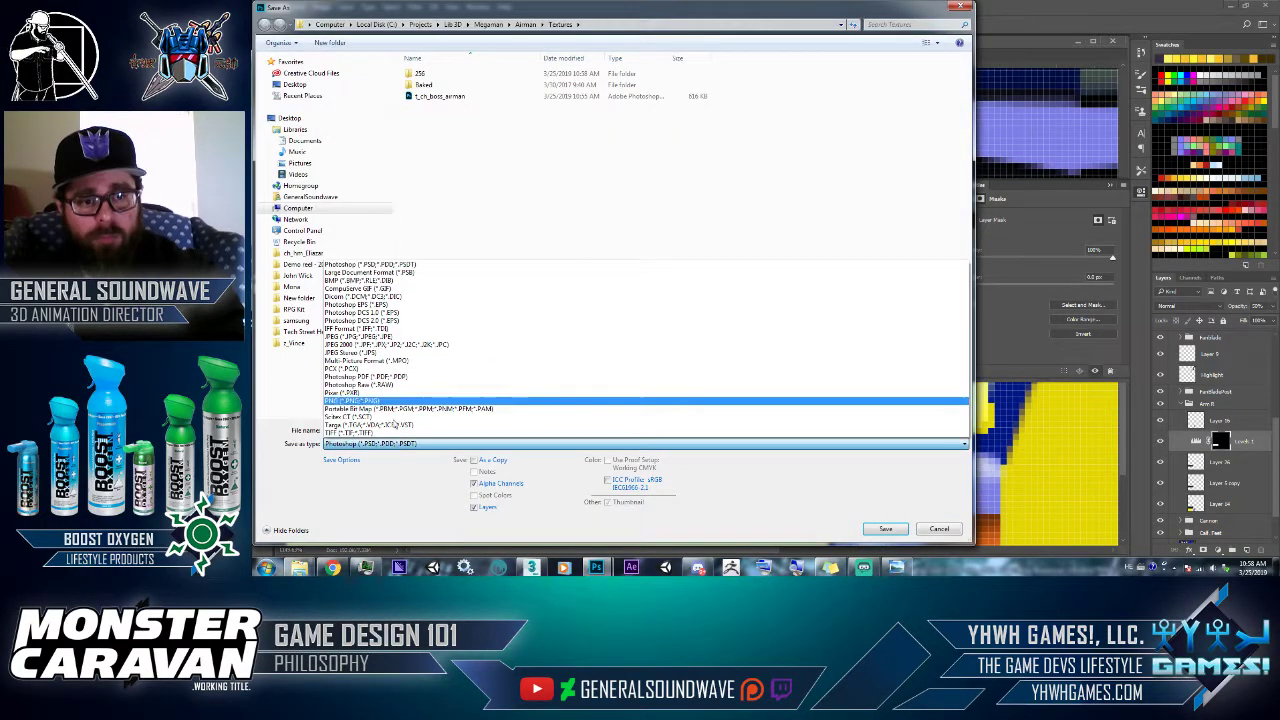
{"action": "left_click", "coordinate": [372, 336]}
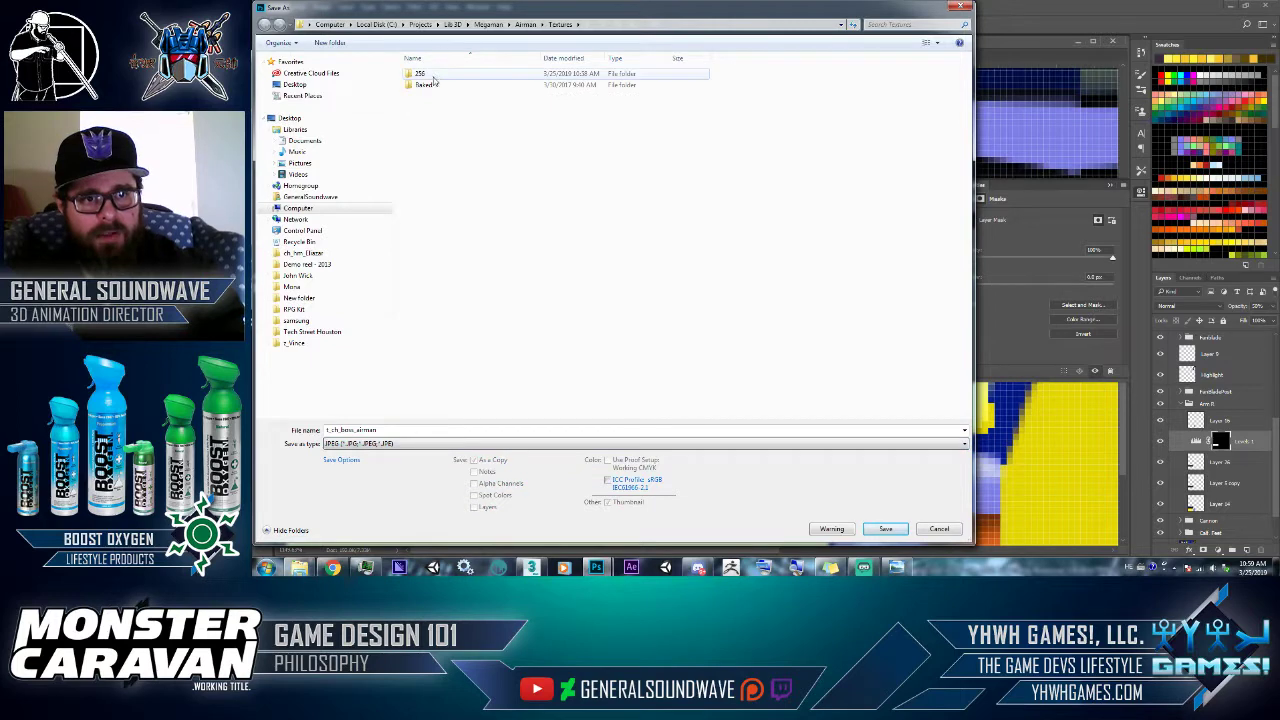
{"action": "double_click", "coordinate": [433, 74]}
{"action": "double_click", "coordinate": [434, 83]}
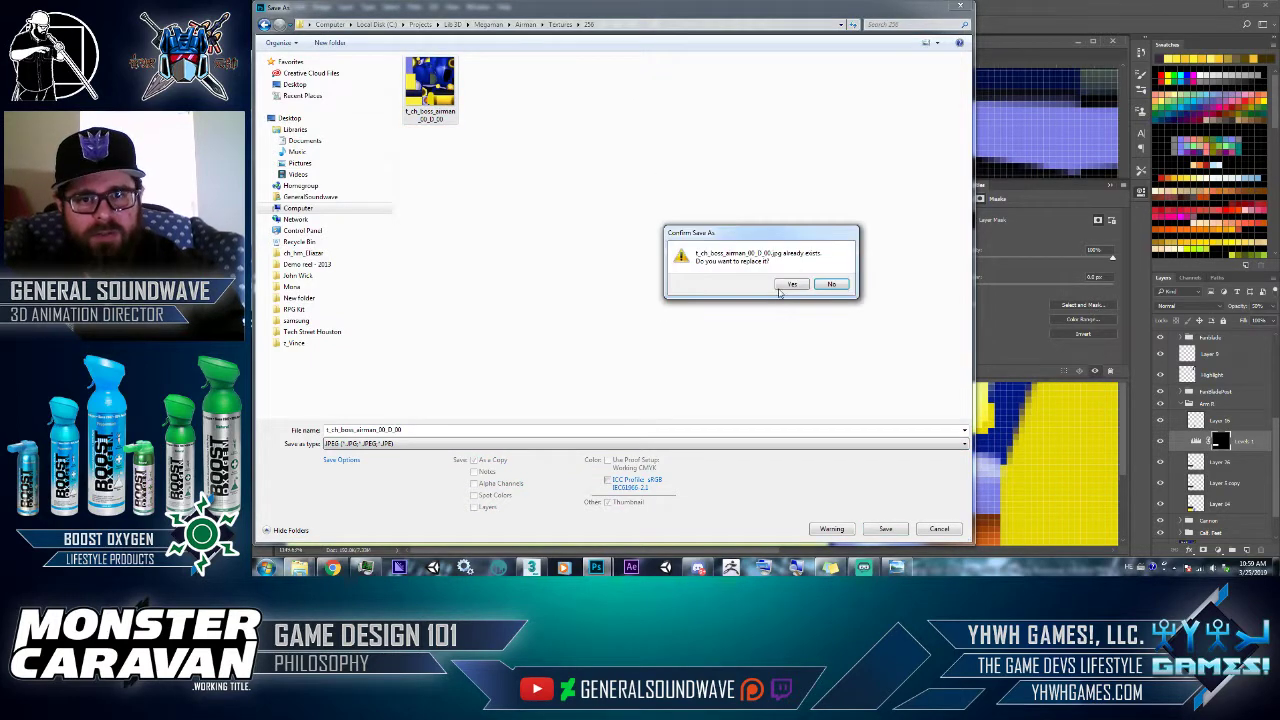
{"action": "left_click", "coordinate": [770, 281]}
{"action": "left_click", "coordinate": [827, 156]}
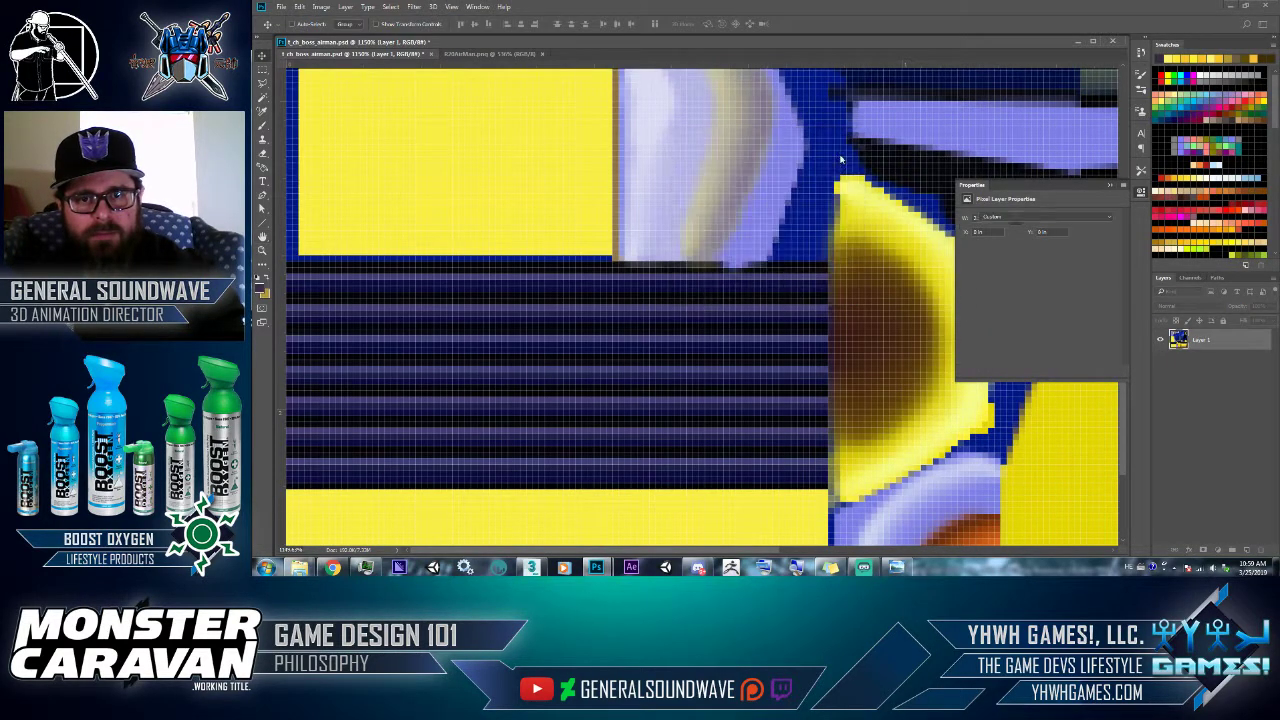
{"action": "key", "text": "alt+Tab"}
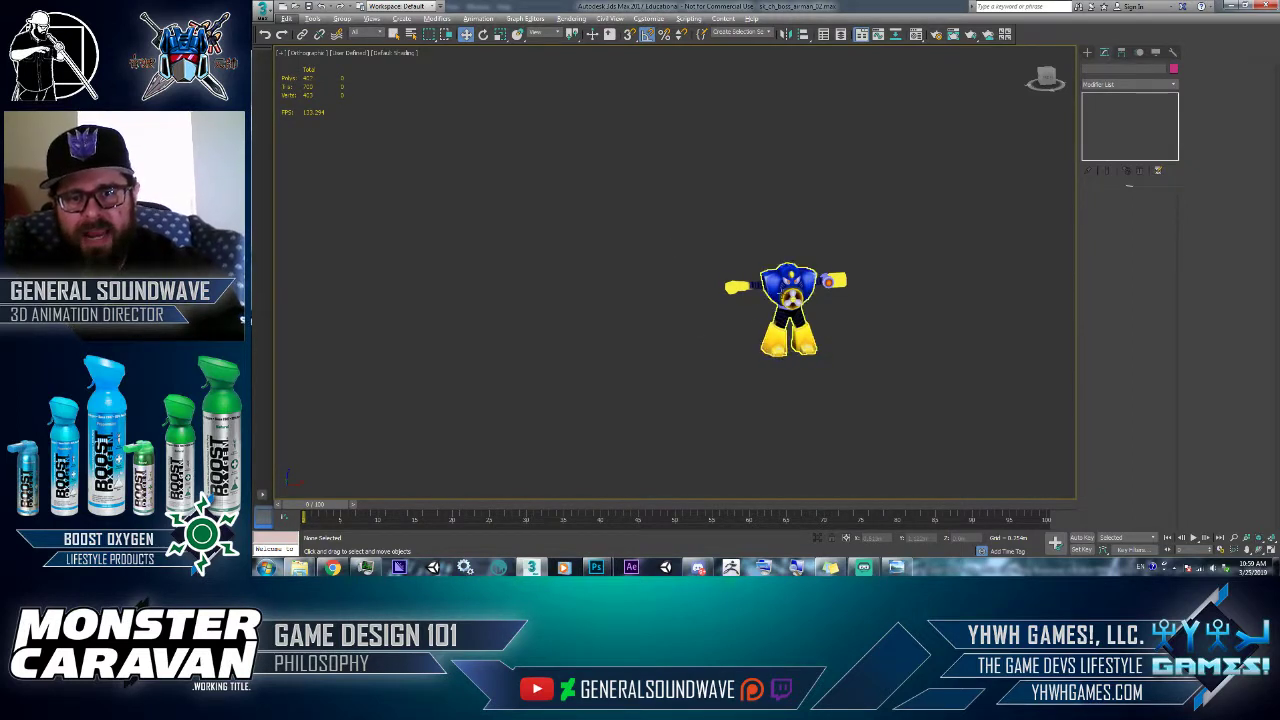
- Return to Photoshop and make the AO group visible over the whole texture
{"action": "key", "text": "alt+Tab"}
{"action": "left_click", "coordinate": [548, 341]}
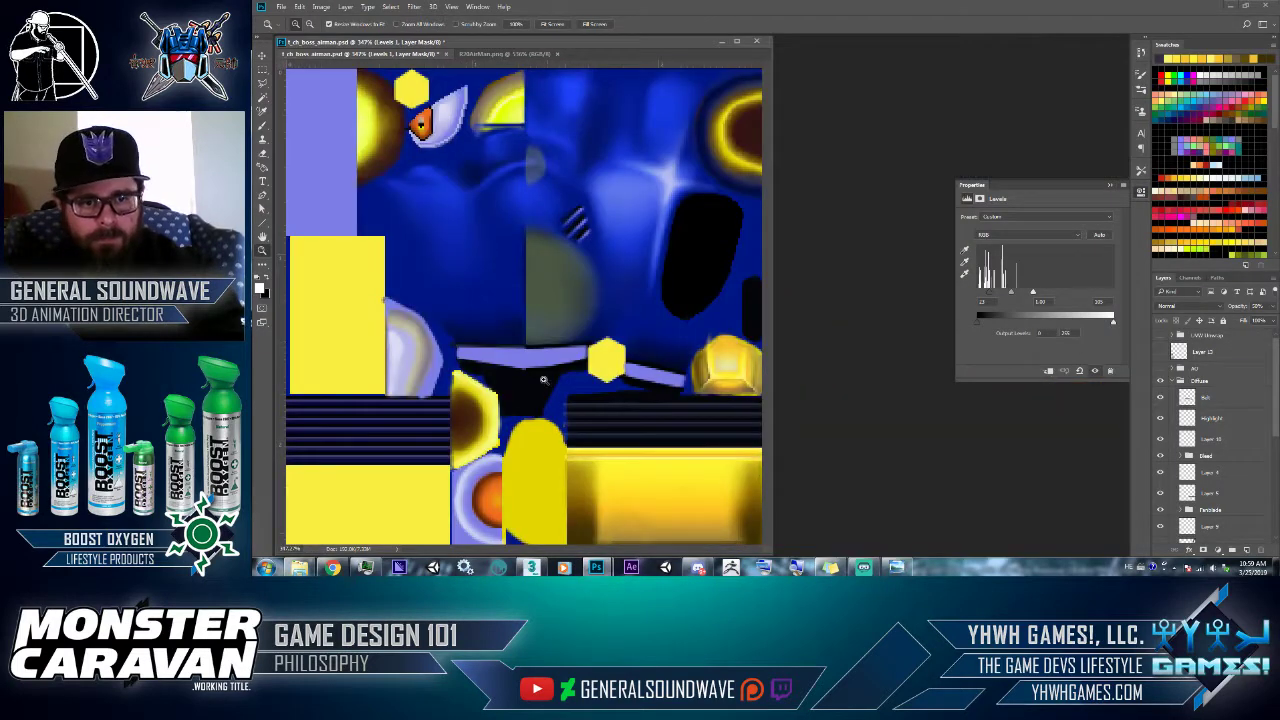
{"action": "left_click", "coordinate": [1161, 369]}
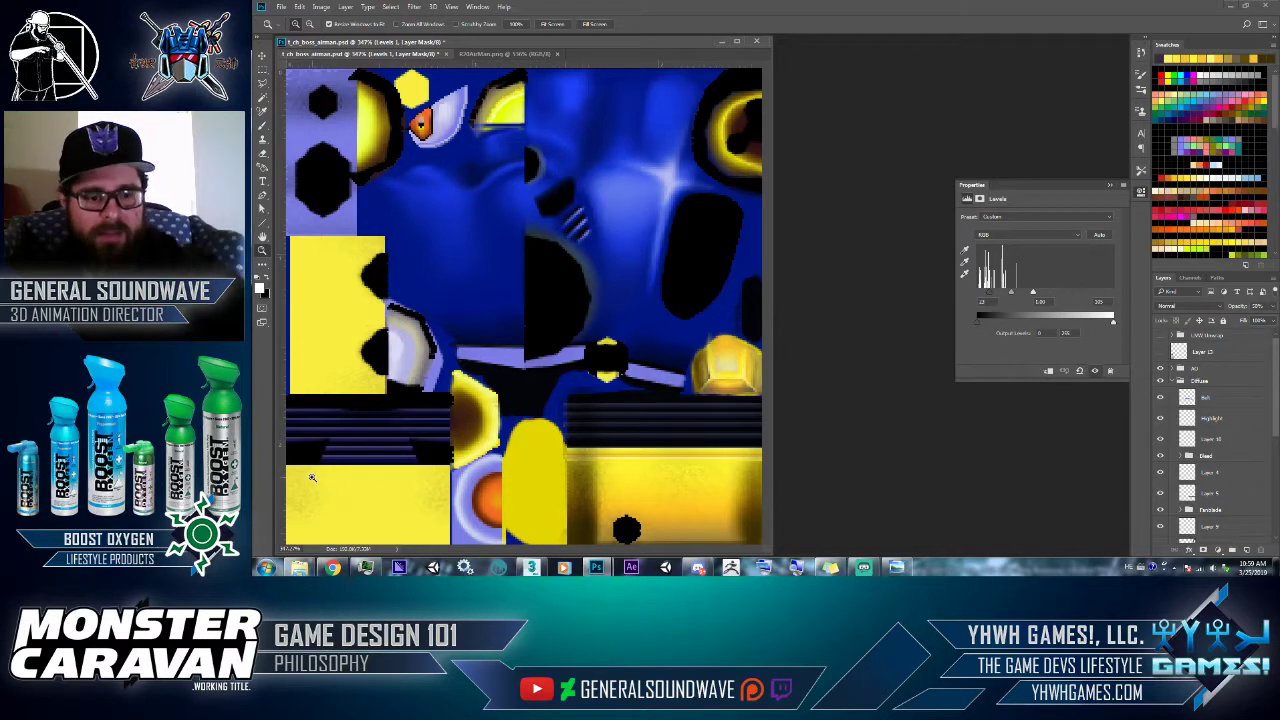
- Switch to 3ds Max and examine the model's arms, cannon and legs up close from the front
{"action": "key", "text": "alt+Tab"}
{"action": "scroll", "coordinate": [829, 300], "scroll_direction": "up", "scroll_amount": 5}
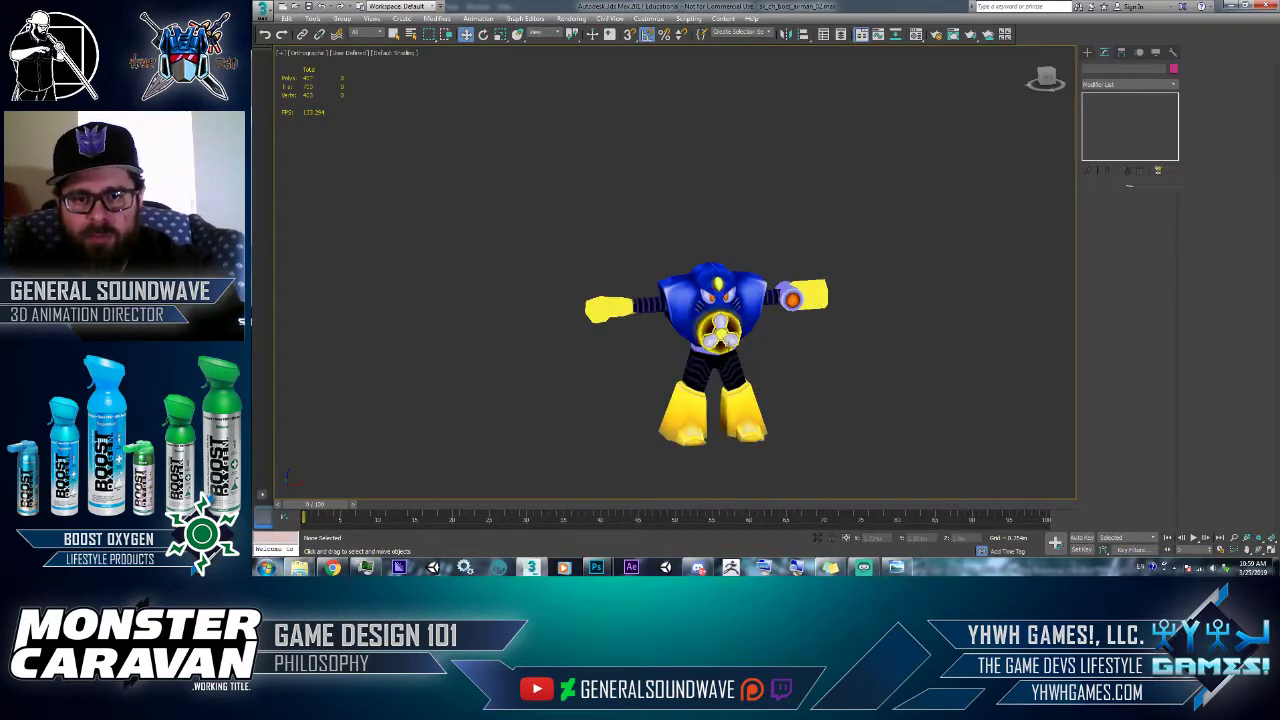
{"action": "middle_click_drag", "start_coordinate": [829, 301], "coordinate": [816, 271], "text": "alt"}
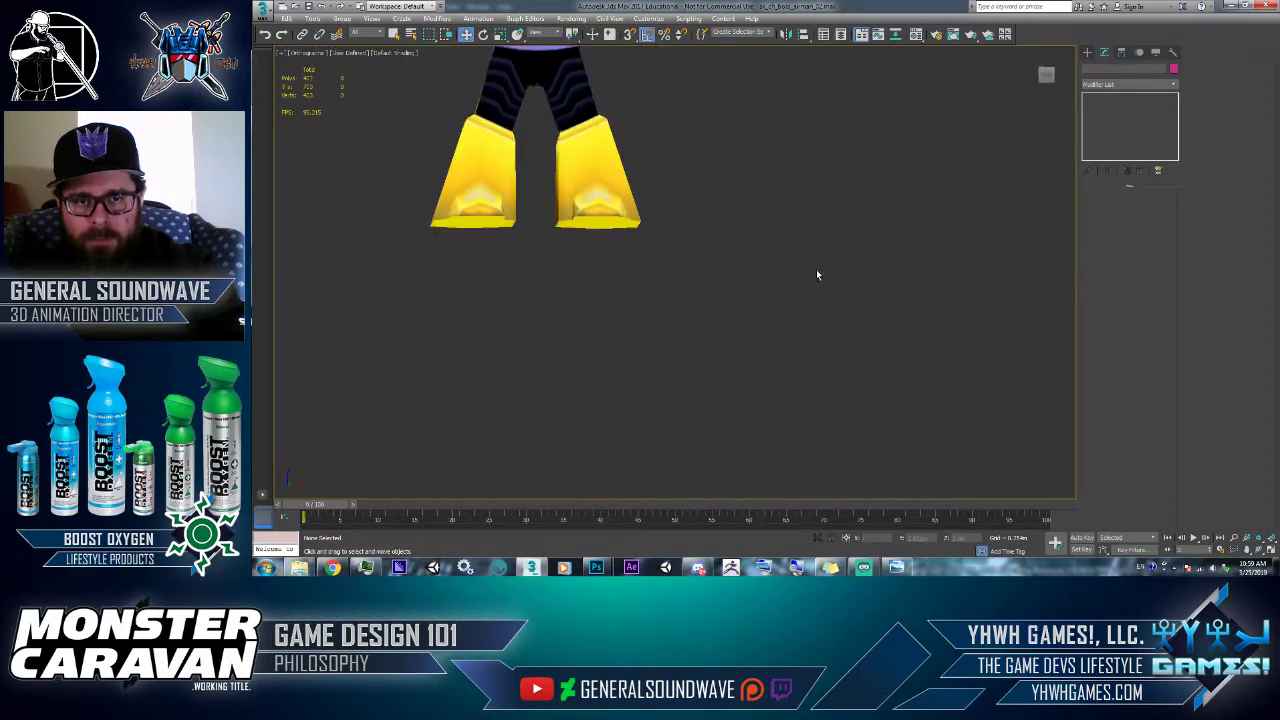
{"action": "middle_click_drag", "start_coordinate": [760, 212], "coordinate": [780, 412]}
{"action": "scroll", "coordinate": [720, 150], "scroll_direction": "up", "scroll_amount": 2}
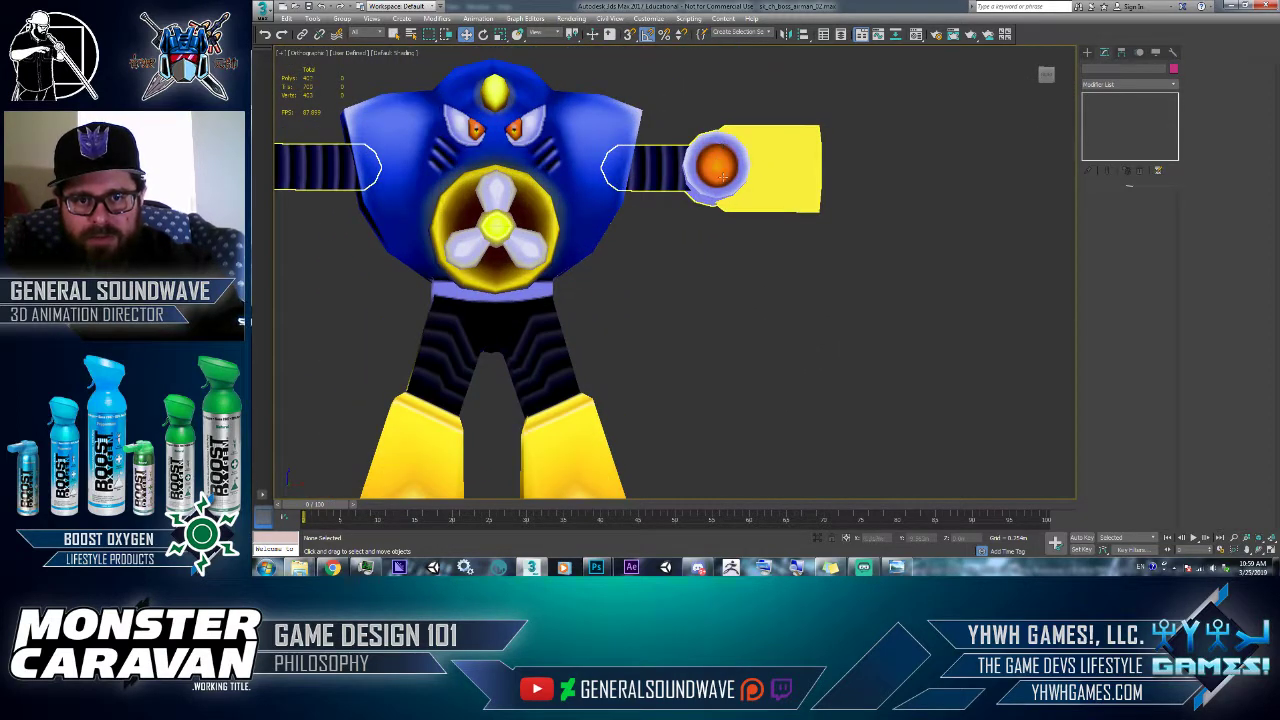
- In Photoshop's Cannon group, load the Cannon layer's pixels as a selection and add a new layer directly above it
{"action": "key", "text": "alt+Tab"}
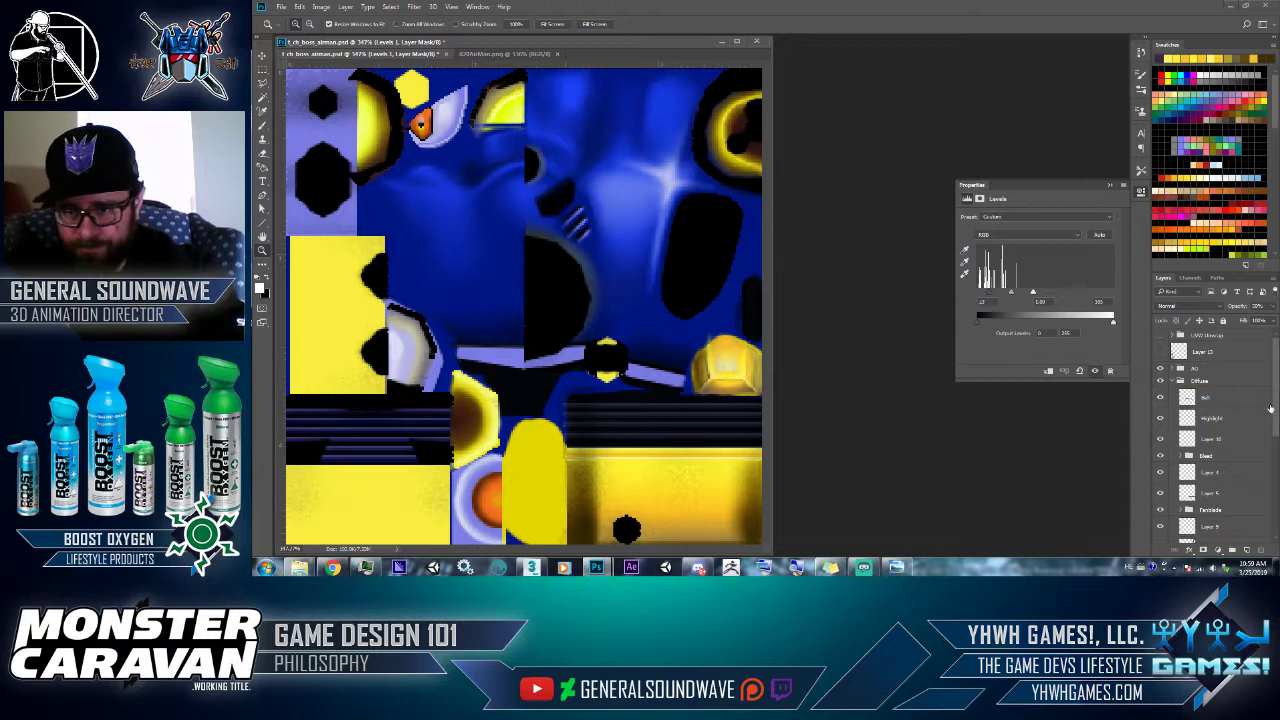
{"action": "scroll", "coordinate": [1262, 415], "scroll_direction": "down", "scroll_amount": 5}
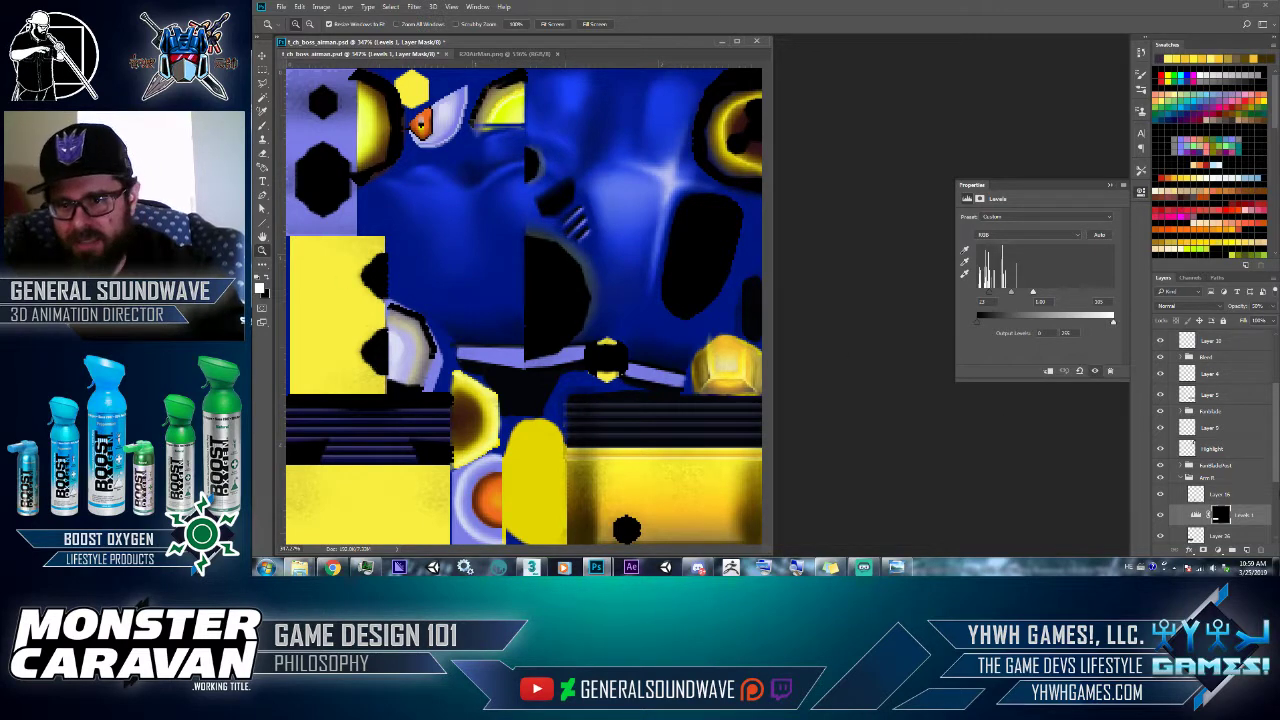
{"action": "left_click", "coordinate": [1181, 478]}
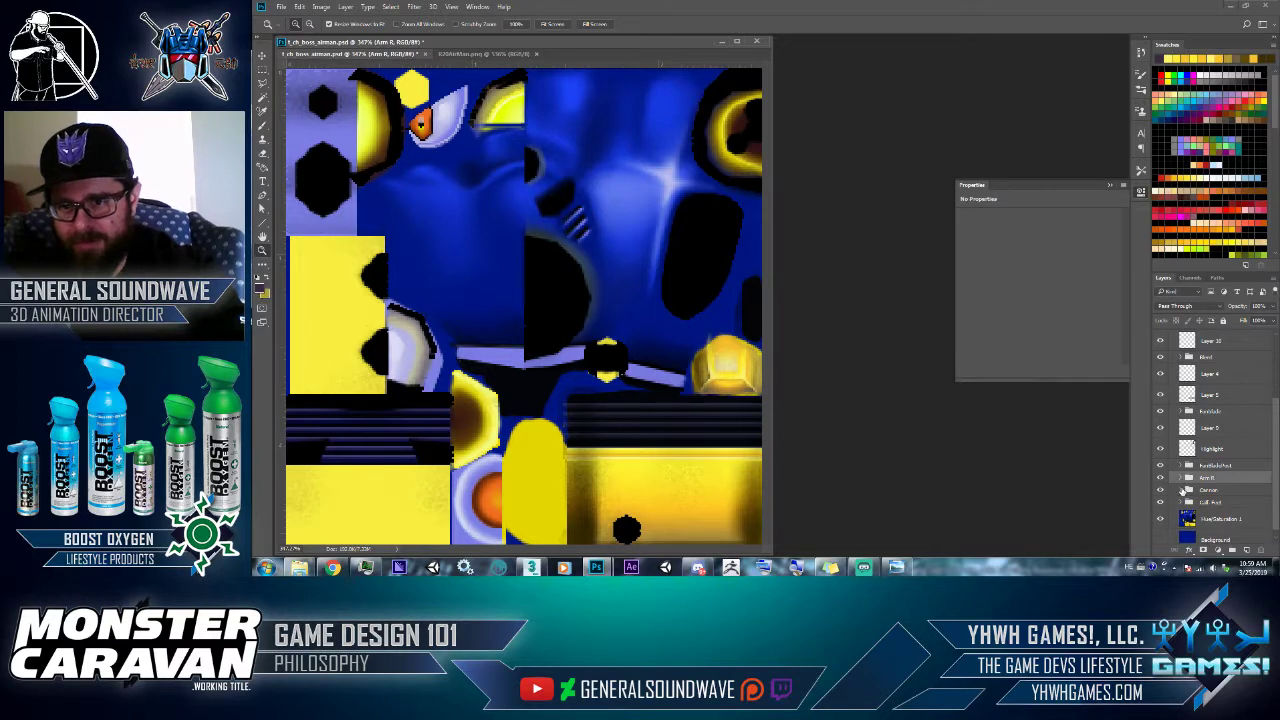
{"action": "left_click", "coordinate": [1181, 490]}
{"action": "scroll", "coordinate": [1221, 509], "scroll_direction": "down", "scroll_amount": 1}
{"action": "left_click", "coordinate": [1196, 491], "text": "ctrl"}
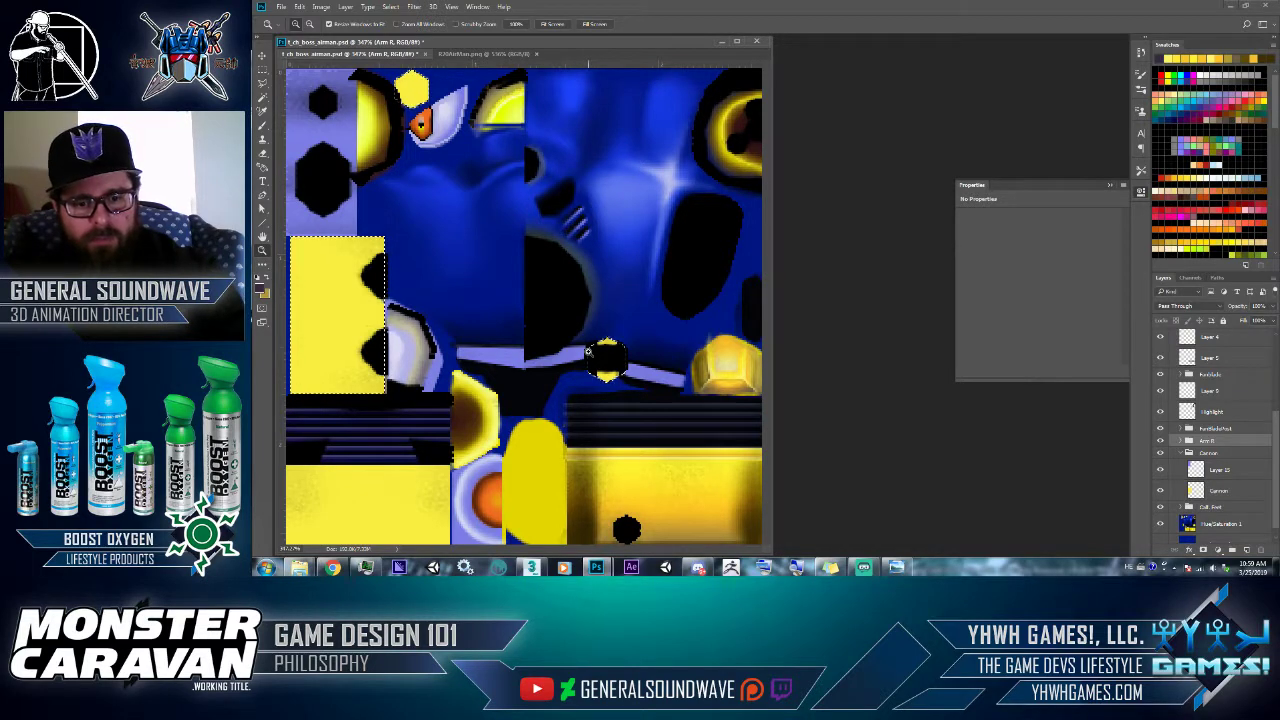
{"action": "key", "text": "m"}
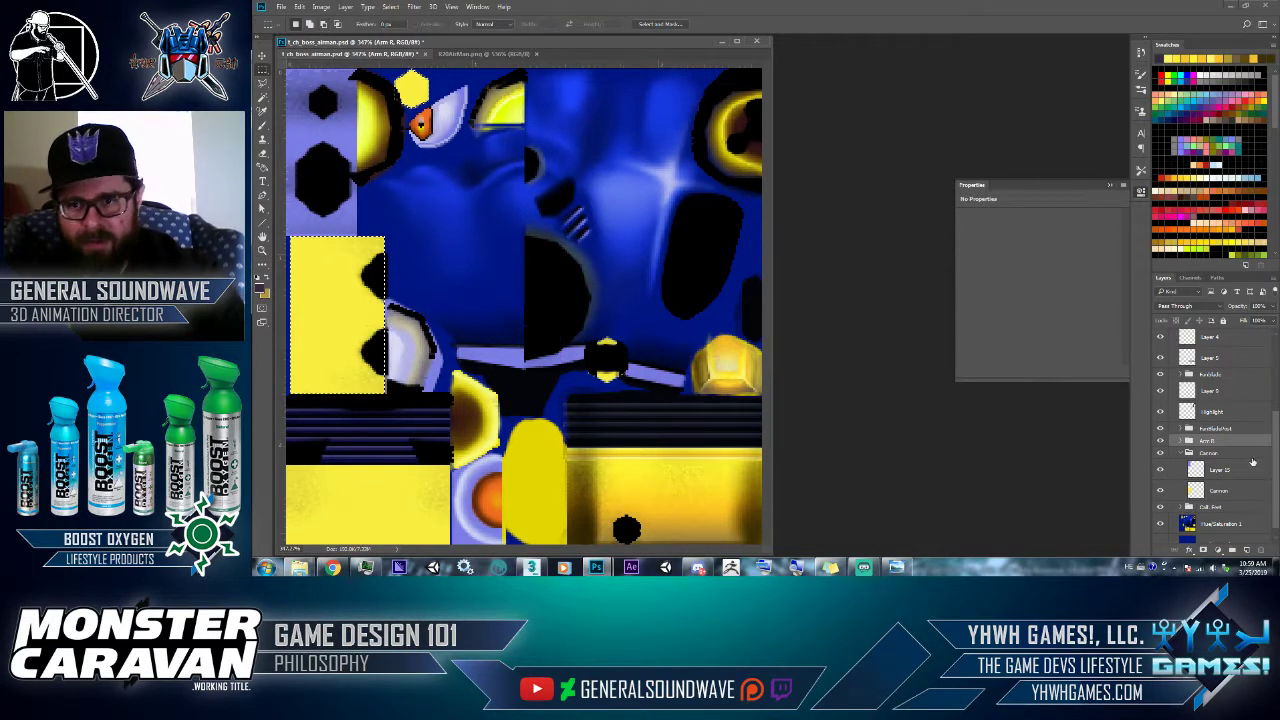
{"action": "left_click", "coordinate": [1207, 496]}
{"action": "left_click", "coordinate": [1248, 550]}
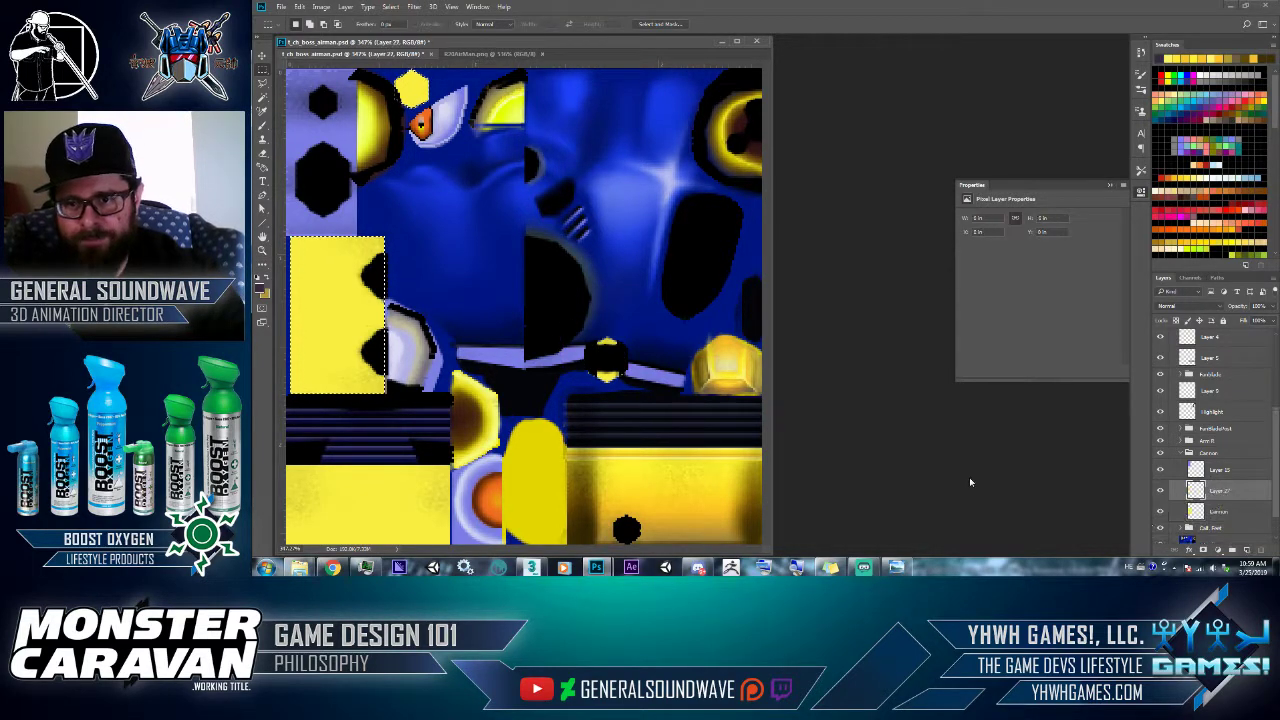
- Choose the brown-to-yellow custom gradient preset and try it vertically across the cannon selection
{"action": "key", "text": "g"}
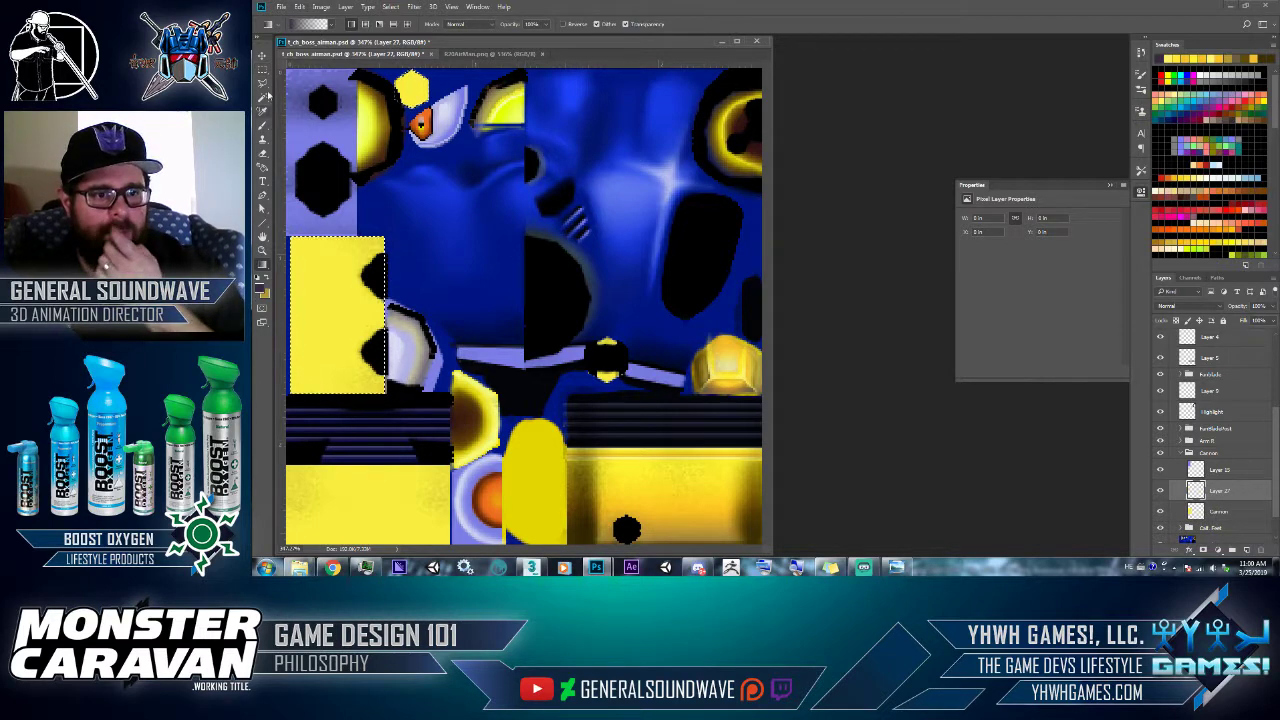
{"action": "left_click", "coordinate": [312, 24]}
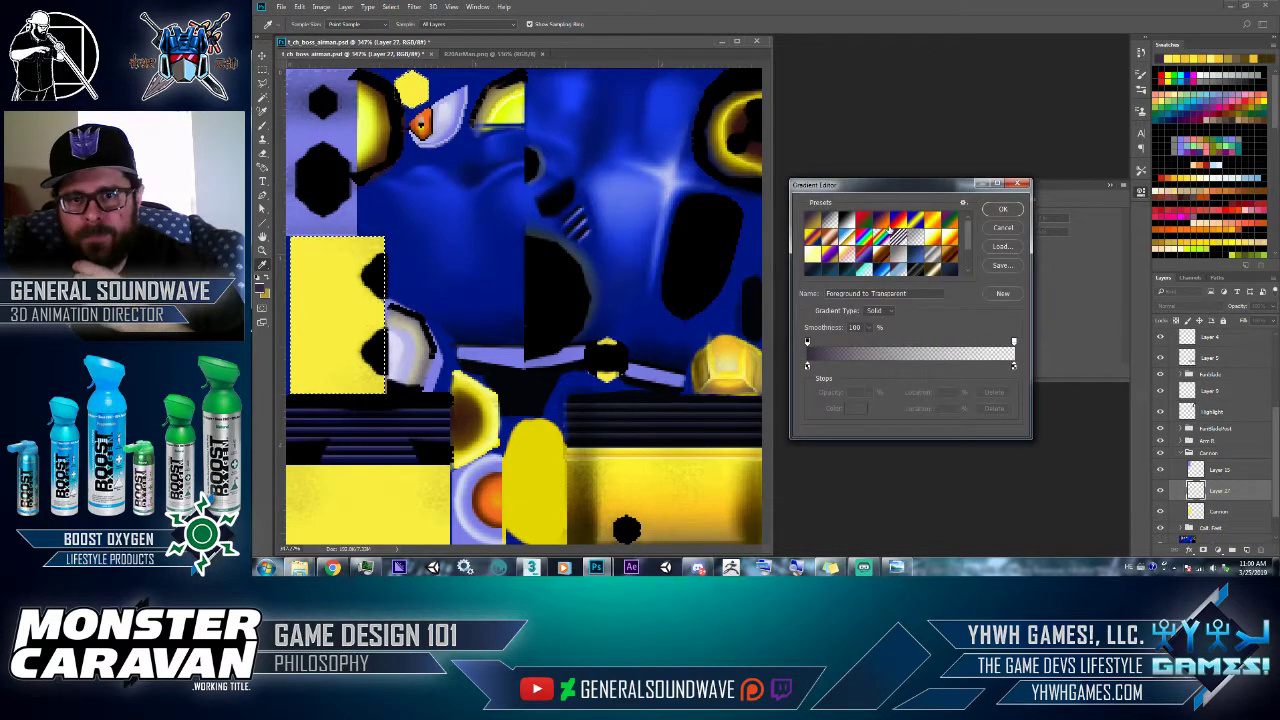
{"action": "left_click", "coordinate": [967, 261]}
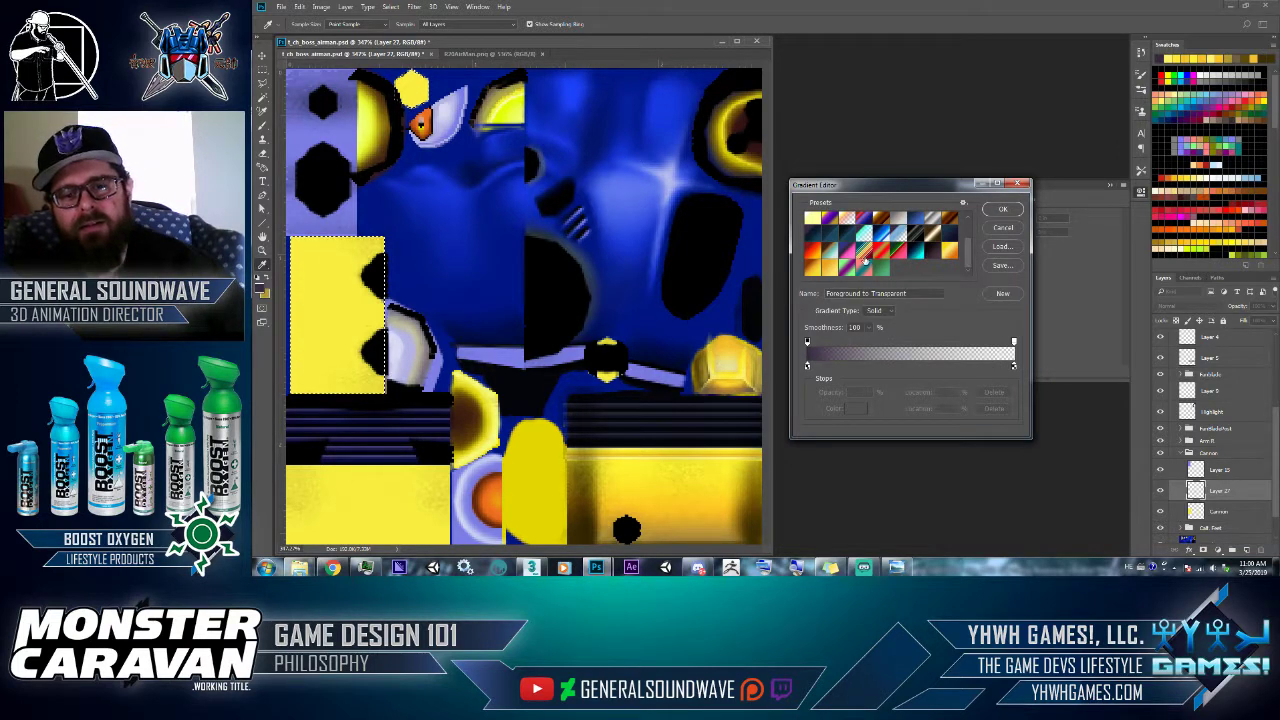
{"action": "left_click", "coordinate": [809, 270]}
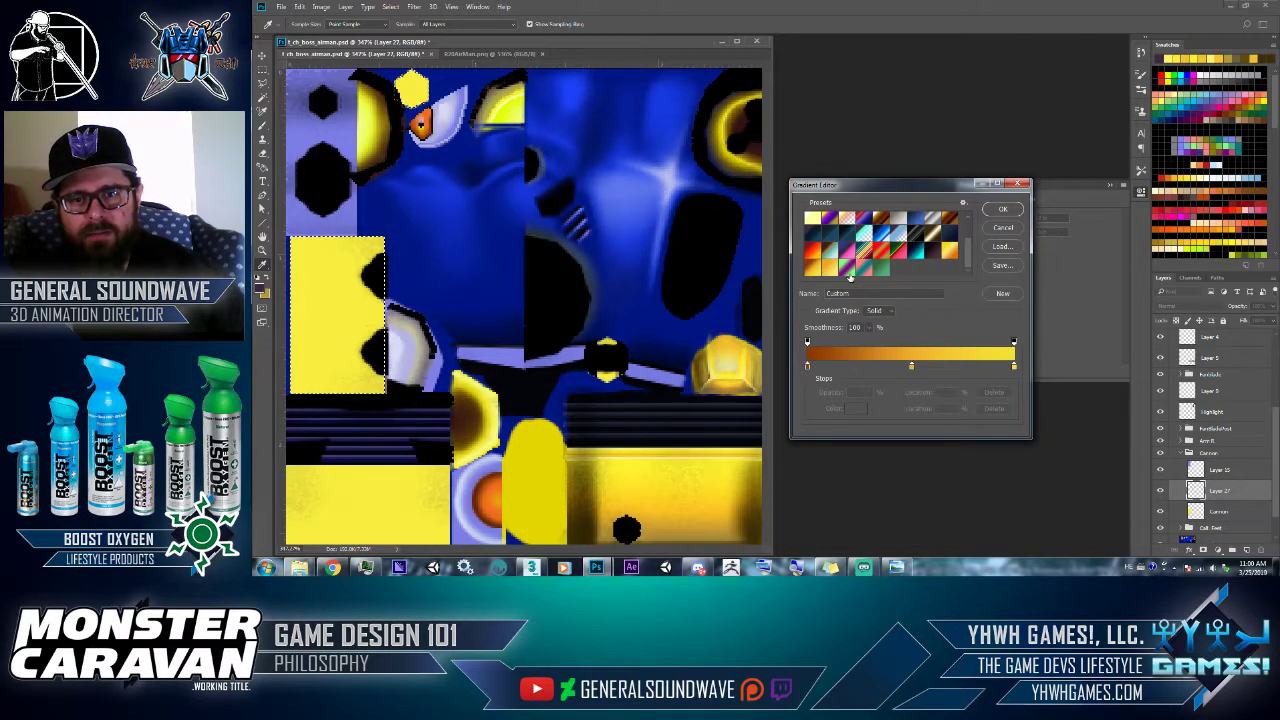
{"action": "left_click", "coordinate": [1003, 209]}
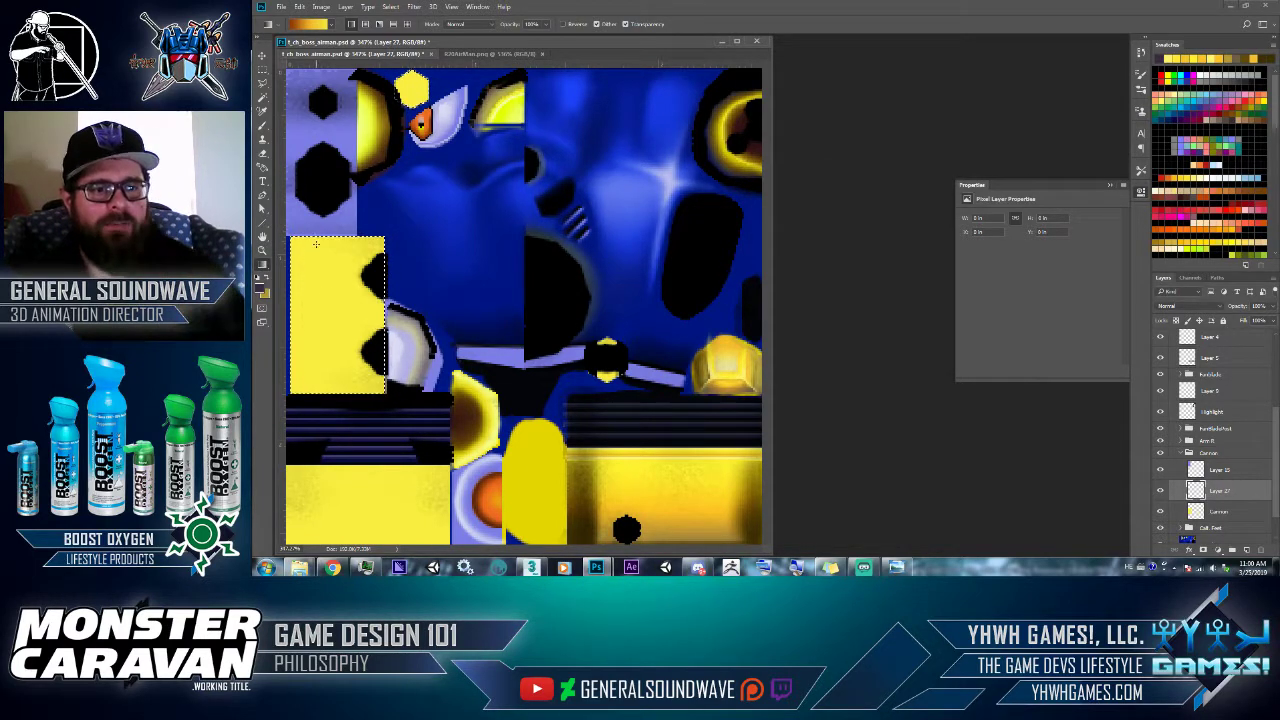
{"action": "left_click_drag", "start_coordinate": [338, 240], "coordinate": [334, 388]}
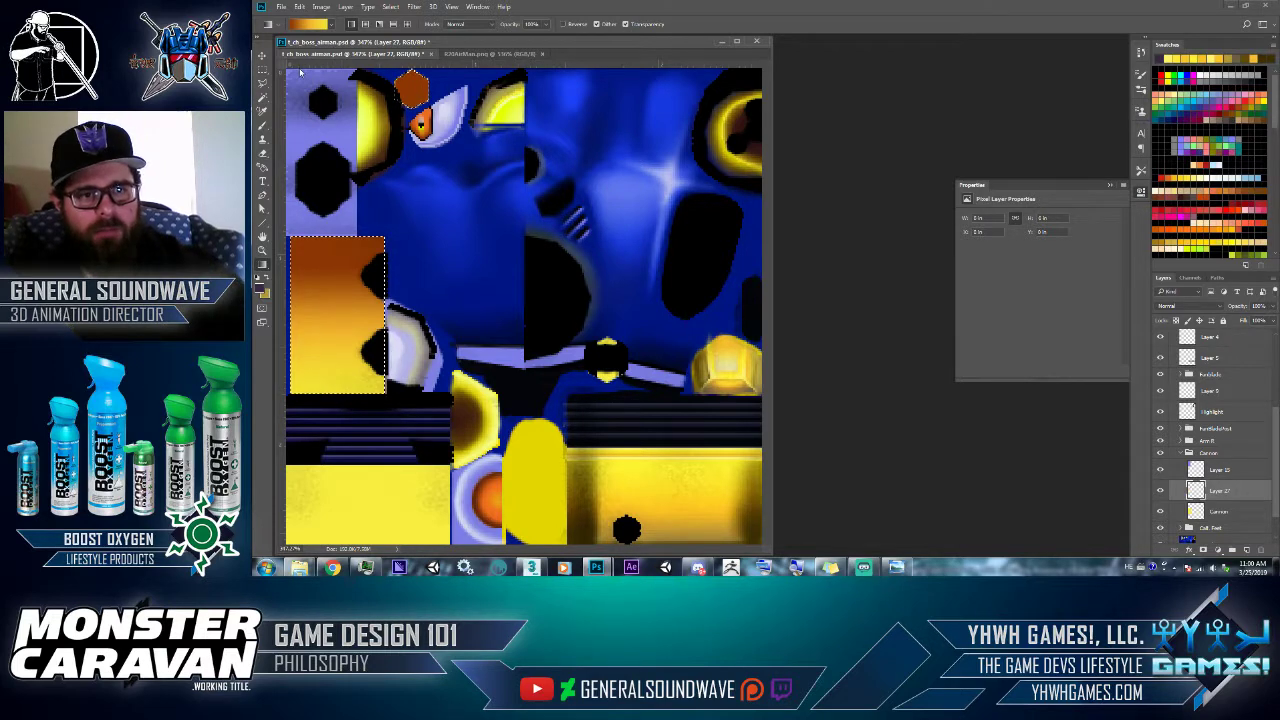
- Remove the small yellow hexagon from the selection so only the large cannon panel stays selected
{"action": "key", "text": "m"}
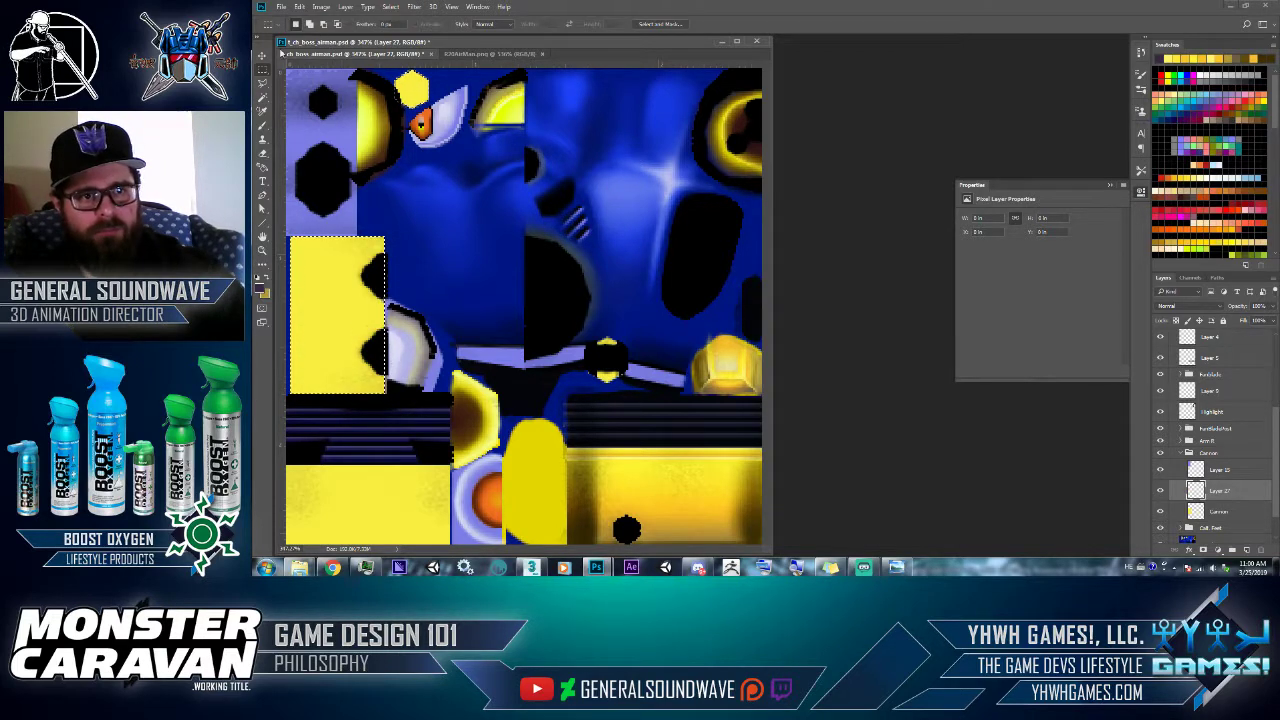
{"action": "left_click_drag", "start_coordinate": [345, 88], "coordinate": [418, 90]}
{"action": "left_click_drag", "start_coordinate": [479, 31], "coordinate": [498, 10], "text": "alt"}
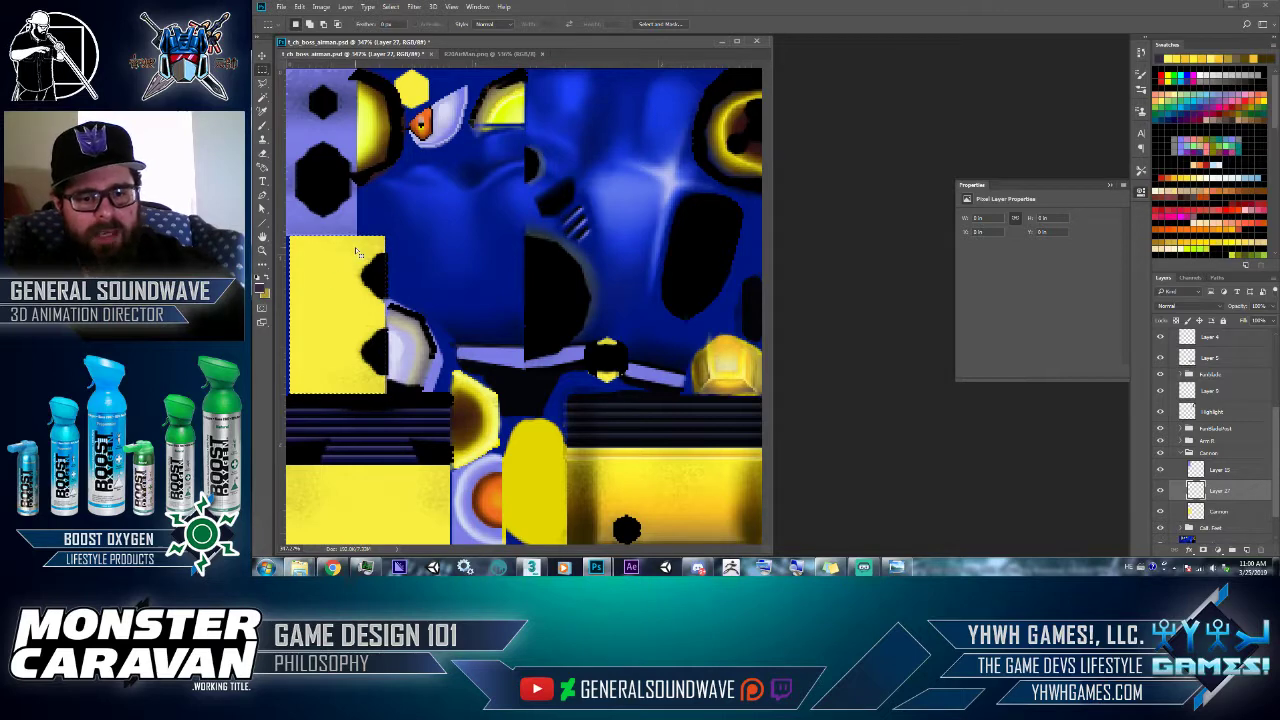
- Try a vertical linear gradient on the cannon panel with brown at its upper edge, and undo it
{"action": "key", "text": "g"}
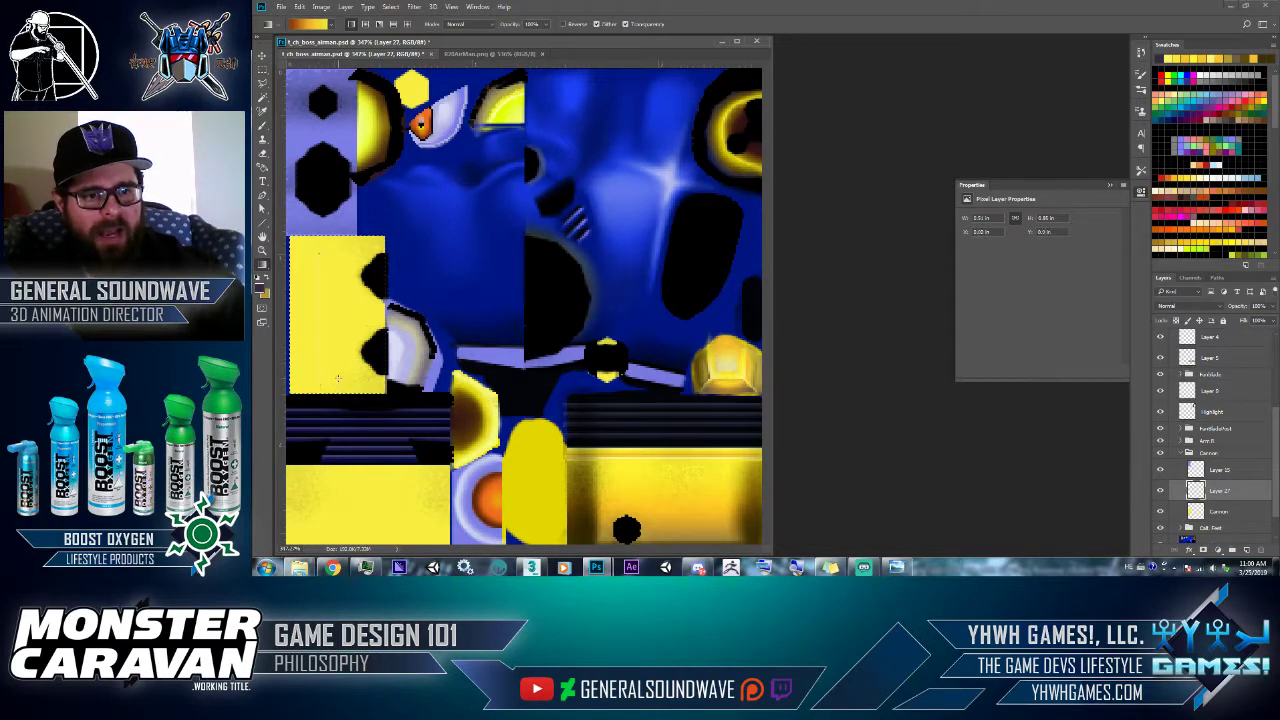
{"action": "left_click_drag", "start_coordinate": [338, 378], "coordinate": [331, 249]}
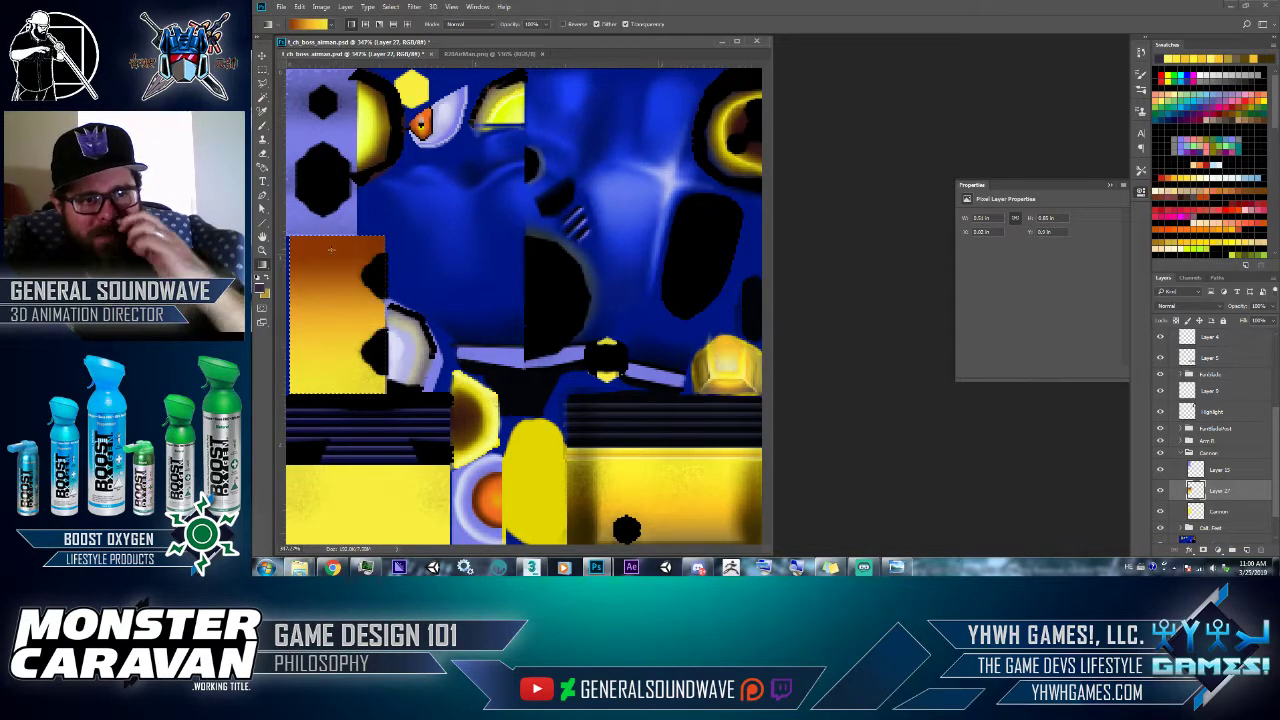
{"action": "key", "text": "ctrl+z"}
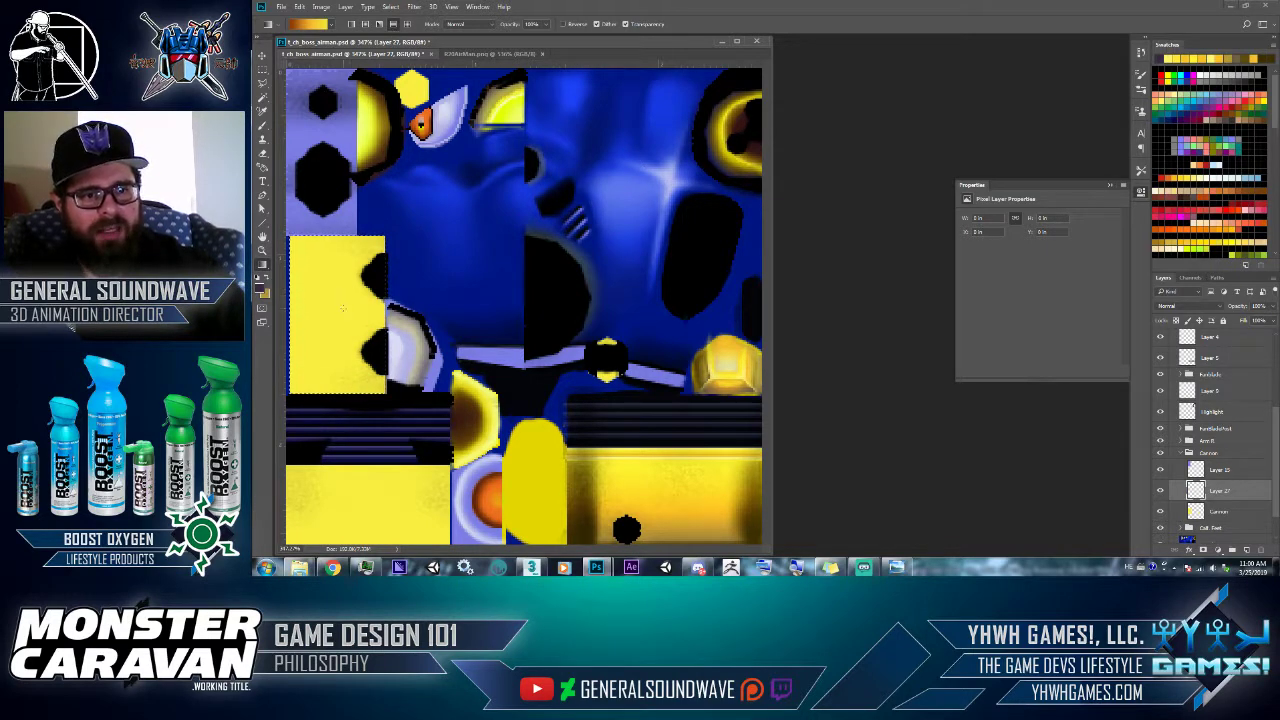
- Try a reflected gradient centred on the cannon panel, undo it, and redraw it with the brown band in the panel's lower part
{"action": "left_click_drag", "start_coordinate": [337, 315], "coordinate": [336, 295]}
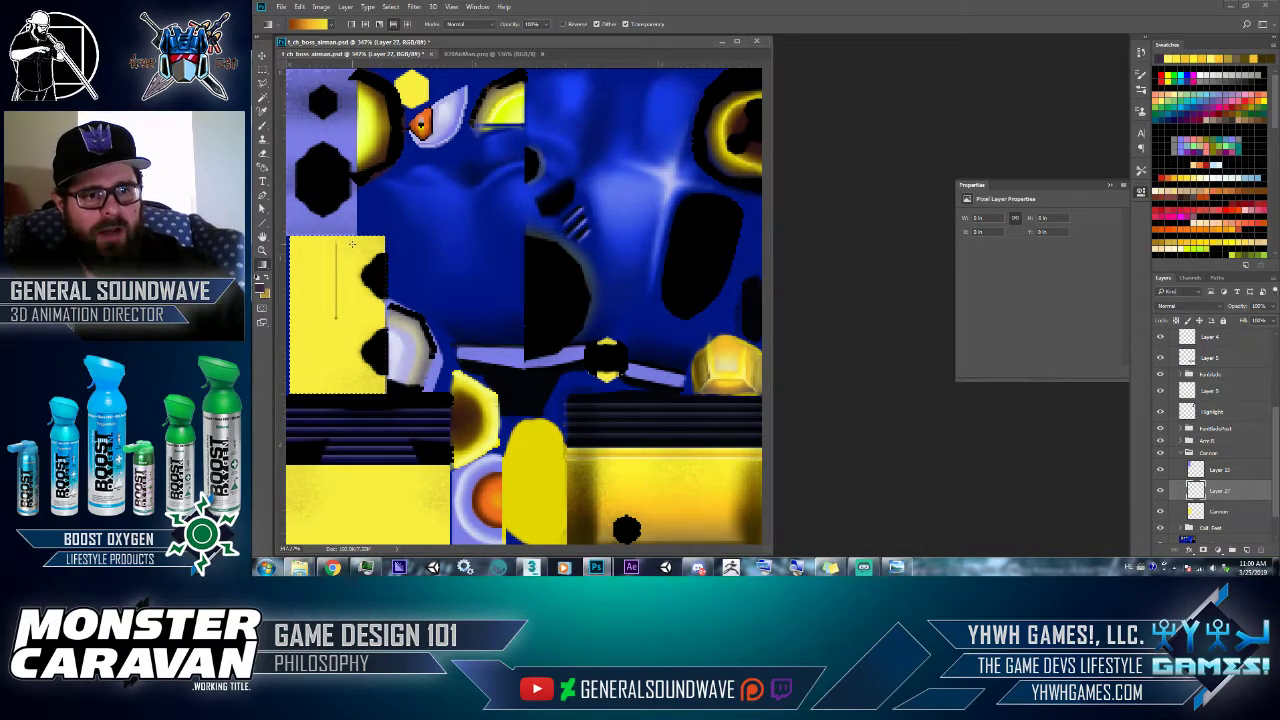
{"action": "left_click_drag", "start_coordinate": [352, 243], "coordinate": [357, 243]}
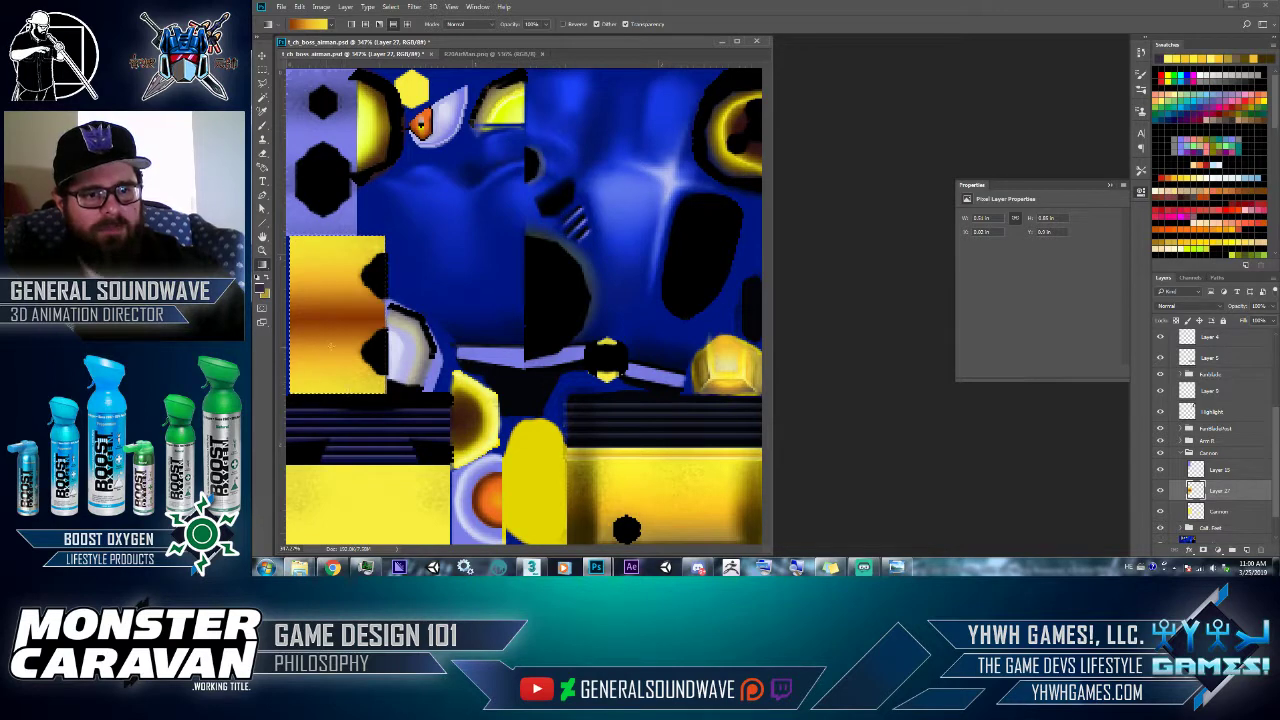
{"action": "key", "text": "ctrl+z"}
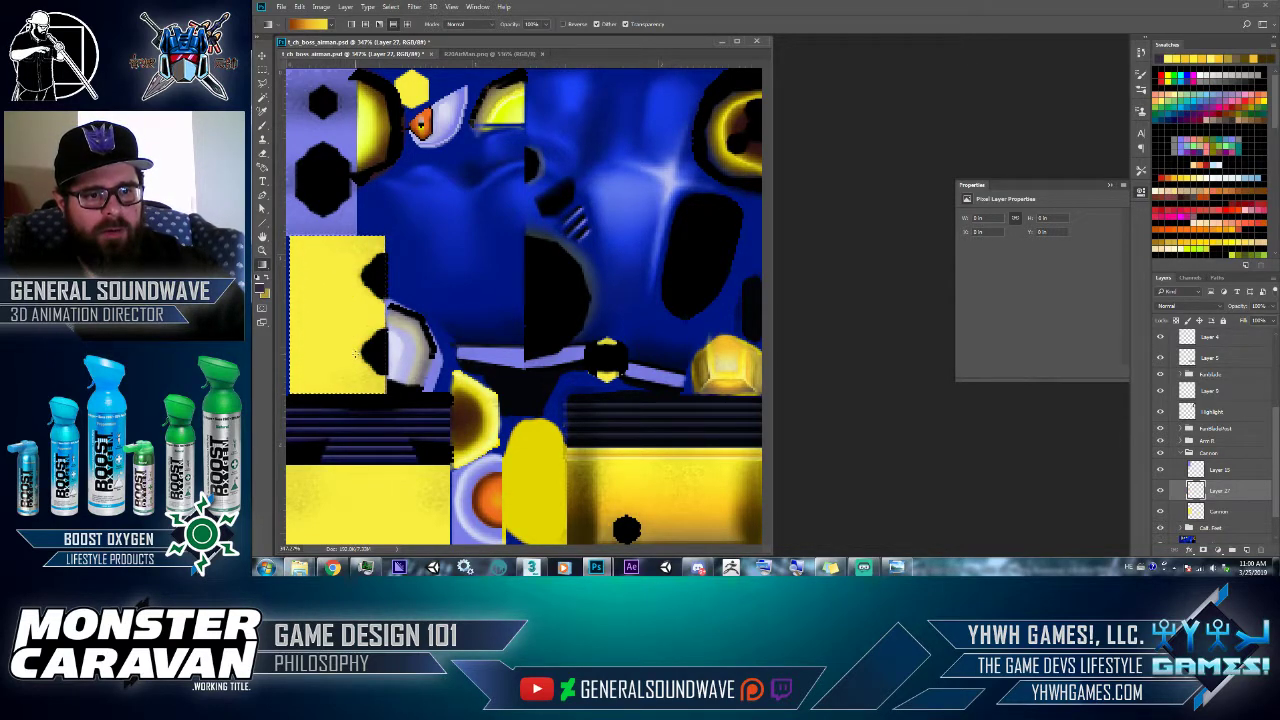
{"action": "left_click_drag", "start_coordinate": [355, 353], "coordinate": [366, 271]}
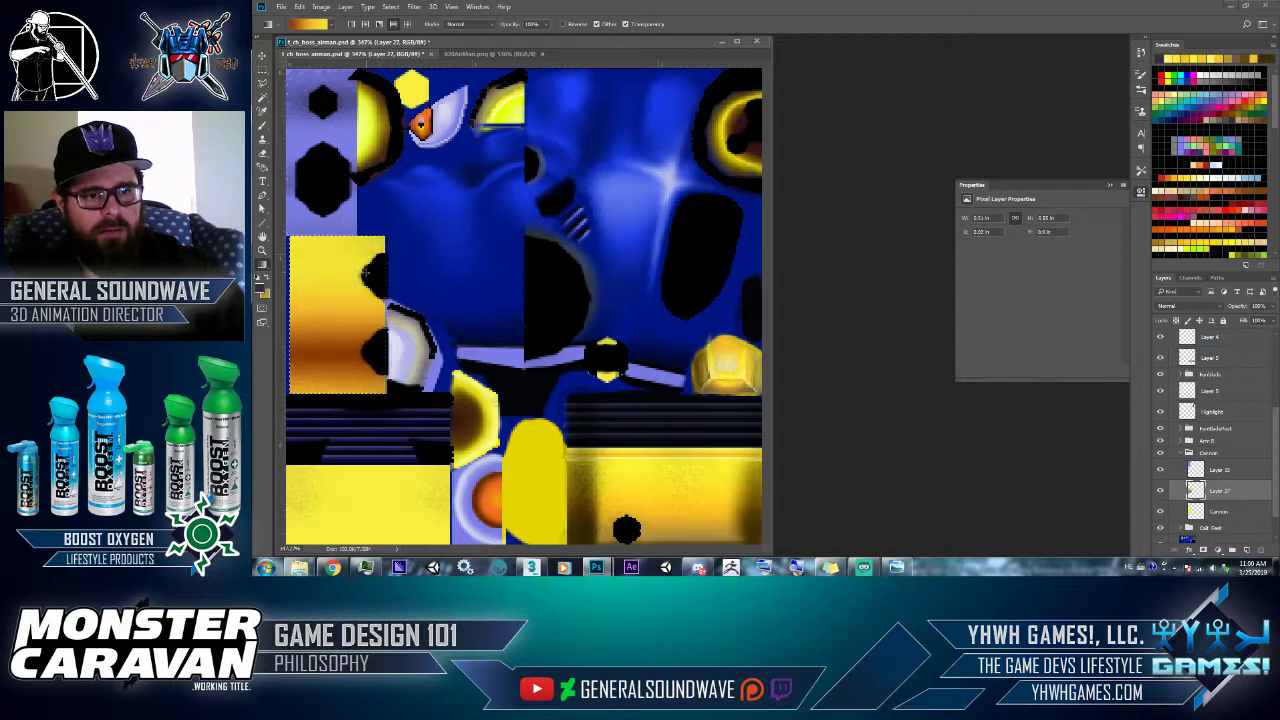
- Undo the last reflected gradient and move the custom gradient's orange stop to about 25% and its yellow stop to 50%
{"action": "key", "text": "ctrl+z"}
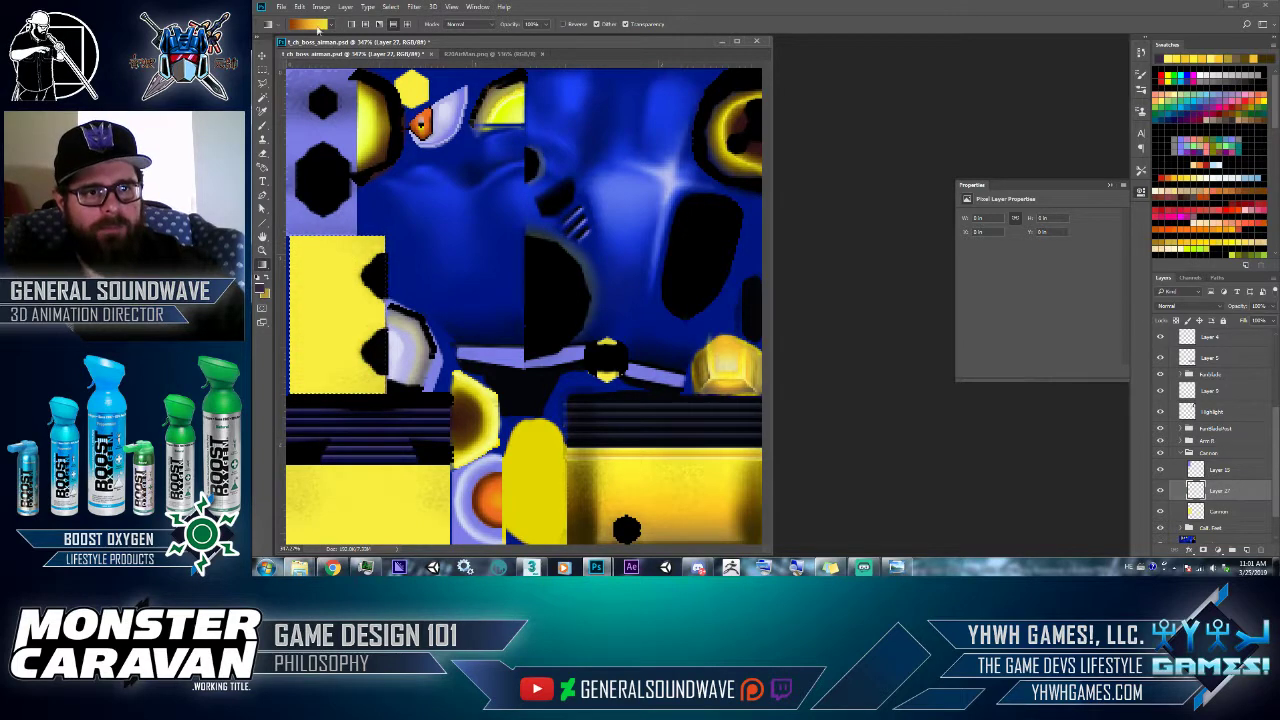
{"action": "left_click", "coordinate": [306, 25]}
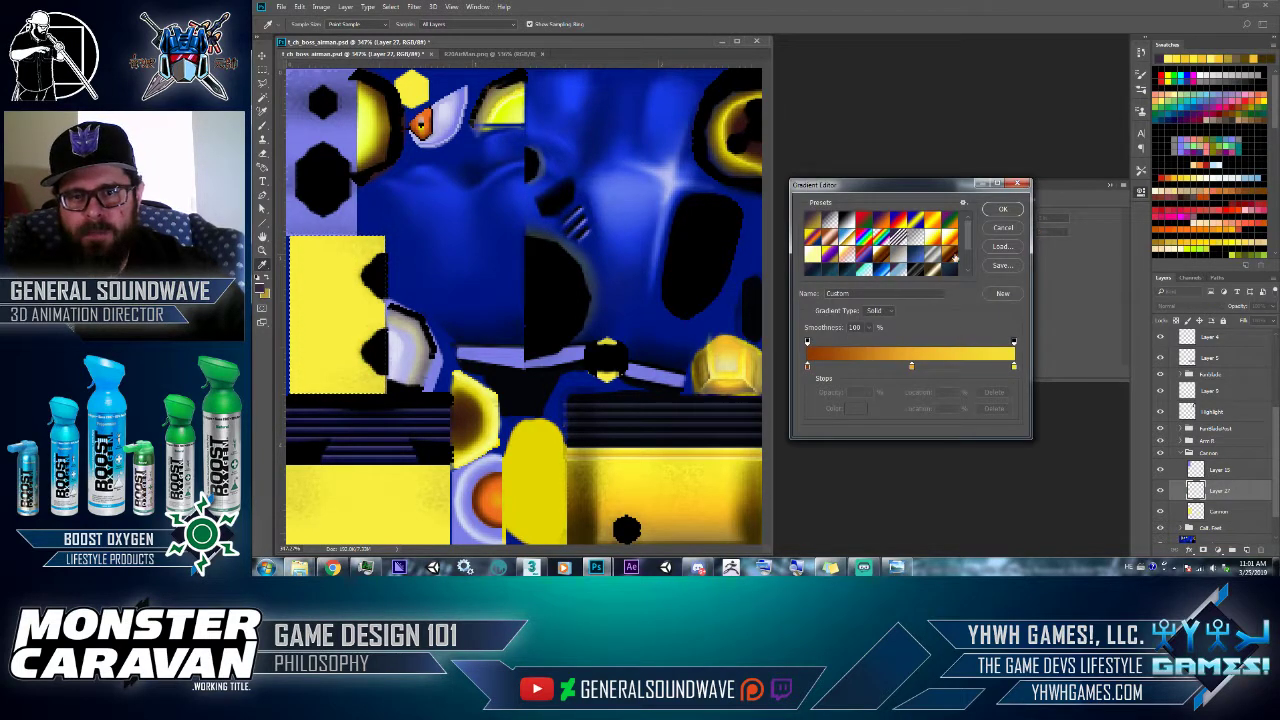
{"action": "left_click", "coordinate": [1002, 229]}
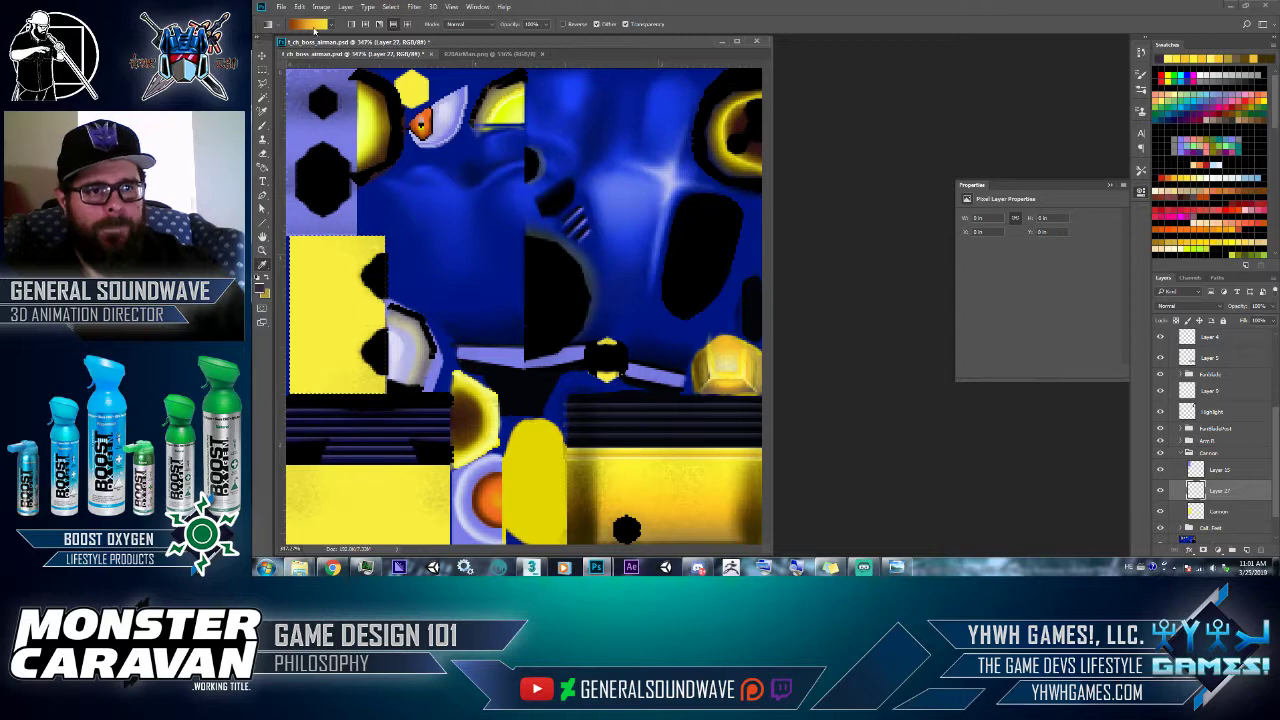
{"action": "left_click", "coordinate": [312, 25]}
{"action": "left_click_drag", "start_coordinate": [912, 368], "coordinate": [853, 368]}
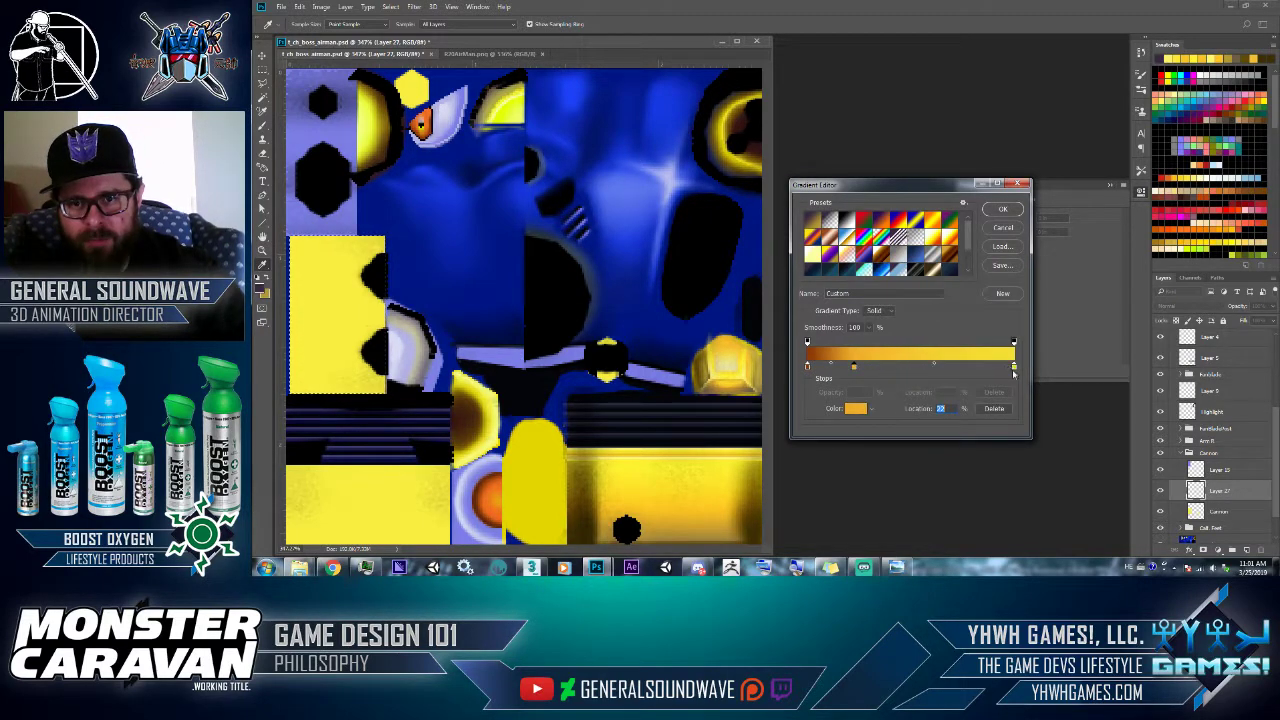
{"action": "left_click_drag", "start_coordinate": [1013, 366], "coordinate": [861, 370]}
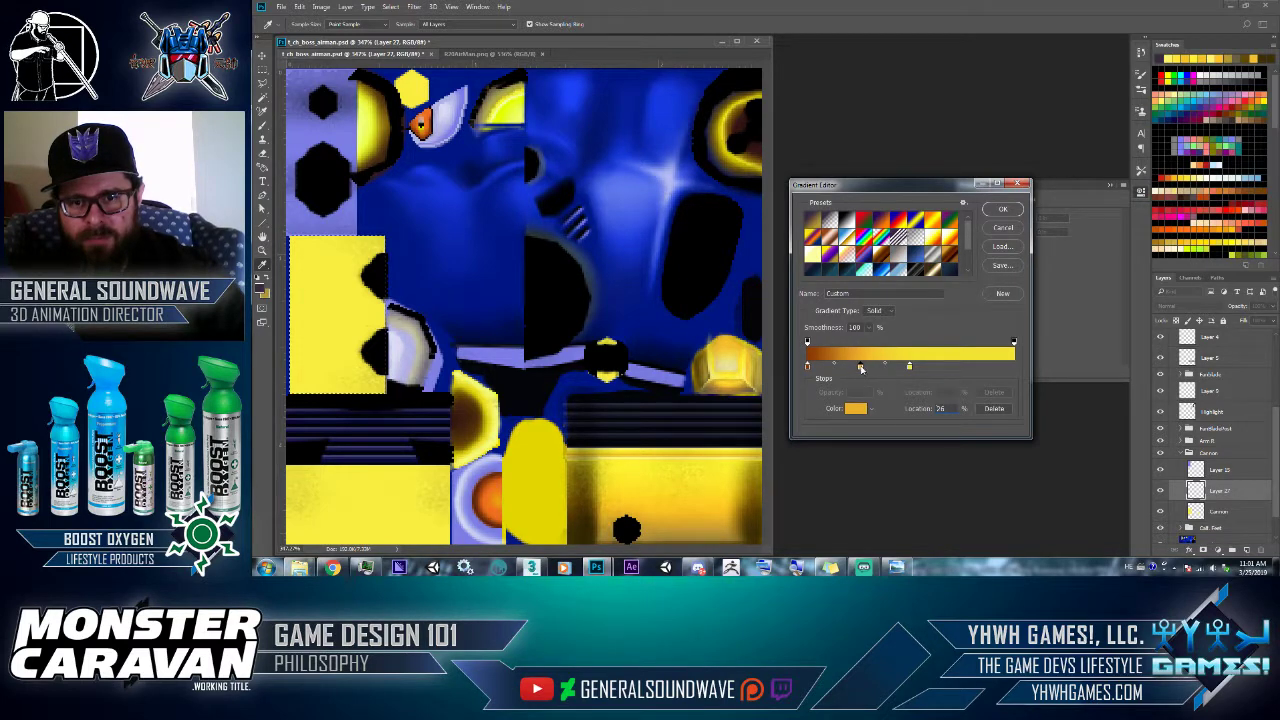
{"action": "left_click", "coordinate": [909, 368]}
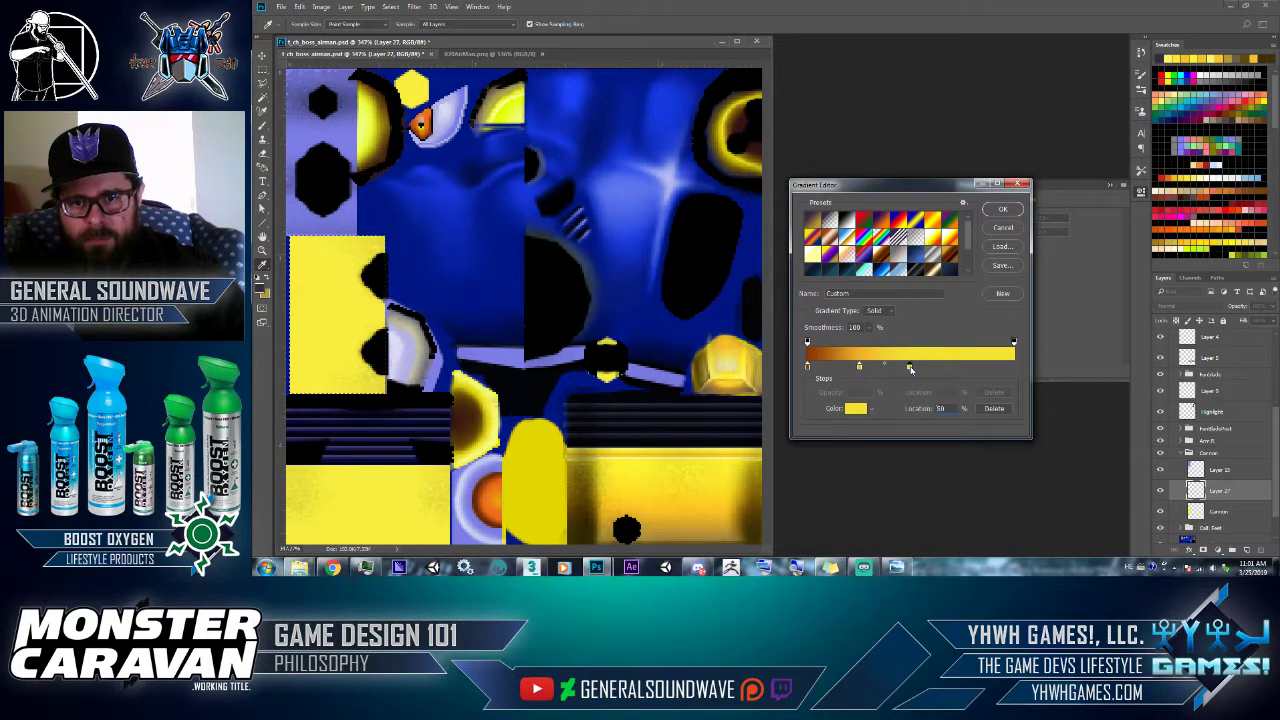
- Mirror the gradient by copying the brown stop to 100% and the orange stop to 75%, and accept the edited gradient
{"action": "left_click_drag", "start_coordinate": [808, 368], "coordinate": [1017, 369]}
{"action": "left_click_drag", "start_coordinate": [813, 368], "coordinate": [807, 368]}
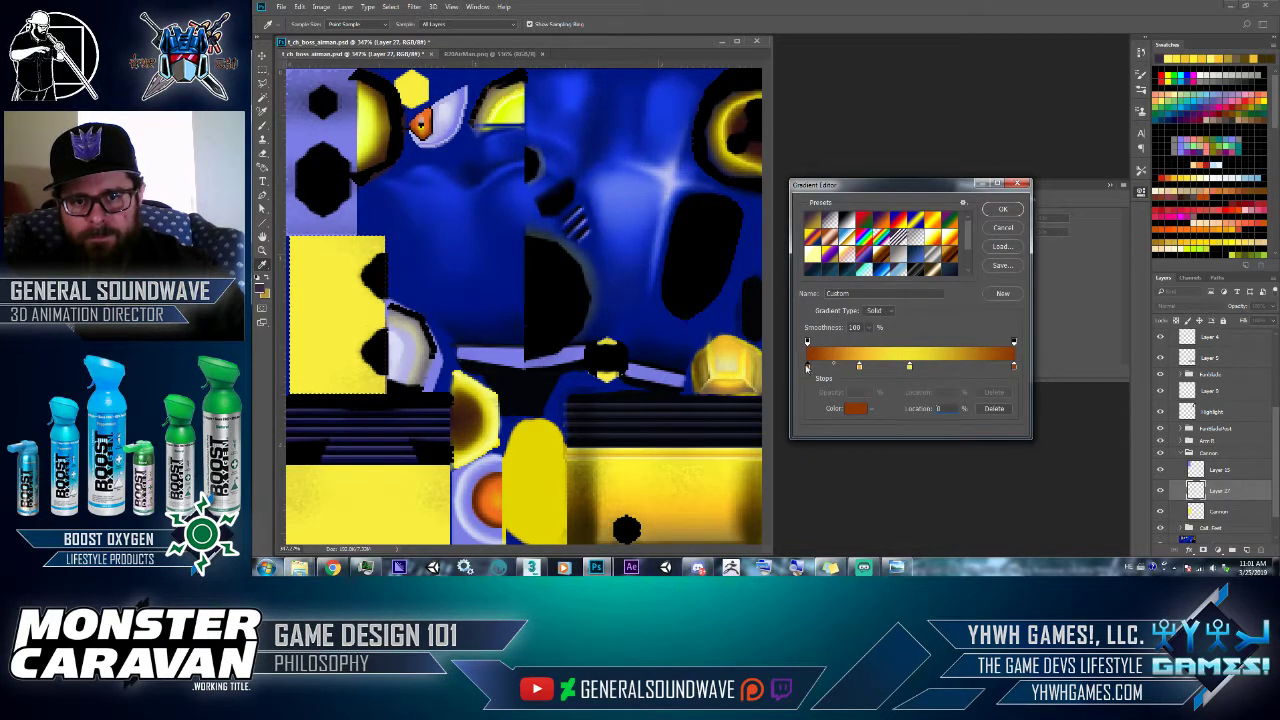
{"action": "left_click", "coordinate": [860, 367]}
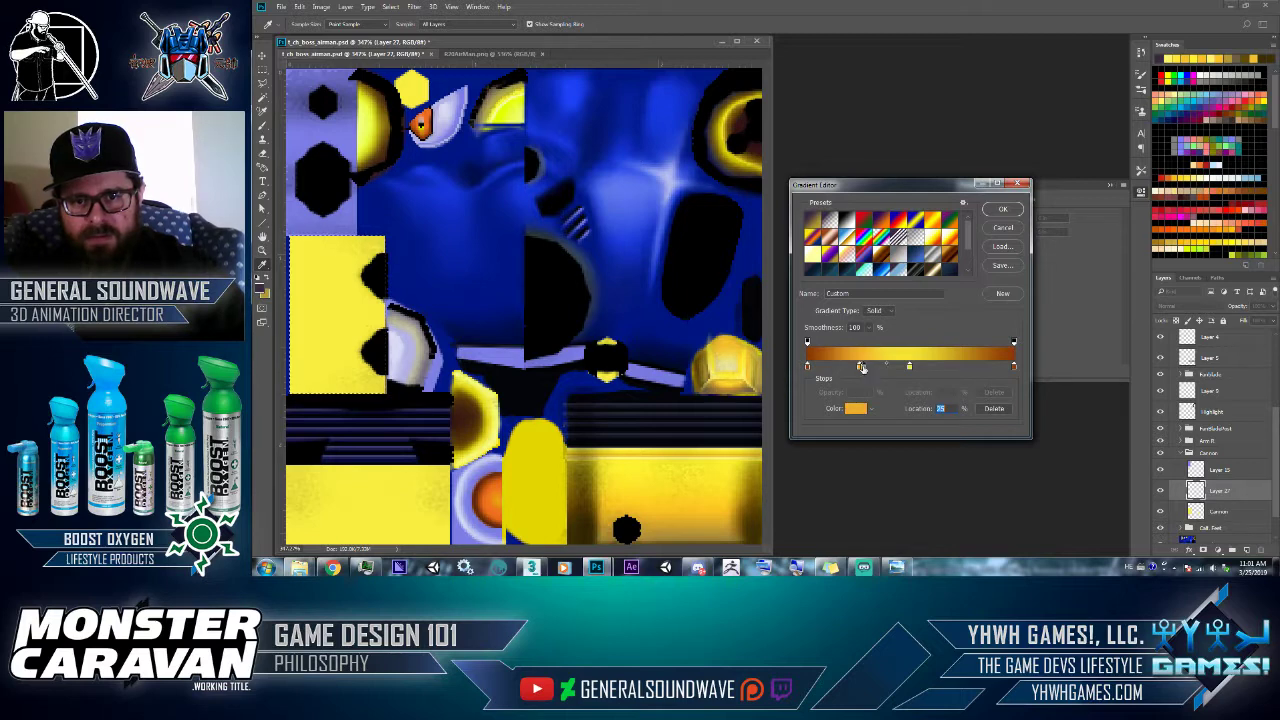
{"action": "left_click", "coordinate": [966, 367]}
{"action": "left_click_drag", "start_coordinate": [967, 368], "coordinate": [963, 366]}
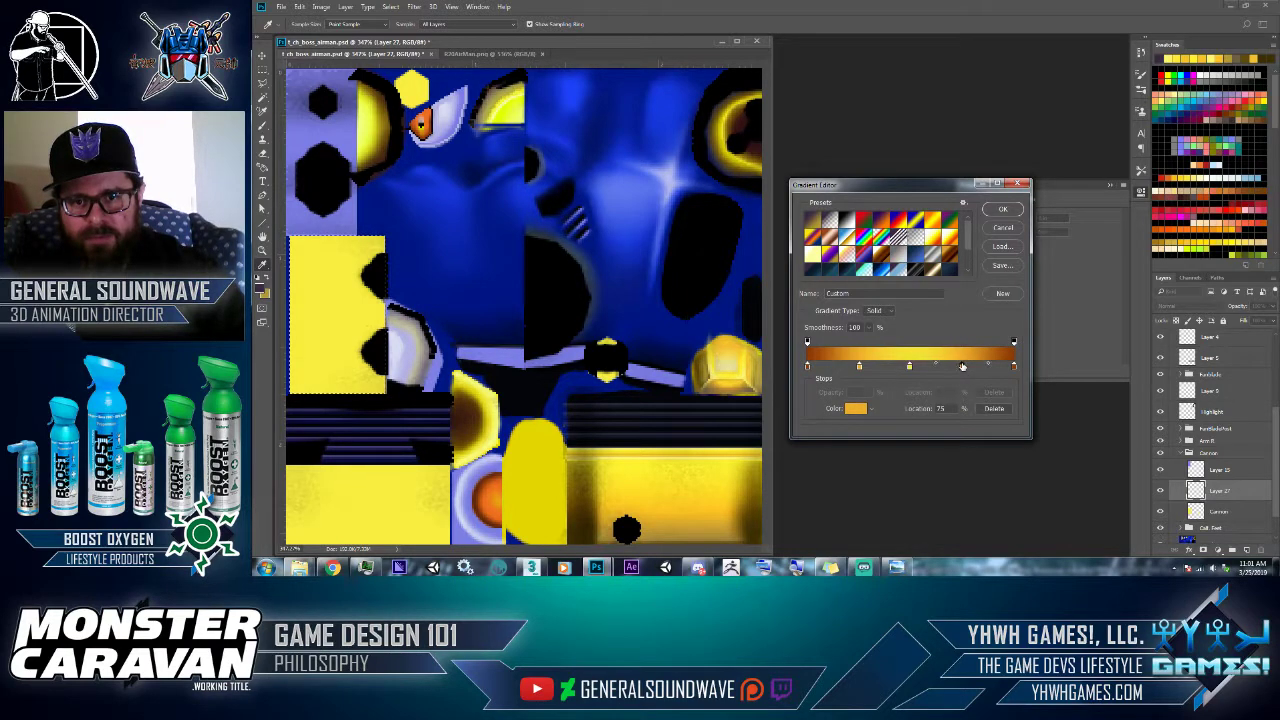
{"action": "left_click", "coordinate": [1003, 209]}
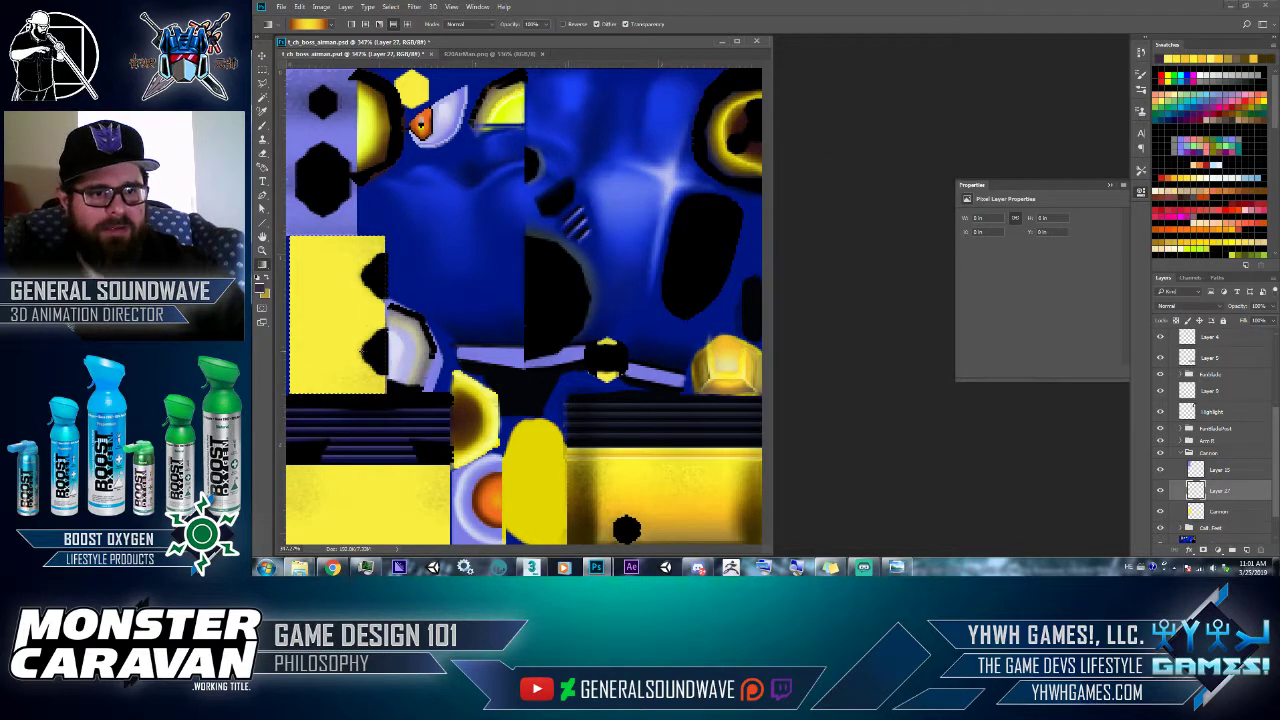
- Try short vertical reflected gradients at different positions on the cannon panel and undo each one
{"action": "left_click_drag", "start_coordinate": [352, 352], "coordinate": [378, 274], "text": "shift"}
{"action": "key", "text": "ctrl+z"}
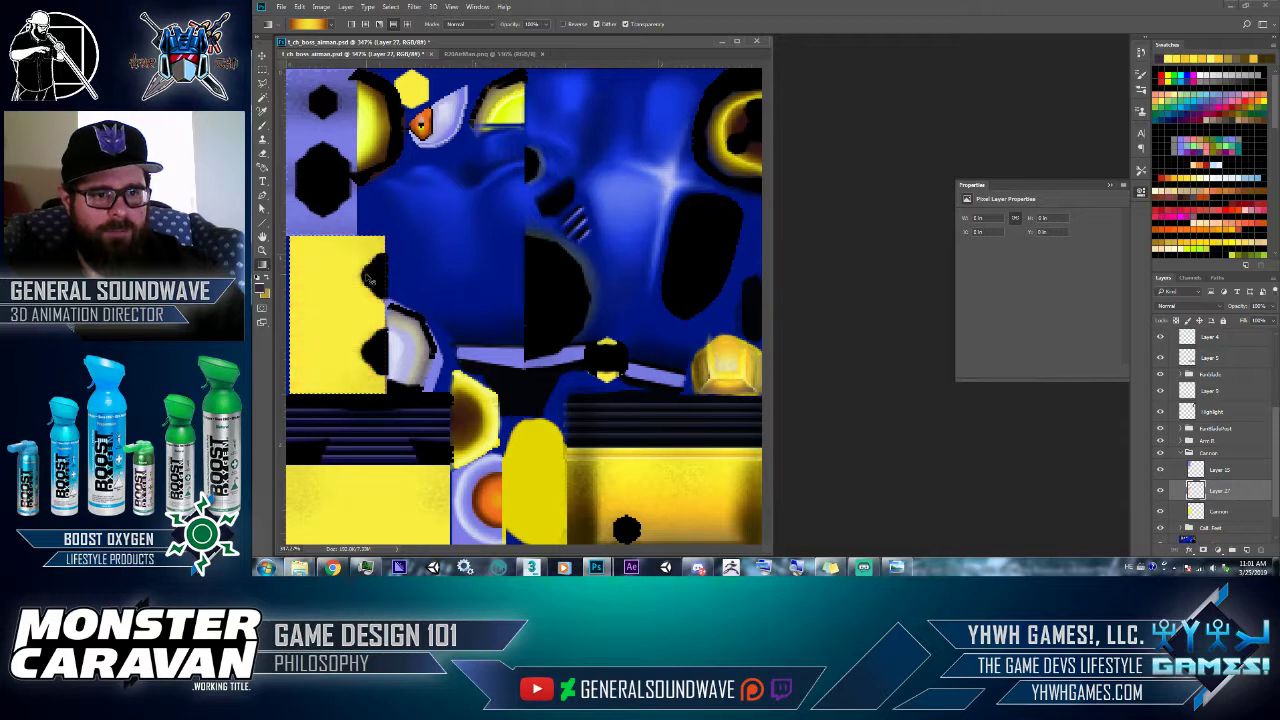
{"action": "left_click_drag", "start_coordinate": [355, 286], "coordinate": [355, 288], "text": "shift"}
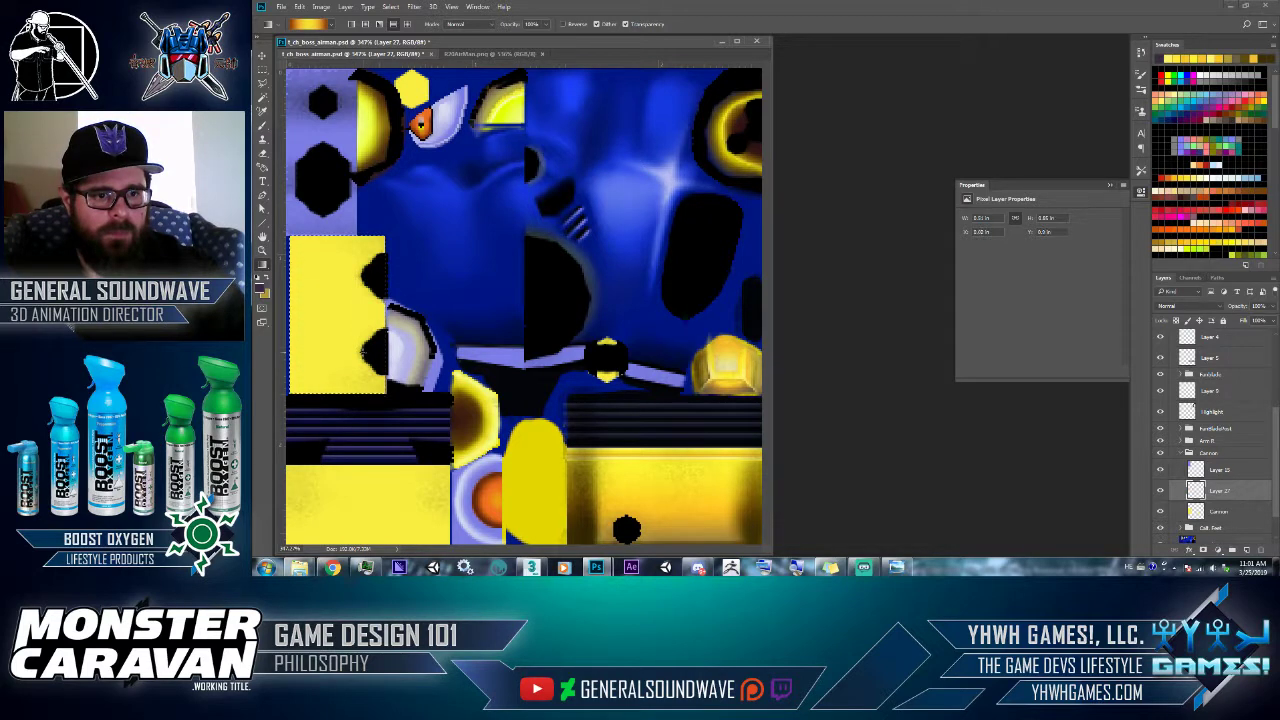
{"action": "key", "text": "ctrl+z"}
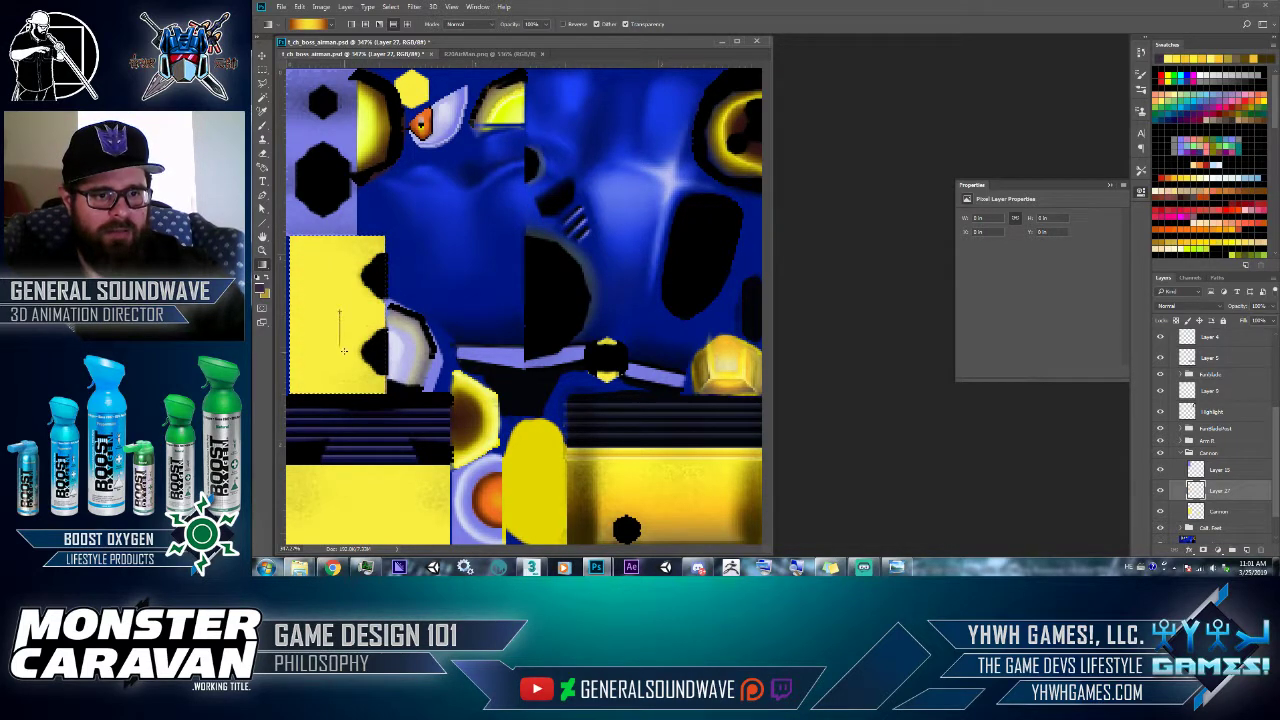
{"action": "left_click_drag", "start_coordinate": [340, 354], "coordinate": [344, 352], "text": "shift"}
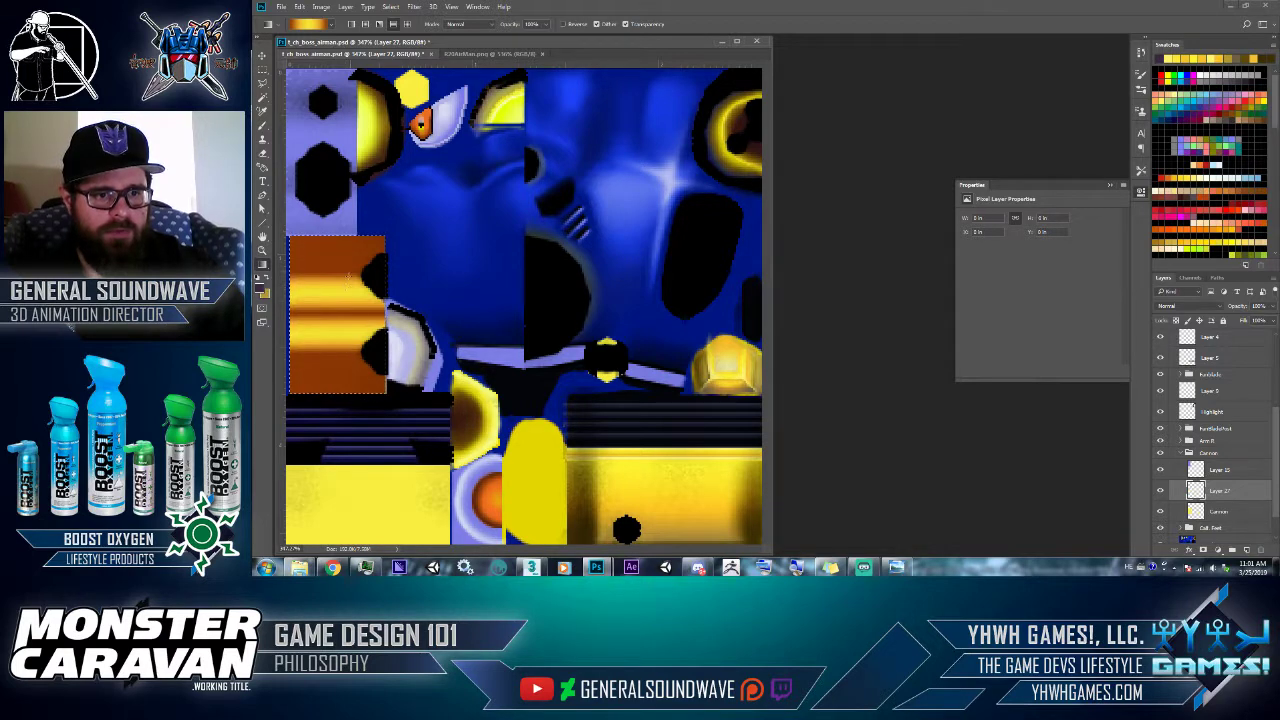
{"action": "key", "text": "ctrl+z"}
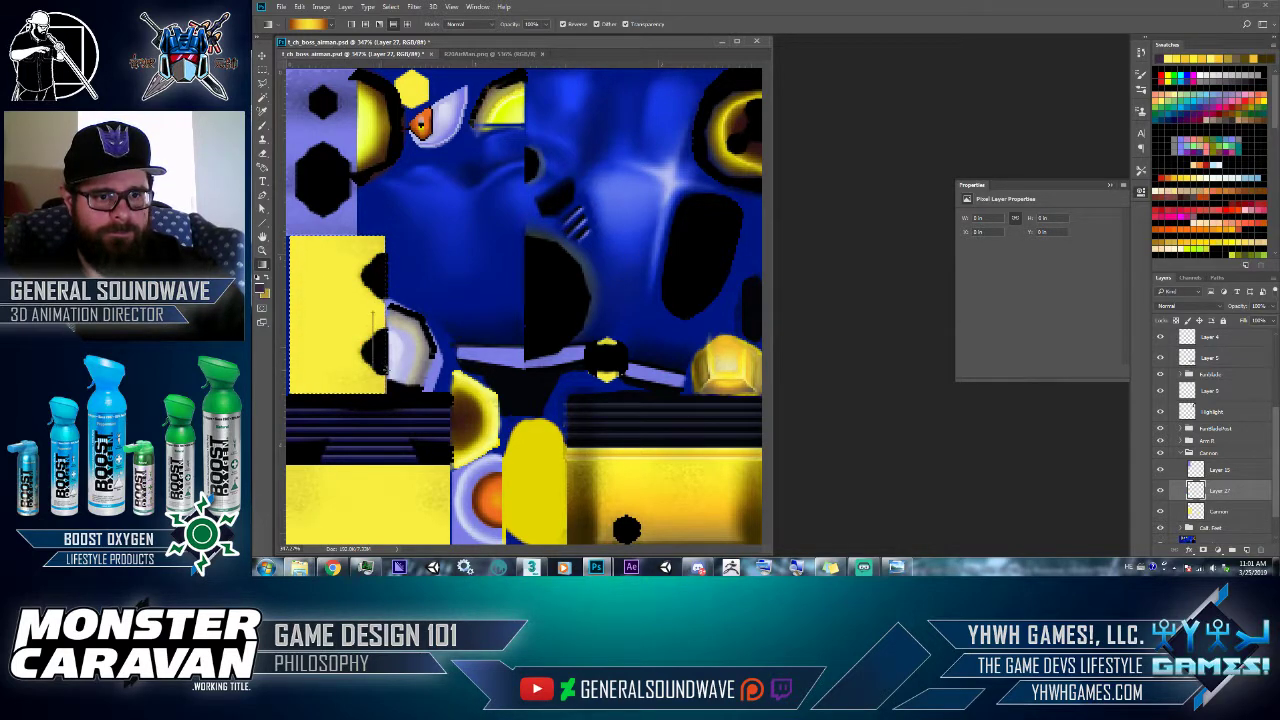
- Undo one more short attempt and draw the reflected gradient from the cannon panel's middle straight down to its lower edge
{"action": "left_click_drag", "start_coordinate": [373, 332], "coordinate": [373, 334], "text": "shift"}
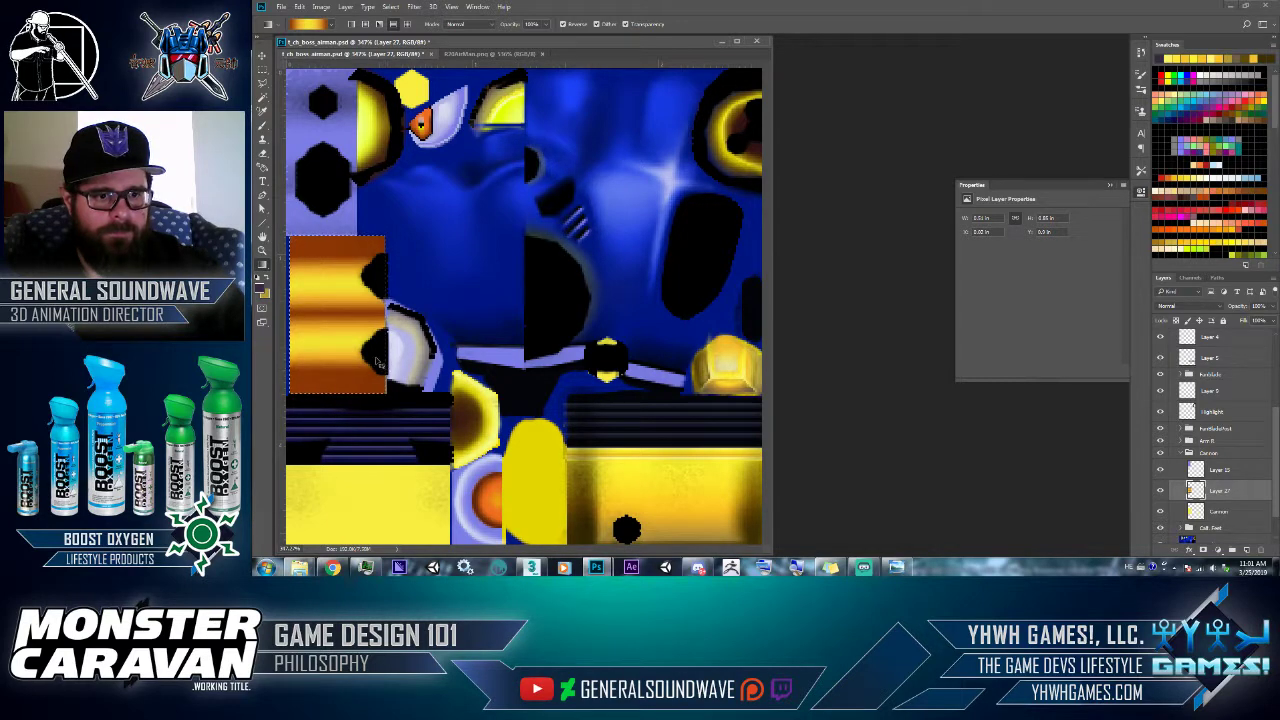
{"action": "key", "text": "ctrl+z"}
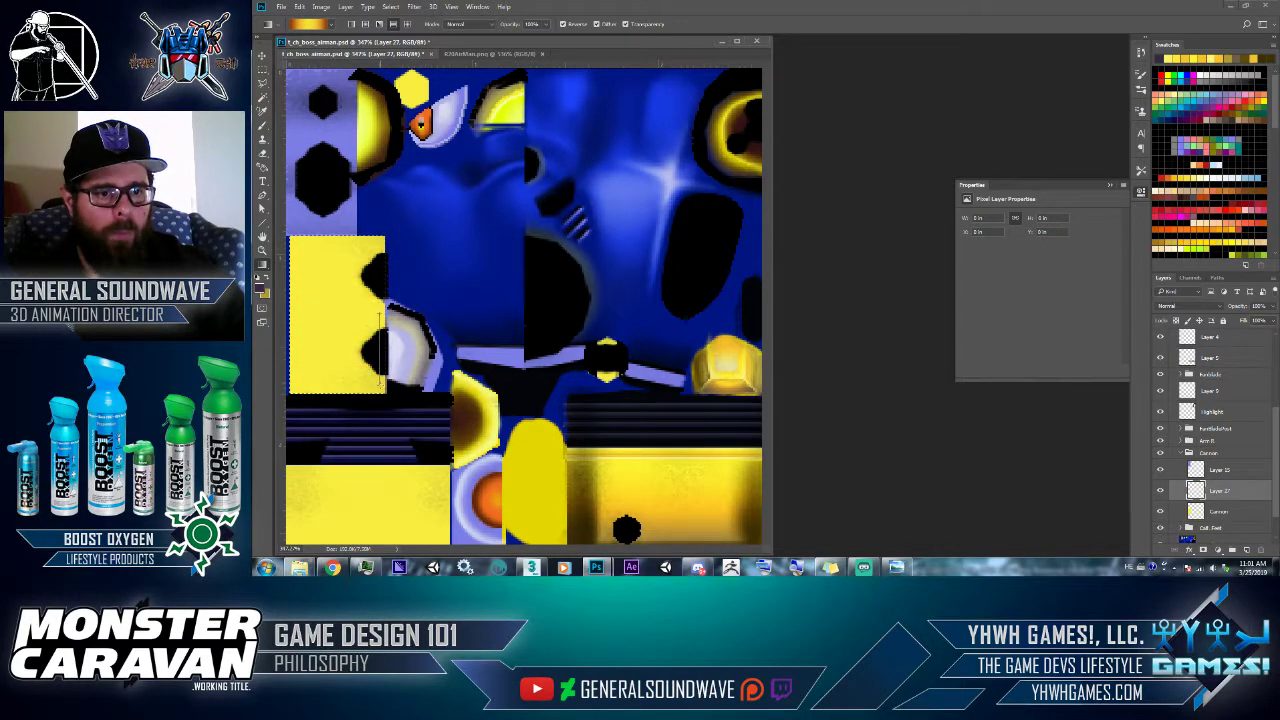
{"action": "left_click_drag", "start_coordinate": [380, 391], "coordinate": [381, 391]}
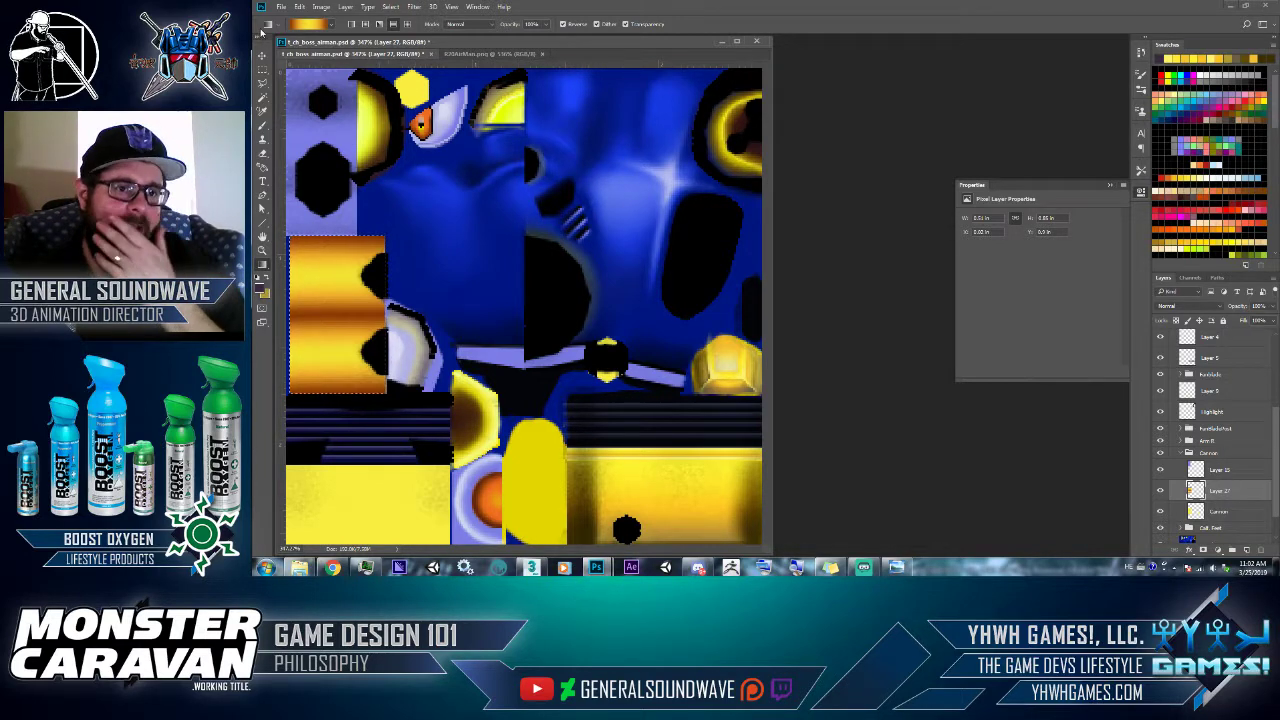
- Save a JPEG copy at Maximum quality over t_ch_boss_airman_00_D_00 in the 256 textures folder
{"action": "left_click", "coordinate": [283, 7]}
{"action": "left_click", "coordinate": [456, 230]}
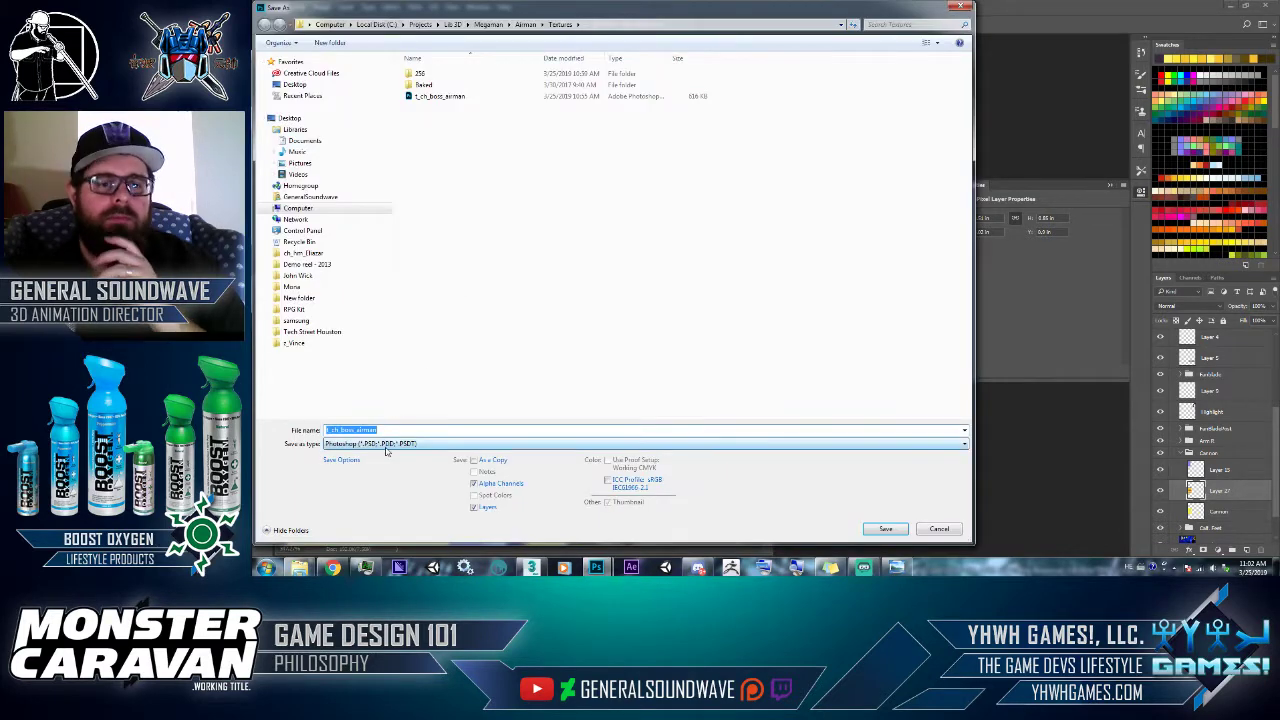
{"action": "left_click", "coordinate": [388, 444]}
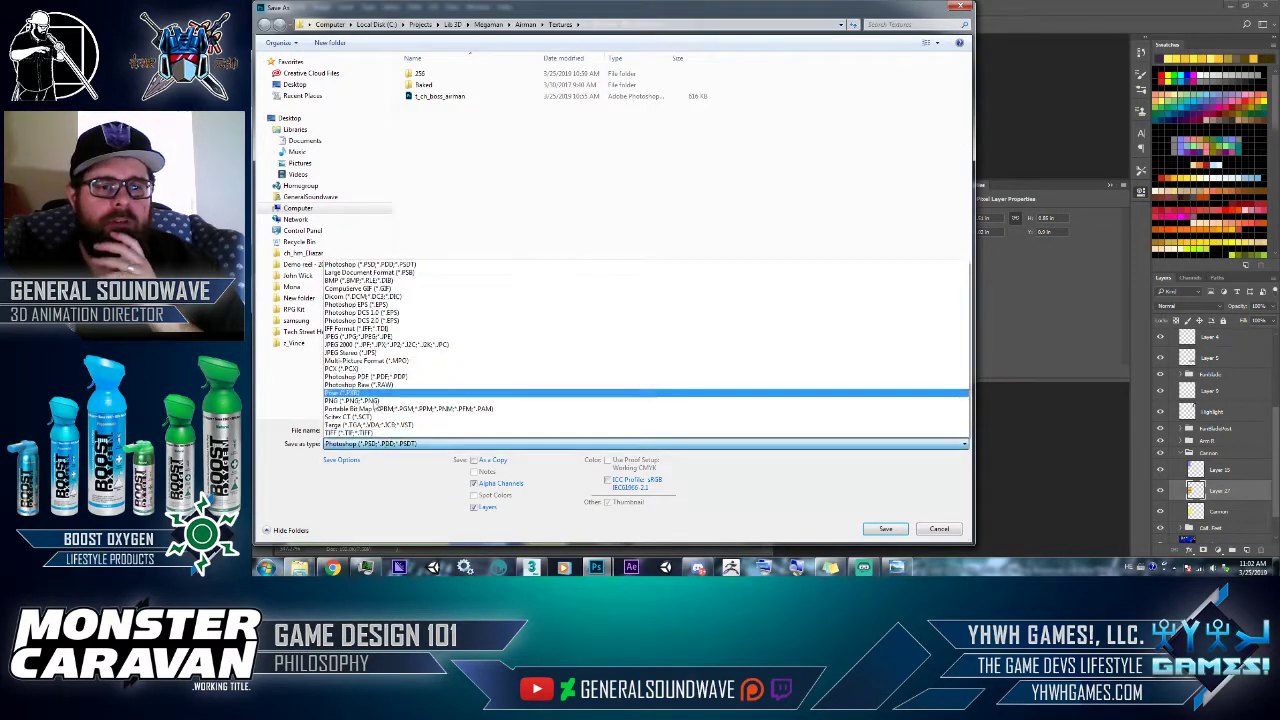
{"action": "left_click", "coordinate": [360, 336]}
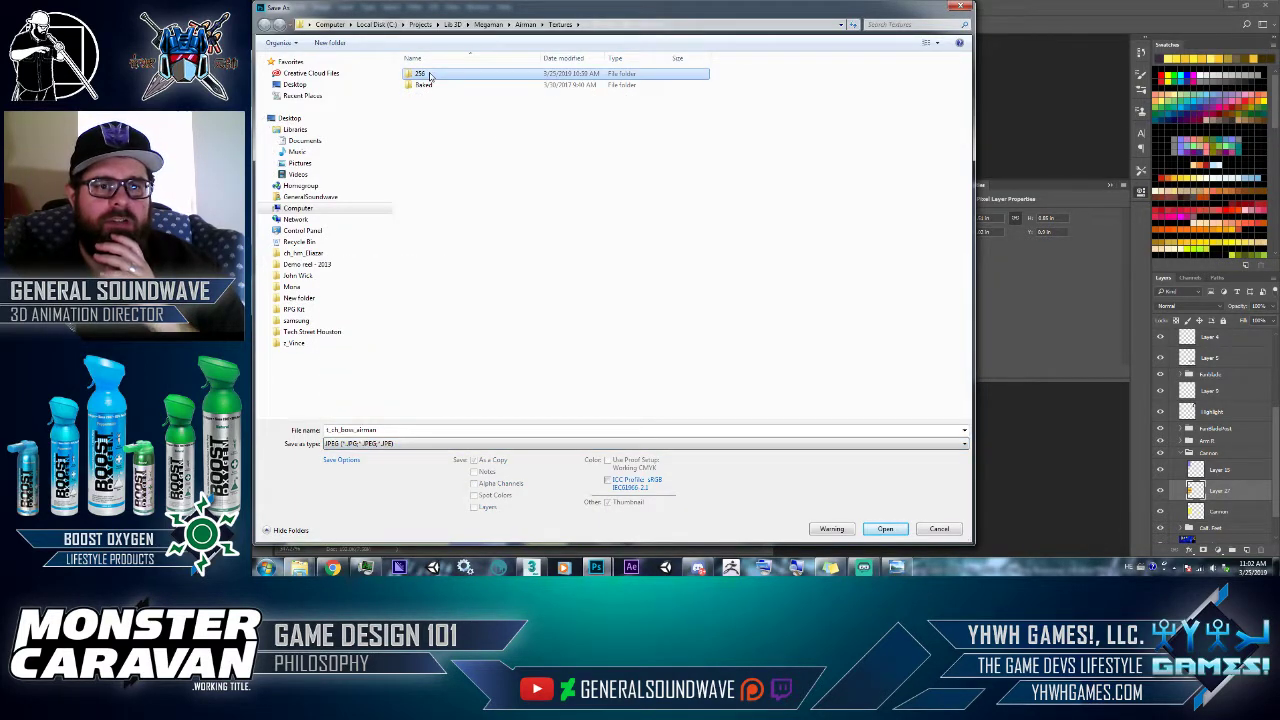
{"action": "double_click", "coordinate": [560, 73]}
{"action": "double_click", "coordinate": [430, 85]}
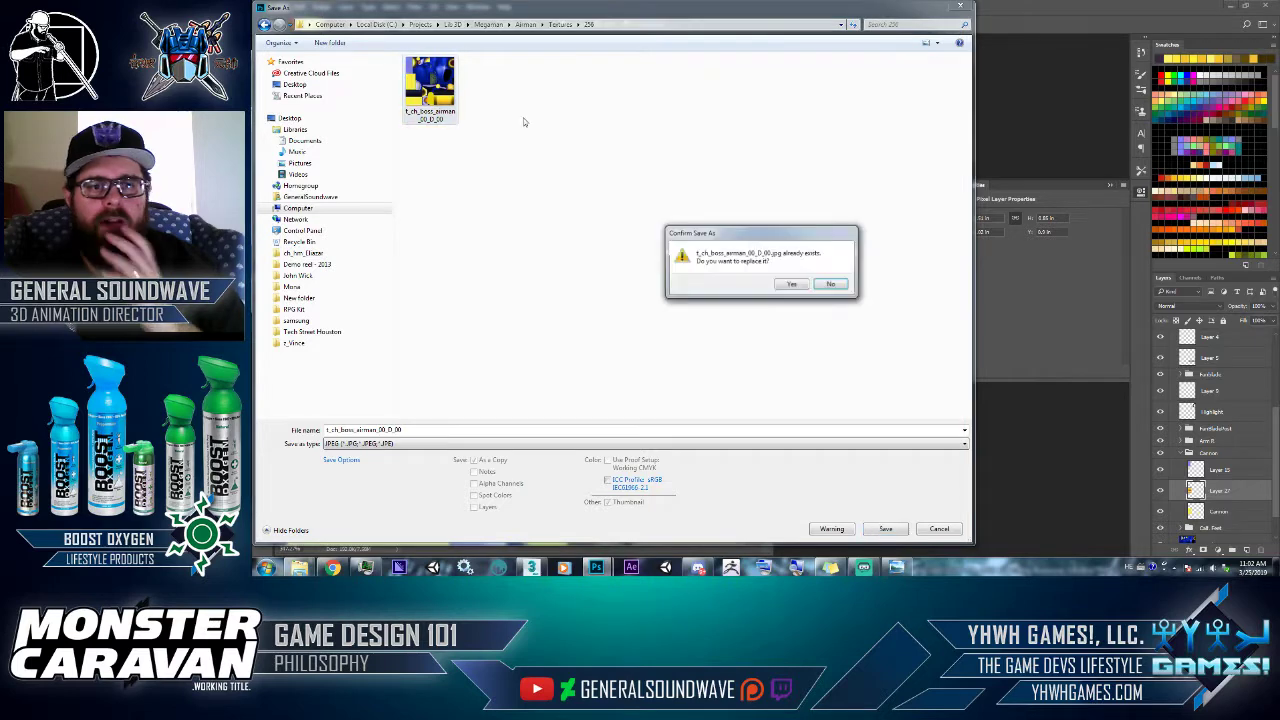
{"action": "left_click", "coordinate": [800, 284]}
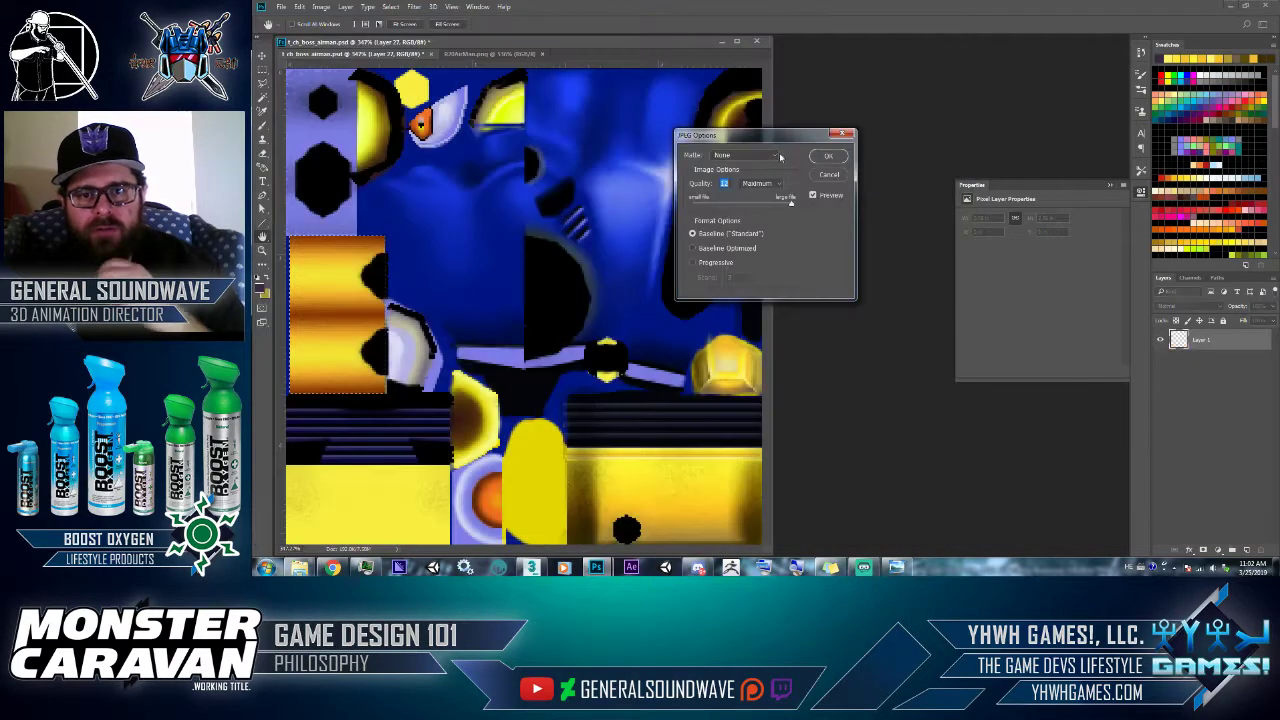
{"action": "left_click", "coordinate": [843, 158]}
- Switch to 3ds Max, frame the whole model in the front view and examine the cannon's shading from the side
{"action": "key", "text": "alt+Tab"}
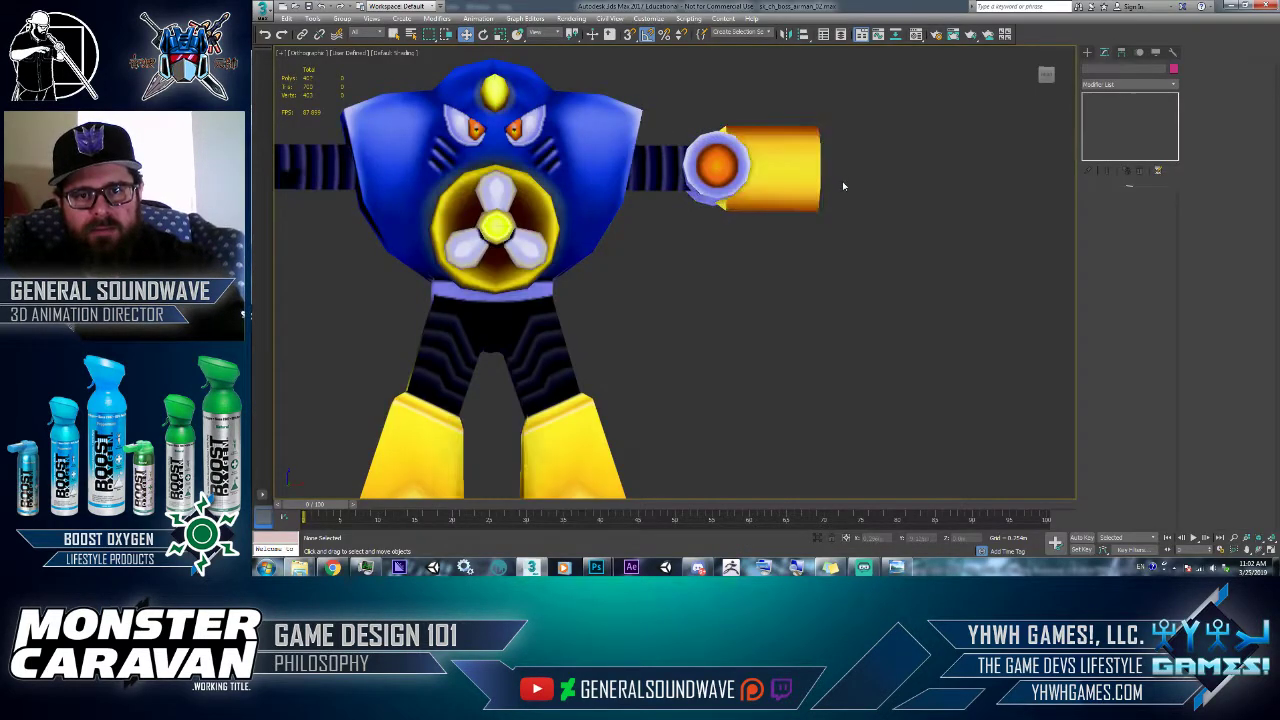
{"action": "key", "text": "f"}
{"action": "key", "text": "z"}
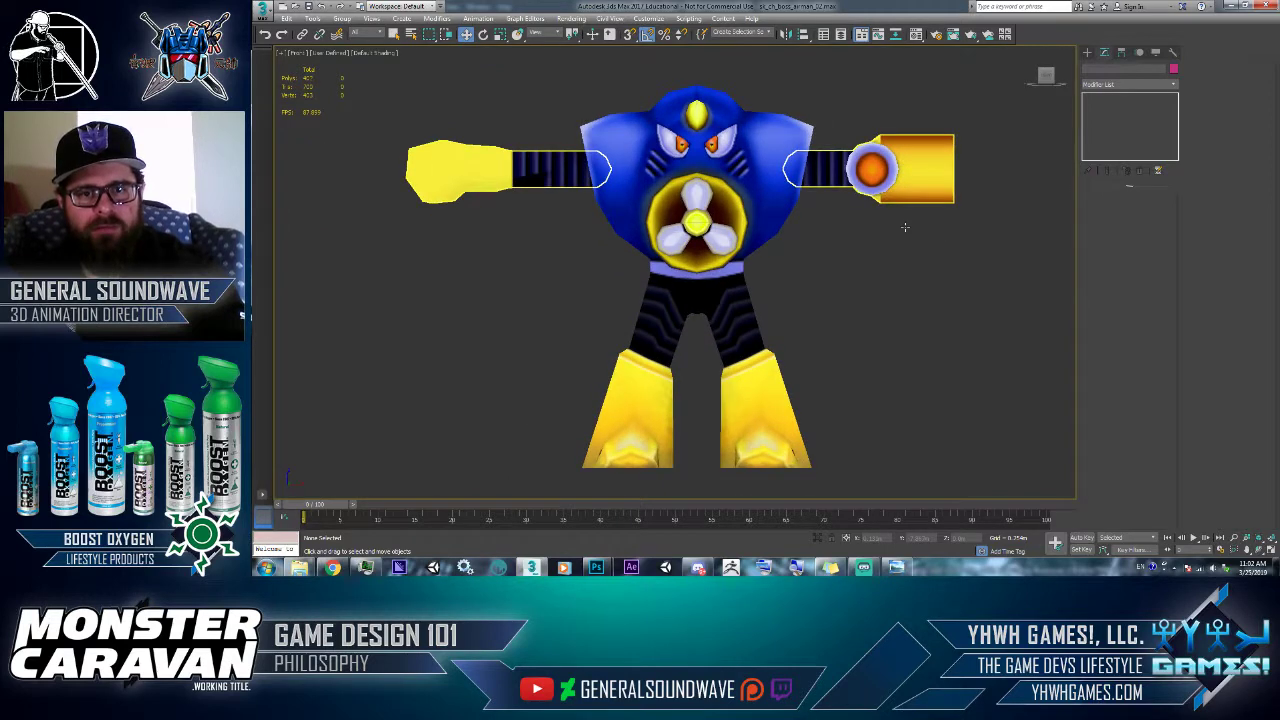
{"action": "left_click", "coordinate": [950, 187]}
{"action": "middle_click_drag", "start_coordinate": [952, 208], "coordinate": [895, 221], "text": "alt"}
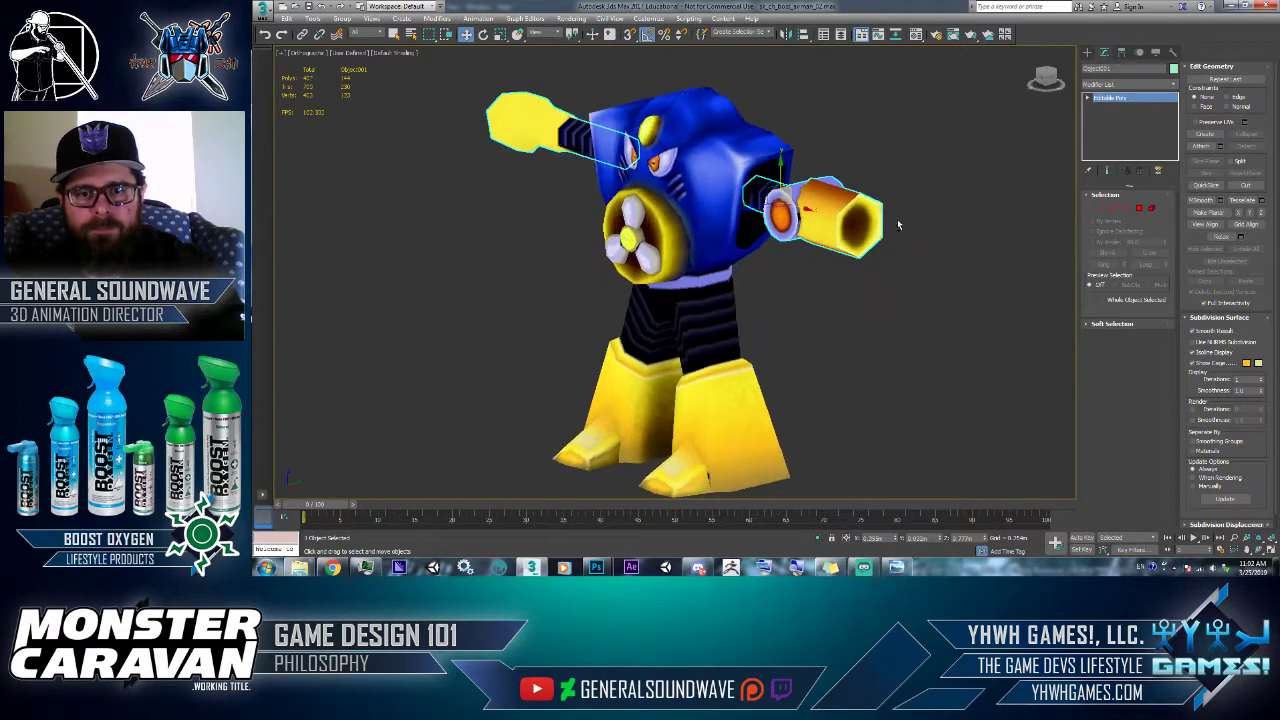
{"action": "key", "text": "alt+Tab"}
{"action": "key", "text": "alt+Tab"}
{"action": "key", "text": "alt+Tab"}
{"action": "key", "text": "alt+Tab"}
{"action": "key", "text": "alt+Tab"}
{"action": "key", "text": "alt+Tab"}
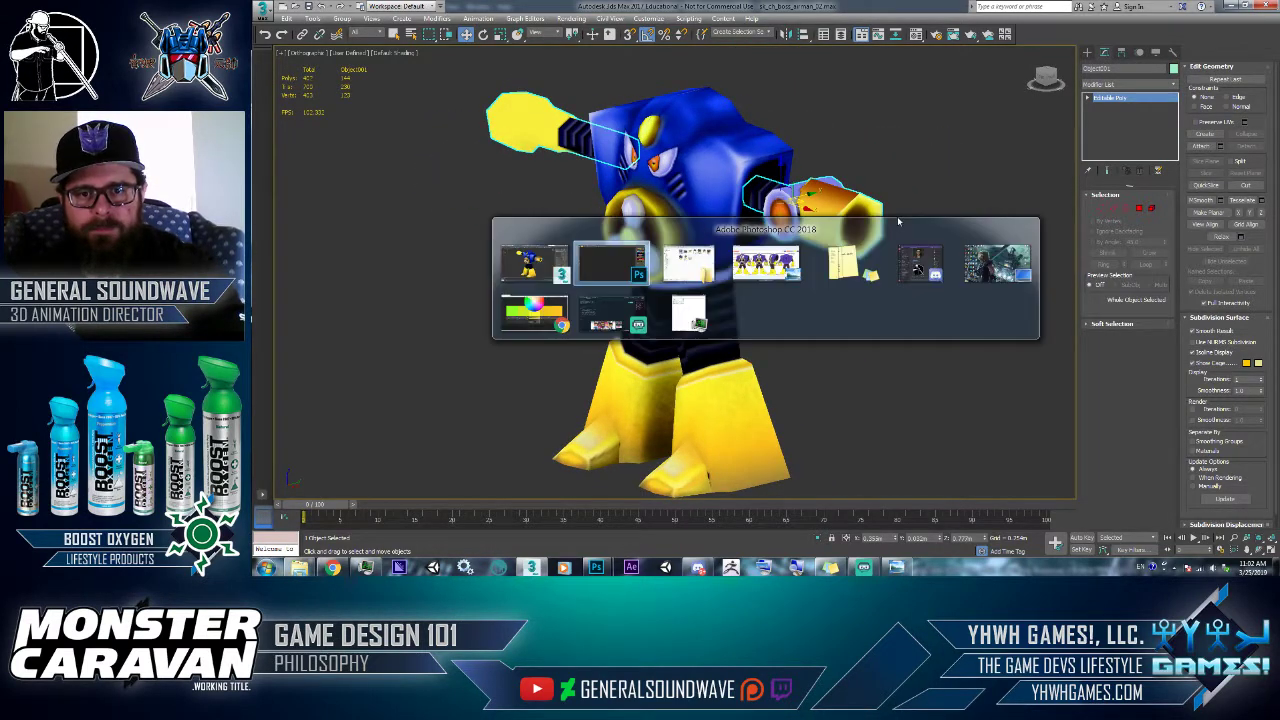
{"action": "key", "text": "alt+Tab"}
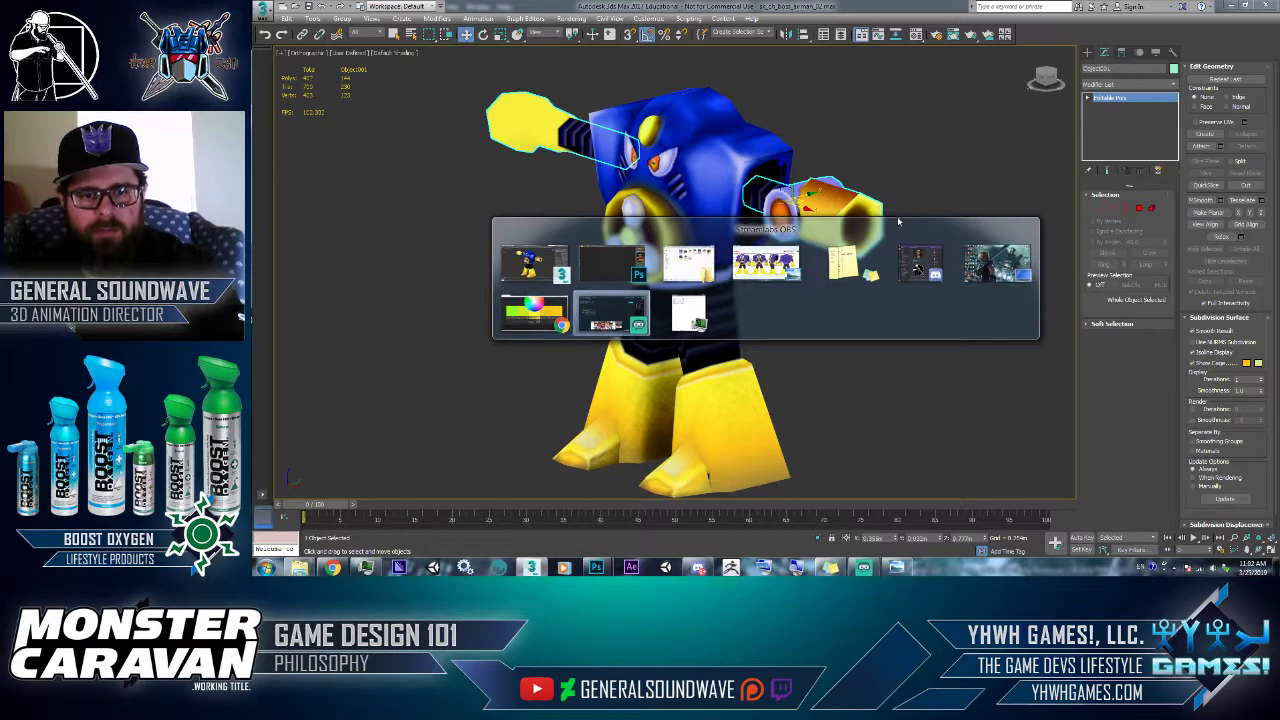
{"action": "key", "text": "alt+Tab"}
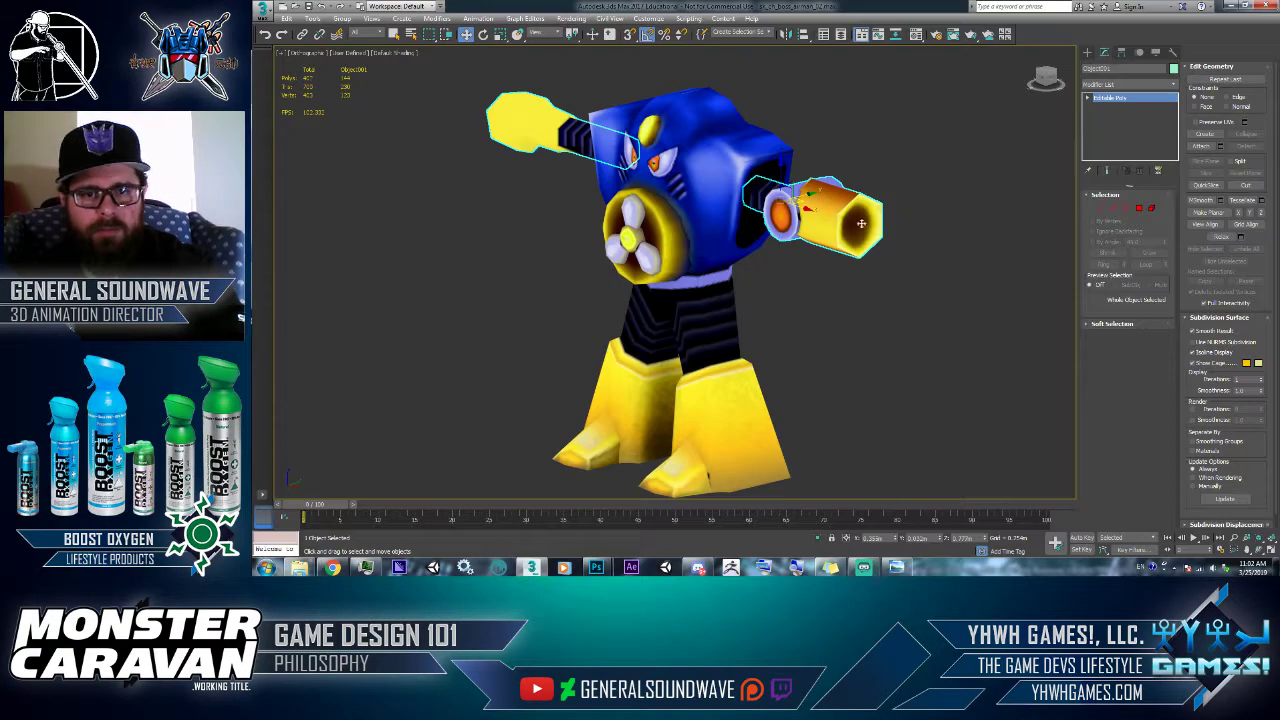
- Take another look at the cannon, switch back to Photoshop and hide the AO layer group
{"action": "middle_click_drag", "start_coordinate": [862, 223], "coordinate": [900, 222], "text": "alt"}
{"action": "mouse_move", "coordinate": [641, 213]}
{"action": "middle_mouse_down", "text": "alt"}
{"action": "mouse_move", "coordinate": [578, 230]}
{"action": "mouse_move", "coordinate": [672, 227]}
{"action": "mouse_move", "coordinate": [641, 228]}
{"action": "mouse_move", "coordinate": [654, 196]}
{"action": "mouse_move", "coordinate": [638, 233]}
{"action": "middle_mouse_up", "text": "alt"}
{"action": "key", "text": "alt+Tab"}
{"action": "key", "text": "alt+Tab"}
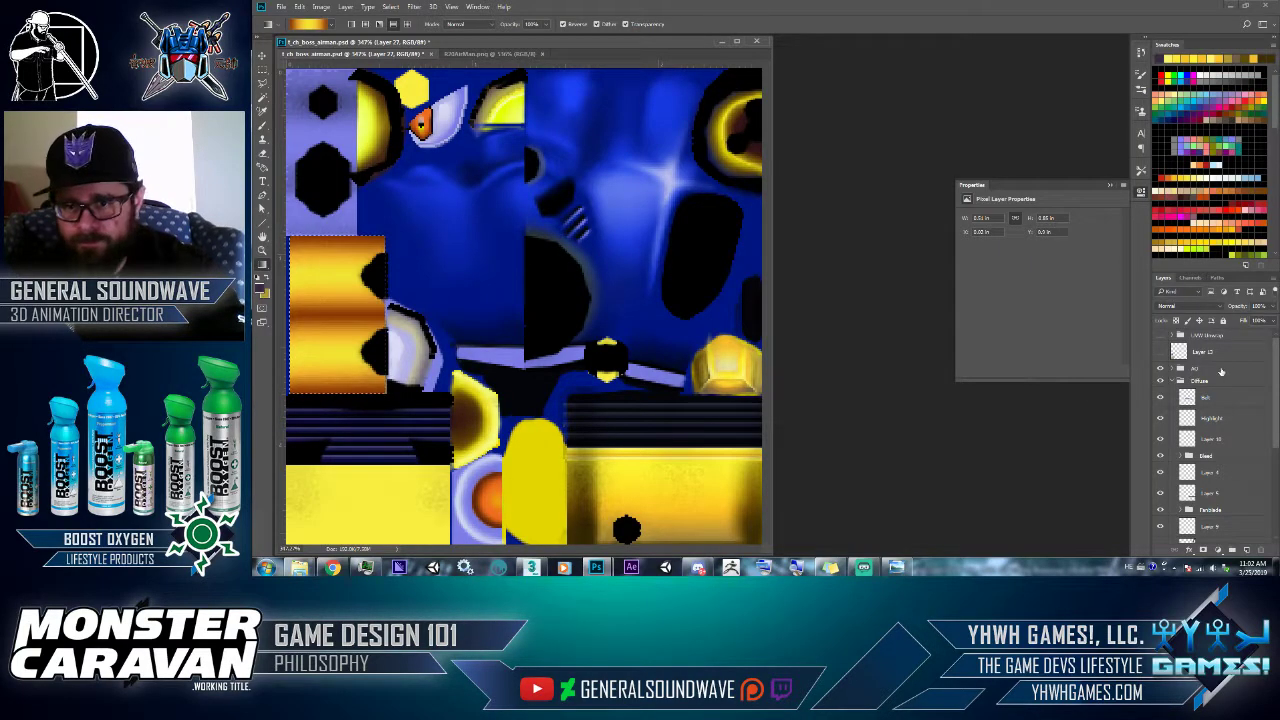
{"action": "left_click", "coordinate": [1160, 368]}
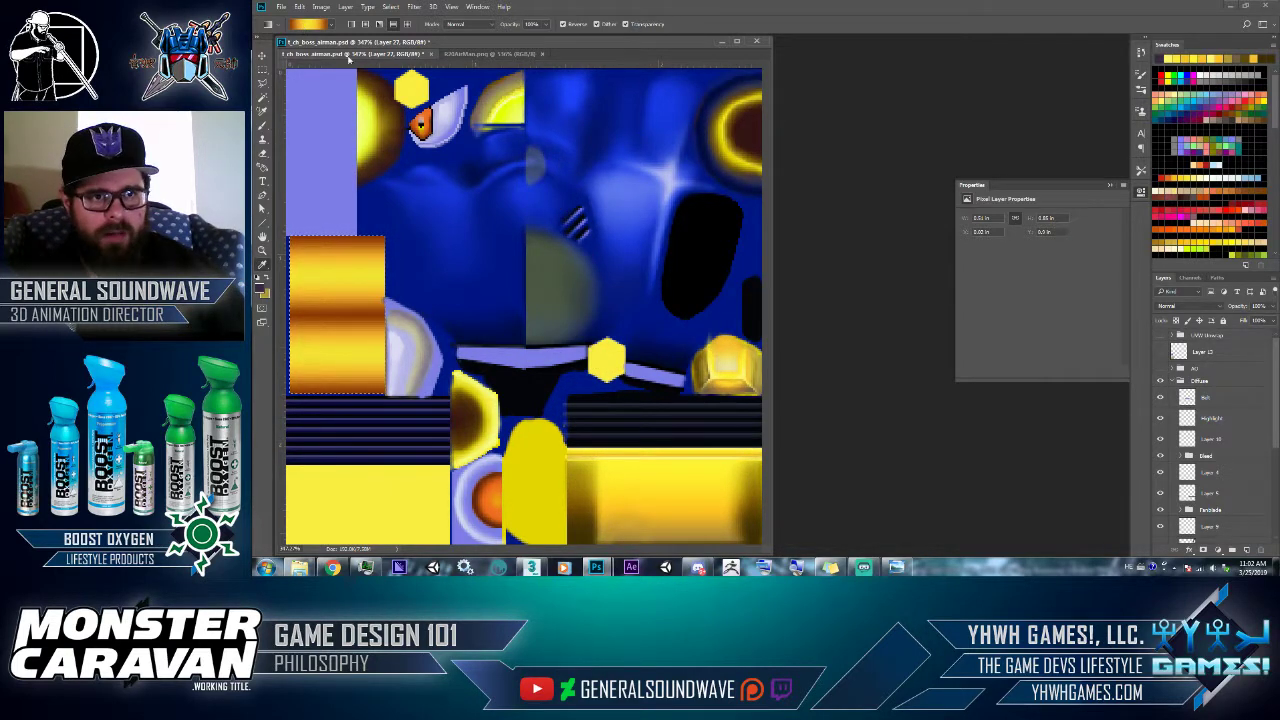
- Edit the gradient and recolor both end stops with the darker gold sampled along the bottom of the wide yellow panel
{"action": "left_click", "coordinate": [305, 23]}
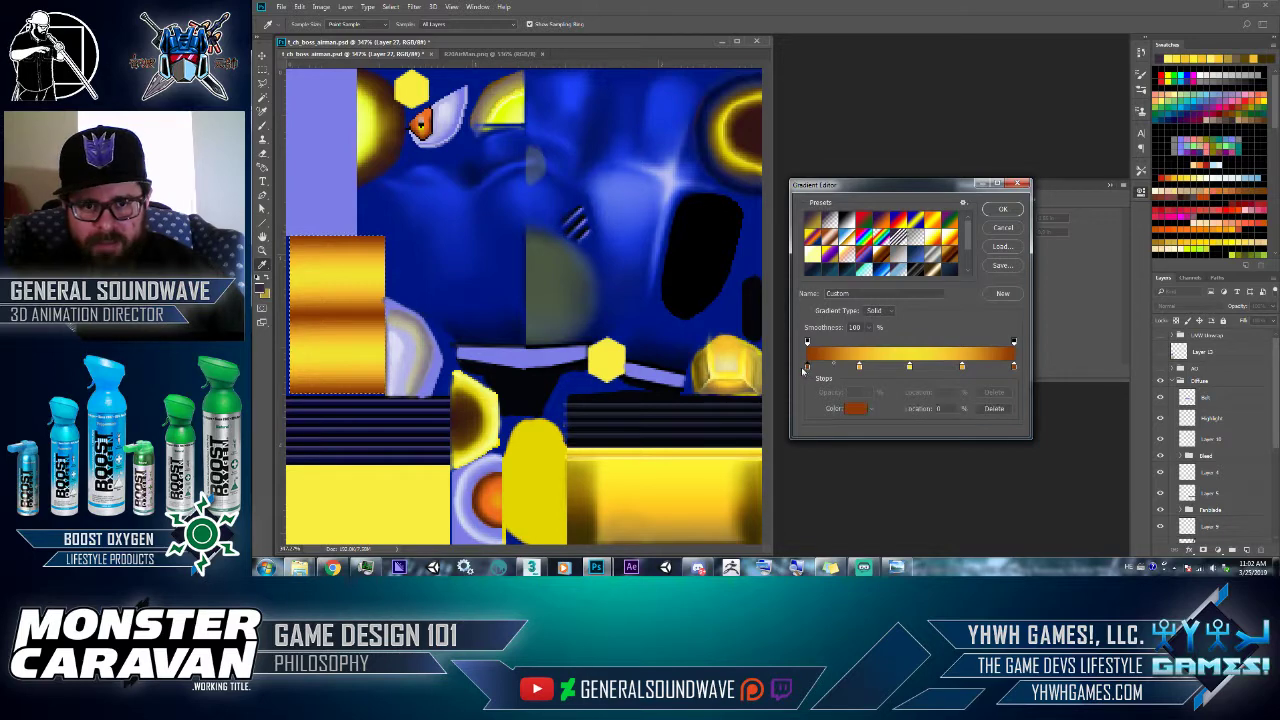
{"action": "left_click", "coordinate": [717, 535]}
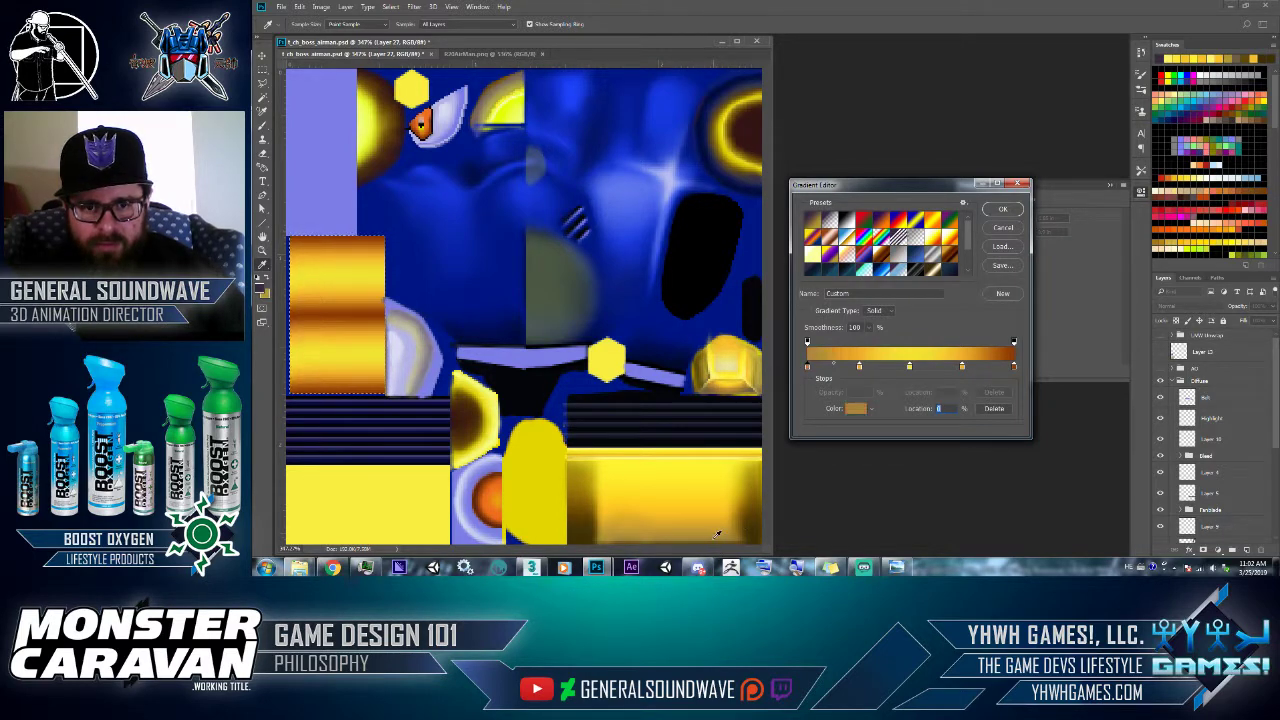
{"action": "left_click", "coordinate": [1013, 368]}
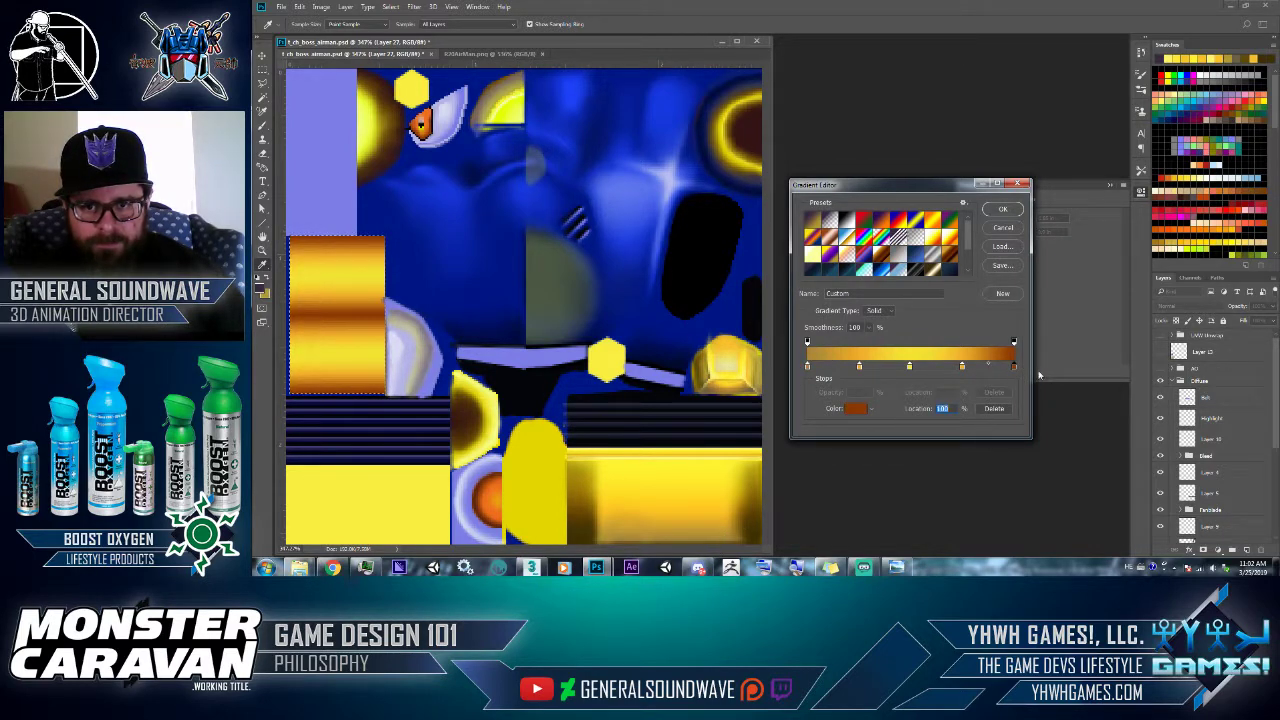
{"action": "left_click", "coordinate": [697, 535]}
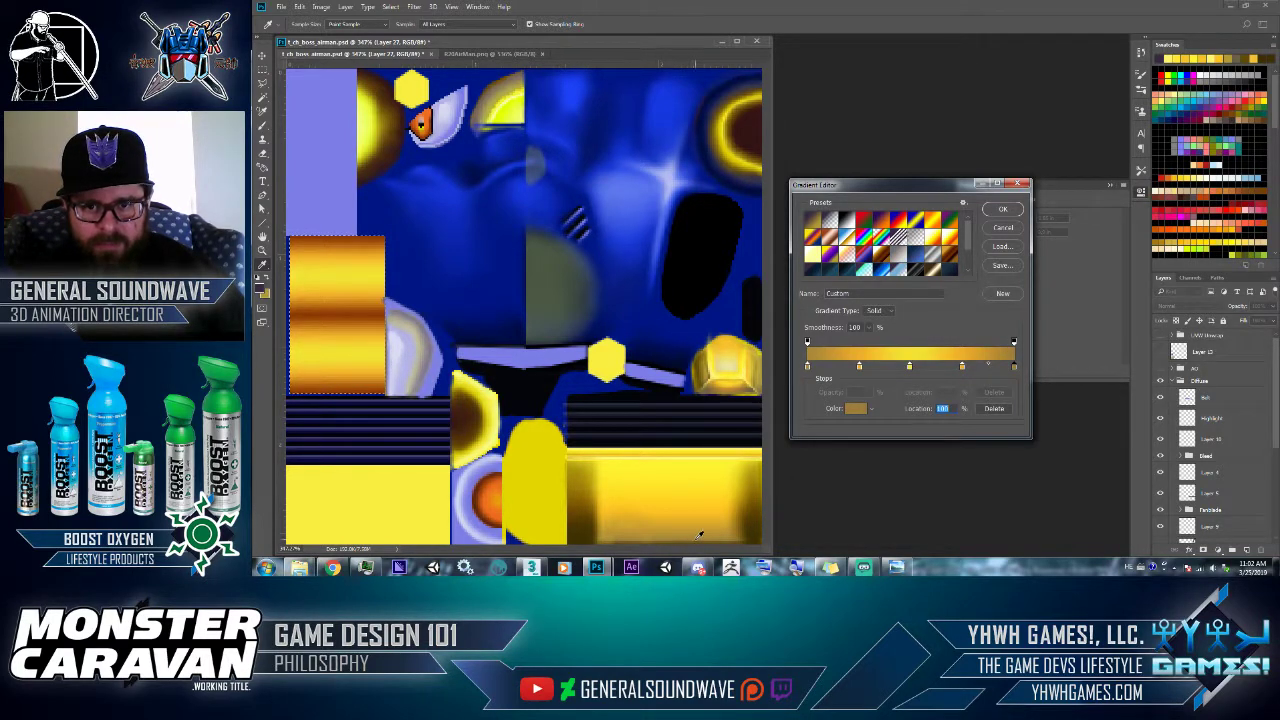
- Set the gradient's two golden-orange stops, on either side of the middle, to the sampled color f7be25
{"action": "left_click", "coordinate": [859, 368]}
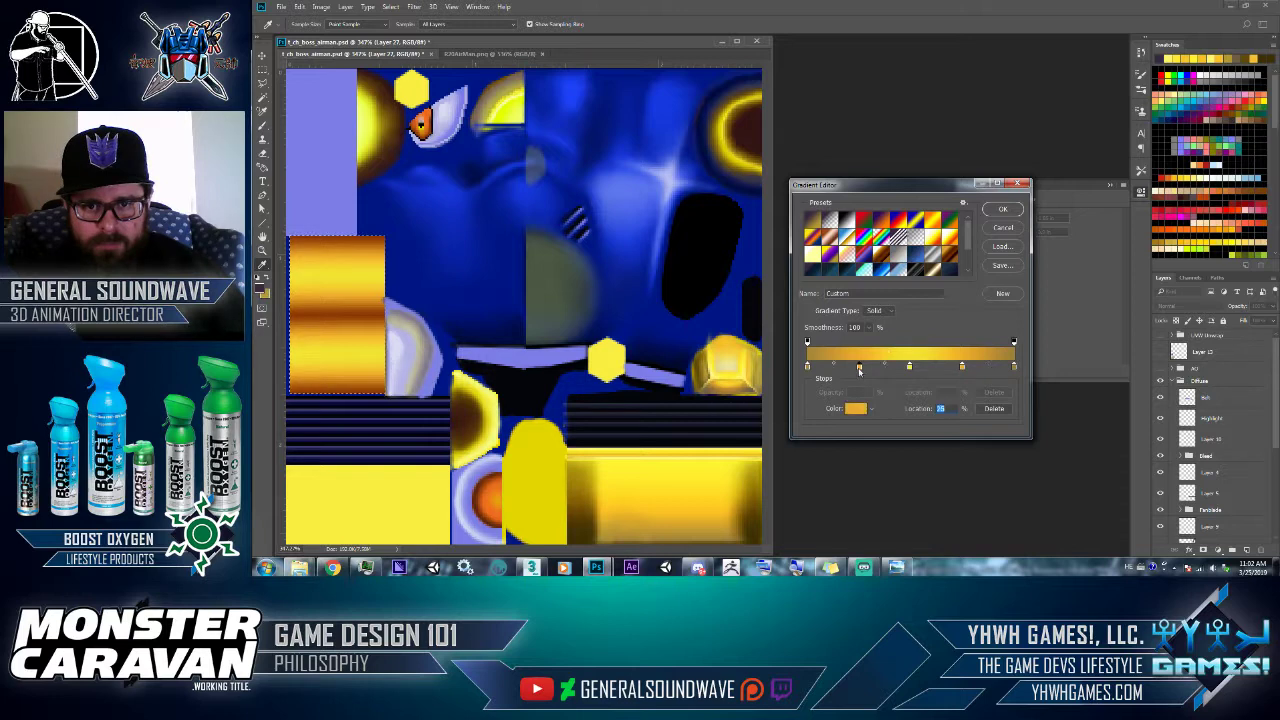
{"action": "left_click", "coordinate": [684, 511]}
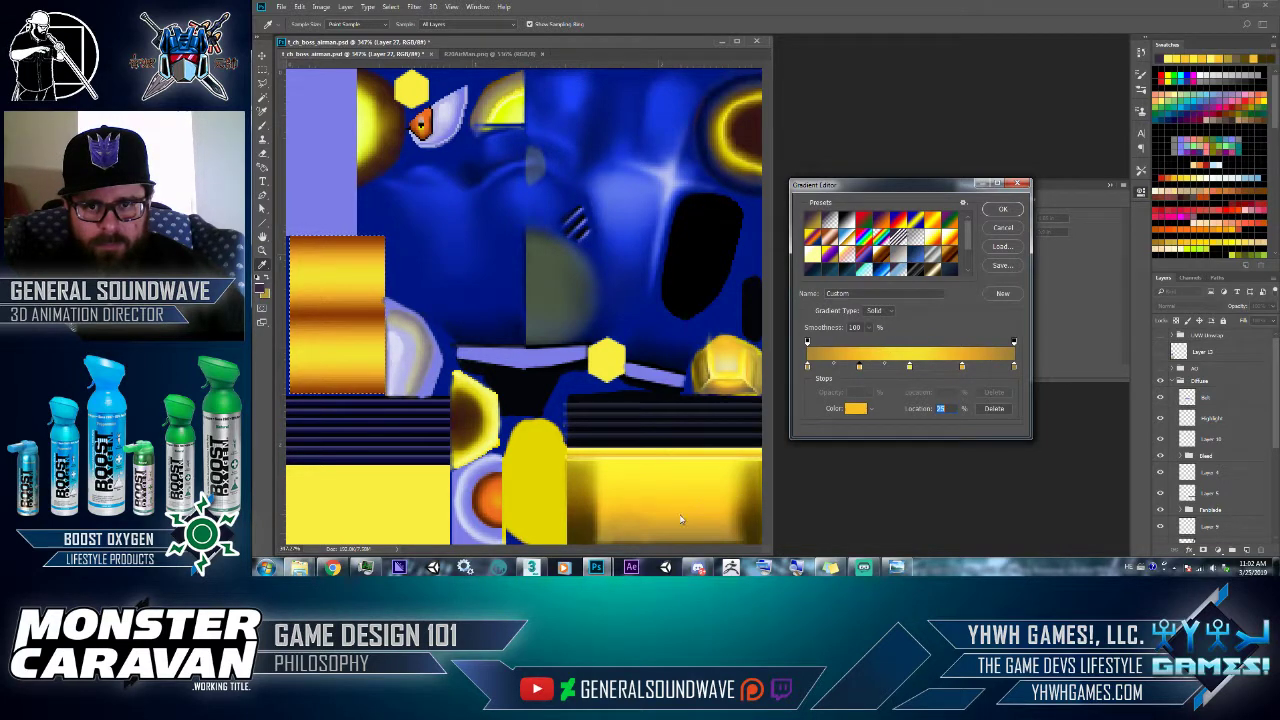
{"action": "left_click", "coordinate": [857, 408]}
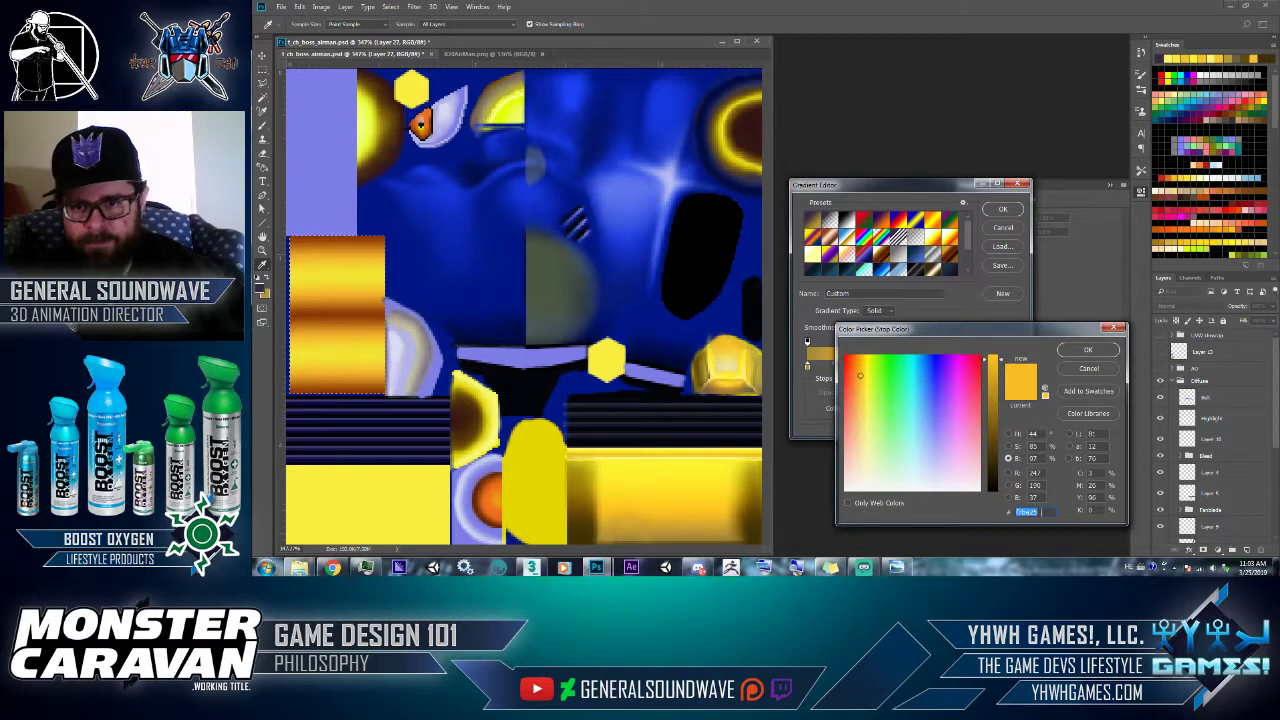
{"action": "left_click", "coordinate": [1087, 349]}
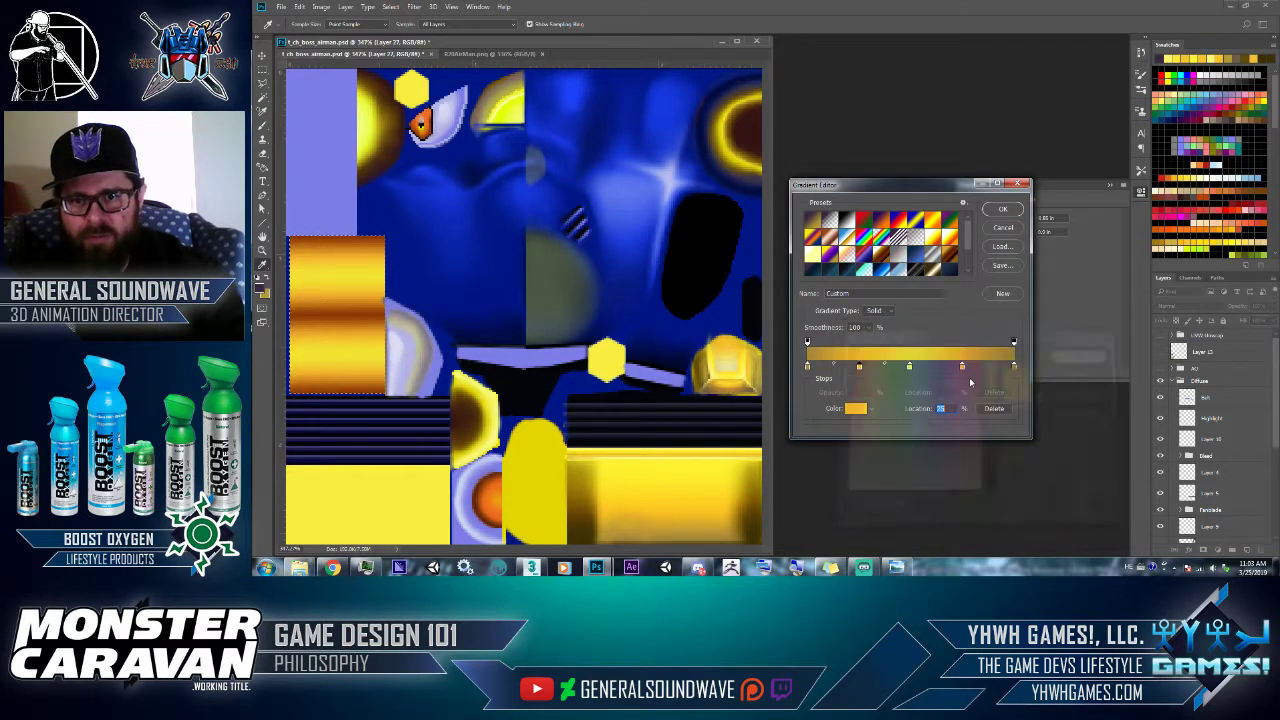
{"action": "left_click", "coordinate": [962, 367]}
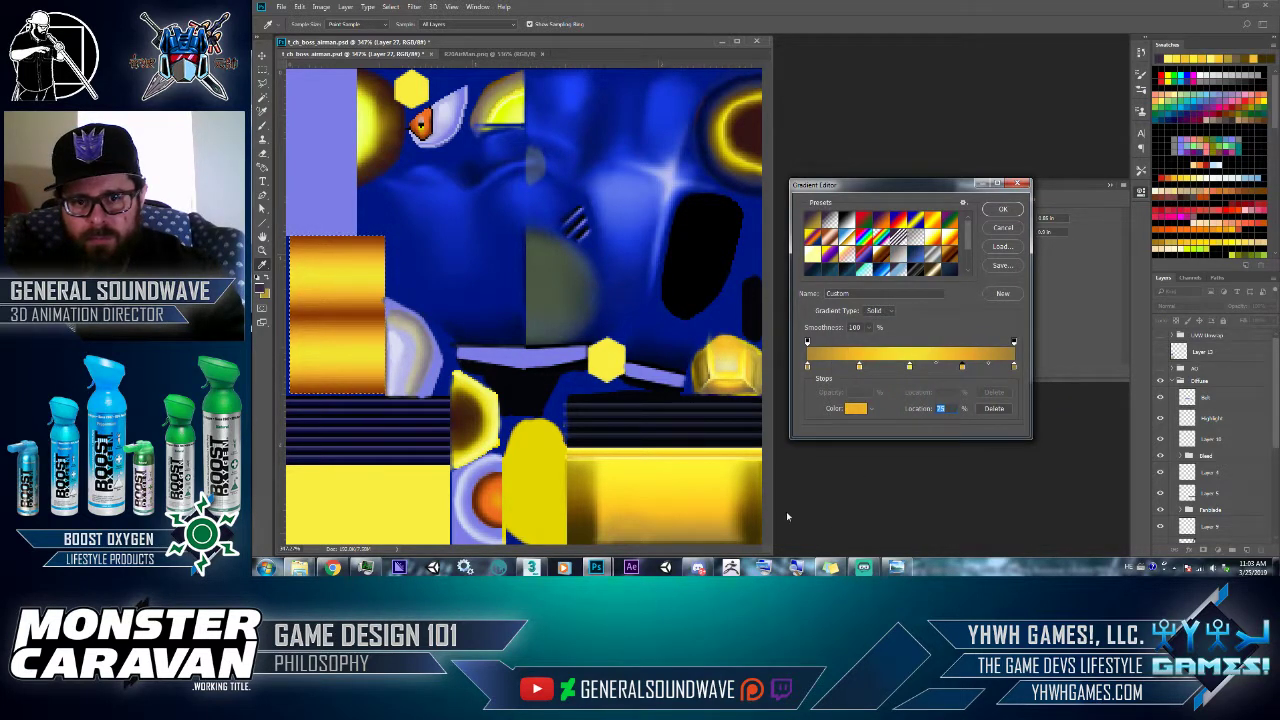
{"action": "left_click", "coordinate": [857, 408]}
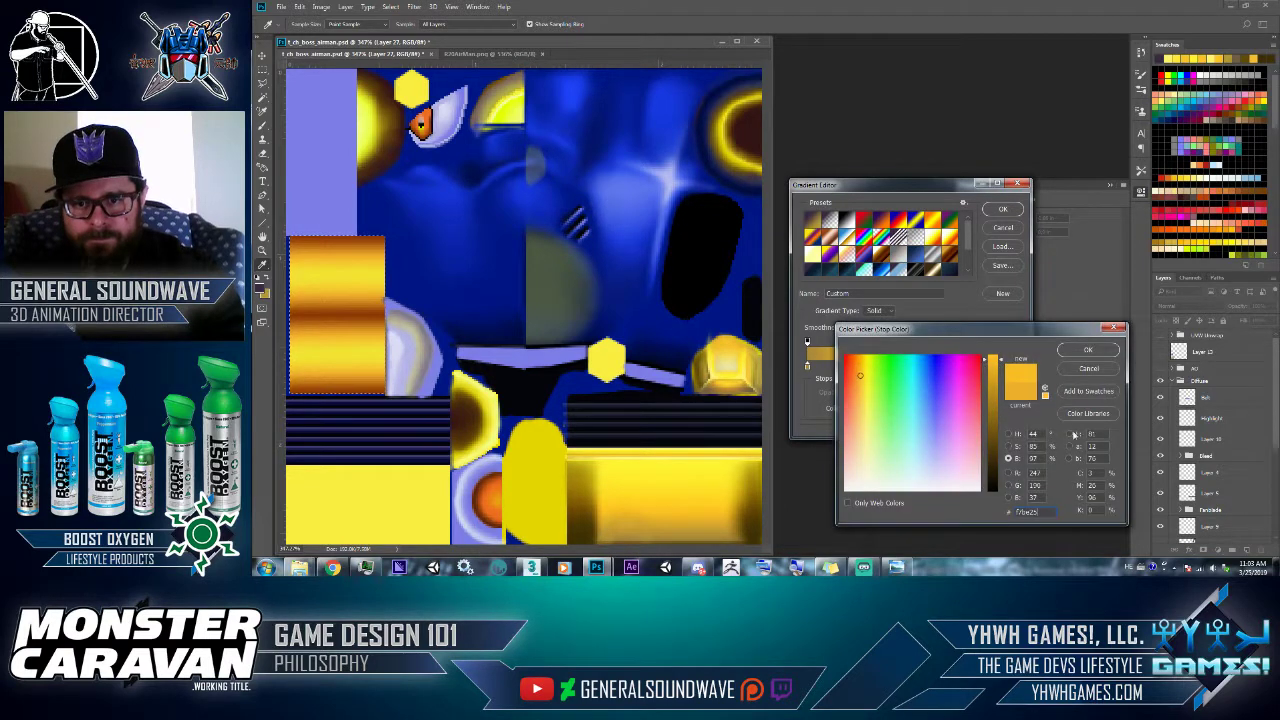
{"action": "left_click", "coordinate": [1087, 349]}
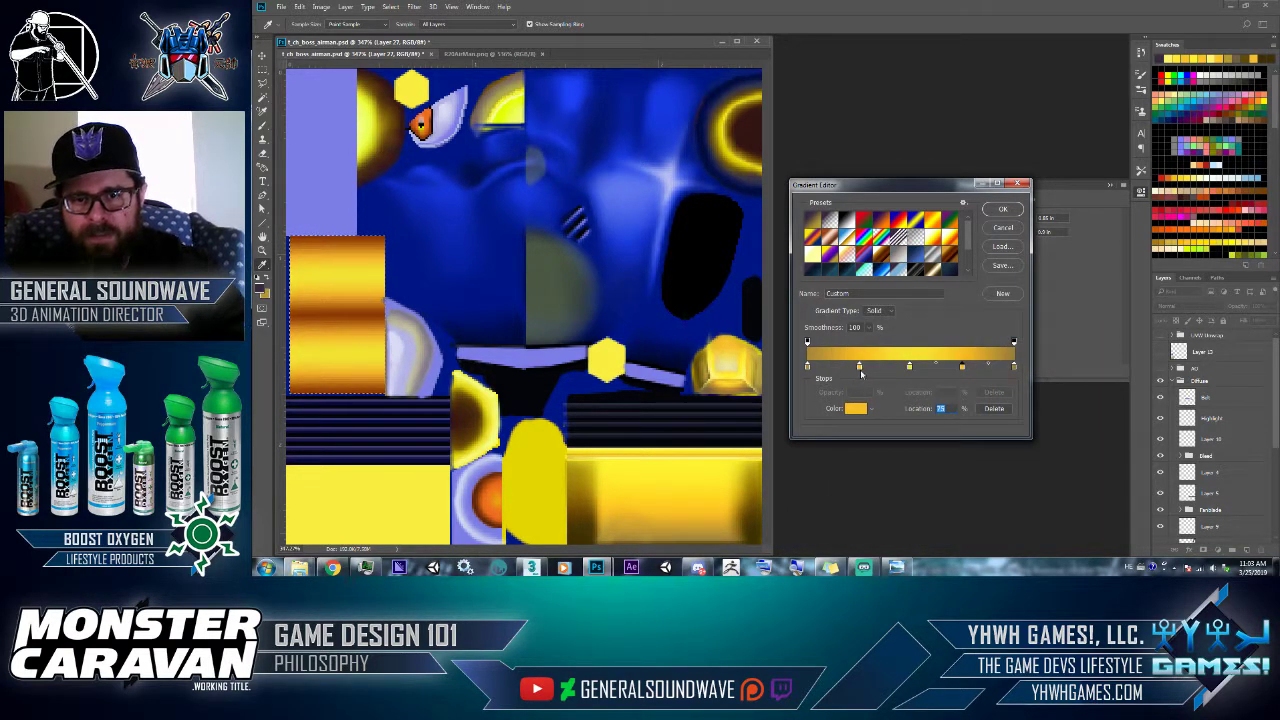
- Rearrange the inner gradient stops, placing golden orange near the middle with yellow stops at 32% and 67% on either side
{"action": "mouse_move", "coordinate": [859, 367]}
{"action": "left_mouse_down"}
{"action": "mouse_move", "coordinate": [836, 371]}
{"action": "mouse_move", "coordinate": [900, 369]}
{"action": "mouse_move", "coordinate": [858, 368]}
{"action": "left_mouse_up"}
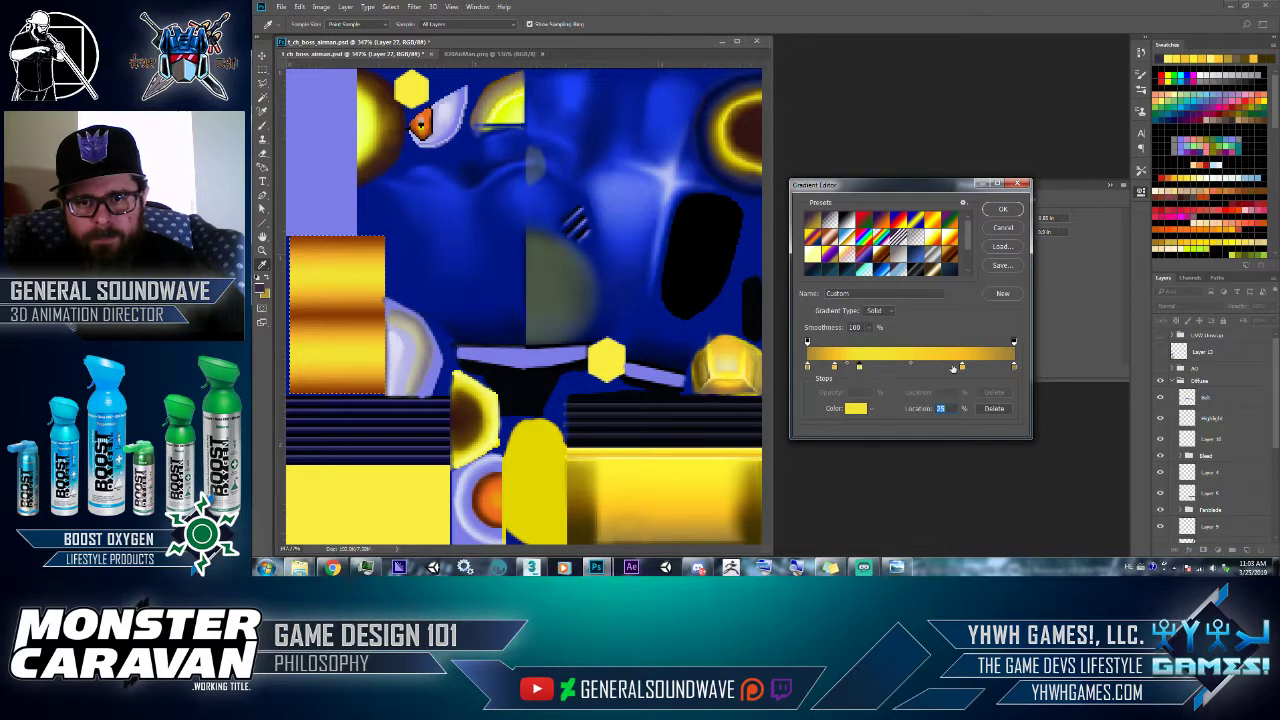
{"action": "left_click_drag", "start_coordinate": [962, 367], "coordinate": [888, 369]}
{"action": "left_click_drag", "start_coordinate": [886, 370], "coordinate": [890, 370]}
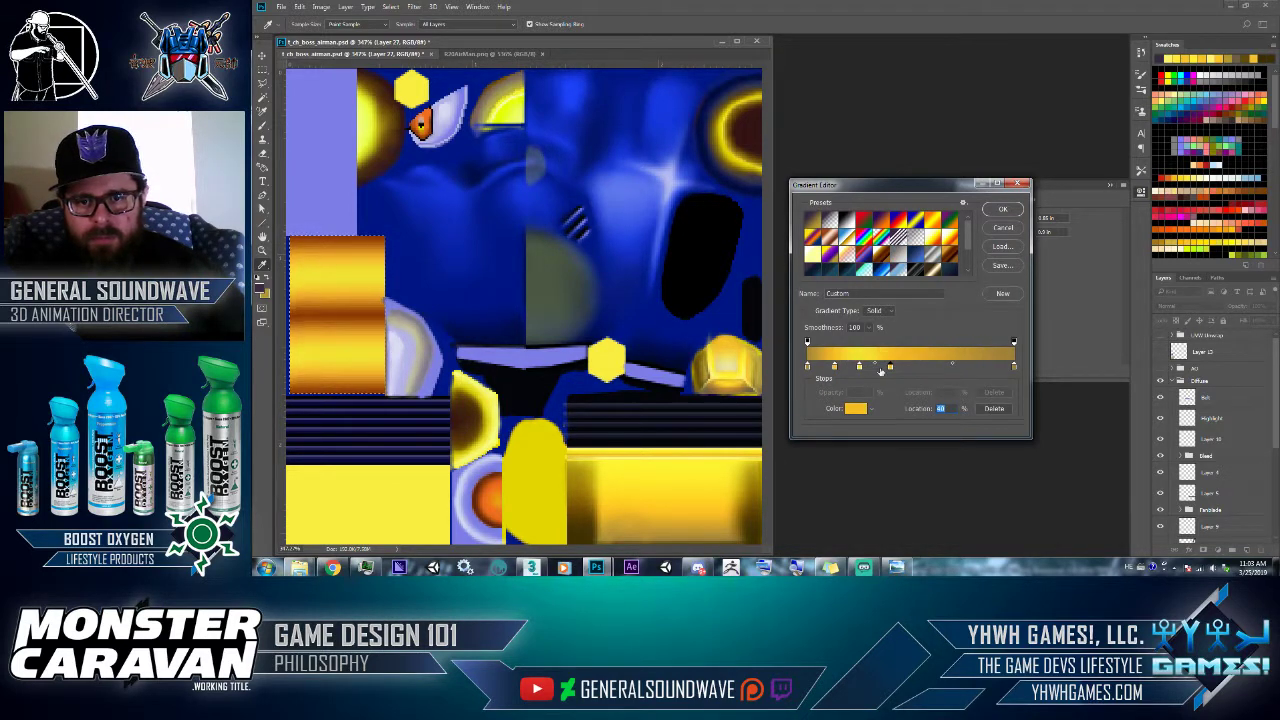
{"action": "mouse_move", "coordinate": [891, 369]}
{"action": "left_mouse_down"}
{"action": "mouse_move", "coordinate": [911, 370]}
{"action": "mouse_move", "coordinate": [874, 373]}
{"action": "left_mouse_up"}
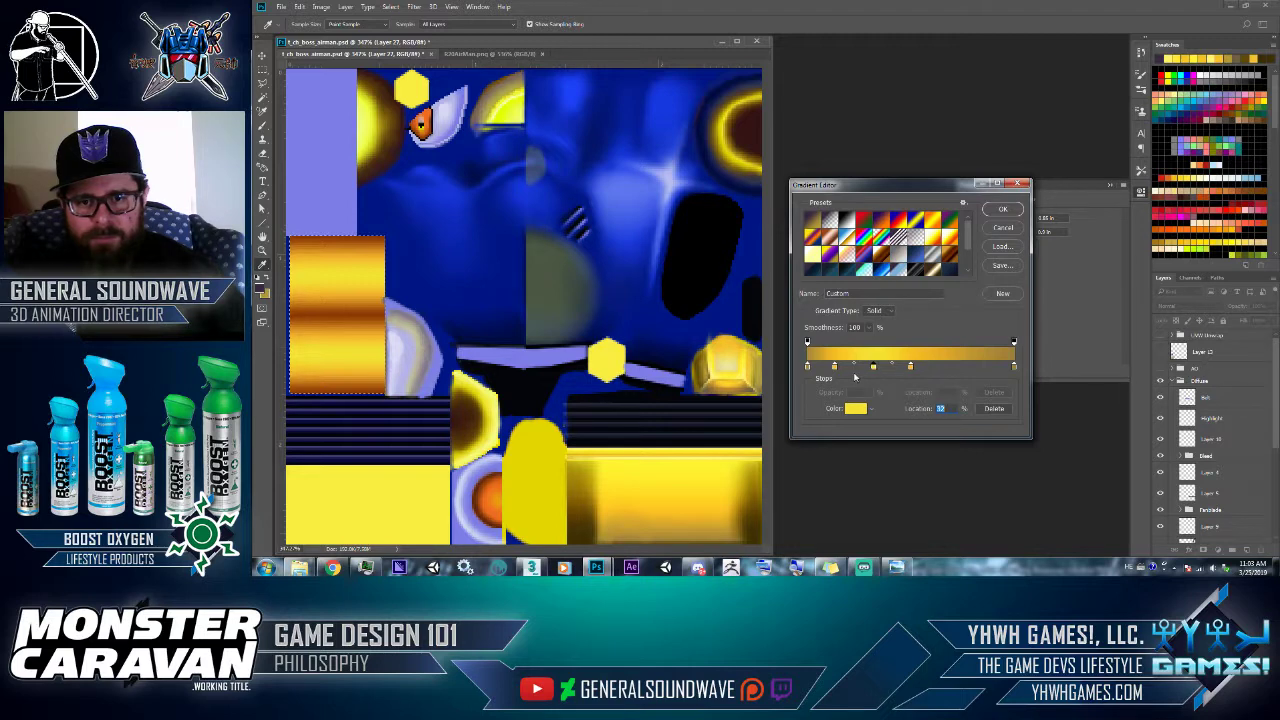
{"action": "left_click", "coordinate": [938, 369]}
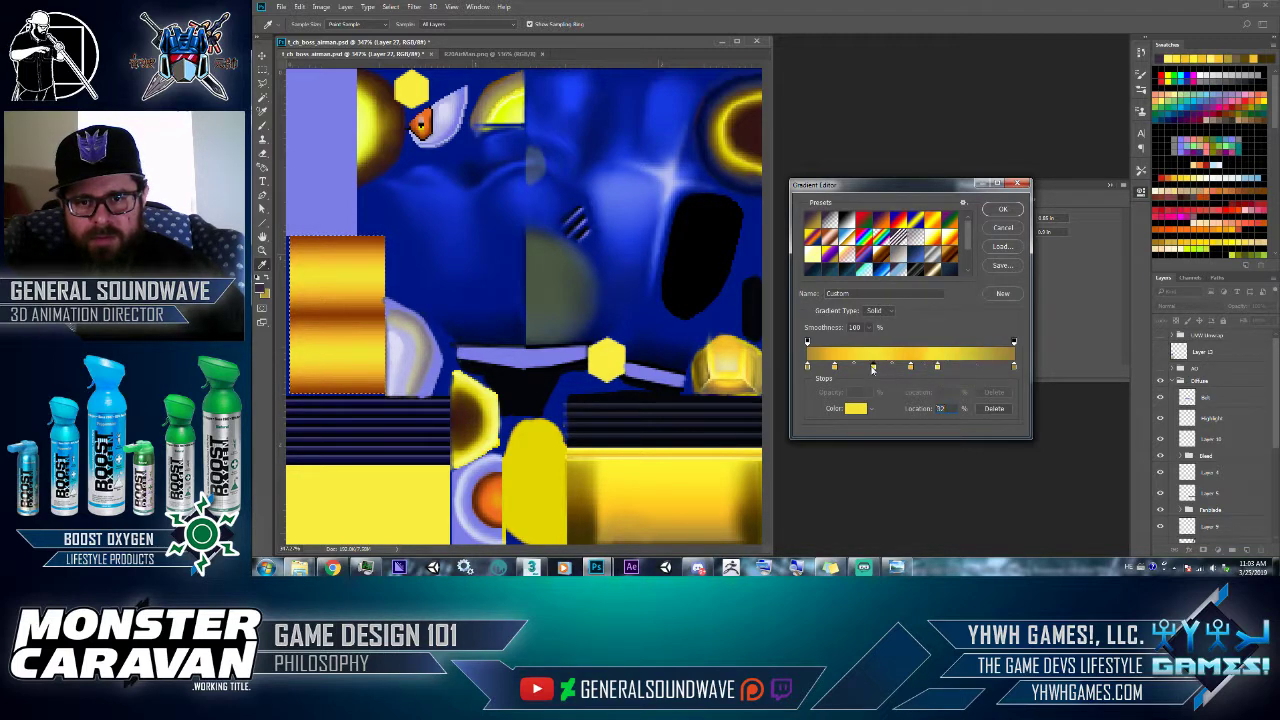
{"action": "left_click_drag", "start_coordinate": [937, 367], "coordinate": [948, 370]}
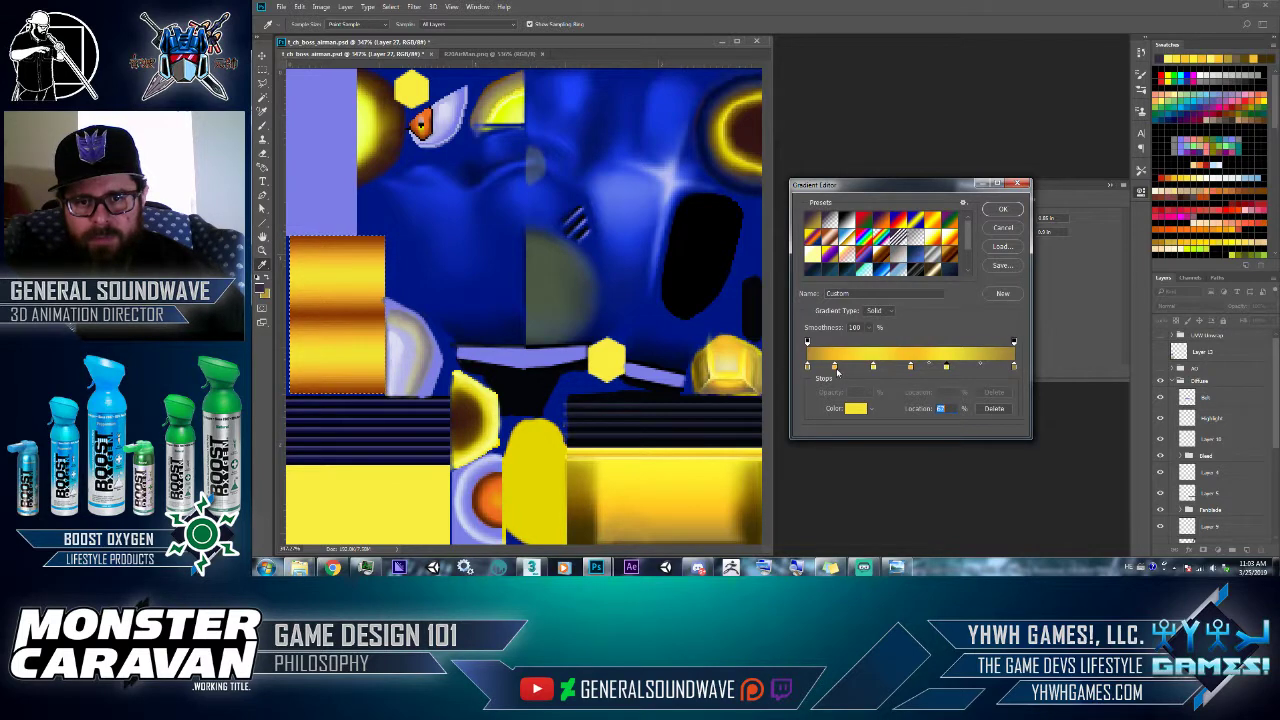
- Add a golden-orange stop at about 85% and dark gold stops near the middle, deleting the dark one right of center
{"action": "left_click", "coordinate": [836, 369]}
{"action": "left_click", "coordinate": [982, 368]}
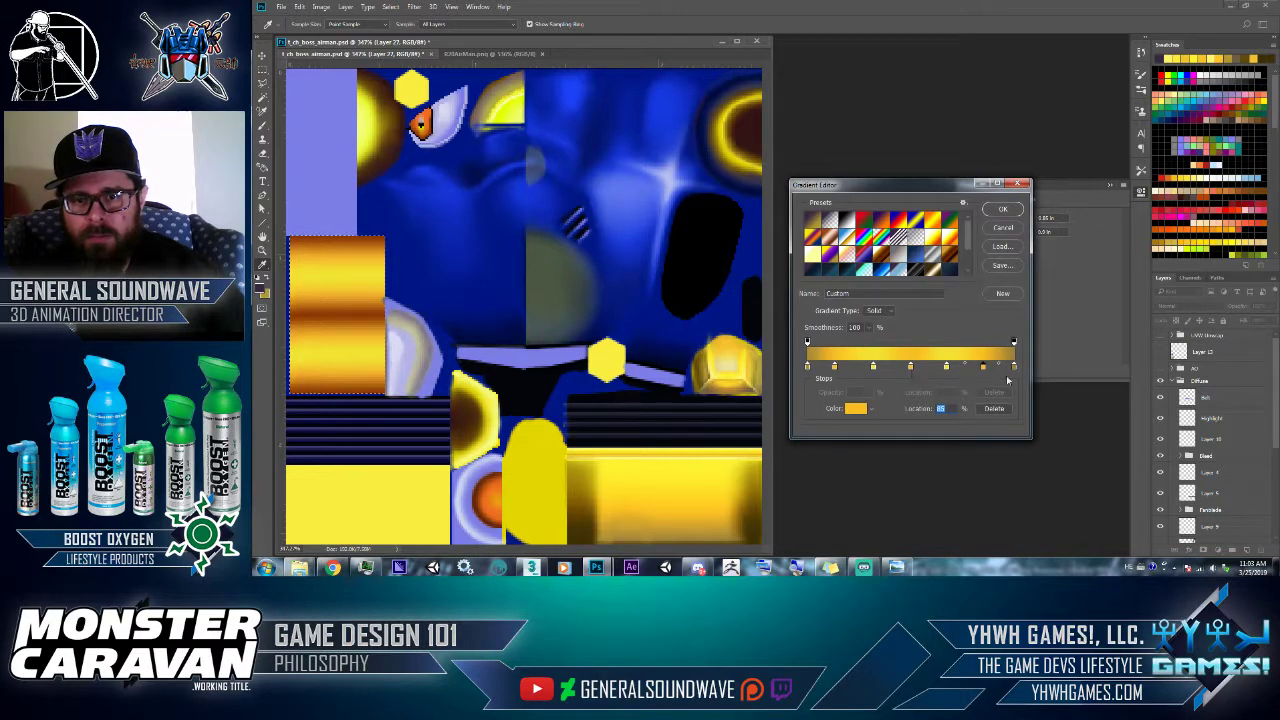
{"action": "left_click", "coordinate": [1014, 369]}
{"action": "left_click", "coordinate": [897, 368]}
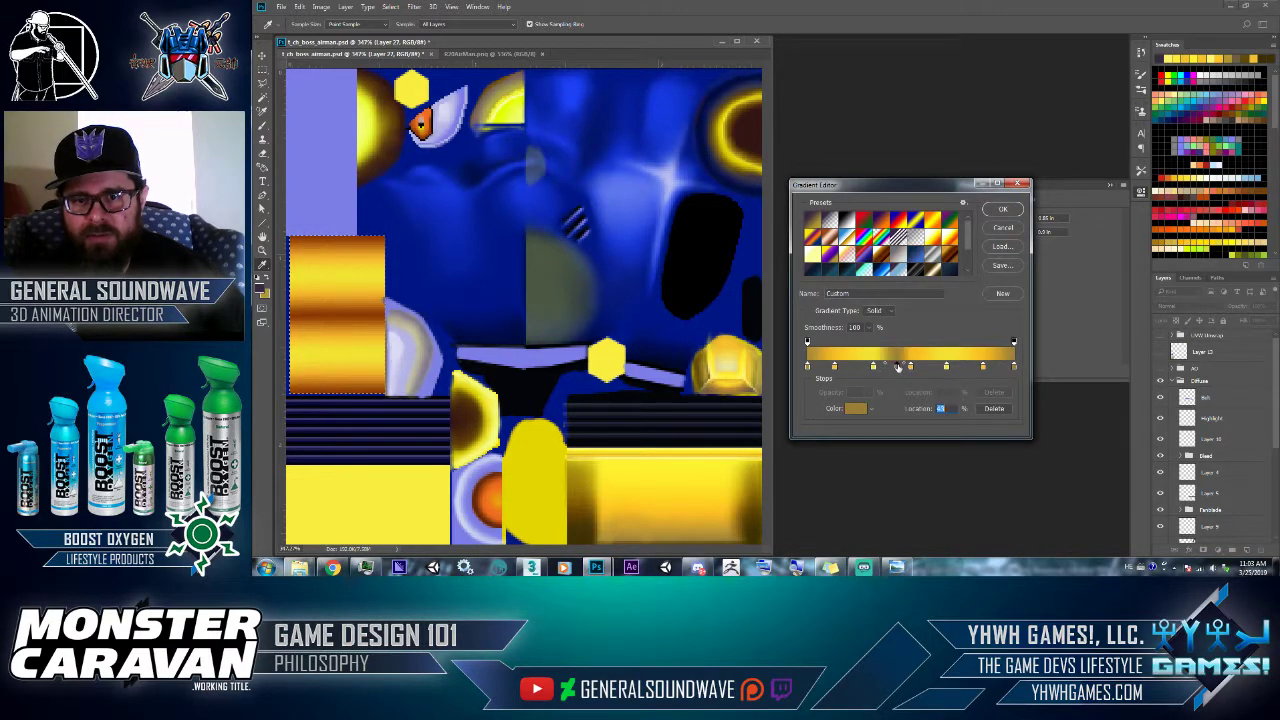
{"action": "left_click", "coordinate": [929, 367]}
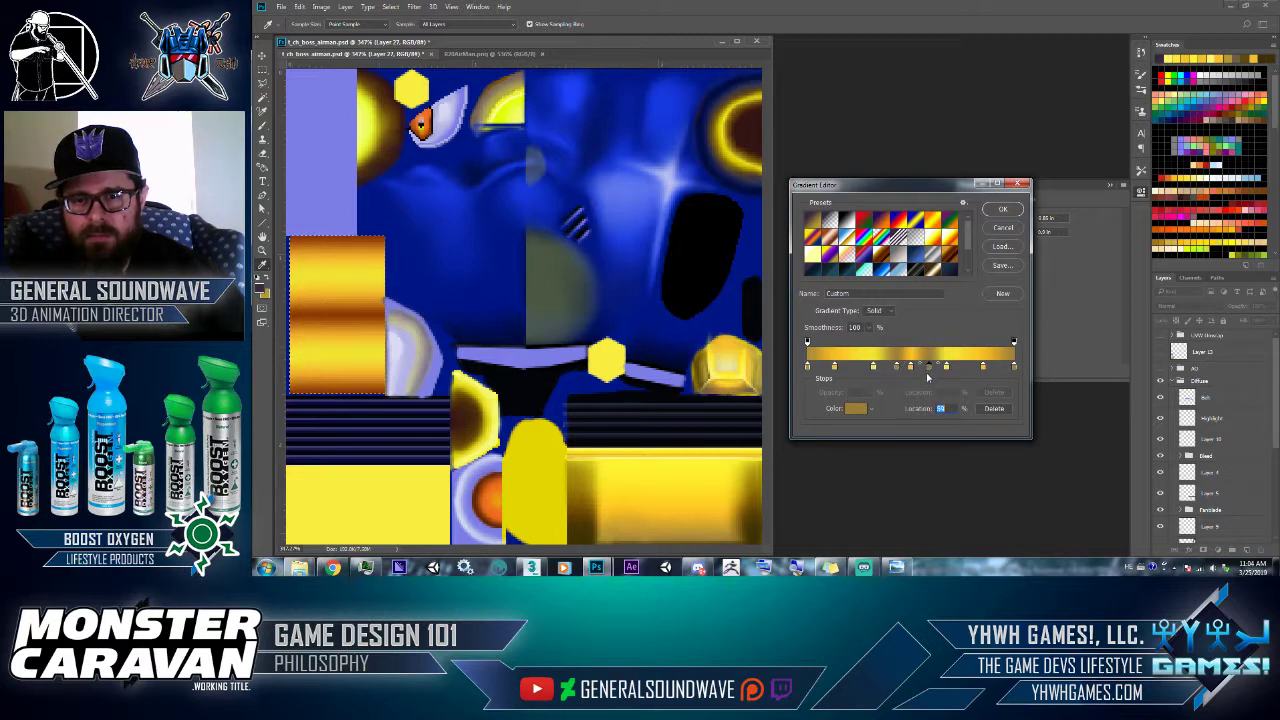
{"action": "key", "text": "Delete"}
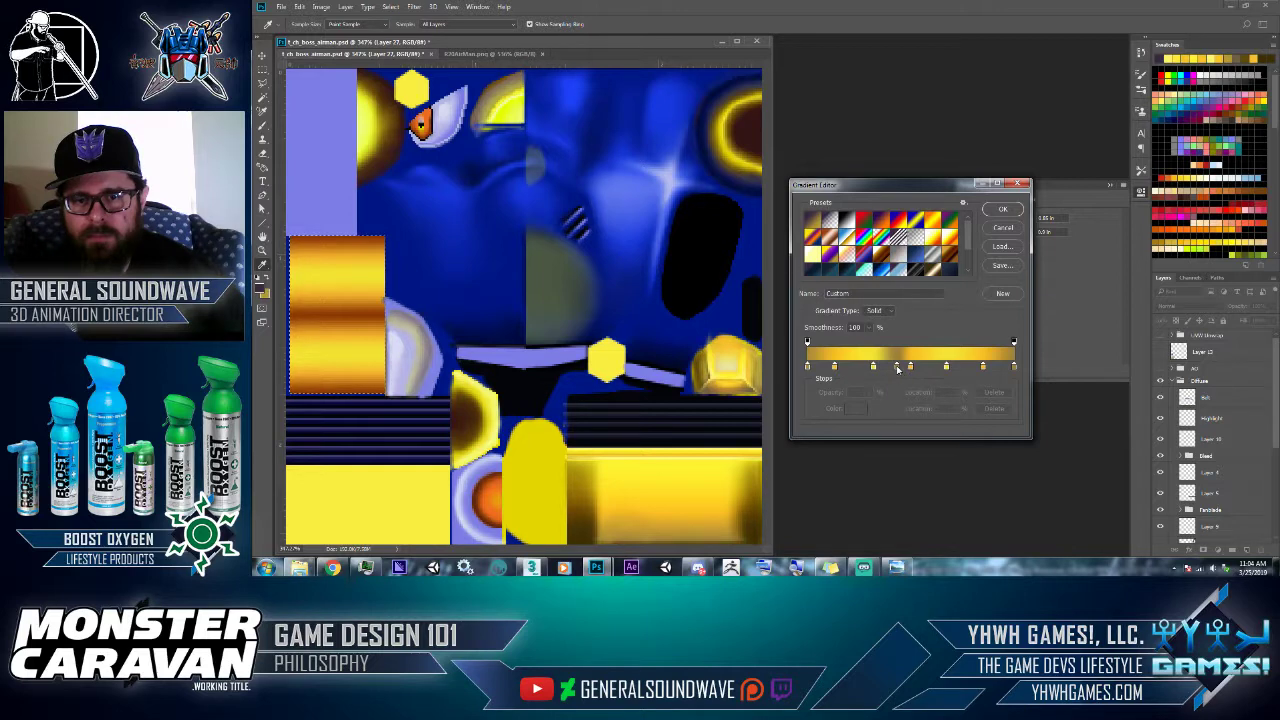
- Space the stops evenly around a dark gold center, with yellow at 26% and golden orange at 38% and 87%
{"action": "left_click_drag", "start_coordinate": [945, 369], "coordinate": [987, 370]}
{"action": "left_click", "coordinate": [957, 368]}
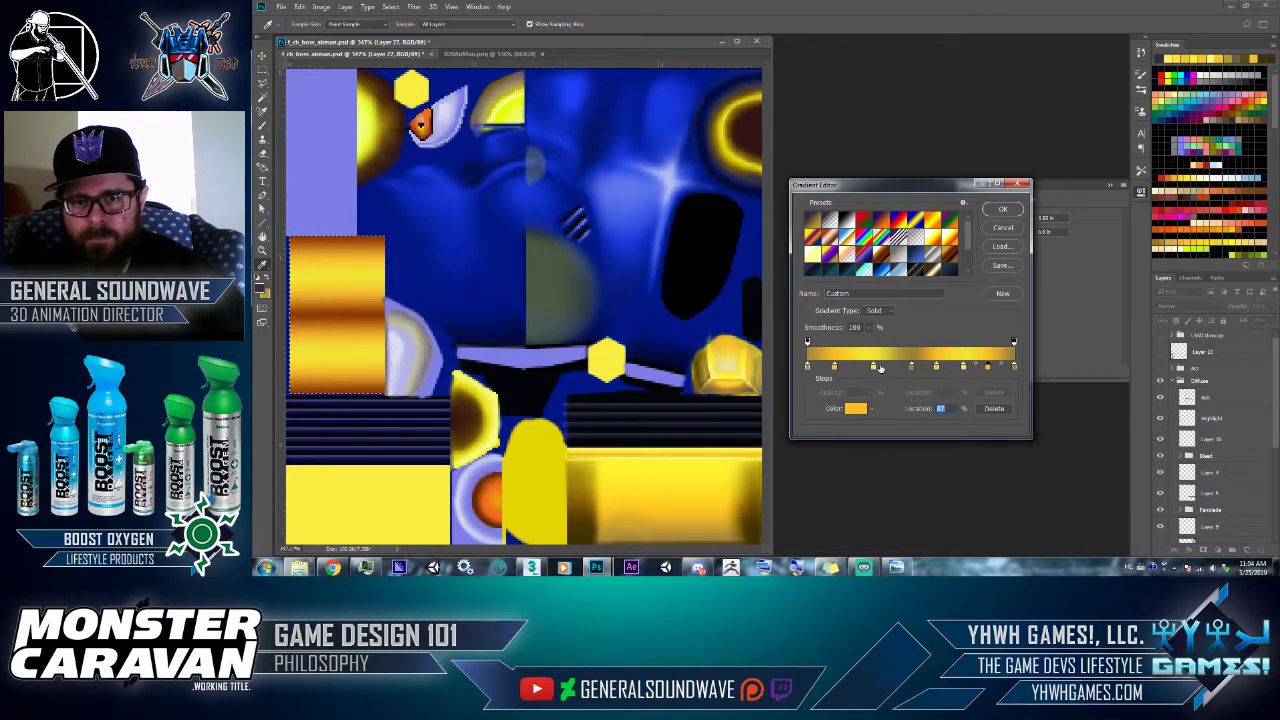
{"action": "left_click", "coordinate": [833, 368]}
{"action": "left_click_drag", "start_coordinate": [831, 370], "coordinate": [862, 369], "text": "alt"}
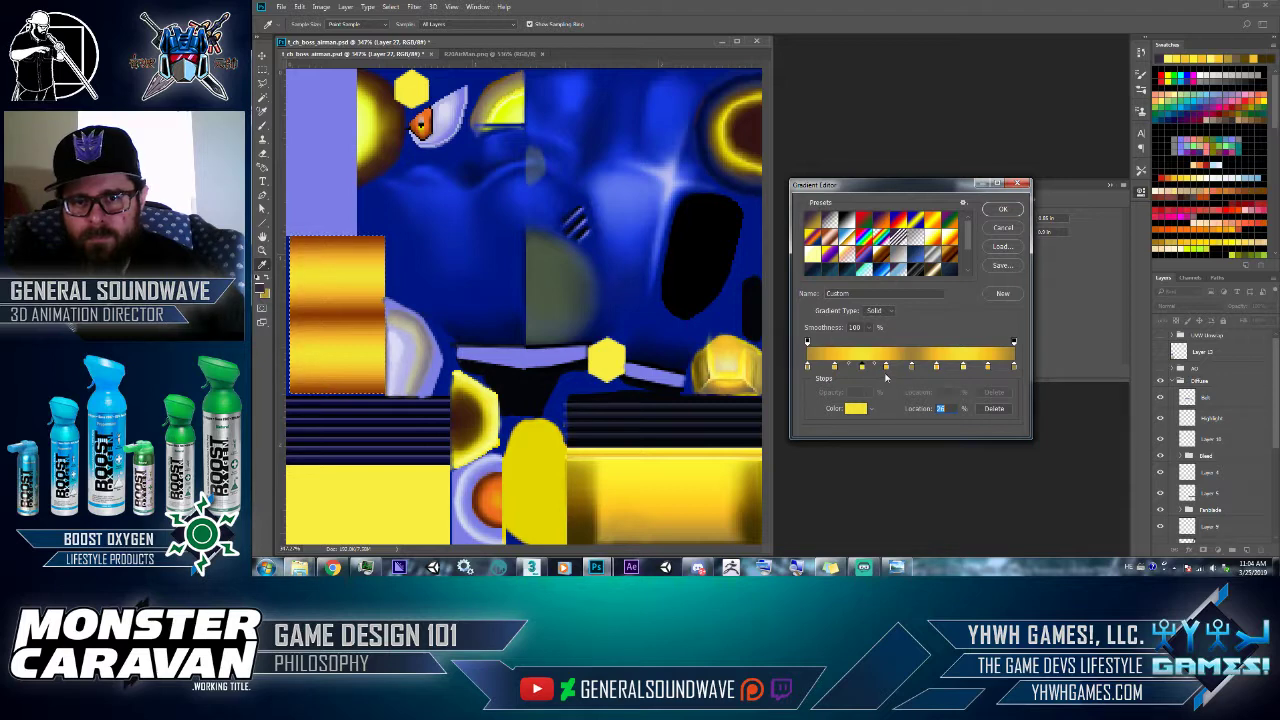
{"action": "left_click", "coordinate": [886, 368]}
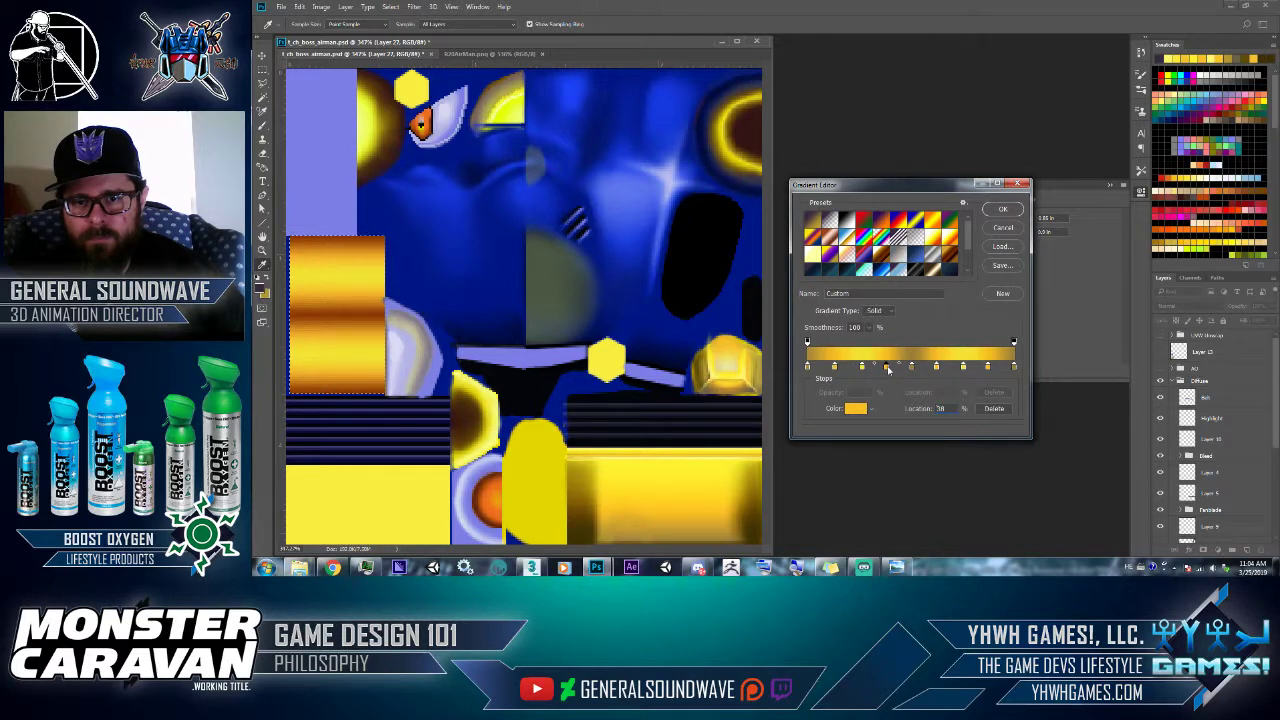
{"action": "left_click", "coordinate": [861, 368]}
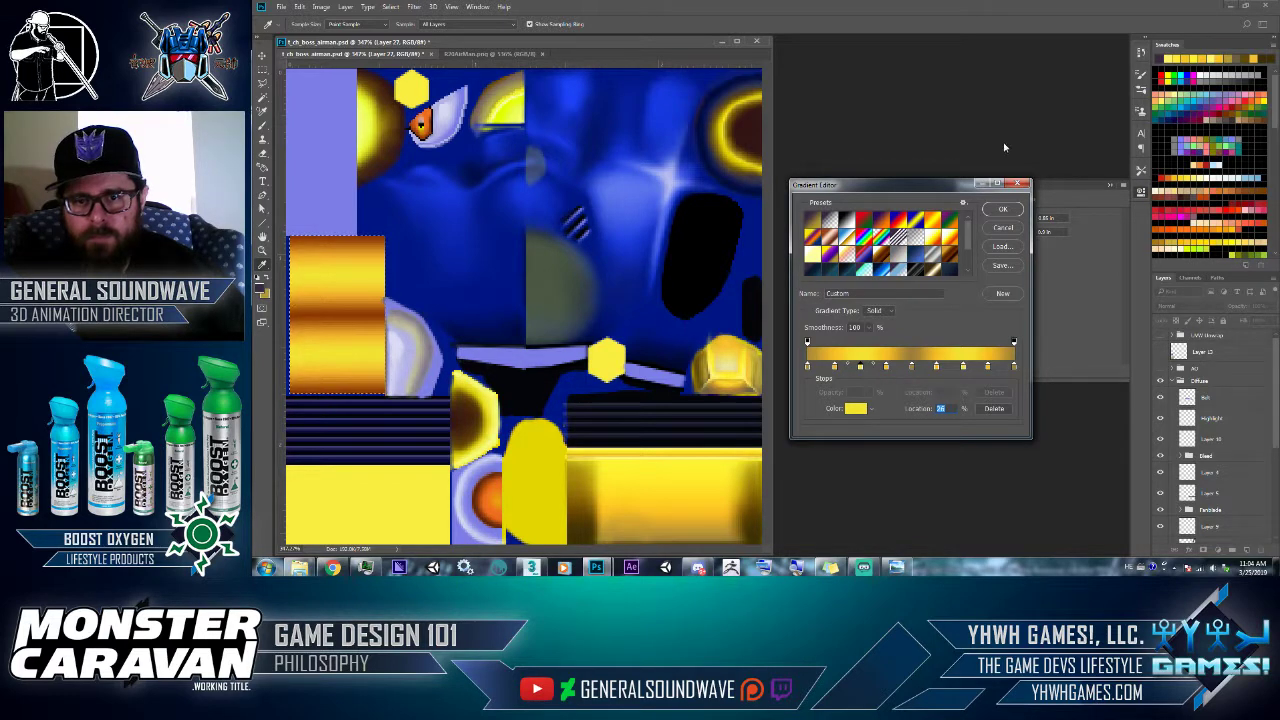
- Accept the edited gradient and draw it reflected from the cannon panel's middle straight down to its lower edge
{"action": "left_click", "coordinate": [1001, 210]}
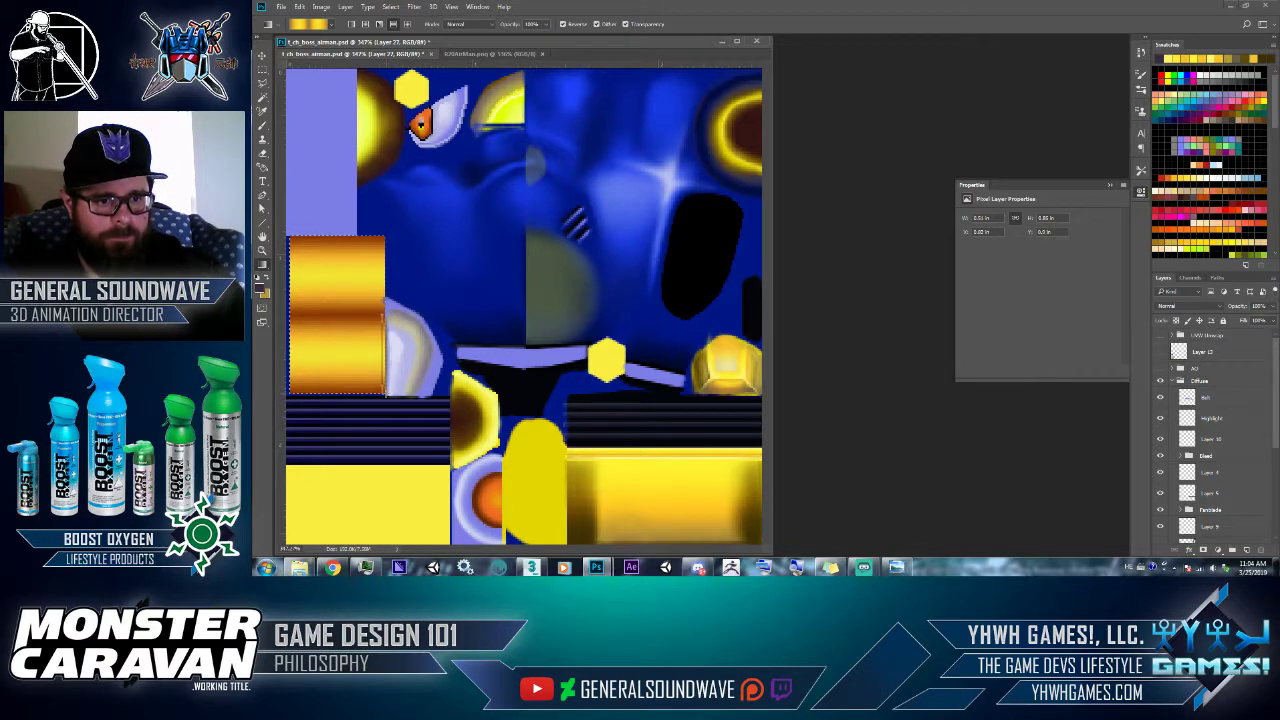
{"action": "left_click_drag", "start_coordinate": [383, 315], "coordinate": [385, 395]}
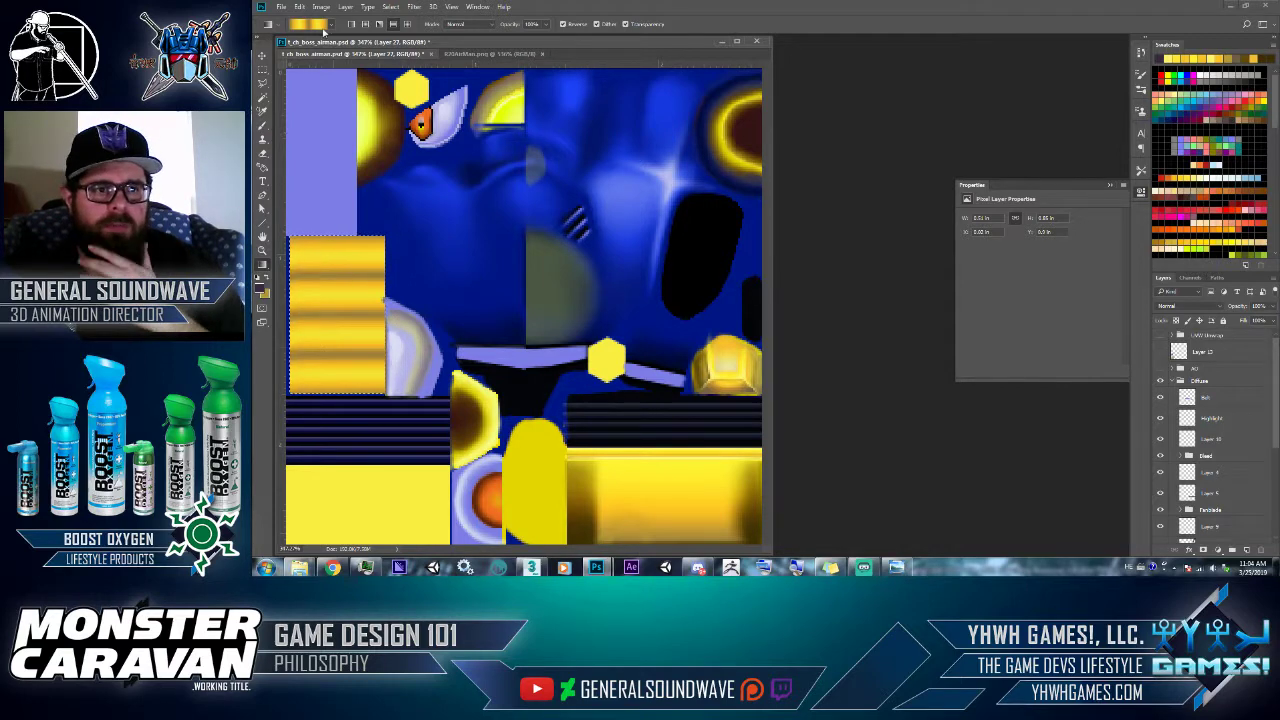
- Save the texture as a Maximum quality JPEG copy, replacing t_ch_boss_airman_00_D_00 in the 256 folder
{"action": "left_click", "coordinate": [287, 6]}
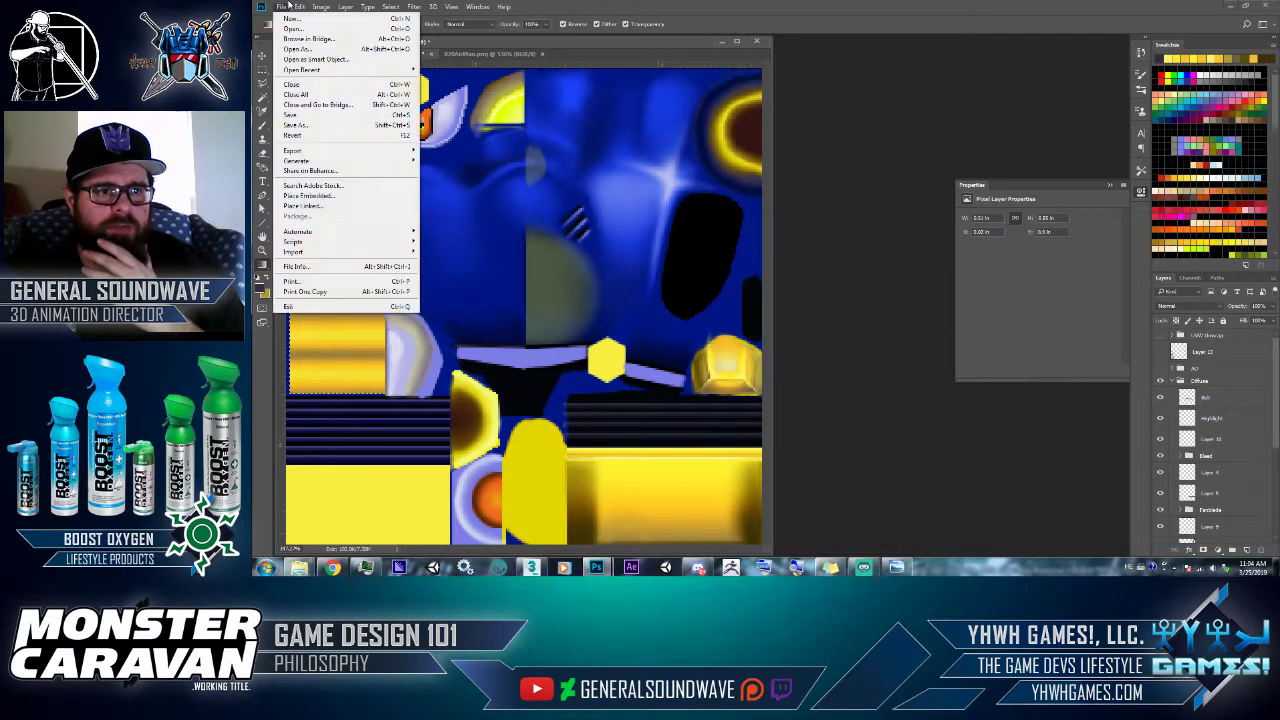
{"action": "left_click", "coordinate": [300, 125]}
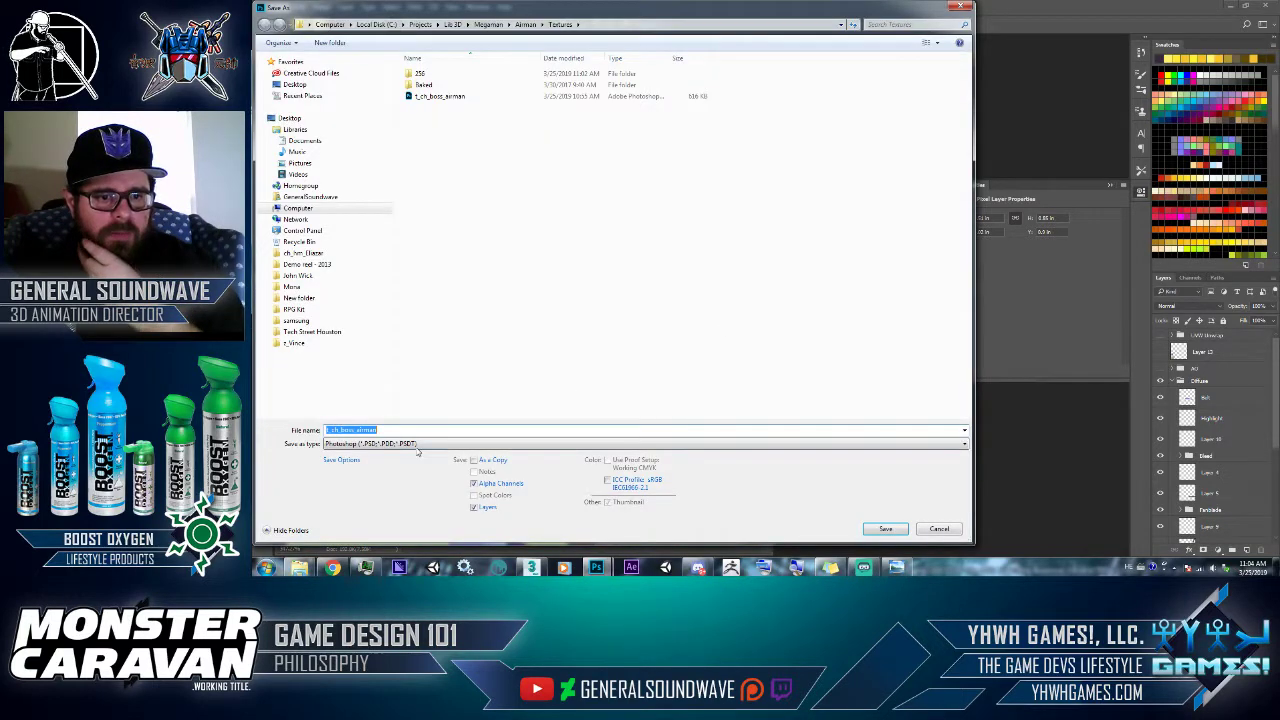
{"action": "left_click", "coordinate": [405, 443]}
{"action": "left_click", "coordinate": [405, 336]}
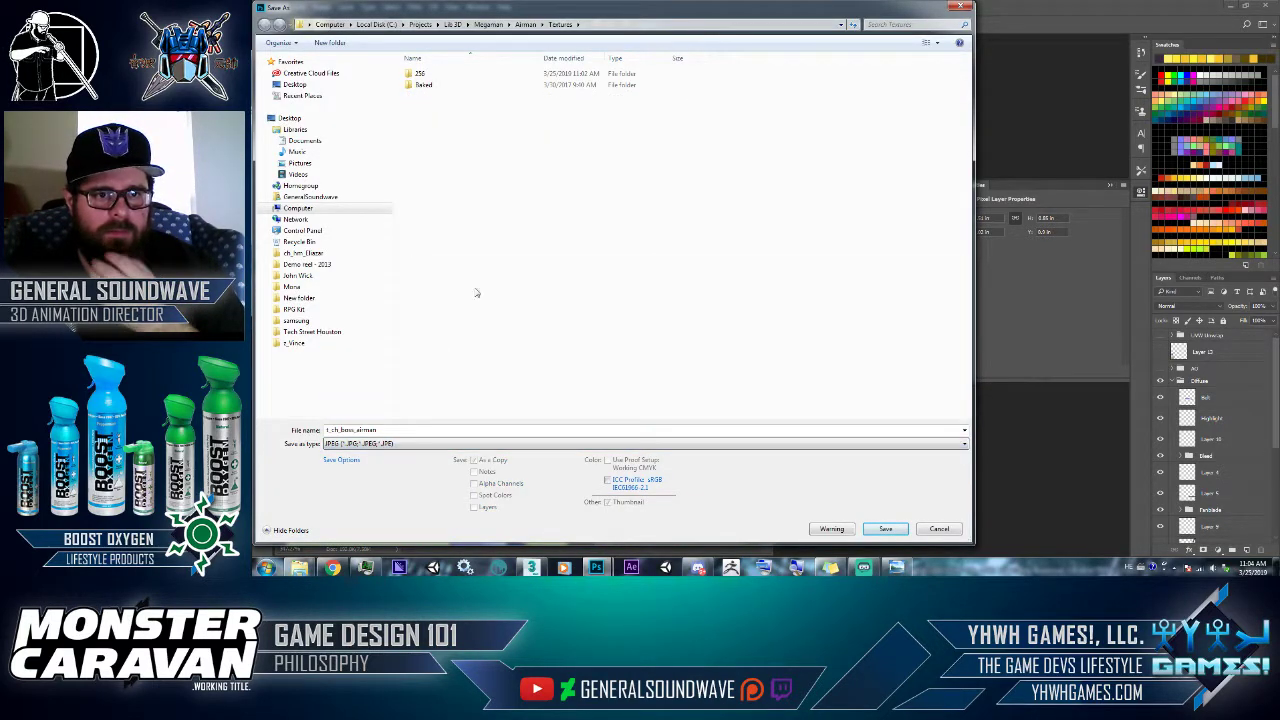
{"action": "left_click", "coordinate": [420, 76]}
{"action": "double_click", "coordinate": [420, 76]}
{"action": "double_click", "coordinate": [430, 85]}
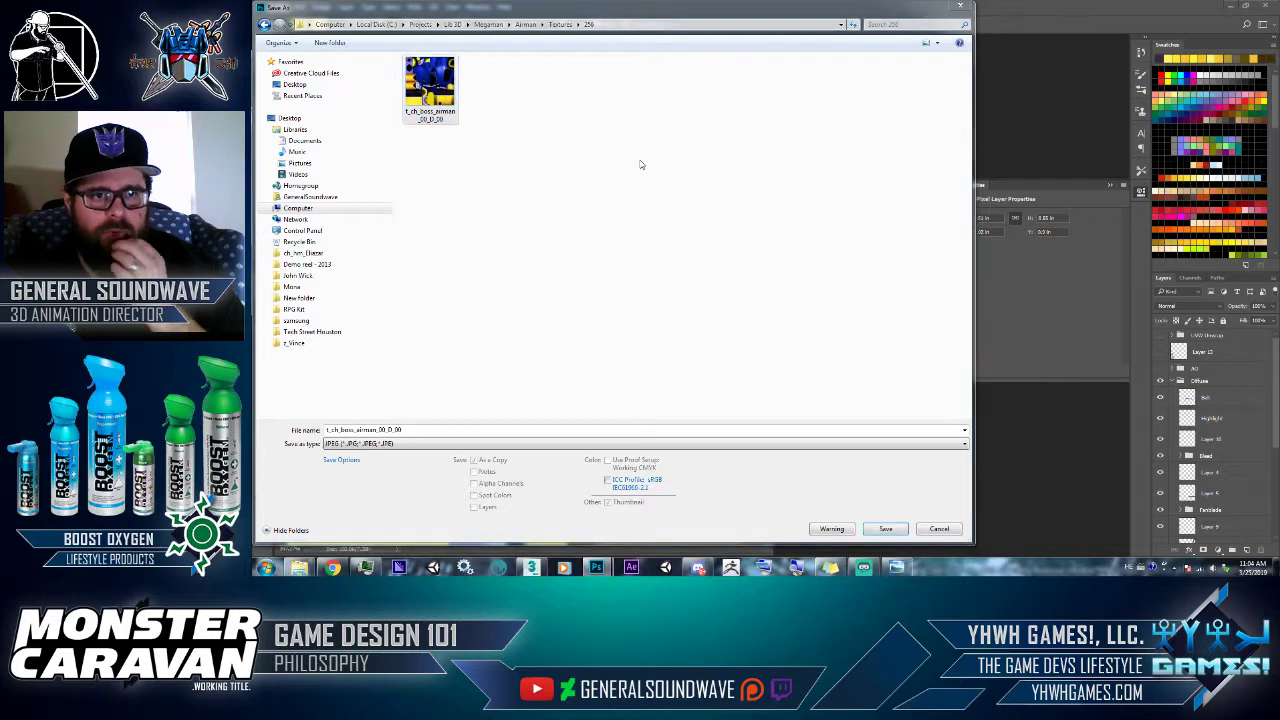
{"action": "left_click", "coordinate": [790, 285]}
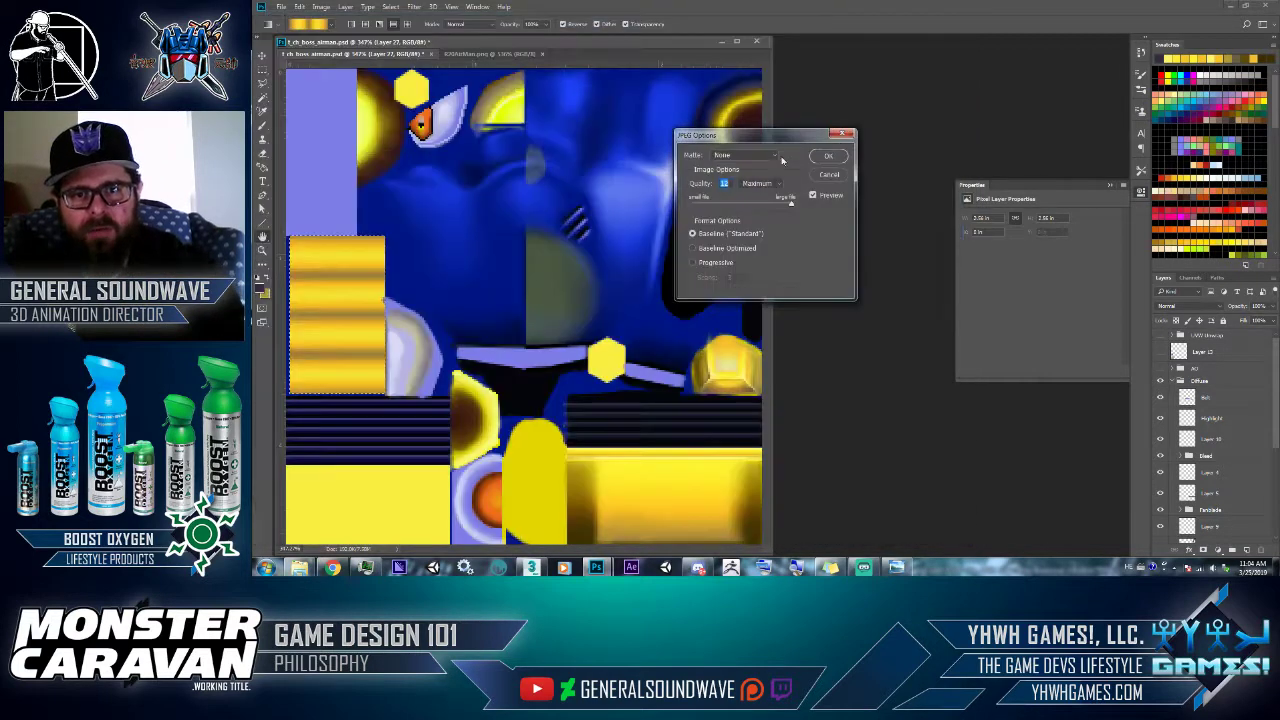
{"action": "left_click", "coordinate": [835, 159]}
- Switch to 3ds Max and examine the cannon's new gradient shading from the front of the model
{"action": "key", "text": "alt+Tab"}
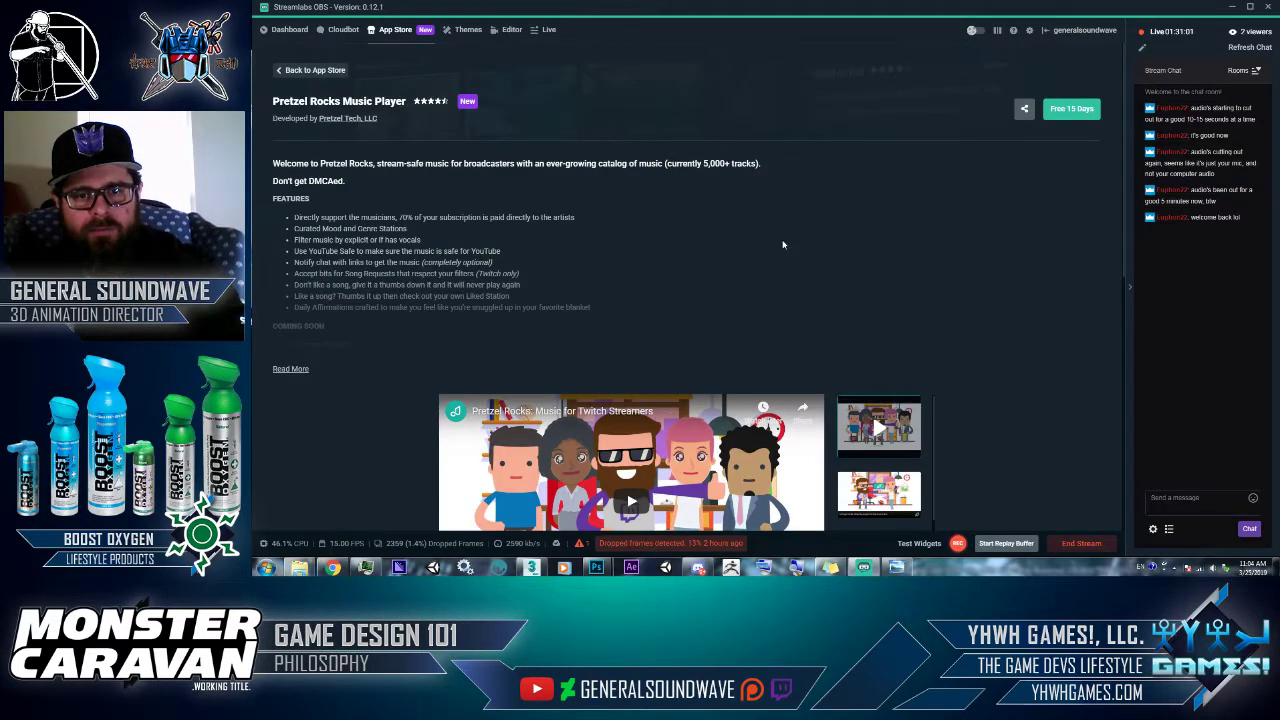
{"action": "key", "text": "alt+Tab"}
{"action": "key", "text": "alt+Tab"}
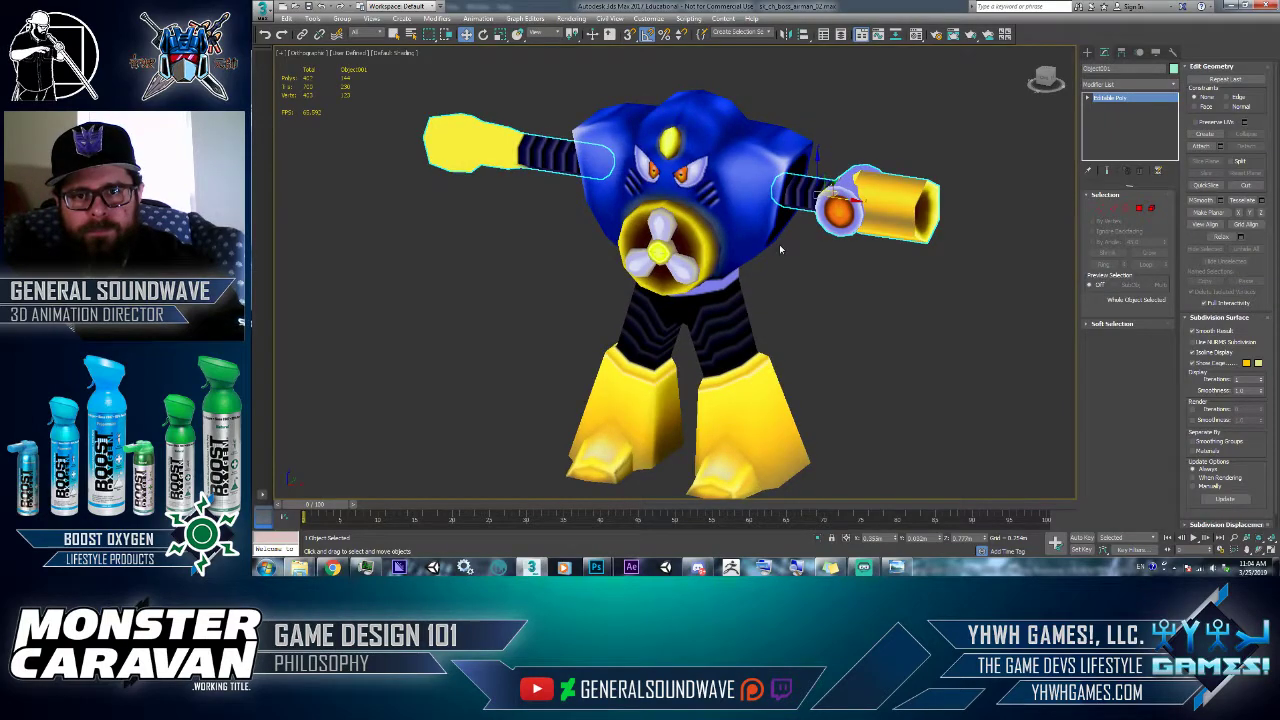
{"action": "mouse_move", "coordinate": [779, 244]}
{"action": "middle_mouse_down", "text": "alt"}
{"action": "mouse_move", "coordinate": [698, 262]}
{"action": "mouse_move", "coordinate": [793, 234]}
{"action": "middle_mouse_up", "text": "alt"}
{"action": "key", "text": "alt+Tab"}
{"action": "key", "text": "alt+Tab"}
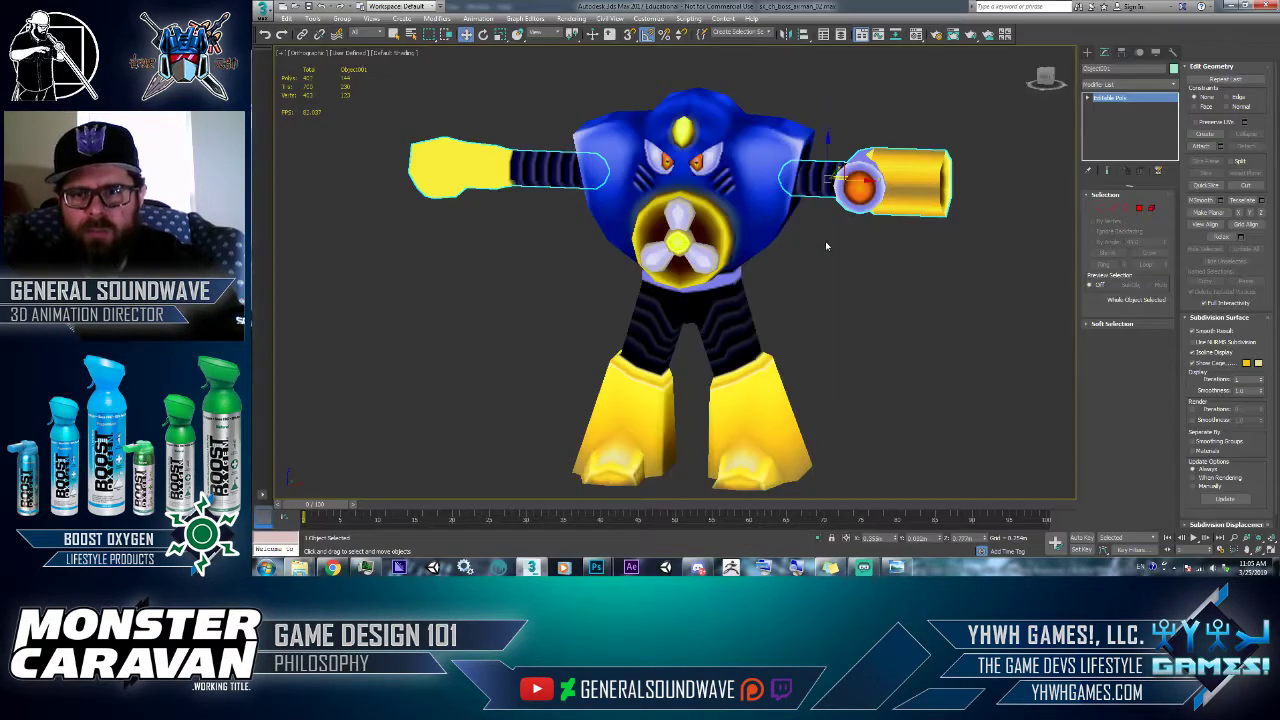
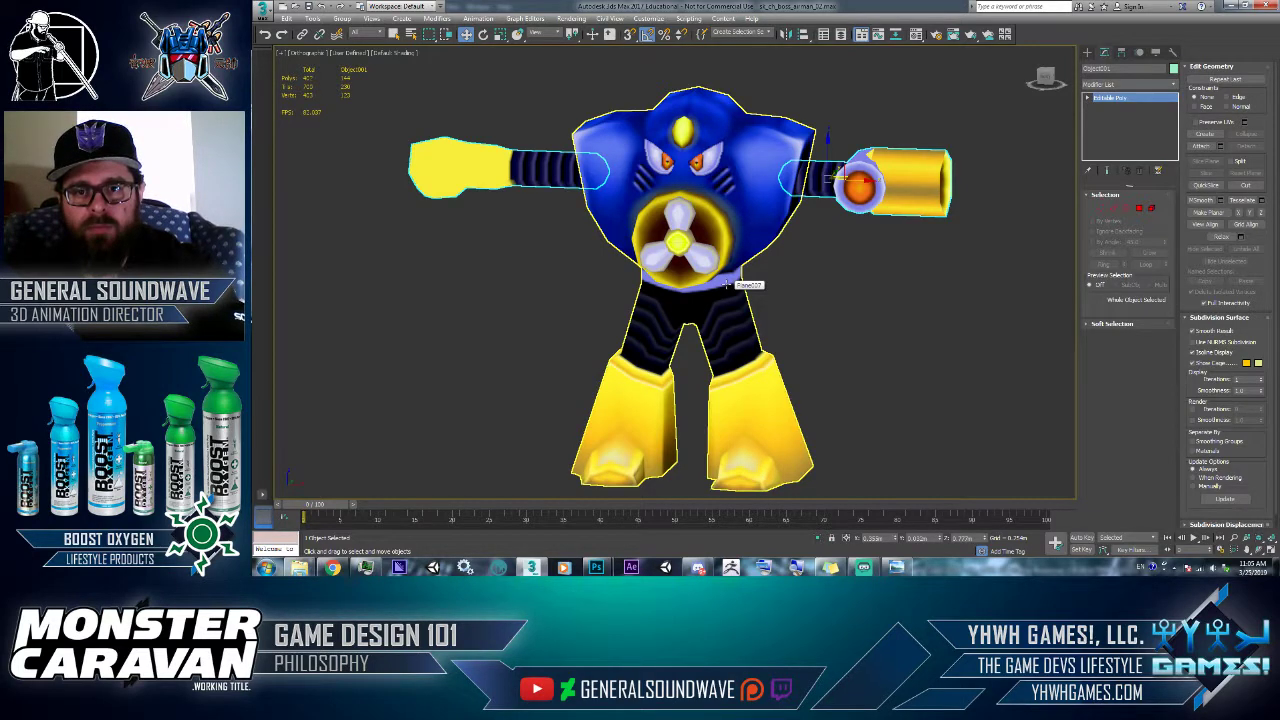
- Switch back to Photoshop and add a new layer above the striped gradient layer in the Cannon group
{"action": "key", "text": "alt+Tab"}
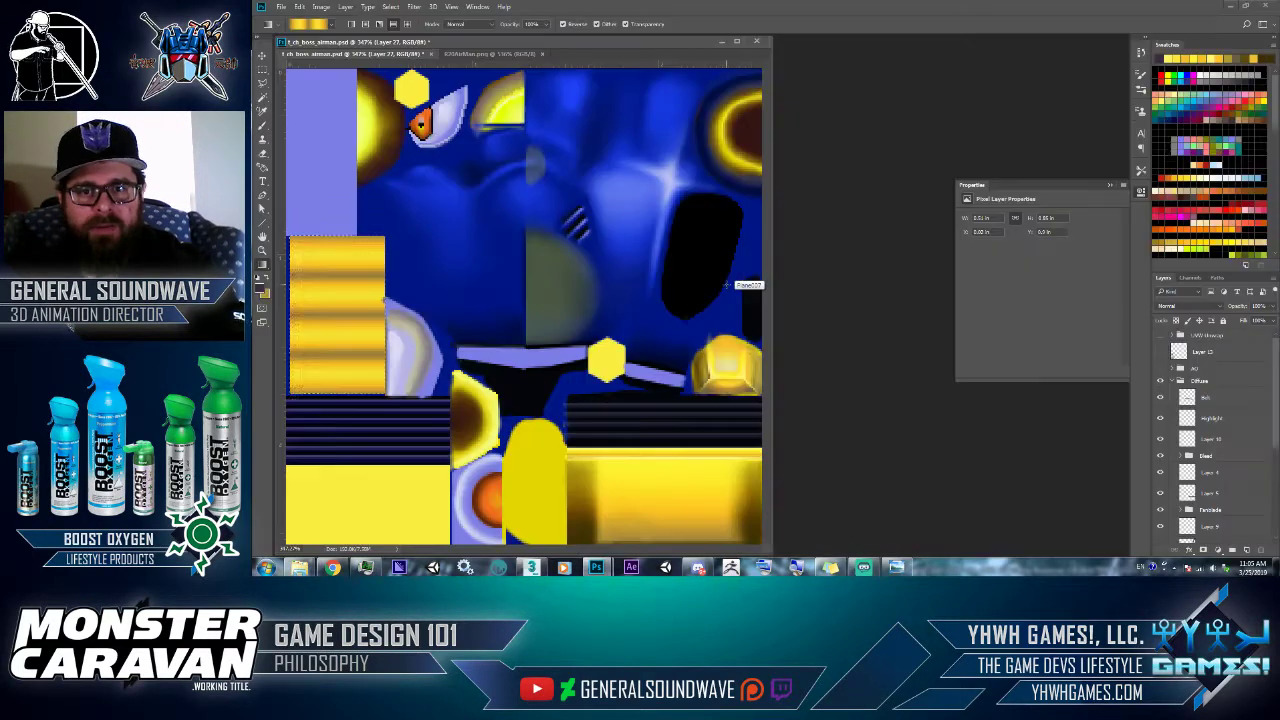
{"action": "scroll", "coordinate": [1260, 469], "scroll_direction": "down", "scroll_amount": 3}
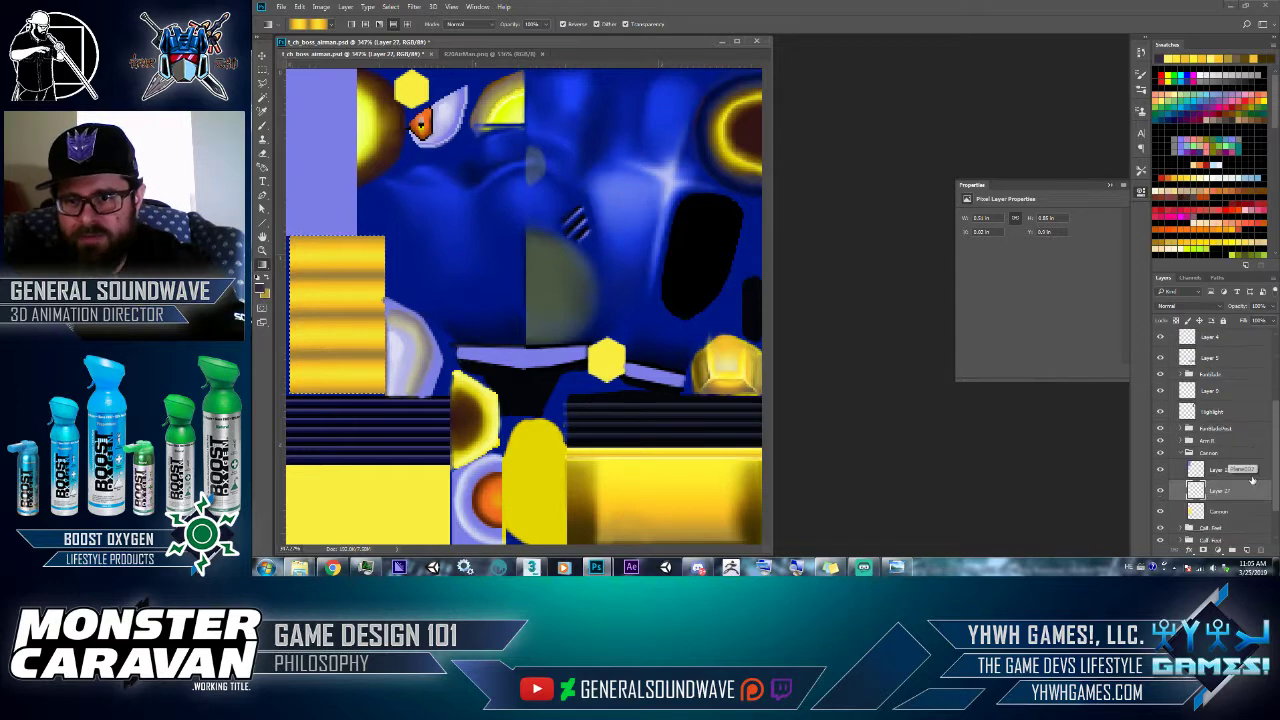
{"action": "left_click", "coordinate": [1218, 490]}
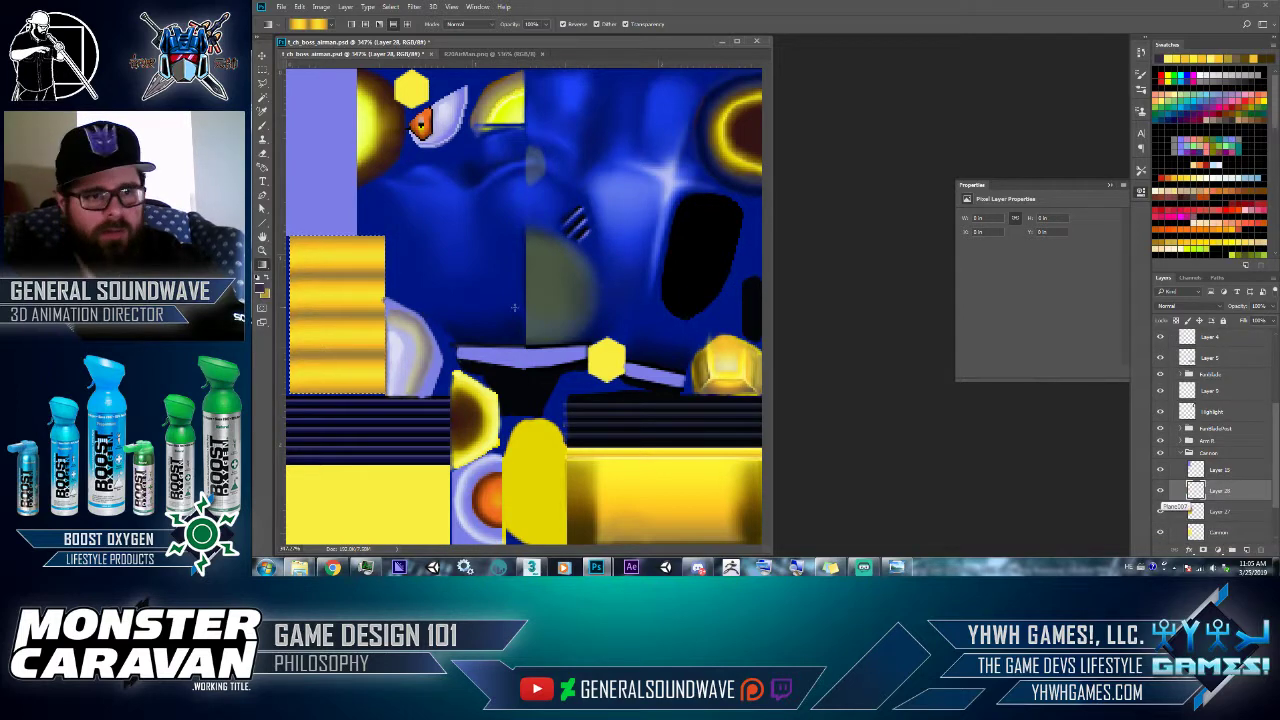
- Simplify the gradient to three stops, keeping dark gold at the start, golden orange midway and yellow at 100%, and accept it
{"action": "left_click", "coordinate": [310, 23]}
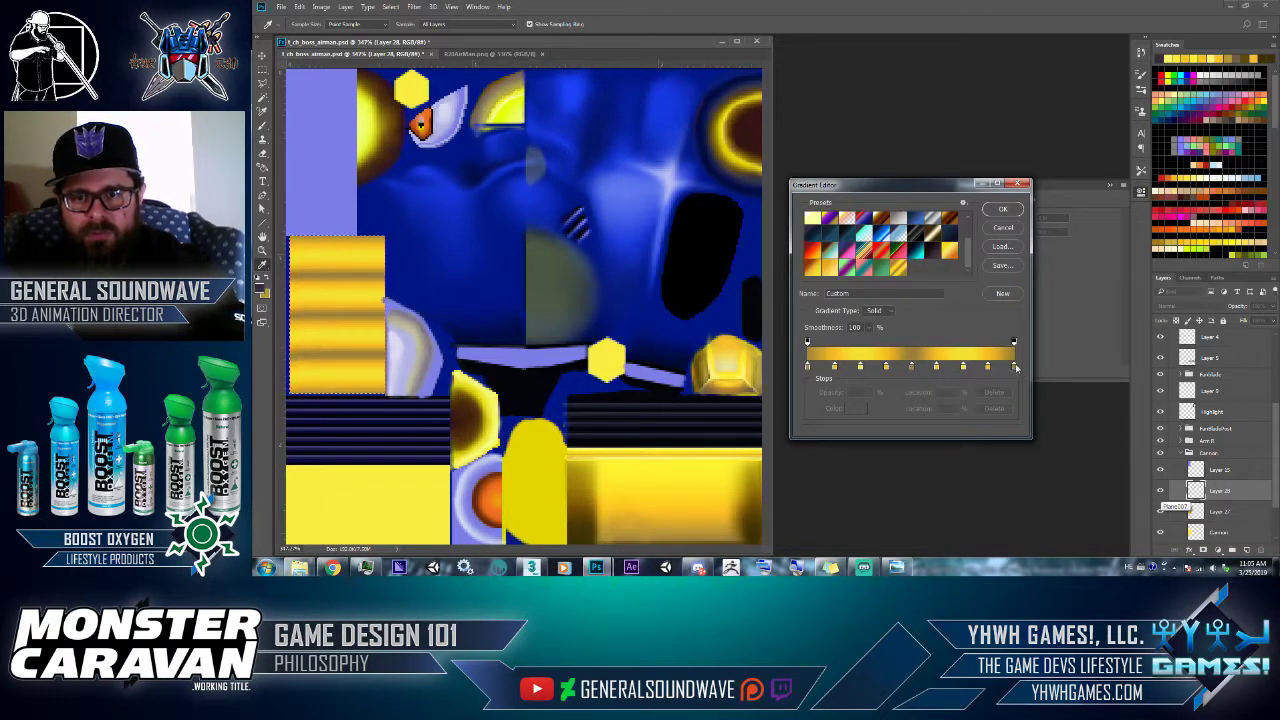
{"action": "left_click_drag", "start_coordinate": [1014, 367], "coordinate": [942, 410]}
{"action": "left_click_drag", "start_coordinate": [911, 367], "coordinate": [893, 408]}
{"action": "left_click", "coordinate": [862, 368]}
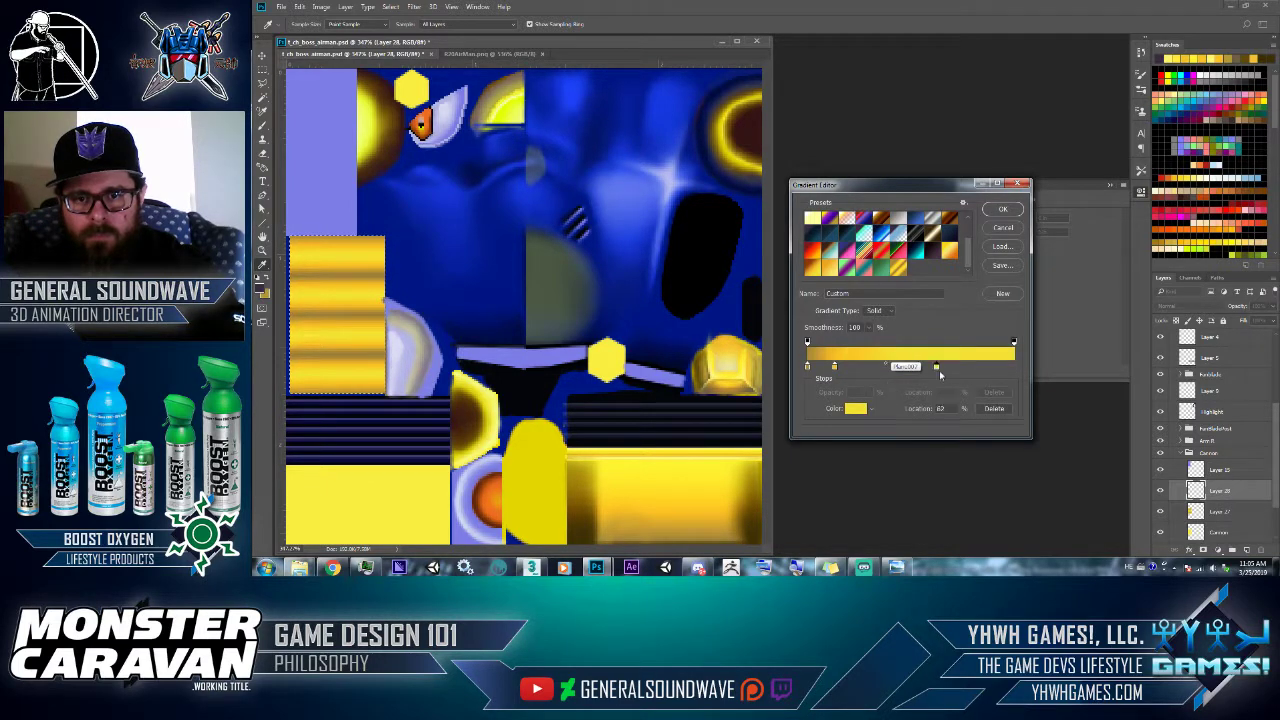
{"action": "type", "text": "100"}
{"action": "key", "text": "Return"}
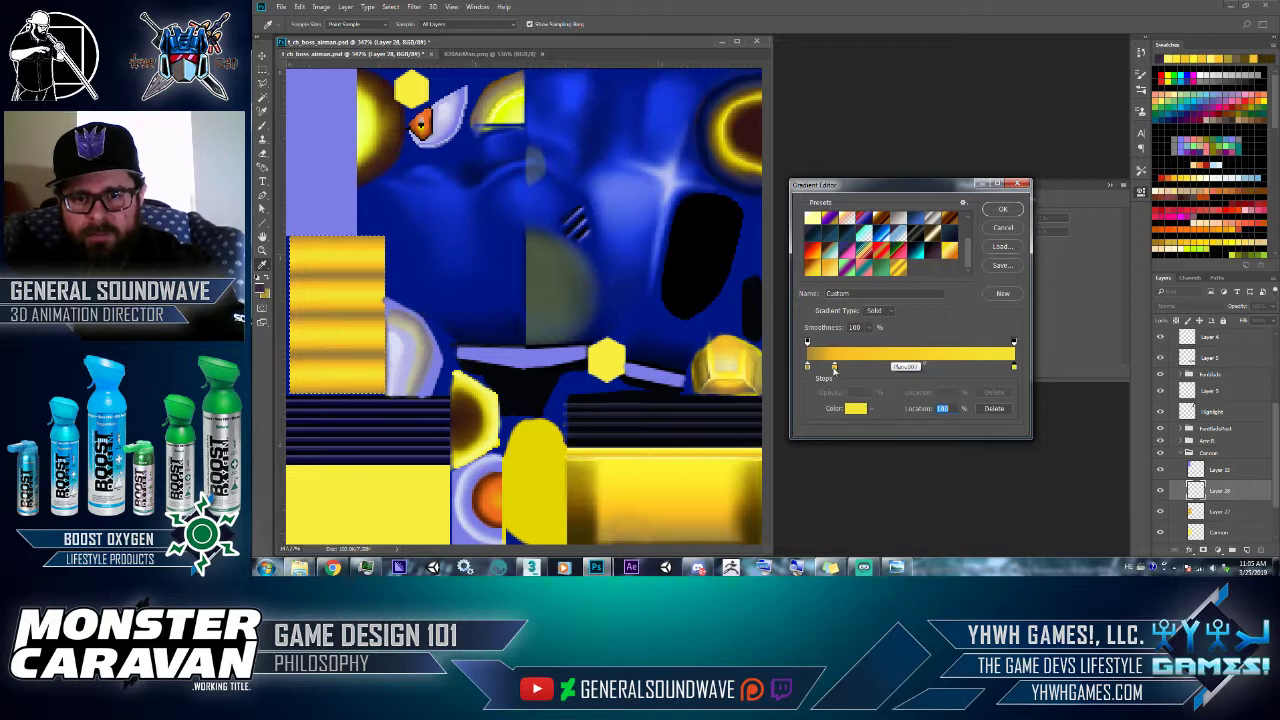
{"action": "left_click_drag", "start_coordinate": [834, 368], "coordinate": [910, 369]}
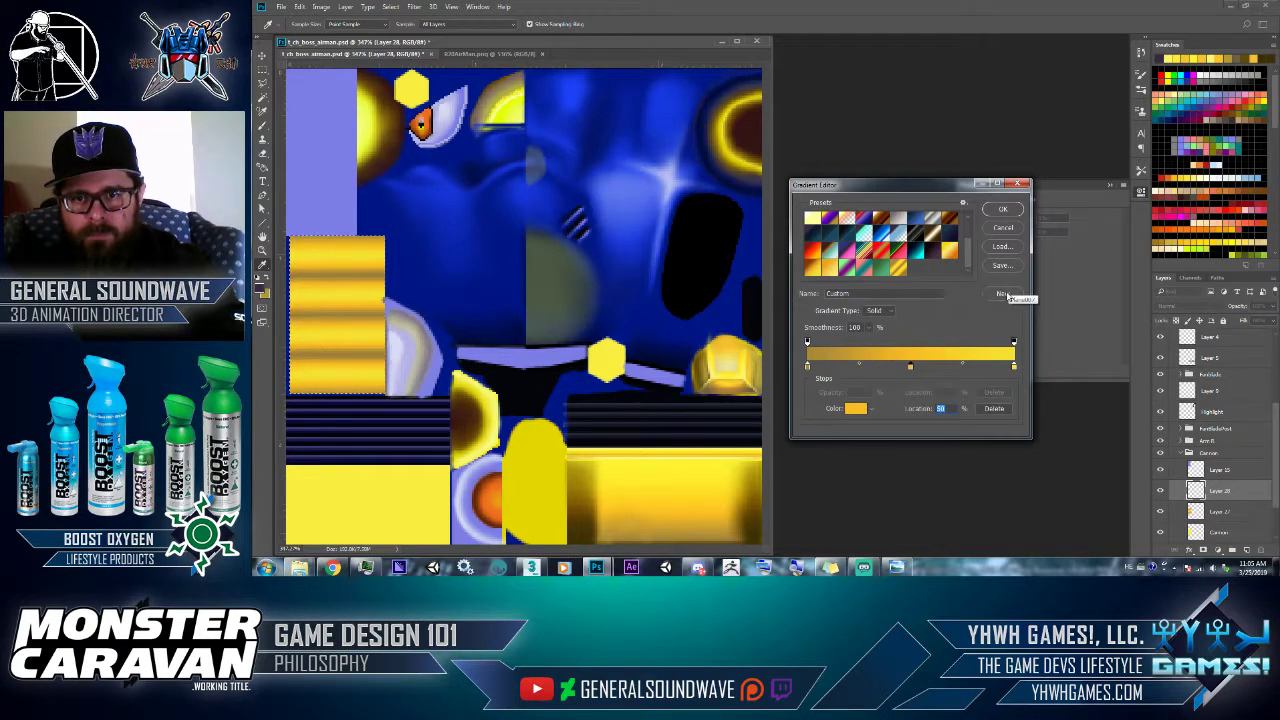
{"action": "left_click", "coordinate": [1001, 211]}
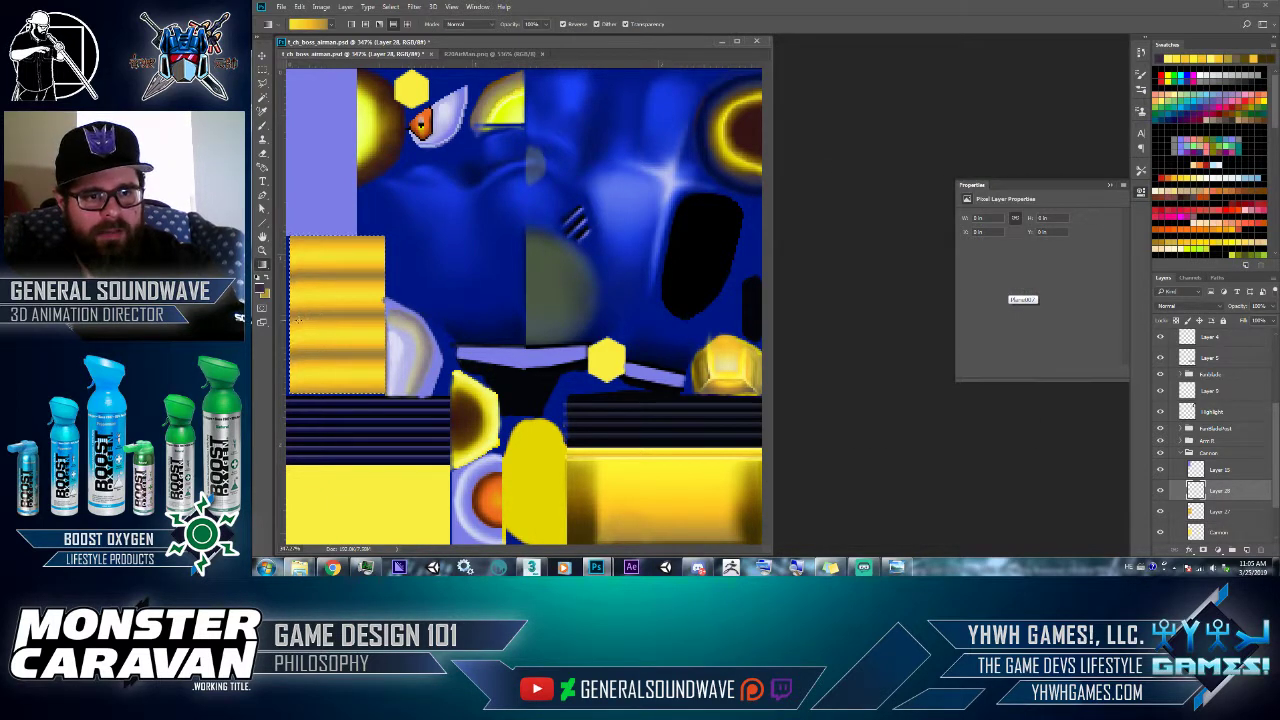
- Turn off Reverse, draw the simplified gradient horizontally across the cannon panel from dark gold at left to yellow at right, and deselect
{"action": "left_click_drag", "start_coordinate": [298, 320], "coordinate": [382, 322]}
{"action": "key", "text": "ctrl+z"}
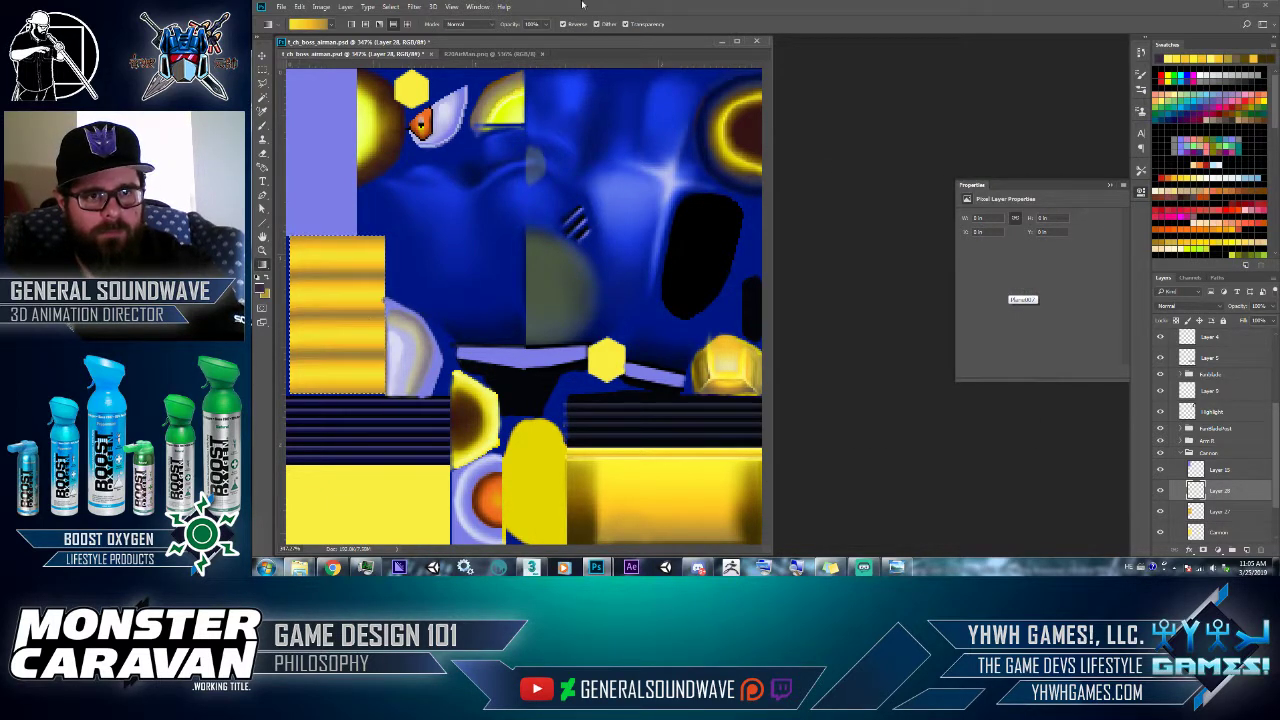
{"action": "left_click", "coordinate": [575, 25]}
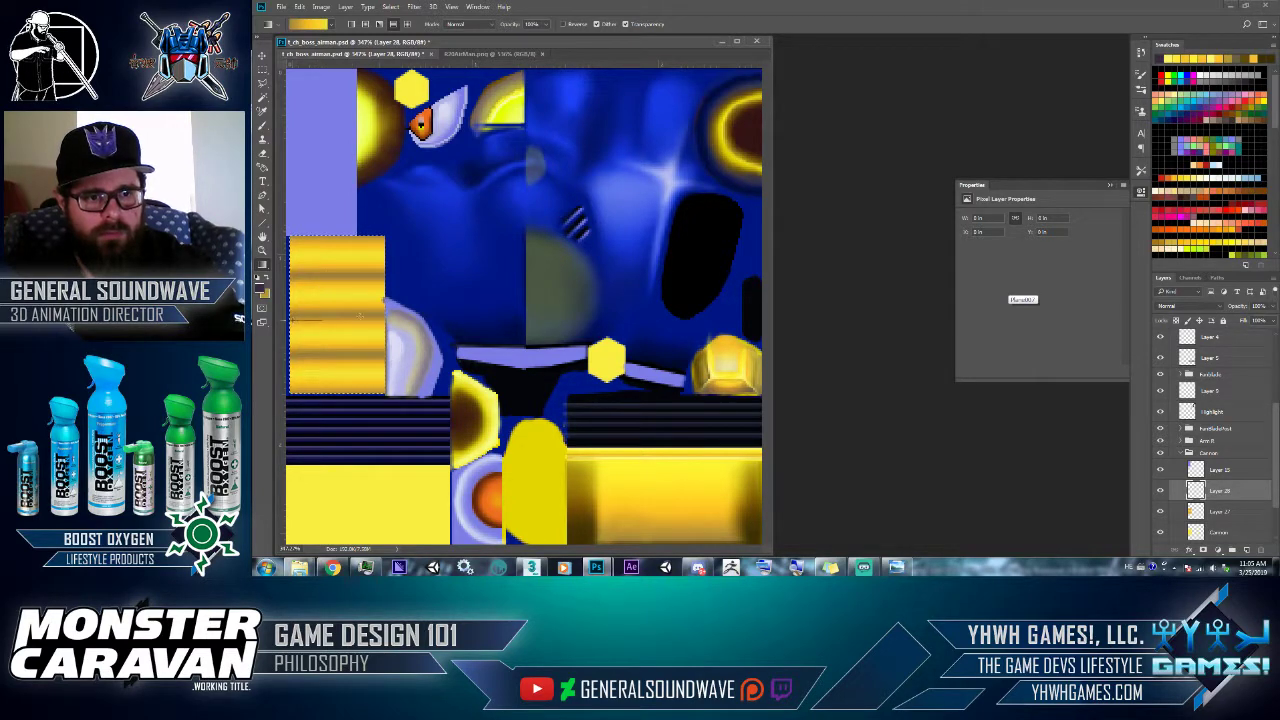
{"action": "left_click_drag", "start_coordinate": [380, 321], "coordinate": [381, 320]}
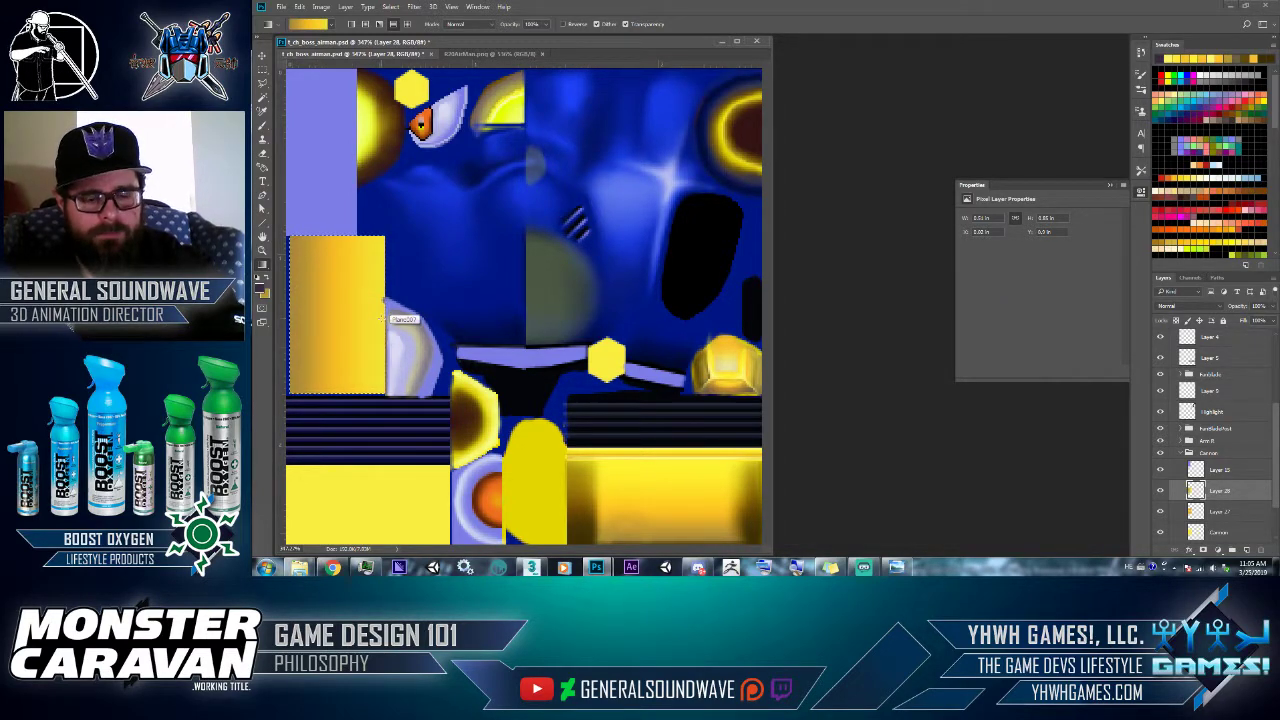
{"action": "key", "text": "ctrl+d"}
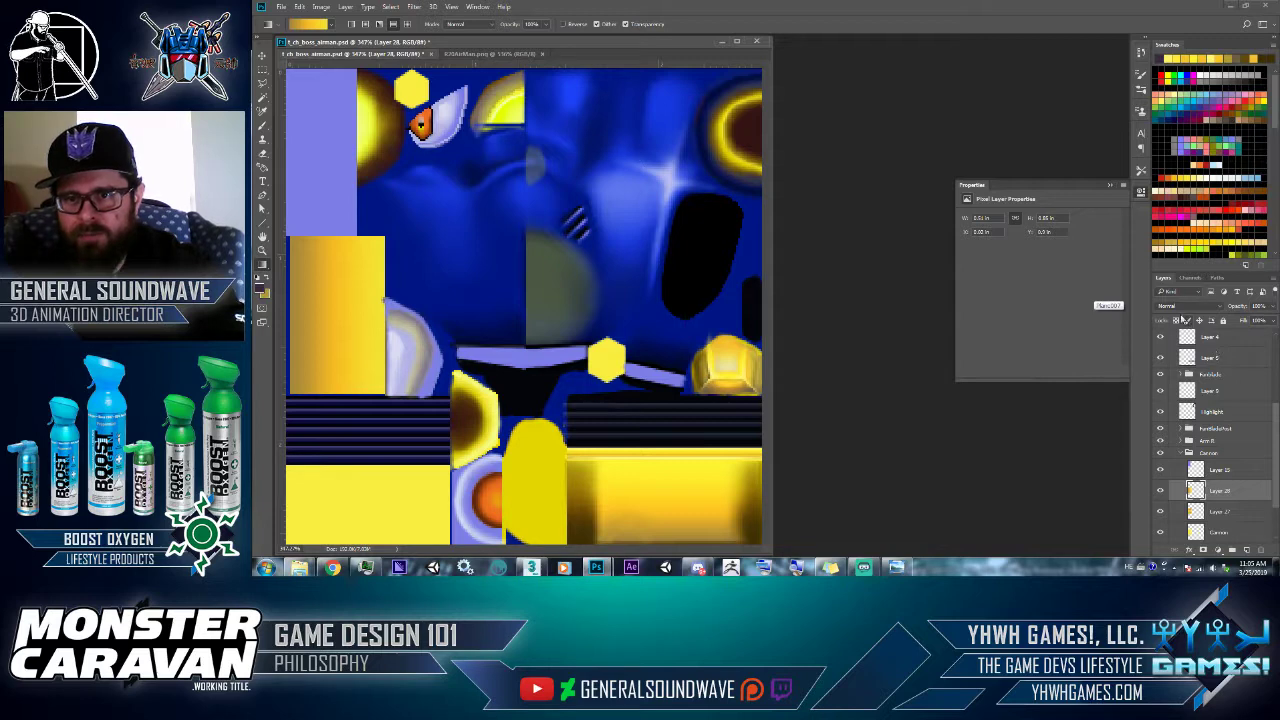
- Try blend modes such as Multiply, Lighten, Overlay, Vivid Light and Difference on the horizontal gradient layer
{"action": "scroll", "coordinate": [1175, 312], "scroll_direction": "down", "scroll_amount": 3}
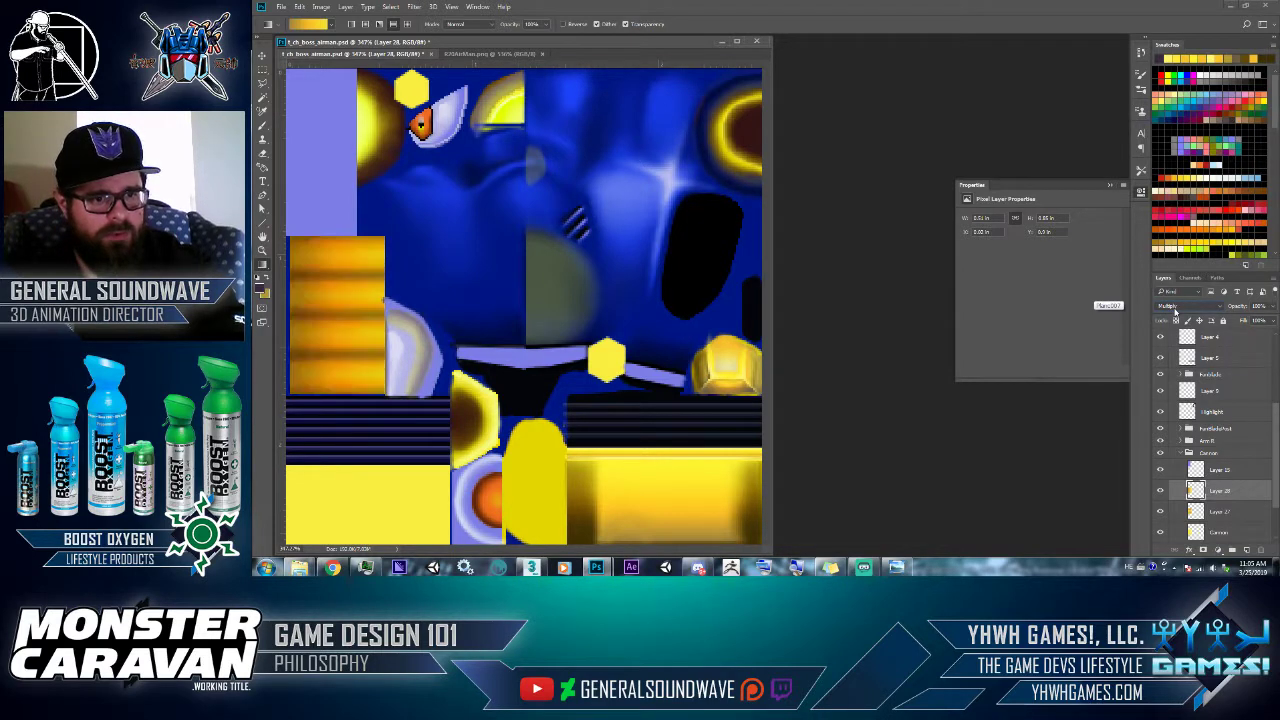
{"action": "scroll", "coordinate": [1175, 312], "scroll_direction": "down", "scroll_amount": 4}
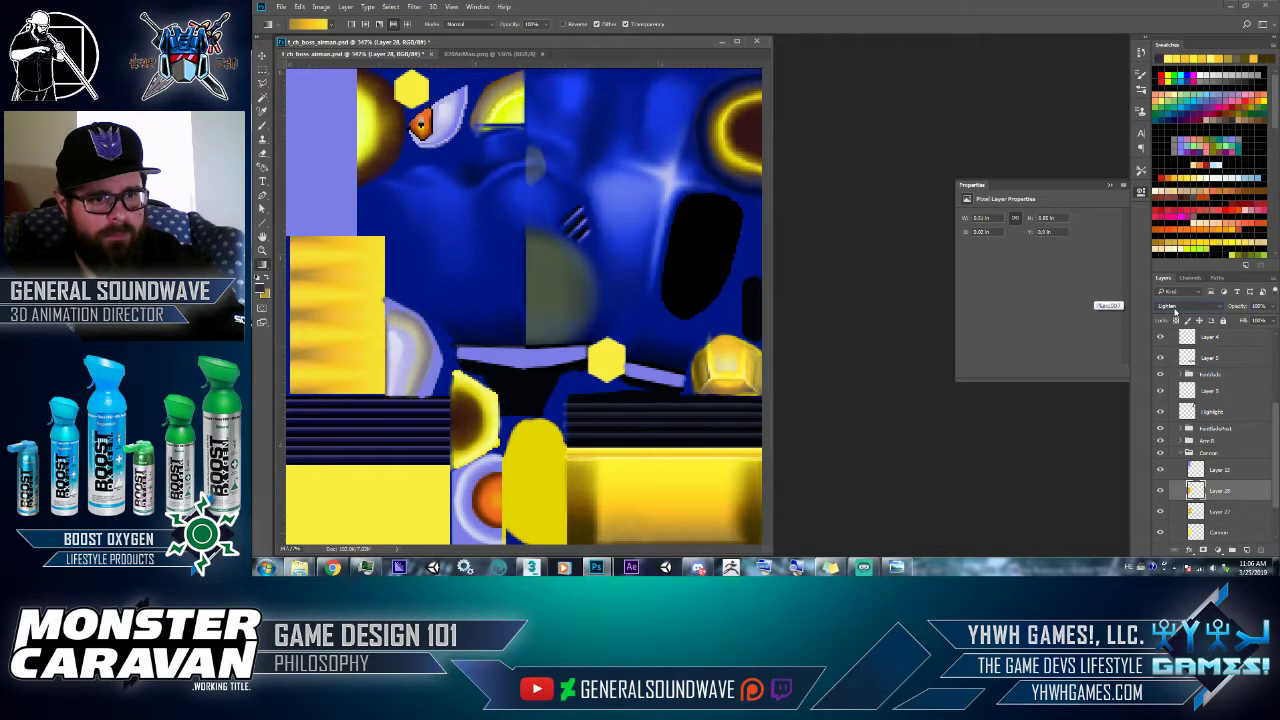
{"action": "scroll", "coordinate": [1176, 312], "scroll_direction": "down", "scroll_amount": 2}
{"action": "scroll", "coordinate": [1177, 312], "scroll_direction": "down", "scroll_amount": 2}
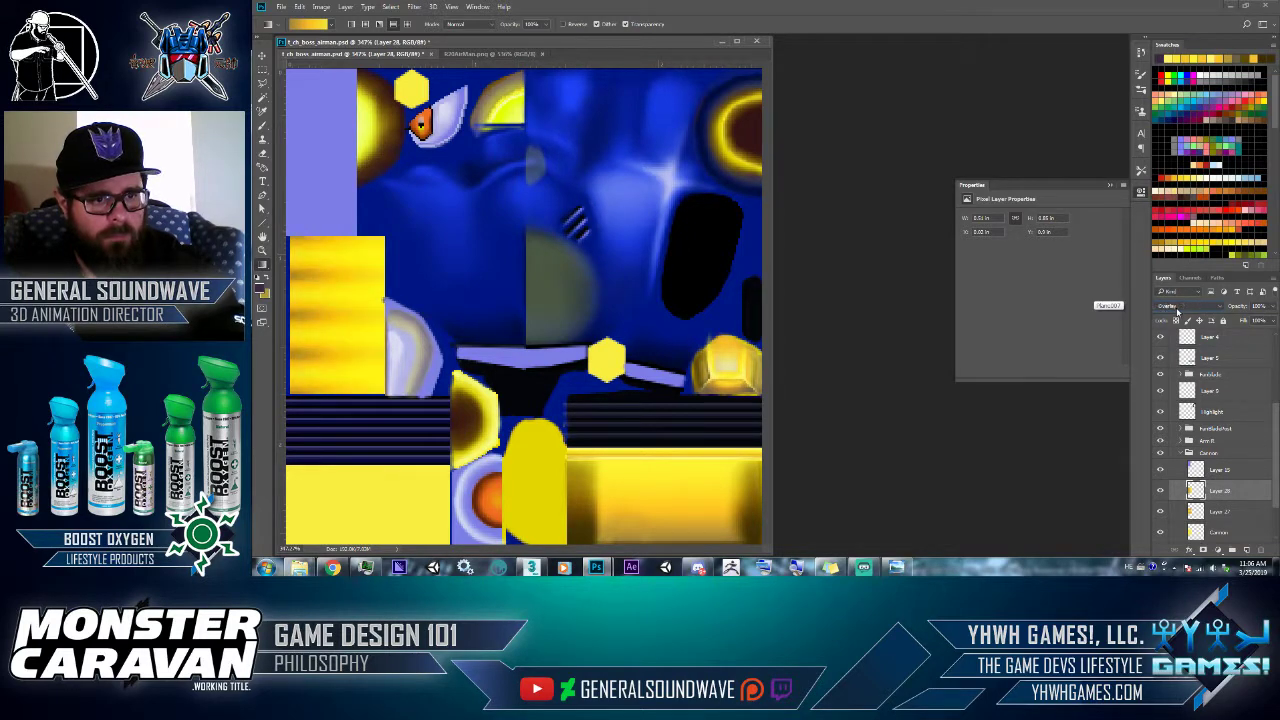
{"action": "scroll", "coordinate": [1177, 312], "scroll_direction": "down", "scroll_amount": 4}
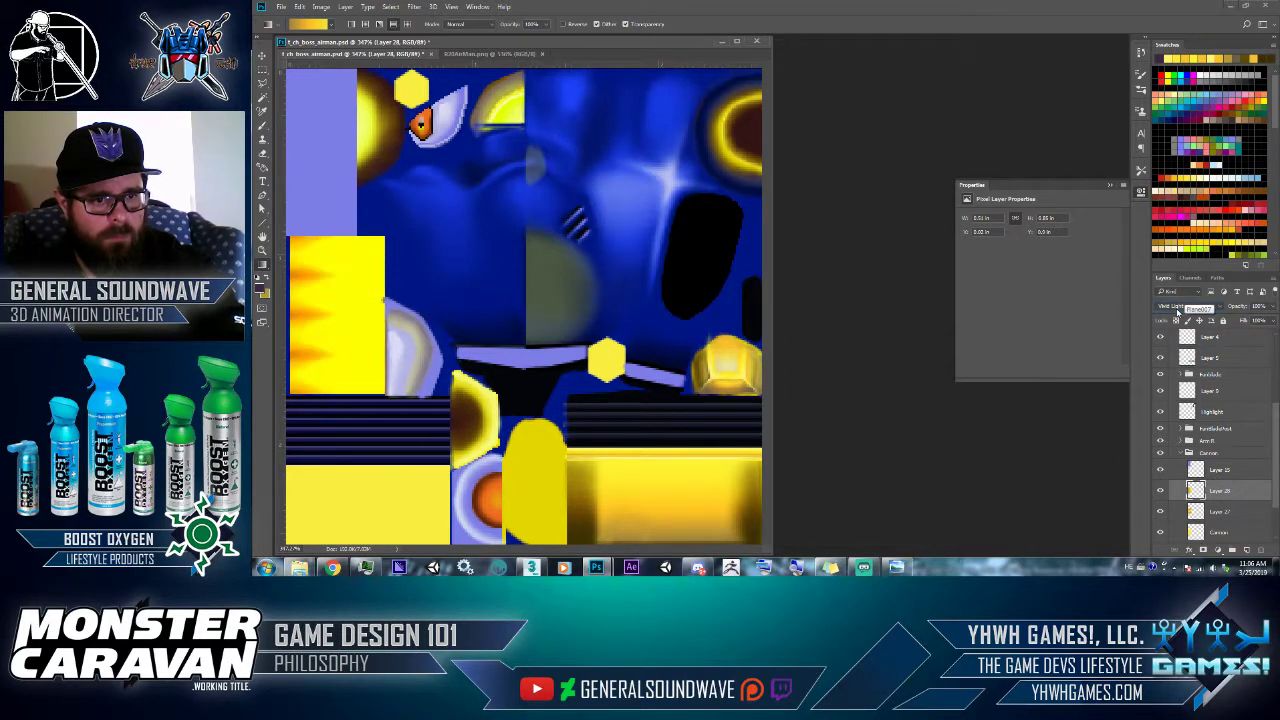
{"action": "scroll", "coordinate": [1177, 312], "scroll_direction": "down", "scroll_amount": 2}
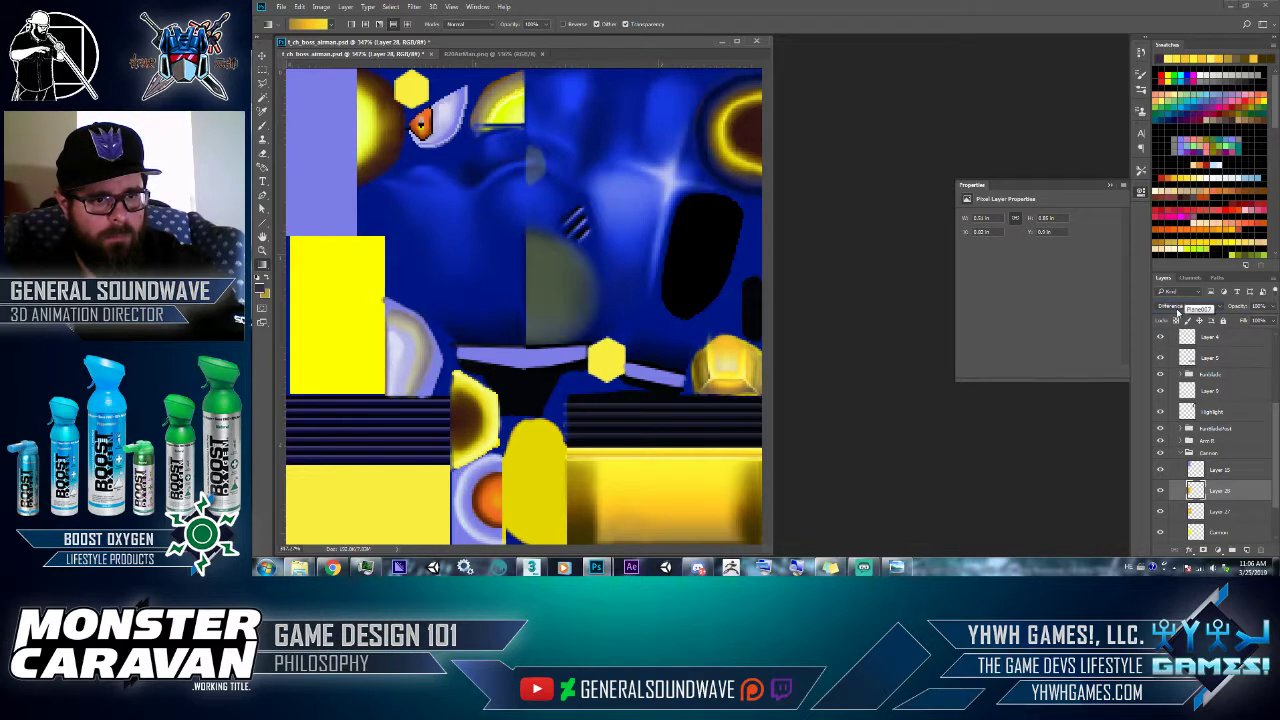
{"action": "scroll", "coordinate": [1178, 313], "scroll_direction": "up", "scroll_amount": 13}
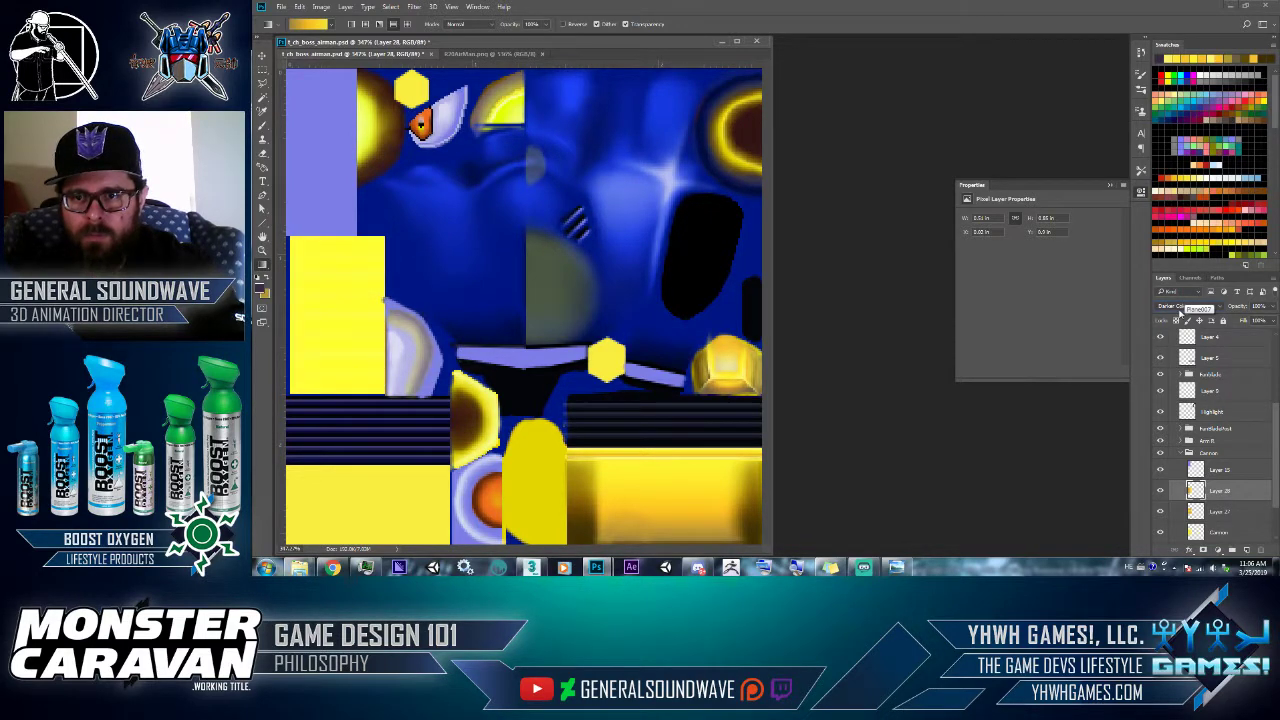
{"action": "scroll", "coordinate": [1183, 313], "scroll_direction": "up", "scroll_amount": 6}
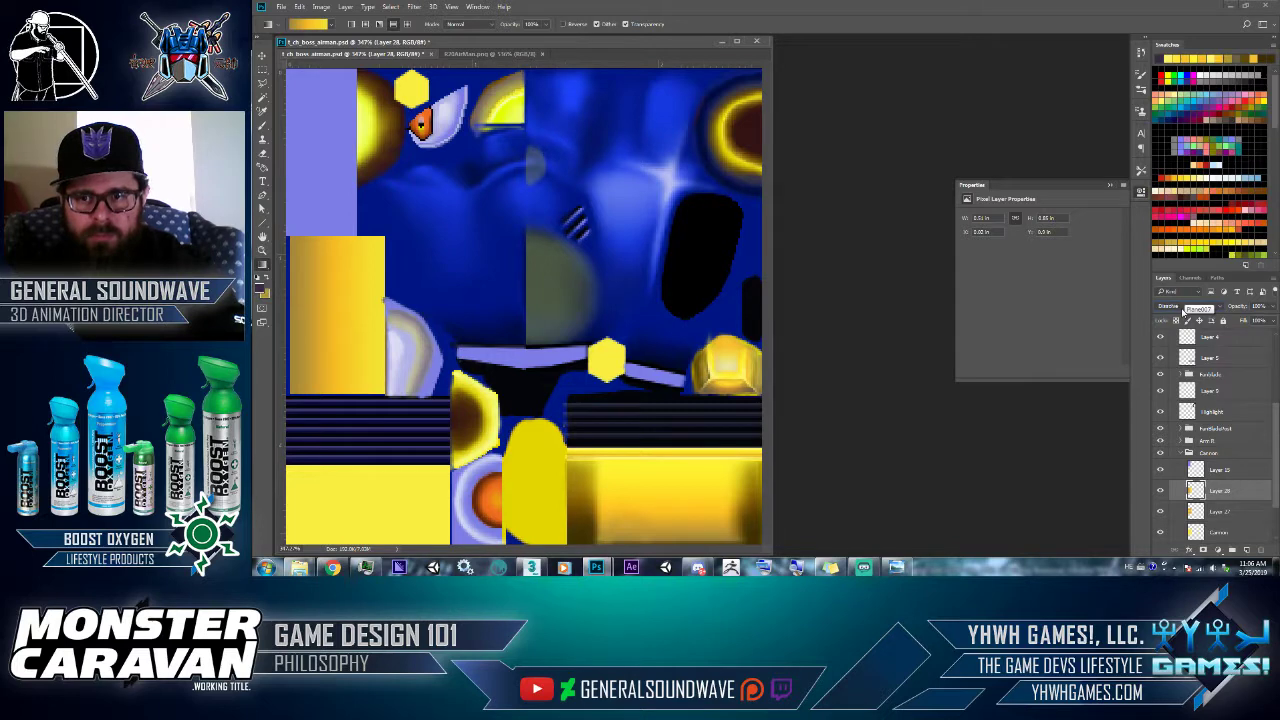
- Compare Darken, Multiply, Darker Color and Lighter Color blending on the horizontal gradient layer, toggling its visibility
{"action": "scroll", "coordinate": [1183, 312], "scroll_direction": "down", "scroll_amount": 2}
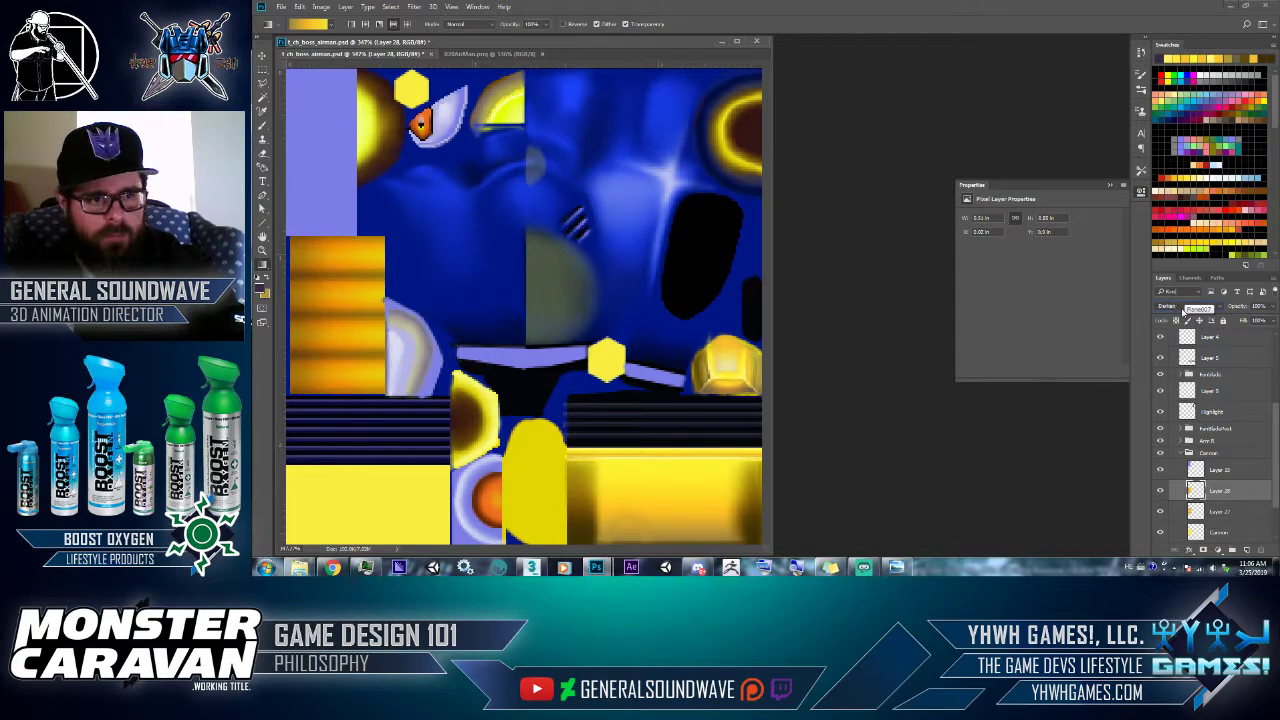
{"action": "scroll", "coordinate": [1183, 312], "scroll_direction": "down", "scroll_amount": 1}
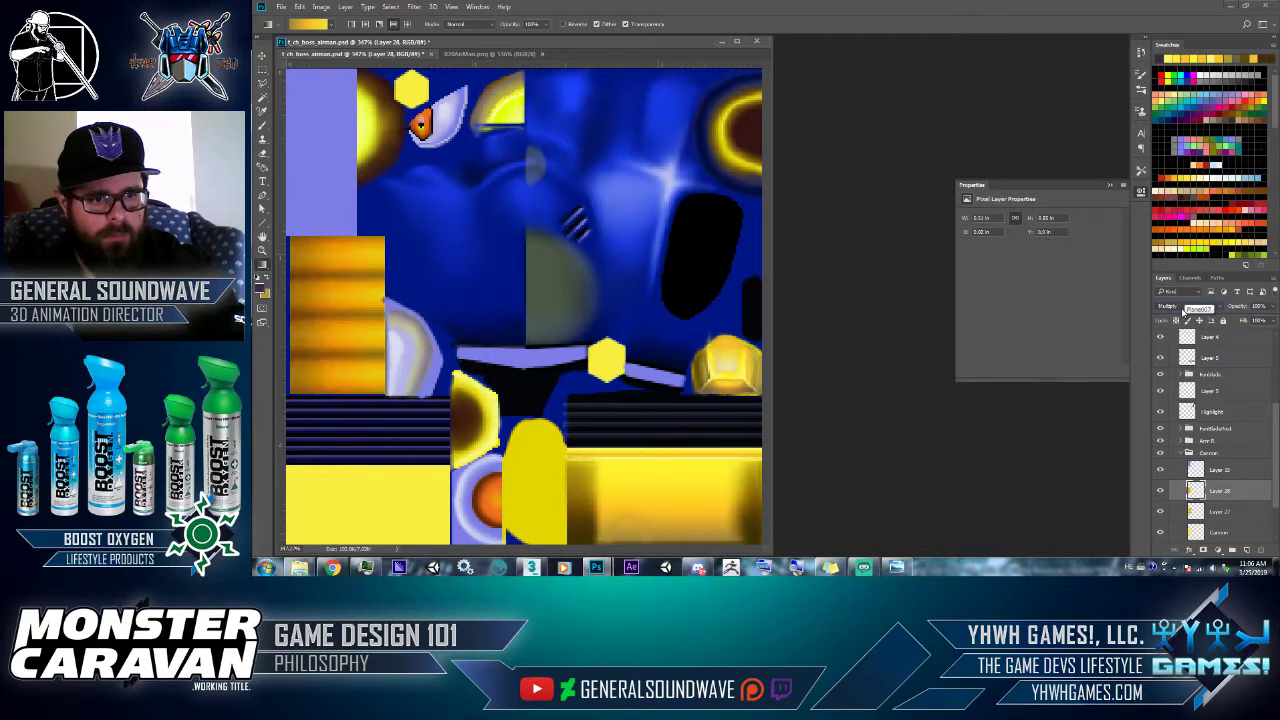
{"action": "scroll", "coordinate": [1183, 312], "scroll_direction": "up", "scroll_amount": 1}
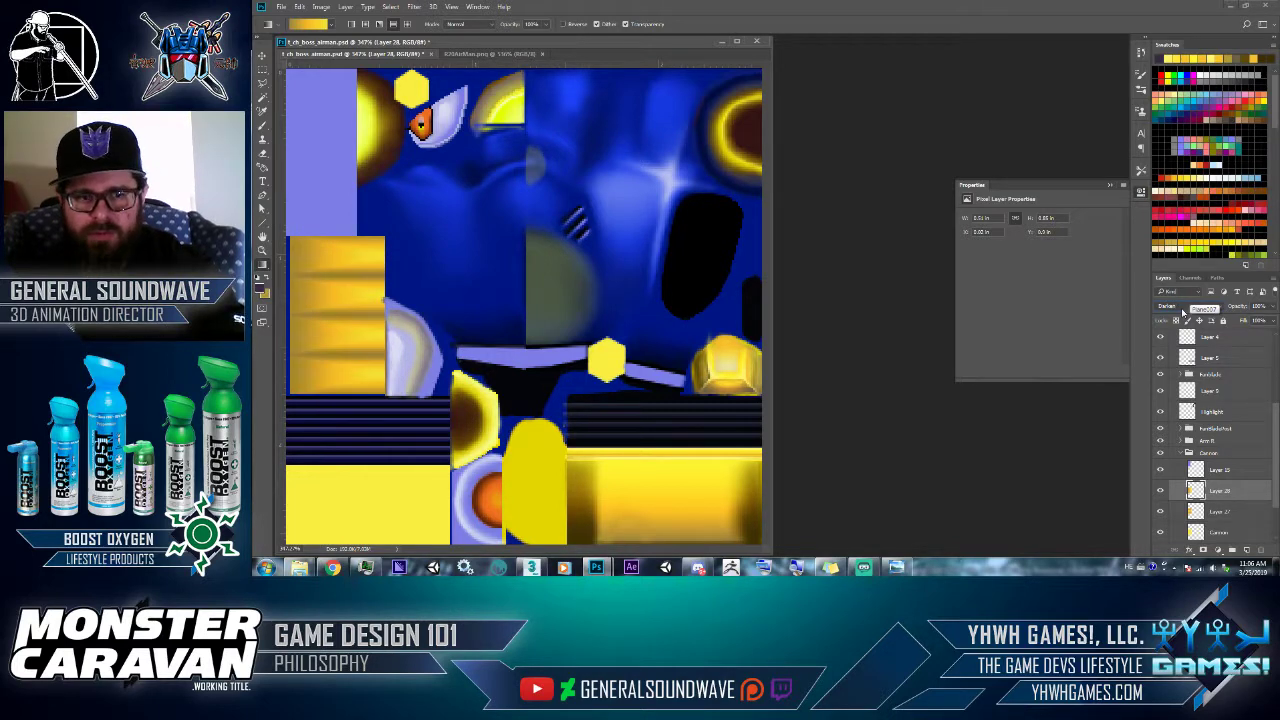
{"action": "scroll", "coordinate": [1183, 312], "scroll_direction": "down", "scroll_amount": 4}
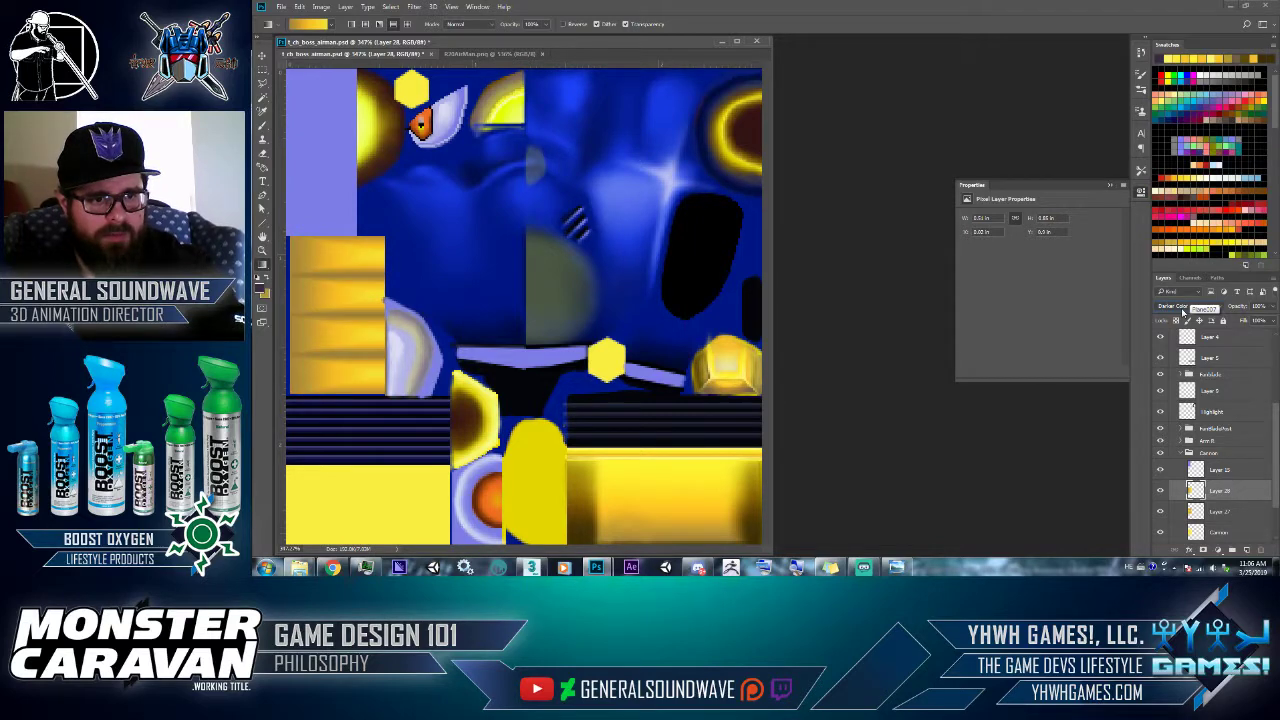
{"action": "scroll", "coordinate": [1183, 312], "scroll_direction": "down", "scroll_amount": 3}
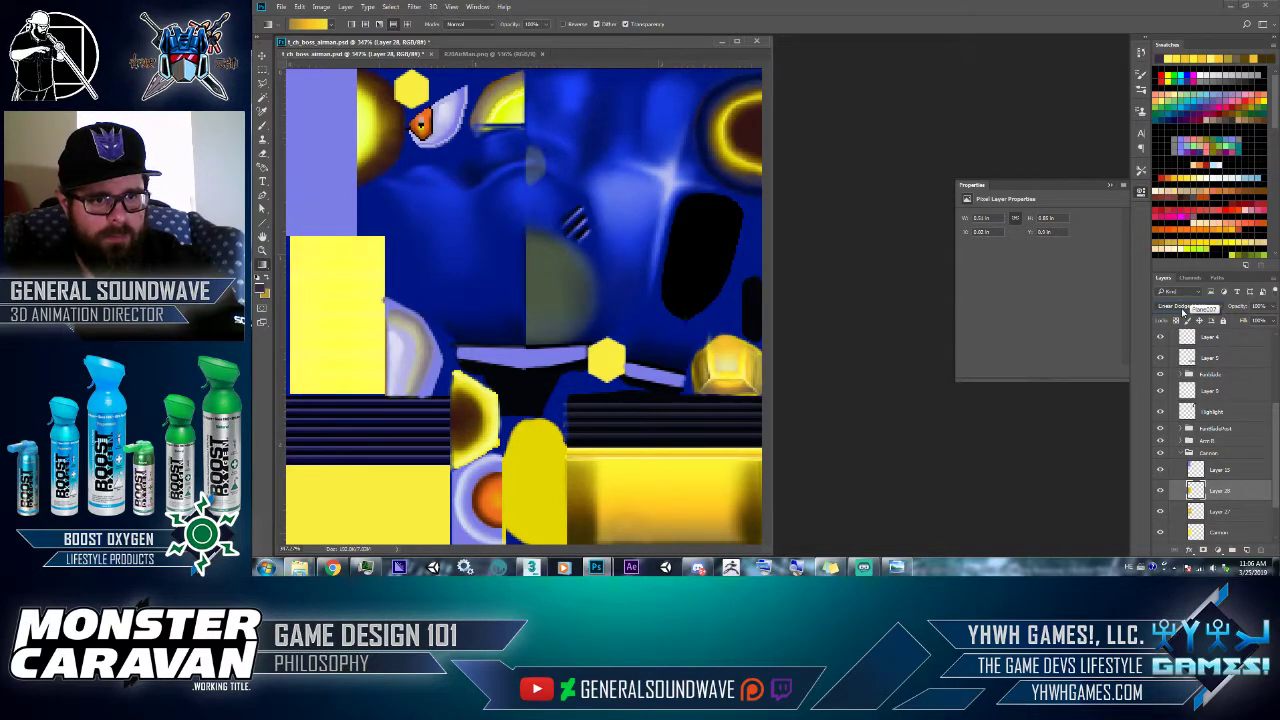
{"action": "scroll", "coordinate": [1183, 312], "scroll_direction": "down", "scroll_amount": 3}
{"action": "scroll", "coordinate": [1183, 312], "scroll_direction": "up", "scroll_amount": 1}
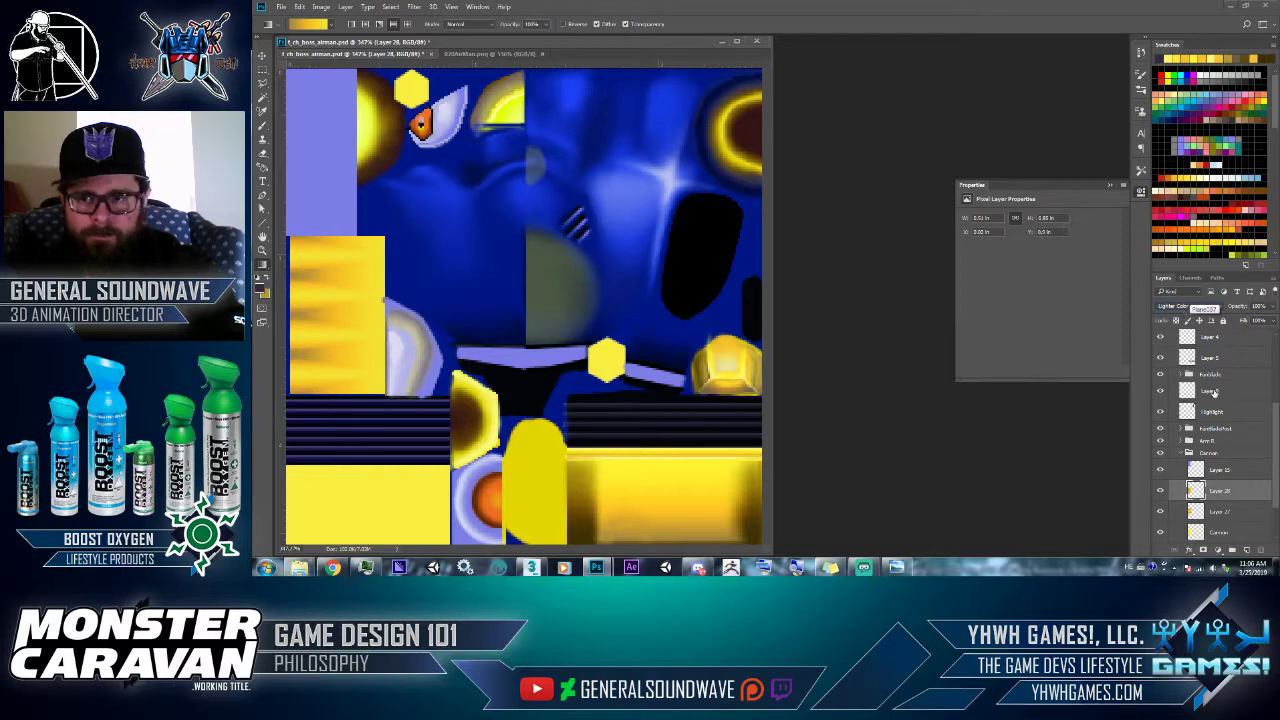
{"action": "left_click", "coordinate": [1161, 490]}
{"action": "left_click", "coordinate": [1161, 490]}
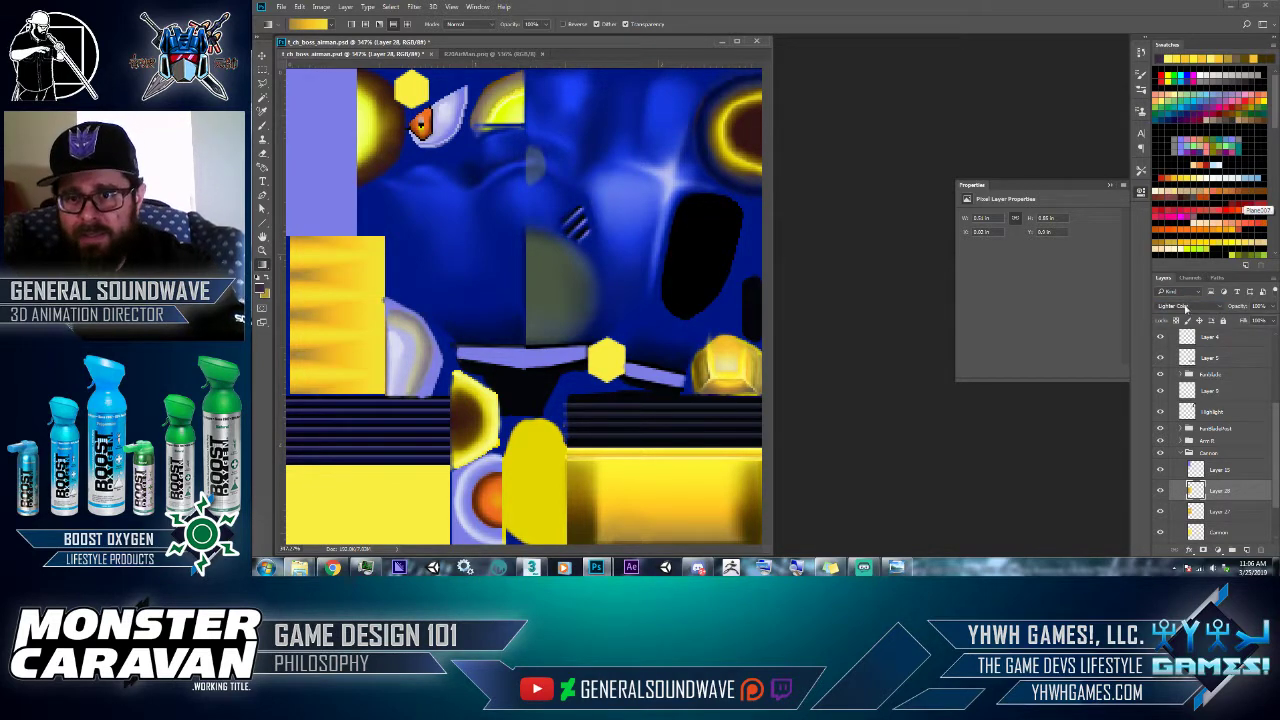
- Restore Normal blending on the horizontal gradient layer and set its opacity to 30%
{"action": "left_click", "coordinate": [1186, 312]}
{"action": "left_click", "coordinate": [1186, 309]}
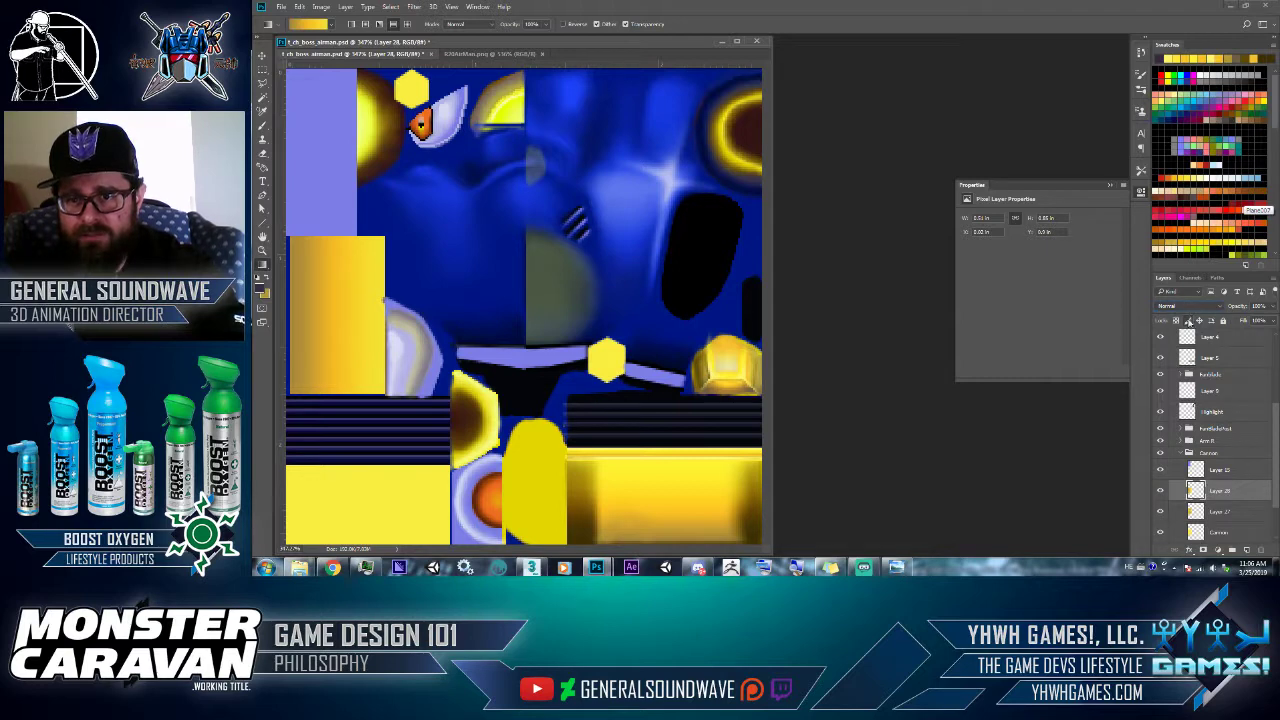
{"action": "left_click", "coordinate": [1260, 307]}
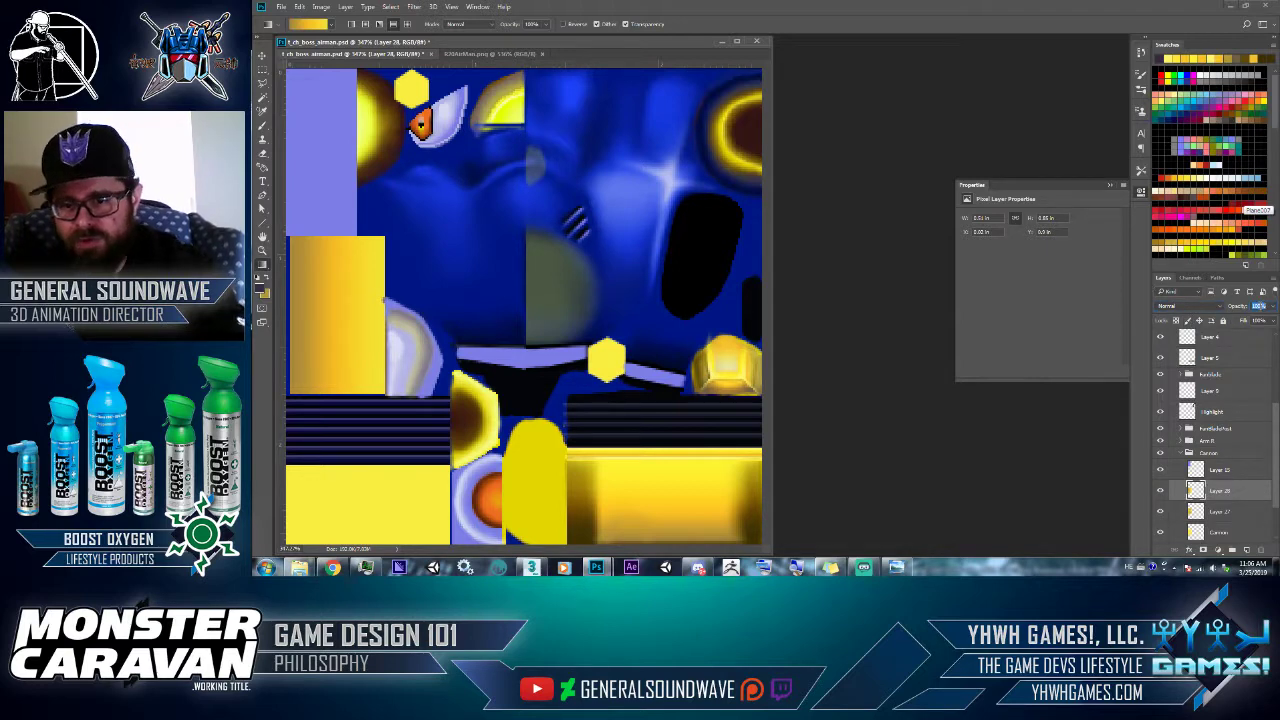
{"action": "type", "text": "30"}
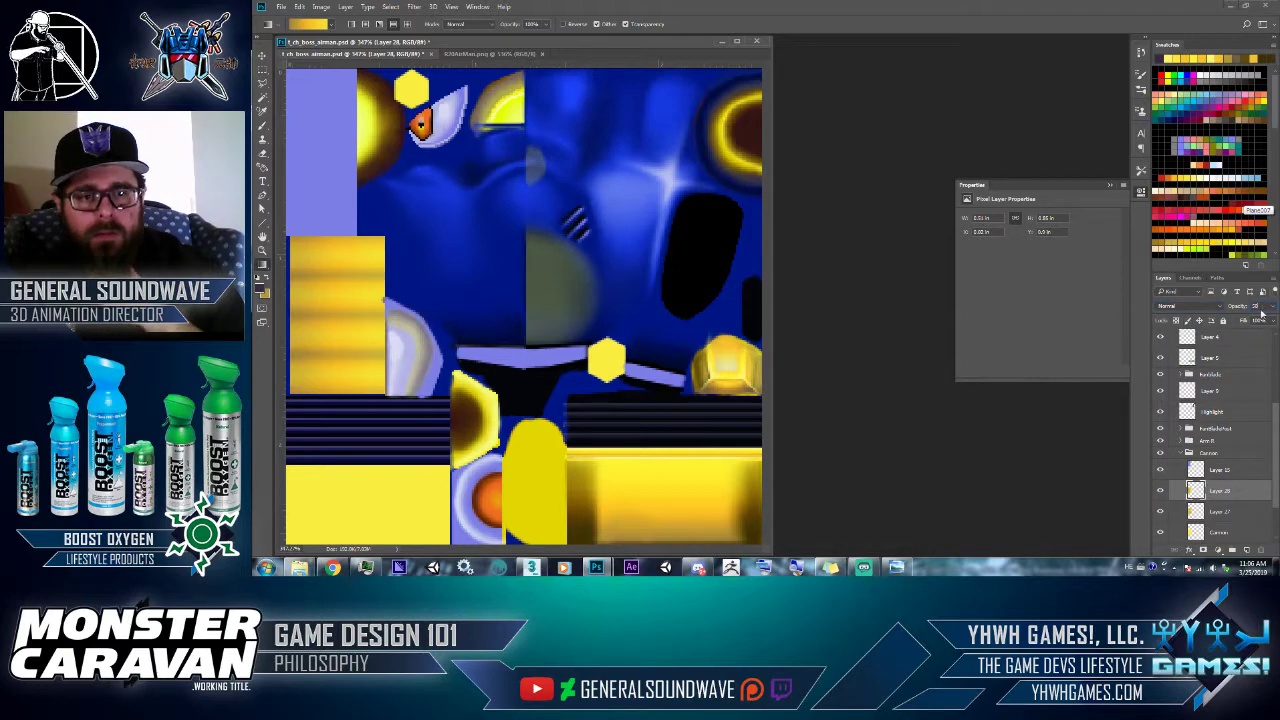
- Compare the cannon panel with the striped gradient layer hidden and shown, and reduce that layer's opacity
{"action": "left_click", "coordinate": [1168, 512]}
{"action": "left_click", "coordinate": [1160, 512]}
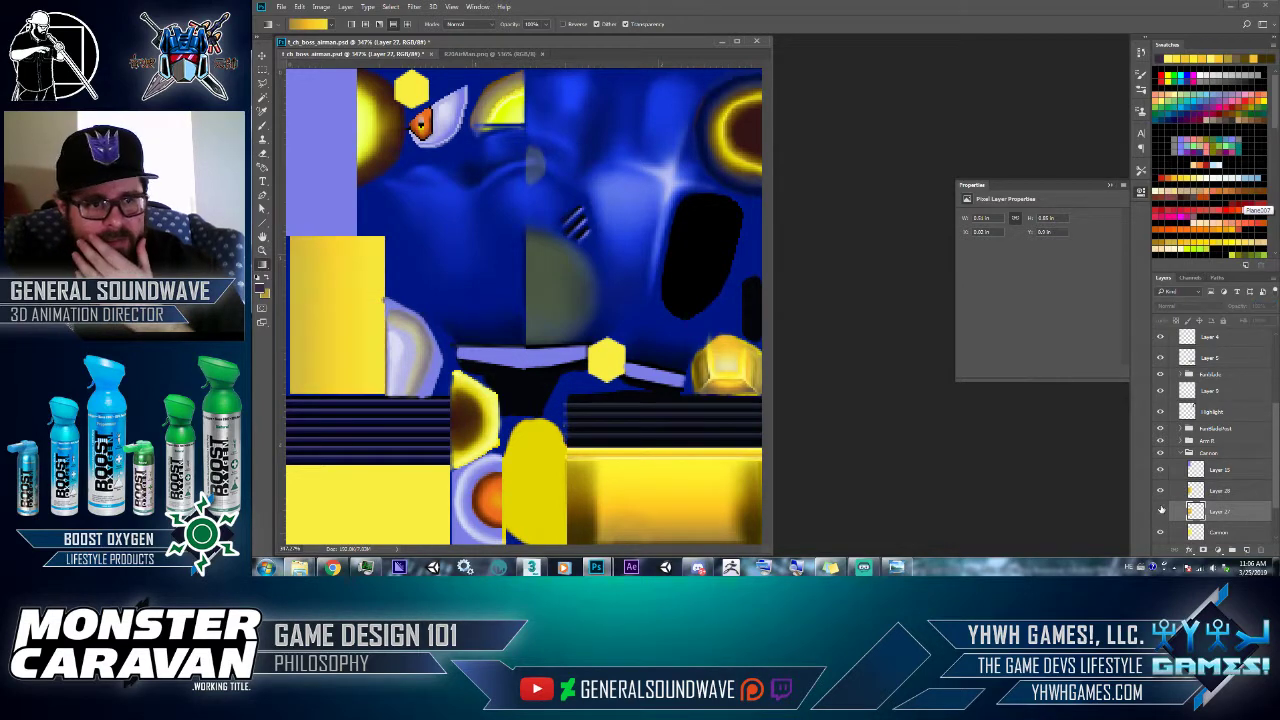
{"action": "left_click", "coordinate": [1160, 512]}
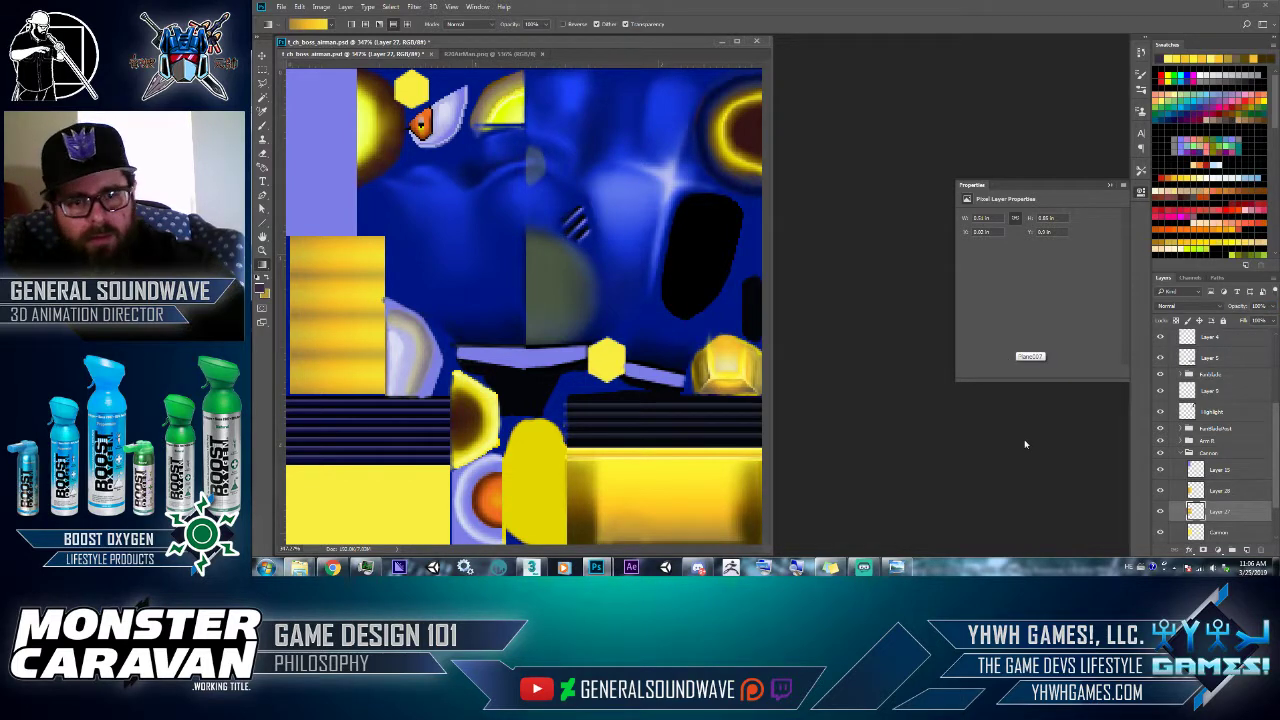
{"action": "key", "text": "alt+Tab"}
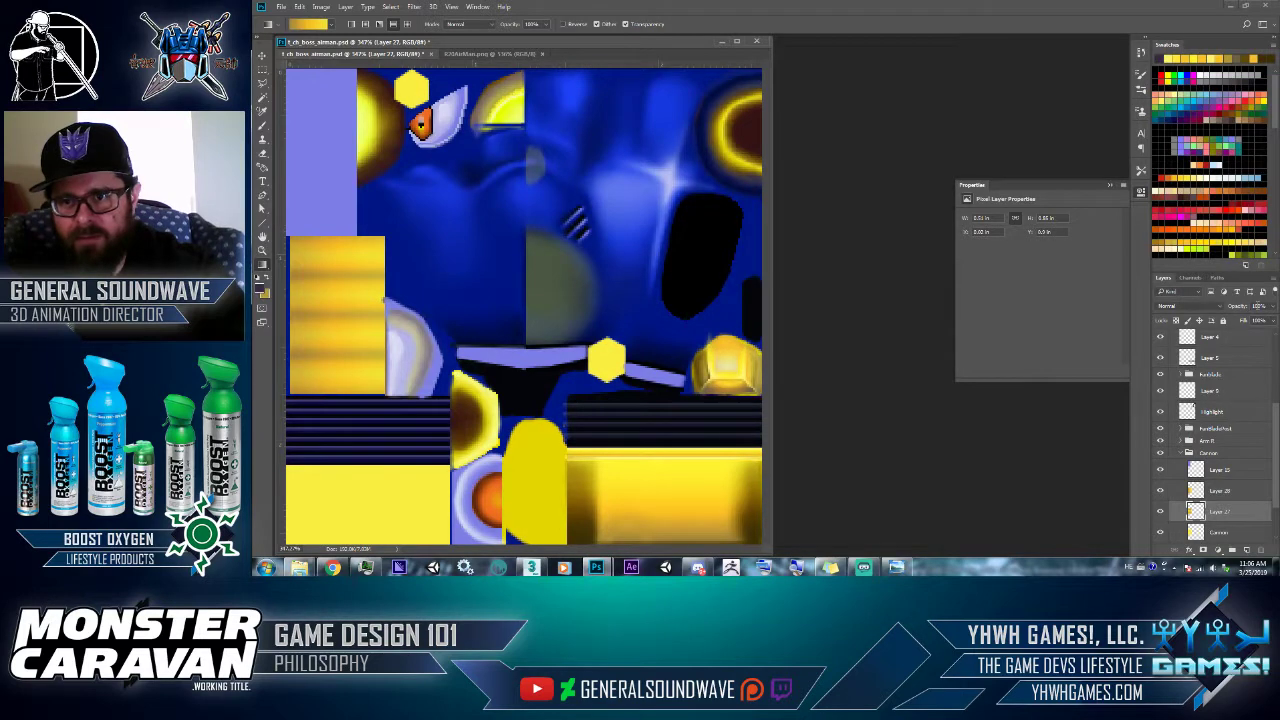
{"action": "type", "text": "28"}
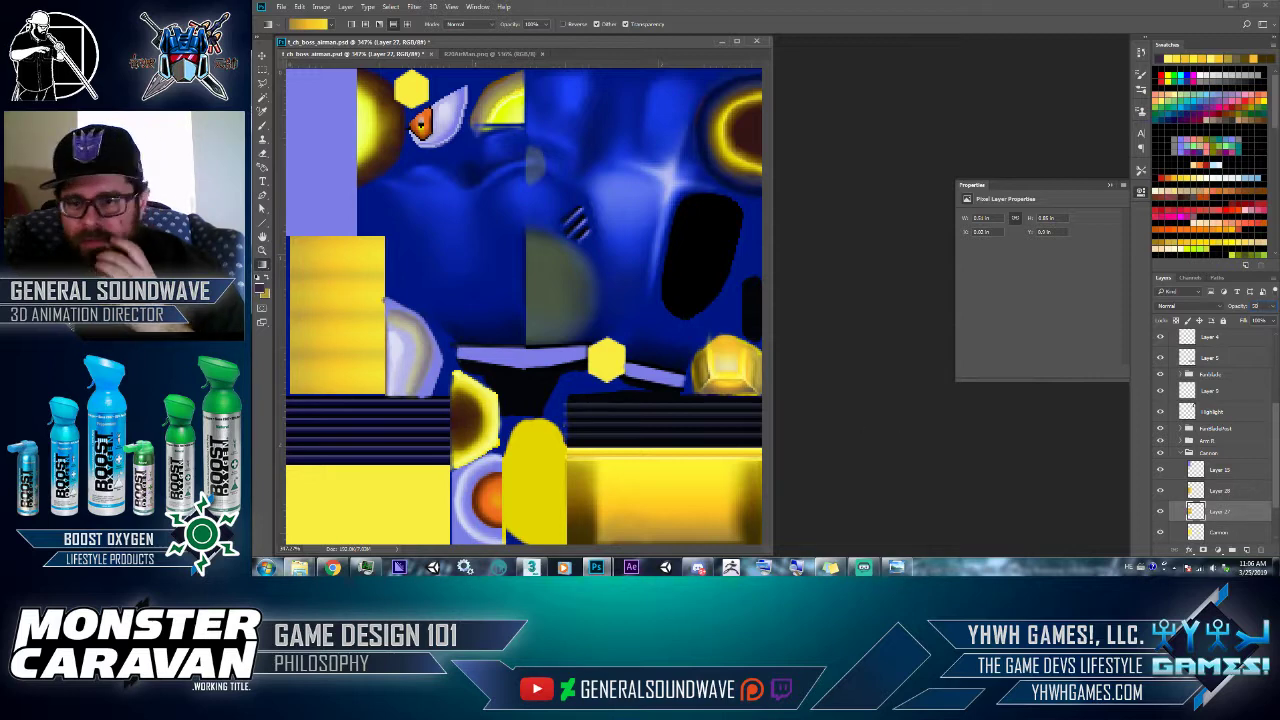
- Compare the panel with and without the horizontal gradient layer, and raise that layer's opacity to strengthen the side-to-side shading
{"action": "left_click", "coordinate": [1160, 490]}
{"action": "left_click", "coordinate": [1160, 490]}
{"action": "left_click", "coordinate": [1230, 488]}
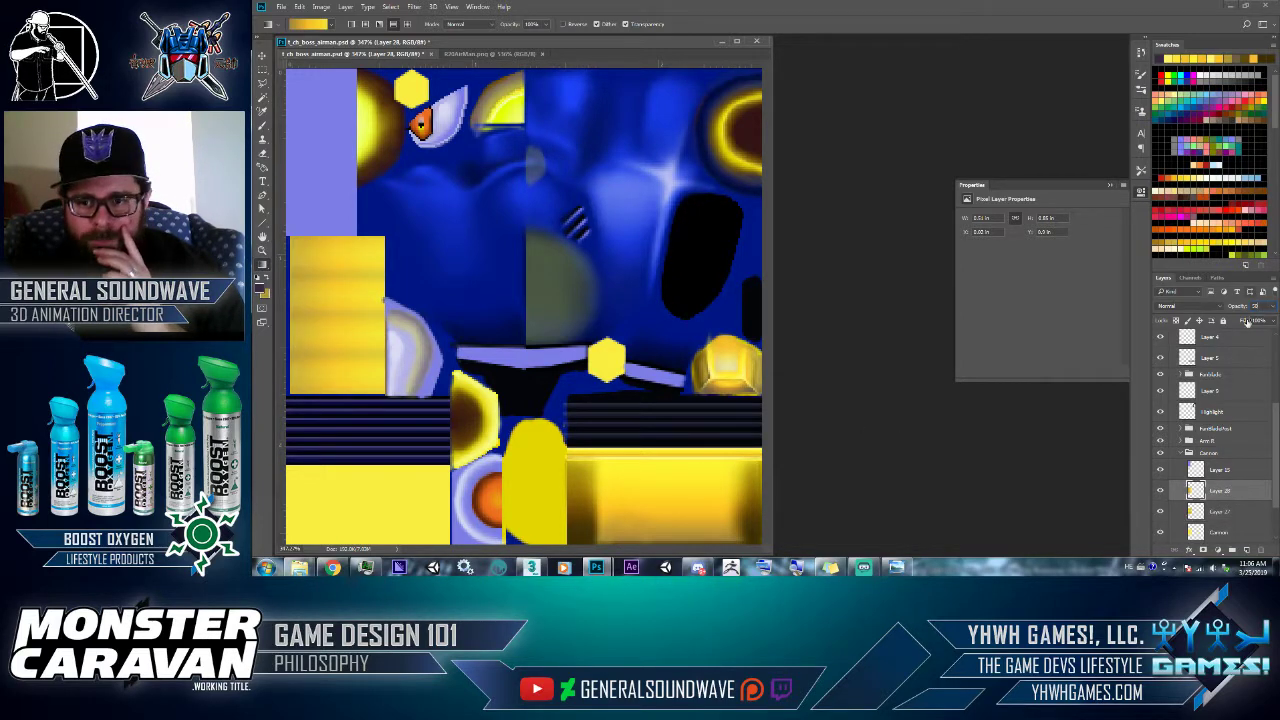
{"action": "left_click", "coordinate": [1271, 307]}
{"action": "left_click_drag", "start_coordinate": [1256, 319], "coordinate": [1262, 316]}
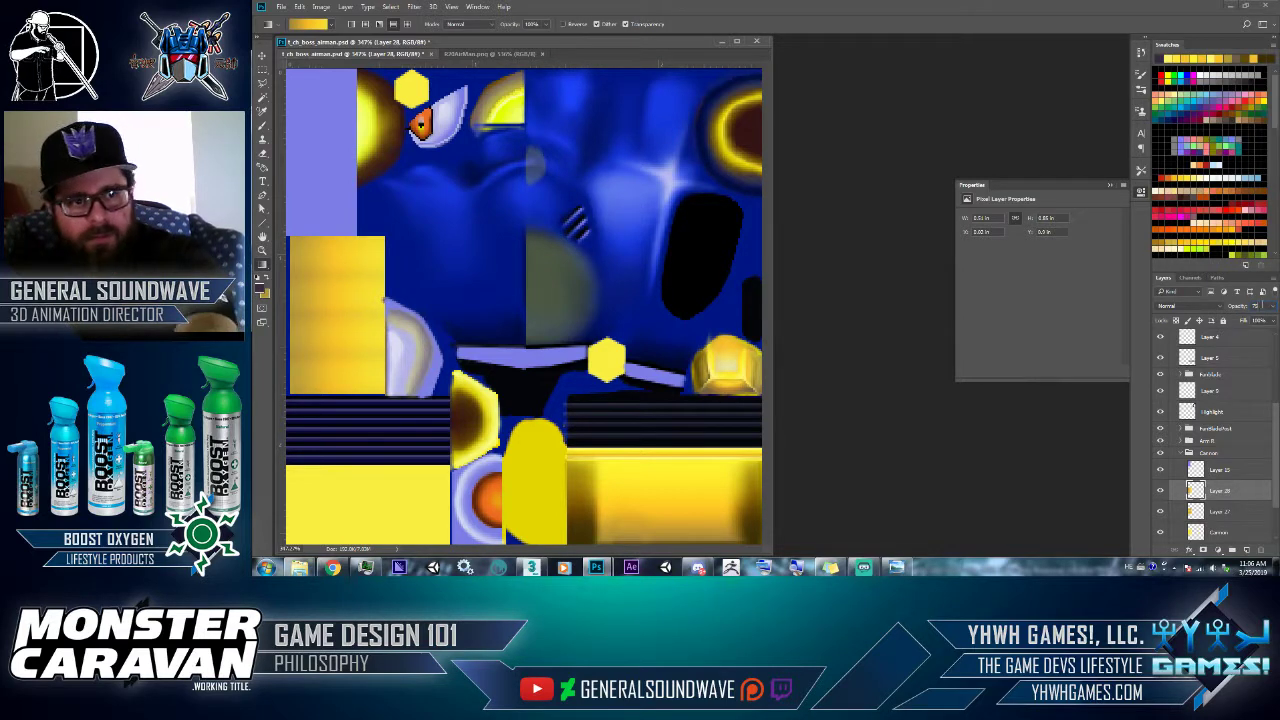
- Duplicate the striped gradient layer above the horizontal gradient layer, and set the copy's blending to Lighter Color after trying the darkening modes
{"action": "left_click", "coordinate": [1219, 512]}
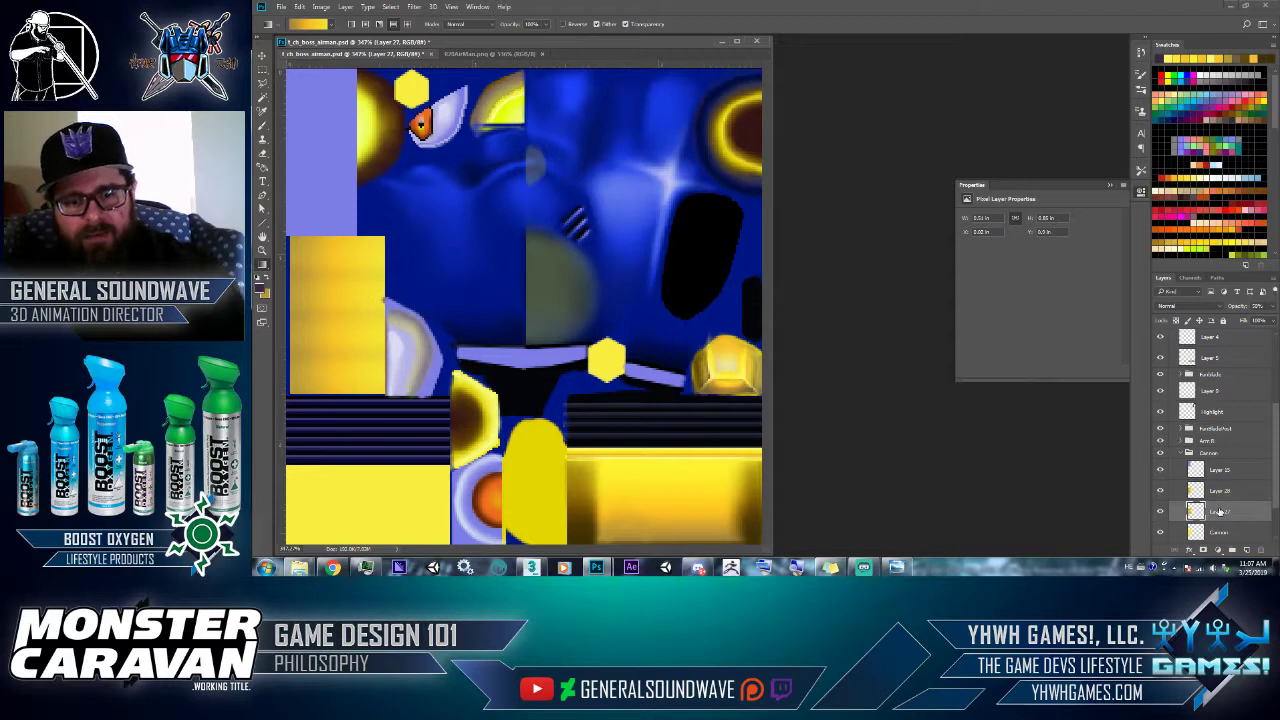
{"action": "left_click_drag", "start_coordinate": [1219, 512], "coordinate": [1219, 482], "text": "alt"}
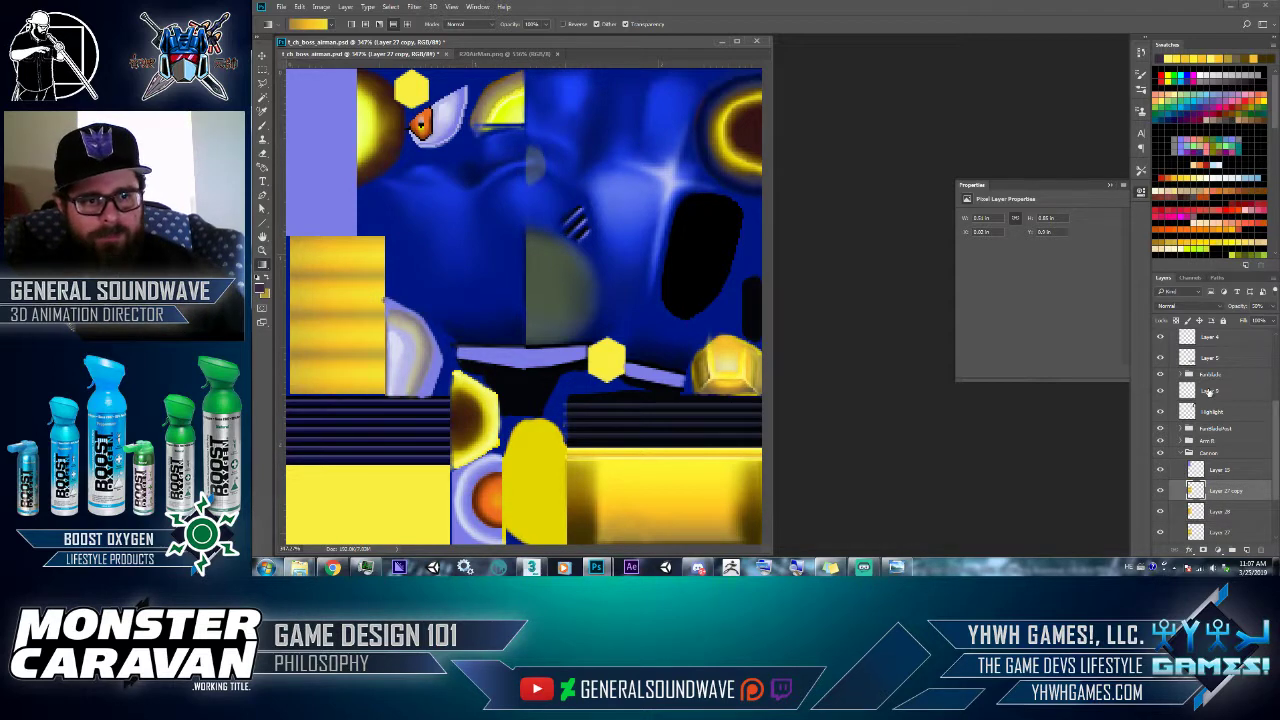
{"action": "left_click", "coordinate": [1221, 306]}
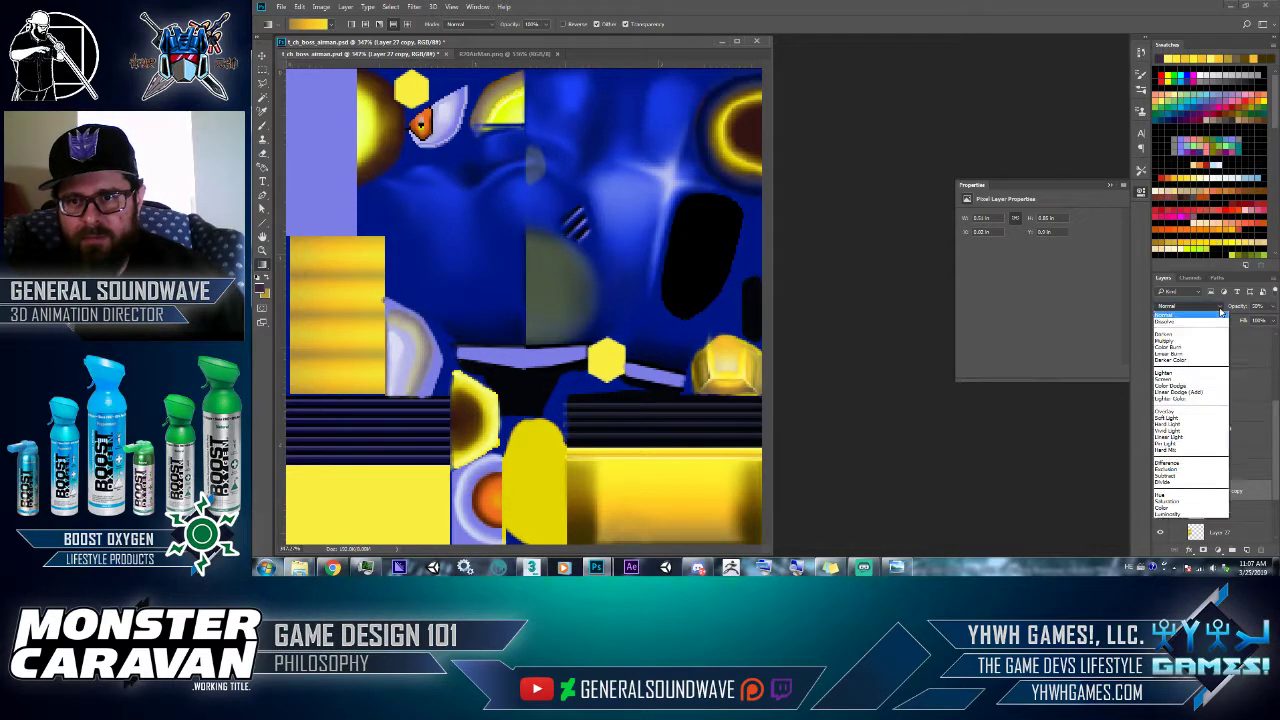
{"action": "left_click", "coordinate": [1199, 316]}
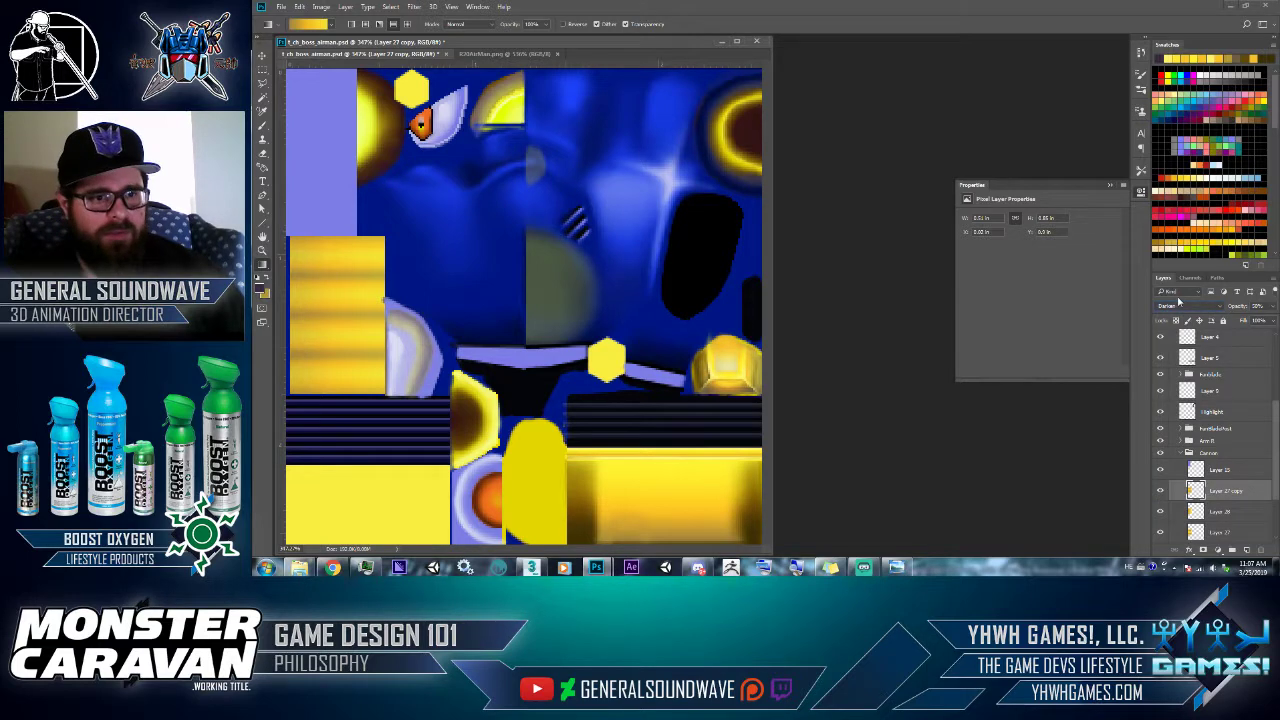
{"action": "key", "text": "Down"}
{"action": "key", "text": "Up"}
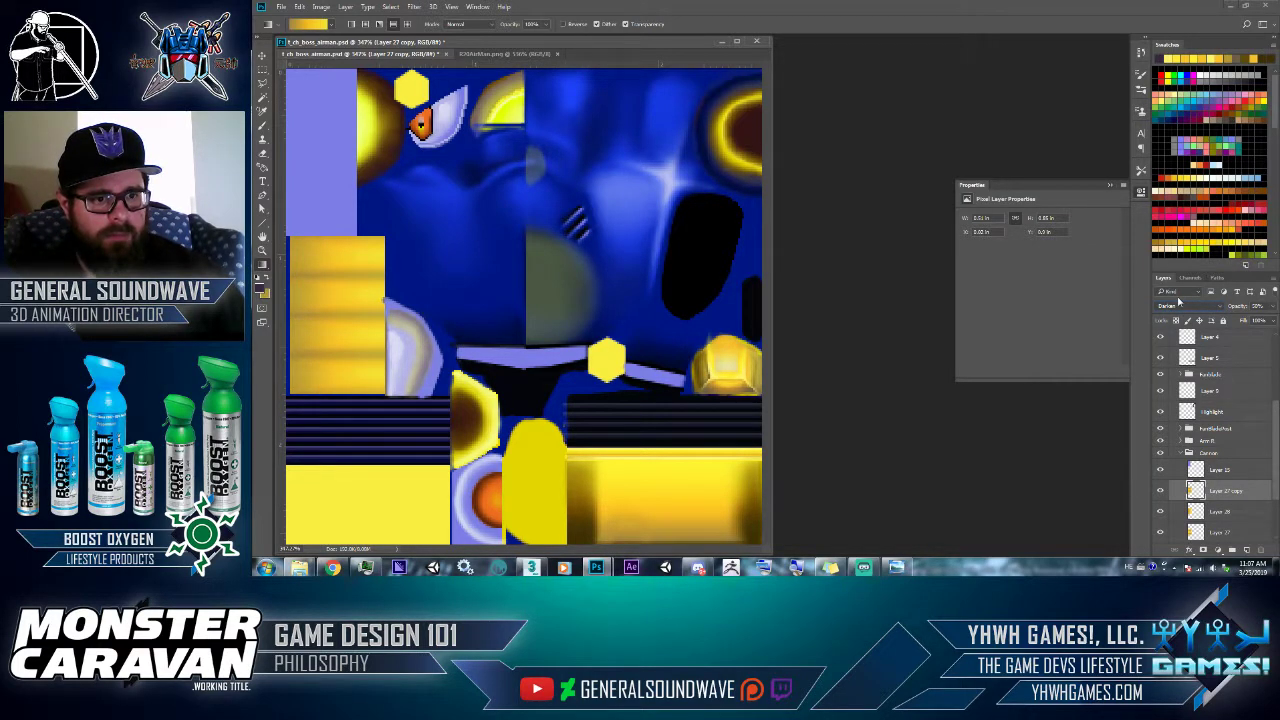
{"action": "key", "text": "Down"}
{"action": "key", "text": "Down"}
{"action": "key", "text": "Down"}
{"action": "key", "text": "Down"}
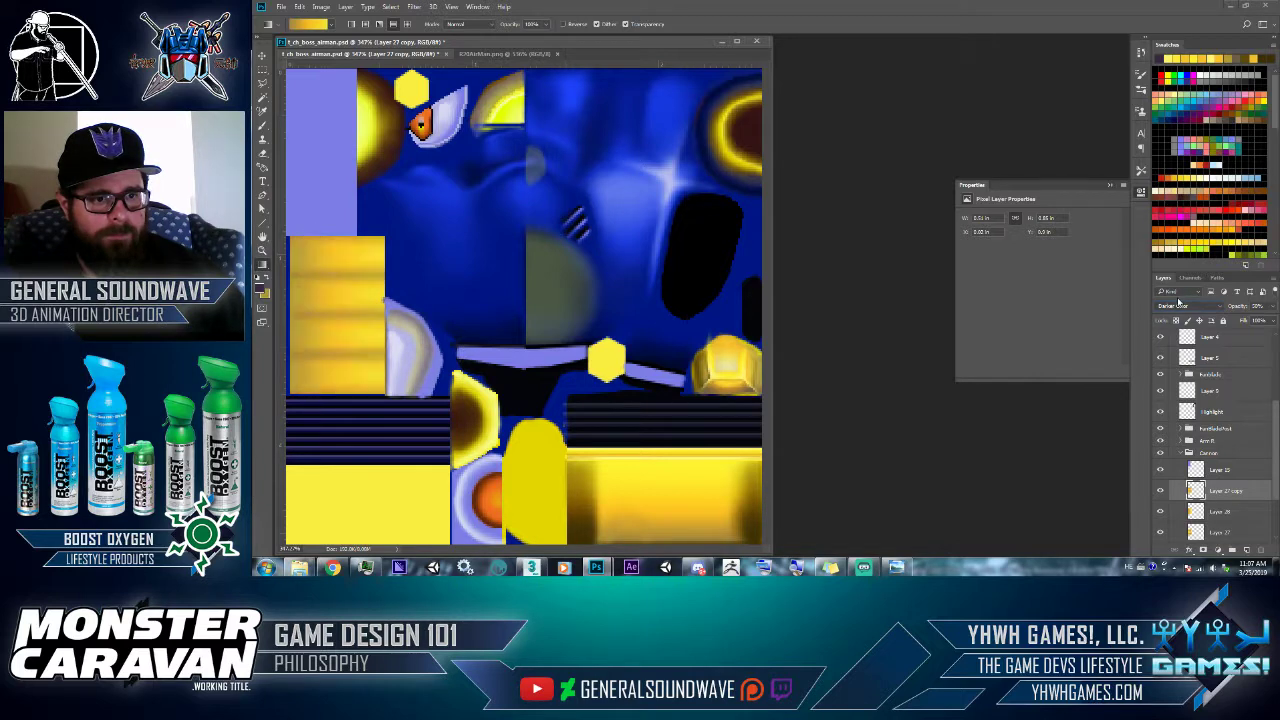
{"action": "key", "text": "Down"}
{"action": "key", "text": "Down"}
{"action": "key", "text": "Down"}
{"action": "key", "text": "Down"}
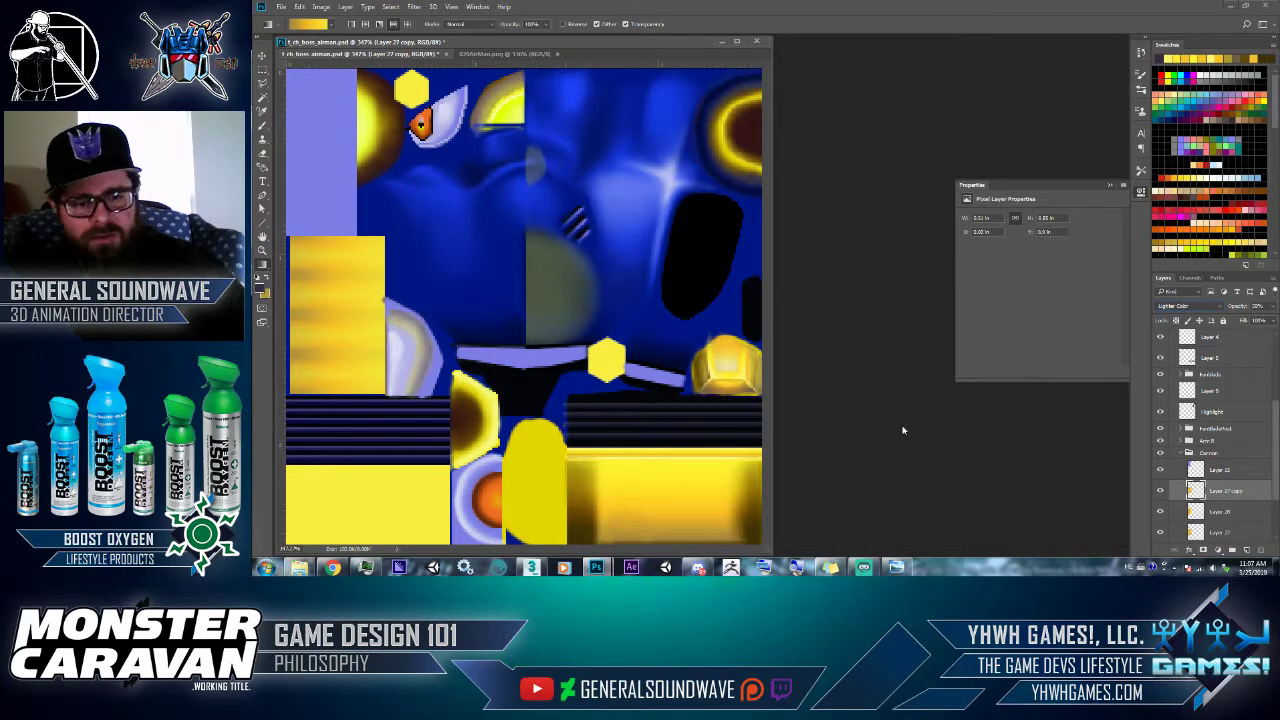
- Save the texture as a JPEG over t_ch_boss_airman_00_D_00.jpg in the 256 folder, and view it on the model in 3ds Max
{"action": "key", "text": "ctrl+shift+s"}
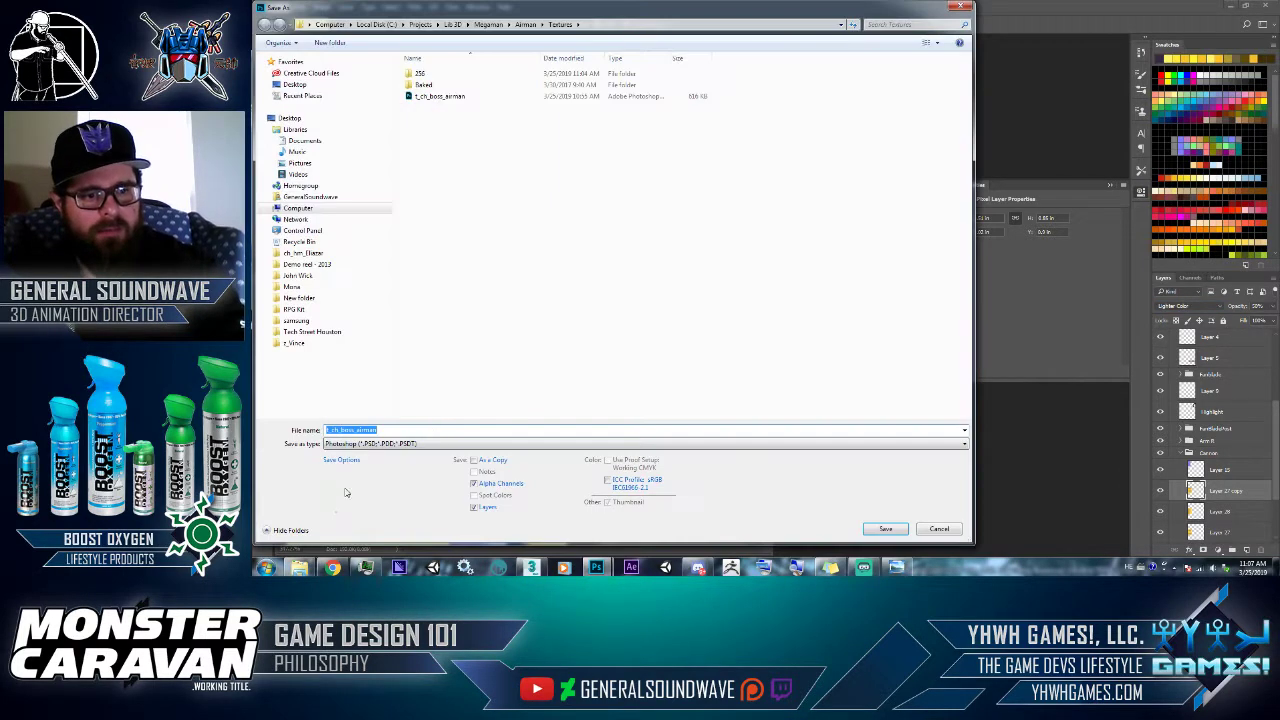
{"action": "left_click", "coordinate": [340, 444]}
{"action": "left_click", "coordinate": [370, 340]}
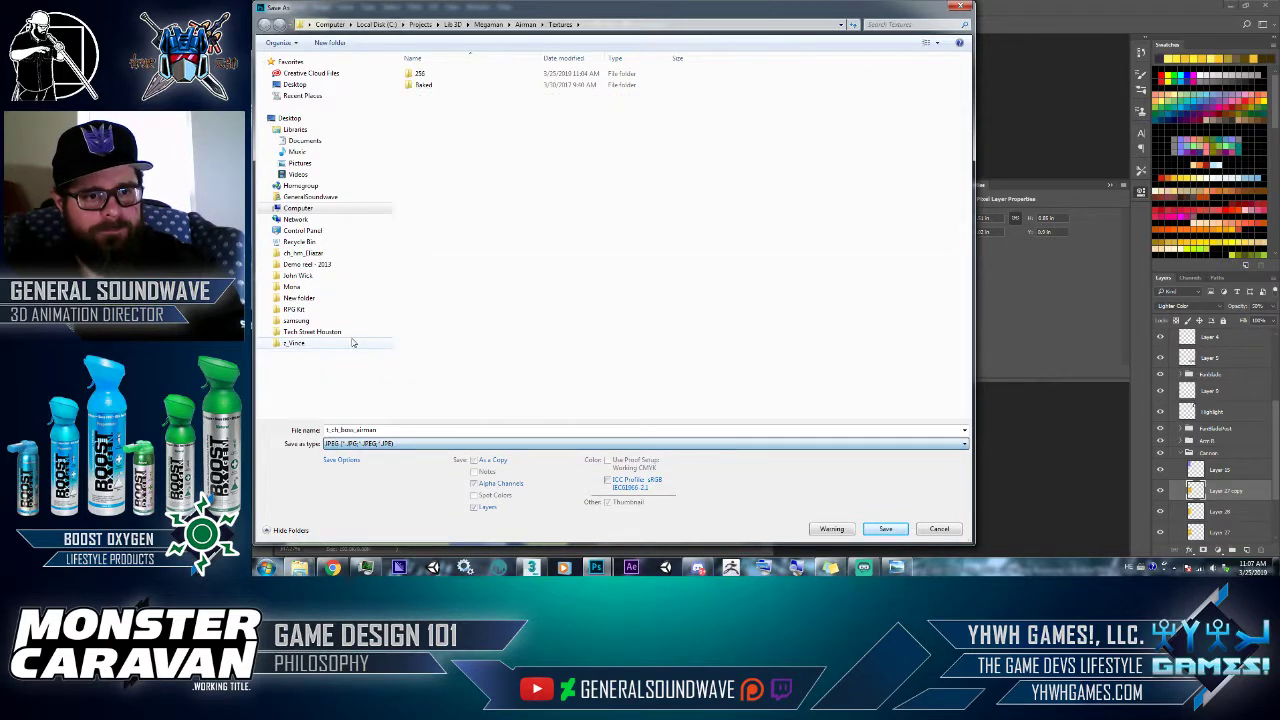
{"action": "double_click", "coordinate": [418, 76]}
{"action": "double_click", "coordinate": [430, 84]}
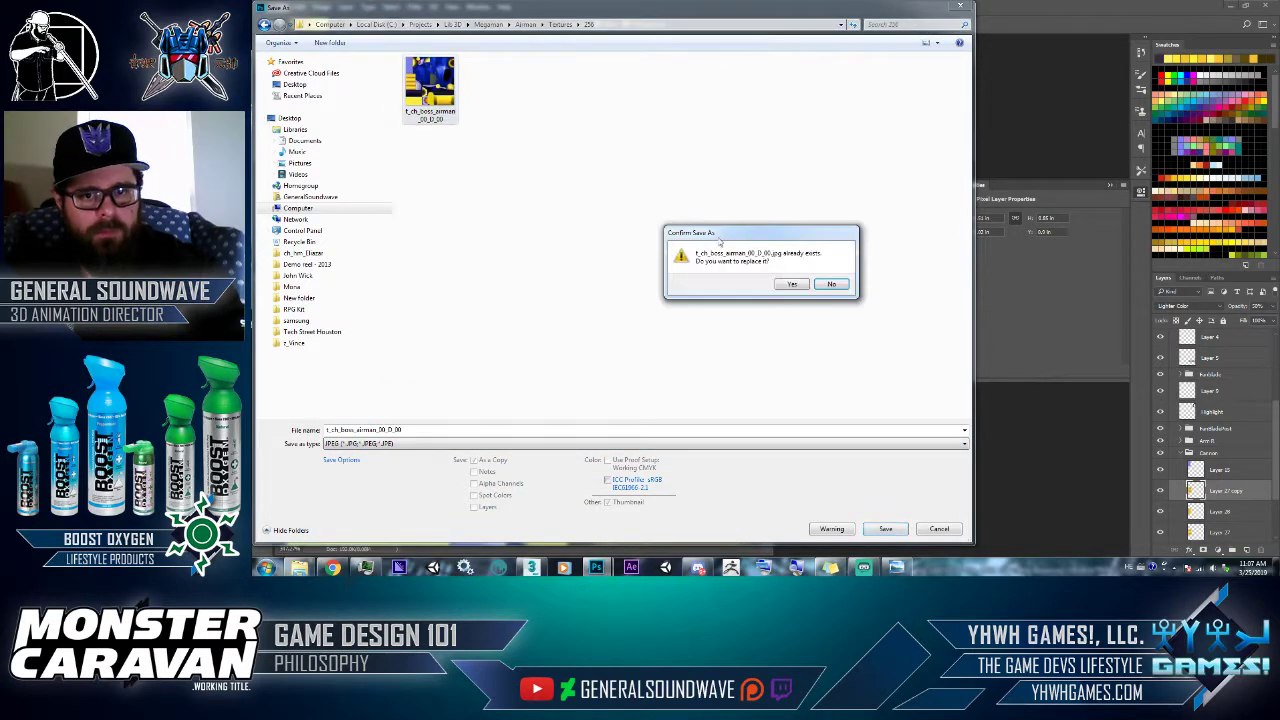
{"action": "left_click", "coordinate": [792, 284]}
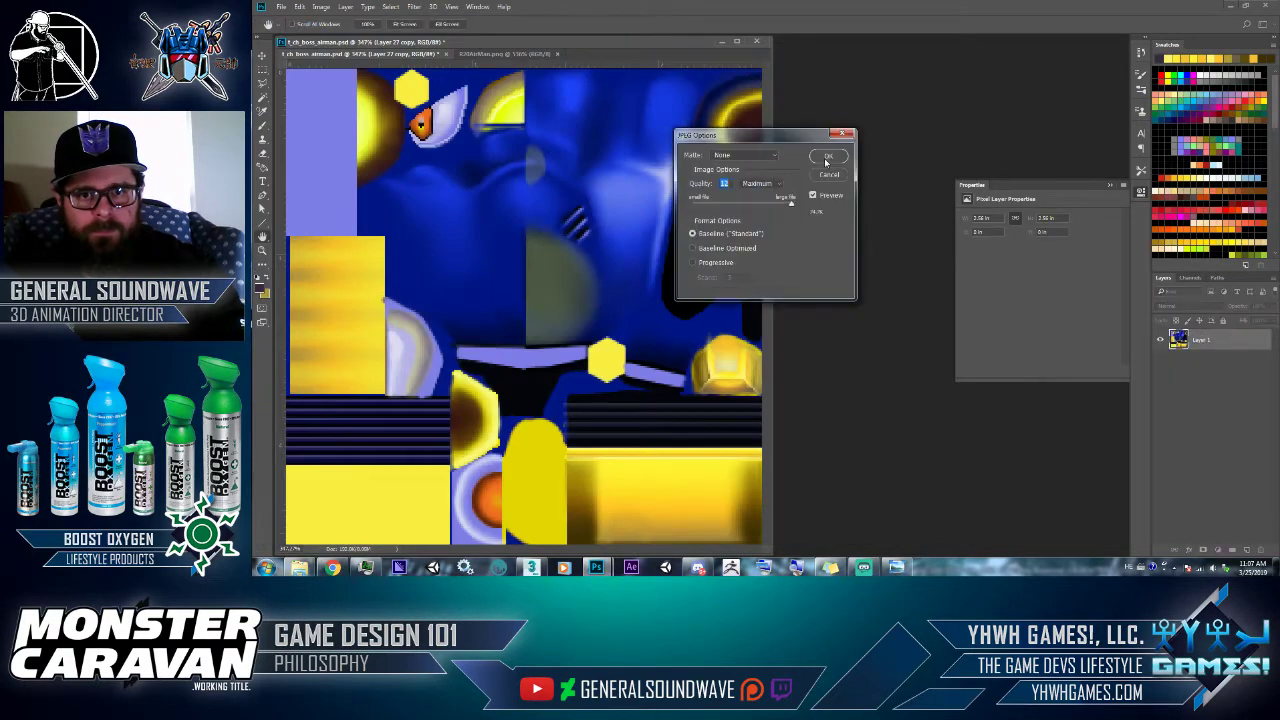
{"action": "left_click", "coordinate": [826, 159]}
{"action": "key", "text": "alt+Tab"}
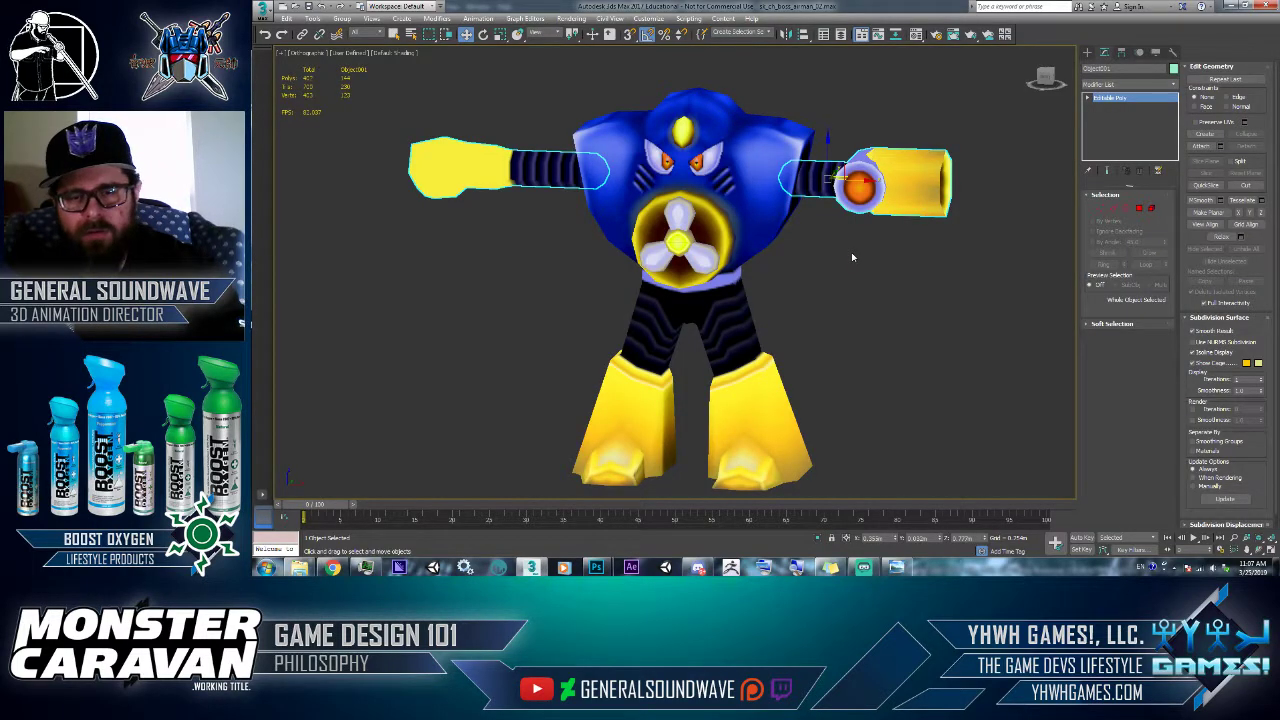
- Return to Photoshop and compare the cannon panel with the duplicated striped layer hidden and shown
{"action": "key", "text": "alt+Tab"}
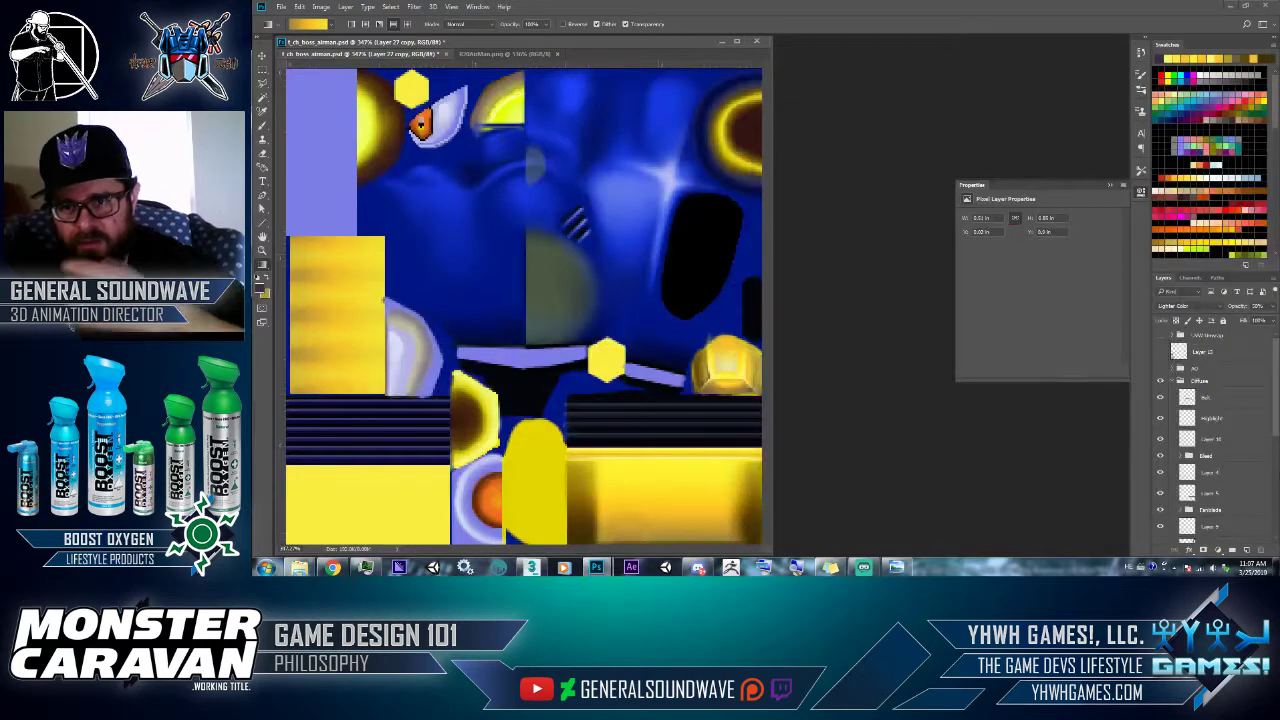
{"action": "scroll", "coordinate": [1222, 453], "scroll_direction": "down", "scroll_amount": 2}
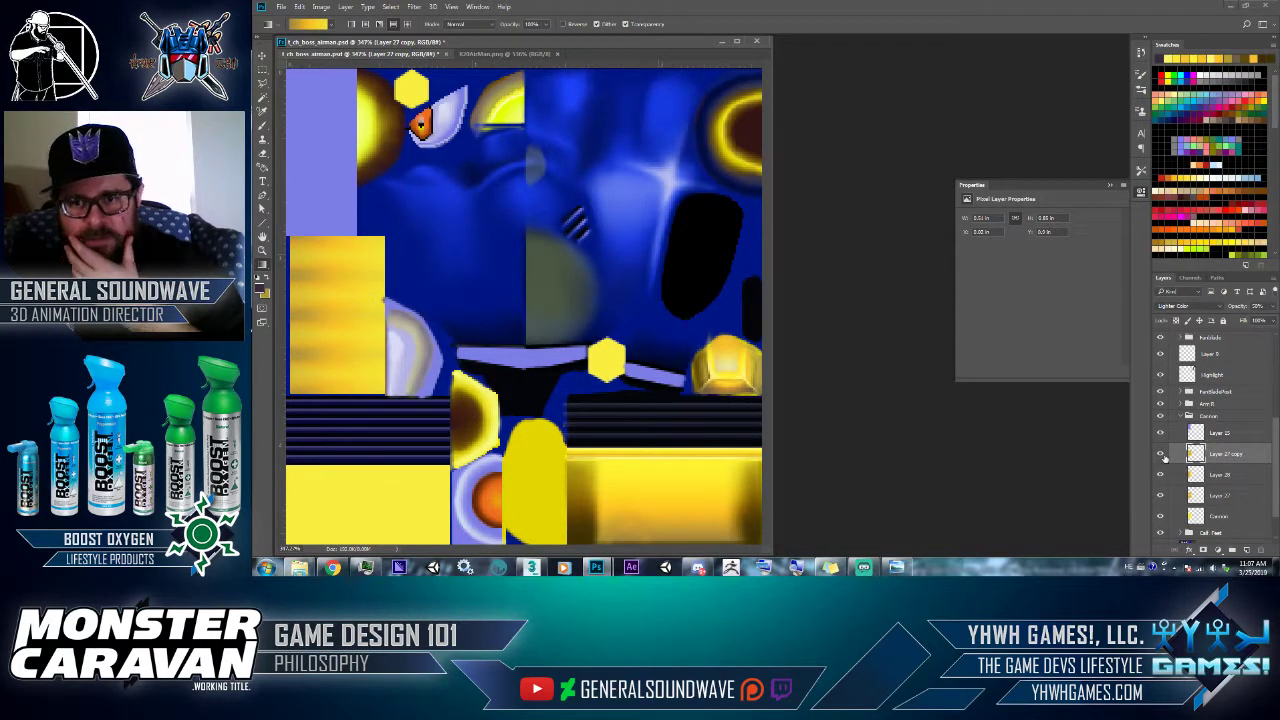
{"action": "left_click", "coordinate": [1161, 455]}
{"action": "left_click", "coordinate": [1161, 455]}
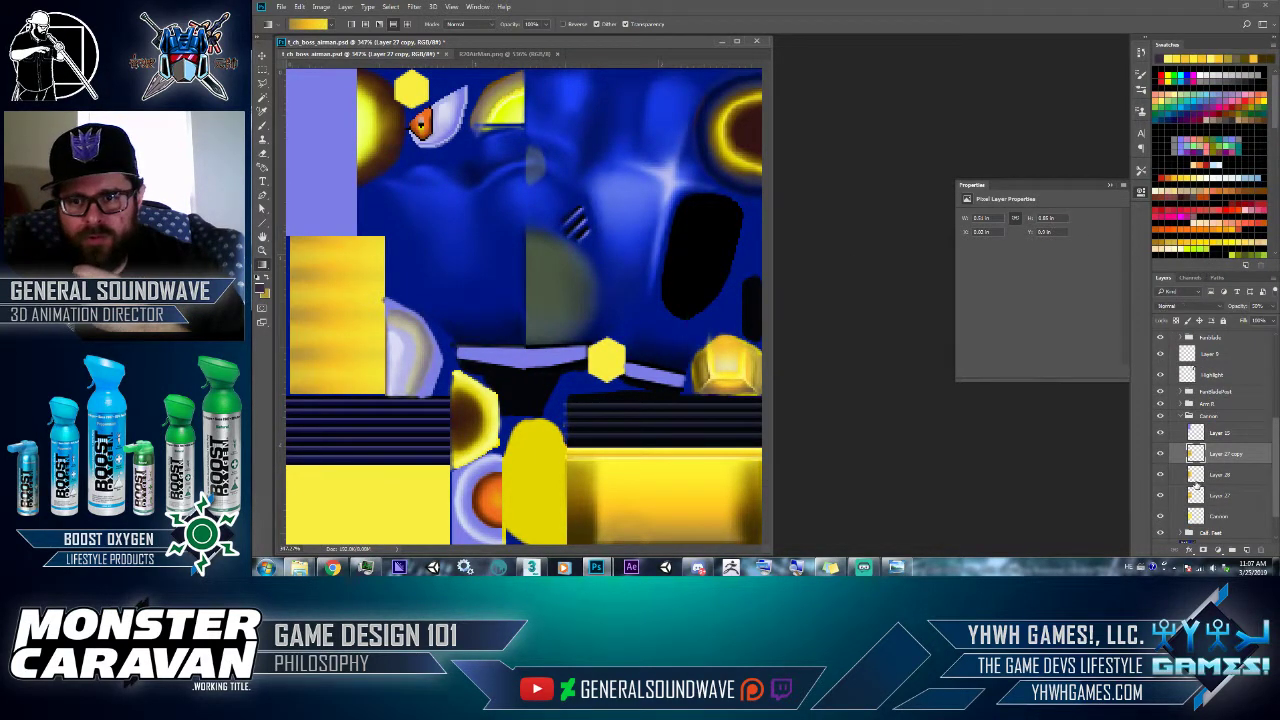
- Flip the horizontal gradient layer of the cannon panel horizontally
{"action": "left_click", "coordinate": [1220, 474]}
{"action": "left_click", "coordinate": [299, 6]}
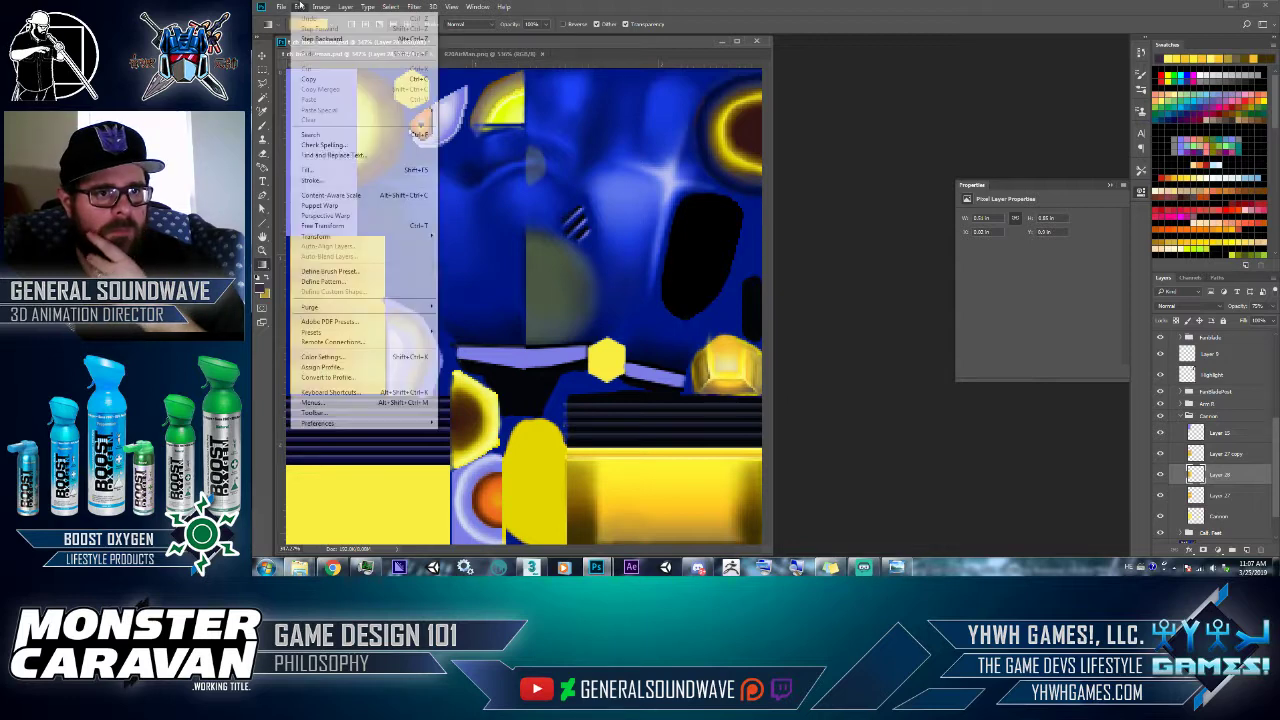
{"action": "mouse_move", "coordinate": [356, 240]}
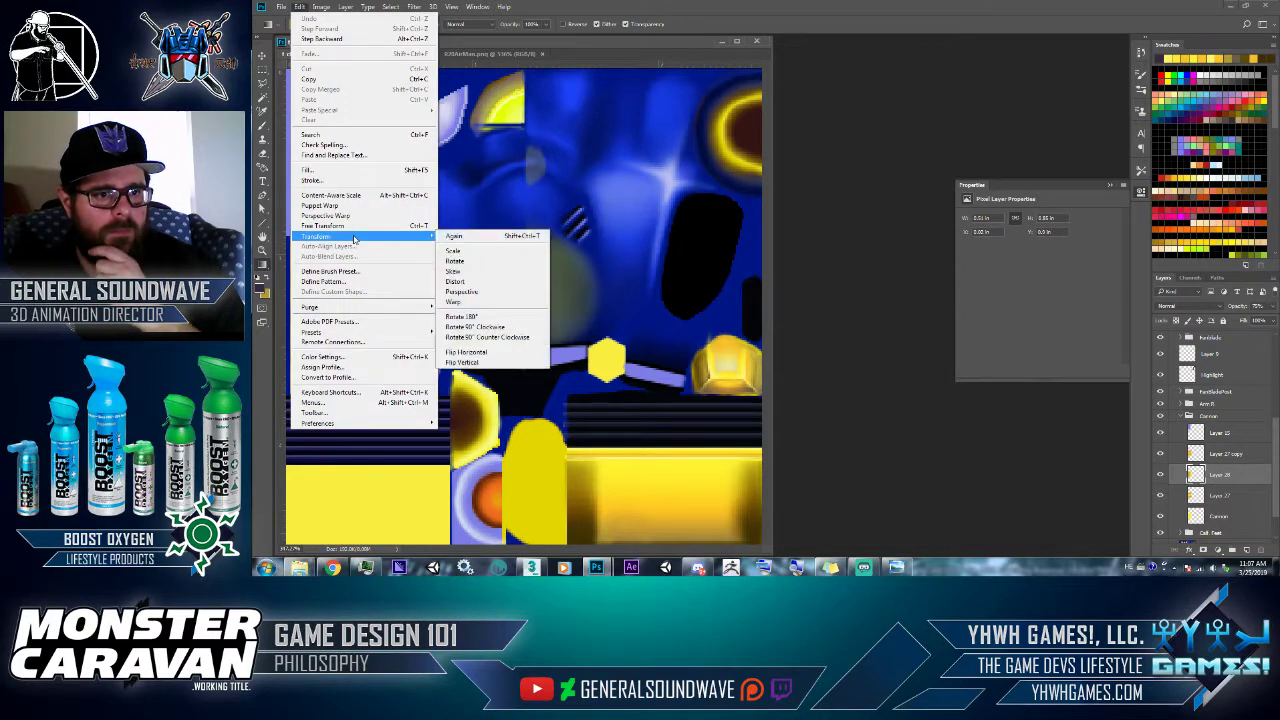
{"action": "left_click", "coordinate": [452, 302]}
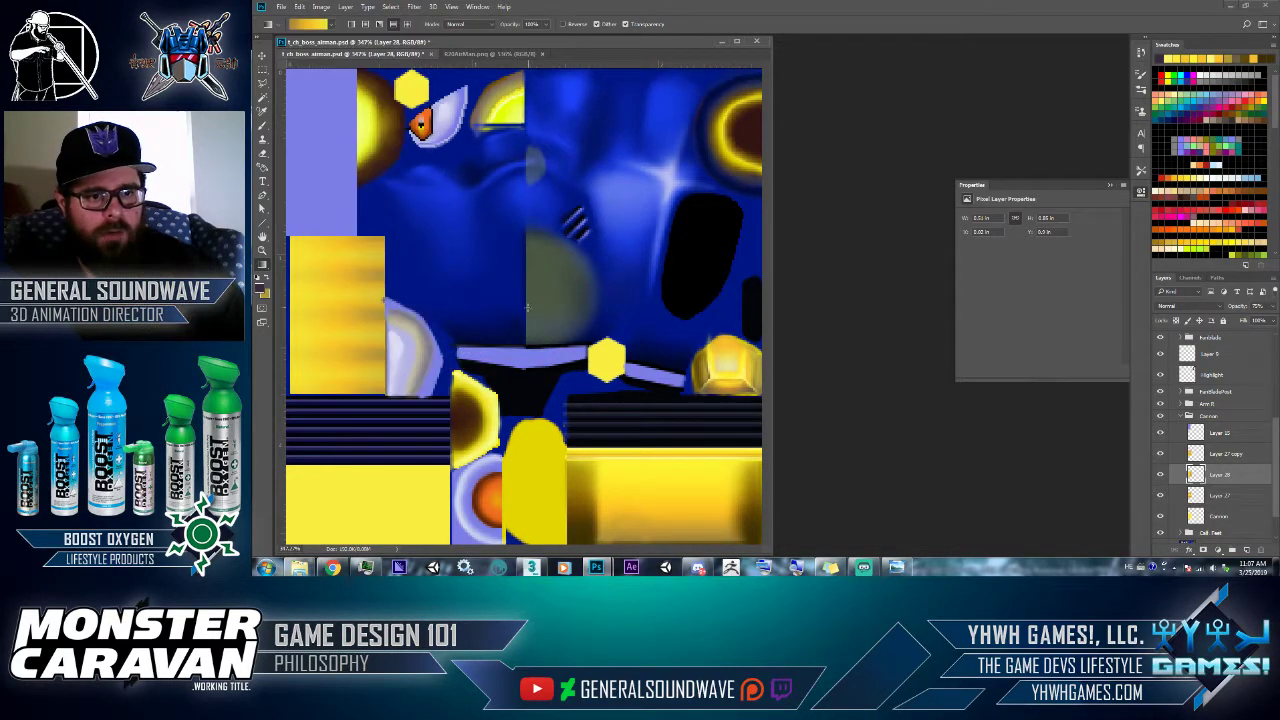
- Export the texture with the flipped gradient as a JPEG, replacing t_ch_boss_airman_00_D_00.jpg in the 256 folder
{"action": "key", "text": "ctrl+shift+s"}
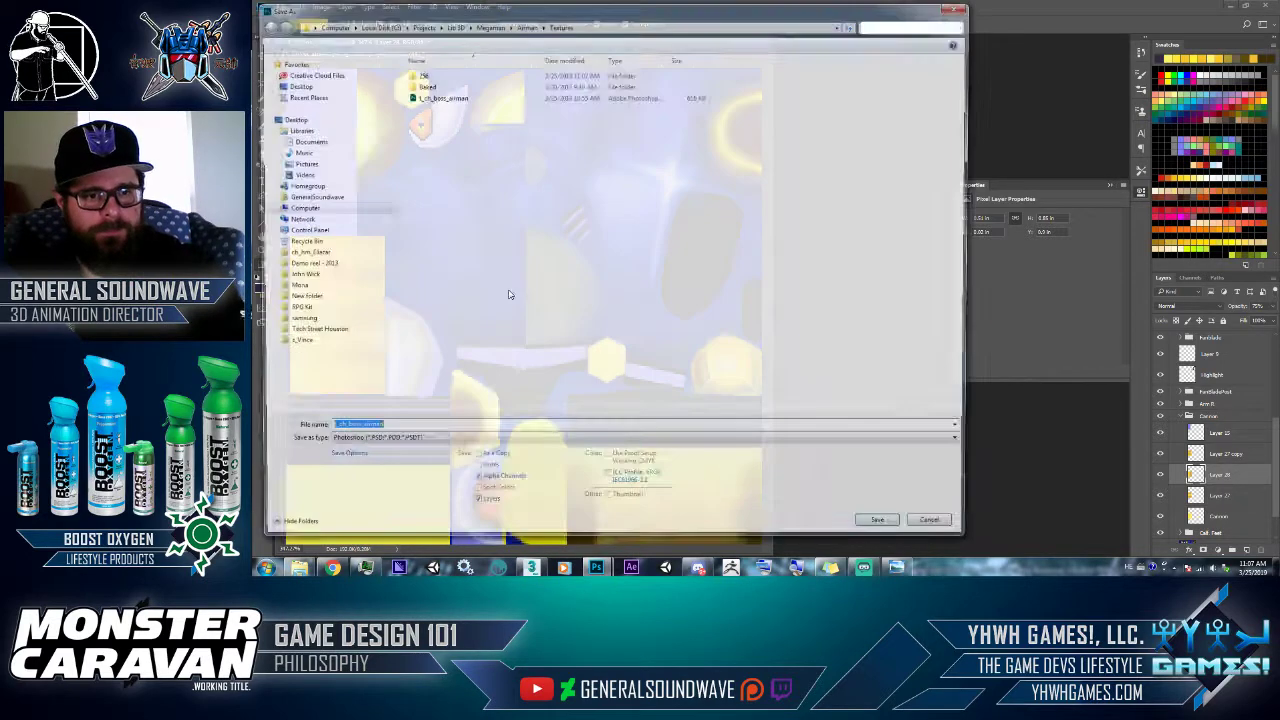
{"action": "left_click", "coordinate": [347, 445]}
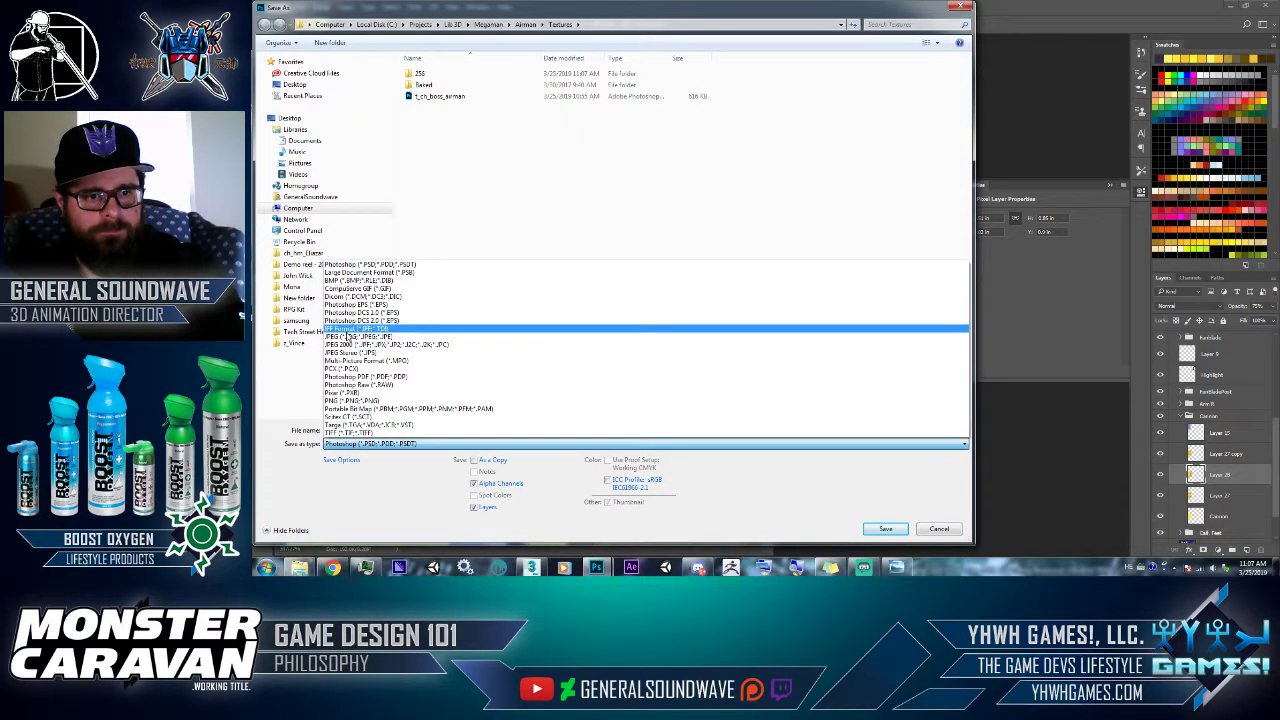
{"action": "left_click", "coordinate": [350, 335]}
{"action": "double_click", "coordinate": [420, 73]}
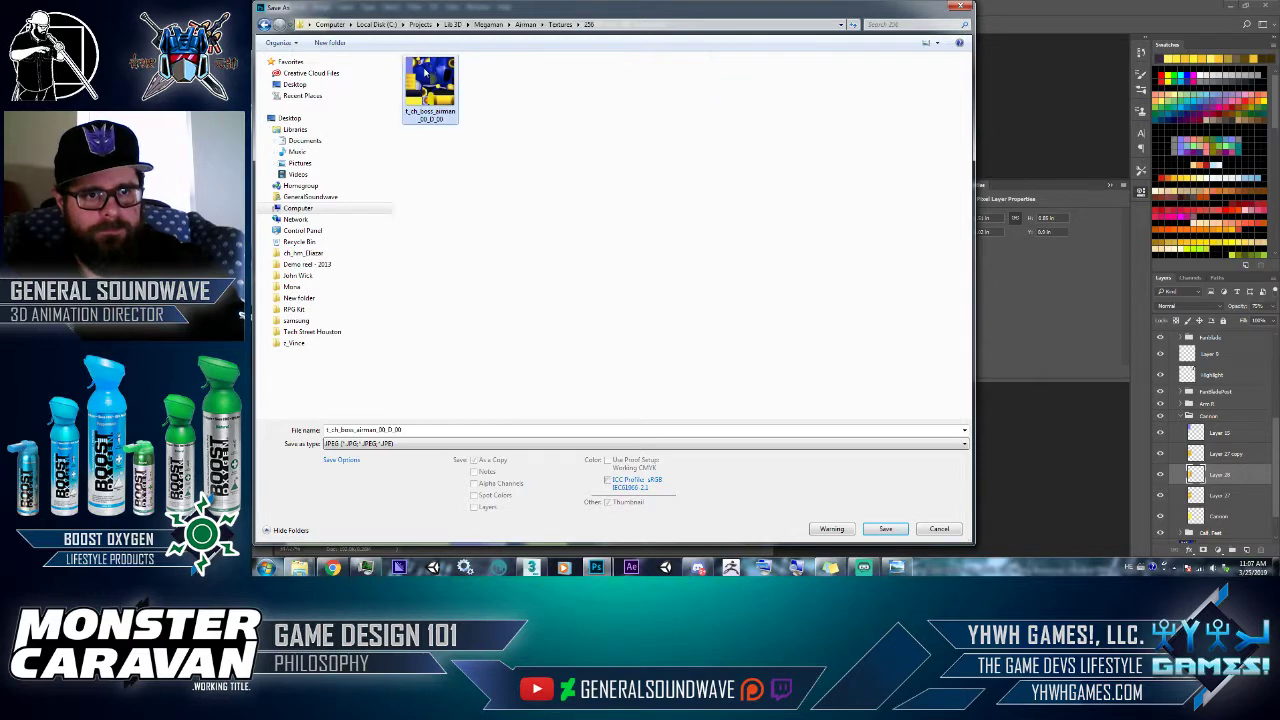
{"action": "double_click", "coordinate": [430, 85]}
{"action": "left_click", "coordinate": [791, 284]}
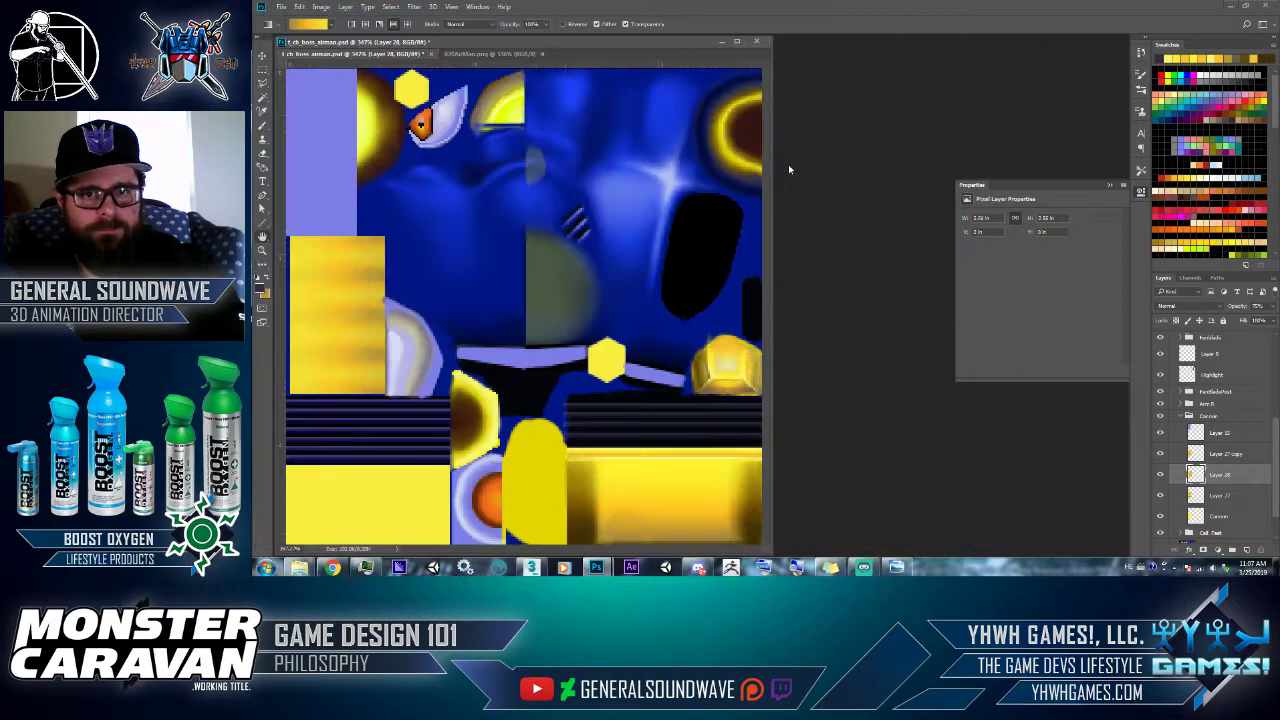
{"action": "left_click", "coordinate": [828, 156]}
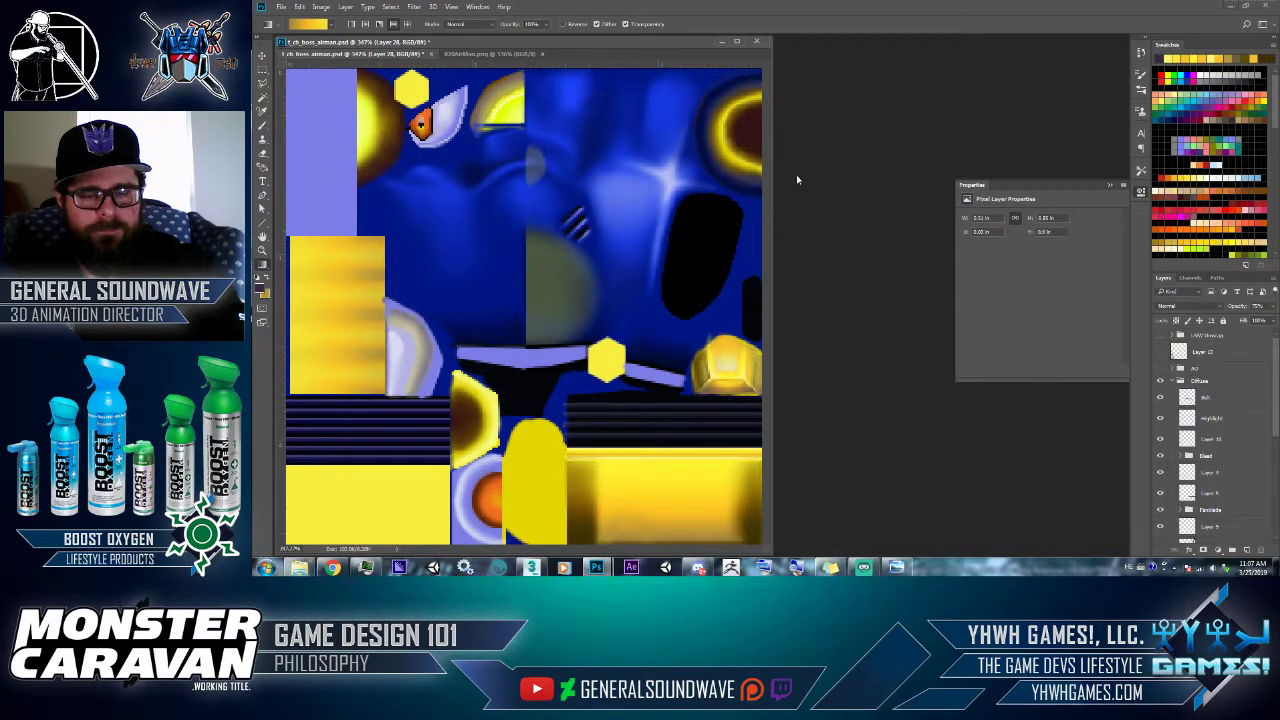
- Switch to 3ds Max, deselect the arms and inspect the shading on the yellow cannon up close
{"action": "key", "text": "alt+Tab"}
{"action": "left_click", "coordinate": [842, 262]}
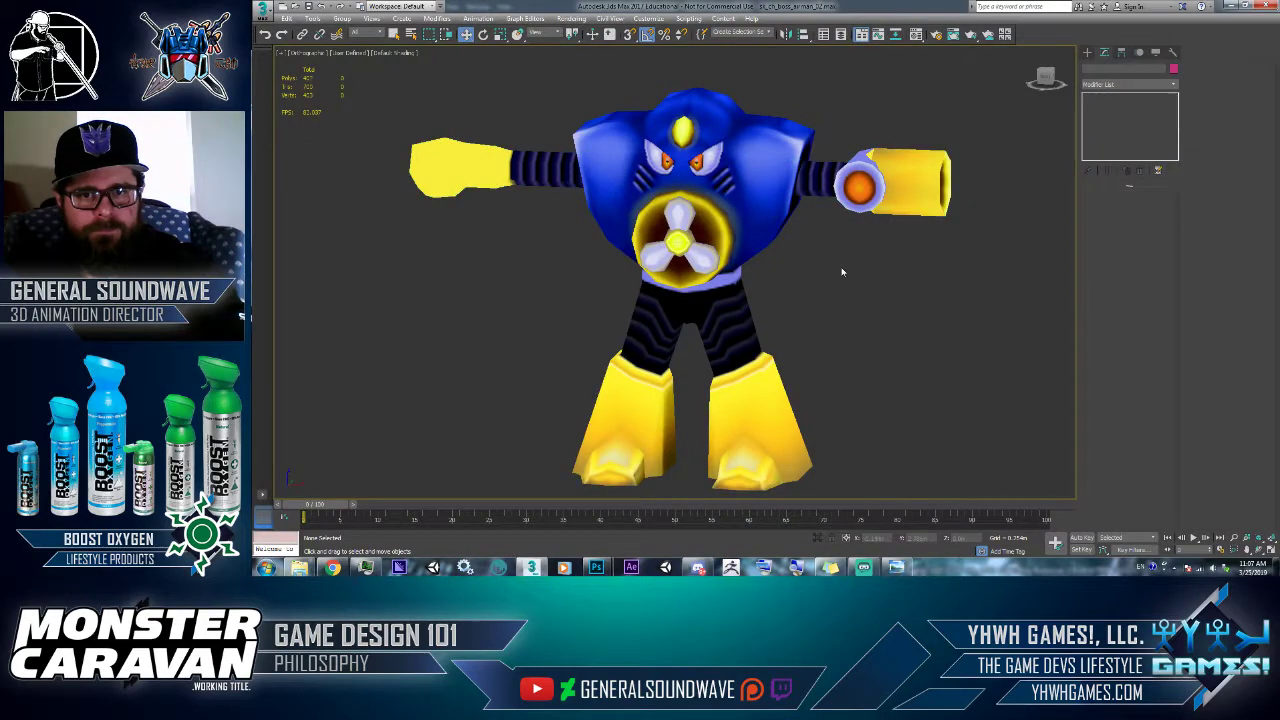
{"action": "middle_click_drag", "start_coordinate": [842, 272], "coordinate": [712, 373]}
{"action": "middle_click_drag", "start_coordinate": [625, 412], "coordinate": [897, 297], "text": "alt"}
{"action": "scroll", "coordinate": [893, 303], "scroll_direction": "up", "scroll_amount": 3}
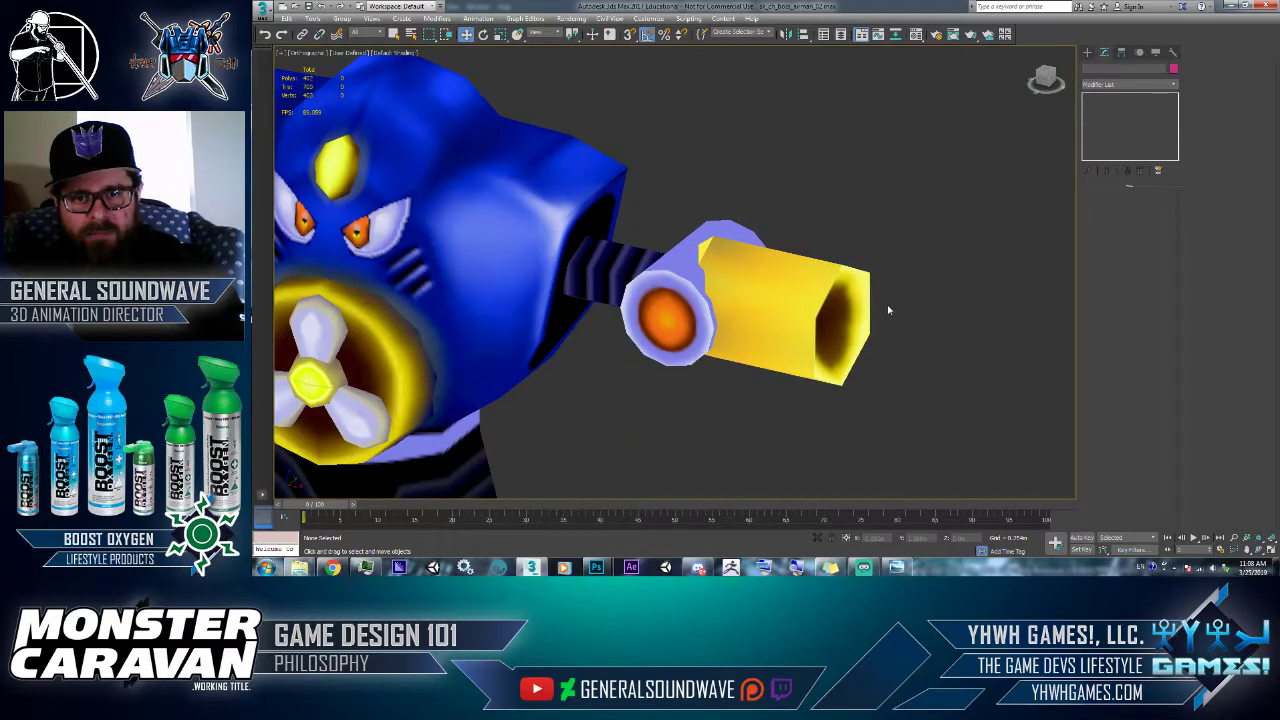
{"action": "scroll", "coordinate": [887, 310], "scroll_direction": "down", "scroll_amount": 3}
{"action": "scroll", "coordinate": [760, 281], "scroll_direction": "up", "scroll_amount": 4}
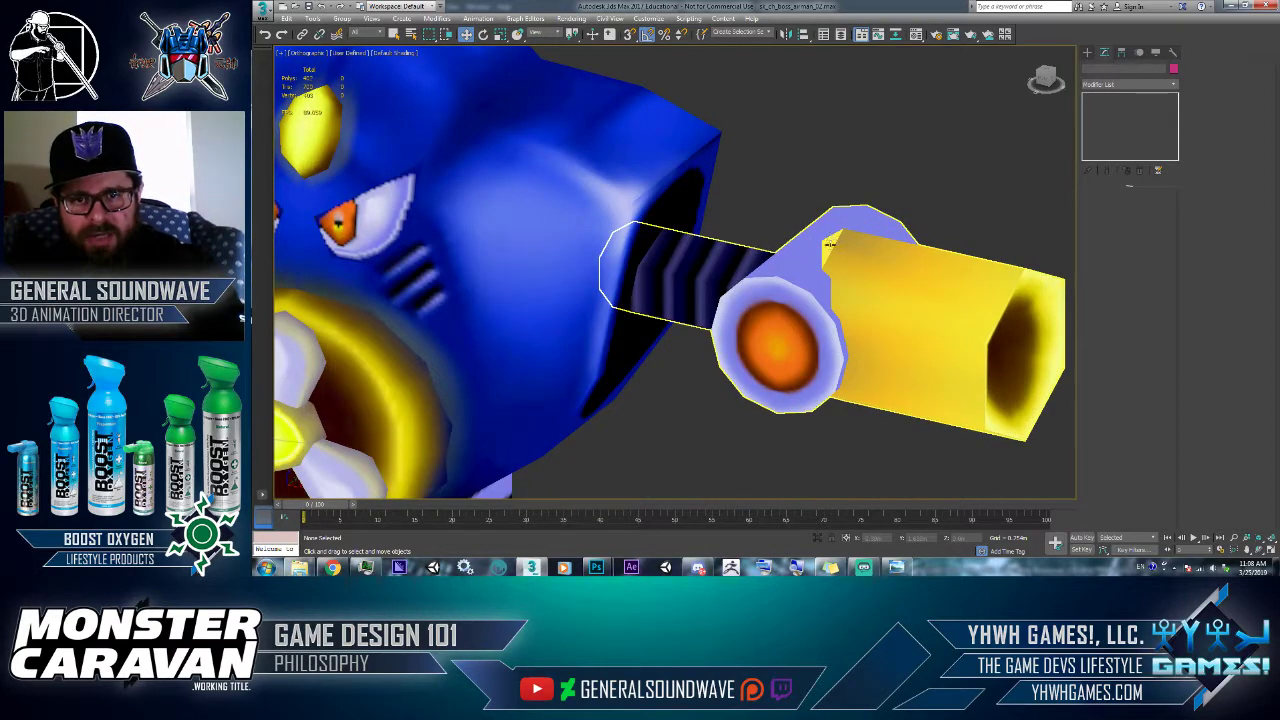
- Return to Photoshop and sample a gold foreground colour from the edge of the cannon panel
{"action": "key", "text": "alt+Tab"}
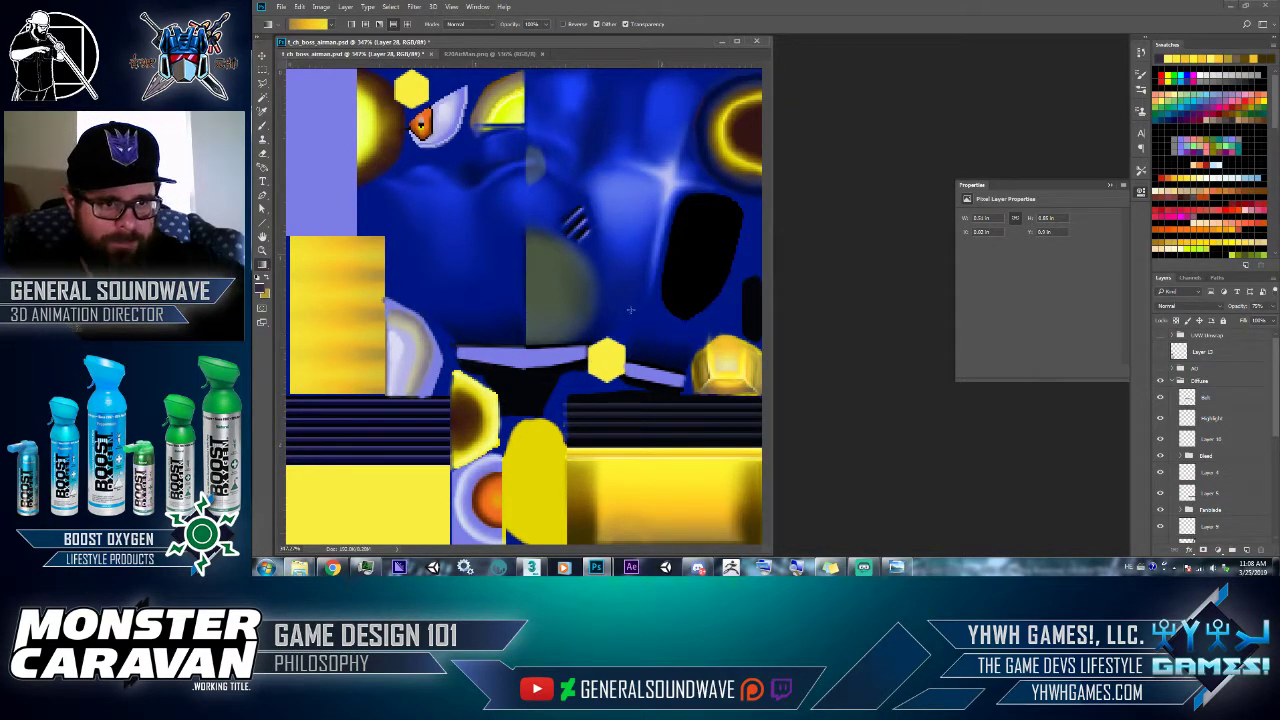
{"action": "key", "text": "i"}
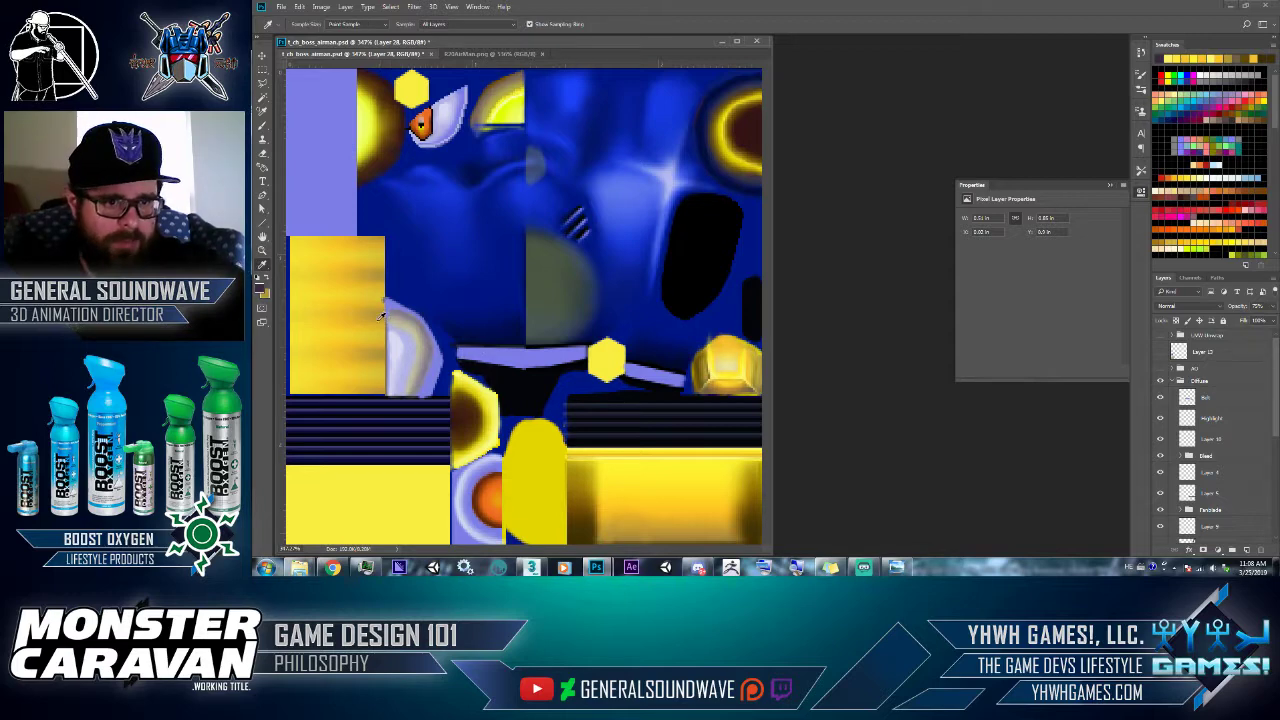
{"action": "left_click_drag", "start_coordinate": [389, 325], "coordinate": [398, 317]}
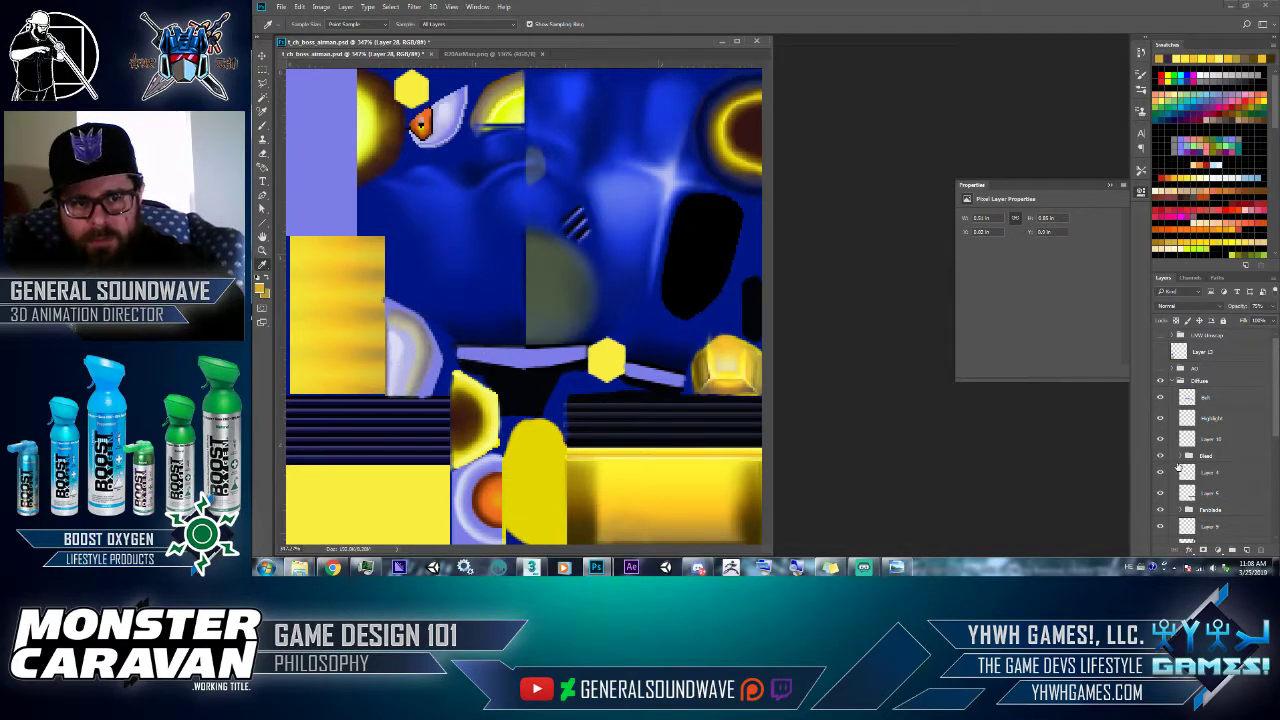
- Fill only the two hexagons on the Cannon layer with the gold foreground colour at 100% opacity, excluding the large cannon panel
{"action": "scroll", "coordinate": [1210, 460], "scroll_direction": "down", "scroll_amount": 8}
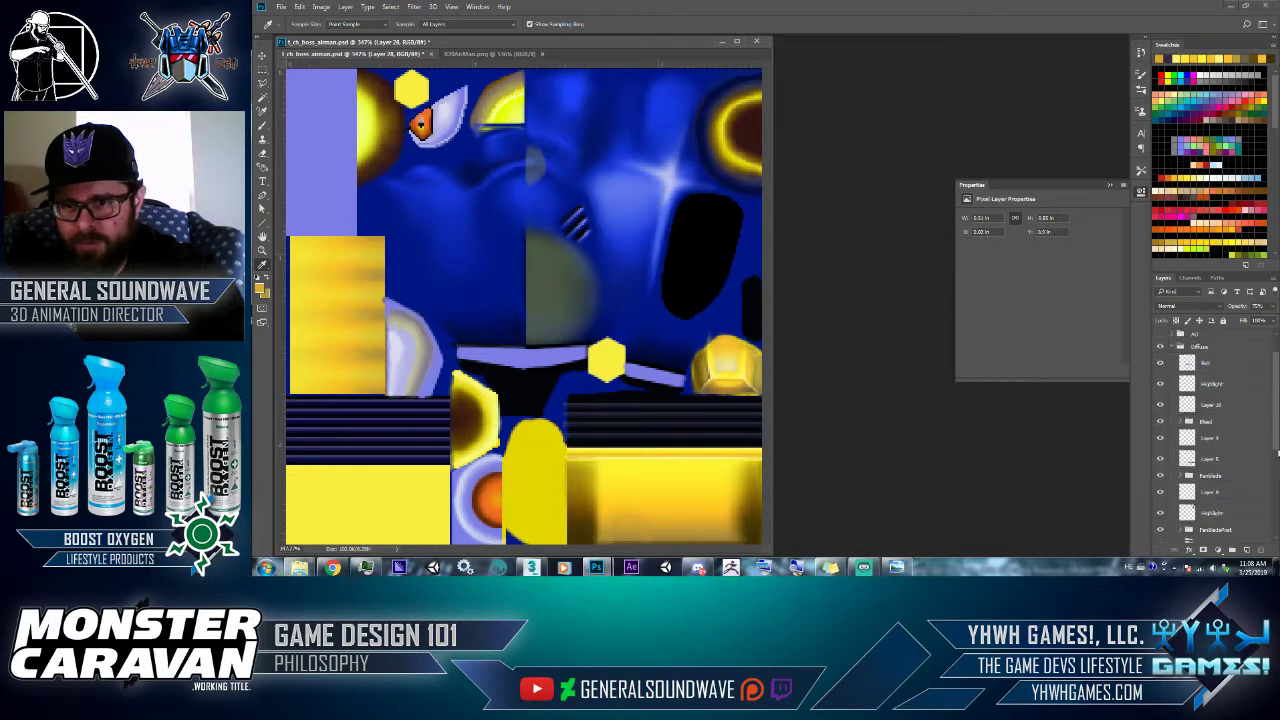
{"action": "key", "text": "alt+bracketright"}
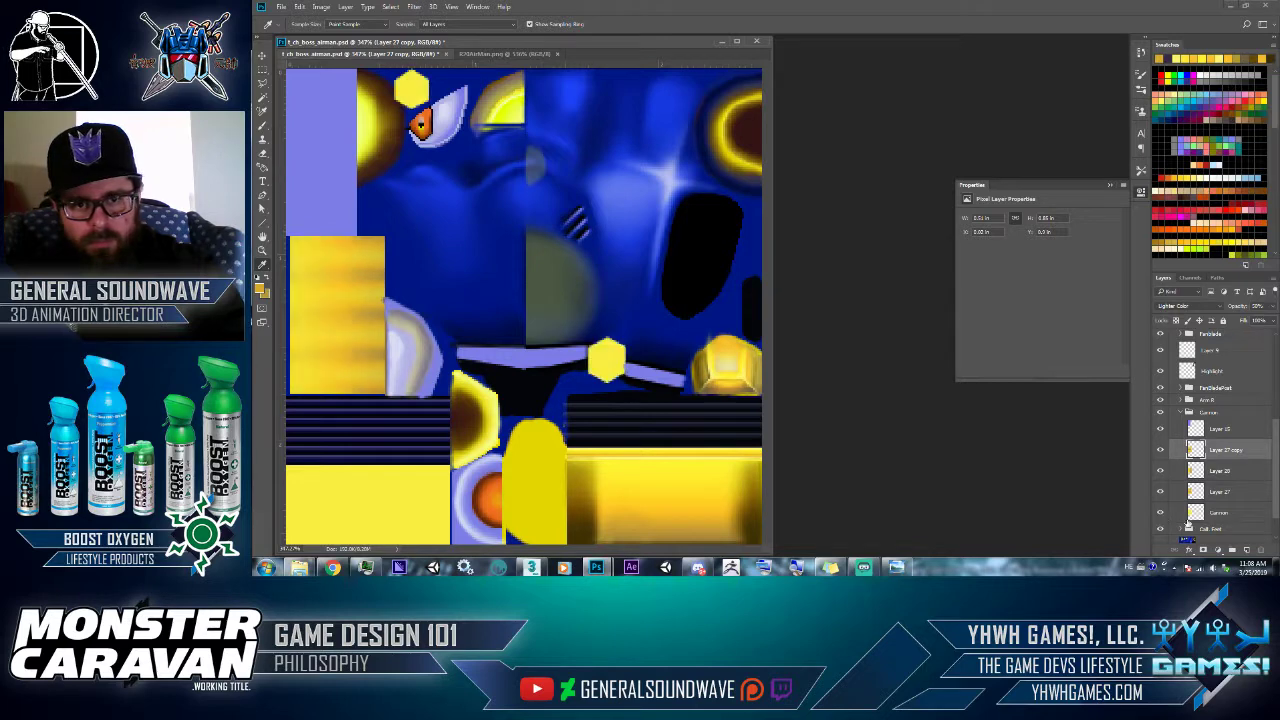
{"action": "left_click", "coordinate": [1197, 516]}
{"action": "left_click", "coordinate": [1197, 516], "text": "ctrl"}
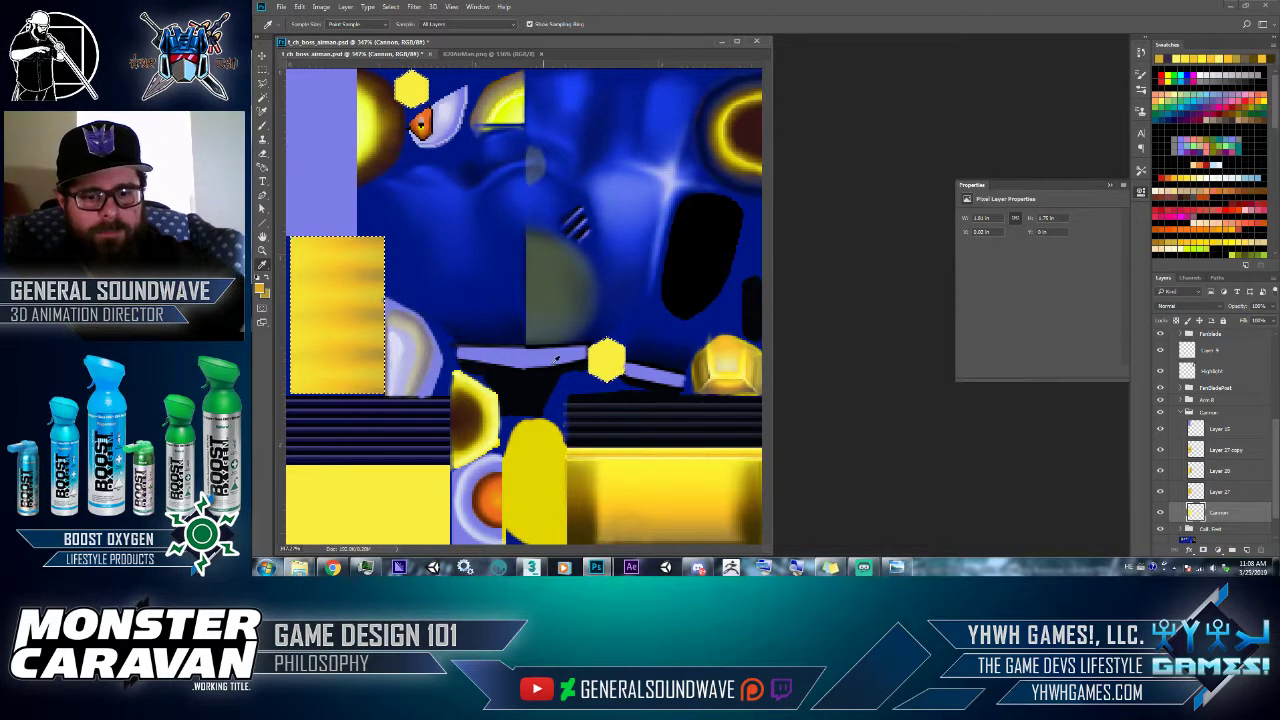
{"action": "key", "text": "m"}
{"action": "left_click_drag", "start_coordinate": [399, 213], "coordinate": [296, 443]}
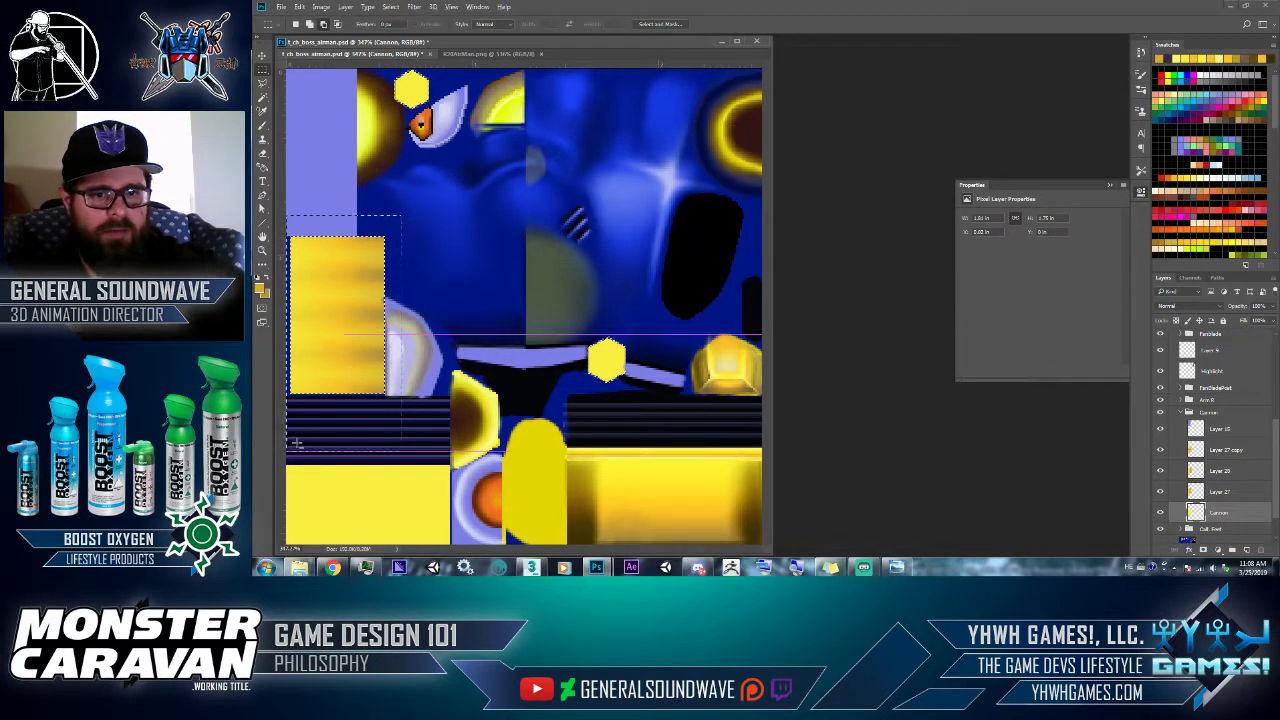
{"action": "key", "text": "ctrl+d"}
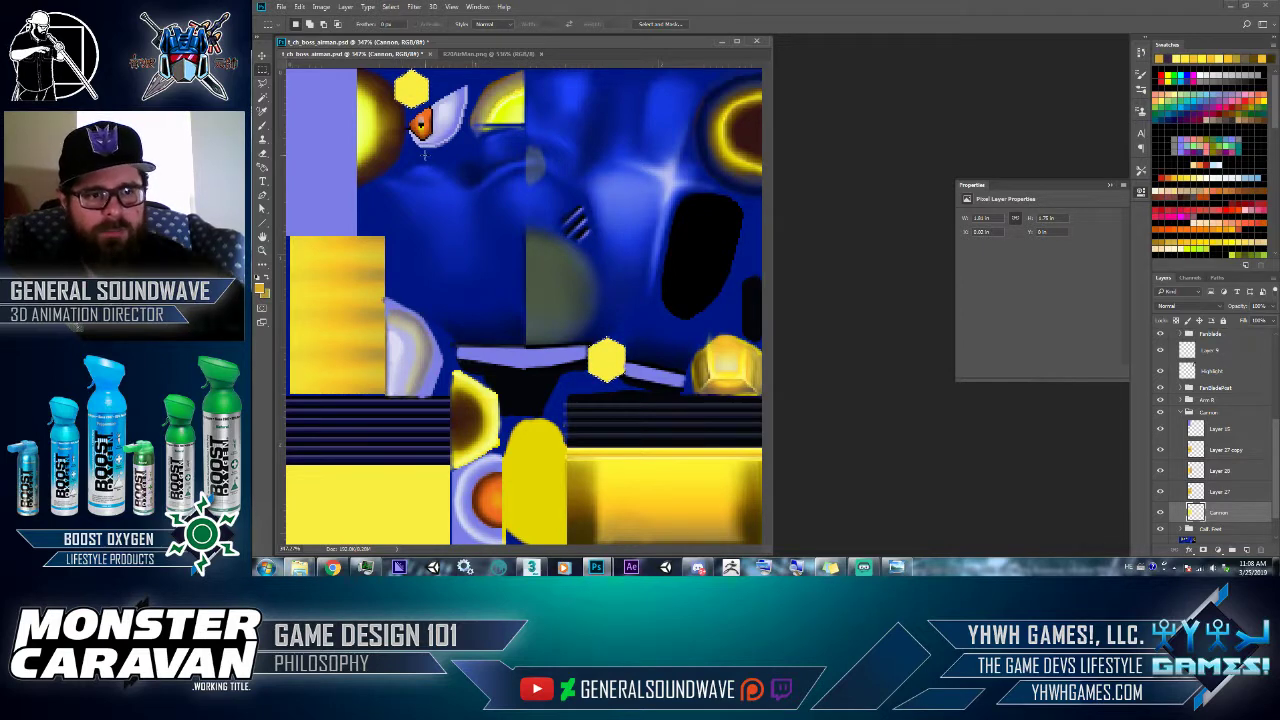
{"action": "left_click", "coordinate": [299, 6]}
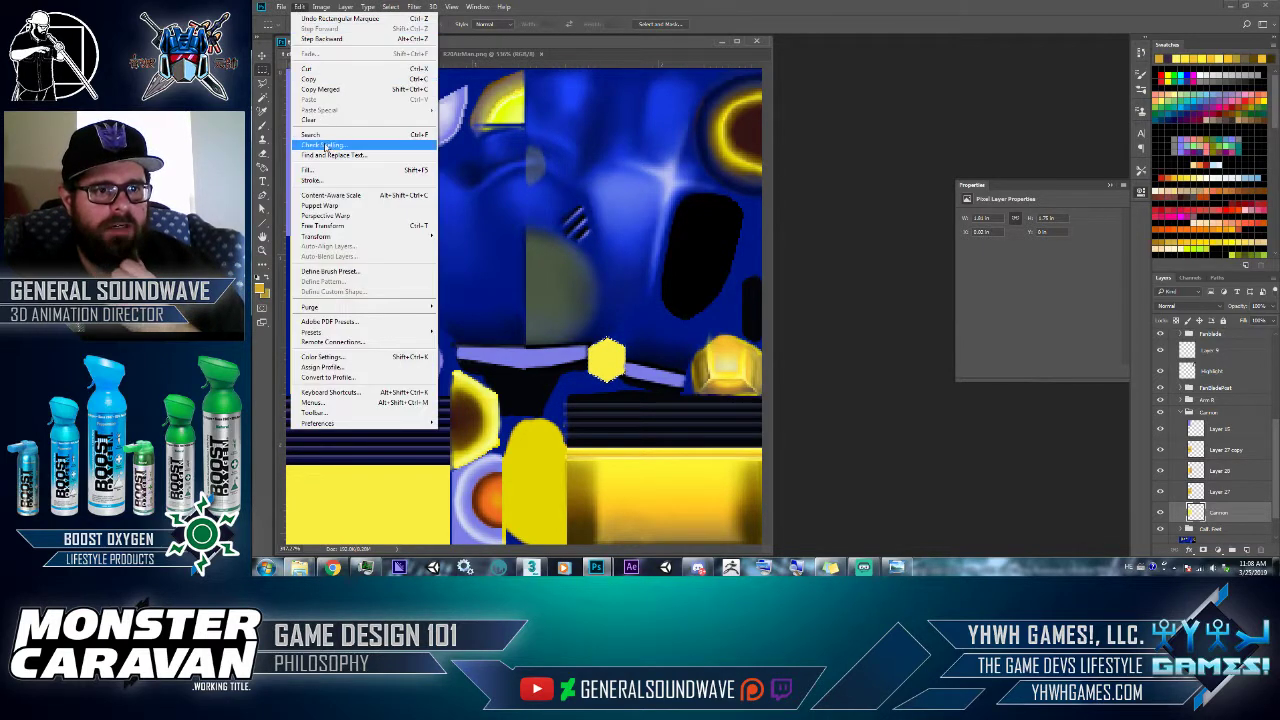
{"action": "left_click", "coordinate": [321, 172]}
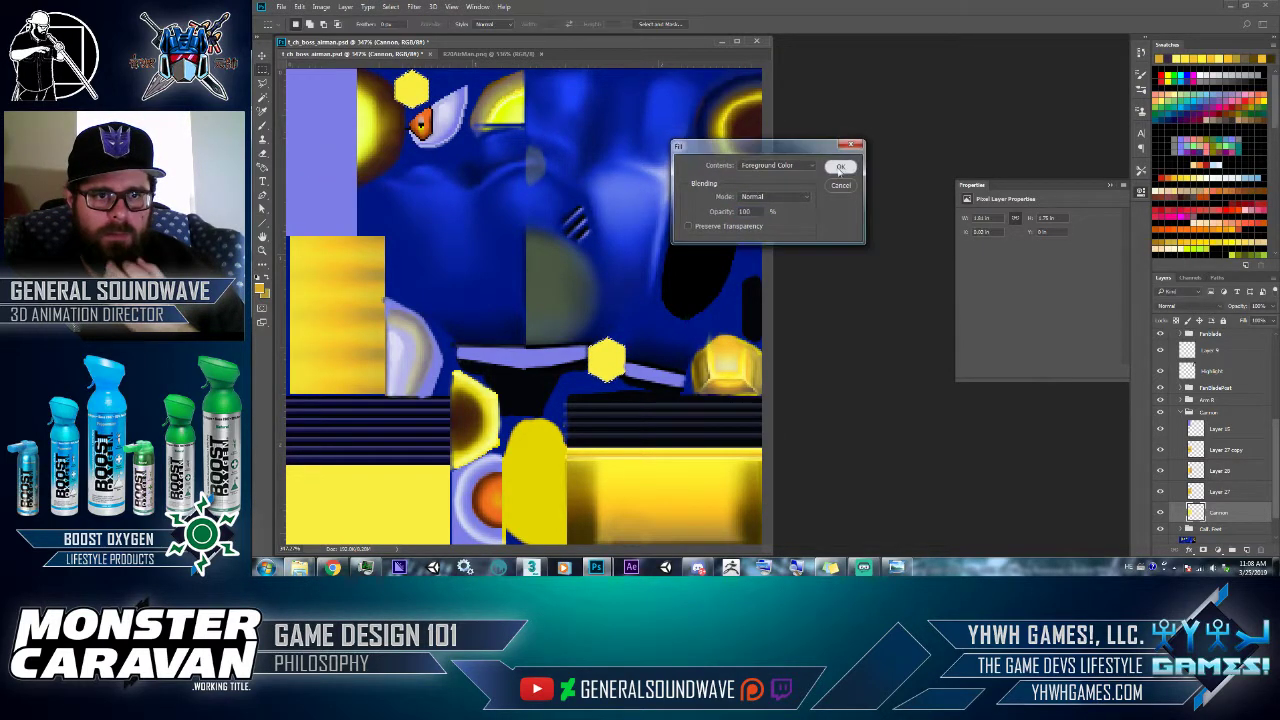
{"action": "left_click", "coordinate": [838, 169]}
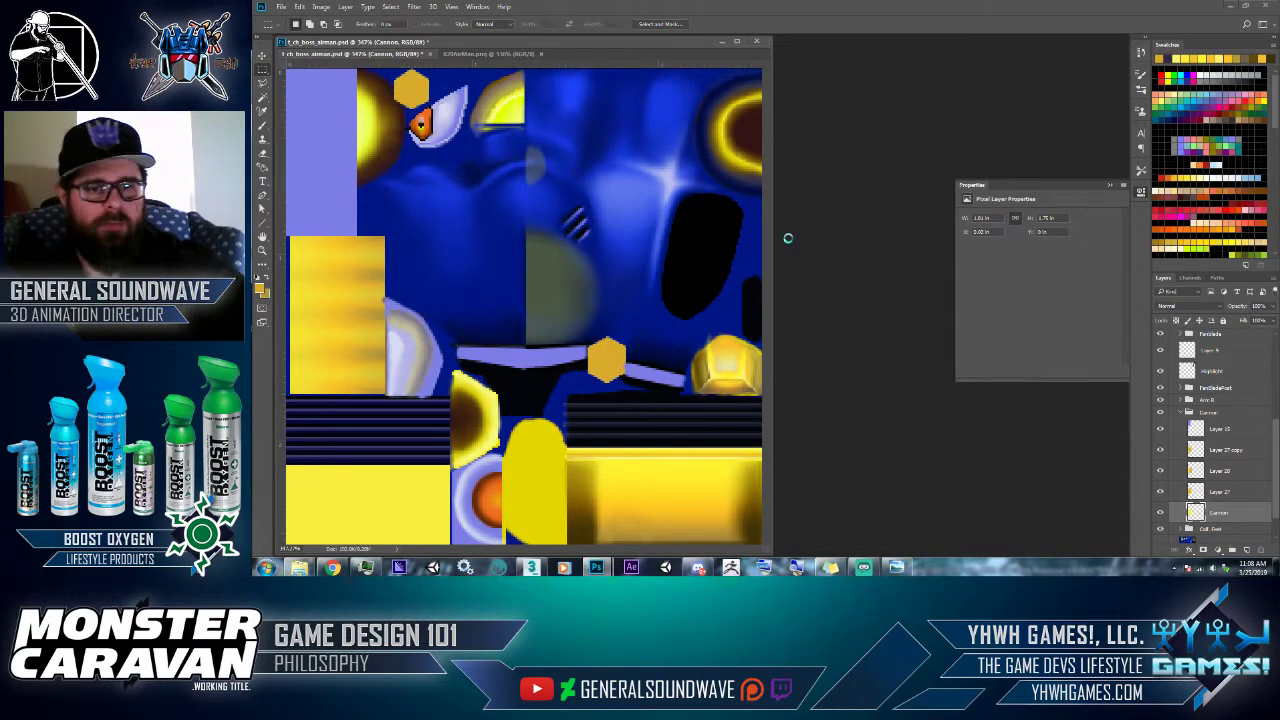
- Export the texture with the gold hexagons as a quality 12 JPEG, replacing t_ch_boss_airman_00_D_00.jpg in the 256 folder
{"action": "key", "text": "ctrl+shift+s"}
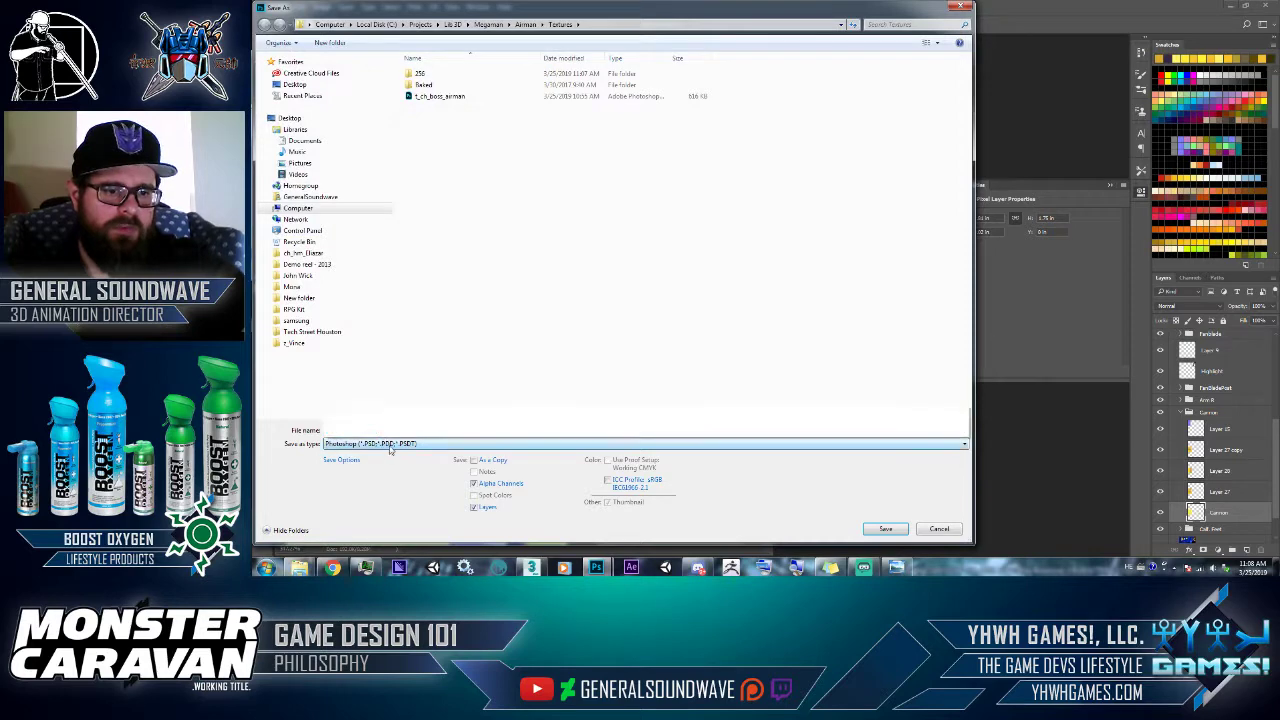
{"action": "left_click", "coordinate": [390, 444]}
{"action": "left_click", "coordinate": [400, 334]}
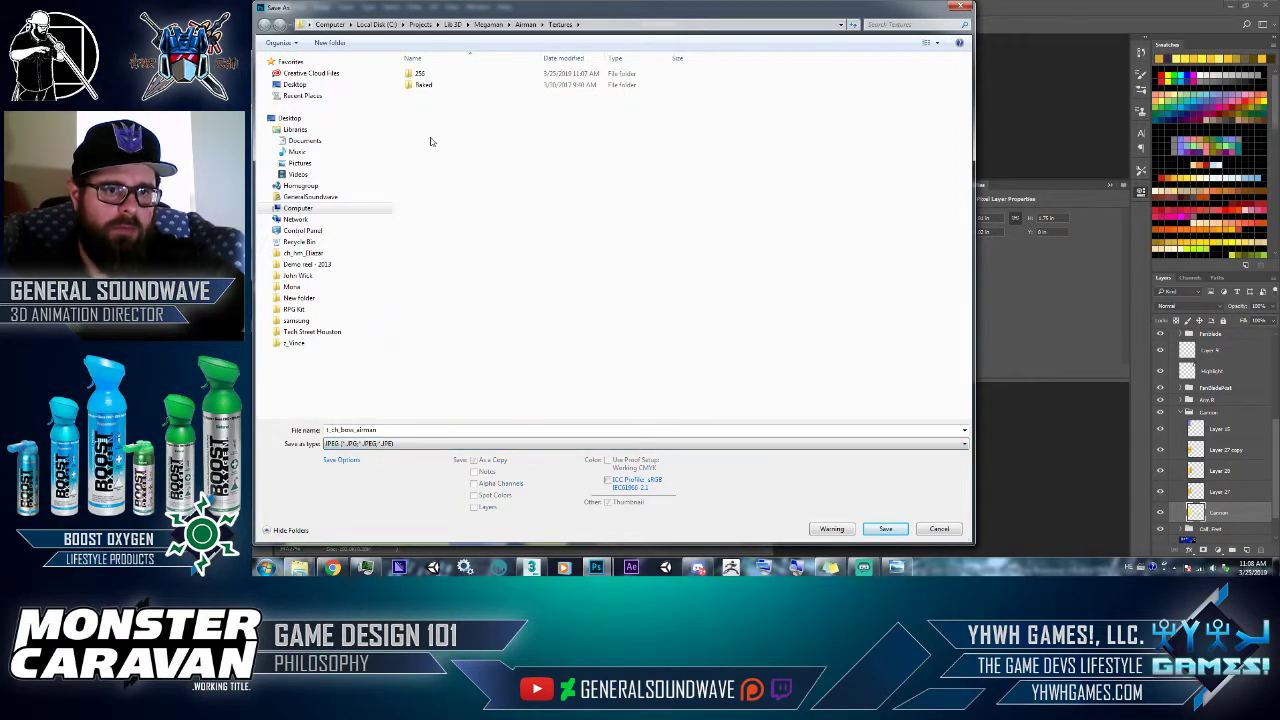
{"action": "double_click", "coordinate": [420, 74]}
{"action": "left_click", "coordinate": [433, 87]}
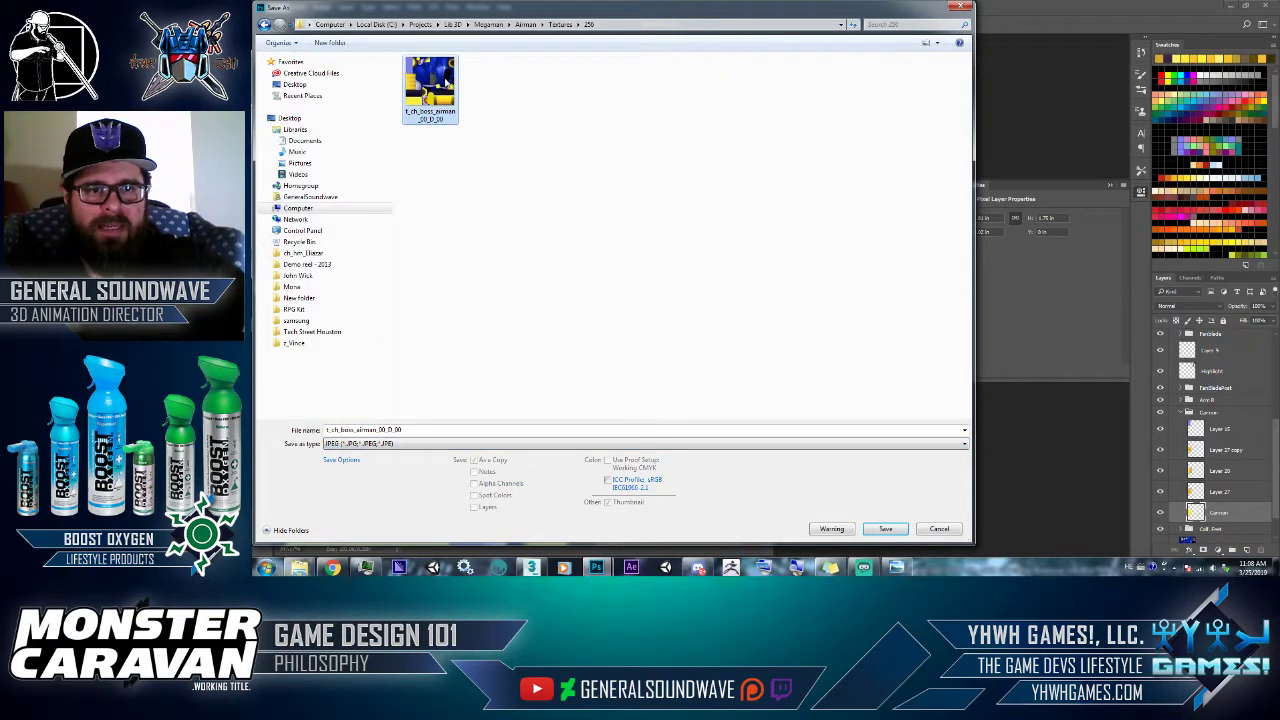
{"action": "double_click", "coordinate": [452, 100]}
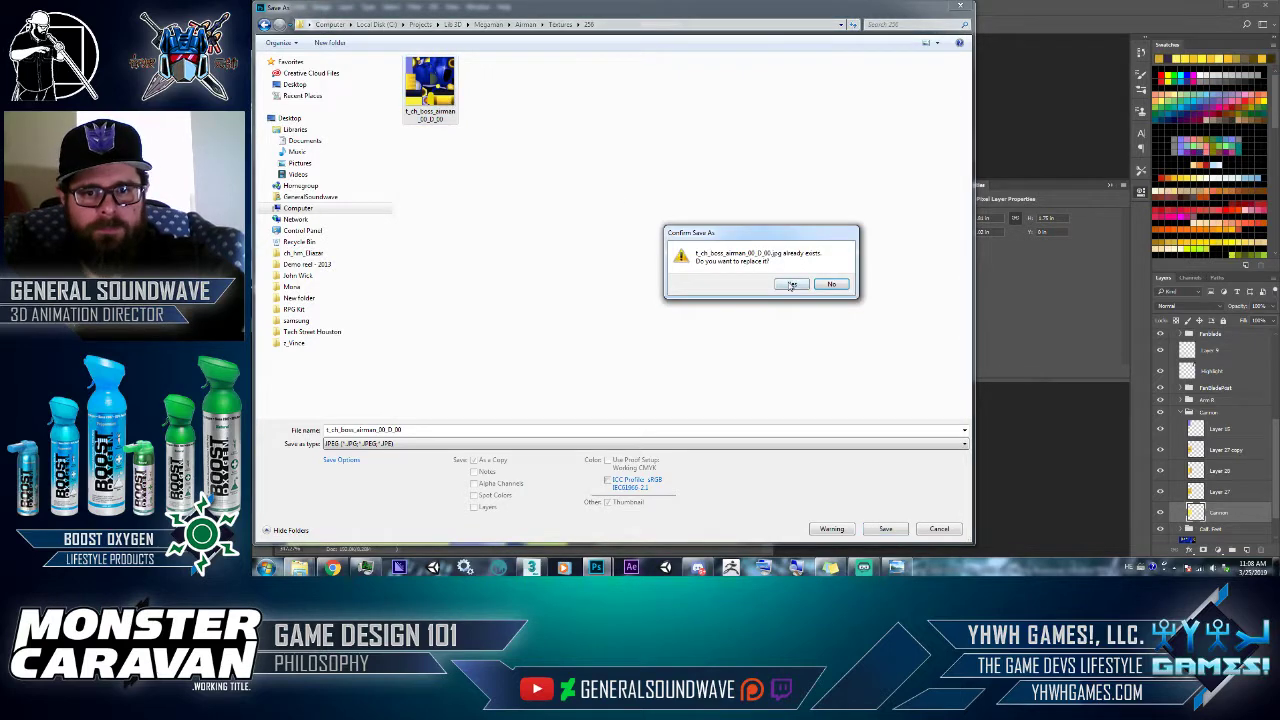
{"action": "left_click", "coordinate": [791, 285]}
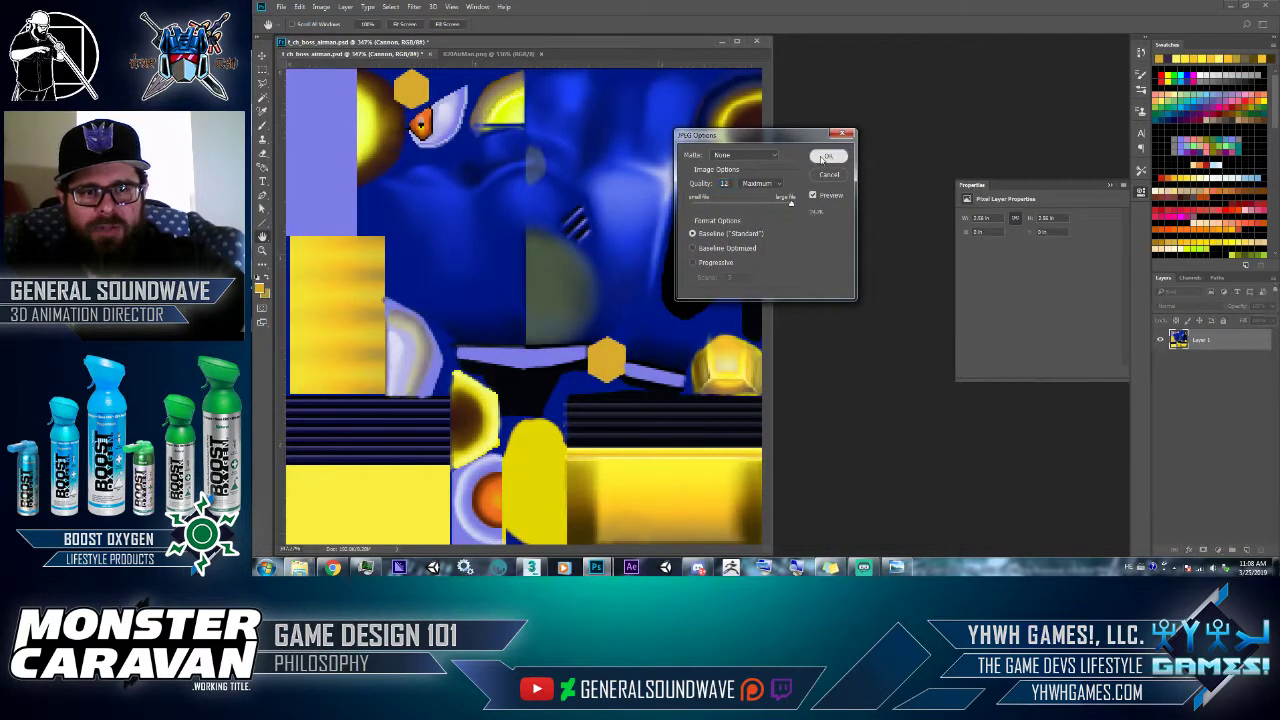
{"action": "left_click", "coordinate": [824, 157]}
- Switch to 3ds Max and apply an Unwrap UVW modifier to the arm with the yellow cannon
{"action": "key", "text": "alt+Tab"}
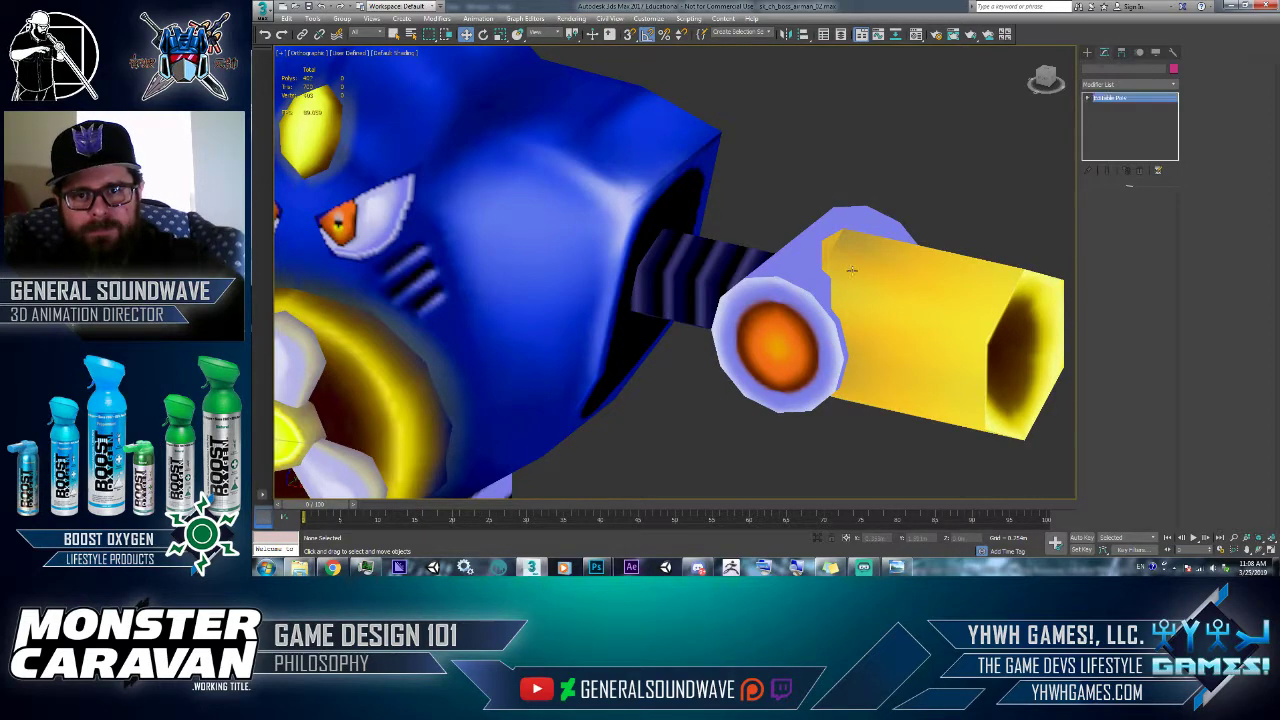
{"action": "left_click", "coordinate": [690, 272]}
{"action": "left_click", "coordinate": [1172, 86]}
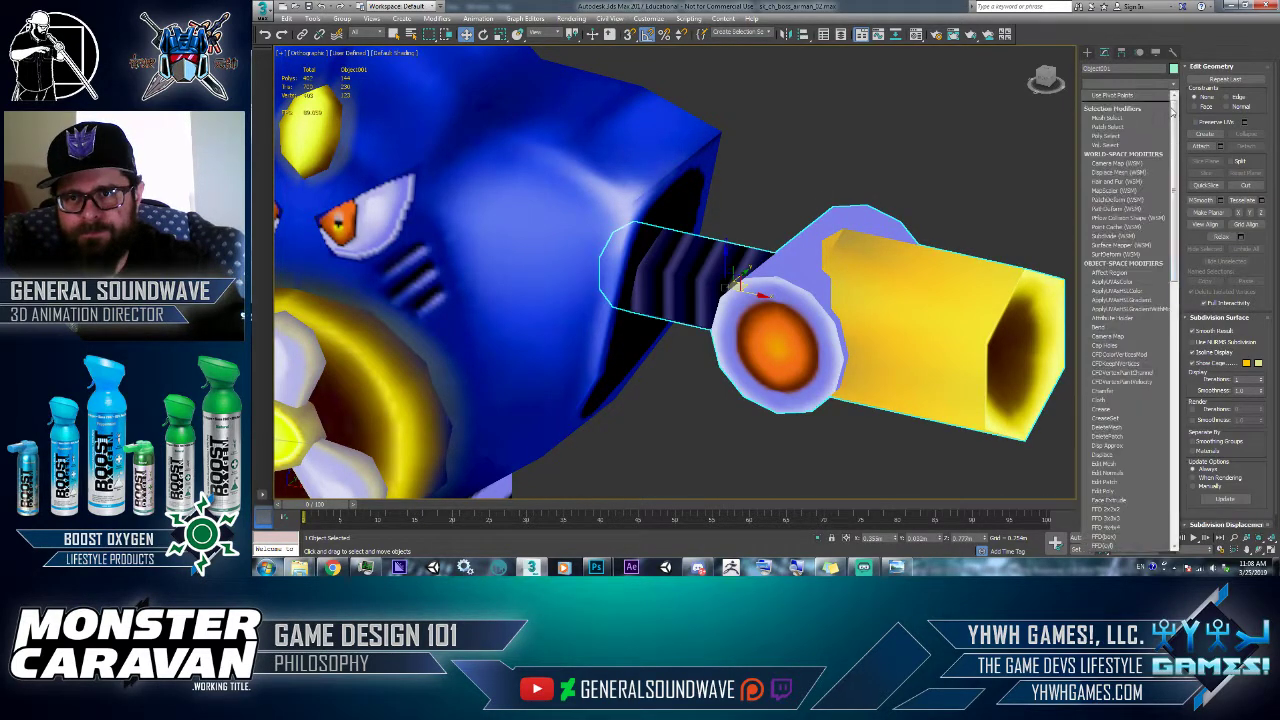
{"action": "scroll", "coordinate": [1120, 350], "scroll_direction": "down", "scroll_amount": 5}
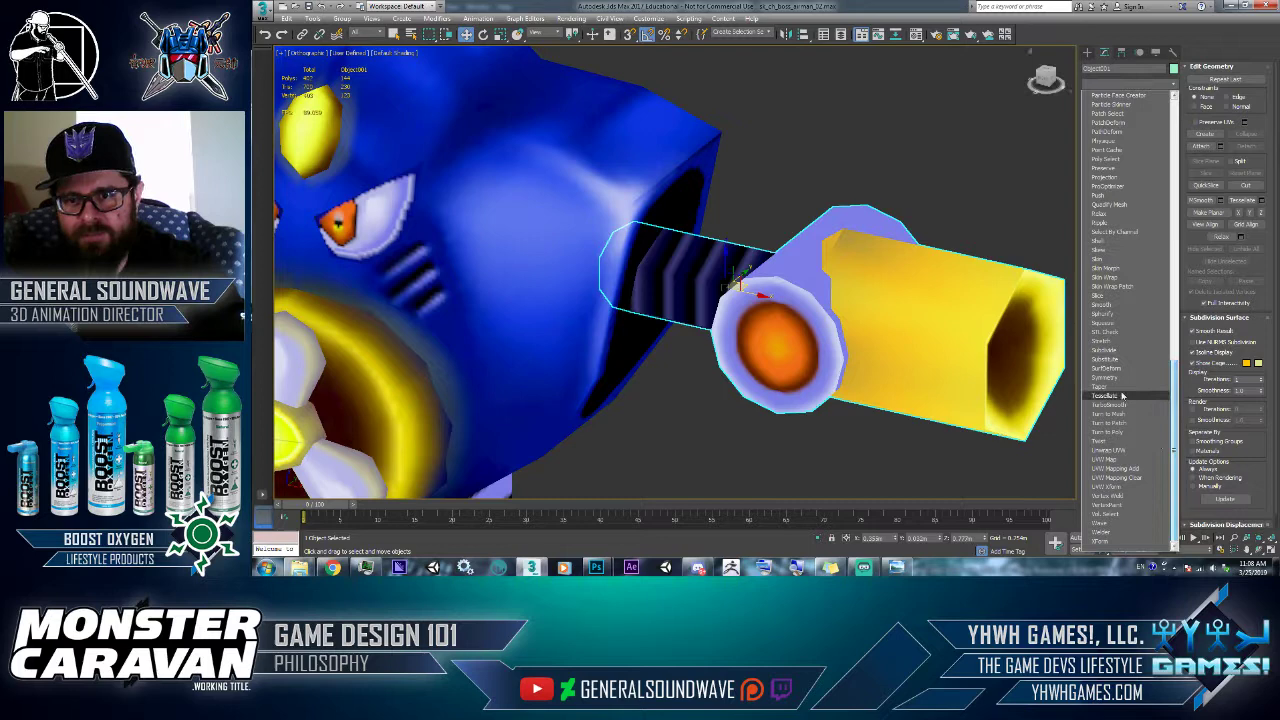
{"action": "left_click", "coordinate": [1122, 450]}
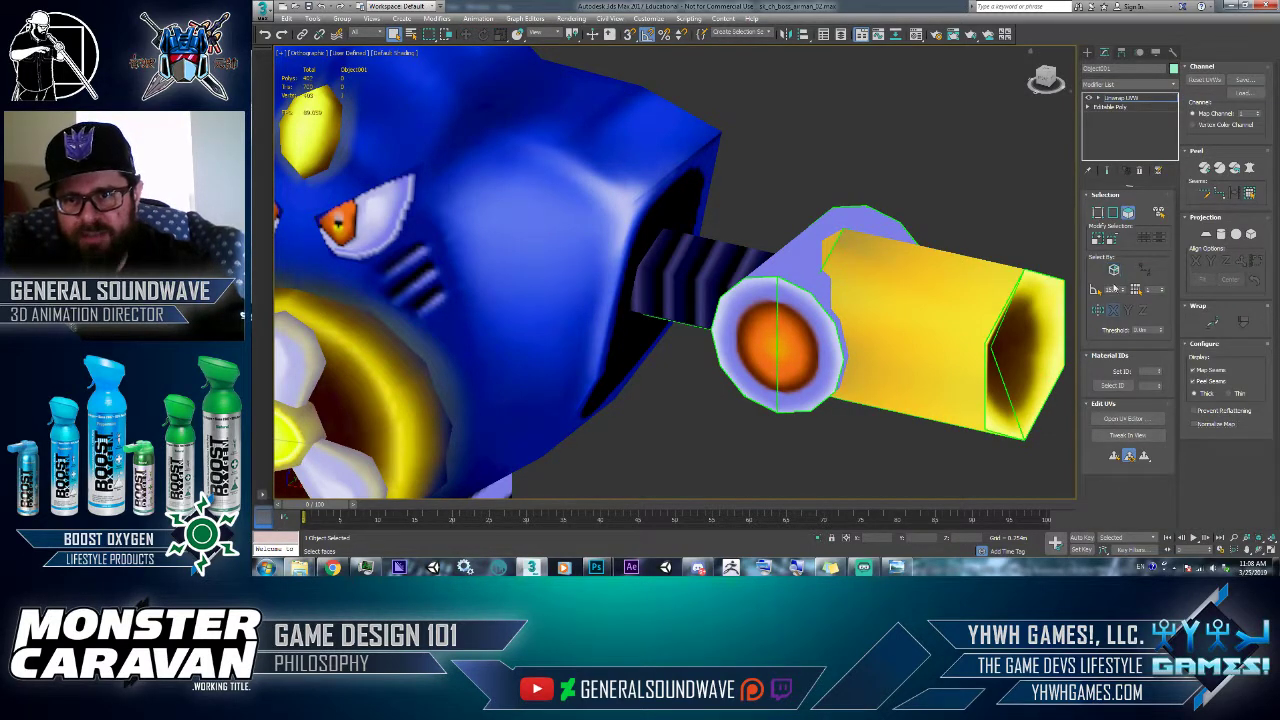
- Open the UV editor for the arm and select the small end face at the back of the yellow cannon
{"action": "left_click", "coordinate": [1120, 419]}
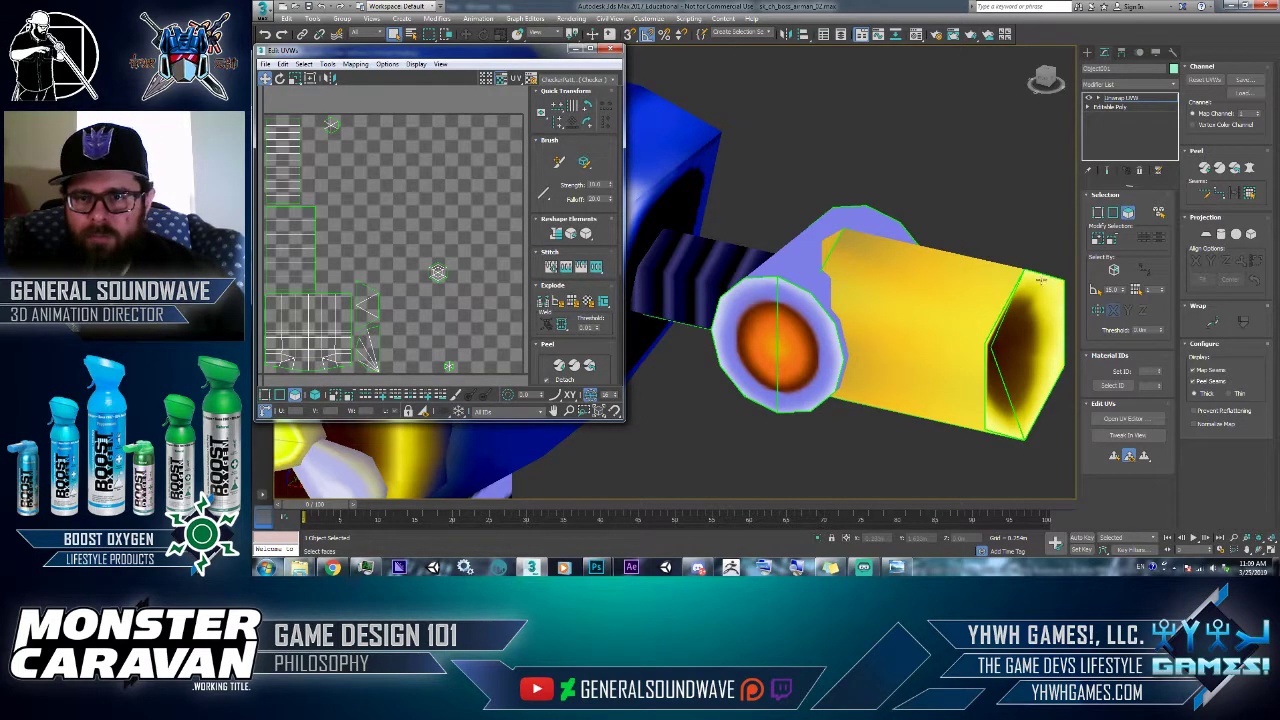
{"action": "left_click", "coordinate": [822, 243]}
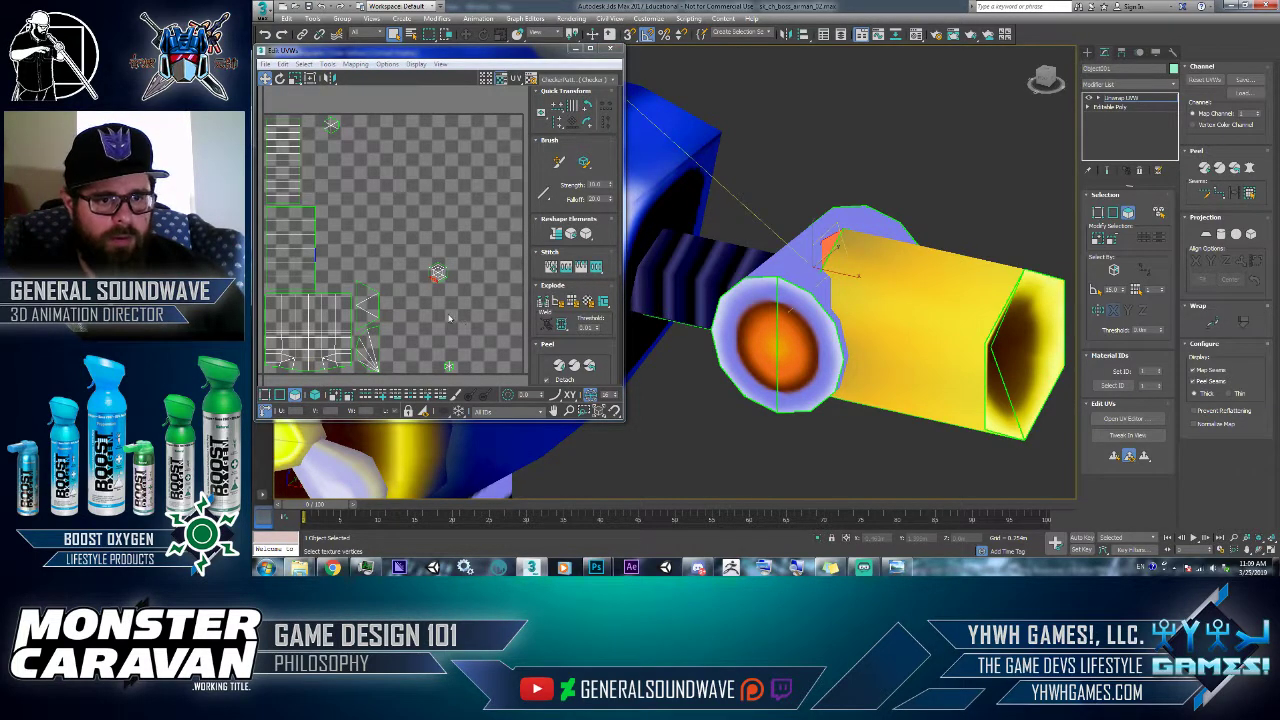
- Break the UV vertices along the vertical centre line of the small hexagonal cap shell
{"action": "left_click_drag", "start_coordinate": [419, 293], "coordinate": [460, 256]}
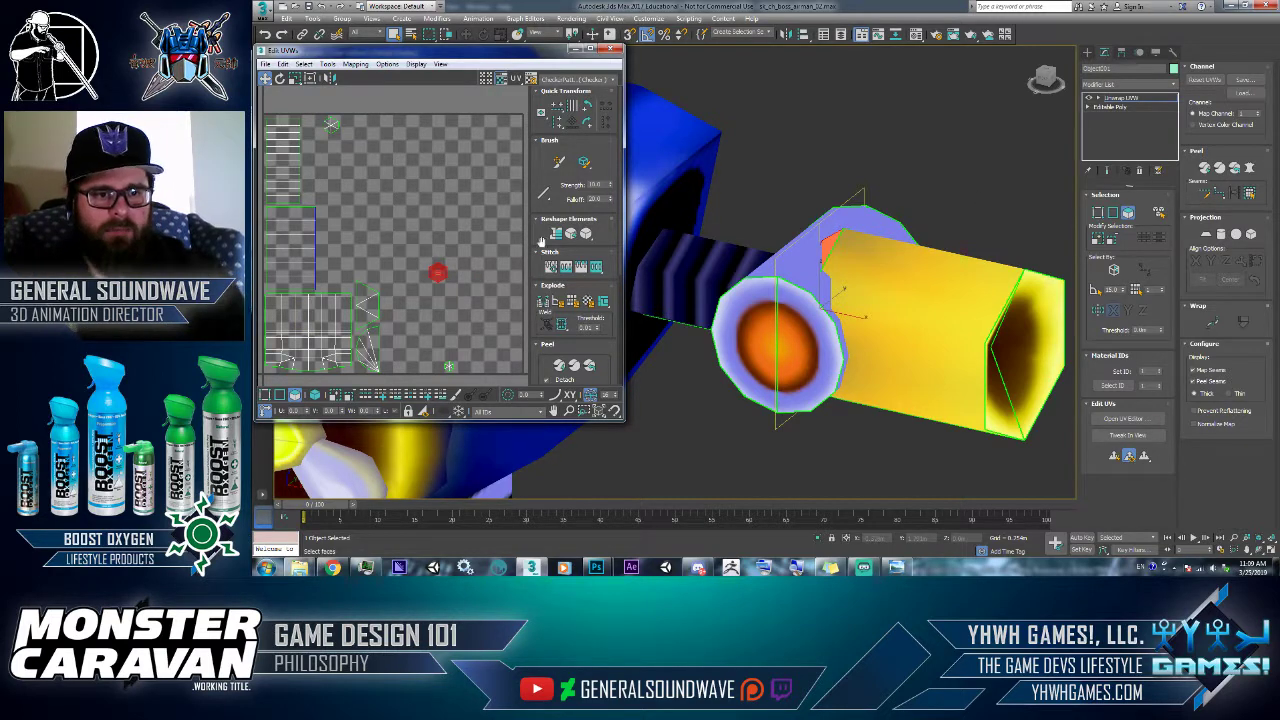
{"action": "scroll", "coordinate": [490, 278], "scroll_direction": "up", "scroll_amount": 8}
{"action": "scroll", "coordinate": [498, 281], "scroll_direction": "down", "scroll_amount": 3}
{"action": "left_click", "coordinate": [432, 217]}
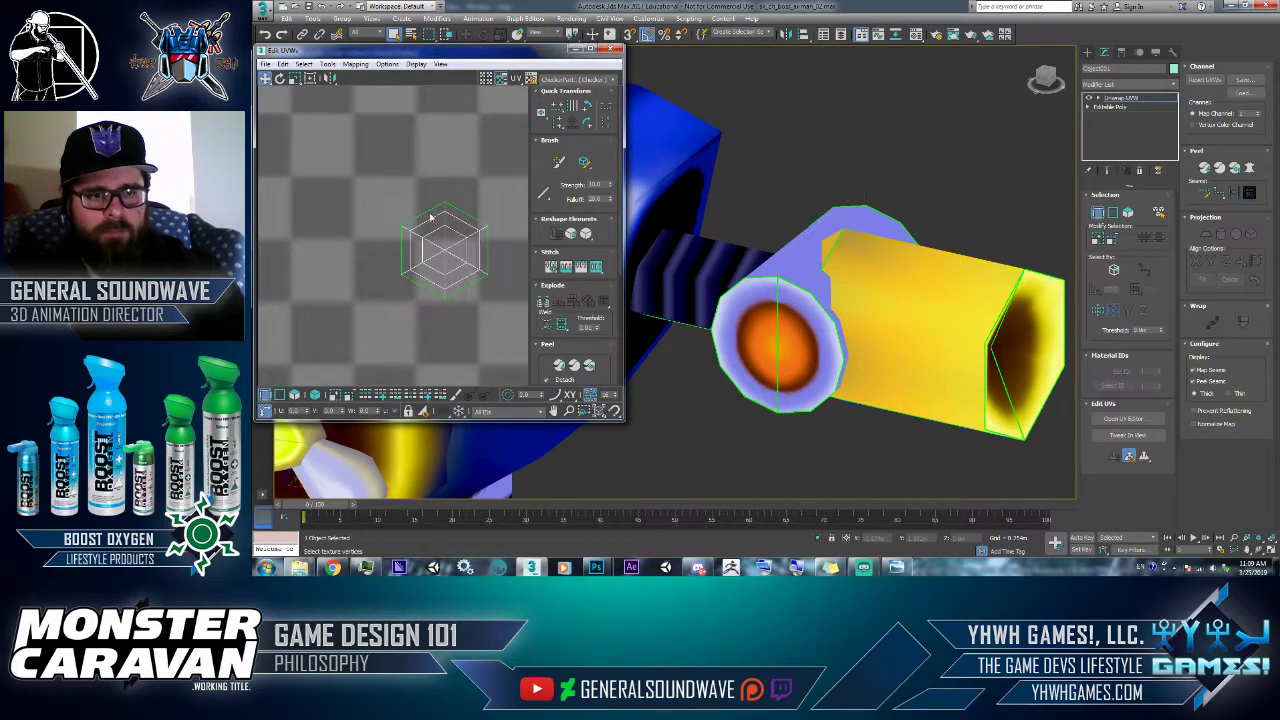
{"action": "left_click_drag", "start_coordinate": [467, 301], "coordinate": [500, 334]}
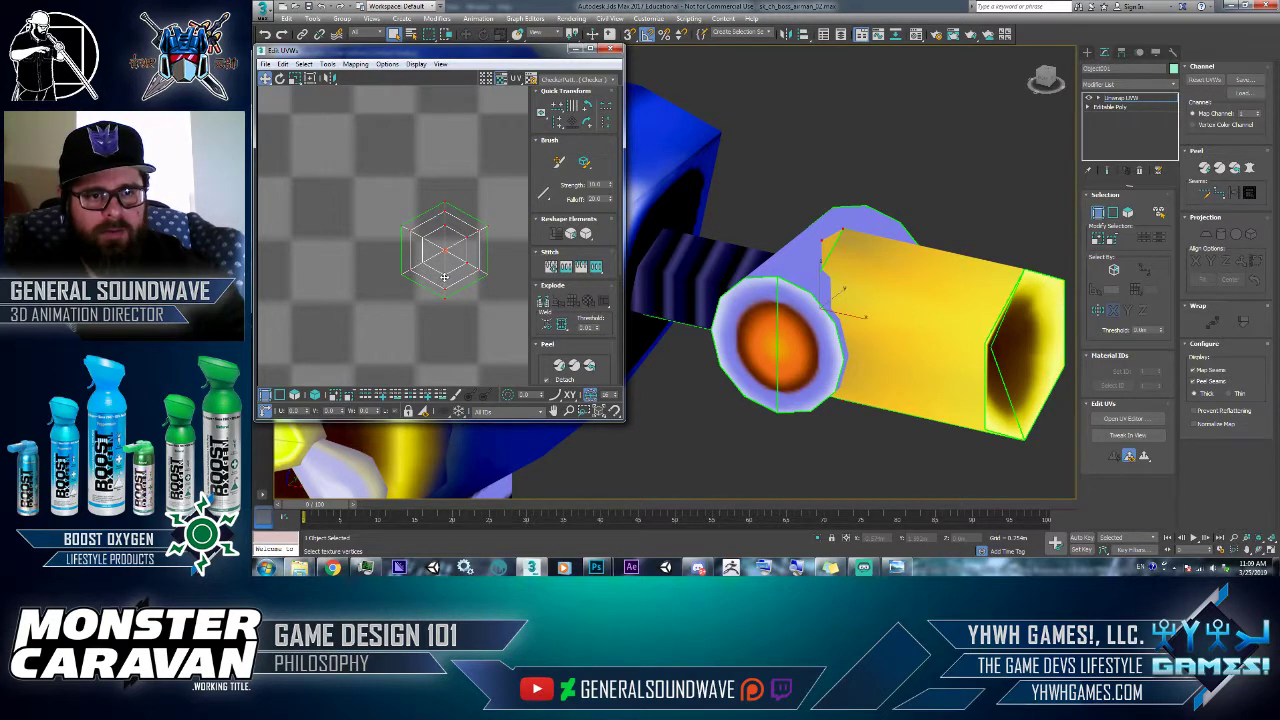
{"action": "scroll", "coordinate": [444, 277], "scroll_direction": "up", "scroll_amount": 2}
{"action": "left_click", "coordinate": [442, 329]}
{"action": "key", "text": "ctrl+a"}
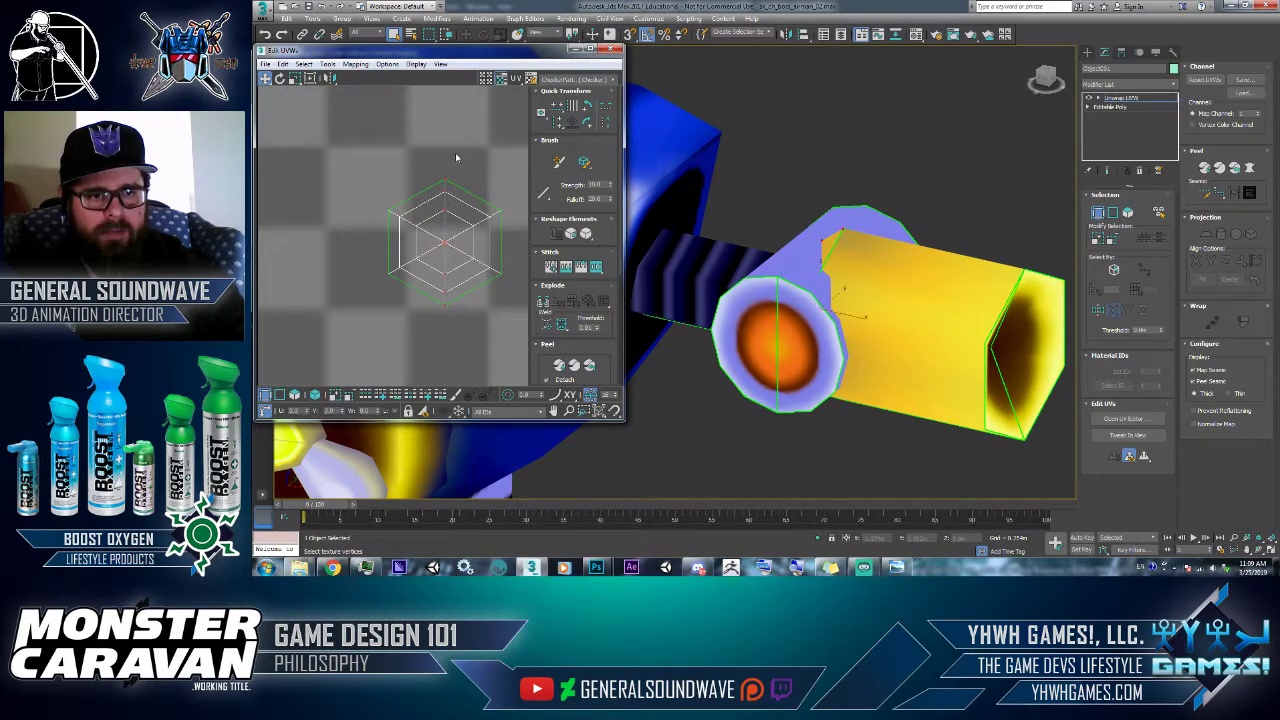
{"action": "right_click", "coordinate": [461, 175]}
{"action": "left_click", "coordinate": [447, 205]}
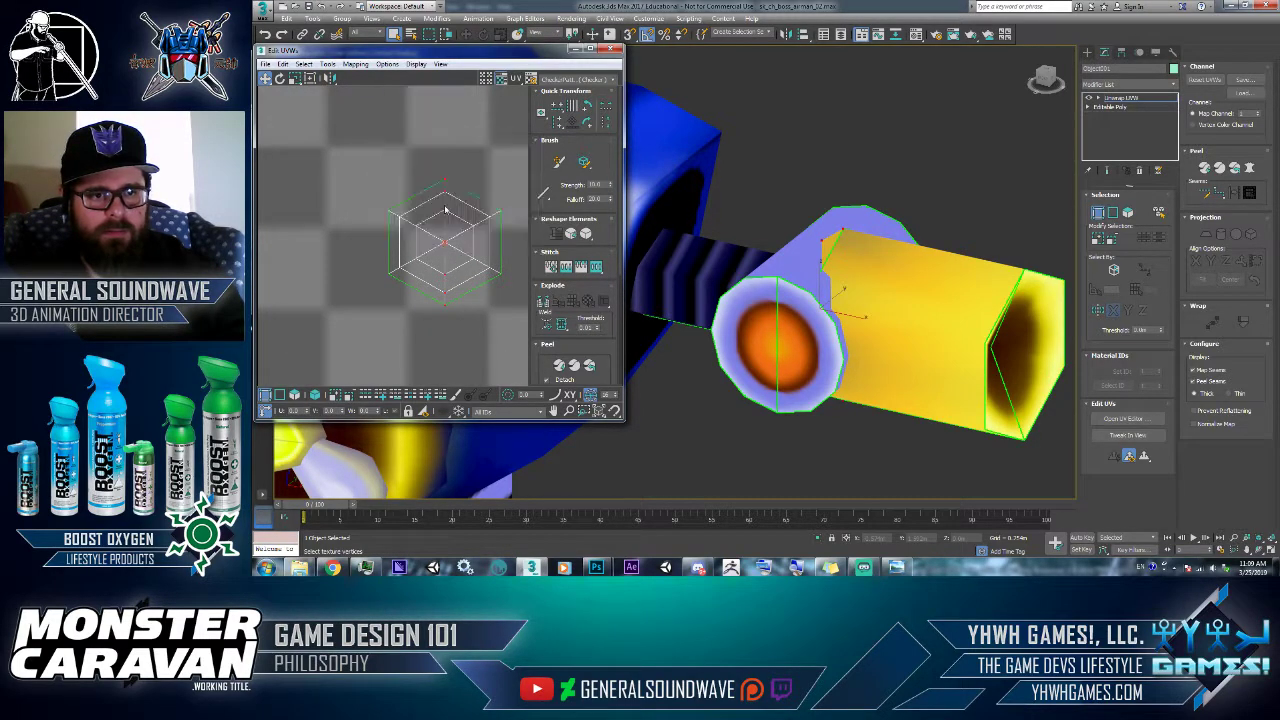
- Select all vertices of the hexagonal cap shell and break them so every face is separate
{"action": "left_click", "coordinate": [345, 291]}
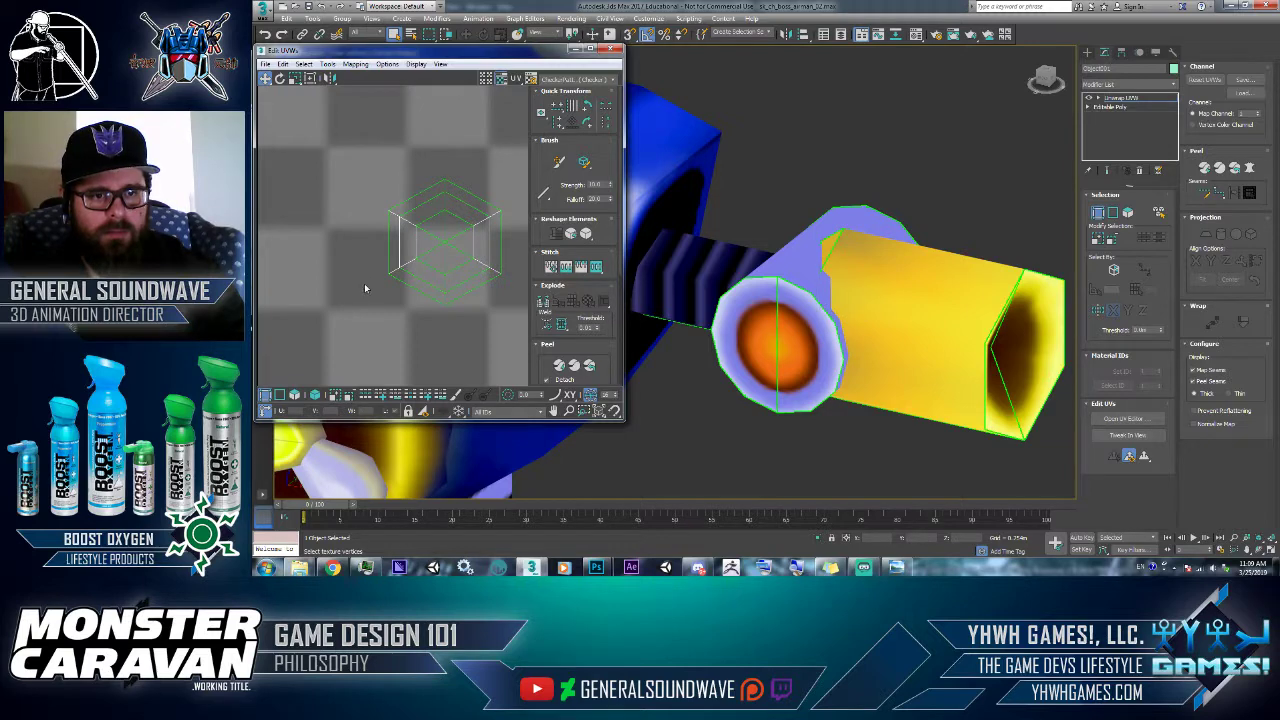
{"action": "right_click", "coordinate": [424, 258]}
{"action": "left_click_drag", "start_coordinate": [334, 130], "coordinate": [465, 324]}
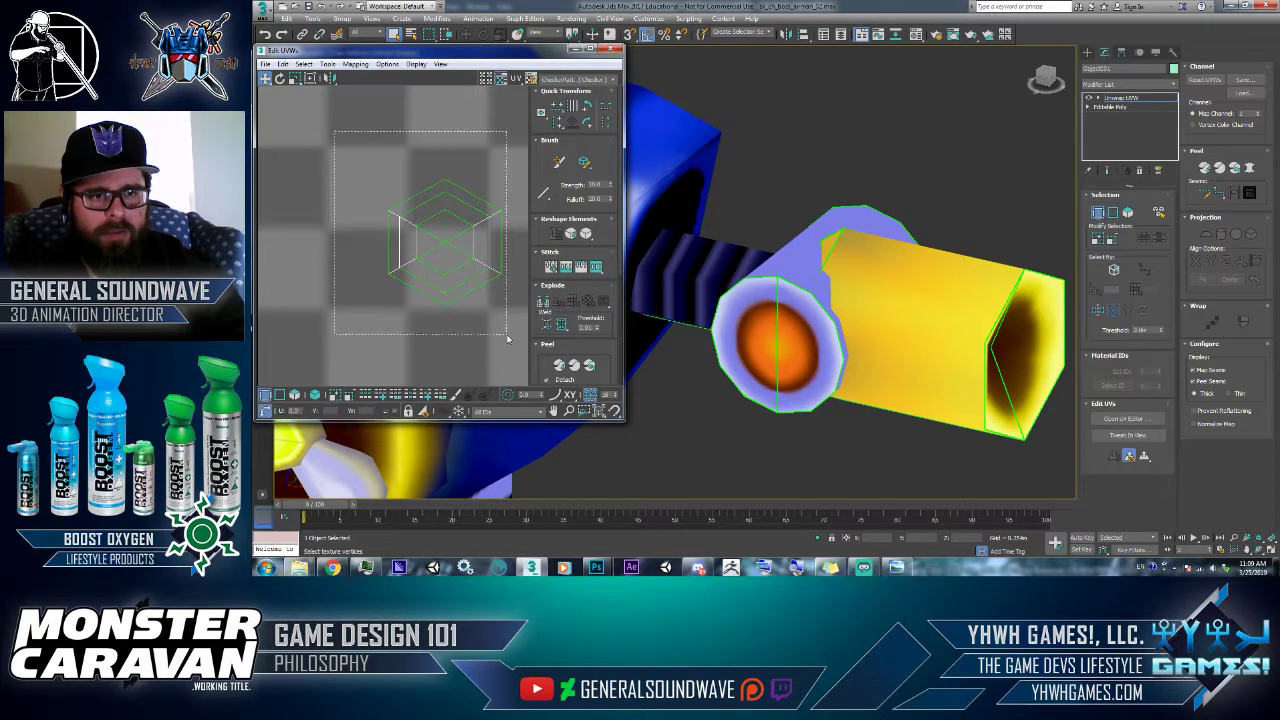
{"action": "right_click", "coordinate": [465, 247]}
{"action": "left_click", "coordinate": [443, 276]}
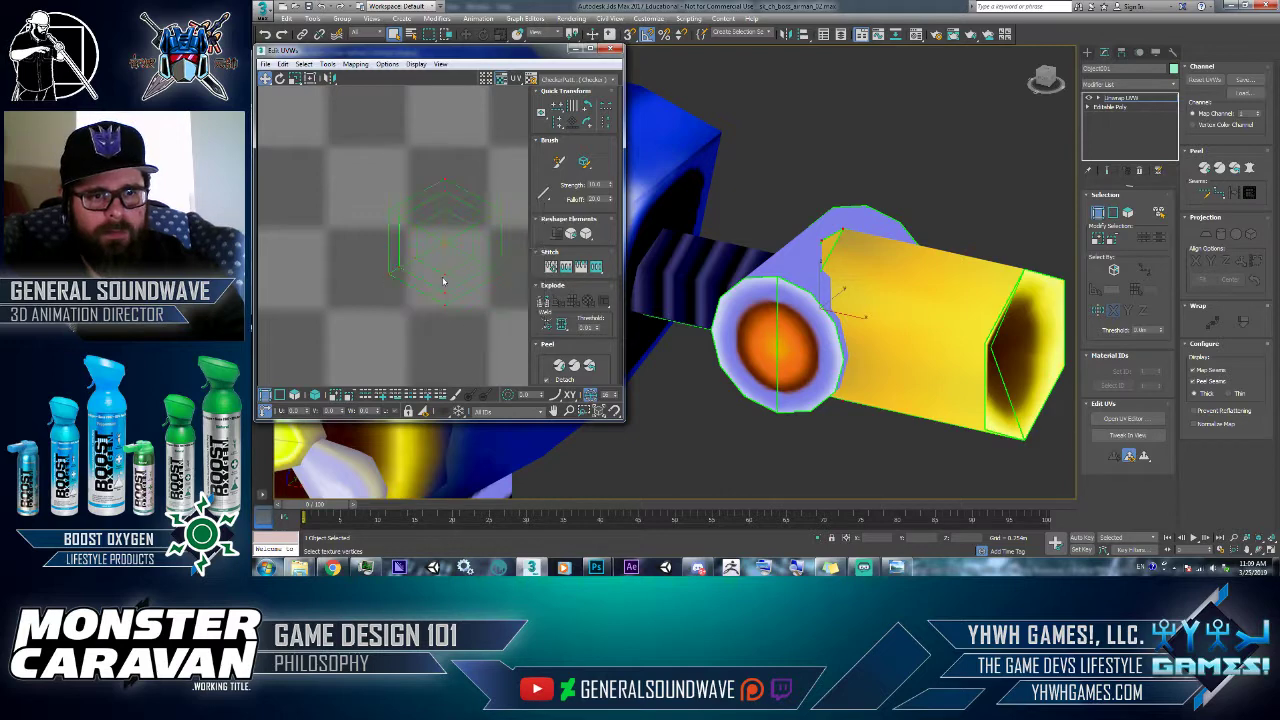
- Stitch the two ring edges of the cap's upper-right wedge to join its faces into one piece
{"action": "key", "text": "2"}
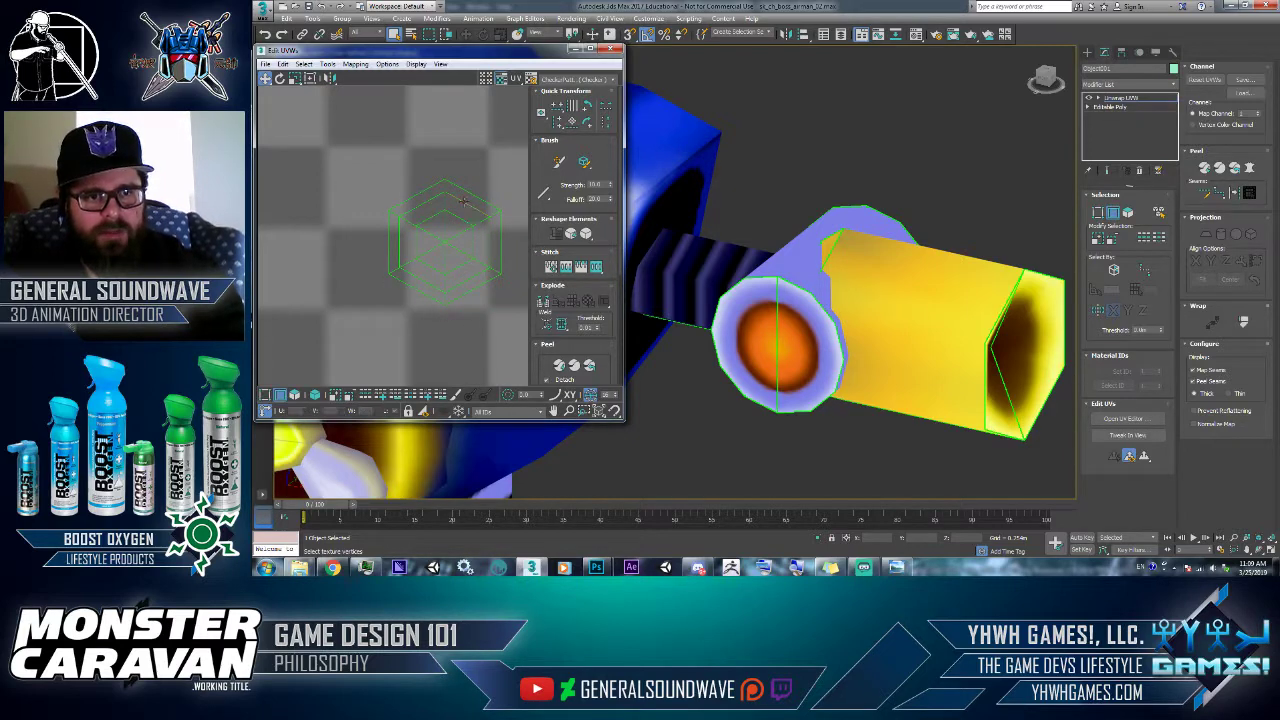
{"action": "left_click", "coordinate": [465, 205]}
{"action": "right_click", "coordinate": [465, 205]}
{"action": "left_click", "coordinate": [450, 248]}
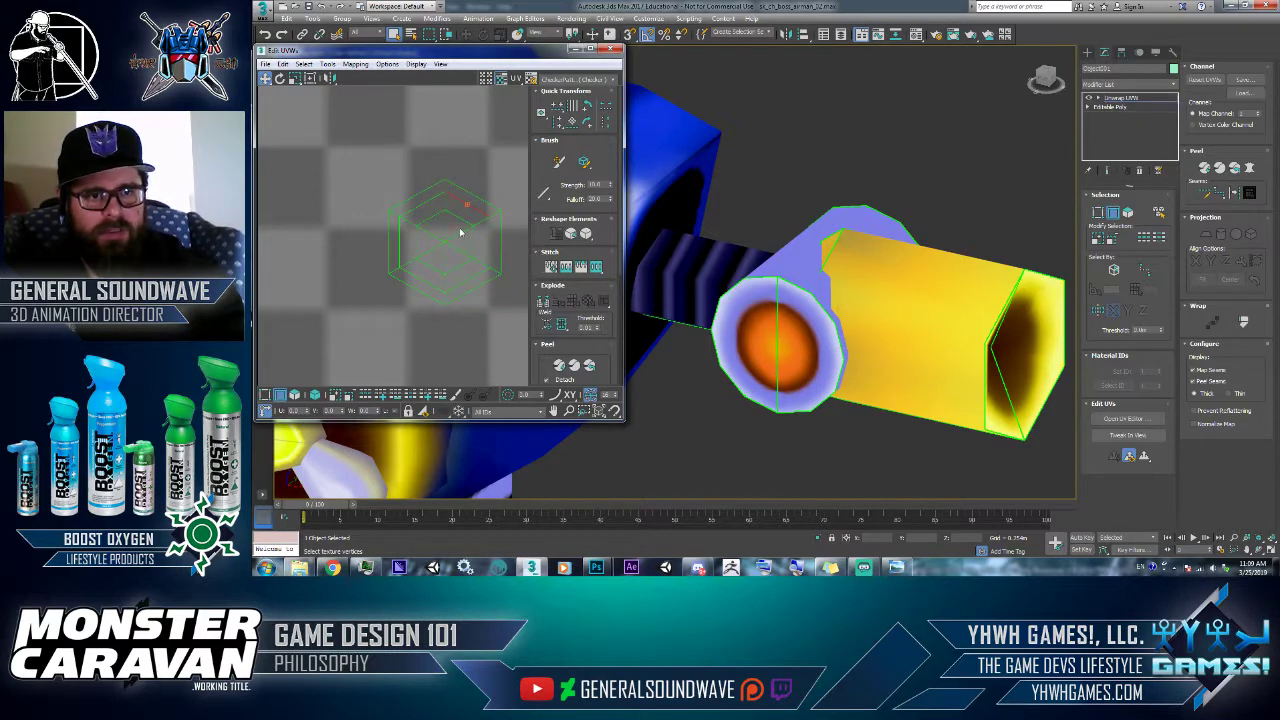
{"action": "right_click", "coordinate": [458, 216]}
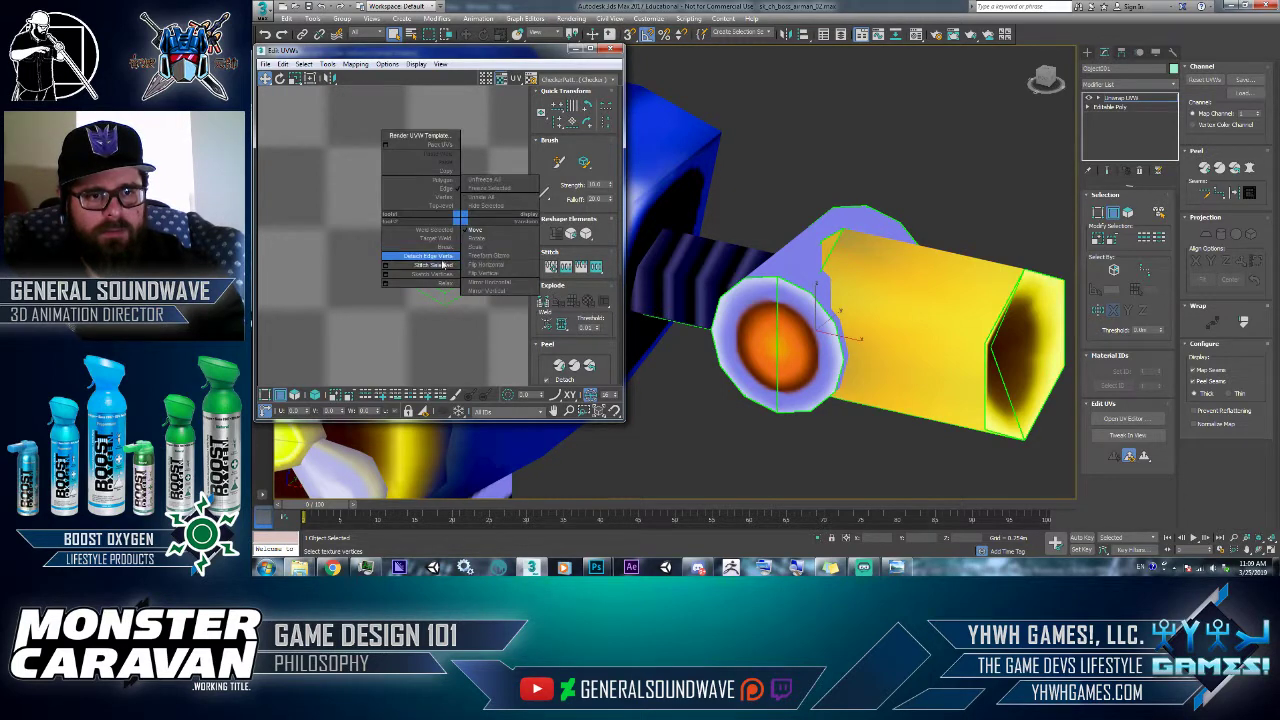
{"action": "left_click", "coordinate": [450, 265]}
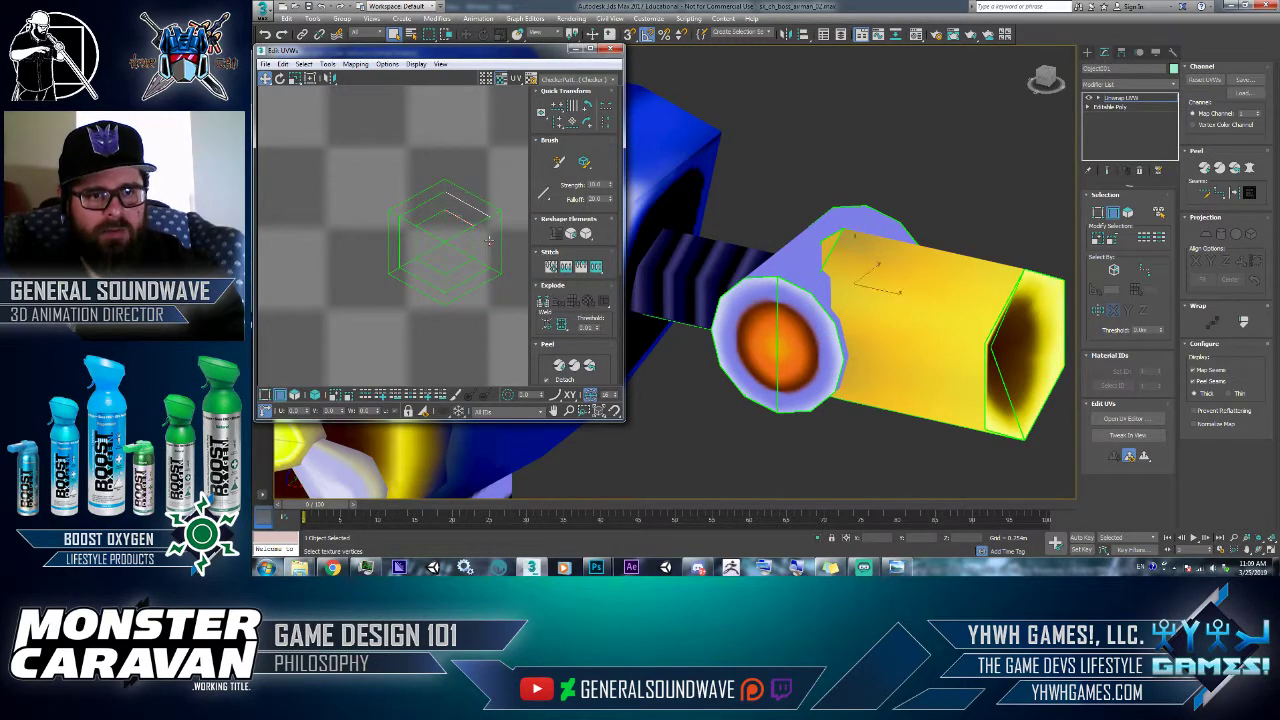
- Stitch the ring edges of the cap's right and lower-right wedges, making each wedge a single piece
{"action": "right_click", "coordinate": [488, 240]}
{"action": "left_click", "coordinate": [470, 285]}
{"action": "right_click", "coordinate": [470, 242]}
{"action": "left_click", "coordinate": [461, 280]}
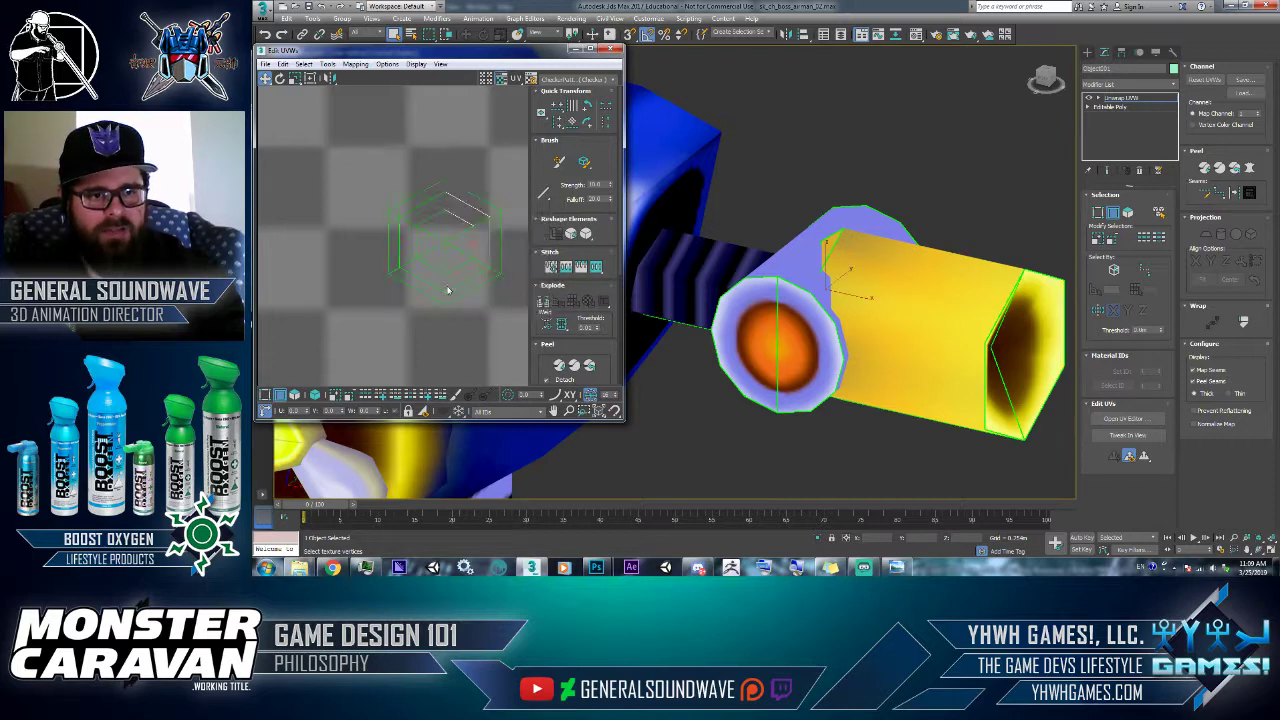
{"action": "right_click", "coordinate": [478, 274]}
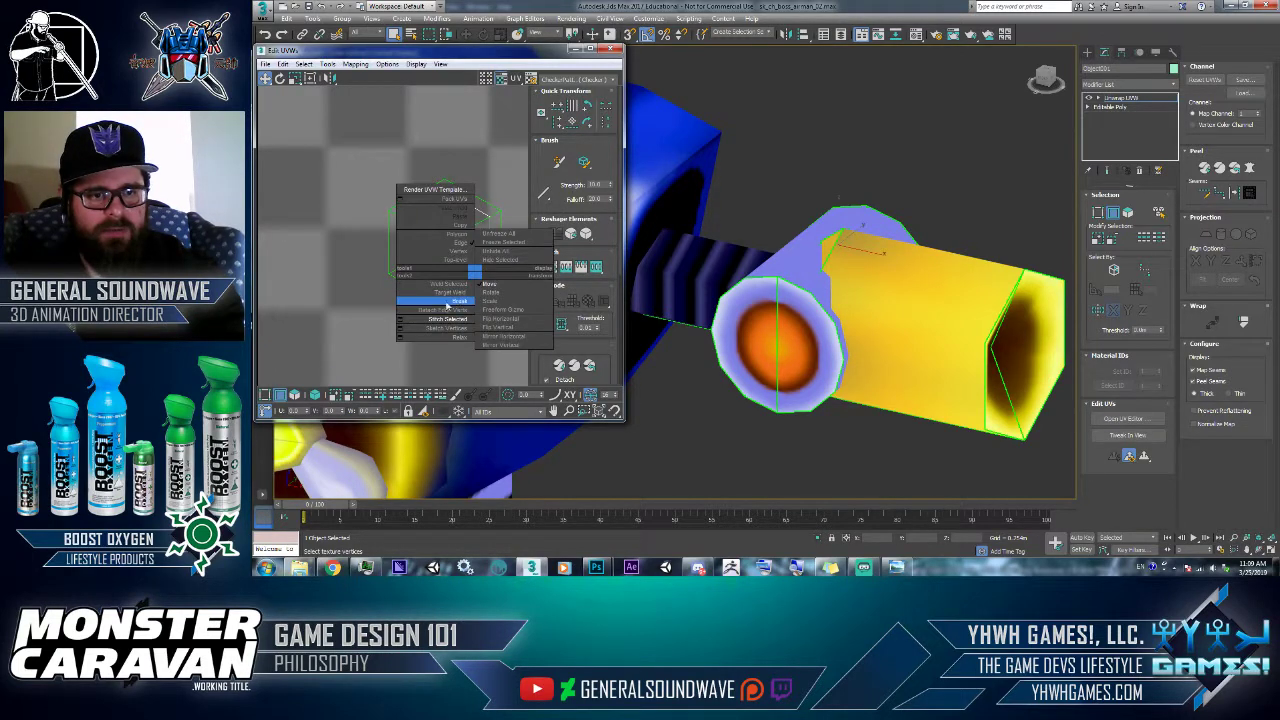
{"action": "left_click", "coordinate": [440, 320]}
{"action": "right_click", "coordinate": [460, 265]}
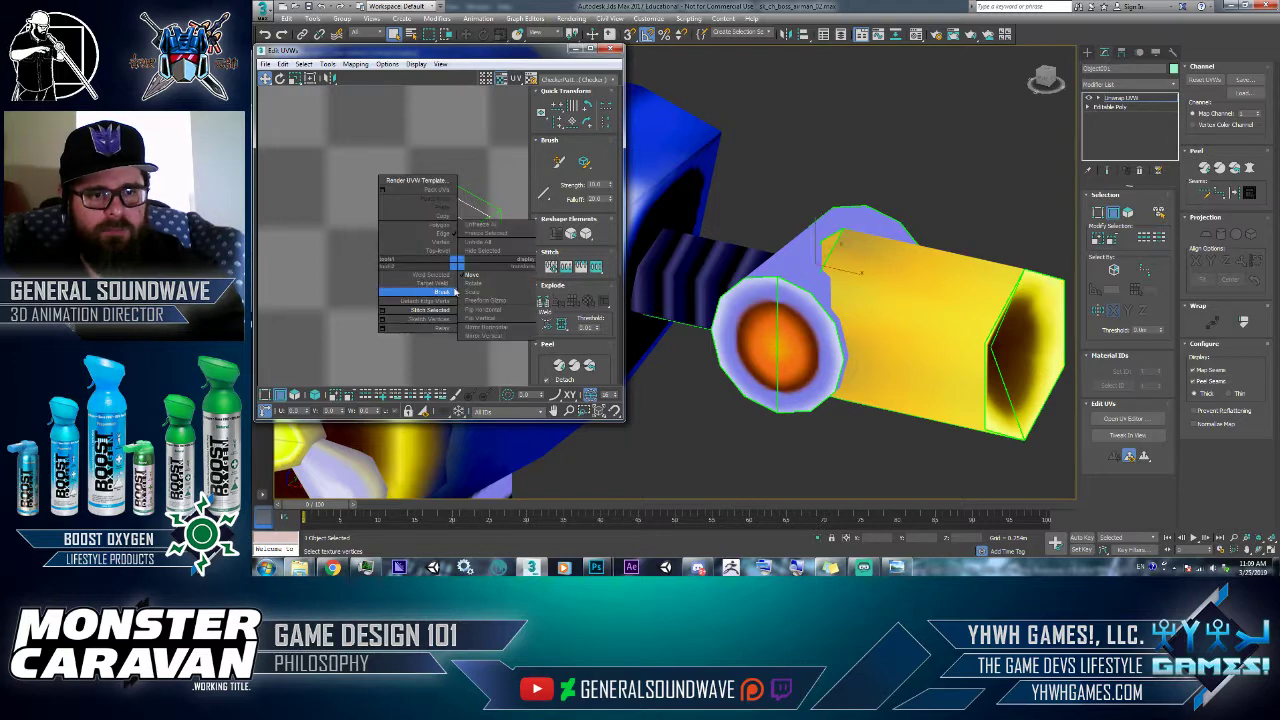
{"action": "left_click", "coordinate": [430, 305]}
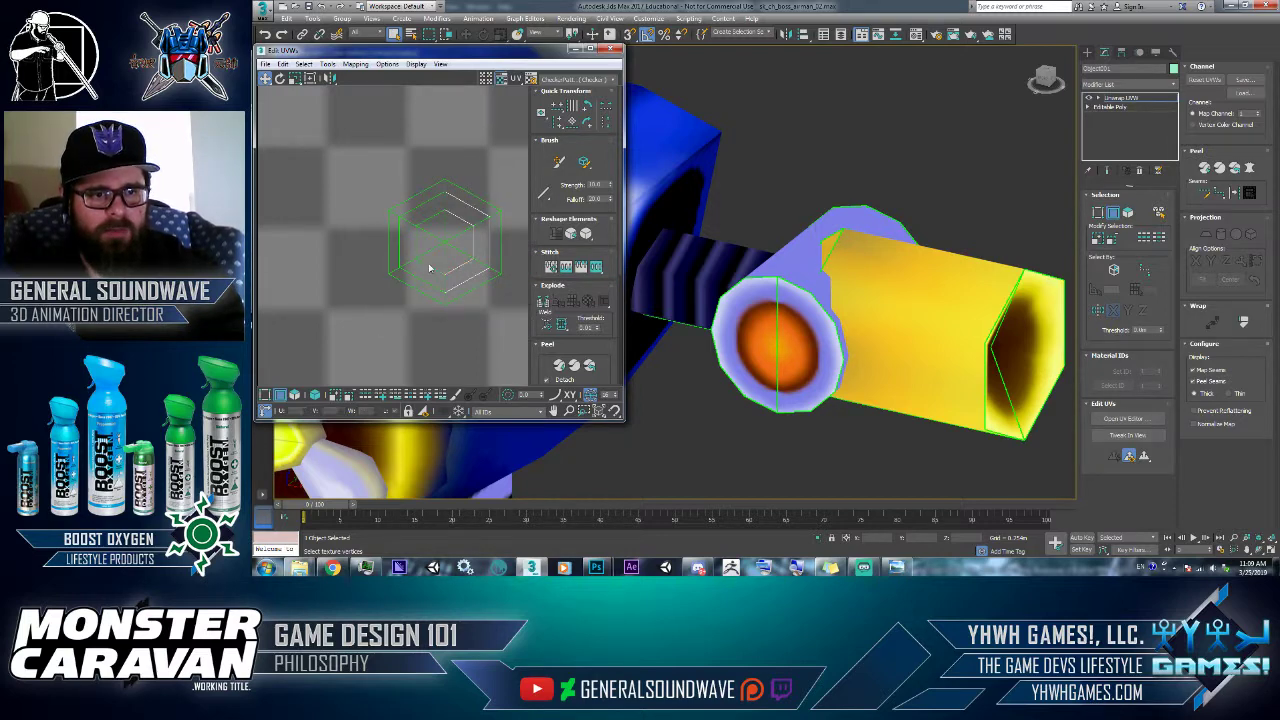
- Stitch the ring edges of the cap's lower-left and left wedges, making each wedge a single piece
{"action": "right_click", "coordinate": [427, 265]}
{"action": "left_click", "coordinate": [414, 311]}
{"action": "right_click", "coordinate": [428, 284]}
{"action": "left_click", "coordinate": [416, 325]}
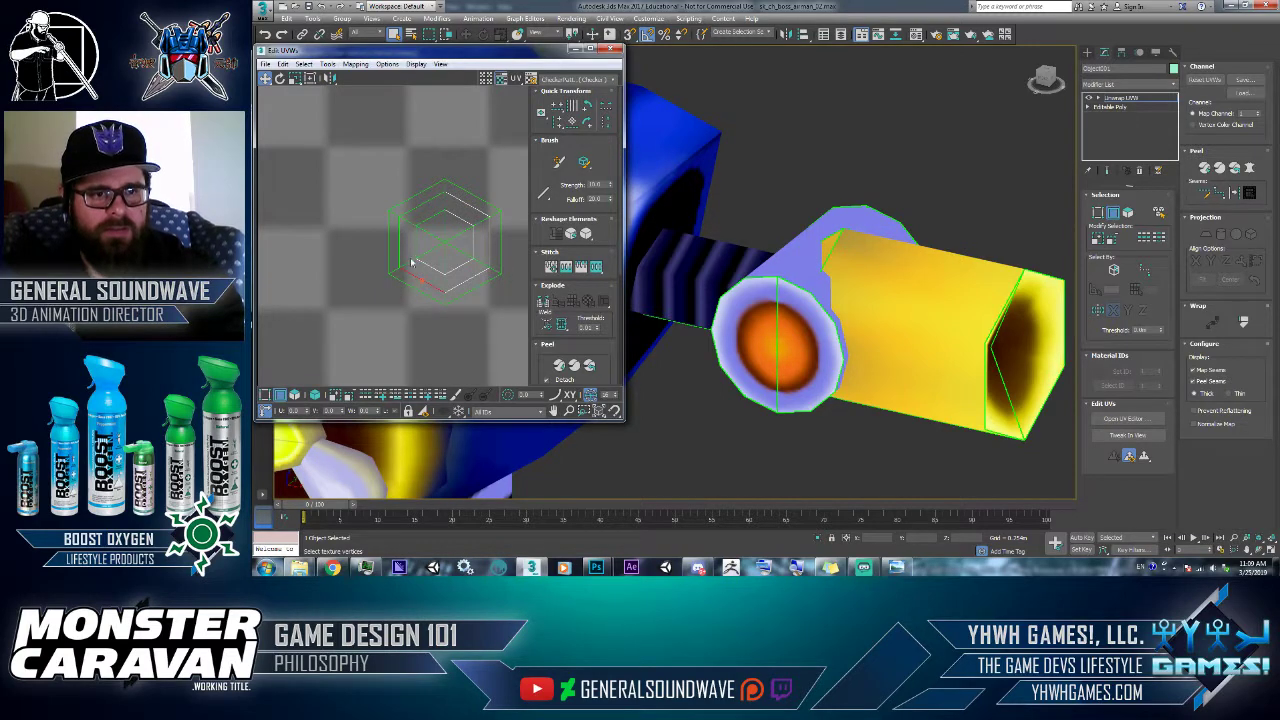
{"action": "right_click", "coordinate": [415, 241]}
{"action": "left_click", "coordinate": [393, 293]}
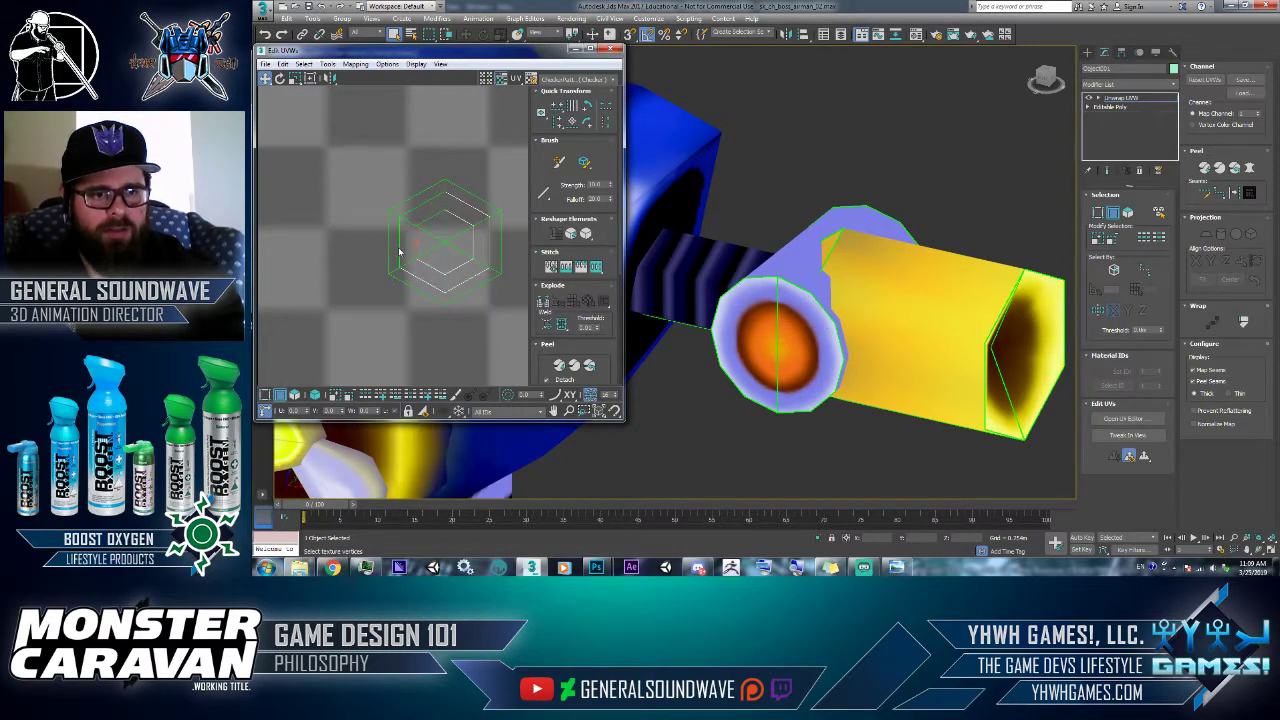
{"action": "right_click", "coordinate": [399, 246]}
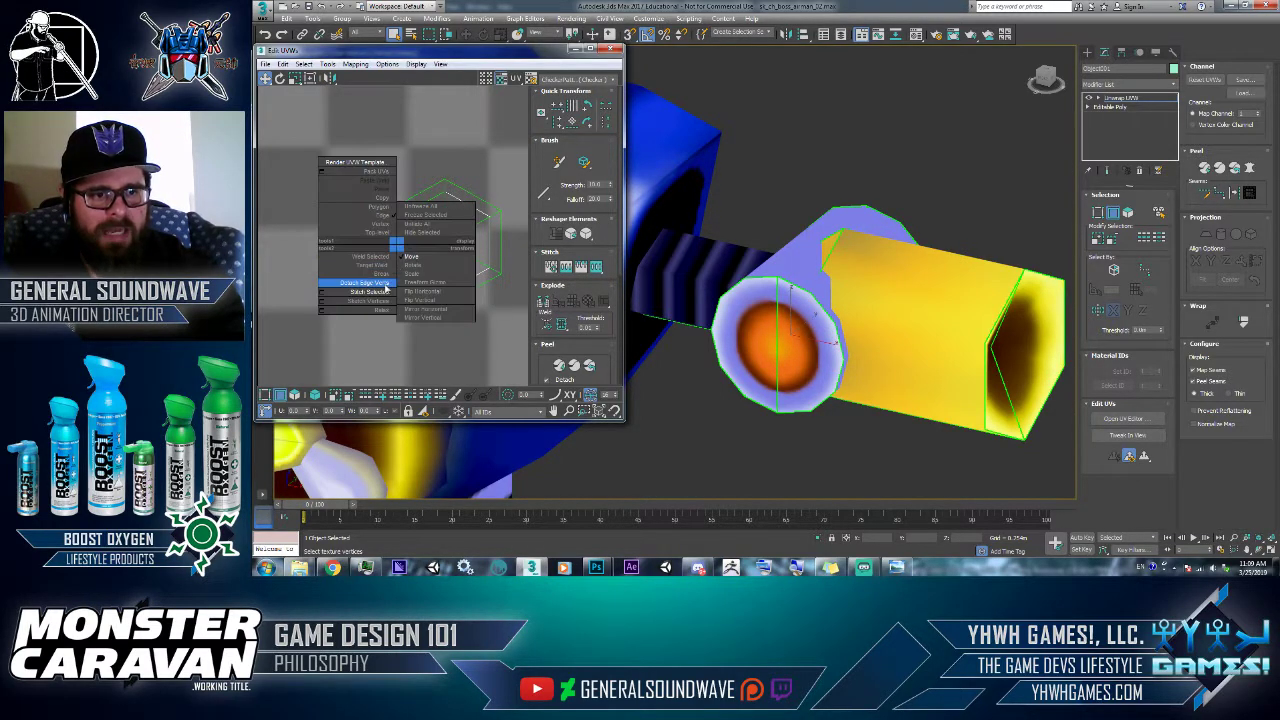
{"action": "left_click", "coordinate": [390, 289]}
- Stitch both ring edges of the cap's upper-left wedge to join its faces
{"action": "right_click", "coordinate": [428, 216]}
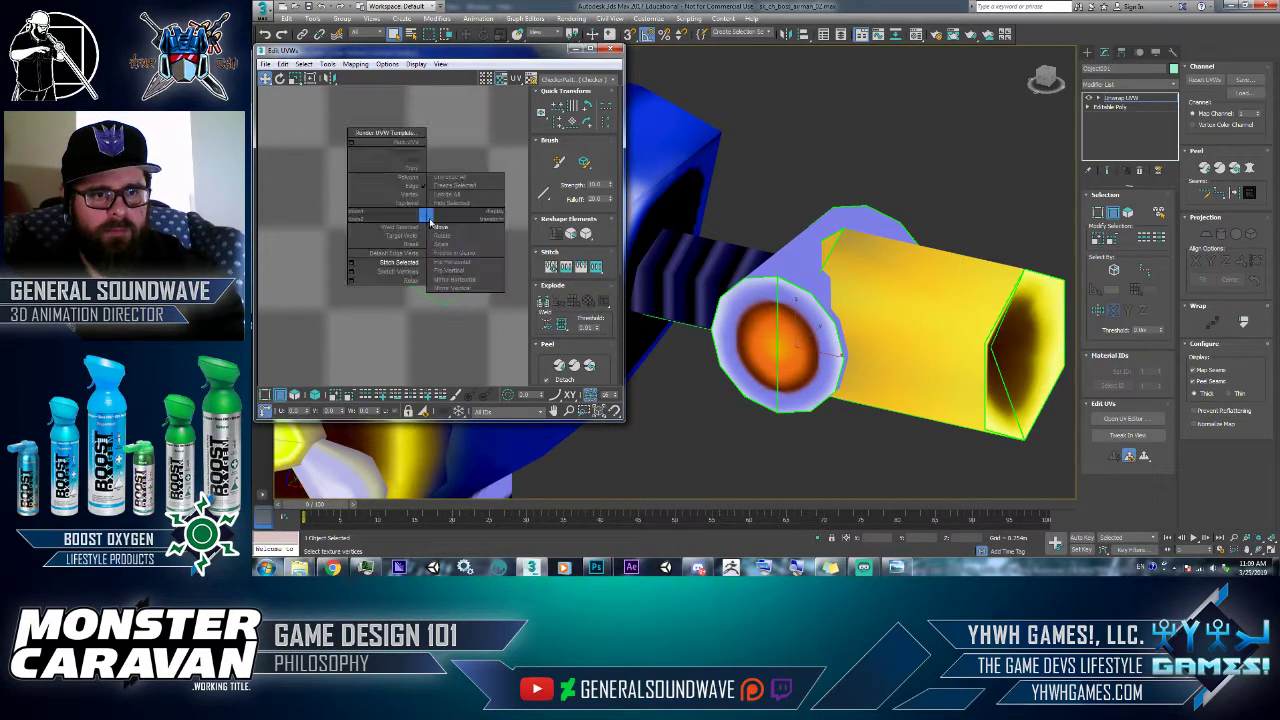
{"action": "left_click", "coordinate": [410, 264]}
{"action": "right_click", "coordinate": [431, 199]}
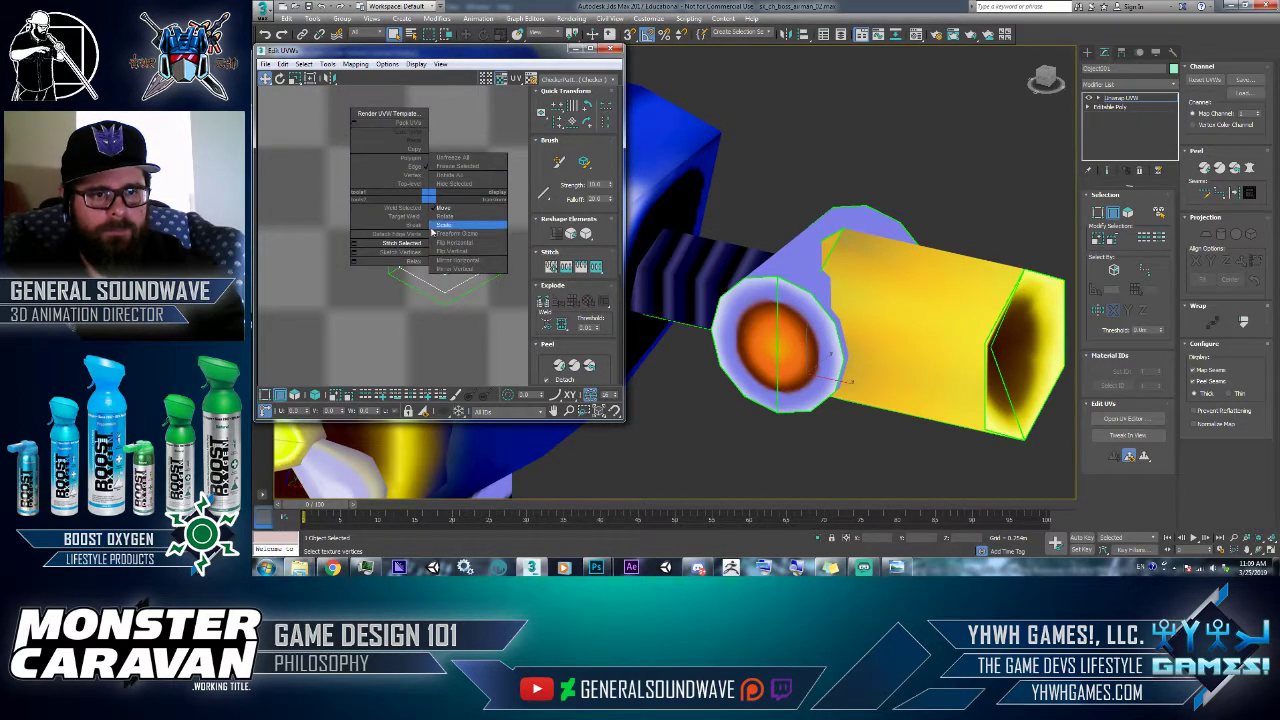
{"action": "left_click", "coordinate": [435, 245]}
- Stitch three cap wedges onto the middle segments along the right edge of the six-segment barrel strip
{"action": "scroll", "coordinate": [418, 244], "scroll_direction": "up", "scroll_amount": 5}
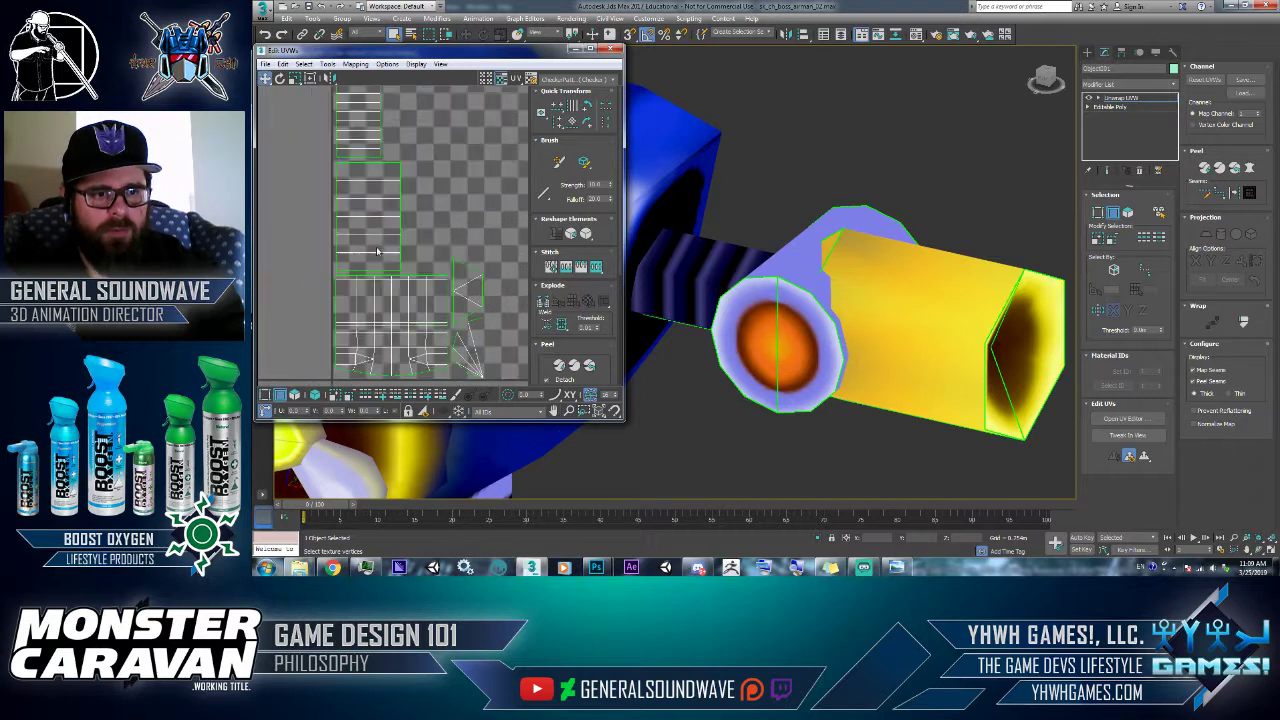
{"action": "right_click", "coordinate": [430, 244]}
{"action": "left_click", "coordinate": [424, 281]}
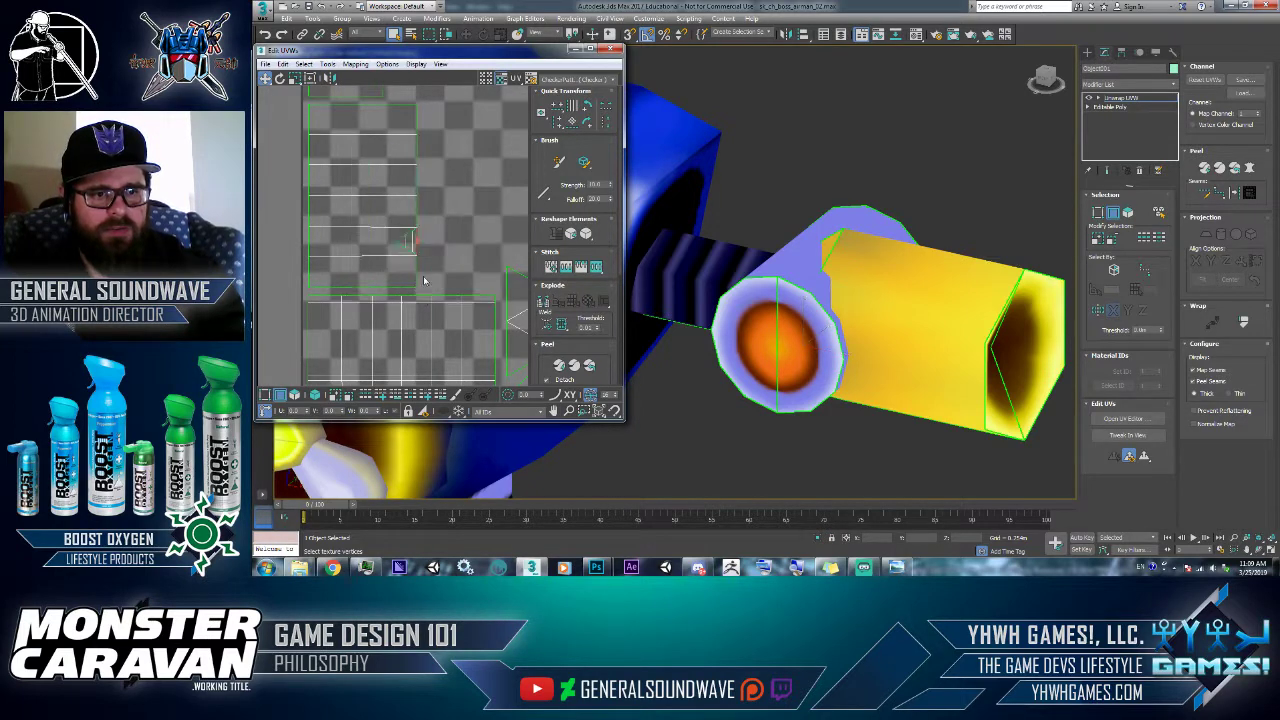
{"action": "right_click", "coordinate": [430, 202]}
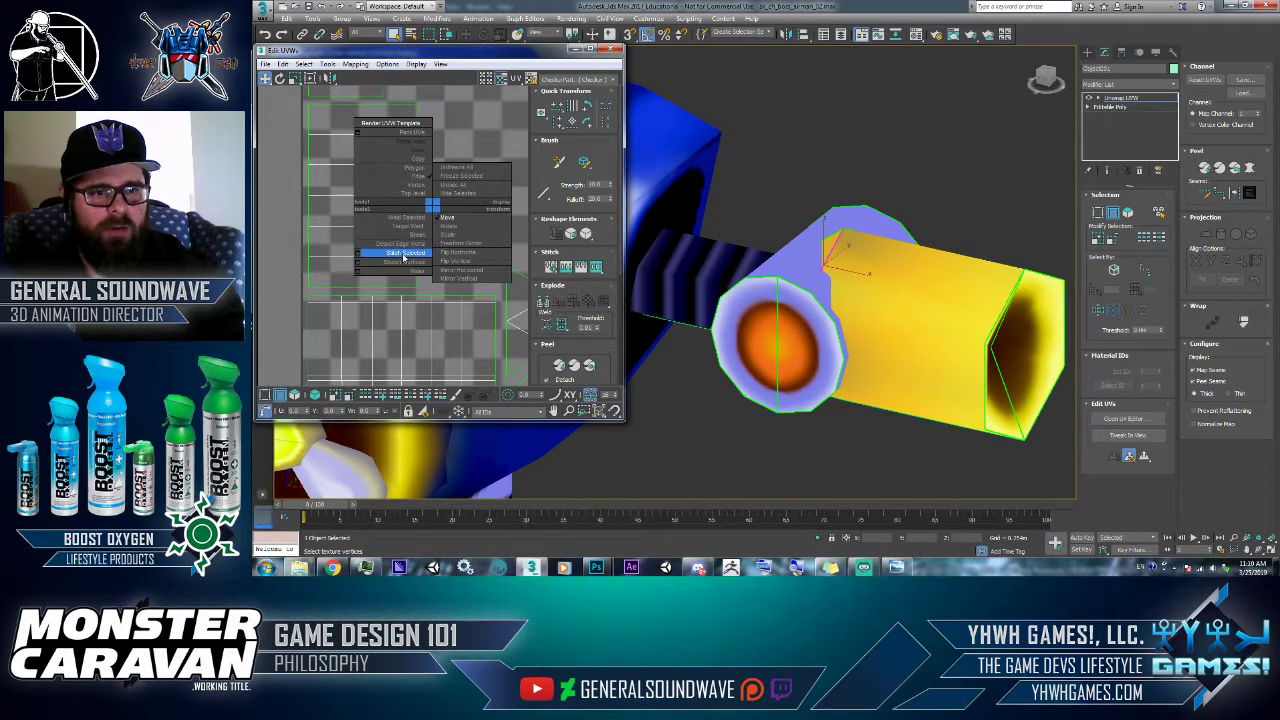
{"action": "left_click", "coordinate": [400, 254]}
{"action": "right_click", "coordinate": [405, 180]}
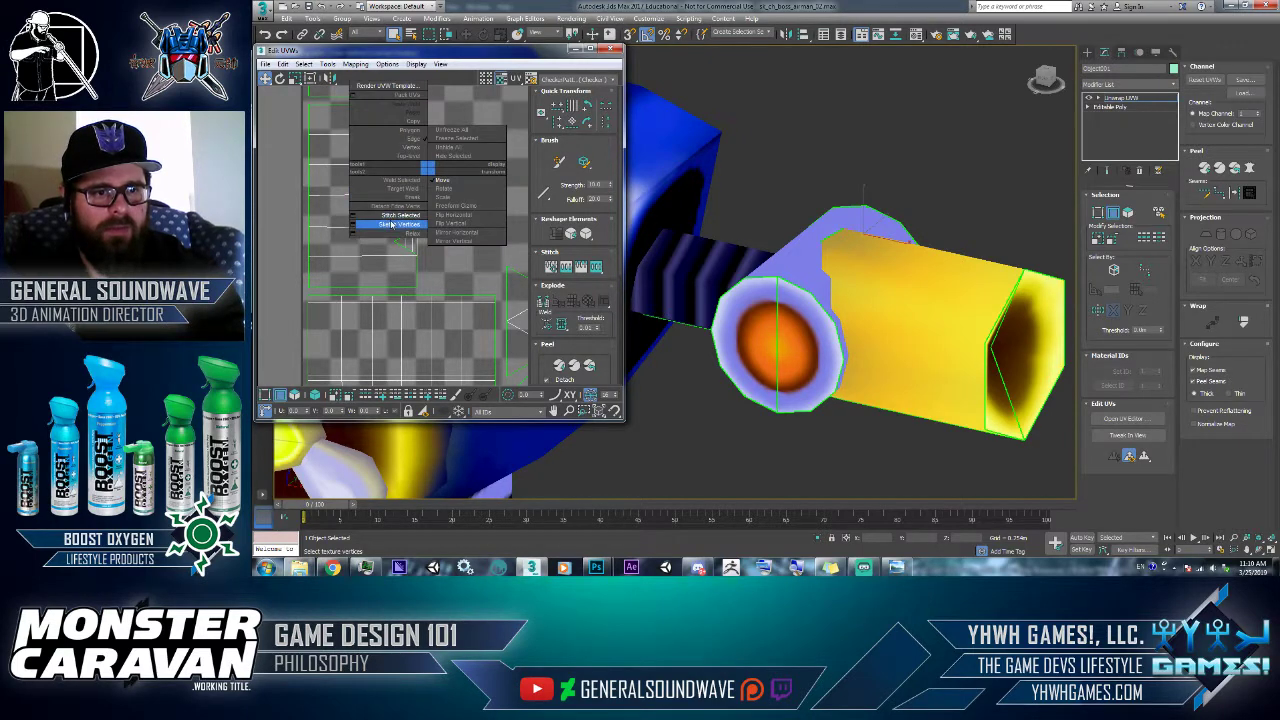
{"action": "left_click", "coordinate": [397, 217]}
- Stitch the remaining three cap wedges onto the upper two and lowest segments of the barrel strip
{"action": "right_click", "coordinate": [435, 149]}
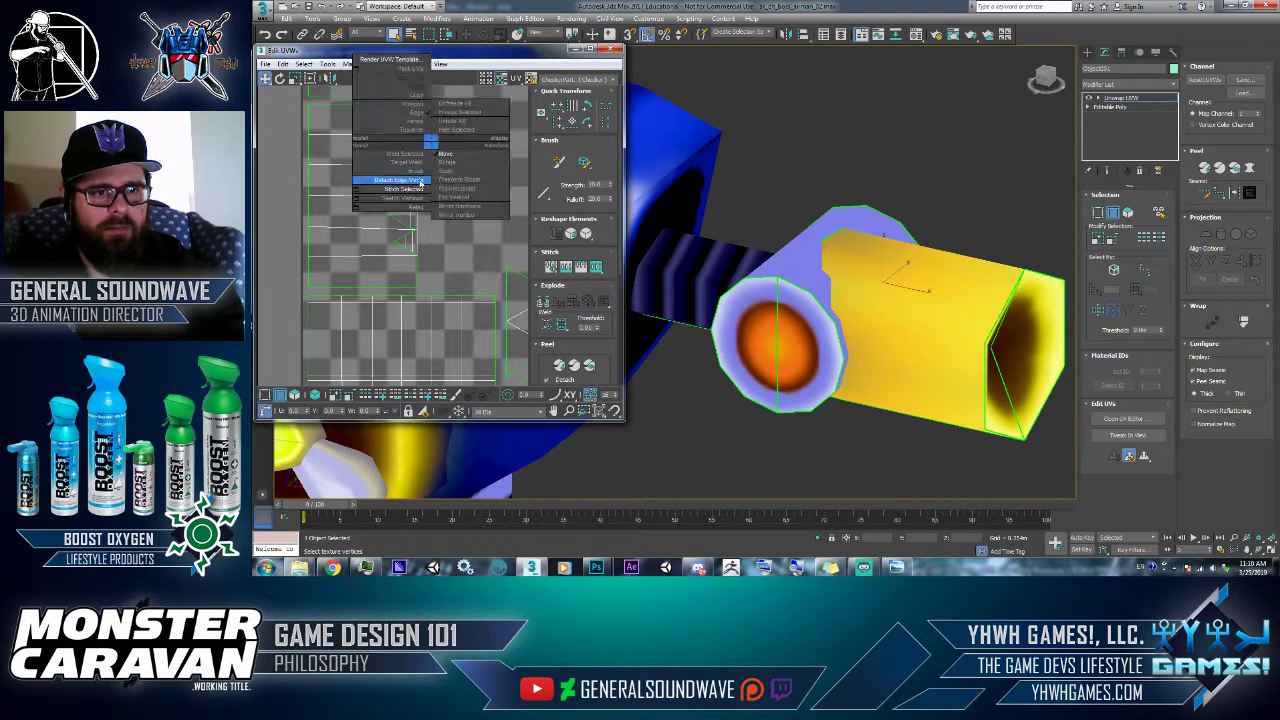
{"action": "left_click", "coordinate": [417, 127]}
{"action": "right_click", "coordinate": [430, 126]}
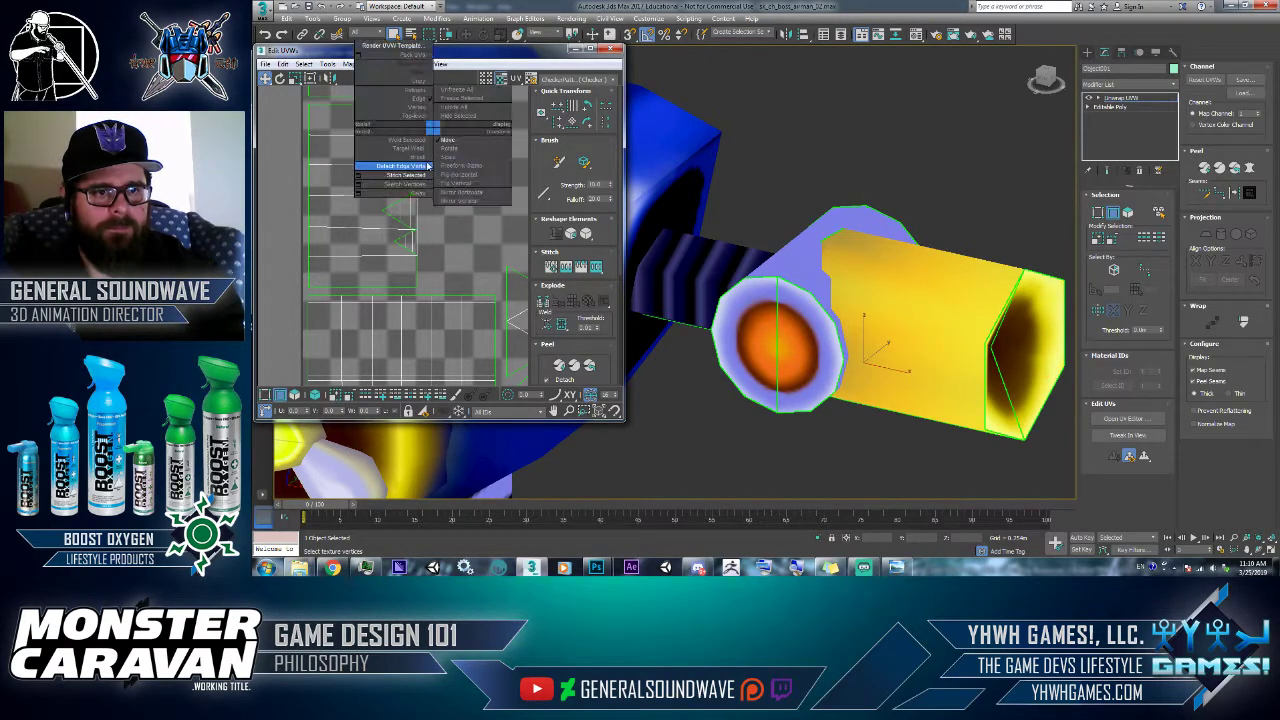
{"action": "left_click", "coordinate": [417, 178]}
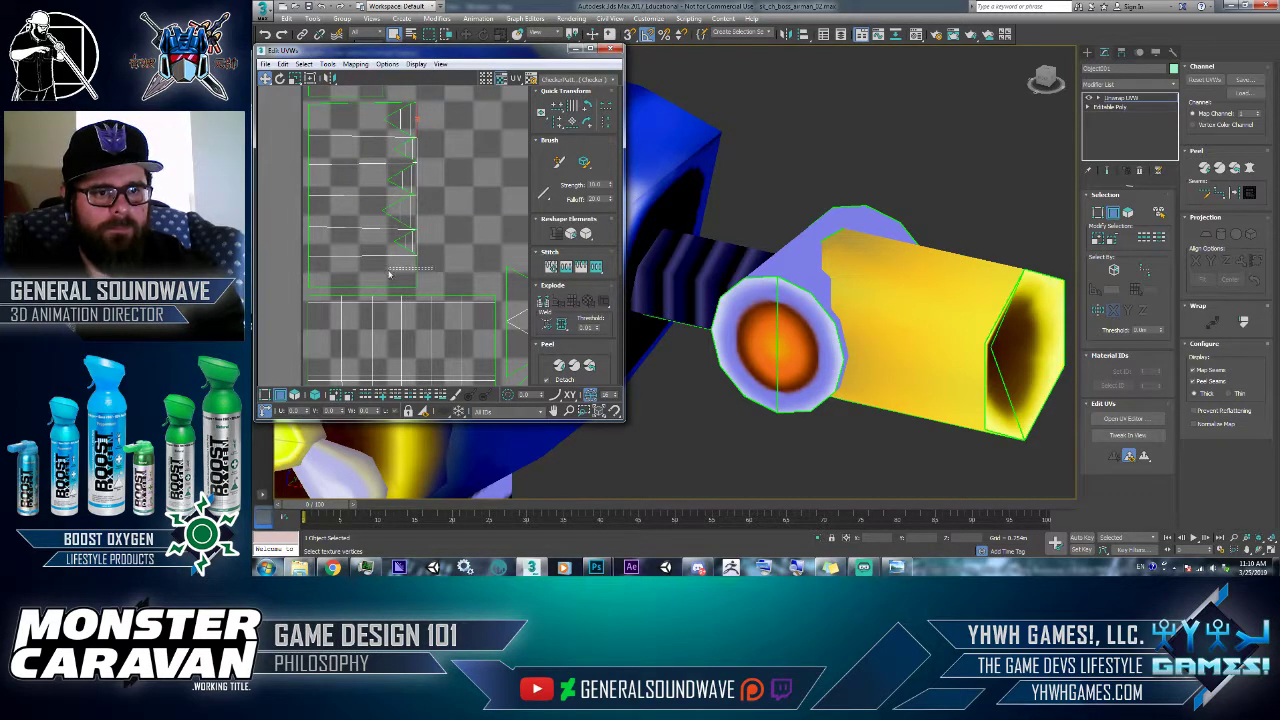
{"action": "right_click", "coordinate": [422, 266]}
{"action": "left_click", "coordinate": [395, 308]}
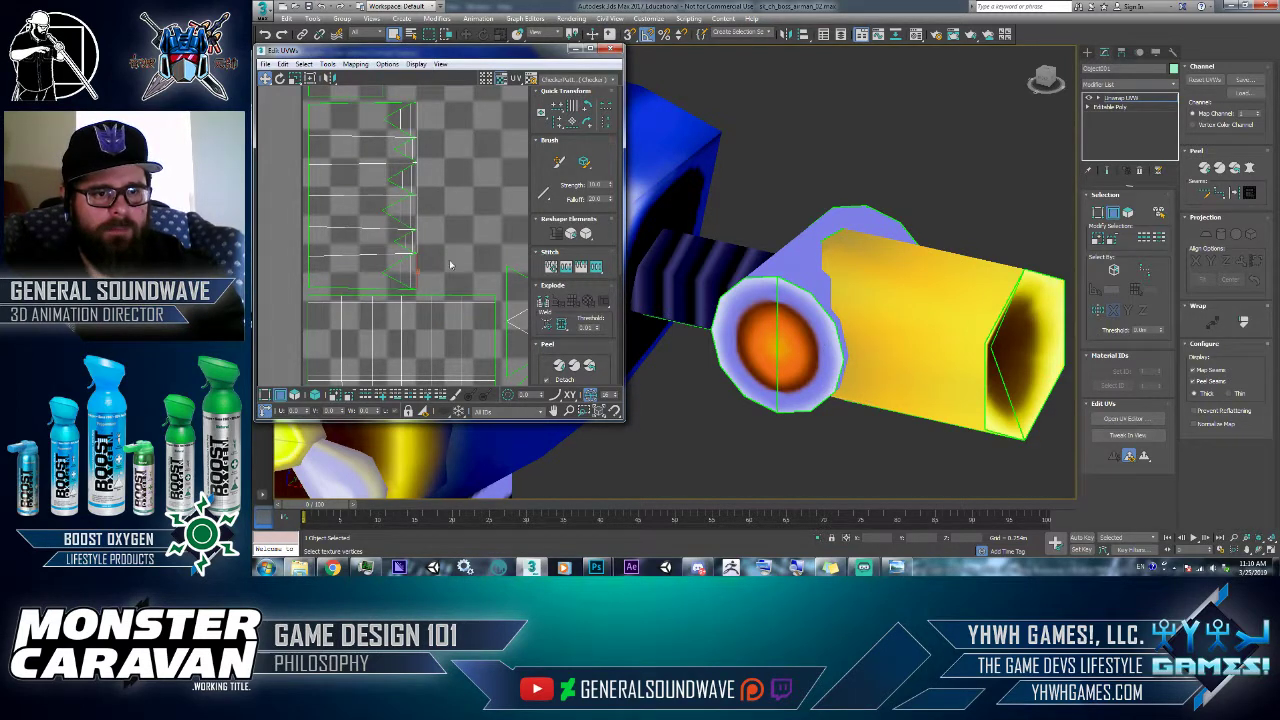
- Align the stitched wedges' tip, ring and seam vertices into straight vertical columns, and switch to edge selection
{"action": "left_click", "coordinate": [376, 116]}
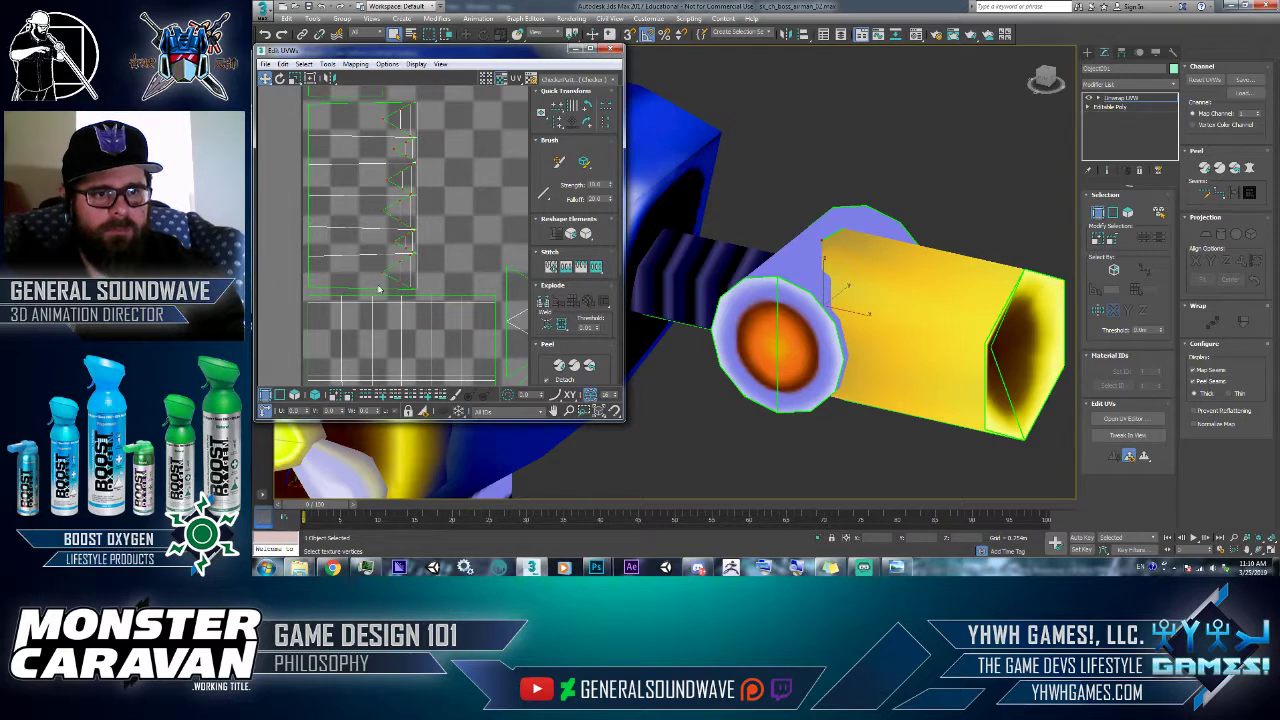
{"action": "left_click", "coordinate": [385, 195]}
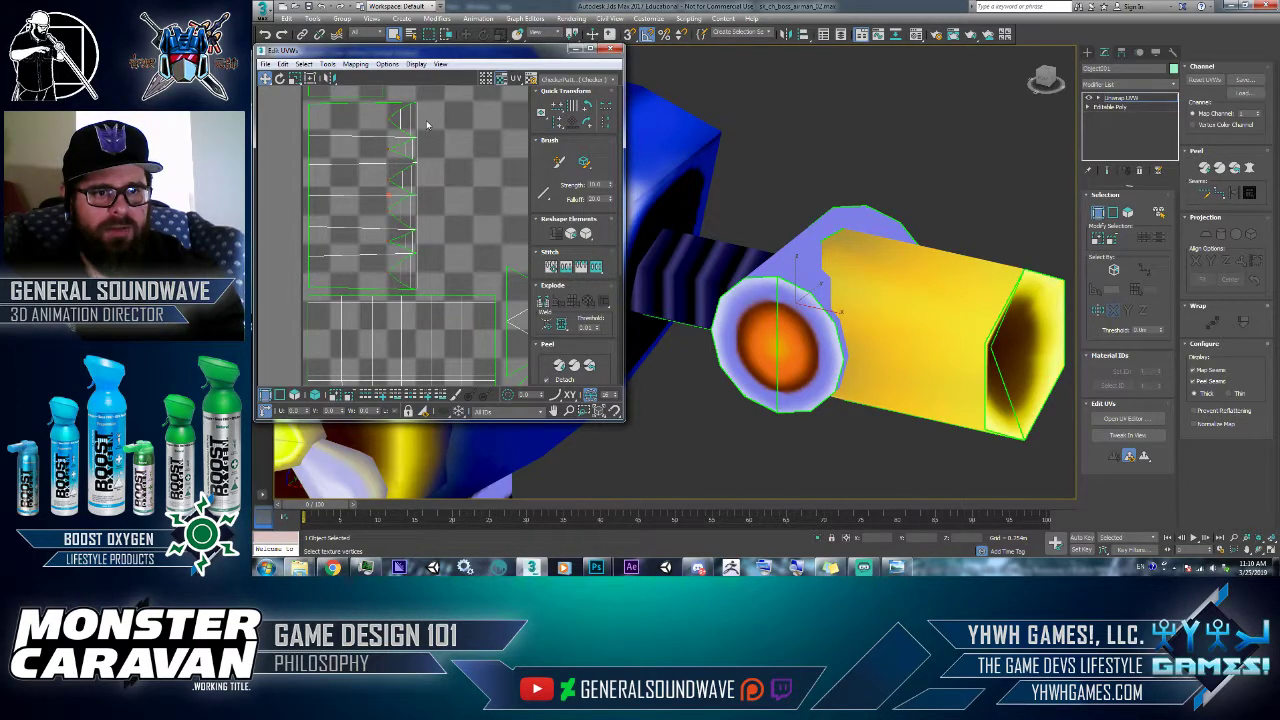
{"action": "left_click_drag", "start_coordinate": [389, 263], "coordinate": [409, 267]}
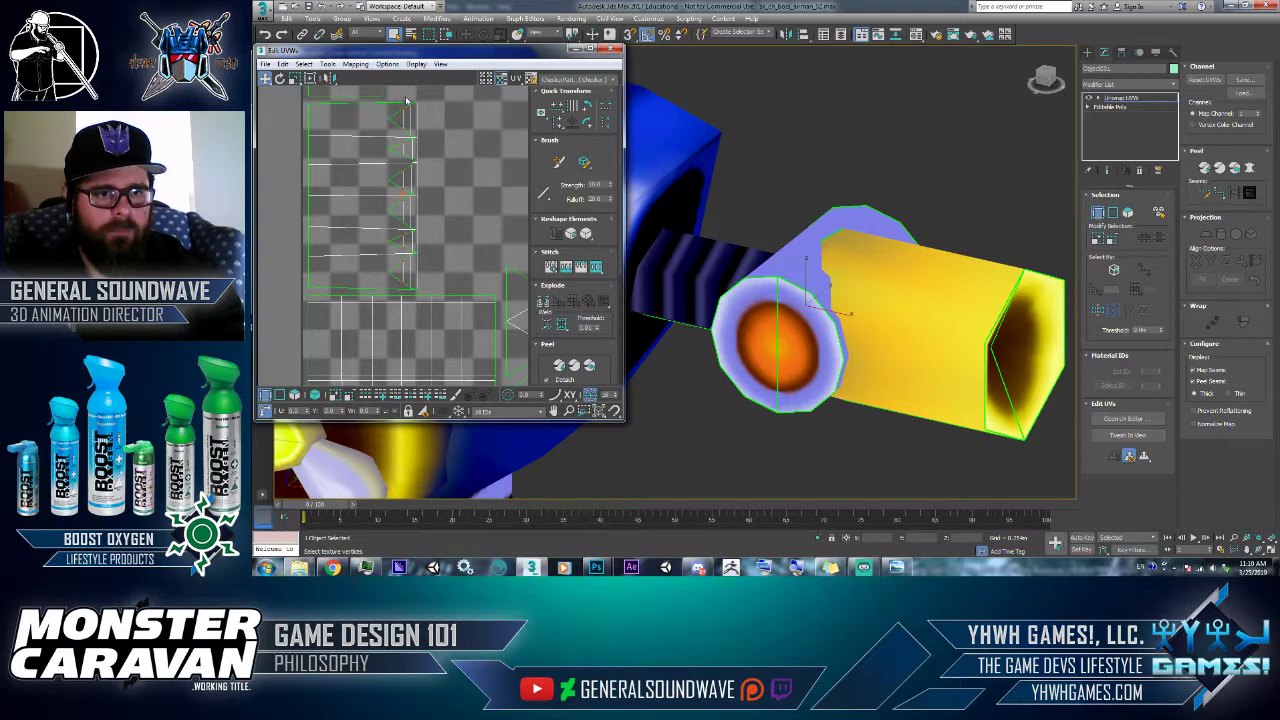
{"action": "left_click_drag", "start_coordinate": [406, 100], "coordinate": [413, 297]}
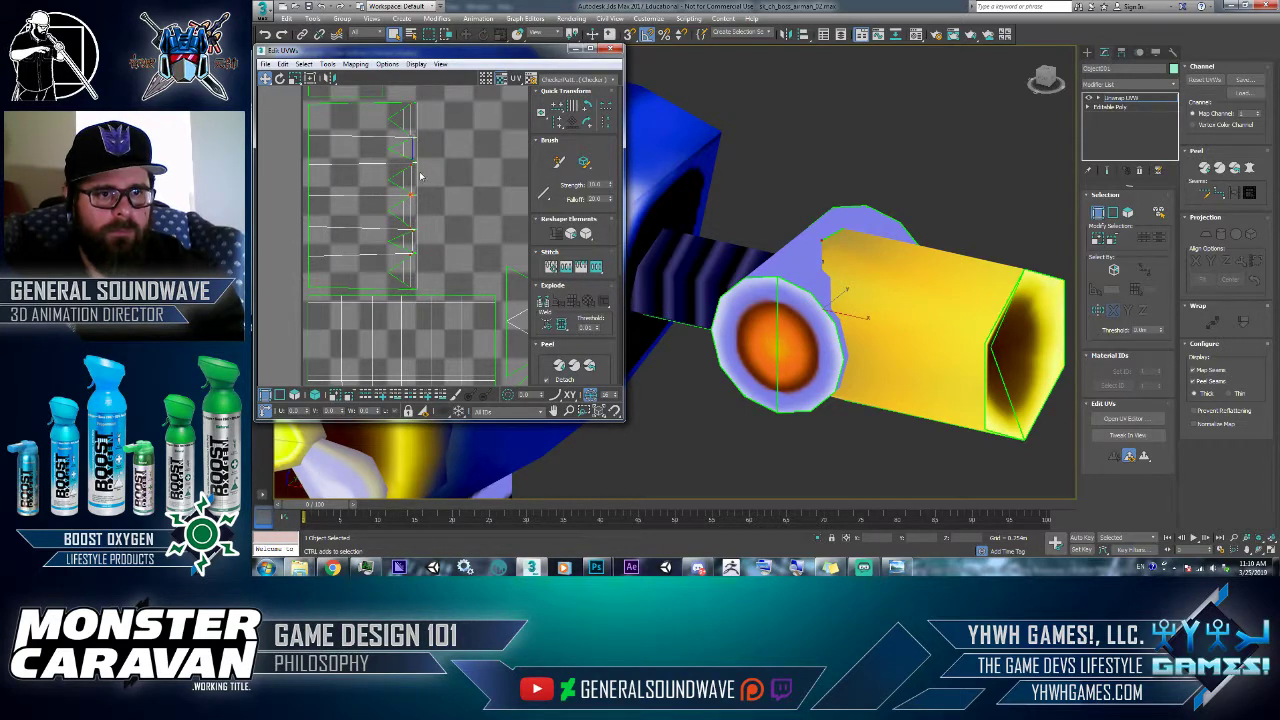
{"action": "left_click", "coordinate": [557, 122]}
{"action": "left_click_drag", "start_coordinate": [419, 254], "coordinate": [417, 292]}
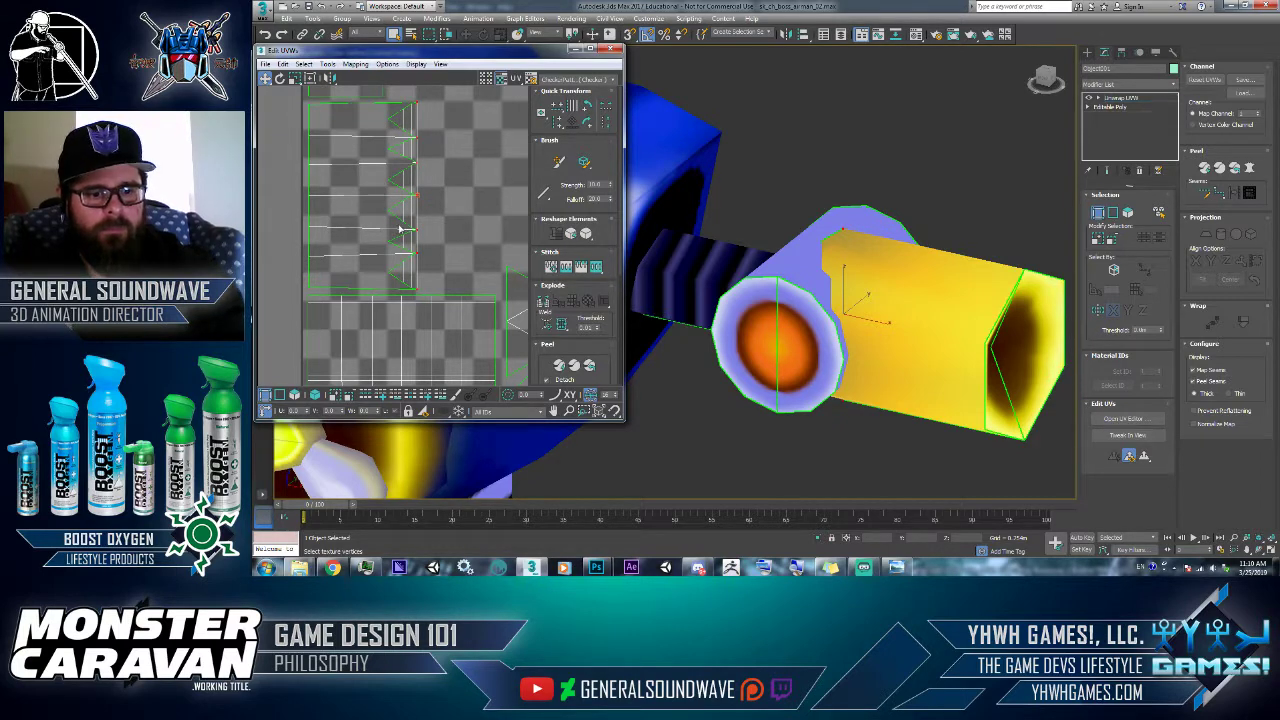
{"action": "key", "text": "2"}
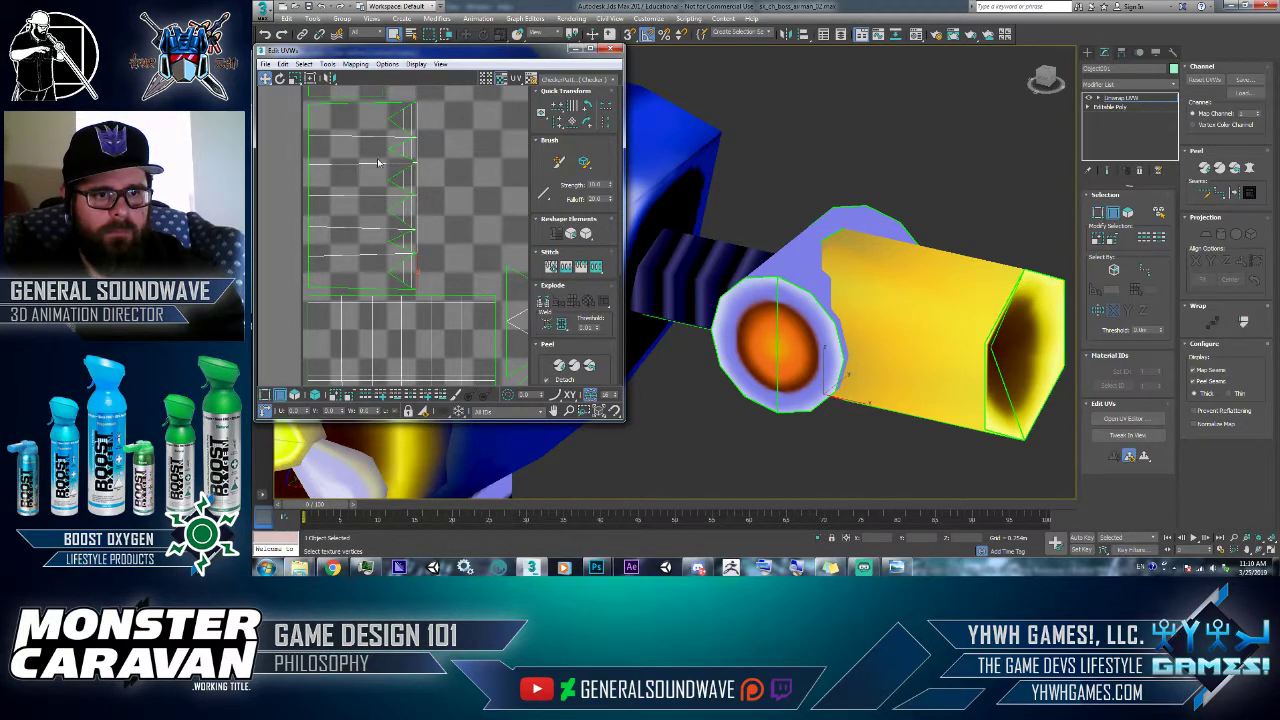
- Straighten the crosswise segment edges of the six-segment barrel UV strip into level rows, and check the textured barrel on the model
{"action": "left_click_drag", "start_coordinate": [379, 102], "coordinate": [376, 291]}
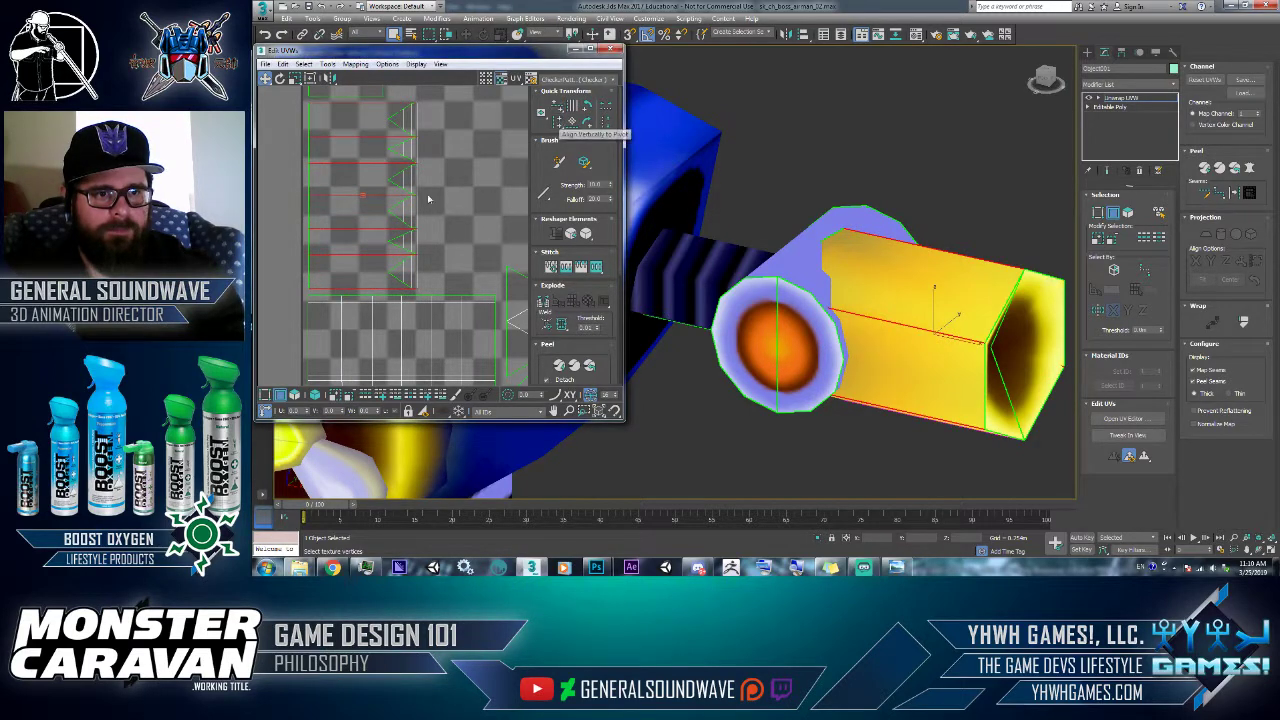
{"action": "middle_click_drag", "start_coordinate": [999, 410], "coordinate": [962, 398], "text": "alt"}
{"action": "left_click", "coordinate": [808, 194]}
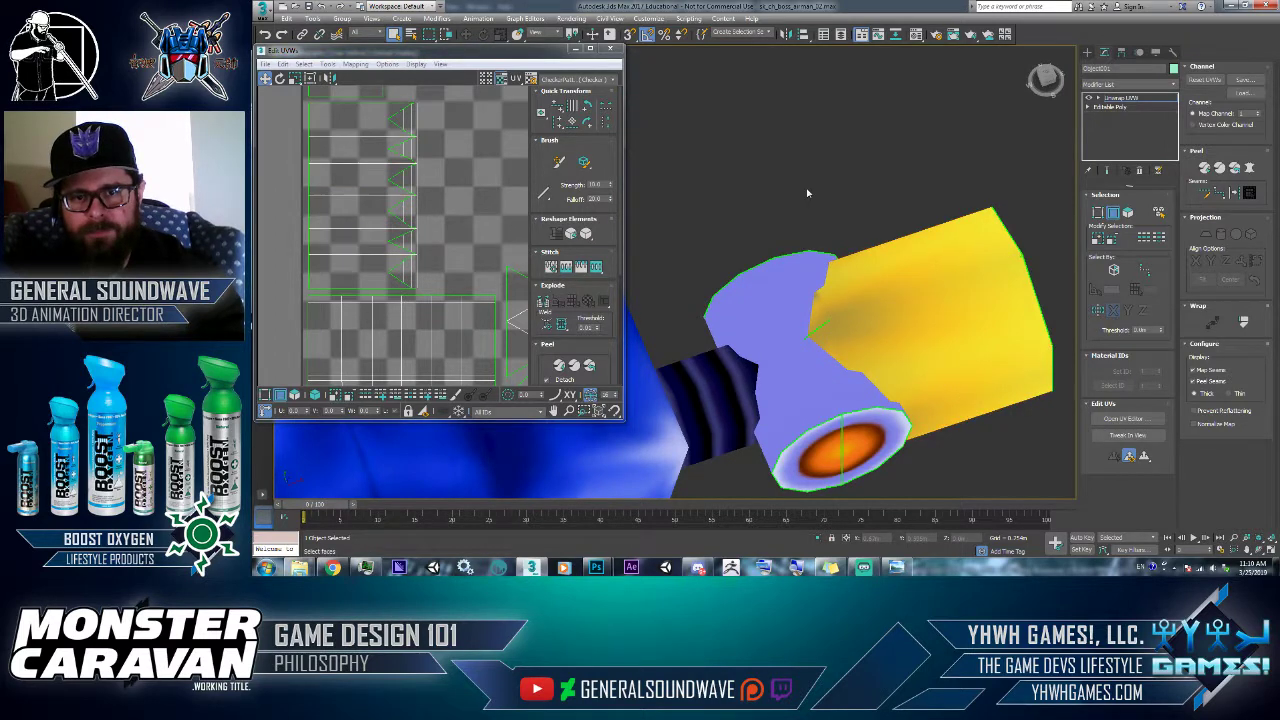
{"action": "middle_click_drag", "start_coordinate": [862, 352], "coordinate": [893, 268], "text": "alt"}
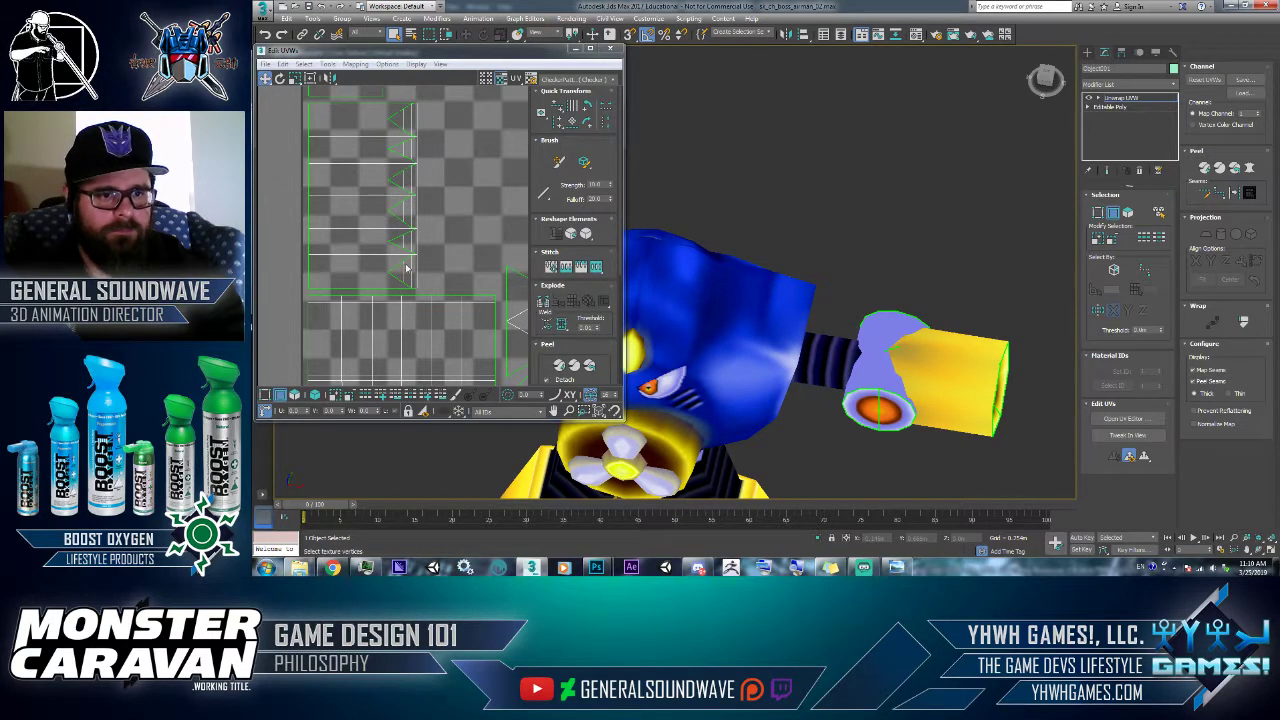
{"action": "middle_click_drag", "start_coordinate": [840, 398], "coordinate": [853, 276], "text": "alt"}
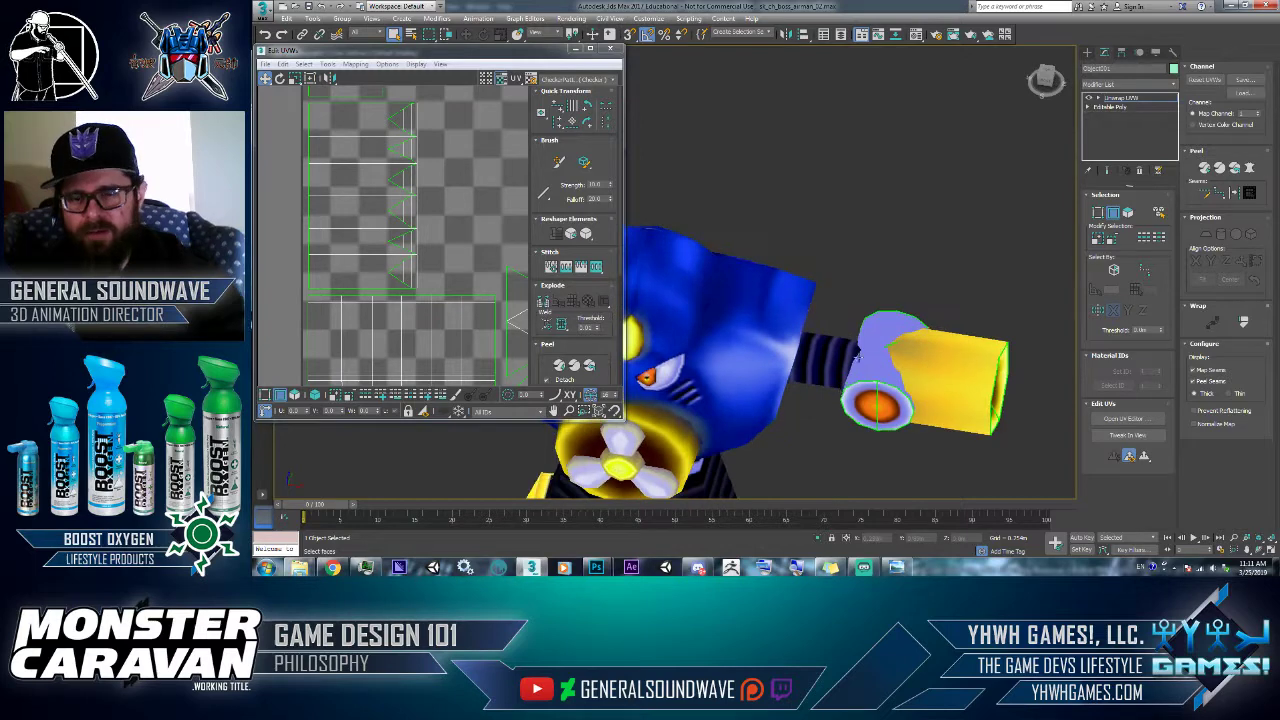
- Convert the arm object to Editable Poly and deselect it
{"action": "right_click", "coordinate": [853, 275]}
{"action": "mouse_move", "coordinate": [905, 403]}
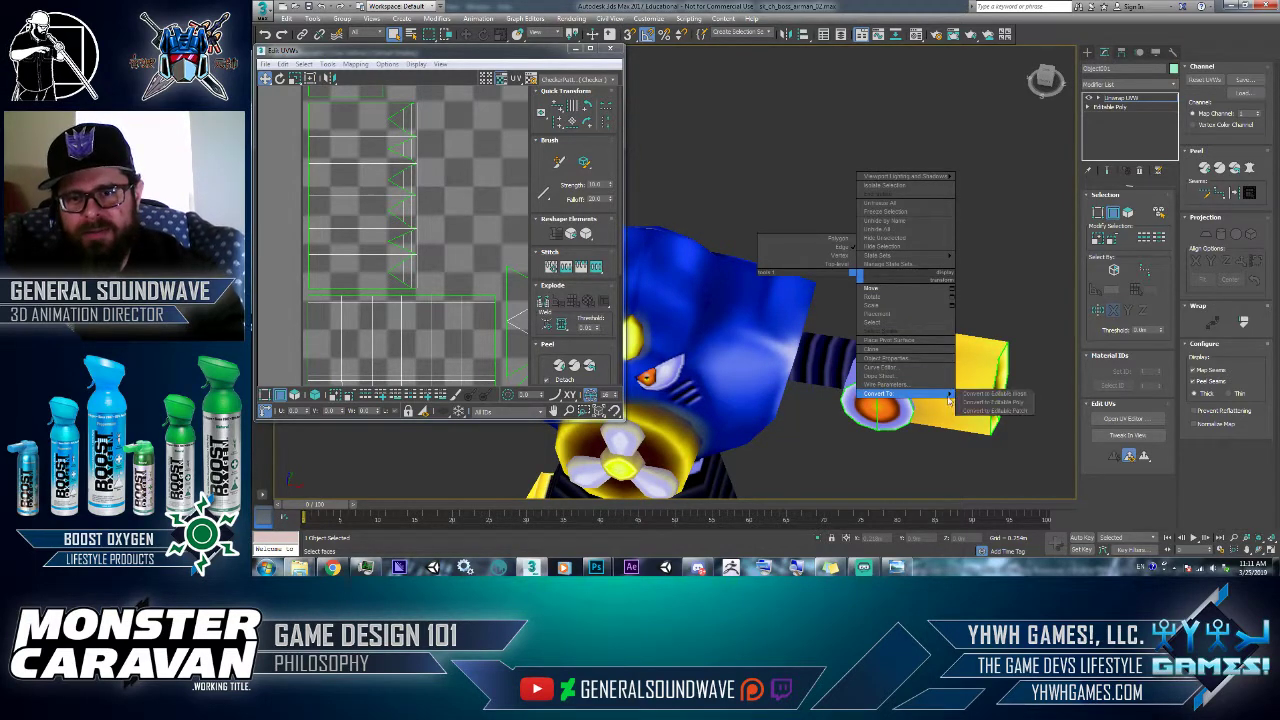
{"action": "left_click", "coordinate": [961, 402]}
{"action": "scroll", "coordinate": [957, 396], "scroll_direction": "down", "scroll_amount": 5}
{"action": "middle_click_drag", "start_coordinate": [950, 402], "coordinate": [830, 310]}
{"action": "left_click", "coordinate": [903, 282]}
- Examine the cannon's barrel and opening from the front and side, both close up and on the whole robot
{"action": "scroll", "coordinate": [903, 282], "scroll_direction": "down", "scroll_amount": 3}
{"action": "scroll", "coordinate": [545, 178], "scroll_direction": "up", "scroll_amount": 6}
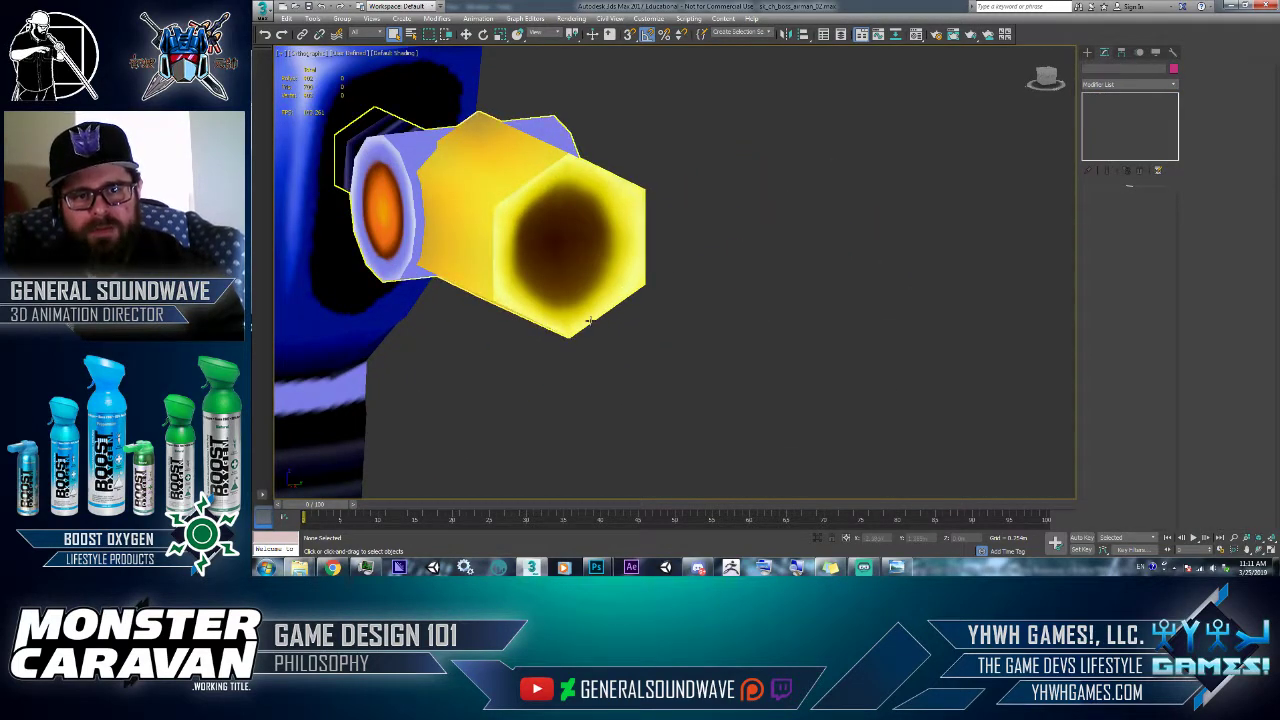
{"action": "scroll", "coordinate": [670, 335], "scroll_direction": "down", "scroll_amount": 5}
{"action": "scroll", "coordinate": [678, 343], "scroll_direction": "down", "scroll_amount": 4}
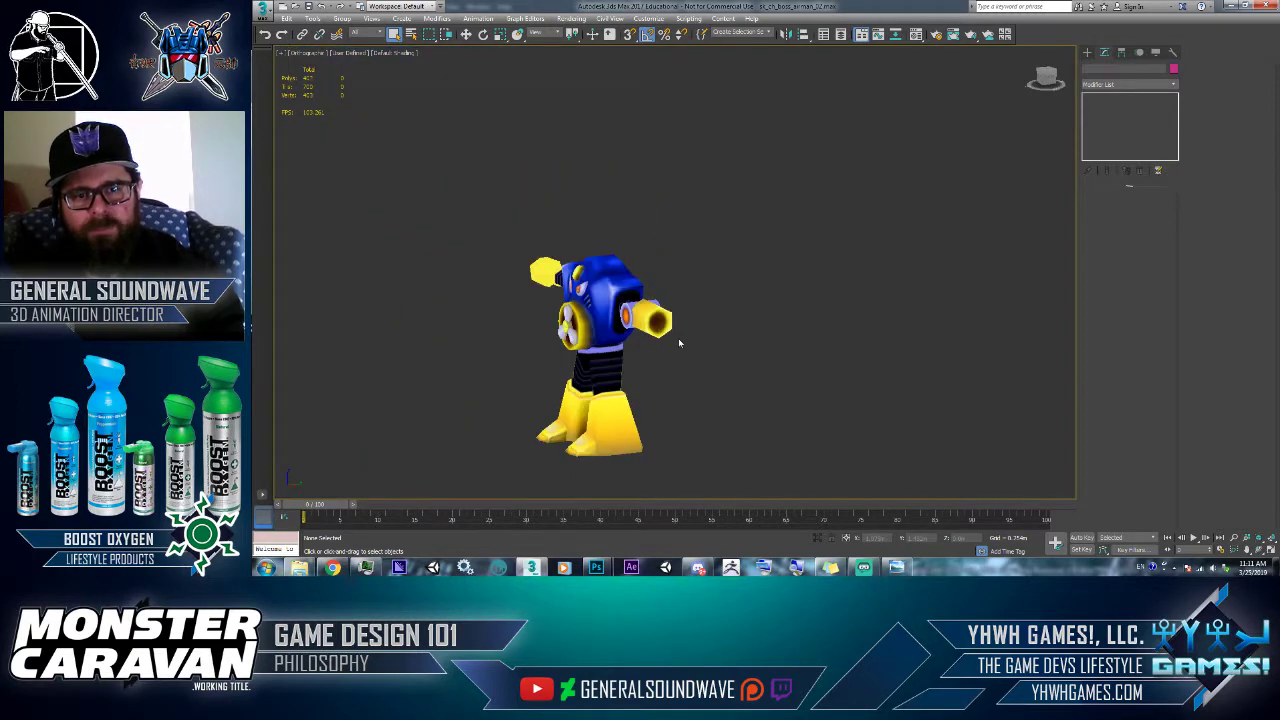
{"action": "middle_click_drag", "start_coordinate": [686, 346], "coordinate": [742, 347], "text": "alt"}
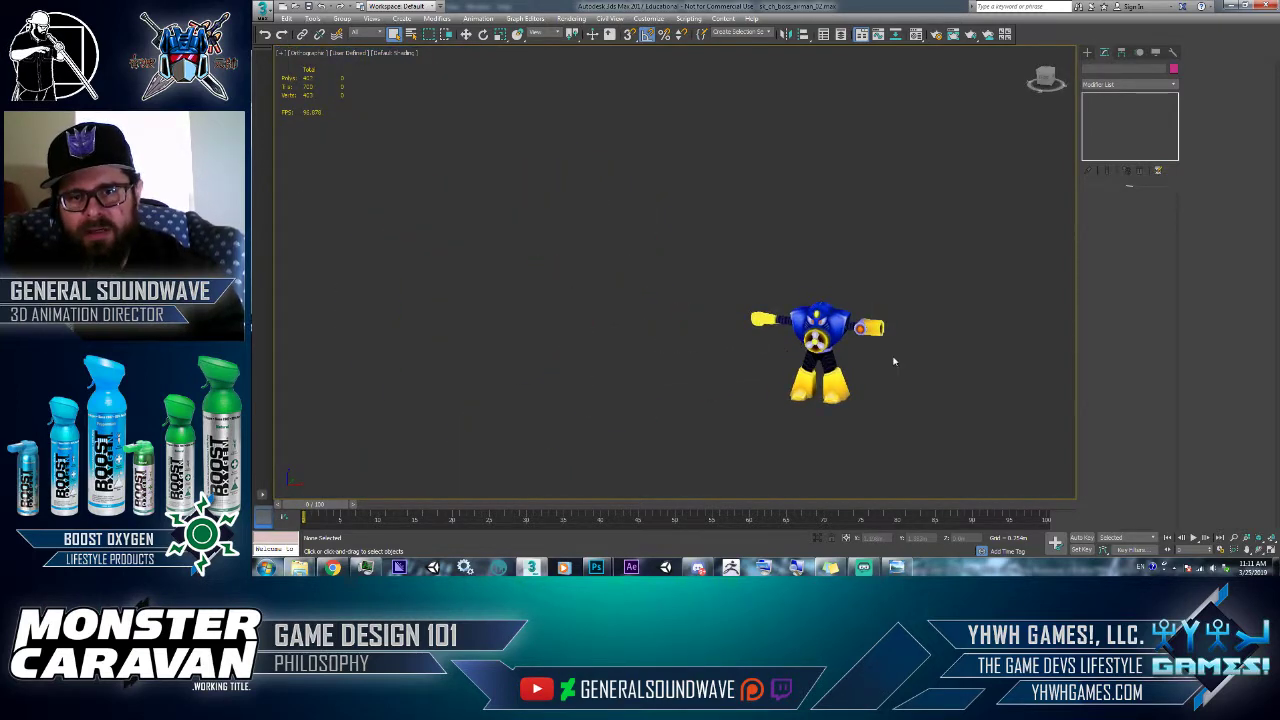
{"action": "scroll", "coordinate": [790, 315], "scroll_direction": "up", "scroll_amount": 8}
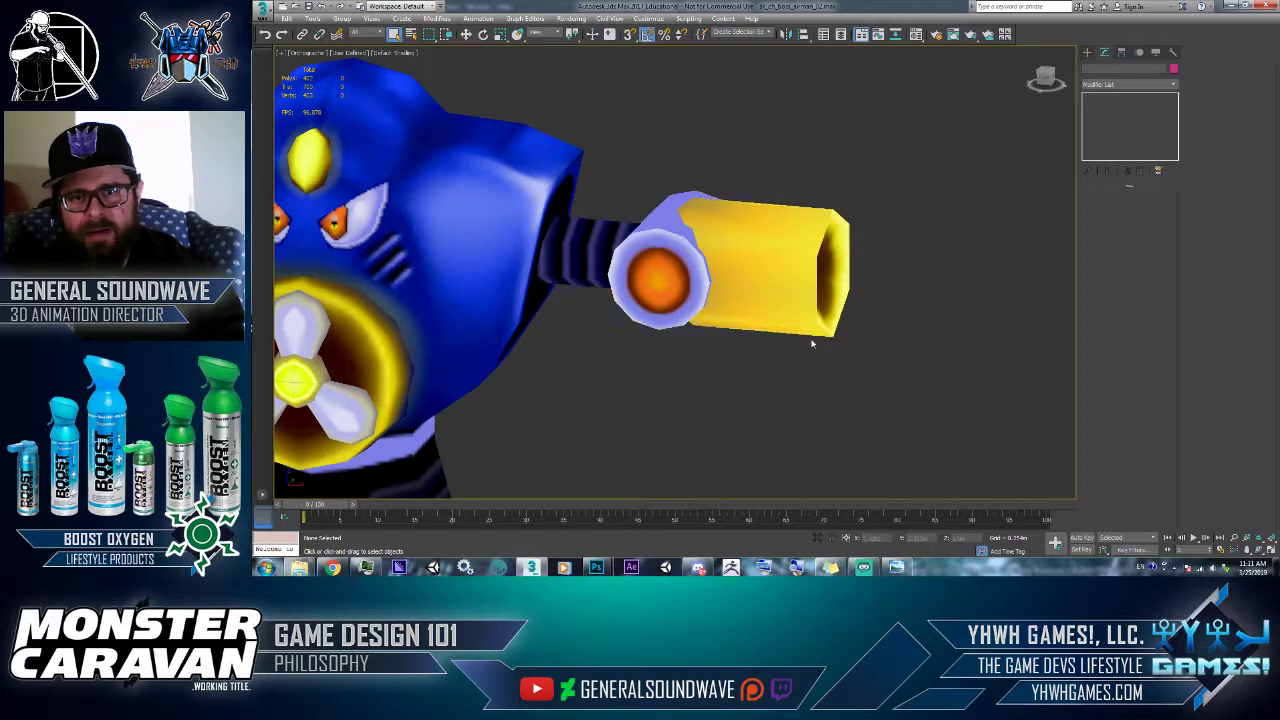
{"action": "scroll", "coordinate": [800, 320], "scroll_direction": "down", "scroll_amount": 5}
{"action": "scroll", "coordinate": [760, 285], "scroll_direction": "up", "scroll_amount": 8}
{"action": "middle_click_drag", "start_coordinate": [755, 278], "coordinate": [780, 376]}
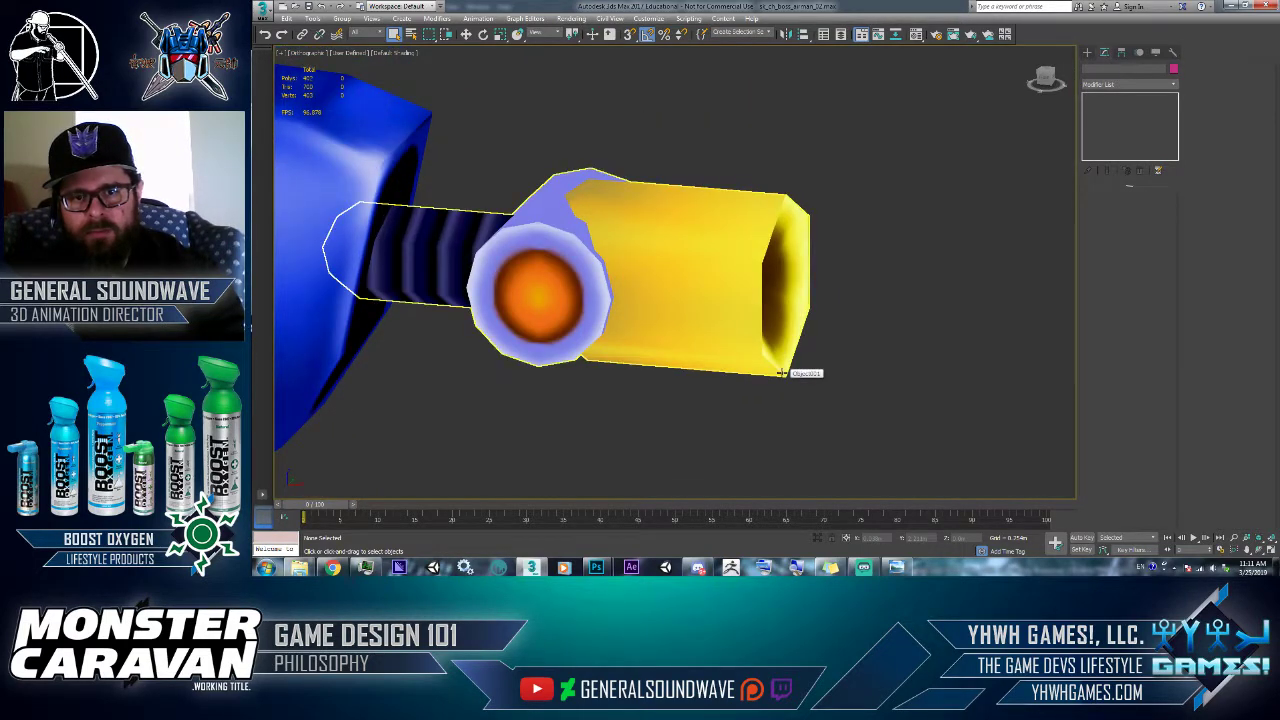
- Switch to Photoshop and sample the light yellow from the rim of the dark-centred cannon opening on the texture sheet
{"action": "key", "text": "alt+Tab"}
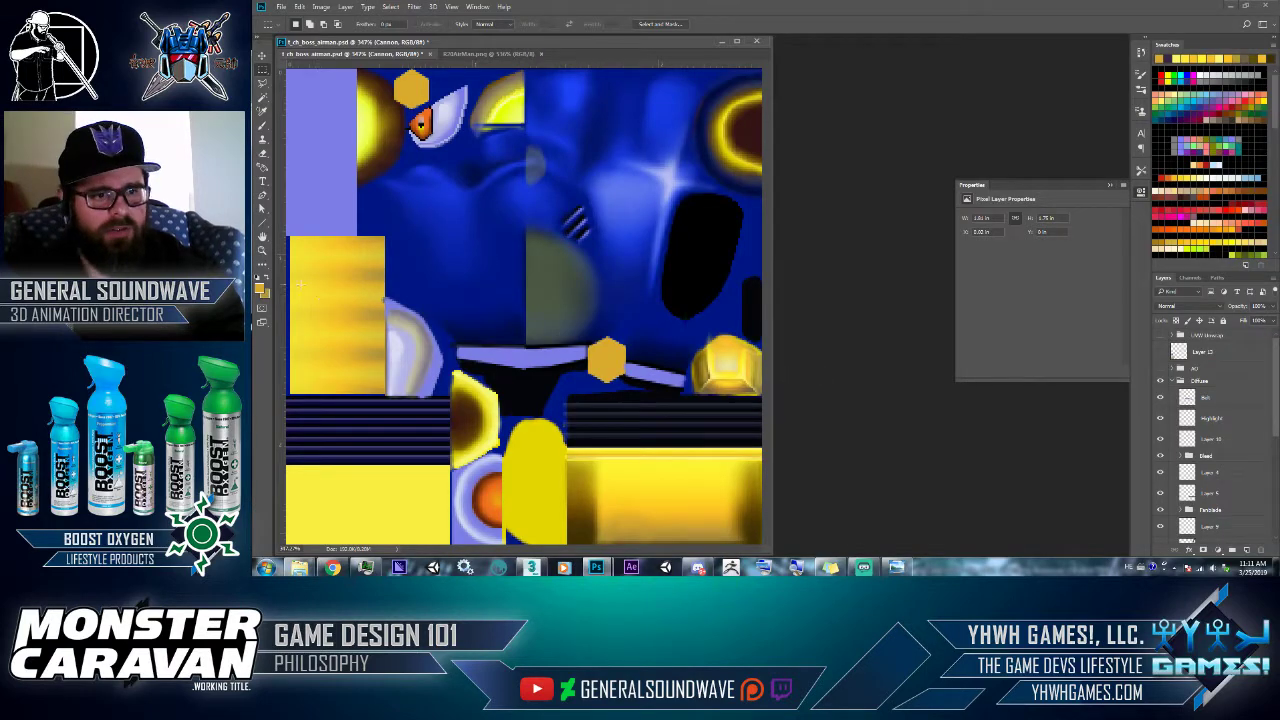
{"action": "key", "text": "z"}
{"action": "left_click_drag", "start_coordinate": [452, 197], "coordinate": [258, 404]}
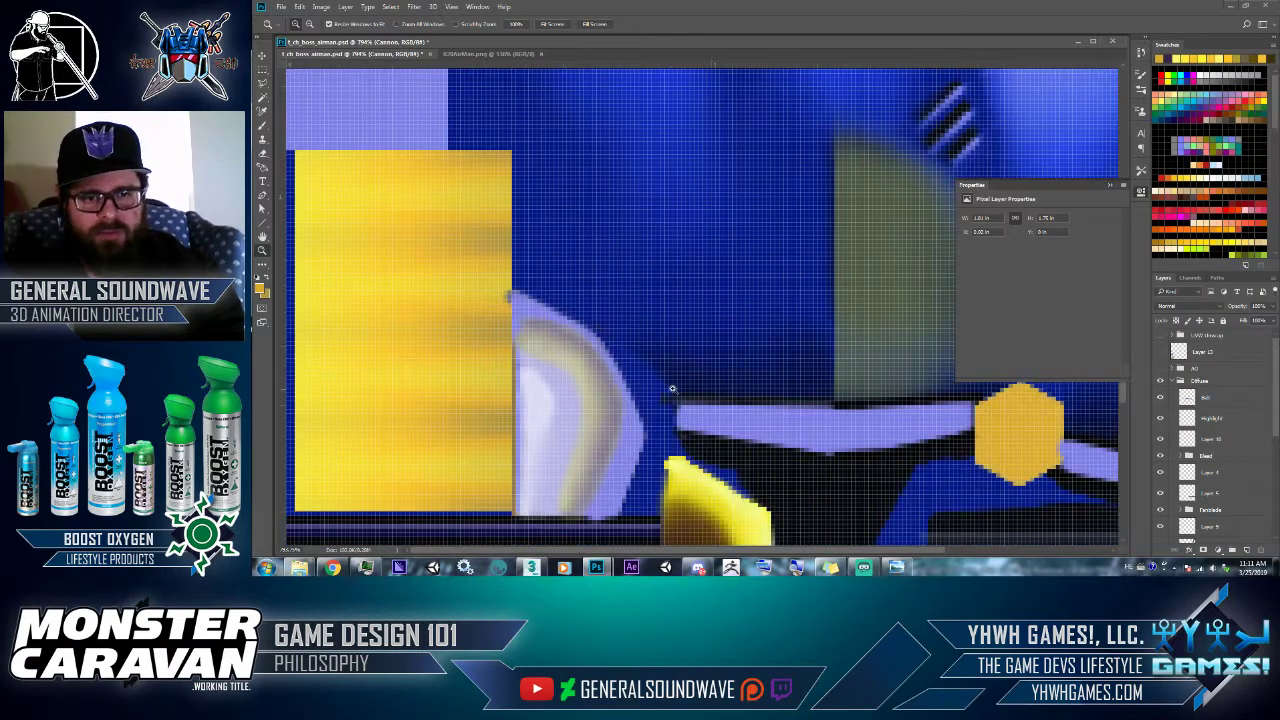
{"action": "key", "text": "i"}
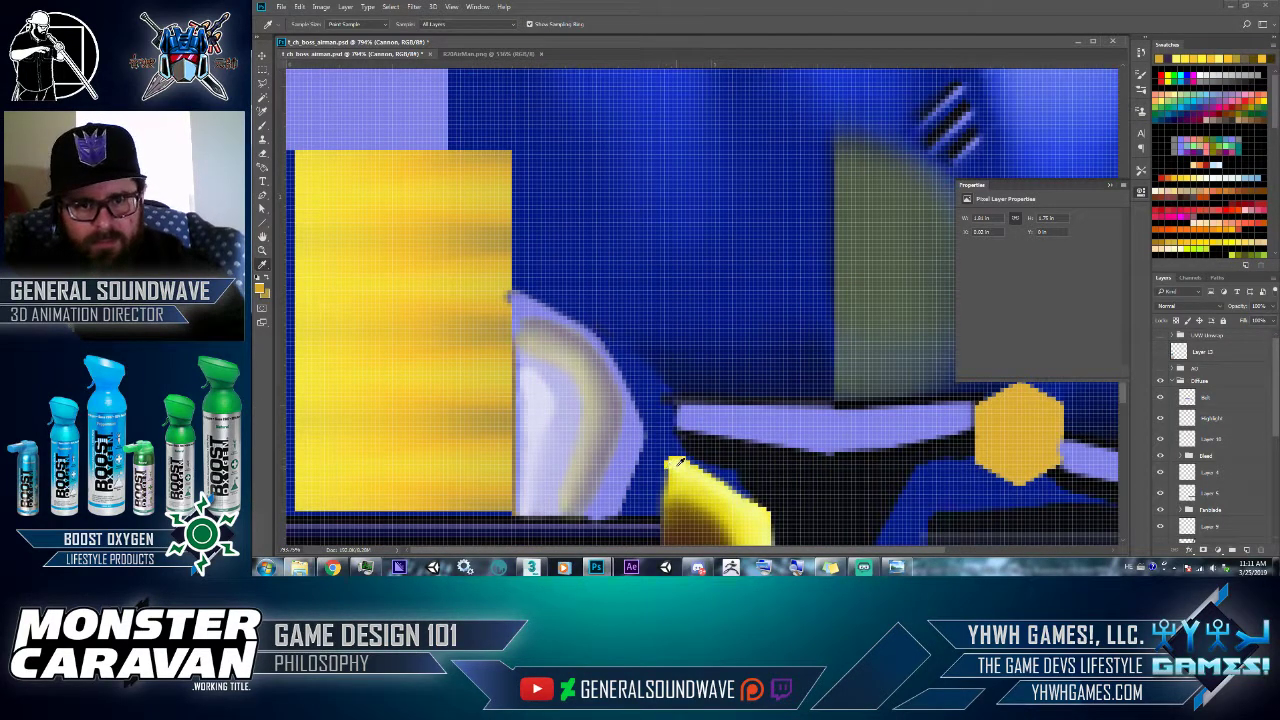
{"action": "scroll", "coordinate": [678, 462], "scroll_direction": "down", "scroll_amount": 1}
- Create a new layer above the top layer in the Cannon group
{"action": "scroll", "coordinate": [1254, 453], "scroll_direction": "down", "scroll_amount": 4}
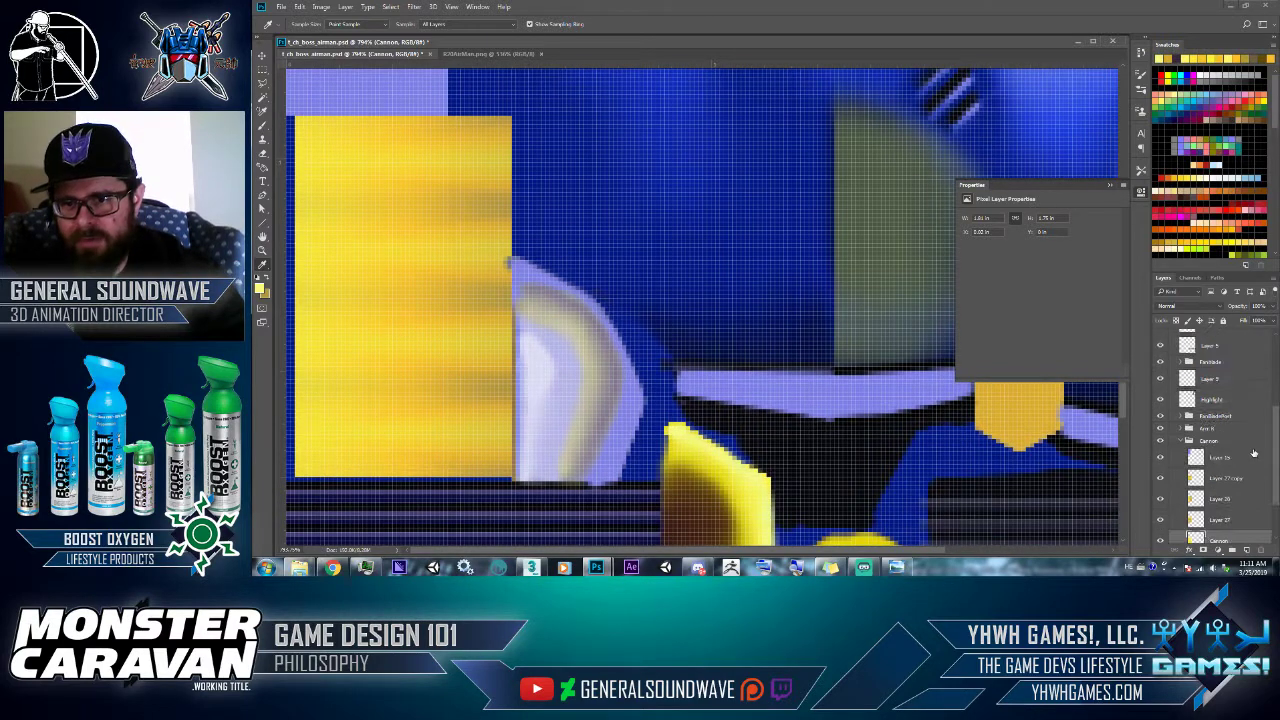
{"action": "scroll", "coordinate": [1254, 453], "scroll_direction": "down", "scroll_amount": 3}
{"action": "left_click", "coordinate": [1206, 396]}
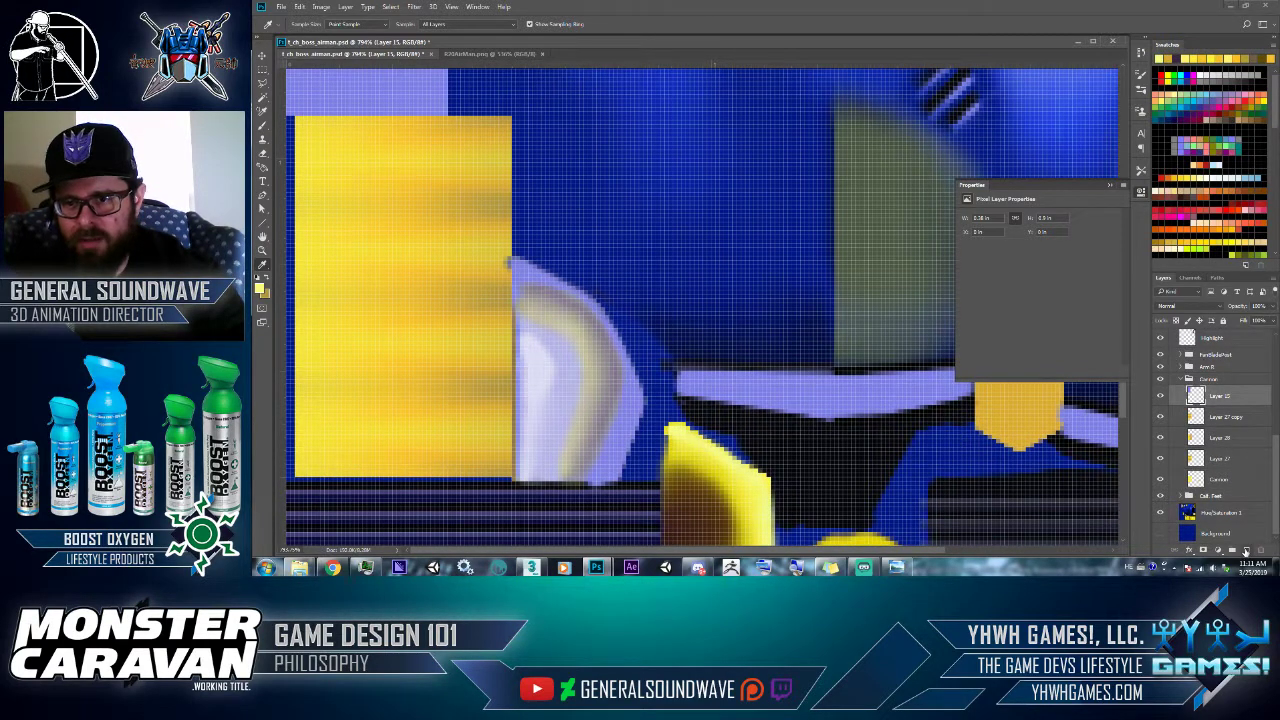
{"action": "left_click", "coordinate": [1245, 550]}
- Select the outer left part of the yellow cannon rectangle over its full height, trimming the selection at the upper edge
{"action": "key", "text": "m"}
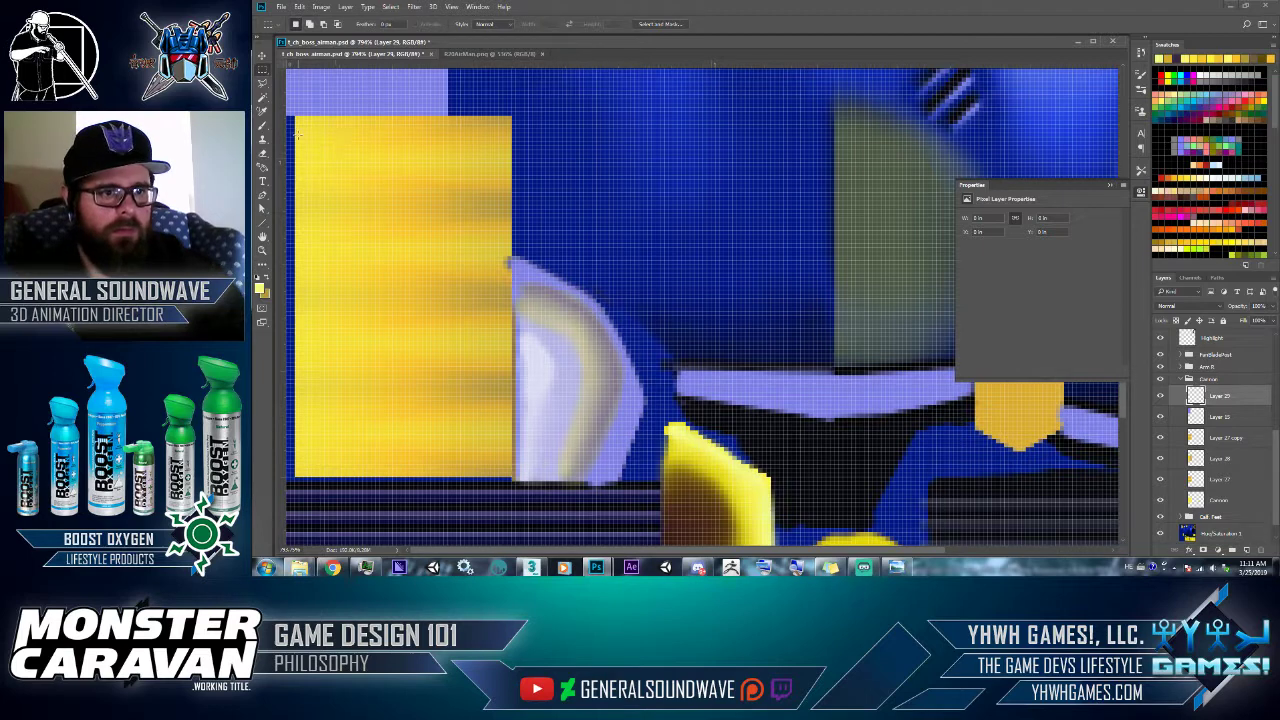
{"action": "left_click_drag", "start_coordinate": [287, 112], "coordinate": [388, 479]}
{"action": "left_click_drag", "start_coordinate": [430, 104], "coordinate": [287, 112], "text": "shift"}
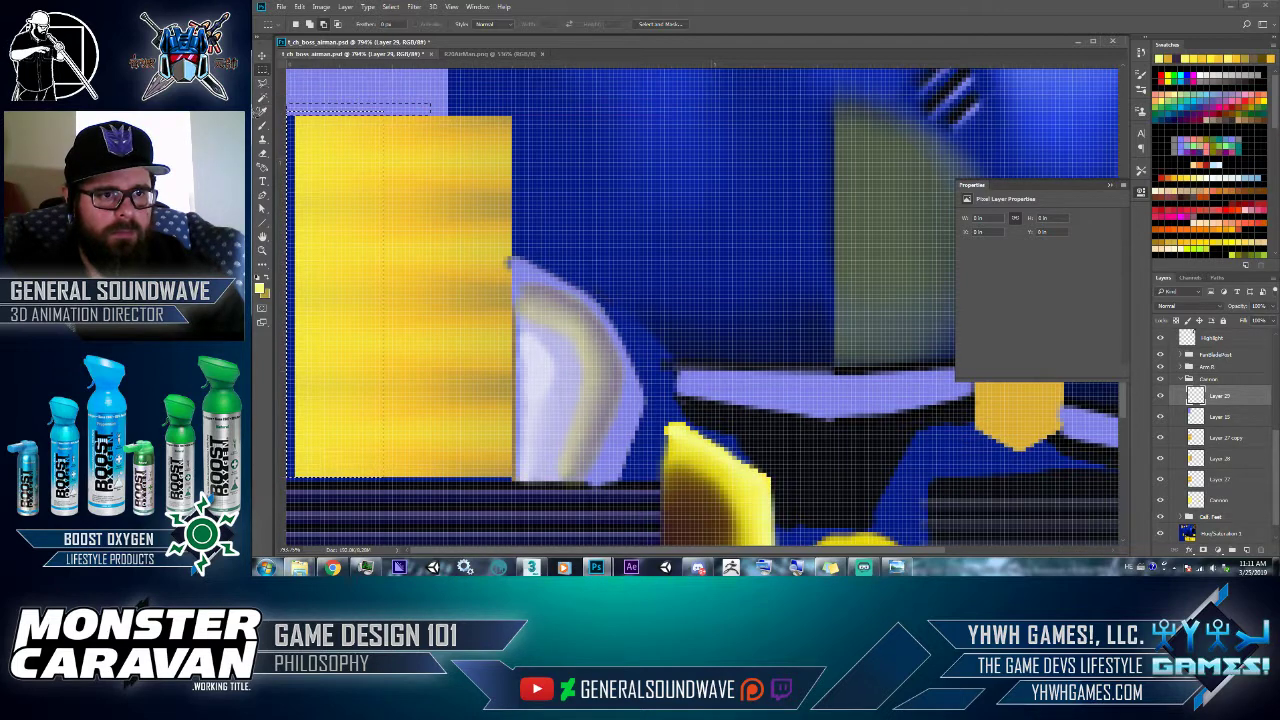
- Set the Gradient tool to the Foreground to Transparent preset
{"action": "key", "text": "g"}
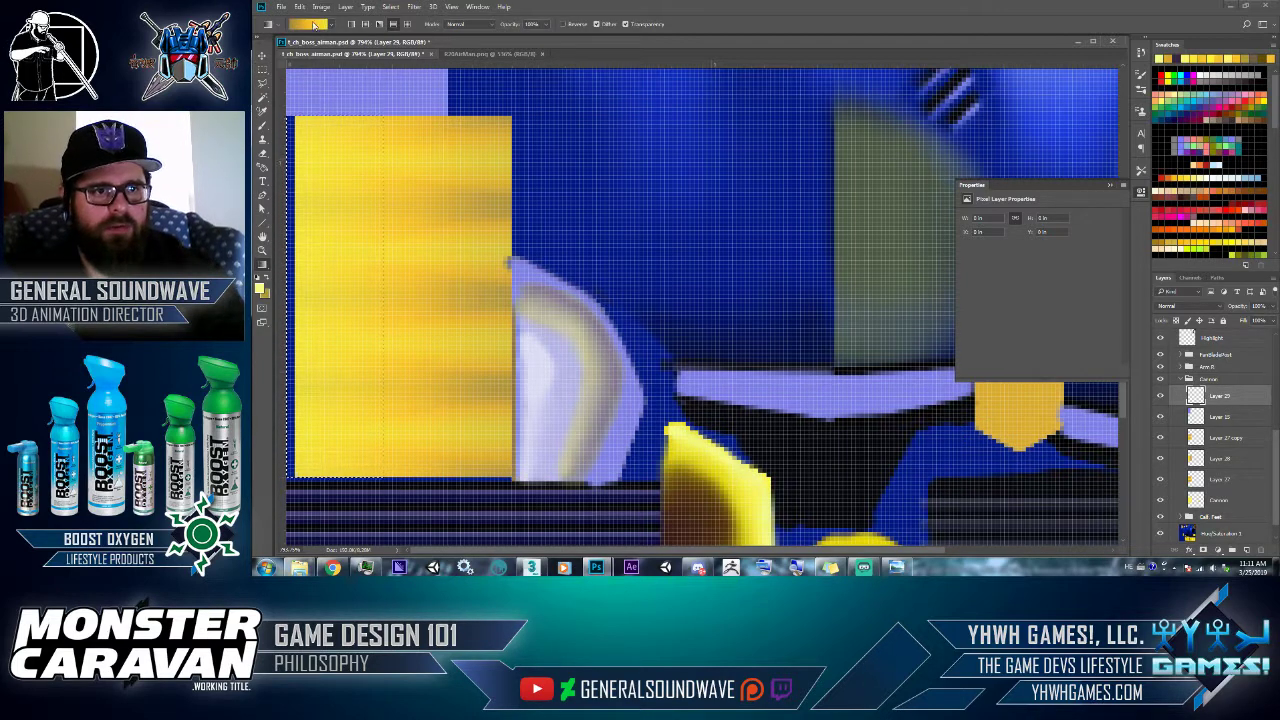
{"action": "left_click", "coordinate": [310, 23]}
{"action": "left_click", "coordinate": [970, 262]}
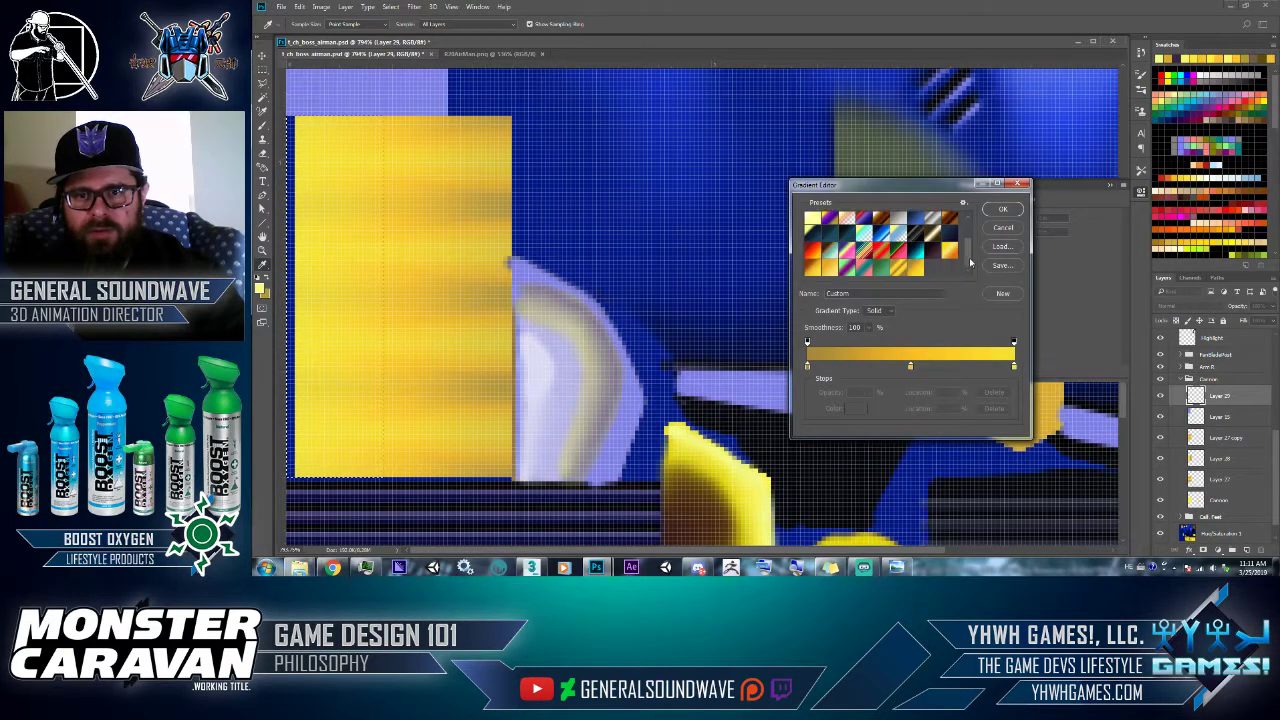
{"action": "left_click_drag", "start_coordinate": [970, 247], "coordinate": [971, 222]}
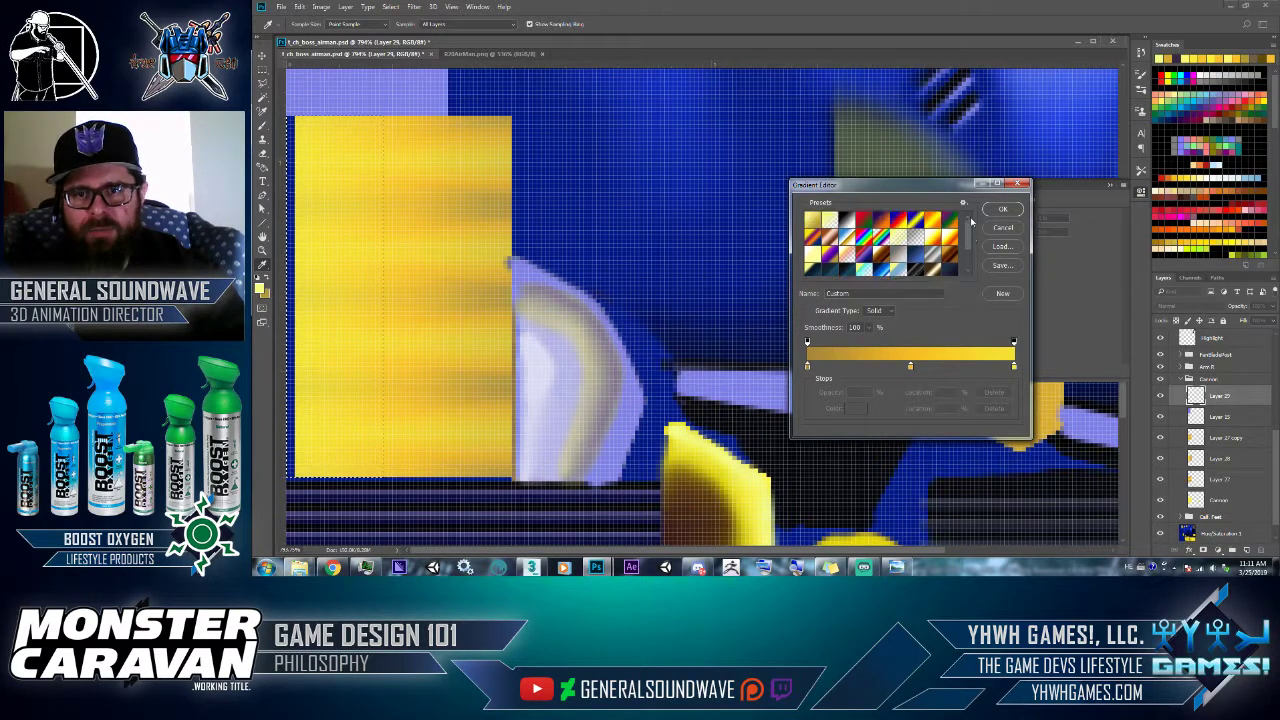
{"action": "left_click", "coordinate": [826, 220]}
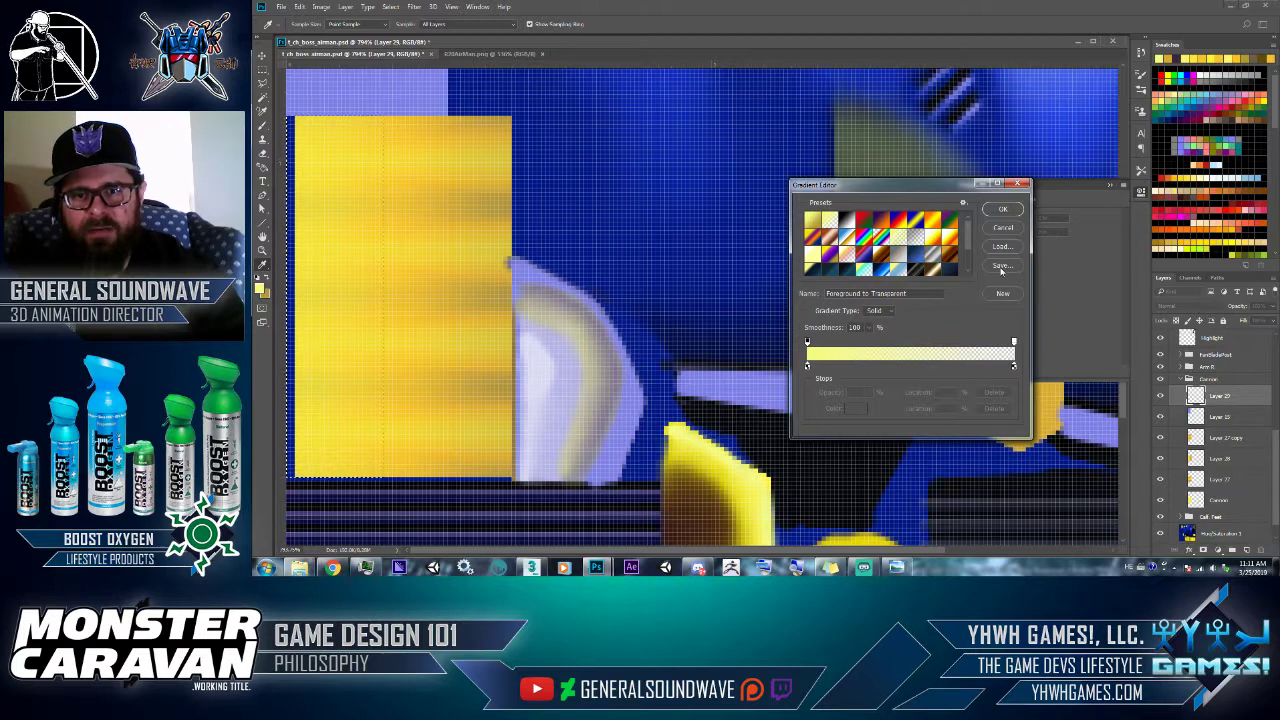
{"action": "left_click", "coordinate": [1005, 209]}
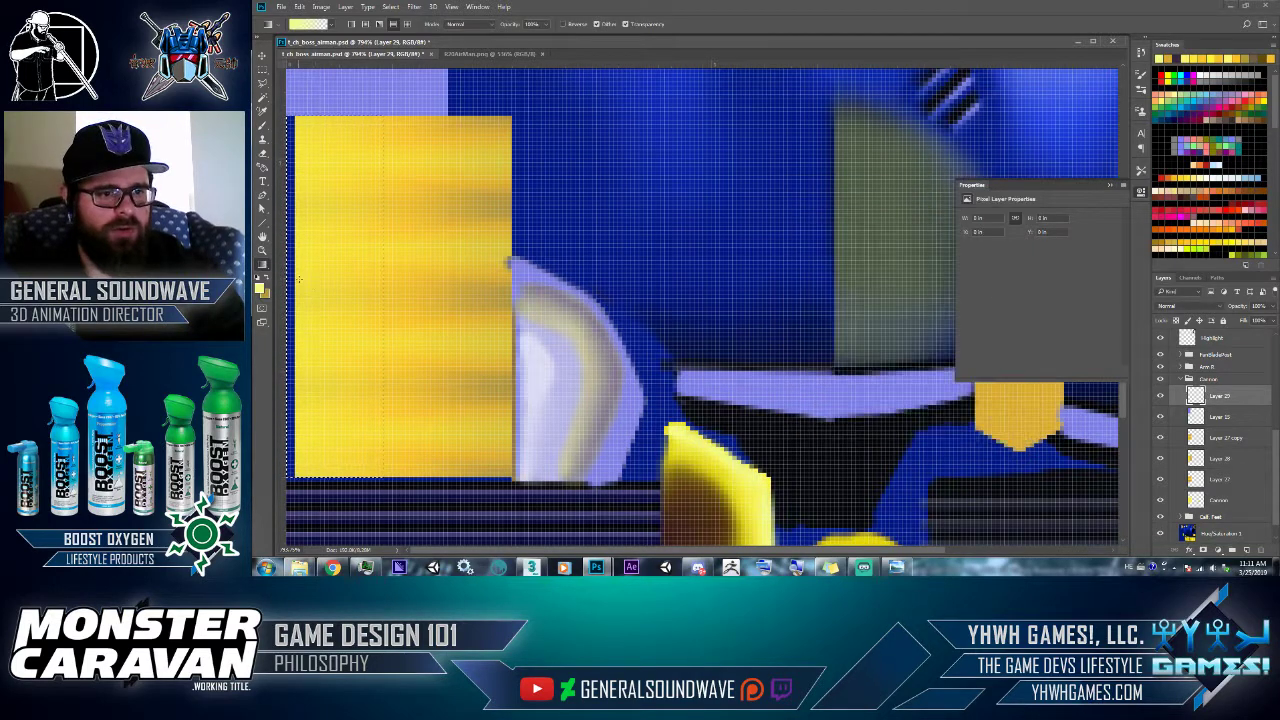
- Fill the selection with a light yellow gradient fading inward from the cannon rectangle's left edge, and narrow it to about 0.06 in
{"action": "left_click_drag", "start_coordinate": [336, 280], "coordinate": [336, 280]}
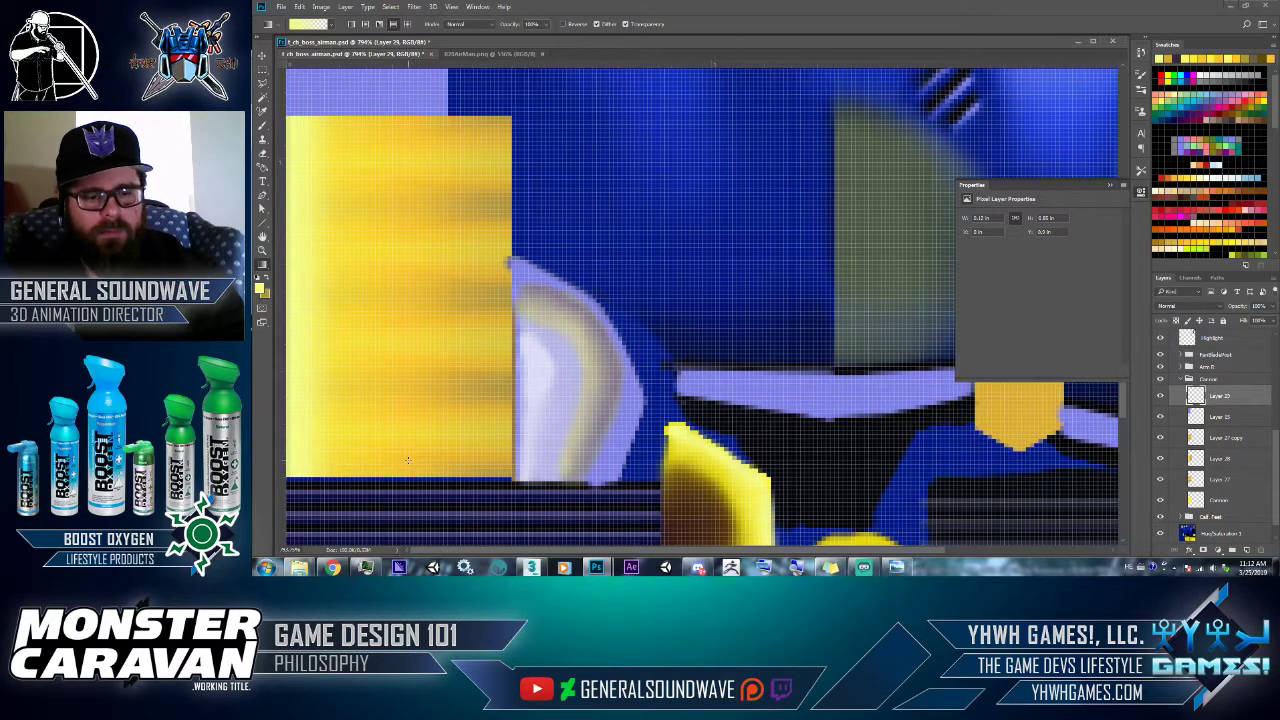
{"action": "key", "text": "ctrl+t"}
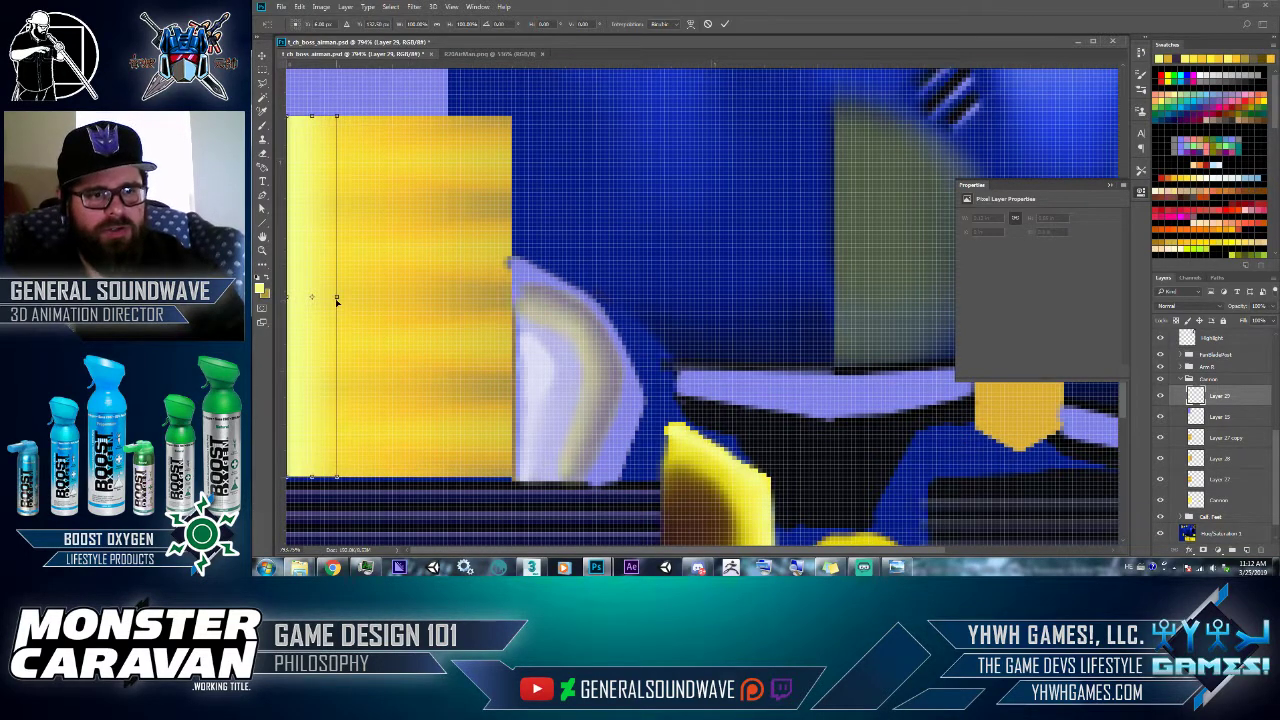
{"action": "left_click_drag", "start_coordinate": [337, 296], "coordinate": [311, 293]}
{"action": "key", "text": "Return"}
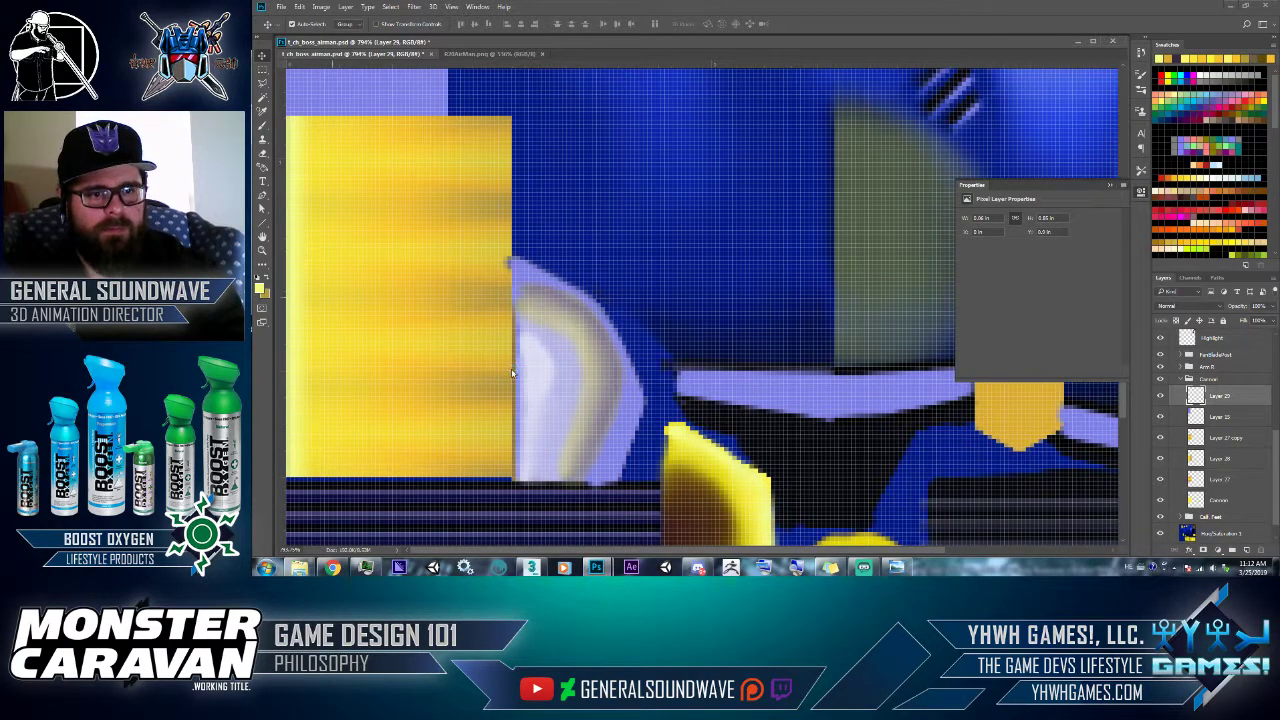
- Save the texture as a maximum-quality JPEG in the 256 folder, overwriting t_ch_boss_airman_00_D_00
{"action": "key", "text": "ctrl+shift+s"}
{"action": "left_click", "coordinate": [395, 444]}
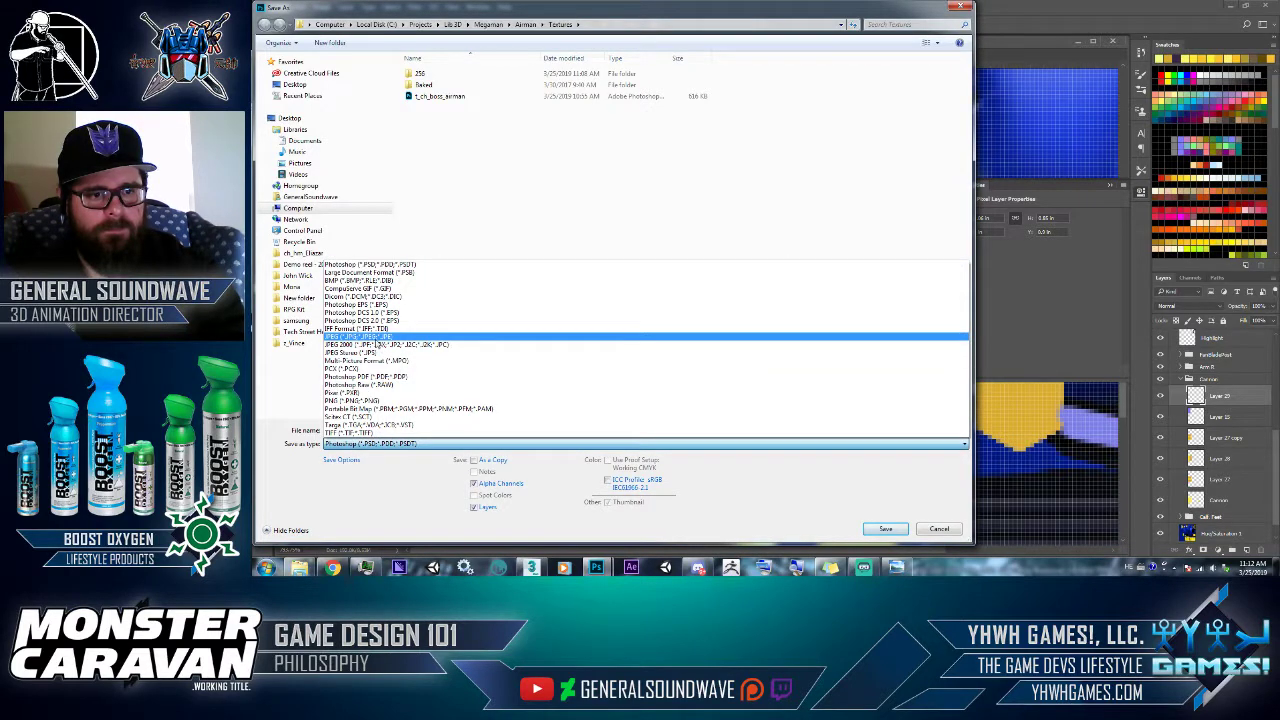
{"action": "left_click", "coordinate": [590, 341]}
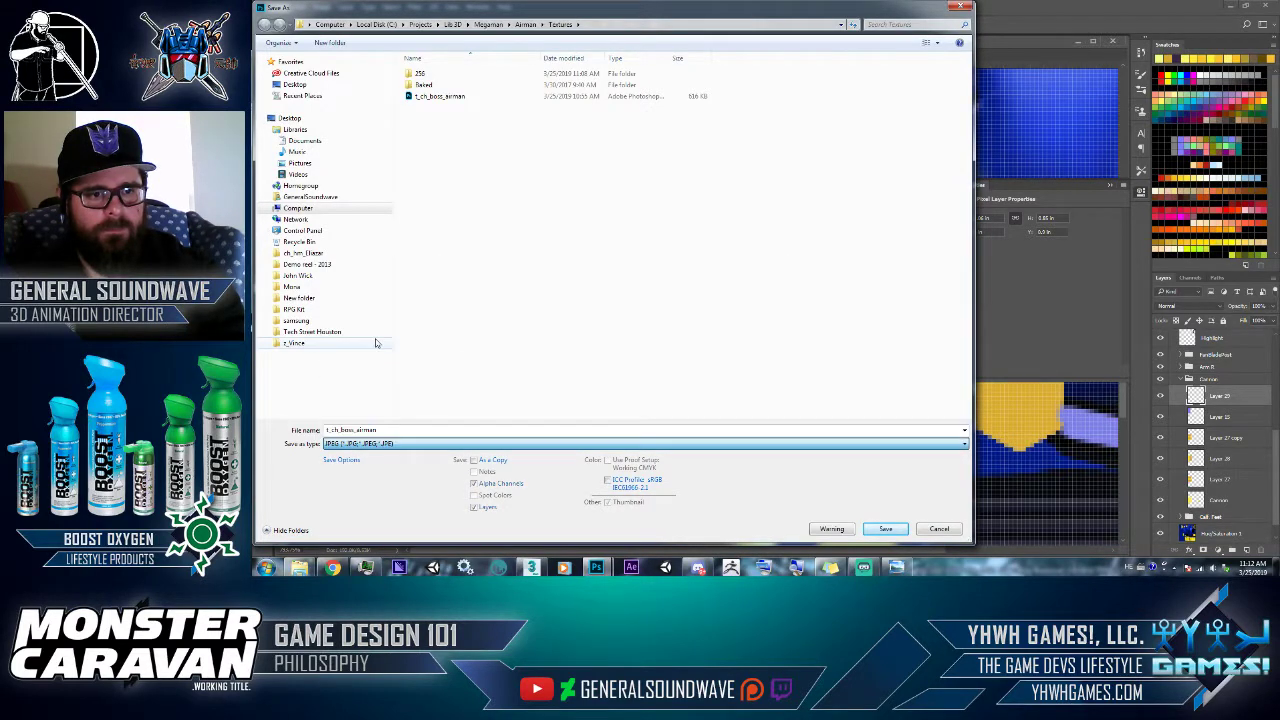
{"action": "double_click", "coordinate": [428, 73]}
{"action": "double_click", "coordinate": [430, 88]}
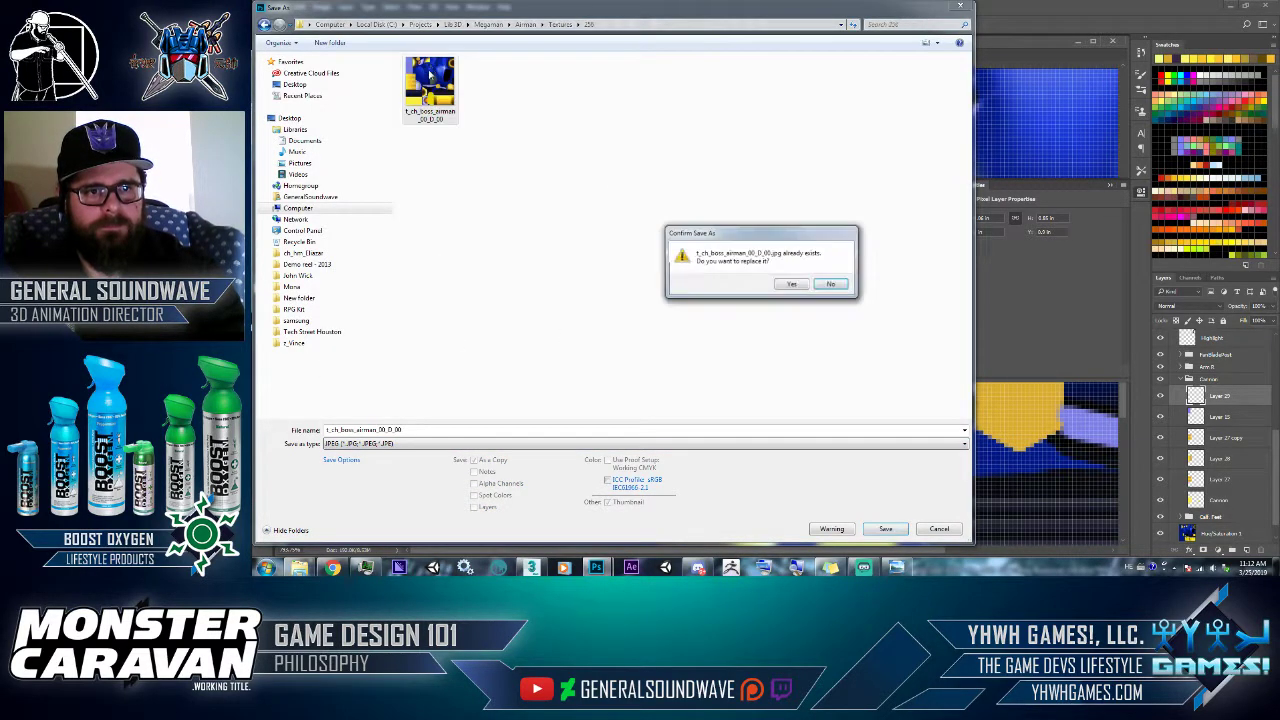
{"action": "left_click", "coordinate": [793, 284]}
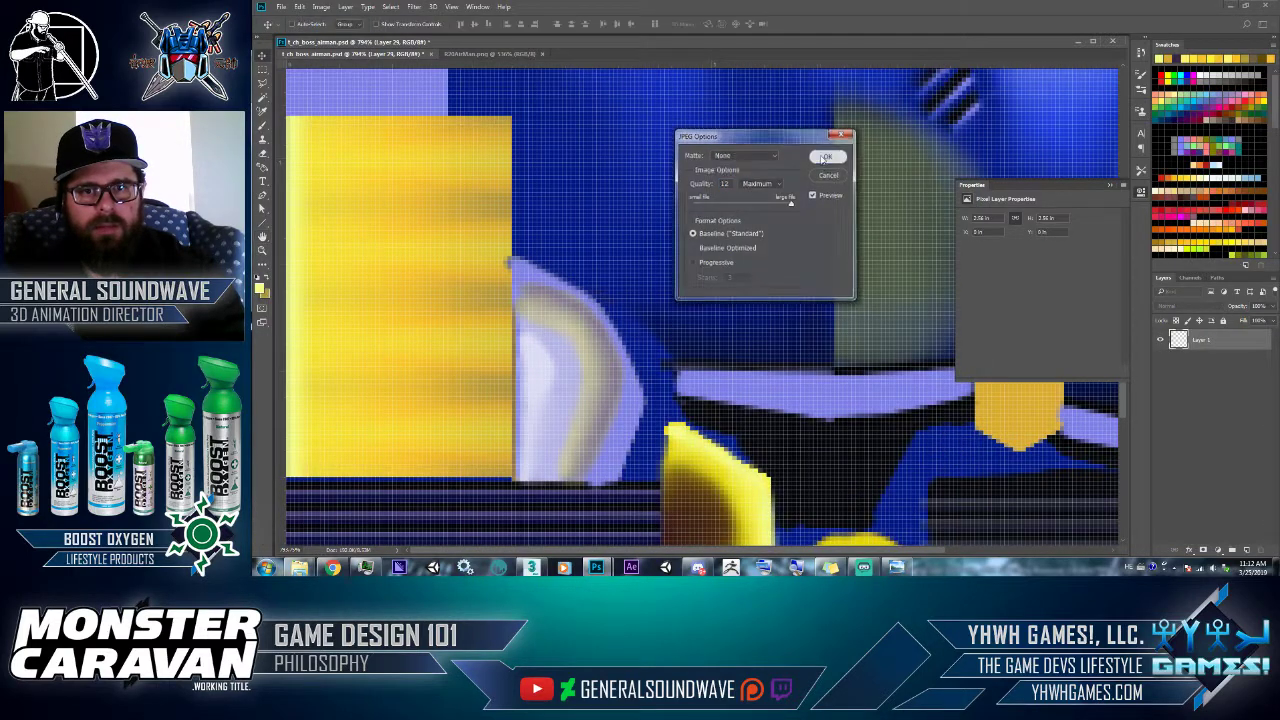
{"action": "left_click", "coordinate": [826, 157]}
- Switch to 3ds Max, examine the updated cannon texture on the whole robot and select the arms object
{"action": "key", "text": "alt+Tab"}
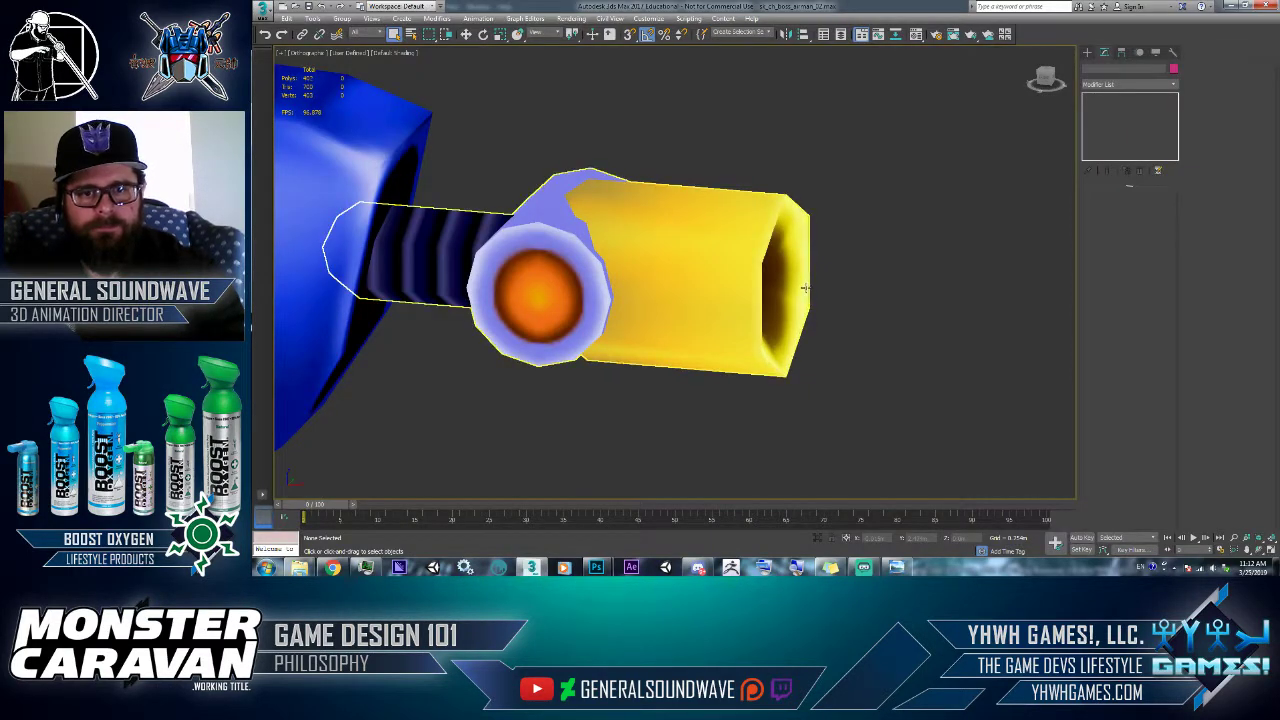
{"action": "scroll", "coordinate": [812, 290], "scroll_direction": "down", "scroll_amount": 5}
{"action": "scroll", "coordinate": [790, 300], "scroll_direction": "down", "scroll_amount": 3}
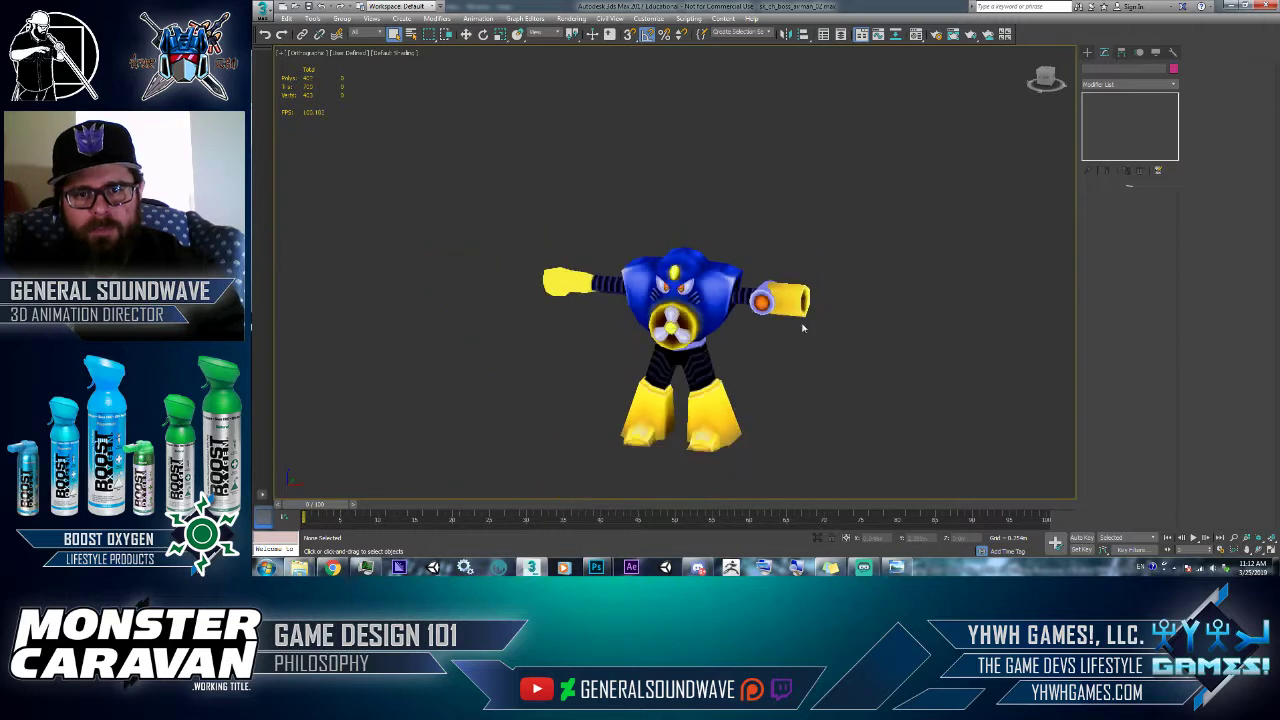
{"action": "middle_click_drag", "start_coordinate": [771, 297], "coordinate": [674, 262]}
{"action": "left_click", "coordinate": [895, 191]}
{"action": "scroll", "coordinate": [670, 254], "scroll_direction": "up", "scroll_amount": 4}
{"action": "middle_click_drag", "start_coordinate": [848, 278], "coordinate": [810, 306], "text": "alt"}
- Review the full texture sheet in Photoshop, and switch back to 3ds Max to examine the robot from behind
{"action": "key", "text": "alt+Tab"}
{"action": "key", "text": "z"}
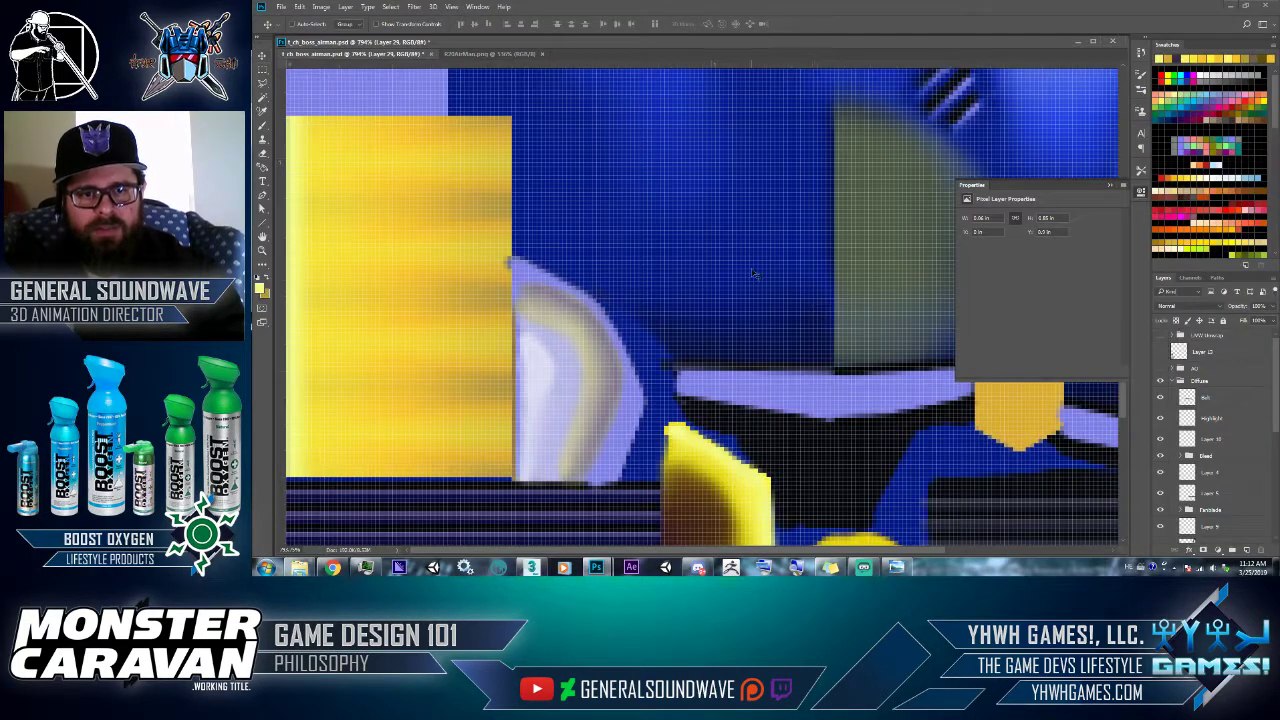
{"action": "right_click", "coordinate": [751, 268]}
{"action": "left_click", "coordinate": [770, 275]}
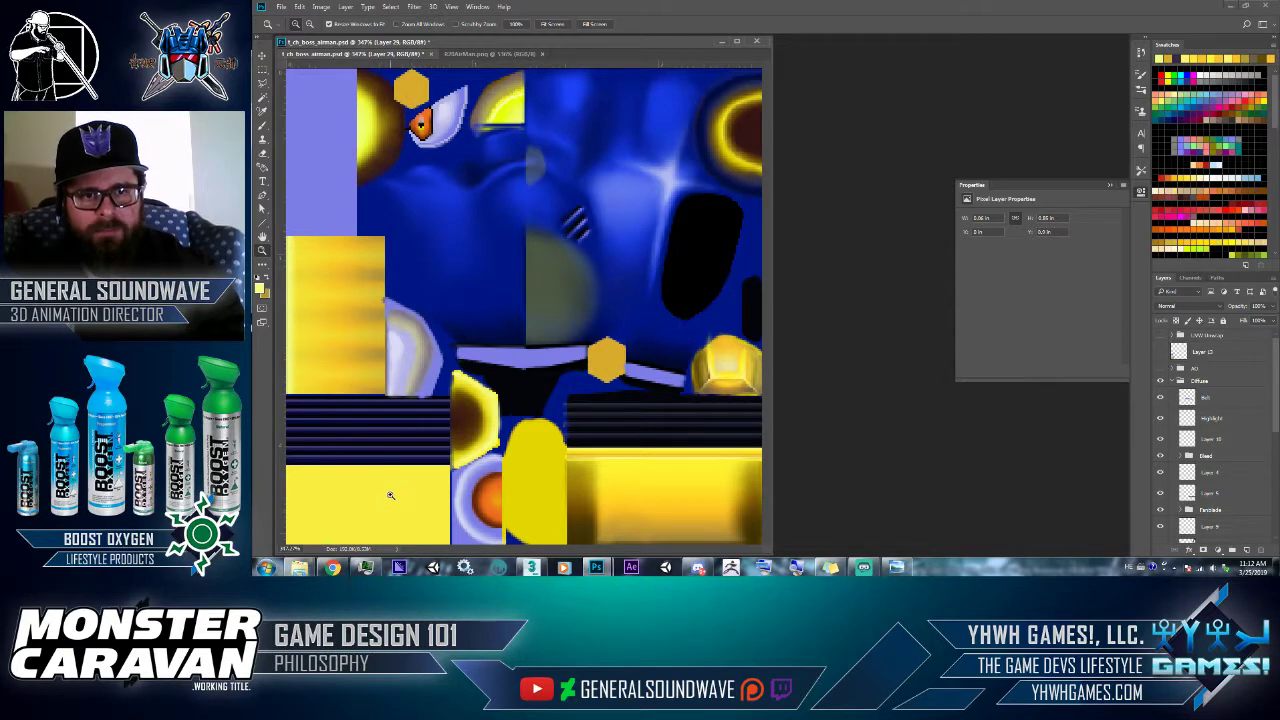
{"action": "key", "text": "alt+Tab"}
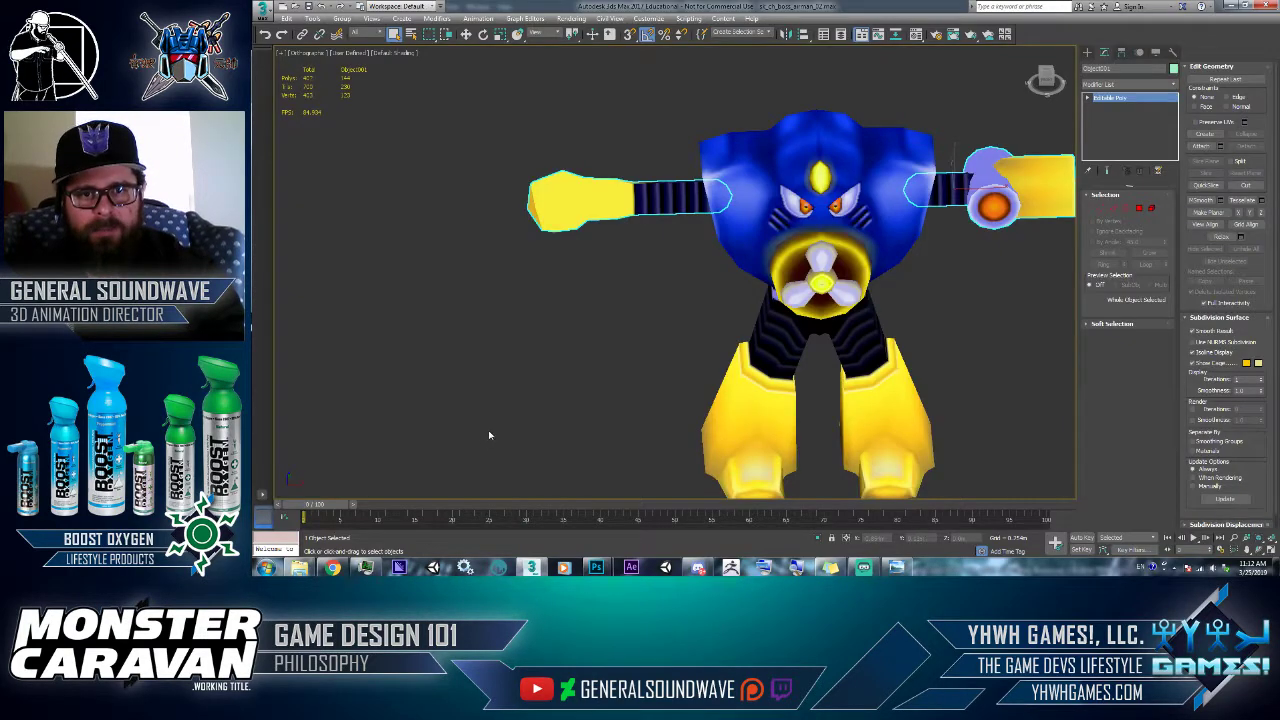
{"action": "middle_click_drag", "start_coordinate": [510, 424], "coordinate": [743, 355], "text": "alt"}
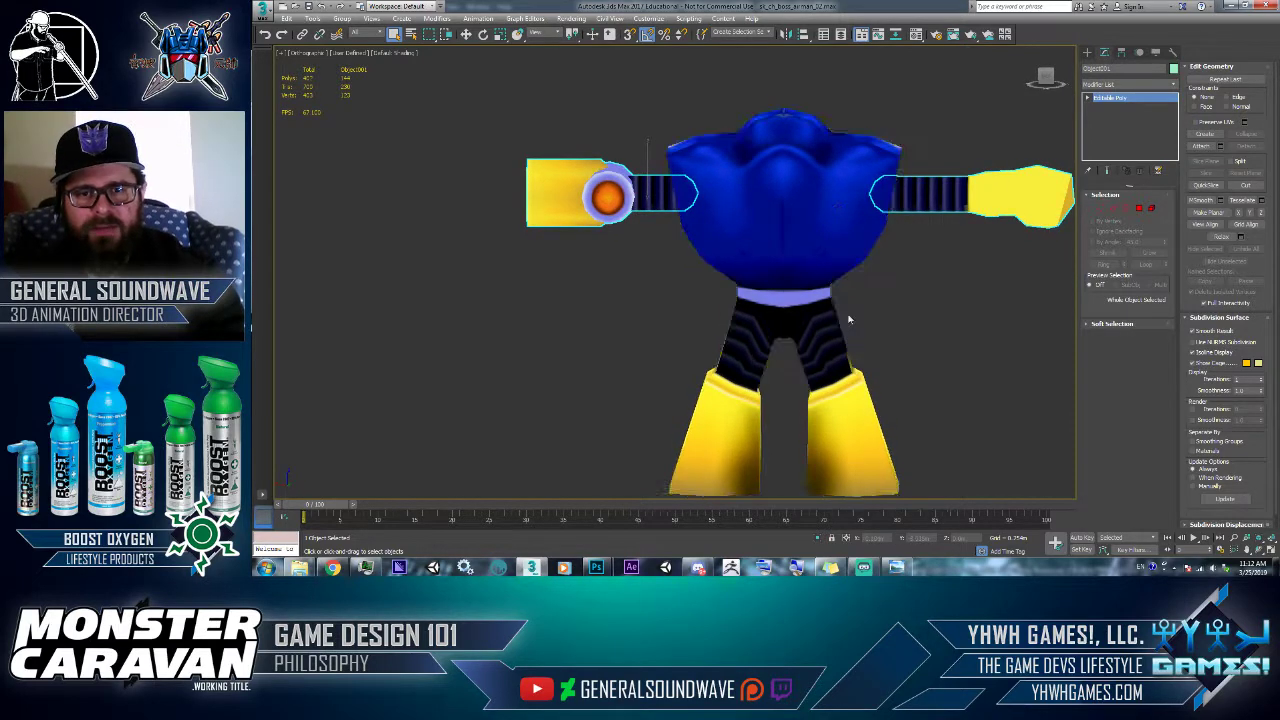
- Compare the Airman reference sheet with the front of the 3ds Max robot and the texture sheet, finishing in Photoshop
{"action": "key", "text": "alt+Tab"}
{"action": "key", "text": "alt+Tab"}
{"action": "key", "text": "alt+Tab"}
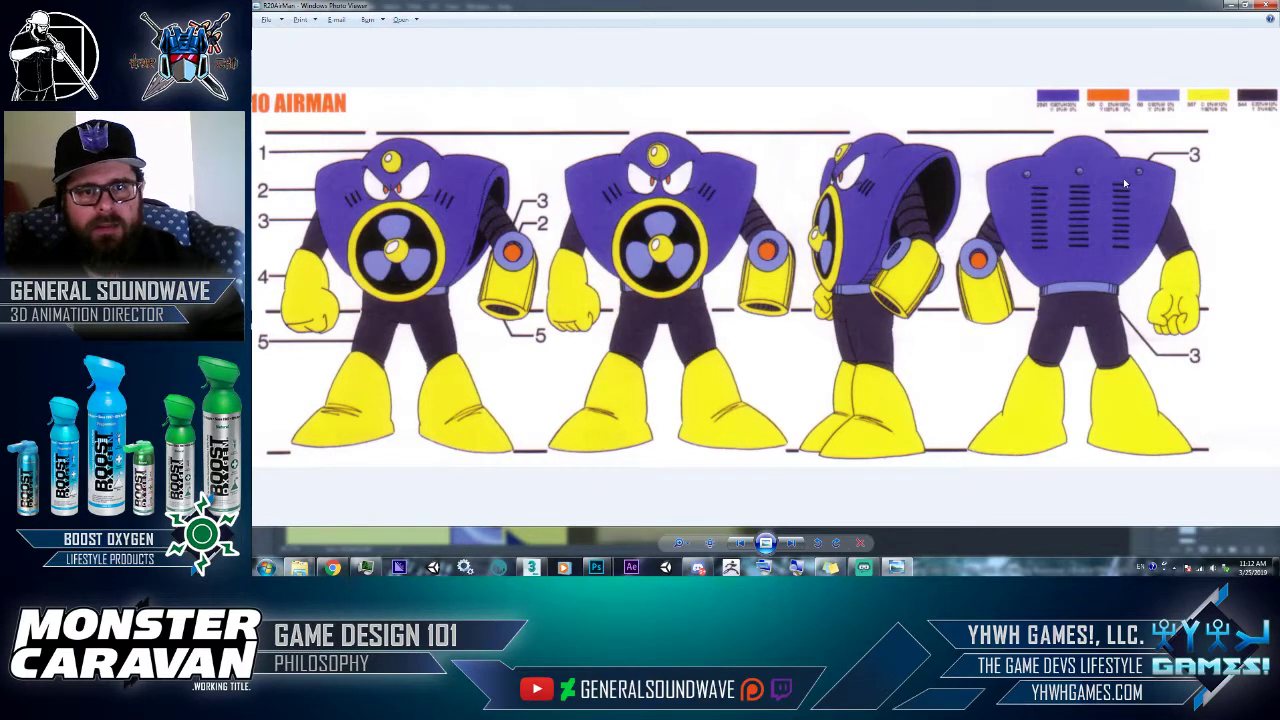
{"action": "key", "text": "alt+Tab"}
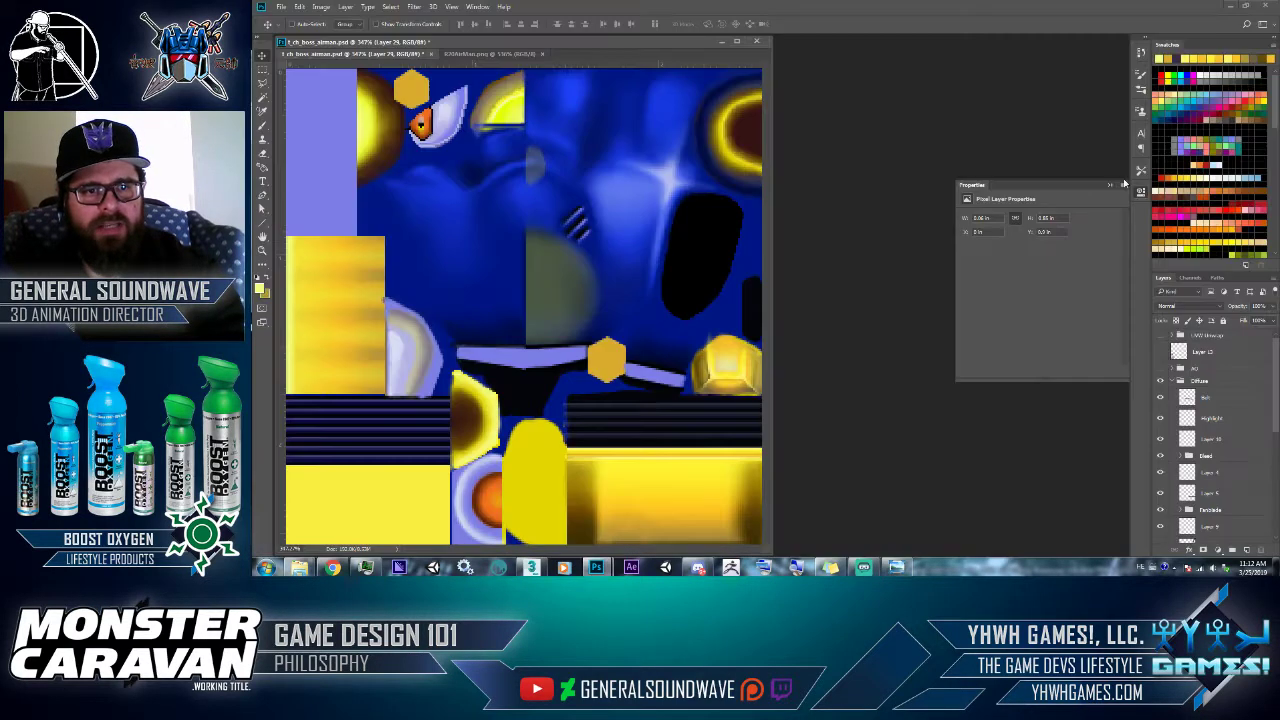
{"action": "key", "text": "alt+Tab"}
{"action": "key", "text": "alt+Tab"}
{"action": "key", "text": "alt+Tab"}
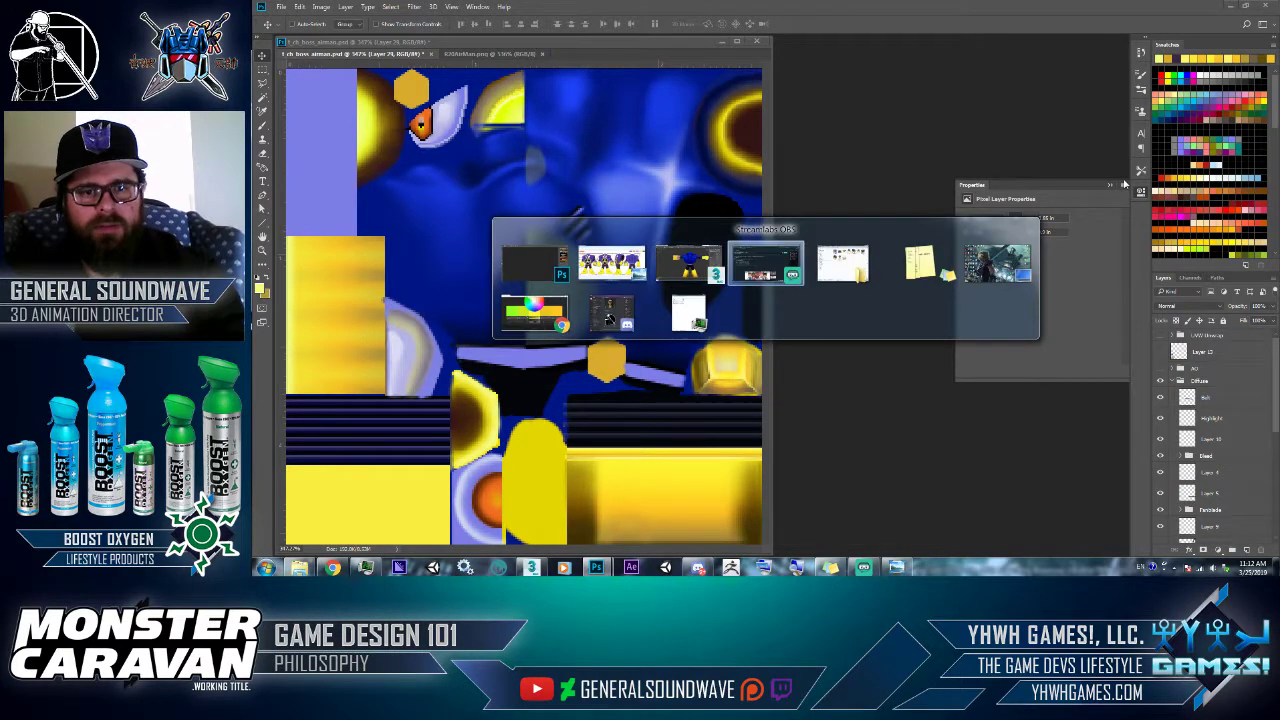
{"action": "key", "text": "alt+shift+Tab"}
{"action": "middle_click_drag", "start_coordinate": [1020, 214], "coordinate": [881, 210], "text": "alt"}
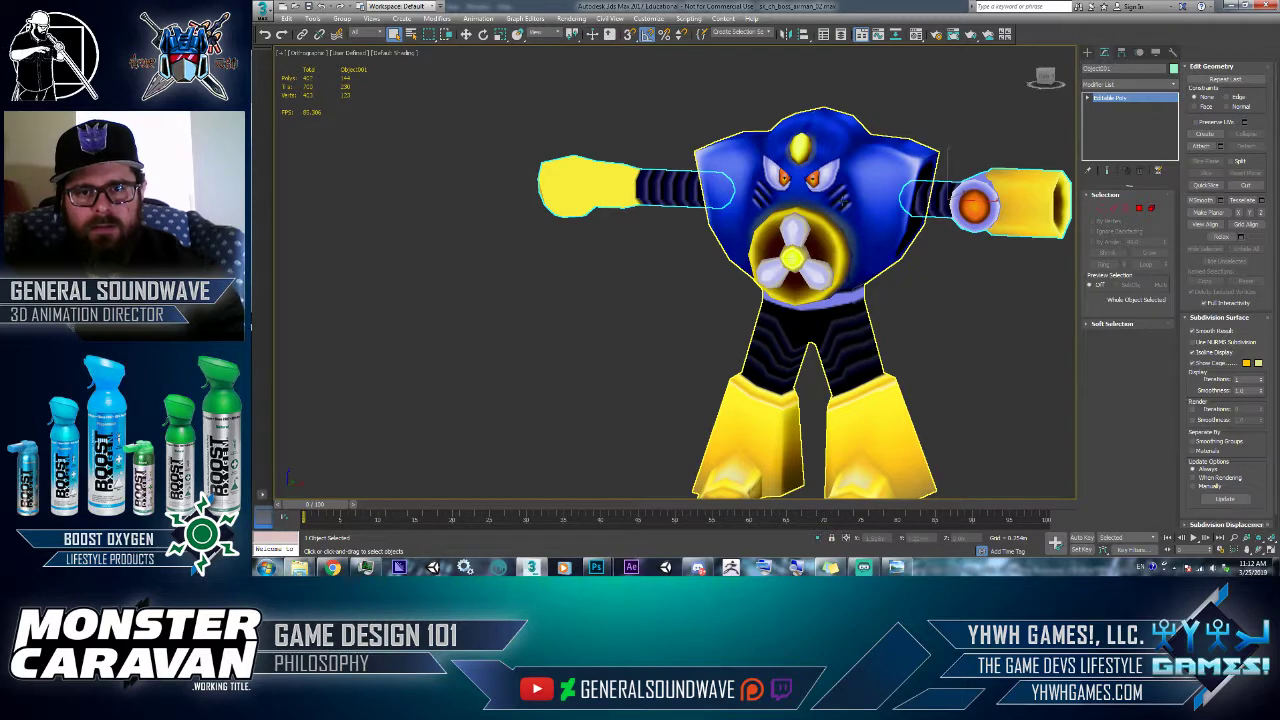
{"action": "key", "text": "alt+Tab"}
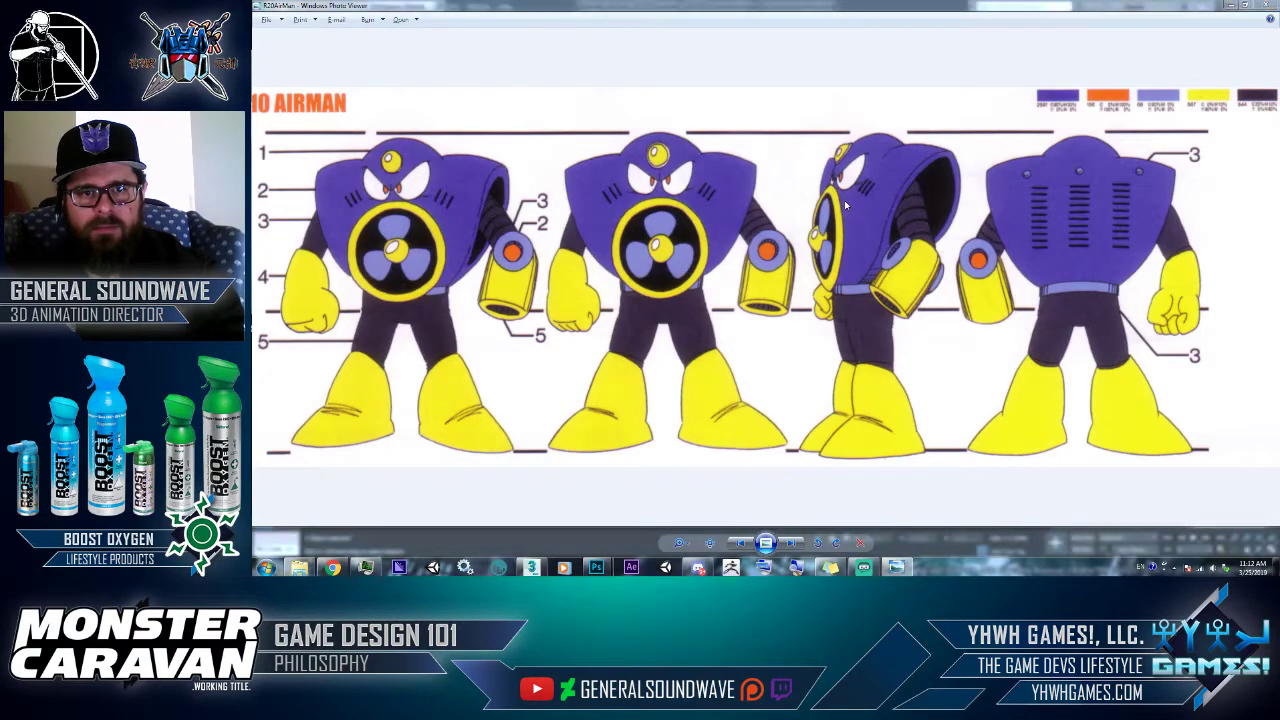
{"action": "key", "text": "alt+Tab"}
{"action": "key", "text": "alt+Tab"}
{"action": "key", "text": "alt+Tab"}
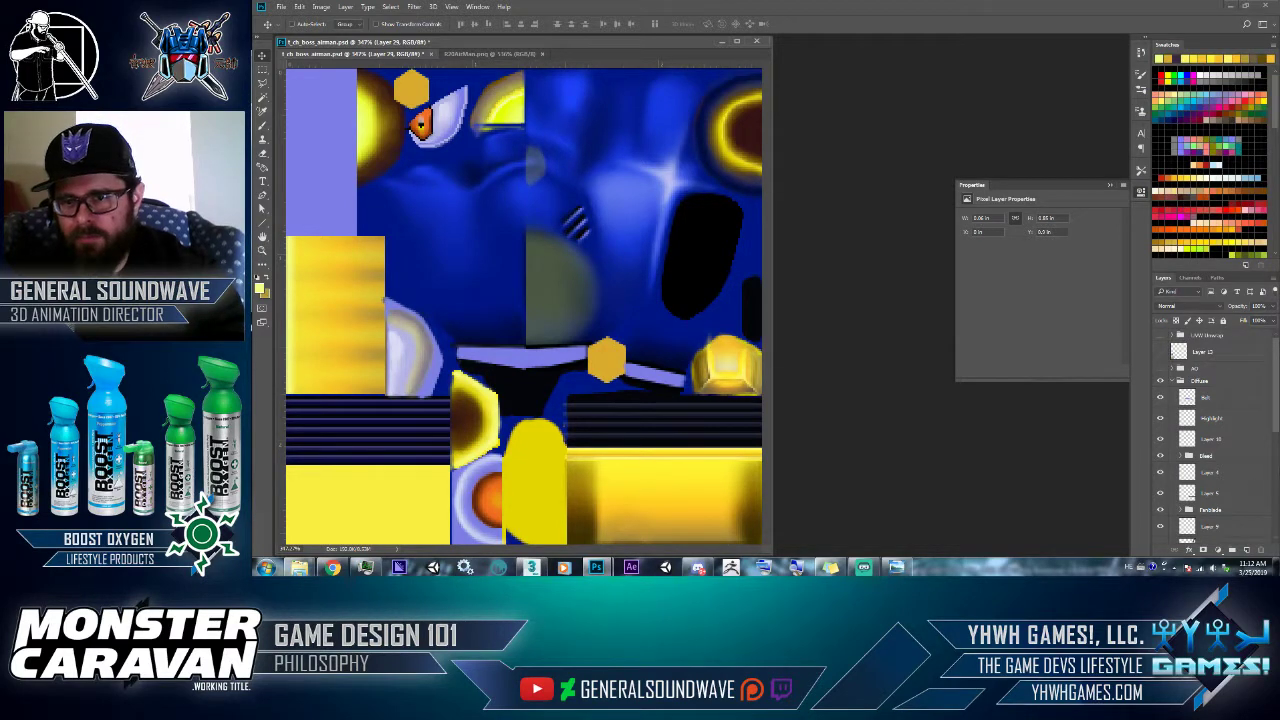
- Collapse the Cannon group and identify the layers in the Diffuse group by toggling the visibility of Highlight and the Belt layer
{"action": "scroll", "coordinate": [1200, 500], "scroll_direction": "down", "scroll_amount": 3}
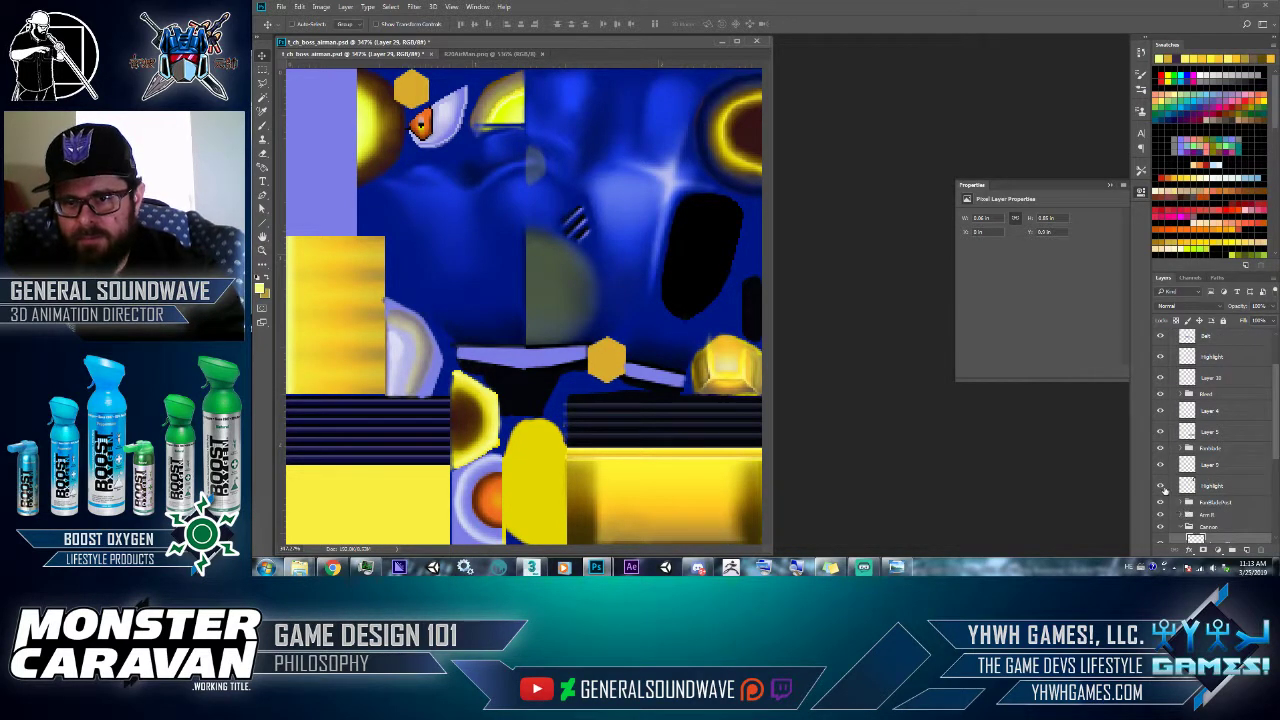
{"action": "left_click", "coordinate": [1161, 486]}
{"action": "left_click", "coordinate": [1161, 486]}
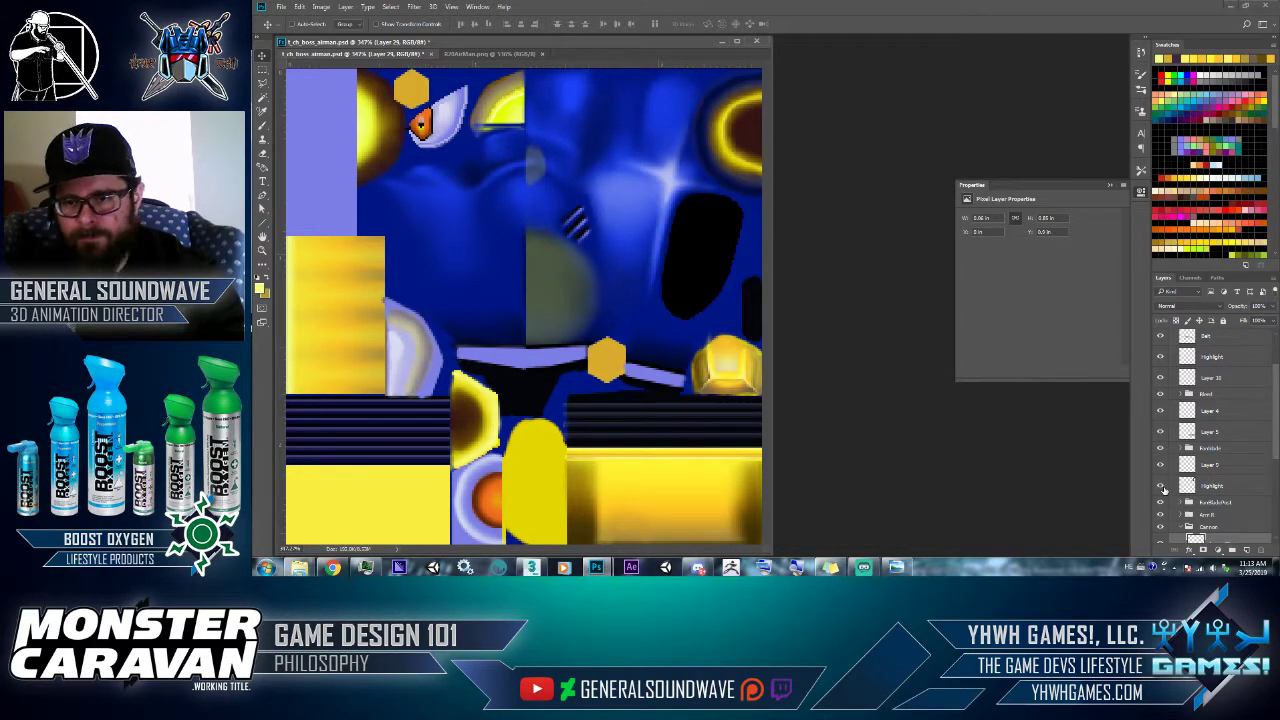
{"action": "left_click", "coordinate": [1187, 527]}
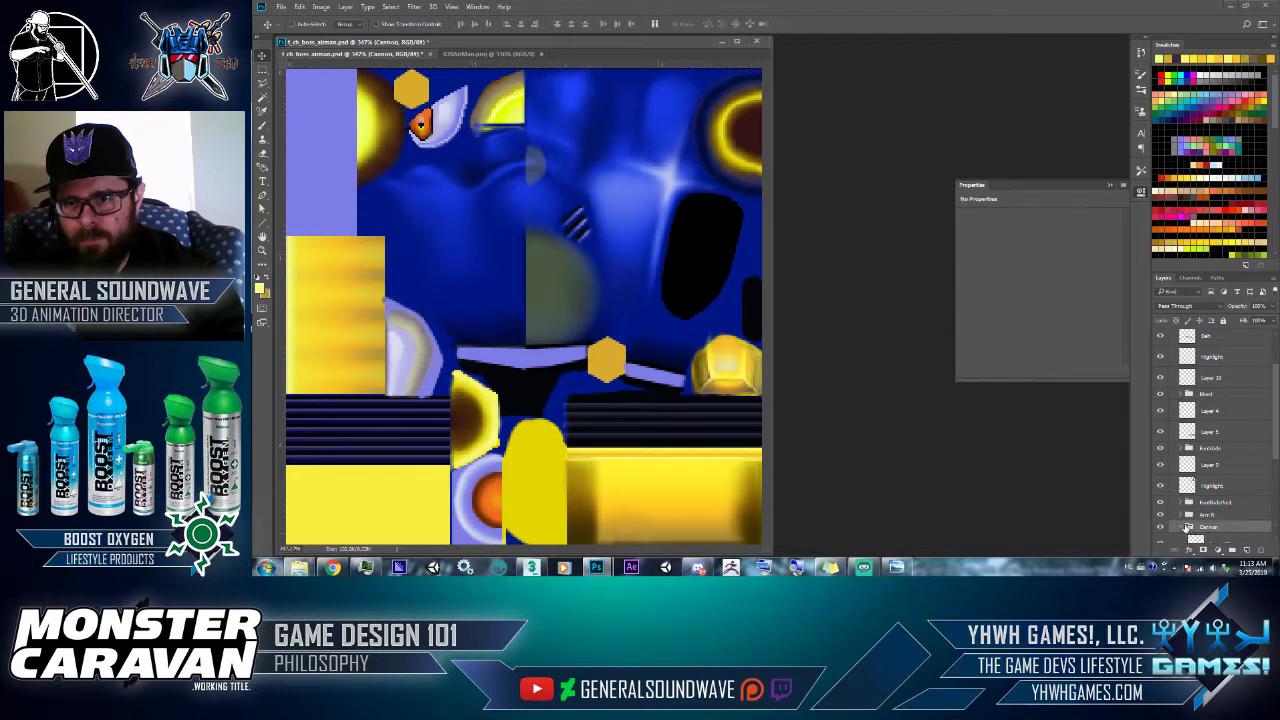
{"action": "scroll", "coordinate": [1190, 530], "scroll_direction": "down", "scroll_amount": 2}
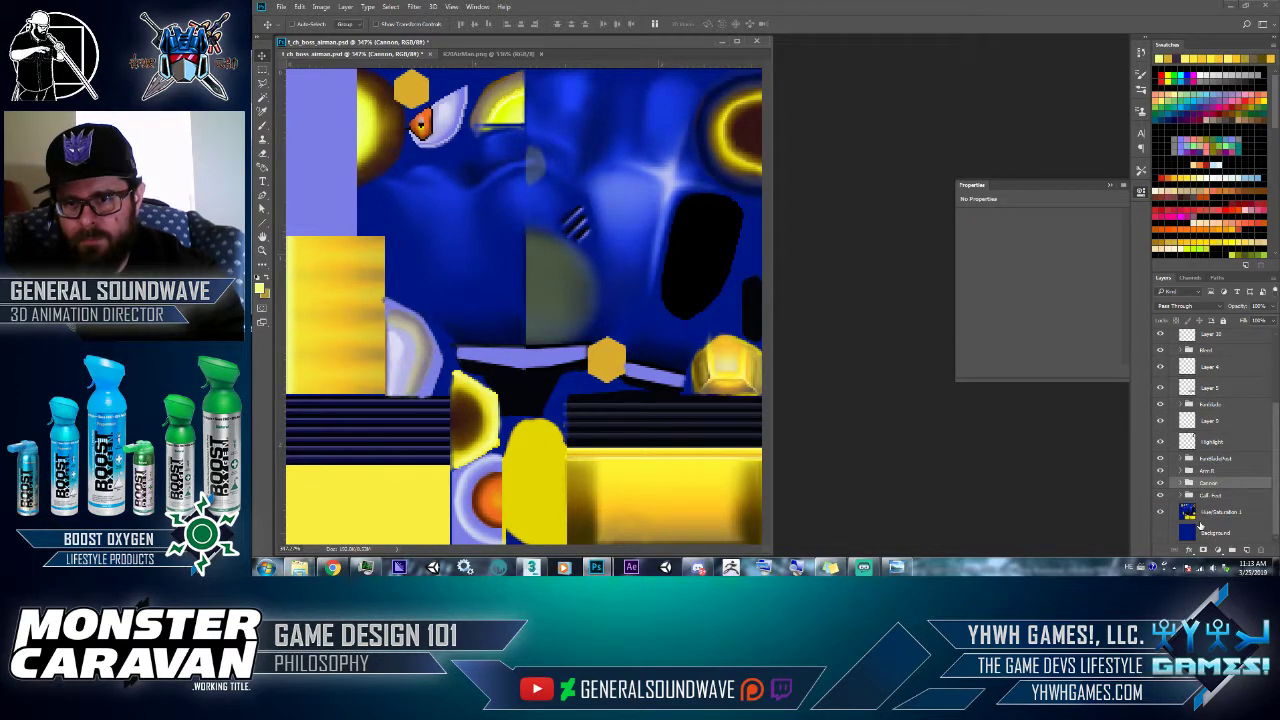
{"action": "scroll", "coordinate": [1175, 480], "scroll_direction": "up", "scroll_amount": 3}
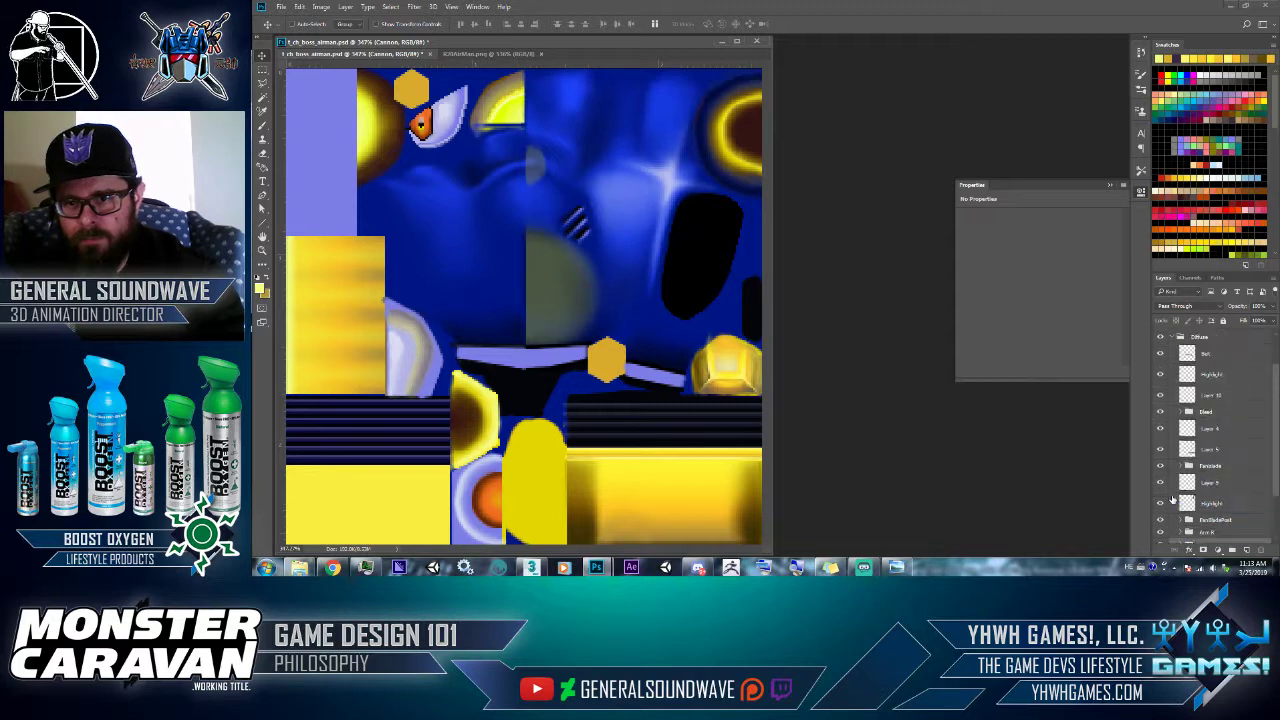
{"action": "left_click", "coordinate": [1161, 352]}
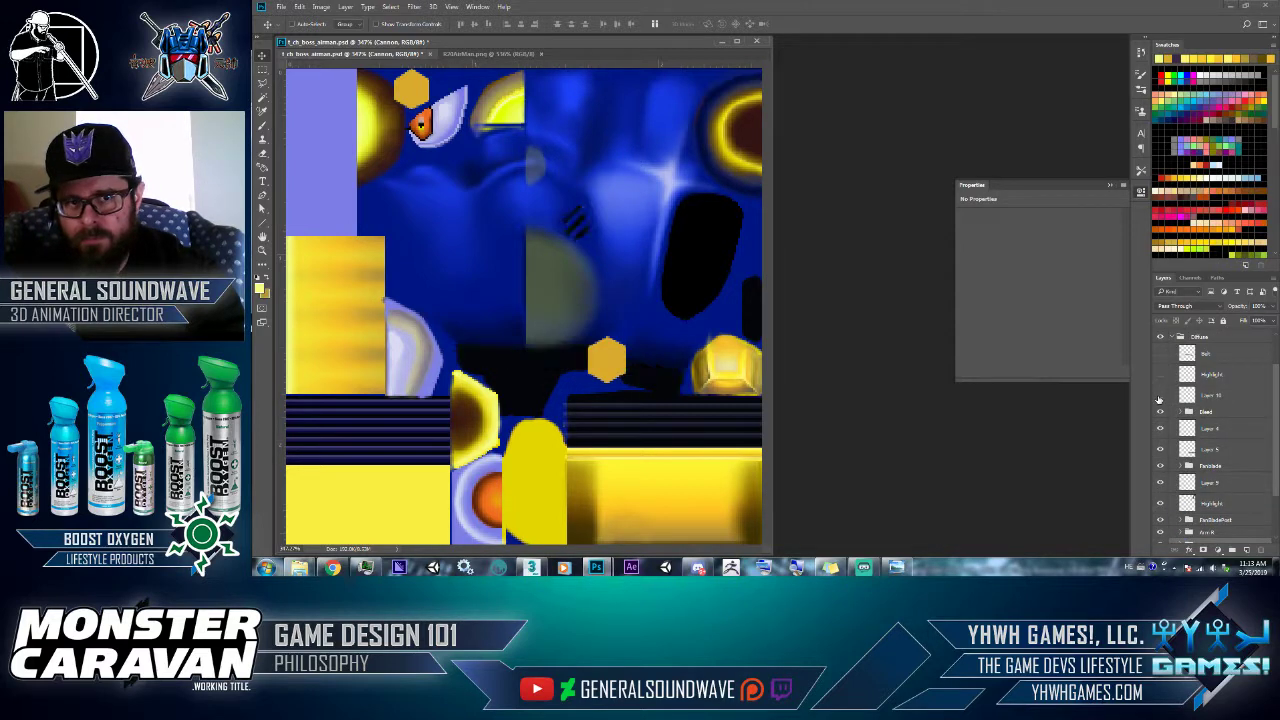
{"action": "left_click", "coordinate": [1161, 354]}
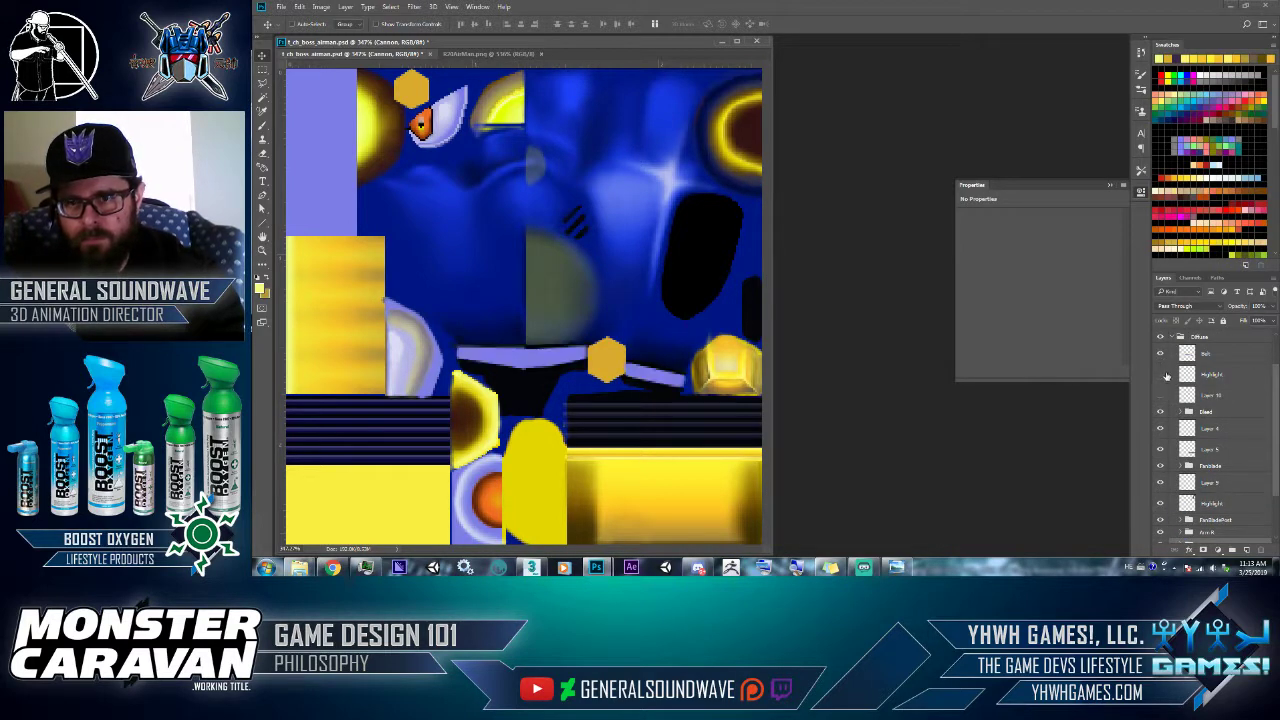
- Group the upper Highlight layer with Layer 10 below it and name the group Face Vents
{"action": "left_click", "coordinate": [1164, 375]}
{"action": "left_click", "coordinate": [1218, 377]}
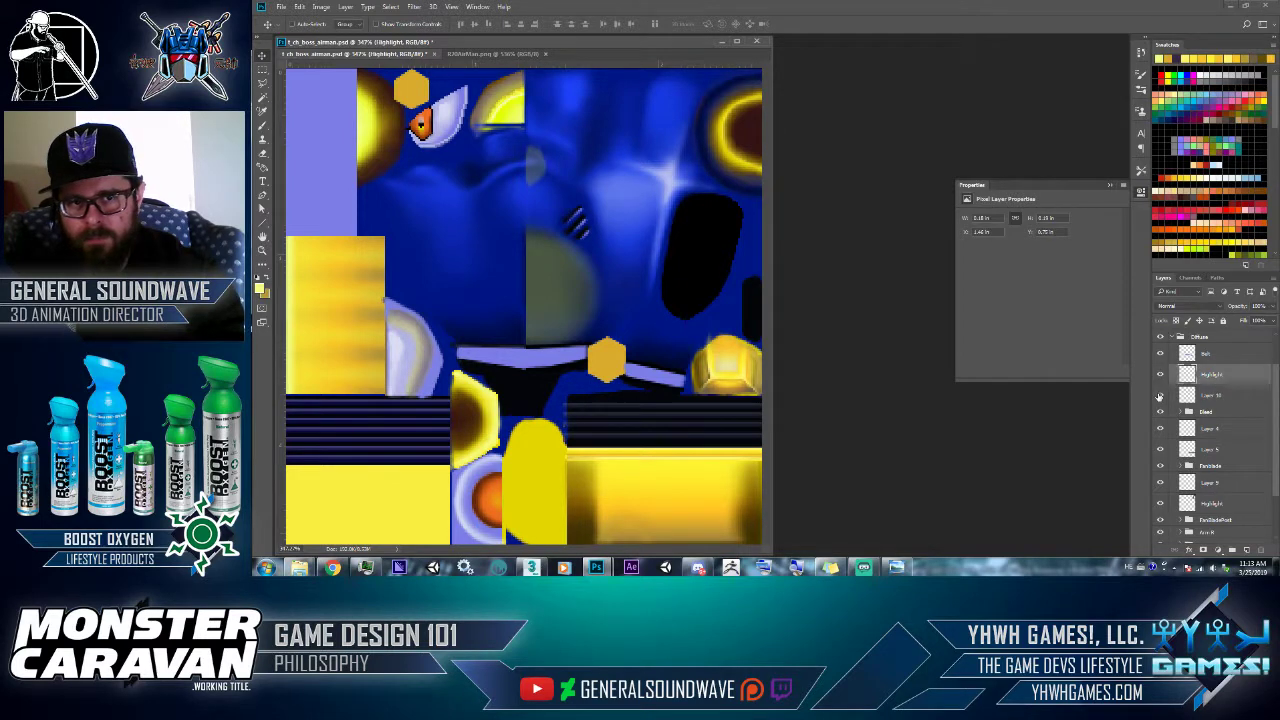
{"action": "left_click", "coordinate": [1204, 395], "text": "ctrl"}
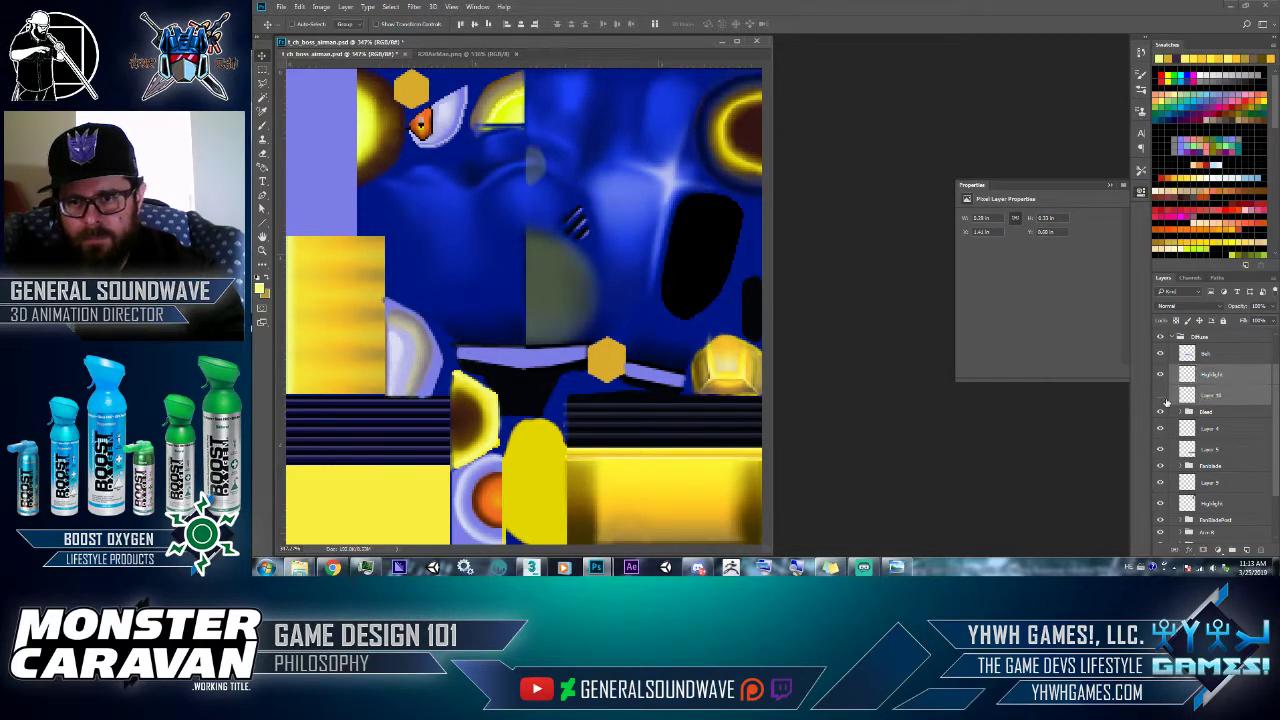
{"action": "key", "text": "ctrl+g"}
{"action": "double_click", "coordinate": [1209, 370]}
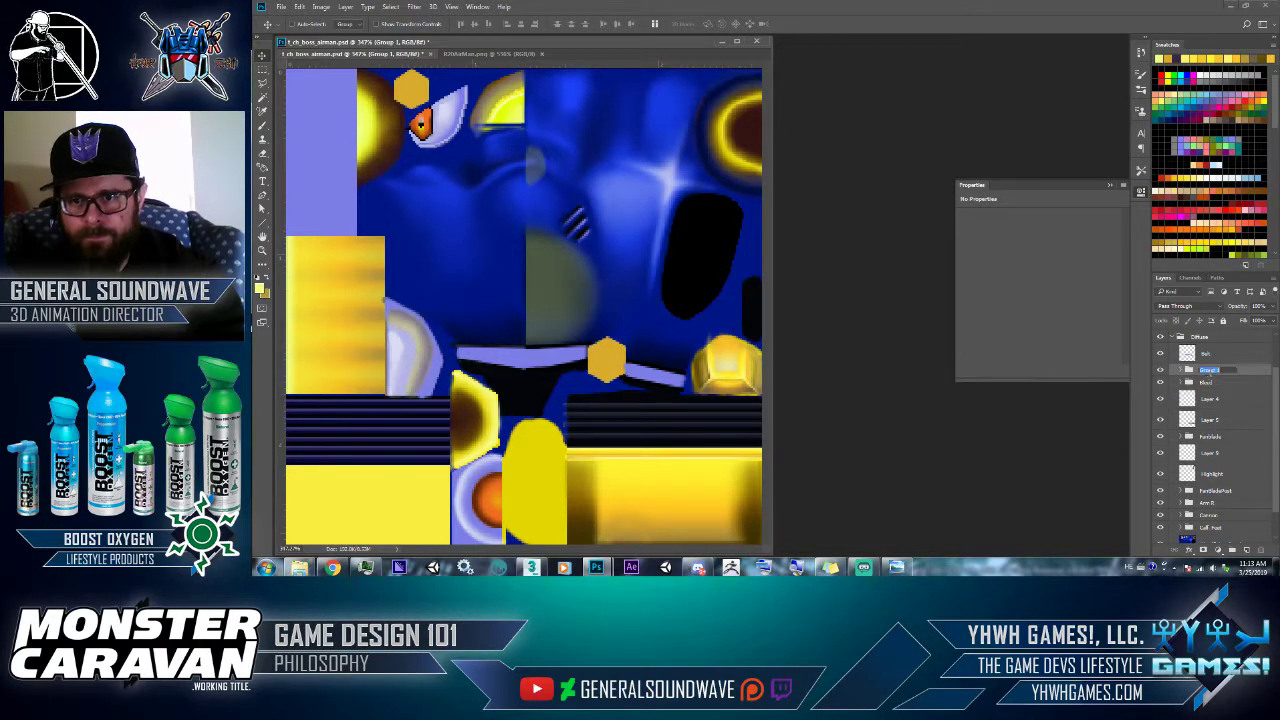
{"action": "type", "text": "Face"}
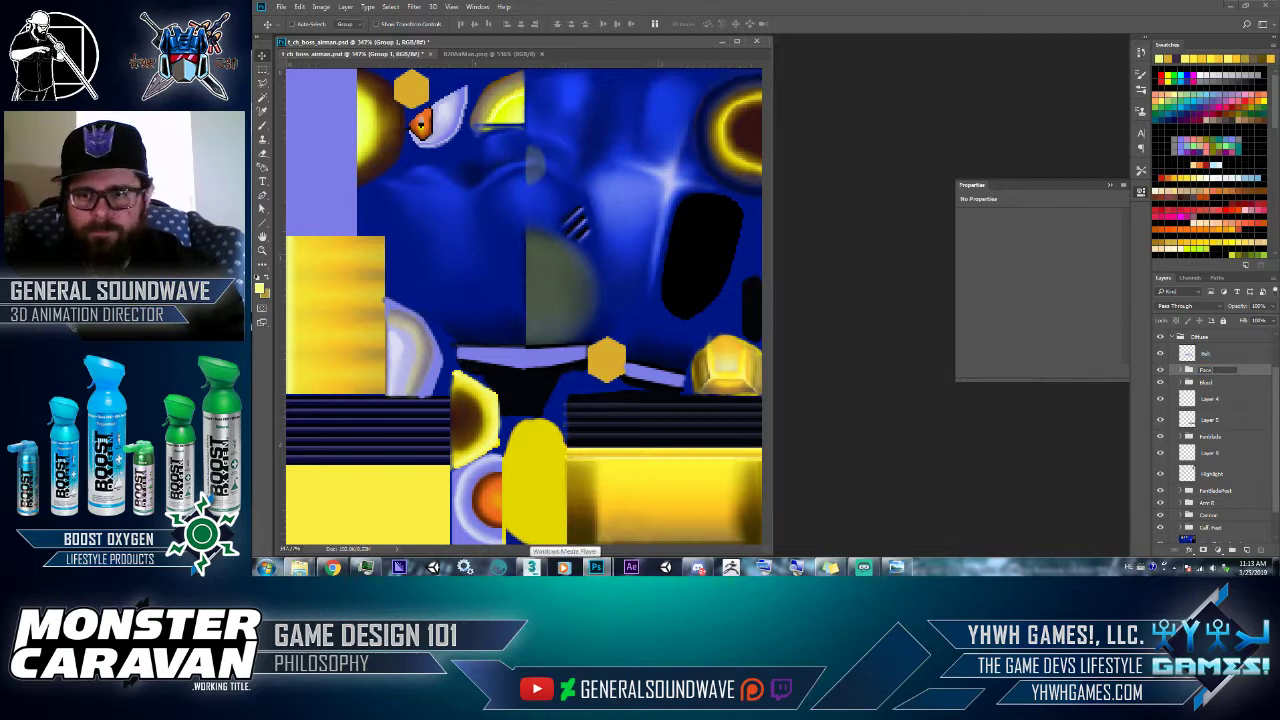
{"action": "type", "text": " Vents"}
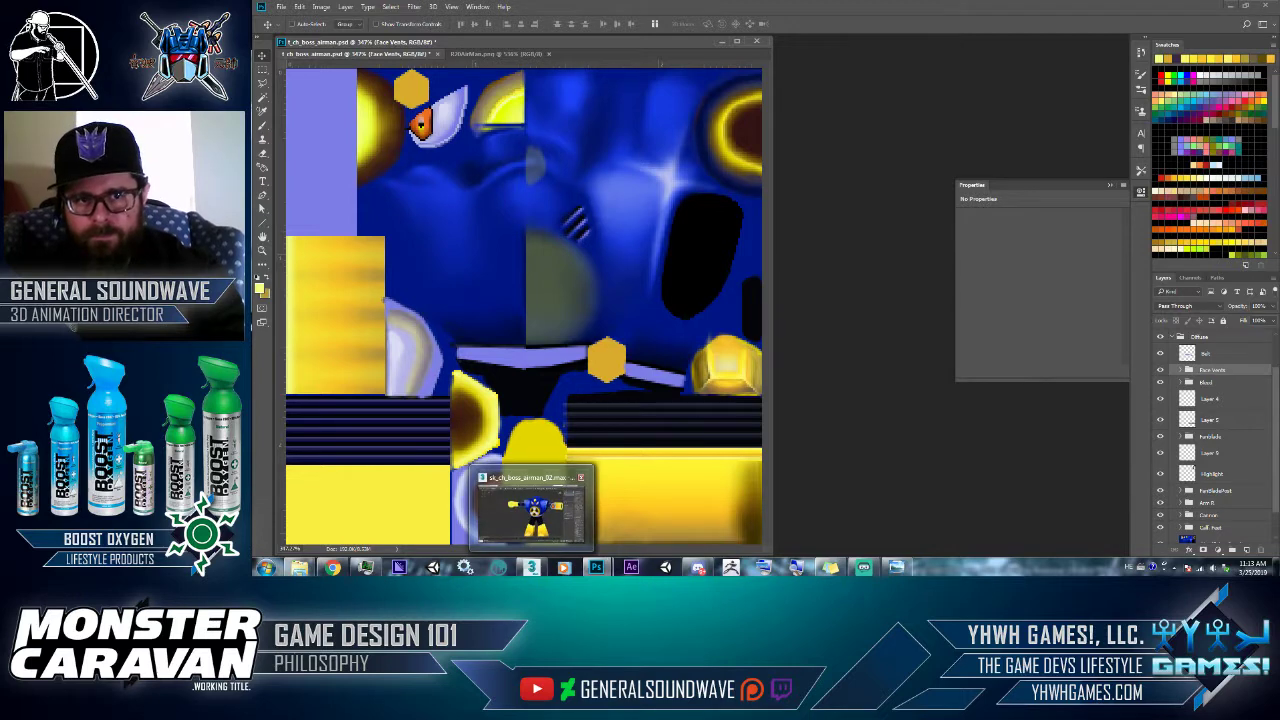
- Hide the Face Vents group and everything from Layer 4 down to the lower Highlight layer, and check the Hue/Saturation 1 layer
{"action": "left_click", "coordinate": [1161, 370]}
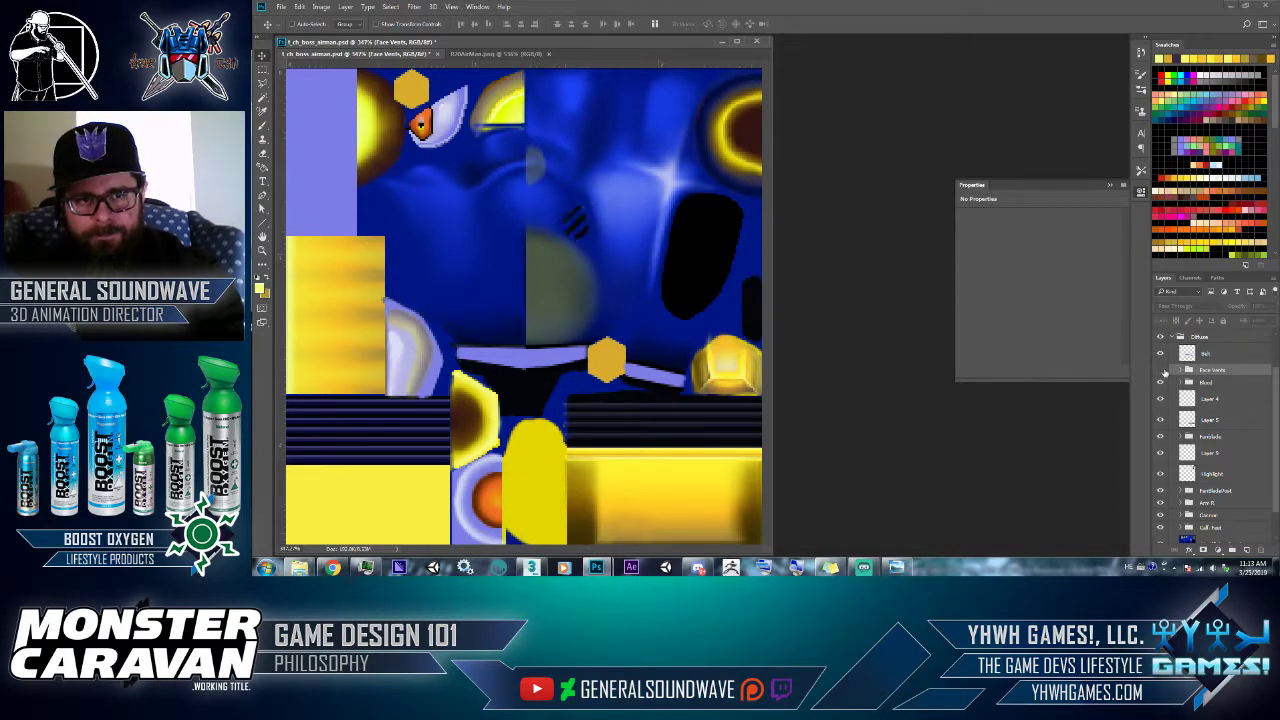
{"action": "left_click", "coordinate": [1159, 422]}
{"action": "left_click", "coordinate": [1159, 439]}
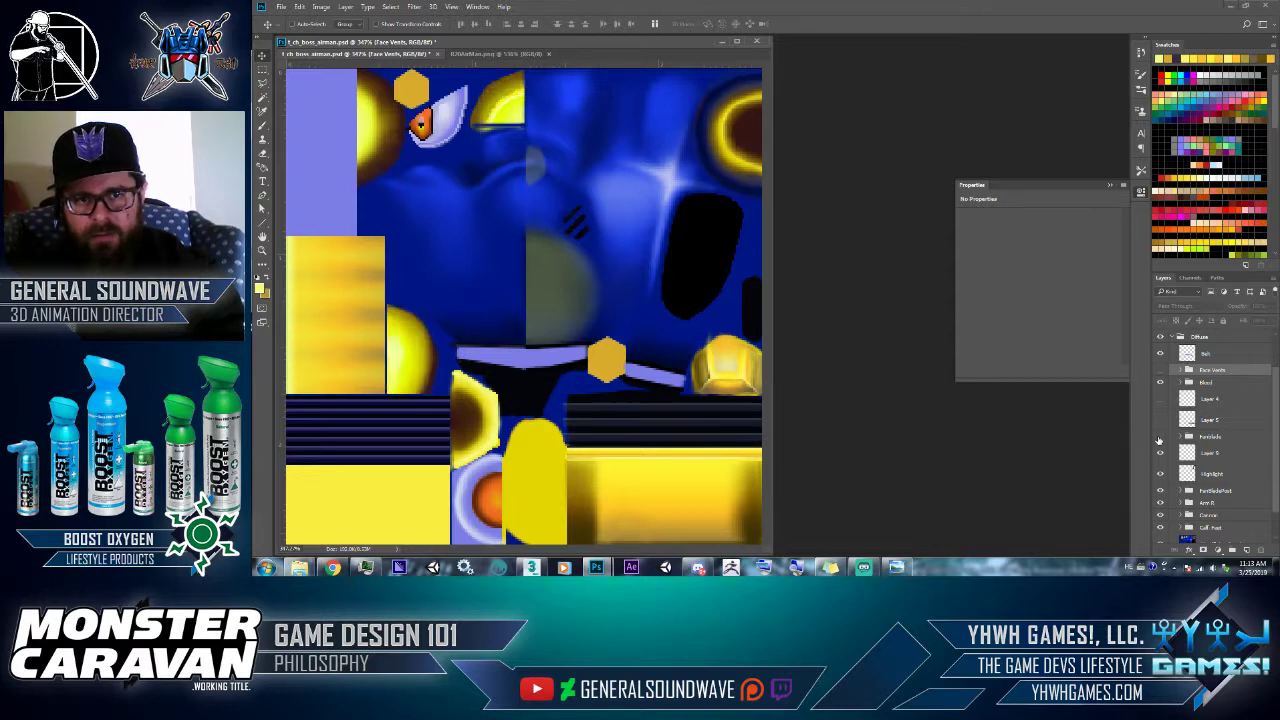
{"action": "left_click", "coordinate": [1160, 473]}
{"action": "scroll", "coordinate": [1162, 485], "scroll_direction": "down", "scroll_amount": 1}
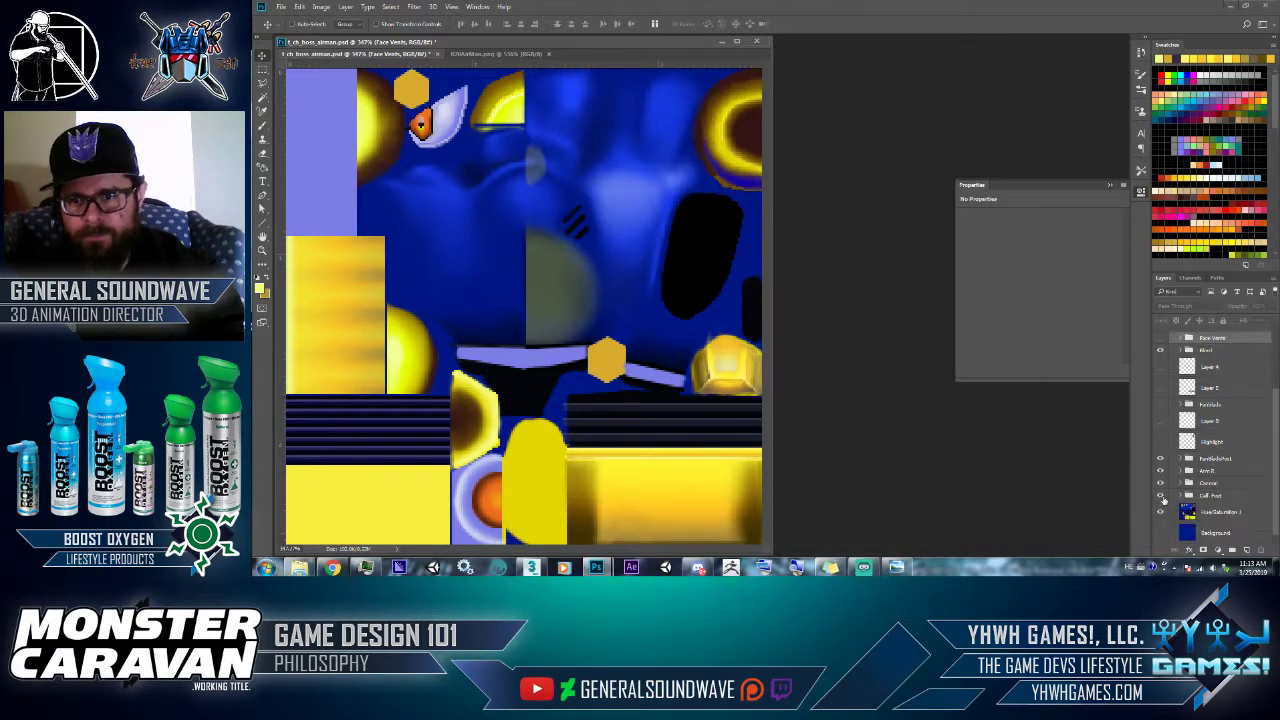
{"action": "left_click", "coordinate": [1161, 517]}
{"action": "left_click", "coordinate": [1161, 517]}
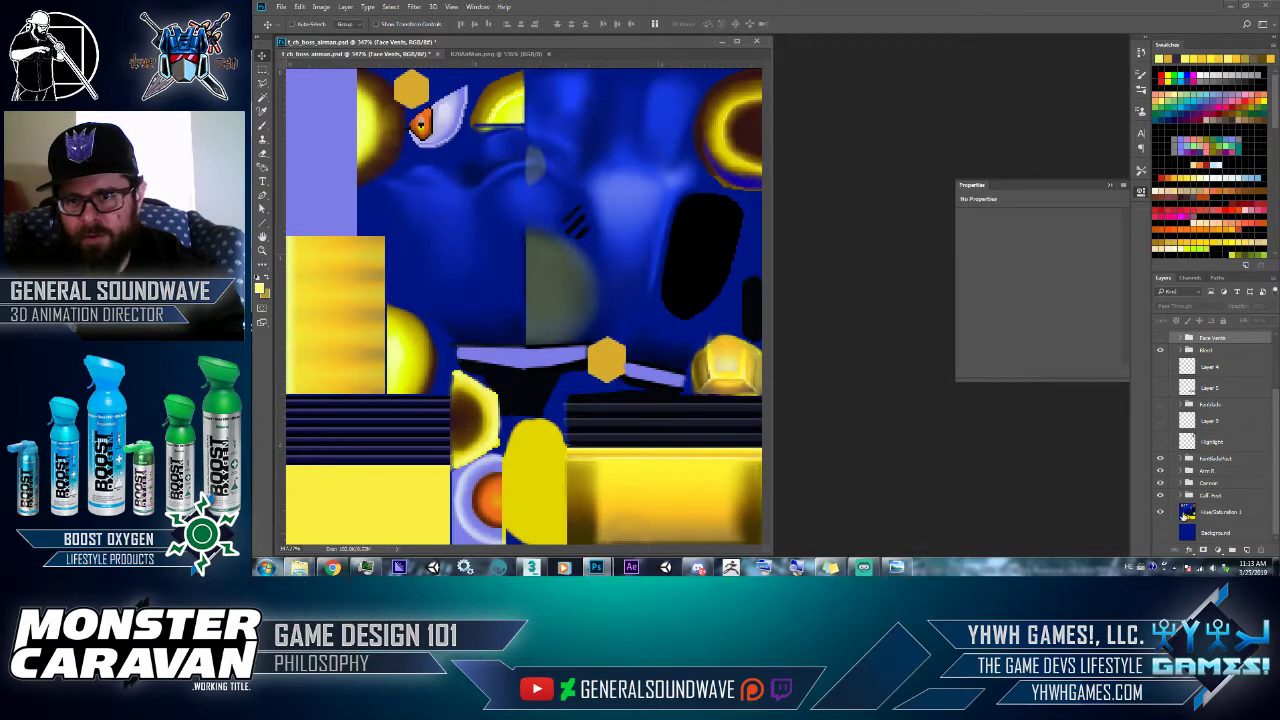
- Lasso the black face vent stripes on the Hue/Saturation 1 layer and copy them to a new layer
{"action": "left_click", "coordinate": [1183, 515]}
{"action": "key", "text": "l"}
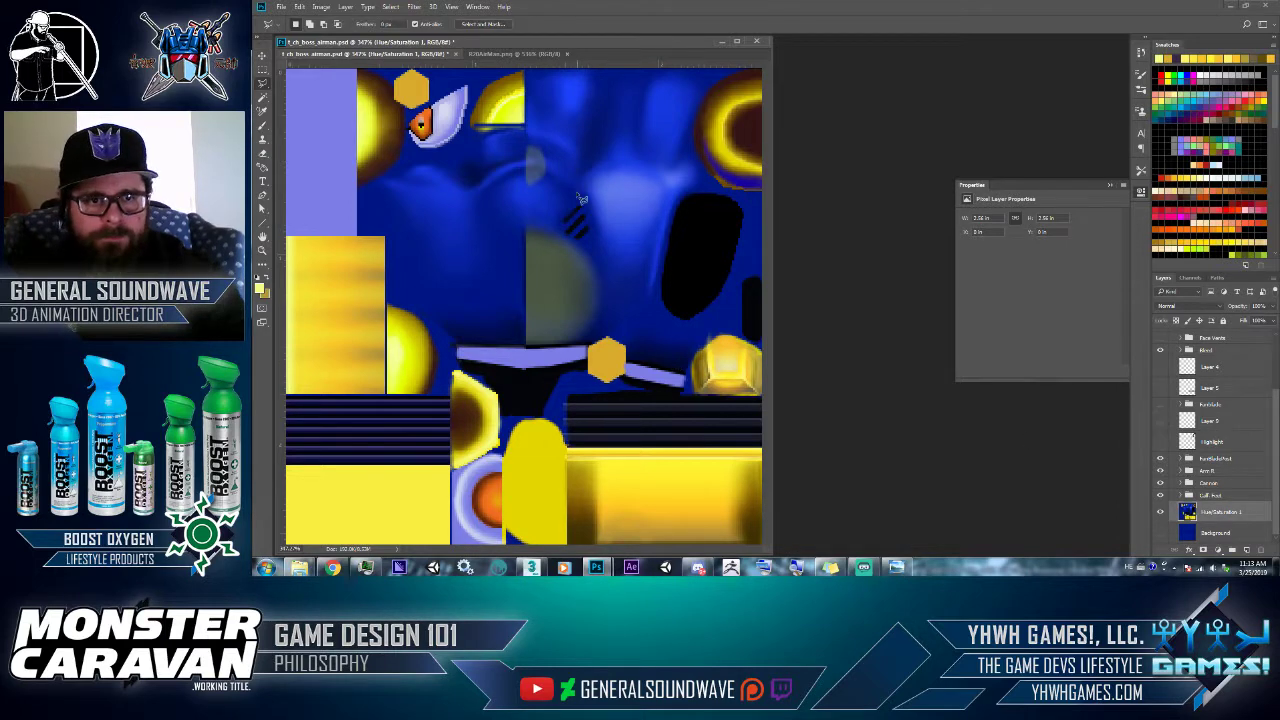
{"action": "mouse_move", "coordinate": [580, 200]}
{"action": "left_mouse_down"}
{"action": "mouse_move", "coordinate": [598, 232]}
{"action": "mouse_move", "coordinate": [590, 250]}
{"action": "mouse_move", "coordinate": [566, 242]}
{"action": "mouse_move", "coordinate": [560, 220]}
{"action": "left_mouse_up"}
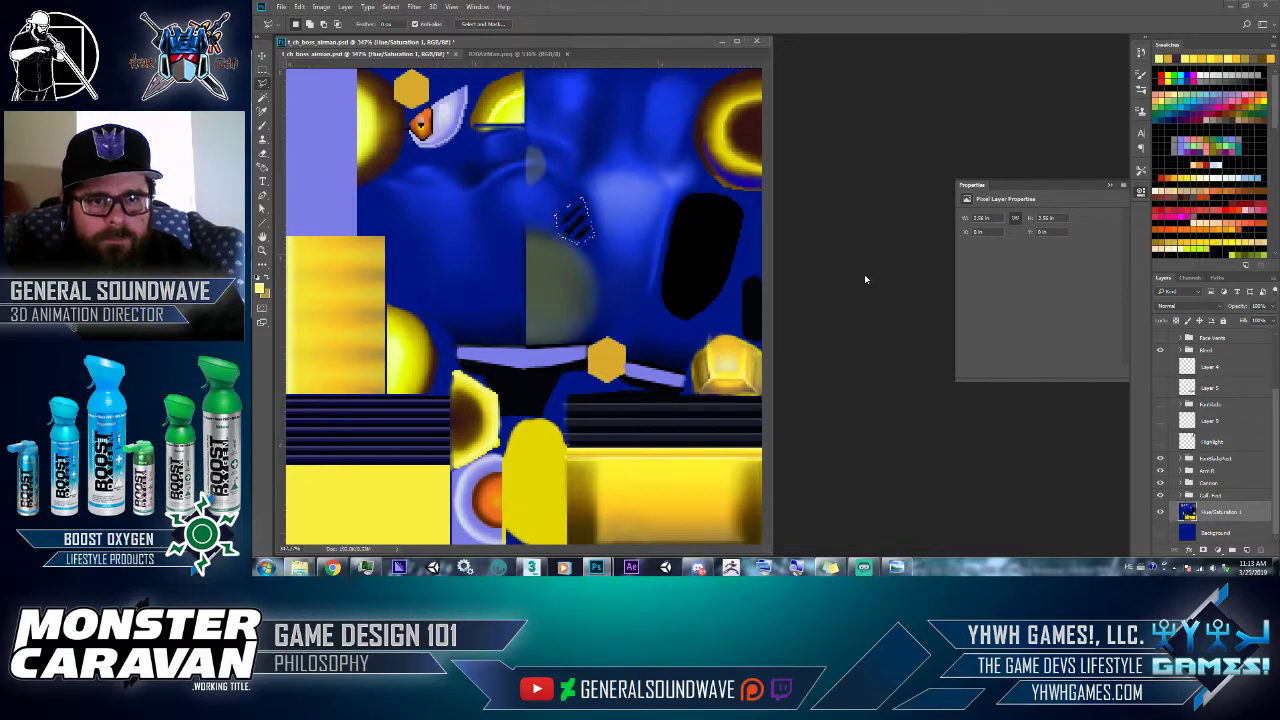
{"action": "key", "text": "ctrl+j"}
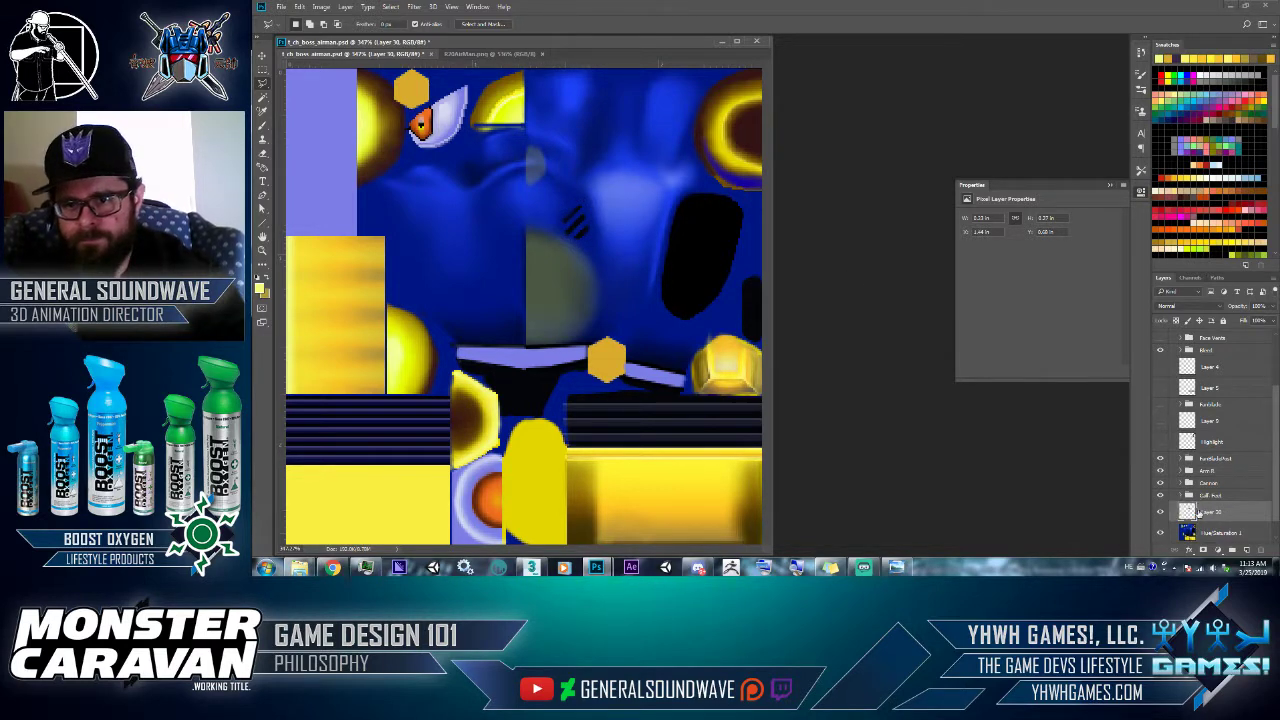
- Move the copied vent layer to the bottom of the Face Vents group, collapse and hide the group, and select the Hue/Saturation 1 layer
{"action": "left_click_drag", "start_coordinate": [1203, 367], "coordinate": [1204, 378]}
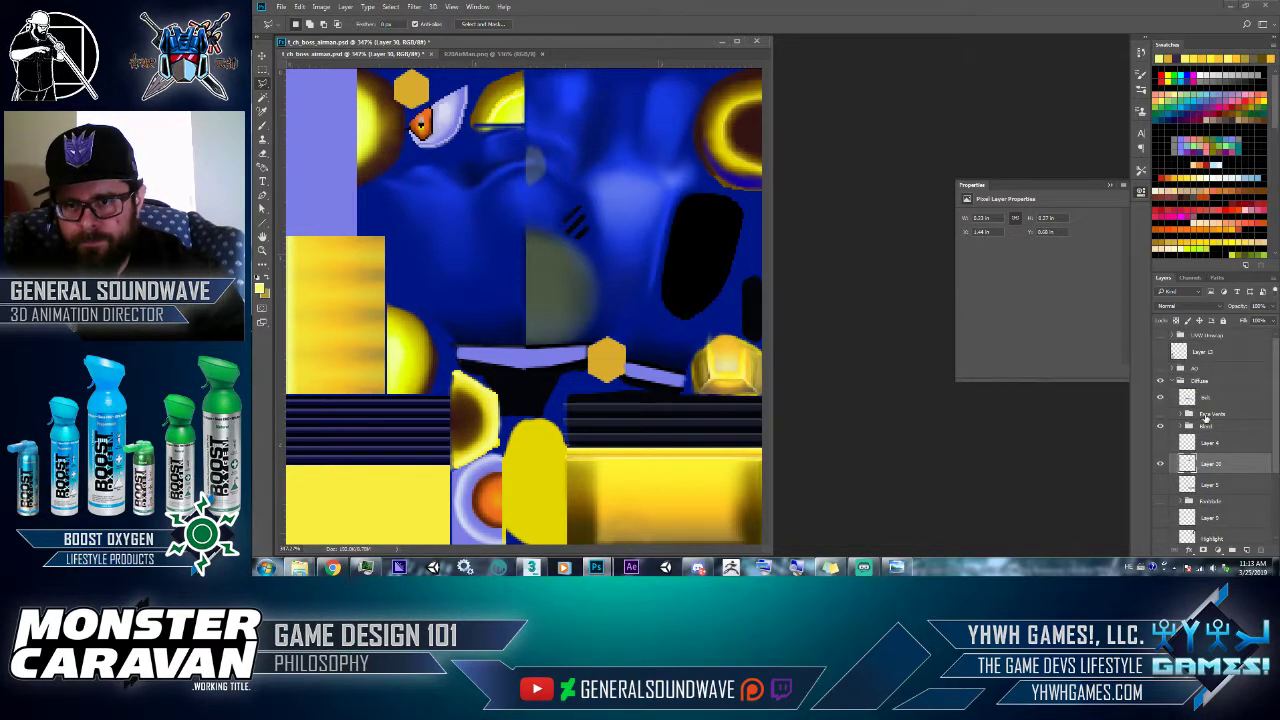
{"action": "left_click", "coordinate": [1162, 414]}
{"action": "left_click", "coordinate": [1183, 412]}
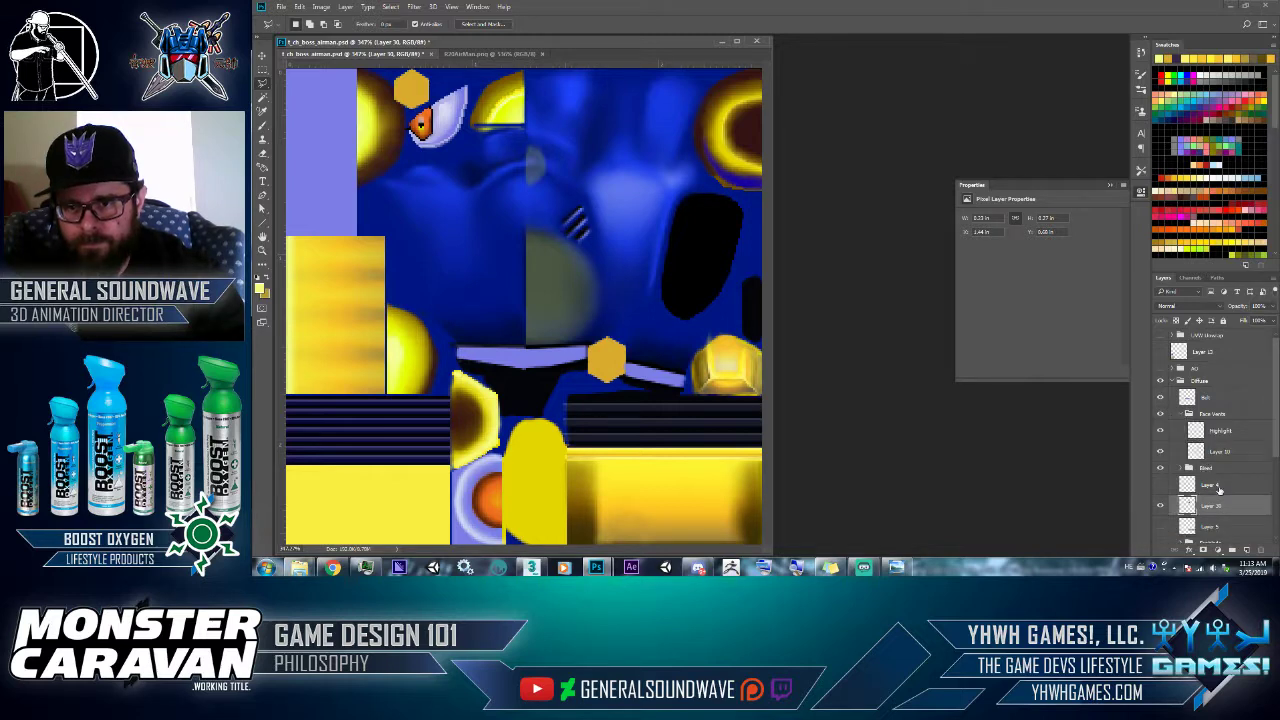
{"action": "left_click_drag", "start_coordinate": [1215, 505], "coordinate": [1220, 465]}
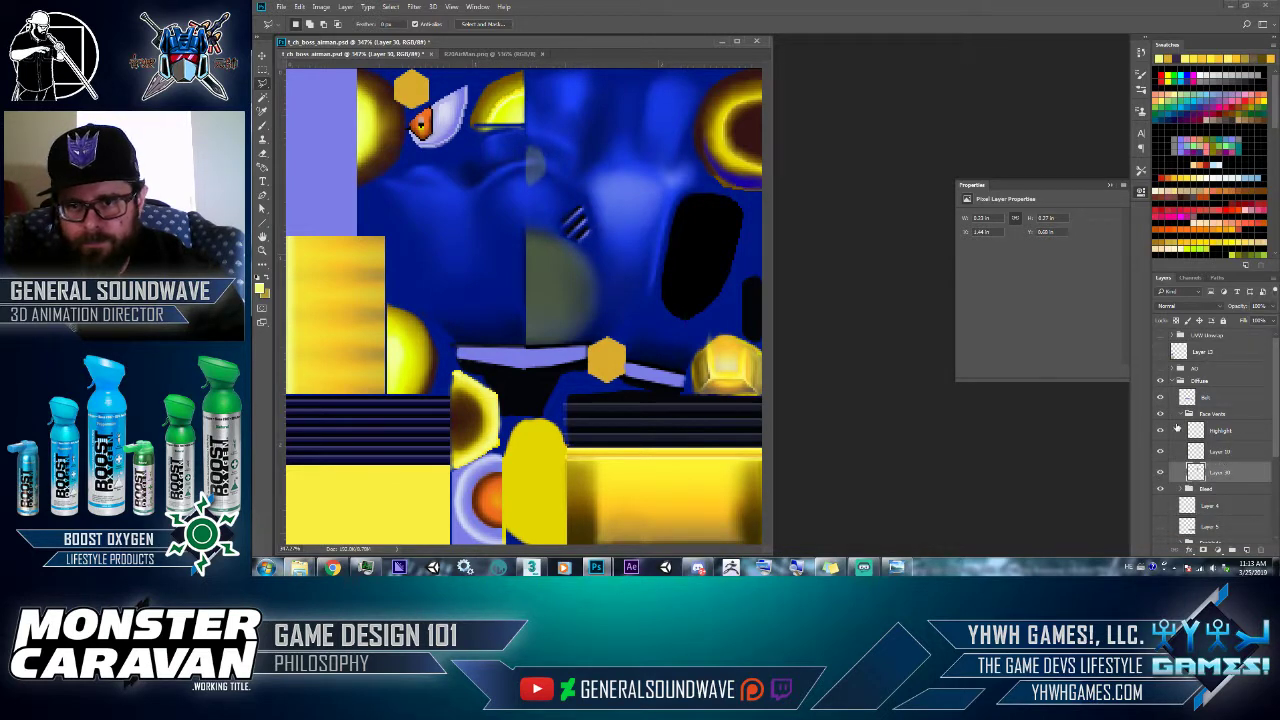
{"action": "left_click", "coordinate": [1181, 415]}
{"action": "scroll", "coordinate": [1190, 425], "scroll_direction": "down", "scroll_amount": 2}
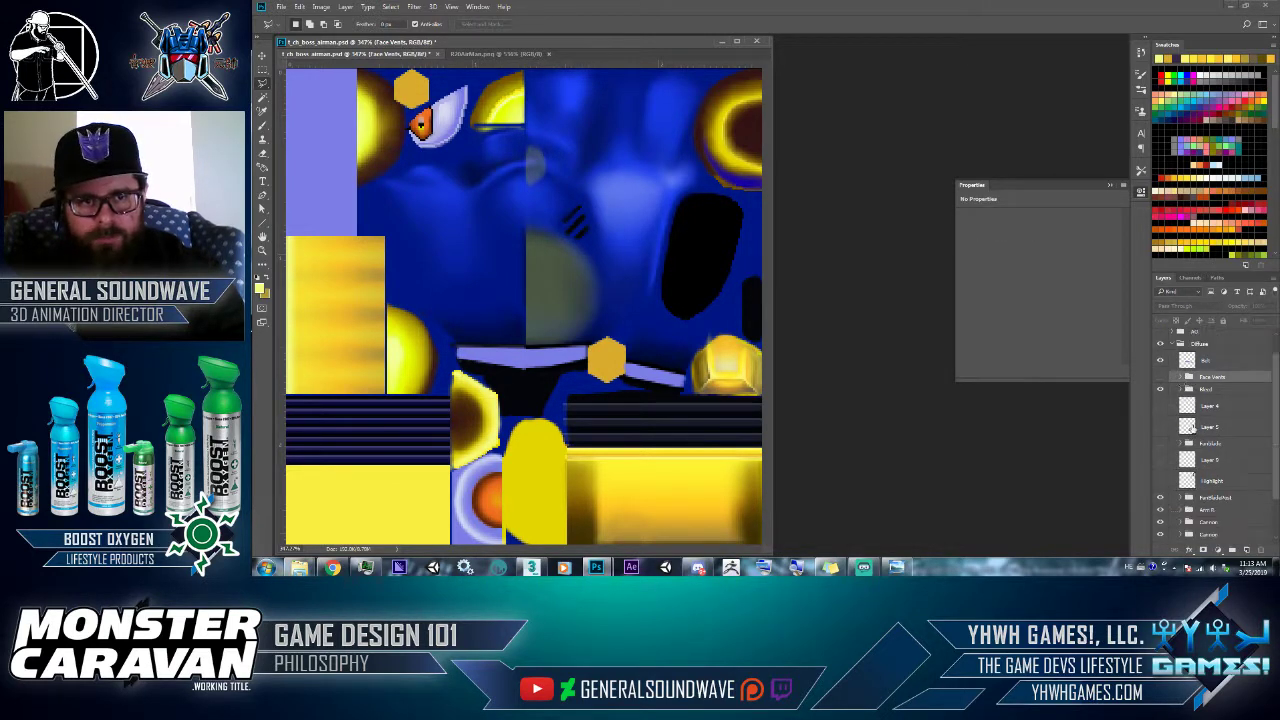
{"action": "left_click", "coordinate": [1192, 511]}
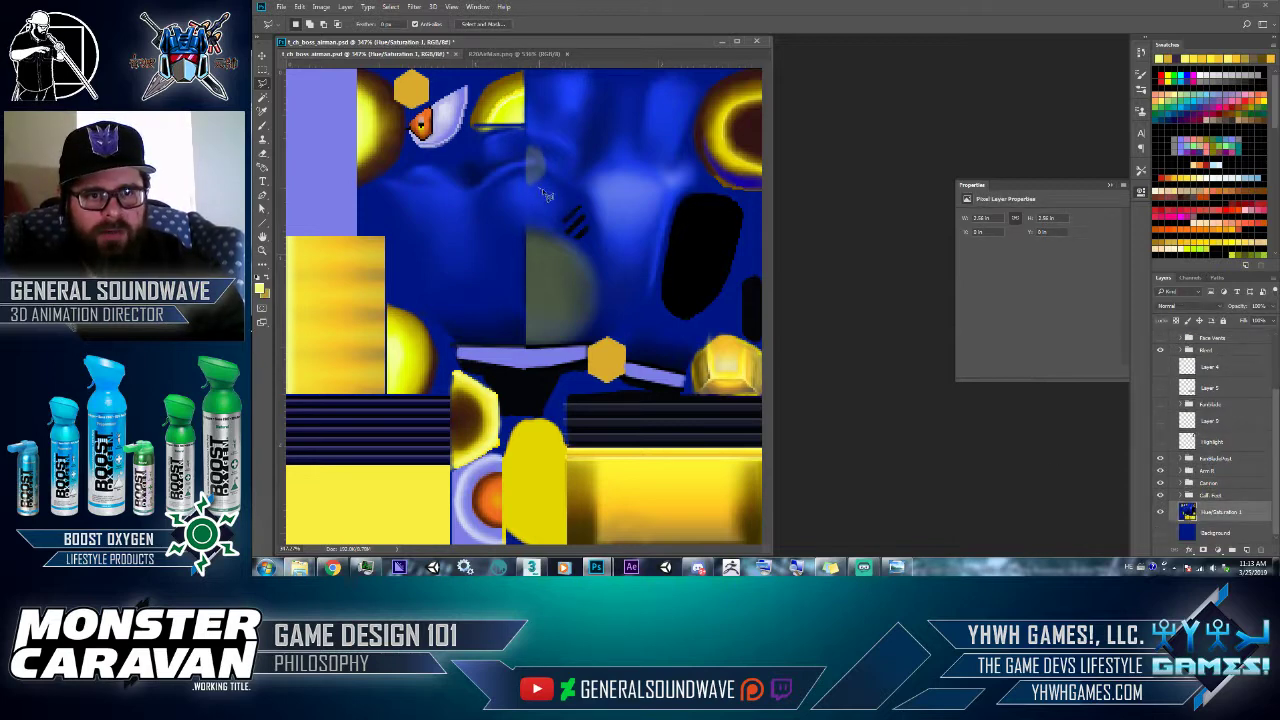
{"action": "double_click", "coordinate": [553, 200]}
{"action": "left_click", "coordinate": [760, 220]}
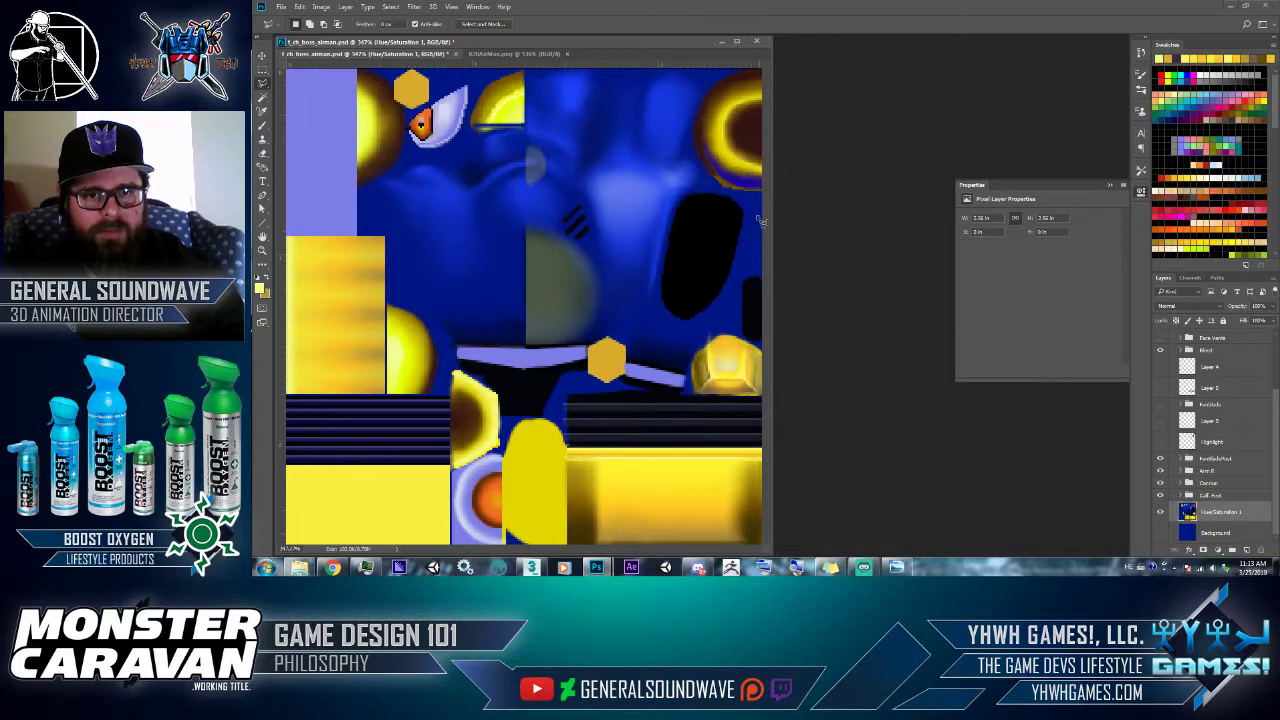
{"action": "left_click", "coordinate": [760, 216]}
{"action": "double_click", "coordinate": [635, 178]}
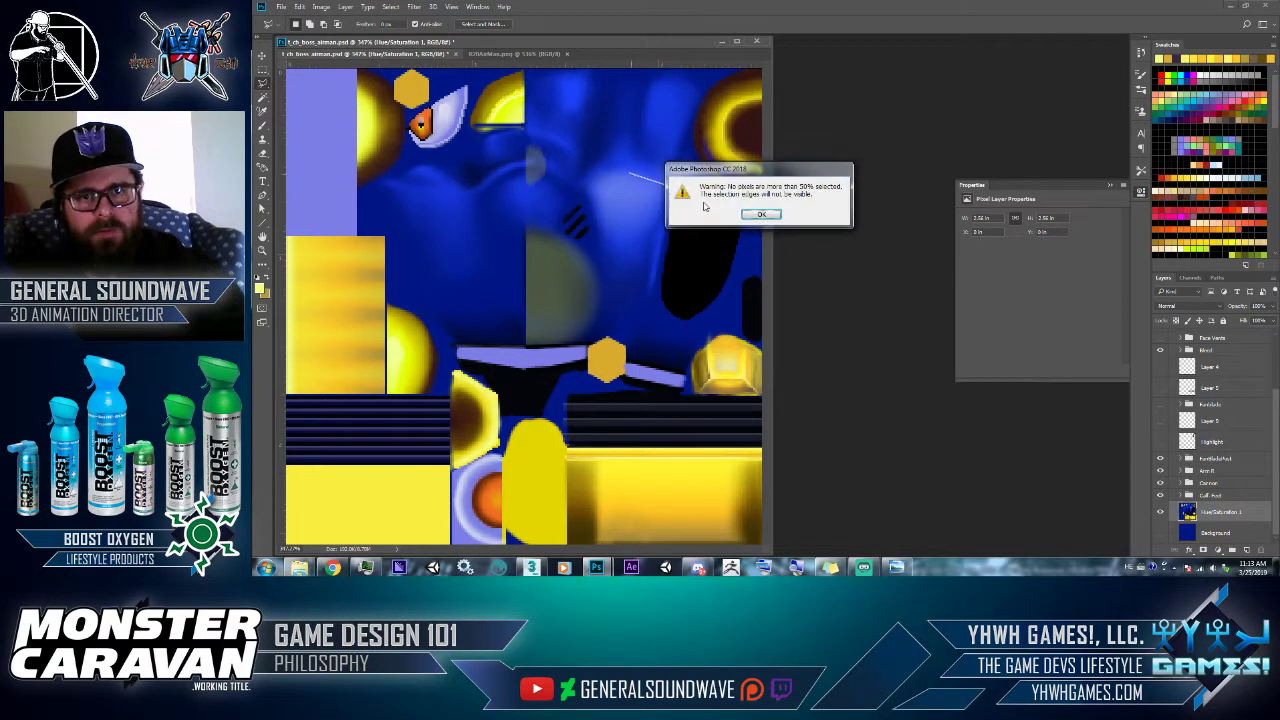
{"action": "left_click", "coordinate": [759, 214]}
- Paint over the black vent stripes on the Hue/Saturation 1 layer with the adjacent dark blue, and show the Face Vents group
{"action": "key", "text": "z"}
{"action": "left_click_drag", "start_coordinate": [620, 180], "coordinate": [521, 255]}
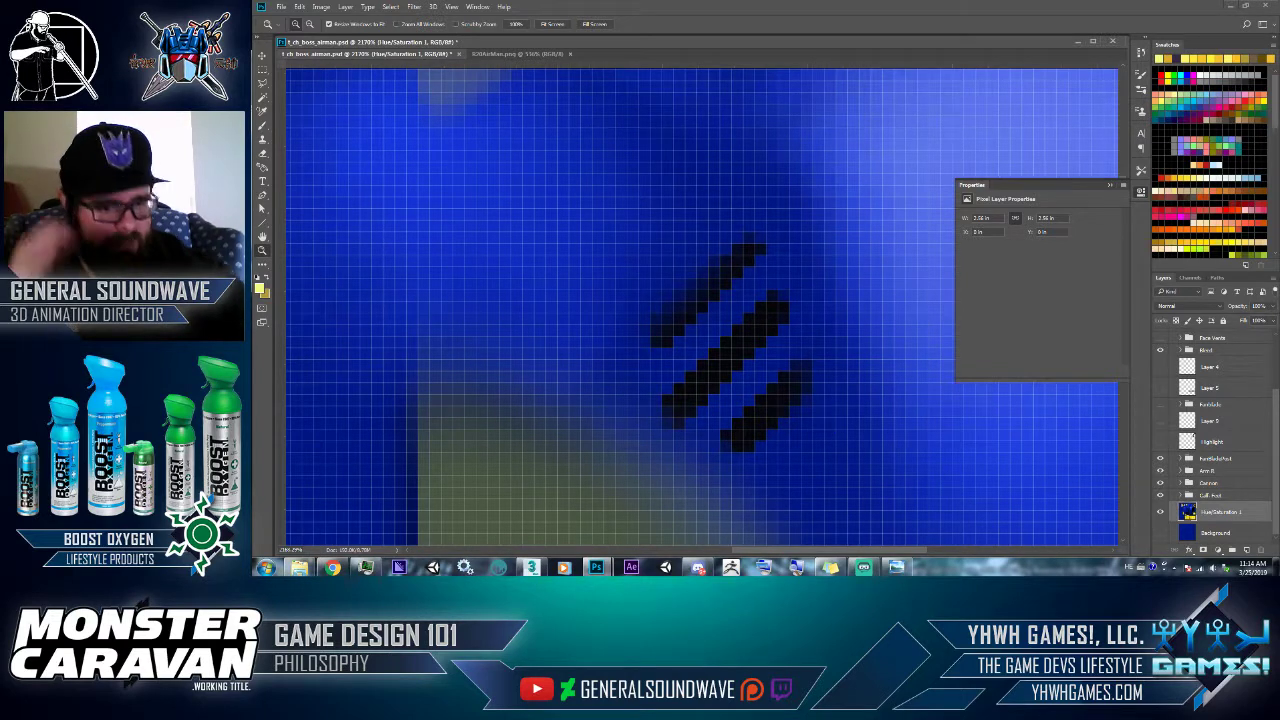
{"action": "key", "text": "b"}
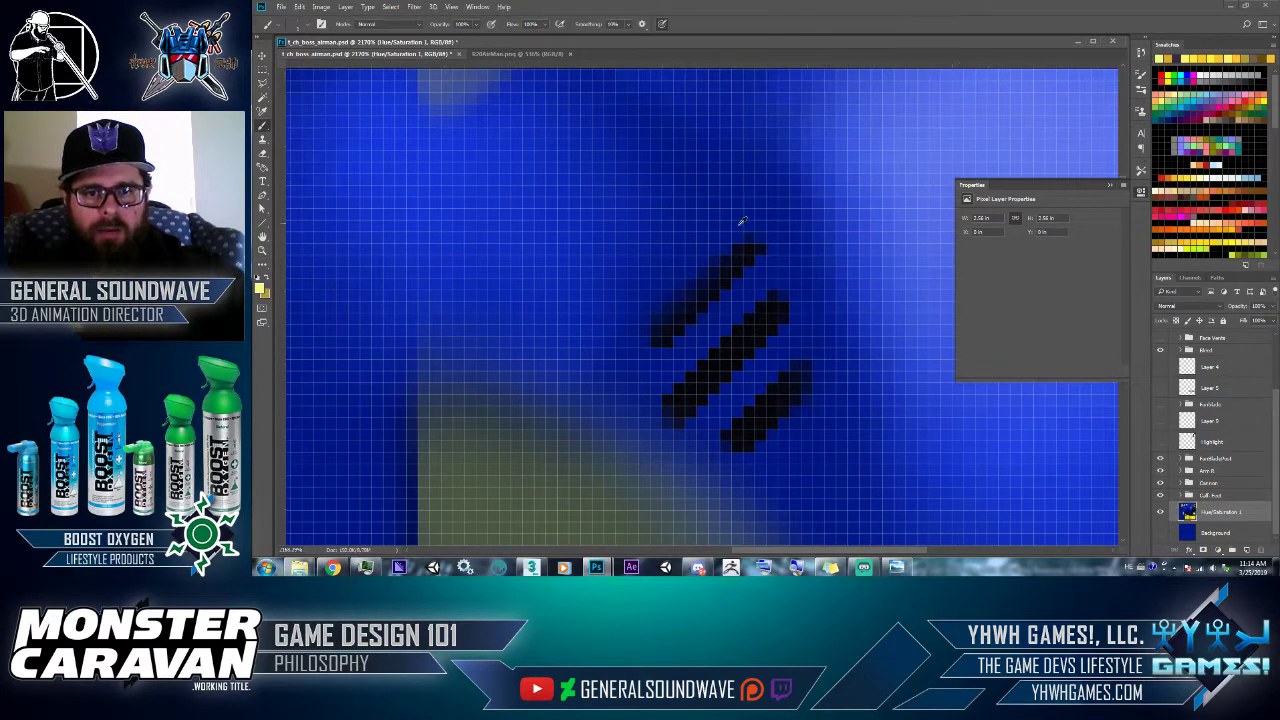
{"action": "left_click", "coordinate": [742, 221], "text": "alt"}
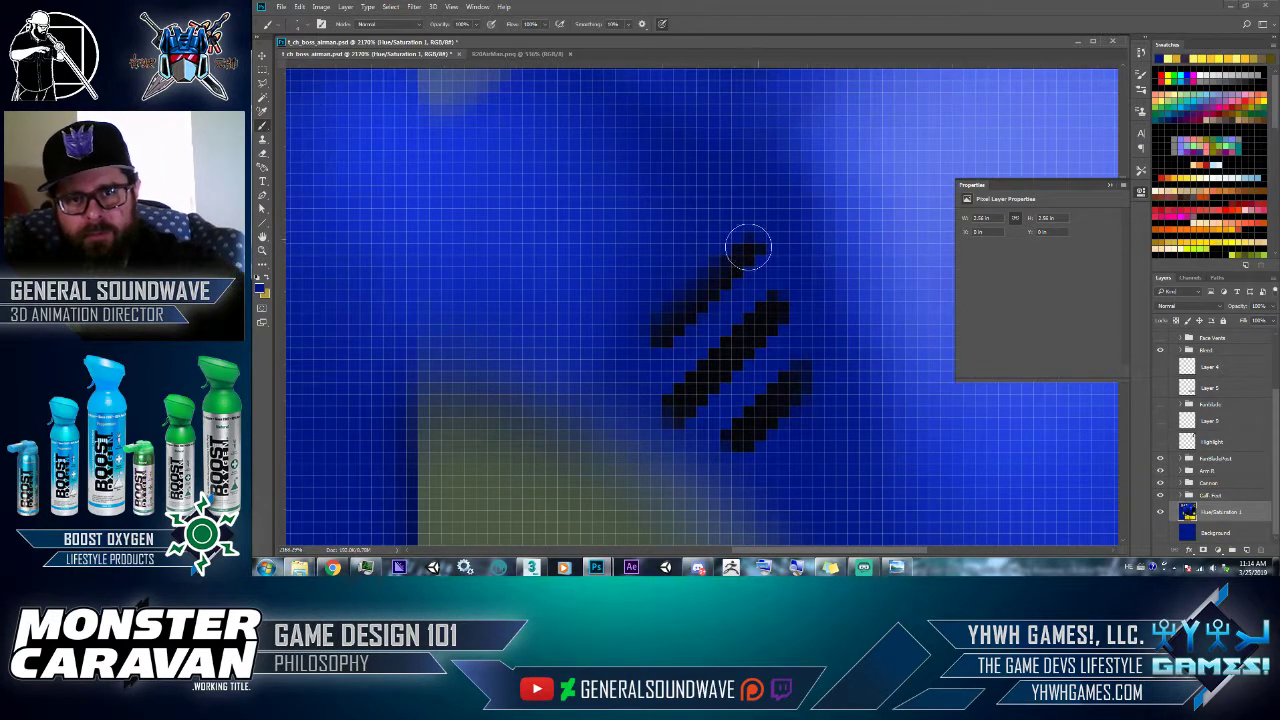
{"action": "left_click", "coordinate": [749, 249]}
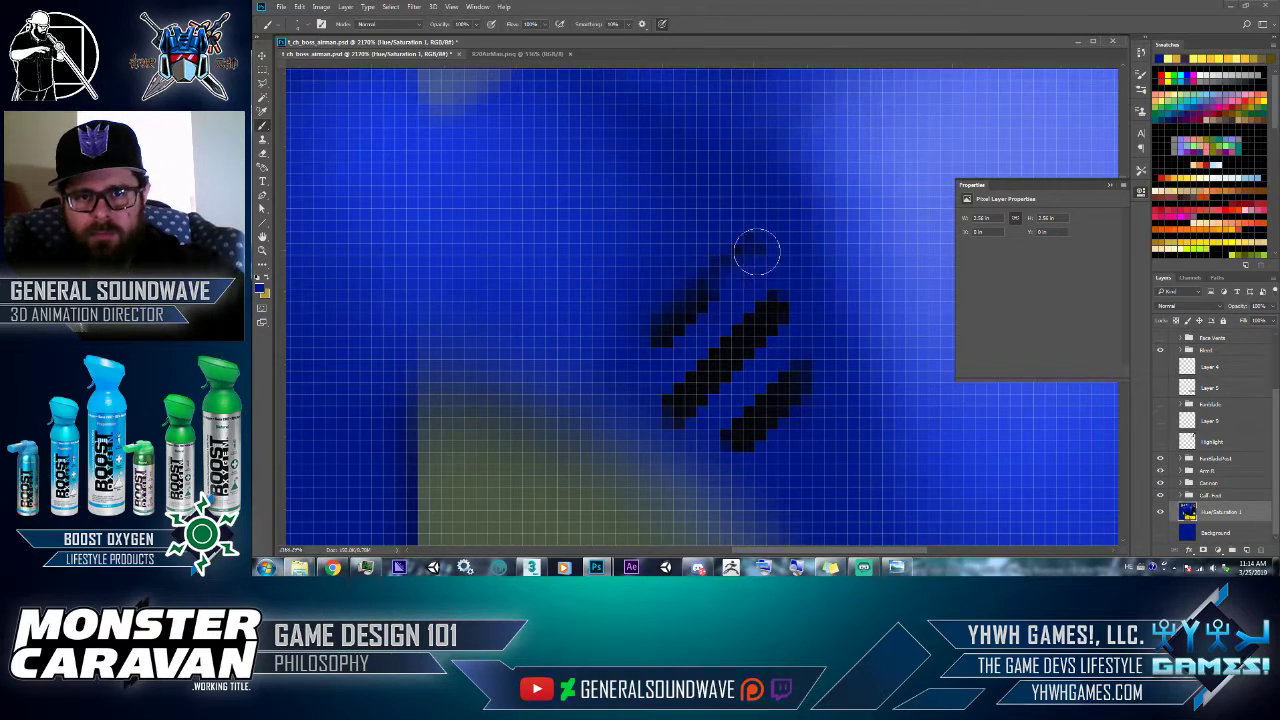
{"action": "mouse_move", "coordinate": [757, 251]}
{"action": "left_mouse_down"}
{"action": "mouse_move", "coordinate": [680, 322]}
{"action": "mouse_move", "coordinate": [669, 300]}
{"action": "mouse_move", "coordinate": [669, 409]}
{"action": "mouse_move", "coordinate": [714, 388]}
{"action": "mouse_move", "coordinate": [711, 343]}
{"action": "mouse_move", "coordinate": [789, 320]}
{"action": "mouse_move", "coordinate": [780, 244]}
{"action": "left_mouse_up"}
{"action": "mouse_move", "coordinate": [725, 445]}
{"action": "left_mouse_down"}
{"action": "mouse_move", "coordinate": [709, 429]}
{"action": "mouse_move", "coordinate": [757, 371]}
{"action": "mouse_move", "coordinate": [831, 357]}
{"action": "left_mouse_up"}
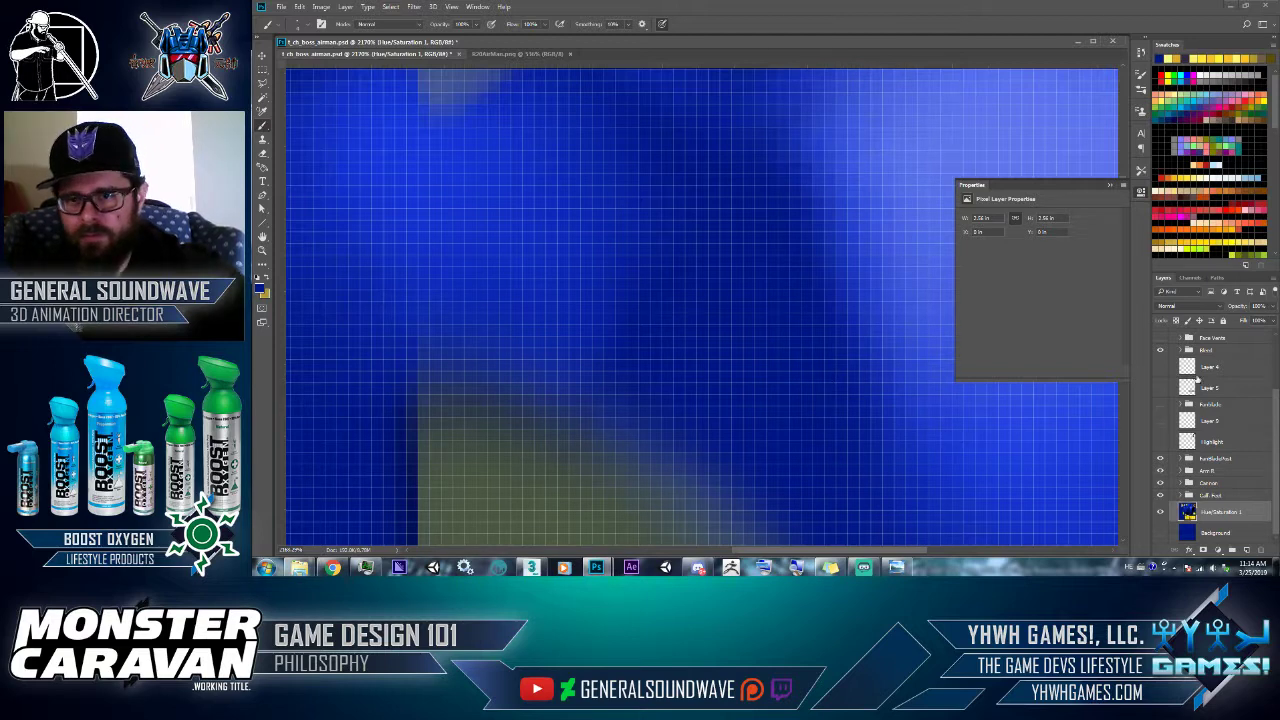
{"action": "left_click_drag", "start_coordinate": [1276, 420], "coordinate": [1277, 377]}
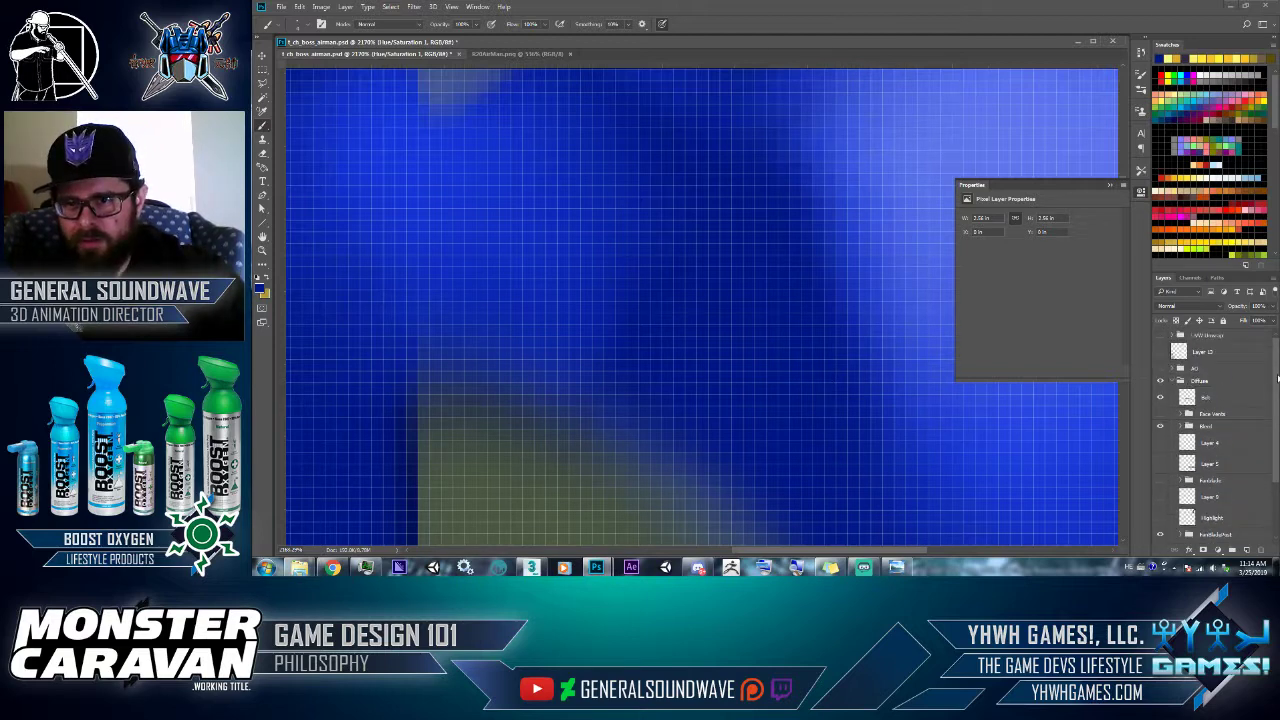
{"action": "left_click", "coordinate": [1160, 413]}
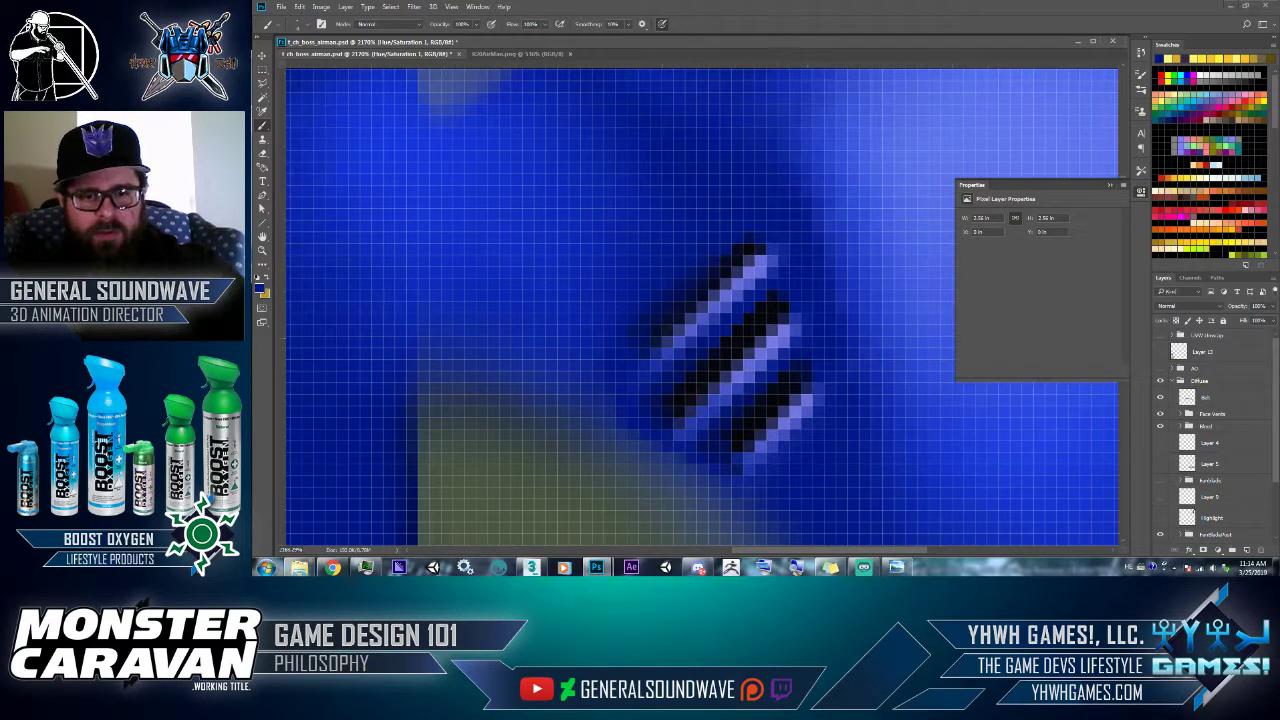
- Step back through the recent brush strokes in the history and restore the latest one
{"action": "key", "text": "v"}
{"action": "scroll", "coordinate": [1217, 414], "scroll_direction": "down", "scroll_amount": 3}
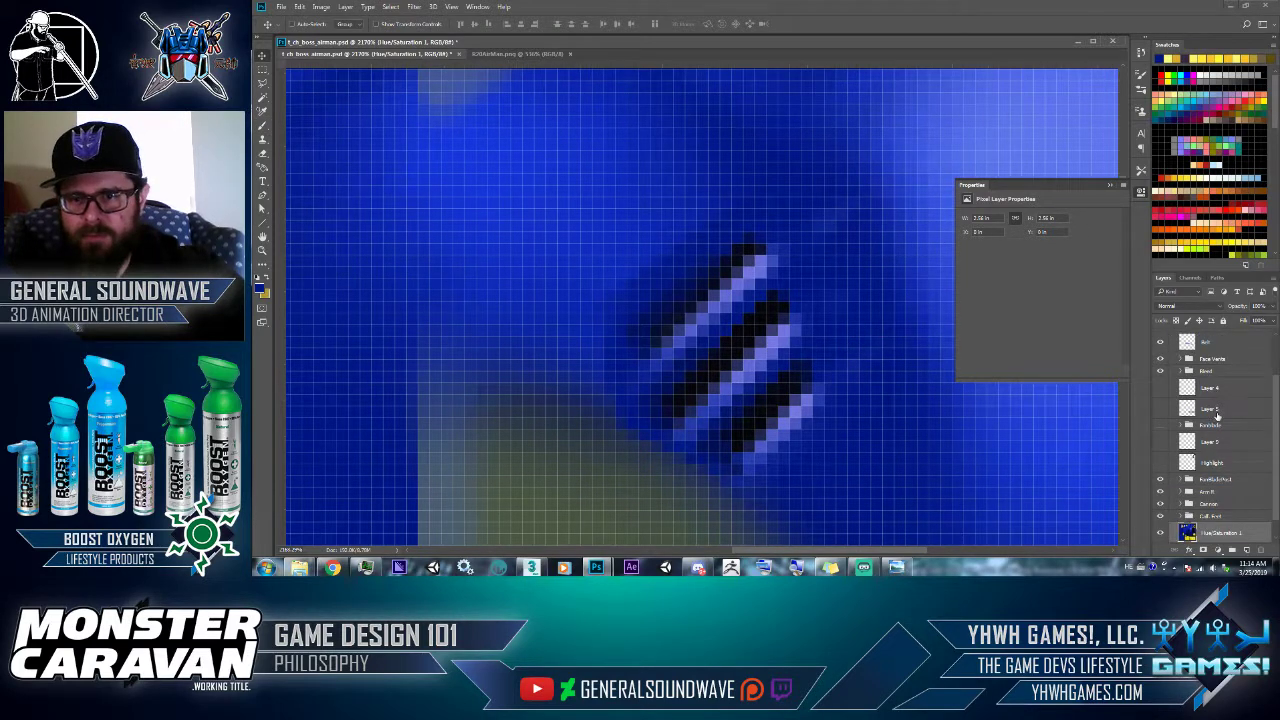
{"action": "key", "text": "Left"}
{"action": "key", "text": "Left"}
{"action": "key", "text": "Left"}
{"action": "key", "text": "Left"}
{"action": "key", "text": "Left"}
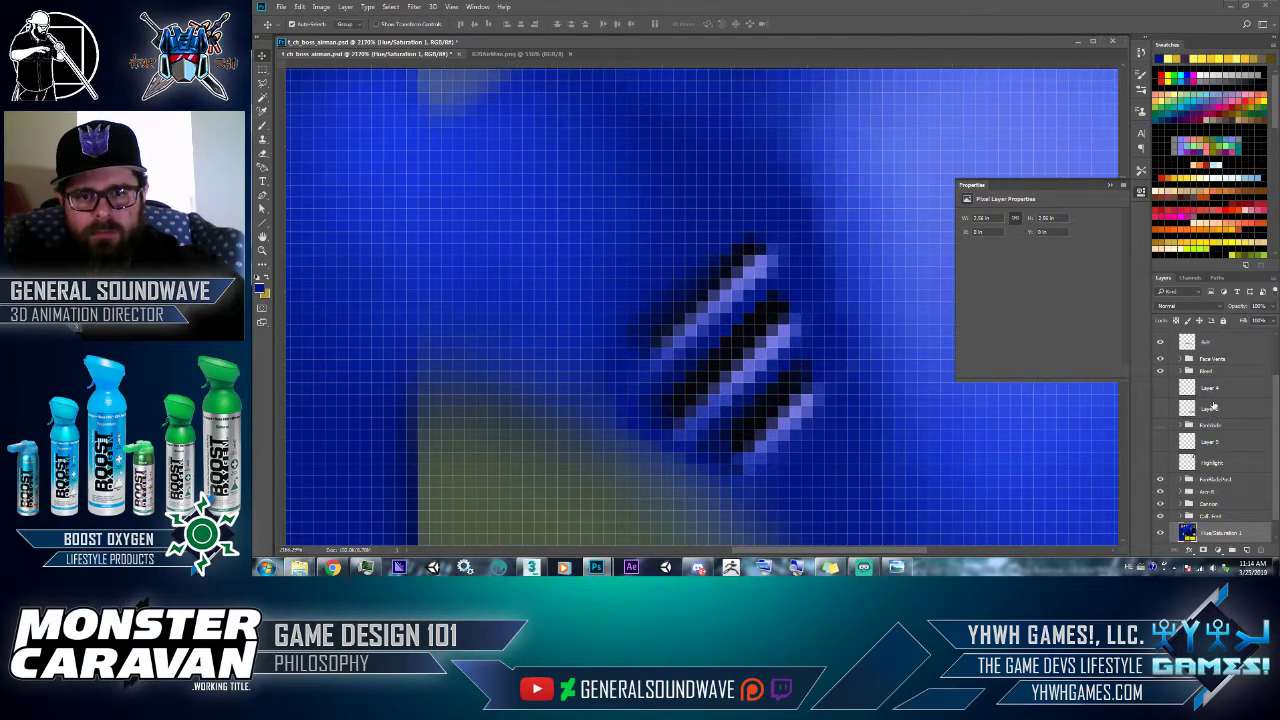
{"action": "left_click", "coordinate": [1142, 53]}
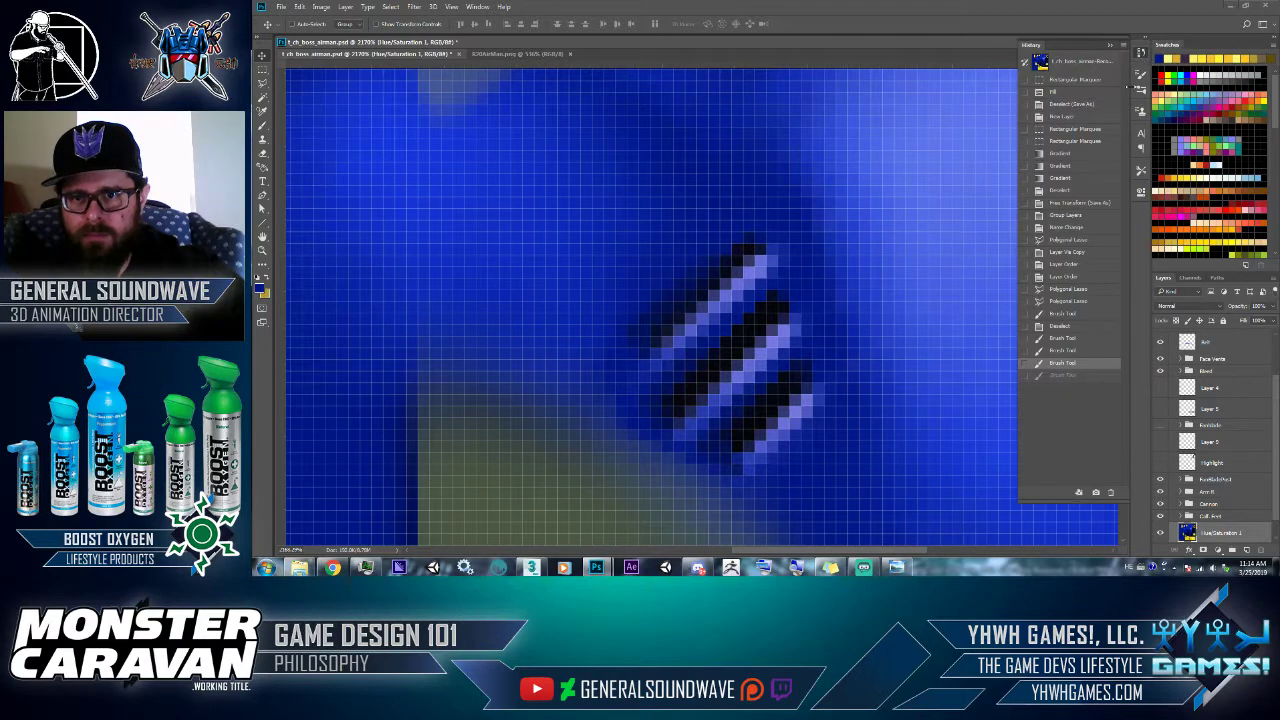
{"action": "left_click", "coordinate": [1074, 354]}
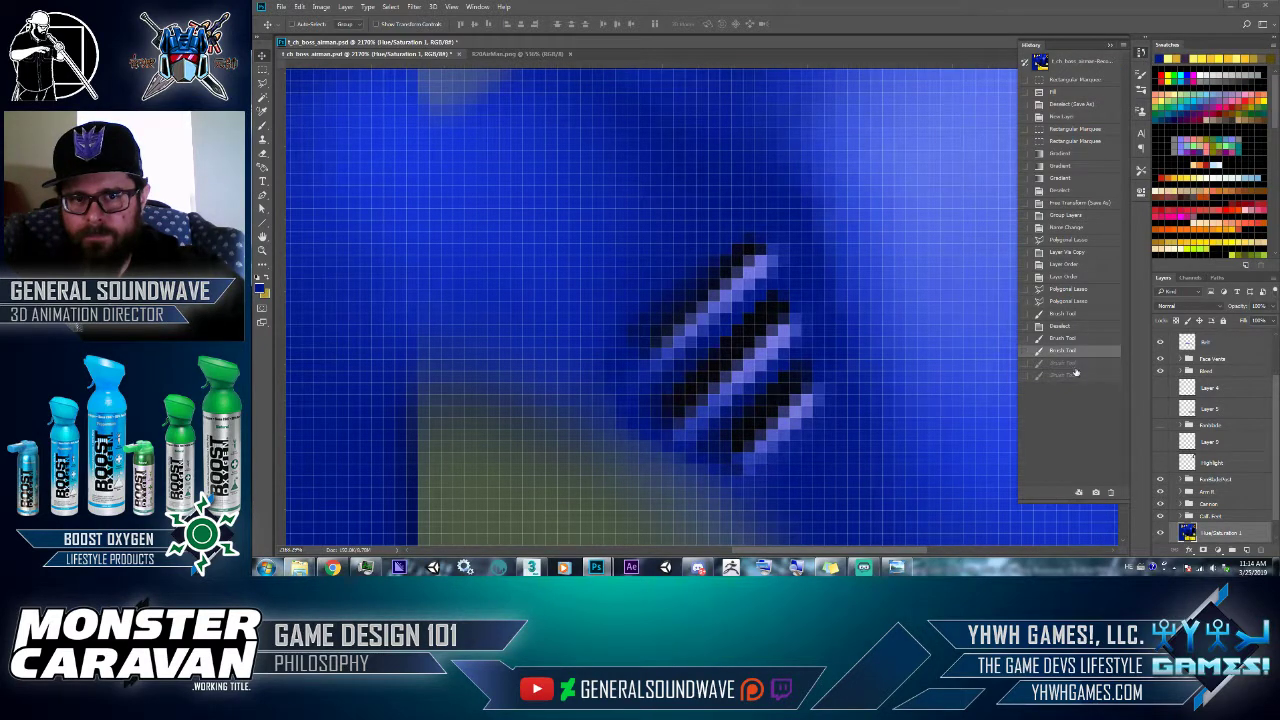
{"action": "left_click", "coordinate": [1075, 368]}
{"action": "left_click", "coordinate": [1074, 377]}
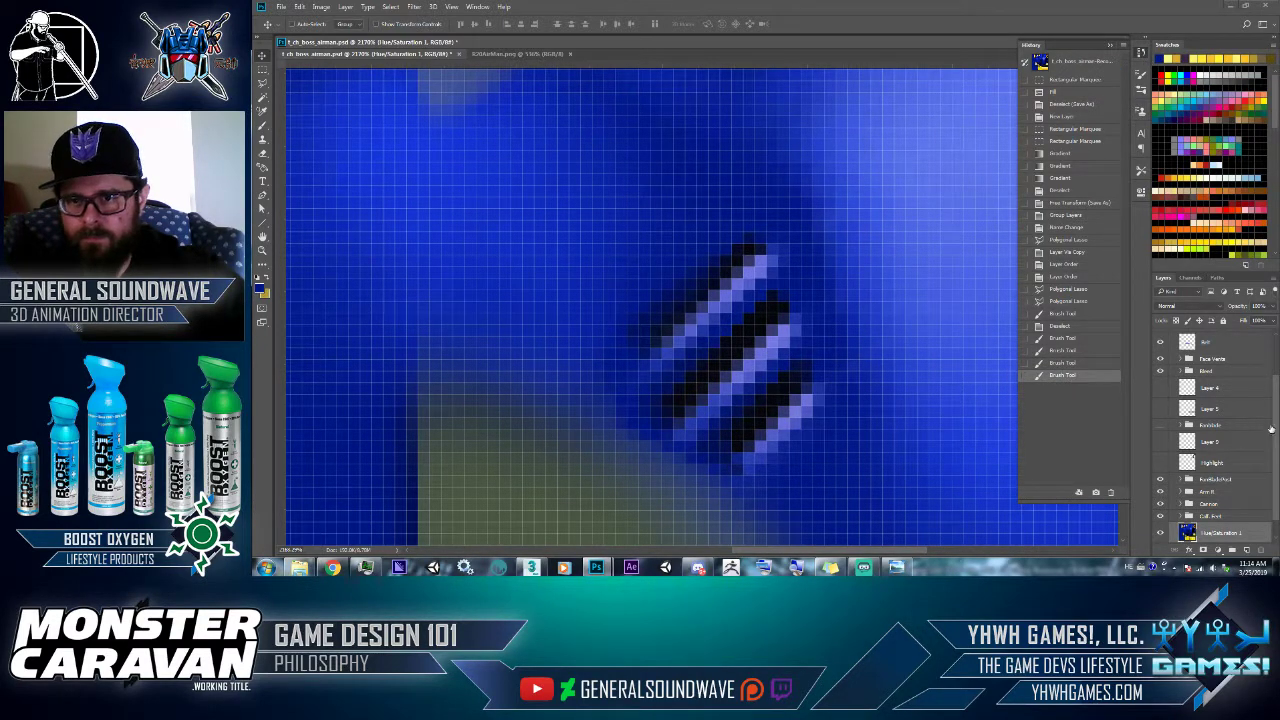
- Select the Face Vents group and move it horizontally to the right, toward the lighter blue area of the face
{"action": "scroll", "coordinate": [1271, 429], "scroll_direction": "up", "scroll_amount": 3}
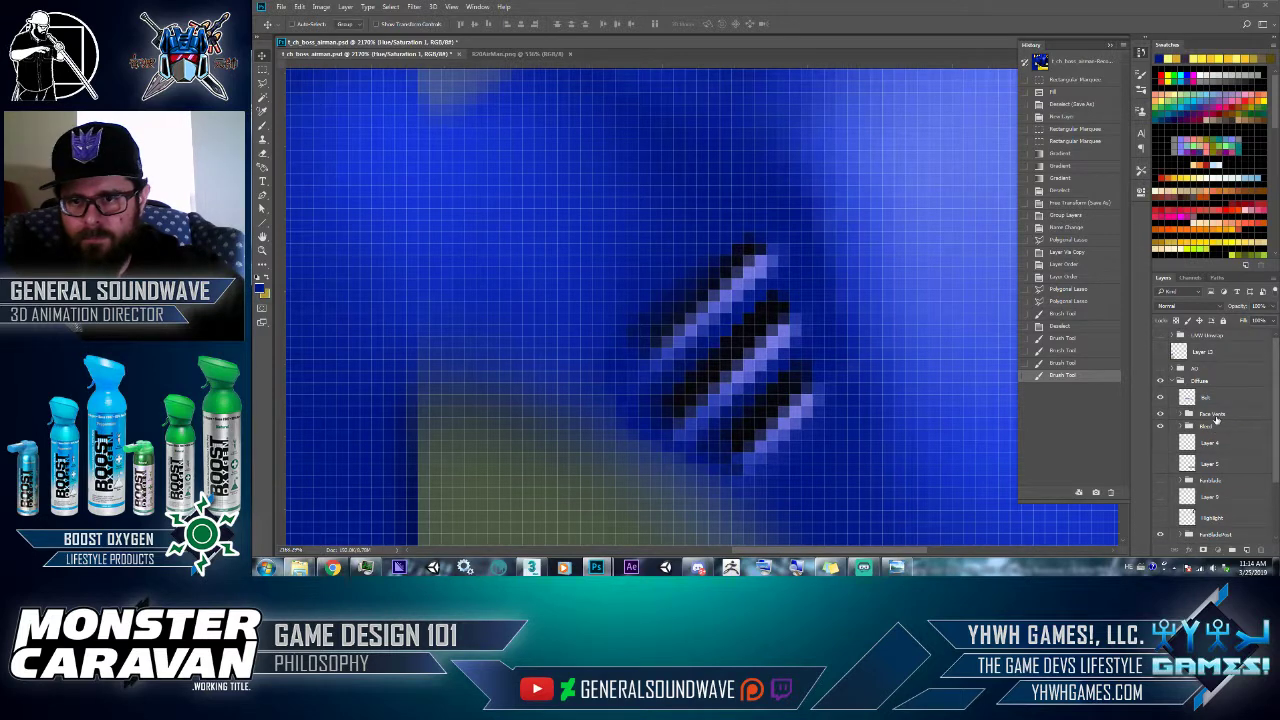
{"action": "left_click", "coordinate": [1212, 413]}
{"action": "mouse_move", "coordinate": [985, 400]}
{"action": "left_mouse_down"}
{"action": "mouse_move", "coordinate": [943, 373]}
{"action": "mouse_move", "coordinate": [999, 387]}
{"action": "left_mouse_up"}
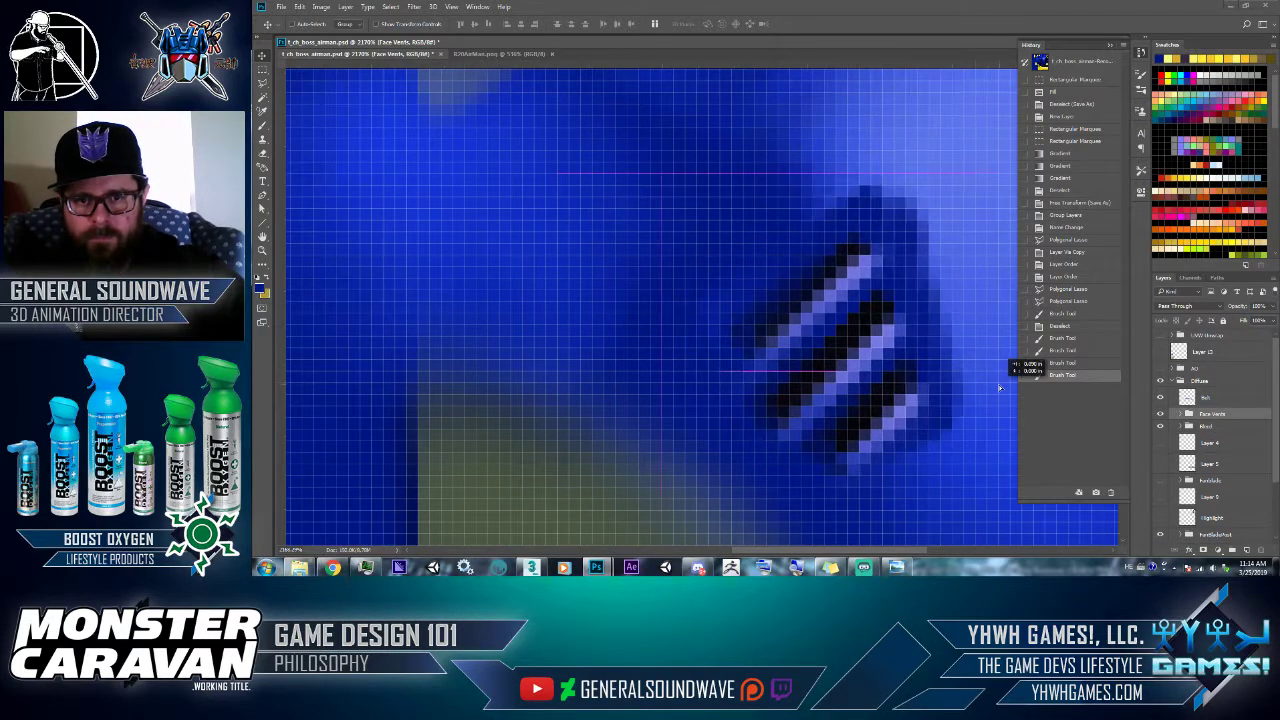
{"action": "left_click", "coordinate": [1141, 52]}
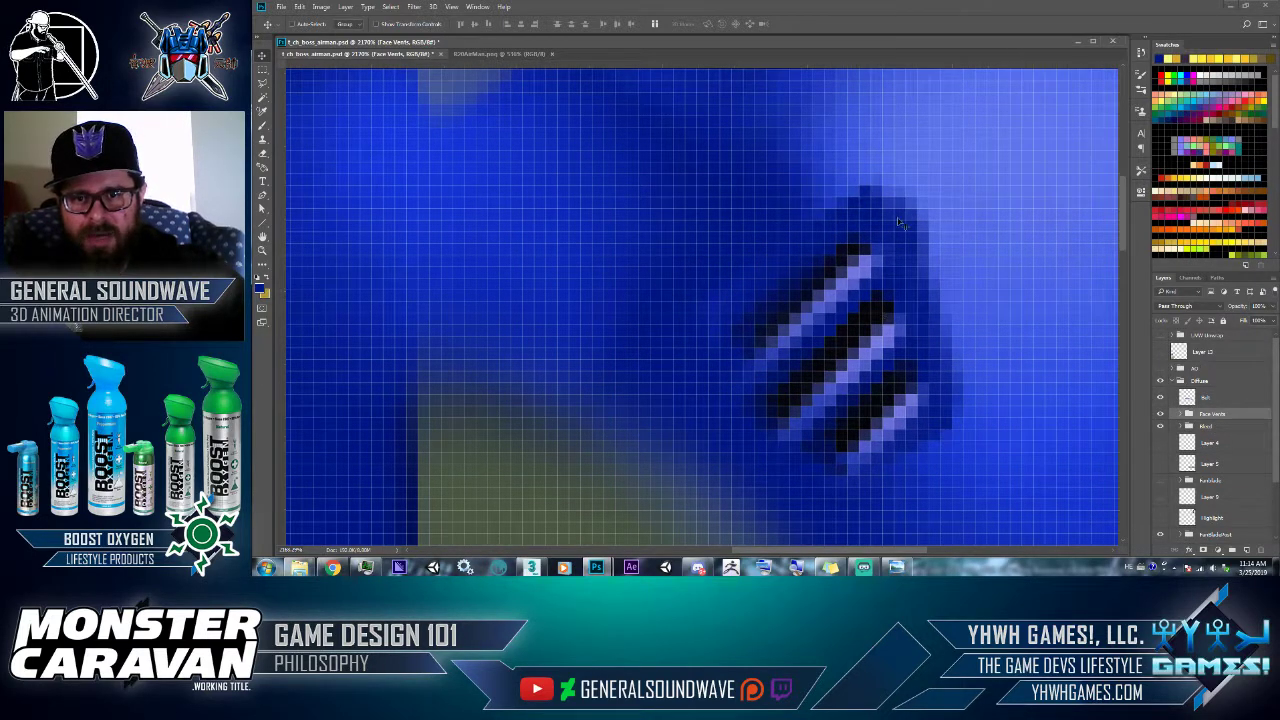
{"action": "left_click_drag", "start_coordinate": [897, 304], "coordinate": [931, 302]}
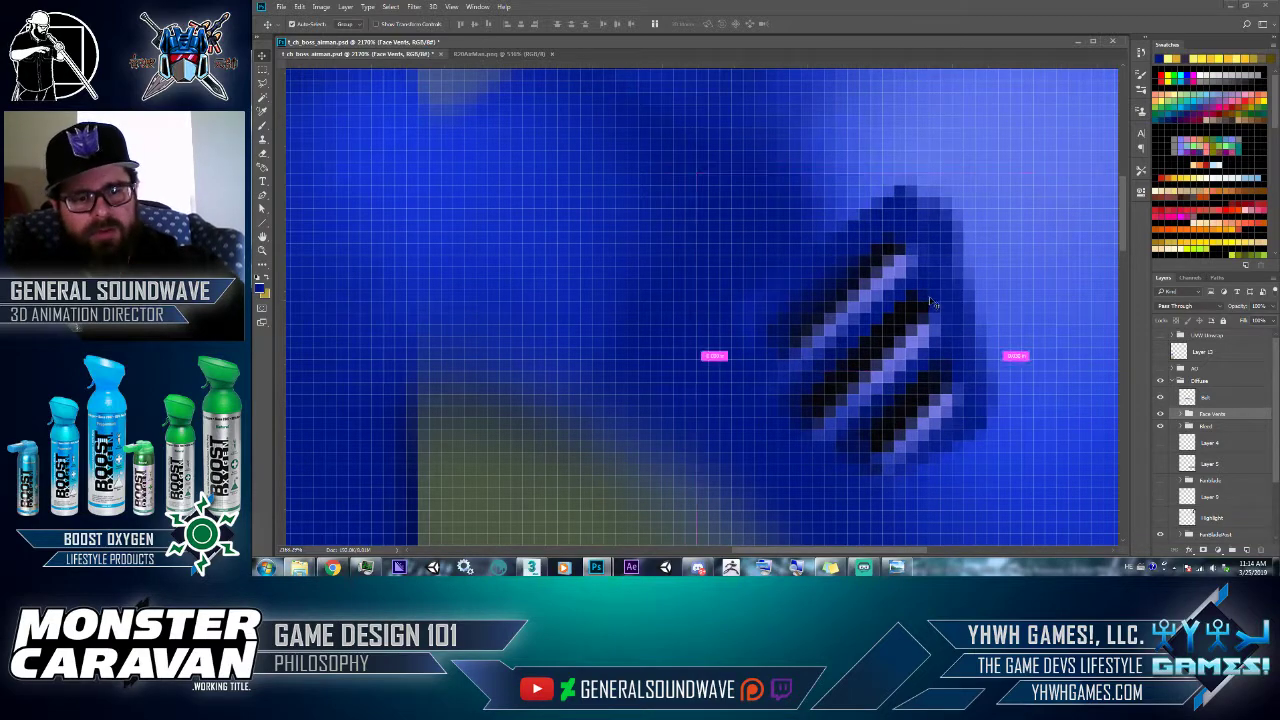
- Save the texture as a JPEG in the 256 folder, replacing t_ch_boss_airman_00_D_00.jpg
{"action": "key", "text": "ctrl+shift+s"}
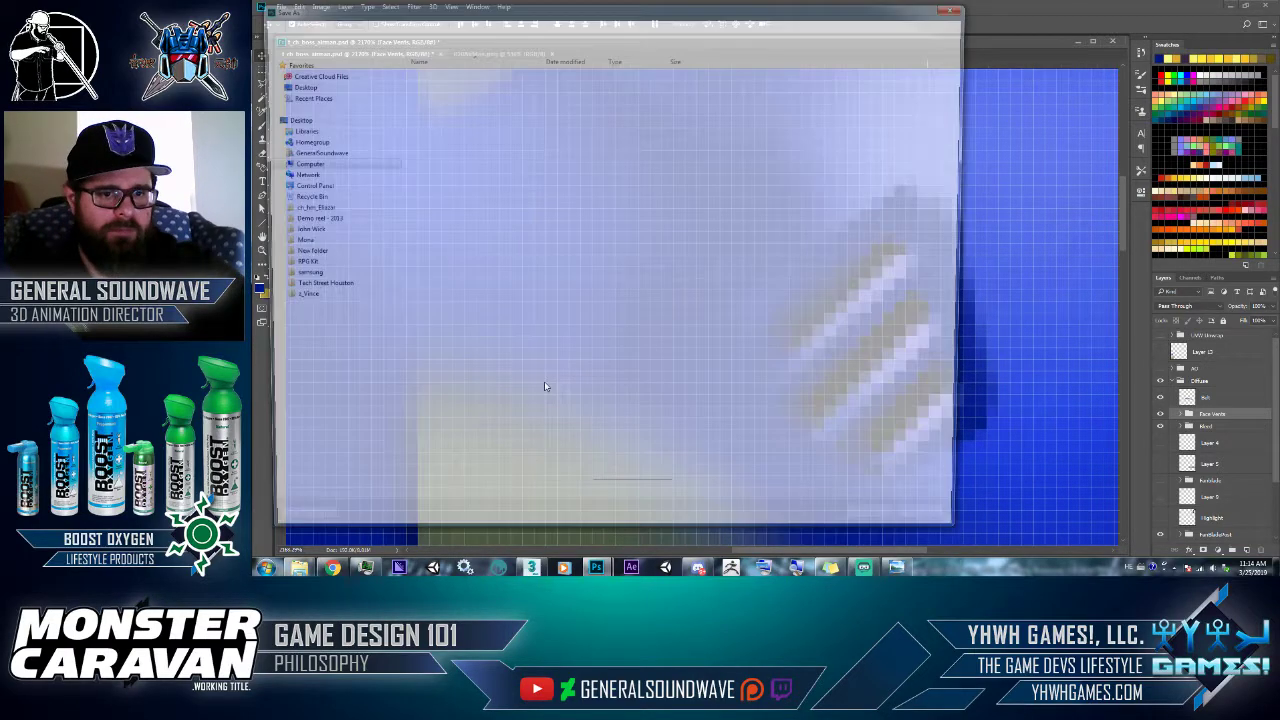
{"action": "left_click", "coordinate": [444, 443]}
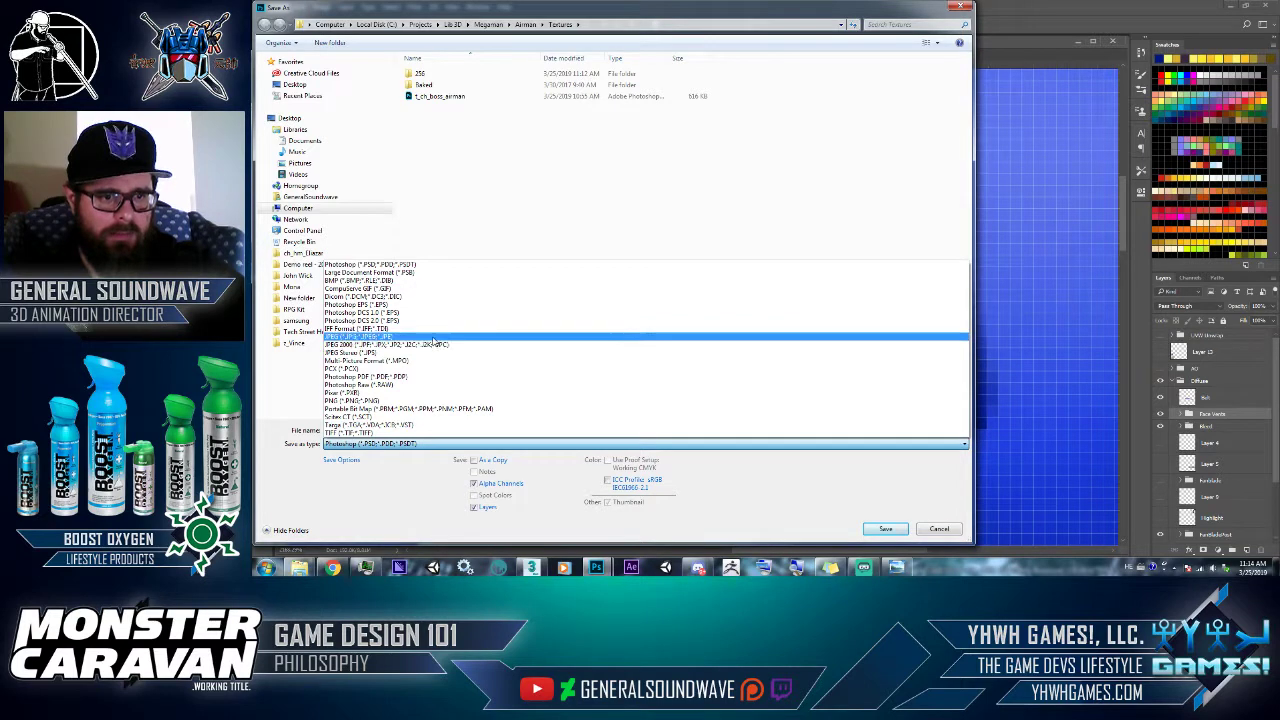
{"action": "left_click", "coordinate": [433, 338]}
{"action": "left_click", "coordinate": [446, 75]}
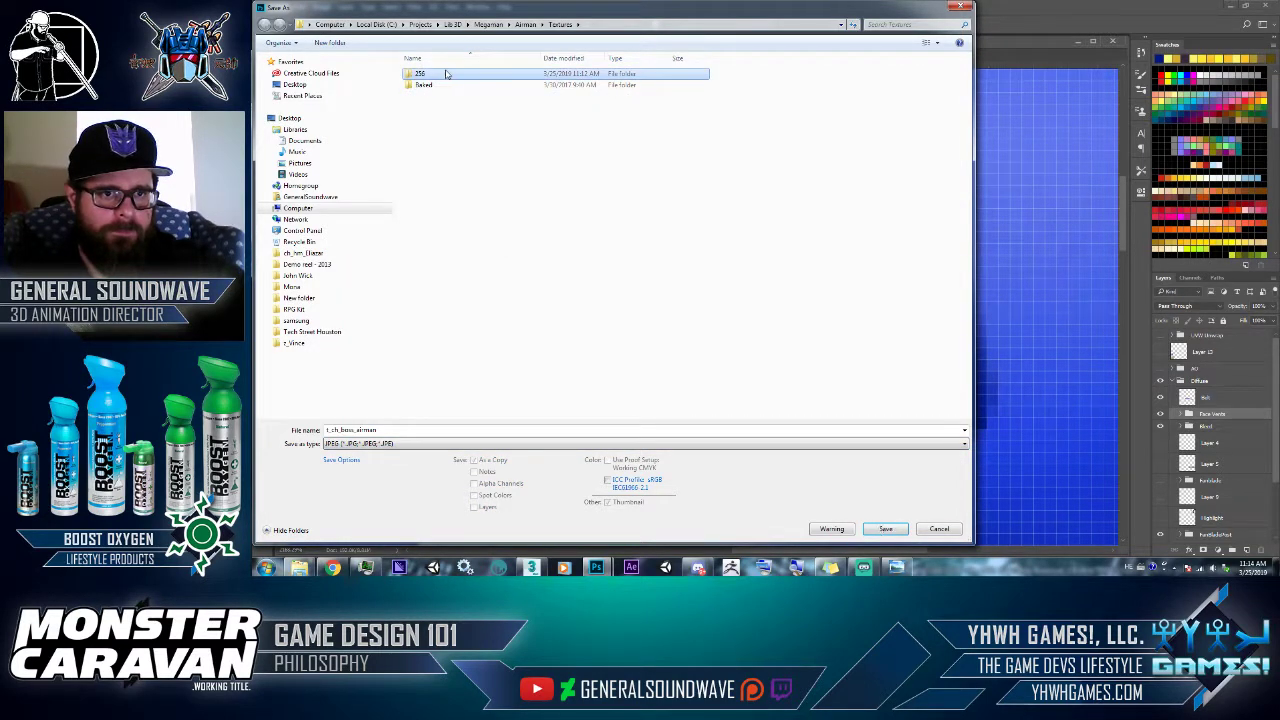
{"action": "double_click", "coordinate": [446, 75]}
{"action": "double_click", "coordinate": [444, 80]}
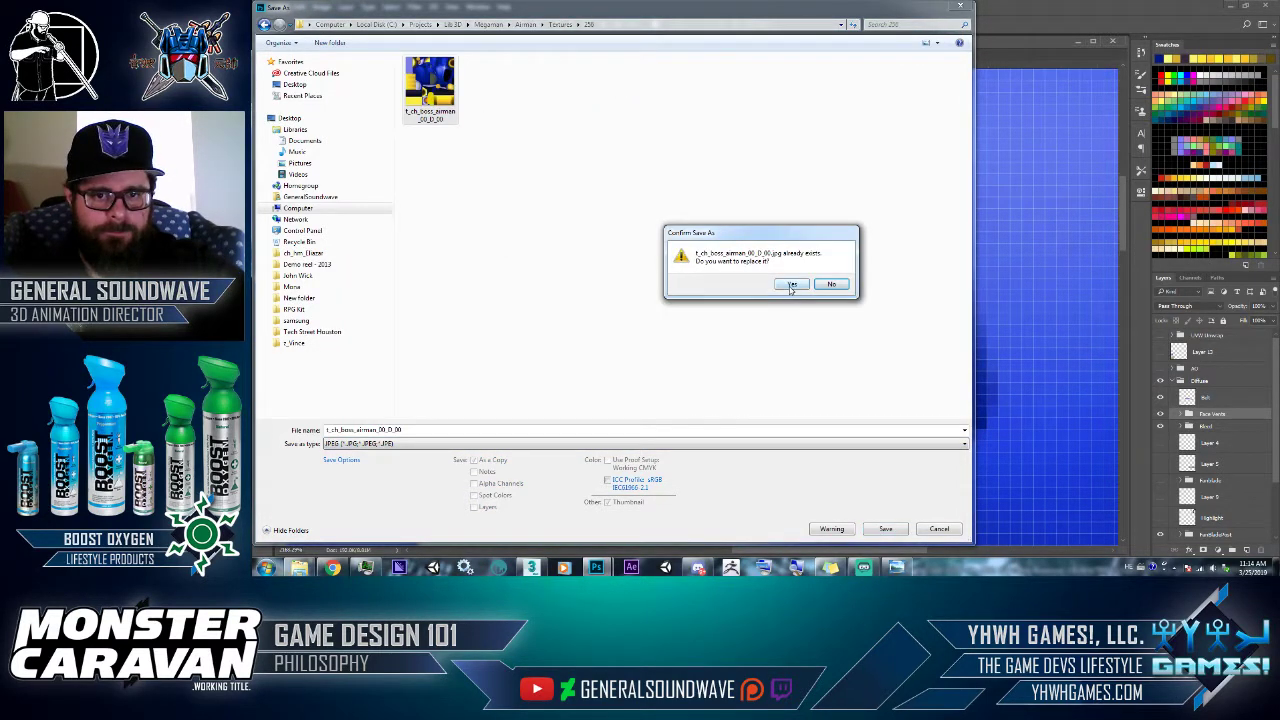
{"action": "left_click", "coordinate": [791, 287]}
{"action": "left_click", "coordinate": [826, 161]}
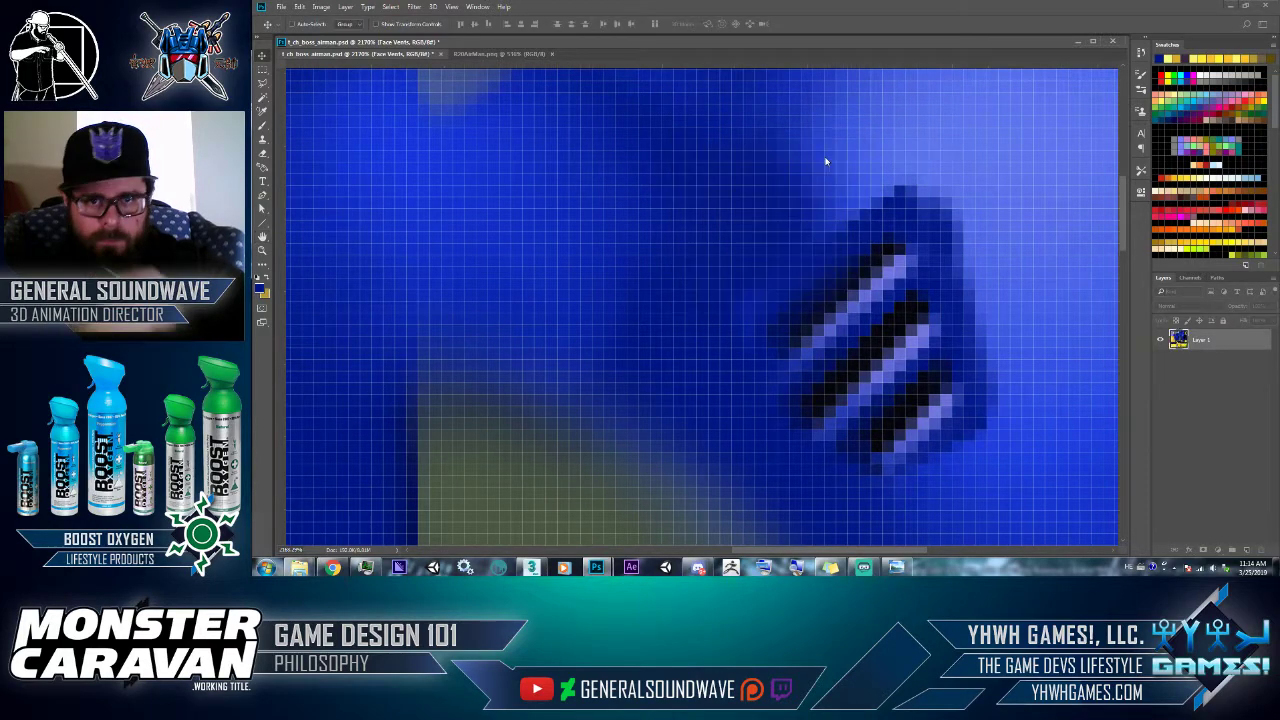
- Switch to 3ds Max and deselect the model to examine the placement of the face vents
{"action": "key", "text": "alt+Tab"}
{"action": "key", "text": "alt+Tab"}
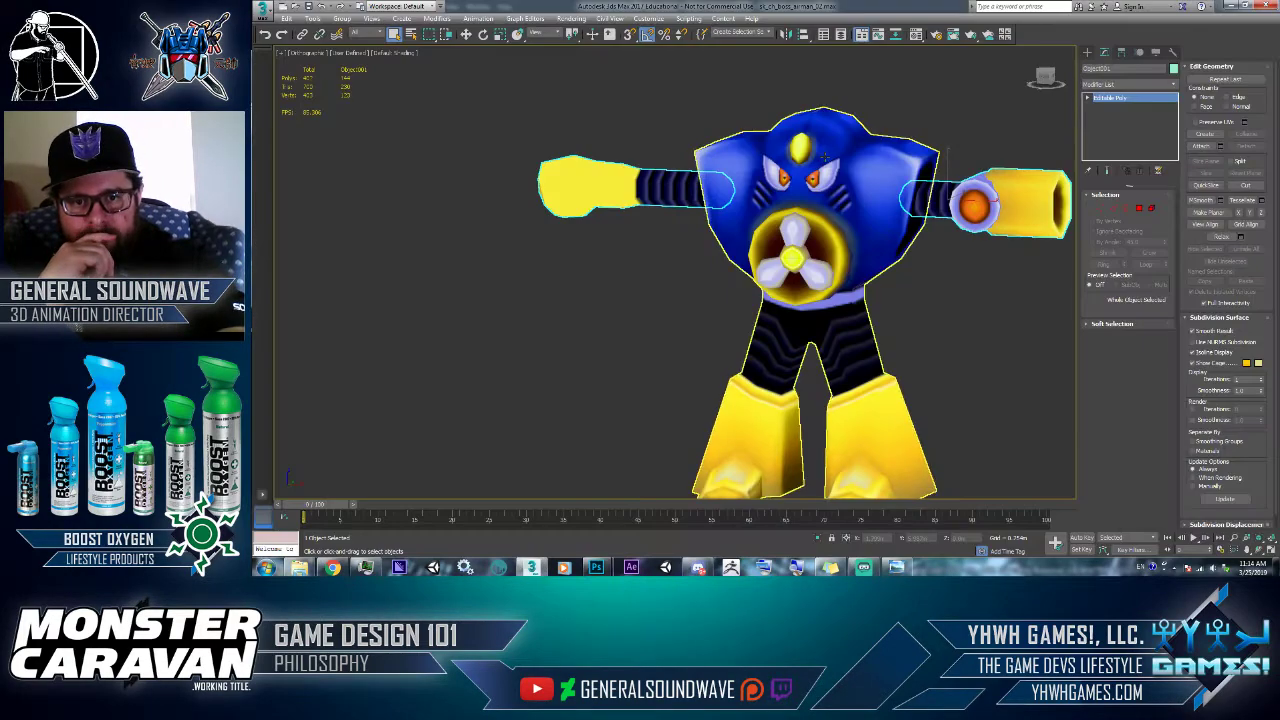
{"action": "left_click", "coordinate": [971, 349]}
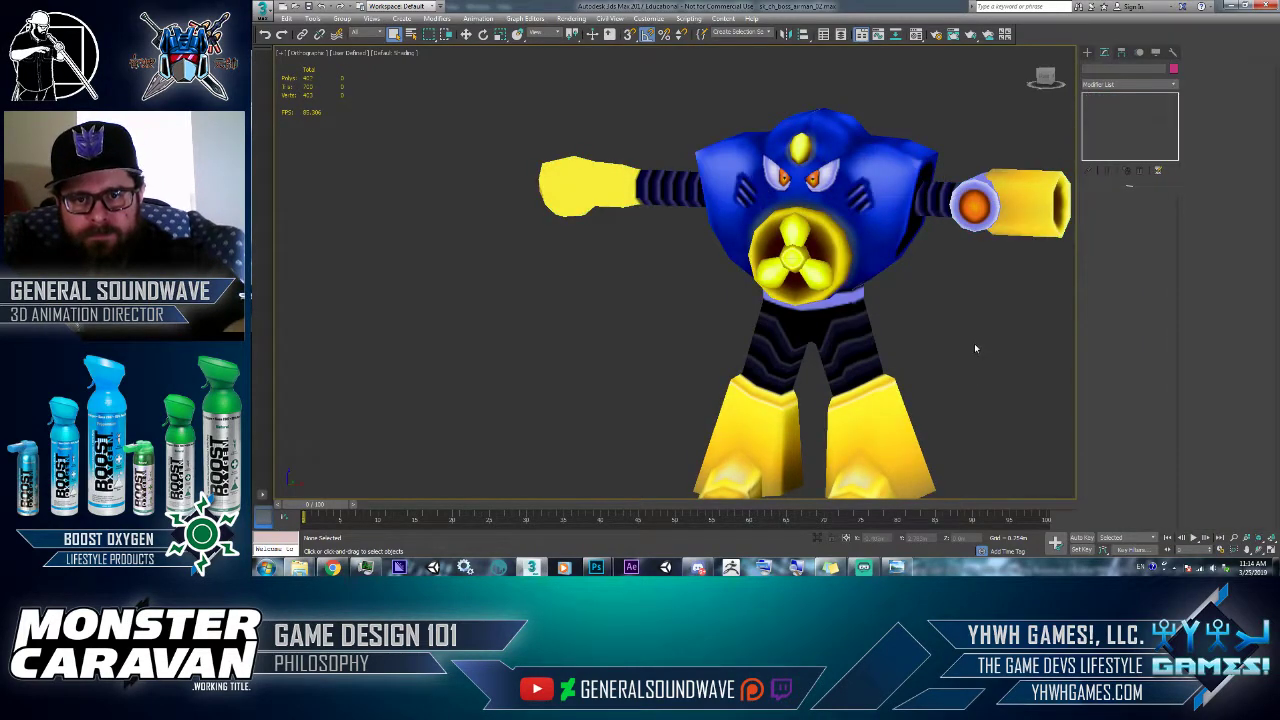
{"action": "key", "text": "alt+Tab"}
{"action": "key", "text": "alt+Tab"}
{"action": "key", "text": "alt+Tab"}
{"action": "key", "text": "alt+Tab"}
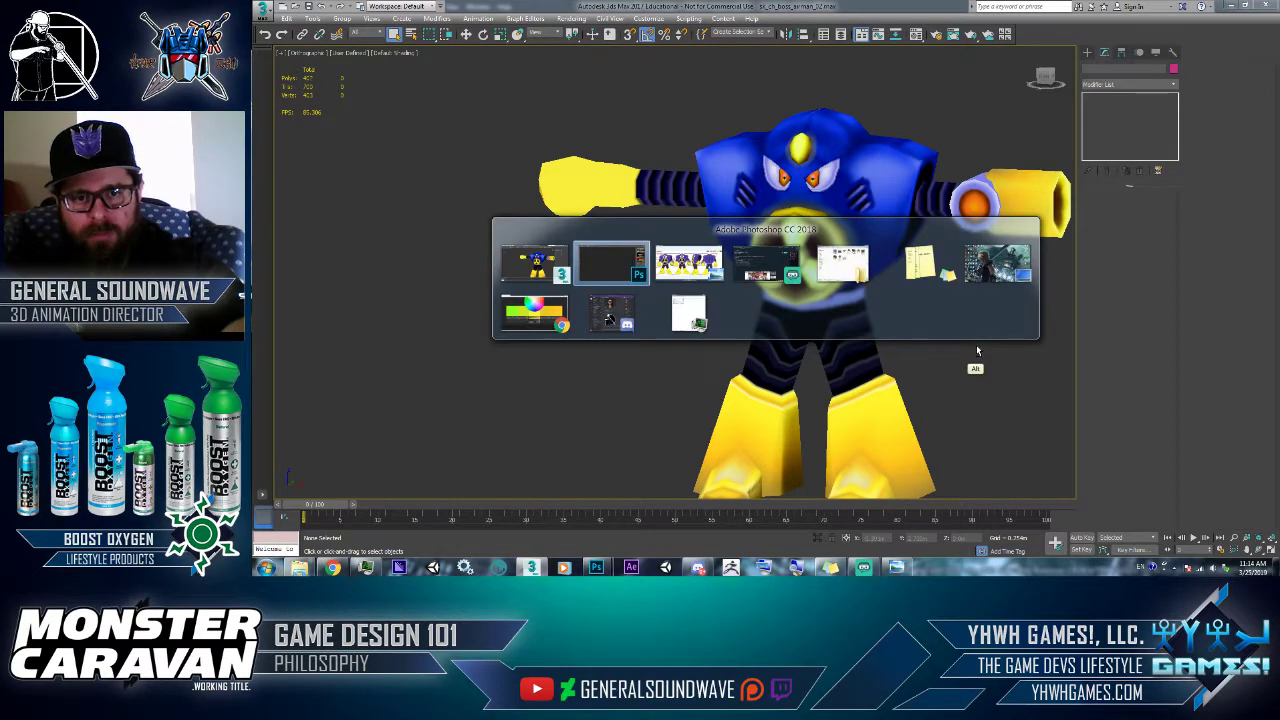
{"action": "key", "text": "alt+Tab"}
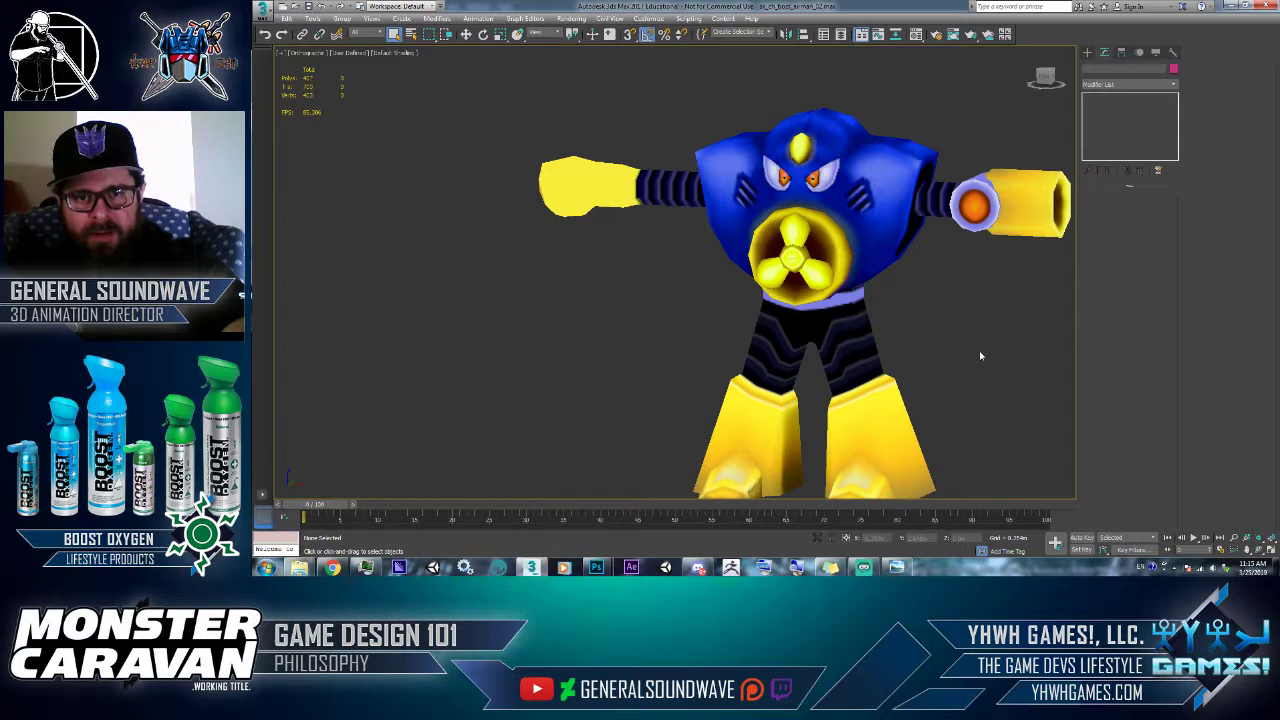
{"action": "key", "text": "alt+Tab"}
{"action": "key", "text": "alt+Tab"}
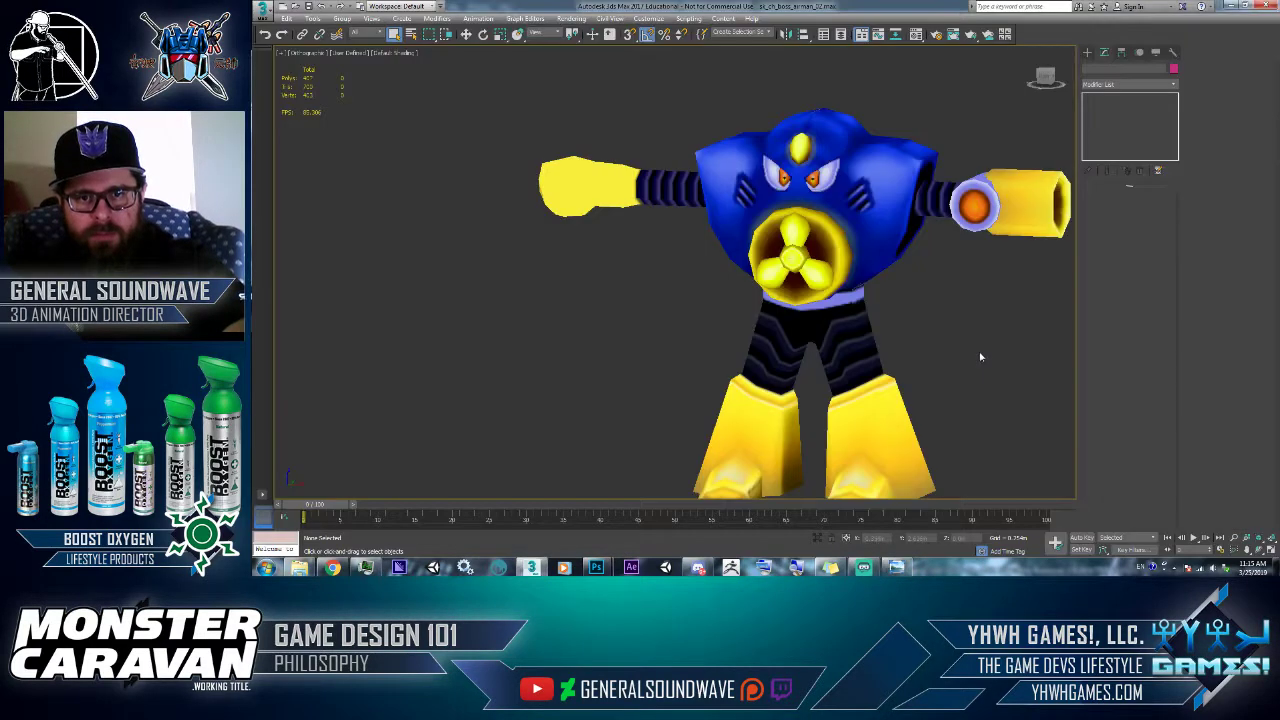
- Show the robot in the front view and compare its face vents with the Airman reference sheet
{"action": "key", "text": "f"}
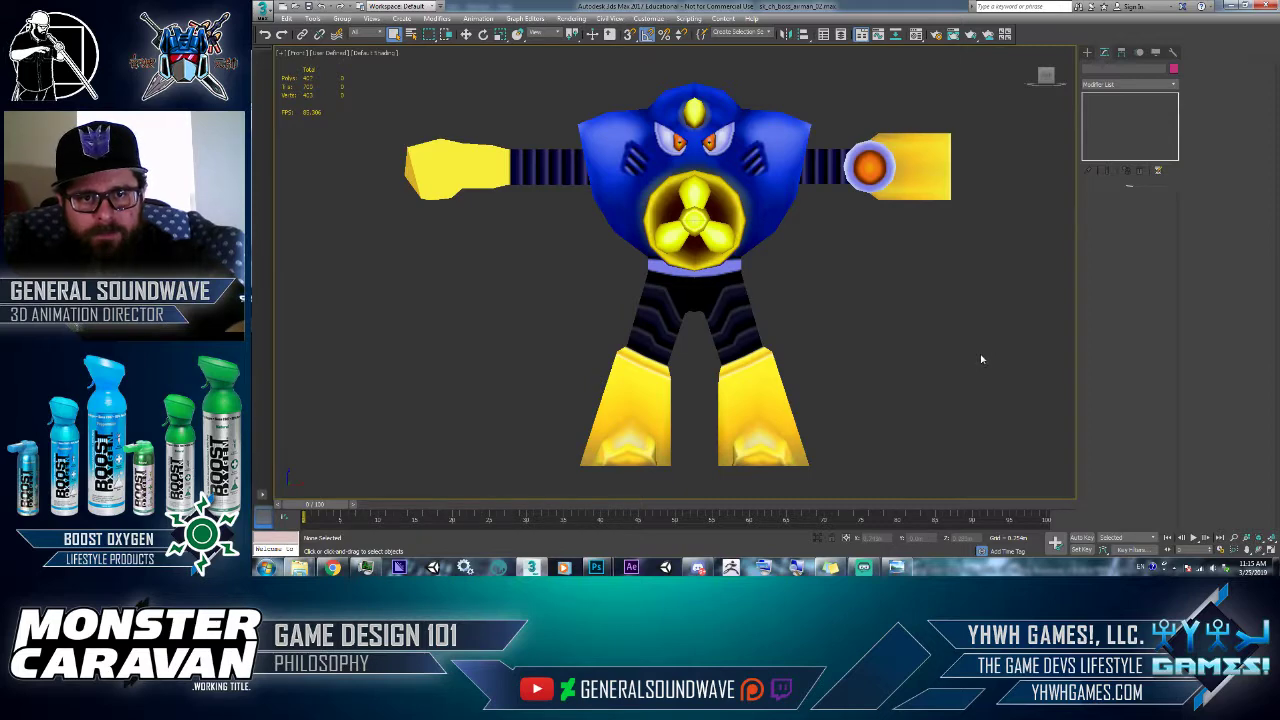
{"action": "key", "text": "alt+Tab"}
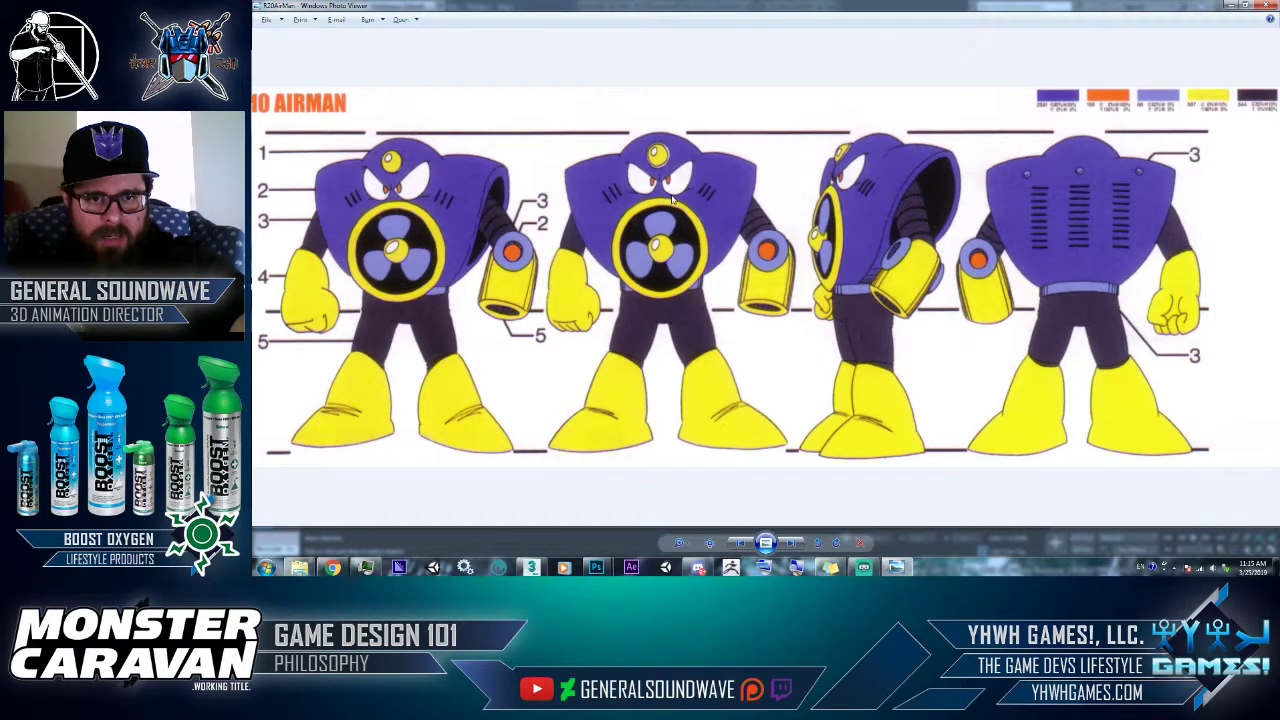
{"action": "key", "text": "alt+Tab"}
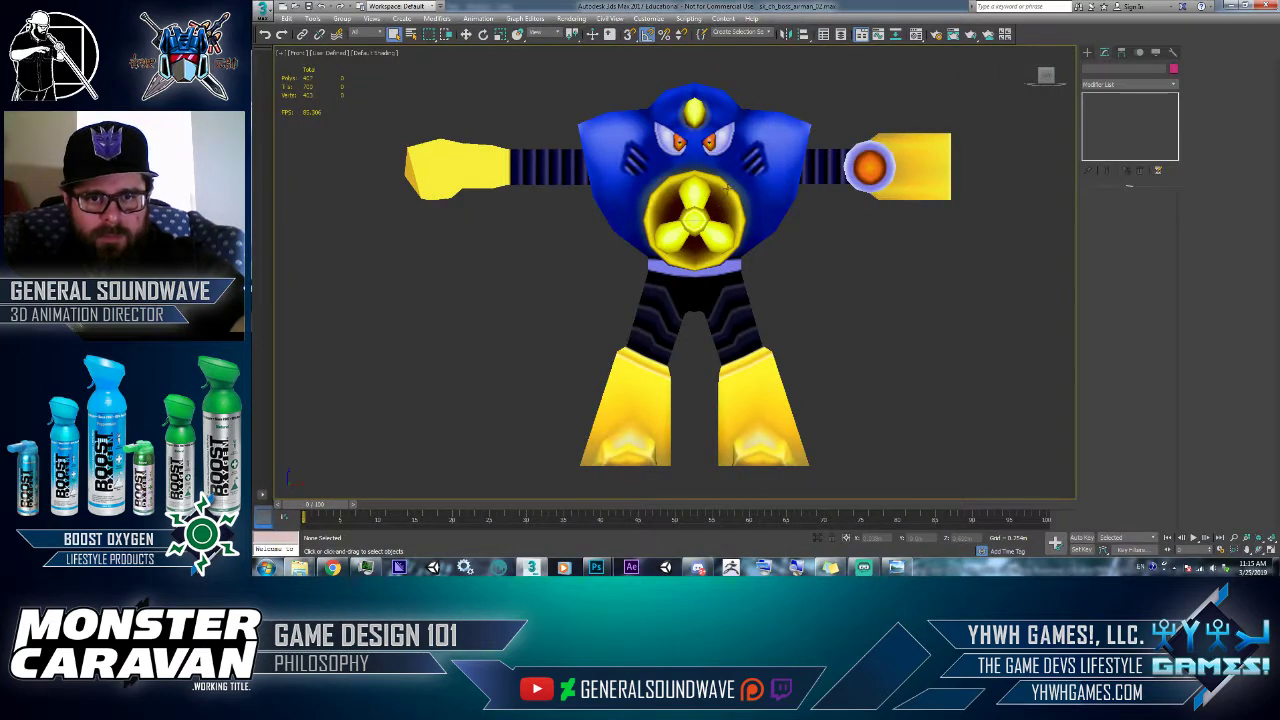
{"action": "key", "text": "alt+Tab"}
{"action": "key", "text": "alt+Tab"}
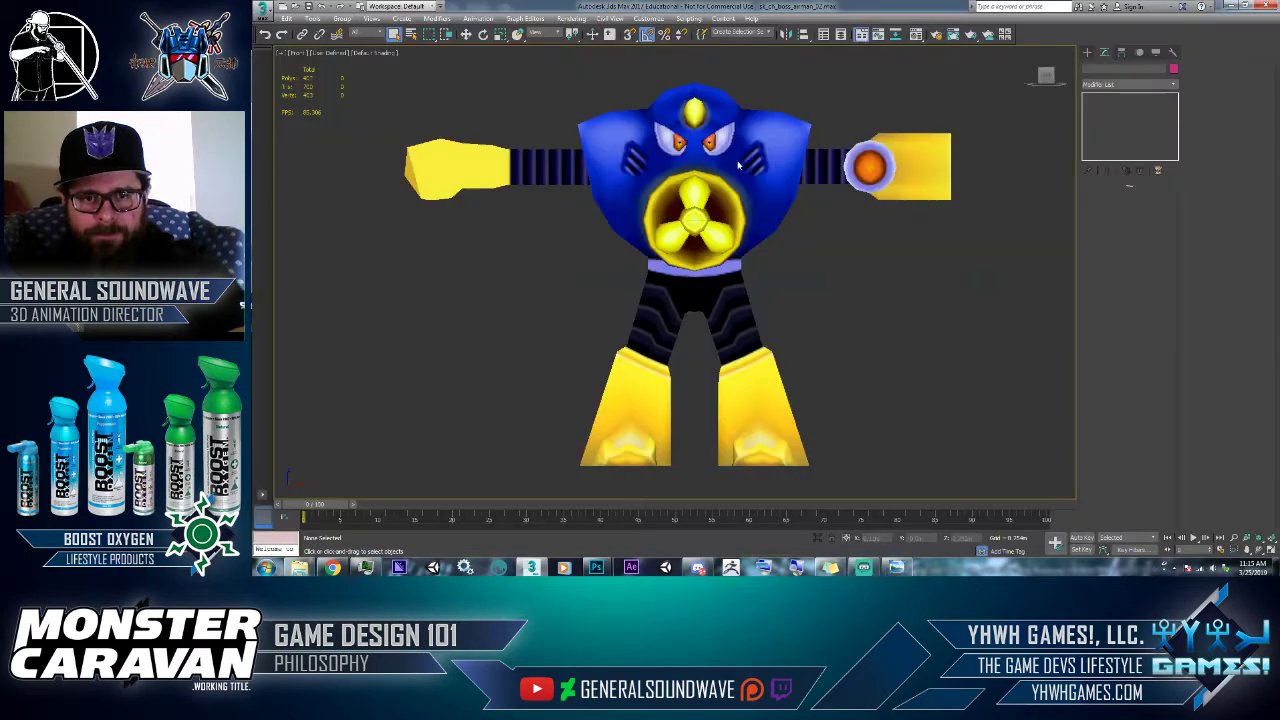
- Switch to Photoshop and nudge the Face Vents group up several pixels
{"action": "key", "text": "alt+Tab"}
{"action": "key", "text": "Up"}
{"action": "key", "text": "Up"}
{"action": "key", "text": "Up"}
{"action": "key", "text": "Up"}
{"action": "key", "text": "Up"}
{"action": "key", "text": "Up"}
{"action": "key", "text": "Up"}
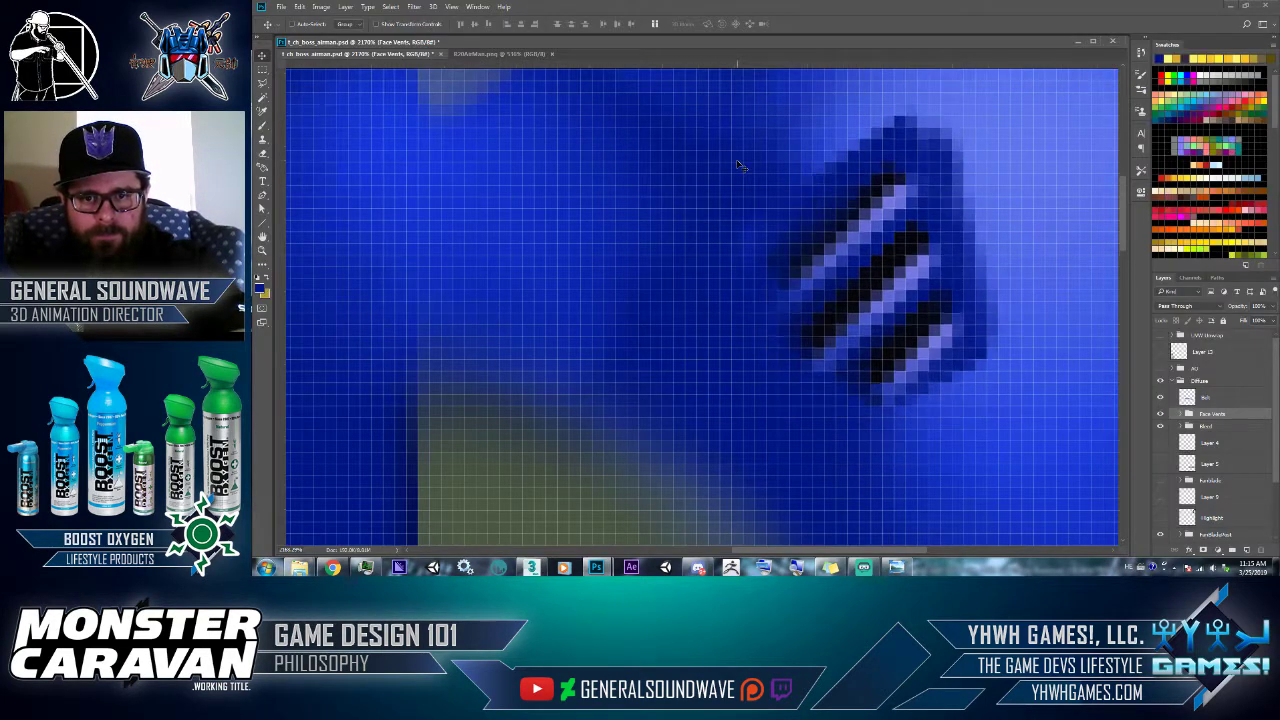
- Save the texture as a JPEG over t_ch_boss_airman_00_D_00.jpg in the 256 folder and switch to 3ds Max to check the vents
{"action": "key", "text": "ctrl+shift+s"}
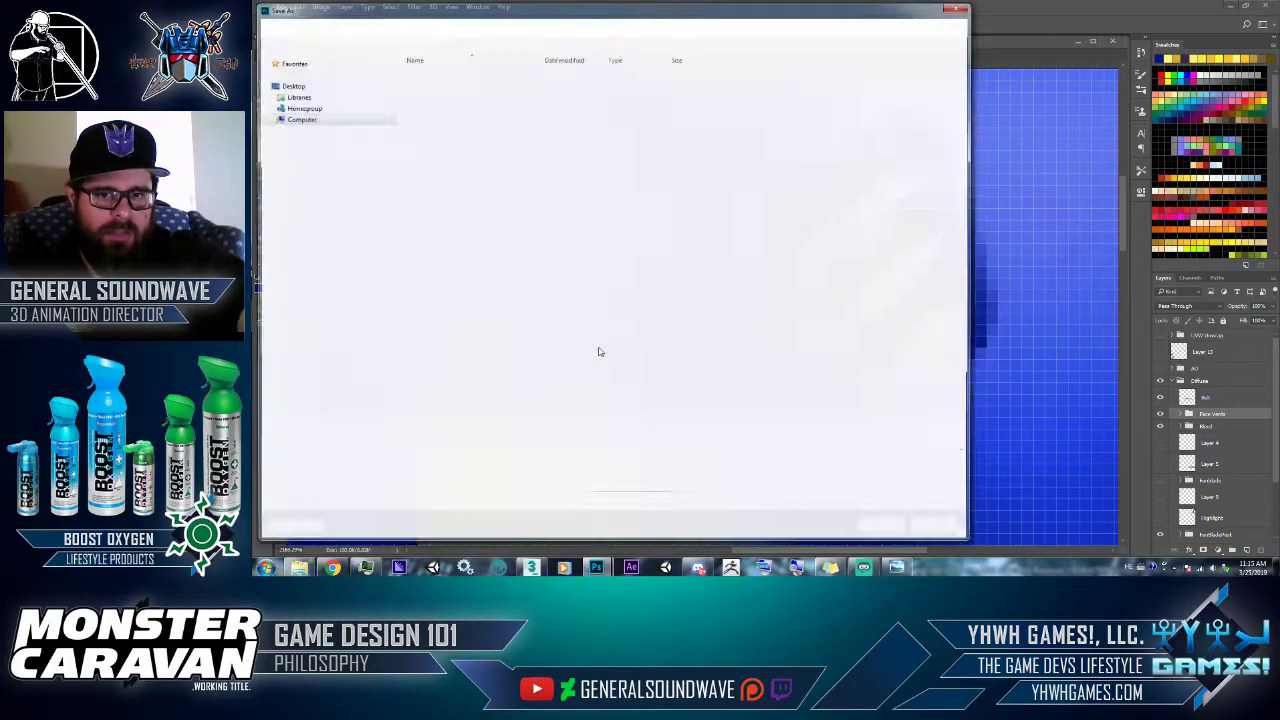
{"action": "left_click", "coordinate": [457, 443]}
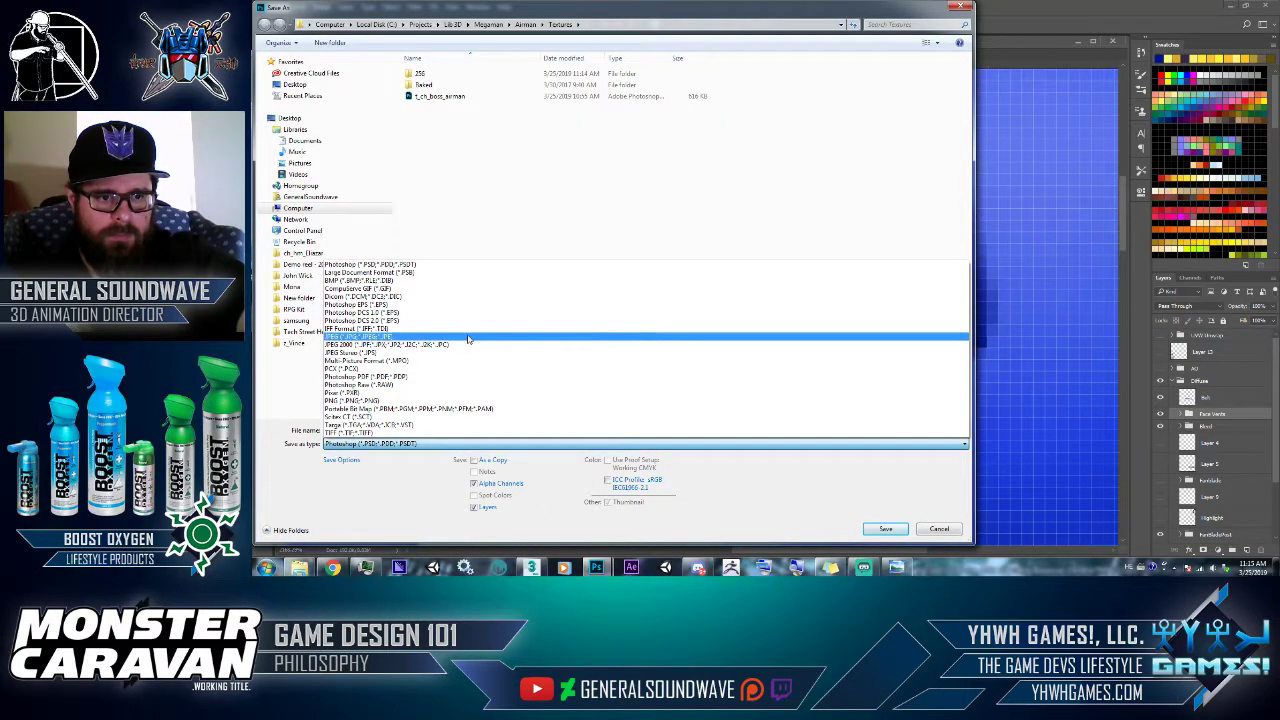
{"action": "left_click", "coordinate": [460, 331]}
{"action": "left_click", "coordinate": [463, 77]}
{"action": "double_click", "coordinate": [463, 77]}
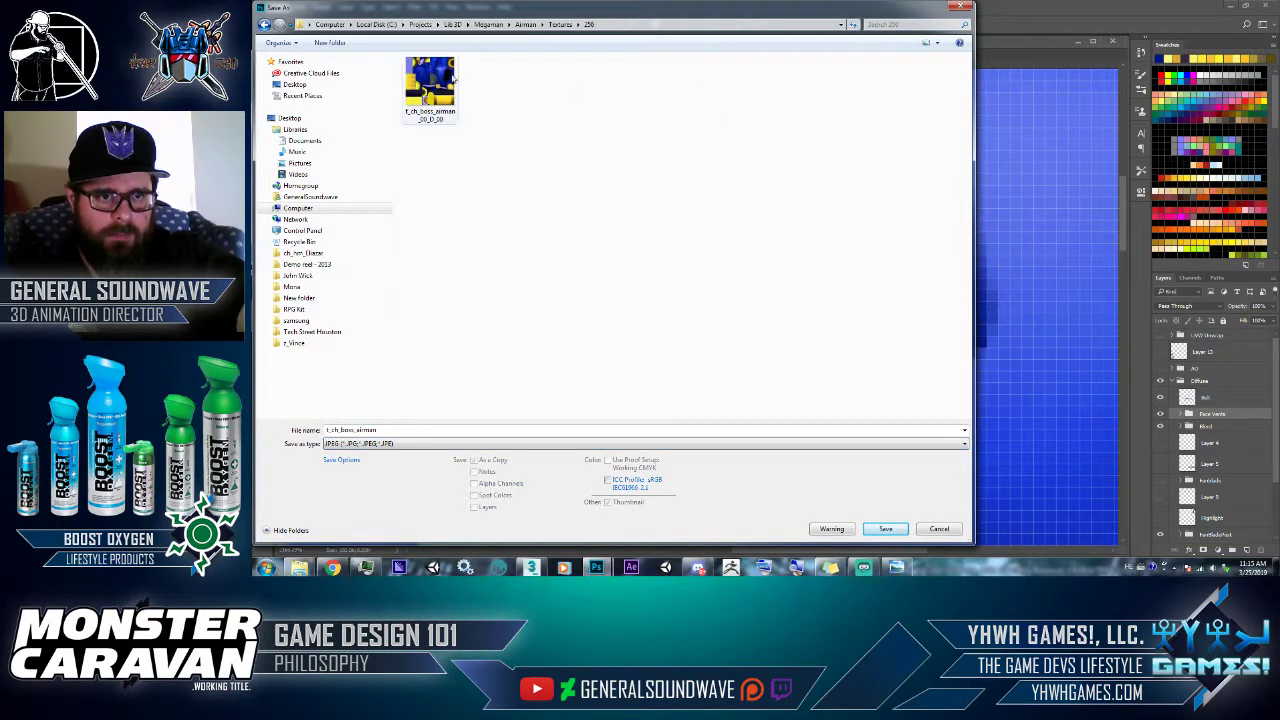
{"action": "double_click", "coordinate": [430, 85]}
{"action": "left_click", "coordinate": [780, 287]}
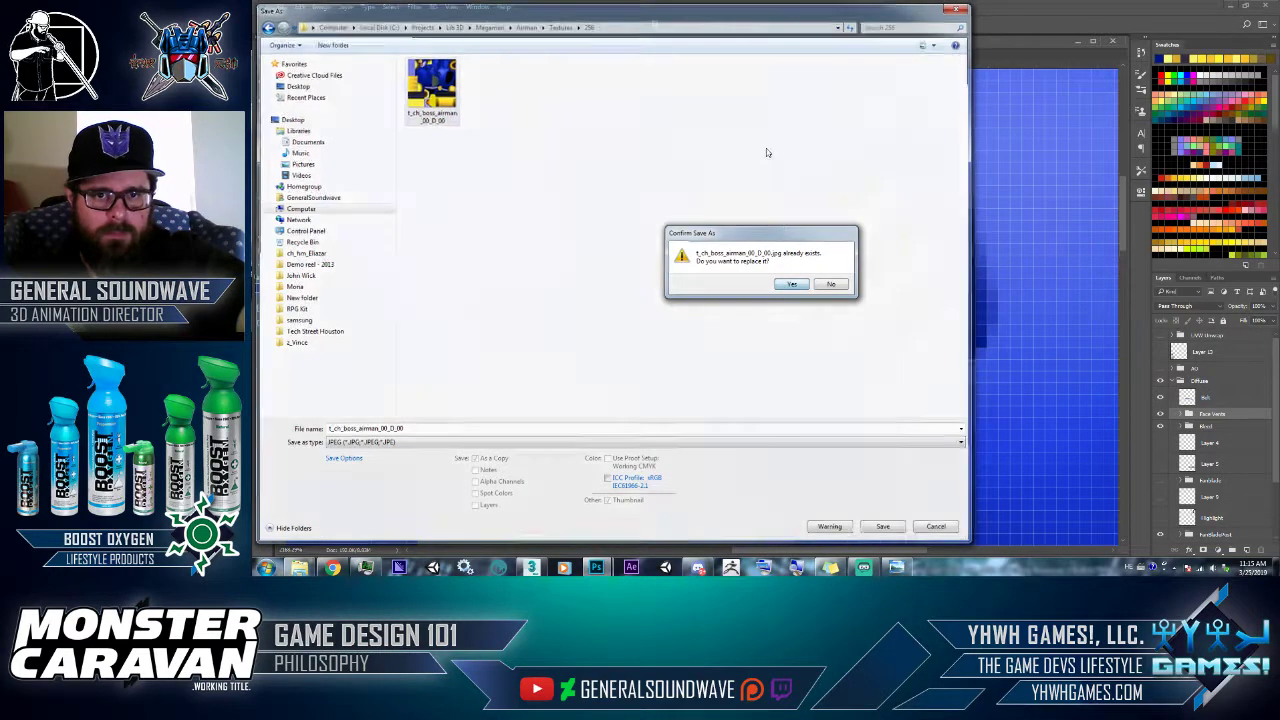
{"action": "left_click", "coordinate": [824, 159]}
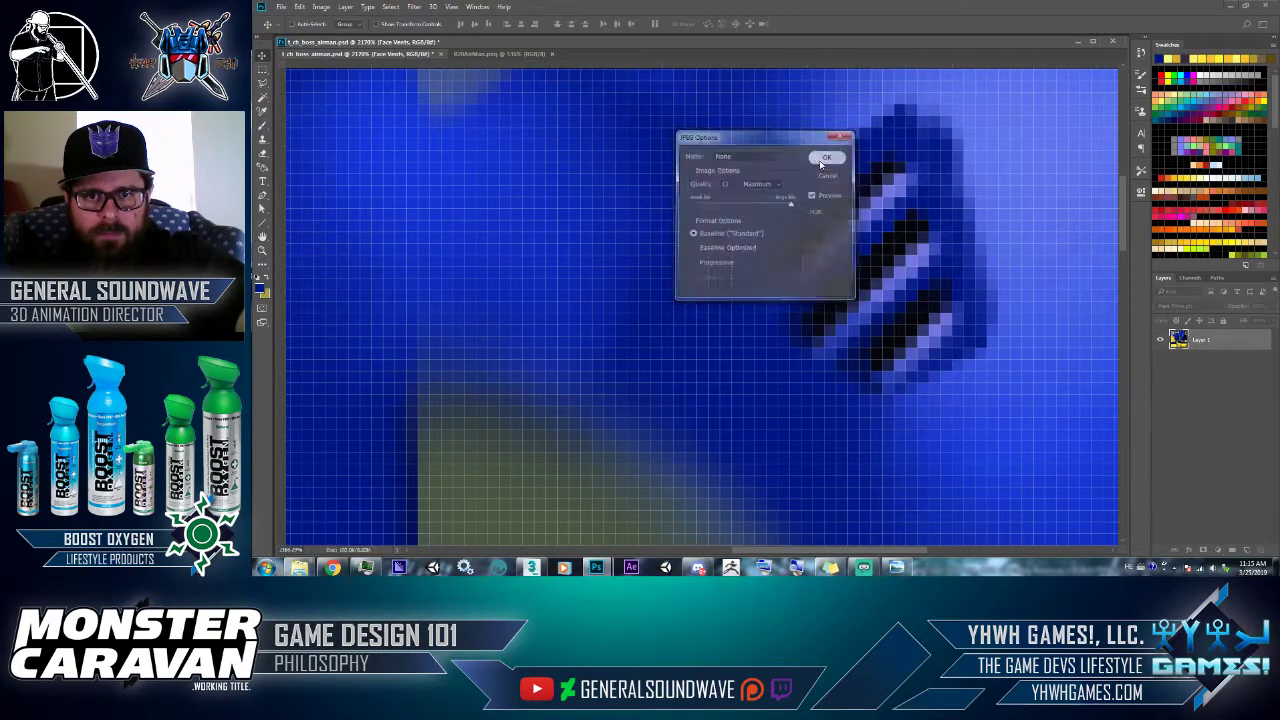
{"action": "key", "text": "alt+Tab"}
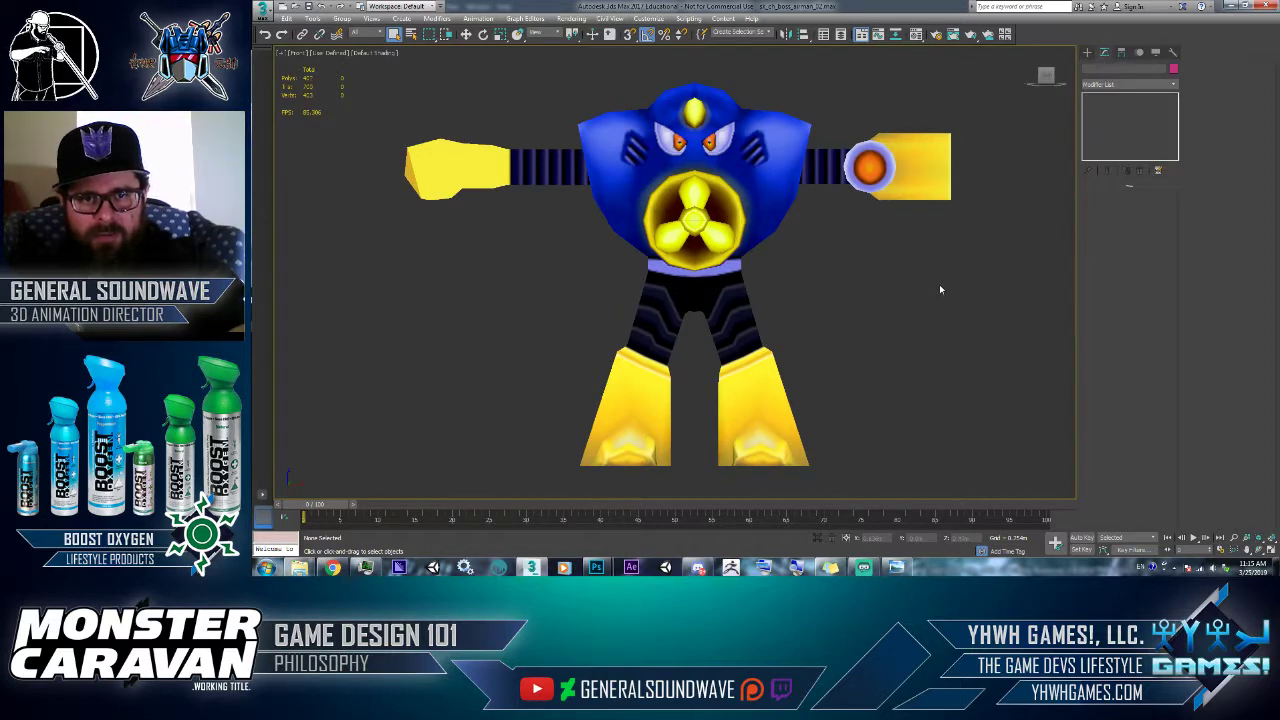
- Switch to Photoshop and nudge the Face Vents group up three pixels
{"action": "key", "text": "alt+Tab"}
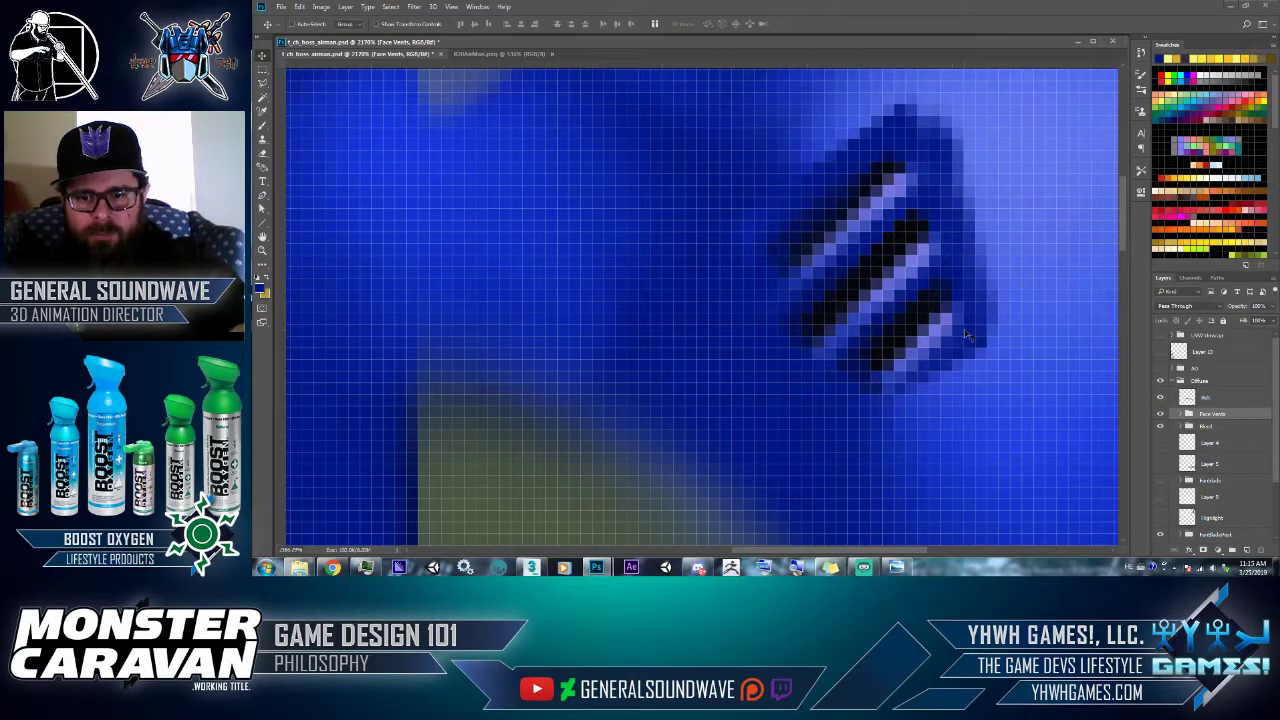
{"action": "scroll", "coordinate": [967, 334], "scroll_direction": "down", "scroll_amount": 2}
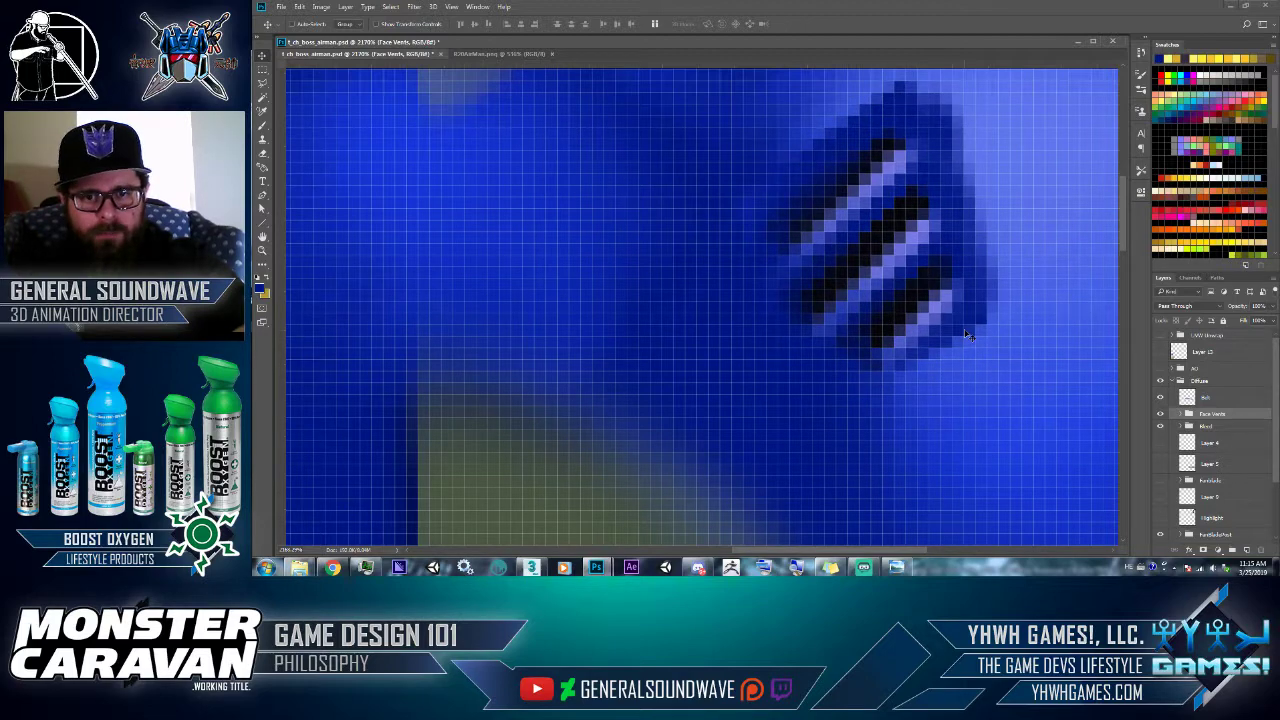
{"action": "left_click_drag", "start_coordinate": [967, 334], "coordinate": [964, 329]}
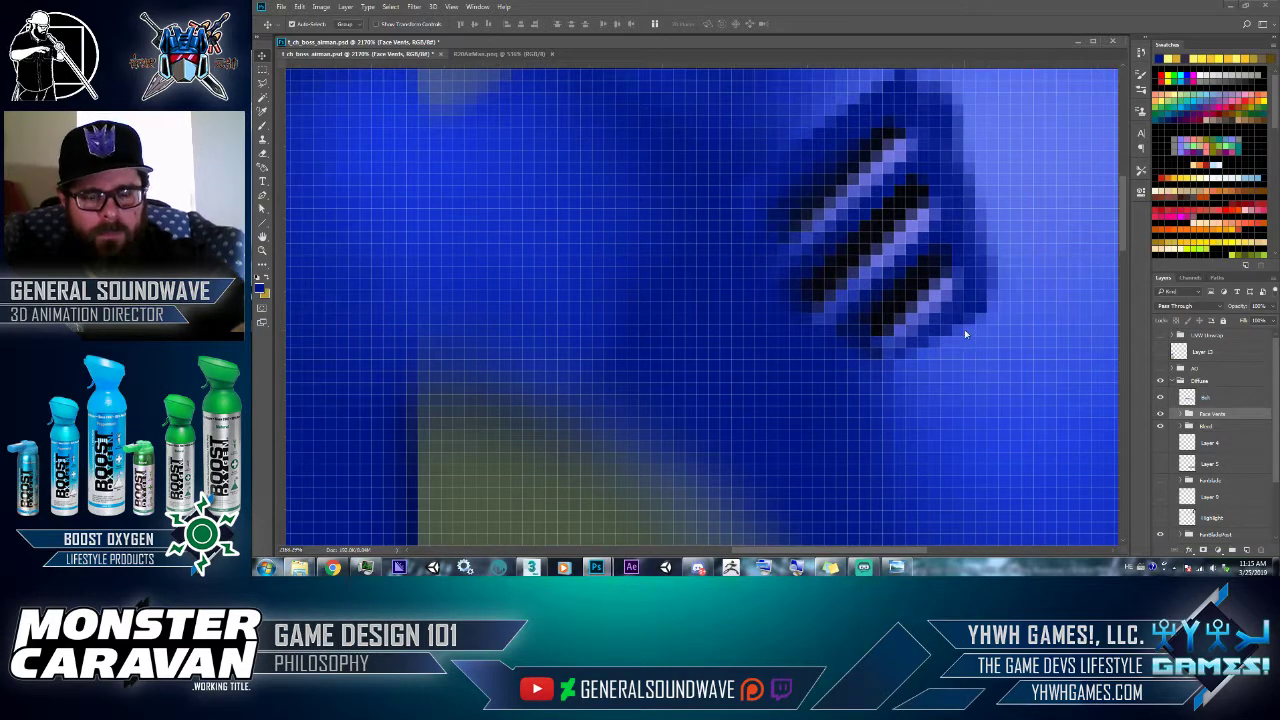
- Export the texture again as a maximum-quality JPEG, replacing t_ch_boss_airman_00_D_00.jpg in the 256 folder
{"action": "key", "text": "ctrl+shift+s"}
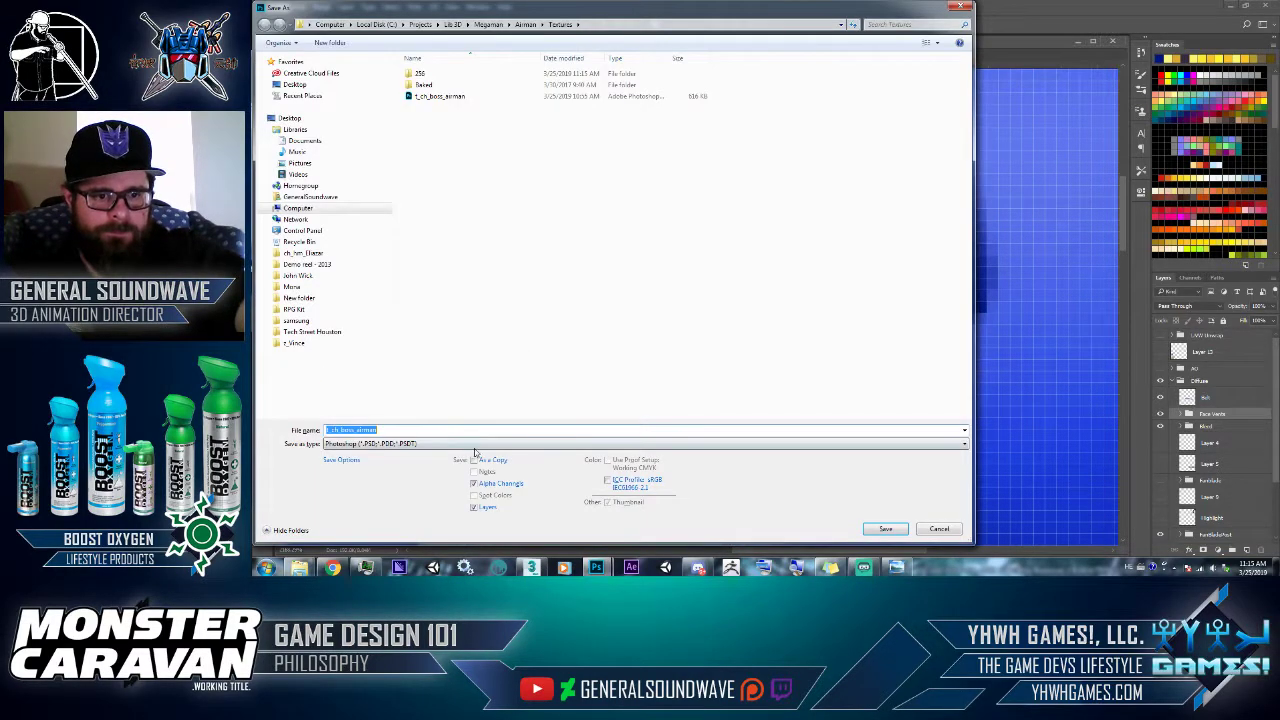
{"action": "left_click", "coordinate": [470, 443]}
{"action": "left_click", "coordinate": [453, 337]}
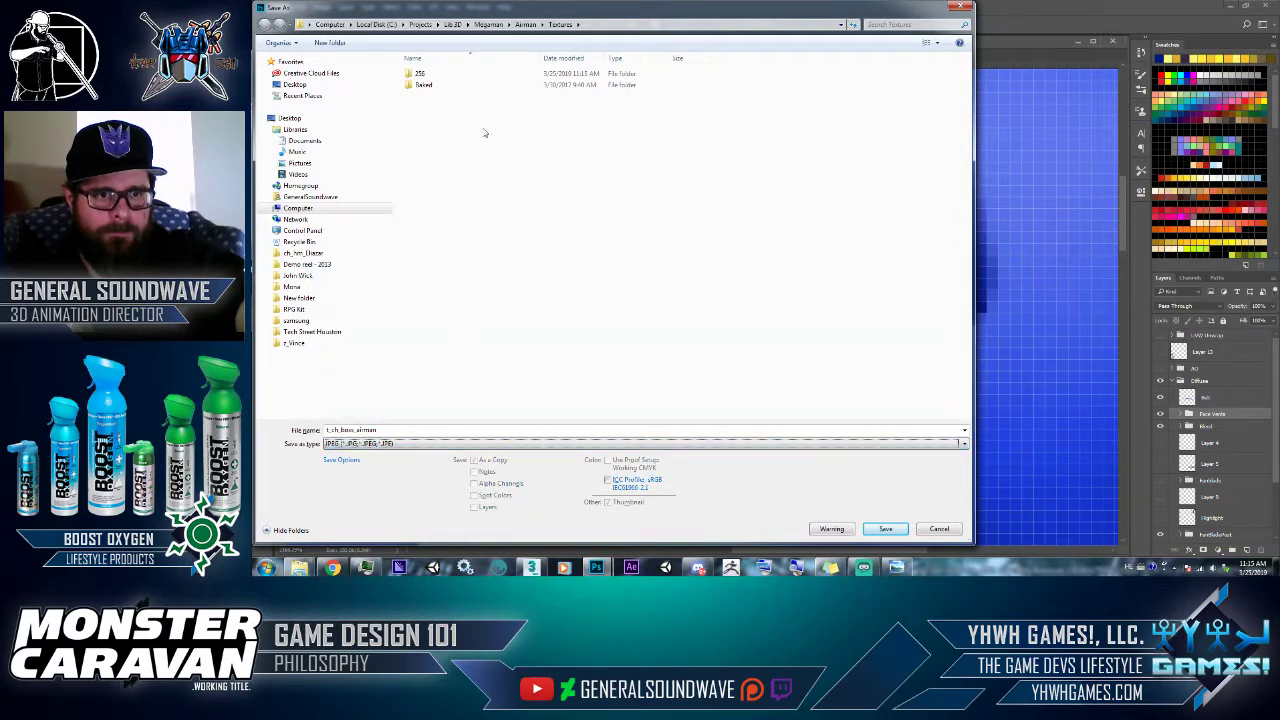
{"action": "double_click", "coordinate": [468, 75]}
{"action": "double_click", "coordinate": [430, 88]}
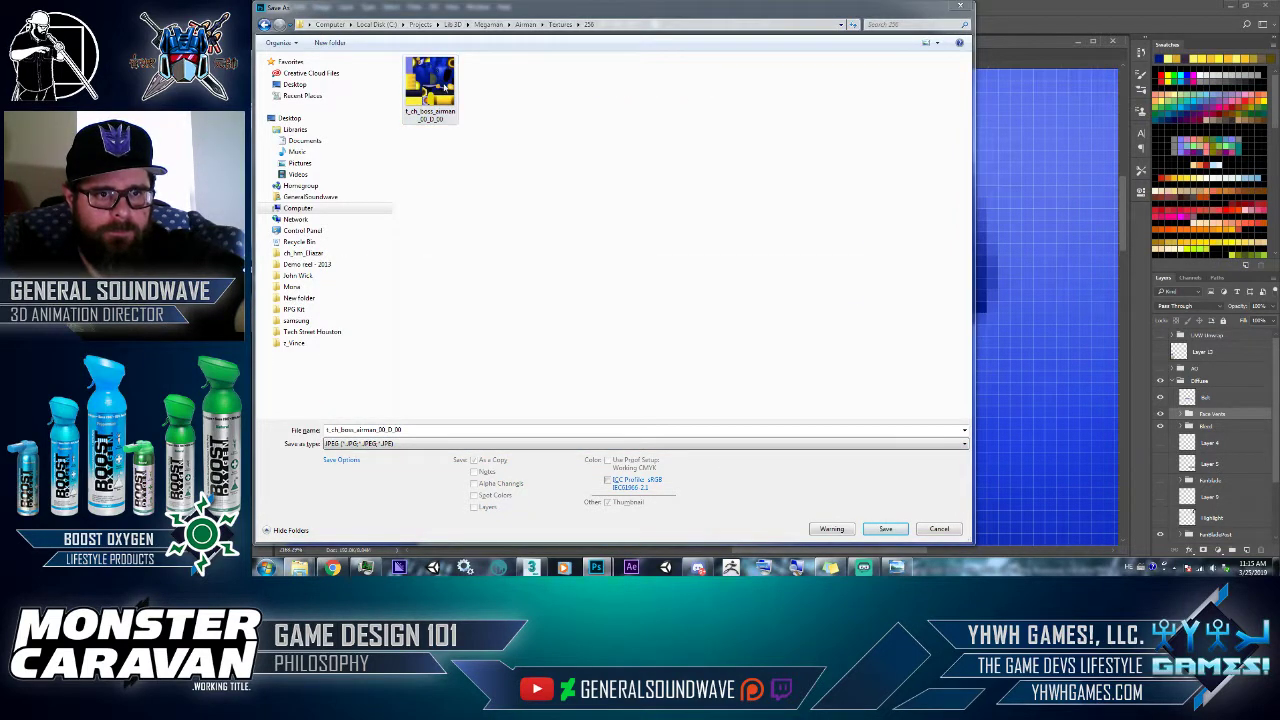
{"action": "left_click", "coordinate": [792, 284]}
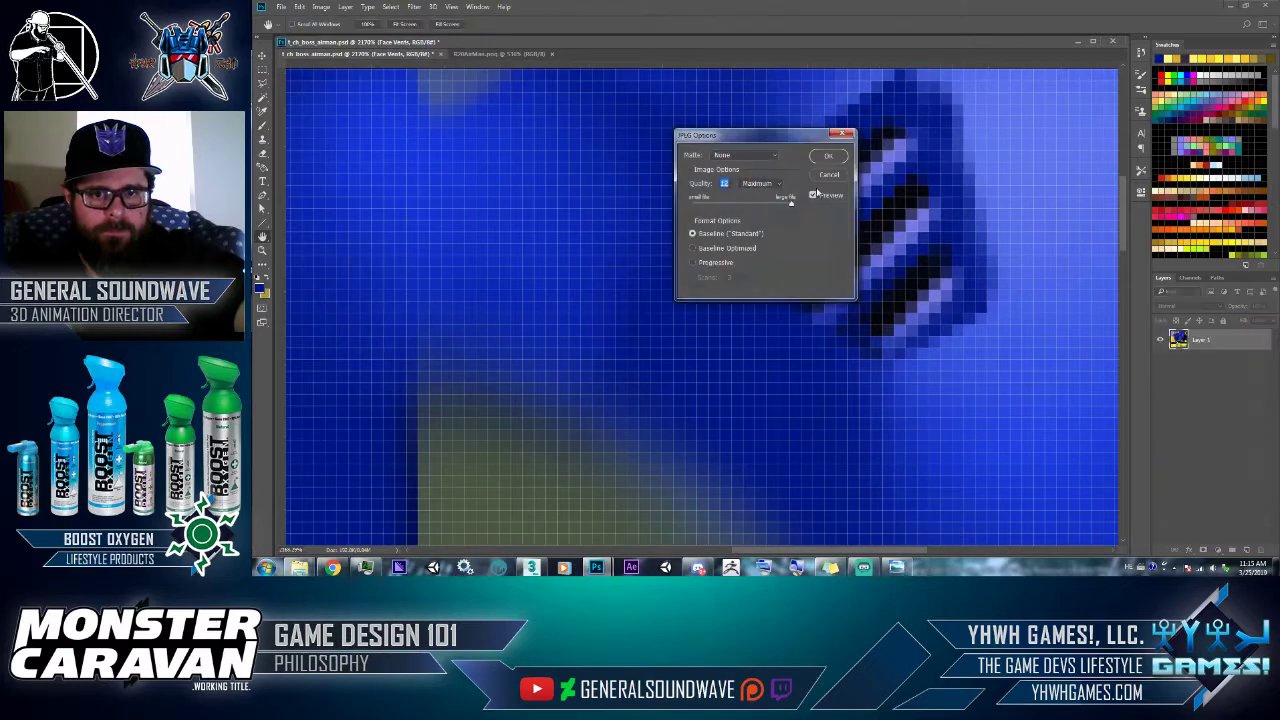
{"action": "left_click", "coordinate": [828, 157]}
- Switch to 3ds Max and compare the height of the model's face vents with the Airman reference sheet
{"action": "key", "text": "alt+Tab"}
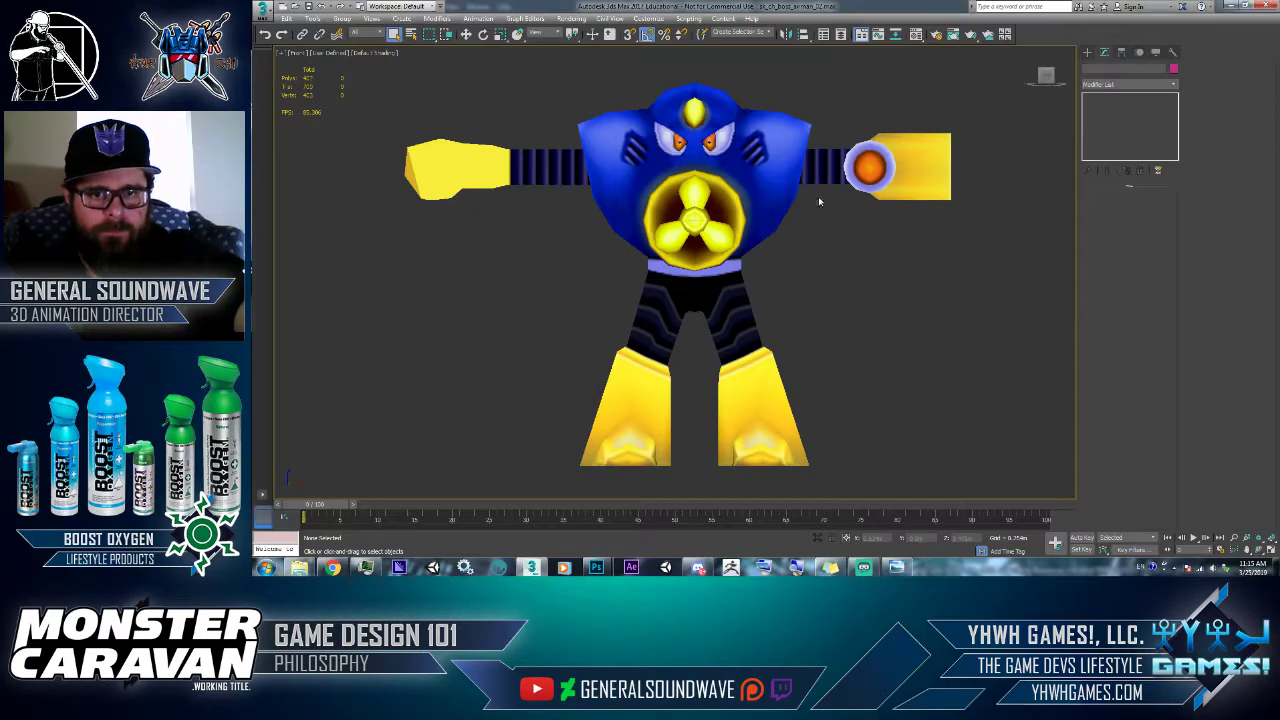
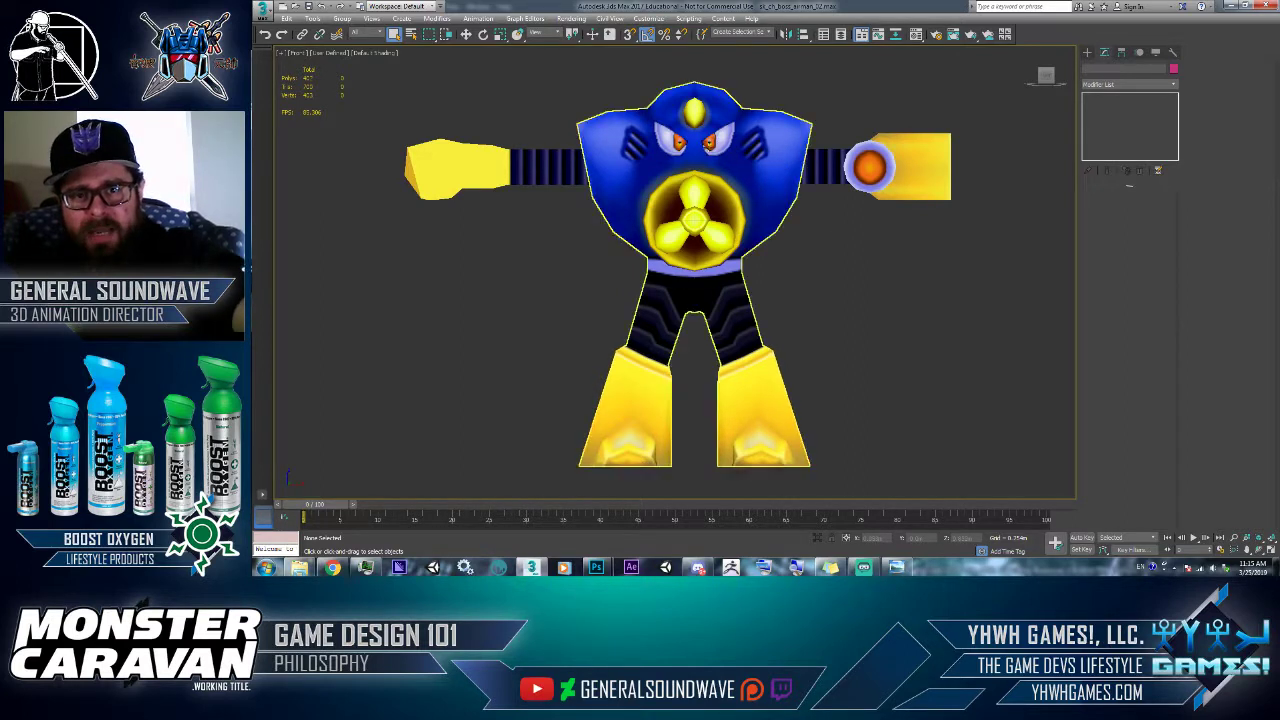
{"action": "key", "text": "alt+Tab"}
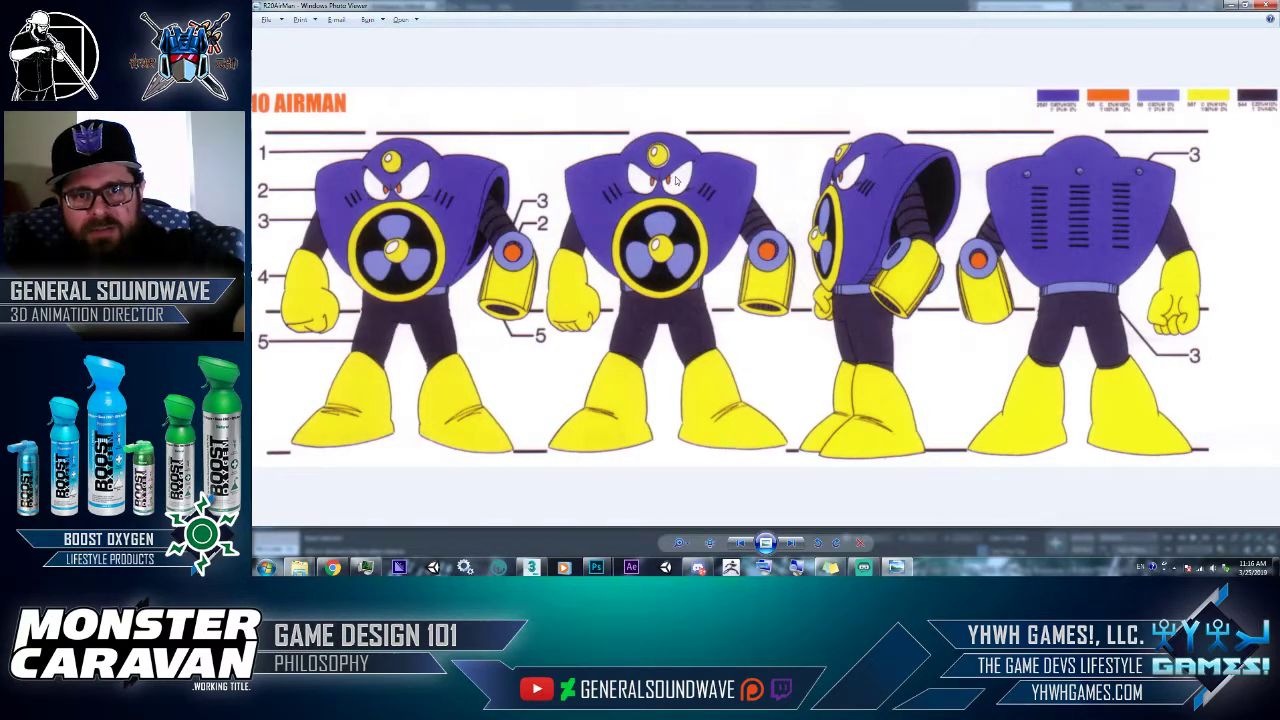
{"action": "key", "text": "alt+Tab"}
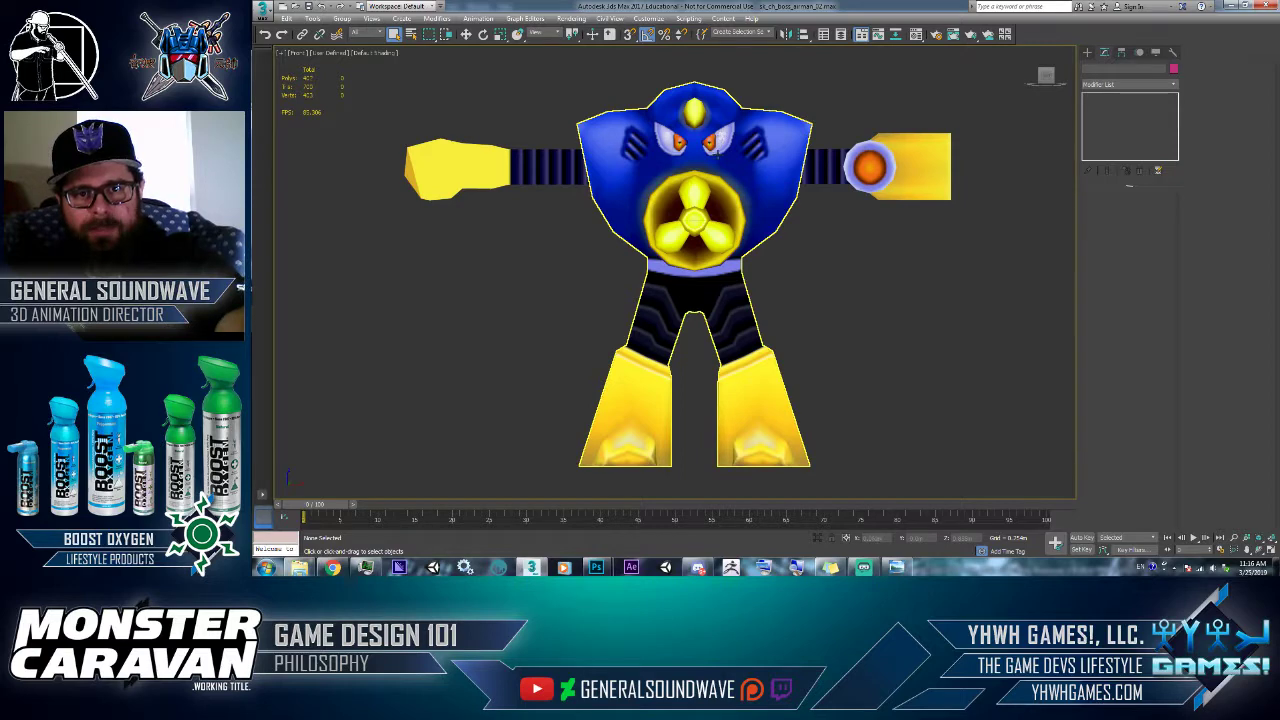
{"action": "key", "text": "alt+Tab"}
{"action": "key", "text": "alt+Tab"}
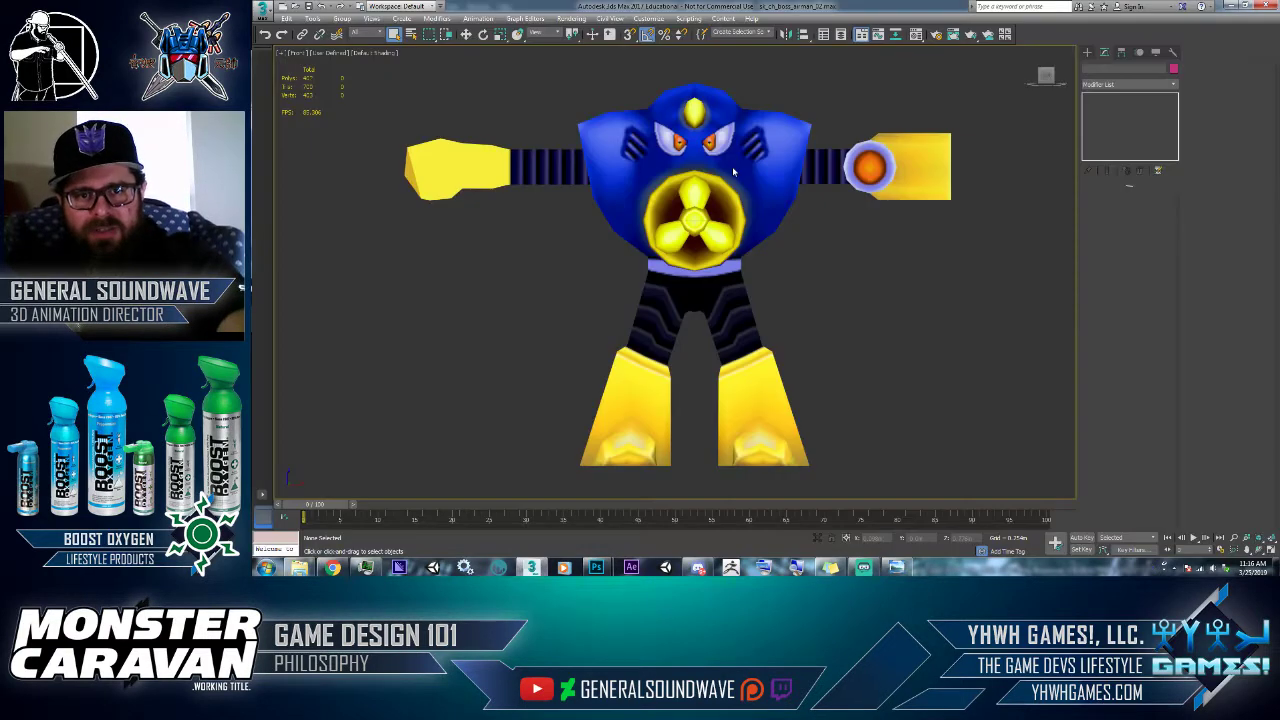
{"action": "key", "text": "alt+Tab"}
{"action": "key", "text": "alt+Tab"}
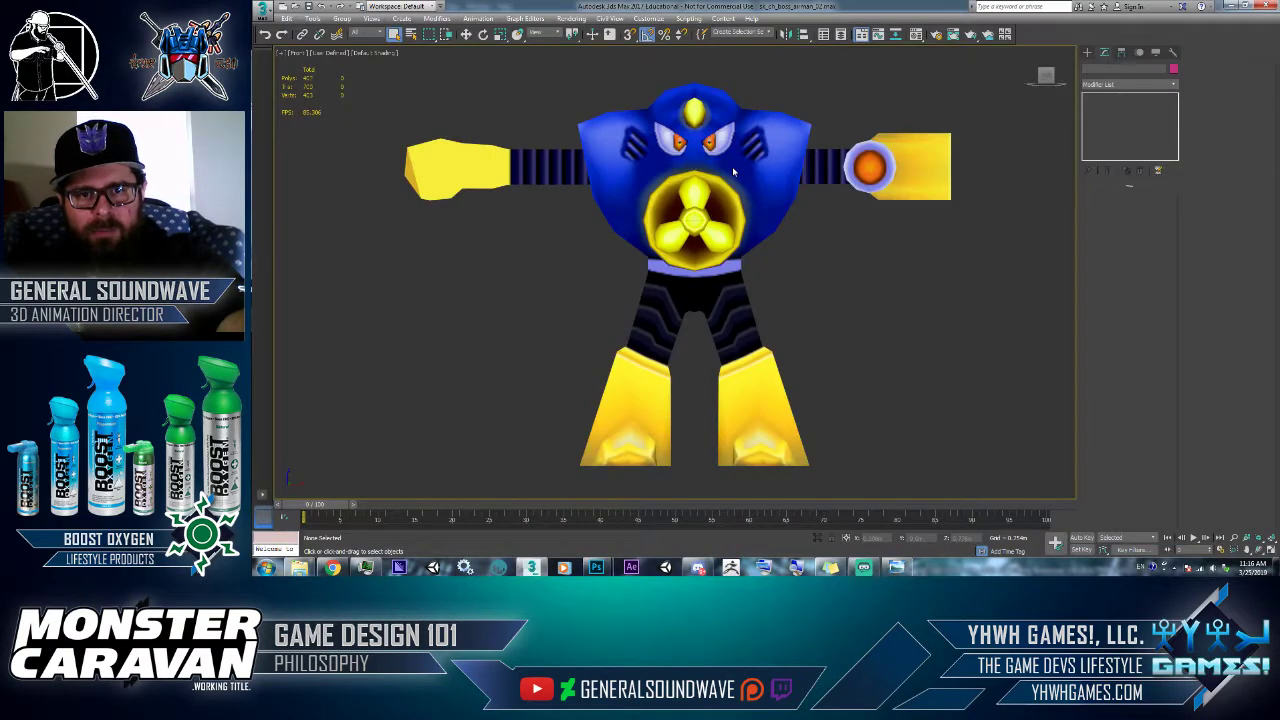
- Switch to Photoshop and nudge the Face Vents group down four pixels
{"action": "key", "text": "alt+Tab"}
{"action": "key", "text": "alt+Tab"}
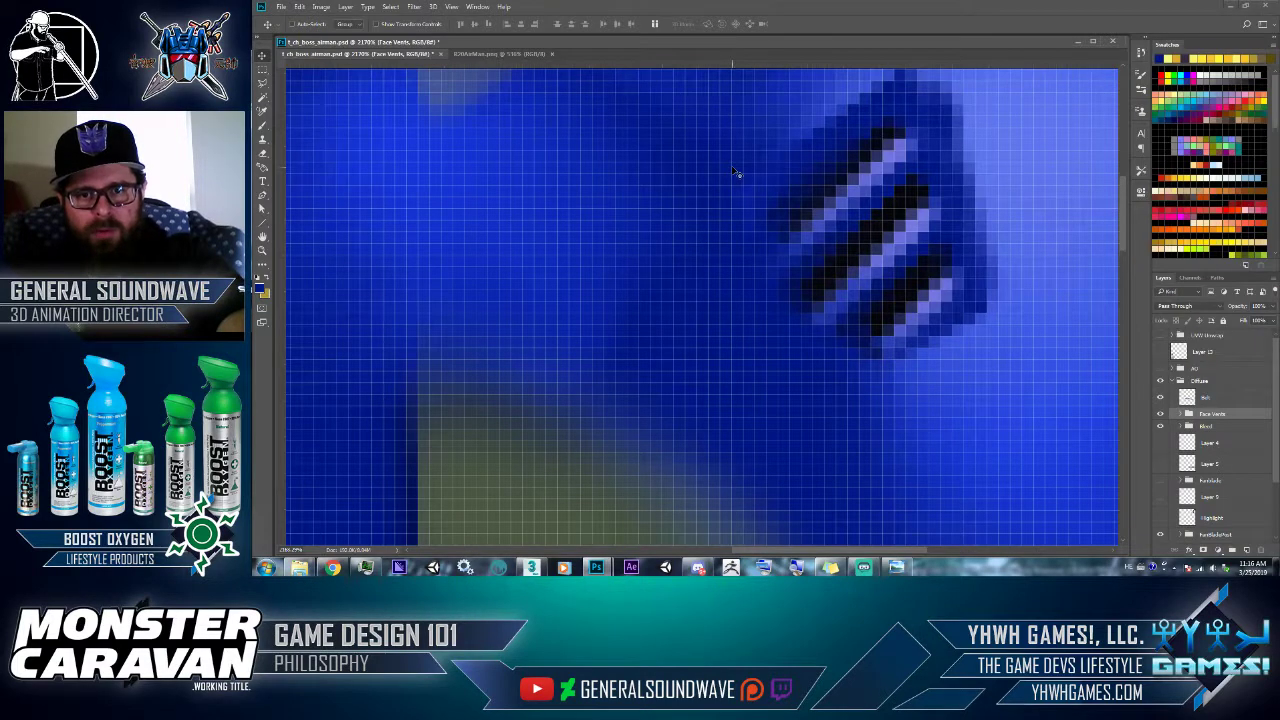
{"action": "scroll", "coordinate": [735, 172], "scroll_direction": "up", "scroll_amount": 2}
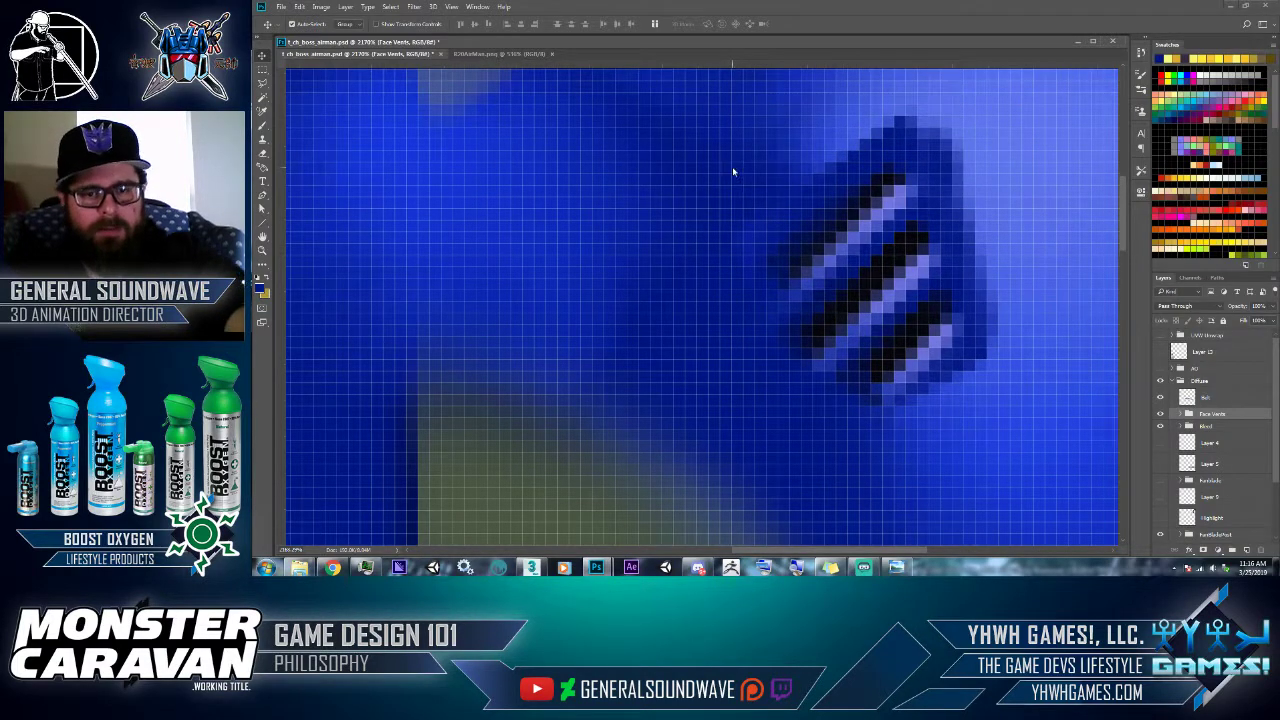
- Save the texture as a JPEG replacing t_ch_boss_airman_00_D_00.jpg in the 256 folder, and examine the vents on the model in 3ds Max
{"action": "key", "text": "ctrl+shift+s"}
{"action": "left_click", "coordinate": [440, 444]}
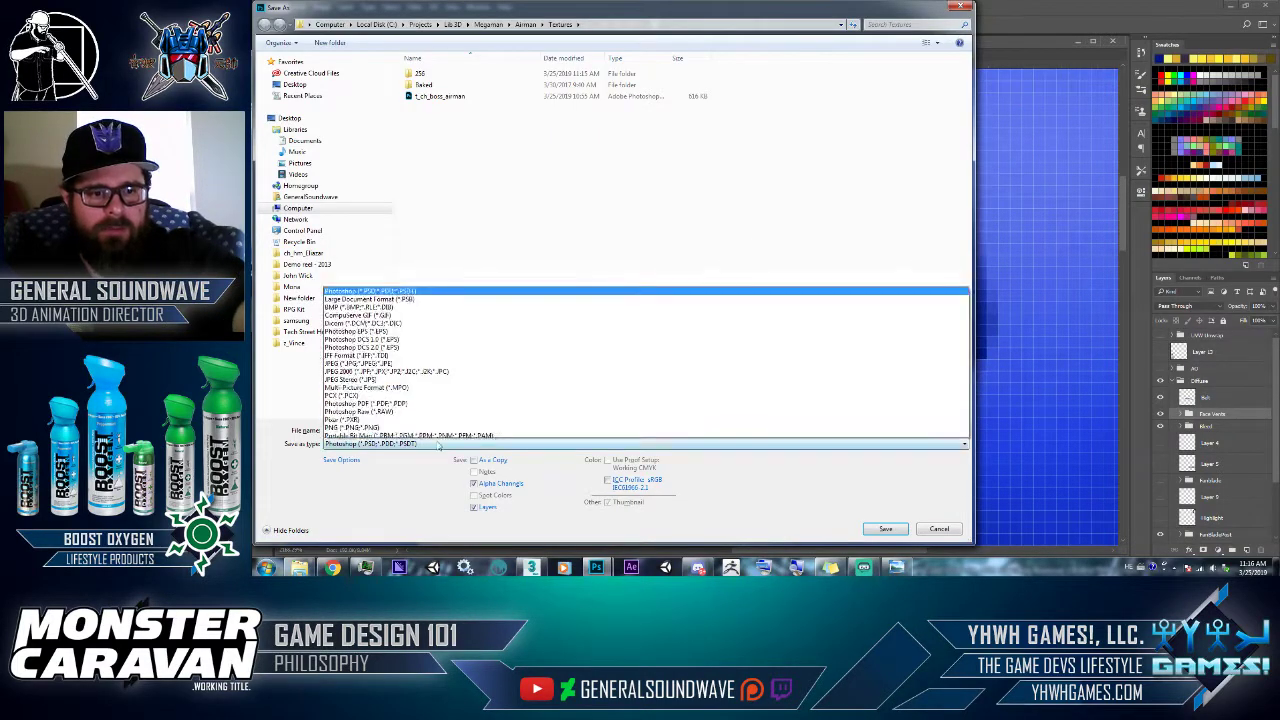
{"action": "left_click", "coordinate": [453, 341]}
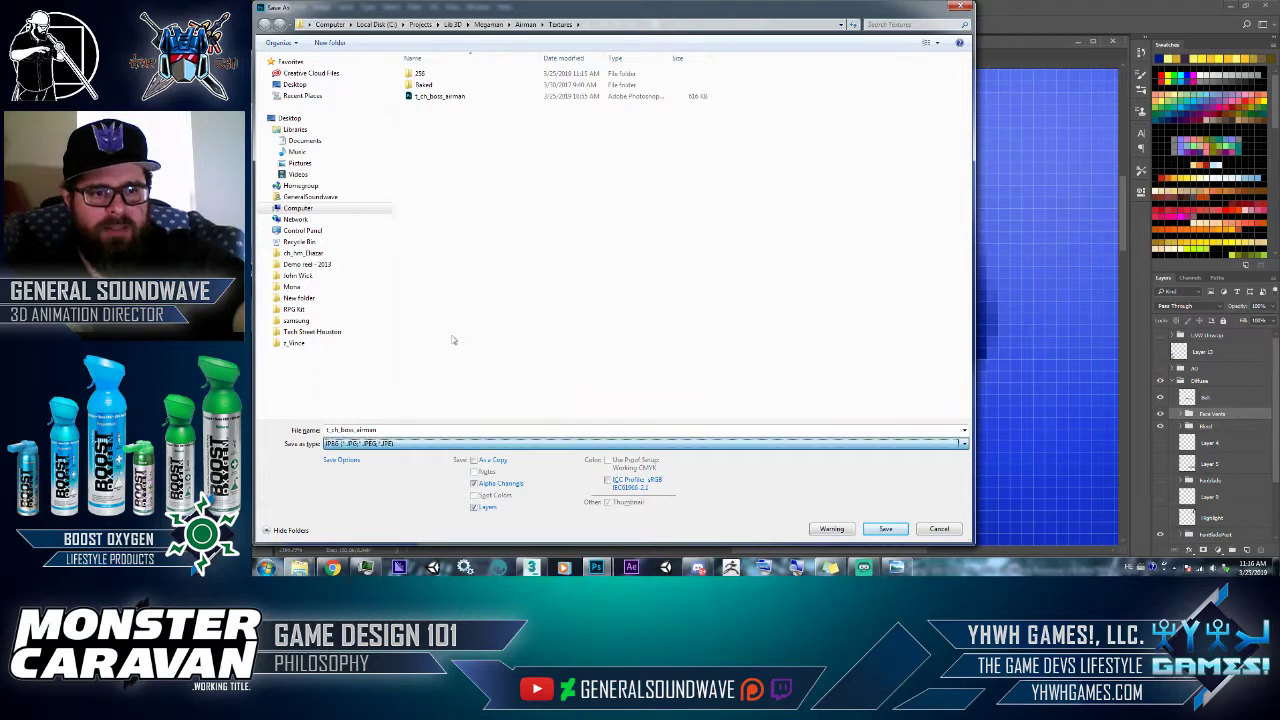
{"action": "double_click", "coordinate": [460, 75]}
{"action": "left_click", "coordinate": [428, 95]}
{"action": "left_click", "coordinate": [885, 528]}
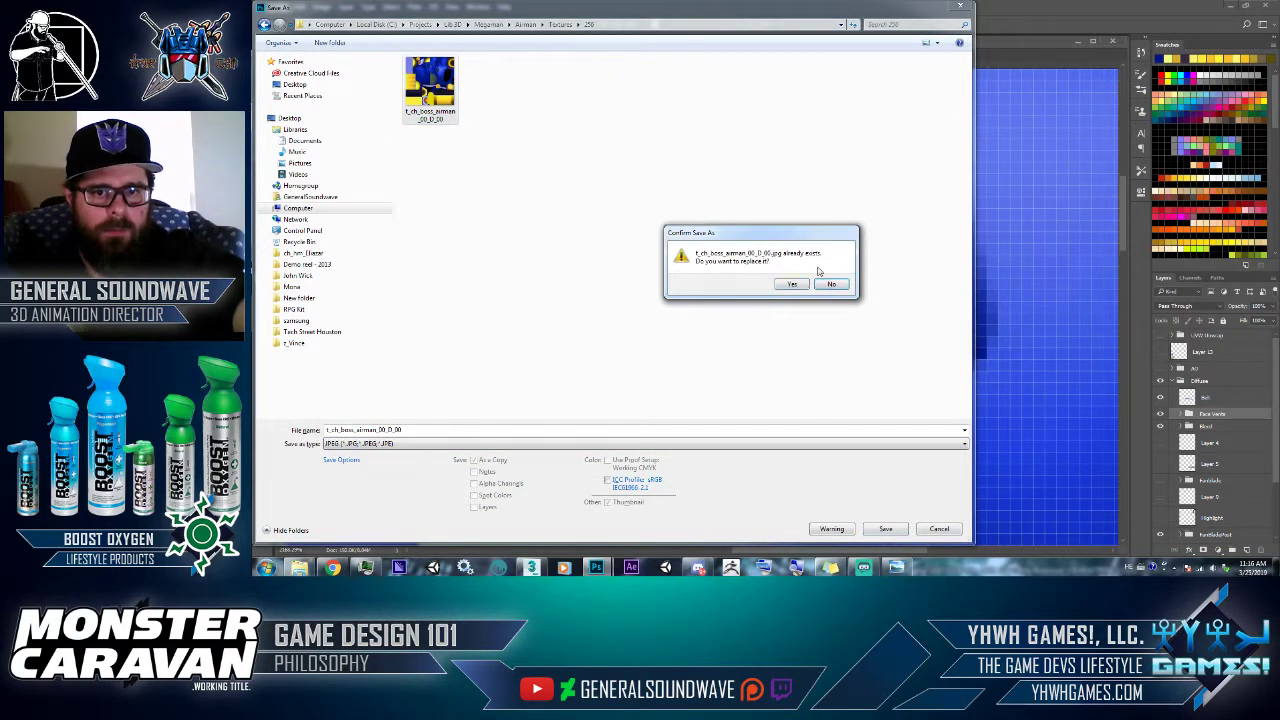
{"action": "left_click", "coordinate": [805, 288]}
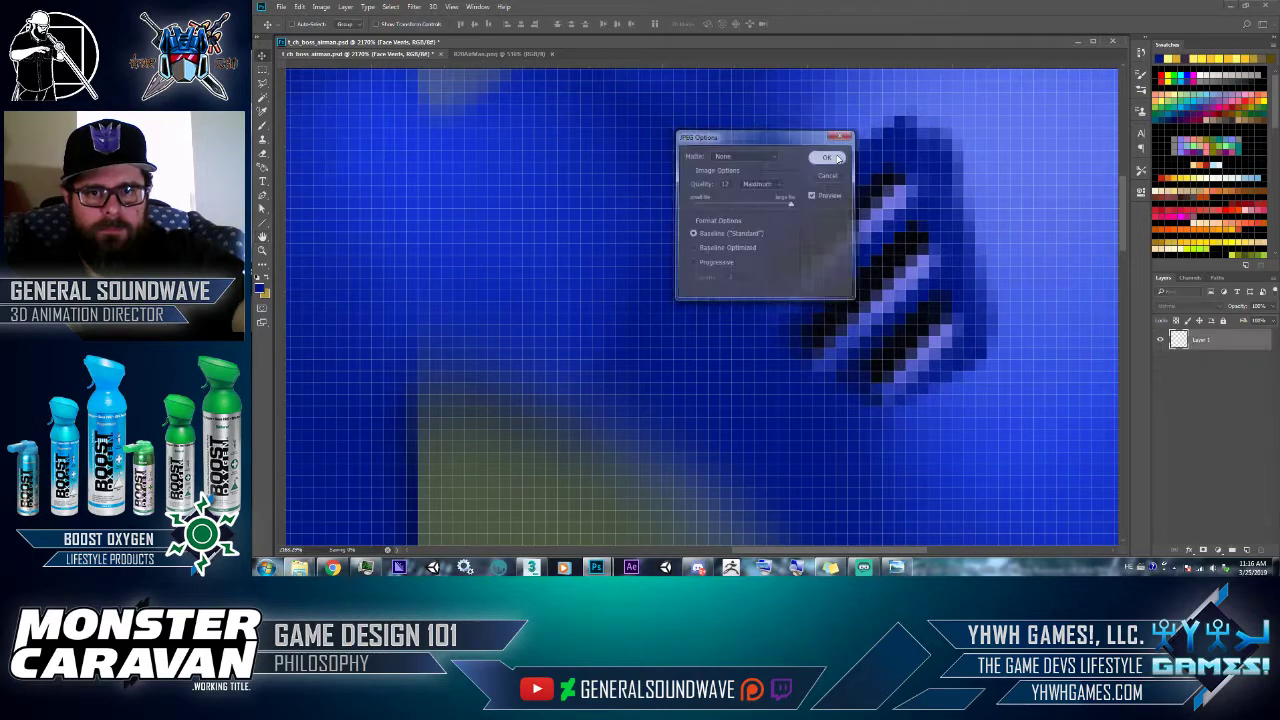
{"action": "left_click", "coordinate": [830, 156]}
{"action": "key", "text": "alt+Tab"}
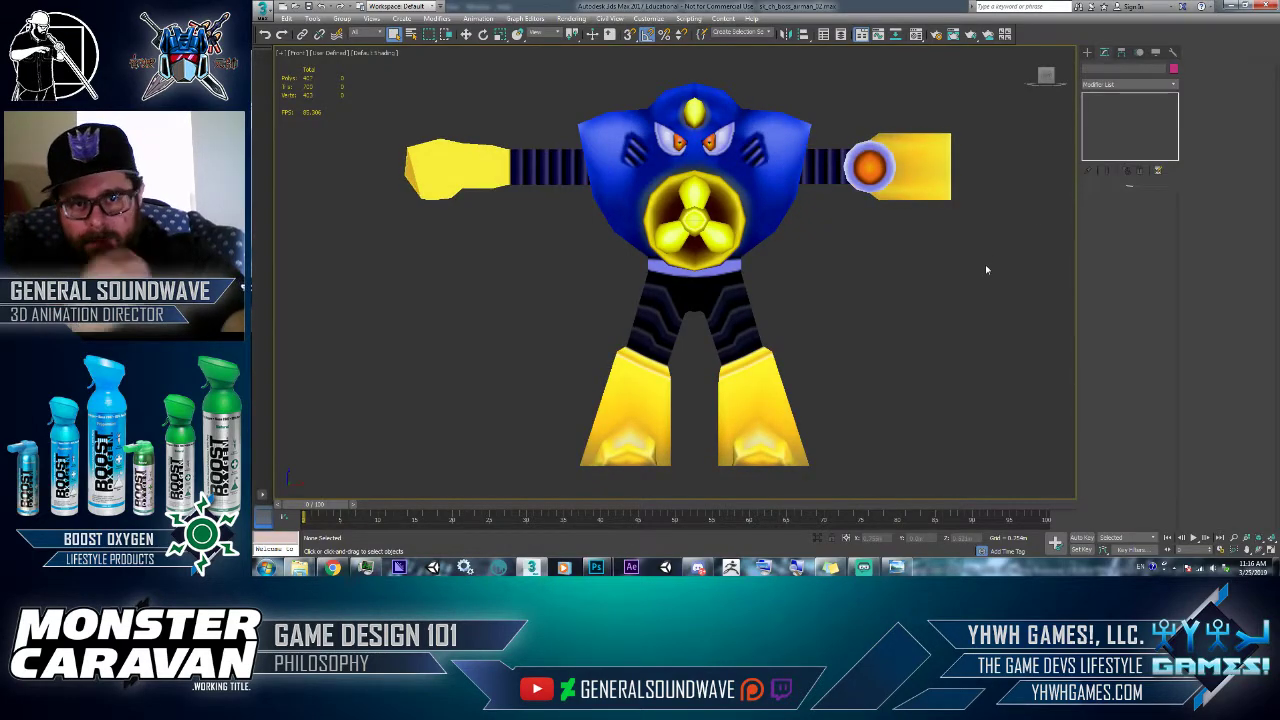
- Switch to Photoshop and nudge the Face Vents group down three pixels
{"action": "key", "text": "alt+Tab"}
{"action": "key", "text": "Down"}
{"action": "key", "text": "Down"}
{"action": "key", "text": "Down"}
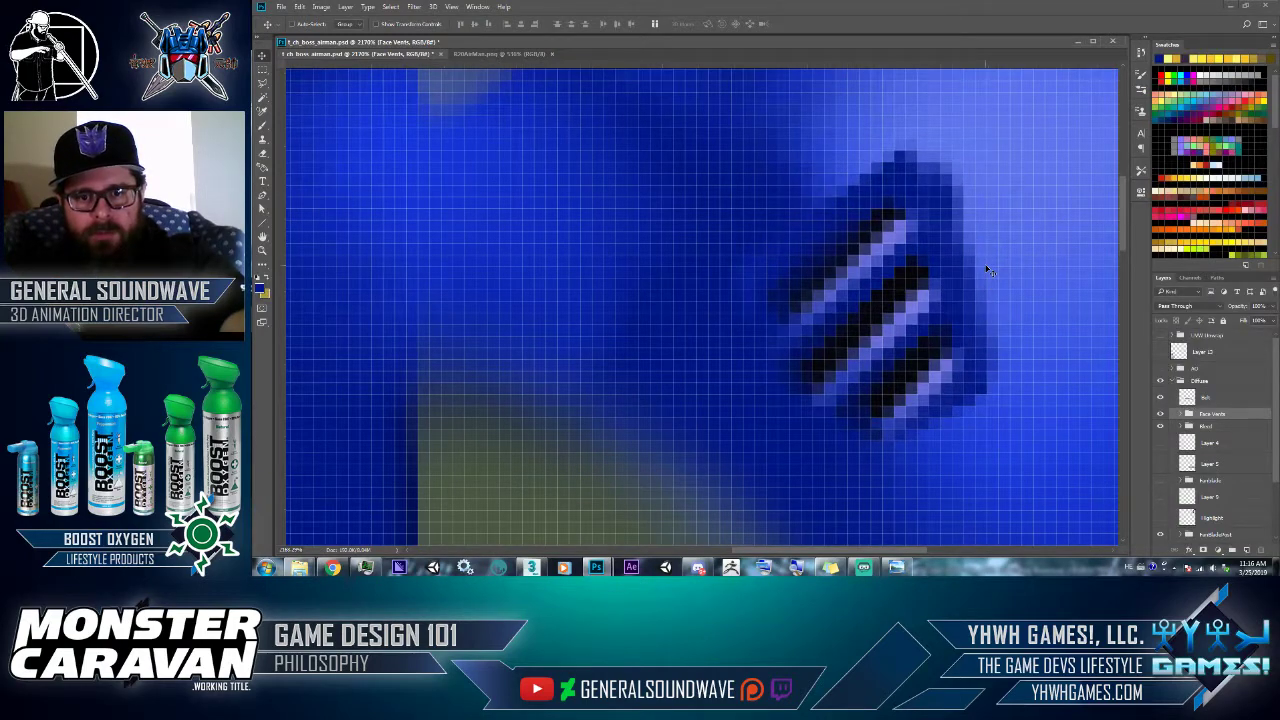
{"action": "key", "text": "ctrl+shift+s"}
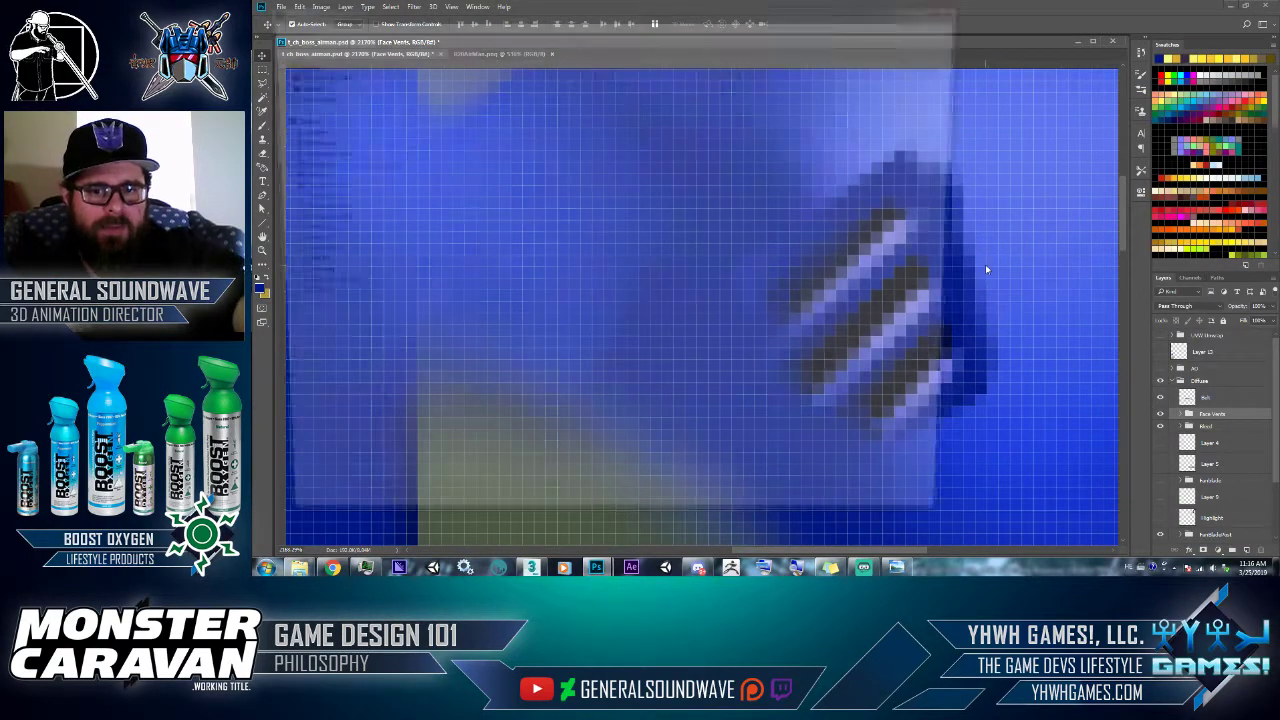
{"action": "key", "text": "Escape"}
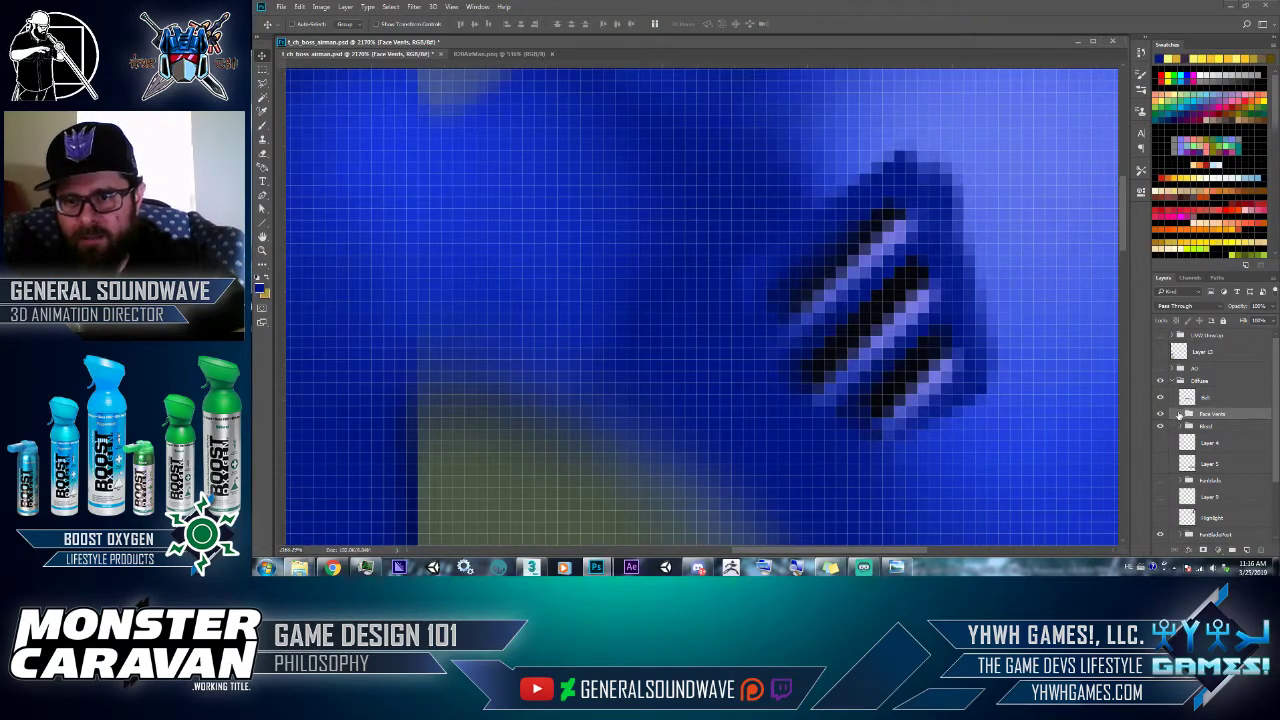
- Expand the Face Vents group, toggle its two lower layers to identify their shading, and select Layer 30
{"action": "left_click", "coordinate": [1182, 413]}
{"action": "left_click", "coordinate": [1160, 455]}
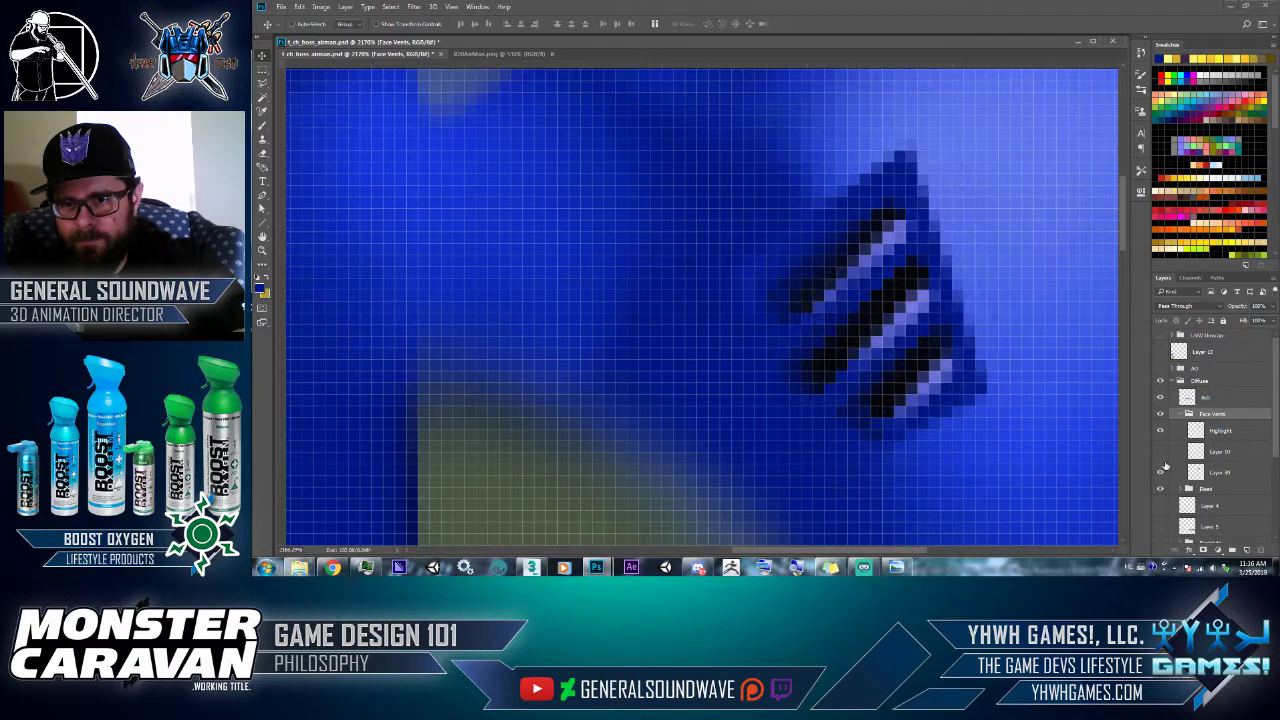
{"action": "left_click", "coordinate": [1160, 455]}
{"action": "left_click", "coordinate": [1162, 472]}
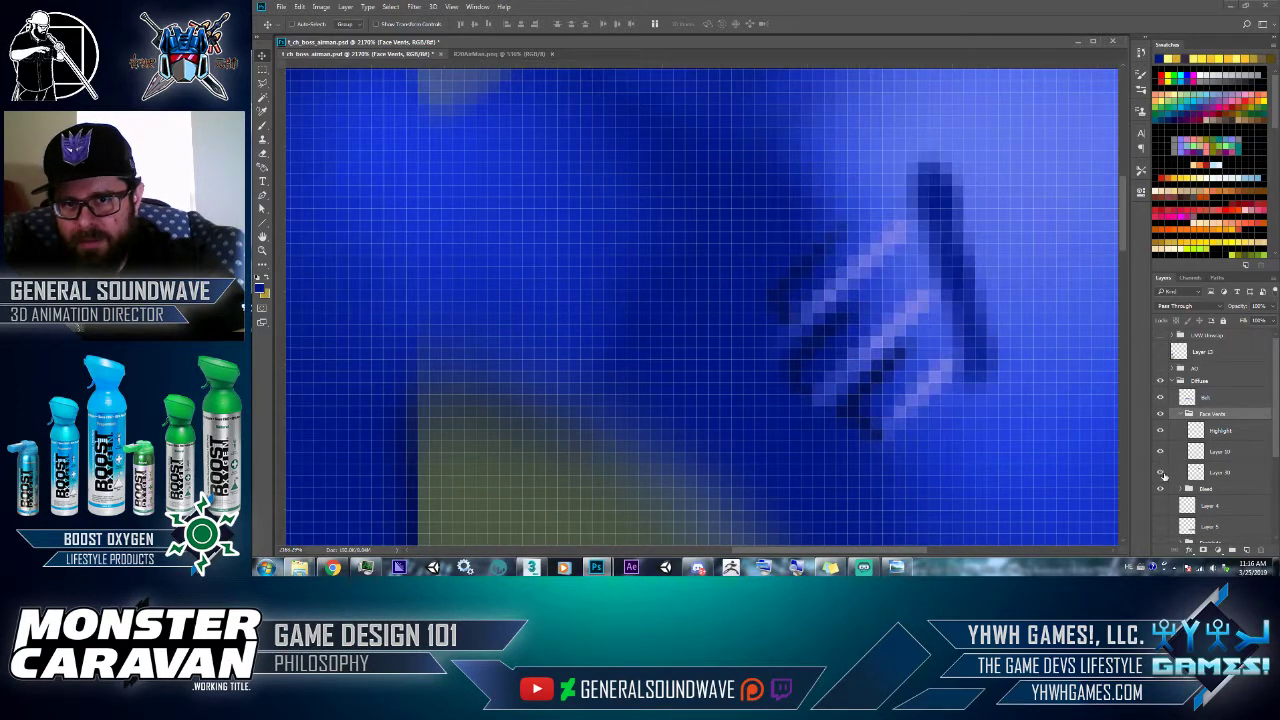
{"action": "left_click", "coordinate": [1162, 474]}
{"action": "left_click", "coordinate": [1200, 474]}
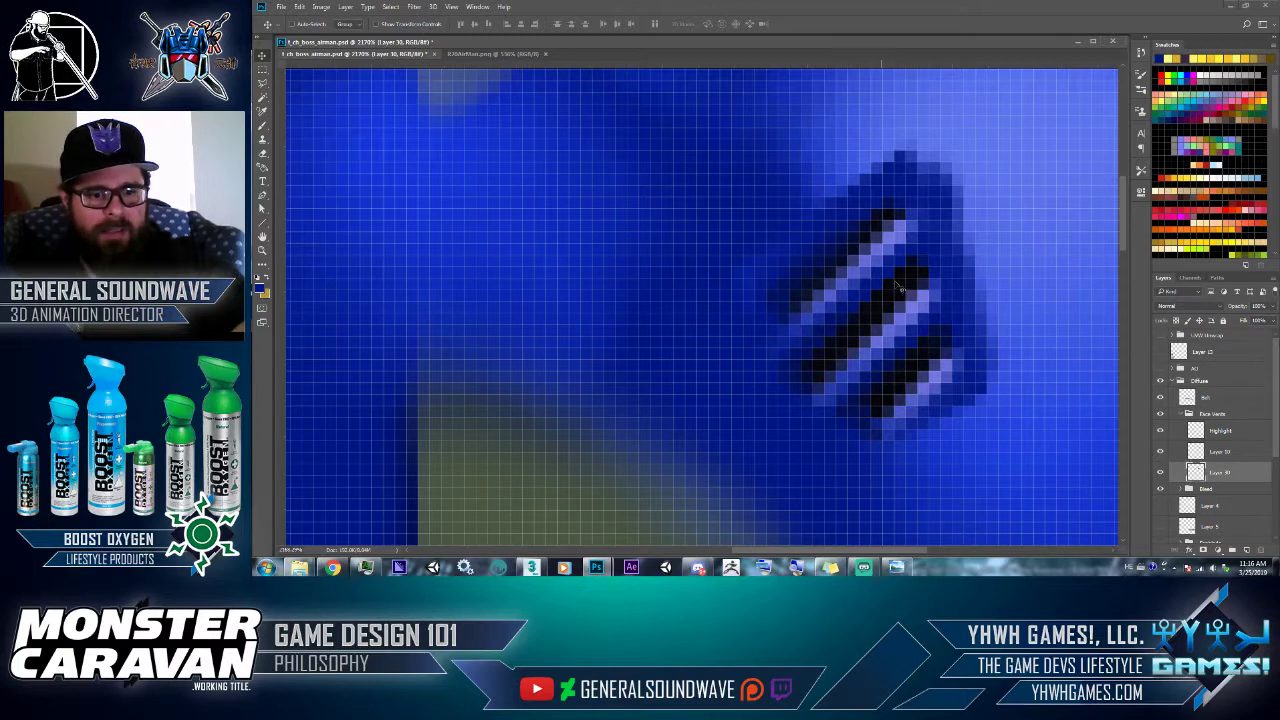
- Hide the face vents' Highlight layer and erase the excess dark shading around the vents on Layer 30
{"action": "key", "text": "e"}
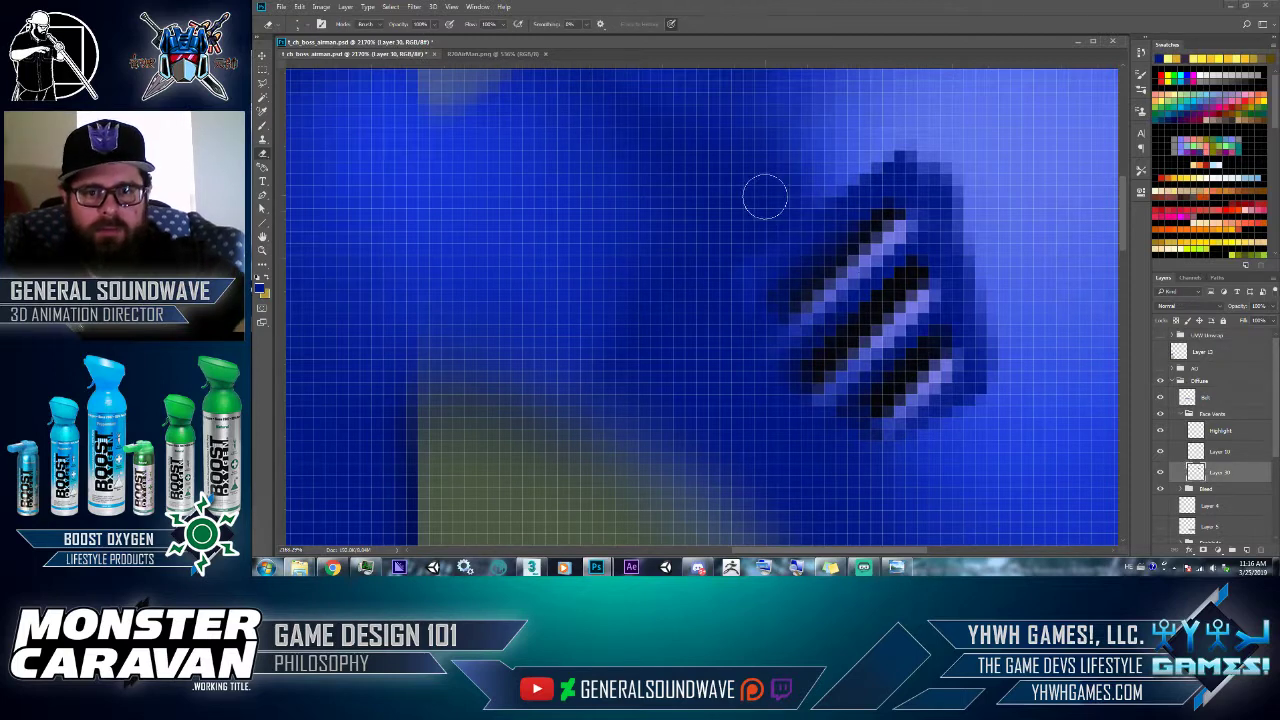
{"action": "left_click", "coordinate": [898, 162]}
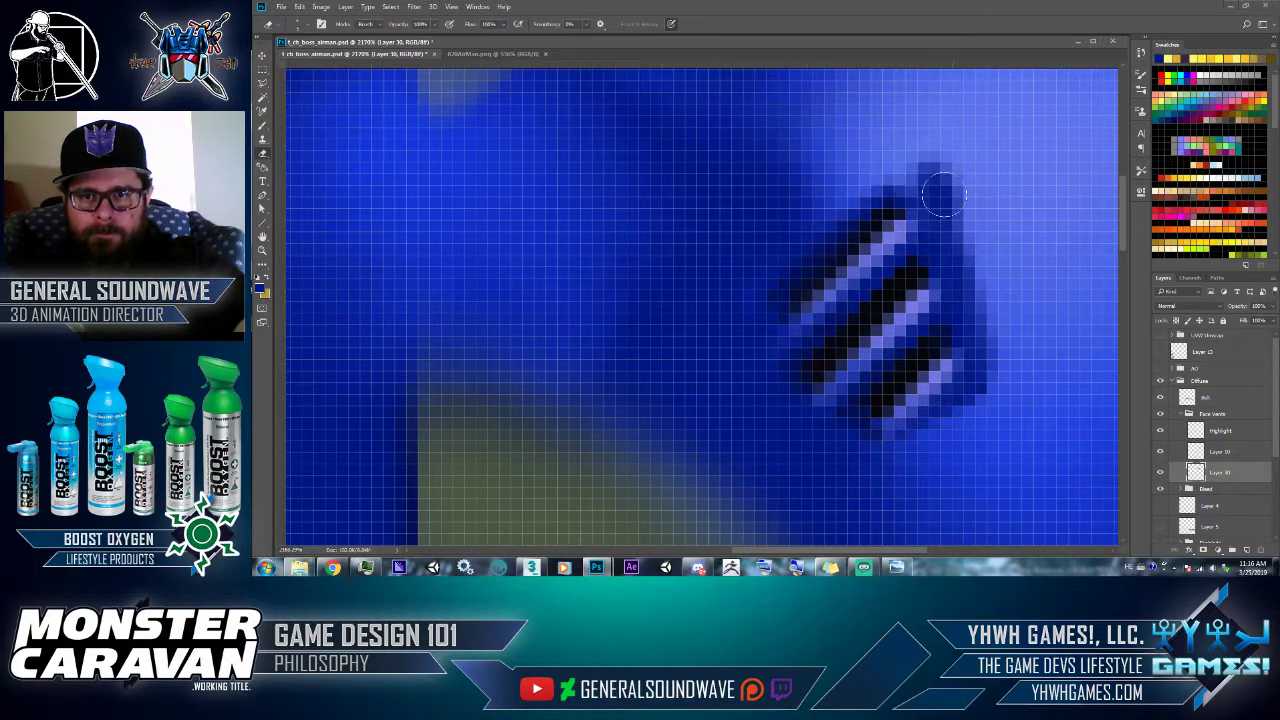
{"action": "left_click", "coordinate": [1160, 430]}
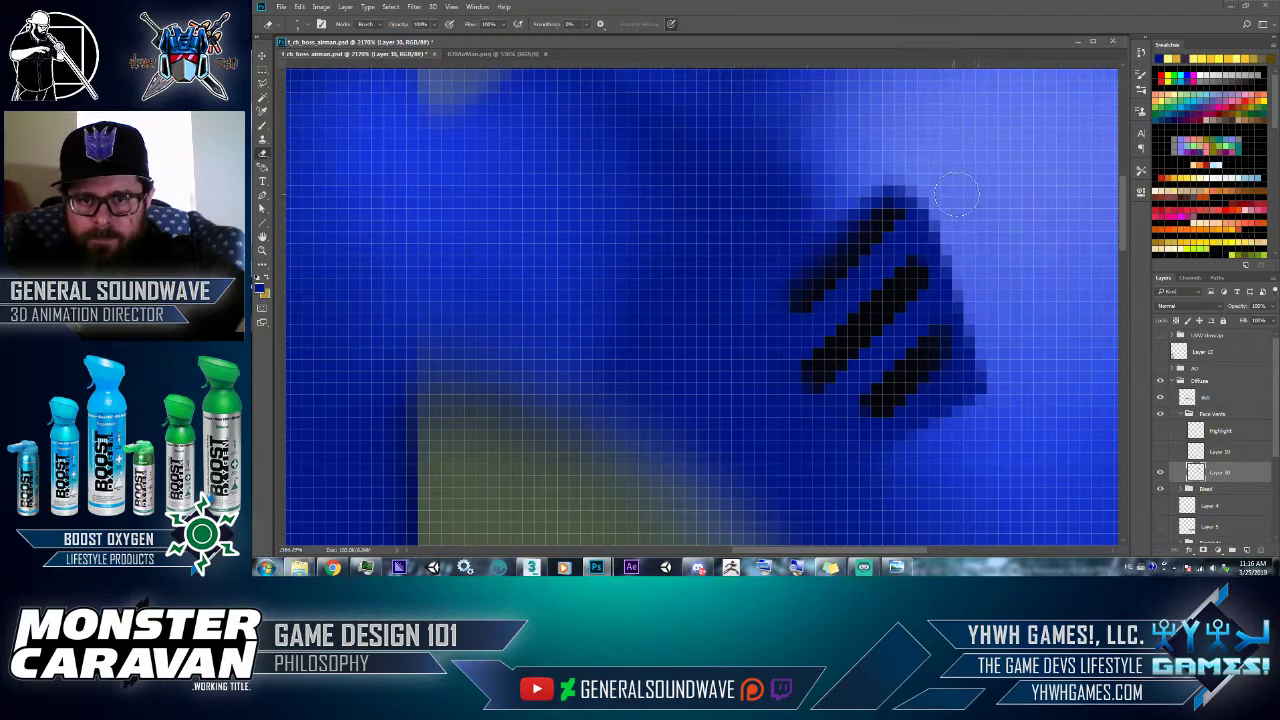
{"action": "left_click_drag", "start_coordinate": [935, 245], "coordinate": [930, 210]}
{"action": "mouse_move", "coordinate": [950, 252]}
{"action": "left_mouse_down"}
{"action": "mouse_move", "coordinate": [986, 386]}
{"action": "mouse_move", "coordinate": [972, 376]}
{"action": "mouse_move", "coordinate": [994, 314]}
{"action": "mouse_move", "coordinate": [948, 285]}
{"action": "left_mouse_up"}
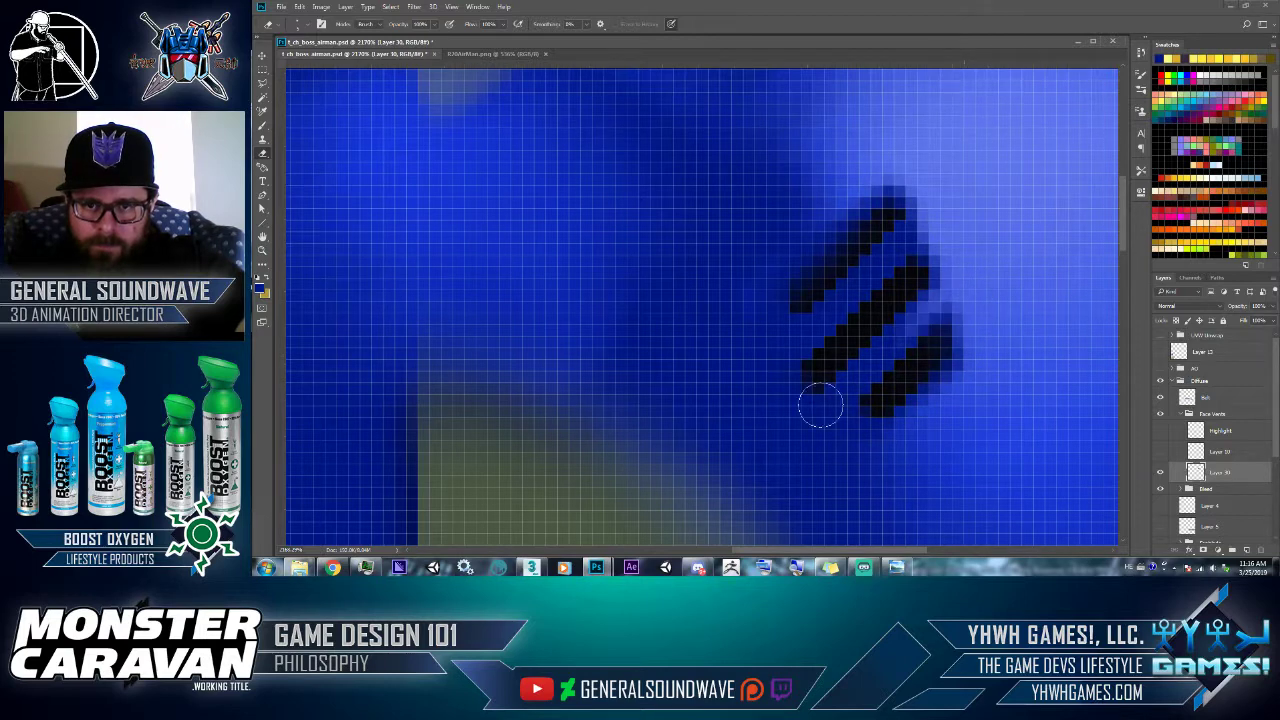
{"action": "mouse_move", "coordinate": [811, 423]}
{"action": "left_mouse_down"}
{"action": "mouse_move", "coordinate": [962, 280]}
{"action": "mouse_move", "coordinate": [829, 309]}
{"action": "mouse_move", "coordinate": [969, 185]}
{"action": "left_mouse_up"}
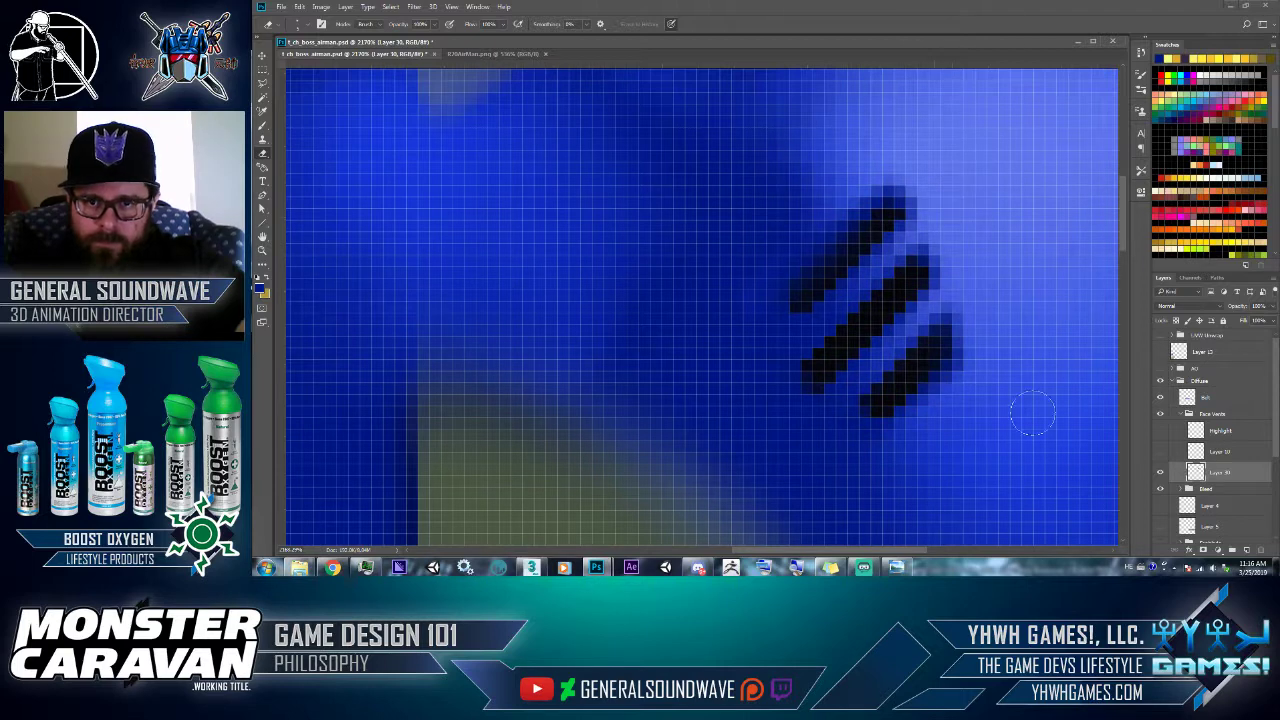
{"action": "key", "text": "ctrl+z"}
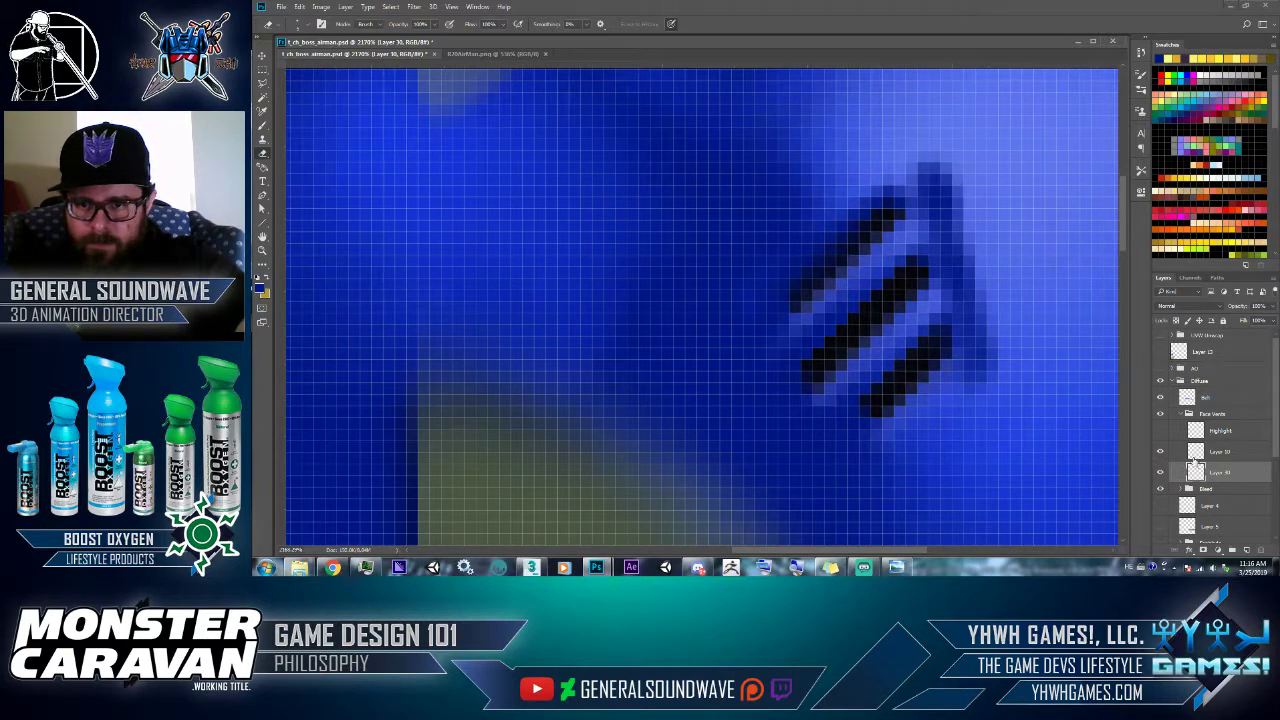
- Erase the leftover dark strip beside the vents on the middle Face Vents layer, and turn the Highlight layer back on
{"action": "left_click", "coordinate": [1196, 452]}
{"action": "mouse_move", "coordinate": [920, 180]}
{"action": "left_mouse_down"}
{"action": "mouse_move", "coordinate": [930, 226]}
{"action": "mouse_move", "coordinate": [940, 200]}
{"action": "mouse_move", "coordinate": [962, 205]}
{"action": "mouse_move", "coordinate": [952, 245]}
{"action": "mouse_move", "coordinate": [928, 232]}
{"action": "mouse_move", "coordinate": [952, 262]}
{"action": "mouse_move", "coordinate": [946, 290]}
{"action": "mouse_move", "coordinate": [966, 284]}
{"action": "mouse_move", "coordinate": [962, 385]}
{"action": "mouse_move", "coordinate": [977, 360]}
{"action": "mouse_move", "coordinate": [955, 375]}
{"action": "mouse_move", "coordinate": [960, 350]}
{"action": "left_mouse_up"}
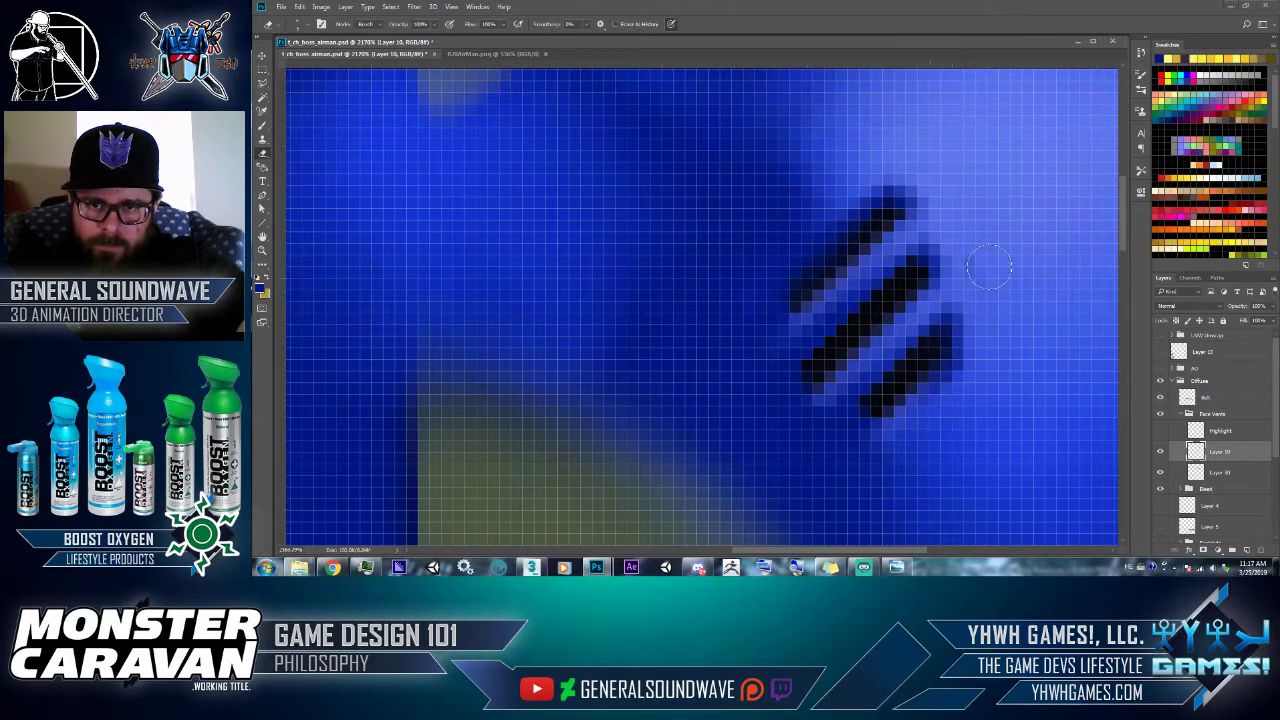
{"action": "mouse_move", "coordinate": [989, 267]}
{"action": "left_mouse_down"}
{"action": "mouse_move", "coordinate": [980, 290]}
{"action": "mouse_move", "coordinate": [910, 315]}
{"action": "mouse_move", "coordinate": [930, 215]}
{"action": "mouse_move", "coordinate": [963, 322]}
{"action": "left_mouse_up"}
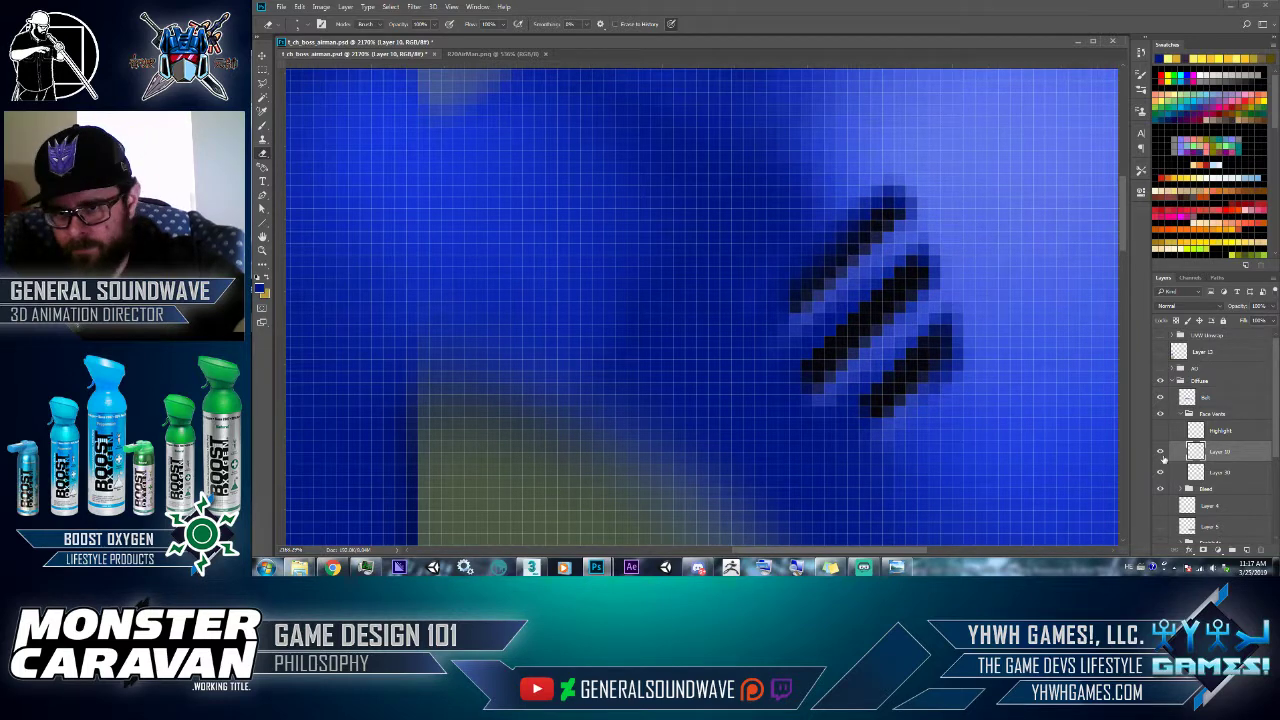
{"action": "left_click", "coordinate": [1161, 431]}
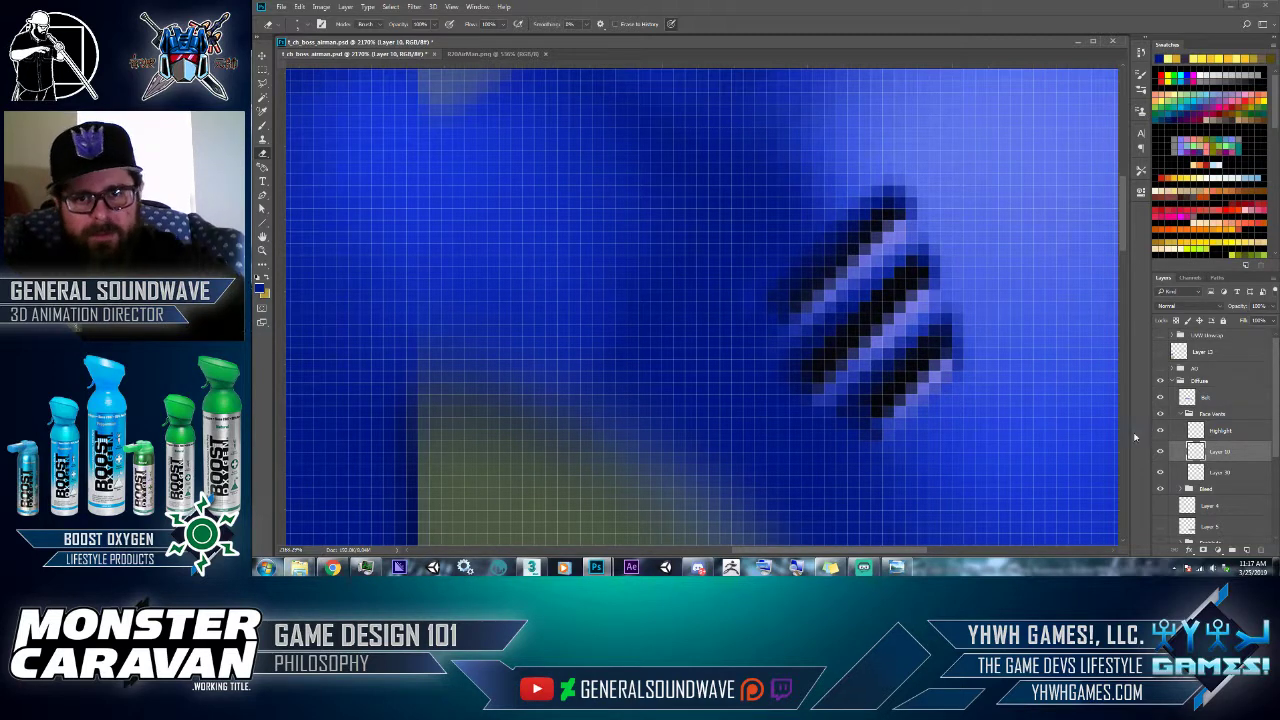
- Save the texture as a JPEG replacing t_ch_boss_airman_00_D_00 in the 256 folder, and check the vents on the model in 3ds Max
{"action": "key", "text": "ctrl+shift+s"}
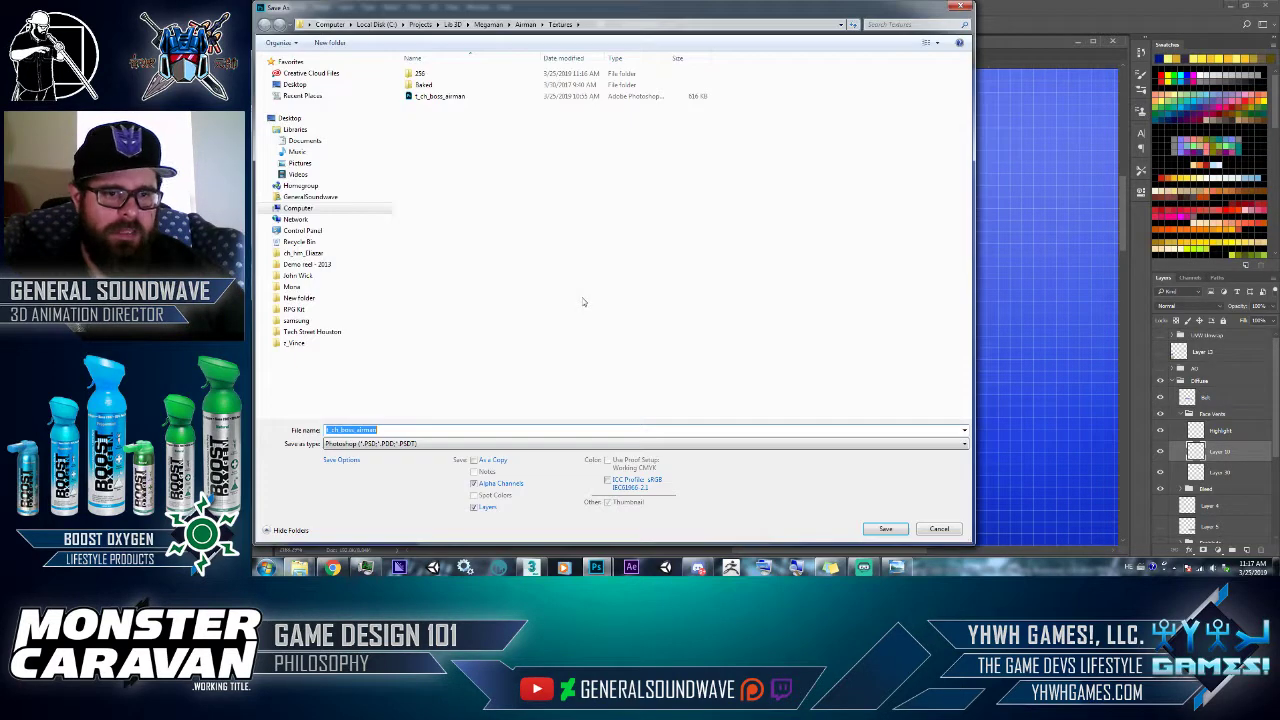
{"action": "left_click", "coordinate": [375, 444]}
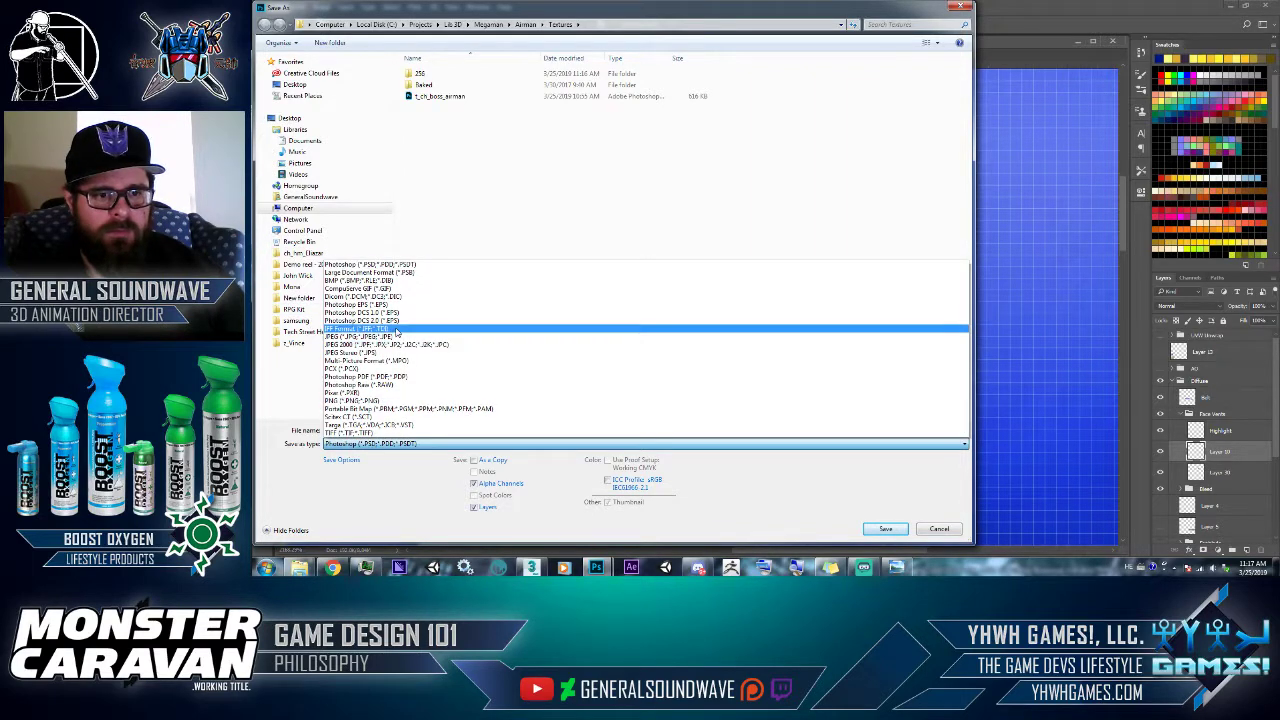
{"action": "left_click", "coordinate": [400, 328]}
{"action": "double_click", "coordinate": [431, 75]}
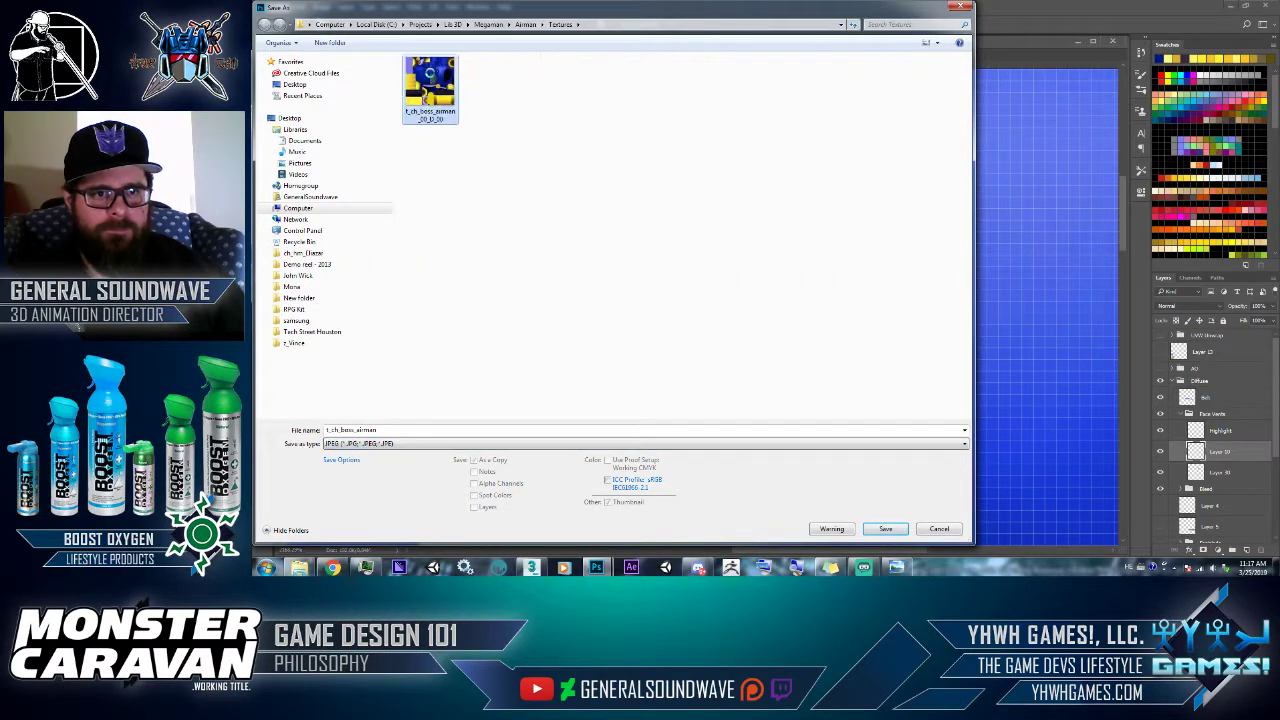
{"action": "double_click", "coordinate": [430, 88]}
{"action": "left_click", "coordinate": [799, 286]}
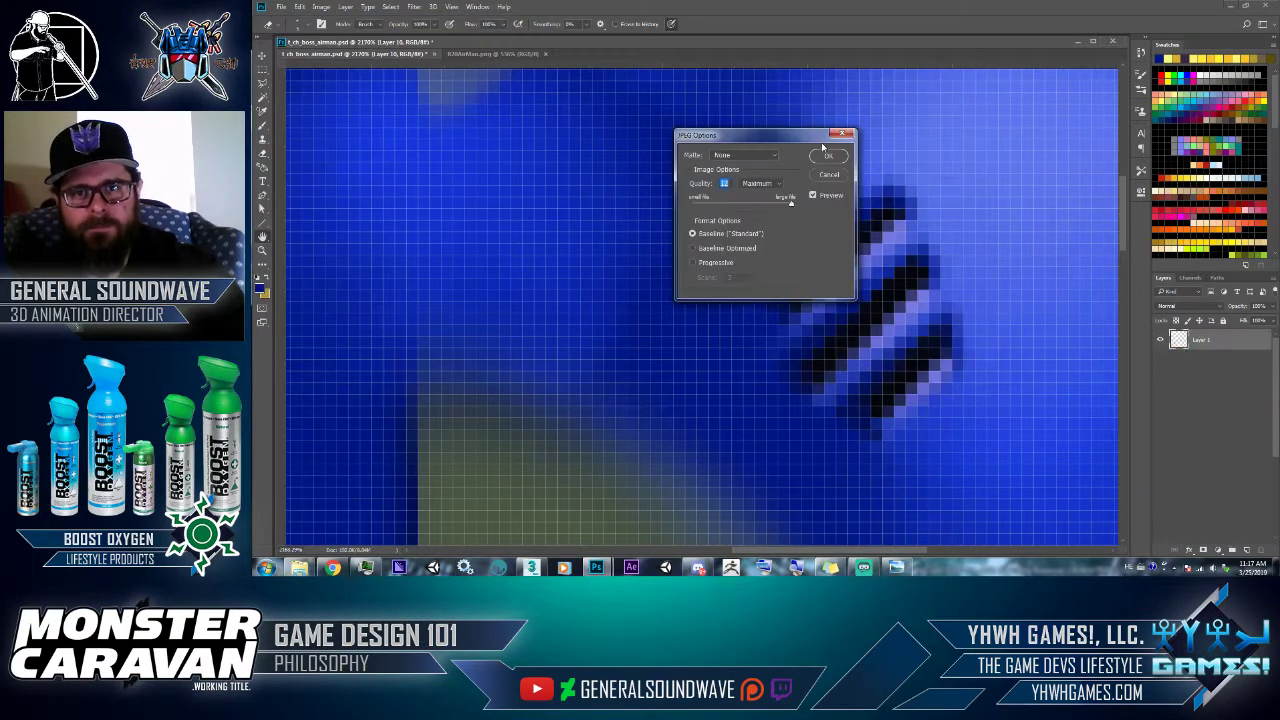
{"action": "left_click", "coordinate": [846, 168]}
{"action": "key", "text": "alt+Tab"}
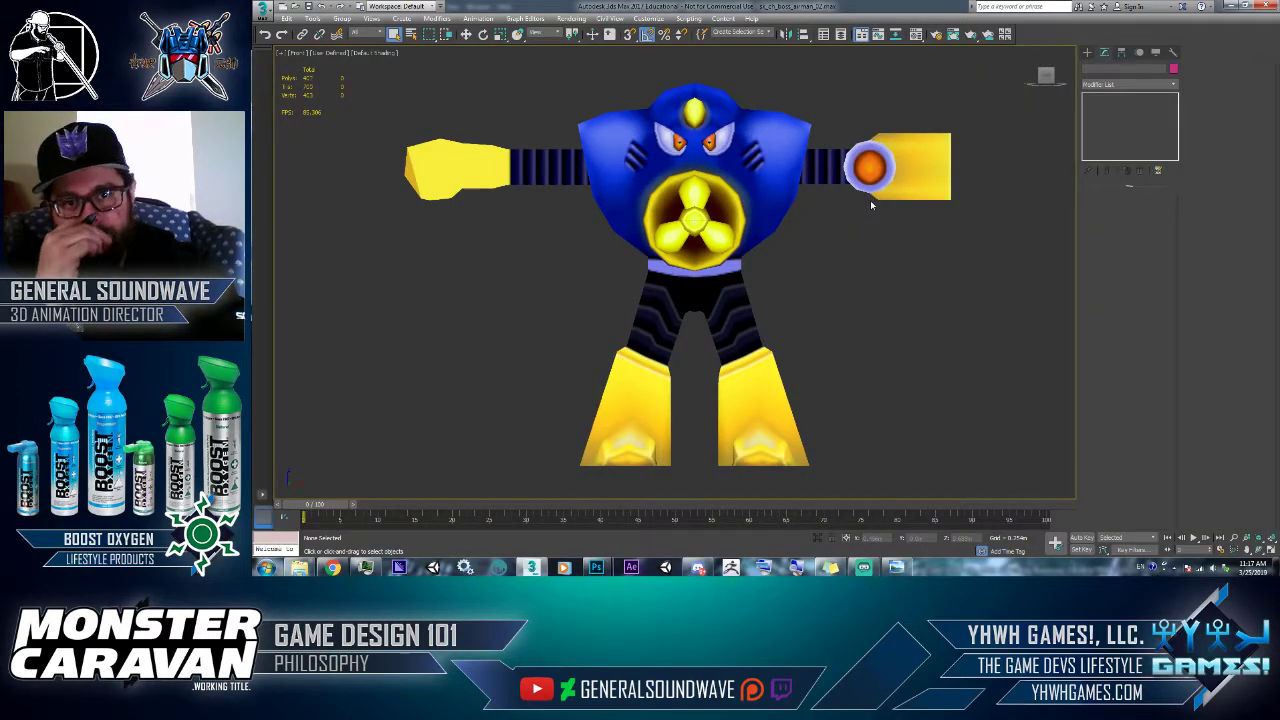
- Check the Airman reference sheet, return to Photoshop, and show the UVW Unwrap wireframe over the robot's back area
{"action": "key", "text": "alt+Tab"}
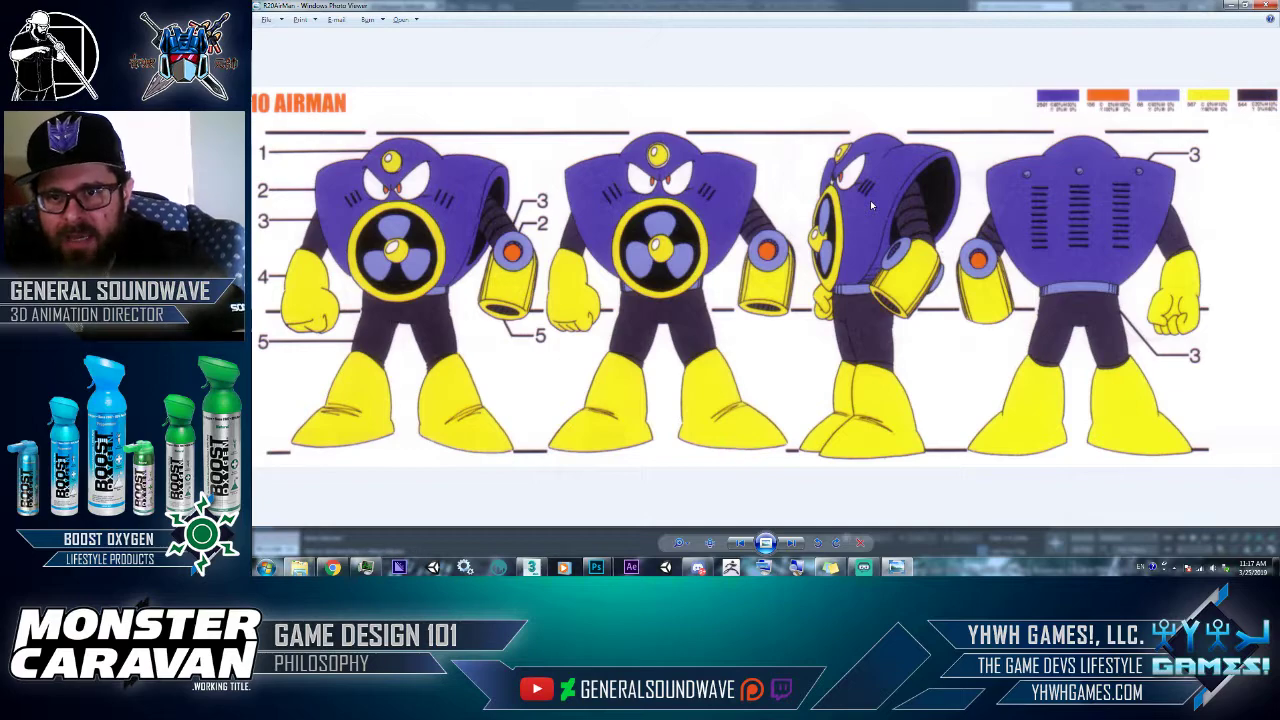
{"action": "key", "text": "alt+Tab"}
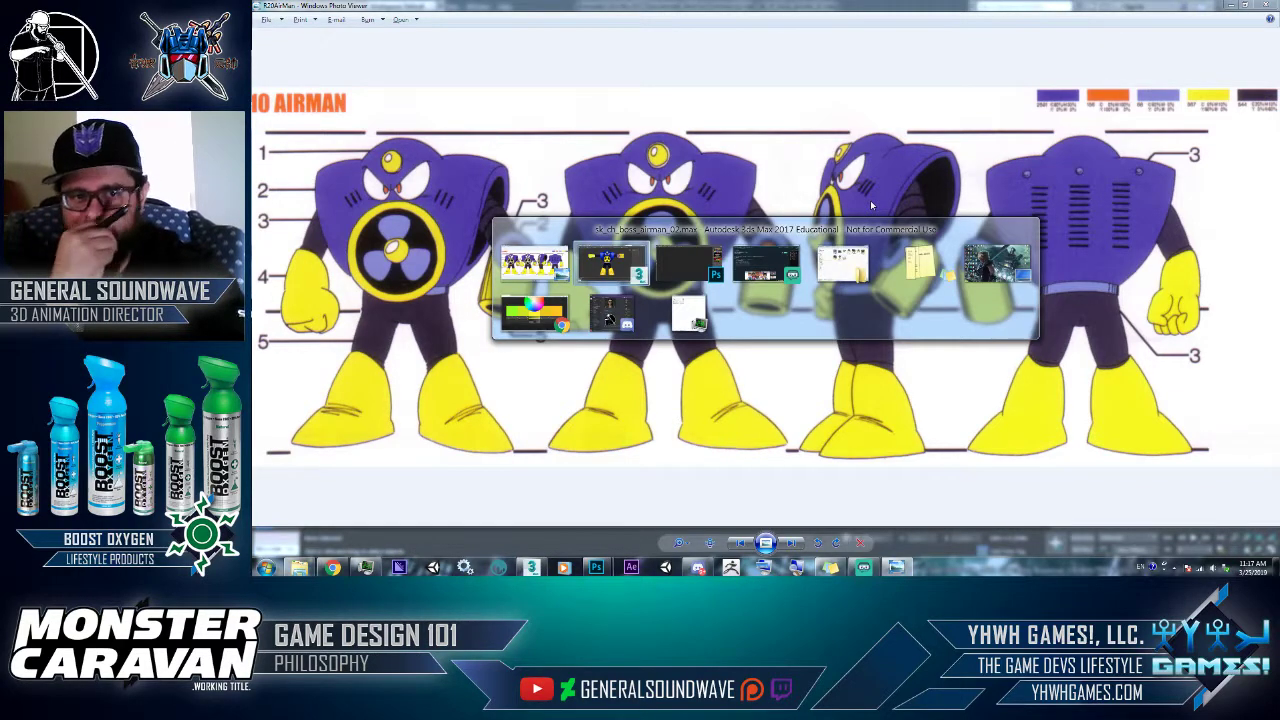
{"action": "key", "text": "alt+Tab"}
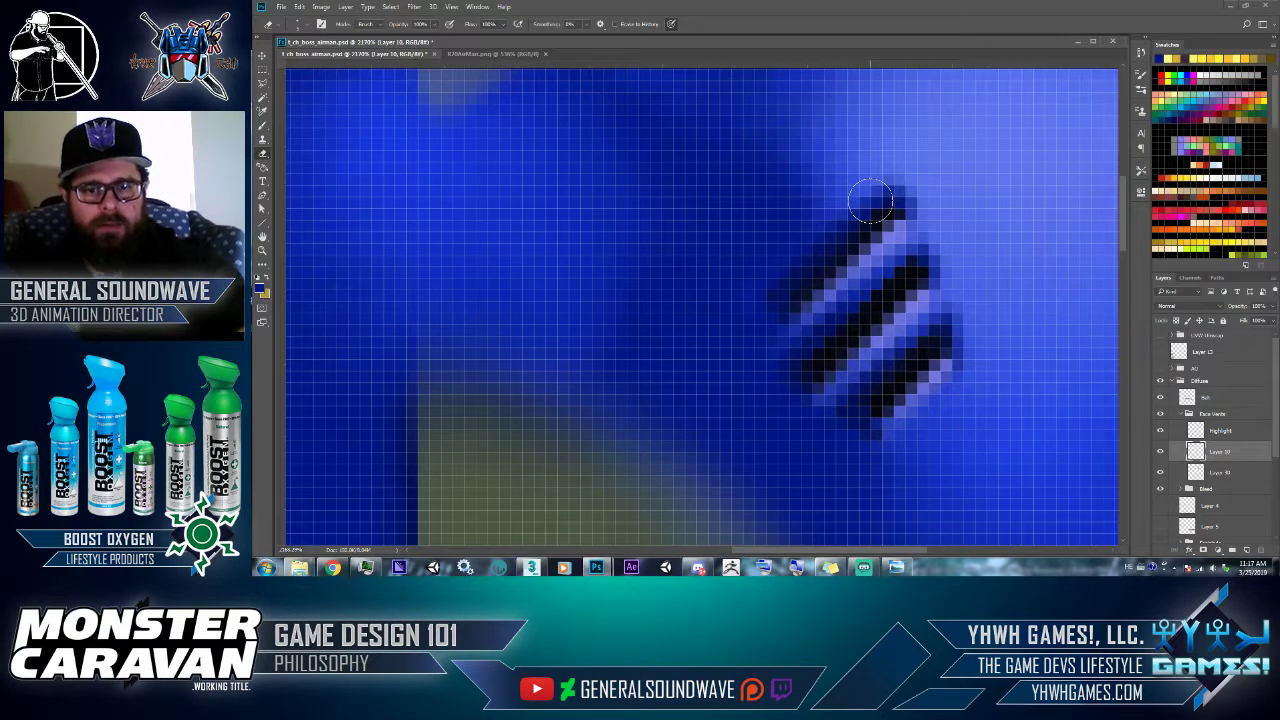
{"action": "right_click", "coordinate": [1067, 282]}
{"action": "left_click", "coordinate": [1078, 292]}
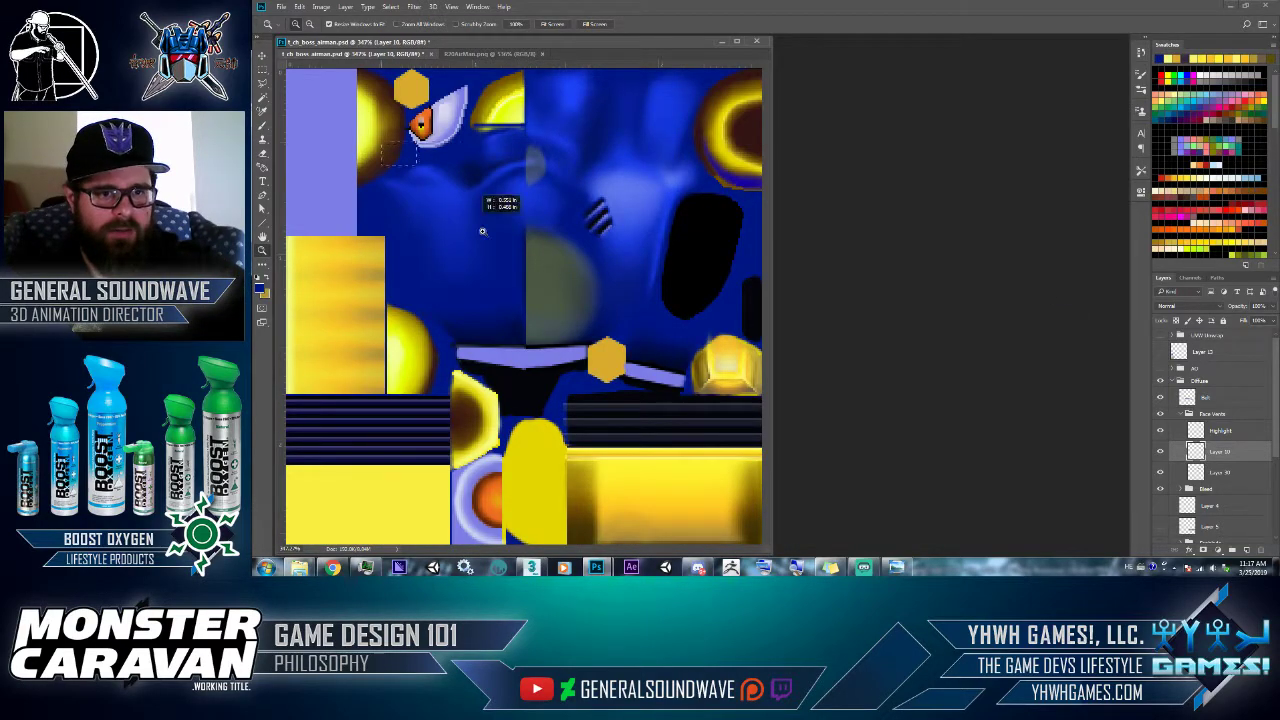
{"action": "left_click", "coordinate": [585, 355]}
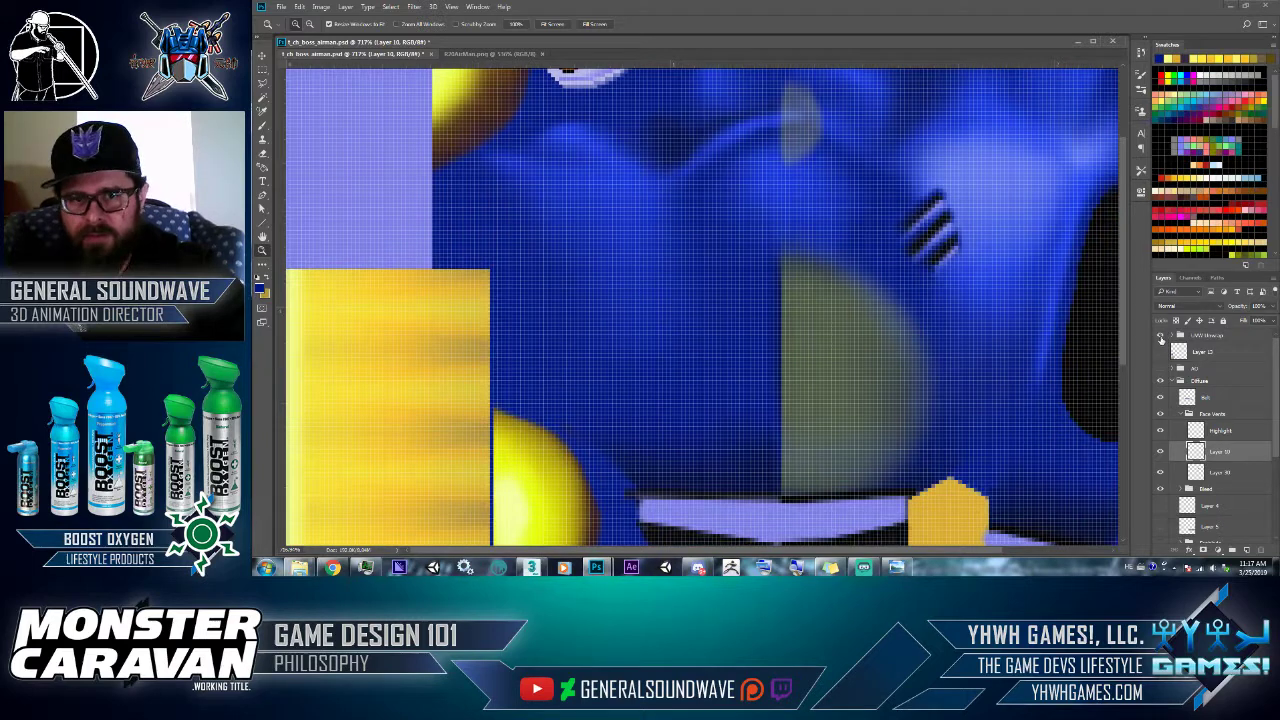
{"action": "left_click", "coordinate": [1161, 337]}
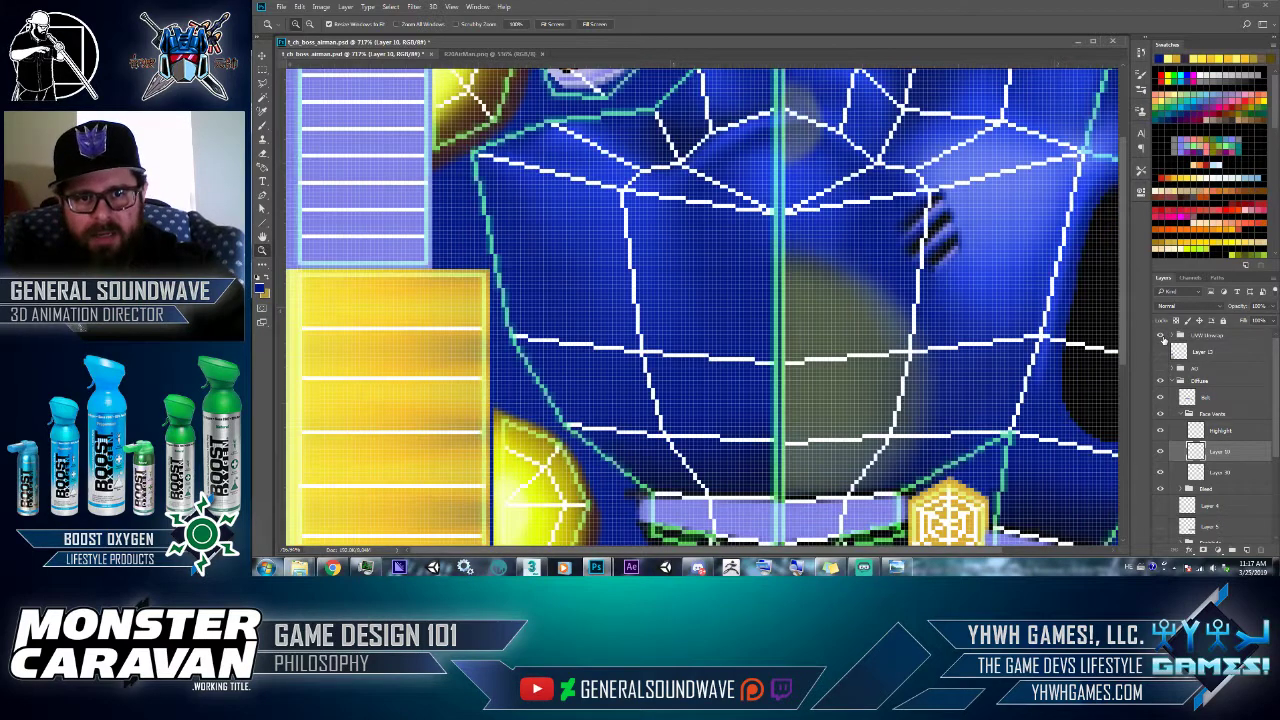
- Collapse Face Vents, create a Back Vents group above it with a new layer, and reset the colours to black and white
{"action": "left_click", "coordinate": [1181, 413]}
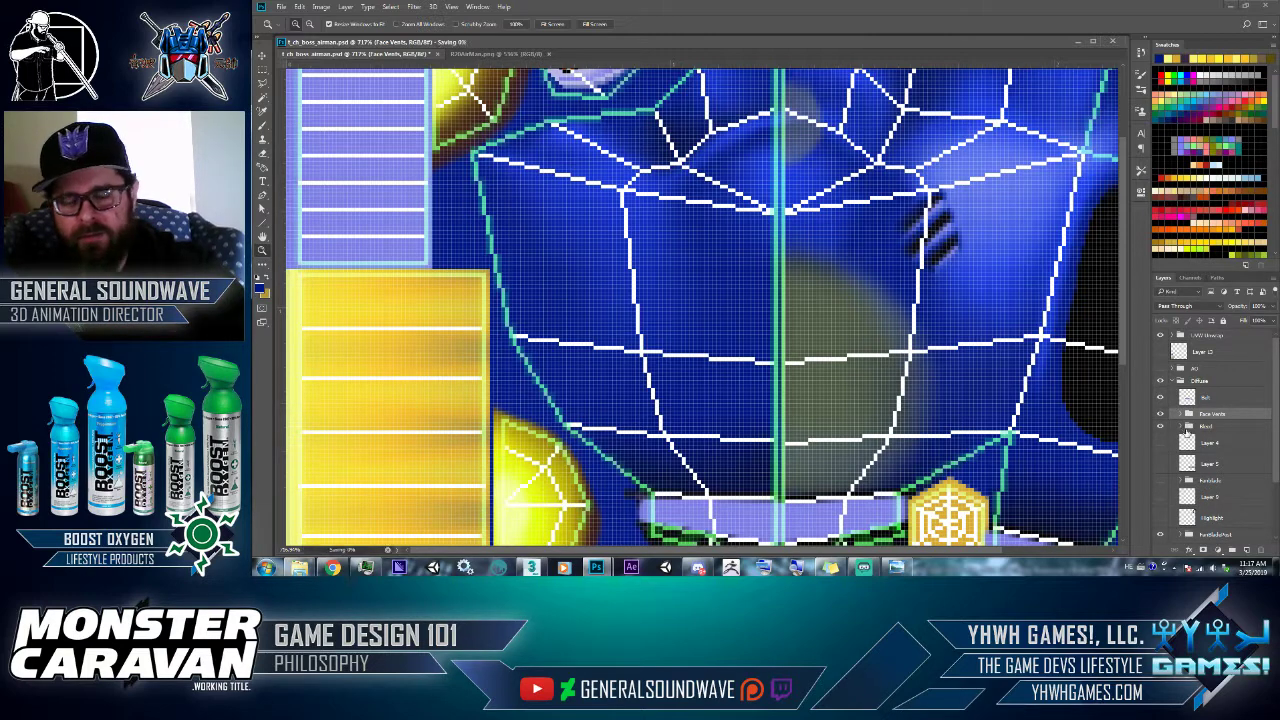
{"action": "left_click", "coordinate": [1232, 551]}
{"action": "left_click", "coordinate": [1246, 551]}
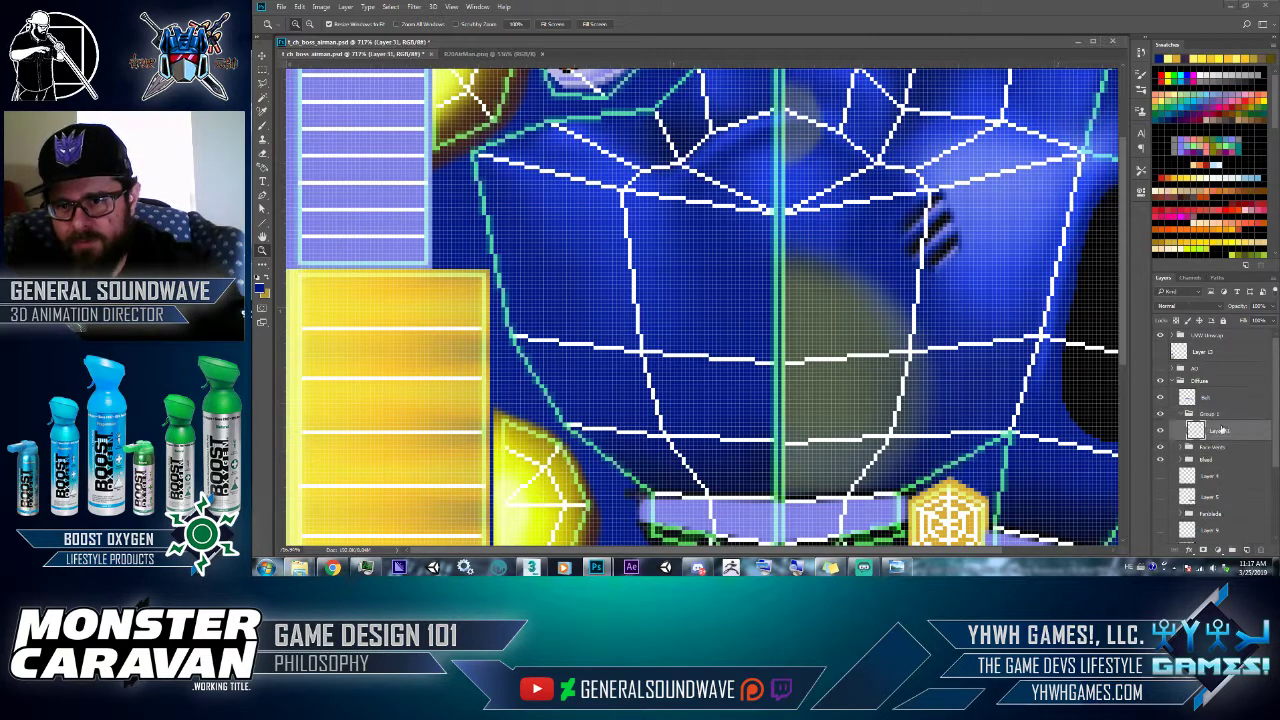
{"action": "double_click", "coordinate": [1210, 414]}
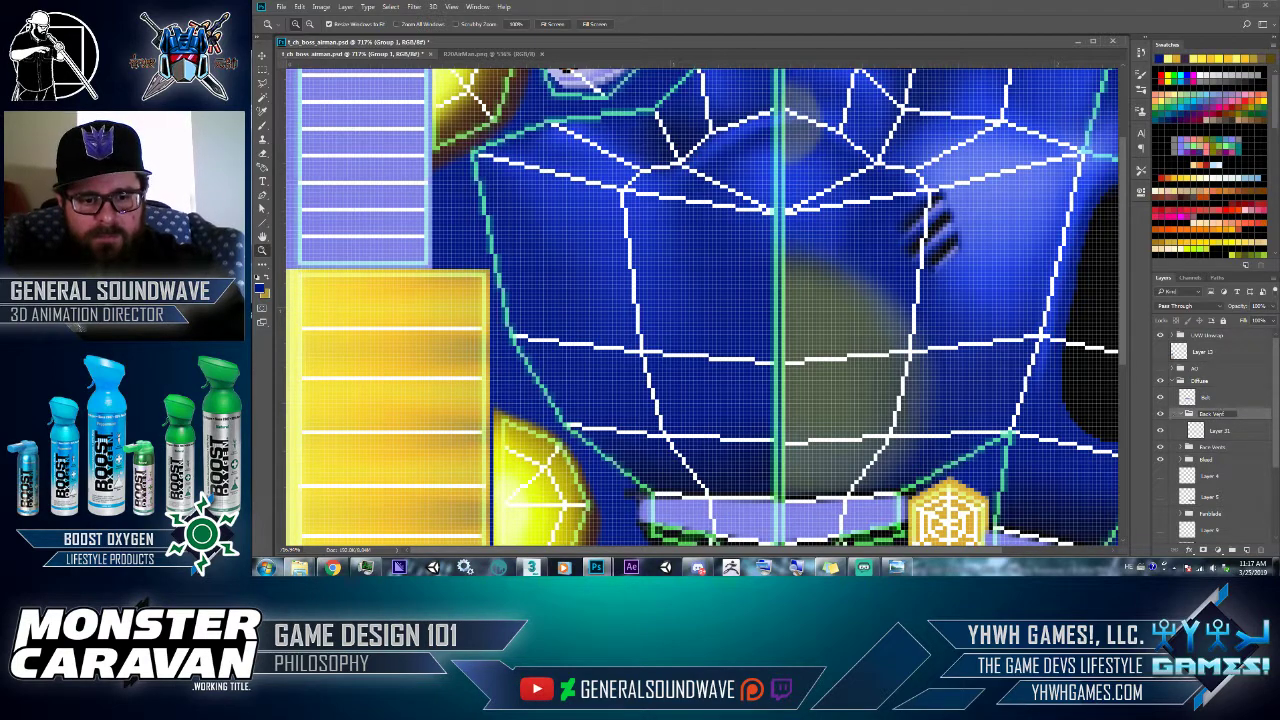
{"action": "key", "text": "Return"}
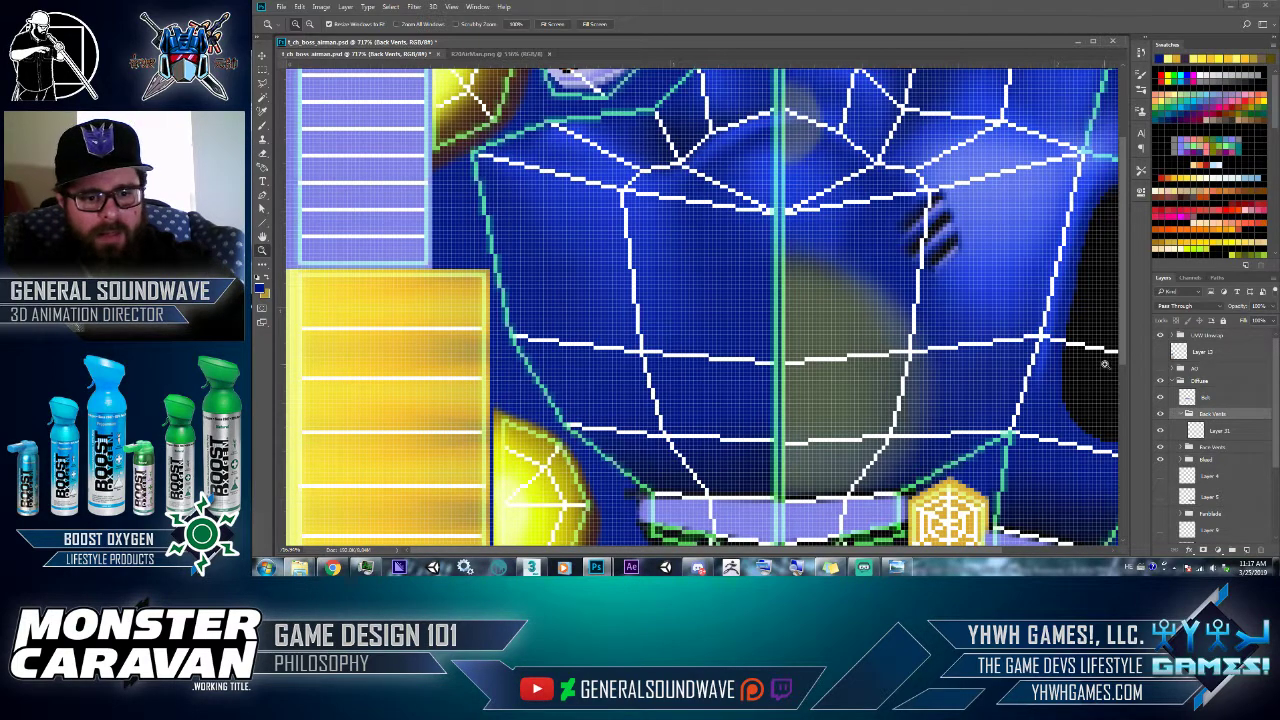
{"action": "key", "text": "d"}
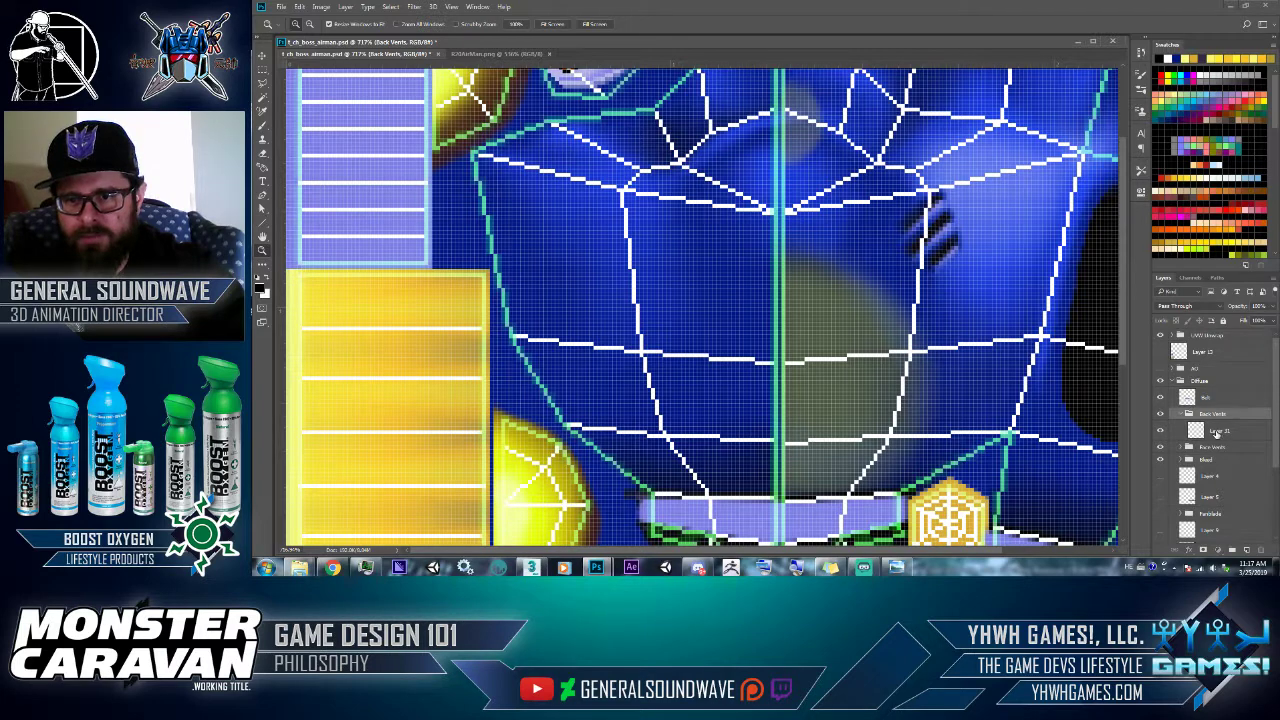
{"action": "left_click", "coordinate": [1216, 432]}
{"action": "key", "text": "i"}
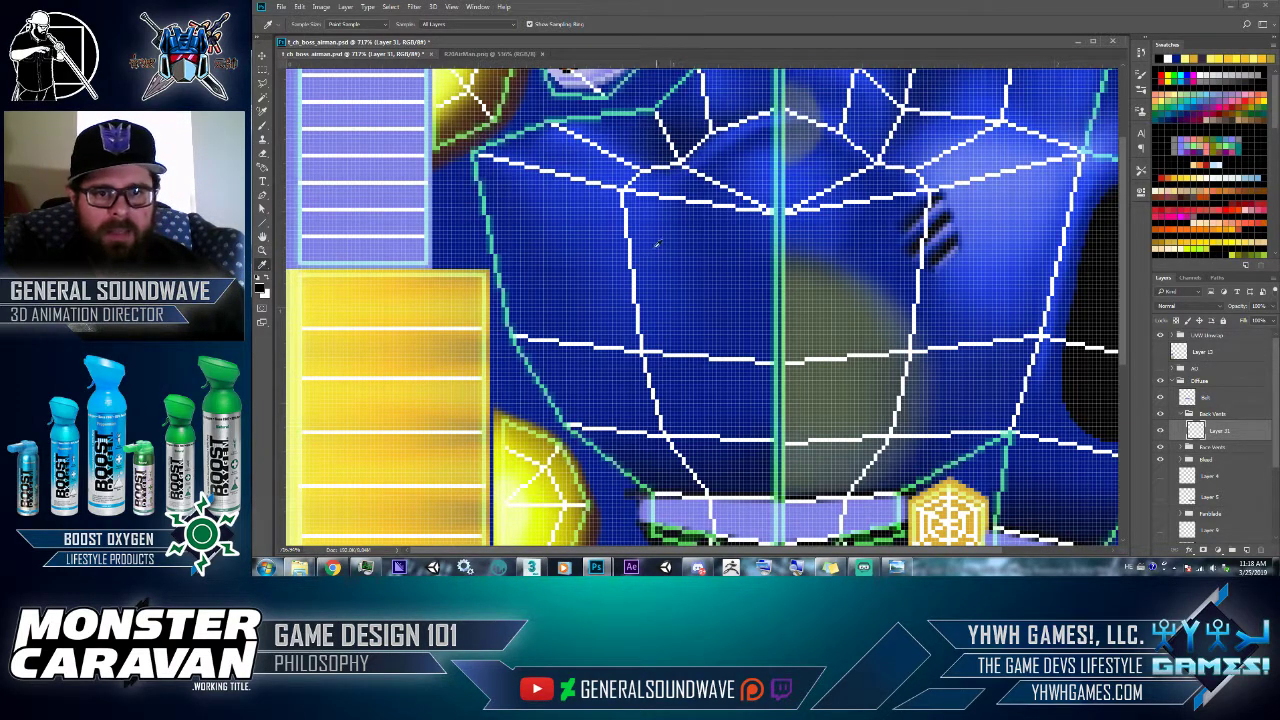
- Examine the back view's vent columns on the Airman reference sheet and return to Photoshop
{"action": "key", "text": "Tab"}
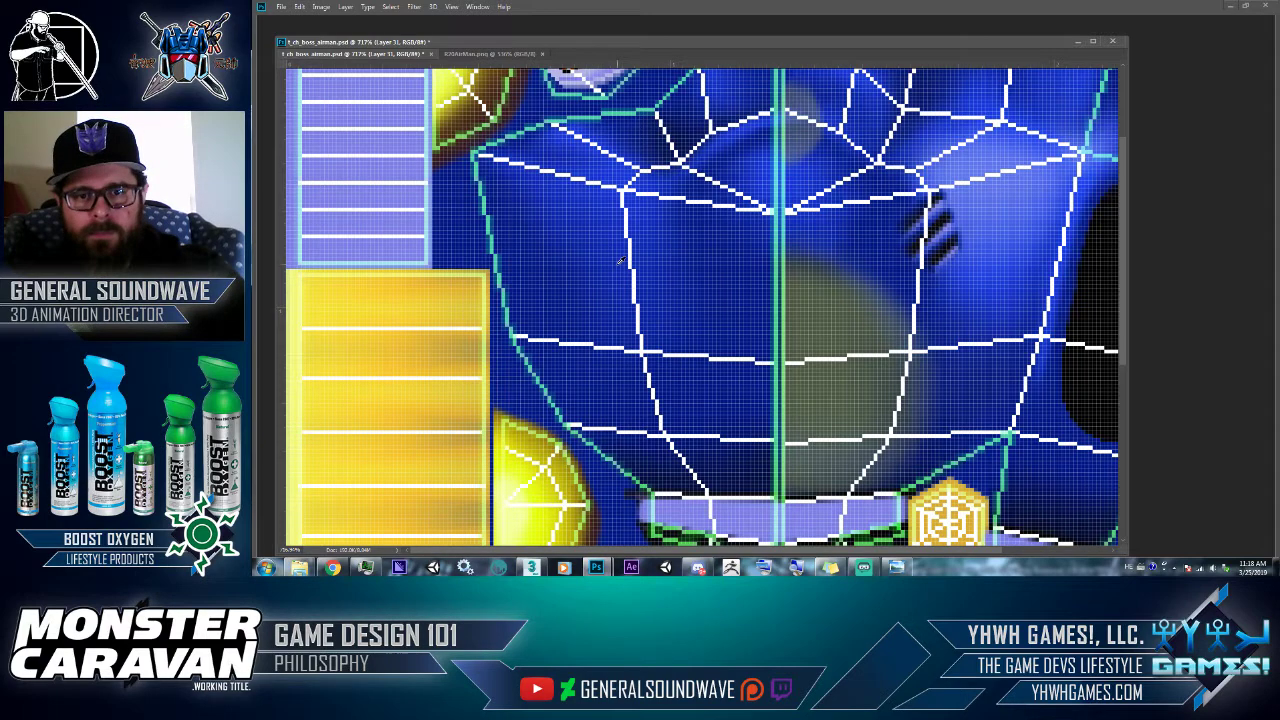
{"action": "key", "text": "alt+Tab"}
{"action": "key", "text": "alt+Tab"}
{"action": "key", "text": "alt+Tab"}
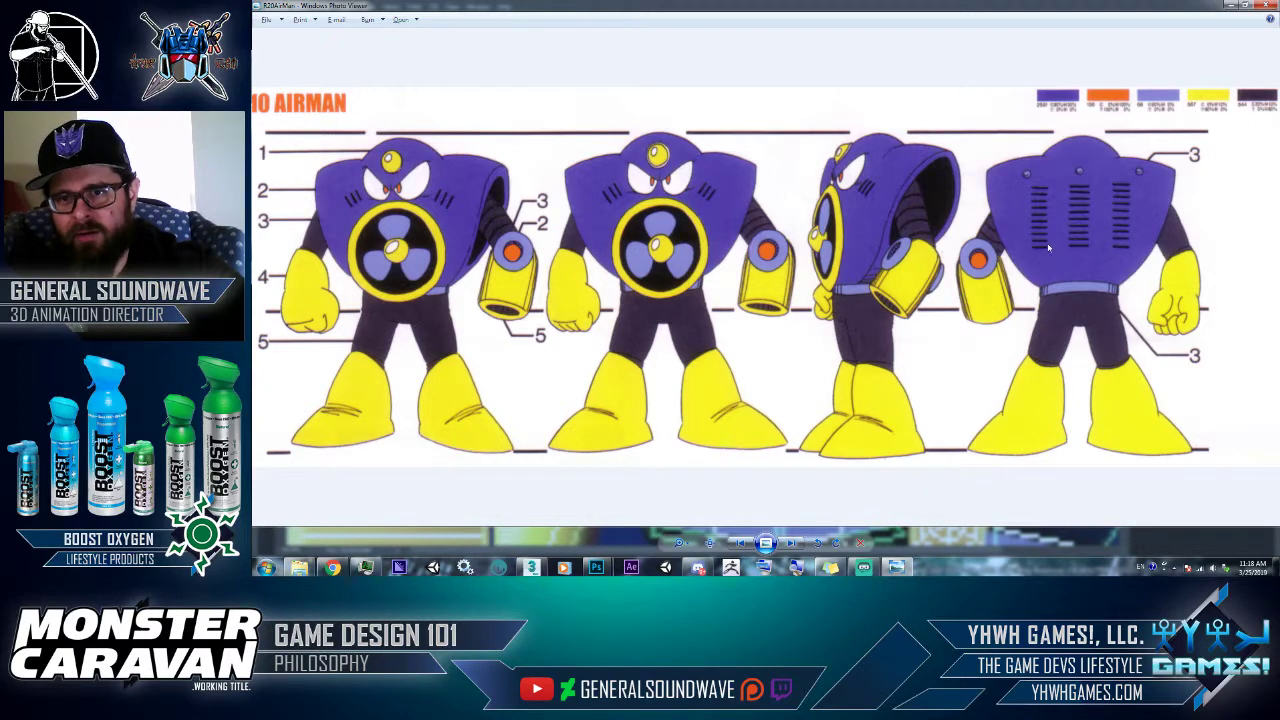
{"action": "key", "text": "alt+Tab"}
{"action": "key", "text": "Tab"}
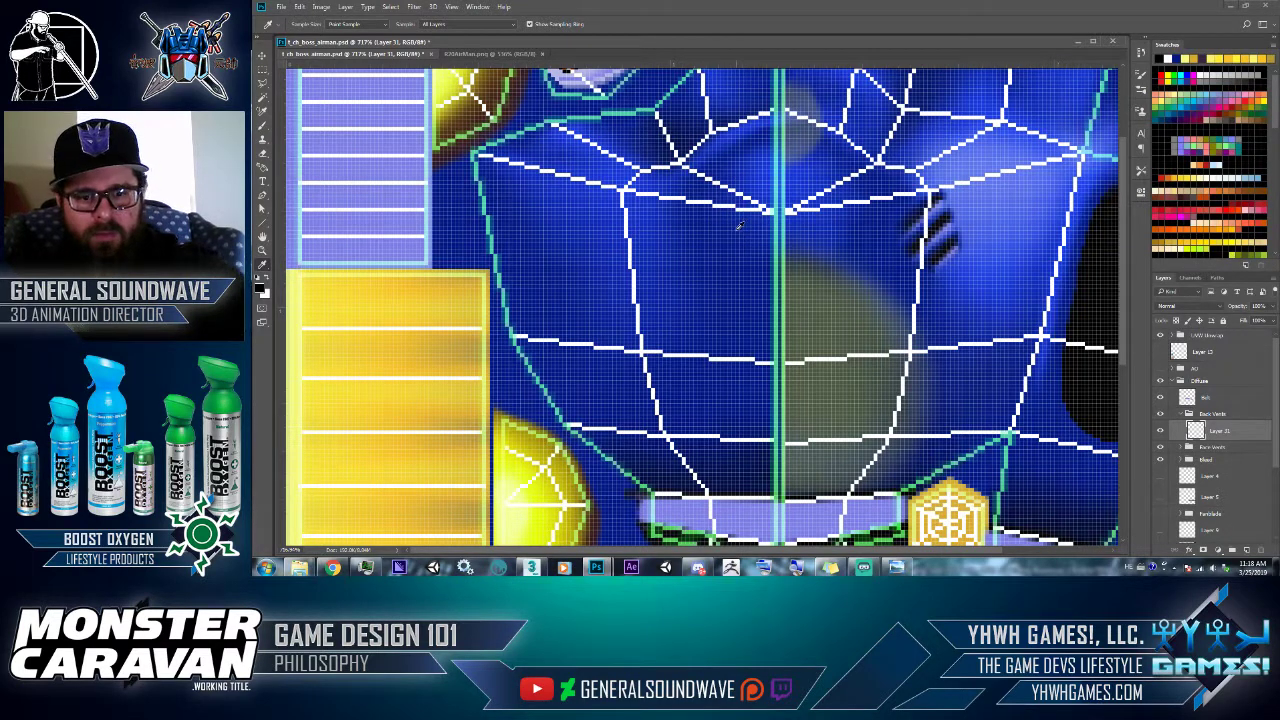
- Draw a short black horizontal slat, 2 px thick, at the back's centre seam and duplicate it twice downward at even spacing
{"action": "key", "text": "b"}
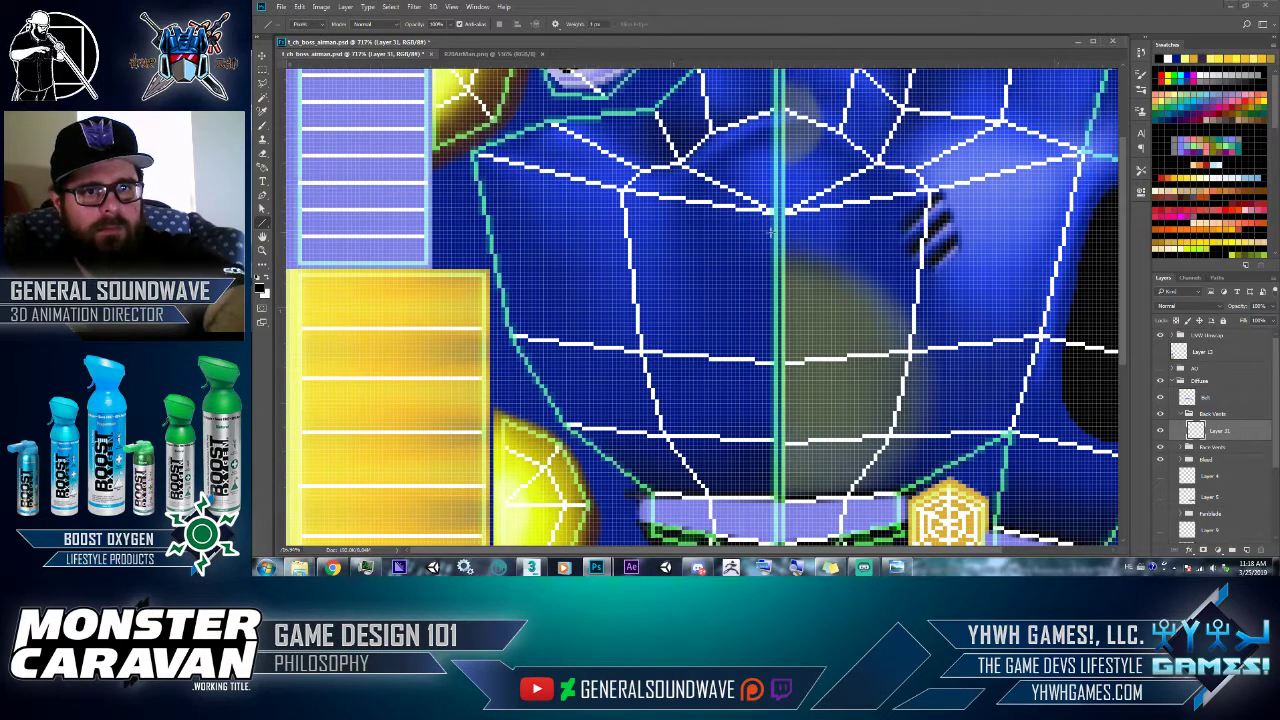
{"action": "left_click_drag", "start_coordinate": [780, 236], "coordinate": [744, 238]}
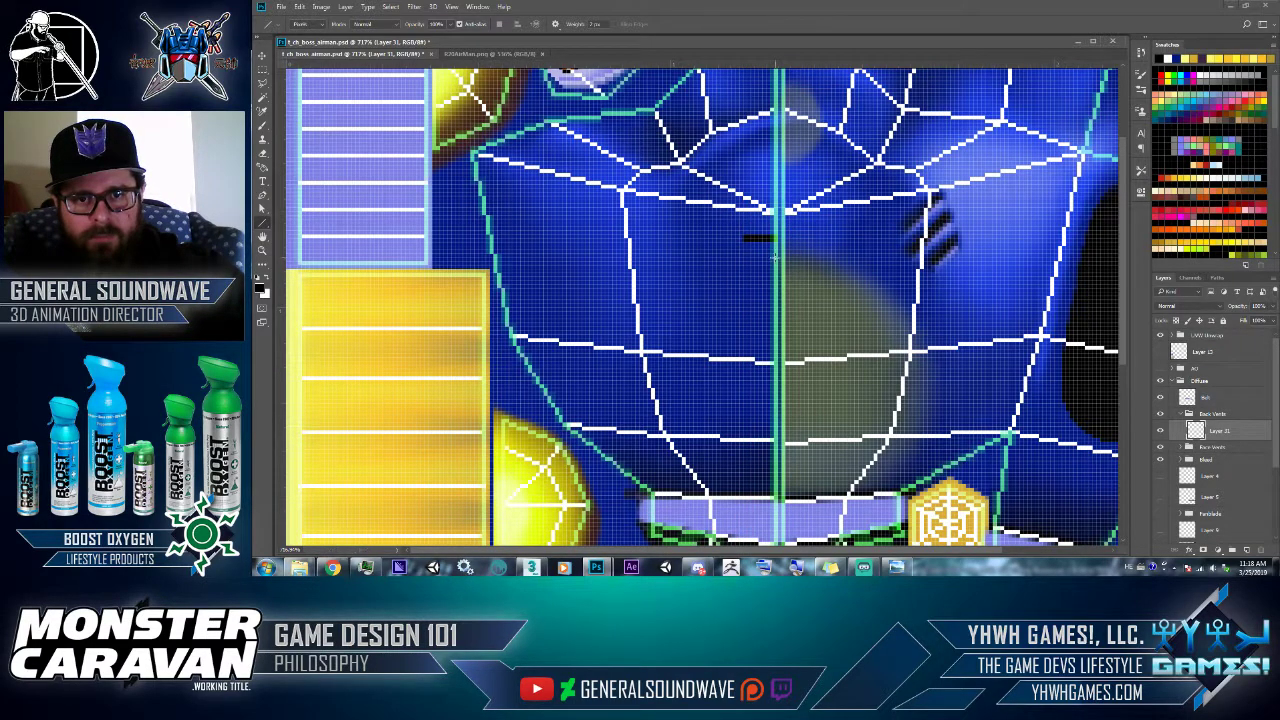
{"action": "key", "text": "m"}
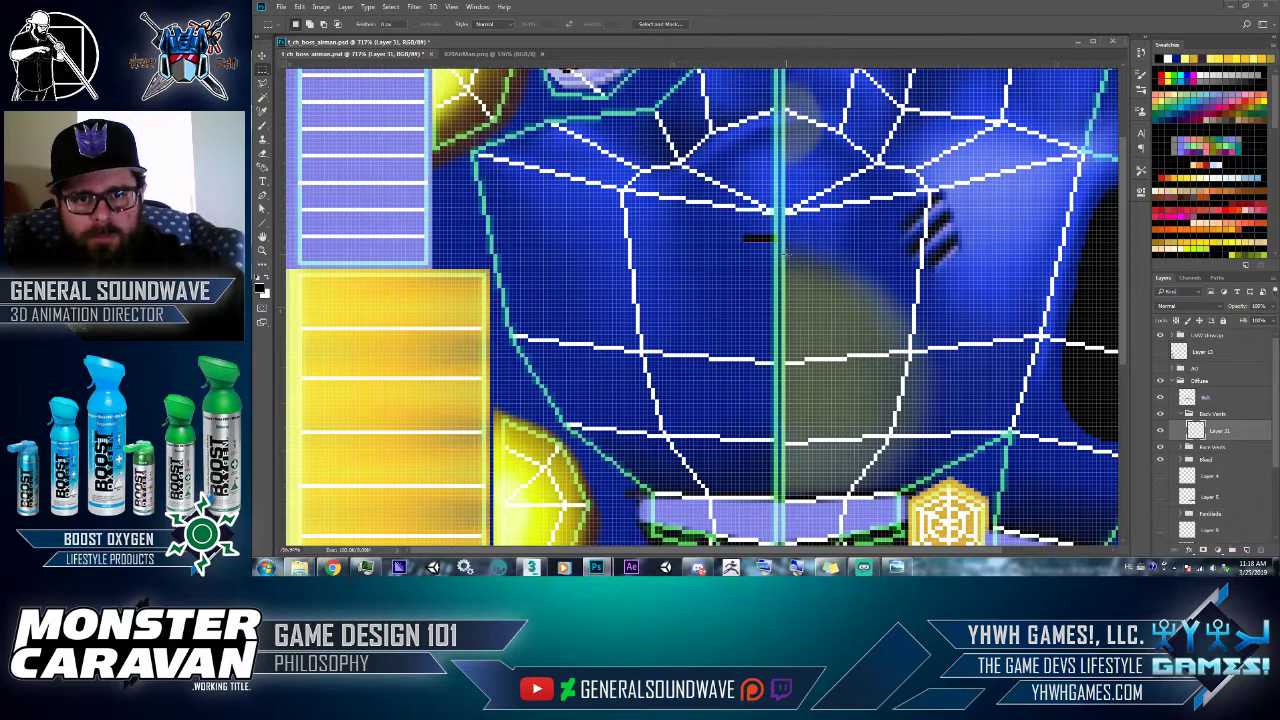
{"action": "key", "text": "v"}
{"action": "left_click_drag", "start_coordinate": [772, 245], "coordinate": [772, 268], "text": "alt"}
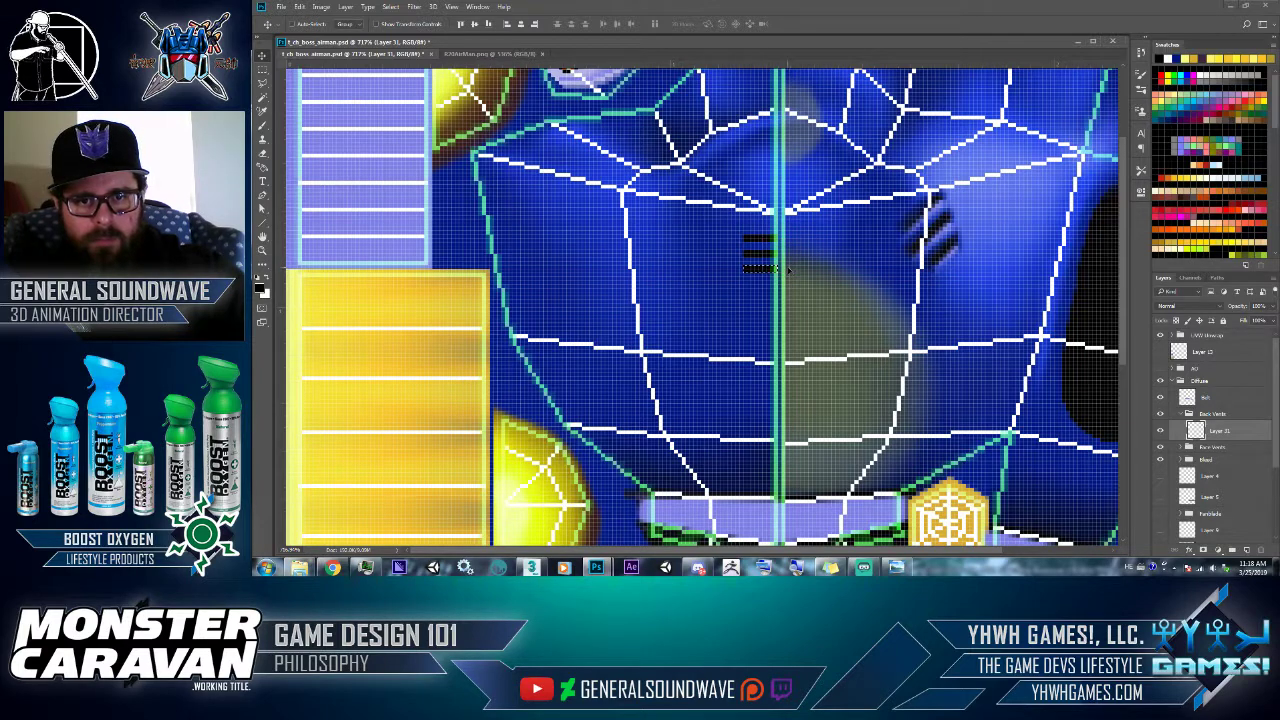
{"action": "key", "text": "ctrl+d"}
- Select the drawn slats and duplicate them downward, extending the centre vent column to five slats
{"action": "key", "text": "m"}
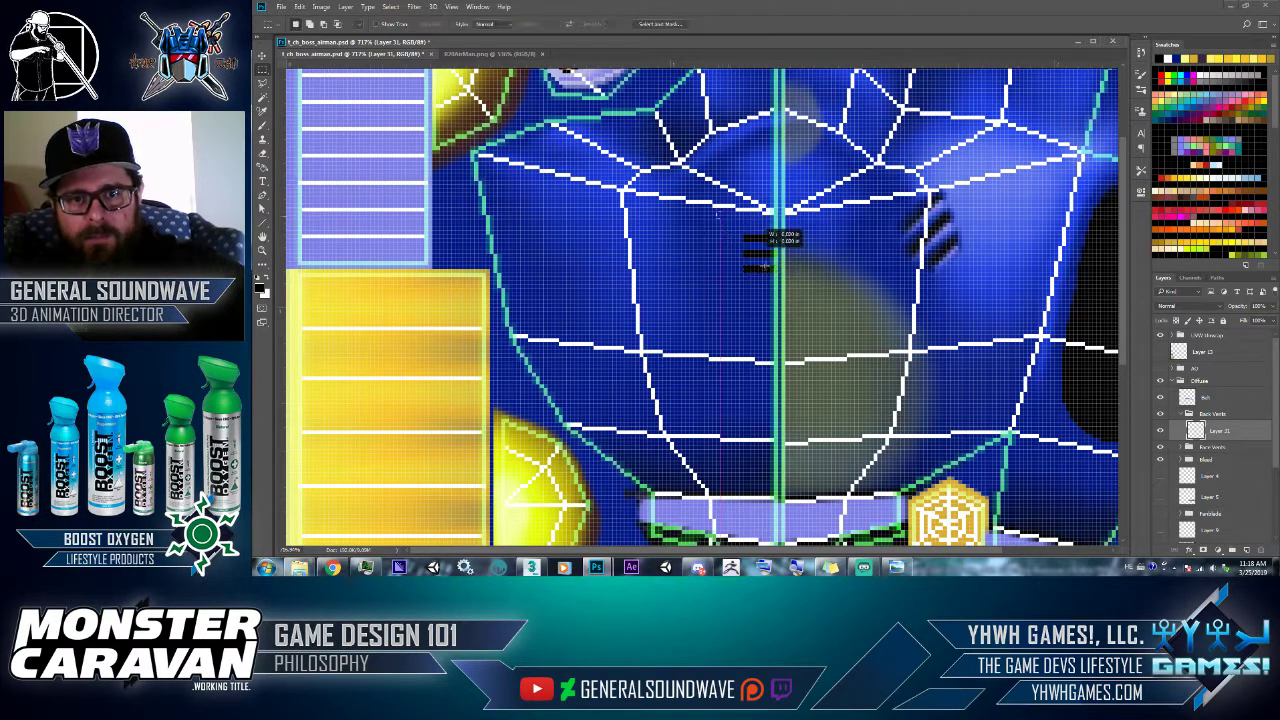
{"action": "left_click_drag", "start_coordinate": [740, 232], "coordinate": [778, 264]}
{"action": "key", "text": "v"}
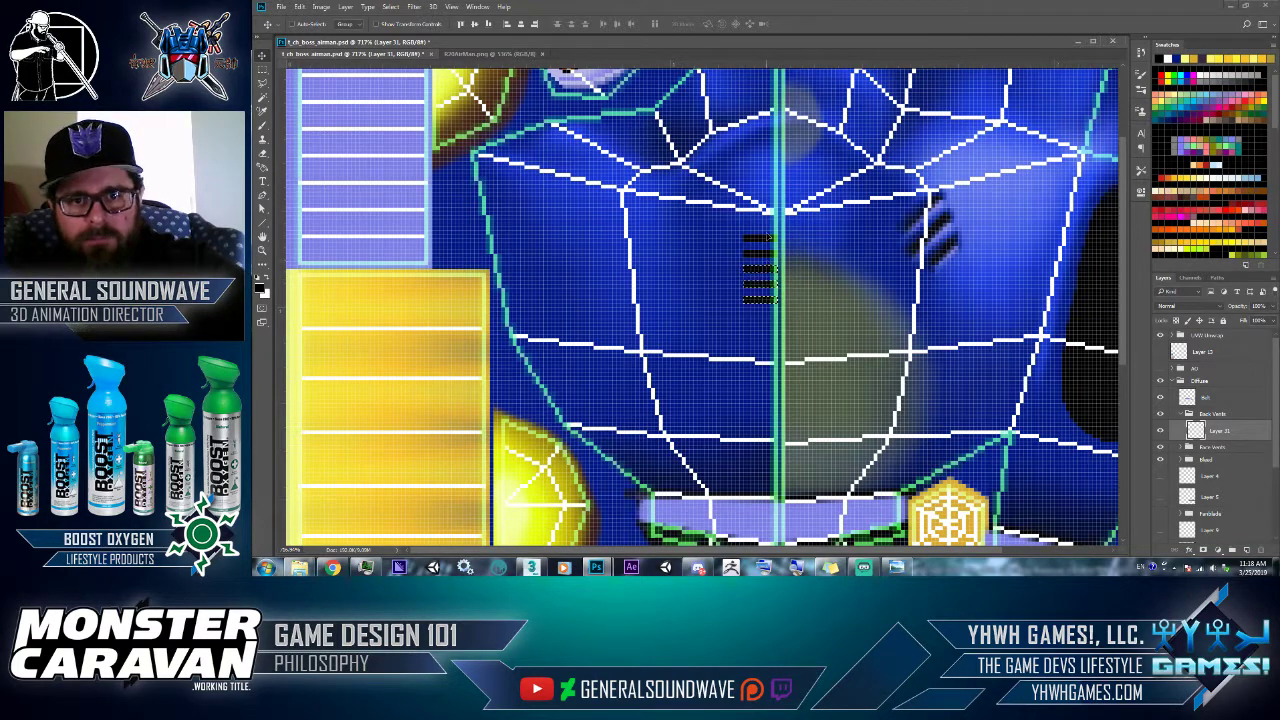
- Duplicate the five-slat block downward, then duplicate the bottom slat once more, extending the centre vent column to ten evenly spaced slats
{"action": "key", "text": "m"}
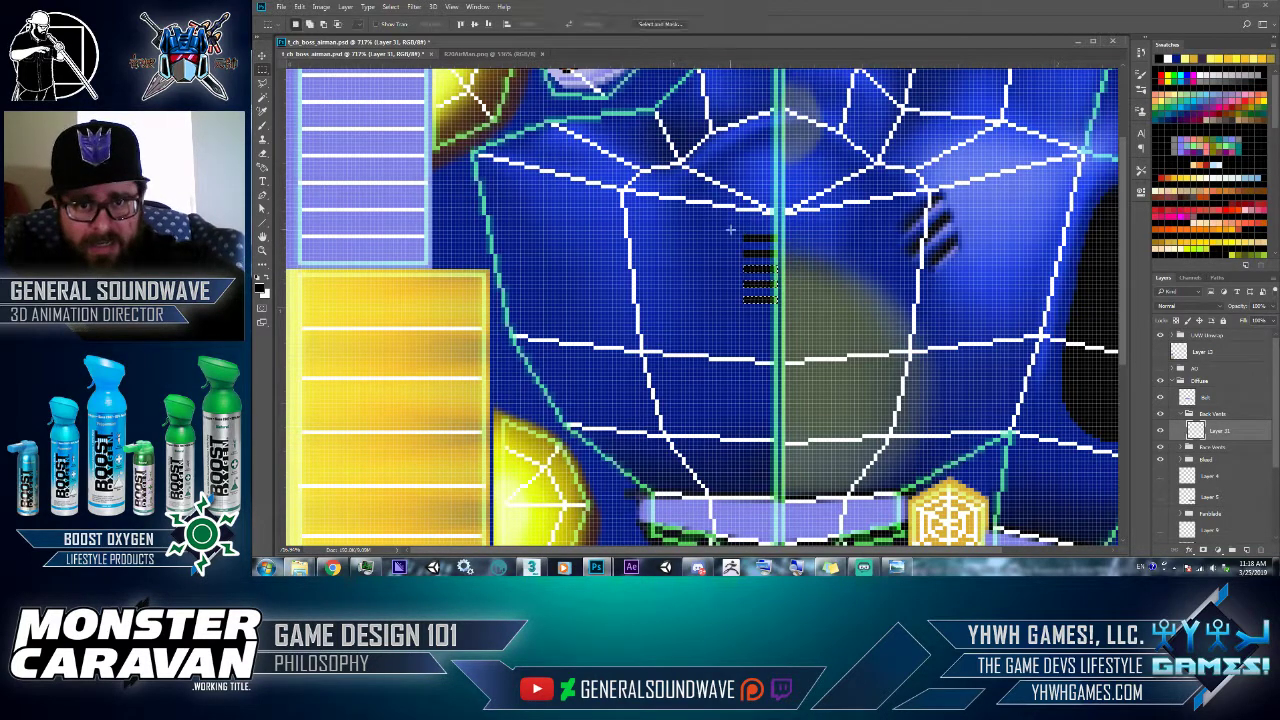
{"action": "left_click_drag", "start_coordinate": [712, 214], "coordinate": [785, 321]}
{"action": "key", "text": "v"}
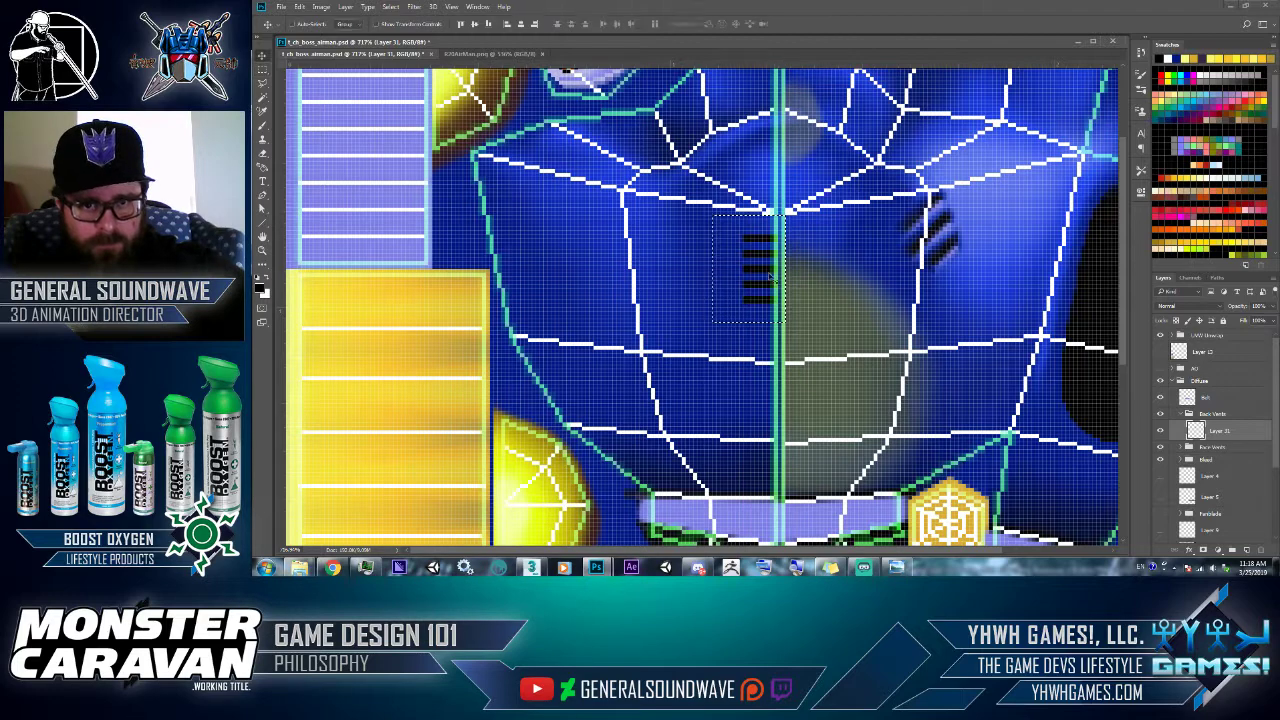
{"action": "left_click_drag", "start_coordinate": [772, 246], "coordinate": [790, 285], "text": "alt"}
{"action": "left_click_drag", "start_coordinate": [752, 358], "coordinate": [752, 358], "text": "alt"}
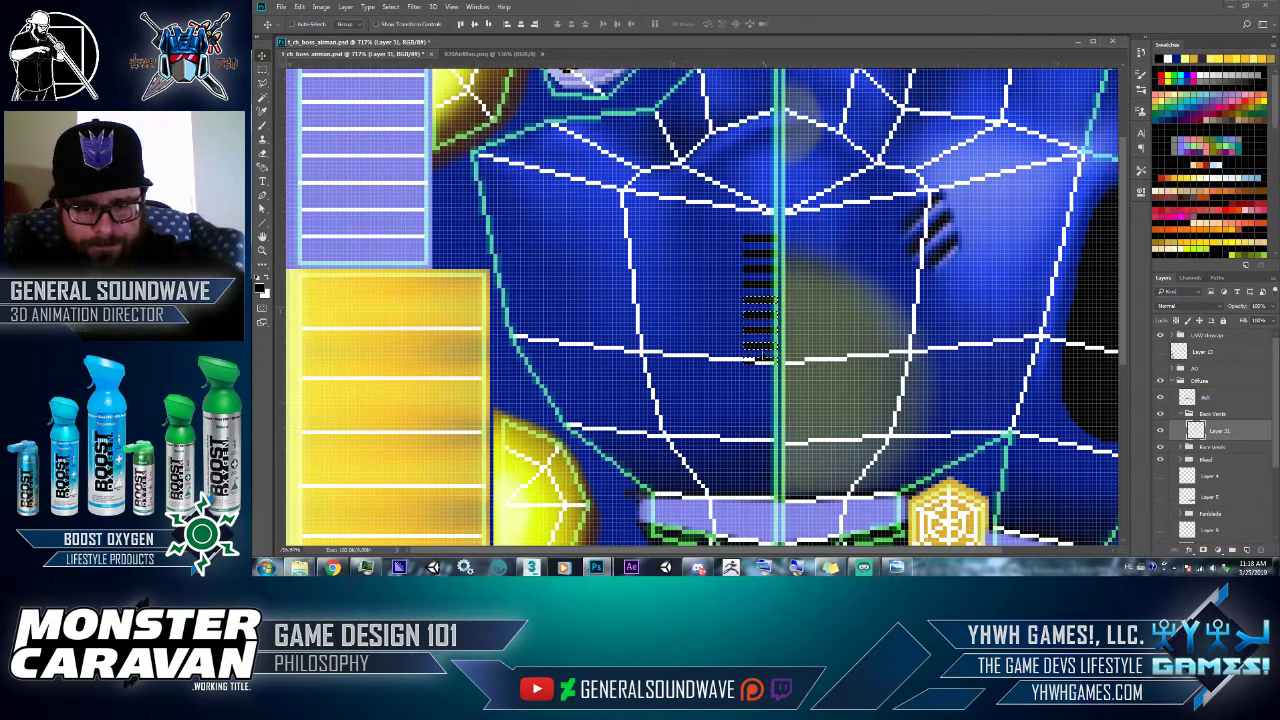
{"action": "key", "text": "m"}
{"action": "key", "text": "ctrl+d"}
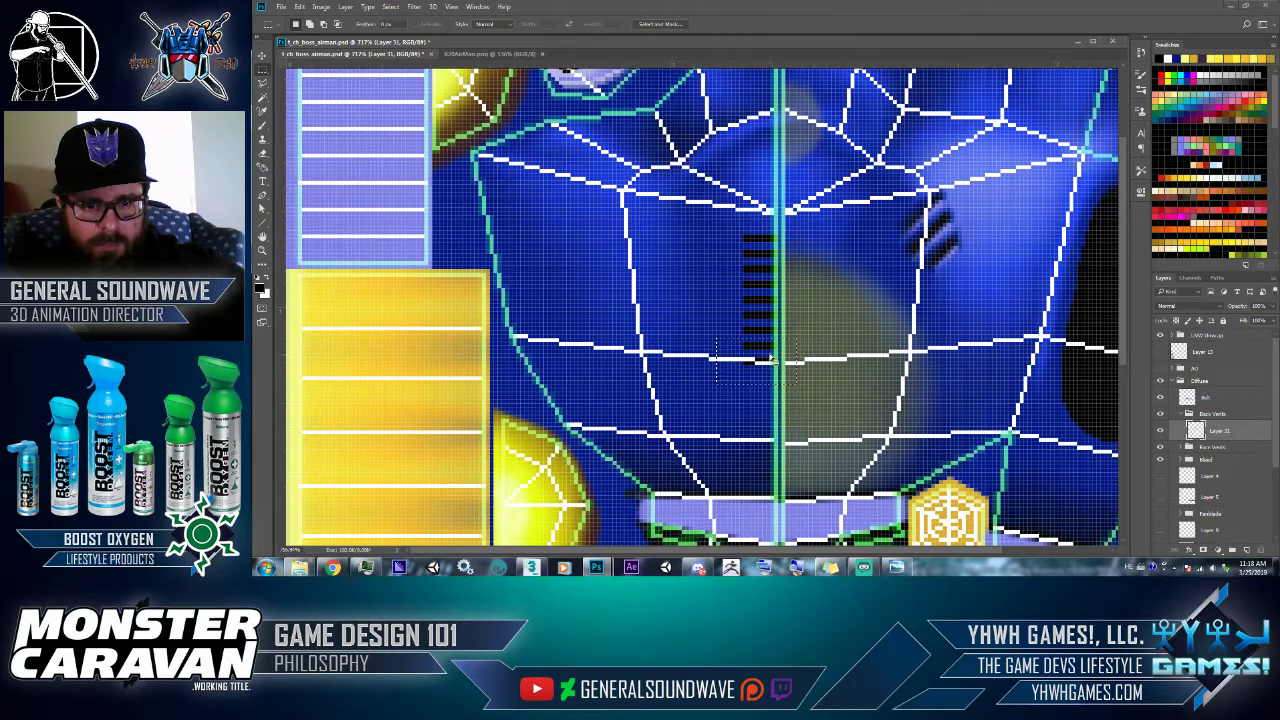
{"action": "key", "text": "v"}
{"action": "left_click_drag", "start_coordinate": [770, 352], "coordinate": [772, 368], "text": "alt"}
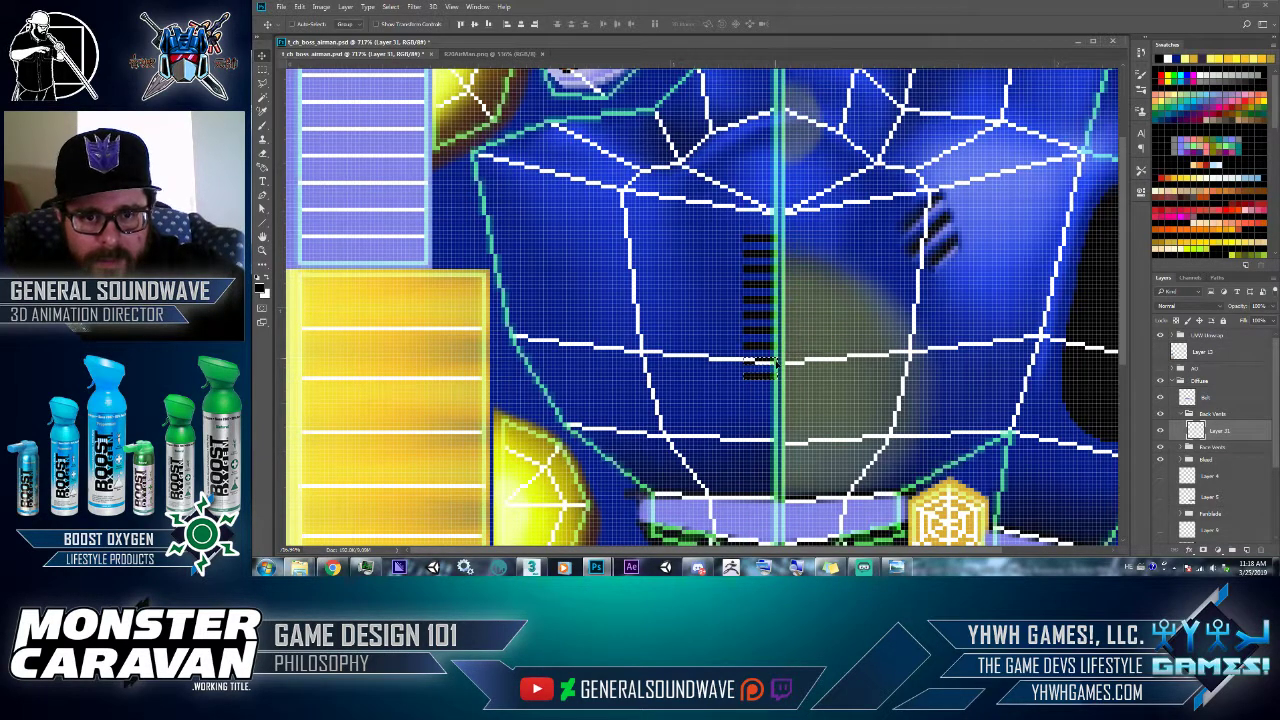
- Check the vent spacing on the Airman reference, then shift the lowest slat, lowest two and lowest three down one pixel in turn
{"action": "key", "text": "alt+Tab"}
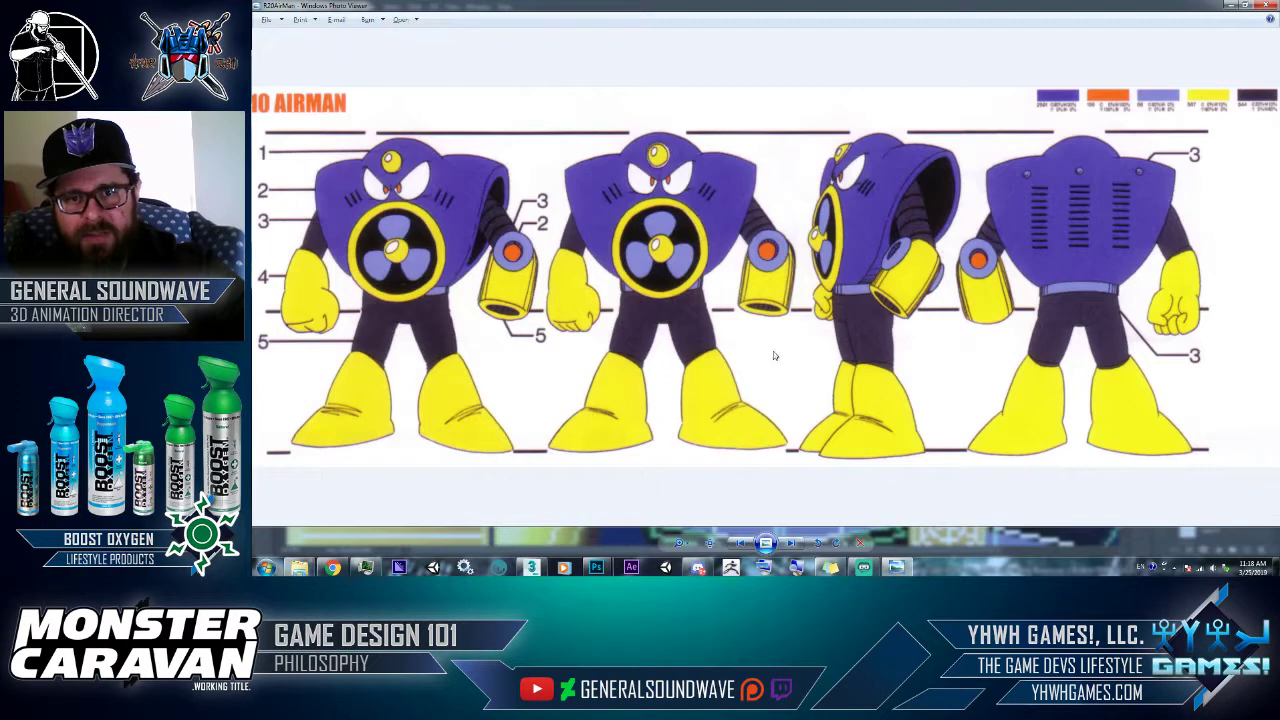
{"action": "key", "text": "alt+Tab"}
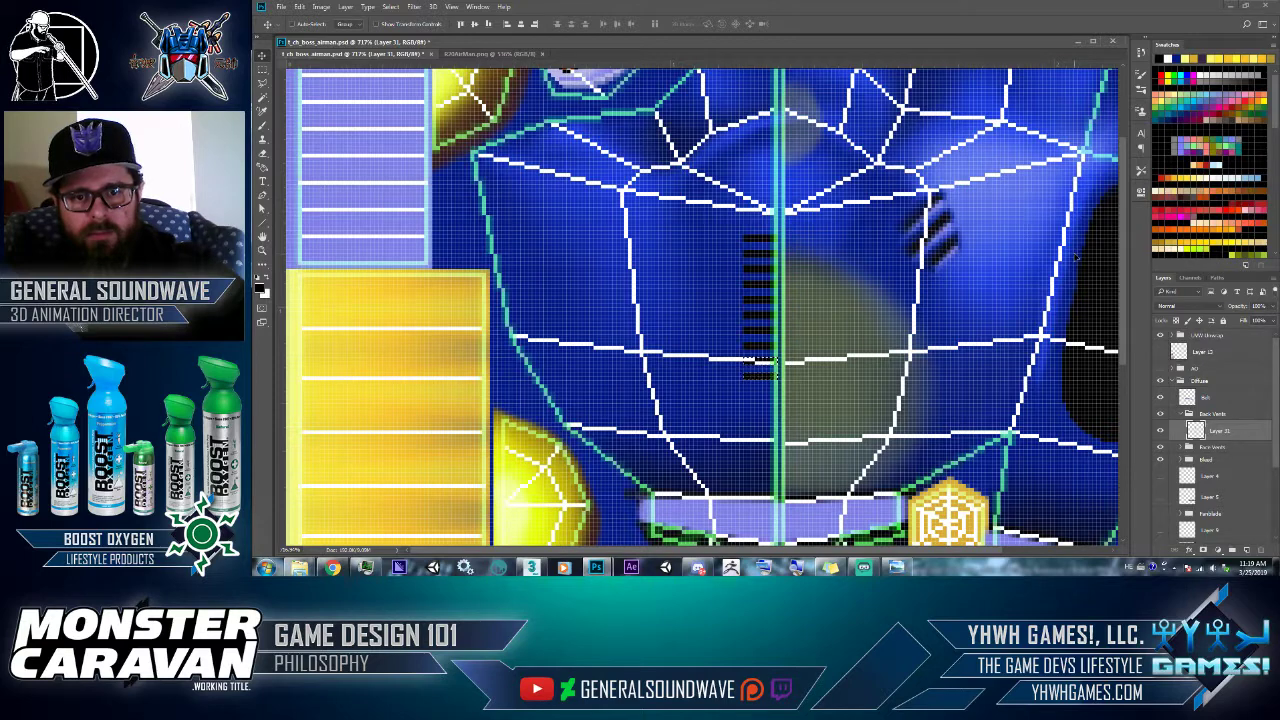
{"action": "key", "text": "alt+Tab"}
{"action": "key", "text": "alt+Tab"}
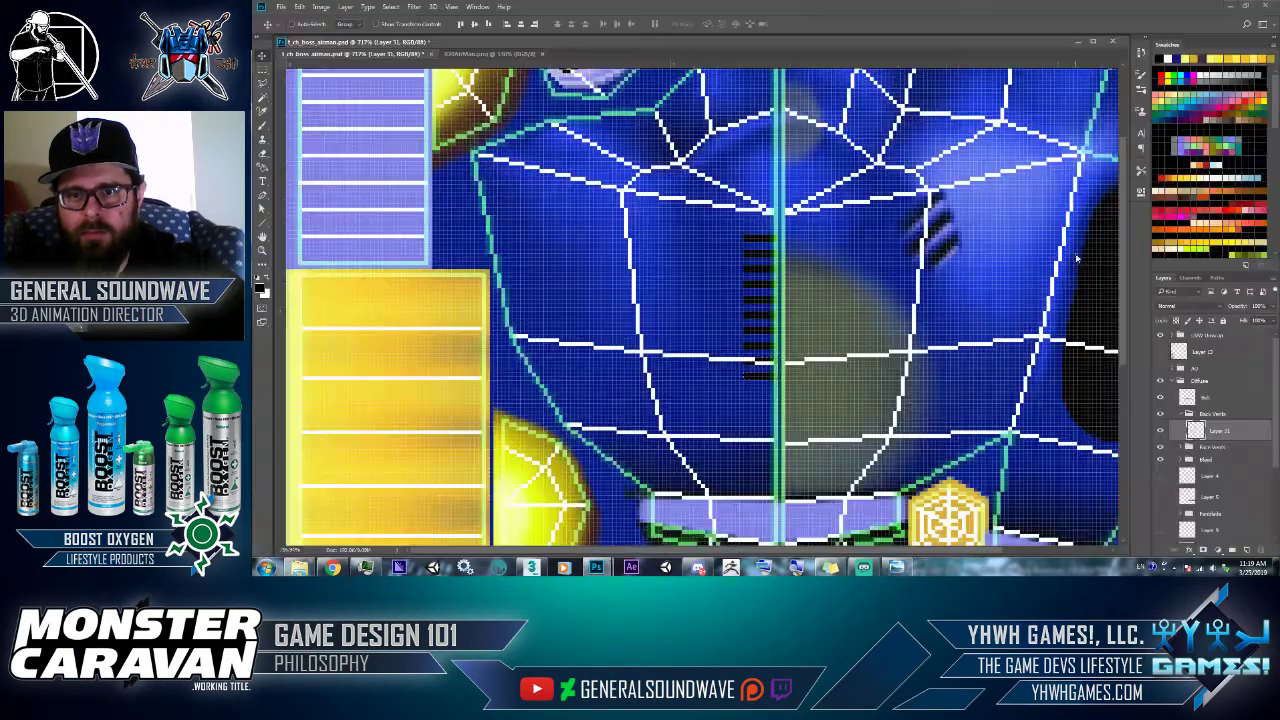
{"action": "key", "text": "m"}
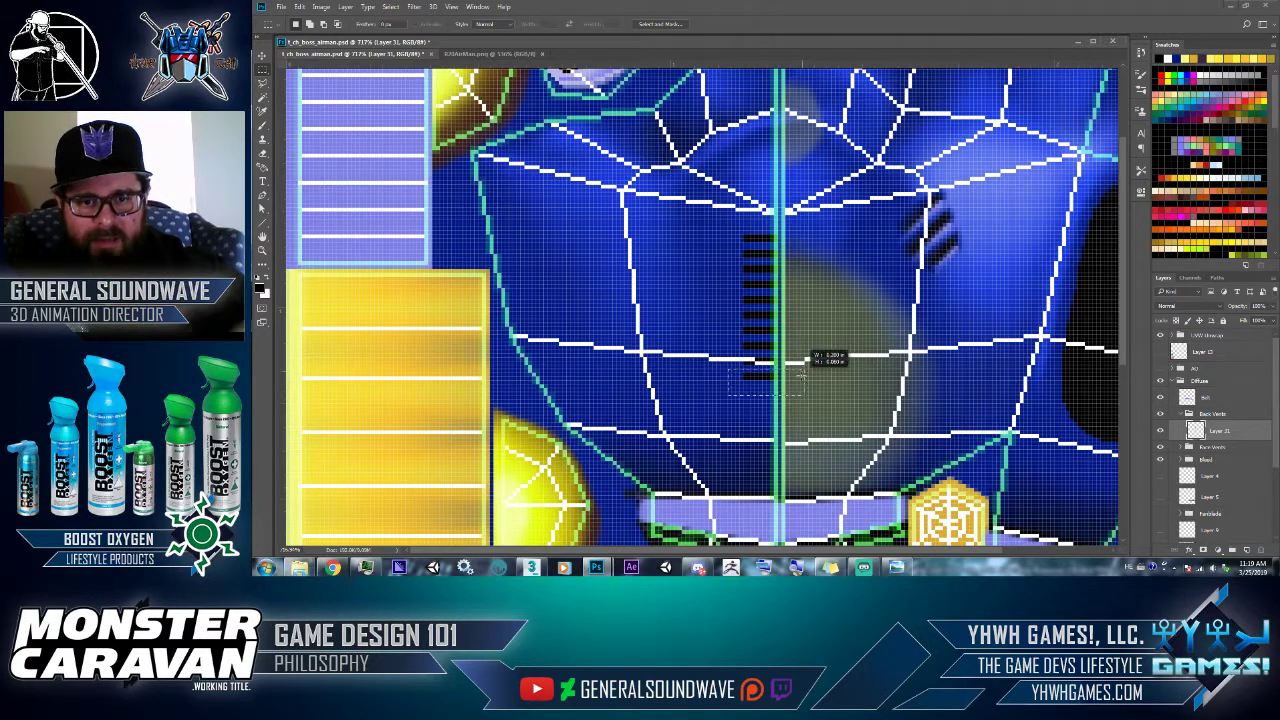
{"action": "key", "text": "v"}
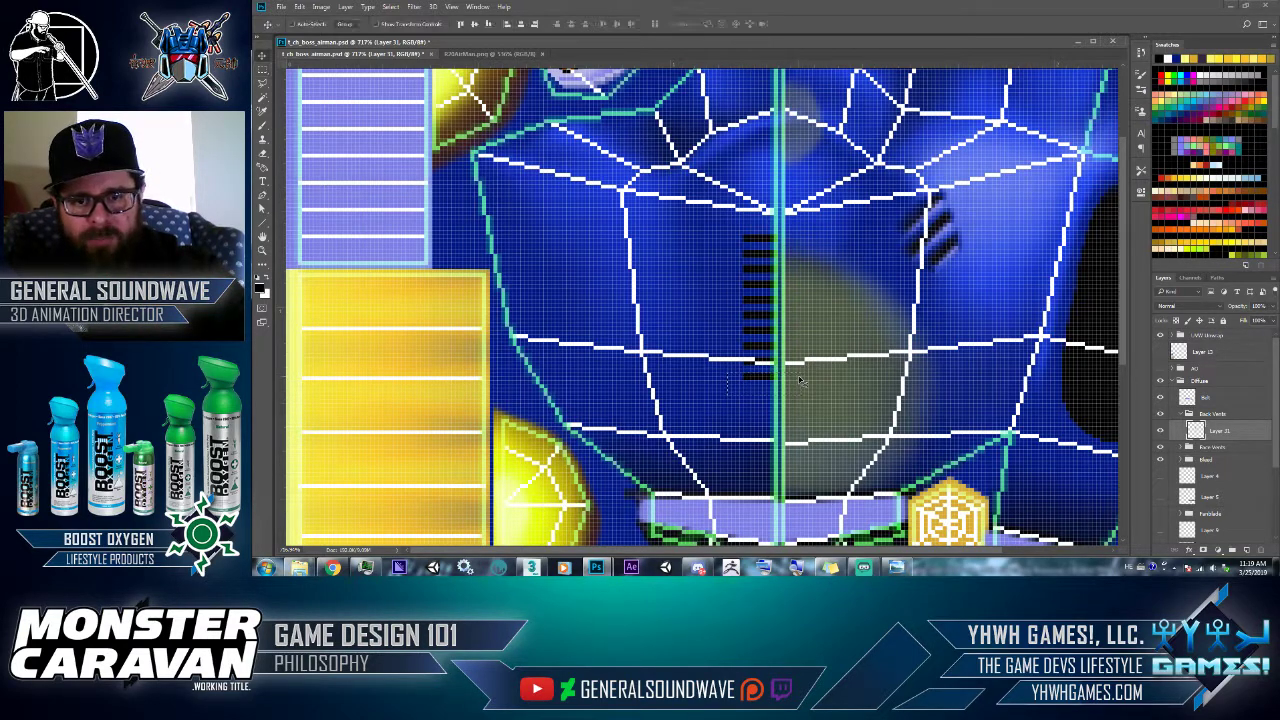
{"action": "key", "text": "m"}
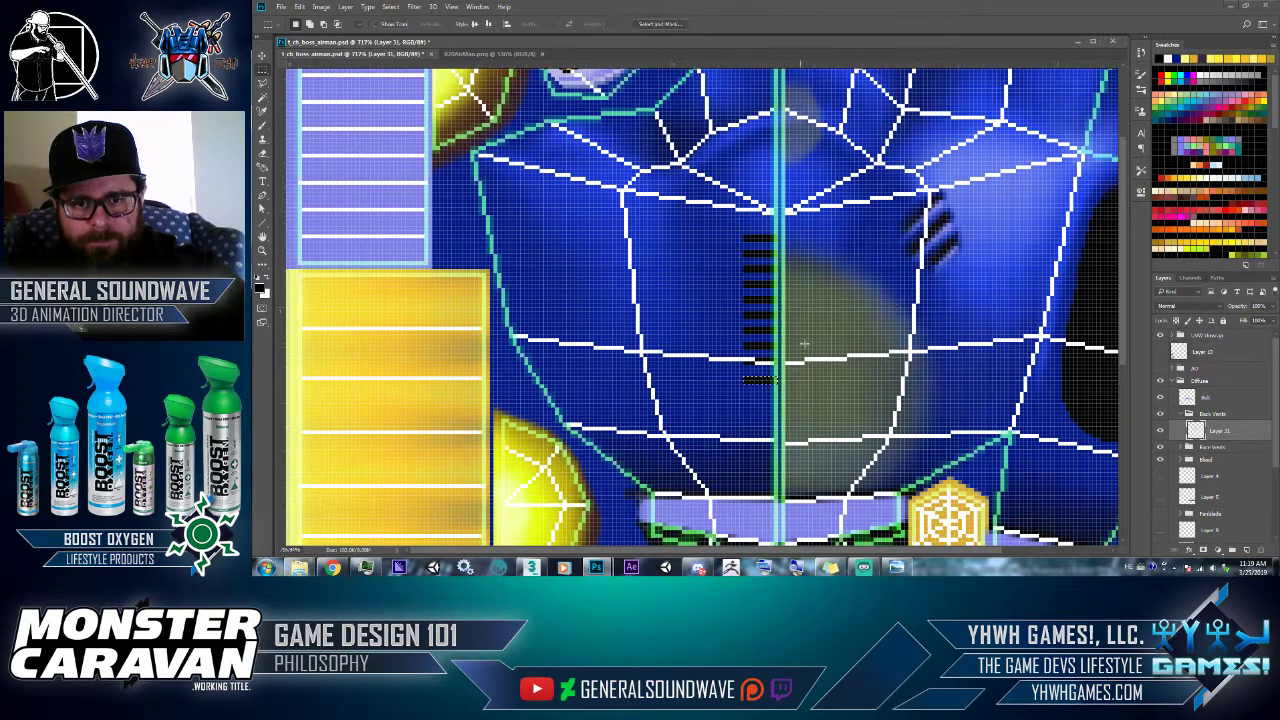
{"action": "left_click_drag", "start_coordinate": [729, 413], "coordinate": [812, 360]}
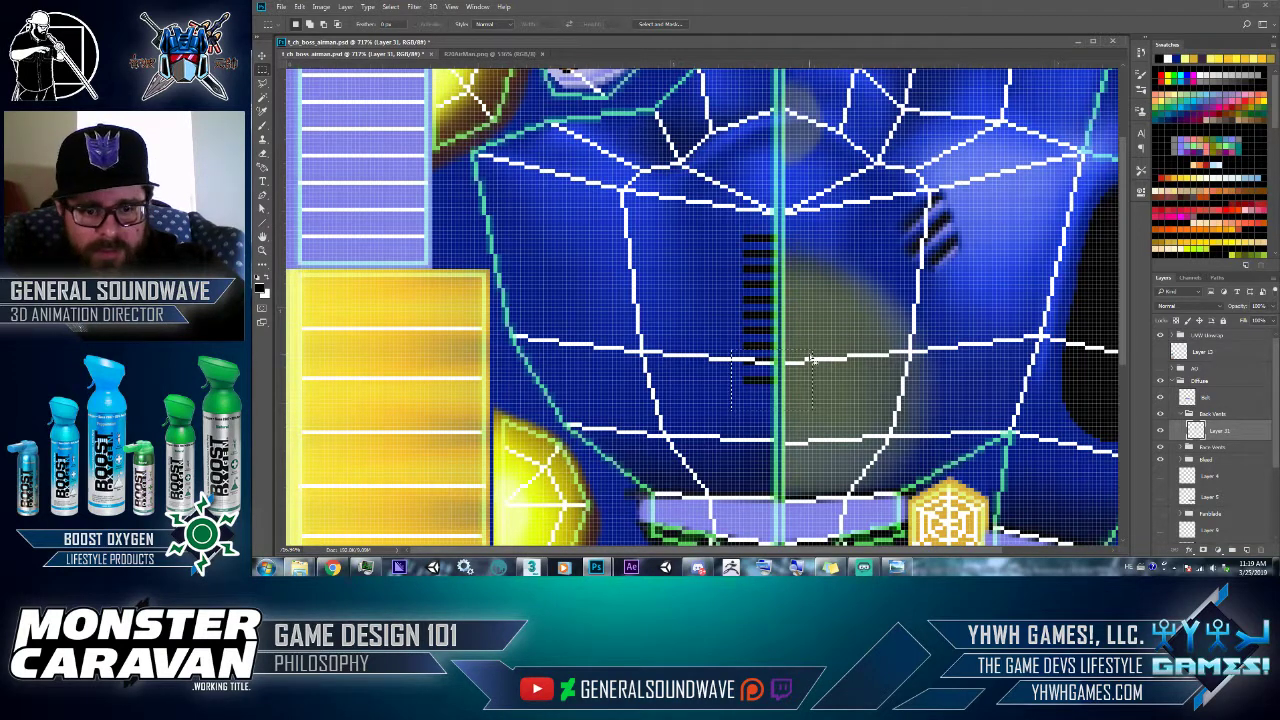
{"action": "key", "text": "v"}
{"action": "key", "text": "m"}
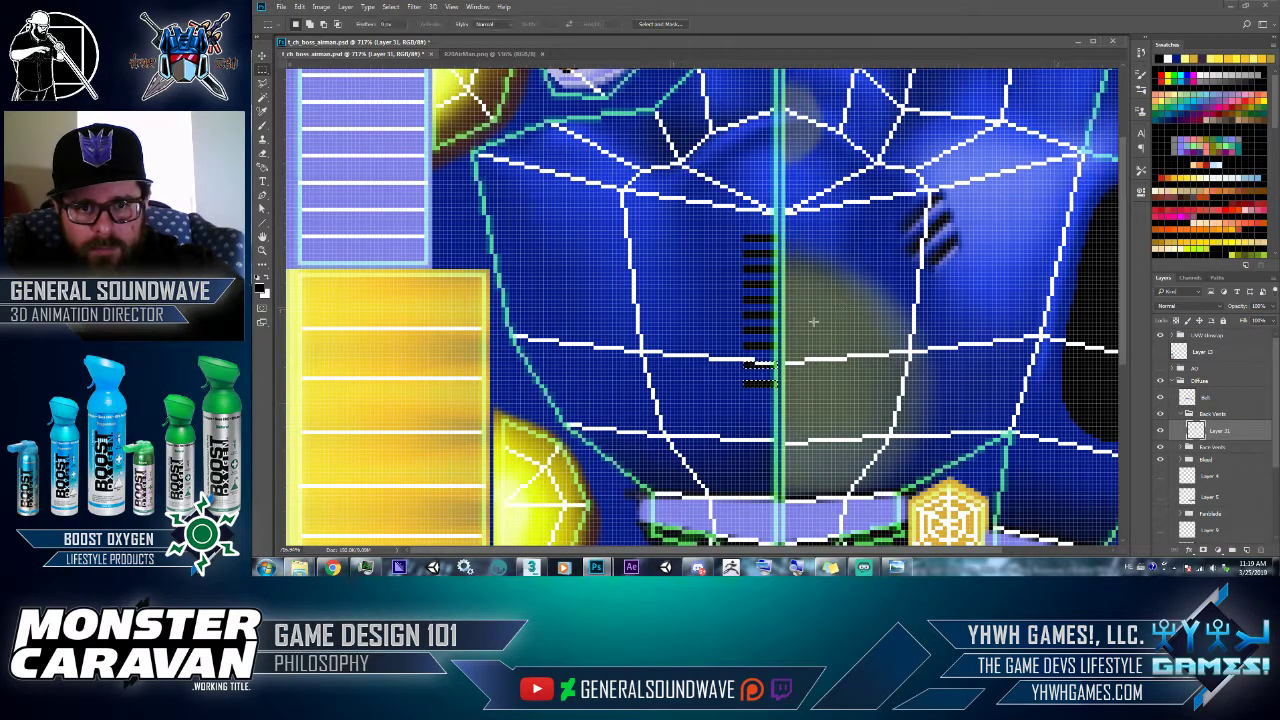
{"action": "left_click_drag", "start_coordinate": [740, 414], "coordinate": [811, 343]}
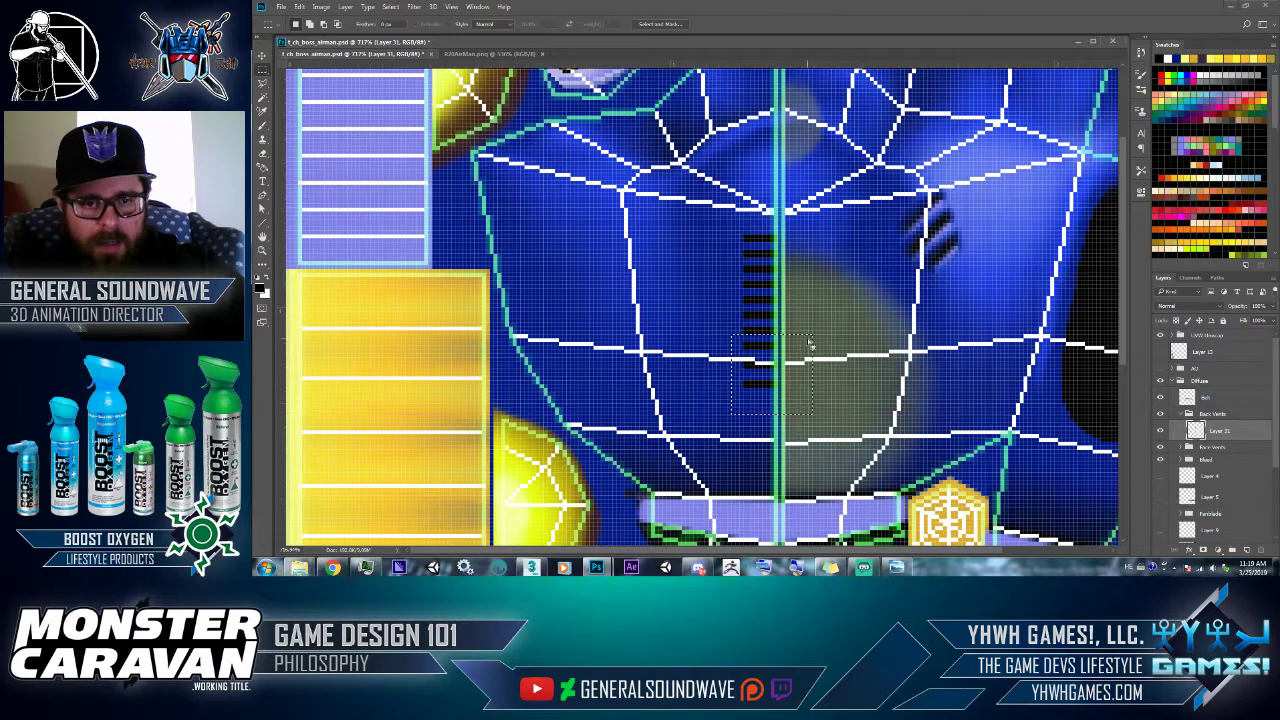
{"action": "key", "text": "v"}
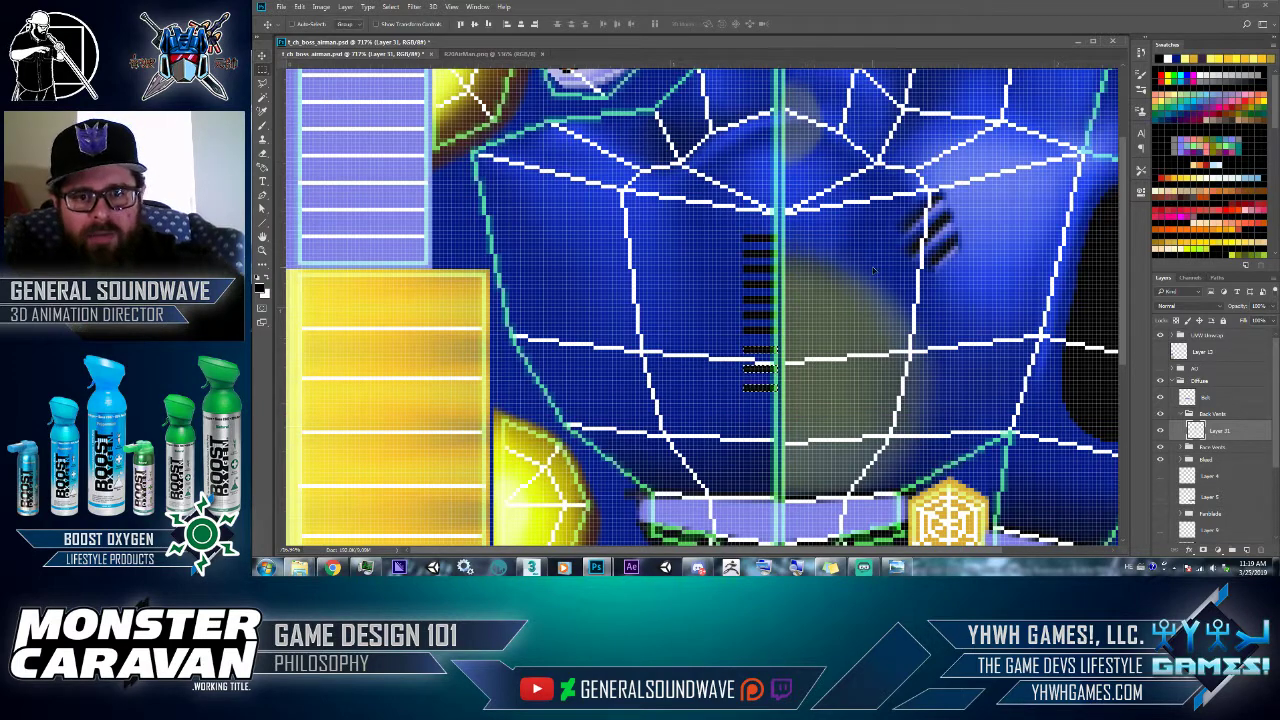
- Continue widening the gaps by shifting the lowest four, five and six slats down one pixel in turn
{"action": "left_click_drag", "start_coordinate": [721, 423], "coordinate": [808, 322]}
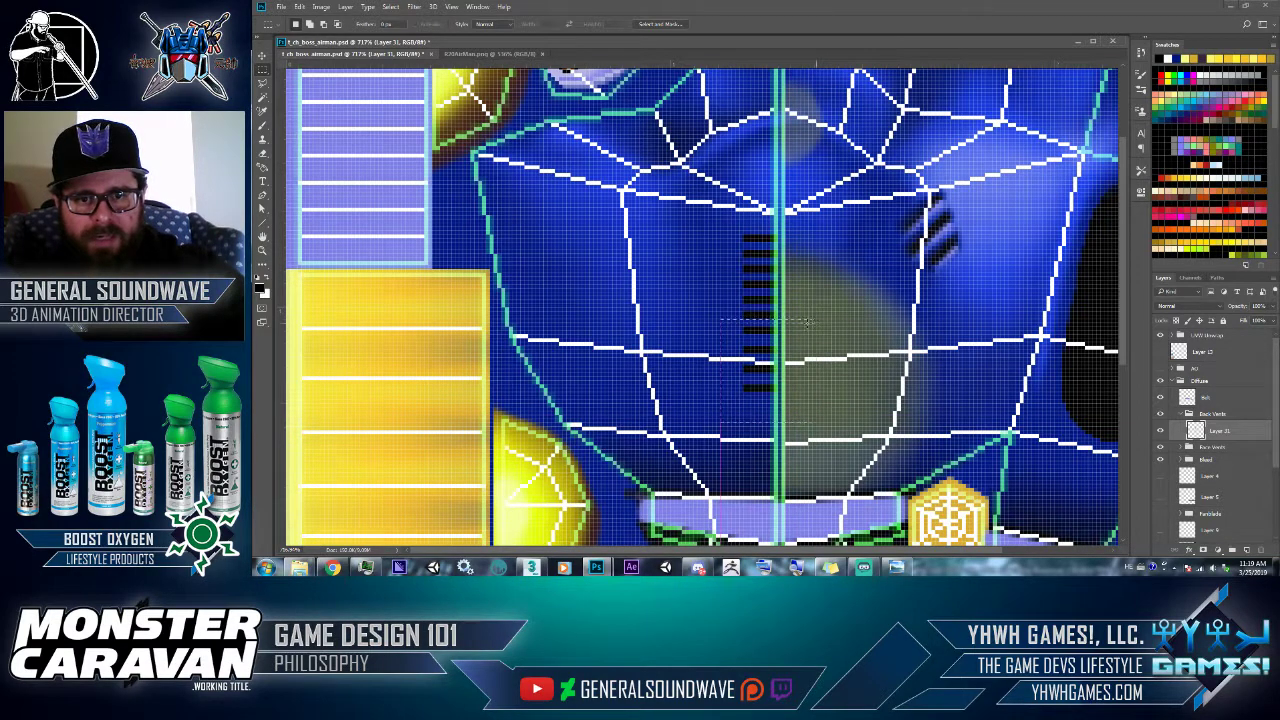
{"action": "key", "text": "v"}
{"action": "key", "text": "Right"}
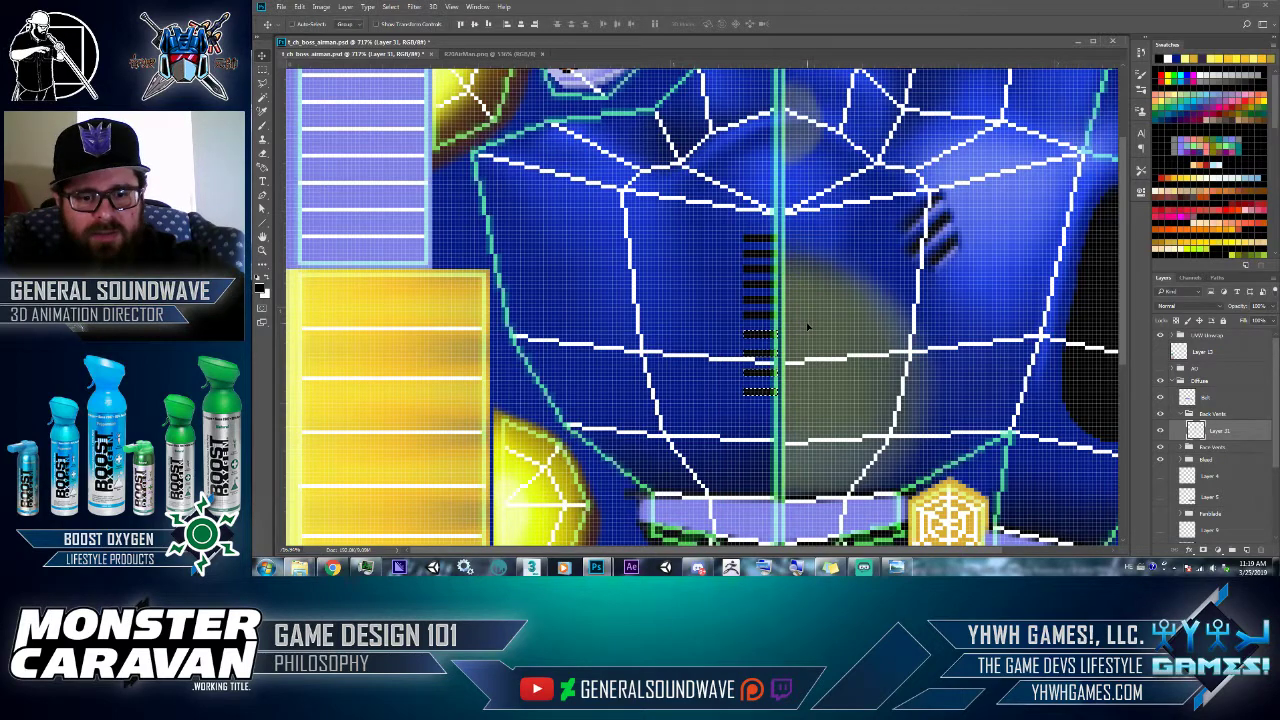
{"action": "key", "text": "m"}
{"action": "left_click_drag", "start_coordinate": [740, 413], "coordinate": [828, 307]}
{"action": "key", "text": "v"}
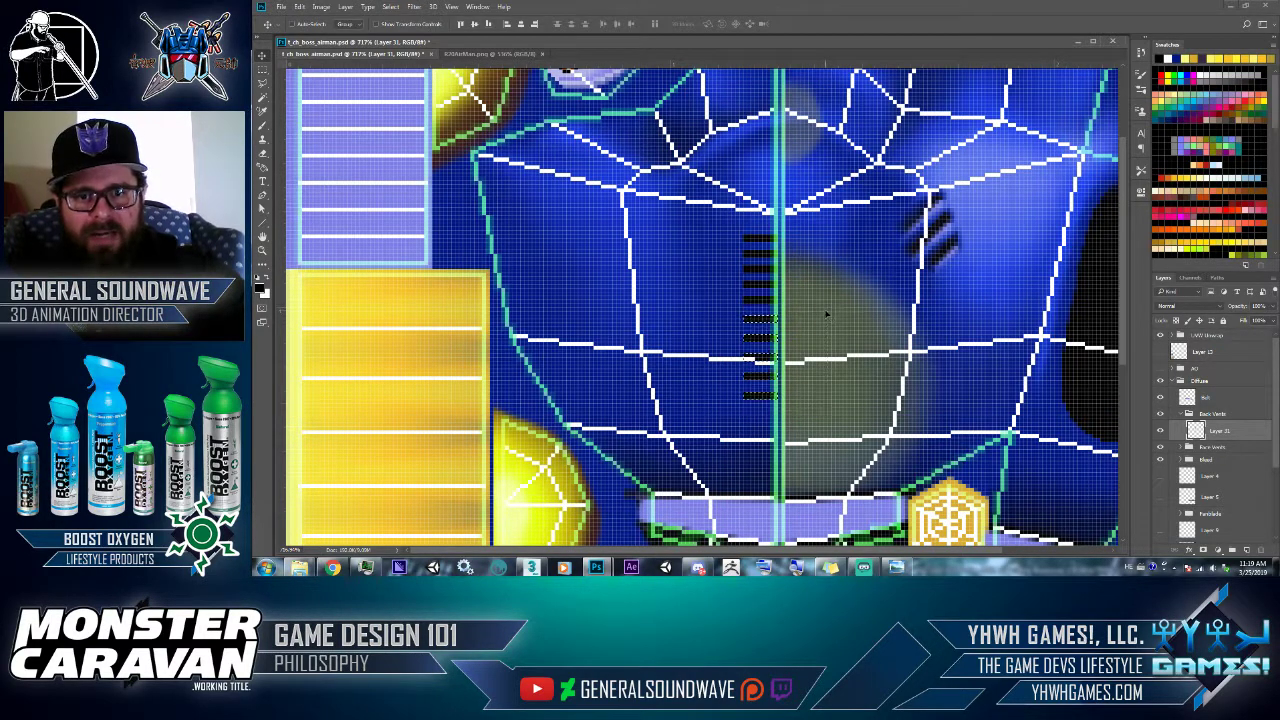
{"action": "key", "text": "m"}
{"action": "left_click_drag", "start_coordinate": [738, 428], "coordinate": [825, 296]}
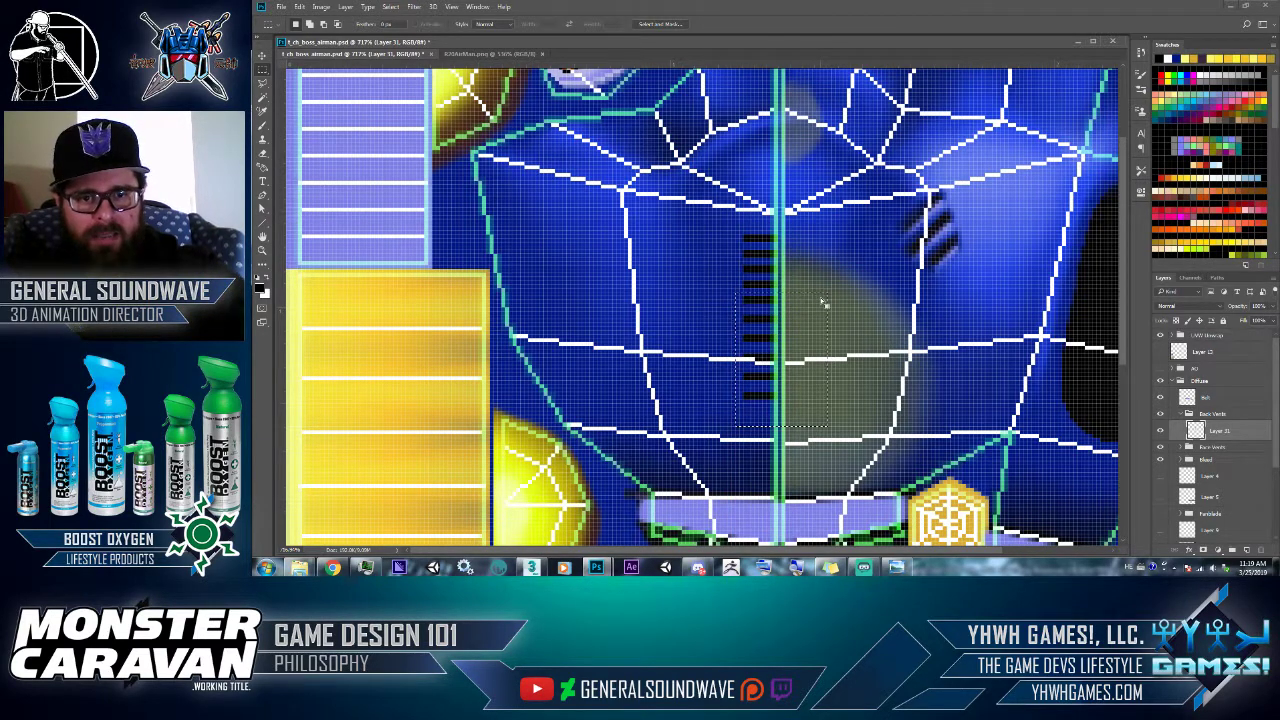
{"action": "key", "text": "v"}
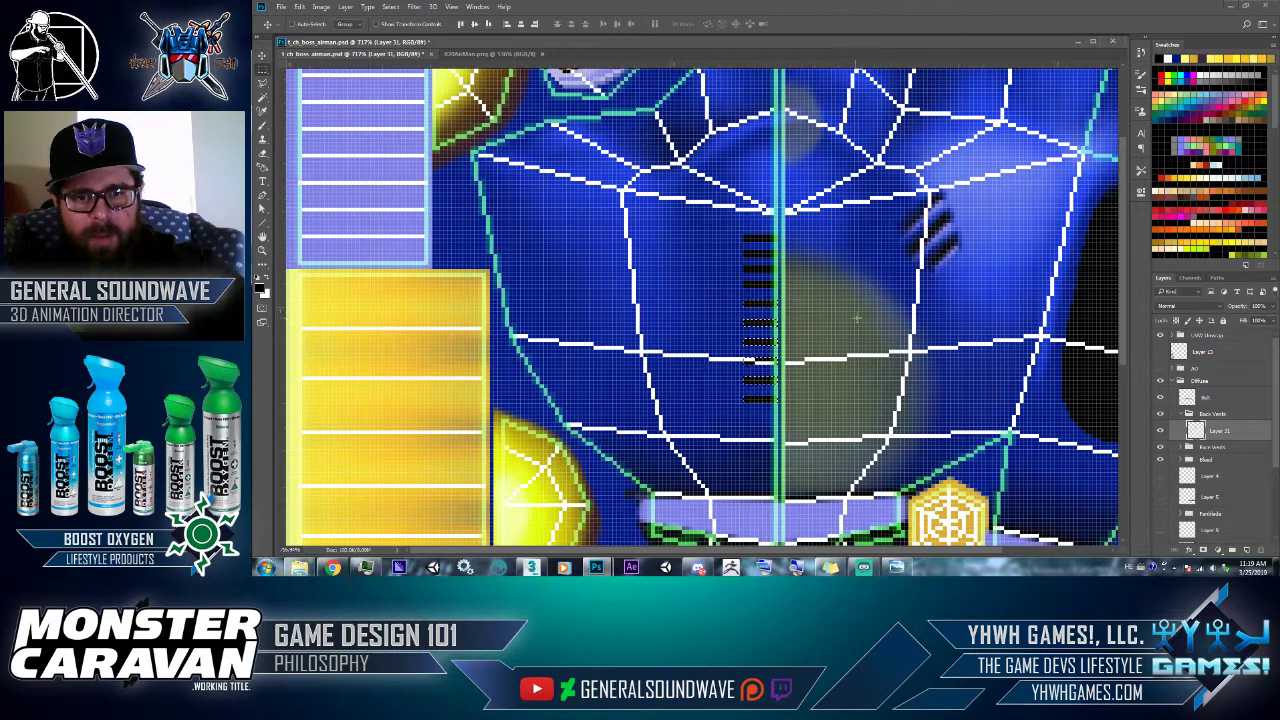
- Shift the lowest seven, eight and nine slats down one pixel in turn, evening the spacing of the whole vent column
{"action": "key", "text": "m"}
{"action": "left_click_drag", "start_coordinate": [725, 435], "coordinate": [818, 273]}
{"action": "key", "text": "v"}
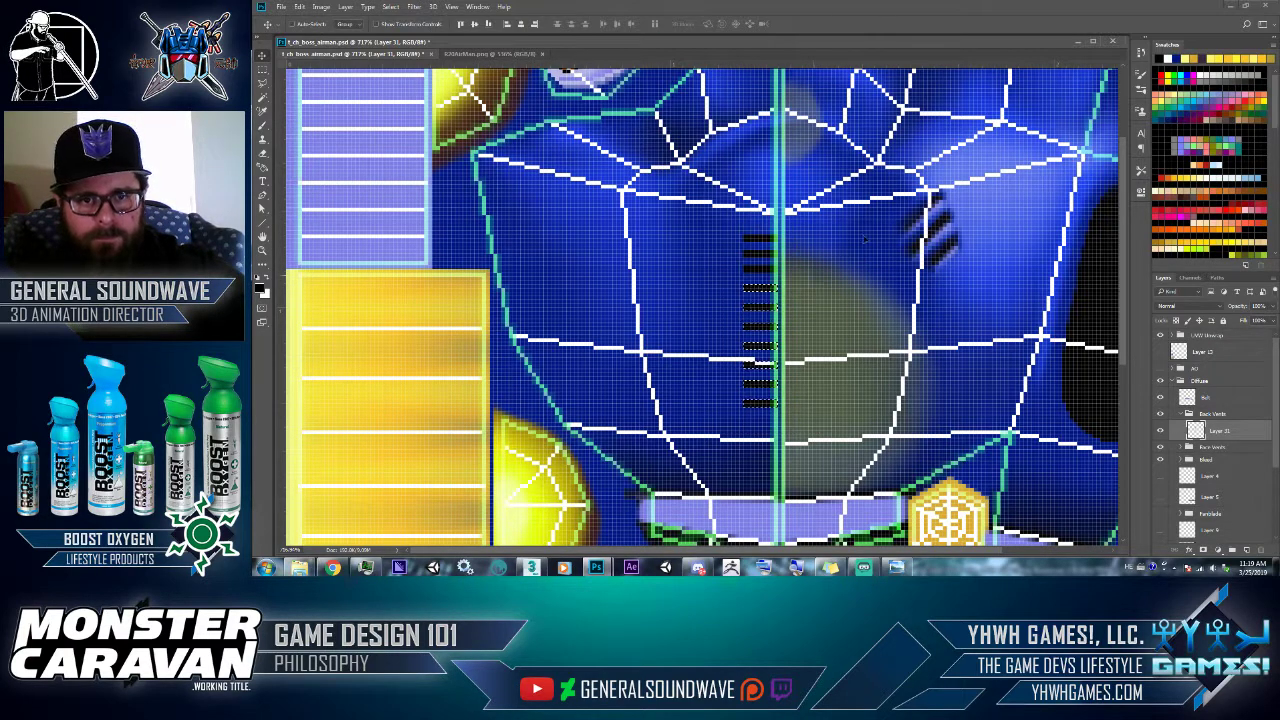
{"action": "key", "text": "m"}
{"action": "left_click_drag", "start_coordinate": [703, 429], "coordinate": [818, 257]}
{"action": "key", "text": "v"}
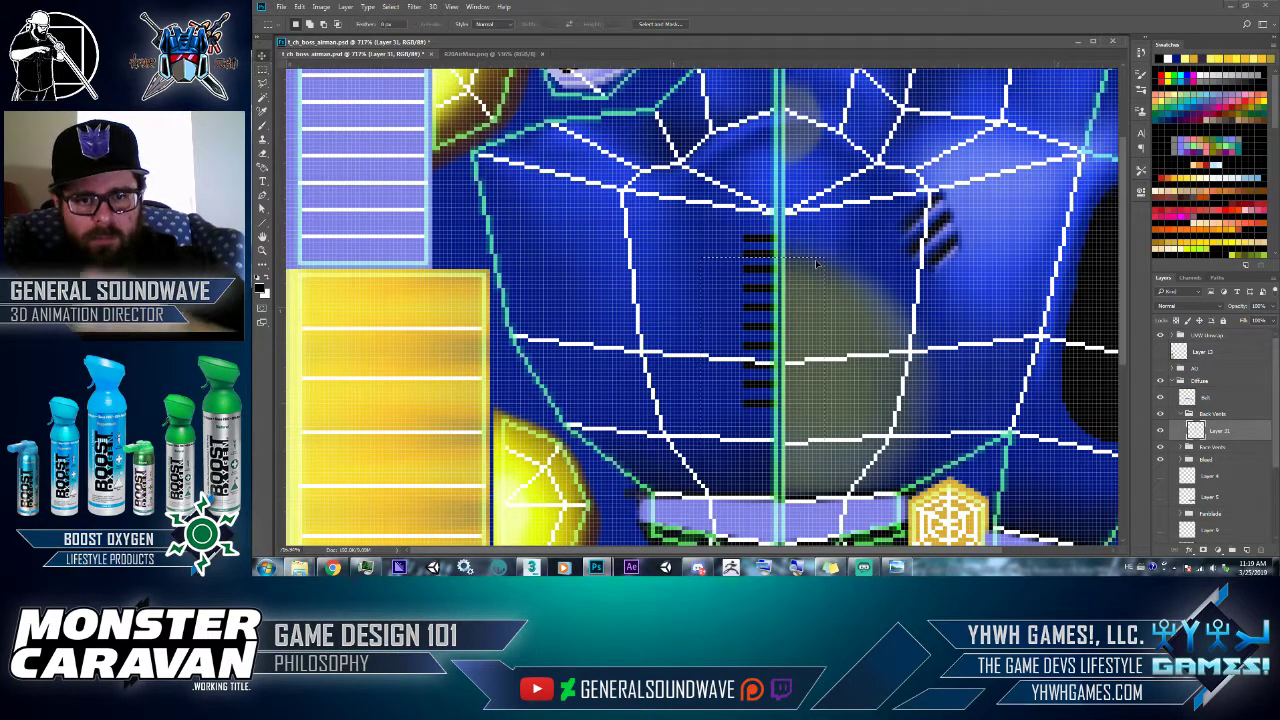
{"action": "key", "text": "Down"}
{"action": "key", "text": "m"}
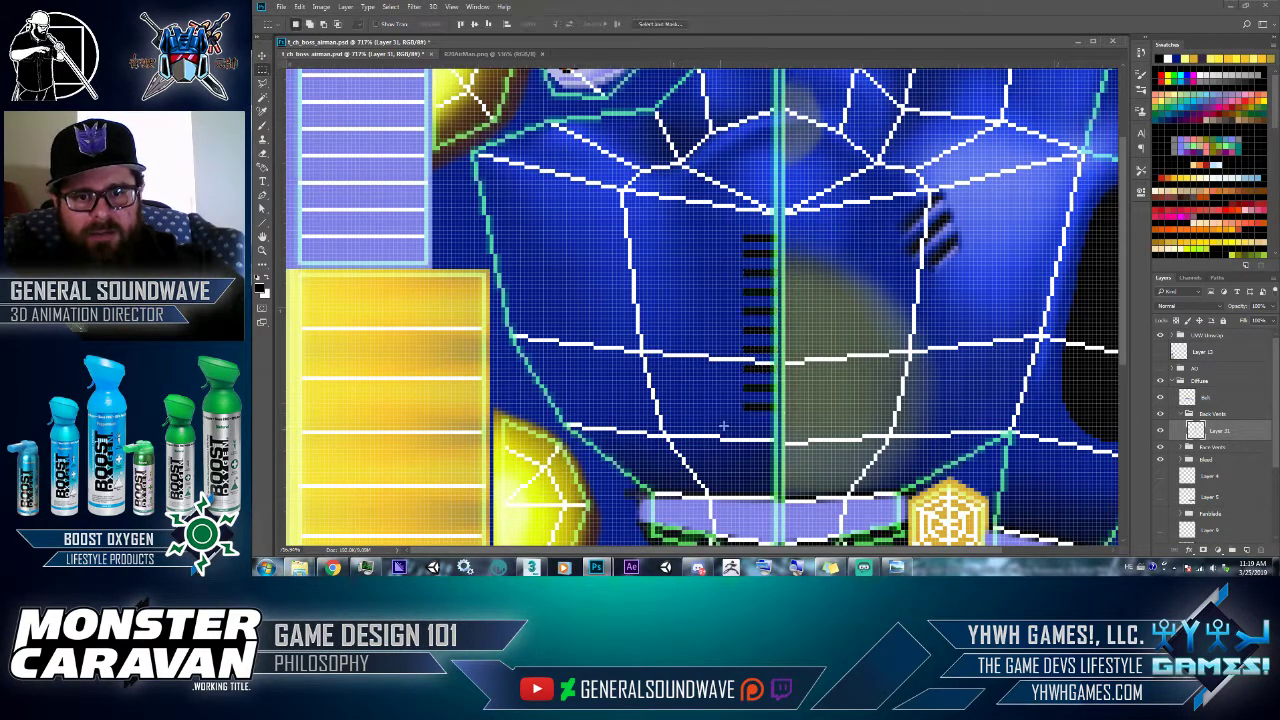
{"action": "left_click_drag", "start_coordinate": [721, 498], "coordinate": [824, 252]}
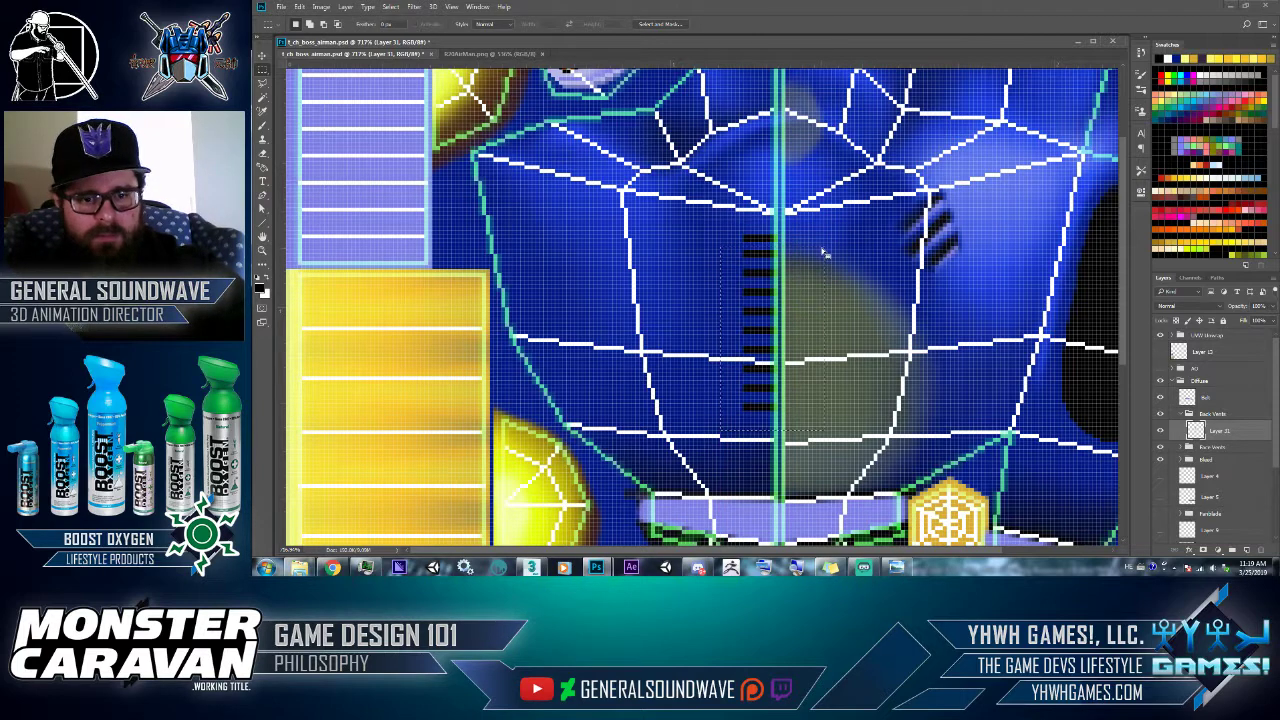
{"action": "key", "text": "v"}
{"action": "key", "text": "Down"}
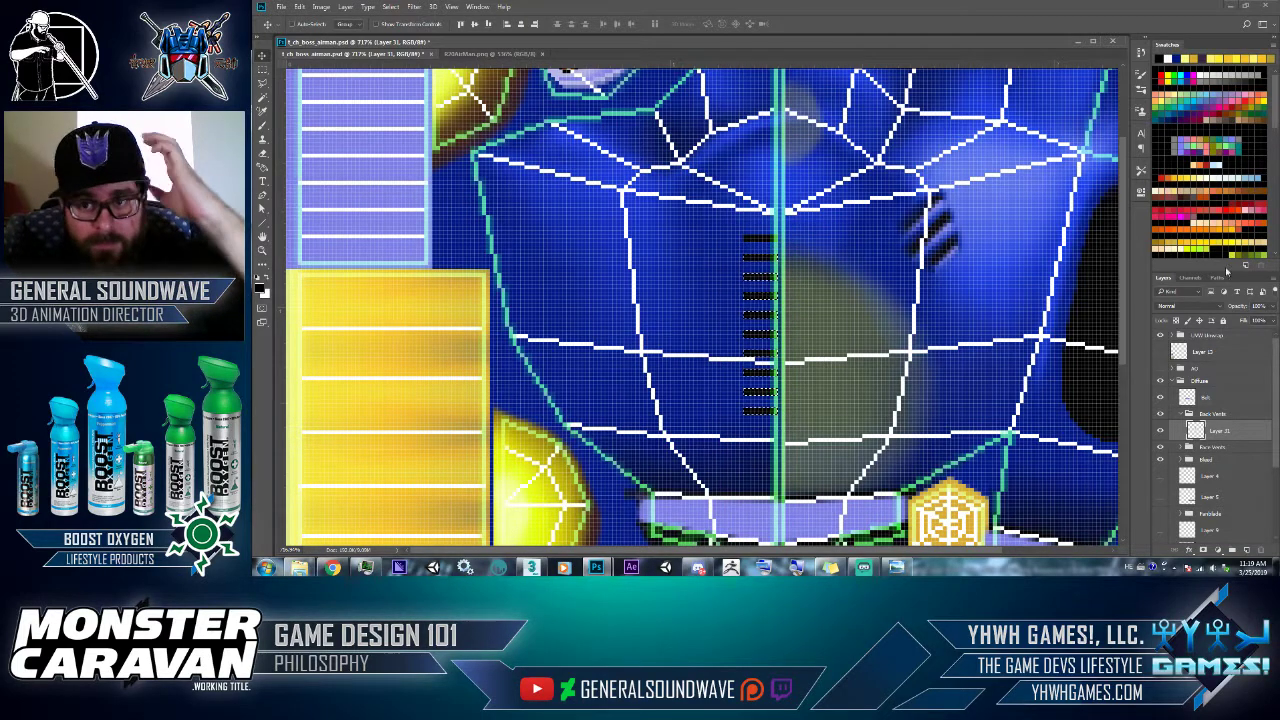
- Hide the UVW Unwrap group and export the texture as a JPEG over t_ch_boss_airman_00_D_00 in the 256 folder at quality 12
{"action": "left_click", "coordinate": [1161, 336]}
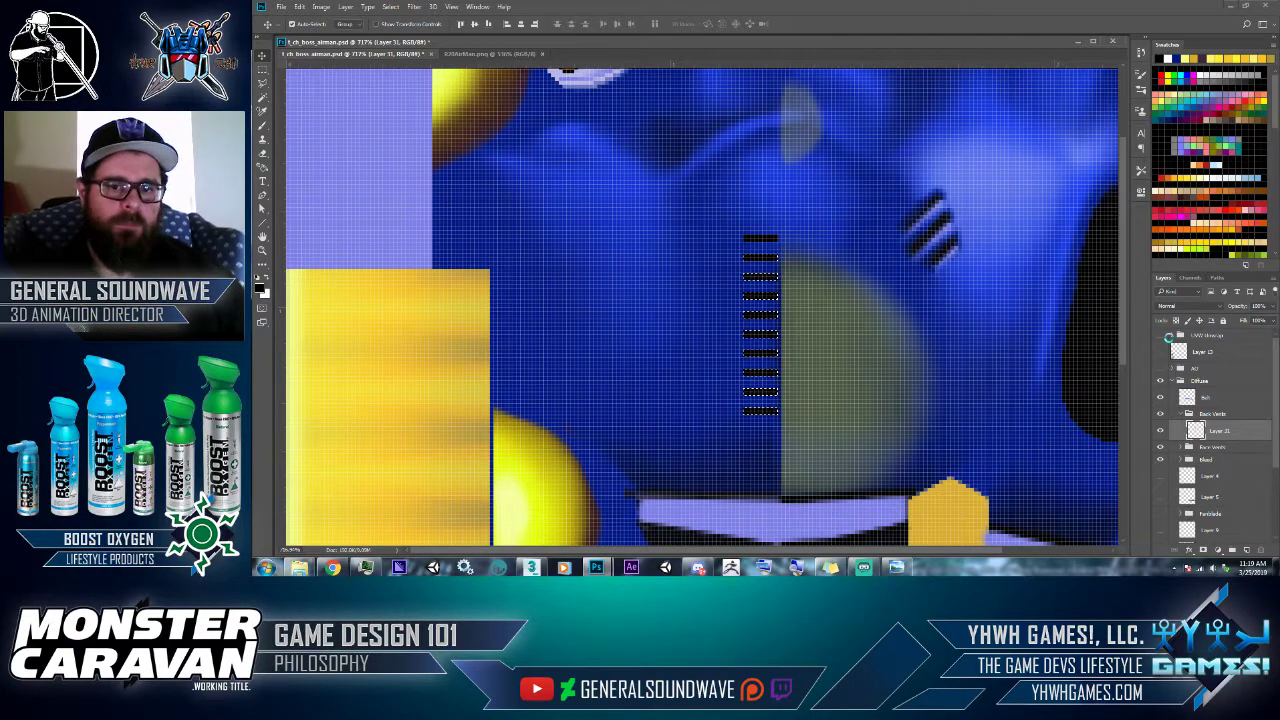
{"action": "key", "text": "ctrl+shift+s"}
{"action": "left_click", "coordinate": [396, 444]}
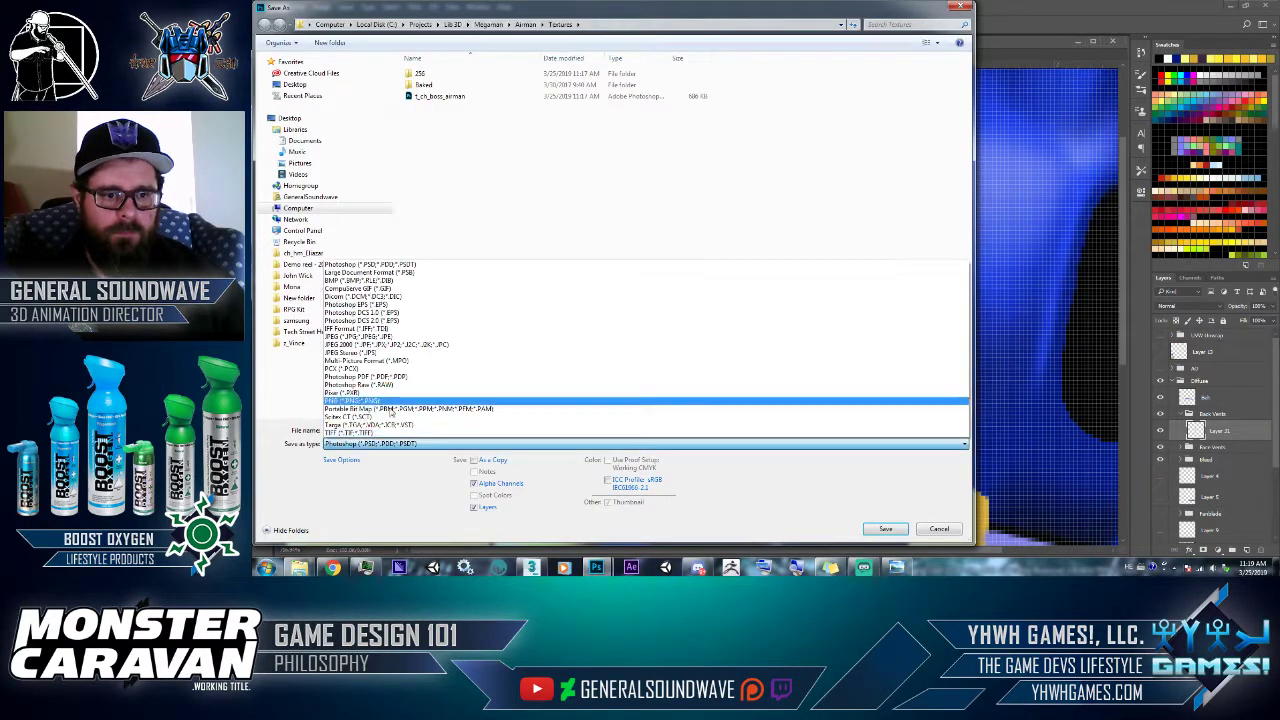
{"action": "left_click", "coordinate": [388, 338]}
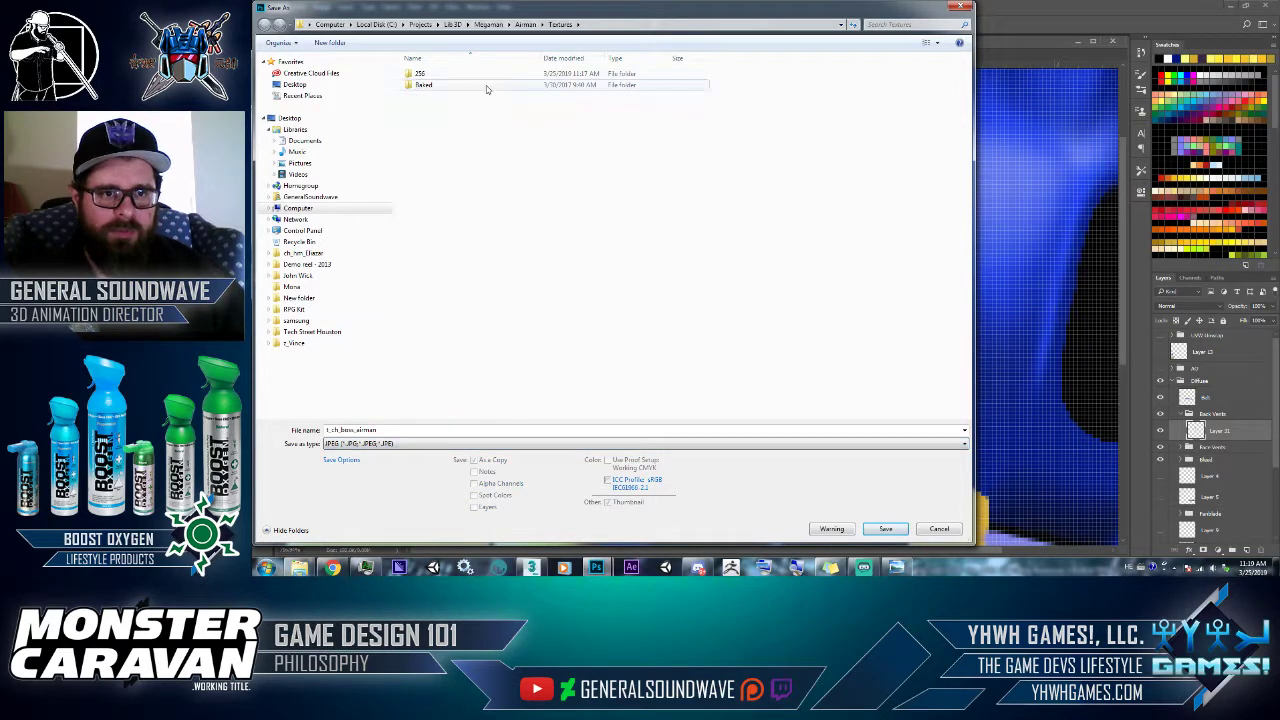
{"action": "left_click", "coordinate": [463, 80]}
{"action": "double_click", "coordinate": [430, 86]}
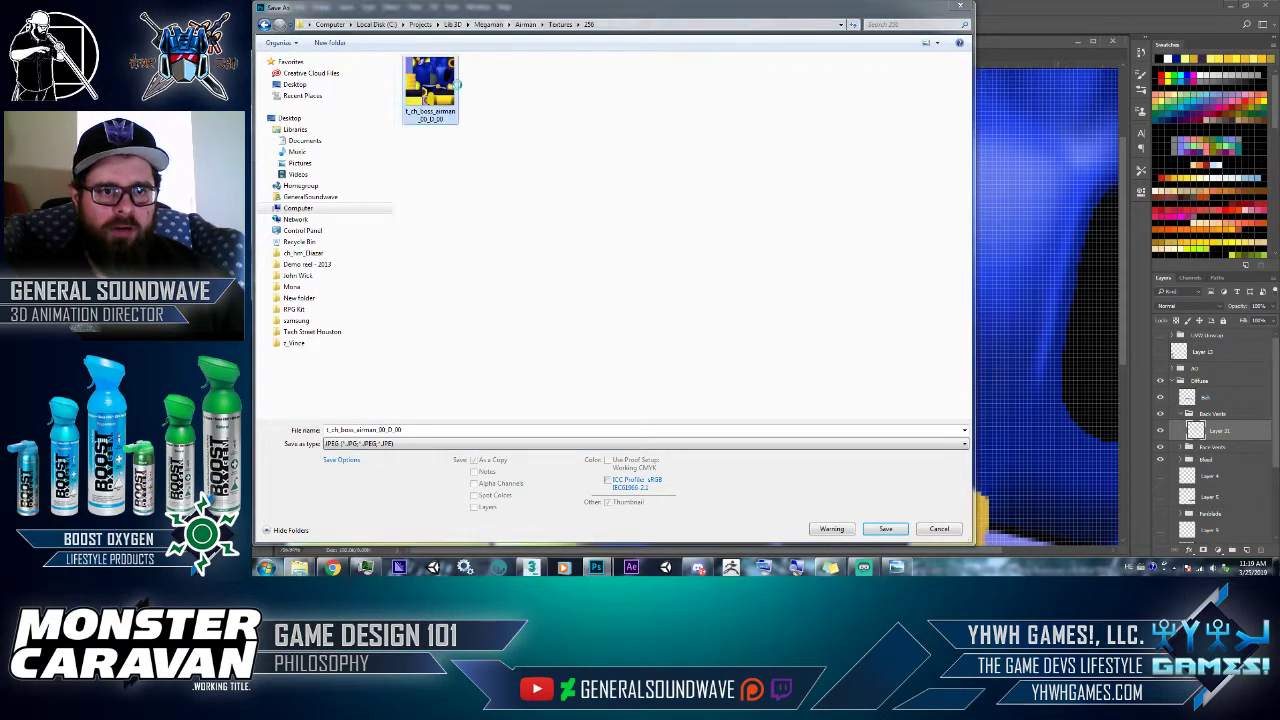
{"action": "left_click", "coordinate": [791, 285]}
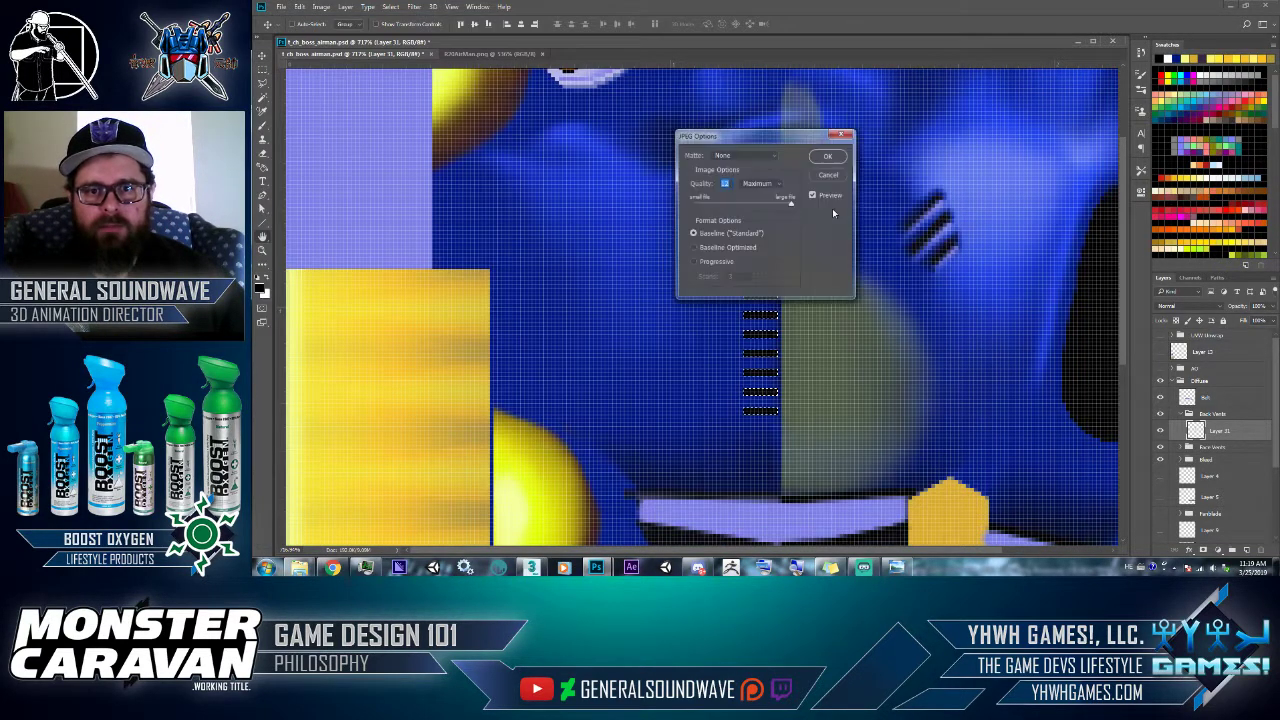
{"action": "left_click", "coordinate": [827, 158]}
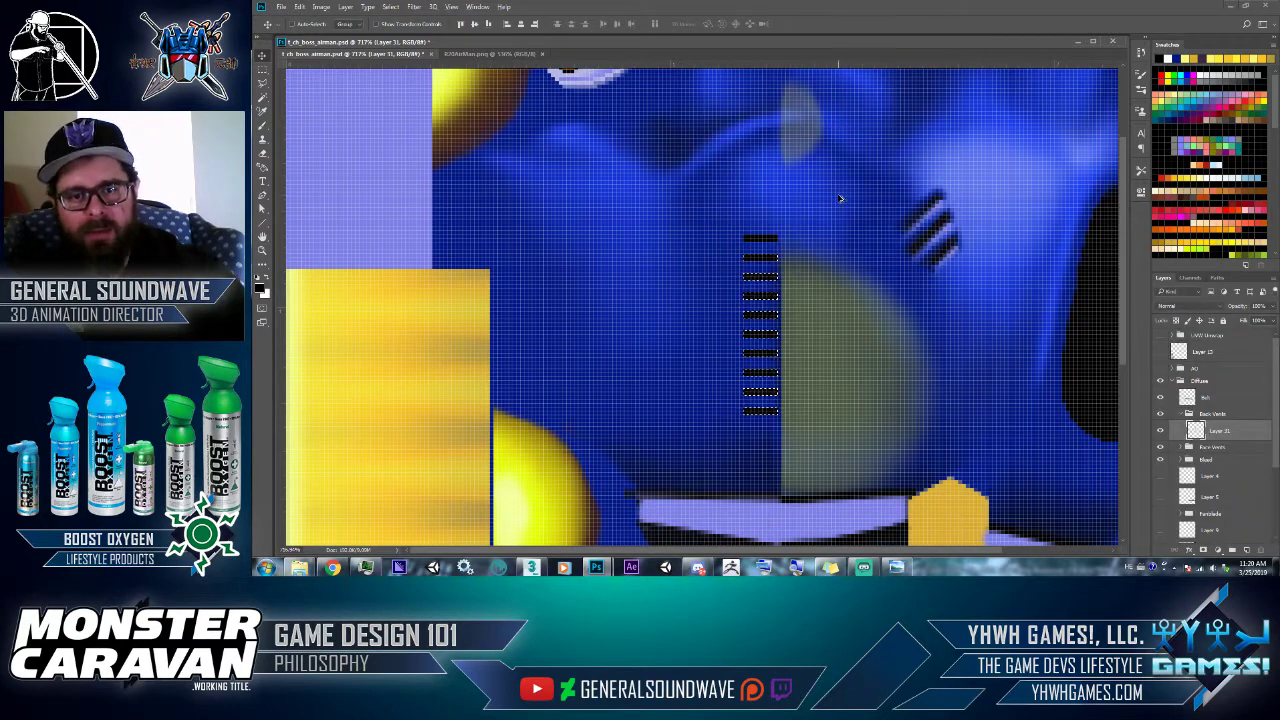
- Switch to 3ds Max, view the model from behind, and compare its centre vent column with the Airman reference sheet
{"action": "key", "text": "alt+Tab"}
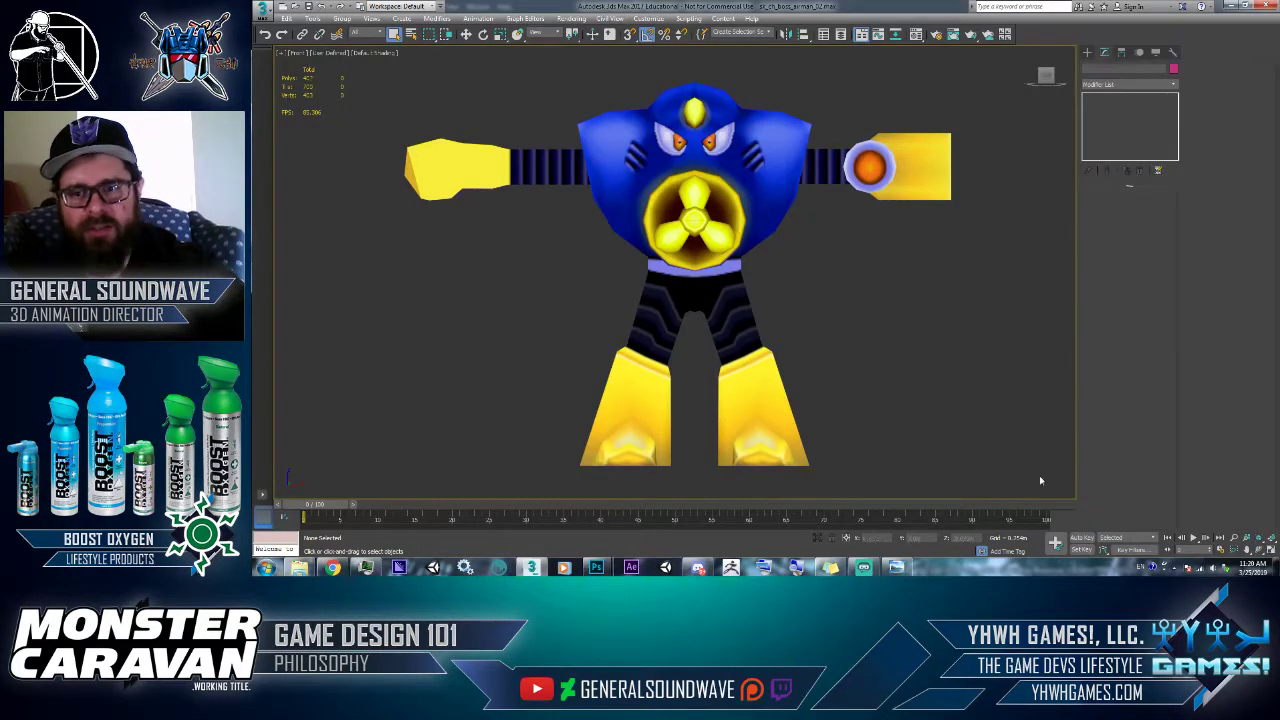
{"action": "left_click", "coordinate": [1259, 551]}
{"action": "left_click_drag", "start_coordinate": [694, 325], "coordinate": [784, 292]}
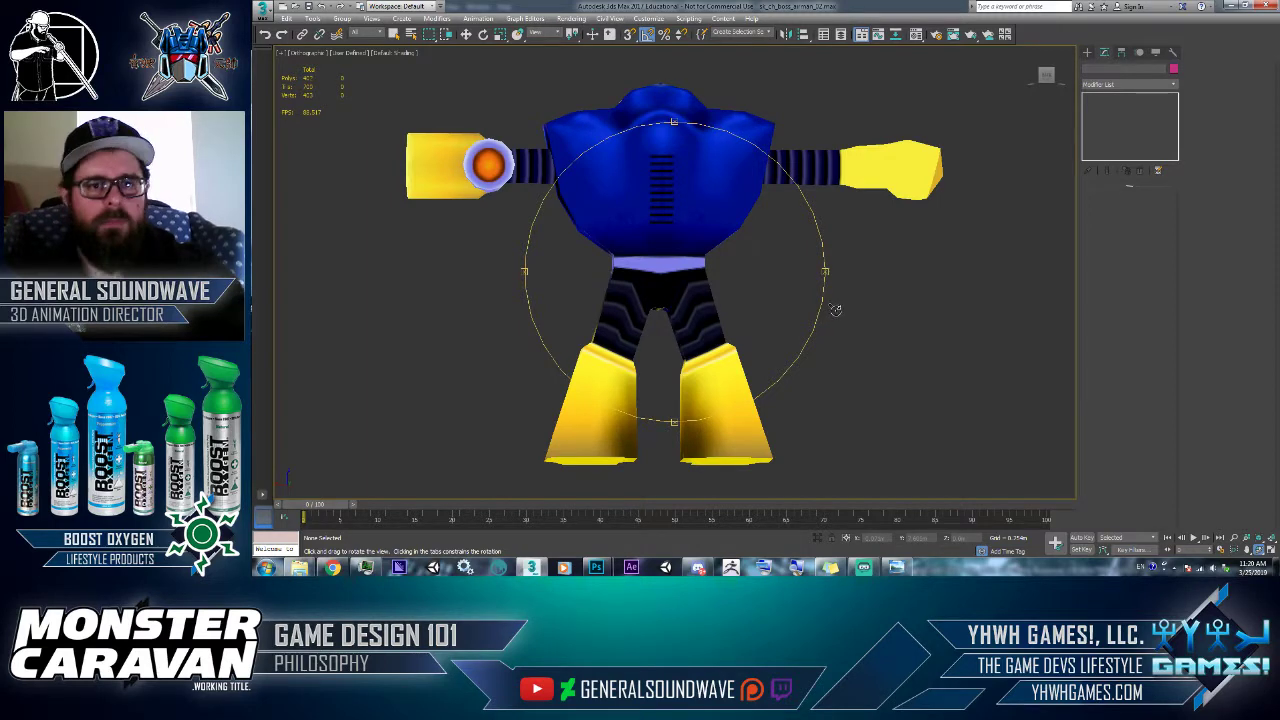
{"action": "key", "text": "alt+Tab"}
{"action": "key", "text": "alt+Tab"}
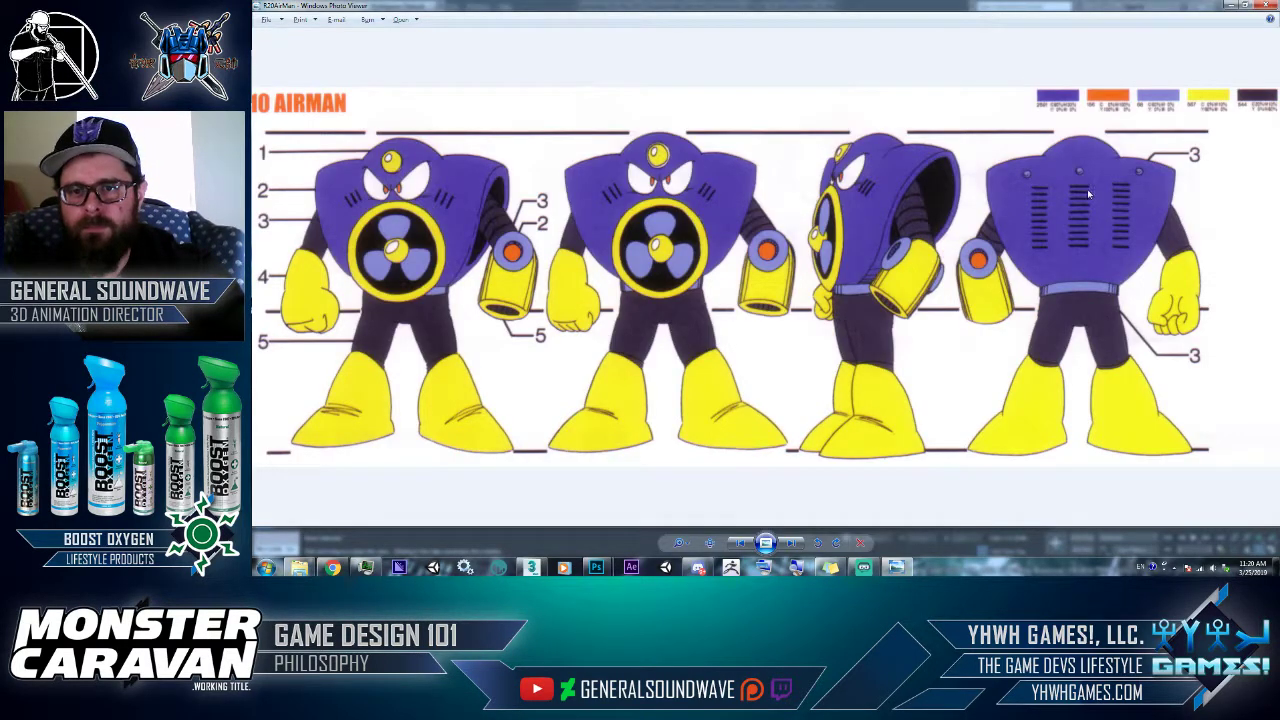
{"action": "key", "text": "alt+Tab"}
{"action": "key", "text": "alt+Tab"}
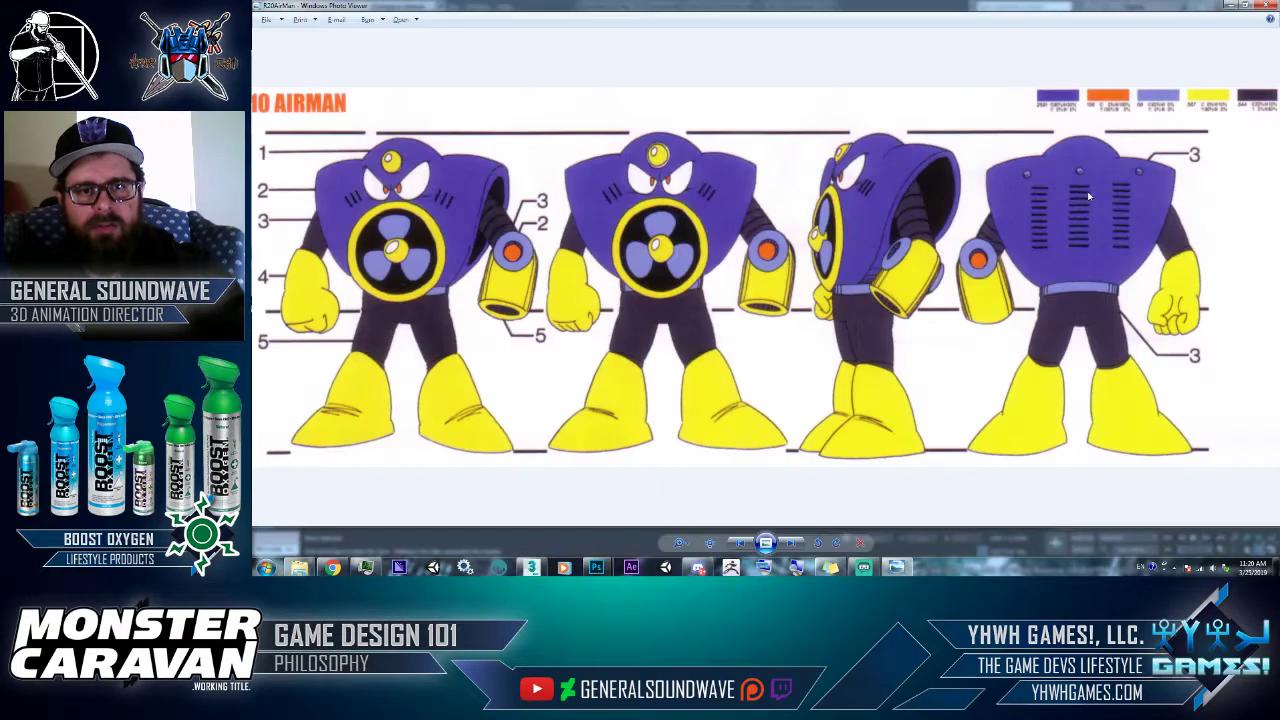
- Compare the vents on the back of the 3D model with the back view on the Airman reference sheet
{"action": "key", "text": "alt+Tab"}
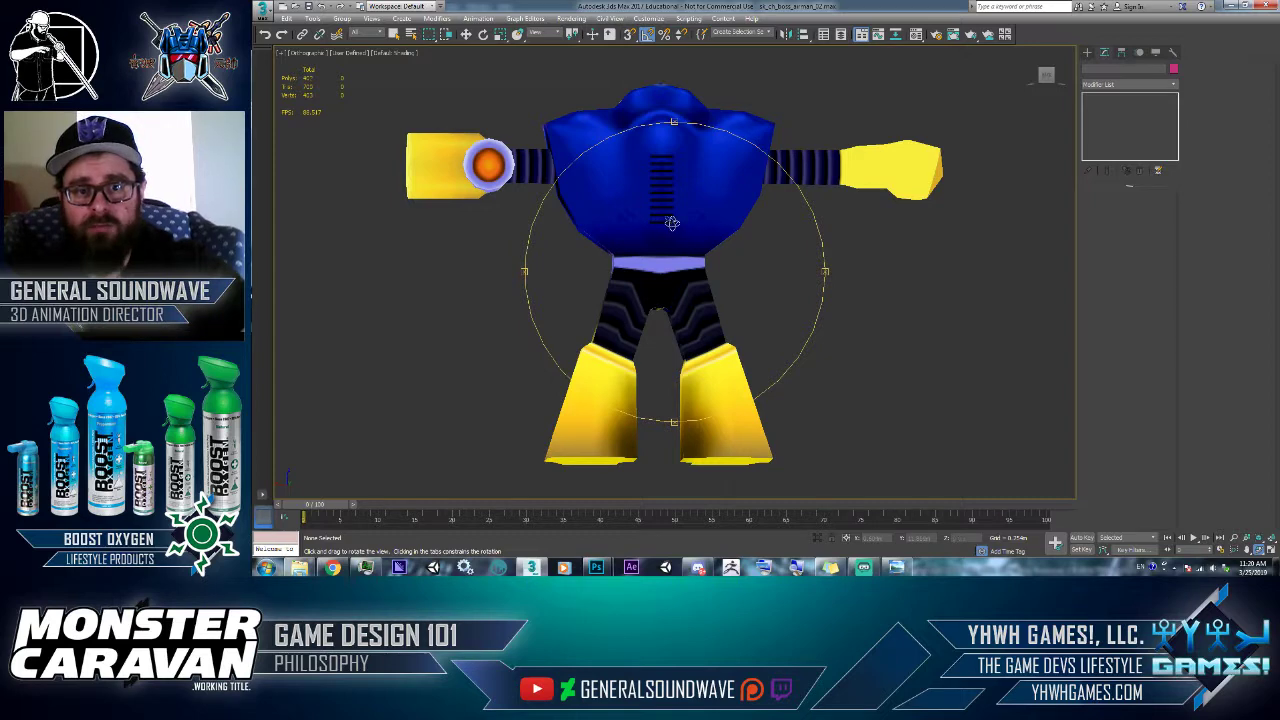
{"action": "key", "text": "alt+Tab"}
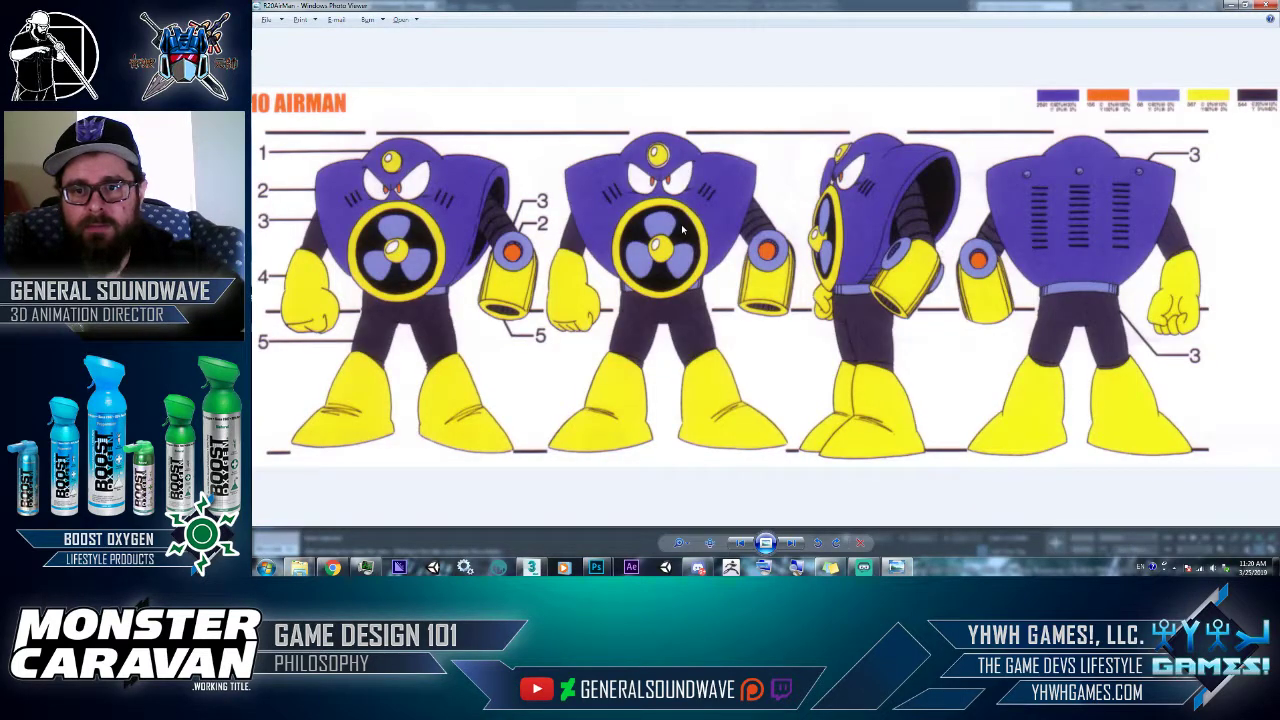
{"action": "key", "text": "alt+Tab"}
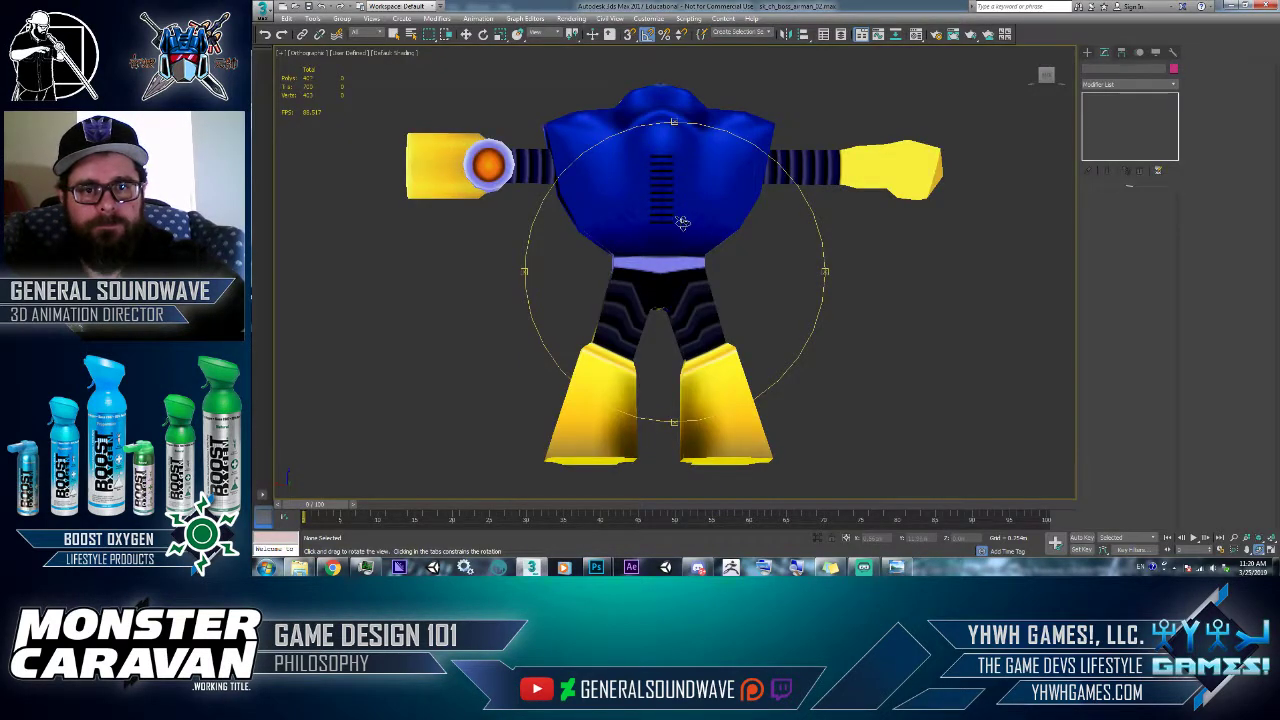
{"action": "key", "text": "alt+Tab"}
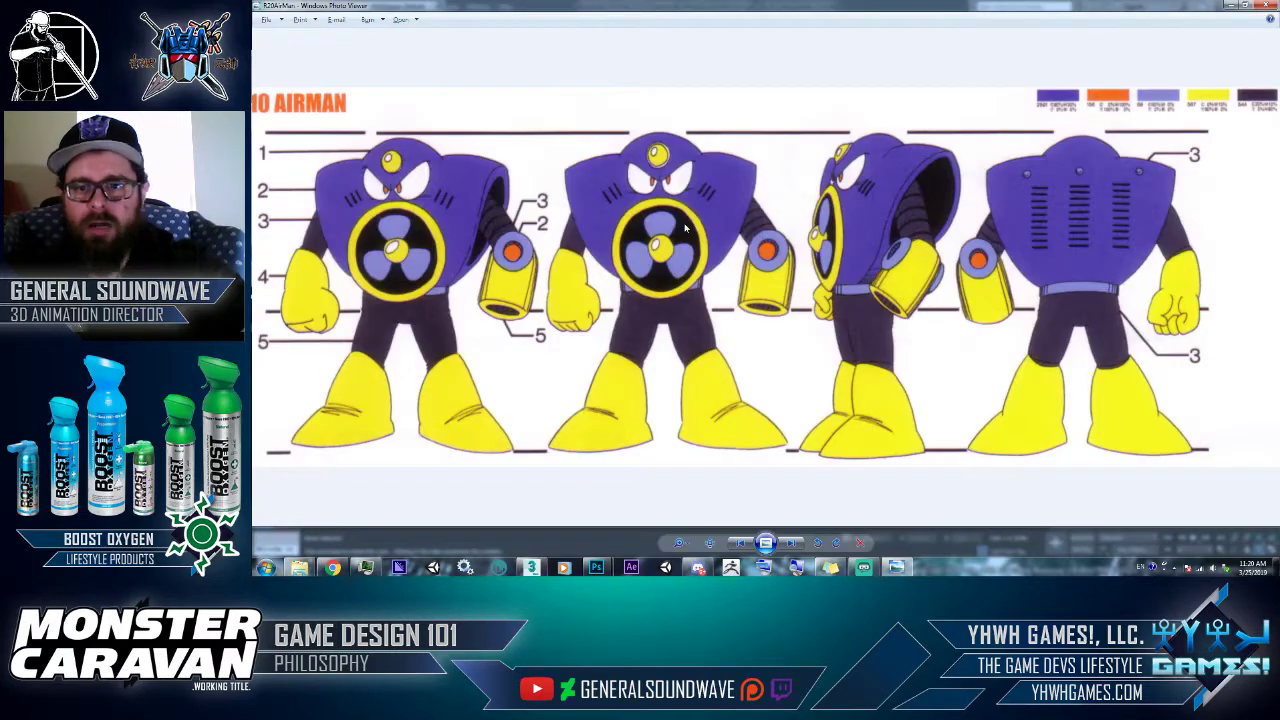
{"action": "key", "text": "alt+Tab"}
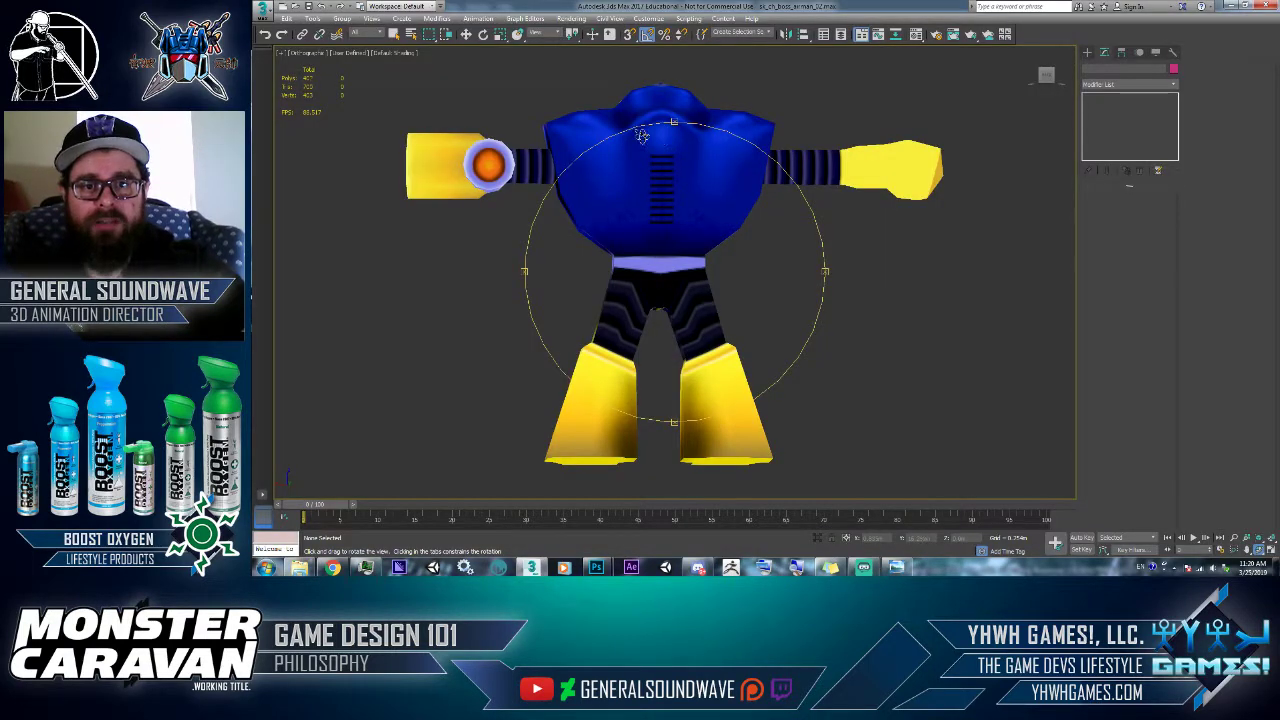
{"action": "key", "text": "alt+Tab"}
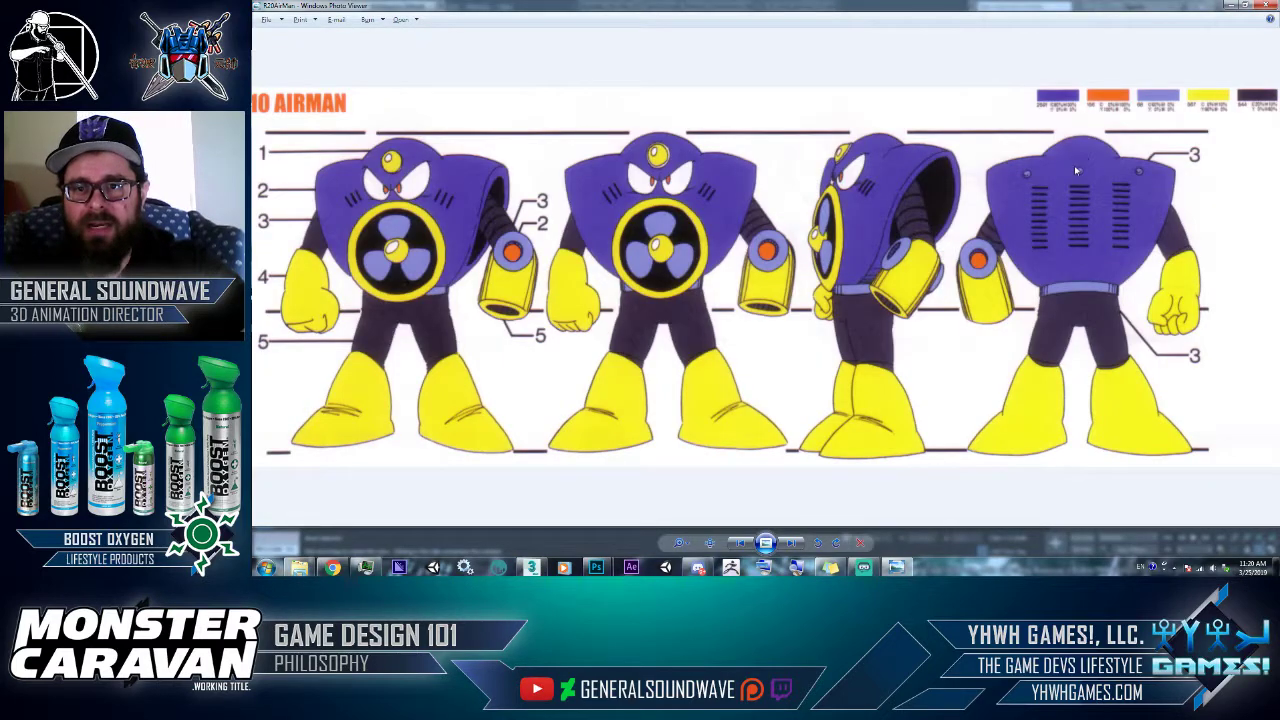
- Switch to Photoshop and add a narrower copy of the vent column beside the centre column on the outer side of the back
{"action": "key", "text": "alt+Tab"}
{"action": "key", "text": "alt+Tab"}
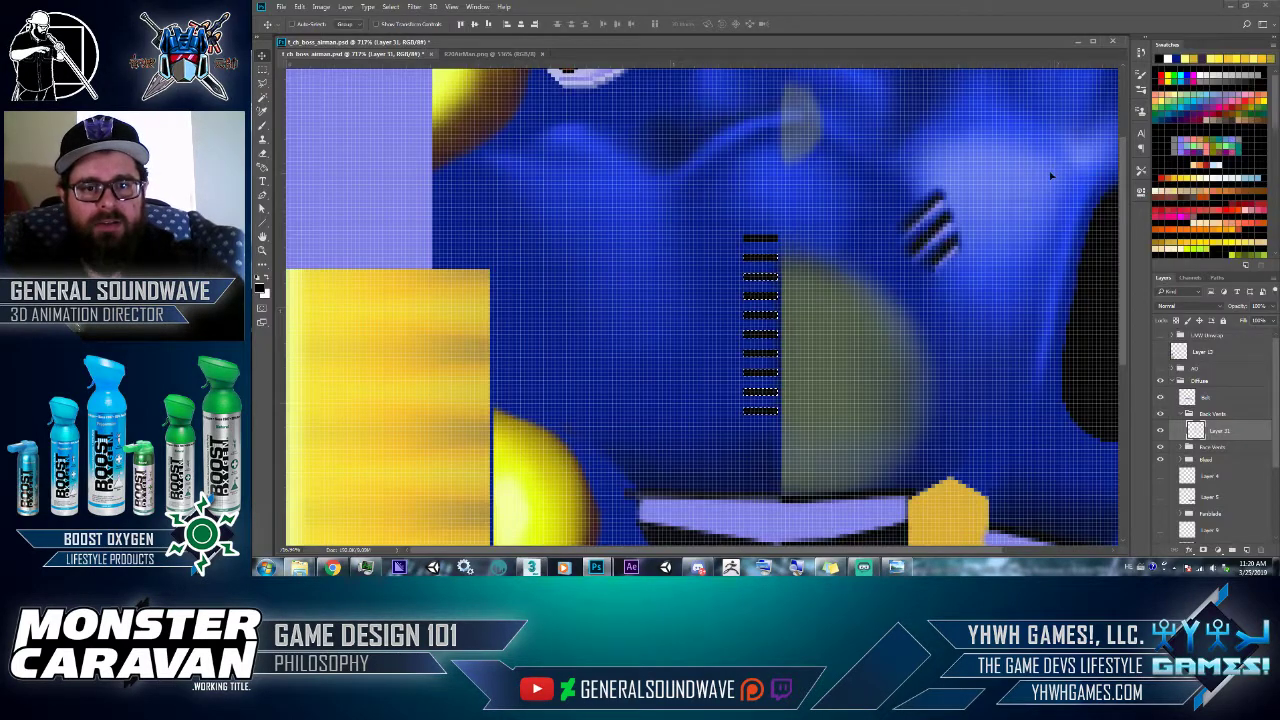
{"action": "key", "text": "m"}
{"action": "left_click_drag", "start_coordinate": [706, 197], "coordinate": [696, 415]}
{"action": "key", "text": "v"}
{"action": "key", "text": "ctrl+z"}
{"action": "key", "text": "ctrl+d"}
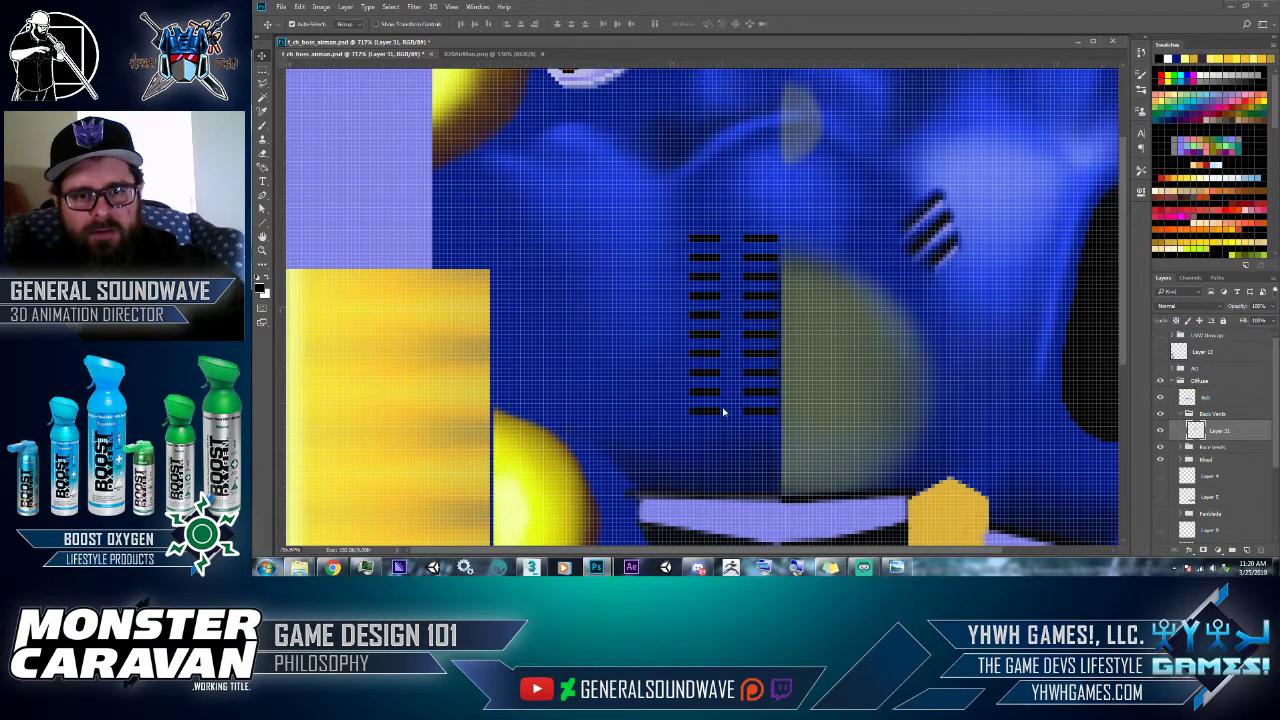
- Export the texture as a JPEG over t_ch_boss_airman_00_D_00 in the 256 folder at maximum quality
{"action": "key", "text": "ctrl+shift+s"}
{"action": "left_click", "coordinate": [444, 443]}
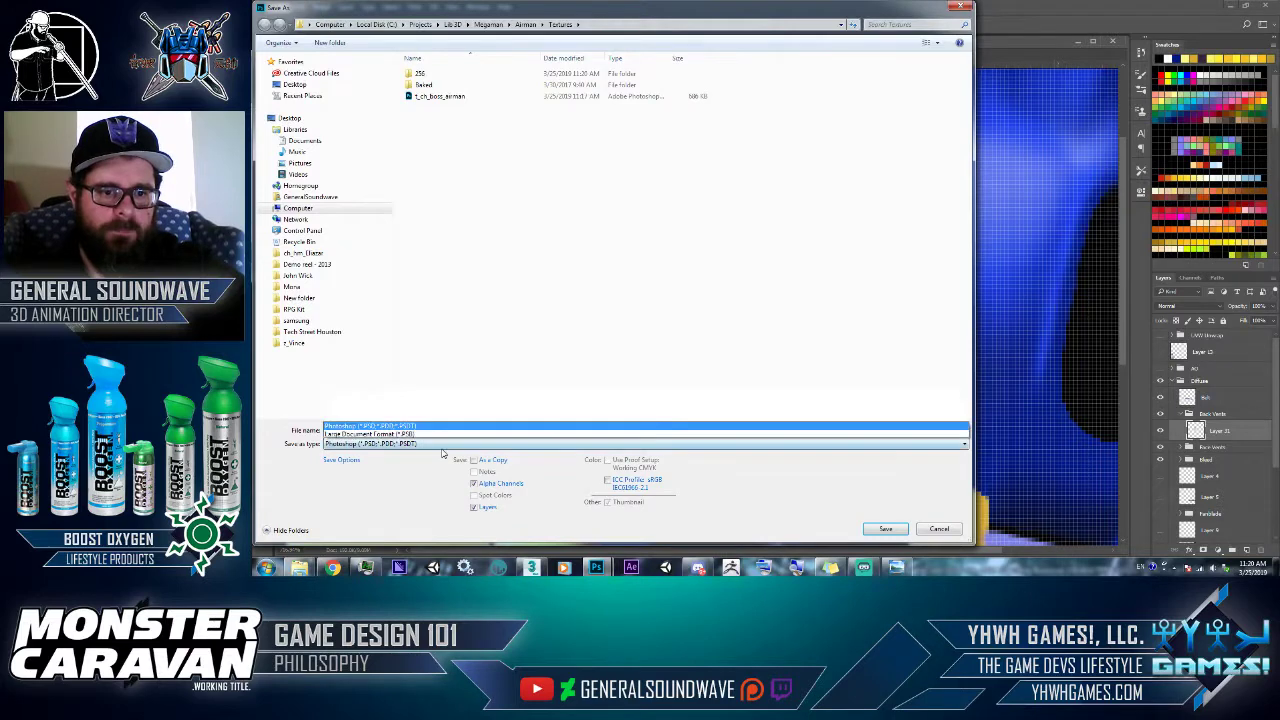
{"action": "left_click", "coordinate": [450, 336]}
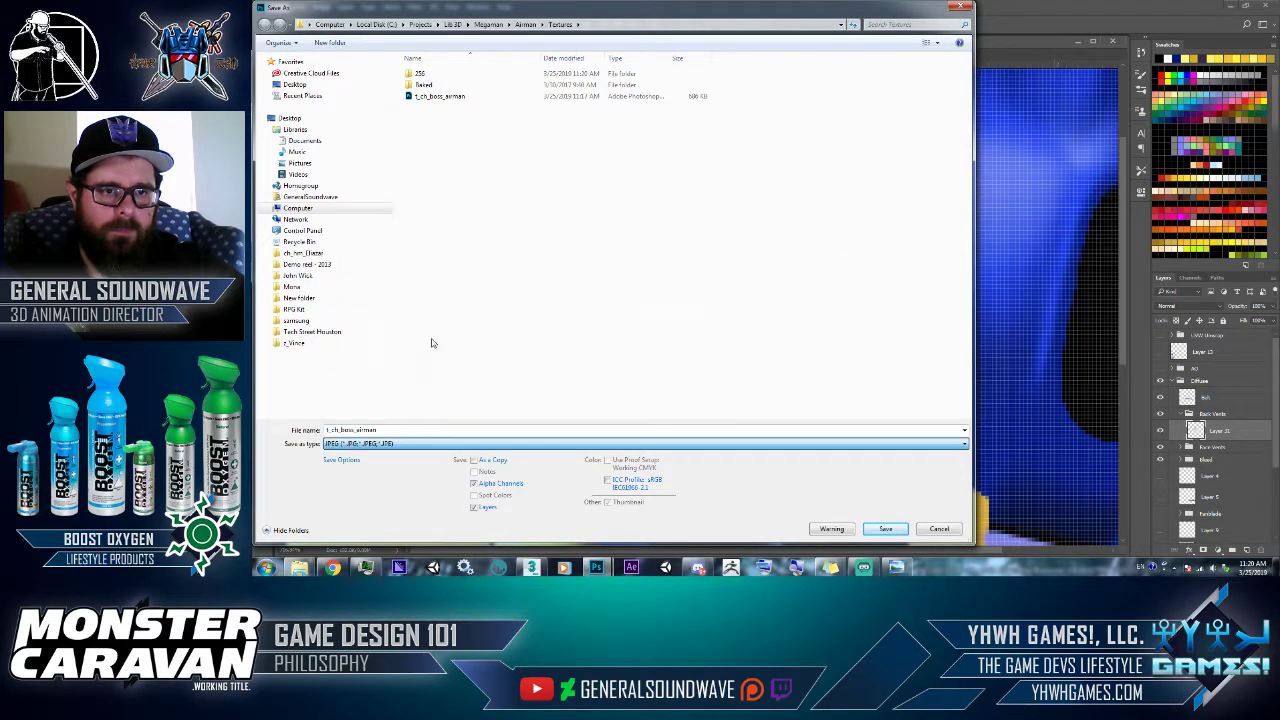
{"action": "double_click", "coordinate": [444, 77]}
{"action": "double_click", "coordinate": [430, 88]}
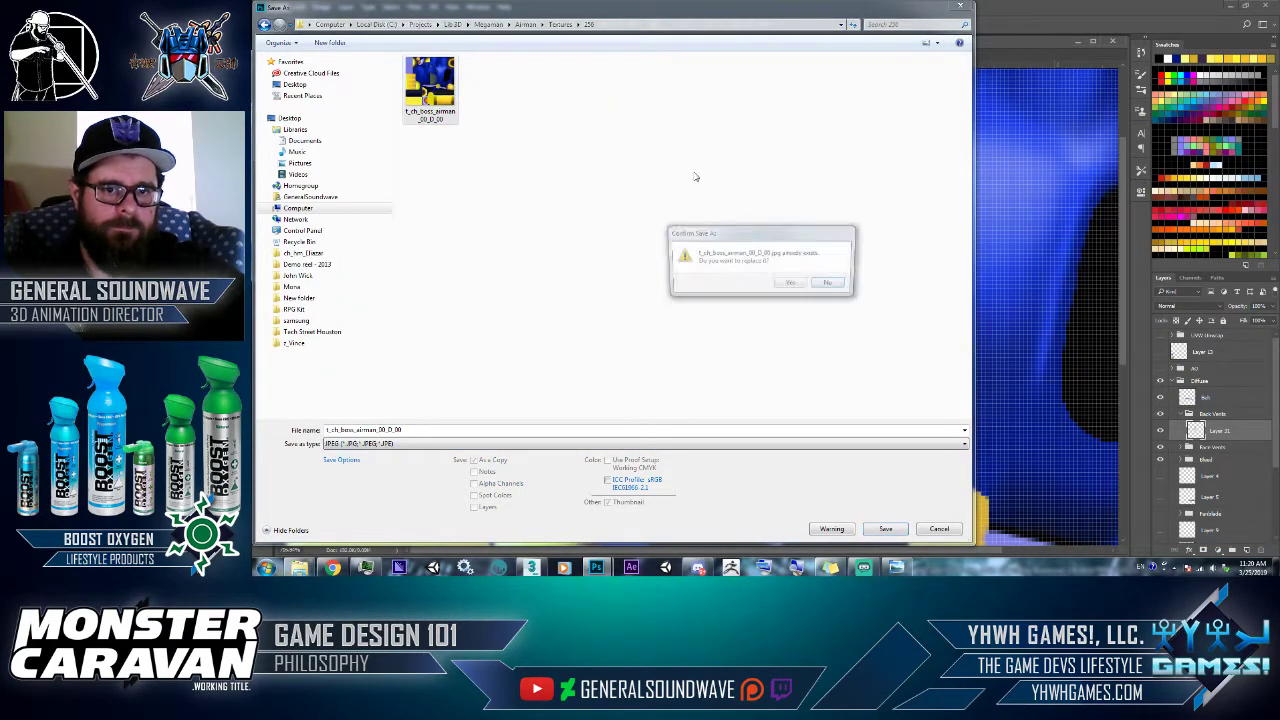
{"action": "left_click", "coordinate": [791, 285]}
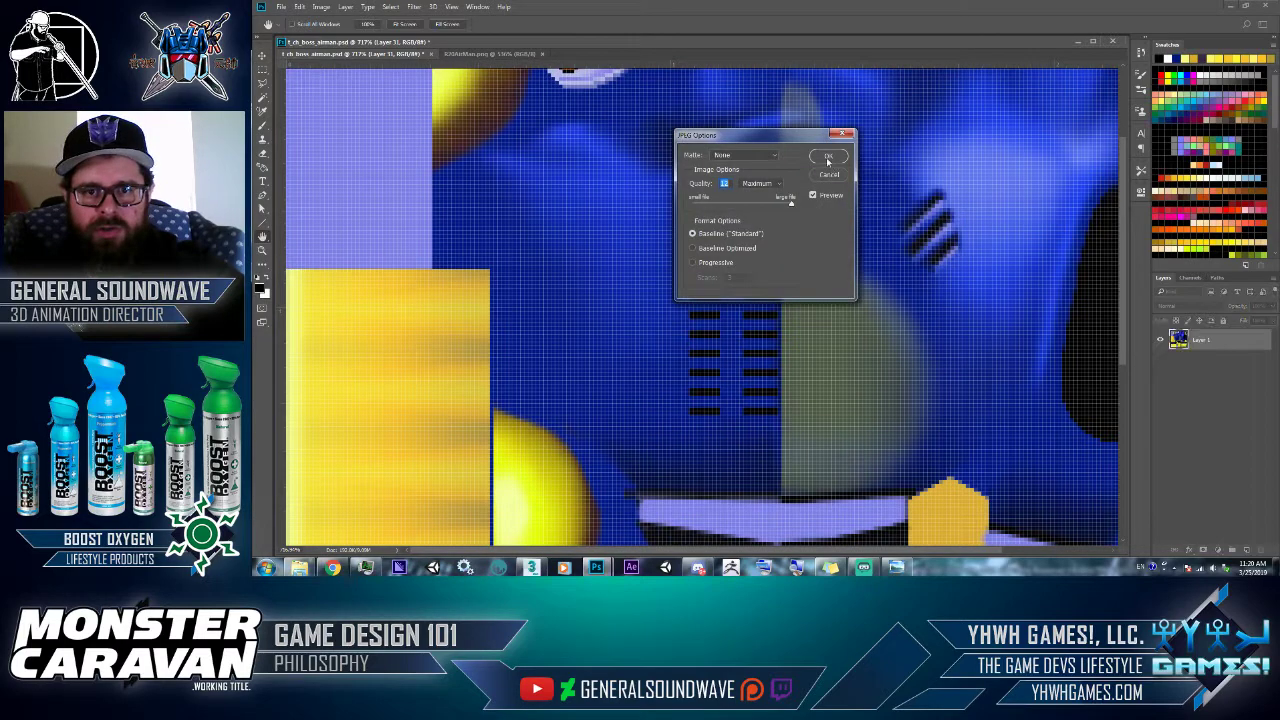
{"action": "left_click", "coordinate": [826, 157]}
- Switch to 3ds Max and compare the spacing of the model's three back vent columns with the reference sheet
{"action": "key", "text": "alt+Tab"}
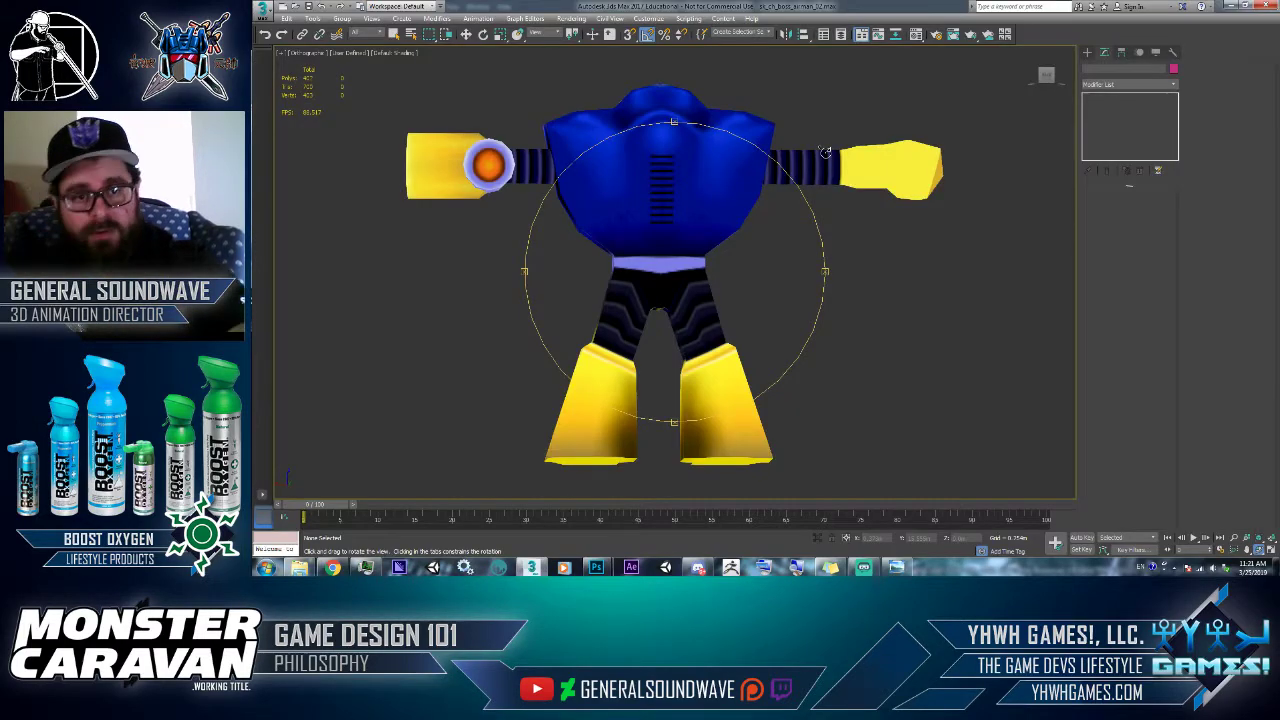
{"action": "left_click_drag", "start_coordinate": [805, 273], "coordinate": [777, 285]}
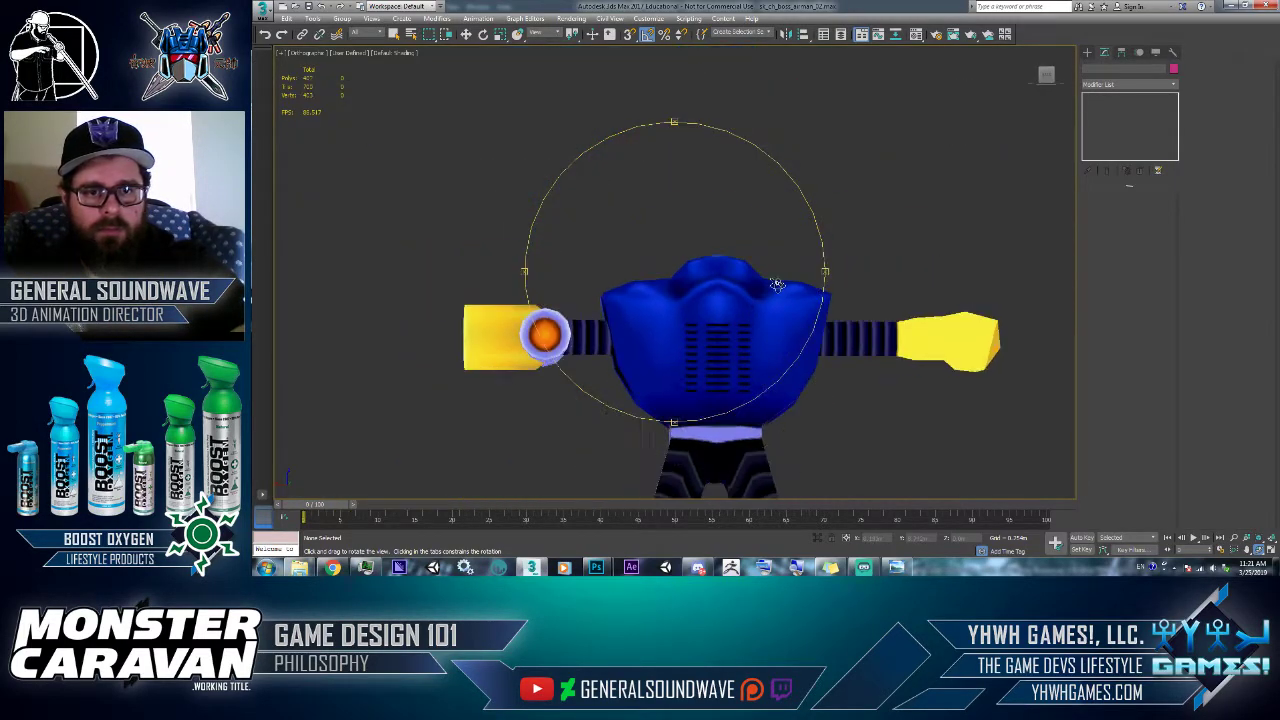
{"action": "key", "text": "alt+Tab"}
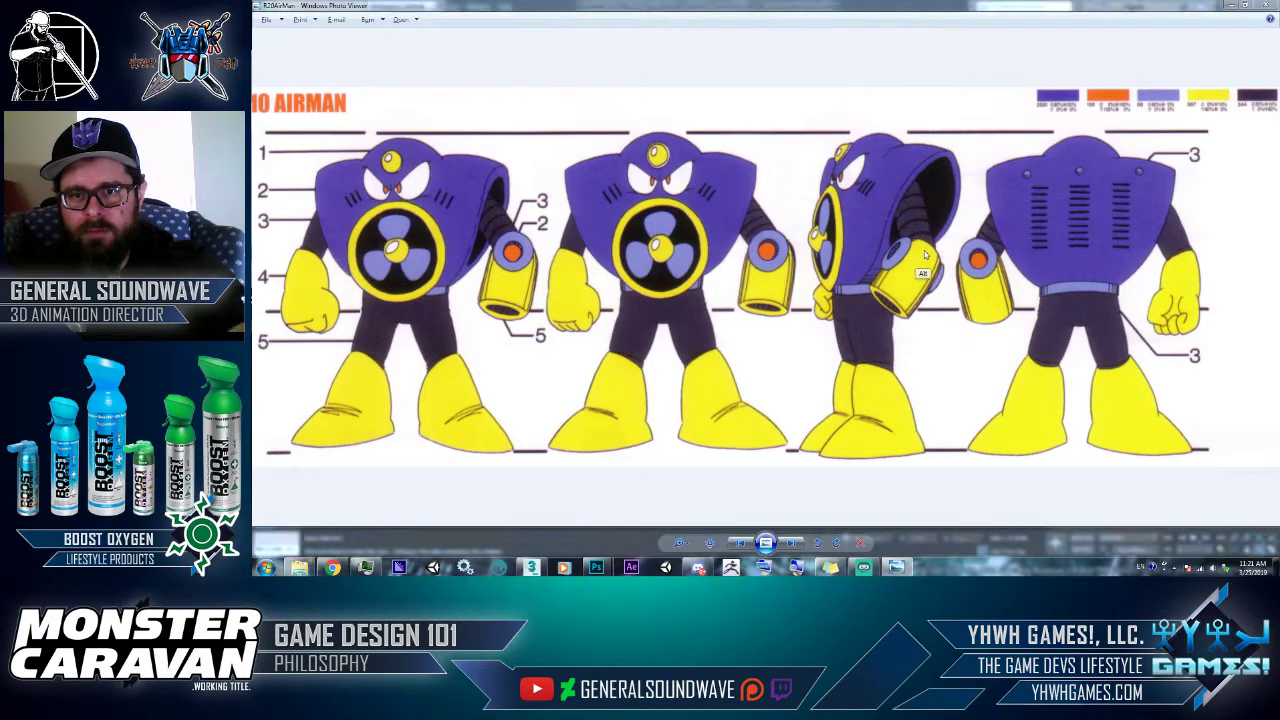
{"action": "key", "text": "alt+Tab"}
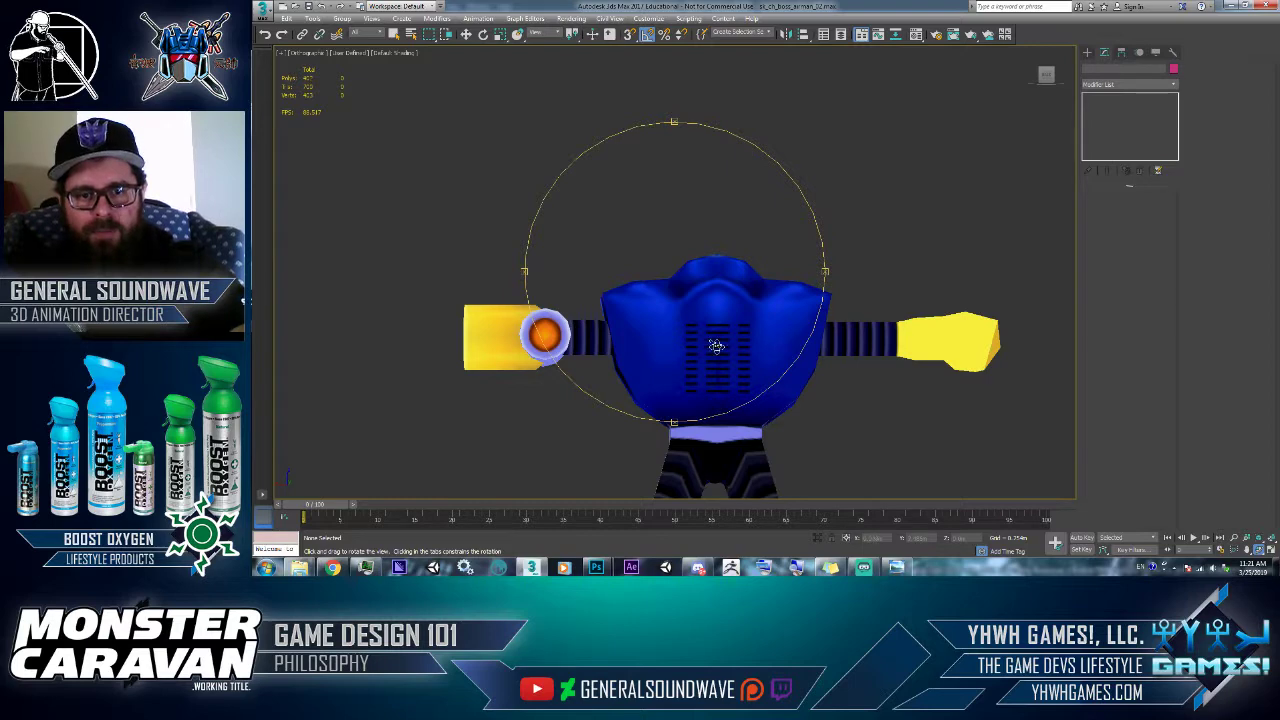
{"action": "key", "text": "alt+Tab"}
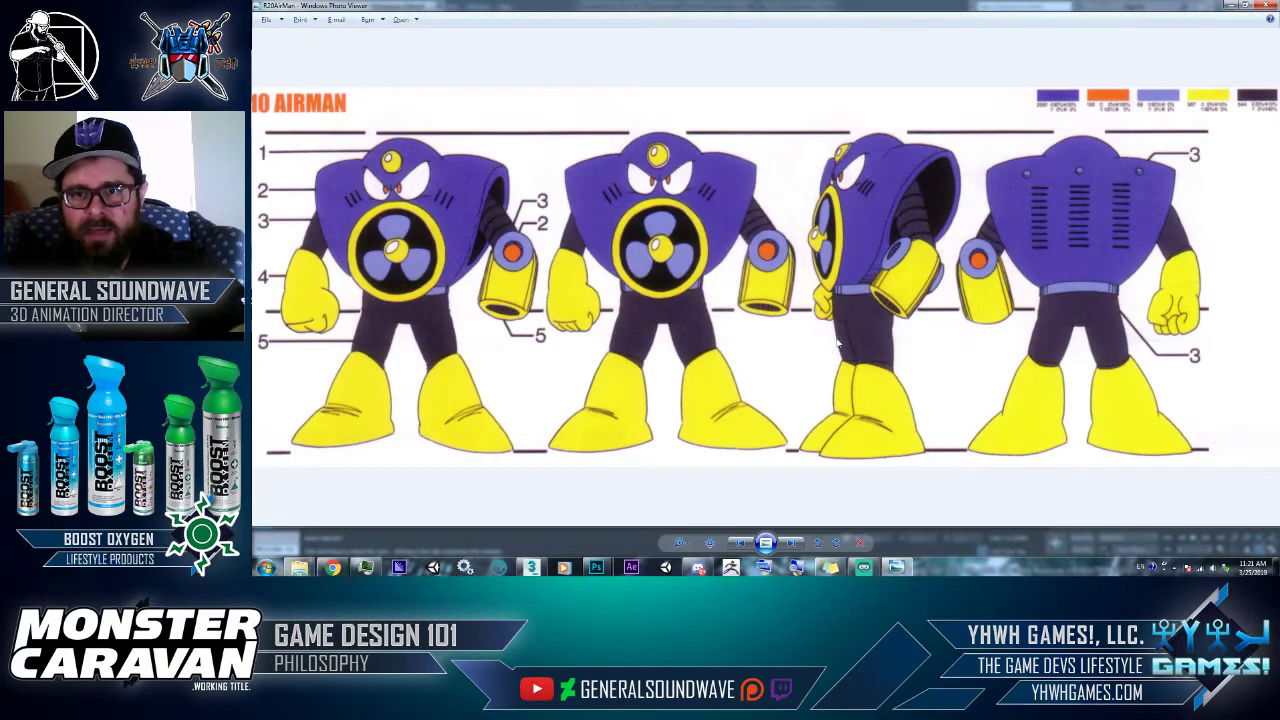
- Return to Photoshop and move the outer vent column farther away from the centre column
{"action": "key", "text": "alt+Tab"}
{"action": "key", "text": "alt+Tab"}
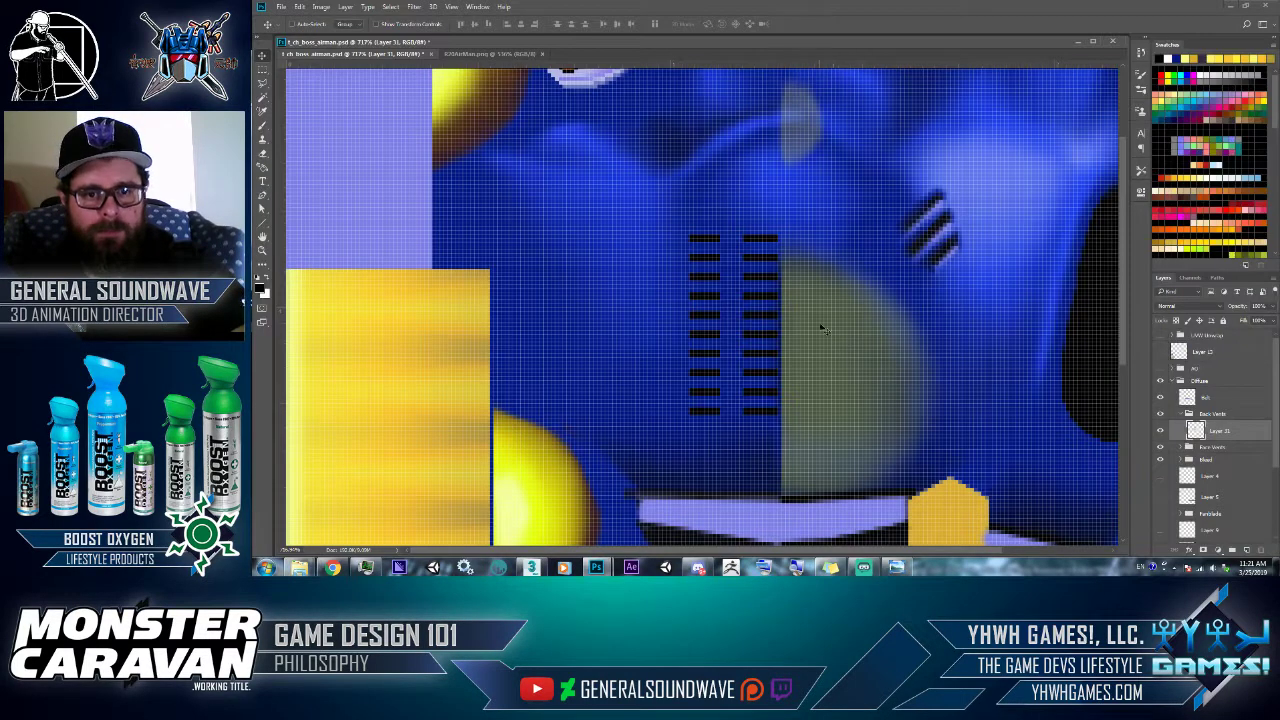
{"action": "key", "text": "m"}
{"action": "left_click_drag", "start_coordinate": [666, 215], "coordinate": [720, 472]}
{"action": "key", "text": "v"}
{"action": "left_click_drag", "start_coordinate": [719, 399], "coordinate": [700, 399]}
{"action": "key", "text": "ctrl+d"}
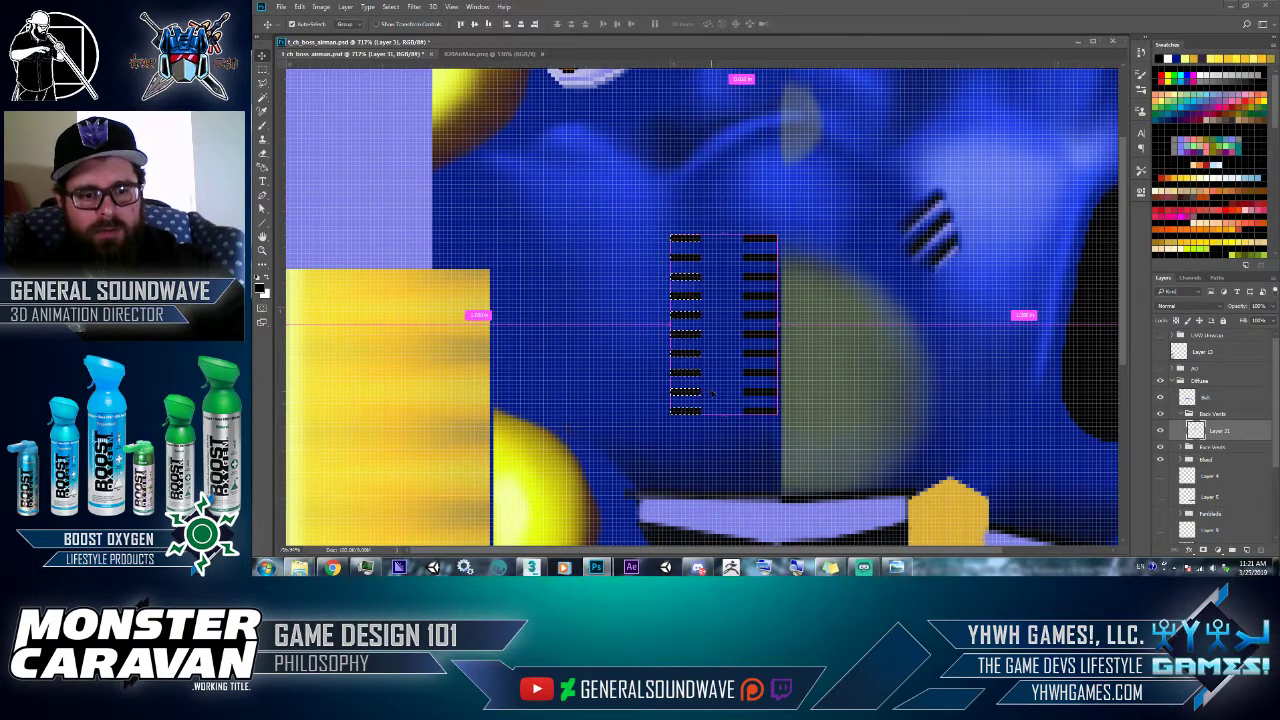
- Try to paste two back vent columns from the R20AirMan.png reference over the texture, and undo the paste
{"action": "left_click_drag", "start_coordinate": [1127, 172], "coordinate": [858, 172]}
{"action": "left_click", "coordinate": [499, 56]}
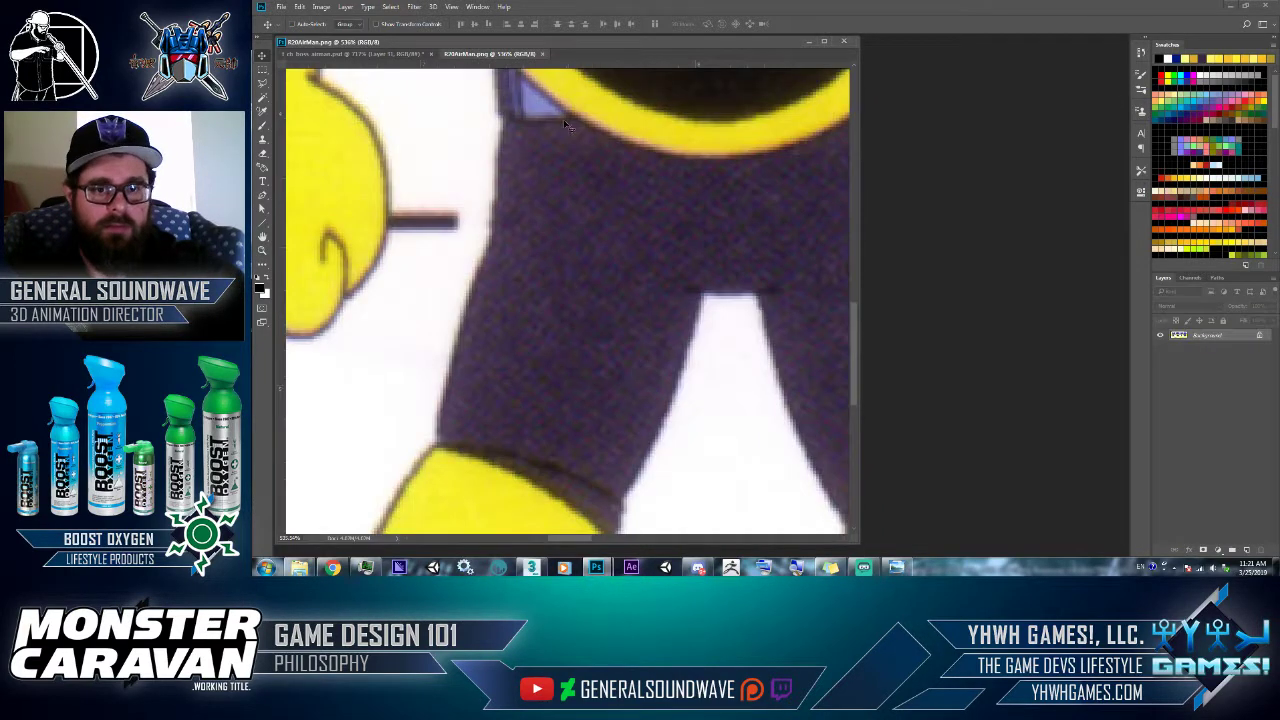
{"action": "left_click_drag", "start_coordinate": [660, 268], "coordinate": [630, 298]}
{"action": "key", "text": "m"}
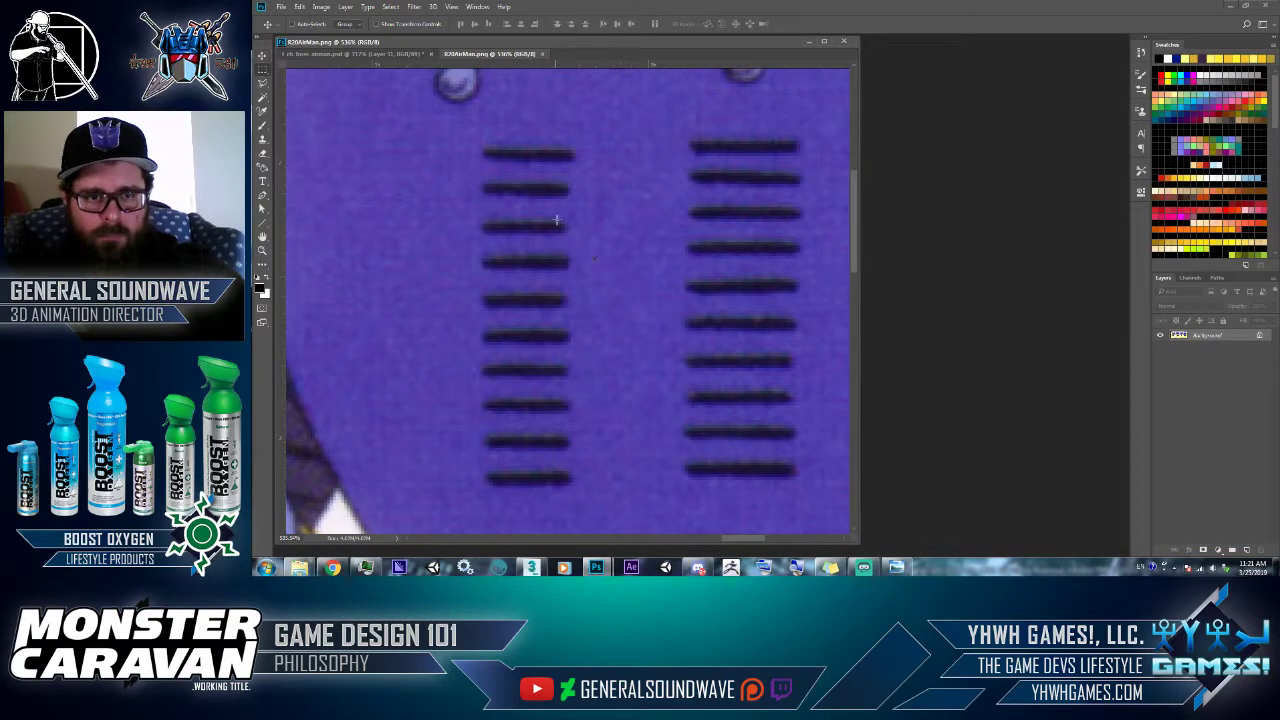
{"action": "left_click_drag", "start_coordinate": [463, 125], "coordinate": [817, 509]}
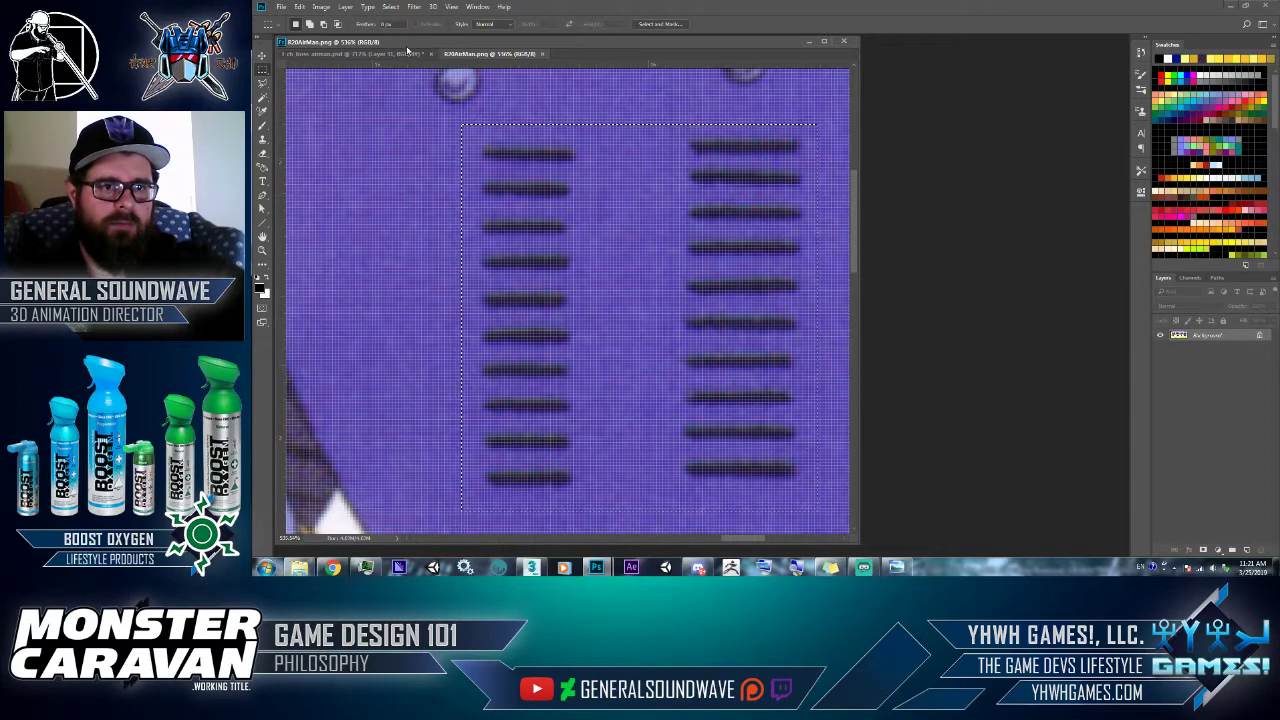
{"action": "left_click", "coordinate": [407, 55]}
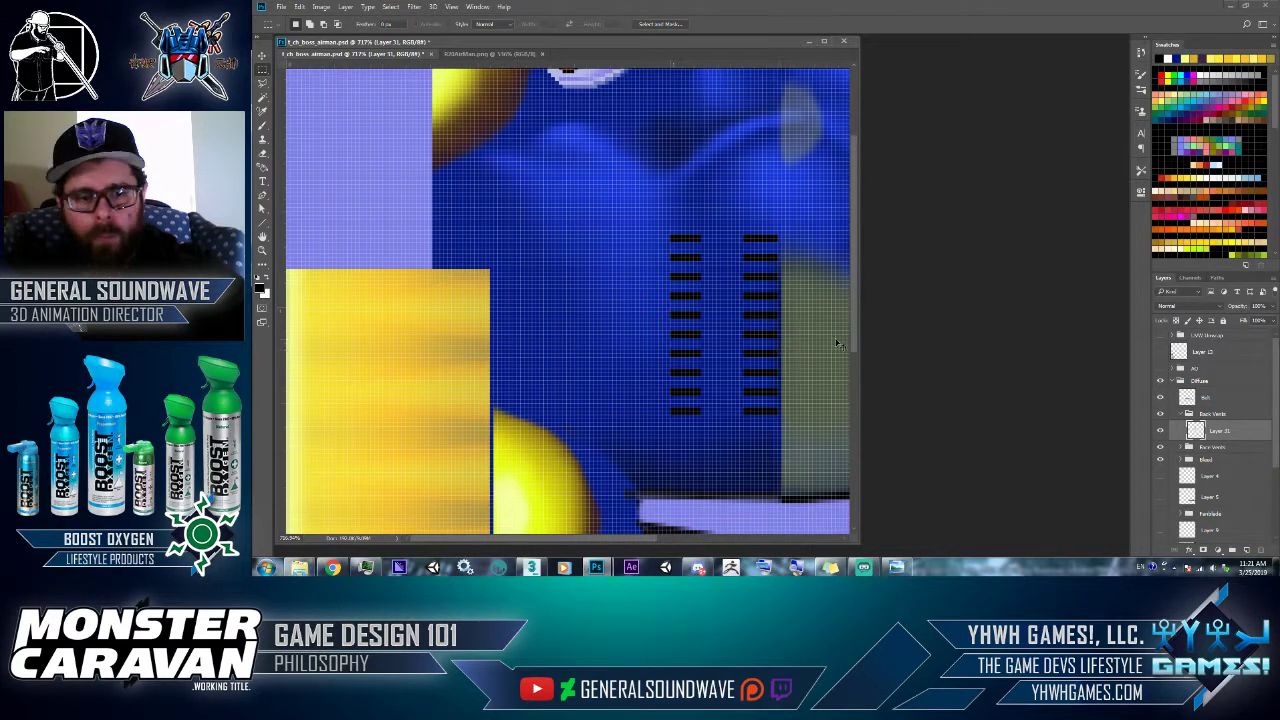
{"action": "key", "text": "ctrl+v"}
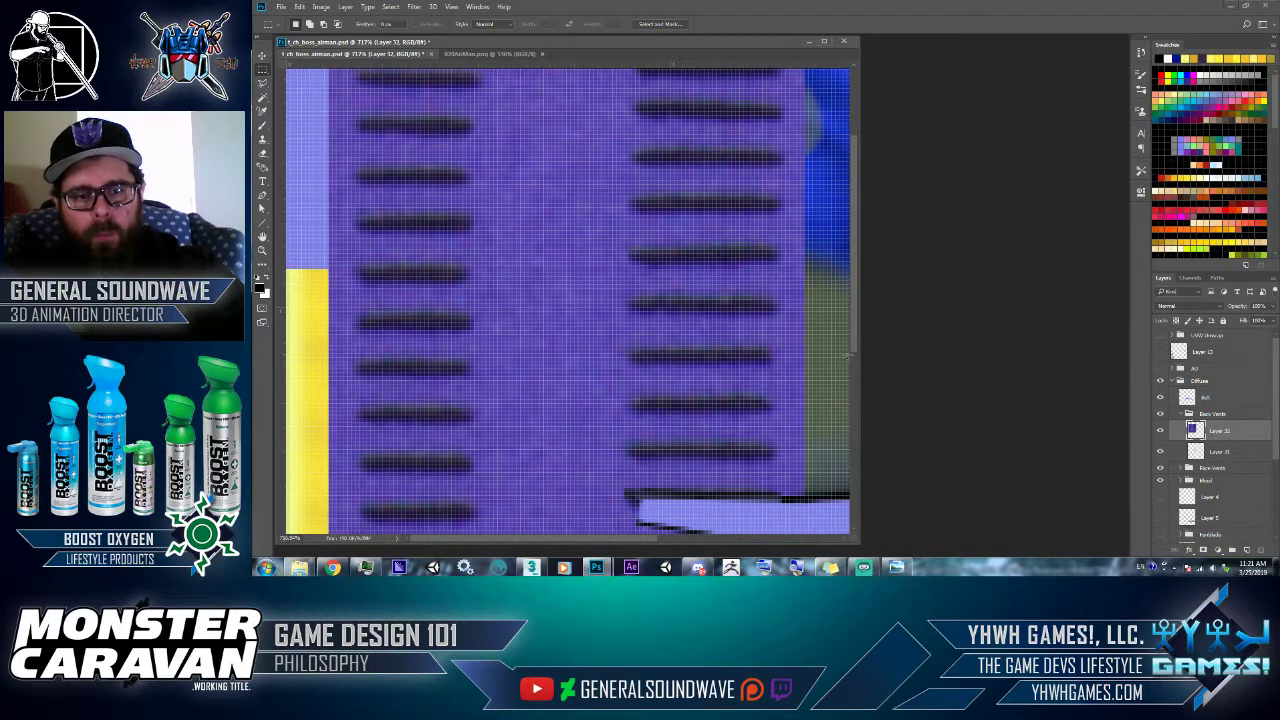
{"action": "key", "text": "ctrl+z"}
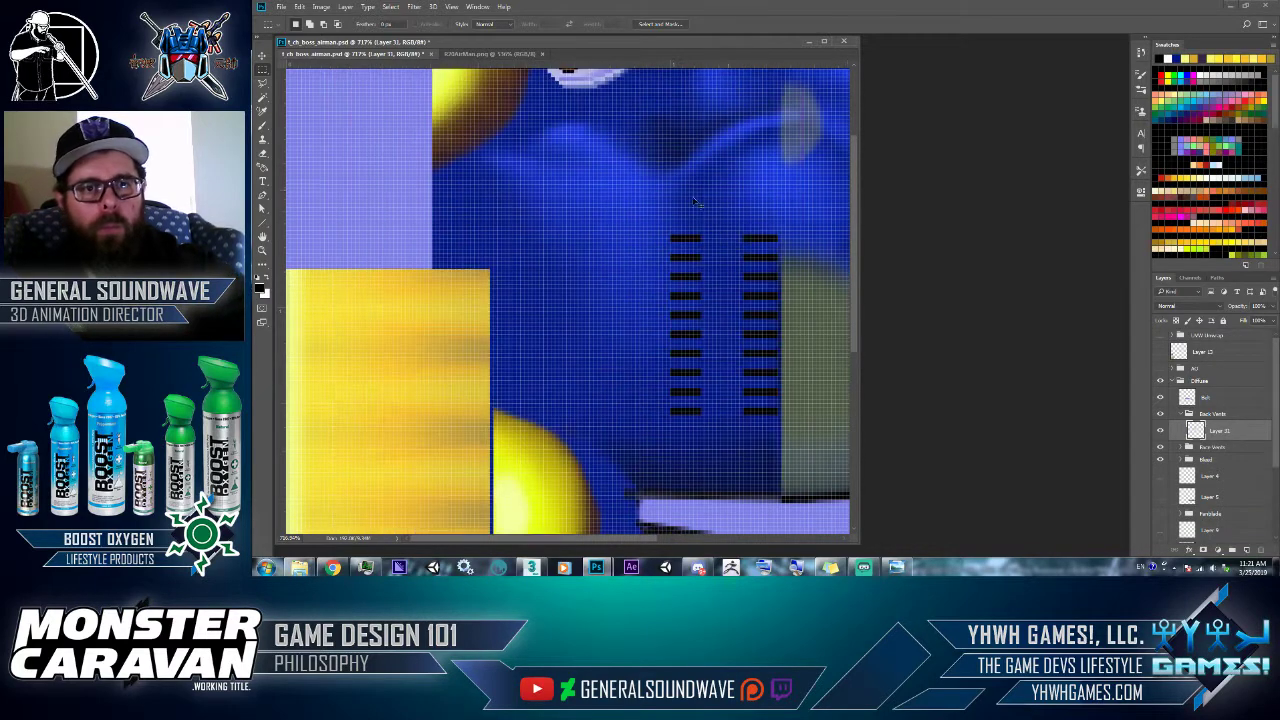
- In the reference image, select and copy the half of the back view that ends at the robot's centre line
{"action": "left_click", "coordinate": [495, 54]}
{"action": "left_click_drag", "start_coordinate": [461, 125], "coordinate": [817, 510]}
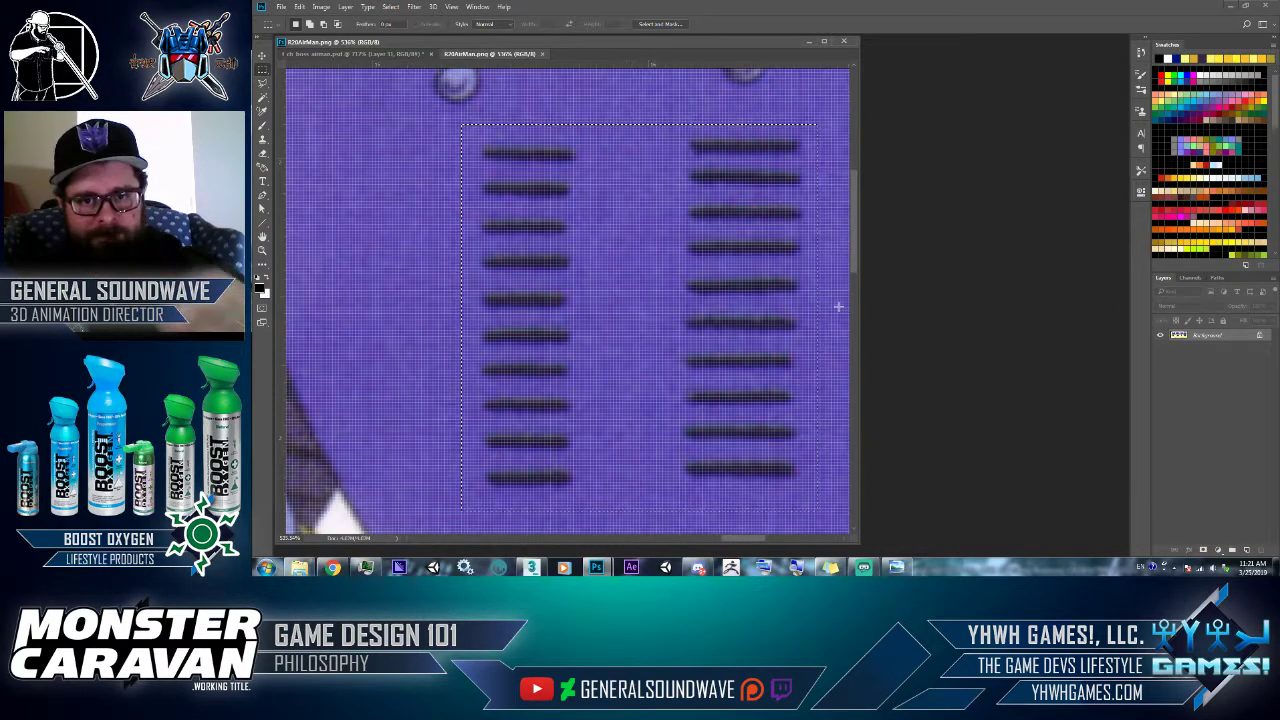
{"action": "key", "text": "z"}
{"action": "left_click", "coordinate": [800, 328], "text": "alt"}
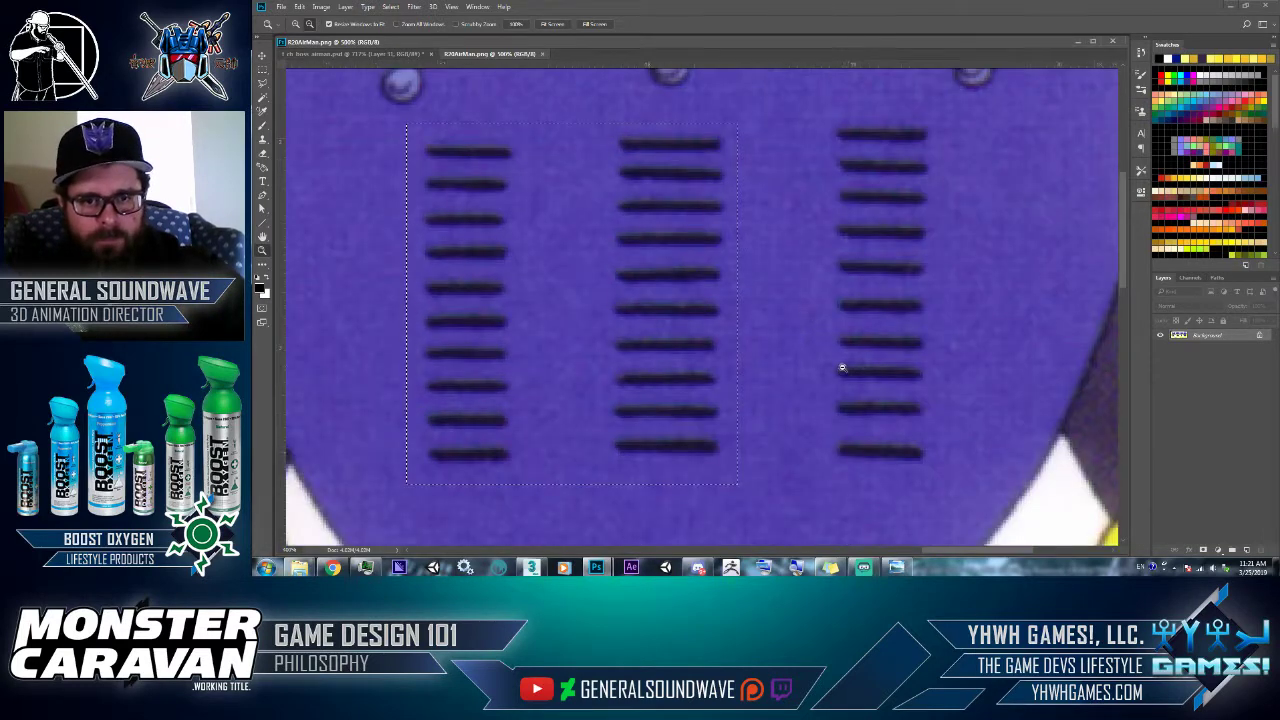
{"action": "left_click", "coordinate": [843, 364], "text": "alt"}
{"action": "left_click", "coordinate": [845, 364], "text": "alt"}
{"action": "left_click", "coordinate": [704, 287], "text": "alt"}
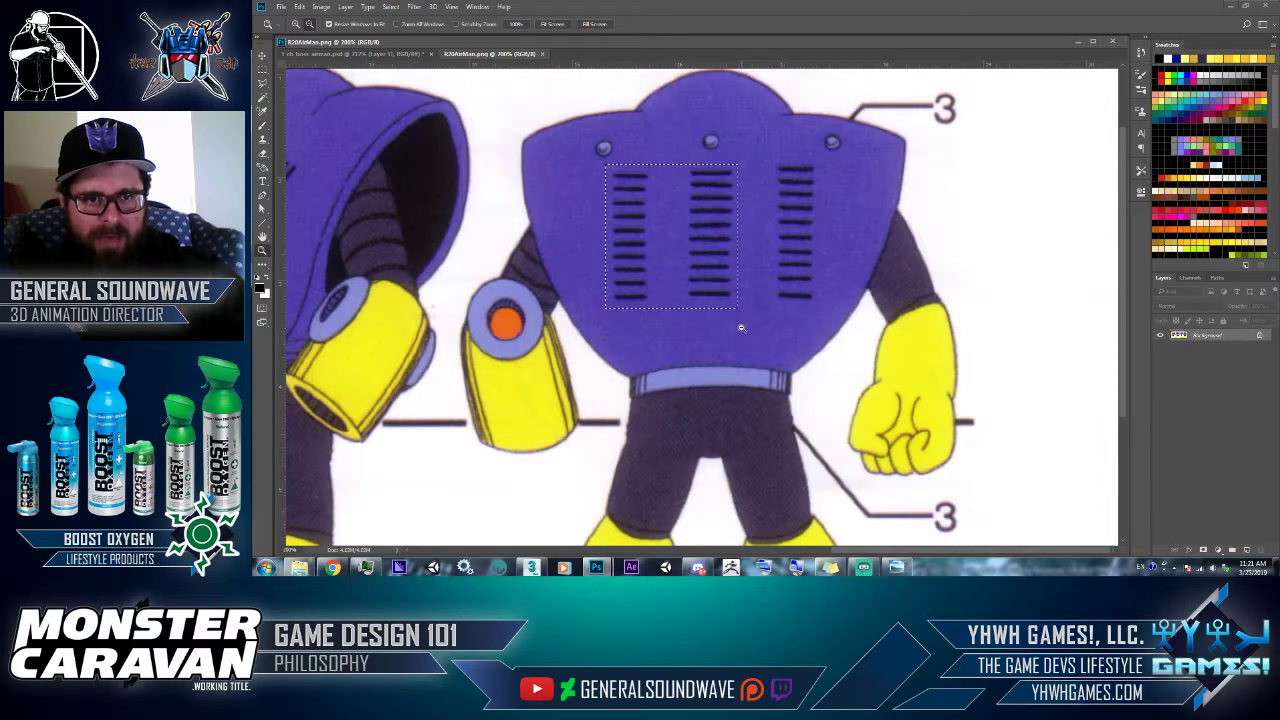
{"action": "key", "text": "m"}
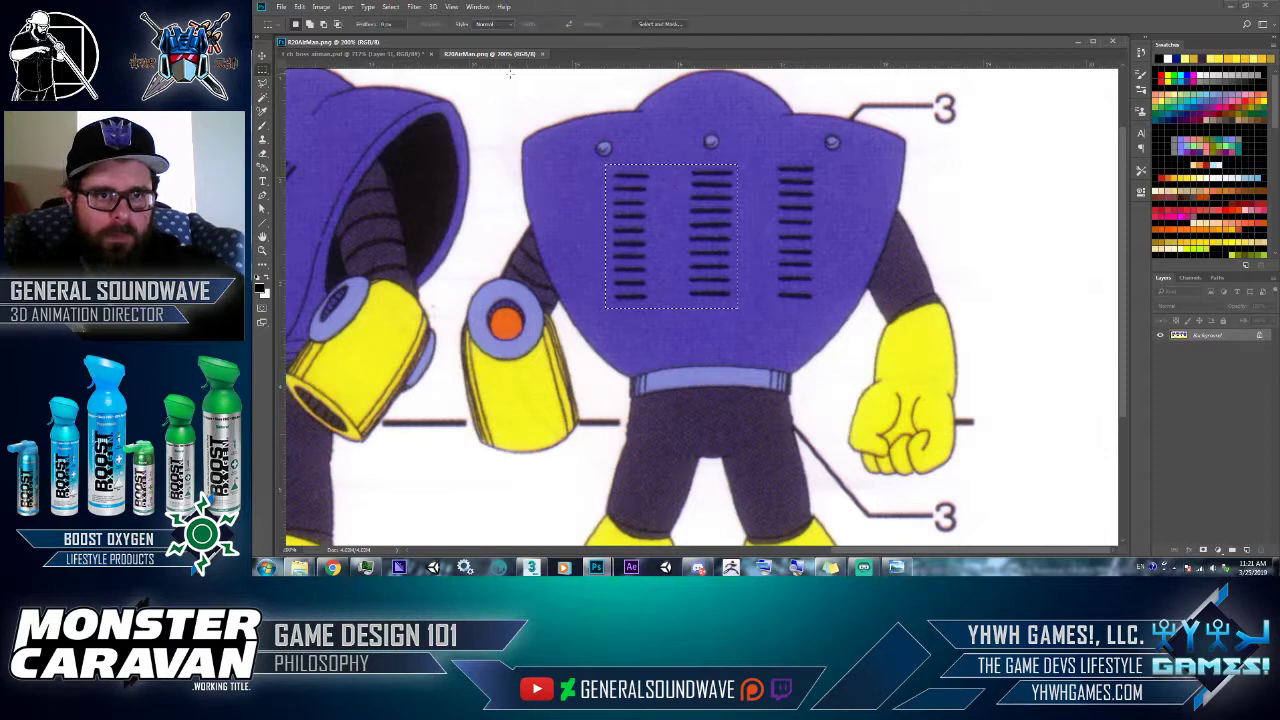
{"action": "left_click_drag", "start_coordinate": [529, 416], "coordinate": [731, 63]}
{"action": "left_click_drag", "start_coordinate": [709, 157], "coordinate": [689, 183]}
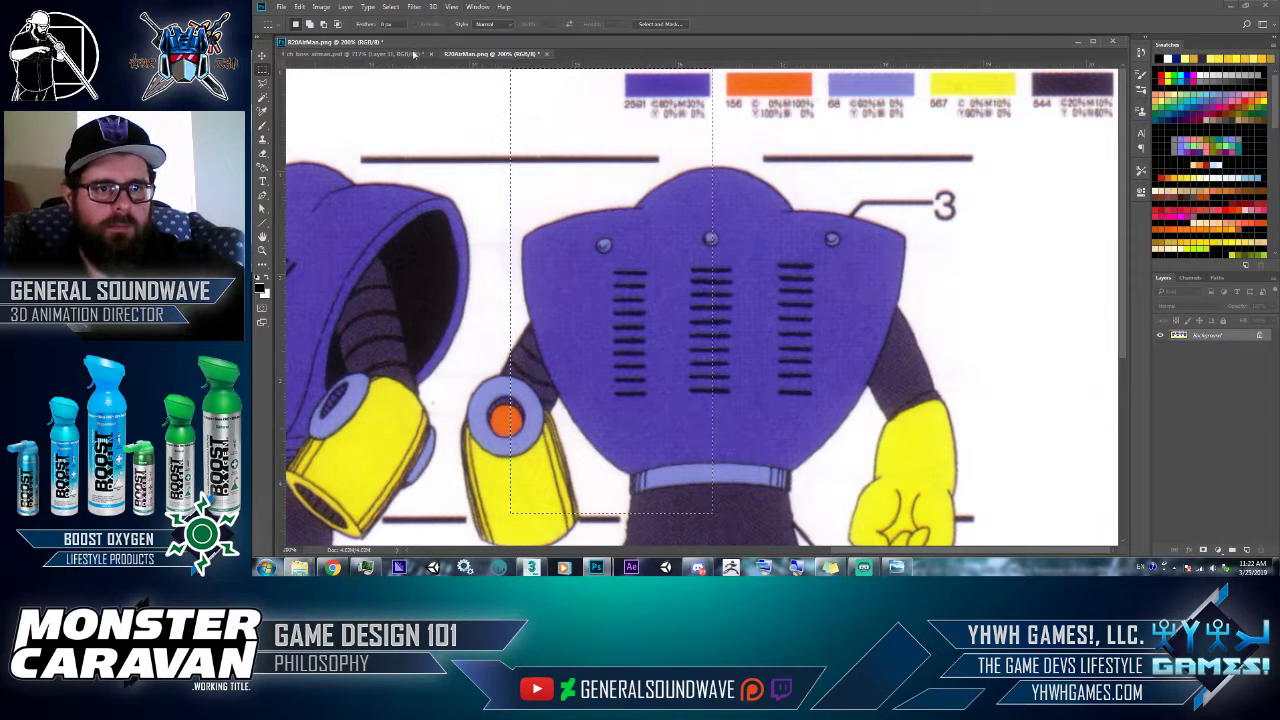
- Paste the half back view into the Airman texture and scale it down to 60%
{"action": "left_click", "coordinate": [350, 53]}
{"action": "key", "text": "ctrl+v"}
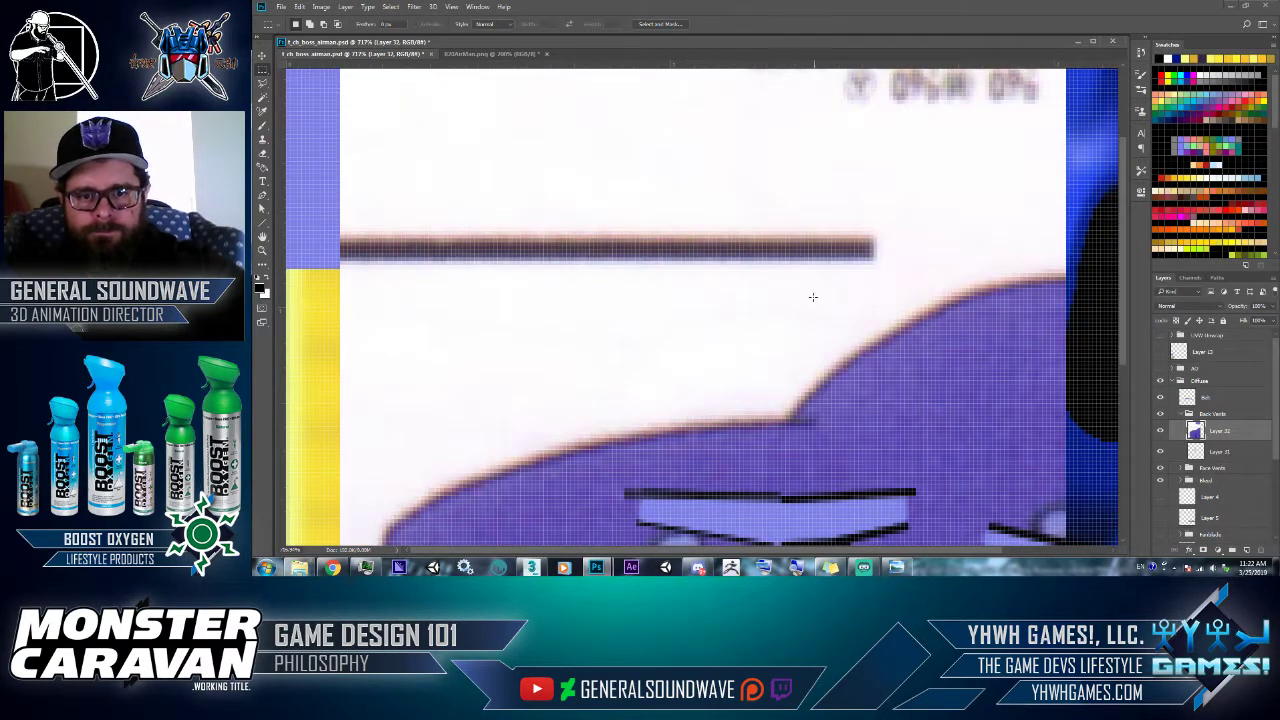
{"action": "key", "text": "ctrl+t"}
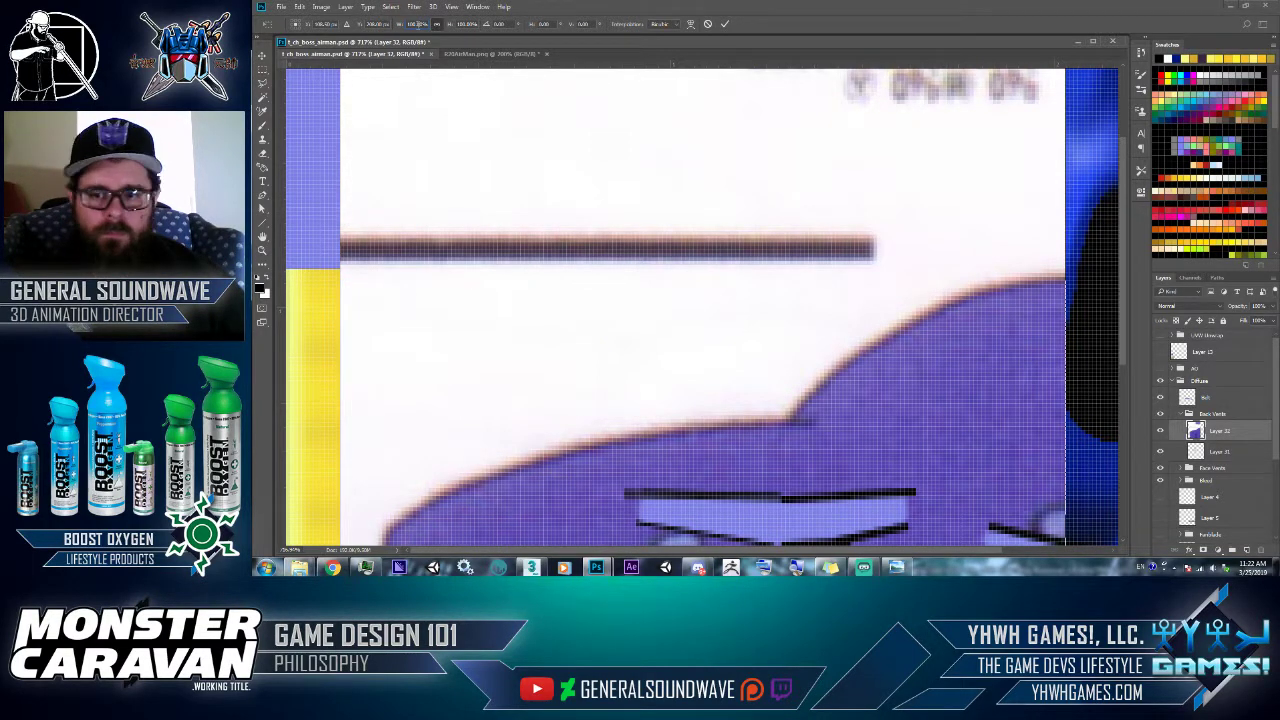
{"action": "key", "text": "shift+Down"}
{"action": "key", "text": "shift+Down"}
{"action": "key", "text": "shift+Down"}
{"action": "key", "text": "shift+Down"}
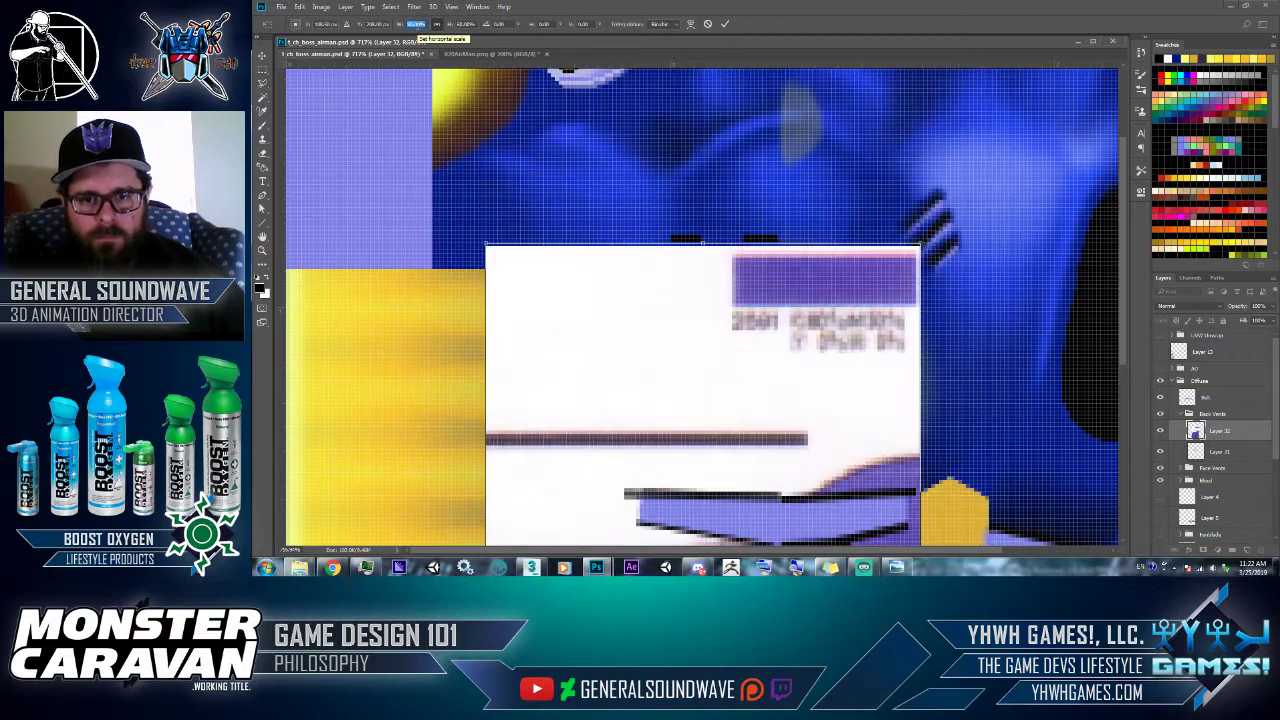
- Move the pasted half back view over the robot's back on the texture and scale it down further, keeping its proportions
{"action": "left_click_drag", "start_coordinate": [838, 432], "coordinate": [826, 229]}
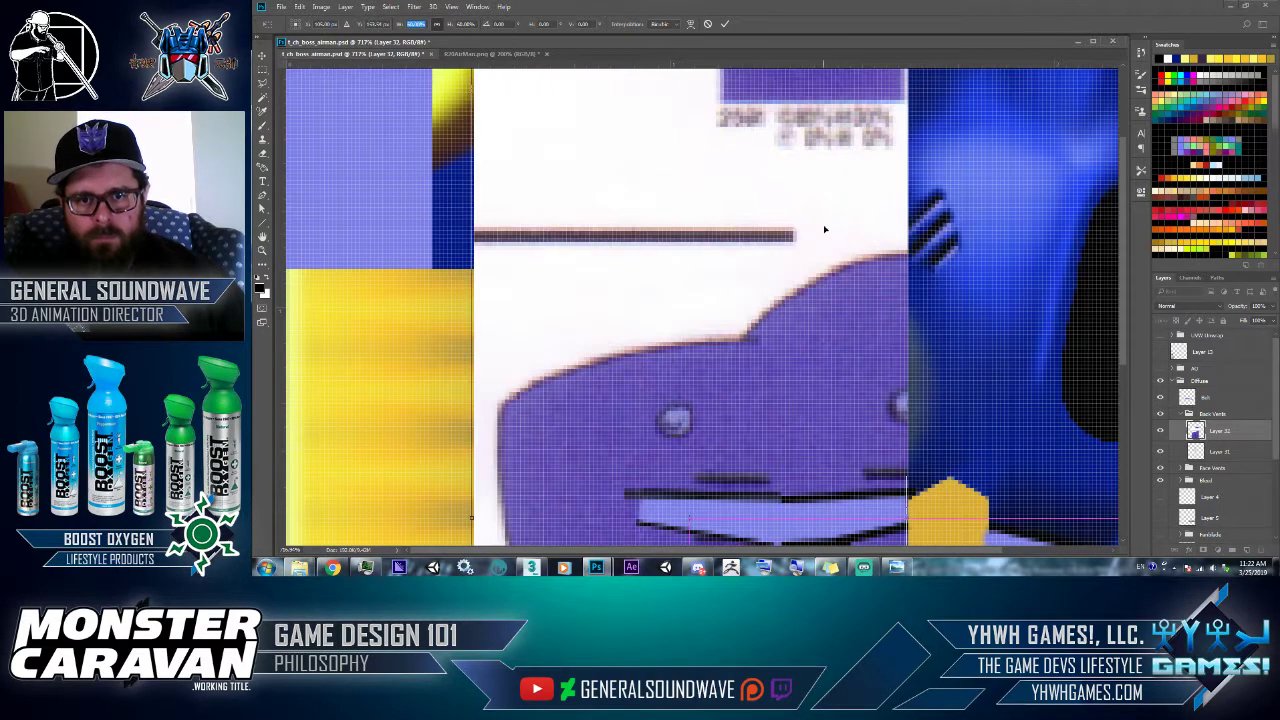
{"action": "left_click_drag", "start_coordinate": [811, 337], "coordinate": [600, 150]}
{"action": "left_click_drag", "start_coordinate": [710, 384], "coordinate": [687, 336]}
{"action": "key", "text": "ctrl+z"}
{"action": "left_click_drag", "start_coordinate": [620, 310], "coordinate": [758, 451]}
{"action": "left_click_drag", "start_coordinate": [786, 142], "coordinate": [781, 302]}
{"action": "left_click_drag", "start_coordinate": [799, 113], "coordinate": [665, 378]}
{"action": "left_click_drag", "start_coordinate": [579, 515], "coordinate": [680, 148]}
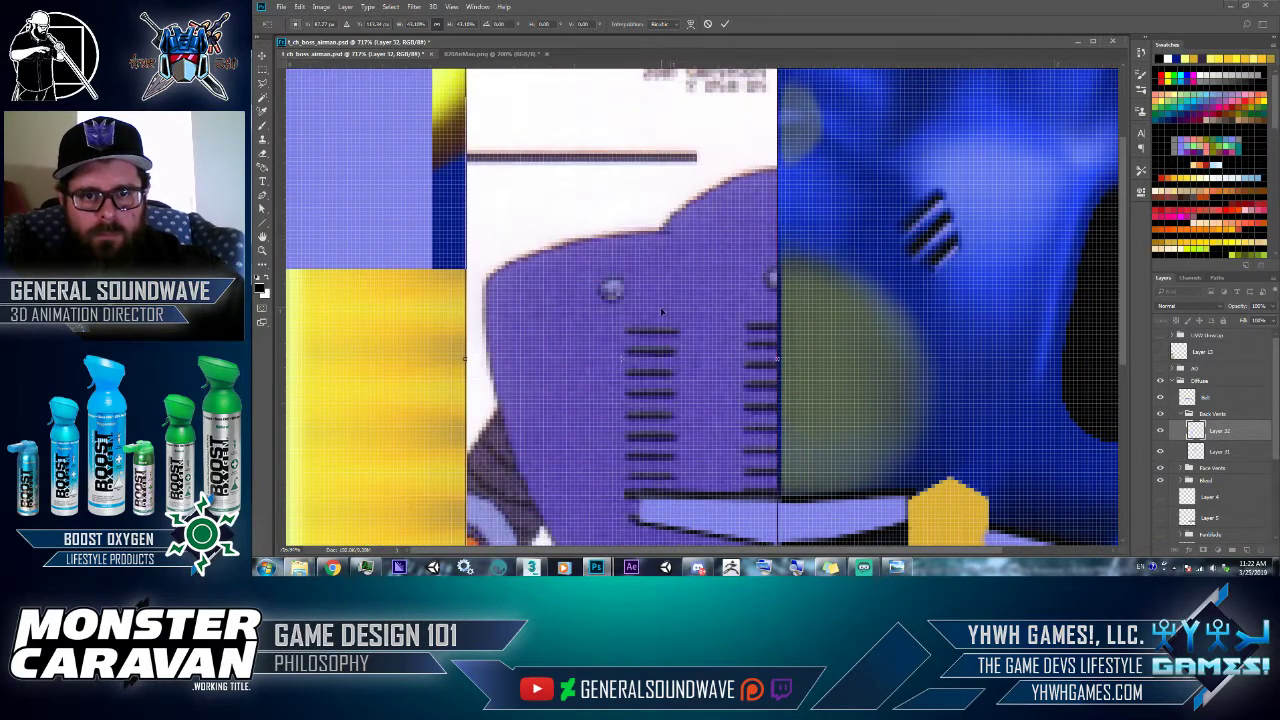
- Fine-tune the reference's scale and position until it meets the back's centre line and the belt, and apply the transform
{"action": "left_click_drag", "start_coordinate": [671, 358], "coordinate": [709, 348]}
{"action": "left_click_drag", "start_coordinate": [761, 146], "coordinate": [665, 356]}
{"action": "left_click_drag", "start_coordinate": [614, 491], "coordinate": [733, 166]}
{"action": "left_click_drag", "start_coordinate": [778, 72], "coordinate": [753, 124]}
{"action": "left_click_drag", "start_coordinate": [723, 374], "coordinate": [690, 375]}
{"action": "left_click_drag", "start_coordinate": [741, 415], "coordinate": [741, 128]}
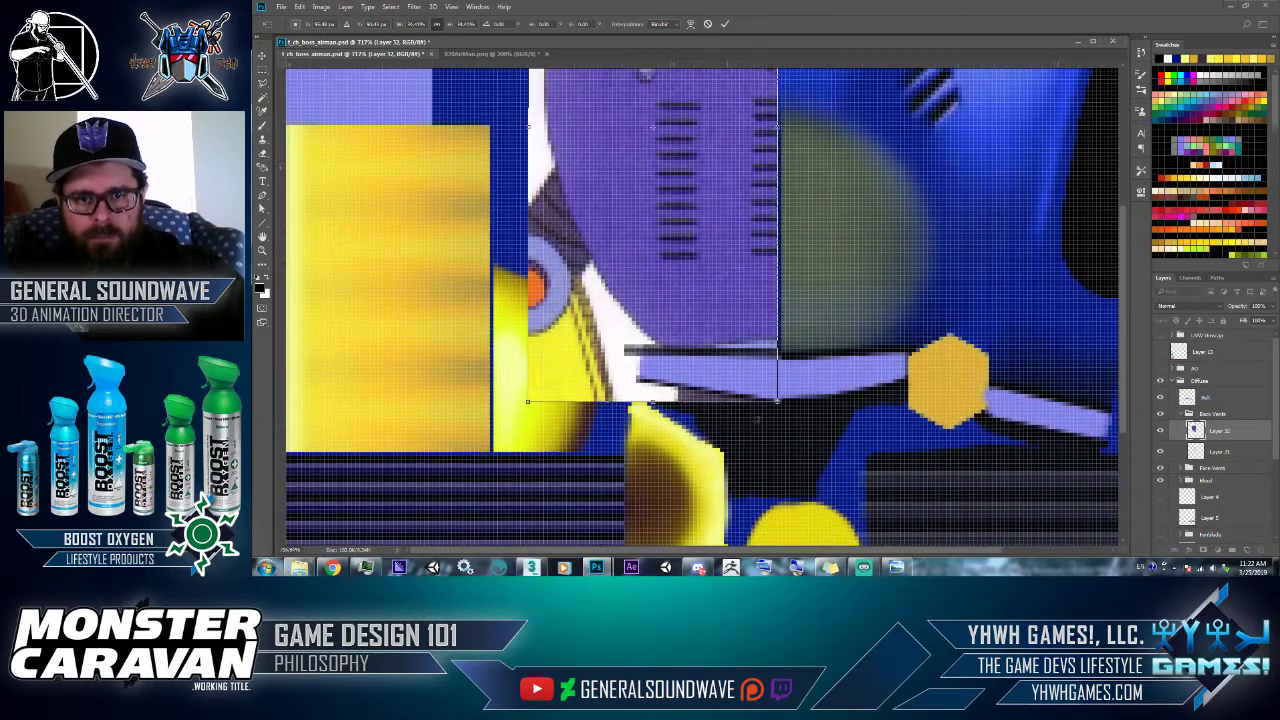
{"action": "left_click_drag", "start_coordinate": [777, 402], "coordinate": [780, 408]}
{"action": "left_click_drag", "start_coordinate": [779, 243], "coordinate": [780, 481]}
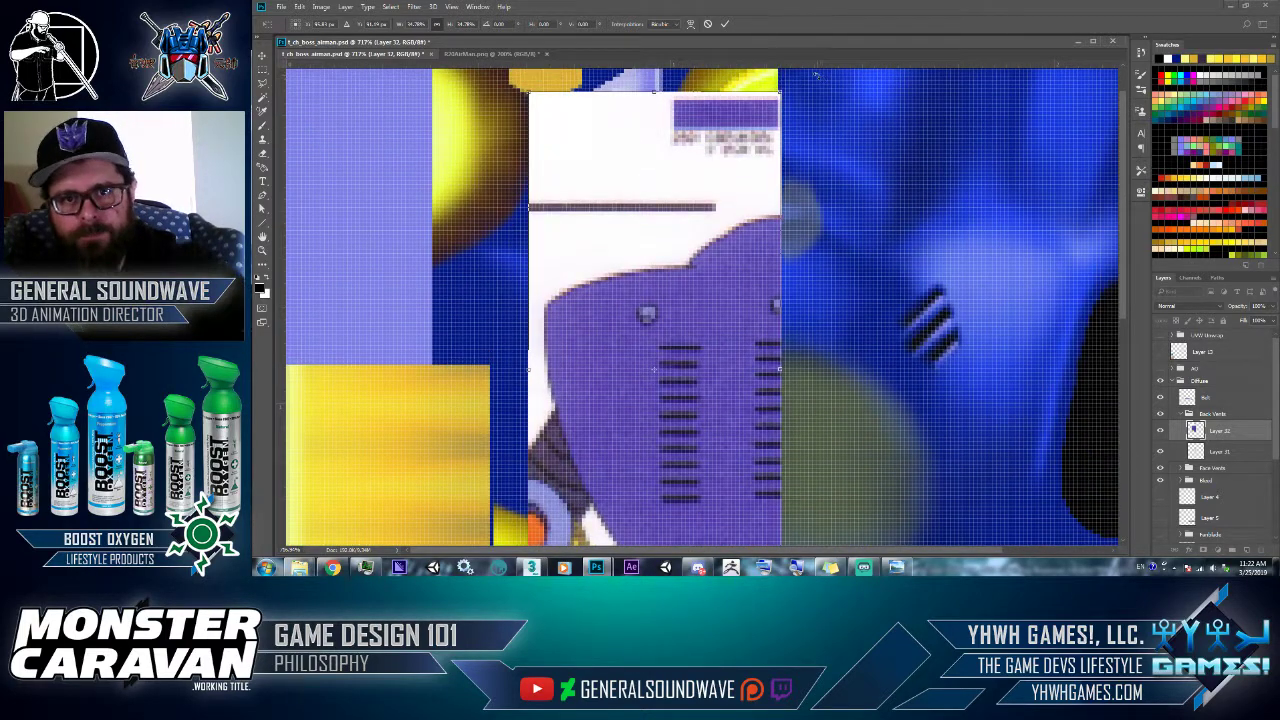
{"action": "left_click_drag", "start_coordinate": [779, 93], "coordinate": [783, 86]}
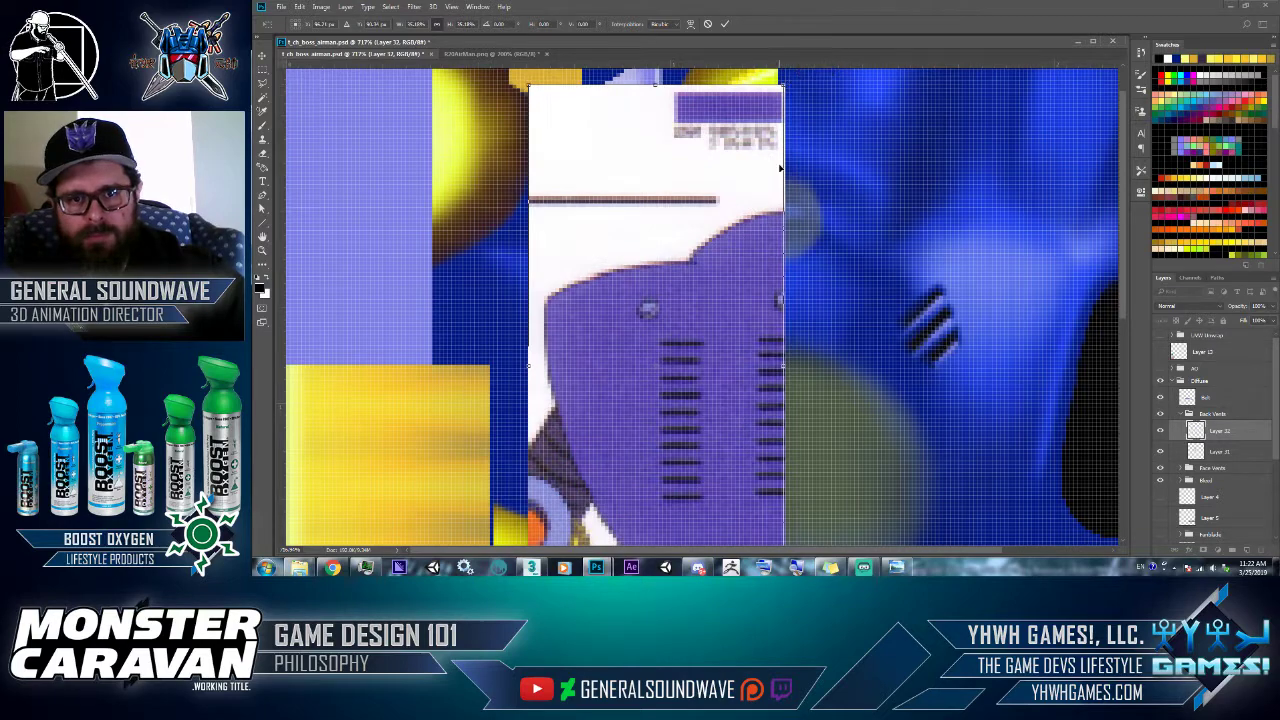
{"action": "left_click_drag", "start_coordinate": [743, 352], "coordinate": [743, 144]}
{"action": "left_click_drag", "start_coordinate": [760, 265], "coordinate": [767, 258]}
{"action": "key", "text": "Return"}
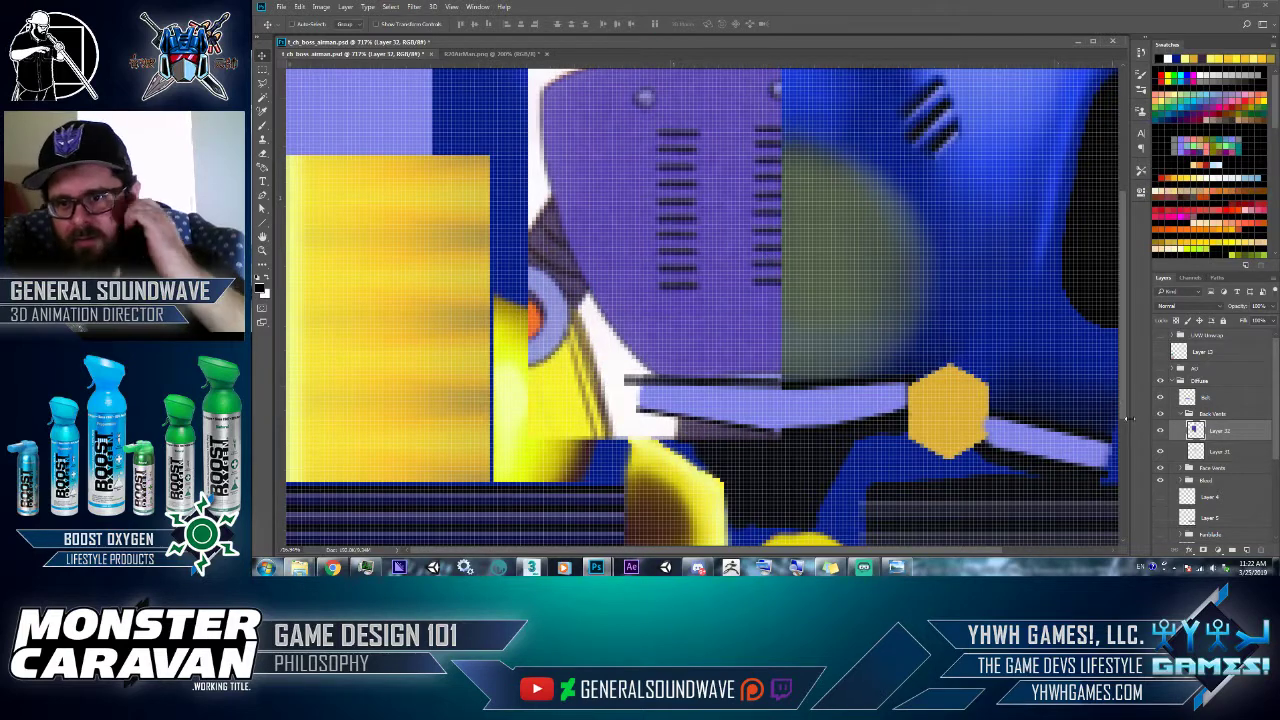
- Place the reference layer beneath the back vents layer and move the outer vent column onto the matching column in the reference
{"action": "left_click_drag", "start_coordinate": [1196, 430], "coordinate": [1197, 452]}
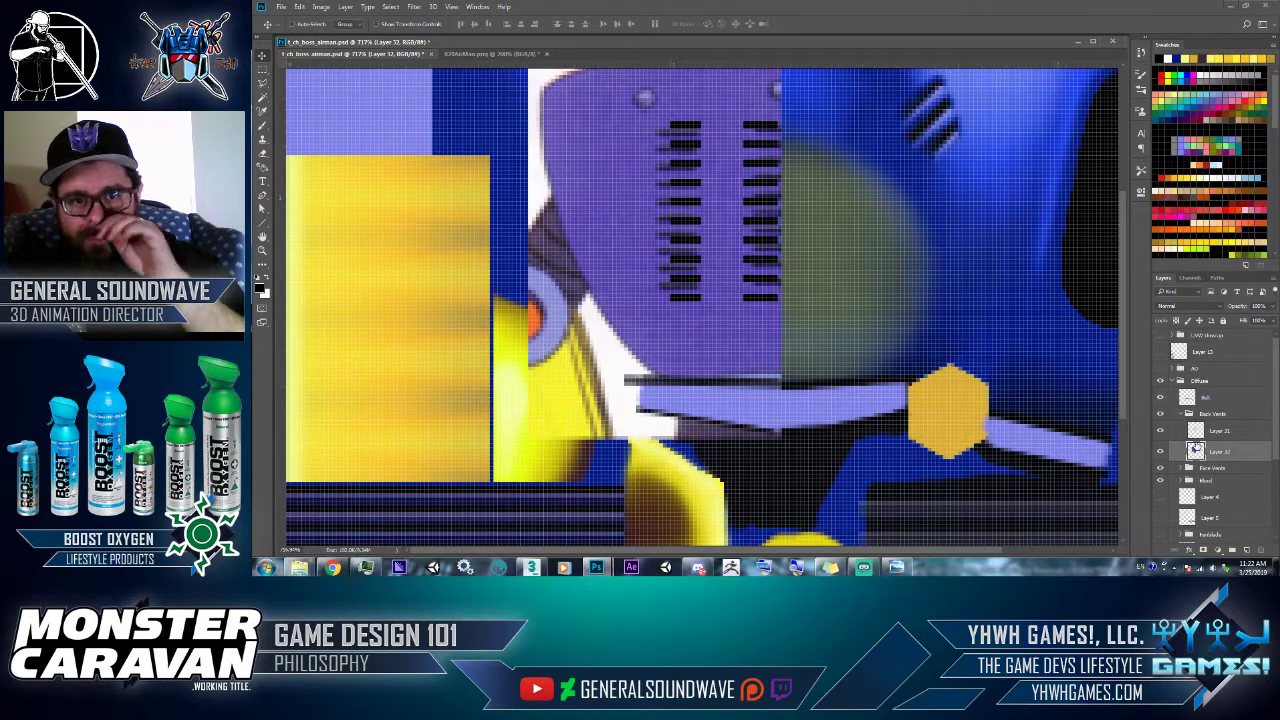
{"action": "key", "text": "m"}
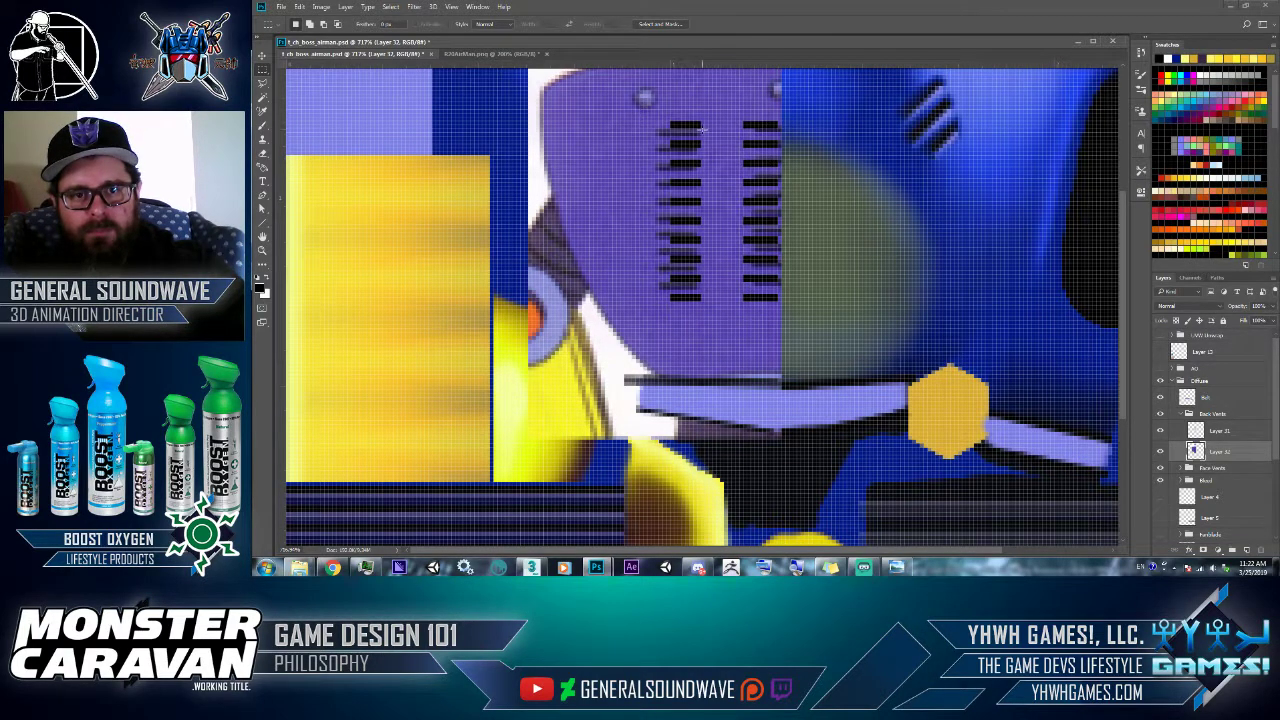
{"action": "left_click_drag", "start_coordinate": [634, 110], "coordinate": [702, 328]}
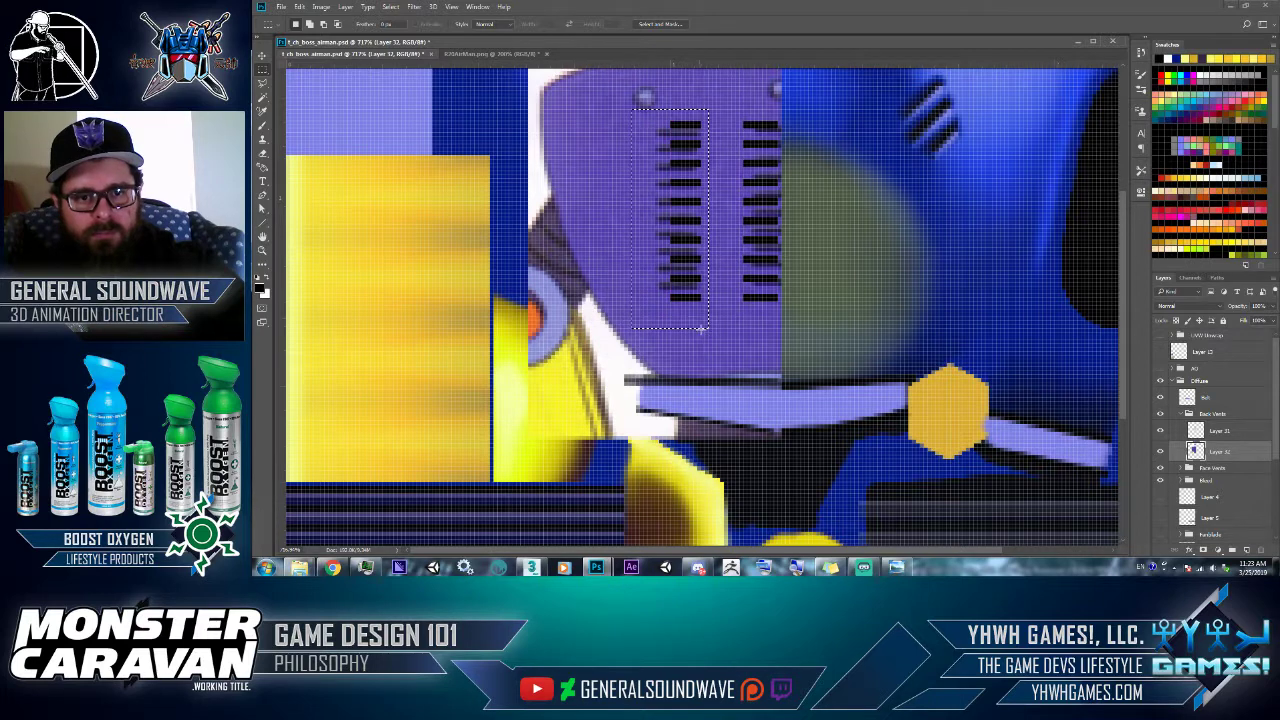
{"action": "key", "text": "v"}
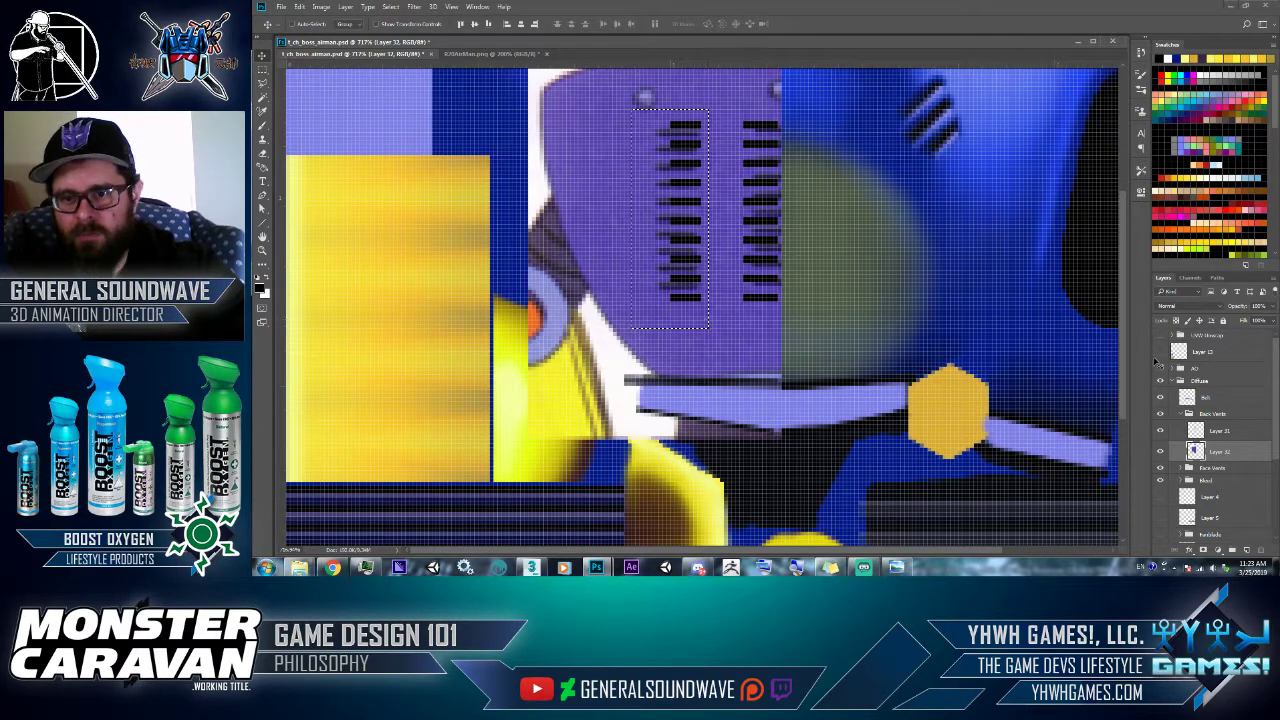
{"action": "left_click", "coordinate": [1205, 434]}
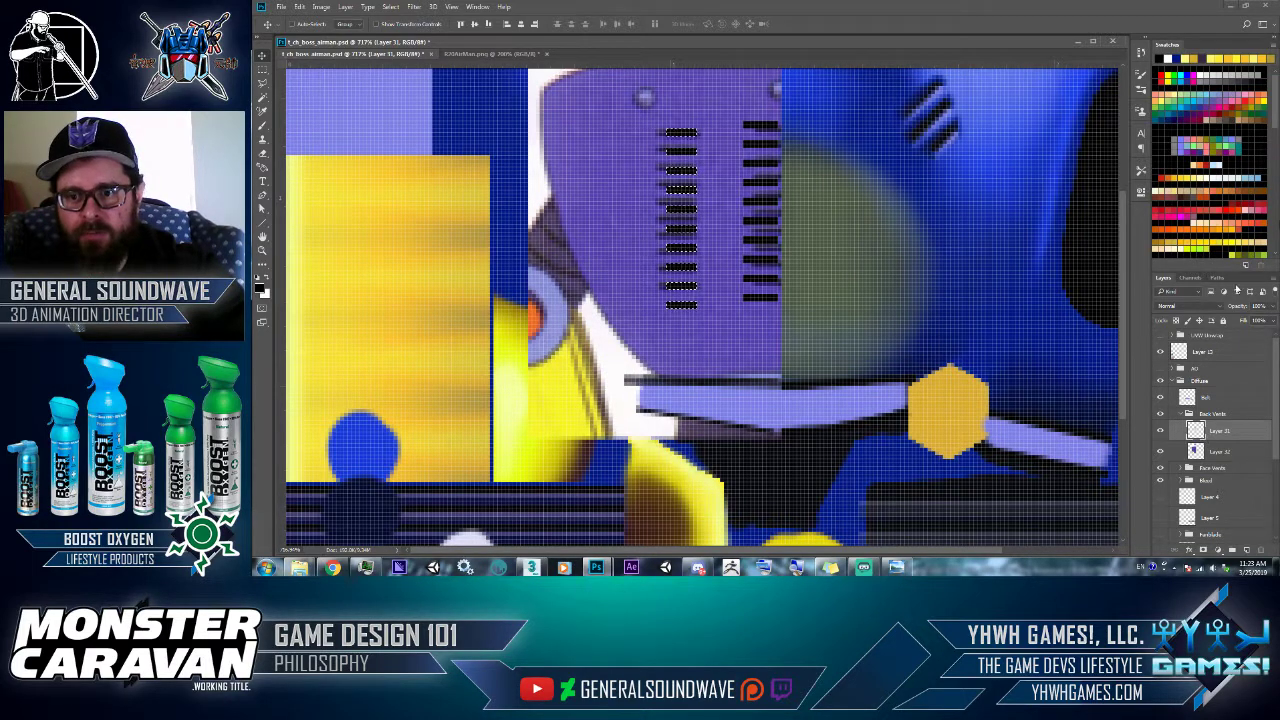
- Hide the reference layer and rename it REF
{"action": "left_click", "coordinate": [1161, 454]}
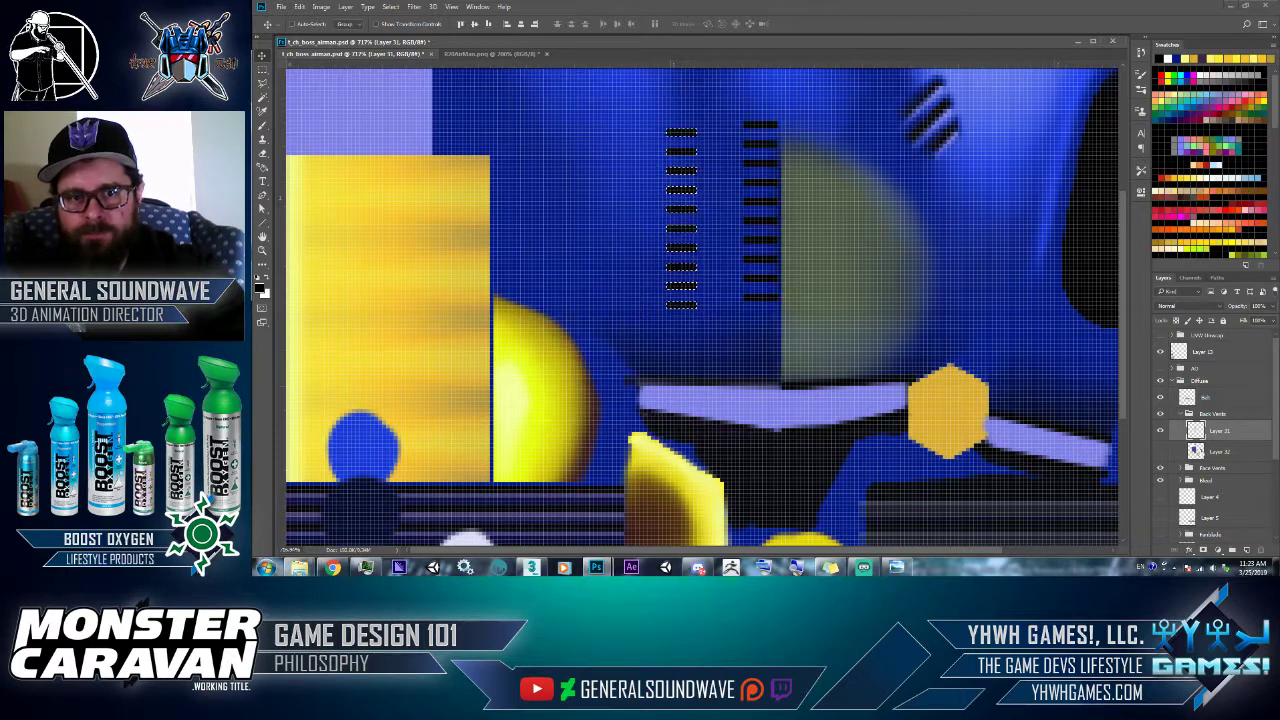
{"action": "double_click", "coordinate": [1228, 453]}
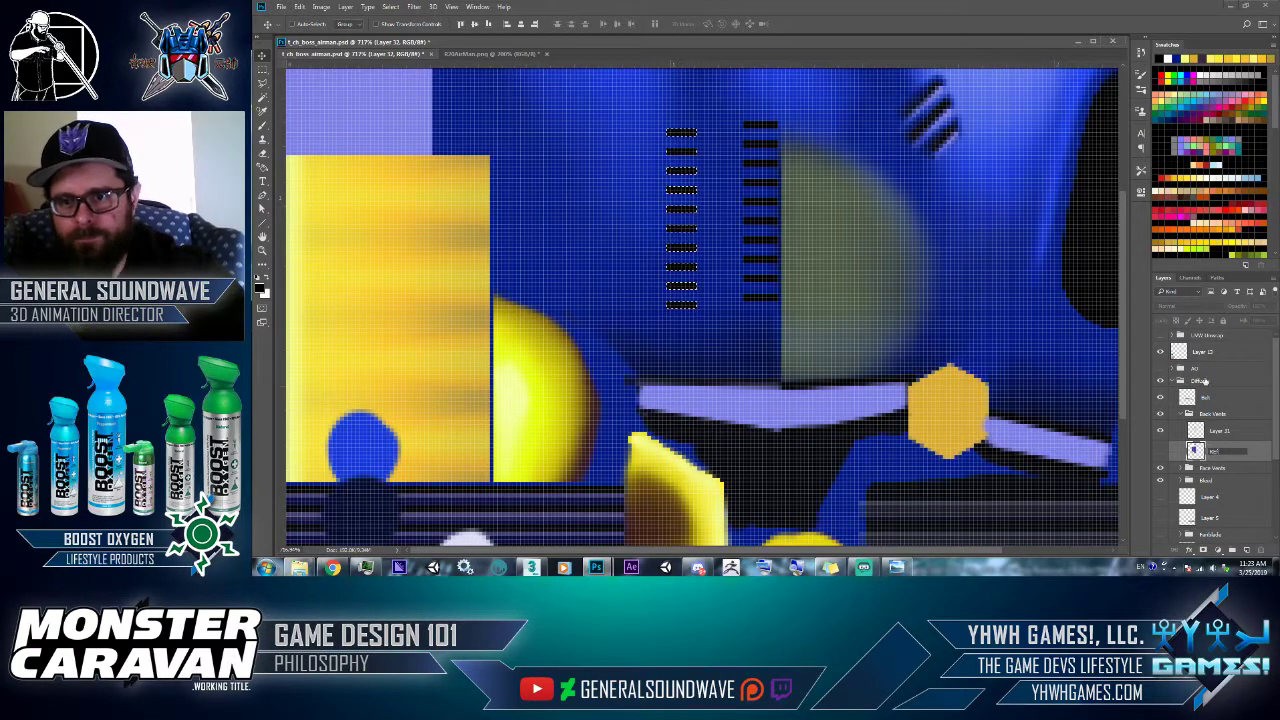
- Rename the layer holding the colour blobs as Color Palette and hide it
{"action": "double_click", "coordinate": [1203, 352]}
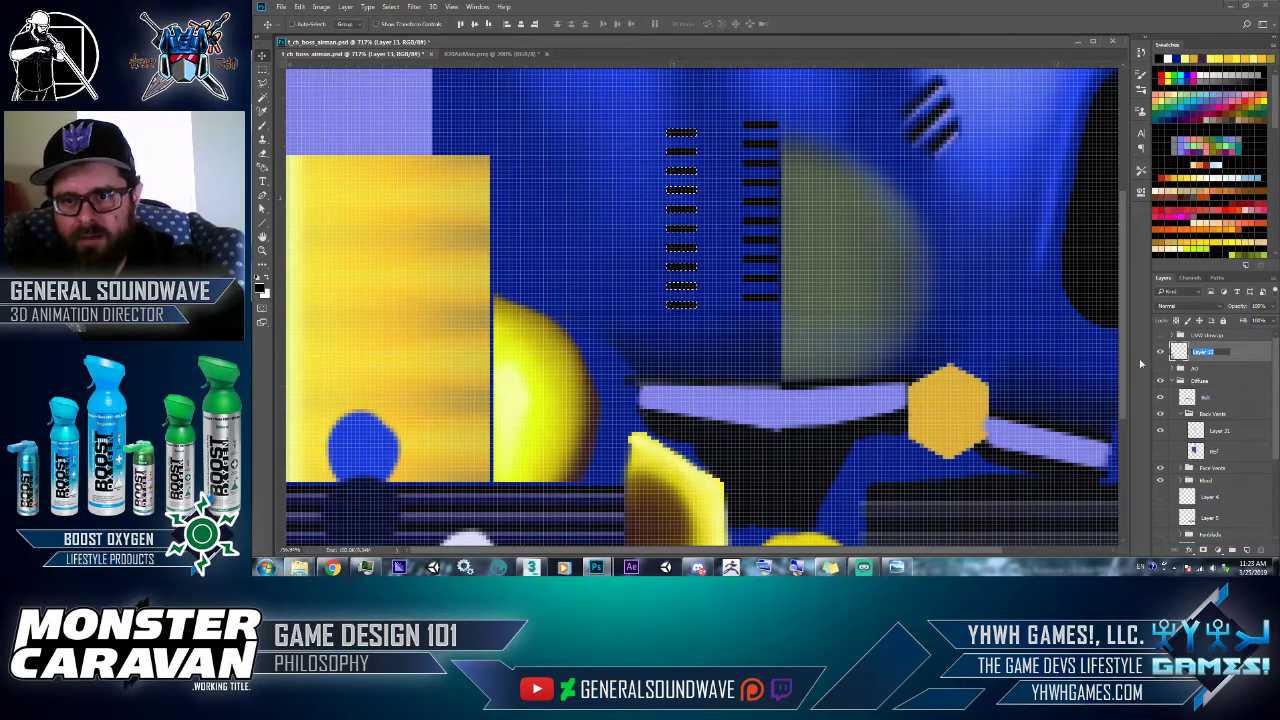
{"action": "type", "text": "Color Pal"}
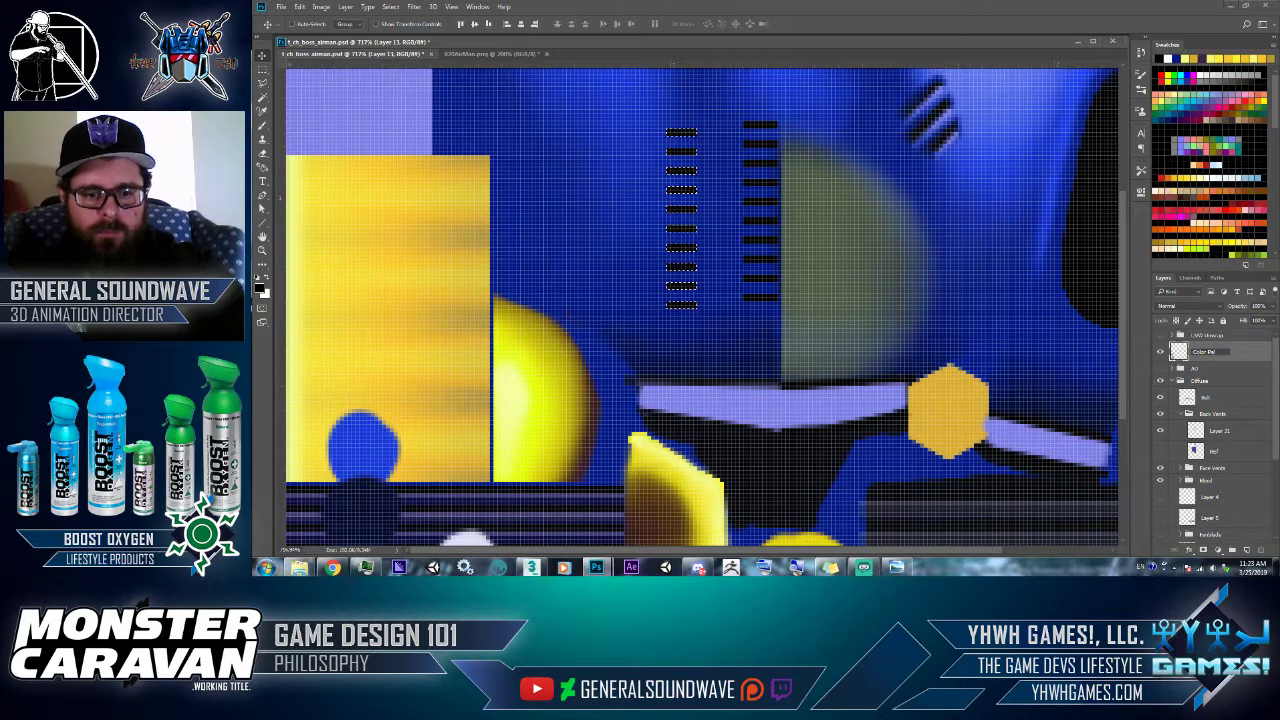
{"action": "type", "text": "ette"}
{"action": "key", "text": "Return"}
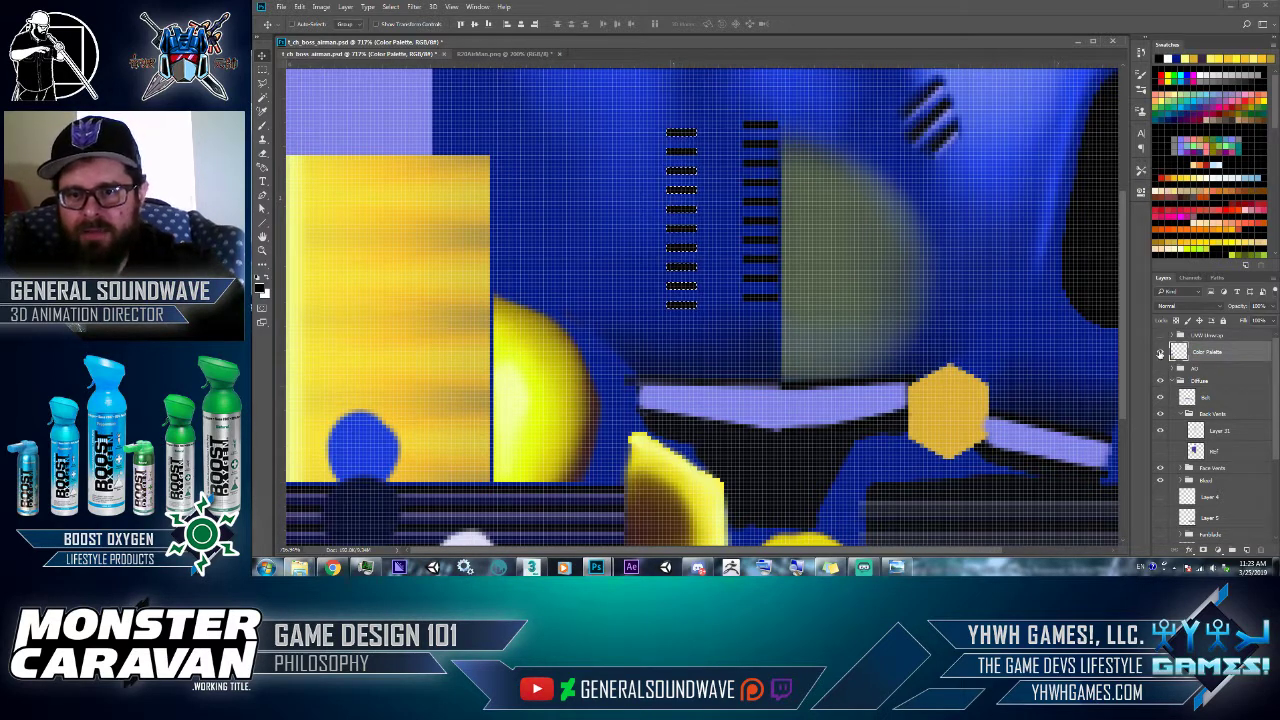
{"action": "left_click", "coordinate": [1160, 353]}
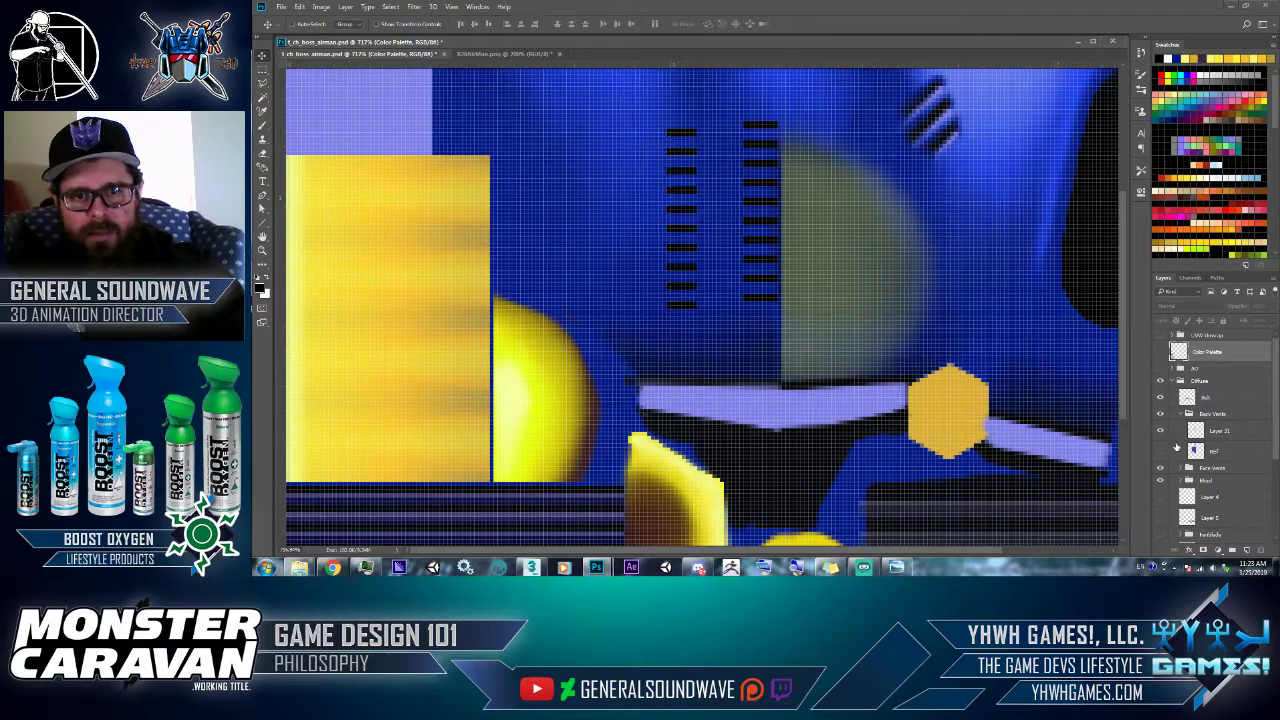
{"action": "key", "text": "alt+Tab"}
{"action": "key", "text": "Tab"}
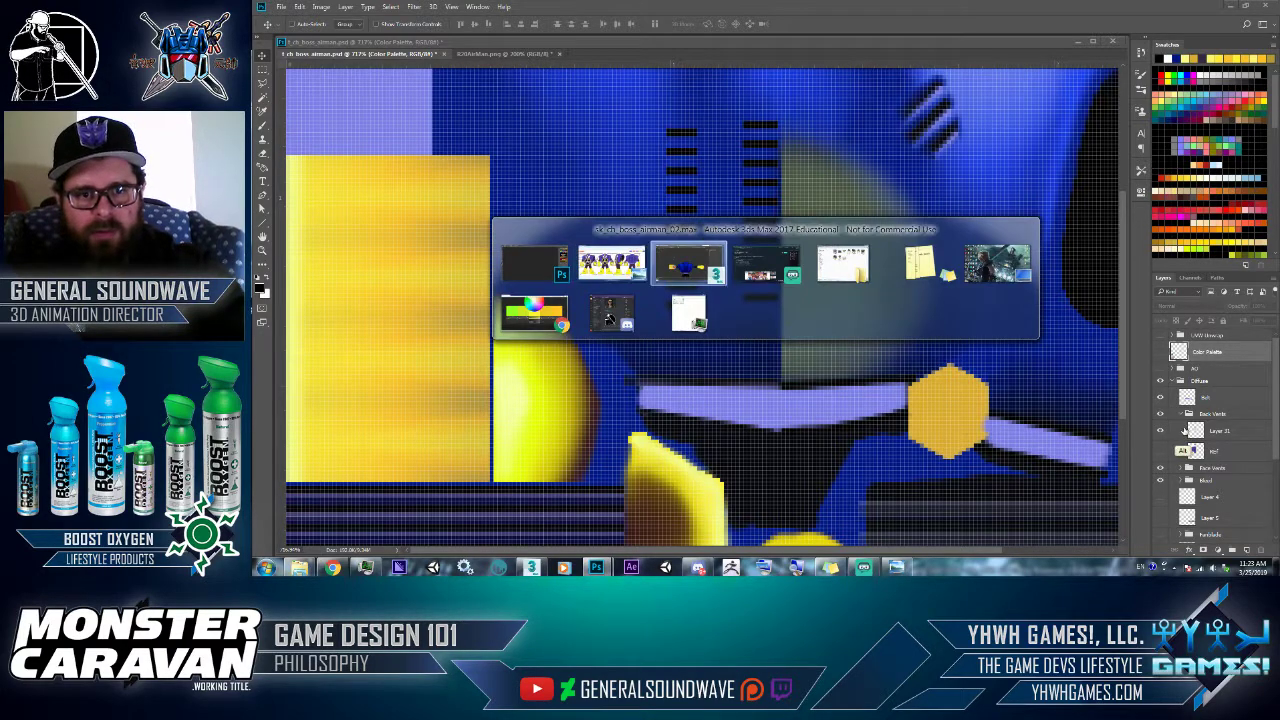
{"action": "key", "text": "alt+Tab"}
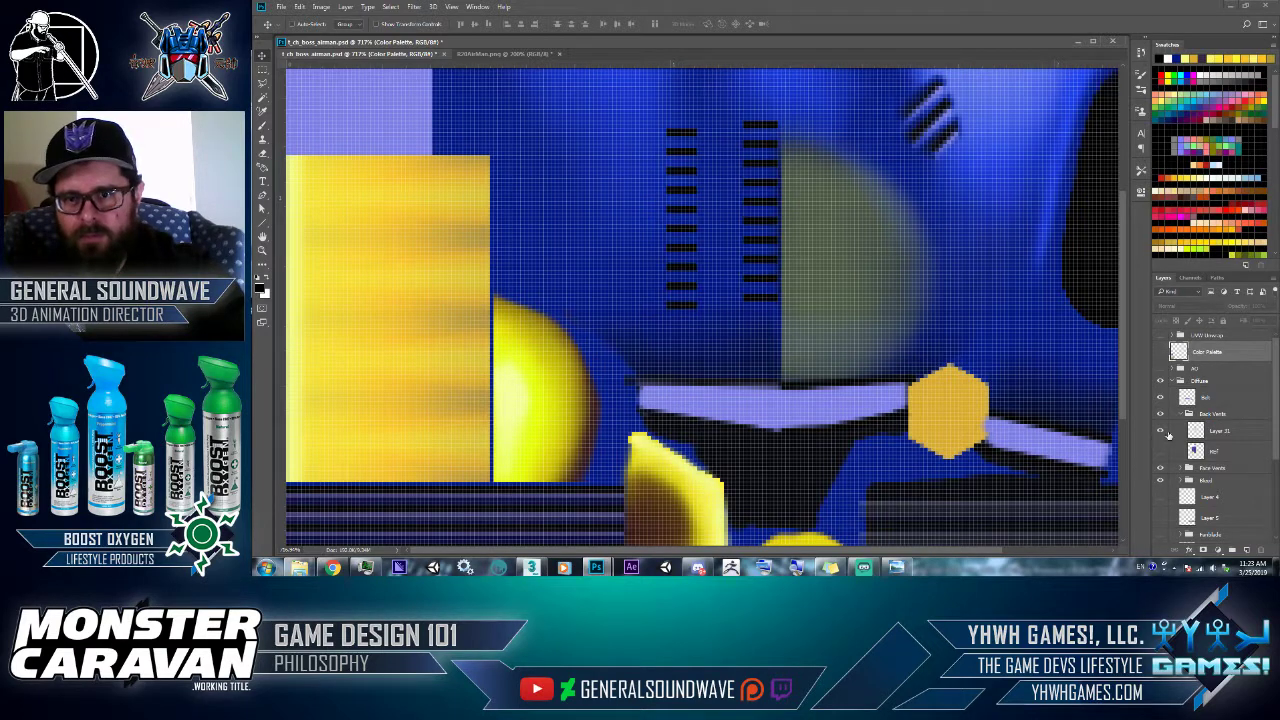
{"action": "left_click", "coordinate": [1162, 437]}
{"action": "left_click", "coordinate": [1164, 438]}
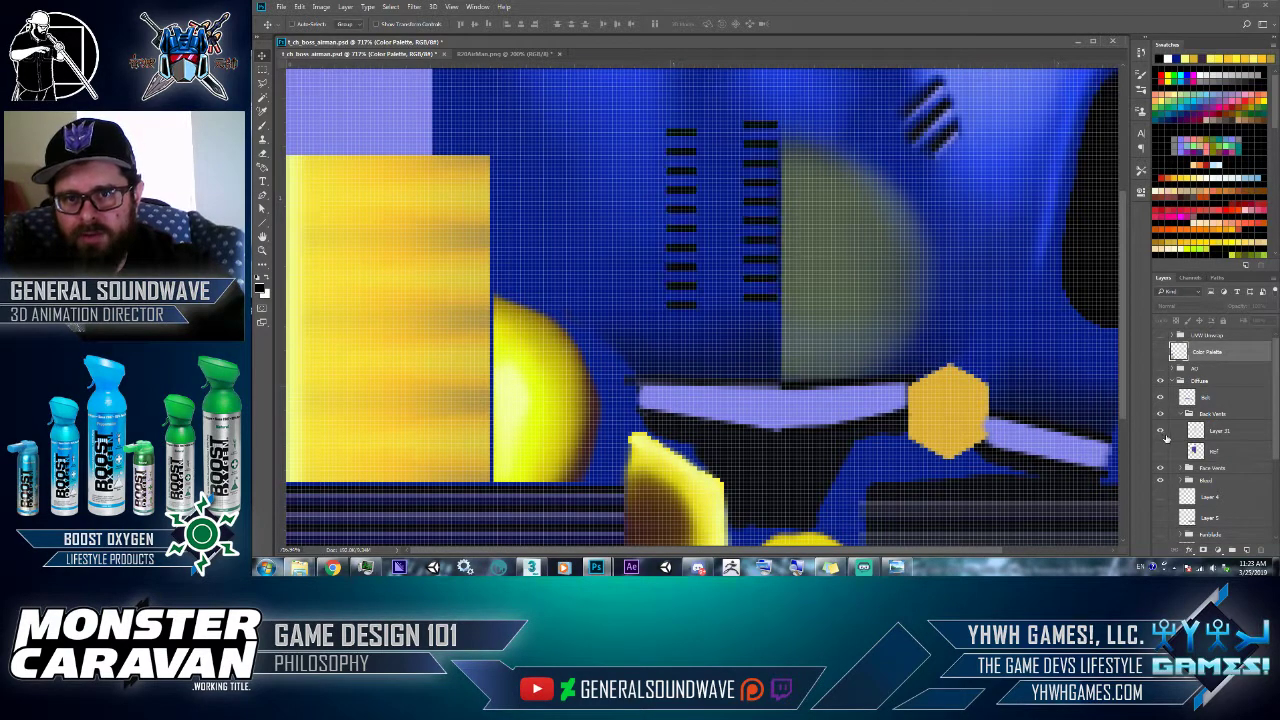
- Add a Bevel & Emboss effect to the Color Palette layer with highlight and shadow modes set to Normal at 100% opacity
{"action": "left_click", "coordinate": [1188, 549]}
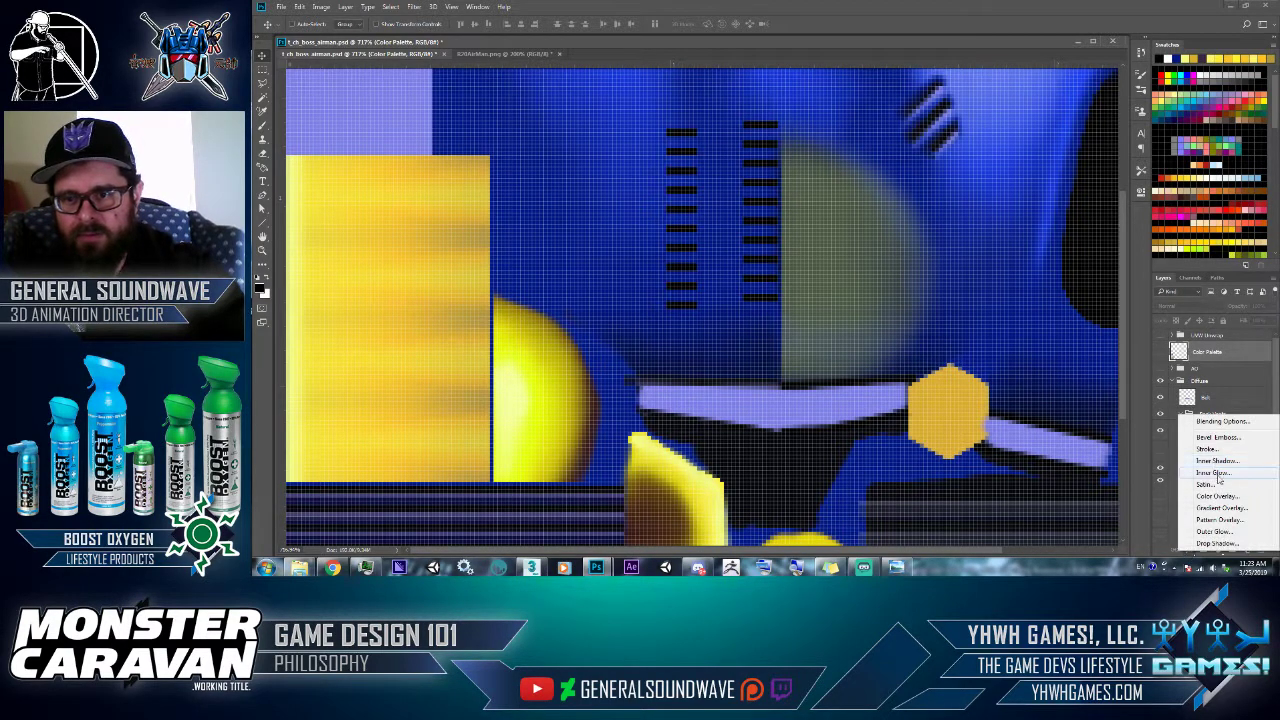
{"action": "left_click", "coordinate": [1214, 438]}
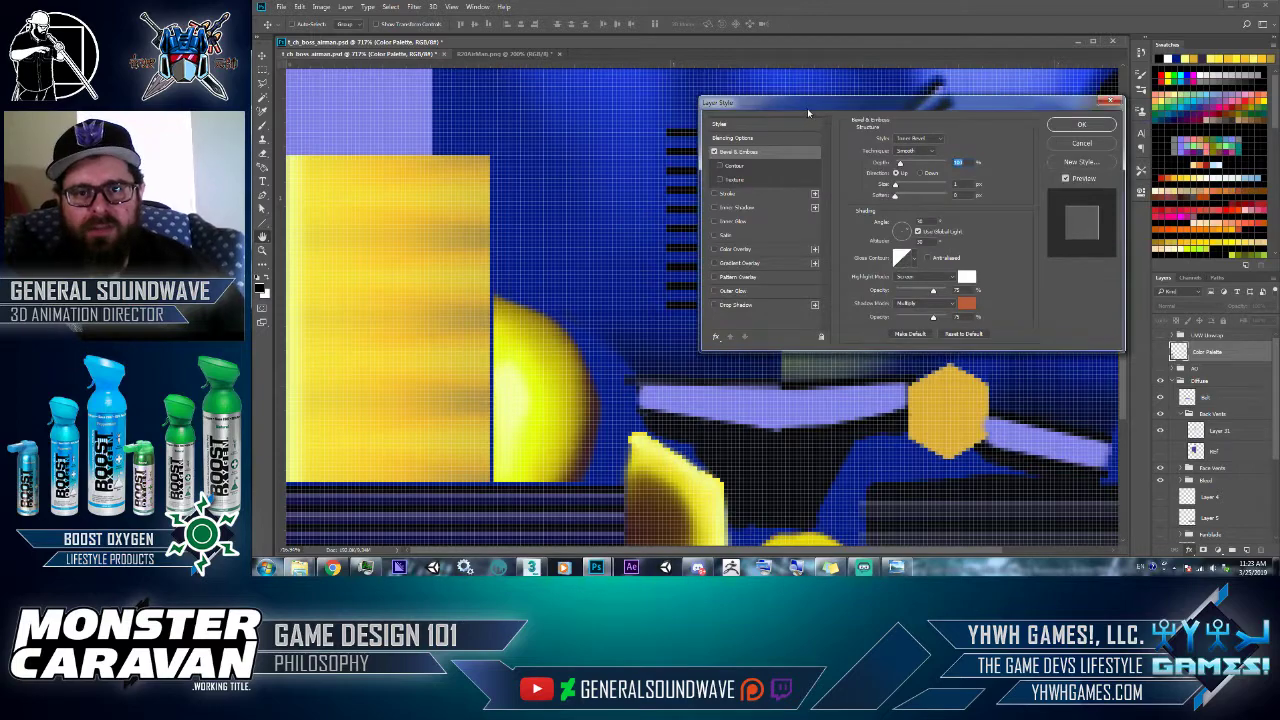
{"action": "left_click_drag", "start_coordinate": [812, 110], "coordinate": [912, 184]}
{"action": "left_click", "coordinate": [1012, 354]}
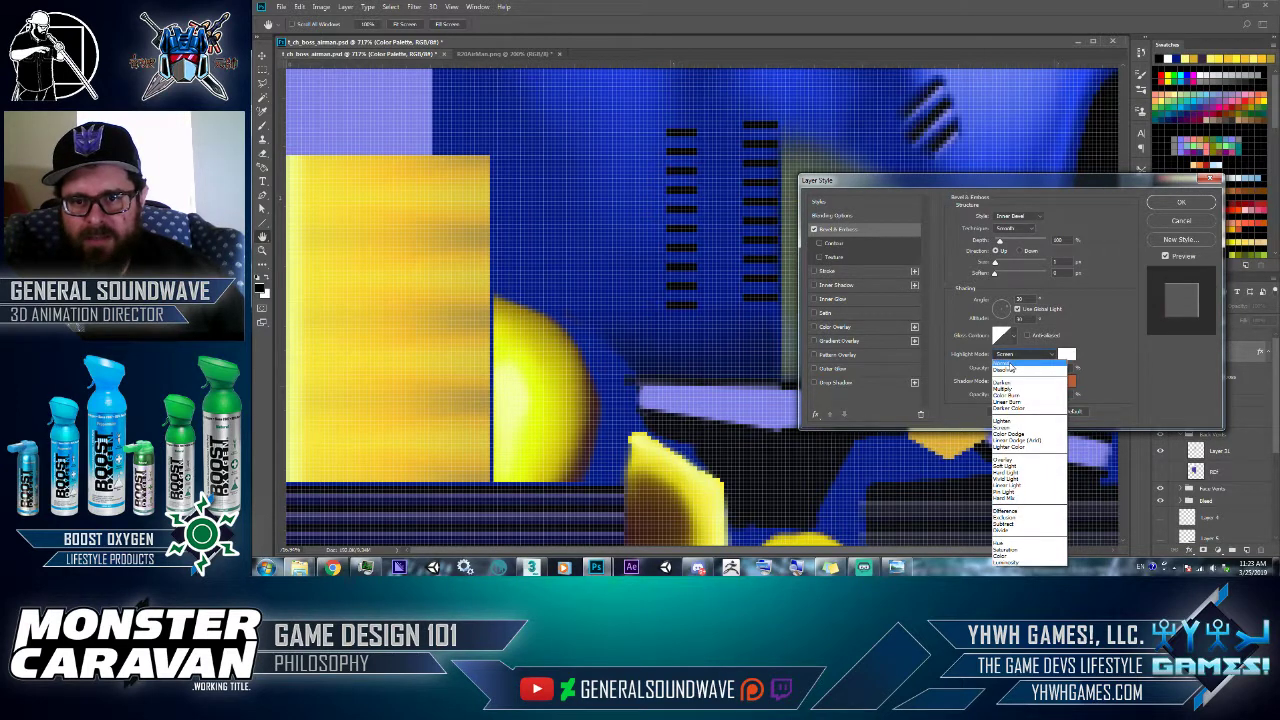
{"action": "left_click", "coordinate": [1010, 357]}
{"action": "left_click_drag", "start_coordinate": [1033, 394], "coordinate": [1038, 394]}
{"action": "left_click", "coordinate": [1025, 381]}
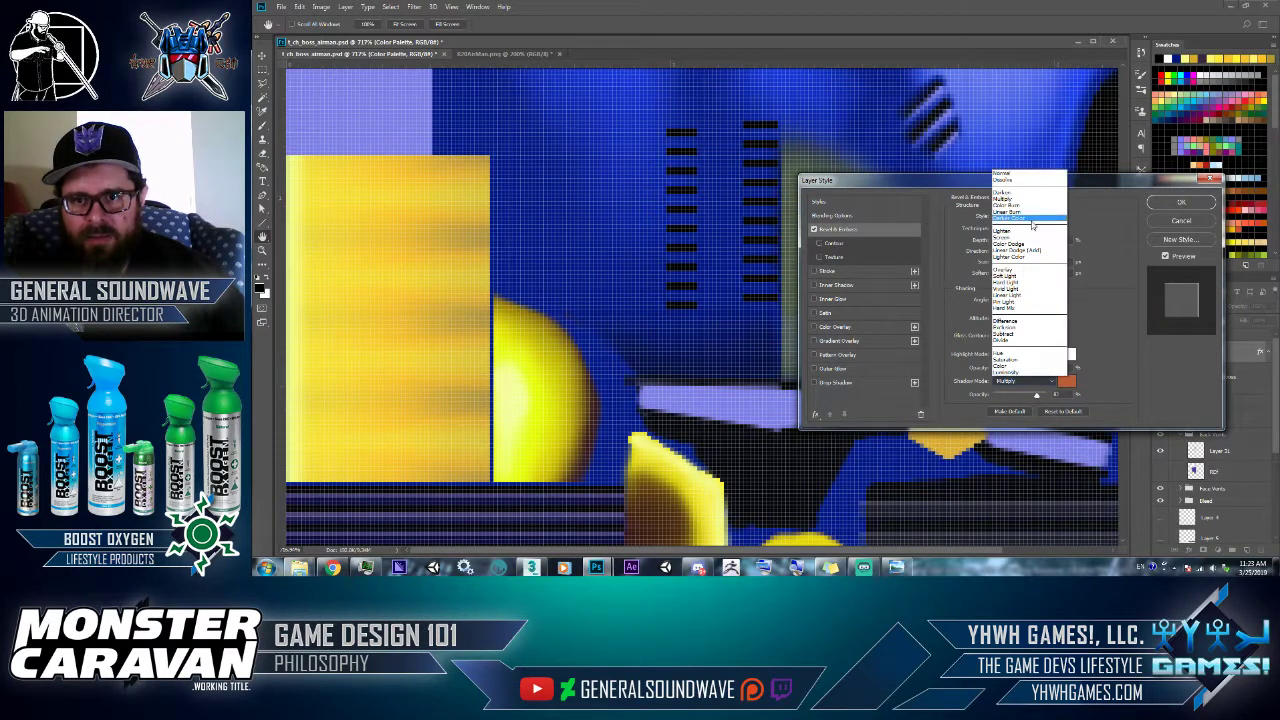
{"action": "left_click", "coordinate": [1025, 184]}
{"action": "left_click", "coordinate": [1046, 369]}
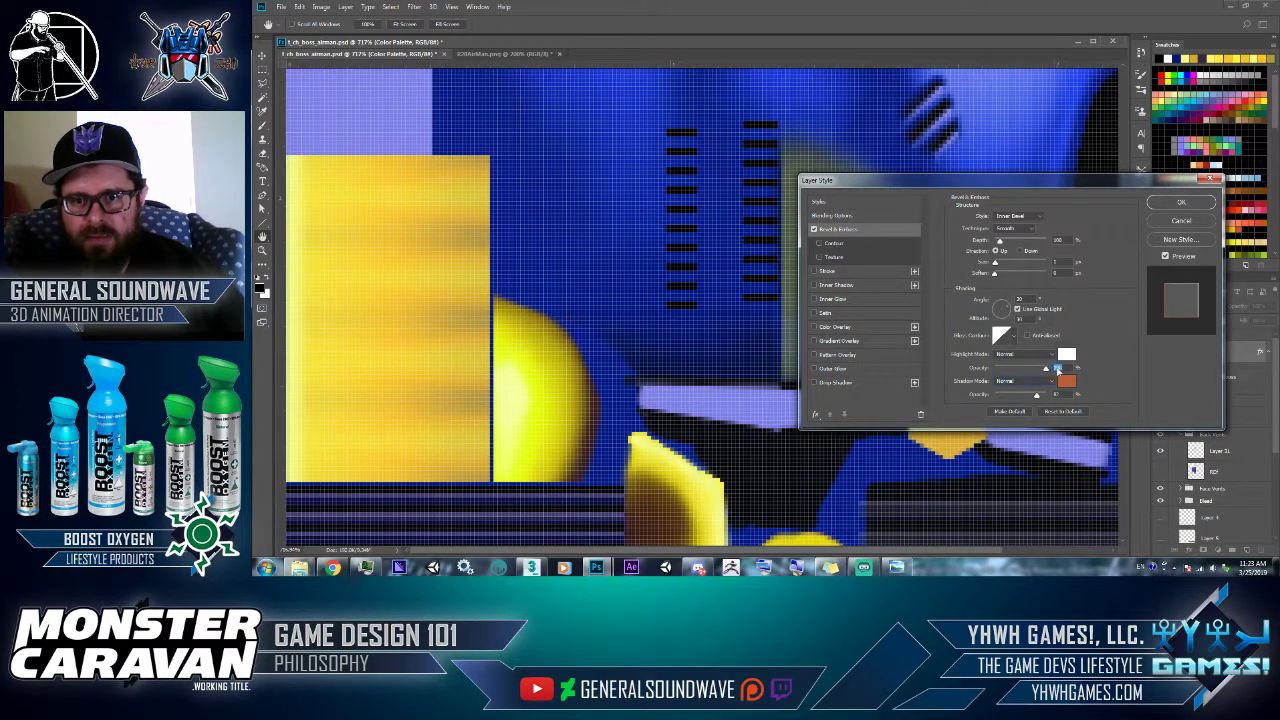
{"action": "left_click", "coordinate": [1046, 395]}
- Set the bevel's highlight colour to light blue 5d73ec and its shadow colour to dark blue 000b40
{"action": "left_click", "coordinate": [1066, 353]}
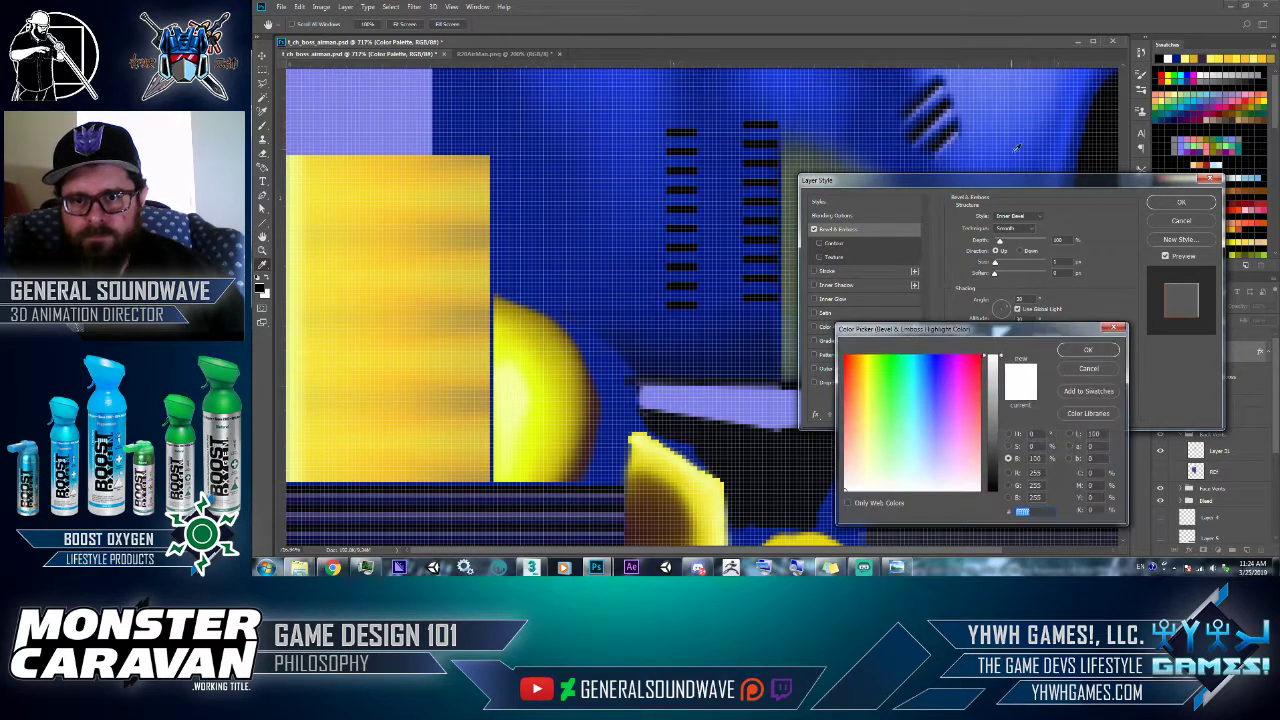
{"action": "left_click", "coordinate": [760, 360]}
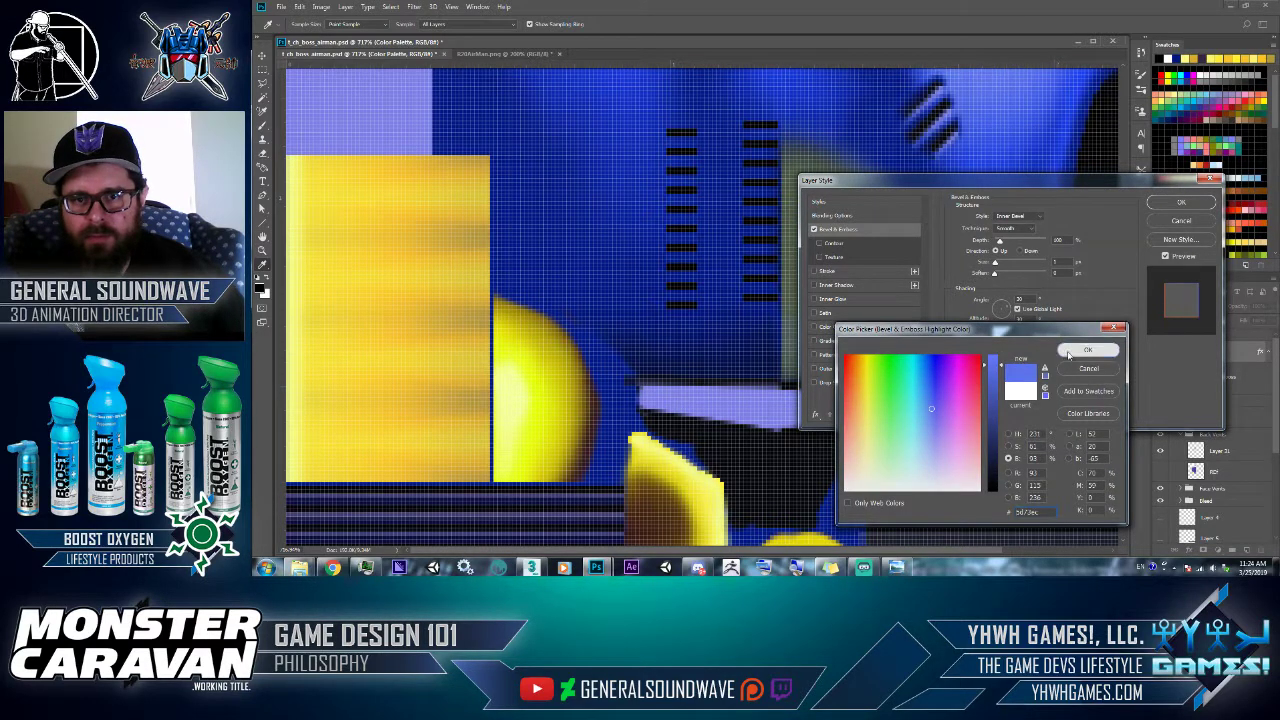
{"action": "left_click", "coordinate": [1088, 349]}
{"action": "left_click", "coordinate": [1068, 382]}
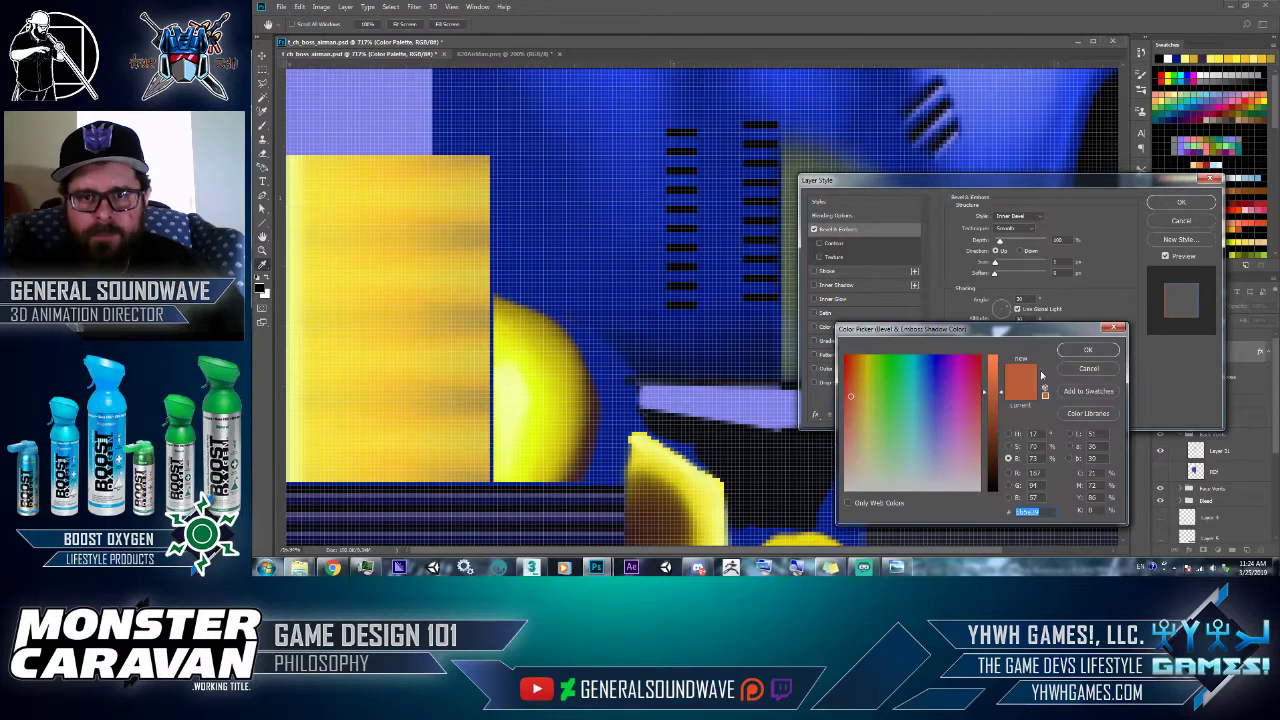
{"action": "left_click", "coordinate": [762, 364]}
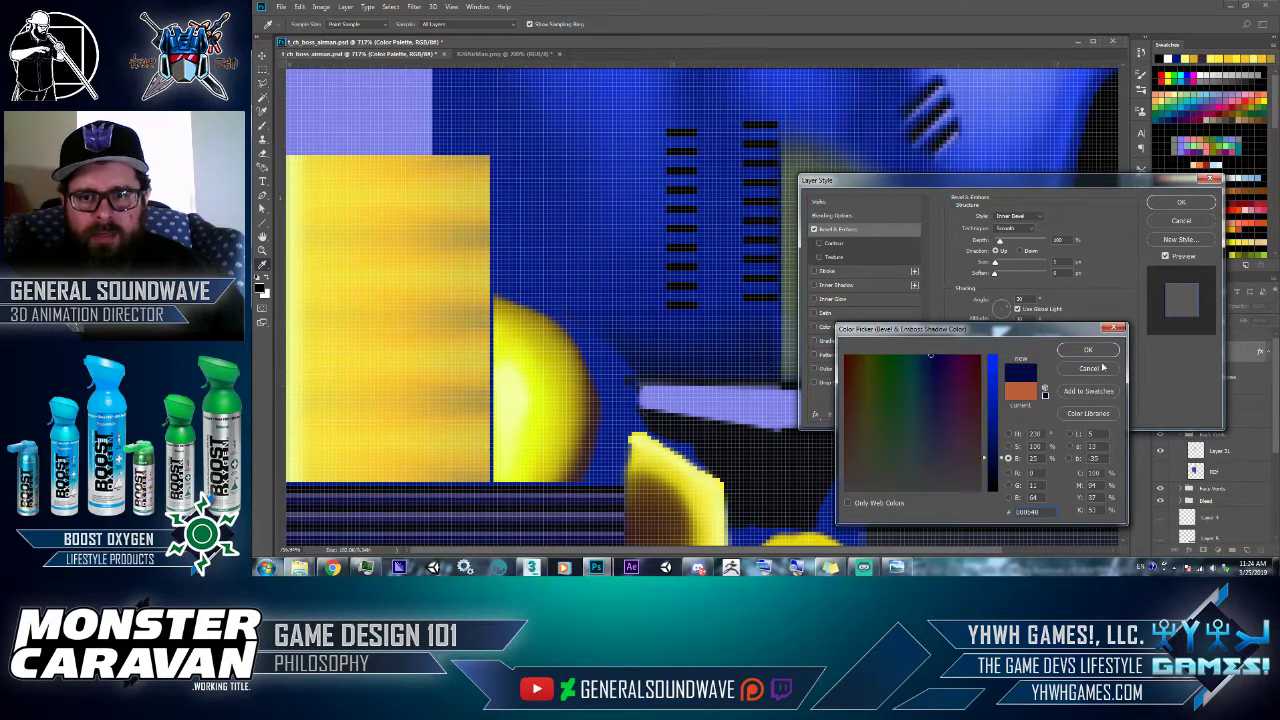
{"action": "left_click", "coordinate": [1088, 350]}
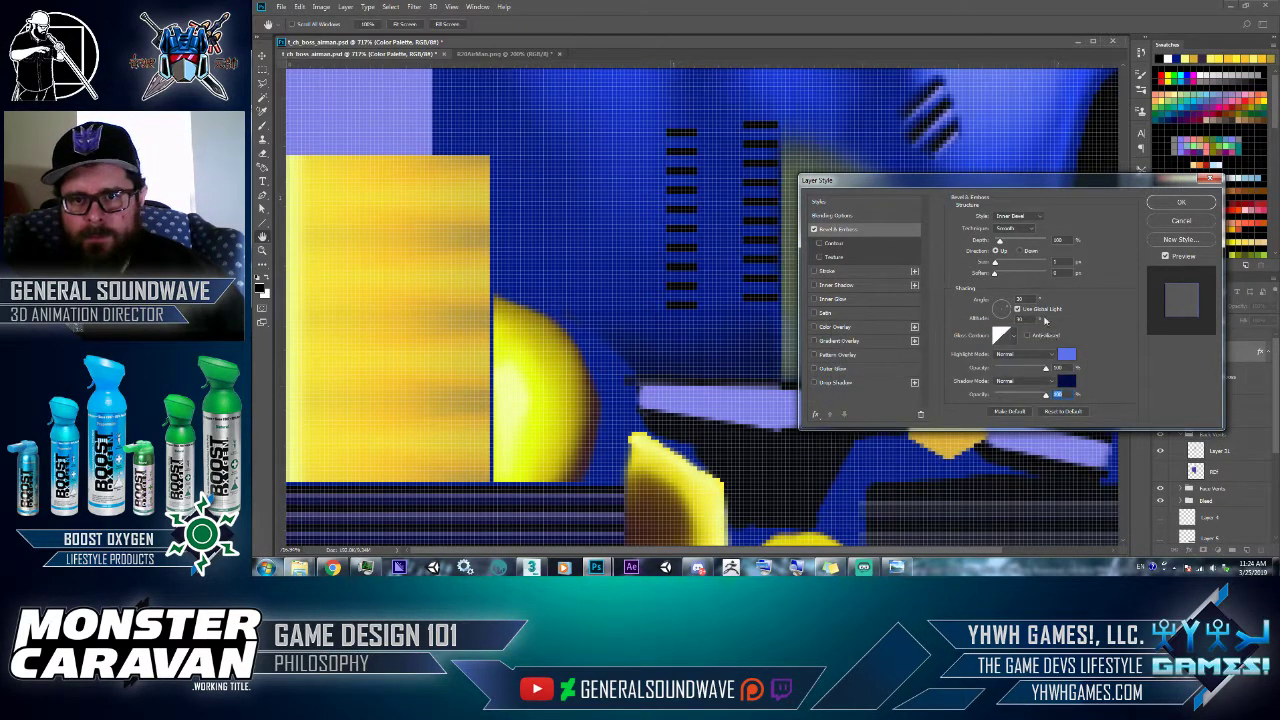
- Increase the bevel's depth slightly, keep the Inner Bevel style, and apply the layer style
{"action": "left_click", "coordinate": [999, 244]}
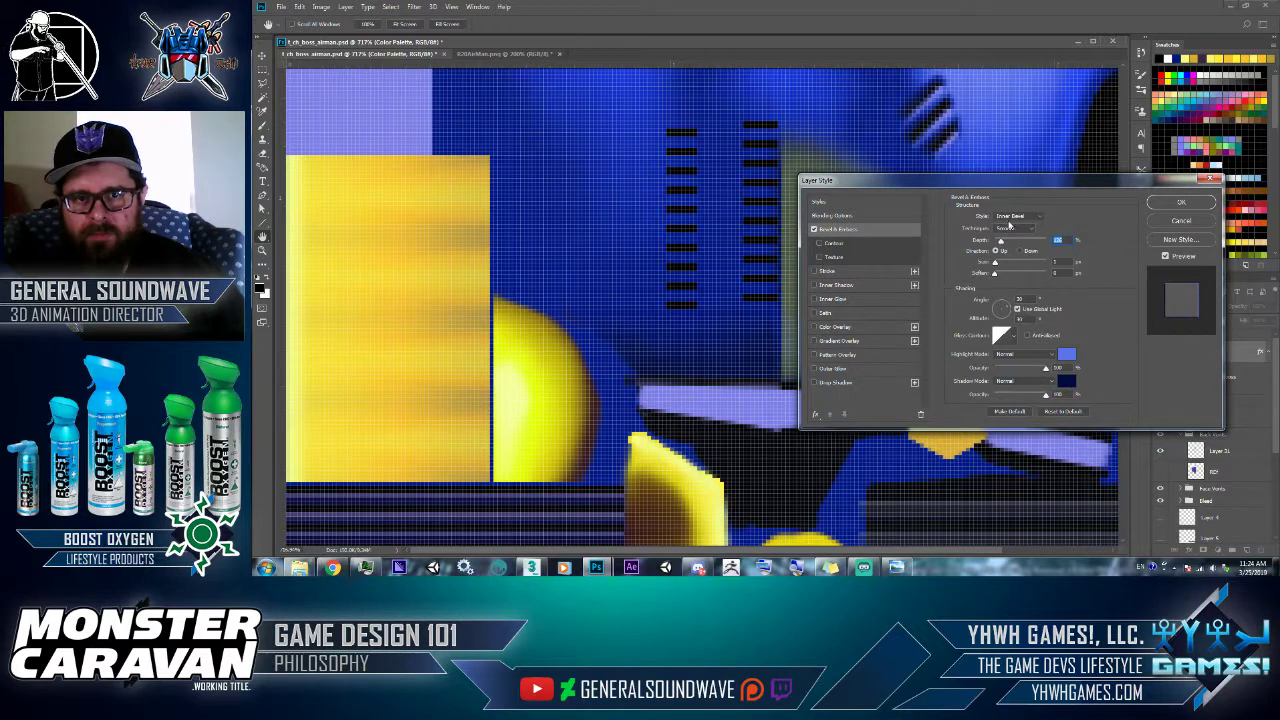
{"action": "left_click", "coordinate": [1011, 218]}
{"action": "left_click", "coordinate": [1010, 184]}
{"action": "left_click_drag", "start_coordinate": [1010, 184], "coordinate": [907, 223]}
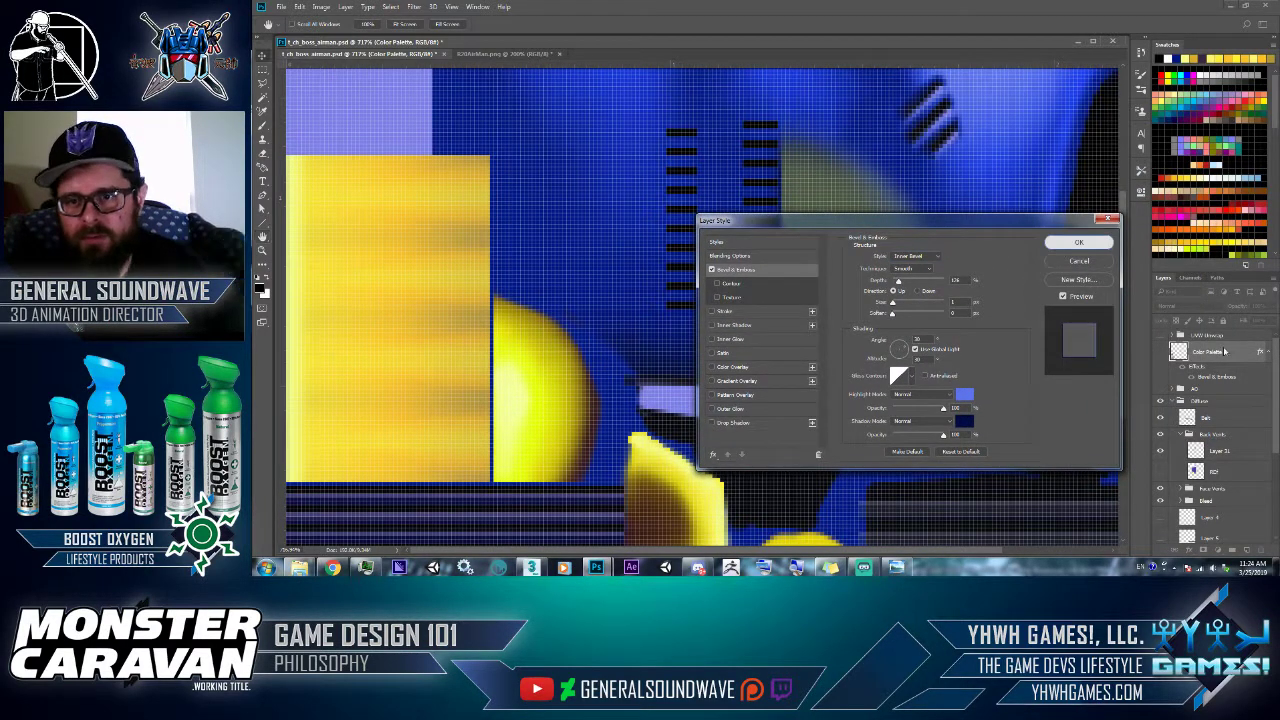
{"action": "left_click", "coordinate": [1068, 244]}
- Copy the bevel style from the Color Palette layer, clear it there, and paste it onto the back vents layer
{"action": "right_click", "coordinate": [1259, 352]}
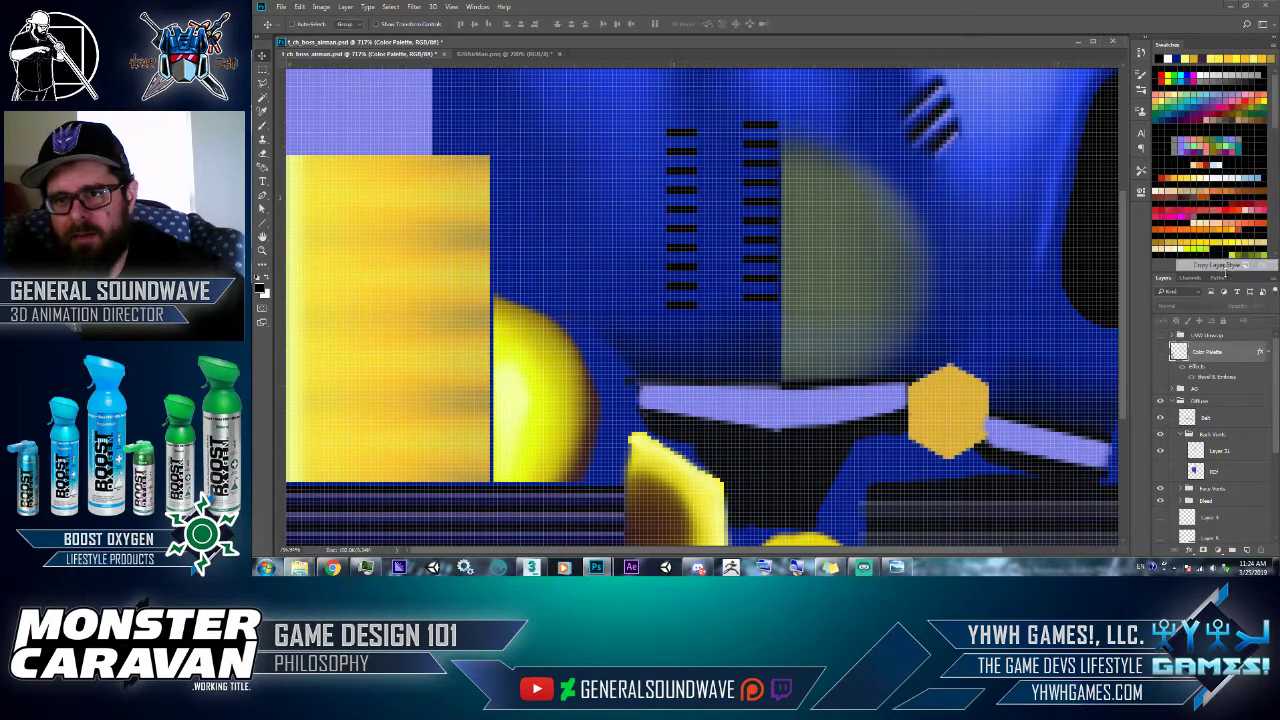
{"action": "key", "text": "Escape"}
{"action": "right_click", "coordinate": [1255, 350]}
{"action": "left_click", "coordinate": [1153, 330]}
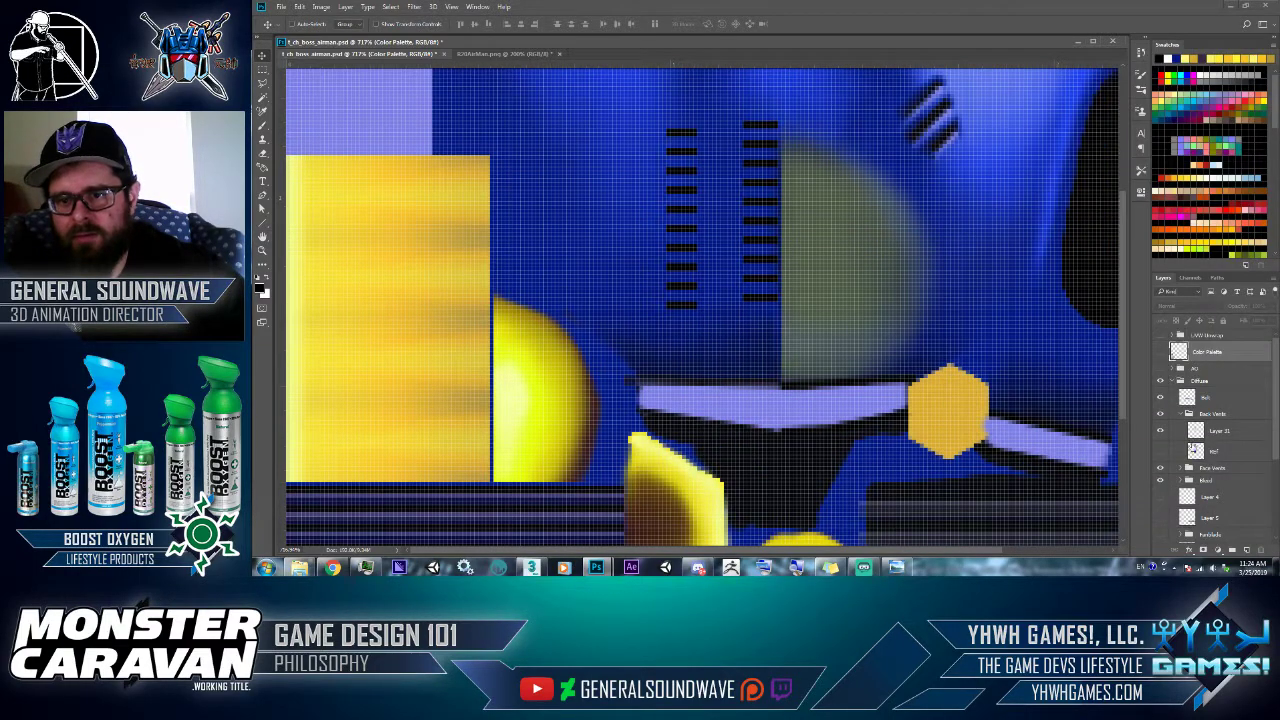
{"action": "right_click", "coordinate": [1226, 436]}
{"action": "left_click", "coordinate": [1145, 325]}
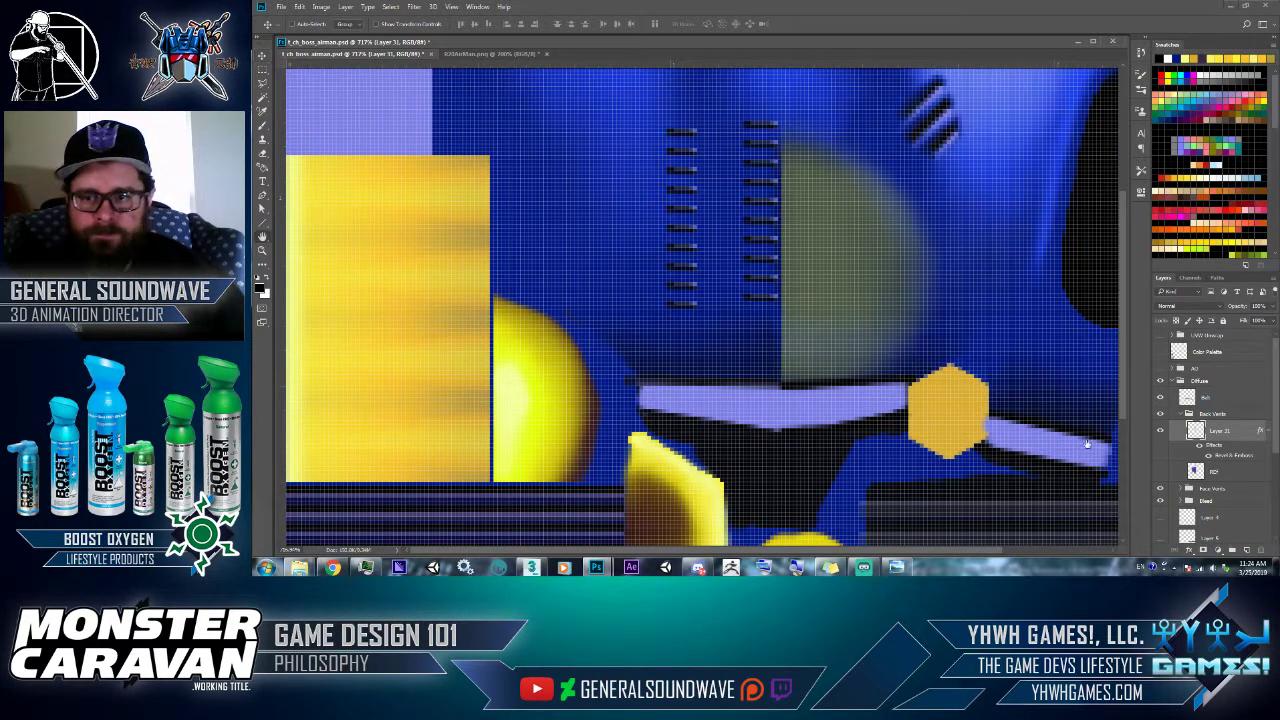
- Change the back vents layer's bevel to Pillow Emboss, keeping the Smooth technique, and set its direction to Up
{"action": "double_click", "coordinate": [1230, 469]}
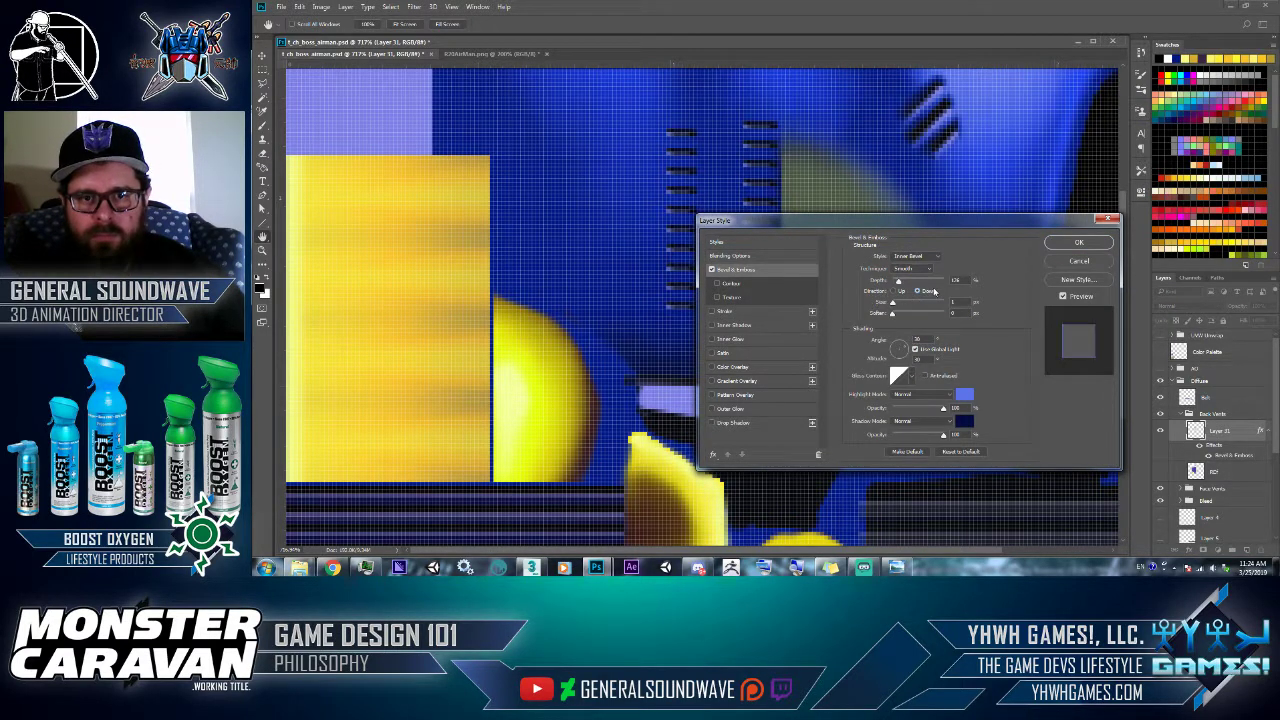
{"action": "left_click", "coordinate": [912, 270]}
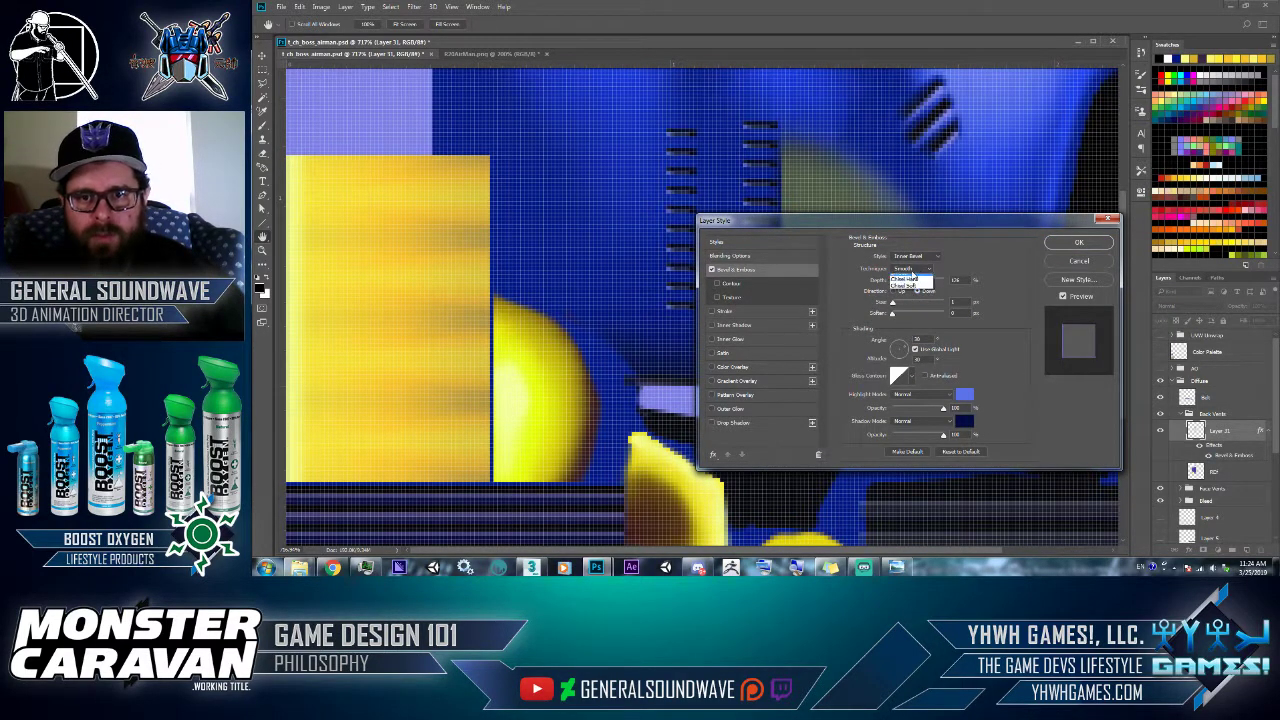
{"action": "left_click", "coordinate": [912, 276]}
{"action": "left_click", "coordinate": [895, 256]}
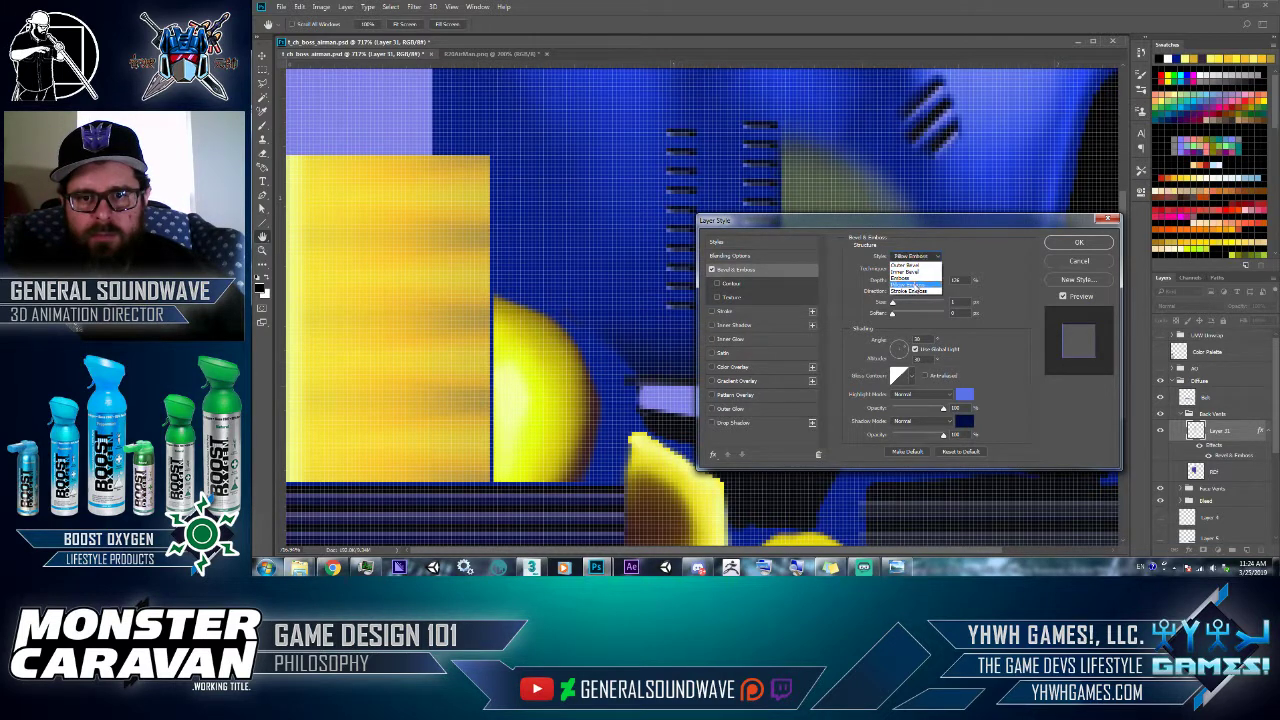
{"action": "left_click", "coordinate": [913, 284]}
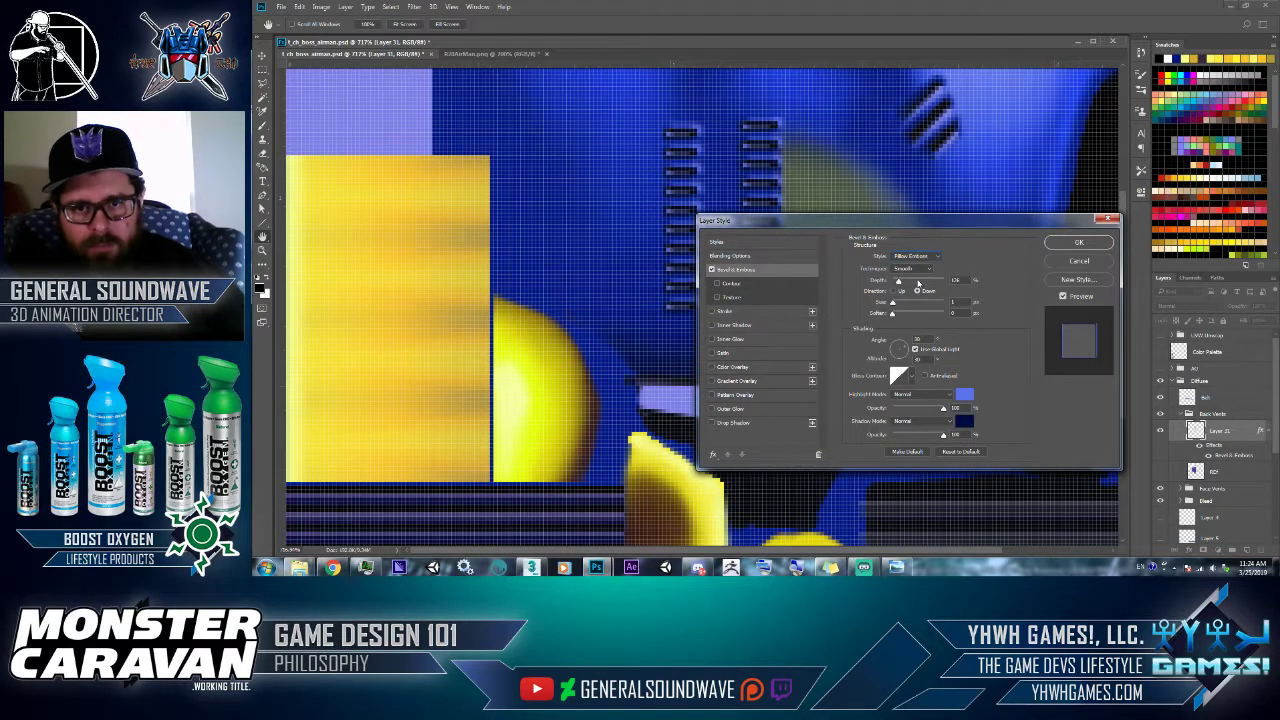
{"action": "left_click", "coordinate": [912, 269]}
{"action": "left_click", "coordinate": [910, 276]}
{"action": "left_click", "coordinate": [904, 291]}
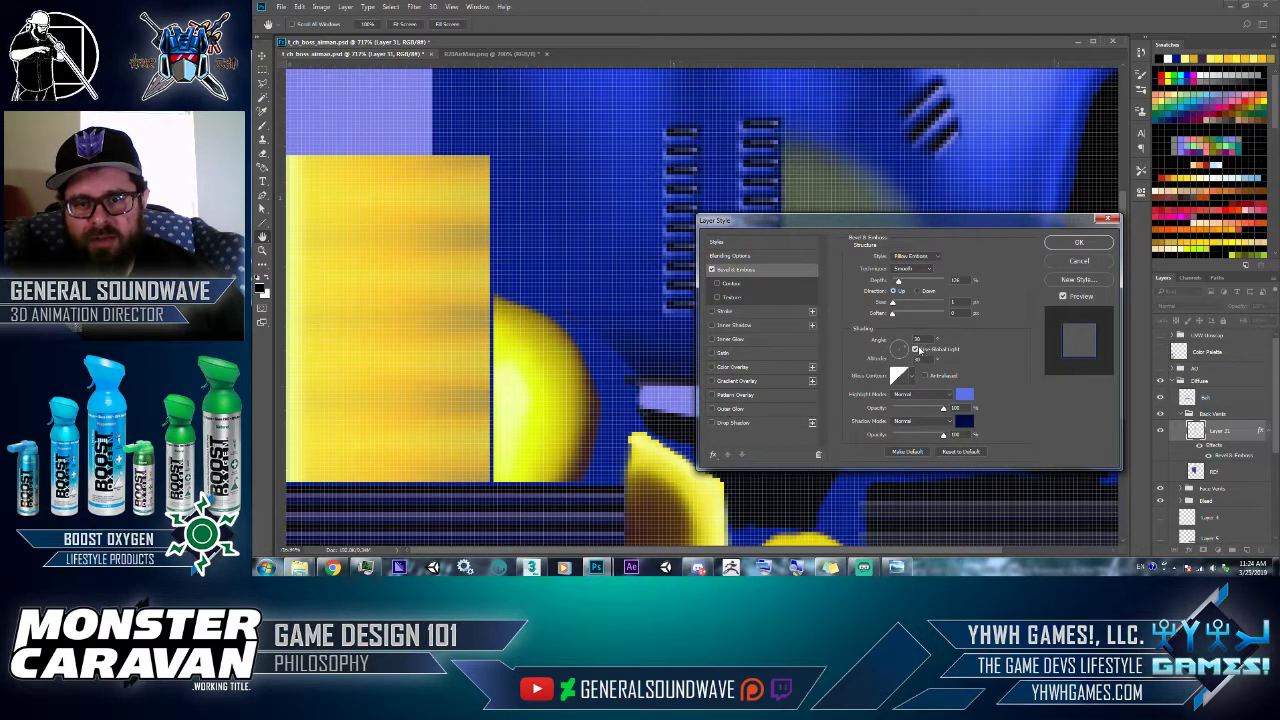
- Turn off global light for the vents' bevel, adjust its light angle to about 75°, and apply the style
{"action": "left_click", "coordinate": [915, 349]}
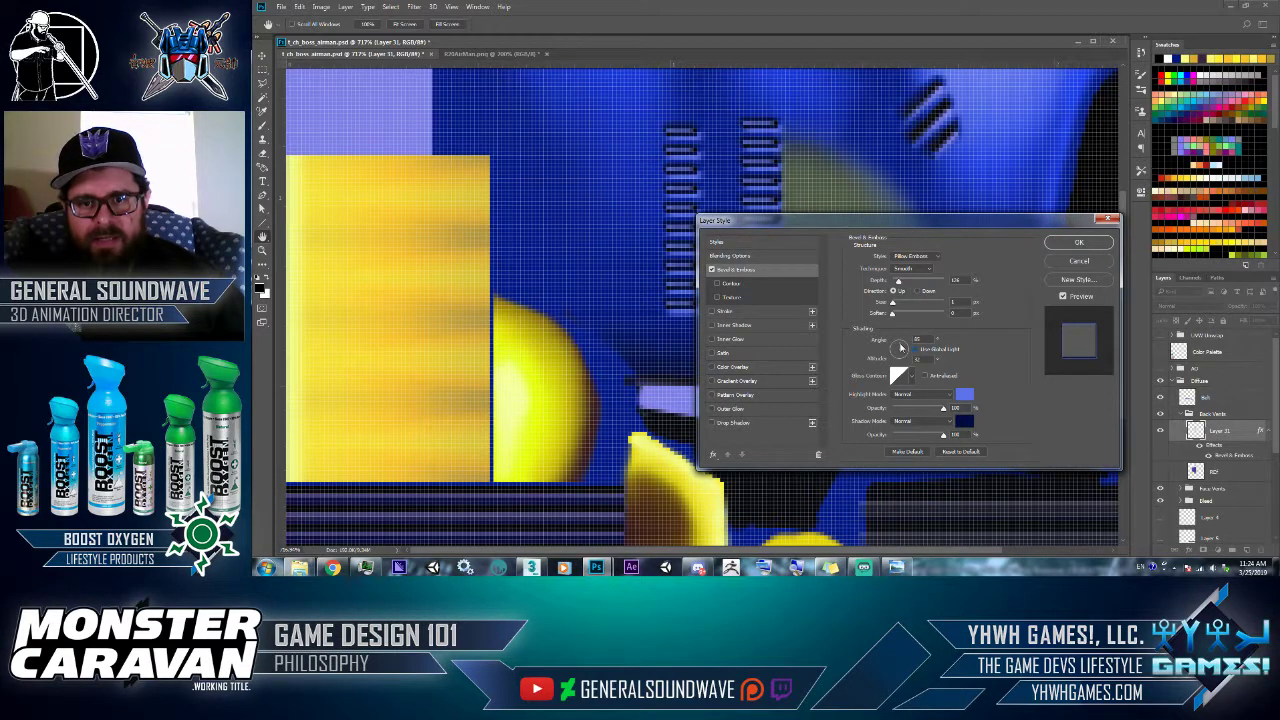
{"action": "left_click_drag", "start_coordinate": [901, 347], "coordinate": [907, 352]}
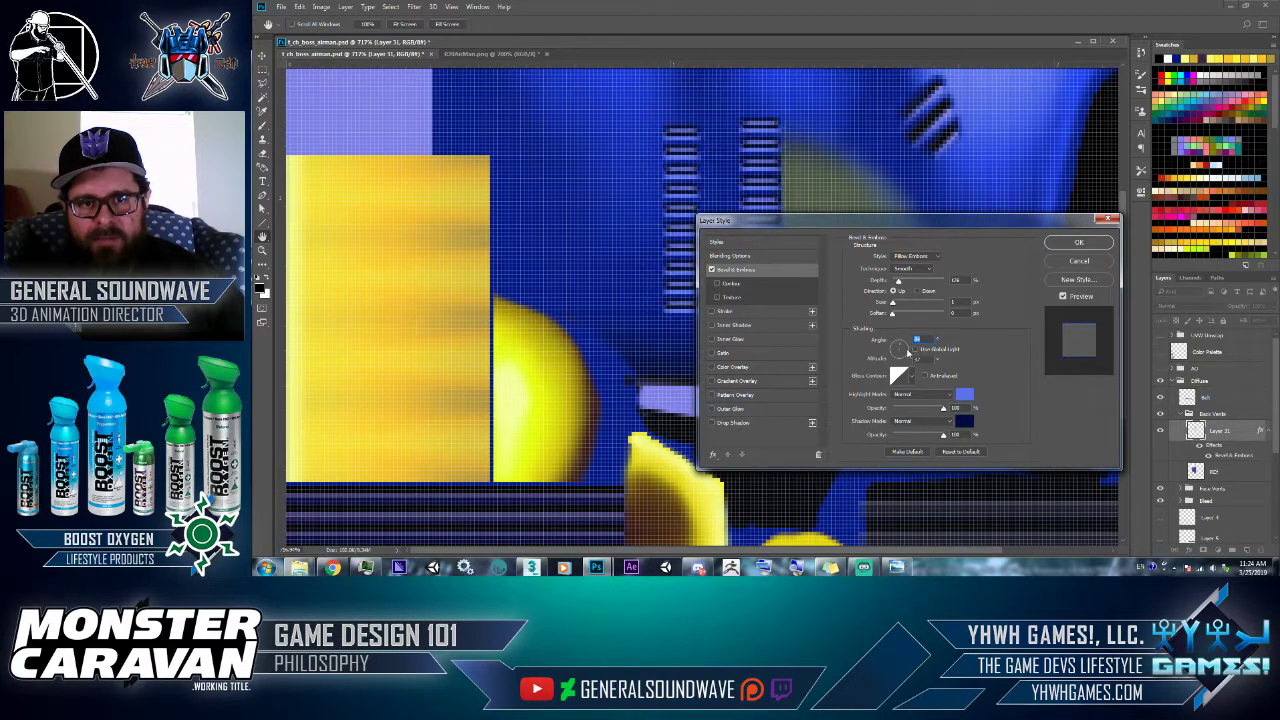
{"action": "left_click", "coordinate": [902, 348]}
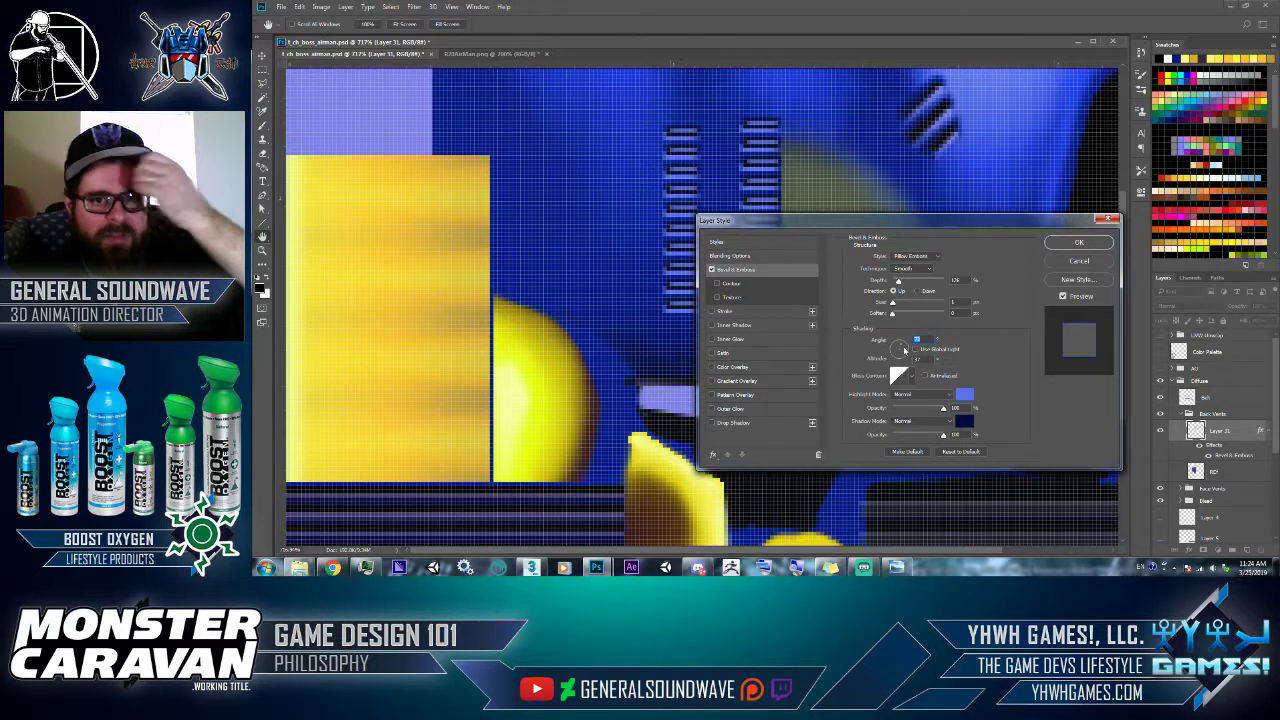
{"action": "left_click", "coordinate": [1077, 245]}
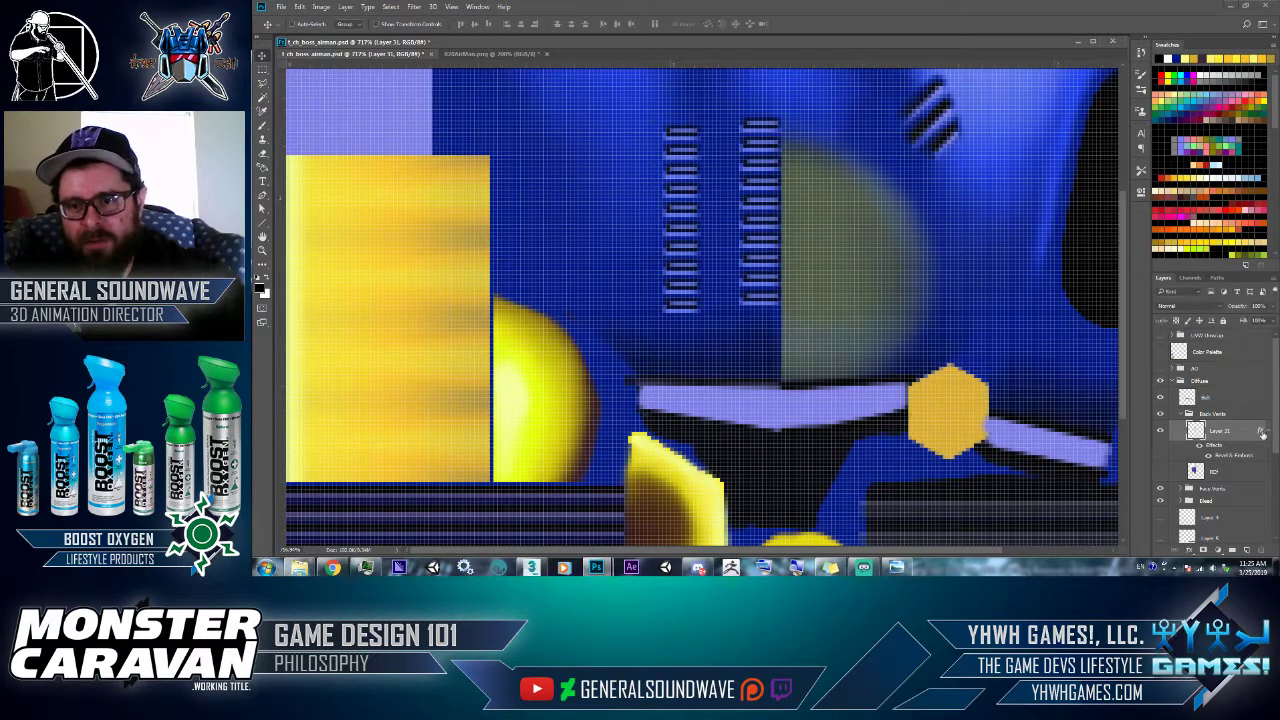
- Duplicate the back vents layer and clear the layer style from the copy
{"action": "left_click", "coordinate": [1262, 430]}
{"action": "right_click", "coordinate": [1261, 432]}
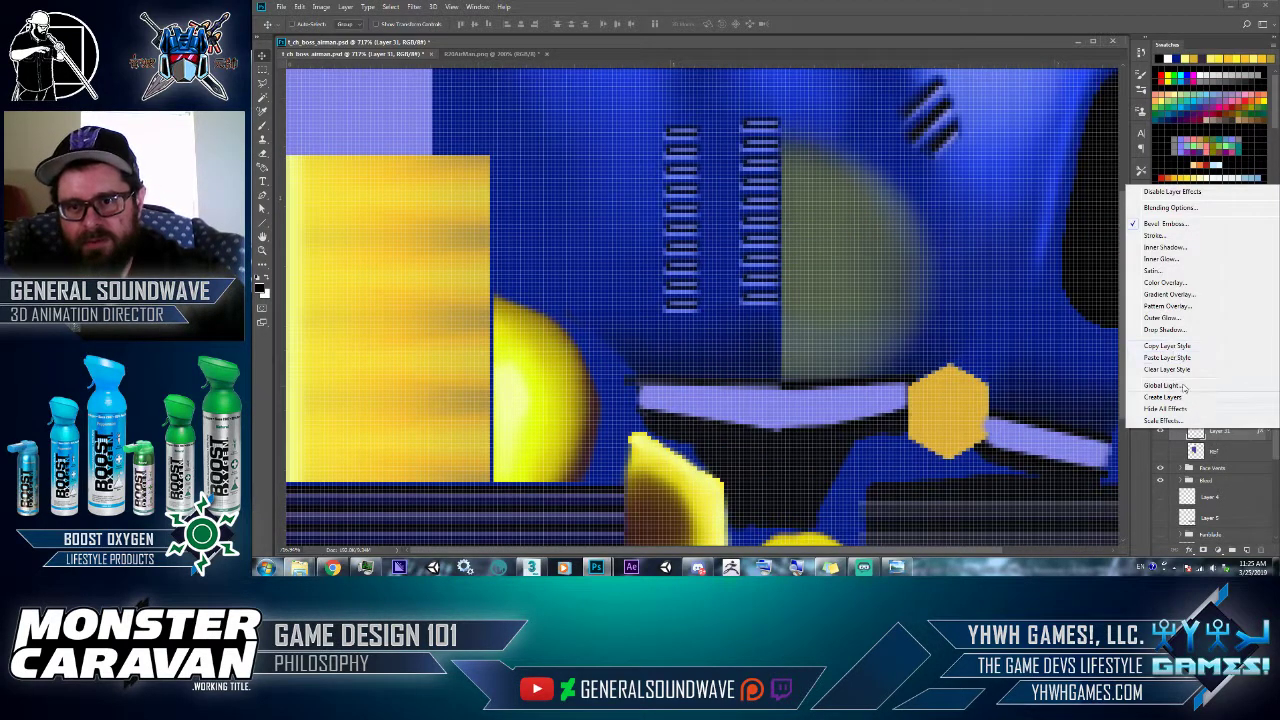
{"action": "left_click", "coordinate": [1221, 436]}
{"action": "key", "text": "ctrl+j"}
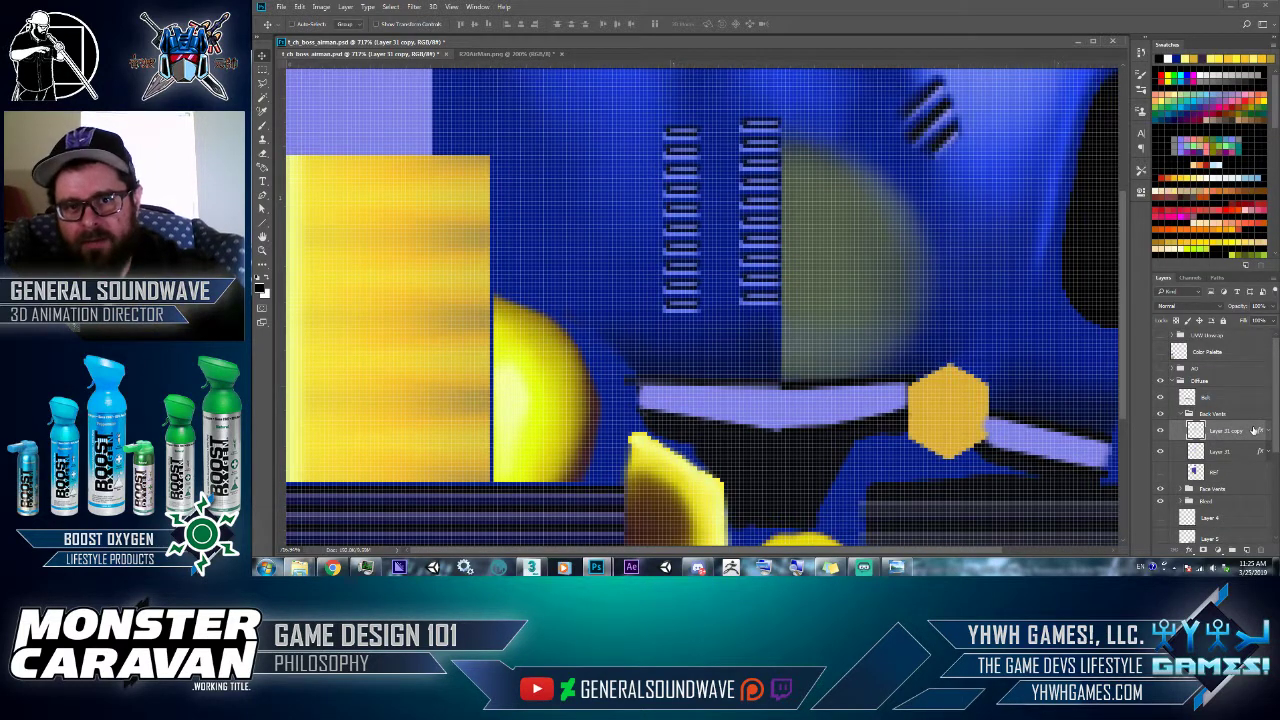
{"action": "right_click", "coordinate": [1236, 429]}
{"action": "left_click", "coordinate": [1140, 329]}
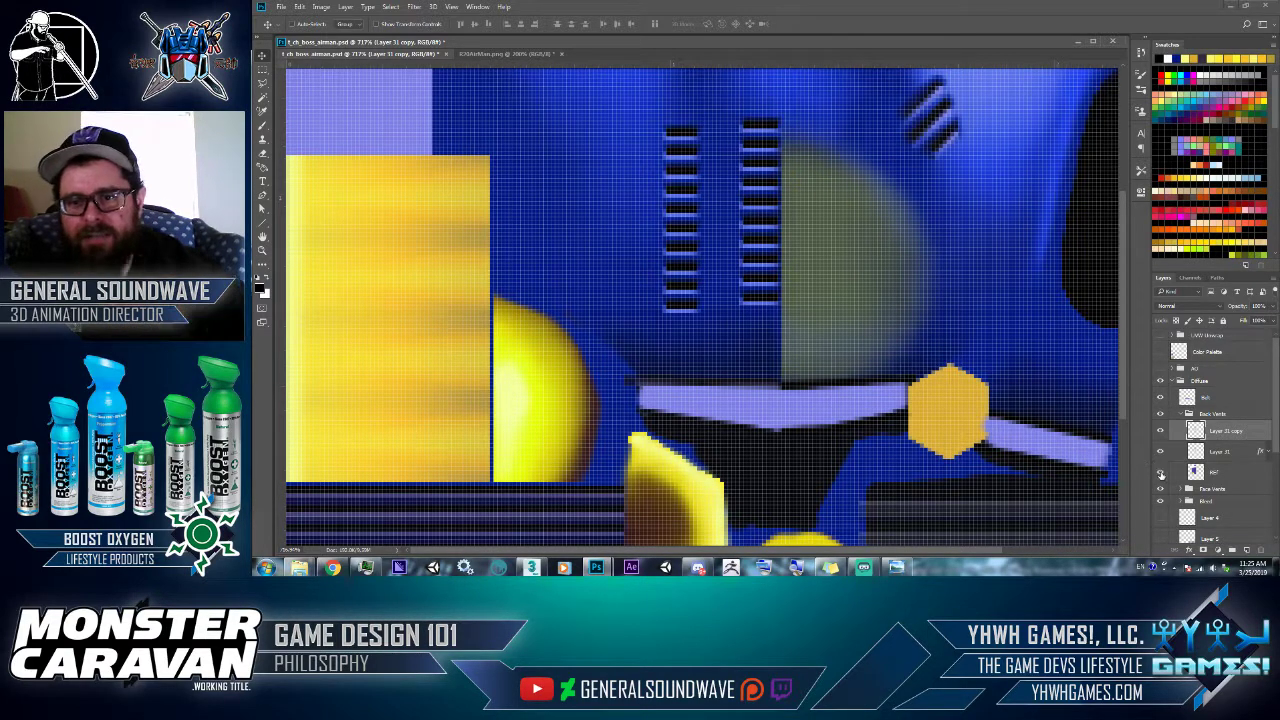
- Make a small circular selection around the reference's rivet above the vent column
{"action": "left_click_drag", "start_coordinate": [910, 257], "coordinate": [910, 388]}
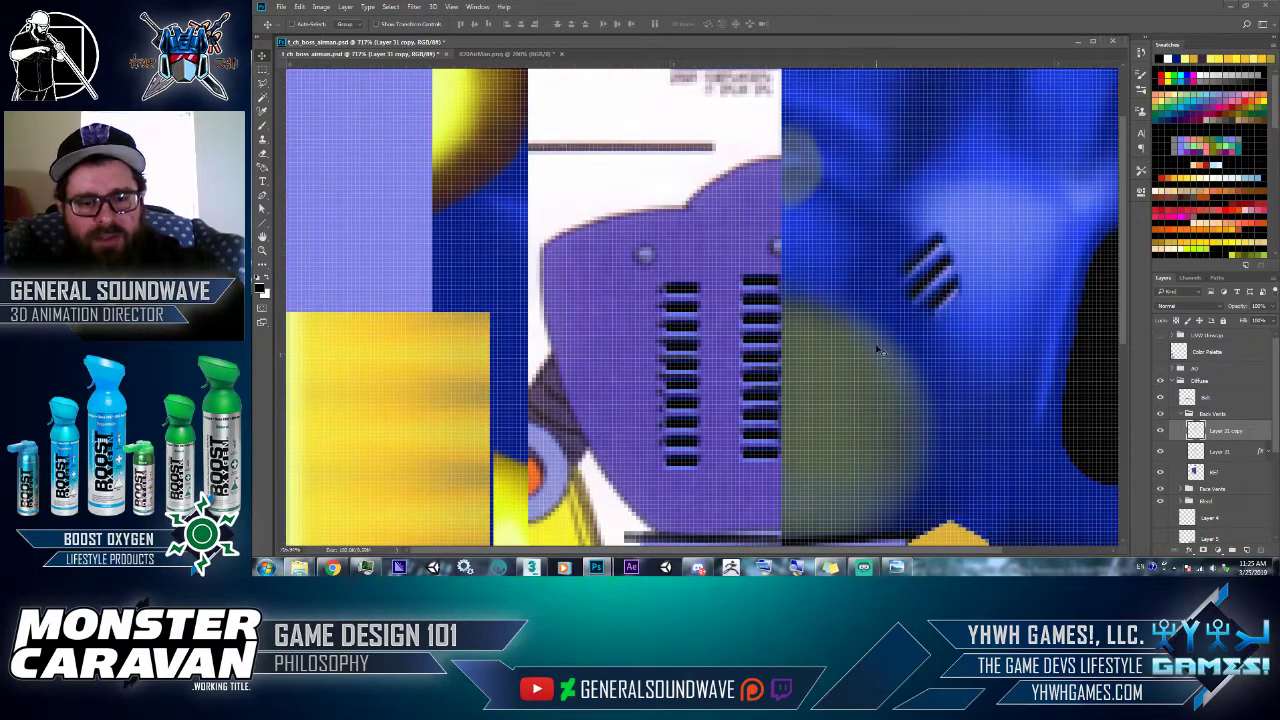
{"action": "key", "text": "m"}
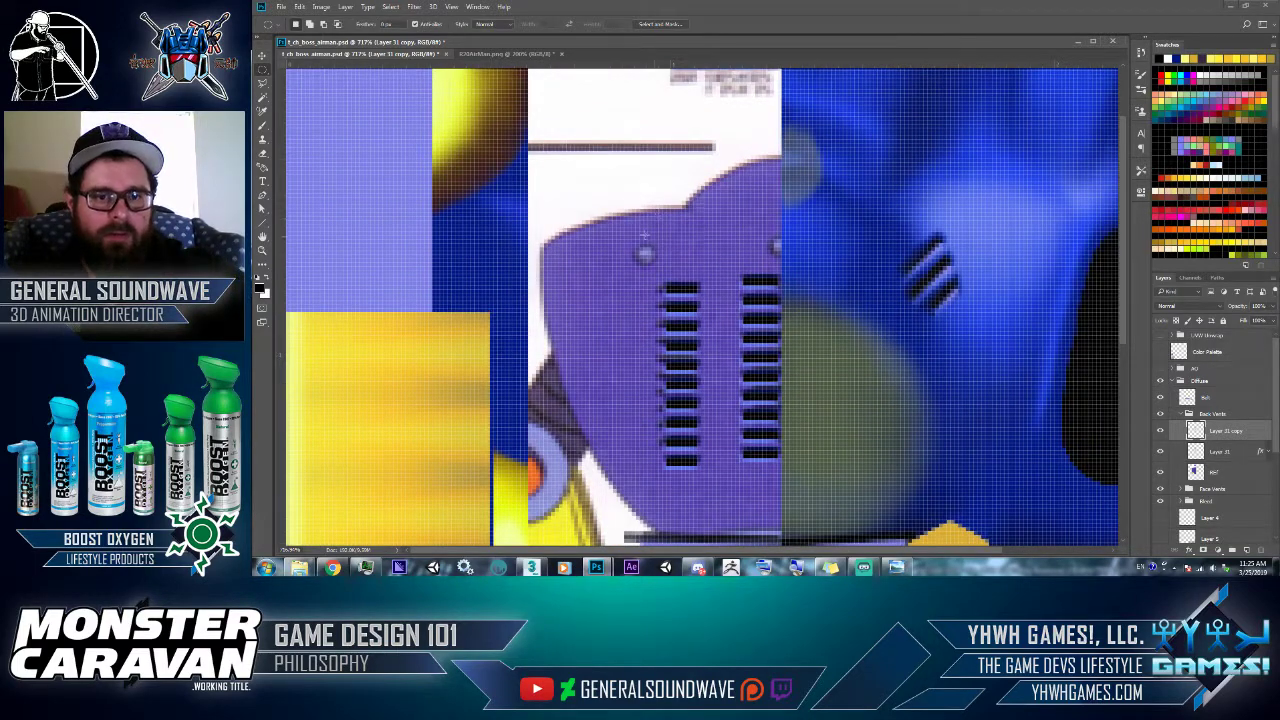
{"action": "left_click_drag", "start_coordinate": [640, 244], "coordinate": [659, 269]}
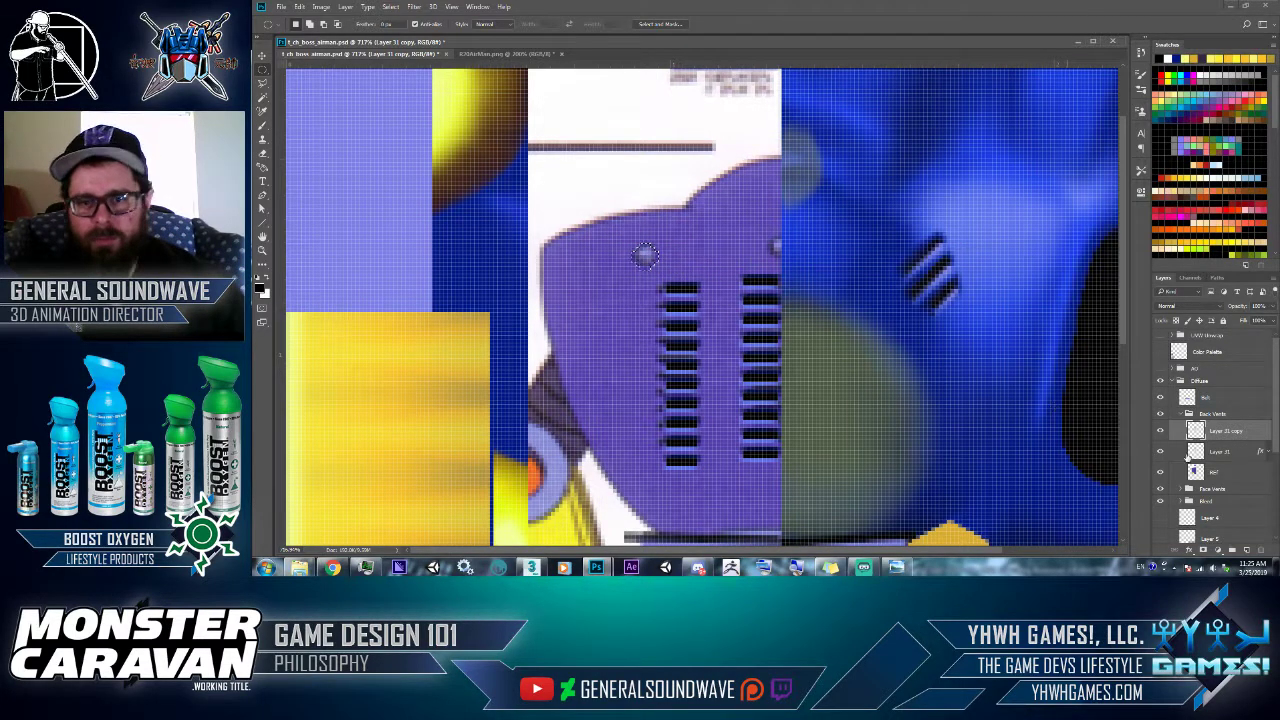
{"action": "left_click", "coordinate": [894, 420]}
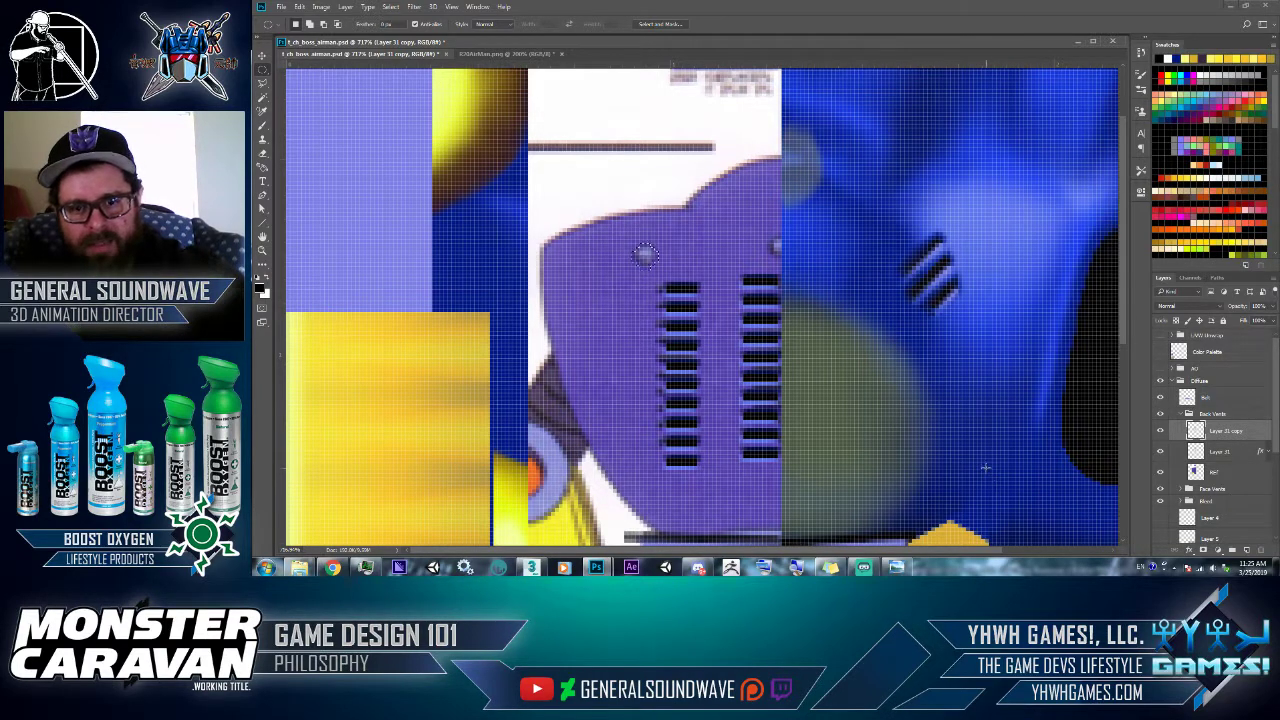
- Sample dark blue from the body texture and fill the circular rivet selection with it on a new layer
{"action": "key", "text": "i"}
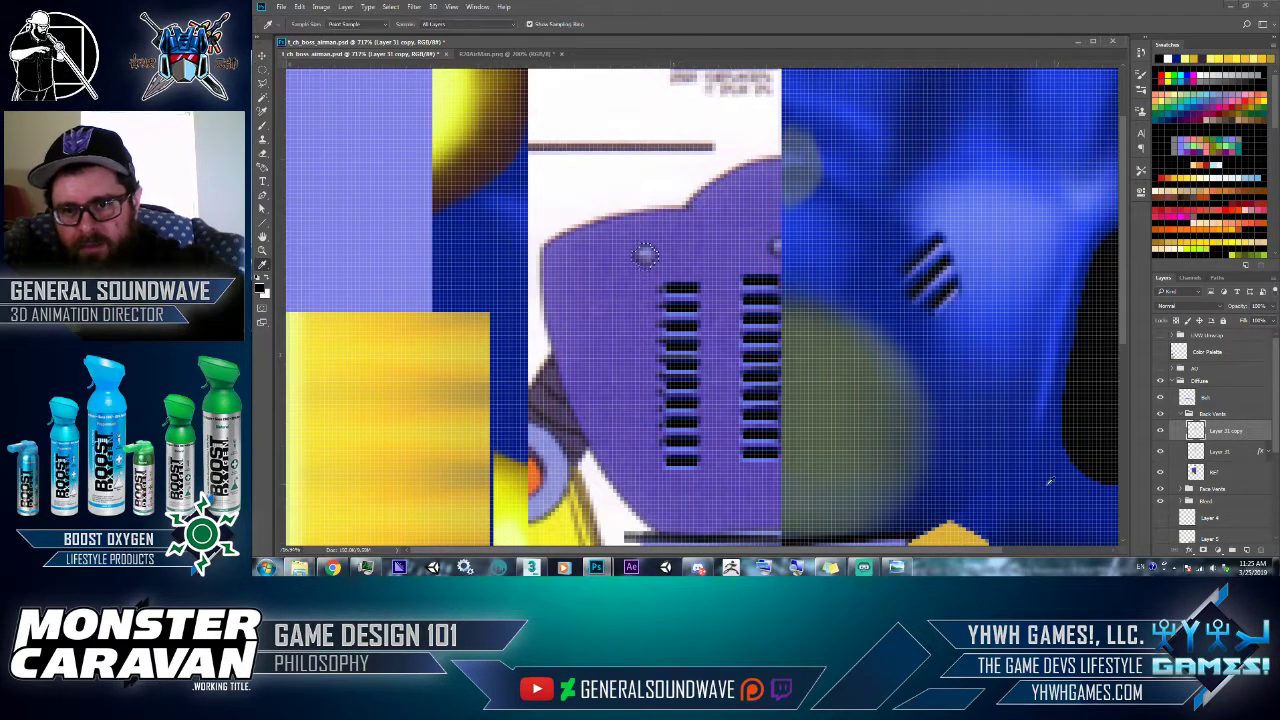
{"action": "left_click", "coordinate": [1050, 481]}
{"action": "left_click", "coordinate": [1245, 550]}
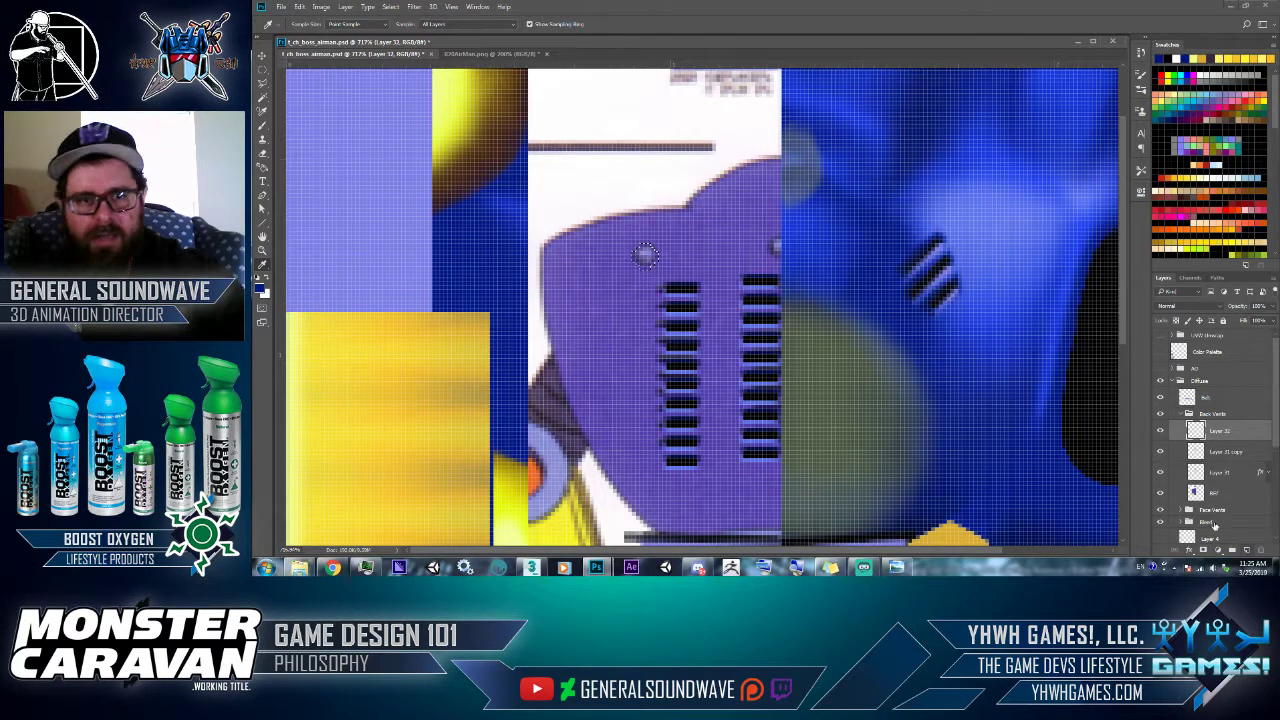
{"action": "left_click", "coordinate": [298, 7]}
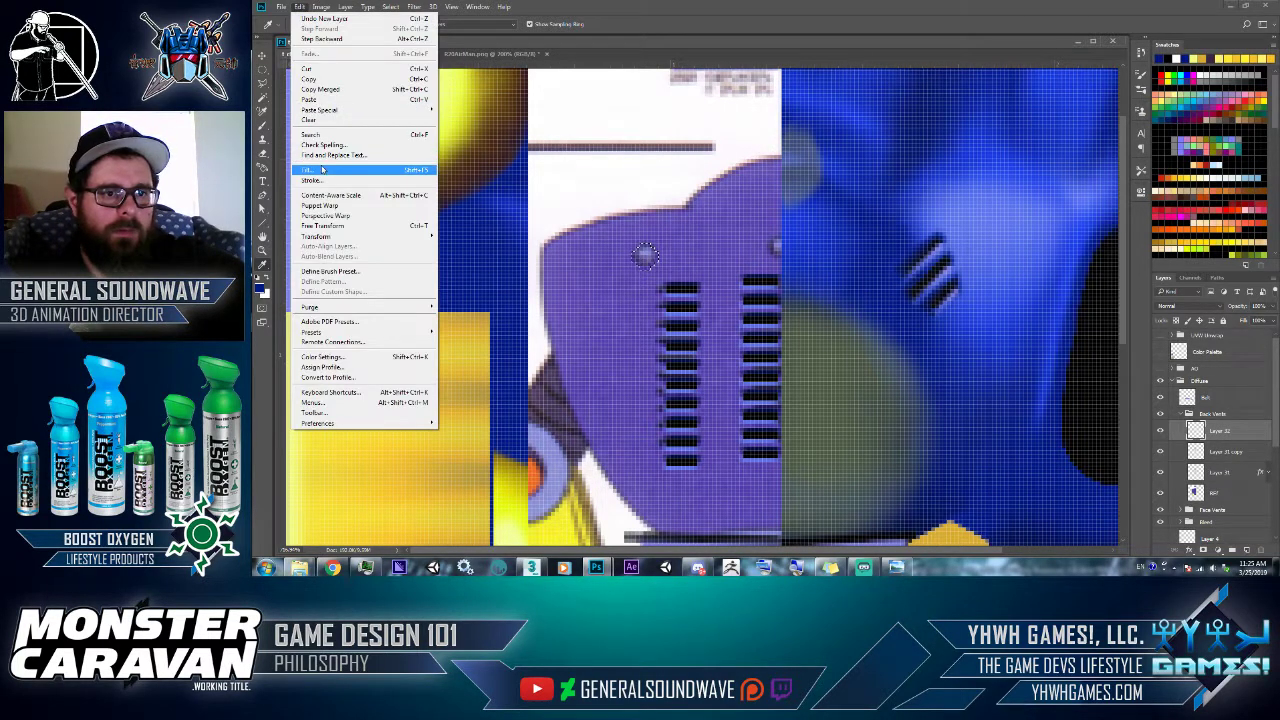
{"action": "left_click", "coordinate": [312, 170]}
{"action": "left_click", "coordinate": [843, 166]}
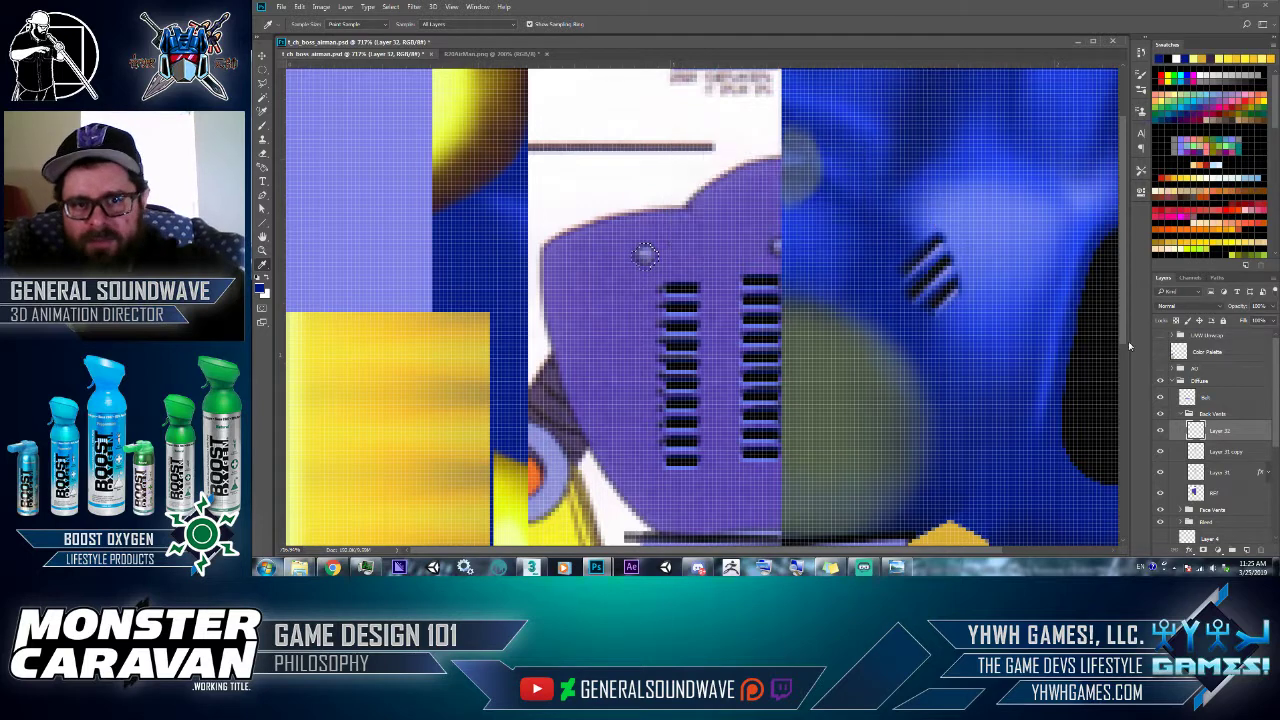
- Copy the bevel style from the original back vents layer and paste it onto the new rivet layer
{"action": "right_click", "coordinate": [1227, 468]}
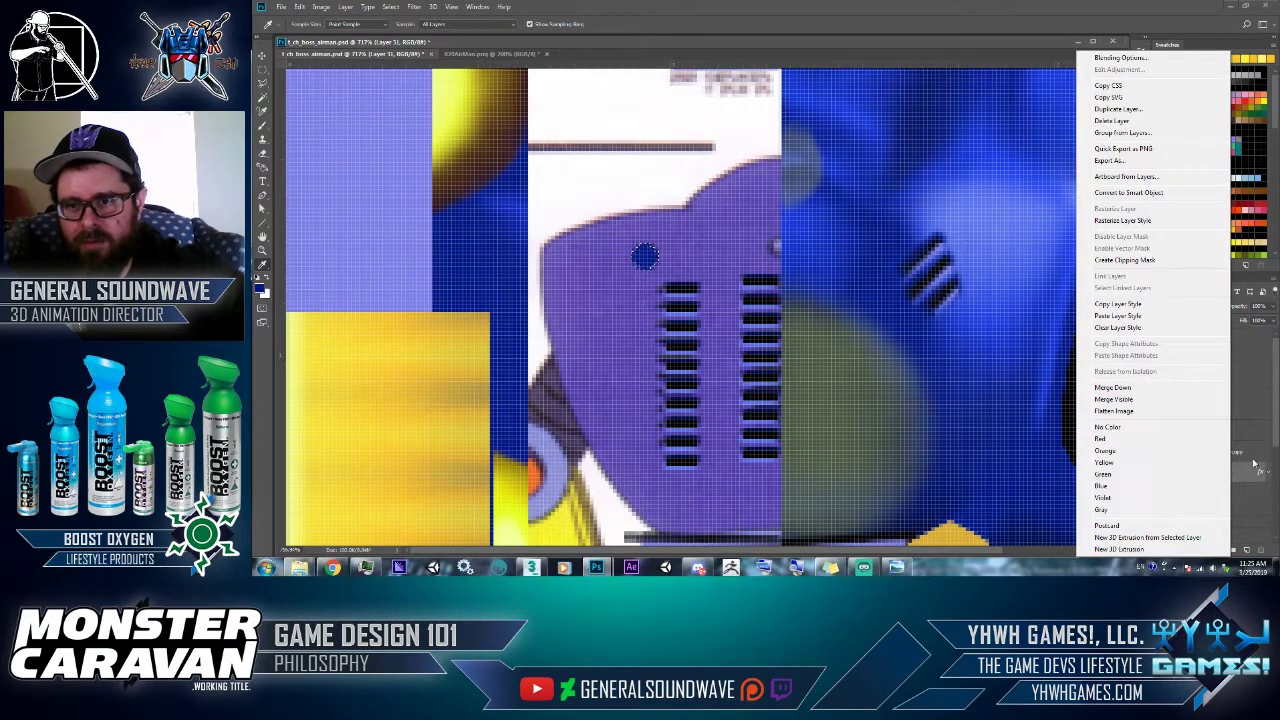
{"action": "left_click", "coordinate": [1117, 316]}
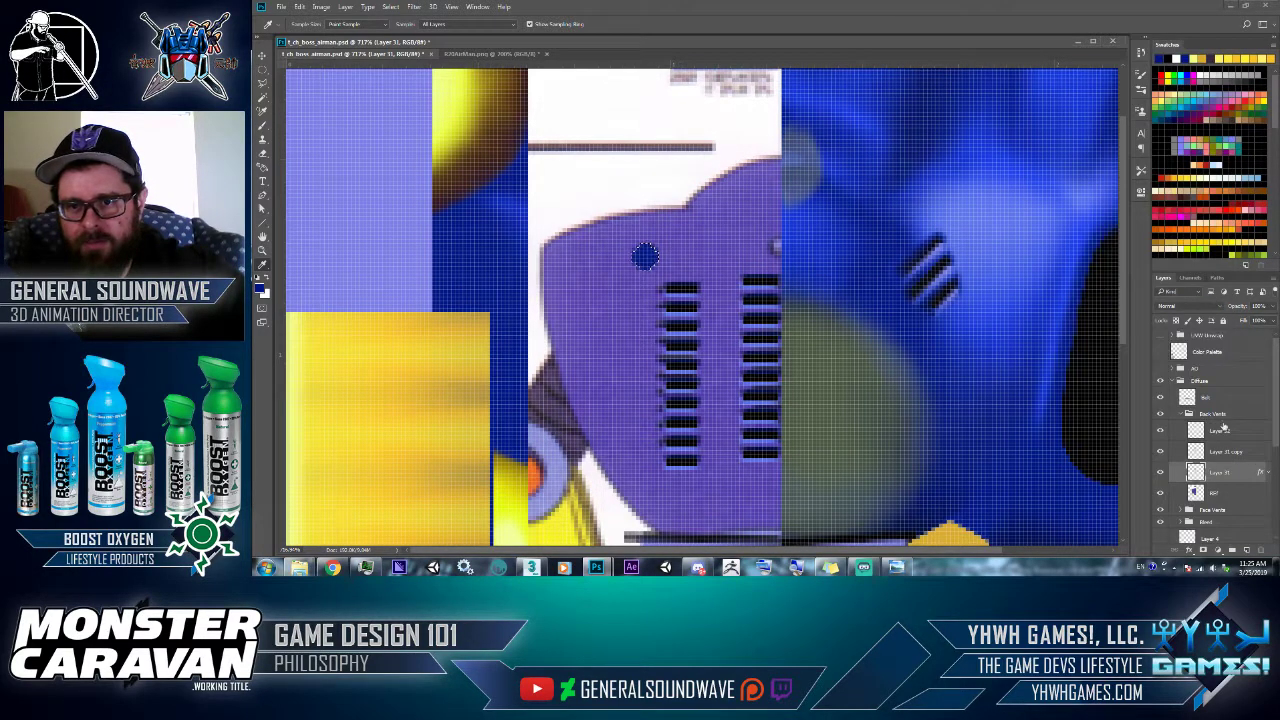
{"action": "right_click", "coordinate": [1227, 430]}
{"action": "left_click", "coordinate": [1117, 316]}
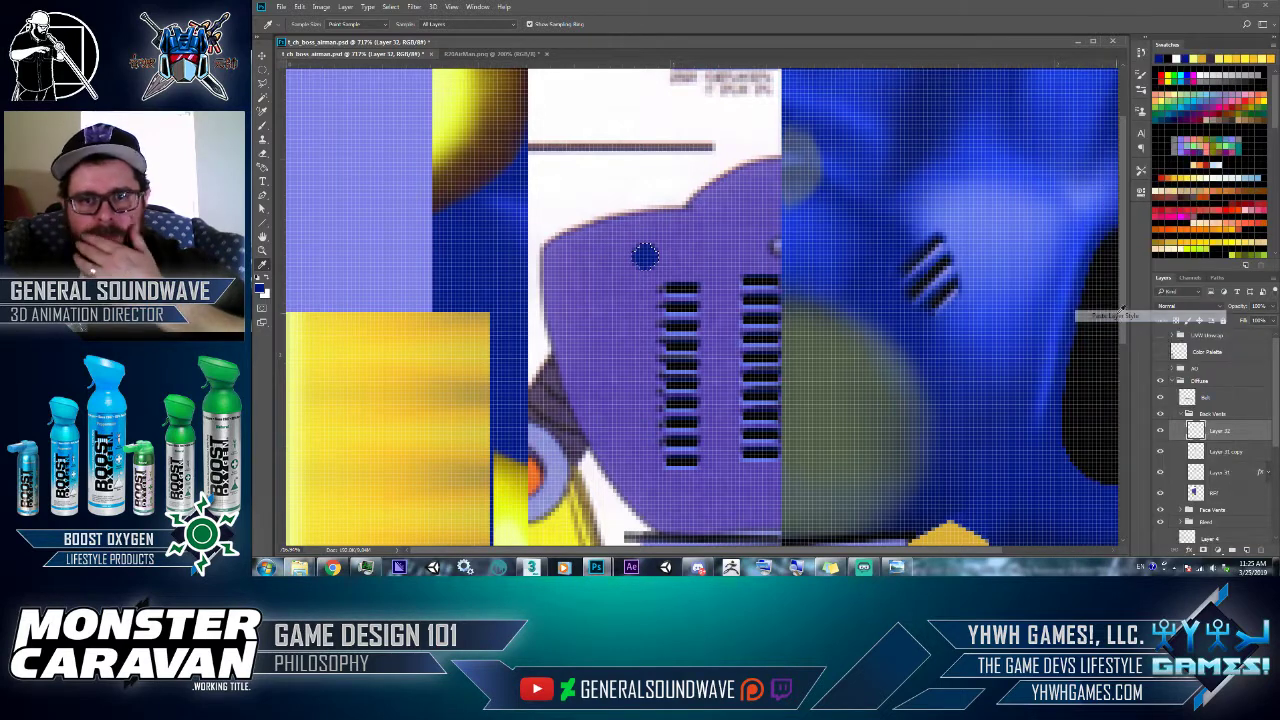
- Rename the rivet layer as Rivett and collapse its effects list
{"action": "double_click", "coordinate": [1219, 430]}
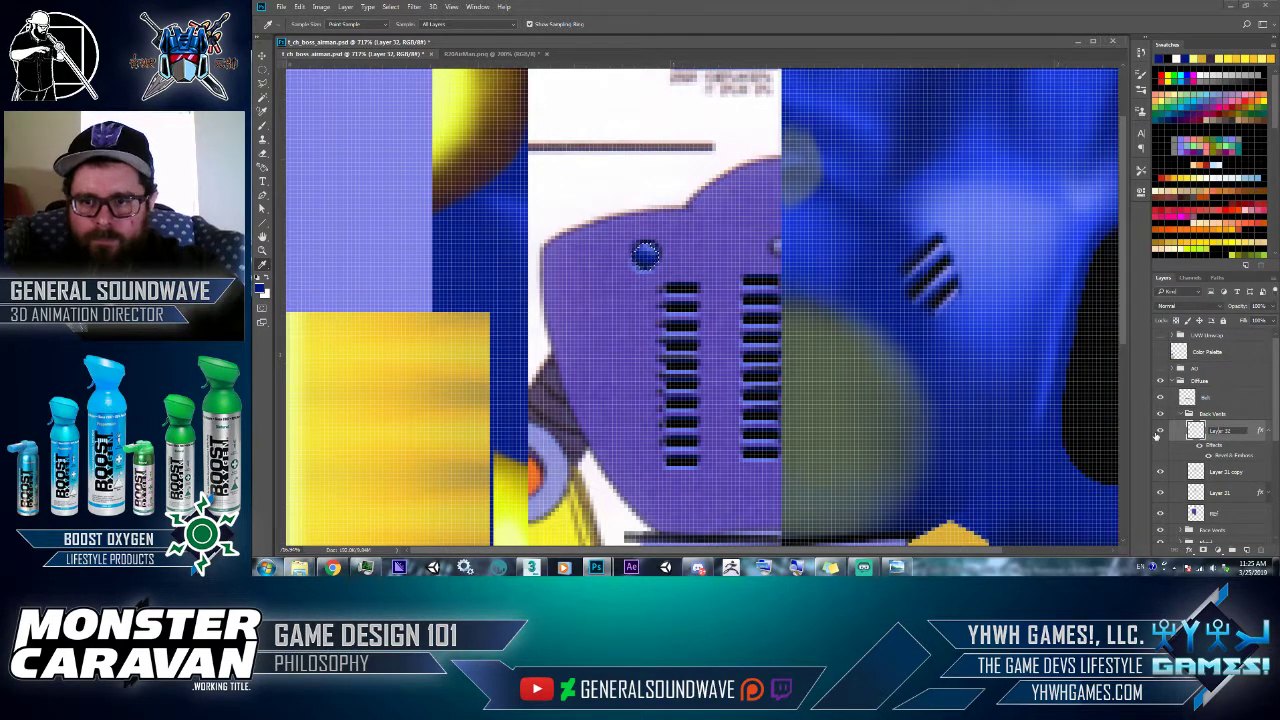
{"action": "key", "text": "BackSpace"}
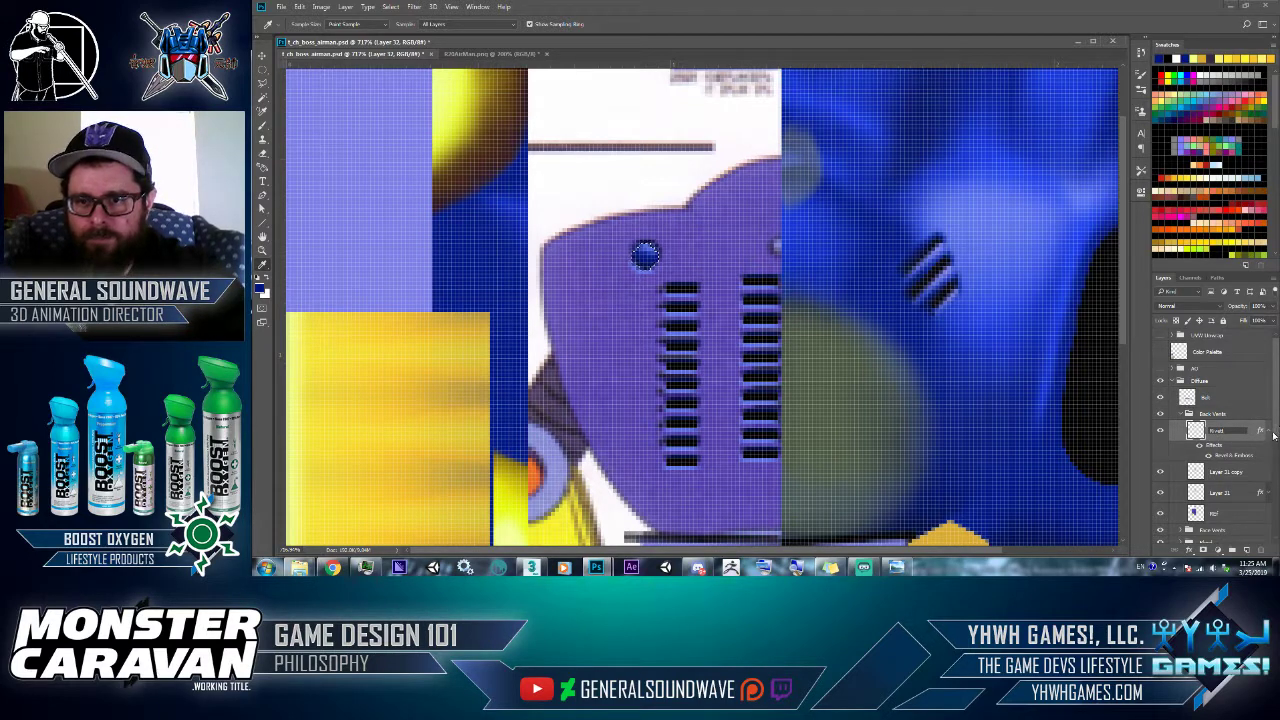
{"action": "key", "text": "Return"}
{"action": "left_click", "coordinate": [1266, 431]}
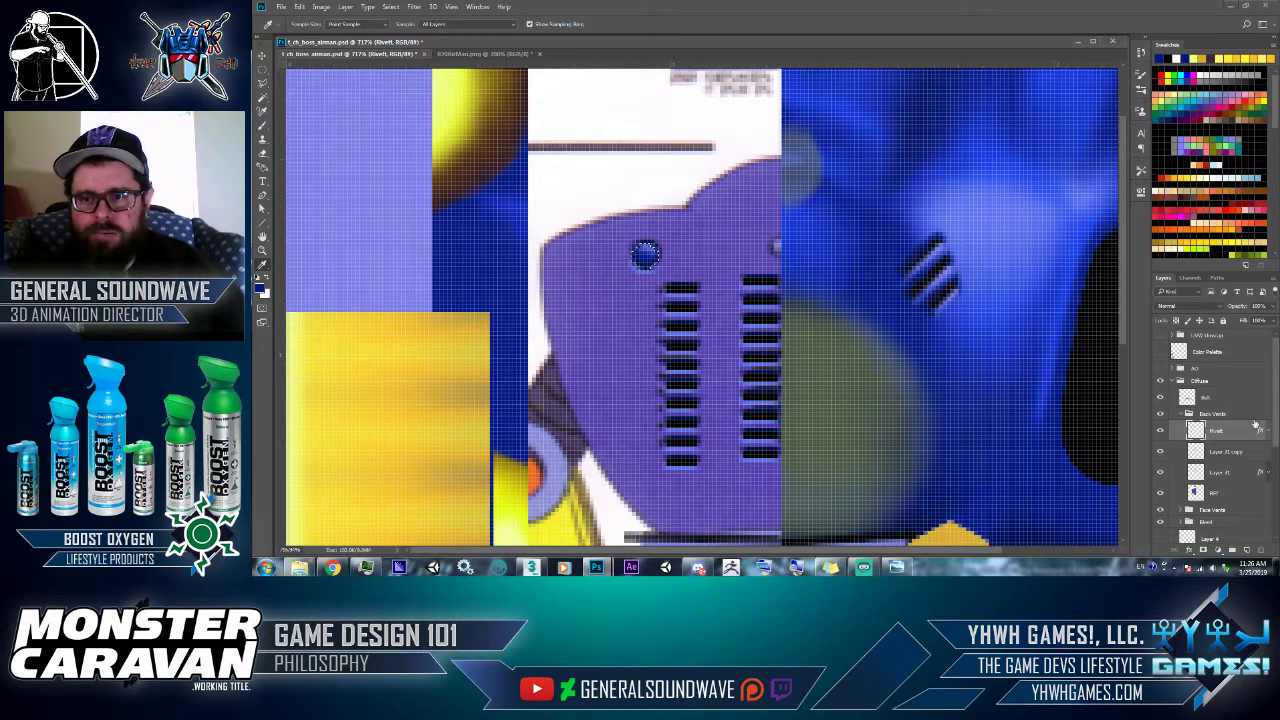
- Set the Rivett layer's bevel size to 2 px and its technique to Chisel Hard
{"action": "double_click", "coordinate": [1258, 430]}
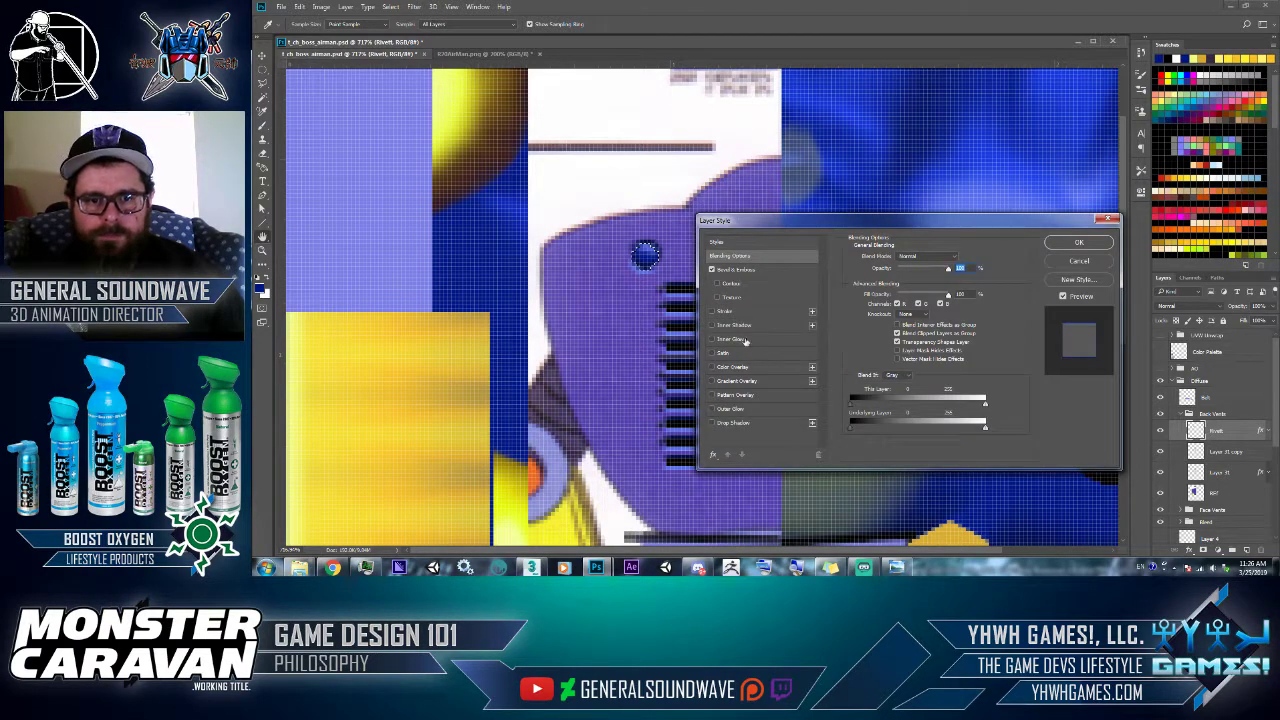
{"action": "left_click", "coordinate": [738, 269]}
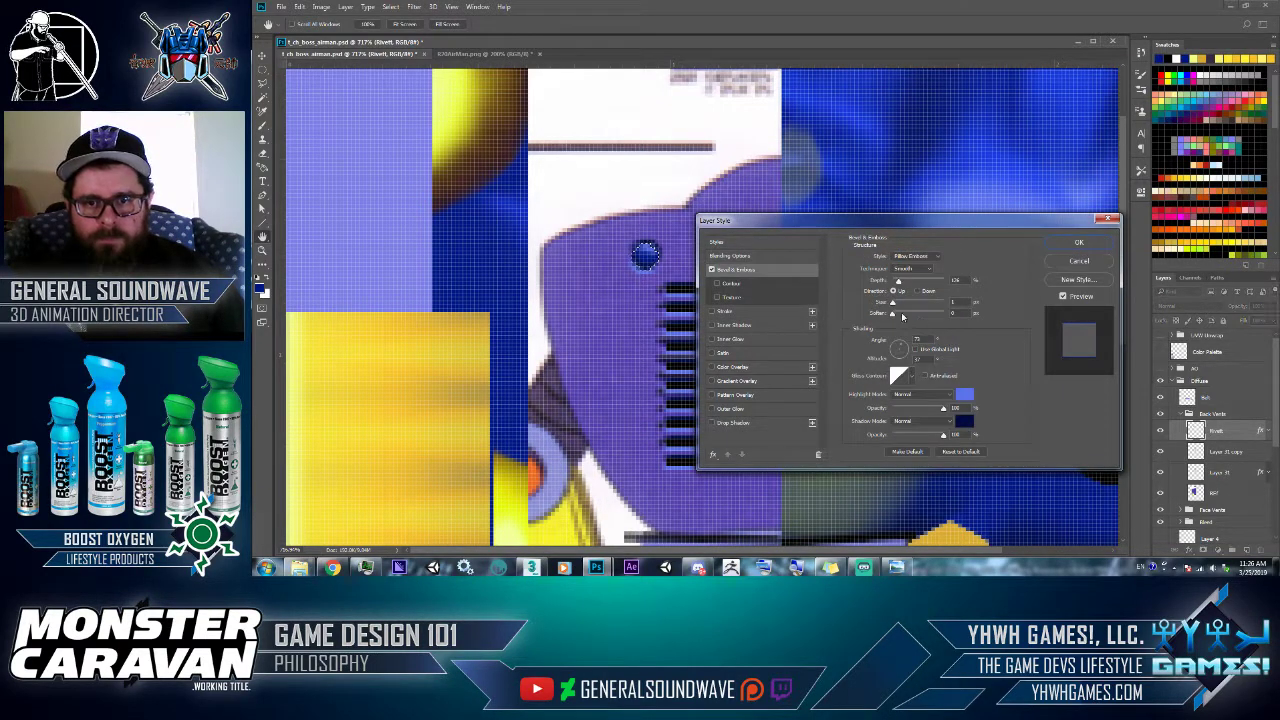
{"action": "left_click_drag", "start_coordinate": [895, 302], "coordinate": [892, 303]}
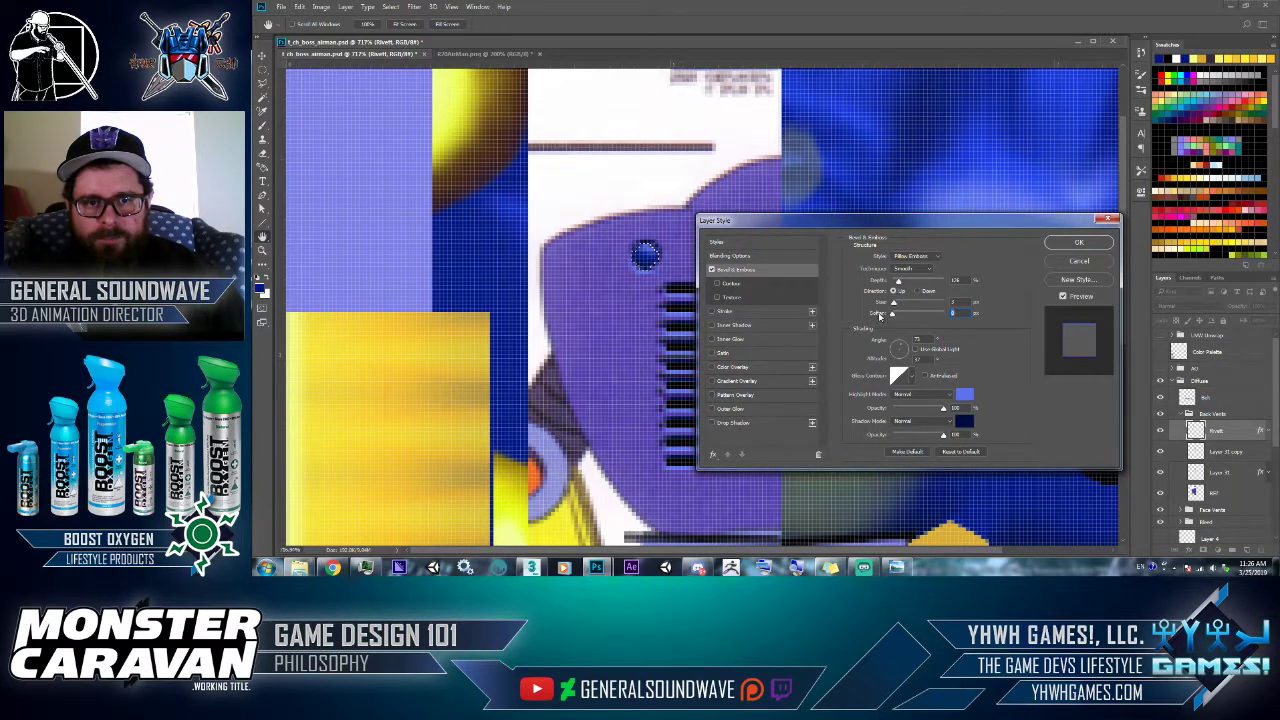
{"action": "left_click", "coordinate": [912, 268]}
{"action": "left_click", "coordinate": [905, 281]}
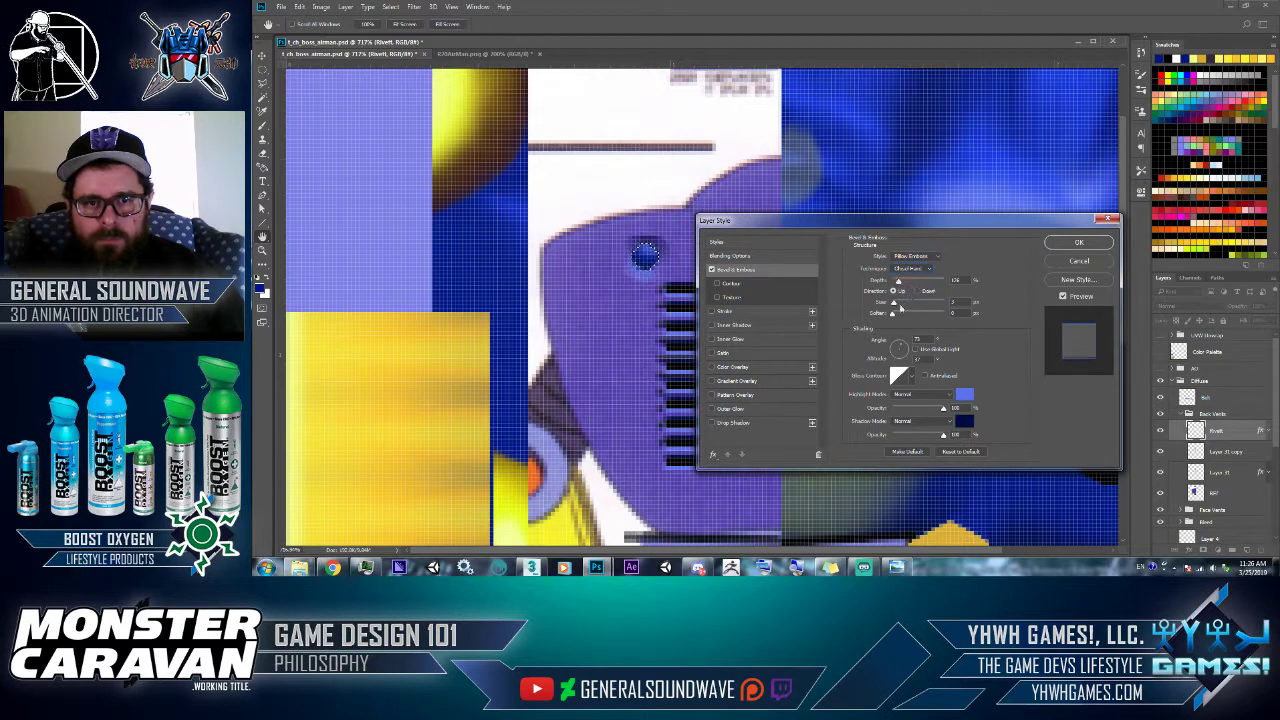
{"action": "left_click_drag", "start_coordinate": [900, 306], "coordinate": [894, 305]}
- Try Outer Bevel, settle on the Inner Bevel style for the rivet, and increase its depth and size
{"action": "left_click", "coordinate": [910, 259]}
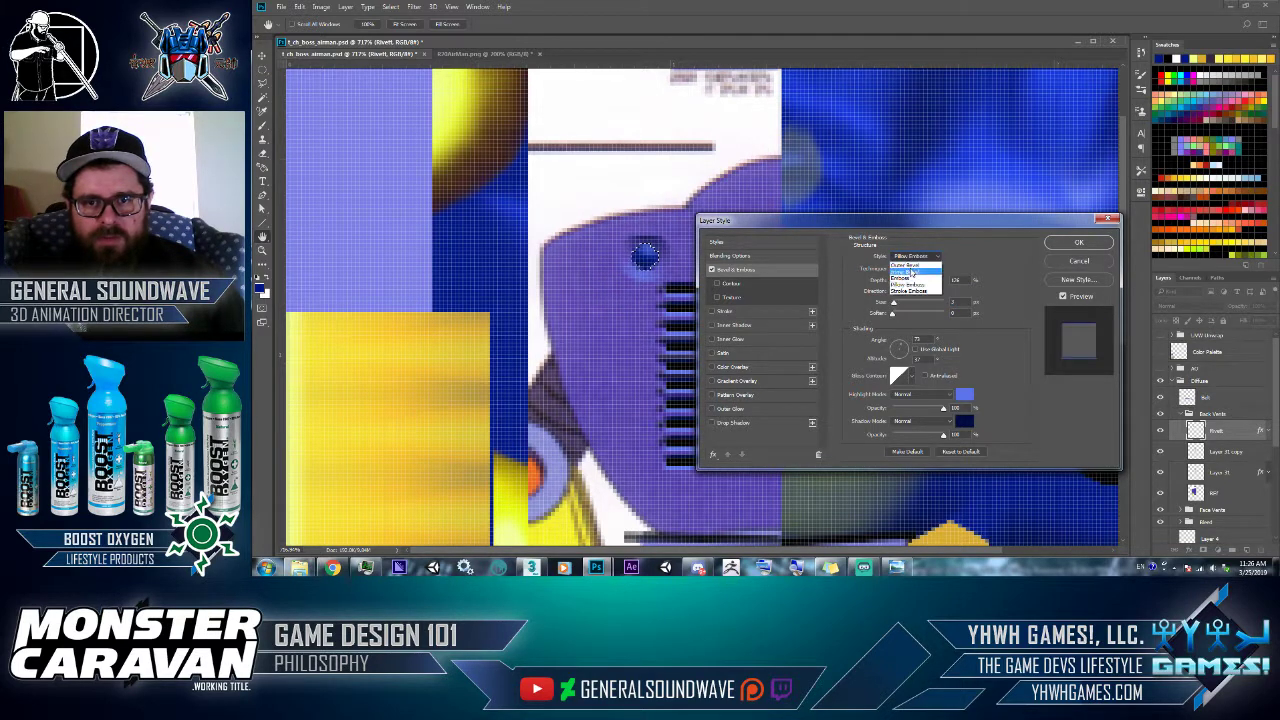
{"action": "left_click", "coordinate": [909, 259]}
{"action": "left_click", "coordinate": [910, 259]}
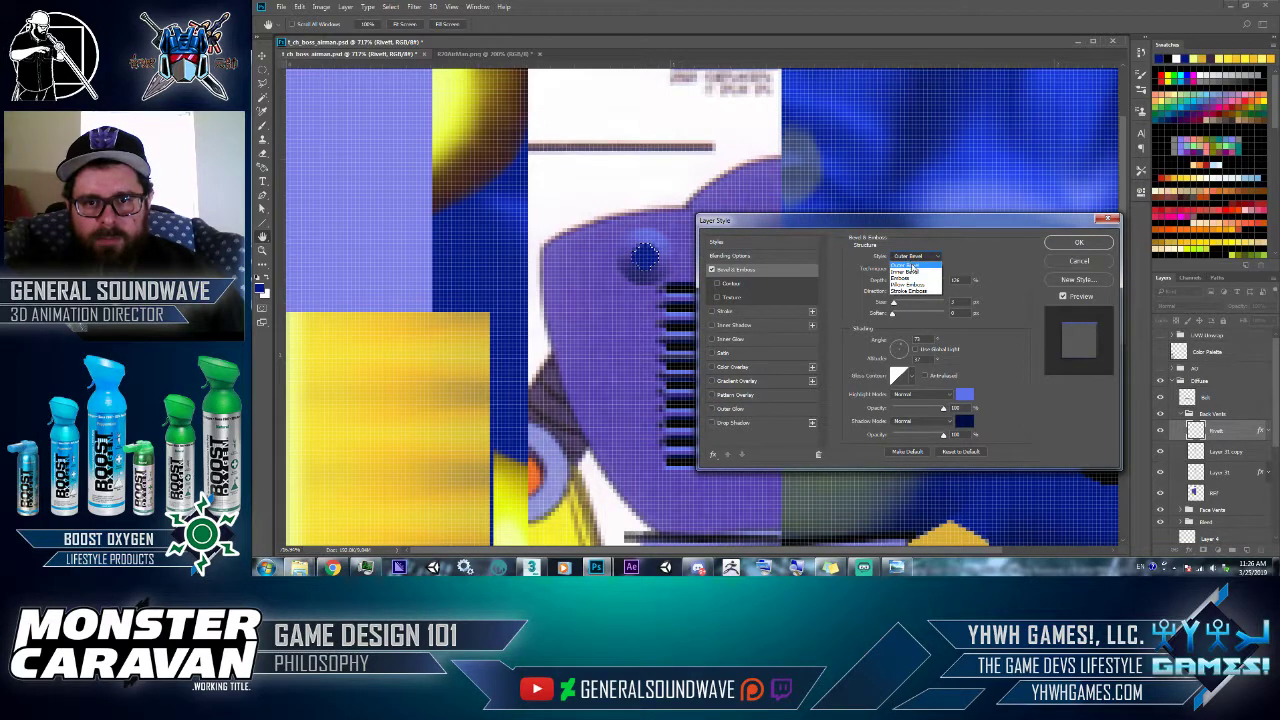
{"action": "left_click", "coordinate": [910, 271]}
{"action": "mouse_move", "coordinate": [904, 300]}
{"action": "left_mouse_down"}
{"action": "mouse_move", "coordinate": [924, 302]}
{"action": "mouse_move", "coordinate": [881, 313]}
{"action": "mouse_move", "coordinate": [902, 286]}
{"action": "mouse_move", "coordinate": [915, 286]}
{"action": "mouse_move", "coordinate": [894, 302]}
{"action": "mouse_move", "coordinate": [919, 295]}
{"action": "mouse_move", "coordinate": [899, 298]}
{"action": "left_mouse_up"}
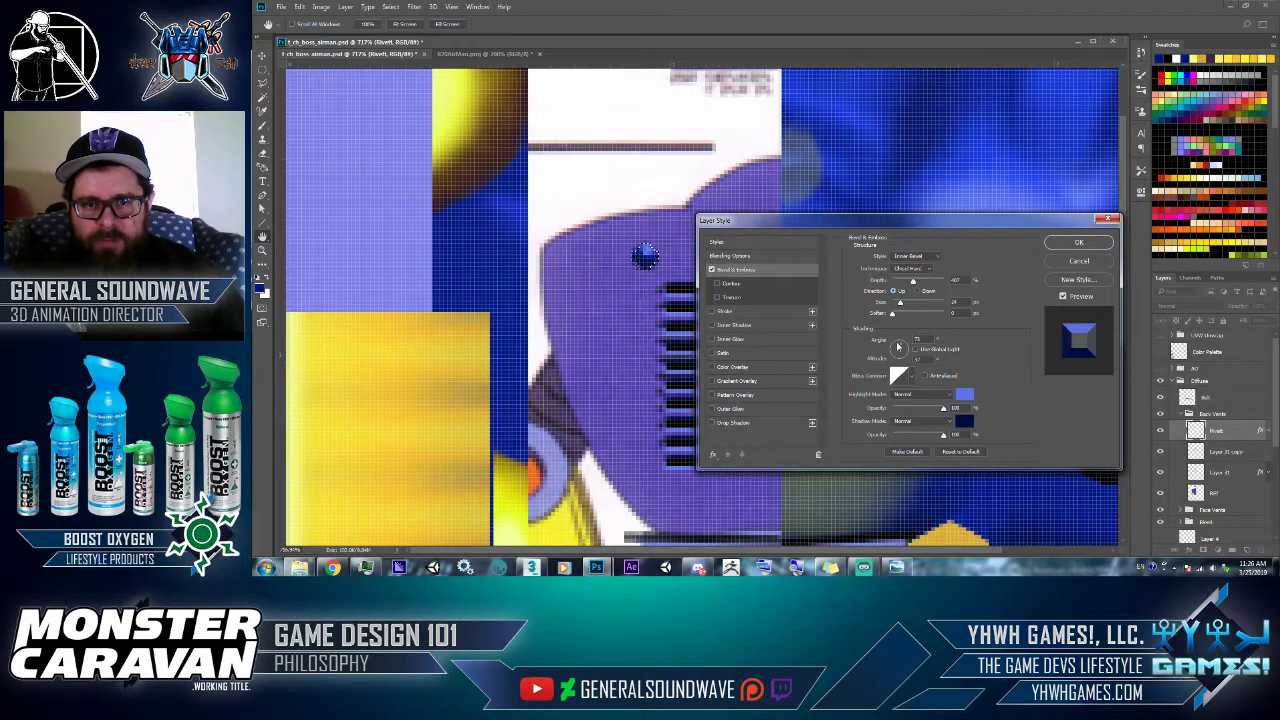
- Rotate the rivet bevel's light angle to come from above, apply the layer style, and hide the reference overlay
{"action": "left_click_drag", "start_coordinate": [898, 346], "coordinate": [899, 347]}
{"action": "left_click", "coordinate": [899, 347]}
{"action": "left_click", "coordinate": [1077, 243]}
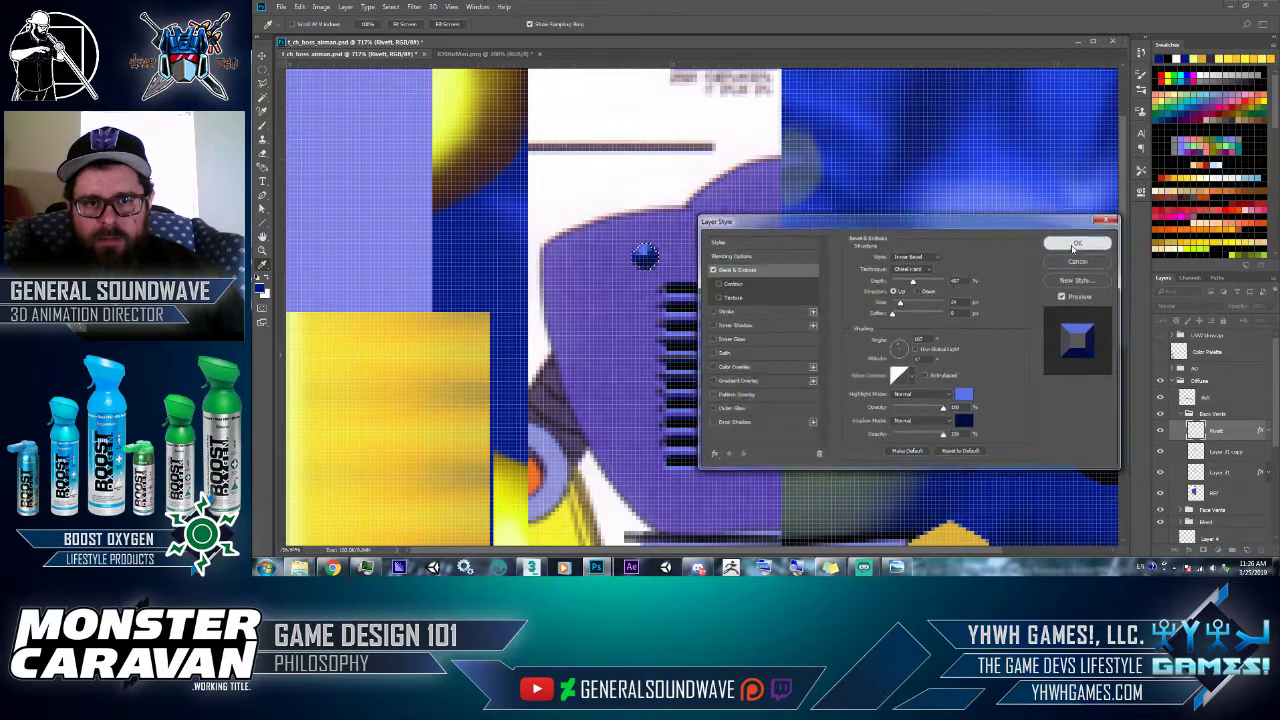
{"action": "left_click", "coordinate": [1160, 492]}
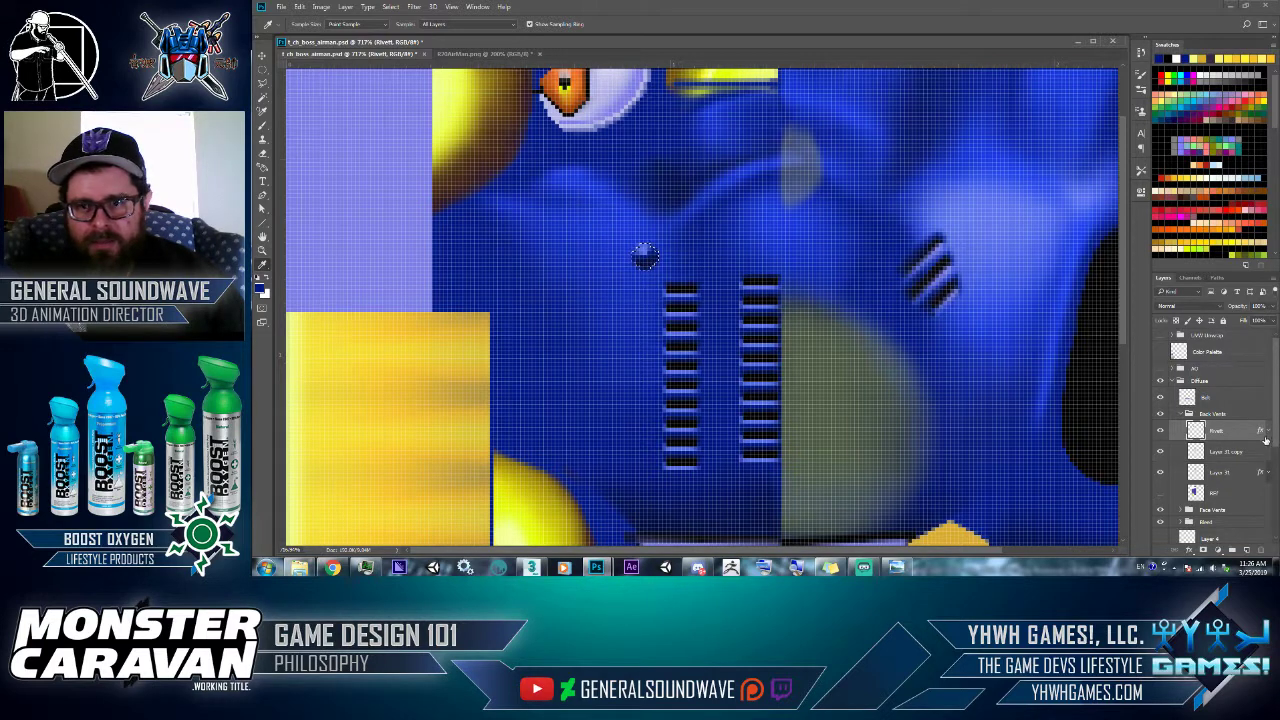
- Place the rivet layer in its own group and name the group Rivett
{"action": "key", "text": "ctrl+g"}
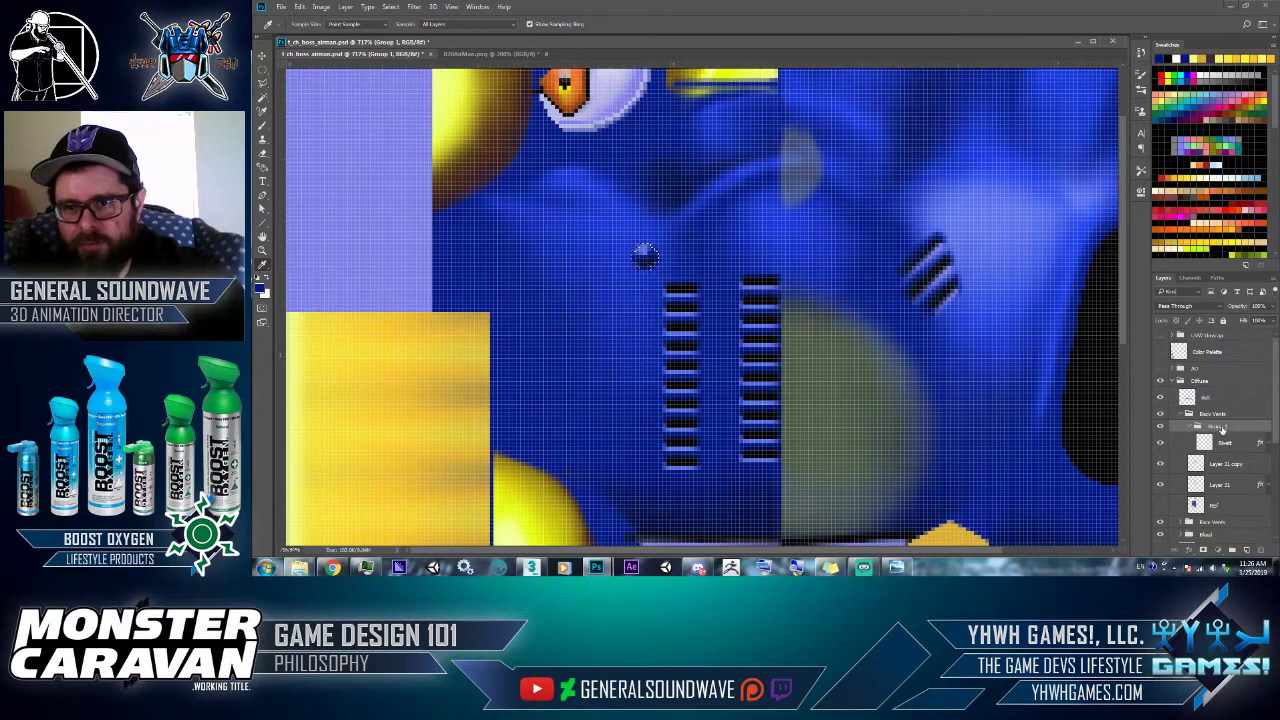
{"action": "double_click", "coordinate": [1217, 427]}
{"action": "type", "text": "R"}
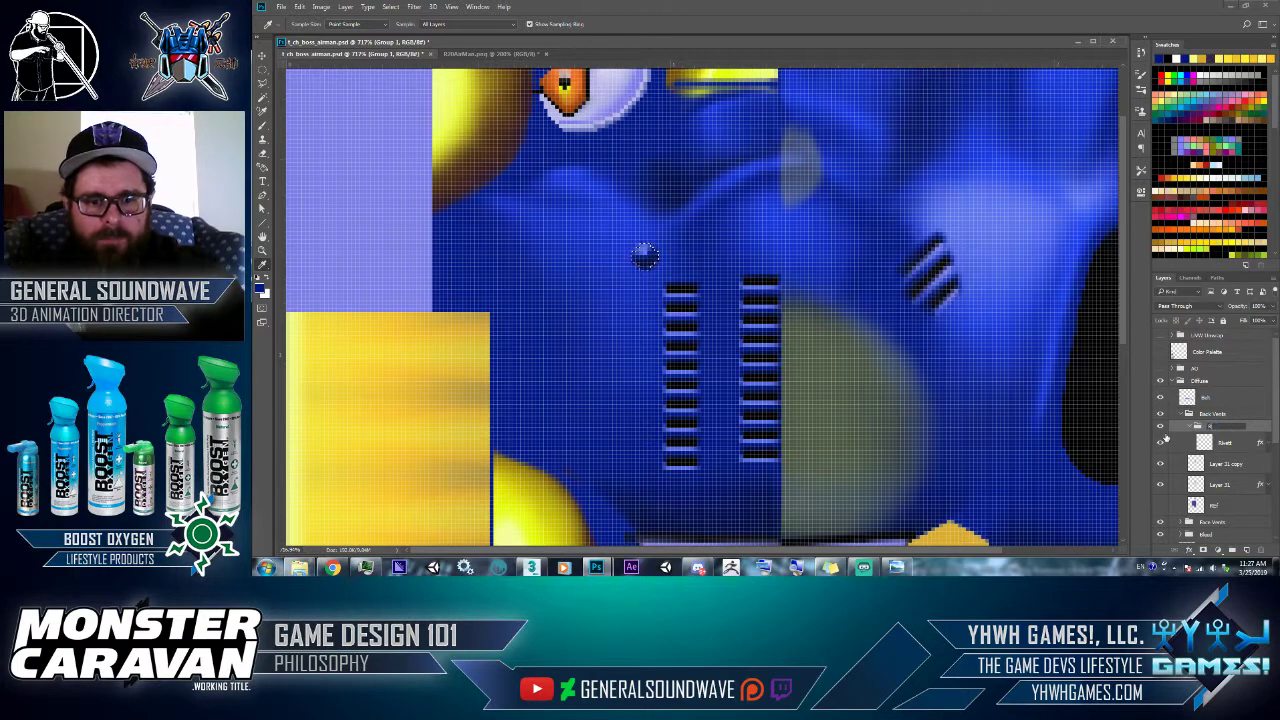
{"action": "type", "text": "ivett"}
{"action": "key", "text": "Return"}
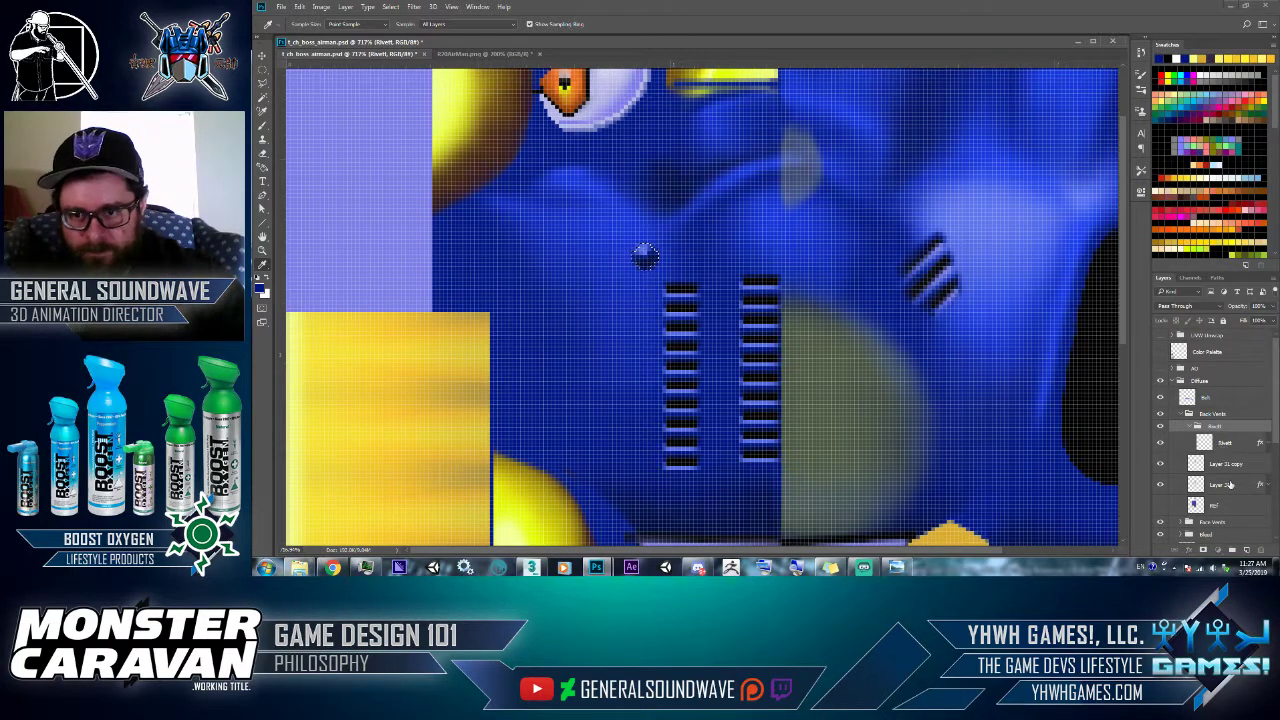
- Add a new layer above the rivet layer and paint sampled blue reflected-light pixels into the rivet's dark lower half
{"action": "left_click", "coordinate": [1218, 444]}
{"action": "left_click", "coordinate": [1246, 550]}
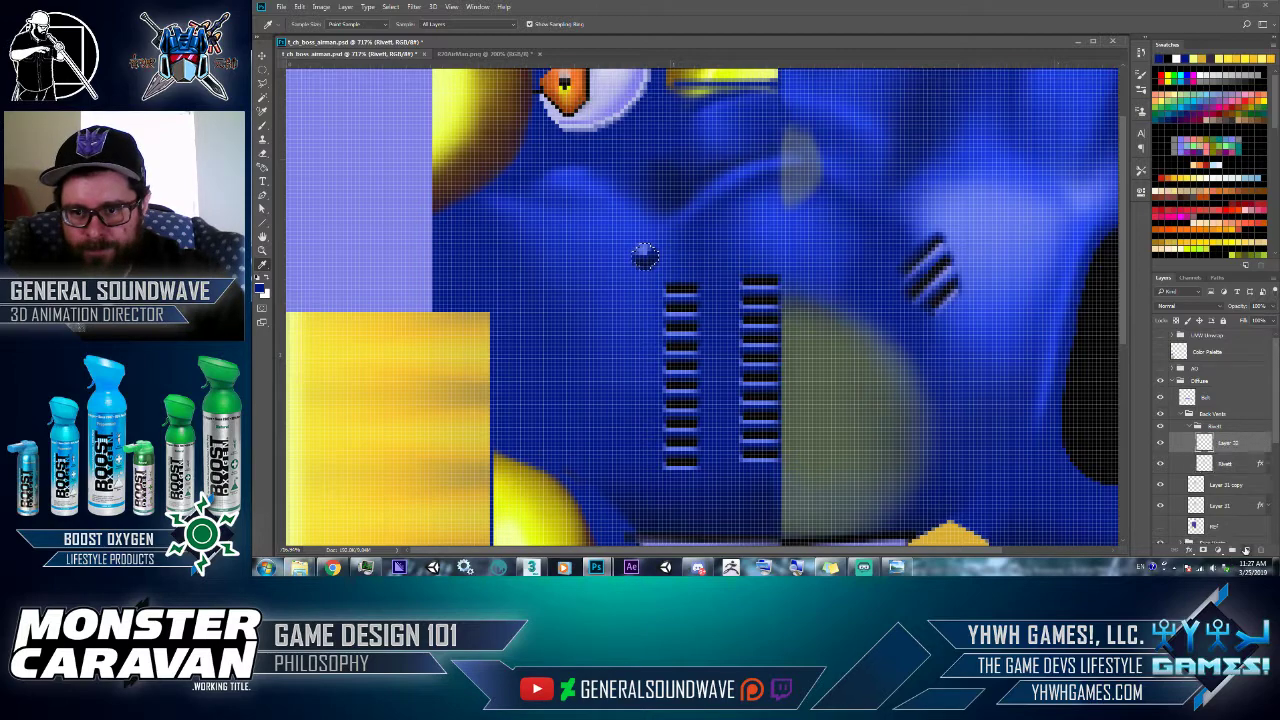
{"action": "left_click", "coordinate": [740, 250]}
{"action": "key", "text": "b"}
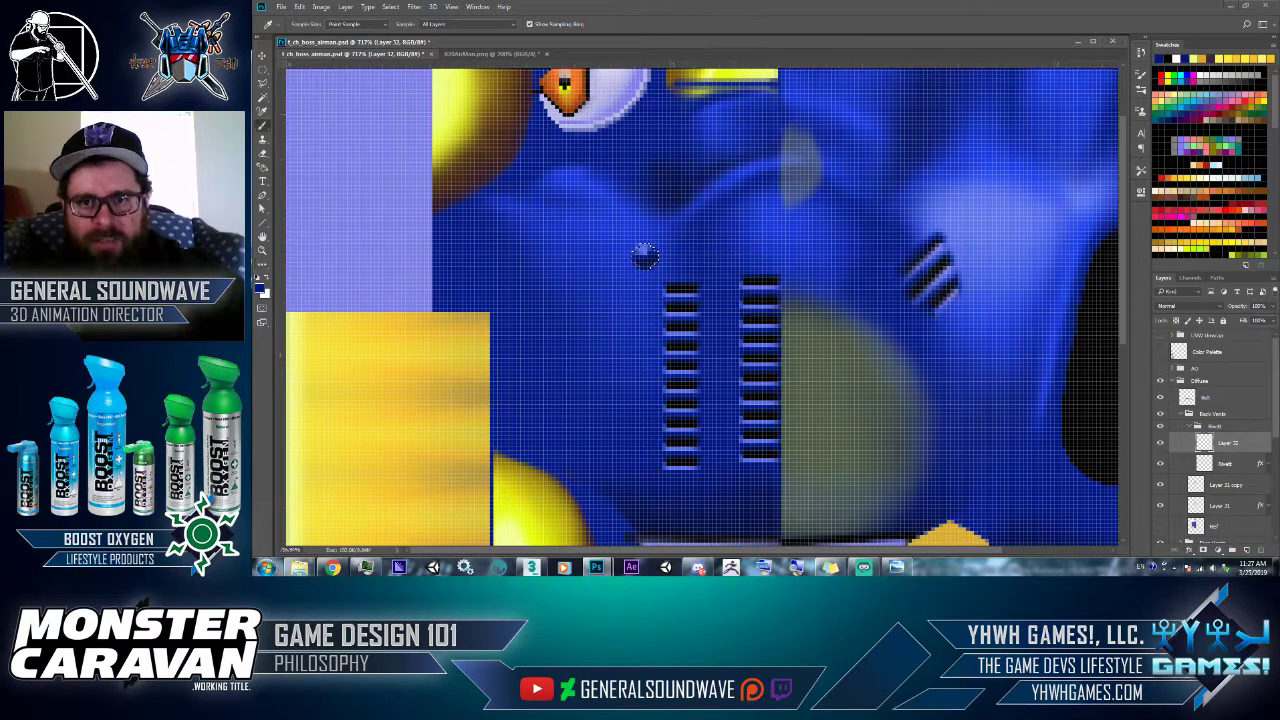
{"action": "key", "text": "z"}
{"action": "left_click", "coordinate": [645, 258]}
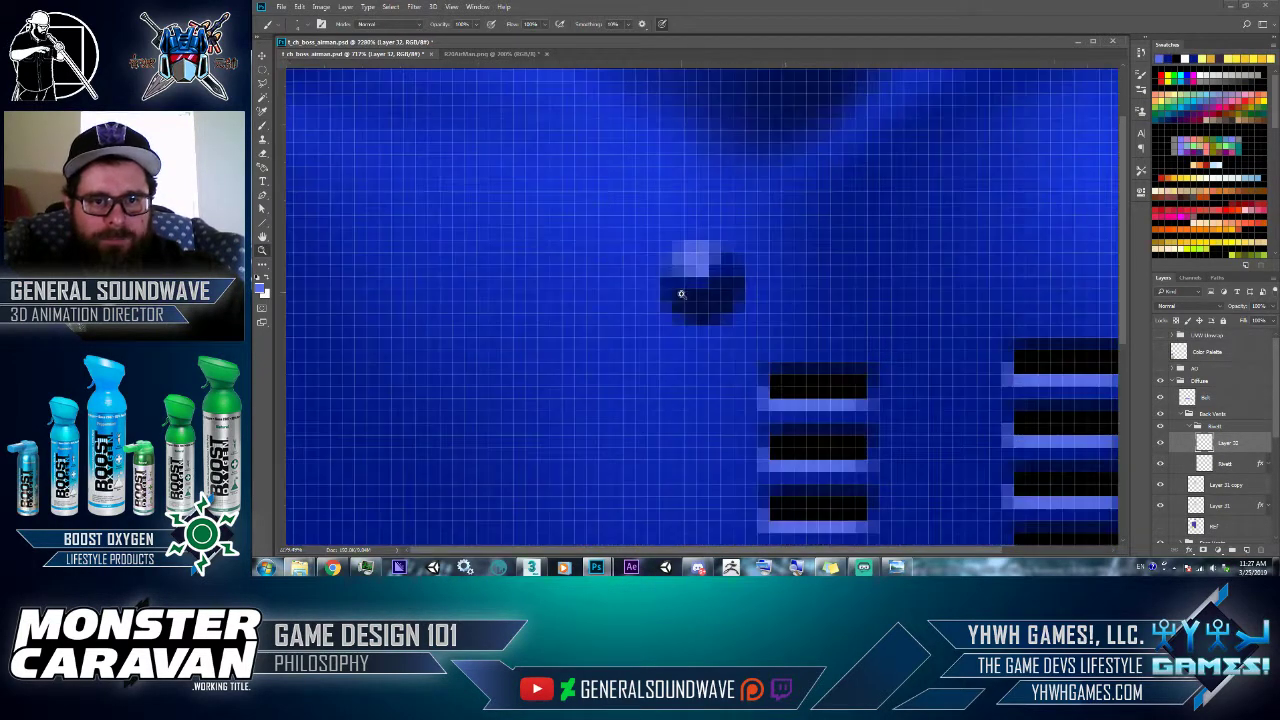
{"action": "key", "text": "b"}
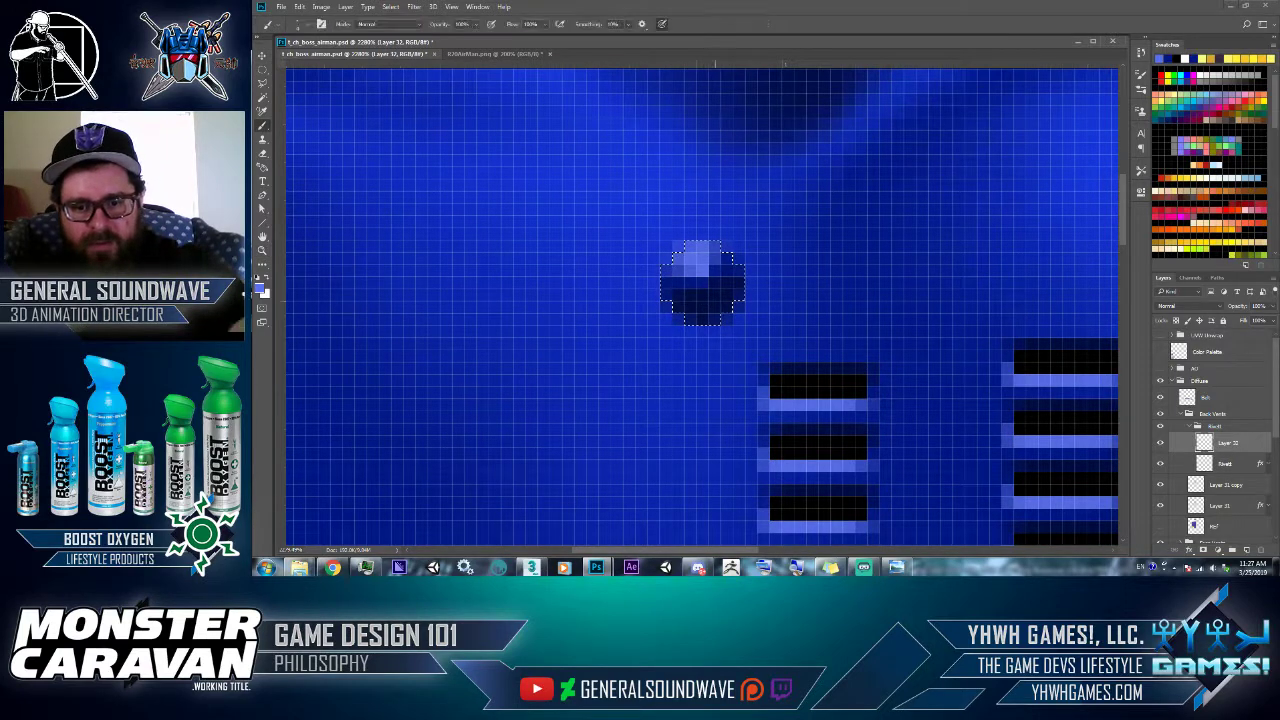
{"action": "mouse_move", "coordinate": [714, 296]}
{"action": "left_mouse_down"}
{"action": "mouse_move", "coordinate": [680, 294]}
{"action": "mouse_move", "coordinate": [715, 295]}
{"action": "left_mouse_up"}
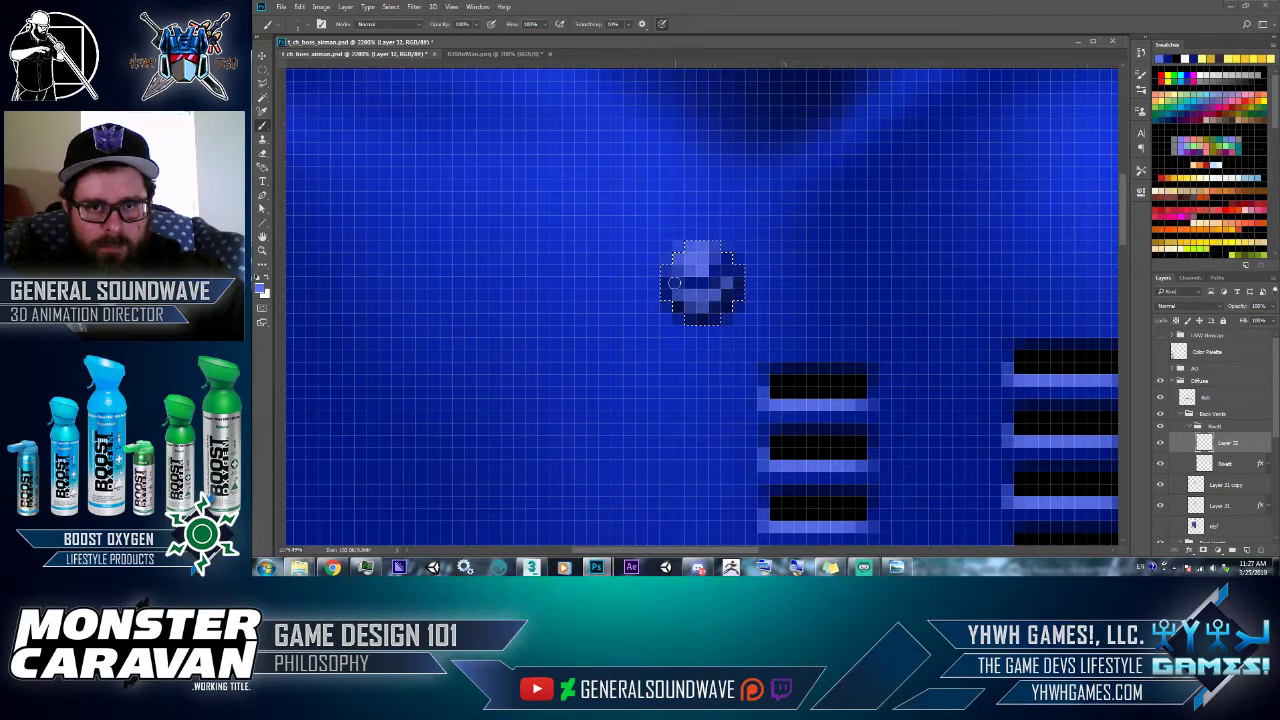
{"action": "left_click", "coordinate": [699, 293], "text": "alt"}
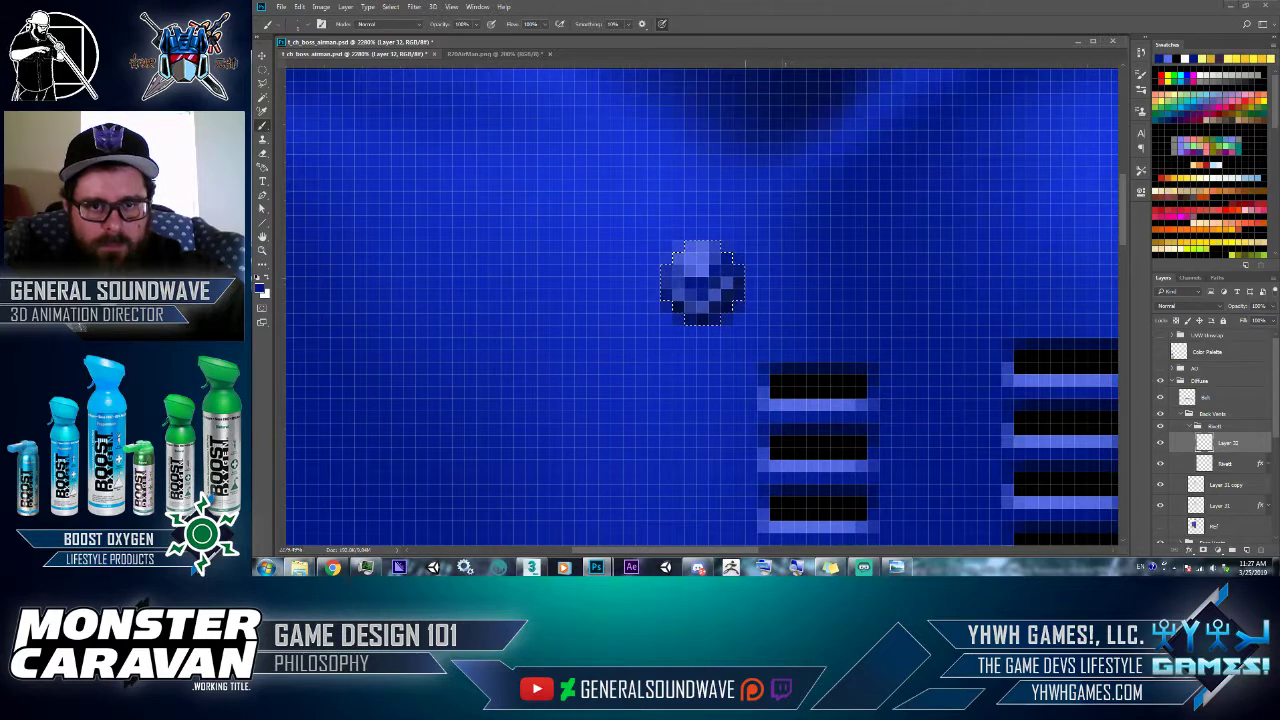
- Paint a white highlight on the rivet's upper-left part with the brush, and clear the selection around it
{"action": "key", "text": "x"}
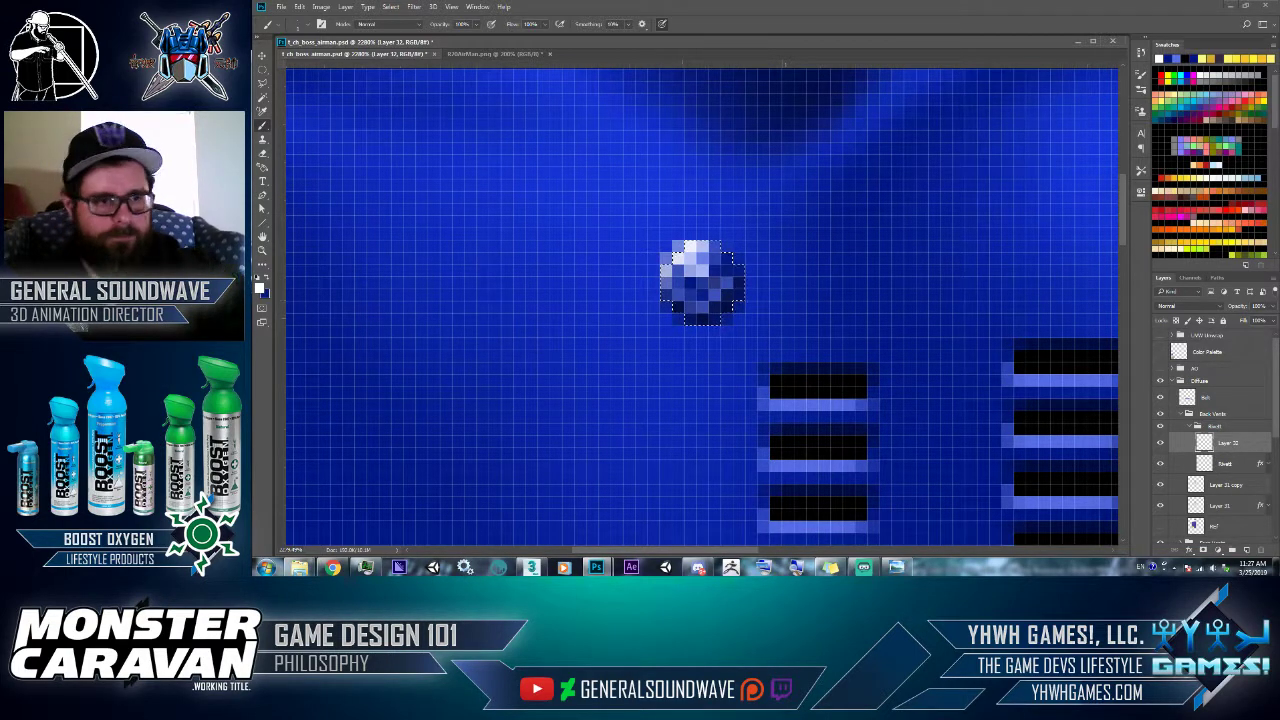
{"action": "left_click_drag", "start_coordinate": [701, 268], "coordinate": [703, 259]}
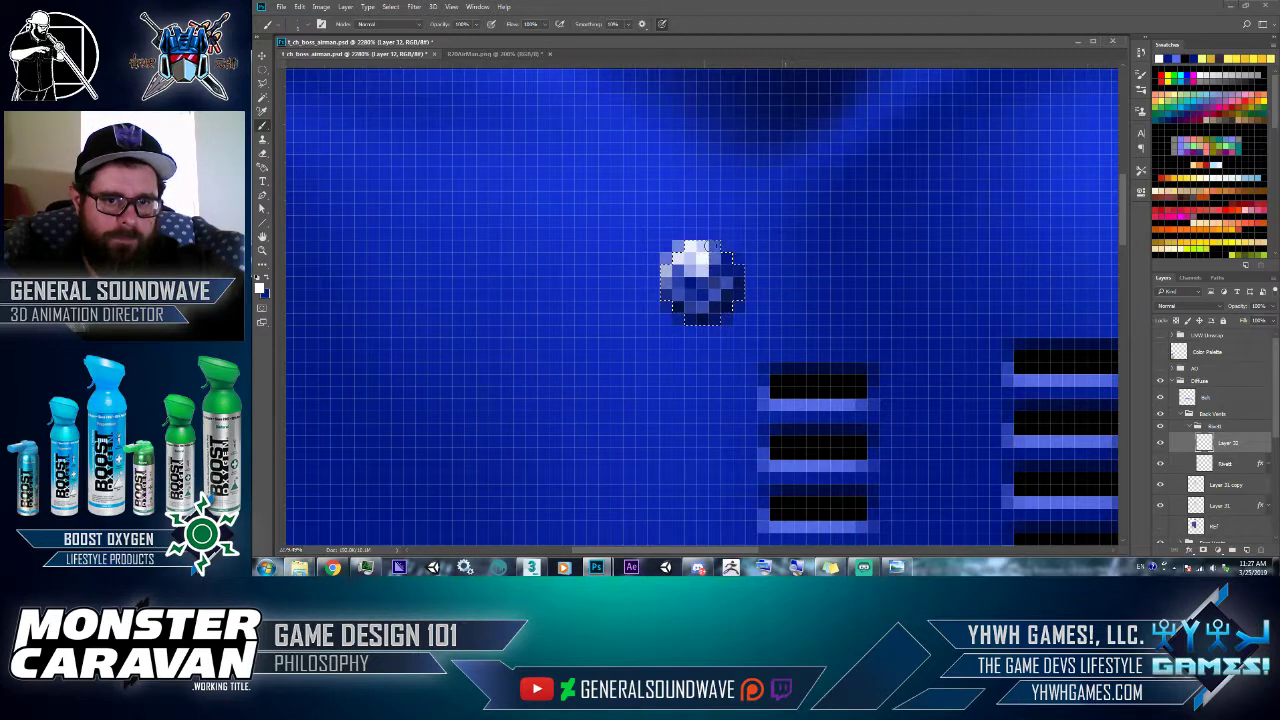
{"action": "left_click", "coordinate": [713, 247]}
{"action": "left_click", "coordinate": [692, 269]}
{"action": "left_click", "coordinate": [692, 269]}
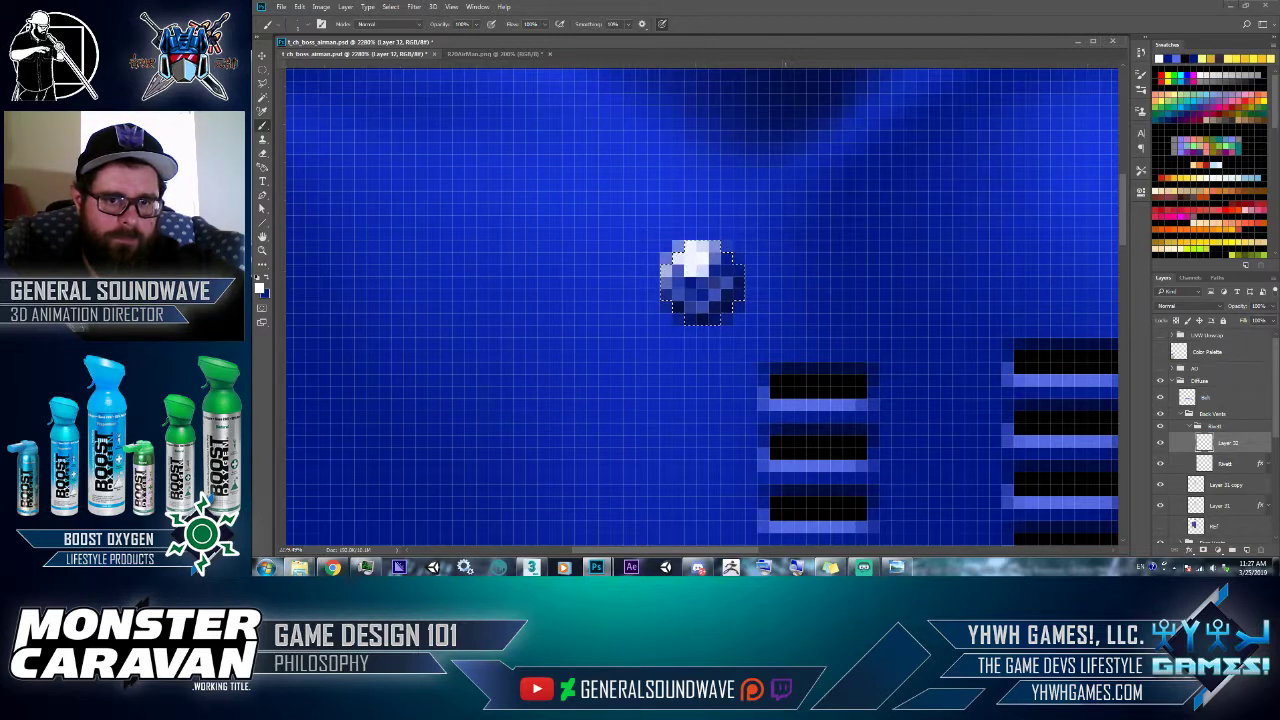
{"action": "left_click", "coordinate": [689, 263]}
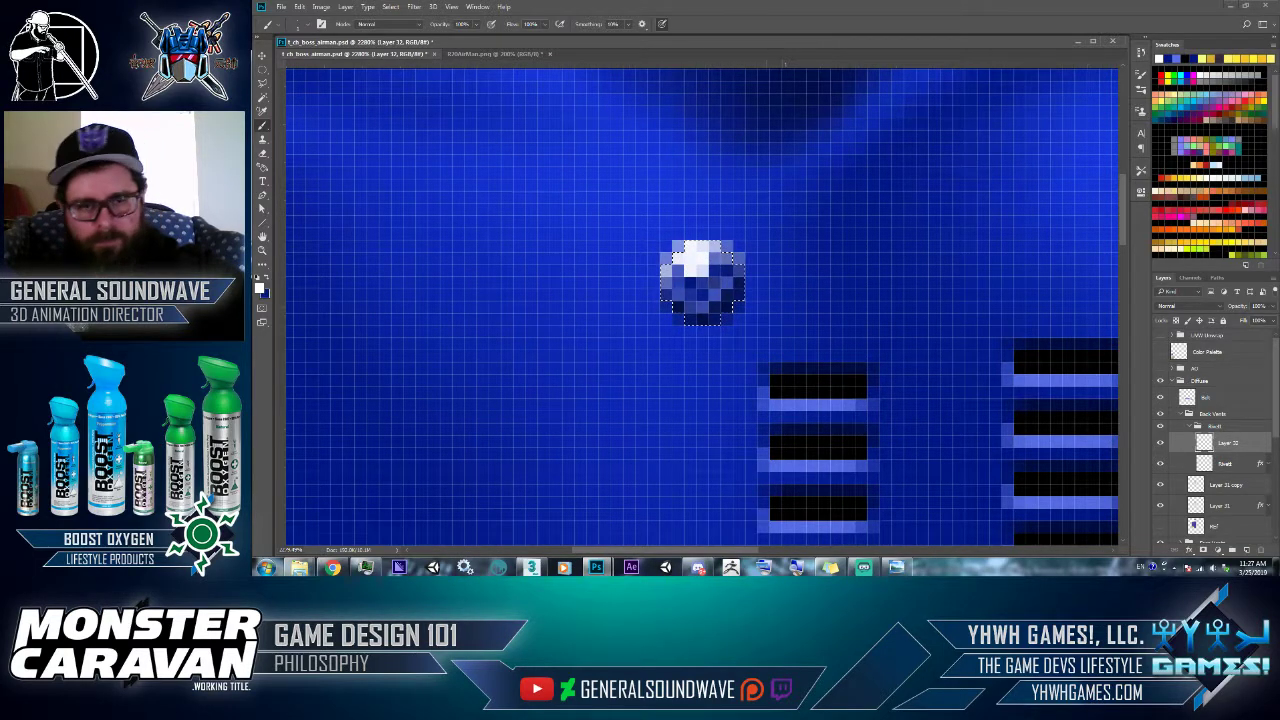
{"action": "key", "text": "ctrl+d"}
{"action": "key", "text": "z"}
{"action": "left_click", "coordinate": [755, 308], "text": "alt"}
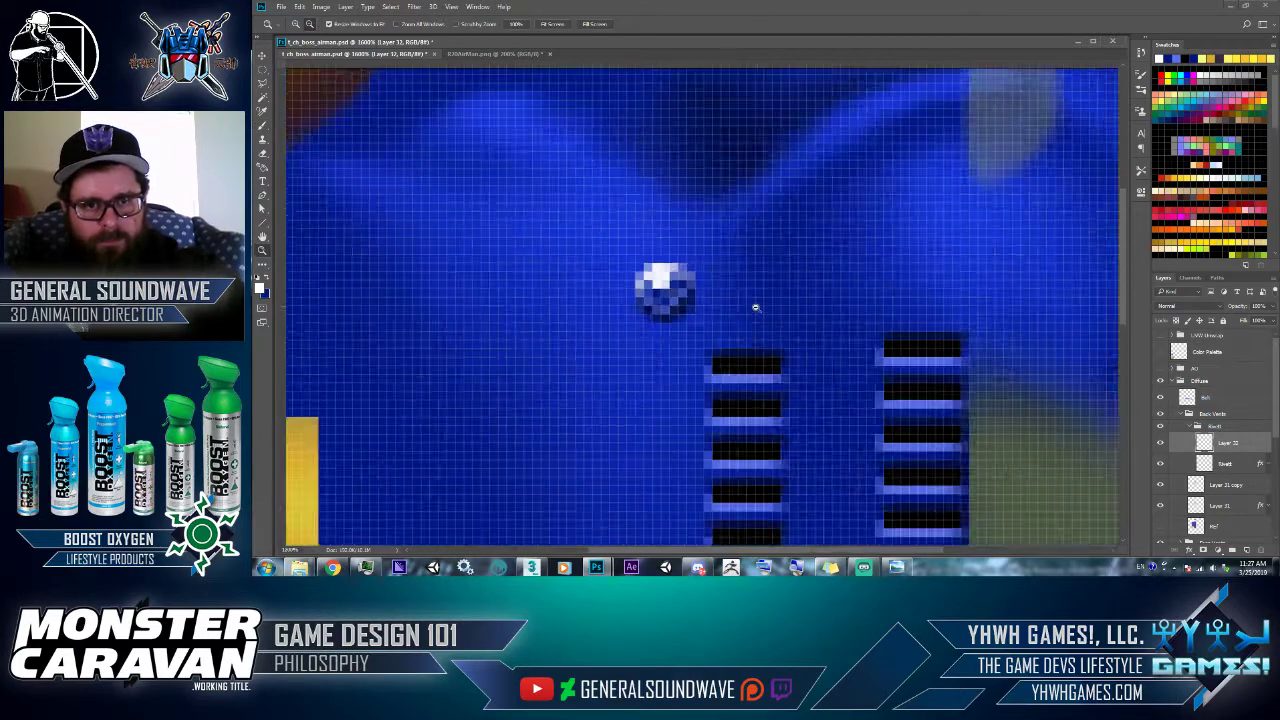
{"action": "left_click", "coordinate": [755, 308], "text": "alt"}
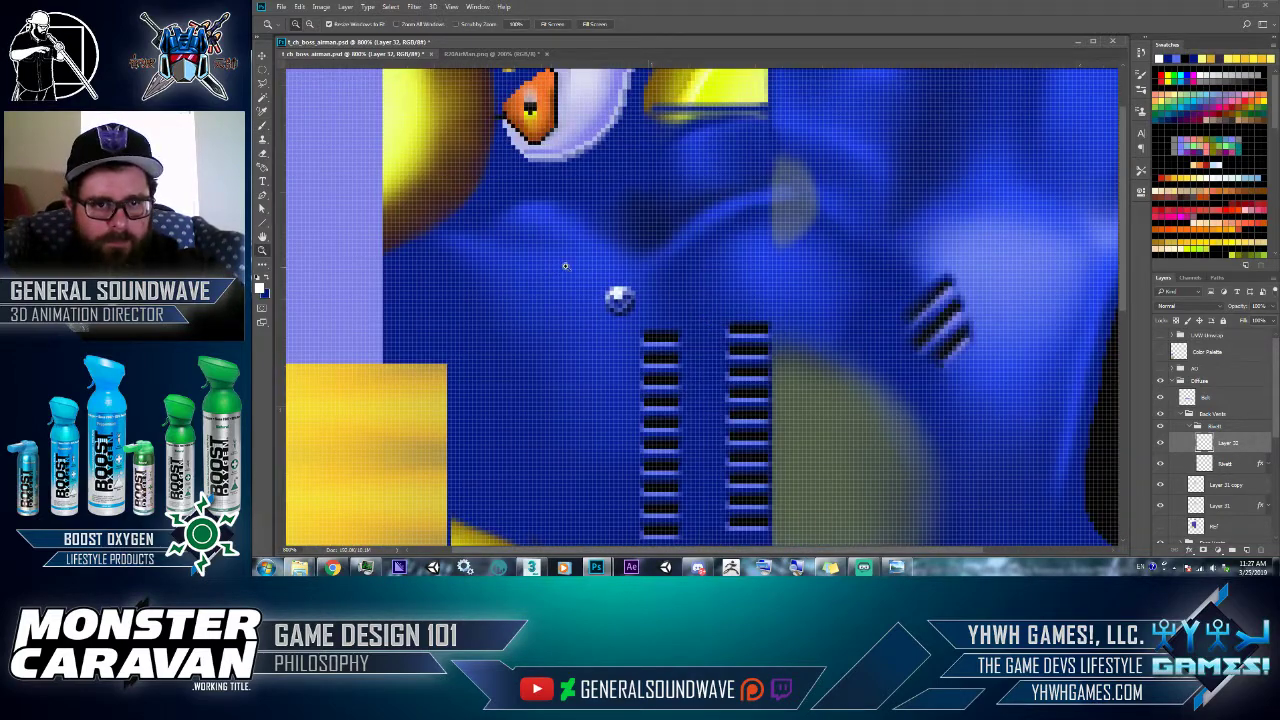
- Activate the Smudge tool for blending the rivet's highlight on Layer 32
{"action": "left_click", "coordinate": [674, 323]}
{"action": "left_click", "coordinate": [674, 320]}
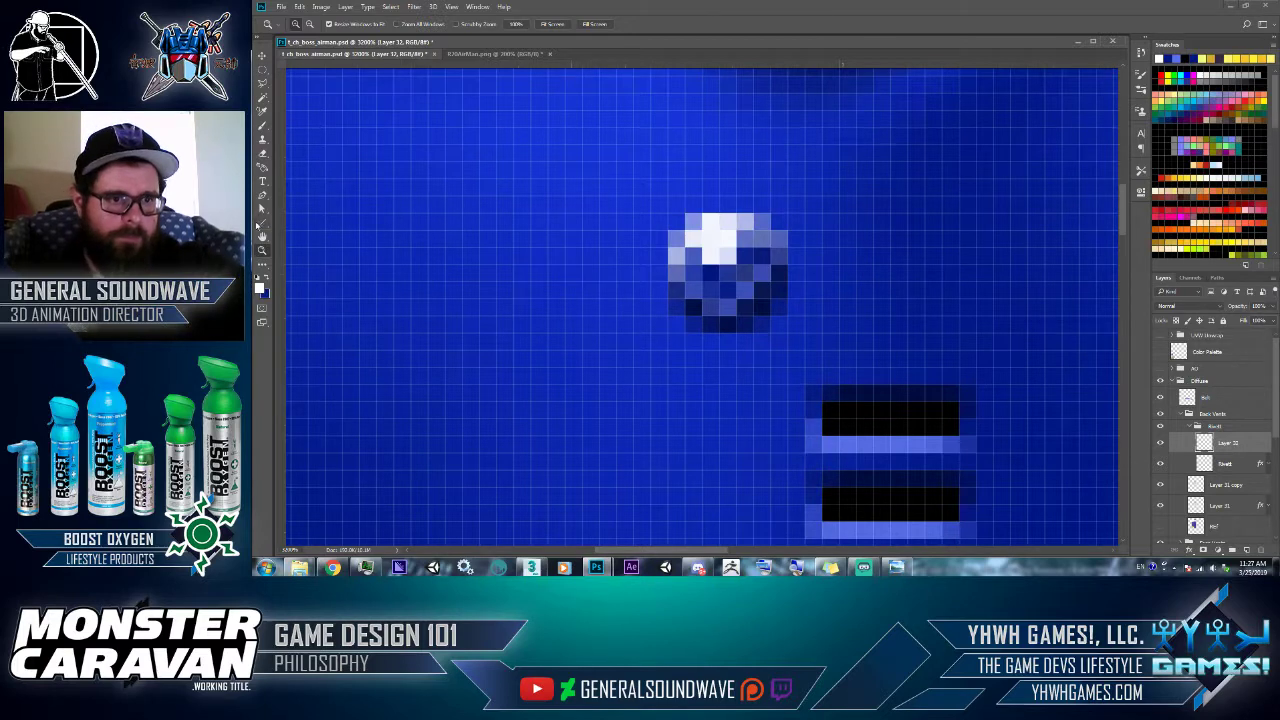
{"action": "left_click", "coordinate": [262, 267]}
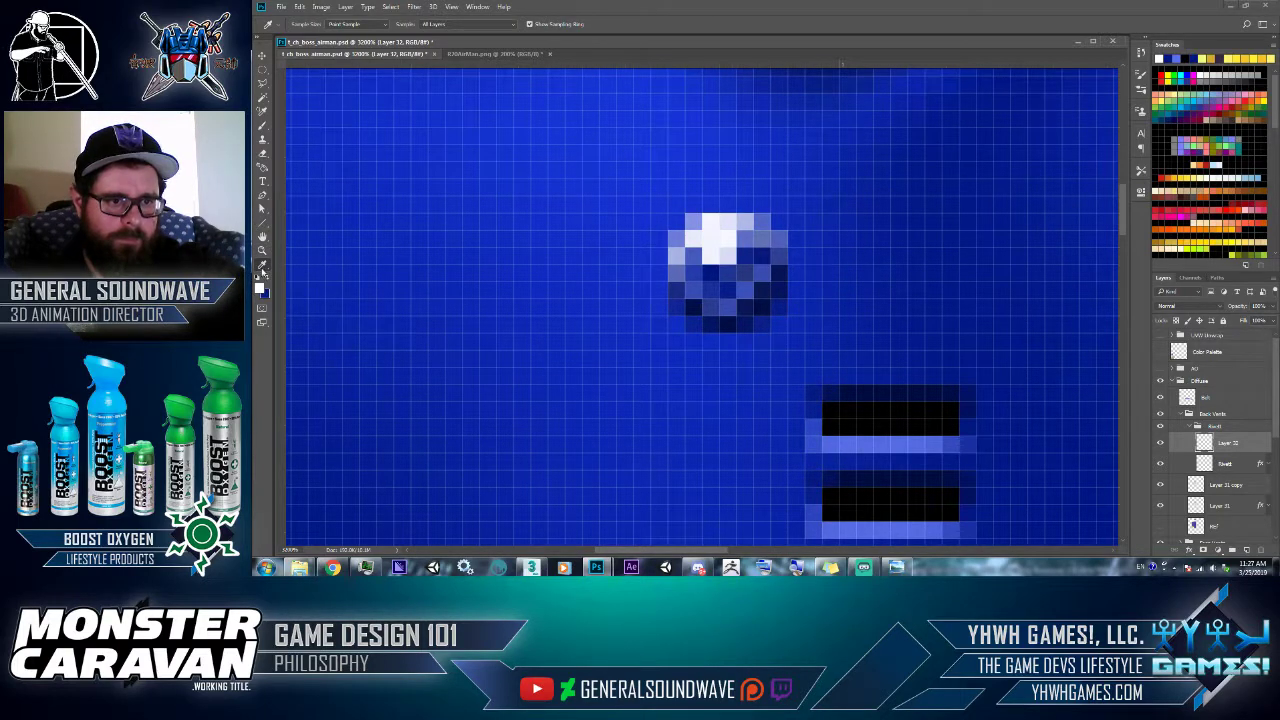
{"action": "right_click", "coordinate": [264, 271]}
{"action": "left_click", "coordinate": [316, 458]}
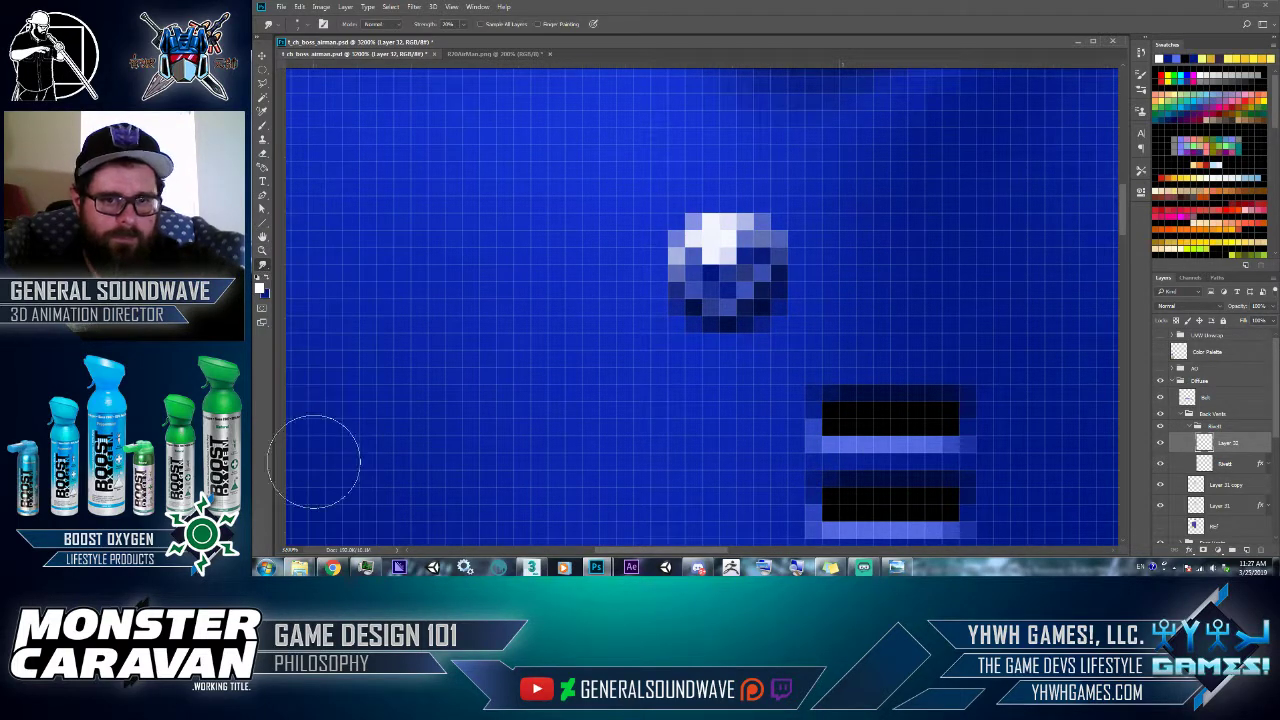
{"action": "key", "text": "b"}
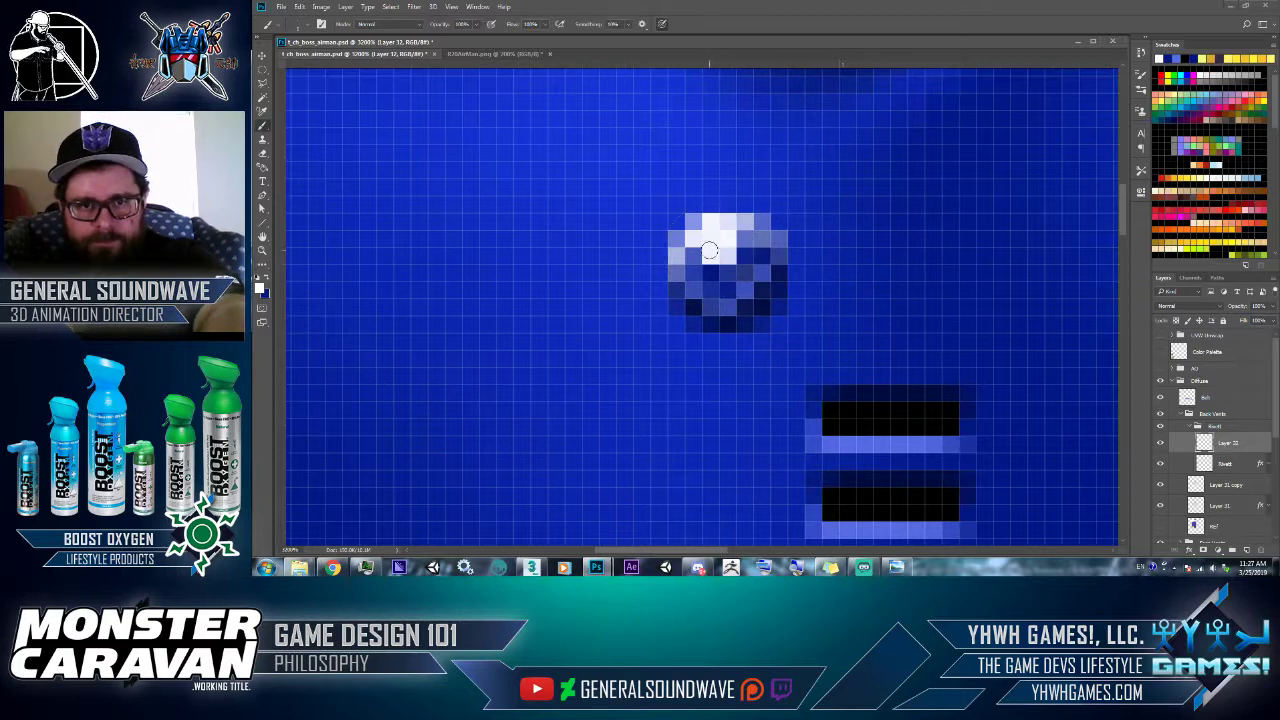
{"action": "mouse_move", "coordinate": [700, 260]}
{"action": "left_mouse_down"}
{"action": "mouse_move", "coordinate": [690, 265]}
{"action": "mouse_move", "coordinate": [715, 235]}
{"action": "mouse_move", "coordinate": [705, 250]}
{"action": "left_mouse_up"}
{"action": "key", "text": "ctrl+z"}
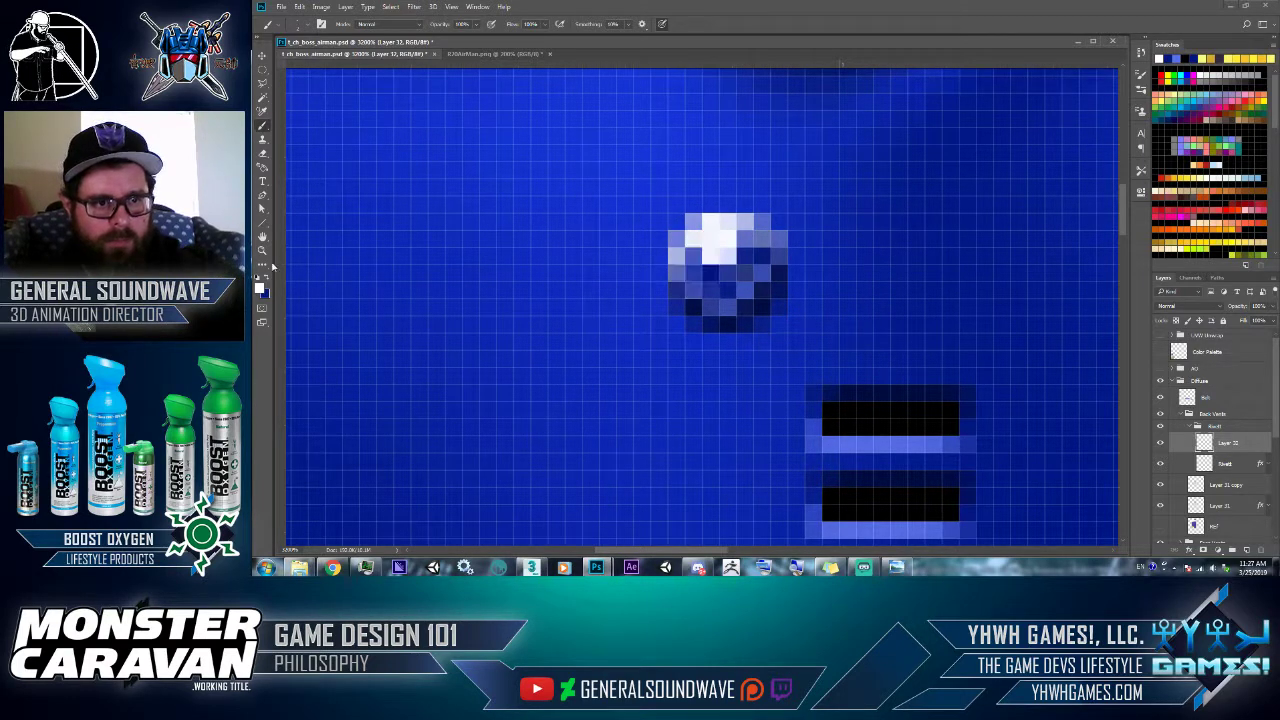
- Smudge the rivet's white highlight into the darker shading below it, and view the whole texture
{"action": "left_click", "coordinate": [263, 264]}
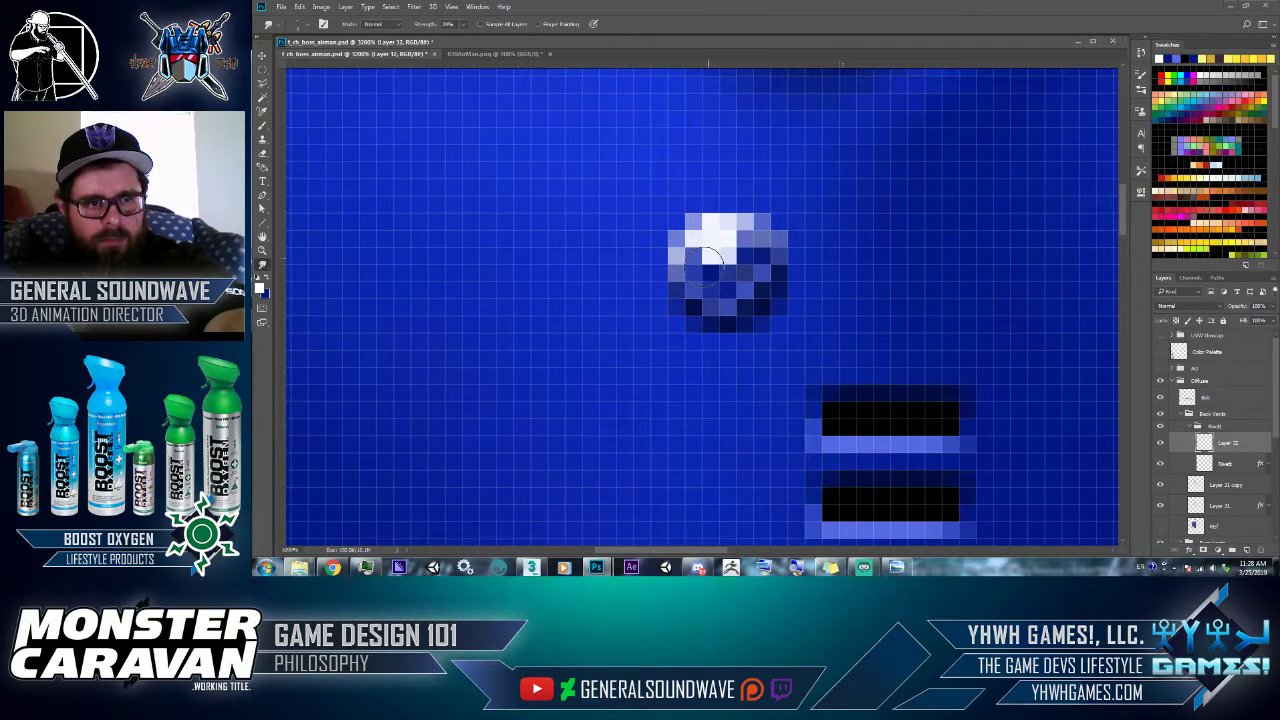
{"action": "mouse_move", "coordinate": [704, 267]}
{"action": "left_mouse_down"}
{"action": "mouse_move", "coordinate": [736, 238]}
{"action": "mouse_move", "coordinate": [694, 262]}
{"action": "mouse_move", "coordinate": [760, 254]}
{"action": "mouse_move", "coordinate": [748, 240]}
{"action": "mouse_move", "coordinate": [698, 262]}
{"action": "mouse_move", "coordinate": [760, 256]}
{"action": "mouse_move", "coordinate": [740, 236]}
{"action": "mouse_move", "coordinate": [706, 258]}
{"action": "mouse_move", "coordinate": [700, 244]}
{"action": "left_mouse_up"}
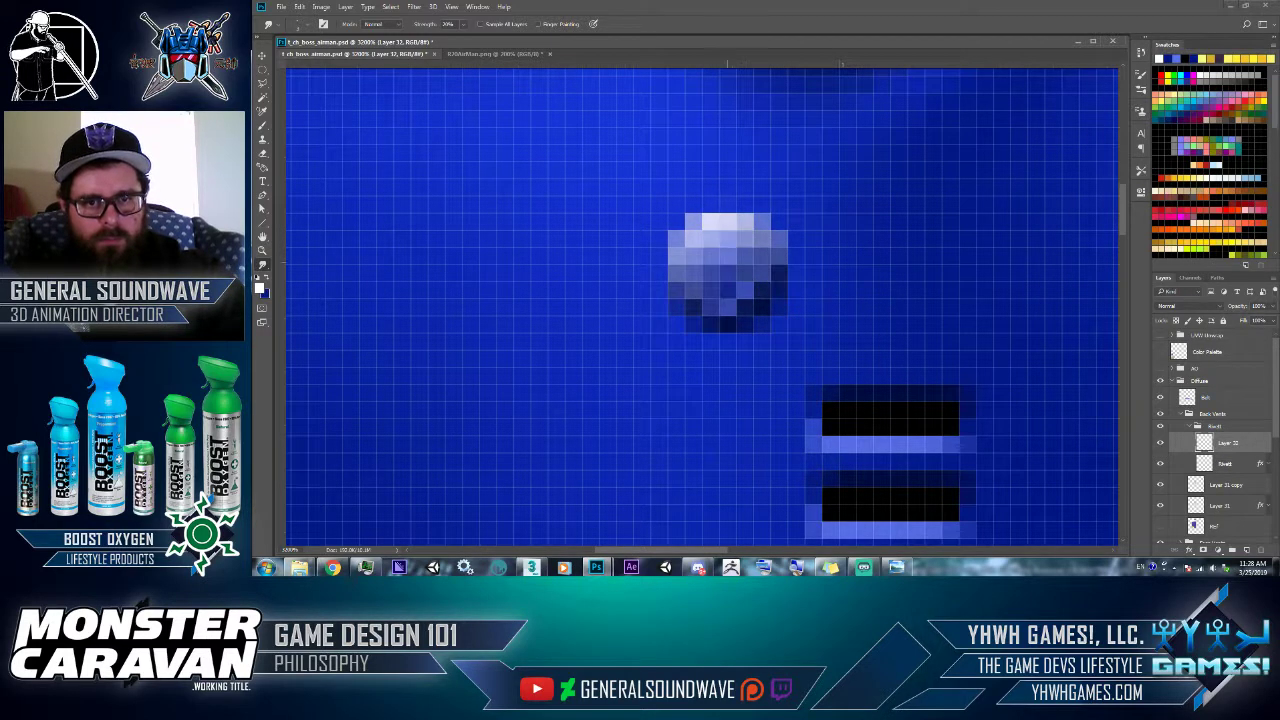
{"action": "key", "text": "z"}
{"action": "right_click", "coordinate": [781, 289]}
{"action": "left_click", "coordinate": [808, 296]}
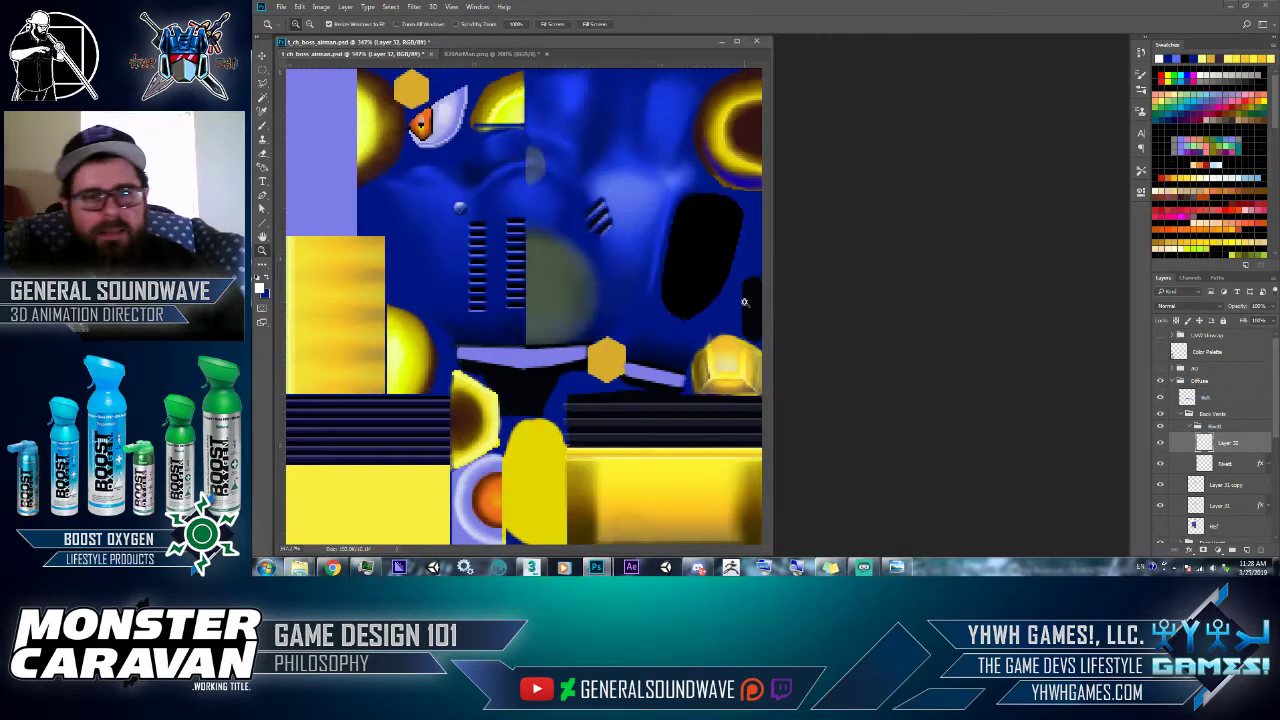
- Compare the rivet with Layer 32 hidden and shown, and remove the layer style from the Rivett layer
{"action": "left_click", "coordinate": [520, 271]}
{"action": "left_click", "coordinate": [520, 271]}
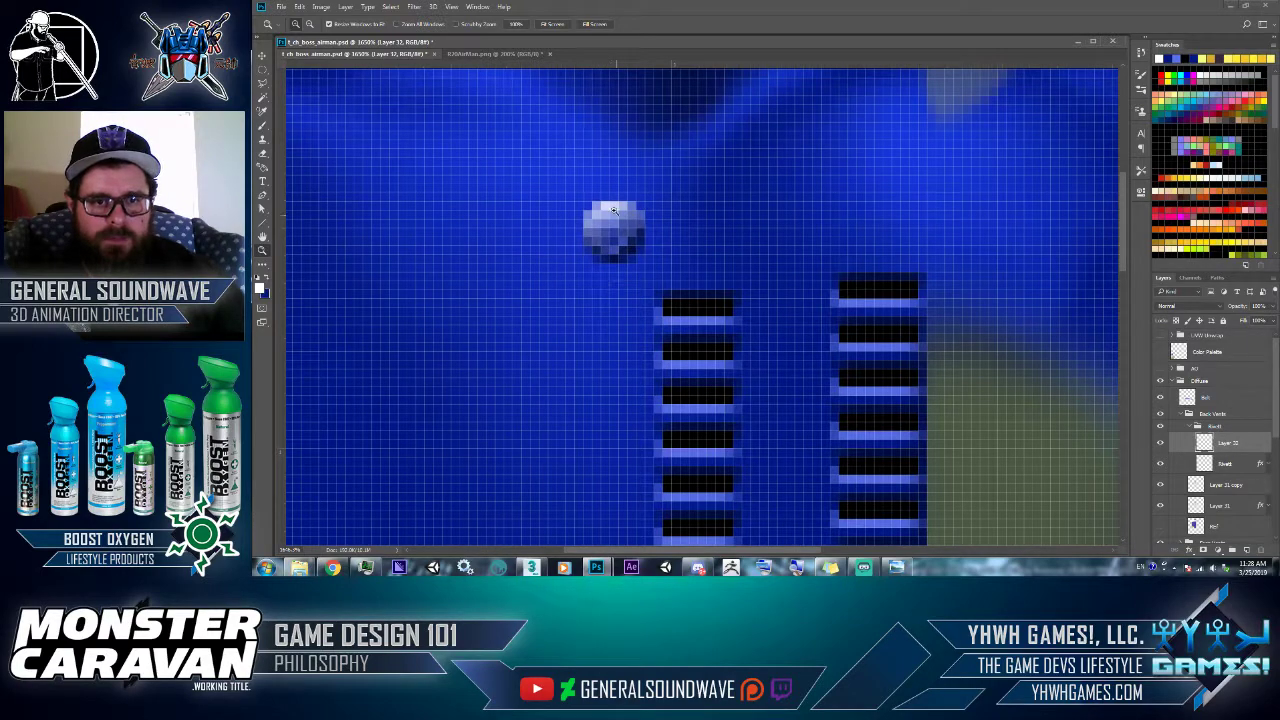
{"action": "left_click", "coordinate": [614, 210]}
{"action": "left_click", "coordinate": [614, 229]}
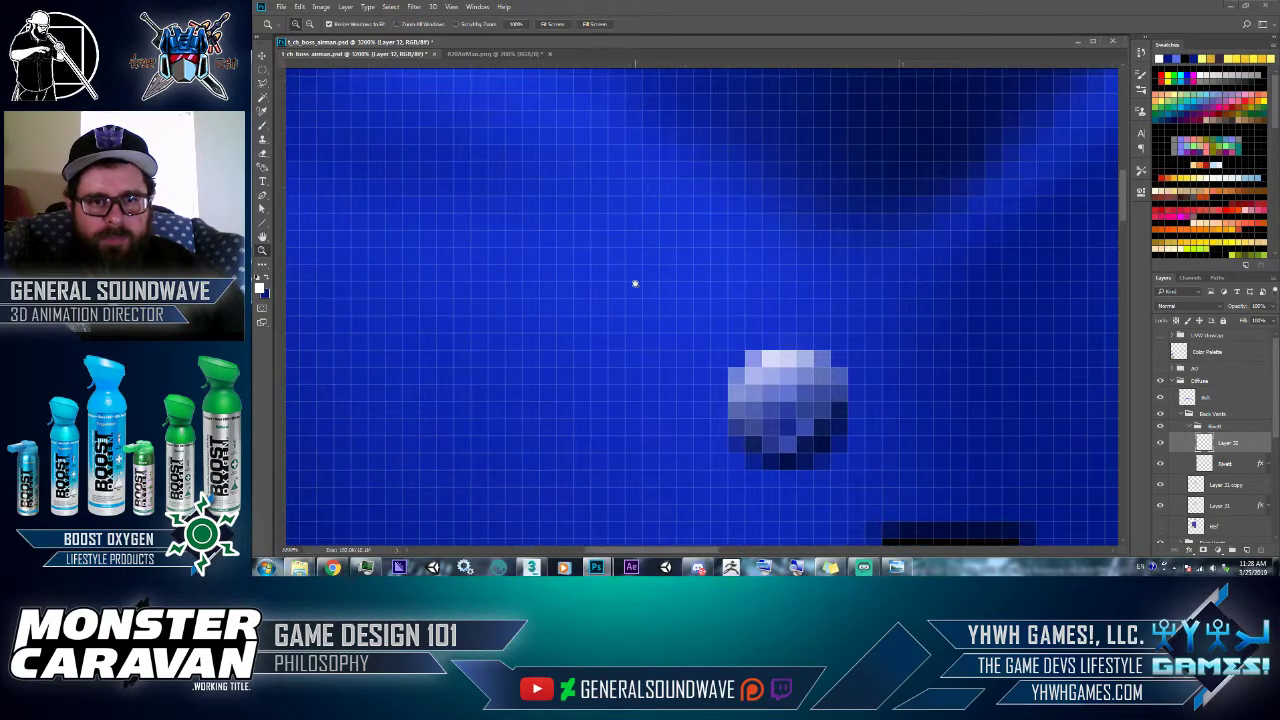
{"action": "left_click", "coordinate": [262, 264]}
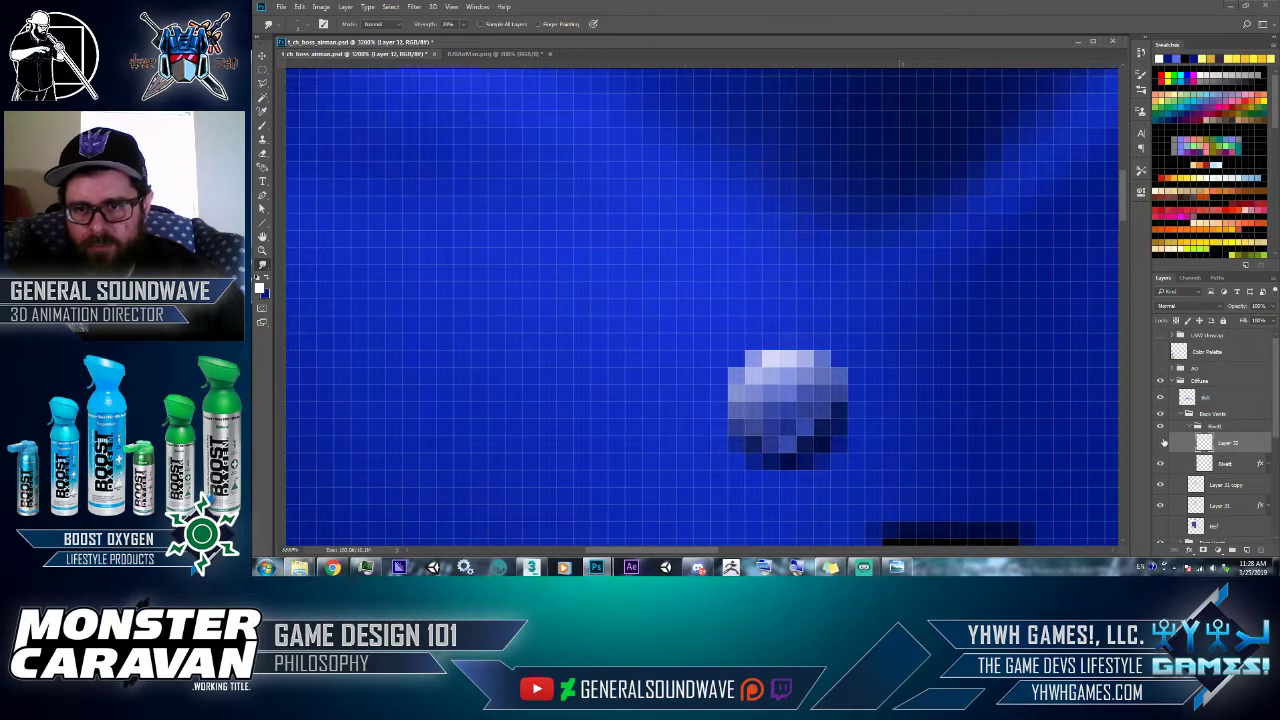
{"action": "left_click", "coordinate": [1161, 442]}
{"action": "left_click", "coordinate": [1161, 442]}
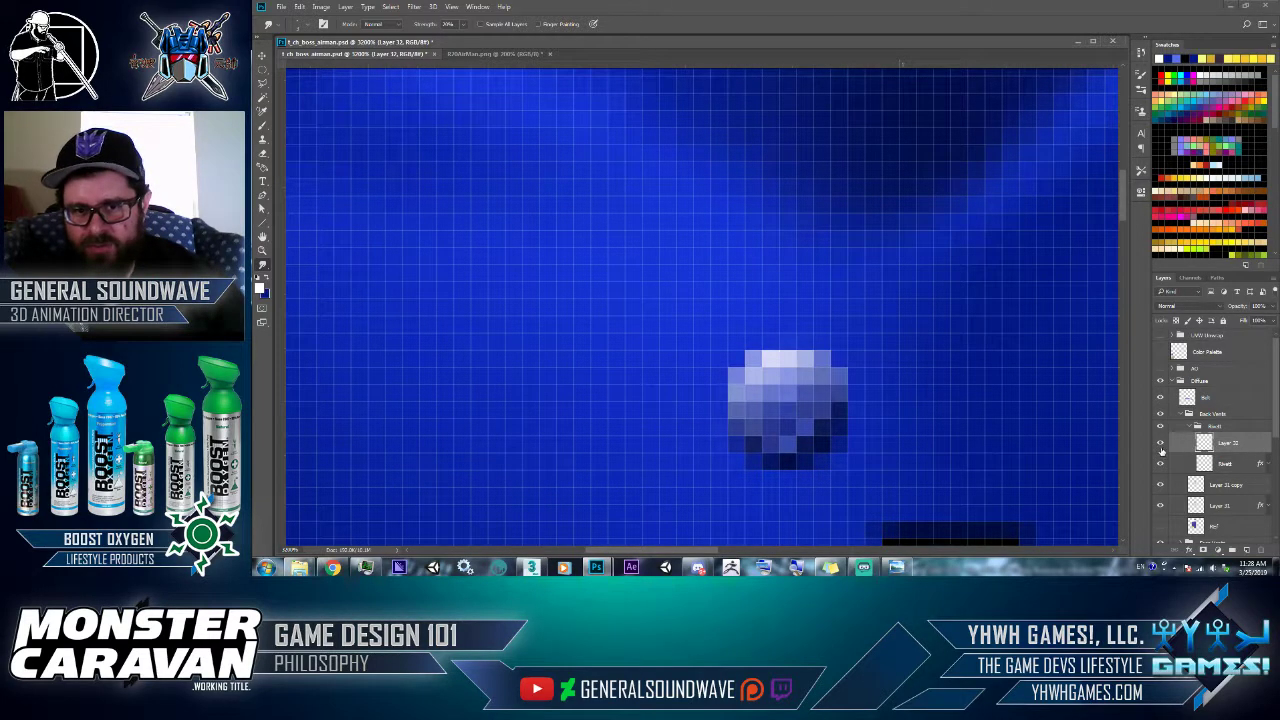
{"action": "left_click", "coordinate": [1264, 464]}
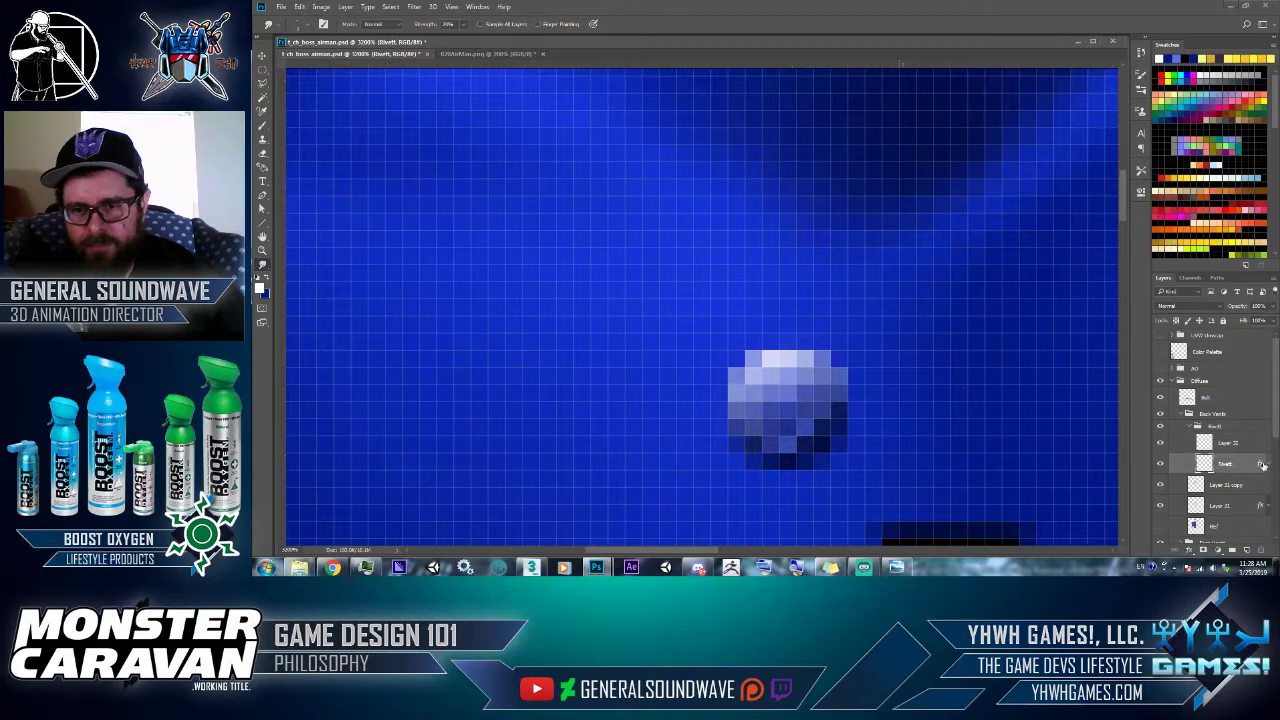
{"action": "right_click", "coordinate": [1262, 465]}
{"action": "left_click", "coordinate": [1193, 401]}
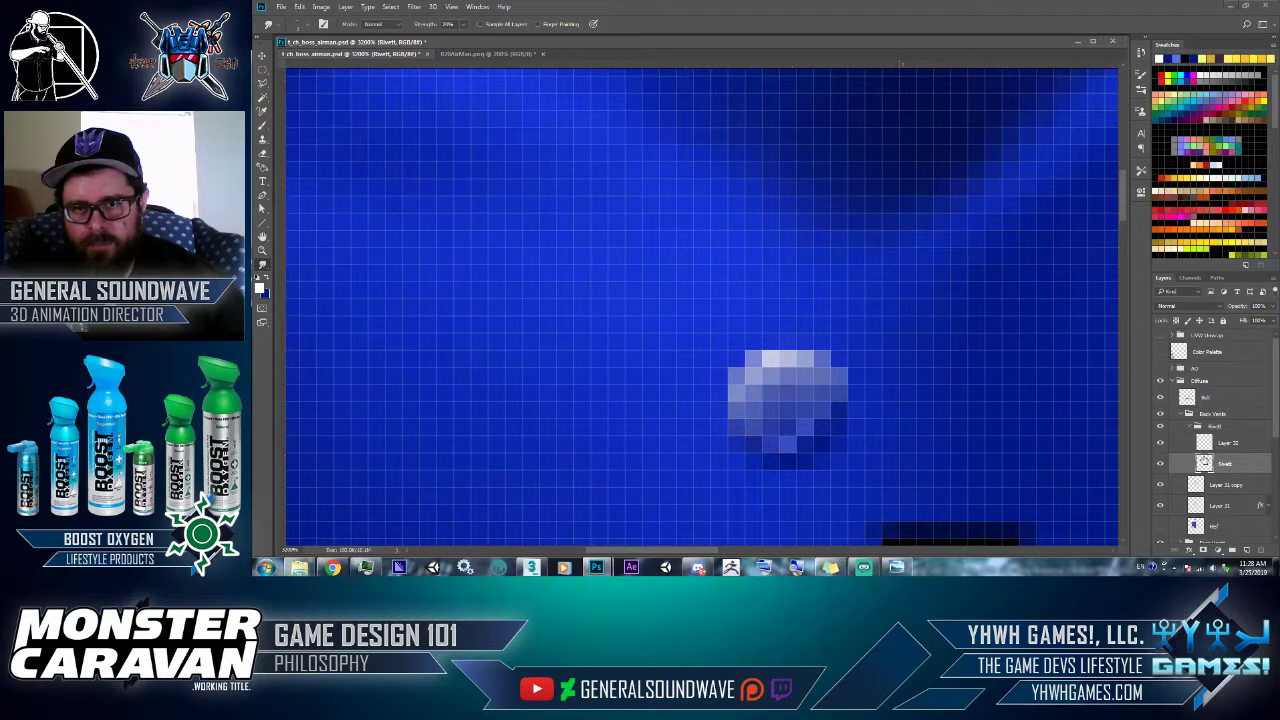
- Sample the dark blue above the rivet as the brush colour and merge Layer 32 down into the Rivett layer
{"action": "key", "text": "b"}
{"action": "left_click", "coordinate": [916, 108], "text": "alt"}
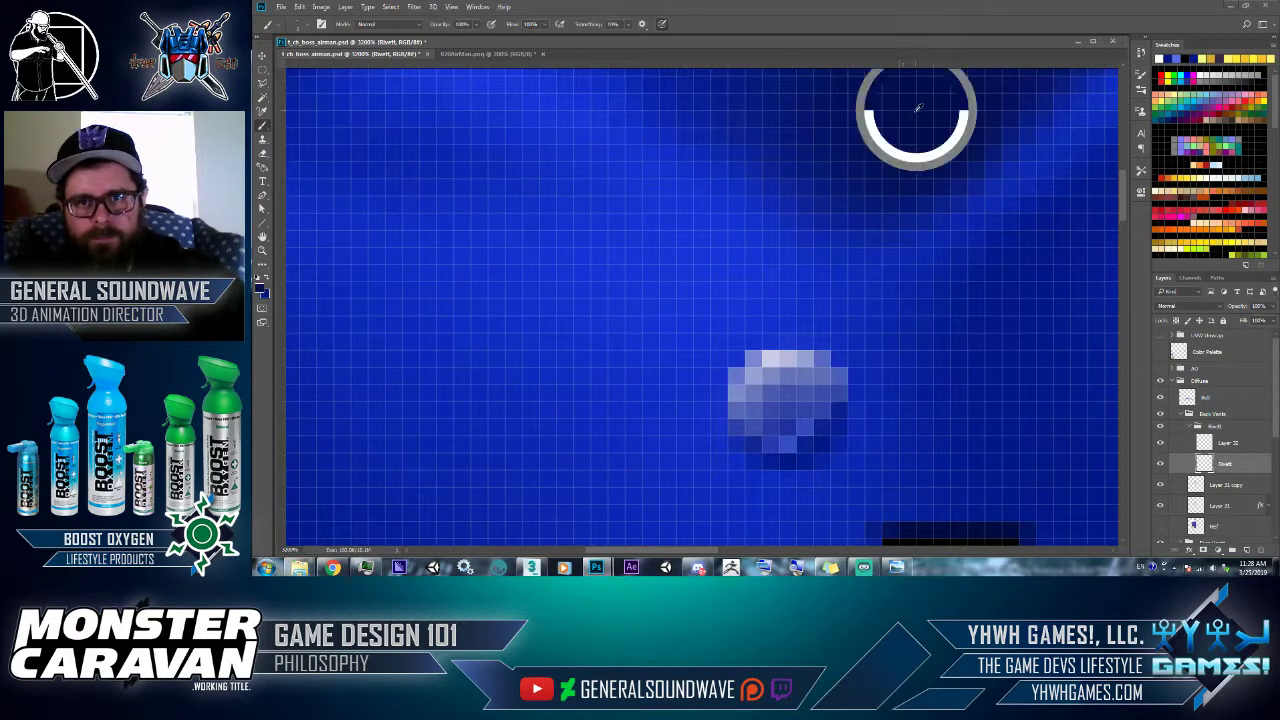
{"action": "left_click", "coordinate": [1162, 452]}
{"action": "left_click", "coordinate": [1164, 453]}
{"action": "left_click", "coordinate": [1208, 448]}
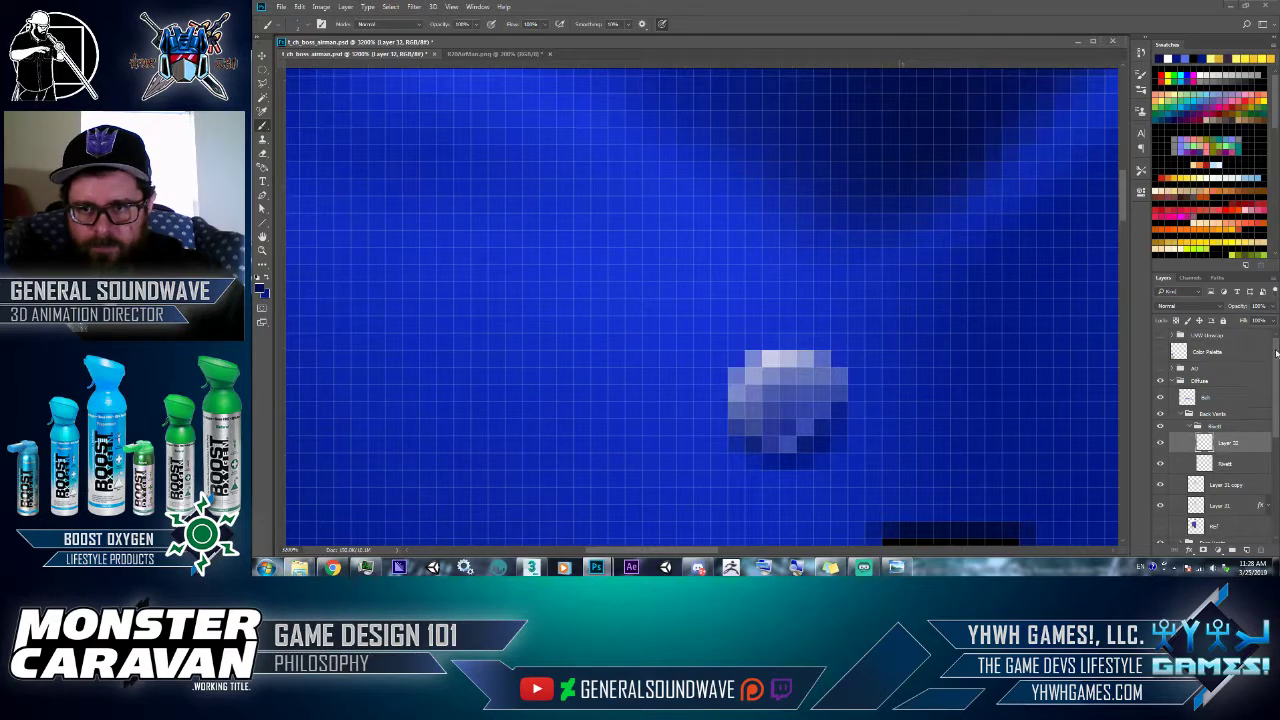
{"action": "left_click", "coordinate": [1274, 284]}
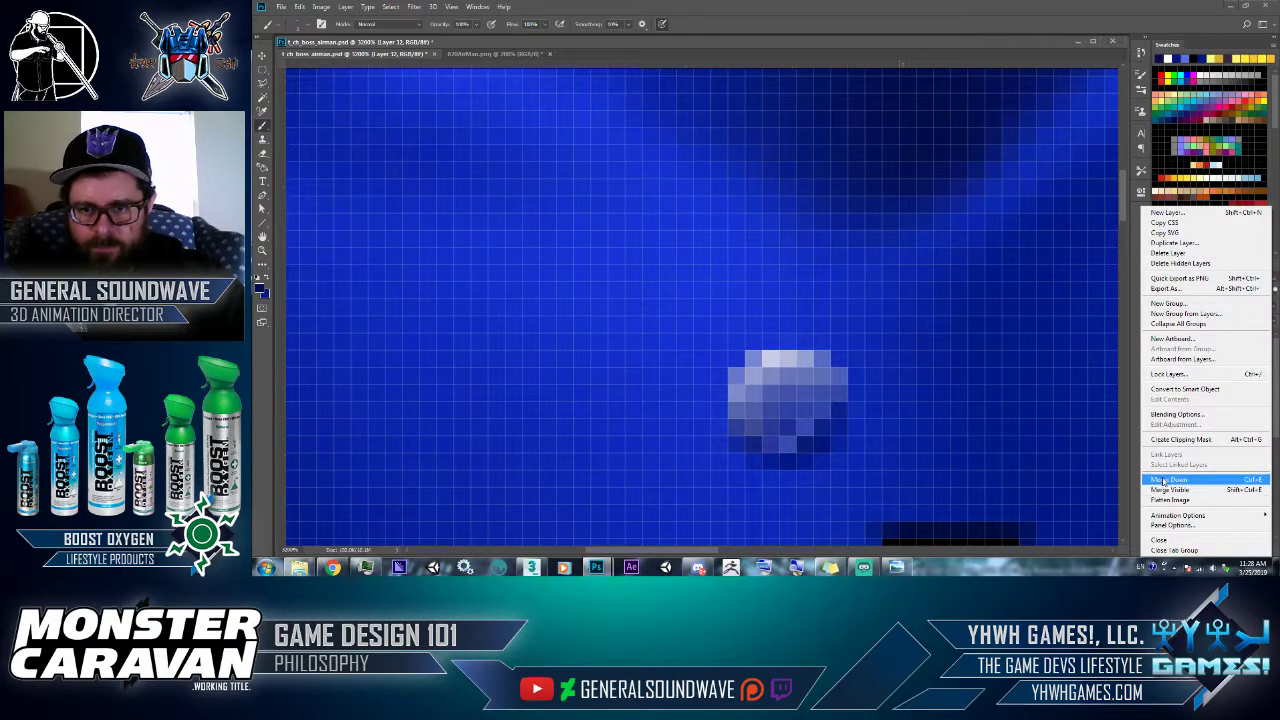
{"action": "left_click", "coordinate": [1176, 488]}
- Load the rivet's outline as a selection, paint its lower half darker blue and its upper-left part lighter, and clear the selection
{"action": "left_click", "coordinate": [1205, 444], "text": "ctrl"}
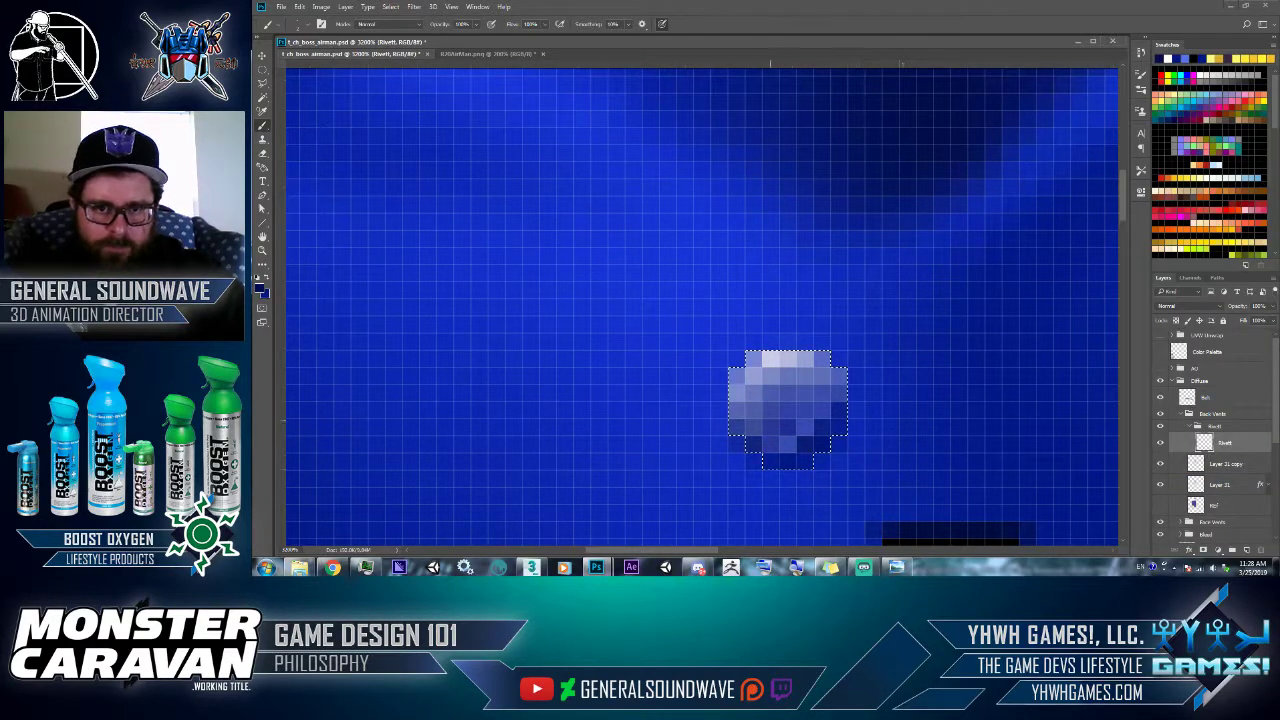
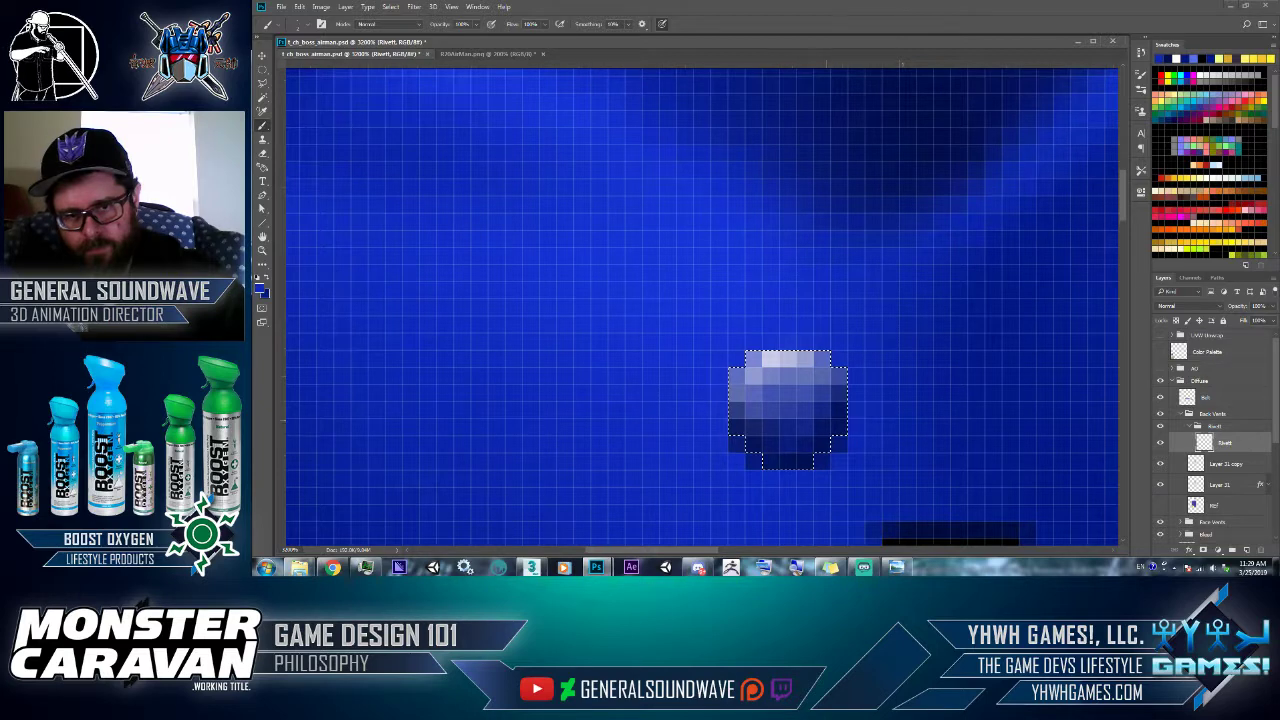
{"action": "key", "text": "z"}
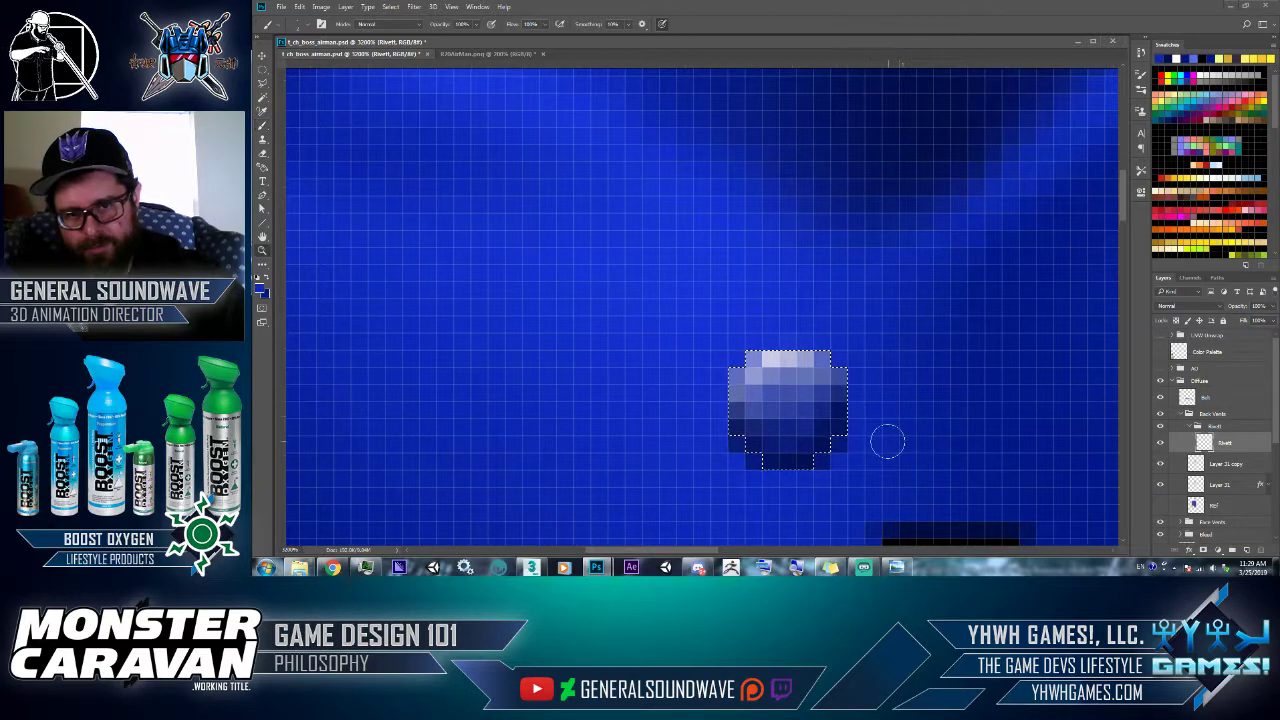
{"action": "key", "text": "b"}
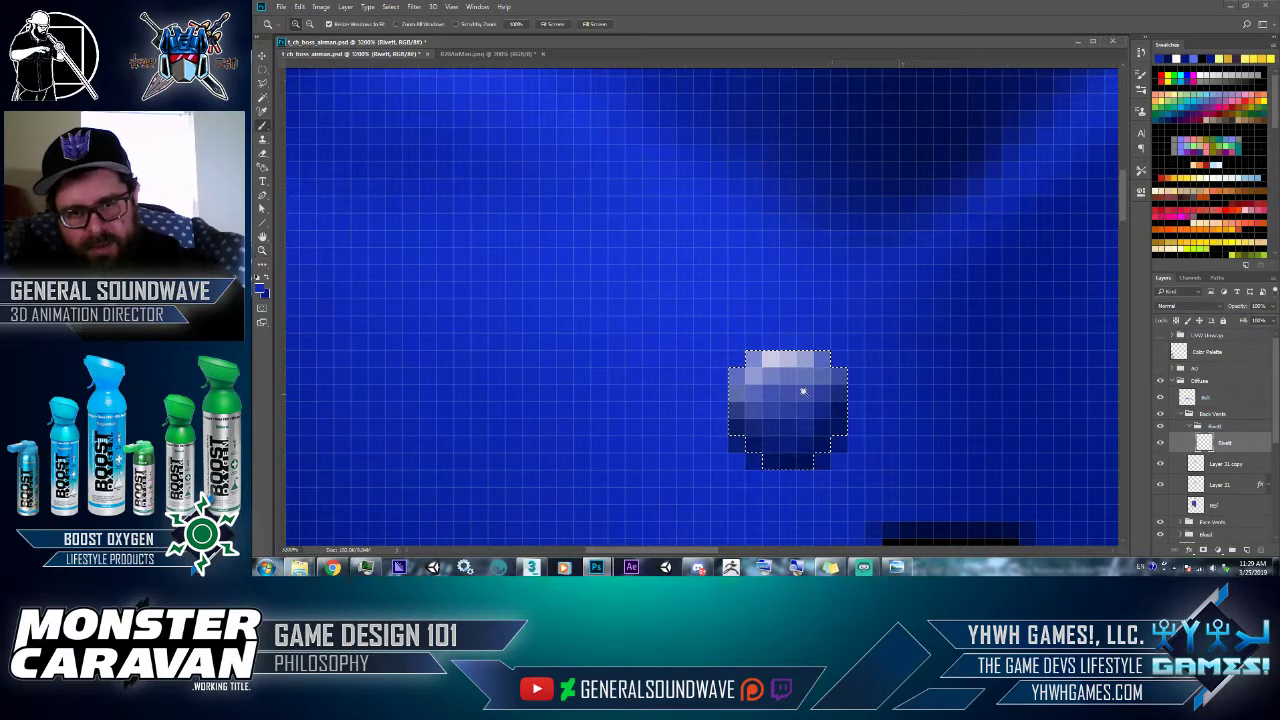
{"action": "left_click", "coordinate": [777, 411], "text": "alt"}
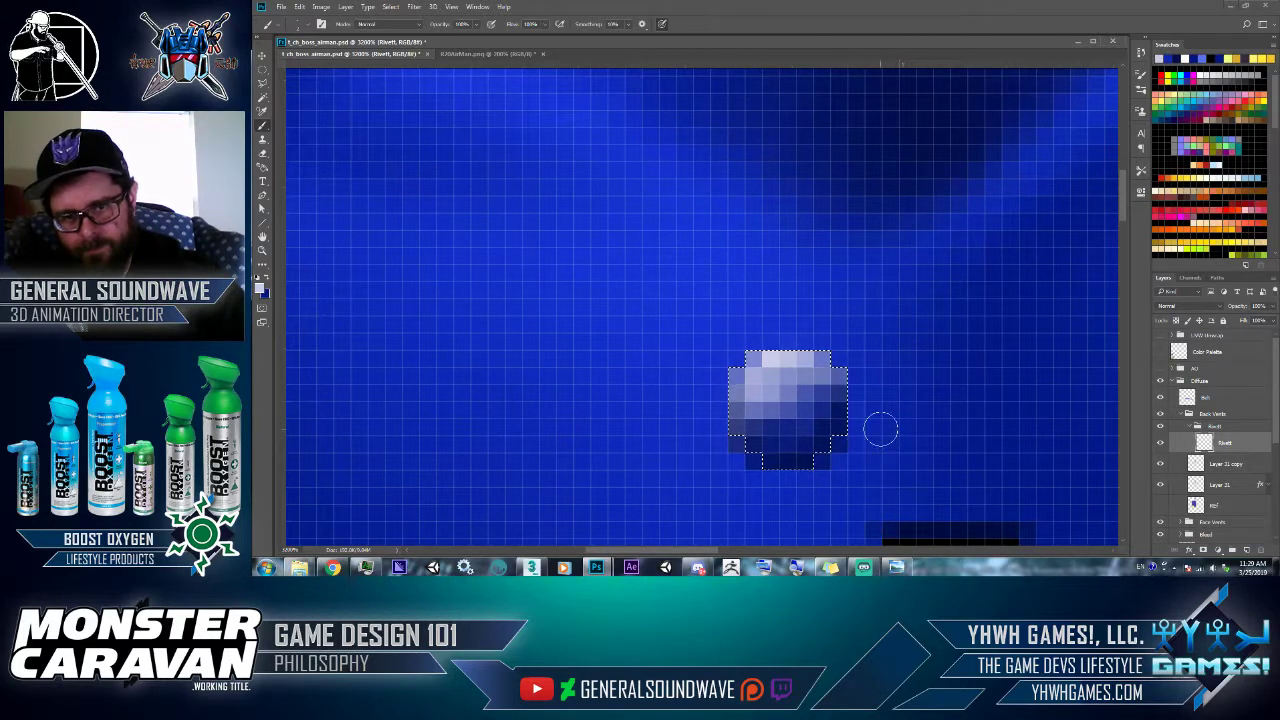
{"action": "key", "text": "z"}
{"action": "left_click", "coordinate": [835, 437], "text": "alt"}
{"action": "left_click", "coordinate": [835, 437], "text": "alt"}
{"action": "left_click", "coordinate": [835, 437], "text": "alt"}
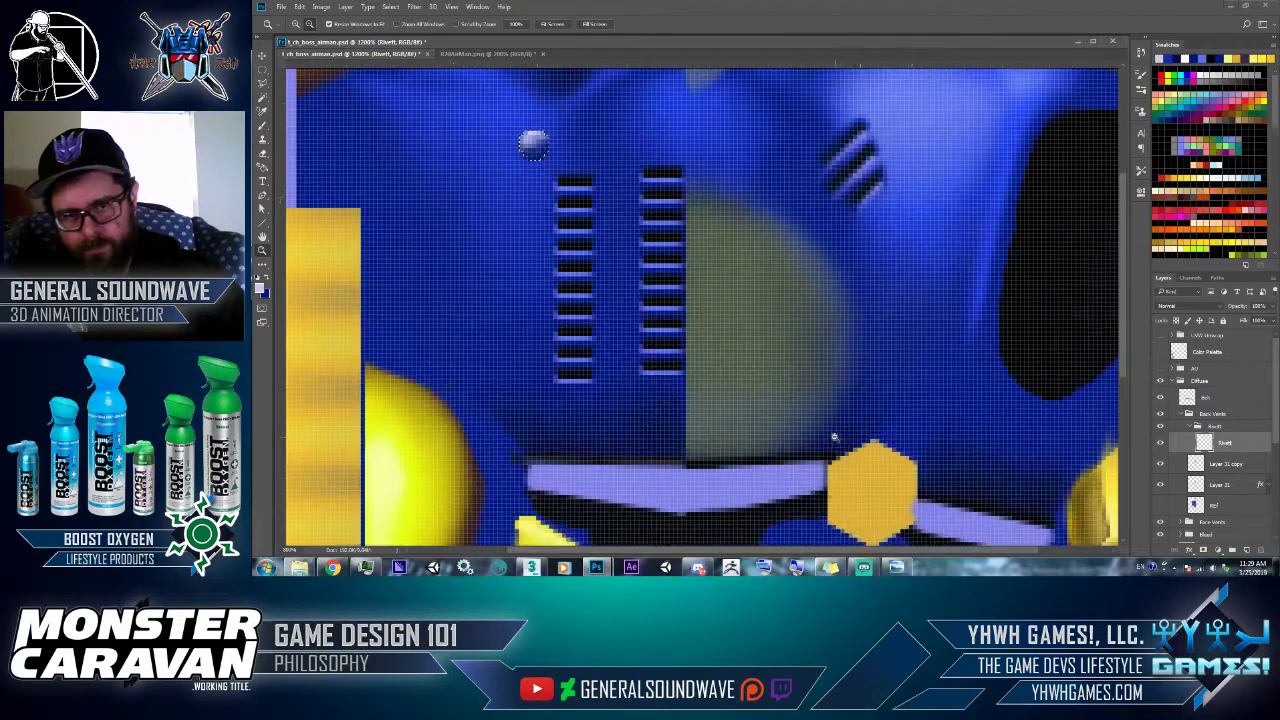
{"action": "left_click", "coordinate": [835, 437], "text": "alt"}
{"action": "left_click_drag", "start_coordinate": [716, 271], "coordinate": [812, 463]}
{"action": "key", "text": "b"}
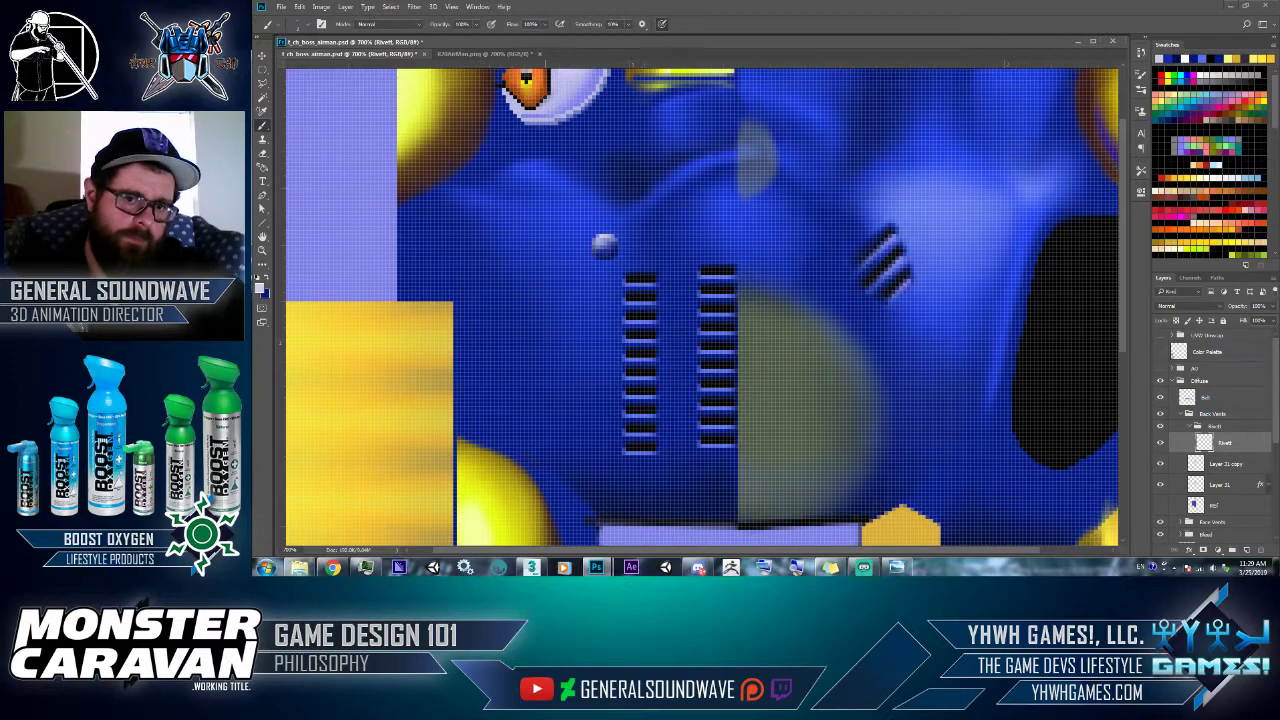
{"action": "key", "text": "z"}
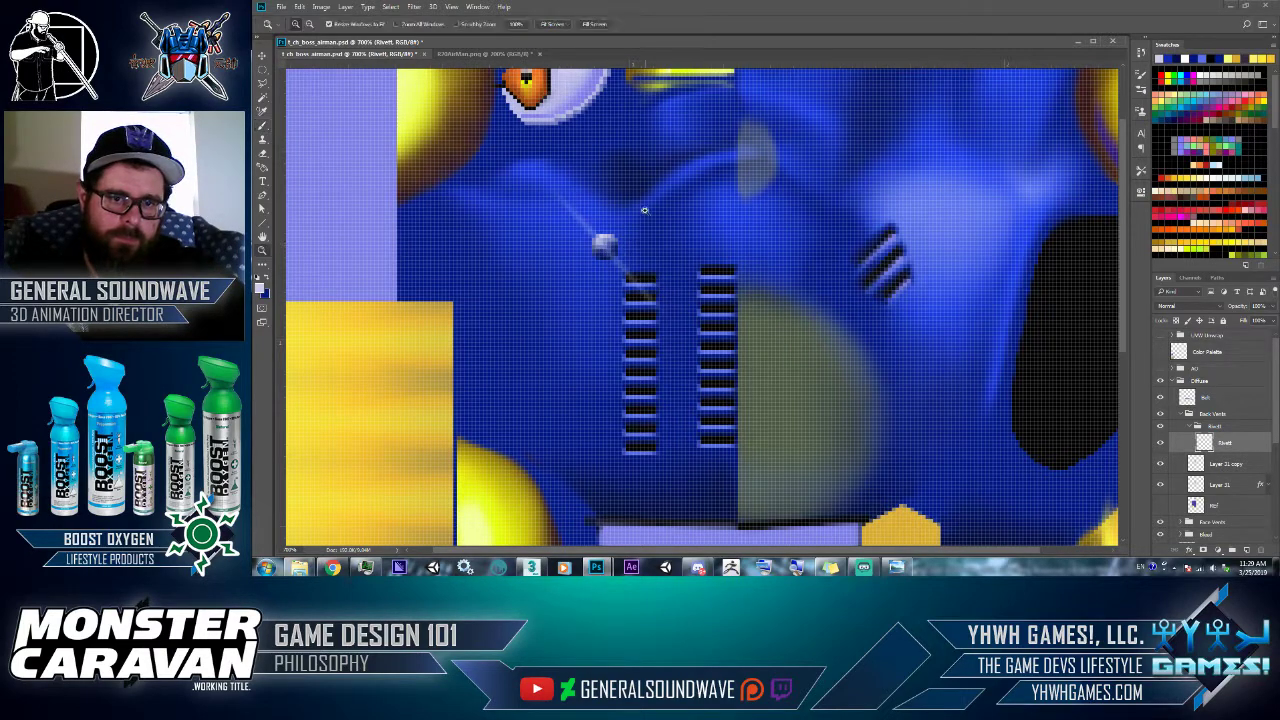
{"action": "key", "text": "ctrl+z"}
- Smudge the middle of the rivet to blend its light and dark pixels into an even tone
{"action": "left_click_drag", "start_coordinate": [628, 228], "coordinate": [568, 274]}
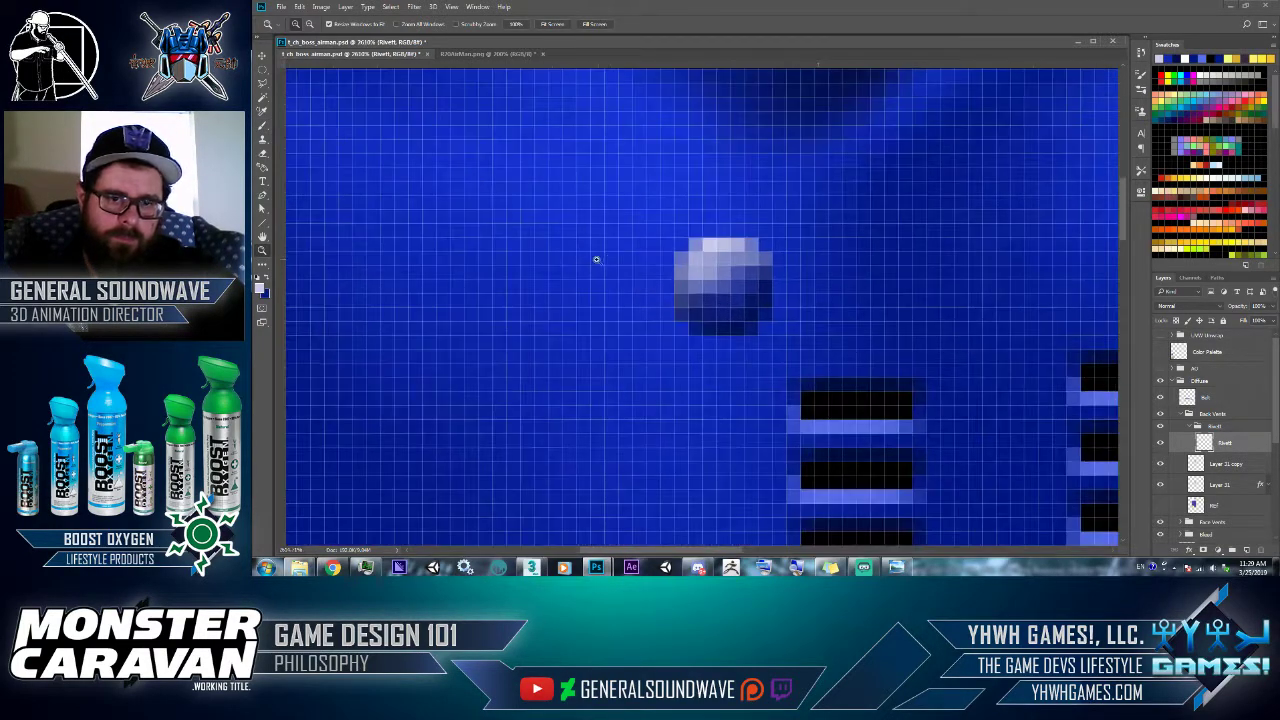
{"action": "left_click", "coordinate": [262, 264]}
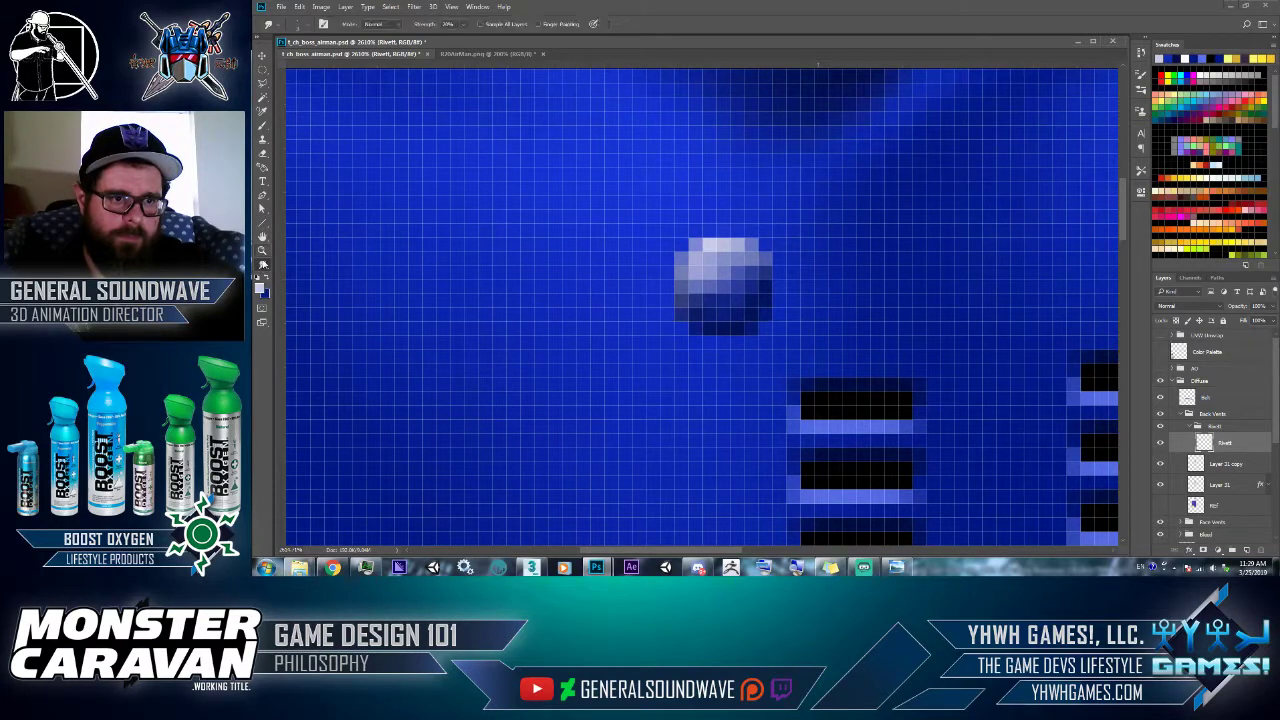
{"action": "mouse_move", "coordinate": [739, 297]}
{"action": "left_mouse_down"}
{"action": "mouse_move", "coordinate": [717, 271]}
{"action": "mouse_move", "coordinate": [730, 271]}
{"action": "mouse_move", "coordinate": [702, 290]}
{"action": "mouse_move", "coordinate": [730, 275]}
{"action": "mouse_move", "coordinate": [698, 285]}
{"action": "mouse_move", "coordinate": [722, 302]}
{"action": "left_mouse_up"}
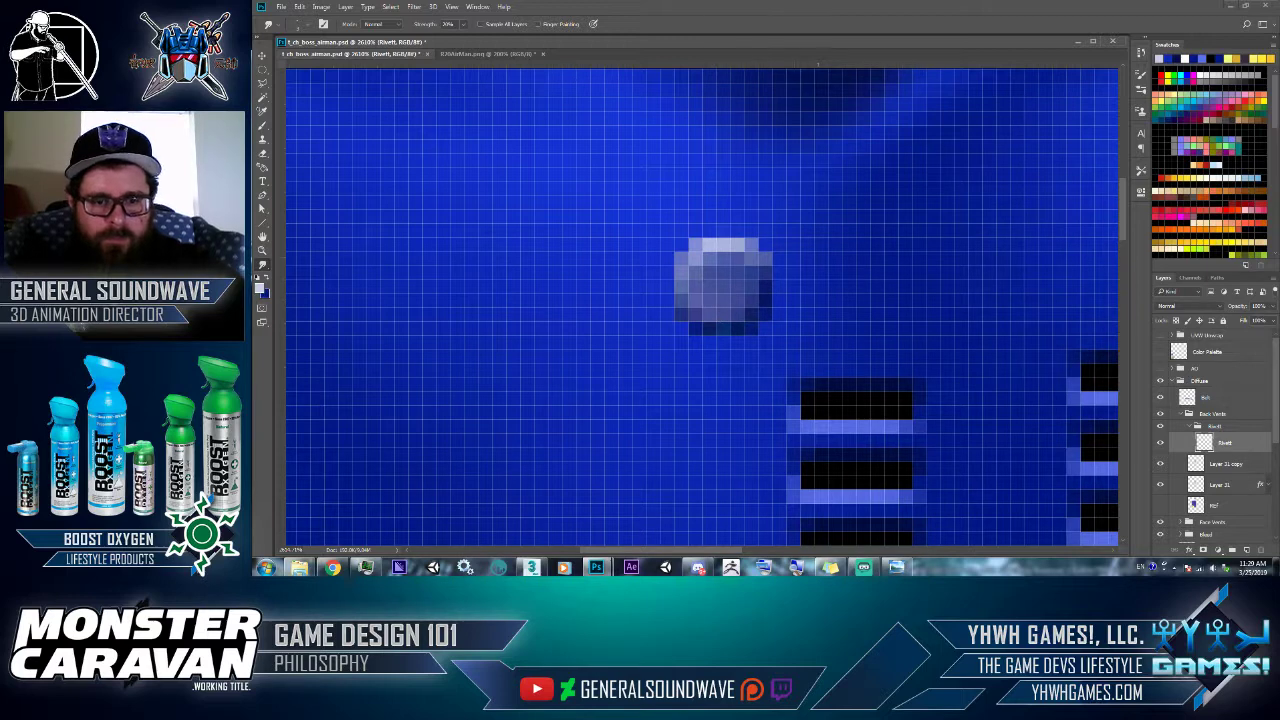
- Sample blue from the surrounding body and brush it over the centre of the rivet
{"action": "key", "text": "b"}
{"action": "left_click", "coordinate": [862, 134], "text": "alt"}
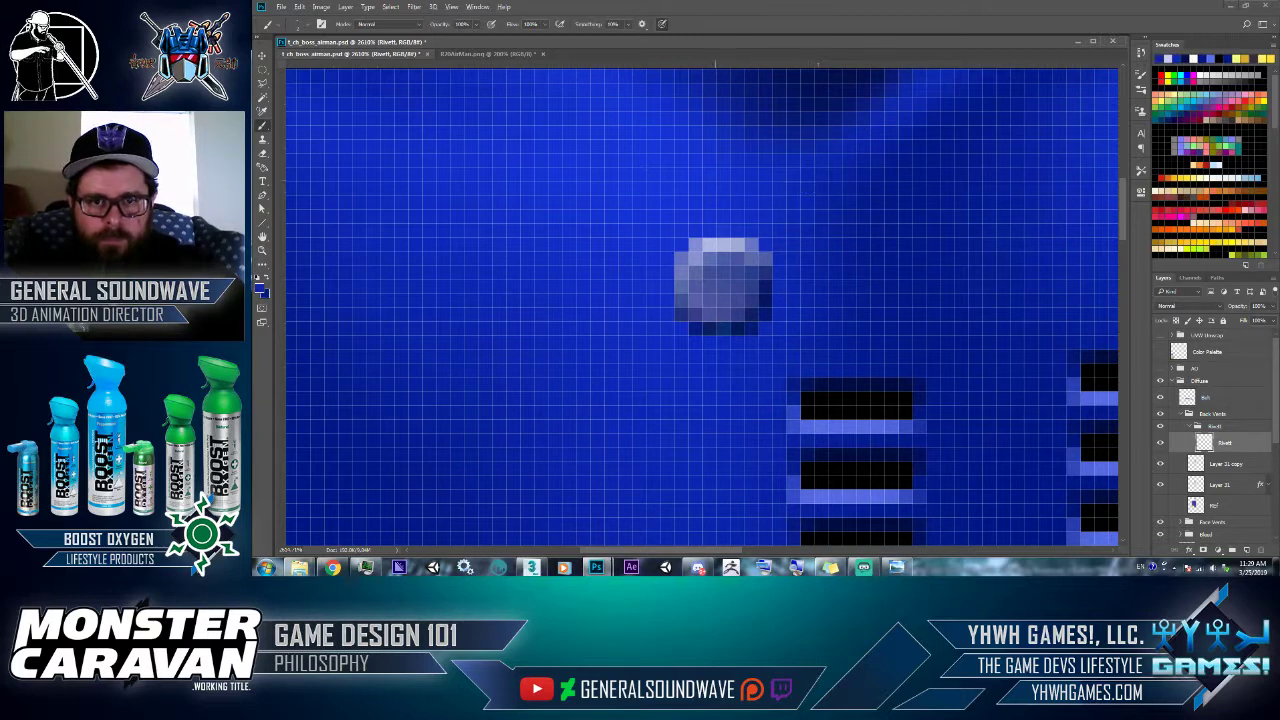
{"action": "mouse_move", "coordinate": [741, 291]}
{"action": "left_mouse_down"}
{"action": "mouse_move", "coordinate": [749, 284]}
{"action": "mouse_move", "coordinate": [725, 313]}
{"action": "mouse_move", "coordinate": [719, 284]}
{"action": "left_mouse_up"}
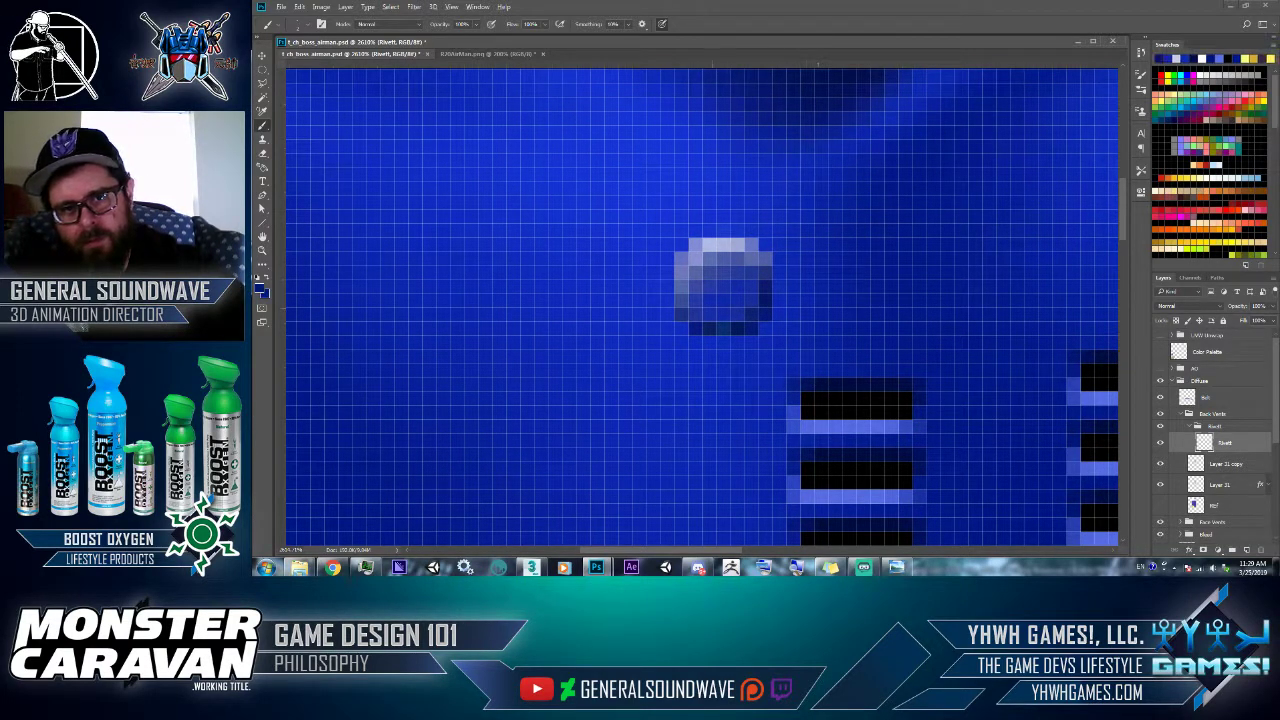
- Brush a soft dark blue shadow around the upper-left outside edge of the rivet
{"action": "mouse_move", "coordinate": [673, 268]}
{"action": "left_mouse_down"}
{"action": "mouse_move", "coordinate": [711, 227]}
{"action": "mouse_move", "coordinate": [682, 250]}
{"action": "mouse_move", "coordinate": [757, 230]}
{"action": "mouse_move", "coordinate": [771, 251]}
{"action": "left_mouse_up"}
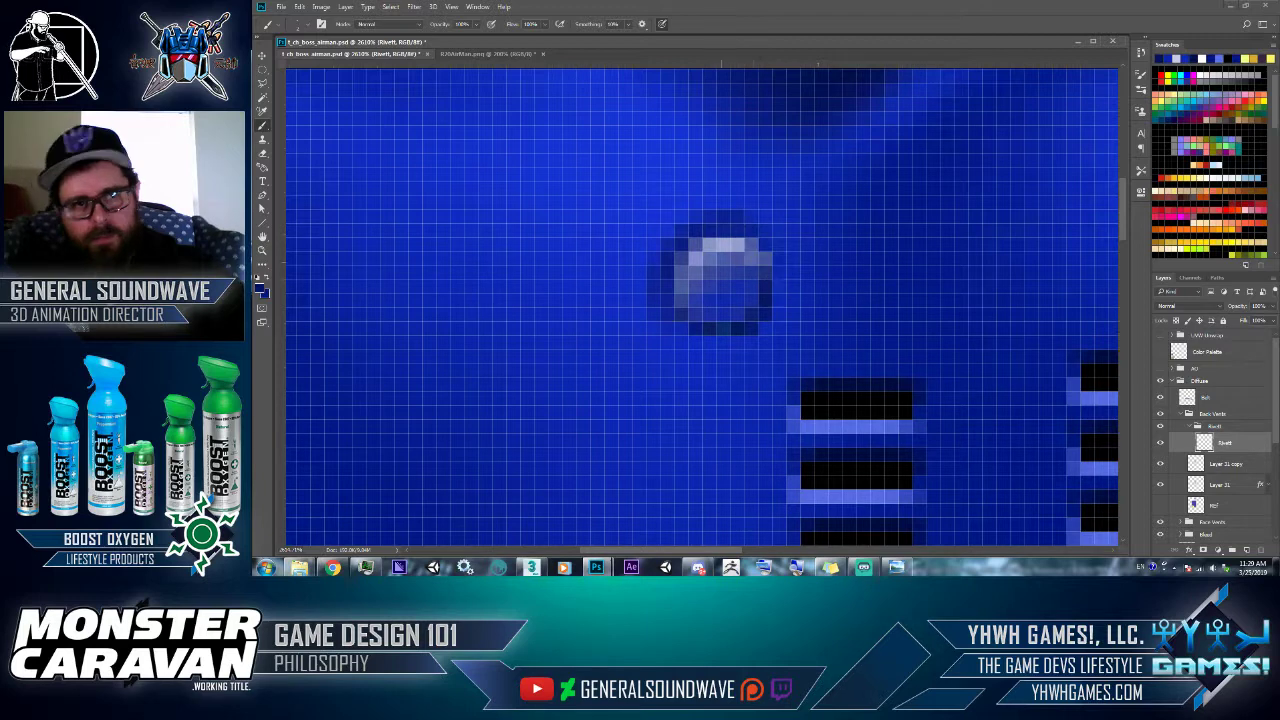
{"action": "left_click", "coordinate": [303, 24]}
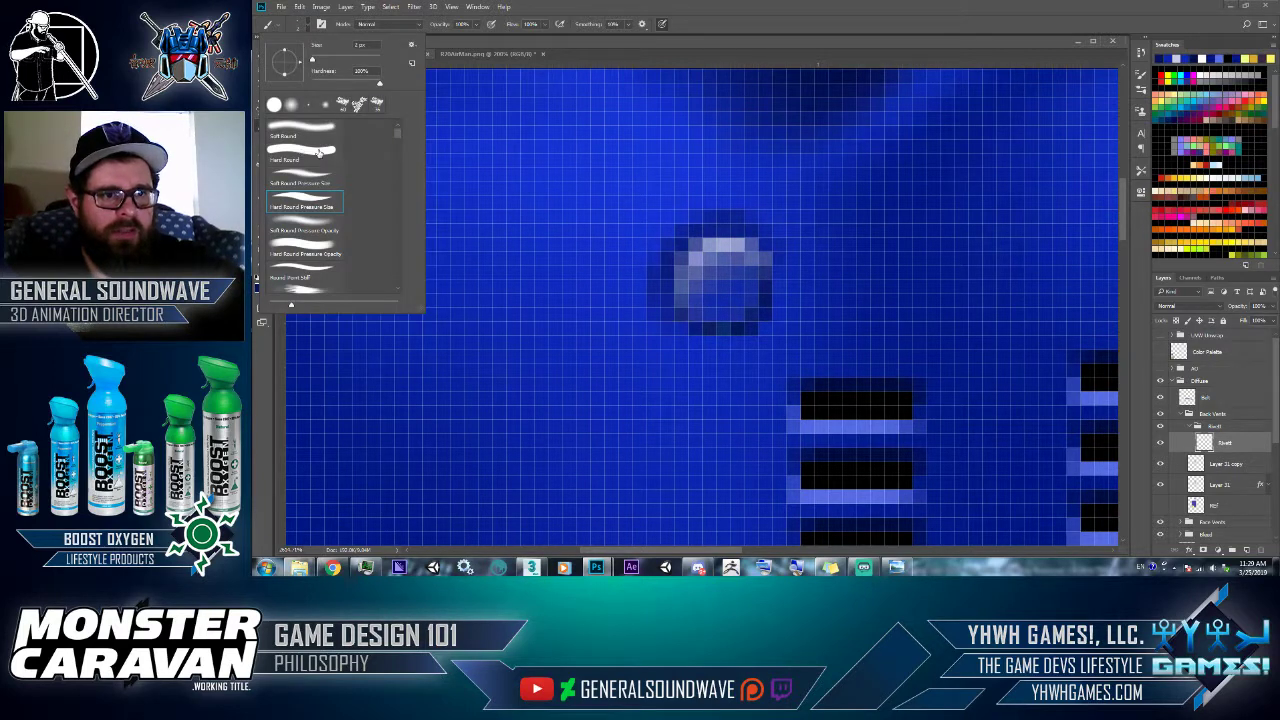
{"action": "key", "text": "Escape"}
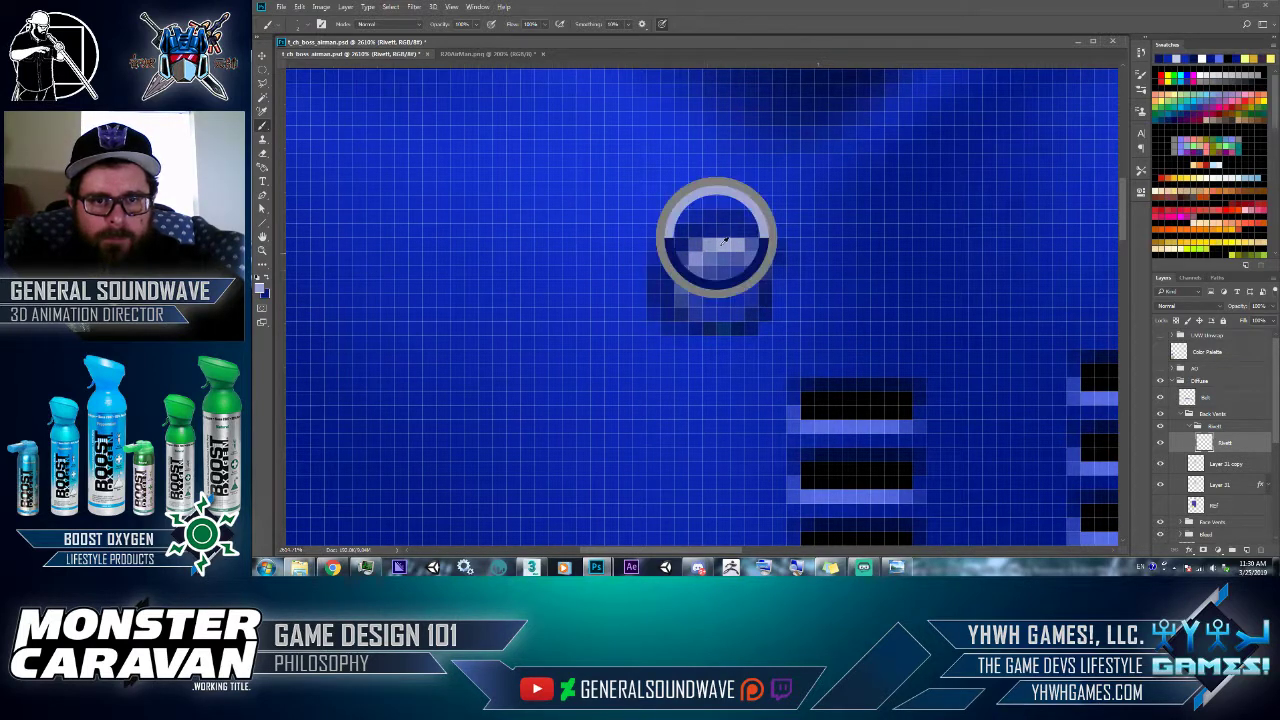
- Paint a light rim around the rivet's lower-right outside edge and darken the lower edge just inside it
{"action": "mouse_move", "coordinate": [700, 336]}
{"action": "left_mouse_down"}
{"action": "mouse_move", "coordinate": [760, 344]}
{"action": "mouse_move", "coordinate": [786, 305]}
{"action": "mouse_move", "coordinate": [785, 260]}
{"action": "left_mouse_up"}
{"action": "mouse_move", "coordinate": [737, 343]}
{"action": "left_mouse_down"}
{"action": "mouse_move", "coordinate": [675, 325]}
{"action": "mouse_move", "coordinate": [690, 338]}
{"action": "left_mouse_up"}
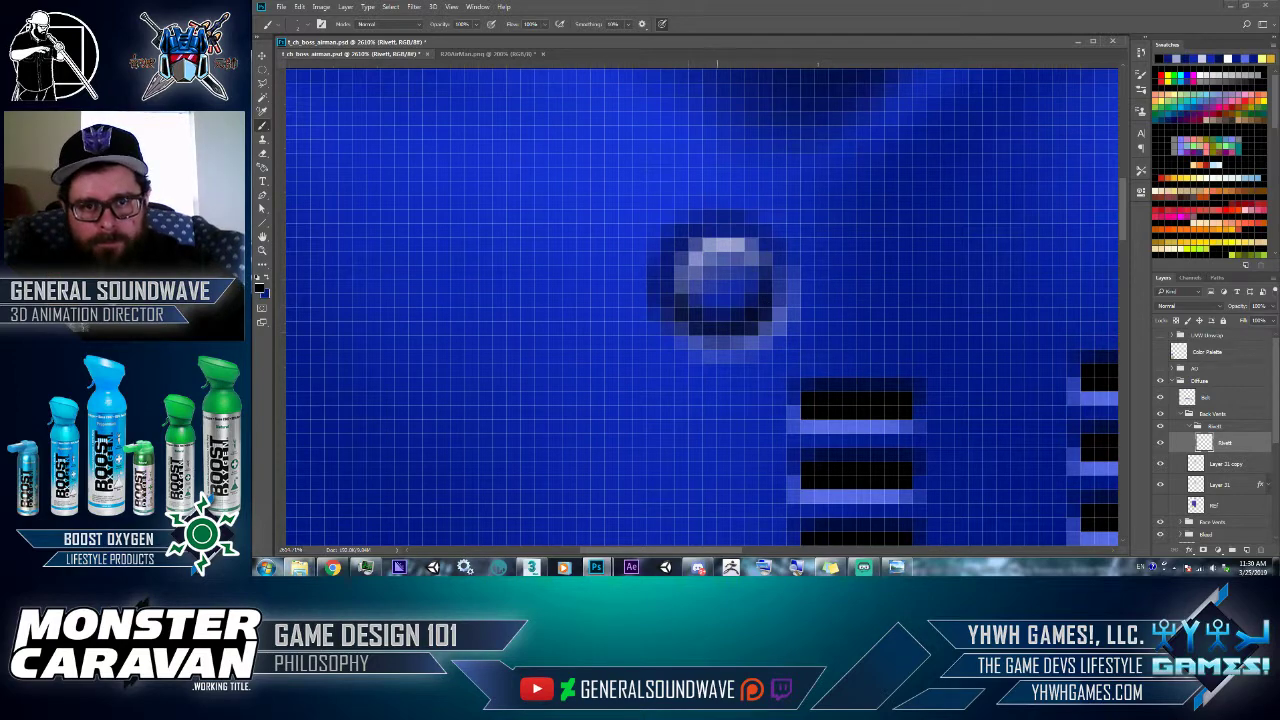
{"action": "key", "text": "z"}
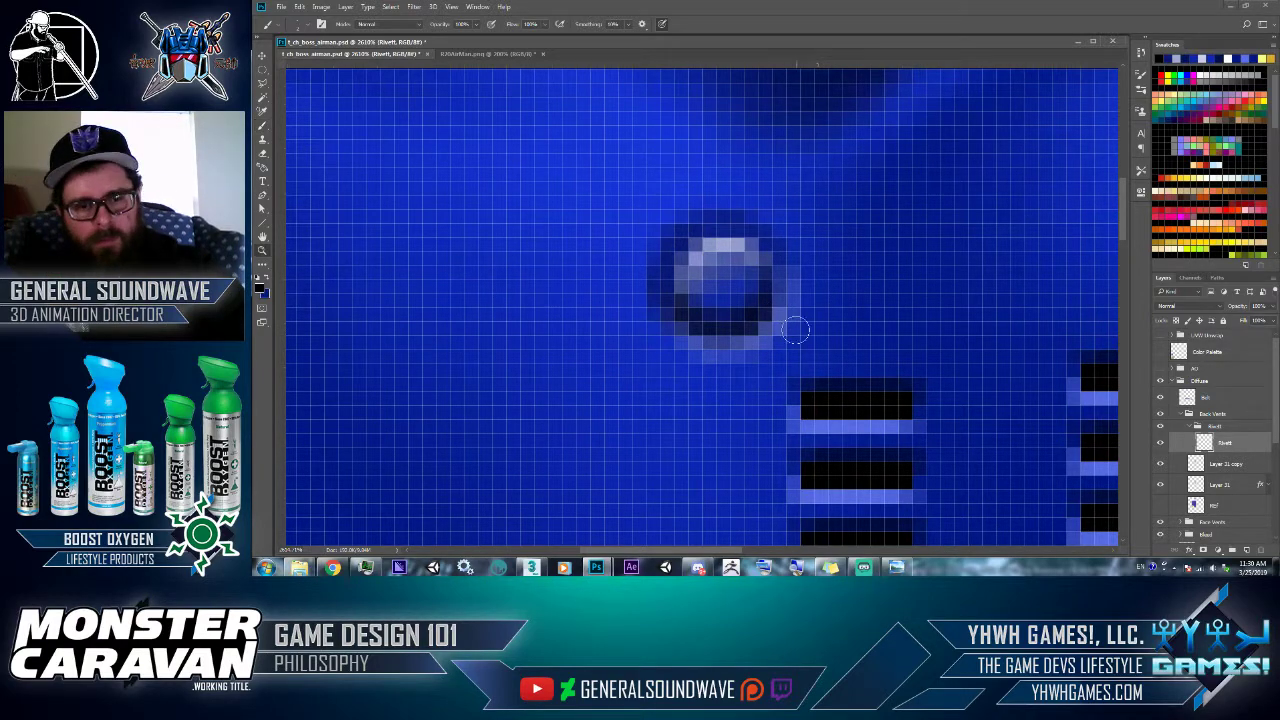
- Apply the Sharpen filter once to the rivet layer
{"action": "left_click", "coordinate": [795, 331], "text": "alt"}
{"action": "left_click", "coordinate": [795, 331], "text": "alt"}
{"action": "left_click", "coordinate": [794, 327], "text": "alt"}
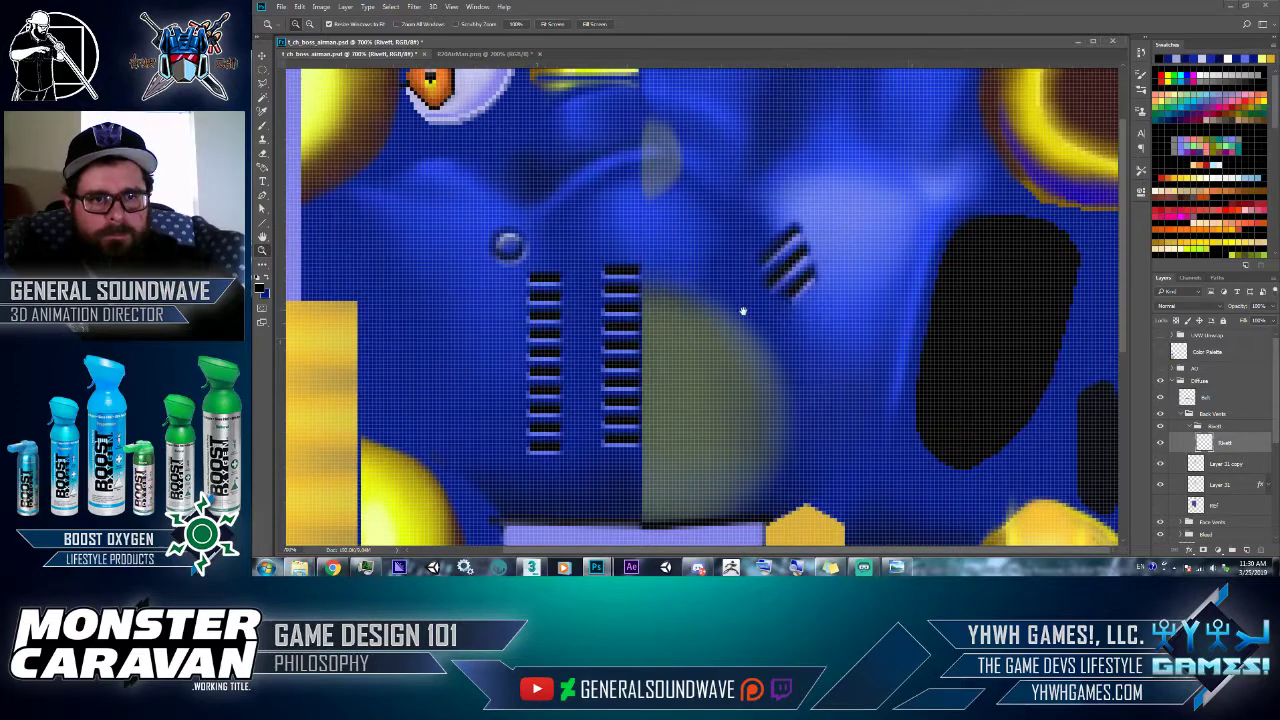
{"action": "left_click_drag", "start_coordinate": [743, 311], "coordinate": [872, 379]}
{"action": "key", "text": "b"}
{"action": "key", "text": "v"}
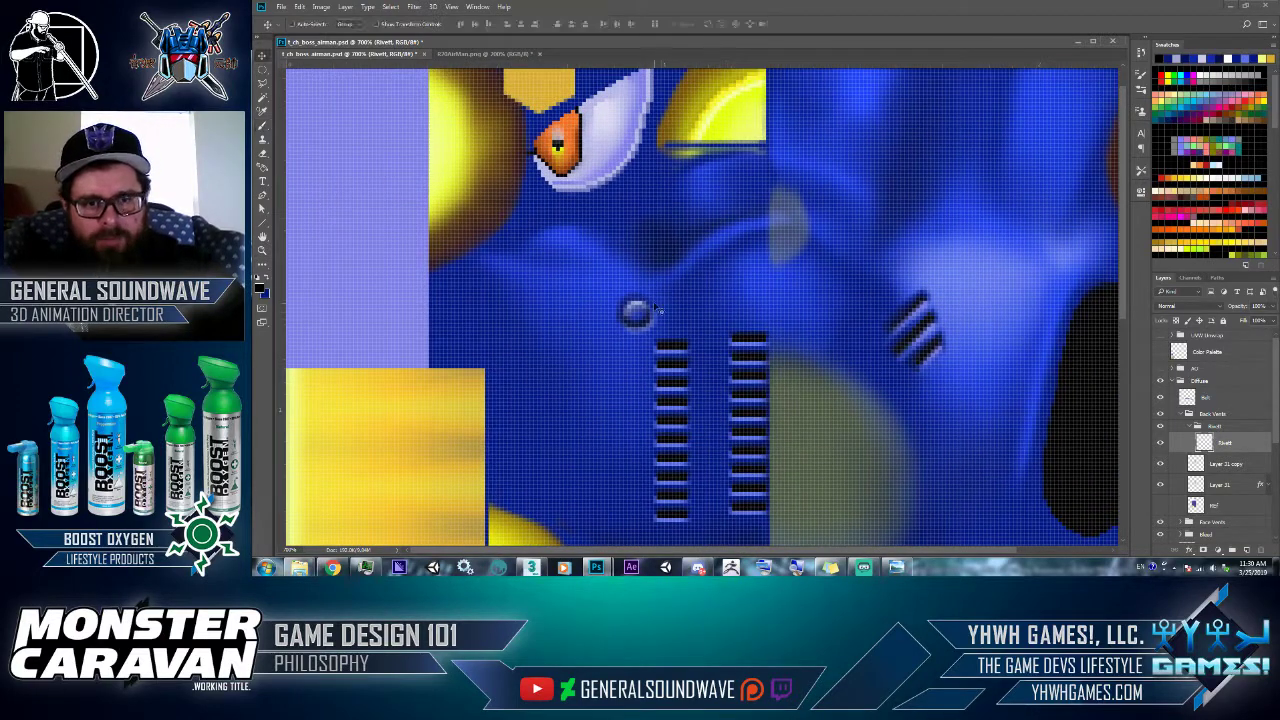
{"action": "left_click", "coordinate": [413, 6]}
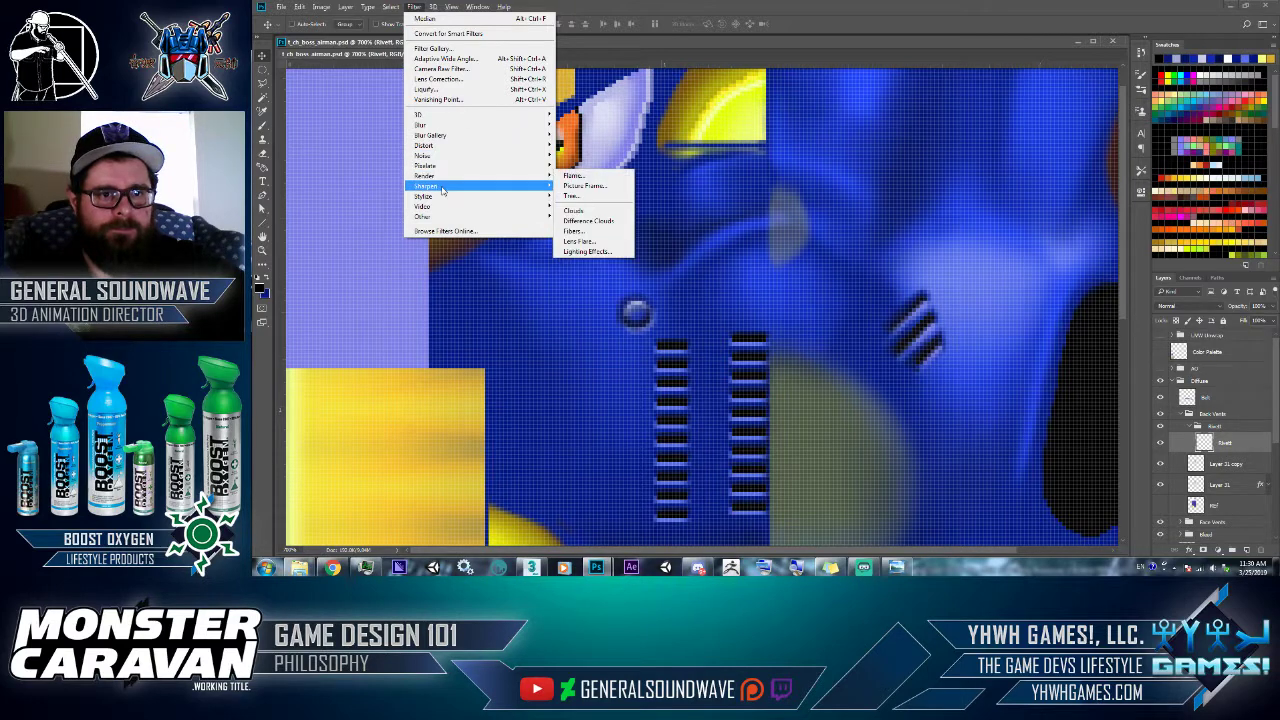
{"action": "mouse_move", "coordinate": [446, 187]}
{"action": "left_click", "coordinate": [583, 197]}
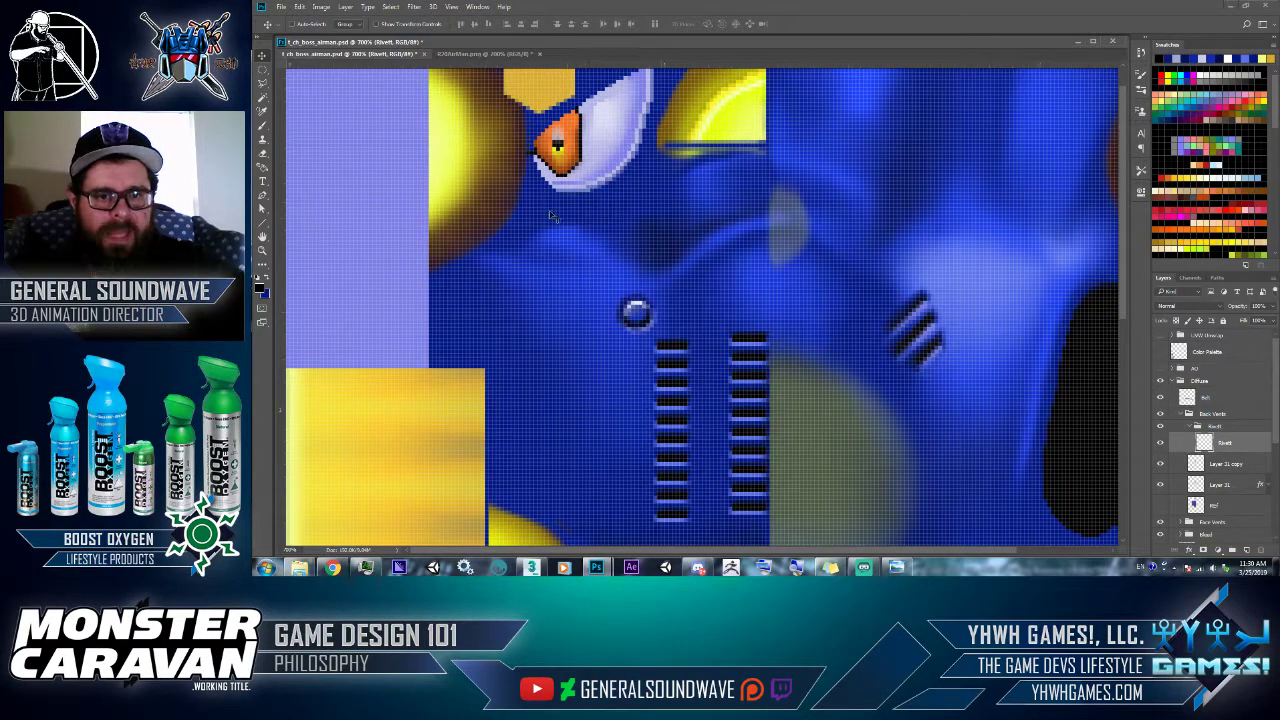
- Duplicate the rivet and place the copy above the inner vent column, centred on the body's mirror seam
{"action": "left_click", "coordinate": [1161, 505]}
{"action": "left_click_drag", "start_coordinate": [666, 326], "coordinate": [770, 291], "text": "alt"}
{"action": "left_click", "coordinate": [1160, 525]}
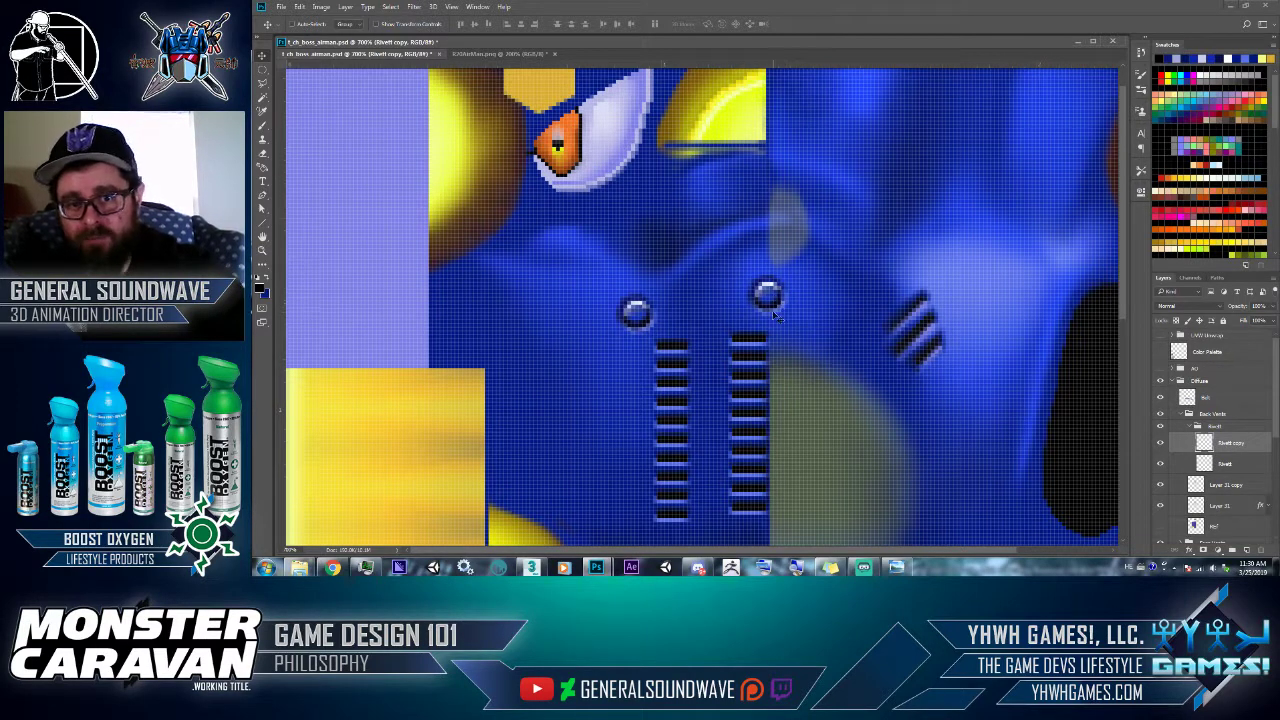
- Select the half of the copied rivet on the vent side of the mirror seam and add a layer mask that hides the rest
{"action": "key", "text": "m"}
{"action": "left_click_drag", "start_coordinate": [768, 286], "coordinate": [819, 338]}
{"action": "key", "text": "shift+m"}
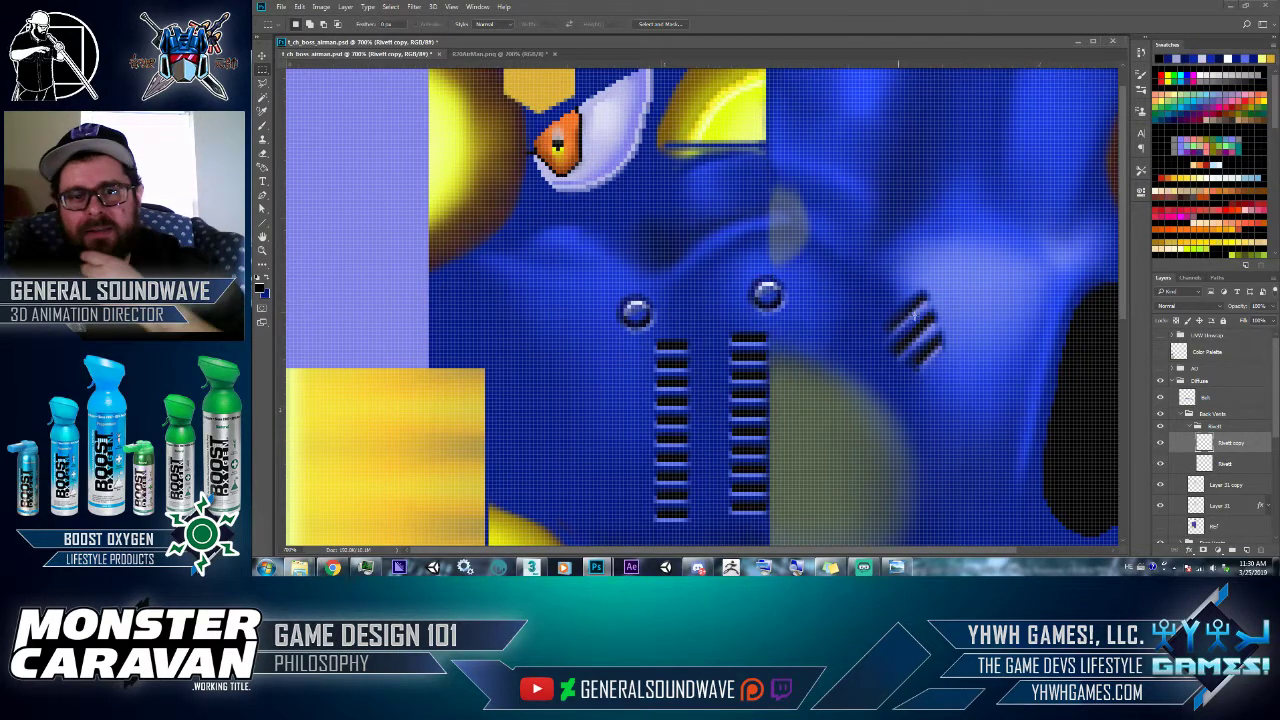
{"action": "left_click_drag", "start_coordinate": [769, 278], "coordinate": [779, 314]}
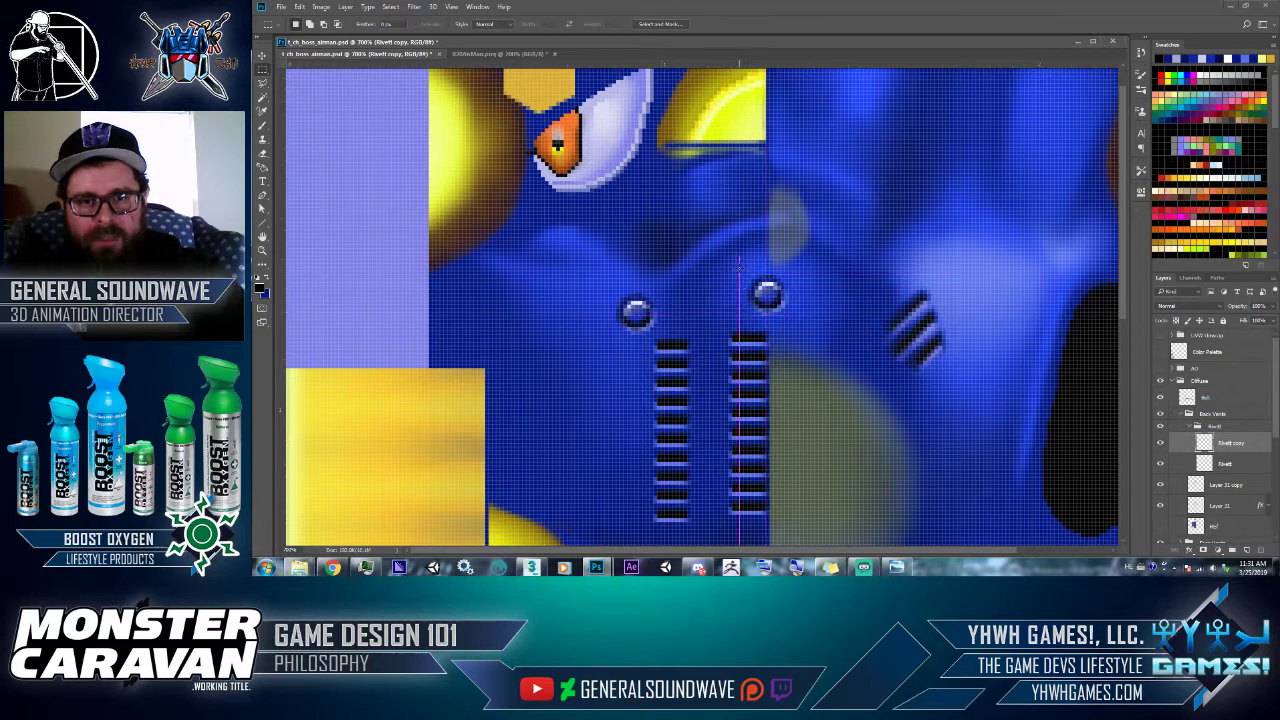
{"action": "left_click_drag", "start_coordinate": [737, 262], "coordinate": [769, 320]}
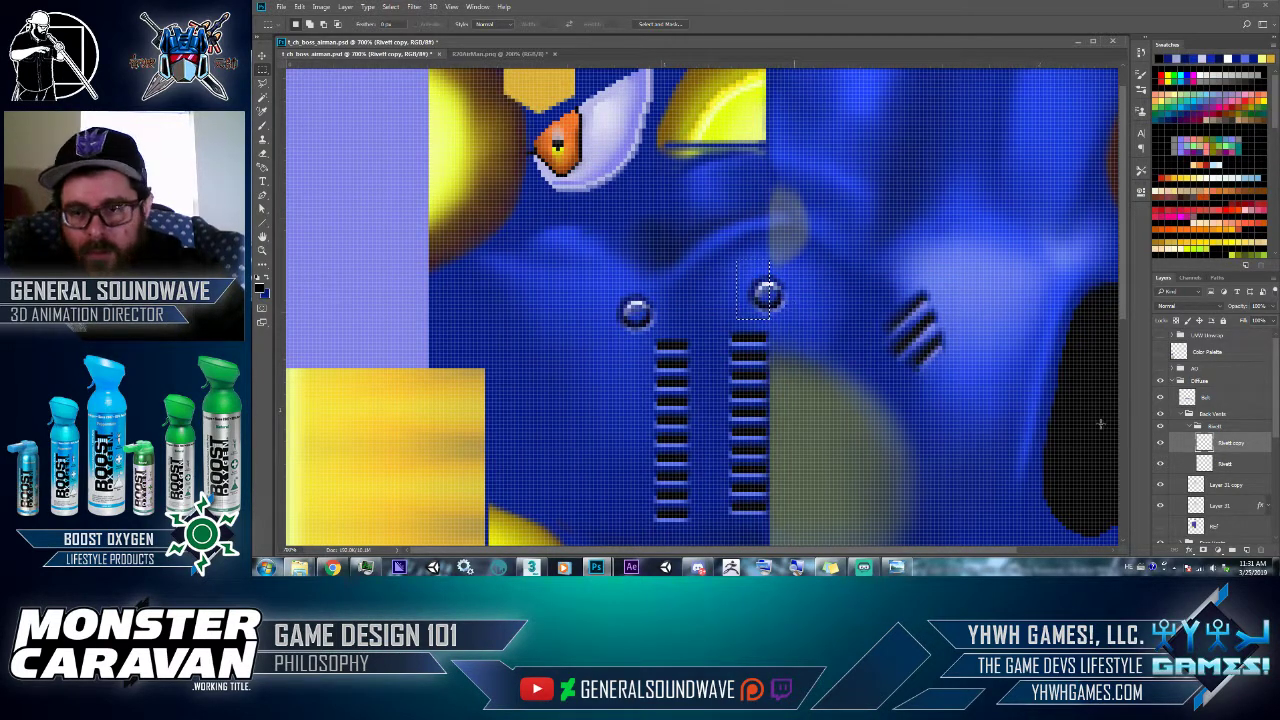
{"action": "left_click", "coordinate": [1204, 550]}
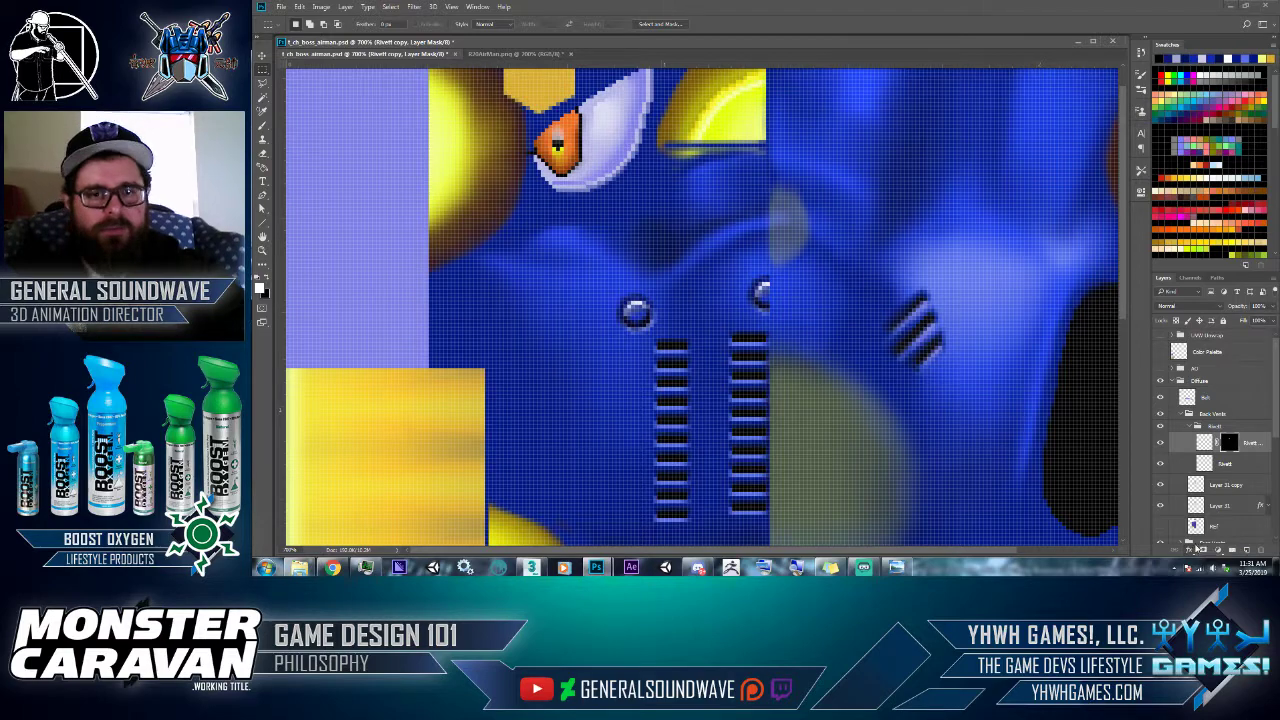
- Save a JPEG copy of the texture over t_ch_boss_airman_00_D_00 in the 256 folder at maximum quality, 12
{"action": "key", "text": "ctrl+shift+s"}
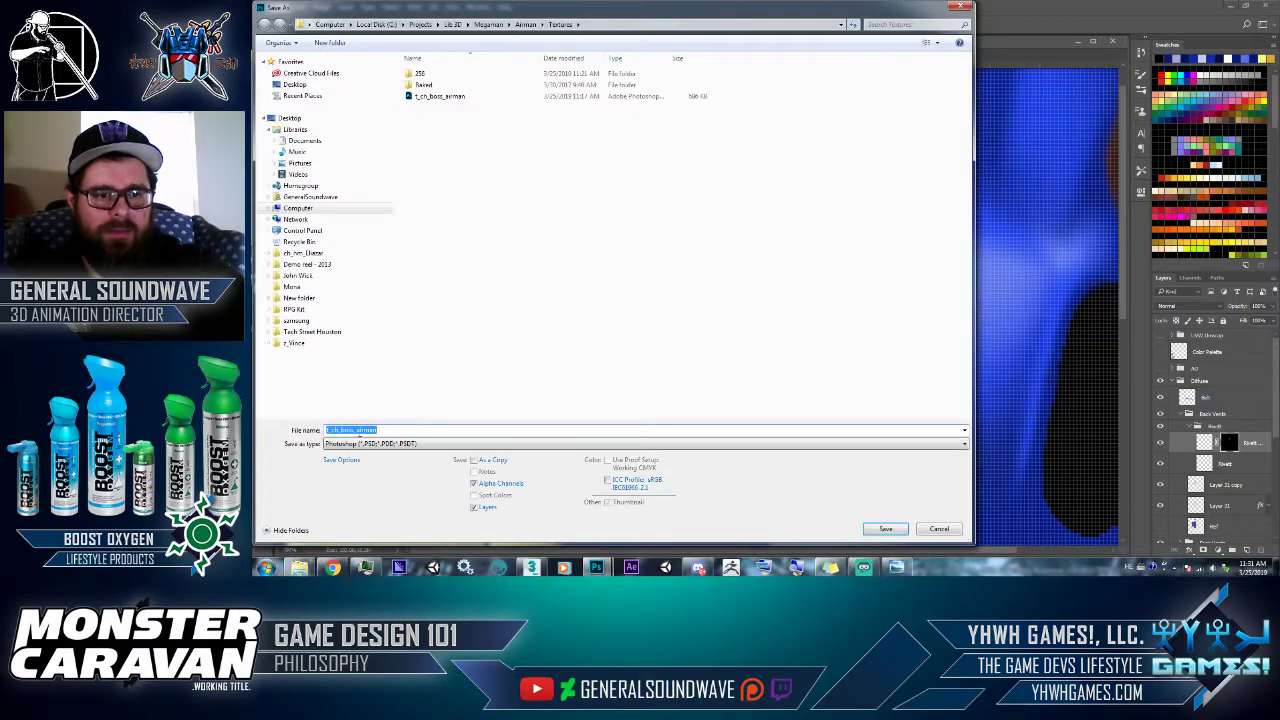
{"action": "left_click", "coordinate": [360, 443]}
{"action": "left_click", "coordinate": [350, 336]}
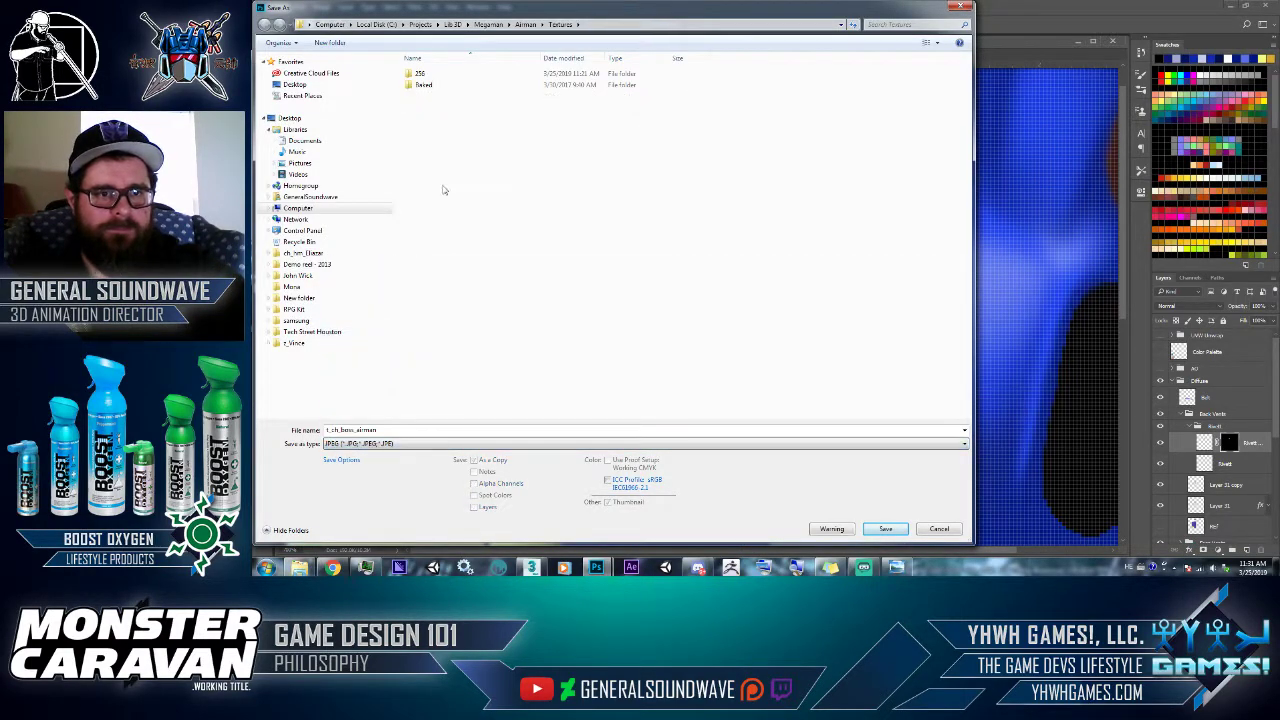
{"action": "double_click", "coordinate": [428, 74]}
{"action": "double_click", "coordinate": [448, 92]}
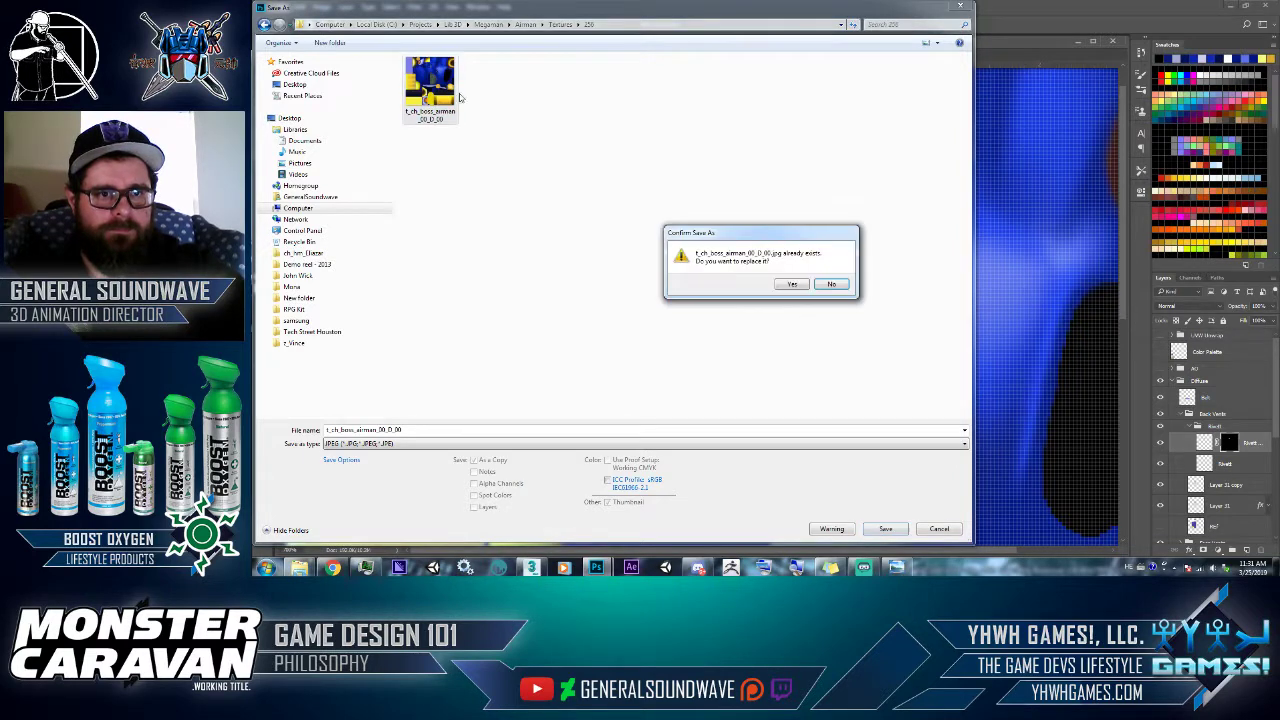
{"action": "left_click", "coordinate": [792, 285]}
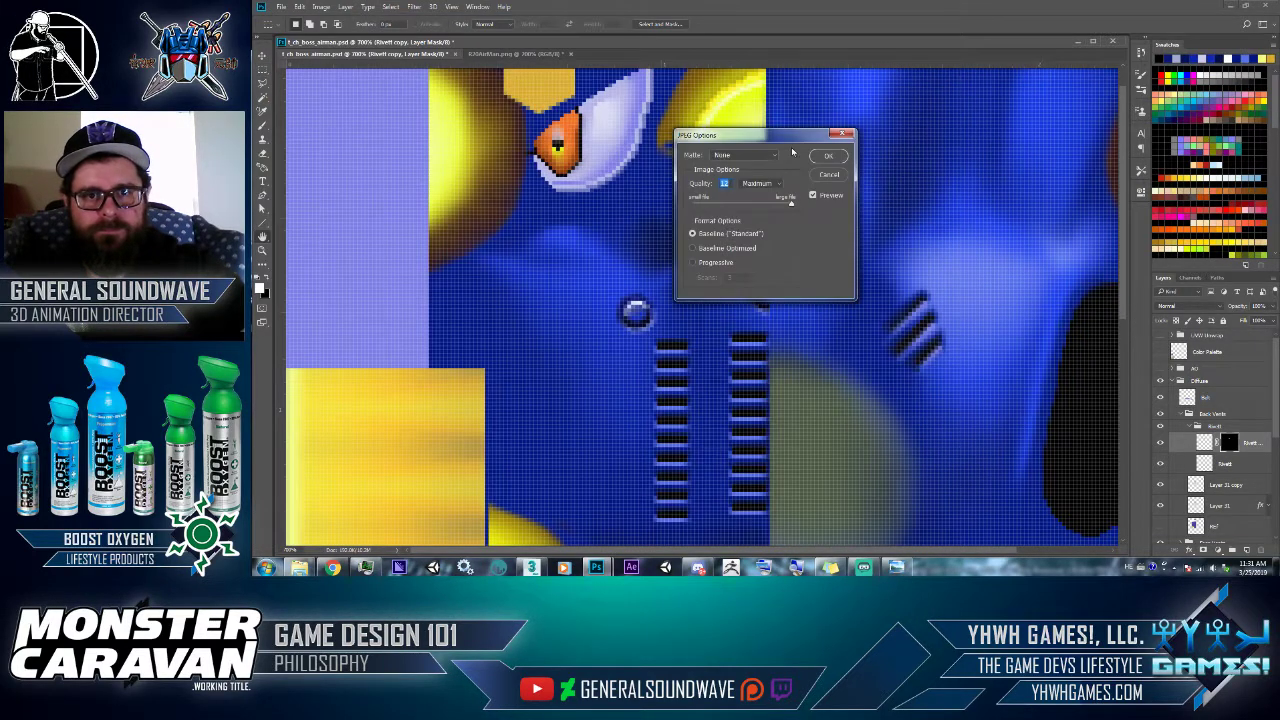
{"action": "left_click", "coordinate": [826, 160]}
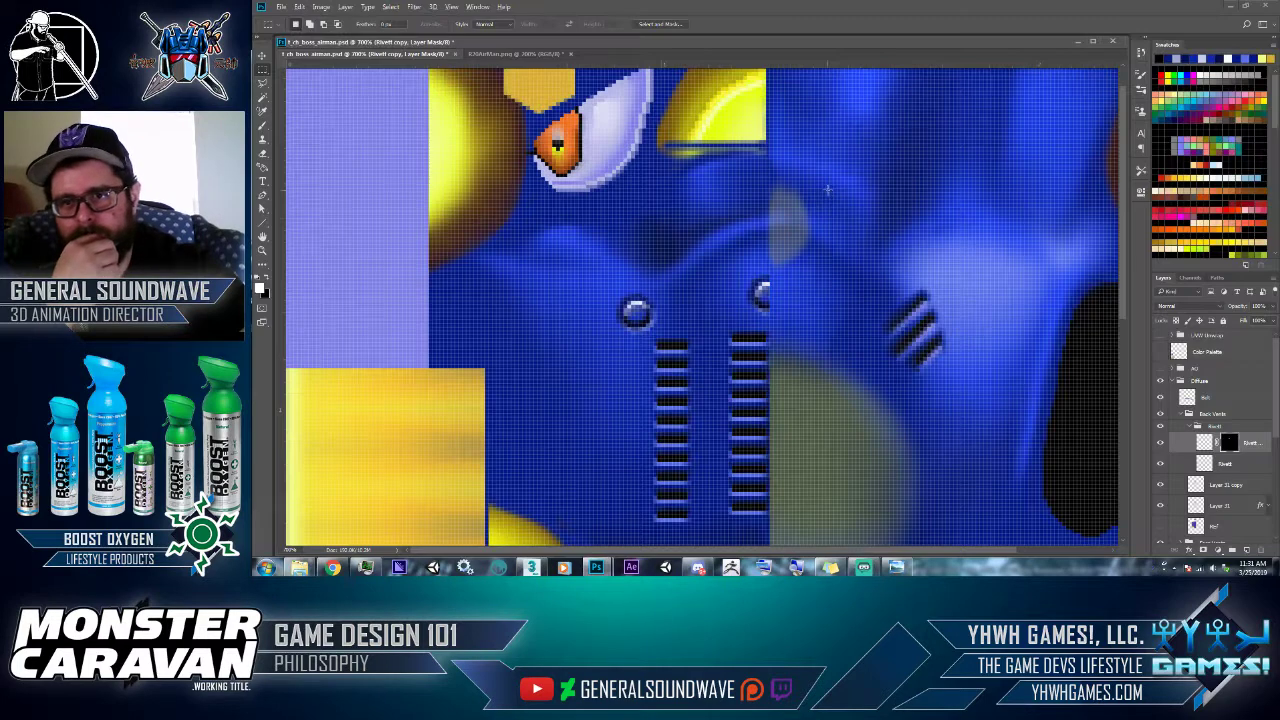
- Check the Air Man reference sheet, and examine the rivets on the model's back in 3ds Max
{"action": "key", "text": "alt+Tab"}
{"action": "key", "text": "alt+Tab"}
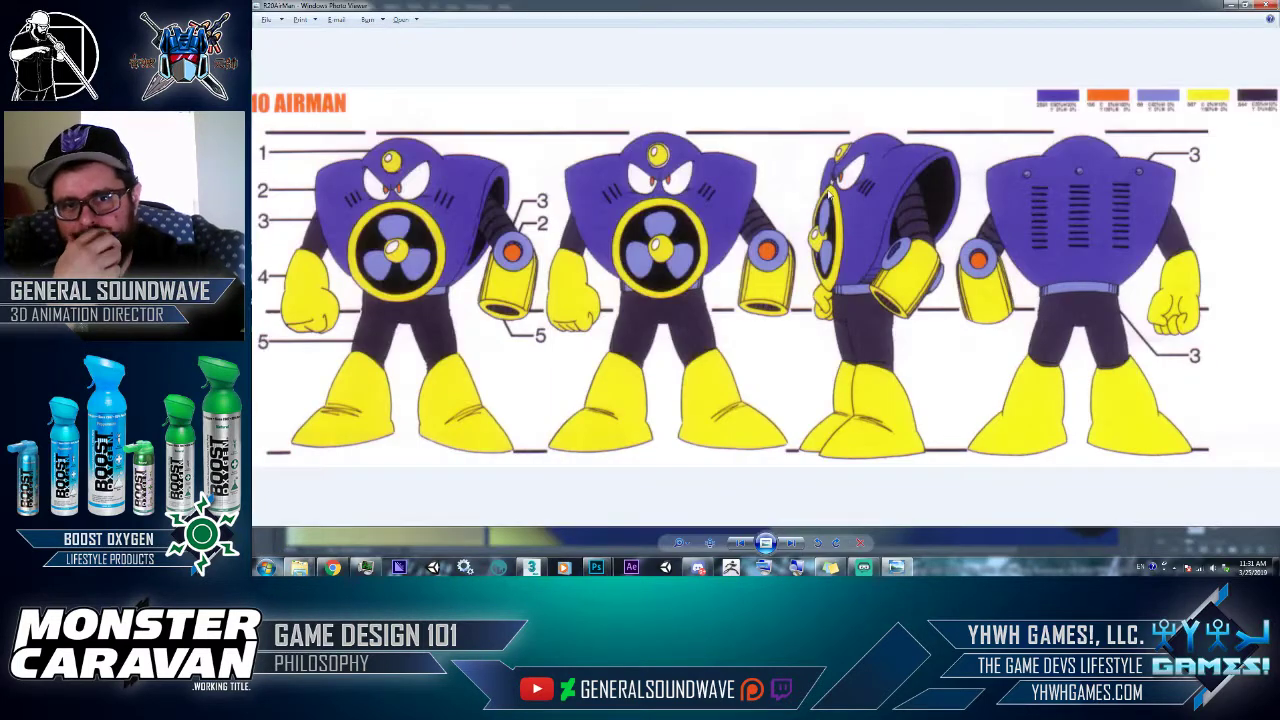
{"action": "key", "text": "alt+Tab"}
{"action": "key", "text": "alt+Tab"}
{"action": "key", "text": "alt+Tab"}
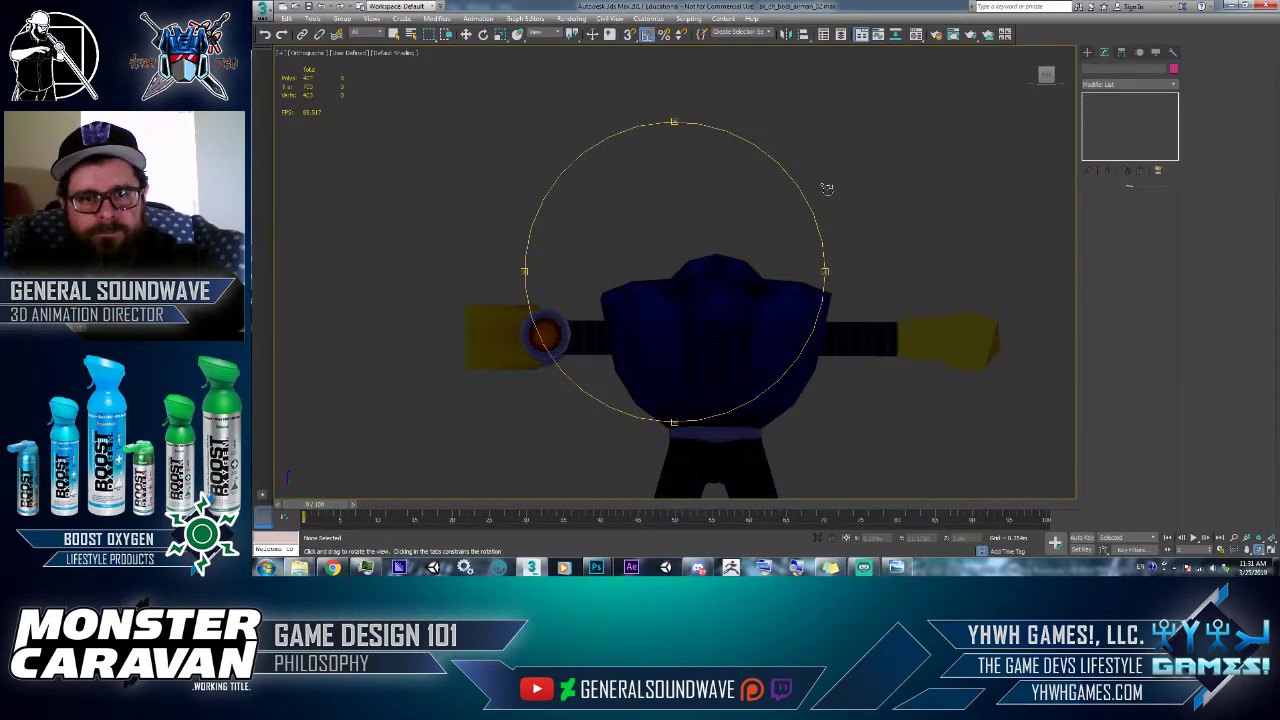
{"action": "left_click_drag", "start_coordinate": [770, 241], "coordinate": [760, 194]}
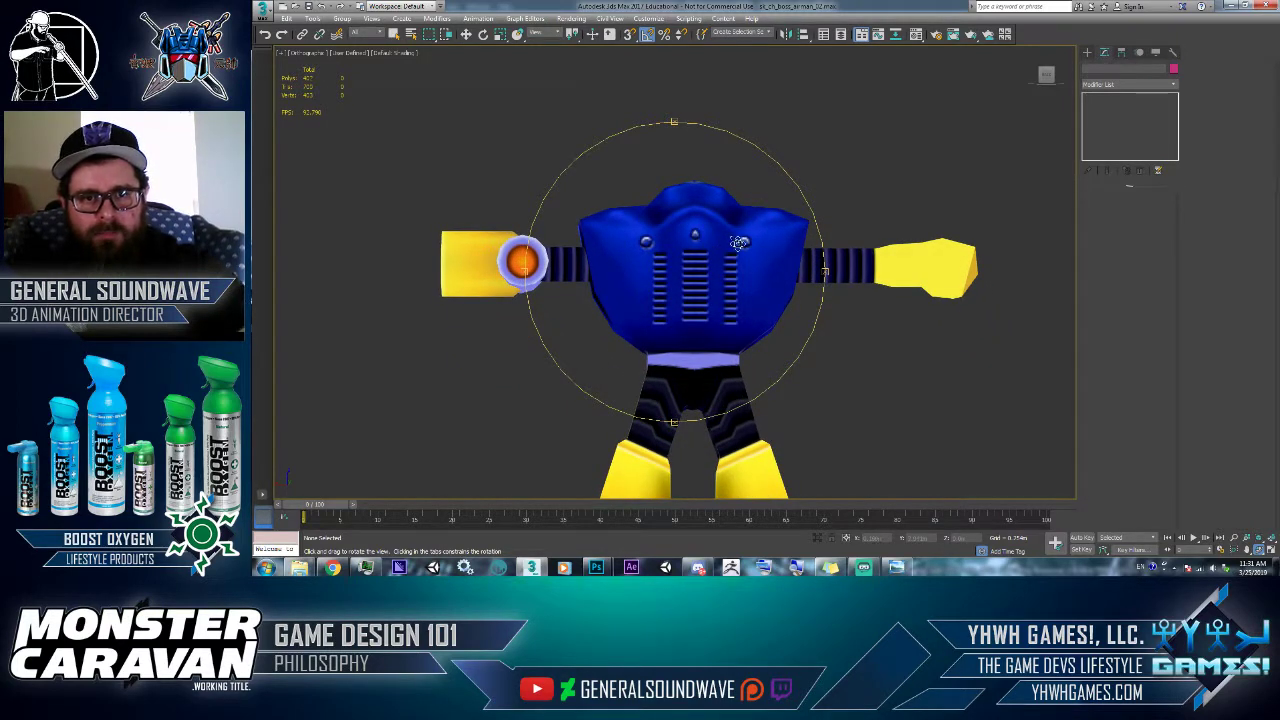
- Return to Photoshop and nudge the masked half rivet slightly left, away from the mirror seam
{"action": "key", "text": "alt+Tab"}
{"action": "key", "text": "alt+Tab"}
{"action": "key", "text": "alt+Tab"}
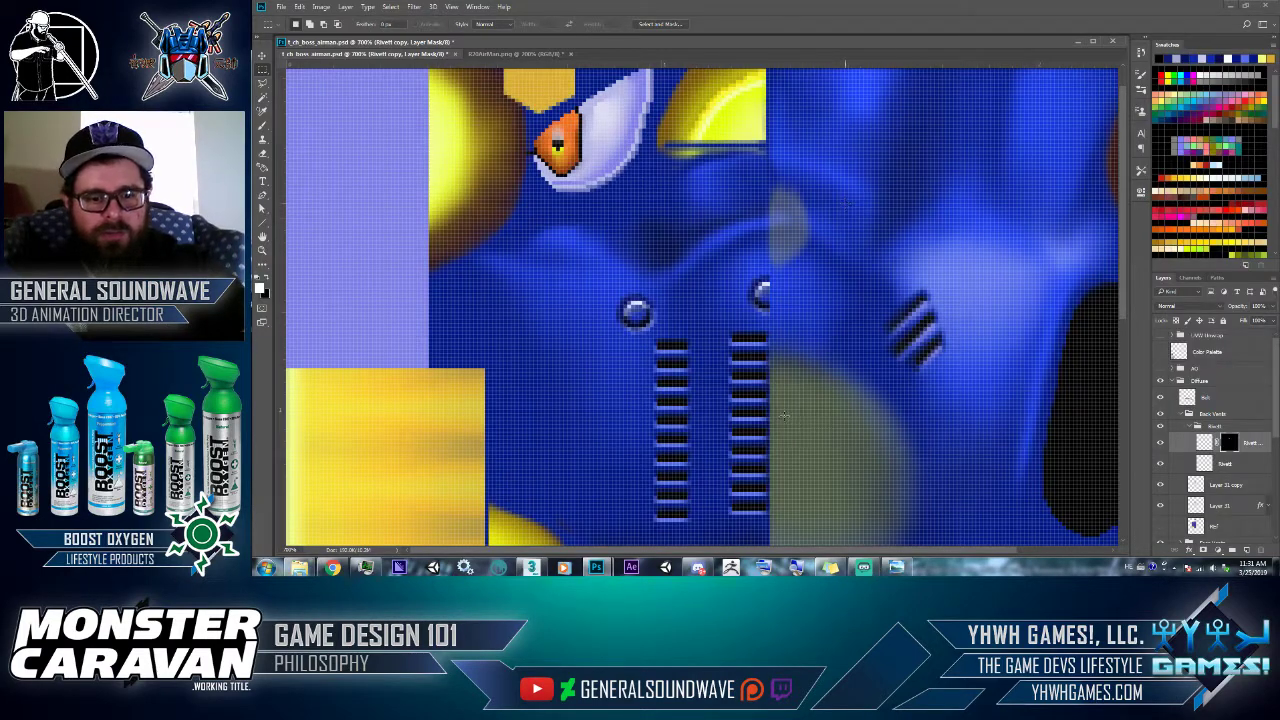
{"action": "key", "text": "v"}
{"action": "key", "text": "Right"}
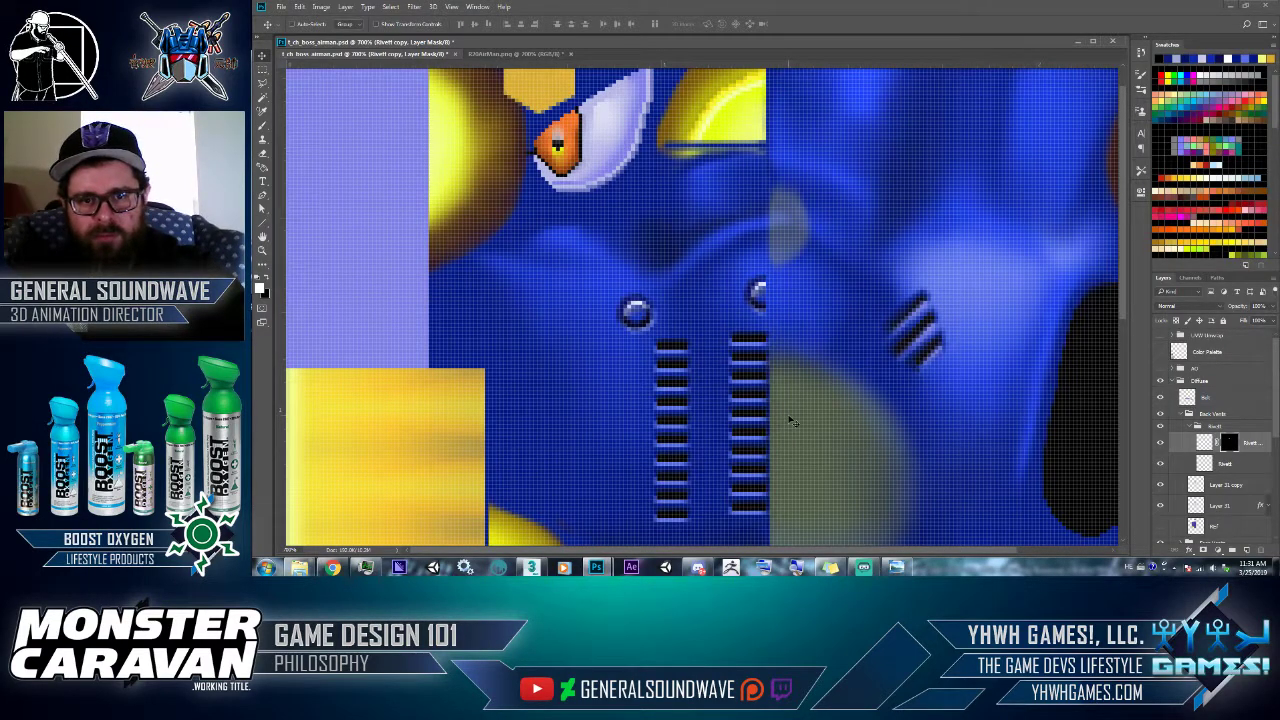
- Fill a narrow strip of the rivet copy's layer mask with white to reveal the rivet up to the mirror seam
{"action": "key", "text": "m"}
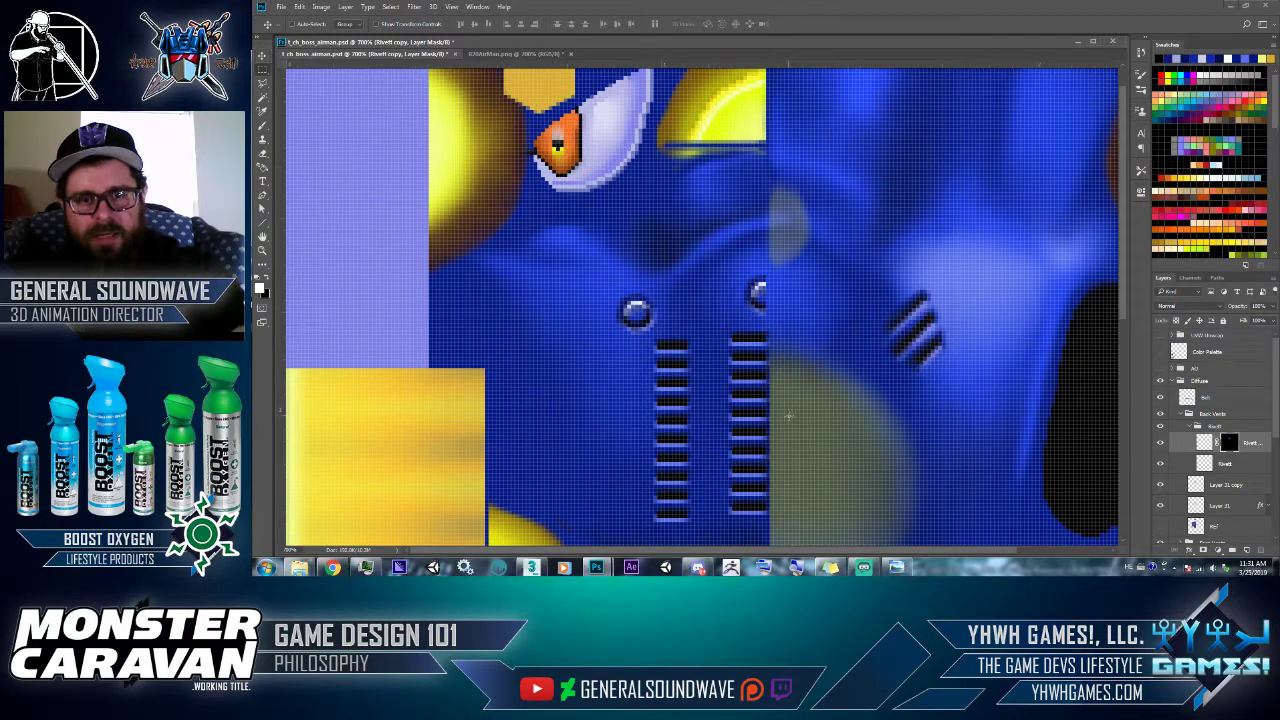
{"action": "left_click_drag", "start_coordinate": [752, 241], "coordinate": [770, 328]}
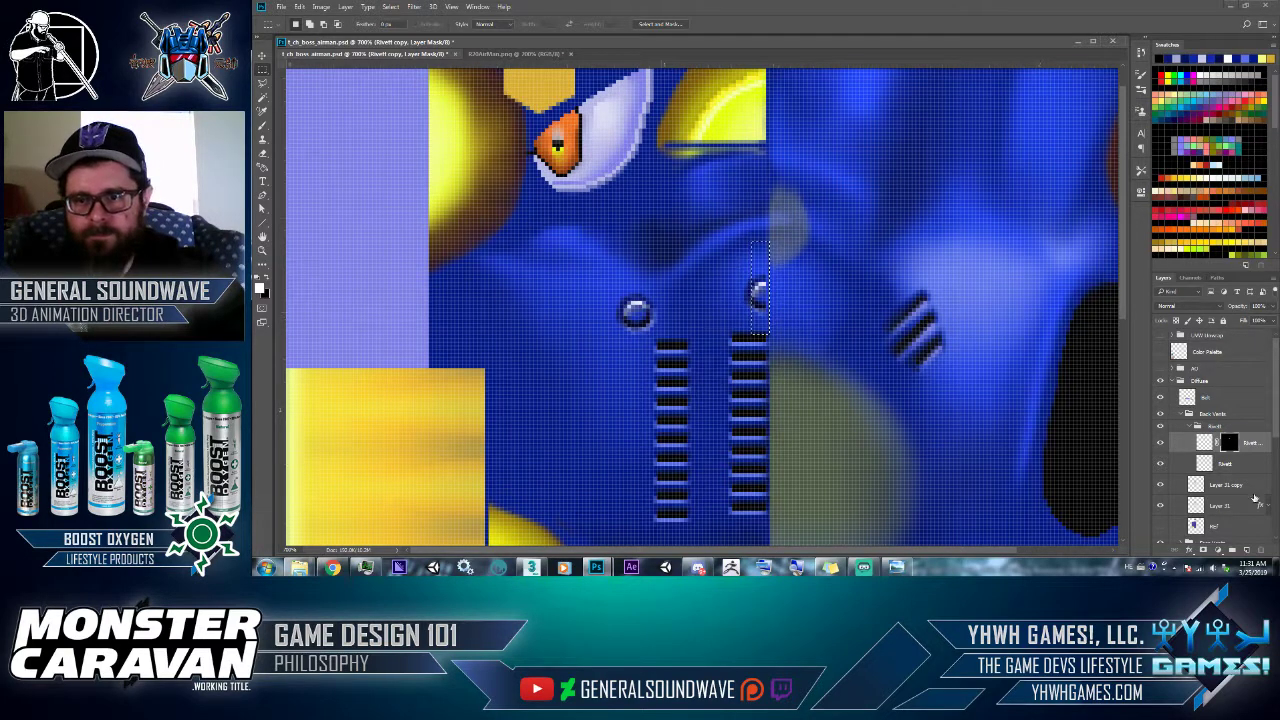
{"action": "key", "text": "Delete"}
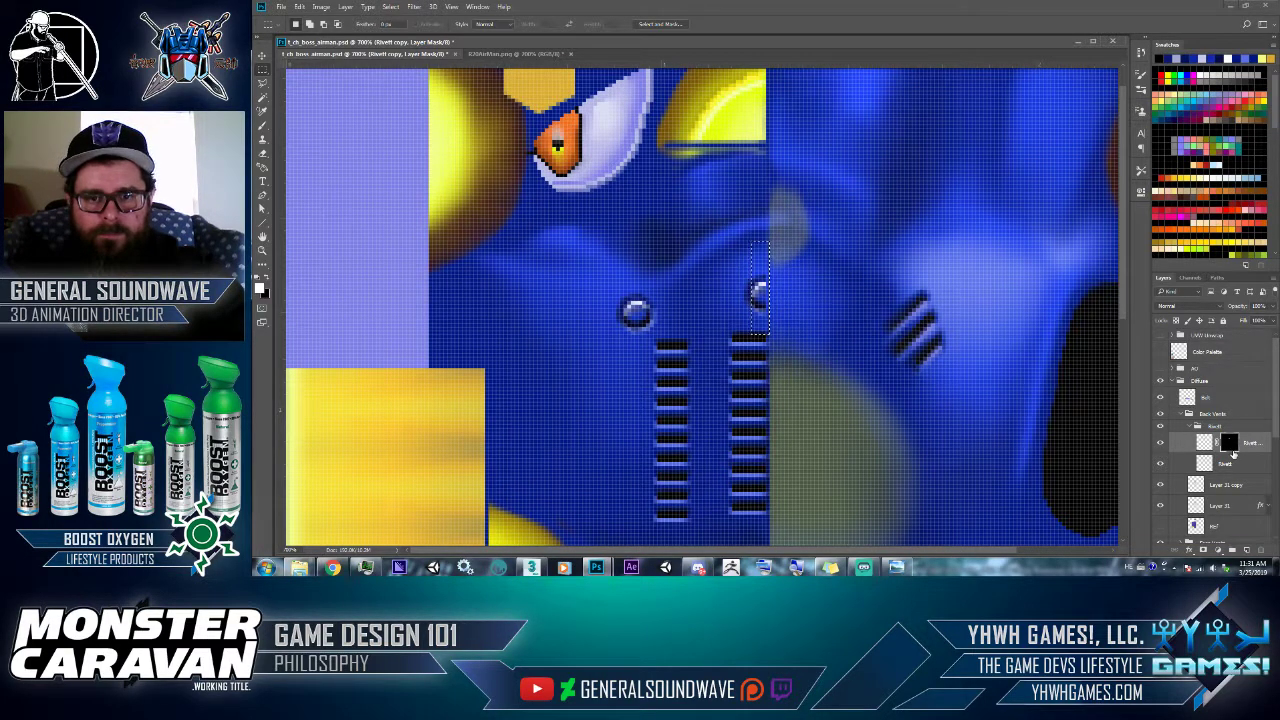
{"action": "key", "text": "x"}
{"action": "key", "text": "Delete"}
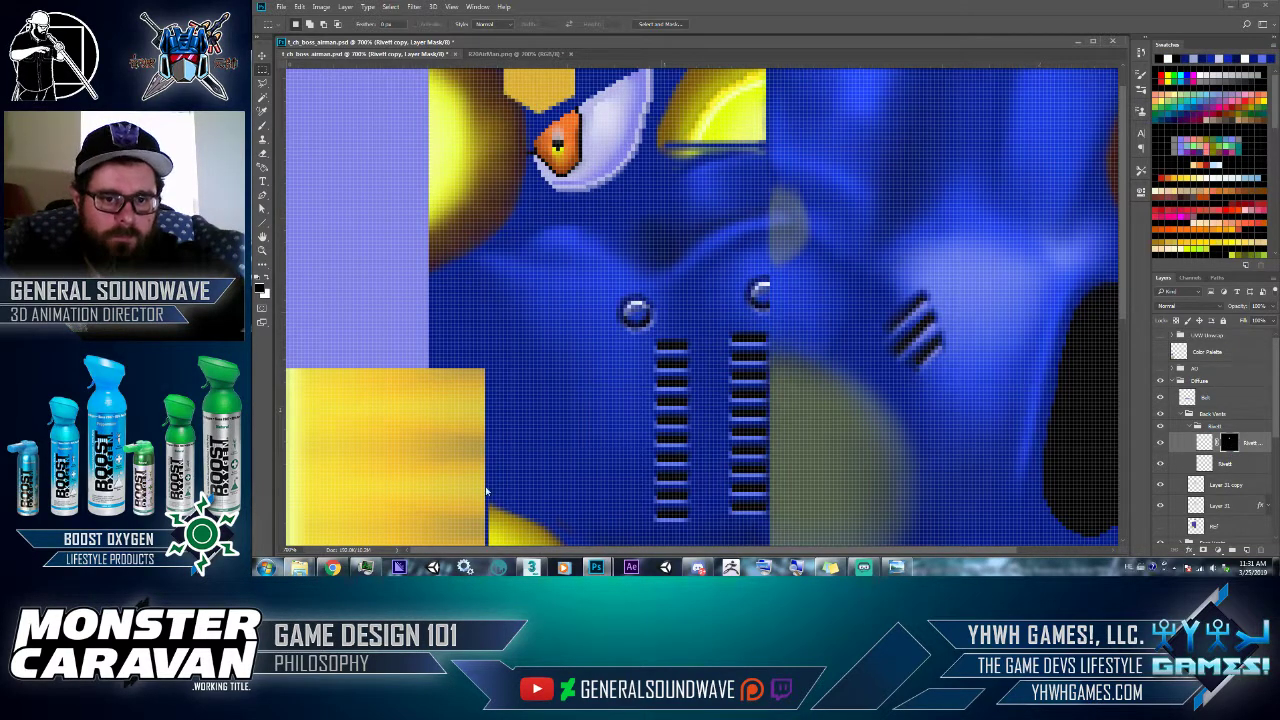
- Overwrite the t_ch_boss_airman_00_D_00 JPEG in the 256 folder with the adjusted texture, and check the model in 3ds Max
{"action": "key", "text": "ctrl+shift+s"}
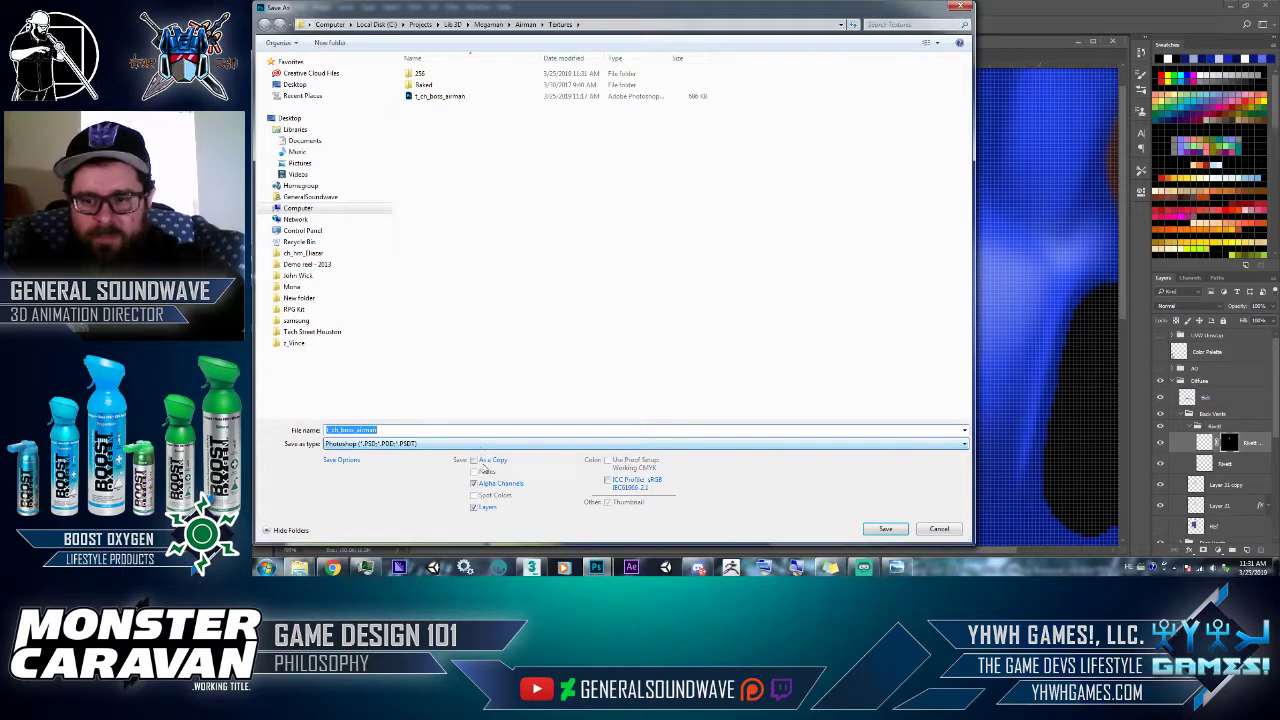
{"action": "left_click", "coordinate": [399, 446]}
{"action": "left_click", "coordinate": [410, 320]}
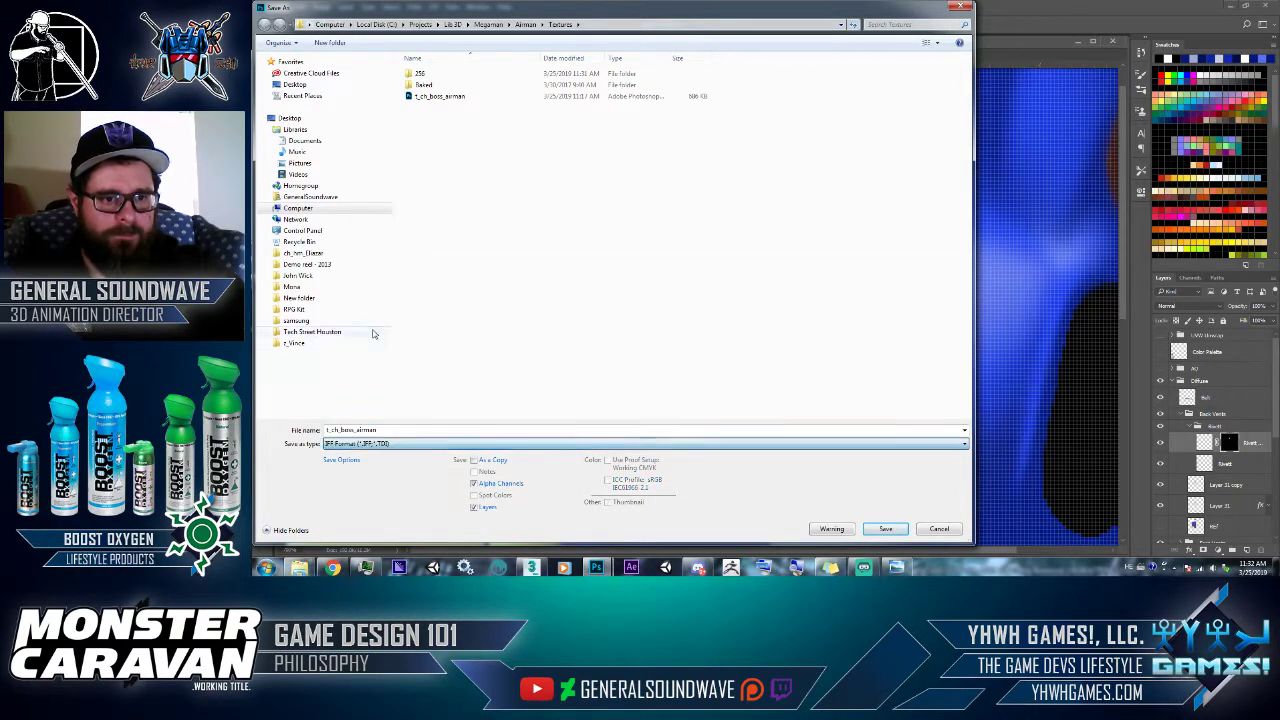
{"action": "left_click", "coordinate": [436, 77]}
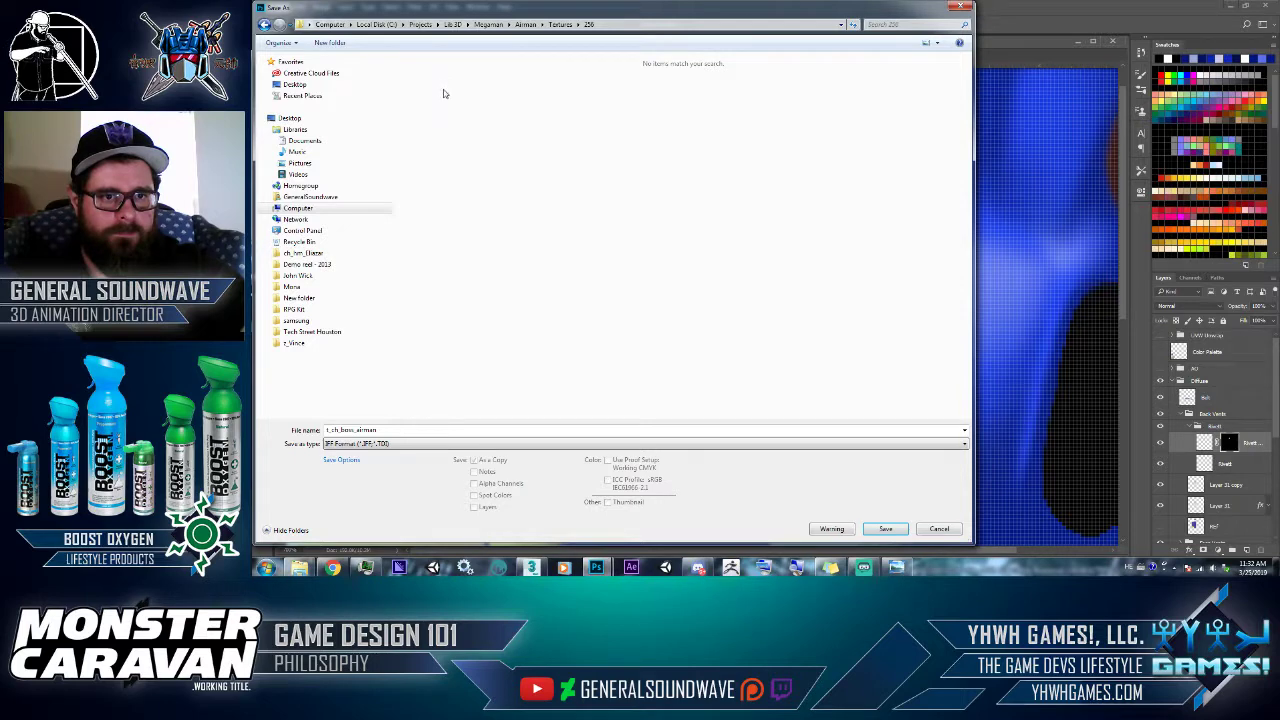
{"action": "left_click", "coordinate": [404, 447]}
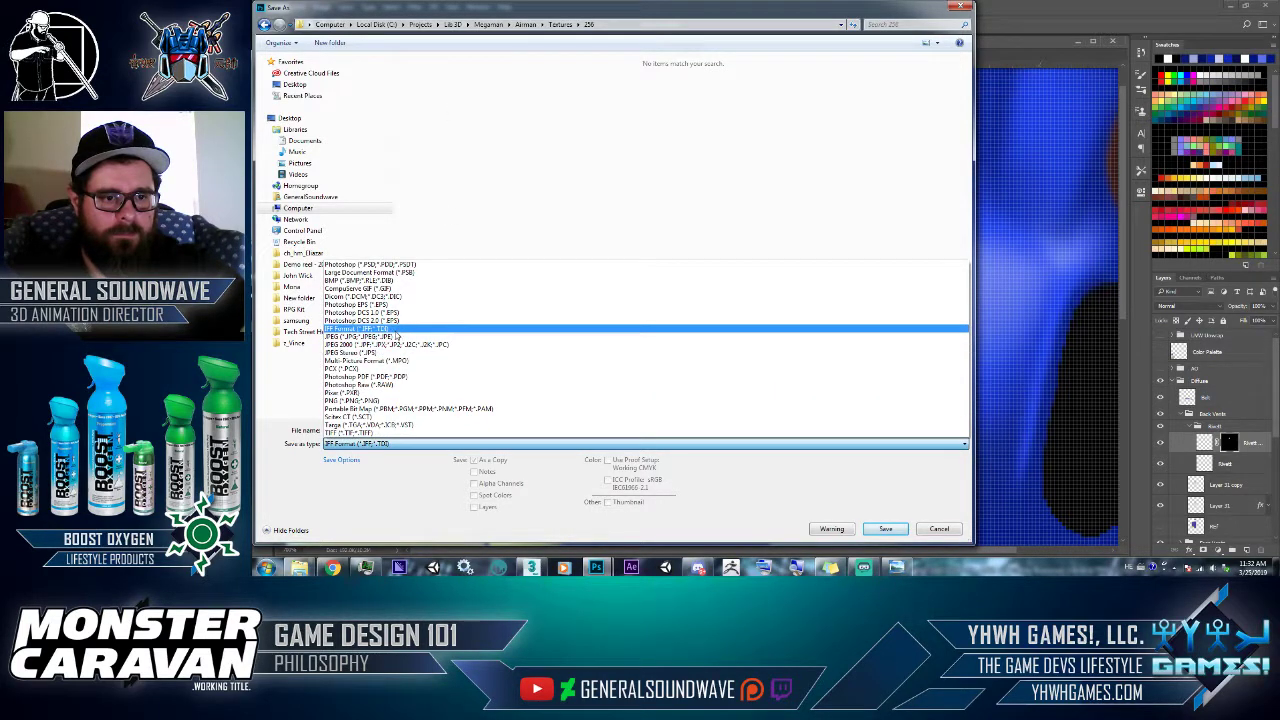
{"action": "left_click", "coordinate": [396, 337]}
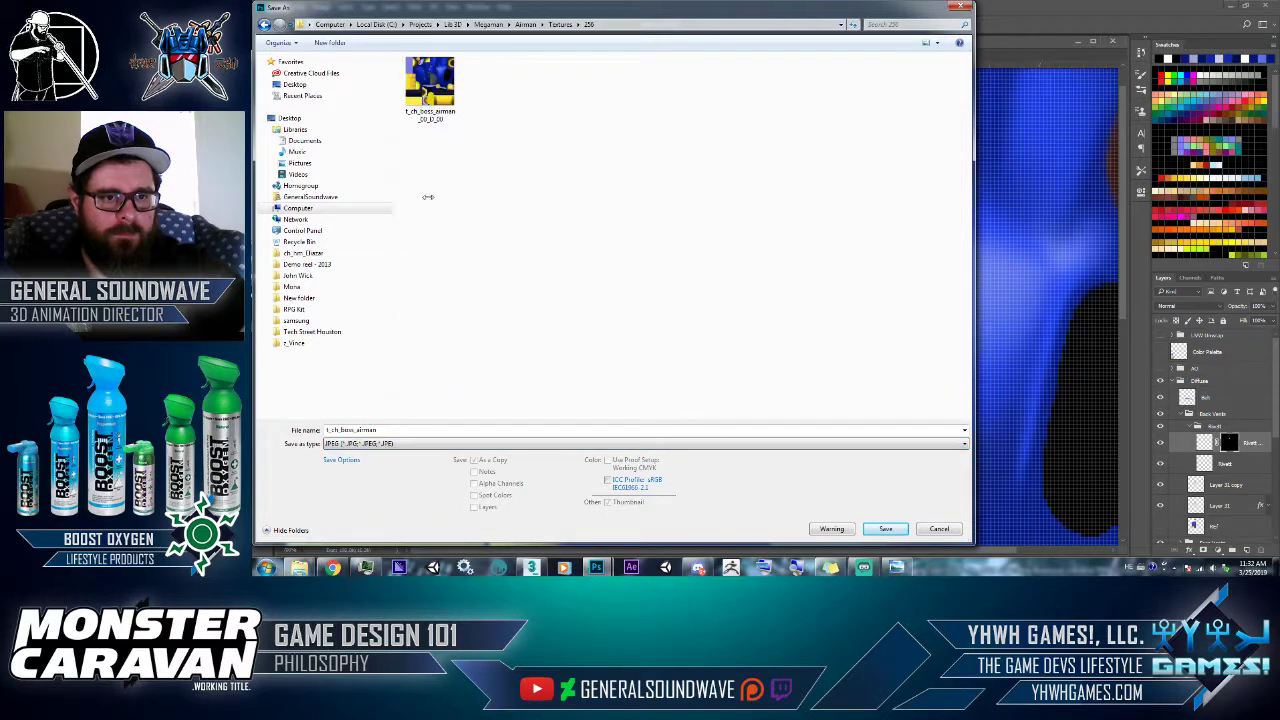
{"action": "double_click", "coordinate": [447, 117]}
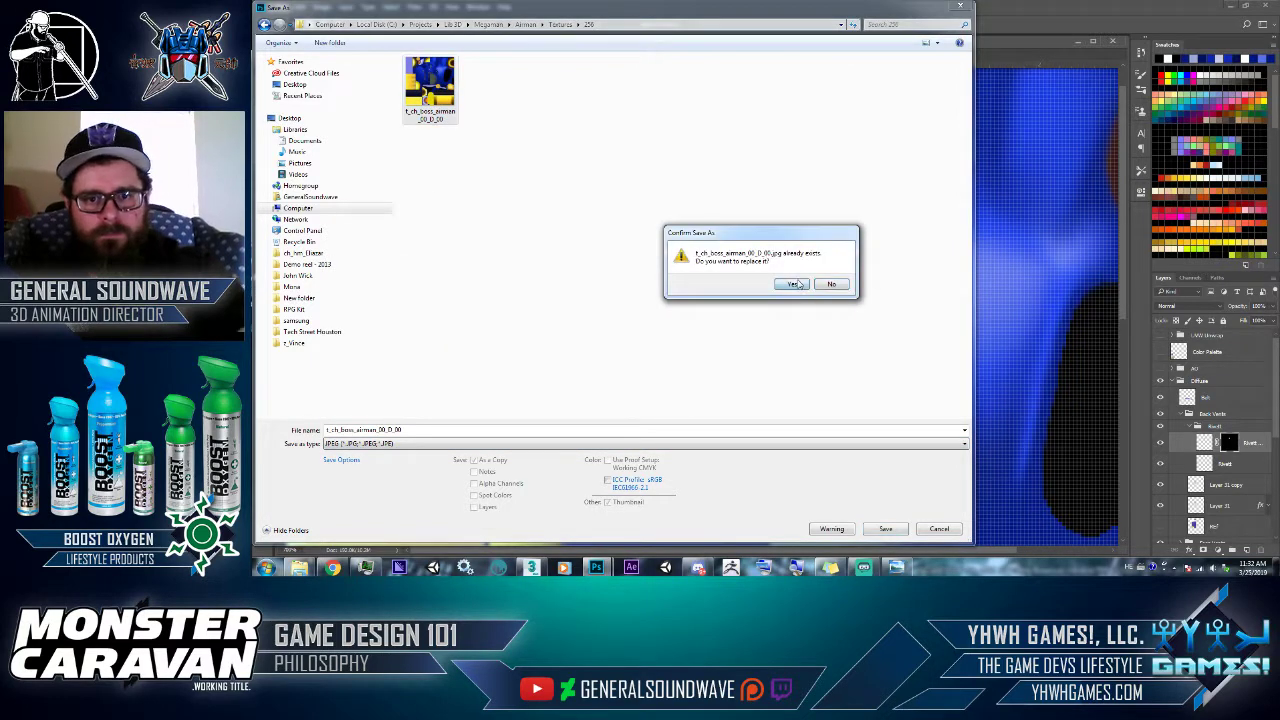
{"action": "left_click", "coordinate": [795, 283]}
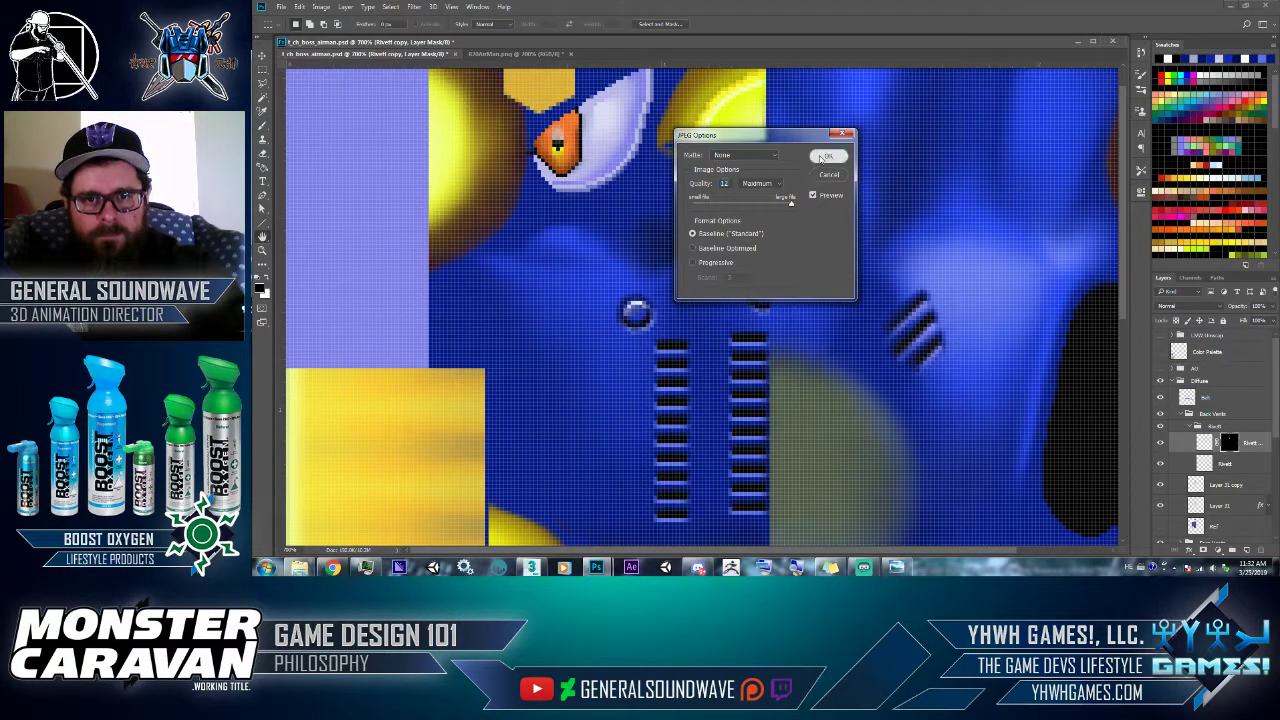
{"action": "left_click", "coordinate": [826, 157]}
{"action": "key", "text": "alt+Tab"}
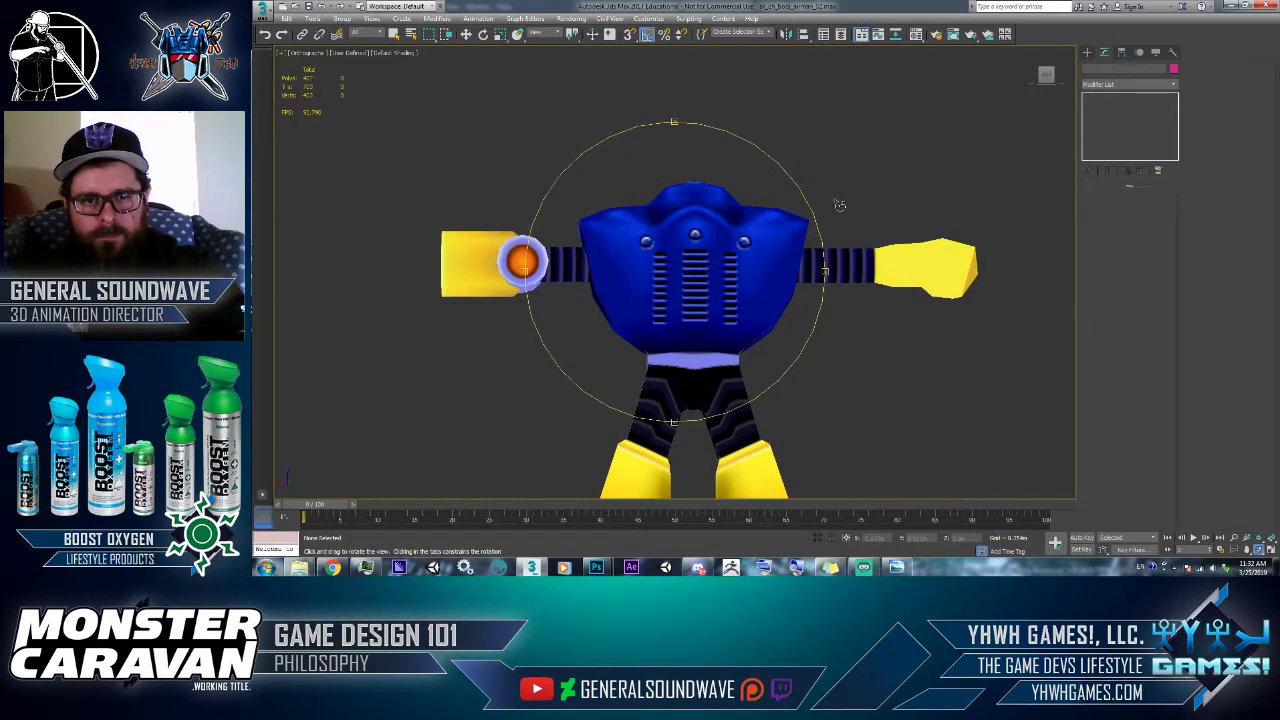
- Back in Photoshop, nudge the half rivet further left and extend its layer mask's visible area to the mirror seam
{"action": "key", "text": "alt+Tab"}
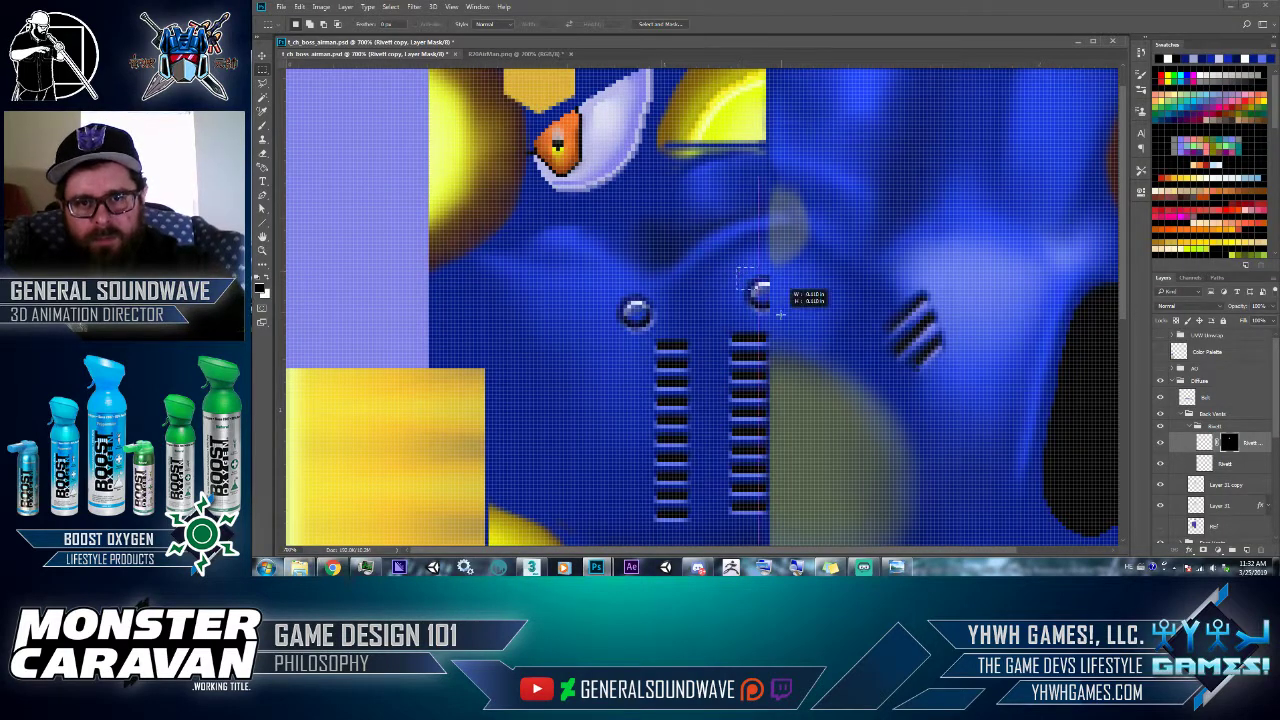
{"action": "left_click_drag", "start_coordinate": [737, 268], "coordinate": [785, 319]}
{"action": "key", "text": "v"}
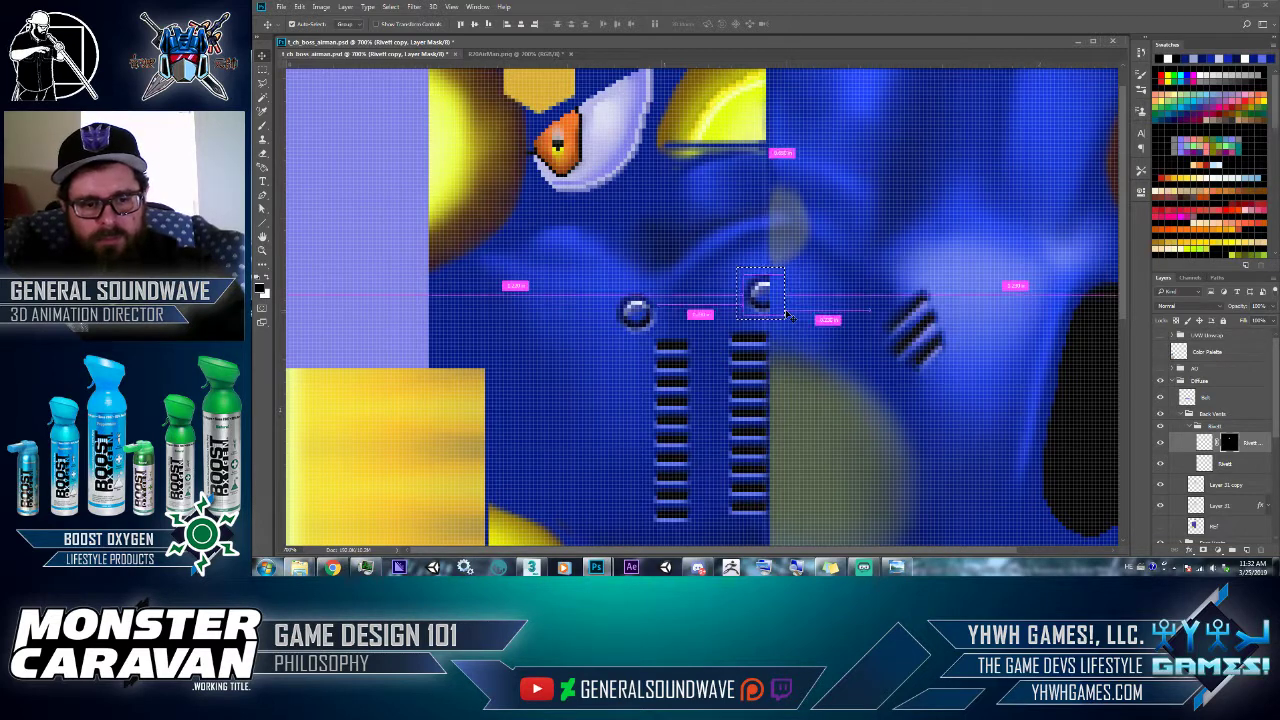
{"action": "key", "text": "ctrl+d"}
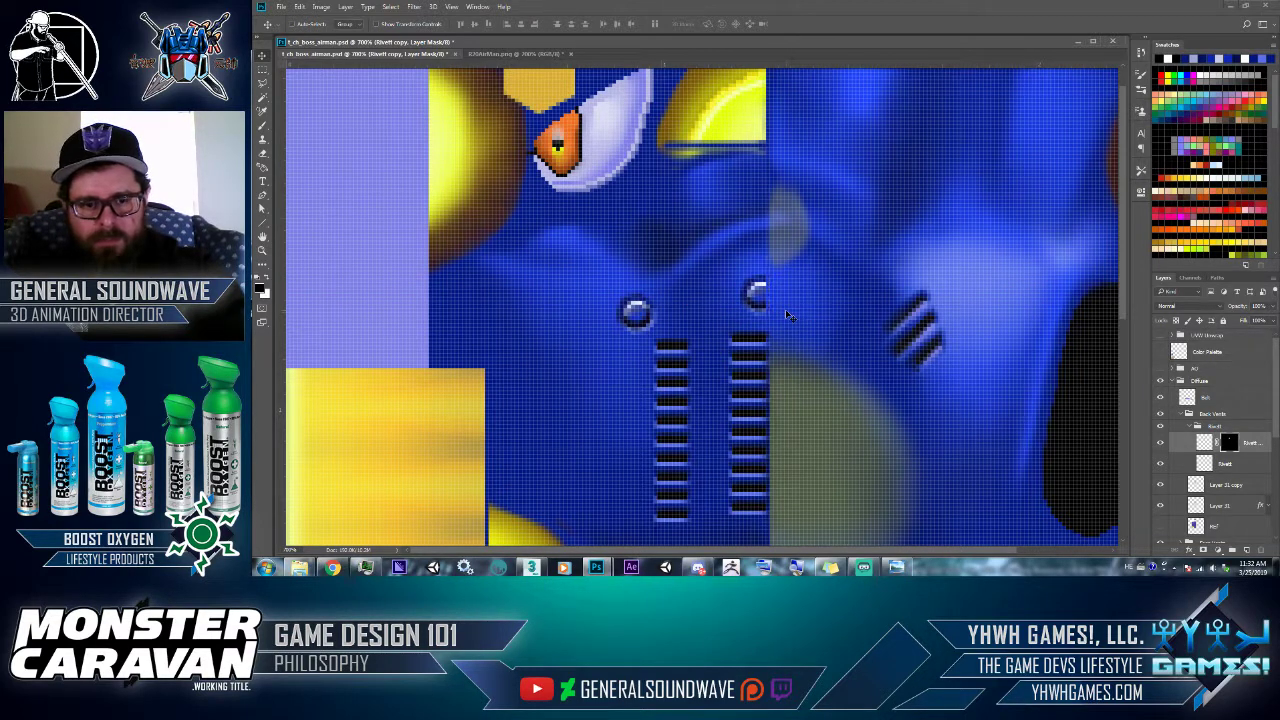
{"action": "key", "text": "m"}
{"action": "left_click_drag", "start_coordinate": [743, 256], "coordinate": [770, 322]}
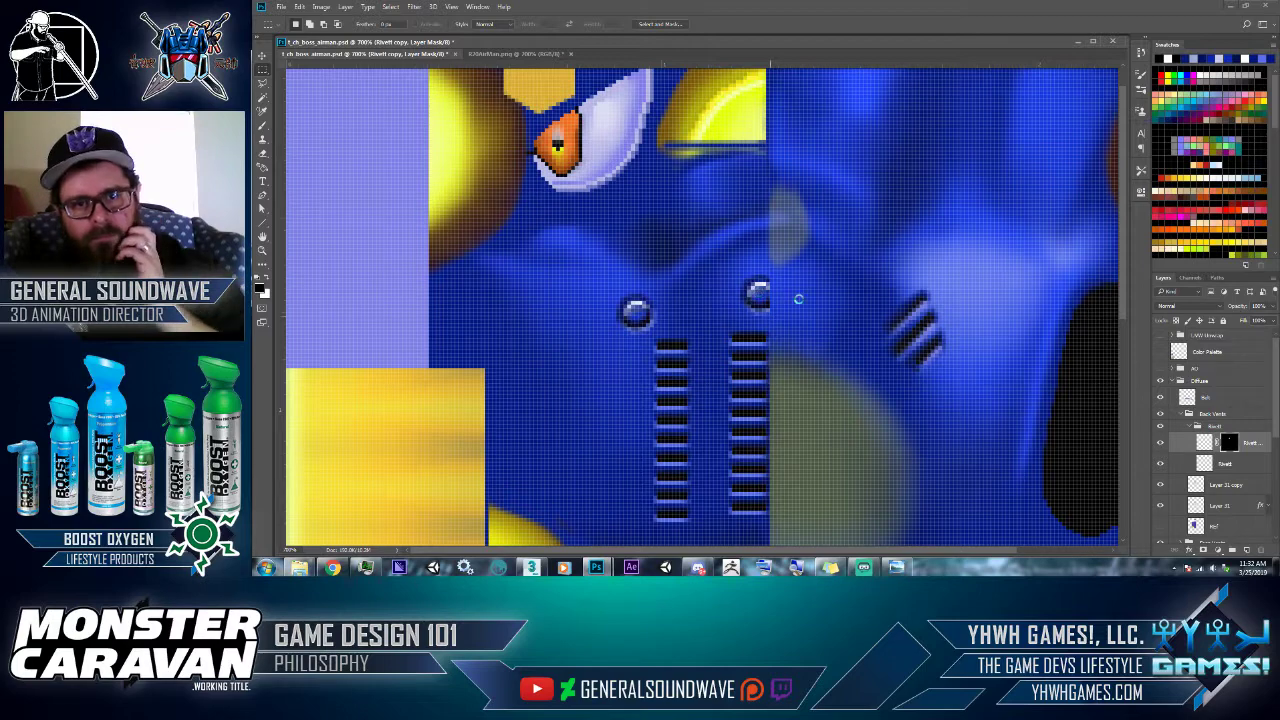
- Overwrite the t_ch_boss_airman_00_D_00 JPEG in the 256 folder at maximum quality 12, and check the back rivets in 3ds Max
{"action": "key", "text": "ctrl+shift+s"}
{"action": "left_click", "coordinate": [380, 443]}
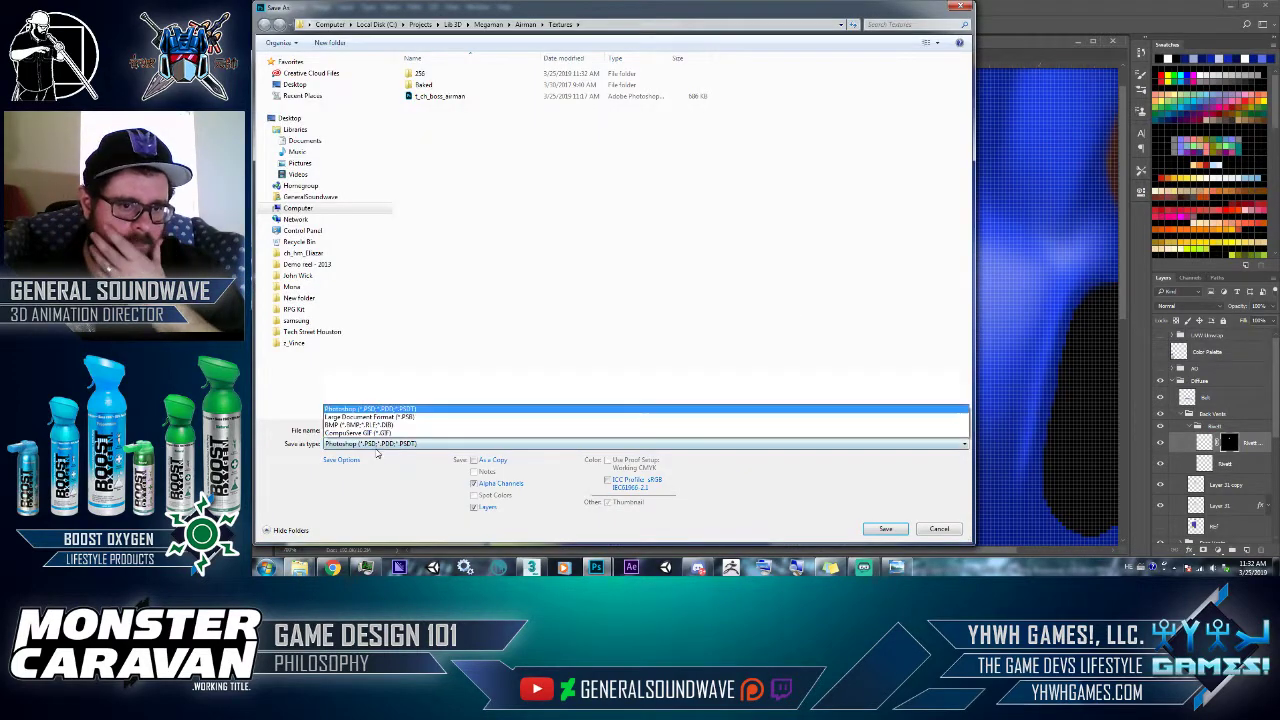
{"action": "left_click", "coordinate": [370, 337]}
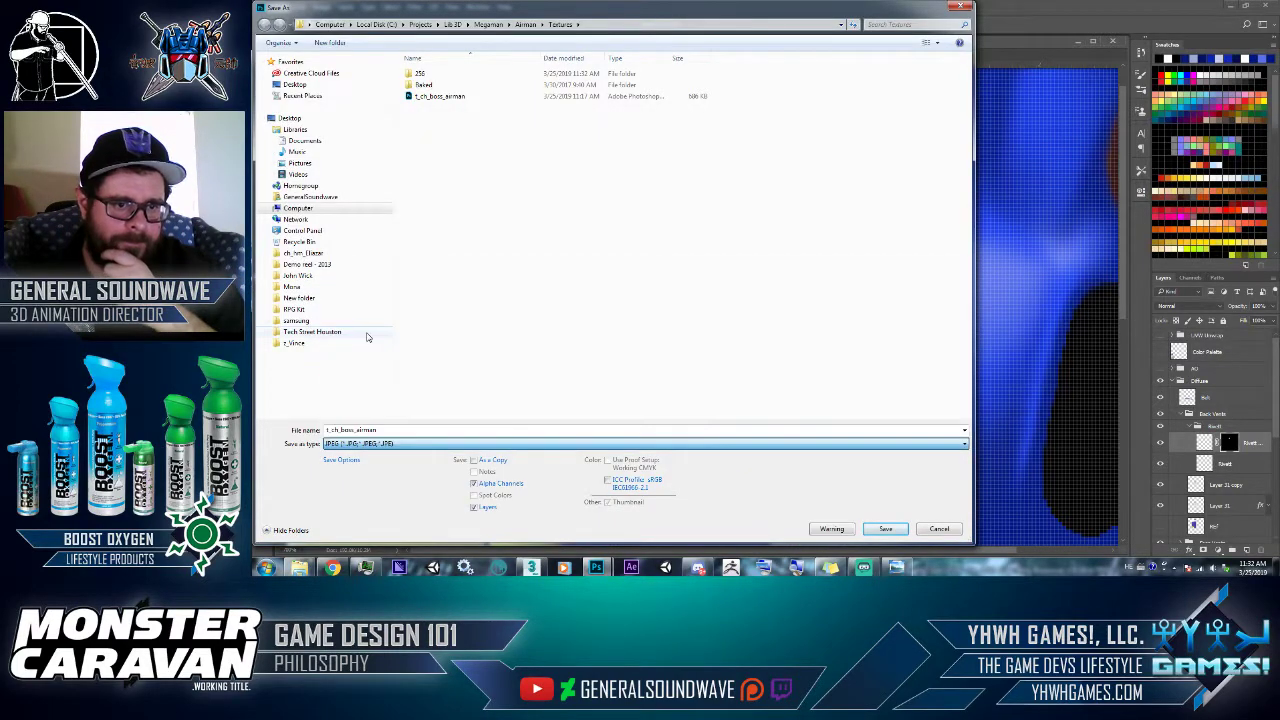
{"action": "left_click", "coordinate": [440, 77]}
{"action": "double_click", "coordinate": [440, 79]}
{"action": "left_click", "coordinate": [432, 90]}
{"action": "left_click", "coordinate": [885, 528]}
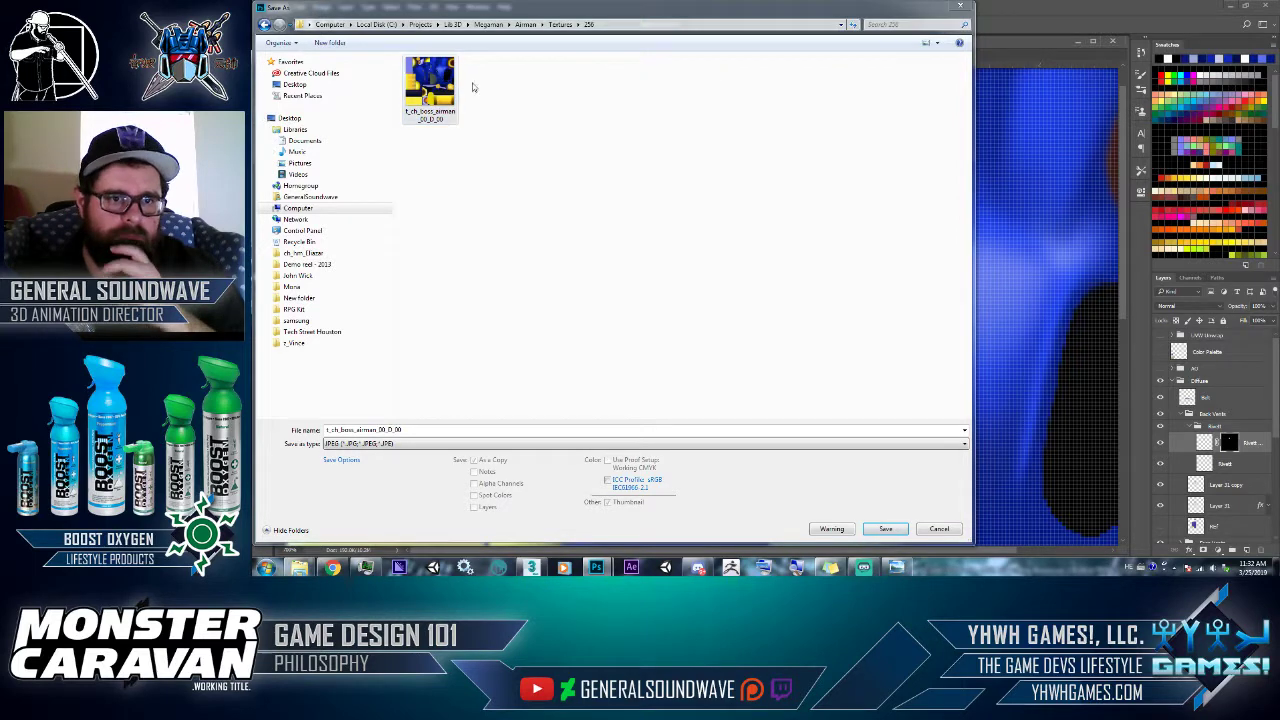
{"action": "left_click", "coordinate": [791, 283]}
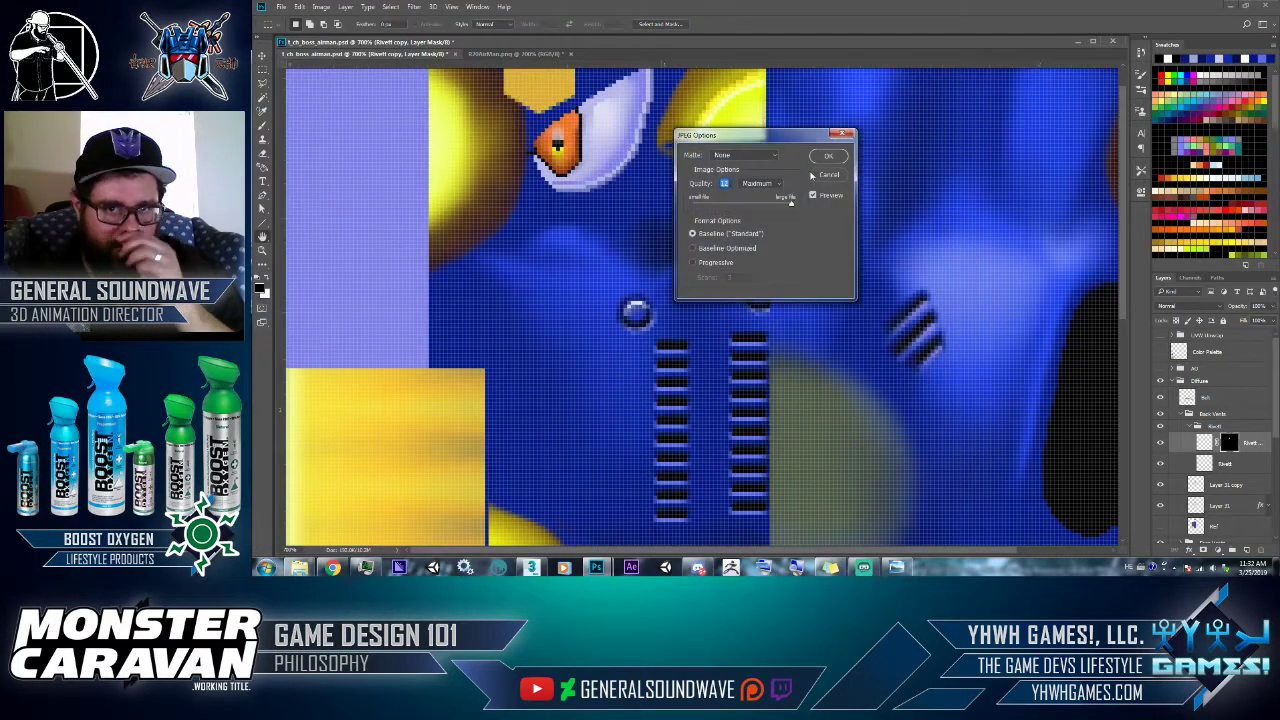
{"action": "left_click", "coordinate": [825, 156]}
{"action": "key", "text": "alt+Tab"}
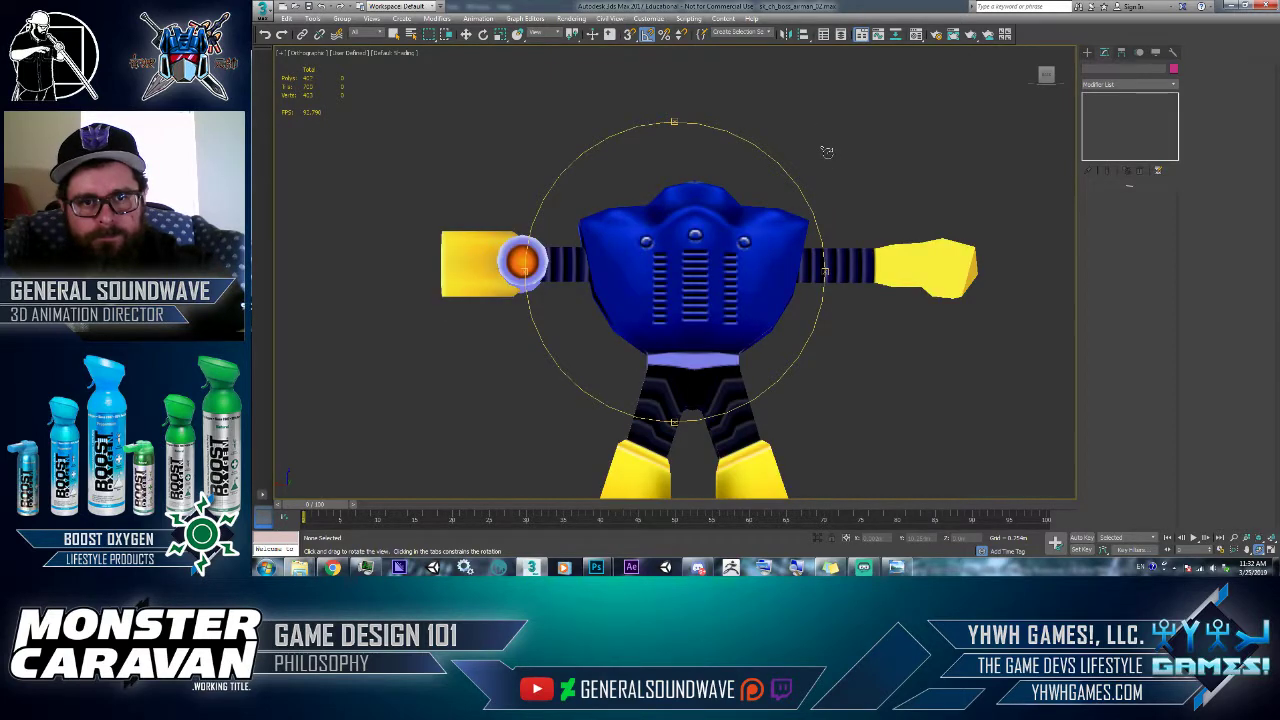
- Back in Photoshop, shift the inner ends of the black seam vent slots right to the mirror seam on the vent copy layer
{"action": "key", "text": "alt+Tab"}
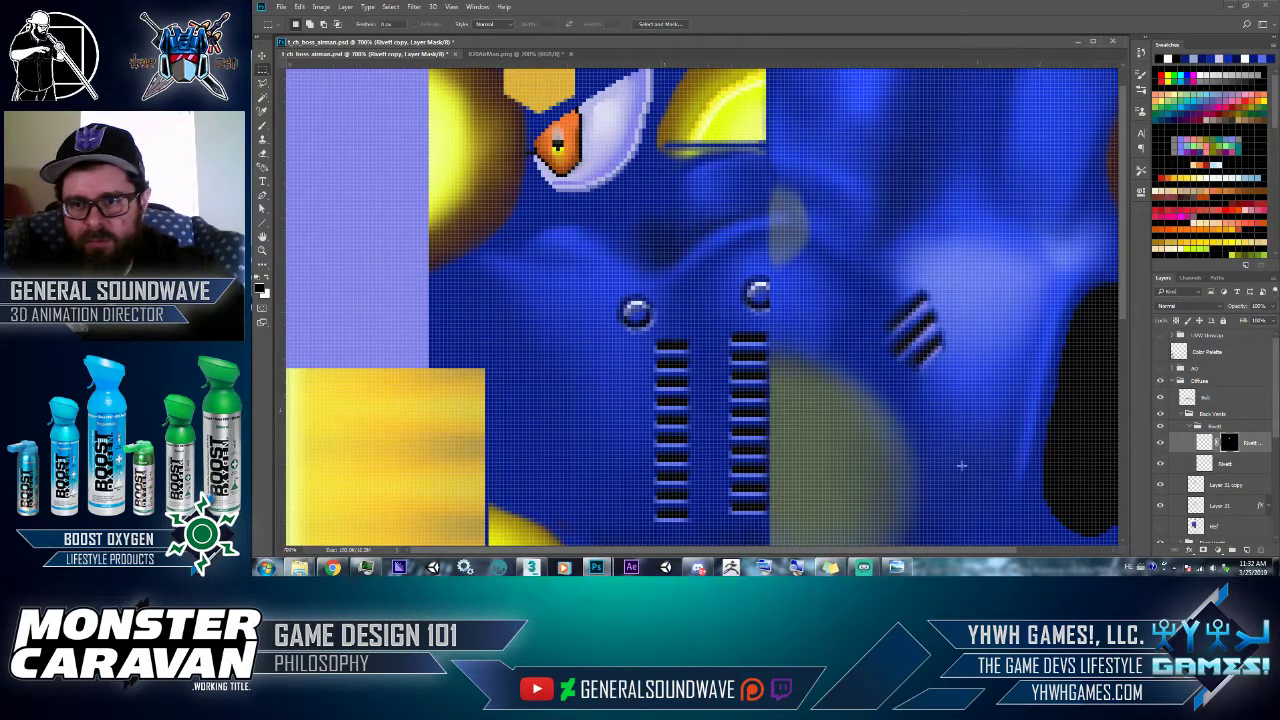
{"action": "left_click", "coordinate": [1162, 489]}
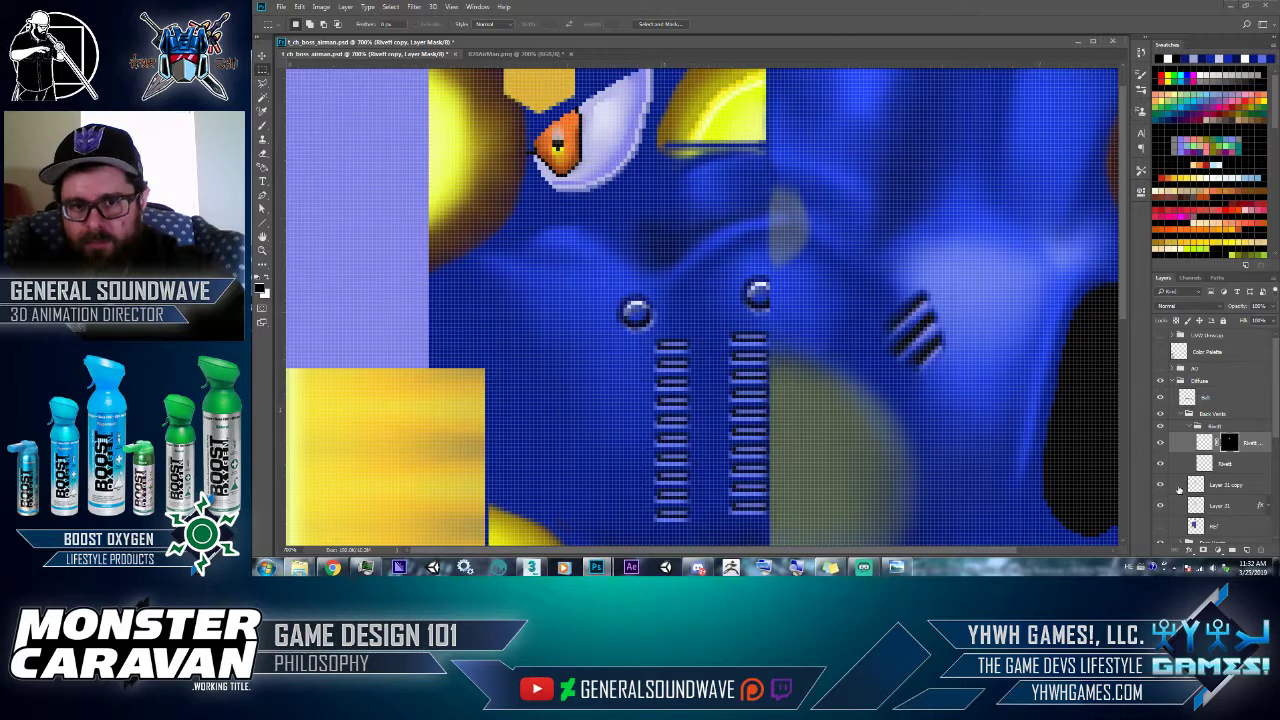
{"action": "left_click", "coordinate": [1181, 486]}
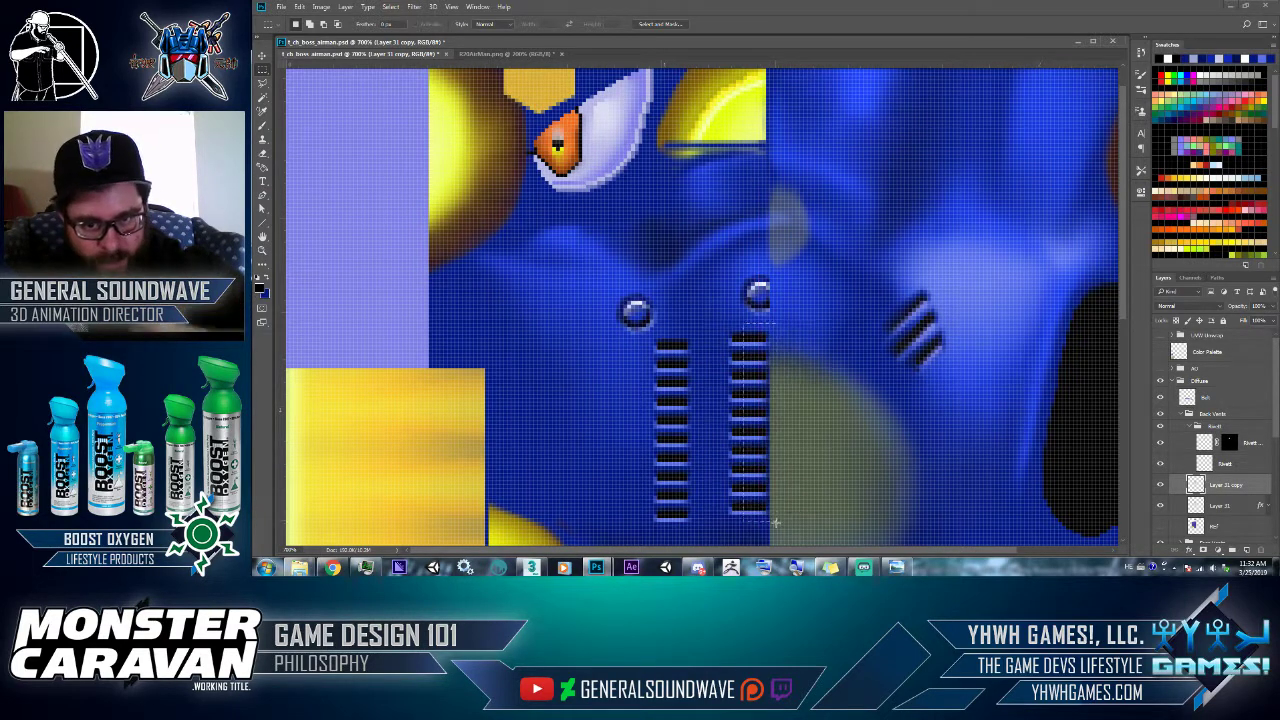
{"action": "key", "text": "v"}
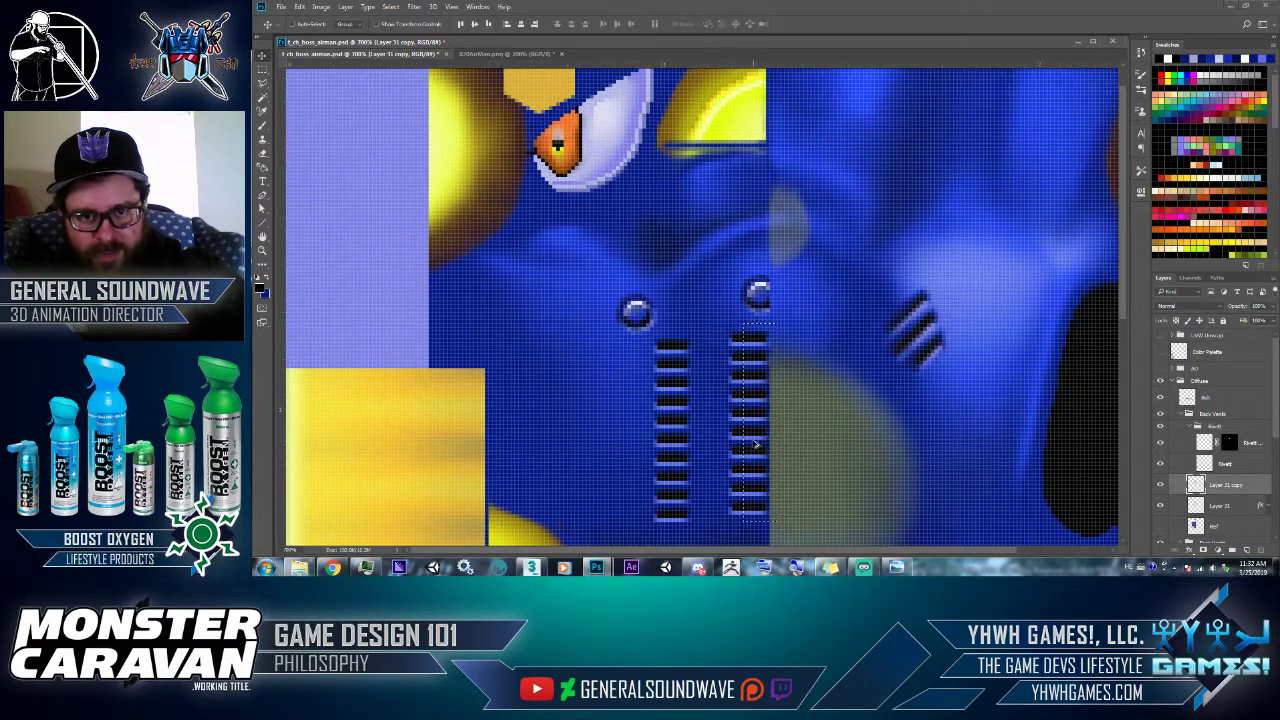
{"action": "mouse_move", "coordinate": [756, 445]}
{"action": "left_mouse_down"}
{"action": "mouse_move", "coordinate": [765, 416]}
{"action": "mouse_move", "coordinate": [763, 447]}
{"action": "left_mouse_up"}
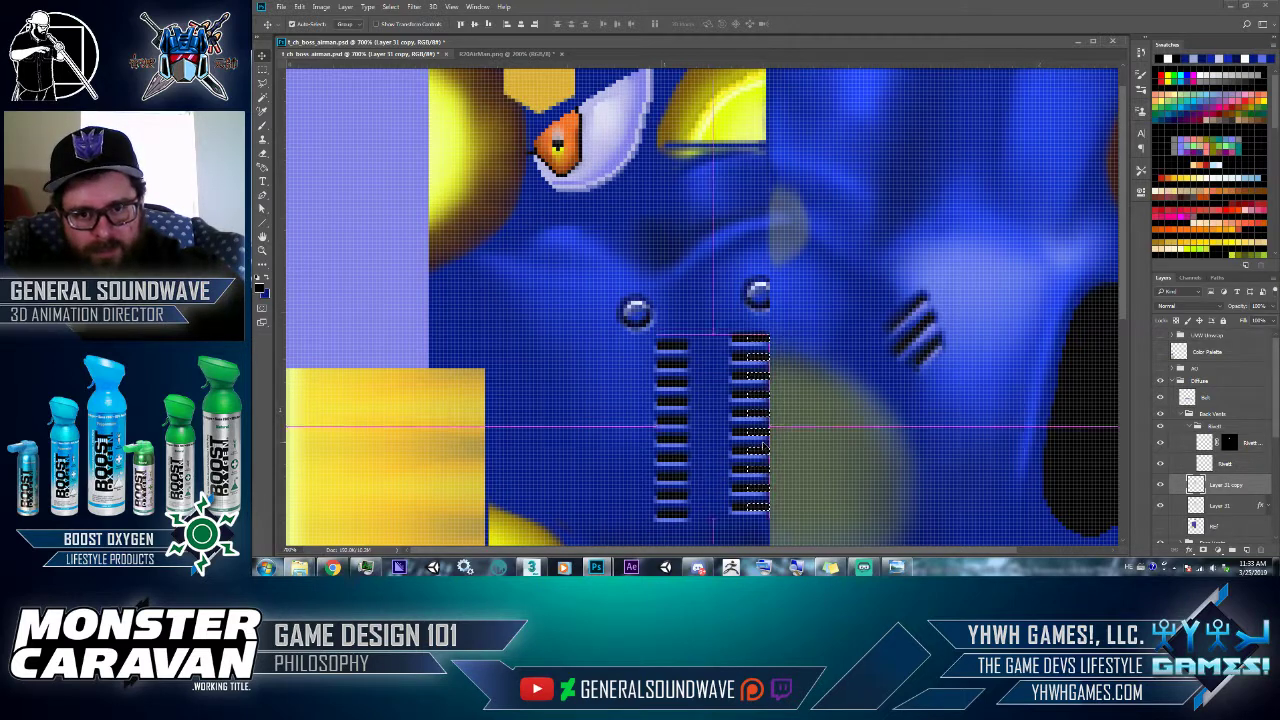
{"action": "key", "text": "ctrl+d"}
- Extend the seam vents' inner ends right to the mirror seam on the original vent layer, and collapse the rivet group
{"action": "left_click", "coordinate": [1215, 505]}
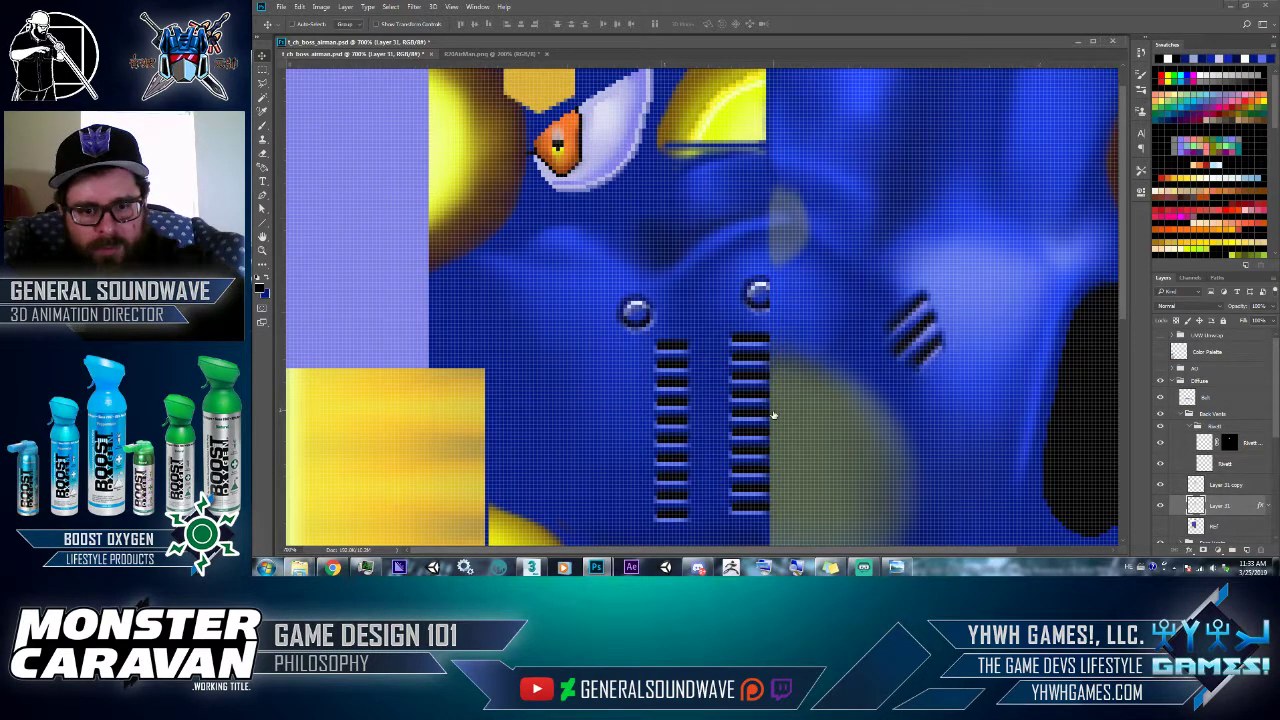
{"action": "key", "text": "m"}
{"action": "left_click_drag", "start_coordinate": [745, 325], "coordinate": [776, 482]}
{"action": "key", "text": "v"}
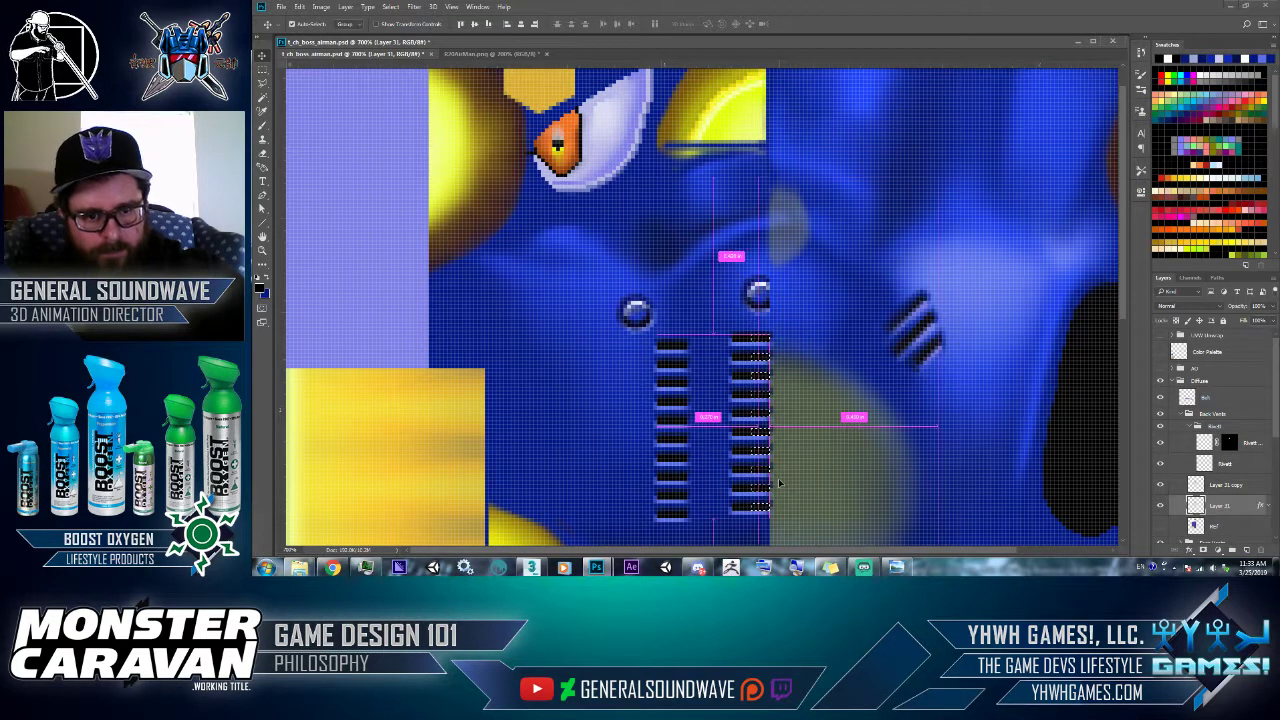
{"action": "key", "text": "ctrl+d"}
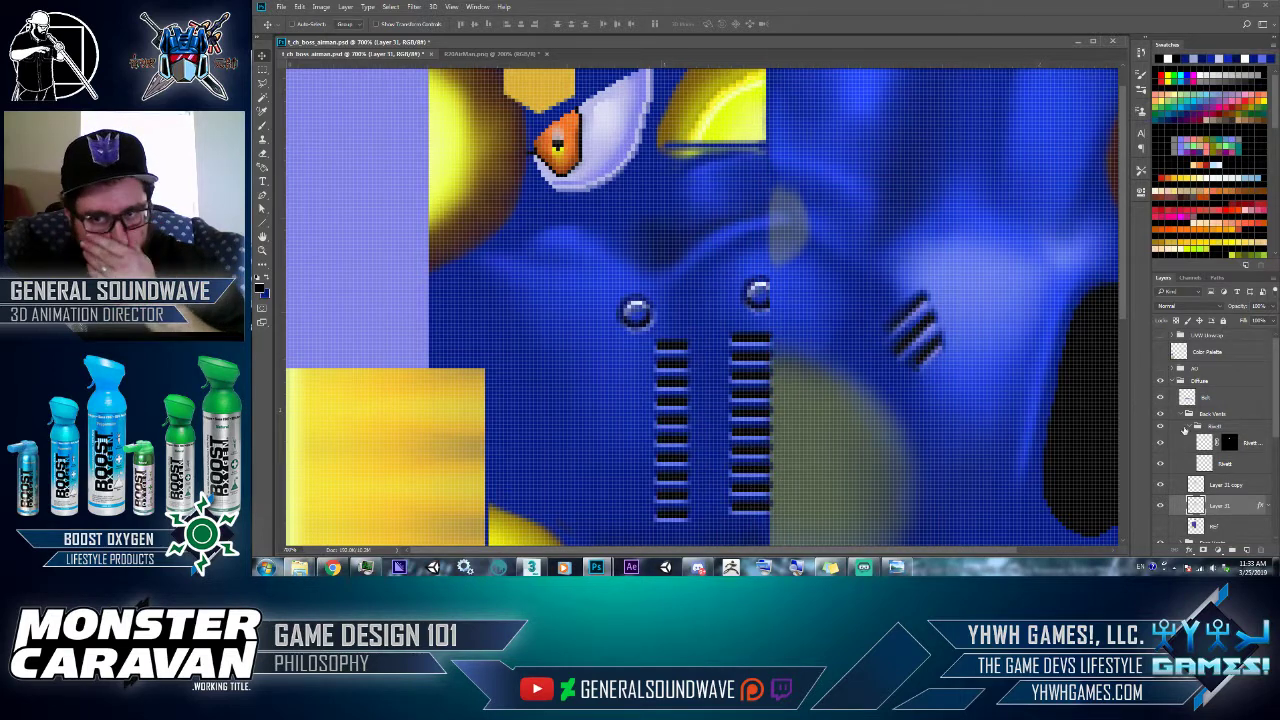
{"action": "left_click", "coordinate": [1190, 426]}
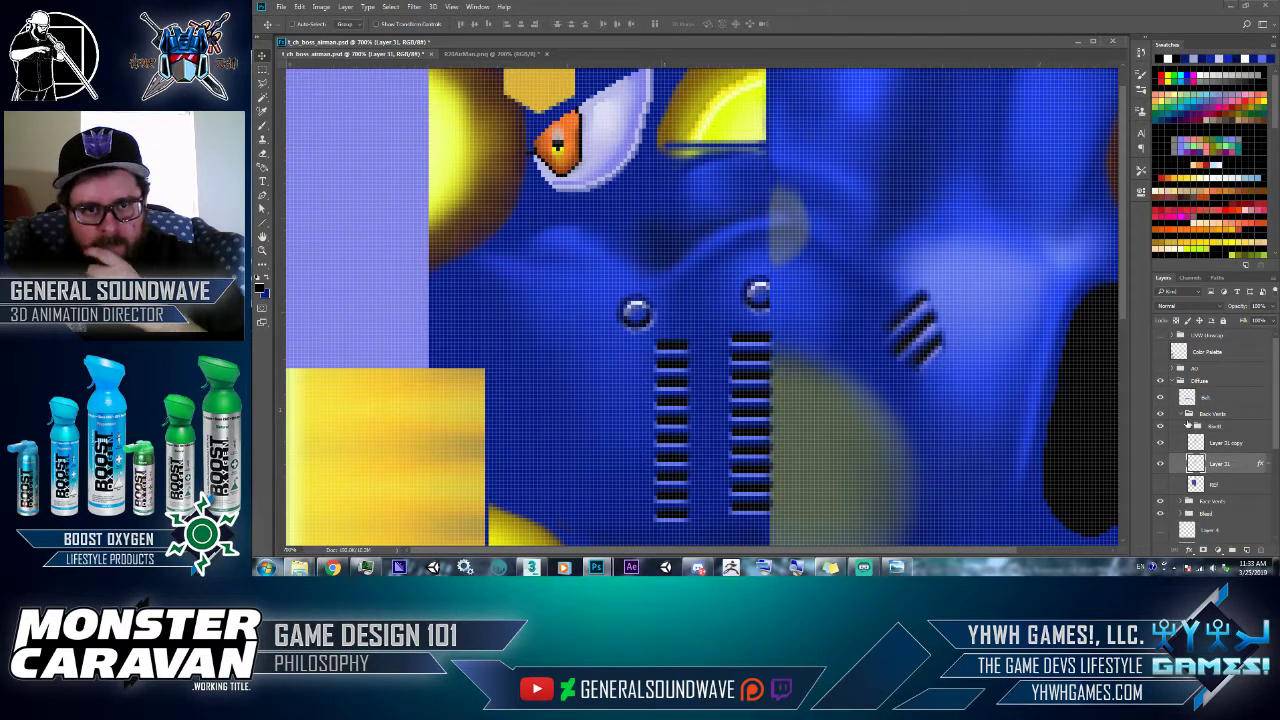
- Compare the back vents and rivets on the 3ds Max model with the Air Man reference sheet, and return to Photoshop
{"action": "key", "text": "alt+Tab"}
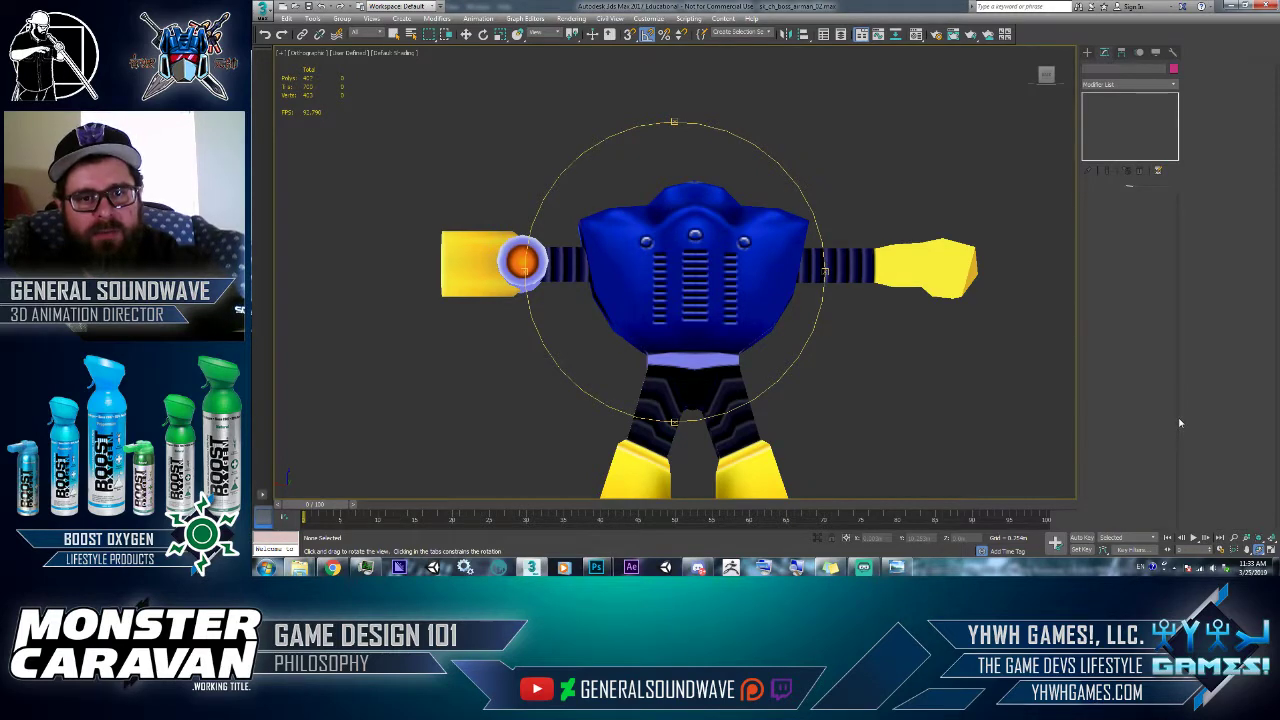
{"action": "key", "text": "alt+Tab"}
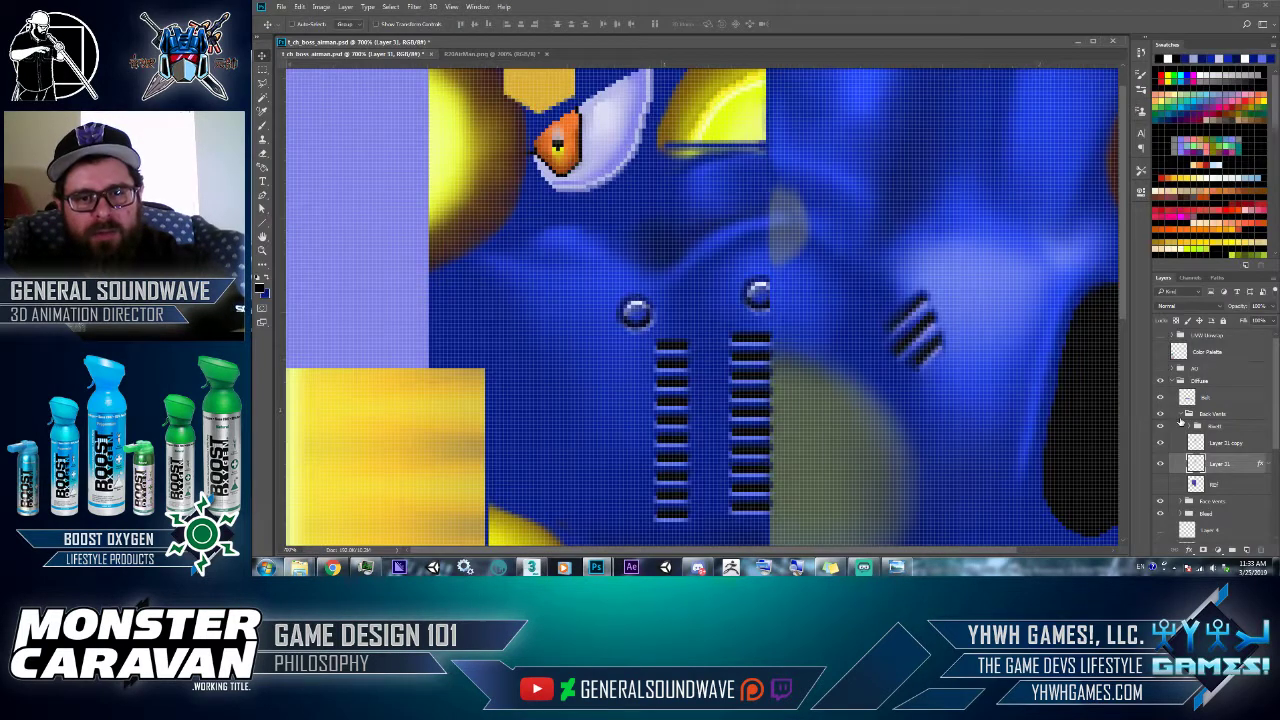
{"action": "key", "text": "alt+Tab"}
{"action": "key", "text": "Tab"}
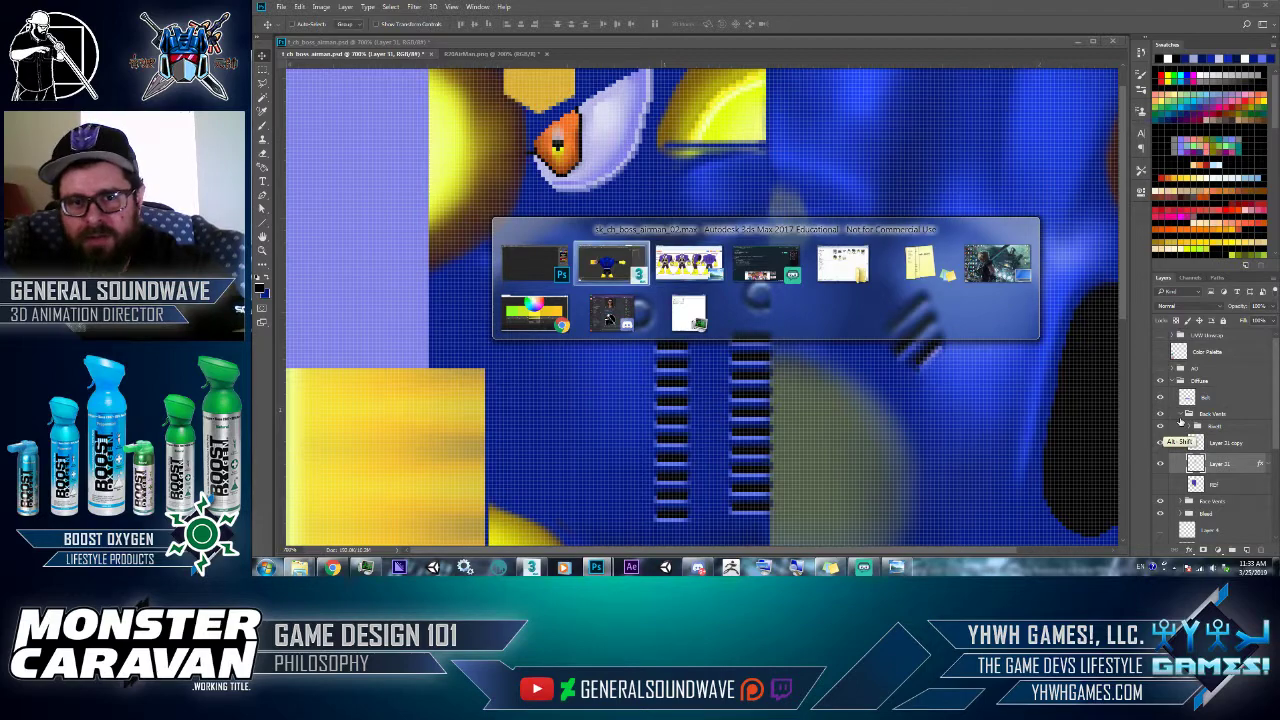
{"action": "key", "text": "alt+Tab"}
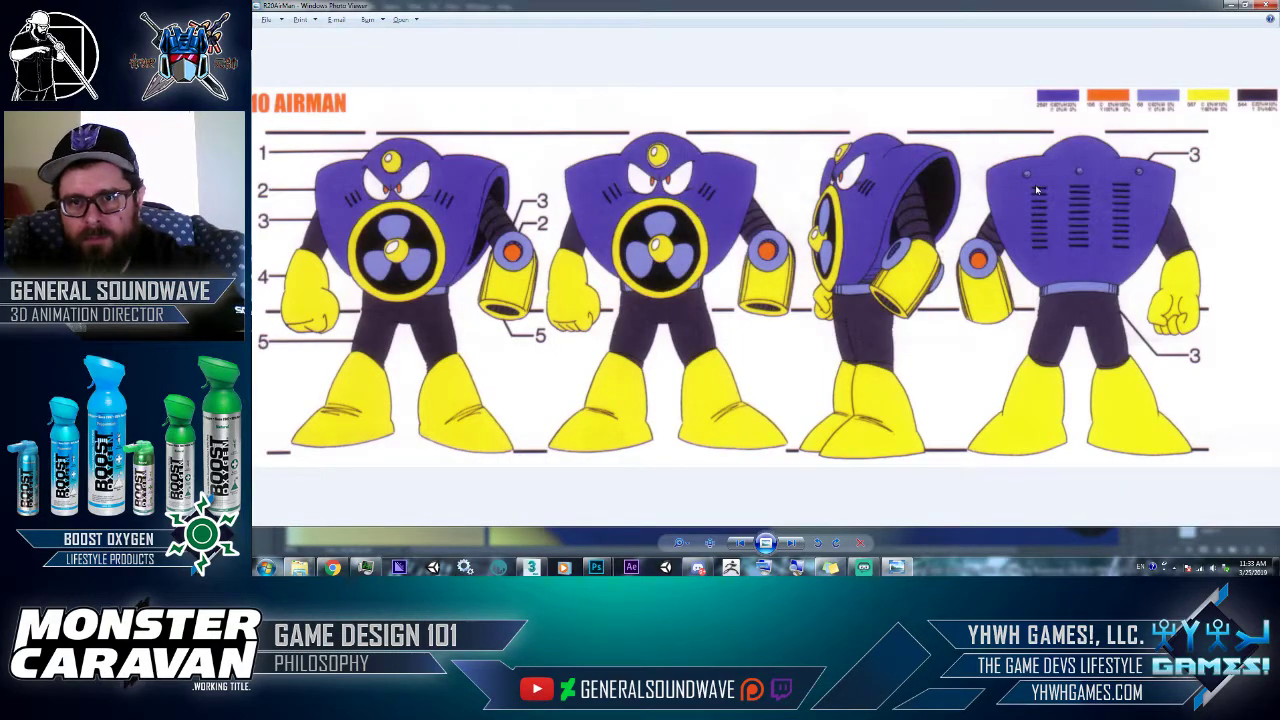
{"action": "key", "text": "alt+Tab"}
{"action": "key", "text": "alt+Tab"}
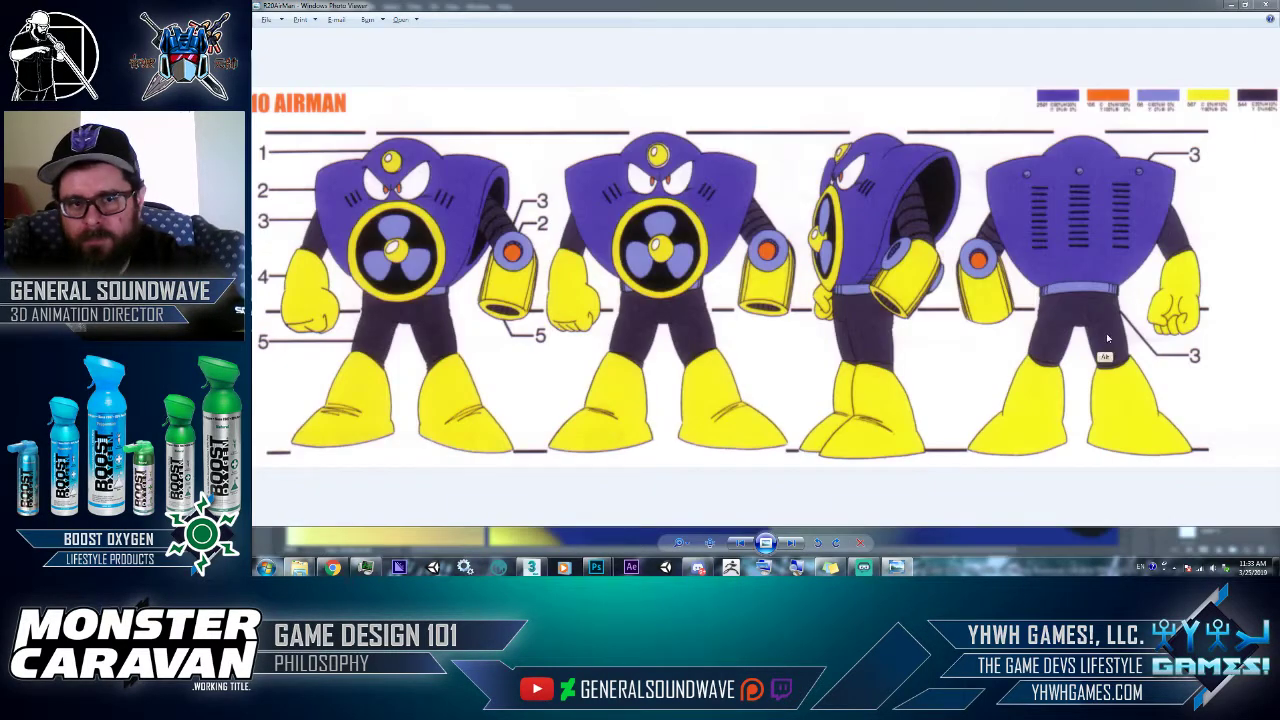
{"action": "key", "text": "alt+Tab"}
{"action": "key", "text": "alt+Tab"}
{"action": "key", "text": "alt+Tab"}
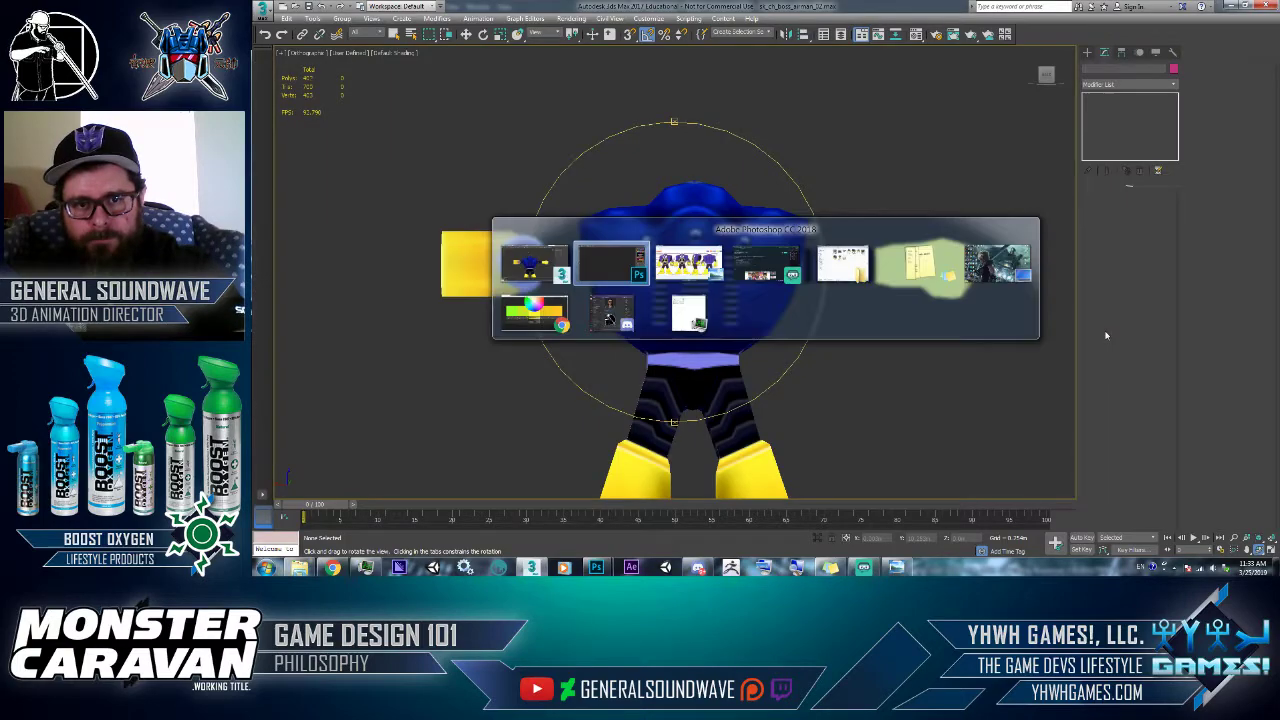
{"action": "key", "text": "alt+Tab"}
{"action": "key", "text": "alt+Tab"}
{"action": "key", "text": "alt+shift+Tab"}
{"action": "key", "text": "alt+shift+Tab"}
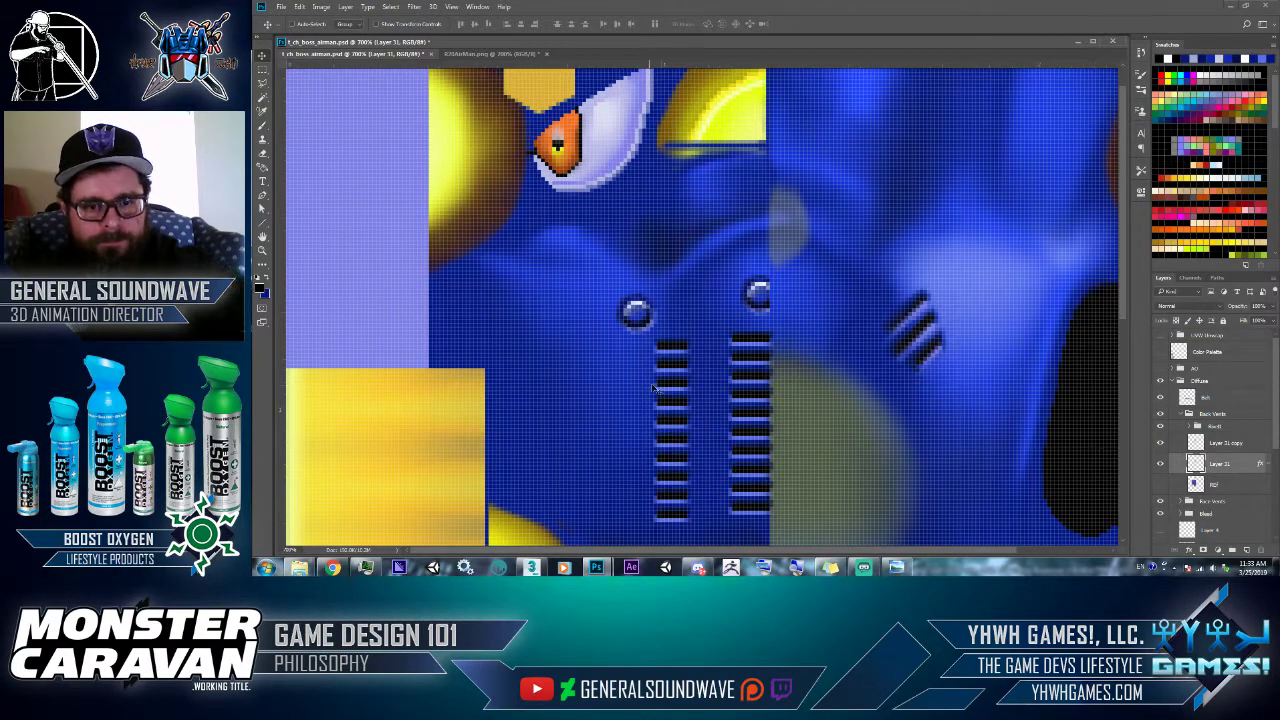
- Select the outer ends of the side vent column and nudge them slightly left to widen the slots
{"action": "key", "text": "m"}
{"action": "left_click_drag", "start_coordinate": [632, 312], "coordinate": [669, 537]}
{"action": "key", "text": "v"}
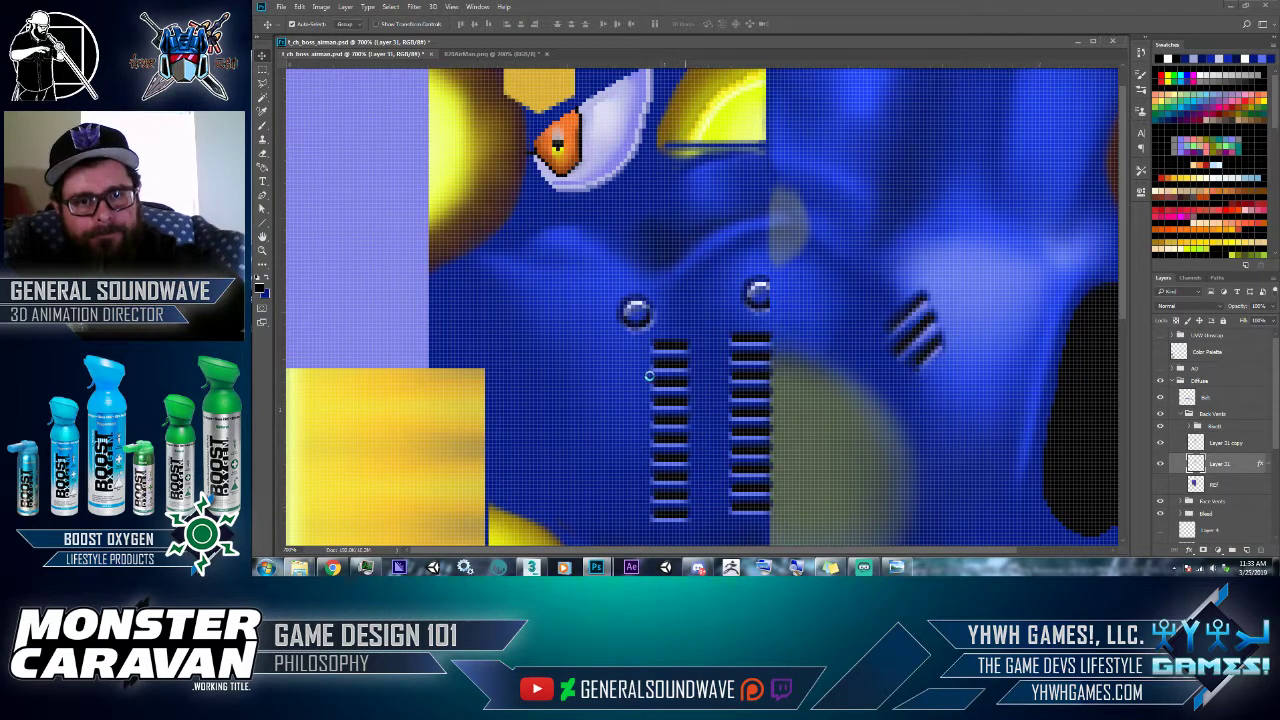
- Export the widened vents over the t_ch_boss_airman_00_D_00 JPEG in the 256 folder, and inspect the model's back in 3ds Max
{"action": "key", "text": "ctrl+shift+s"}
{"action": "left_click", "coordinate": [512, 444]}
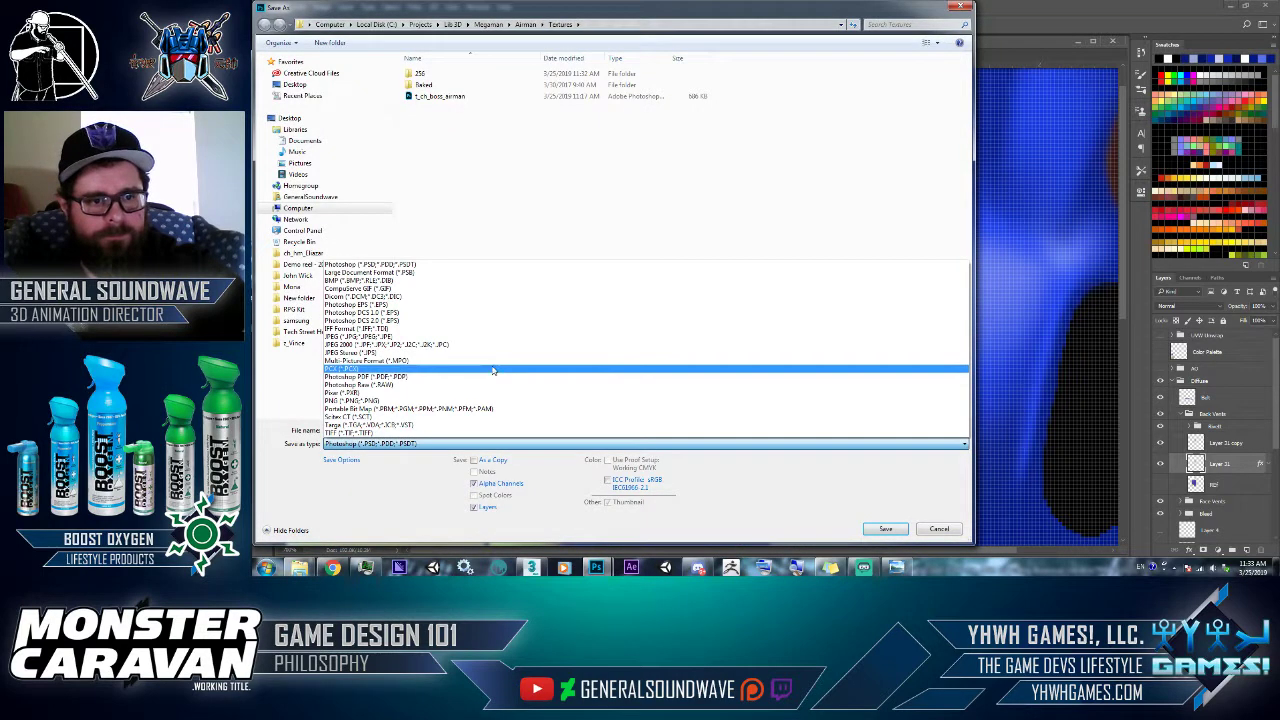
{"action": "left_click", "coordinate": [486, 344]}
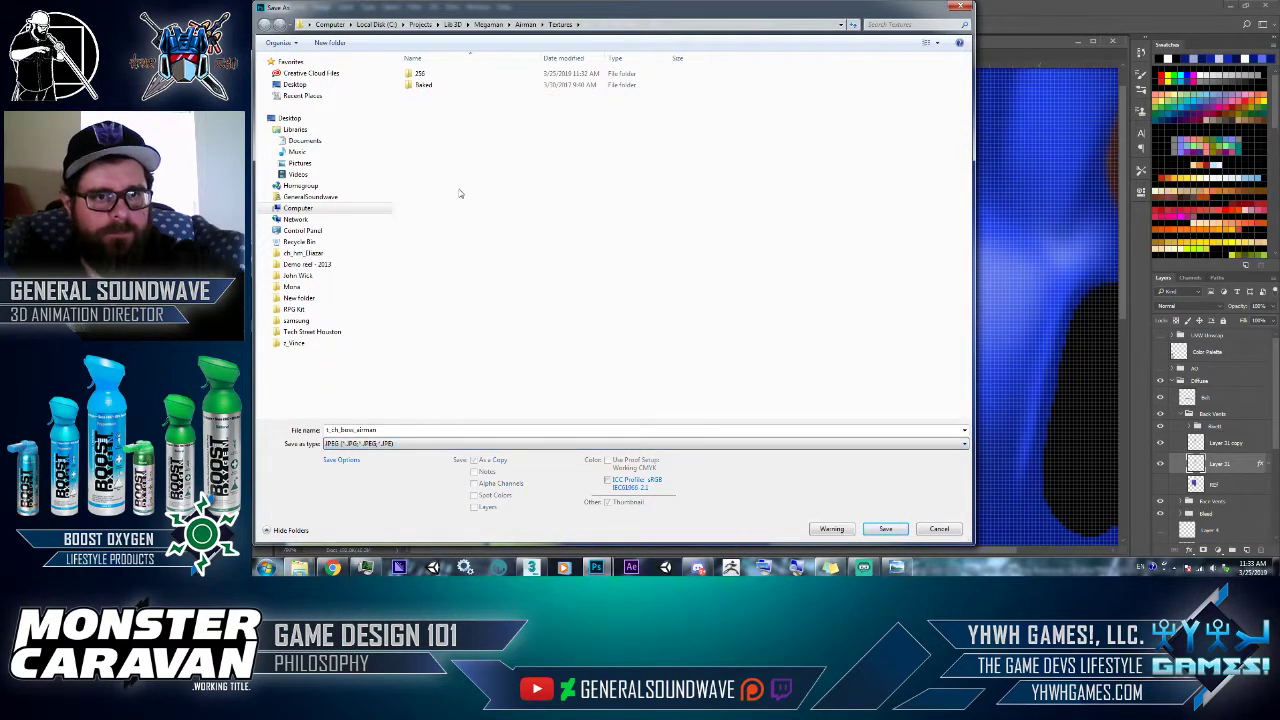
{"action": "left_click", "coordinate": [426, 74]}
{"action": "double_click", "coordinate": [424, 74]}
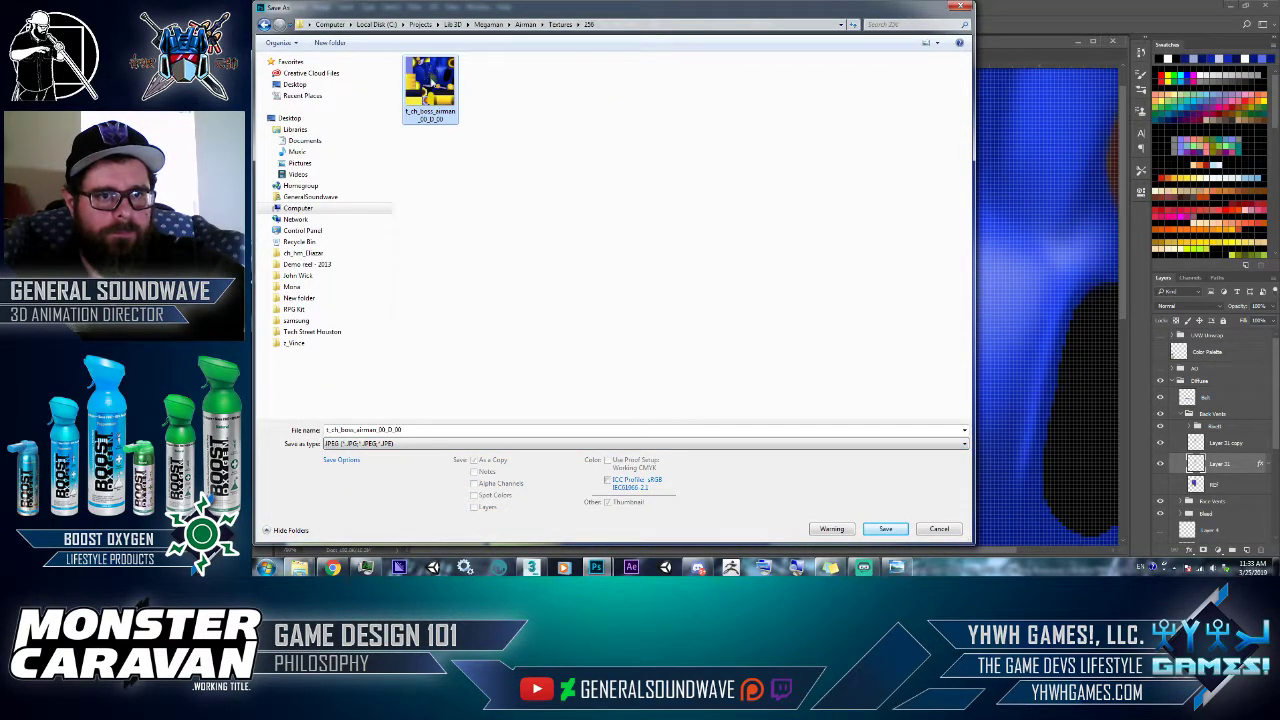
{"action": "double_click", "coordinate": [431, 88]}
{"action": "left_click", "coordinate": [791, 285]}
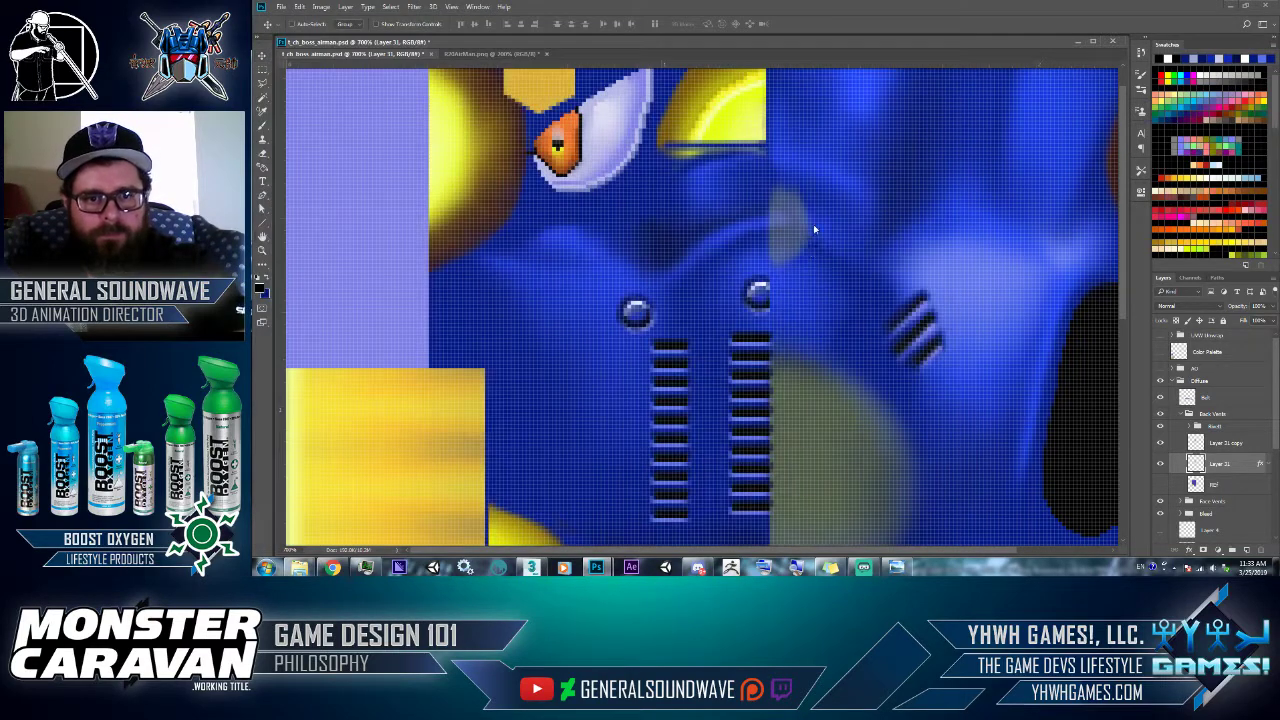
{"action": "left_click", "coordinate": [825, 158]}
{"action": "key", "text": "alt+Tab"}
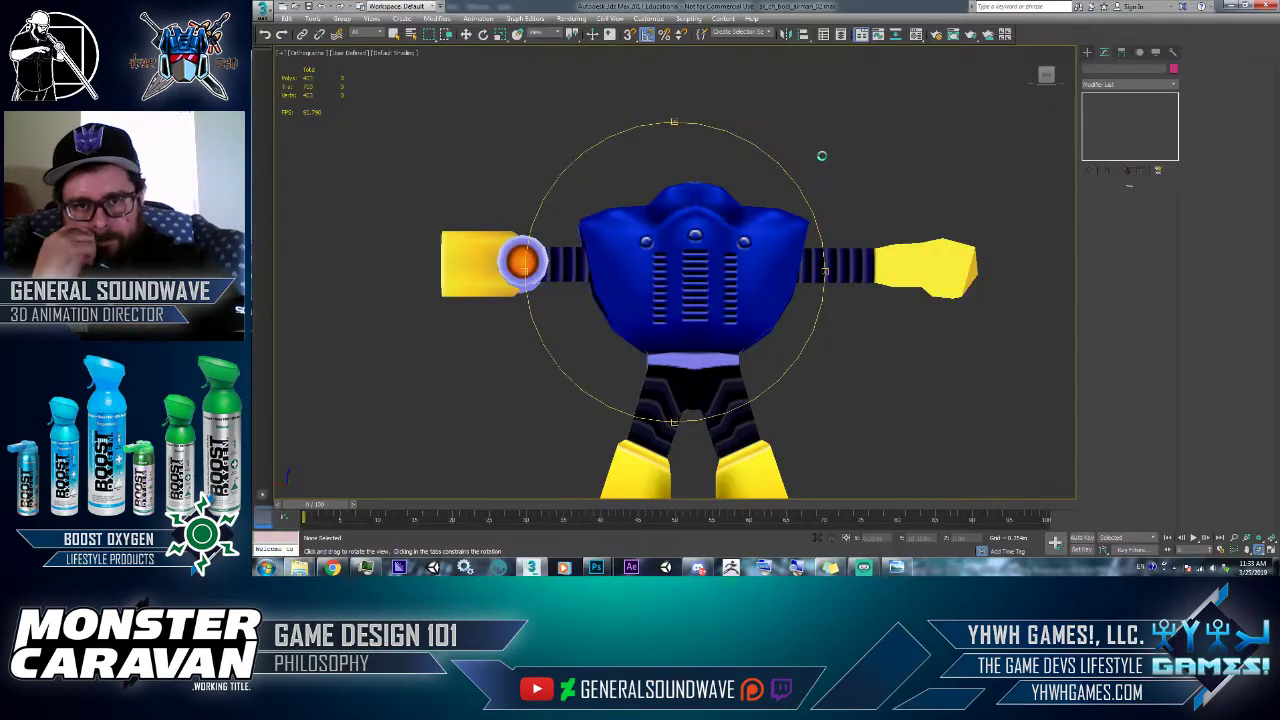
{"action": "left_click_drag", "start_coordinate": [806, 300], "coordinate": [776, 305]}
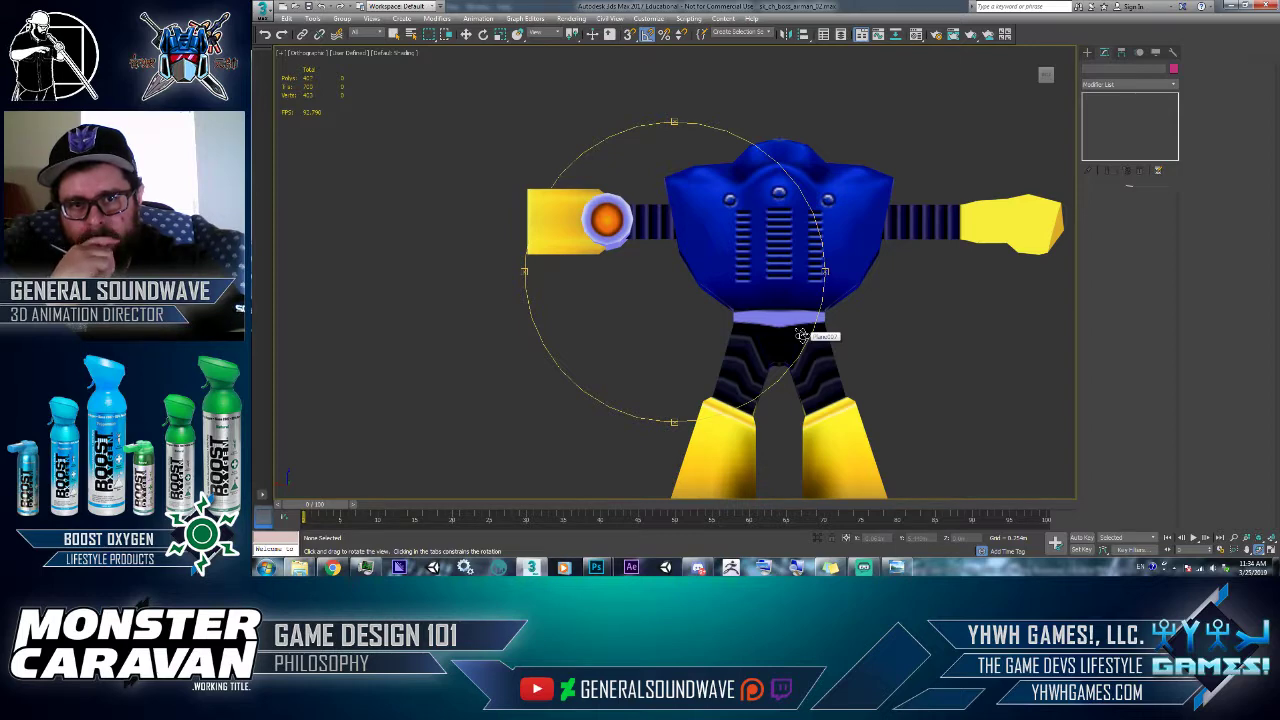
- Examine the back view on the Air Man reference sheet against the texture, and return to Photoshop
{"action": "key", "text": "alt+Tab"}
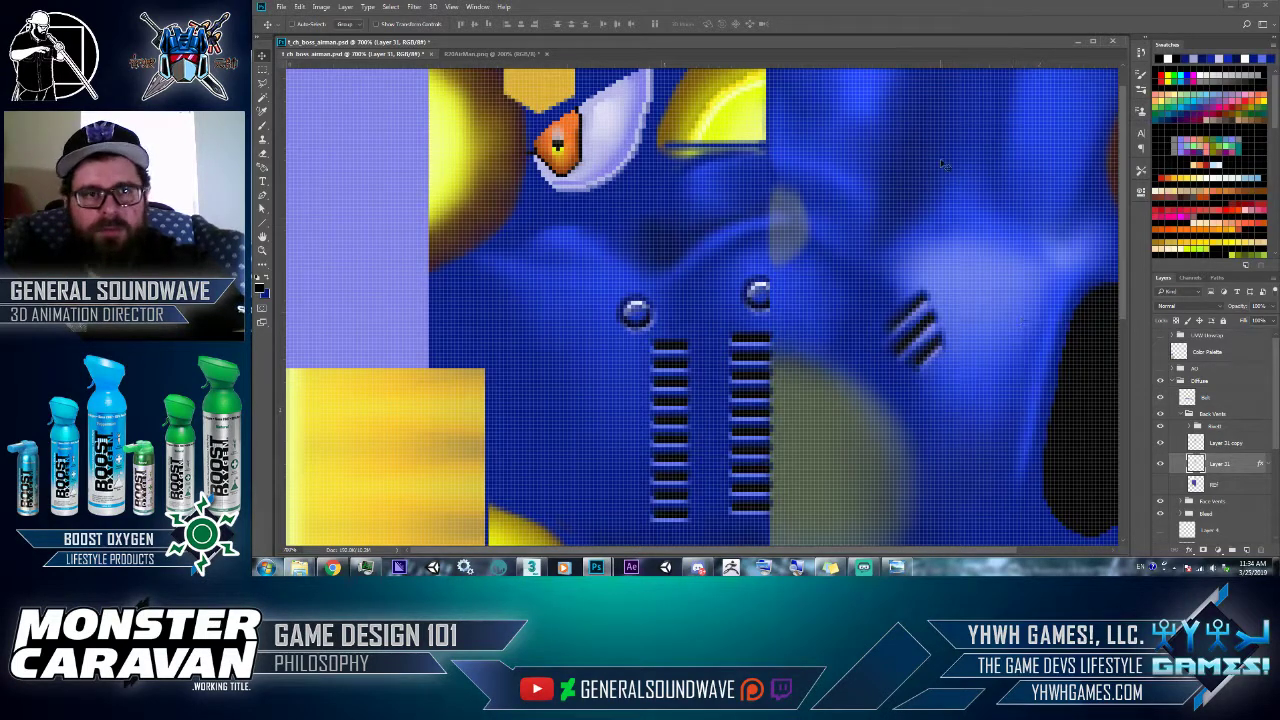
{"action": "key", "text": "alt+Tab"}
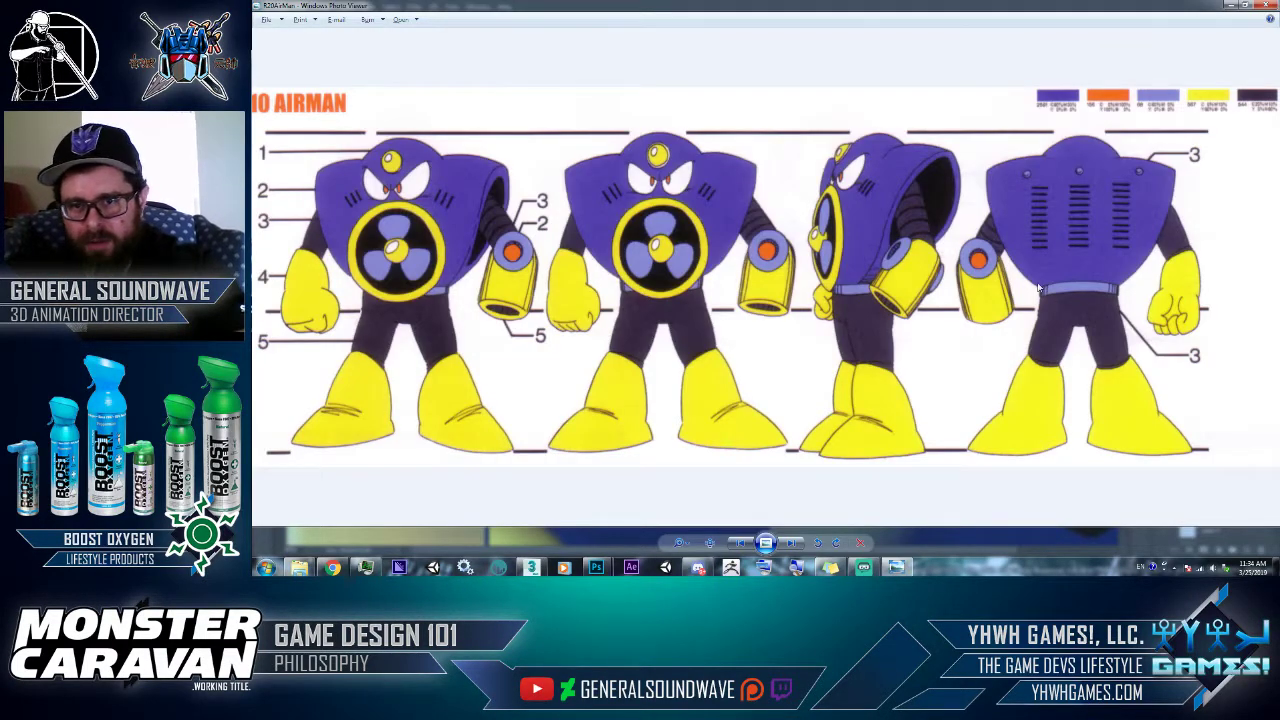
{"action": "key", "text": "alt+Tab"}
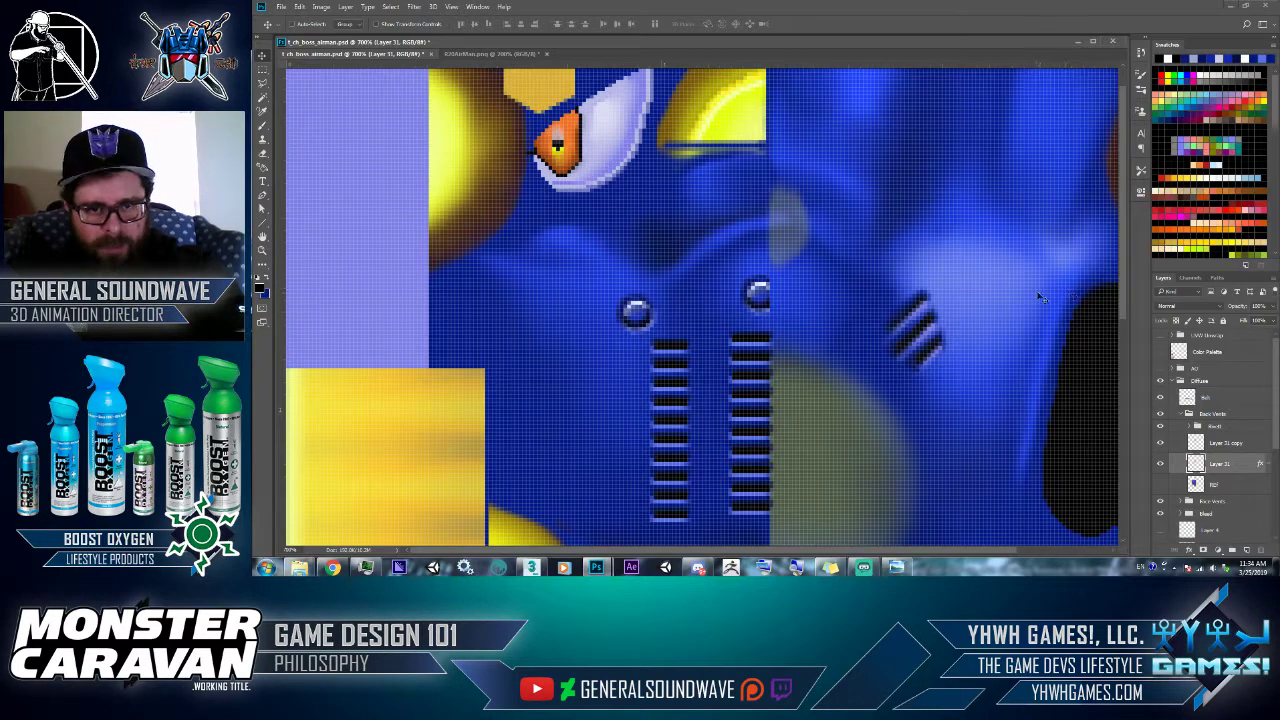
- Switch to the Brush and sample the light lavender from the ring around the orange cannon opening
{"action": "scroll", "coordinate": [1040, 297], "scroll_direction": "down", "scroll_amount": 5}
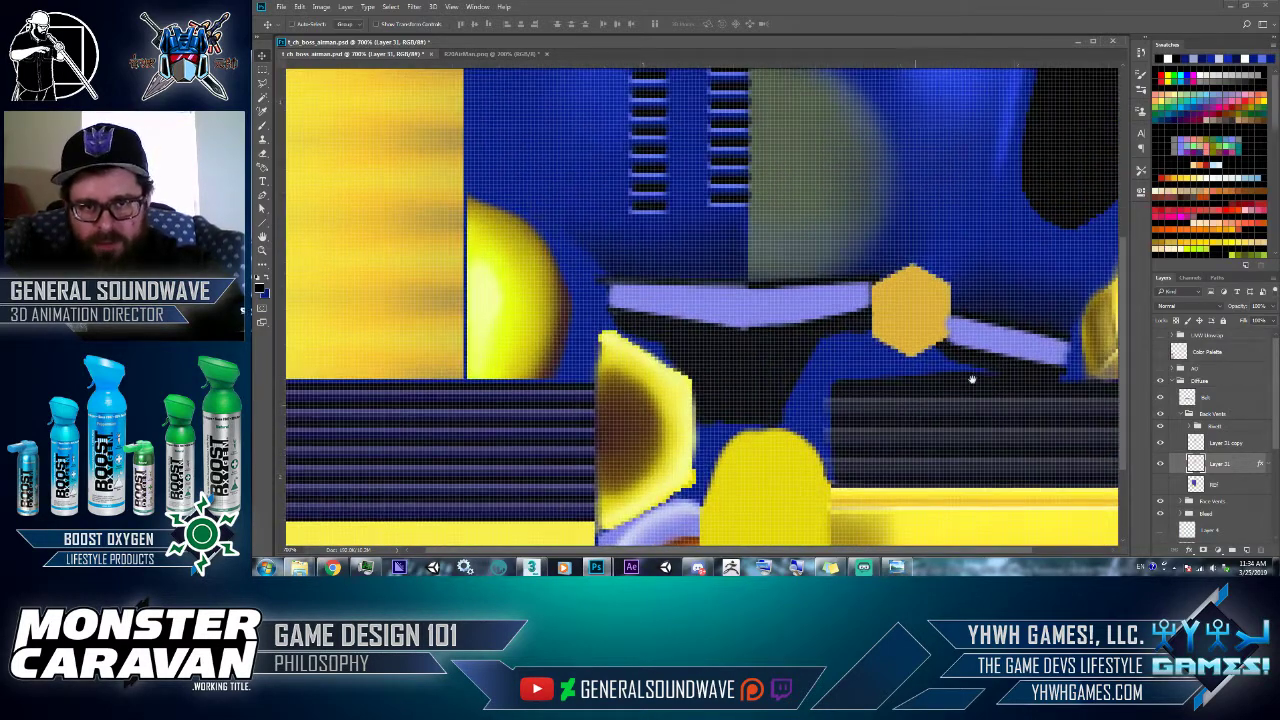
{"action": "key", "text": "b"}
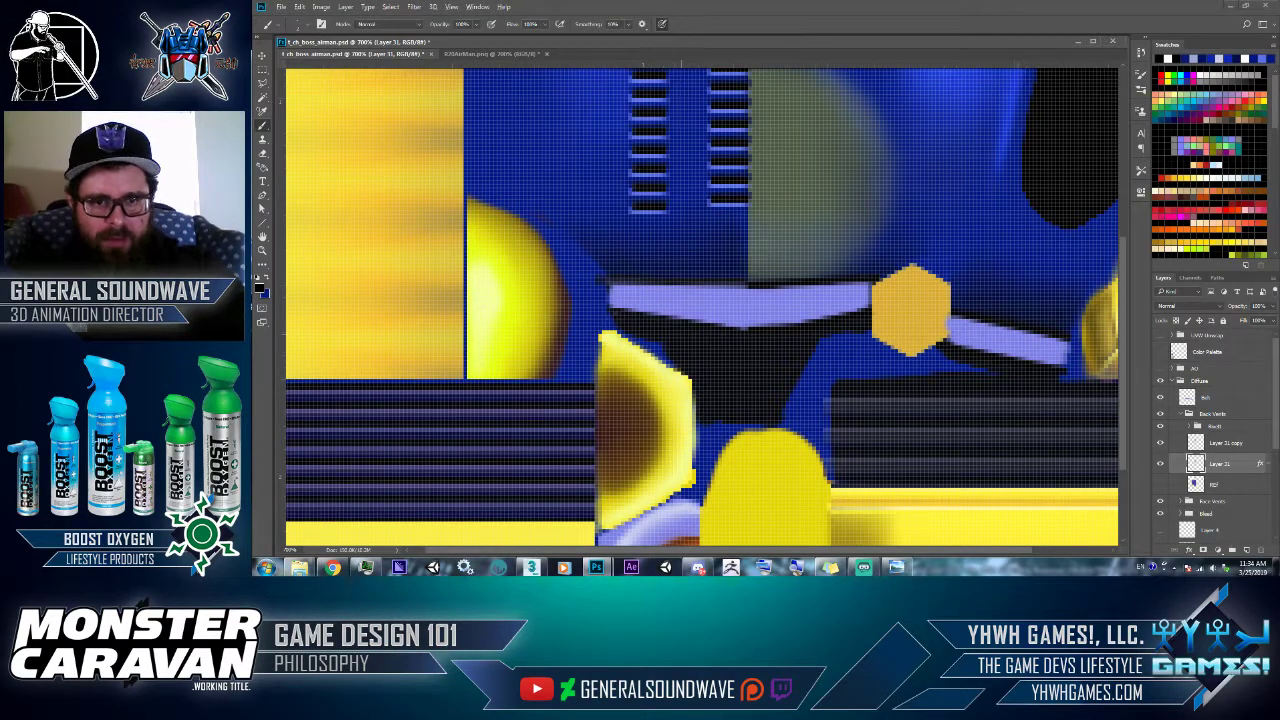
{"action": "left_click_drag", "start_coordinate": [766, 442], "coordinate": [784, 307]}
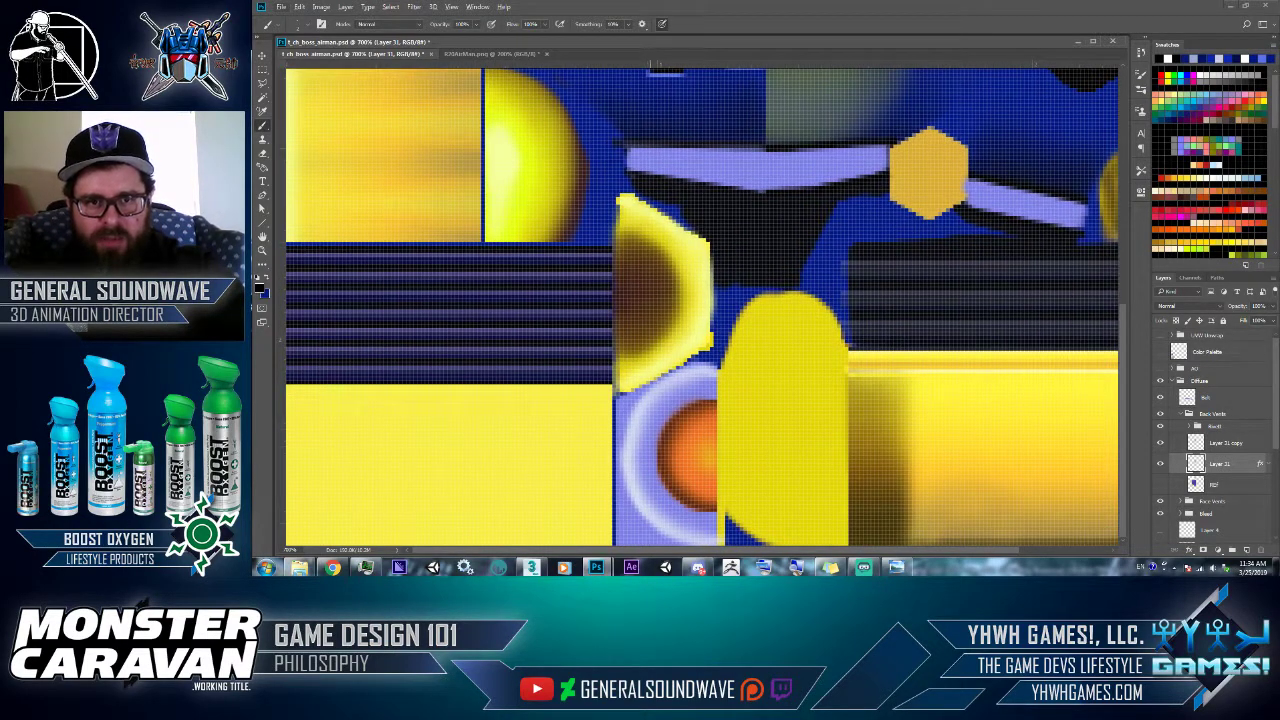
{"action": "left_click_drag", "start_coordinate": [731, 367], "coordinate": [735, 377]}
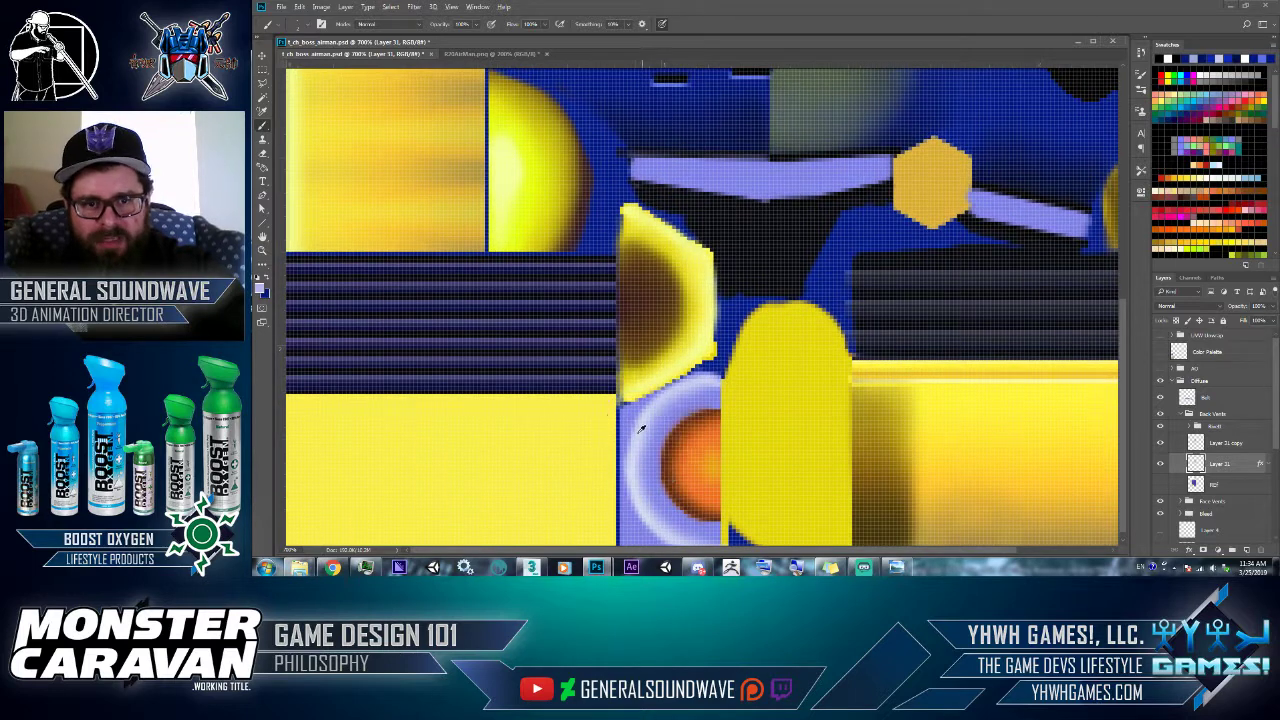
- Collapse the Back Vents group and toggle layer visibility on and off to identify the layer holding the belt
{"action": "left_click", "coordinate": [1188, 415]}
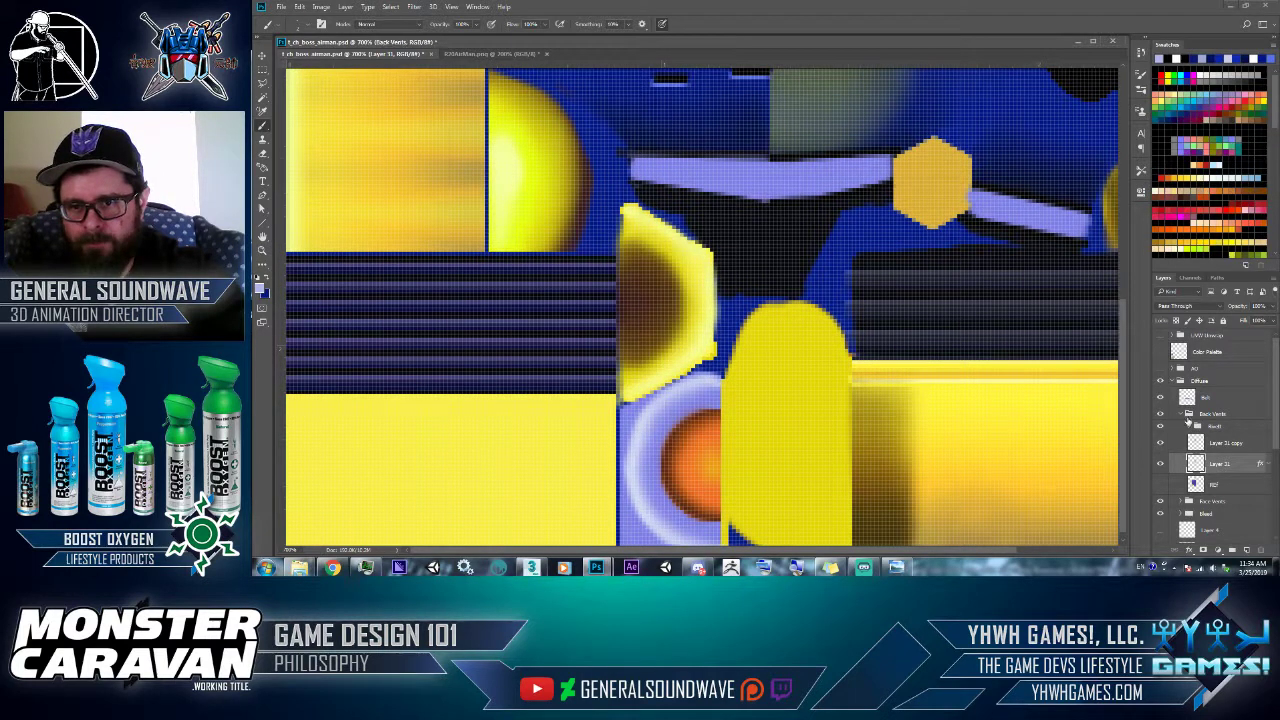
{"action": "left_click", "coordinate": [1181, 413]}
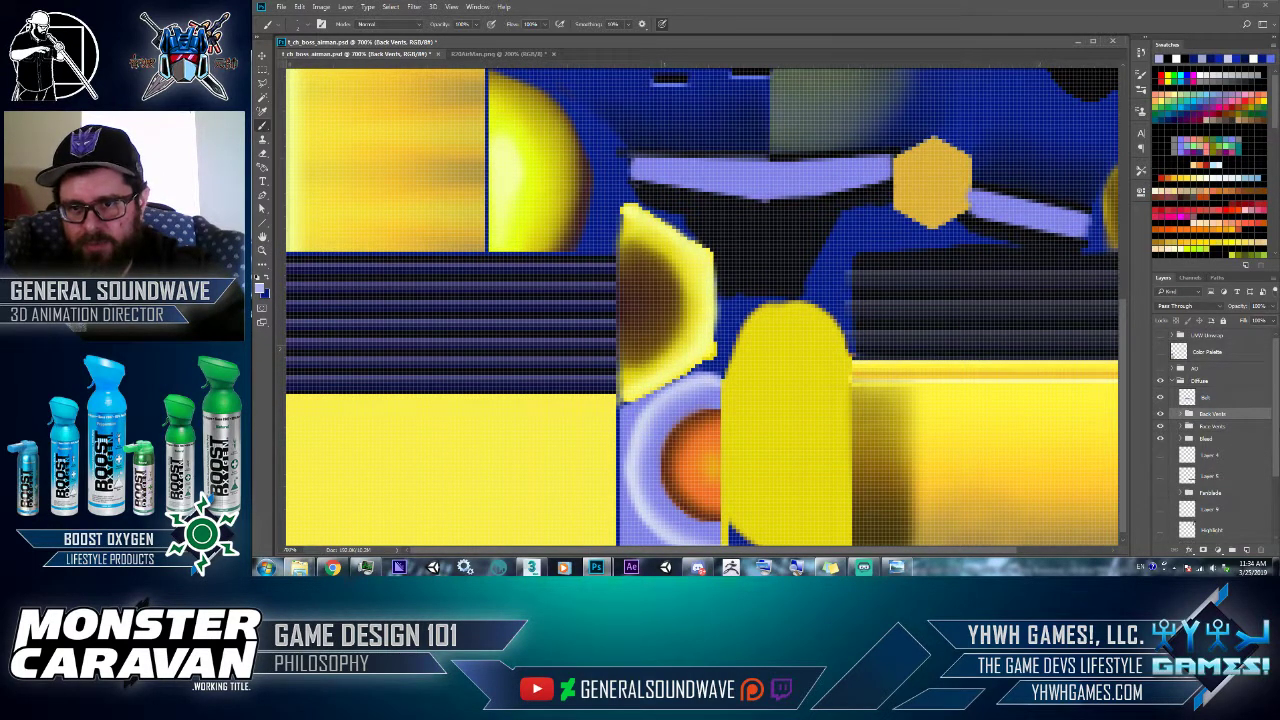
{"action": "scroll", "coordinate": [1276, 510], "scroll_direction": "down", "scroll_amount": 3}
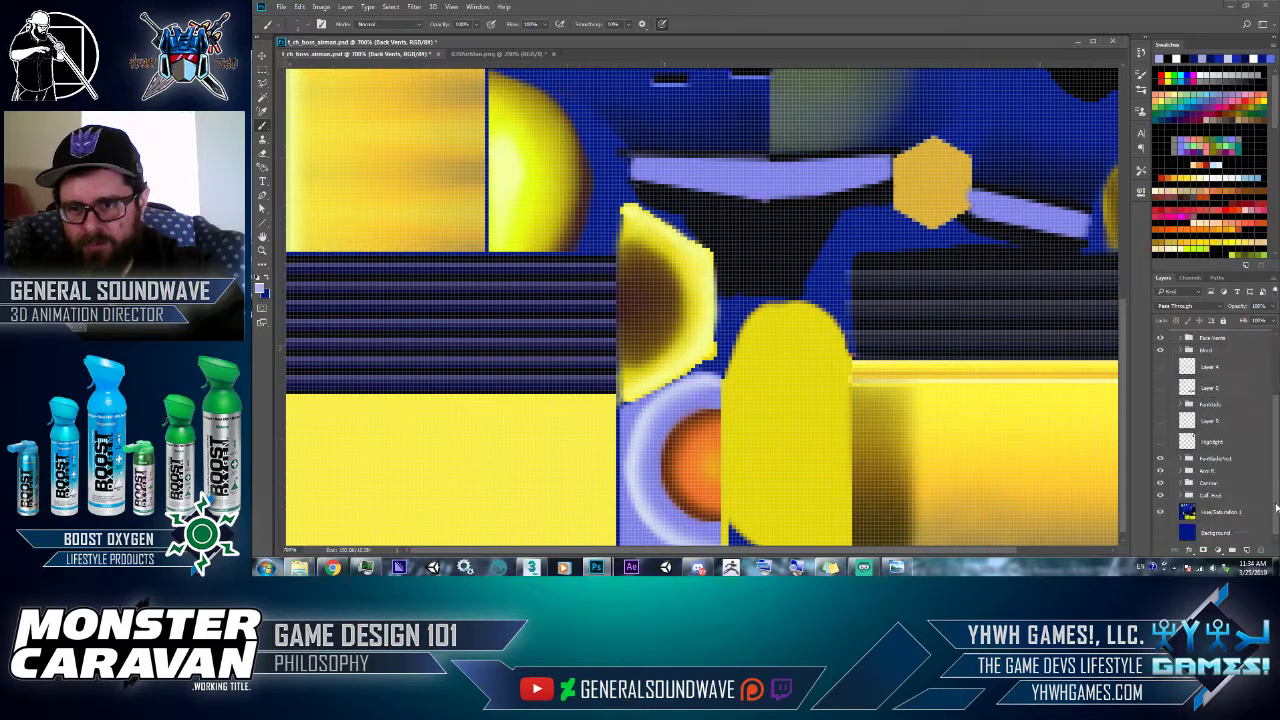
{"action": "left_click", "coordinate": [1161, 512]}
{"action": "left_click", "coordinate": [1161, 512]}
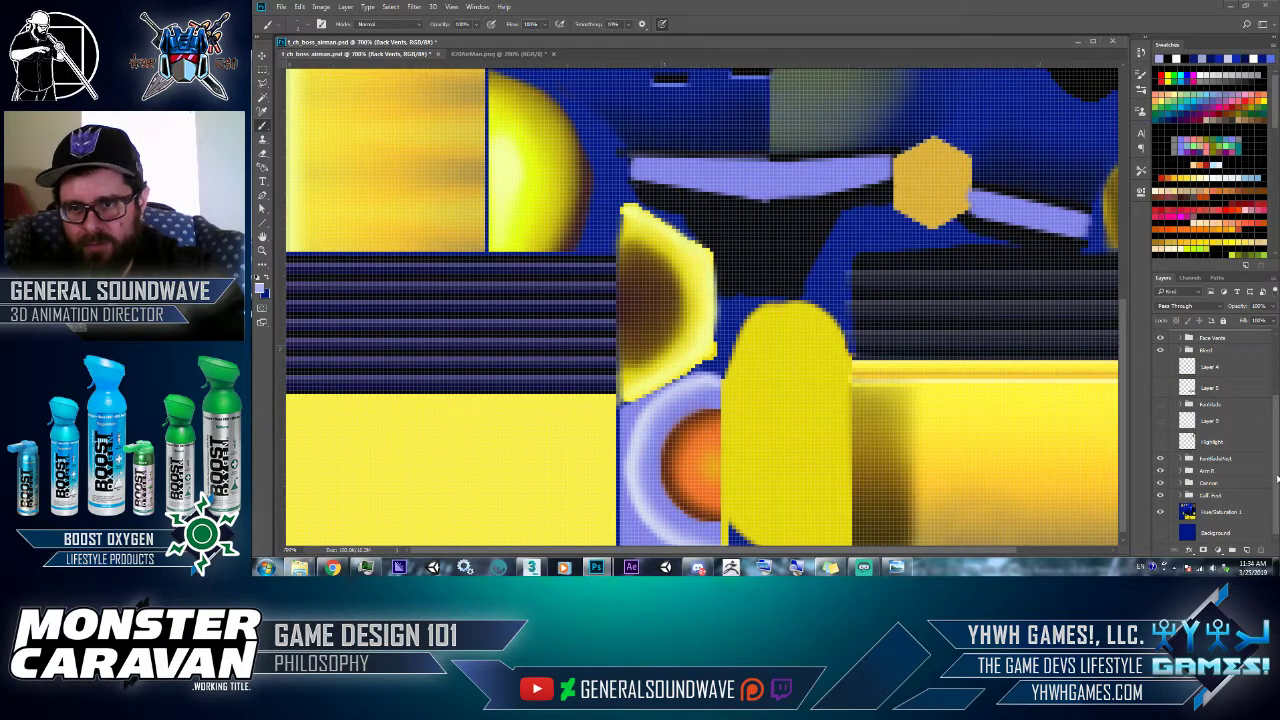
{"action": "scroll", "coordinate": [1276, 470], "scroll_direction": "up", "scroll_amount": 3}
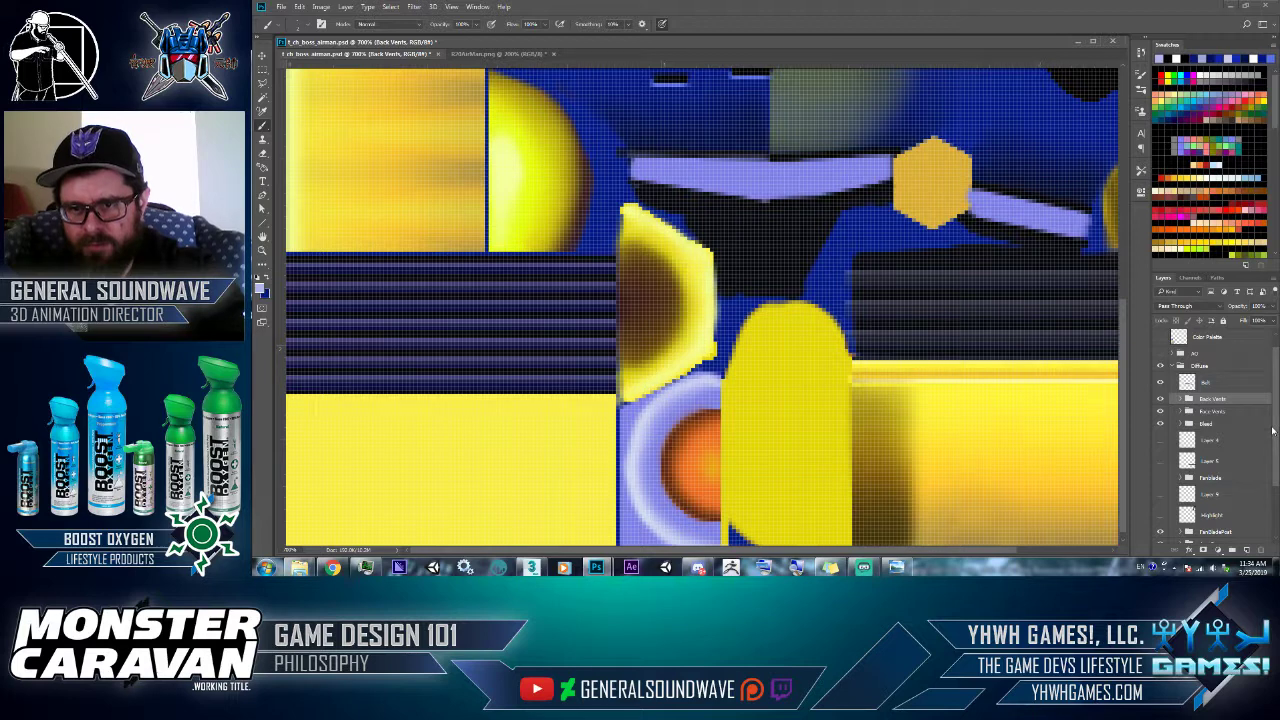
{"action": "left_click", "coordinate": [1161, 461]}
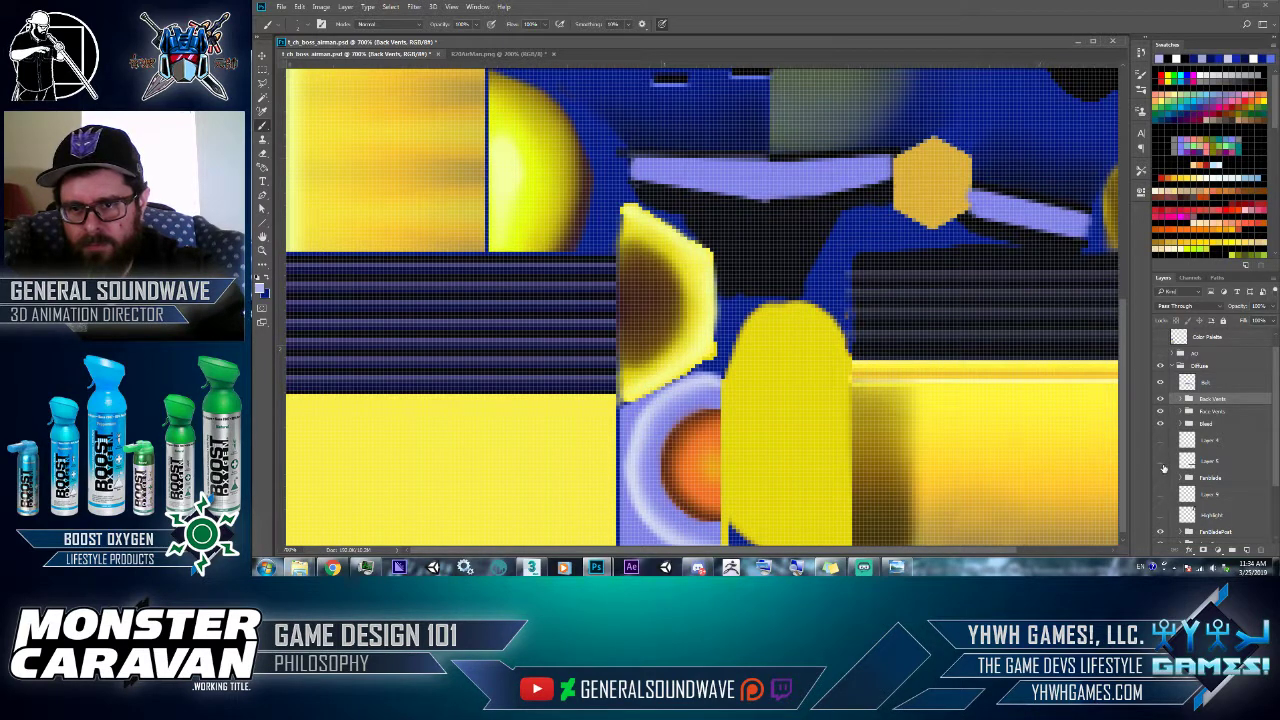
{"action": "left_click", "coordinate": [1162, 470]}
{"action": "left_click", "coordinate": [1162, 387]}
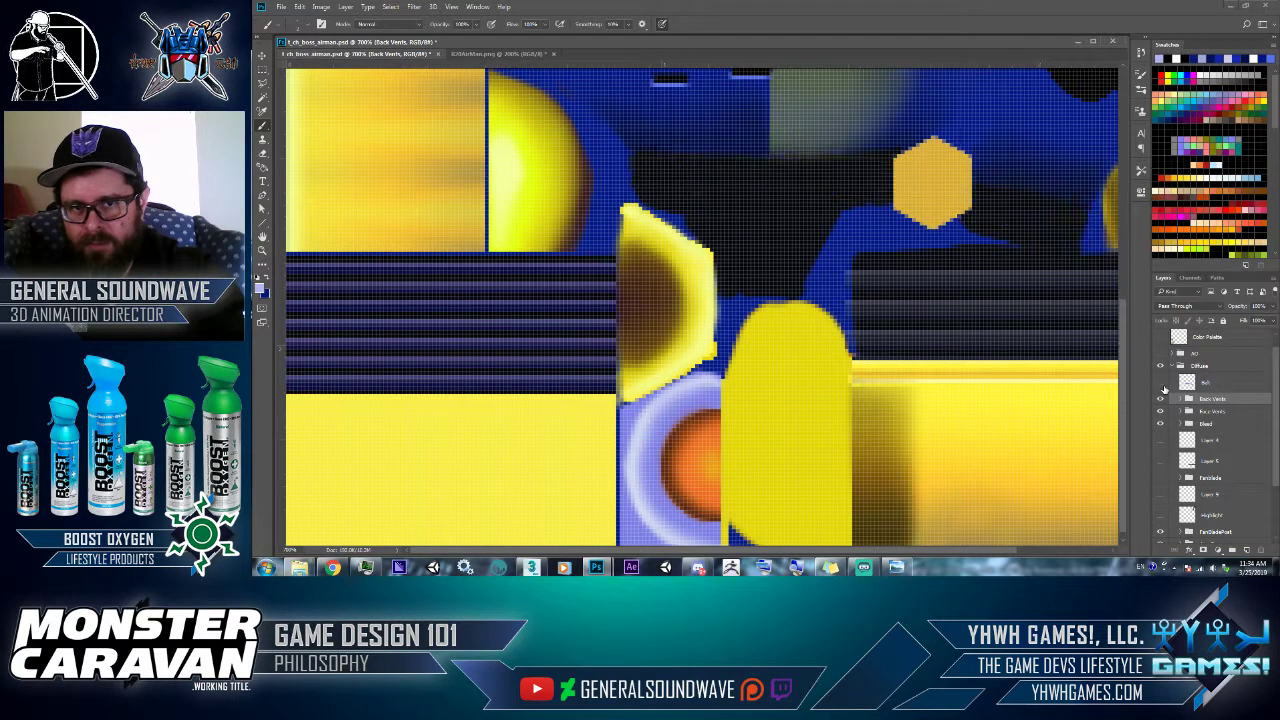
{"action": "left_click", "coordinate": [1161, 384]}
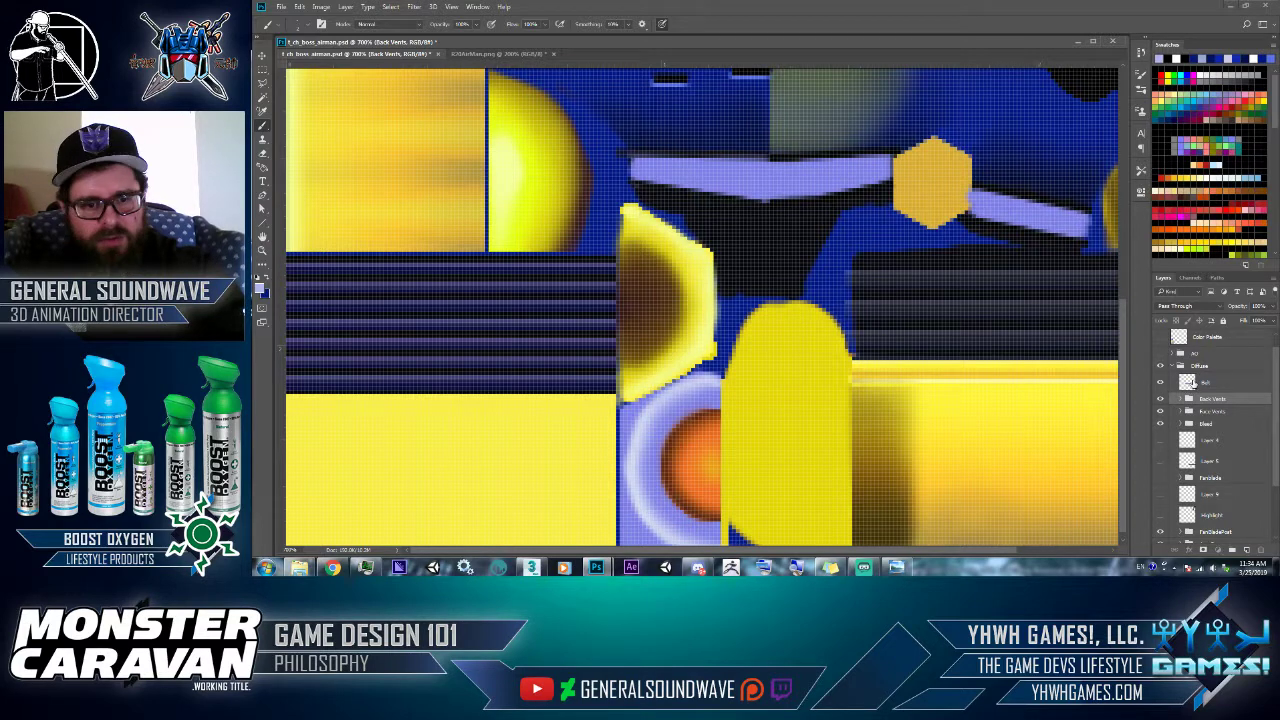
- Group the belt layer in a folder named Belt, add an empty layer above it, and load the belt's shape as a selection
{"action": "key", "text": "ctrl+g"}
{"action": "double_click", "coordinate": [1215, 396]}
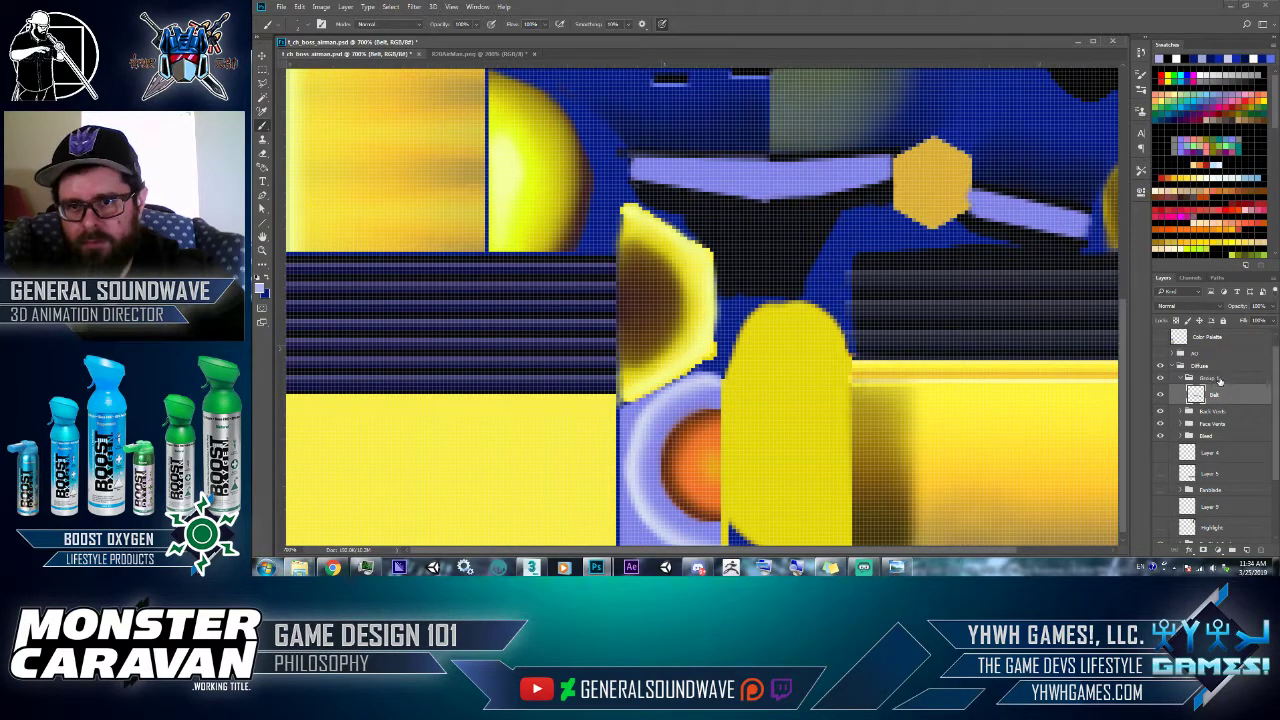
{"action": "double_click", "coordinate": [1211, 379]}
{"action": "type", "text": "Belt"}
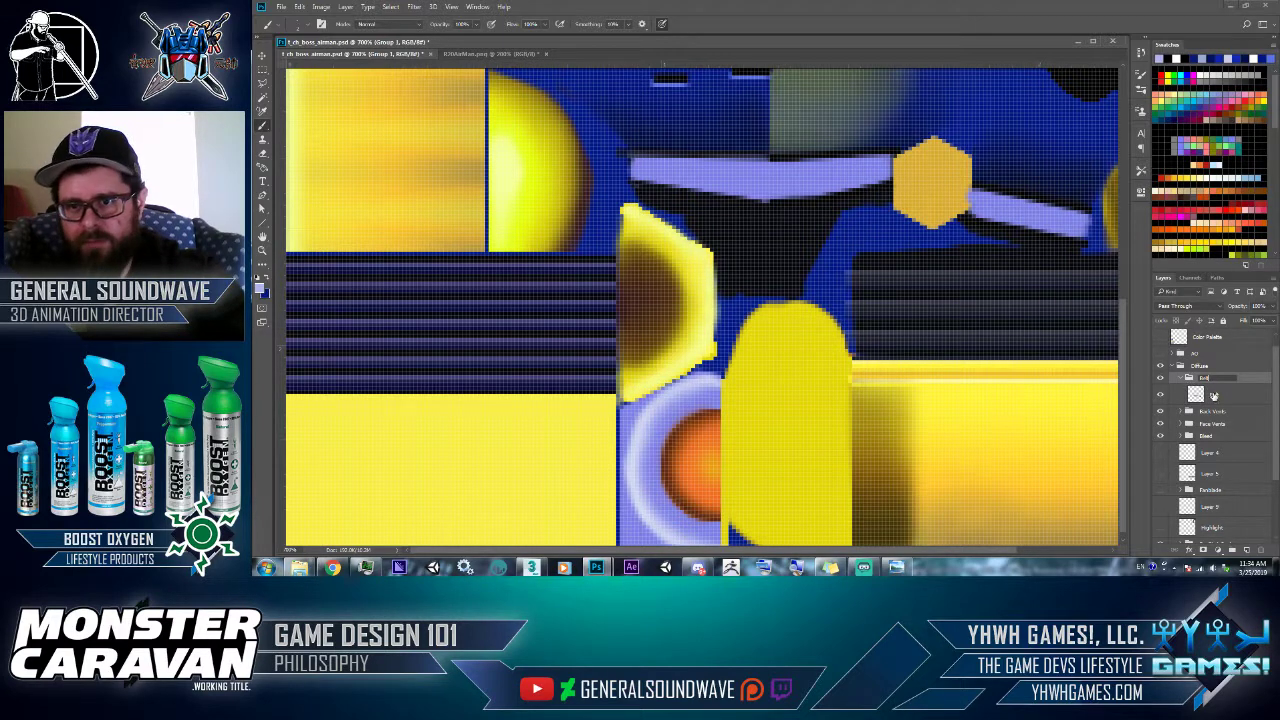
{"action": "left_click", "coordinate": [1215, 395]}
{"action": "left_click", "coordinate": [1247, 551]}
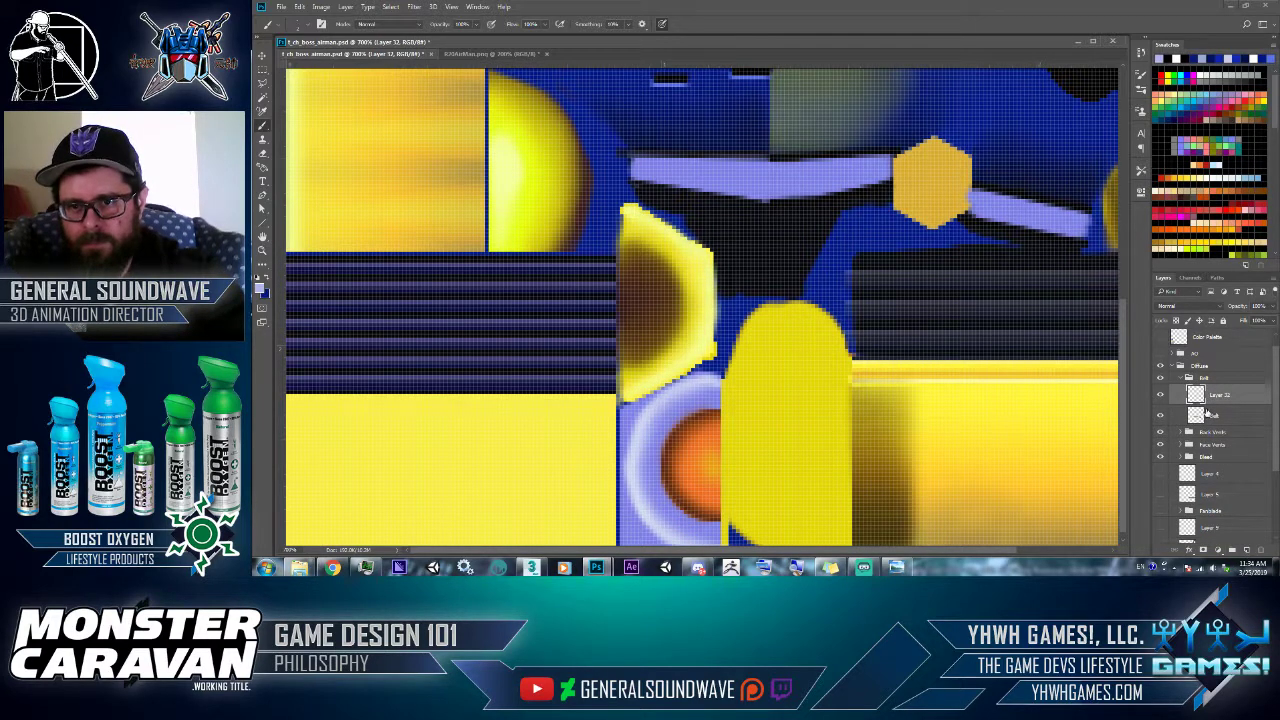
{"action": "left_click", "coordinate": [1197, 416], "text": "ctrl"}
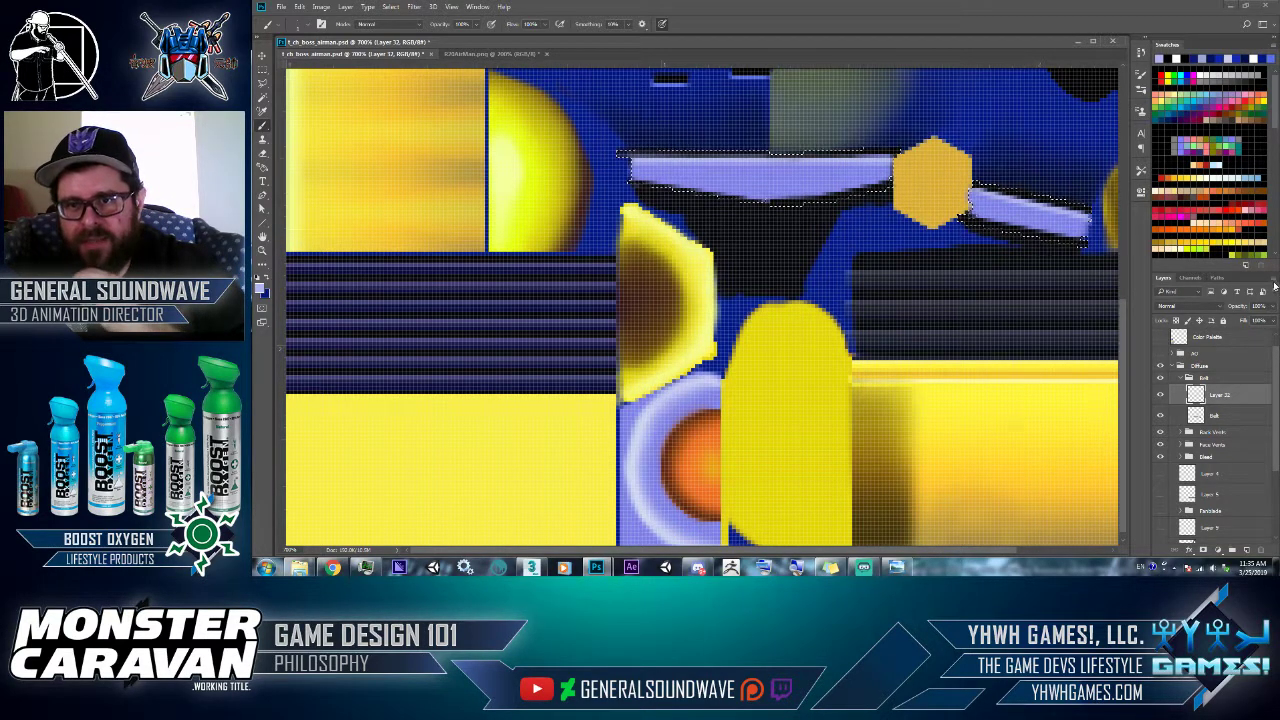
{"action": "right_click", "coordinate": [1248, 388]}
{"action": "left_click", "coordinate": [1219, 480]}
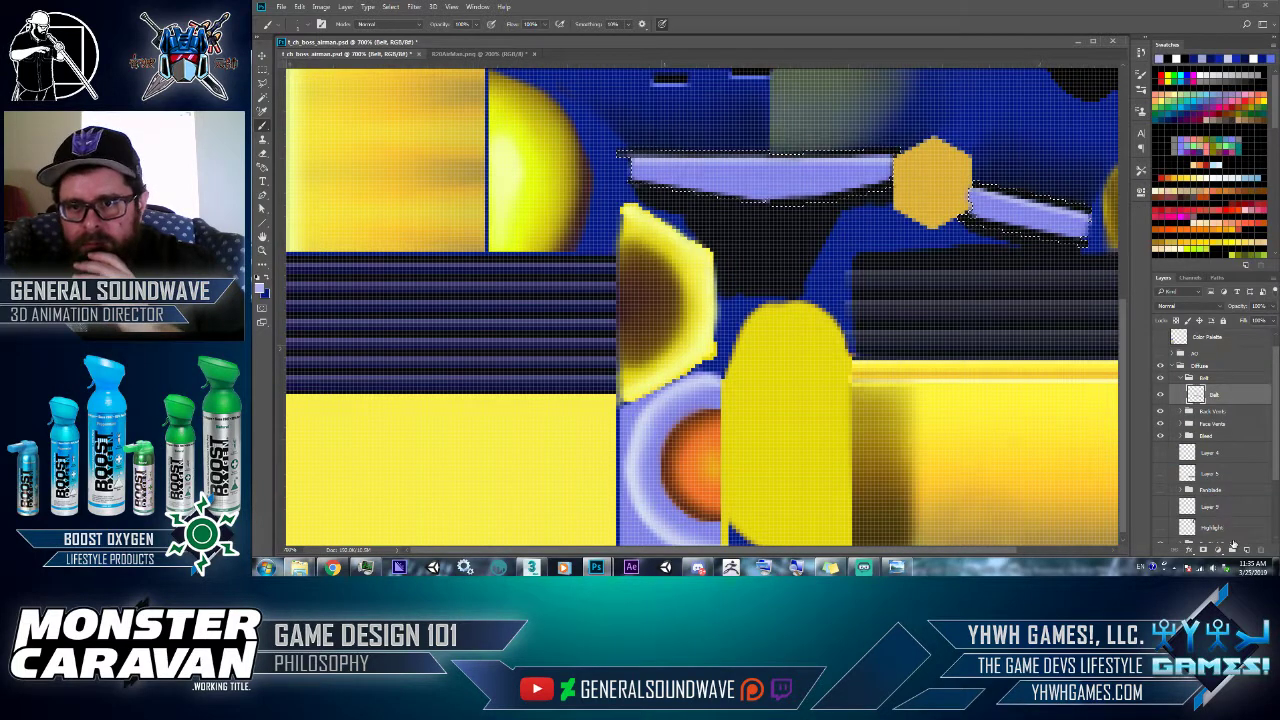
{"action": "key", "text": "ctrl+z"}
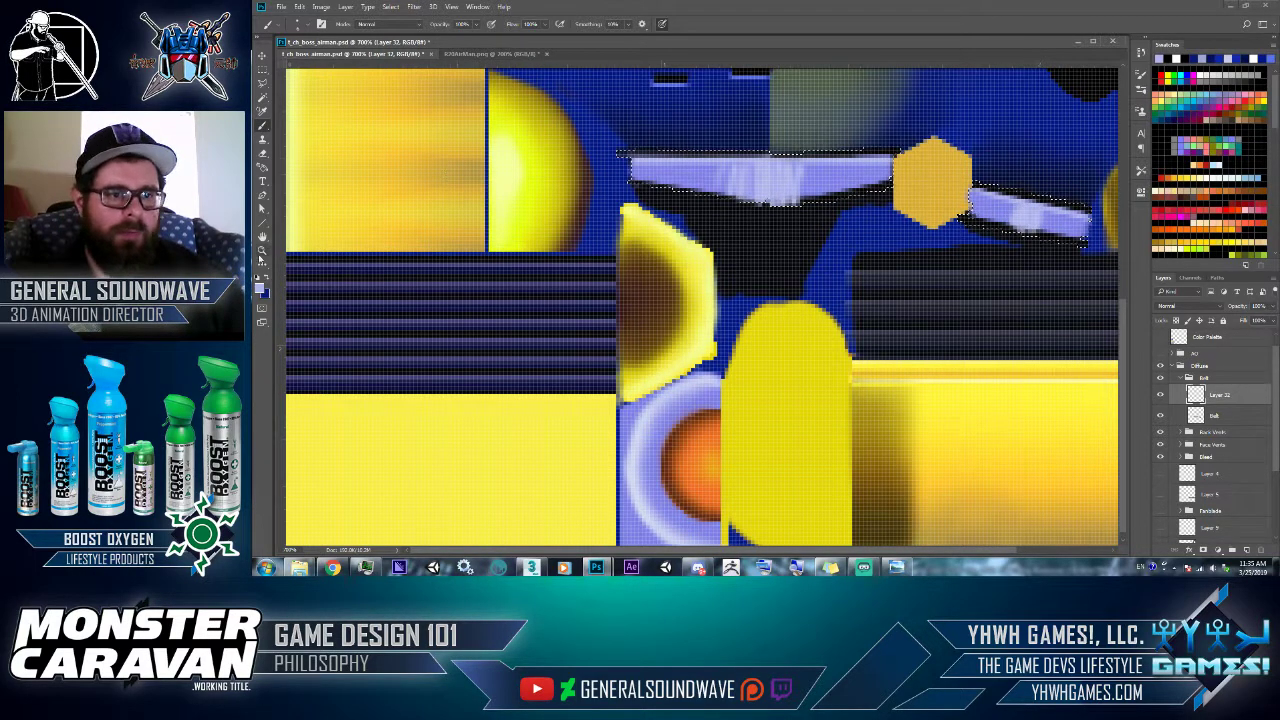
- Go over the pale highlight strokes at the belt's centre with the Dodge tool, and blend them smooth with the Smudge tool
{"action": "left_click", "coordinate": [263, 265]}
{"action": "left_click", "coordinate": [263, 273]}
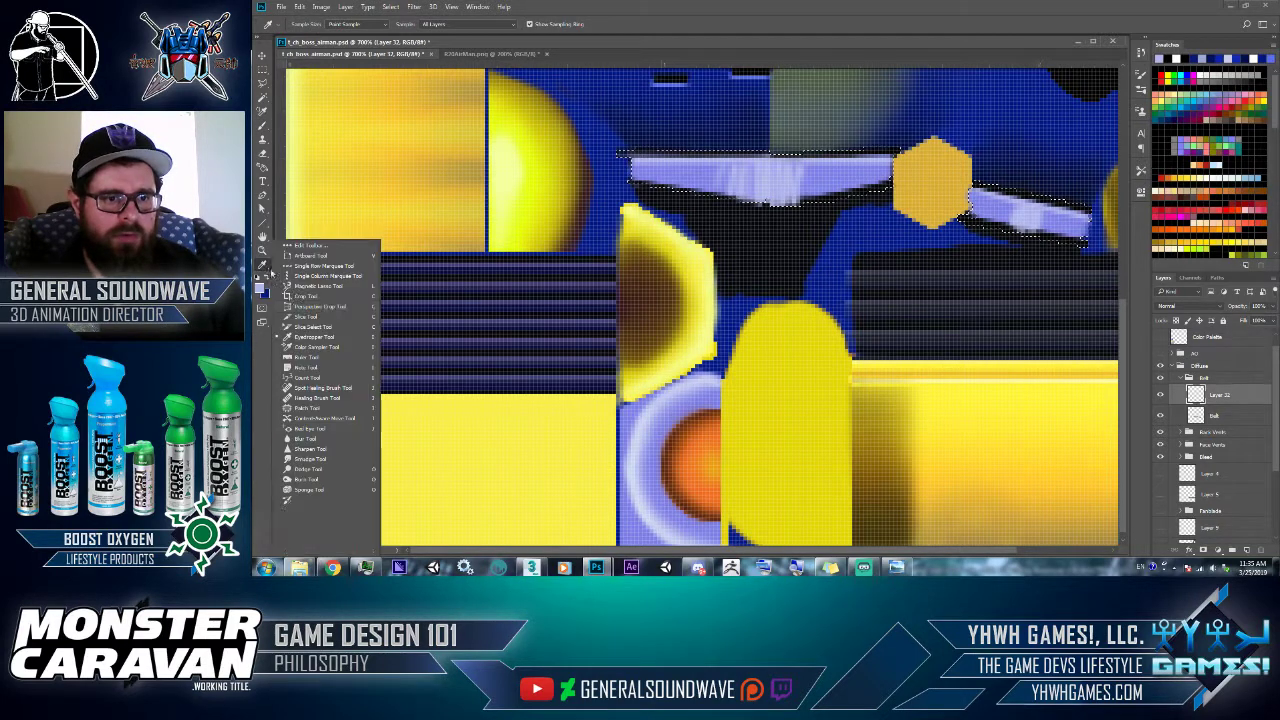
{"action": "left_click", "coordinate": [310, 468]}
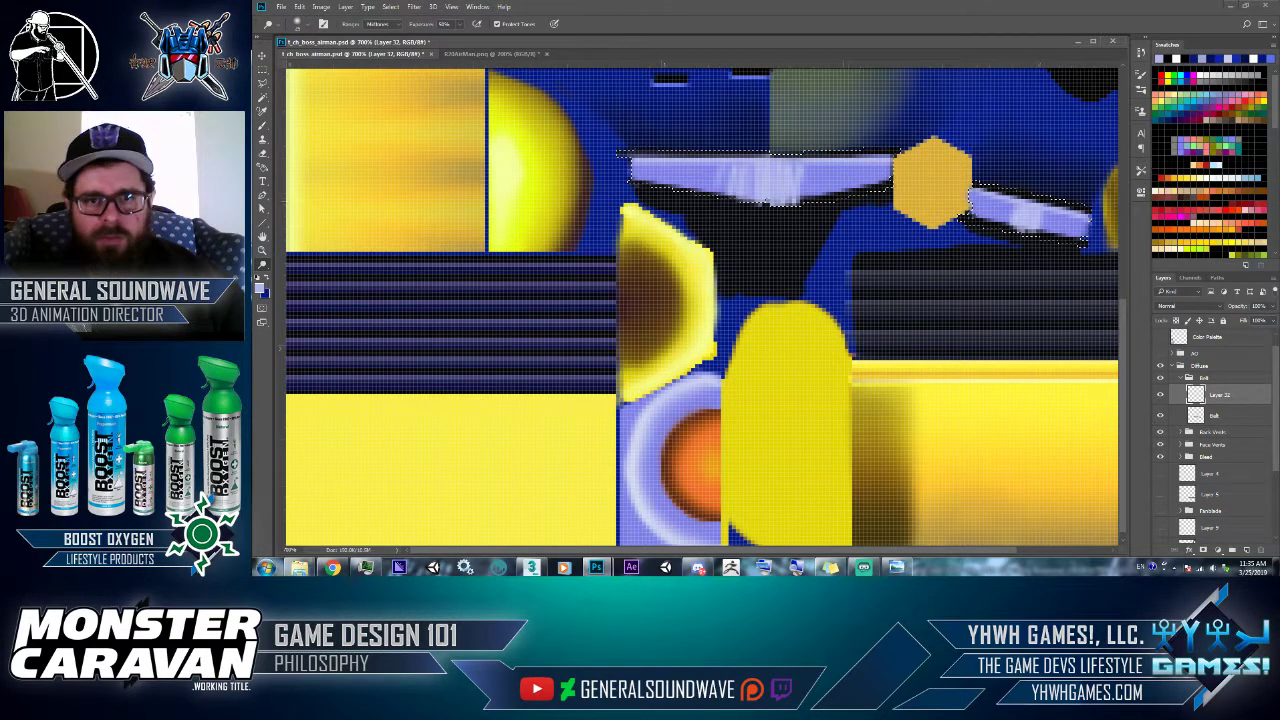
{"action": "left_click_drag", "start_coordinate": [792, 178], "coordinate": [804, 182]}
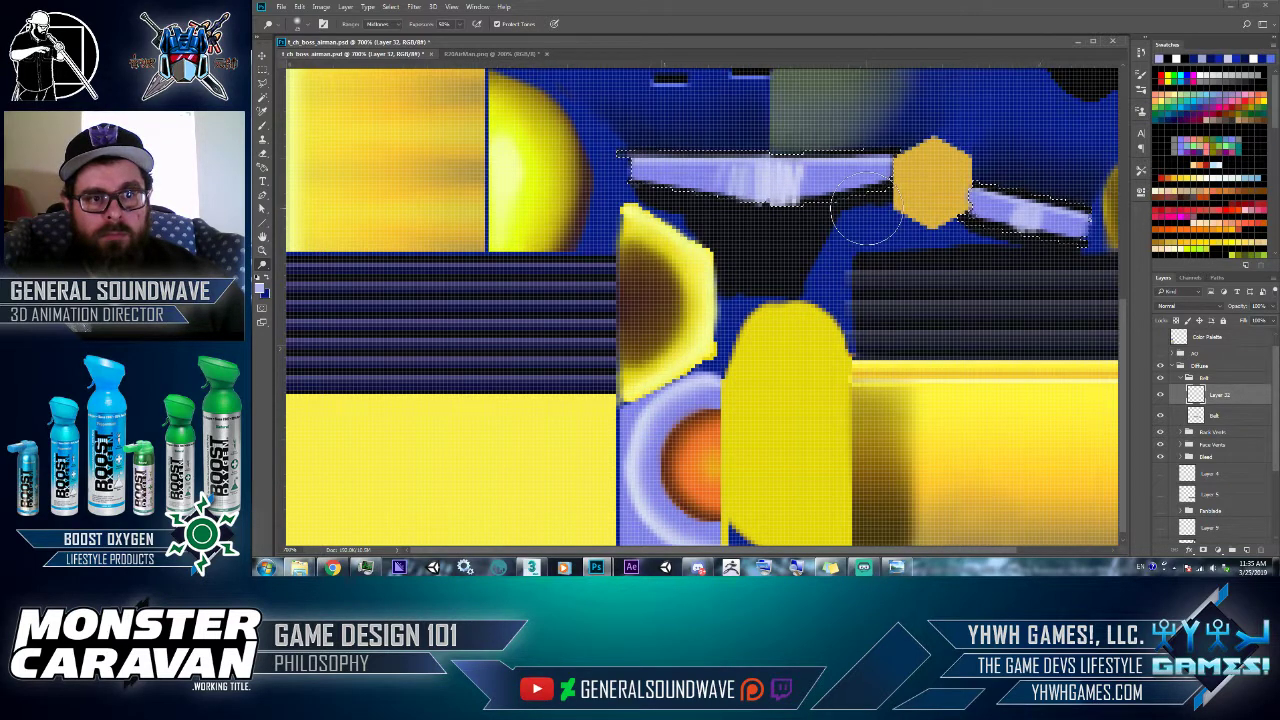
{"action": "right_click", "coordinate": [265, 268]}
{"action": "left_click", "coordinate": [310, 466]}
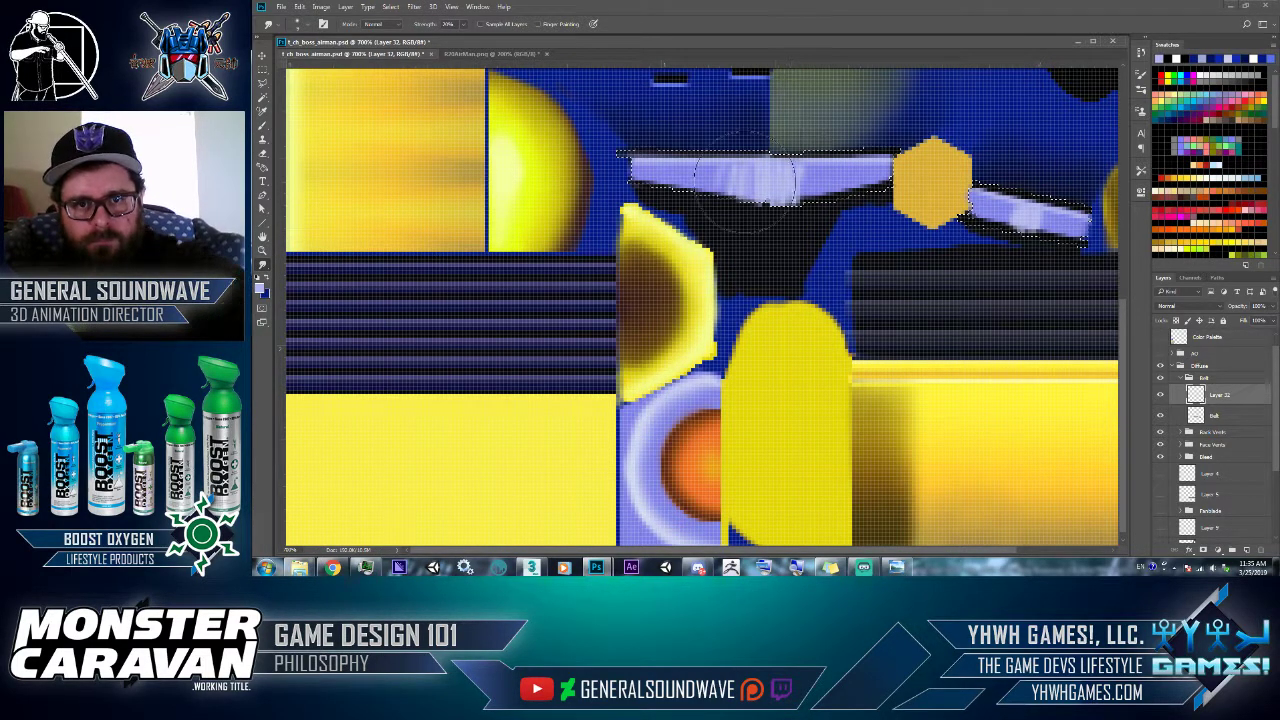
{"action": "mouse_move", "coordinate": [790, 174]}
{"action": "left_mouse_down"}
{"action": "mouse_move", "coordinate": [772, 174]}
{"action": "mouse_move", "coordinate": [852, 172]}
{"action": "mouse_move", "coordinate": [702, 167]}
{"action": "left_mouse_up"}
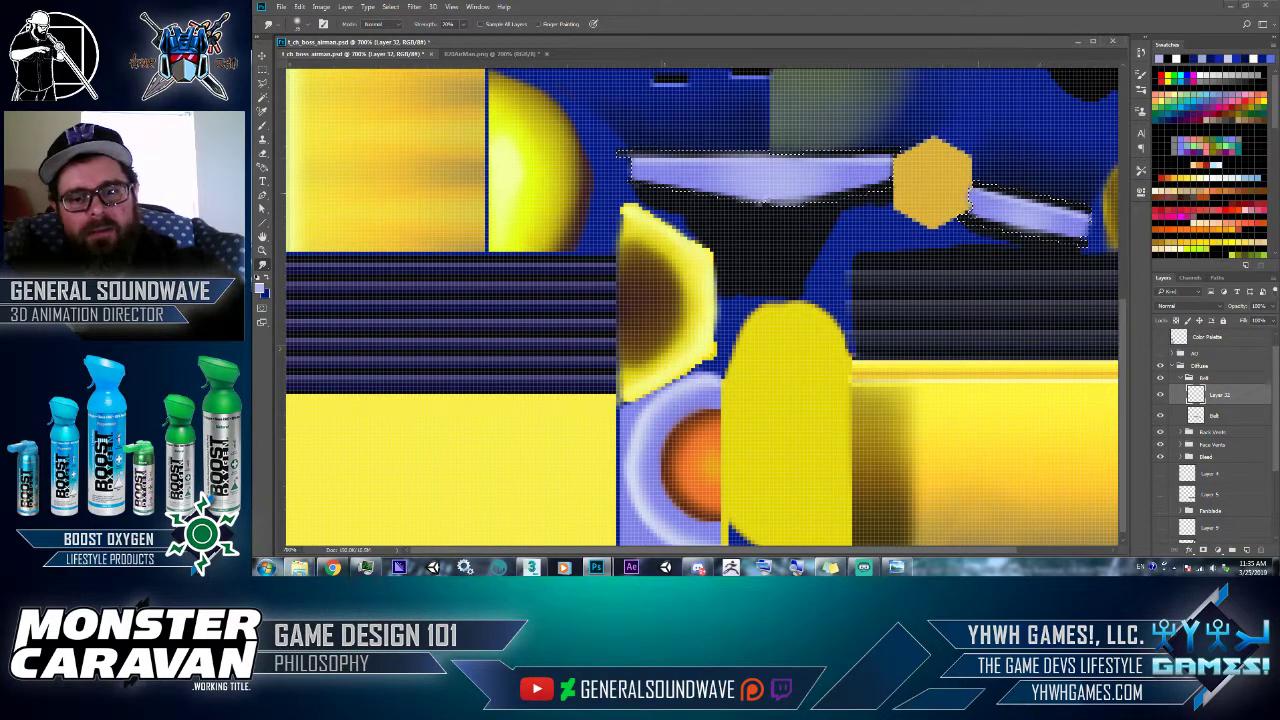
- Sample the dark colour from the striped panel and paint thin dark vertical bands near the belt's ends within the belt selection
{"action": "key", "text": "b"}
{"action": "key", "text": "ctrl+d"}
{"action": "key", "text": "super"}
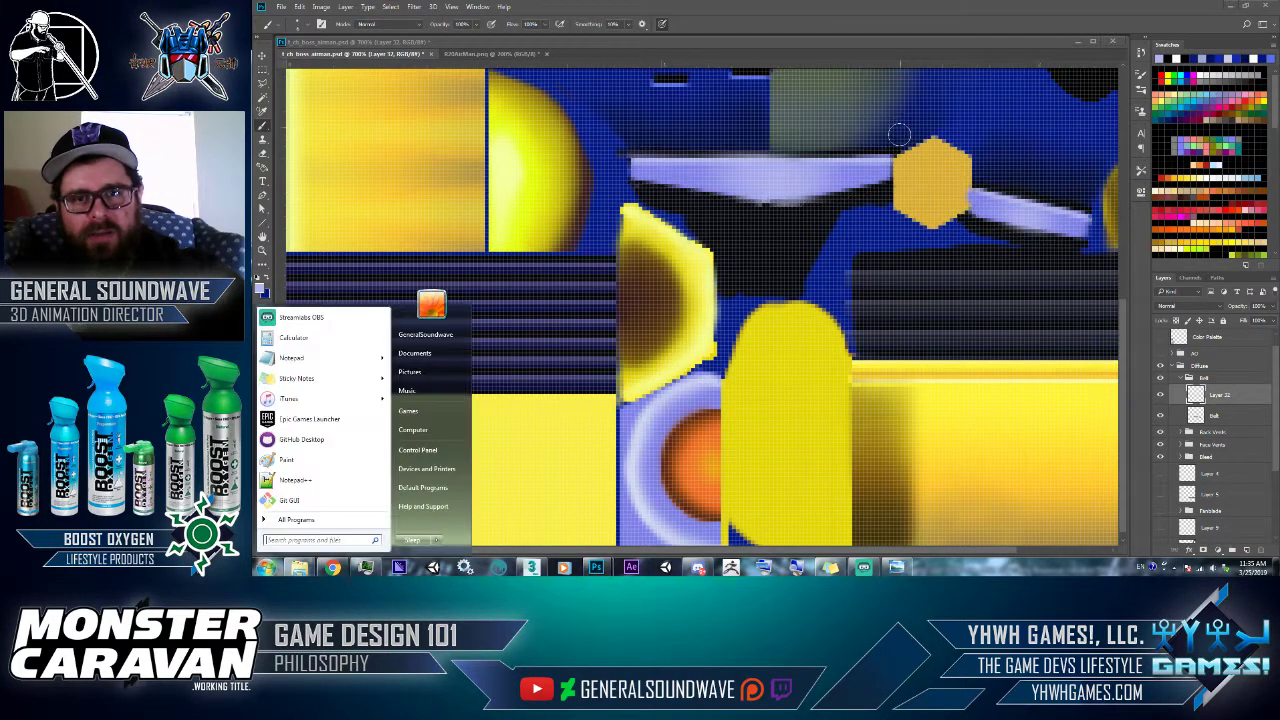
{"action": "key", "text": "super"}
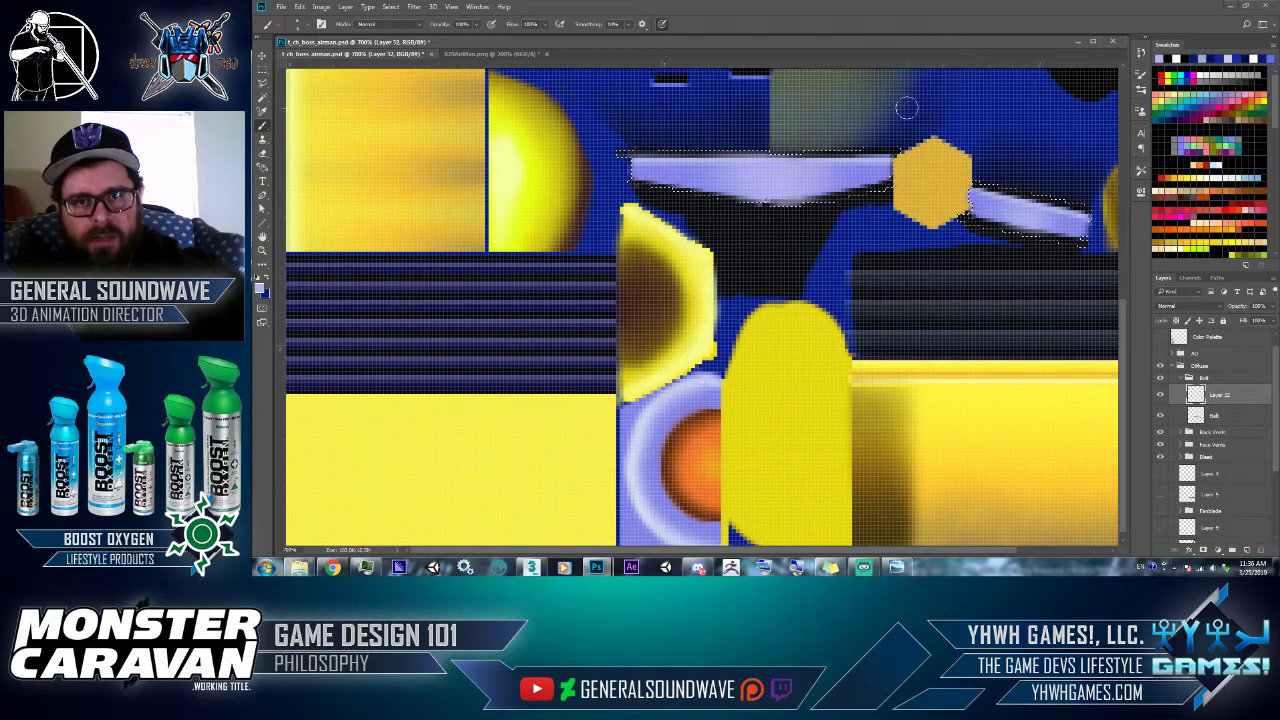
{"action": "left_click", "coordinate": [586, 270], "text": "alt"}
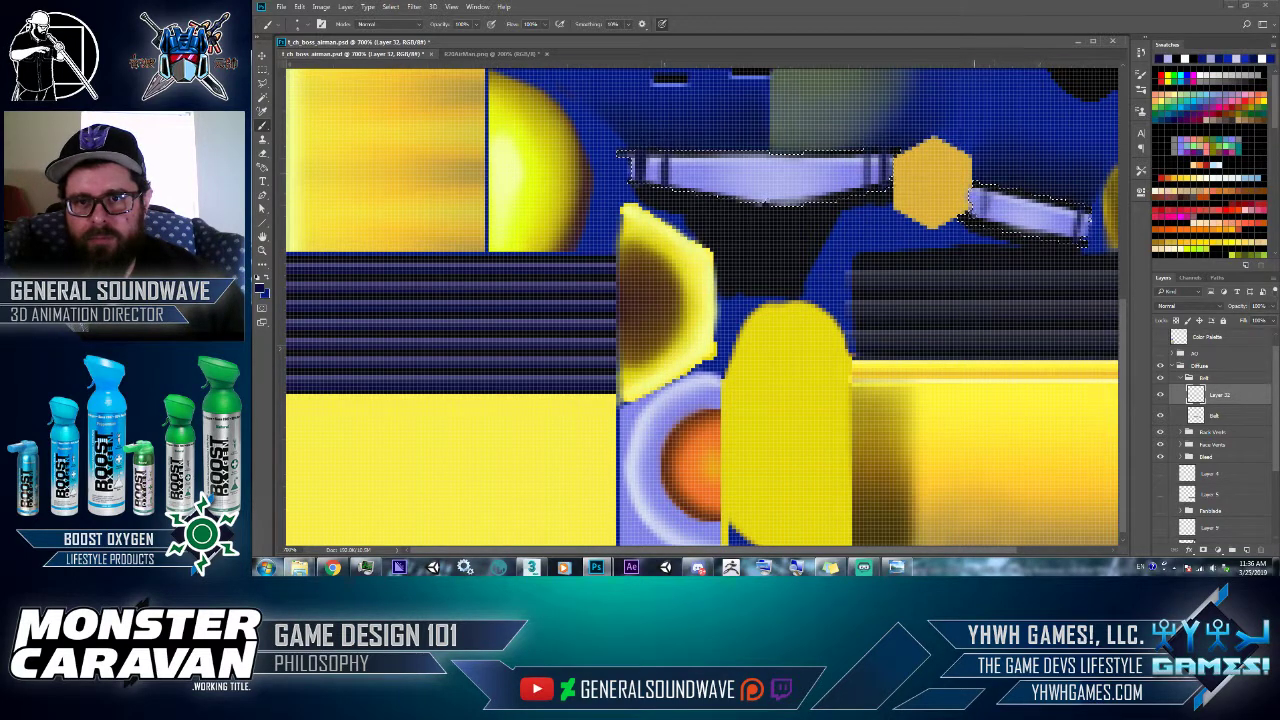
- Smudge the dark bands at the belt's ends into soft shading with a much smaller smudge brush
{"action": "left_click", "coordinate": [263, 265]}
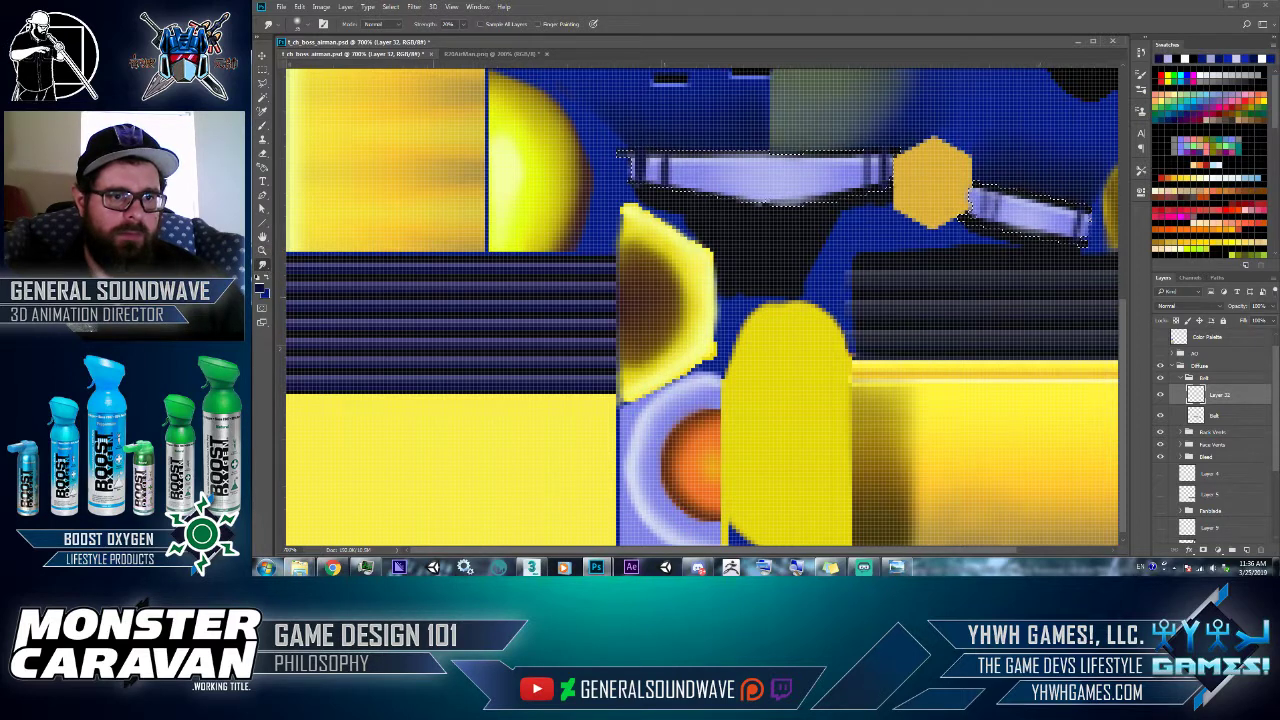
{"action": "key", "text": "bracketleft"}
{"action": "key", "text": "bracketleft"}
{"action": "key", "text": "bracketleft"}
{"action": "key", "text": "bracketleft"}
{"action": "key", "text": "bracketleft"}
{"action": "key", "text": "bracketleft"}
{"action": "key", "text": "bracketleft"}
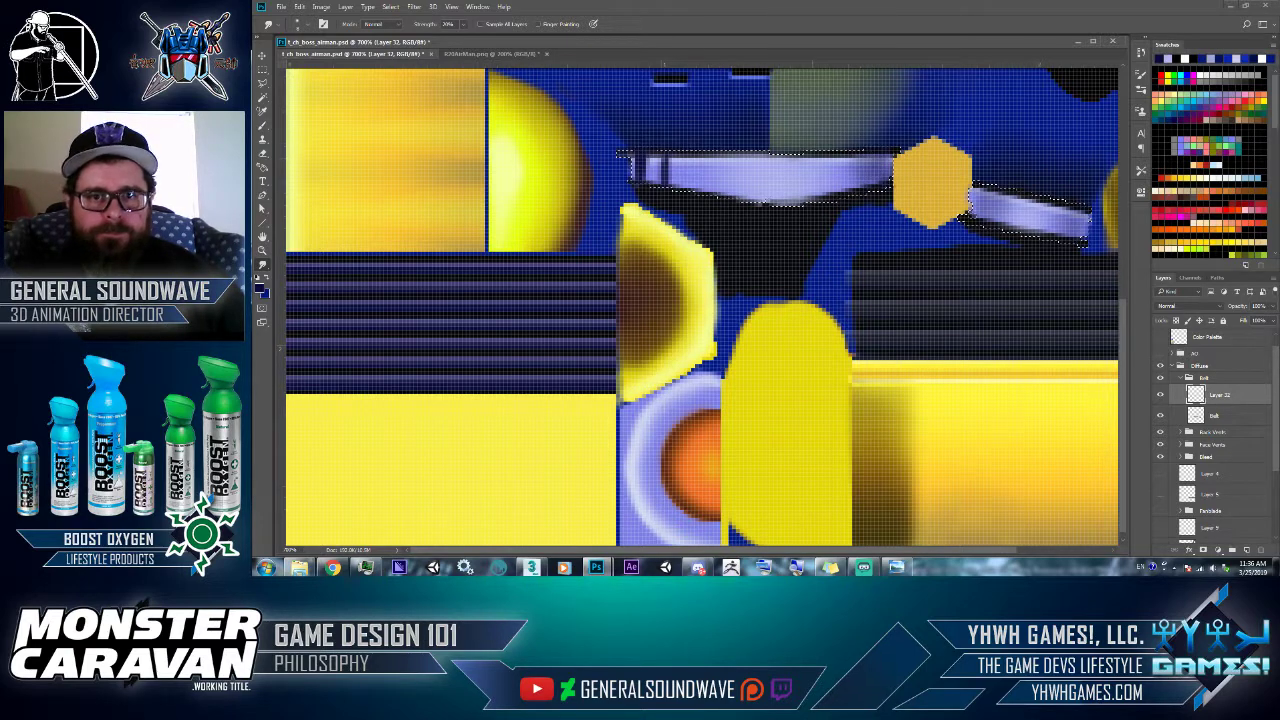
{"action": "mouse_move", "coordinate": [662, 160]}
{"action": "left_mouse_down"}
{"action": "mouse_move", "coordinate": [671, 172]}
{"action": "mouse_move", "coordinate": [659, 182]}
{"action": "mouse_move", "coordinate": [636, 168]}
{"action": "left_mouse_up"}
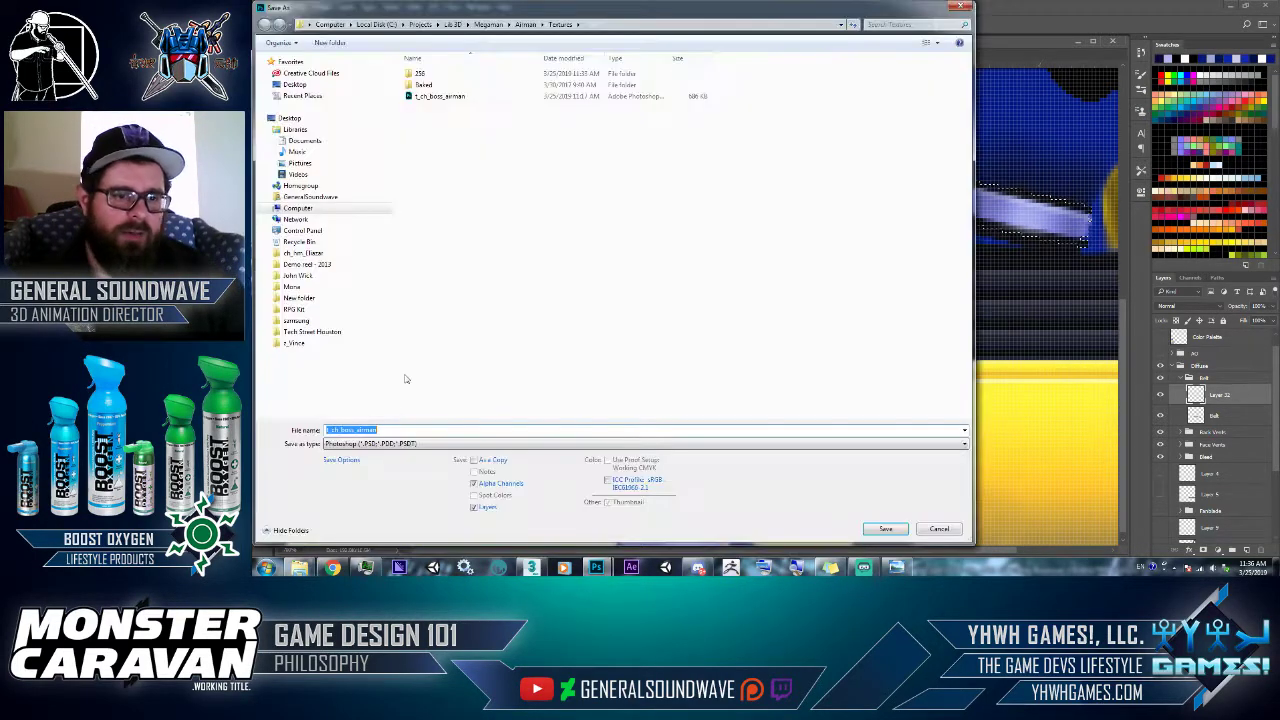
- Export the shaded belt texture as a JPEG over t_ch_boss_airman_00_D_00 in the 256 folder
{"action": "left_click", "coordinate": [380, 443]}
{"action": "left_click", "coordinate": [395, 337]}
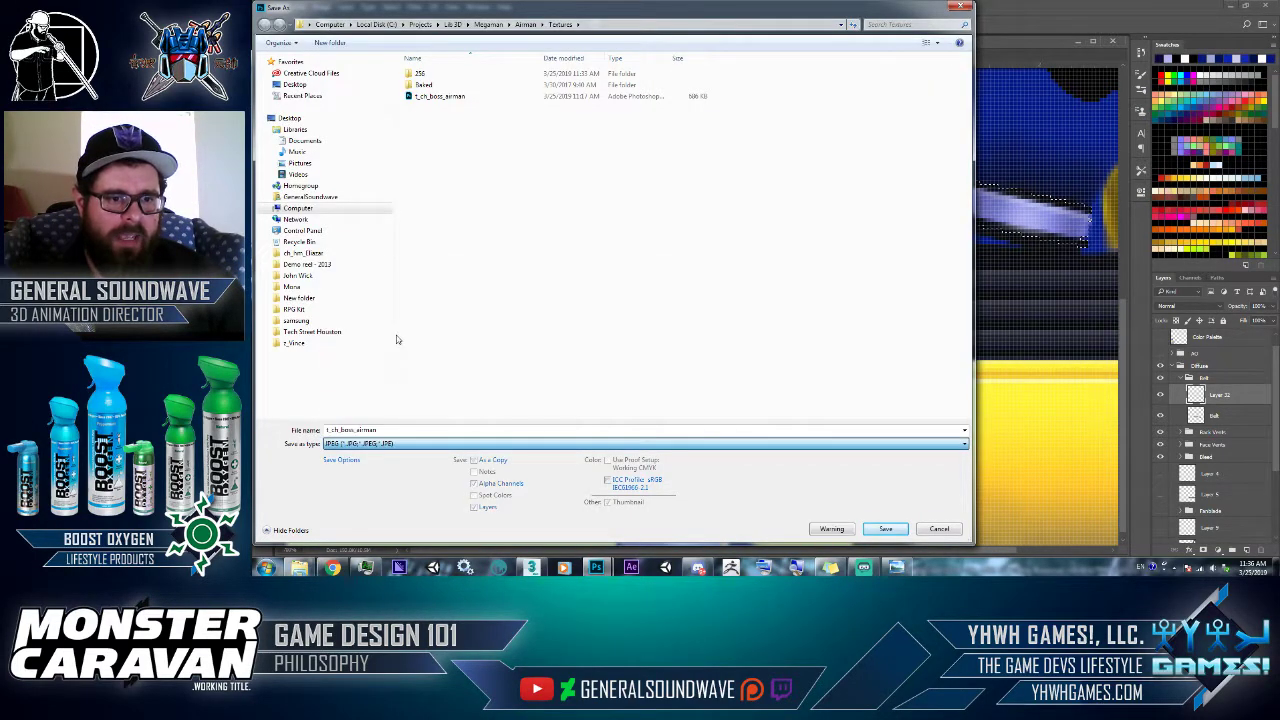
{"action": "double_click", "coordinate": [433, 85]}
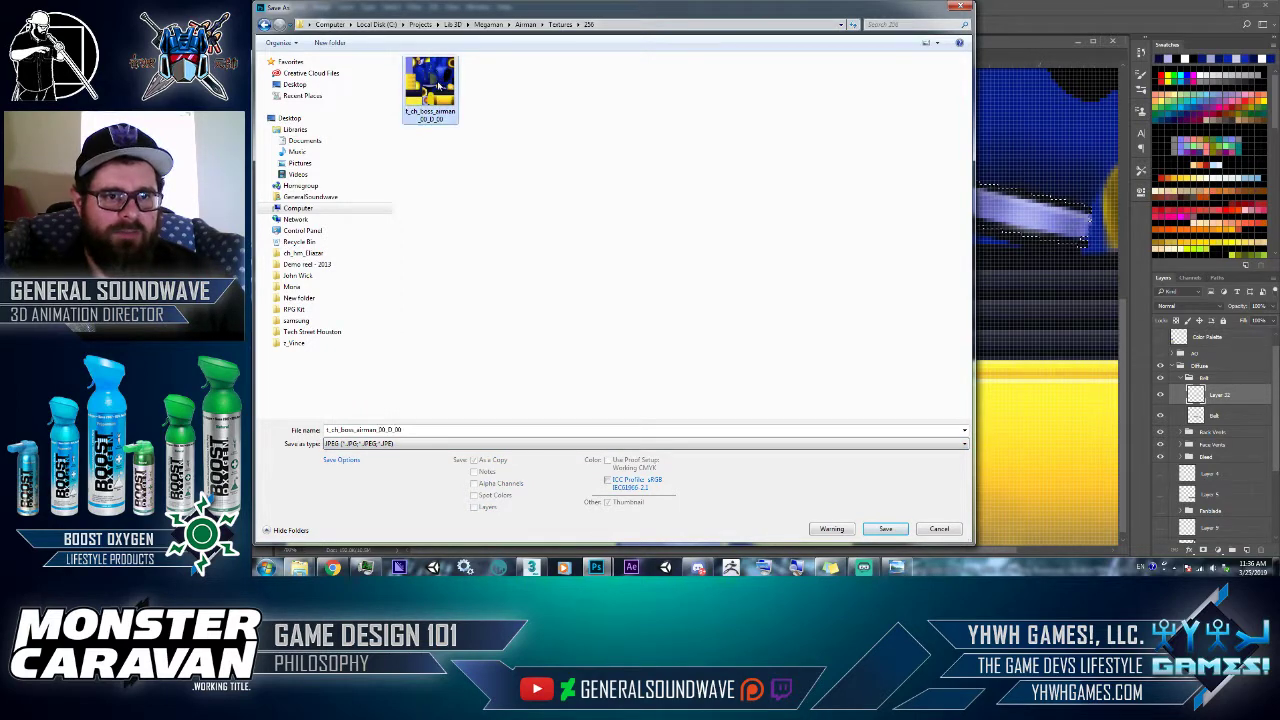
{"action": "left_click", "coordinate": [791, 288]}
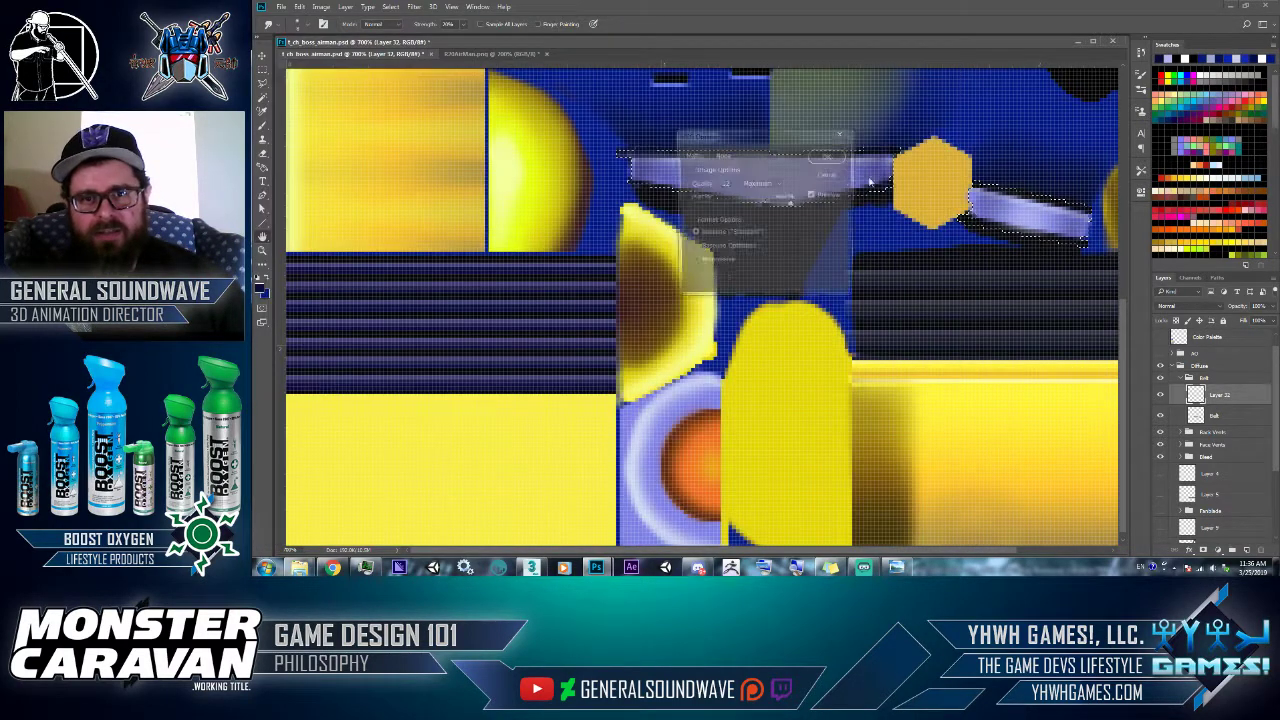
{"action": "left_click", "coordinate": [838, 168]}
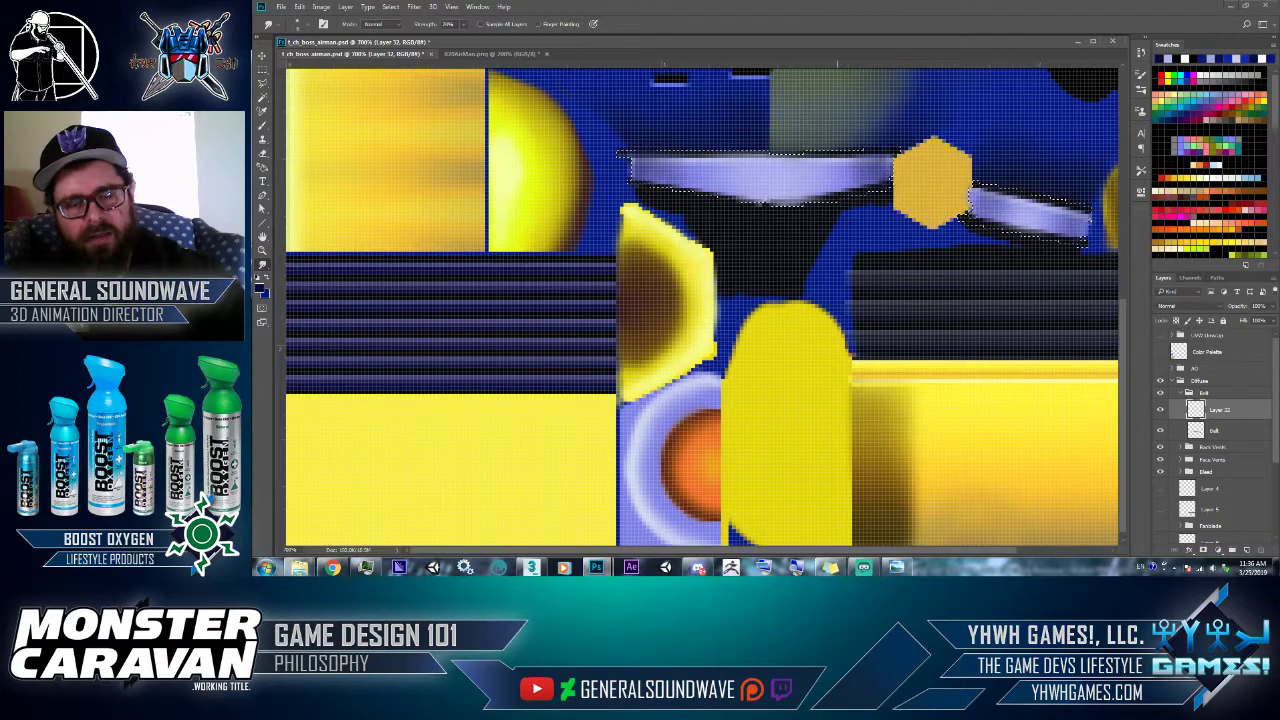
- Switch to 3ds Max and inspect the shaded belt on the back of the Air Man model
{"action": "key", "text": "alt+Tab"}
{"action": "key", "text": "alt+Tab"}
{"action": "key", "text": "Tab"}
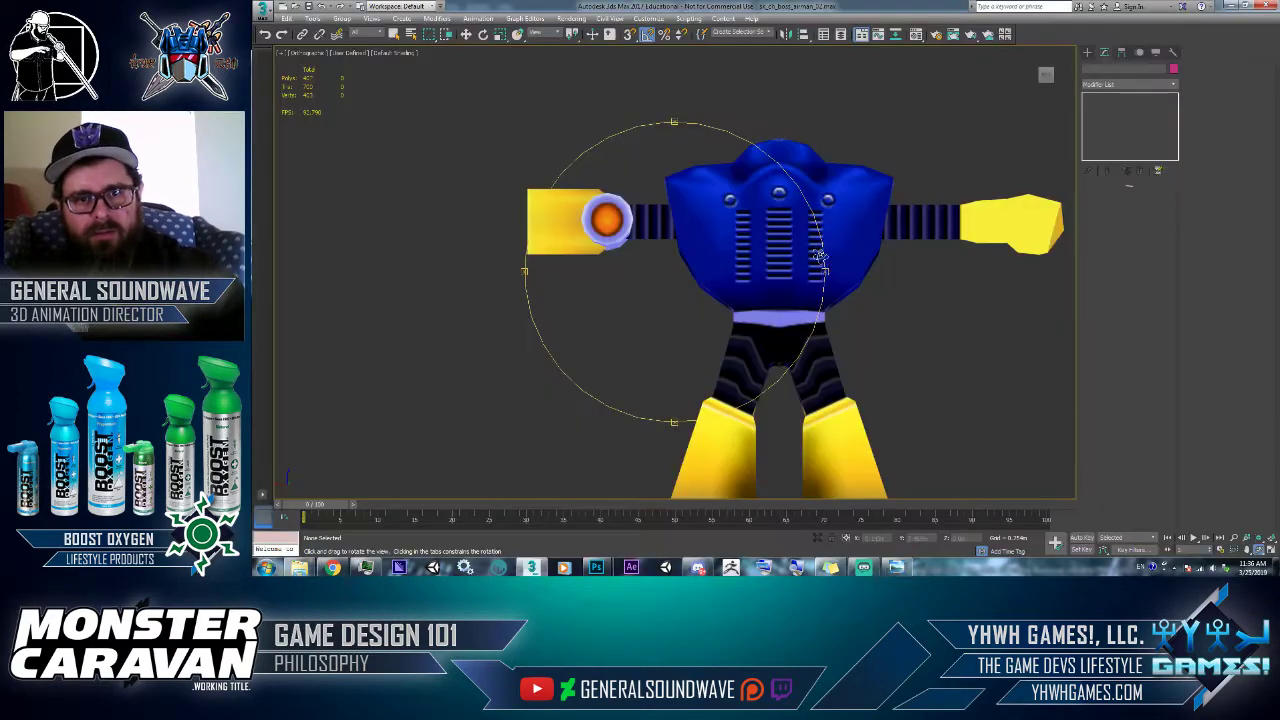
{"action": "left_click_drag", "start_coordinate": [787, 305], "coordinate": [765, 312]}
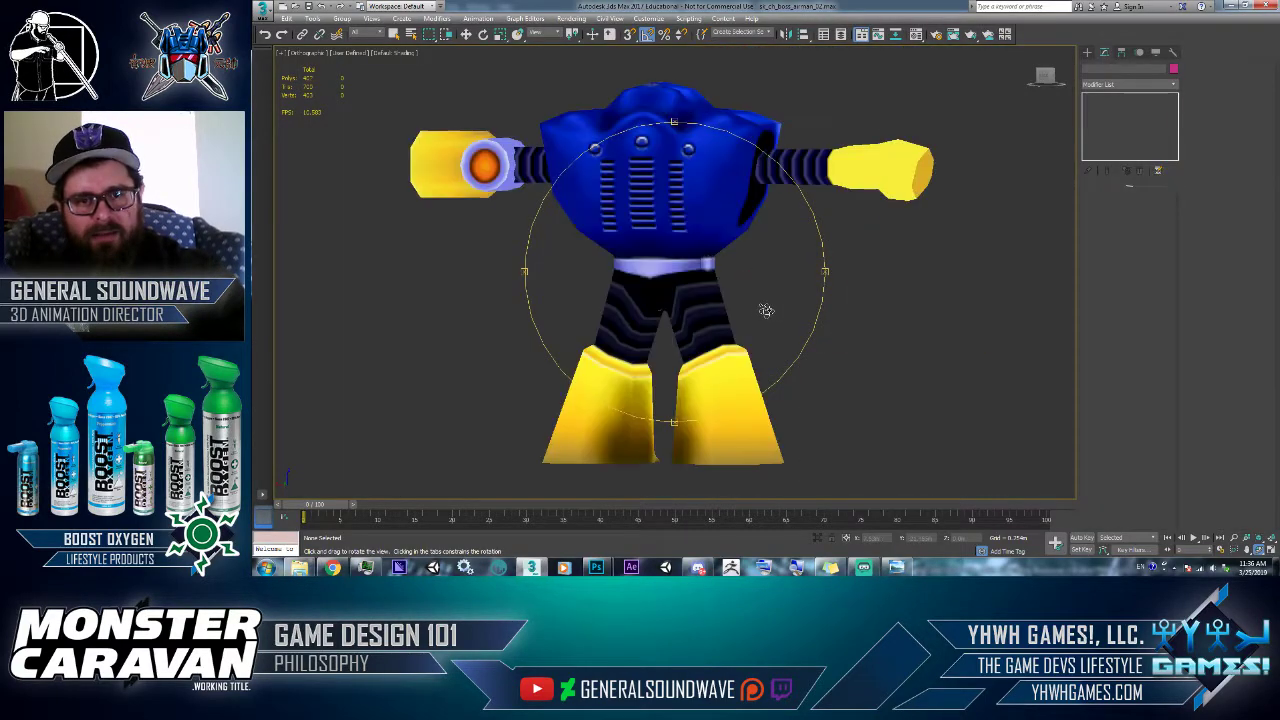
- Inspect the shaded belt on the Air Man model from the back and front, looking closely at the seam beside the fan
{"action": "left_click_drag", "start_coordinate": [750, 259], "coordinate": [724, 296]}
{"action": "scroll", "coordinate": [717, 266], "scroll_direction": "down", "scroll_amount": 3}
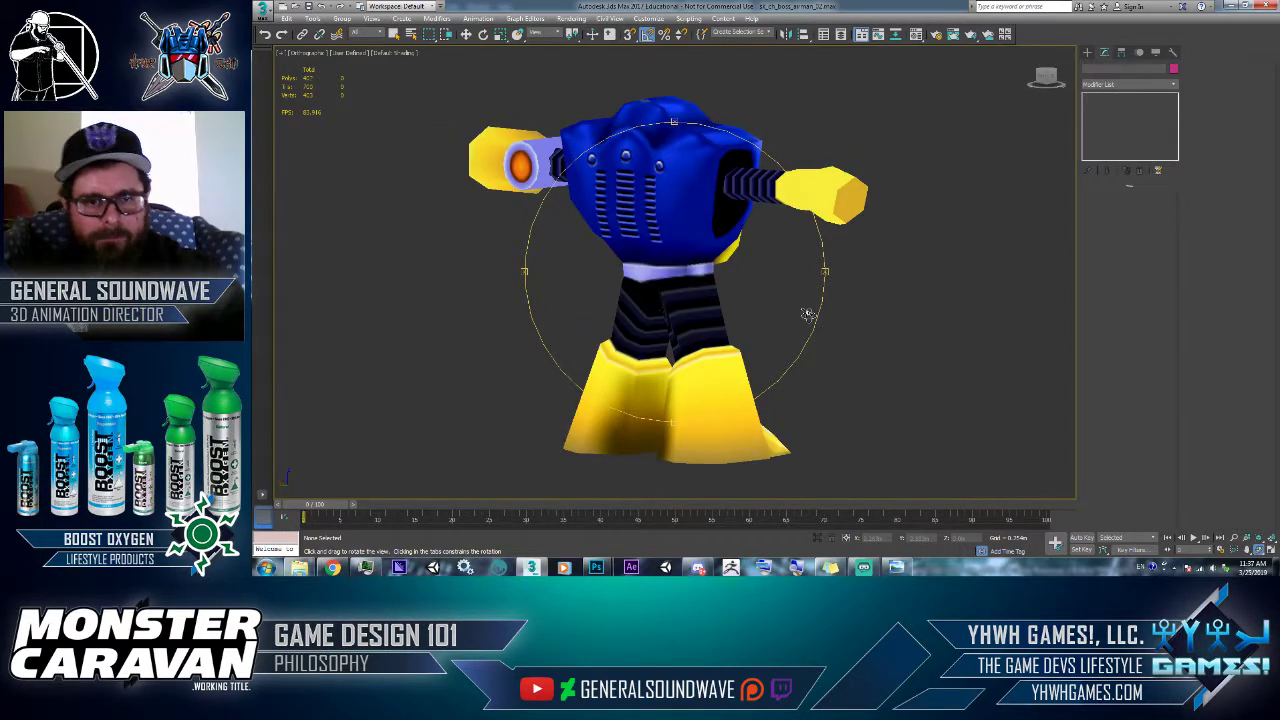
{"action": "key", "text": "Escape"}
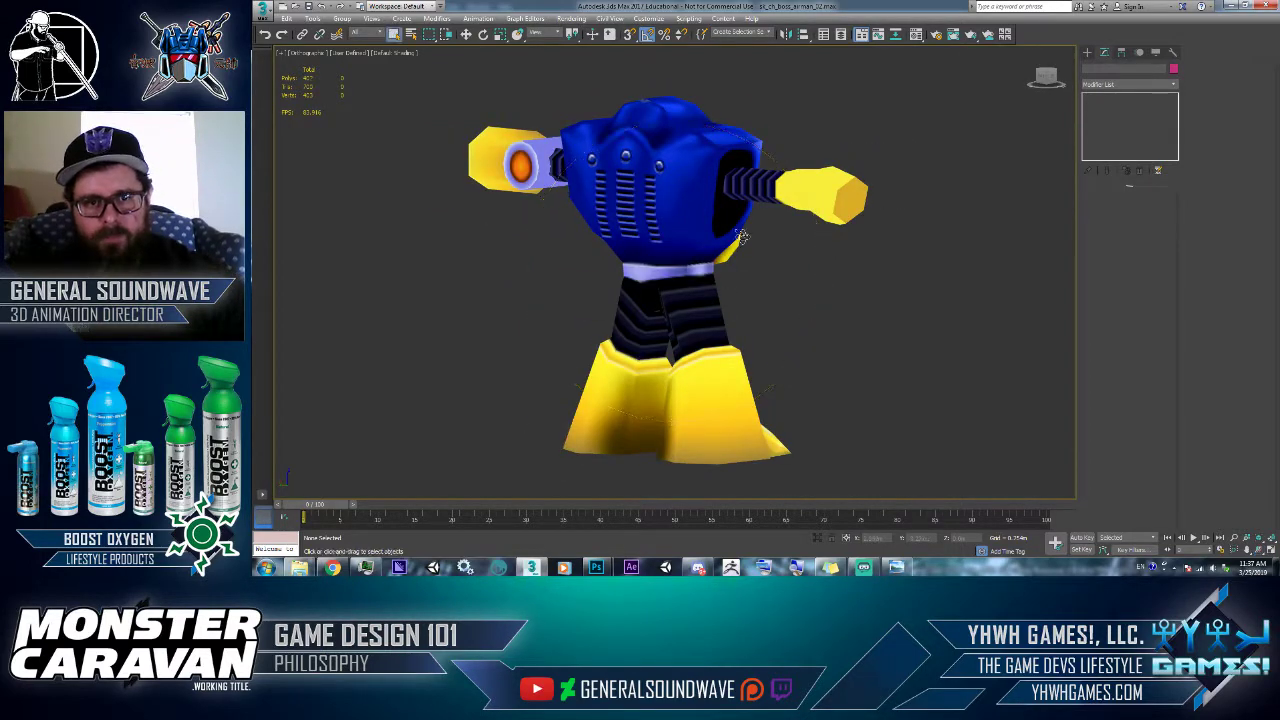
{"action": "scroll", "coordinate": [745, 274], "scroll_direction": "down", "scroll_amount": 4}
{"action": "left_click", "coordinate": [745, 274]}
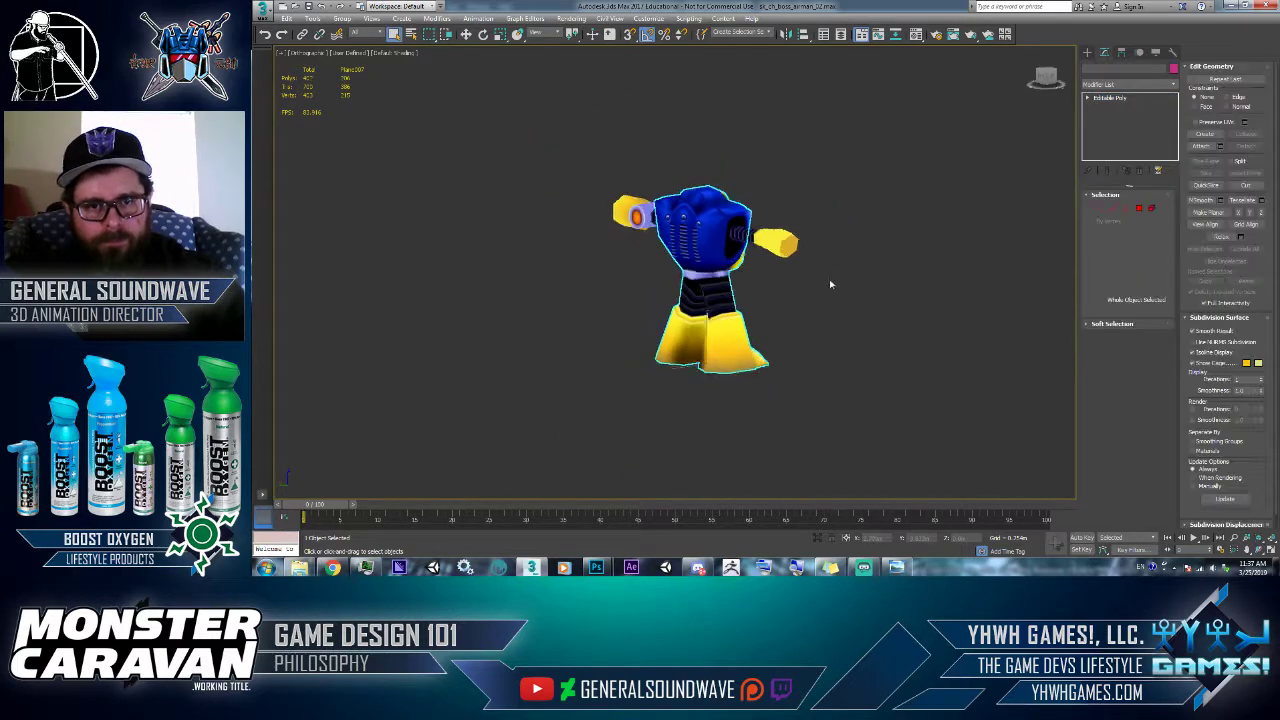
{"action": "middle_click_drag", "start_coordinate": [830, 285], "coordinate": [742, 288], "text": "alt"}
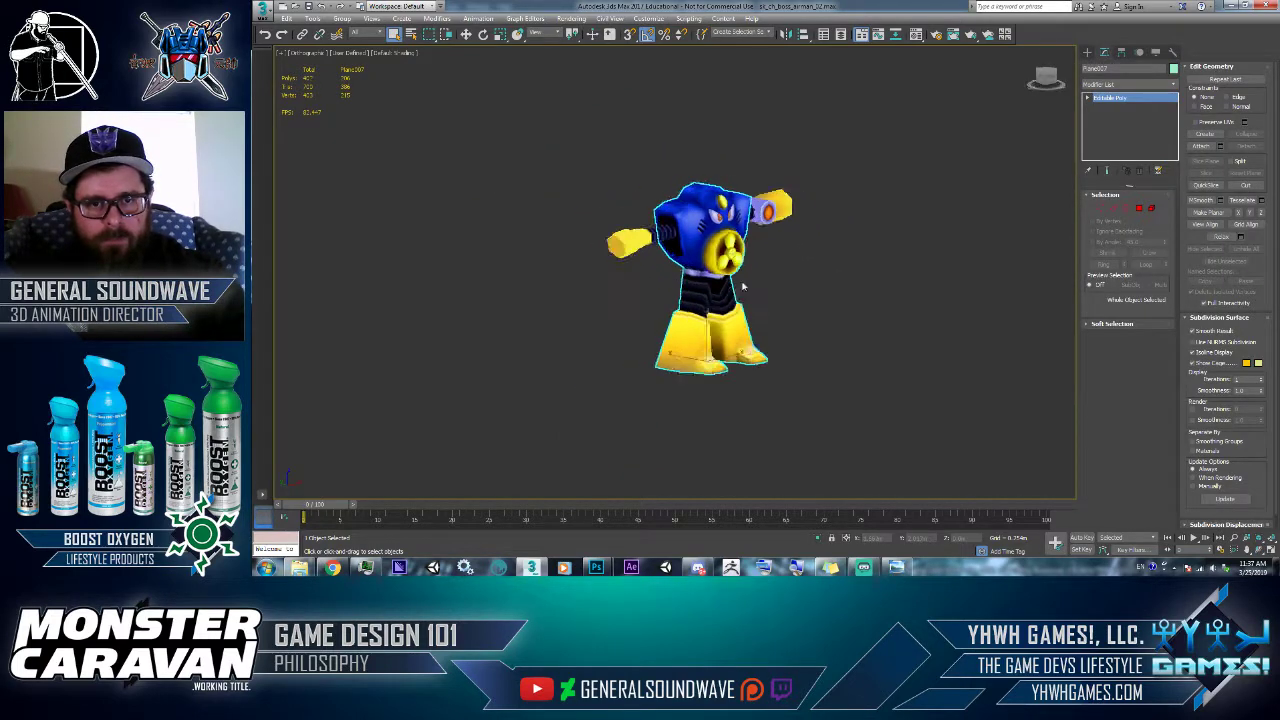
{"action": "scroll", "coordinate": [802, 286], "scroll_direction": "down", "scroll_amount": 2}
{"action": "middle_click_drag", "start_coordinate": [879, 285], "coordinate": [750, 277], "text": "alt"}
{"action": "scroll", "coordinate": [743, 276], "scroll_direction": "up", "scroll_amount": 5}
{"action": "scroll", "coordinate": [743, 276], "scroll_direction": "up", "scroll_amount": 2}
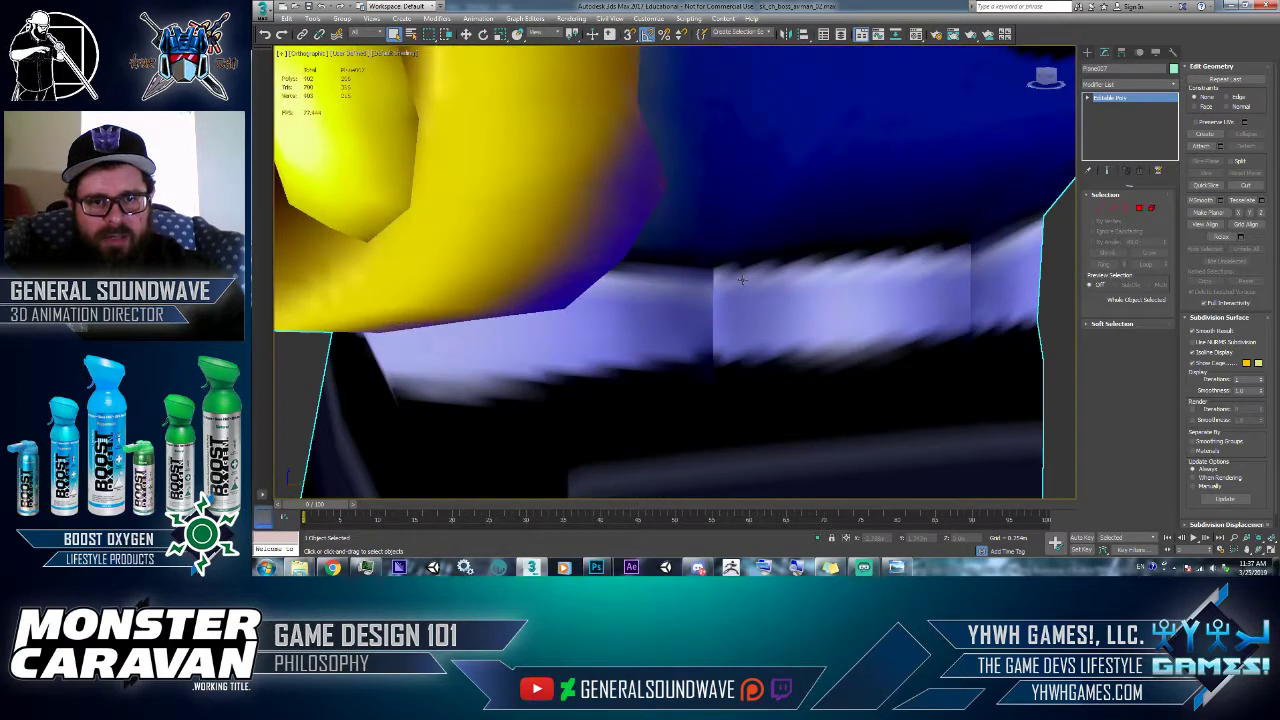
{"action": "scroll", "coordinate": [770, 284], "scroll_direction": "down", "scroll_amount": 1}
- Switch to Photoshop, marquee the strip along the belt's upper edge, clear the selection and return to the Smudge tool
{"action": "key", "text": "alt+Tab"}
{"action": "key", "text": "alt+Tab"}
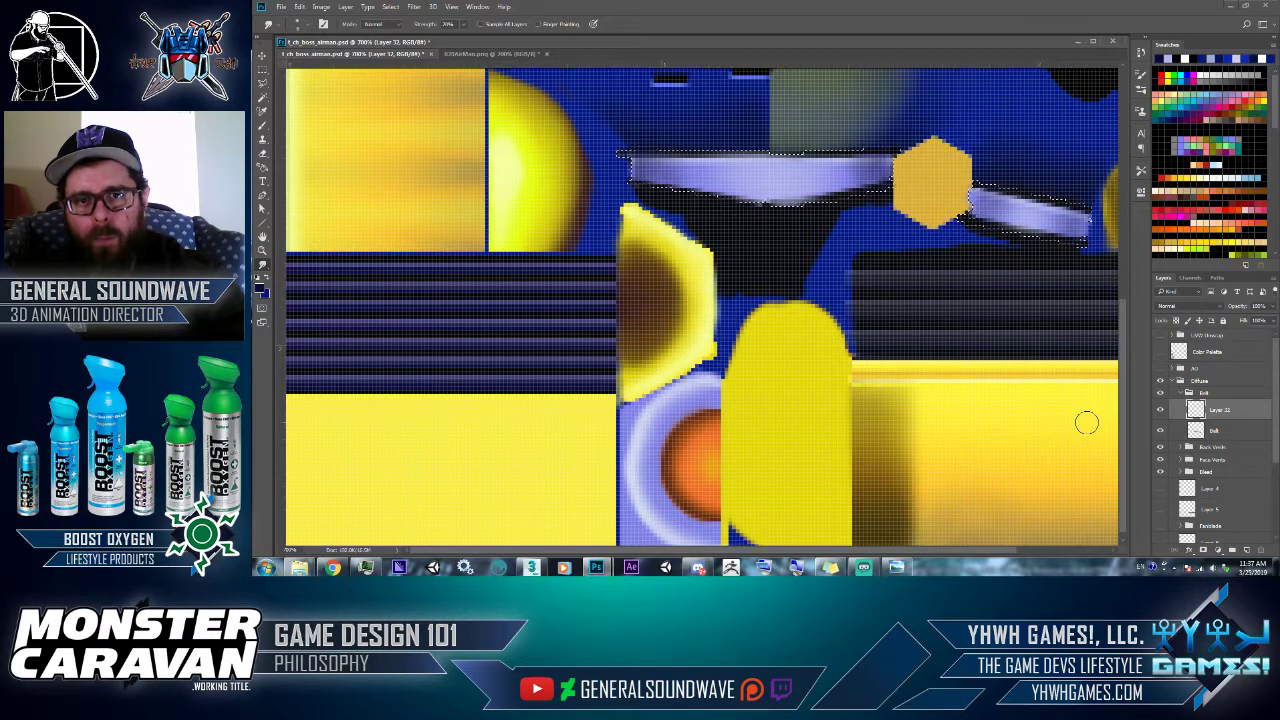
{"action": "mouse_move", "coordinate": [863, 567]}
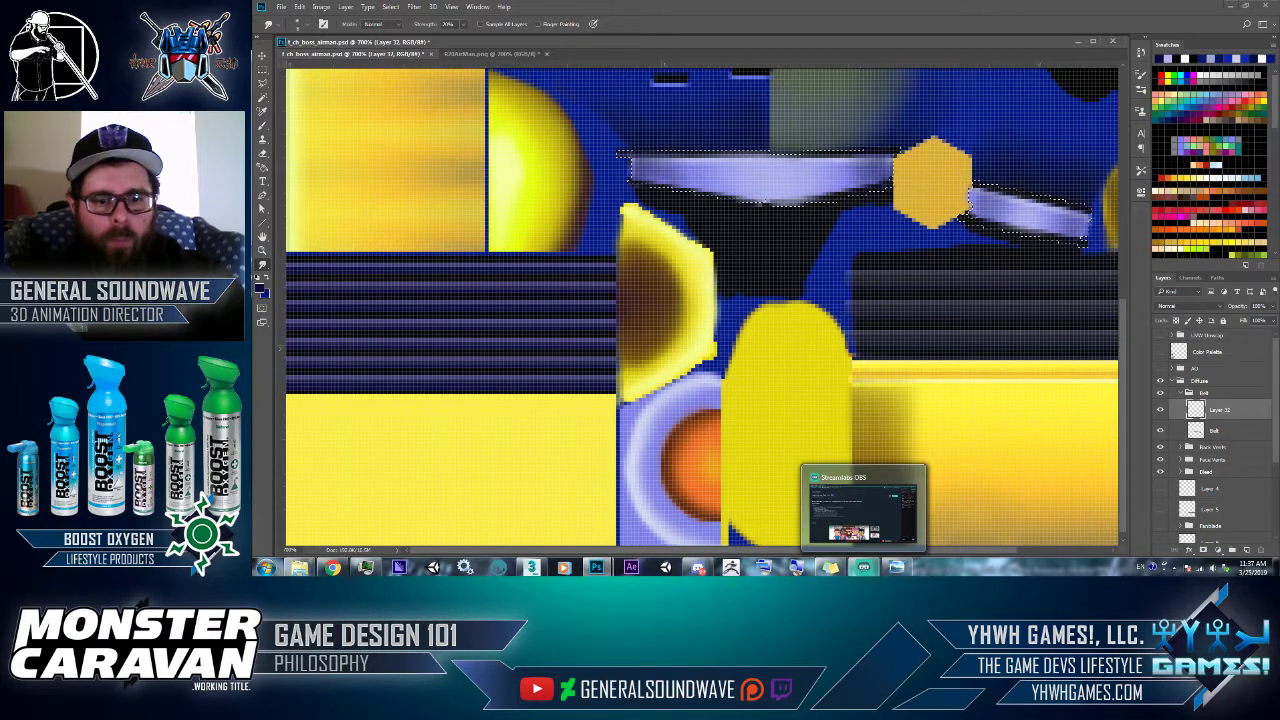
{"action": "key", "text": "b"}
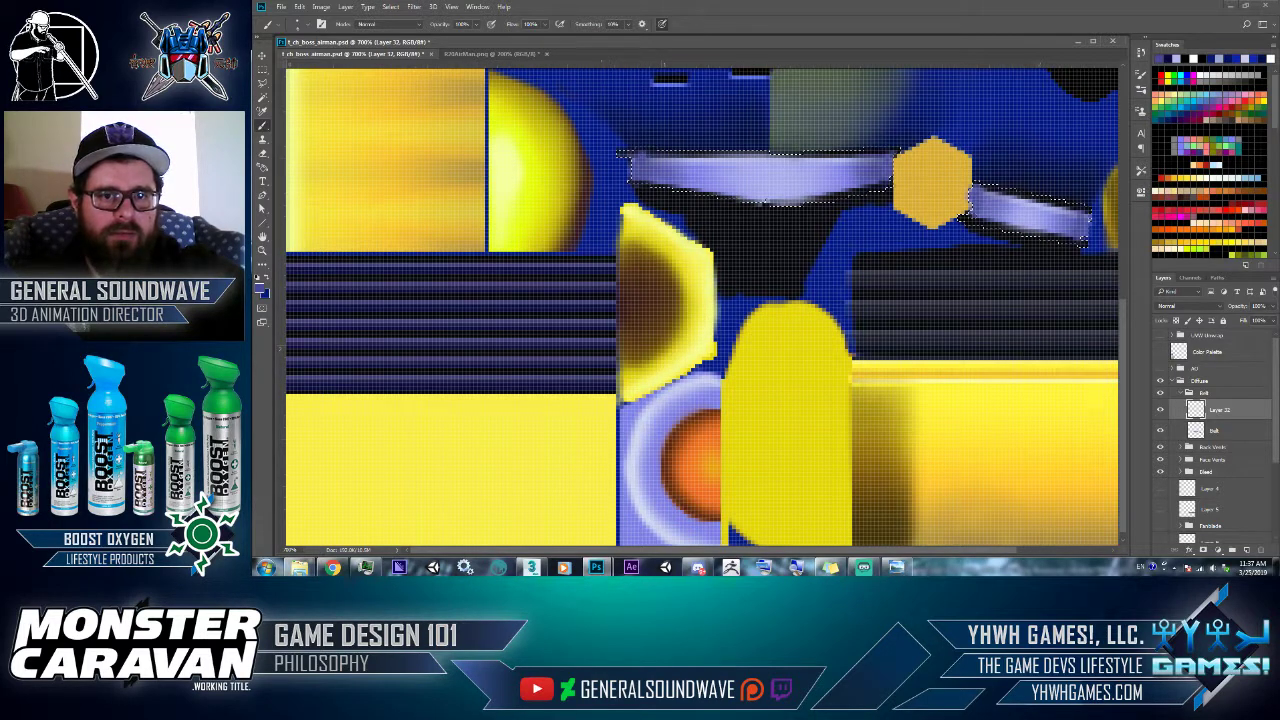
{"action": "key", "text": "m"}
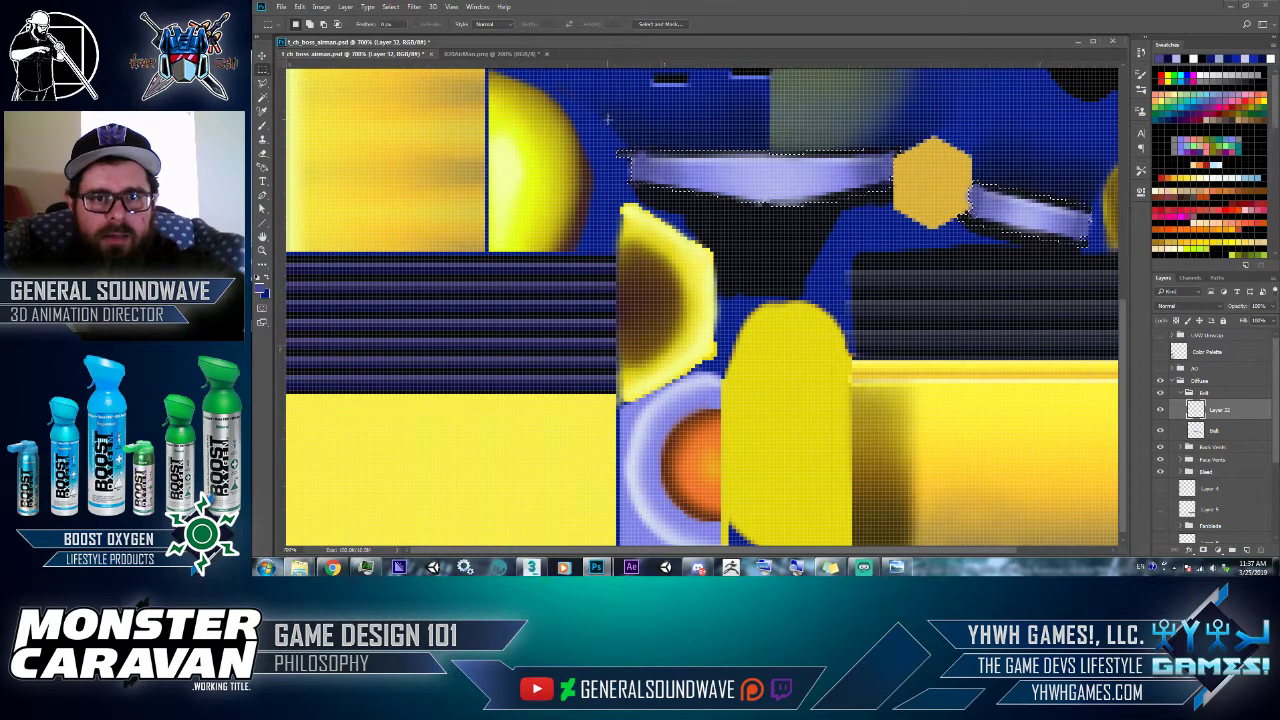
{"action": "mouse_move", "coordinate": [597, 120]}
{"action": "left_mouse_down"}
{"action": "mouse_move", "coordinate": [906, 122]}
{"action": "mouse_move", "coordinate": [934, 158]}
{"action": "left_mouse_up"}
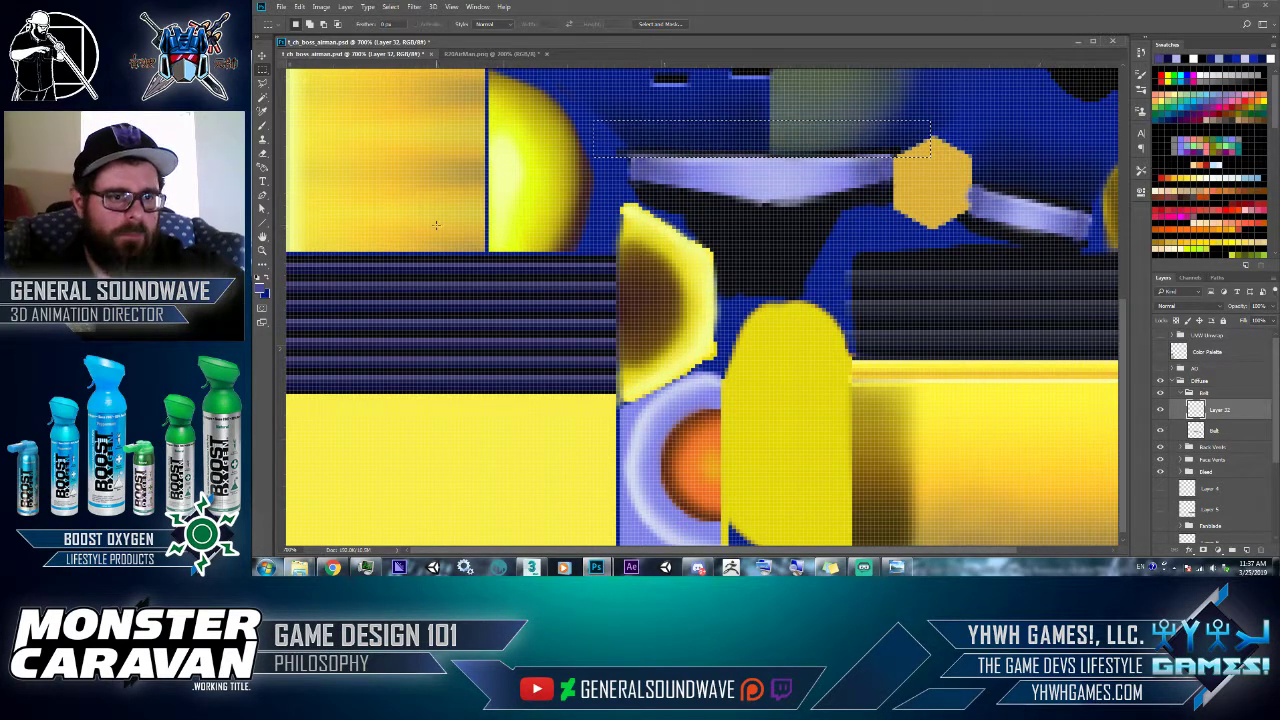
{"action": "key", "text": "ctrl+d"}
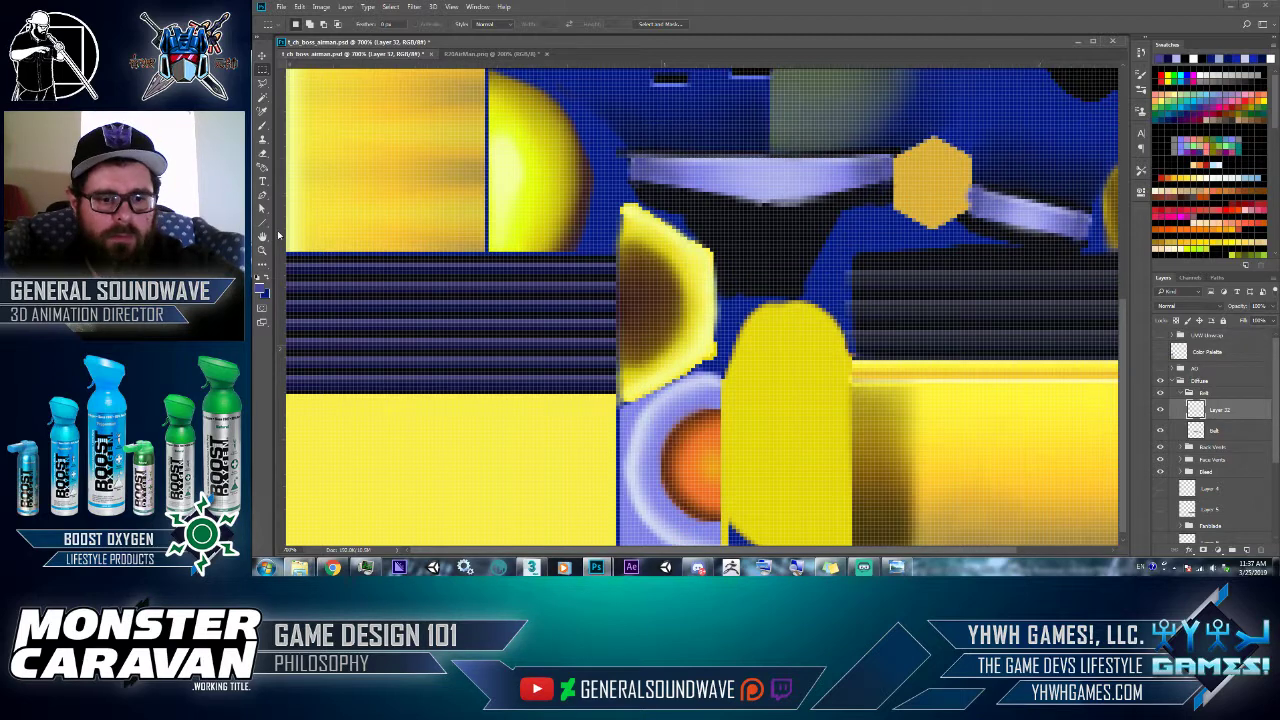
{"action": "left_click", "coordinate": [262, 264]}
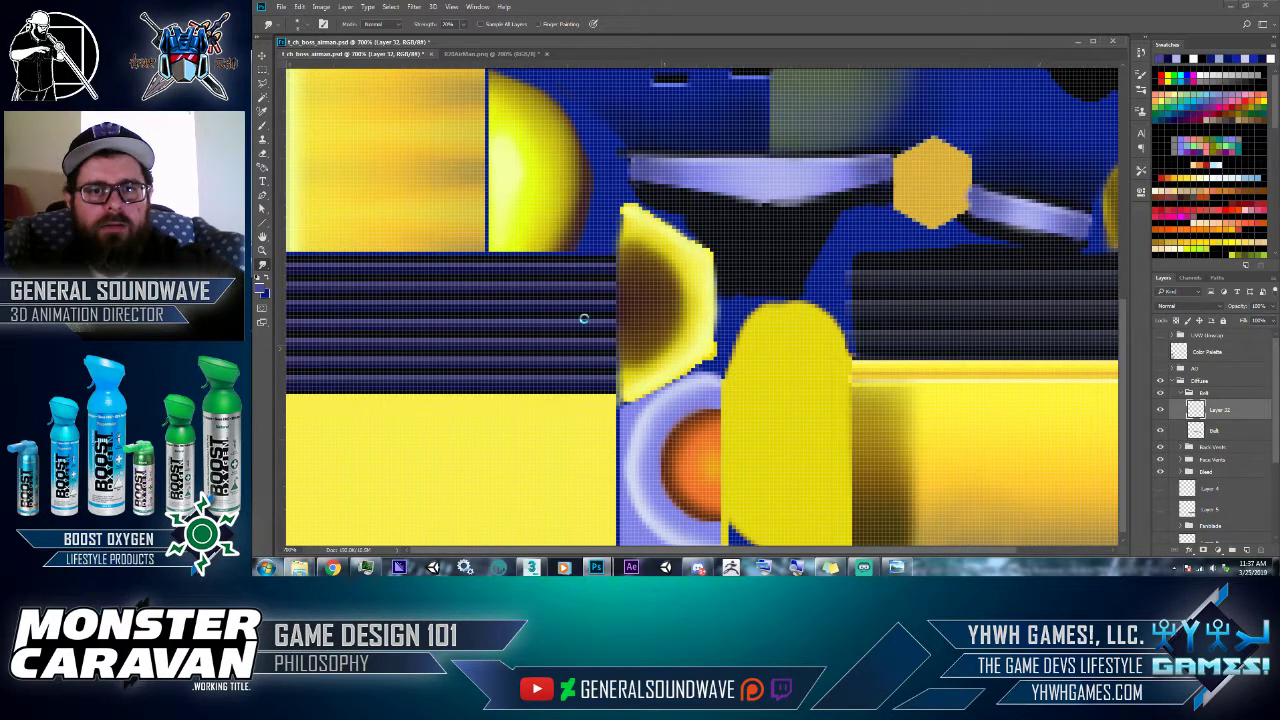
- Export the texture as a JPEG, replacing t_ch_boss_airman_00_D_00 in the 256 folder
{"action": "key", "text": "ctrl+shift+s"}
{"action": "left_click", "coordinate": [390, 443]}
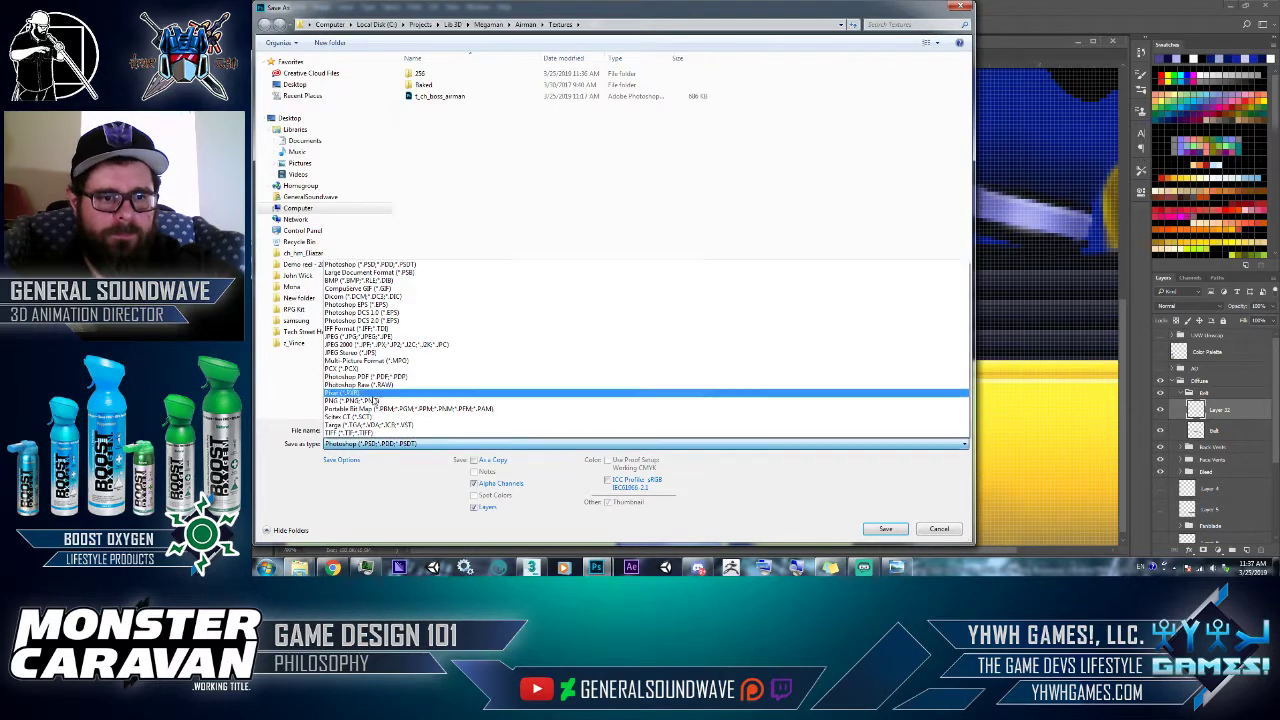
{"action": "left_click", "coordinate": [380, 338]}
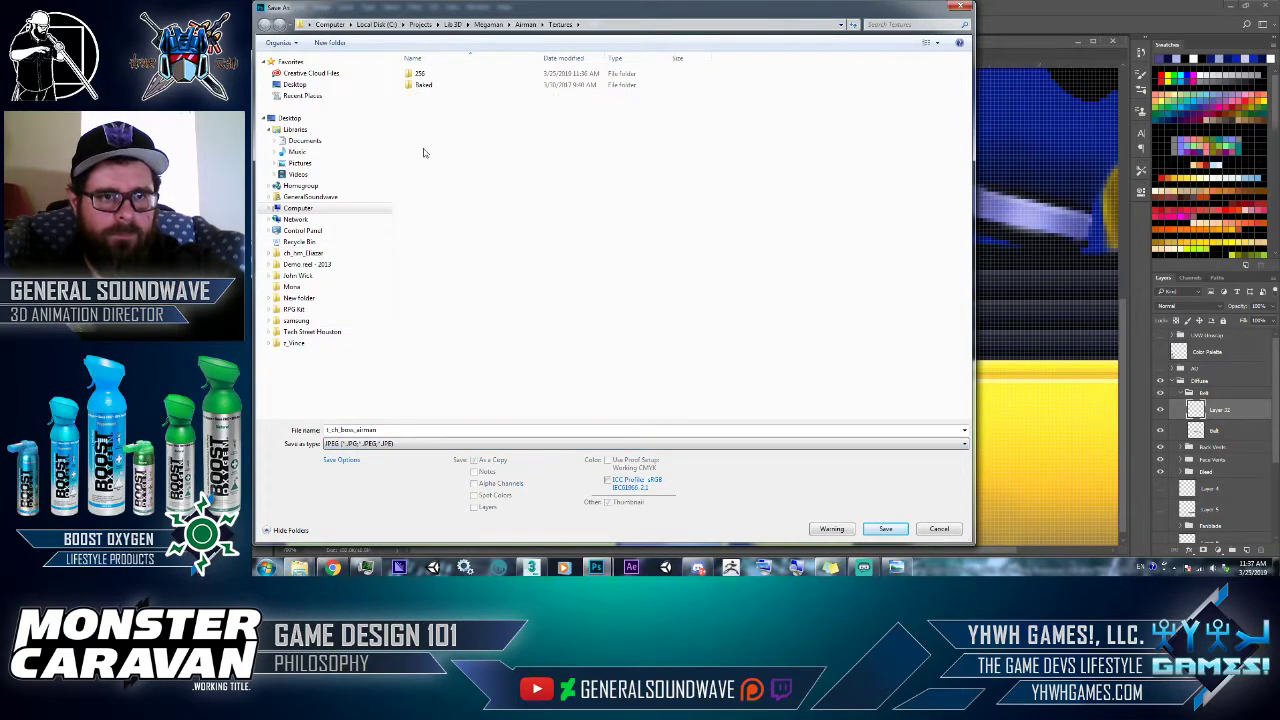
{"action": "double_click", "coordinate": [435, 73]}
{"action": "double_click", "coordinate": [436, 72]}
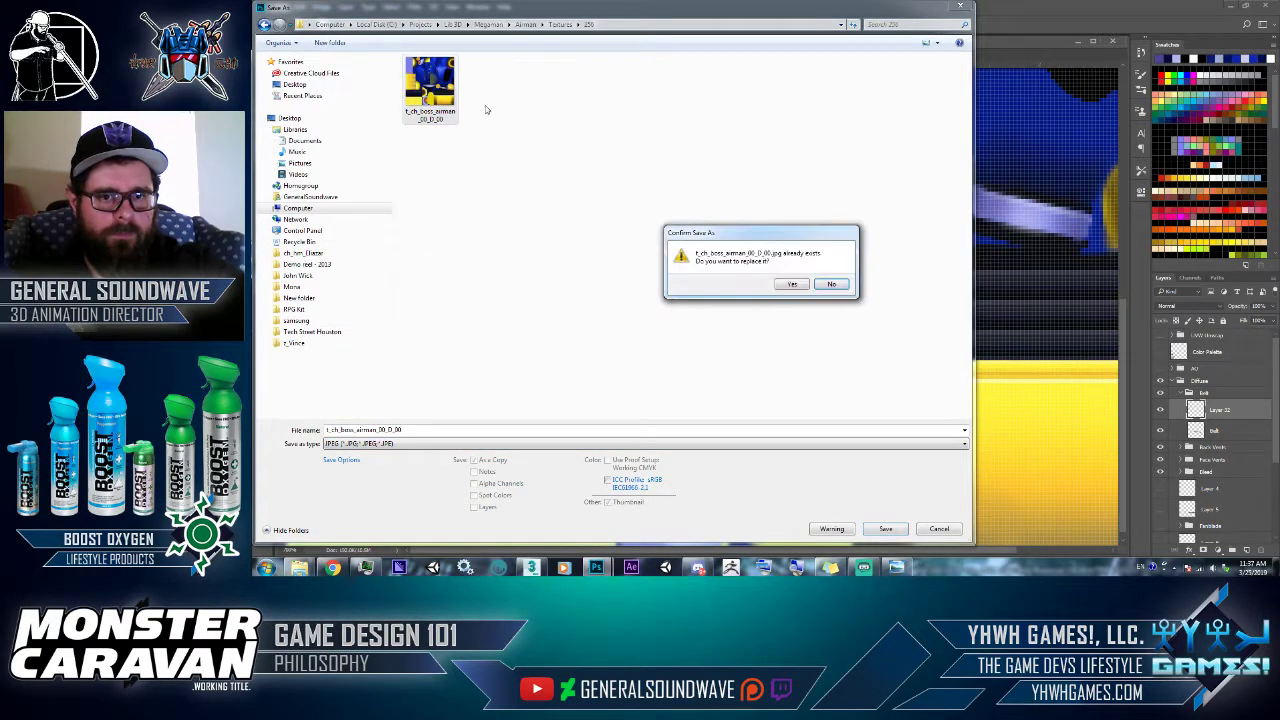
{"action": "left_click", "coordinate": [798, 281]}
{"action": "key", "text": "Return"}
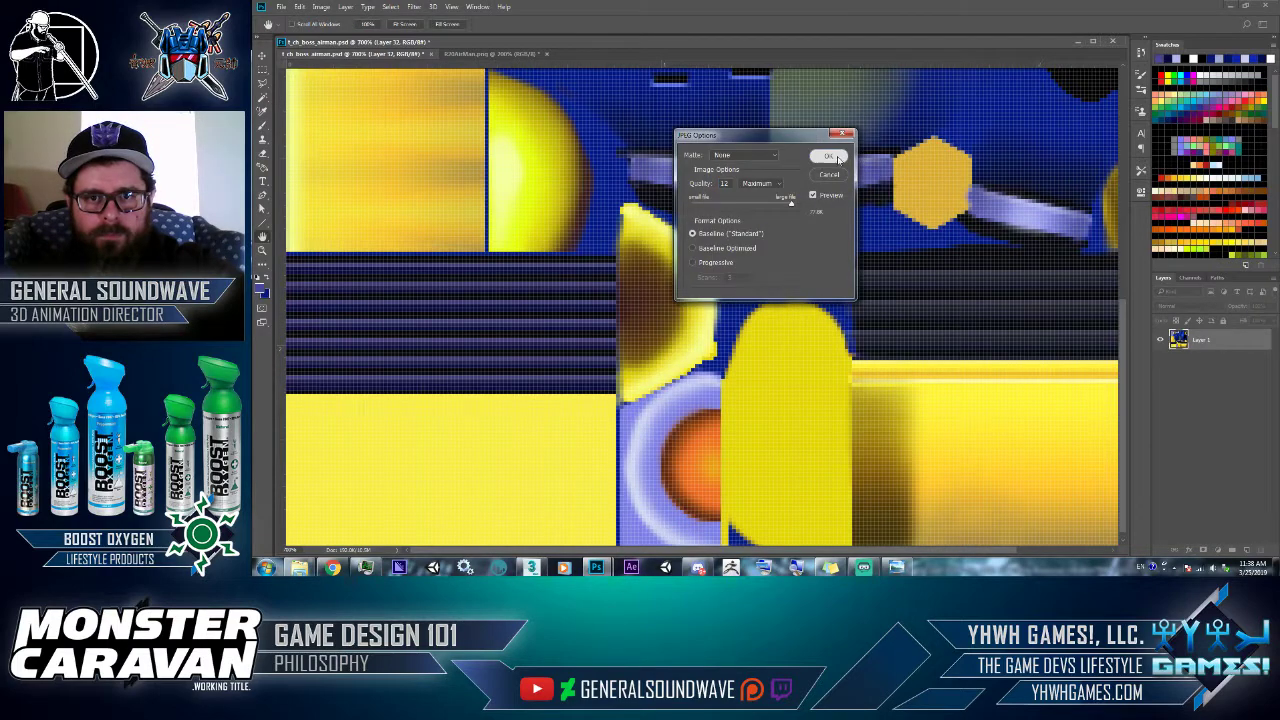
- Switch to 3ds Max and inspect the updated belt close up, and the whole Air Man model from the front
{"action": "key", "text": "alt+Tab"}
{"action": "key", "text": "alt+Tab"}
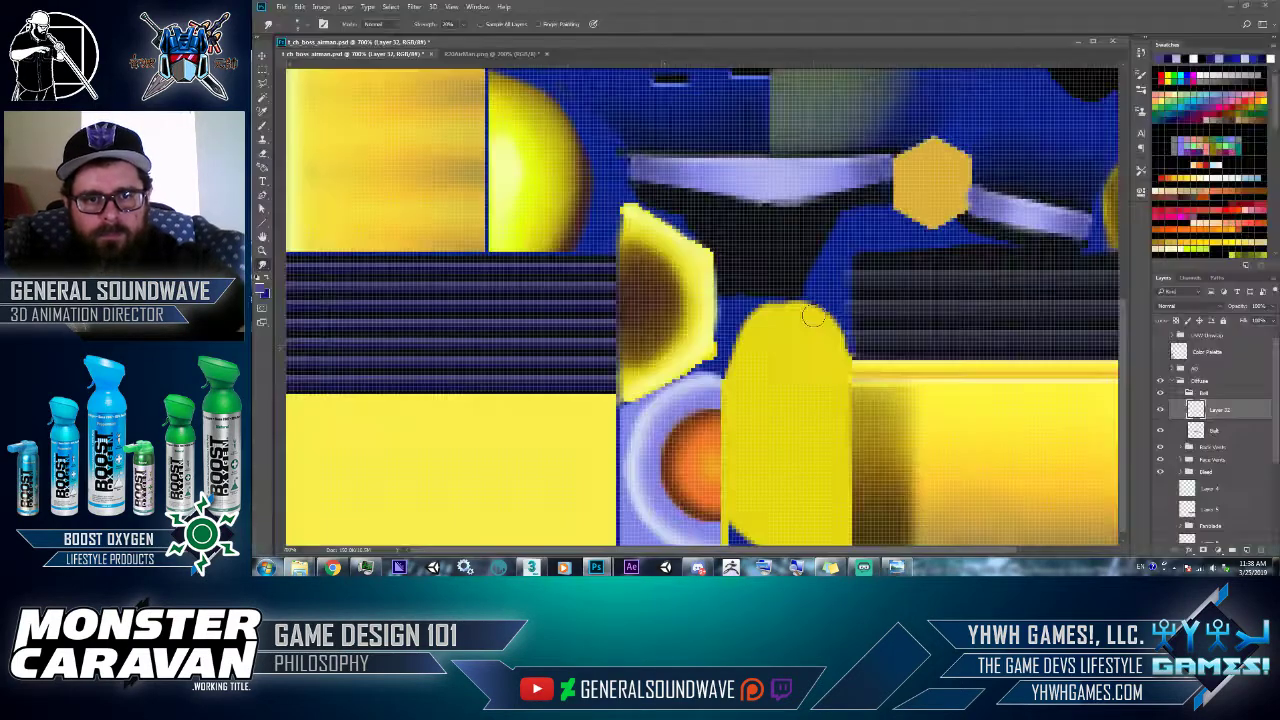
{"action": "key", "text": "alt+Tab"}
{"action": "left_click", "coordinate": [958, 379]}
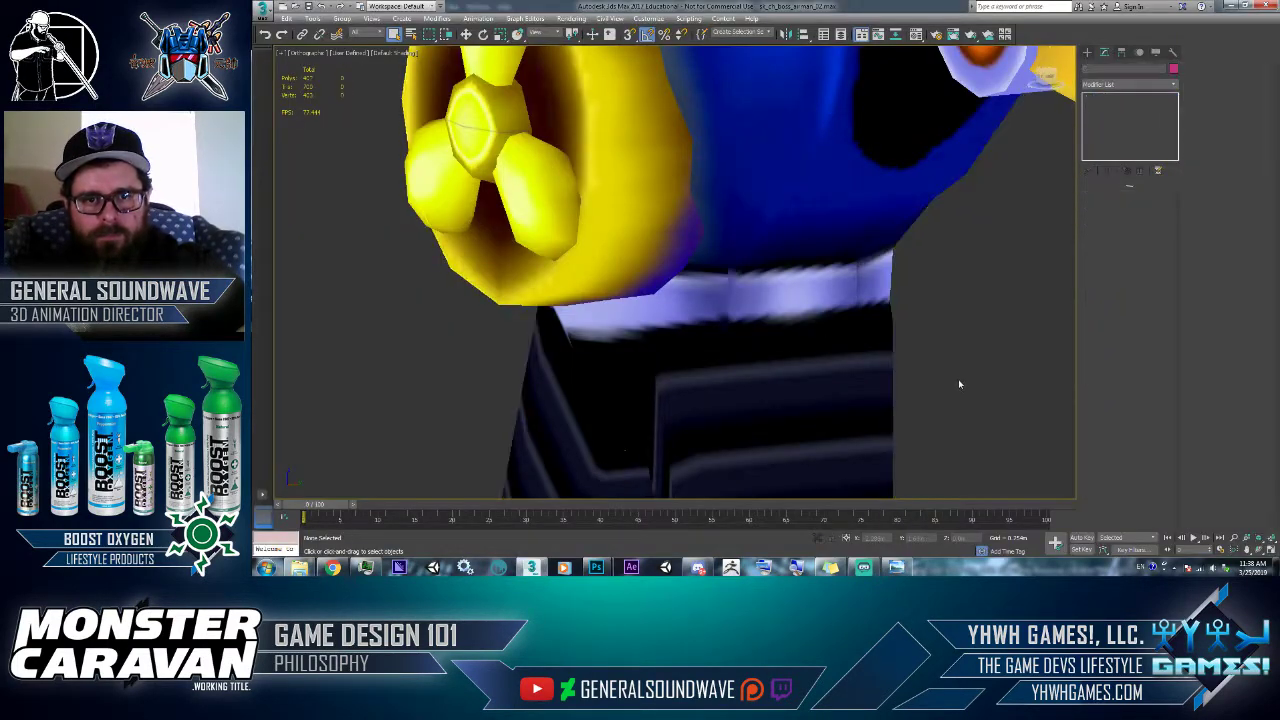
{"action": "key", "text": "z"}
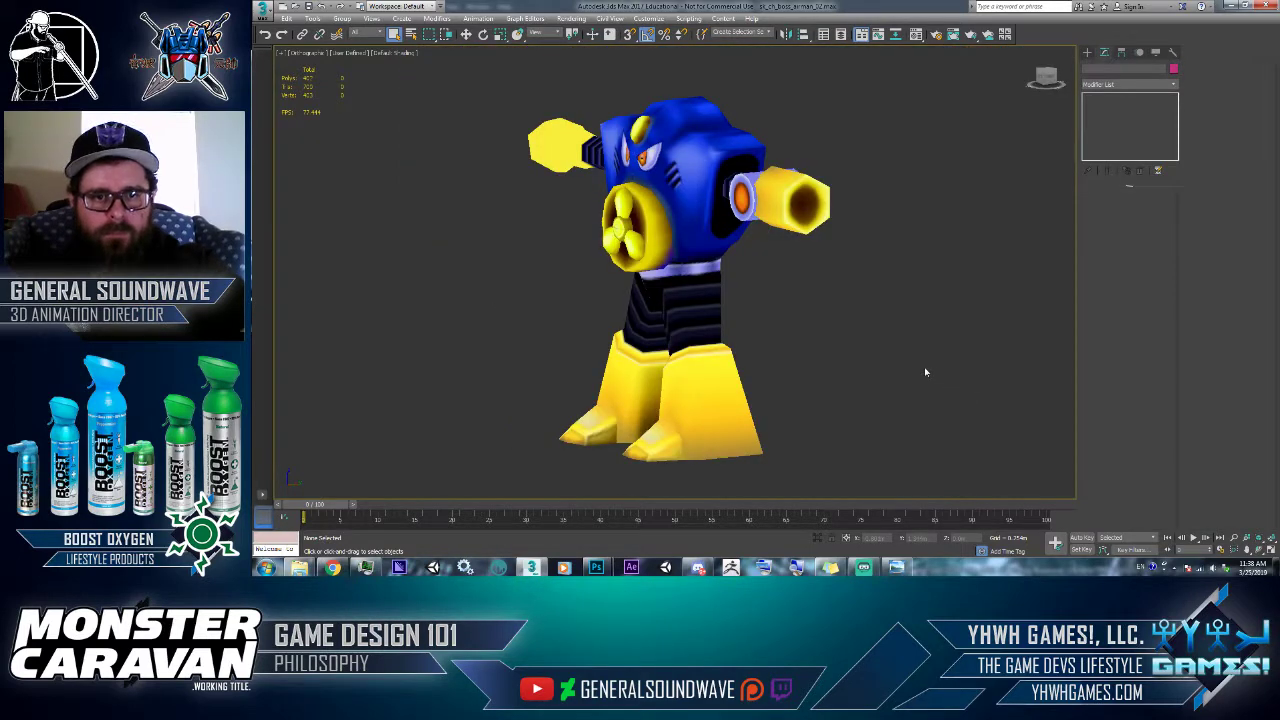
{"action": "middle_click_drag", "start_coordinate": [751, 332], "coordinate": [624, 330], "text": "alt"}
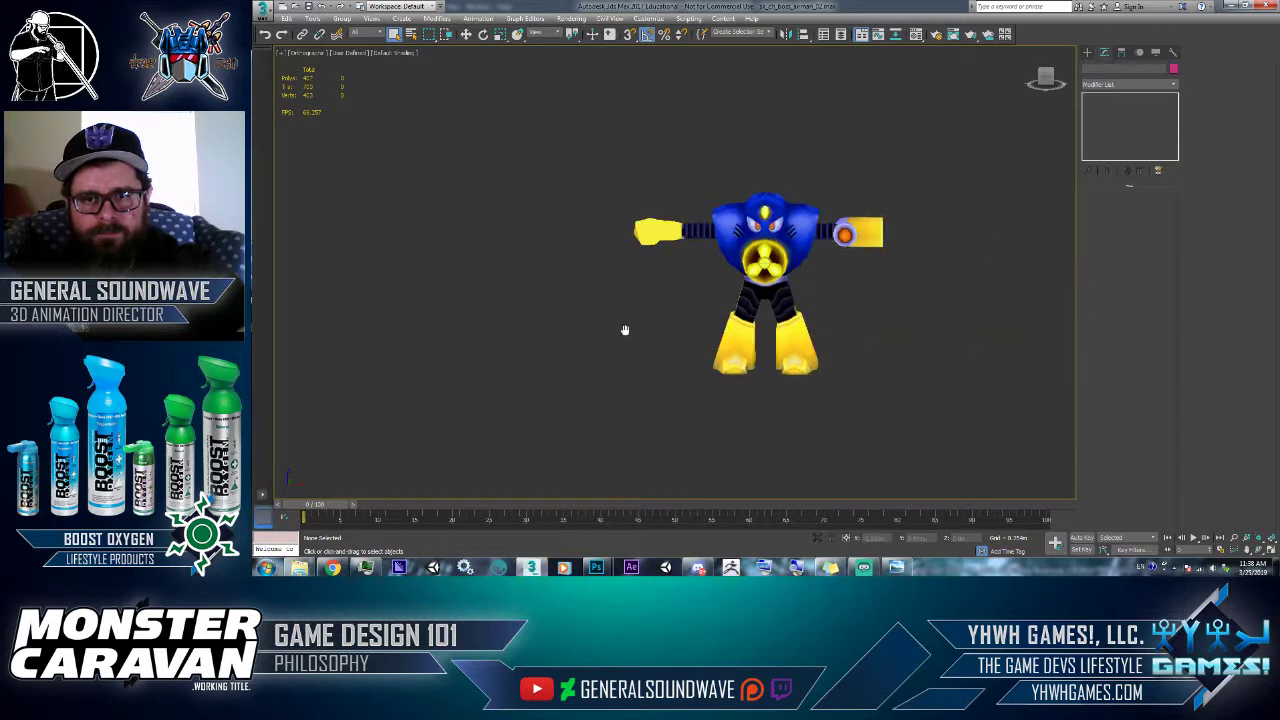
{"action": "left_click", "coordinate": [783, 268]}
{"action": "middle_click_drag", "start_coordinate": [783, 270], "coordinate": [794, 325], "text": "alt"}
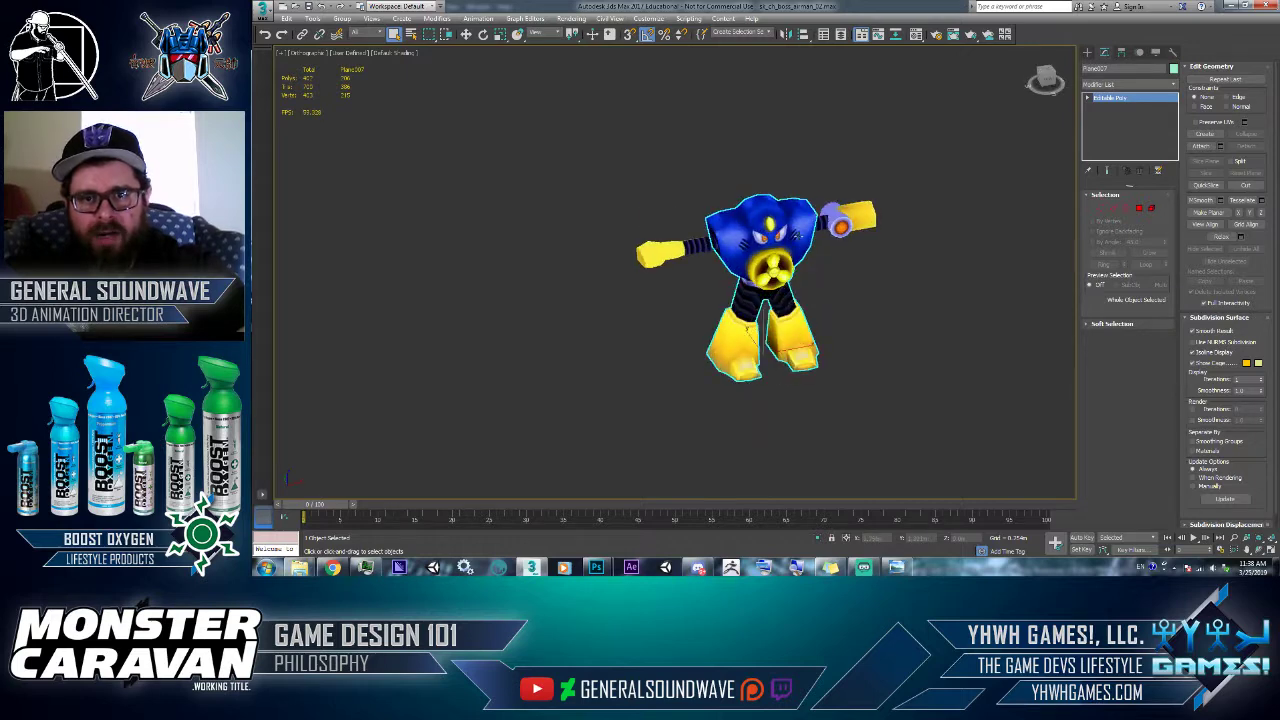
- Switch to Photoshop, fit the whole texture on screen and select the plain lavender rectangle in the texture's corner
{"action": "key", "text": "alt+Tab"}
{"action": "right_click", "coordinate": [694, 336]}
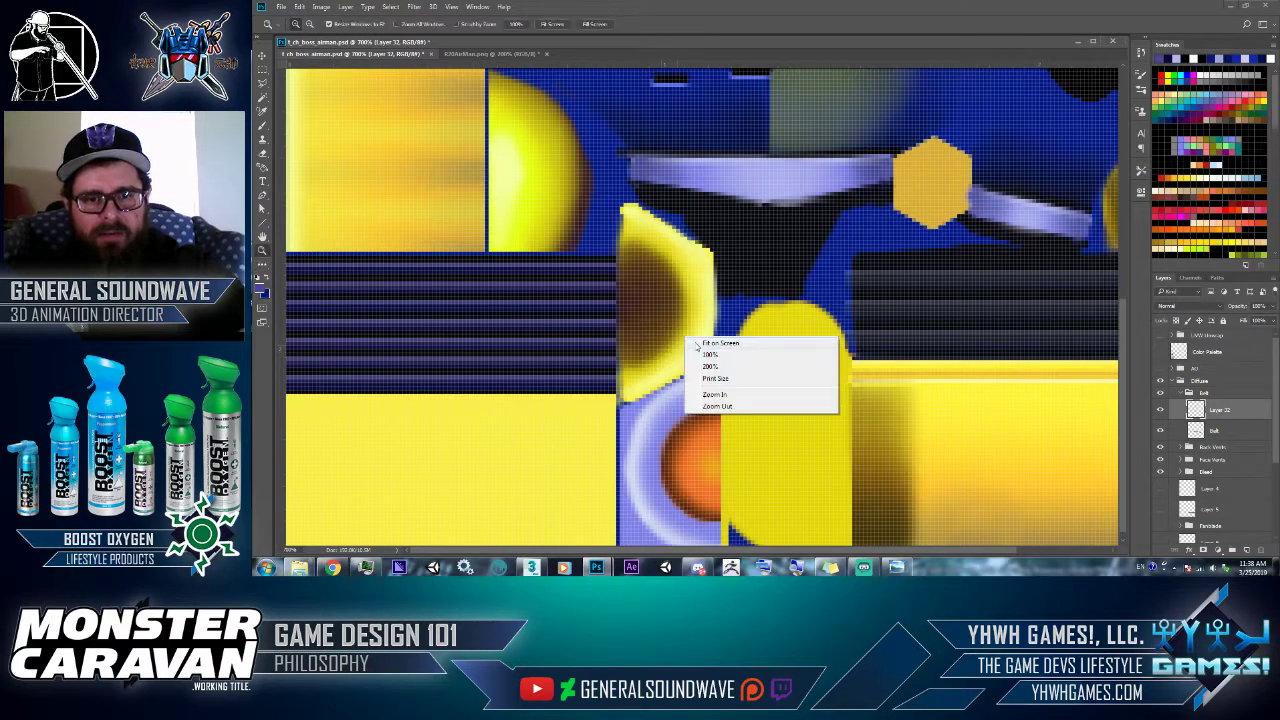
{"action": "left_click", "coordinate": [702, 344]}
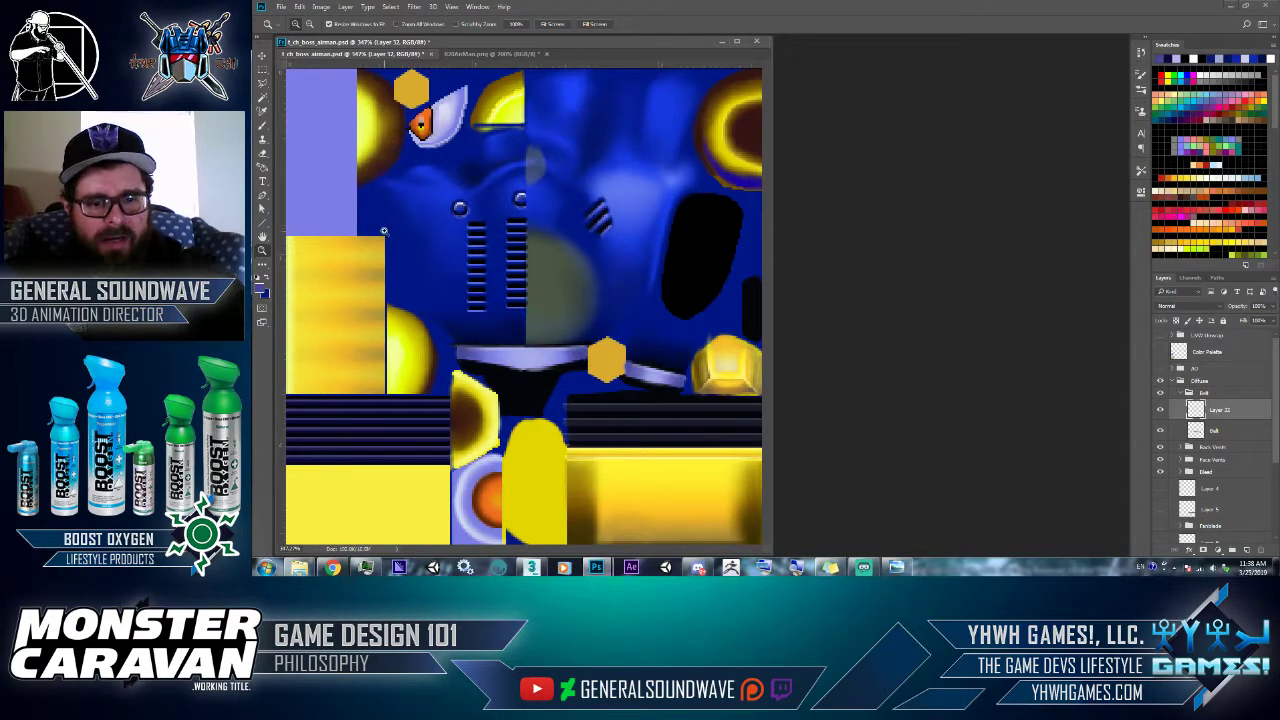
{"action": "key", "text": "m"}
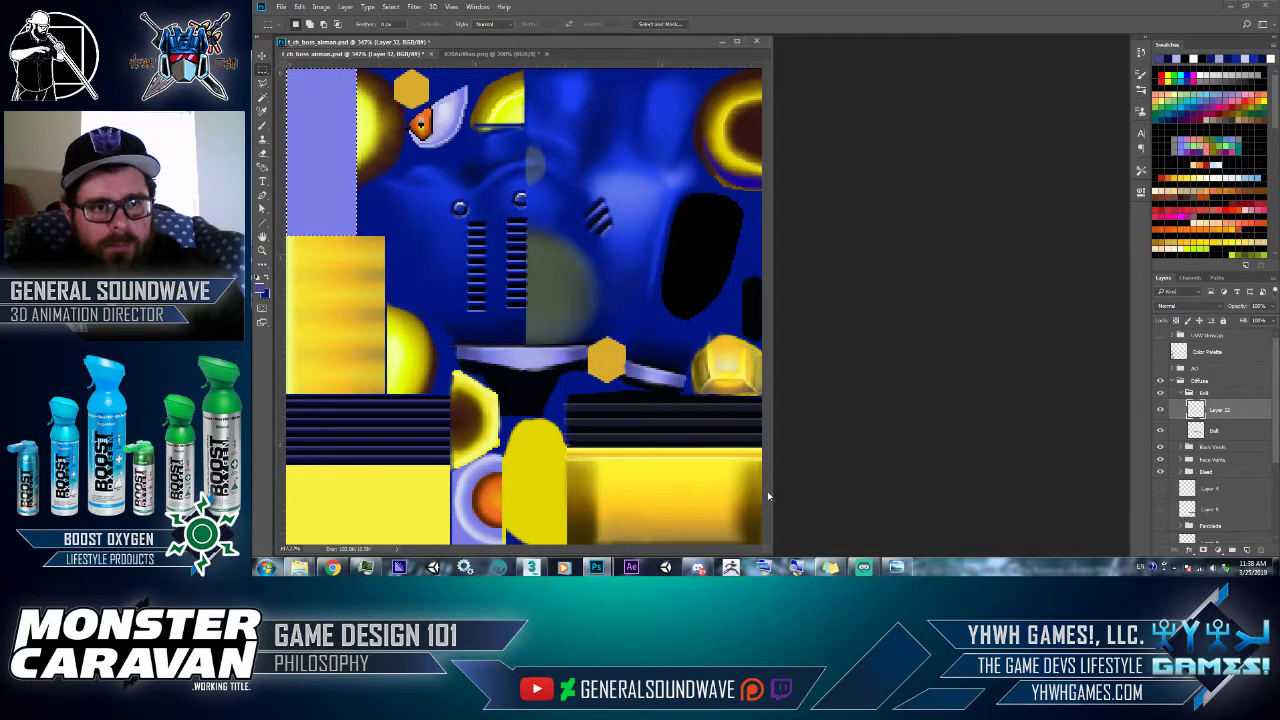
- Show the hidden FanBlade group and Highlight layer, plus the hidden layer directly above each of them
{"action": "scroll", "coordinate": [1205, 453], "scroll_direction": "down", "scroll_amount": 4}
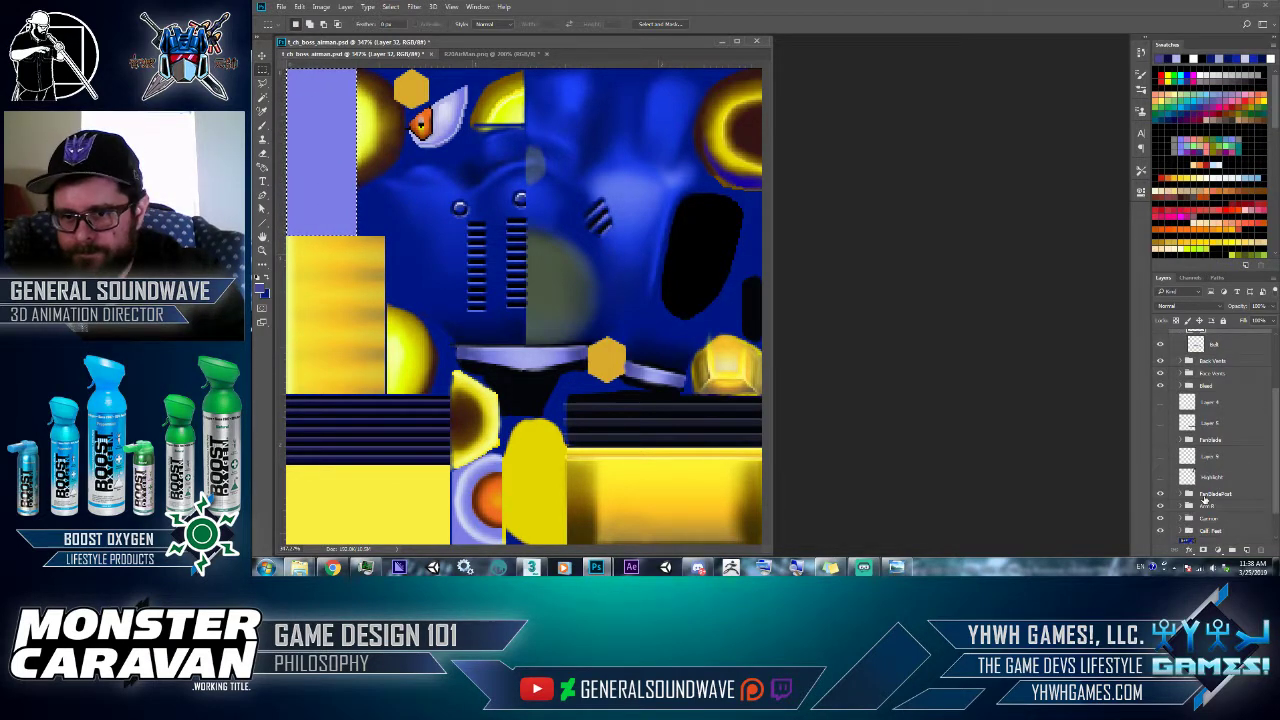
{"action": "scroll", "coordinate": [1205, 500], "scroll_direction": "down", "scroll_amount": 2}
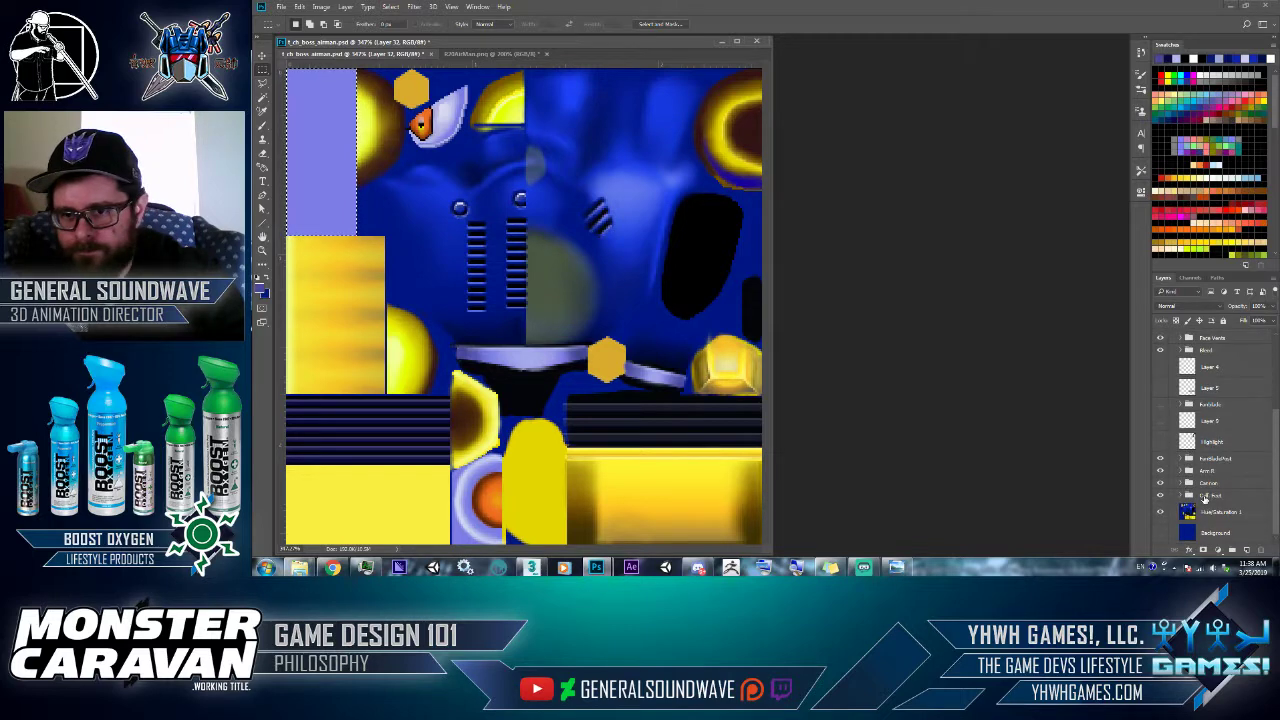
{"action": "left_click", "coordinate": [1160, 388]}
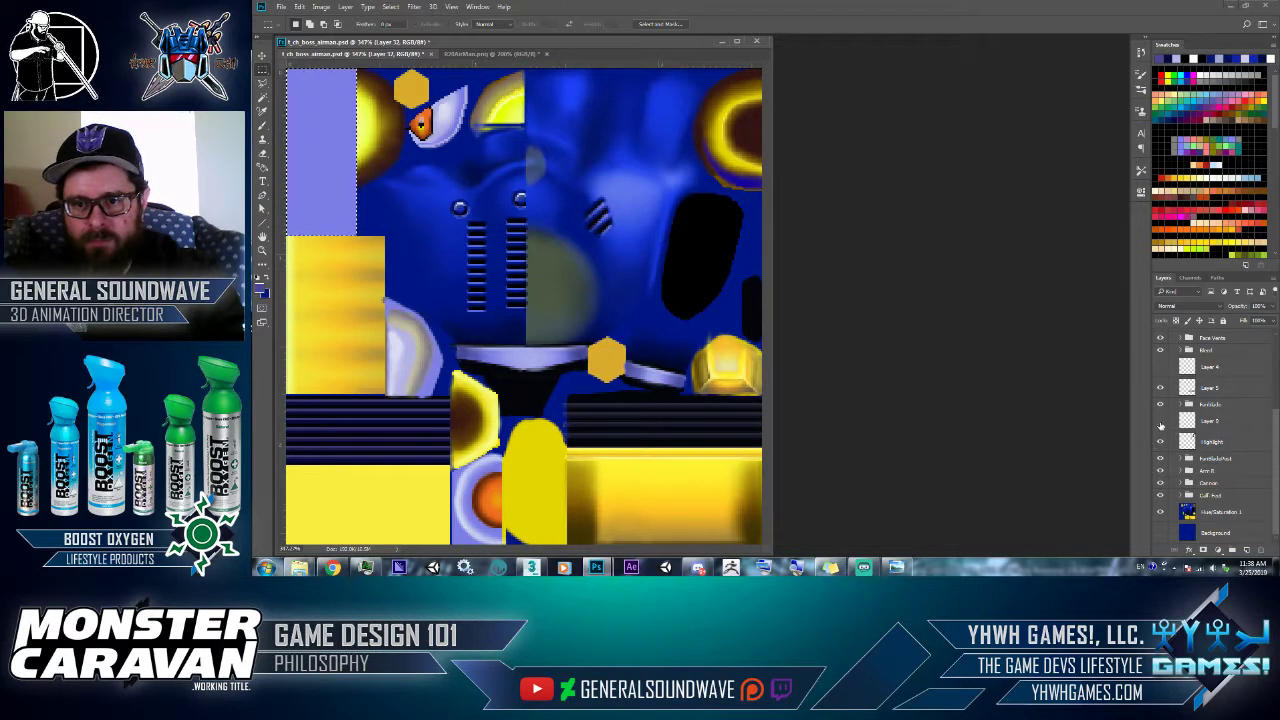
{"action": "left_click", "coordinate": [1160, 422]}
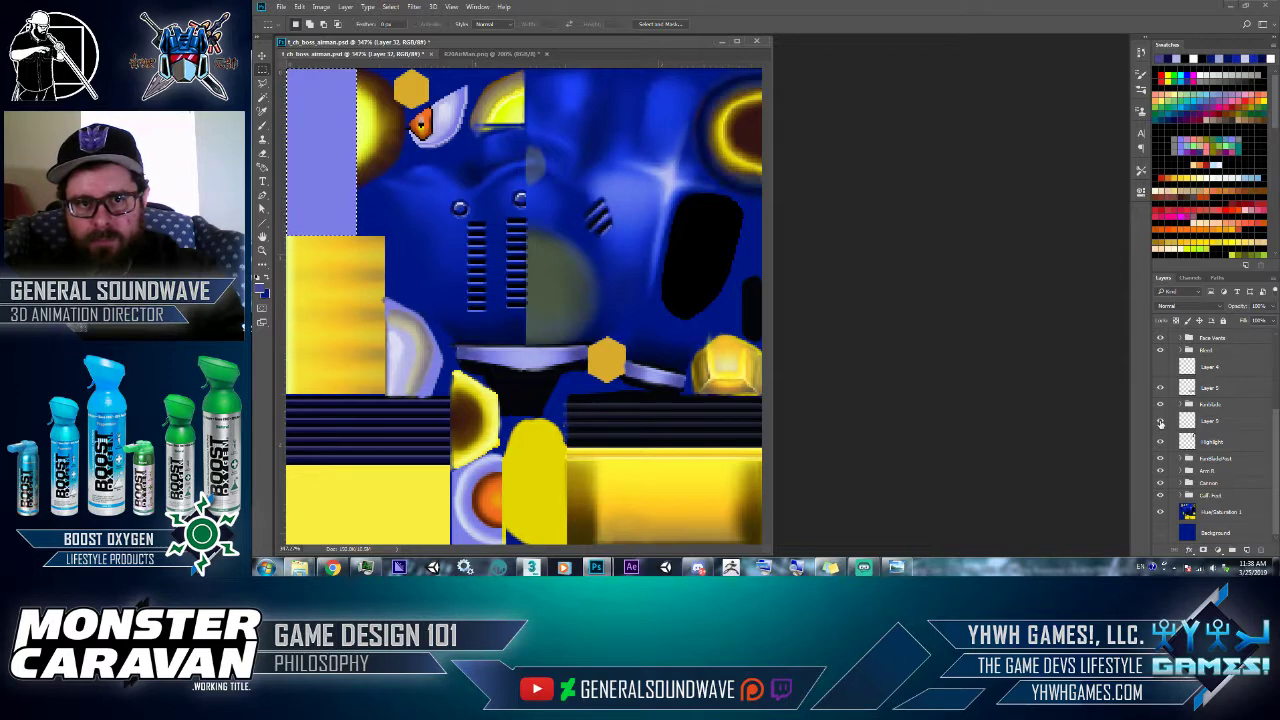
- Create a group named Arm Joint directly above the FanBladePost group and add an empty layer inside it
{"action": "left_click", "coordinate": [1215, 458]}
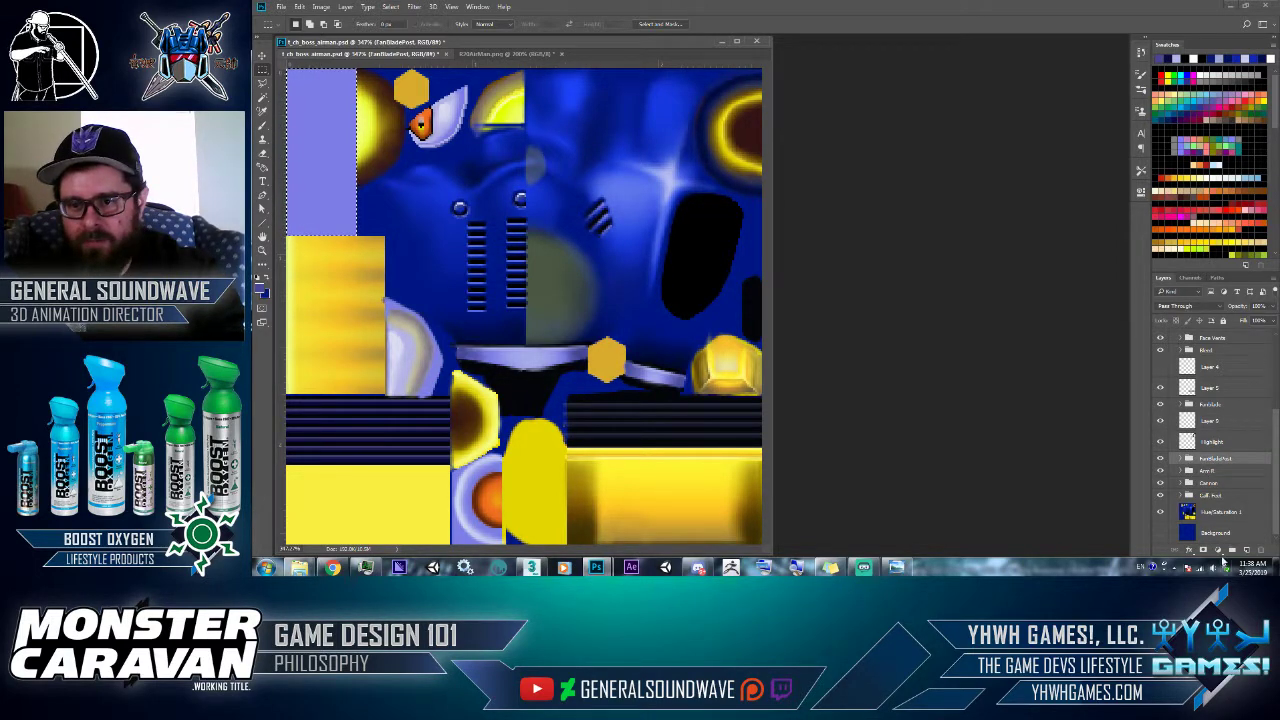
{"action": "left_click", "coordinate": [1232, 549]}
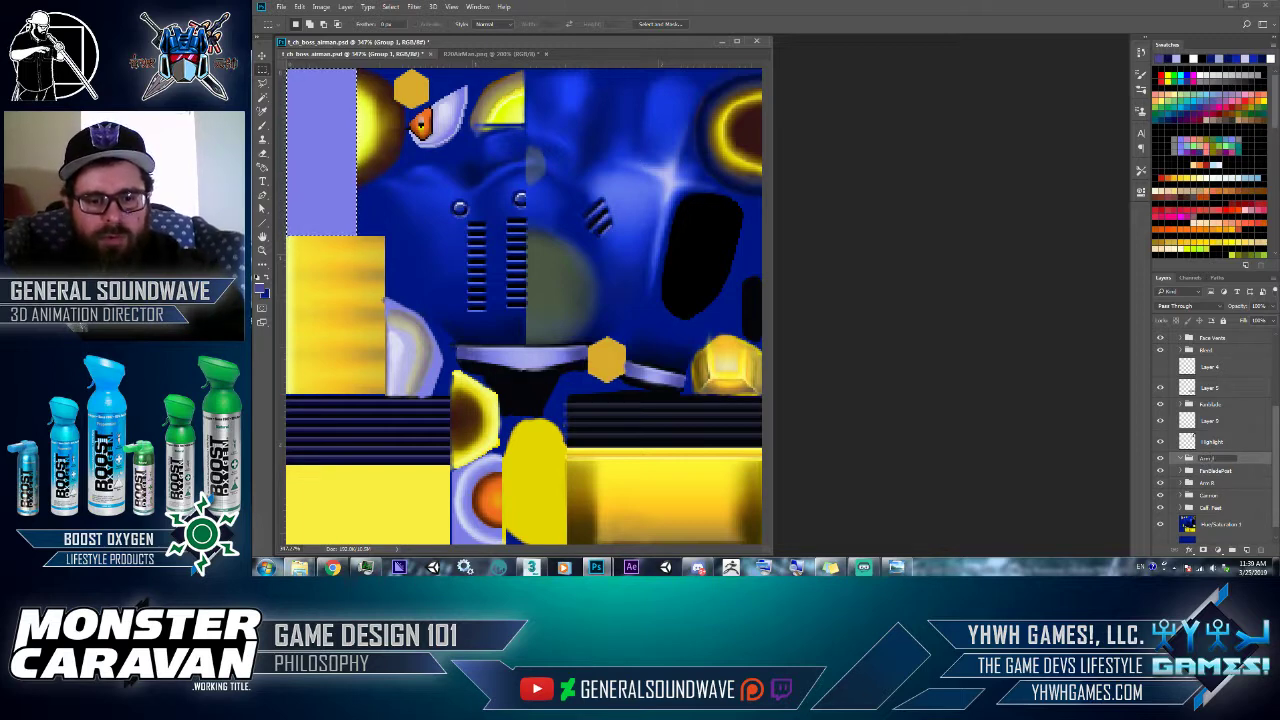
{"action": "key", "text": "Return"}
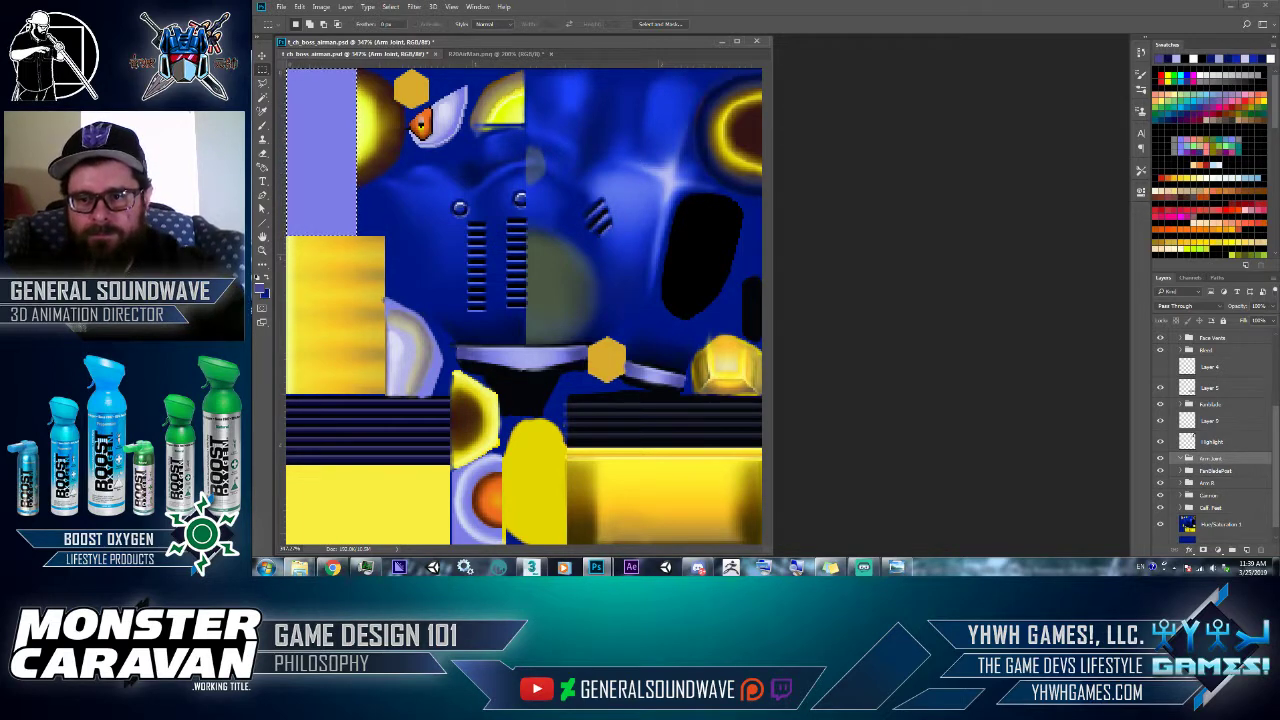
{"action": "left_click", "coordinate": [1246, 549]}
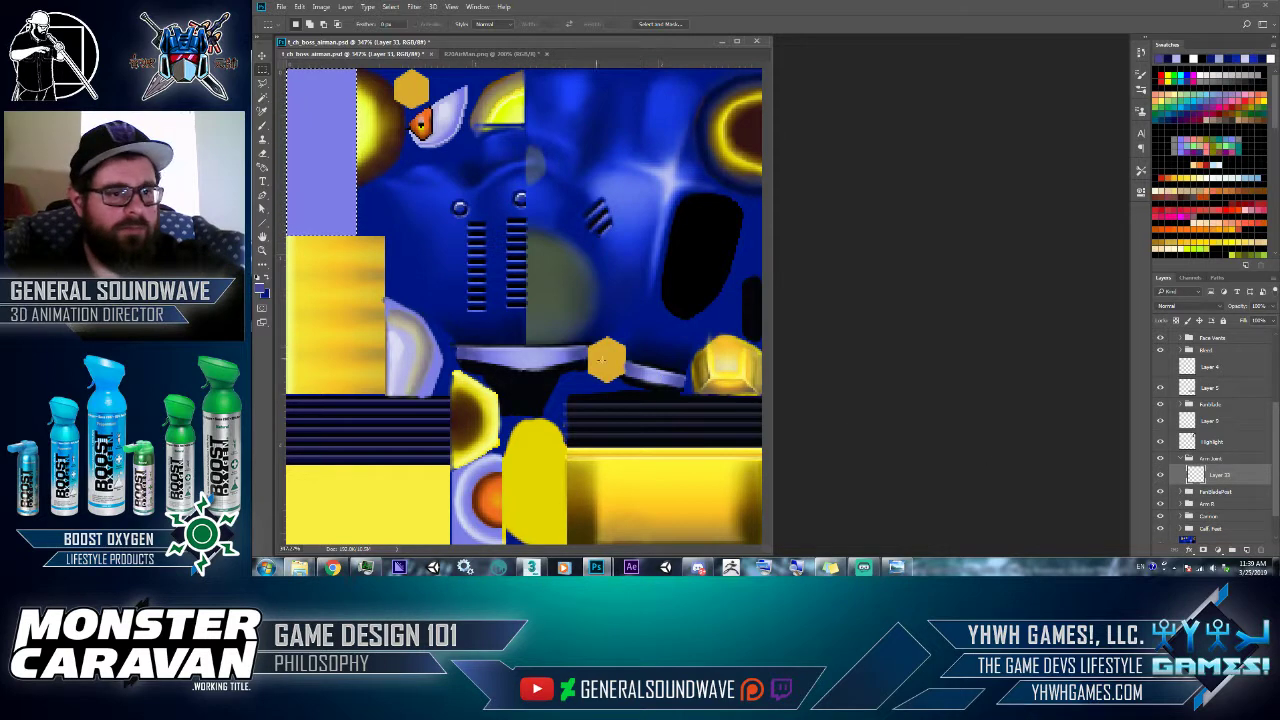
- Edit the gradient and set both end stops to the pale lavender sampled from the lavender-white piece beside the yellow block
{"action": "key", "text": "g"}
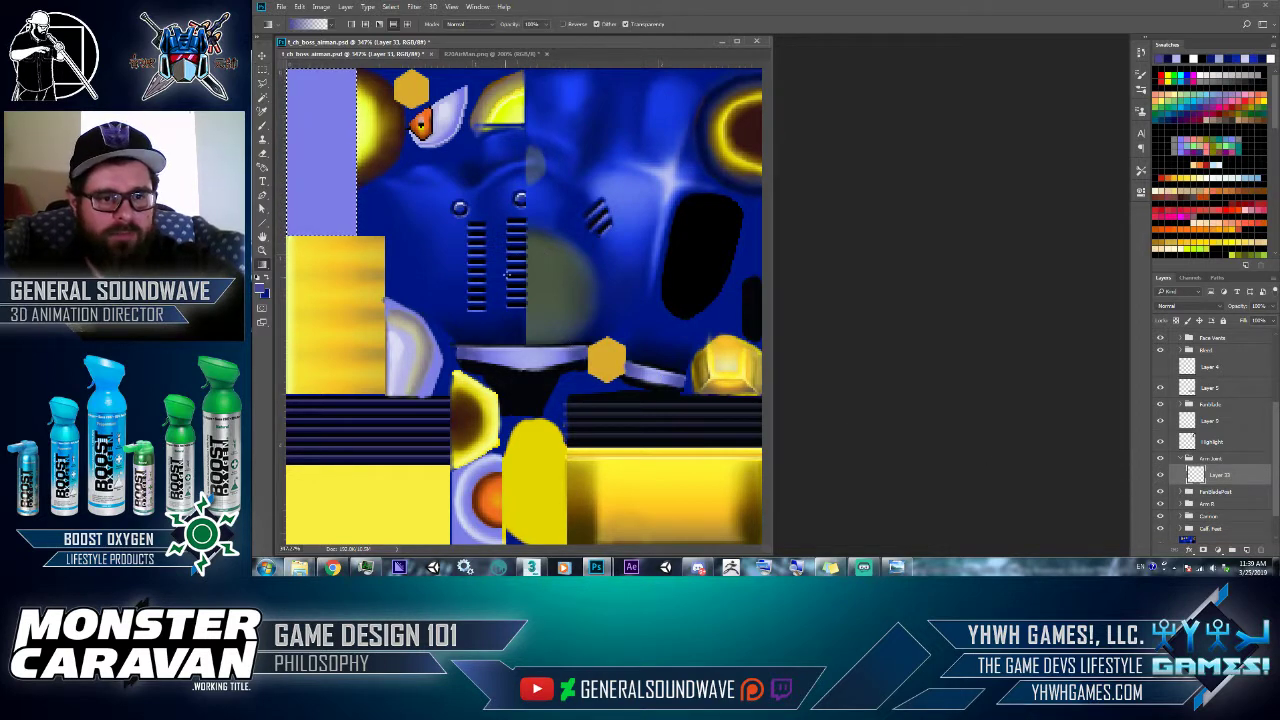
{"action": "left_click", "coordinate": [311, 27]}
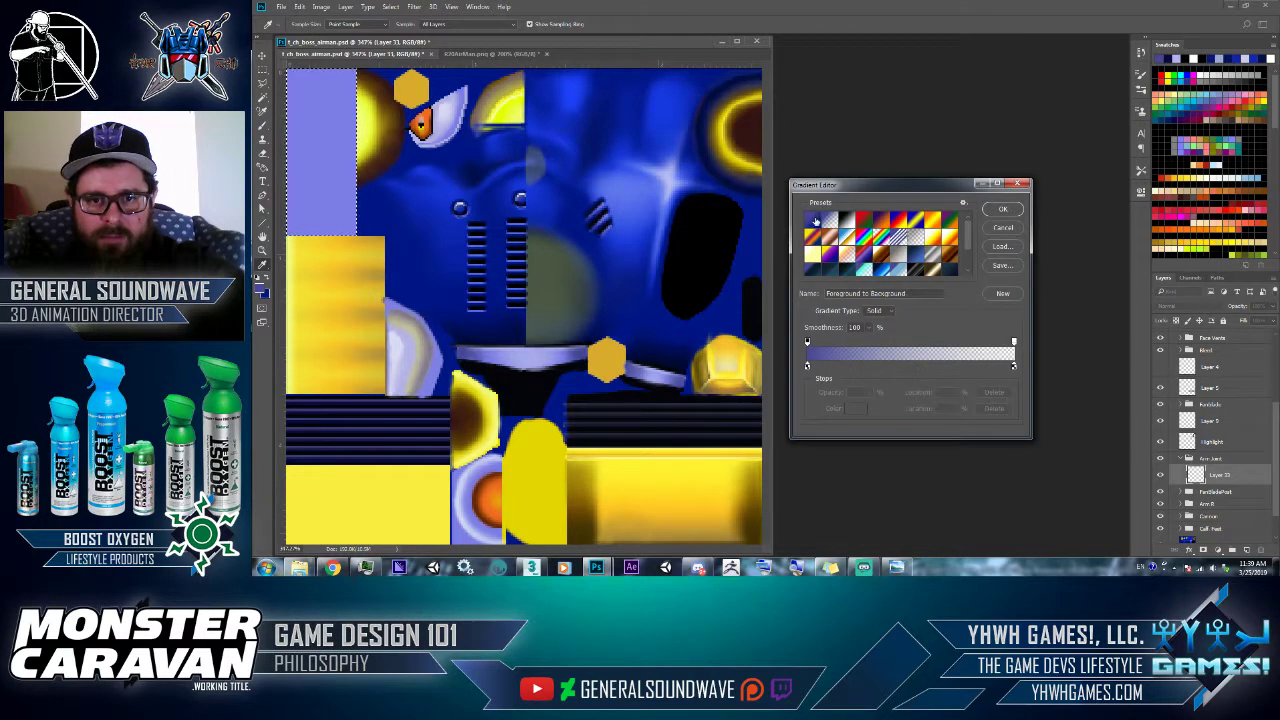
{"action": "left_click", "coordinate": [807, 366]}
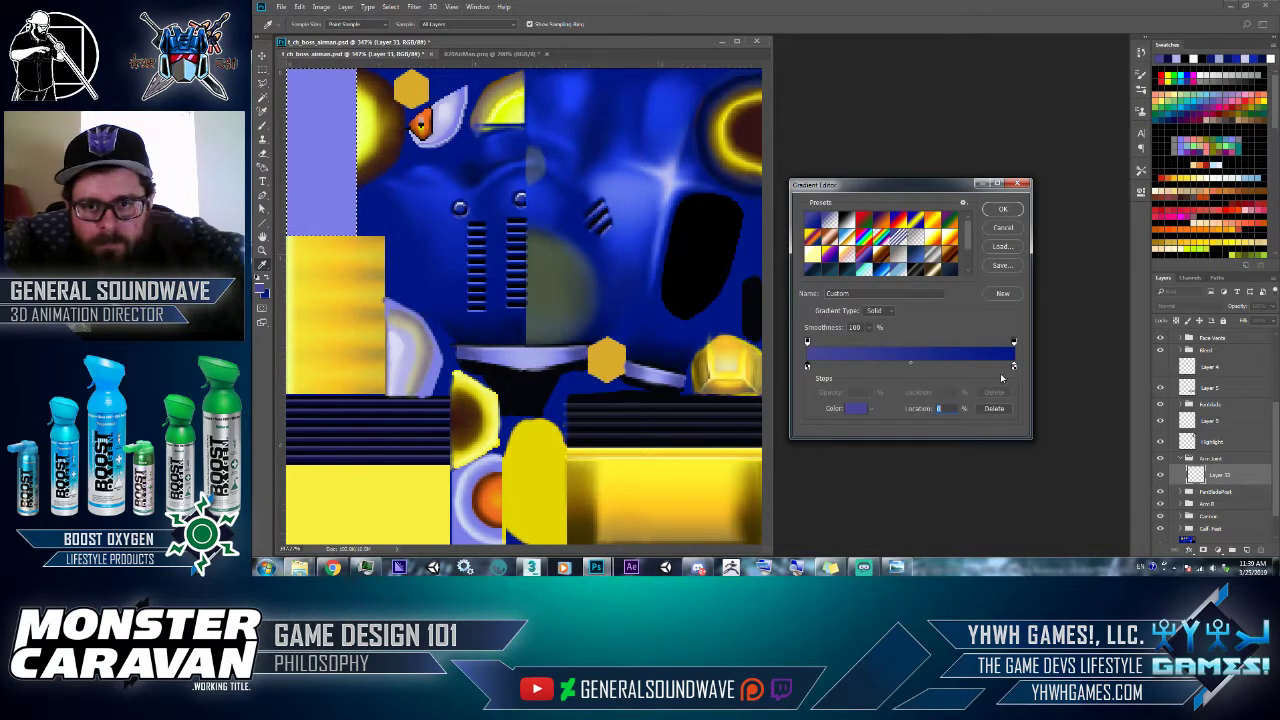
{"action": "left_click", "coordinate": [400, 347]}
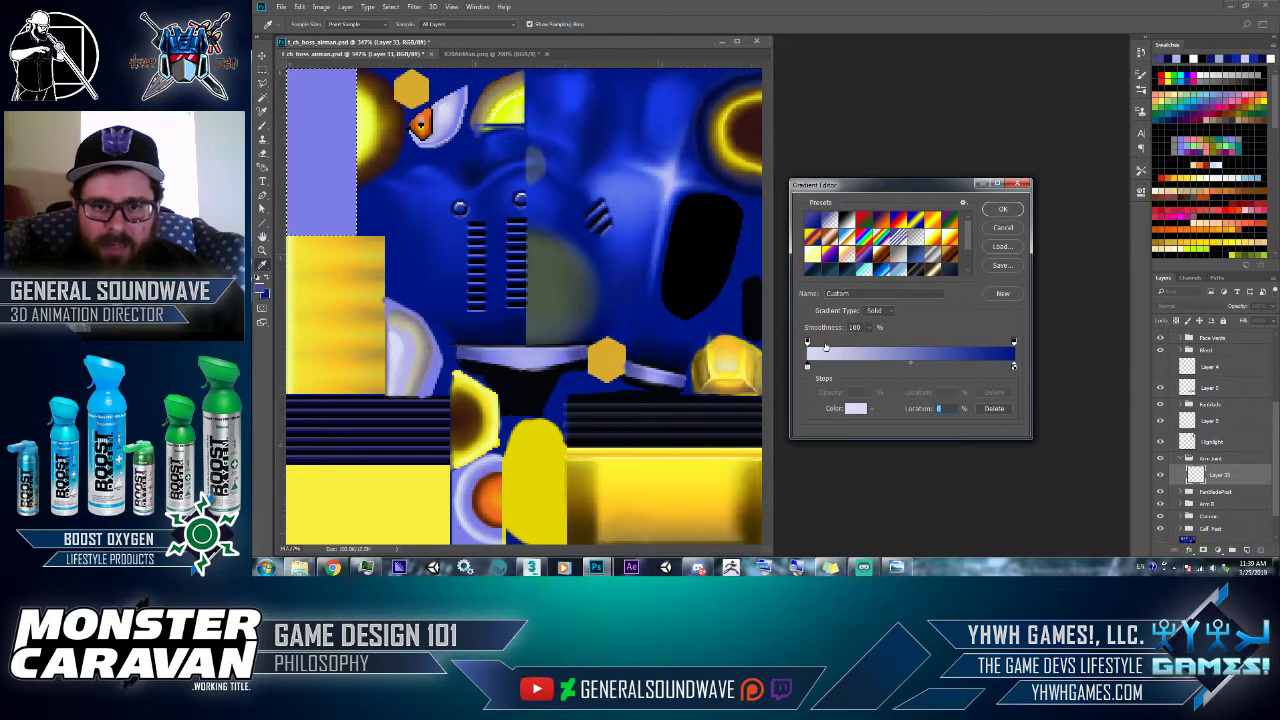
{"action": "left_click", "coordinate": [1015, 368]}
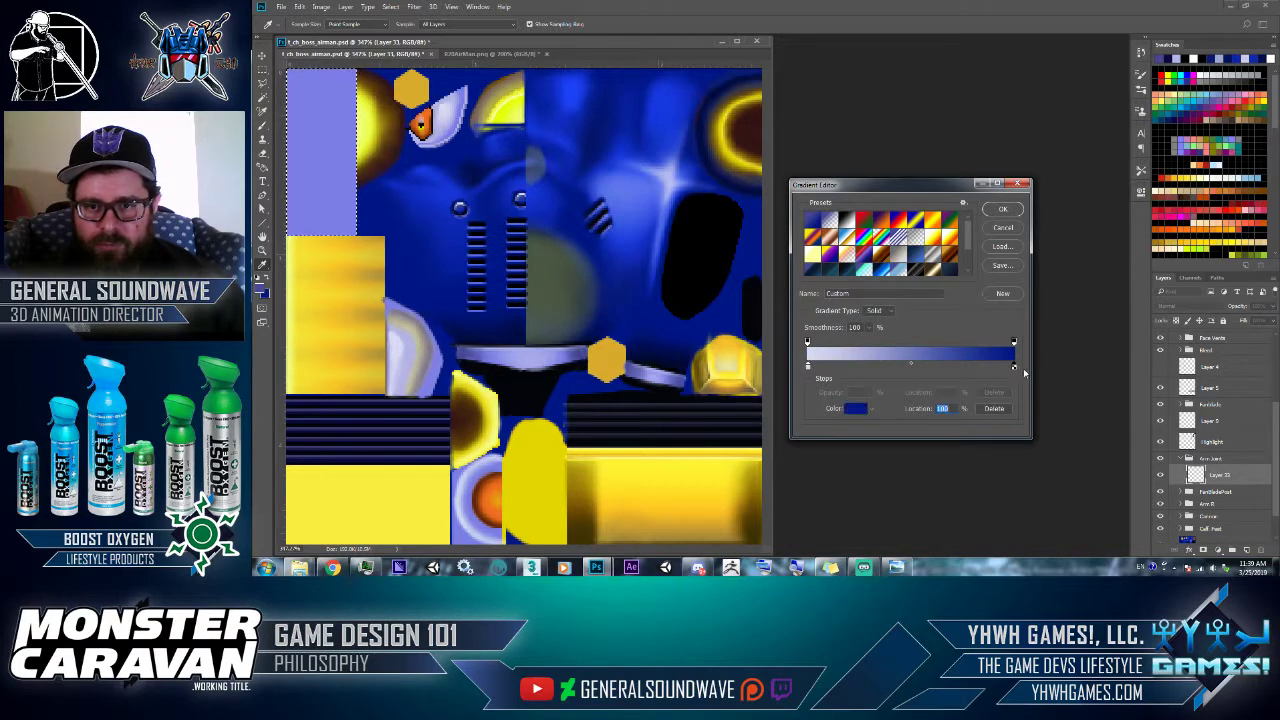
{"action": "left_click", "coordinate": [396, 348]}
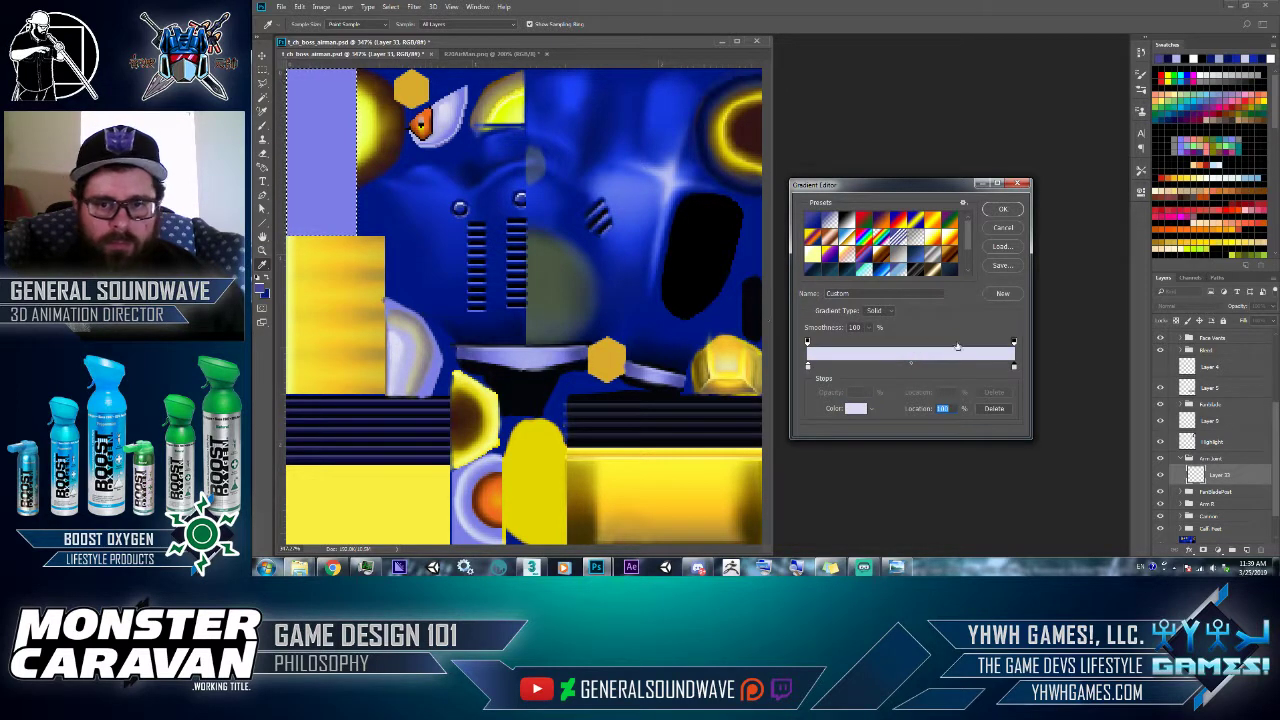
- Add a light periwinkle stop sampled from the belt at about 67% and a medium violet-blue stop at about 28%
{"action": "left_click", "coordinate": [910, 367]}
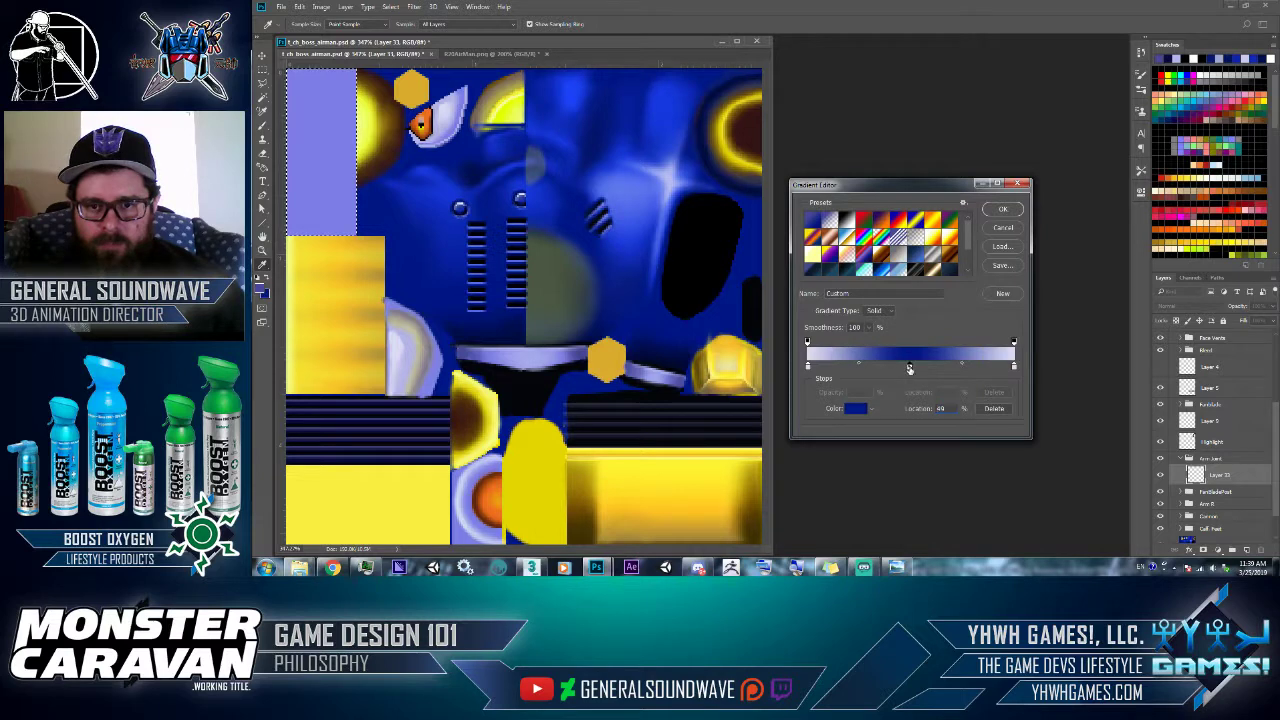
{"action": "left_click", "coordinate": [534, 356]}
{"action": "left_click_drag", "start_coordinate": [910, 367], "coordinate": [946, 367]}
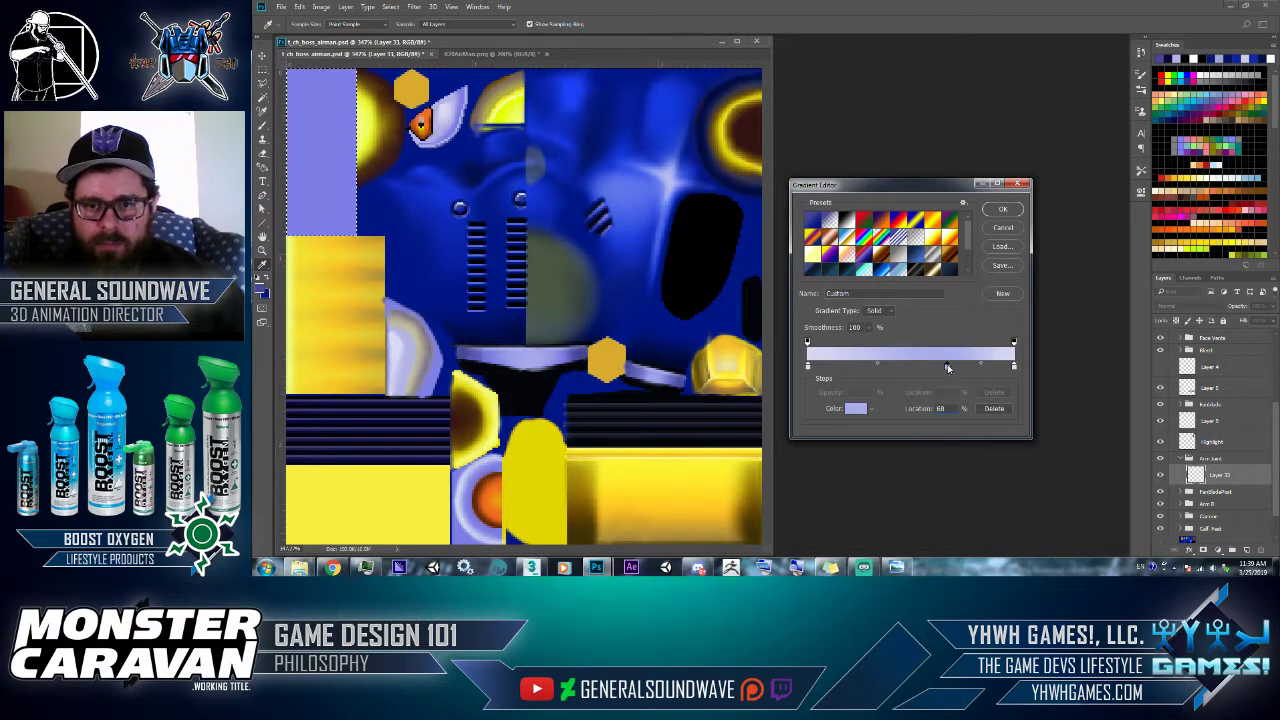
{"action": "left_click_drag", "start_coordinate": [859, 367], "coordinate": [864, 368]}
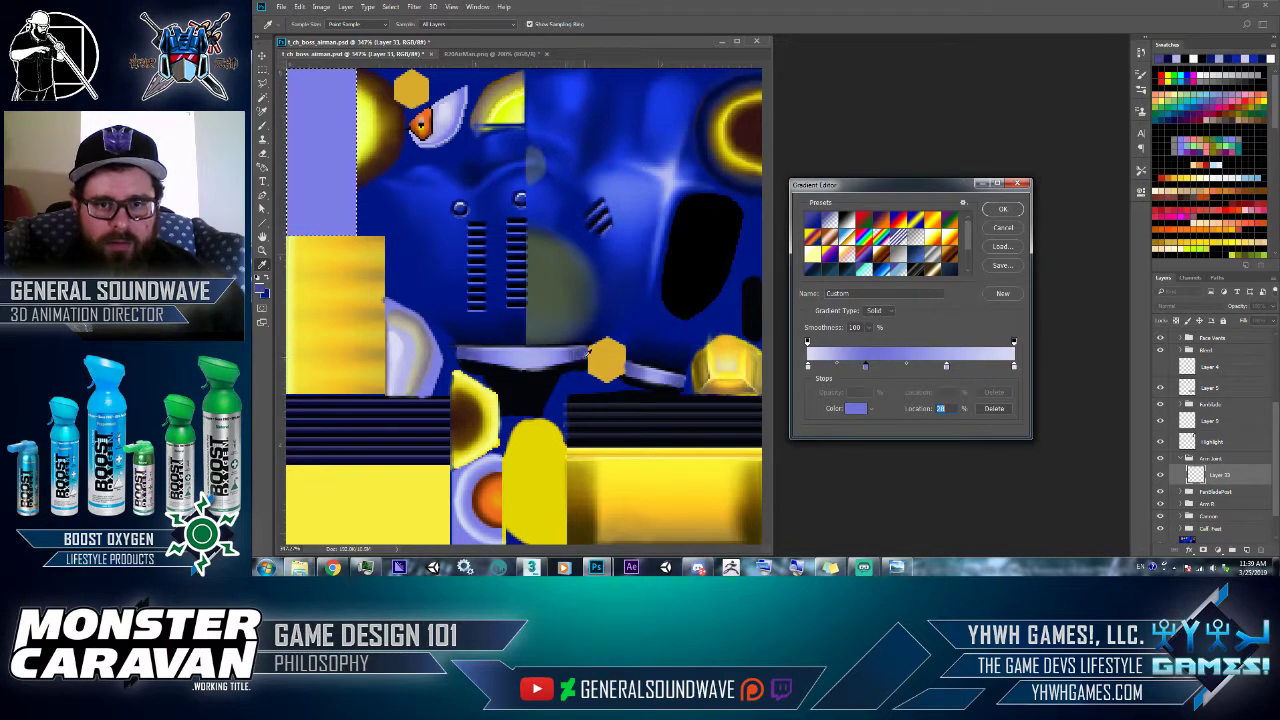
- Set the starting stop to the dark violet-blue at the belt's edge, shift the two middle stops to about 30% and 70%, and accept the gradient
{"action": "left_click", "coordinate": [808, 367]}
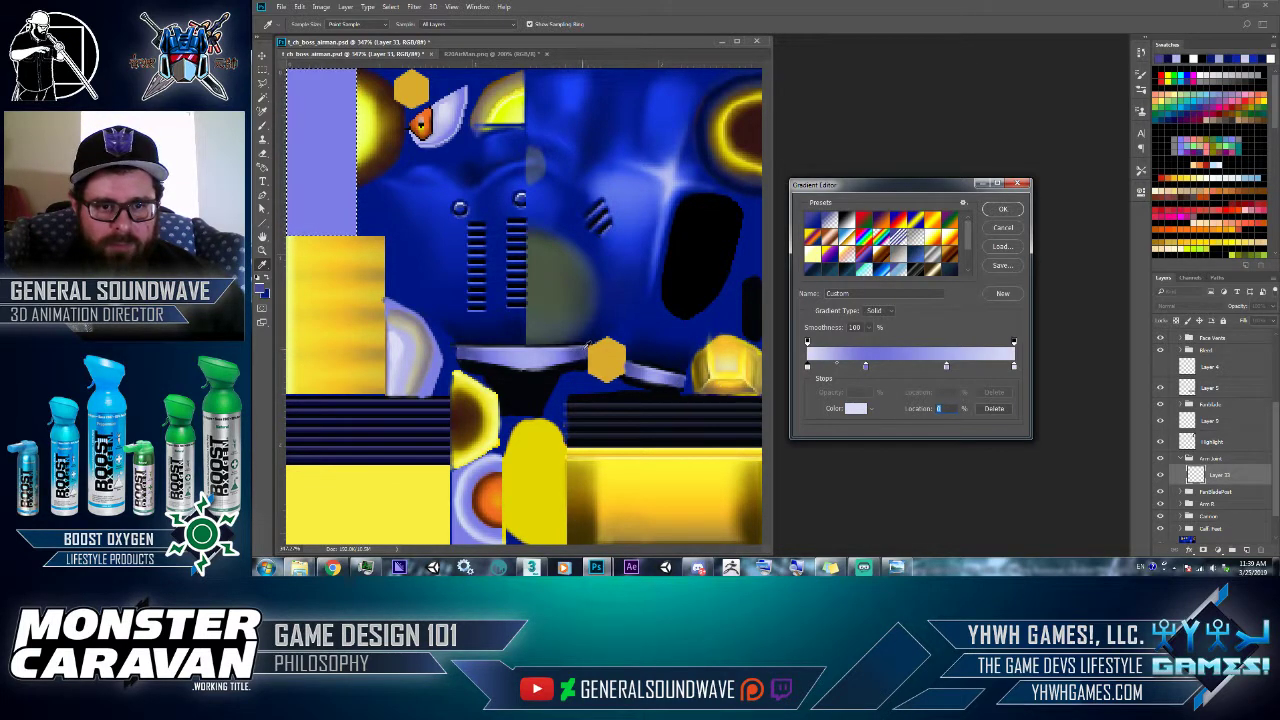
{"action": "left_click", "coordinate": [584, 345]}
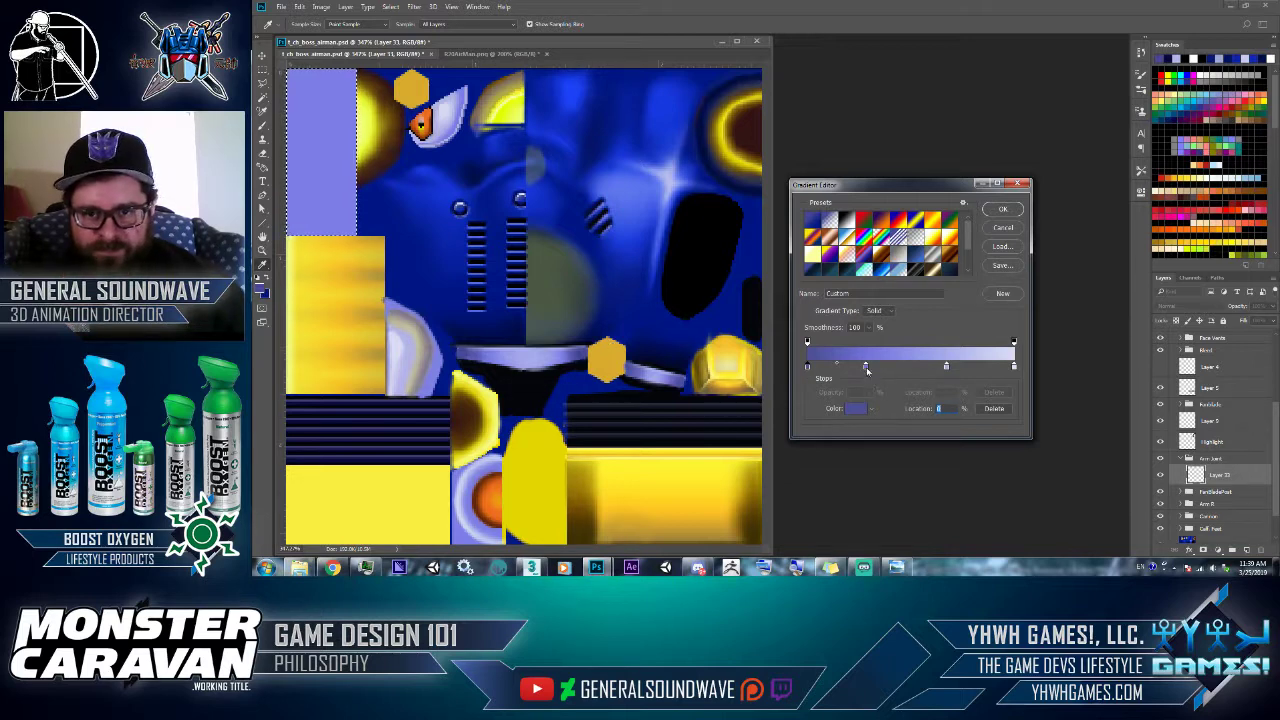
{"action": "left_click_drag", "start_coordinate": [867, 369], "coordinate": [940, 368]}
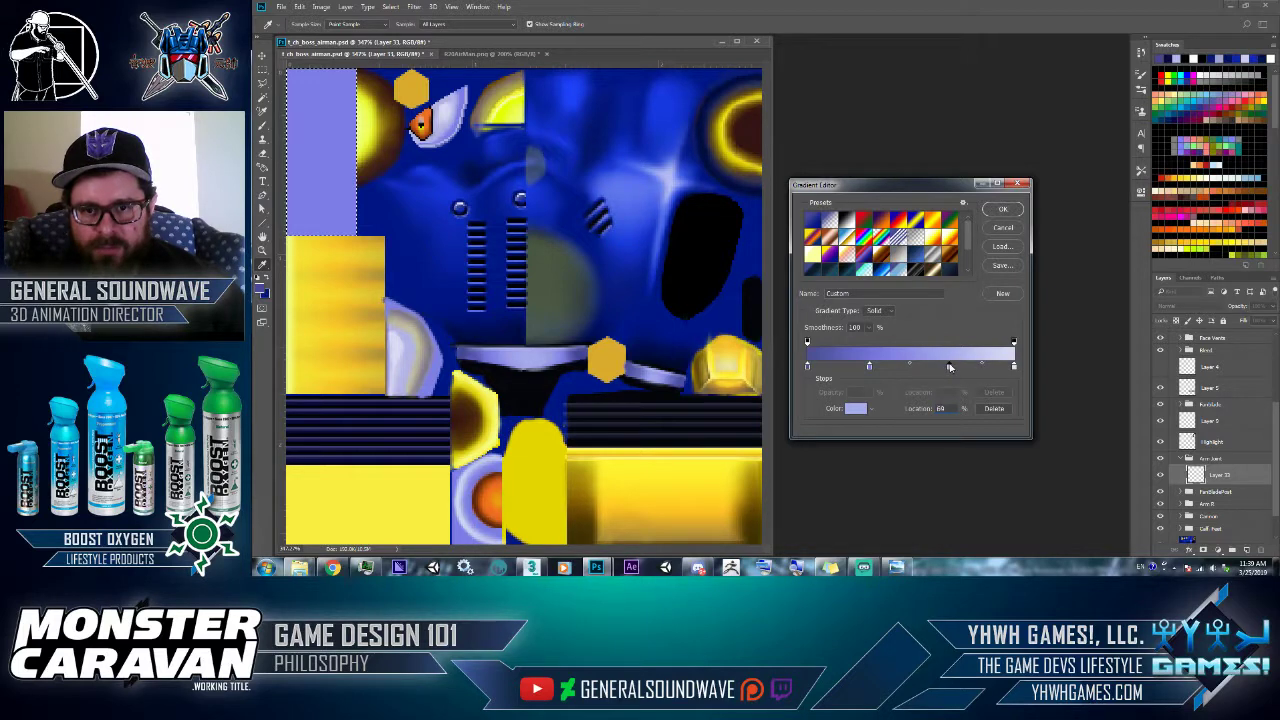
{"action": "left_click", "coordinate": [951, 367]}
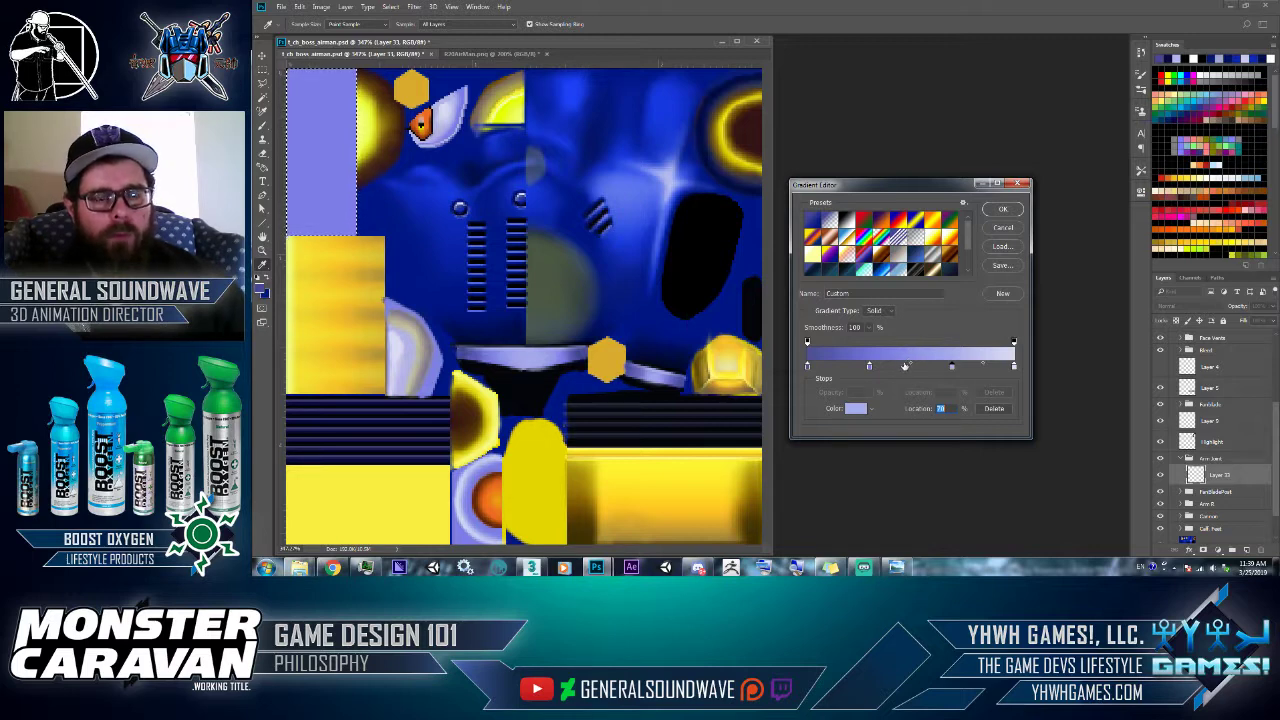
{"action": "left_click", "coordinate": [1003, 208]}
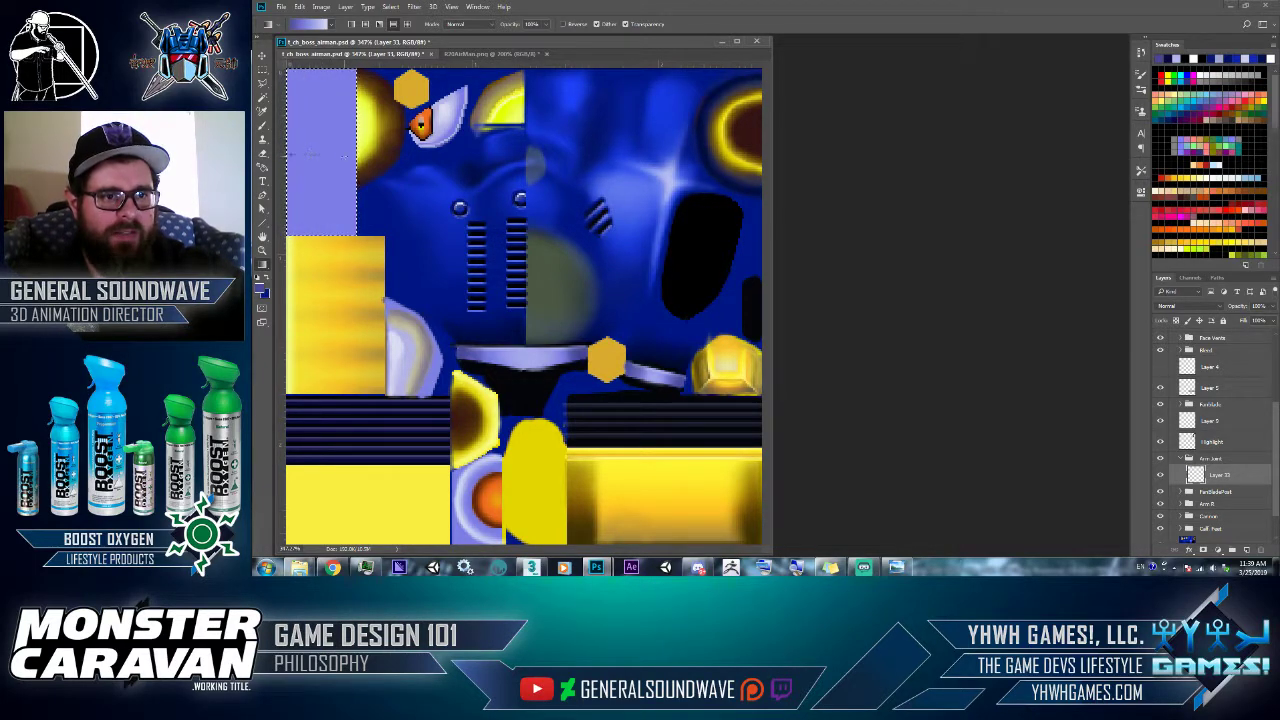
- Apply the gradient horizontally inside the selected corner rectangle and add an empty layer above it in the Arm Joint group
{"action": "left_click_drag", "start_coordinate": [318, 165], "coordinate": [354, 165]}
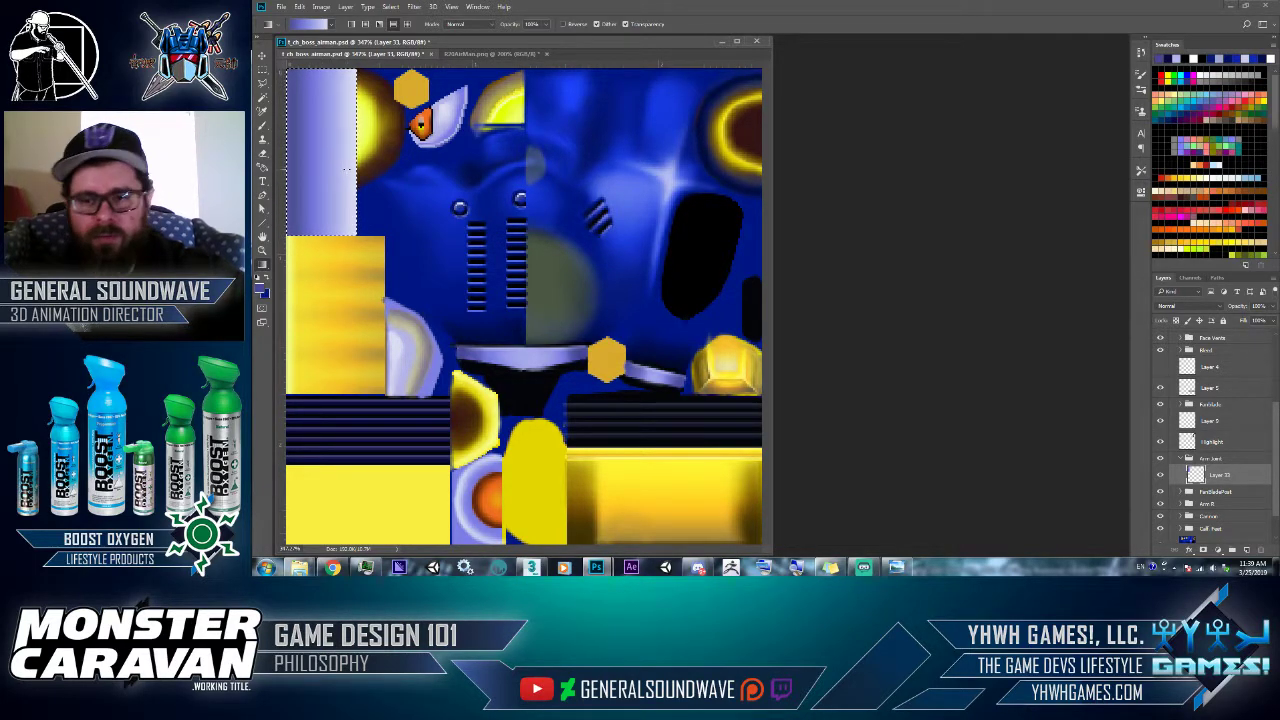
{"action": "left_click", "coordinate": [1246, 550]}
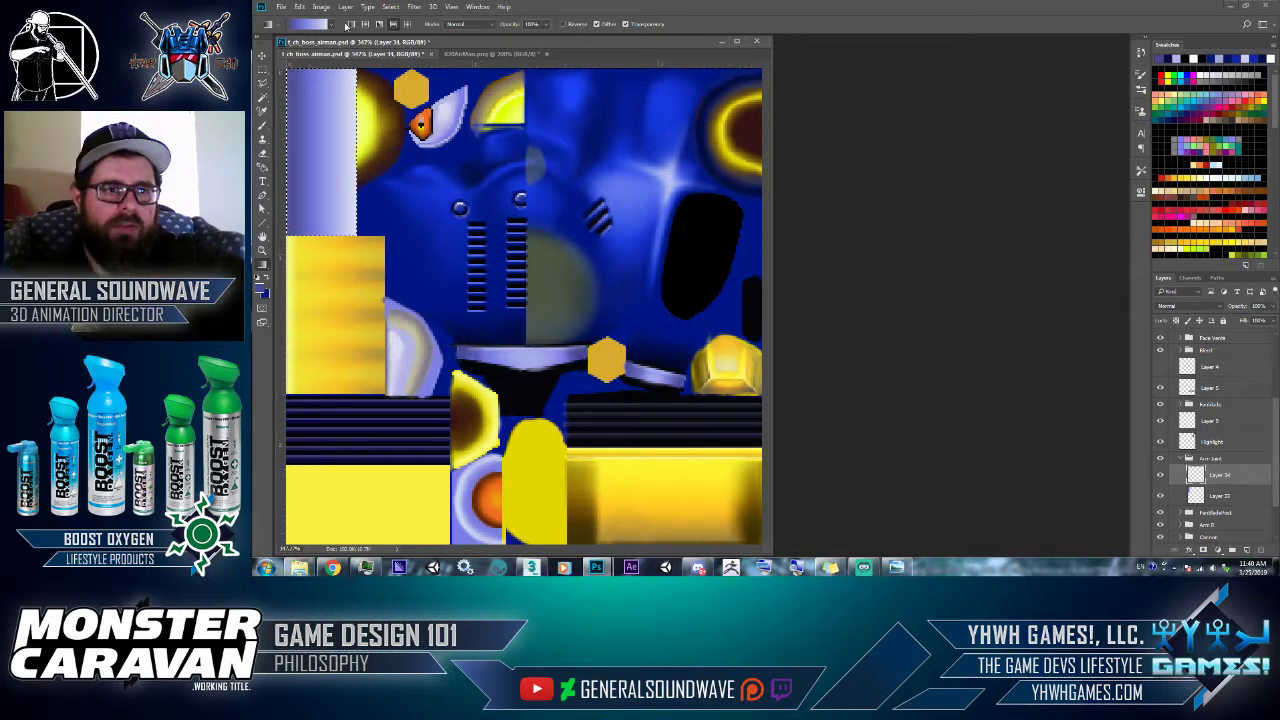
- Reopen the gradient and move its medium violet-blue, light periwinkle and pale lavender stops to about 15%, 35% and 50%
{"action": "left_click", "coordinate": [311, 22]}
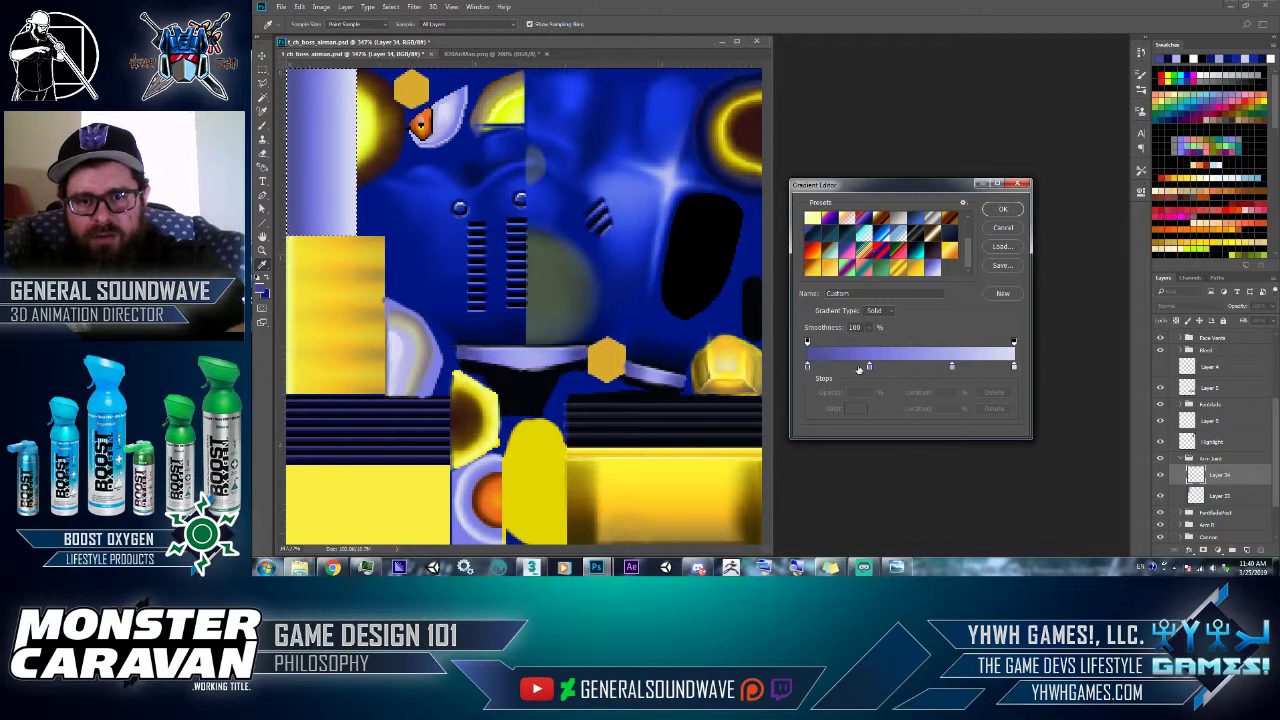
{"action": "left_click_drag", "start_coordinate": [869, 367], "coordinate": [838, 367]}
{"action": "left_click_drag", "start_coordinate": [951, 367], "coordinate": [879, 367]}
{"action": "left_click", "coordinate": [1006, 353]}
{"action": "left_click", "coordinate": [911, 367]}
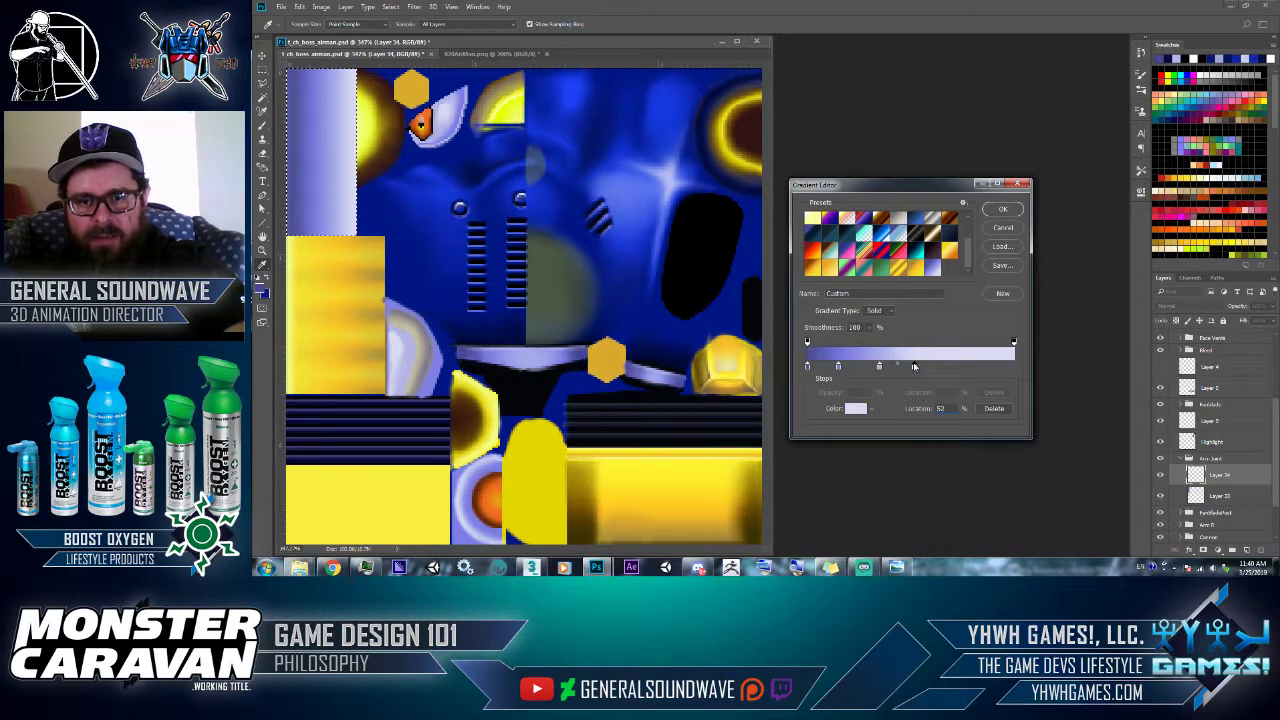
- Move the starting dark stop to about 4% and mirror the light, medium and dark stops at about 63%, 79% and 100%
{"action": "left_click_drag", "start_coordinate": [807, 367], "coordinate": [816, 367]}
{"action": "left_click", "coordinate": [947, 367]}
{"action": "left_click_drag", "start_coordinate": [948, 367], "coordinate": [956, 367]}
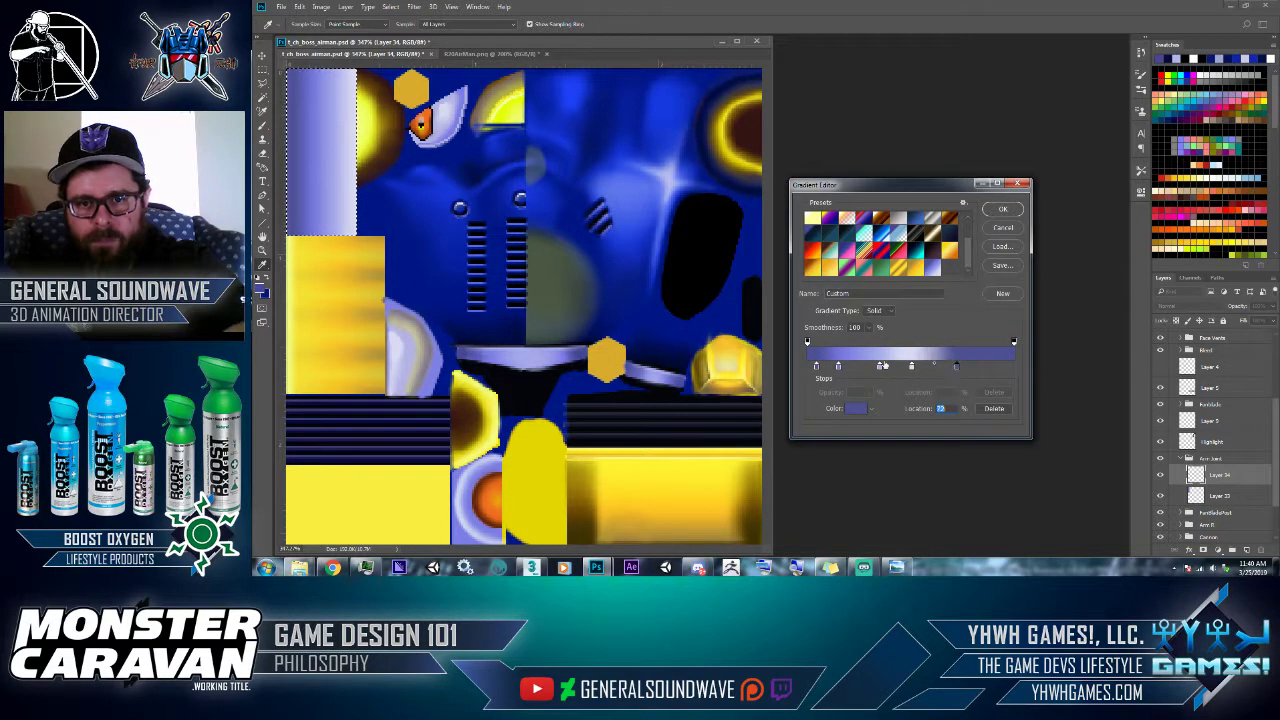
{"action": "left_click", "coordinate": [880, 367]}
{"action": "left_click", "coordinate": [939, 367]}
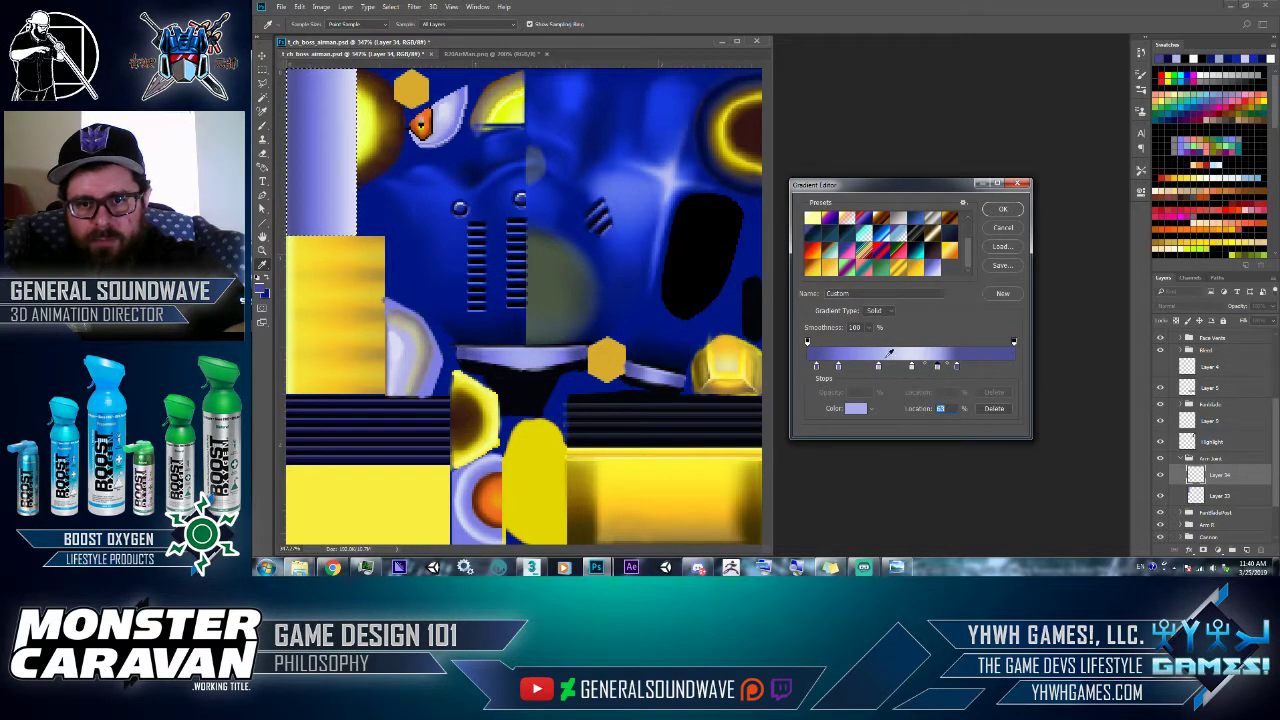
{"action": "left_click", "coordinate": [838, 367]}
{"action": "left_click_drag", "start_coordinate": [957, 367], "coordinate": [971, 367]}
{"action": "left_click", "coordinate": [1015, 367]}
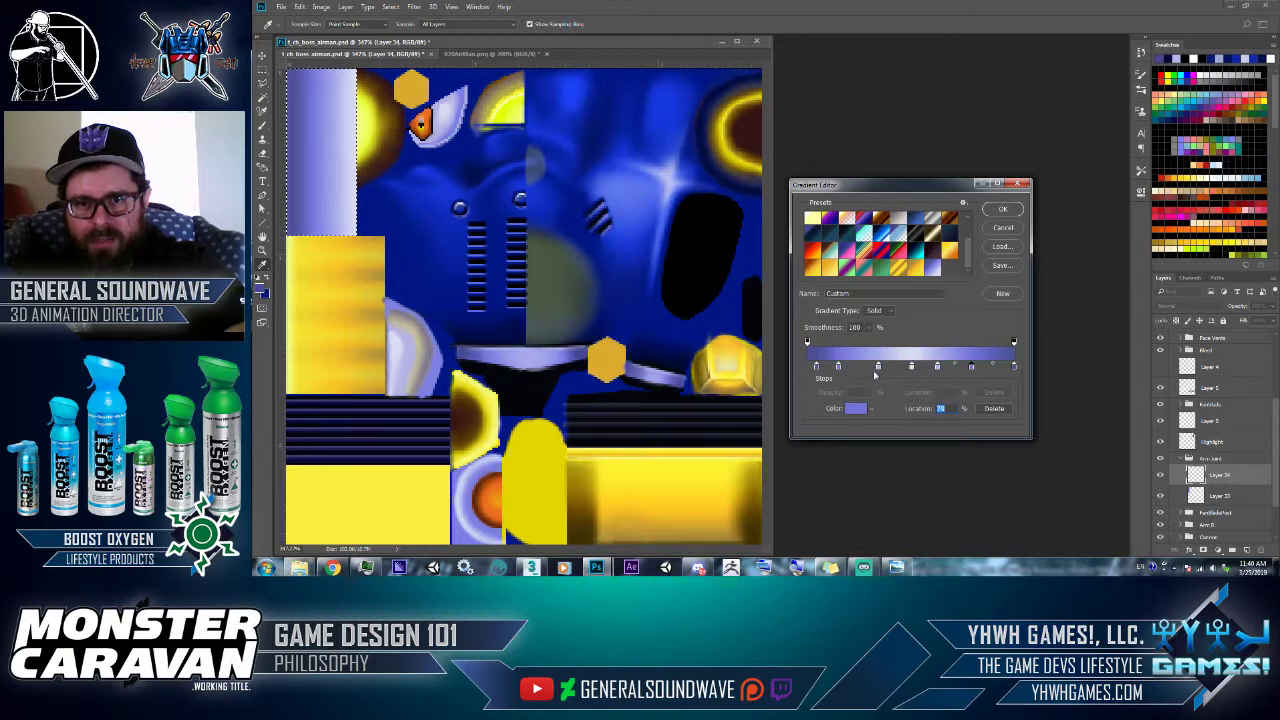
- Compress the mirrored colour band into the gradient's first half, ending with the dark stop near 50%, and place a medium violet-blue stop at about 57%
{"action": "mouse_move", "coordinate": [877, 367]}
{"action": "left_mouse_down"}
{"action": "mouse_move", "coordinate": [807, 367]}
{"action": "mouse_move", "coordinate": [885, 369]}
{"action": "left_mouse_up"}
{"action": "left_click_drag", "start_coordinate": [970, 367], "coordinate": [912, 371]}
{"action": "left_click_drag", "start_coordinate": [1006, 368], "coordinate": [910, 368]}
{"action": "left_click", "coordinate": [926, 367]}
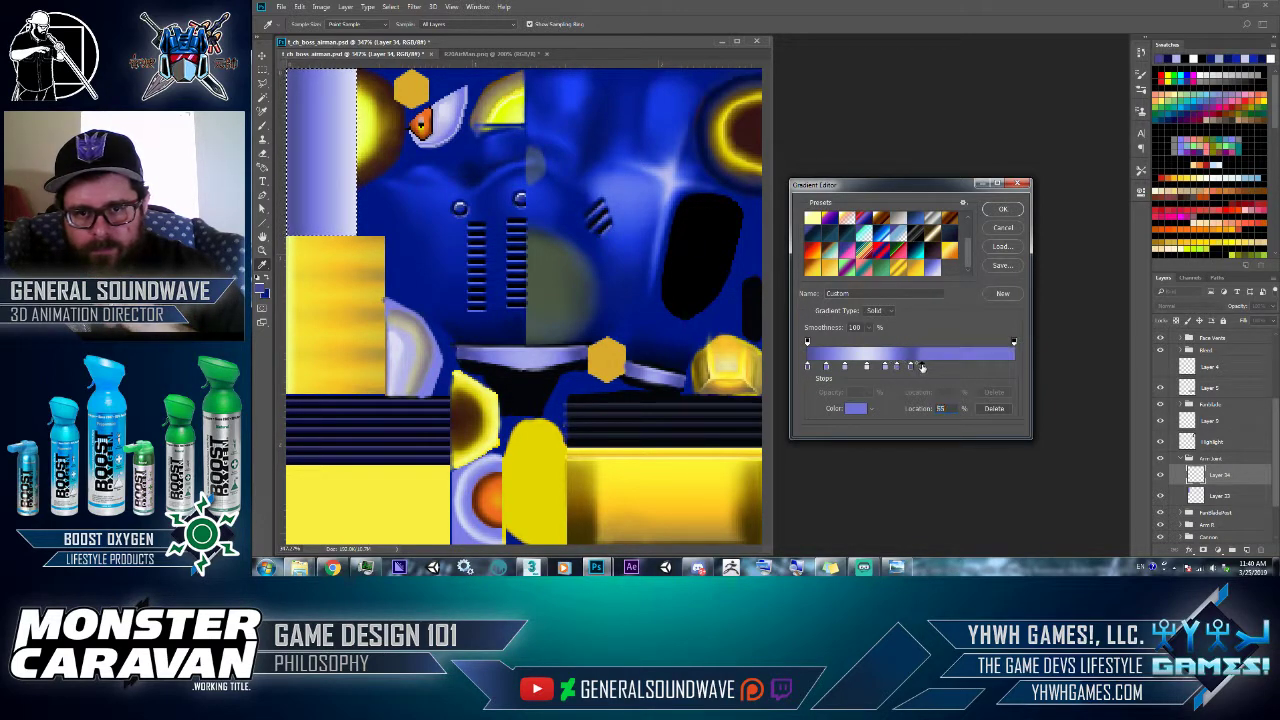
- Fine-tune the first highlight band with the pale lavender stop at about 26% and the light periwinkle stops at about 17% and 34%
{"action": "left_click", "coordinate": [884, 367]}
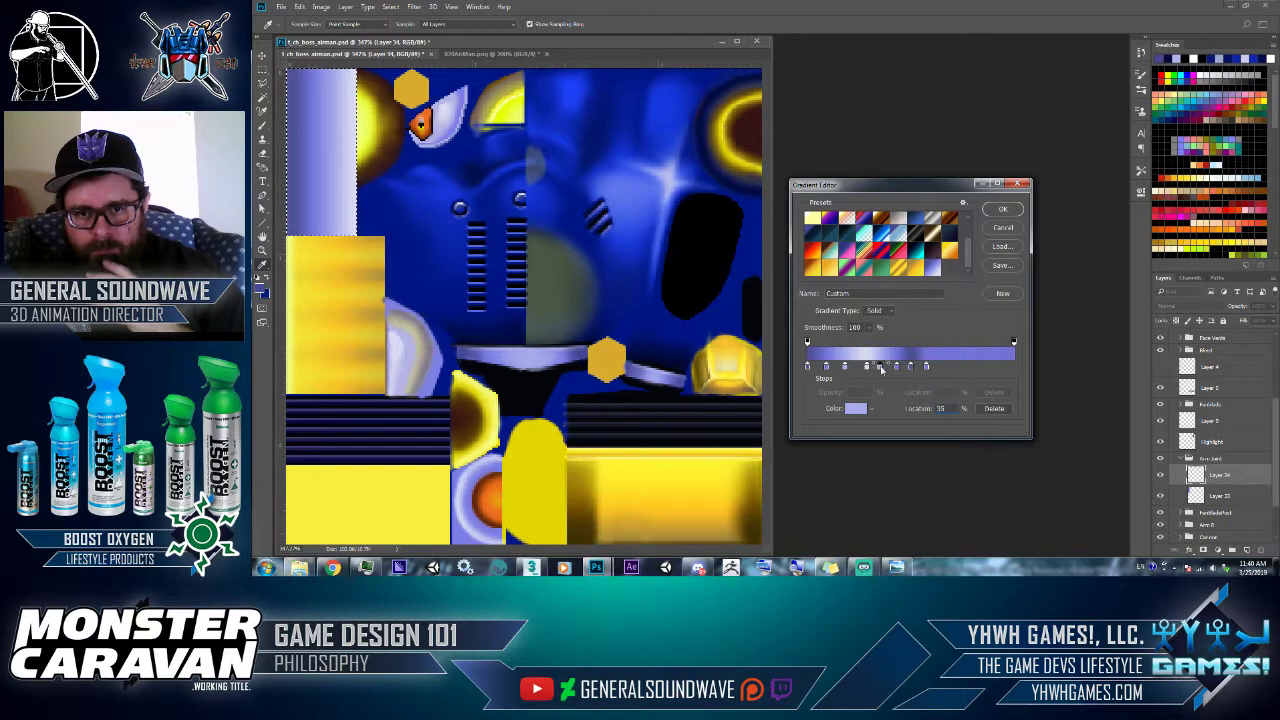
{"action": "left_click_drag", "start_coordinate": [866, 367], "coordinate": [841, 369]}
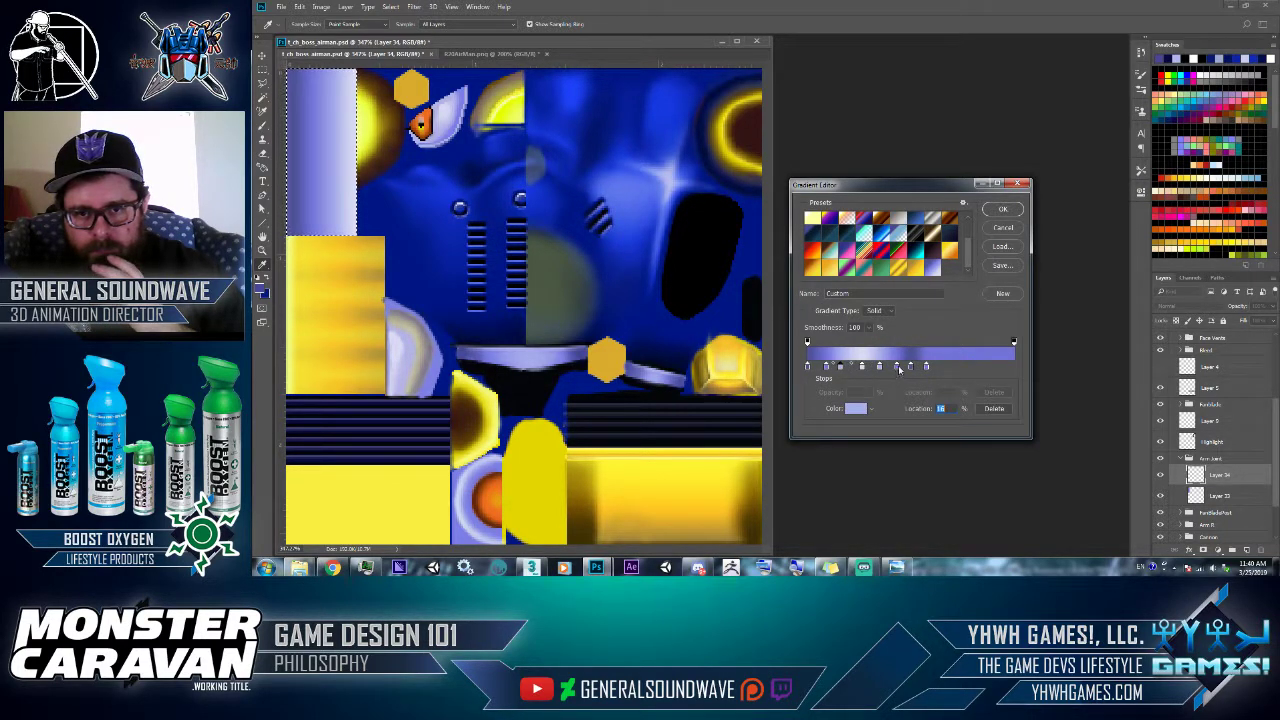
{"action": "left_click", "coordinate": [896, 367]}
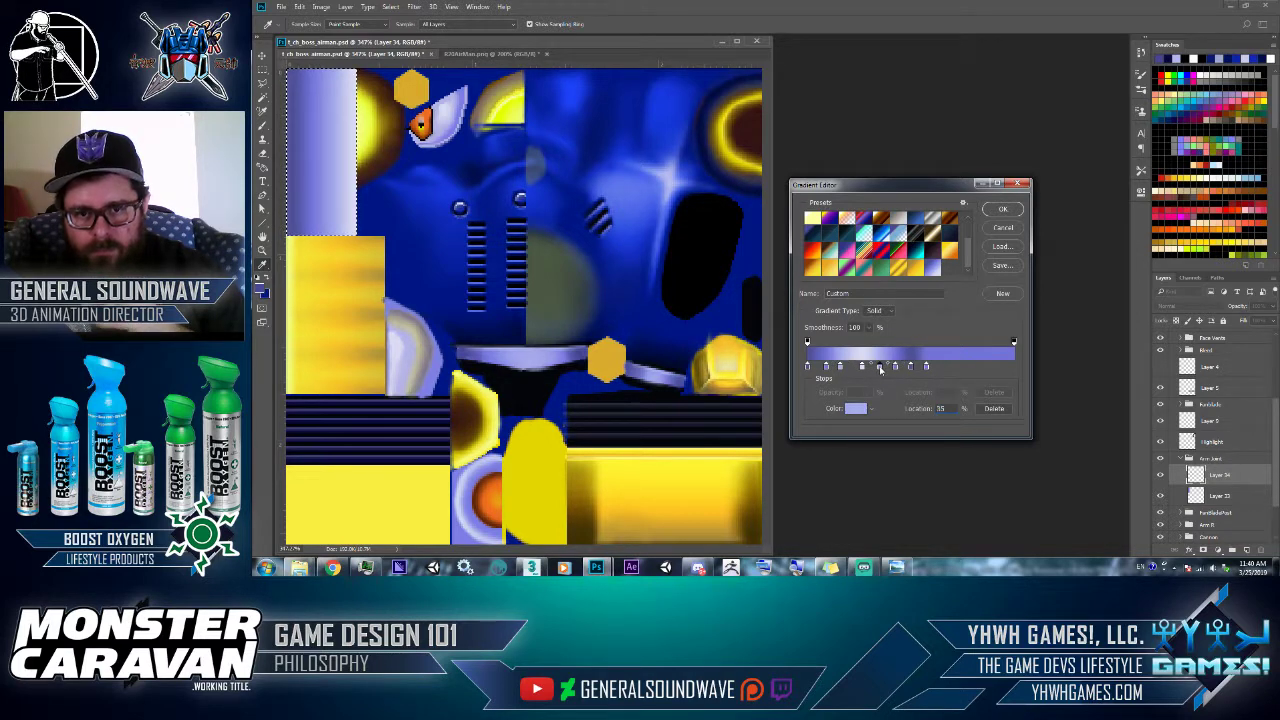
{"action": "left_click_drag", "start_coordinate": [841, 368], "coordinate": [843, 369]}
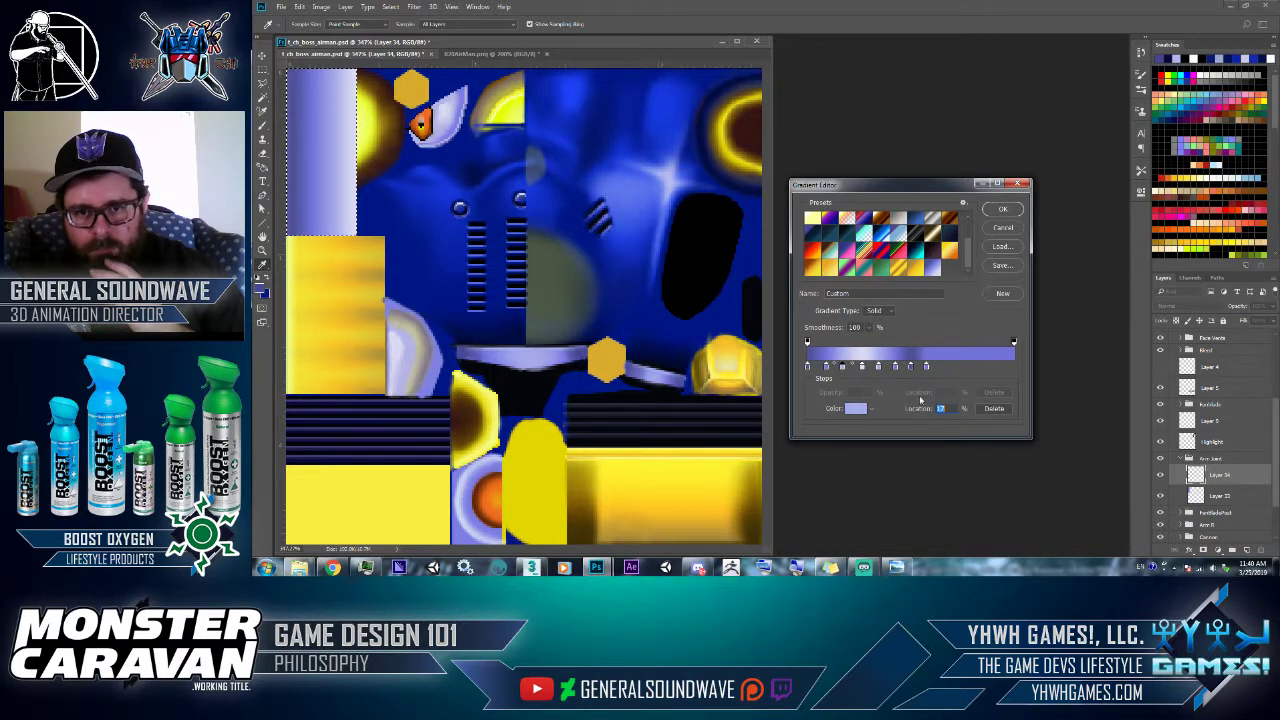
{"action": "left_click", "coordinate": [863, 368]}
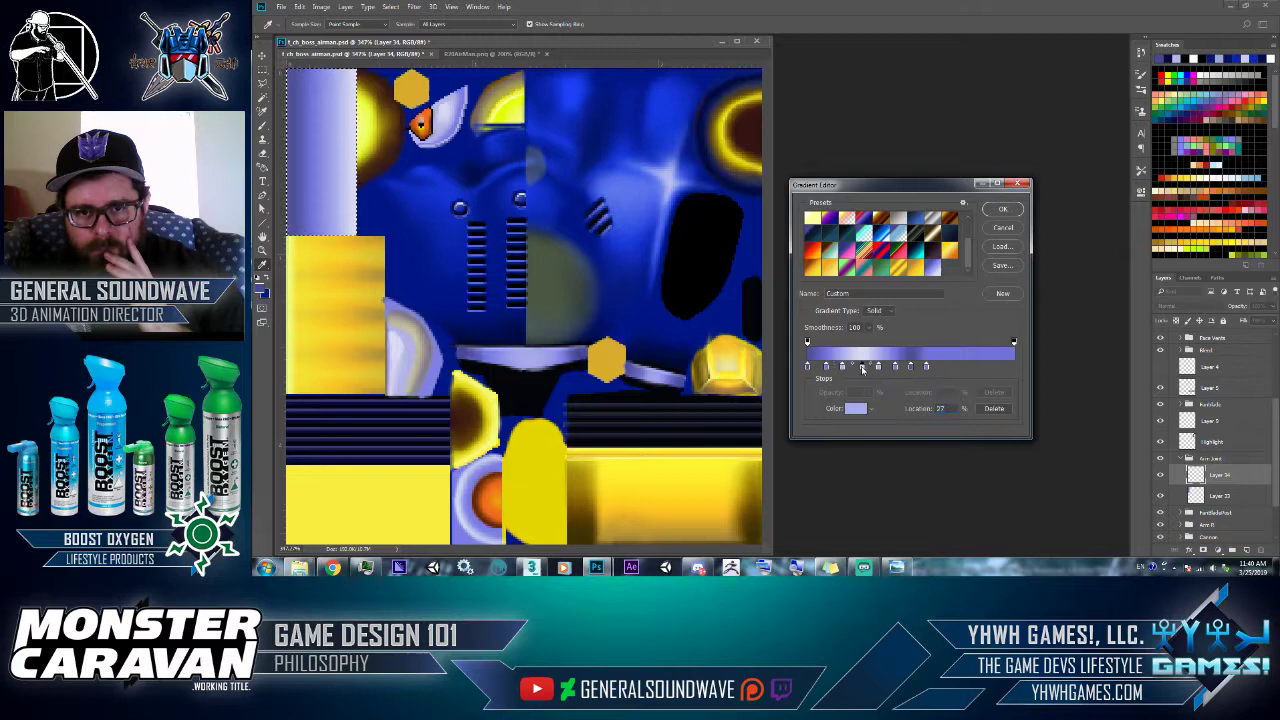
- Build a second highlight band with a pale lavender stop at about 78%, light periwinkle stops around 72% and 88%, and a dark stop at 100%
{"action": "left_click", "coordinate": [970, 367]}
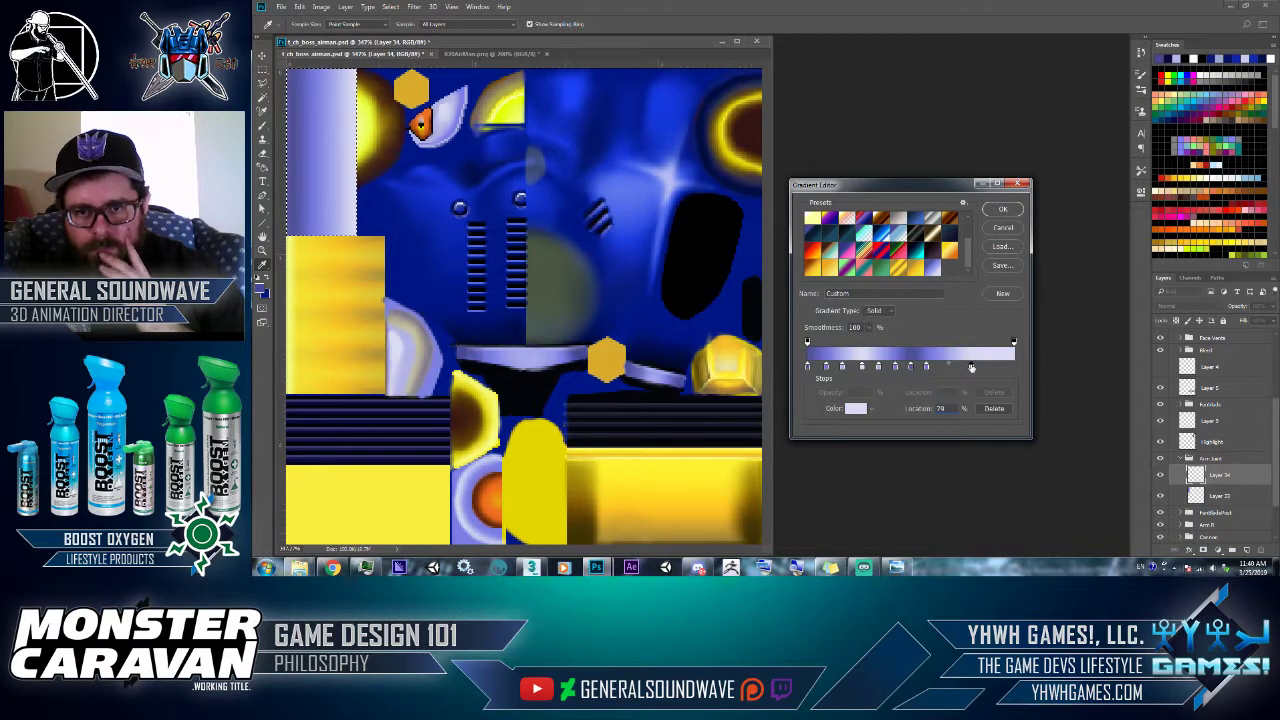
{"action": "left_click", "coordinate": [910, 369]}
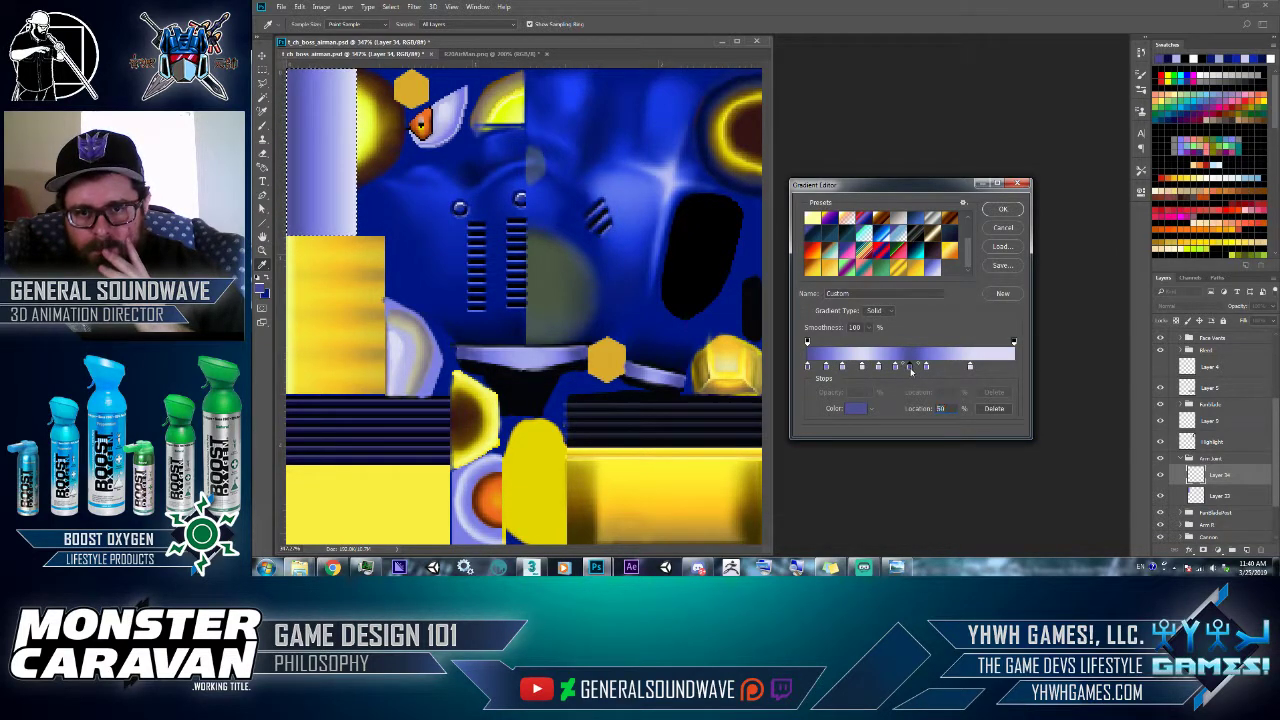
{"action": "left_click", "coordinate": [1016, 367]}
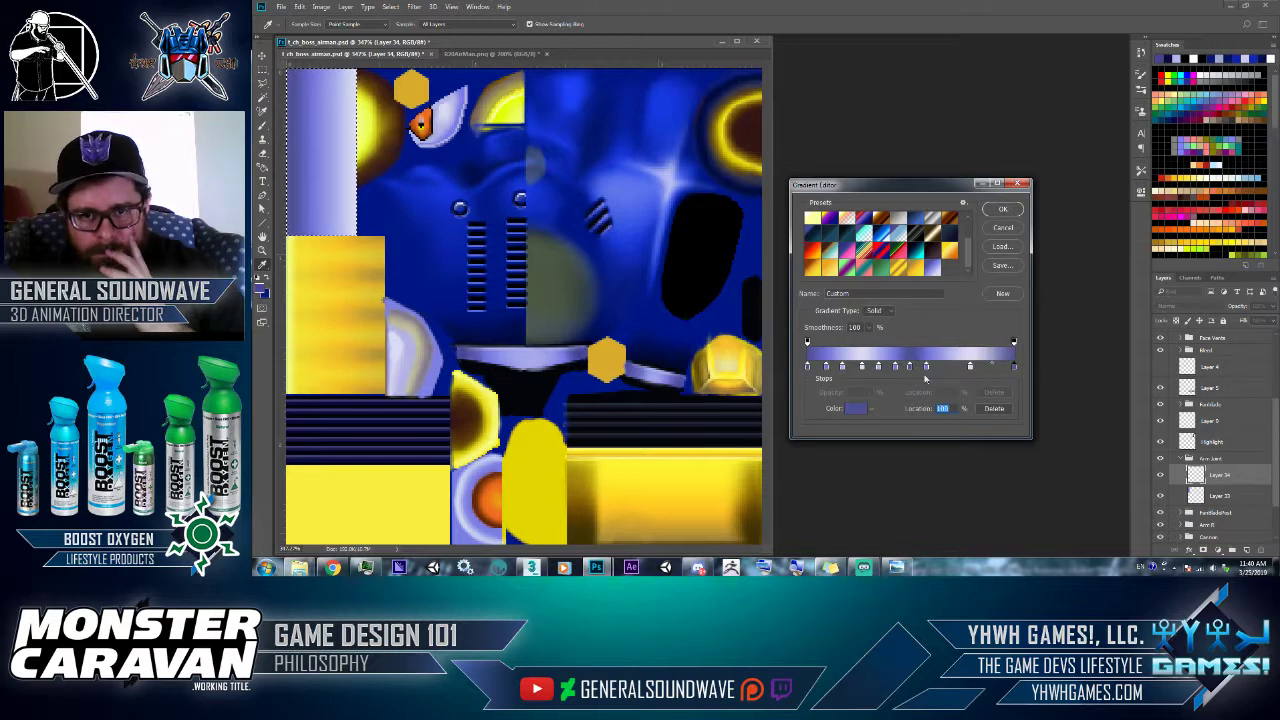
{"action": "left_click", "coordinate": [843, 367]}
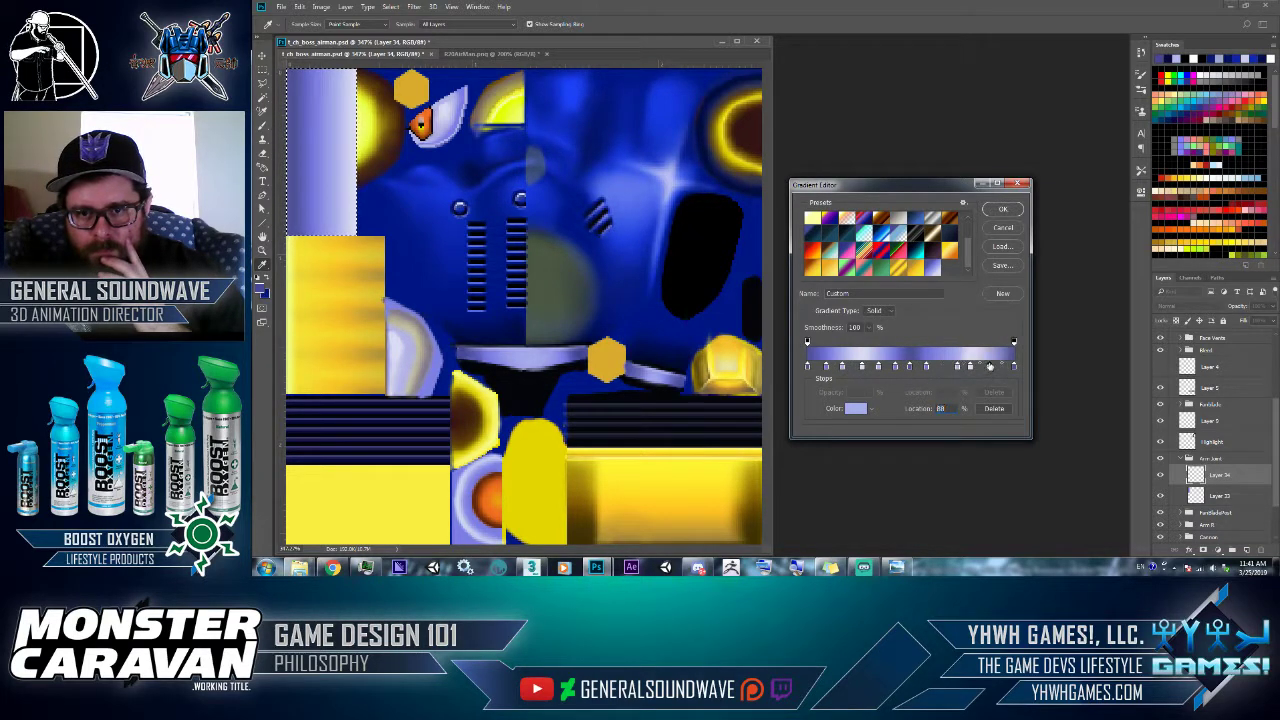
{"action": "left_click", "coordinate": [990, 367]}
- Add a medium violet-blue stop matching the one near 9% at about 94%, discarding the trial stop at about 65%
{"action": "left_click", "coordinate": [826, 367]}
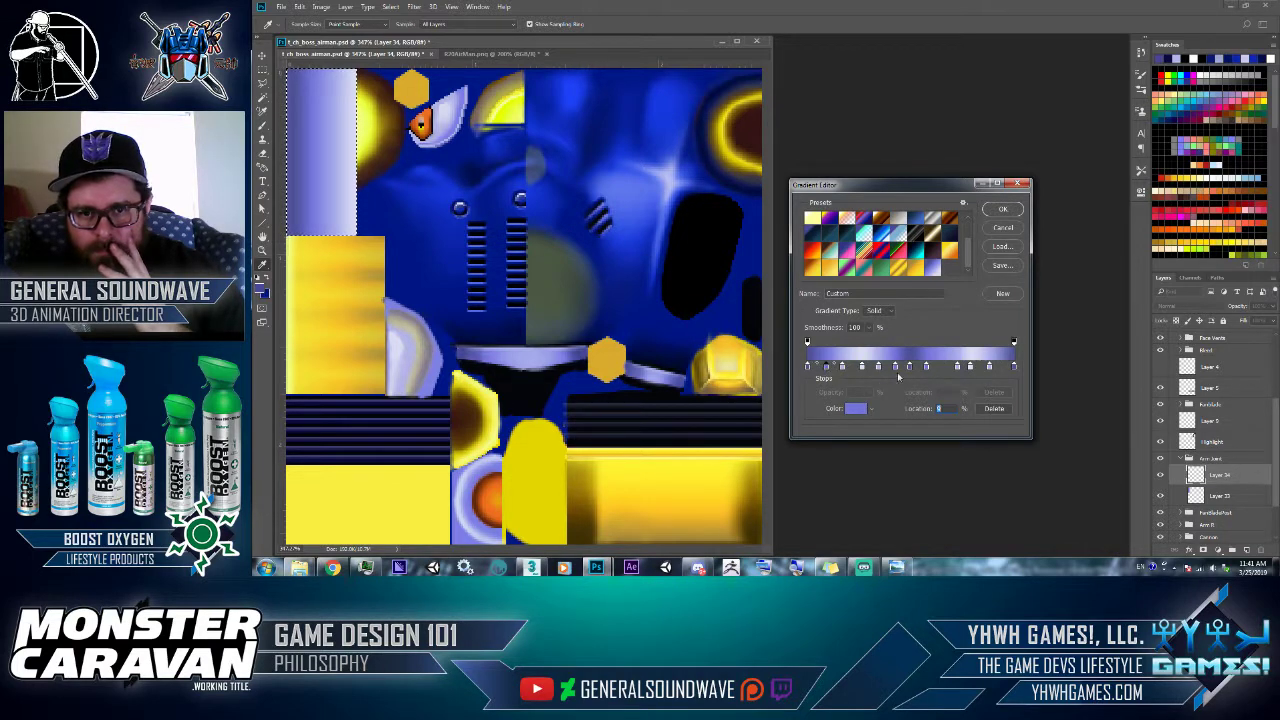
{"action": "left_click", "coordinate": [942, 367]}
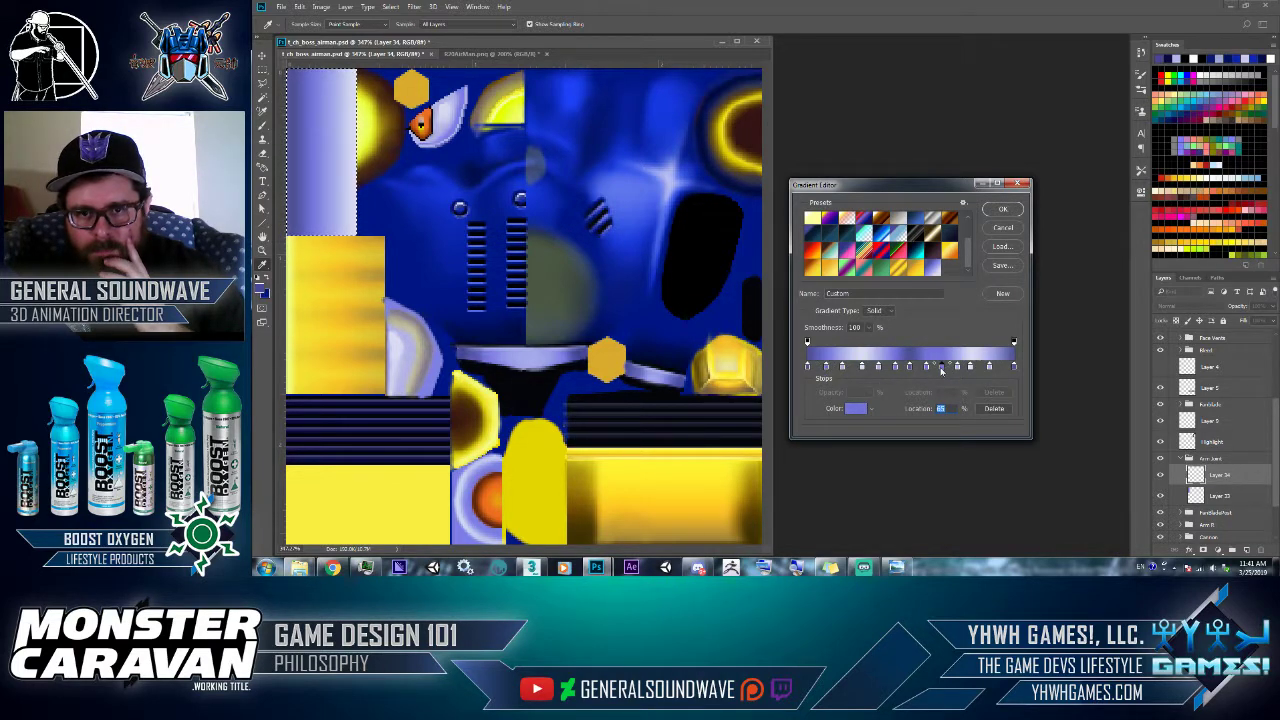
{"action": "left_click_drag", "start_coordinate": [941, 370], "coordinate": [945, 386]}
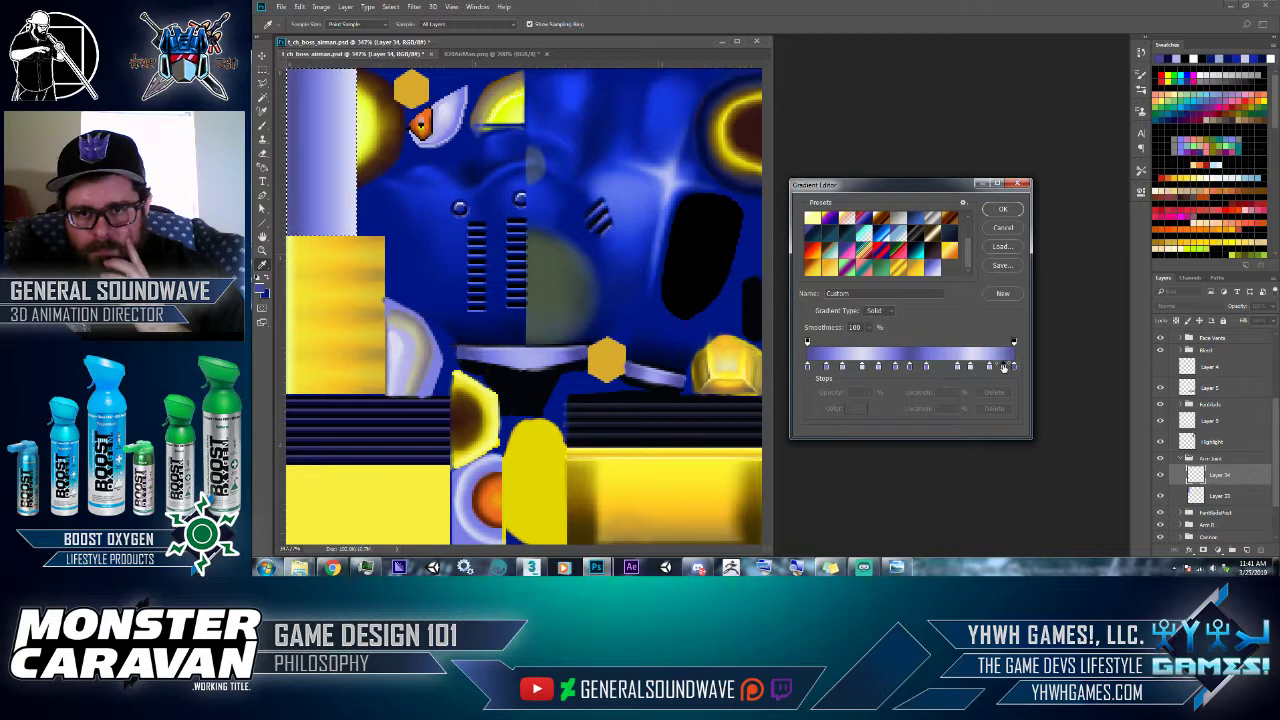
{"action": "left_click", "coordinate": [1002, 368]}
- Shift the second band's light periwinkle stops to about 67% and 85%, pale lavender to 77%, medium violet-blue to about 93%, and accept the gradient
{"action": "left_click", "coordinate": [957, 369]}
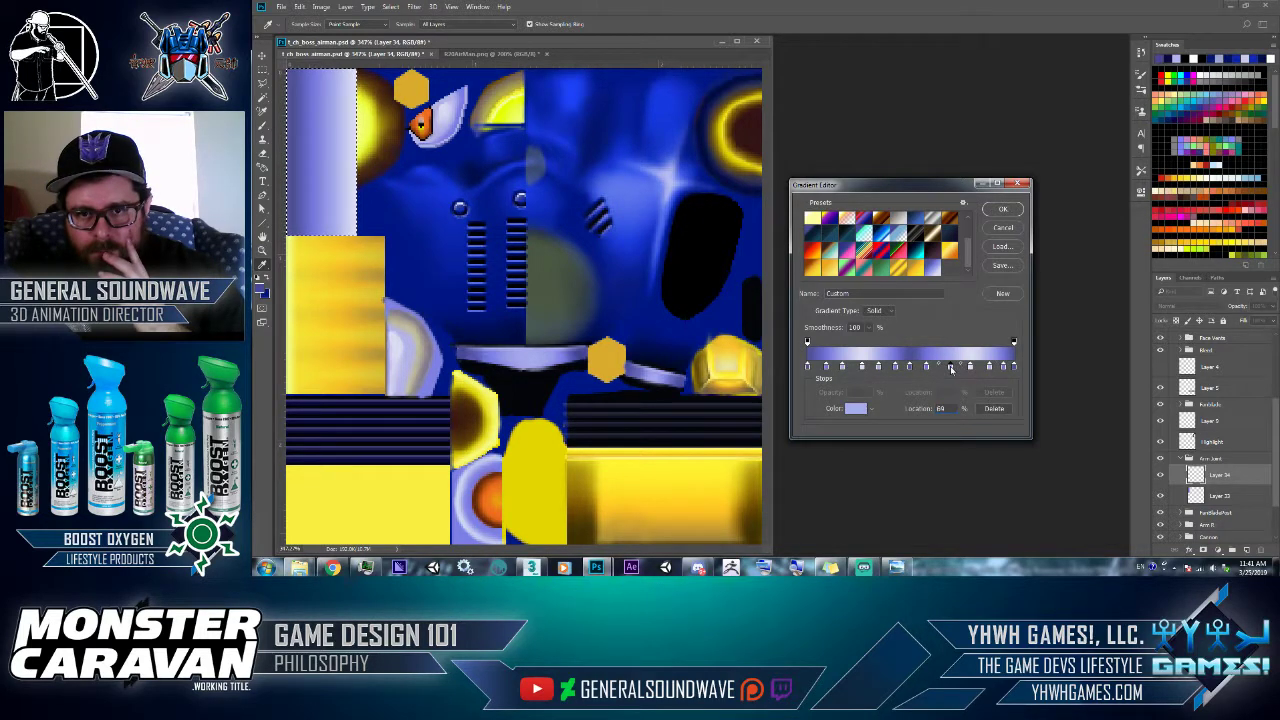
{"action": "left_click_drag", "start_coordinate": [957, 369], "coordinate": [950, 369]}
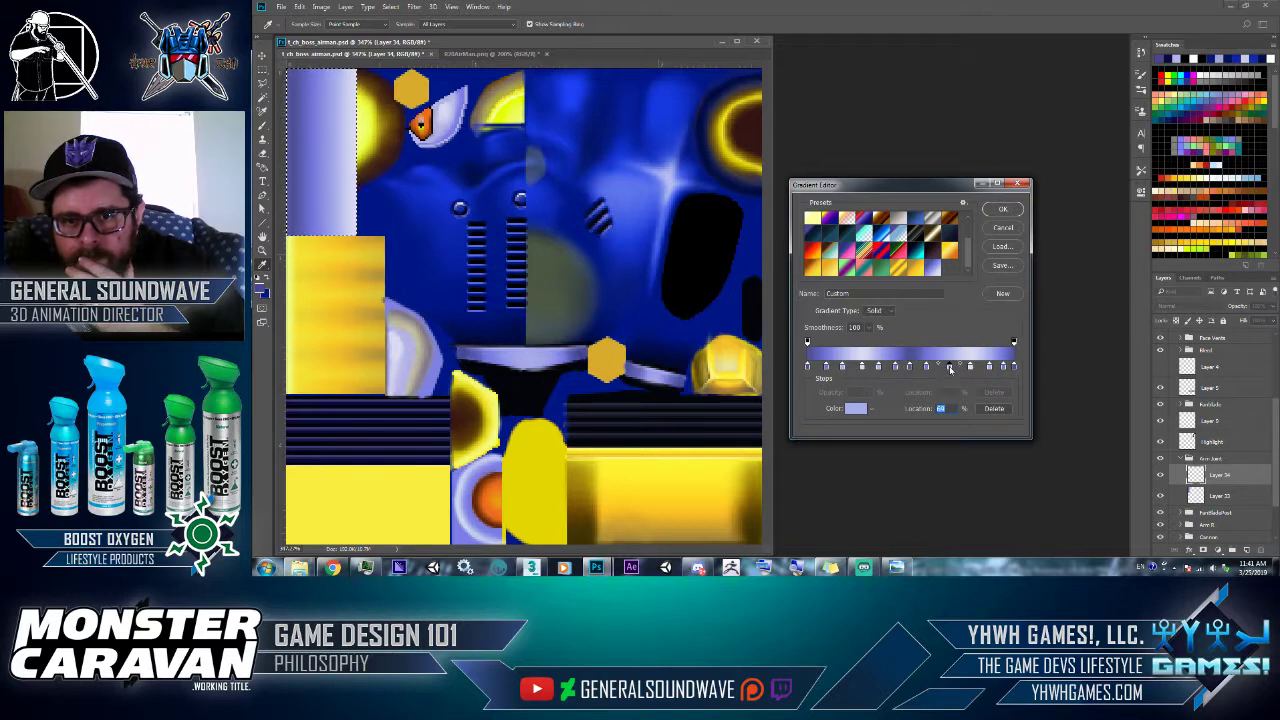
{"action": "left_click", "coordinate": [968, 367]}
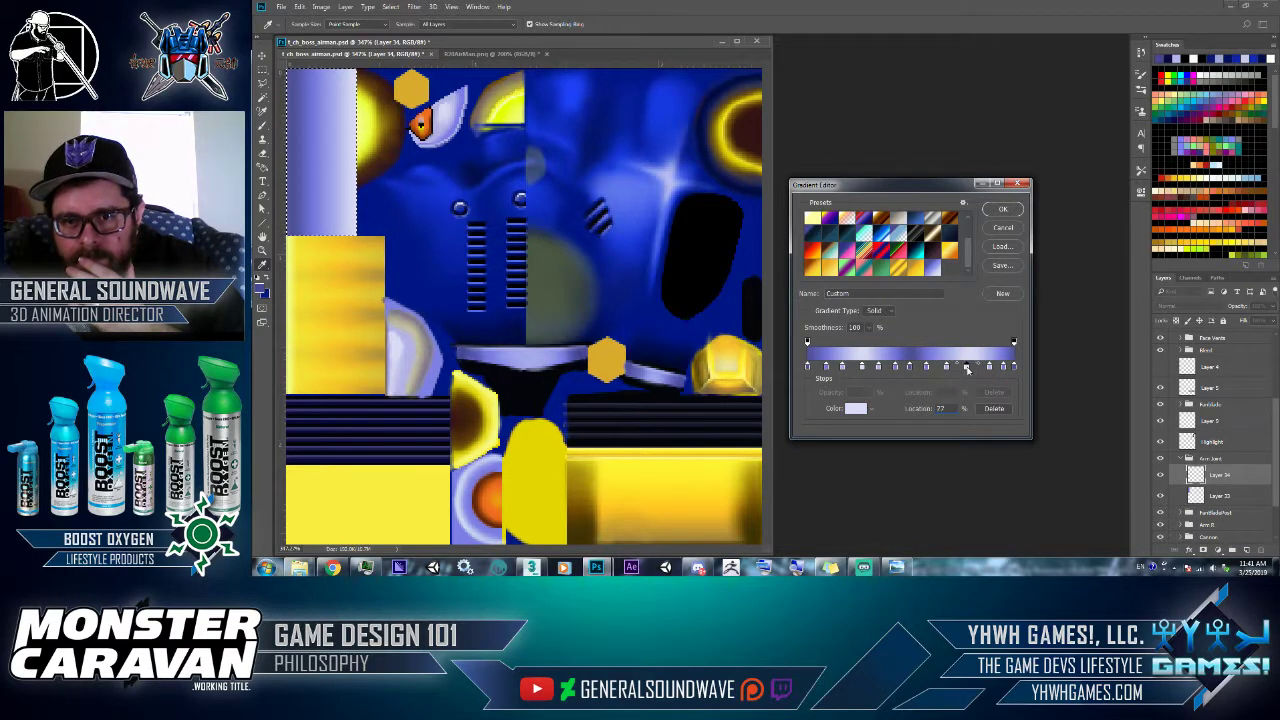
{"action": "left_click", "coordinate": [968, 368]}
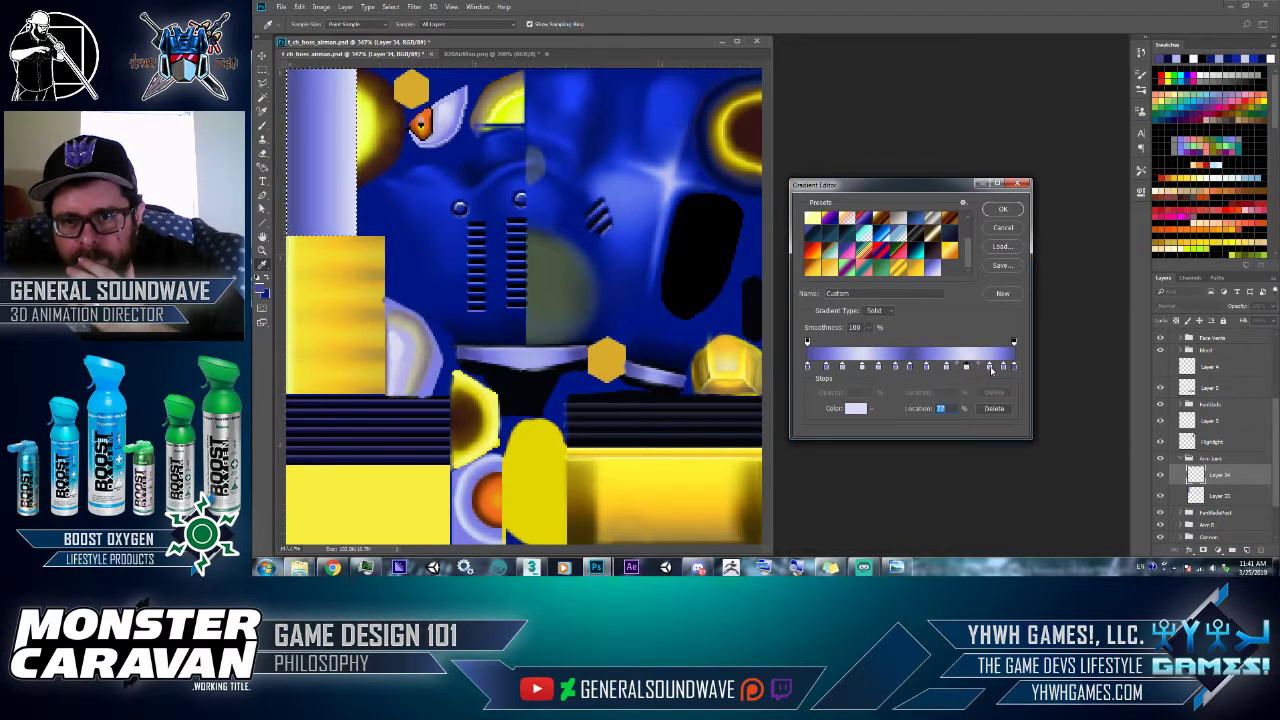
{"action": "left_click", "coordinate": [991, 368]}
{"action": "left_click", "coordinate": [1000, 368]}
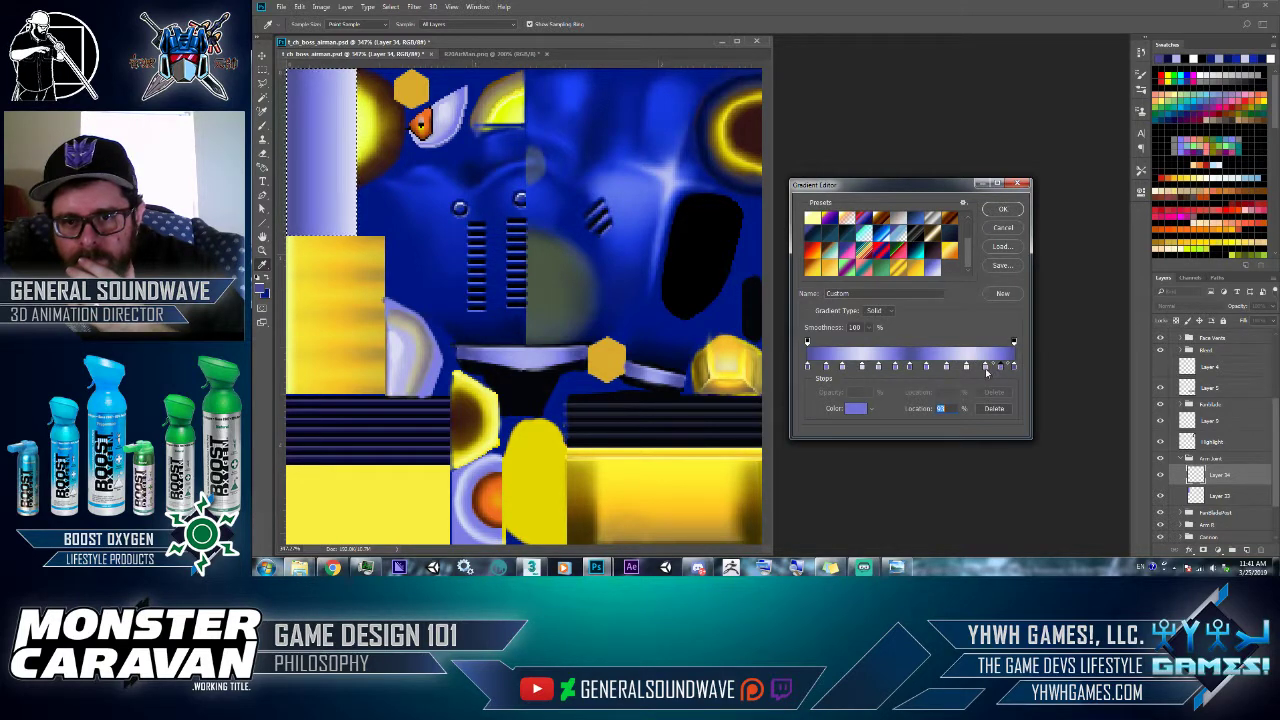
{"action": "left_click", "coordinate": [985, 367]}
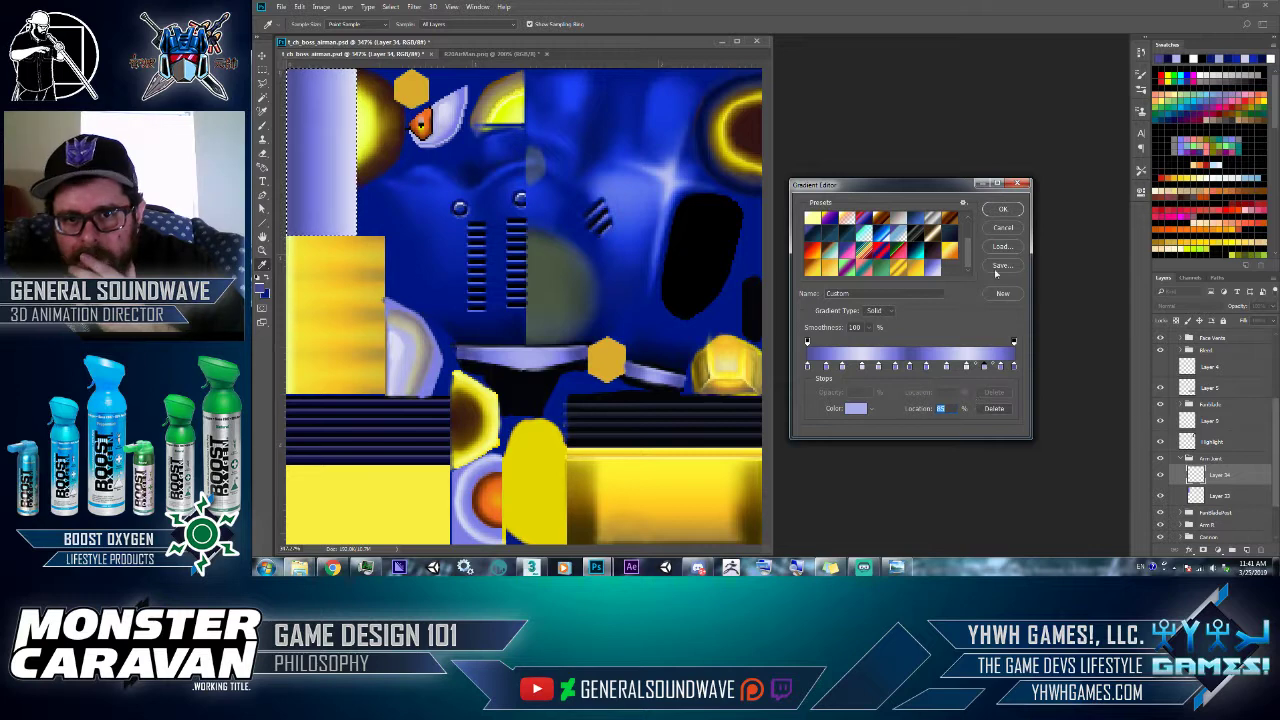
{"action": "left_click", "coordinate": [1003, 209]}
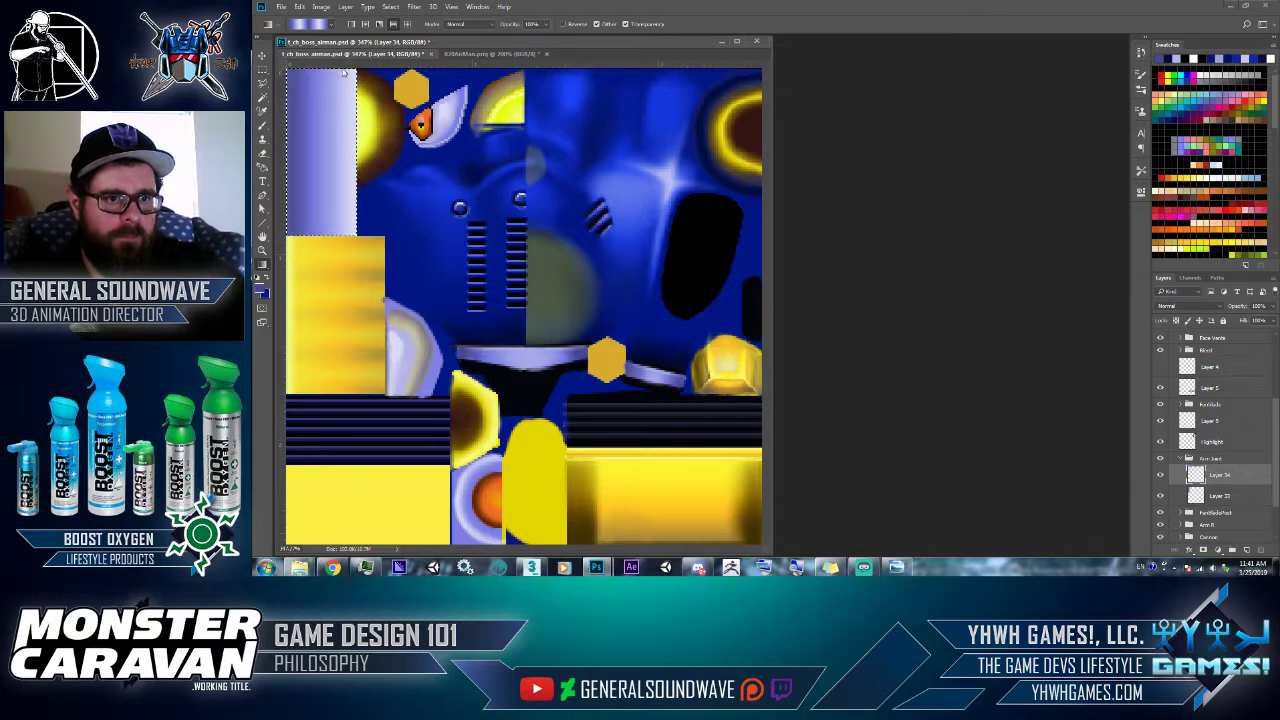
- Fill the arm joint selection with the gradient from top to bottom, deselect it, and move Layer 34 beneath Layer 33
{"action": "left_click_drag", "start_coordinate": [344, 80], "coordinate": [345, 232]}
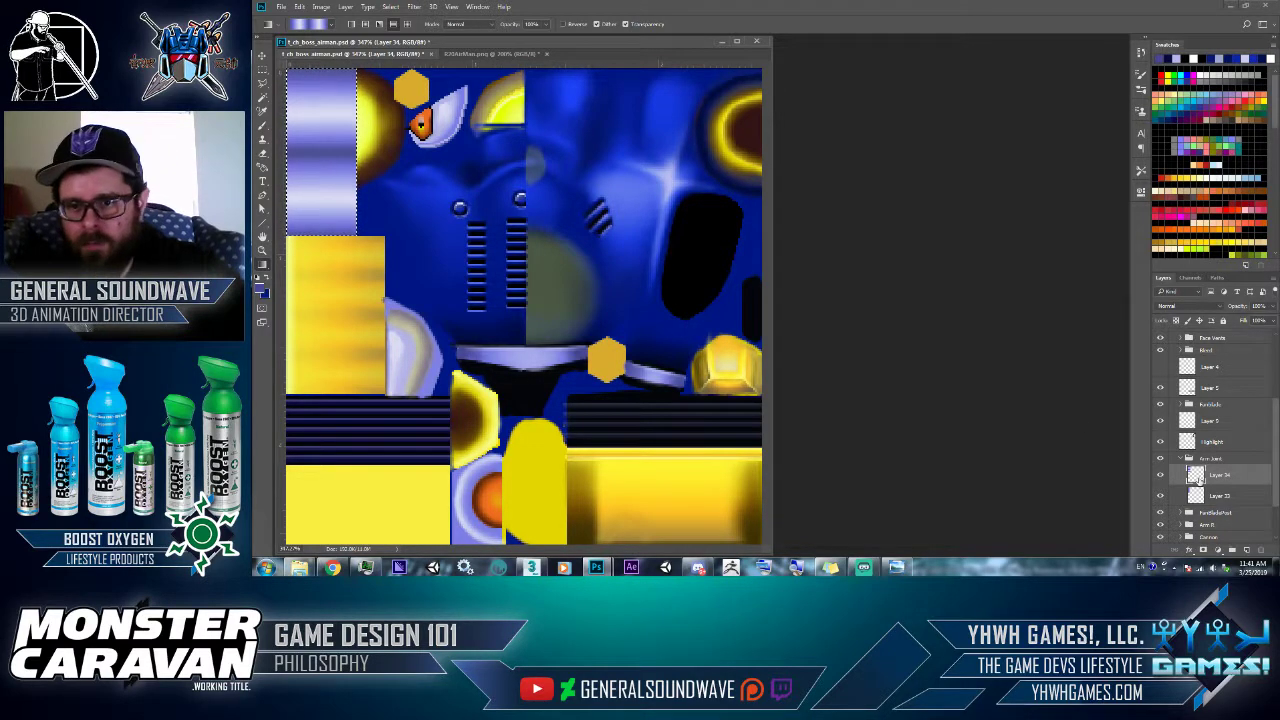
{"action": "key", "text": "ctrl+z"}
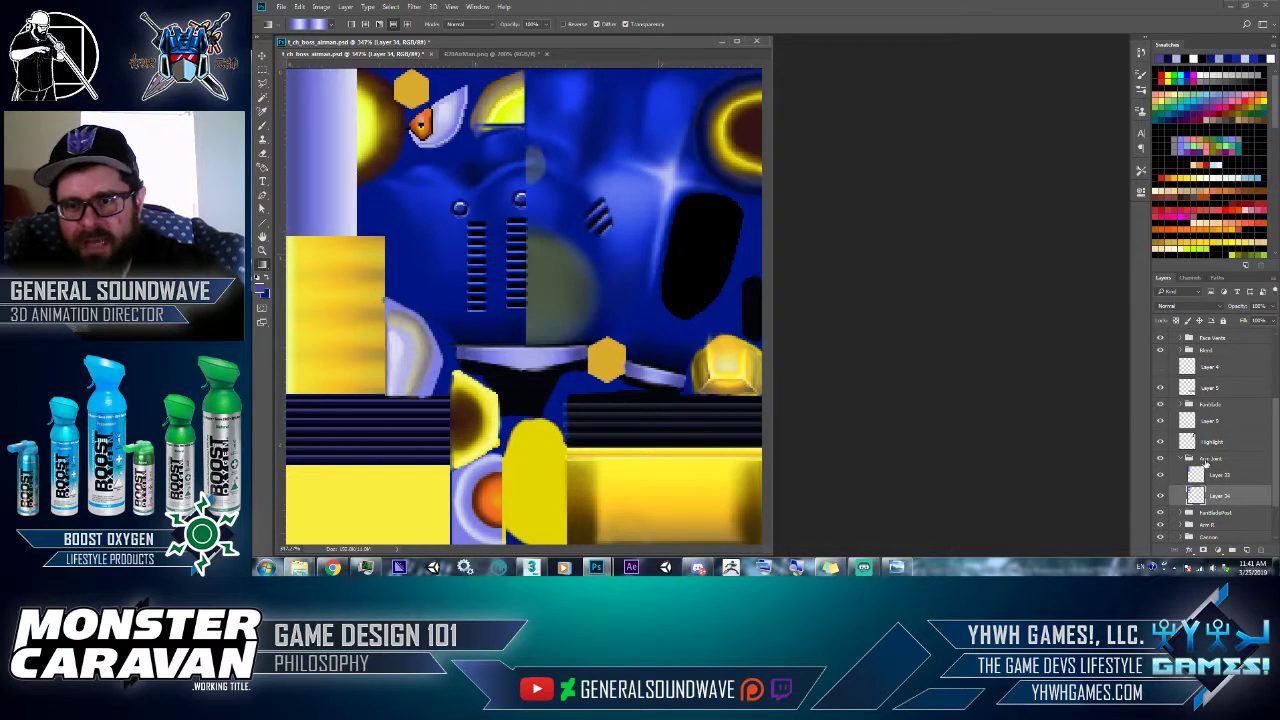
{"action": "left_click", "coordinate": [1161, 496]}
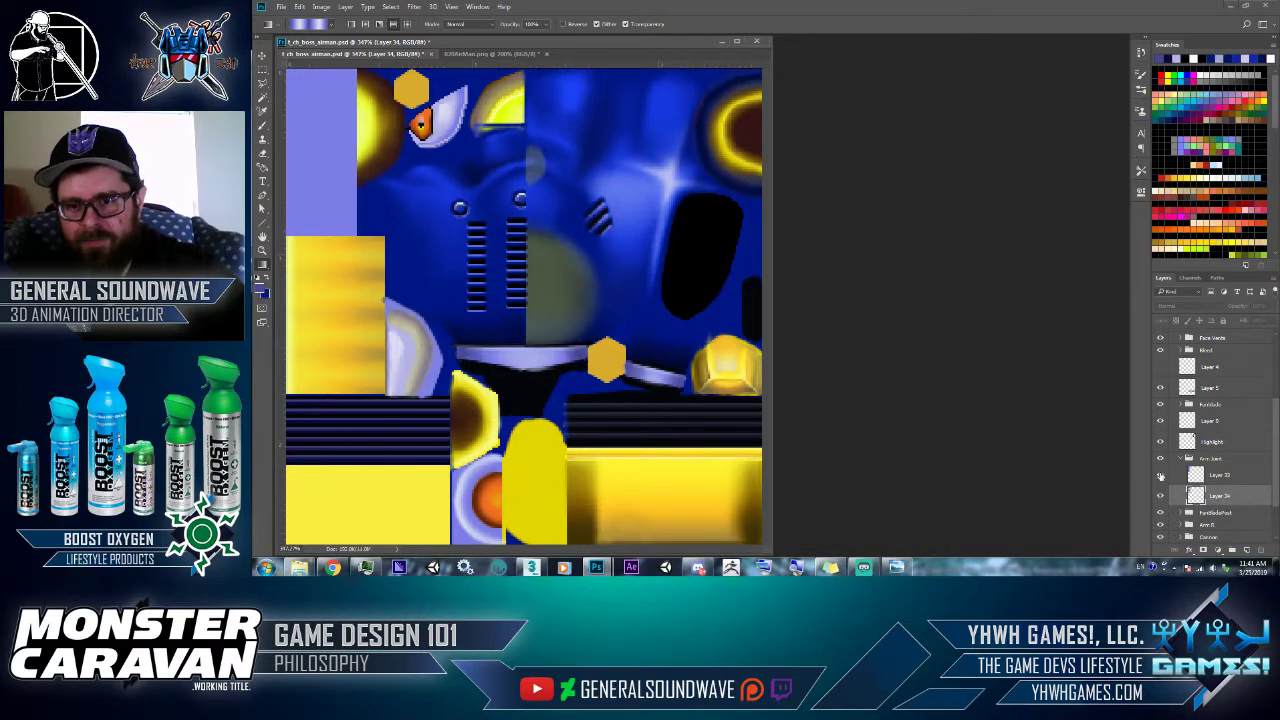
{"action": "left_click", "coordinate": [1161, 496]}
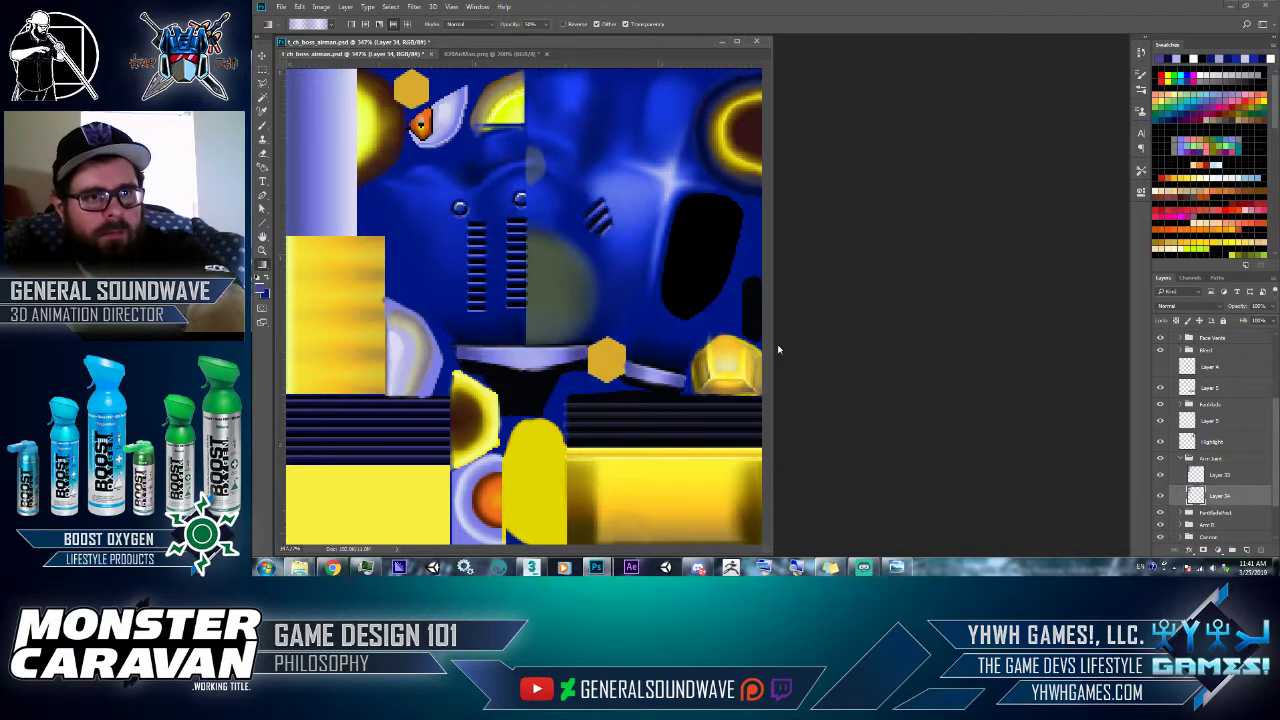
- Lower the opacity of Layer 34 and Layer 33 to blend their bands, and duplicate Layer 34 above both
{"action": "left_click", "coordinate": [547, 25]}
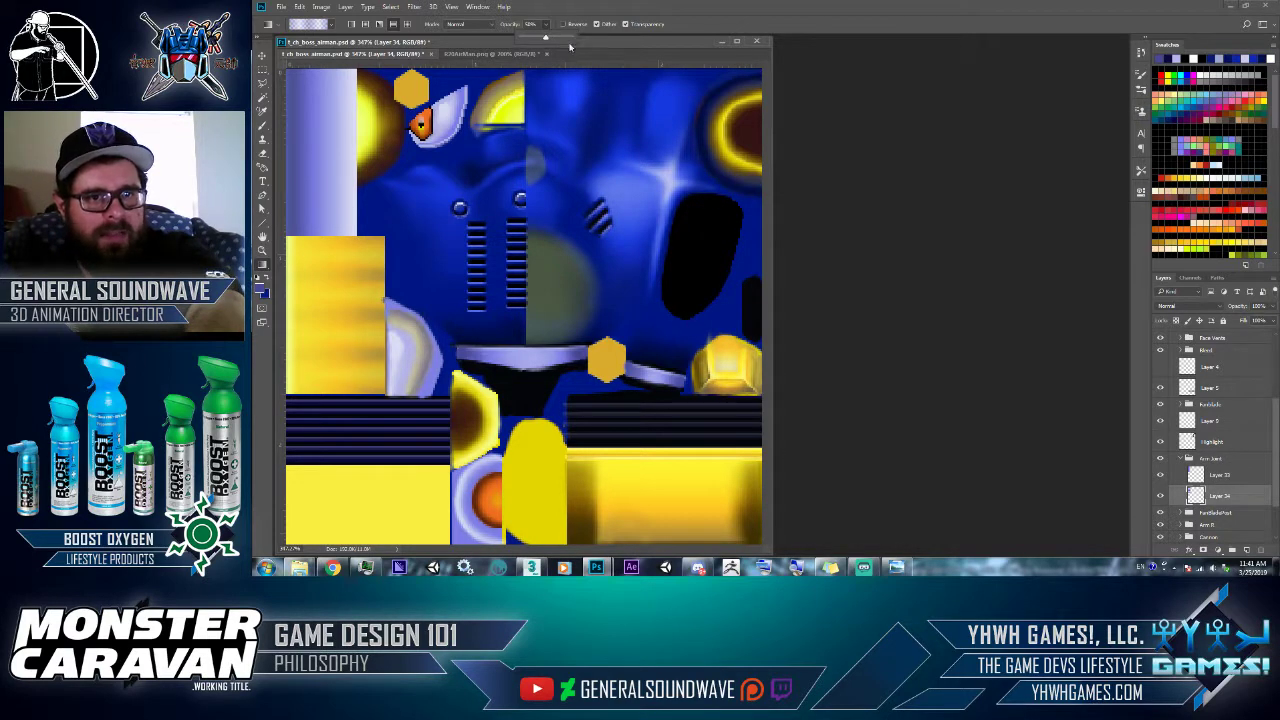
{"action": "key", "text": "v"}
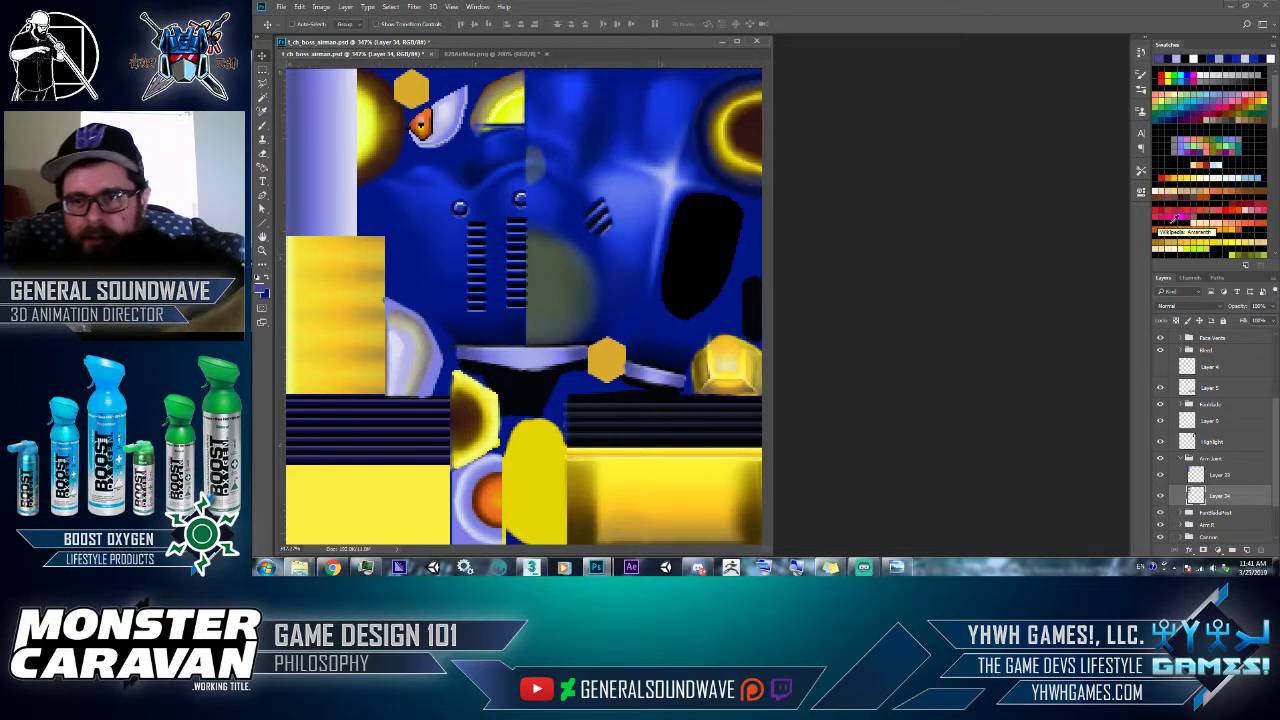
{"action": "left_click_drag", "start_coordinate": [1239, 307], "coordinate": [1204, 318]}
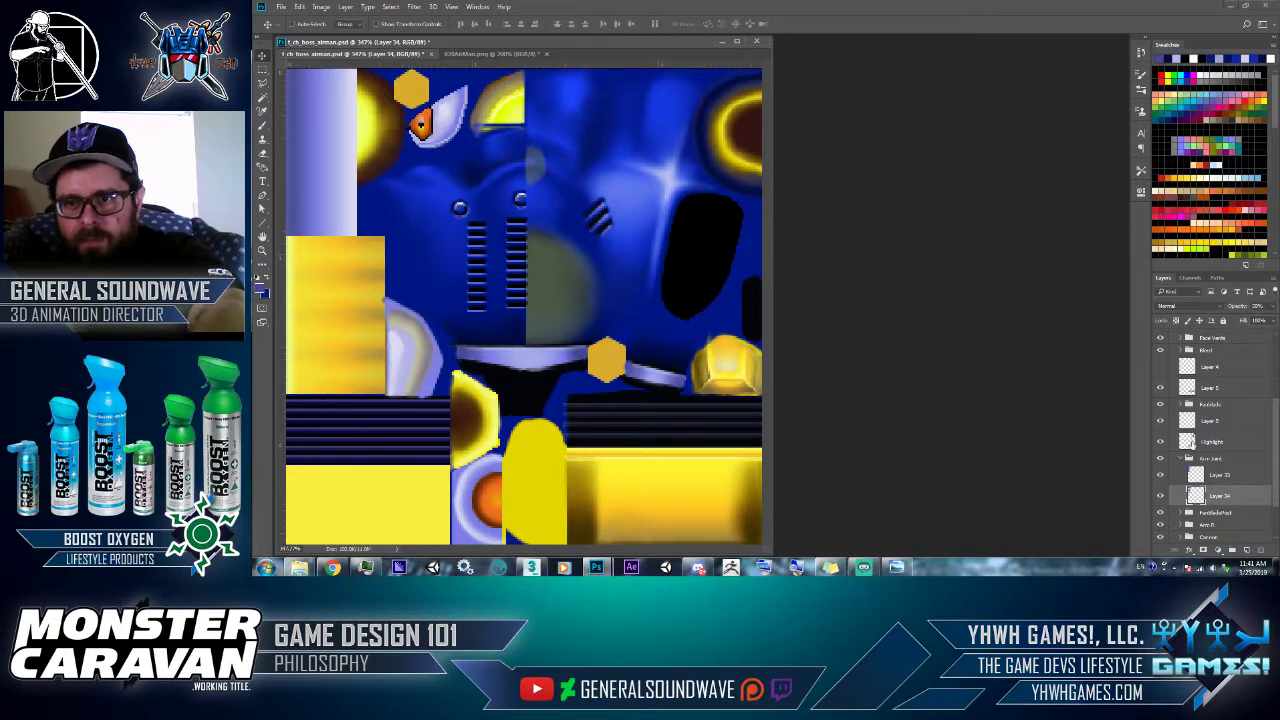
{"action": "left_click", "coordinate": [1210, 474]}
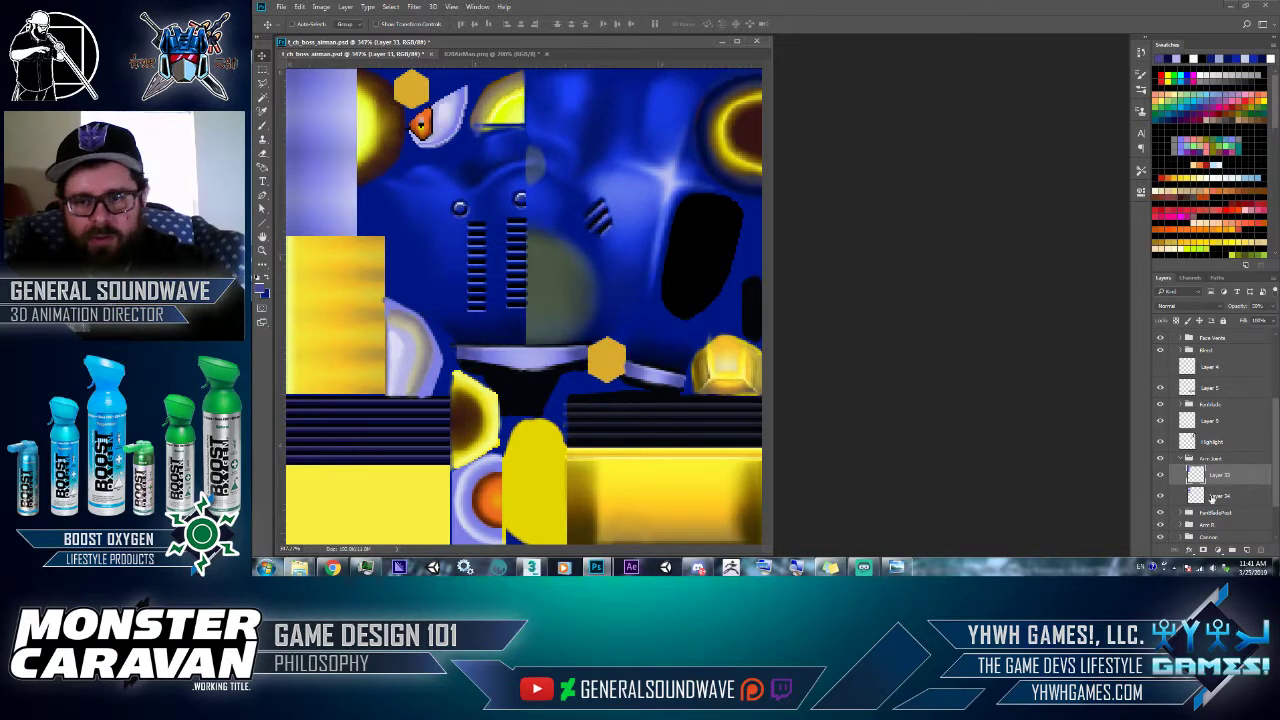
{"action": "left_click", "coordinate": [1214, 496]}
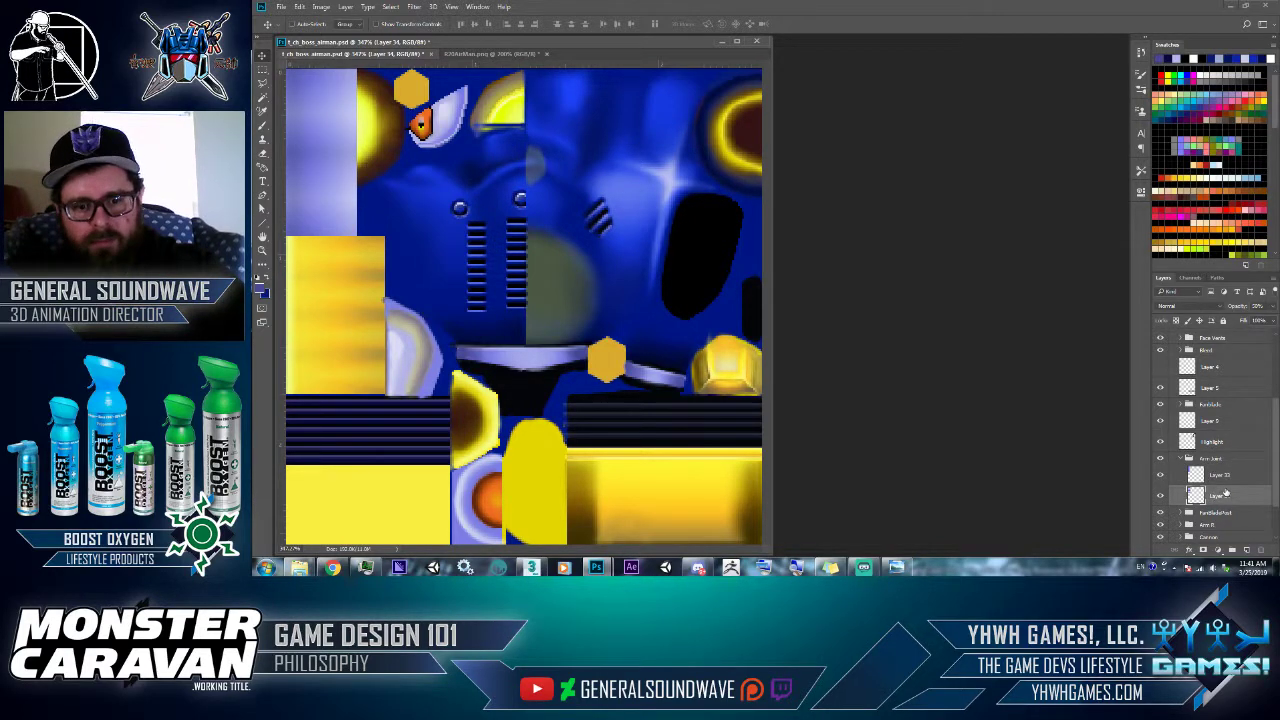
{"action": "key", "text": "ctrl+j"}
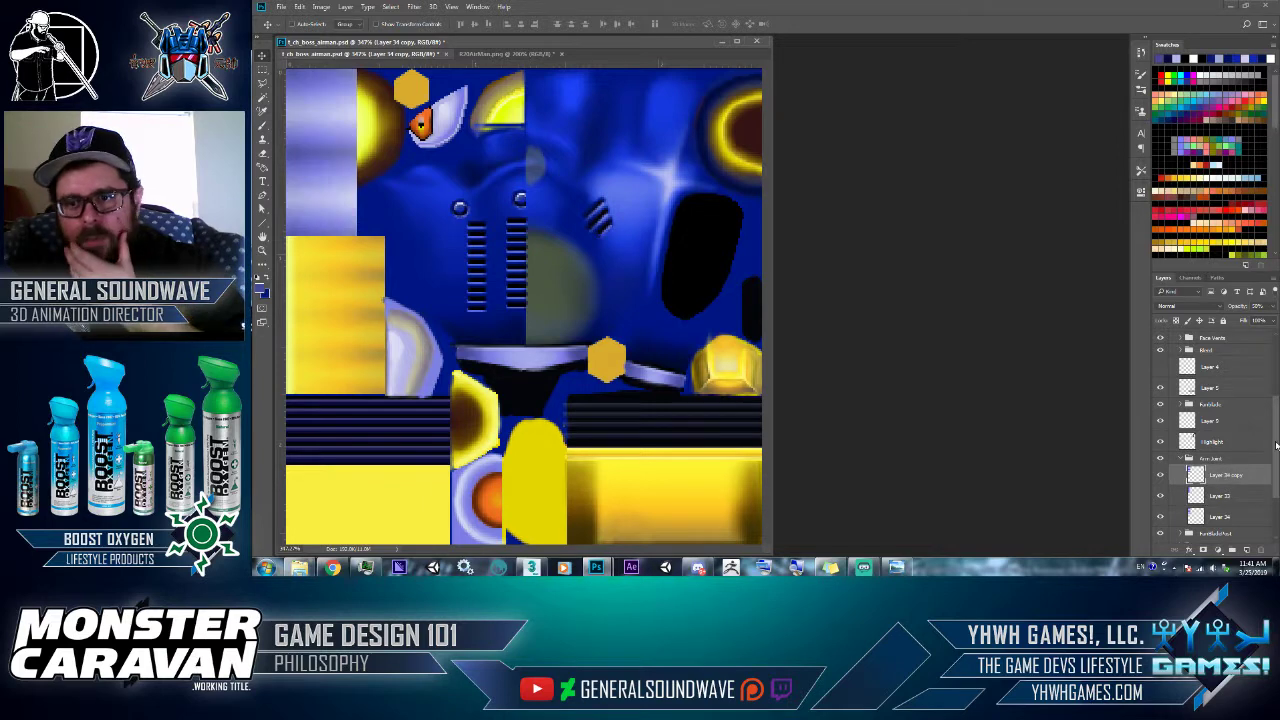
- Examine the layers in the Cannon group, checking the blend mode and effect of Layer 27 copy
{"action": "scroll", "coordinate": [1276, 447], "scroll_direction": "down", "scroll_amount": 3}
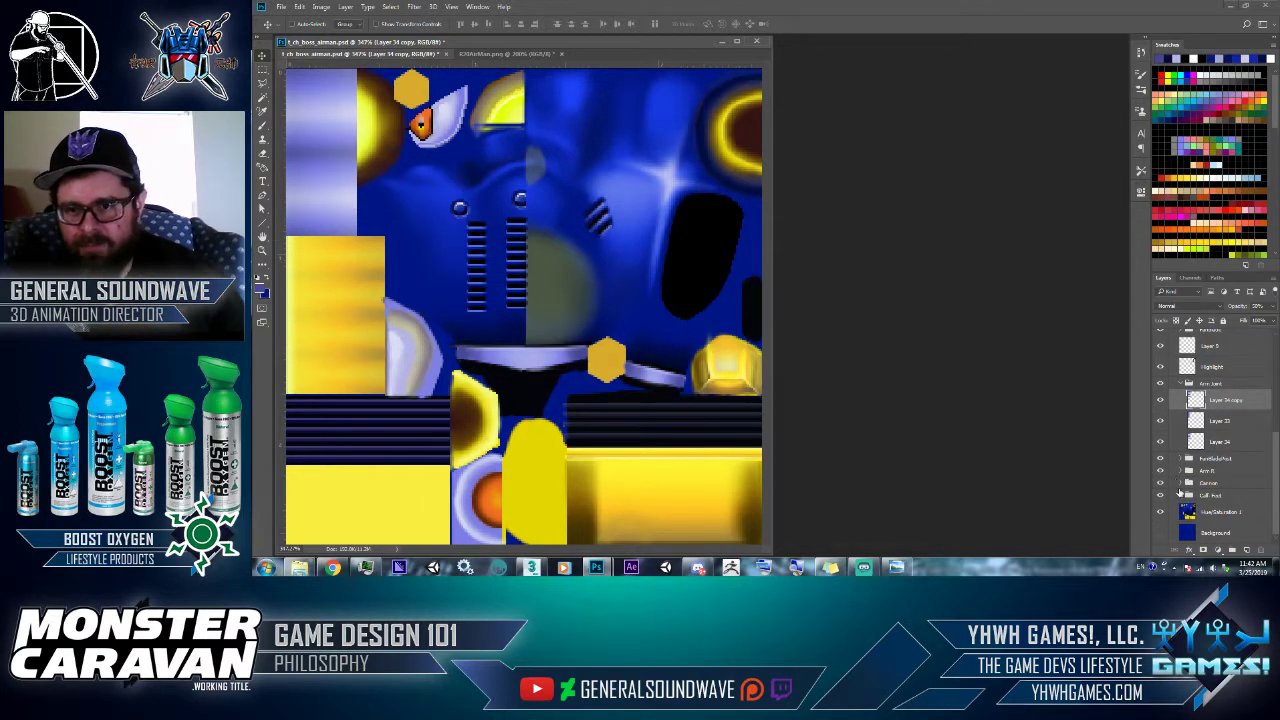
{"action": "left_click", "coordinate": [1161, 484]}
{"action": "left_click", "coordinate": [1161, 484]}
{"action": "left_click", "coordinate": [1186, 486]}
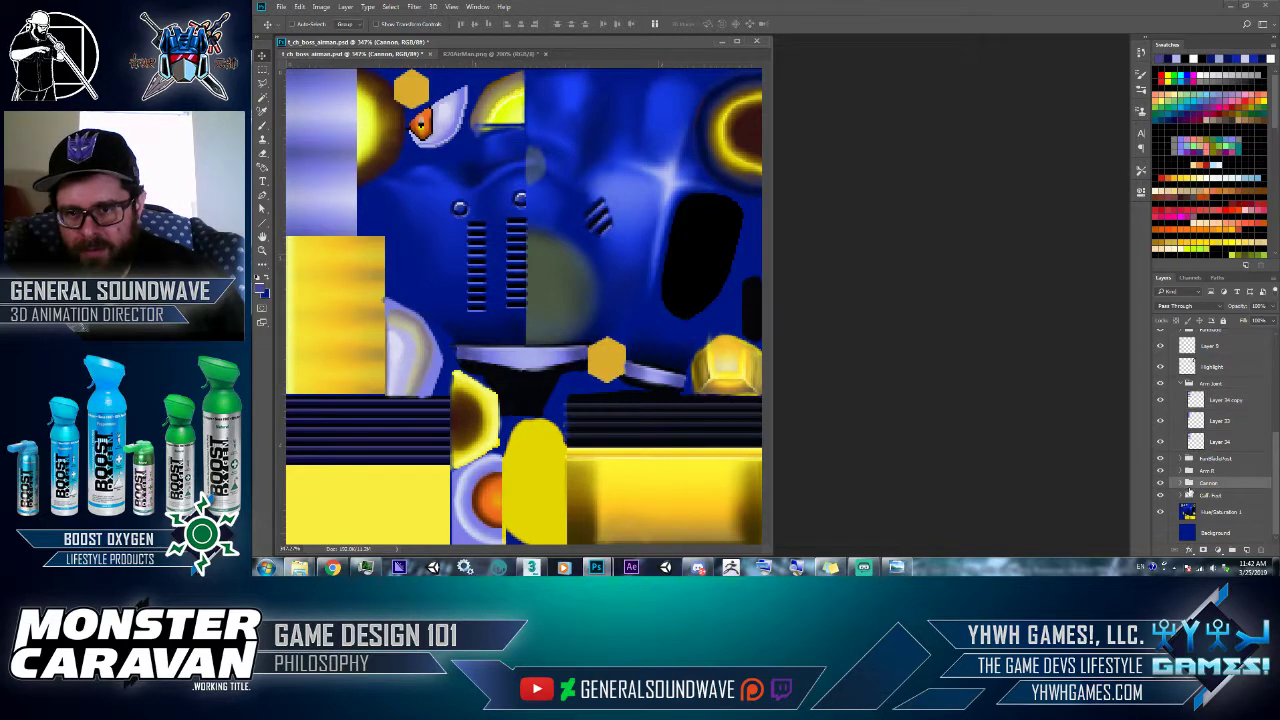
{"action": "left_click", "coordinate": [1183, 484]}
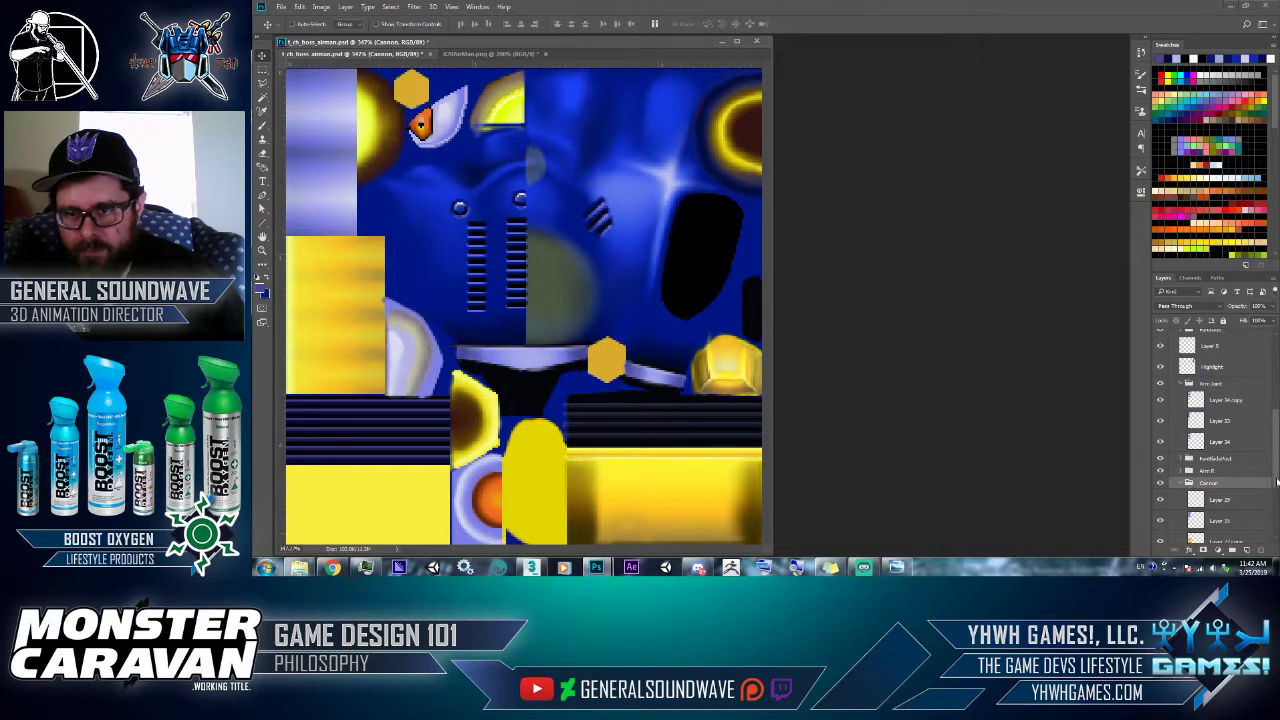
{"action": "left_click_drag", "start_coordinate": [1277, 482], "coordinate": [1273, 519]}
{"action": "left_click", "coordinate": [1217, 447]}
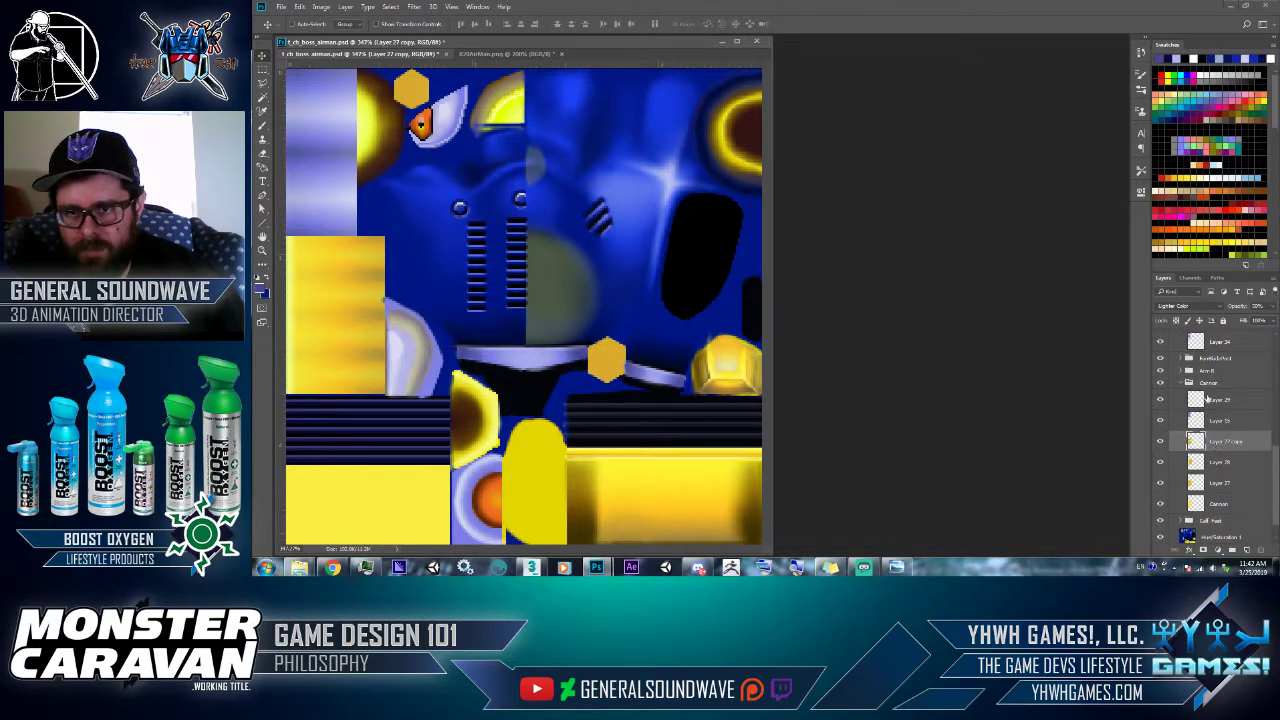
{"action": "left_click", "coordinate": [1160, 443]}
{"action": "left_click", "coordinate": [1161, 443]}
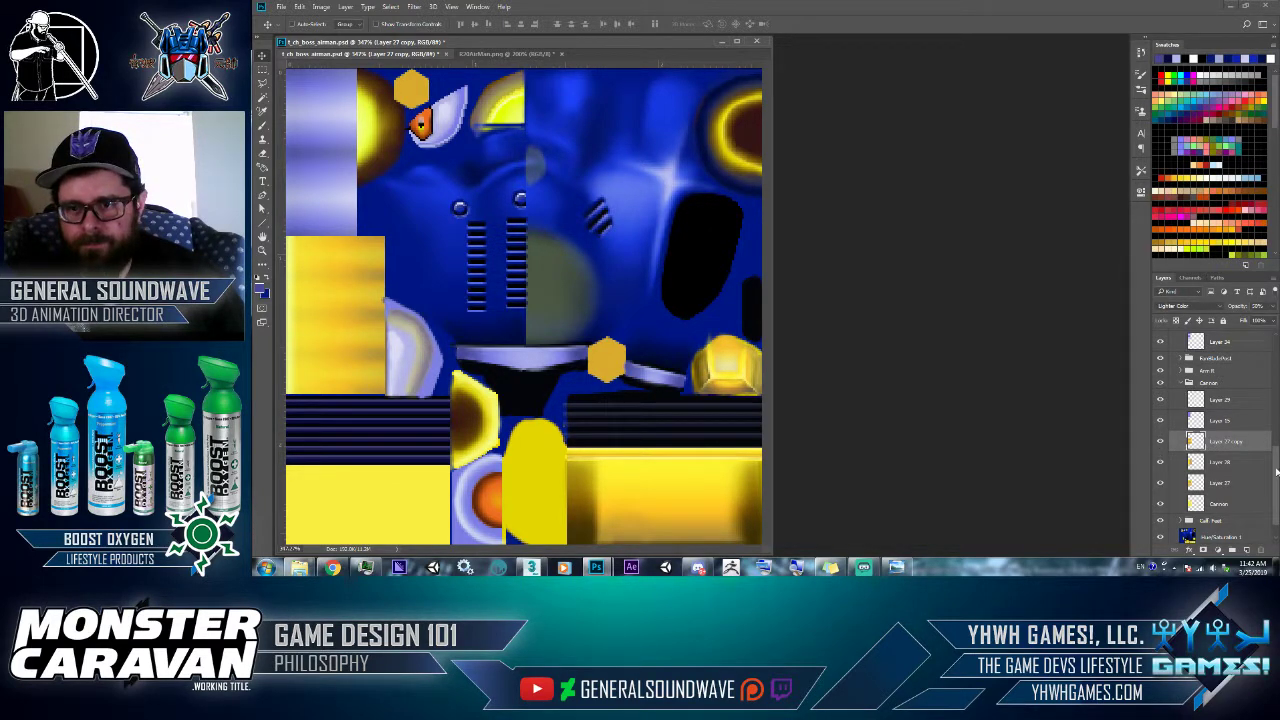
{"action": "left_click_drag", "start_coordinate": [1277, 472], "coordinate": [1267, 347]}
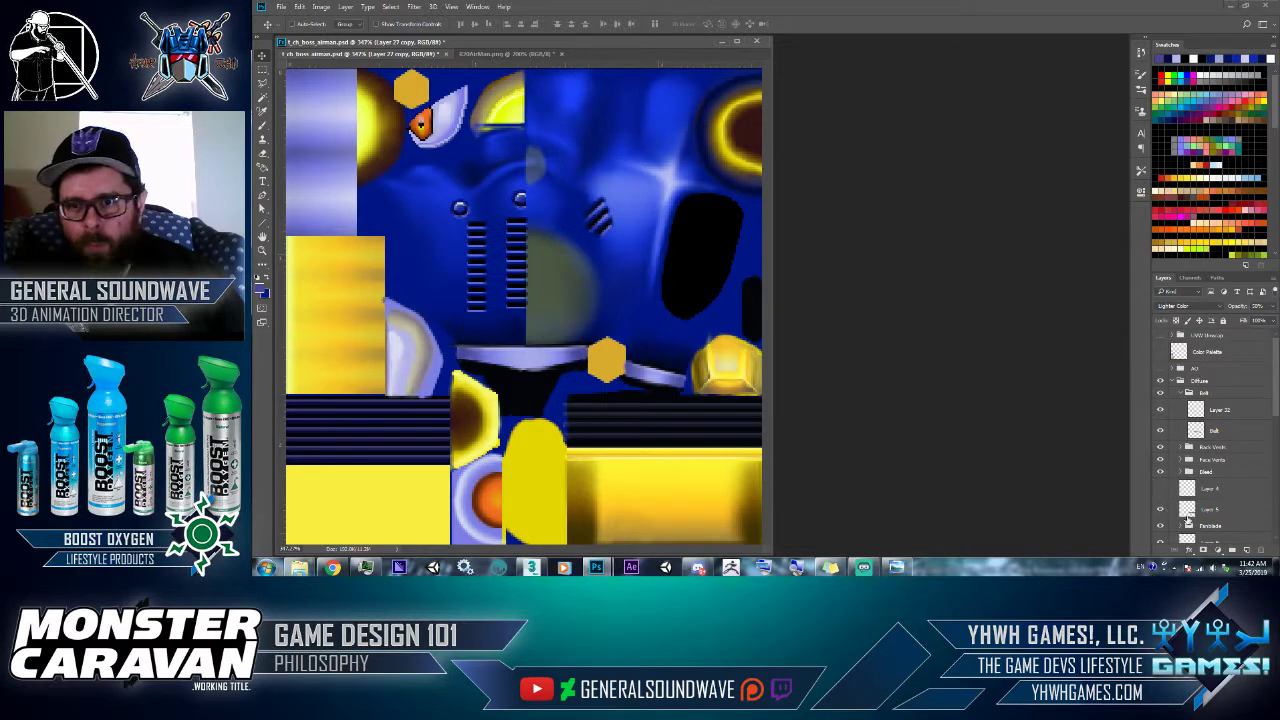
{"action": "scroll", "coordinate": [1201, 468], "scroll_direction": "down", "scroll_amount": 3}
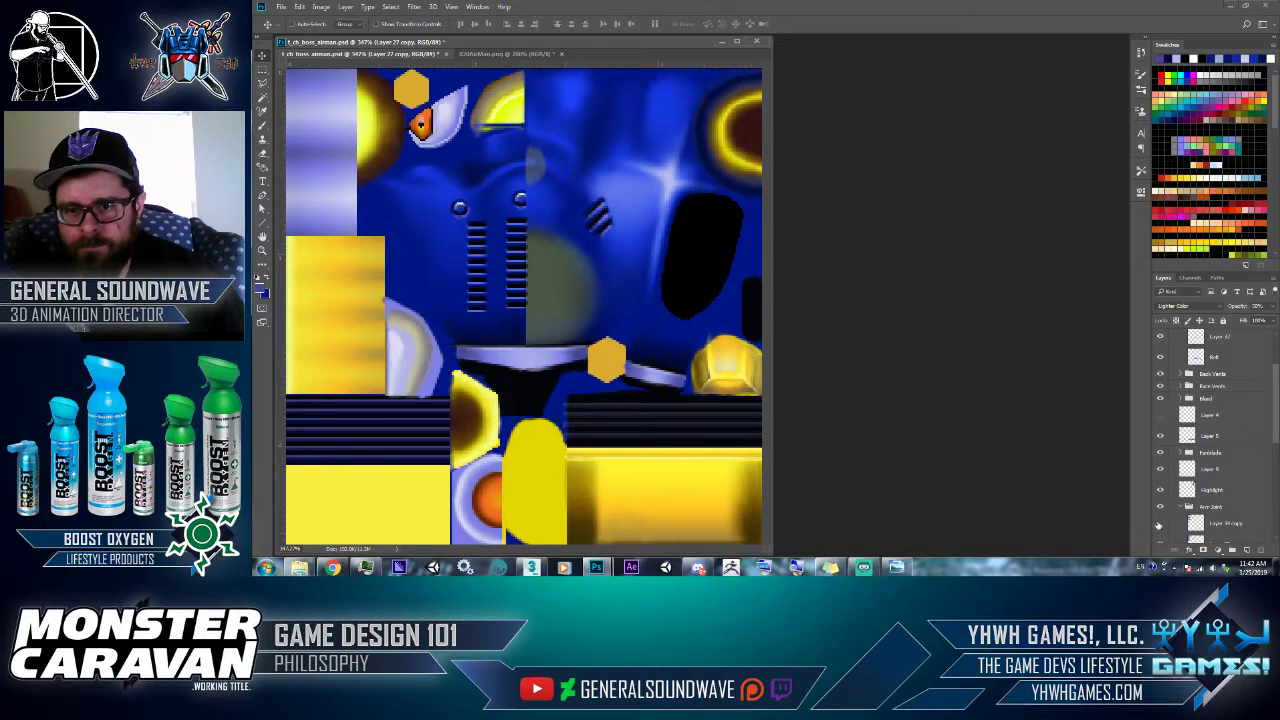
- Set the blend mode of Layer 34 copy in the Arm Joint group to Lighter Color
{"action": "left_click", "coordinate": [1196, 523]}
{"action": "left_click", "coordinate": [1186, 307]}
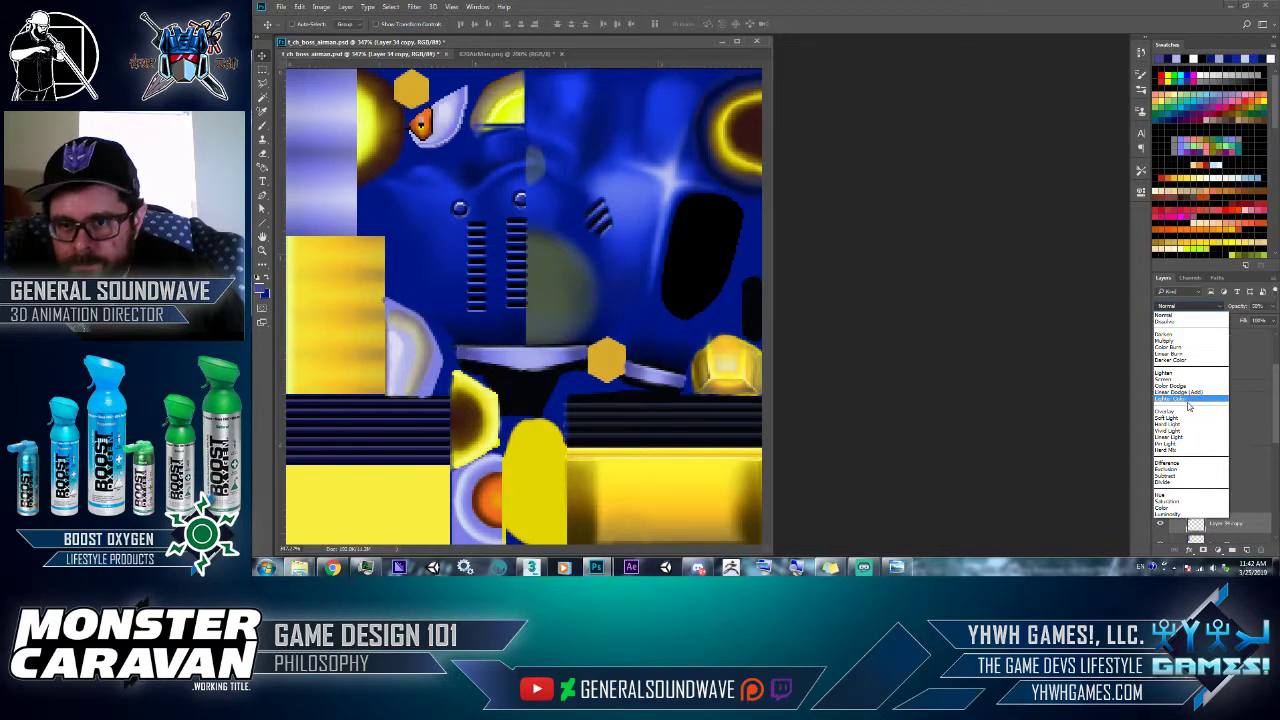
{"action": "left_click", "coordinate": [1189, 399]}
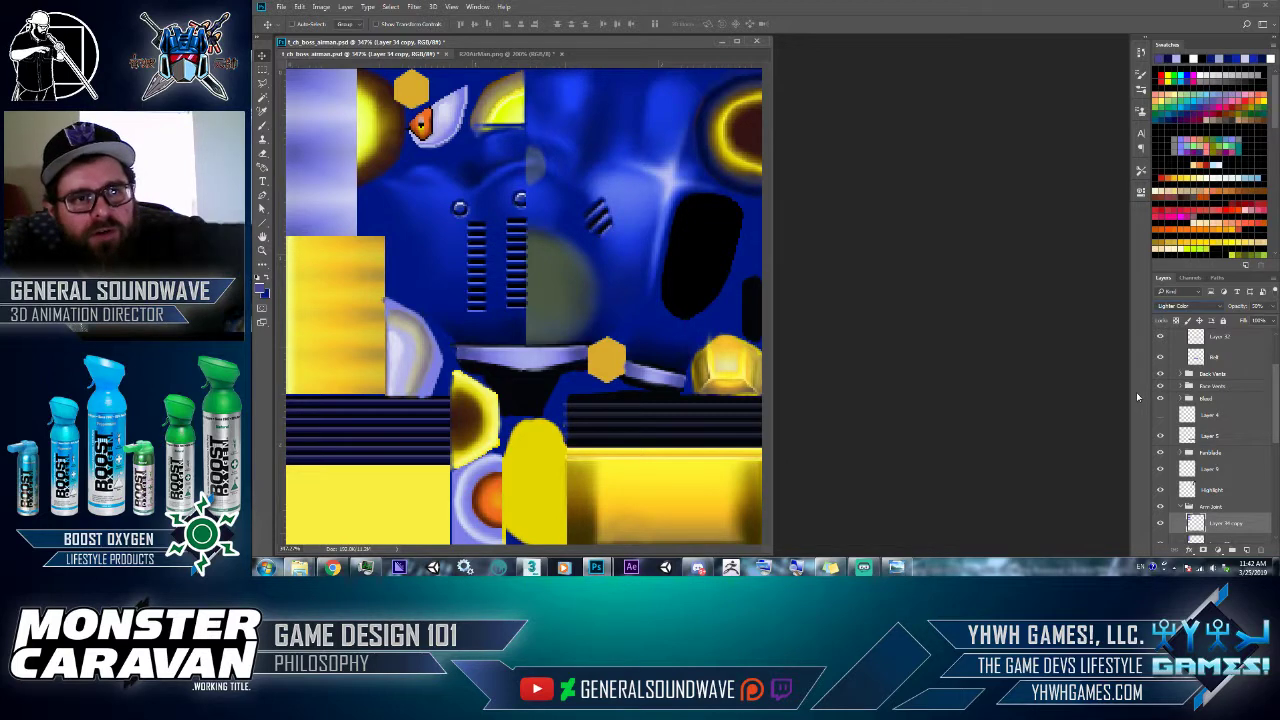
- Hide Layer 34 copy and Layer 33 in the Arm Joint group, leaving Layer 34 shown
{"action": "scroll", "coordinate": [1227, 447], "scroll_direction": "down", "scroll_amount": 3}
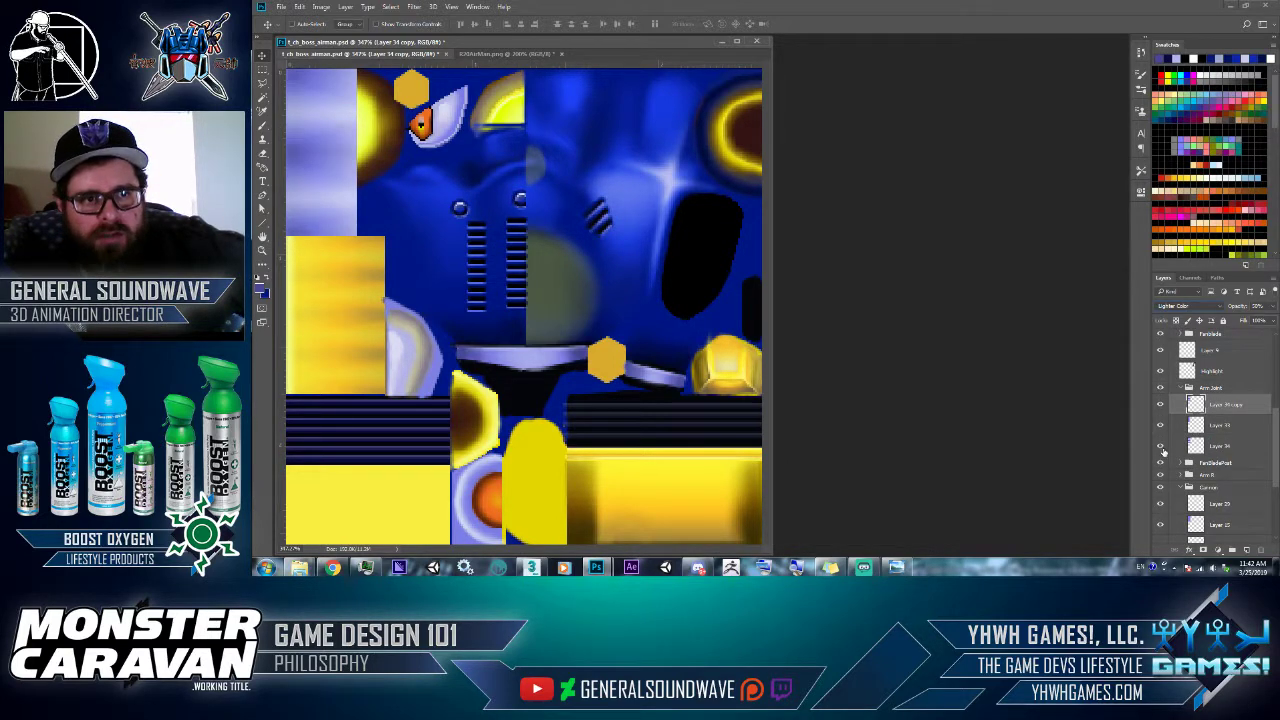
{"action": "left_click", "coordinate": [1160, 404]}
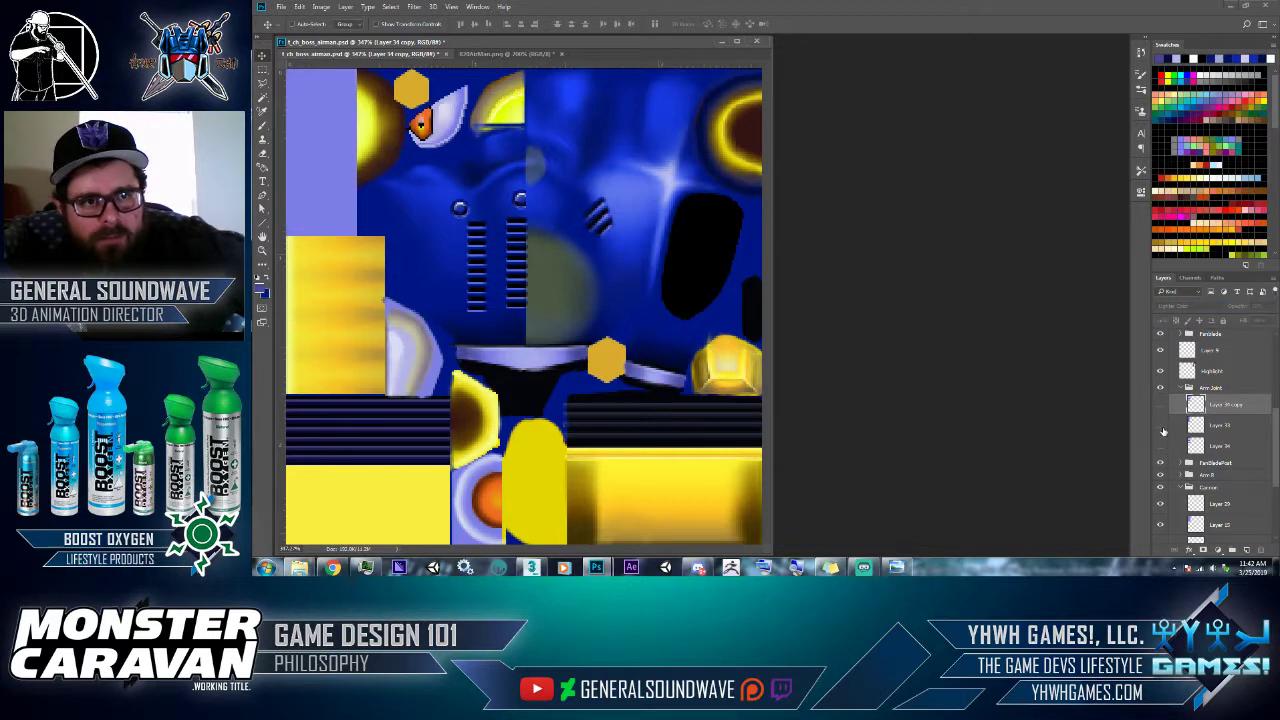
{"action": "left_click", "coordinate": [1160, 446]}
- Load Layer 34's outline as a selection and store its multi-stop lavender-blue gradient as a new gradient preset
{"action": "left_click", "coordinate": [1203, 446]}
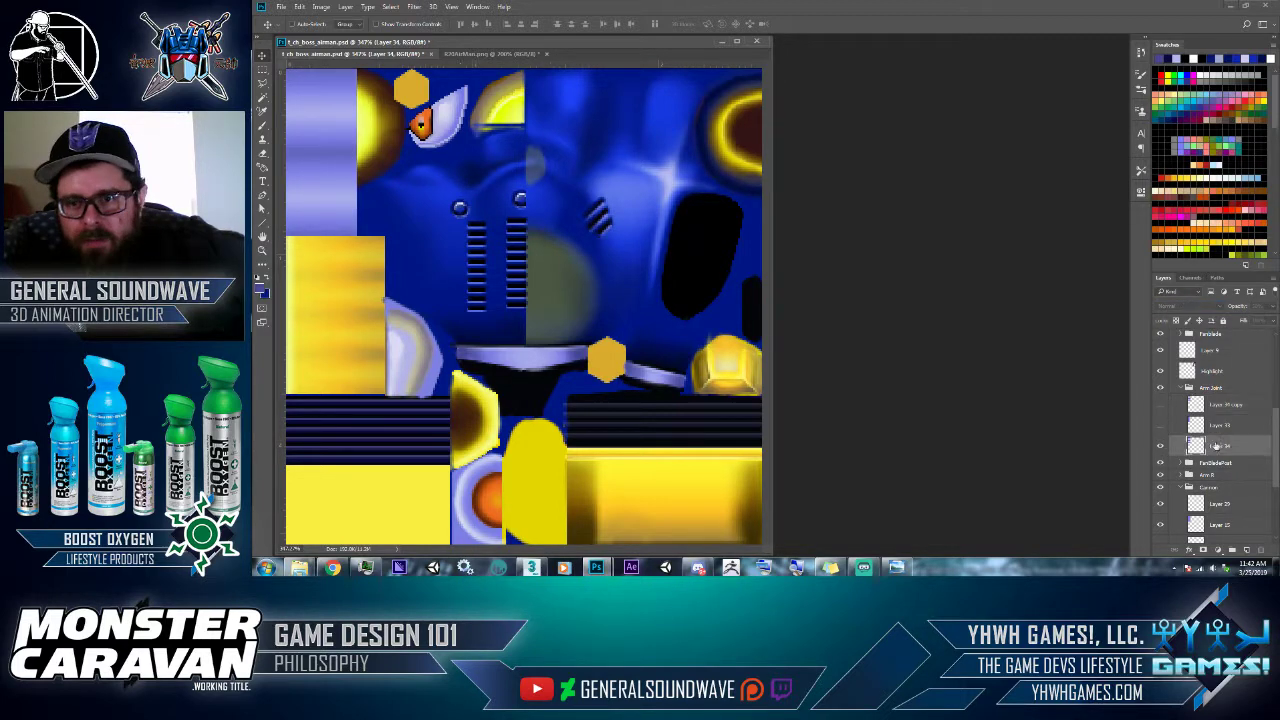
{"action": "left_click", "coordinate": [1196, 446], "text": "ctrl"}
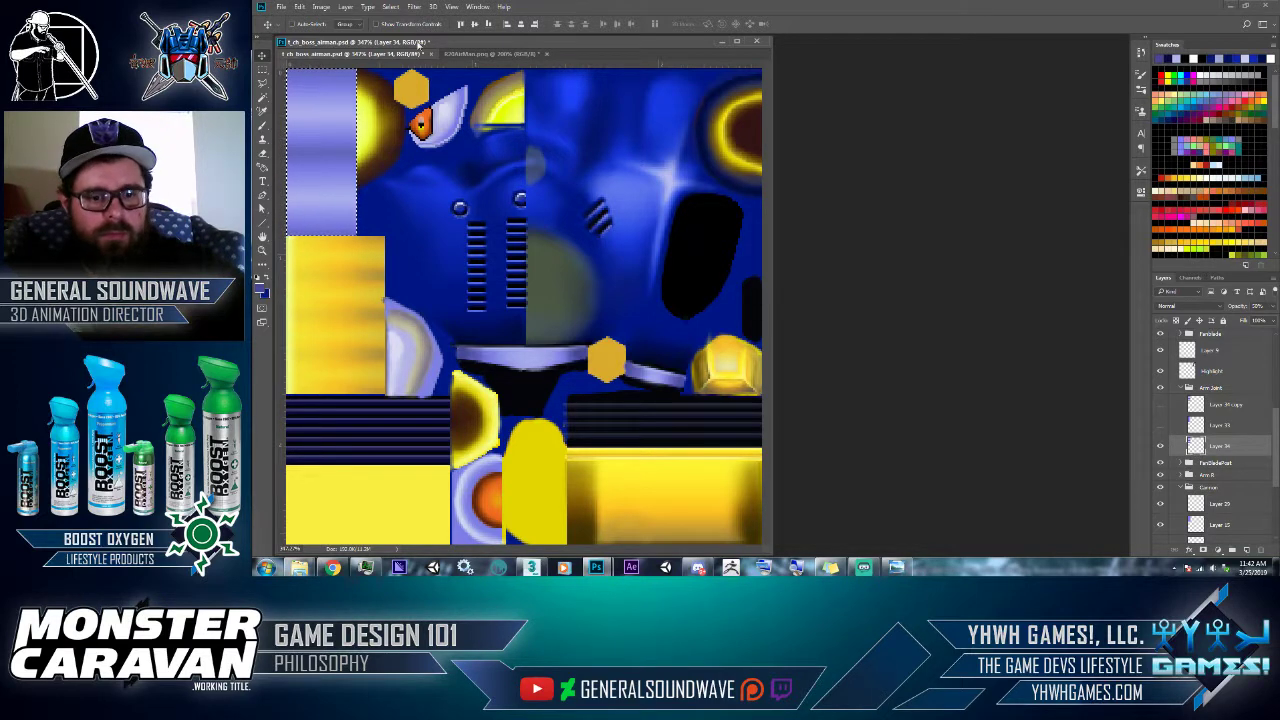
{"action": "key", "text": "g"}
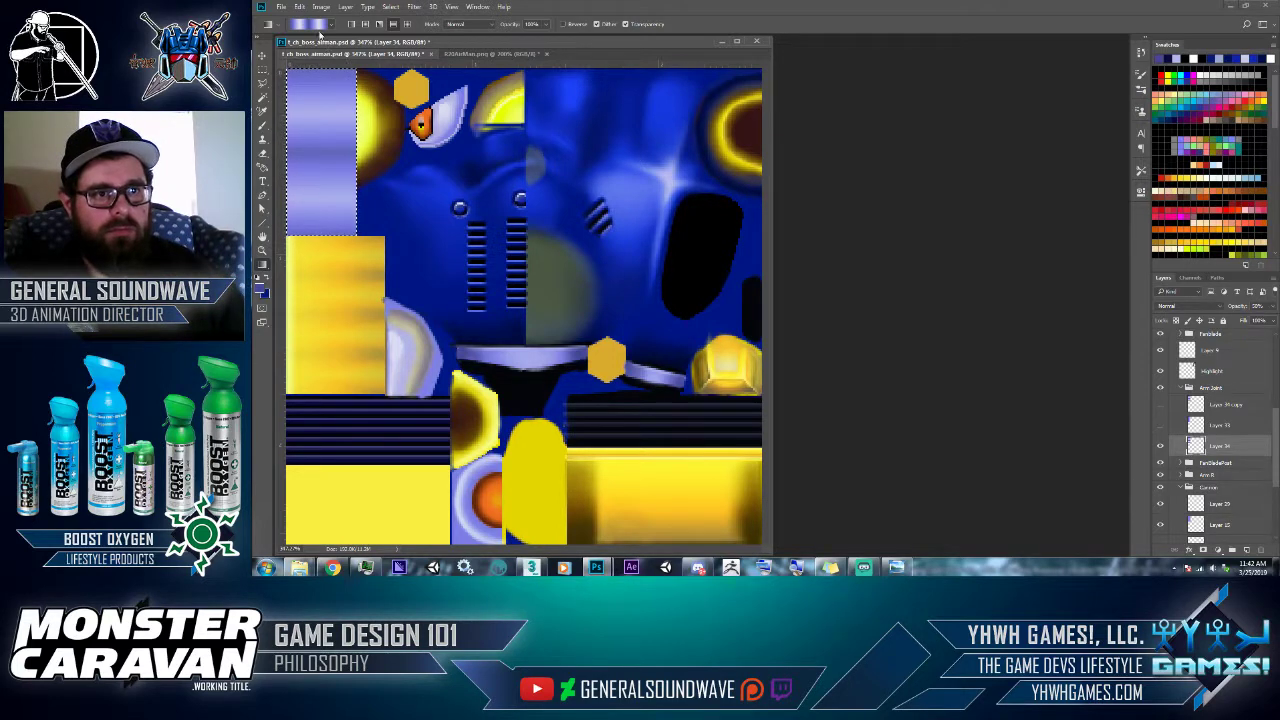
{"action": "left_click", "coordinate": [320, 24]}
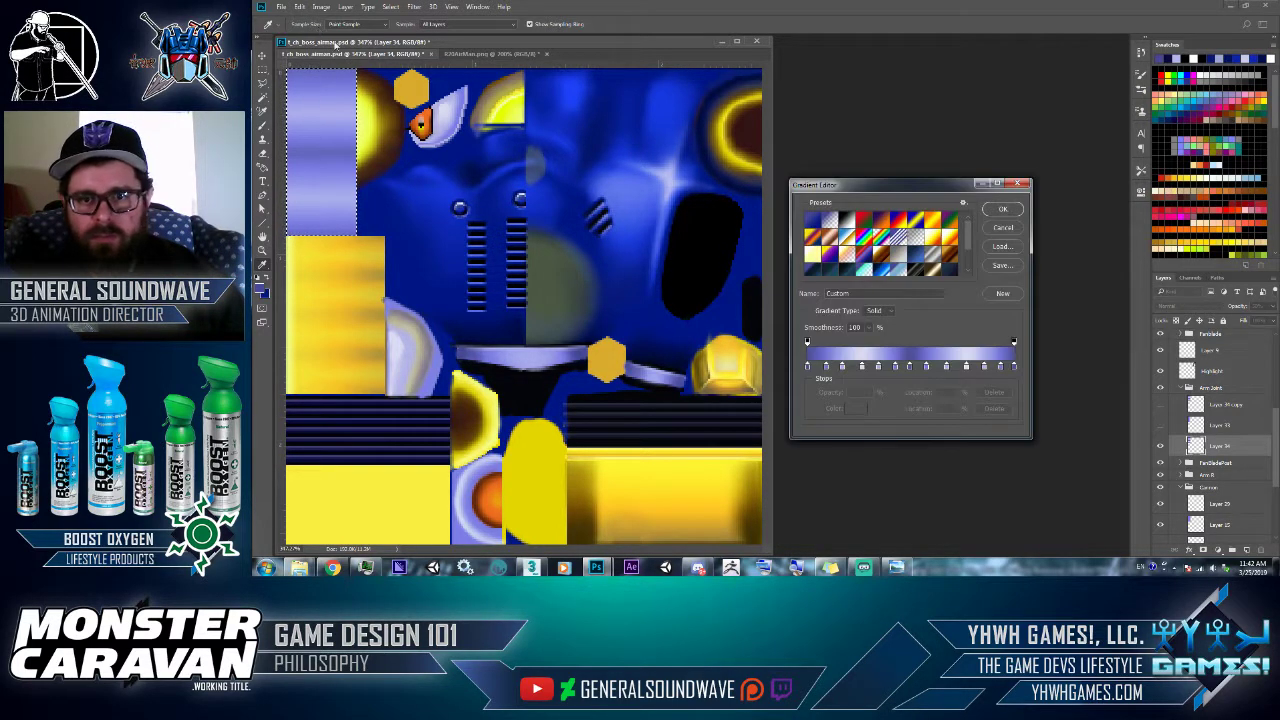
{"action": "scroll", "coordinate": [960, 252], "scroll_direction": "down", "scroll_amount": 3}
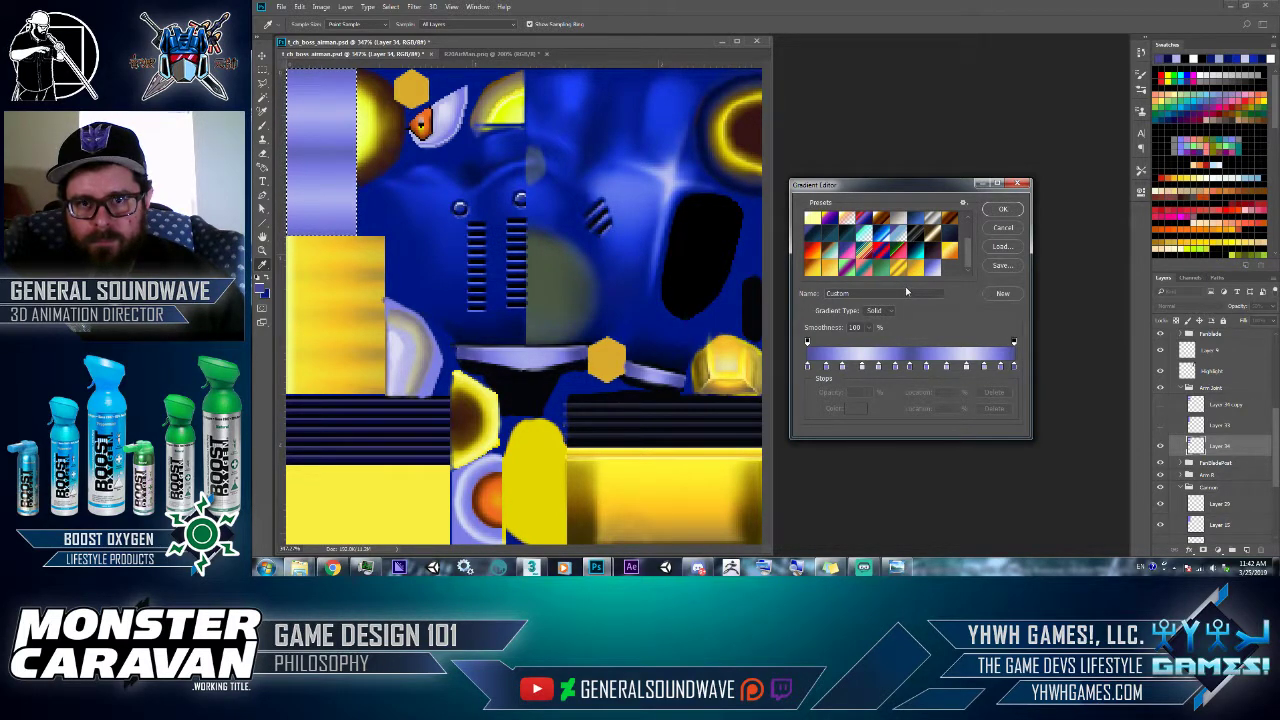
{"action": "left_click", "coordinate": [1004, 293]}
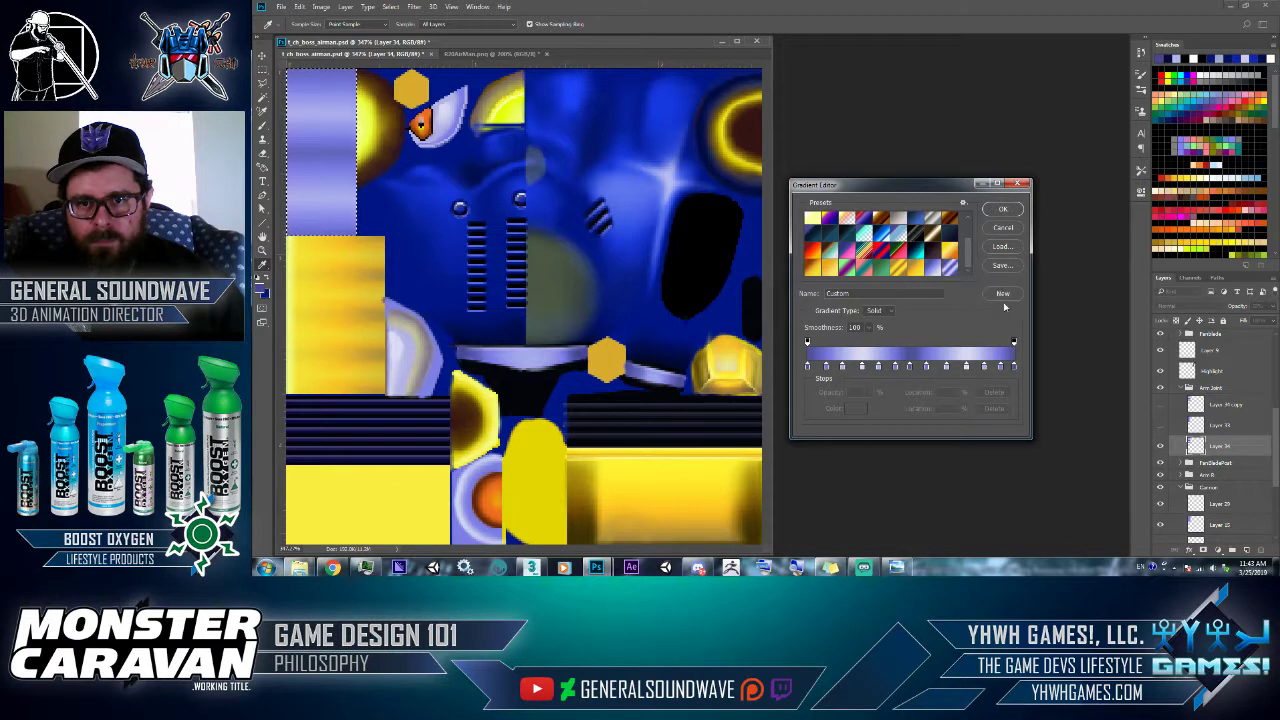
{"action": "left_click", "coordinate": [1008, 229]}
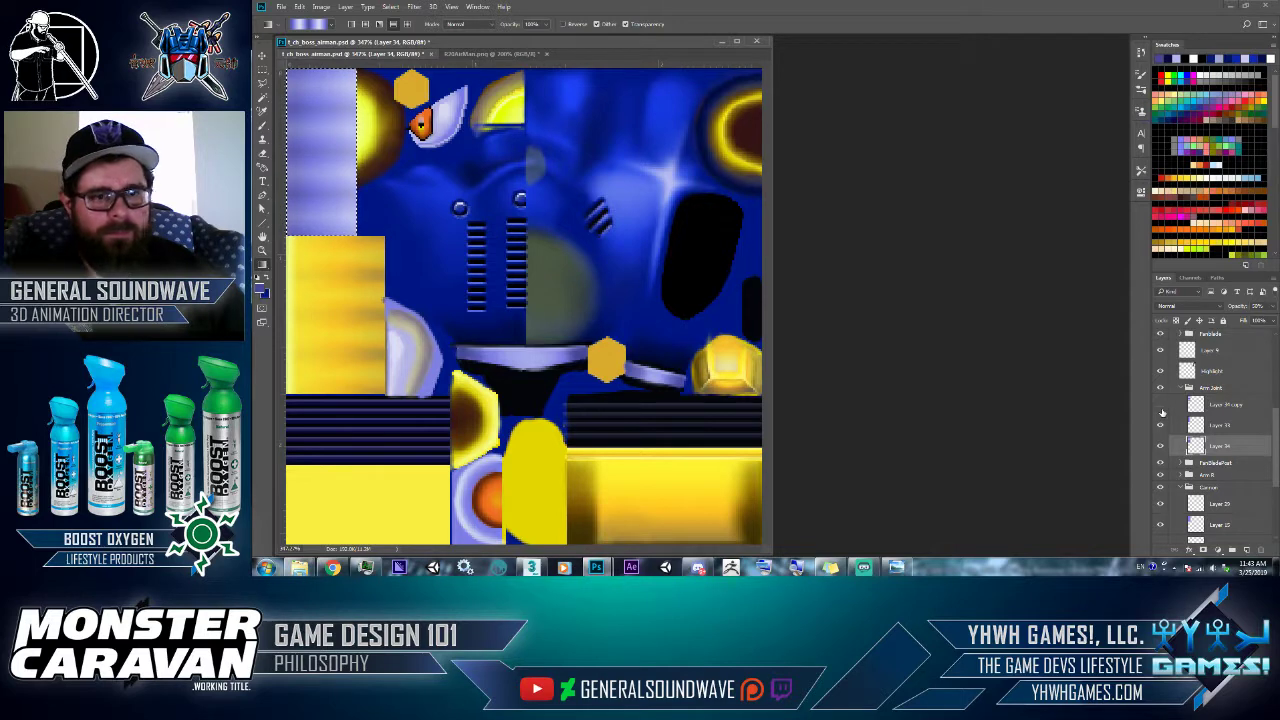
- Copy Layer 34's selected area to a new layer above Layer 33 and set its blend mode to Lighter Color
{"action": "key", "text": "ctrl+j"}
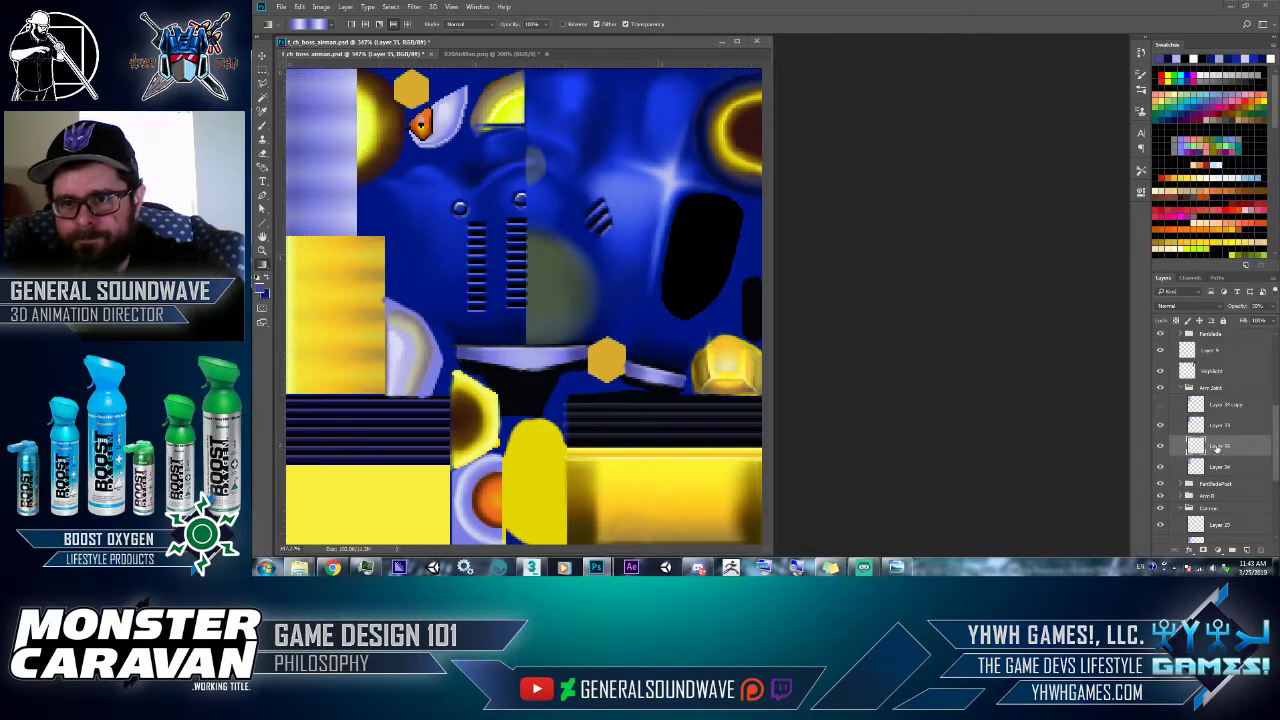
{"action": "left_click_drag", "start_coordinate": [1217, 449], "coordinate": [1214, 414]}
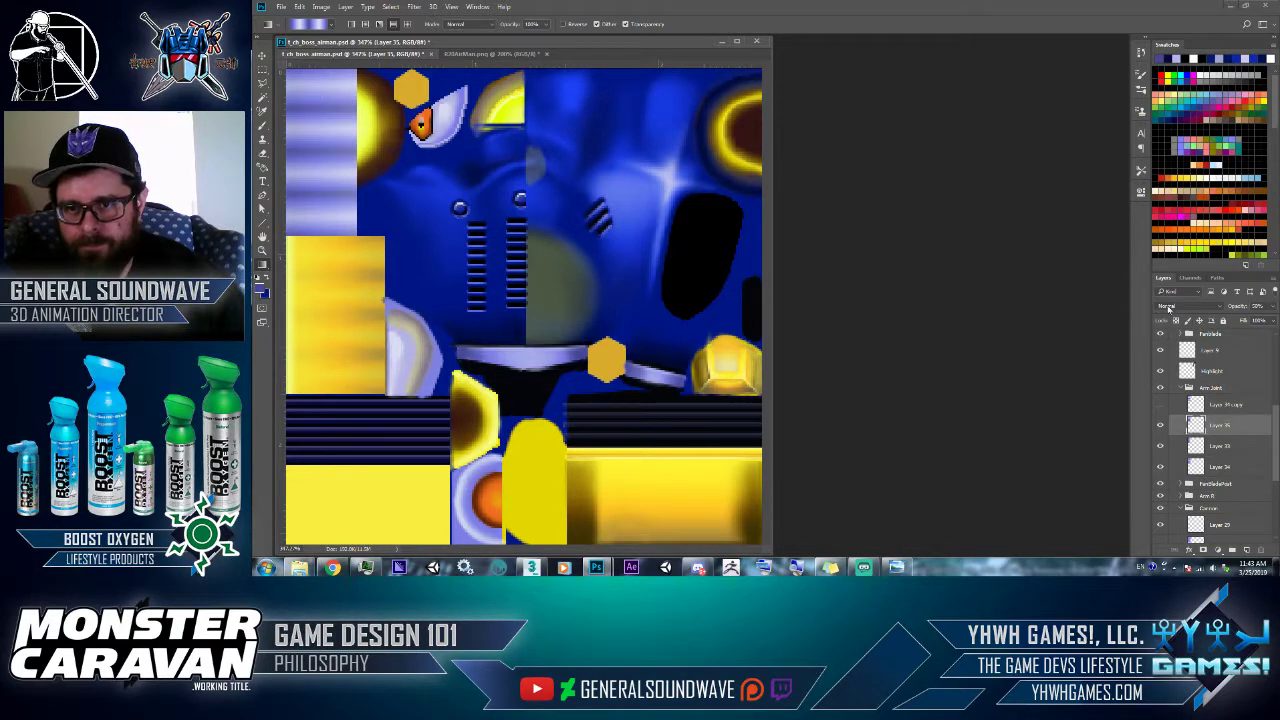
{"action": "left_click", "coordinate": [1168, 306]}
{"action": "left_click", "coordinate": [1186, 400]}
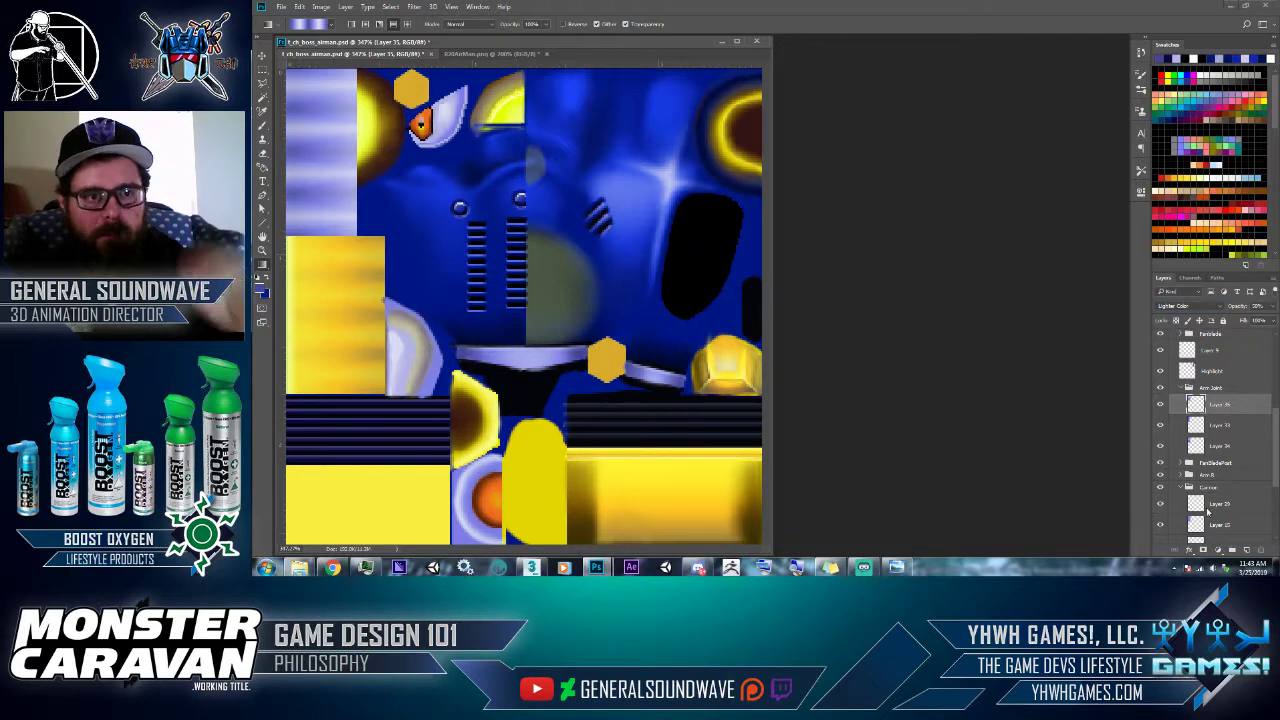
- Save the texture as a JPEG copy, replacing t_ch_boss_airman_00_D_00
{"action": "key", "text": "ctrl+shift+s"}
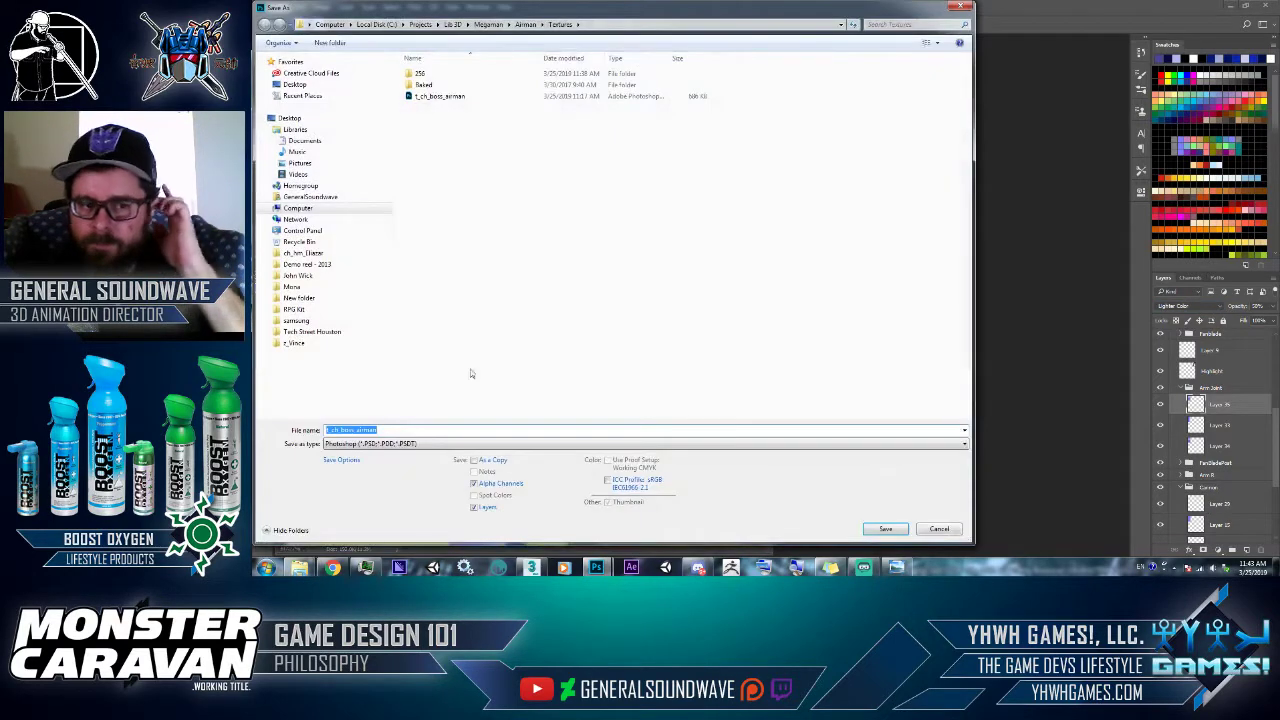
{"action": "left_click", "coordinate": [420, 443]}
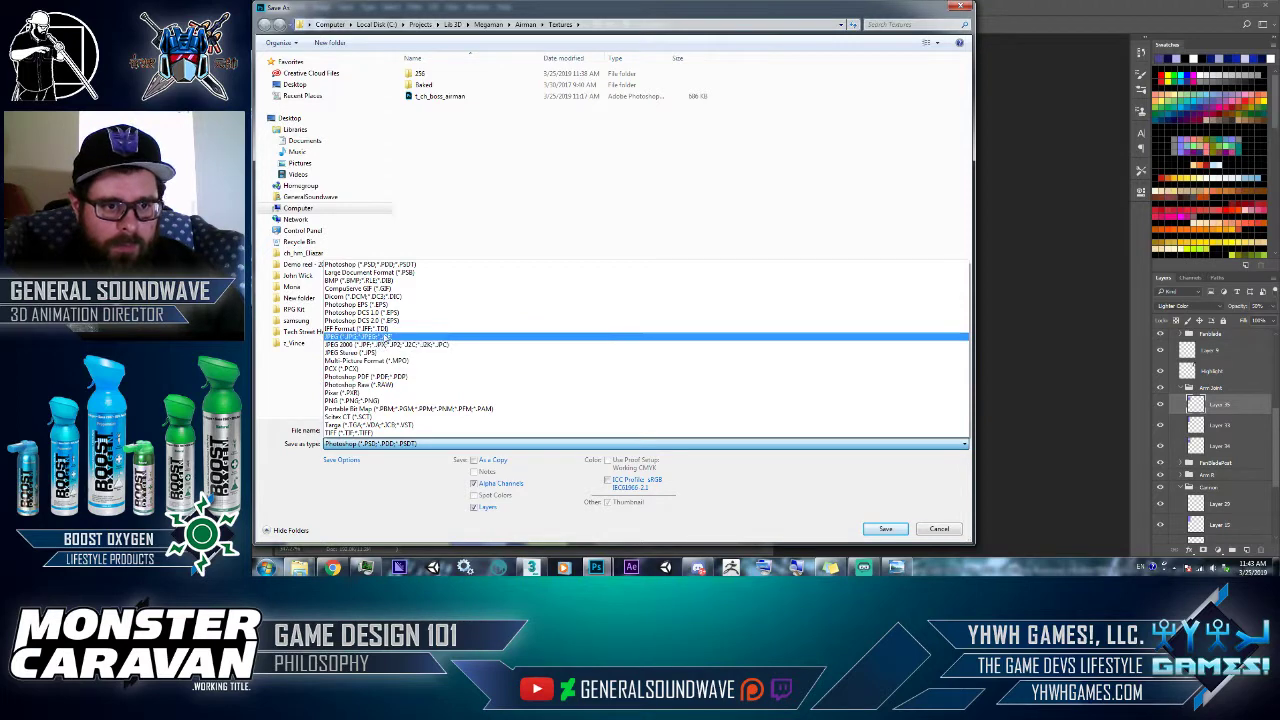
{"action": "left_click", "coordinate": [378, 336]}
{"action": "double_click", "coordinate": [441, 75]}
{"action": "double_click", "coordinate": [430, 85]}
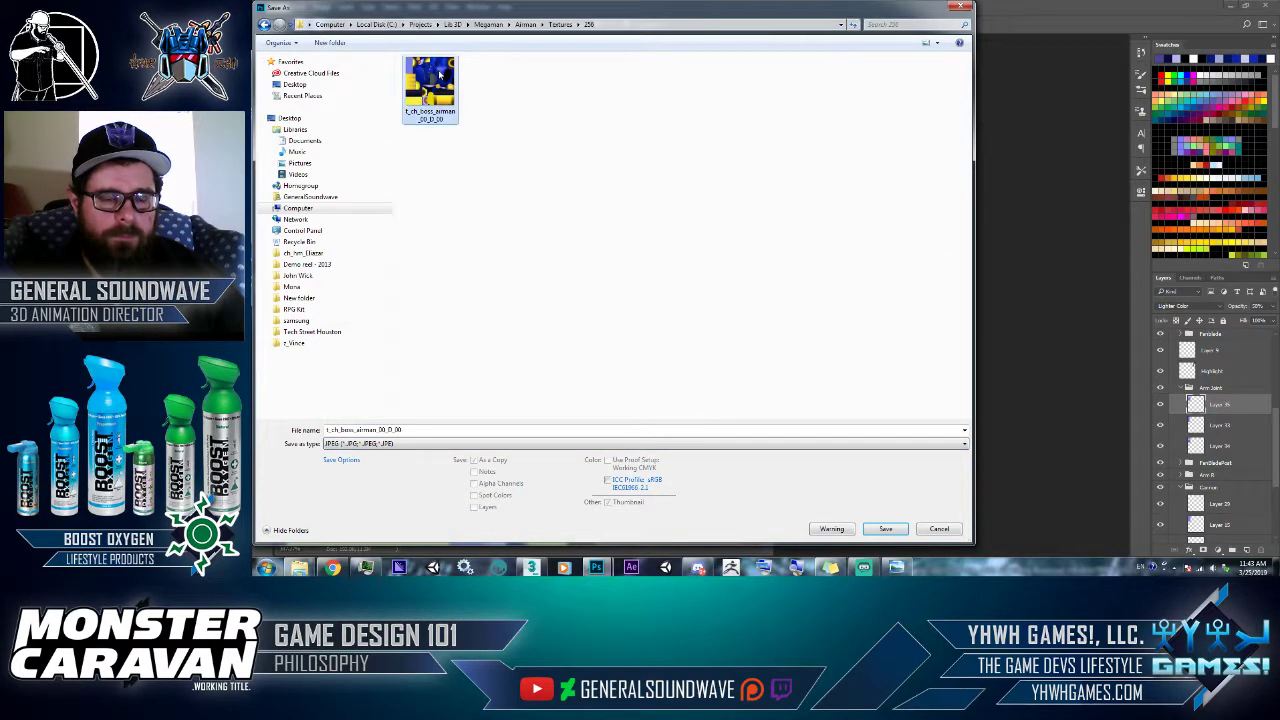
{"action": "left_click", "coordinate": [792, 285]}
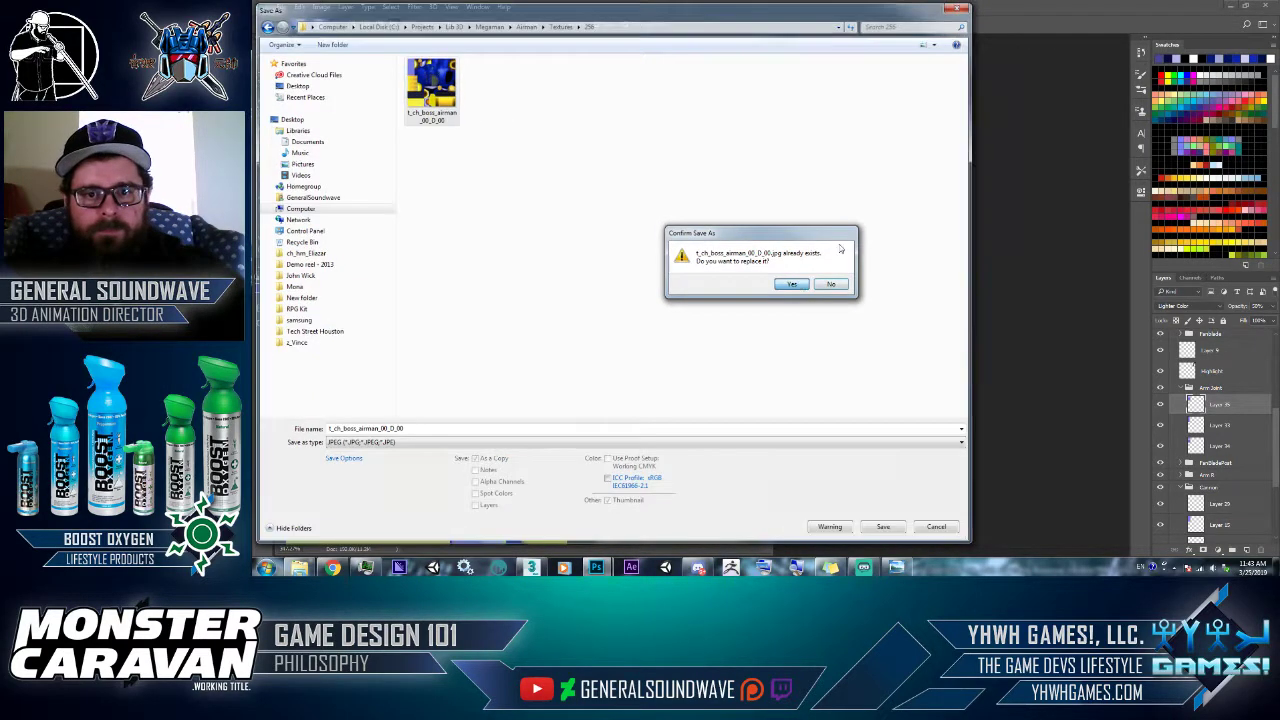
{"action": "left_click", "coordinate": [829, 157]}
- Switch to 3ds Max and examine the updated texture on the character's cannon arm joint up close
{"action": "key", "text": "alt+Tab"}
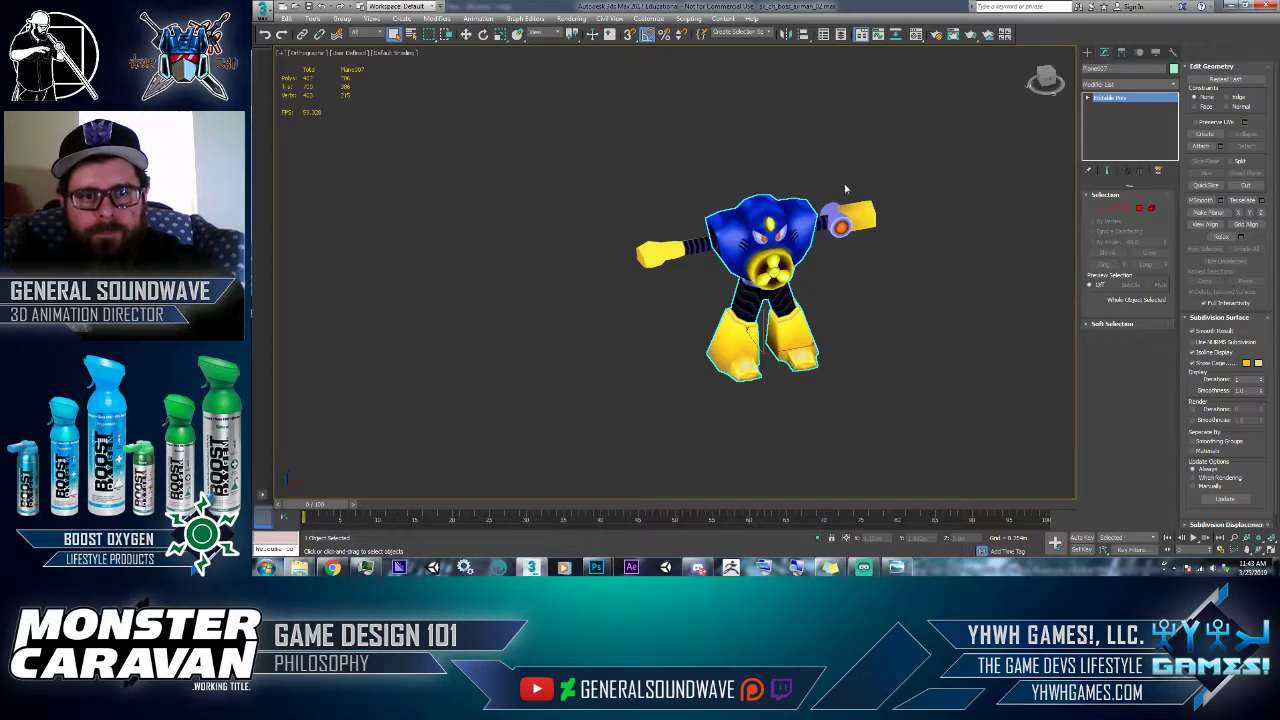
{"action": "left_click", "coordinate": [879, 179]}
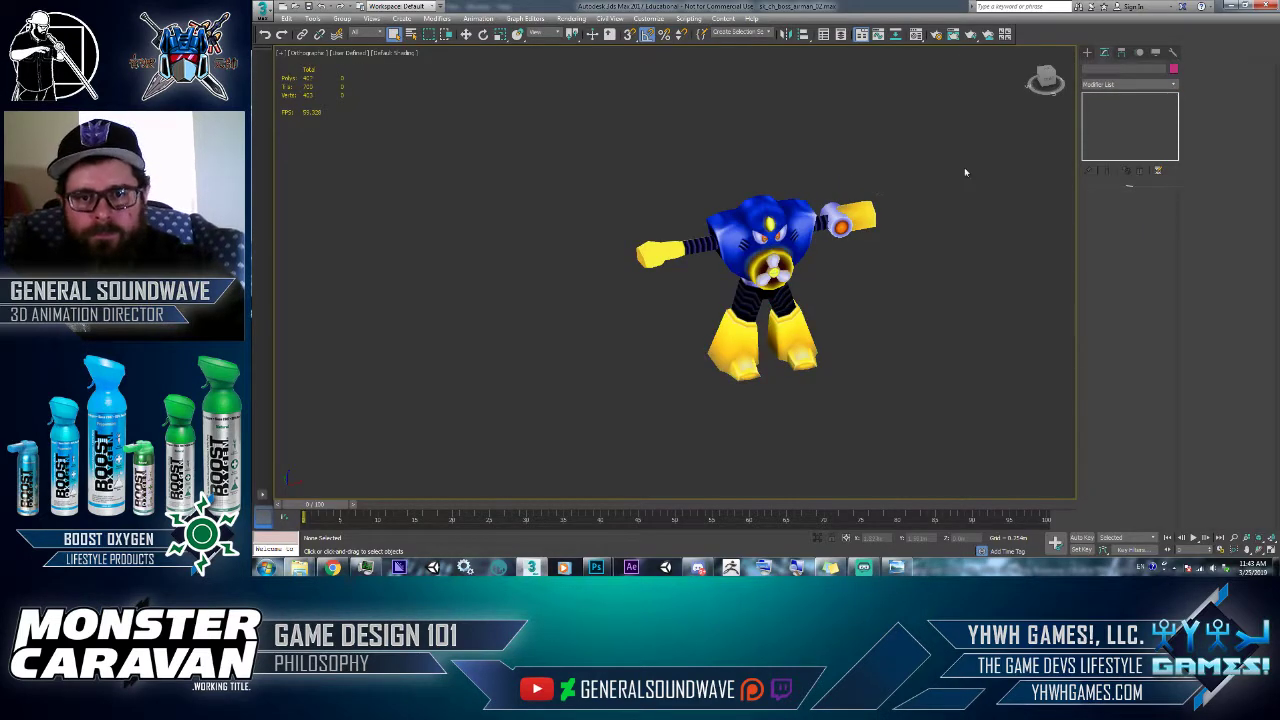
{"action": "scroll", "coordinate": [852, 215], "scroll_direction": "up", "scroll_amount": 4}
{"action": "left_click", "coordinate": [846, 228]}
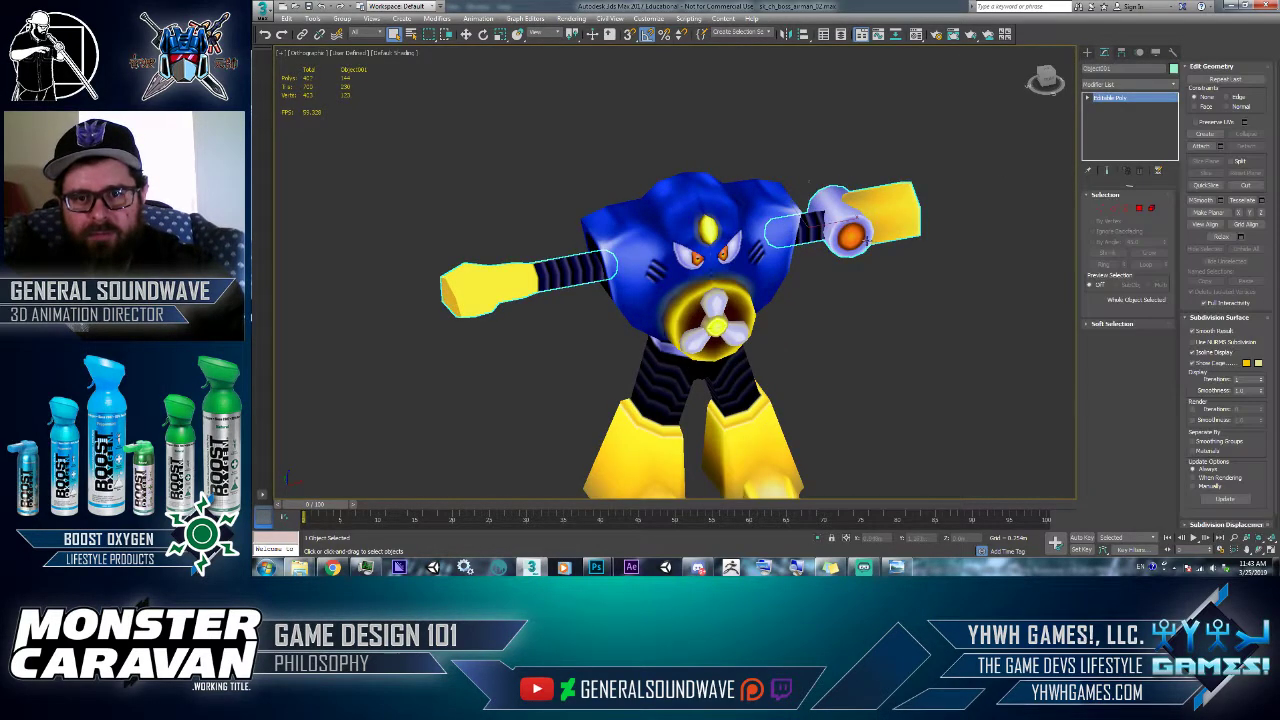
{"action": "middle_click_drag", "start_coordinate": [846, 240], "coordinate": [892, 155], "text": "alt"}
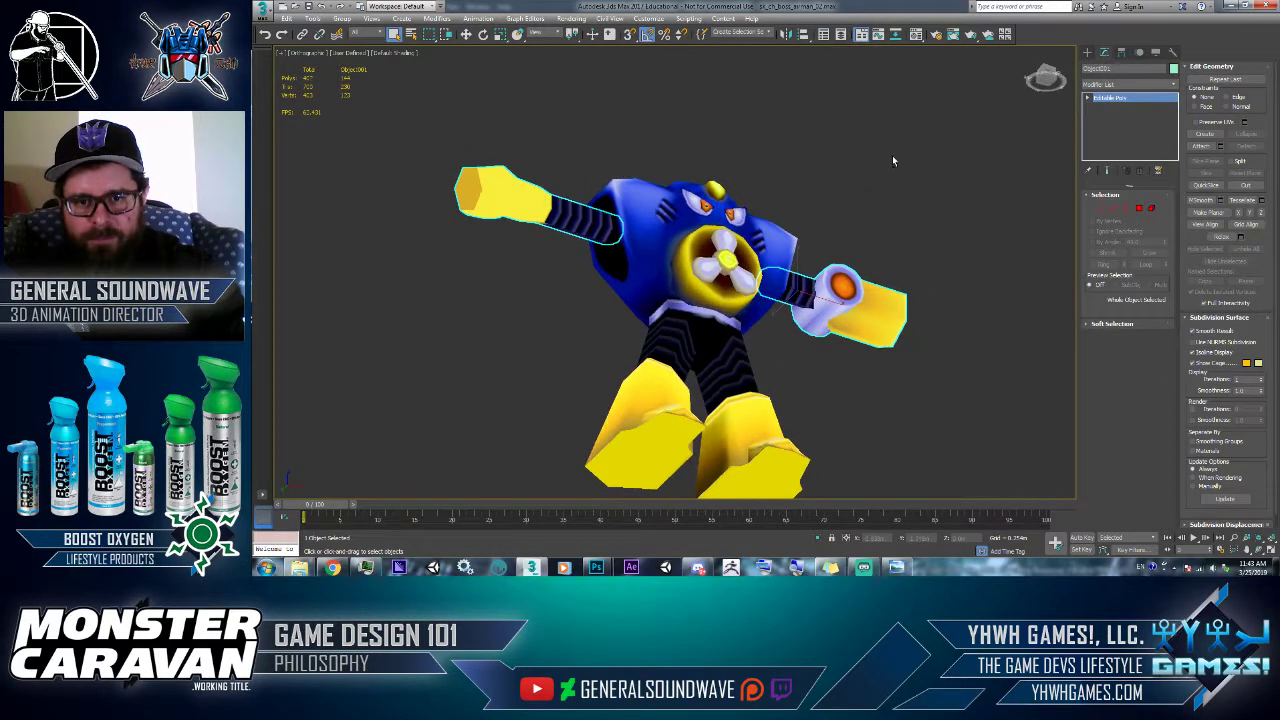
{"action": "scroll", "coordinate": [865, 263], "scroll_direction": "up", "scroll_amount": 2}
{"action": "scroll", "coordinate": [866, 268], "scroll_direction": "up", "scroll_amount": 3}
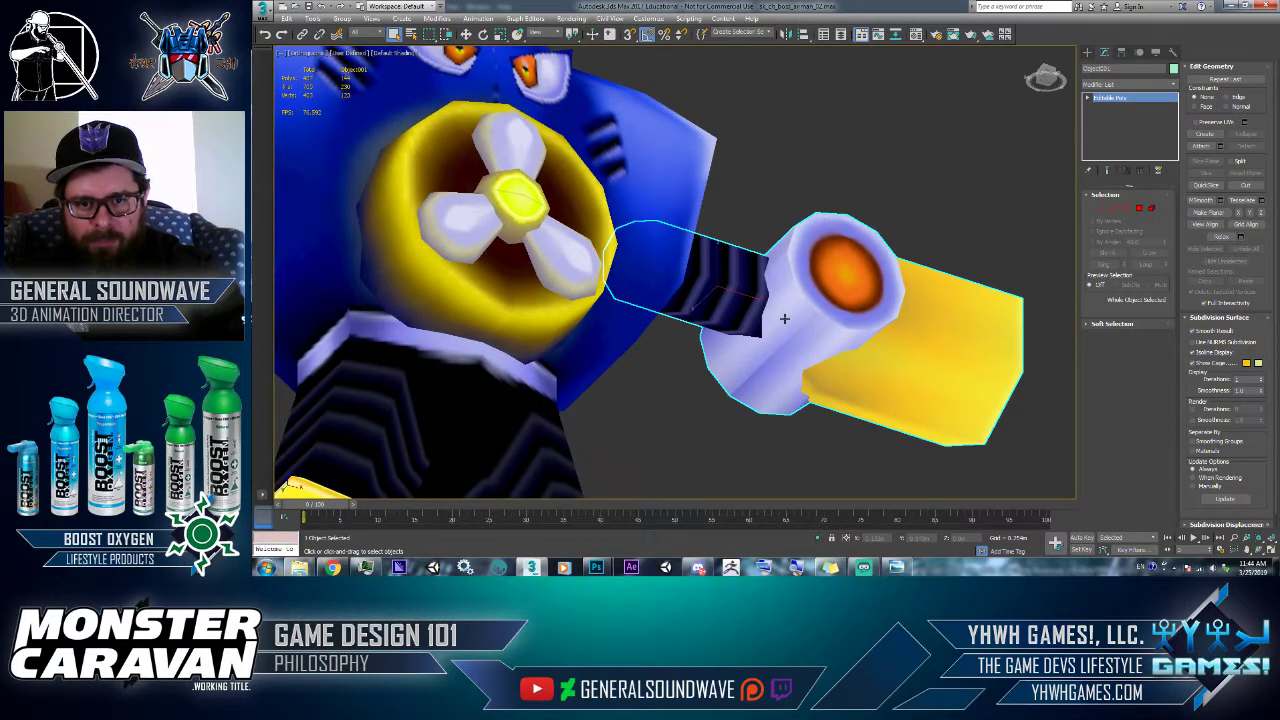
- Switch to Photoshop and show the UVW Unwrap group to compare its wireframe with the arm joint's gradient strip
{"action": "key", "text": "alt+Tab"}
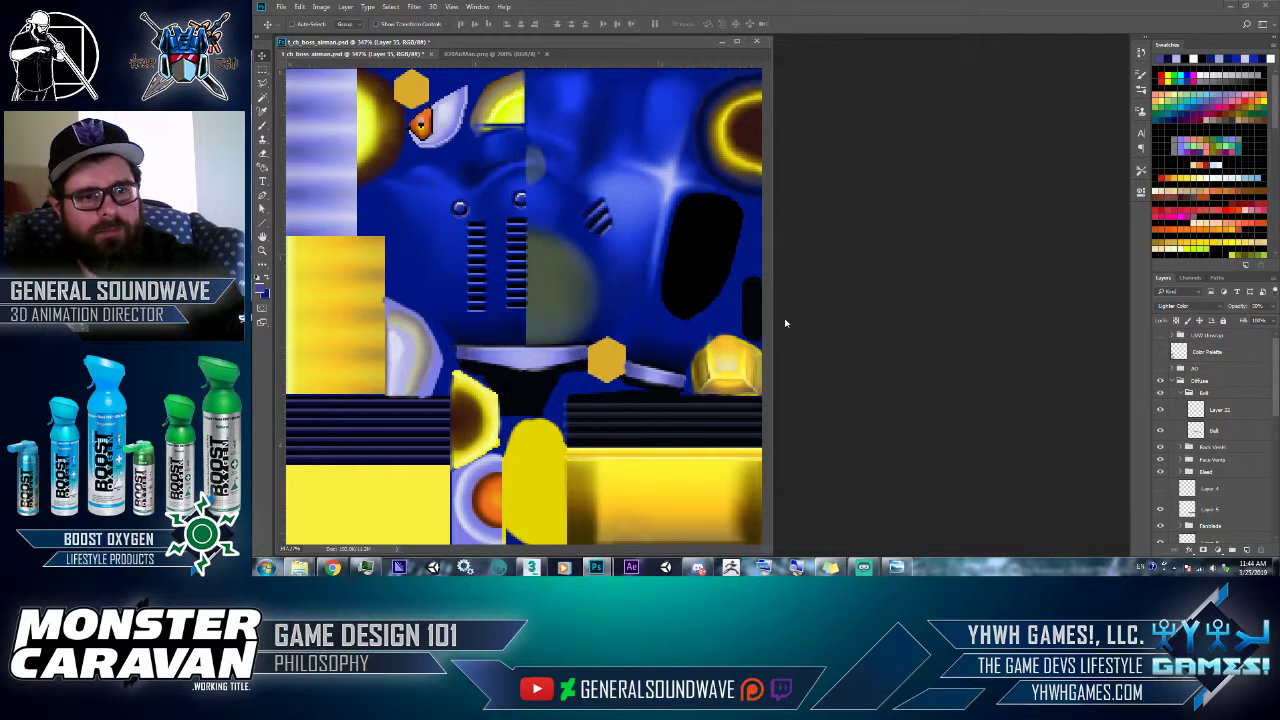
{"action": "scroll", "coordinate": [1160, 410], "scroll_direction": "down", "scroll_amount": 5}
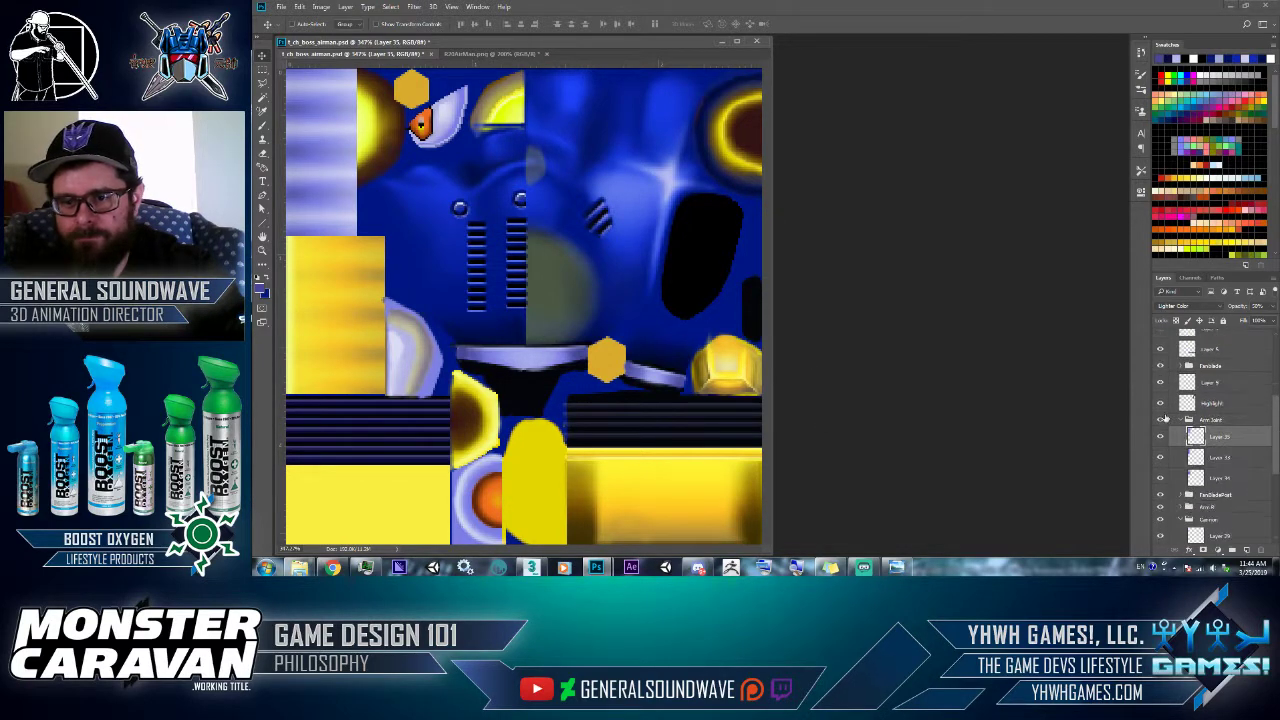
{"action": "scroll", "coordinate": [1152, 448], "scroll_direction": "up", "scroll_amount": 5}
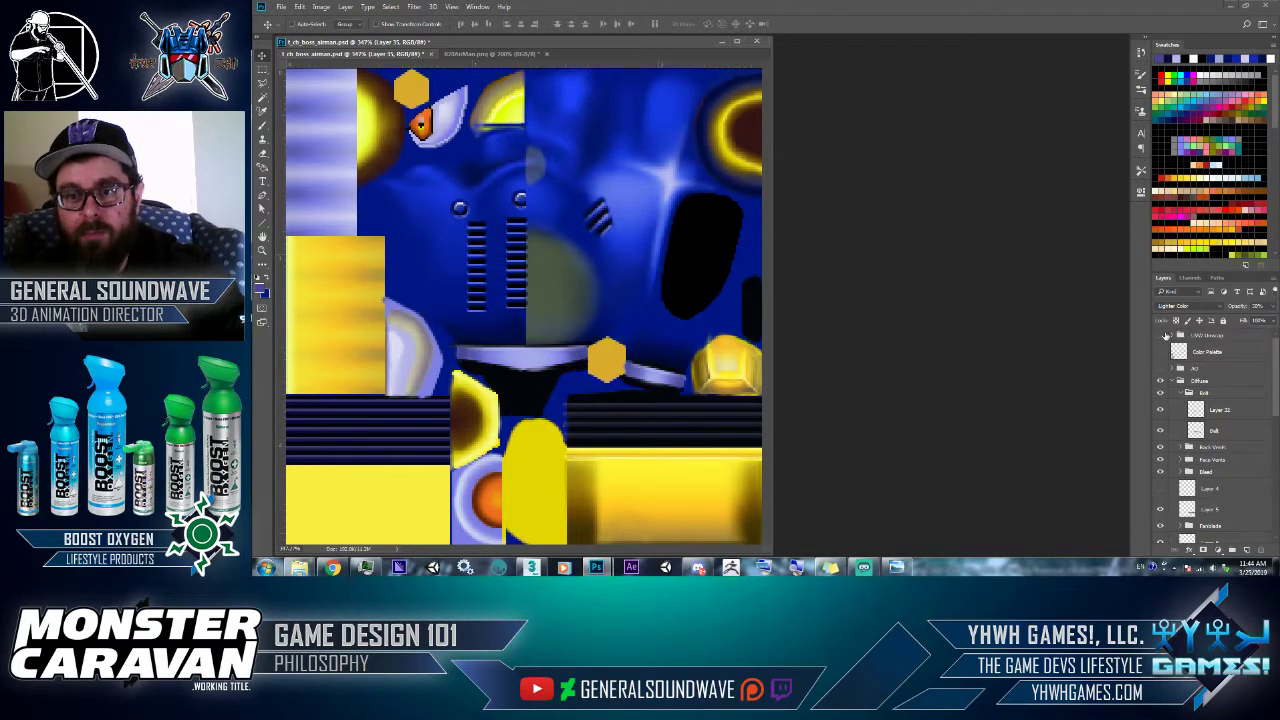
{"action": "left_click", "coordinate": [1161, 338]}
{"action": "key", "text": "z"}
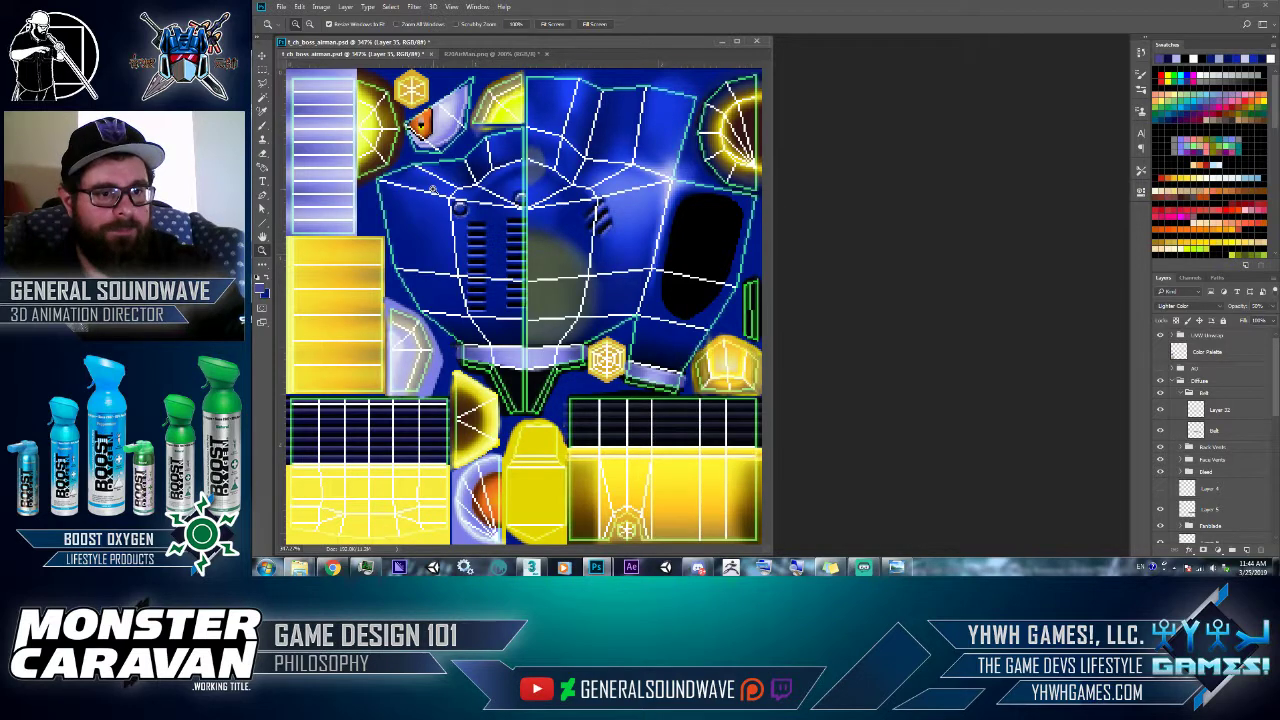
{"action": "left_click", "coordinate": [293, 74]}
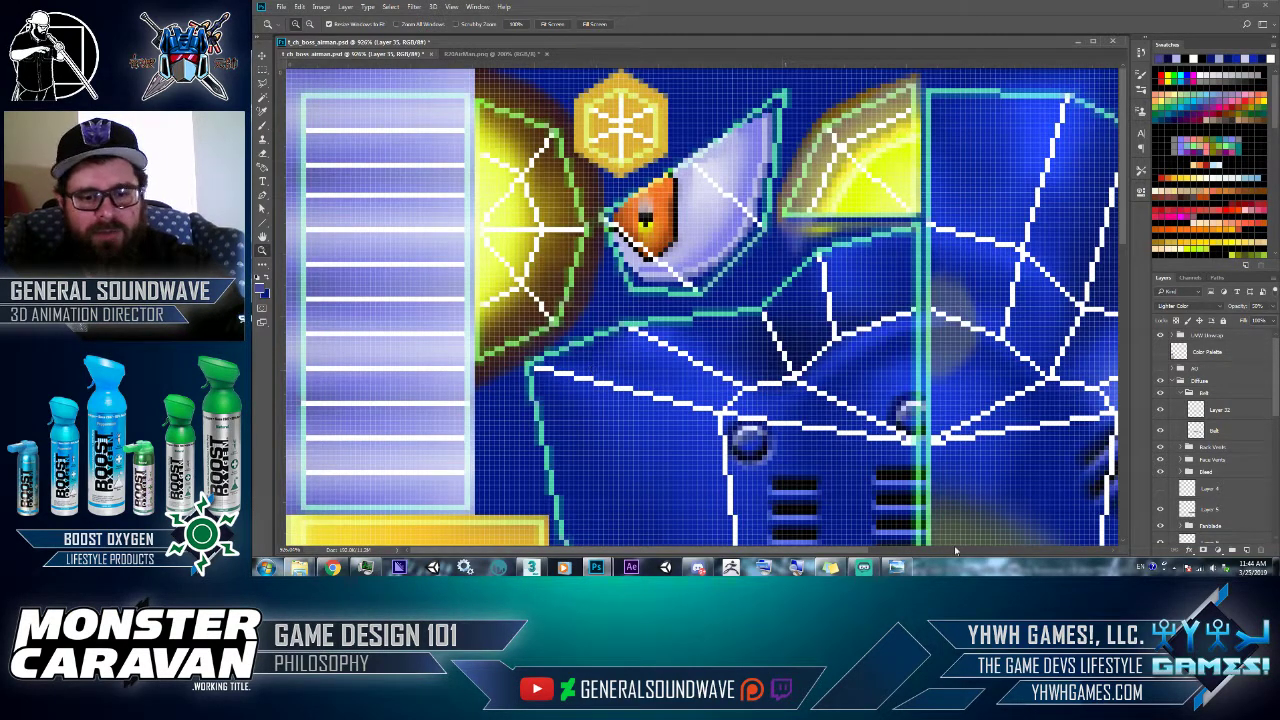
{"action": "key", "text": "v"}
{"action": "scroll", "coordinate": [1219, 505], "scroll_direction": "down", "scroll_amount": 5}
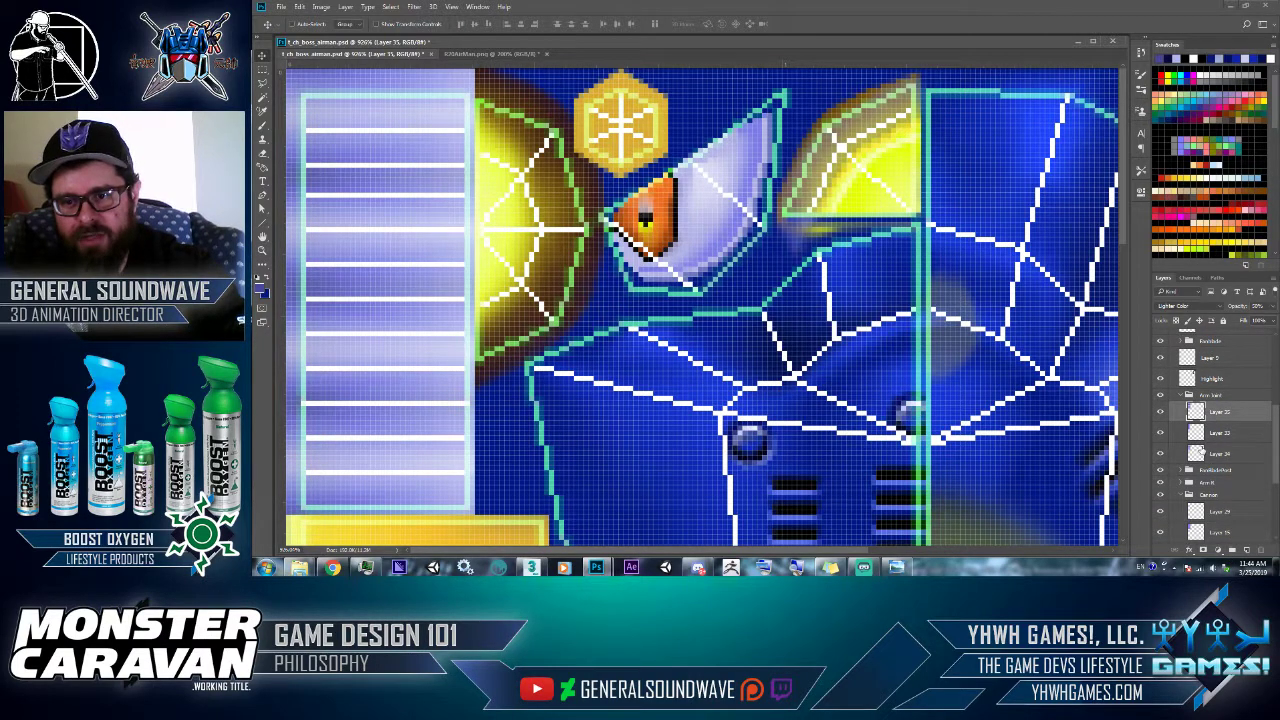
- Switch to 3ds Max, add an Unwrap UVW modifier to the arms object, and open its UV editor
{"action": "key", "text": "alt+Tab"}
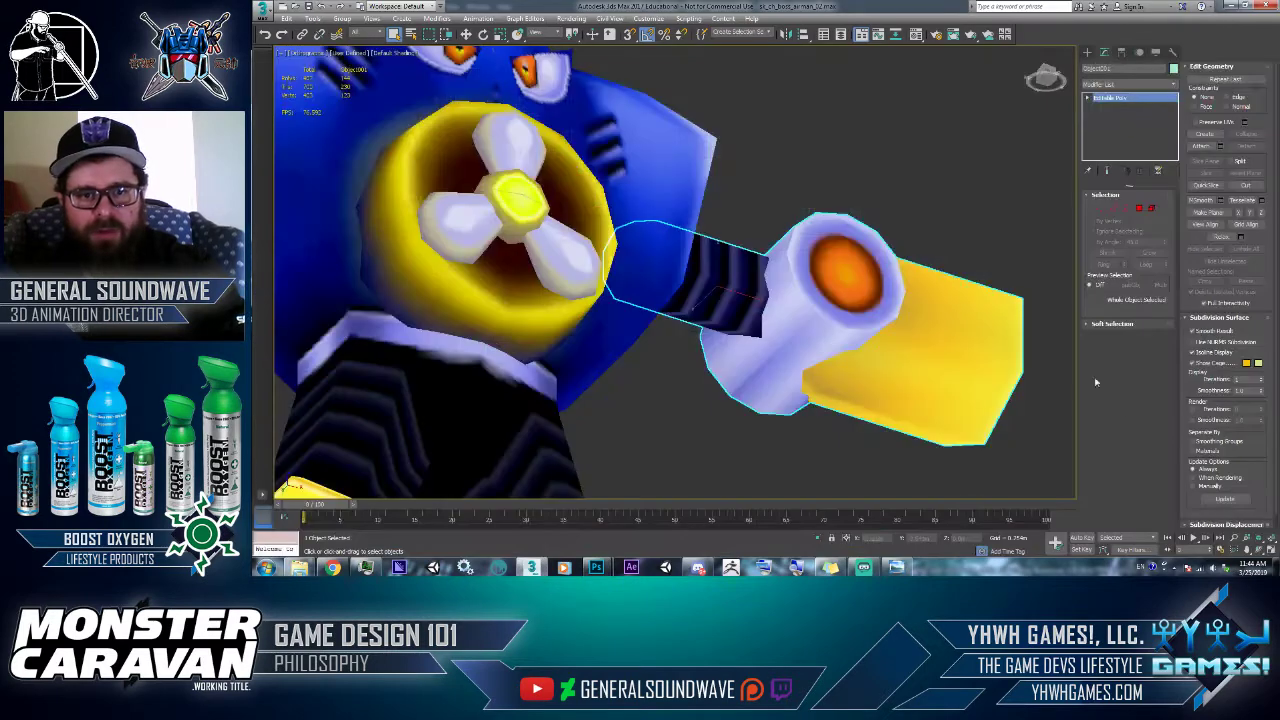
{"action": "right_click", "coordinate": [835, 287]}
{"action": "left_click", "coordinate": [897, 206]}
{"action": "left_click", "coordinate": [1068, 163]}
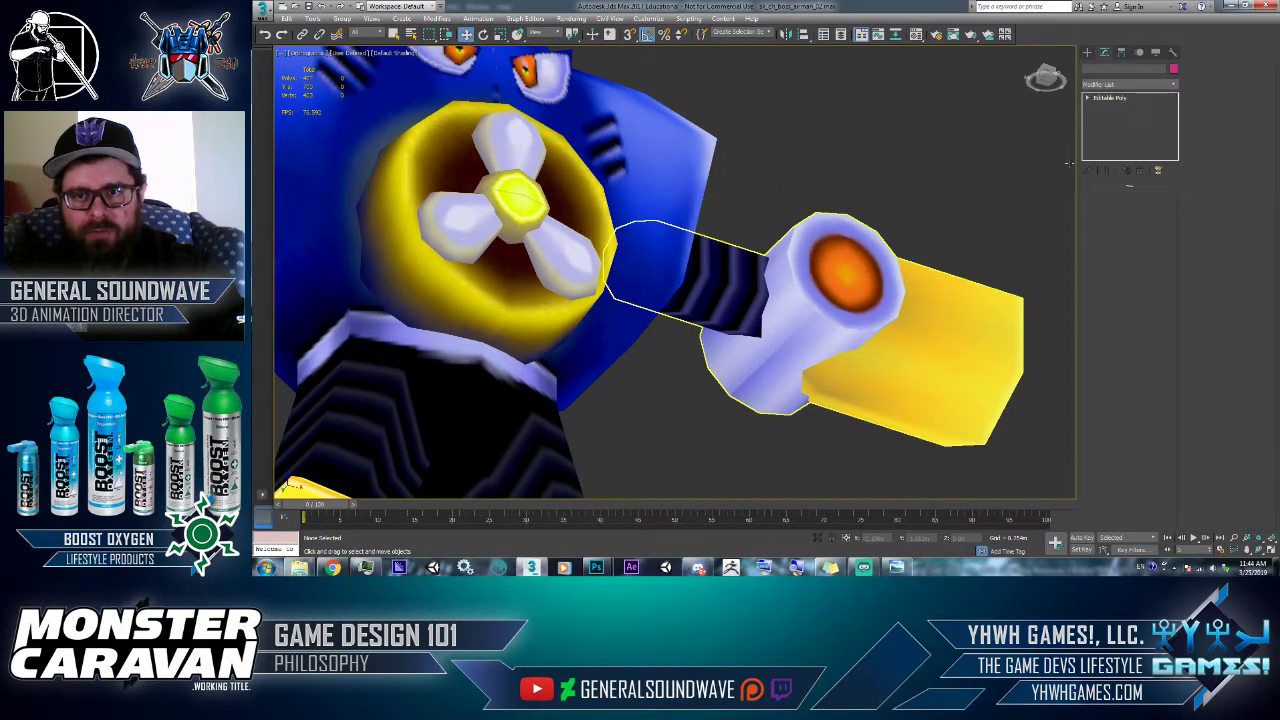
{"action": "left_click", "coordinate": [1174, 86]}
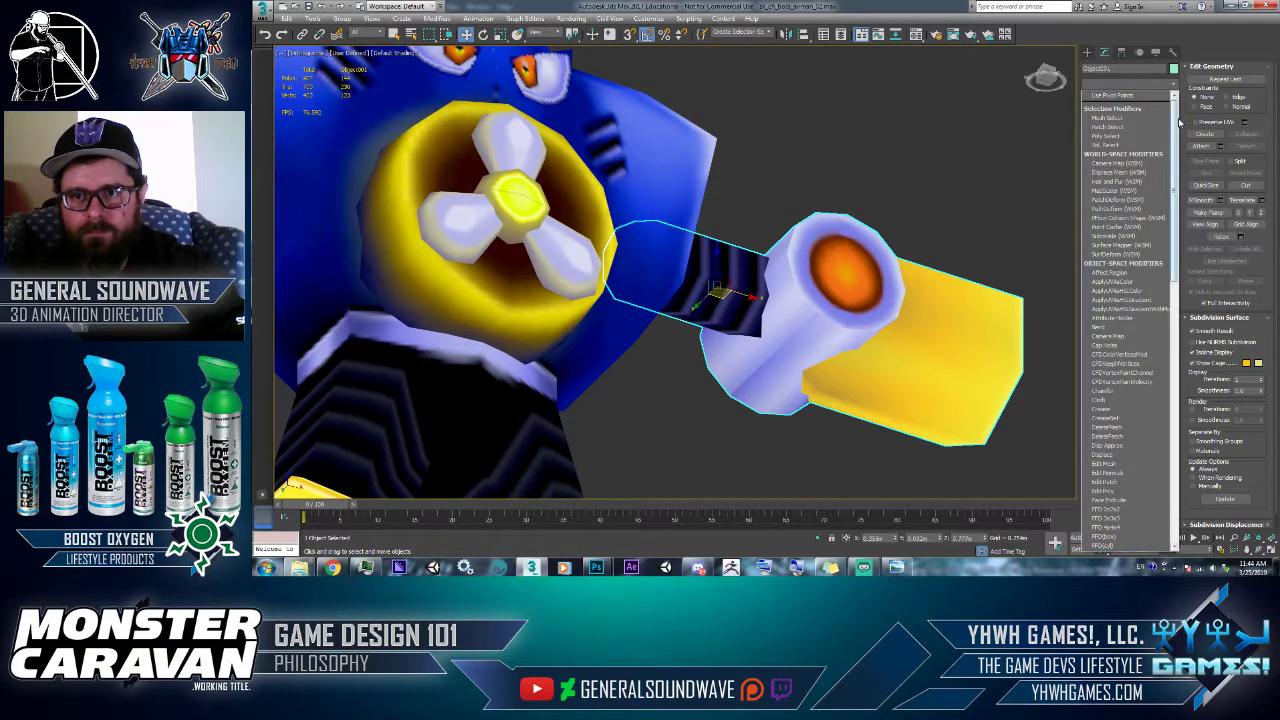
{"action": "left_click_drag", "start_coordinate": [1176, 124], "coordinate": [1178, 396]}
{"action": "left_click", "coordinate": [1118, 447]}
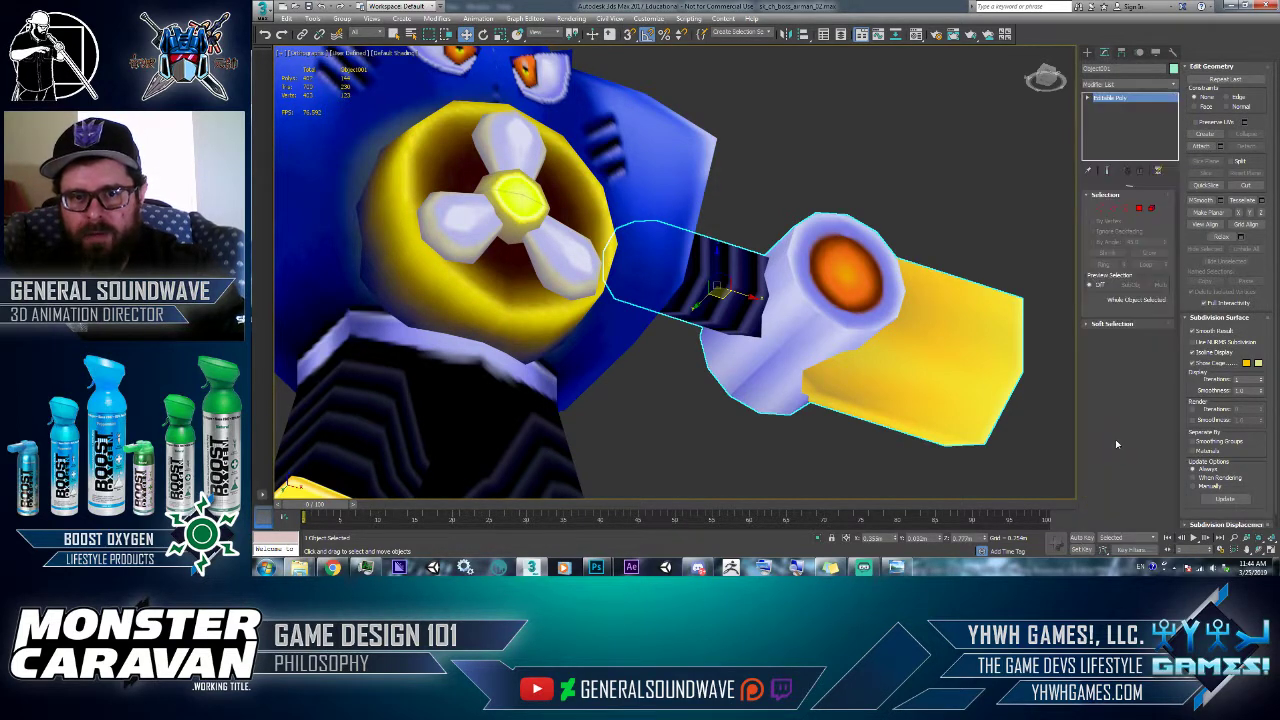
{"action": "left_click", "coordinate": [1127, 418]}
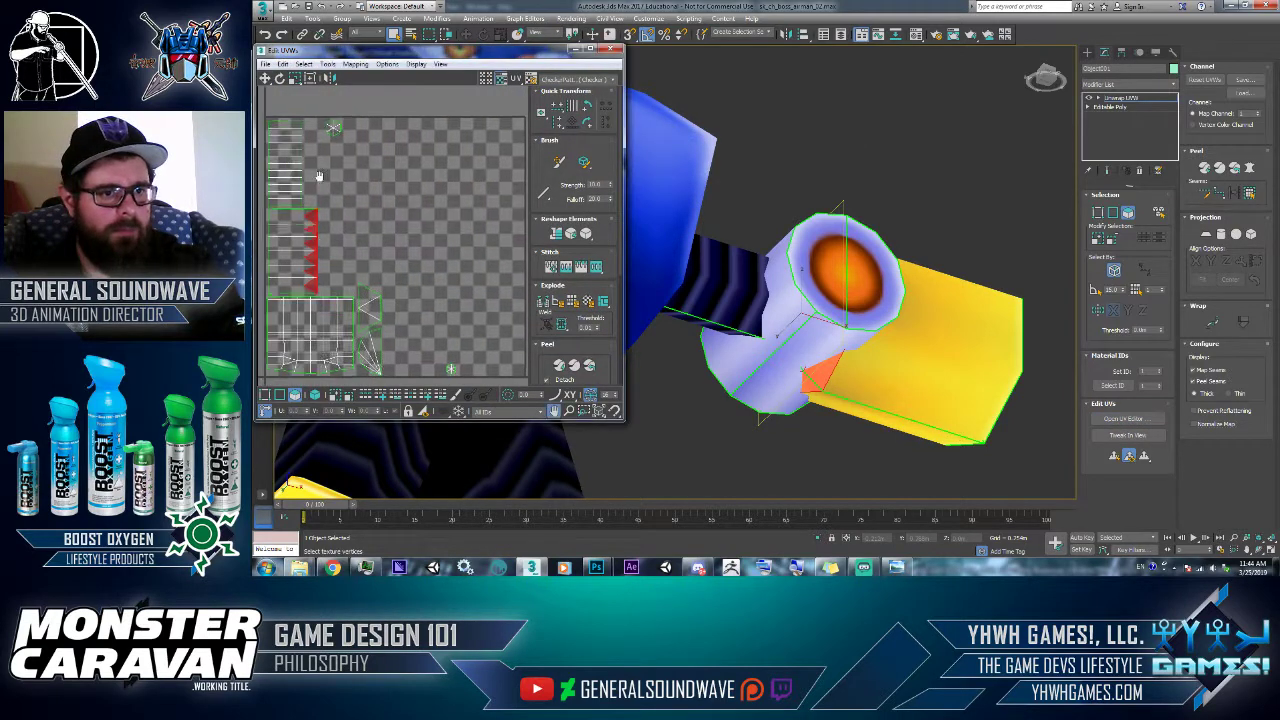
- Select the arm joint's UV shell and show the t_ch_boss_airman_00_D_00.jpg map as the UV editor background
{"action": "scroll", "coordinate": [318, 176], "scroll_direction": "up", "scroll_amount": 2}
{"action": "left_click_drag", "start_coordinate": [289, 203], "coordinate": [383, 300]}
{"action": "left_click", "coordinate": [575, 79]}
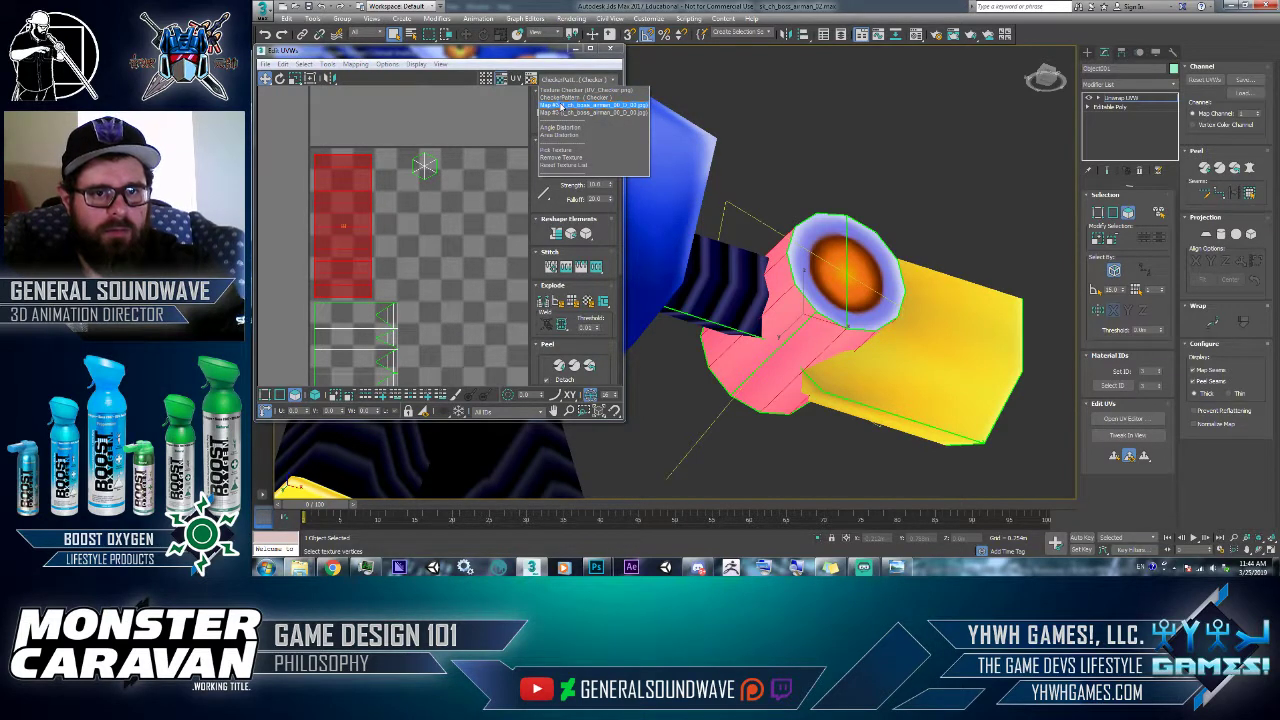
{"action": "left_click", "coordinate": [560, 105]}
- Stretch the arm joint's UV shell at its corners to fill the painted lavender gradient strip
{"action": "scroll", "coordinate": [325, 190], "scroll_direction": "up", "scroll_amount": 1}
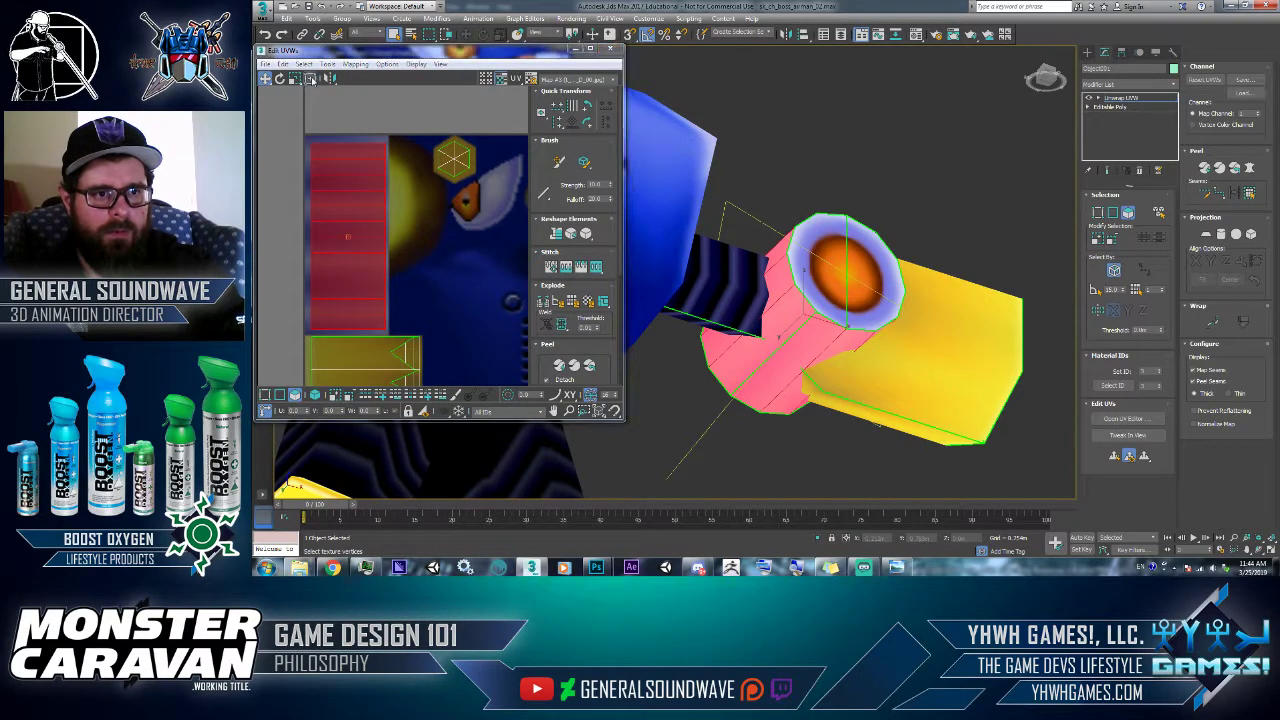
{"action": "scroll", "coordinate": [298, 128], "scroll_direction": "up", "scroll_amount": 3}
{"action": "scroll", "coordinate": [323, 170], "scroll_direction": "up", "scroll_amount": 2}
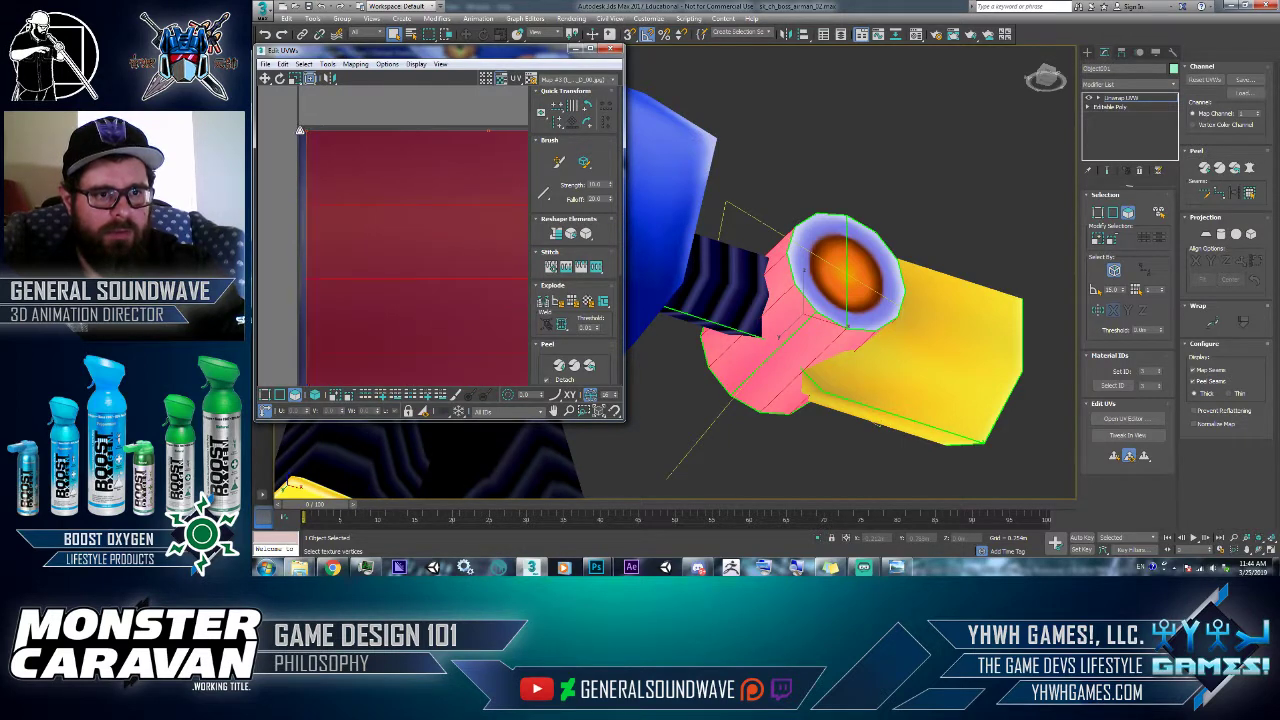
{"action": "left_click_drag", "start_coordinate": [294, 132], "coordinate": [294, 130]}
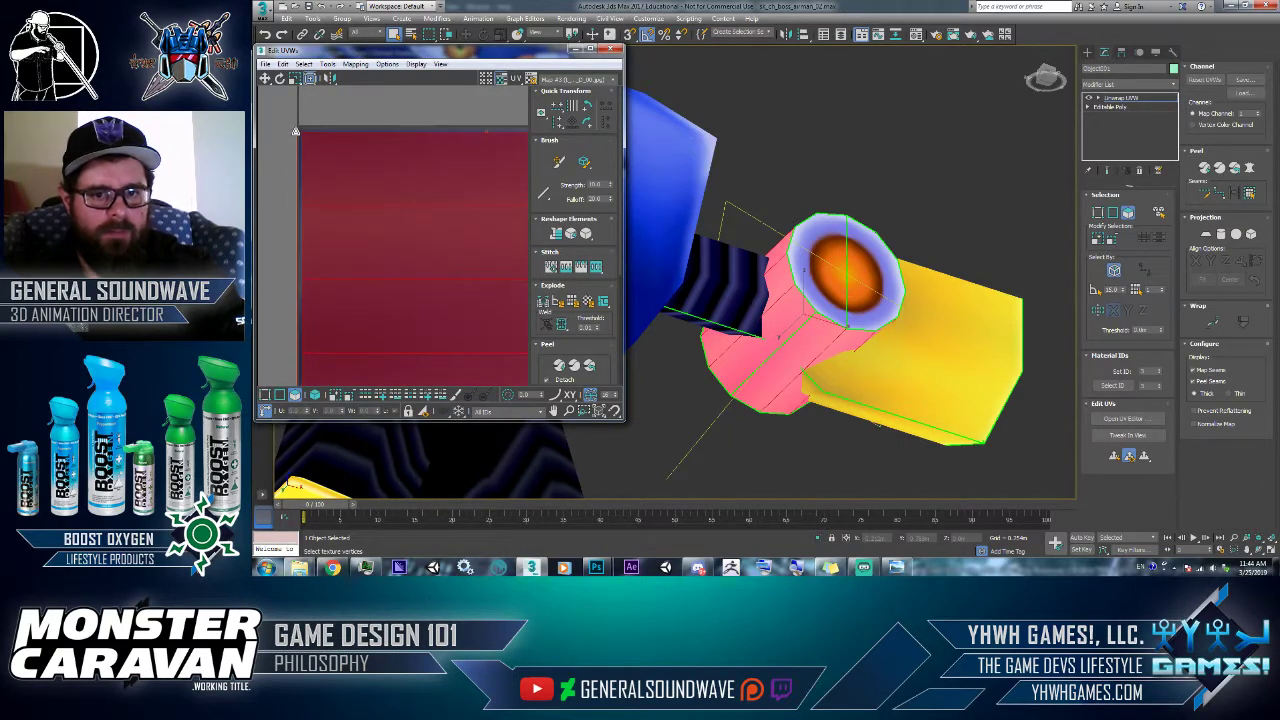
{"action": "scroll", "coordinate": [295, 131], "scroll_direction": "down", "scroll_amount": 4}
{"action": "scroll", "coordinate": [340, 248], "scroll_direction": "up", "scroll_amount": 3}
{"action": "scroll", "coordinate": [360, 292], "scroll_direction": "down", "scroll_amount": 2}
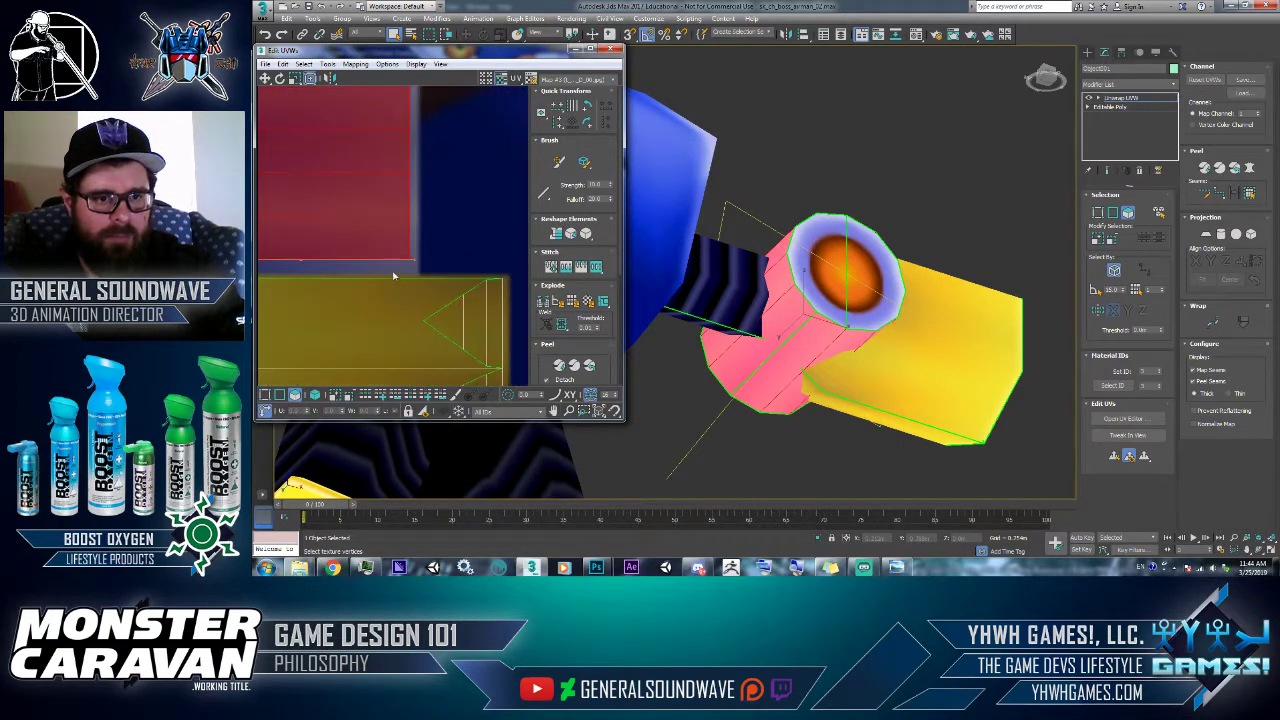
{"action": "left_click_drag", "start_coordinate": [420, 269], "coordinate": [421, 277]}
- Collapse the arms object to an editable poly and view the whole character from the front
{"action": "right_click", "coordinate": [783, 155]}
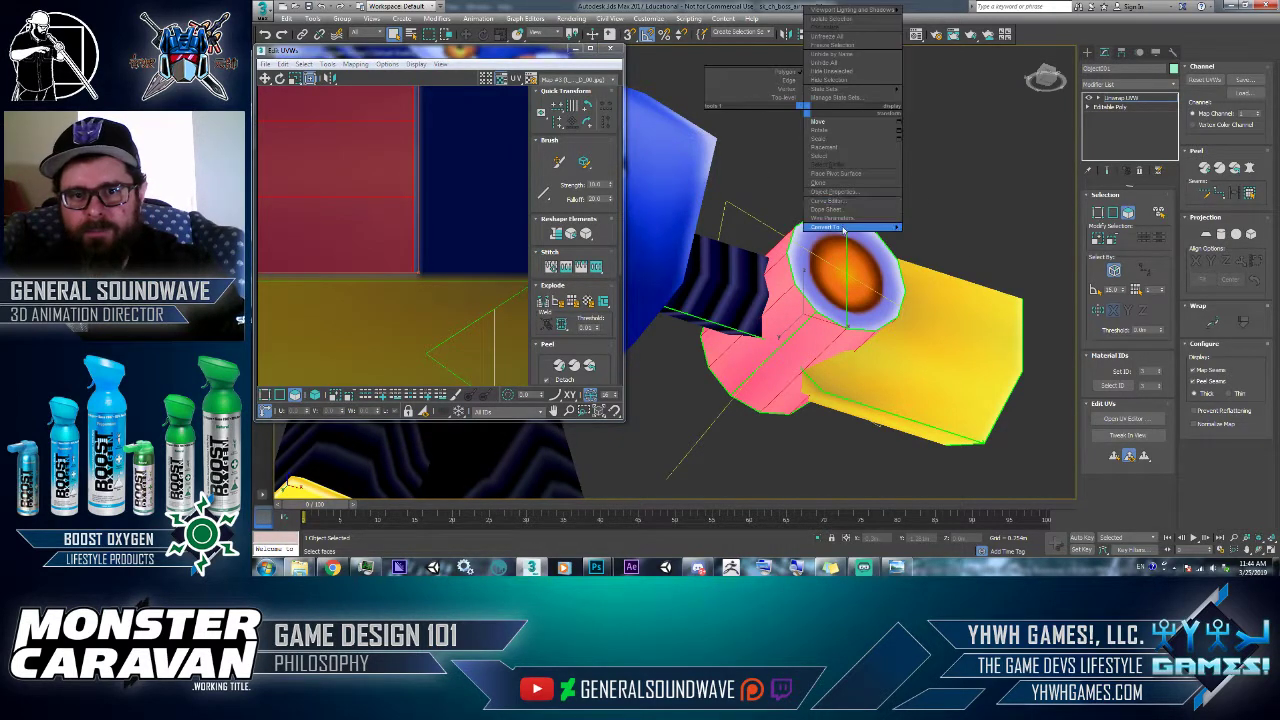
{"action": "left_click", "coordinate": [928, 240]}
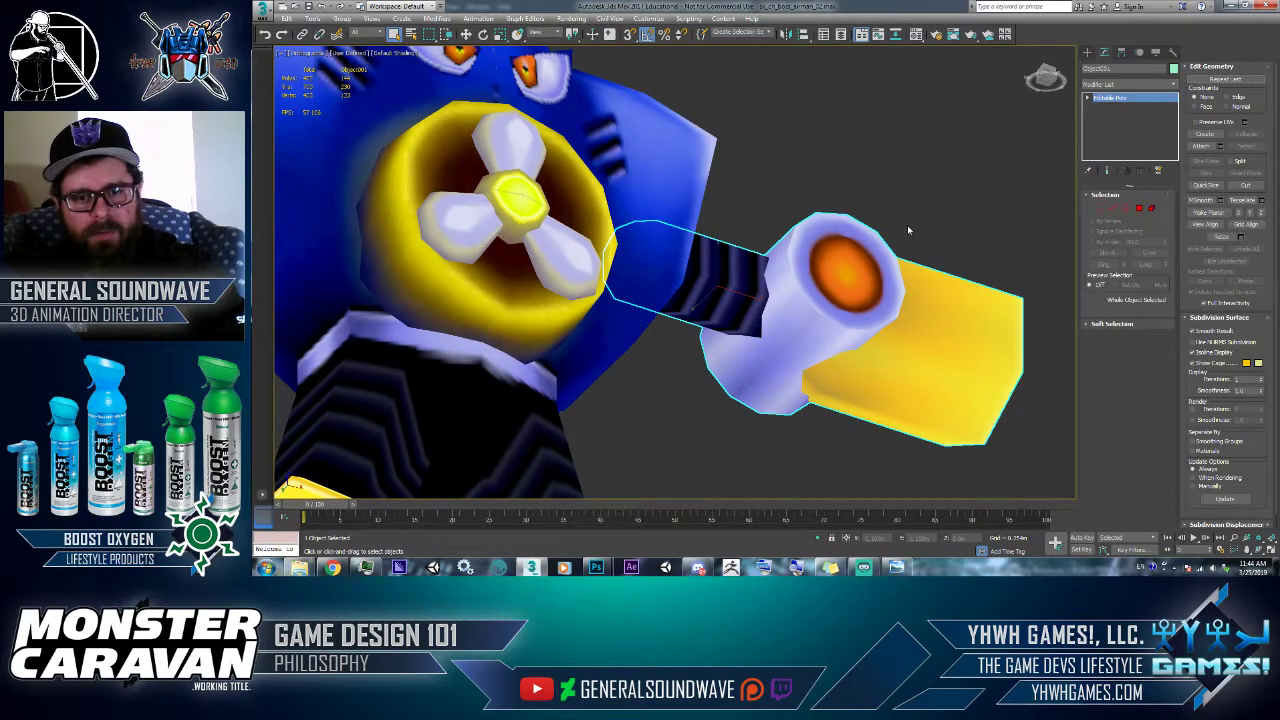
{"action": "scroll", "coordinate": [907, 225], "scroll_direction": "down", "scroll_amount": 5}
{"action": "middle_click_drag", "start_coordinate": [880, 225], "coordinate": [665, 253], "text": "alt"}
{"action": "scroll", "coordinate": [840, 225], "scroll_direction": "down", "scroll_amount": 3}
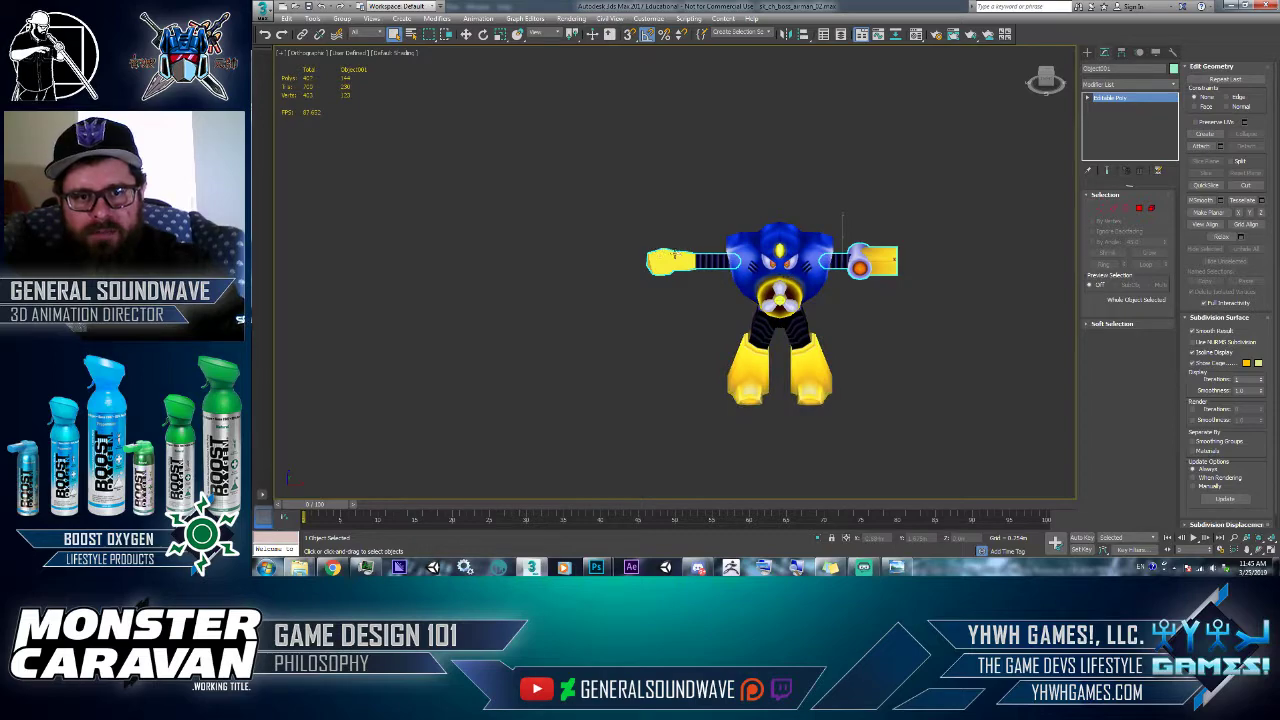
- Switch to Photoshop and collapse the Arm Joint, Cannon and Belt layer groups
{"action": "key", "text": "alt+Tab"}
{"action": "scroll", "coordinate": [470, 420], "scroll_direction": "down", "scroll_amount": 3}
{"action": "scroll", "coordinate": [577, 310], "scroll_direction": "up", "scroll_amount": 3, "text": "alt"}
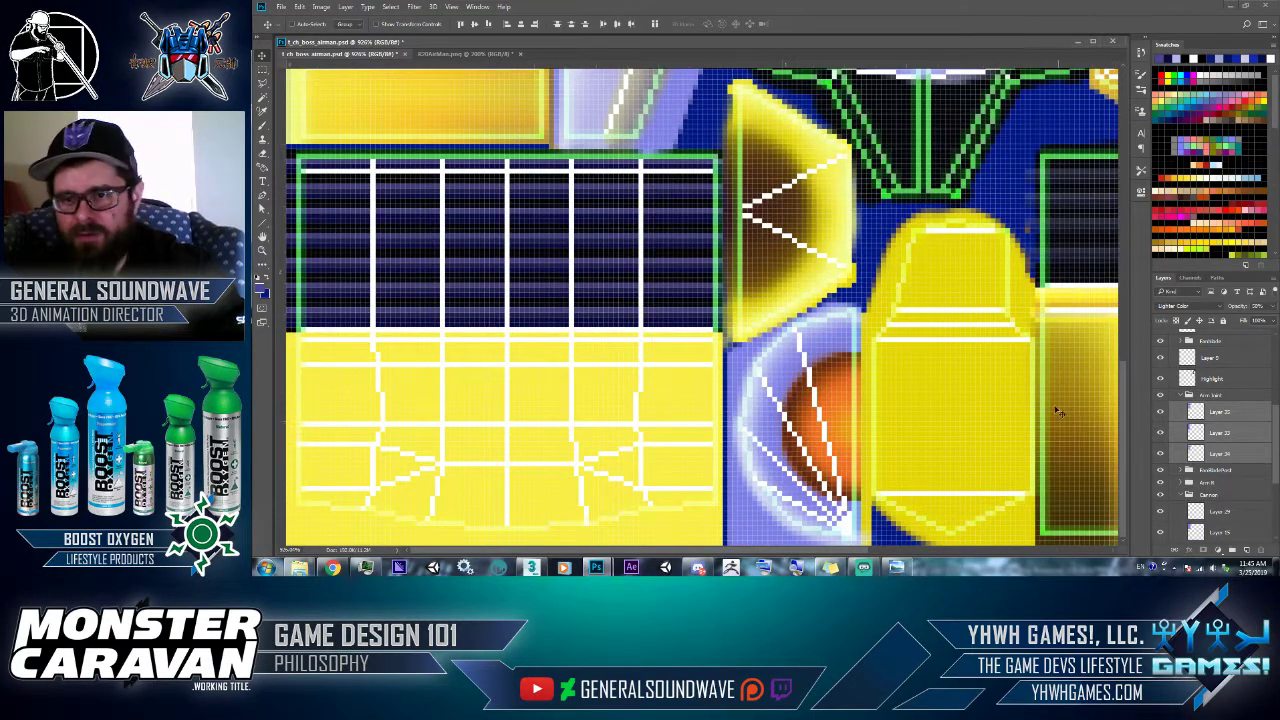
{"action": "left_click", "coordinate": [1184, 397]}
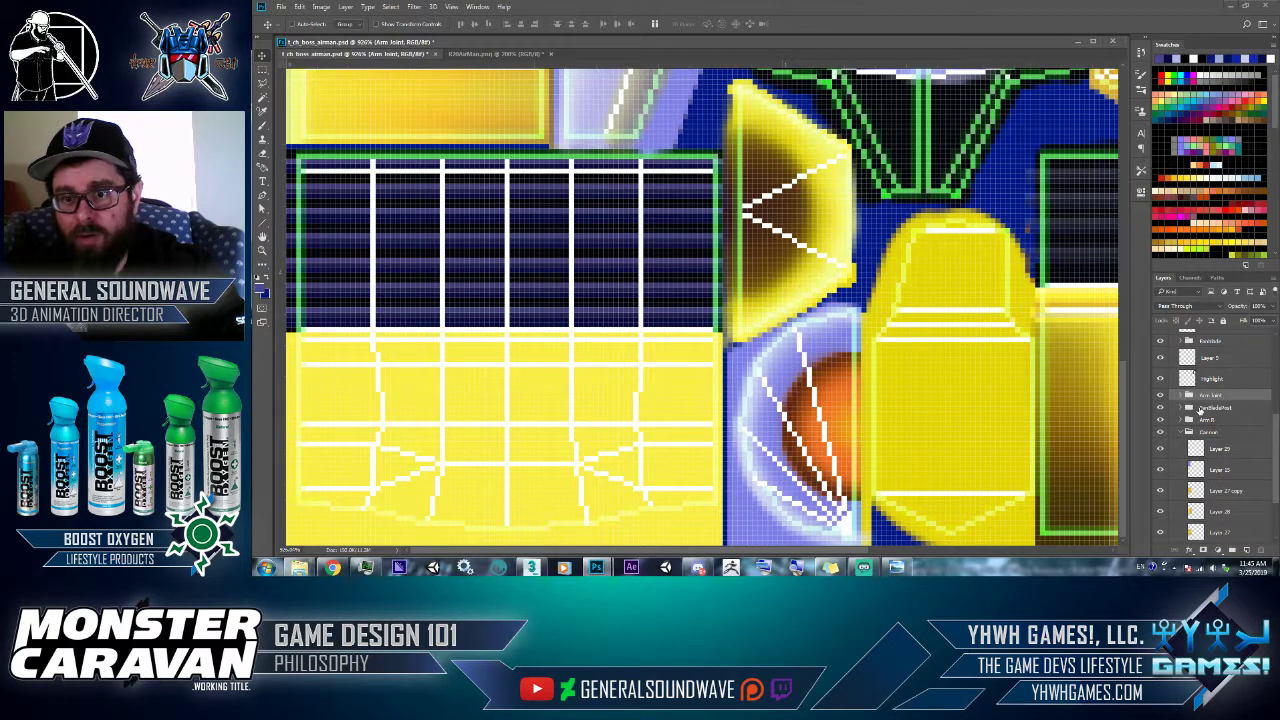
{"action": "left_click", "coordinate": [1181, 432]}
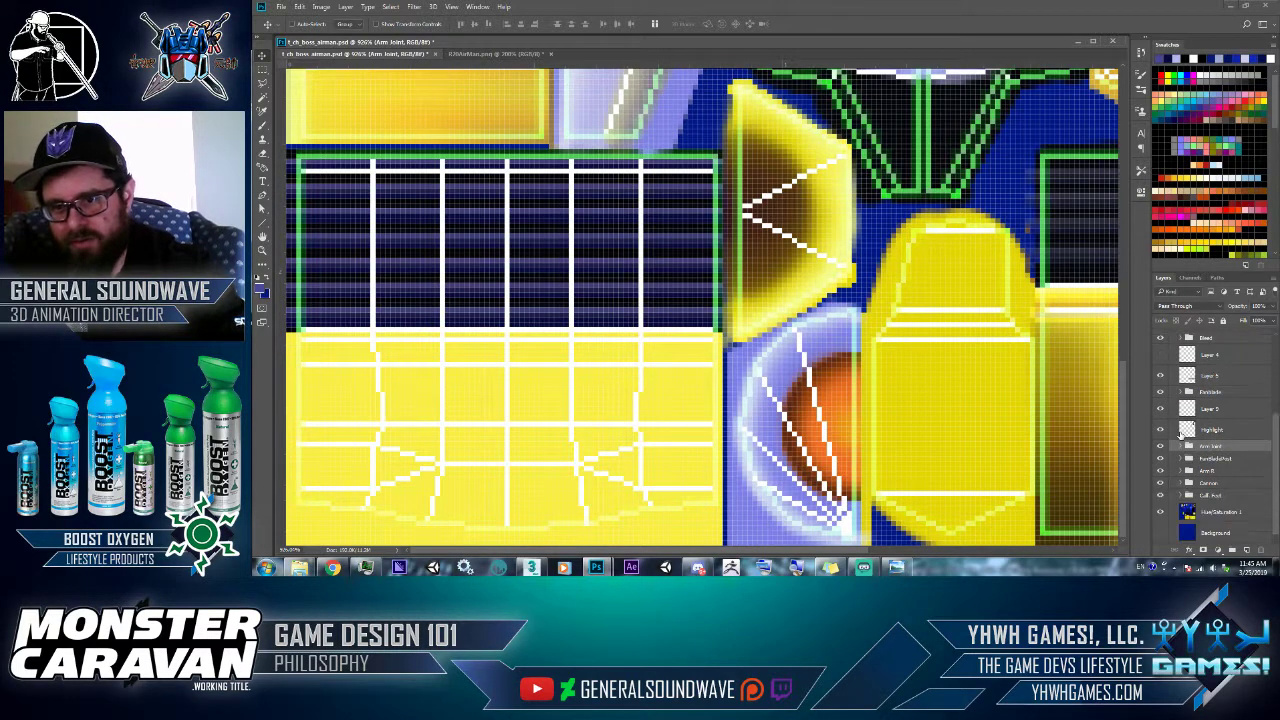
{"action": "left_click", "coordinate": [1161, 496]}
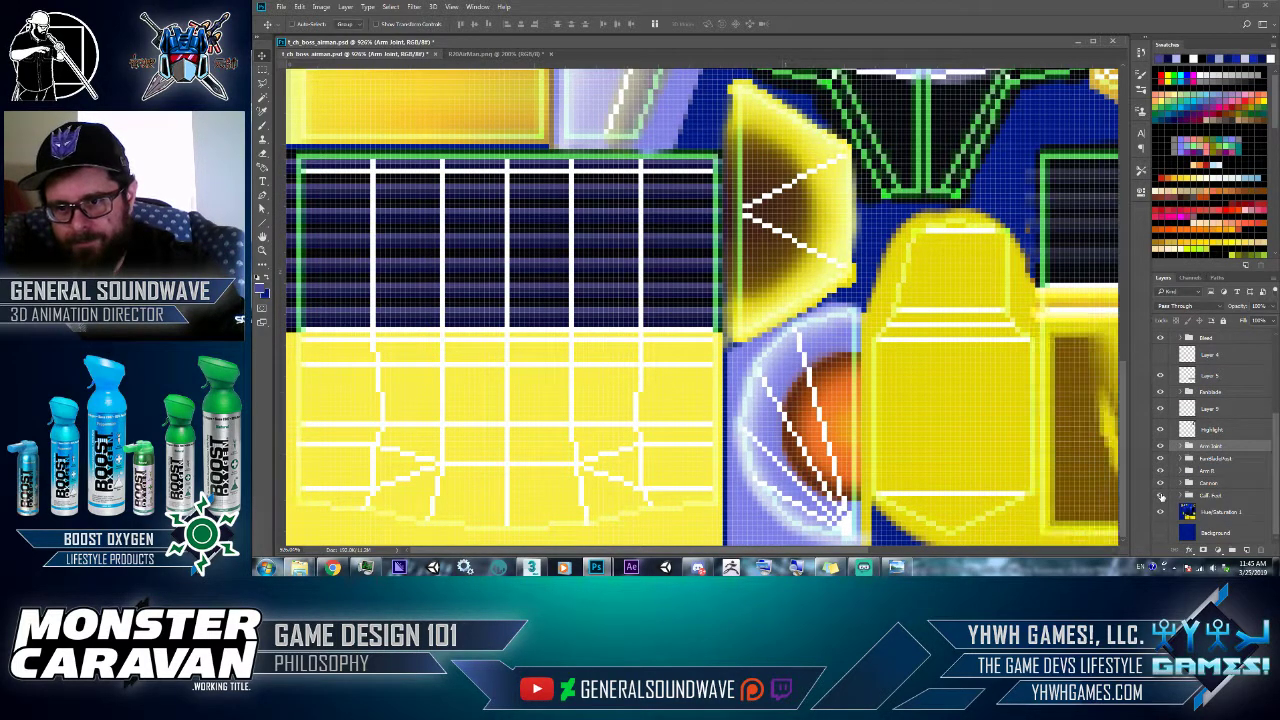
{"action": "left_click", "coordinate": [1161, 496]}
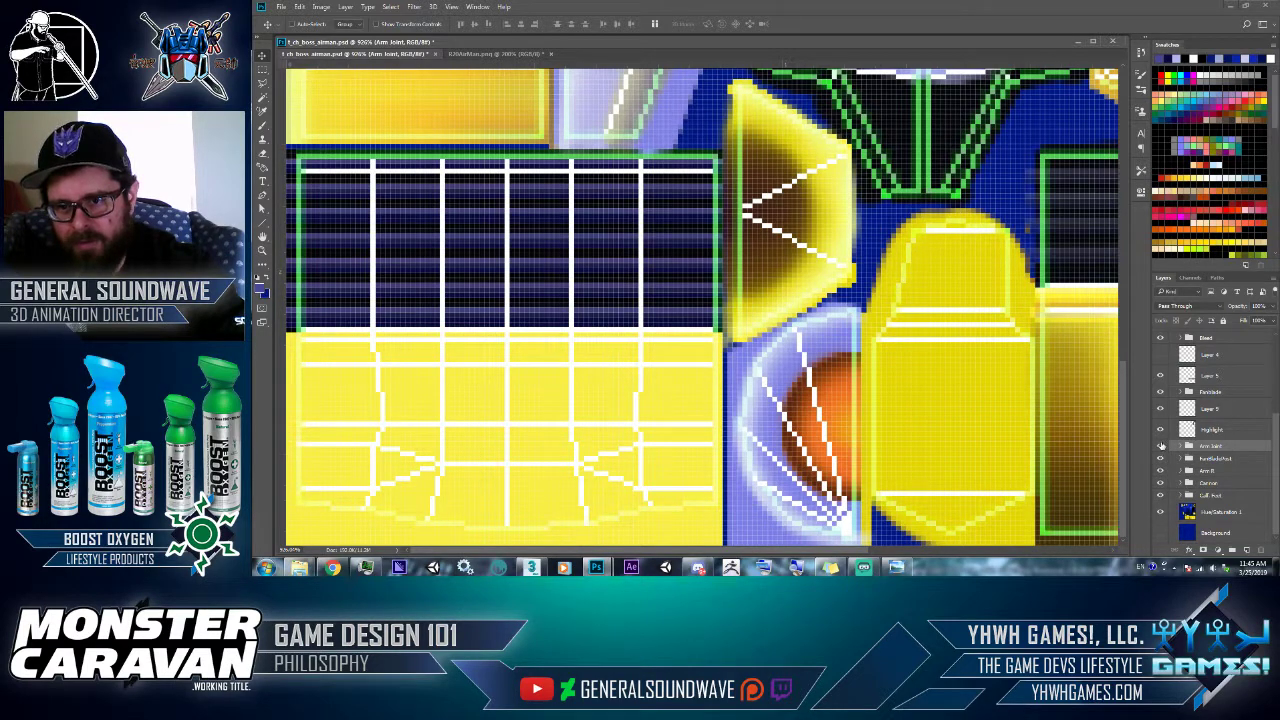
{"action": "scroll", "coordinate": [1161, 444], "scroll_direction": "up", "scroll_amount": 2}
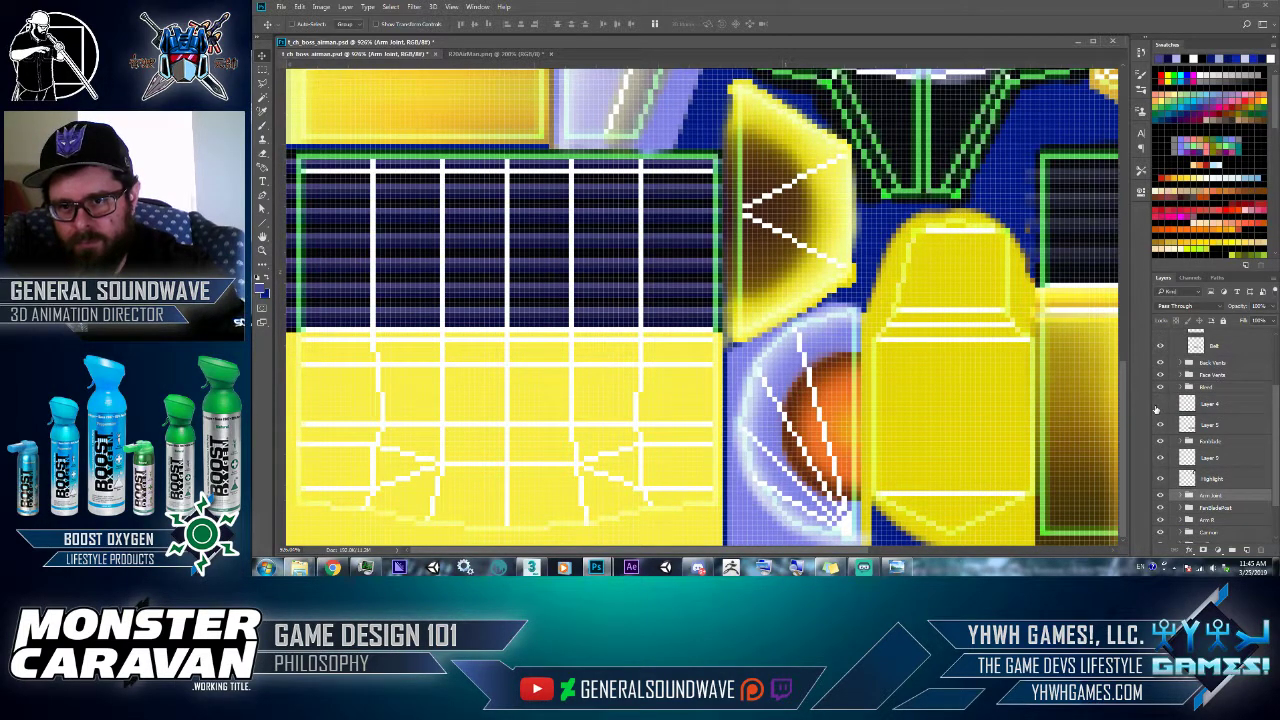
{"action": "scroll", "coordinate": [1165, 414], "scroll_direction": "up", "scroll_amount": 1}
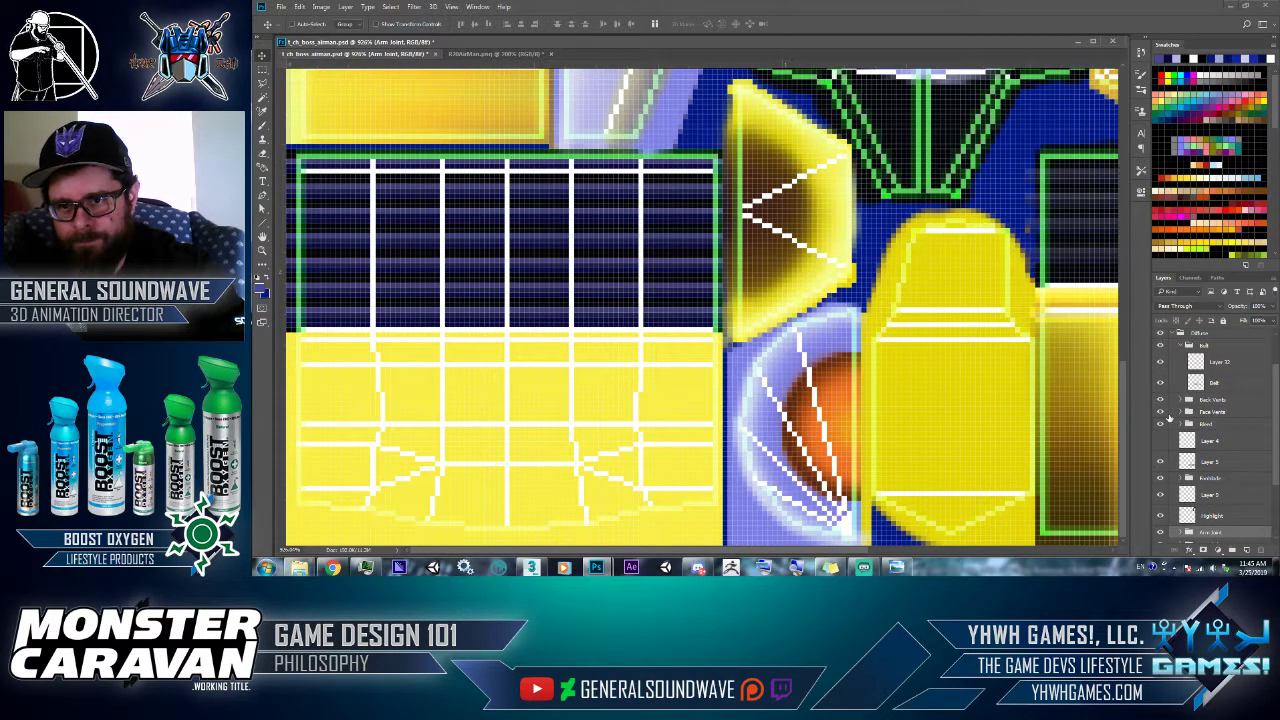
{"action": "left_click", "coordinate": [1180, 346]}
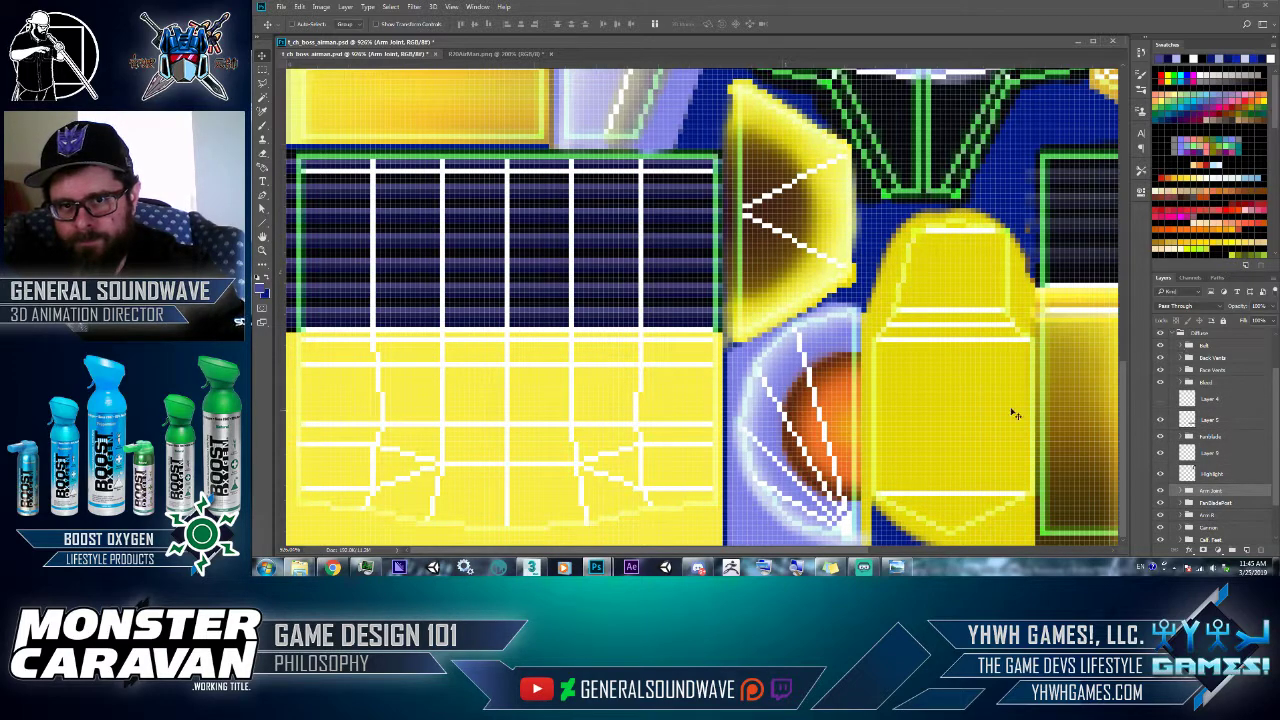
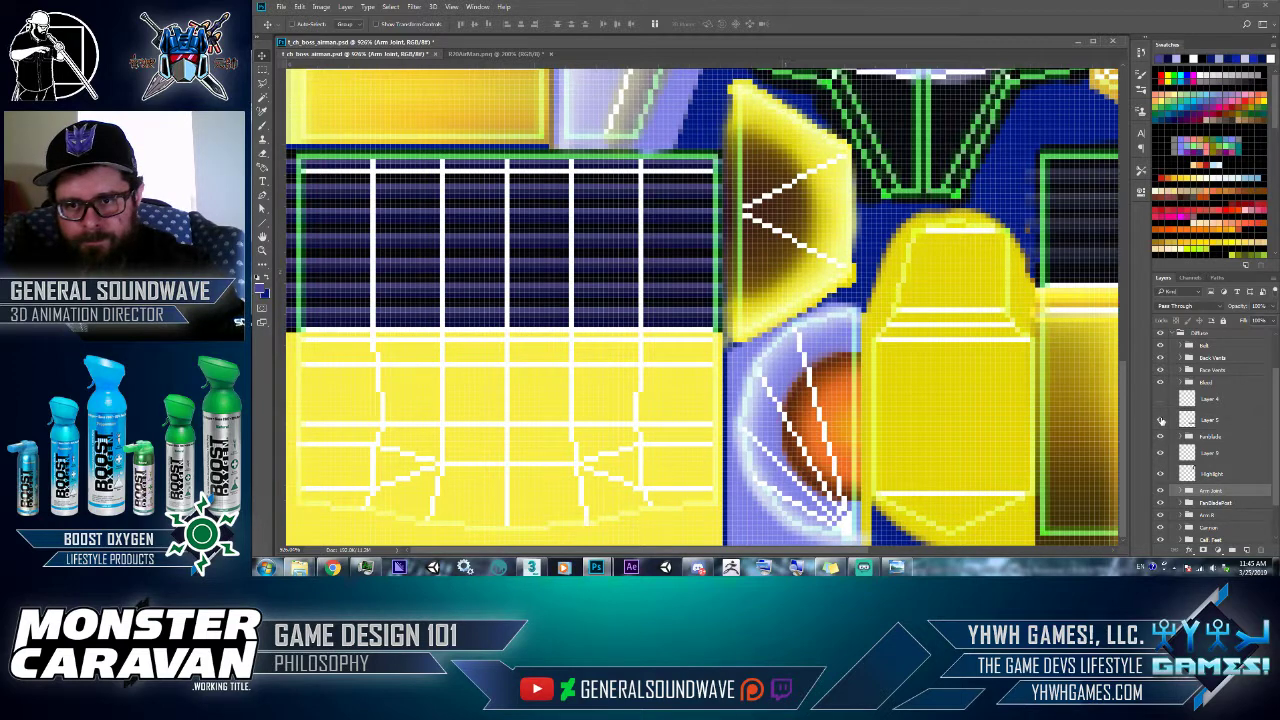
- Toggle the Hue/Saturation 1 layer, the cuff group and the Cannon group off and on to check which areas each covers
{"action": "scroll", "coordinate": [1174, 508], "scroll_direction": "down", "scroll_amount": 2}
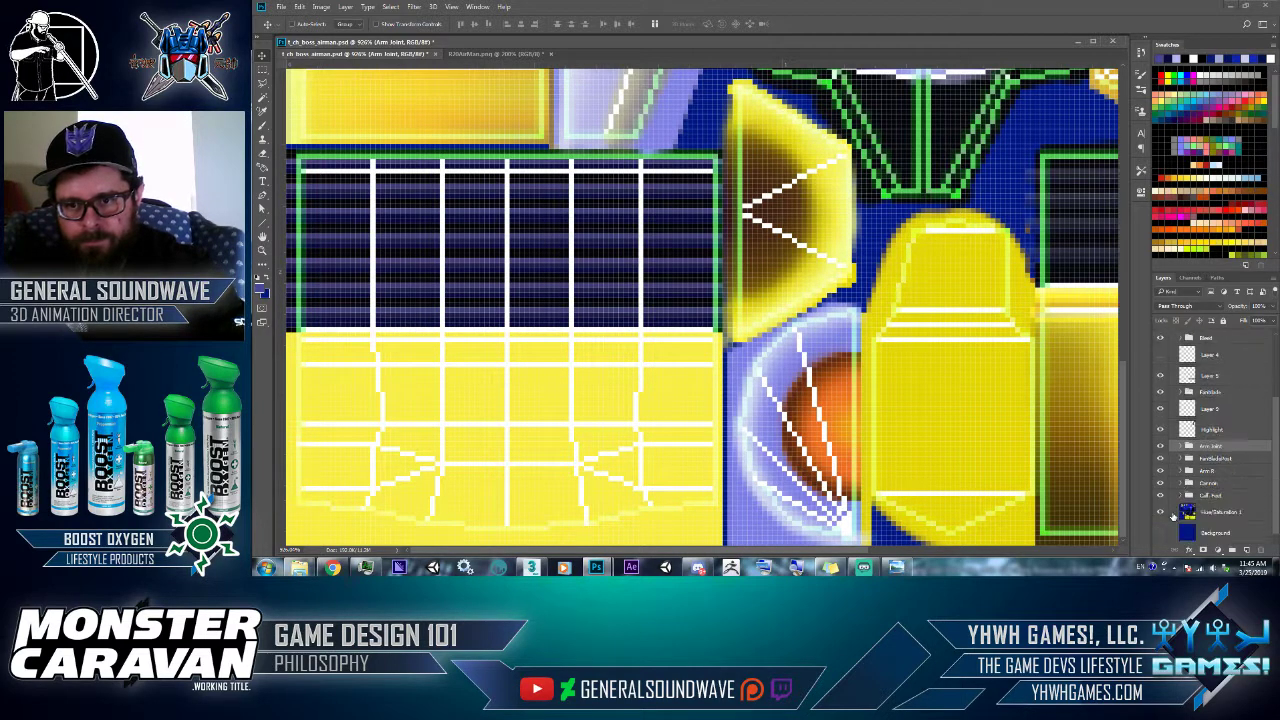
{"action": "left_click", "coordinate": [1160, 512]}
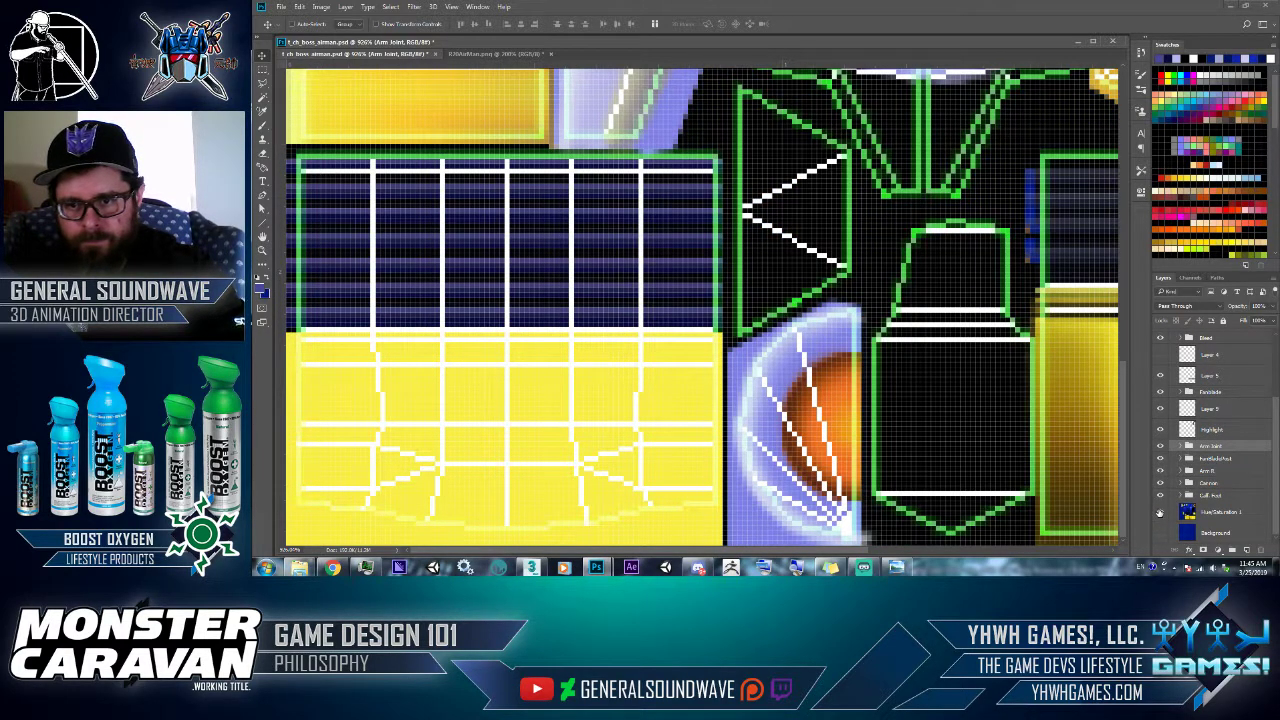
{"action": "left_click", "coordinate": [1160, 512]}
{"action": "left_click", "coordinate": [1160, 497]}
{"action": "left_click", "coordinate": [1160, 497]}
{"action": "left_click", "coordinate": [1160, 485]}
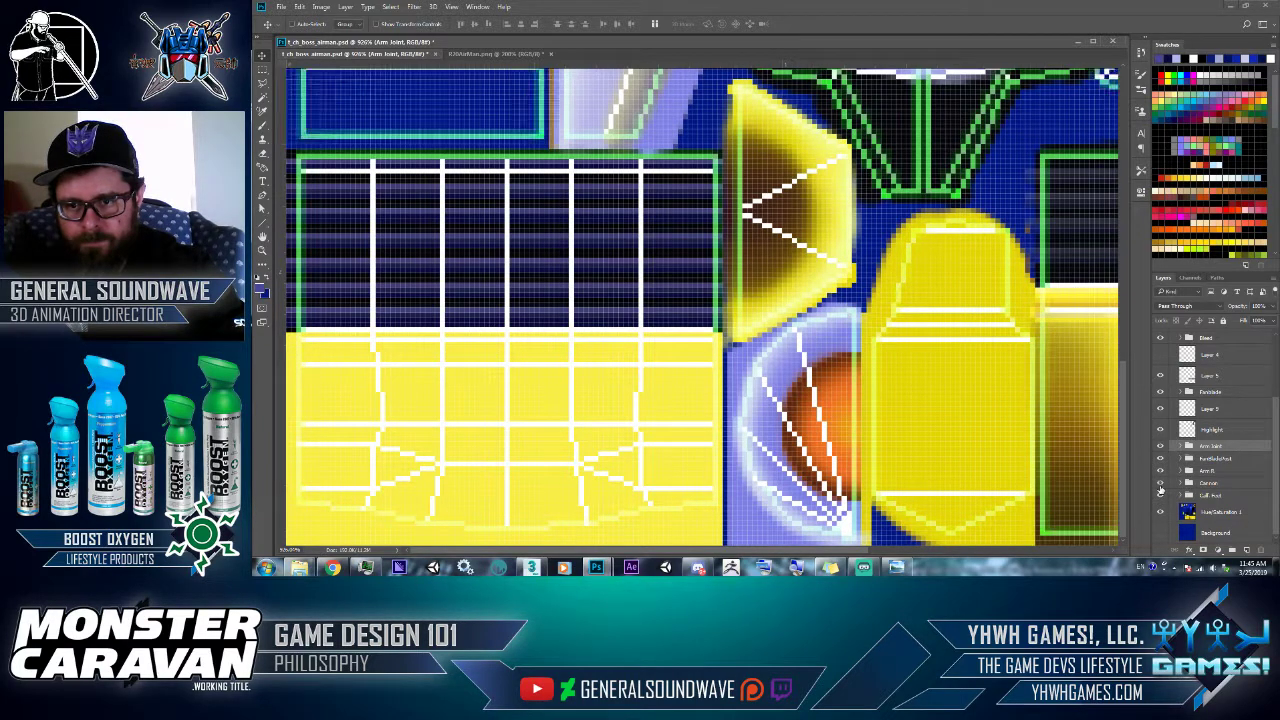
{"action": "left_click", "coordinate": [1160, 484]}
- Add a new layer above Layer 14 in the arm group and marquee-select the yellow hand area below the striped arm
{"action": "left_click", "coordinate": [1180, 471]}
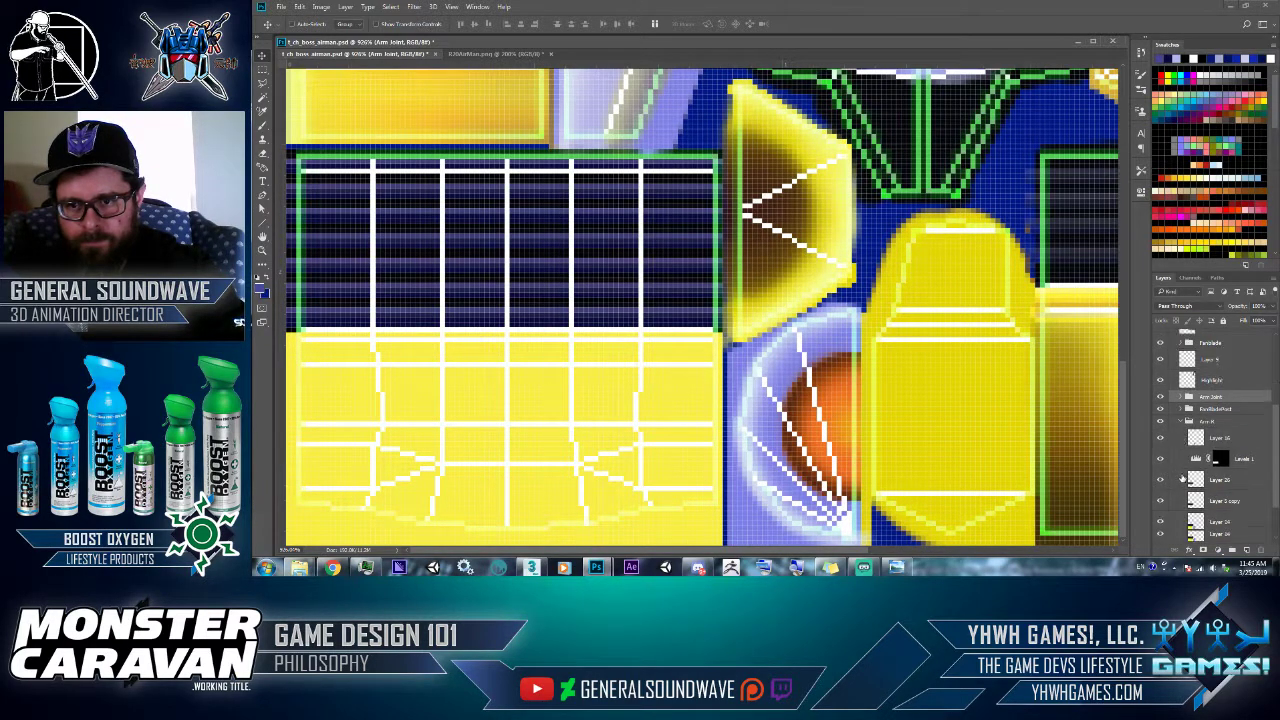
{"action": "left_click", "coordinate": [1185, 524]}
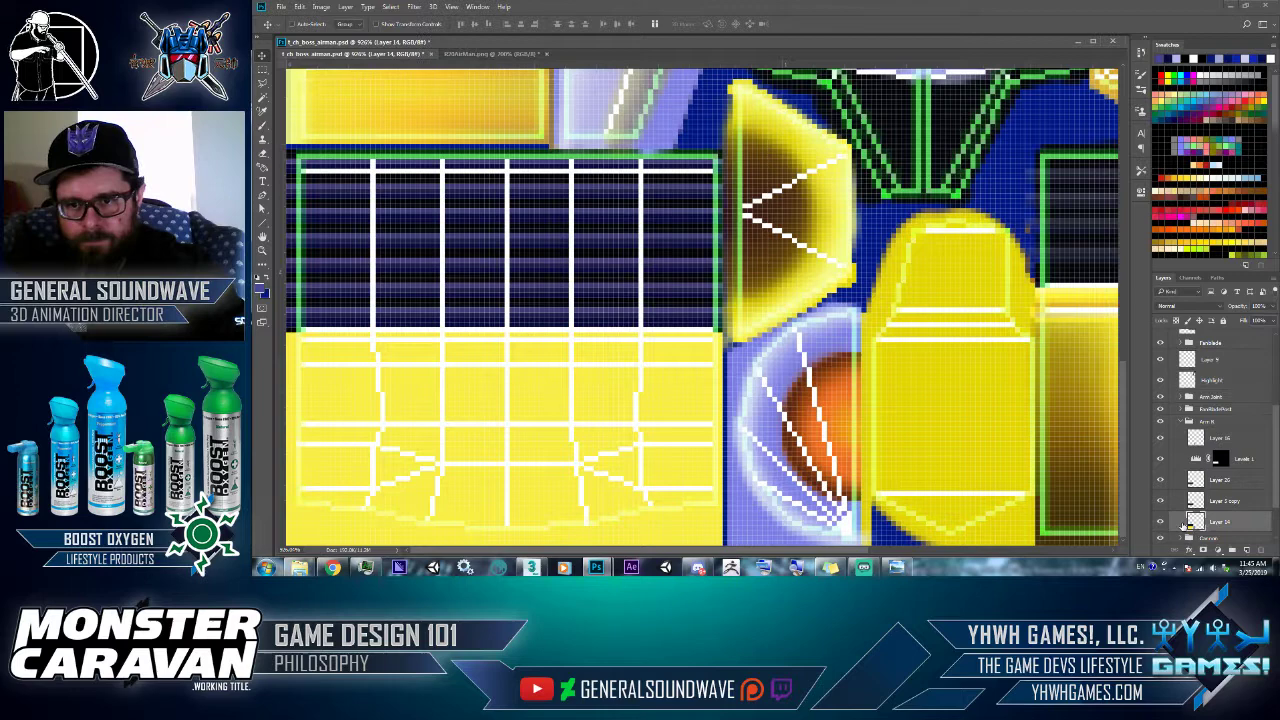
{"action": "left_click", "coordinate": [1248, 551]}
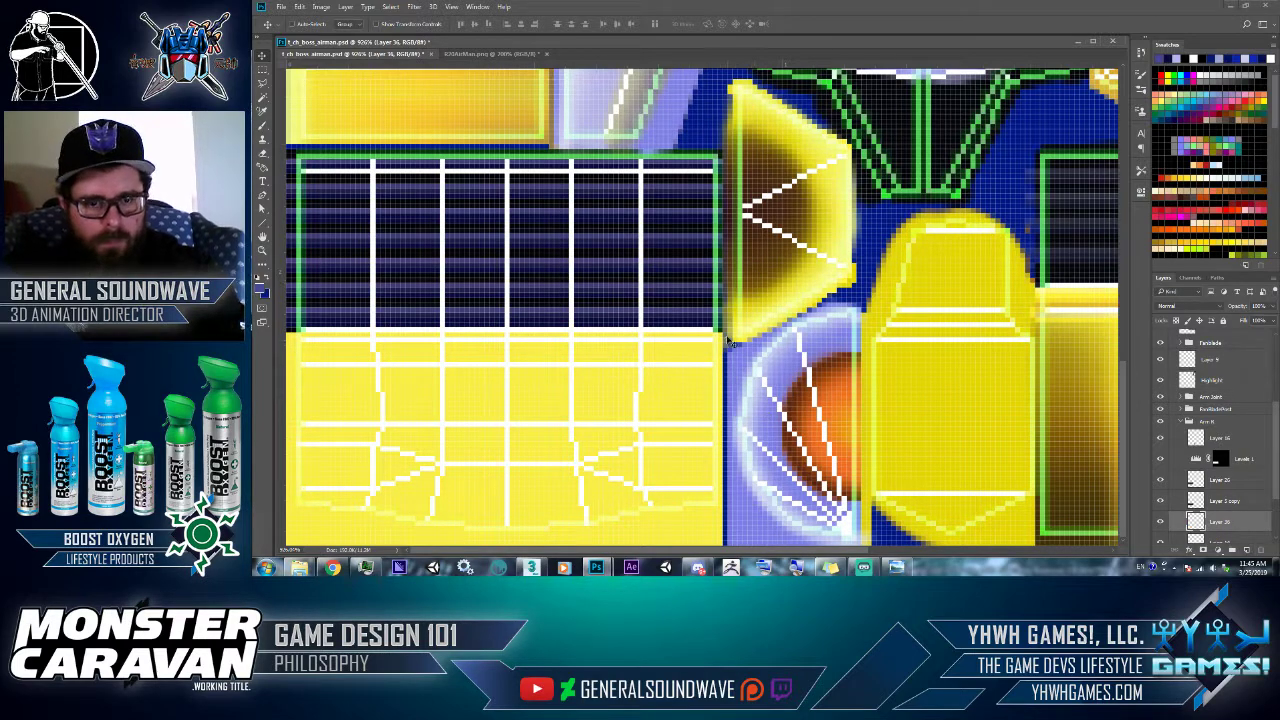
{"action": "key", "text": "m"}
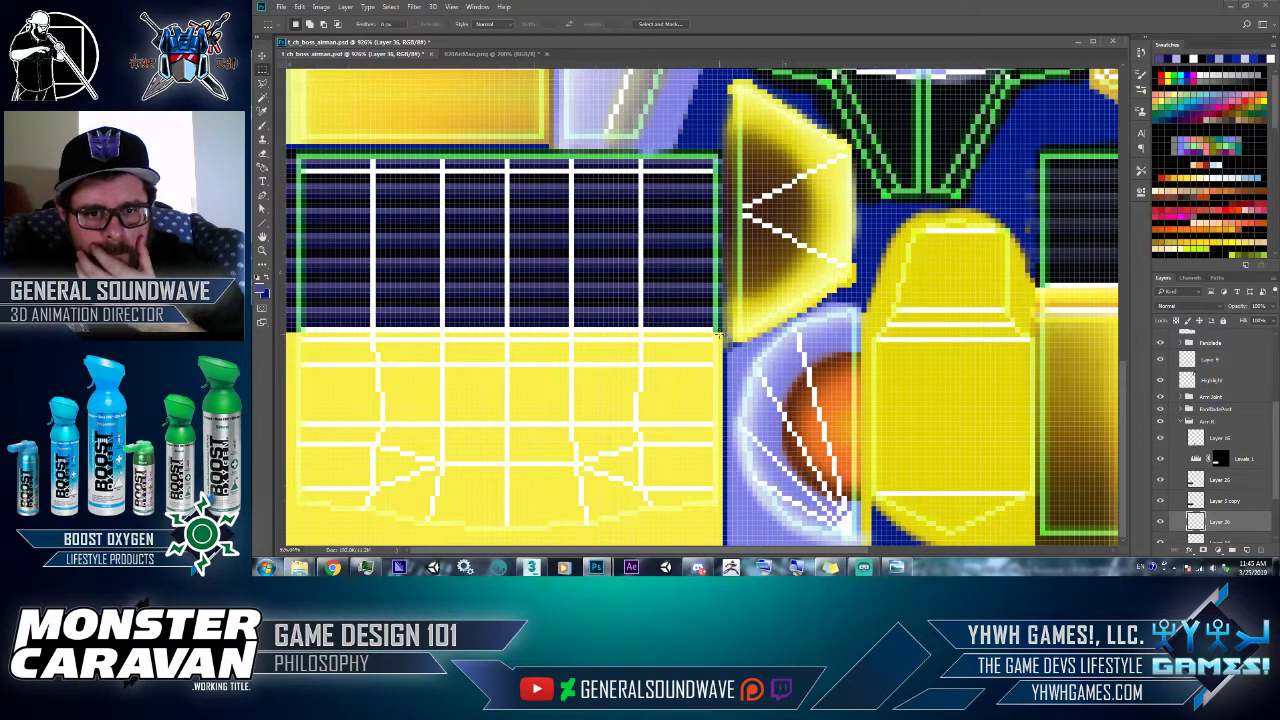
{"action": "left_click_drag", "start_coordinate": [719, 334], "coordinate": [268, 545]}
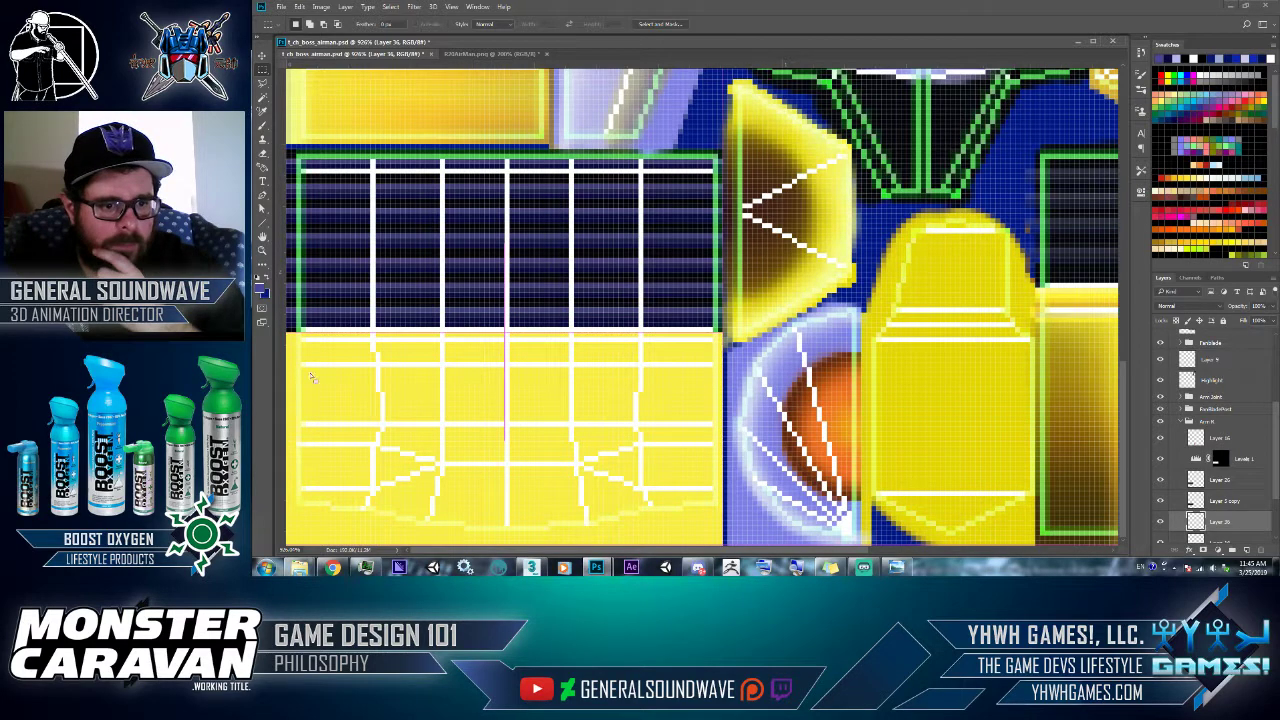
- Fill the selected hand area with a vertical gradient from the golden orange-to-yellow preset, darker next to the striped arm
{"action": "key", "text": "g"}
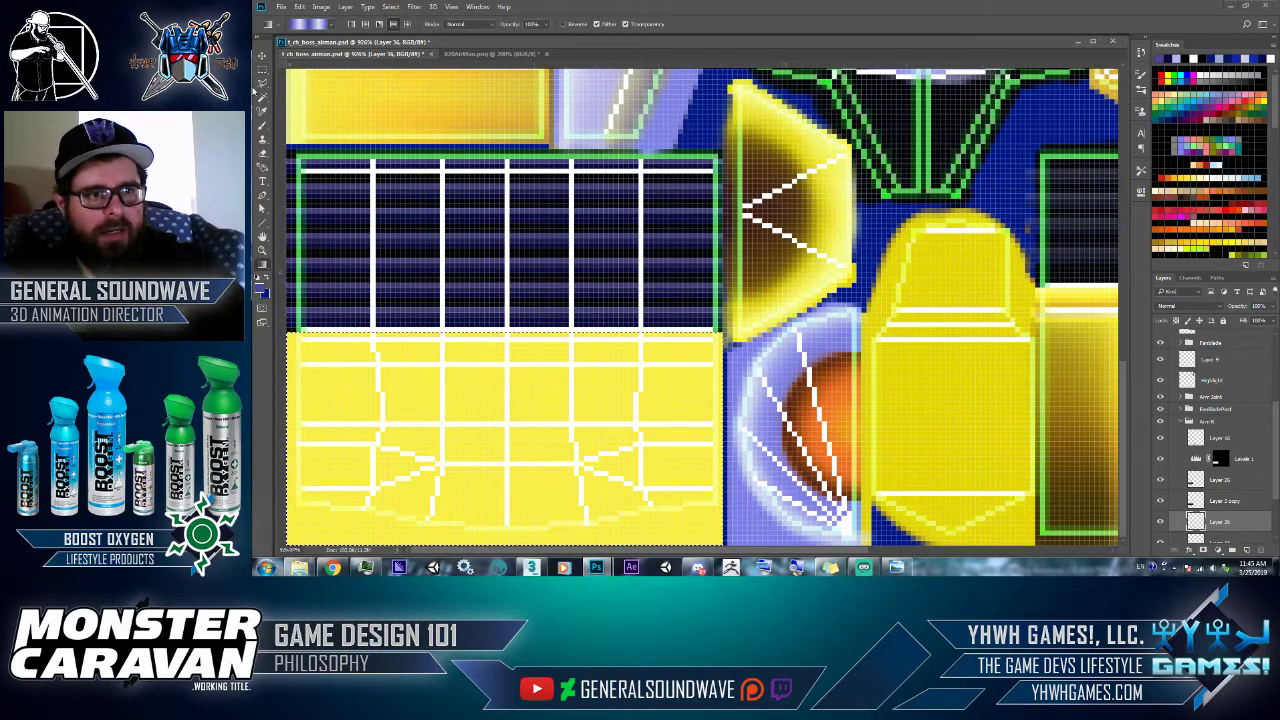
{"action": "left_click", "coordinate": [308, 24]}
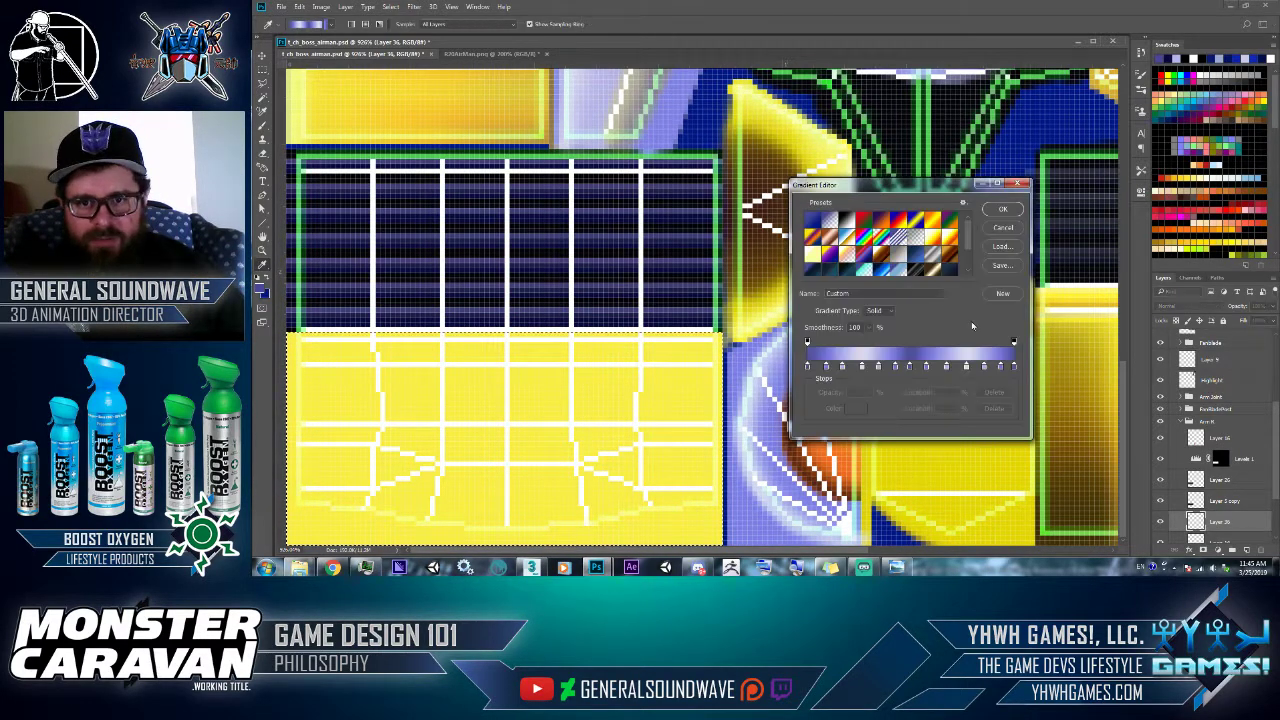
{"action": "left_click_drag", "start_coordinate": [968, 230], "coordinate": [970, 266]}
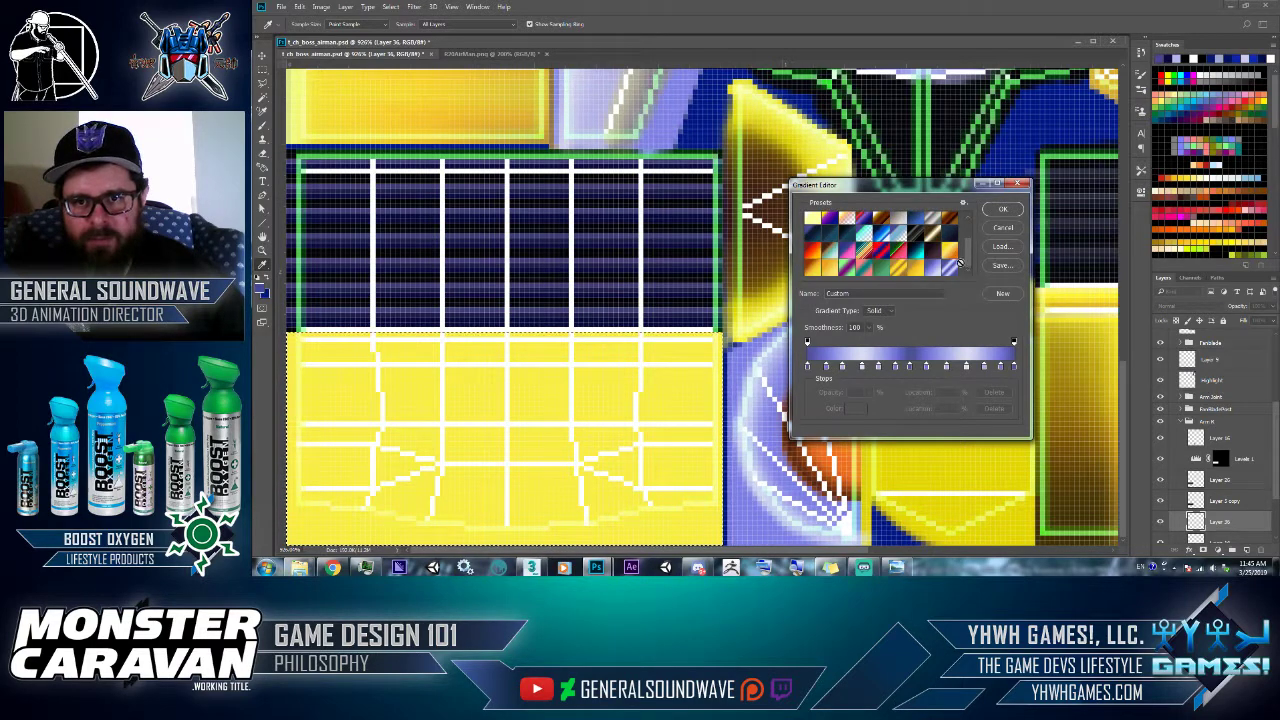
{"action": "left_click", "coordinate": [908, 268]}
{"action": "key", "text": "Return"}
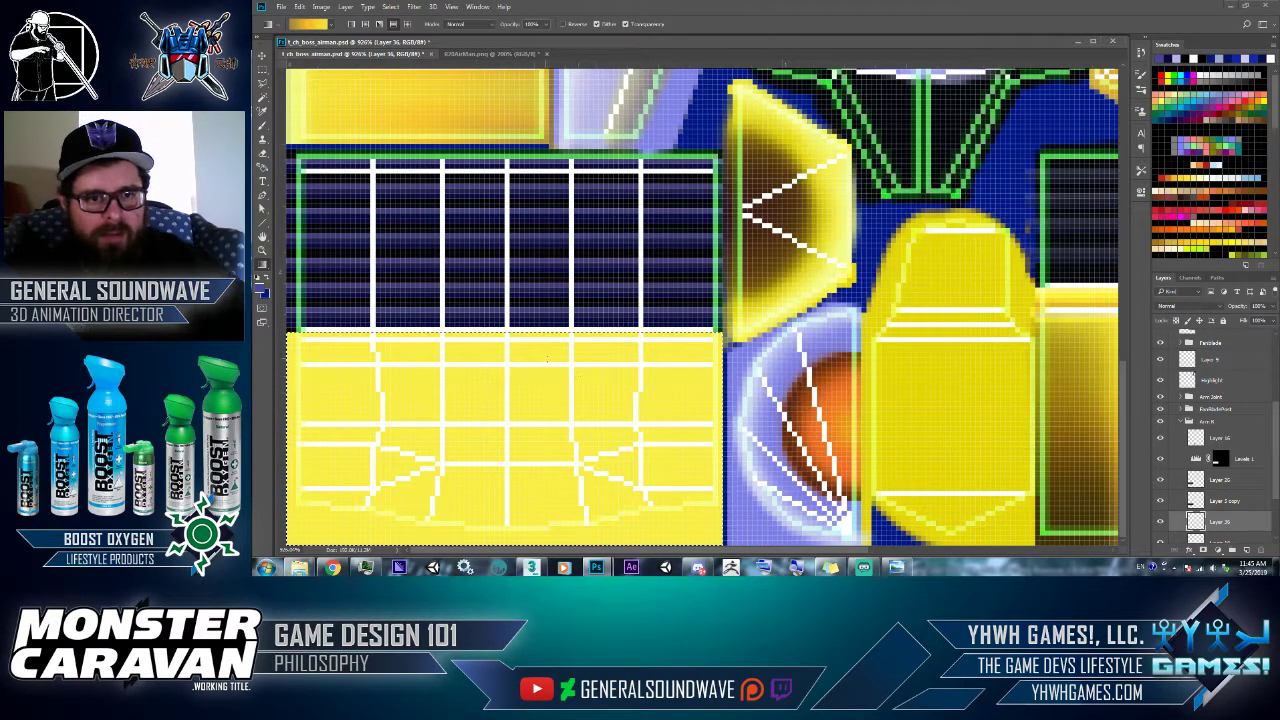
{"action": "left_click_drag", "start_coordinate": [542, 384], "coordinate": [542, 468]}
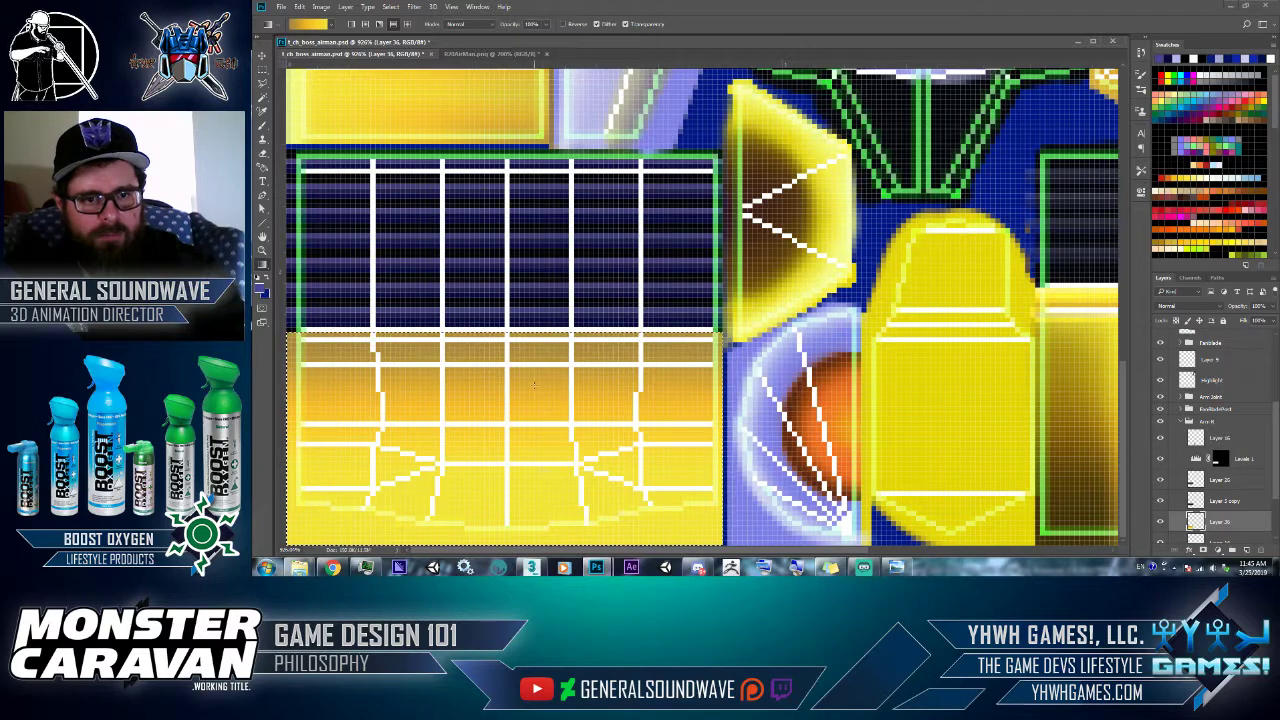
{"action": "key", "text": "ctrl+z"}
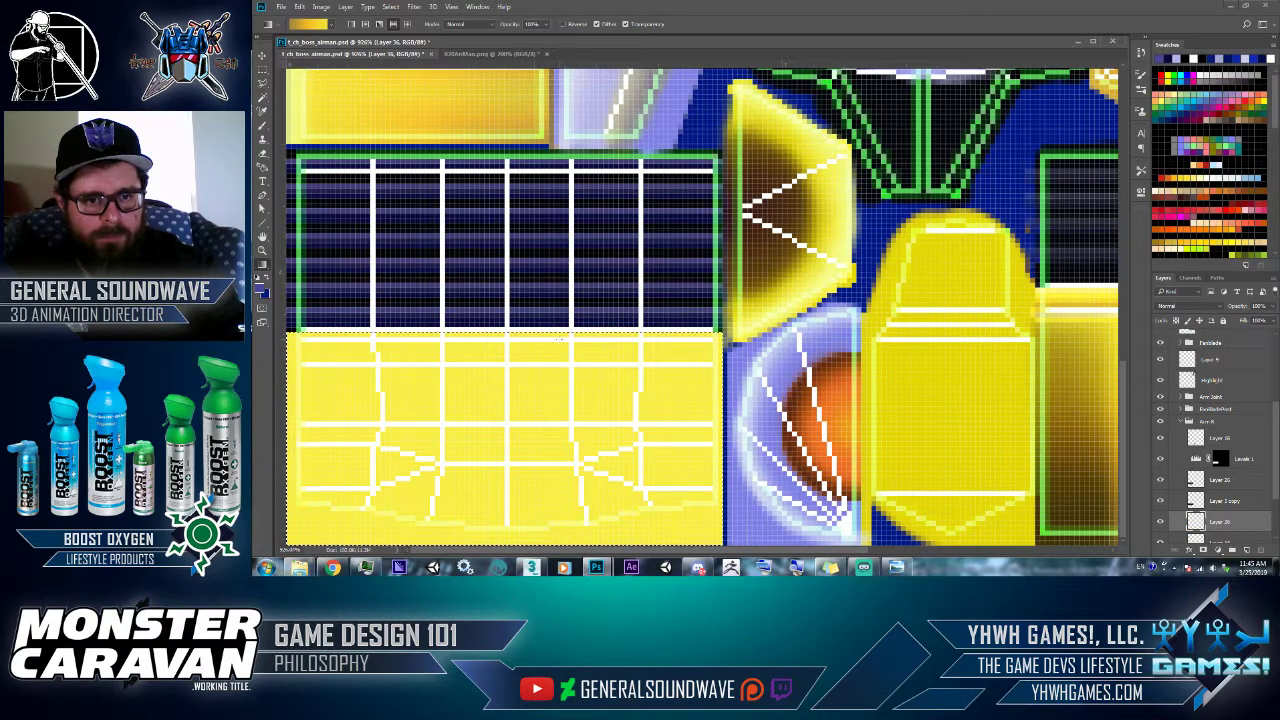
{"action": "left_click_drag", "start_coordinate": [558, 540], "coordinate": [558, 538]}
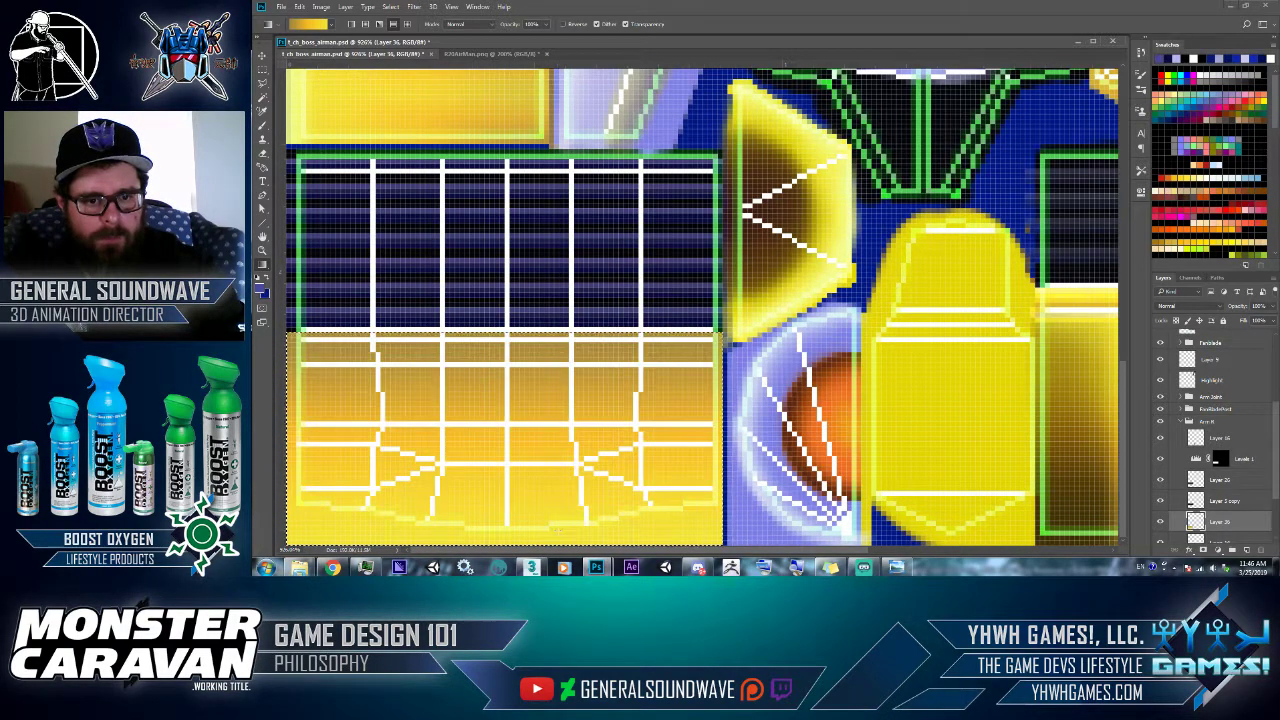
- Compare the yellow hexagonal end cap near the eye with the gradient-shaded hand area in the texture
{"action": "left_click_drag", "start_coordinate": [571, 313], "coordinate": [577, 520]}
{"action": "left_click_drag", "start_coordinate": [655, 240], "coordinate": [590, 505]}
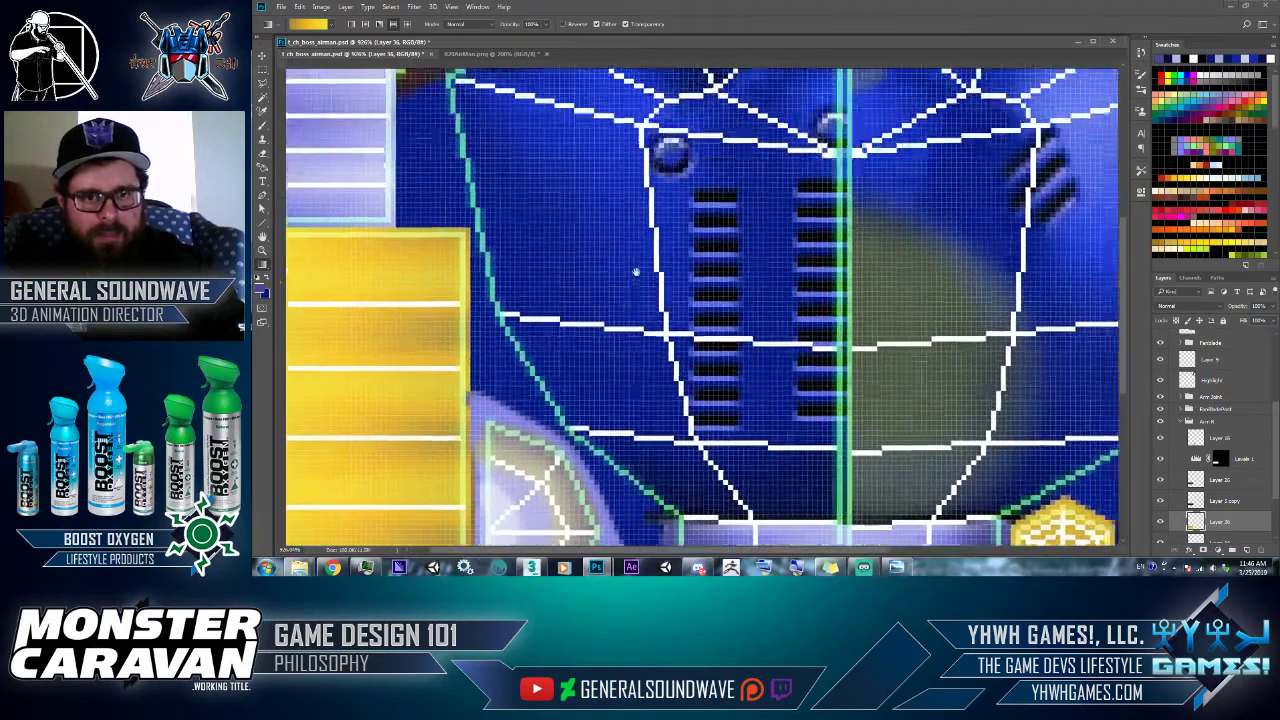
{"action": "left_click_drag", "start_coordinate": [634, 271], "coordinate": [653, 465]}
{"action": "left_click_drag", "start_coordinate": [694, 413], "coordinate": [694, 473]}
{"action": "left_click_drag", "start_coordinate": [685, 319], "coordinate": [681, 343]}
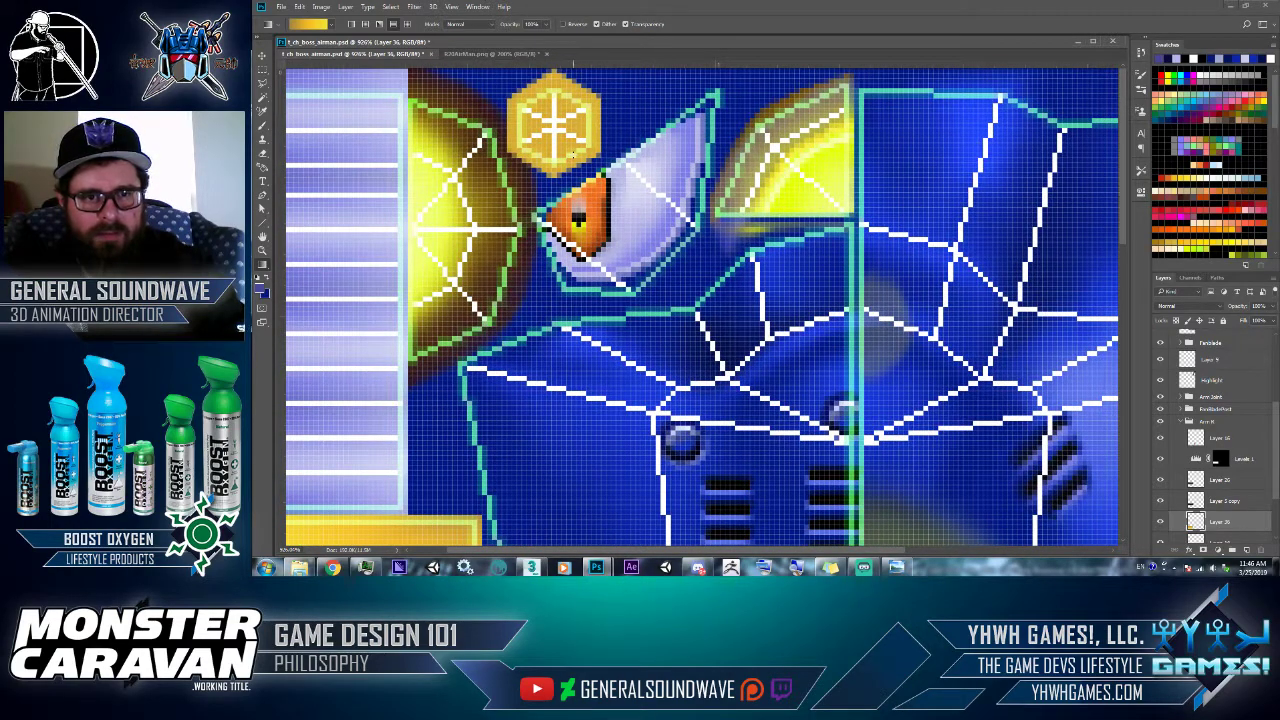
{"action": "left_click_drag", "start_coordinate": [640, 272], "coordinate": [634, 189]}
{"action": "left_click_drag", "start_coordinate": [681, 393], "coordinate": [758, 510]}
{"action": "left_click_drag", "start_coordinate": [651, 222], "coordinate": [731, 560]}
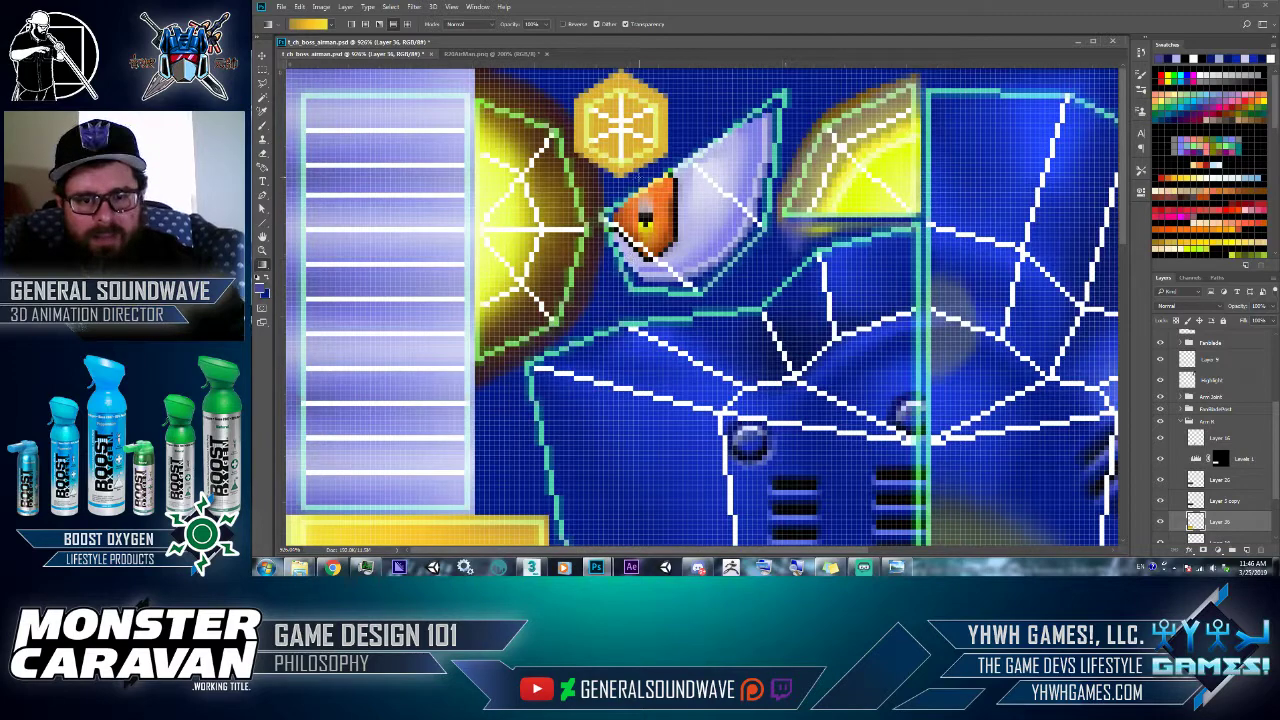
{"action": "key", "text": "l"}
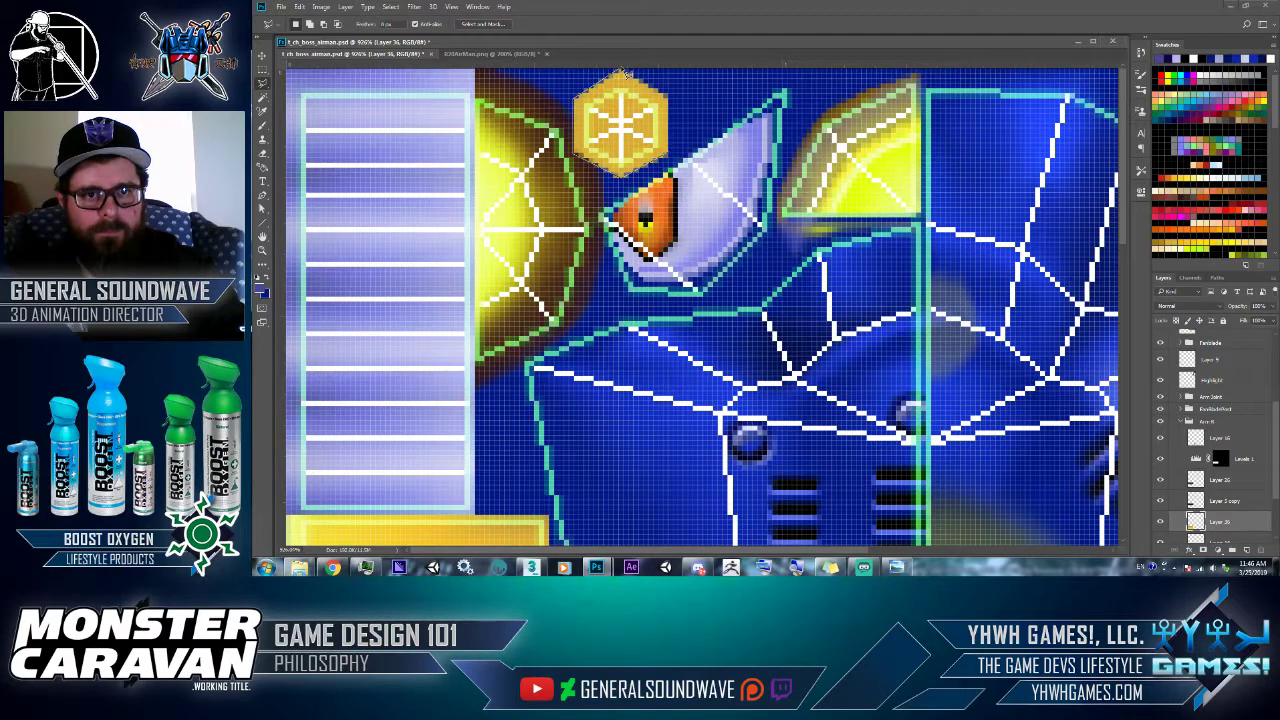
{"action": "mouse_move", "coordinate": [622, 72]}
{"action": "left_mouse_down"}
{"action": "mouse_move", "coordinate": [666, 95]}
{"action": "mouse_move", "coordinate": [670, 160]}
{"action": "left_mouse_up"}
{"action": "left_click_drag", "start_coordinate": [631, 356], "coordinate": [601, 244]}
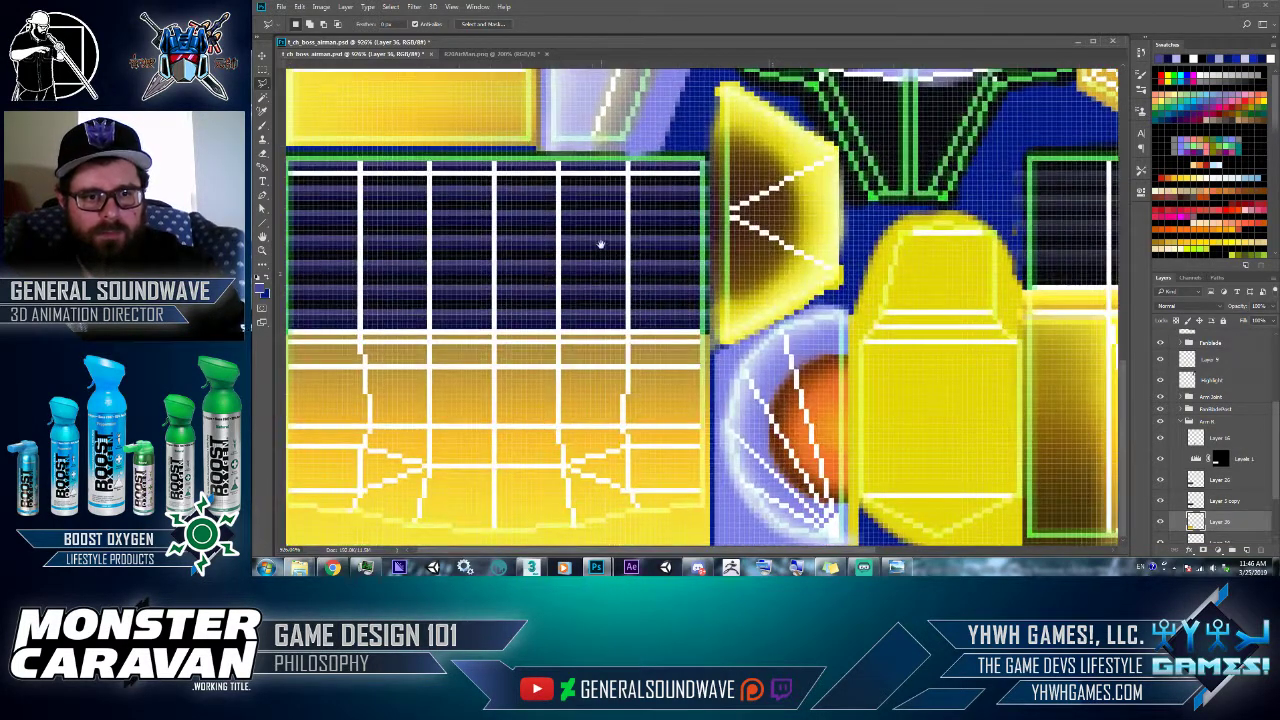
{"action": "key", "text": "i"}
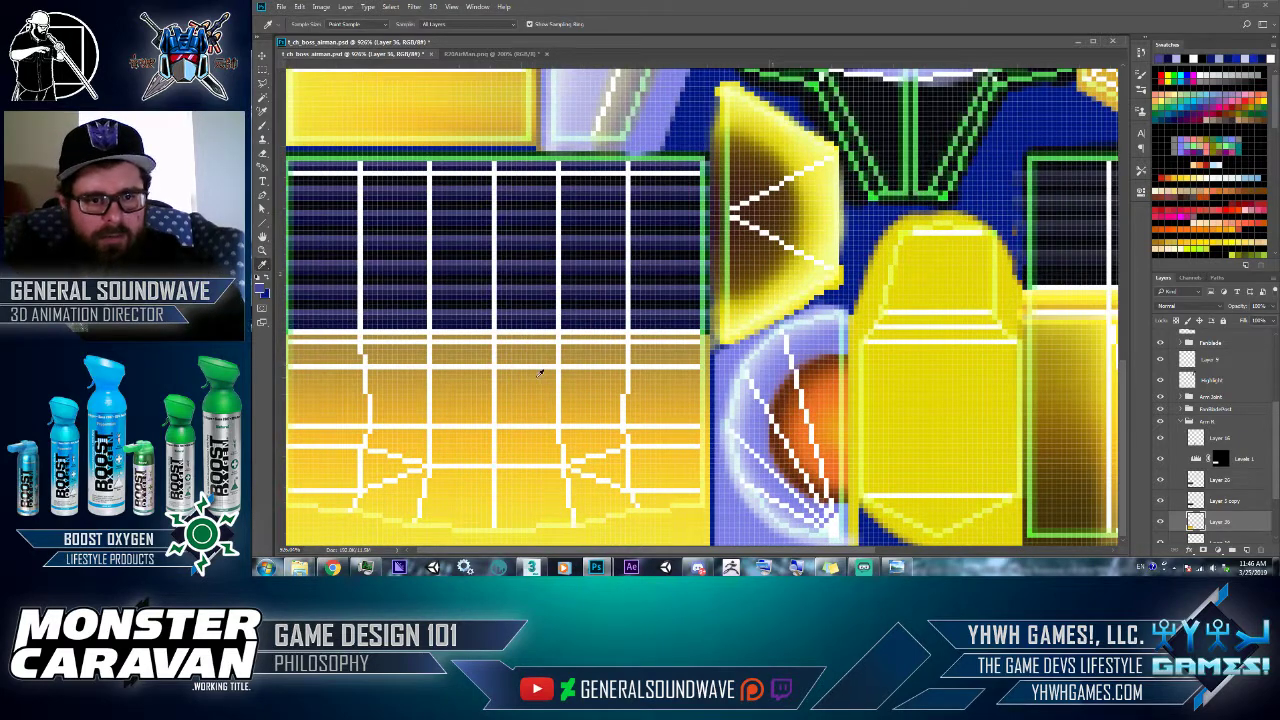
- Switch to 3ds Max, add an Unwrap UVW modifier to the arms object and open its UV editor
{"action": "key", "text": "alt+Tab"}
{"action": "scroll", "coordinate": [634, 301], "scroll_direction": "up", "scroll_amount": 5}
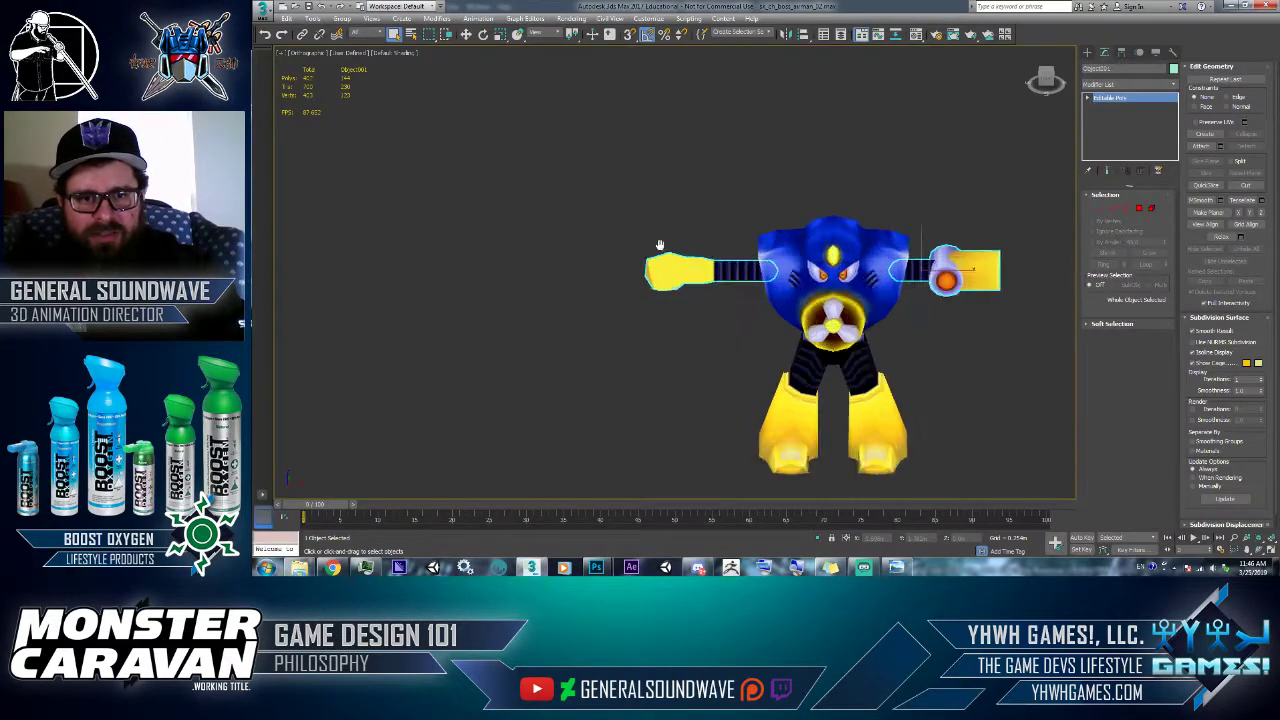
{"action": "middle_click_drag", "start_coordinate": [681, 258], "coordinate": [734, 258], "text": "alt"}
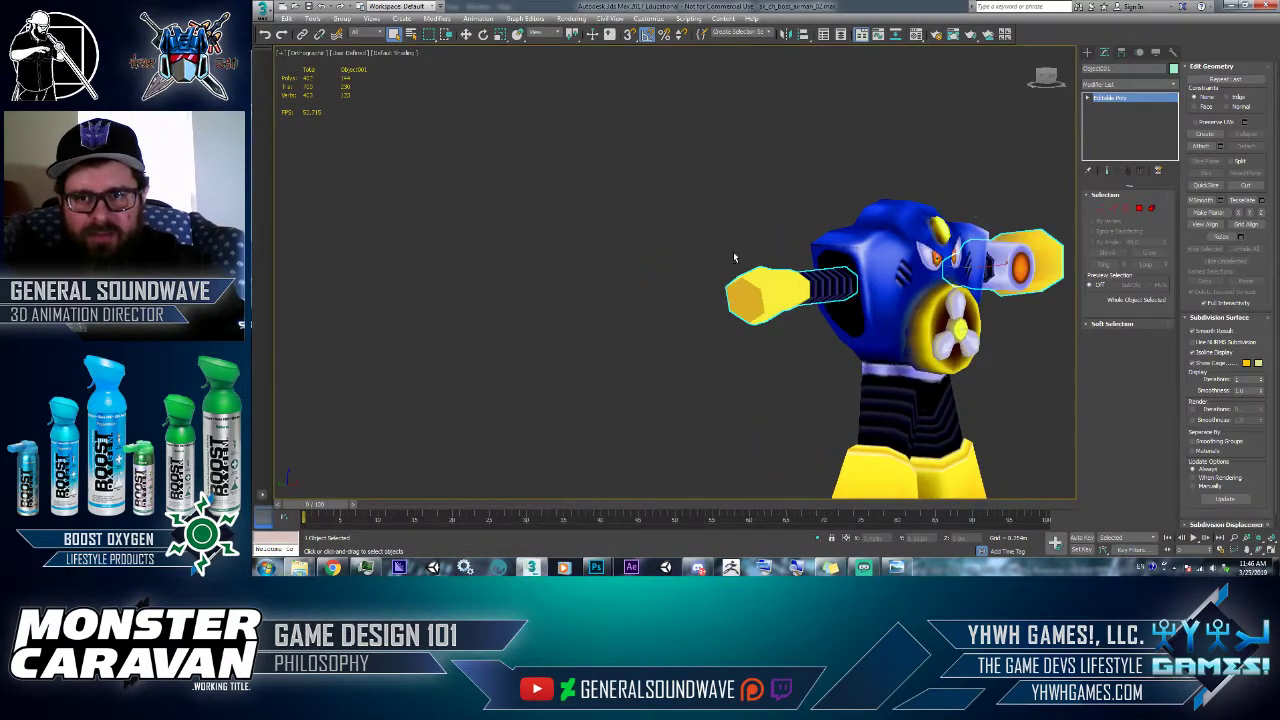
{"action": "left_click", "coordinate": [1137, 90]}
{"action": "scroll", "coordinate": [1150, 300], "scroll_direction": "down", "scroll_amount": 10}
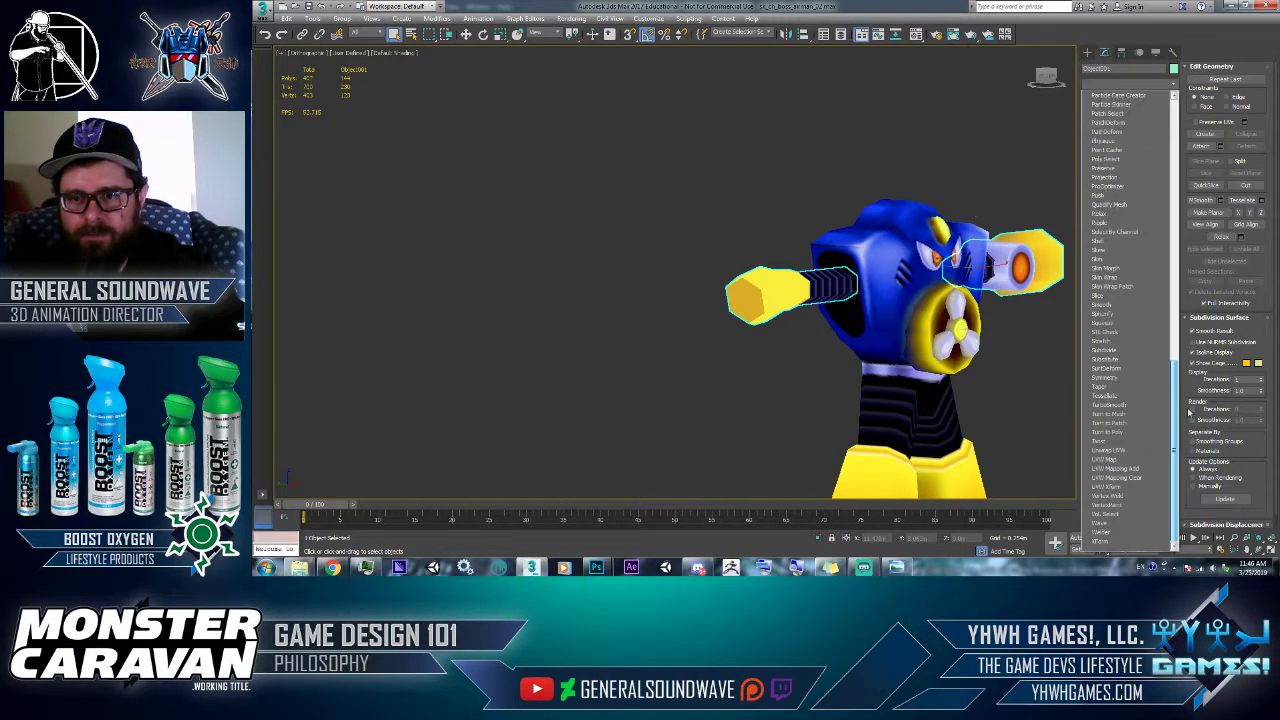
{"action": "left_click", "coordinate": [1108, 449]}
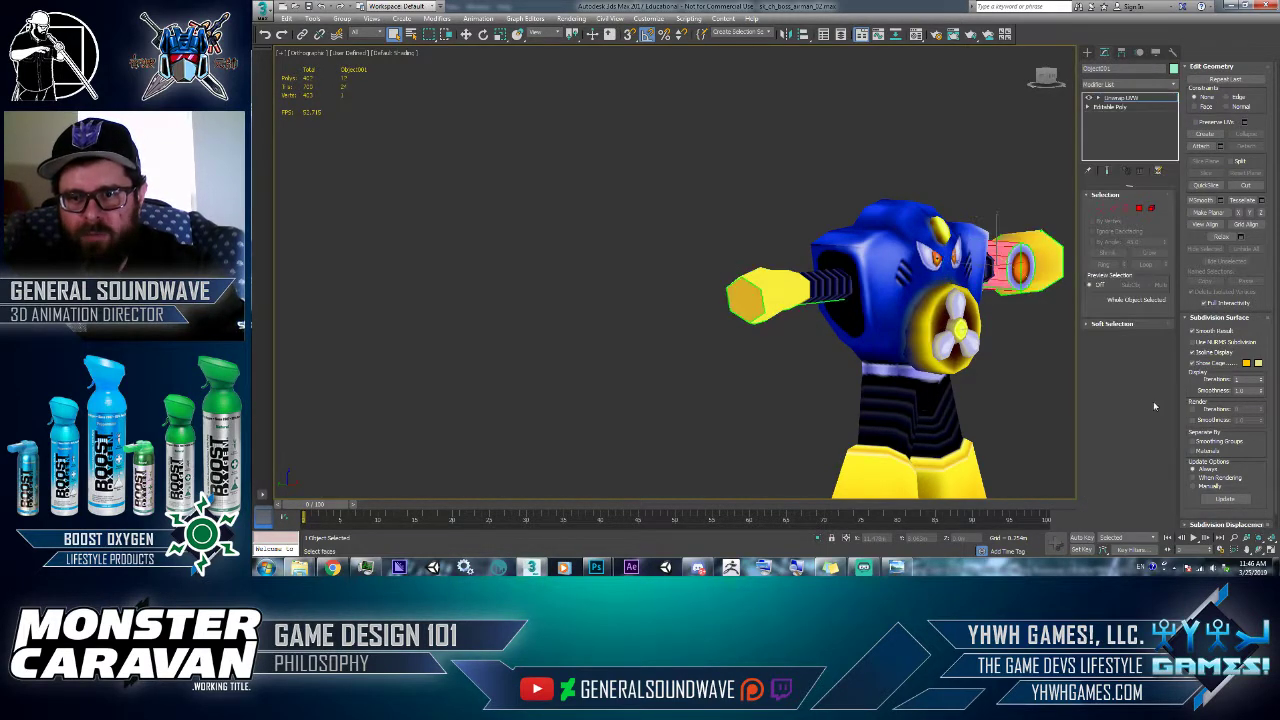
{"action": "left_click", "coordinate": [1135, 418]}
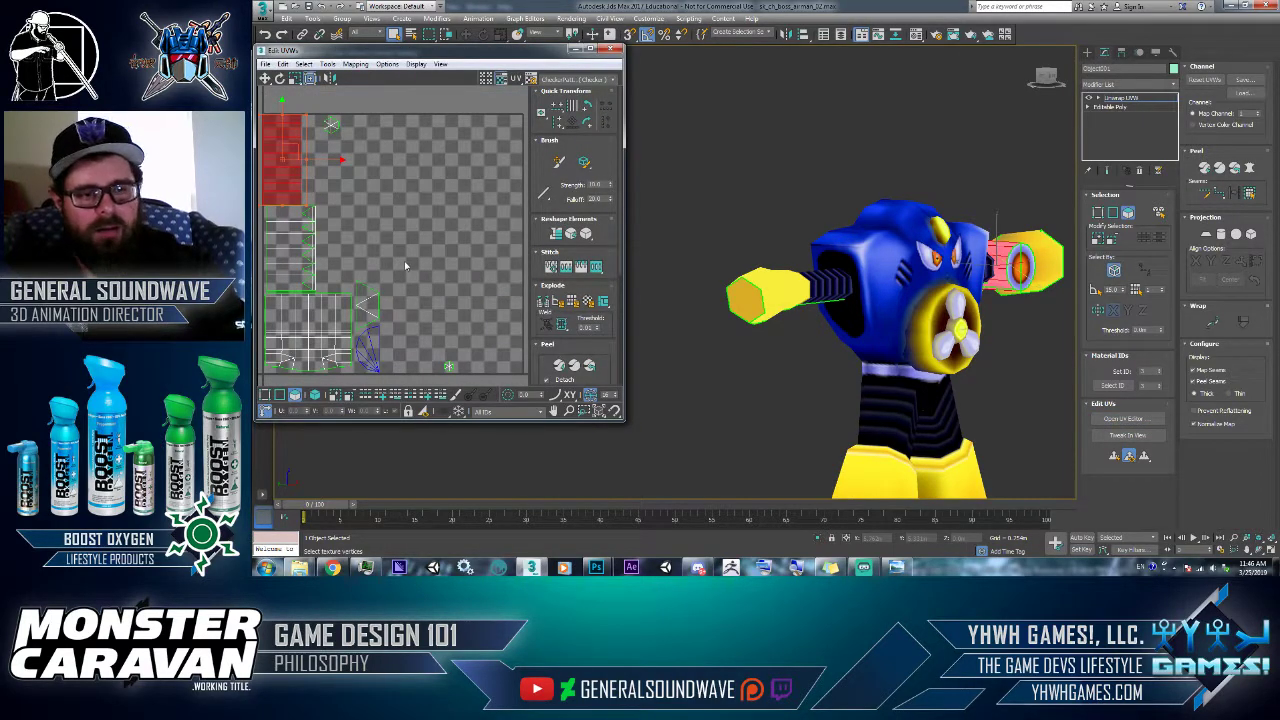
- Select the hand's hexagonal end-cap UV island and compare its location with the painted texture in Photoshop
{"action": "left_click", "coordinate": [314, 395]}
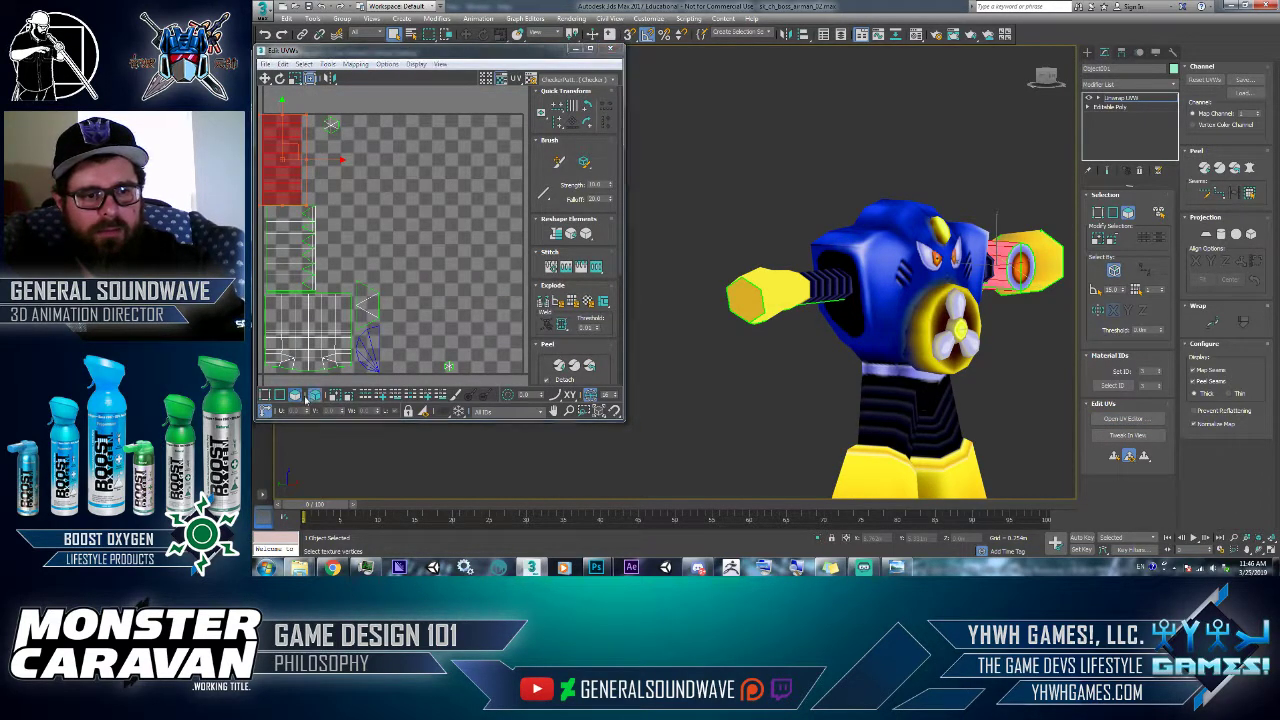
{"action": "left_click_drag", "start_coordinate": [344, 104], "coordinate": [321, 145]}
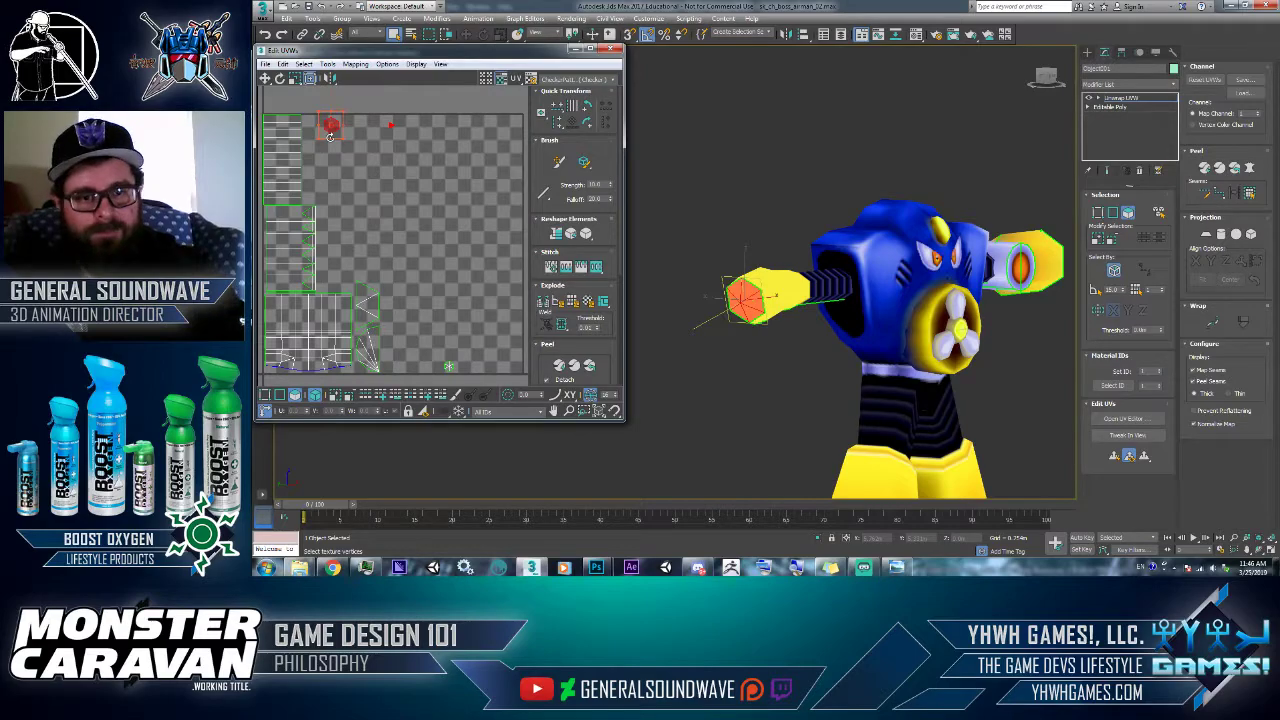
{"action": "key", "text": "alt+Tab"}
{"action": "scroll", "coordinate": [490, 140], "scroll_direction": "up", "scroll_amount": 5}
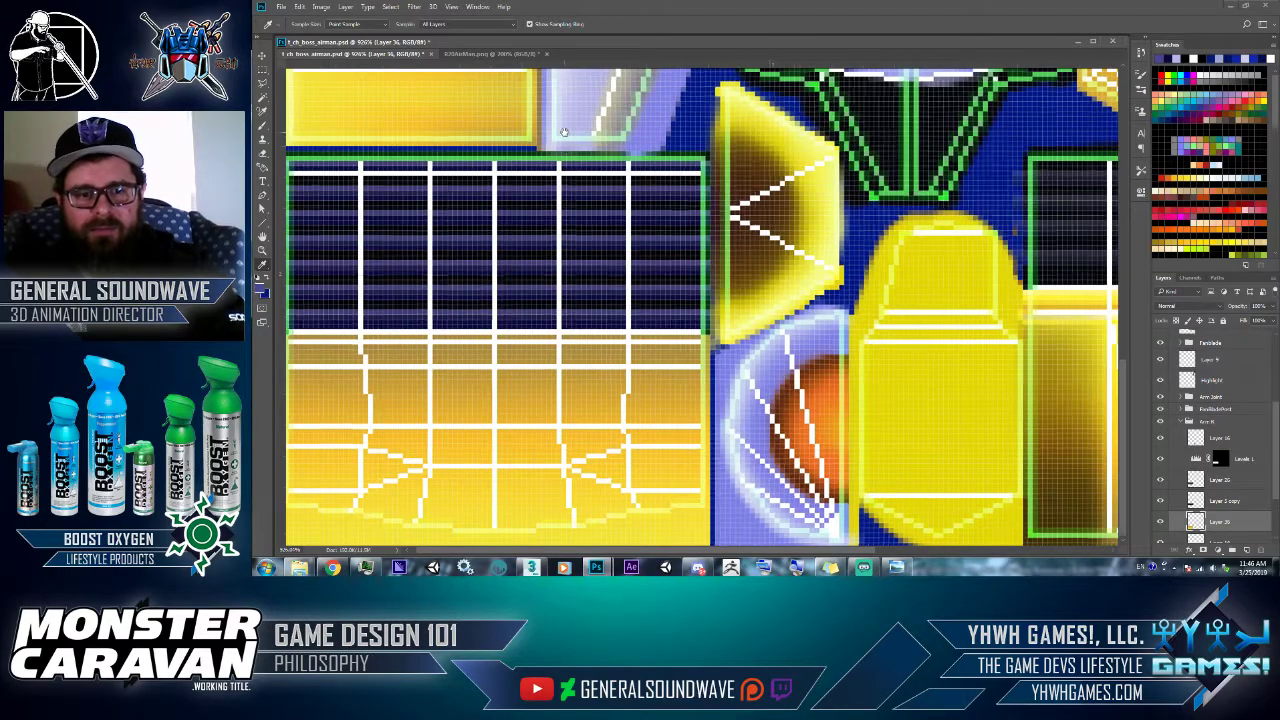
{"action": "scroll", "coordinate": [645, 102], "scroll_direction": "up", "scroll_amount": 3}
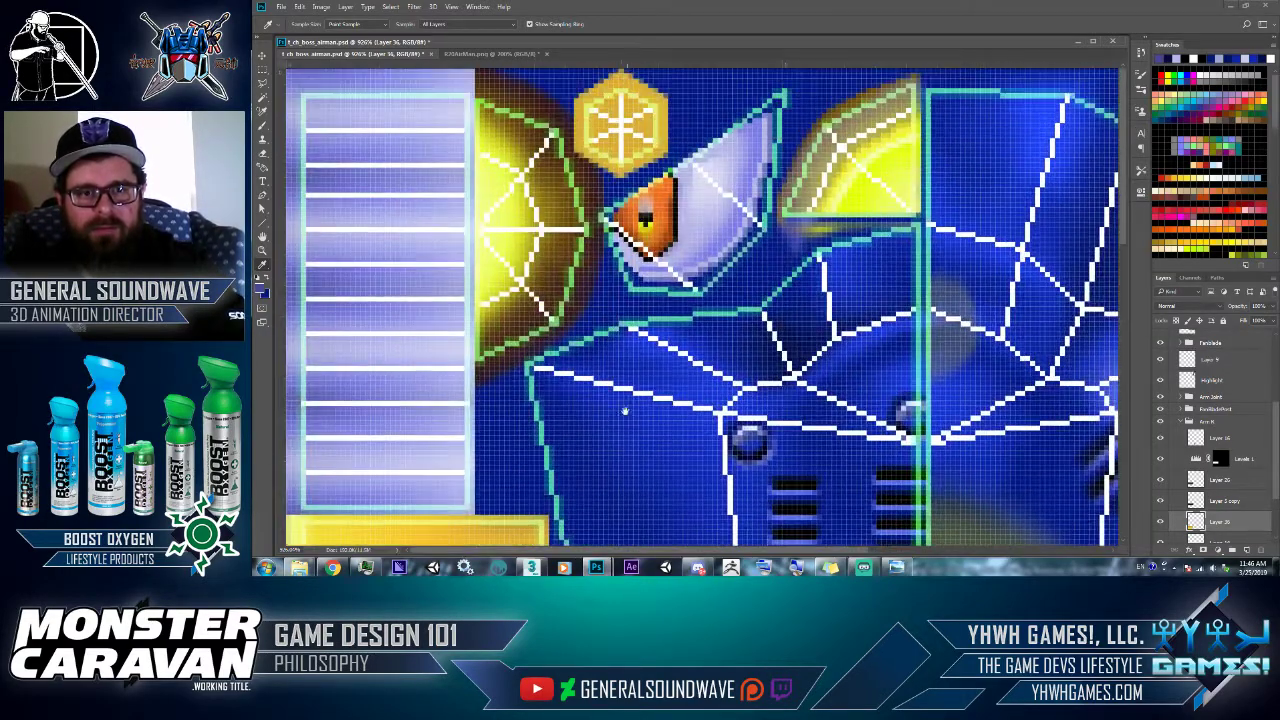
{"action": "scroll", "coordinate": [638, 112], "scroll_direction": "down", "scroll_amount": 8}
{"action": "scroll", "coordinate": [634, 120], "scroll_direction": "down", "scroll_amount": 2}
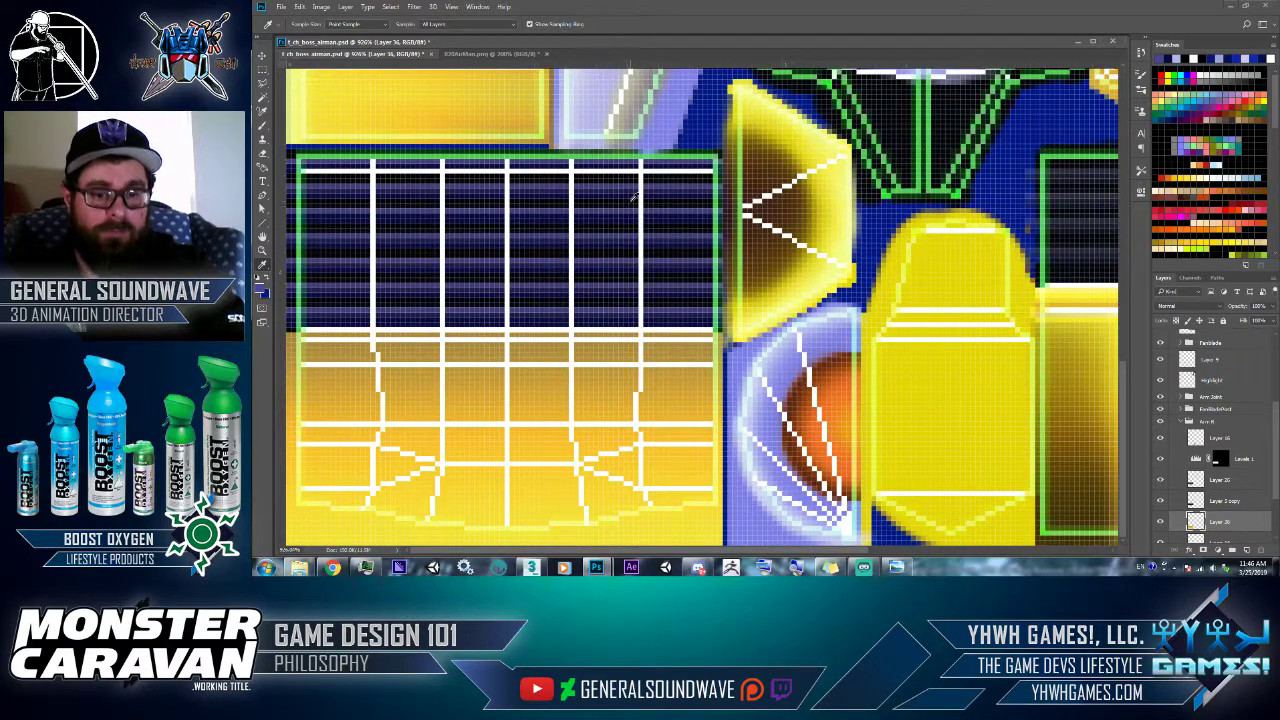
- Return to 3ds Max and try to stitch one edge of the hexagonal end cap to the hand island's lower border
{"action": "key", "text": "alt+Tab"}
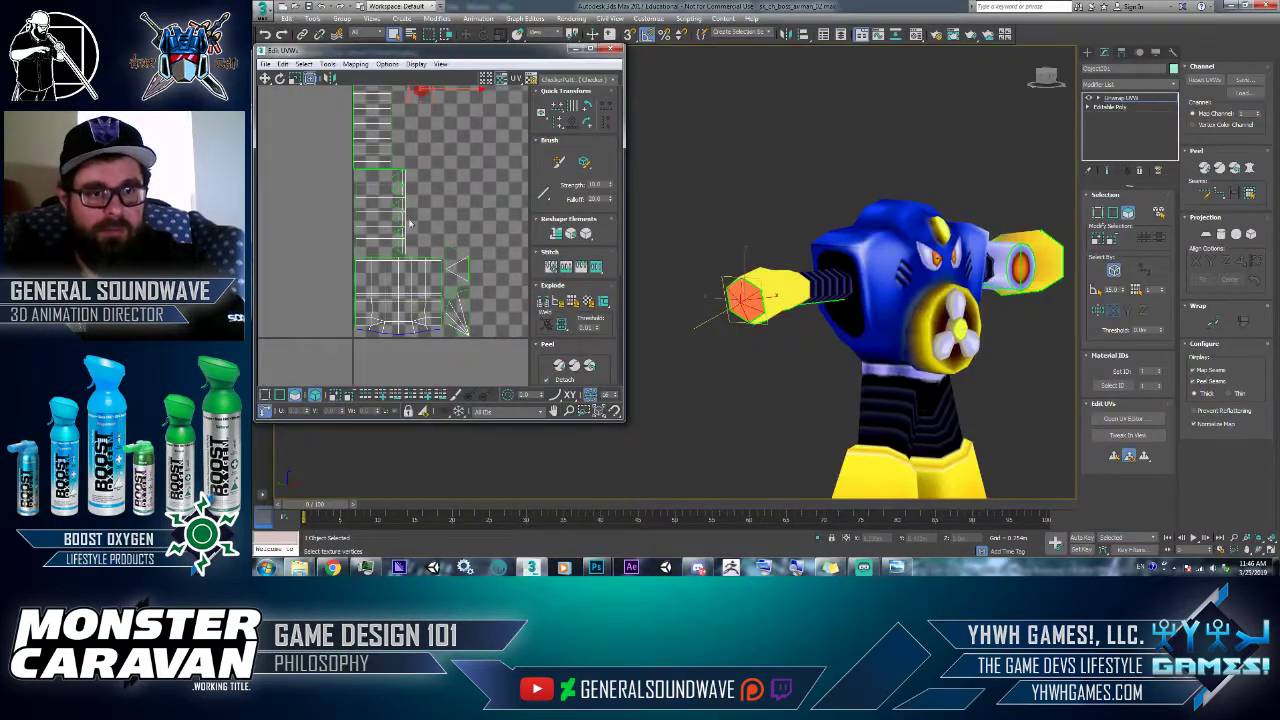
{"action": "middle_click_drag", "start_coordinate": [409, 224], "coordinate": [417, 272]}
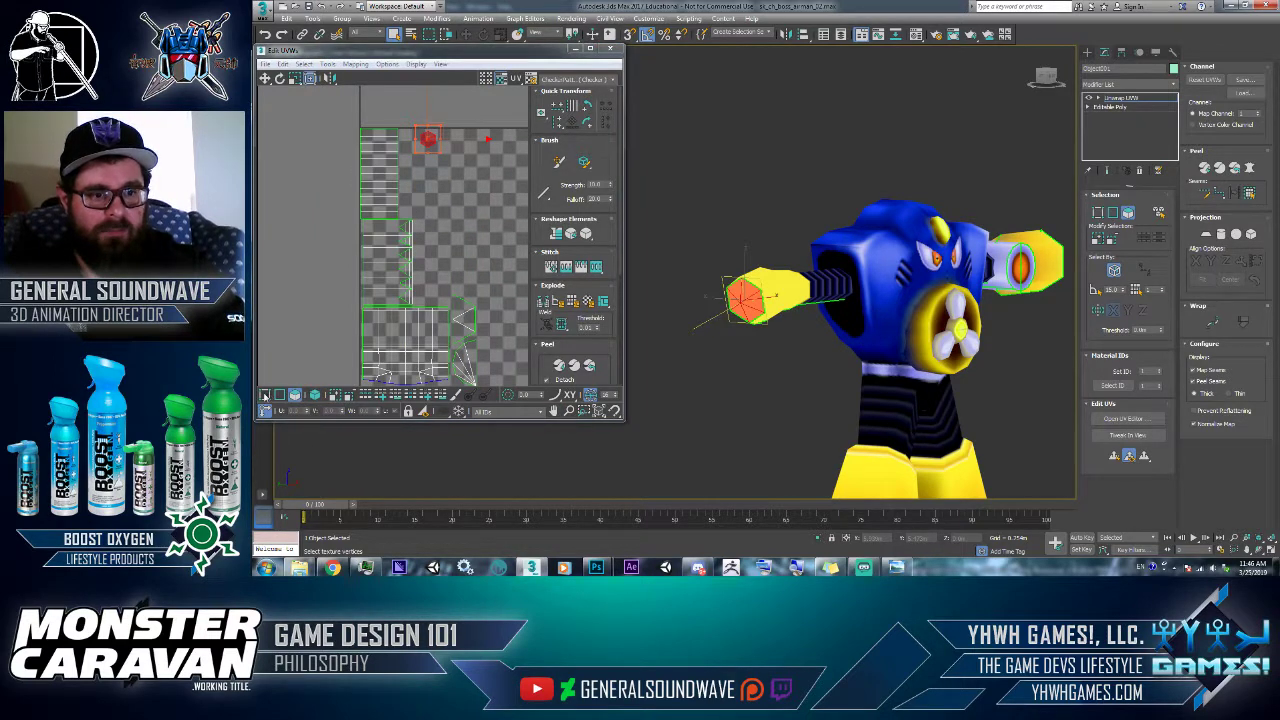
{"action": "left_click", "coordinate": [265, 395]}
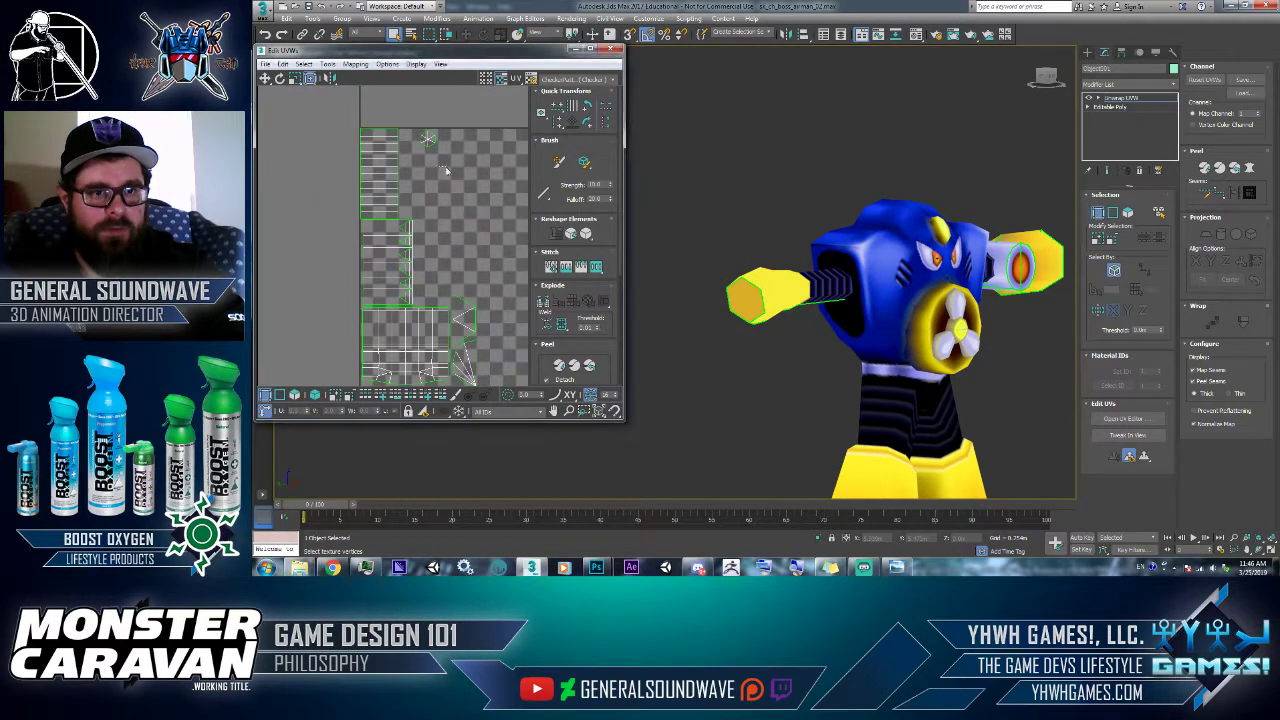
{"action": "left_click_drag", "start_coordinate": [407, 113], "coordinate": [412, 115]}
{"action": "right_click", "coordinate": [413, 116]}
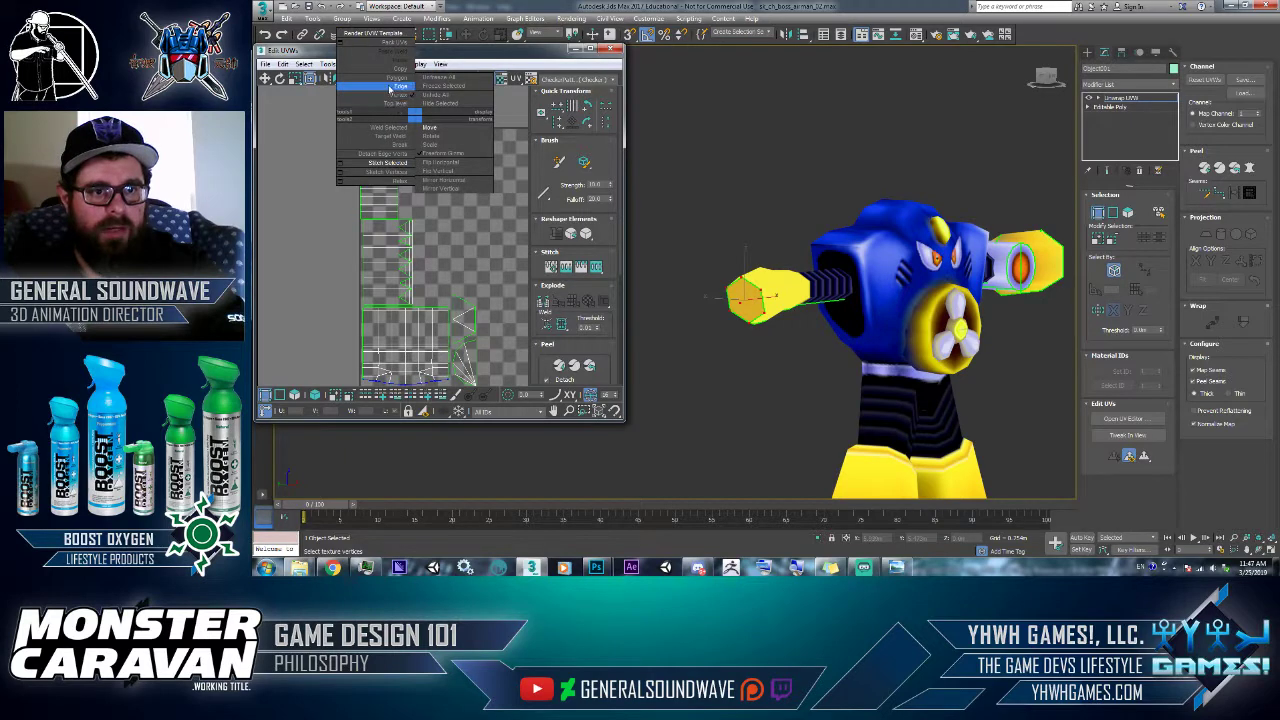
{"action": "left_click", "coordinate": [402, 146]}
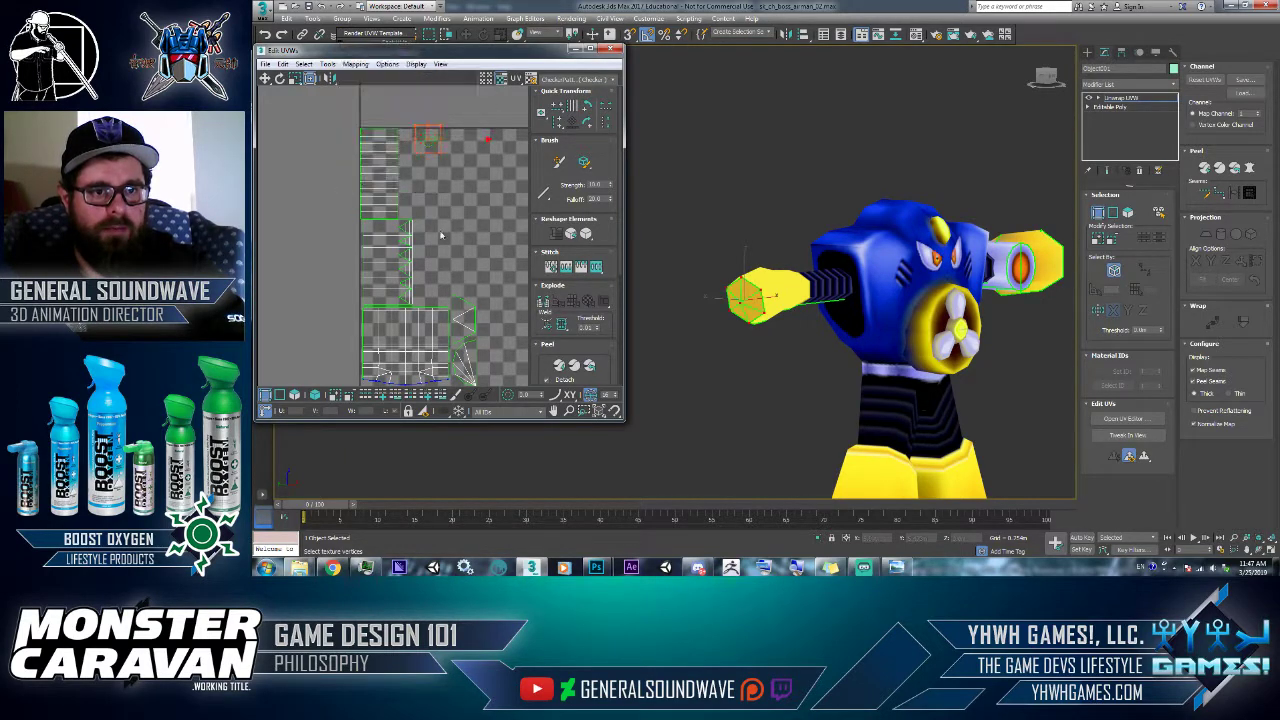
{"action": "scroll", "coordinate": [446, 308], "scroll_direction": "up", "scroll_amount": 3}
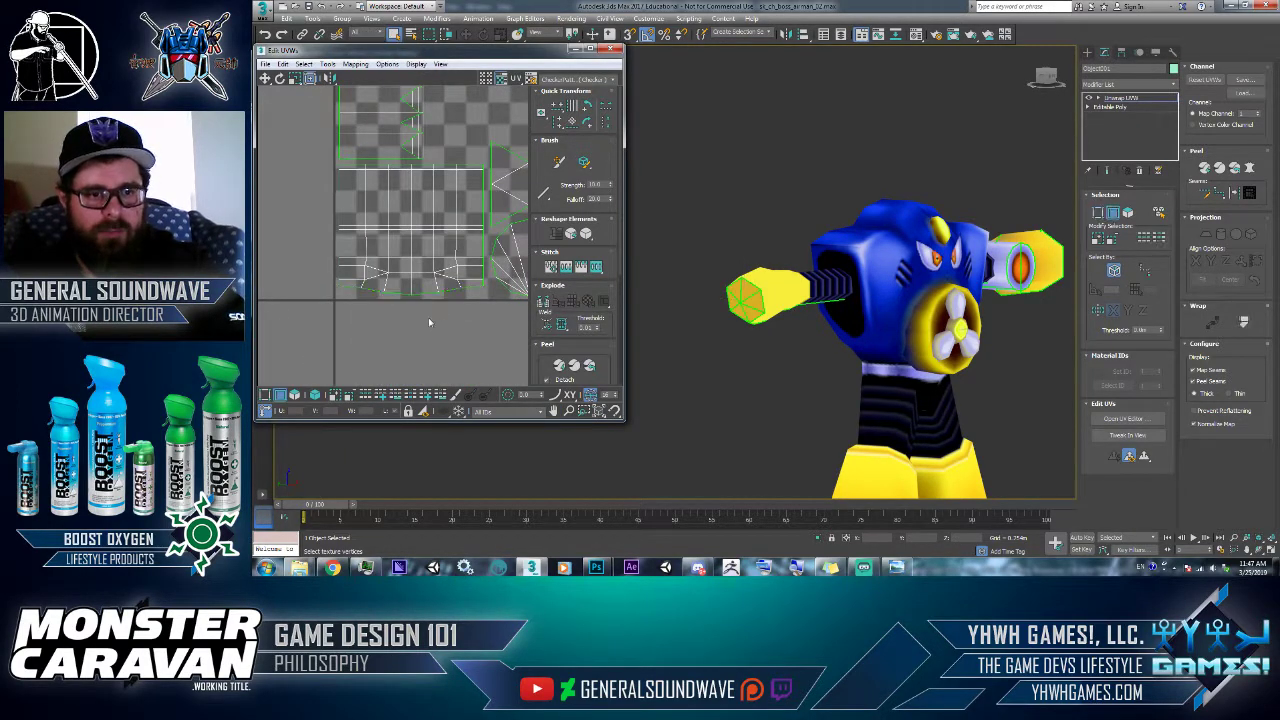
{"action": "left_click", "coordinate": [432, 290]}
{"action": "right_click", "coordinate": [432, 292]}
{"action": "left_click", "coordinate": [421, 341]}
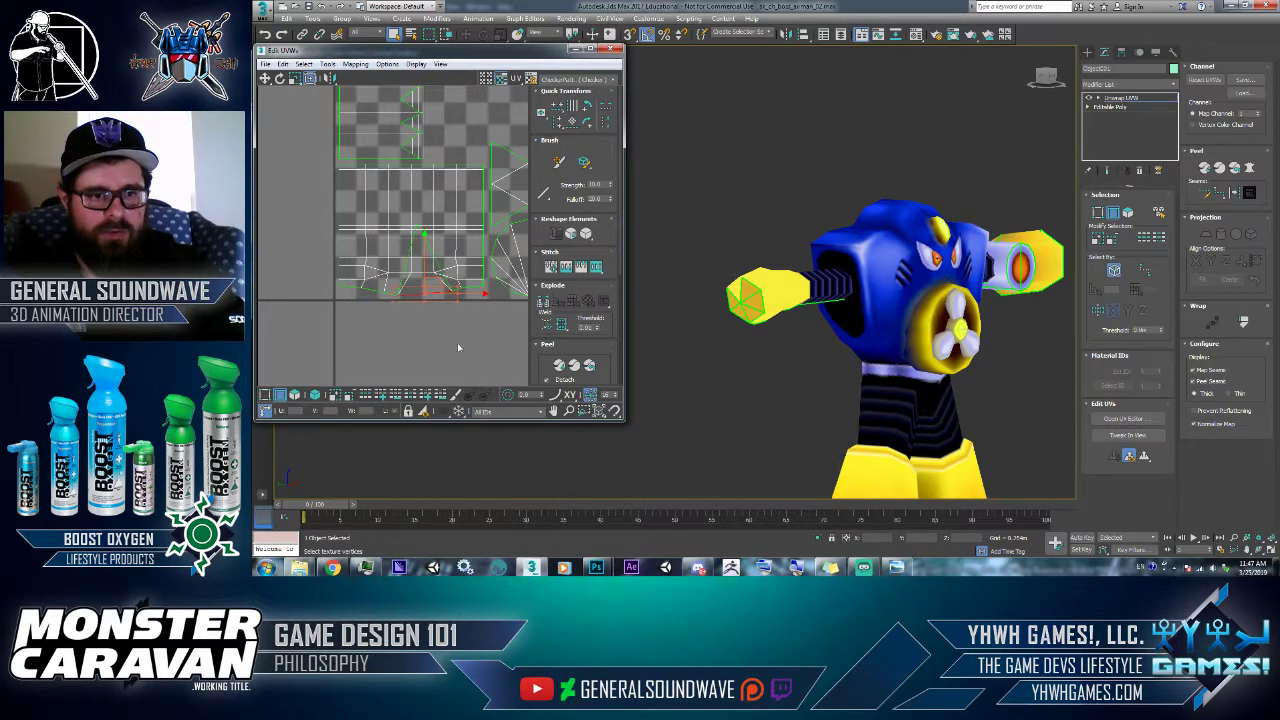
{"action": "scroll", "coordinate": [440, 265], "scroll_direction": "down", "scroll_amount": 3}
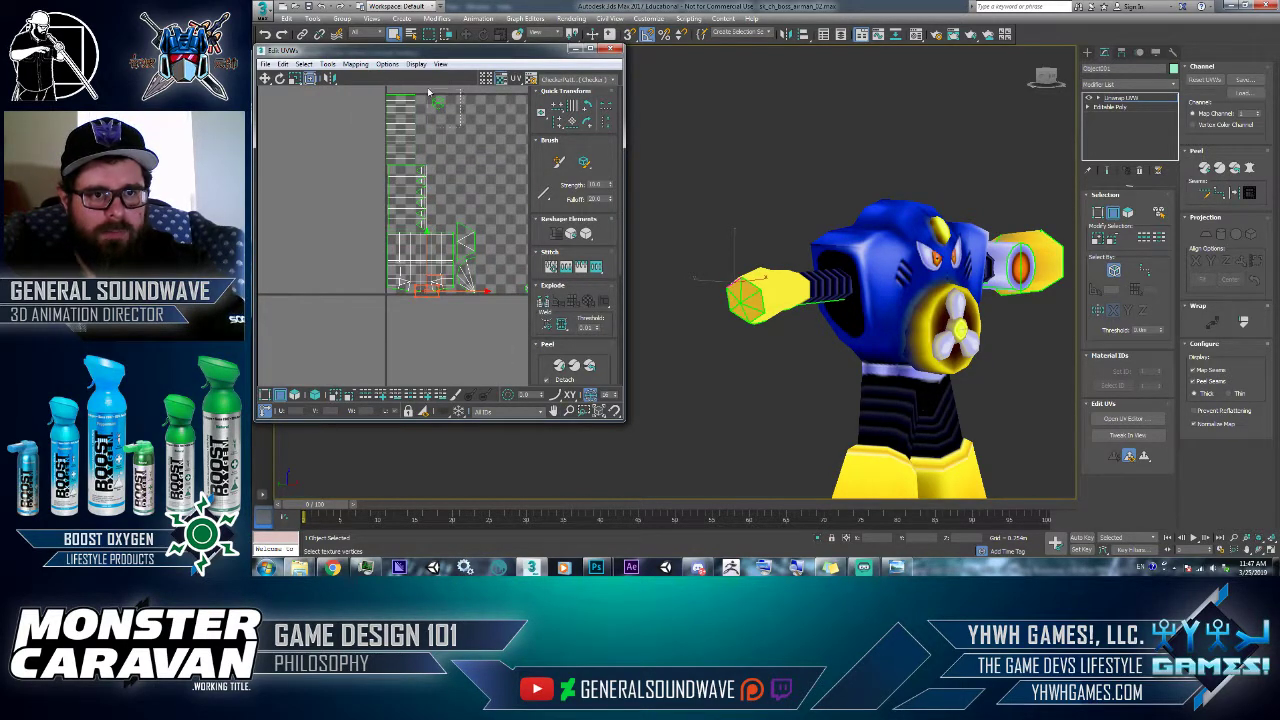
- Try to stitch the end cap's edges and vertices onto the hand's lower UV border, then undo the changes
{"action": "scroll", "coordinate": [439, 310], "scroll_direction": "up", "scroll_amount": 3}
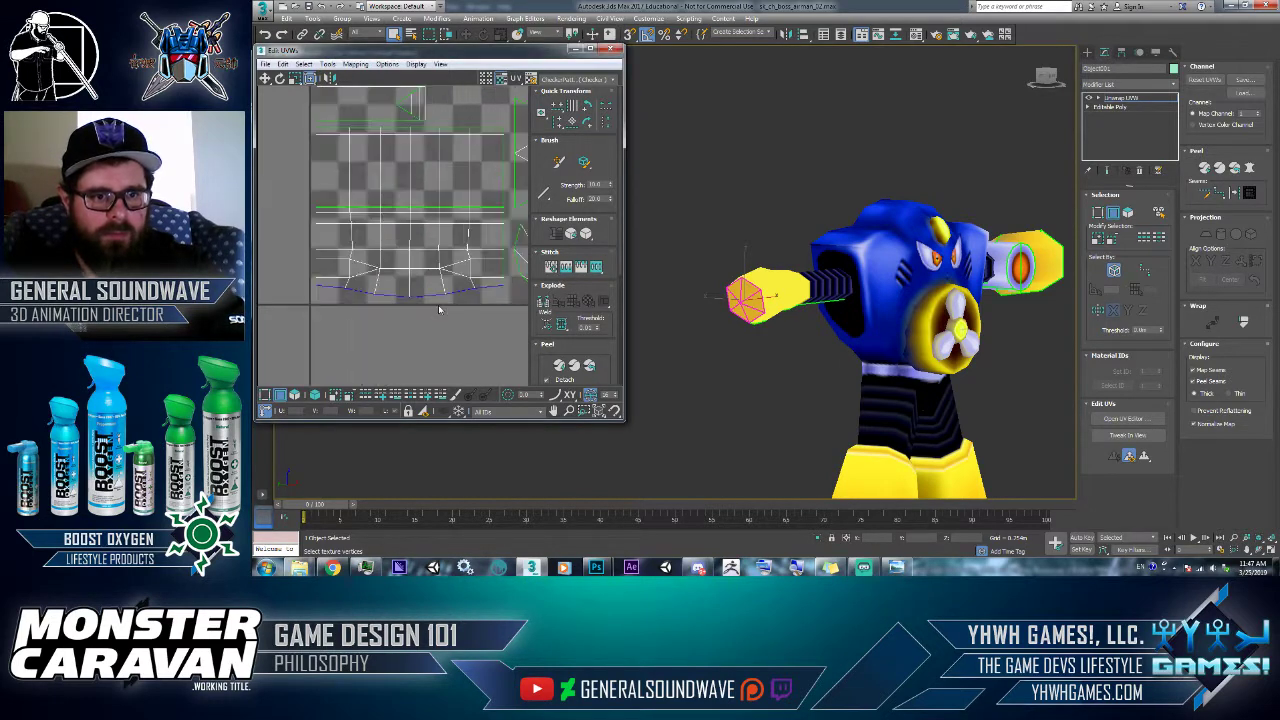
{"action": "left_click", "coordinate": [435, 288]}
{"action": "right_click", "coordinate": [440, 303]}
{"action": "left_click", "coordinate": [466, 330]}
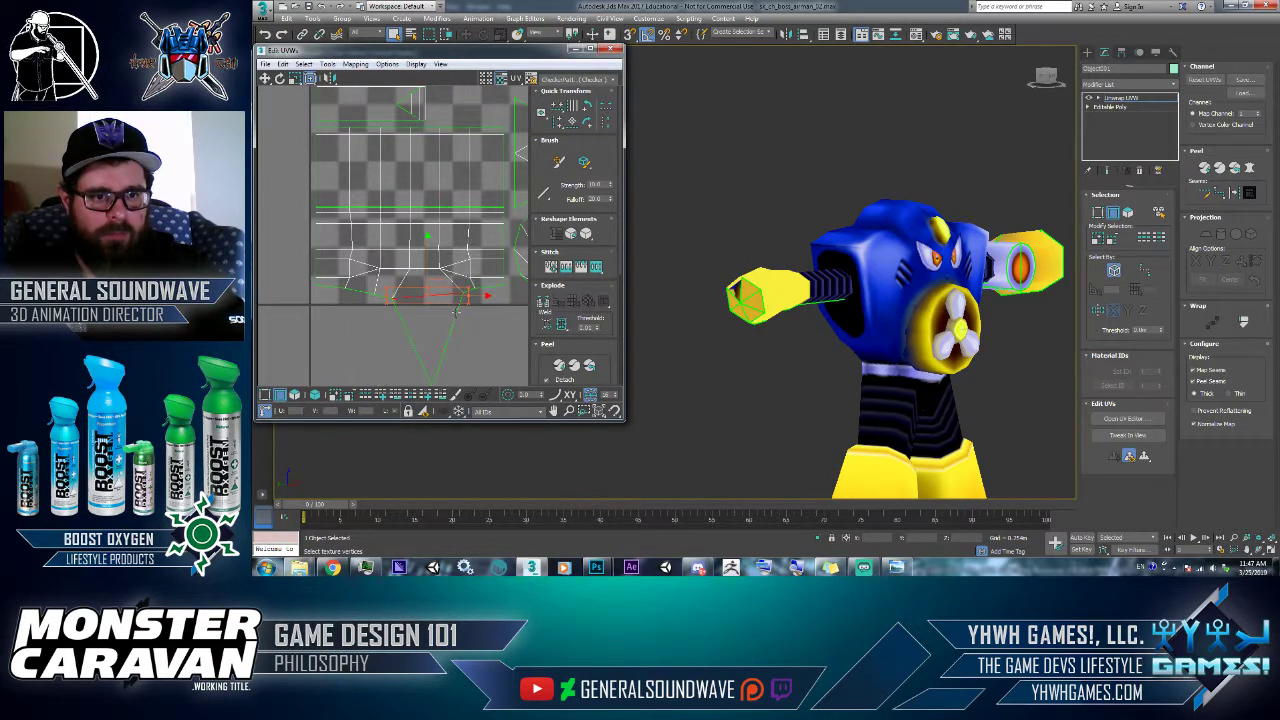
{"action": "right_click", "coordinate": [466, 290]}
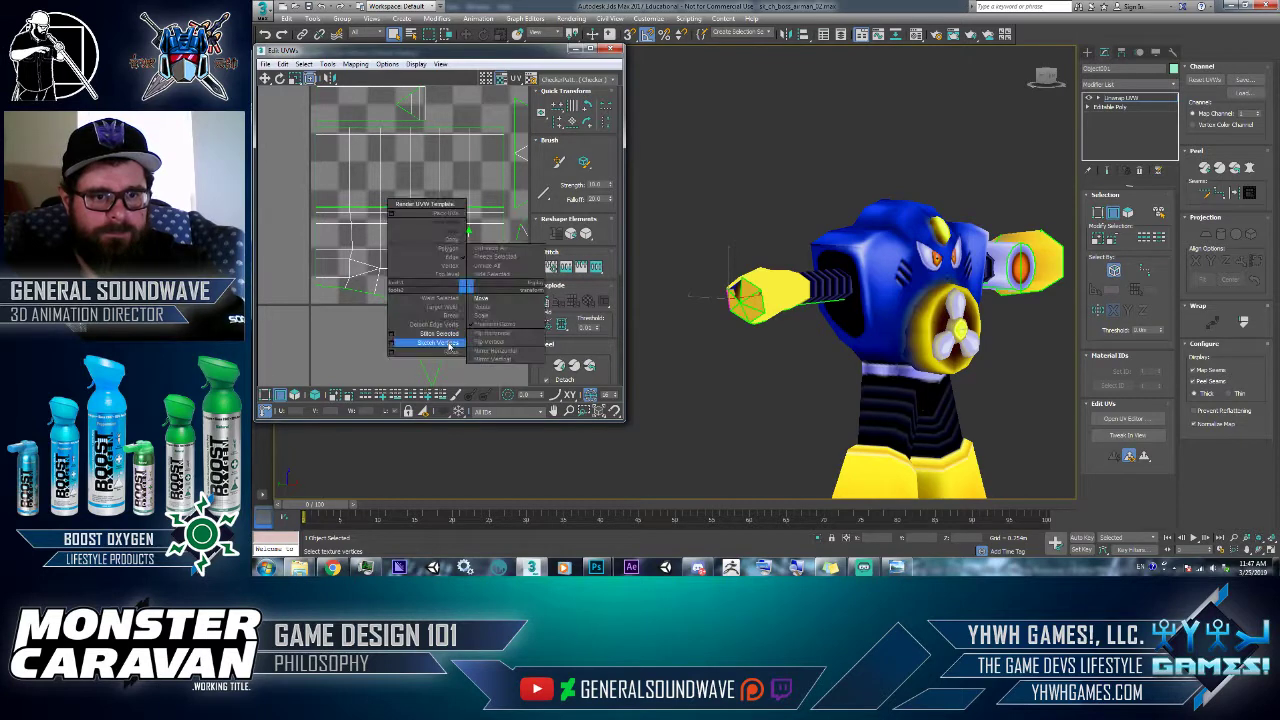
{"action": "left_click", "coordinate": [457, 325]}
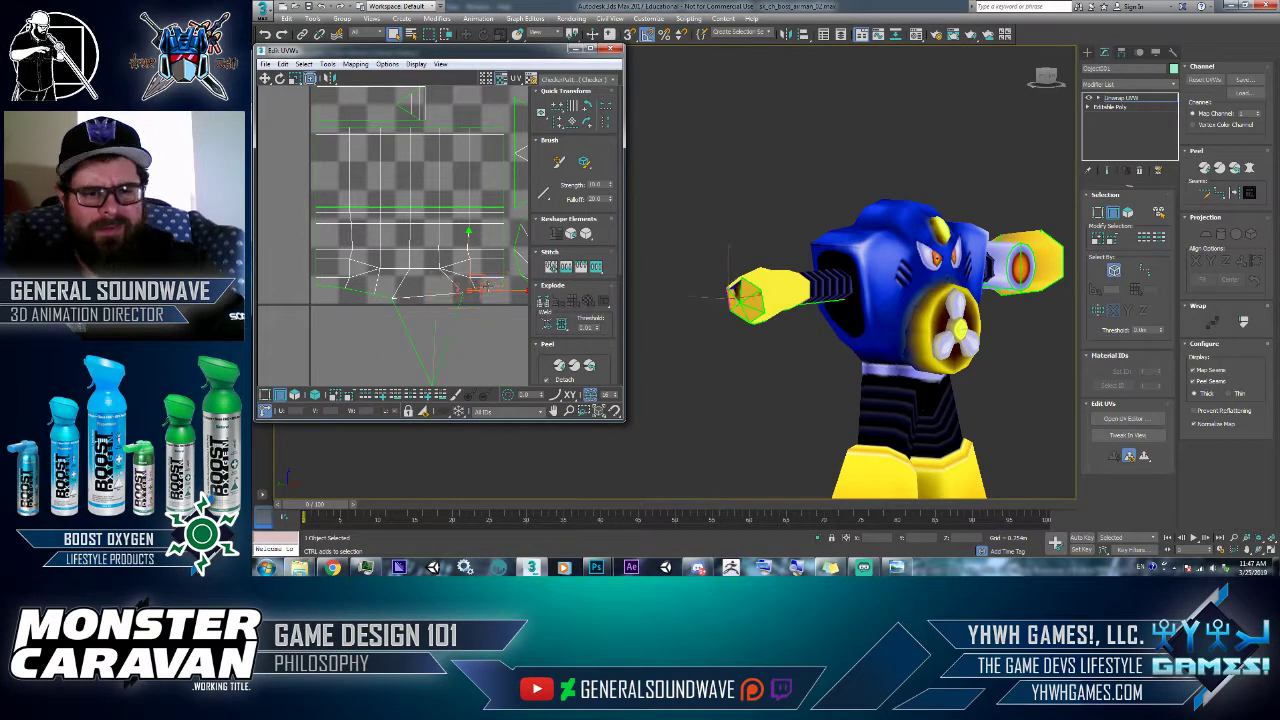
{"action": "scroll", "coordinate": [468, 290], "scroll_direction": "down", "scroll_amount": 5}
{"action": "key", "text": "ctrl+z"}
{"action": "key", "text": "ctrl+z"}
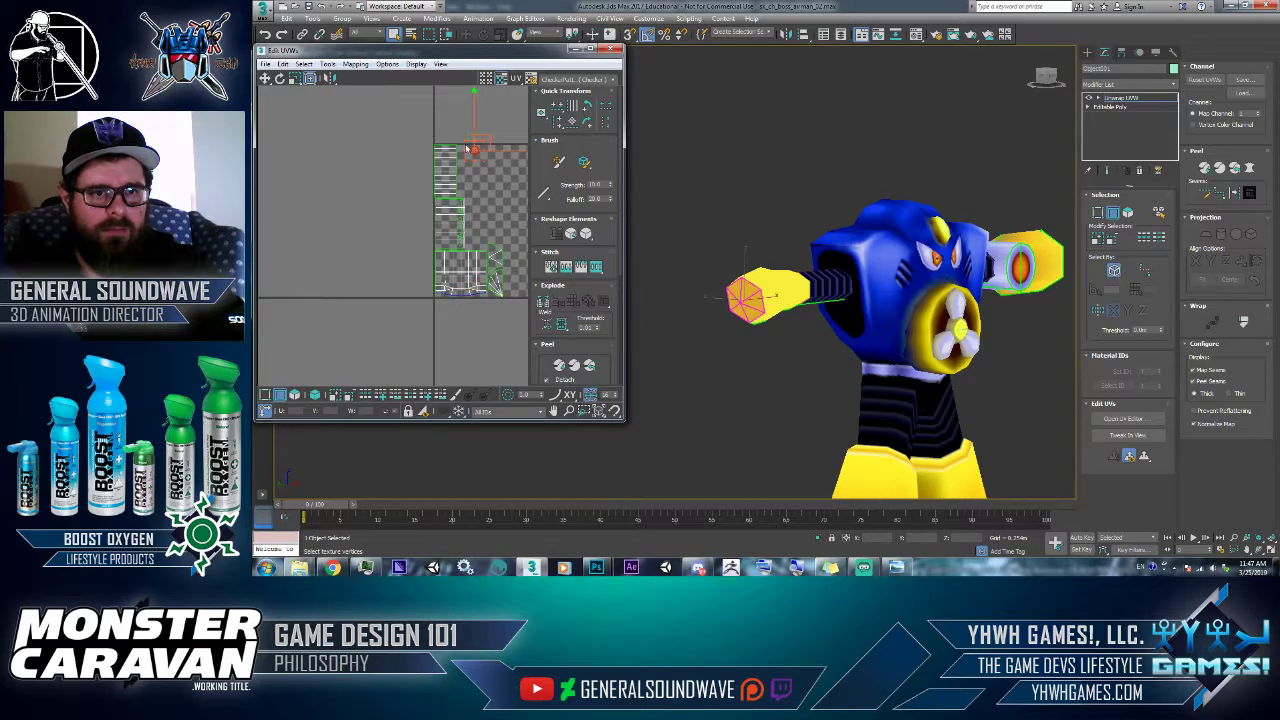
- Position the hexagonal end-cap UV island just below the hand island and check which border edges match
{"action": "scroll", "coordinate": [460, 312], "scroll_direction": "up", "scroll_amount": 4}
{"action": "scroll", "coordinate": [460, 312], "scroll_direction": "up", "scroll_amount": 2}
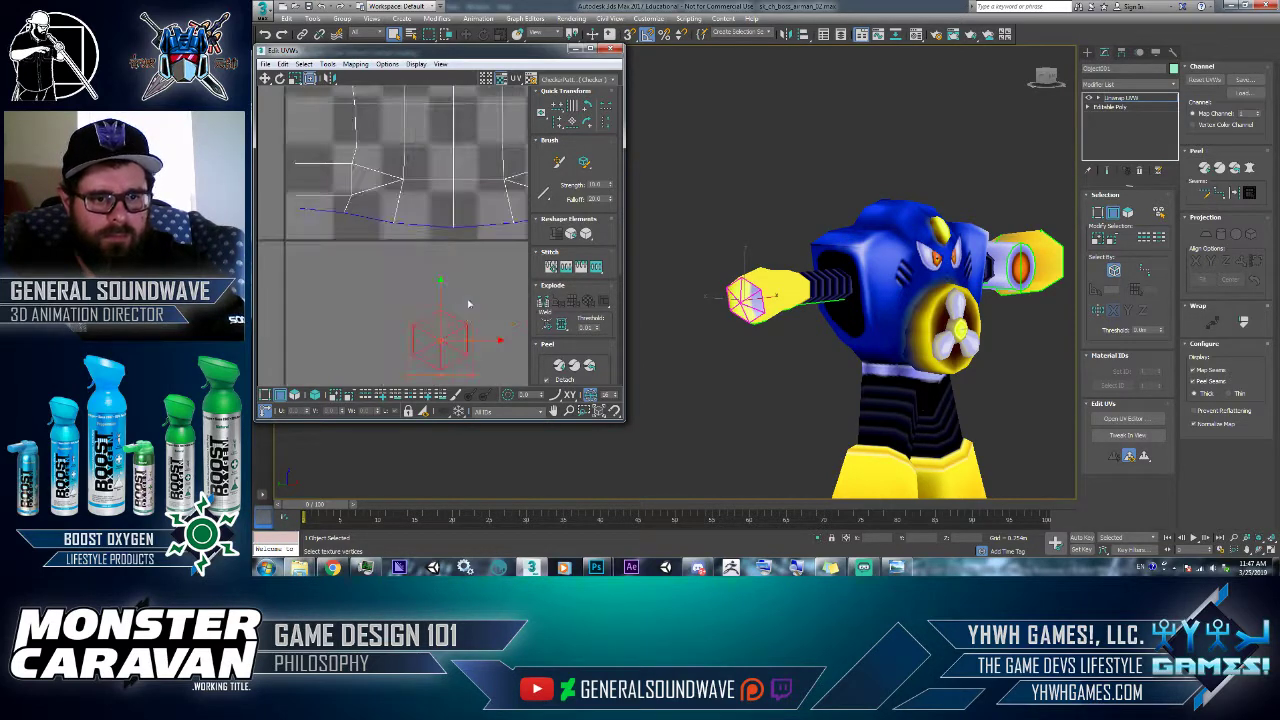
{"action": "left_click", "coordinate": [460, 308]}
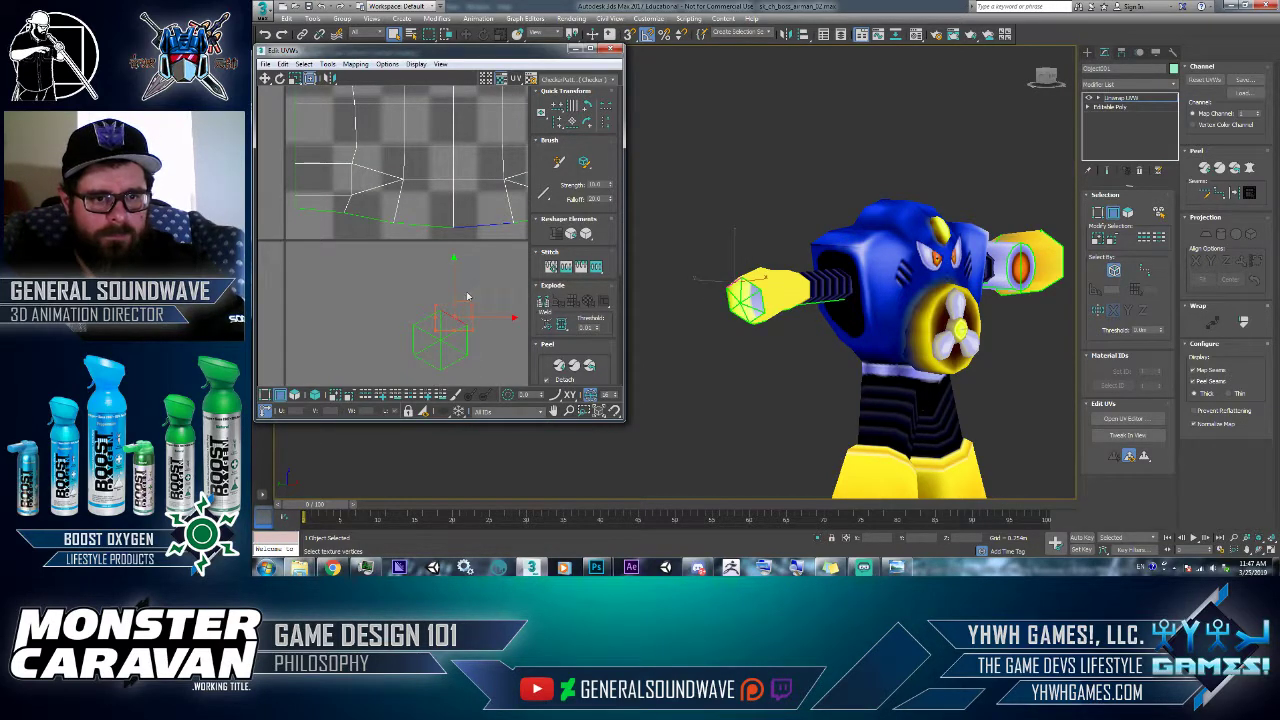
- Target-weld the hexagonal end cap's outer UV vertices onto the matching vertices along the left half of the hand island's lower border
{"action": "left_click", "coordinate": [449, 308]}
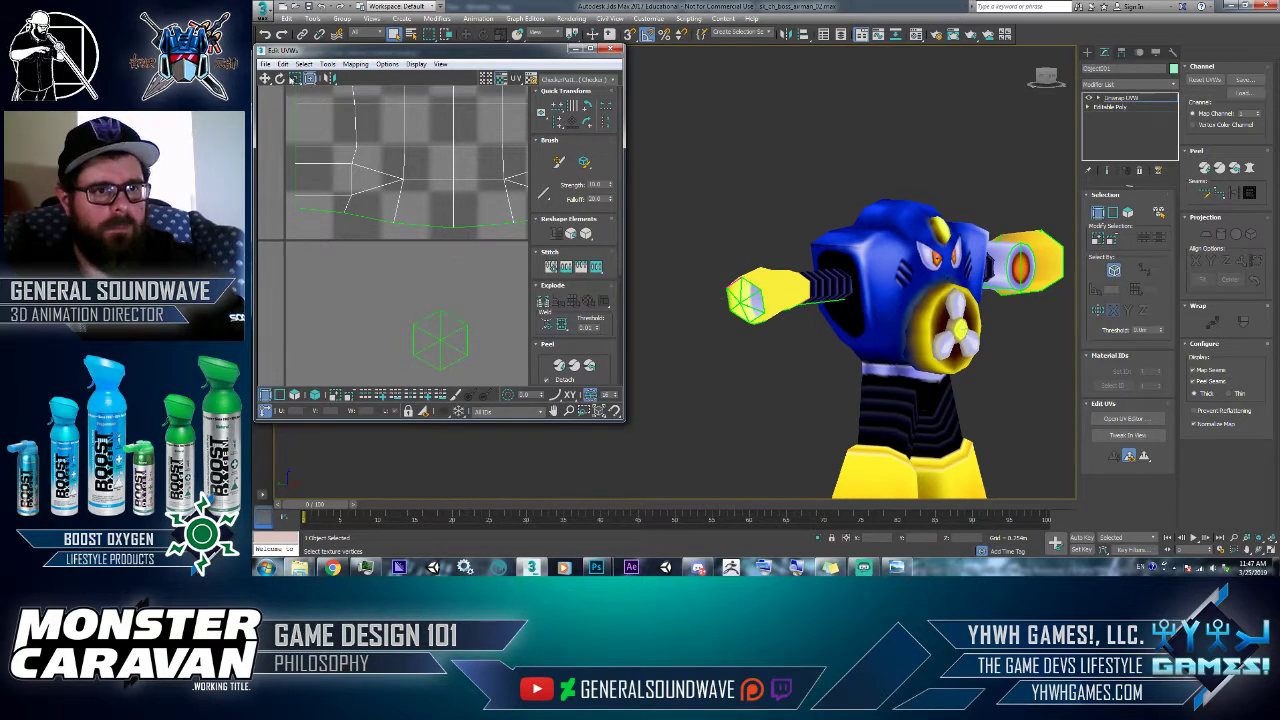
{"action": "left_click", "coordinate": [304, 64]}
{"action": "left_click", "coordinate": [400, 148]}
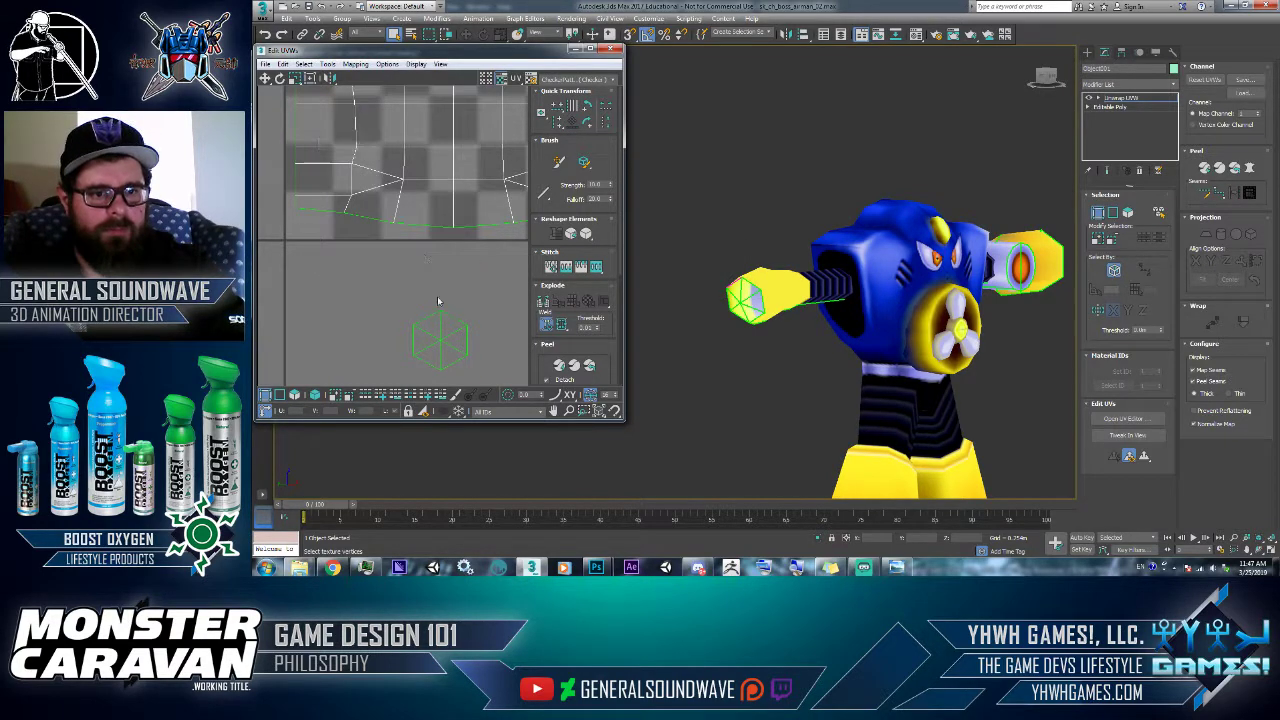
{"action": "left_click_drag", "start_coordinate": [441, 312], "coordinate": [417, 334]}
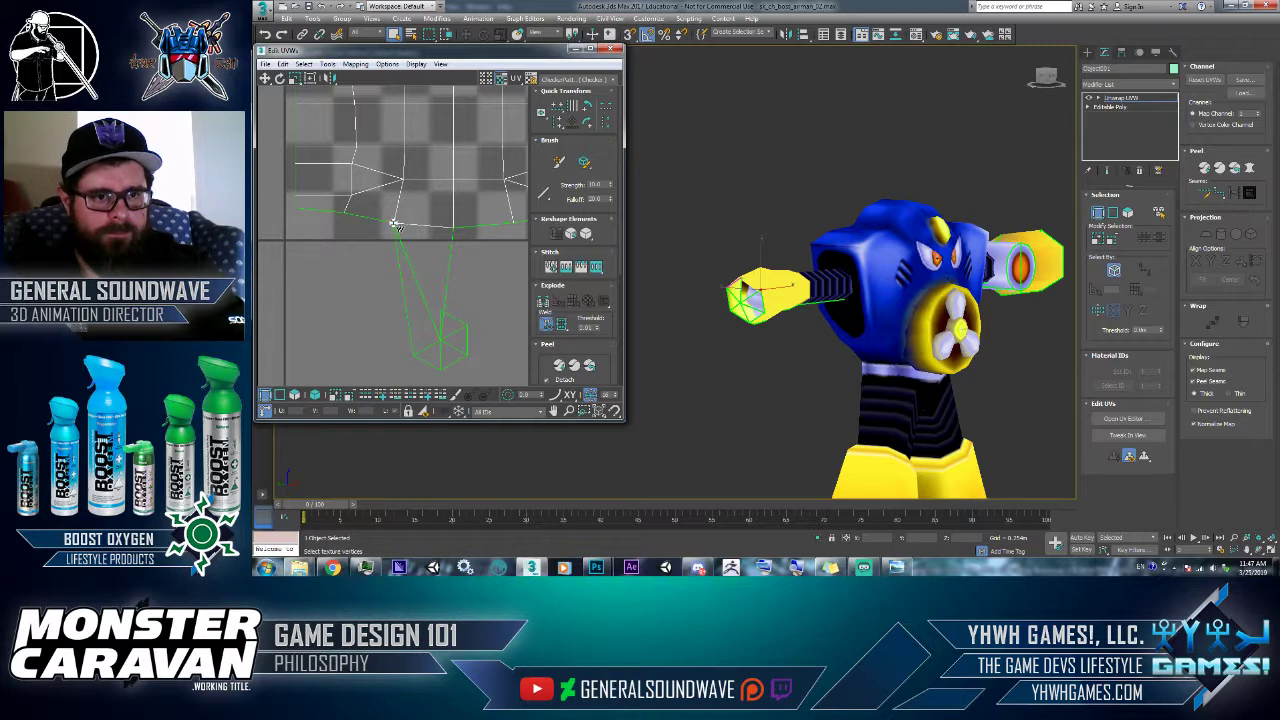
{"action": "left_click_drag", "start_coordinate": [411, 355], "coordinate": [343, 213]}
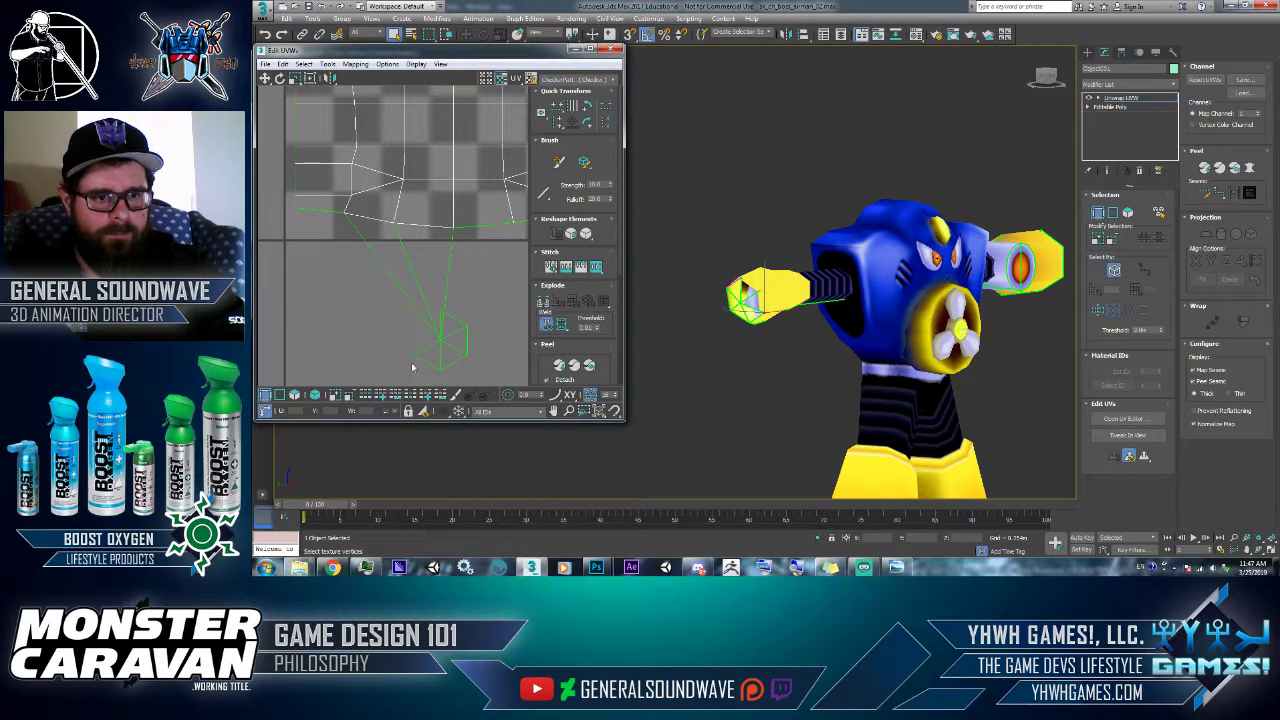
{"action": "left_click_drag", "start_coordinate": [450, 362], "coordinate": [343, 212]}
{"action": "left_click_drag", "start_coordinate": [435, 372], "coordinate": [296, 208]}
{"action": "middle_click_drag", "start_coordinate": [440, 371], "coordinate": [401, 348]}
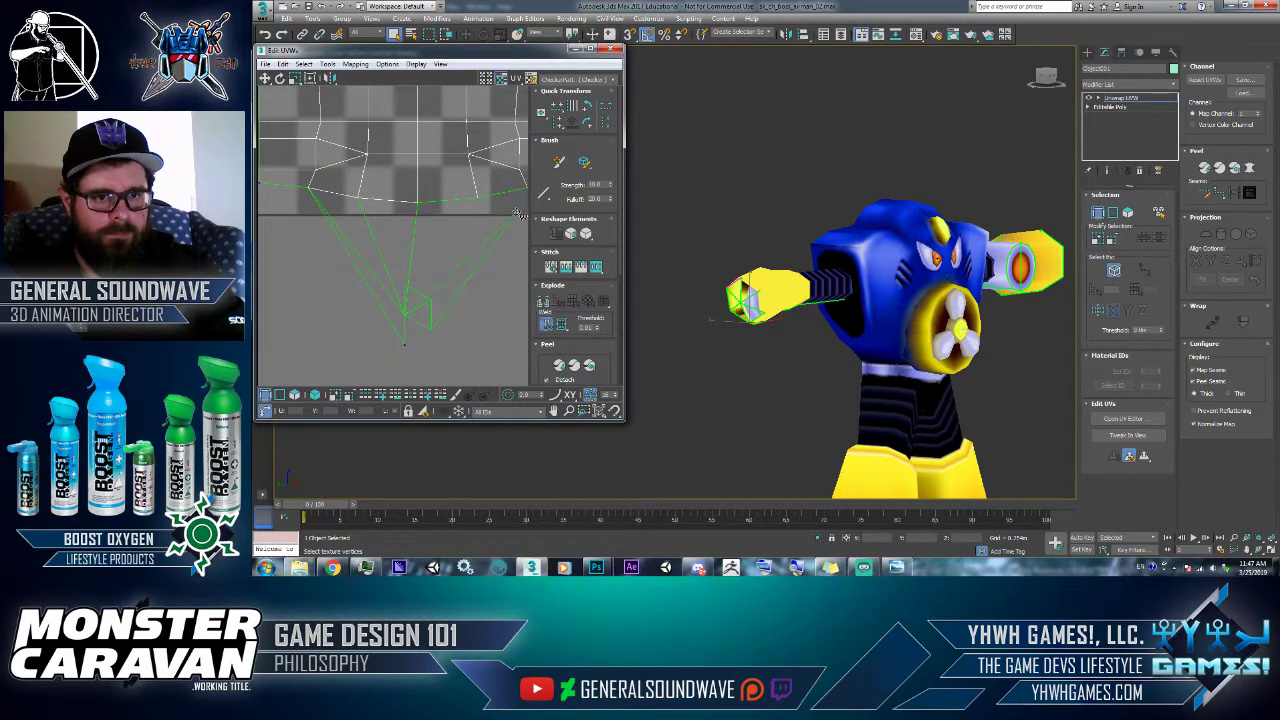
- Target-weld the end cap's outer vertices onto the right half of the hand island's lower border, undoing any mismatched weld
{"action": "scroll", "coordinate": [391, 299], "scroll_direction": "up", "scroll_amount": 2}
{"action": "left_click_drag", "start_coordinate": [416, 253], "coordinate": [474, 222]}
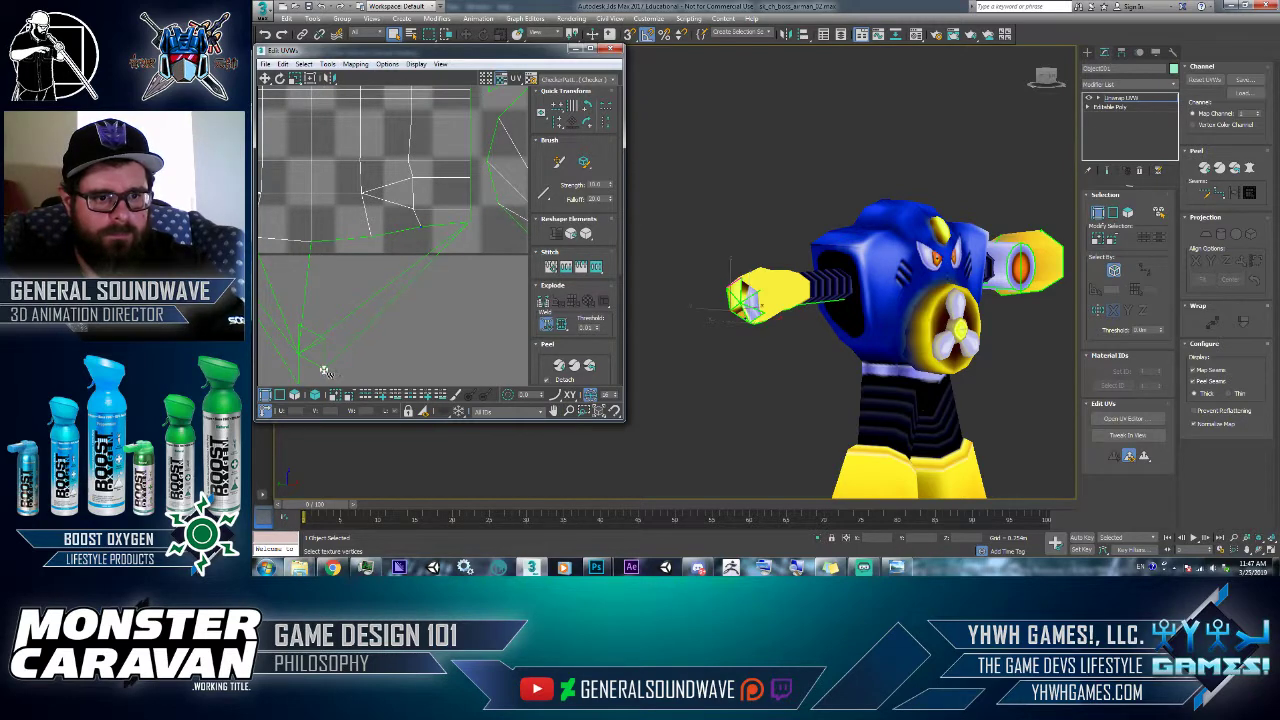
{"action": "left_click_drag", "start_coordinate": [325, 369], "coordinate": [428, 229]}
{"action": "key", "text": "ctrl+z"}
{"action": "left_click_drag", "start_coordinate": [325, 369], "coordinate": [418, 228]}
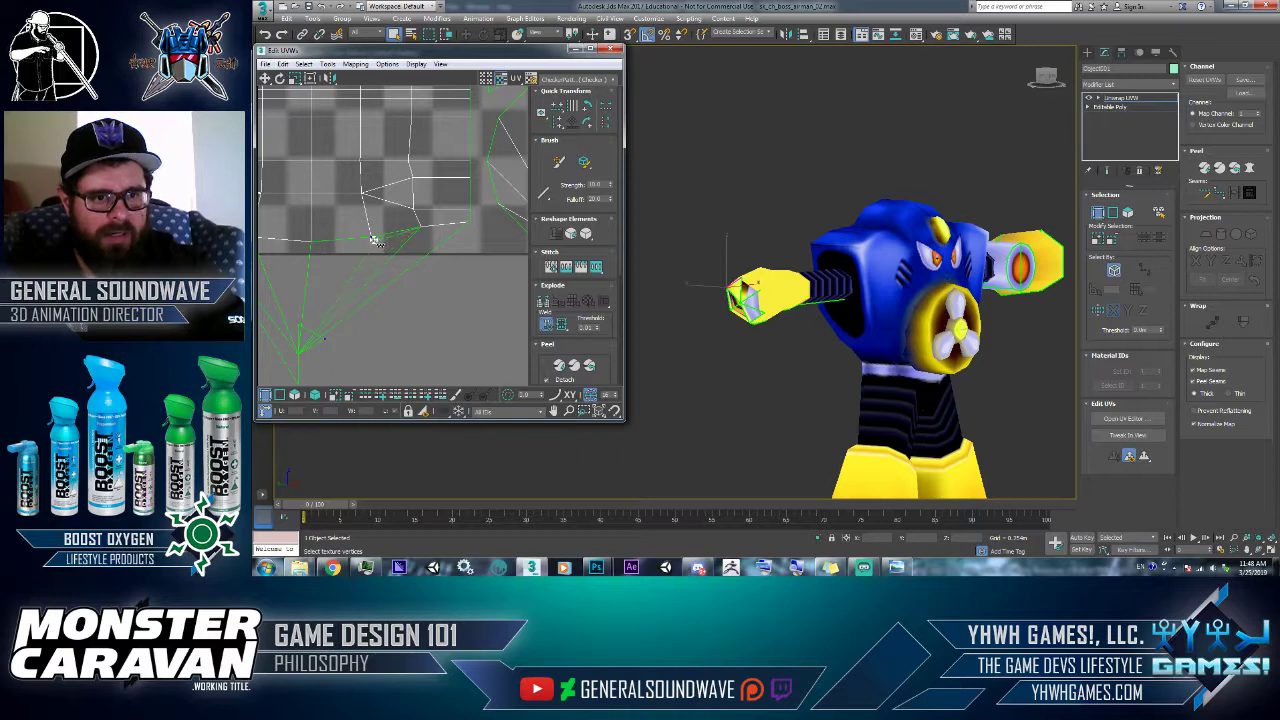
{"action": "scroll", "coordinate": [349, 352], "scroll_direction": "up", "scroll_amount": 2}
{"action": "left_click_drag", "start_coordinate": [367, 321], "coordinate": [393, 247]}
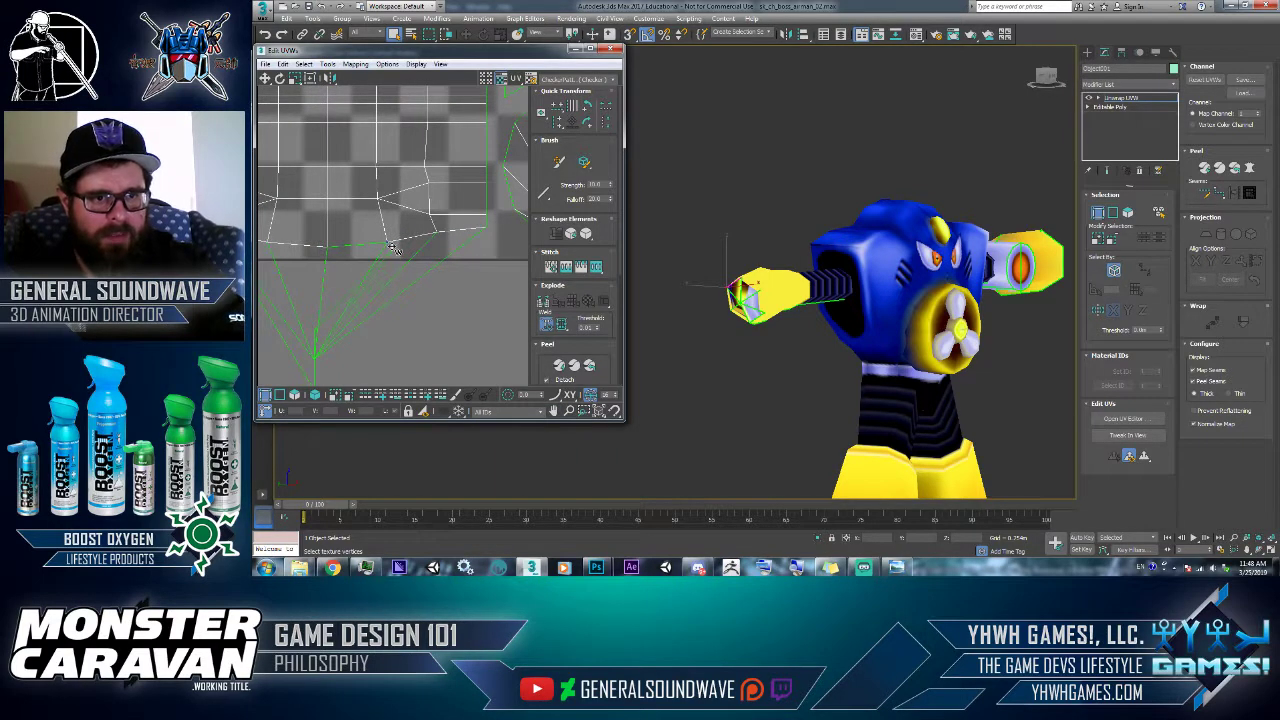
- Weld the remaining end-cap vertices to the middle vertex and left corner of the hand island's lower border
{"action": "middle_click_drag", "start_coordinate": [312, 332], "coordinate": [358, 330]}
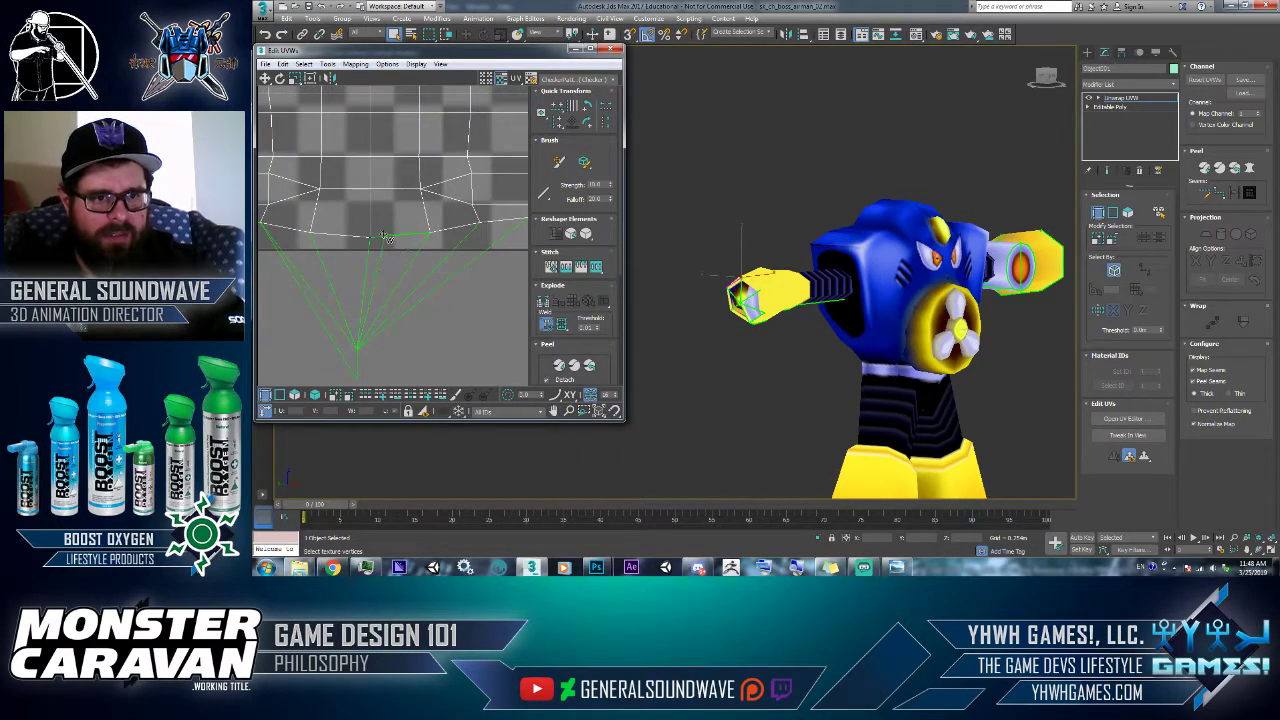
{"action": "left_click_drag", "start_coordinate": [372, 238], "coordinate": [371, 239]}
{"action": "middle_click_drag", "start_coordinate": [344, 350], "coordinate": [395, 335]}
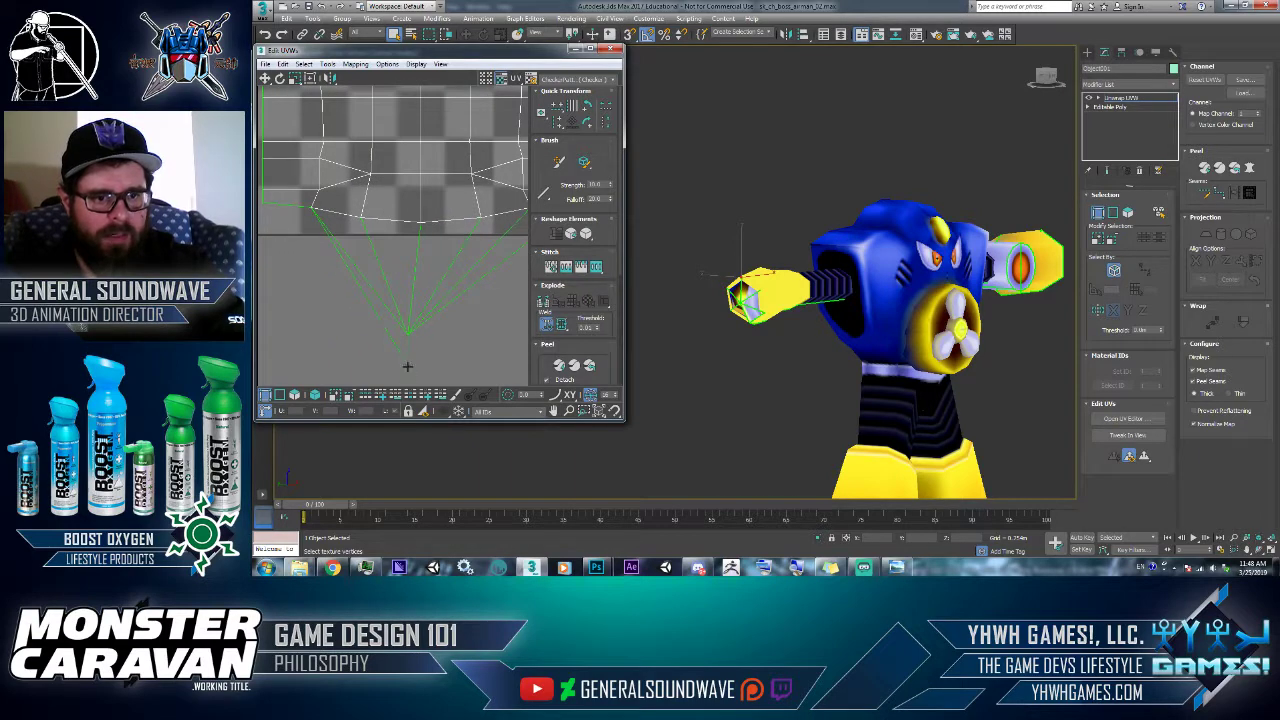
{"action": "left_click", "coordinate": [315, 197]}
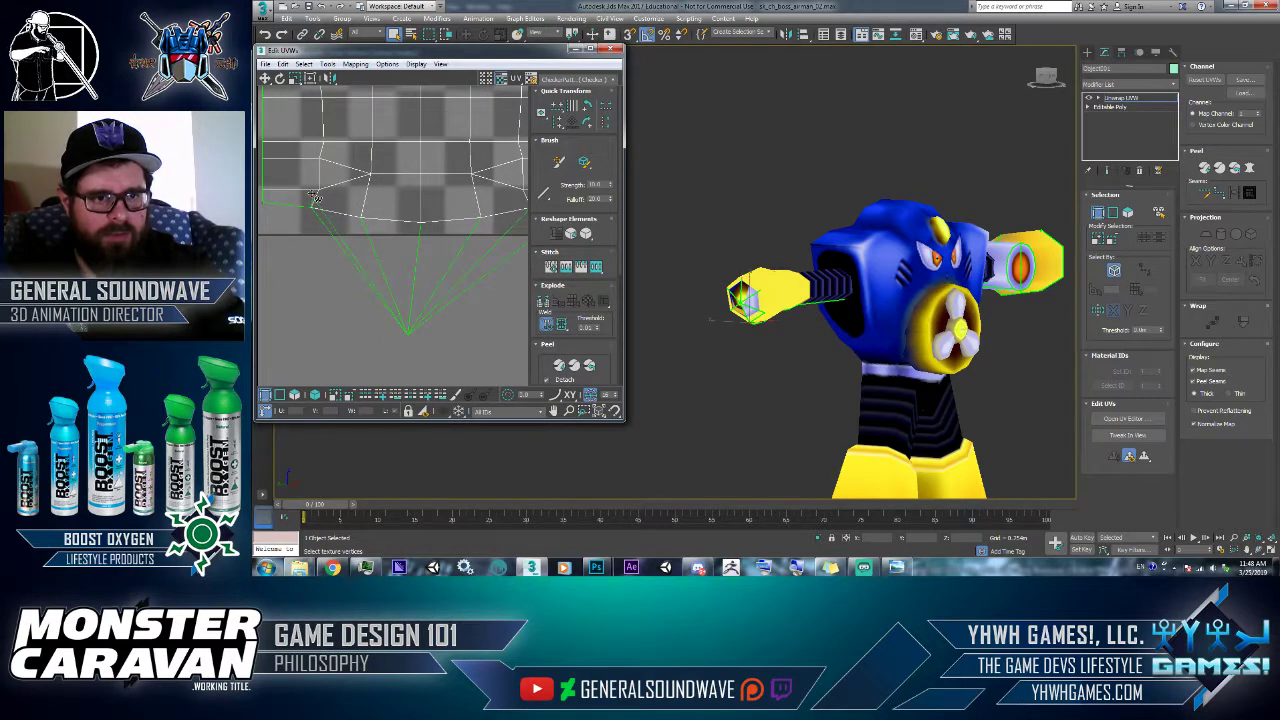
{"action": "left_click", "coordinate": [263, 200], "text": "ctrl"}
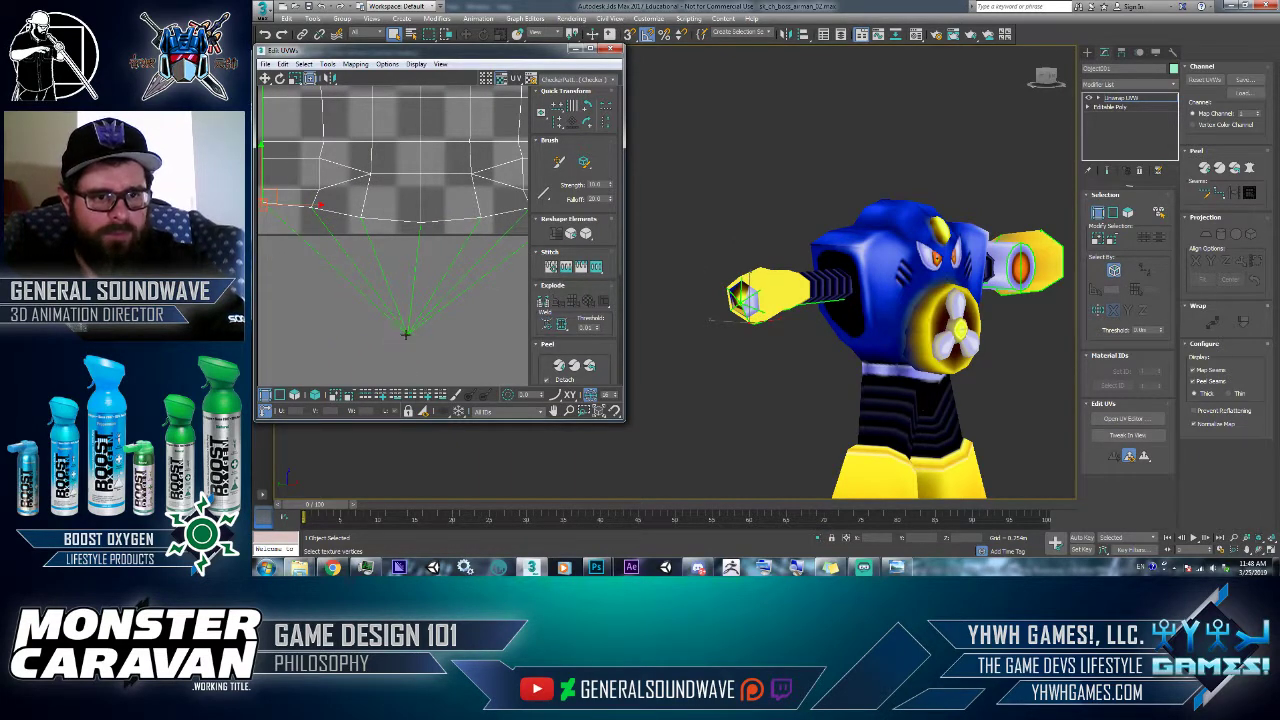
- Split the end cap's shared centre vertex and move each triangle's tip just below its own border edge
{"action": "left_click_drag", "start_coordinate": [406, 334], "coordinate": [495, 262]}
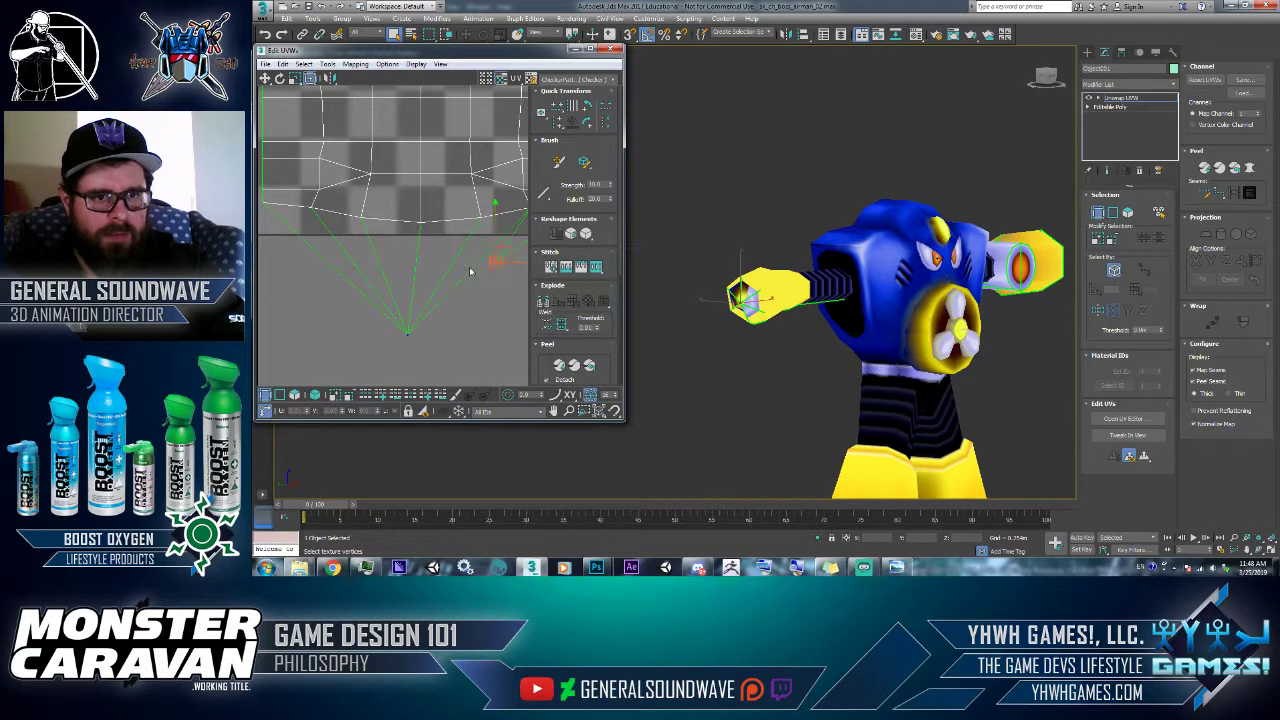
{"action": "left_click", "coordinate": [406, 330]}
{"action": "left_click_drag", "start_coordinate": [406, 333], "coordinate": [481, 252]}
{"action": "left_click_drag", "start_coordinate": [407, 333], "coordinate": [350, 245]}
{"action": "left_click_drag", "start_coordinate": [407, 335], "coordinate": [333, 268]}
{"action": "left_click_drag", "start_coordinate": [399, 334], "coordinate": [449, 240]}
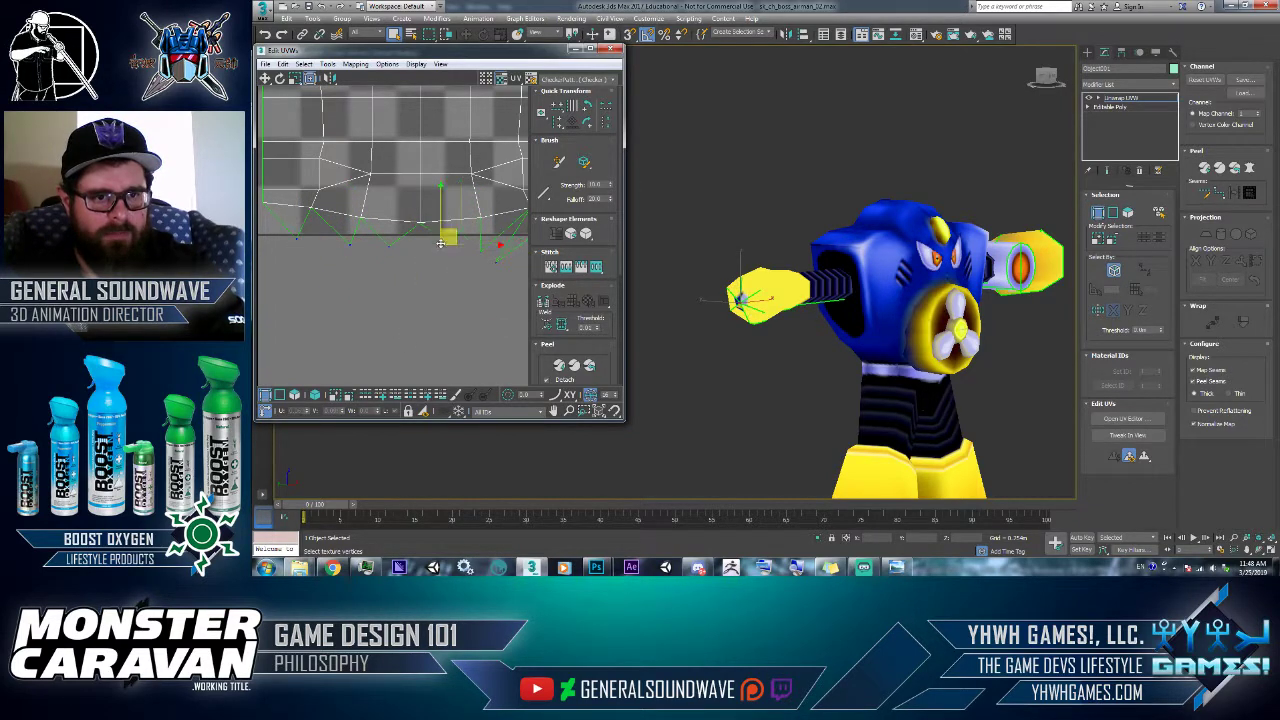
- Select the end-cap triangle tips below the hand island and align them into one horizontal row
{"action": "scroll", "coordinate": [449, 240], "scroll_direction": "down", "scroll_amount": 3}
{"action": "scroll", "coordinate": [340, 270], "scroll_direction": "down", "scroll_amount": 3}
{"action": "scroll", "coordinate": [292, 286], "scroll_direction": "up", "scroll_amount": 2}
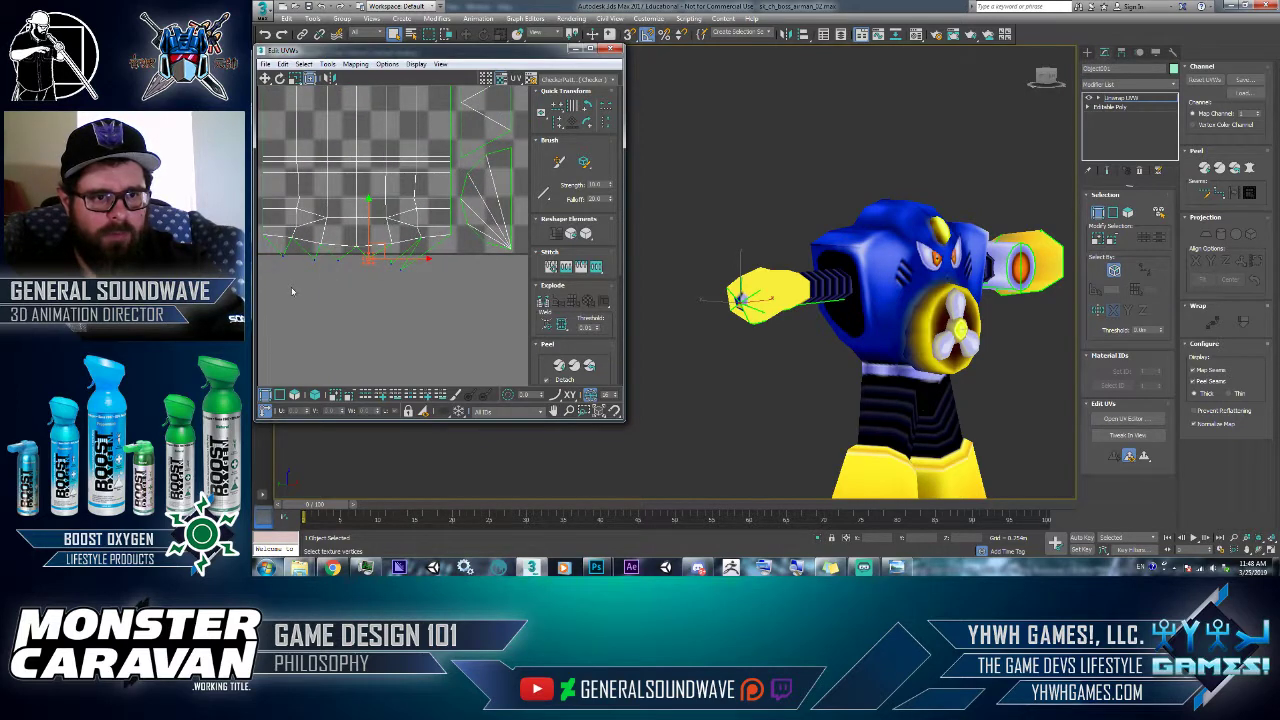
{"action": "left_click_drag", "start_coordinate": [331, 257], "coordinate": [429, 262]}
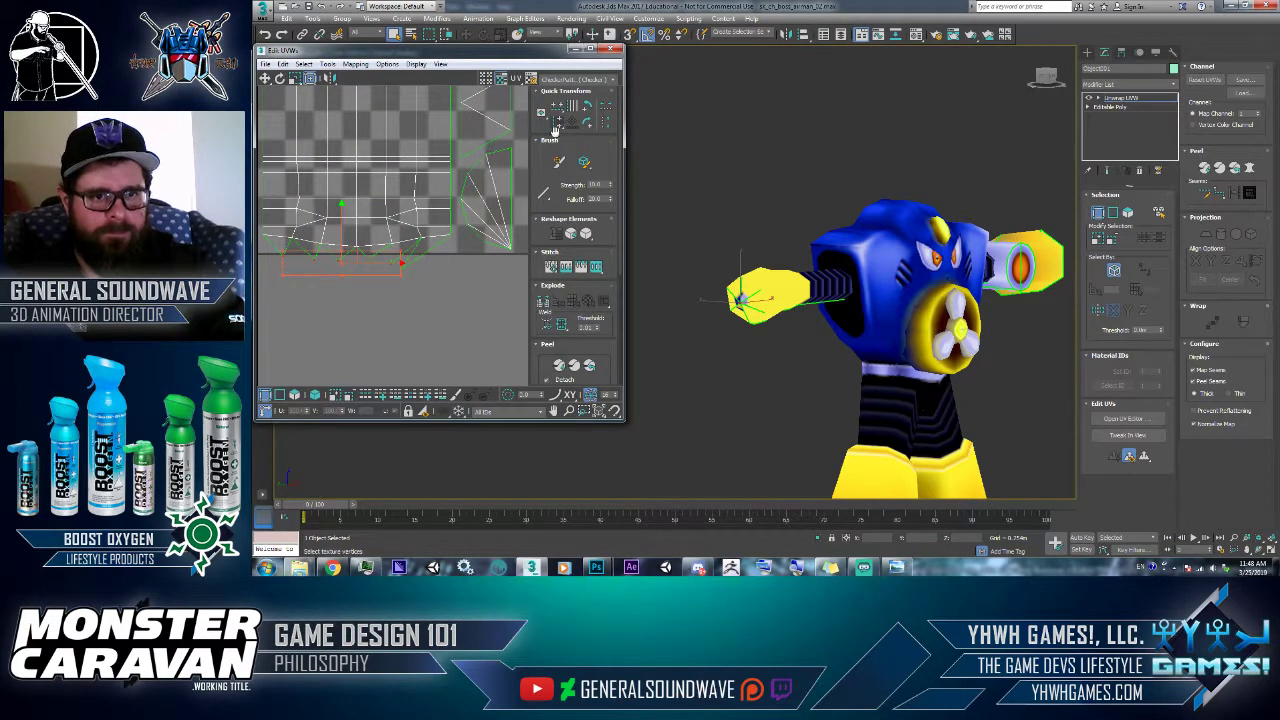
{"action": "left_click", "coordinate": [557, 107]}
- Spread the aligned triangle tips horizontally so each sits centred beneath its own border edge
{"action": "left_click", "coordinate": [430, 262]}
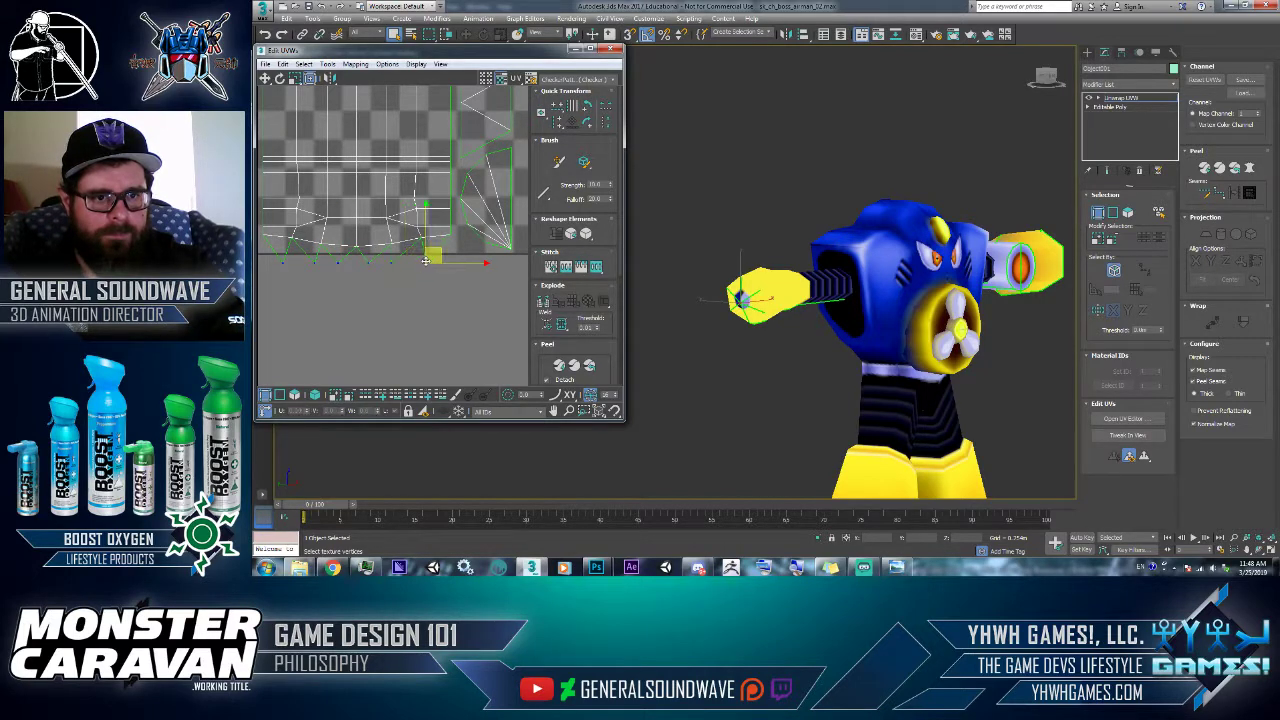
{"action": "left_click", "coordinate": [284, 263]}
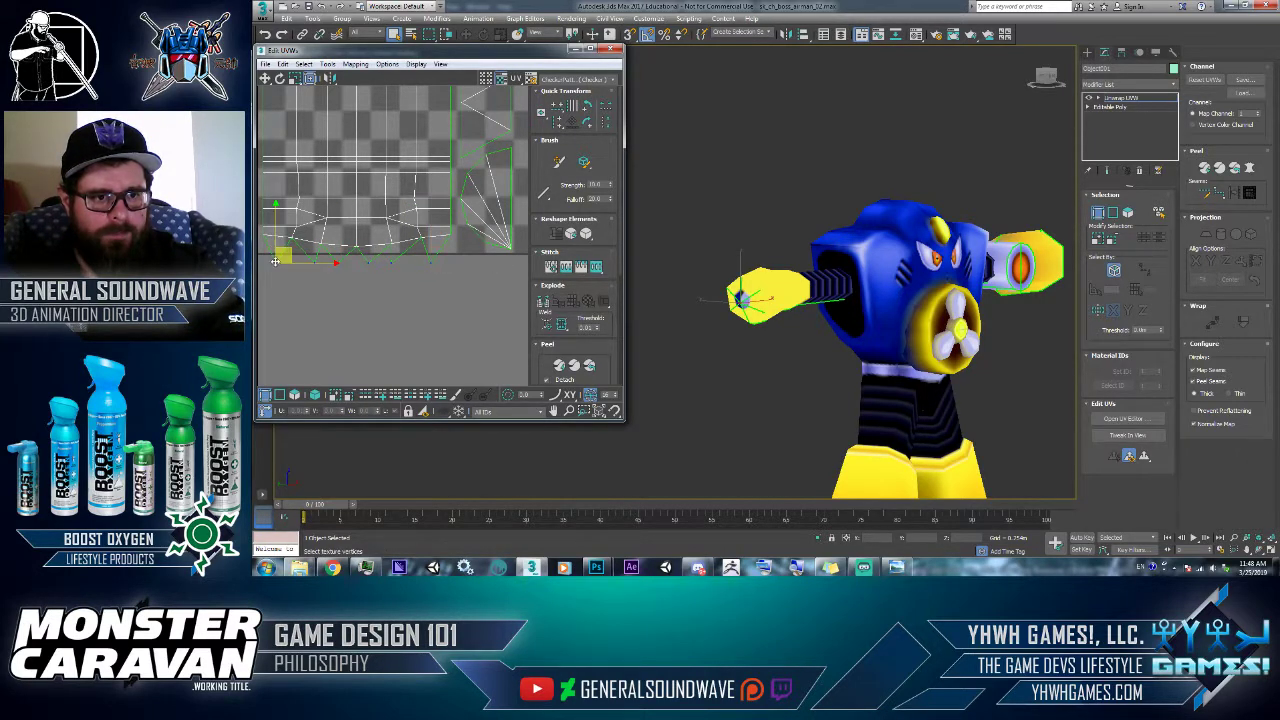
{"action": "left_click_drag", "start_coordinate": [284, 263], "coordinate": [312, 261]}
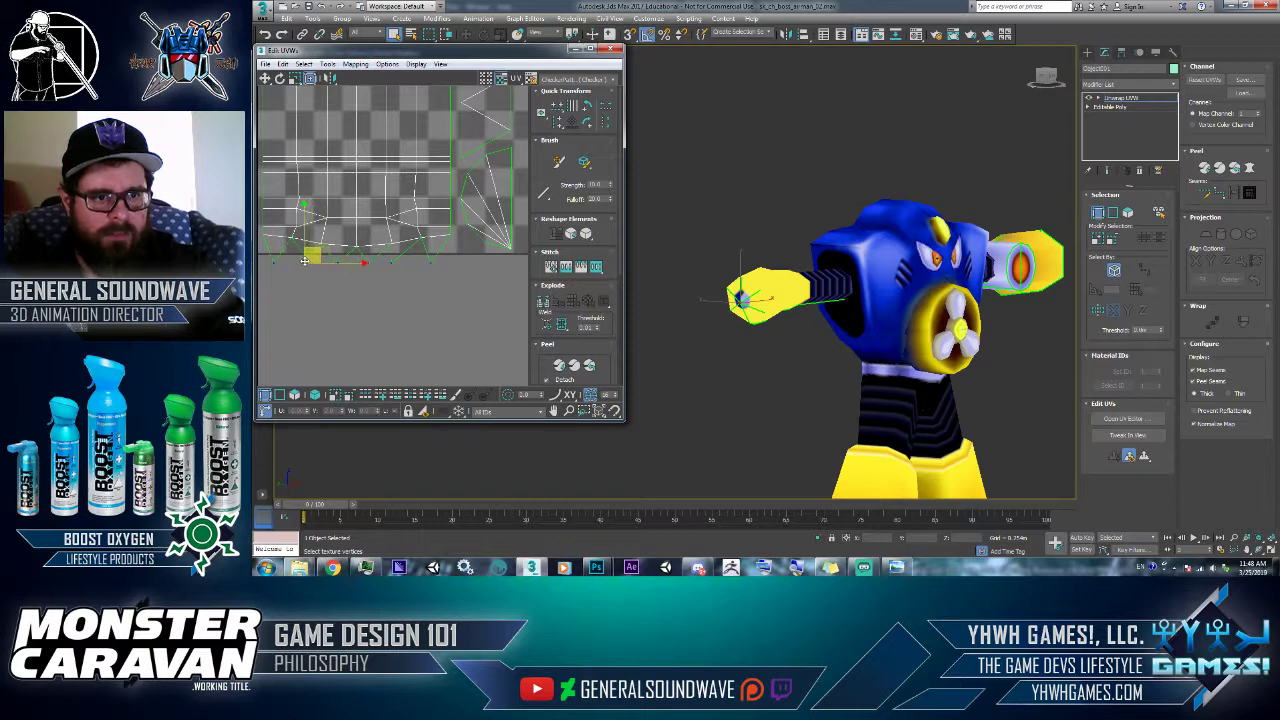
{"action": "left_click", "coordinate": [346, 273]}
{"action": "left_click", "coordinate": [376, 262]}
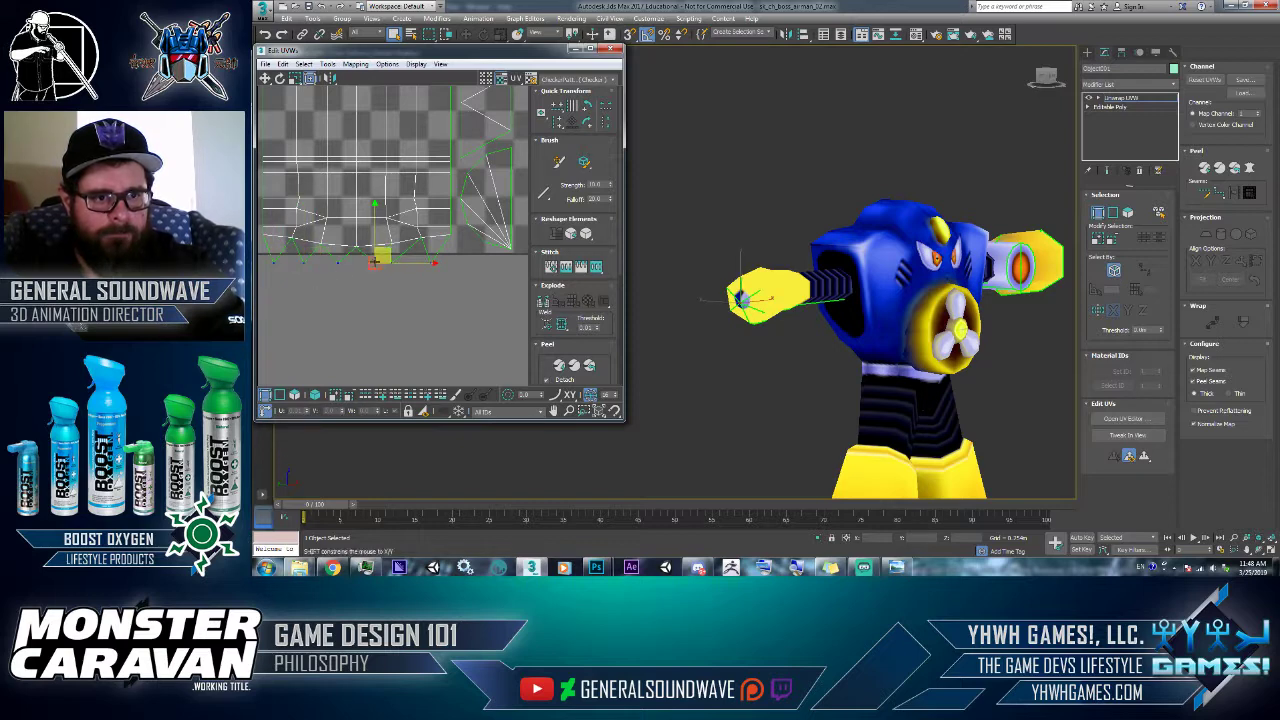
{"action": "left_click", "coordinate": [392, 270]}
{"action": "left_click", "coordinate": [406, 263]}
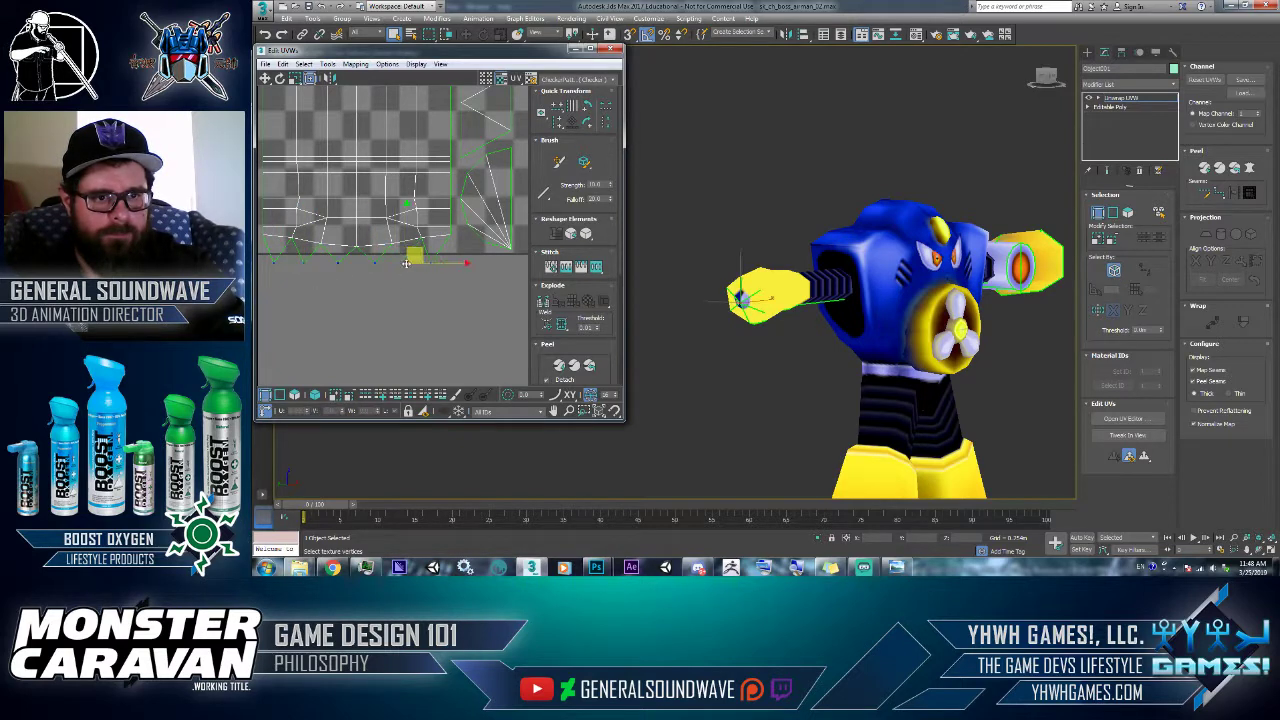
{"action": "left_click", "coordinate": [453, 287]}
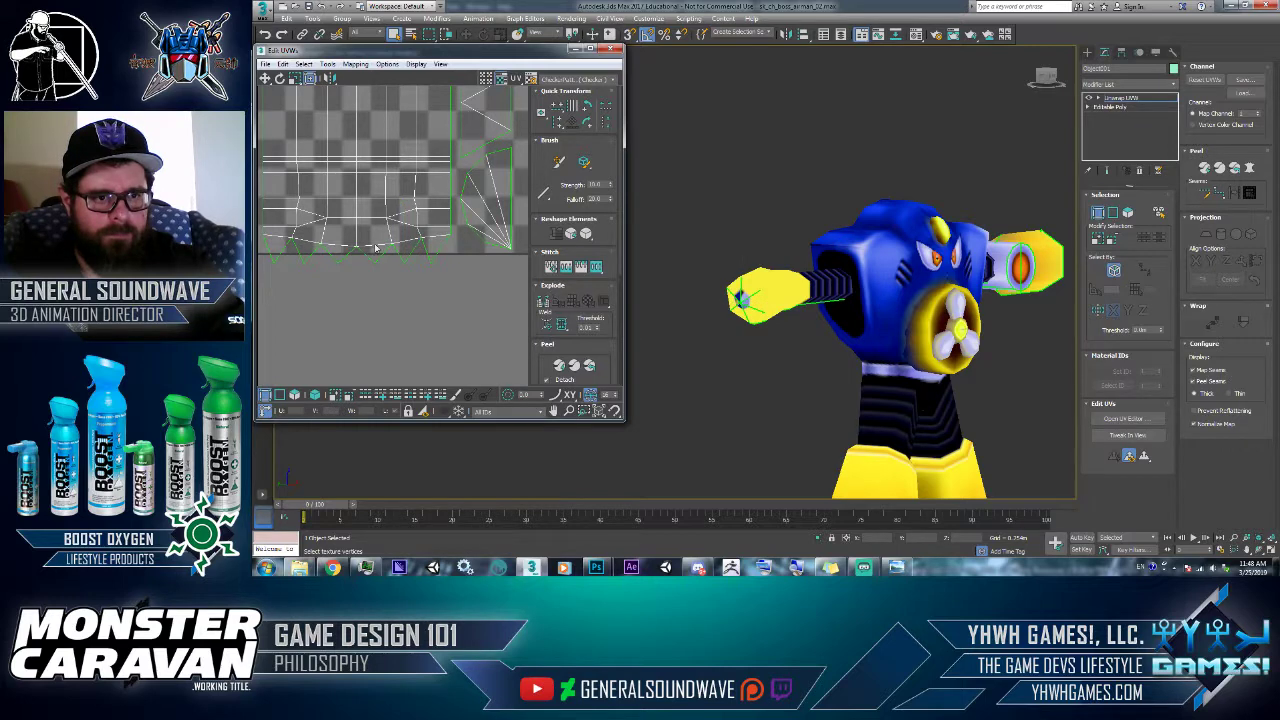
- Flatten and slightly raise the hand island's lower border vertices, and move the row of triangle tips up to the texture tile's lower edge
{"action": "left_click_drag", "start_coordinate": [254, 252], "coordinate": [456, 218]}
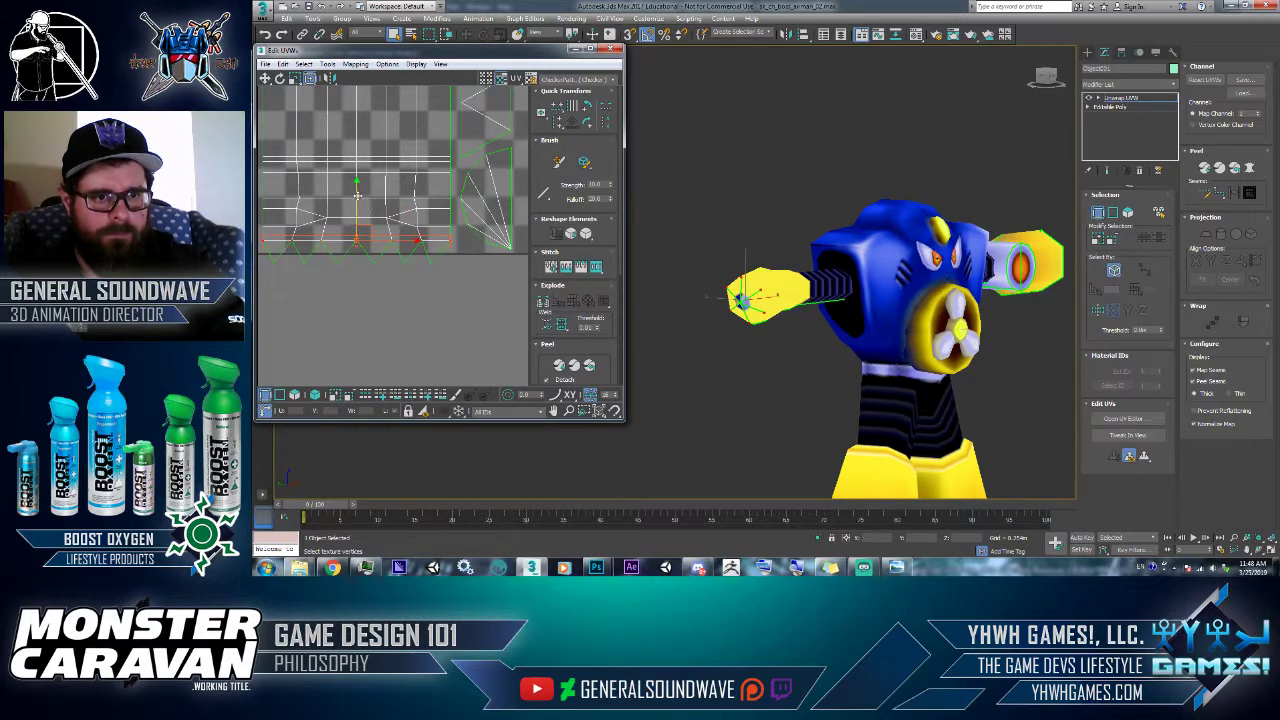
{"action": "left_click_drag", "start_coordinate": [357, 195], "coordinate": [359, 190]}
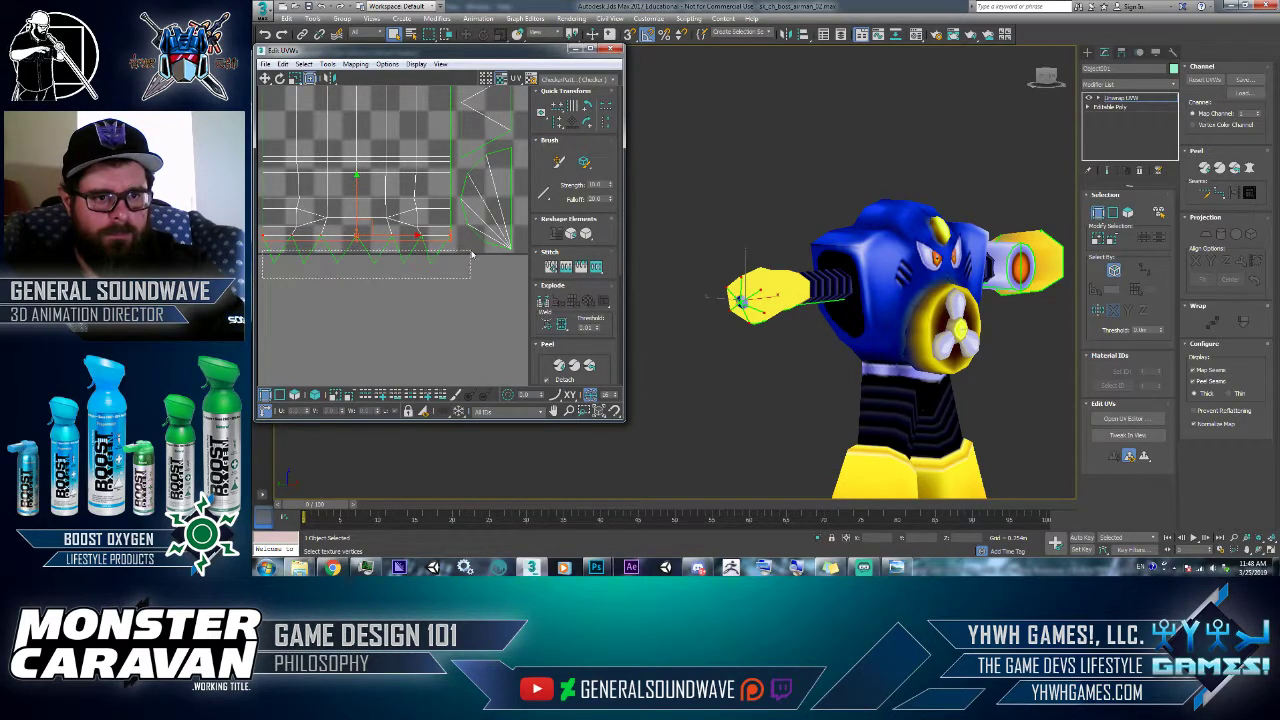
{"action": "mouse_move", "coordinate": [401, 244]}
{"action": "left_mouse_down"}
{"action": "mouse_move", "coordinate": [401, 270]}
{"action": "mouse_move", "coordinate": [393, 261]}
{"action": "left_mouse_up"}
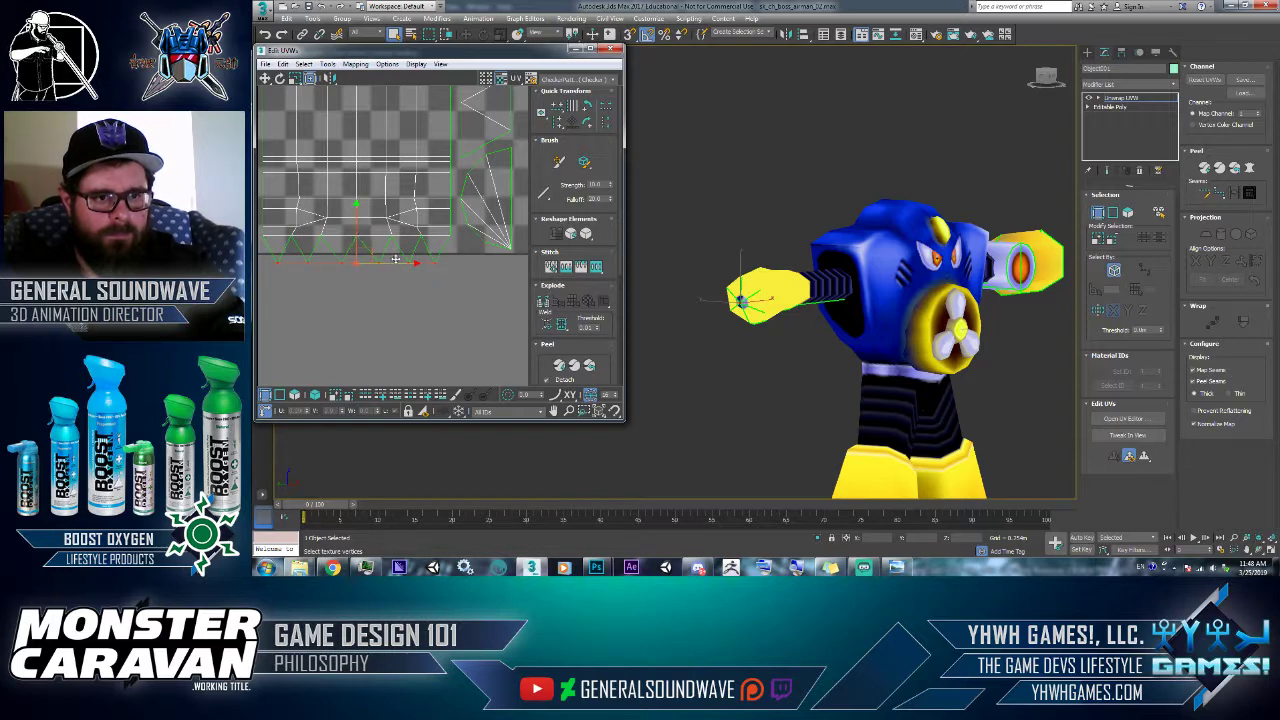
{"action": "left_click_drag", "start_coordinate": [357, 230], "coordinate": [356, 218]}
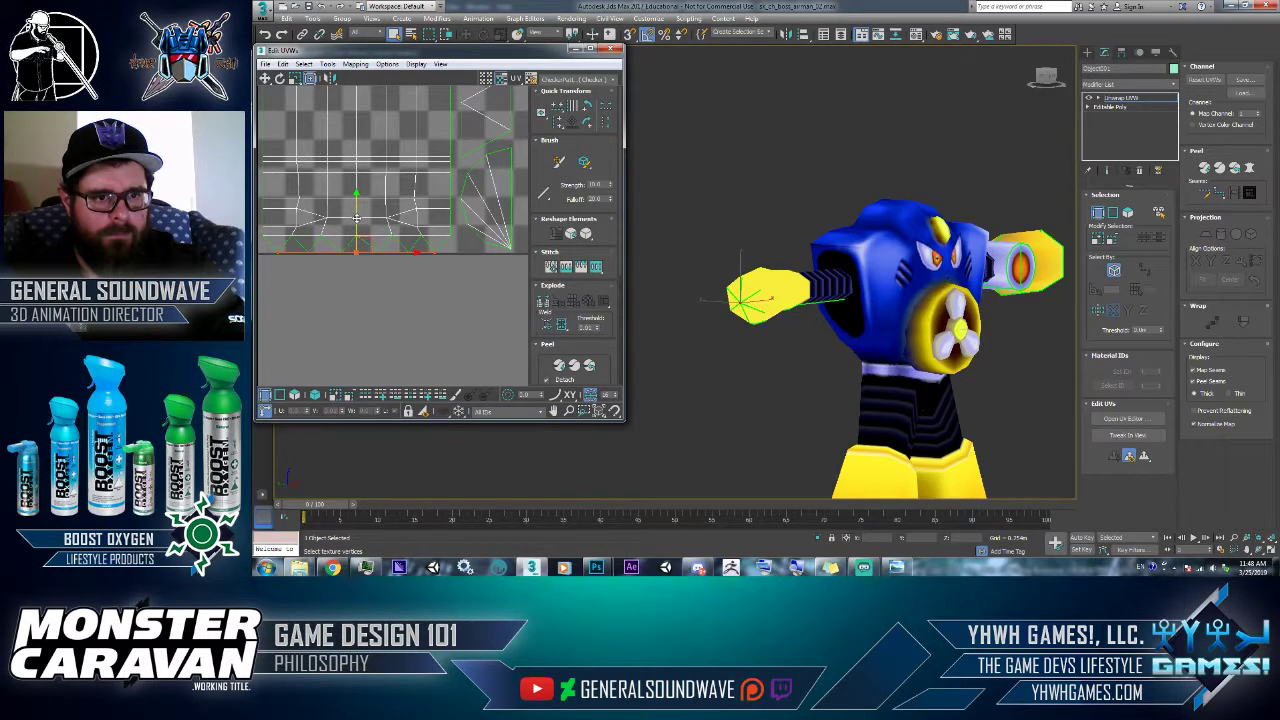
- Fine-tune the horizontal positions of individual triangle tips along the texture tile's lower edge
{"action": "left_click", "coordinate": [325, 283]}
{"action": "left_click", "coordinate": [395, 253]}
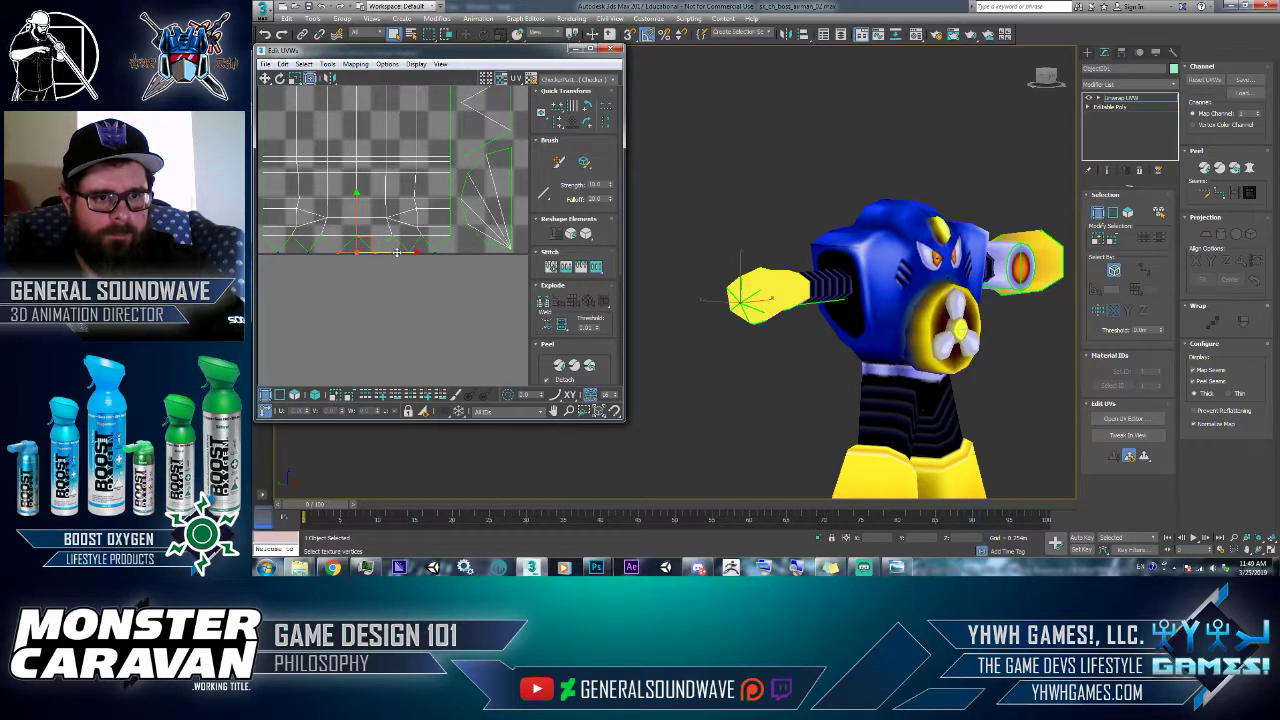
{"action": "left_click", "coordinate": [422, 253]}
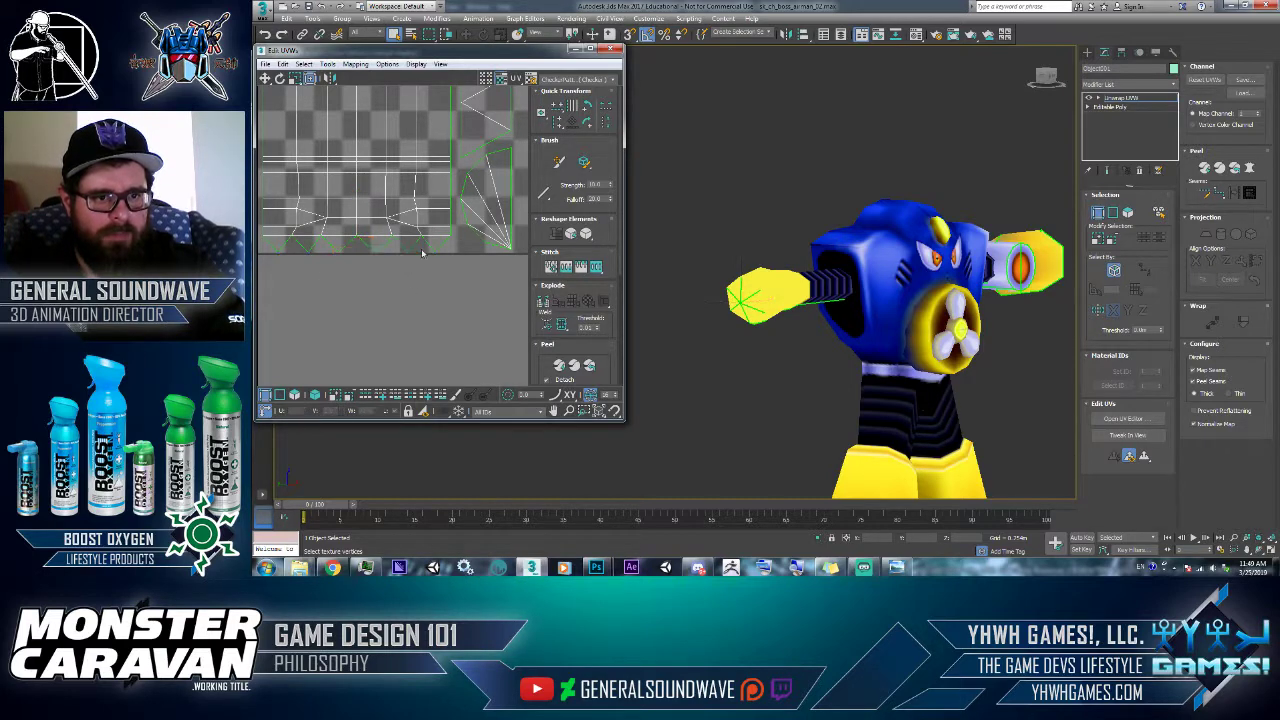
{"action": "left_click", "coordinate": [411, 253]}
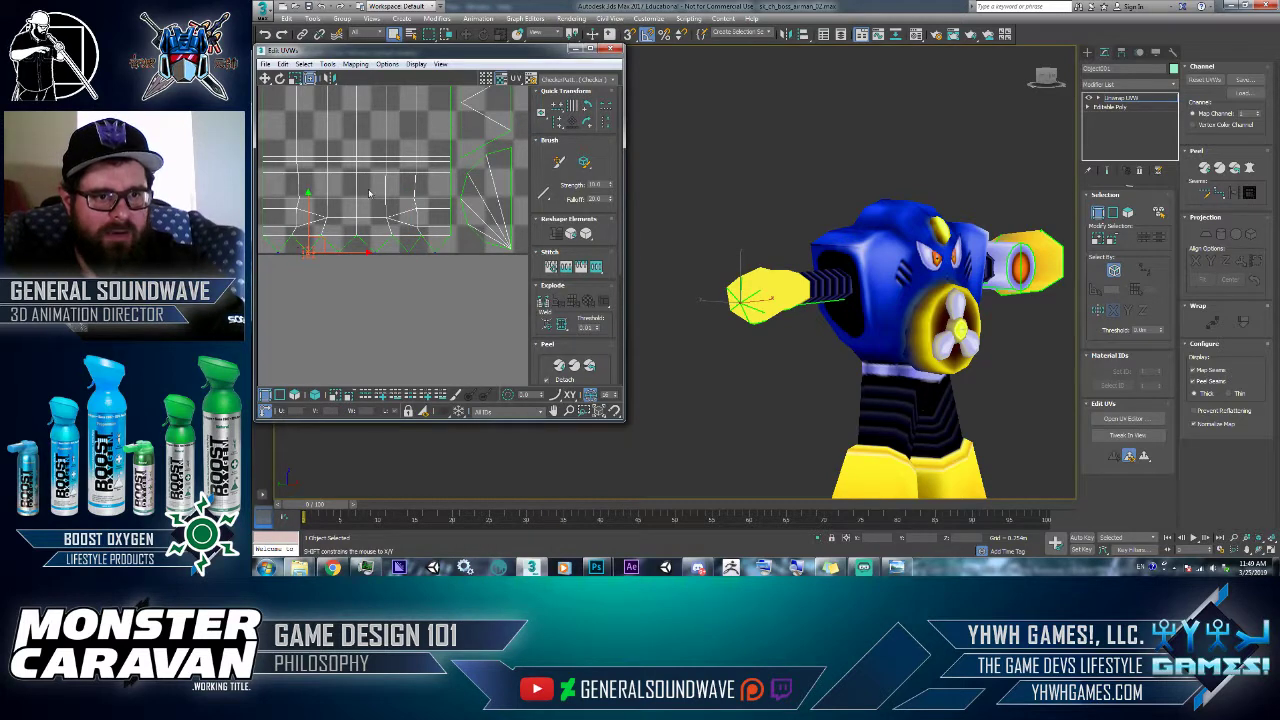
- Adjust the vertical position of the spike-tip vertices along the lower edge of the arm's UV shell
{"action": "left_click_drag", "start_coordinate": [384, 271], "coordinate": [422, 244], "text": "ctrl"}
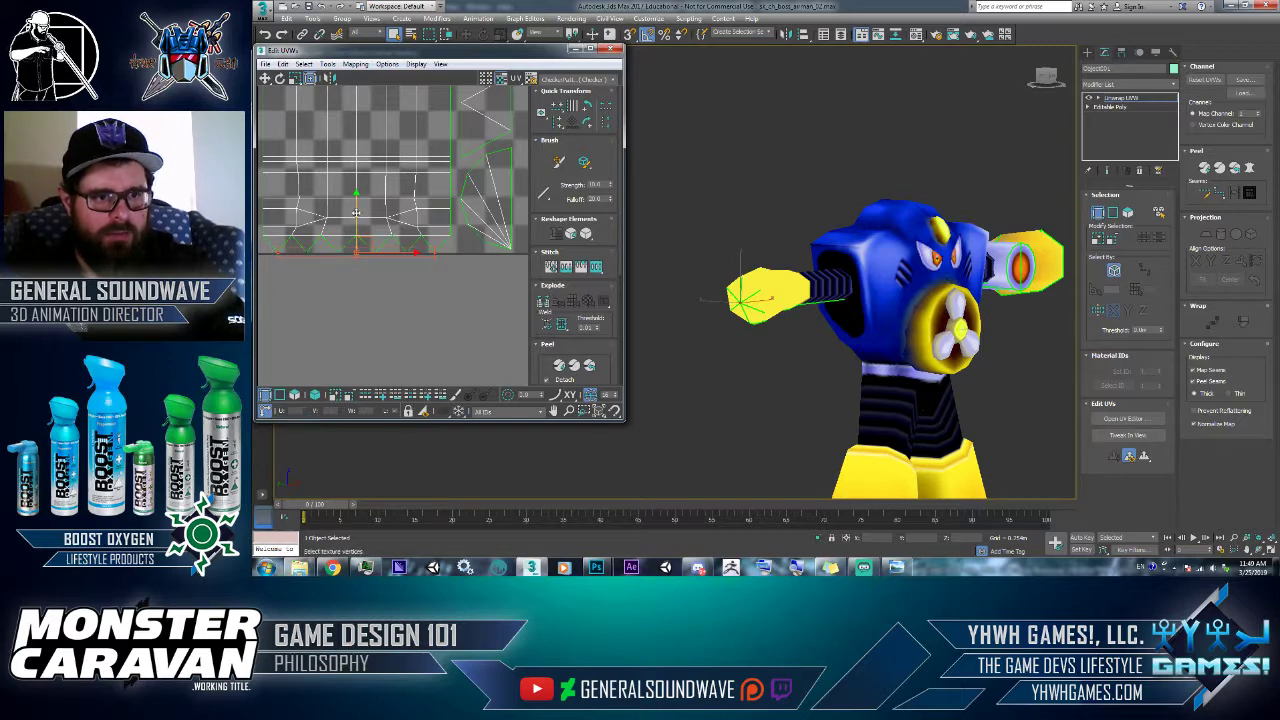
{"action": "left_click", "coordinate": [314, 294]}
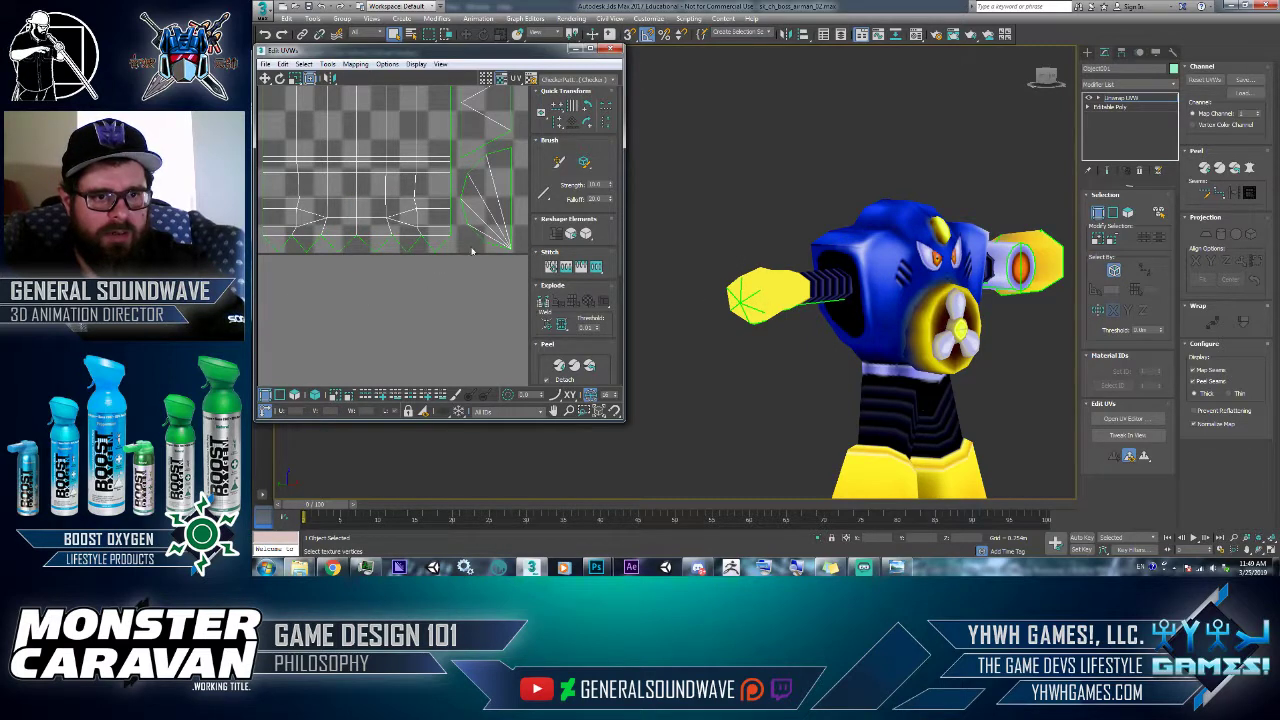
{"action": "left_click_drag", "start_coordinate": [270, 270], "coordinate": [386, 226]}
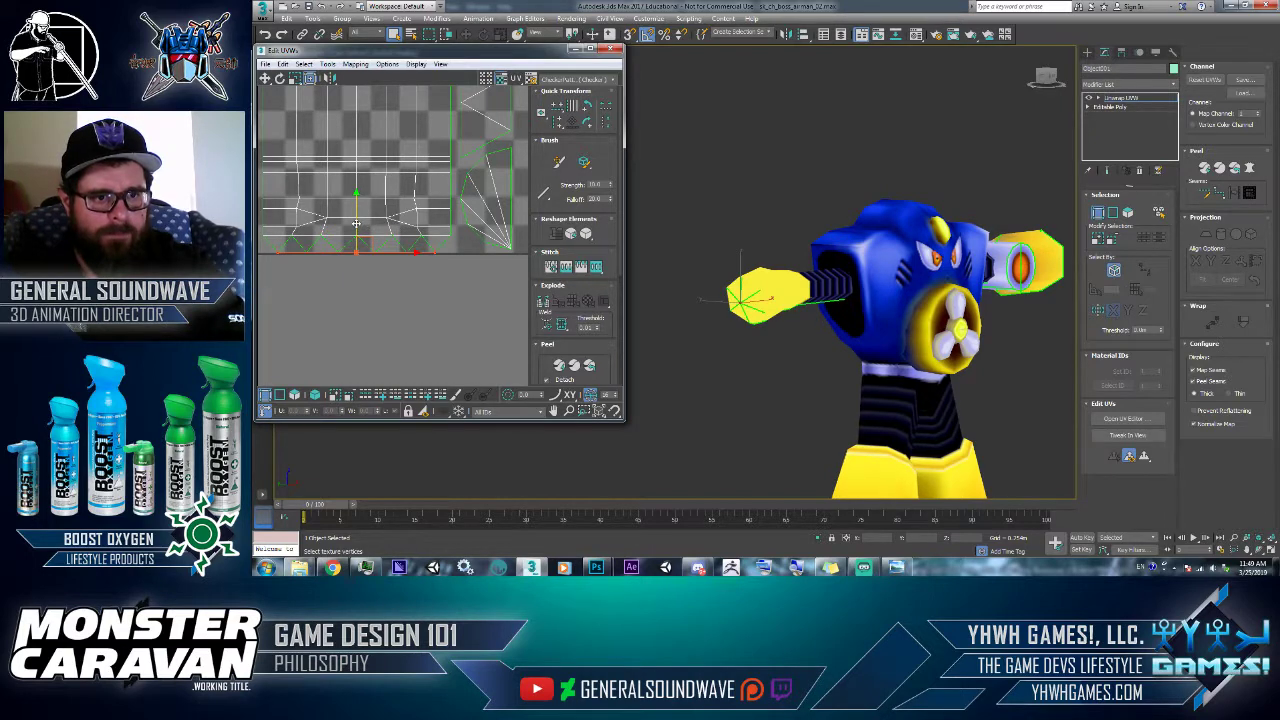
{"action": "left_click", "coordinate": [386, 299]}
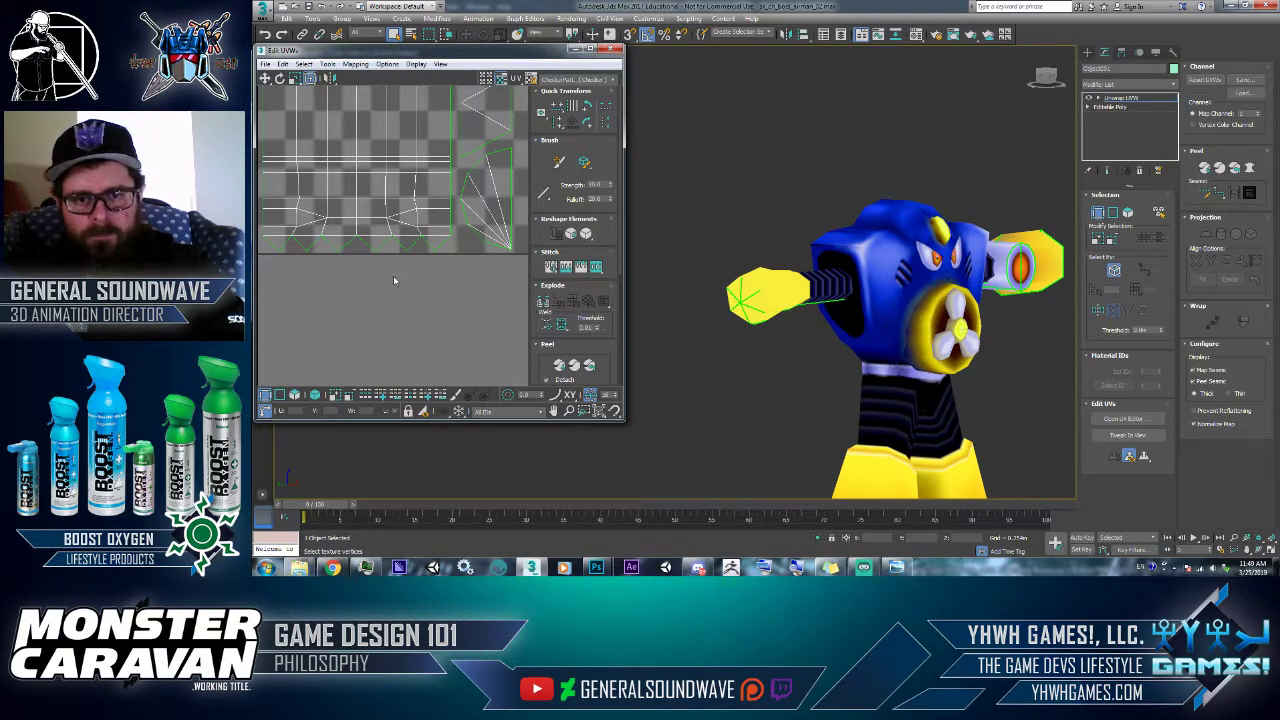
- Move the arm shell's lower vertex rows slightly upward, leaving the spike tips in place
{"action": "middle_click_drag", "start_coordinate": [393, 276], "coordinate": [456, 330]}
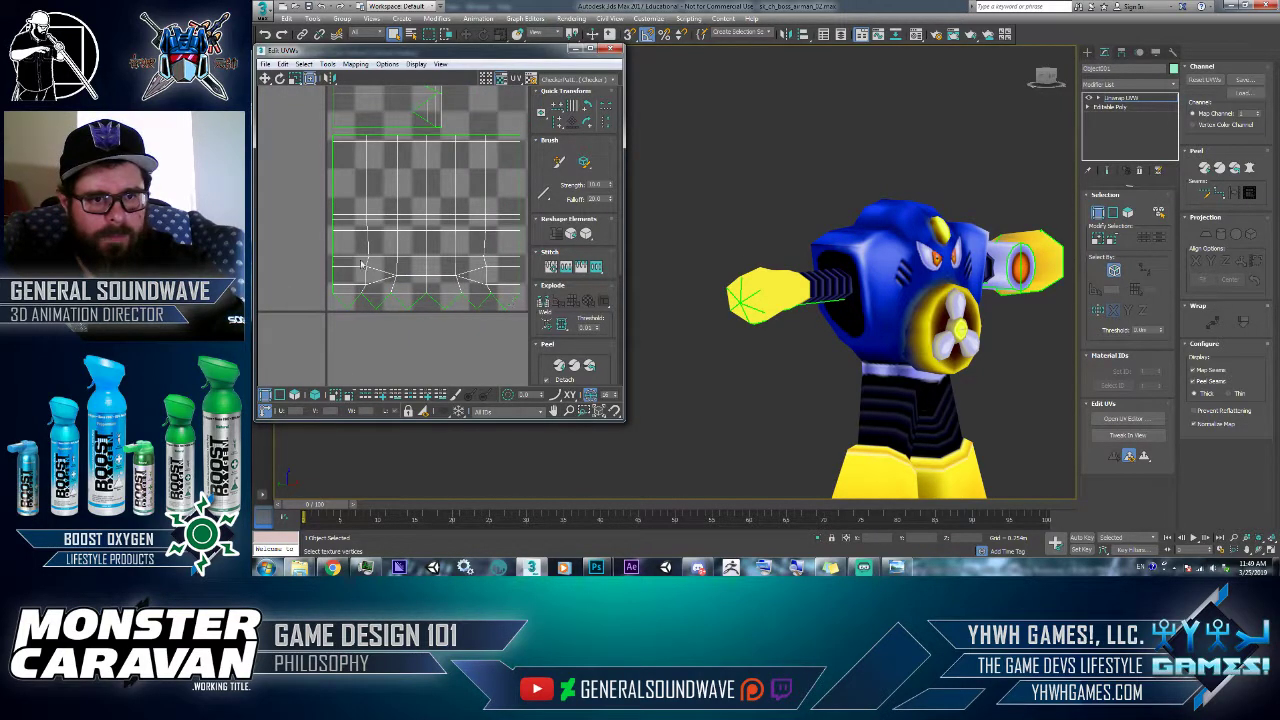
{"action": "left_click_drag", "start_coordinate": [322, 250], "coordinate": [522, 288]}
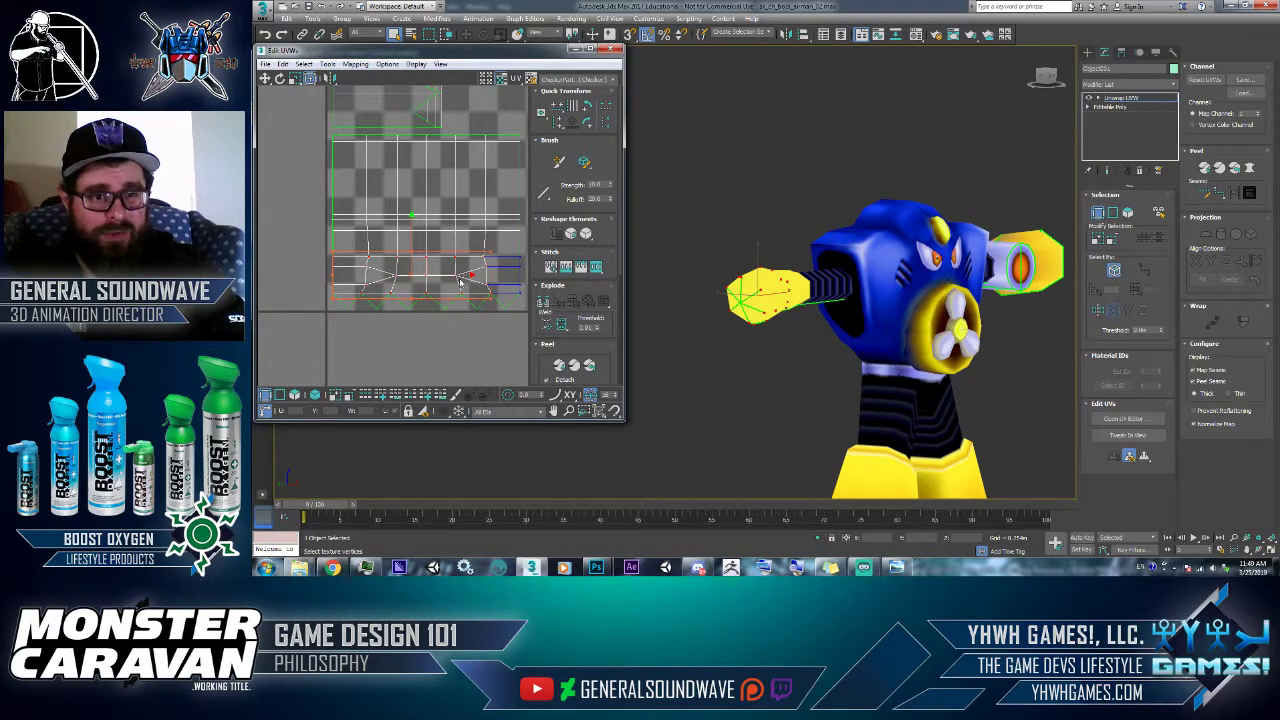
{"action": "middle_click_drag", "start_coordinate": [460, 283], "coordinate": [443, 287]}
{"action": "left_click", "coordinate": [296, 258]}
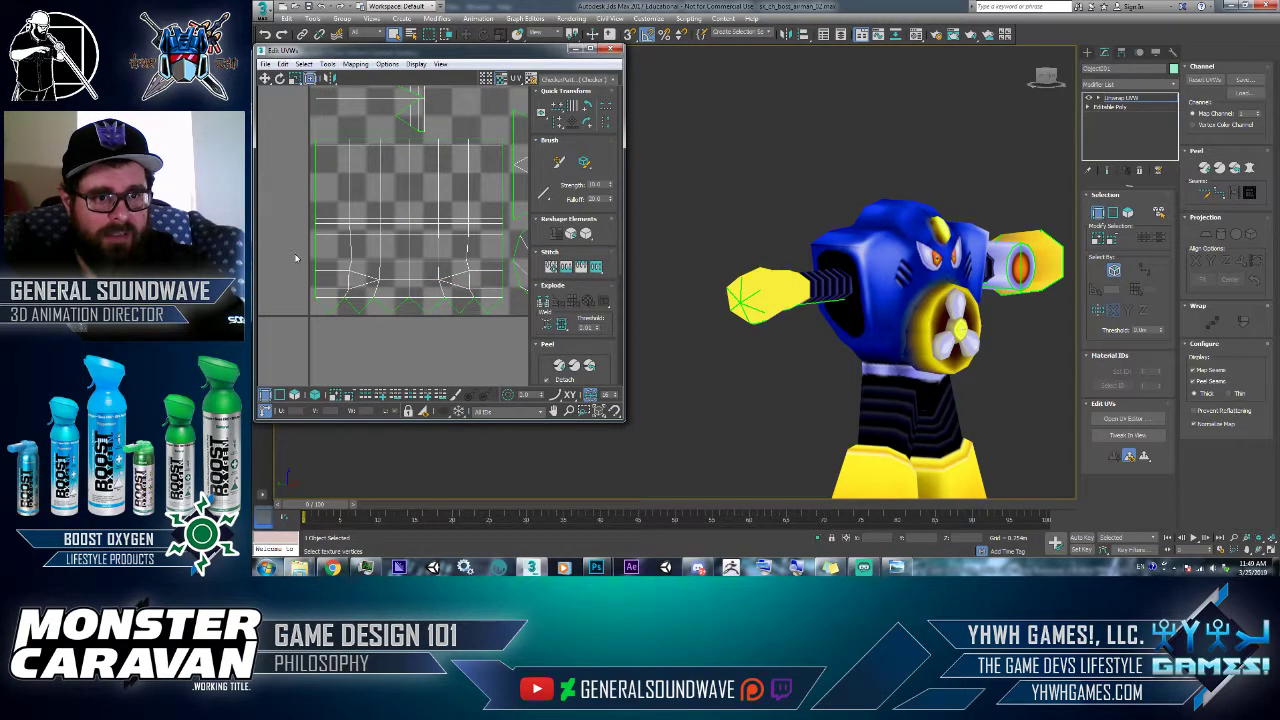
{"action": "key", "text": "ctrl+z"}
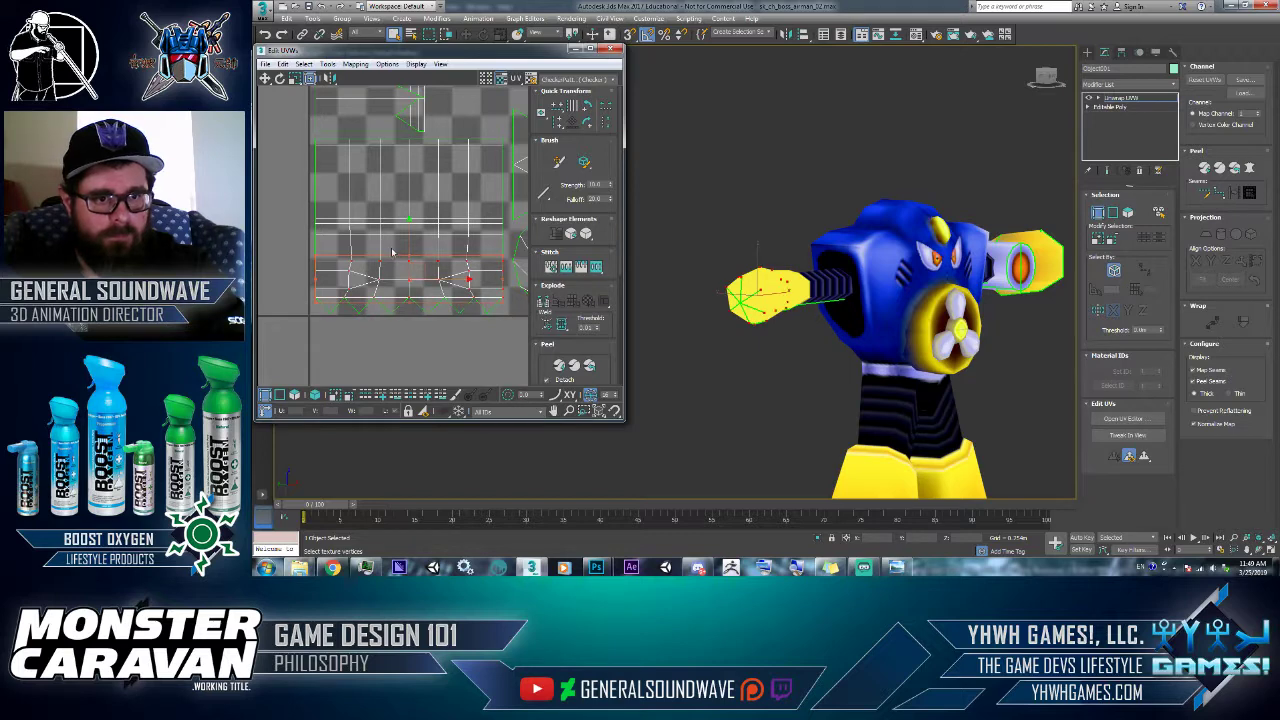
{"action": "left_click_drag", "start_coordinate": [409, 245], "coordinate": [409, 240]}
{"action": "left_click", "coordinate": [434, 264]}
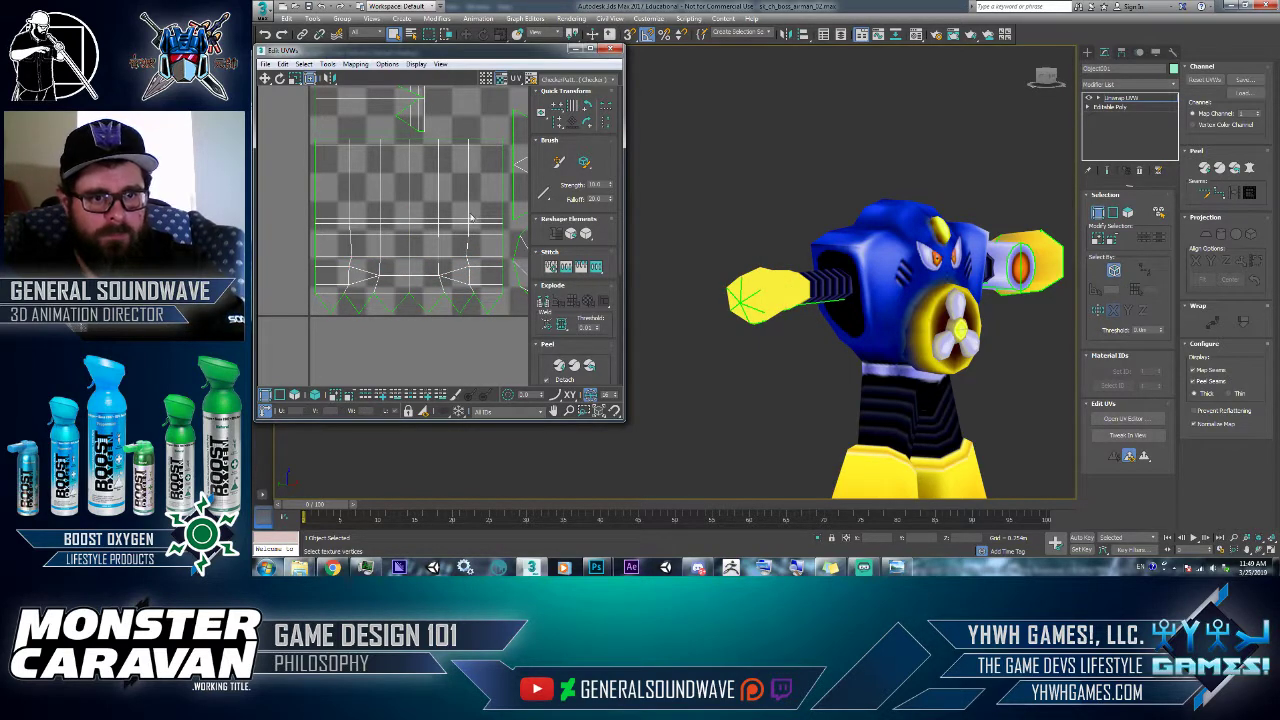
- Render a UV template at a width and height of 256
{"action": "right_click", "coordinate": [470, 217]}
{"action": "left_click", "coordinate": [457, 138]}
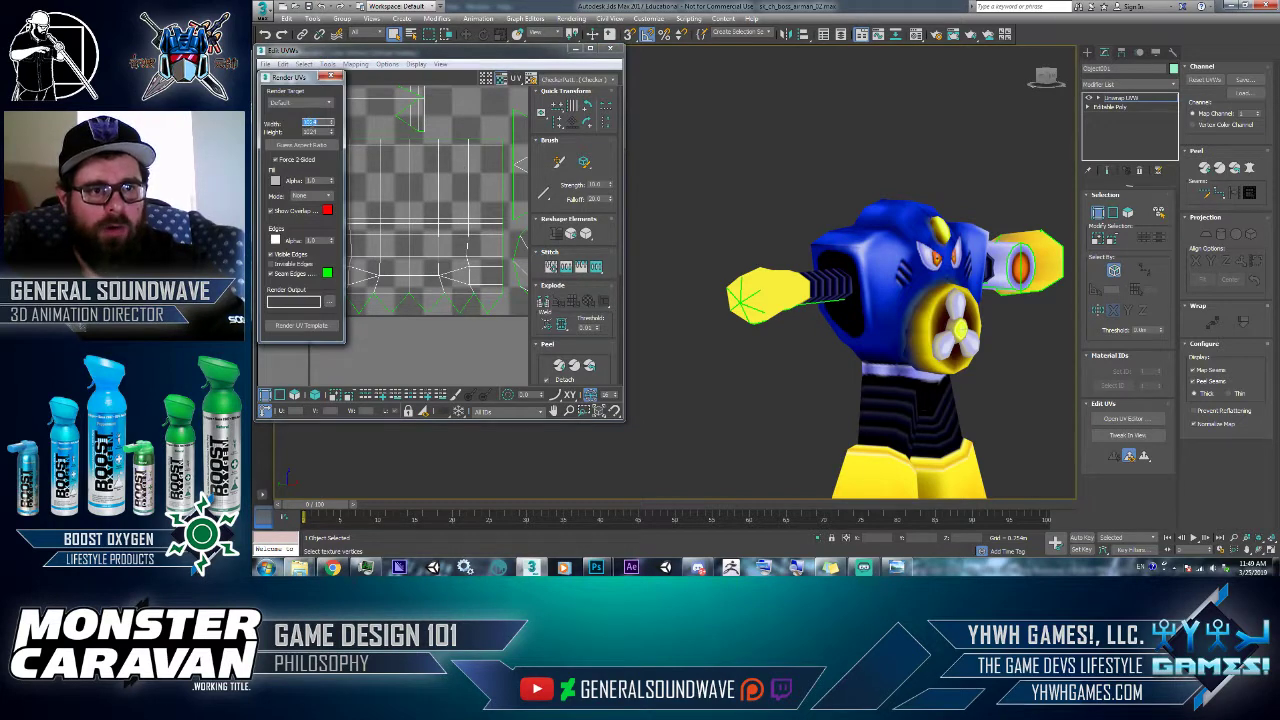
{"action": "type", "text": "256"}
{"action": "key", "text": "Tab"}
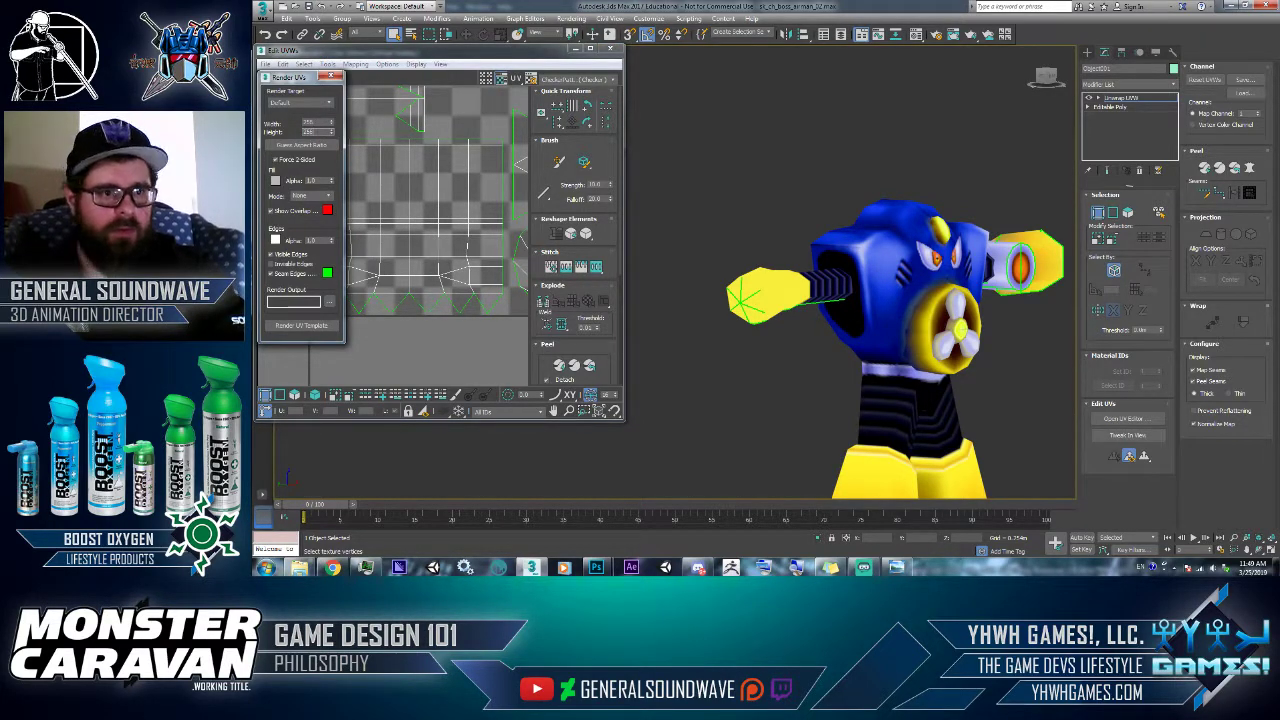
{"action": "left_click", "coordinate": [301, 325]}
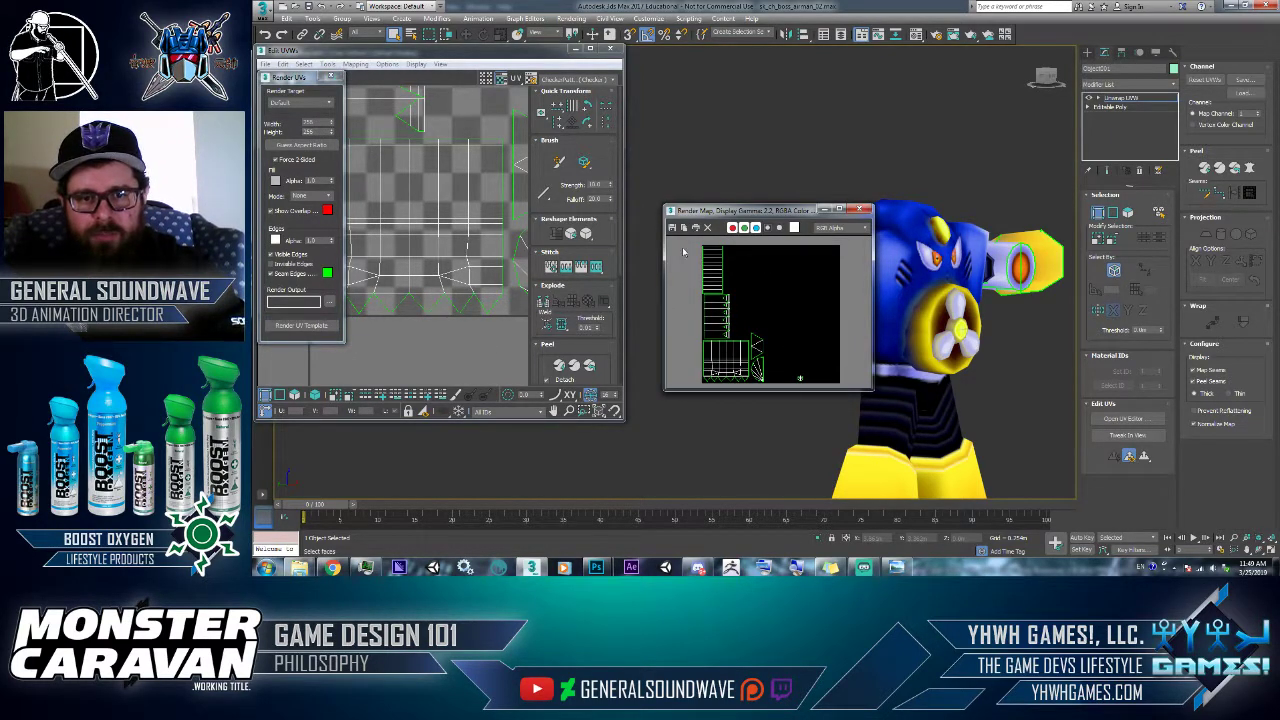
- Save the rendered UV template in the 256 folder as a 32-bit Targa image named test
{"action": "left_click", "coordinate": [674, 231]}
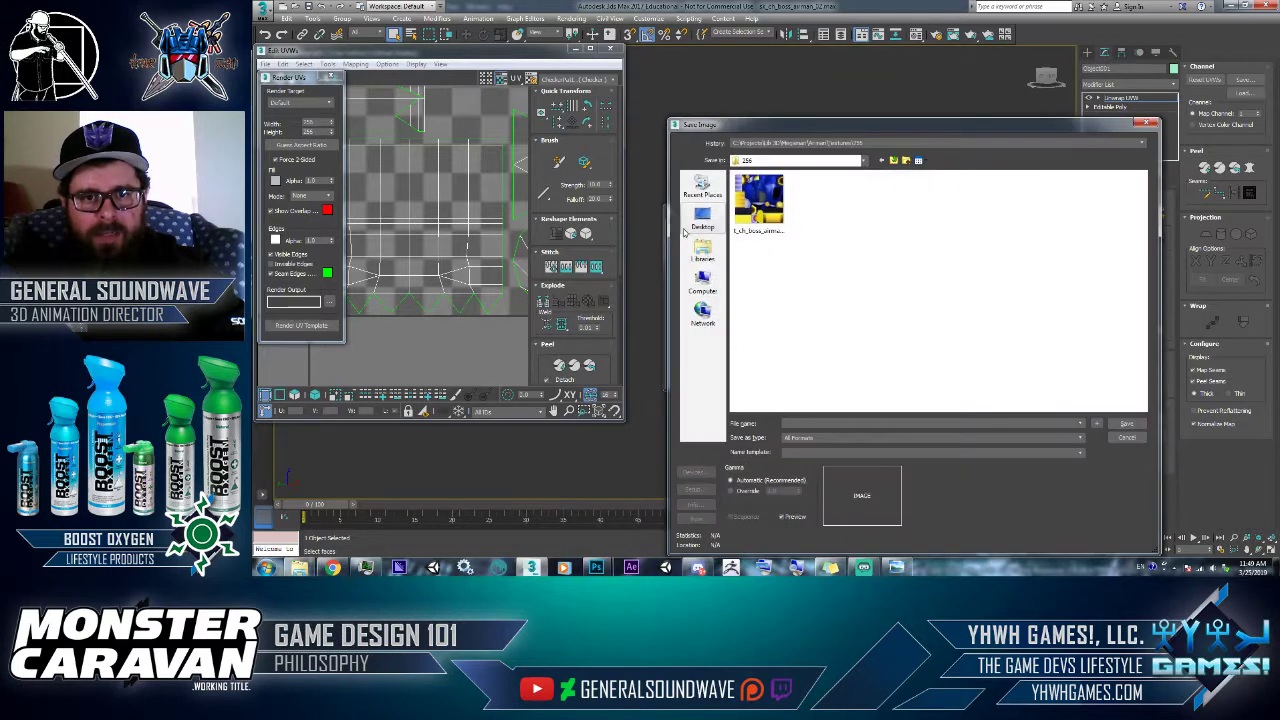
{"action": "left_click", "coordinate": [805, 422]}
{"action": "type", "text": "test"}
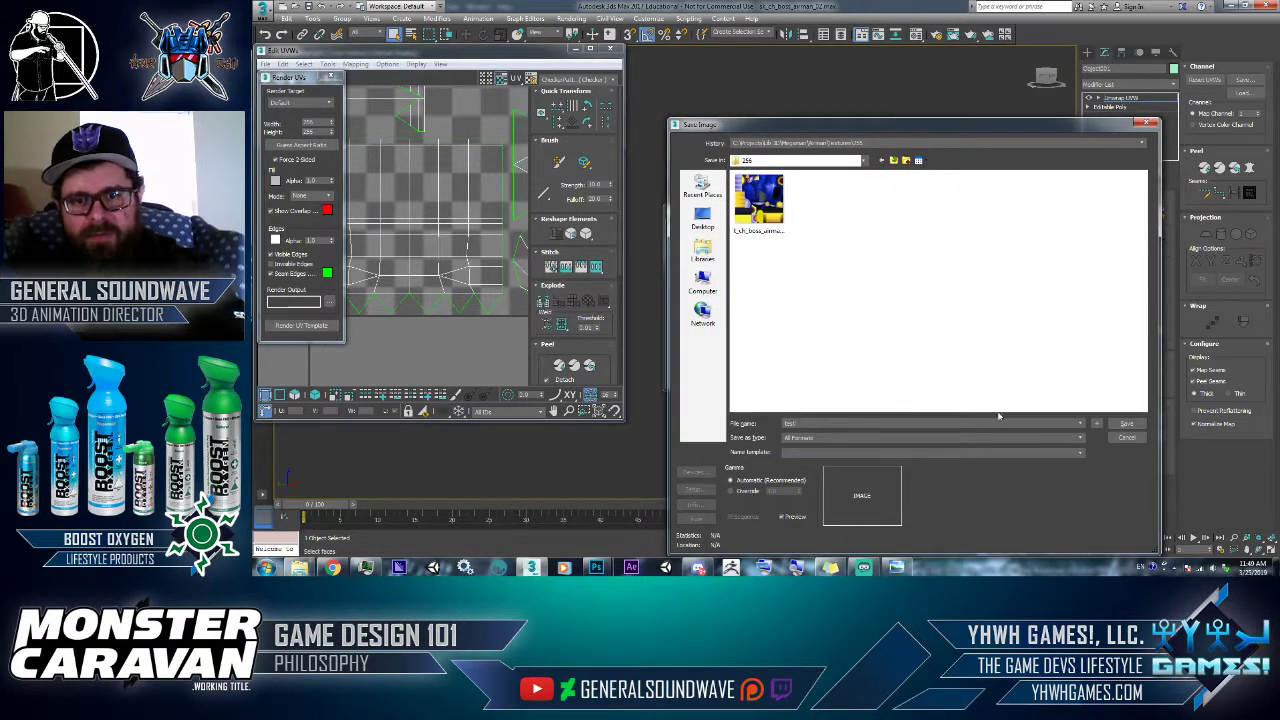
{"action": "key", "text": "Tab"}
{"action": "key", "text": "t"}
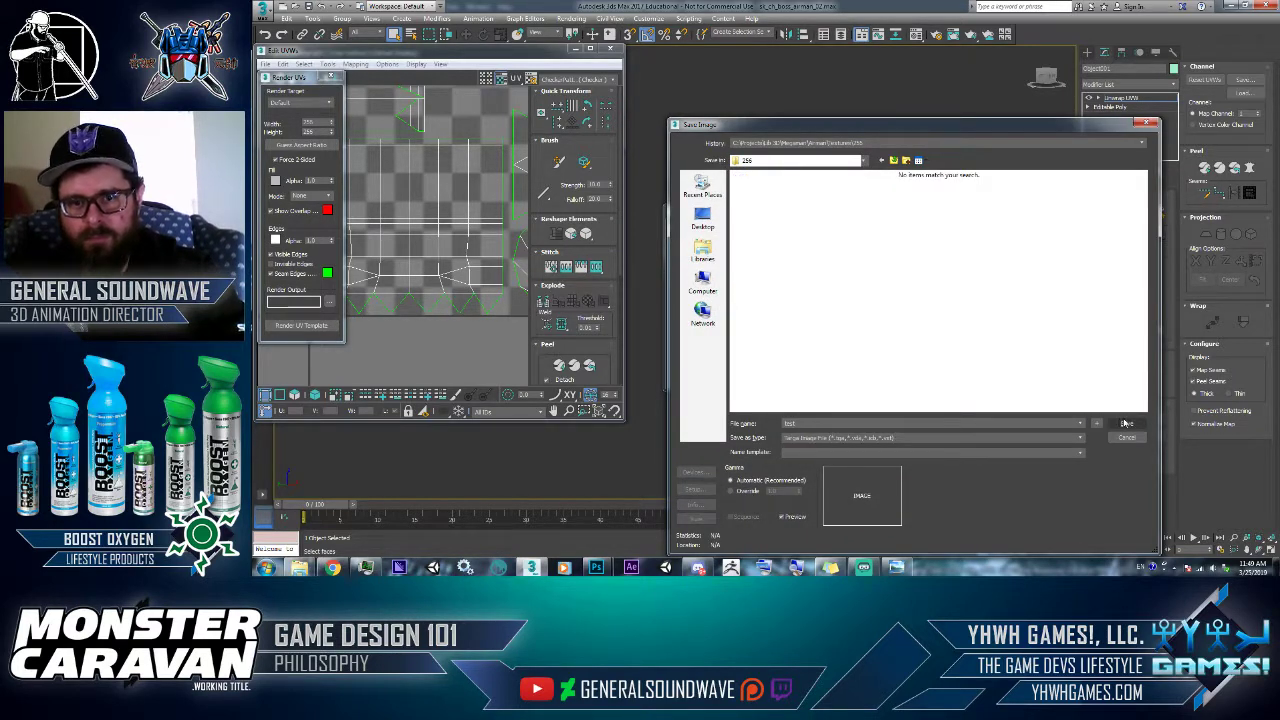
{"action": "left_click", "coordinate": [1125, 423]}
{"action": "left_click", "coordinate": [860, 299]}
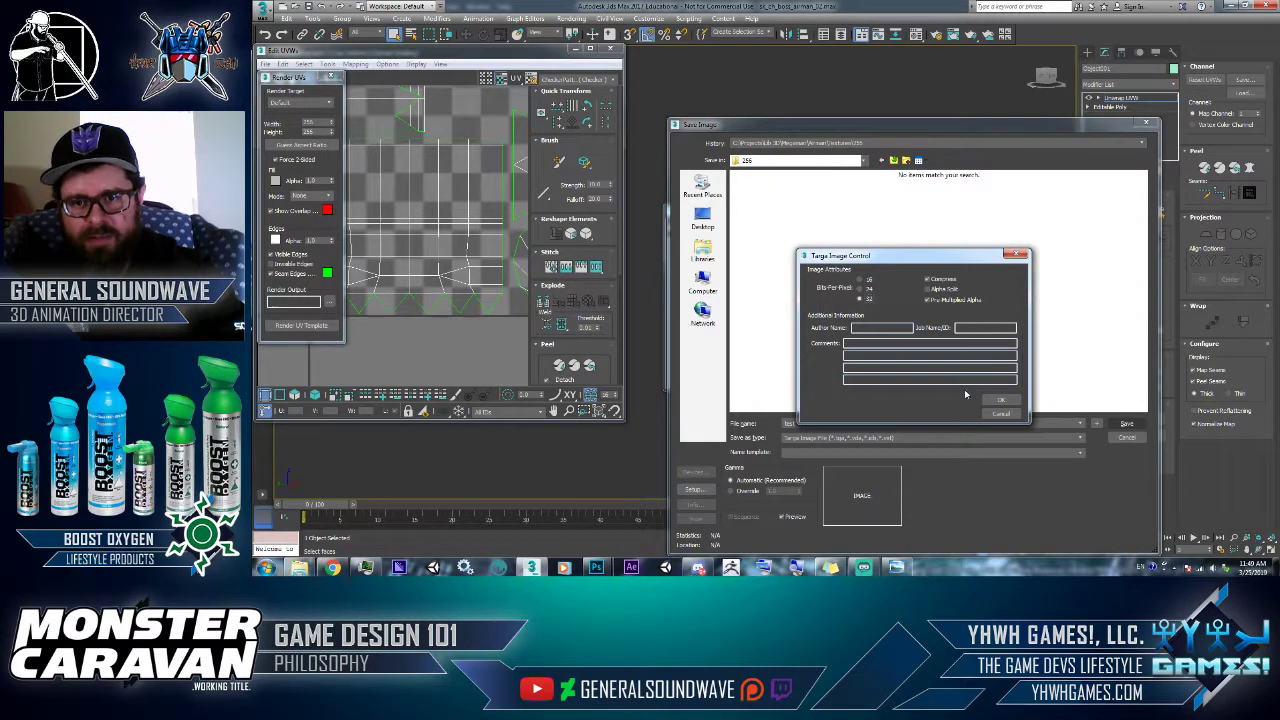
{"action": "left_click", "coordinate": [1000, 400]}
- Open the saved test.tga in Photoshop and copy the whole image
{"action": "left_click", "coordinate": [671, 228]}
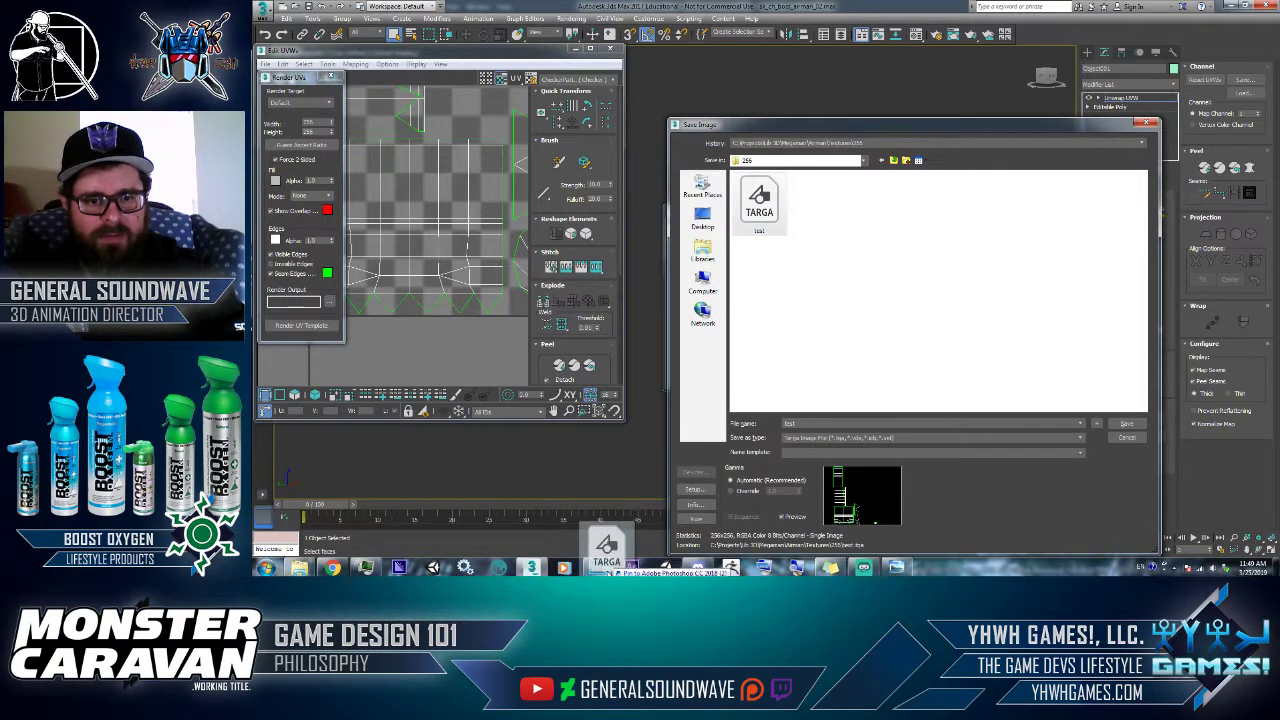
{"action": "mouse_move", "coordinate": [596, 567]}
{"action": "left_click", "coordinate": [561, 532]}
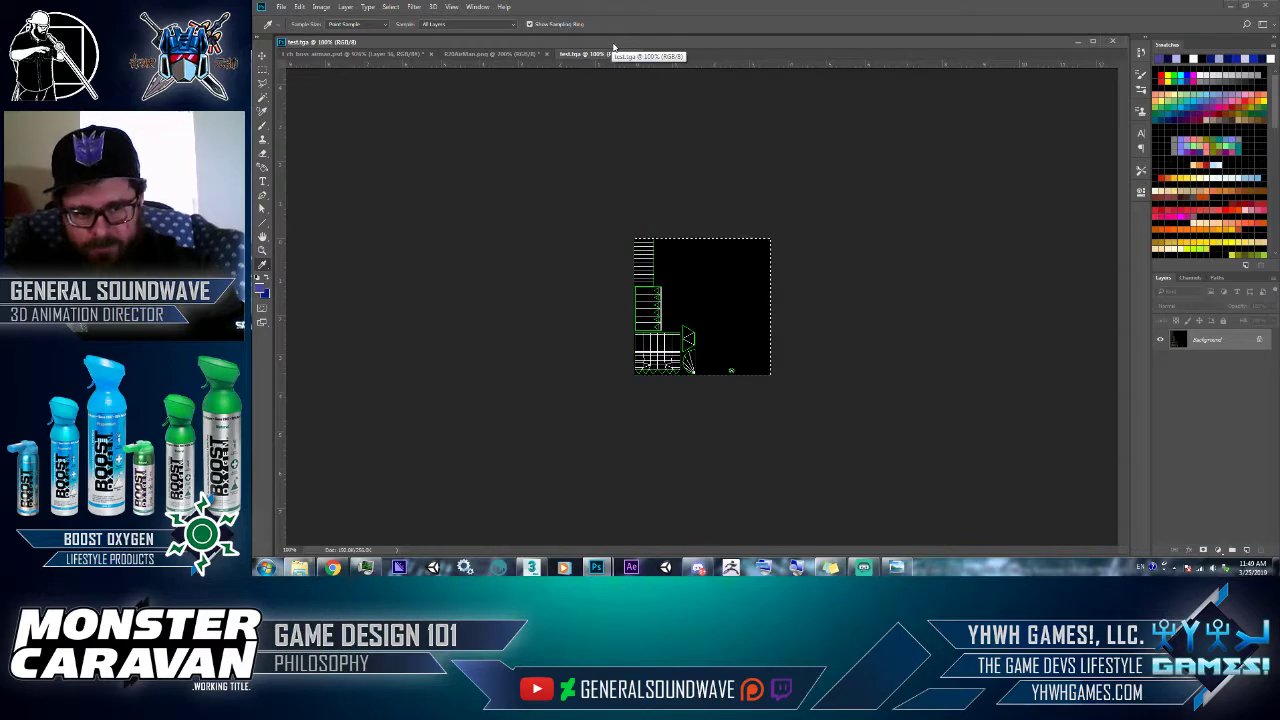
- Paste the UV template into t_ch_boss_airman.psd above the UVW Unwrap layer and compare it with the old wireframe
{"action": "left_click", "coordinate": [355, 53]}
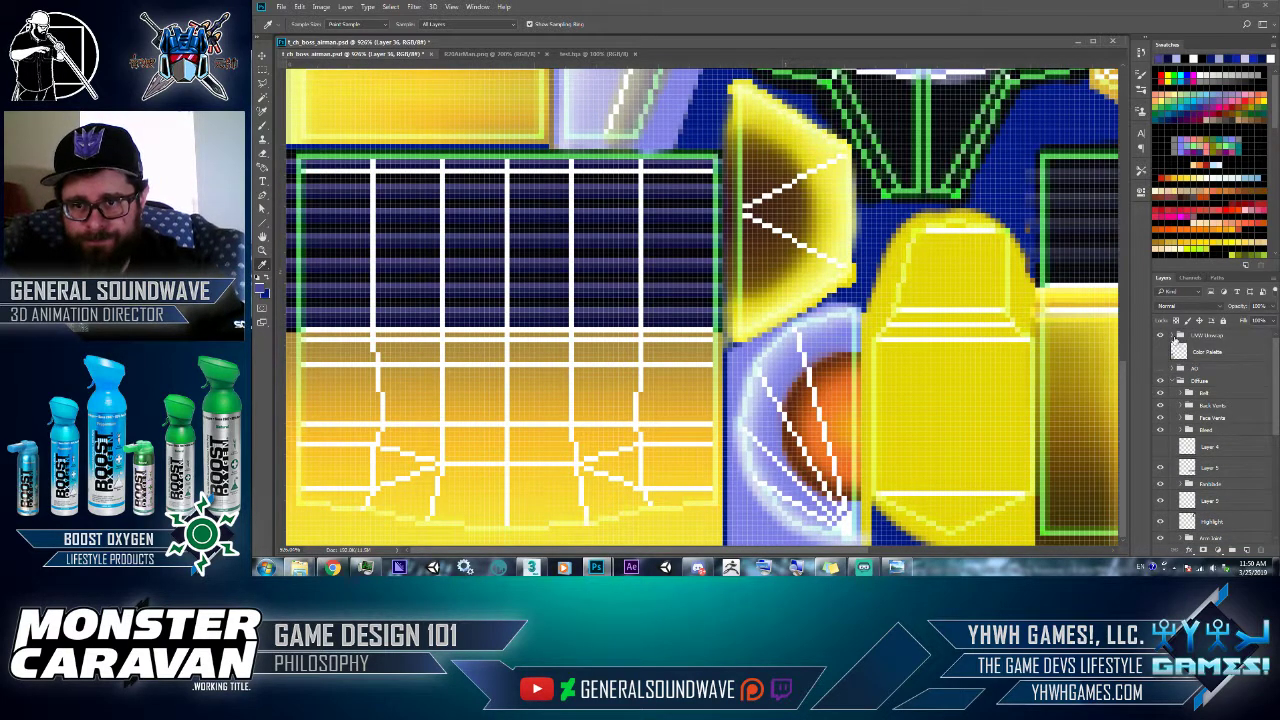
{"action": "left_click", "coordinate": [1173, 337]}
{"action": "left_click", "coordinate": [1191, 360]}
{"action": "key", "text": "ctrl+v"}
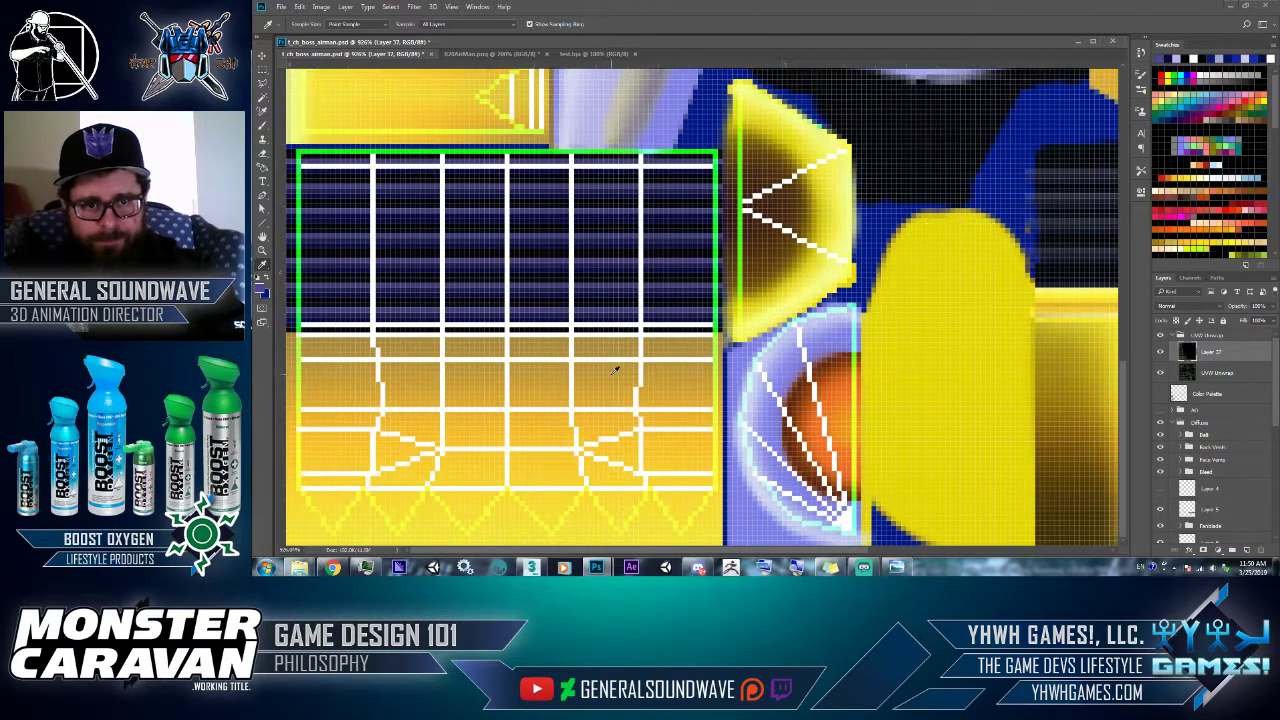
{"action": "left_click", "coordinate": [543, 370]}
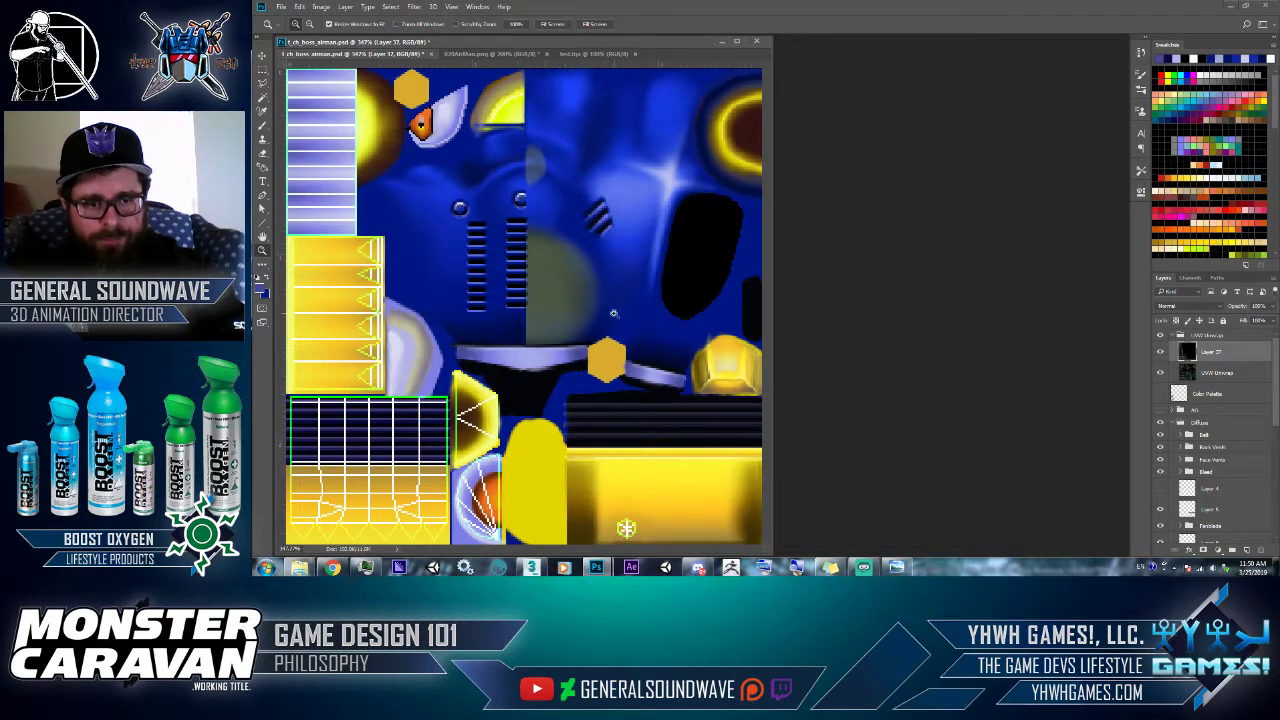
{"action": "left_click", "coordinate": [1161, 352]}
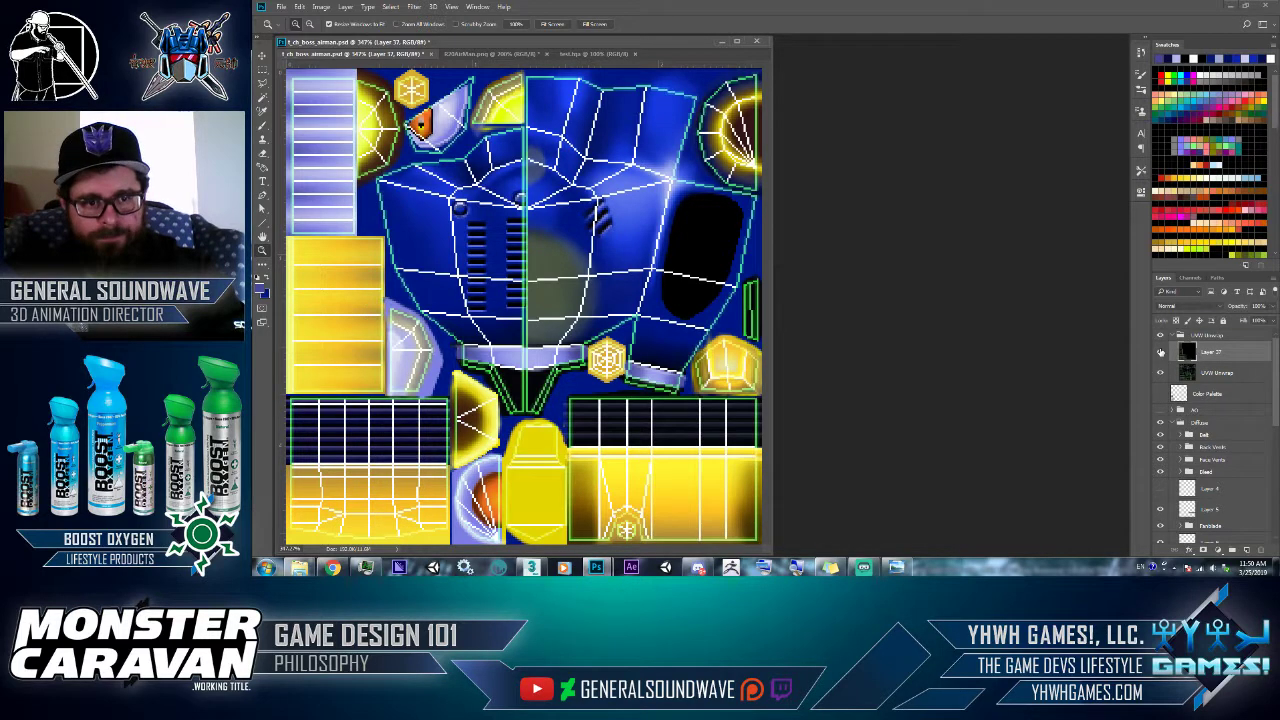
{"action": "left_click", "coordinate": [1161, 352]}
- Try to clear the pasted layer's black background with the Magic Wand, and undo the removal
{"action": "key", "text": "w"}
{"action": "left_click", "coordinate": [588, 348]}
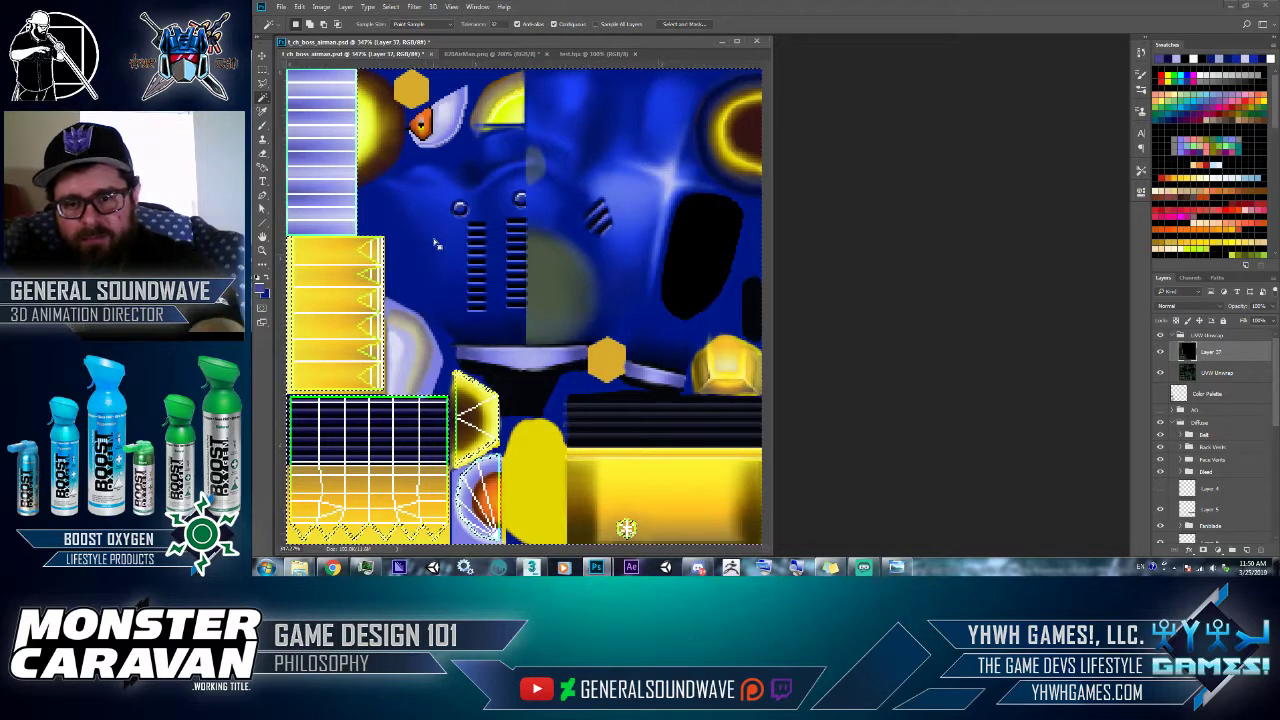
{"action": "key", "text": "ctrl+z"}
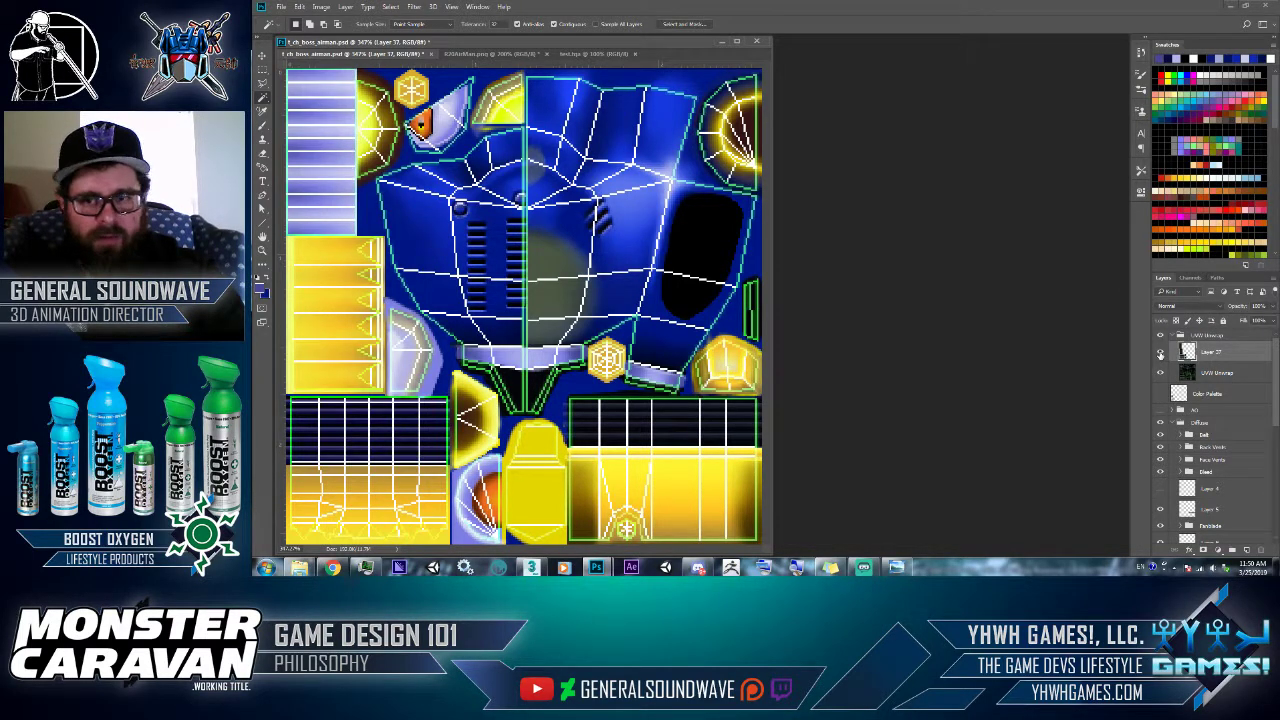
{"action": "left_click", "coordinate": [1160, 352]}
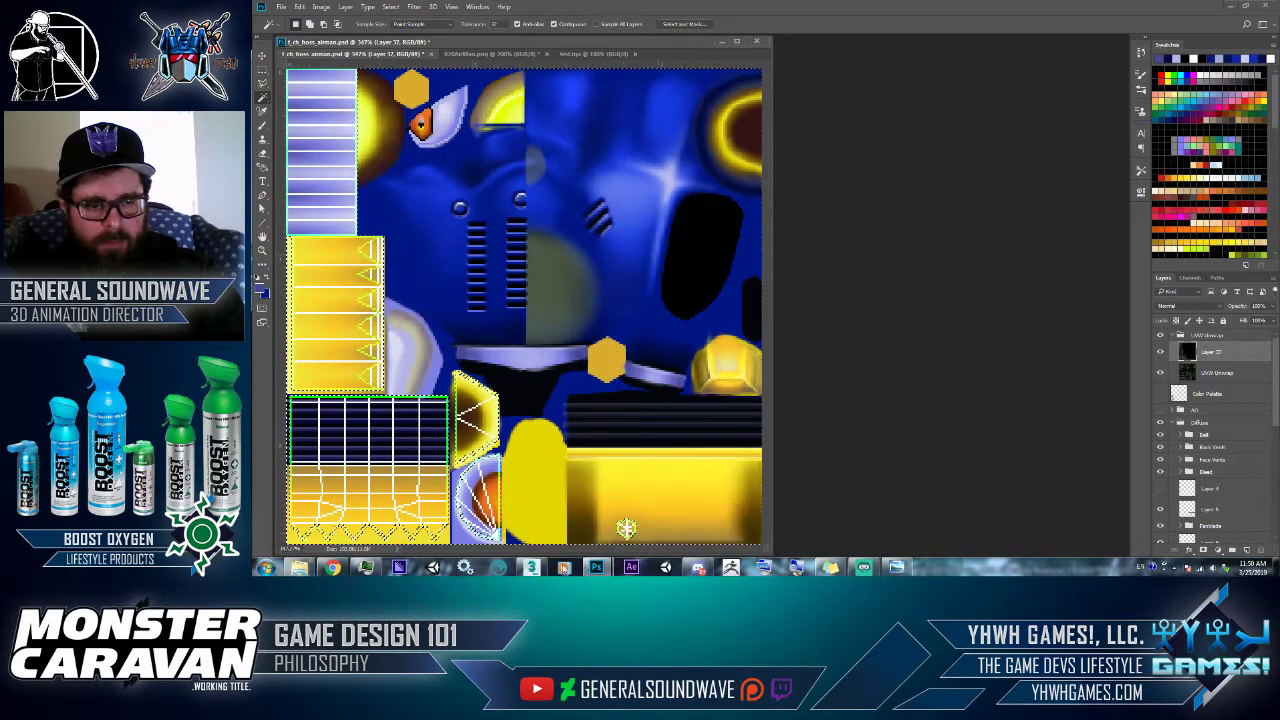
- Select the empty areas of the pasted template outside the arm shells with rectangular marquees
{"action": "key", "text": "m"}
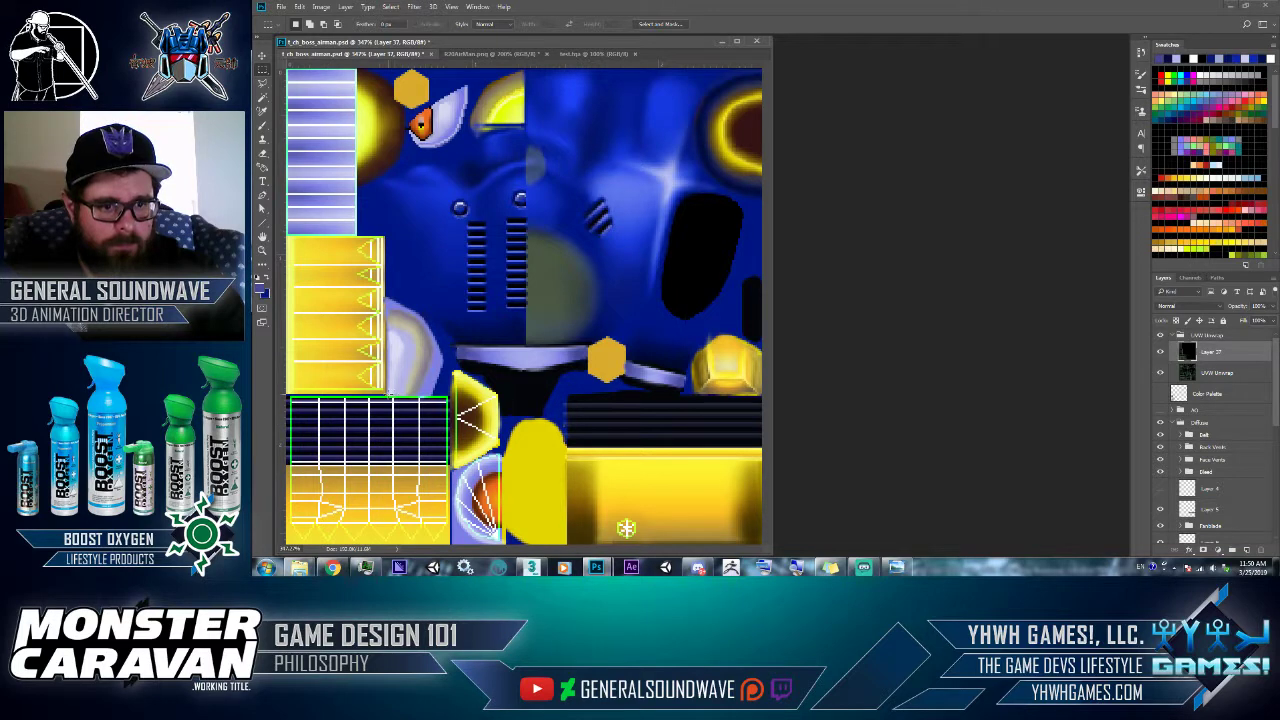
{"action": "left_click_drag", "start_coordinate": [390, 396], "coordinate": [985, 546]}
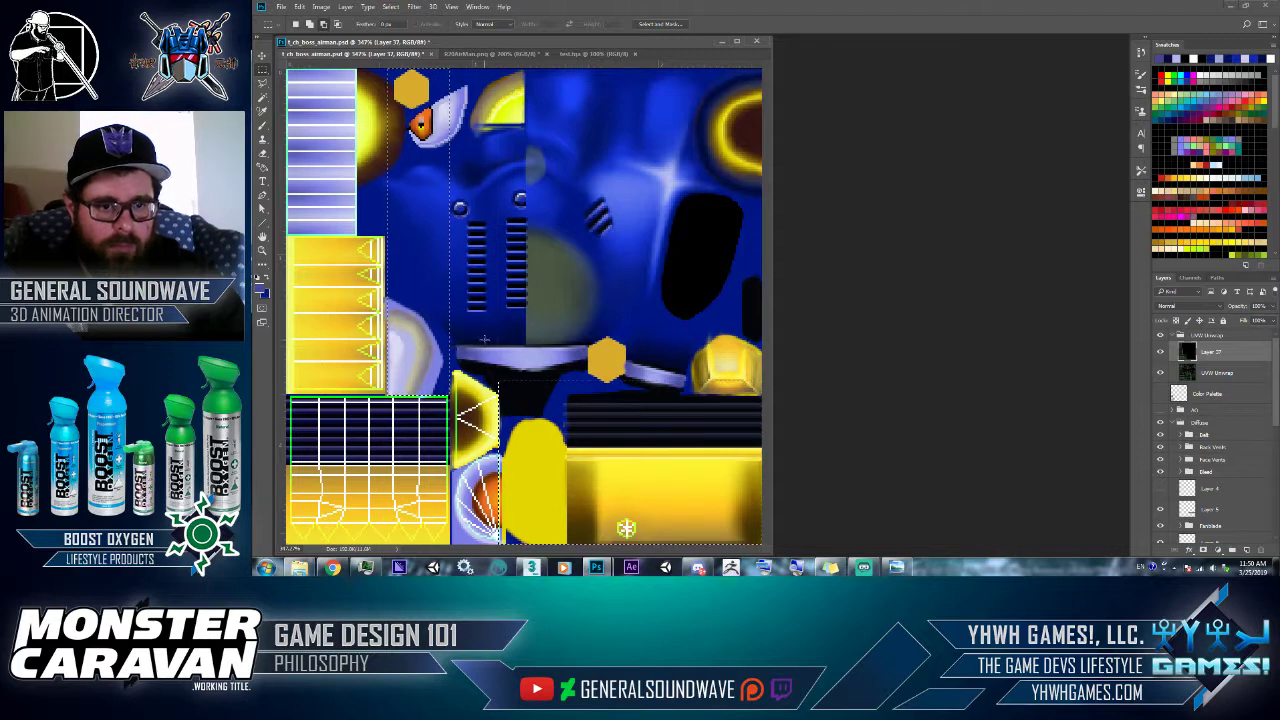
{"action": "left_click_drag", "start_coordinate": [484, 339], "coordinate": [1095, 8]}
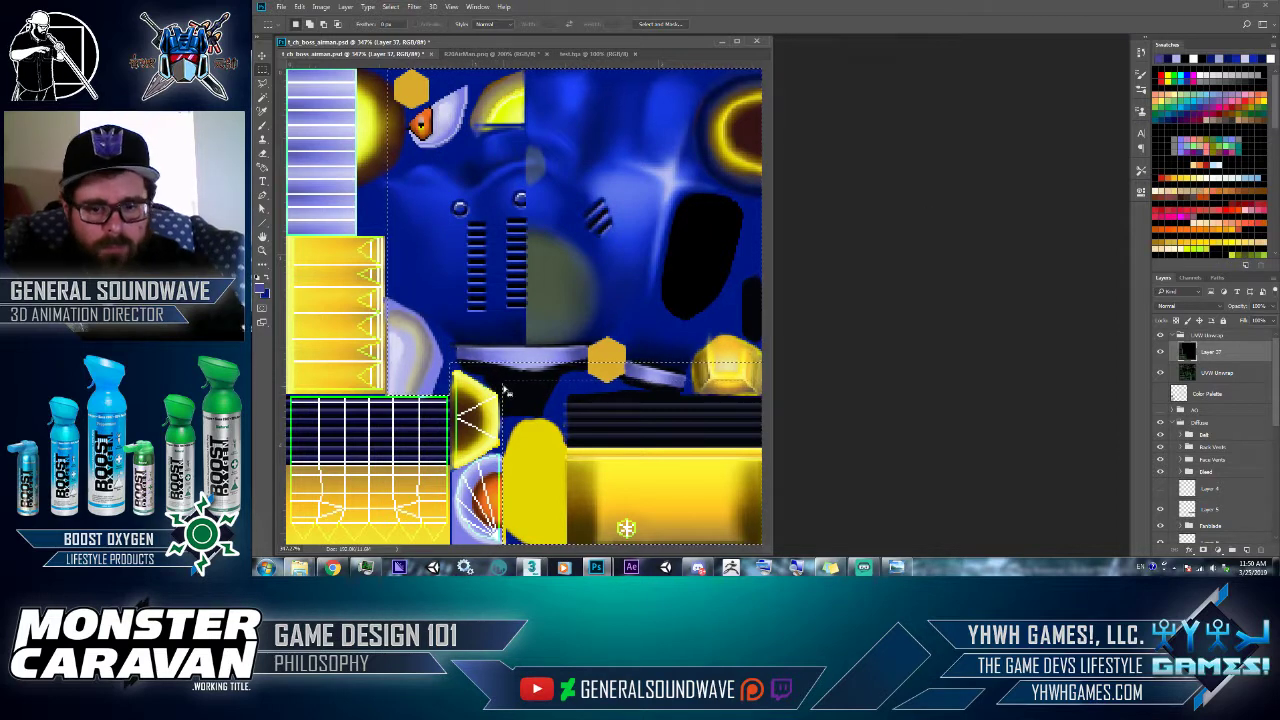
- Refine the selection around the yellow fan-shaped shell and the column shells, and delete the selected area from the pasted template
{"action": "key", "text": "l"}
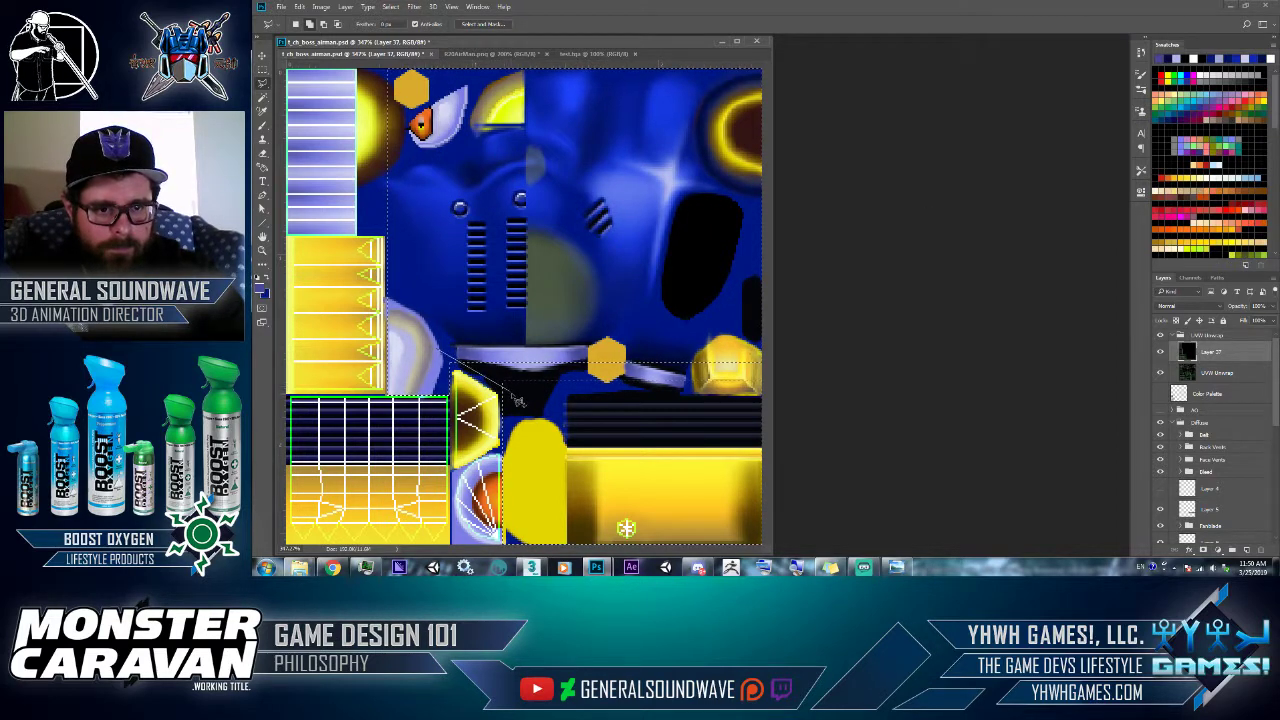
{"action": "left_click", "coordinate": [799, 430]}
{"action": "left_click", "coordinate": [864, 290]}
{"action": "double_click", "coordinate": [648, 162]}
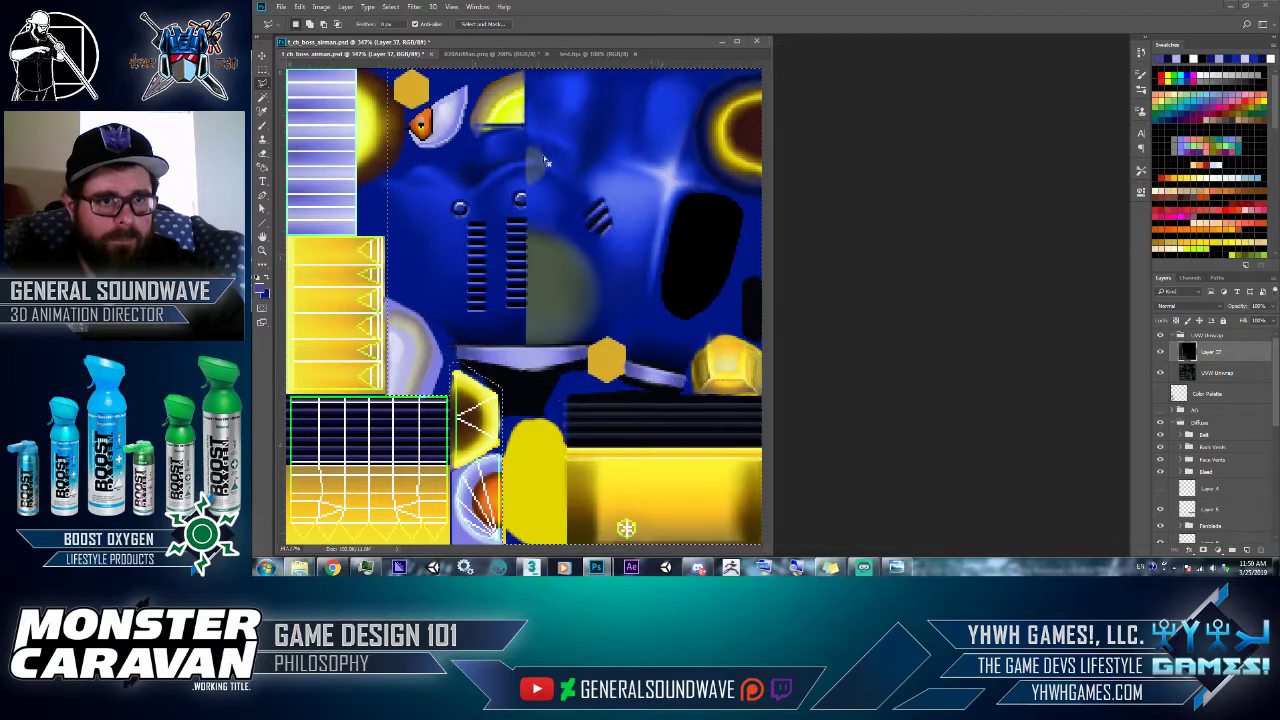
{"action": "key", "text": "m"}
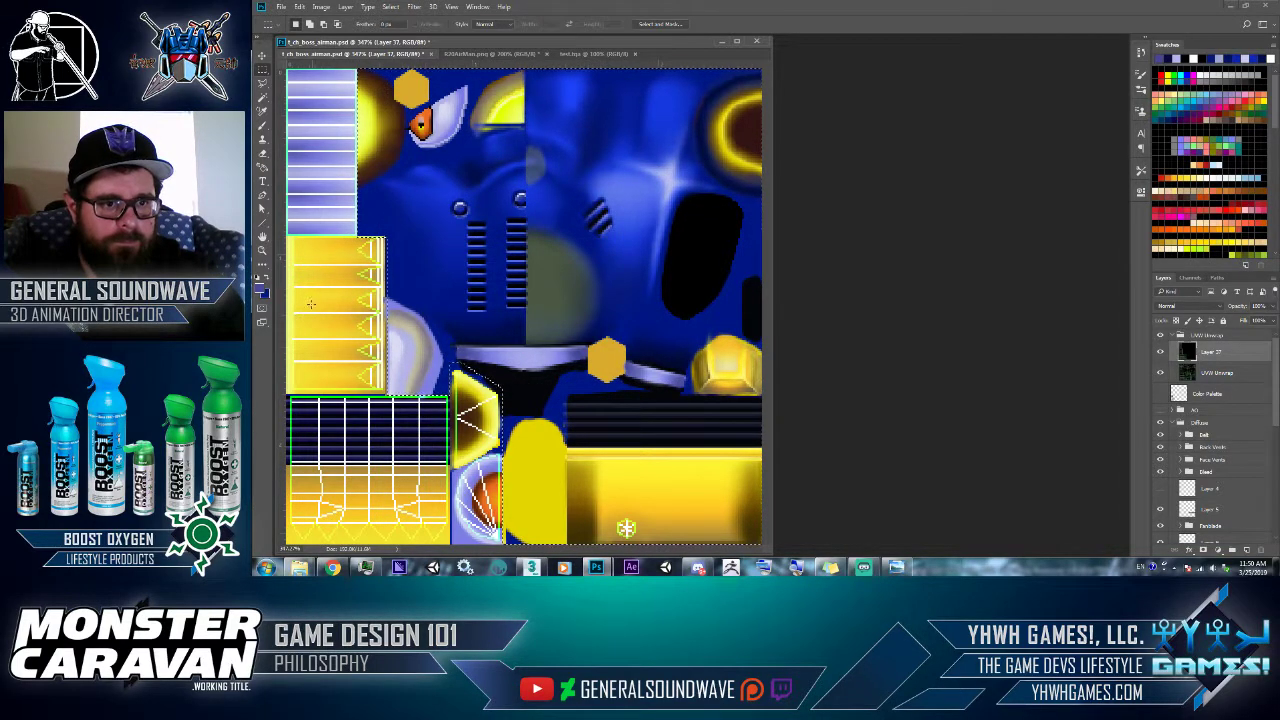
{"action": "left_click_drag", "start_coordinate": [318, 301], "coordinate": [385, 238]}
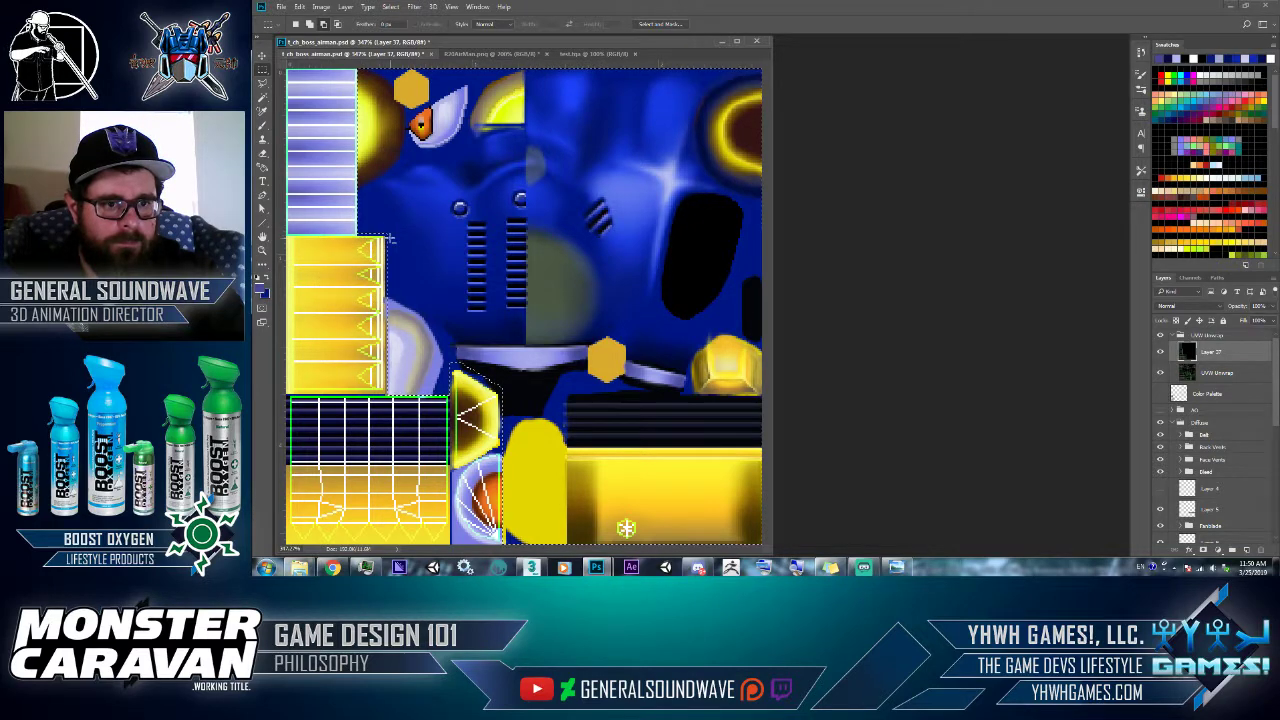
- Compare the trimmed new UV template with the old wireframe by switching the pasted layer's visibility
{"action": "left_click", "coordinate": [1161, 352]}
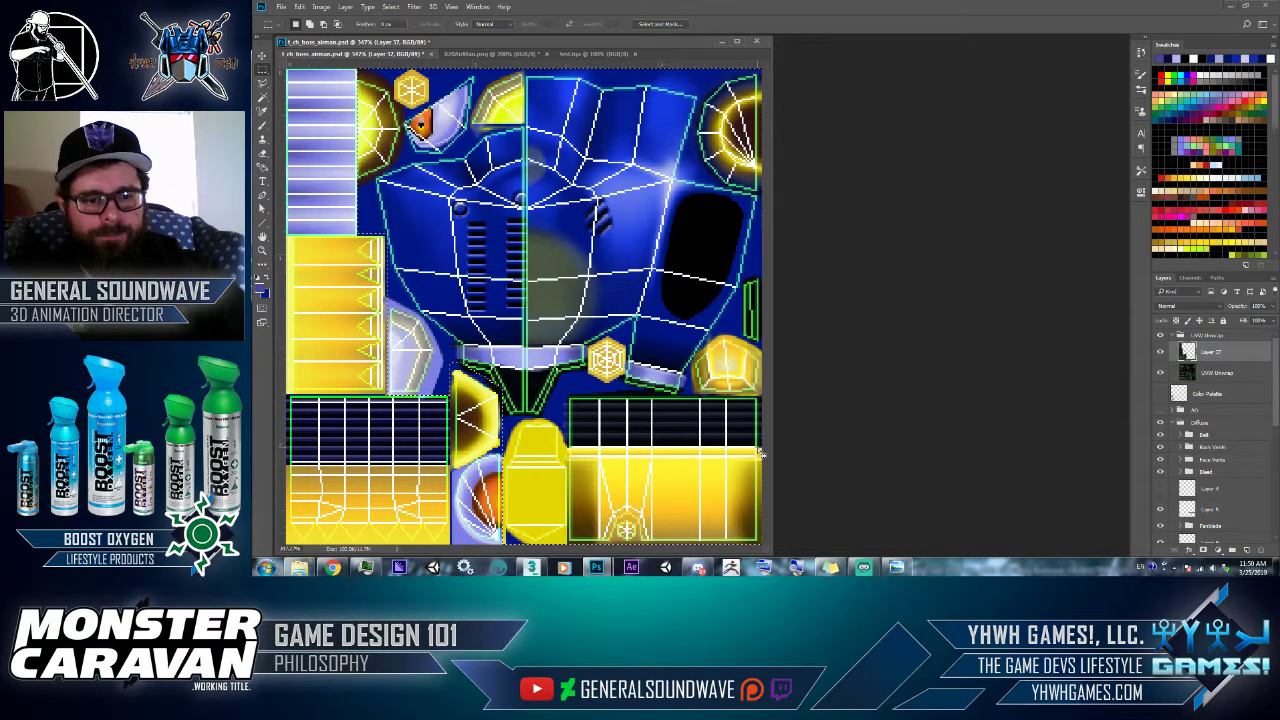
{"action": "left_click", "coordinate": [1161, 352]}
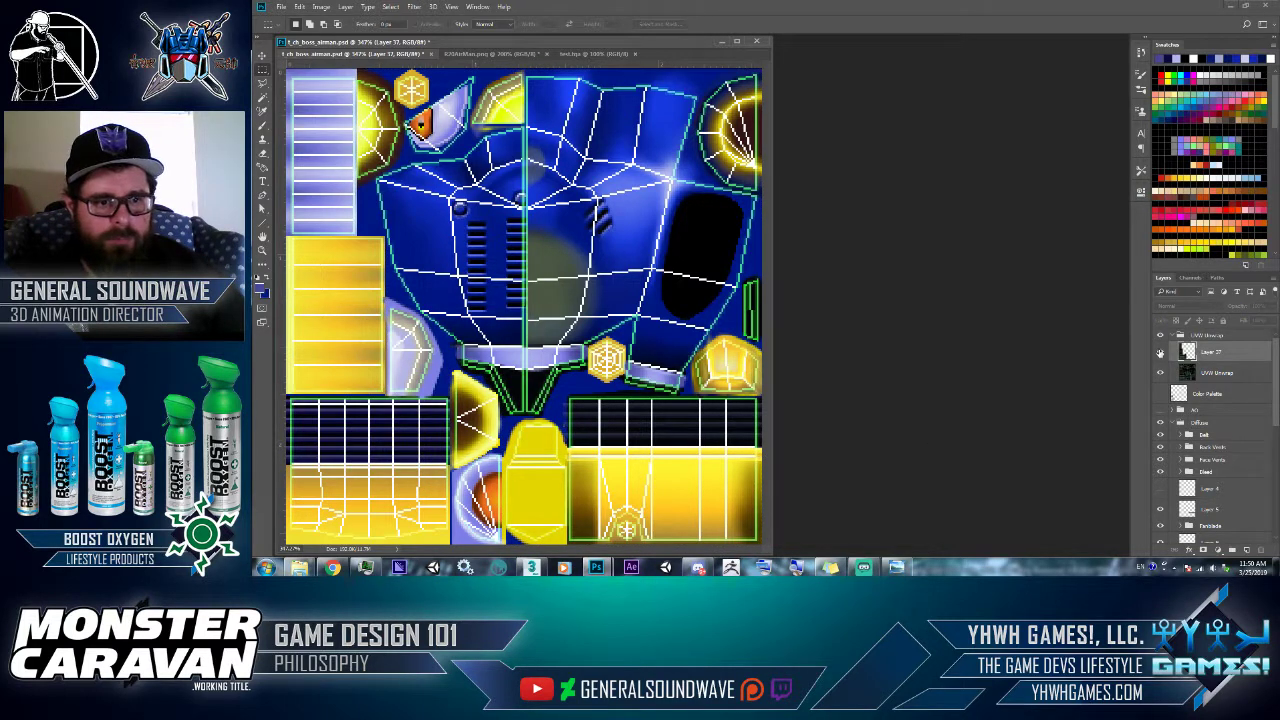
{"action": "left_click", "coordinate": [1161, 352]}
{"action": "left_click", "coordinate": [1161, 352]}
{"action": "left_click", "coordinate": [1161, 352]}
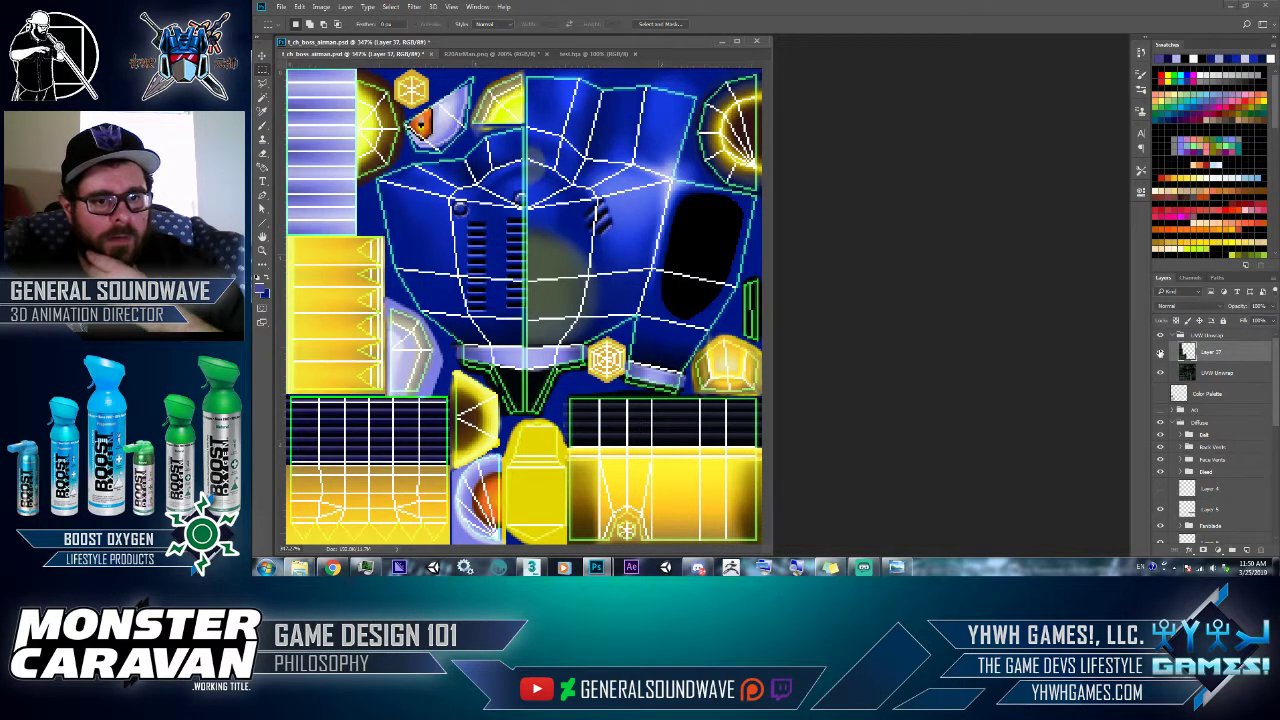
- Switch to 3ds Max, convert the arm object to an Editable Poly, and close the UV template save dialog and render window
{"action": "key", "text": "e"}
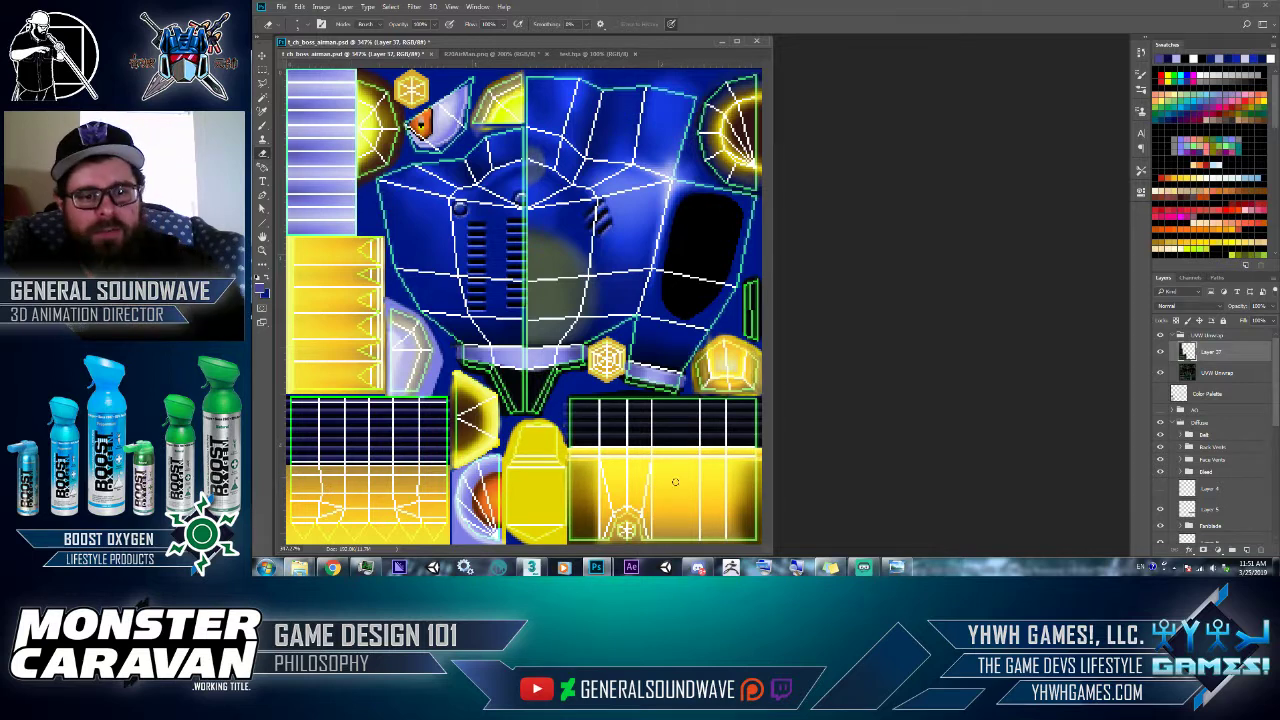
{"action": "key", "text": "alt+Tab"}
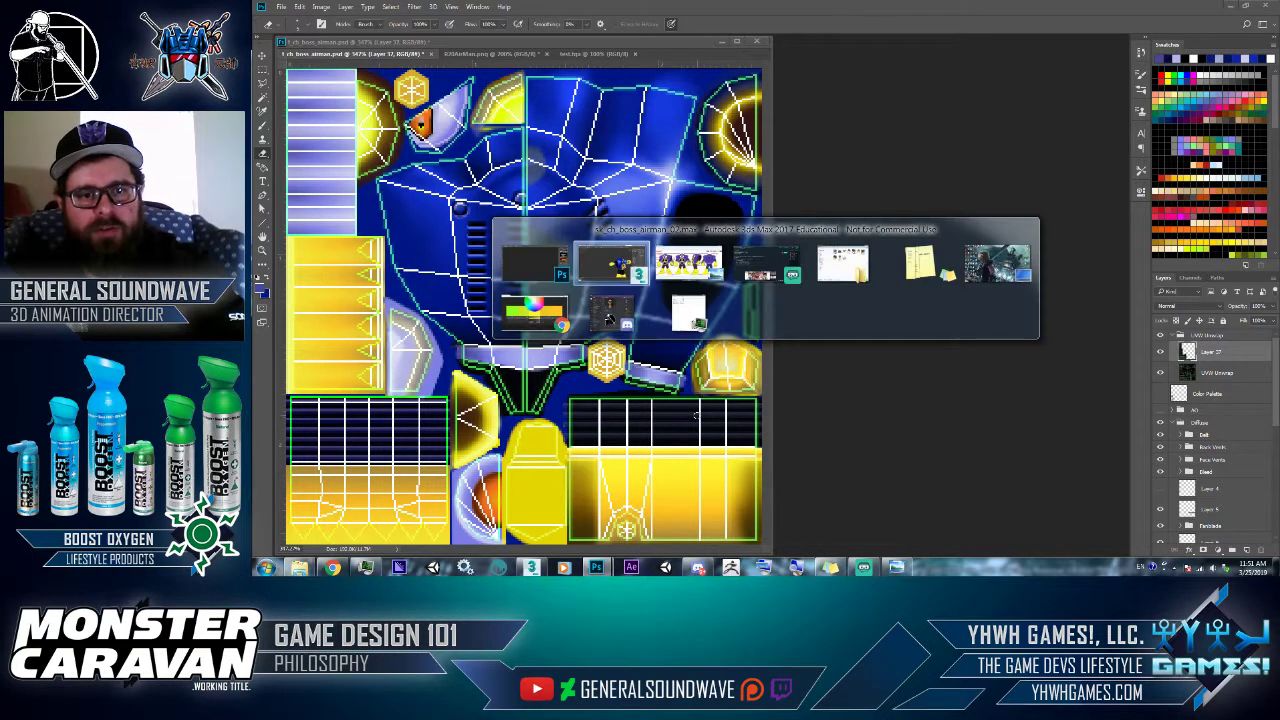
{"action": "right_click", "coordinate": [832, 104]}
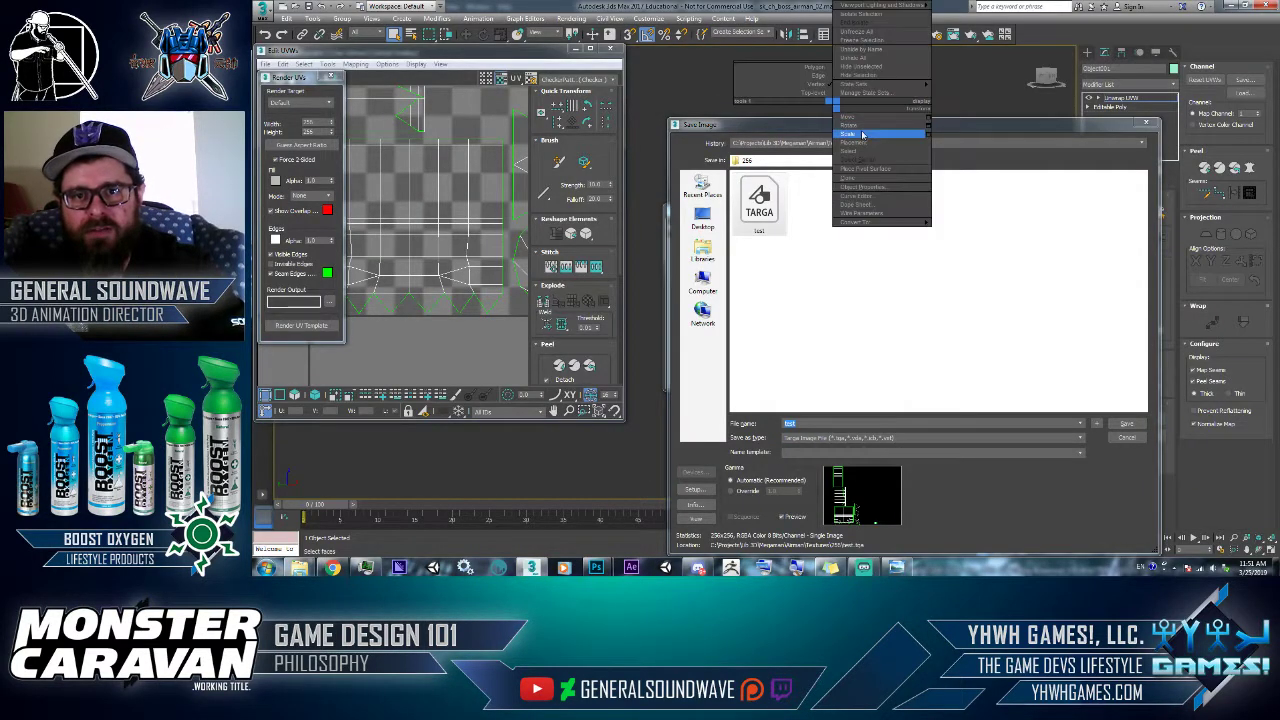
{"action": "mouse_move", "coordinate": [900, 222]}
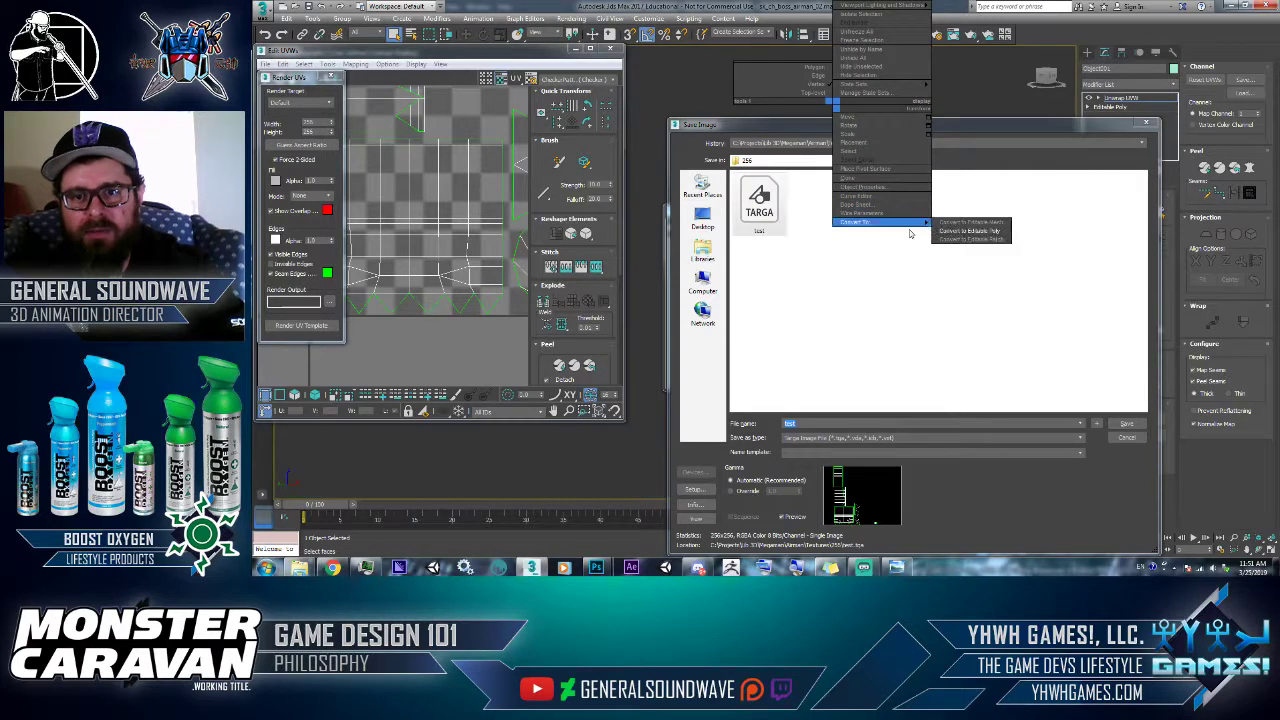
{"action": "left_click", "coordinate": [966, 231]}
{"action": "left_click", "coordinate": [1146, 124]}
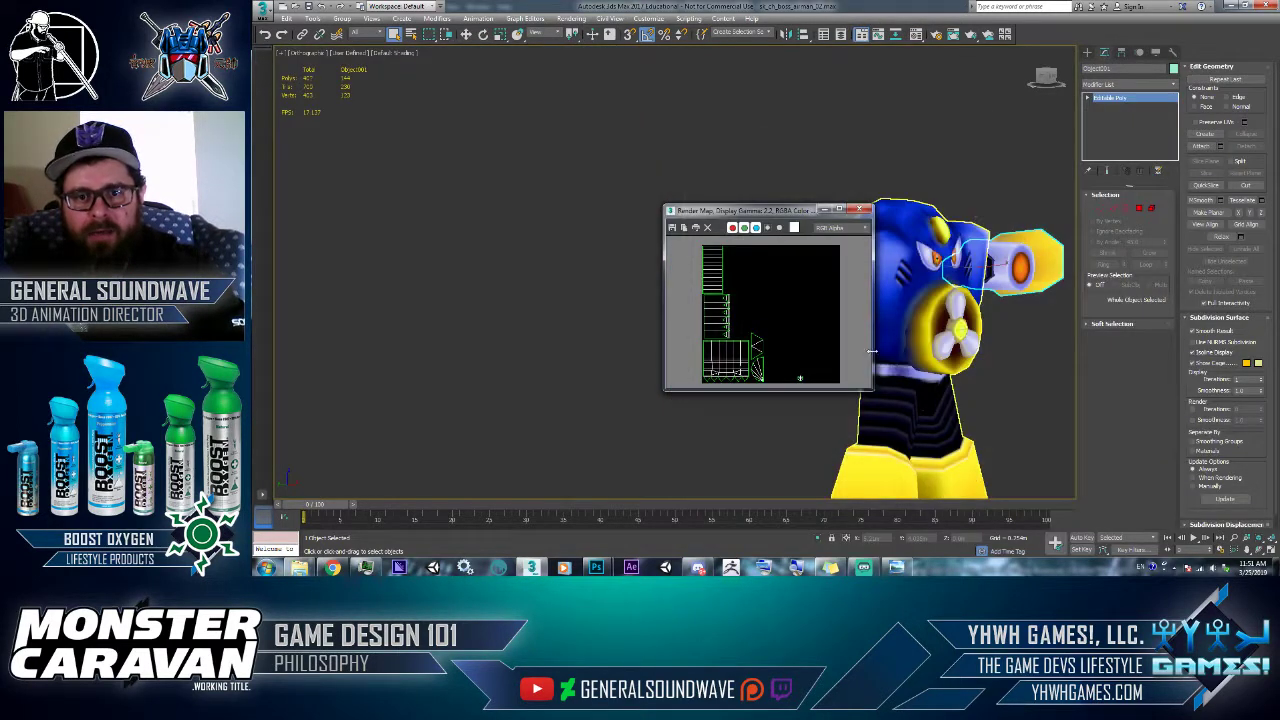
{"action": "left_click", "coordinate": [861, 211]}
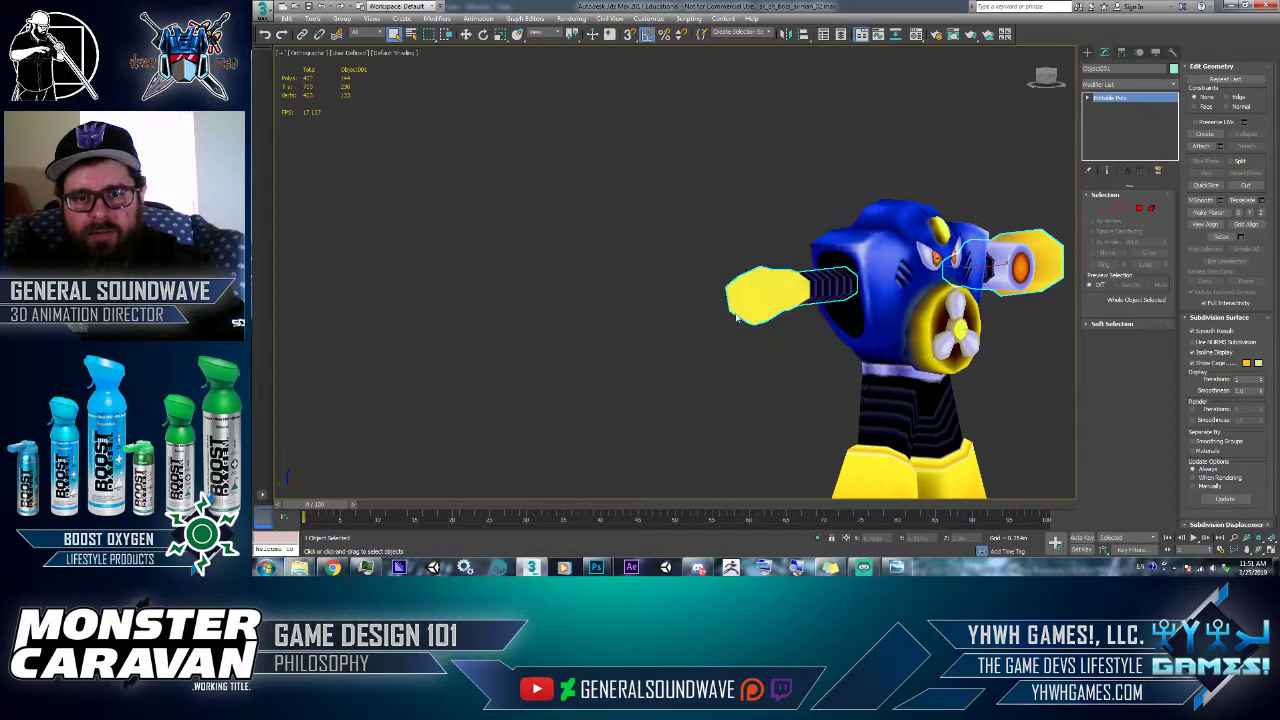
{"action": "middle_click_drag", "start_coordinate": [860, 230], "coordinate": [687, 309], "text": "alt"}
{"action": "left_click", "coordinate": [692, 355]}
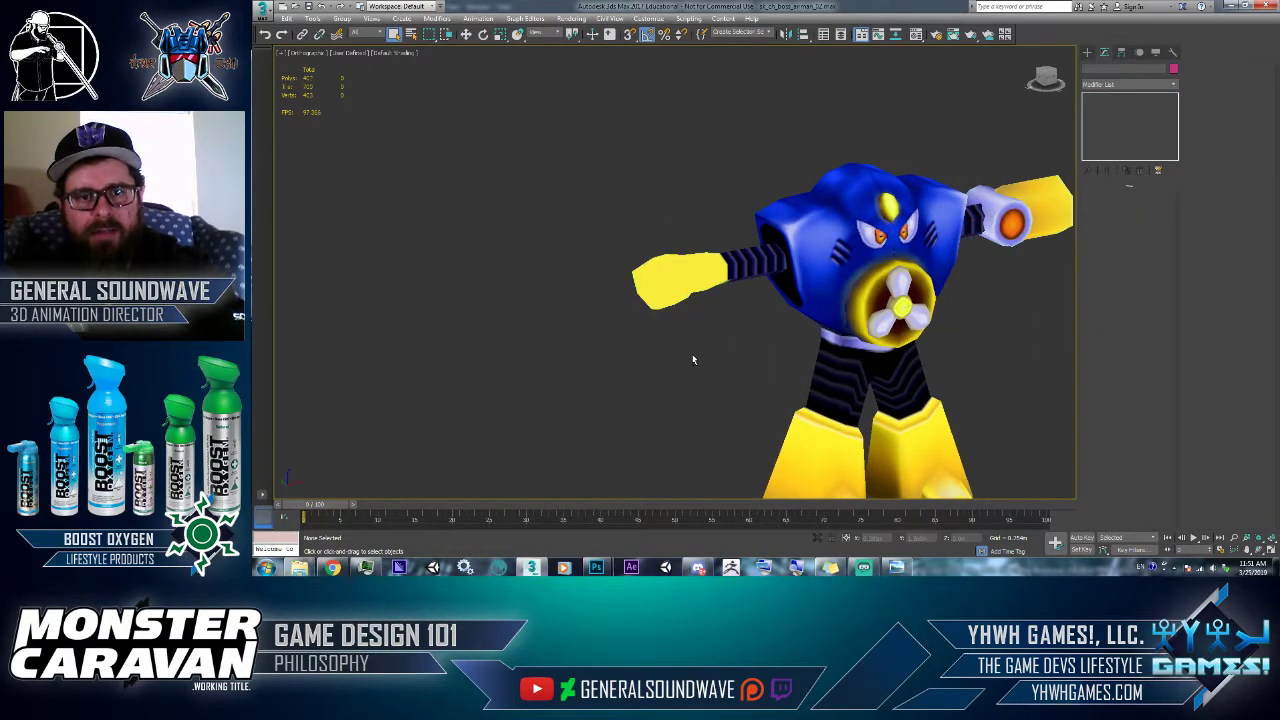
- Switch to Photoshop and hide the UVW Unwrap layer group in the robot texture file
{"action": "key", "text": "alt+Tab"}
{"action": "key", "text": "alt+Tab"}
{"action": "key", "text": "alt+shift+Tab"}
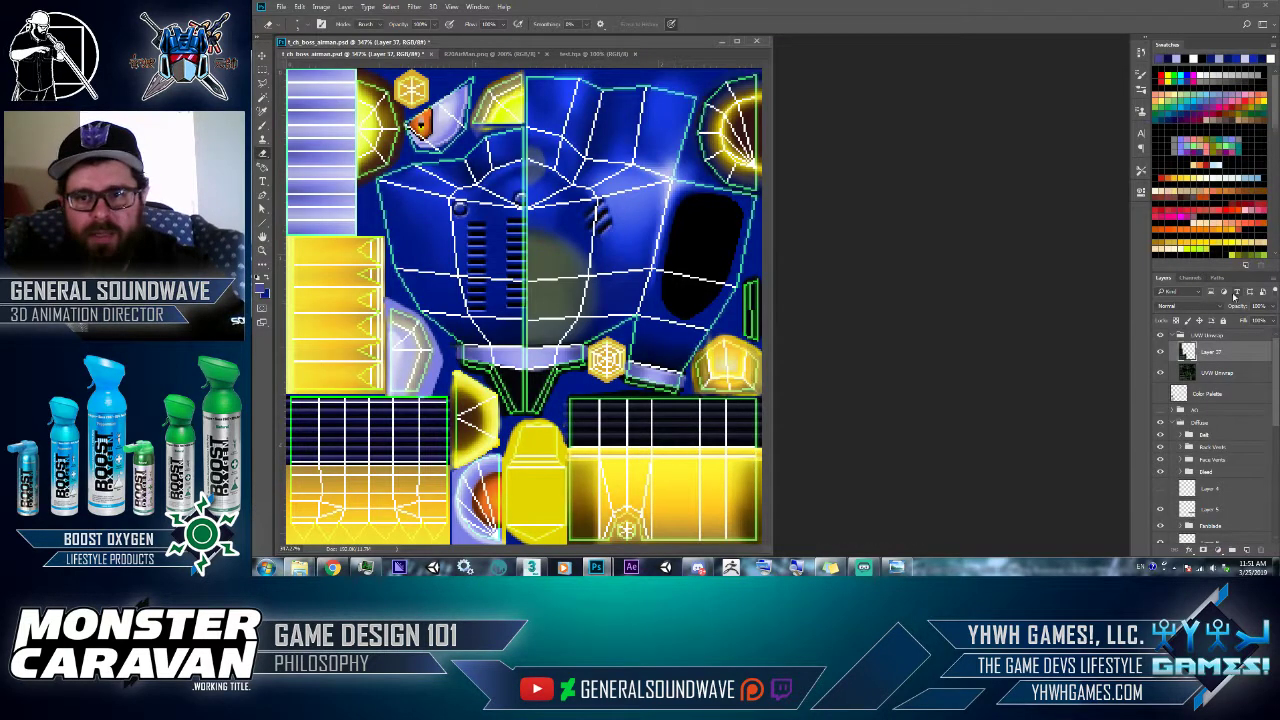
{"action": "left_click", "coordinate": [1159, 336]}
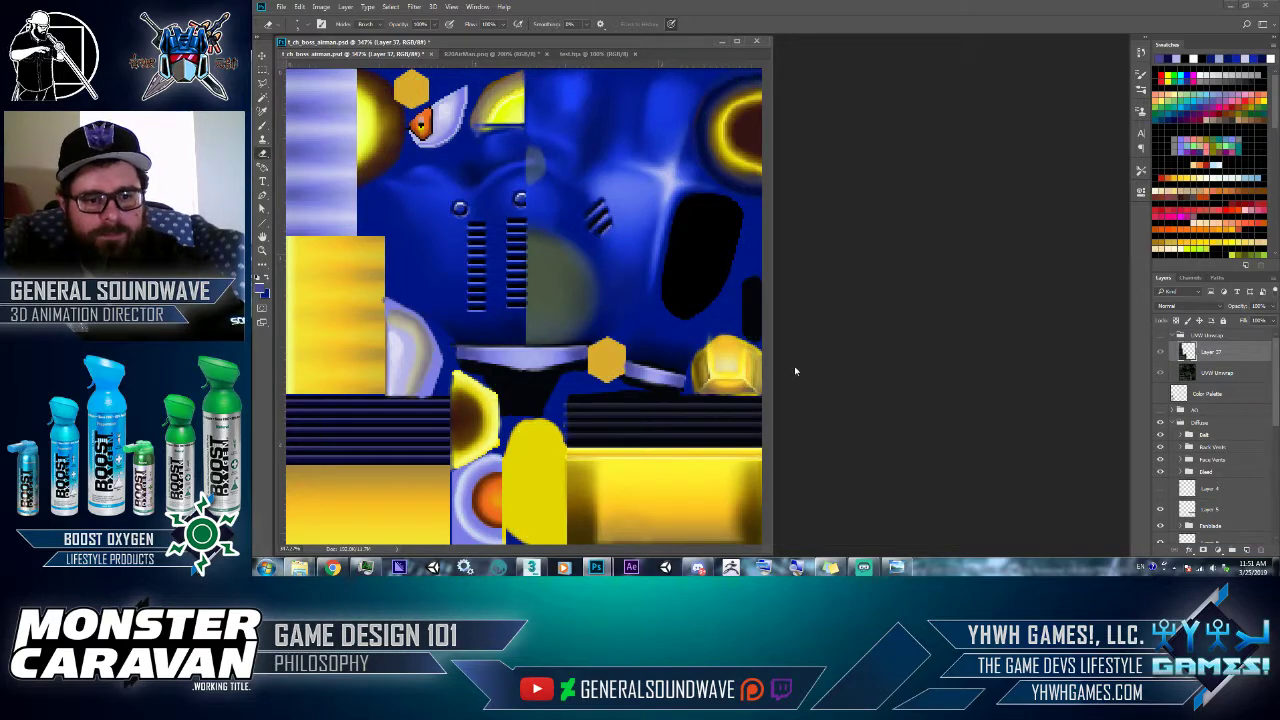
- Export the texture as a quality 12 JPEG, replacing t_ch_boss_airman_00_D_00 in the 256 folder
{"action": "key", "text": "ctrl+shift+s"}
{"action": "left_click", "coordinate": [397, 443]}
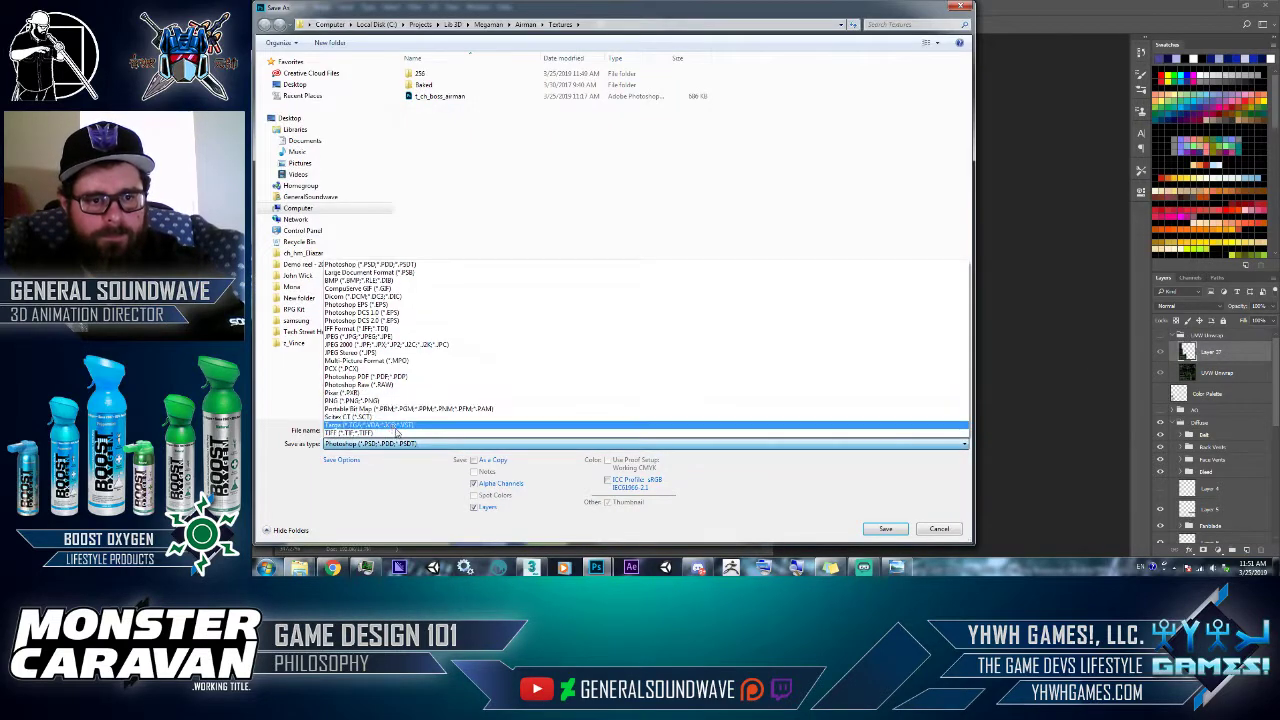
{"action": "left_click", "coordinate": [363, 338]}
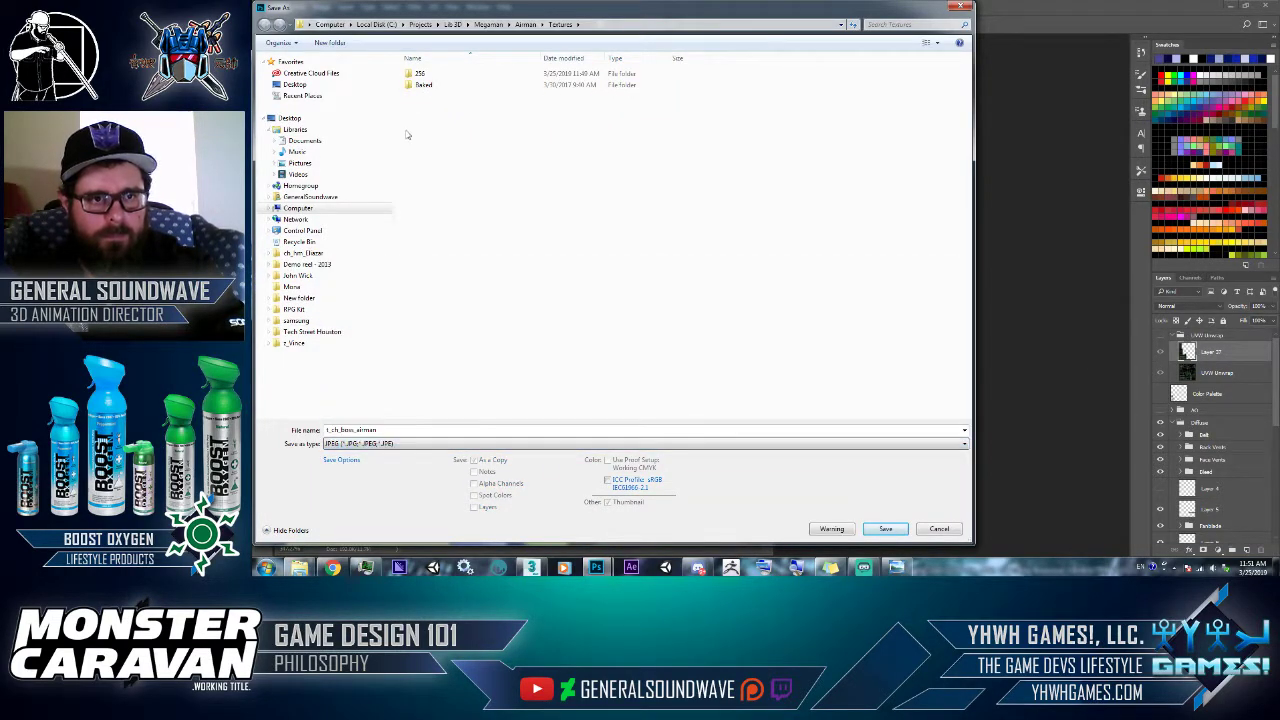
{"action": "double_click", "coordinate": [419, 73]}
{"action": "double_click", "coordinate": [430, 85]}
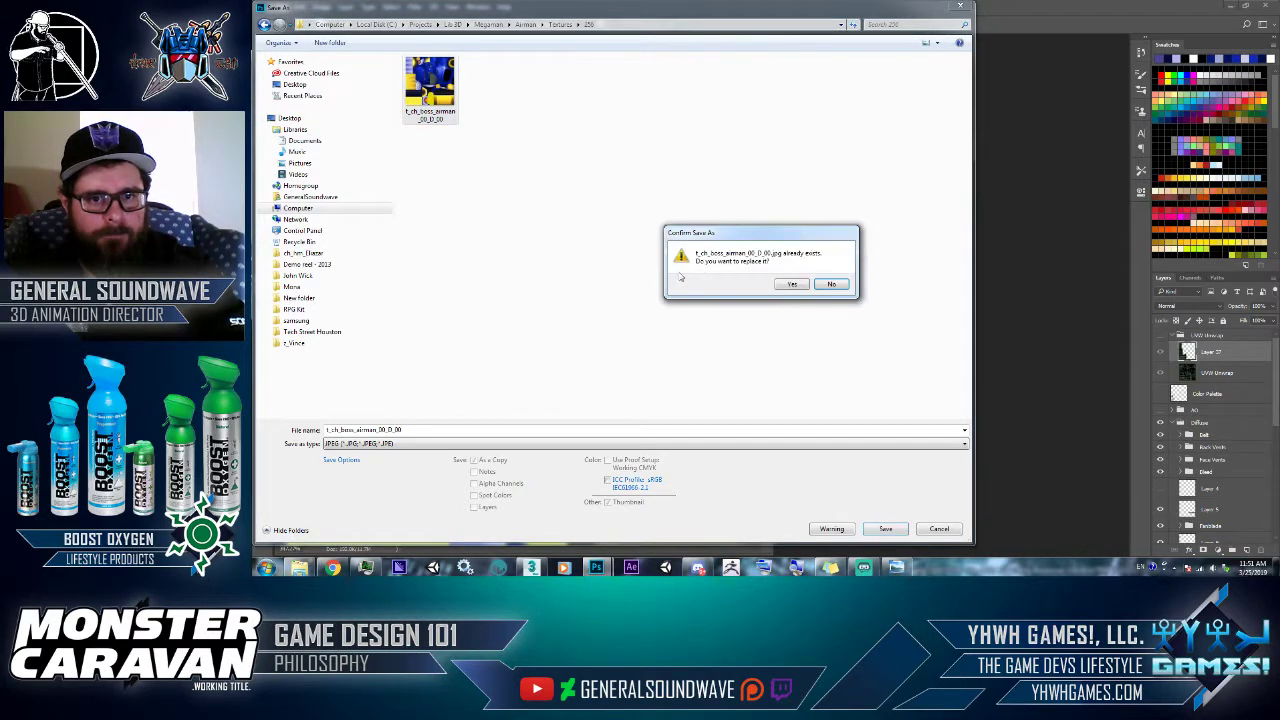
{"action": "left_click", "coordinate": [791, 285]}
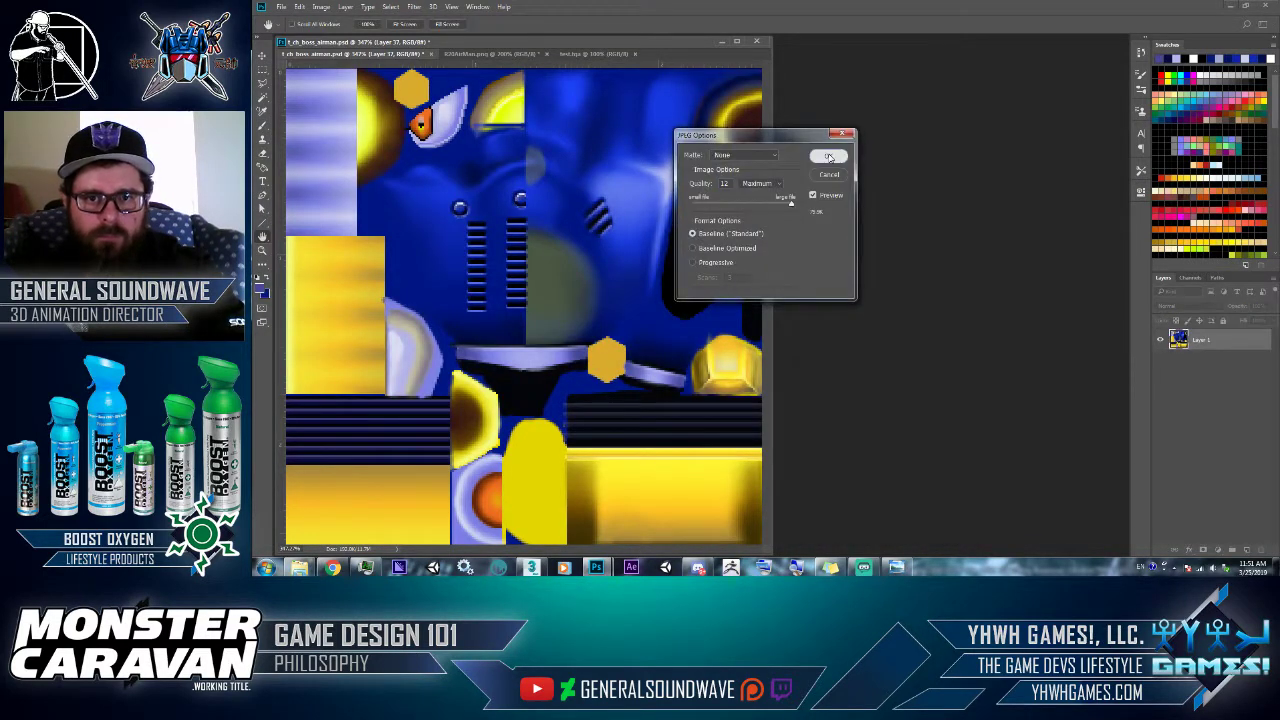
{"action": "left_click", "coordinate": [836, 164]}
- Switch to 3ds Max, select the robot's arm object, and open Viewport Canvas
{"action": "key", "text": "alt+Tab"}
{"action": "middle_click_drag", "start_coordinate": [685, 371], "coordinate": [655, 392], "text": "alt"}
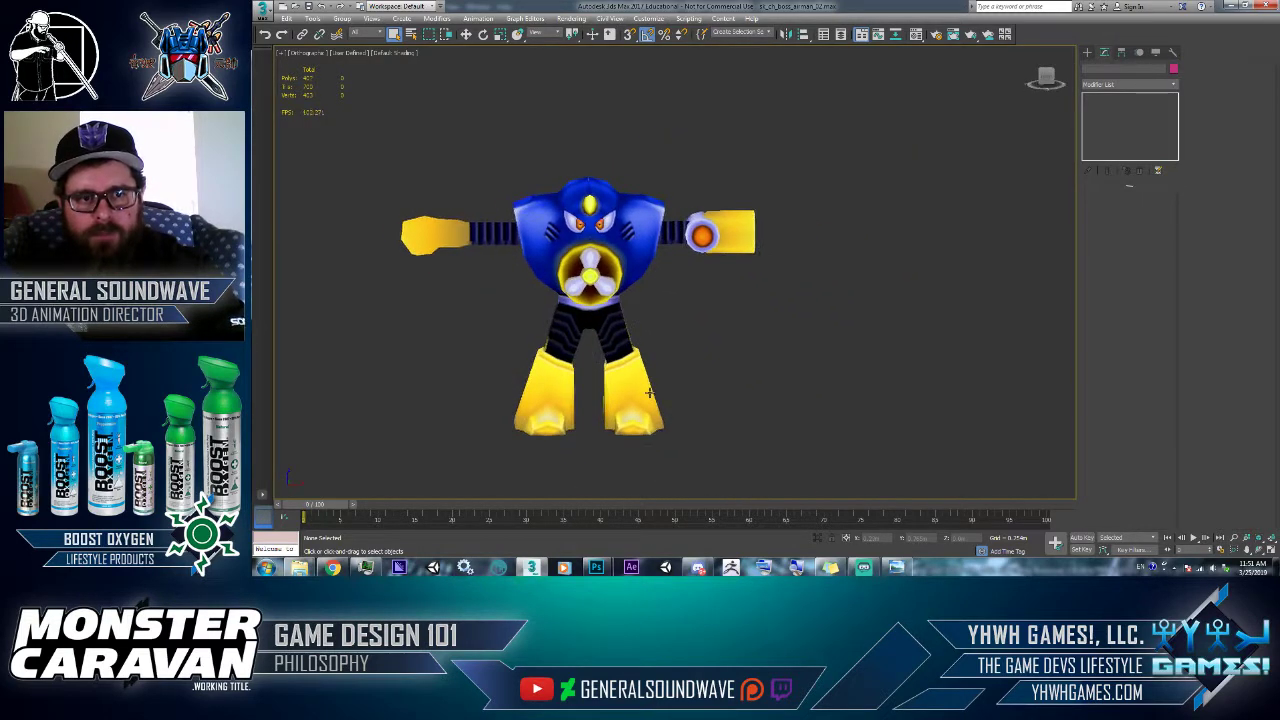
{"action": "mouse_move", "coordinate": [596, 567]}
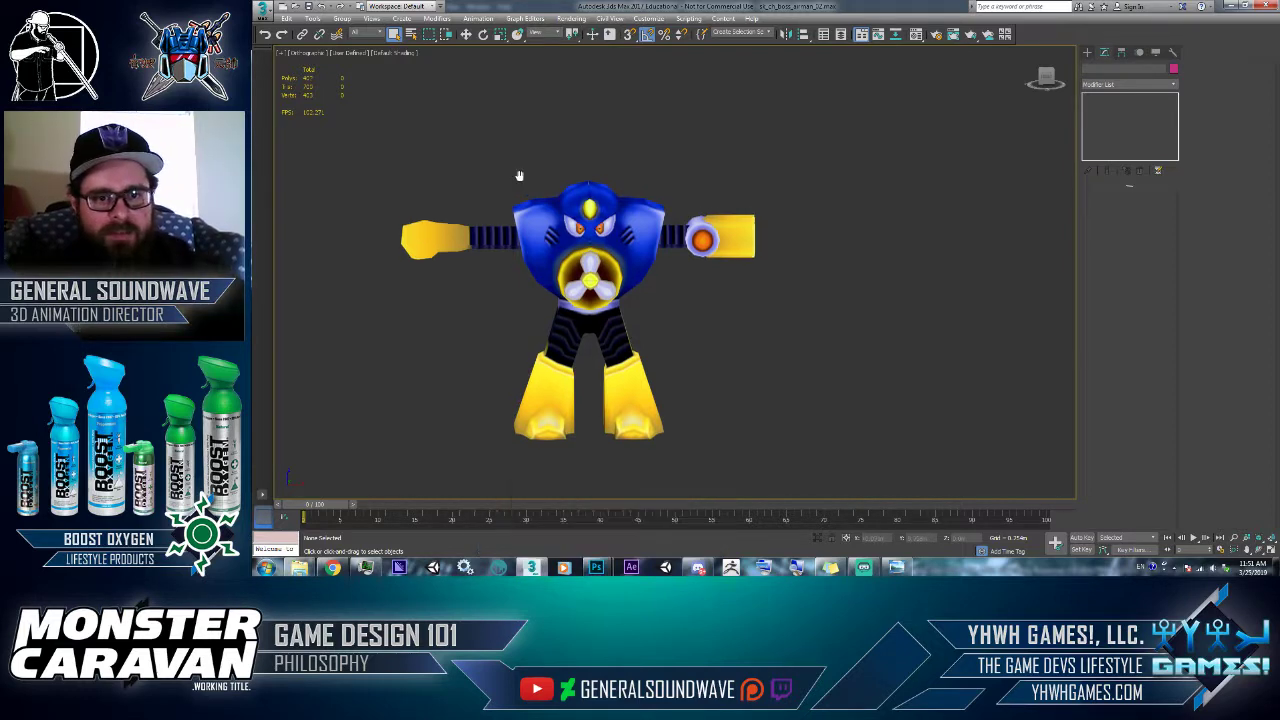
{"action": "scroll", "coordinate": [666, 243], "scroll_direction": "up", "scroll_amount": 8}
{"action": "left_click", "coordinate": [614, 291]}
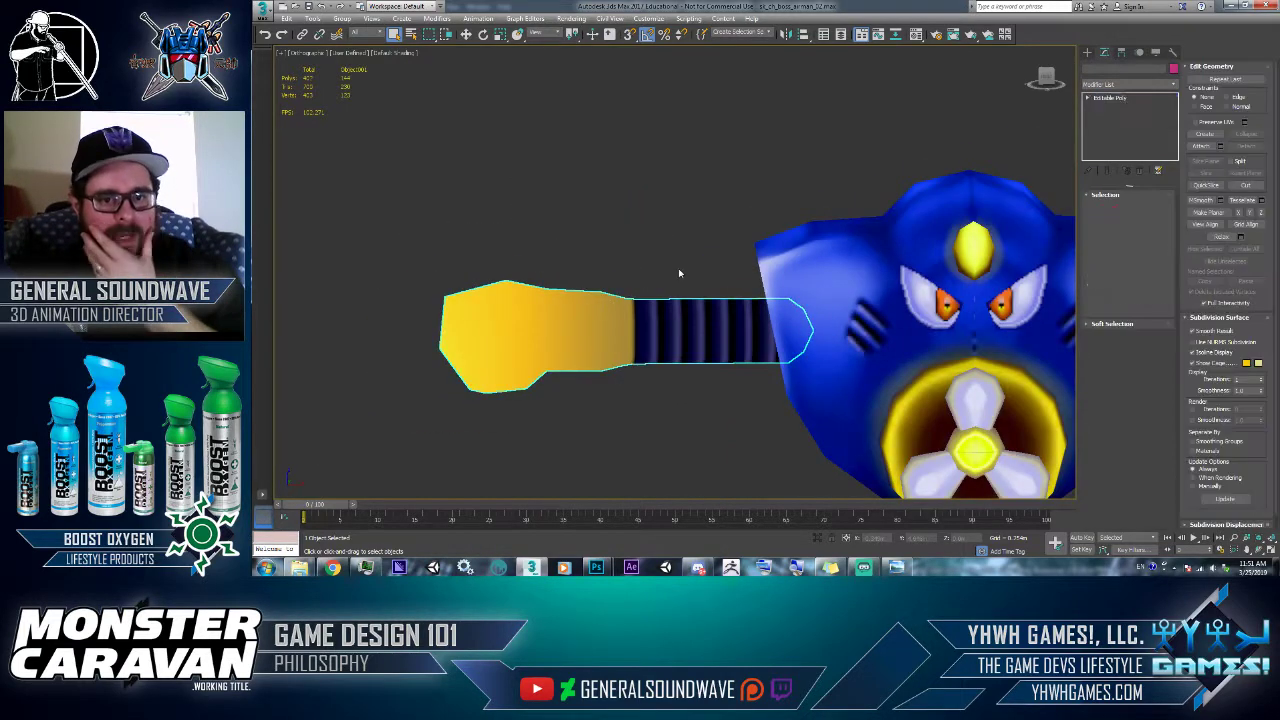
{"action": "left_click", "coordinate": [314, 19]}
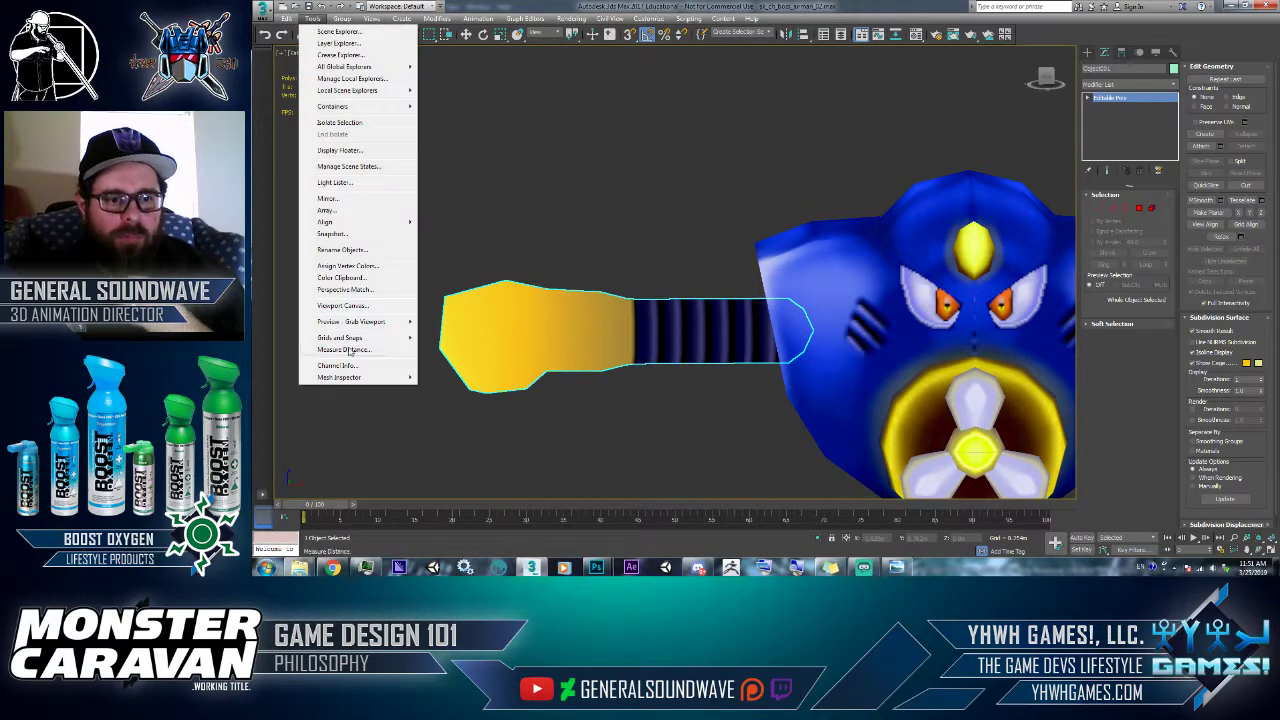
{"action": "mouse_move", "coordinate": [370, 321]}
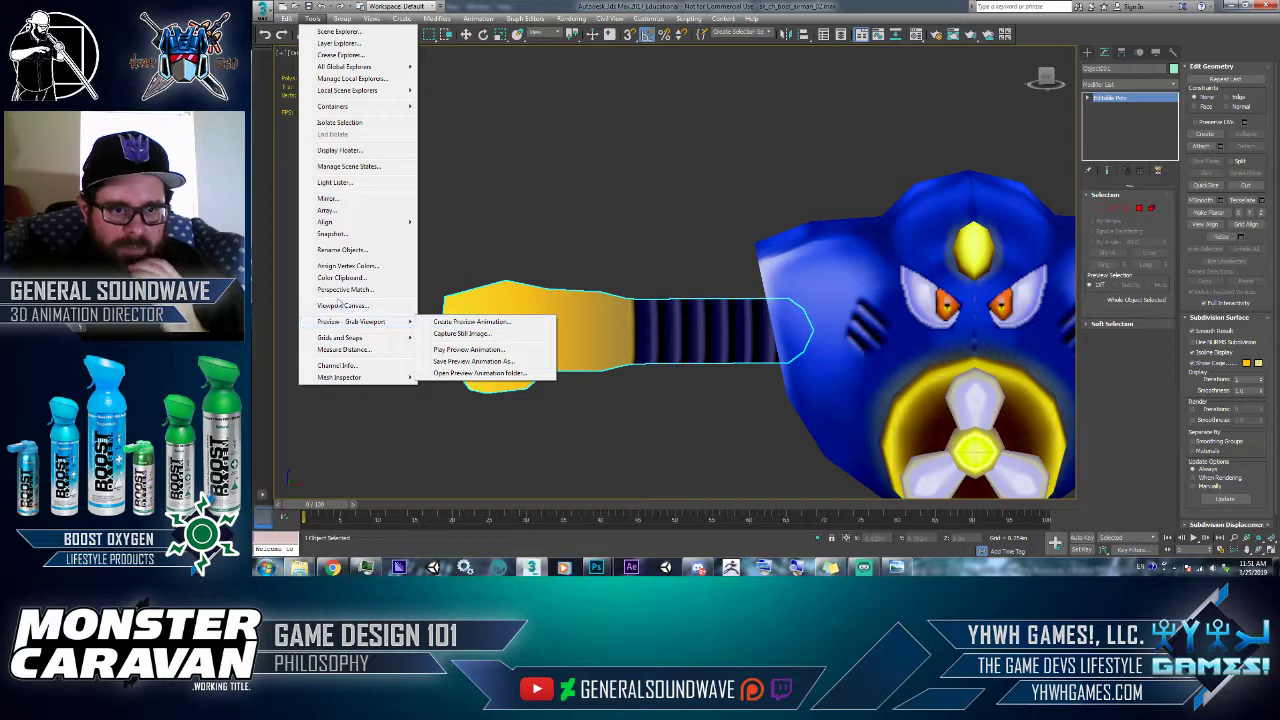
{"action": "left_click", "coordinate": [483, 328]}
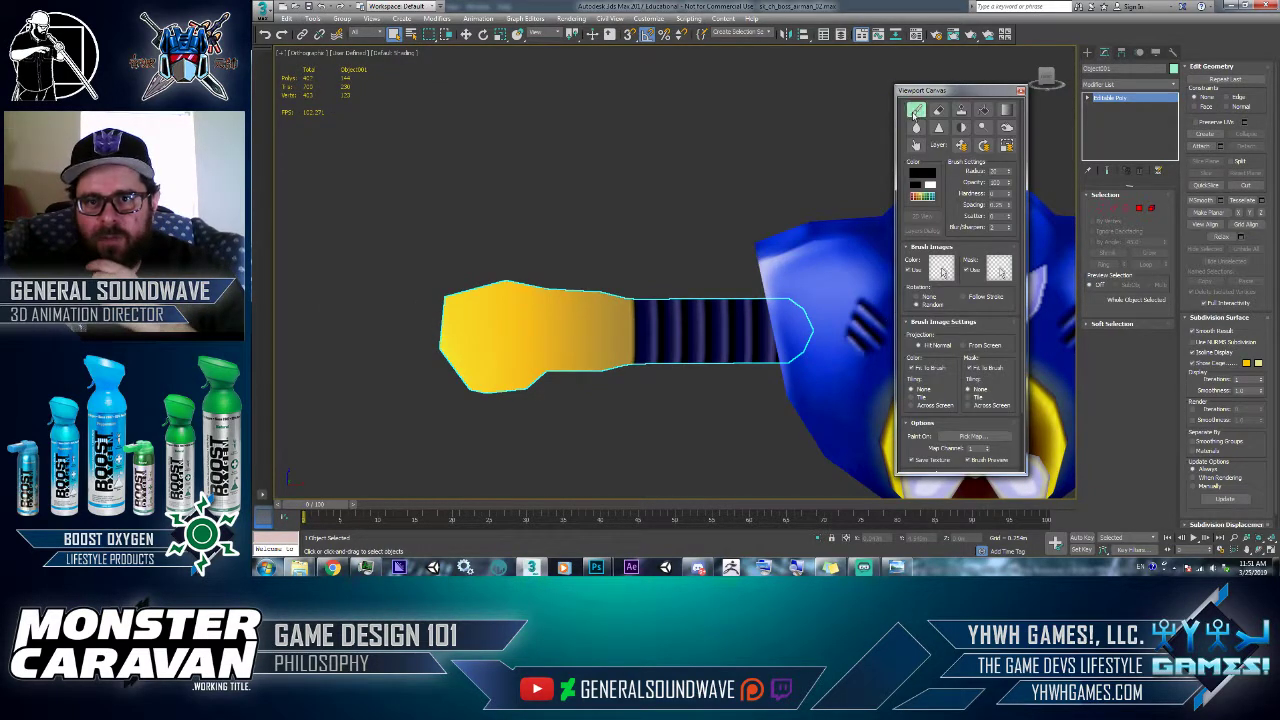
- Start painting on the Diffuse Color map t_ch_boss_airman_00_D_00.jpg of Material 07 - Default and add a new paint layer
{"action": "left_click", "coordinate": [915, 112]}
{"action": "mouse_move", "coordinate": [946, 120]}
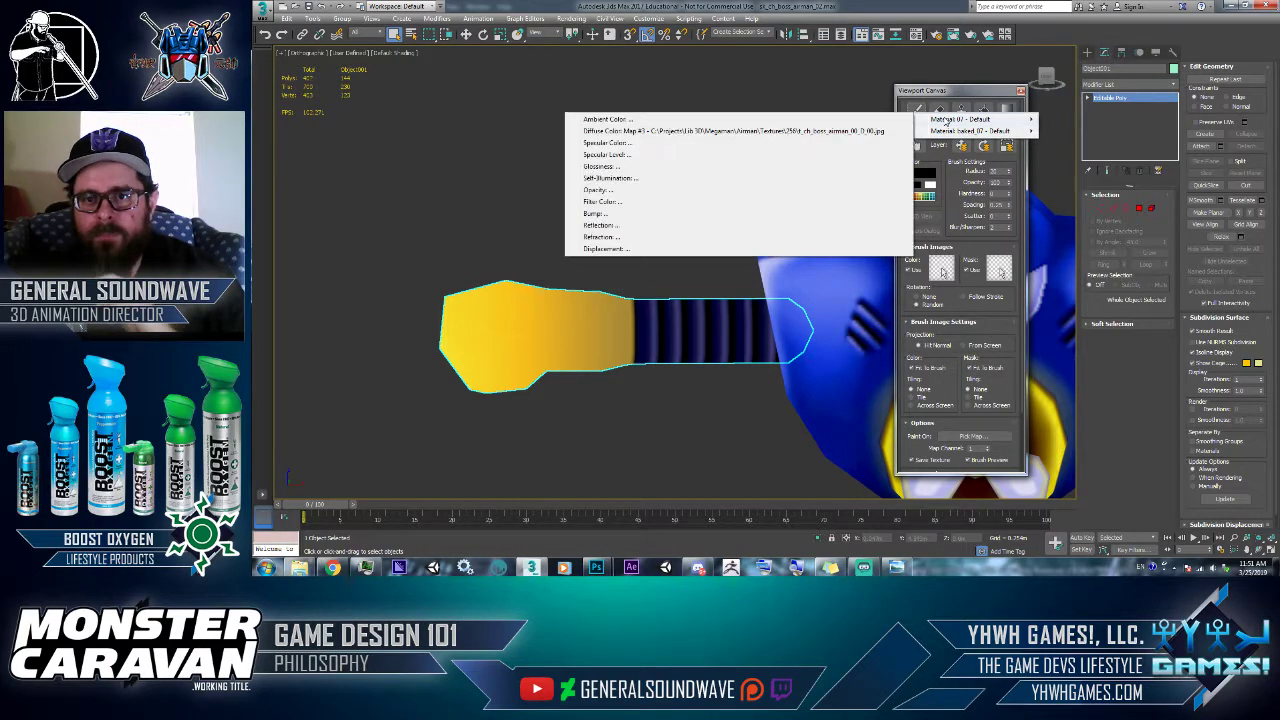
{"action": "left_click", "coordinate": [678, 130]}
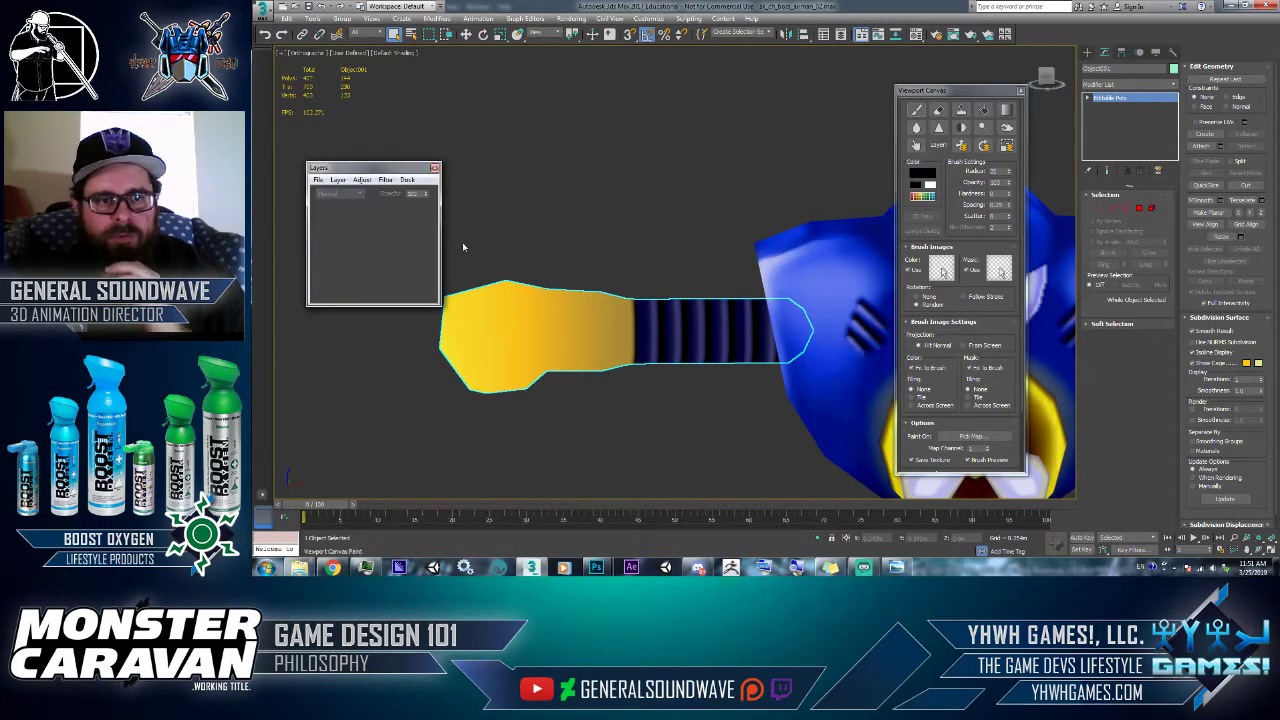
{"action": "left_click", "coordinate": [398, 290]}
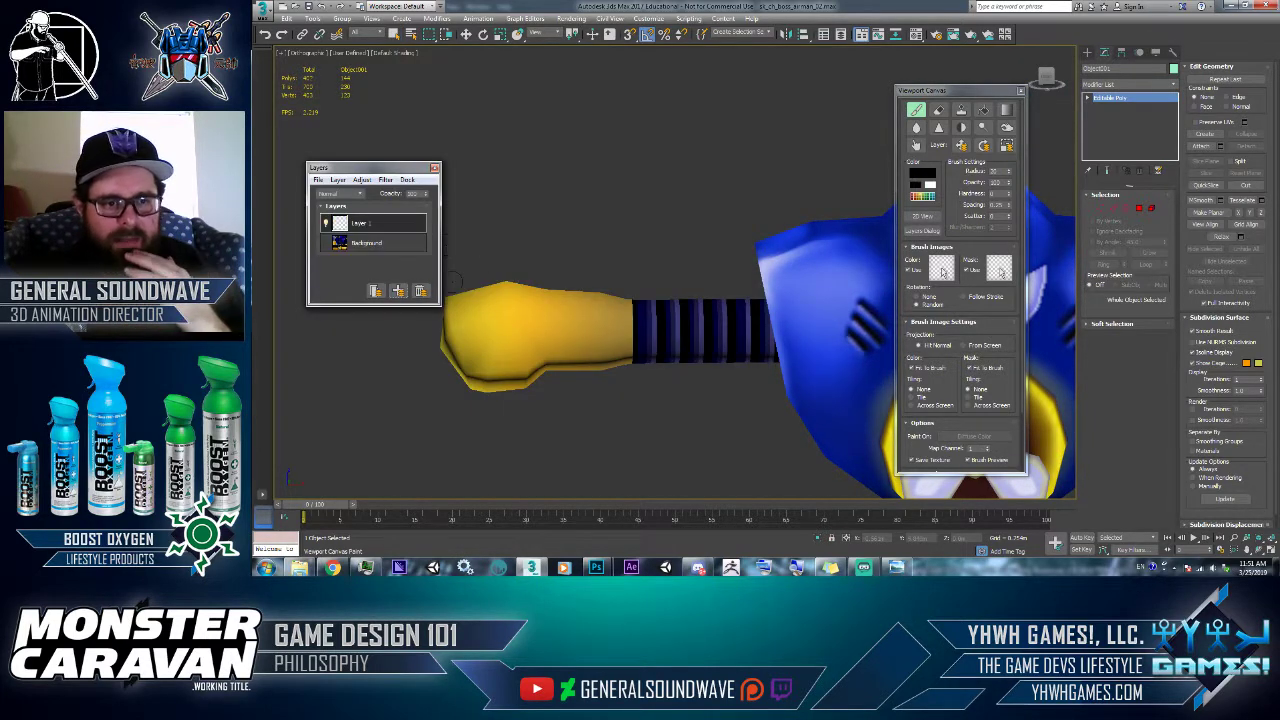
- Paint a short black vertical mark where the yellow fist meets the forearm
{"action": "middle_click_drag", "start_coordinate": [556, 280], "coordinate": [601, 264]}
{"action": "middle_click_drag", "start_coordinate": [584, 346], "coordinate": [603, 340], "text": "alt"}
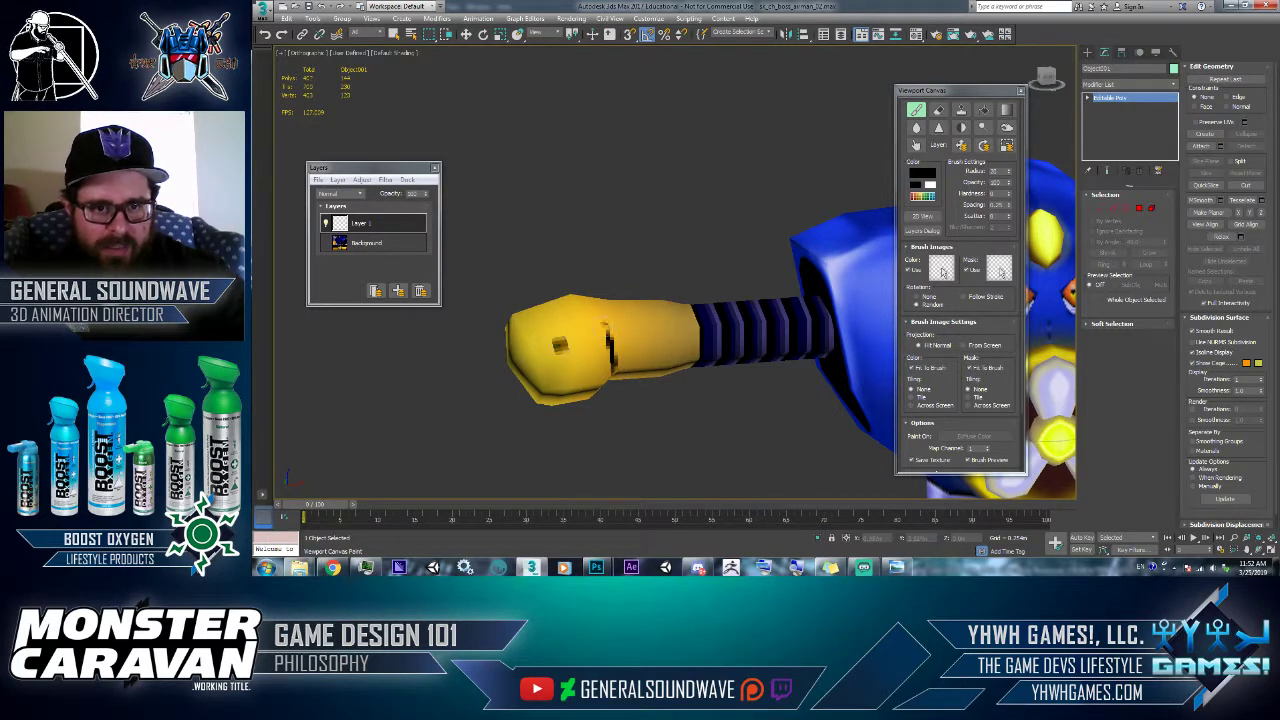
{"action": "left_click", "coordinate": [557, 346]}
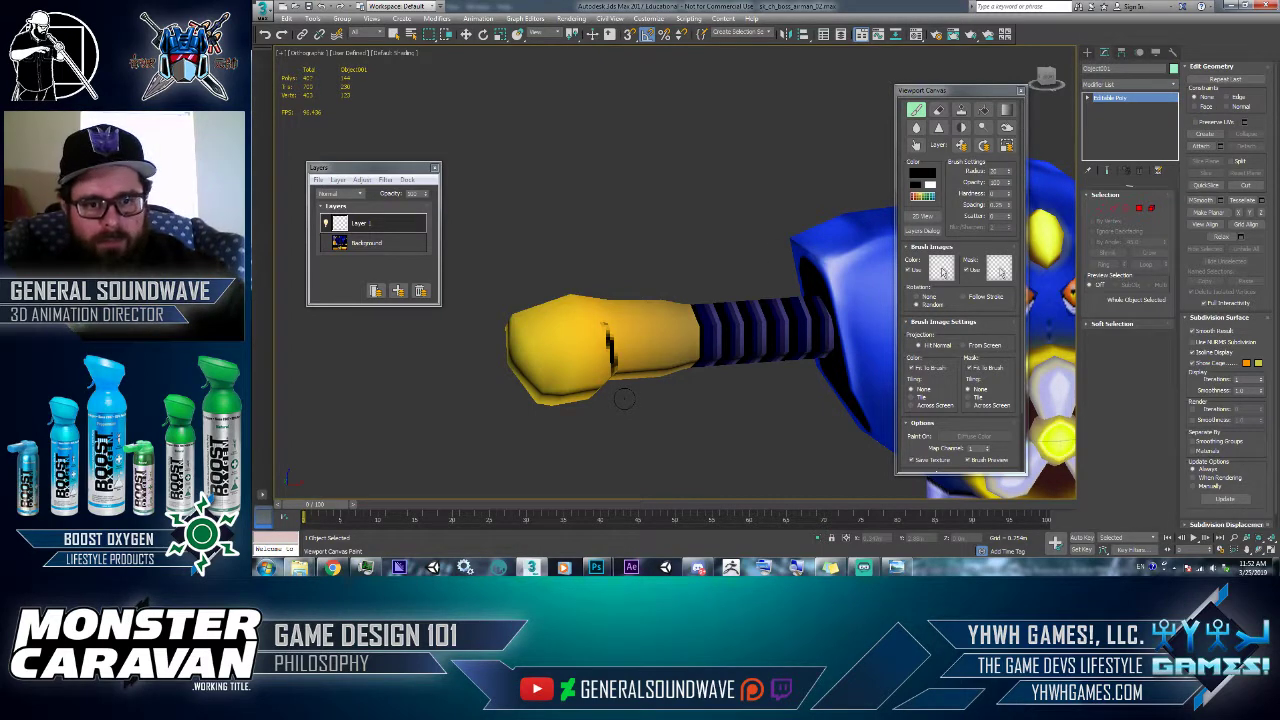
- Paint rough black guide lines across the fist and a diagonal line beside the wrist mark
{"action": "middle_click_drag", "start_coordinate": [603, 169], "coordinate": [608, 211]}
{"action": "key", "text": "t"}
{"action": "key", "text": "F3"}
{"action": "scroll", "coordinate": [620, 245], "scroll_direction": "up", "scroll_amount": 10}
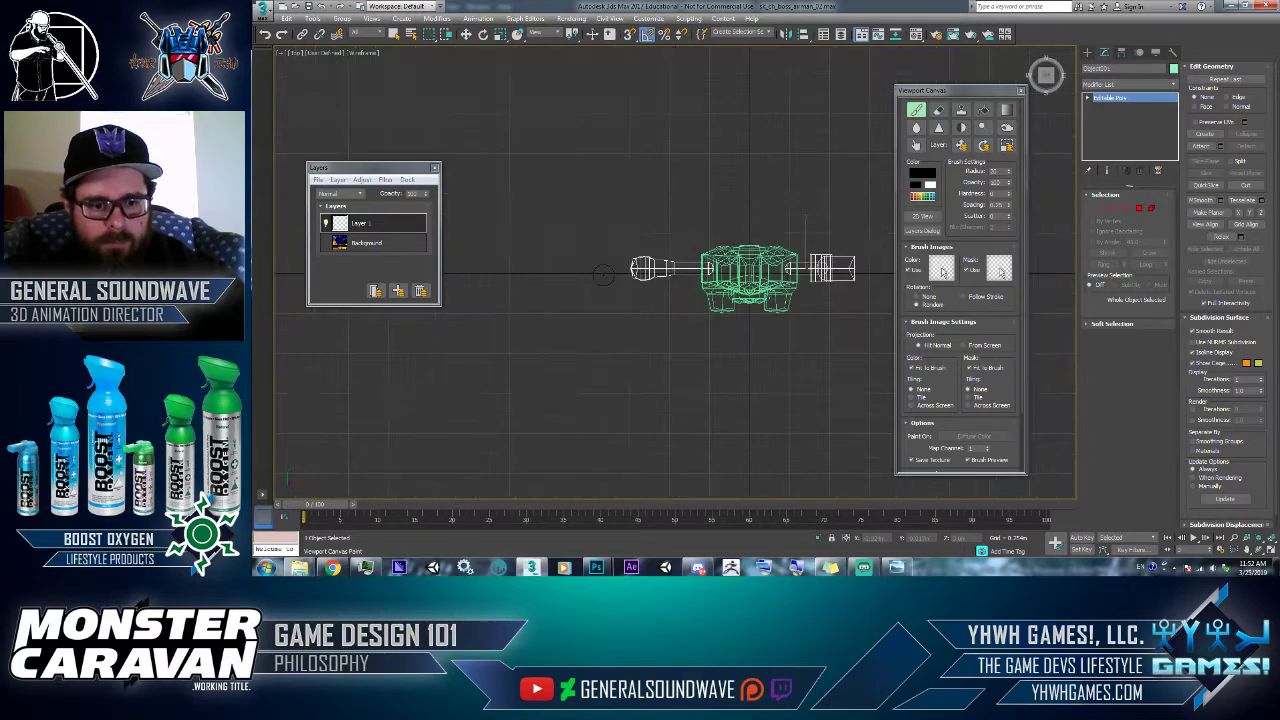
{"action": "middle_click_drag", "start_coordinate": [660, 251], "coordinate": [674, 169], "text": "alt"}
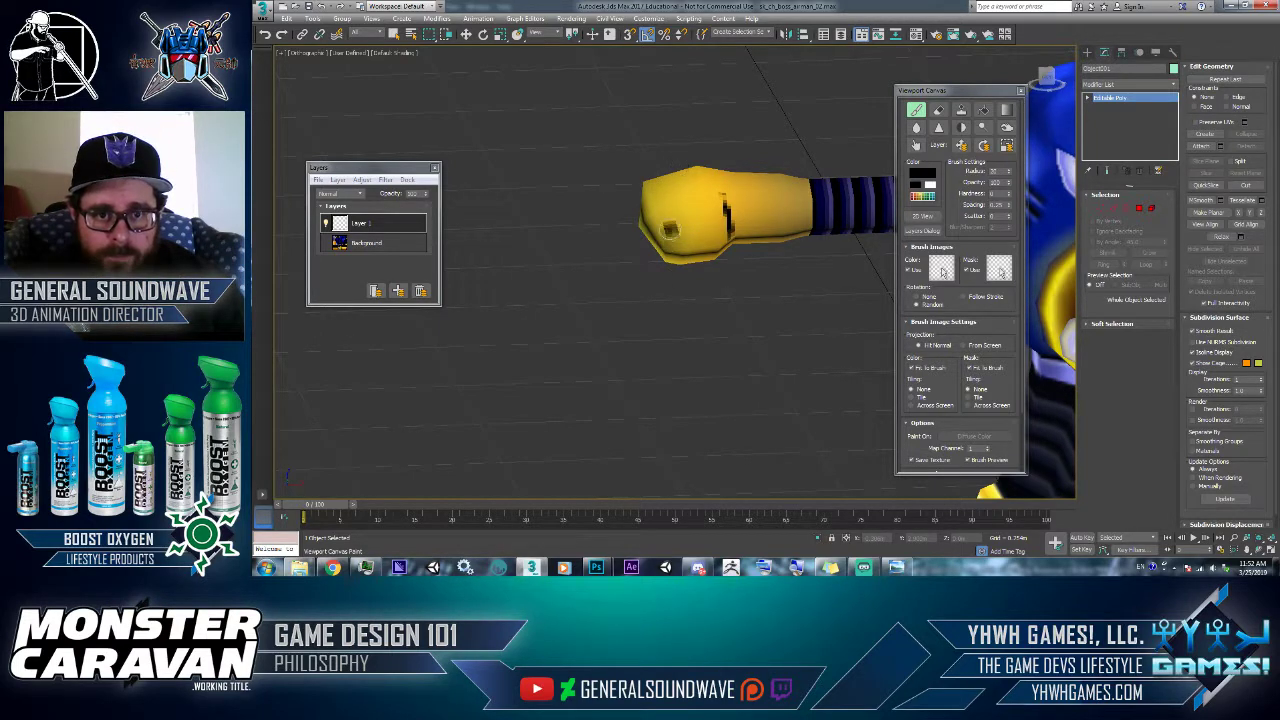
{"action": "left_click_drag", "start_coordinate": [700, 214], "coordinate": [684, 224]}
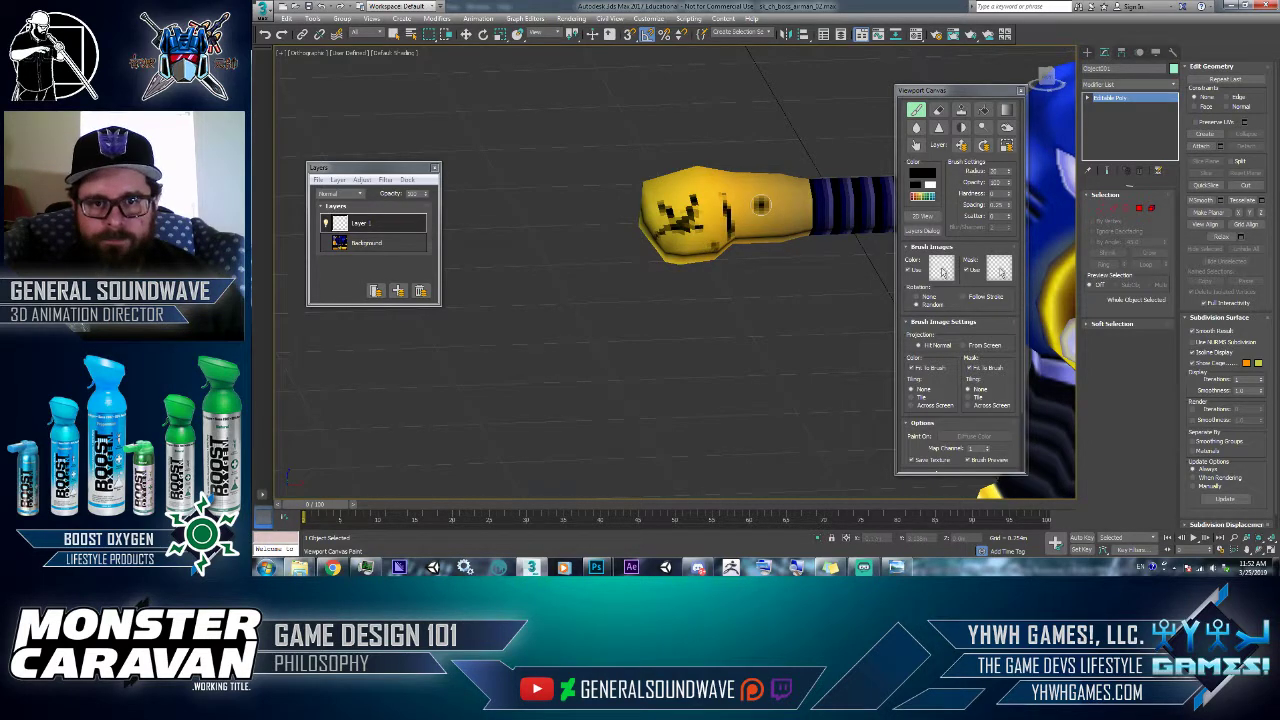
{"action": "mouse_move", "coordinate": [731, 242]}
{"action": "left_mouse_down"}
{"action": "mouse_move", "coordinate": [745, 222]}
{"action": "mouse_move", "coordinate": [752, 232]}
{"action": "mouse_move", "coordinate": [745, 199]}
{"action": "left_mouse_up"}
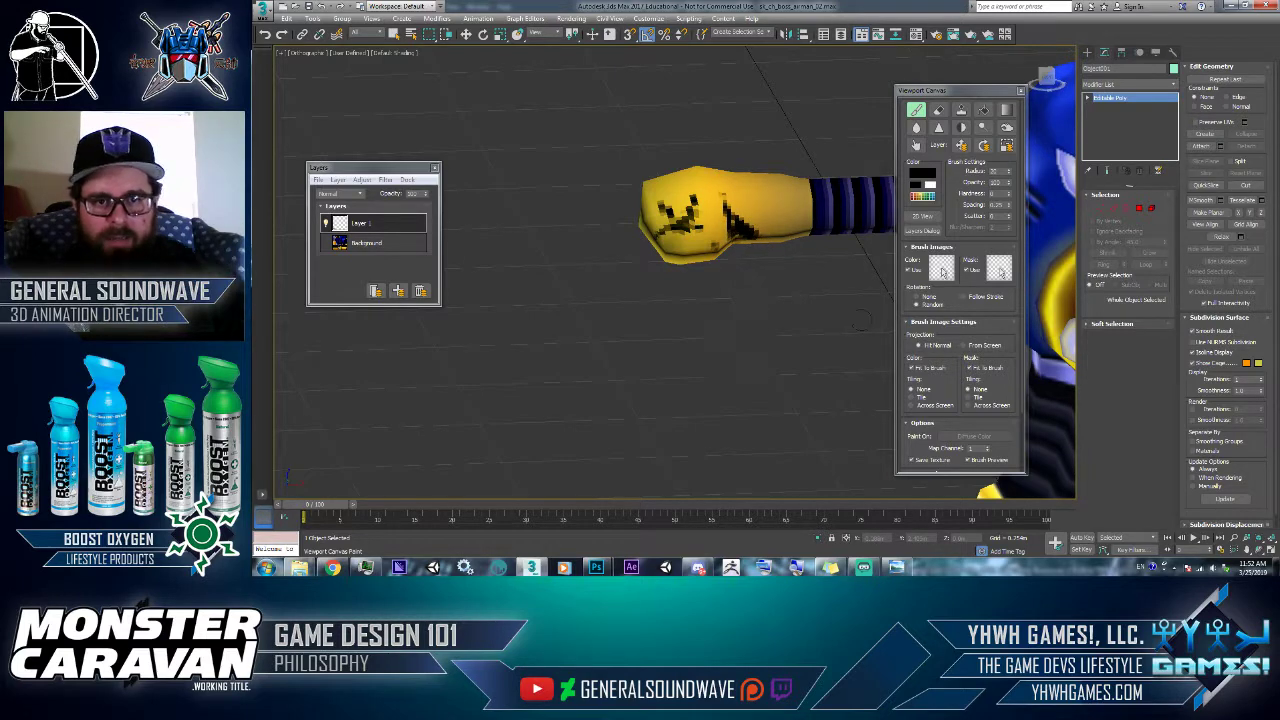
- Examine the painted guide lines on the fist end-on in the shaded left view
{"action": "left_click", "coordinate": [1258, 549]}
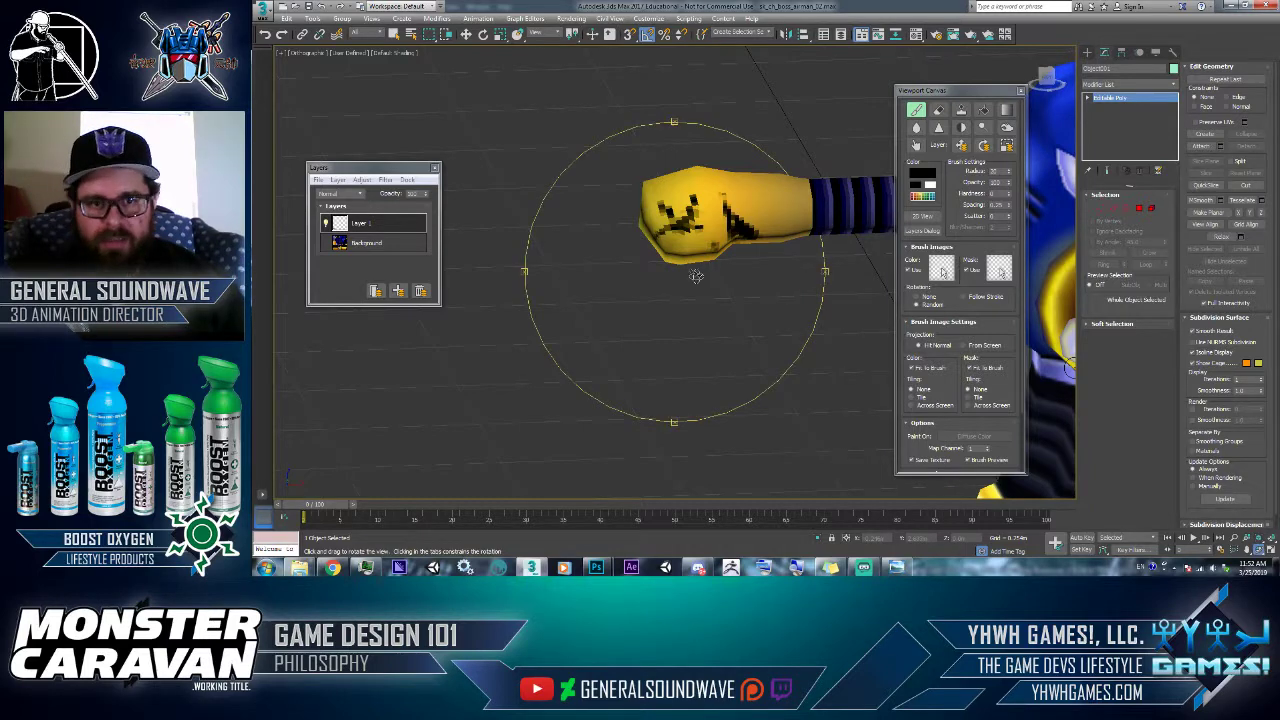
{"action": "left_click_drag", "start_coordinate": [696, 276], "coordinate": [751, 266]}
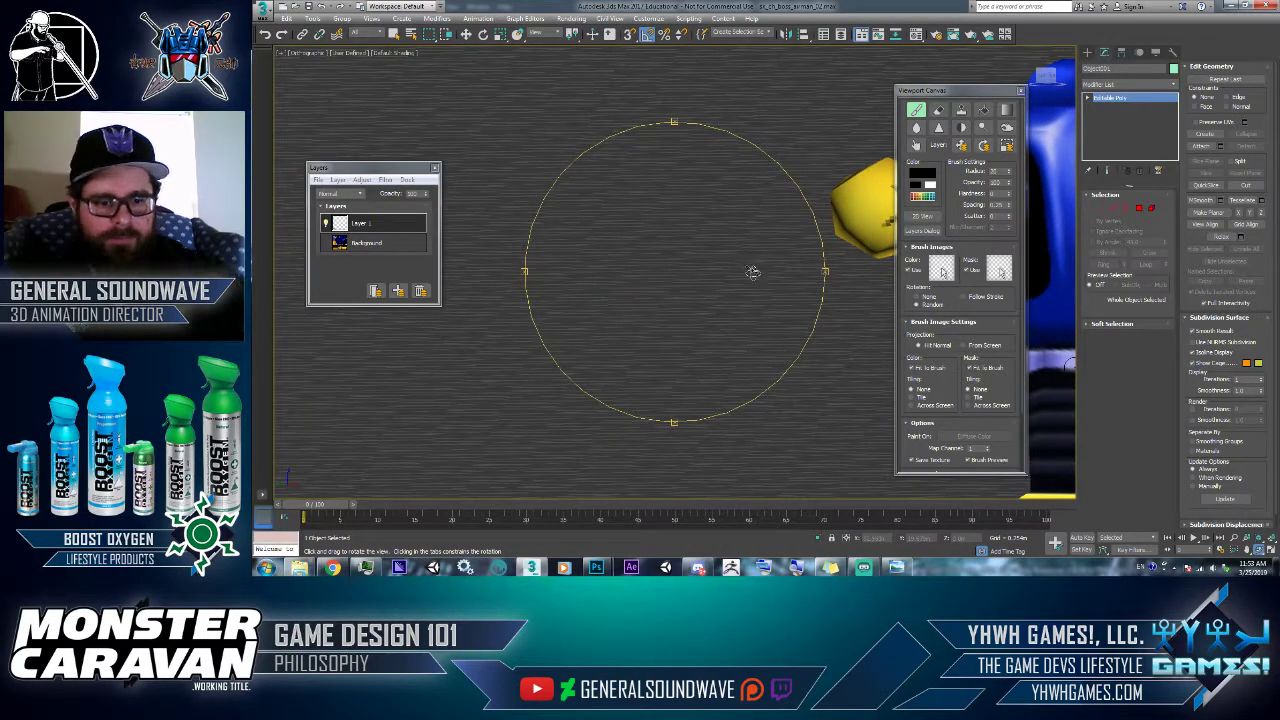
{"action": "key", "text": "f"}
{"action": "key", "text": "l"}
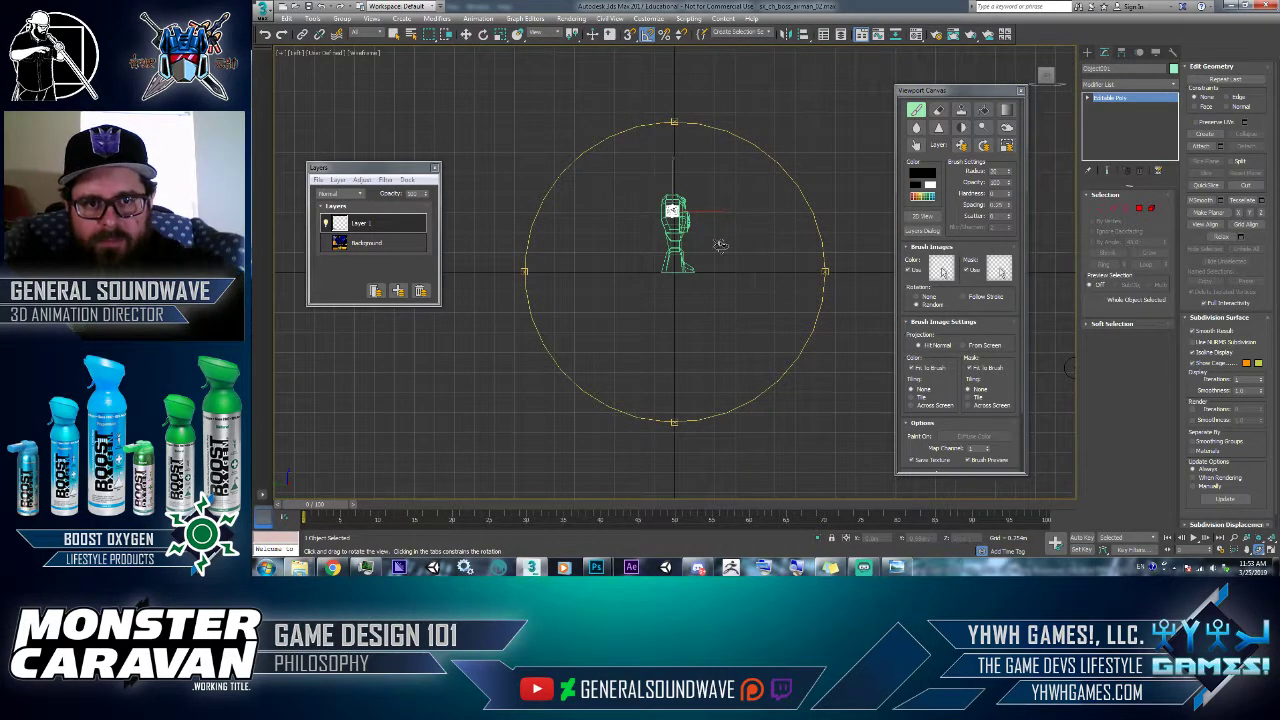
{"action": "key", "text": "F3"}
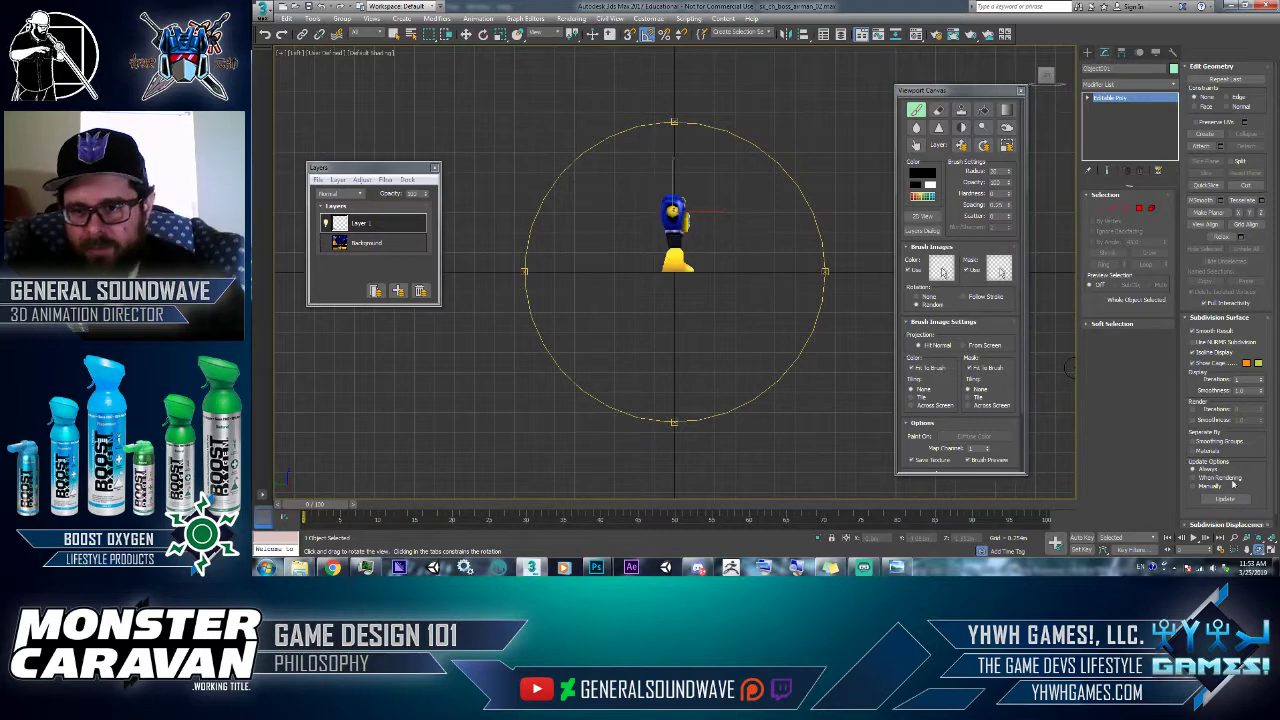
{"action": "left_click", "coordinate": [1235, 538]}
{"action": "left_click_drag", "start_coordinate": [685, 197], "coordinate": [686, 94]}
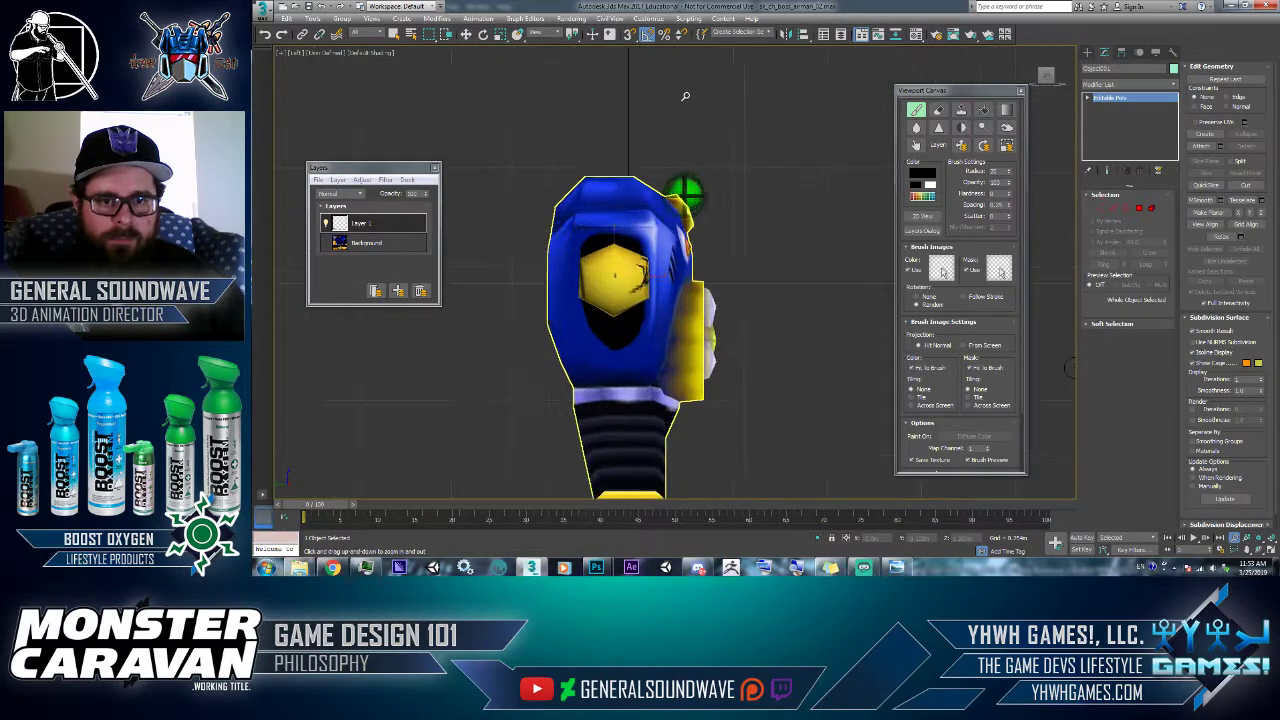
{"action": "left_click_drag", "start_coordinate": [636, 250], "coordinate": [637, 205]}
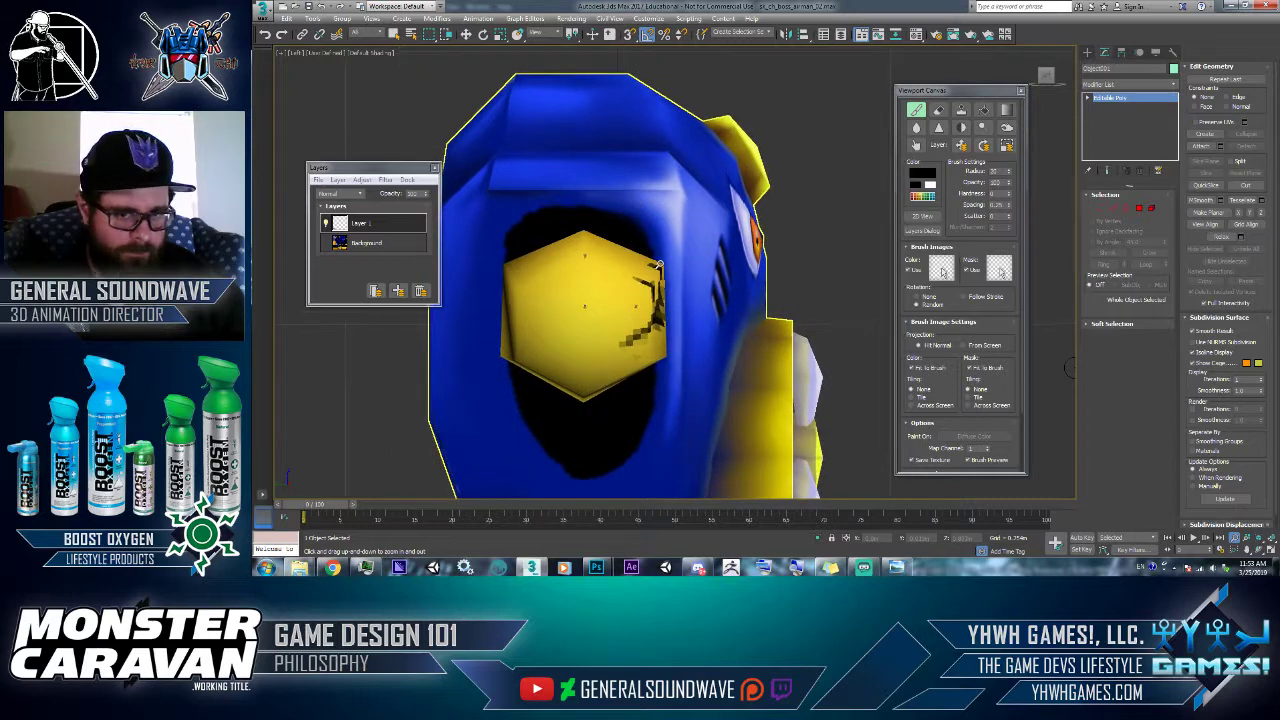
{"action": "key", "text": "b"}
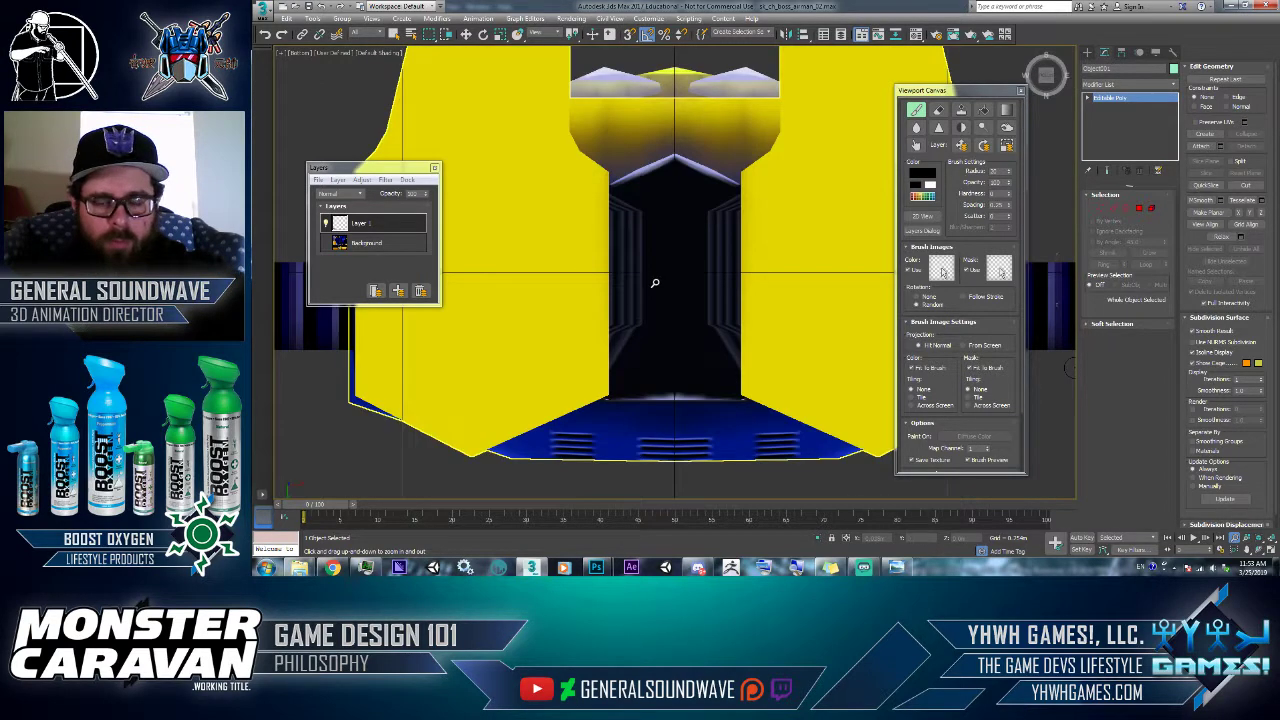
{"action": "key", "text": "l"}
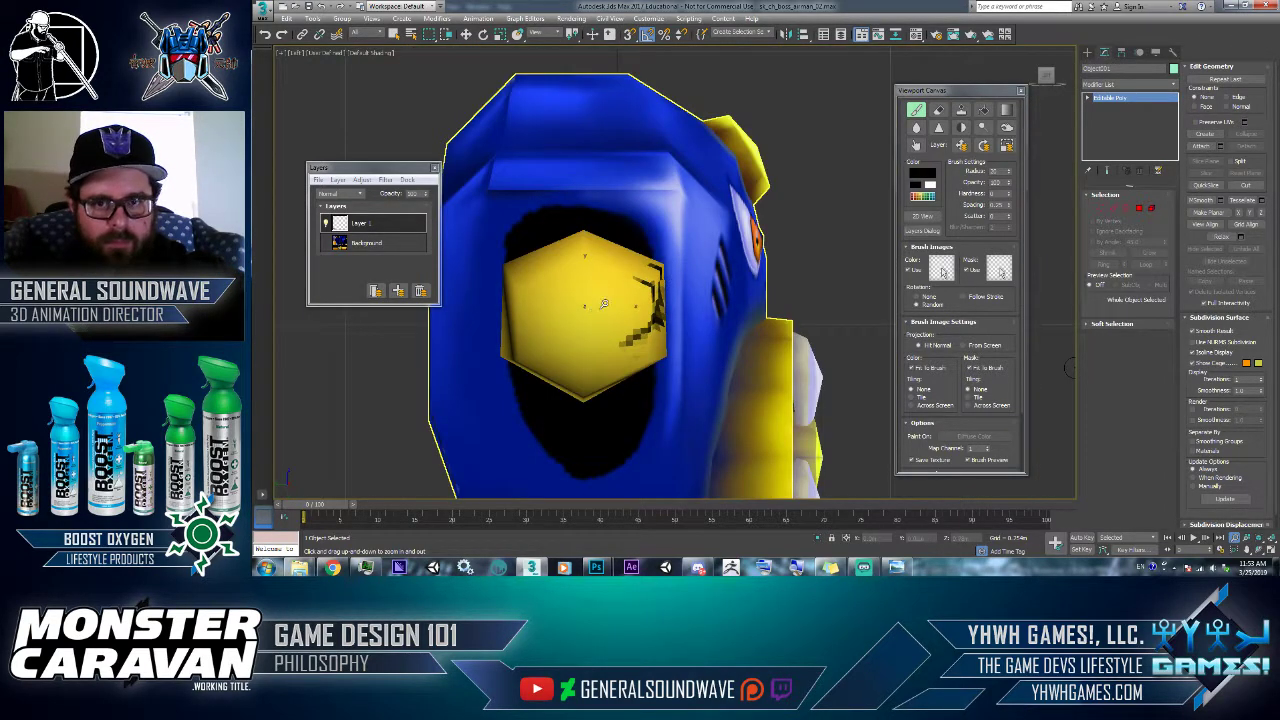
- Stop painting and save the painted texture layers as a PSD file named test
{"action": "left_click", "coordinate": [917, 111]}
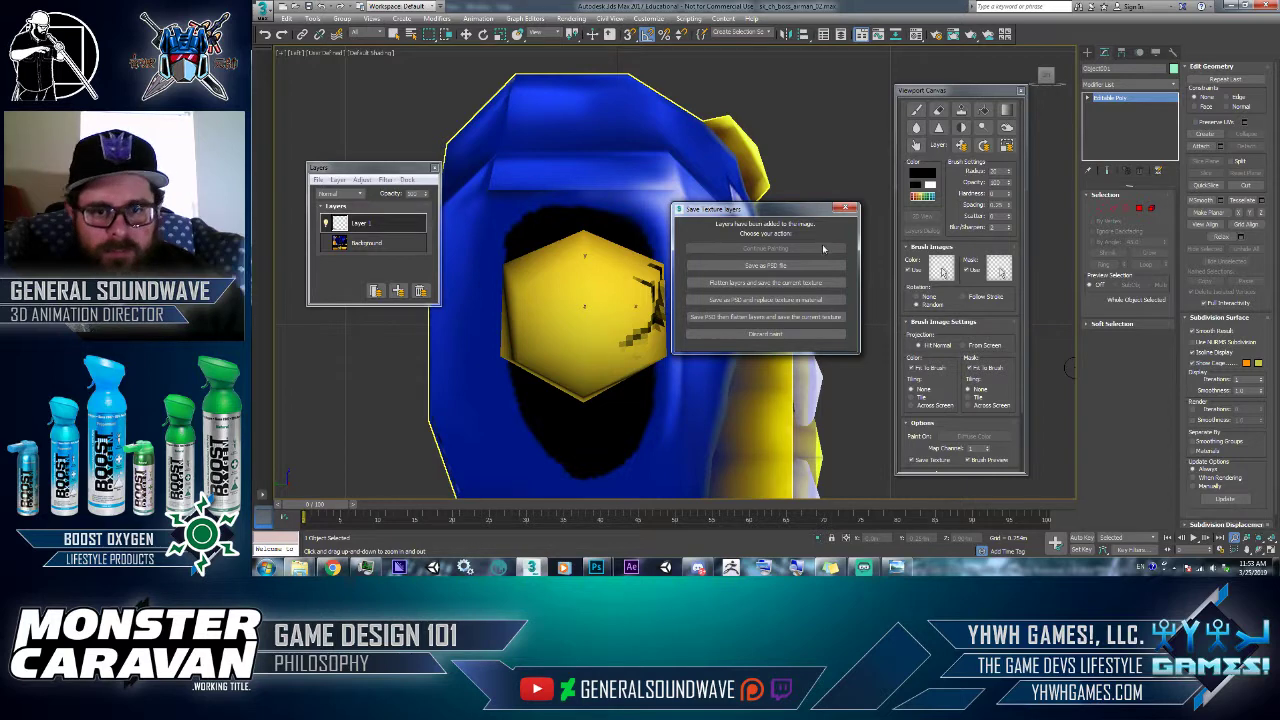
{"action": "left_click", "coordinate": [795, 268]}
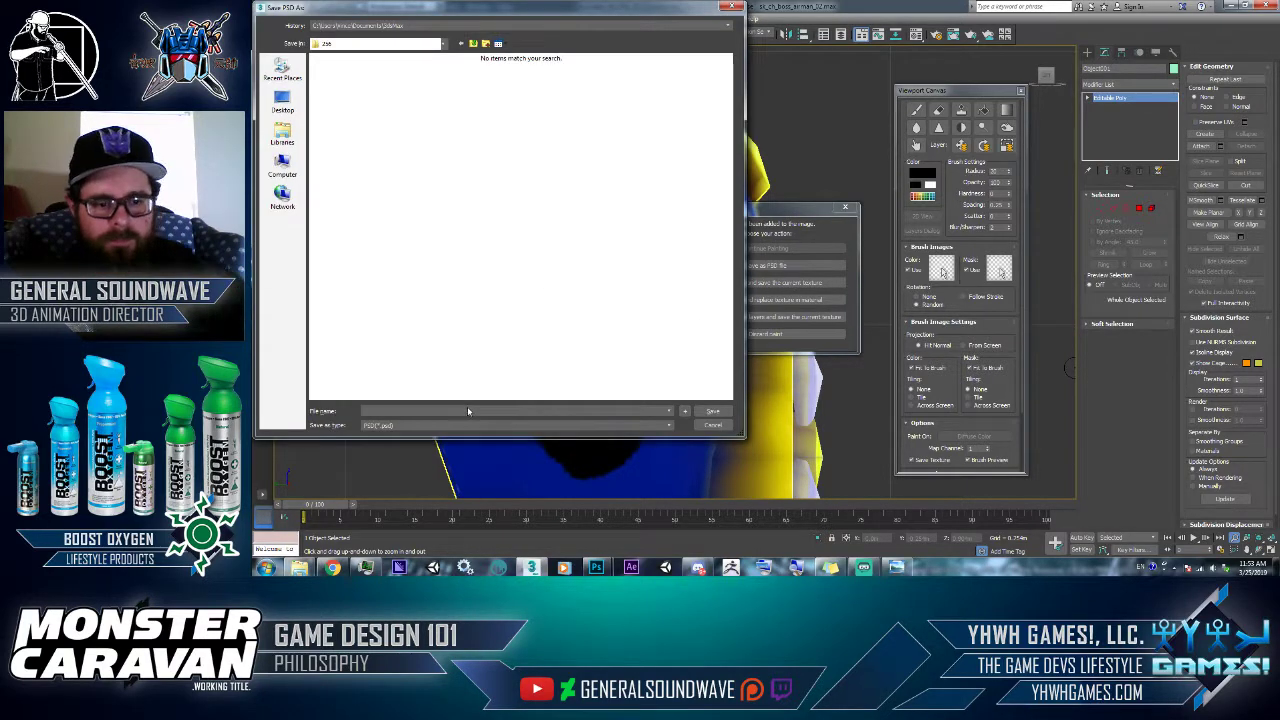
{"action": "type", "text": "test"}
{"action": "left_click", "coordinate": [711, 412]}
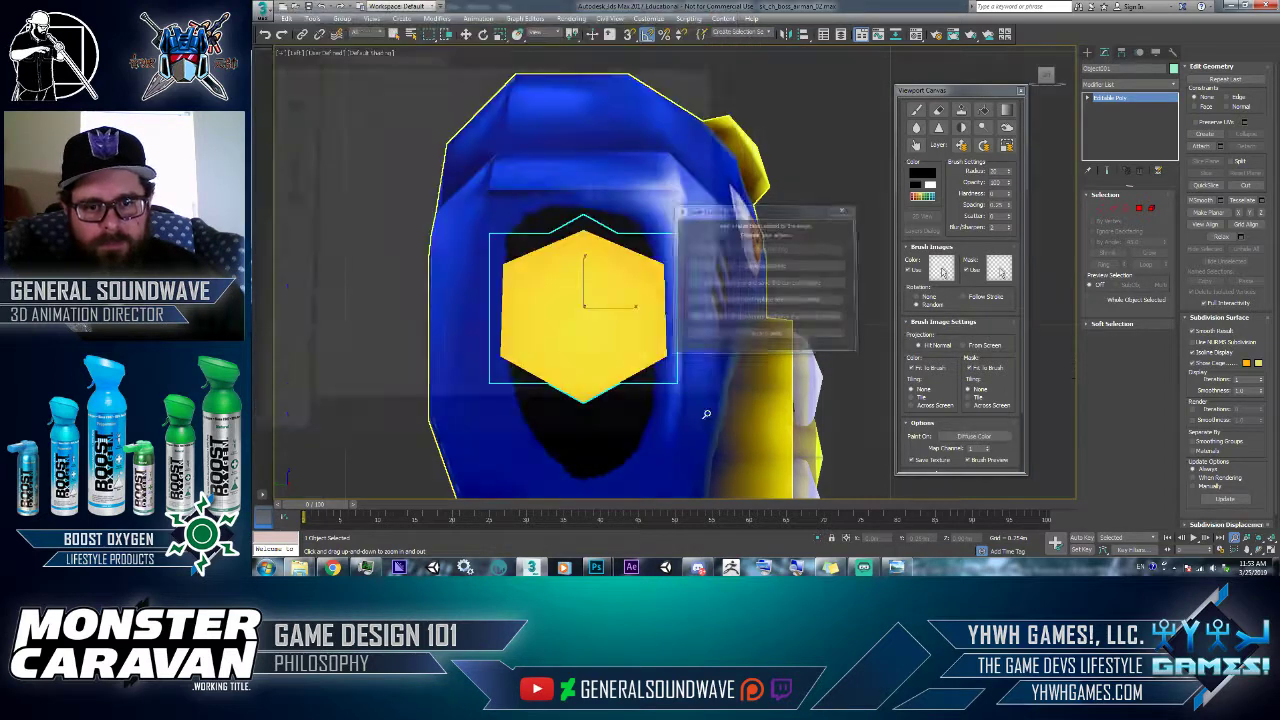
{"action": "left_click", "coordinate": [916, 110]}
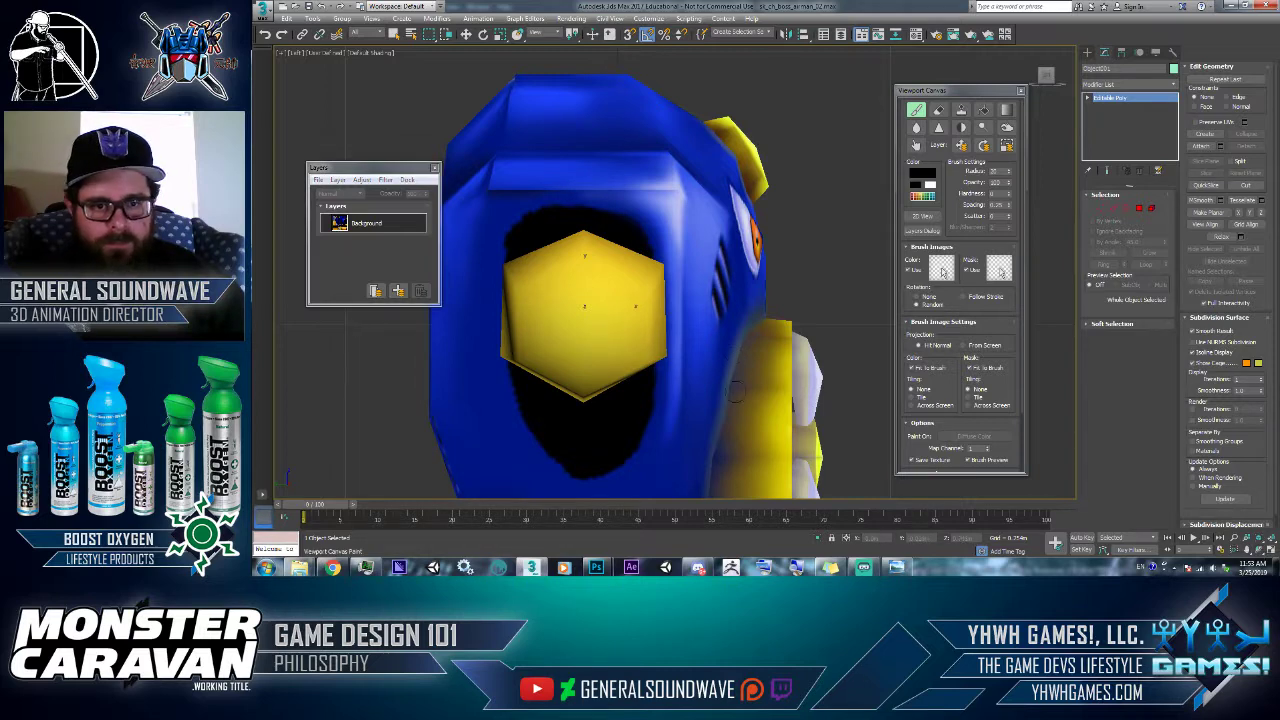
{"action": "left_click", "coordinate": [1258, 551]}
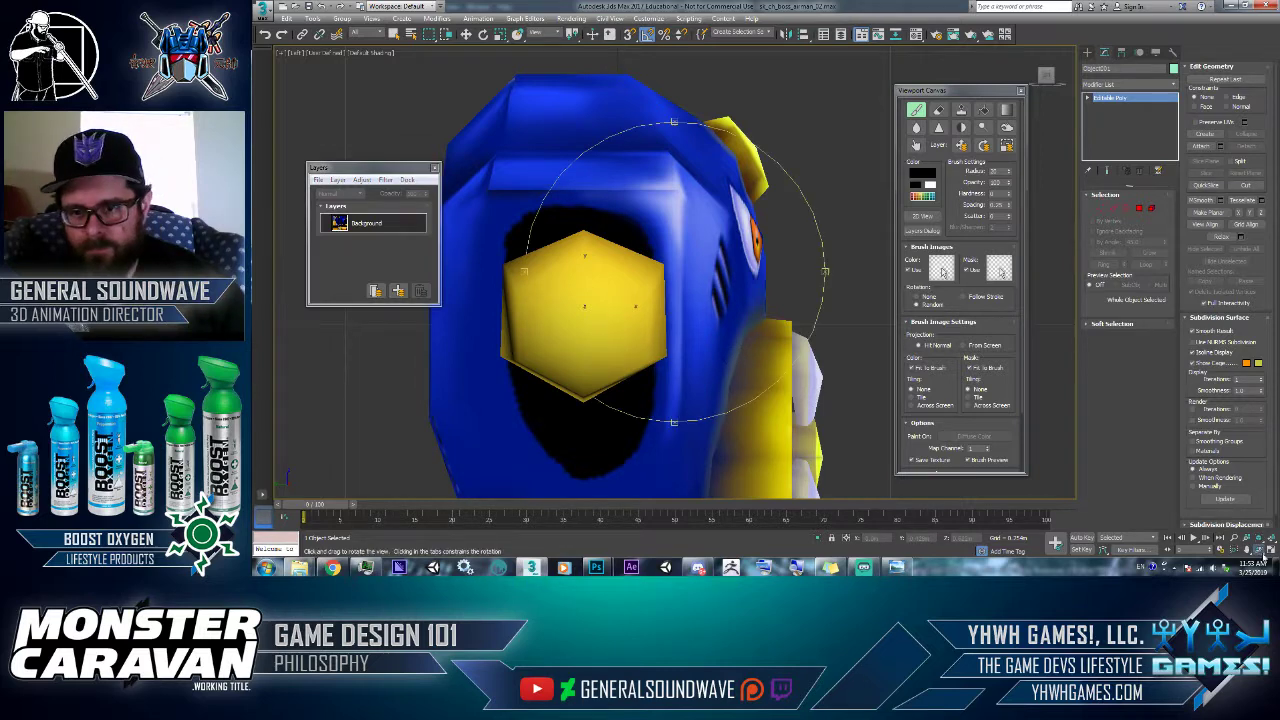
{"action": "left_click_drag", "start_coordinate": [775, 333], "coordinate": [665, 310]}
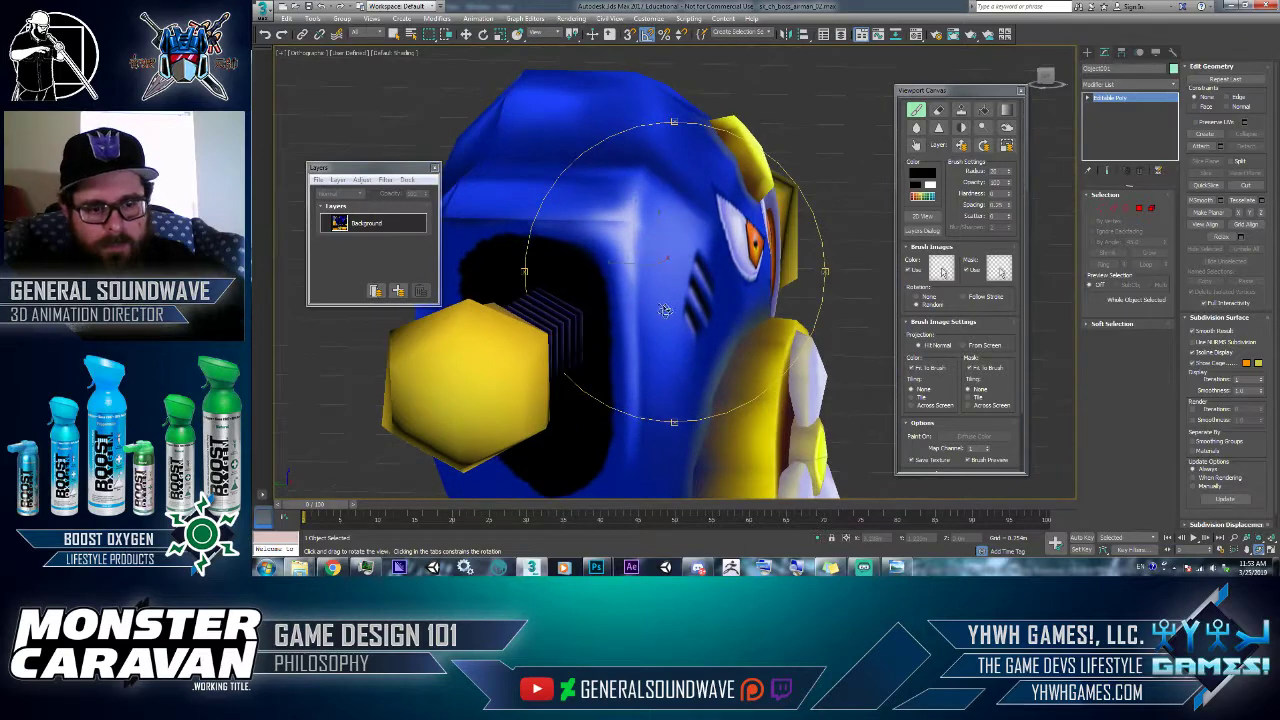
{"action": "key", "text": "shift+z"}
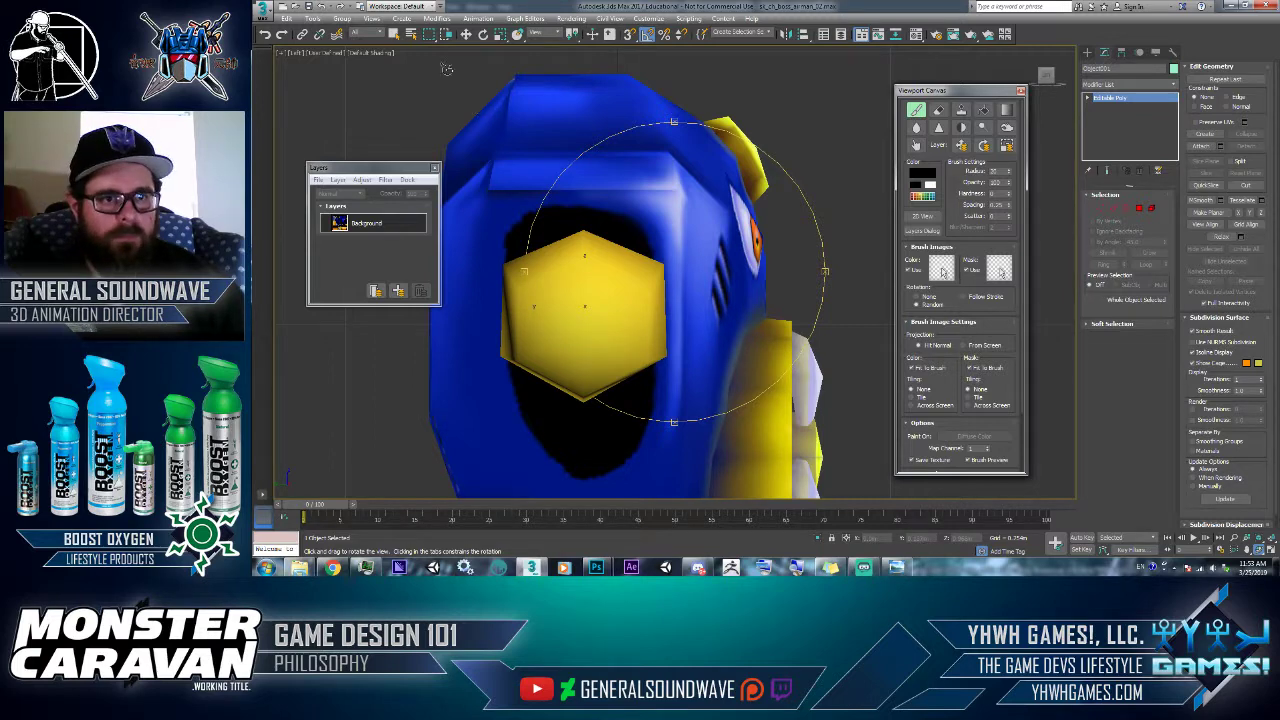
{"action": "left_click", "coordinate": [916, 109]}
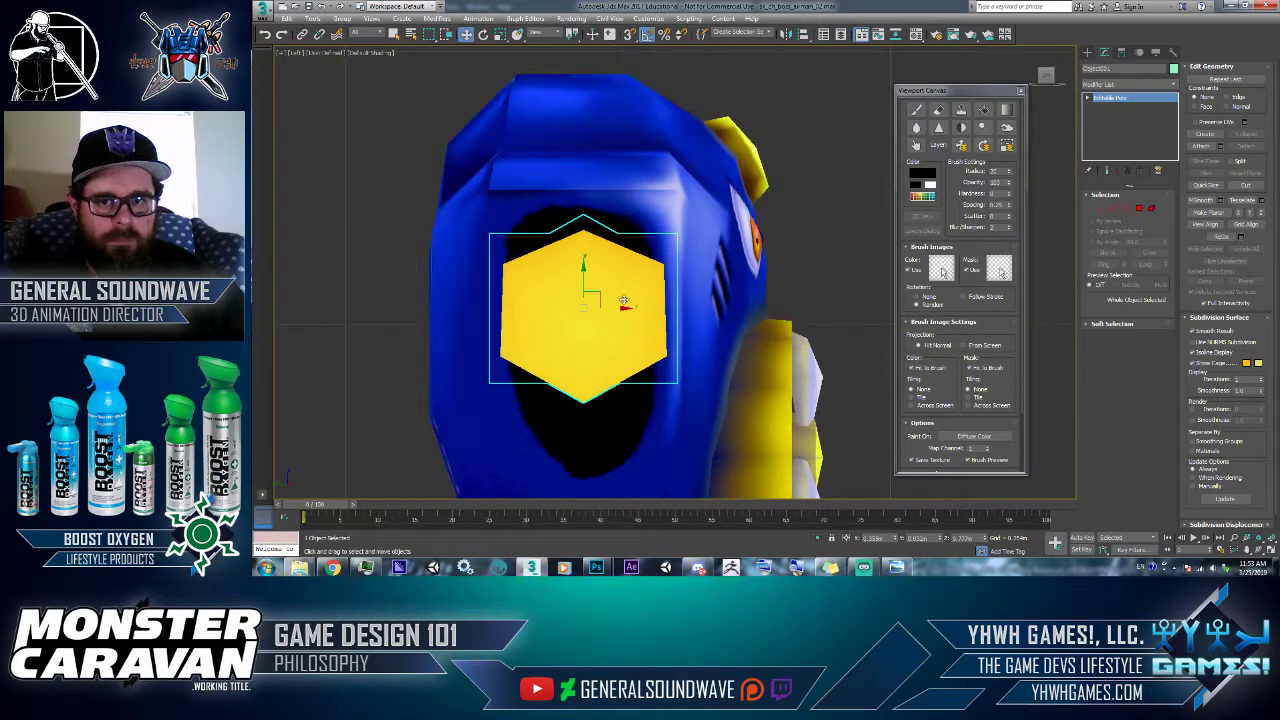
- Paint three black vertical finger lines on the fist's hexagonal front face, with rough knuckle lines across its upper and lower edges
{"action": "left_click", "coordinate": [916, 109]}
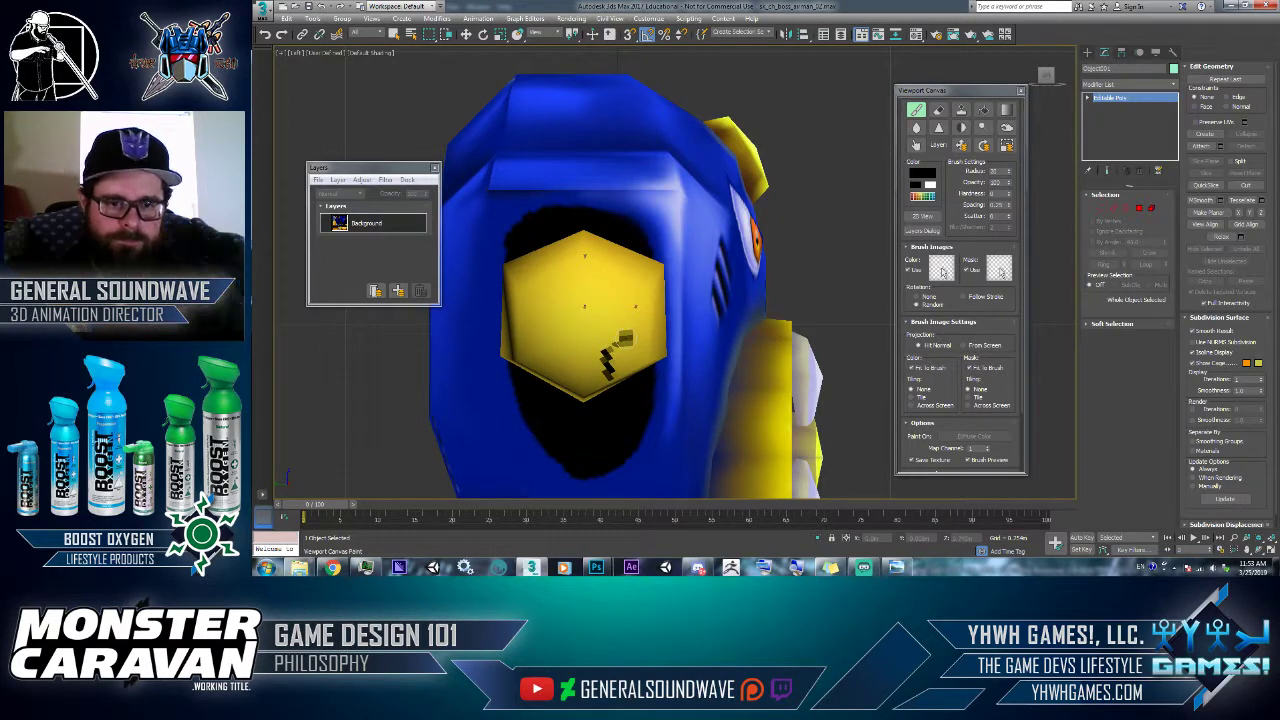
{"action": "mouse_move", "coordinate": [600, 350]}
{"action": "left_mouse_down"}
{"action": "mouse_move", "coordinate": [645, 335]}
{"action": "mouse_move", "coordinate": [614, 372]}
{"action": "mouse_move", "coordinate": [617, 280]}
{"action": "mouse_move", "coordinate": [606, 325]}
{"action": "left_mouse_up"}
{"action": "left_click_drag", "start_coordinate": [578, 274], "coordinate": [583, 347]}
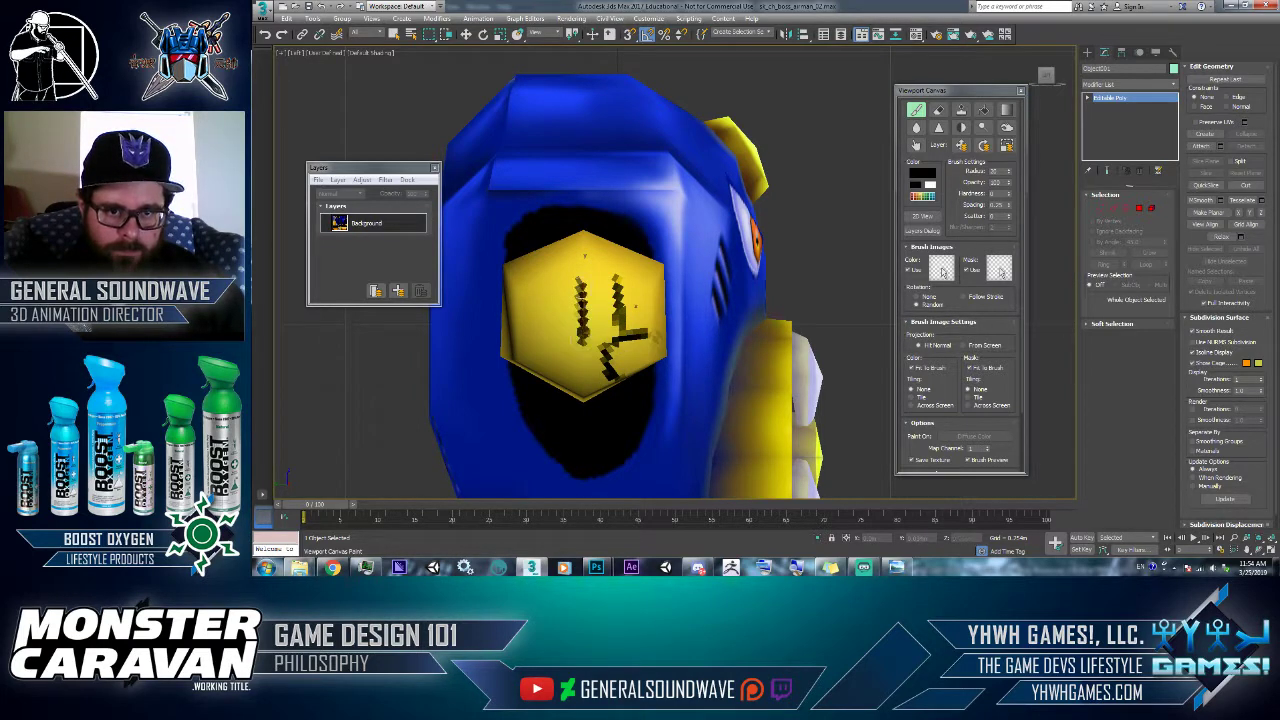
{"action": "left_click_drag", "start_coordinate": [538, 292], "coordinate": [546, 346]}
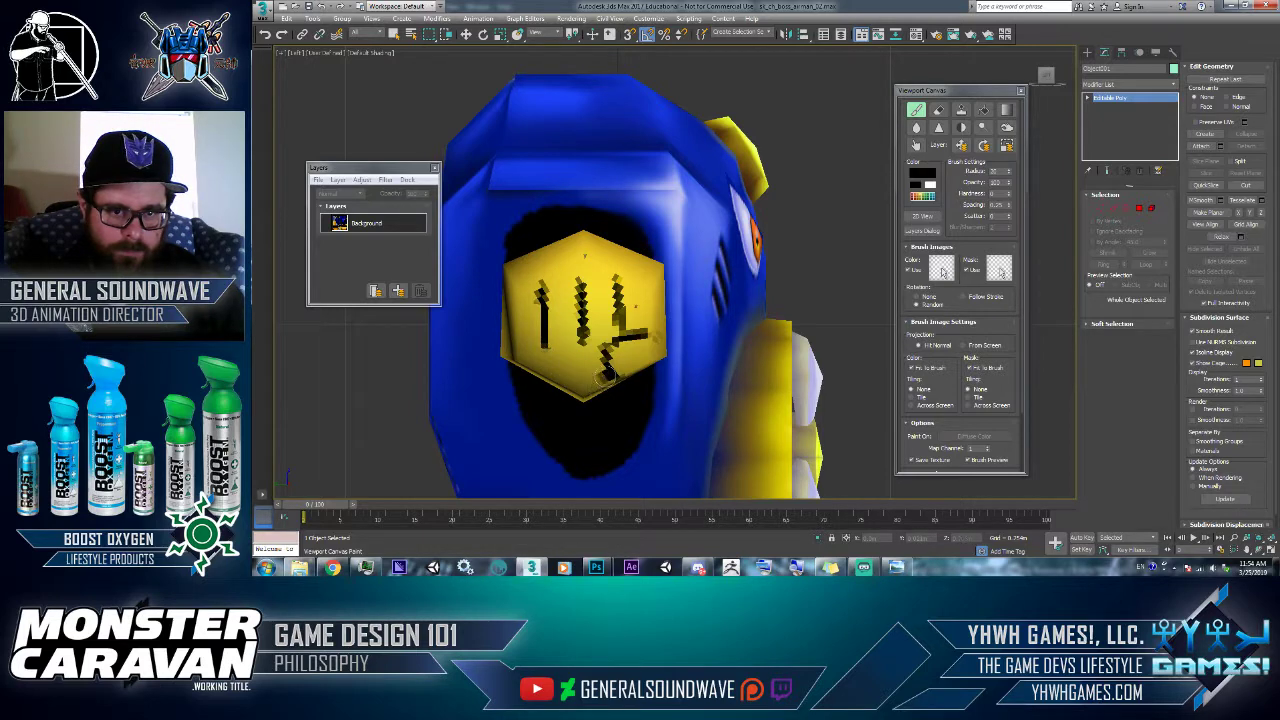
{"action": "left_click_drag", "start_coordinate": [604, 377], "coordinate": [586, 357]}
{"action": "mouse_move", "coordinate": [598, 350]}
{"action": "left_mouse_down"}
{"action": "mouse_move", "coordinate": [550, 338]}
{"action": "mouse_move", "coordinate": [508, 356]}
{"action": "mouse_move", "coordinate": [520, 350]}
{"action": "left_mouse_up"}
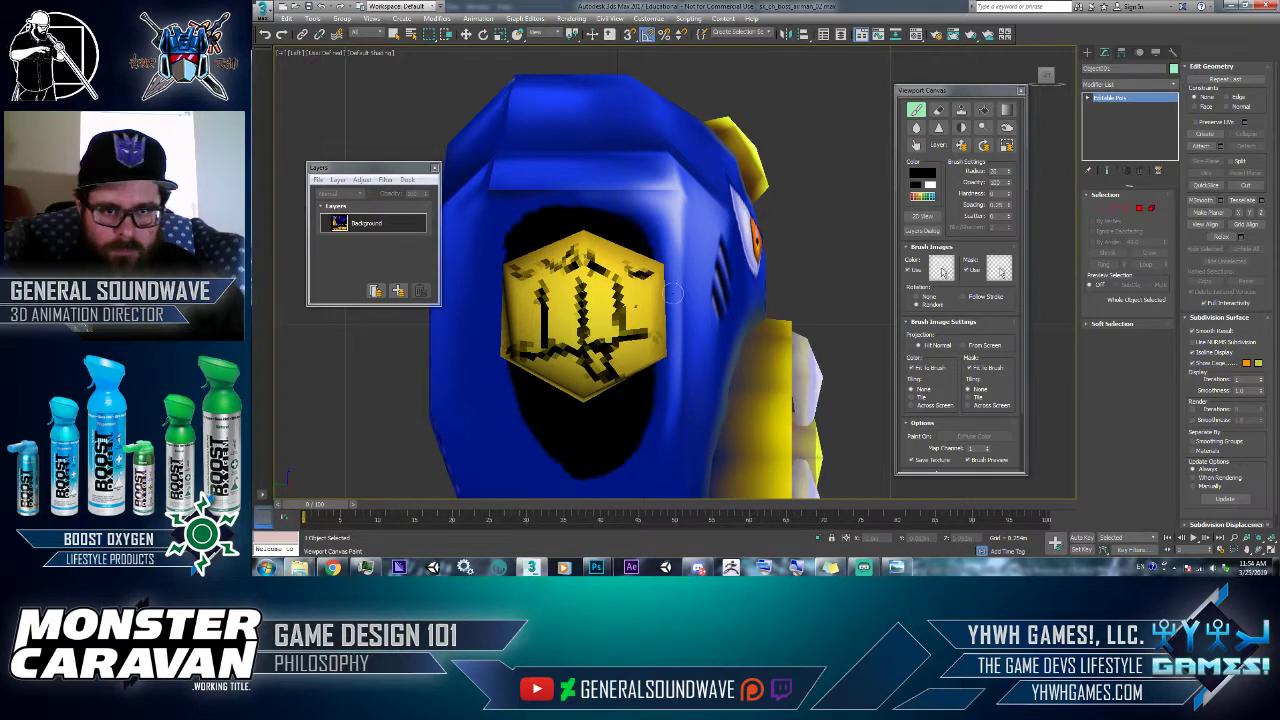
- In the front view, paint a black curved line from the knuckle edge across the fist toward the wrist
{"action": "key", "text": "f"}
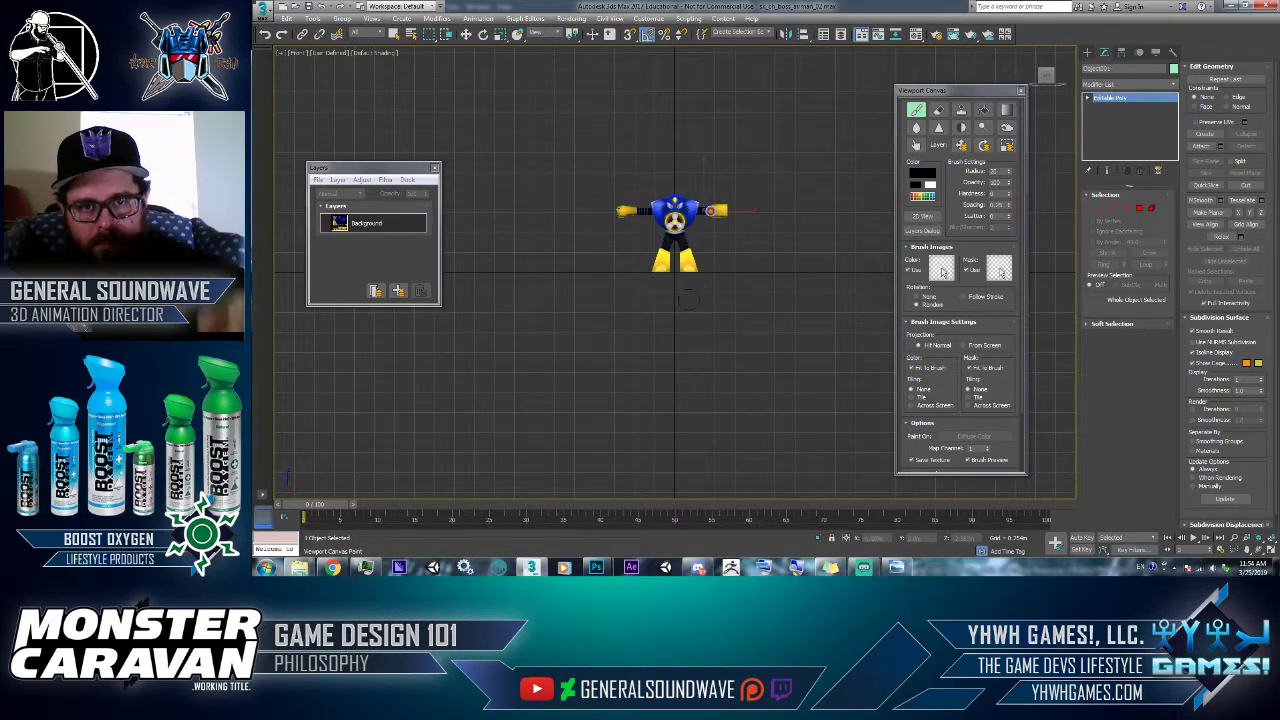
{"action": "key", "text": "alt+z"}
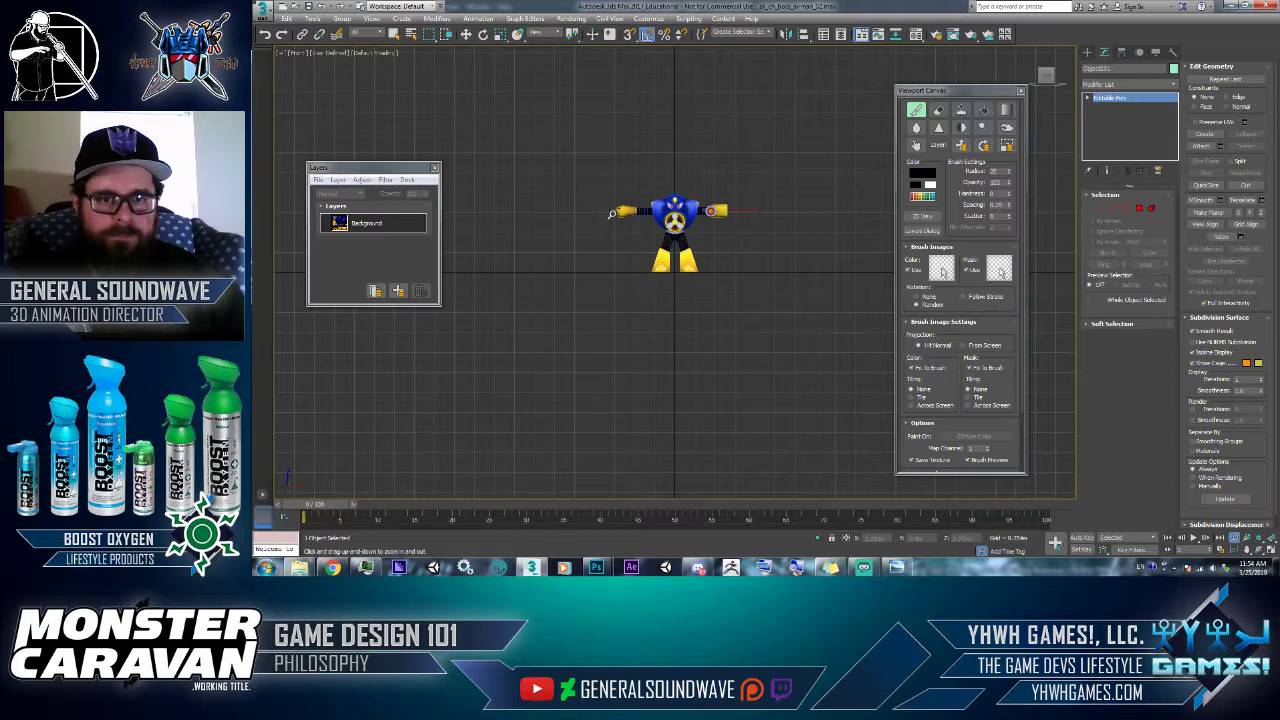
{"action": "left_click_drag", "start_coordinate": [612, 214], "coordinate": [645, 110]}
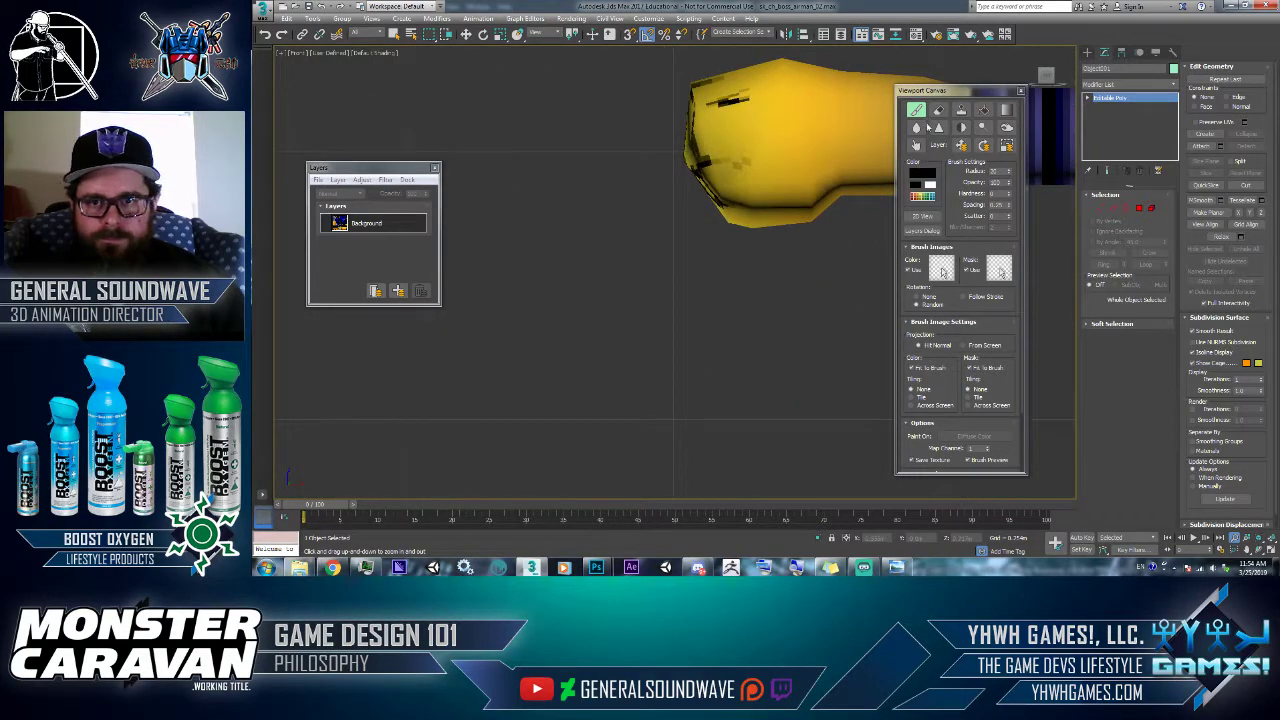
{"action": "left_click", "coordinate": [916, 111]}
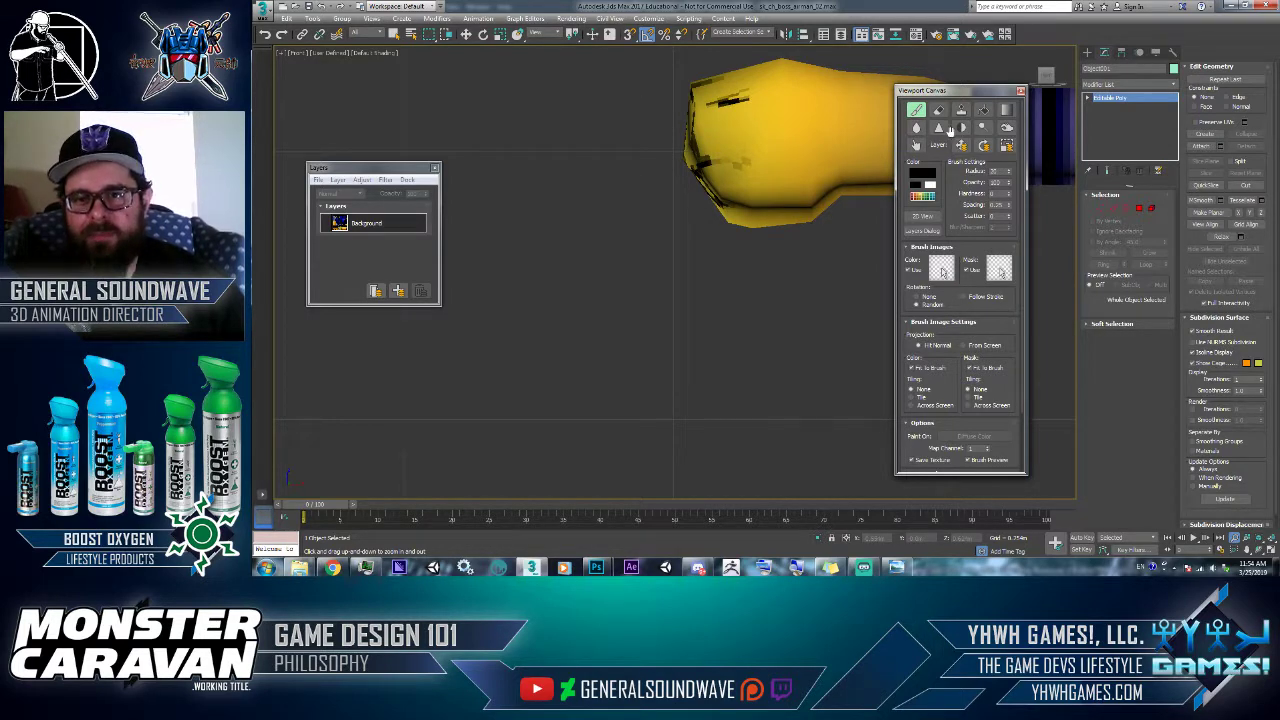
{"action": "left_click", "coordinate": [916, 111]}
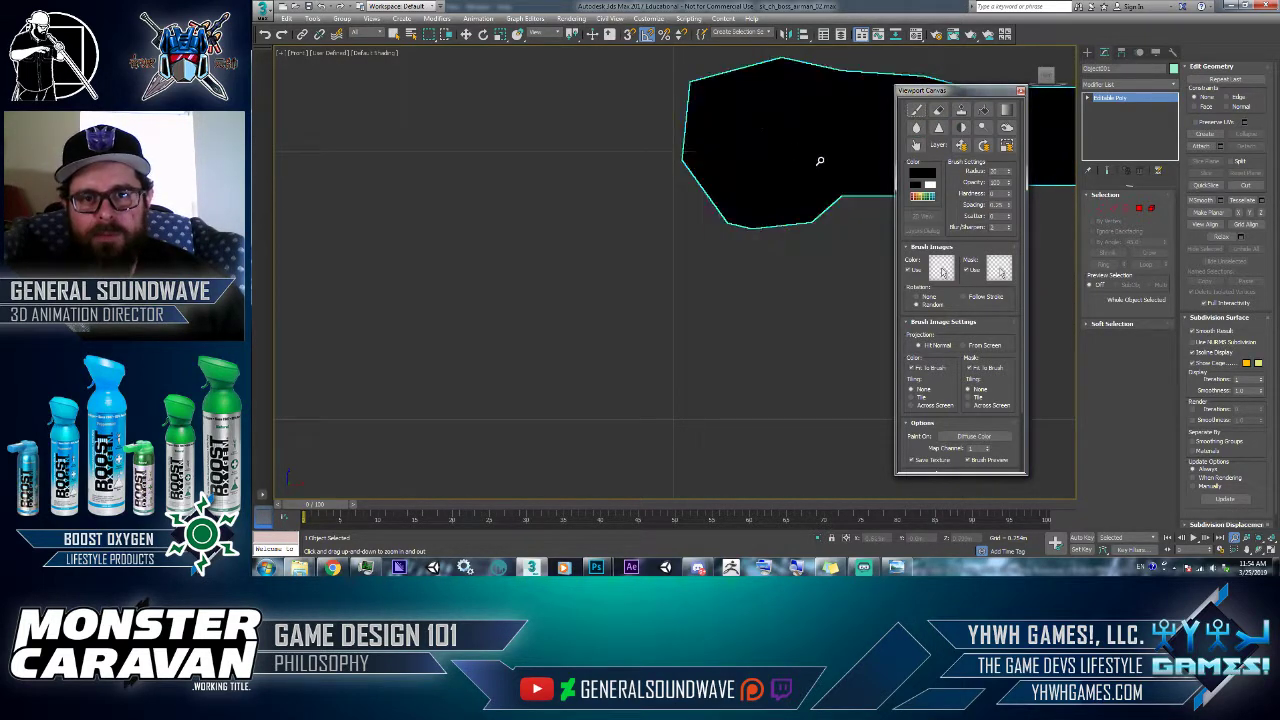
{"action": "left_click", "coordinate": [916, 111]}
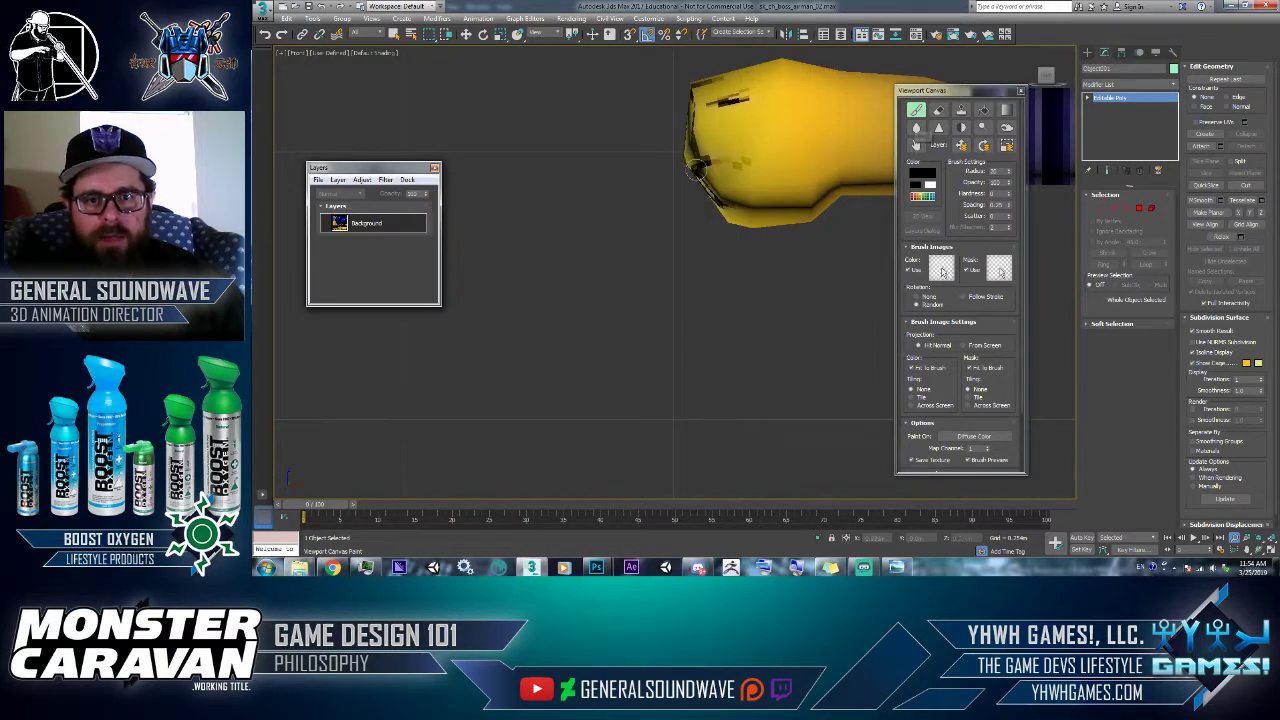
{"action": "mouse_move", "coordinate": [697, 170]}
{"action": "left_mouse_down"}
{"action": "mouse_move", "coordinate": [796, 172]}
{"action": "mouse_move", "coordinate": [806, 145]}
{"action": "left_mouse_up"}
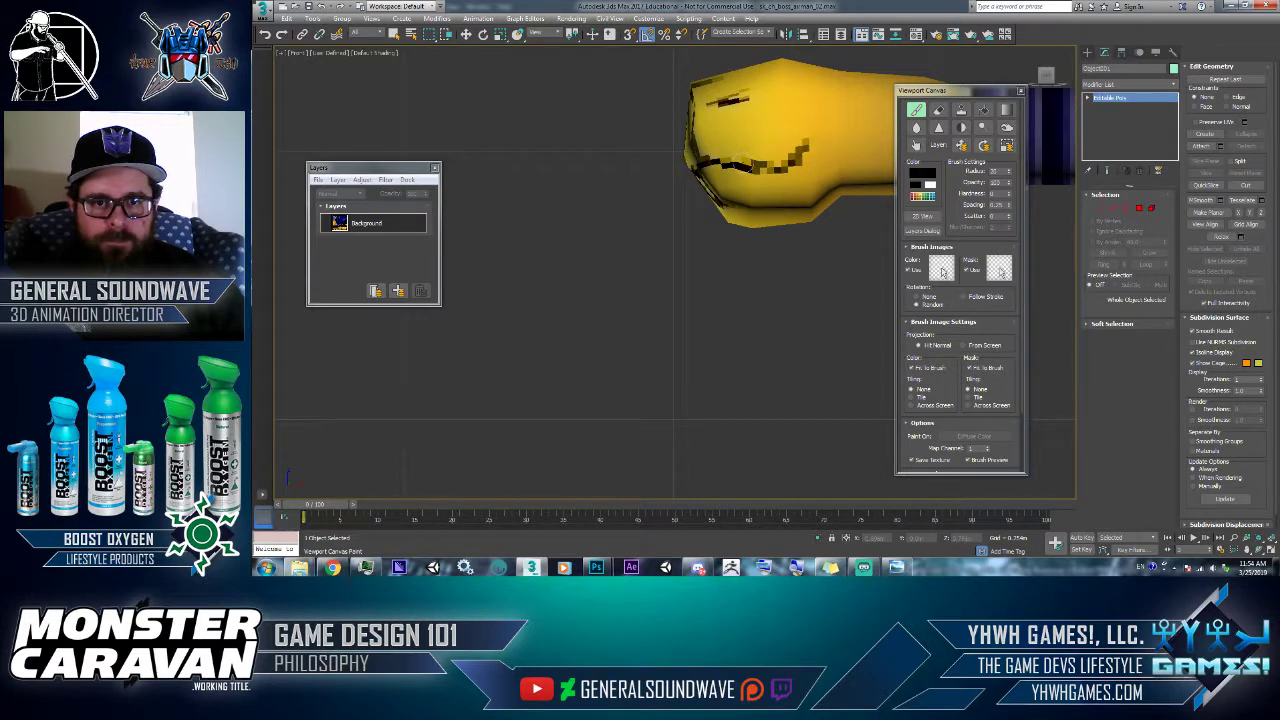
- Try painting rough black finger marks above the curved line on the fist, and undo those strokes
{"action": "mouse_move", "coordinate": [730, 130]}
{"action": "left_mouse_down"}
{"action": "mouse_move", "coordinate": [732, 162]}
{"action": "mouse_move", "coordinate": [778, 118]}
{"action": "mouse_move", "coordinate": [800, 158]}
{"action": "mouse_move", "coordinate": [768, 168]}
{"action": "left_mouse_up"}
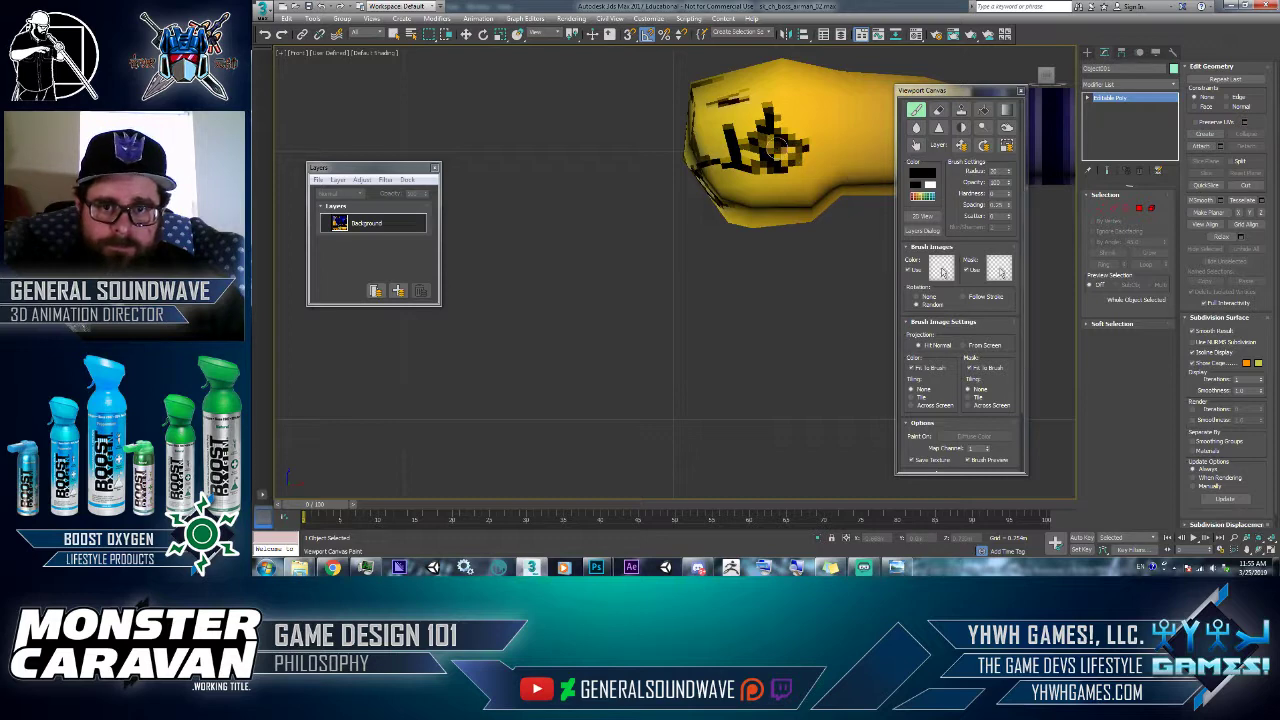
{"action": "left_click_drag", "start_coordinate": [804, 110], "coordinate": [774, 154]}
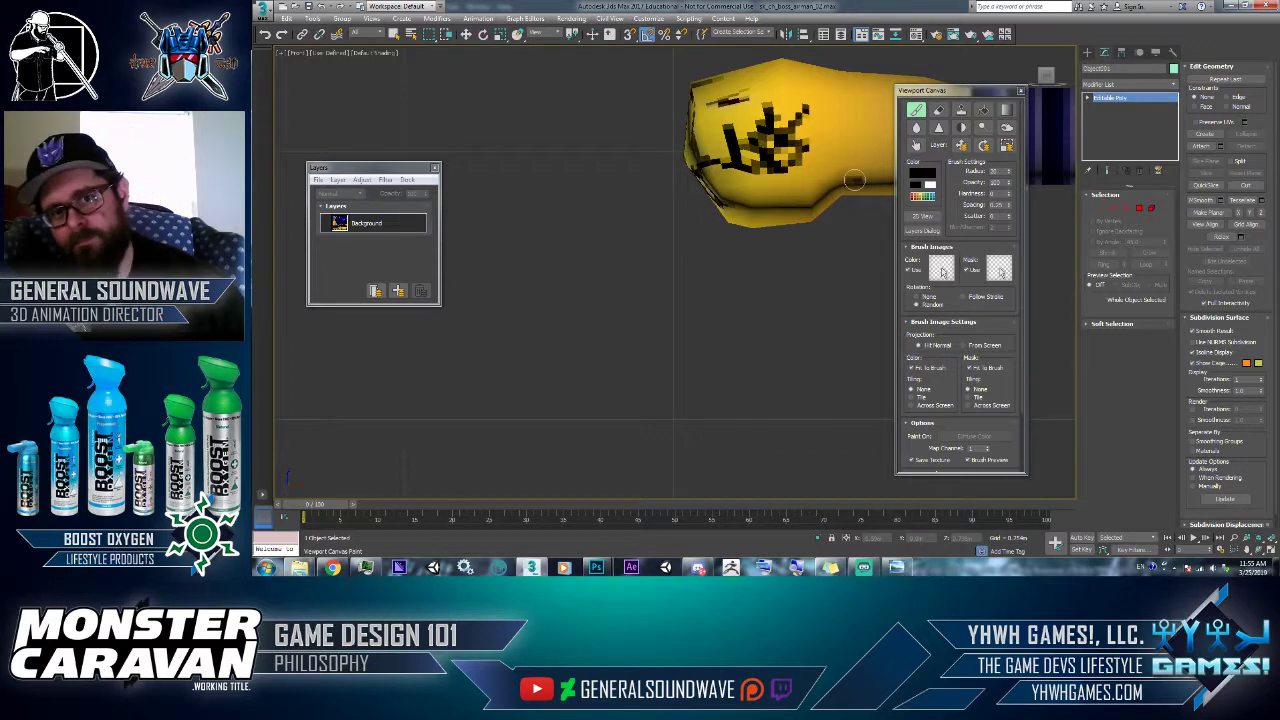
{"action": "key", "text": "ctrl+z"}
{"action": "key", "text": "ctrl+z"}
{"action": "key", "text": "ctrl+z"}
{"action": "key", "text": "ctrl+z"}
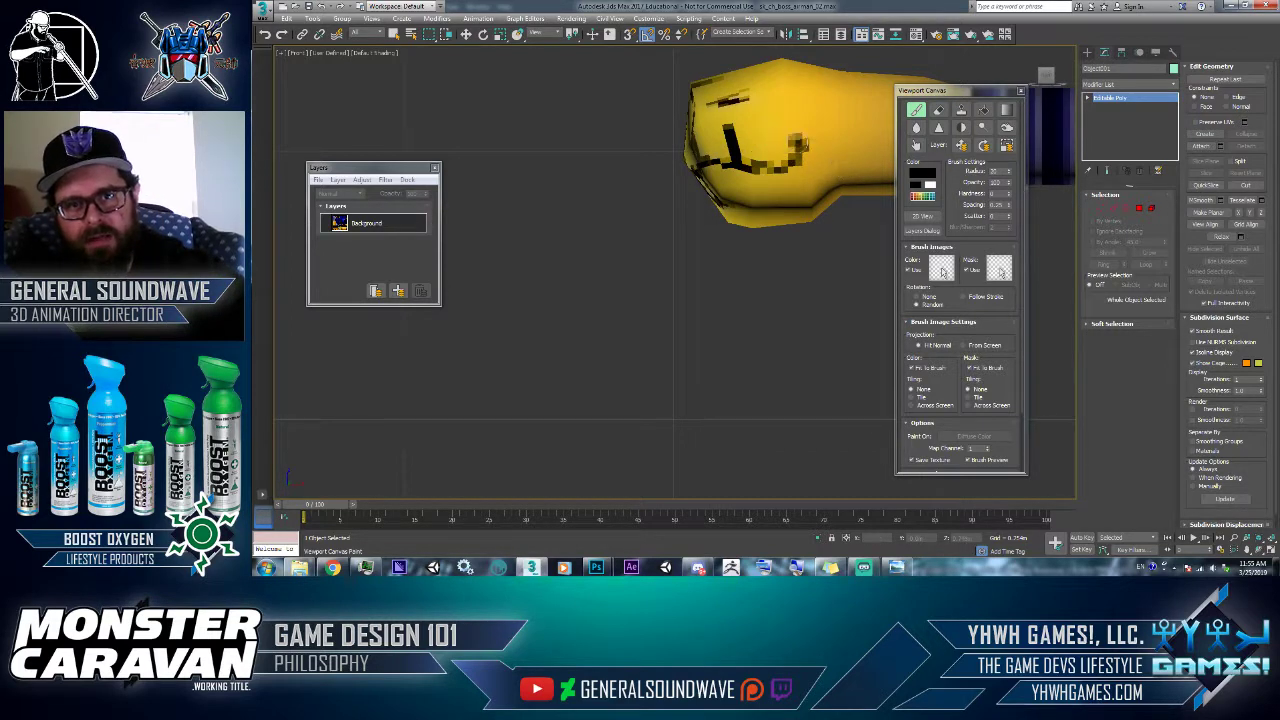
{"action": "key", "text": "ctrl+z"}
{"action": "key", "text": "ctrl+z"}
{"action": "key", "text": "ctrl+z"}
{"action": "key", "text": "ctrl+z"}
{"action": "key", "text": "ctrl+z"}
{"action": "key", "text": "ctrl+z"}
{"action": "key", "text": "ctrl+z"}
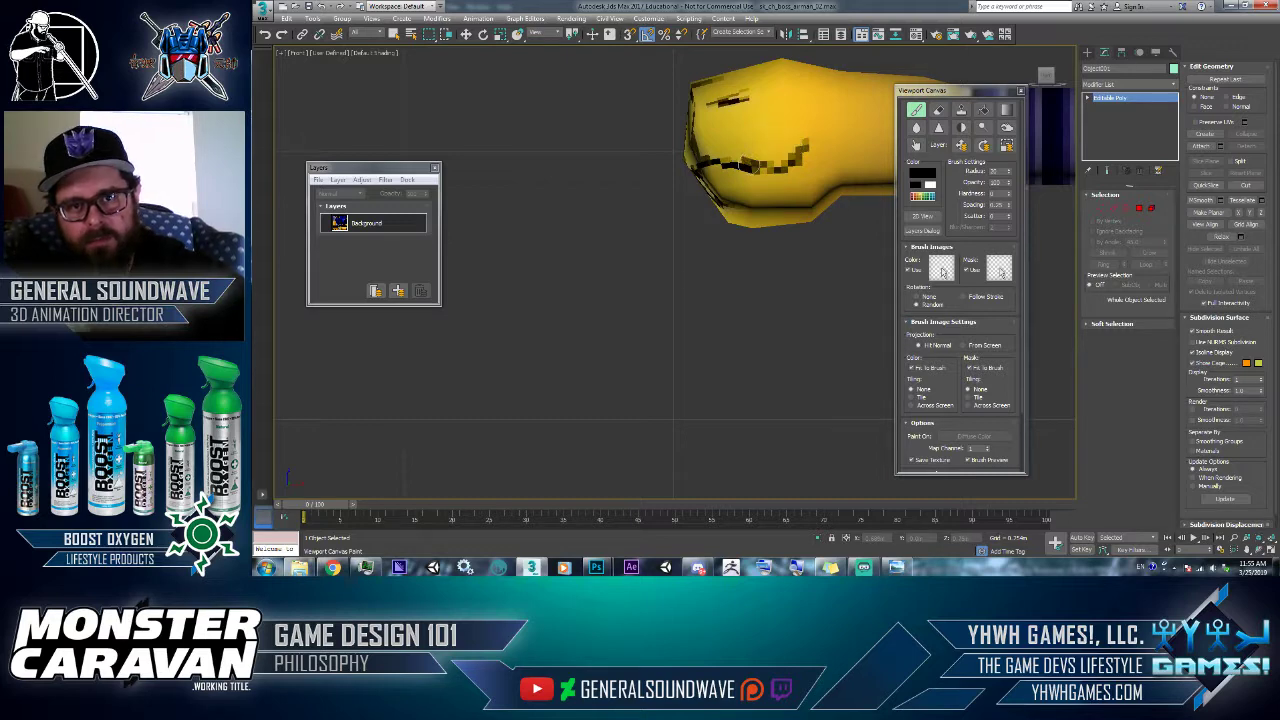
- Paint rough black finger marks above the curved line on the fist, plus a diagonal black line near the wrist
{"action": "key", "text": "ctrl+z"}
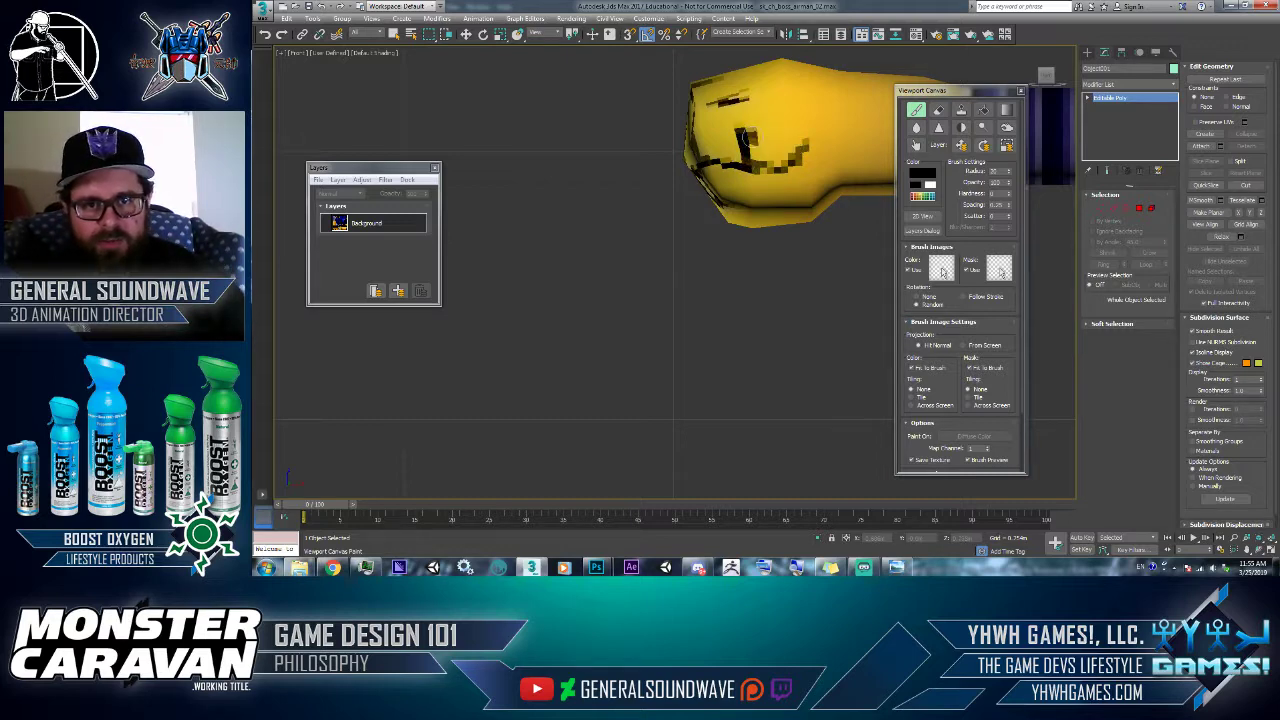
{"action": "key", "text": "ctrl+z"}
{"action": "key", "text": "ctrl+z"}
{"action": "key", "text": "ctrl+z"}
{"action": "key", "text": "ctrl+z"}
{"action": "key", "text": "ctrl+z"}
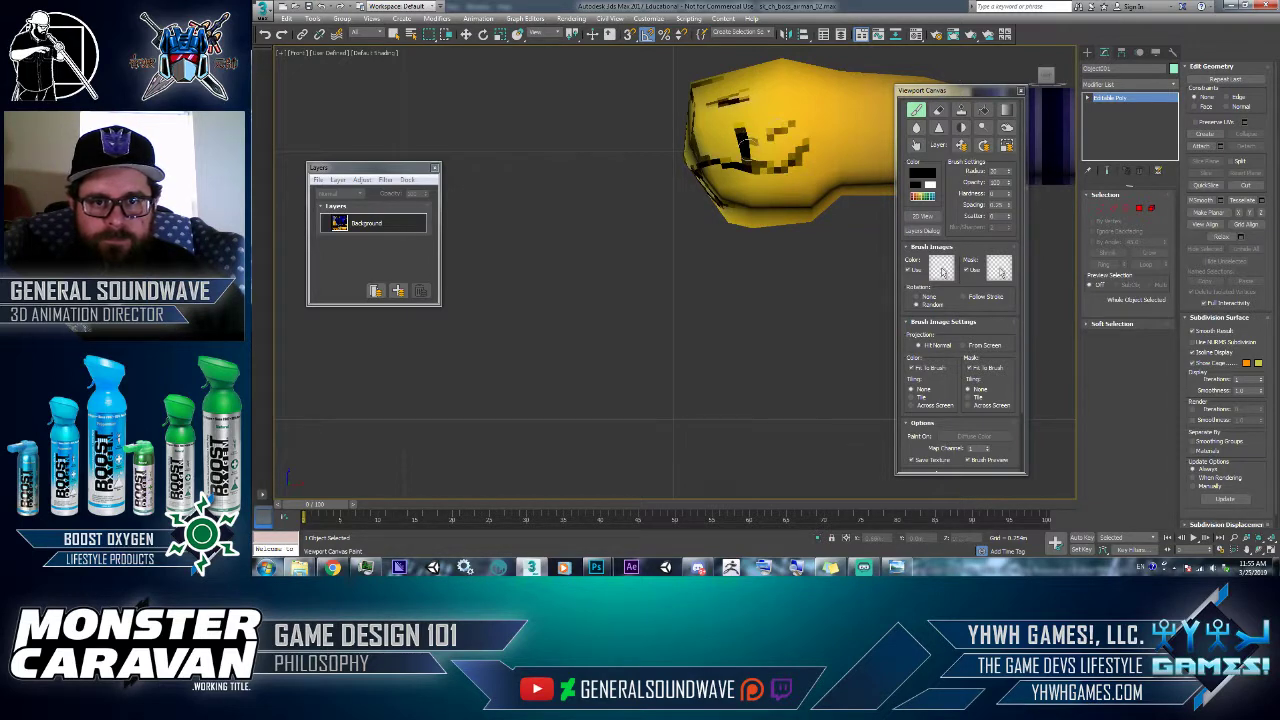
{"action": "key", "text": "ctrl+y"}
{"action": "key", "text": "ctrl+y"}
{"action": "key", "text": "ctrl+y"}
{"action": "key", "text": "ctrl+y"}
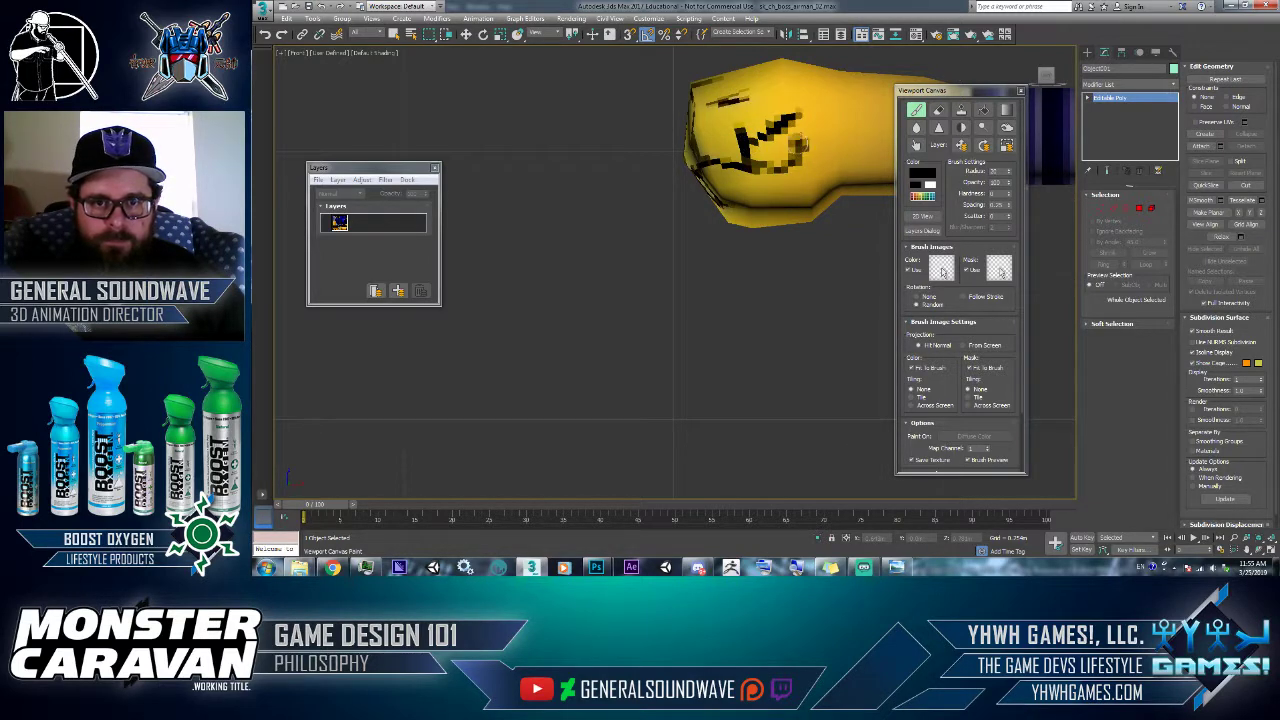
{"action": "key", "text": "ctrl+y"}
{"action": "key", "text": "ctrl+y"}
{"action": "key", "text": "ctrl+y"}
{"action": "key", "text": "ctrl+y"}
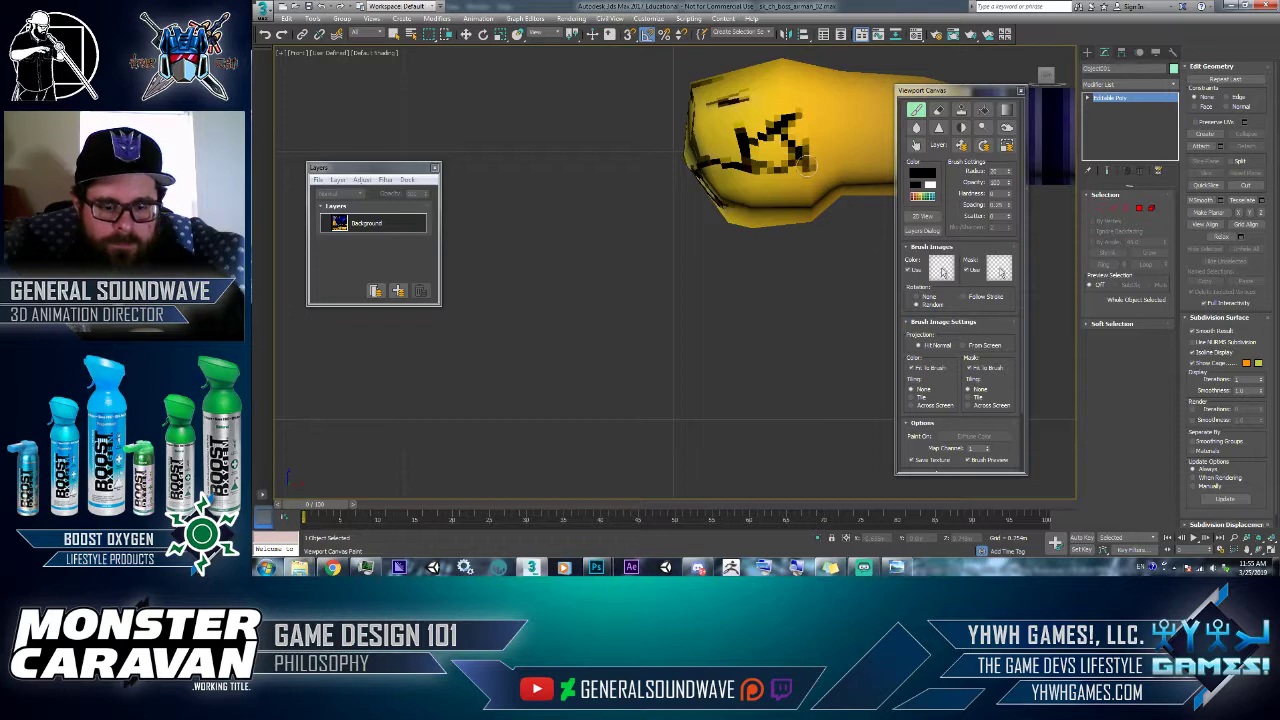
{"action": "key", "text": "ctrl+y"}
{"action": "key", "text": "ctrl+y"}
{"action": "key", "text": "ctrl+y"}
{"action": "key", "text": "ctrl+y"}
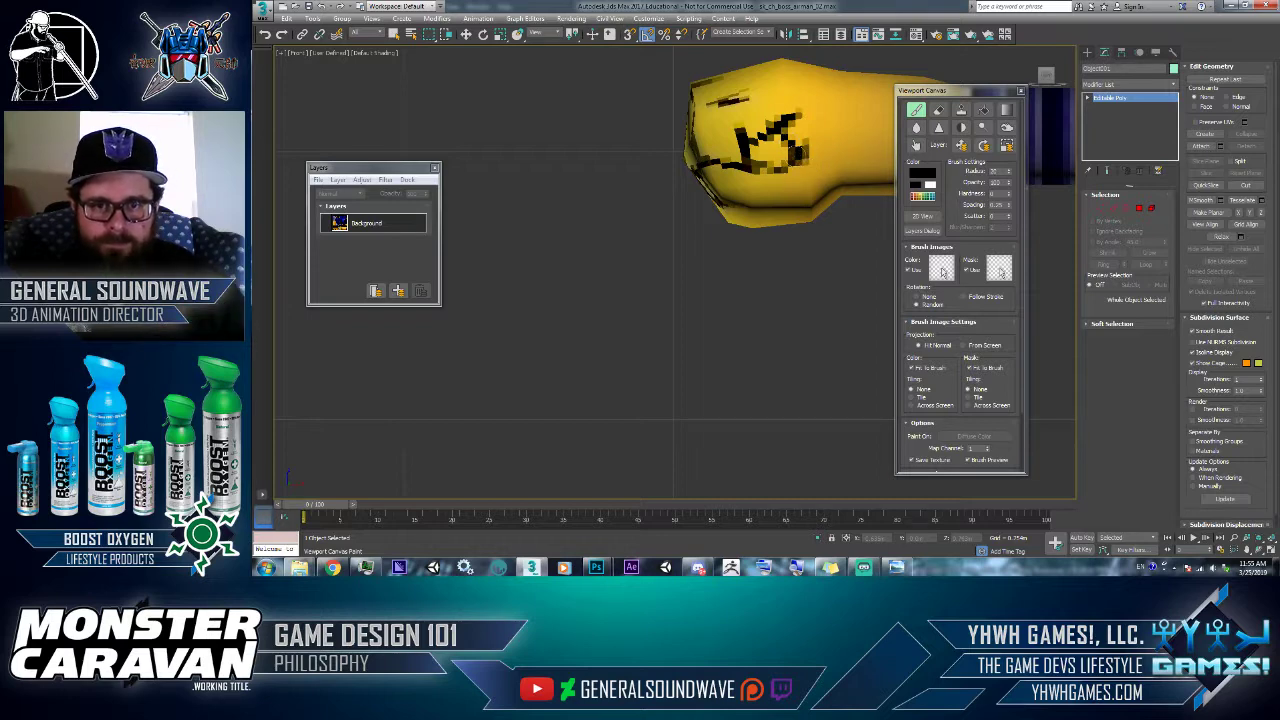
{"action": "key", "text": "ctrl+y"}
{"action": "key", "text": "ctrl+y"}
{"action": "left_click_drag", "start_coordinate": [786, 155], "coordinate": [766, 145]}
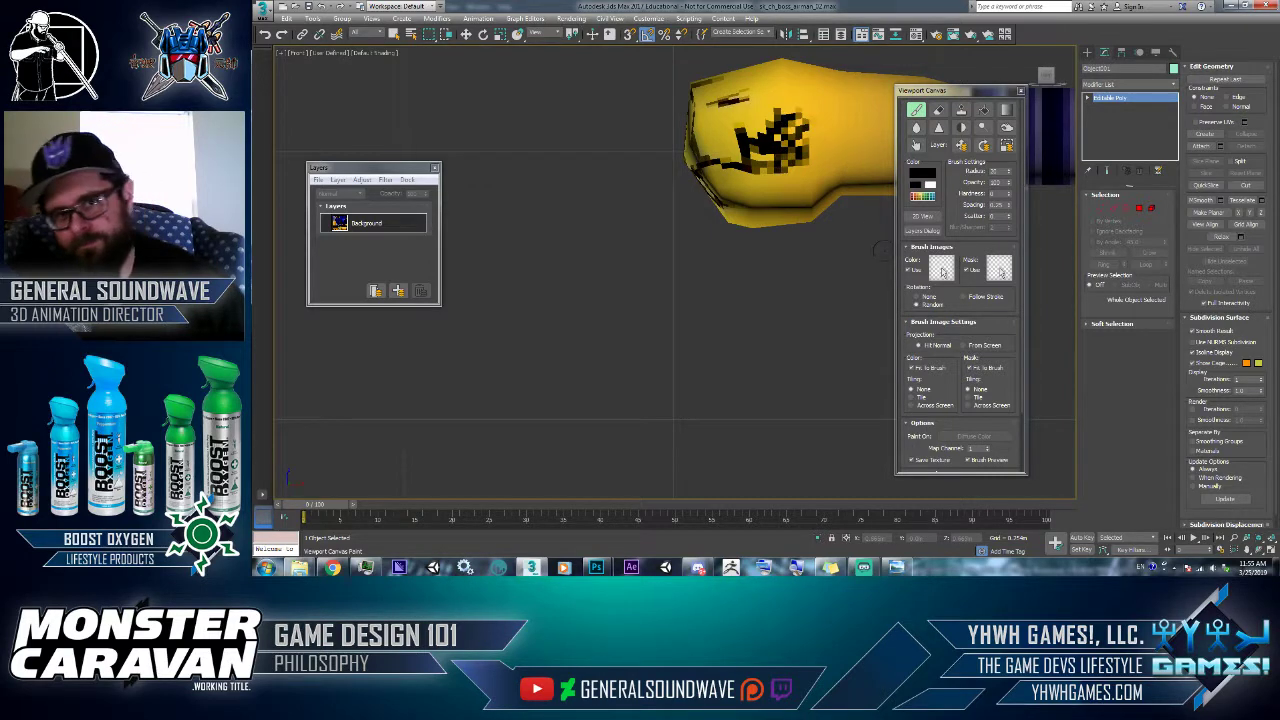
{"action": "mouse_move", "coordinate": [848, 181]}
{"action": "left_mouse_down"}
{"action": "mouse_move", "coordinate": [842, 168]}
{"action": "mouse_move", "coordinate": [872, 180]}
{"action": "mouse_move", "coordinate": [845, 199]}
{"action": "mouse_move", "coordinate": [846, 170]}
{"action": "mouse_move", "coordinate": [884, 193]}
{"action": "left_mouse_up"}
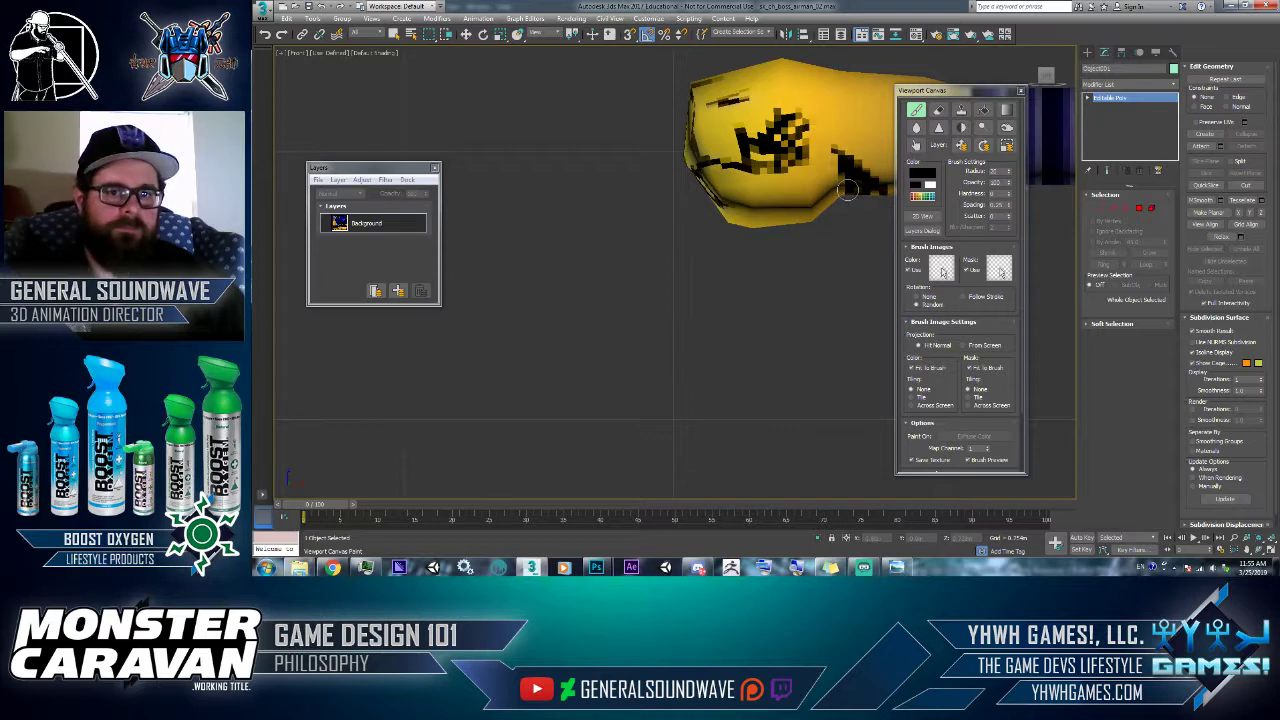
- Frame the fist closely in the top view and activate the Blur tool
{"action": "key", "text": "t"}
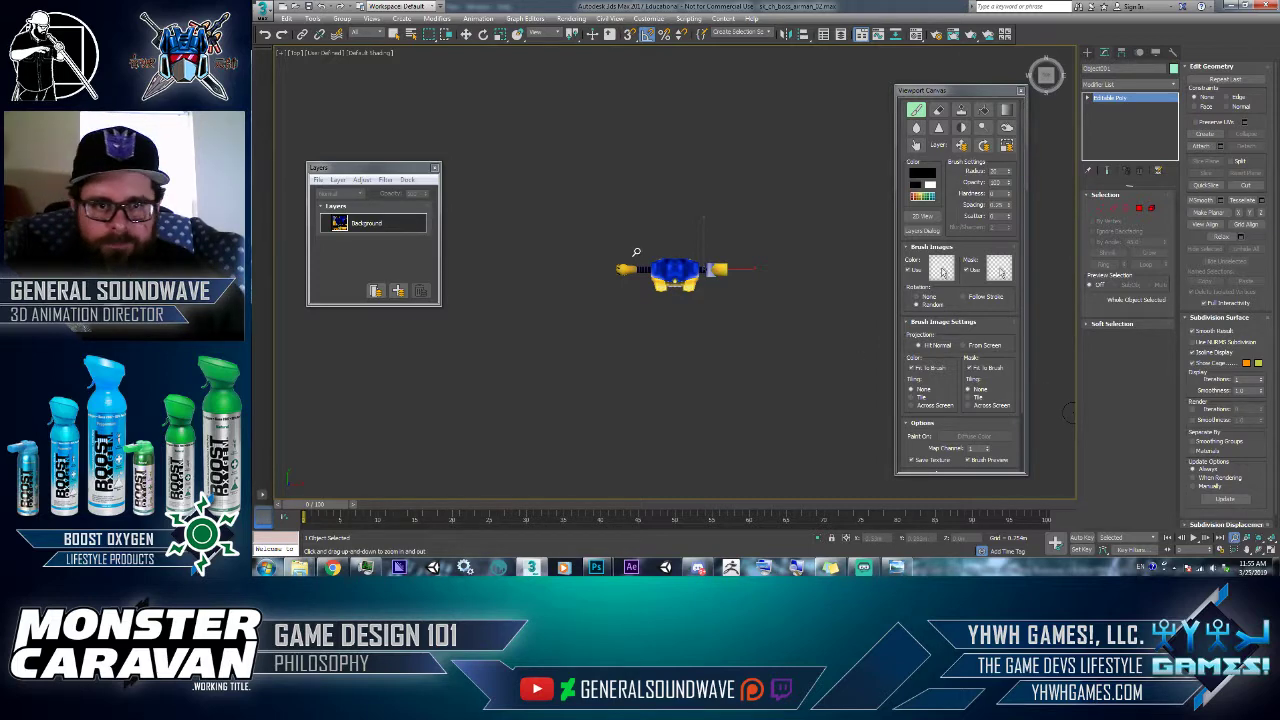
{"action": "left_click_drag", "start_coordinate": [636, 252], "coordinate": [621, 154]}
{"action": "left_click_drag", "start_coordinate": [737, 192], "coordinate": [738, 200]}
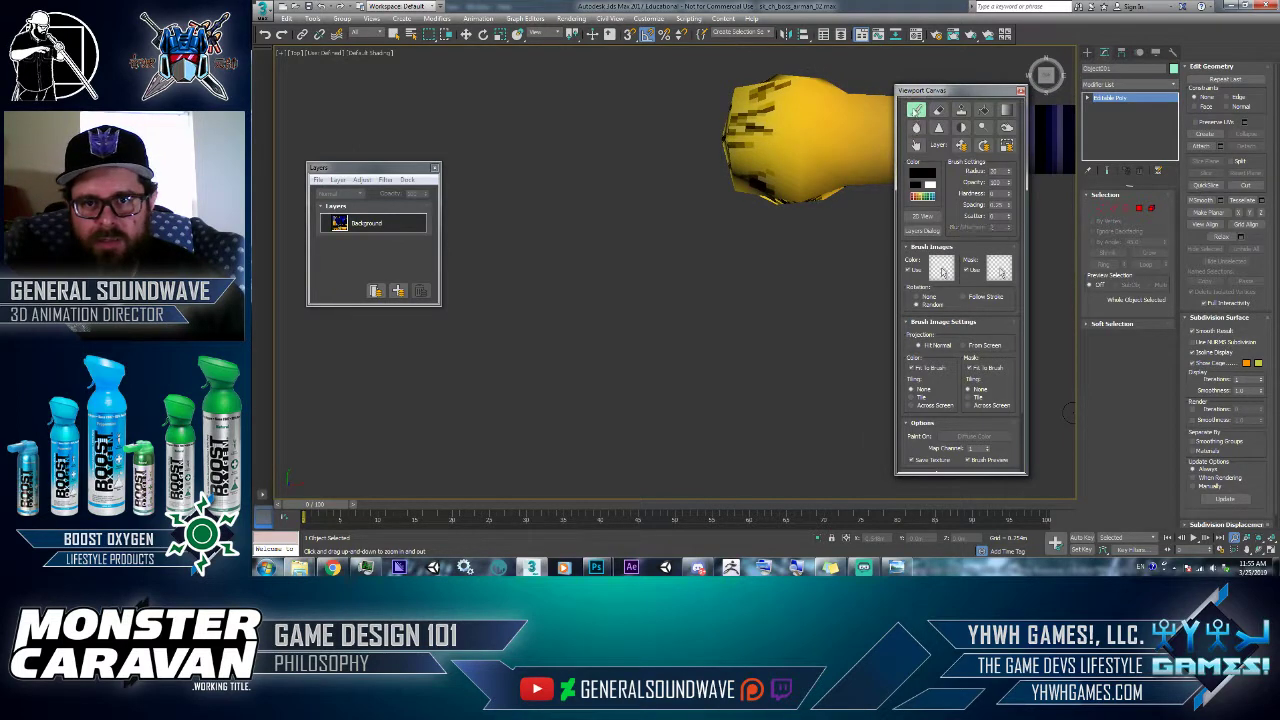
{"action": "mouse_move", "coordinate": [845, 186]}
{"action": "left_mouse_down"}
{"action": "mouse_move", "coordinate": [852, 148]}
{"action": "mouse_move", "coordinate": [860, 165]}
{"action": "left_mouse_up"}
{"action": "left_click", "coordinate": [916, 146]}
{"action": "left_click", "coordinate": [916, 129]}
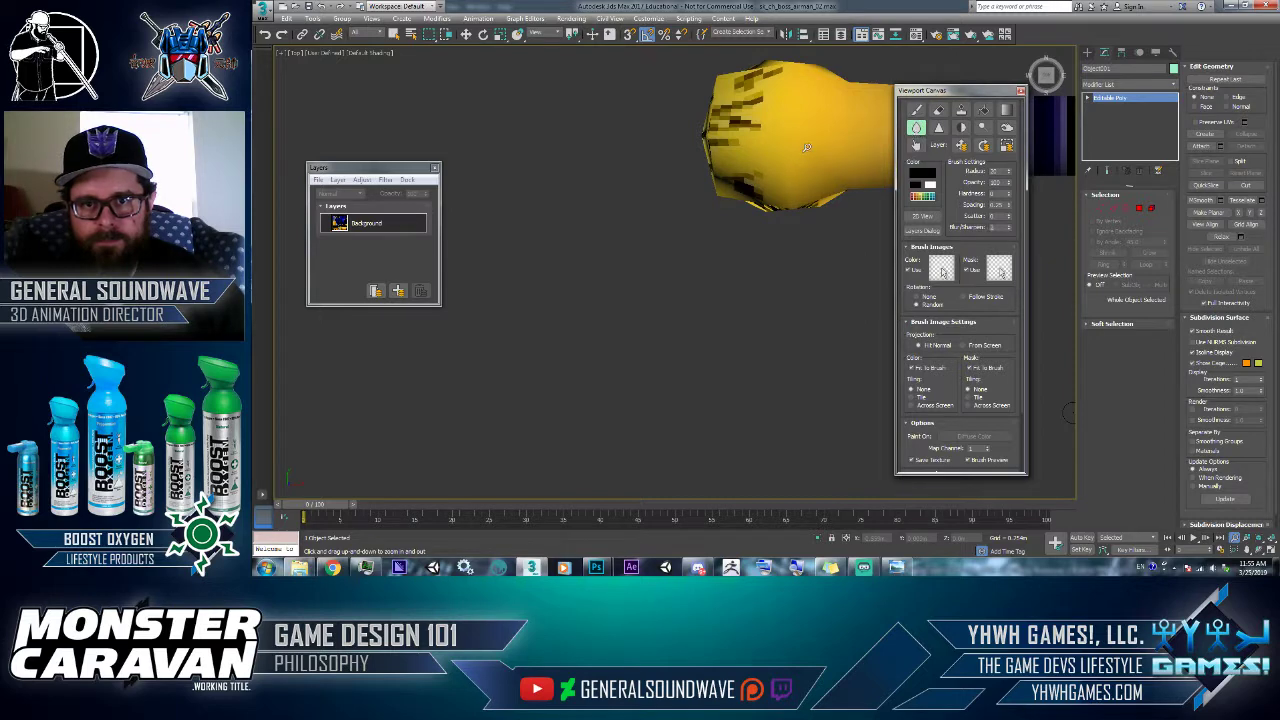
{"action": "left_click", "coordinate": [403, 231]}
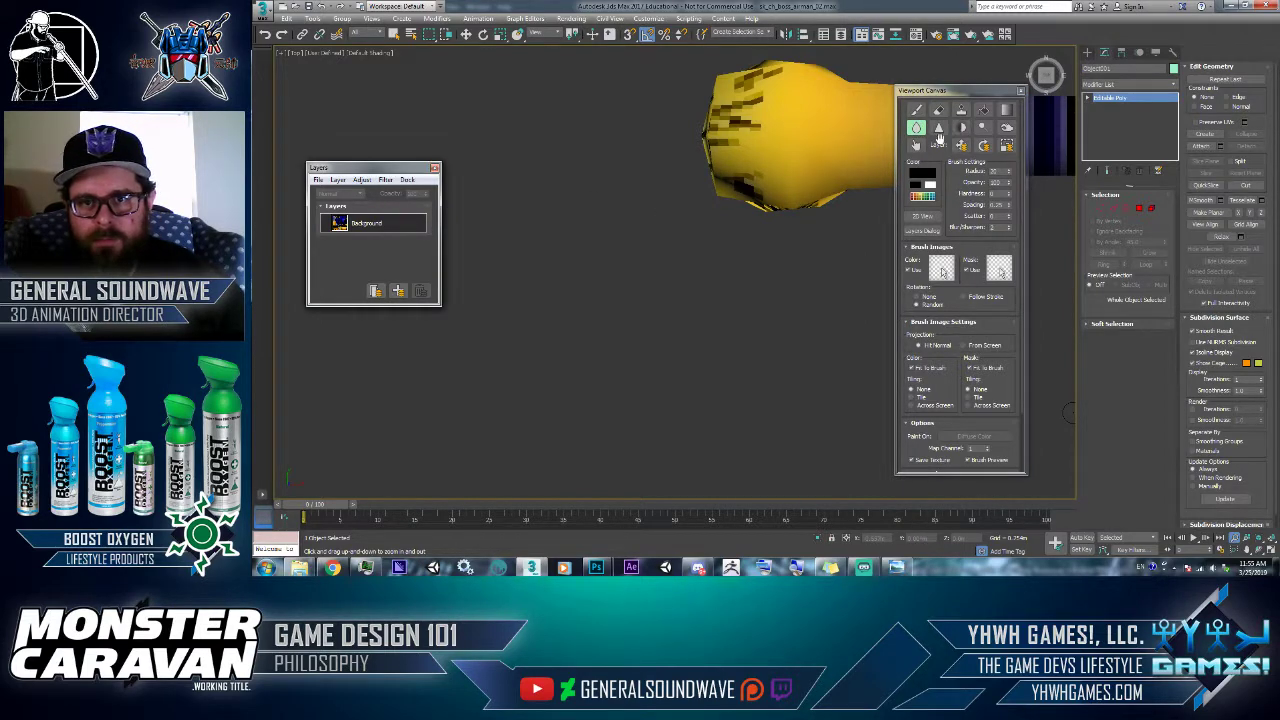
- Open the 2D view of the texture, enlarge its window, and zoom in on the painted hand area
{"action": "left_click", "coordinate": [930, 234]}
{"action": "left_click", "coordinate": [929, 232]}
{"action": "left_click", "coordinate": [922, 216]}
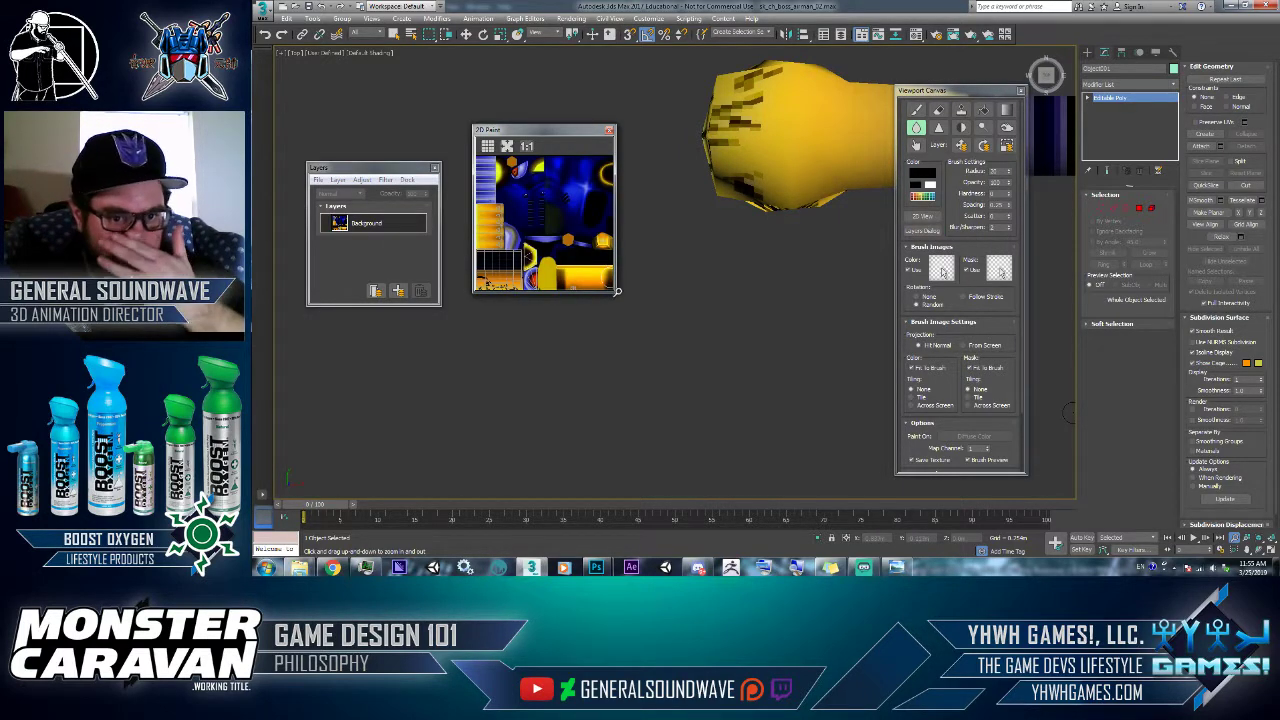
{"action": "left_click_drag", "start_coordinate": [615, 292], "coordinate": [788, 524]}
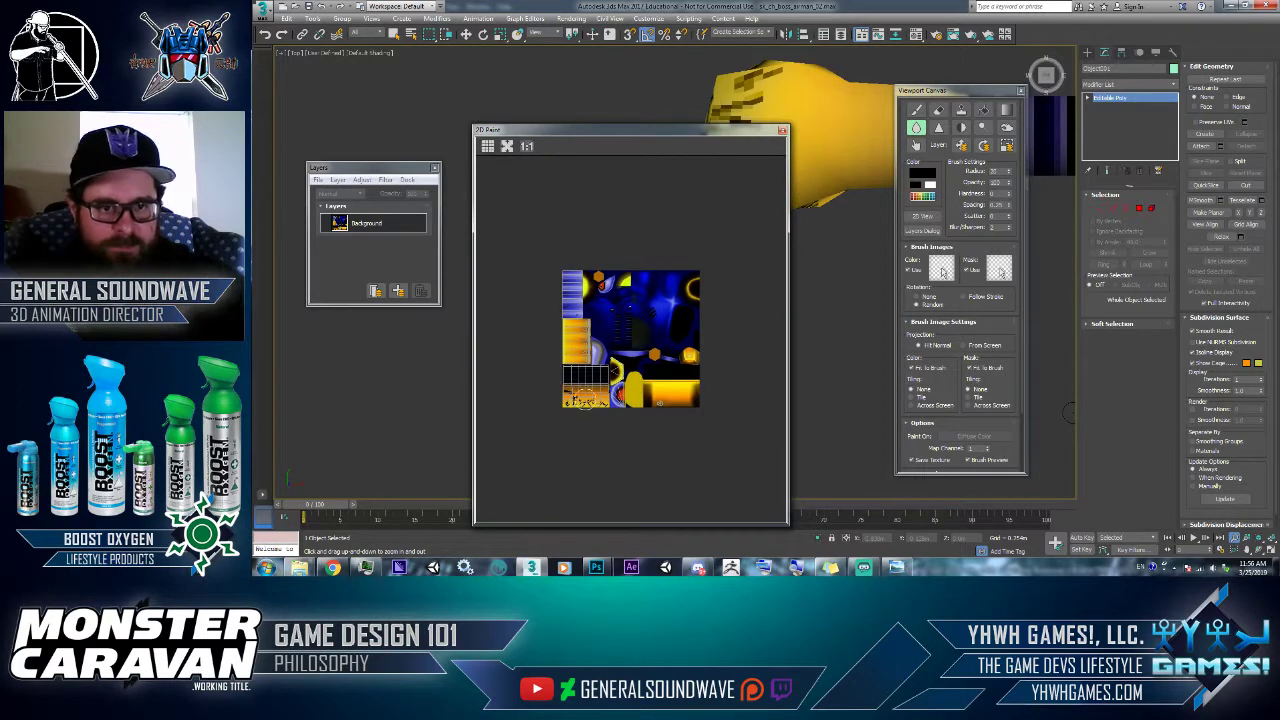
{"action": "scroll", "coordinate": [581, 396], "scroll_direction": "up", "scroll_amount": 5}
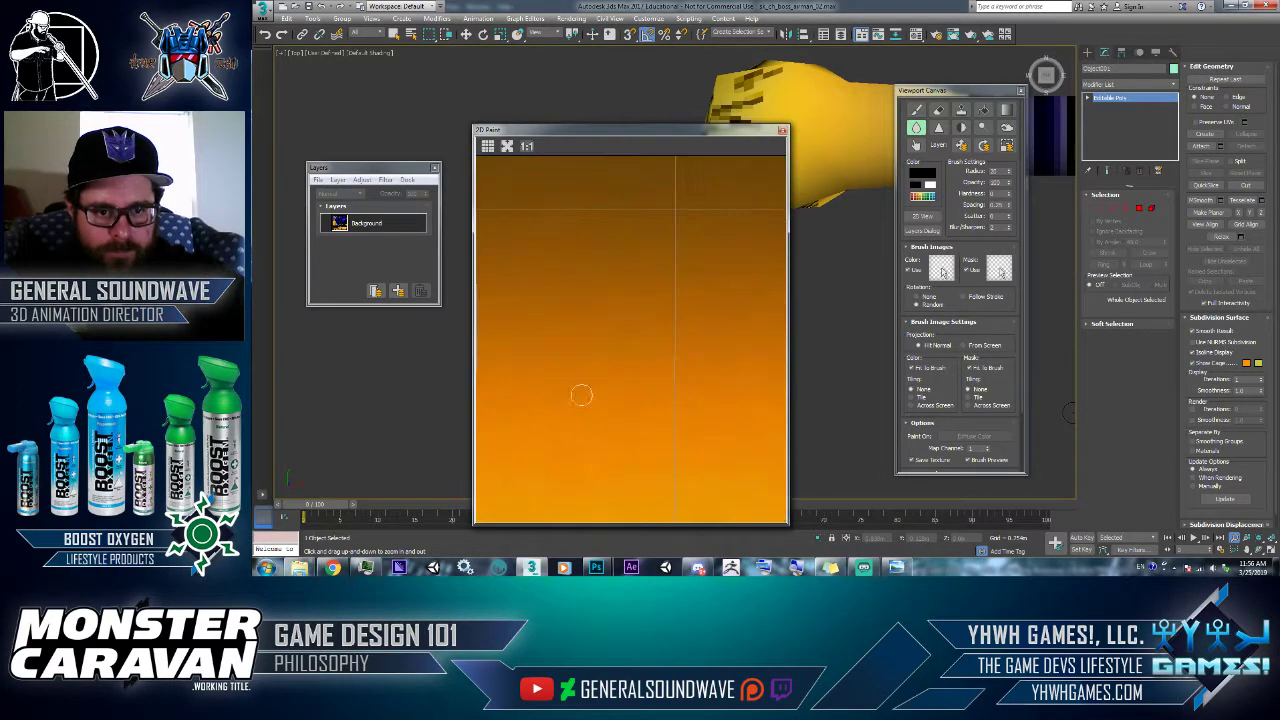
{"action": "scroll", "coordinate": [584, 400], "scroll_direction": "down", "scroll_amount": 5}
{"action": "scroll", "coordinate": [585, 401], "scroll_direction": "up", "scroll_amount": 2}
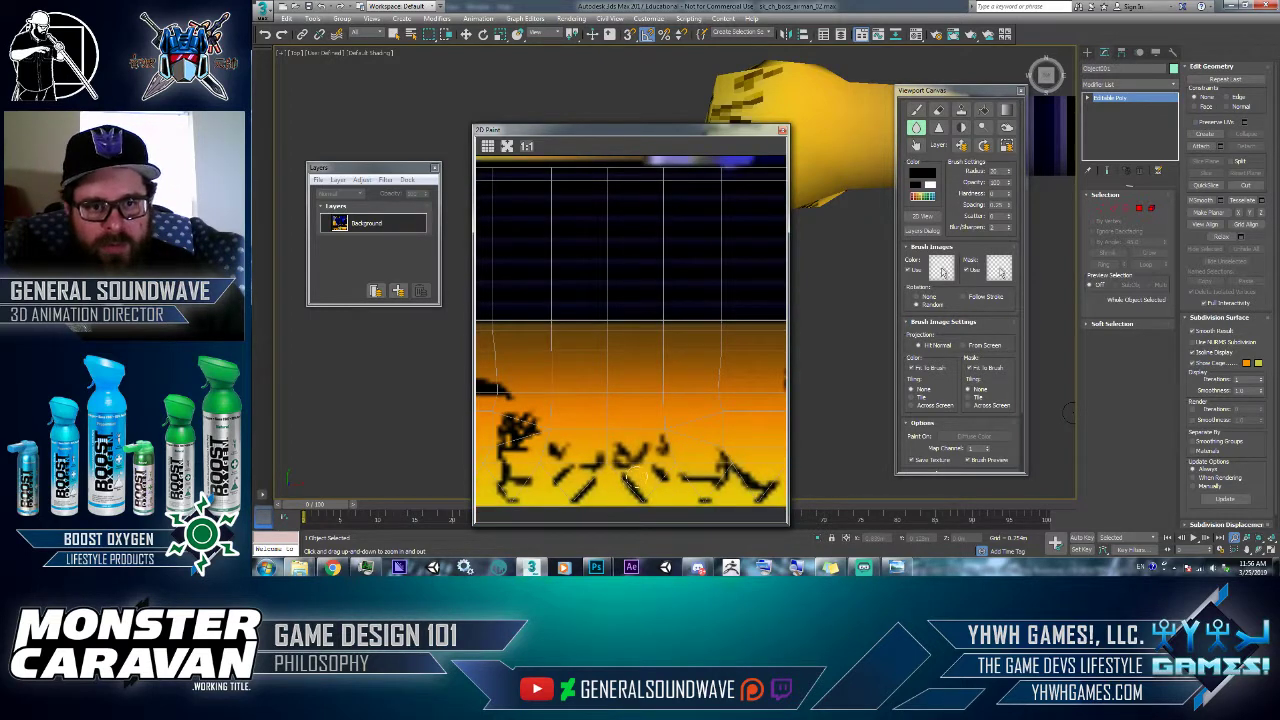
- In the top view, paint a short diagonal black line near the wrist and several thin lines running from the hand toward the wrist
{"action": "left_click", "coordinate": [915, 110]}
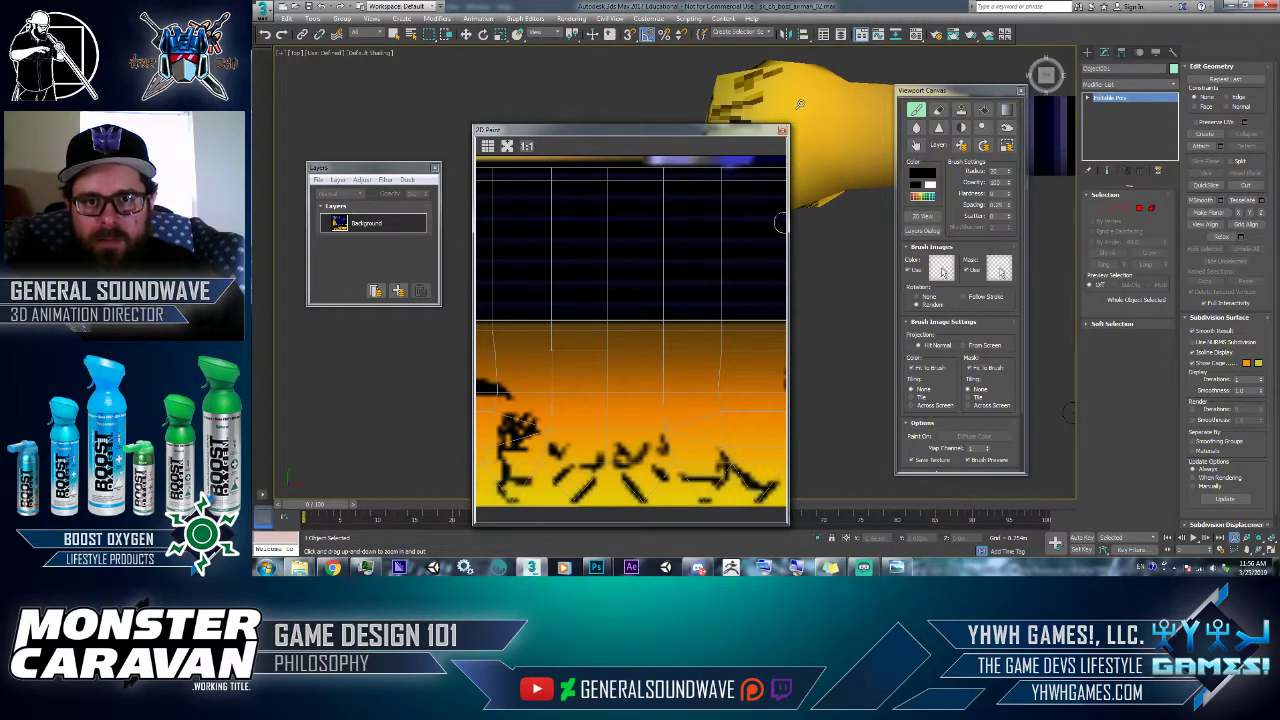
{"action": "left_click_drag", "start_coordinate": [732, 133], "coordinate": [673, 123]}
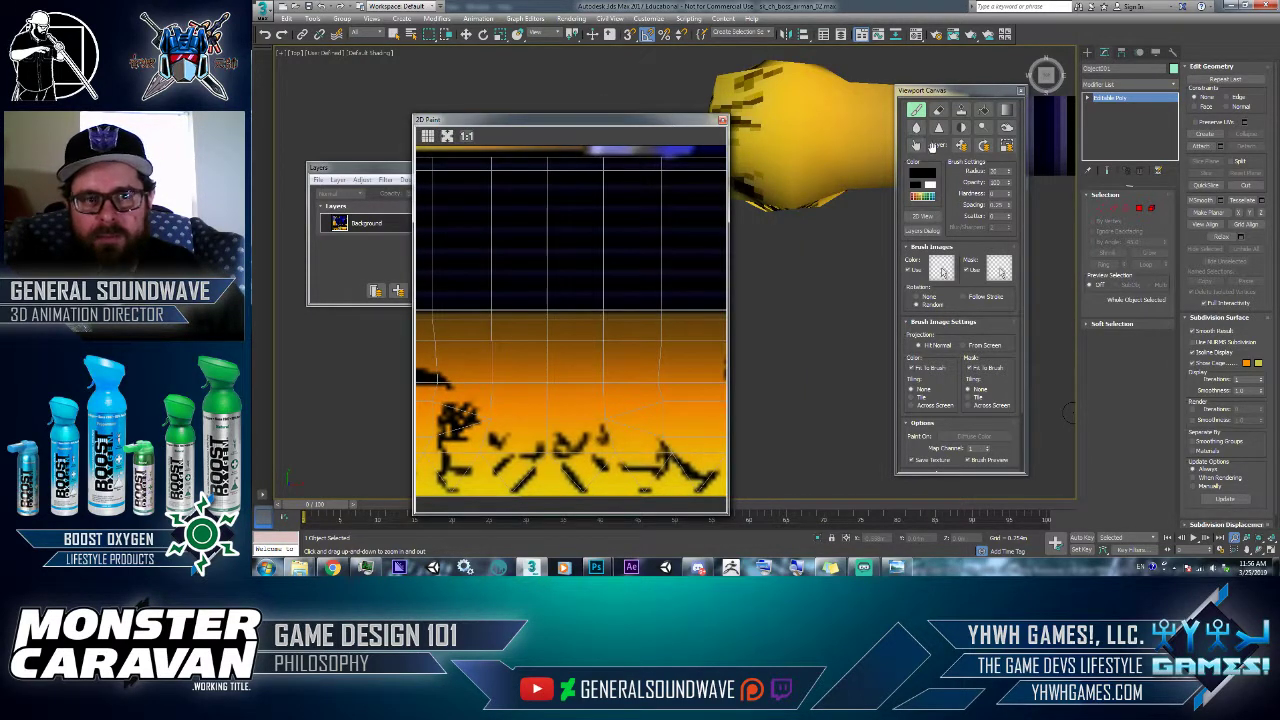
{"action": "key", "text": "w"}
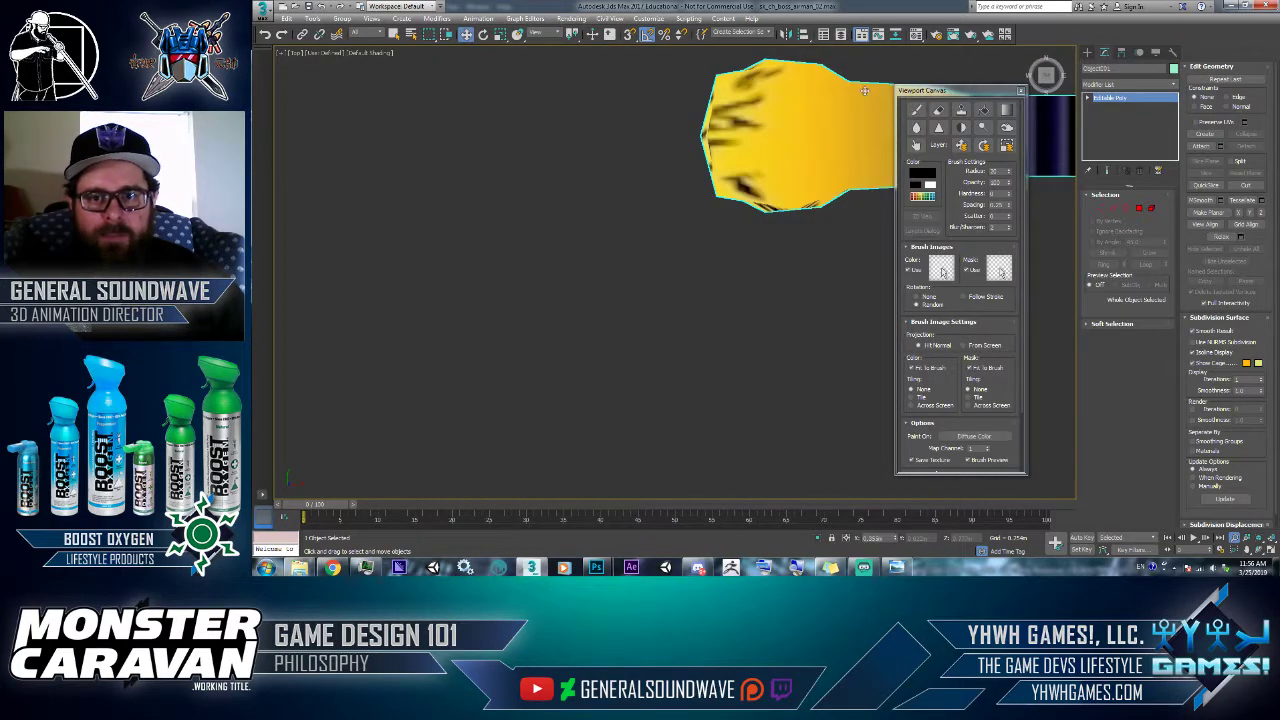
{"action": "left_click", "coordinate": [916, 110]}
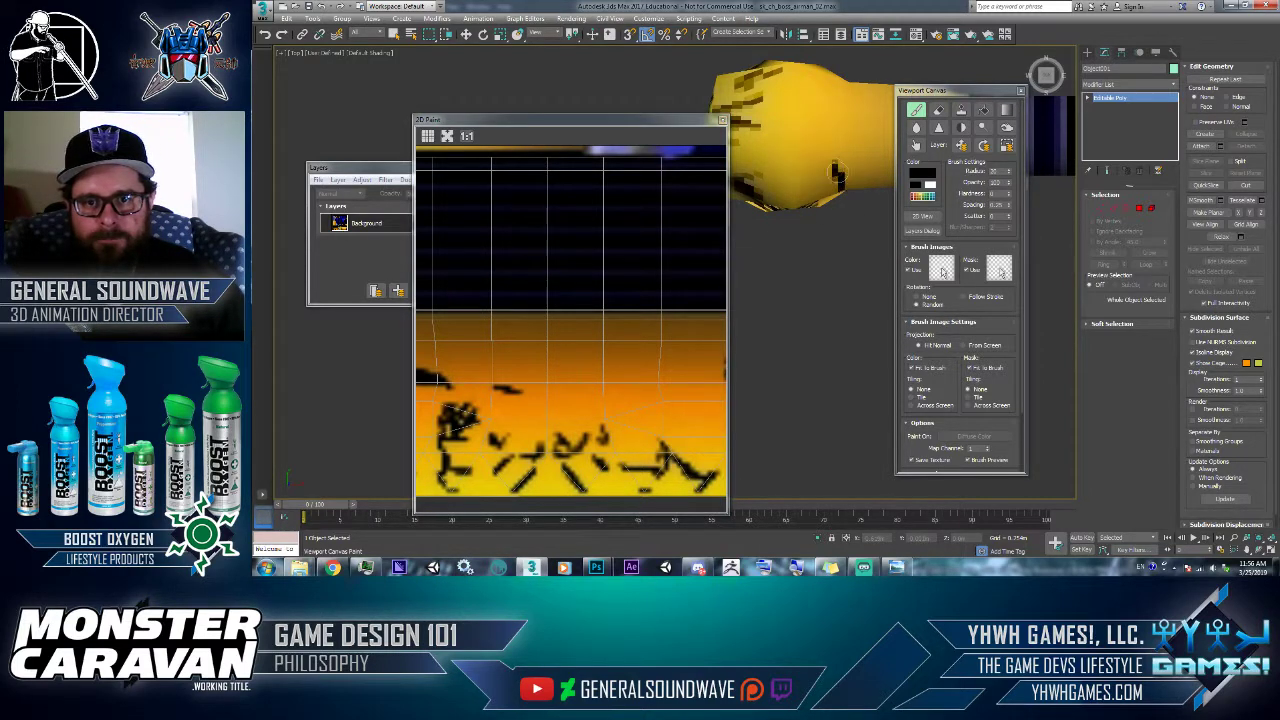
{"action": "left_click_drag", "start_coordinate": [505, 388], "coordinate": [500, 374]}
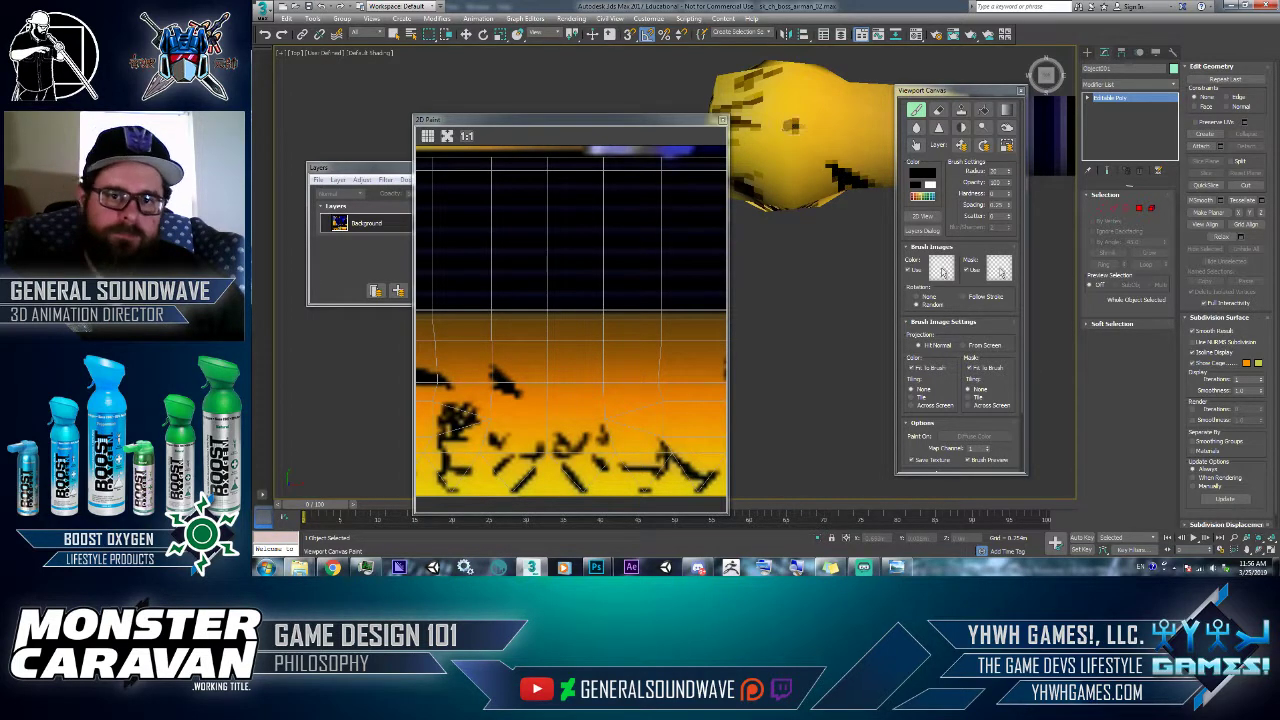
{"action": "mouse_move", "coordinate": [554, 358]}
{"action": "left_mouse_down"}
{"action": "mouse_move", "coordinate": [556, 418]}
{"action": "mouse_move", "coordinate": [570, 414]}
{"action": "mouse_move", "coordinate": [574, 370]}
{"action": "mouse_move", "coordinate": [590, 418]}
{"action": "left_mouse_up"}
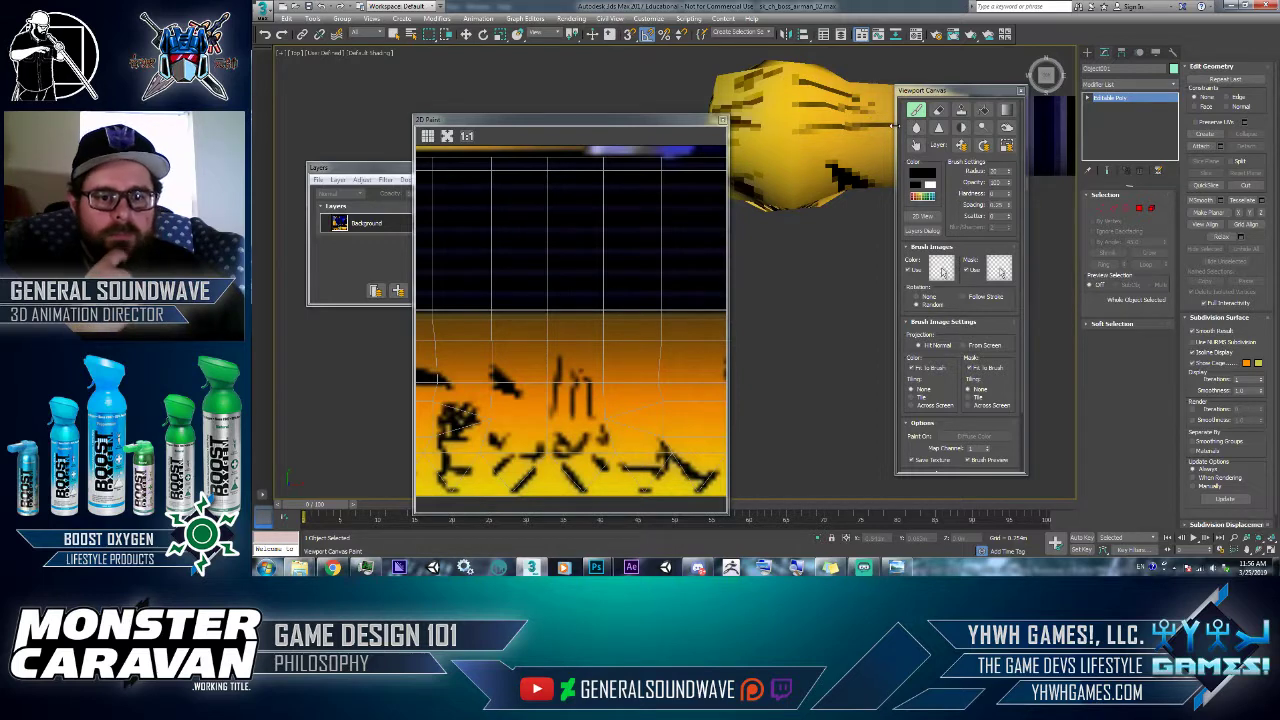
- Paint a fourth vertical black finger line on the fist's hexagonal front face, beside the existing three
{"action": "left_click", "coordinate": [1258, 549]}
{"action": "left_click_drag", "start_coordinate": [748, 272], "coordinate": [887, 205]}
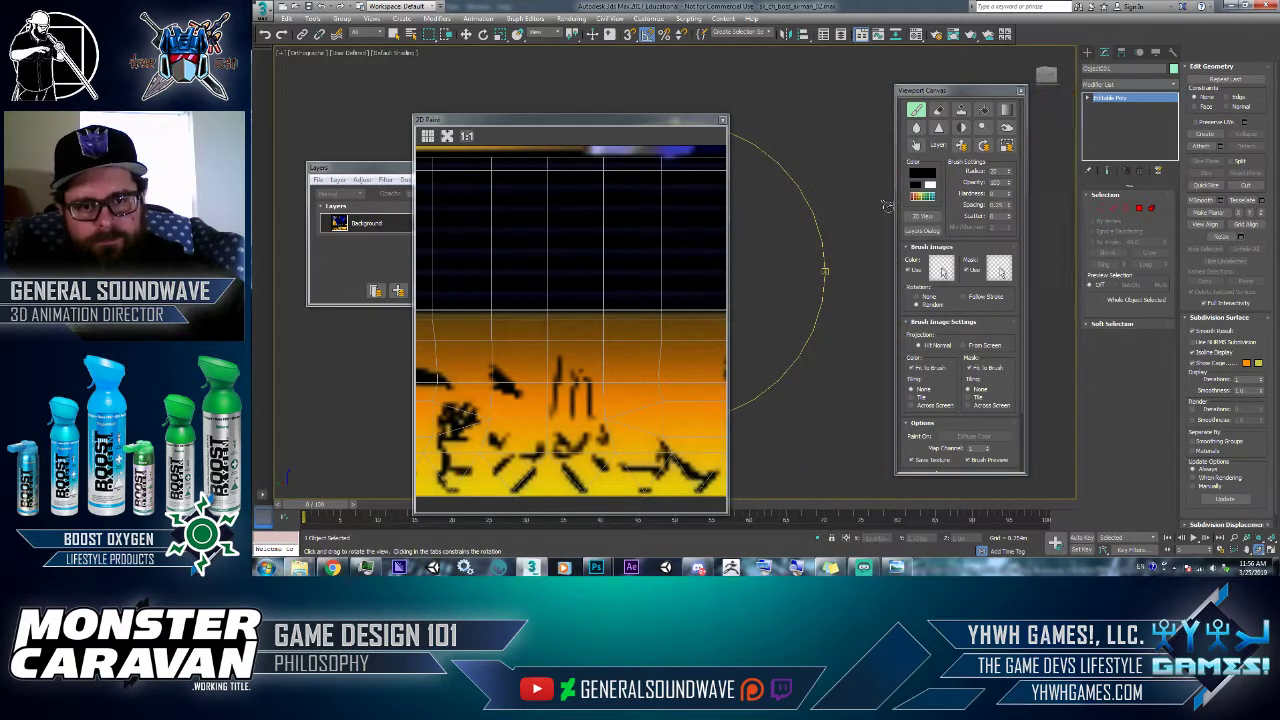
{"action": "mouse_move", "coordinate": [649, 120]}
{"action": "left_mouse_down"}
{"action": "mouse_move", "coordinate": [506, 176]}
{"action": "mouse_move", "coordinate": [533, 149]}
{"action": "left_mouse_up"}
{"action": "left_click", "coordinate": [1234, 540]}
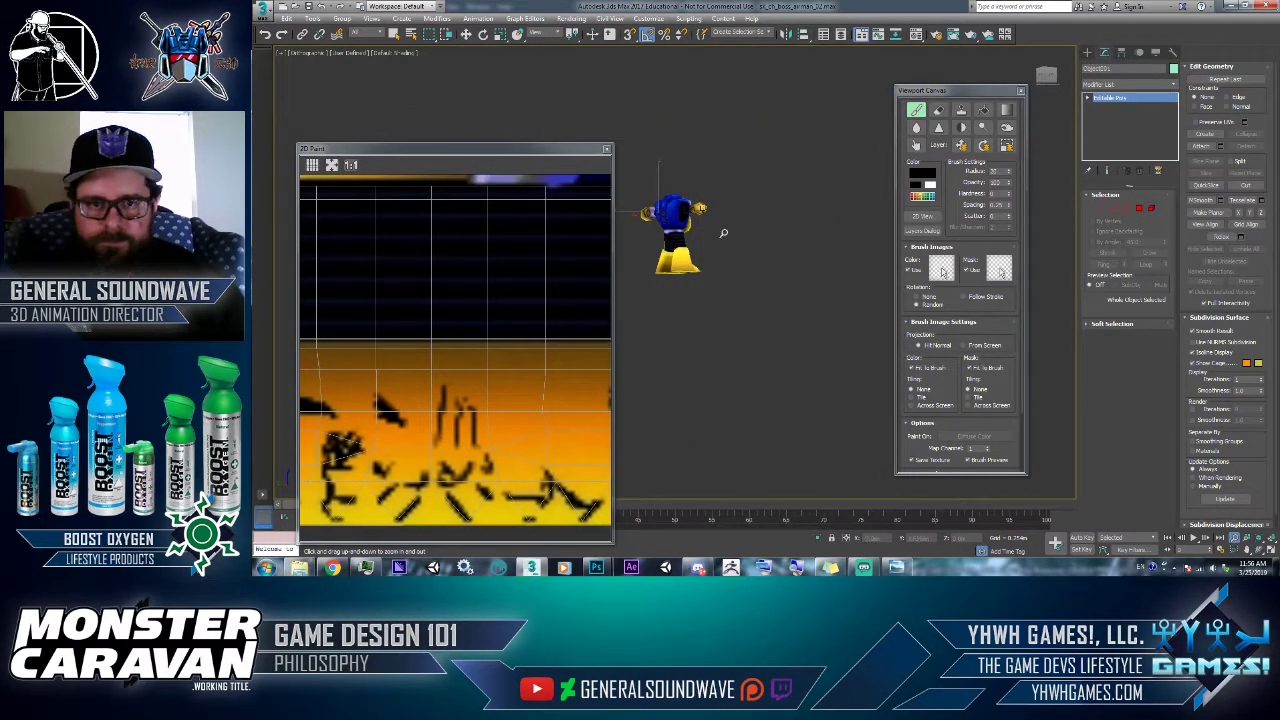
{"action": "left_click_drag", "start_coordinate": [692, 213], "coordinate": [700, 126]}
{"action": "left_click_drag", "start_coordinate": [735, 212], "coordinate": [730, 133]}
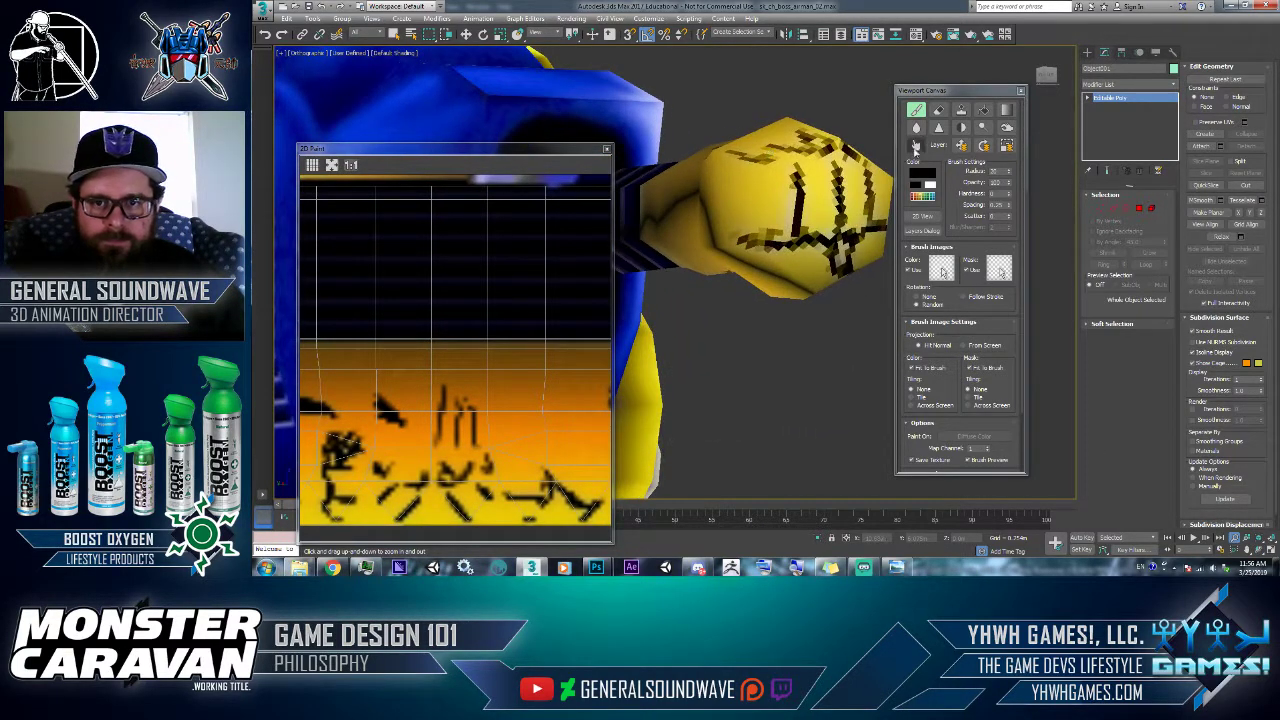
{"action": "left_click", "coordinate": [592, 168]}
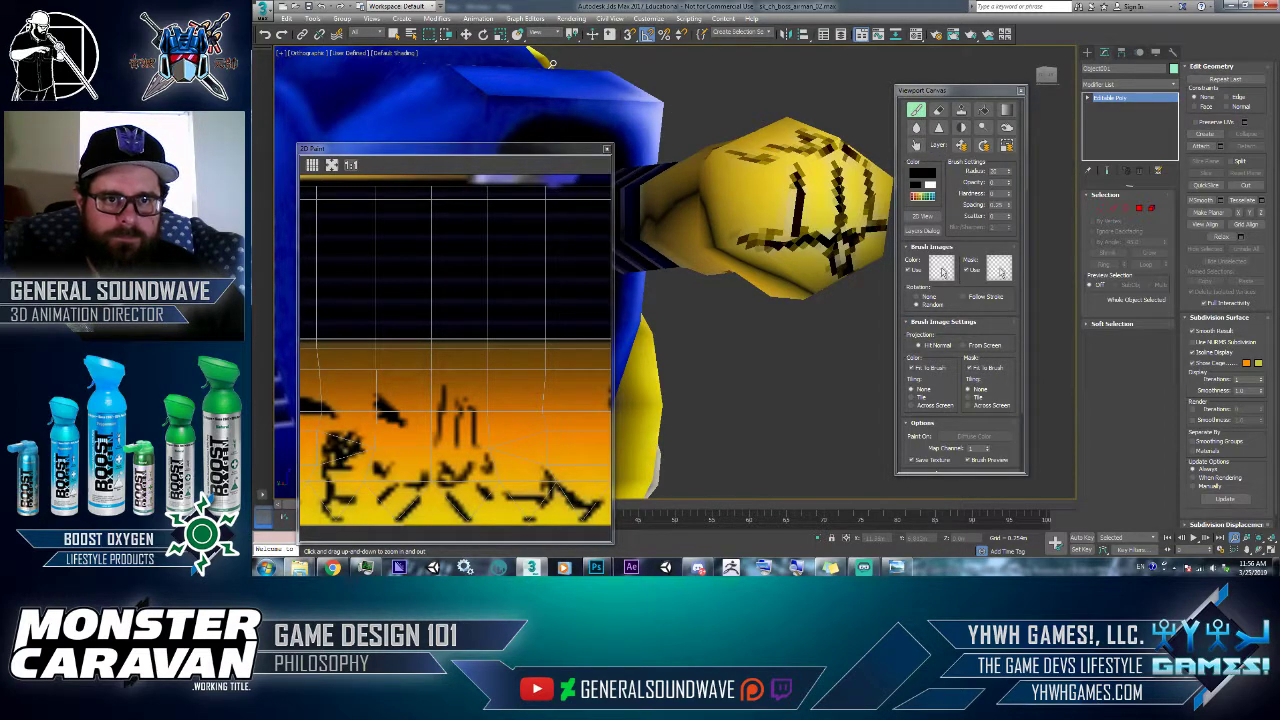
{"action": "left_click", "coordinate": [467, 35]}
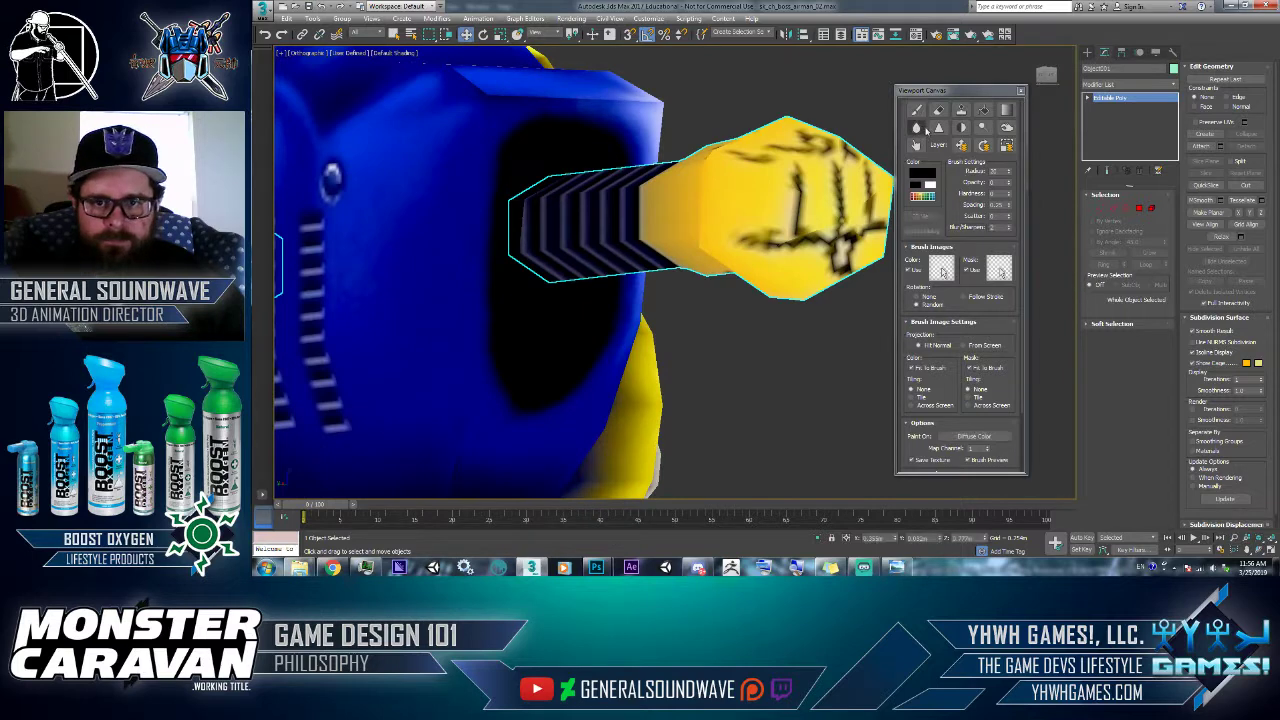
{"action": "left_click", "coordinate": [916, 111]}
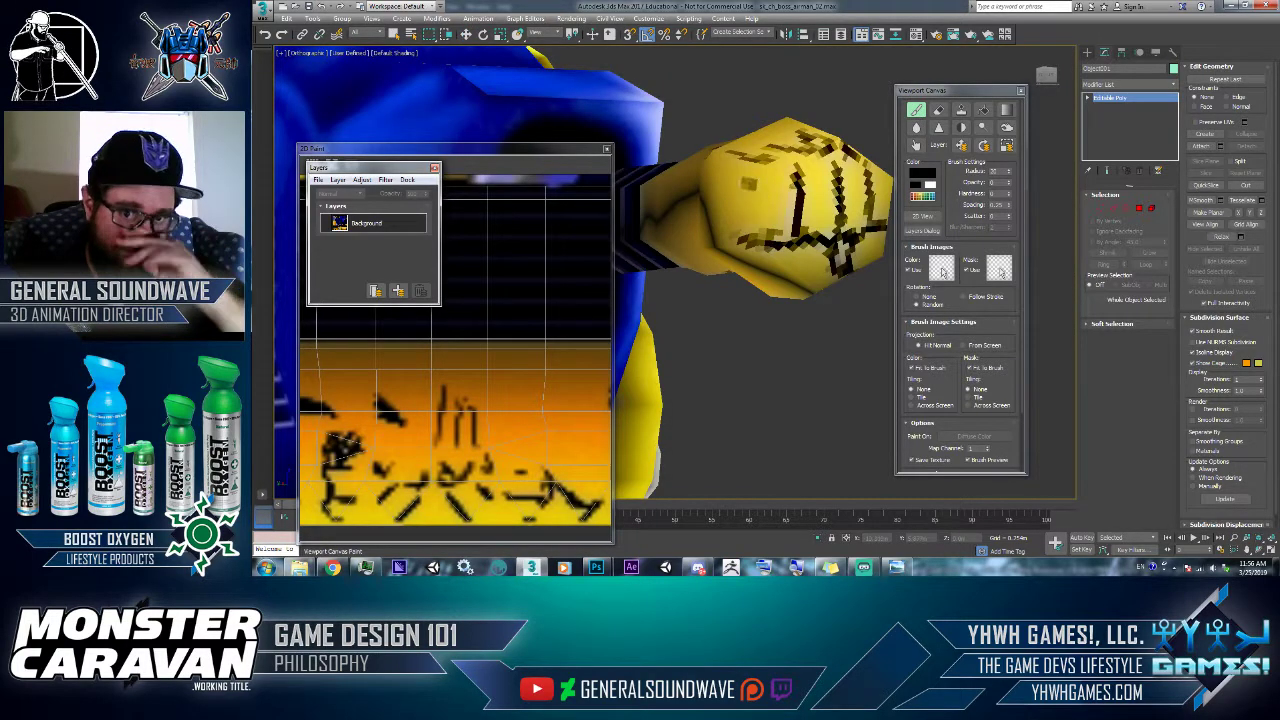
{"action": "left_click", "coordinate": [752, 210]}
{"action": "mouse_move", "coordinate": [748, 176]}
{"action": "left_mouse_down"}
{"action": "mouse_move", "coordinate": [757, 224]}
{"action": "mouse_move", "coordinate": [737, 186]}
{"action": "left_mouse_up"}
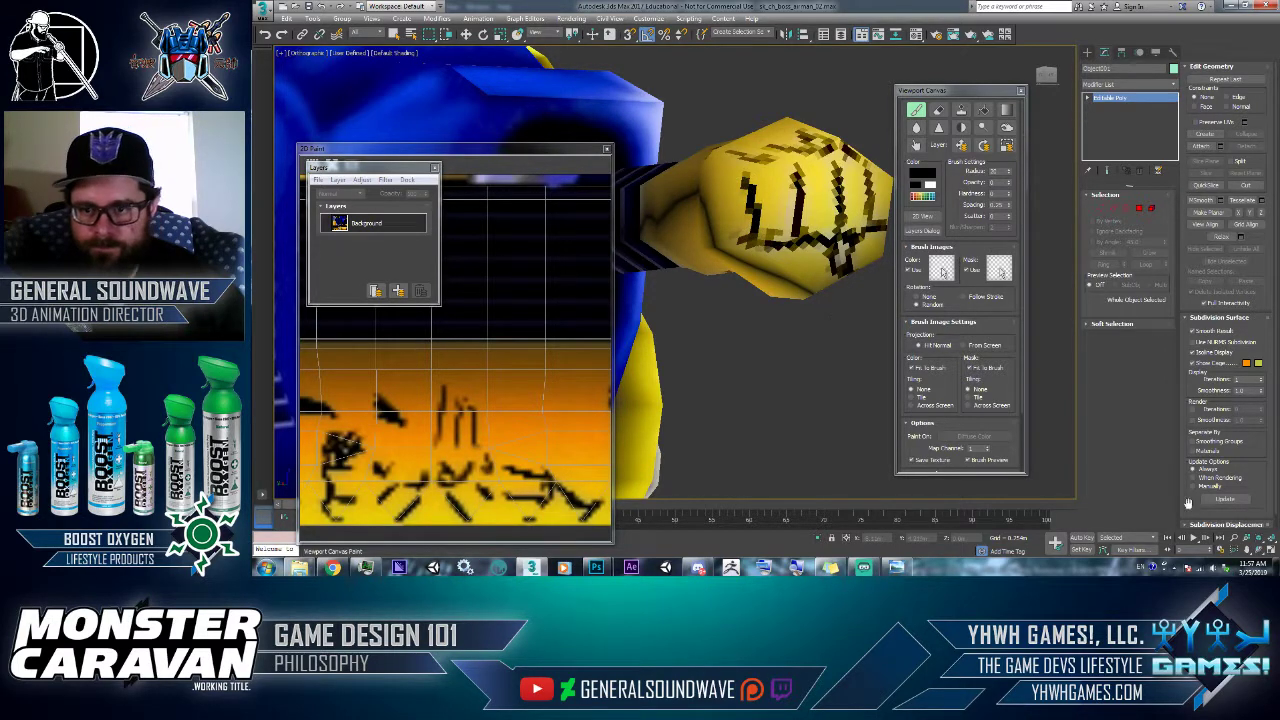
- On the side of the fist, touch up the zigzag finger line and paint a rough black curved line from the wrist across the lower fist
{"action": "middle_click_drag", "start_coordinate": [743, 300], "coordinate": [801, 299], "text": "alt"}
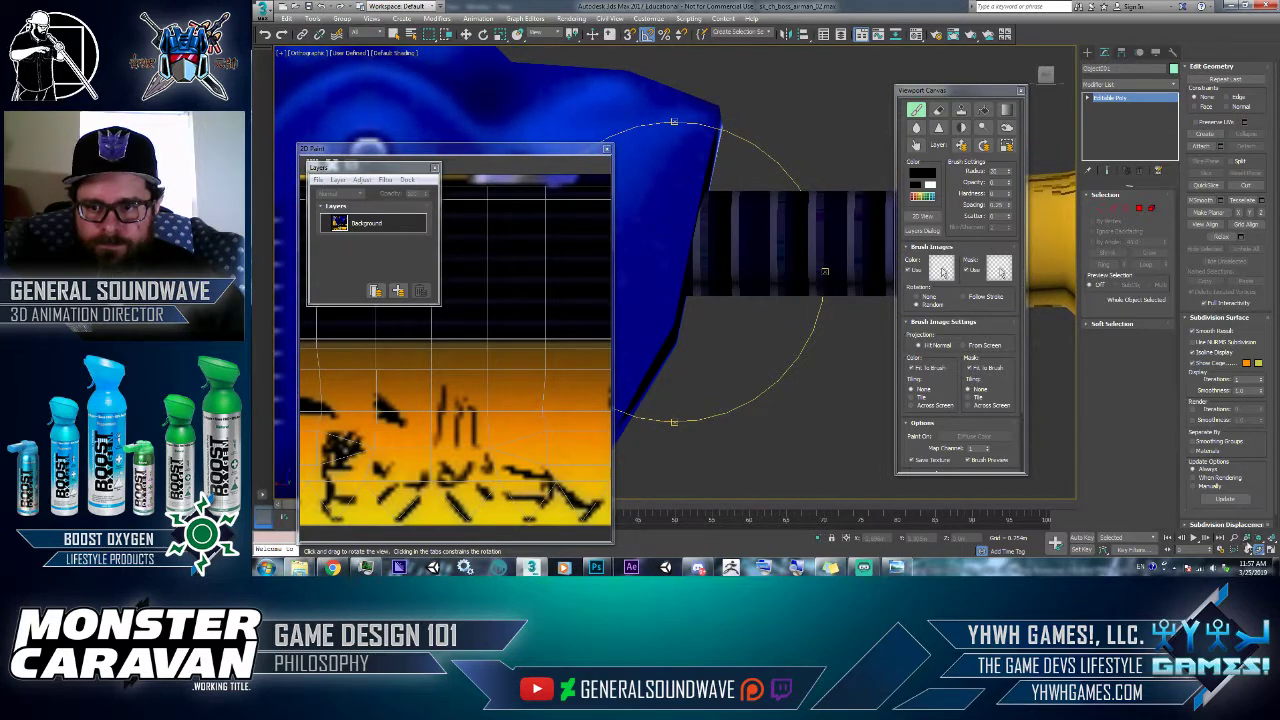
{"action": "left_click", "coordinate": [1247, 549]}
{"action": "left_click_drag", "start_coordinate": [865, 391], "coordinate": [518, 393]}
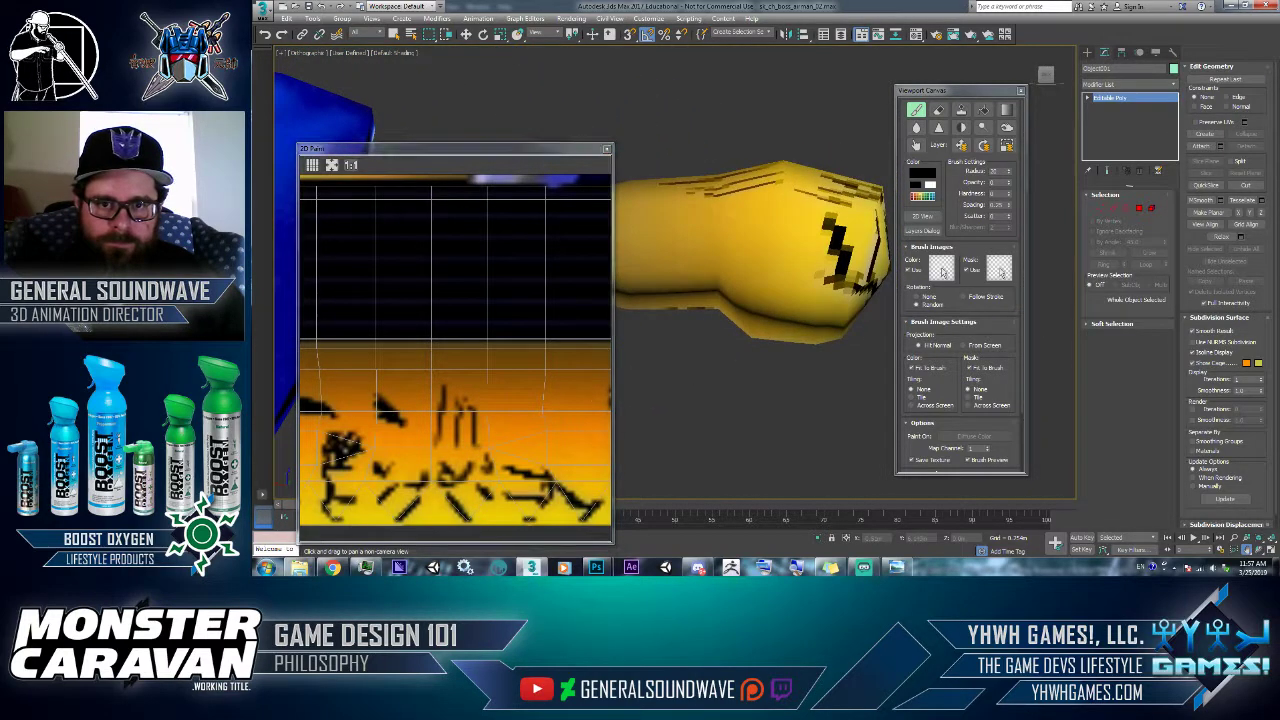
{"action": "left_click", "coordinate": [916, 112]}
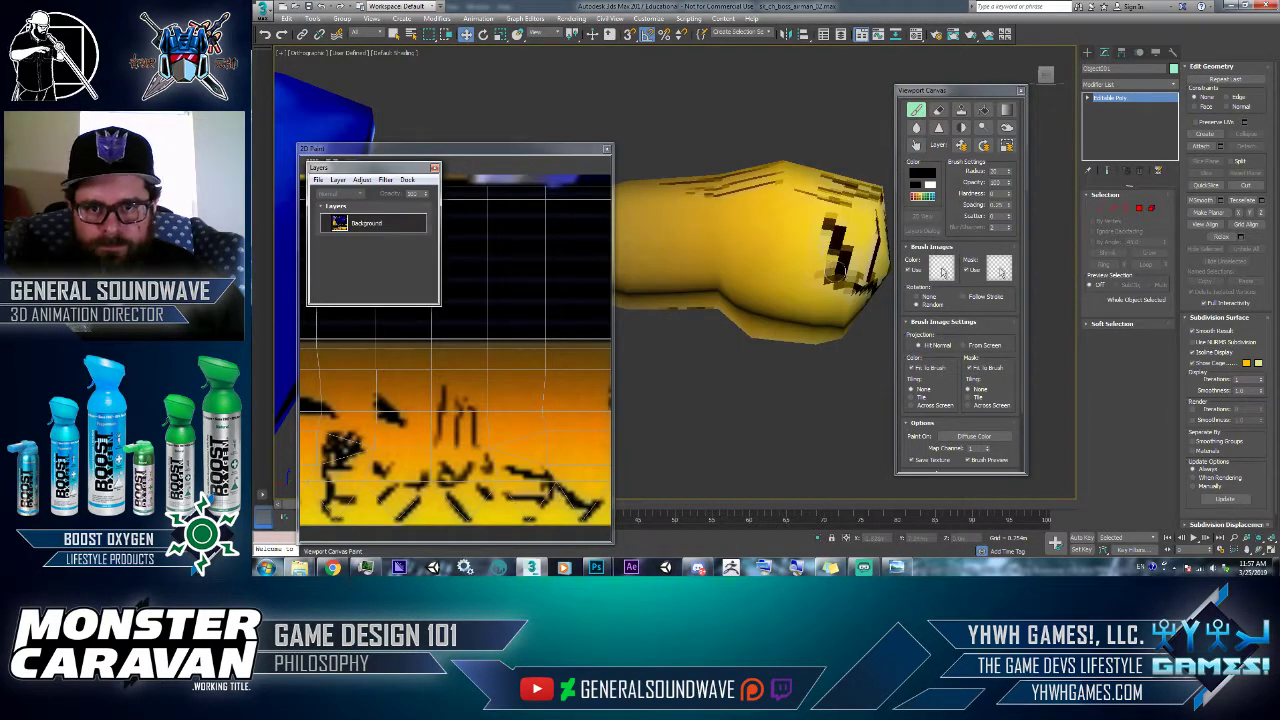
{"action": "left_click_drag", "start_coordinate": [833, 262], "coordinate": [846, 286]}
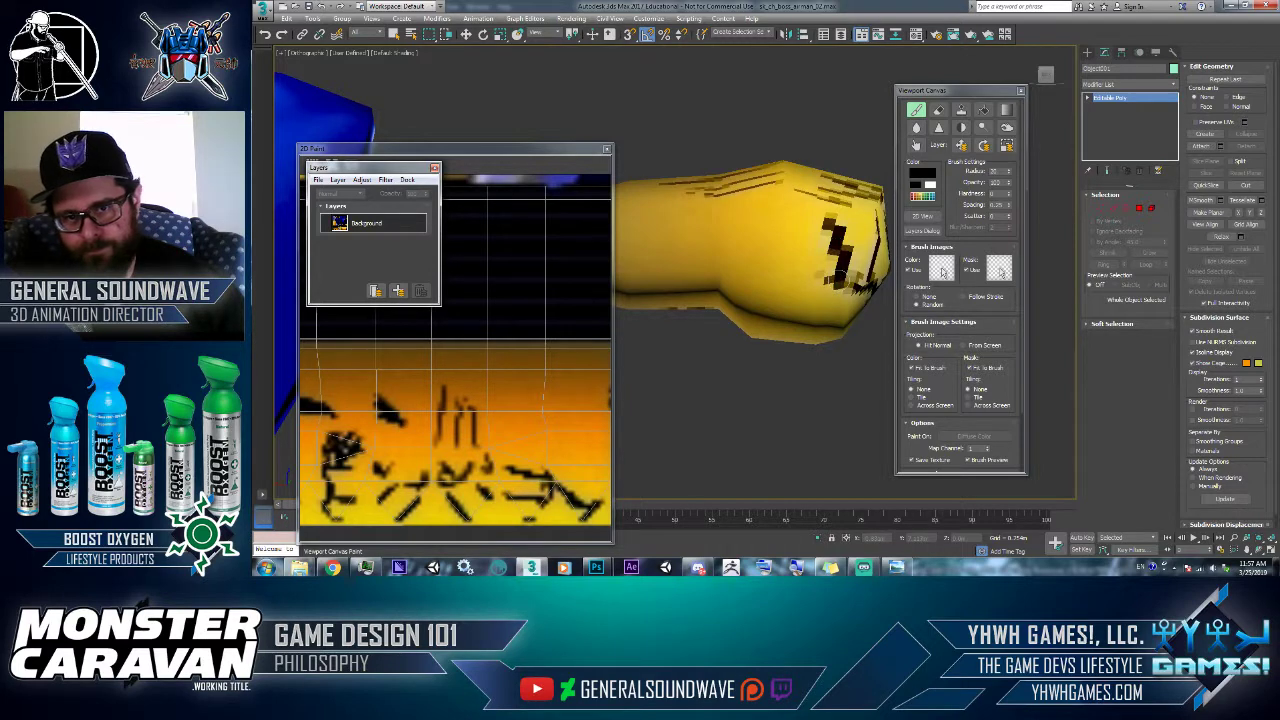
{"action": "left_click", "coordinate": [794, 260]}
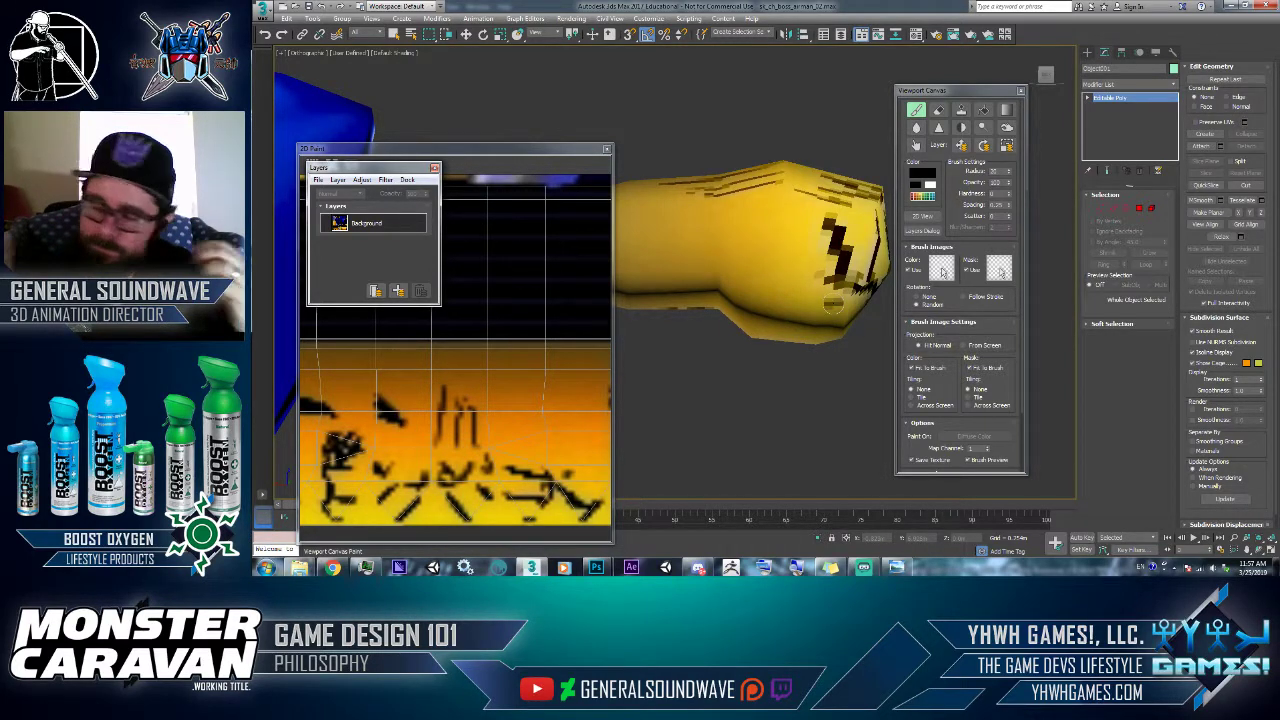
{"action": "mouse_move", "coordinate": [785, 283]}
{"action": "left_mouse_down"}
{"action": "mouse_move", "coordinate": [735, 297]}
{"action": "mouse_move", "coordinate": [783, 285]}
{"action": "left_mouse_up"}
{"action": "mouse_move", "coordinate": [678, 305]}
{"action": "left_mouse_down"}
{"action": "mouse_move", "coordinate": [775, 288]}
{"action": "mouse_move", "coordinate": [665, 307]}
{"action": "left_mouse_up"}
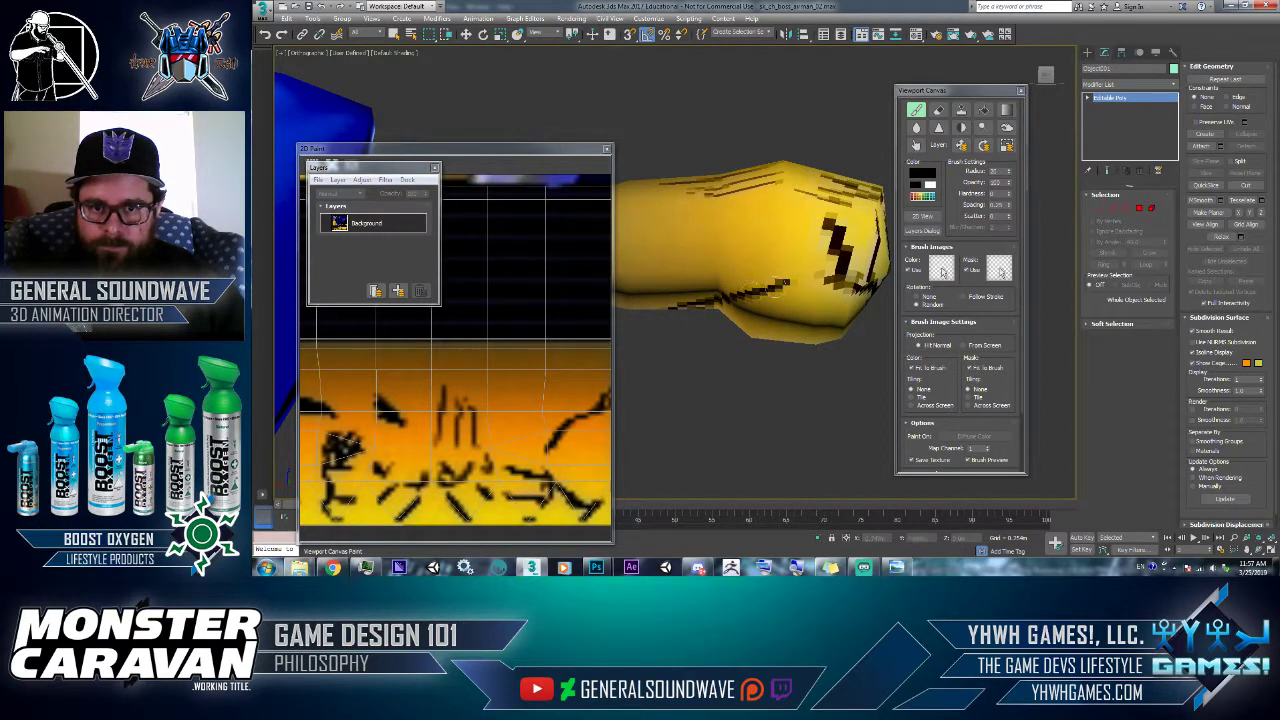
{"action": "mouse_move", "coordinate": [776, 286]}
{"action": "left_mouse_down"}
{"action": "mouse_move", "coordinate": [789, 290]}
{"action": "mouse_move", "coordinate": [738, 312]}
{"action": "mouse_move", "coordinate": [790, 308]}
{"action": "mouse_move", "coordinate": [762, 305]}
{"action": "mouse_move", "coordinate": [803, 298]}
{"action": "mouse_move", "coordinate": [798, 280]}
{"action": "left_mouse_up"}
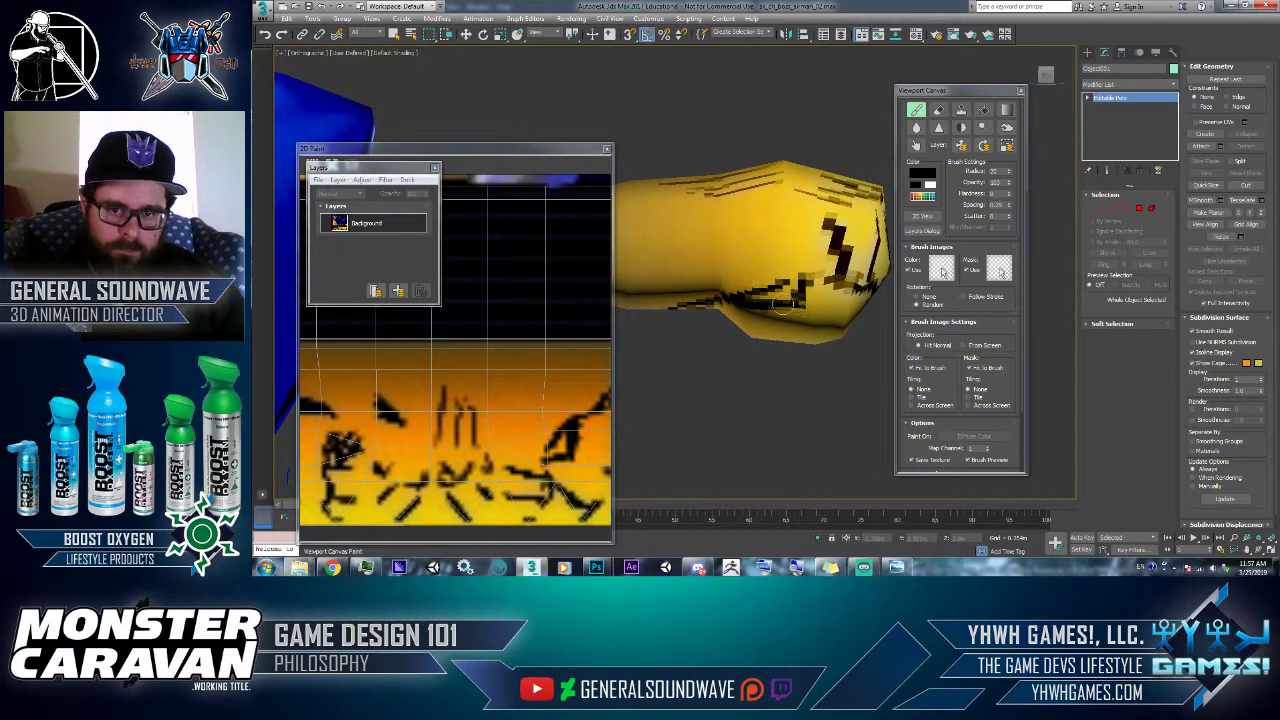
- Try to paint a looping black thumb outline above the curved line on the side of the fist
{"action": "mouse_move", "coordinate": [818, 318]}
{"action": "left_mouse_down"}
{"action": "mouse_move", "coordinate": [838, 316]}
{"action": "mouse_move", "coordinate": [848, 292]}
{"action": "mouse_move", "coordinate": [786, 288]}
{"action": "mouse_move", "coordinate": [795, 238]}
{"action": "mouse_move", "coordinate": [778, 248]}
{"action": "left_mouse_up"}
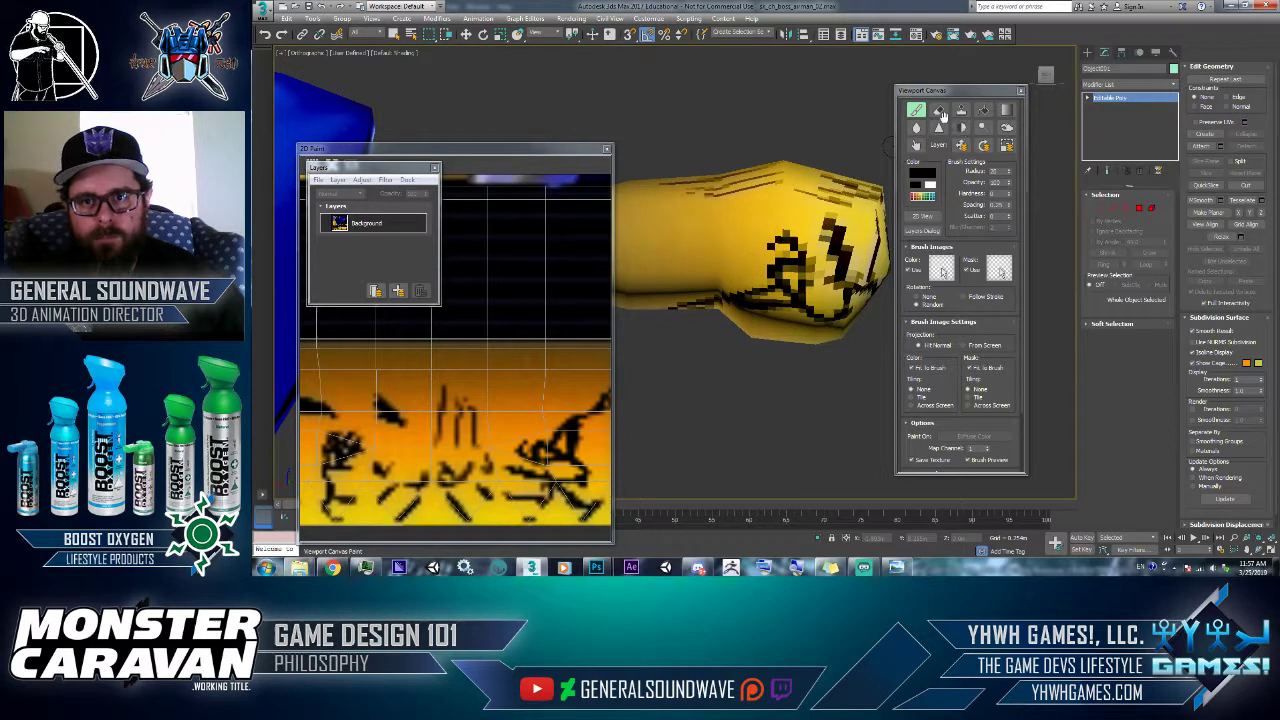
{"action": "left_click", "coordinate": [939, 111]}
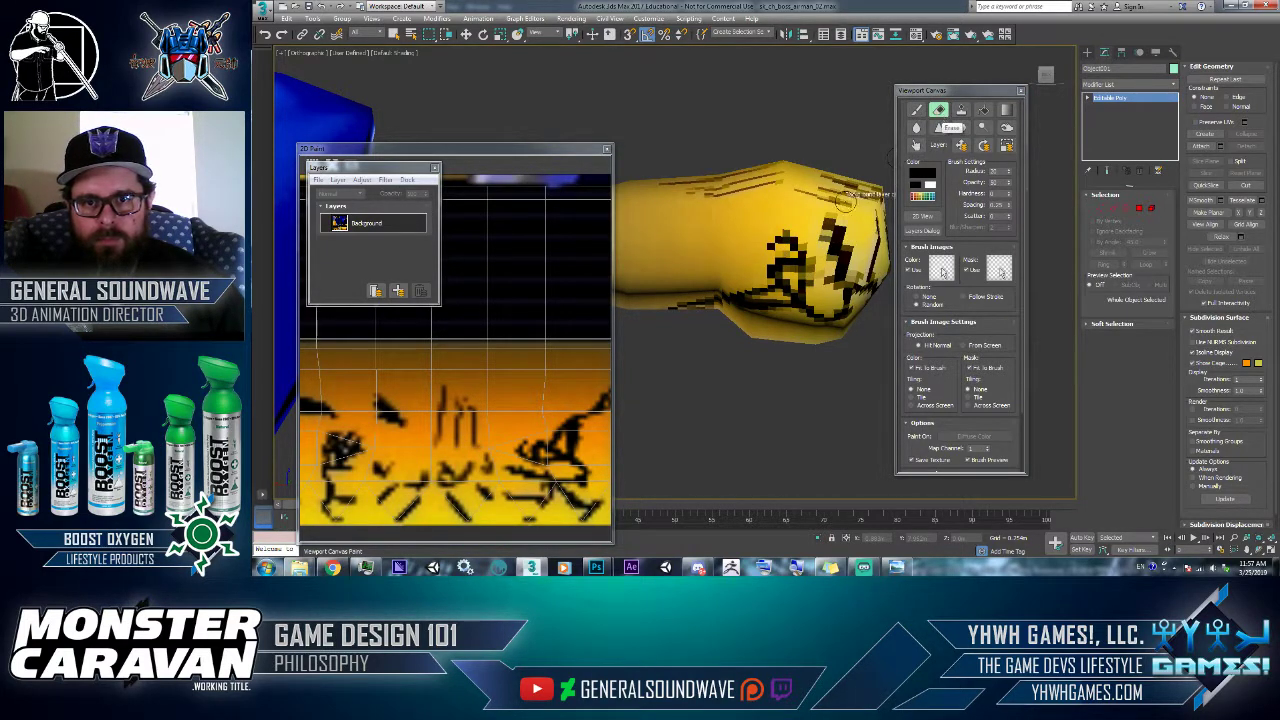
{"action": "left_click", "coordinate": [916, 110]}
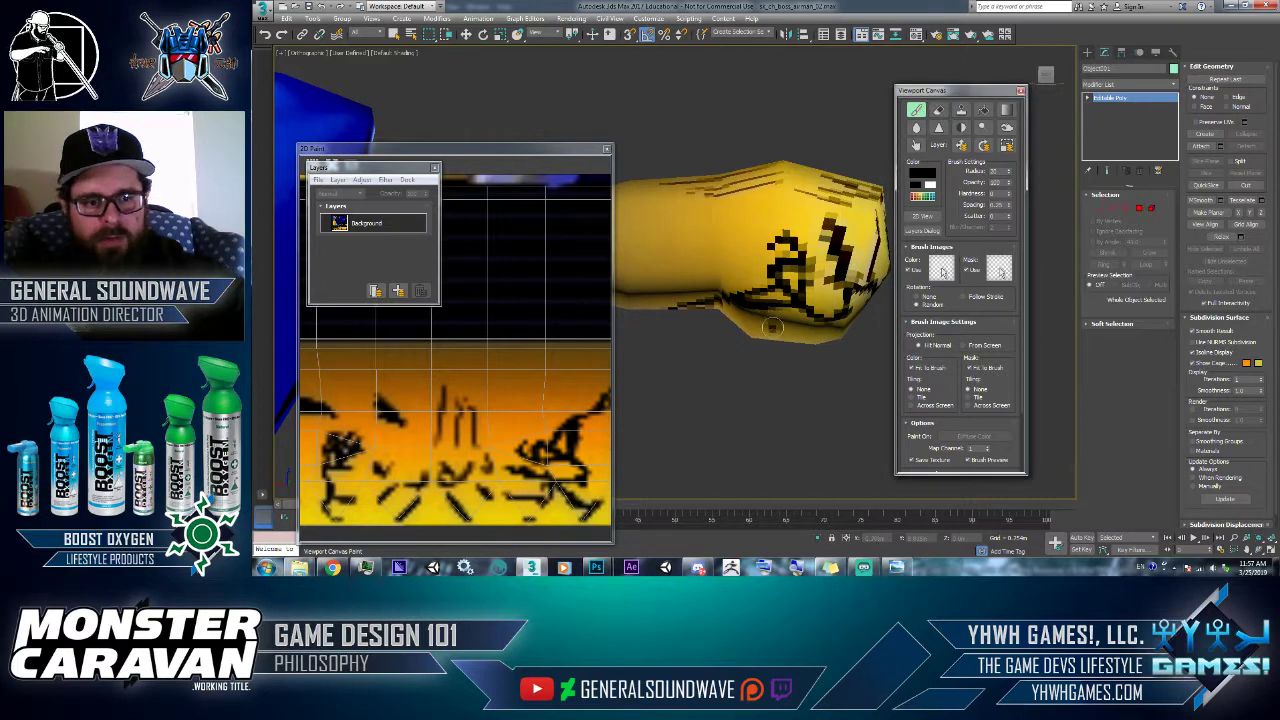
{"action": "mouse_move", "coordinate": [772, 326]}
{"action": "left_mouse_down"}
{"action": "mouse_move", "coordinate": [805, 262]}
{"action": "mouse_move", "coordinate": [820, 300]}
{"action": "mouse_move", "coordinate": [760, 300]}
{"action": "mouse_move", "coordinate": [850, 282]}
{"action": "mouse_move", "coordinate": [835, 316]}
{"action": "mouse_move", "coordinate": [781, 289]}
{"action": "mouse_move", "coordinate": [776, 280]}
{"action": "mouse_move", "coordinate": [800, 300]}
{"action": "mouse_move", "coordinate": [804, 246]}
{"action": "mouse_move", "coordinate": [816, 268]}
{"action": "mouse_move", "coordinate": [796, 264]}
{"action": "mouse_move", "coordinate": [799, 236]}
{"action": "mouse_move", "coordinate": [738, 271]}
{"action": "mouse_move", "coordinate": [770, 294]}
{"action": "mouse_move", "coordinate": [669, 300]}
{"action": "mouse_move", "coordinate": [779, 289]}
{"action": "left_mouse_up"}
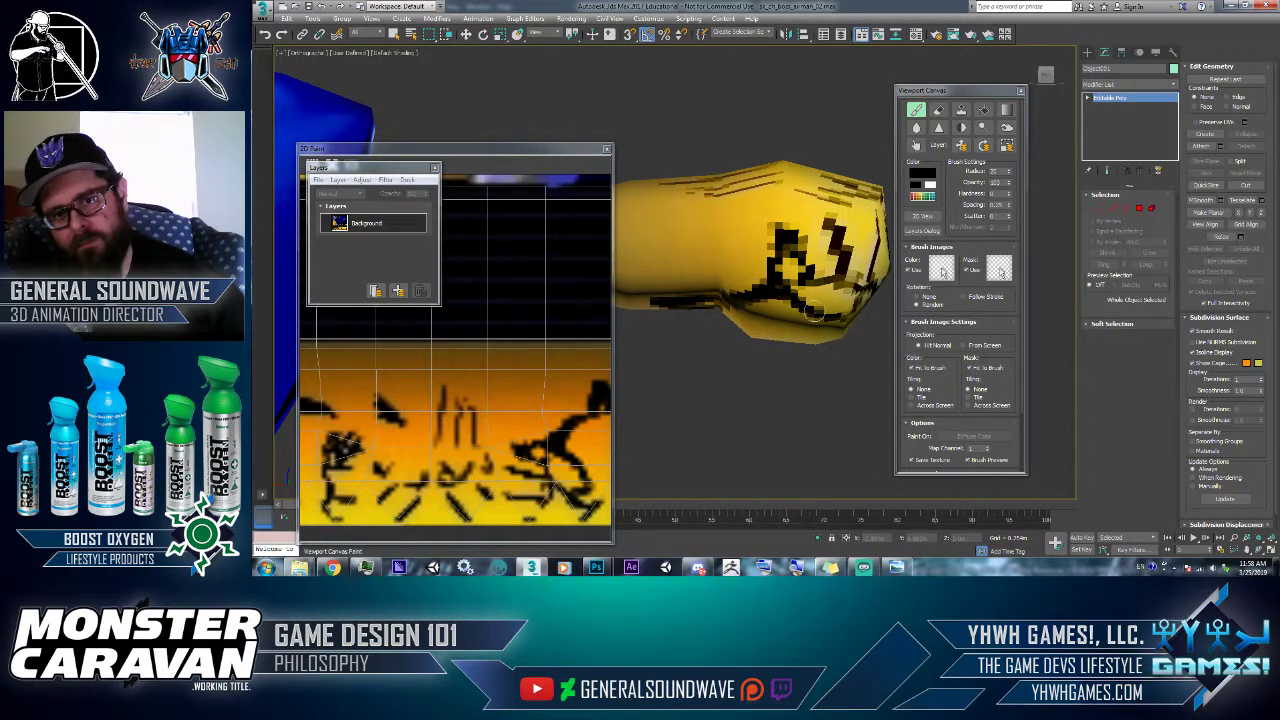
- Undo the thumb outline strokes and clear the remaining curved line from the lower side of the fist
{"action": "key", "text": "ctrl+z"}
{"action": "key", "text": "ctrl+z"}
{"action": "key", "text": "ctrl+z"}
{"action": "key", "text": "ctrl+z"}
{"action": "key", "text": "ctrl+z"}
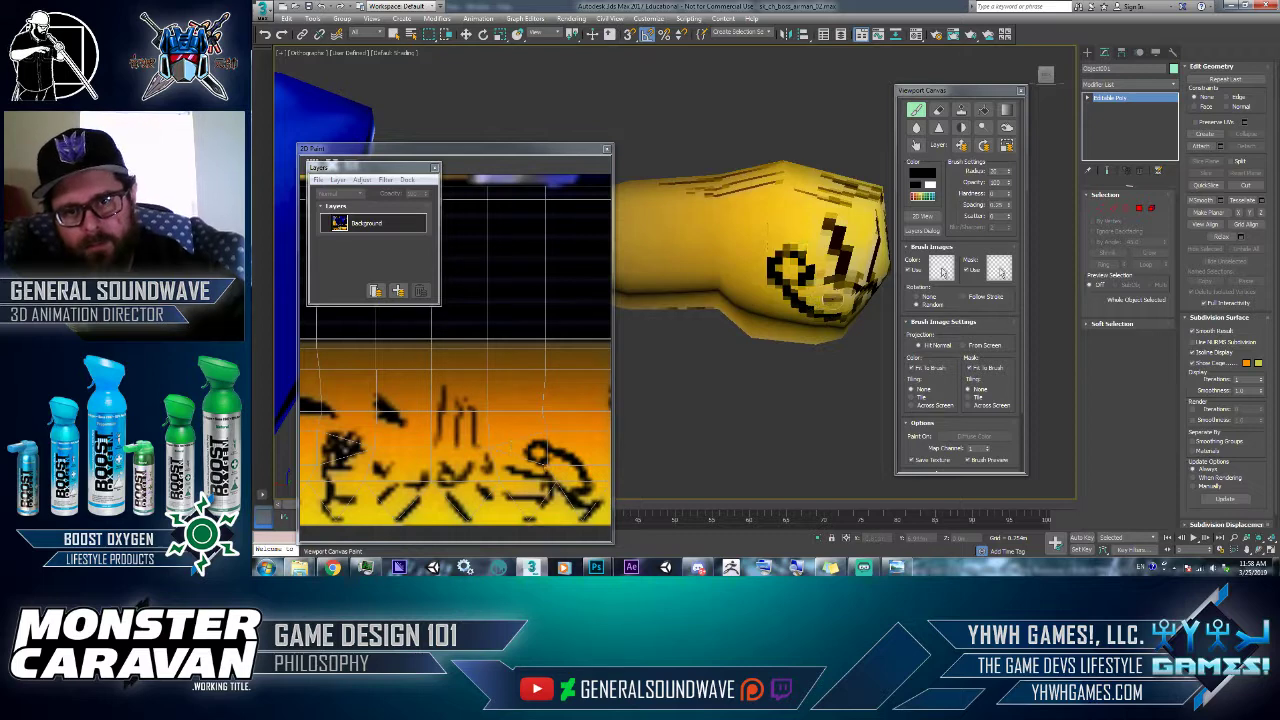
{"action": "key", "text": "ctrl+z"}
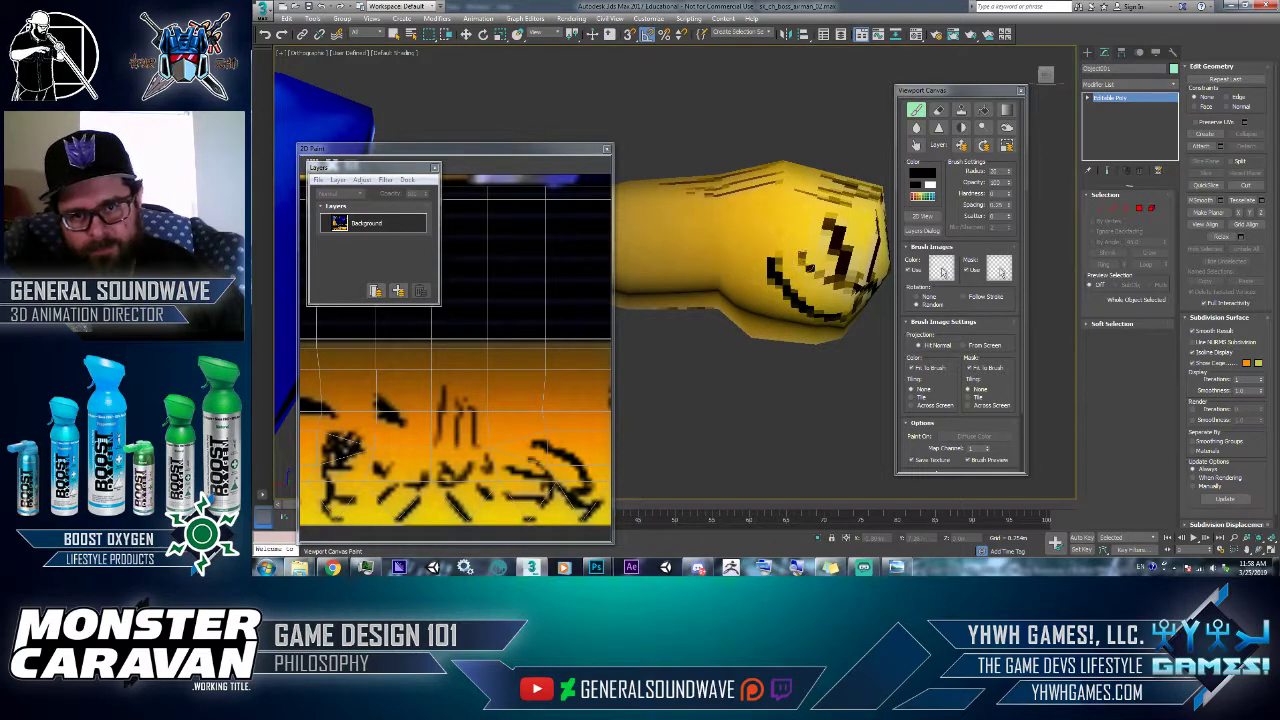
{"action": "mouse_move", "coordinate": [812, 268]}
{"action": "left_mouse_down"}
{"action": "mouse_move", "coordinate": [798, 256]}
{"action": "mouse_move", "coordinate": [776, 280]}
{"action": "mouse_move", "coordinate": [822, 284]}
{"action": "left_mouse_up"}
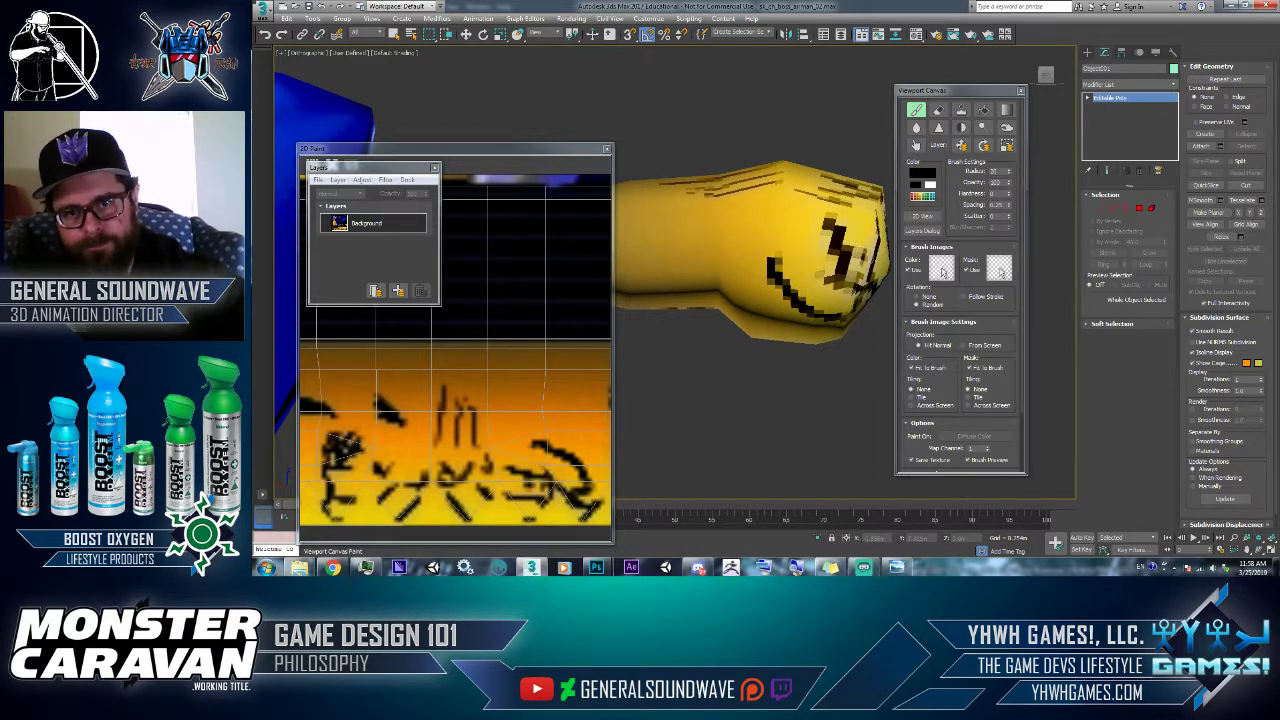
{"action": "right_click", "coordinate": [858, 281]}
{"action": "left_click", "coordinate": [916, 110]}
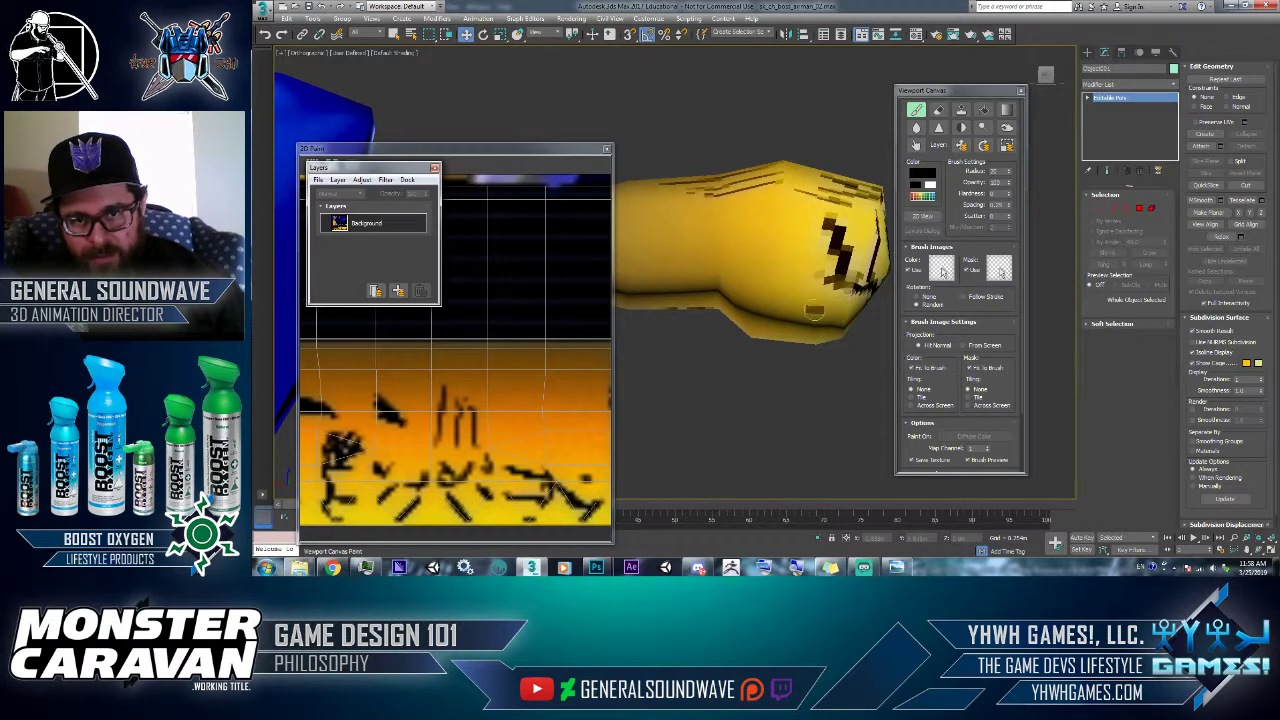
- Try to paint a thin looped black thumb outline beside the zigzag finger line on the fist
{"action": "mouse_move", "coordinate": [788, 293]}
{"action": "left_mouse_down"}
{"action": "mouse_move", "coordinate": [778, 272]}
{"action": "mouse_move", "coordinate": [825, 319]}
{"action": "mouse_move", "coordinate": [858, 308]}
{"action": "mouse_move", "coordinate": [866, 284]}
{"action": "mouse_move", "coordinate": [775, 270]}
{"action": "mouse_move", "coordinate": [806, 268]}
{"action": "mouse_move", "coordinate": [831, 302]}
{"action": "left_mouse_up"}
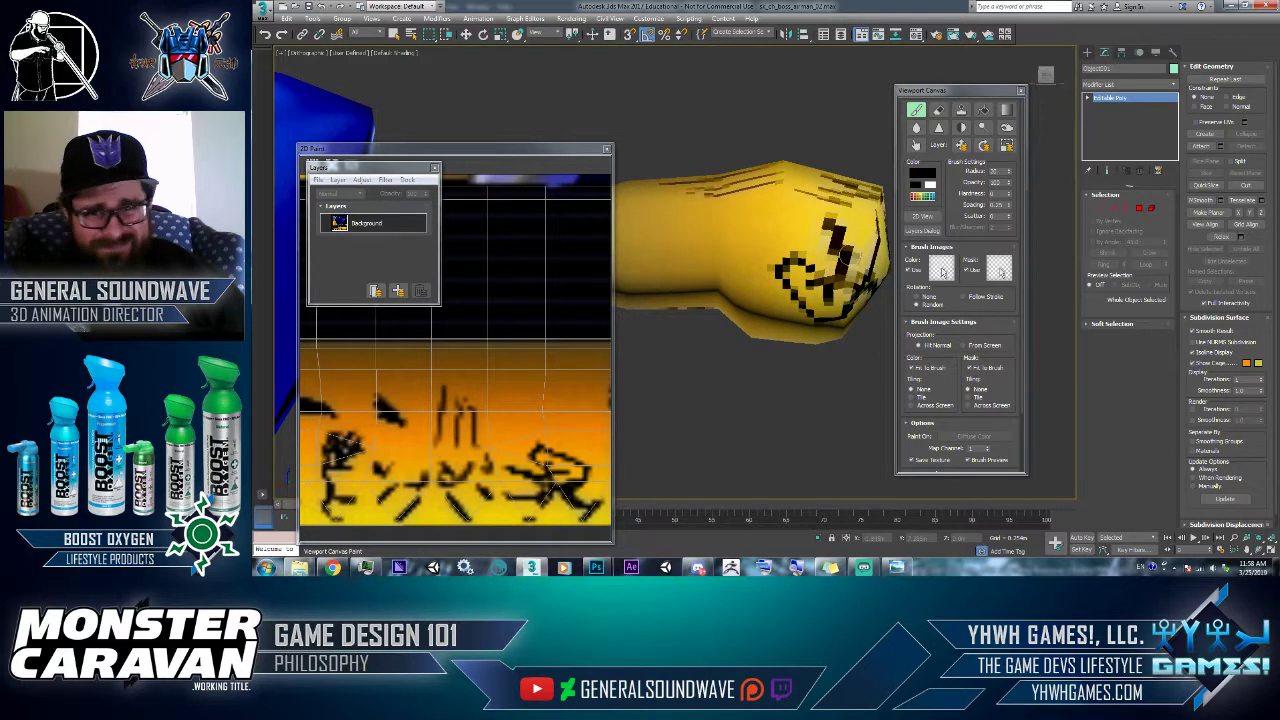
{"action": "key", "text": "ctrl+z"}
{"action": "key", "text": "ctrl+z"}
{"action": "key", "text": "ctrl+z"}
{"action": "key", "text": "ctrl+z"}
{"action": "key", "text": "ctrl+z"}
{"action": "key", "text": "ctrl+z"}
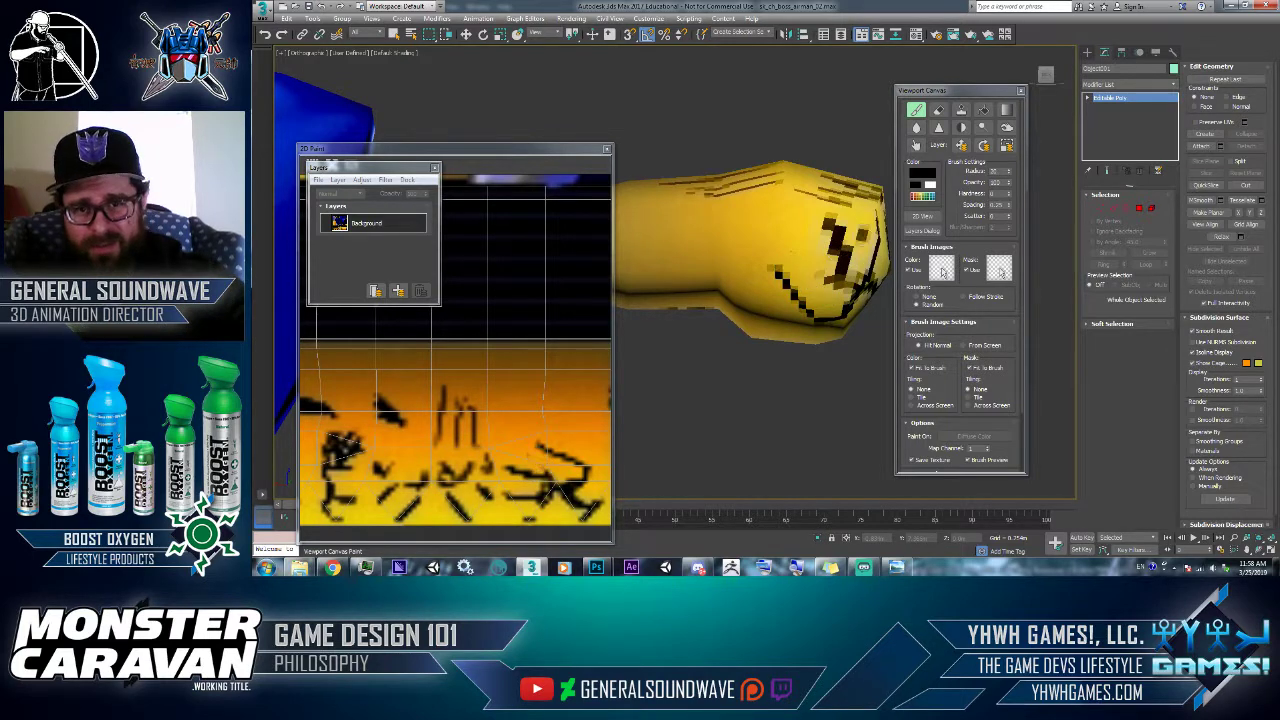
{"action": "right_click", "coordinate": [833, 238]}
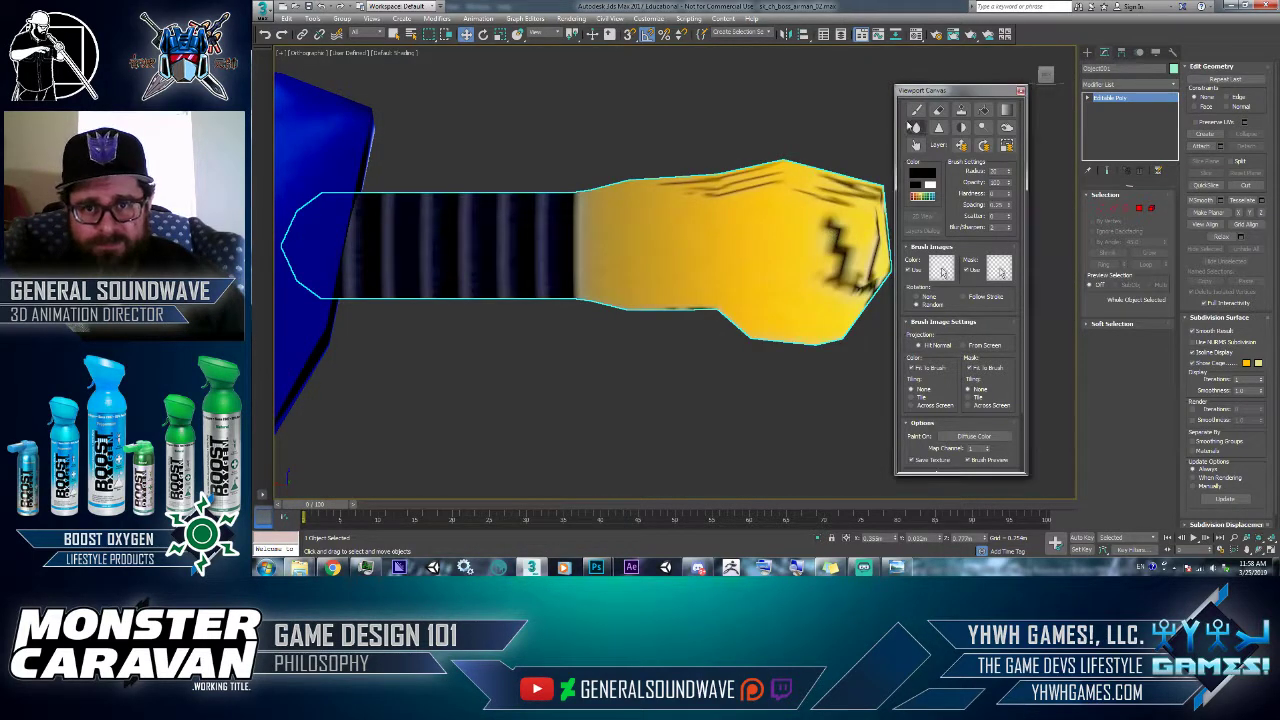
- Pick red from the color palette and paint a diagonal stroke along the black zigzag finger line on the side of the fist
{"action": "left_click", "coordinate": [916, 110]}
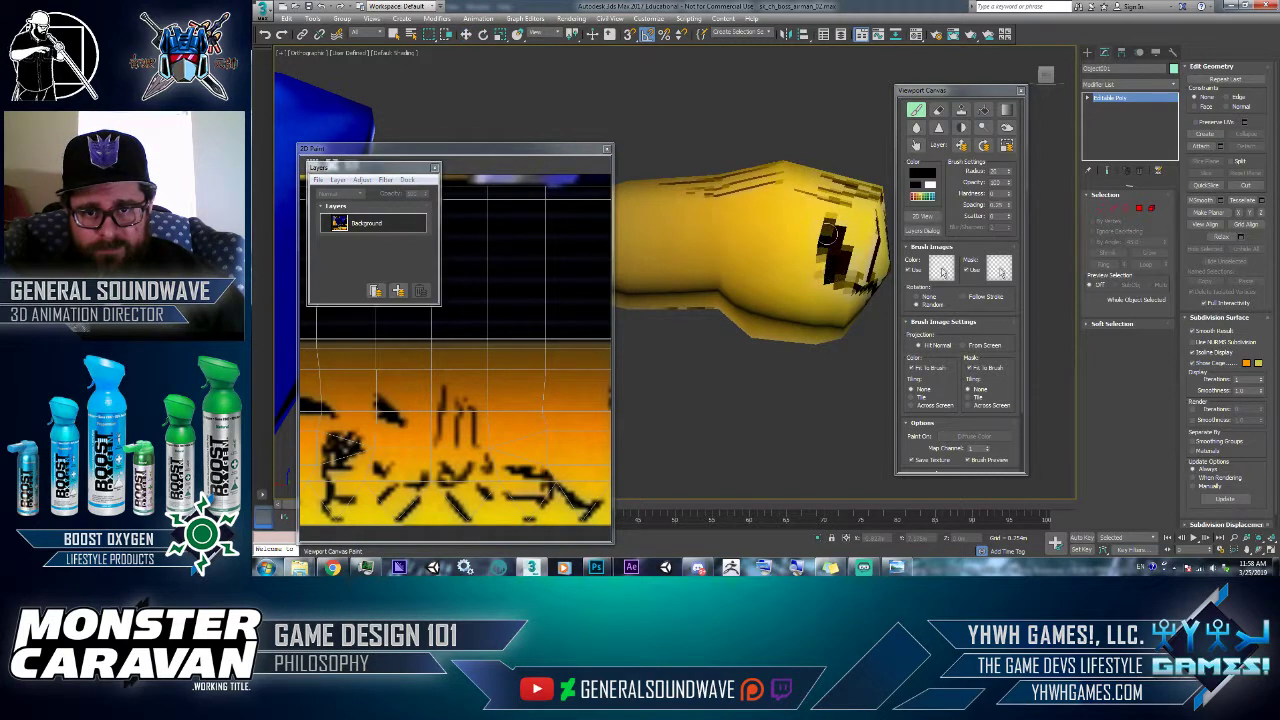
{"action": "left_click", "coordinate": [938, 110]}
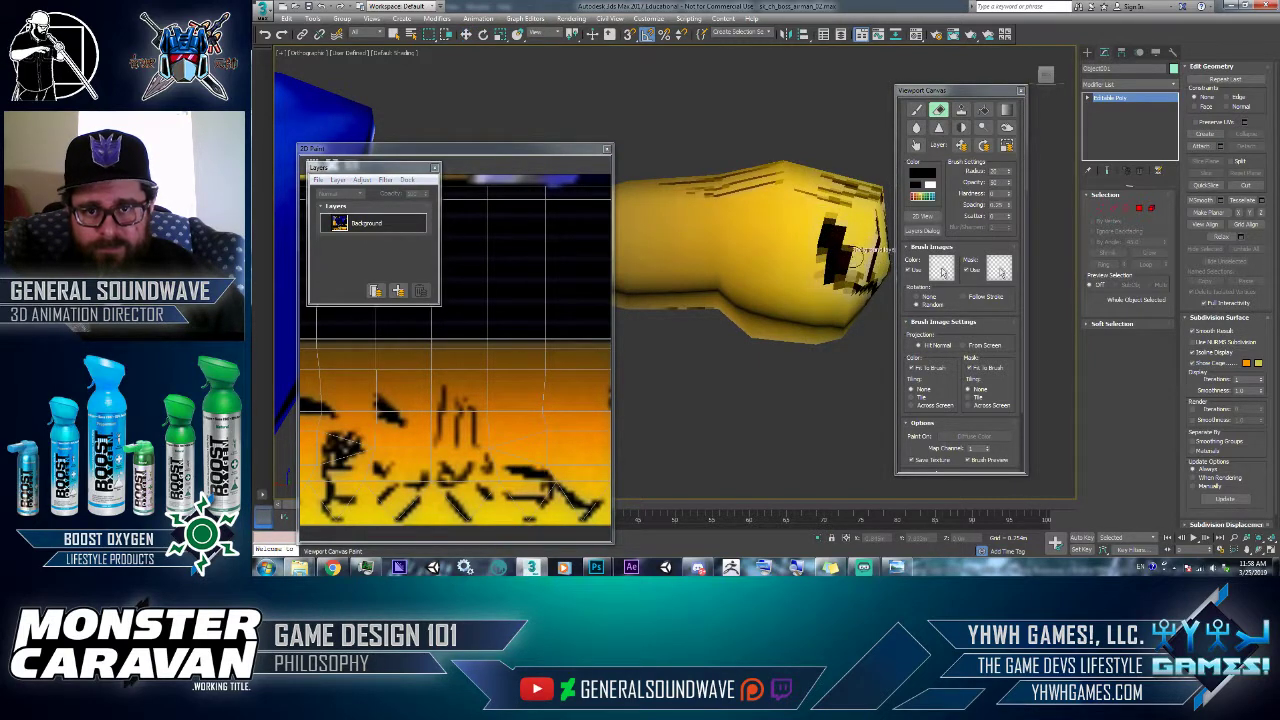
{"action": "left_click", "coordinate": [923, 197]}
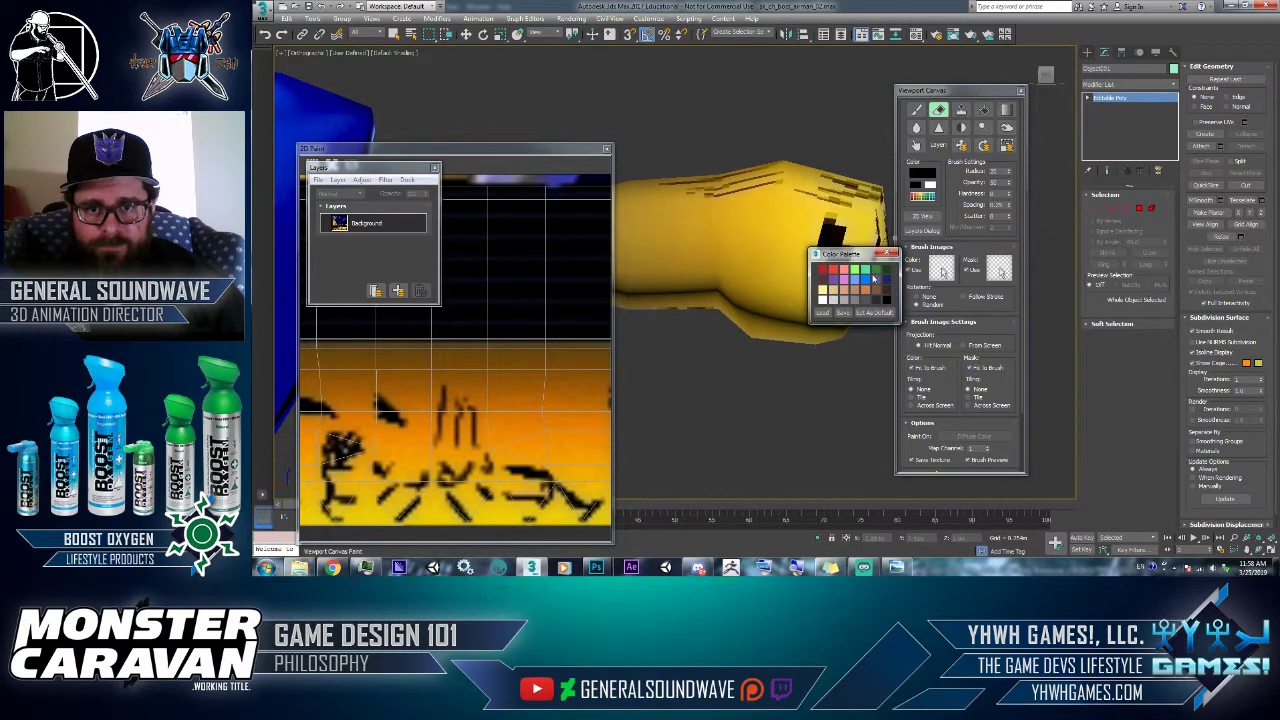
{"action": "left_click_drag", "start_coordinate": [867, 255], "coordinate": [841, 322]}
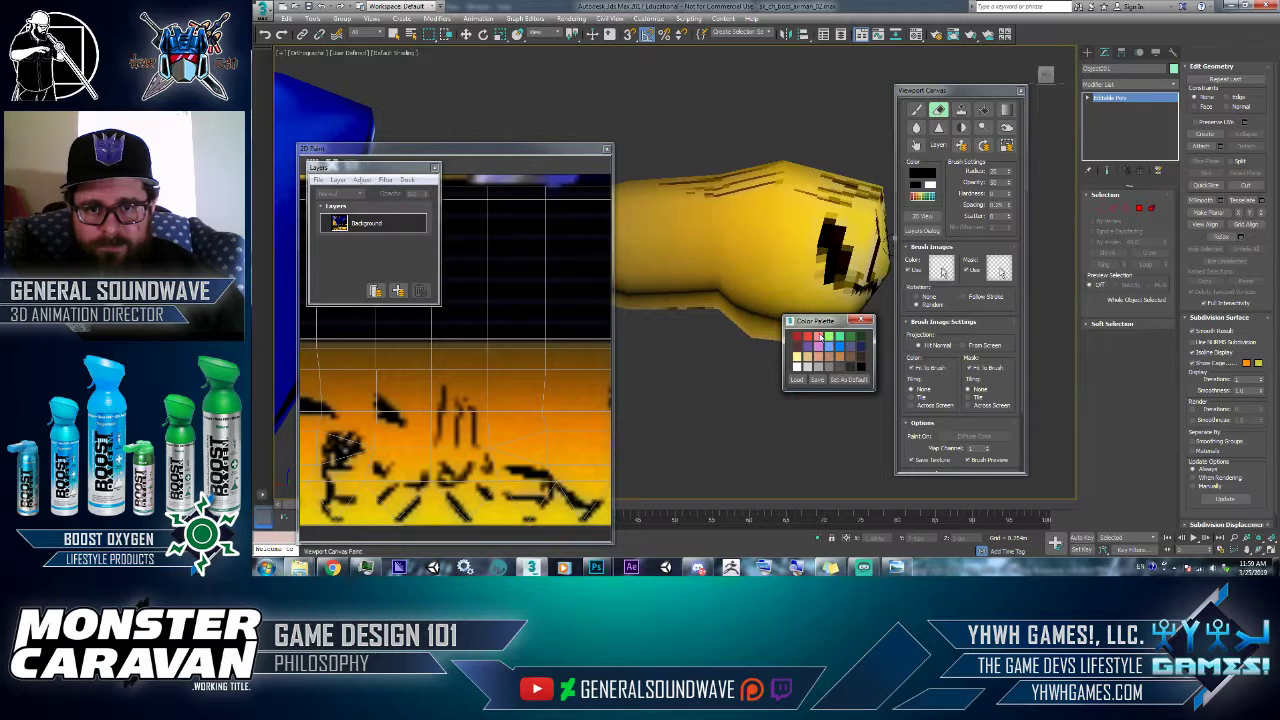
{"action": "left_click", "coordinate": [797, 338]}
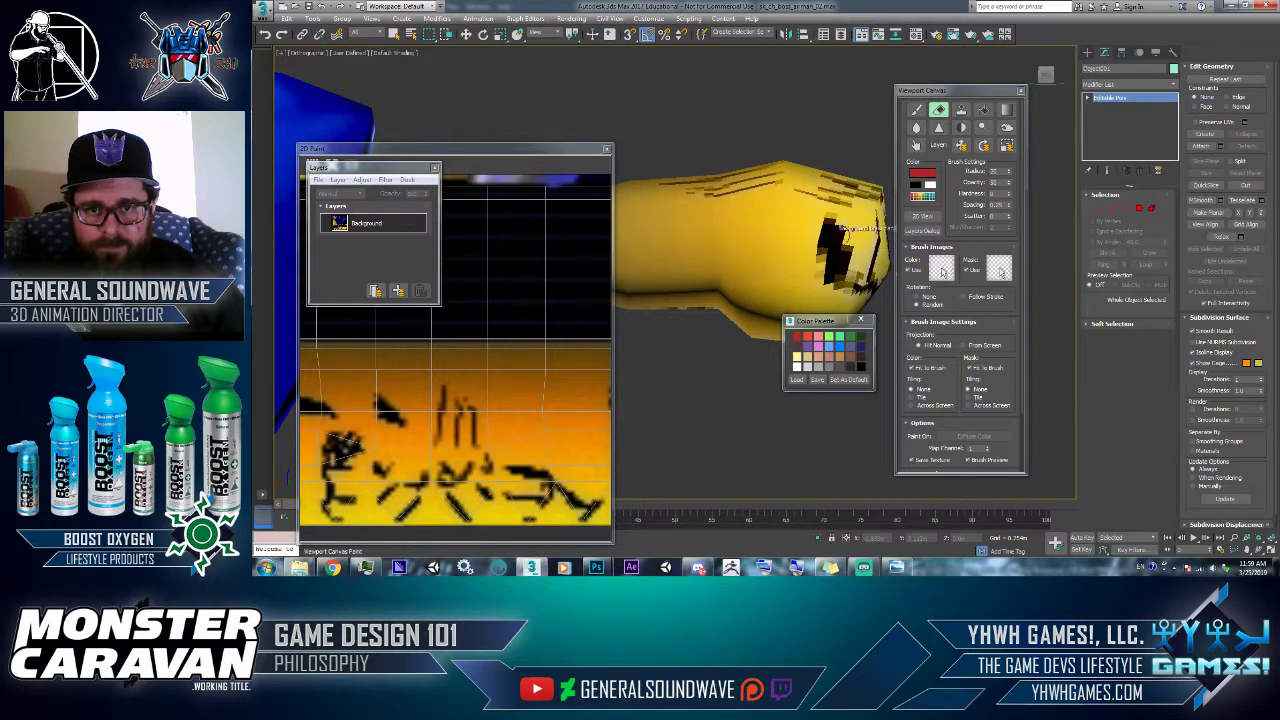
{"action": "left_click", "coordinate": [915, 112]}
{"action": "left_click_drag", "start_coordinate": [838, 249], "coordinate": [832, 221]}
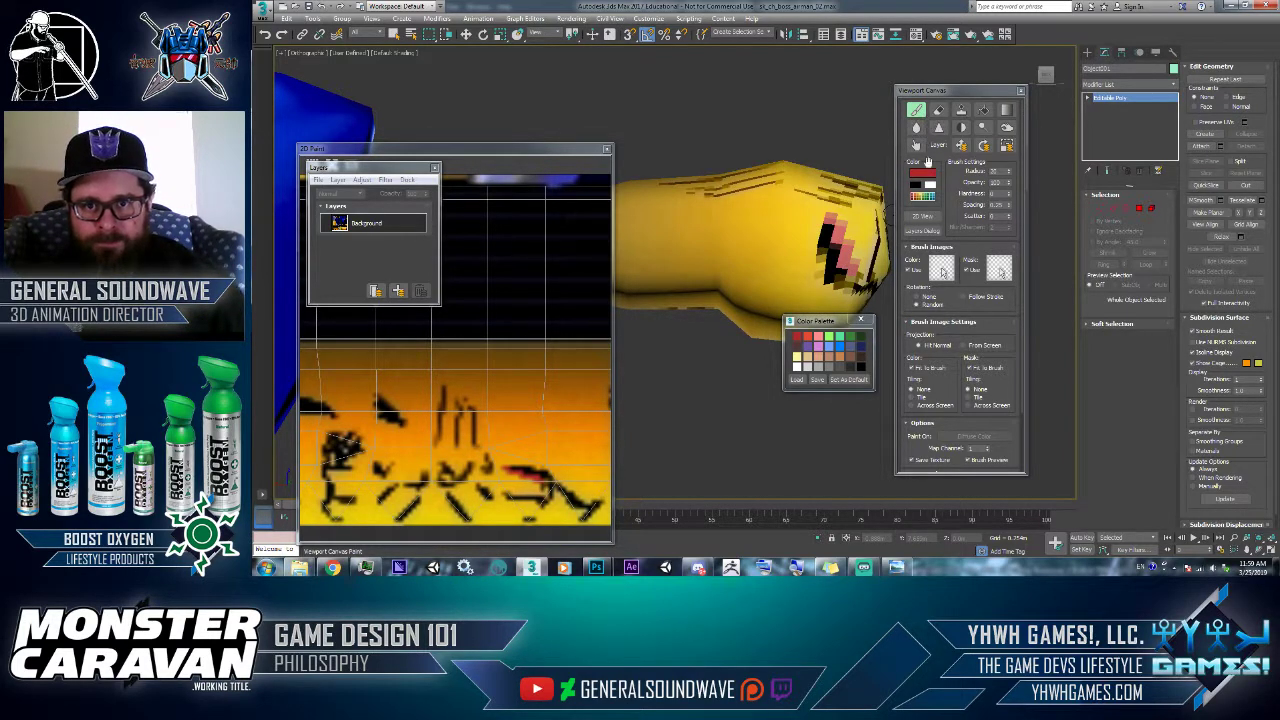
- With black as the brush color, paint branching thumb lines on the side of the fist and fill its lower edge toward the wrist
{"action": "left_click", "coordinate": [917, 186]}
{"action": "left_click", "coordinate": [838, 314]}
{"action": "left_click_drag", "start_coordinate": [821, 325], "coordinate": [795, 381]}
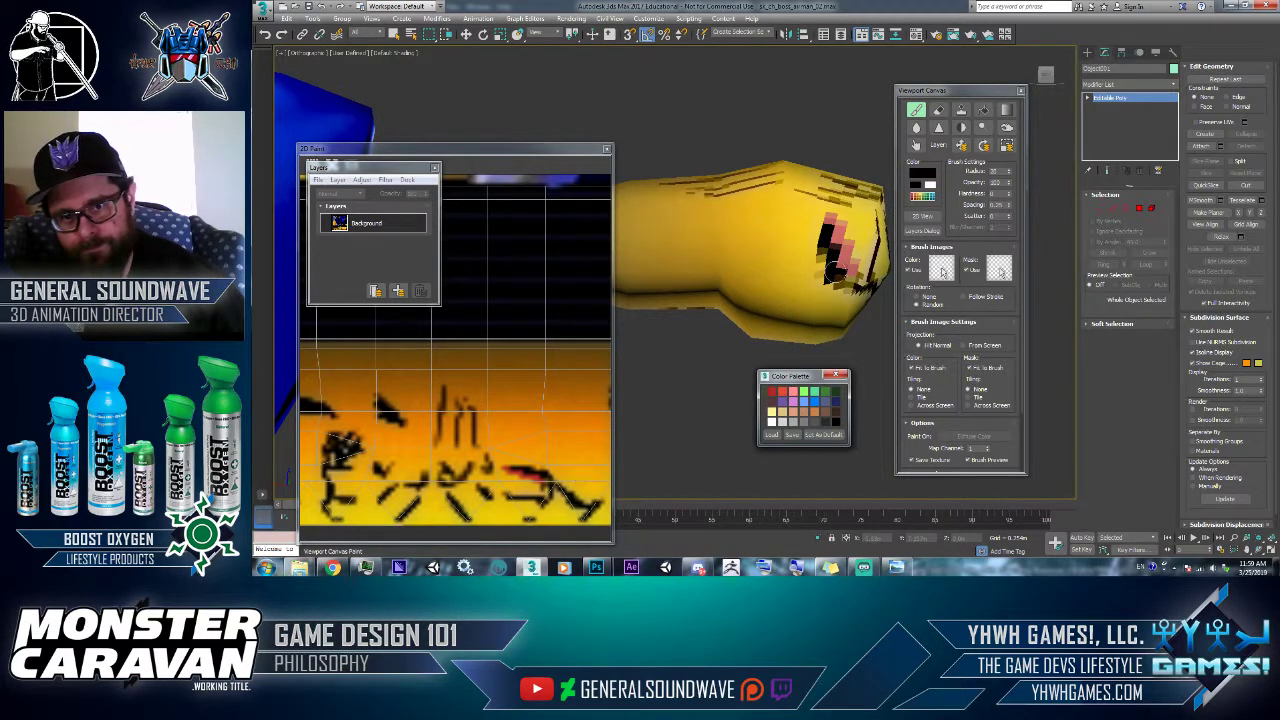
{"action": "left_click_drag", "start_coordinate": [837, 278], "coordinate": [865, 290]}
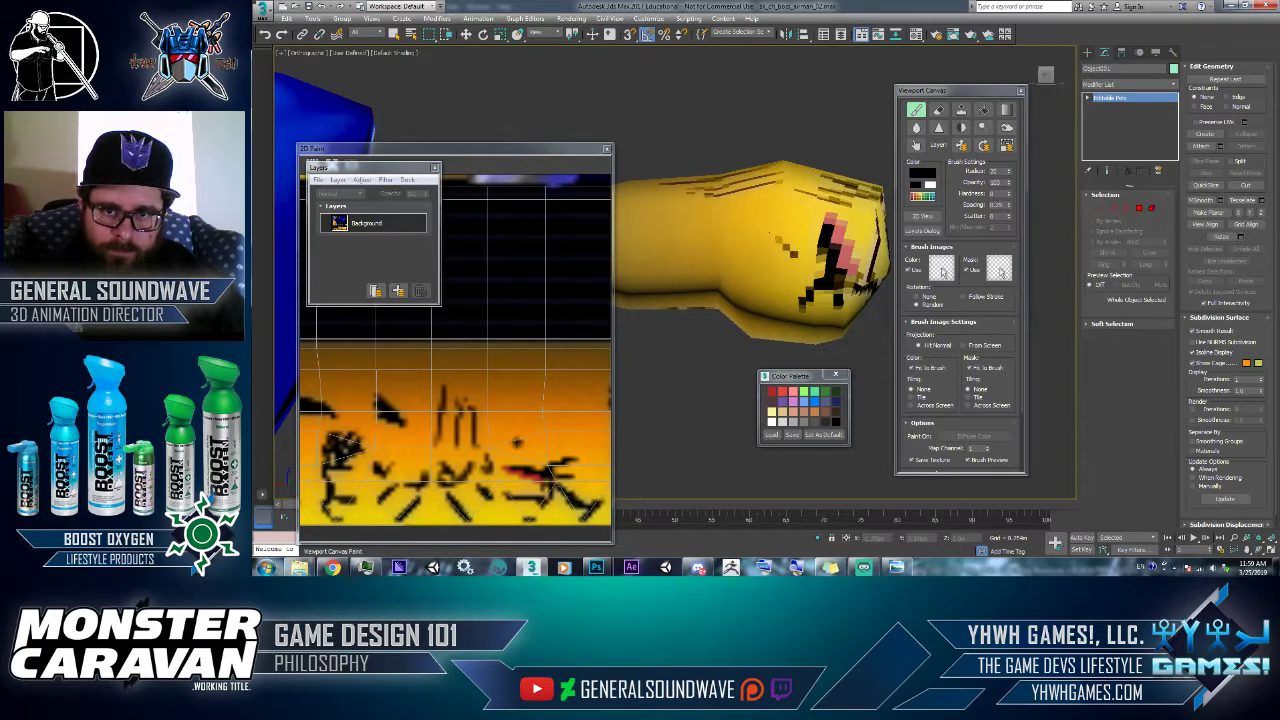
{"action": "left_click_drag", "start_coordinate": [772, 234], "coordinate": [796, 268]}
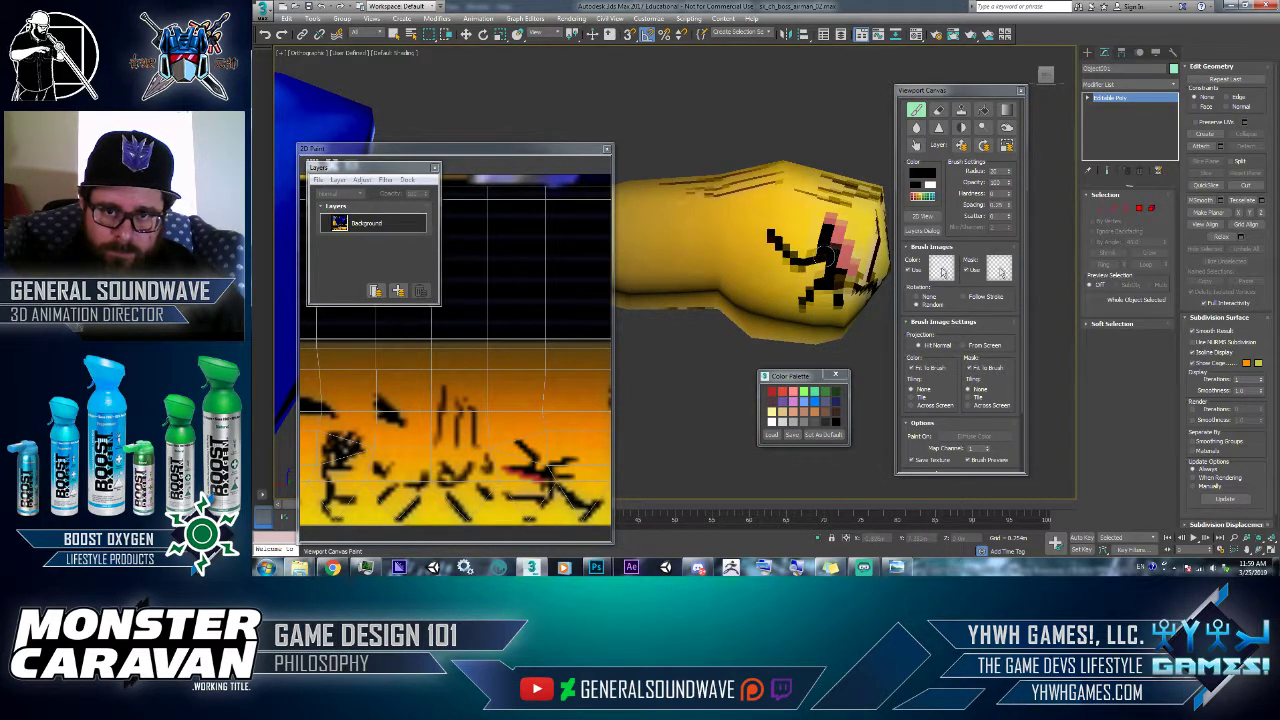
{"action": "mouse_move", "coordinate": [784, 273]}
{"action": "left_mouse_down"}
{"action": "mouse_move", "coordinate": [788, 324]}
{"action": "mouse_move", "coordinate": [845, 332]}
{"action": "mouse_move", "coordinate": [864, 306]}
{"action": "left_mouse_up"}
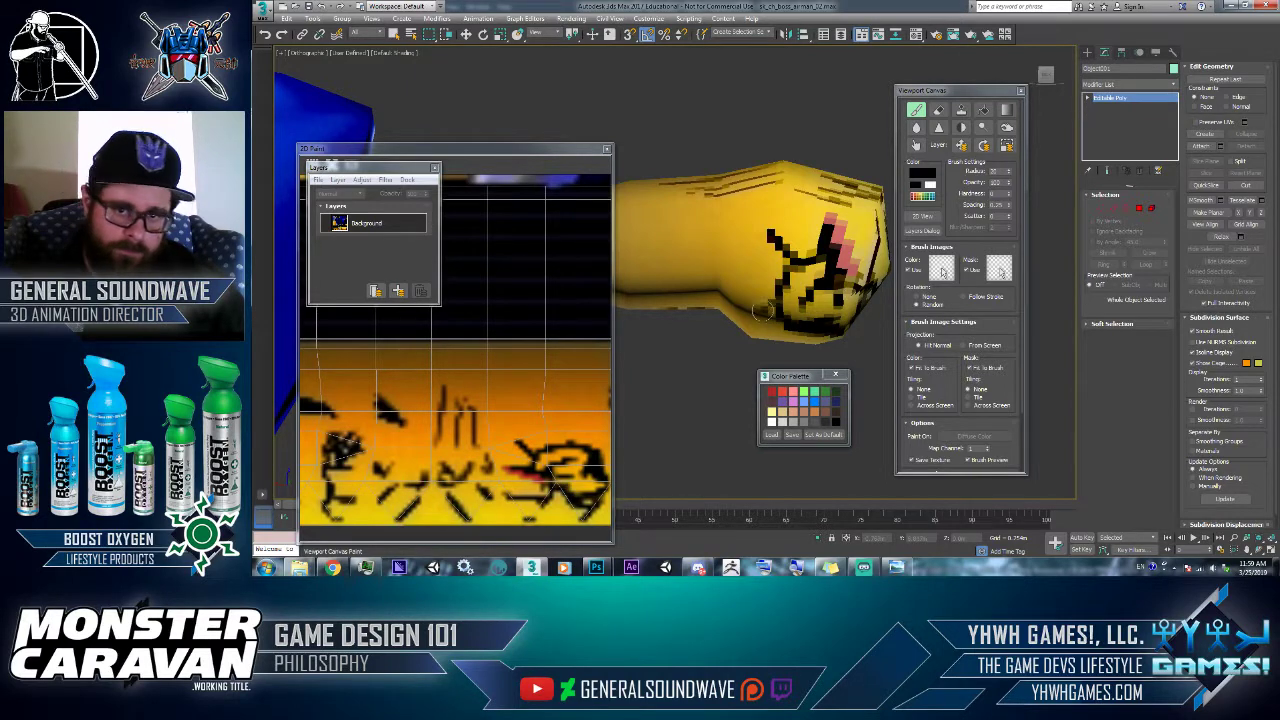
{"action": "mouse_move", "coordinate": [765, 298]}
{"action": "left_mouse_down"}
{"action": "mouse_move", "coordinate": [690, 310]}
{"action": "mouse_move", "coordinate": [748, 330]}
{"action": "mouse_move", "coordinate": [774, 288]}
{"action": "left_mouse_up"}
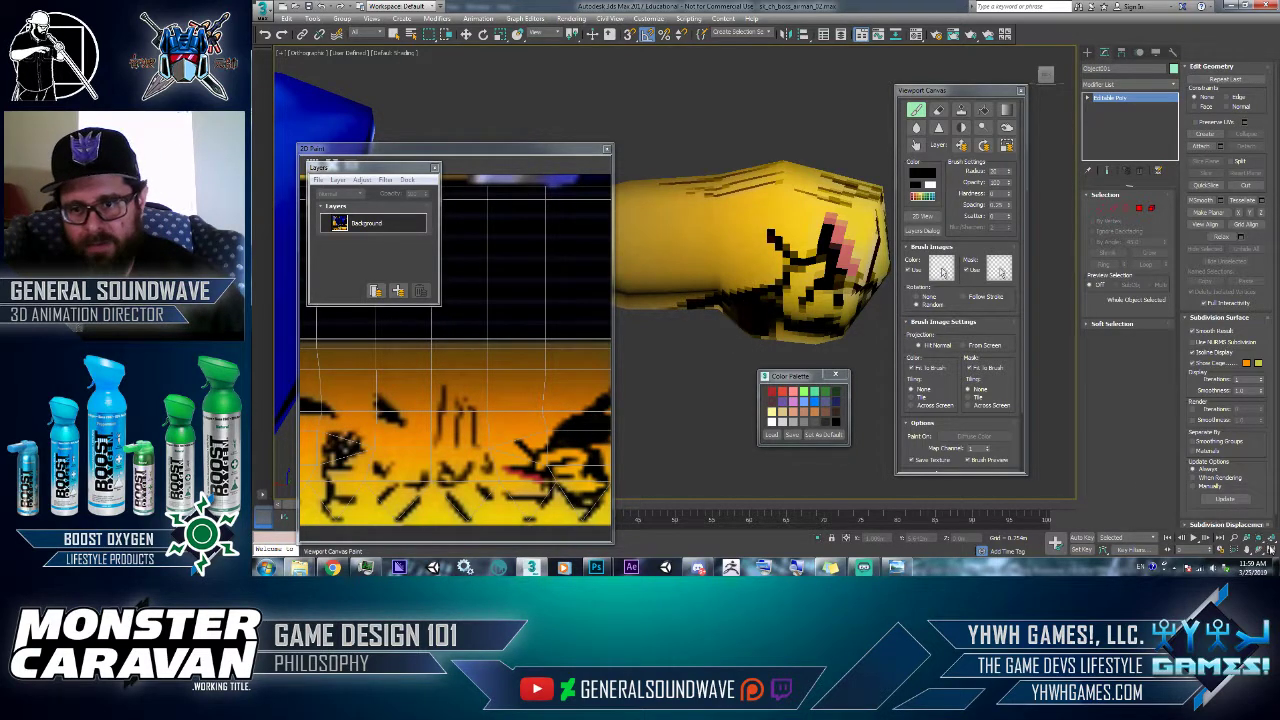
- From the front of the fist, paint more black strokes across the lower part of its front face
{"action": "left_click", "coordinate": [1259, 551]}
{"action": "mouse_move", "coordinate": [779, 295]}
{"action": "left_mouse_down"}
{"action": "mouse_move", "coordinate": [677, 286]}
{"action": "mouse_move", "coordinate": [815, 318]}
{"action": "mouse_move", "coordinate": [985, 440]}
{"action": "mouse_move", "coordinate": [1008, 412]}
{"action": "left_mouse_up"}
{"action": "left_click", "coordinate": [1244, 551]}
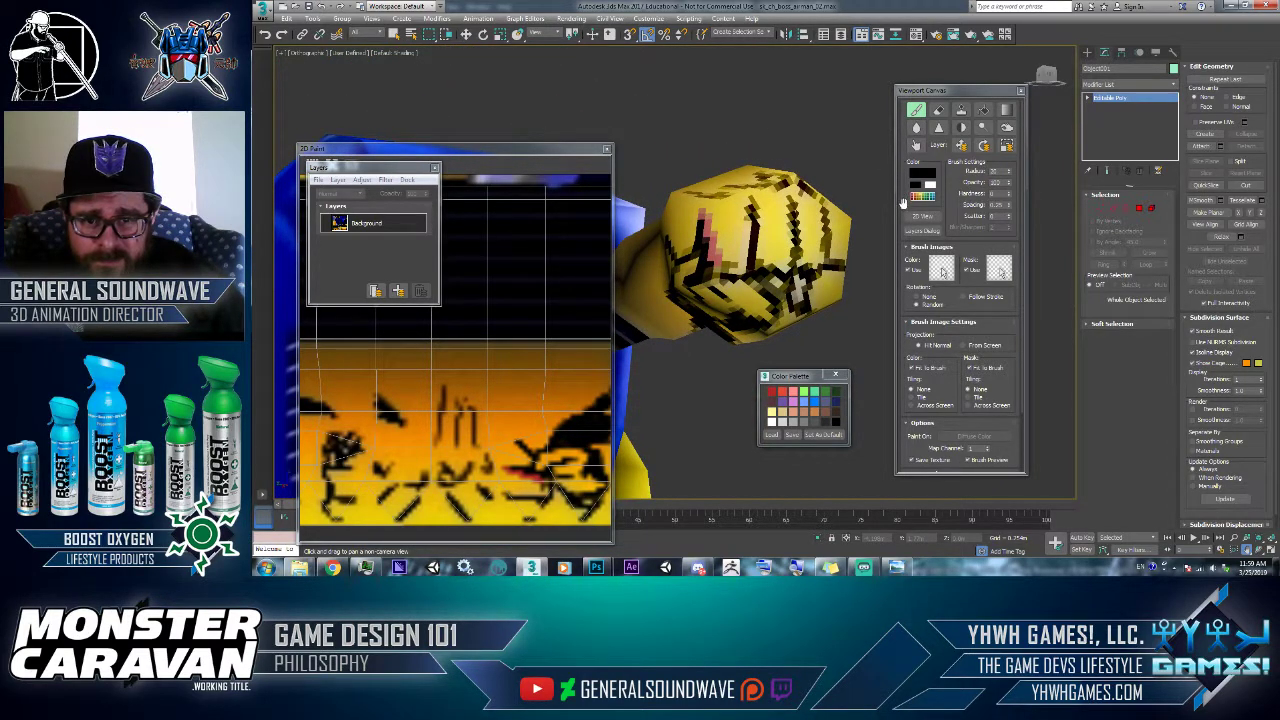
{"action": "left_click", "coordinate": [917, 187]}
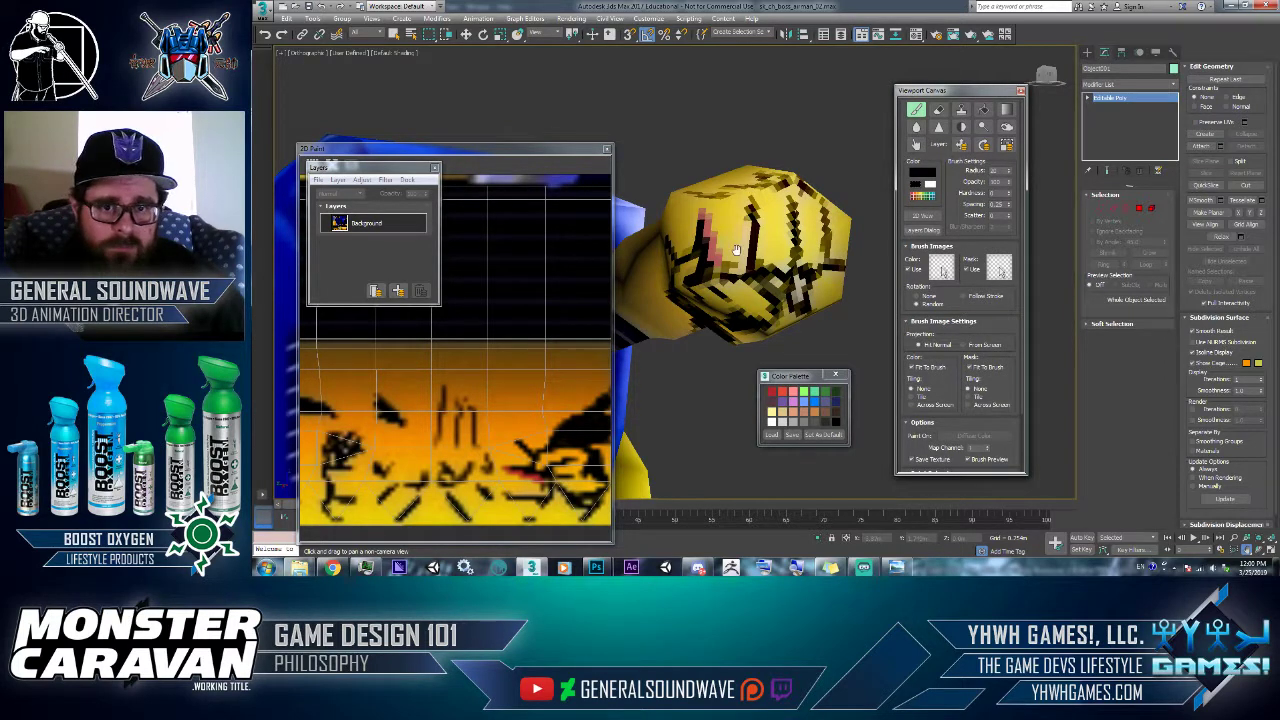
{"action": "key", "text": "alt+Tab"}
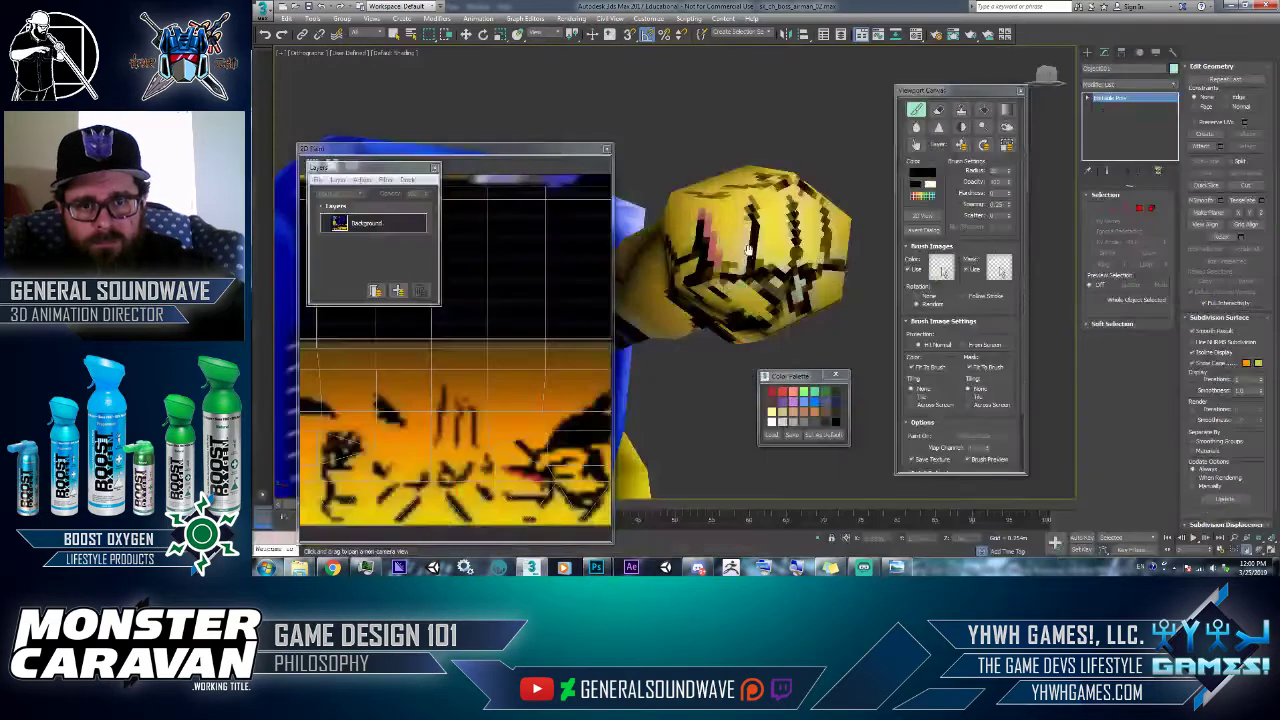
{"action": "left_click", "coordinate": [466, 34]}
{"action": "left_click", "coordinate": [916, 110]}
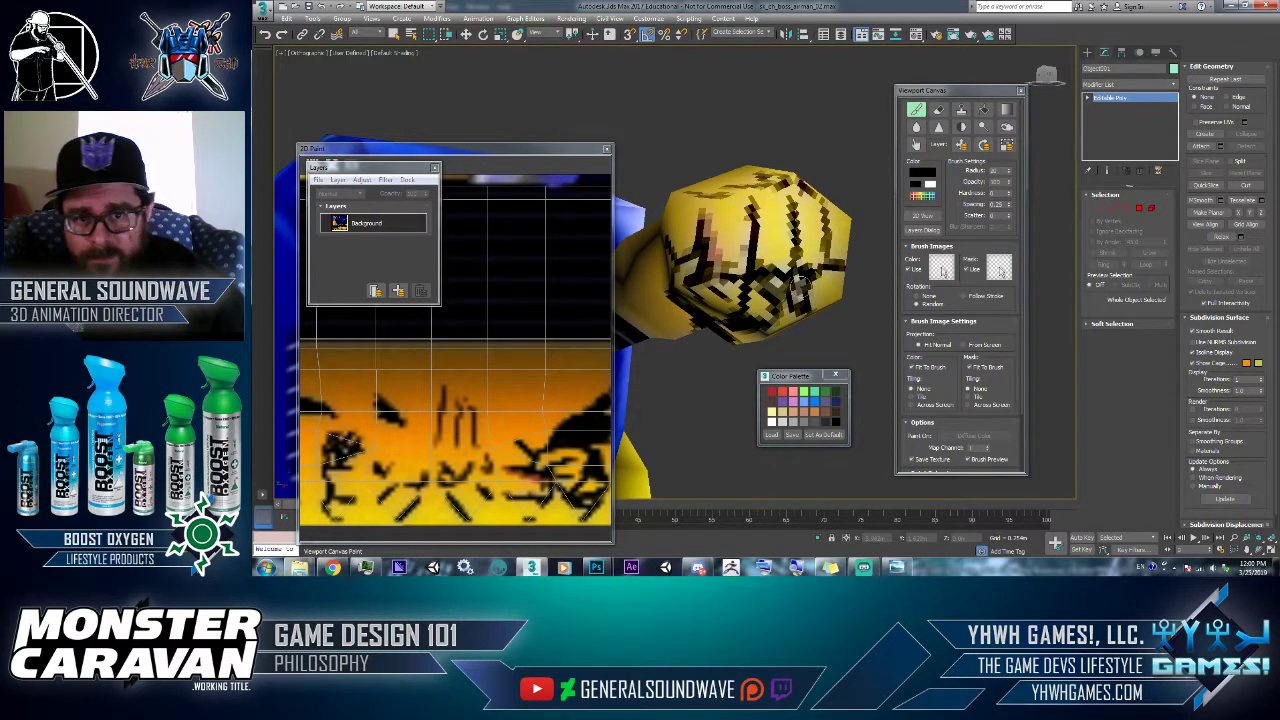
{"action": "left_click_drag", "start_coordinate": [745, 308], "coordinate": [742, 318]}
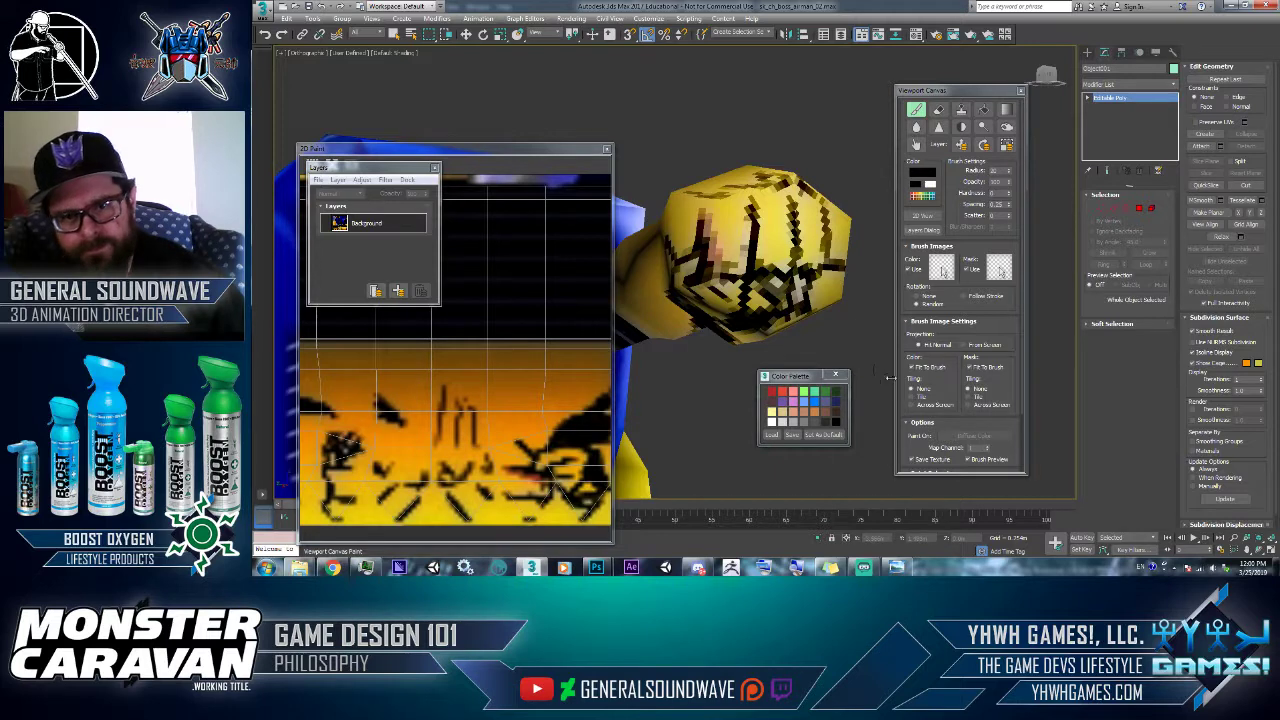
- Try the Erase and Smudge tools on the red stroke and finger lines on the front of the fist
{"action": "left_click", "coordinate": [938, 111]}
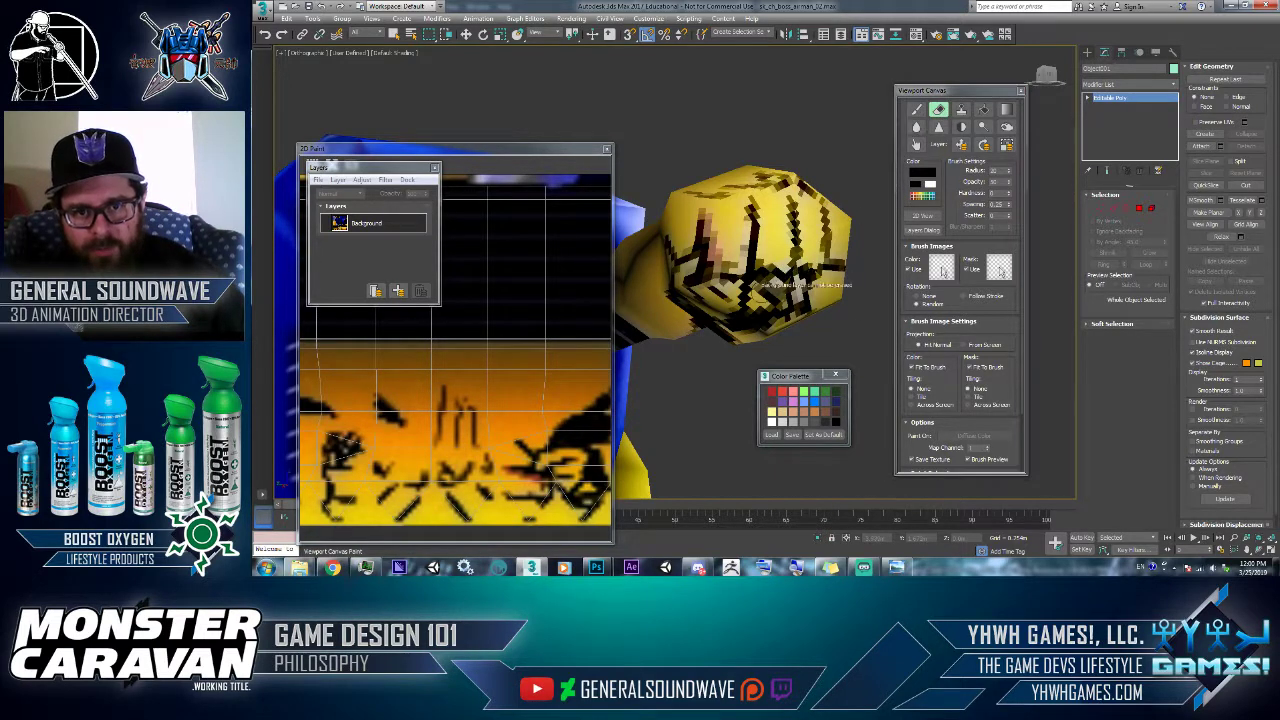
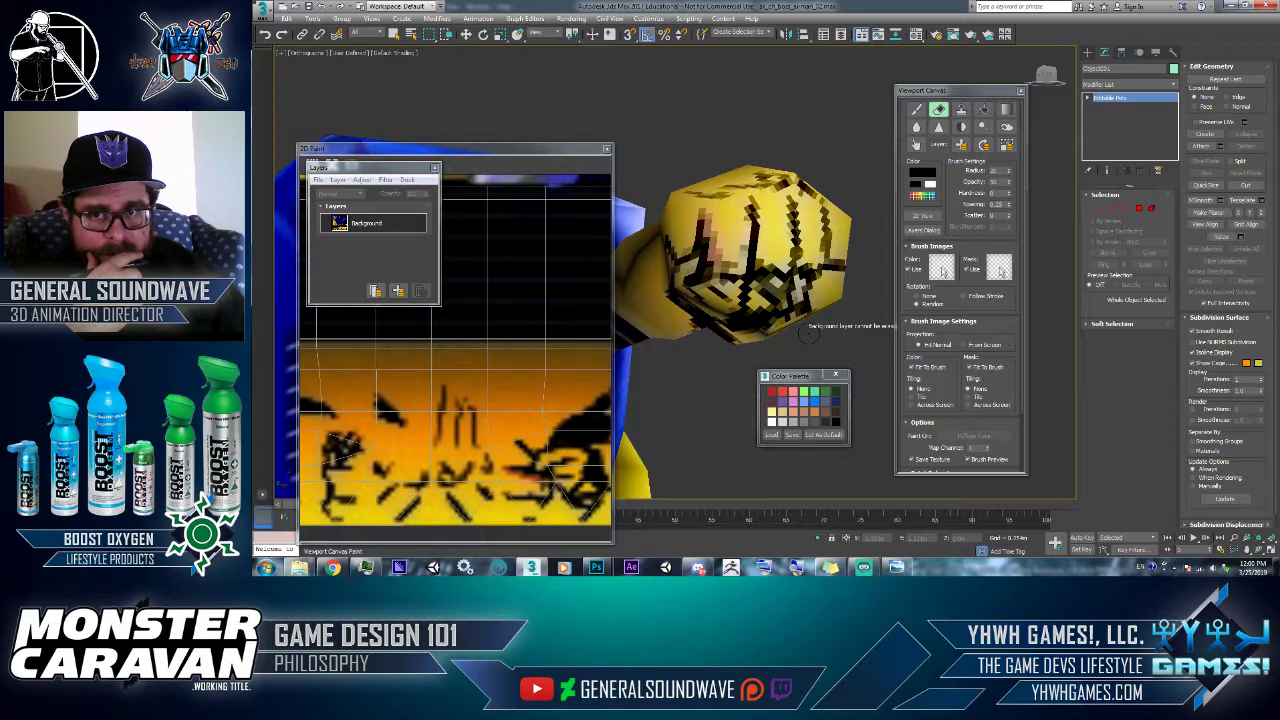
{"action": "left_click", "coordinate": [1006, 126]}
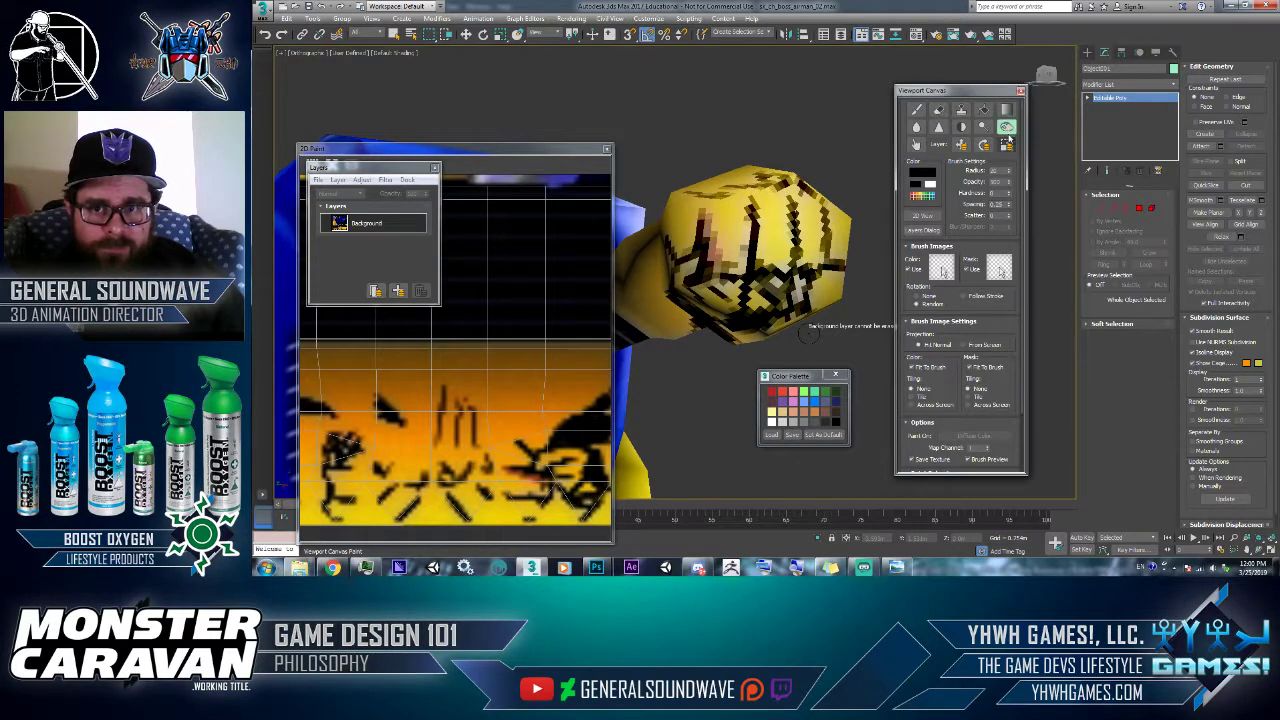
{"action": "mouse_move", "coordinate": [716, 250]}
{"action": "left_mouse_down"}
{"action": "mouse_move", "coordinate": [715, 215]}
{"action": "mouse_move", "coordinate": [728, 265]}
{"action": "mouse_move", "coordinate": [735, 225]}
{"action": "mouse_move", "coordinate": [740, 248]}
{"action": "mouse_move", "coordinate": [800, 258]}
{"action": "left_mouse_up"}
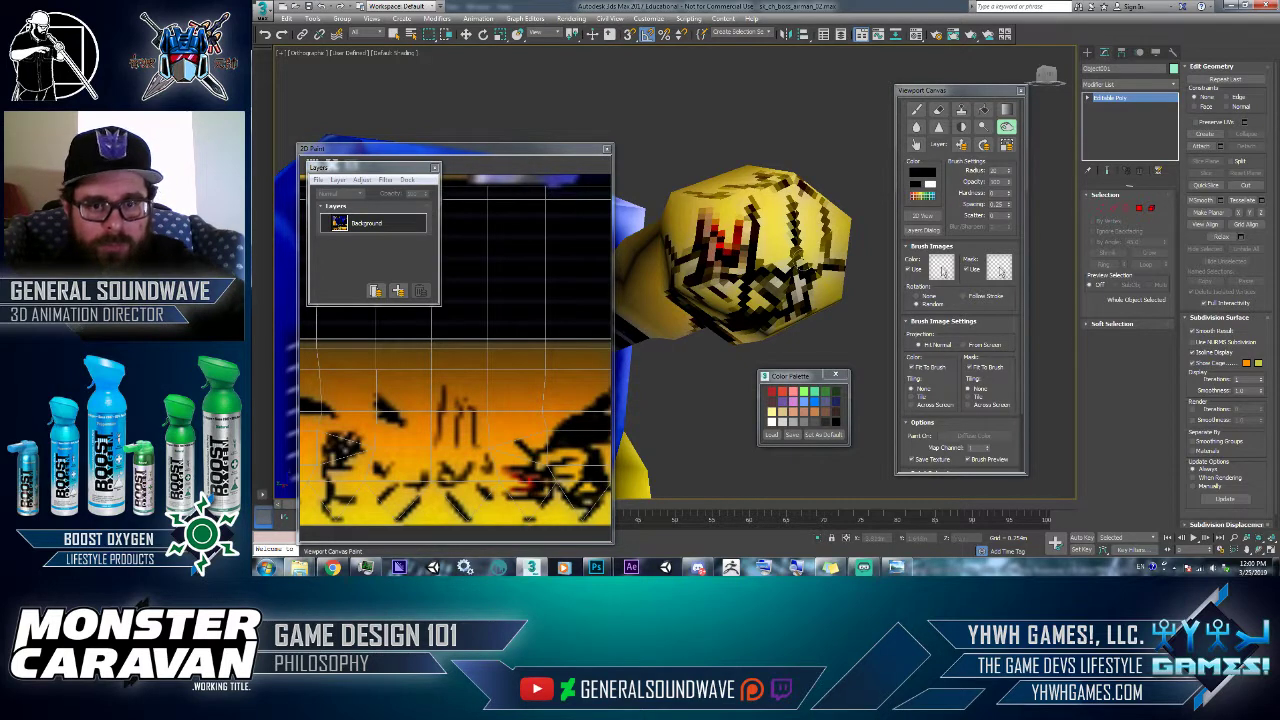
{"action": "key", "text": "ctrl+z"}
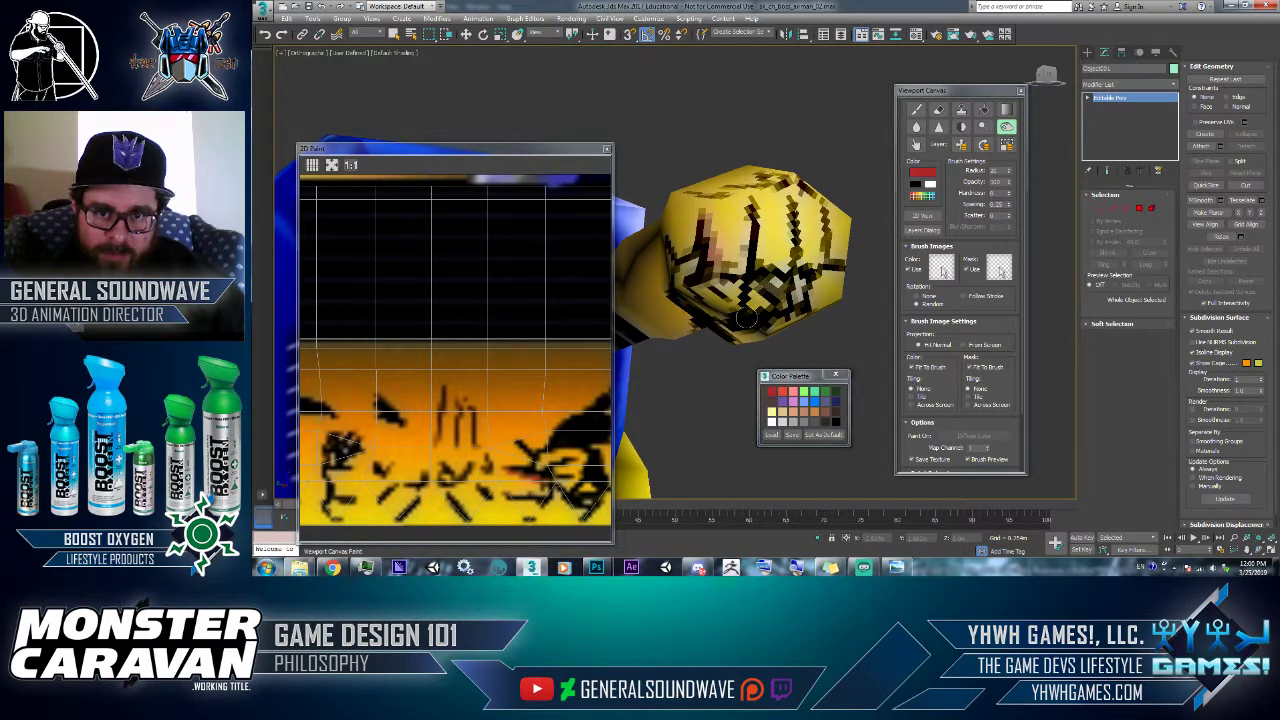
- Smudge the black lines into a dark patch on the fist's lower front and accept red as the brush color
{"action": "mouse_move", "coordinate": [745, 316]}
{"action": "left_mouse_down"}
{"action": "mouse_move", "coordinate": [758, 290]}
{"action": "mouse_move", "coordinate": [760, 305]}
{"action": "mouse_move", "coordinate": [772, 291]}
{"action": "mouse_move", "coordinate": [752, 298]}
{"action": "left_mouse_up"}
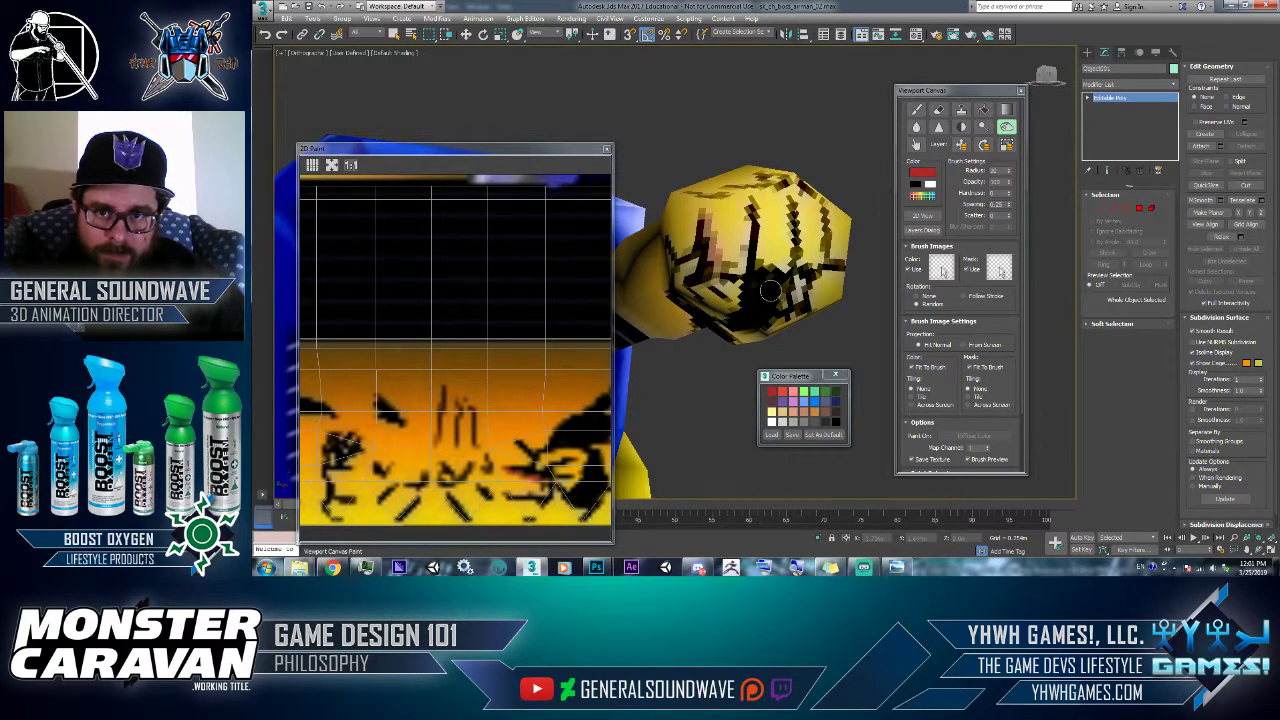
{"action": "left_click", "coordinate": [922, 175]}
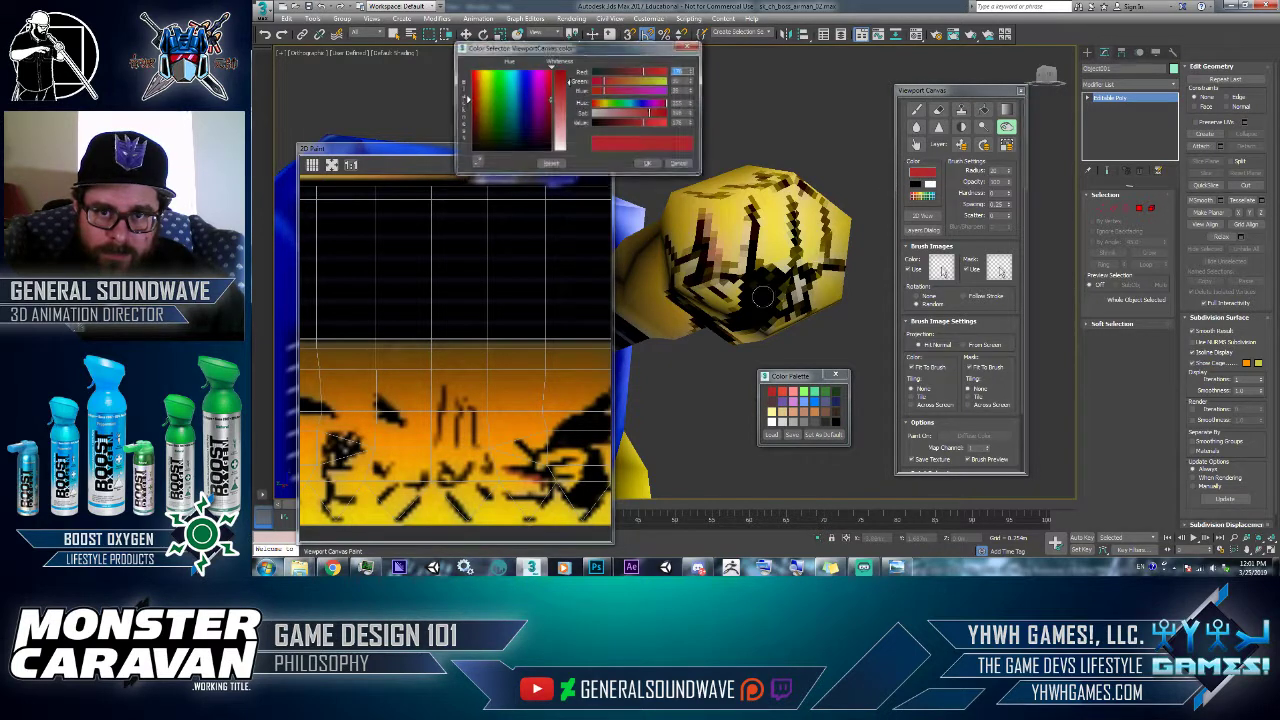
{"action": "left_click", "coordinate": [652, 165]}
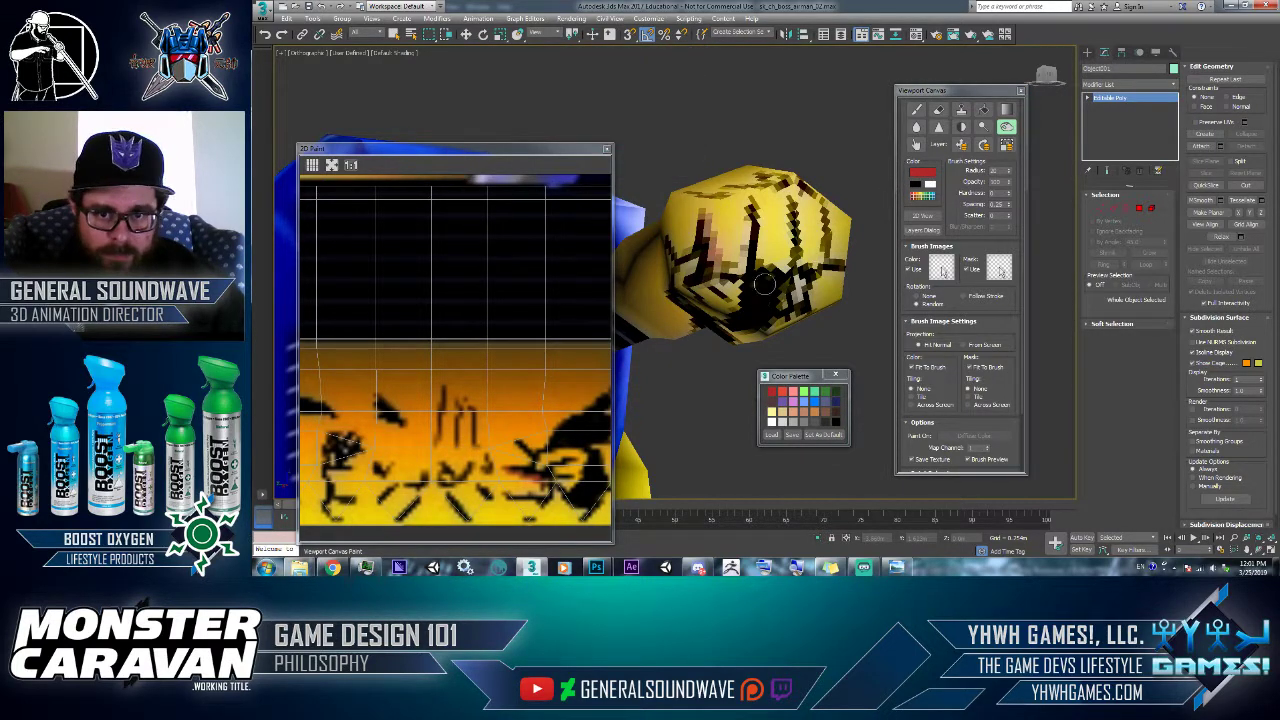
- From the front of the fist, paint red over the dark patch on its lower front face with the Paint brush
{"action": "mouse_move", "coordinate": [761, 284]}
{"action": "left_mouse_down"}
{"action": "mouse_move", "coordinate": [730, 338]}
{"action": "mouse_move", "coordinate": [752, 320]}
{"action": "mouse_move", "coordinate": [742, 330]}
{"action": "mouse_move", "coordinate": [758, 283]}
{"action": "left_mouse_up"}
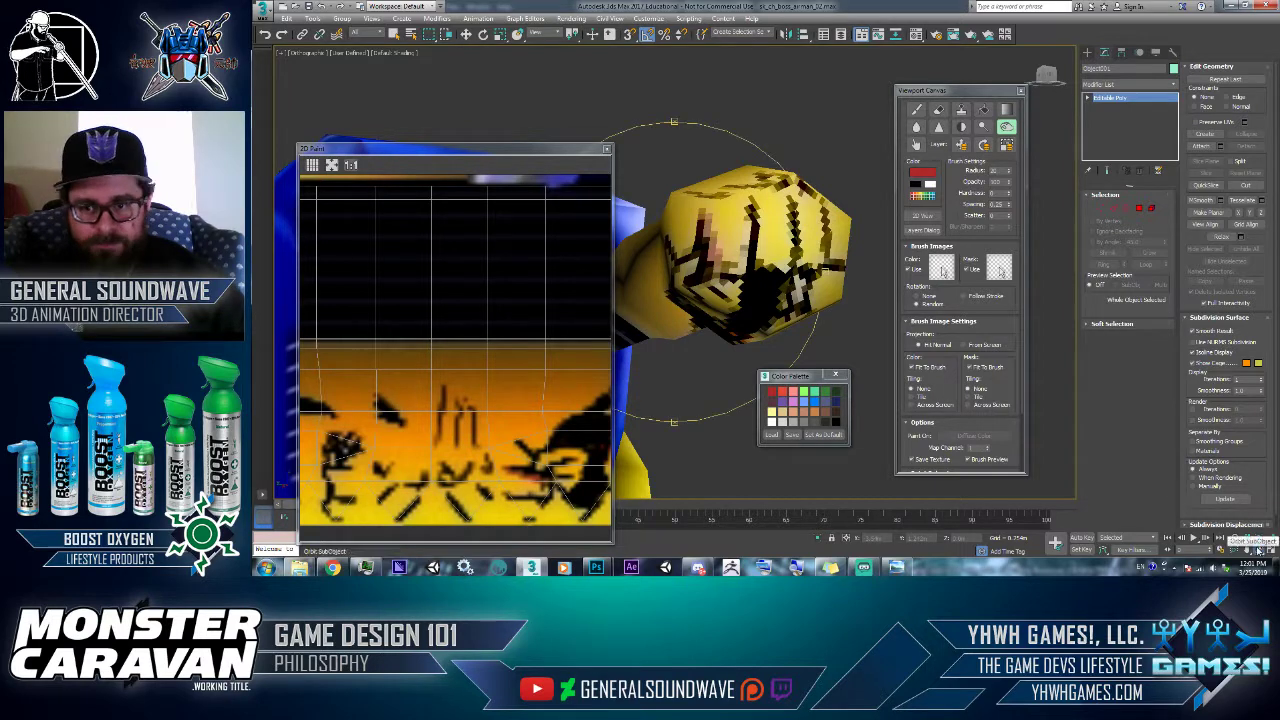
{"action": "mouse_move", "coordinate": [726, 281]}
{"action": "middle_mouse_down", "text": "alt"}
{"action": "mouse_move", "coordinate": [700, 280]}
{"action": "mouse_move", "coordinate": [726, 297]}
{"action": "middle_mouse_up", "text": "alt"}
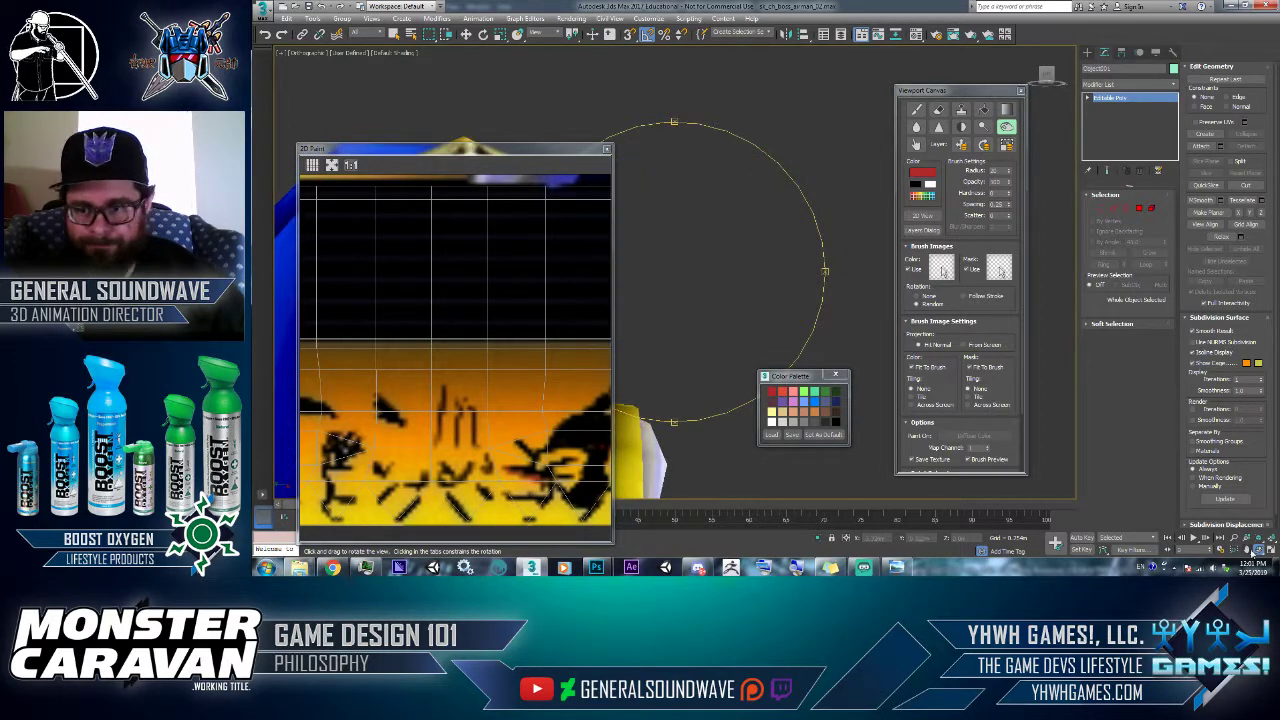
{"action": "middle_click_drag", "start_coordinate": [790, 330], "coordinate": [947, 217]}
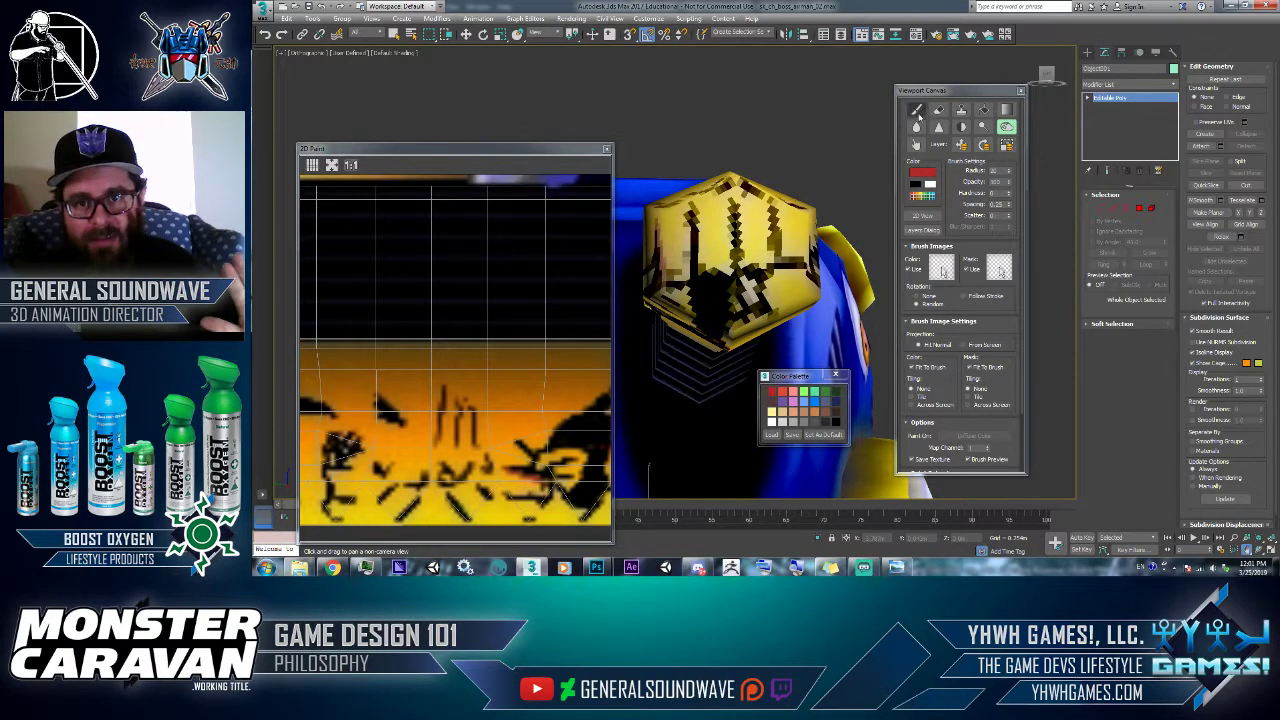
{"action": "left_click", "coordinate": [917, 111]}
{"action": "left_click", "coordinate": [467, 35]}
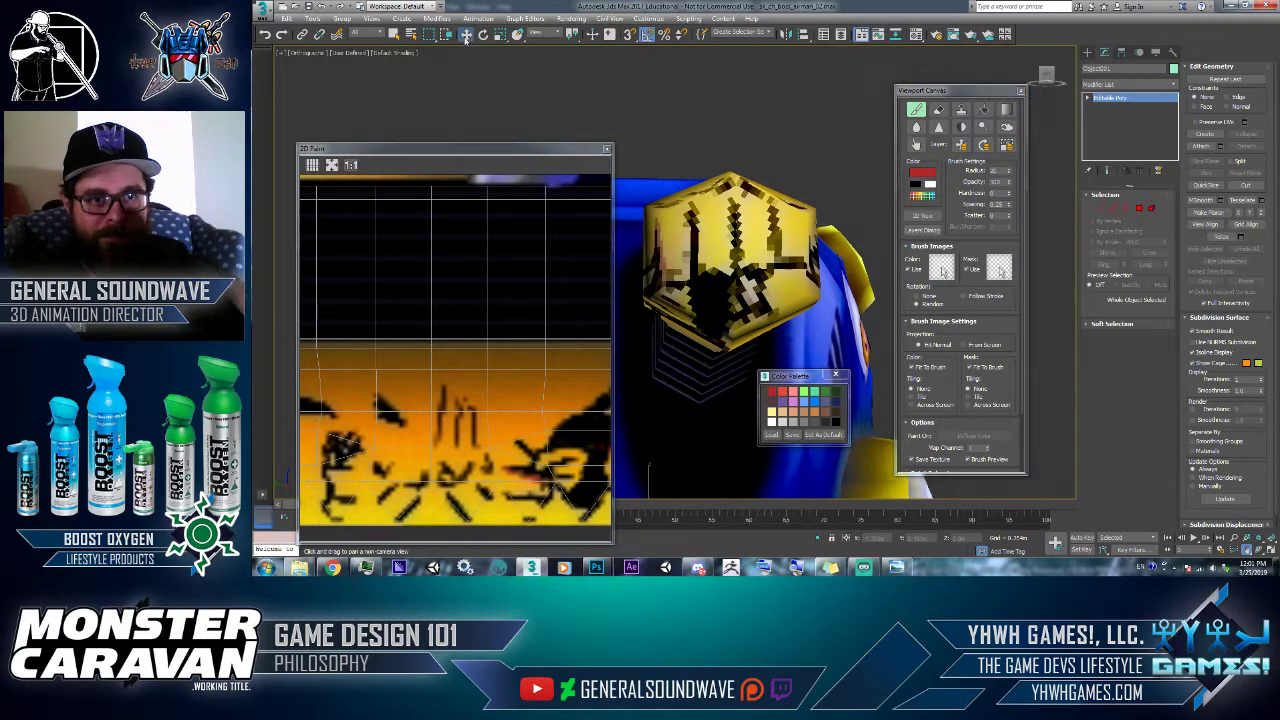
{"action": "left_click", "coordinate": [918, 111]}
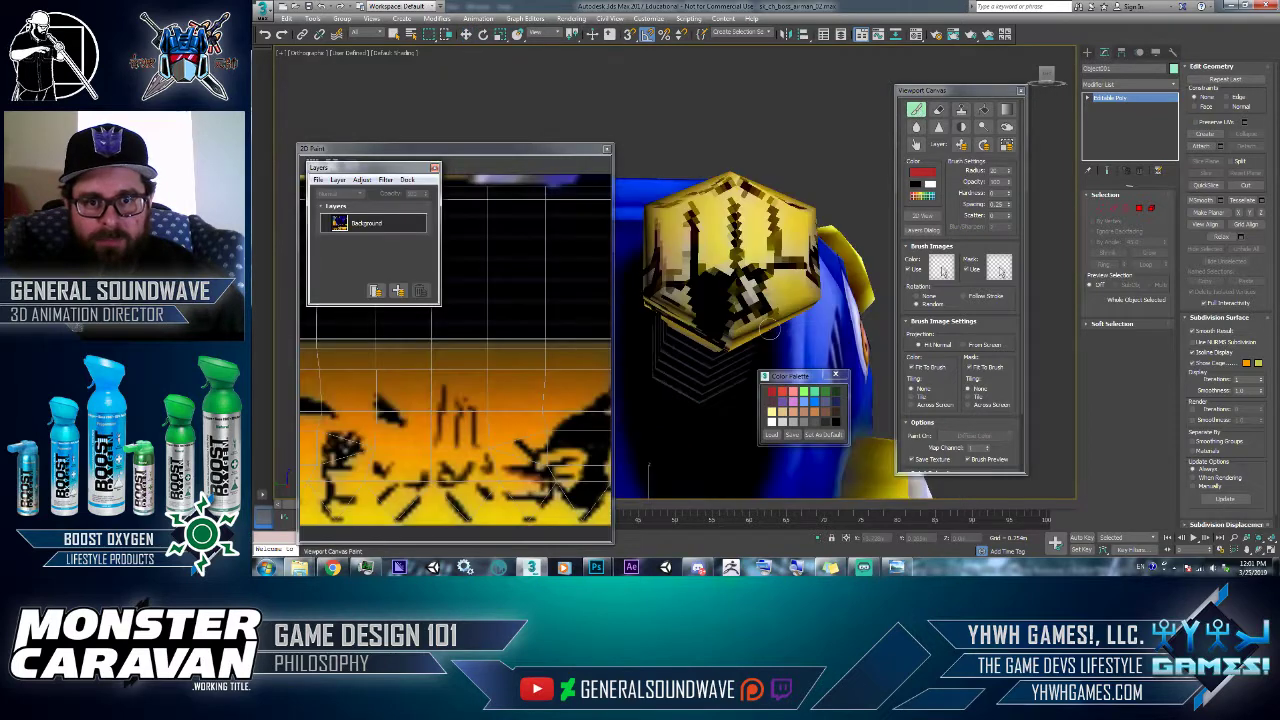
{"action": "mouse_move", "coordinate": [728, 323]}
{"action": "left_mouse_down"}
{"action": "mouse_move", "coordinate": [755, 330]}
{"action": "mouse_move", "coordinate": [720, 282]}
{"action": "mouse_move", "coordinate": [702, 296]}
{"action": "mouse_move", "coordinate": [704, 330]}
{"action": "mouse_move", "coordinate": [727, 339]}
{"action": "left_mouse_up"}
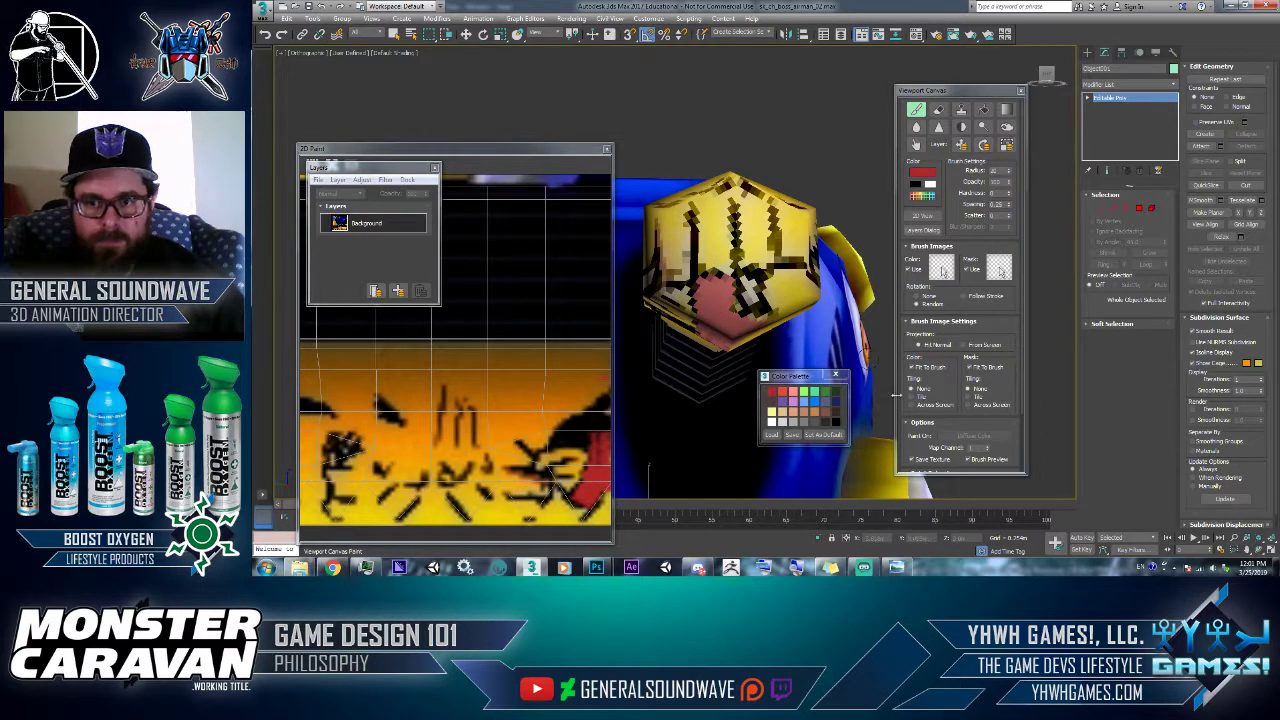
- From the underside of the fist, paint black lines dividing and crossing the red patch, and extend the black area toward the wrist
{"action": "left_click", "coordinate": [1258, 549]}
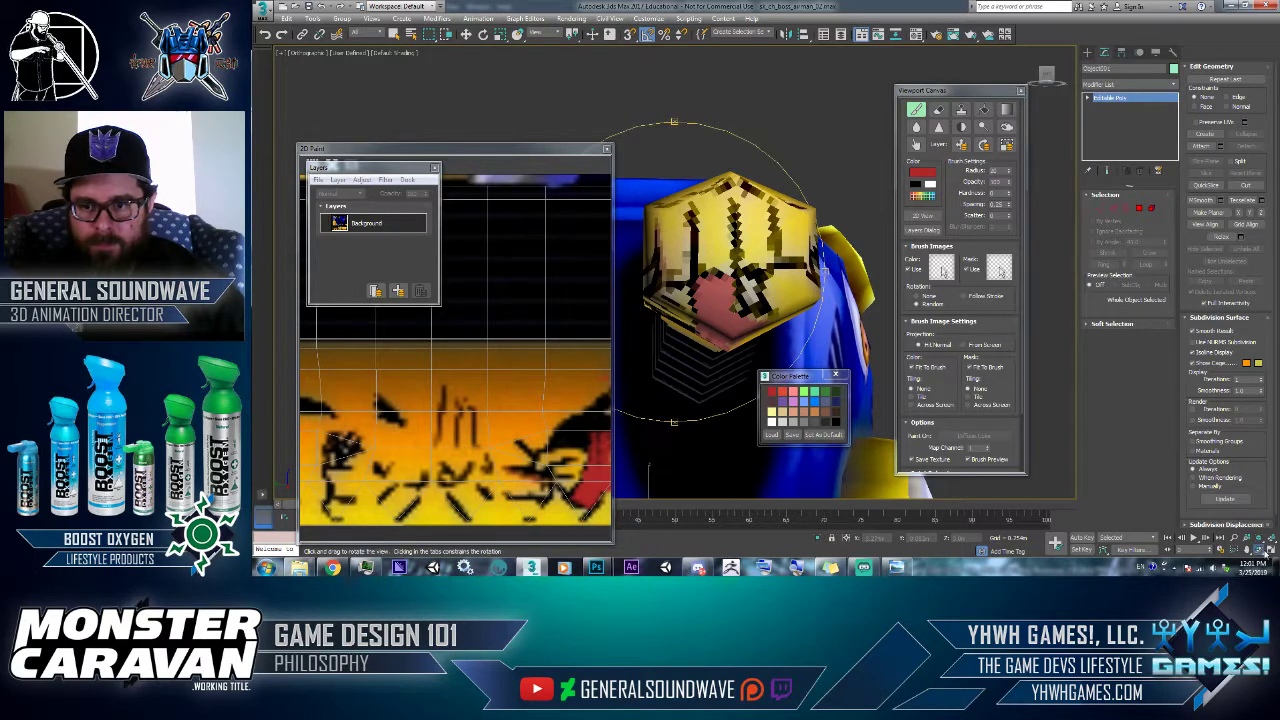
{"action": "left_click_drag", "start_coordinate": [801, 323], "coordinate": [808, 261]}
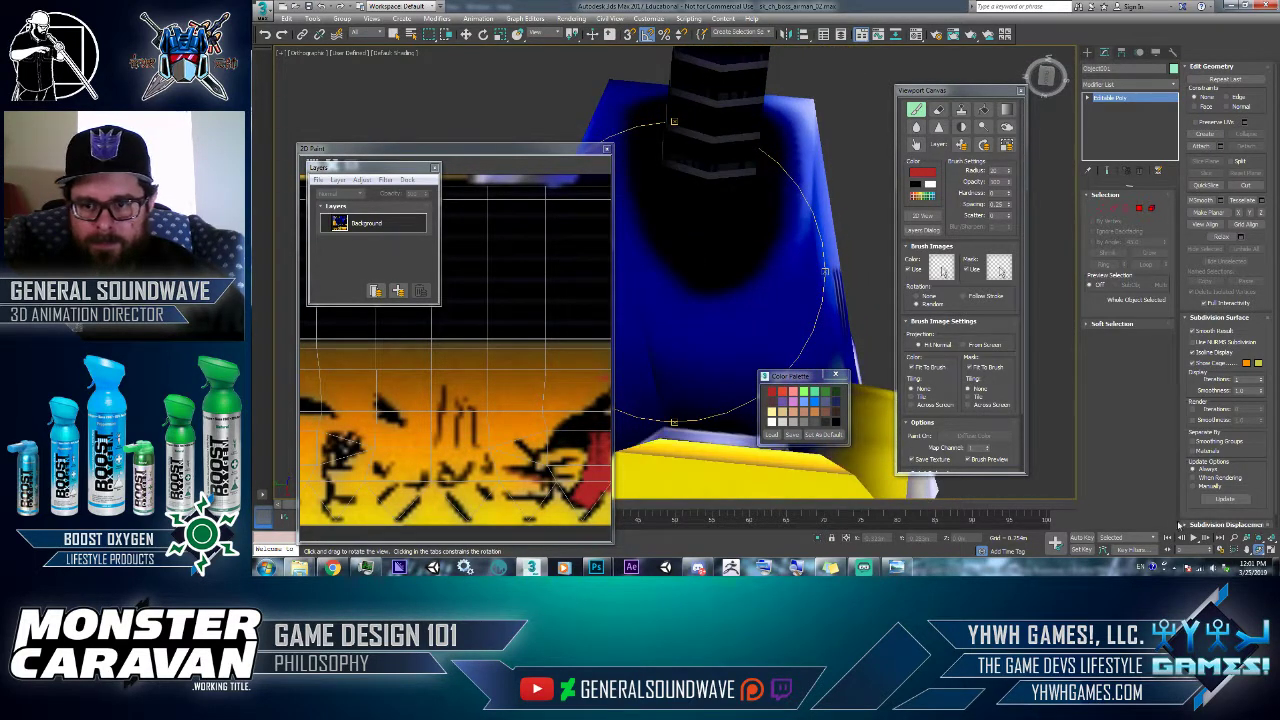
{"action": "left_click", "coordinate": [1246, 549]}
{"action": "left_click_drag", "start_coordinate": [811, 154], "coordinate": [822, 467]}
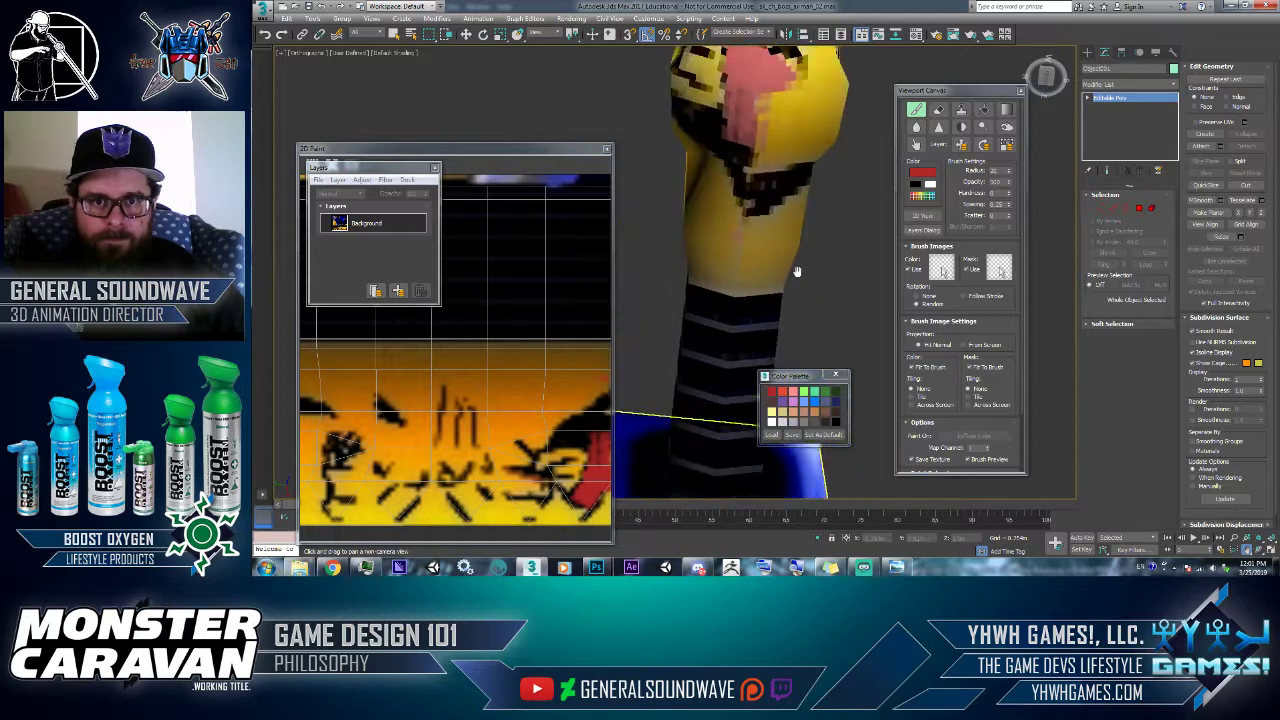
{"action": "left_click_drag", "start_coordinate": [798, 250], "coordinate": [815, 431]}
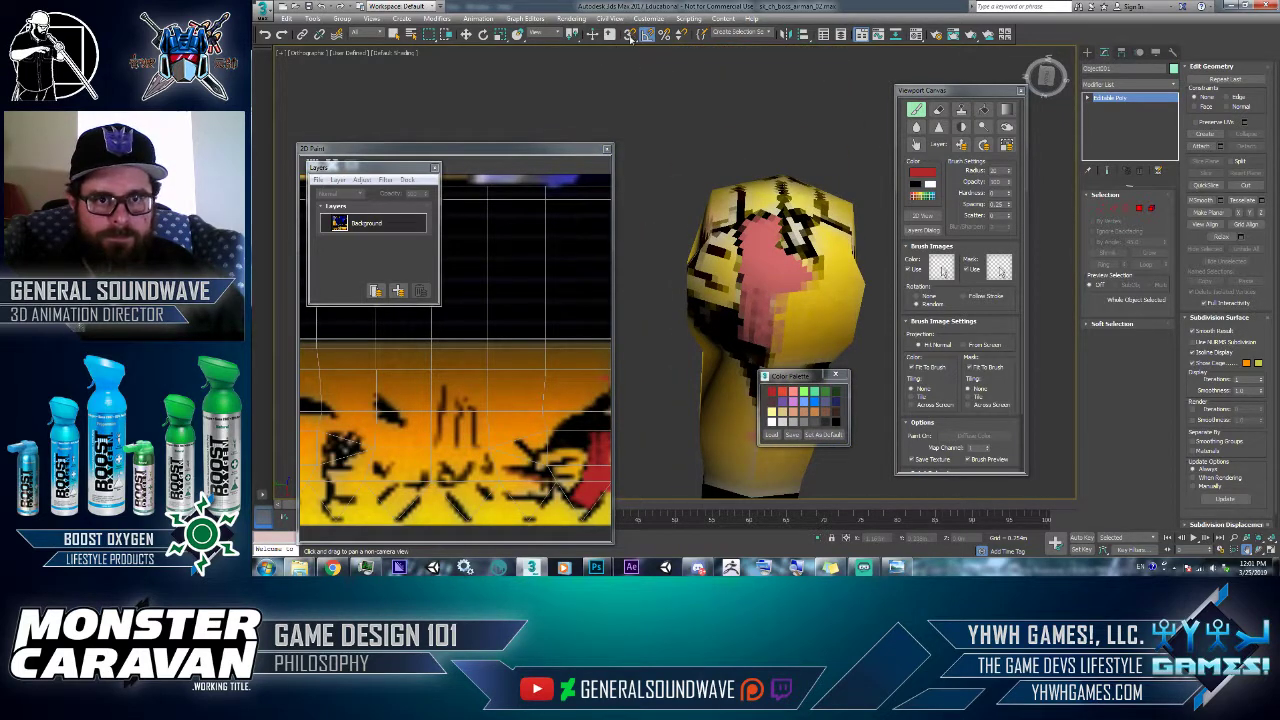
{"action": "left_click", "coordinate": [464, 37]}
{"action": "left_click", "coordinate": [915, 111]}
{"action": "left_click", "coordinate": [915, 185]}
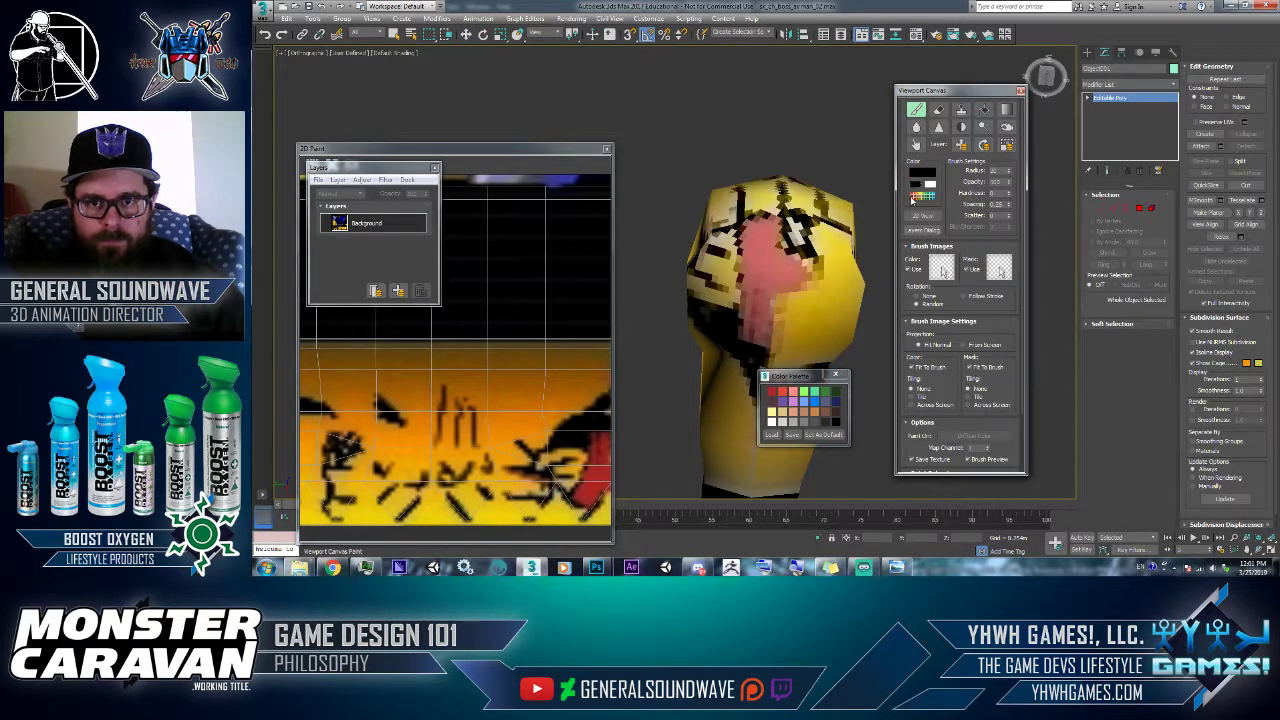
{"action": "mouse_move", "coordinate": [770, 235]}
{"action": "left_mouse_down"}
{"action": "mouse_move", "coordinate": [745, 255]}
{"action": "mouse_move", "coordinate": [742, 215]}
{"action": "mouse_move", "coordinate": [738, 275]}
{"action": "mouse_move", "coordinate": [690, 269]}
{"action": "mouse_move", "coordinate": [744, 278]}
{"action": "left_mouse_up"}
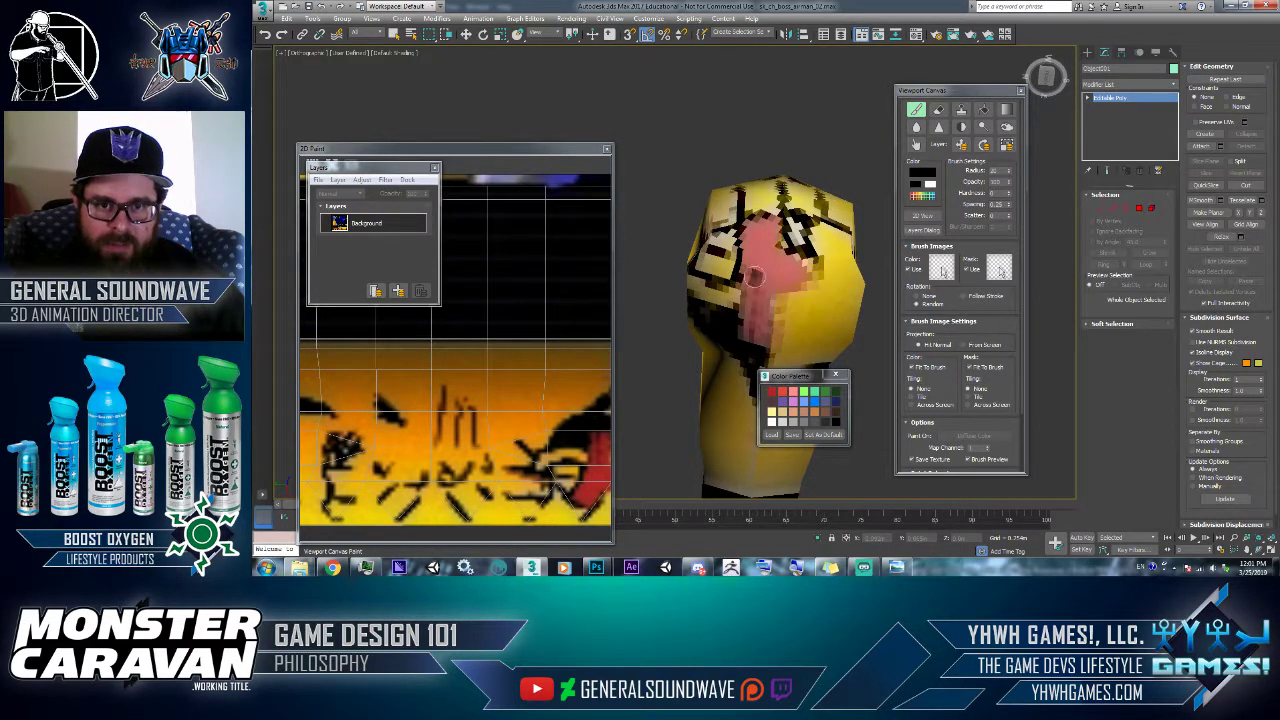
{"action": "mouse_move", "coordinate": [760, 283]}
{"action": "left_mouse_down"}
{"action": "mouse_move", "coordinate": [779, 240]}
{"action": "mouse_move", "coordinate": [778, 262]}
{"action": "mouse_move", "coordinate": [779, 245]}
{"action": "mouse_move", "coordinate": [753, 284]}
{"action": "mouse_move", "coordinate": [782, 282]}
{"action": "mouse_move", "coordinate": [812, 256]}
{"action": "mouse_move", "coordinate": [776, 291]}
{"action": "mouse_move", "coordinate": [815, 272]}
{"action": "mouse_move", "coordinate": [808, 292]}
{"action": "left_mouse_up"}
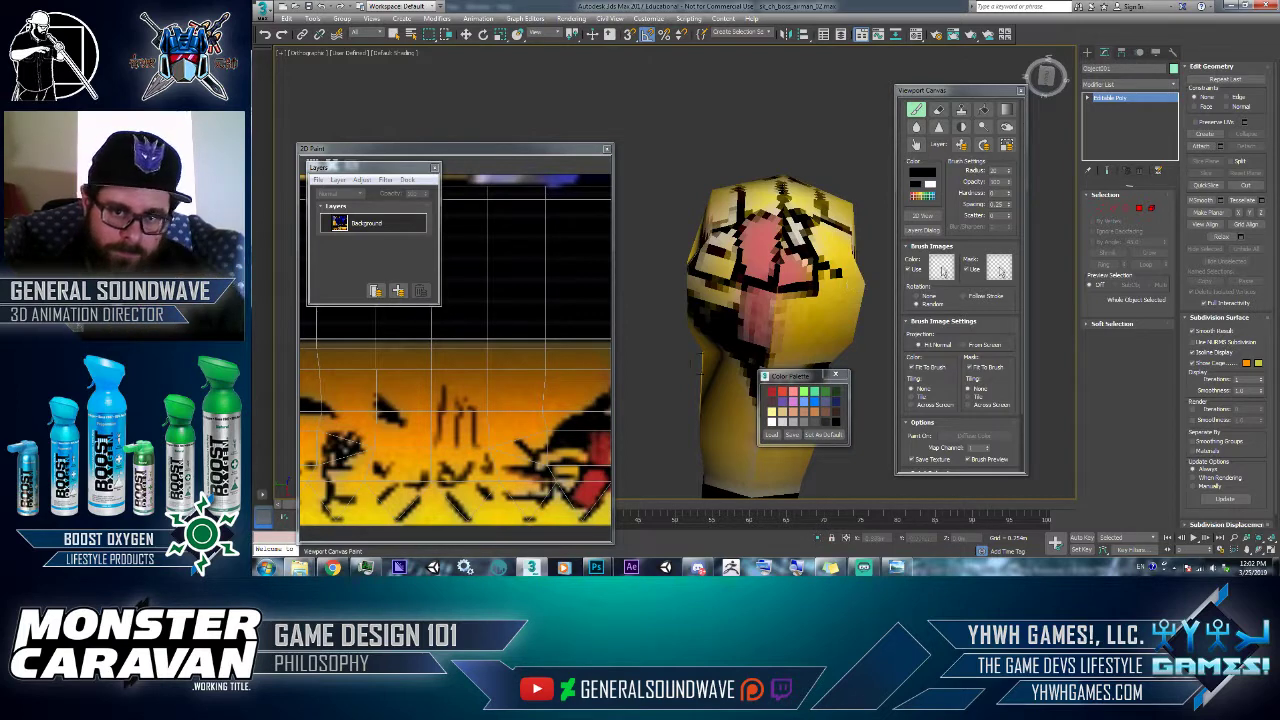
{"action": "left_click_drag", "start_coordinate": [710, 285], "coordinate": [809, 295]}
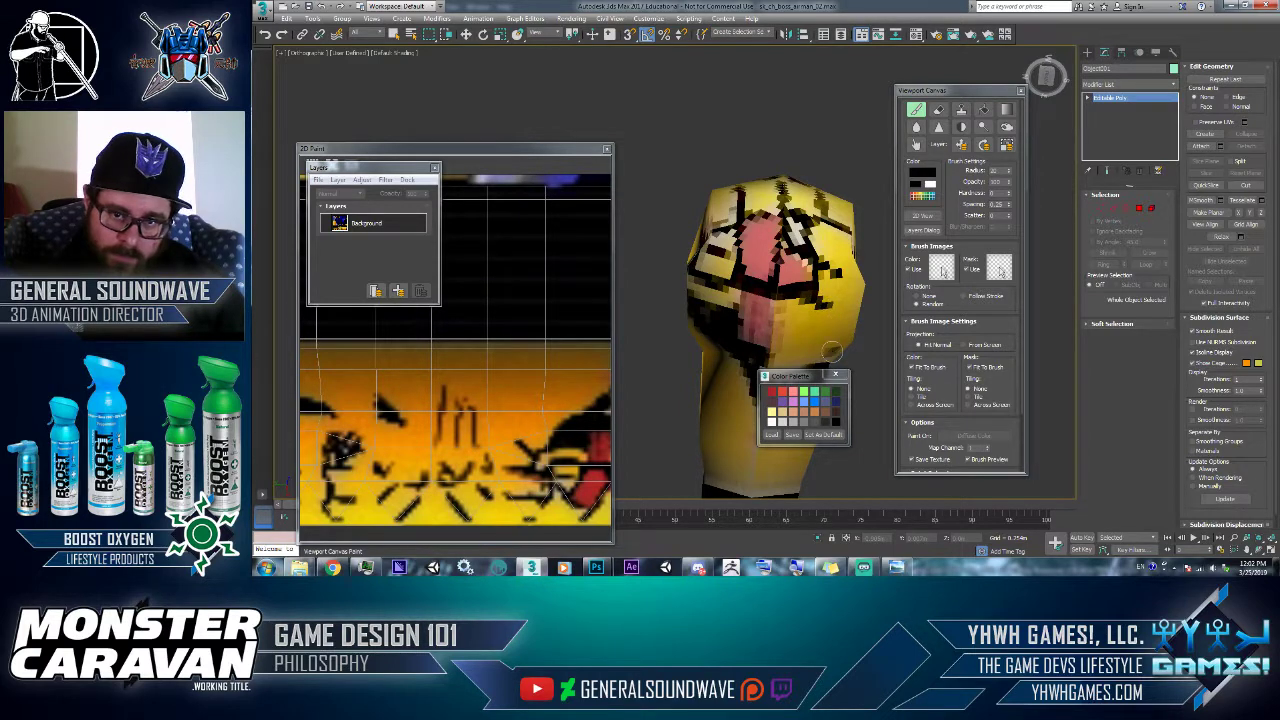
{"action": "left_click_drag", "start_coordinate": [801, 381], "coordinate": [793, 433]}
{"action": "mouse_move", "coordinate": [735, 345]}
{"action": "left_mouse_down"}
{"action": "mouse_move", "coordinate": [822, 350]}
{"action": "mouse_move", "coordinate": [782, 378]}
{"action": "mouse_move", "coordinate": [740, 342]}
{"action": "mouse_move", "coordinate": [778, 363]}
{"action": "left_mouse_up"}
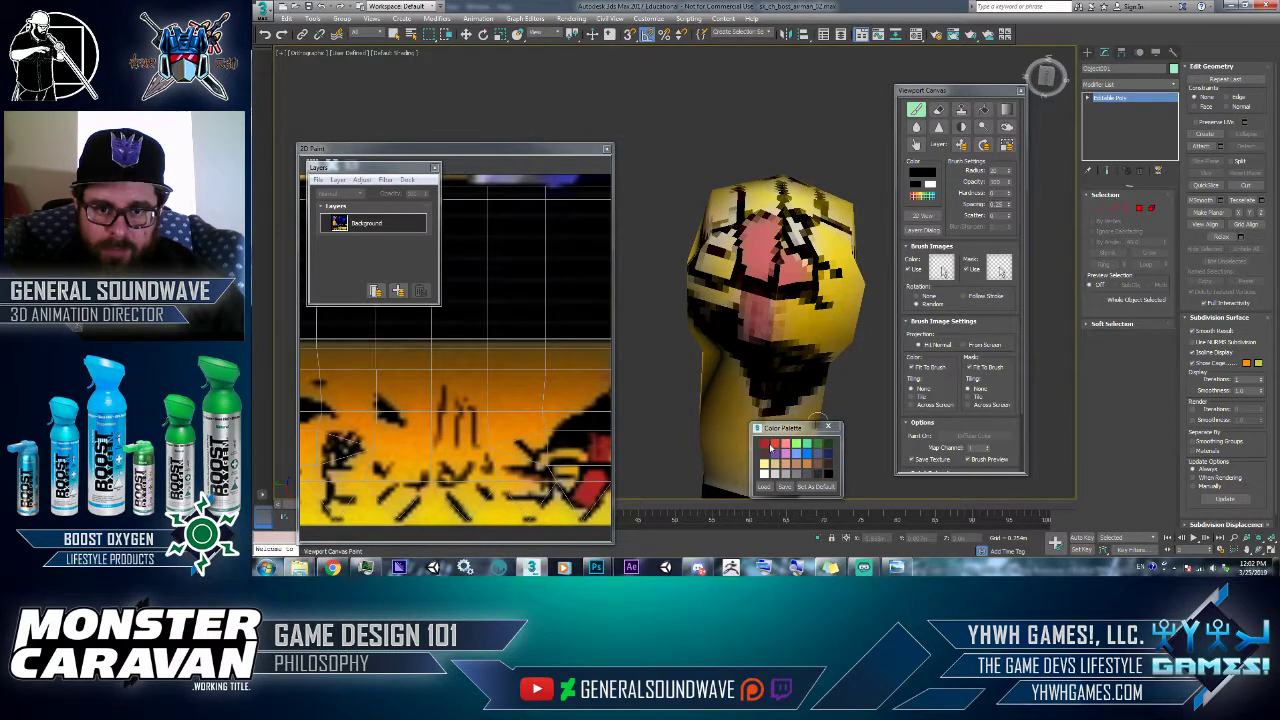
- Fill the wide area below the black crossing line and the segment beside the center line with red
{"action": "left_click", "coordinate": [771, 447]}
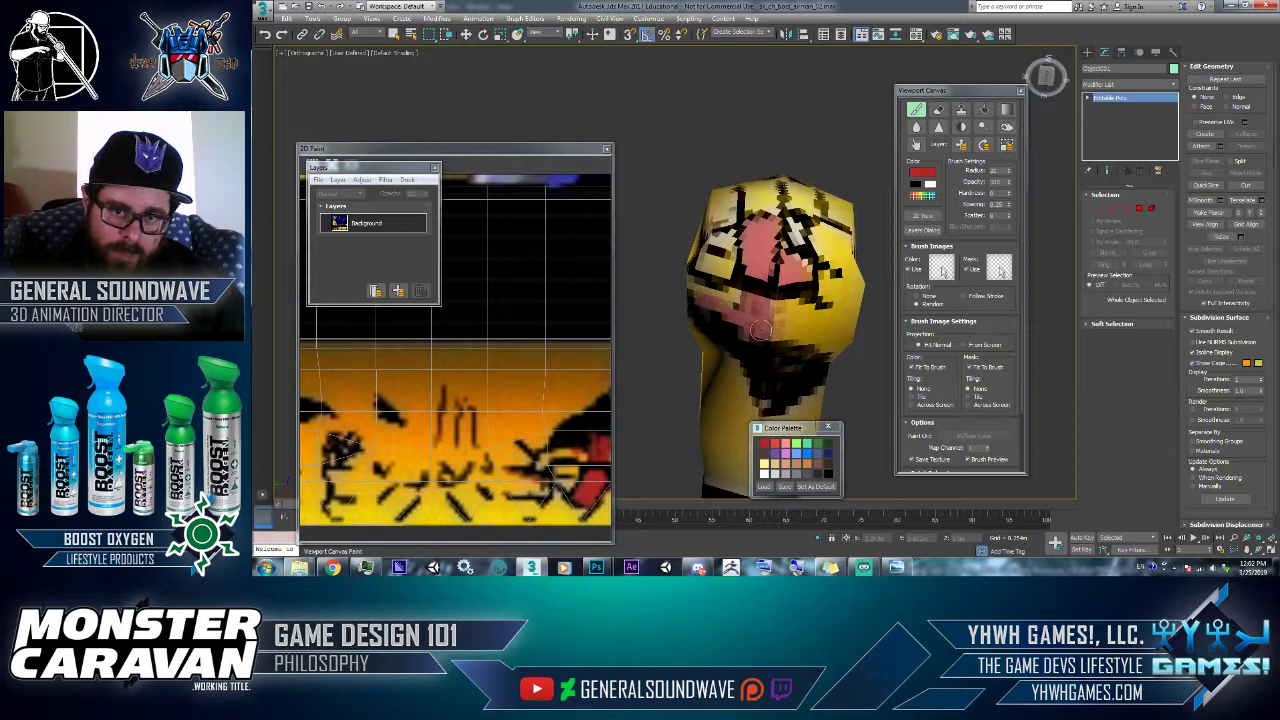
{"action": "mouse_move", "coordinate": [696, 288]}
{"action": "left_mouse_down"}
{"action": "mouse_move", "coordinate": [812, 304]}
{"action": "mouse_move", "coordinate": [764, 332]}
{"action": "mouse_move", "coordinate": [800, 336]}
{"action": "mouse_move", "coordinate": [712, 325]}
{"action": "mouse_move", "coordinate": [786, 356]}
{"action": "mouse_move", "coordinate": [810, 330]}
{"action": "mouse_move", "coordinate": [802, 310]}
{"action": "left_mouse_up"}
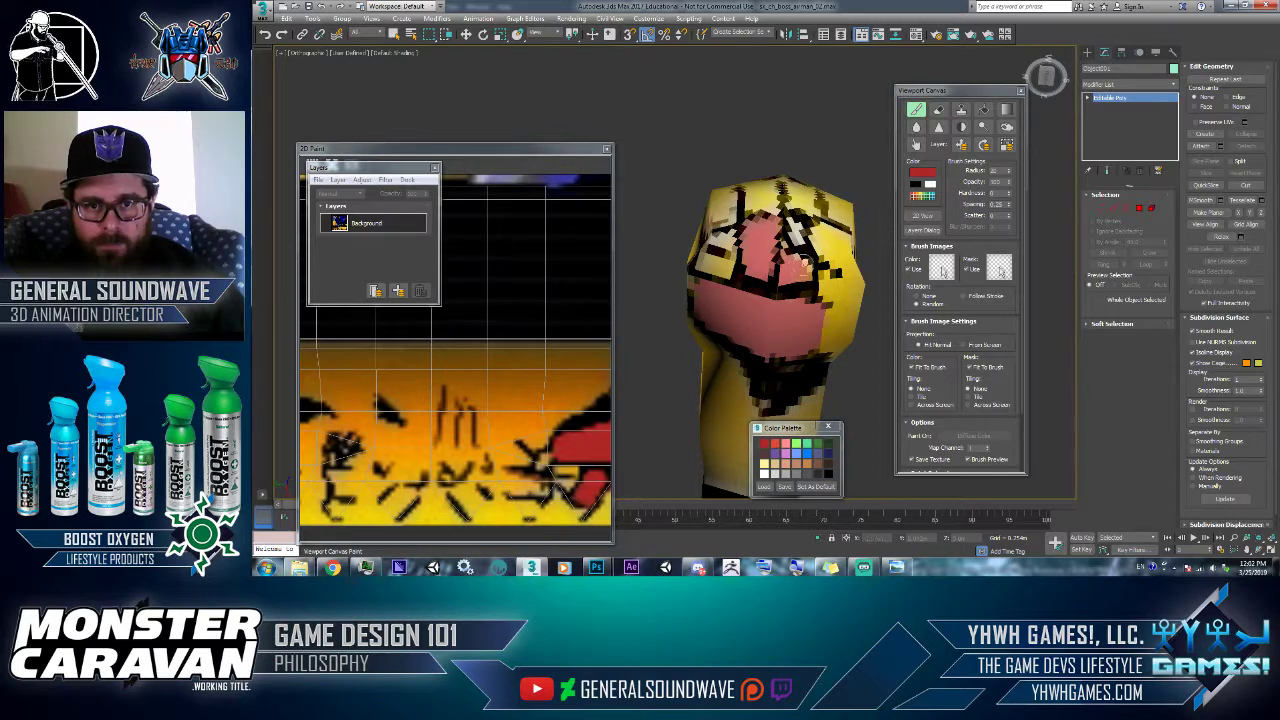
{"action": "mouse_move", "coordinate": [805, 265]}
{"action": "left_mouse_down"}
{"action": "mouse_move", "coordinate": [815, 238]}
{"action": "mouse_move", "coordinate": [800, 242]}
{"action": "mouse_move", "coordinate": [820, 226]}
{"action": "left_mouse_up"}
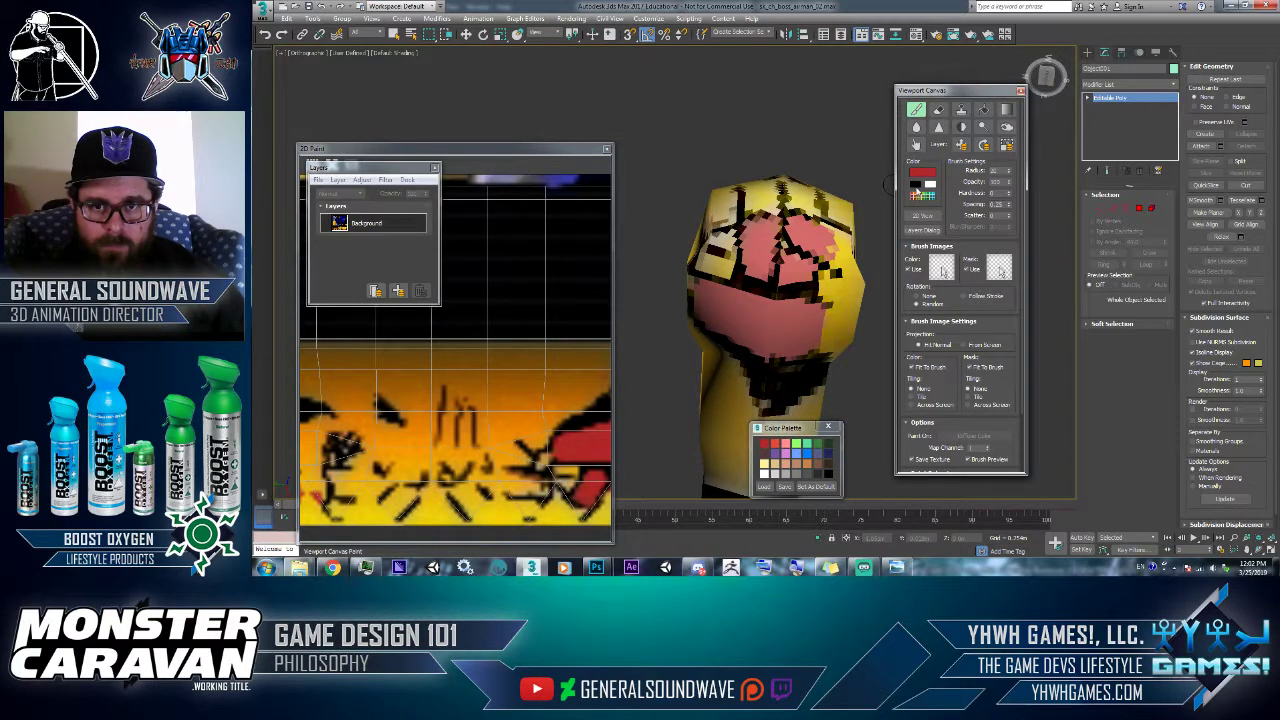
- Redraw the black finger-dividing lines through the red area above the crossing line, retouching stray marks with red
{"action": "left_click", "coordinate": [915, 186]}
{"action": "left_click_drag", "start_coordinate": [783, 220], "coordinate": [785, 251]}
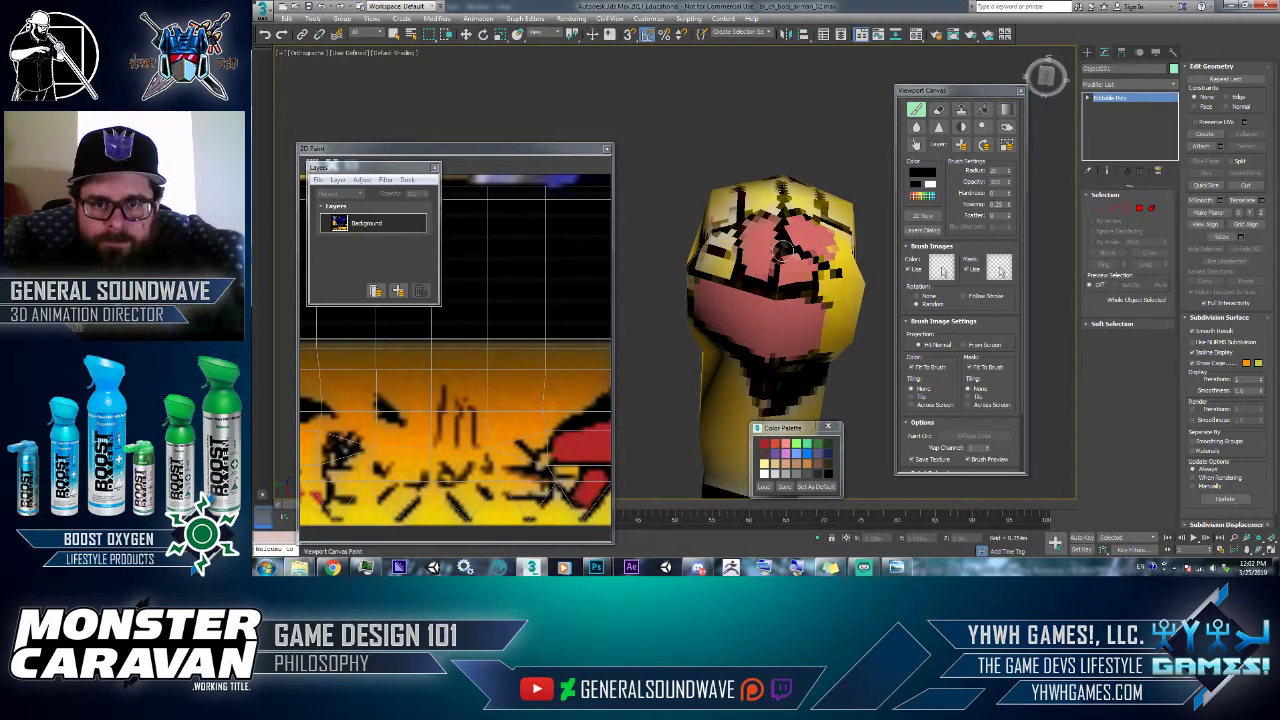
{"action": "left_click_drag", "start_coordinate": [790, 242], "coordinate": [801, 216]}
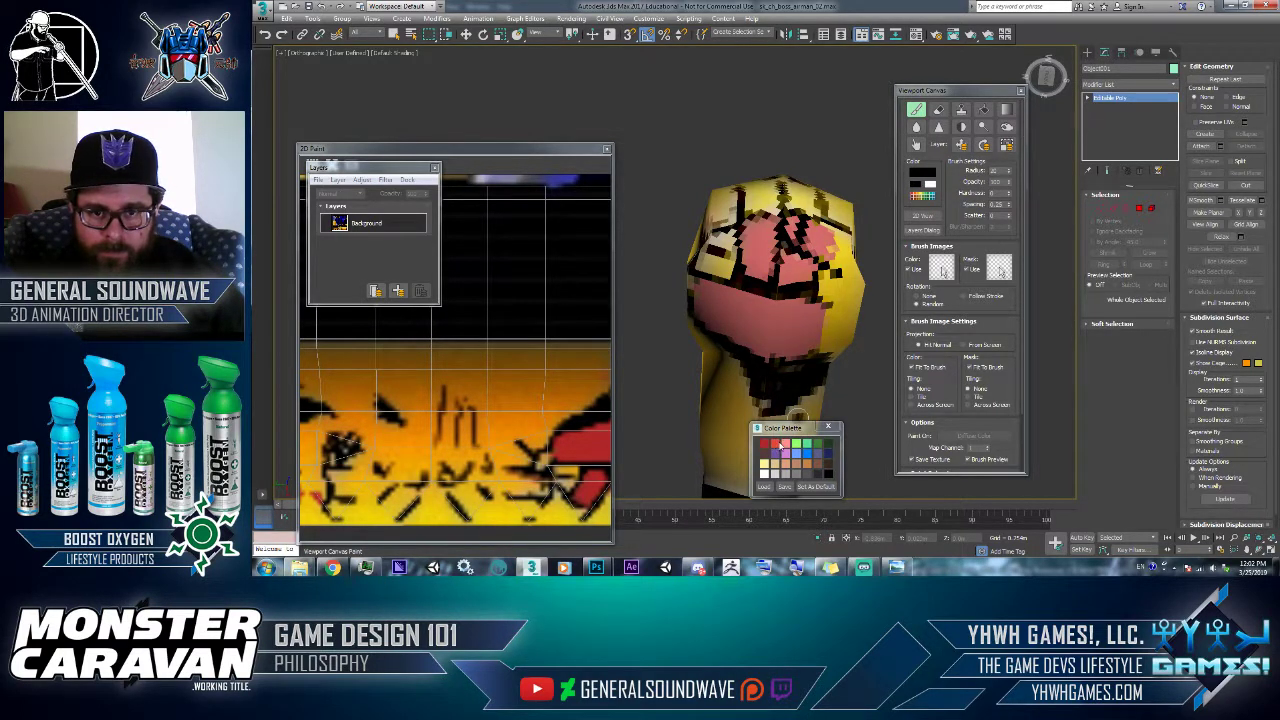
{"action": "left_click", "coordinate": [782, 444]}
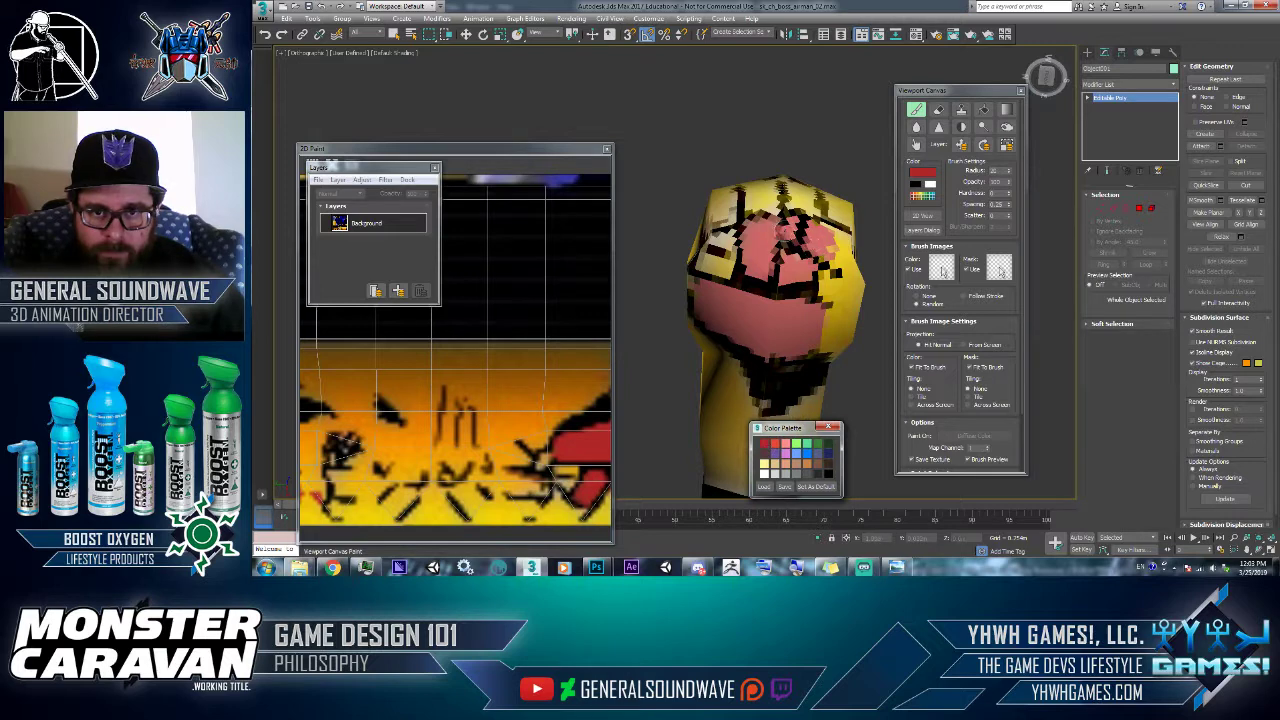
{"action": "left_click_drag", "start_coordinate": [784, 233], "coordinate": [788, 256]}
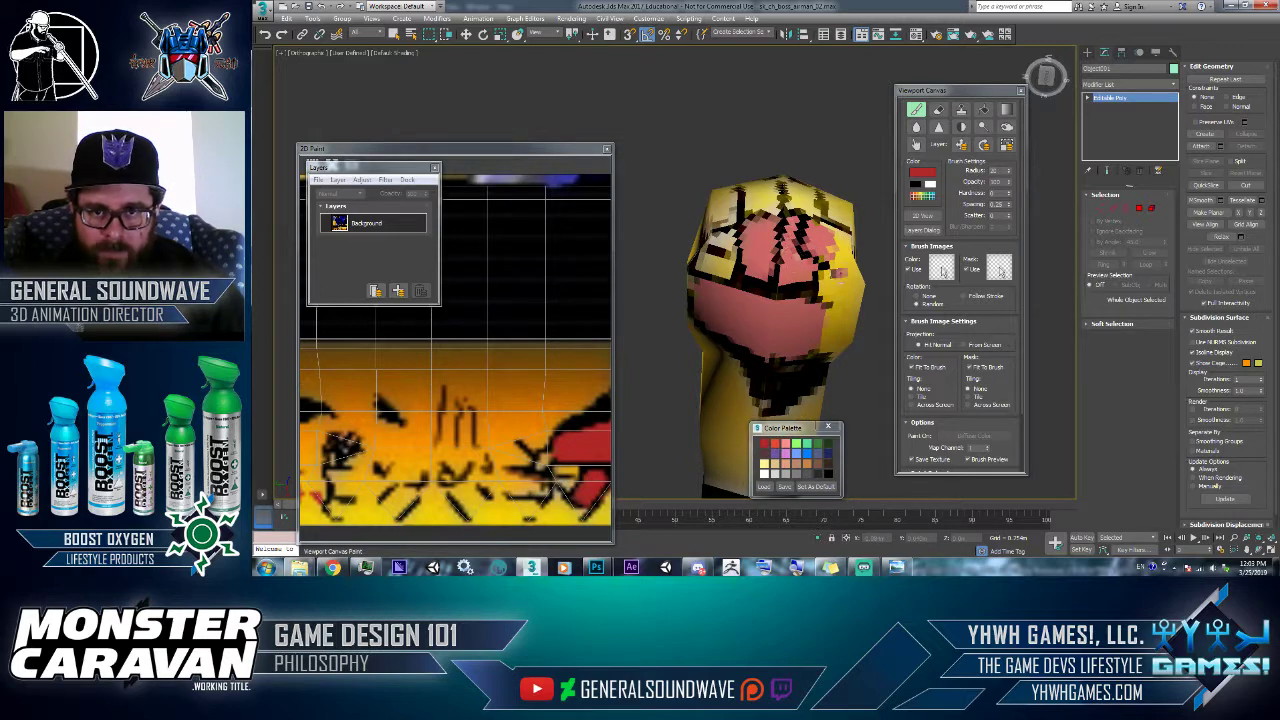
{"action": "left_click", "coordinate": [914, 186]}
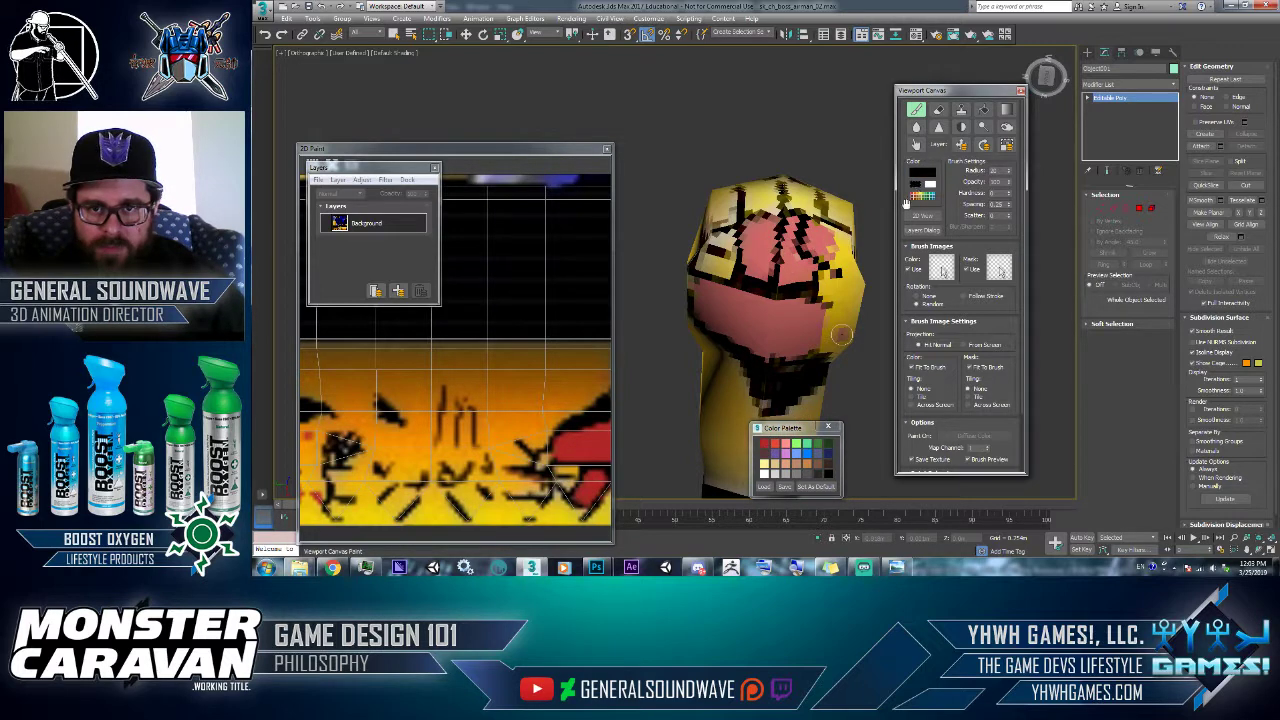
{"action": "left_click_drag", "start_coordinate": [799, 248], "coordinate": [802, 255]}
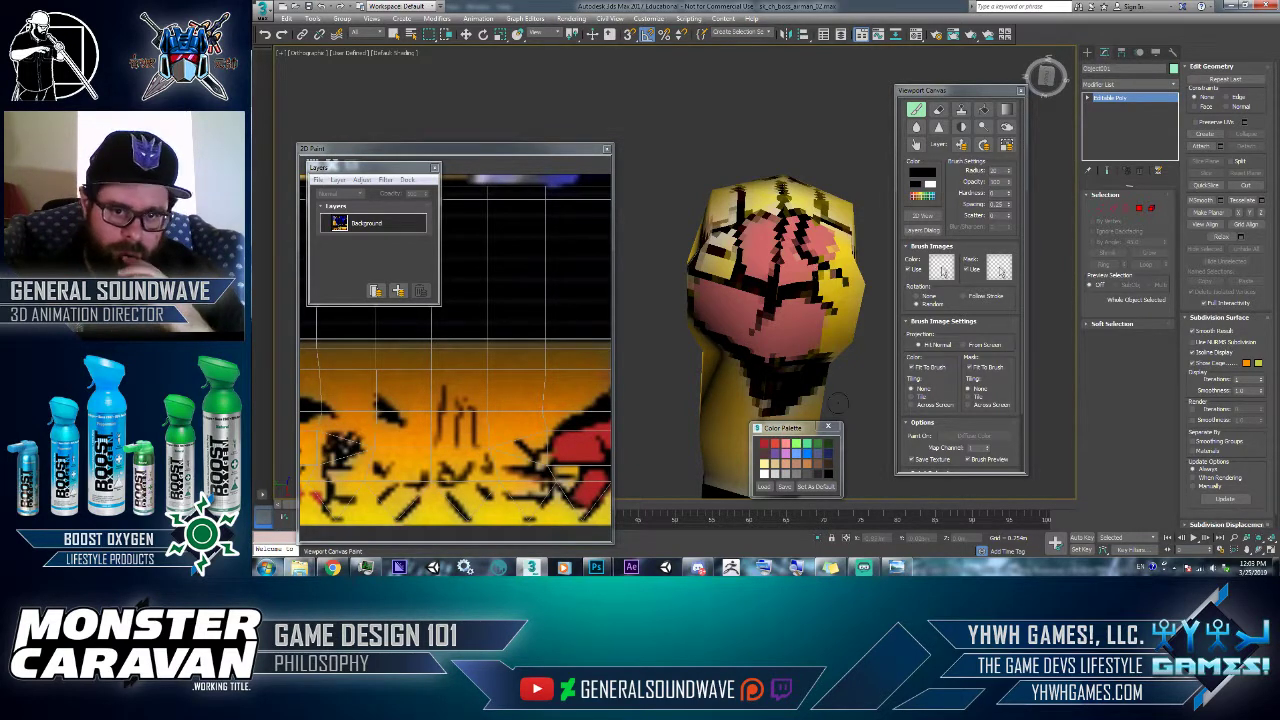
- Fill the palm's lower edge and the remaining side of the fist with red, and paint black branching lines over that side
{"action": "mouse_move", "coordinate": [753, 362]}
{"action": "left_mouse_down"}
{"action": "mouse_move", "coordinate": [793, 366]}
{"action": "mouse_move", "coordinate": [789, 412]}
{"action": "left_mouse_up"}
{"action": "left_click", "coordinate": [767, 443]}
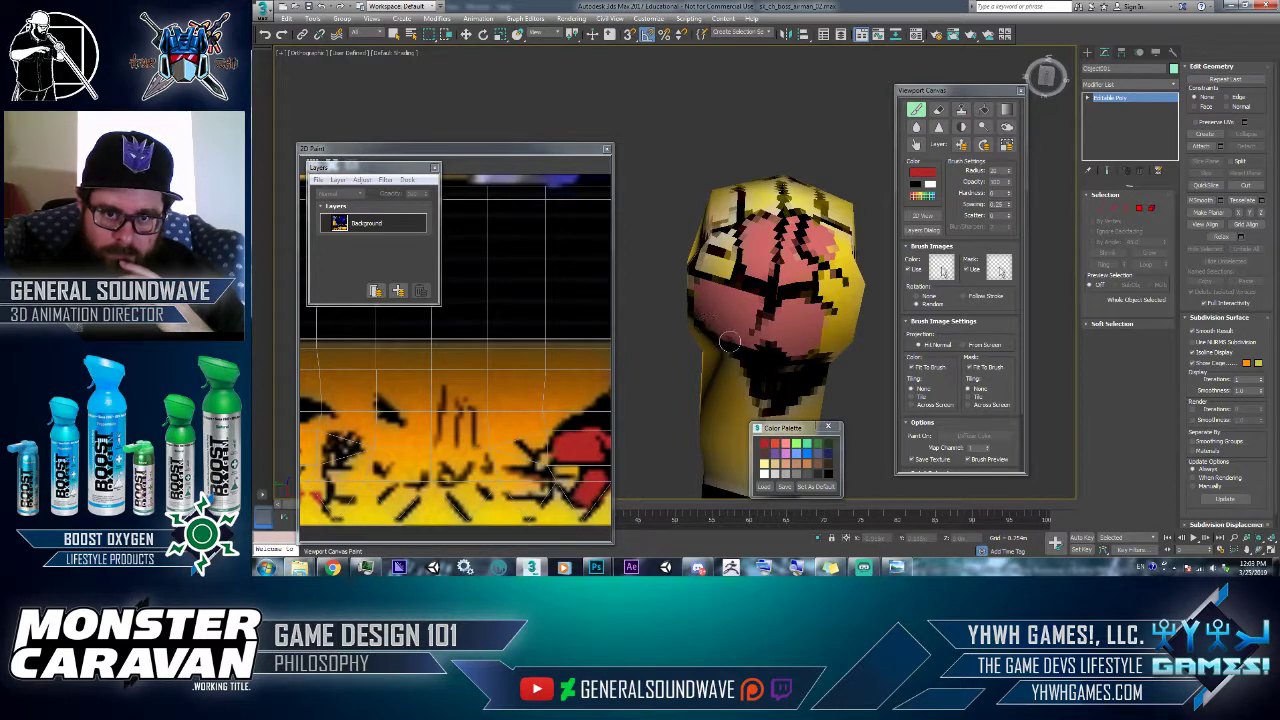
{"action": "left_click_drag", "start_coordinate": [740, 348], "coordinate": [751, 349]}
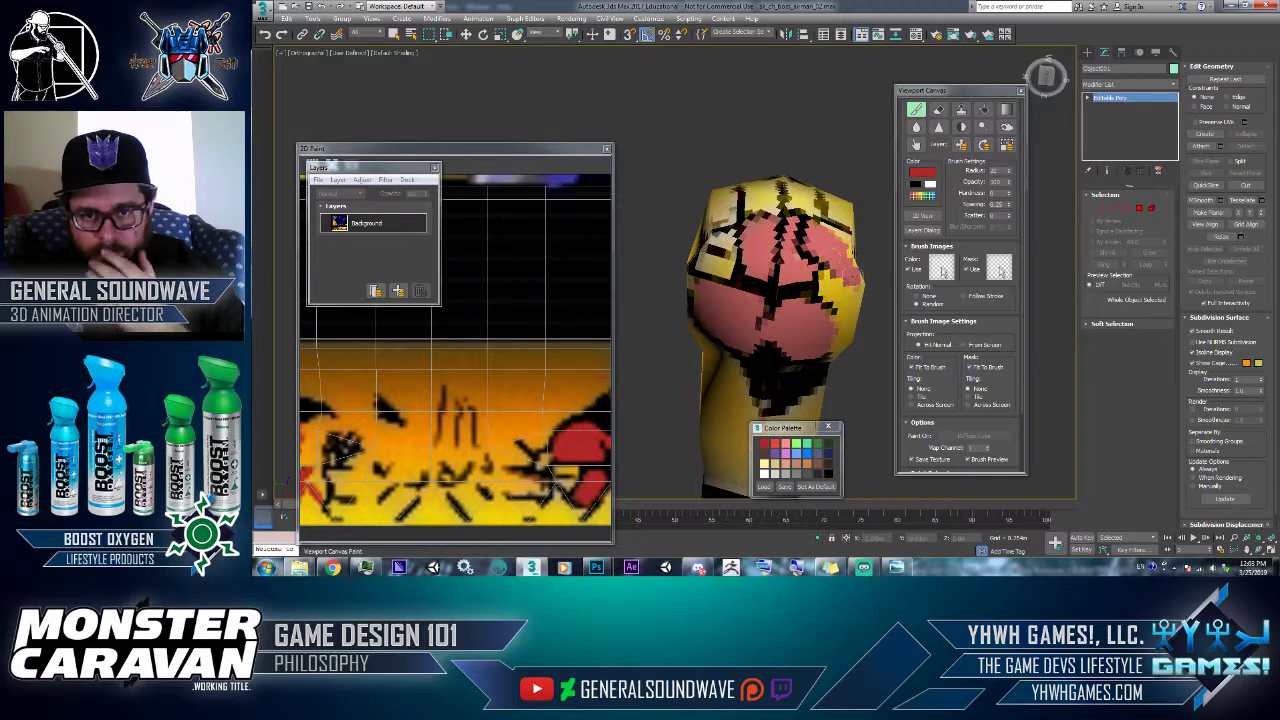
{"action": "mouse_move", "coordinate": [828, 262]}
{"action": "left_mouse_down"}
{"action": "mouse_move", "coordinate": [846, 320]}
{"action": "mouse_move", "coordinate": [856, 300]}
{"action": "mouse_move", "coordinate": [833, 348]}
{"action": "mouse_move", "coordinate": [843, 340]}
{"action": "left_mouse_up"}
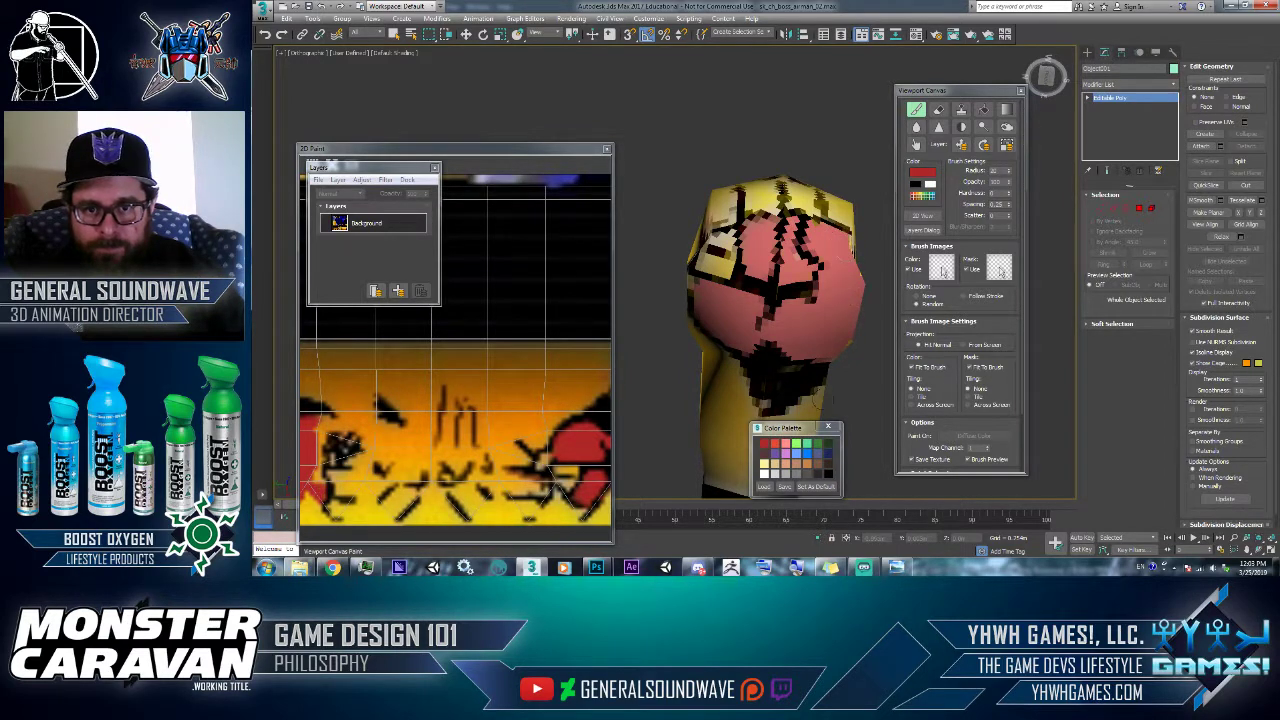
{"action": "left_click", "coordinate": [914, 182]}
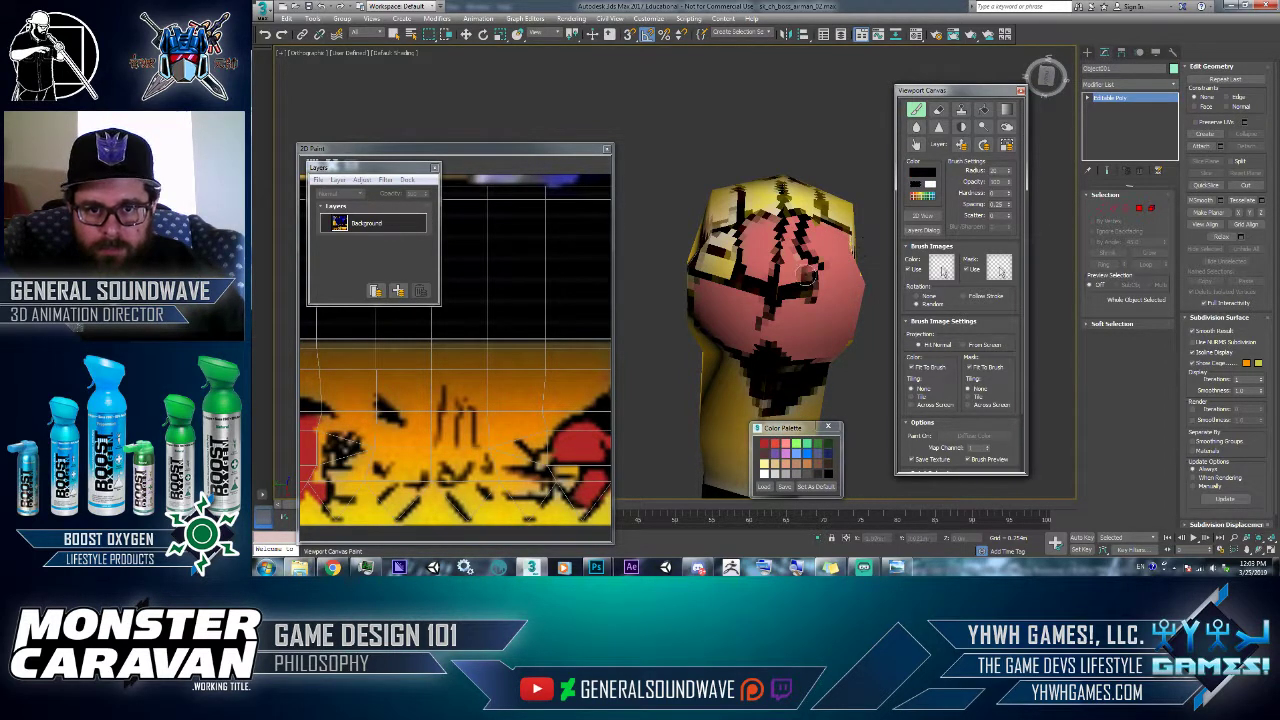
{"action": "mouse_move", "coordinate": [838, 274]}
{"action": "left_mouse_down"}
{"action": "mouse_move", "coordinate": [836, 316]}
{"action": "mouse_move", "coordinate": [818, 298]}
{"action": "mouse_move", "coordinate": [829, 319]}
{"action": "left_mouse_up"}
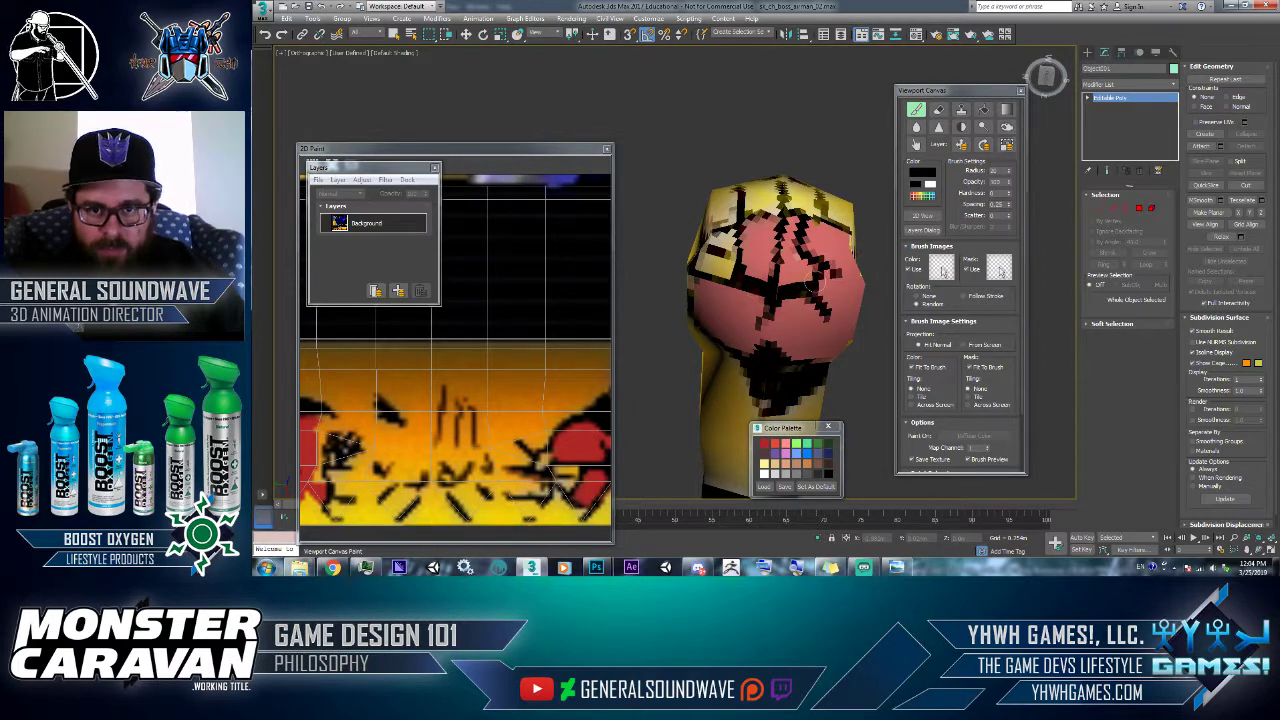
- Fill the two middle finger segments above the crossing line with dark green and blue, and touch up the black line beneath them
{"action": "left_click", "coordinate": [802, 446]}
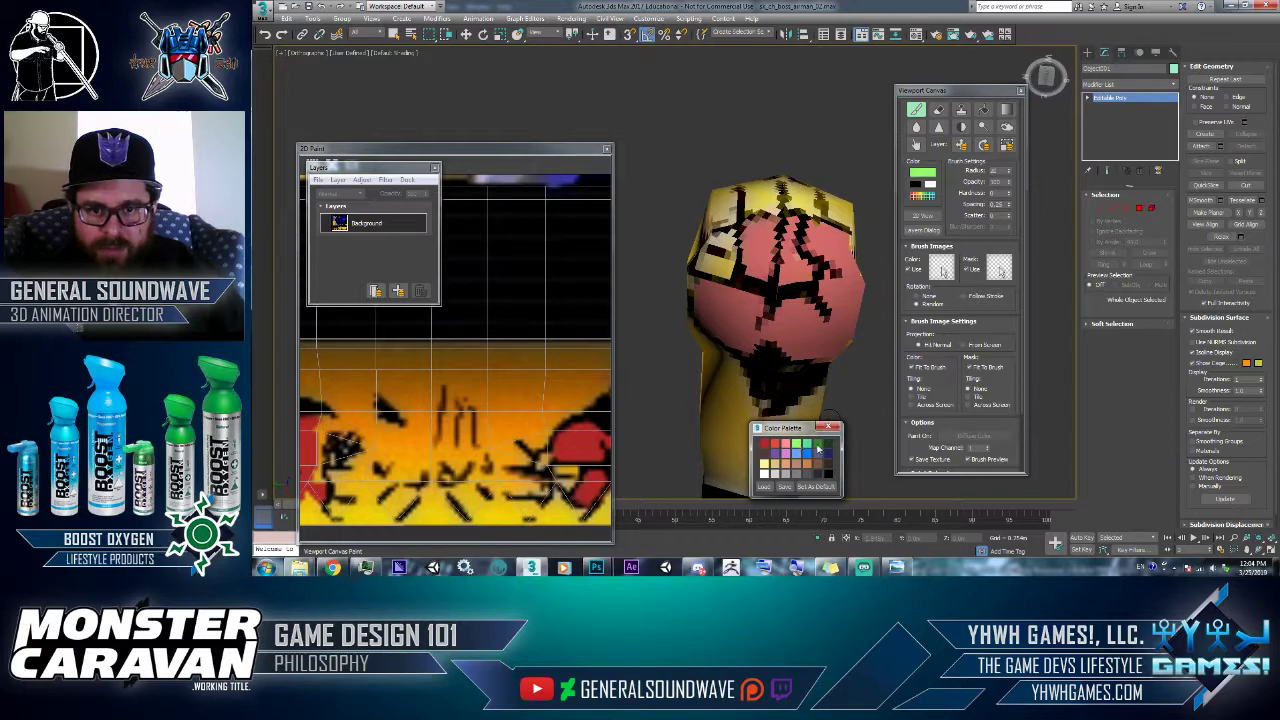
{"action": "left_click", "coordinate": [818, 450]}
{"action": "mouse_move", "coordinate": [803, 256]}
{"action": "left_mouse_down"}
{"action": "mouse_move", "coordinate": [792, 222]}
{"action": "mouse_move", "coordinate": [784, 268]}
{"action": "mouse_move", "coordinate": [798, 290]}
{"action": "mouse_move", "coordinate": [813, 285]}
{"action": "left_mouse_up"}
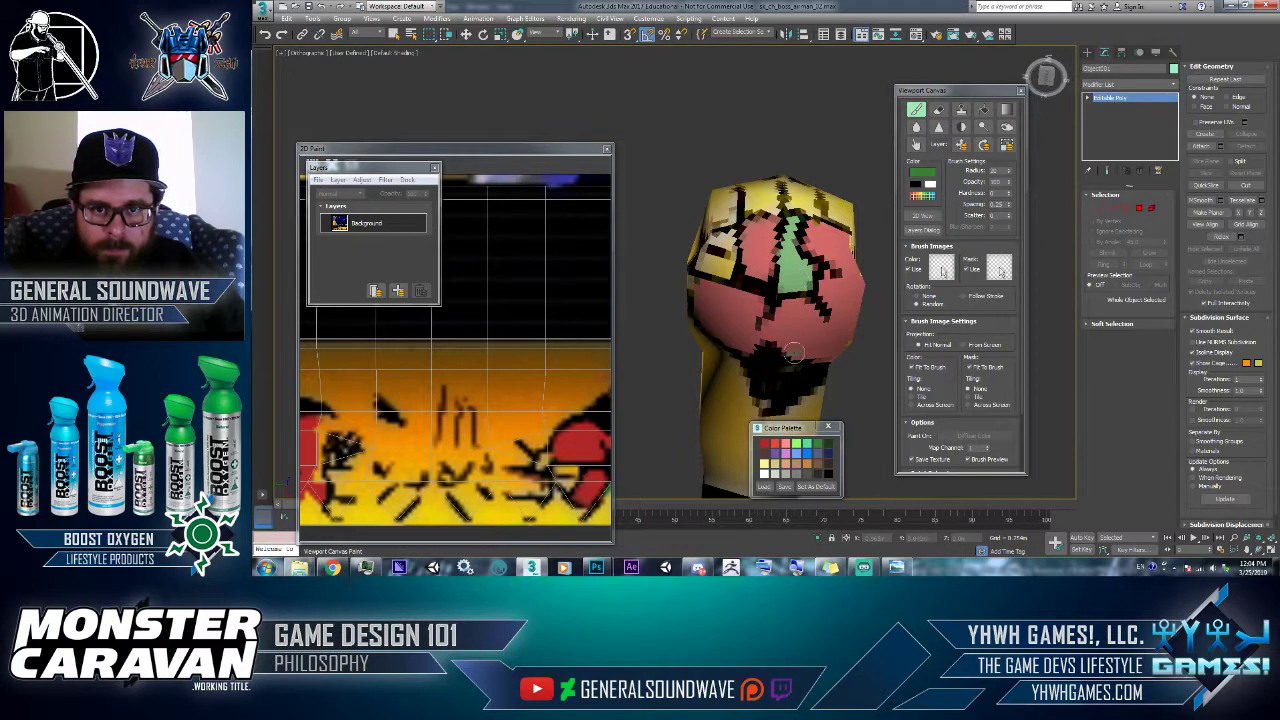
{"action": "left_click", "coordinate": [803, 454]}
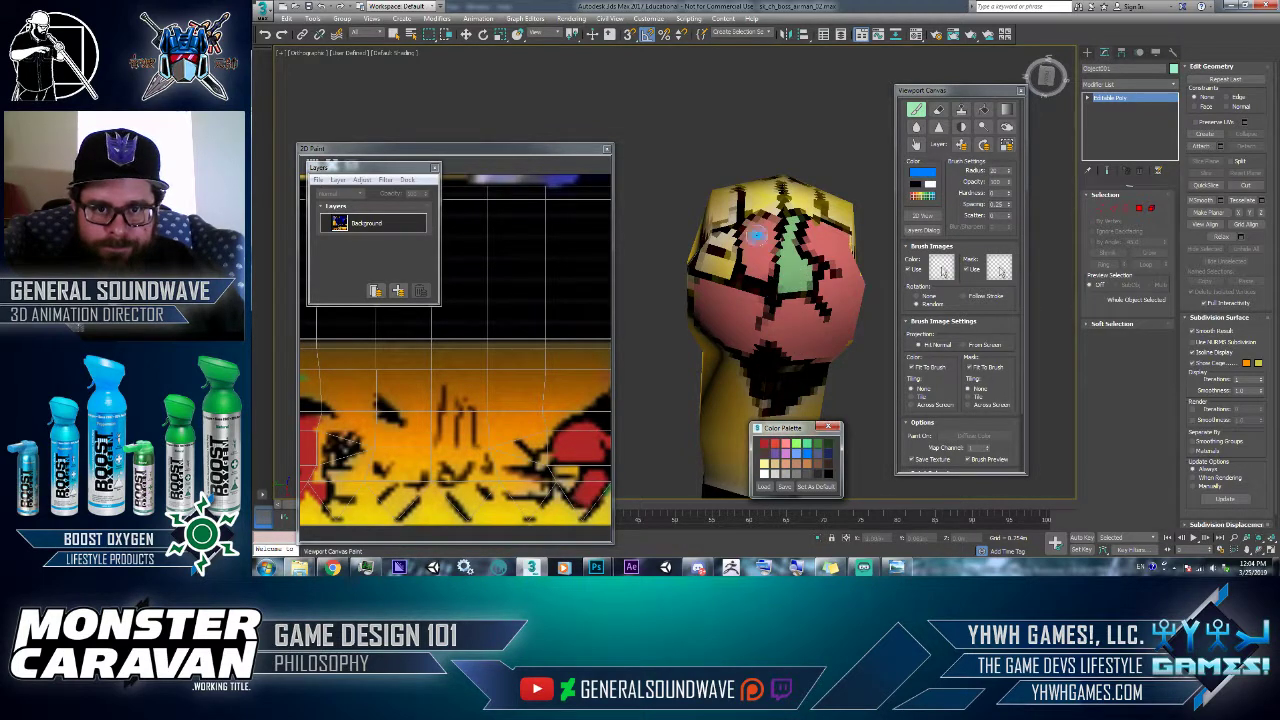
{"action": "mouse_move", "coordinate": [747, 228]}
{"action": "left_mouse_down"}
{"action": "mouse_move", "coordinate": [748, 266]}
{"action": "mouse_move", "coordinate": [762, 222]}
{"action": "mouse_move", "coordinate": [765, 278]}
{"action": "mouse_move", "coordinate": [750, 278]}
{"action": "mouse_move", "coordinate": [764, 275]}
{"action": "left_mouse_up"}
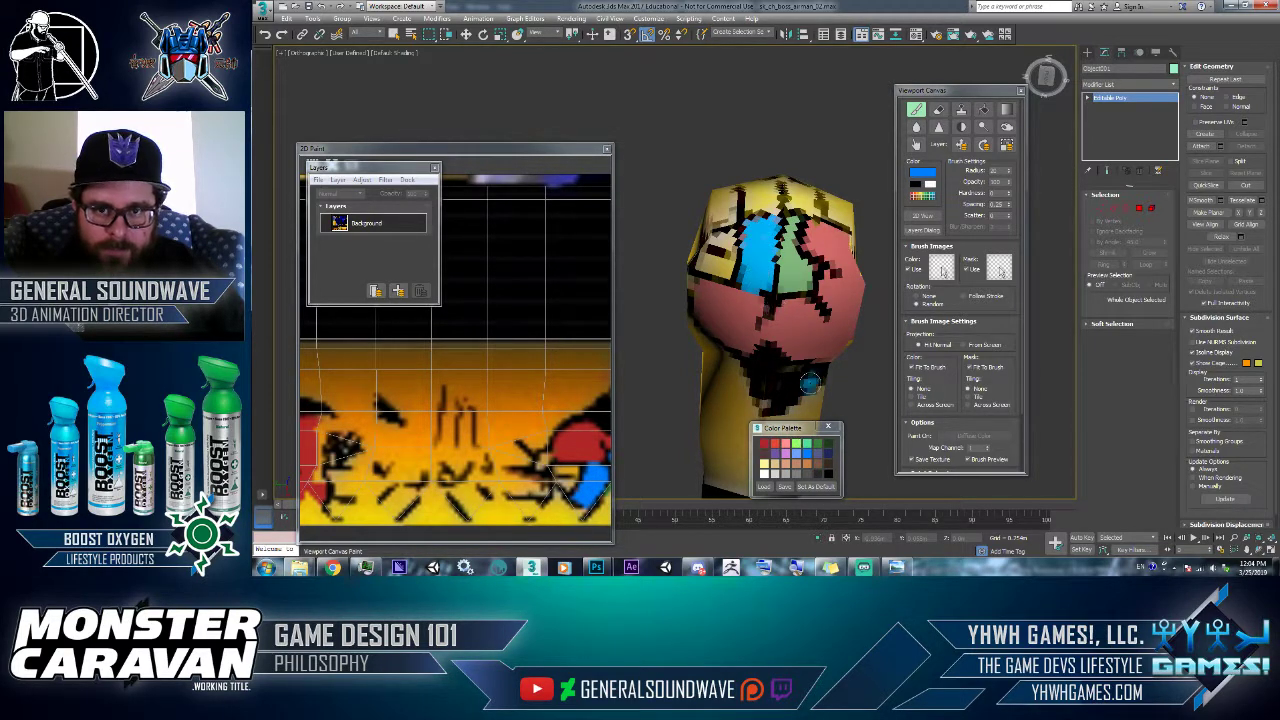
{"action": "left_click", "coordinate": [914, 187]}
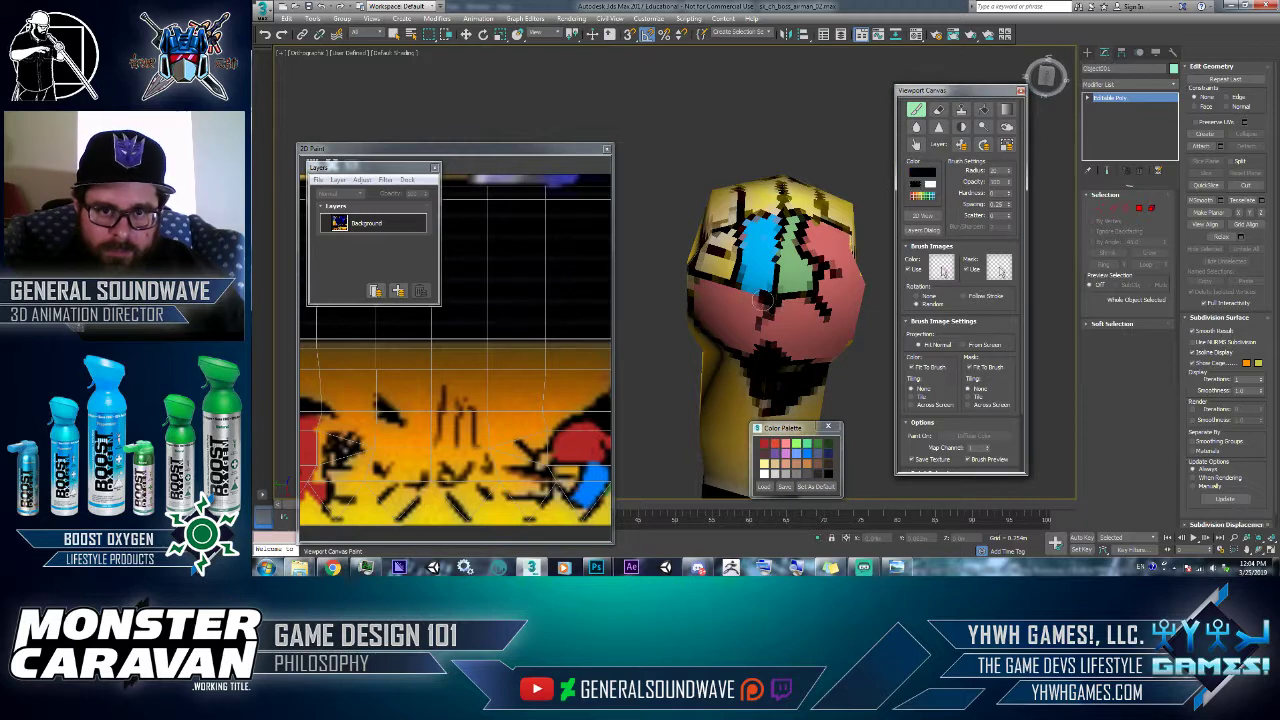
{"action": "left_click_drag", "start_coordinate": [762, 301], "coordinate": [746, 288]}
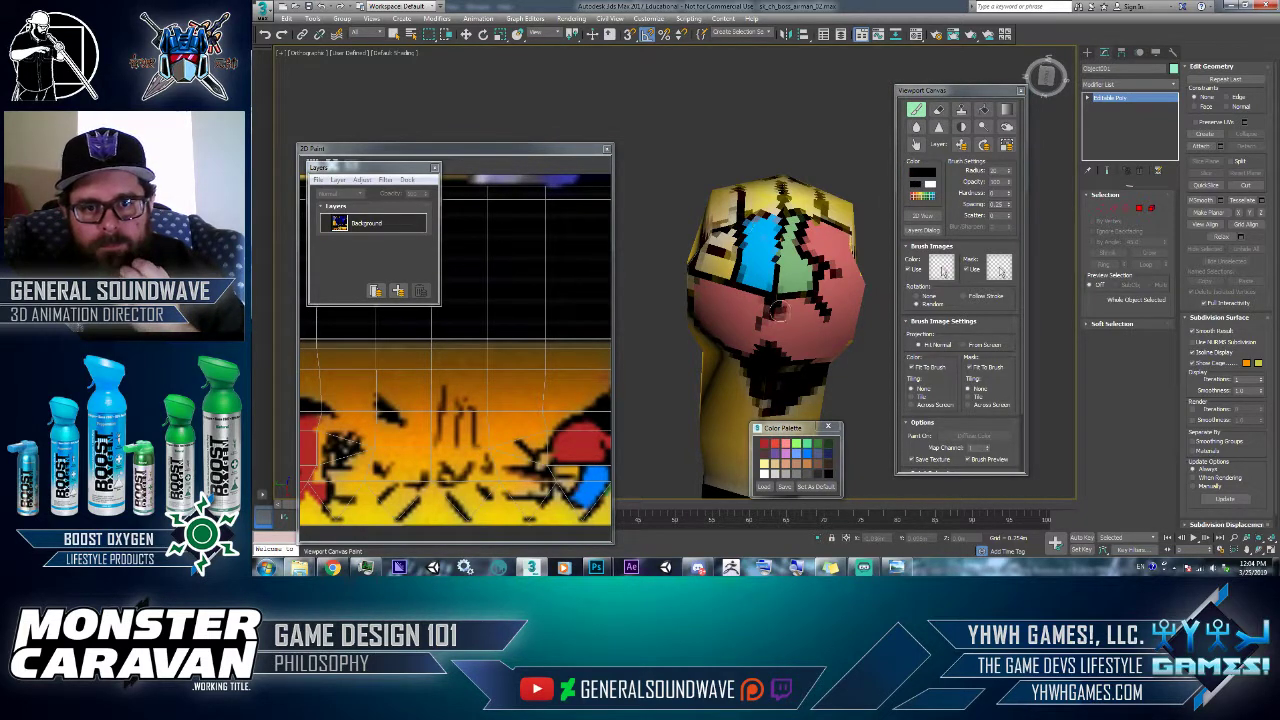
- Paint blue over the upper finger segment beside the center line, above the segments already colored at the front of the fist
{"action": "left_click", "coordinate": [1258, 550]}
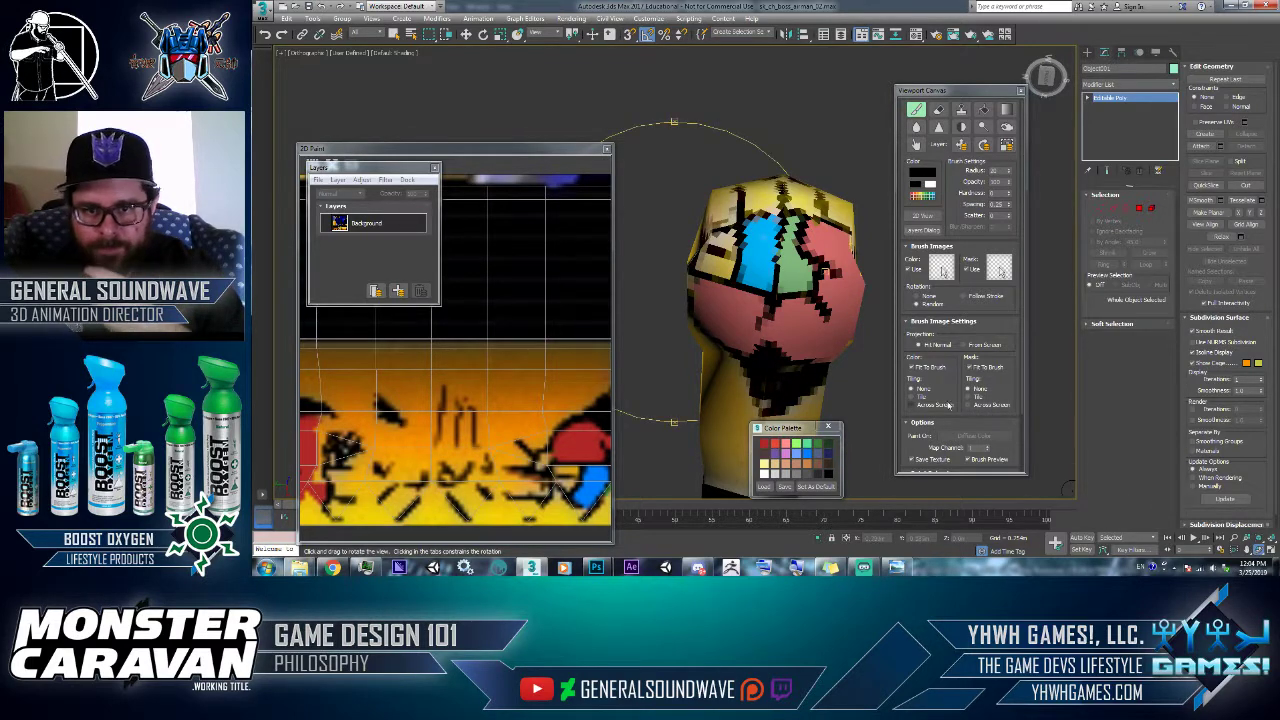
{"action": "left_click_drag", "start_coordinate": [830, 250], "coordinate": [830, 358]}
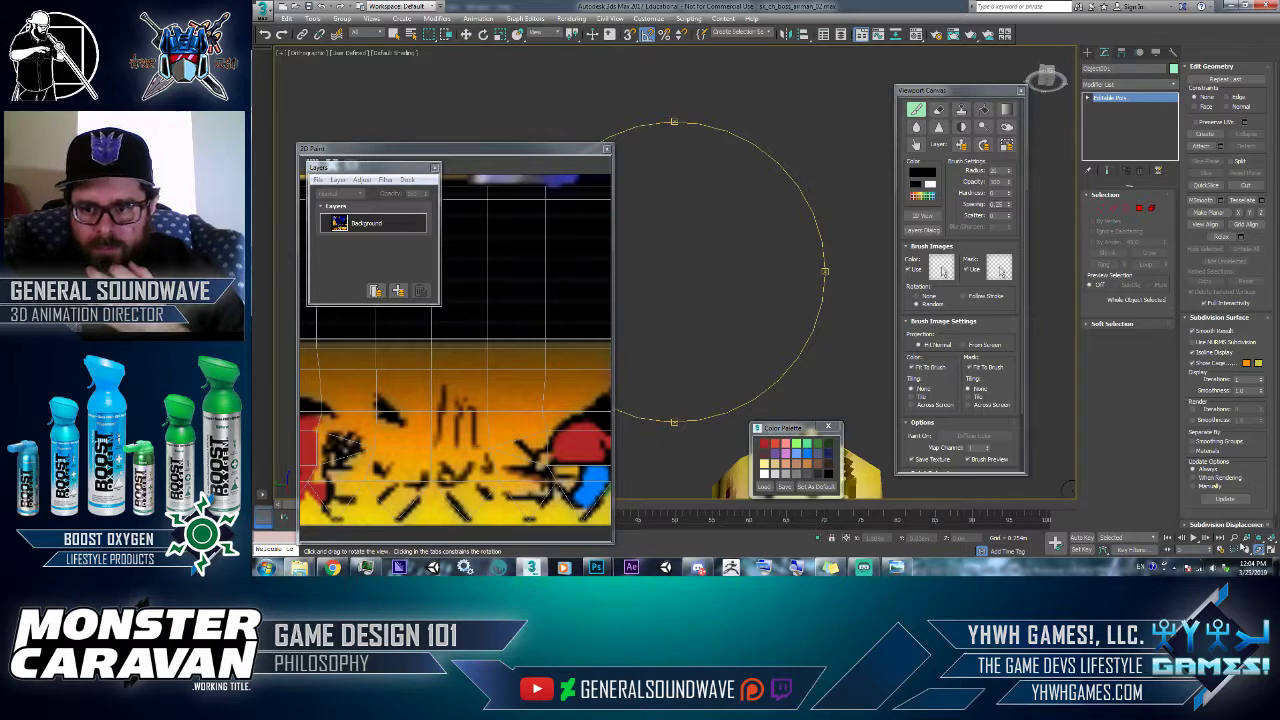
{"action": "left_click", "coordinate": [1245, 550]}
{"action": "mouse_move", "coordinate": [852, 376]}
{"action": "left_mouse_down"}
{"action": "mouse_move", "coordinate": [814, 309]}
{"action": "mouse_move", "coordinate": [831, 236]}
{"action": "left_mouse_up"}
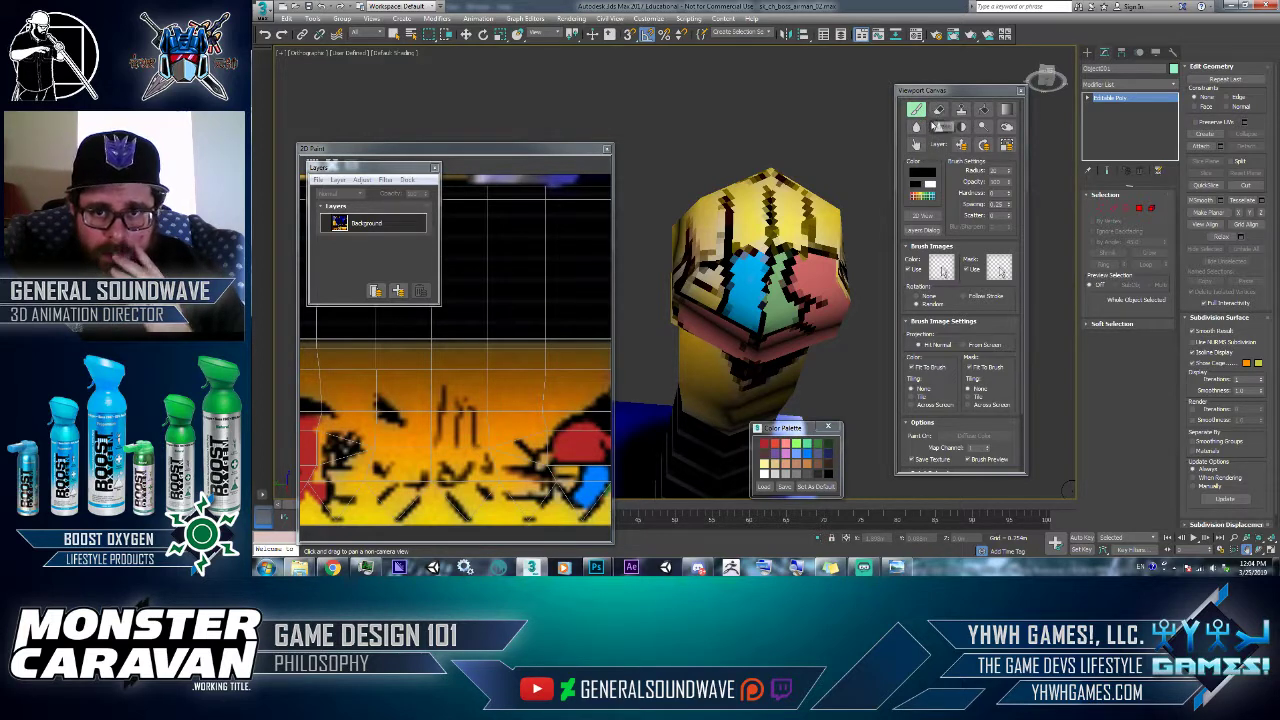
{"action": "key", "text": "w"}
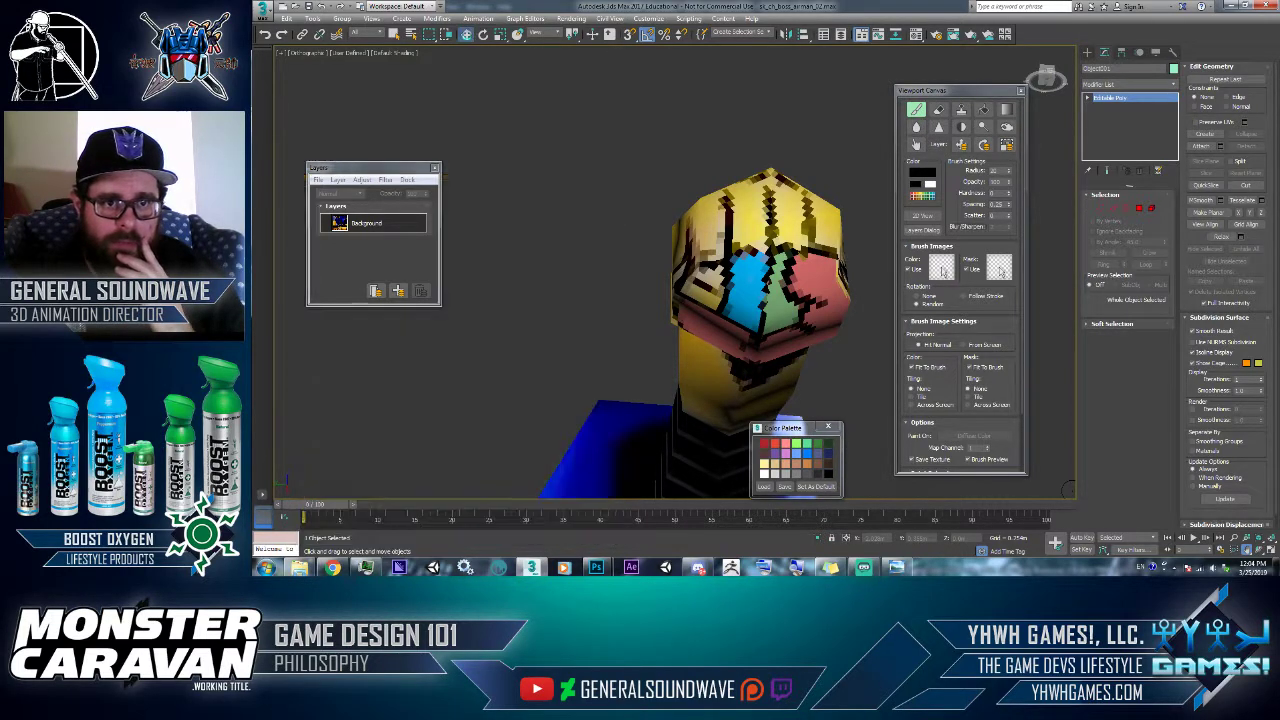
{"action": "left_click", "coordinate": [916, 110]}
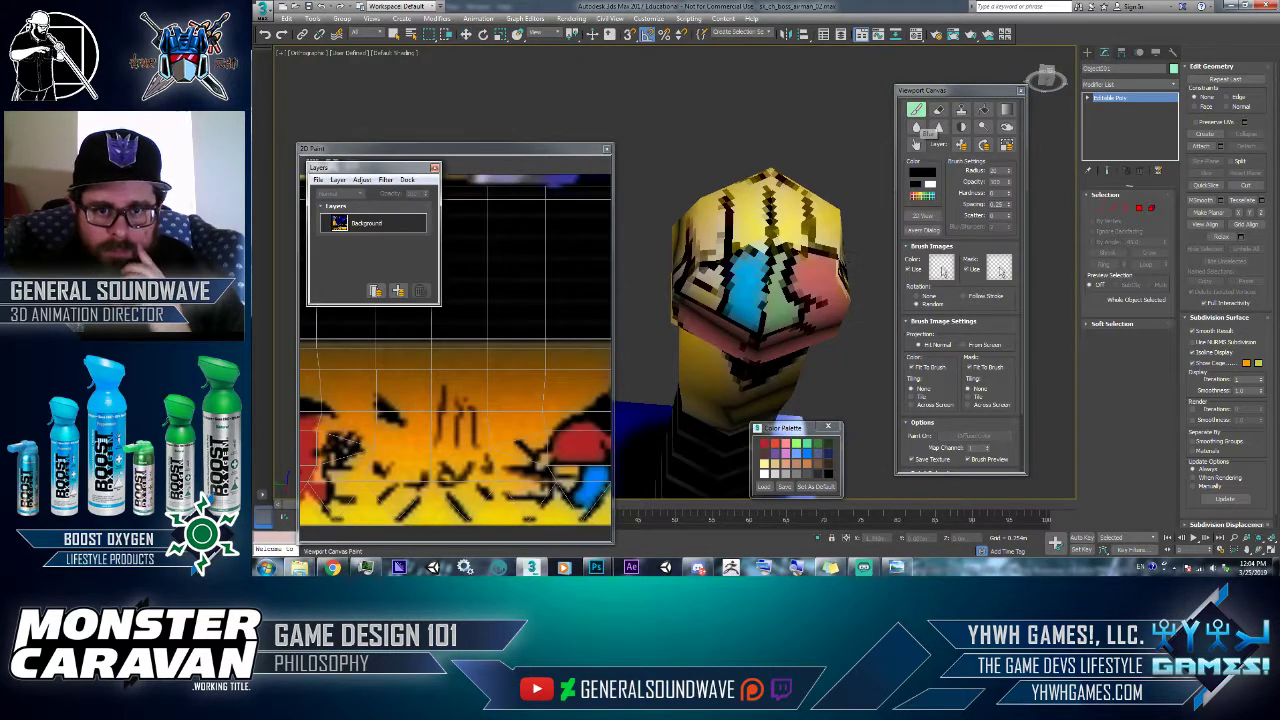
{"action": "left_click", "coordinate": [806, 456]}
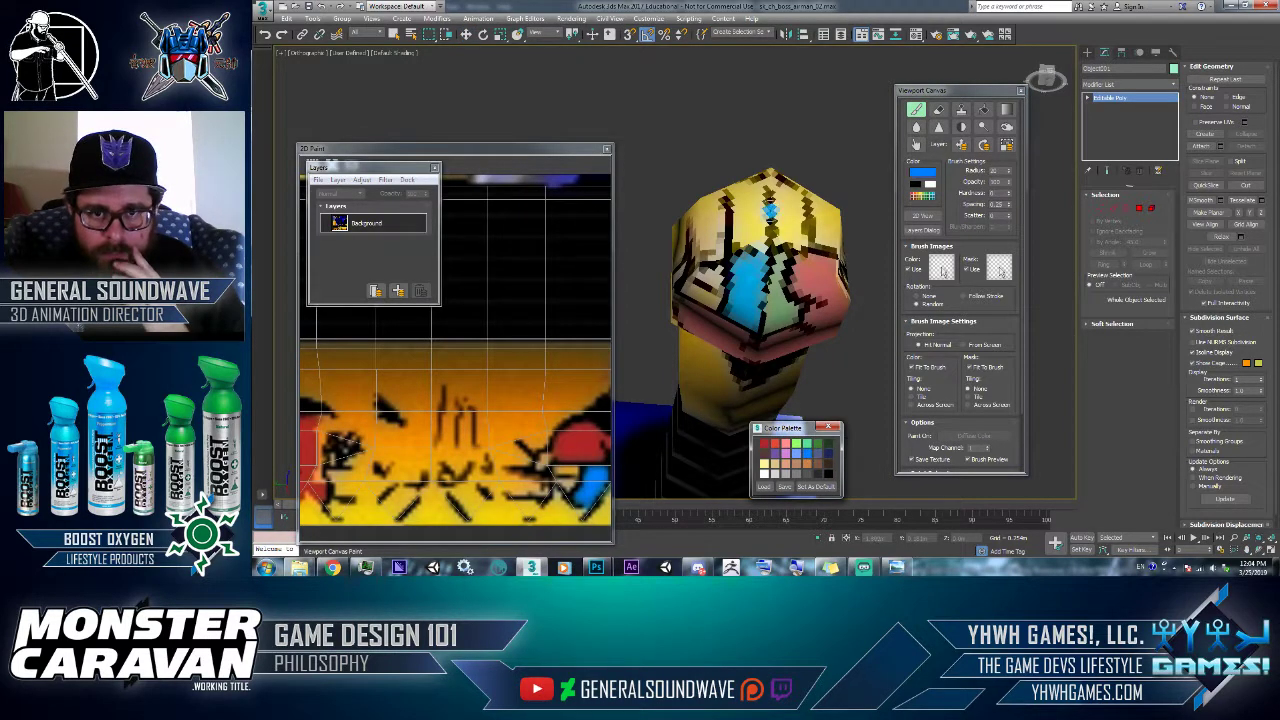
{"action": "mouse_move", "coordinate": [770, 210]}
{"action": "left_mouse_down"}
{"action": "mouse_move", "coordinate": [740, 188]}
{"action": "mouse_move", "coordinate": [745, 222]}
{"action": "left_mouse_up"}
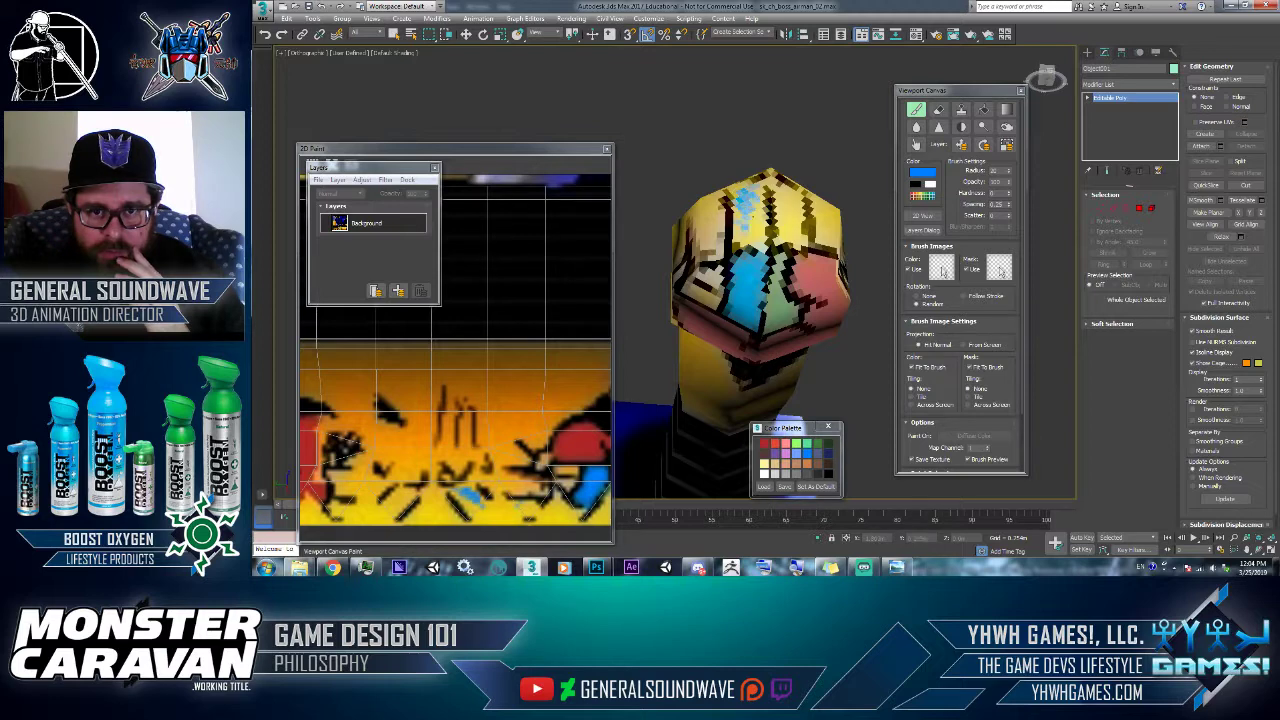
- Fill the upper finger segment on the other side of the center line with light green, covering stray marks along the line
{"action": "left_click", "coordinate": [809, 443]}
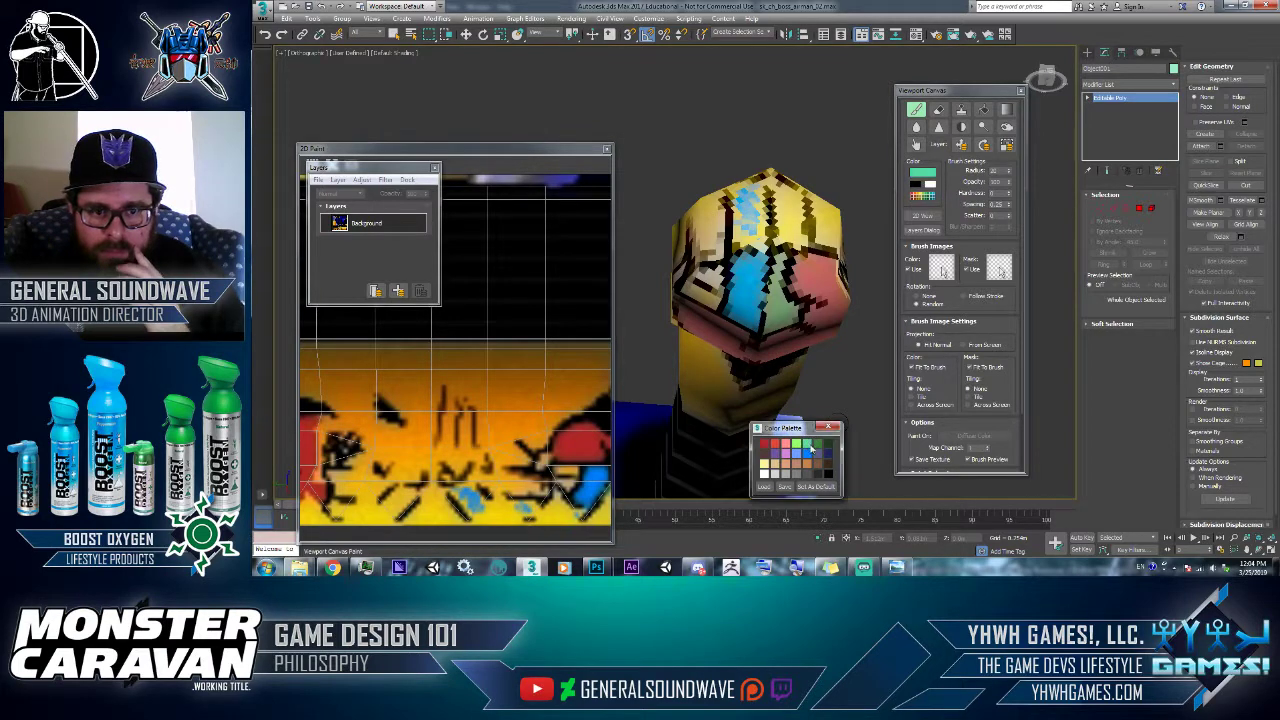
{"action": "left_click", "coordinate": [783, 197]}
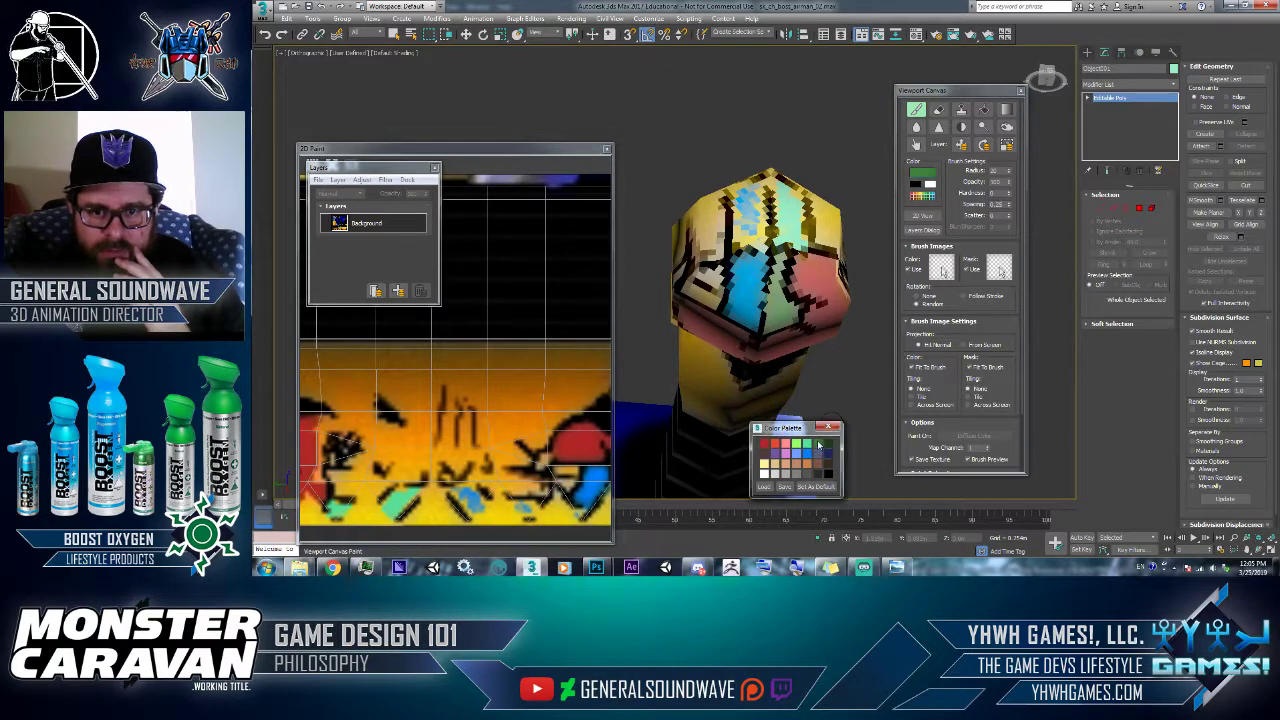
{"action": "left_click", "coordinate": [820, 445]}
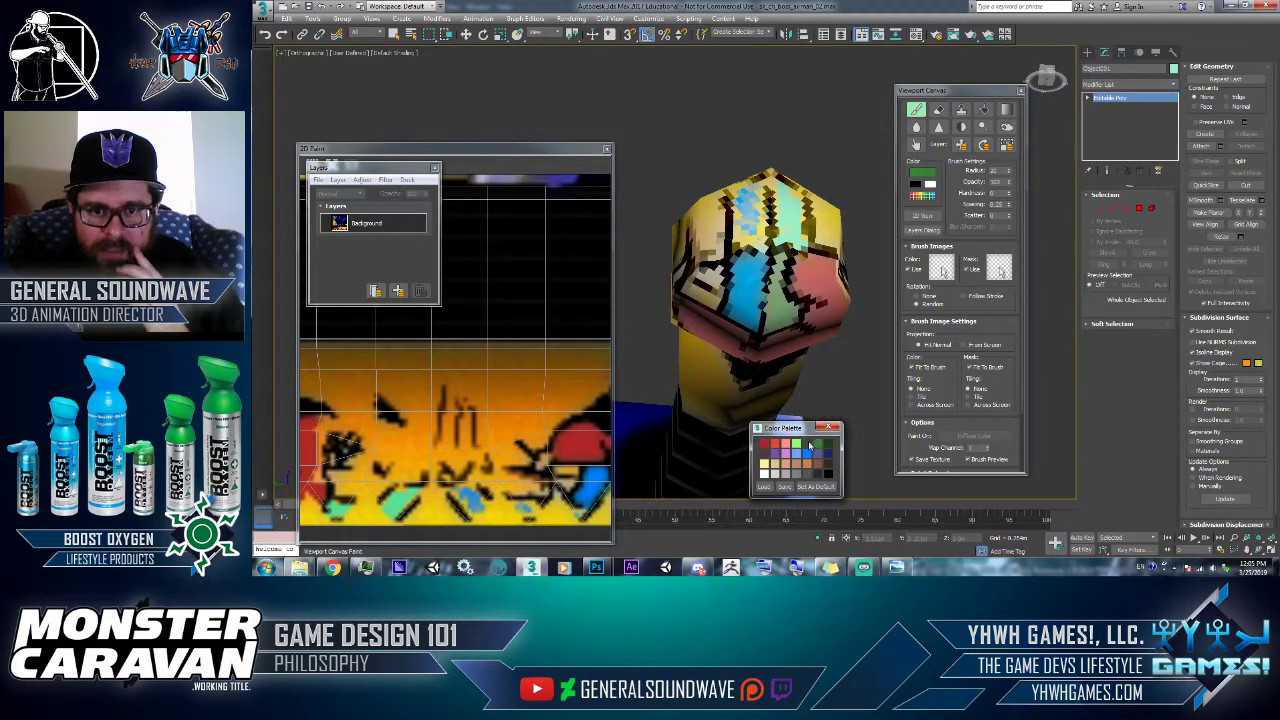
{"action": "left_click", "coordinate": [810, 445]}
{"action": "left_click", "coordinate": [780, 180]}
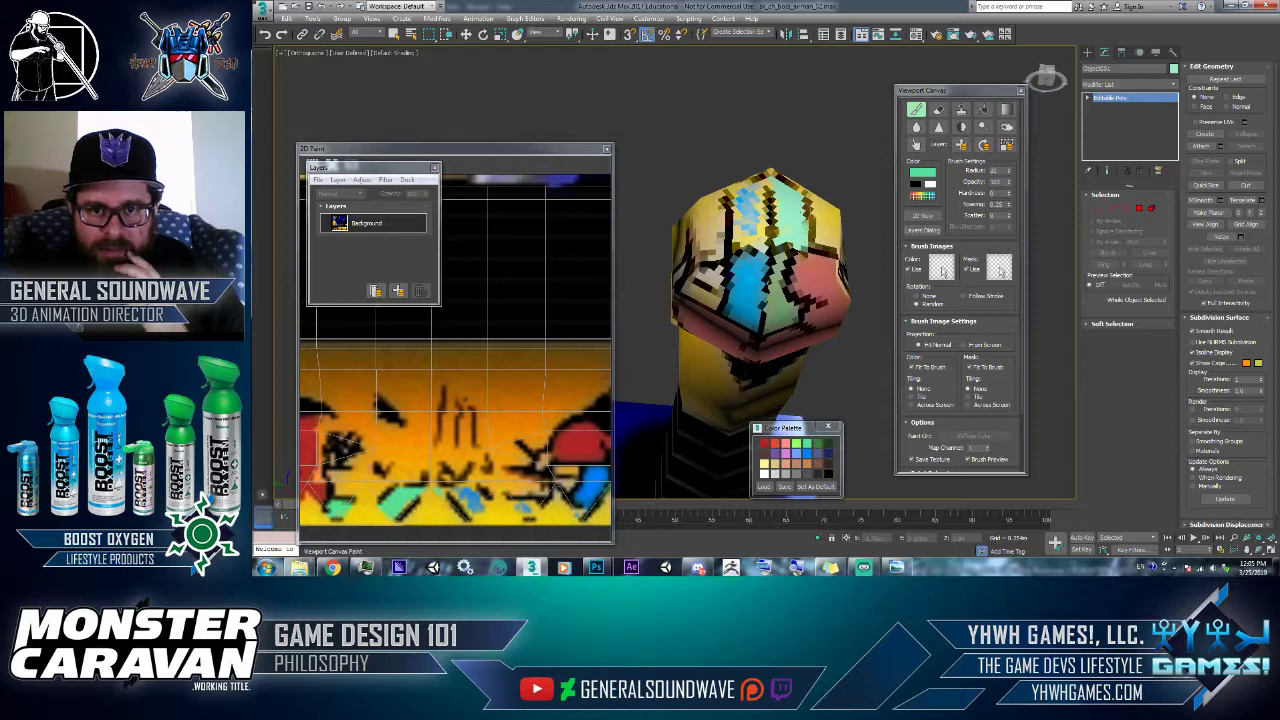
{"action": "left_click_drag", "start_coordinate": [772, 231], "coordinate": [773, 209]}
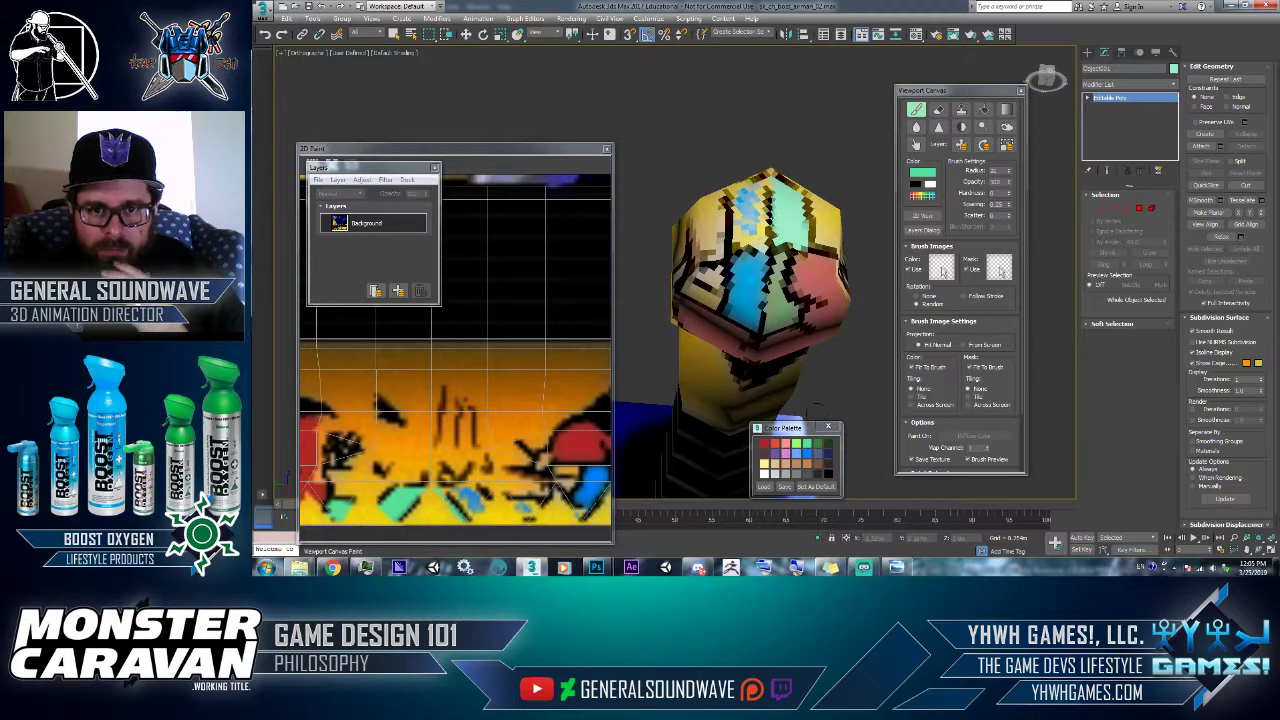
- Recolor the two lower middle finger segments, one darker green and the other dark blue
{"action": "left_click", "coordinate": [818, 446]}
{"action": "left_click", "coordinate": [782, 262]}
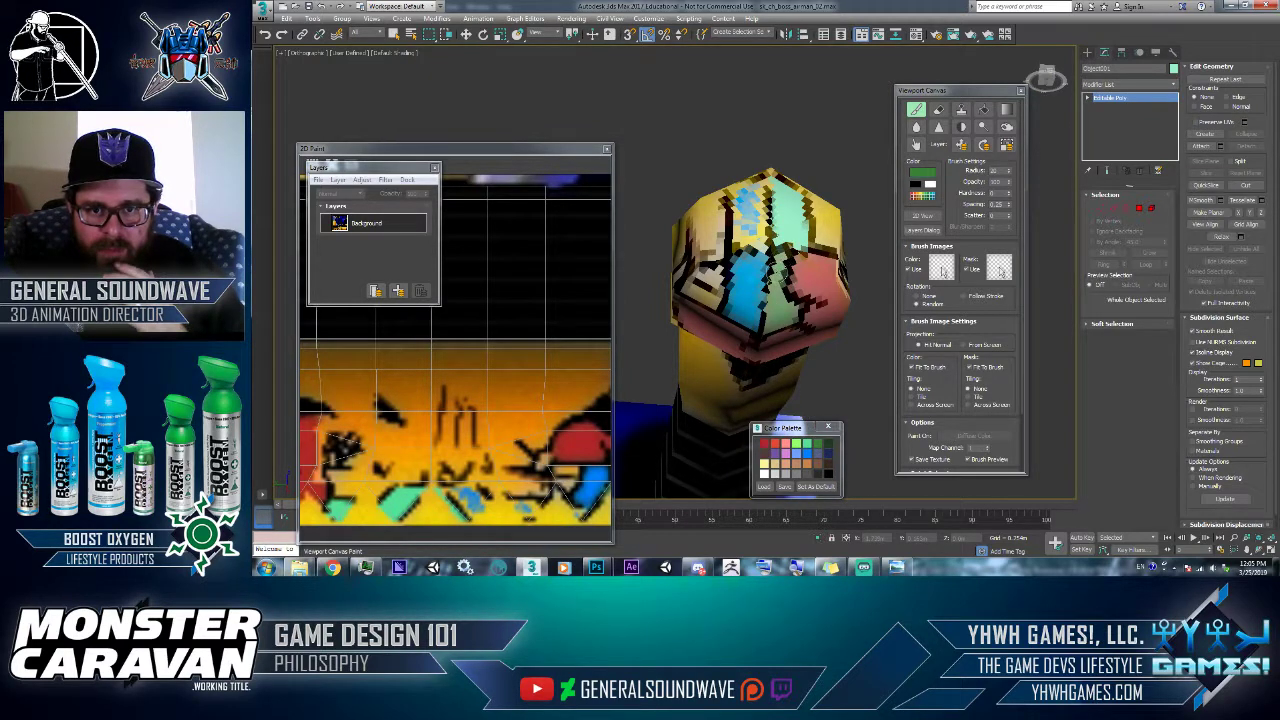
{"action": "mouse_move", "coordinate": [766, 268]}
{"action": "left_mouse_down"}
{"action": "mouse_move", "coordinate": [770, 328]}
{"action": "mouse_move", "coordinate": [782, 256]}
{"action": "mouse_move", "coordinate": [769, 335]}
{"action": "mouse_move", "coordinate": [772, 292]}
{"action": "left_mouse_up"}
{"action": "left_click", "coordinate": [827, 443]}
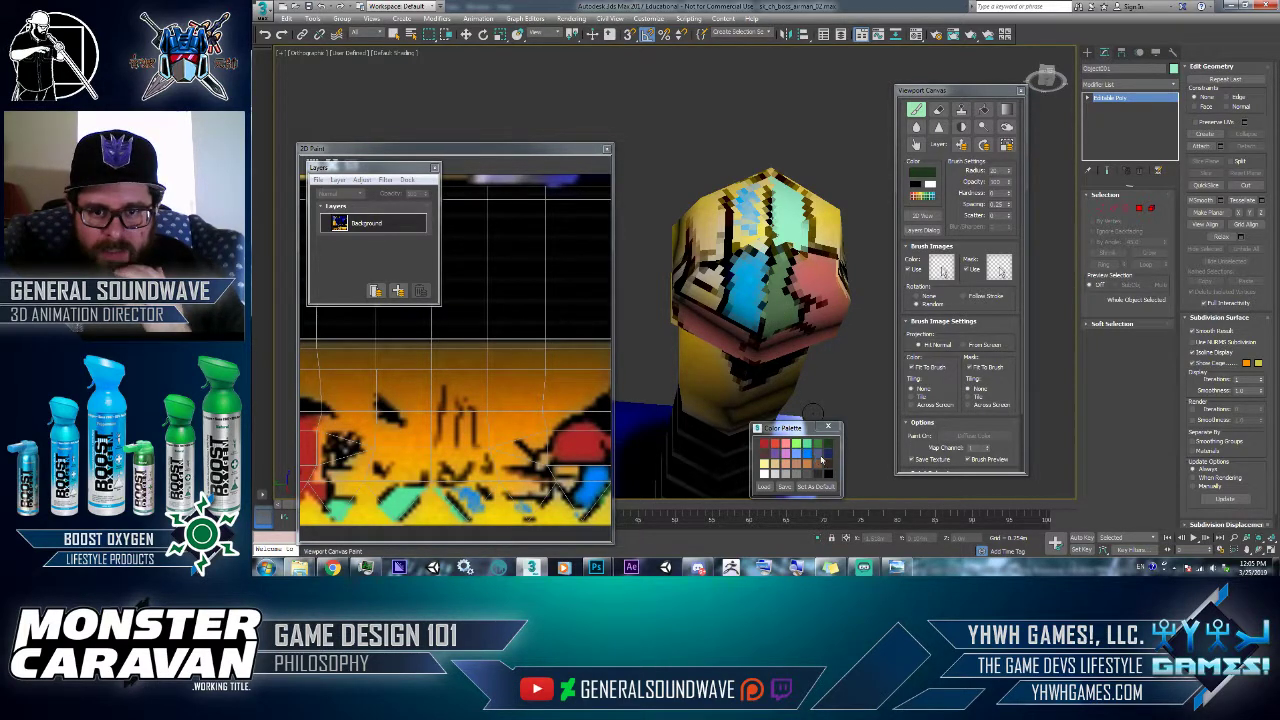
{"action": "left_click", "coordinate": [821, 457]}
{"action": "mouse_move", "coordinate": [759, 294]}
{"action": "left_mouse_down"}
{"action": "mouse_move", "coordinate": [736, 292]}
{"action": "mouse_move", "coordinate": [752, 265]}
{"action": "mouse_move", "coordinate": [750, 323]}
{"action": "mouse_move", "coordinate": [733, 310]}
{"action": "mouse_move", "coordinate": [738, 285]}
{"action": "left_mouse_up"}
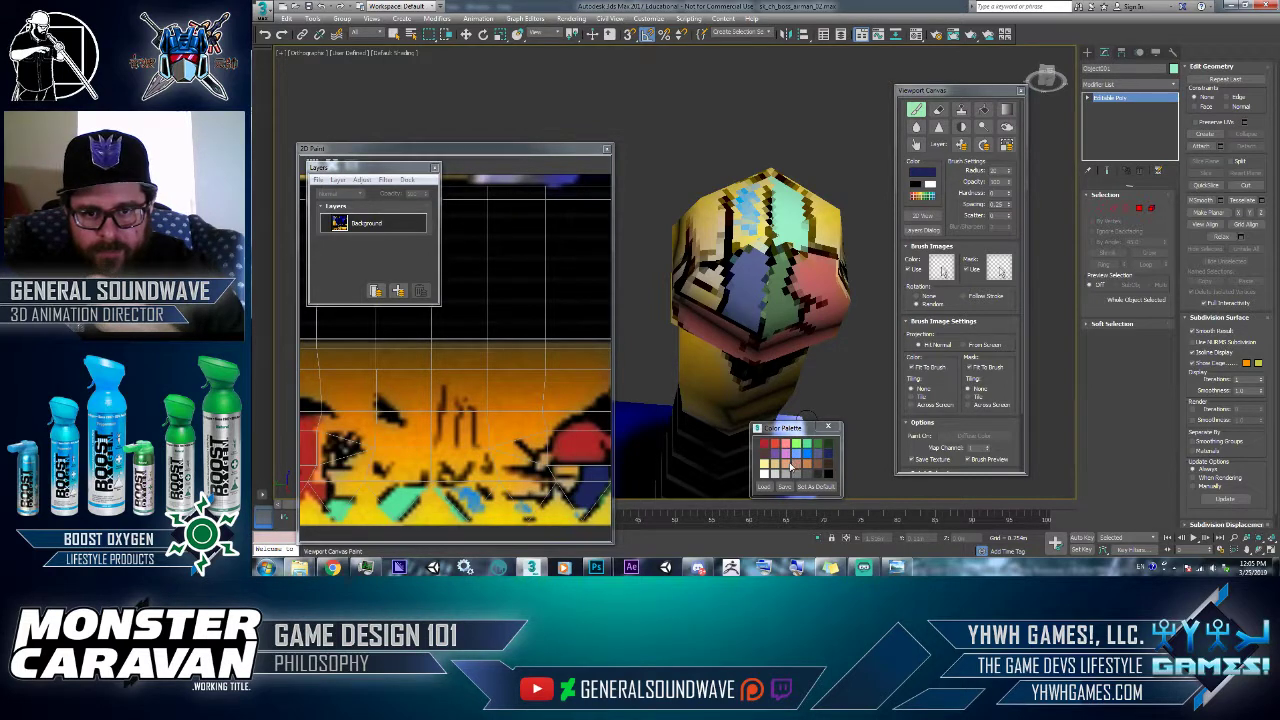
- Fill the outer finger beside the blue one with dark grey on its lower segment and light grey on its upper segment
{"action": "left_click", "coordinate": [797, 475]}
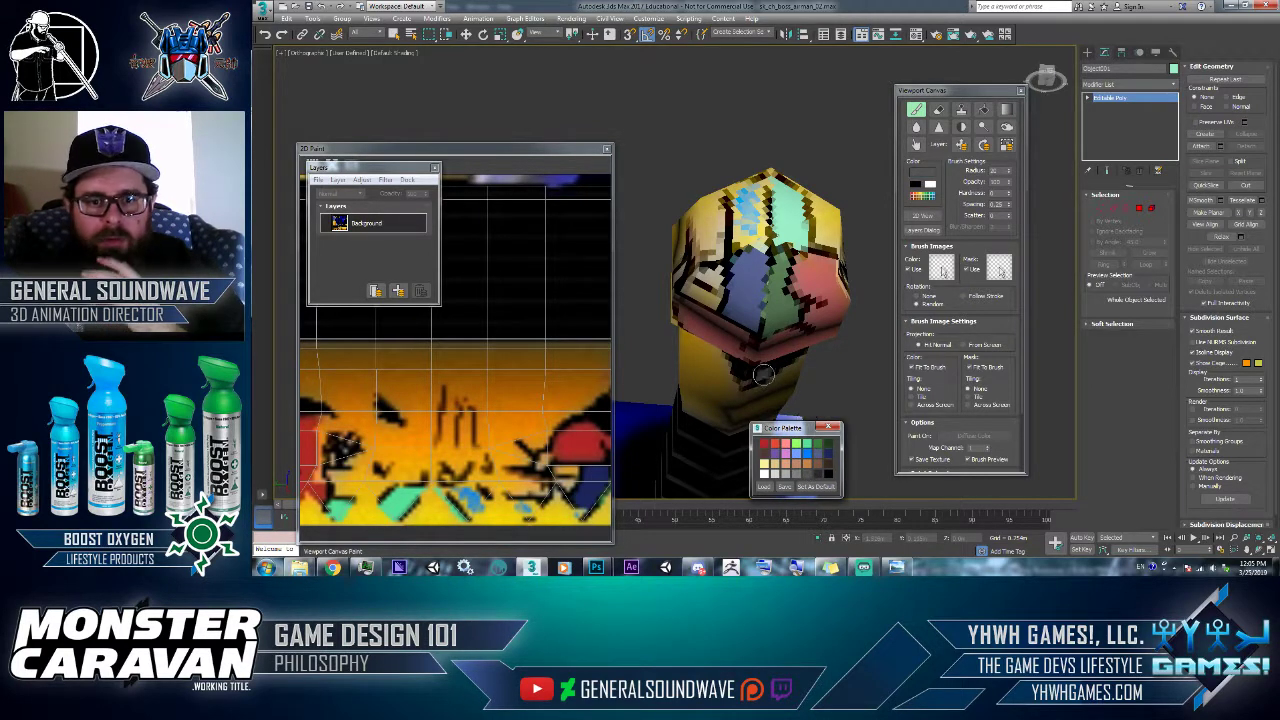
{"action": "mouse_move", "coordinate": [708, 268]}
{"action": "left_mouse_down"}
{"action": "mouse_move", "coordinate": [712, 300]}
{"action": "mouse_move", "coordinate": [690, 292]}
{"action": "left_mouse_up"}
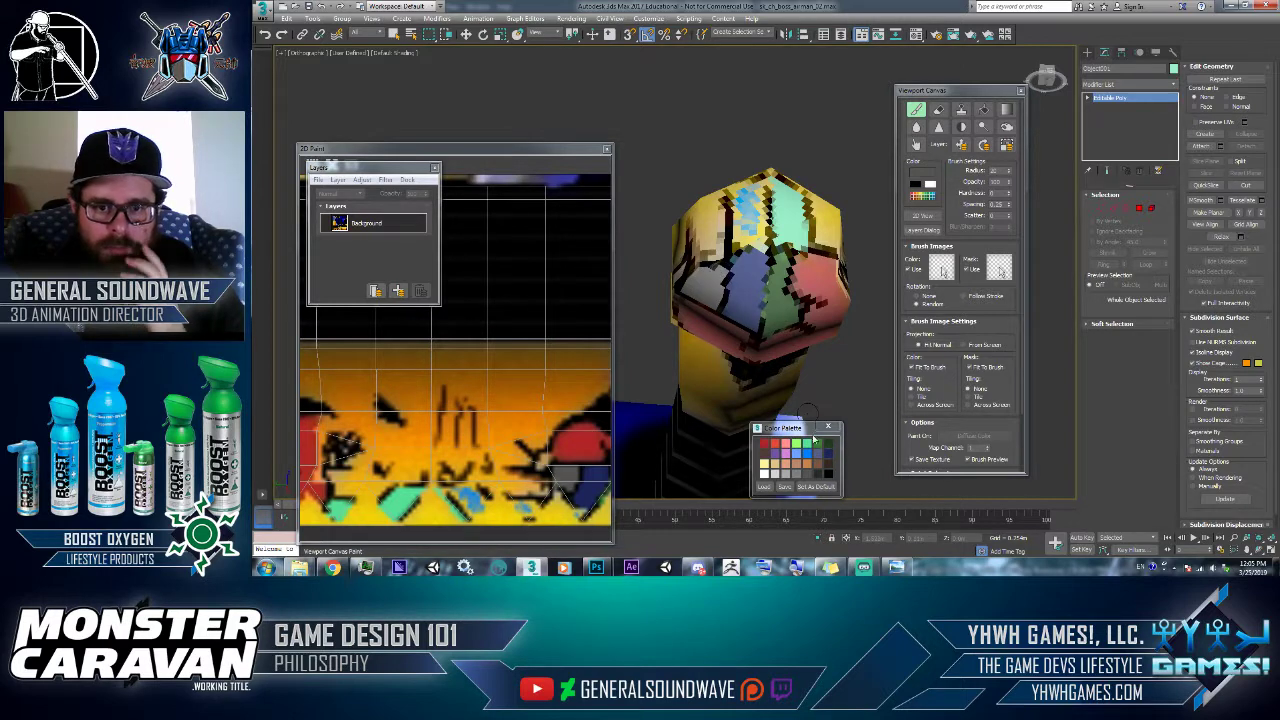
{"action": "left_click", "coordinate": [786, 472]}
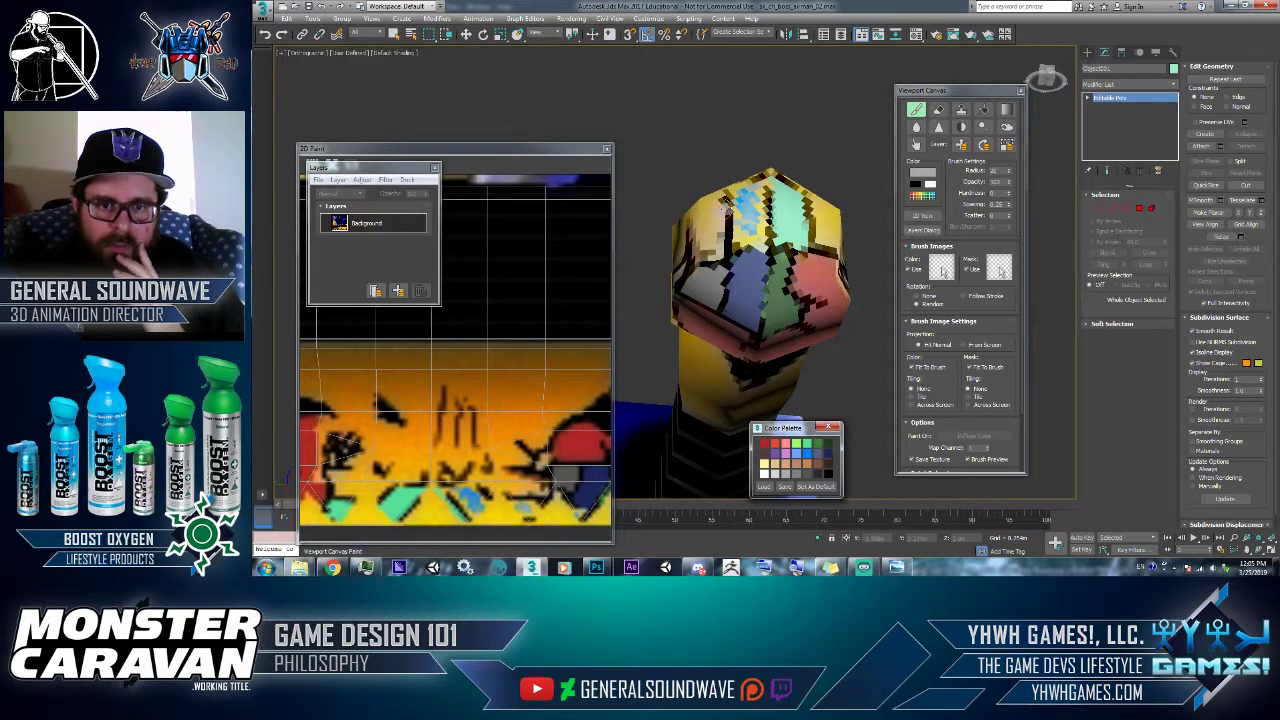
{"action": "left_click_drag", "start_coordinate": [716, 214], "coordinate": [712, 256]}
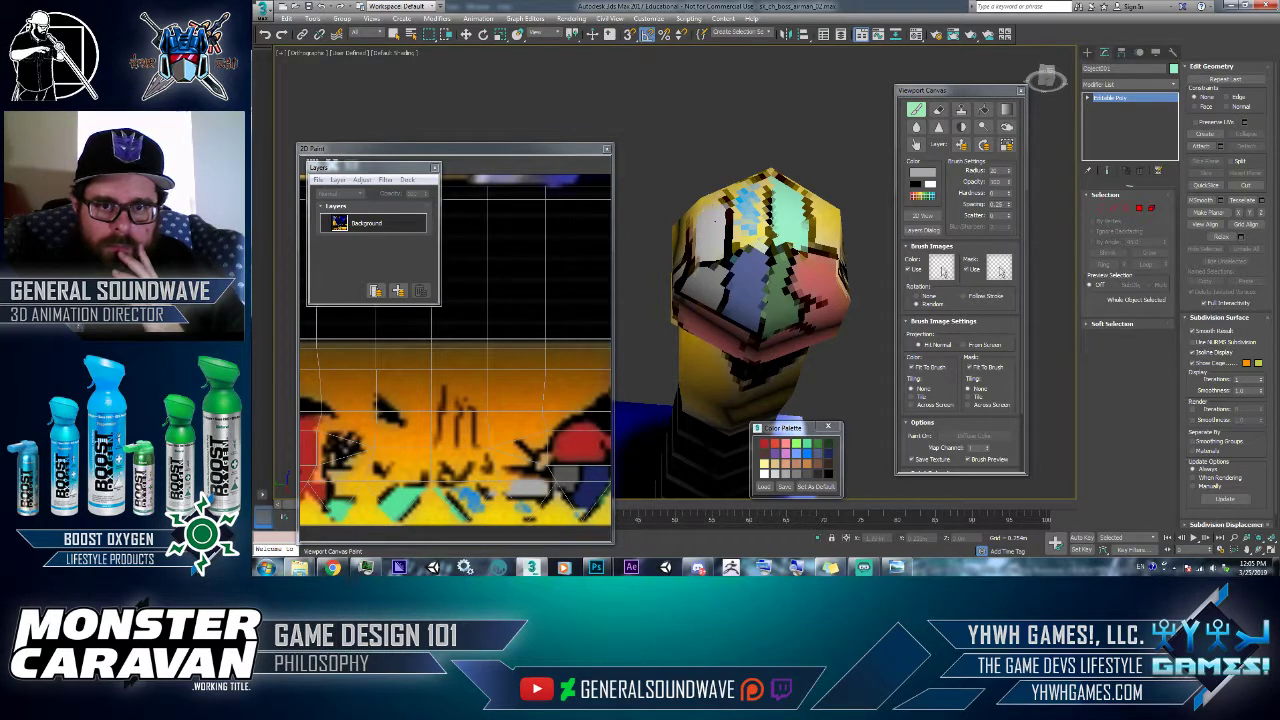
- Fill the upper segment above the dark blue one with light blue, and redraw the black lines dividing the finger segments
{"action": "left_click", "coordinate": [796, 455]}
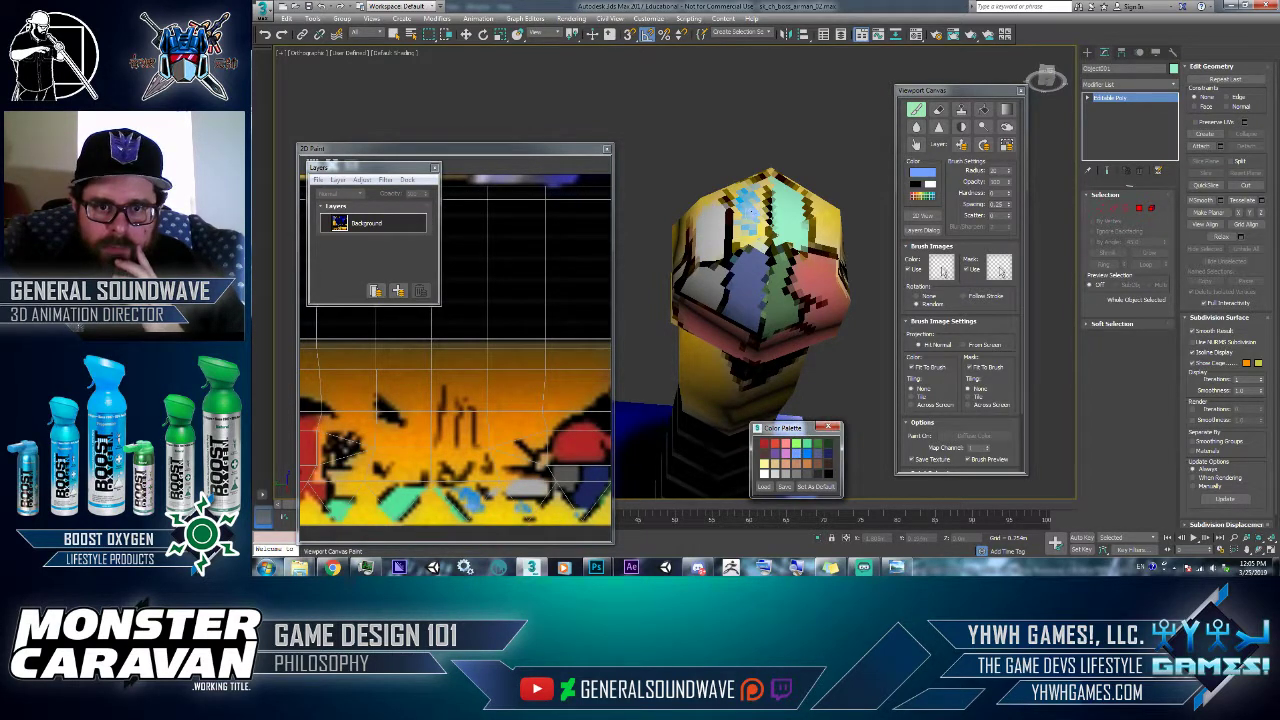
{"action": "mouse_move", "coordinate": [741, 245]}
{"action": "left_mouse_down"}
{"action": "mouse_move", "coordinate": [762, 247]}
{"action": "mouse_move", "coordinate": [764, 214]}
{"action": "mouse_move", "coordinate": [752, 236]}
{"action": "left_mouse_up"}
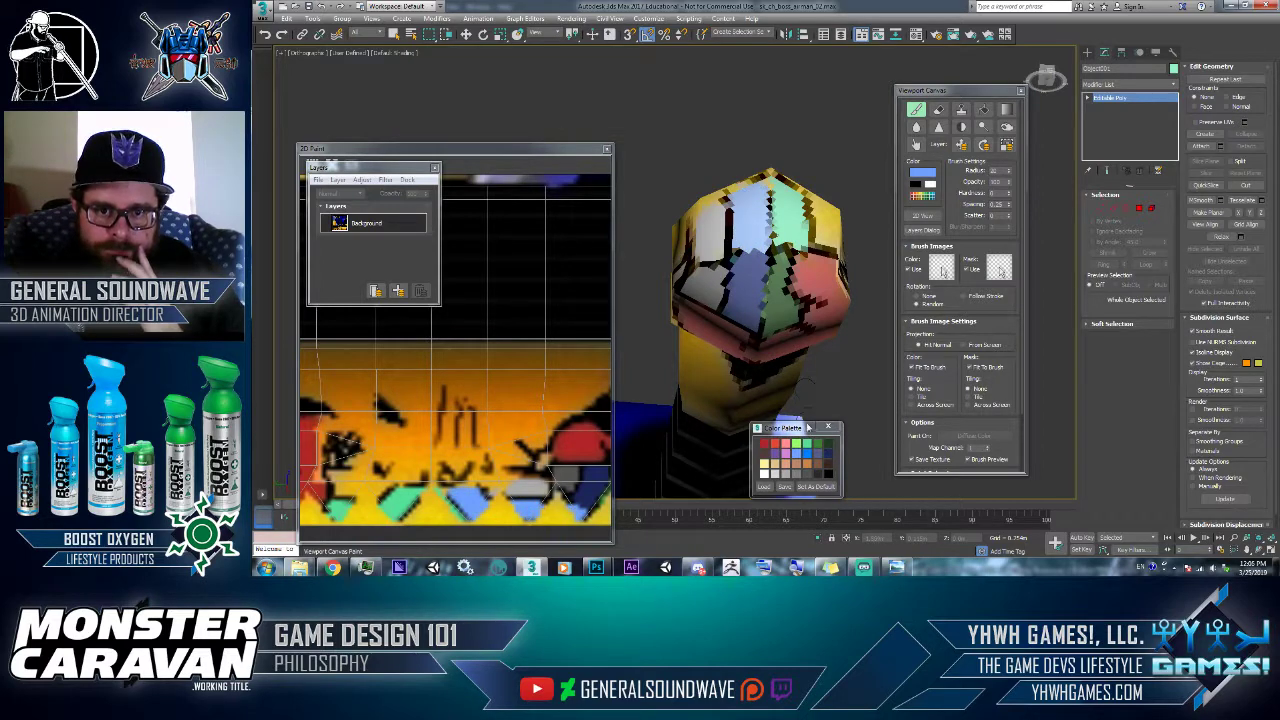
{"action": "left_click", "coordinate": [916, 185]}
{"action": "mouse_move", "coordinate": [760, 254]}
{"action": "left_mouse_down"}
{"action": "mouse_move", "coordinate": [773, 256]}
{"action": "mouse_move", "coordinate": [736, 259]}
{"action": "left_mouse_up"}
{"action": "left_click_drag", "start_coordinate": [772, 180], "coordinate": [764, 256]}
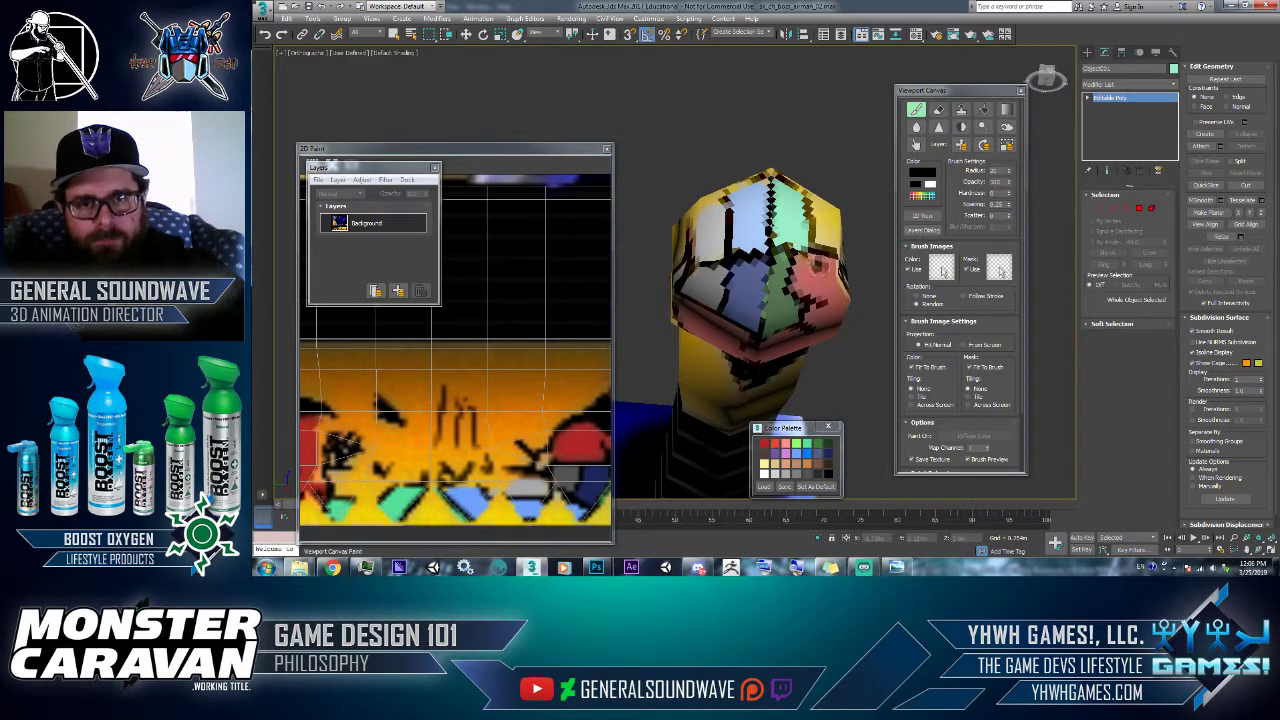
{"action": "key", "text": "ctrl+z"}
{"action": "left_click_drag", "start_coordinate": [771, 192], "coordinate": [770, 260]}
{"action": "left_click_drag", "start_coordinate": [810, 221], "coordinate": [809, 252]}
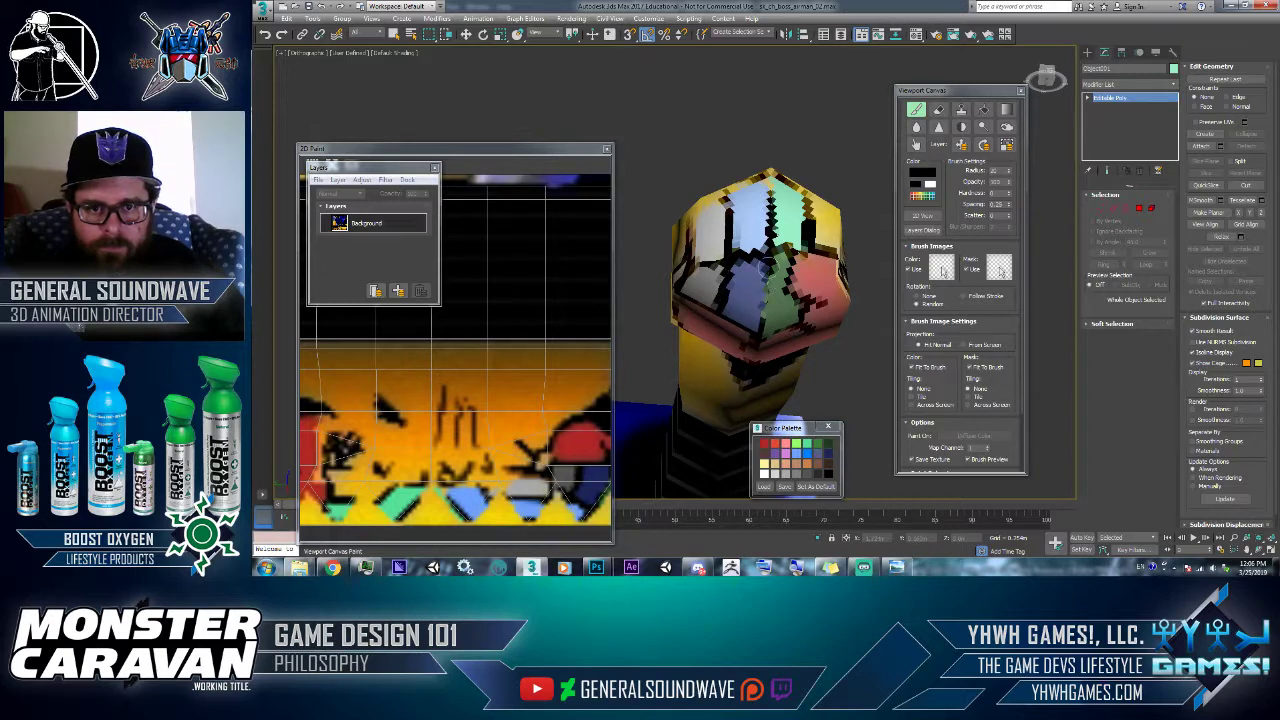
{"action": "left_click_drag", "start_coordinate": [769, 264], "coordinate": [762, 338]}
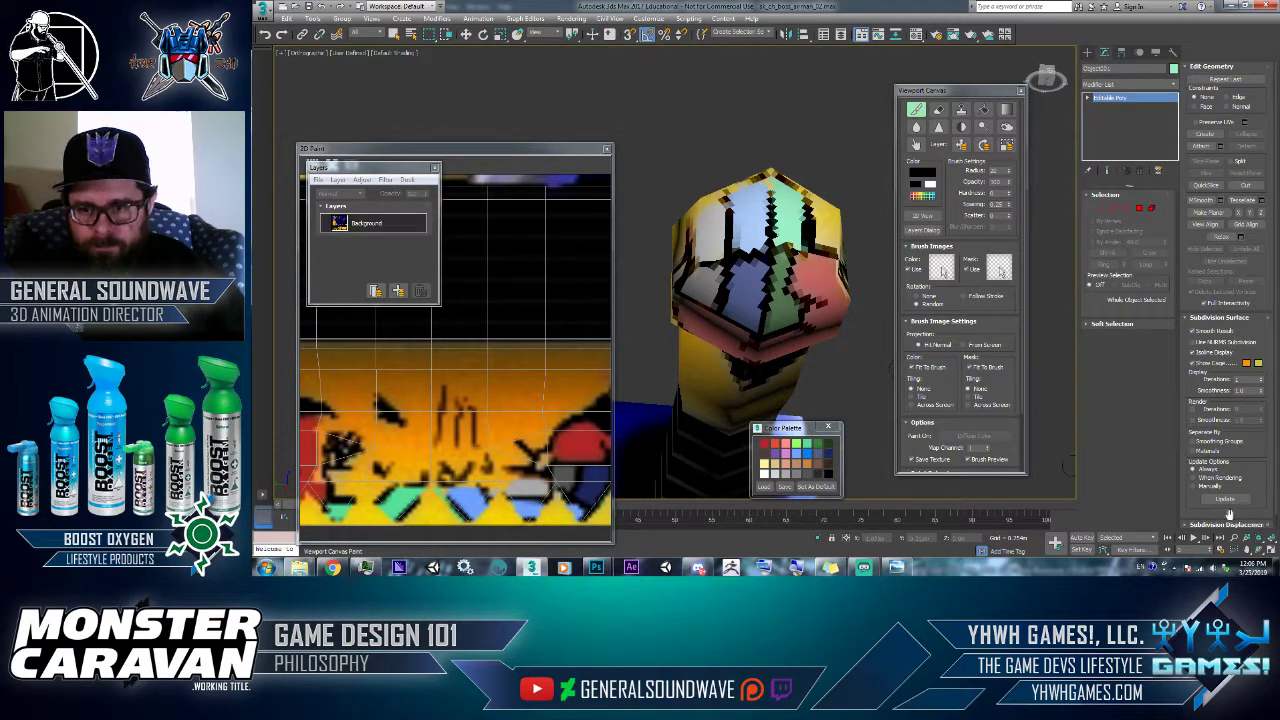
- Extend the outer finger's coloring around the side of the fist, with near-white on its upper segment and grey on its lower segment
{"action": "mouse_move", "coordinate": [717, 299]}
{"action": "middle_mouse_down", "text": "alt"}
{"action": "mouse_move", "coordinate": [792, 324]}
{"action": "mouse_move", "coordinate": [590, 172]}
{"action": "middle_mouse_up", "text": "alt"}
{"action": "left_click", "coordinate": [1229, 550]}
{"action": "middle_click_drag", "start_coordinate": [843, 363], "coordinate": [620, 182]}
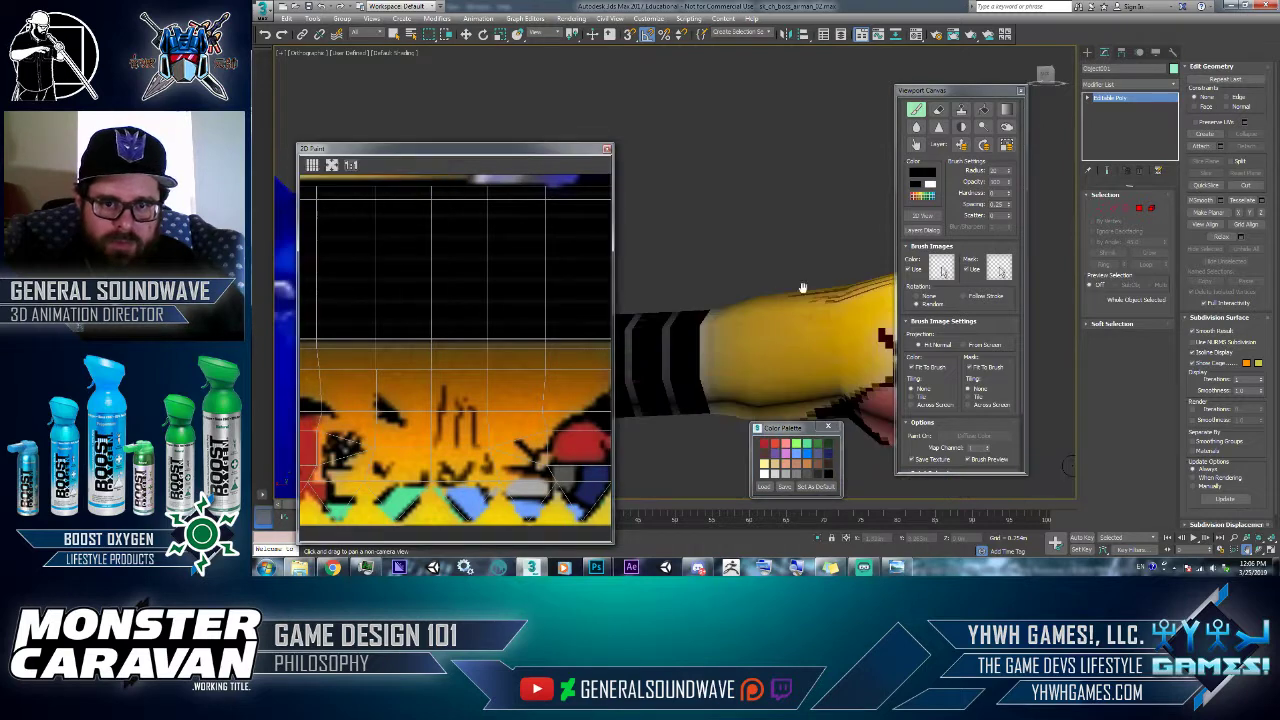
{"action": "mouse_move", "coordinate": [803, 286]}
{"action": "middle_mouse_down"}
{"action": "mouse_move", "coordinate": [640, 225]}
{"action": "mouse_move", "coordinate": [828, 313]}
{"action": "middle_mouse_up"}
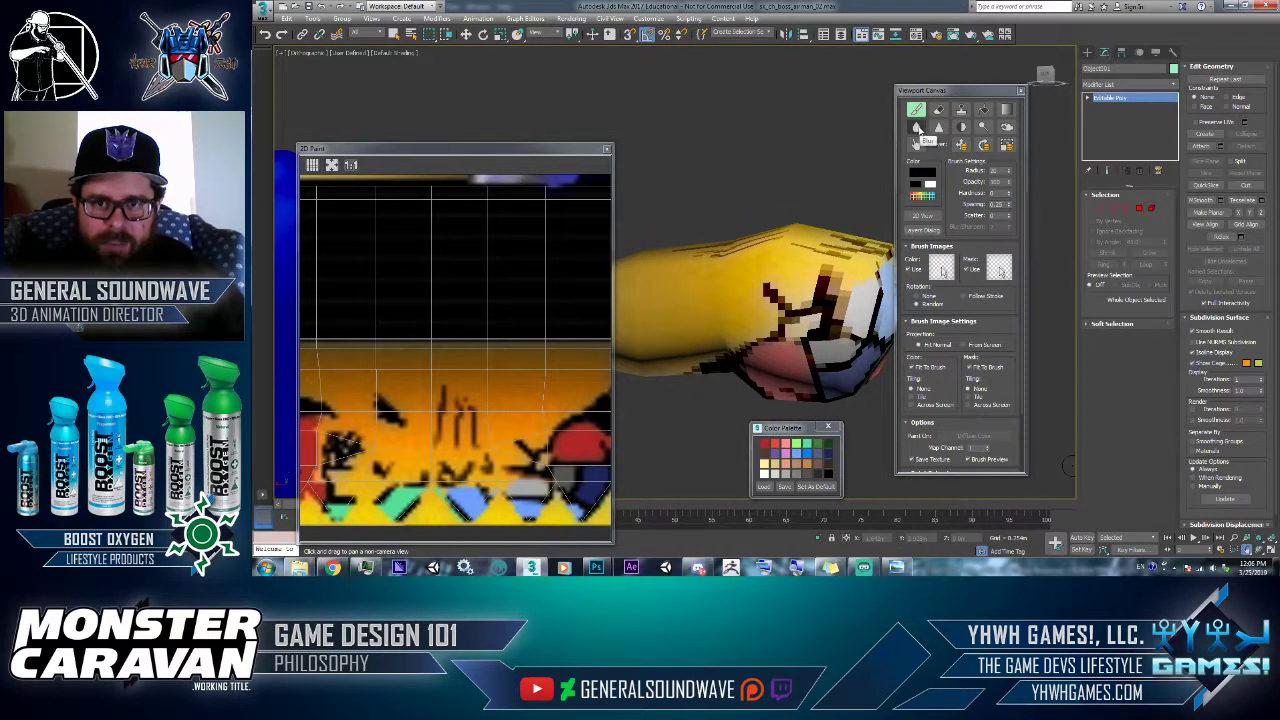
{"action": "left_click", "coordinate": [916, 127]}
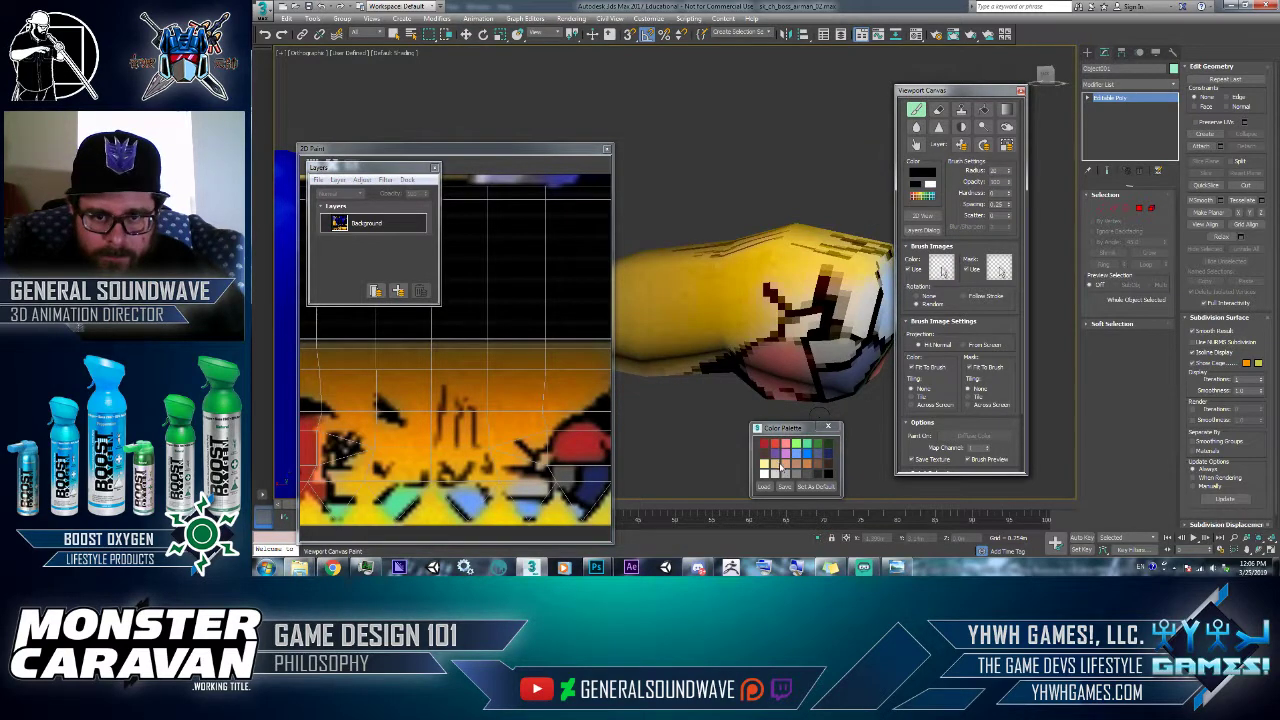
{"action": "left_click", "coordinate": [776, 476]}
{"action": "left_click_drag", "start_coordinate": [856, 270], "coordinate": [856, 322]}
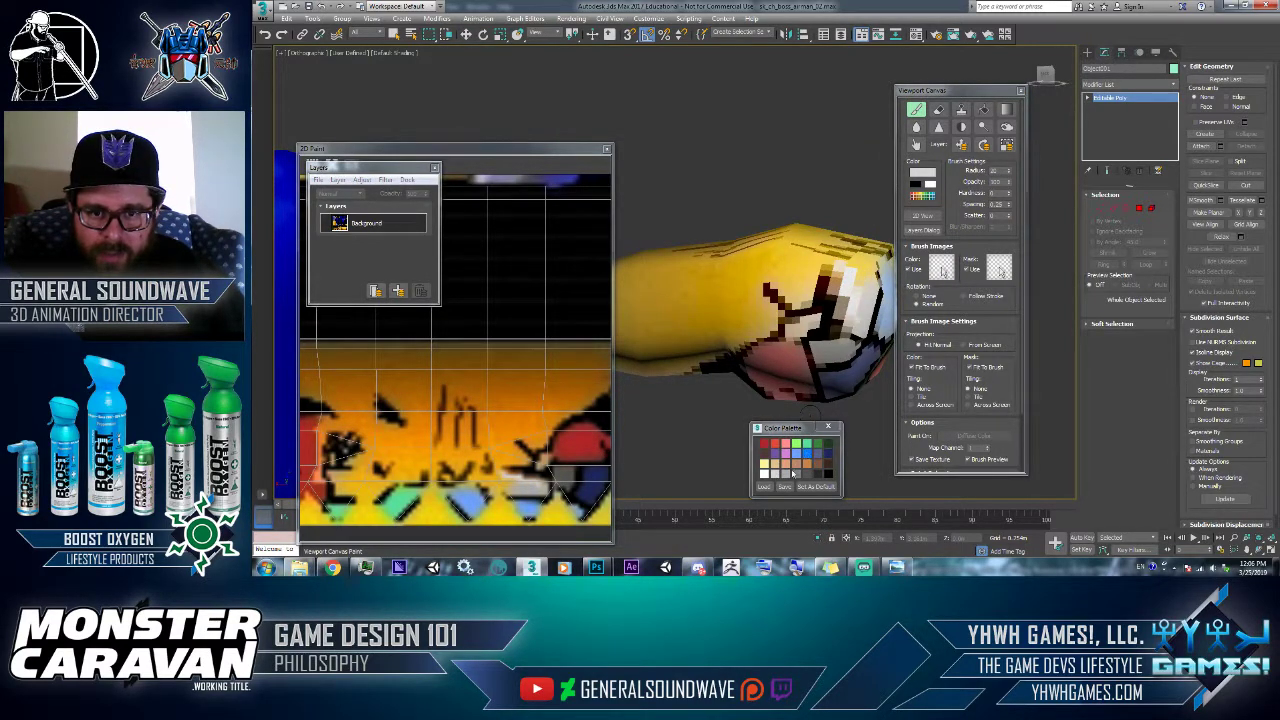
{"action": "left_click", "coordinate": [792, 474]}
{"action": "left_click_drag", "start_coordinate": [836, 280], "coordinate": [860, 303]}
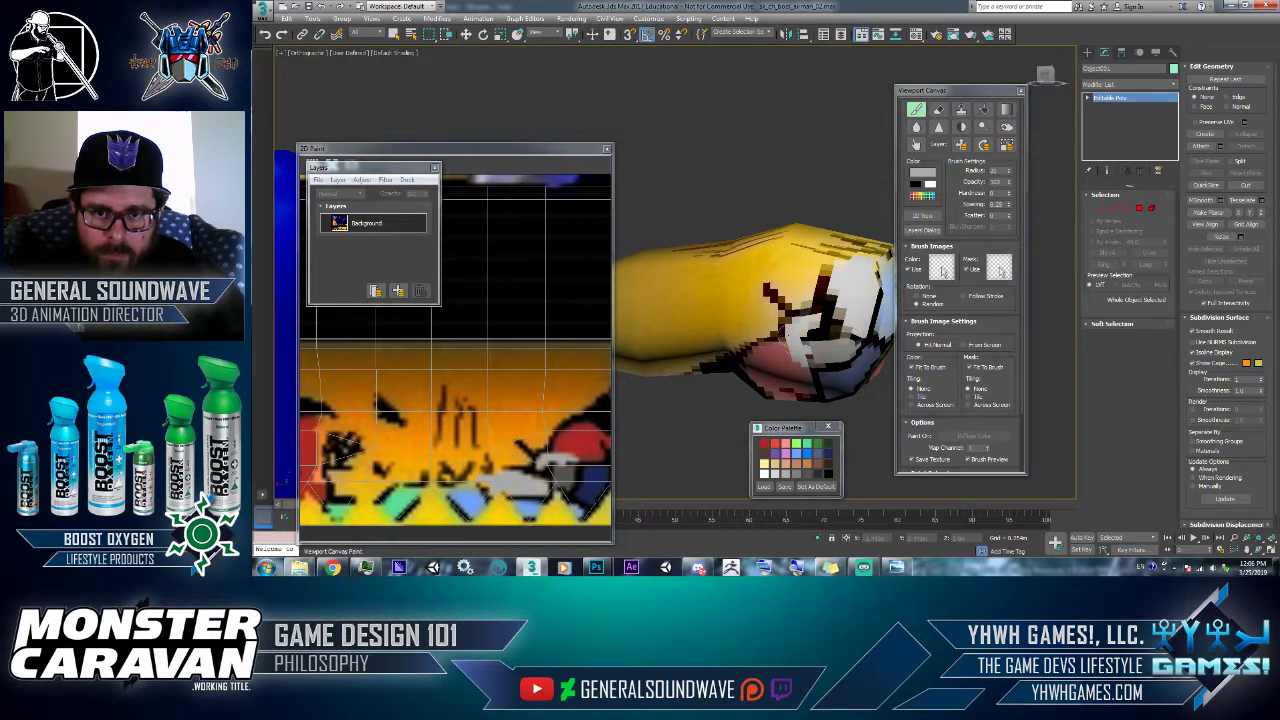
- Paint black dividing lines along the side of the fist and down the palm beside the finger segments
{"action": "left_click", "coordinate": [915, 183]}
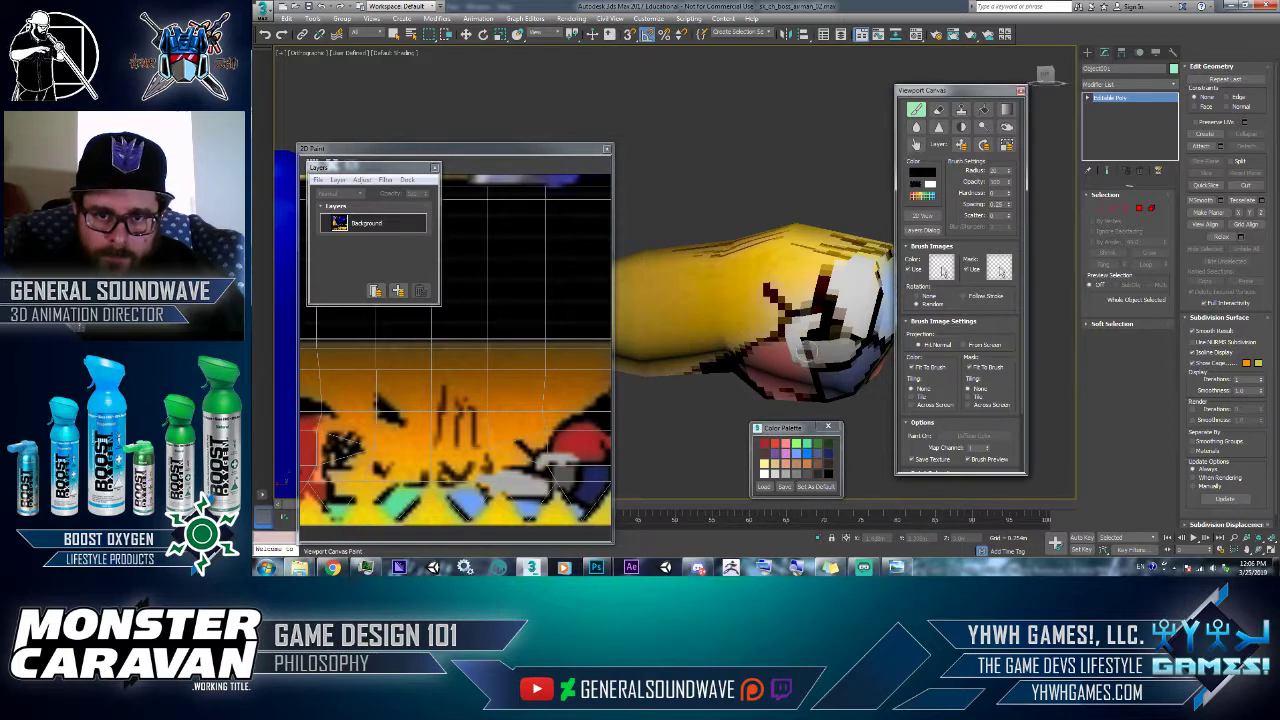
{"action": "left_click_drag", "start_coordinate": [804, 341], "coordinate": [810, 364]}
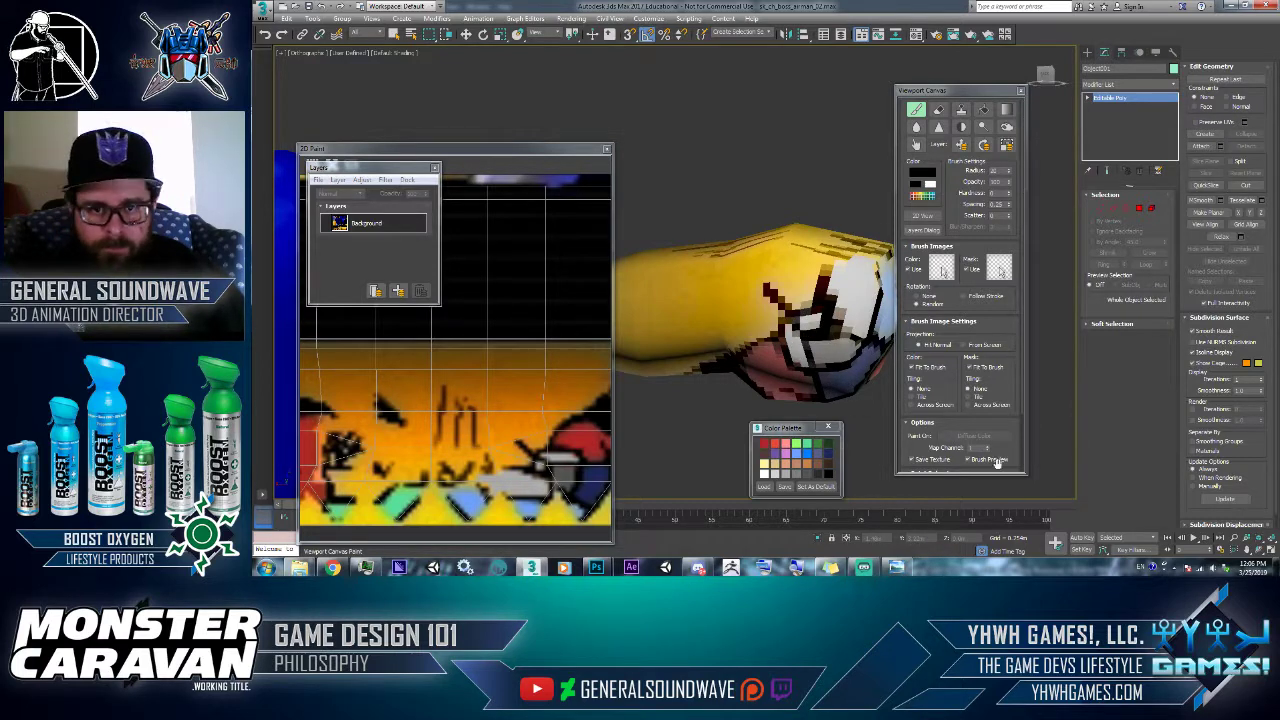
{"action": "left_click", "coordinate": [1258, 552]}
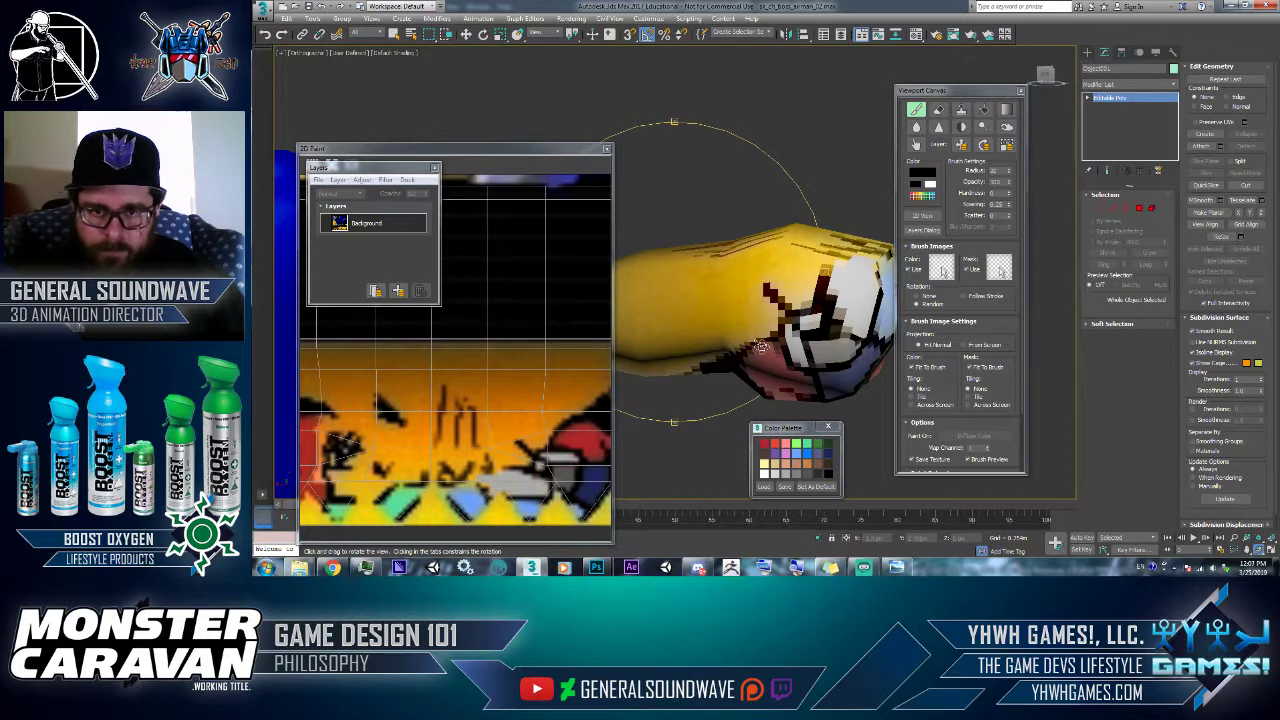
{"action": "left_click_drag", "start_coordinate": [760, 346], "coordinate": [763, 268]}
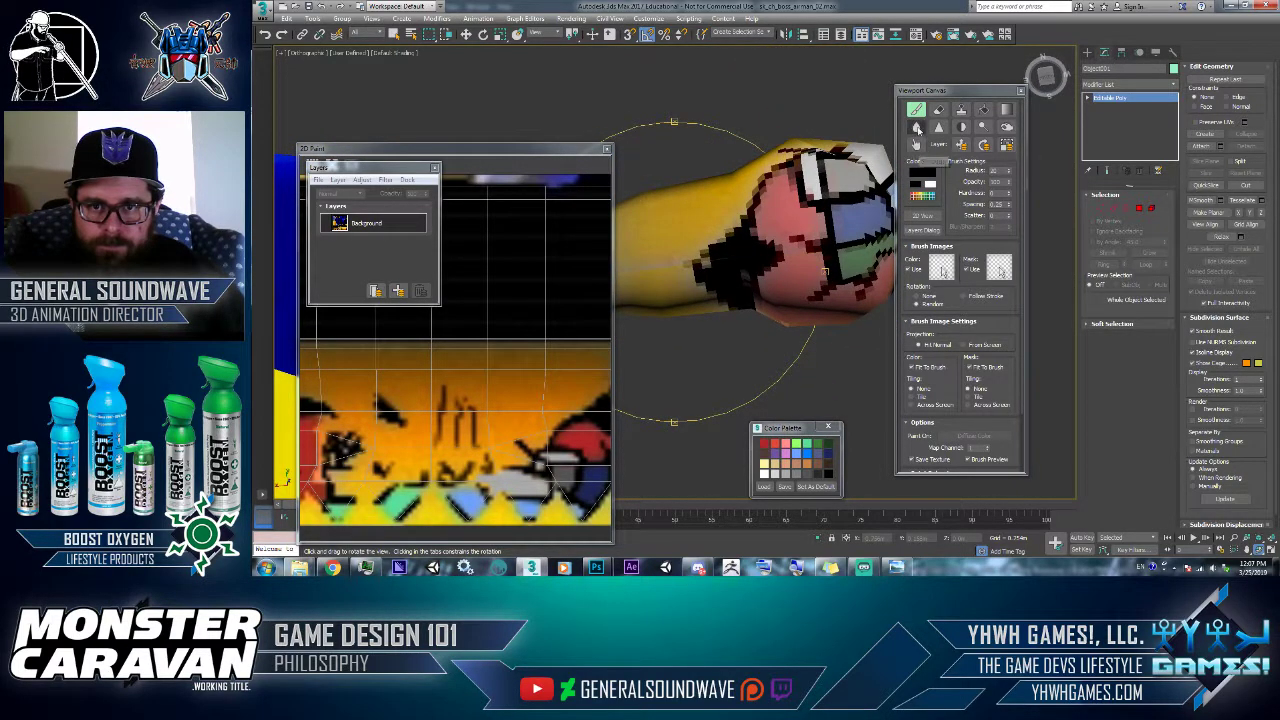
{"action": "left_click", "coordinate": [467, 35]}
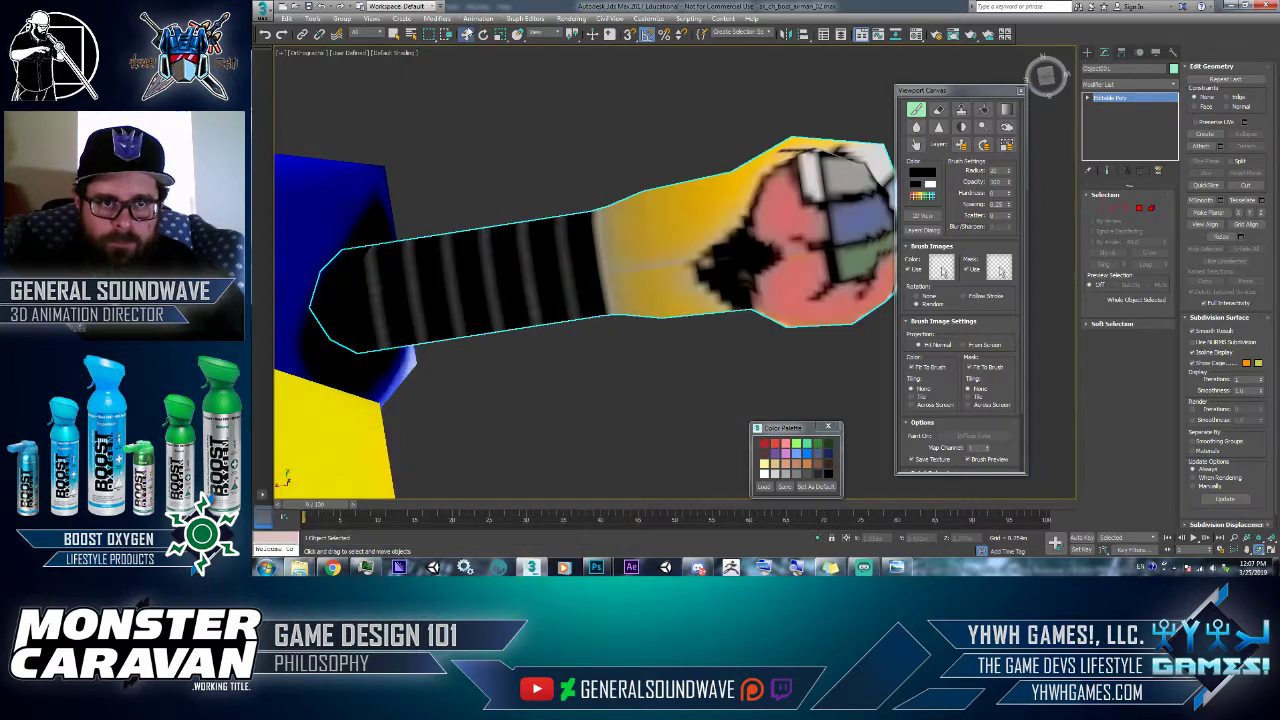
{"action": "left_click", "coordinate": [916, 110]}
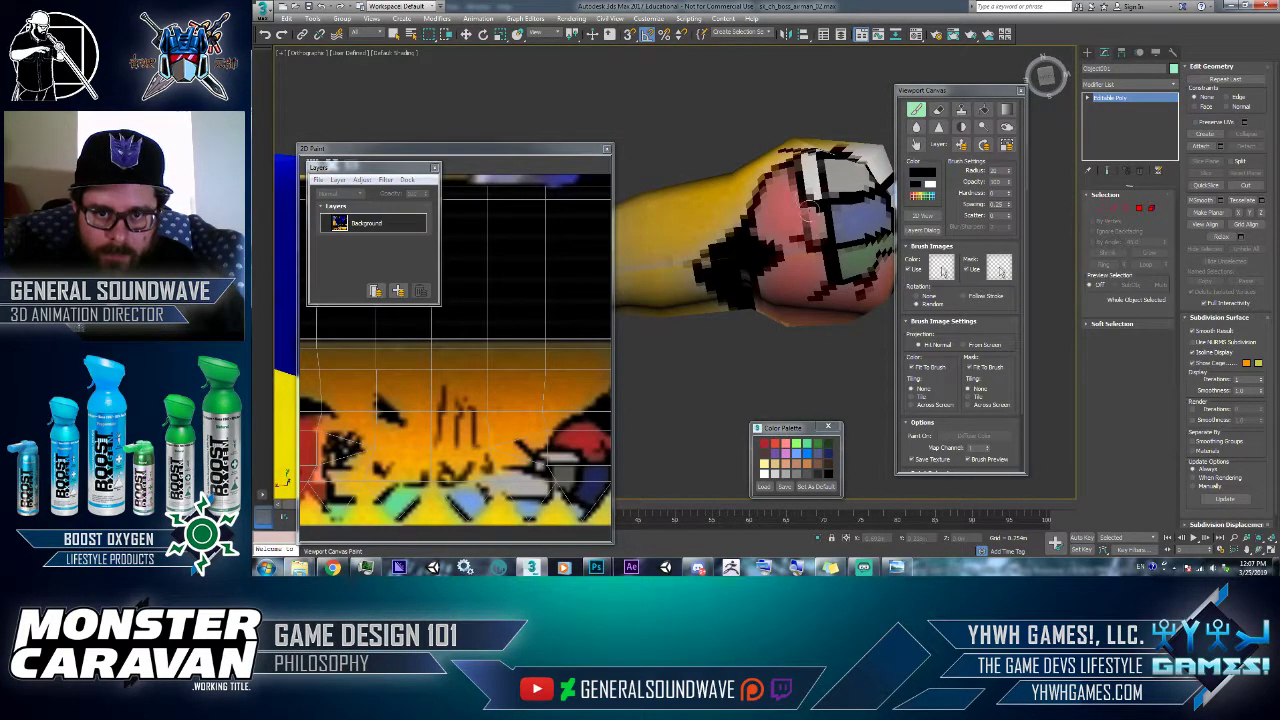
{"action": "left_click_drag", "start_coordinate": [818, 292], "coordinate": [796, 187]}
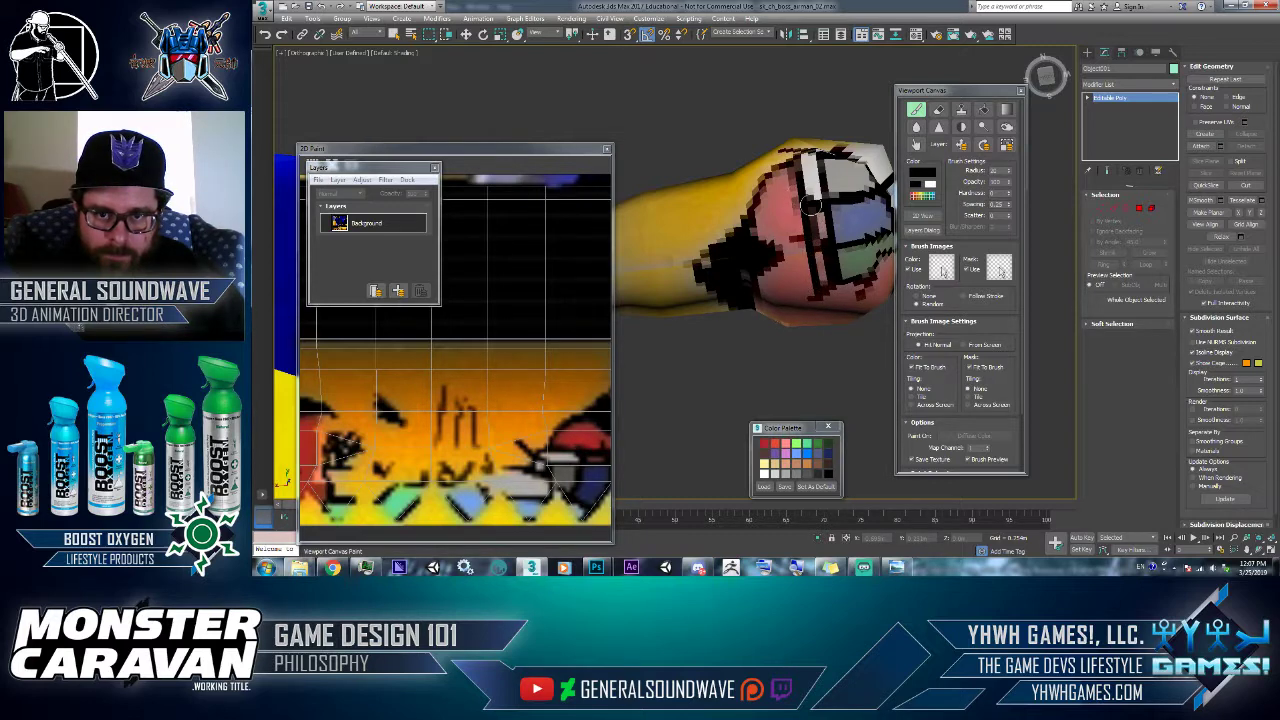
- Fill the fingertip segments against the palm, mint green beside the green finger and bright blue beside the blue finger
{"action": "left_click", "coordinate": [811, 444]}
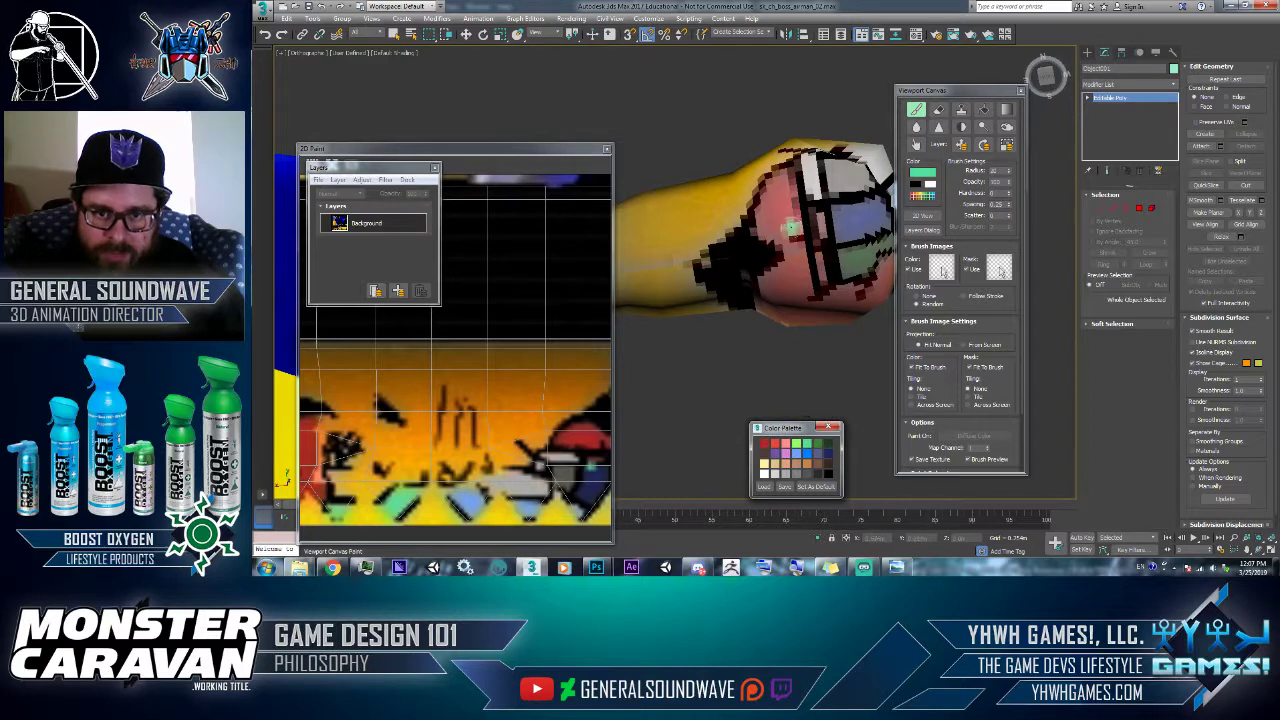
{"action": "left_click_drag", "start_coordinate": [824, 278], "coordinate": [823, 249]}
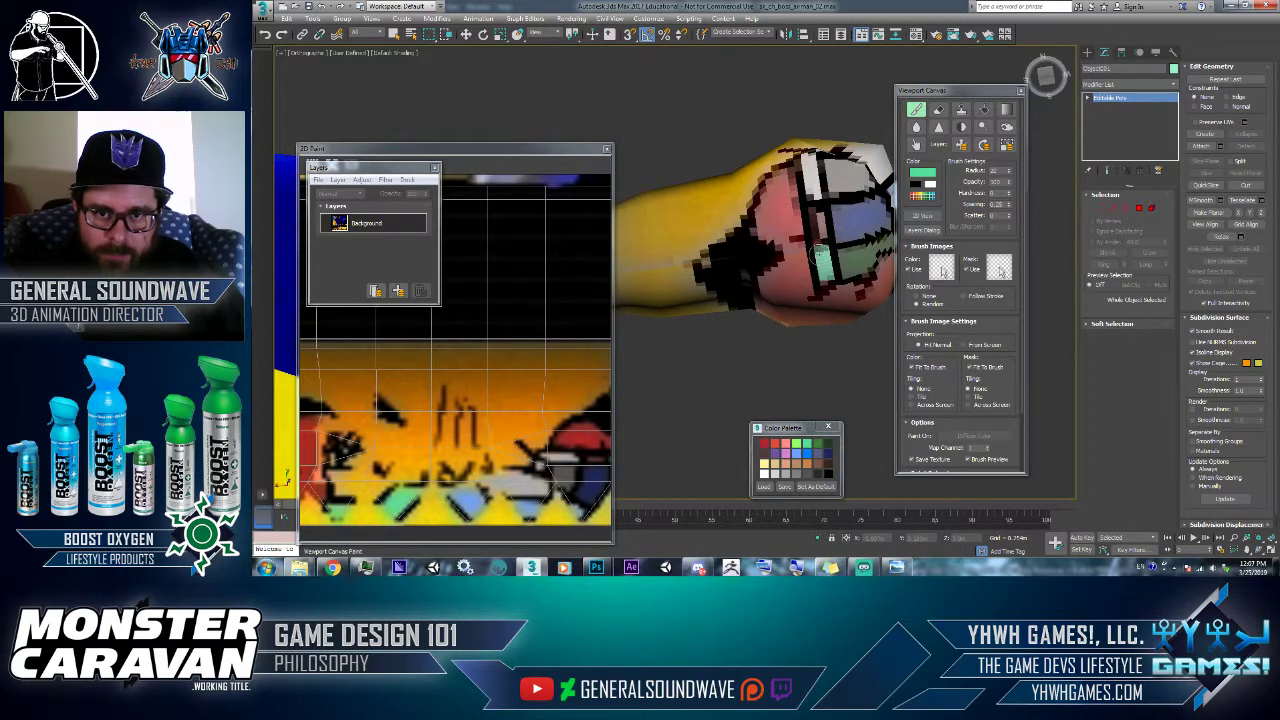
{"action": "left_click", "coordinate": [807, 453]}
{"action": "left_click_drag", "start_coordinate": [812, 226], "coordinate": [814, 230]}
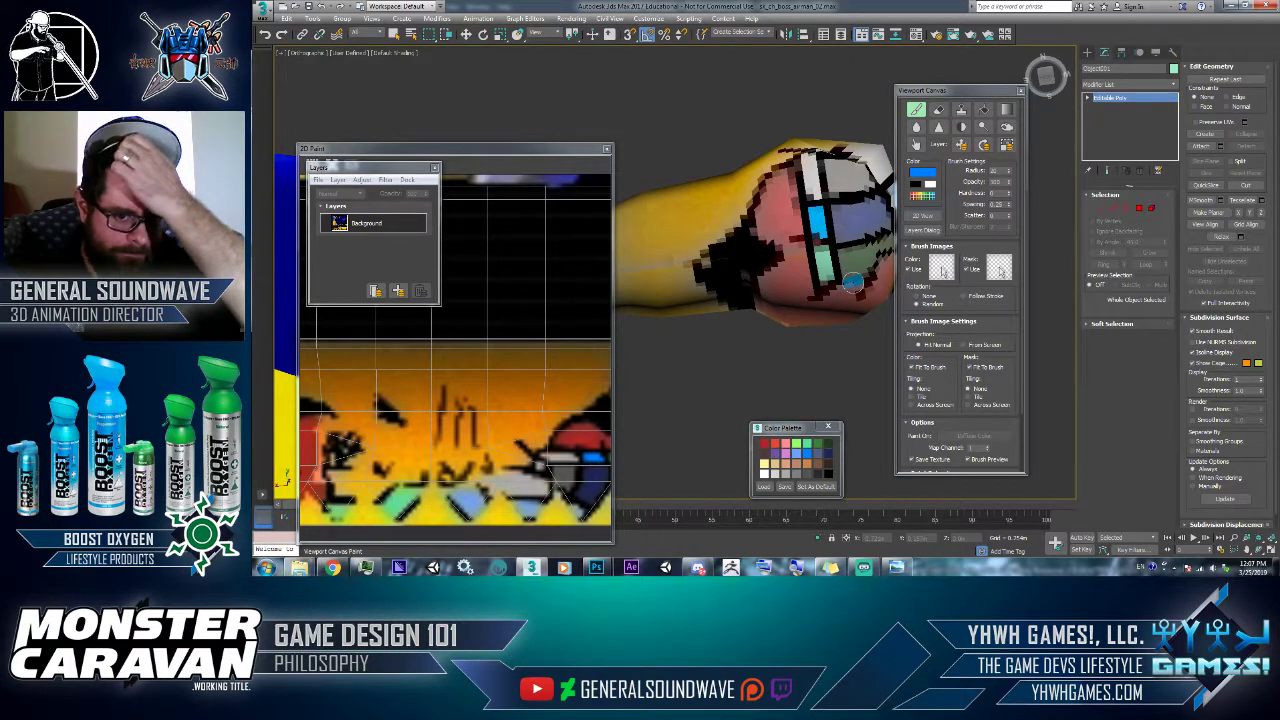
{"action": "left_click", "coordinate": [434, 167]}
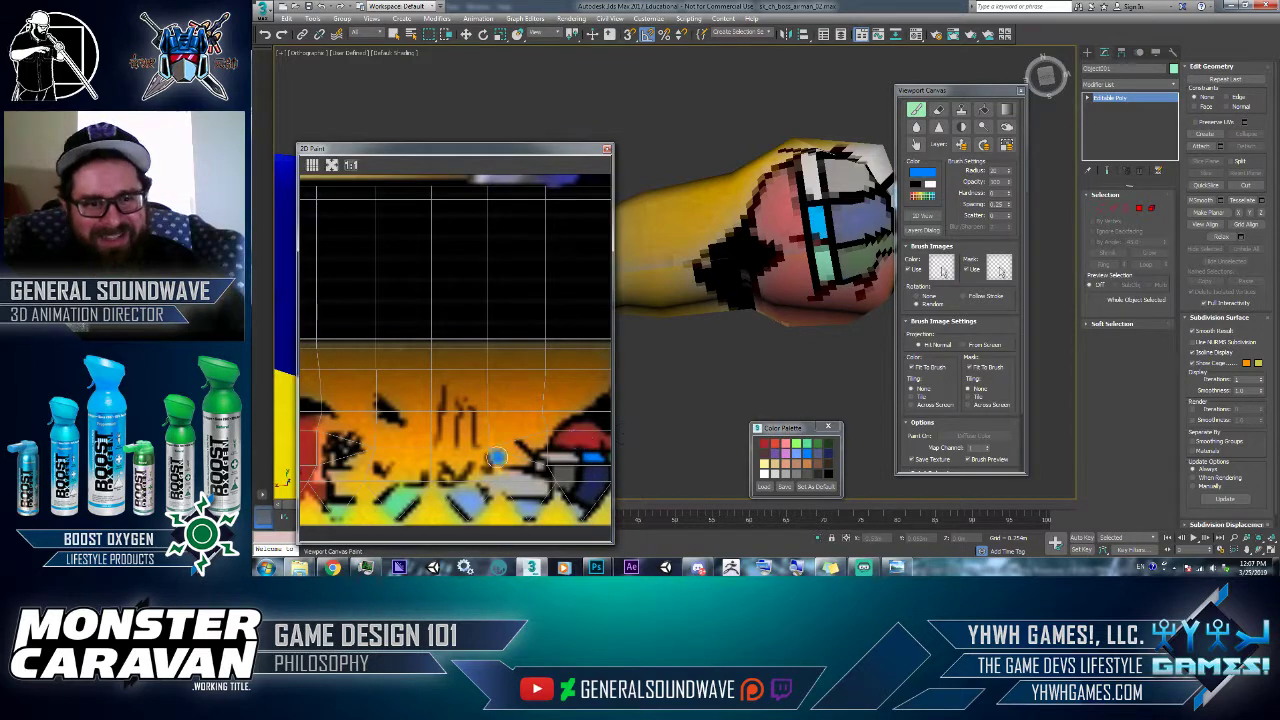
- Paint dark brown over the black wrist patch and along the yellow underside of the forearm
{"action": "left_click", "coordinate": [1258, 549]}
{"action": "mouse_move", "coordinate": [701, 291]}
{"action": "left_mouse_down"}
{"action": "mouse_move", "coordinate": [726, 380]}
{"action": "mouse_move", "coordinate": [706, 287]}
{"action": "left_mouse_up"}
{"action": "left_click", "coordinate": [826, 468]}
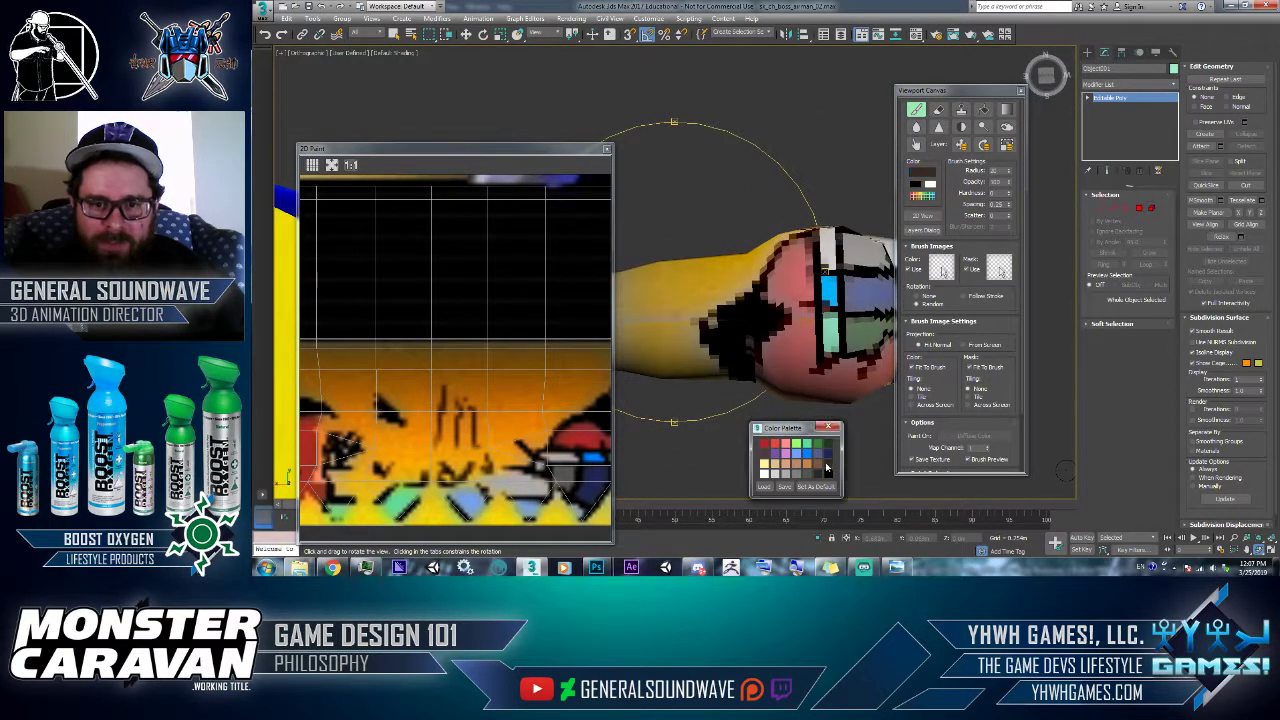
{"action": "left_click", "coordinate": [466, 34]}
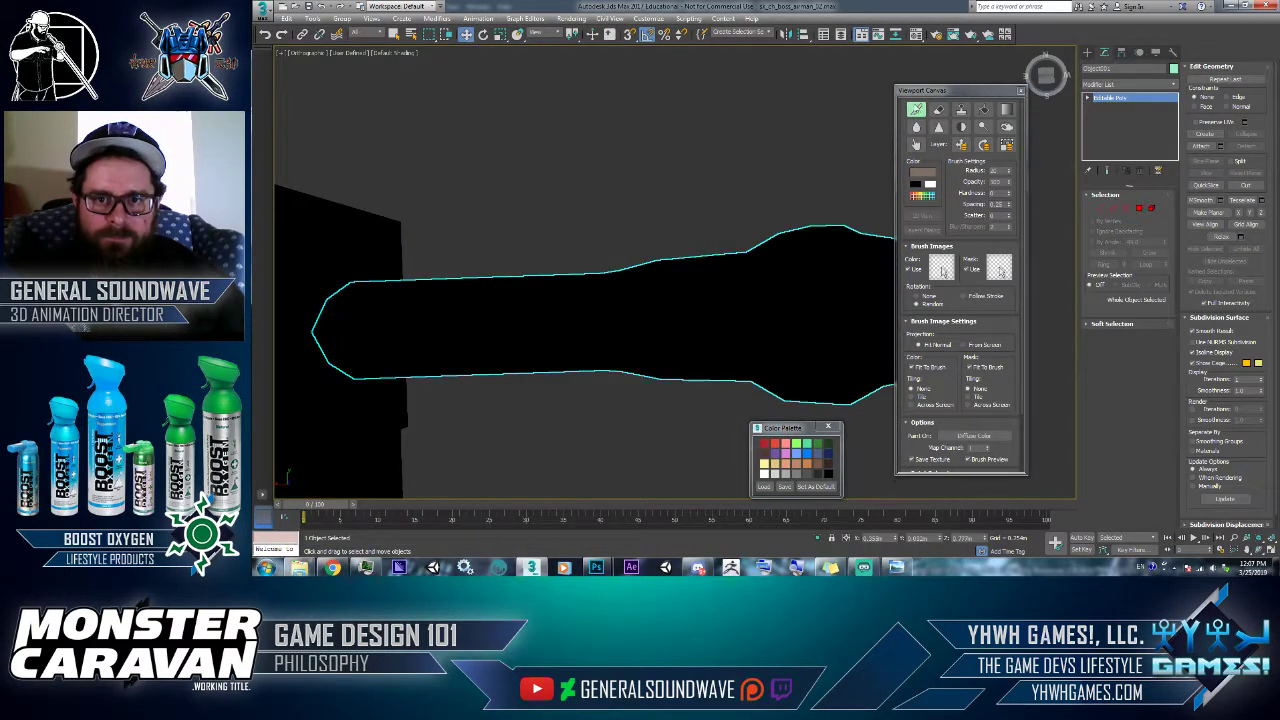
{"action": "left_click", "coordinate": [916, 110]}
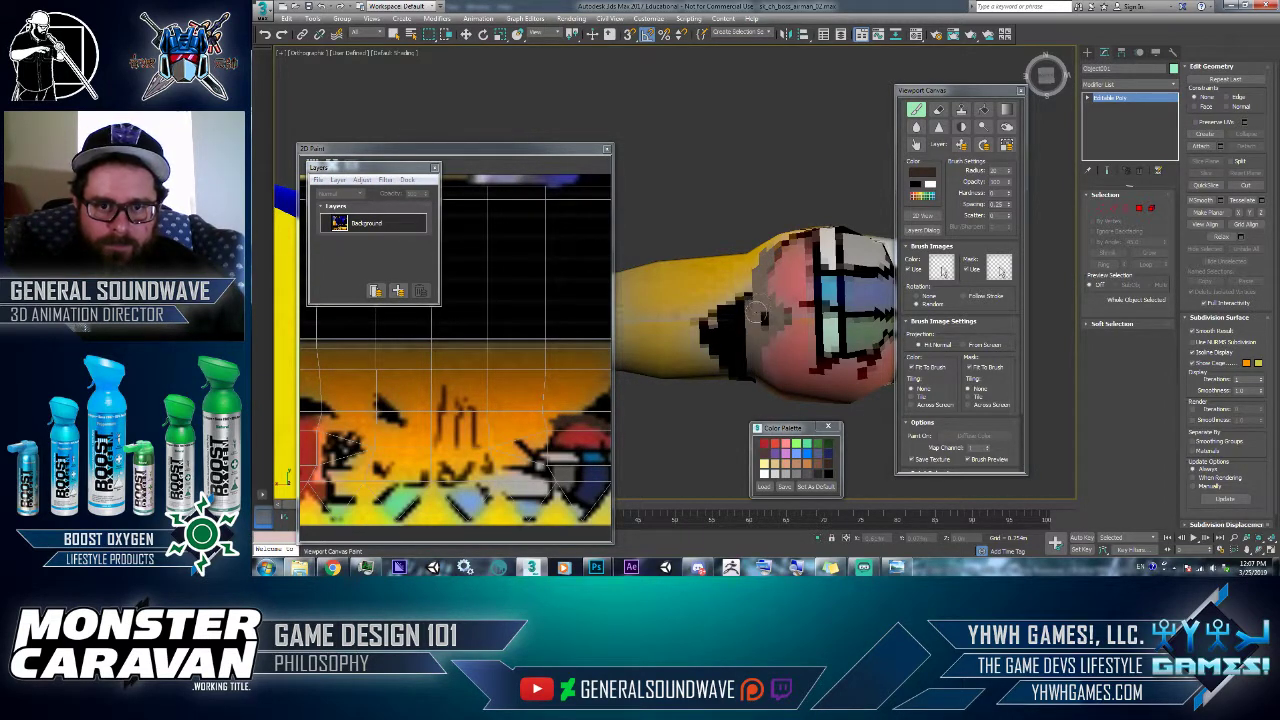
{"action": "mouse_move", "coordinate": [757, 312]}
{"action": "left_mouse_down"}
{"action": "mouse_move", "coordinate": [744, 362]}
{"action": "mouse_move", "coordinate": [735, 290]}
{"action": "mouse_move", "coordinate": [725, 330]}
{"action": "mouse_move", "coordinate": [707, 272]}
{"action": "mouse_move", "coordinate": [684, 348]}
{"action": "mouse_move", "coordinate": [650, 362]}
{"action": "mouse_move", "coordinate": [630, 294]}
{"action": "mouse_move", "coordinate": [630, 332]}
{"action": "left_mouse_up"}
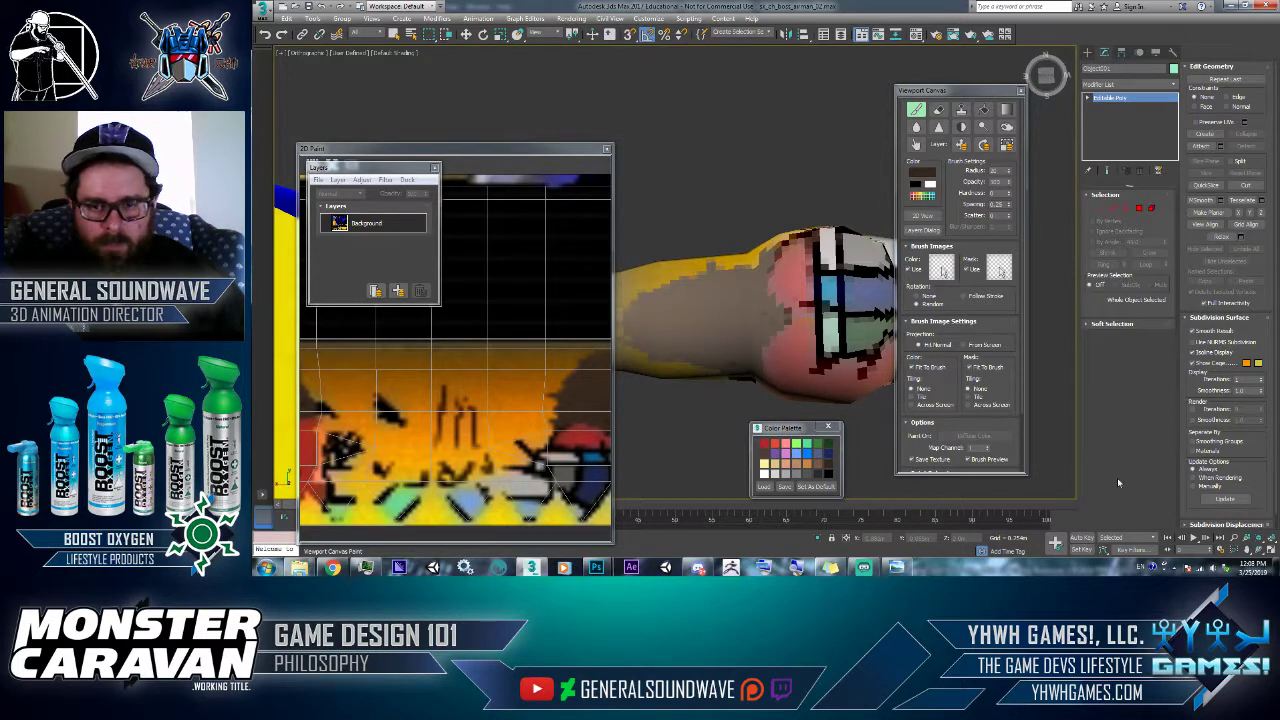
- Reinforce the zigzag line across the top of the knuckles in black
{"action": "left_click", "coordinate": [1256, 551]}
{"action": "left_click_drag", "start_coordinate": [748, 336], "coordinate": [1059, 464]}
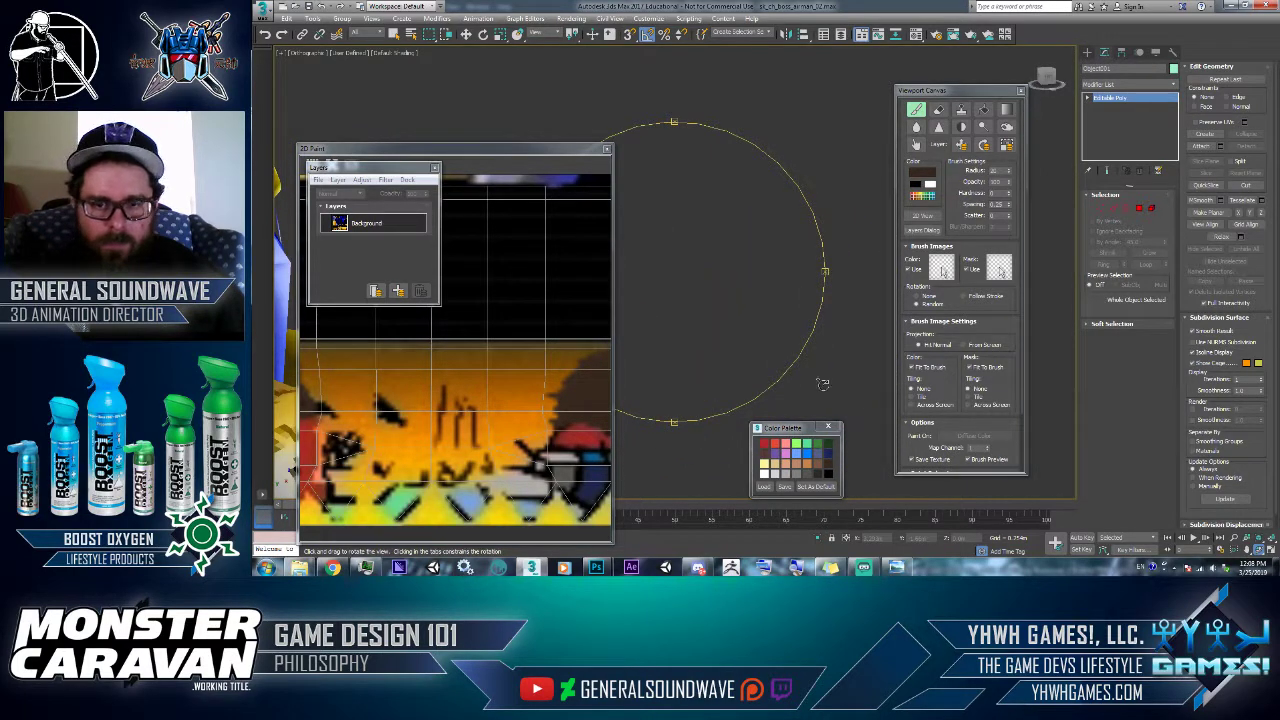
{"action": "left_click", "coordinate": [1249, 549]}
{"action": "left_click_drag", "start_coordinate": [723, 355], "coordinate": [788, 348]}
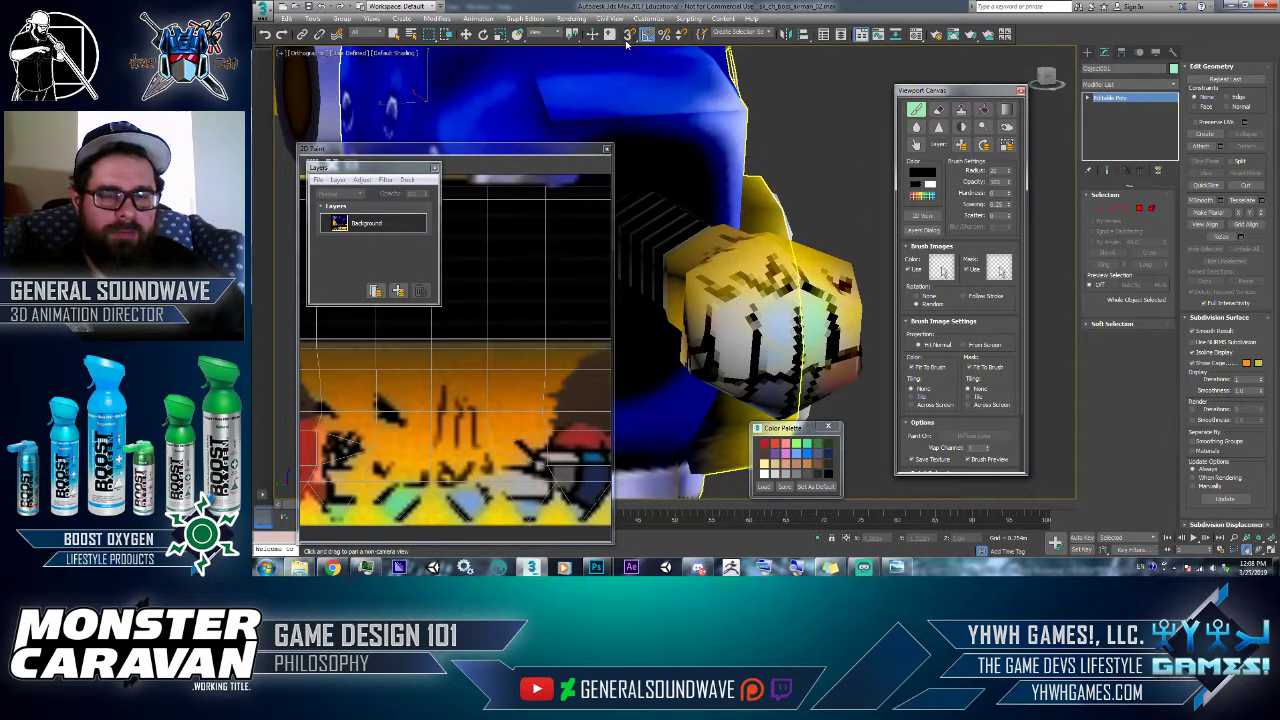
{"action": "left_click", "coordinate": [916, 109]}
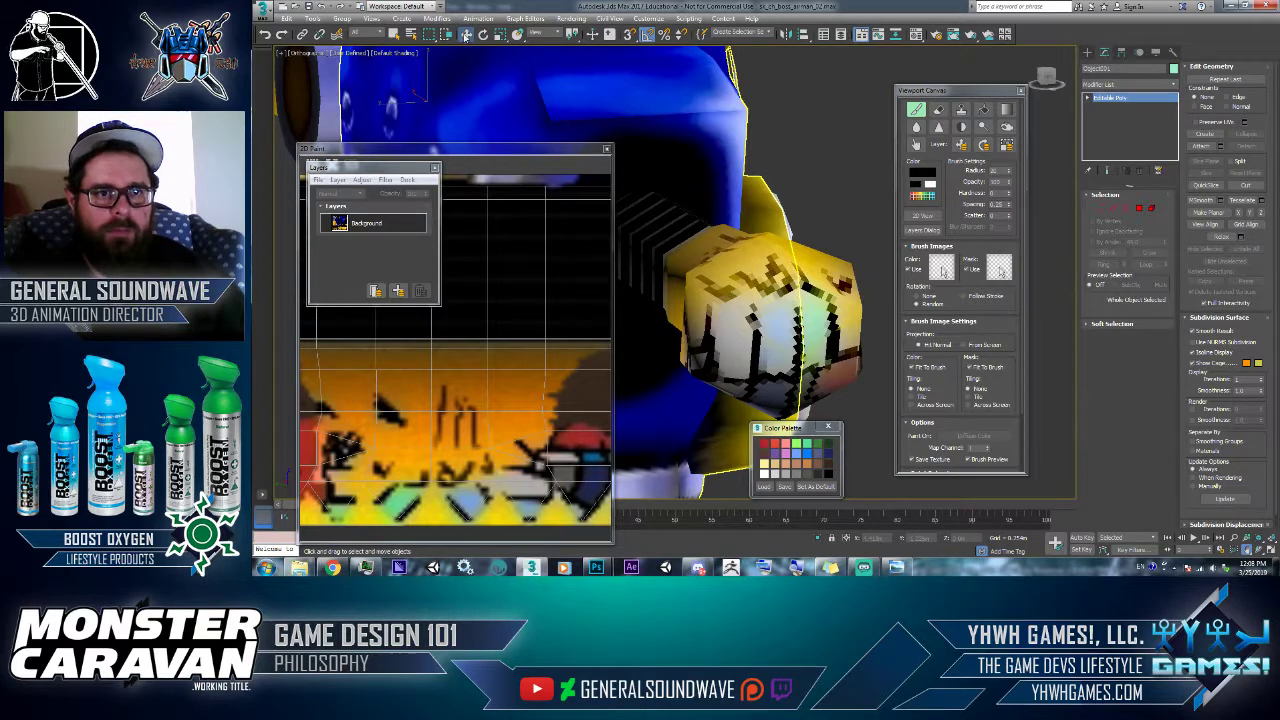
{"action": "left_click", "coordinate": [916, 109]}
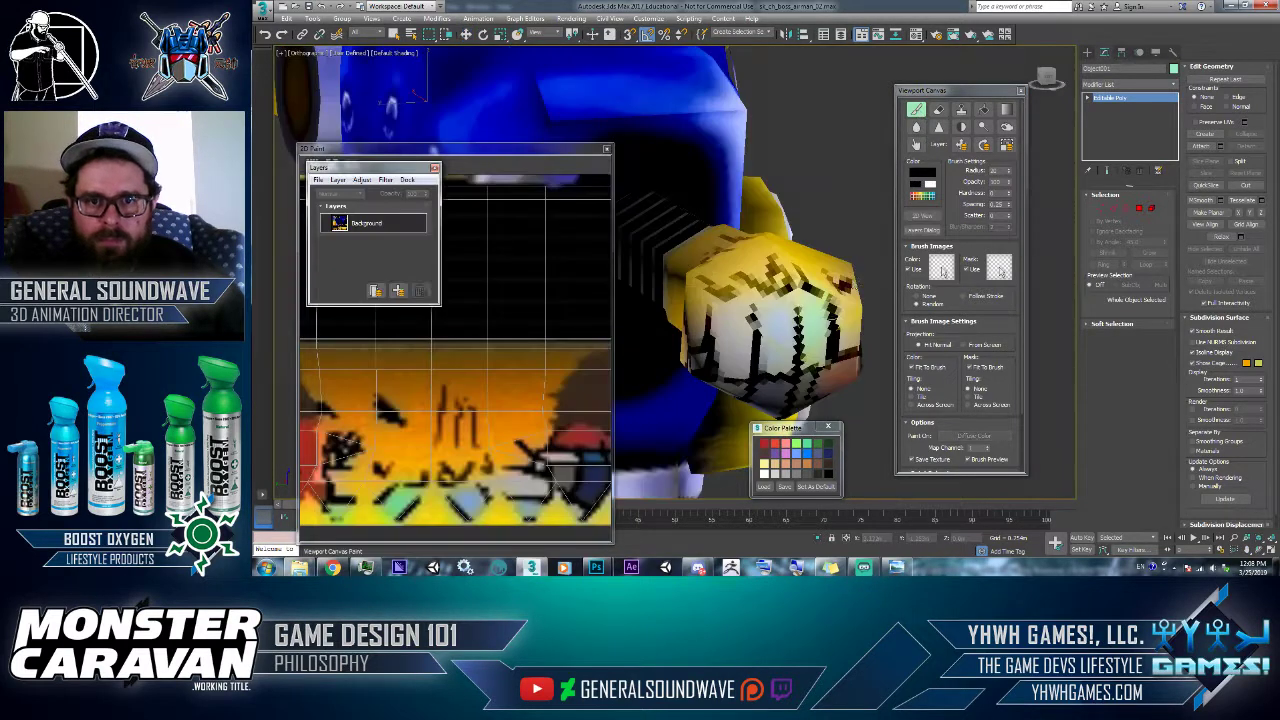
{"action": "mouse_move", "coordinate": [700, 284]}
{"action": "left_mouse_down"}
{"action": "mouse_move", "coordinate": [740, 293]}
{"action": "mouse_move", "coordinate": [760, 274]}
{"action": "mouse_move", "coordinate": [816, 272]}
{"action": "mouse_move", "coordinate": [859, 303]}
{"action": "left_mouse_up"}
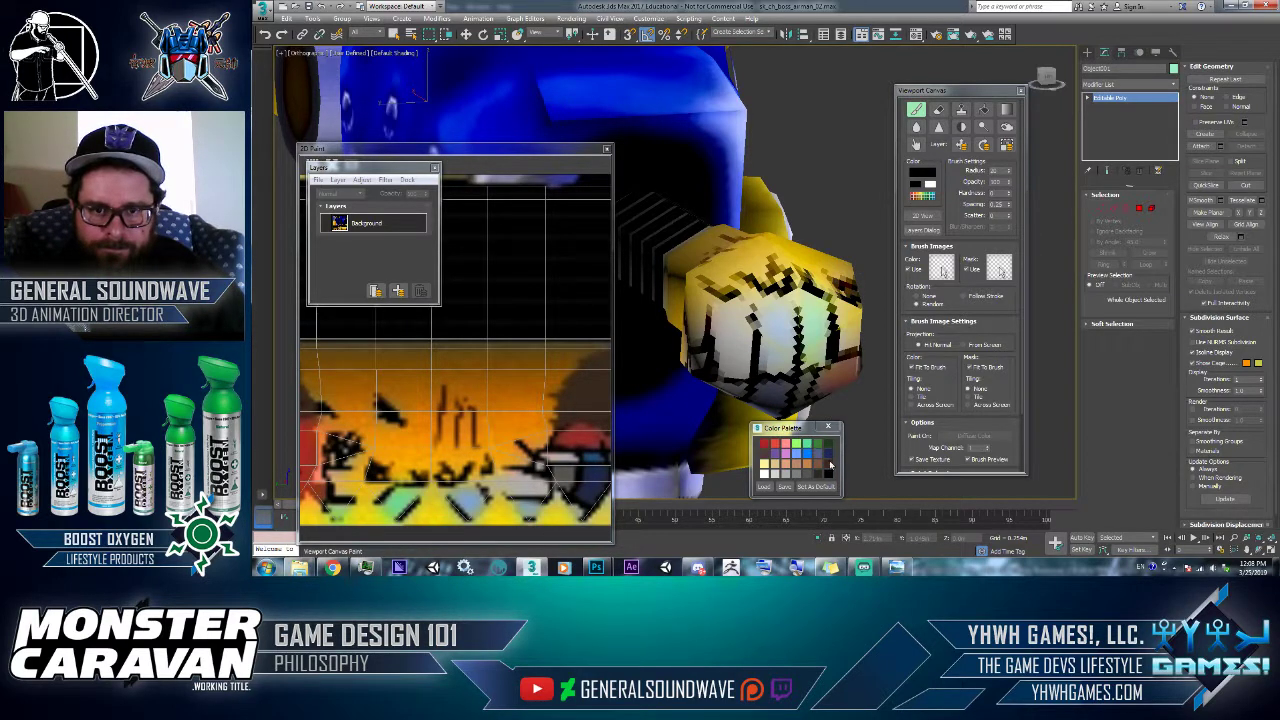
- Paint a pale yellow highlight band across the knuckles on the back of the fist
{"action": "left_click", "coordinate": [819, 479]}
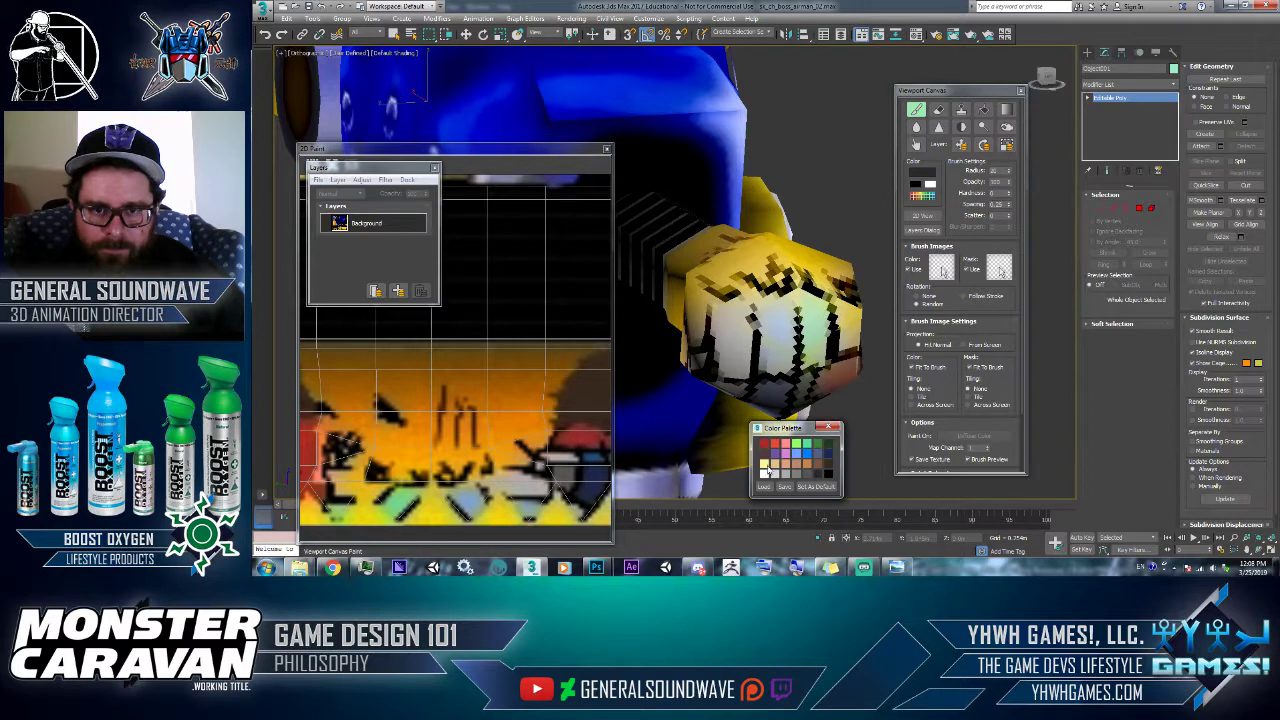
{"action": "mouse_move", "coordinate": [712, 274]}
{"action": "left_mouse_down"}
{"action": "mouse_move", "coordinate": [716, 288]}
{"action": "mouse_move", "coordinate": [730, 278]}
{"action": "left_mouse_up"}
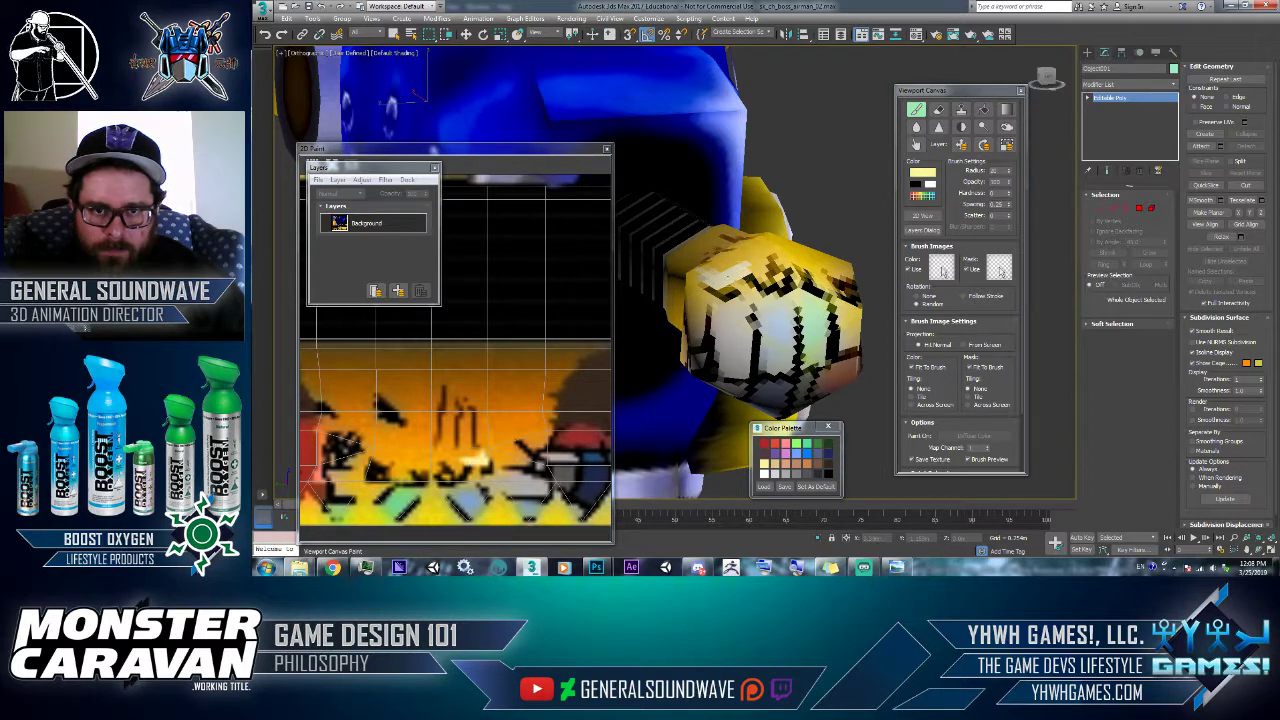
{"action": "left_click_drag", "start_coordinate": [770, 268], "coordinate": [782, 284]}
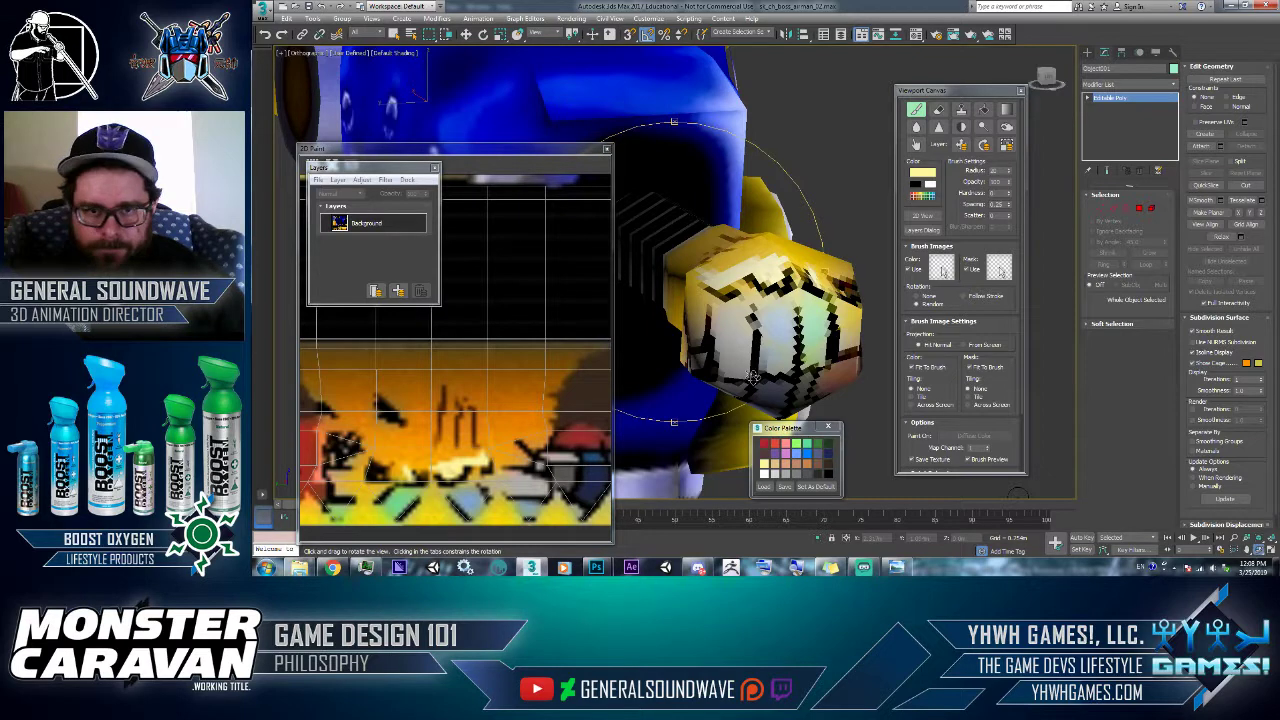
{"action": "middle_click_drag", "start_coordinate": [700, 300], "coordinate": [880, 298], "text": "alt"}
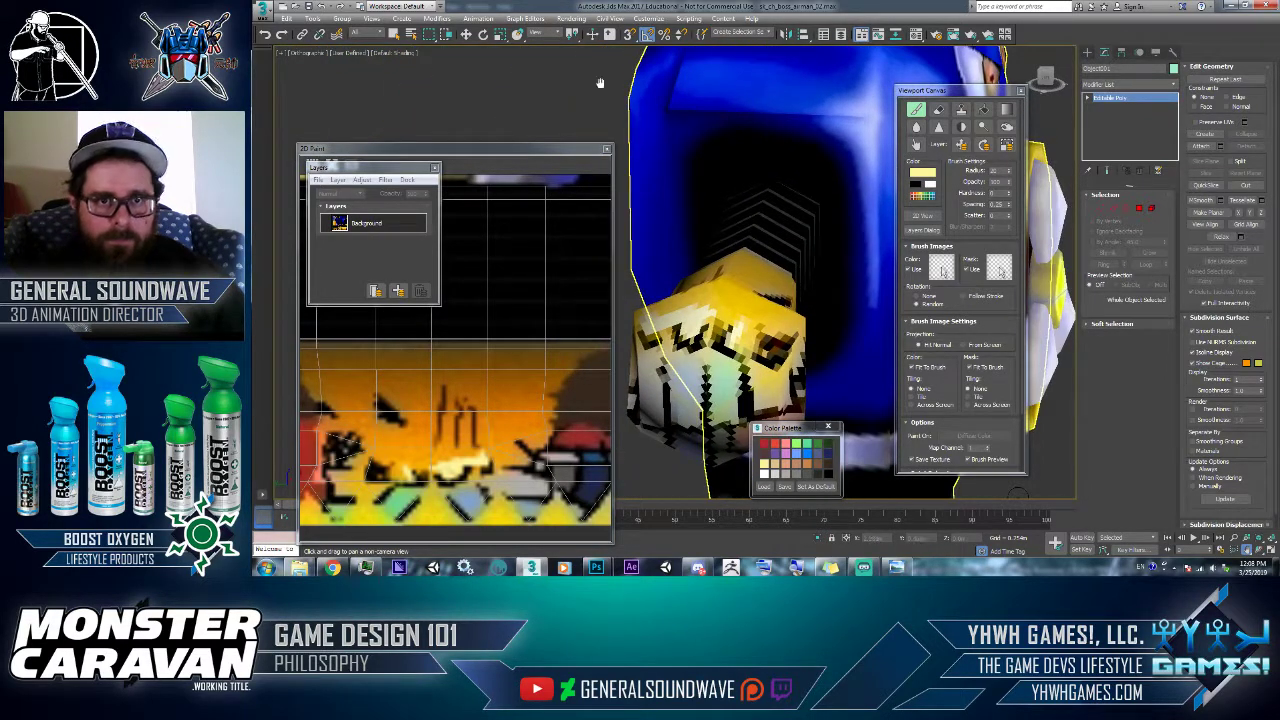
{"action": "left_click", "coordinate": [465, 37]}
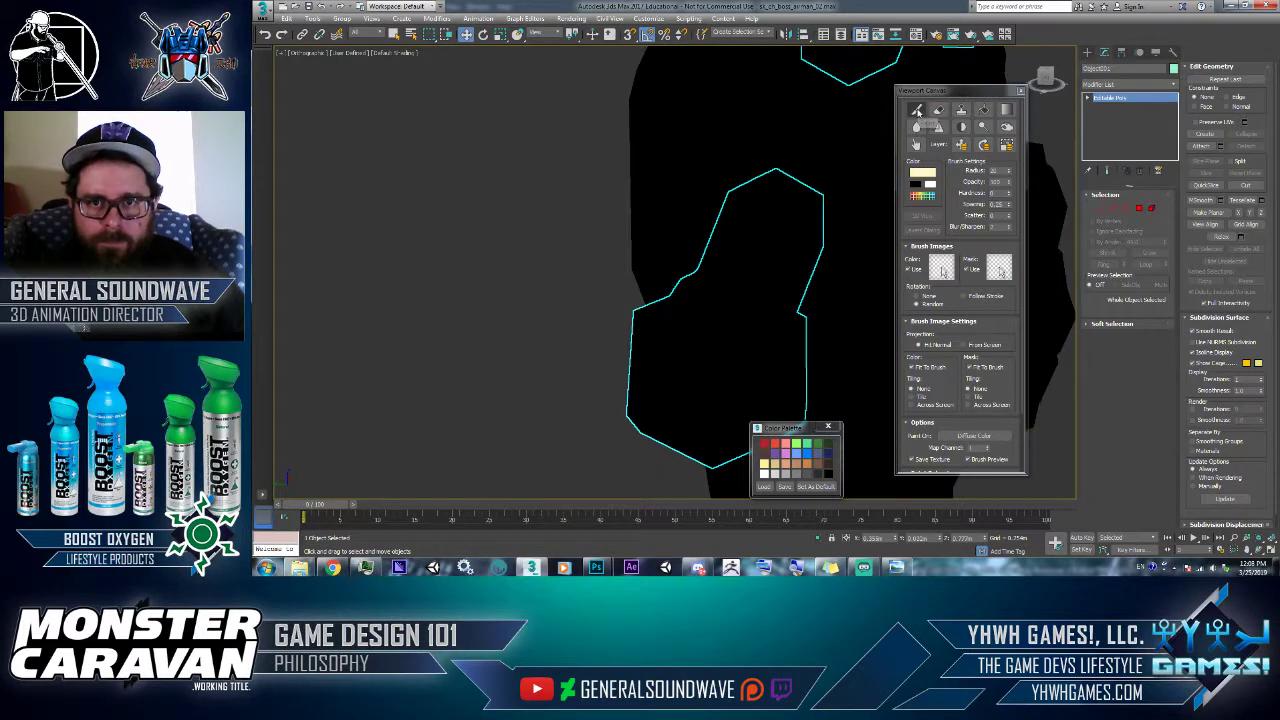
{"action": "left_click", "coordinate": [916, 111]}
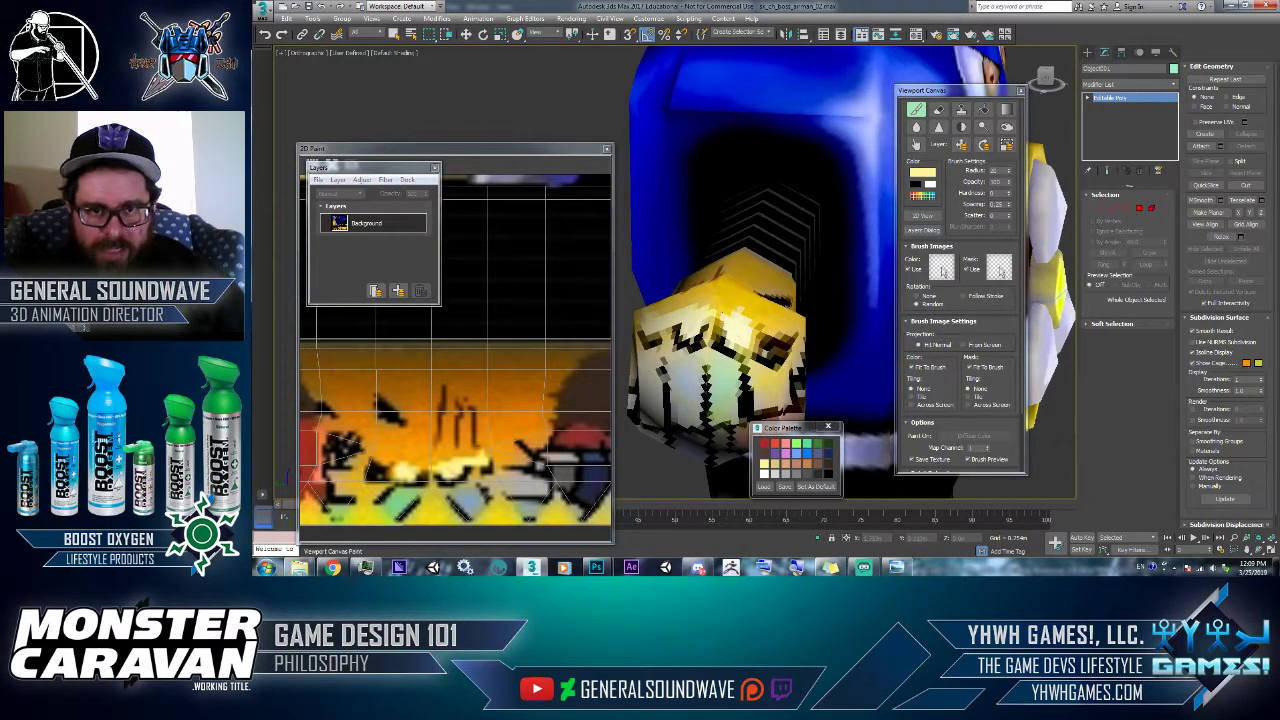
{"action": "mouse_move", "coordinate": [728, 308]}
{"action": "left_mouse_down"}
{"action": "mouse_move", "coordinate": [771, 345]}
{"action": "mouse_move", "coordinate": [791, 339]}
{"action": "left_mouse_up"}
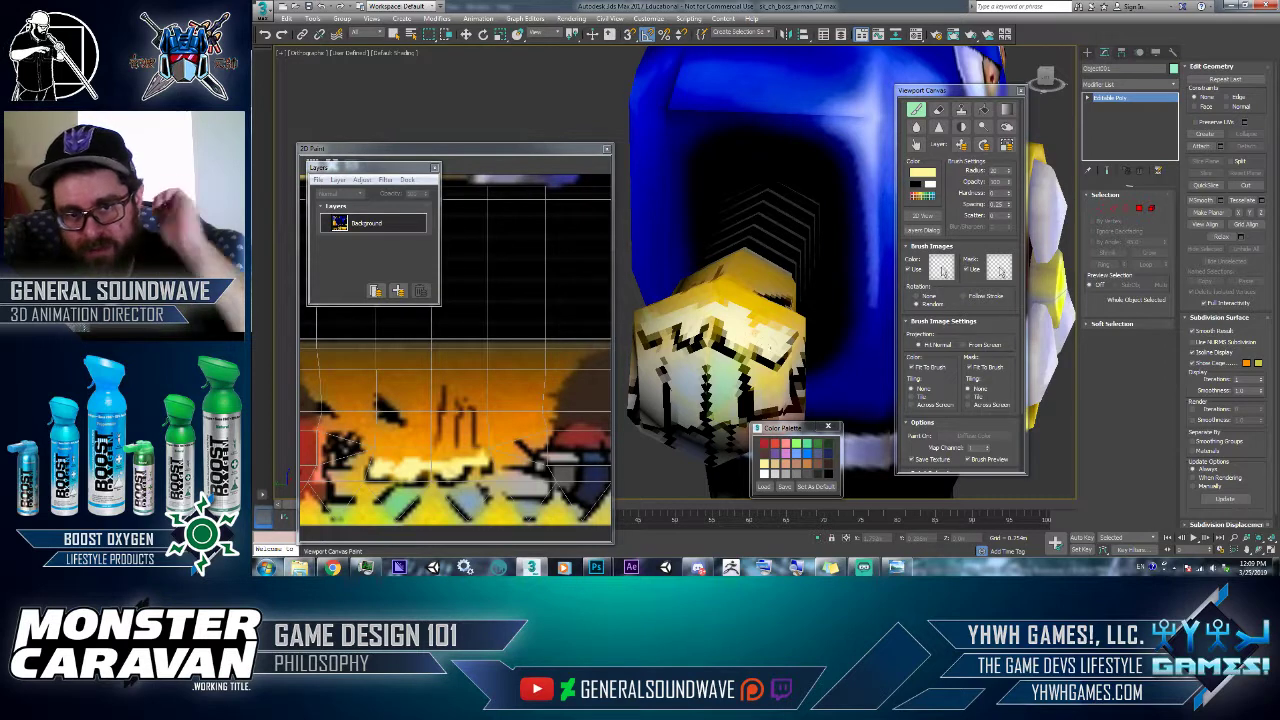
- Draw black lines through the pale yellow band to separate the individual knuckles
{"action": "left_click", "coordinate": [916, 184]}
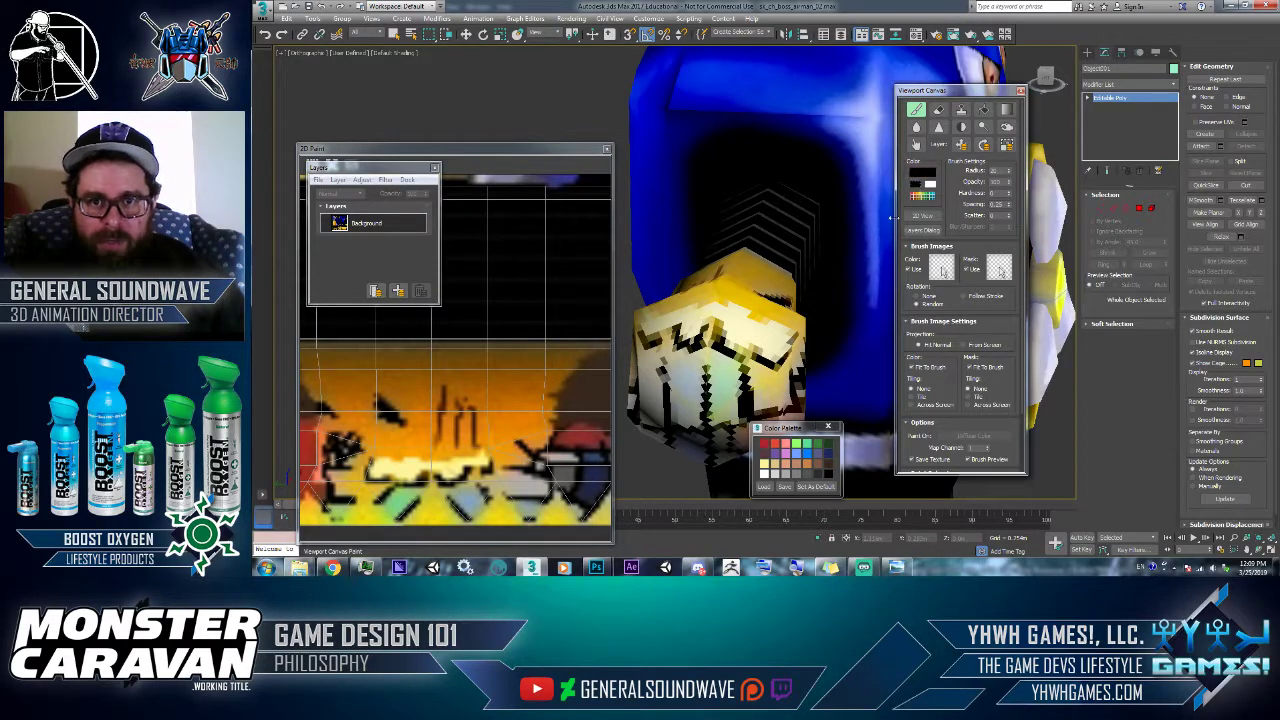
{"action": "mouse_move", "coordinate": [753, 327]}
{"action": "left_mouse_down"}
{"action": "mouse_move", "coordinate": [732, 361]}
{"action": "mouse_move", "coordinate": [645, 347]}
{"action": "left_mouse_up"}
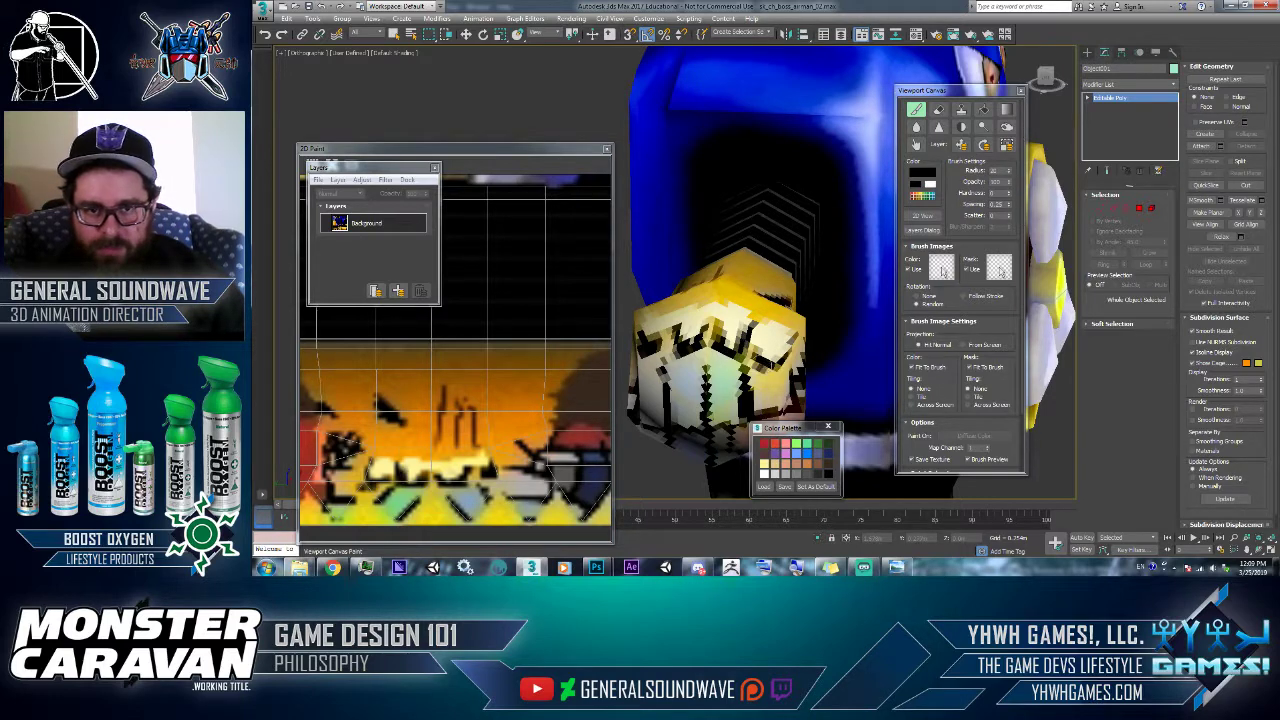
{"action": "left_click_drag", "start_coordinate": [782, 365], "coordinate": [803, 343]}
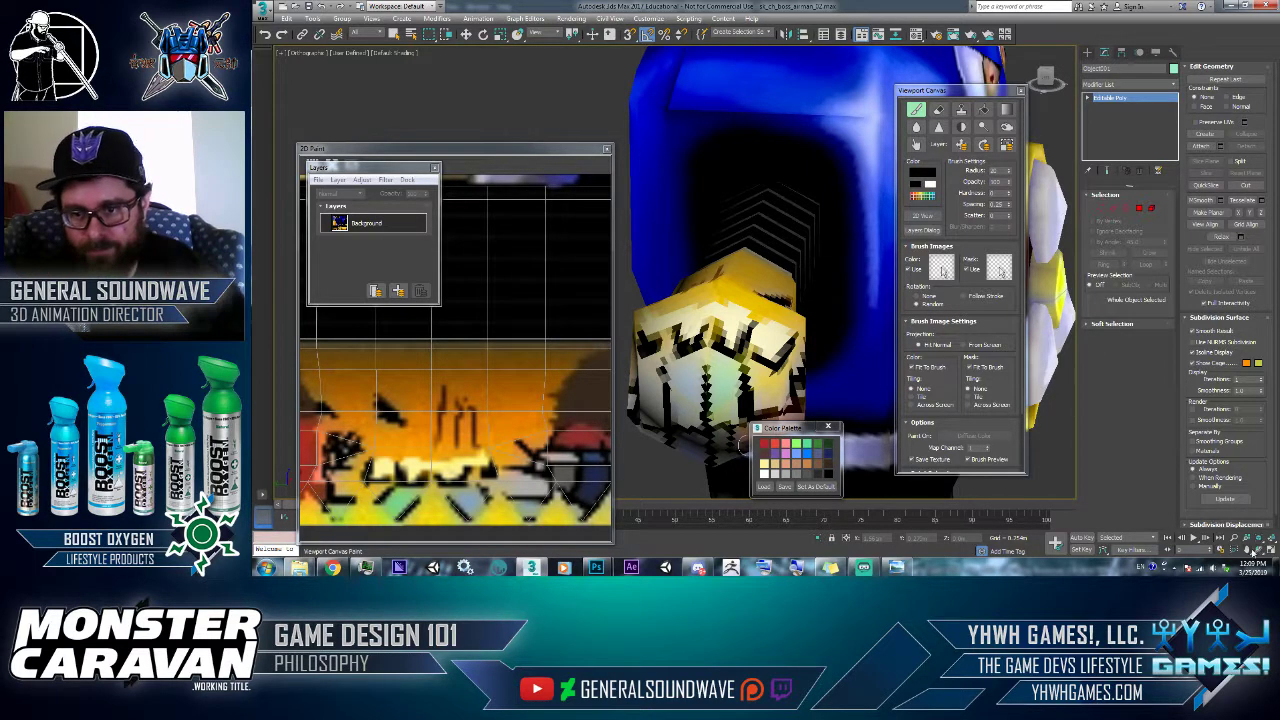
- Close the 2D Paint window and save the painted arm texture over the existing test.psd
{"action": "key", "text": "ctrl+r"}
{"action": "left_click_drag", "start_coordinate": [738, 306], "coordinate": [803, 331]}
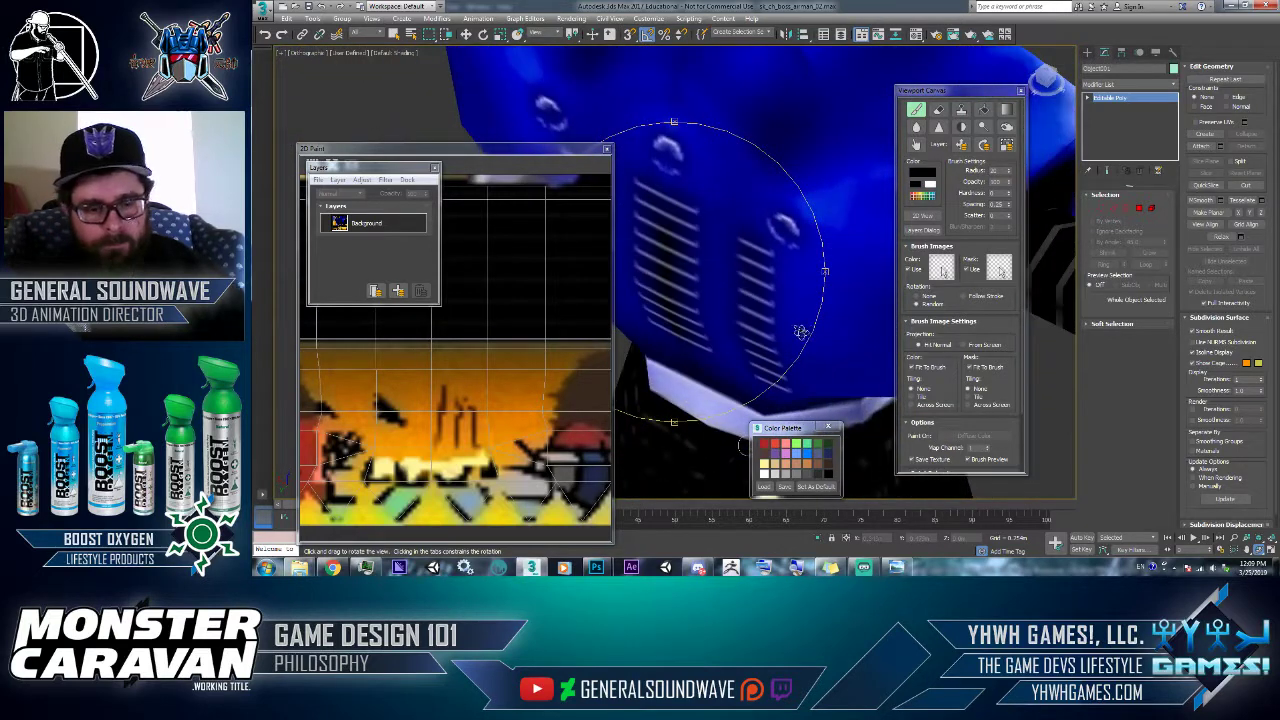
{"action": "scroll", "coordinate": [808, 337], "scroll_direction": "down", "scroll_amount": 5}
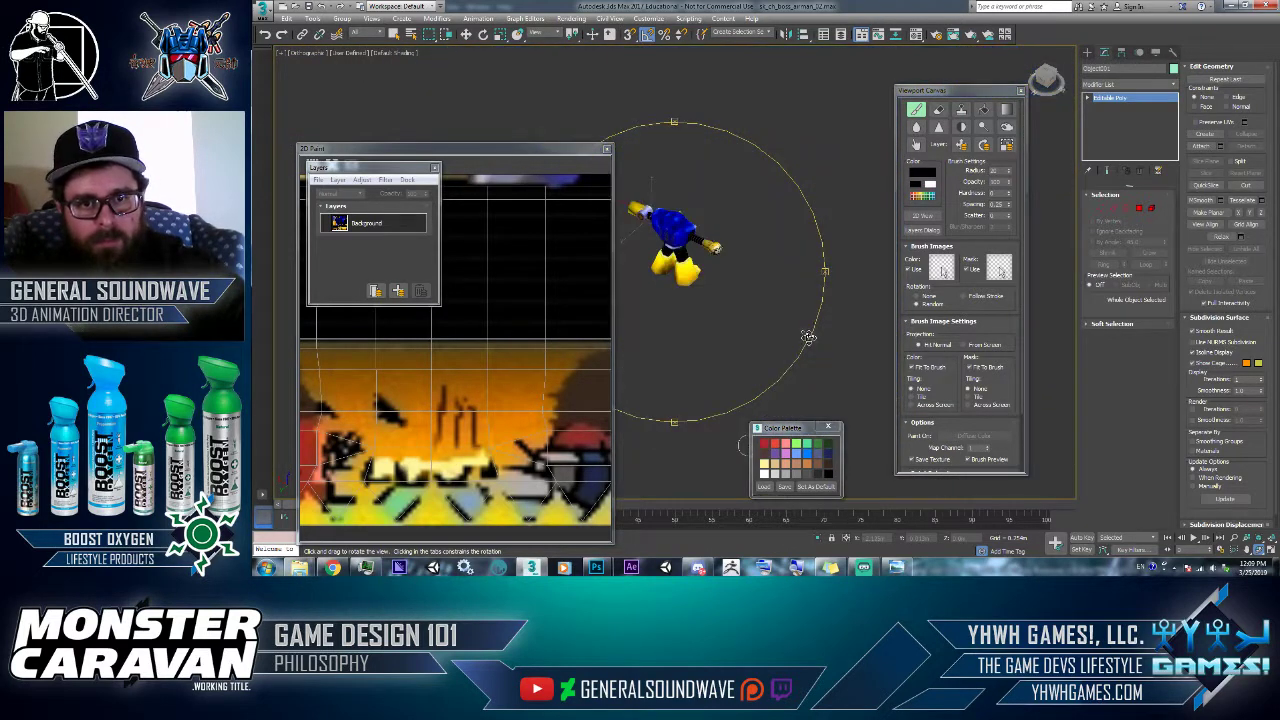
{"action": "left_click", "coordinate": [1234, 538]}
{"action": "mouse_move", "coordinate": [759, 247]}
{"action": "left_mouse_down"}
{"action": "mouse_move", "coordinate": [723, 189]}
{"action": "mouse_move", "coordinate": [729, 131]}
{"action": "left_mouse_up"}
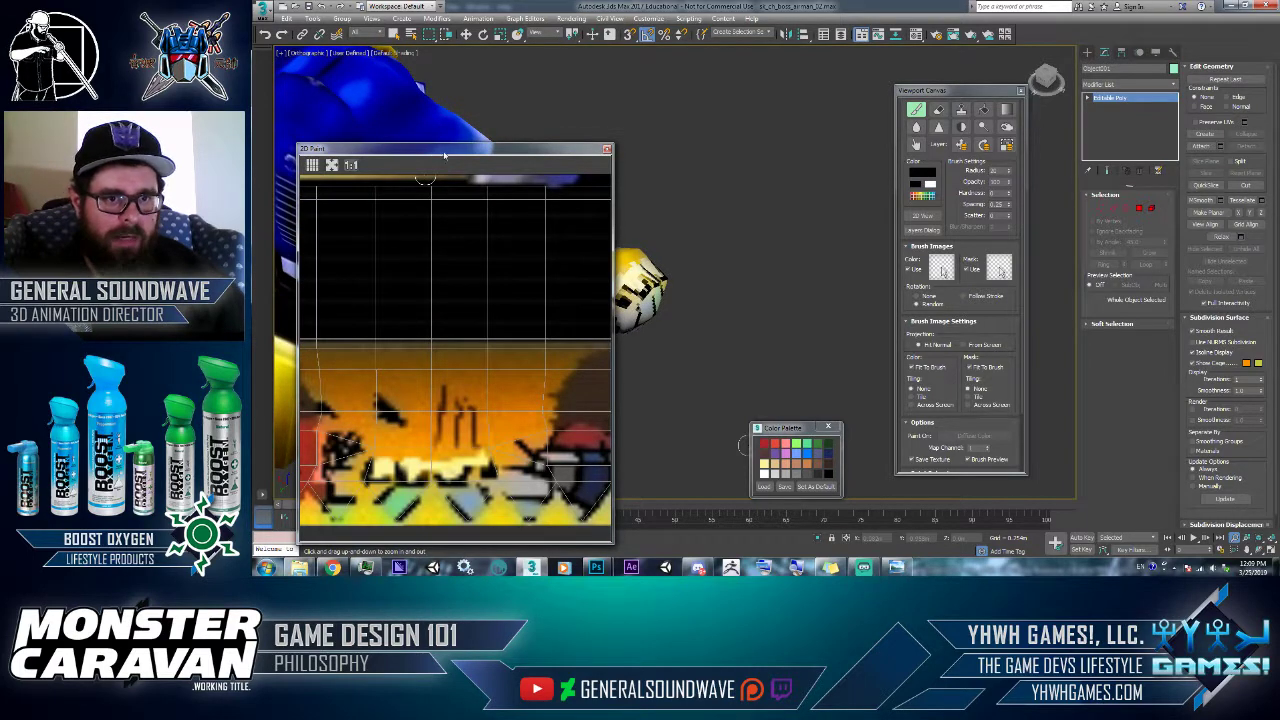
{"action": "left_click", "coordinate": [606, 150]}
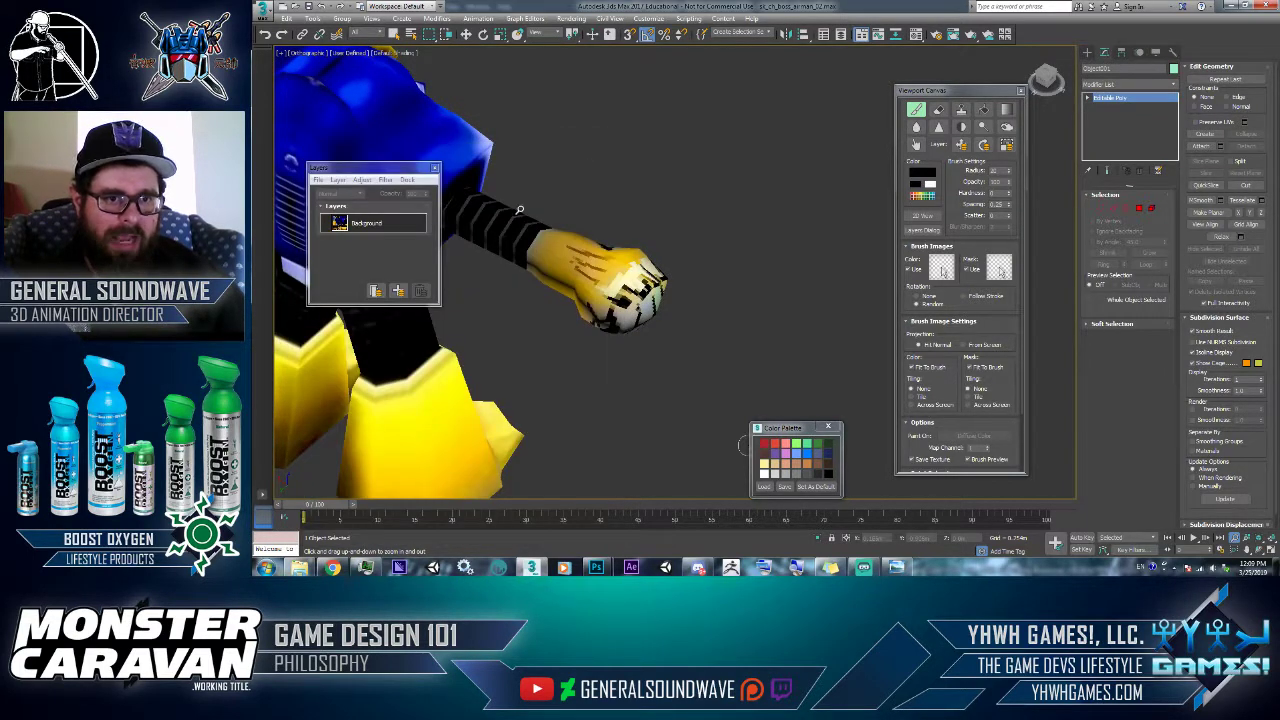
{"action": "left_click", "coordinate": [319, 180]}
{"action": "left_click", "coordinate": [332, 195]}
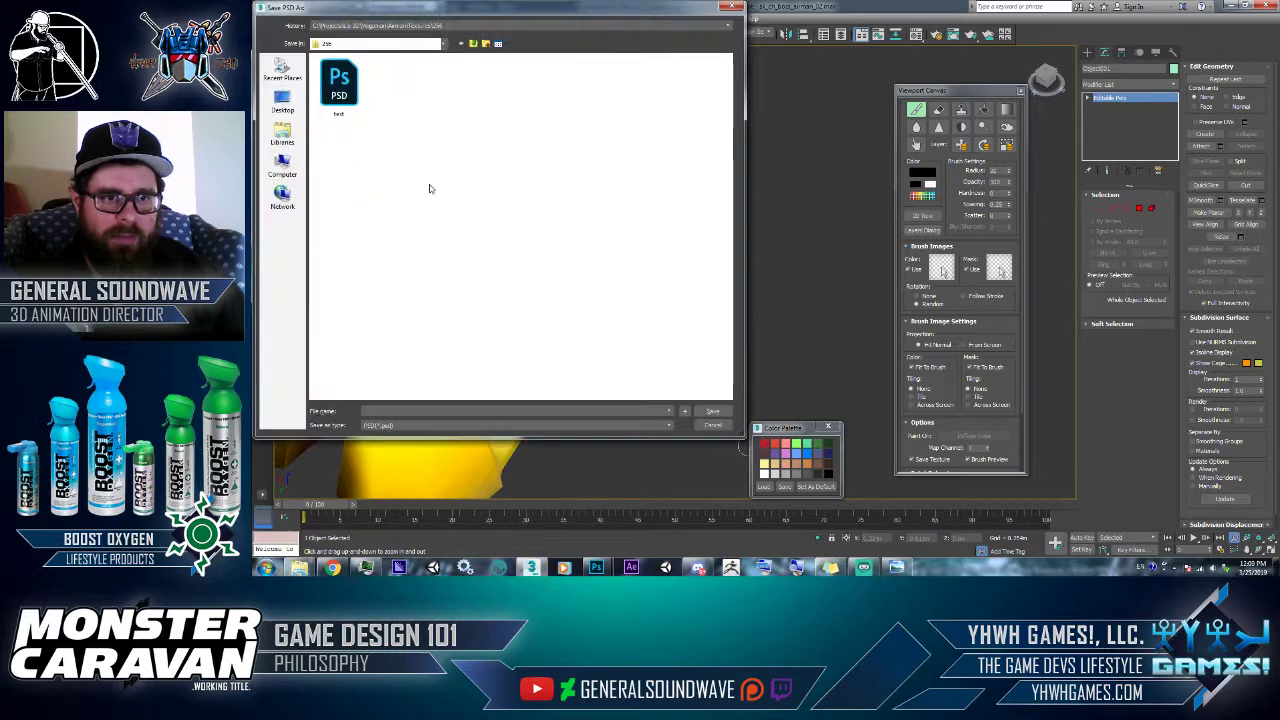
{"action": "double_click", "coordinate": [350, 96]}
{"action": "left_click", "coordinate": [786, 321]}
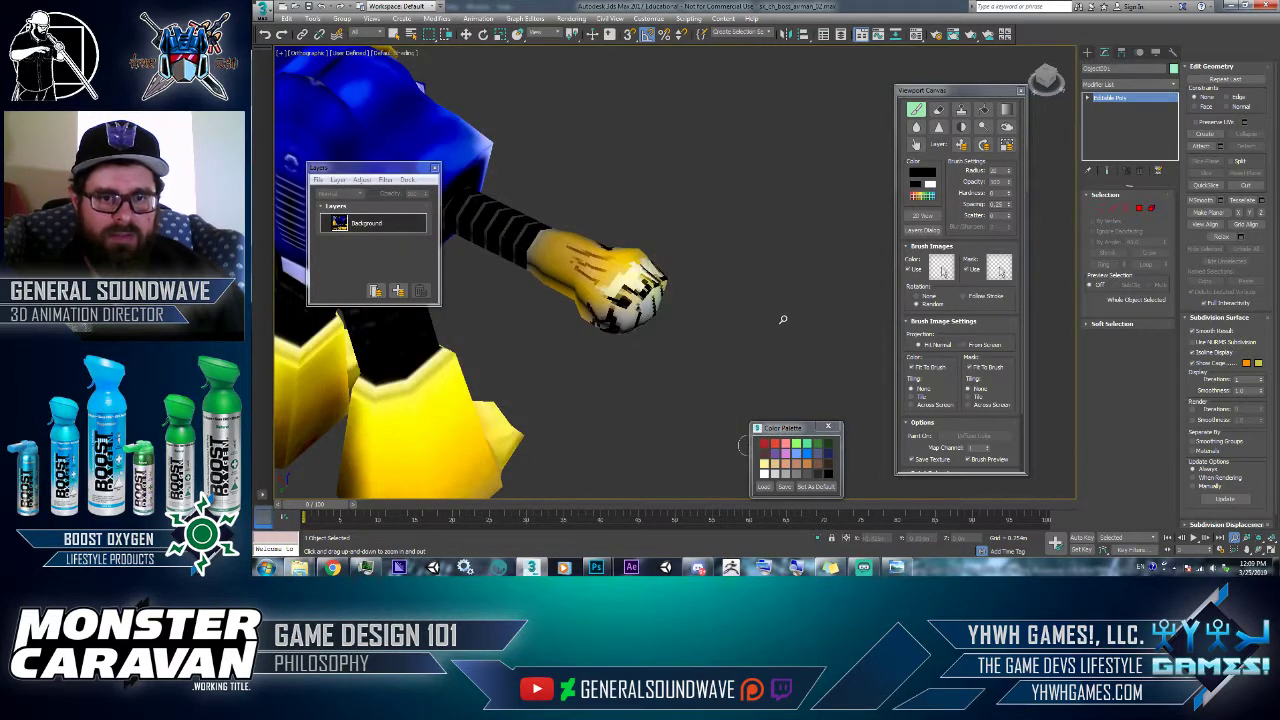
- Open the saved test.psd in Photoshop
{"action": "left_click", "coordinate": [320, 180]}
{"action": "left_click", "coordinate": [332, 195]}
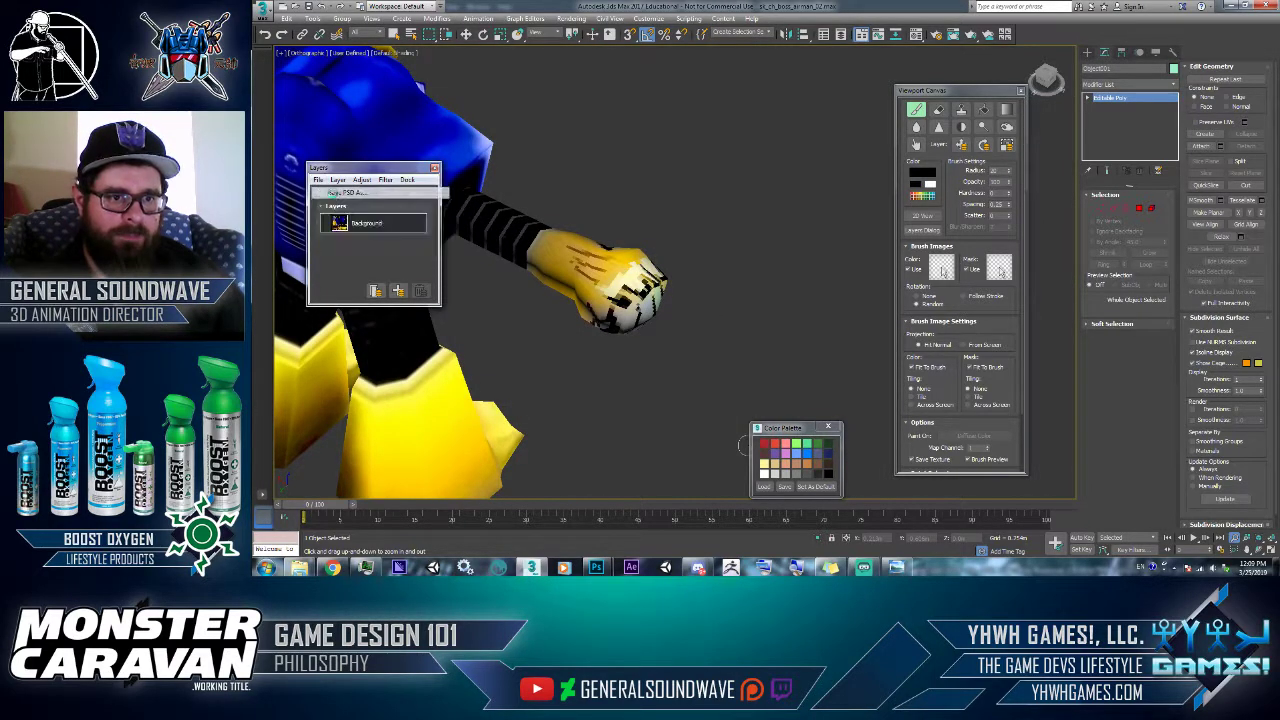
{"action": "left_click_drag", "start_coordinate": [360, 110], "coordinate": [934, 346]}
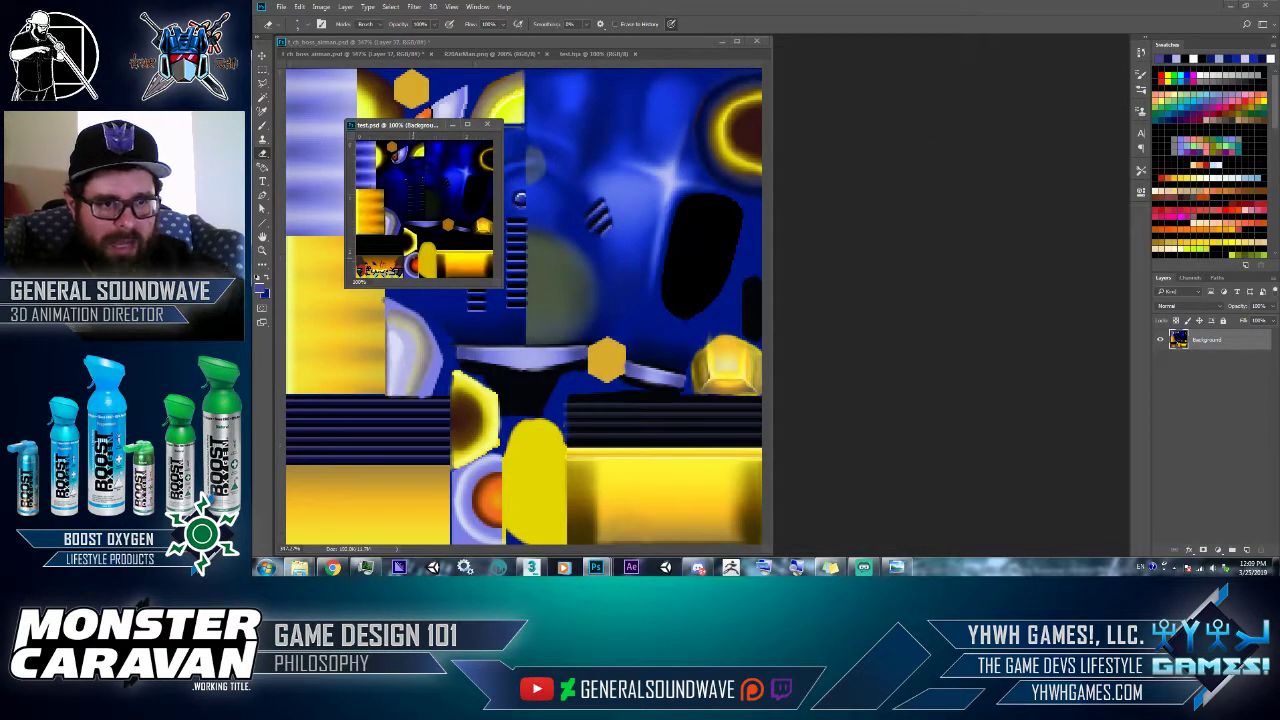
- Copy the painted fist rectangle in test.psd to its own layer and bring it into t_ch_boss_airman.psd over the matching arm area
{"action": "key", "text": "z"}
{"action": "left_click_drag", "start_coordinate": [355, 278], "coordinate": [422, 238]}
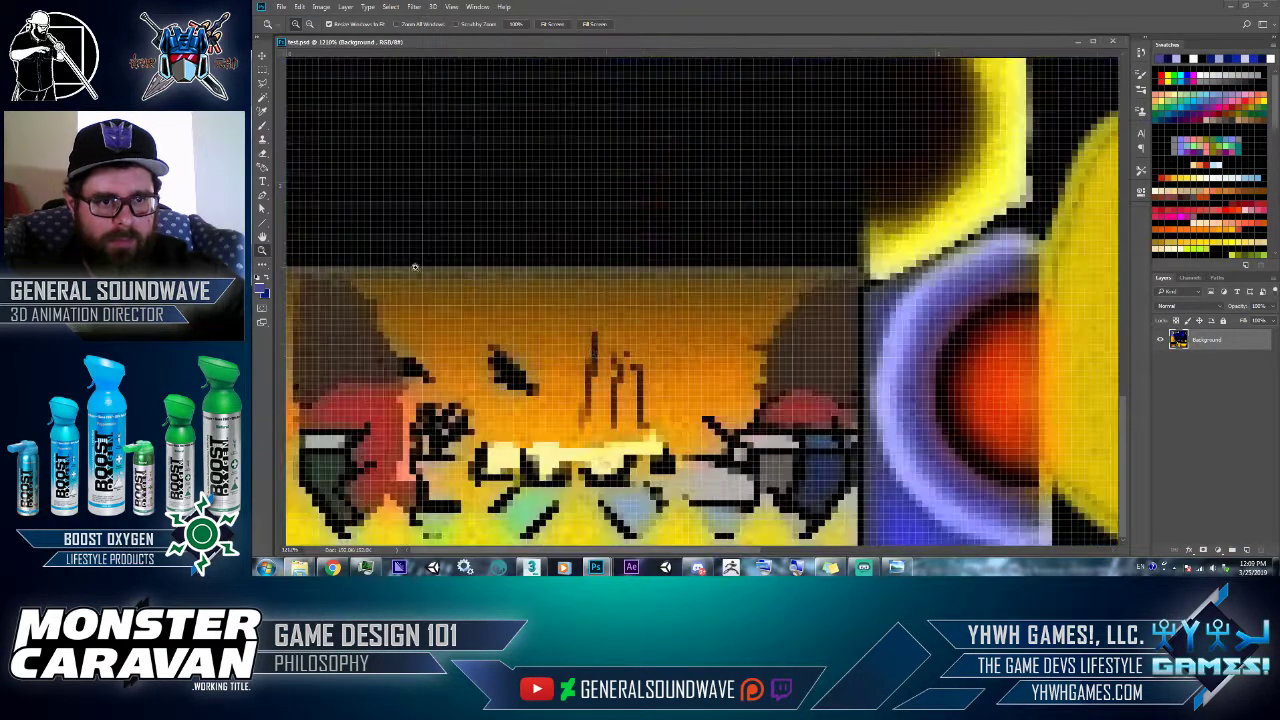
{"action": "key", "text": "m"}
{"action": "left_click_drag", "start_coordinate": [862, 268], "coordinate": [276, 564]}
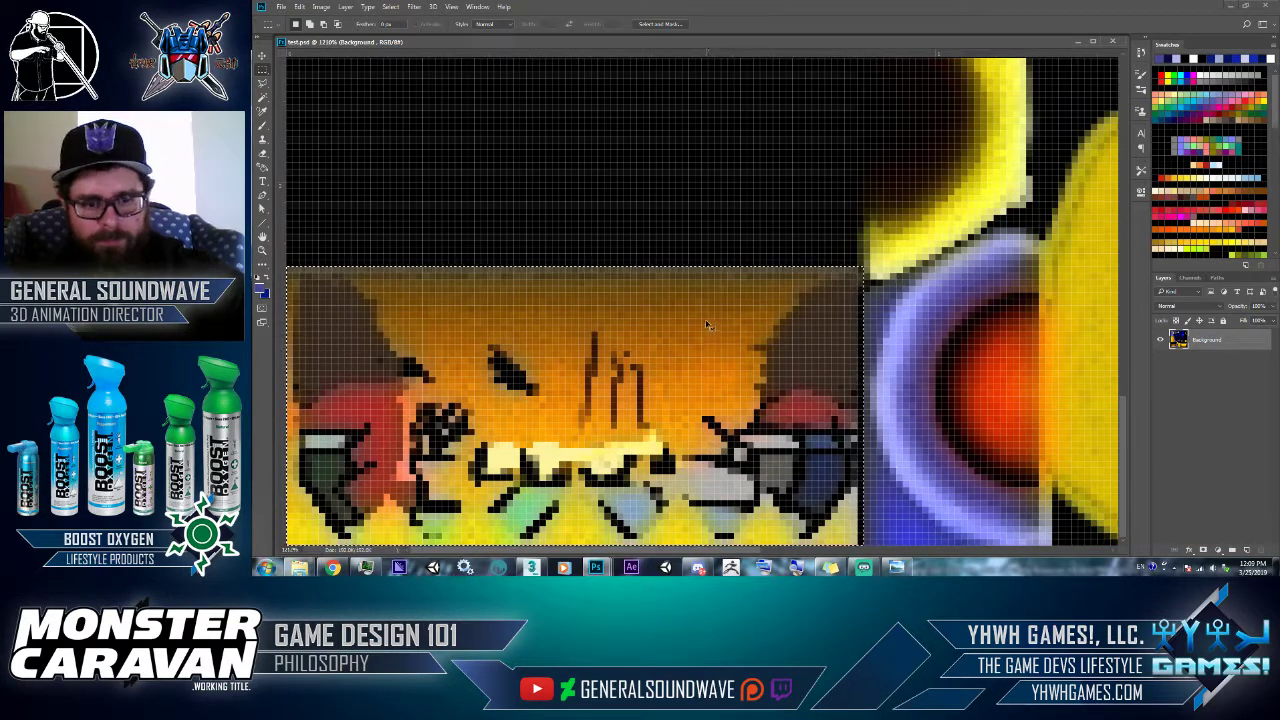
{"action": "key", "text": "ctrl+j"}
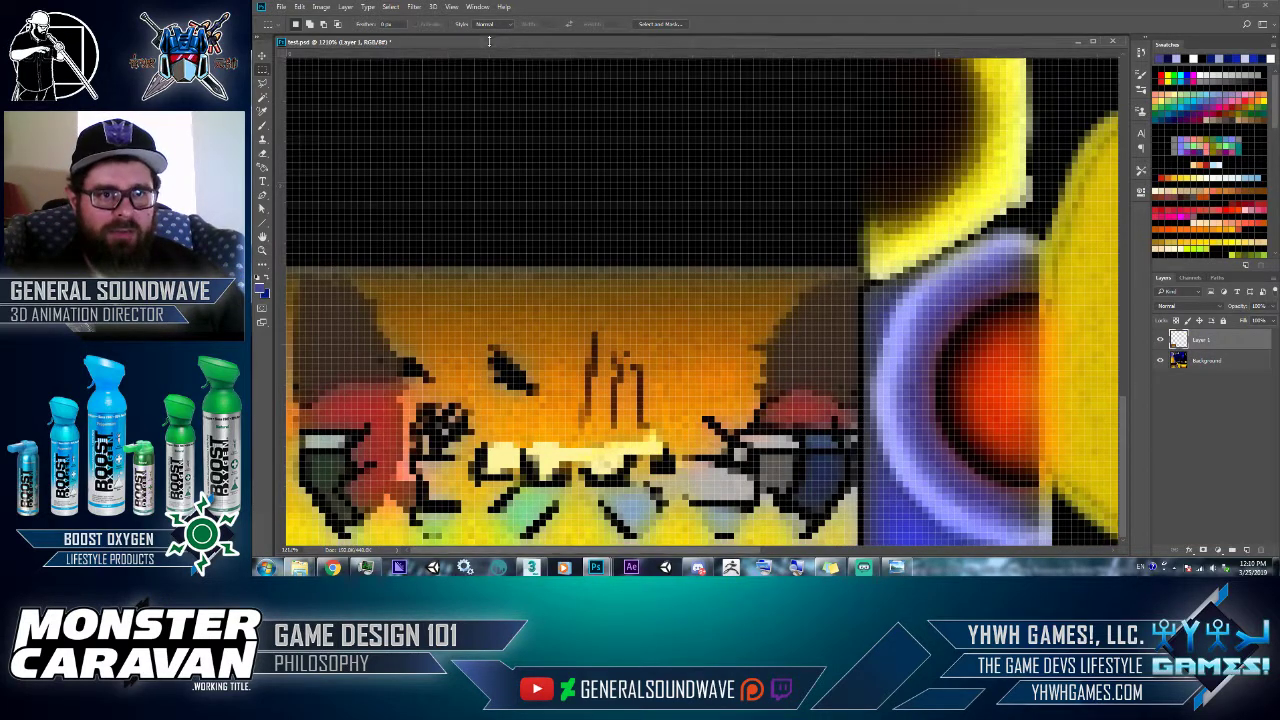
{"action": "left_click_drag", "start_coordinate": [497, 41], "coordinate": [490, 348]}
{"action": "left_click_drag", "start_coordinate": [595, 408], "coordinate": [613, 260]}
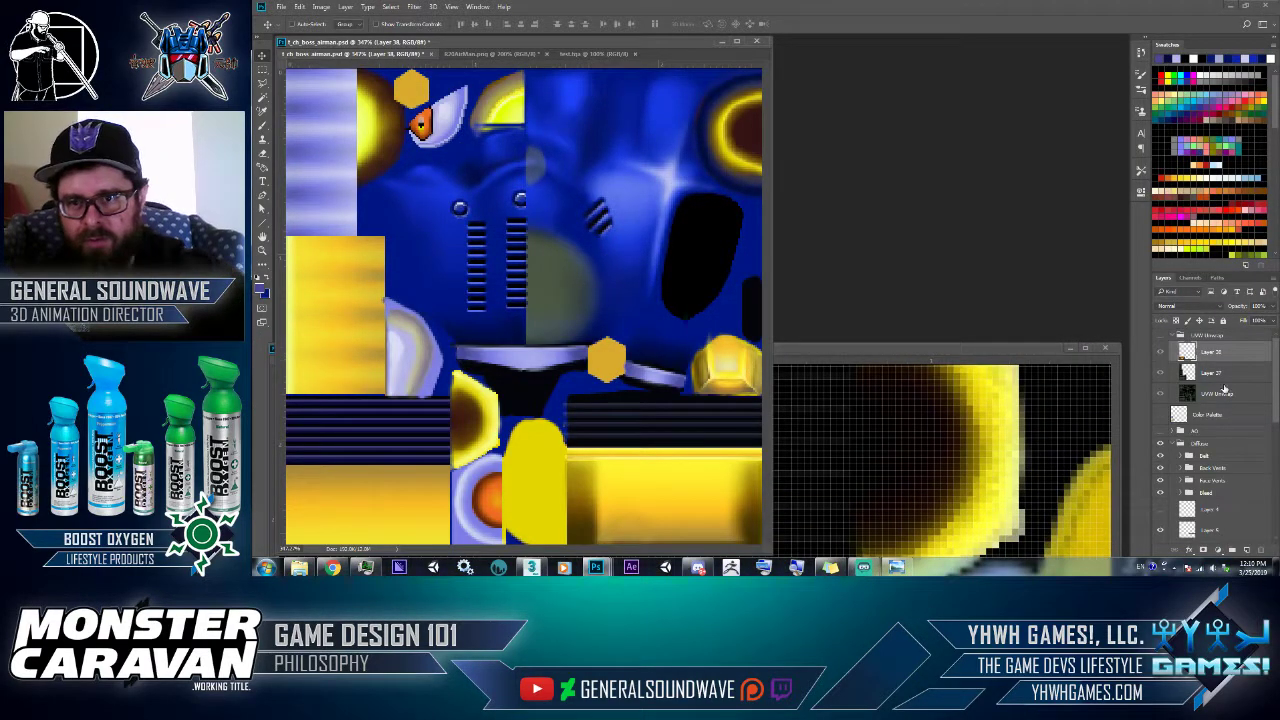
- Move the imported fist layer into the arm group directly below Layer 5 copy, and close test.psd without saving changes
{"action": "left_click_drag", "start_coordinate": [1212, 354], "coordinate": [1222, 506]}
{"action": "scroll", "coordinate": [1270, 467], "scroll_direction": "down", "scroll_amount": 5}
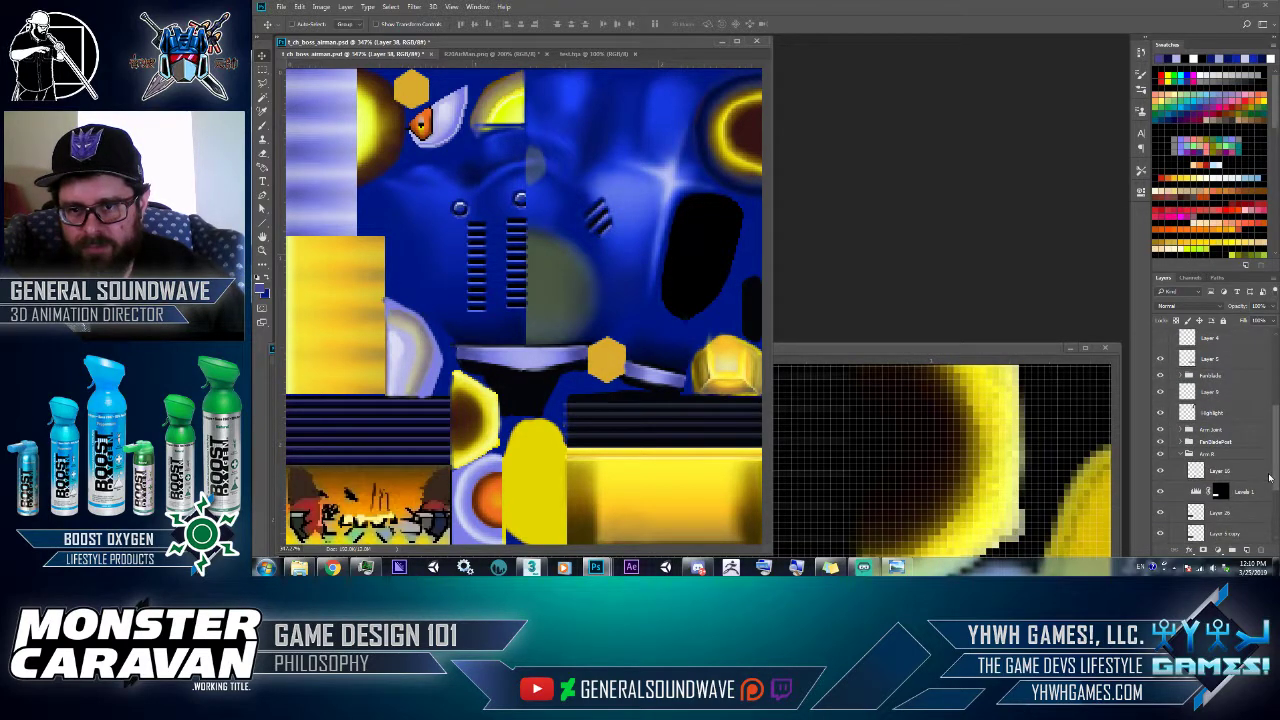
{"action": "scroll", "coordinate": [1262, 440], "scroll_direction": "up", "scroll_amount": 1}
{"action": "left_click_drag", "start_coordinate": [1240, 357], "coordinate": [1194, 521]}
{"action": "scroll", "coordinate": [1275, 486], "scroll_direction": "down", "scroll_amount": 3}
{"action": "scroll", "coordinate": [1275, 486], "scroll_direction": "up", "scroll_amount": 1}
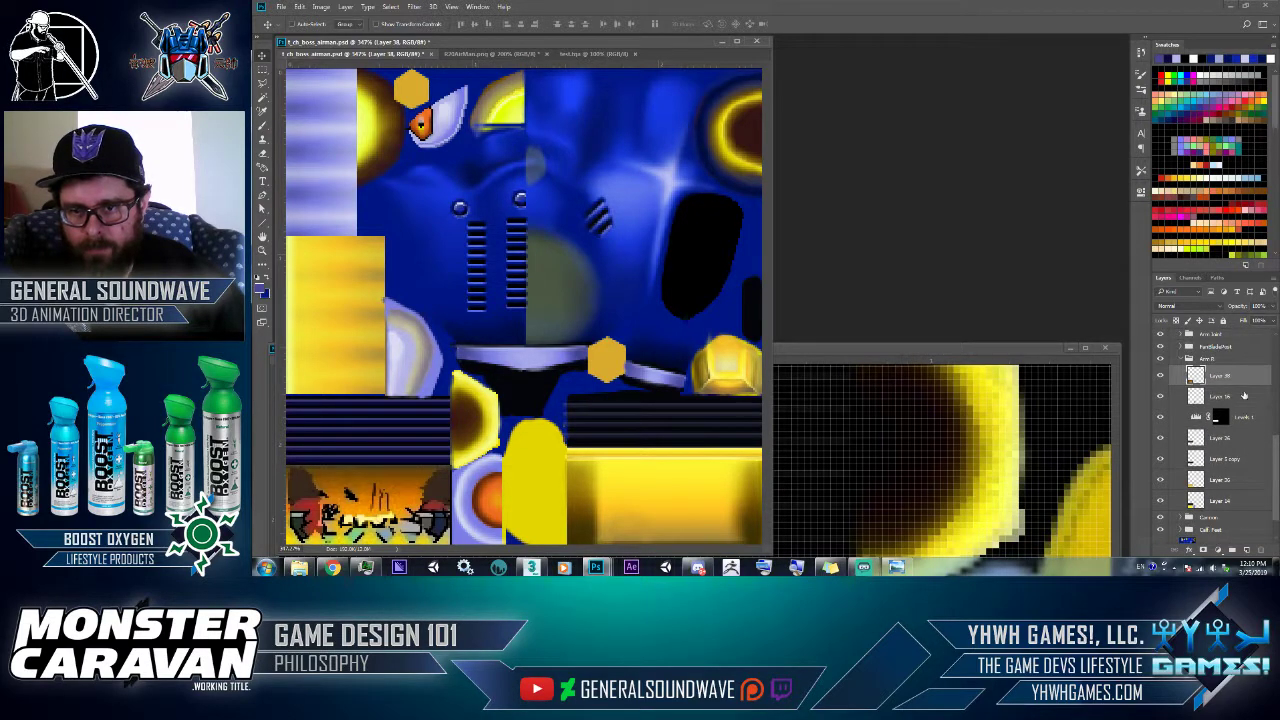
{"action": "left_click_drag", "start_coordinate": [1240, 376], "coordinate": [1212, 460]}
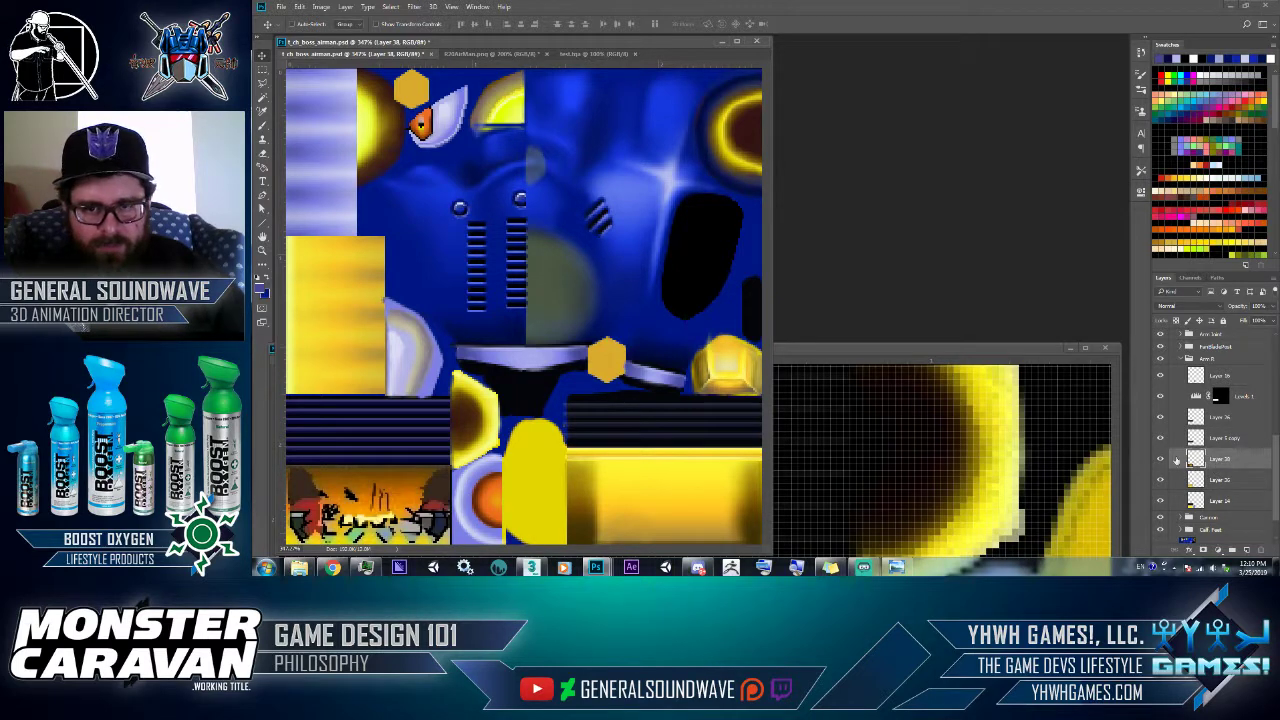
{"action": "left_click", "coordinate": [1105, 349]}
{"action": "left_click", "coordinate": [771, 211]}
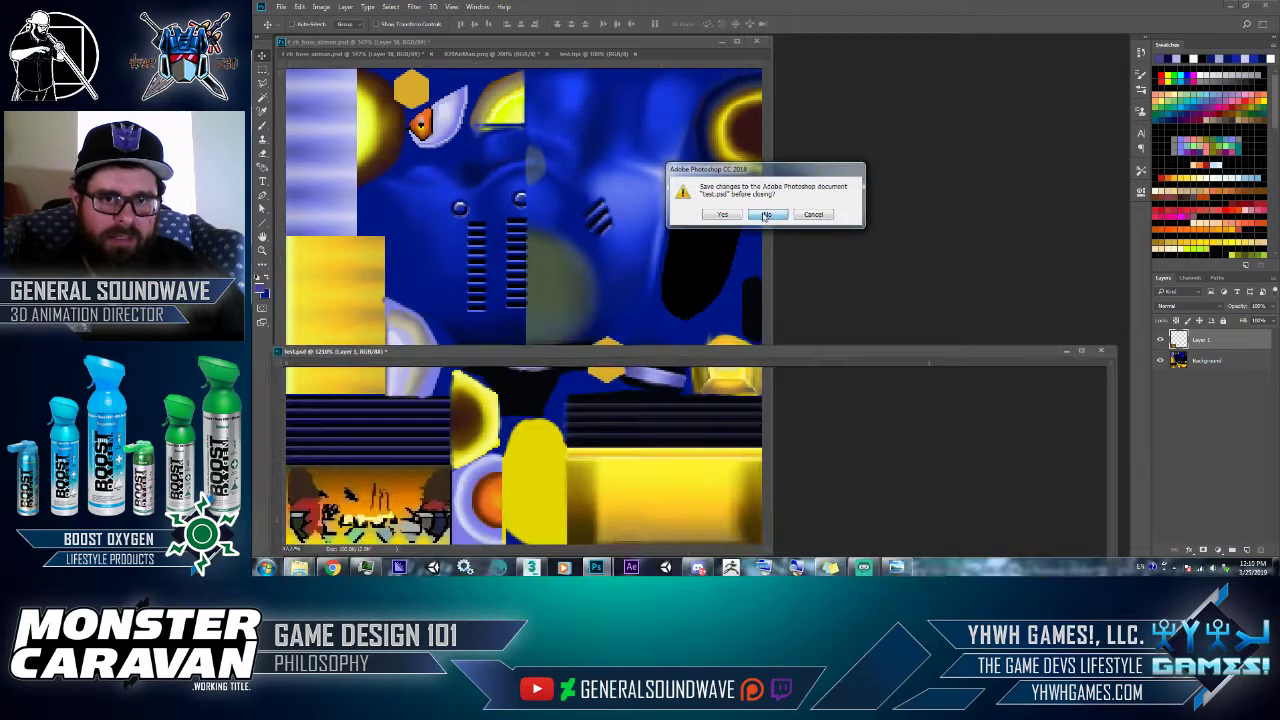
{"action": "key", "text": "z"}
{"action": "left_click_drag", "start_coordinate": [452, 462], "coordinate": [686, 413]}
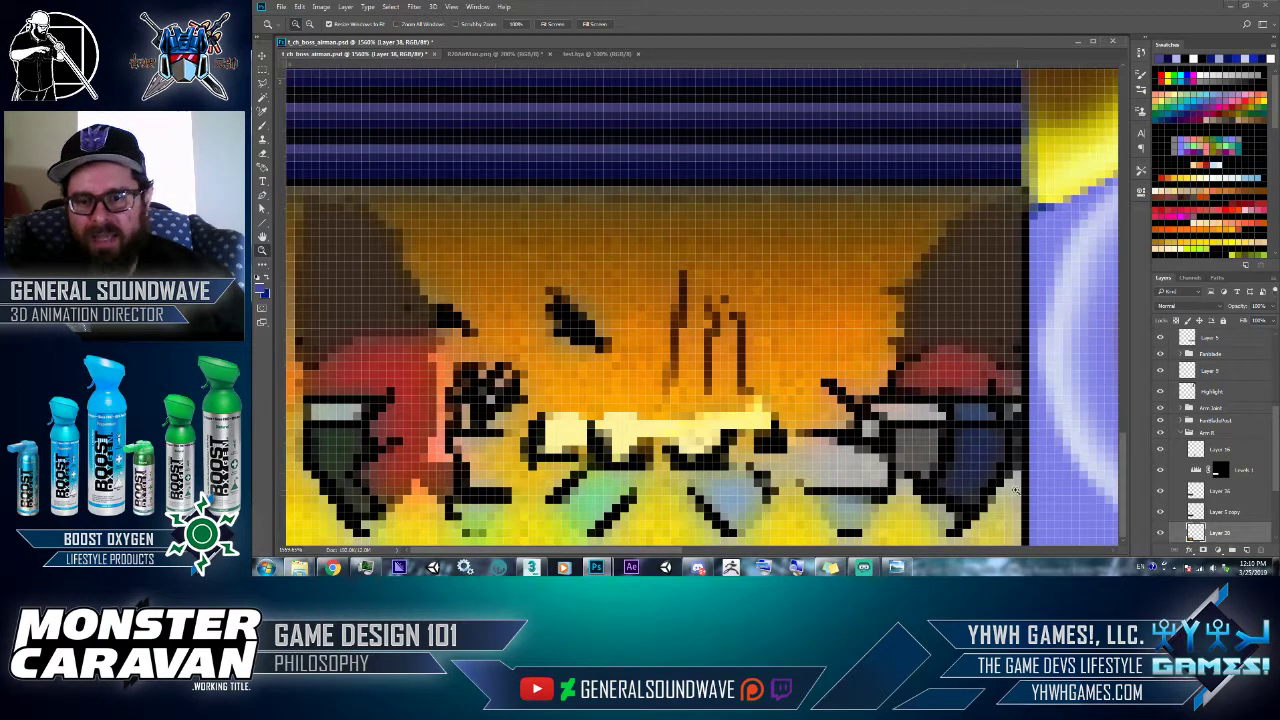
{"action": "left_click", "coordinate": [321, 7]}
{"action": "mouse_move", "coordinate": [380, 34]}
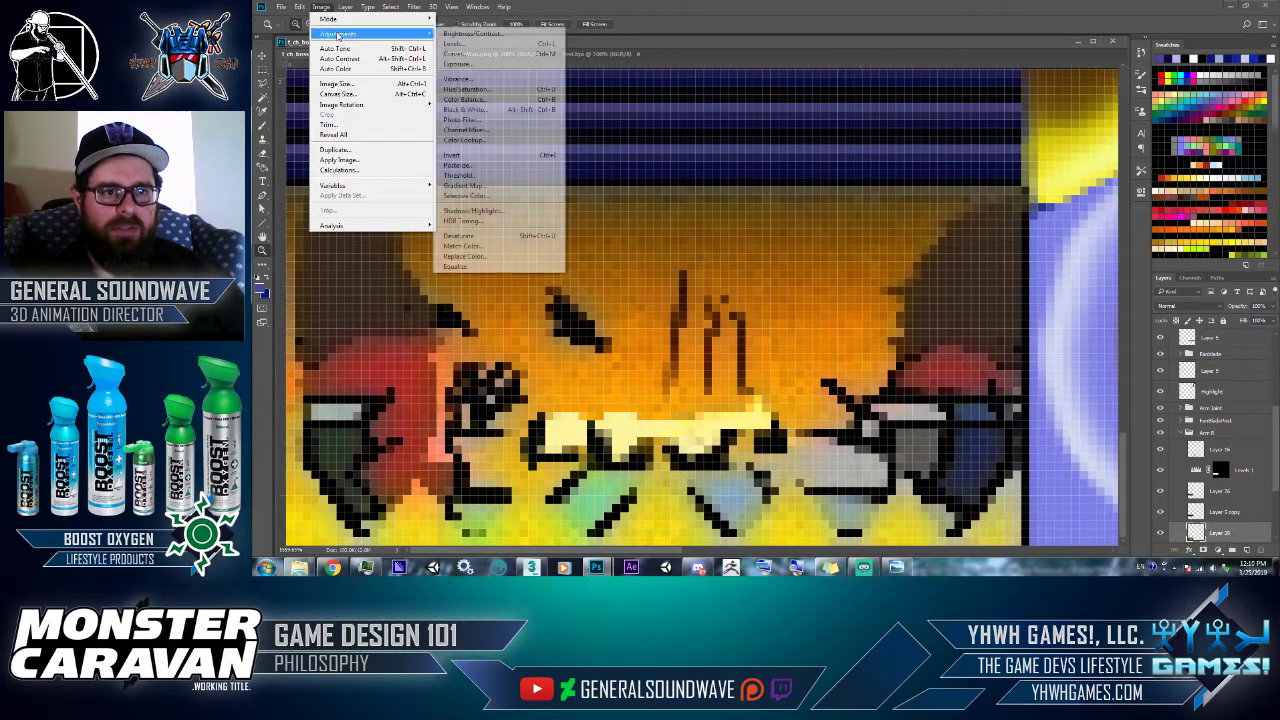
{"action": "left_click", "coordinate": [466, 90]}
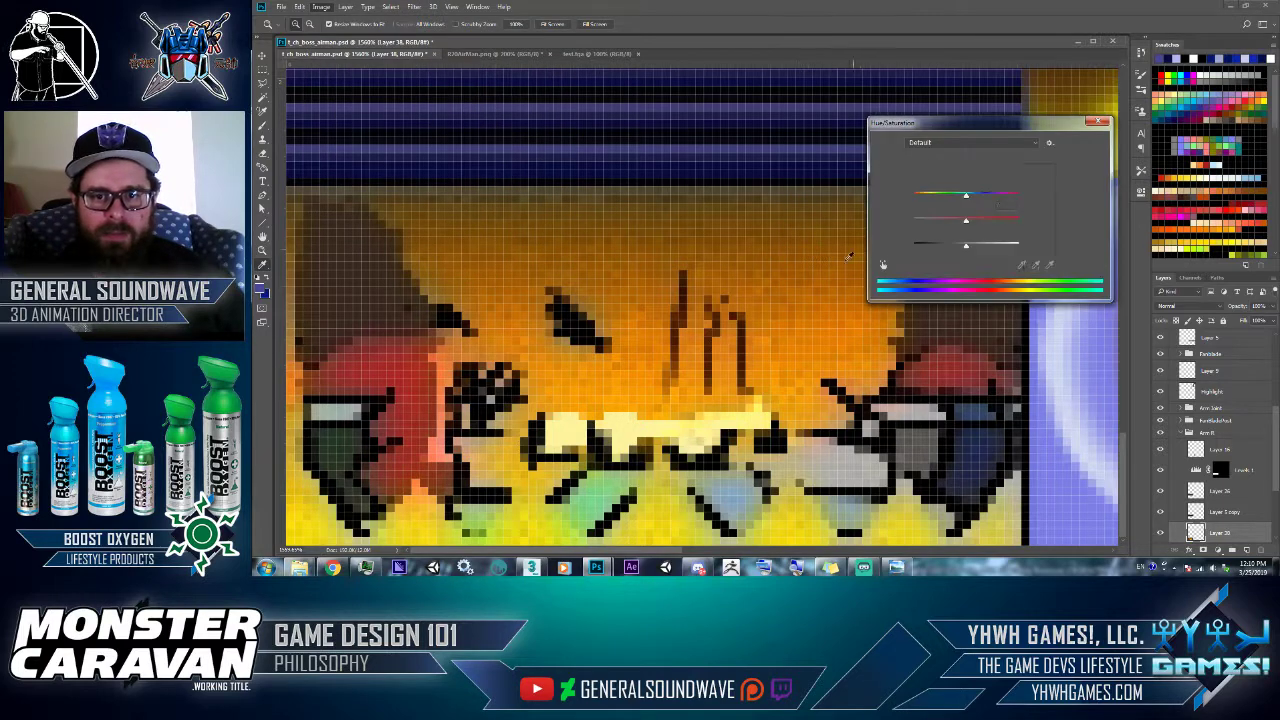
{"action": "left_click_drag", "start_coordinate": [966, 219], "coordinate": [865, 210]}
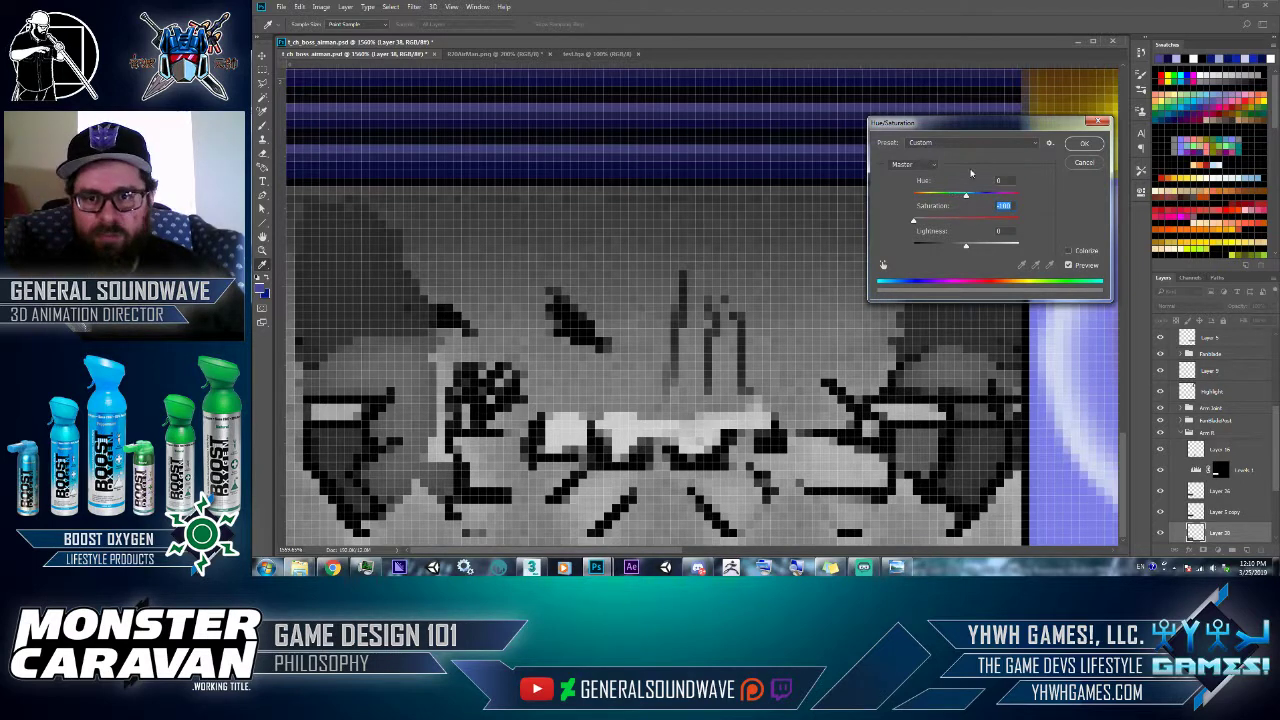
{"action": "left_click", "coordinate": [1083, 163]}
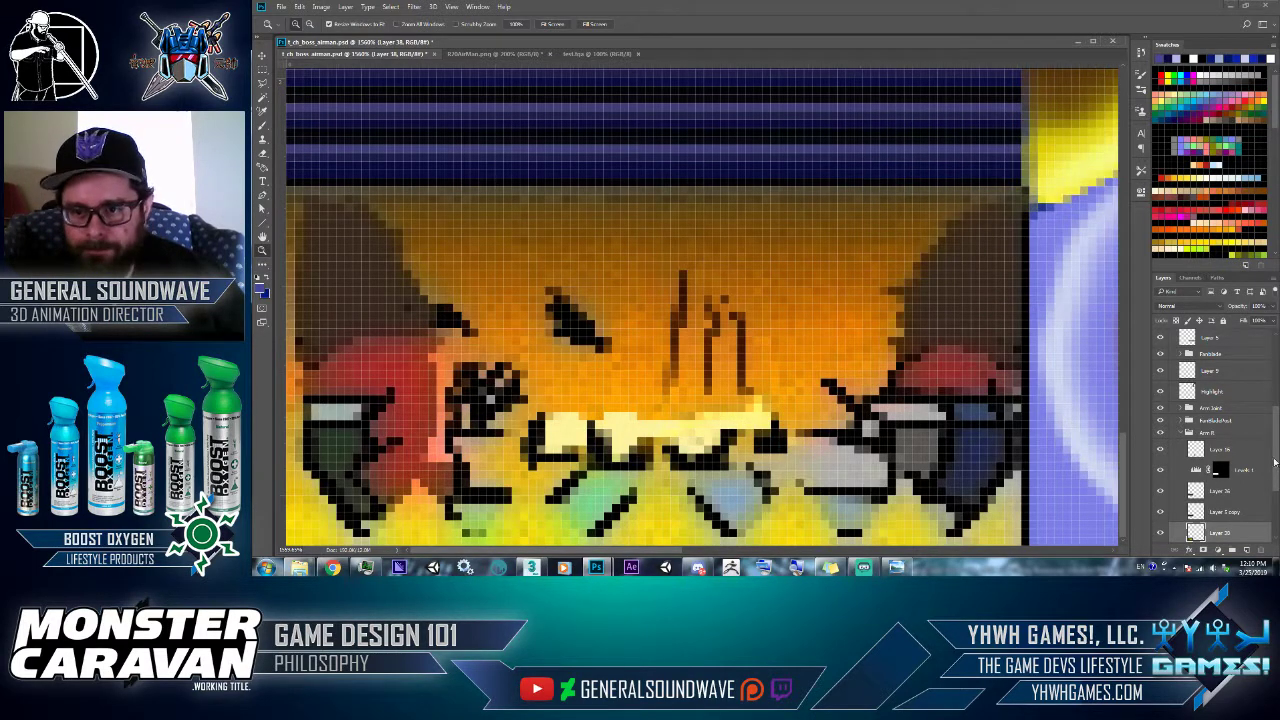
- Select the black line pixels within the imported fist layer using Color Range with sampled black and a fuzziness of 57
{"action": "scroll", "coordinate": [1274, 462], "scroll_direction": "down", "scroll_amount": 3}
{"action": "left_click", "coordinate": [1161, 425]}
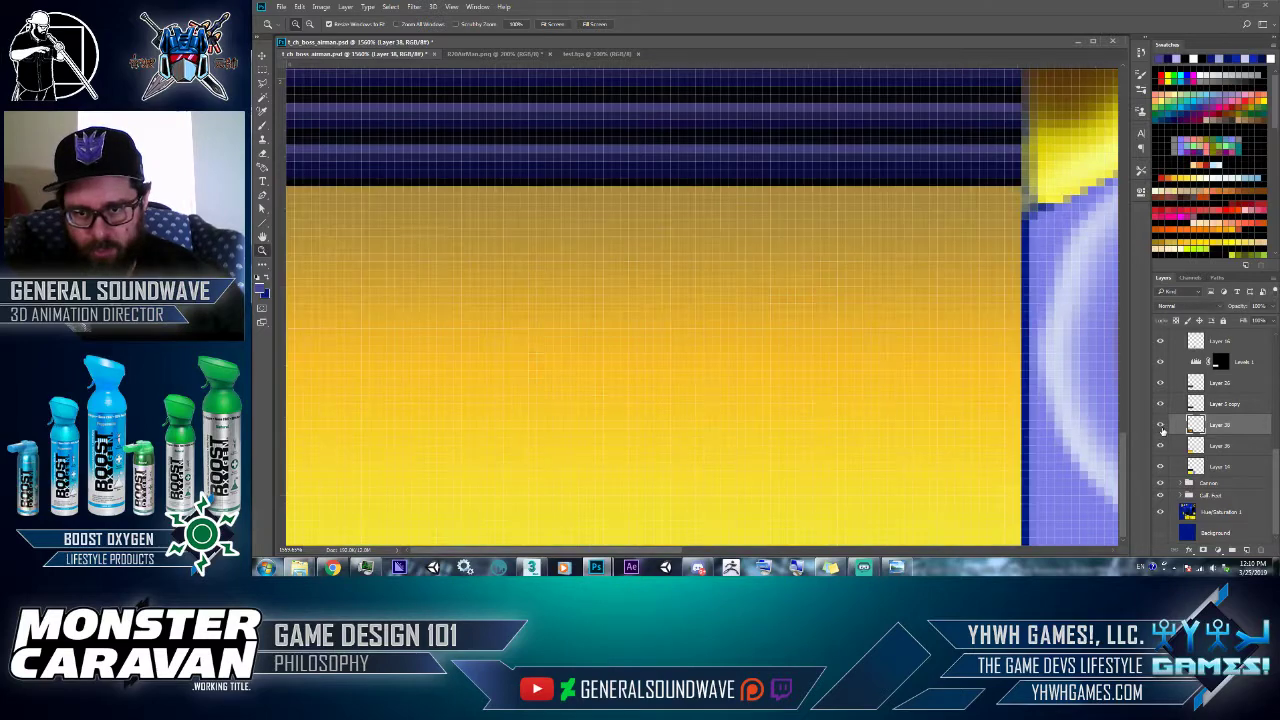
{"action": "left_click", "coordinate": [1161, 425]}
{"action": "left_click", "coordinate": [1195, 425], "text": "ctrl"}
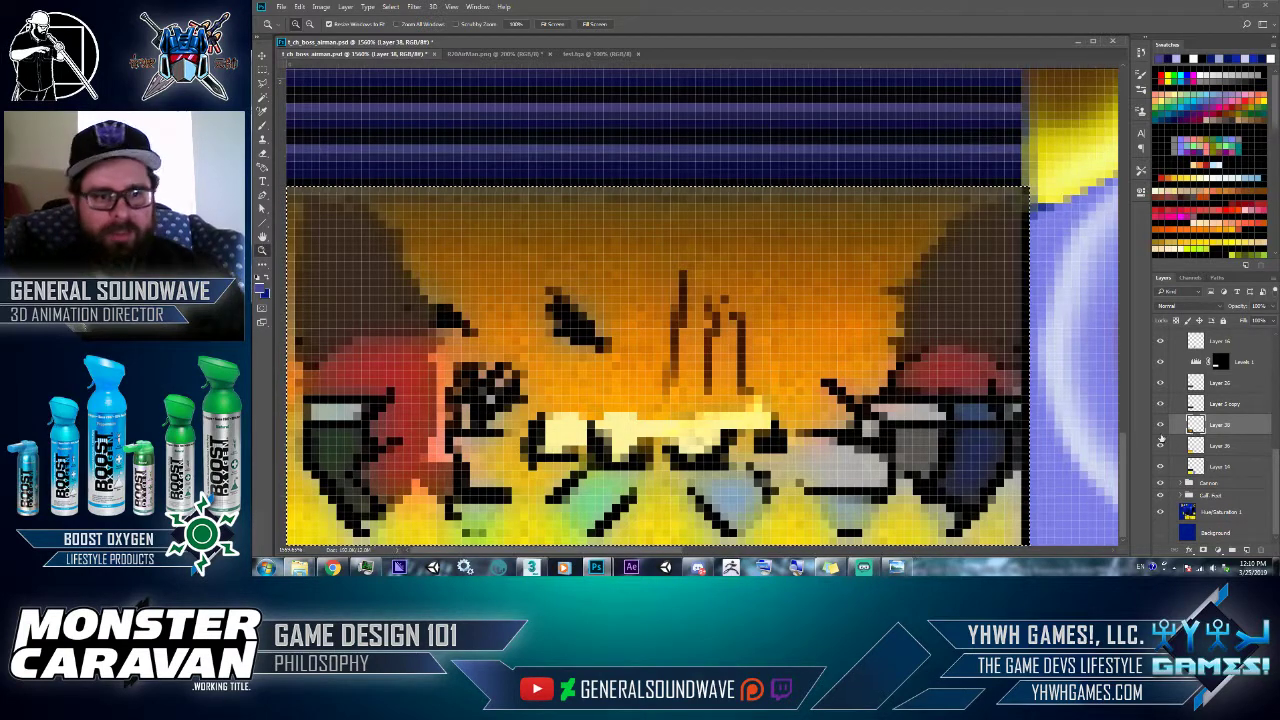
{"action": "left_click", "coordinate": [390, 7]}
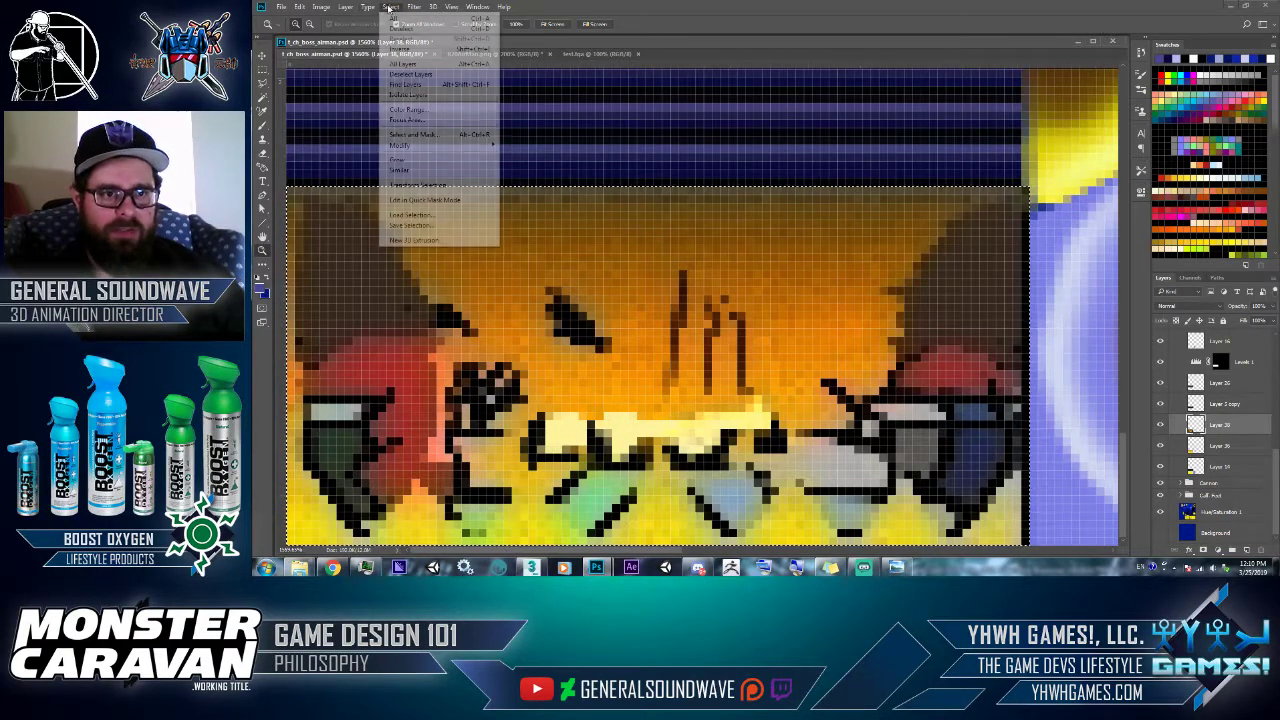
{"action": "left_click", "coordinate": [412, 110]}
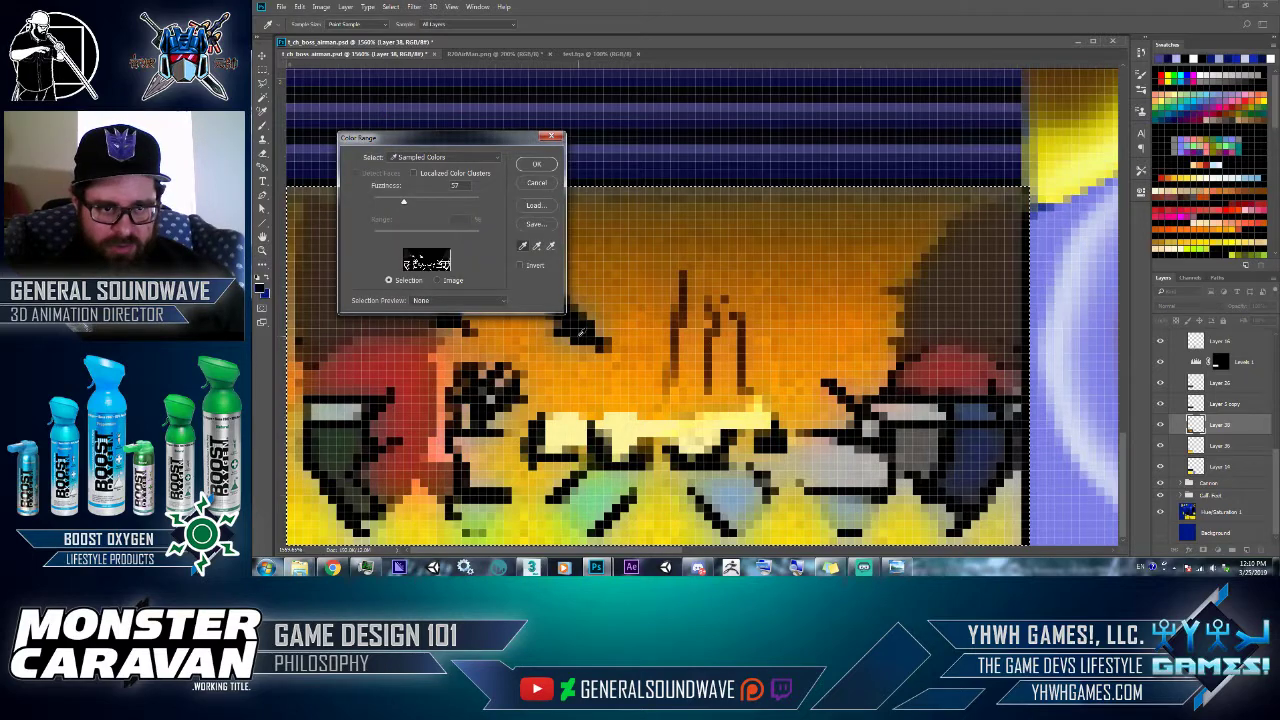
{"action": "left_click", "coordinate": [534, 165]}
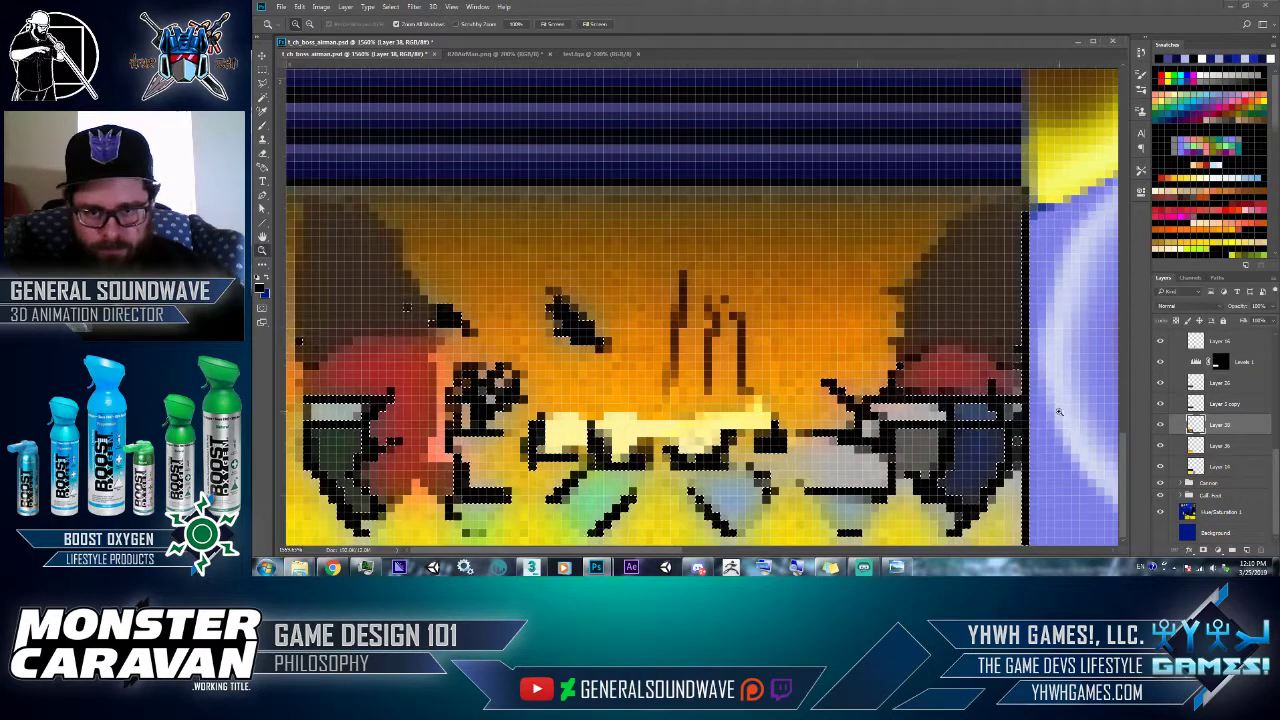
- Copy the selected black lines to a new layer and hide the coloured fist layer beneath it
{"action": "left_click", "coordinate": [1161, 446]}
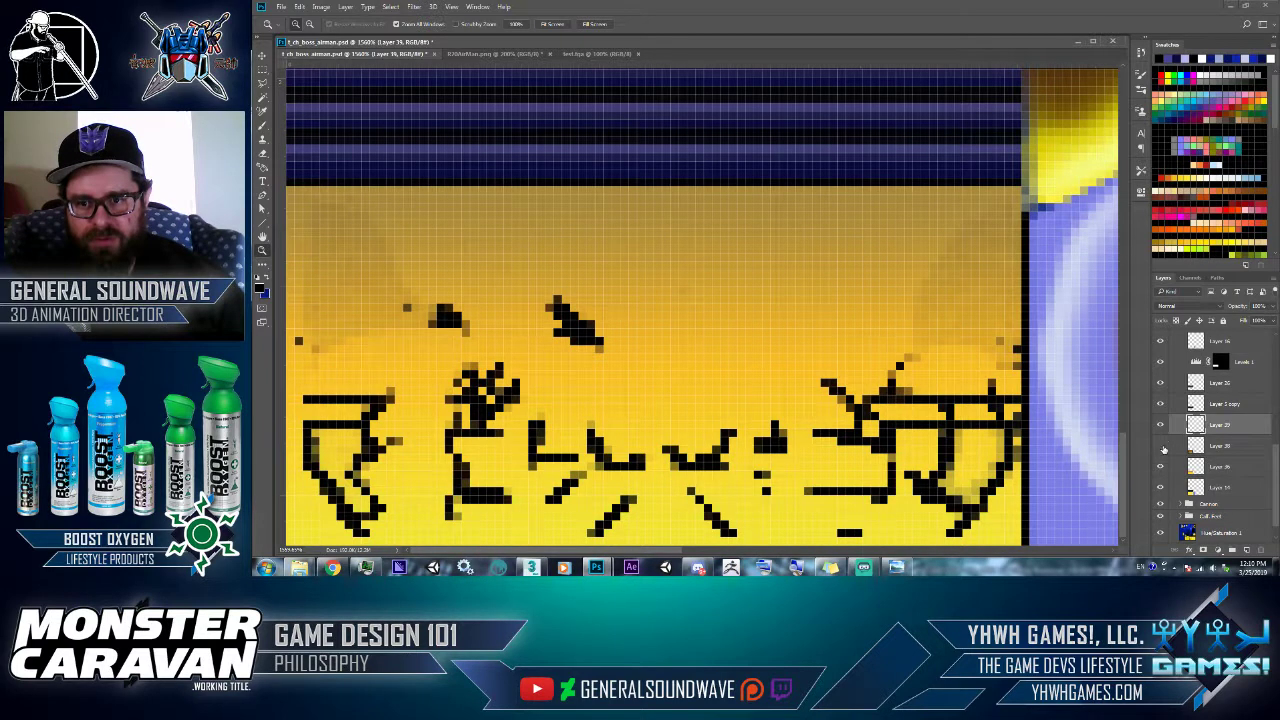
{"action": "left_click", "coordinate": [1161, 427]}
{"action": "left_click", "coordinate": [1161, 427]}
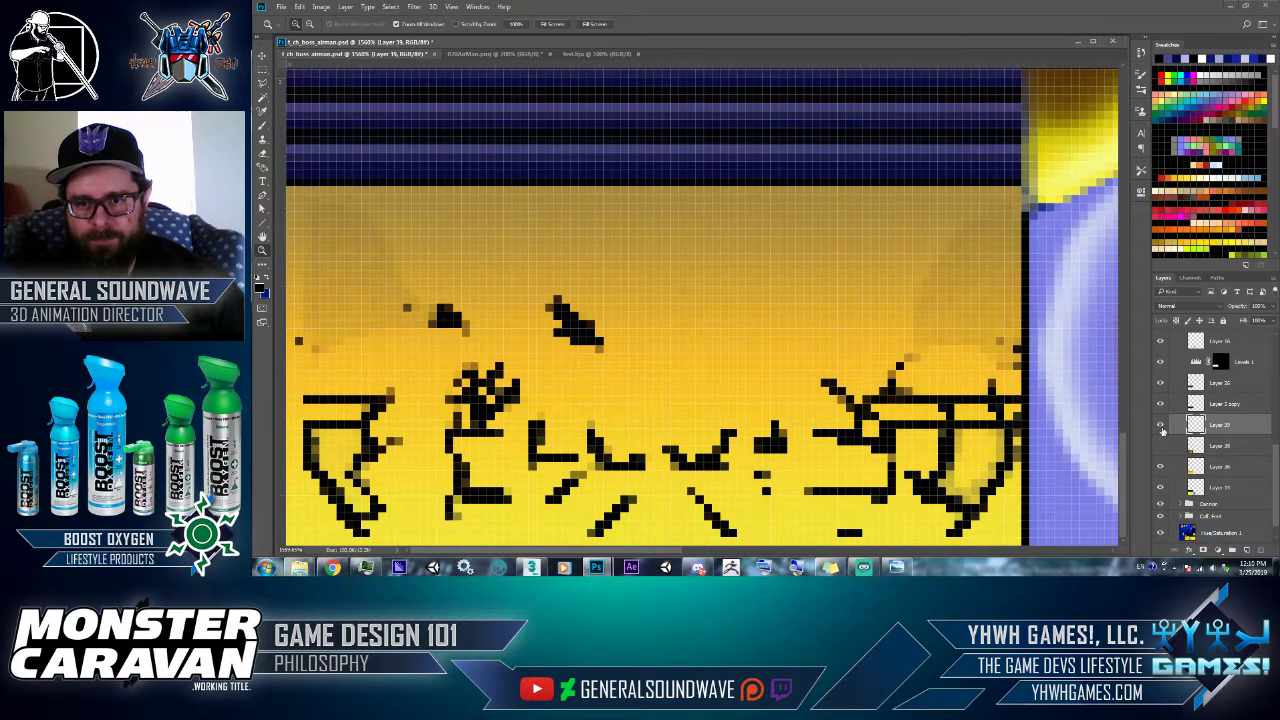
- Erase the stray pixels around the copied fist linework and lower that layer's opacity to about 22%
{"action": "key", "text": "e"}
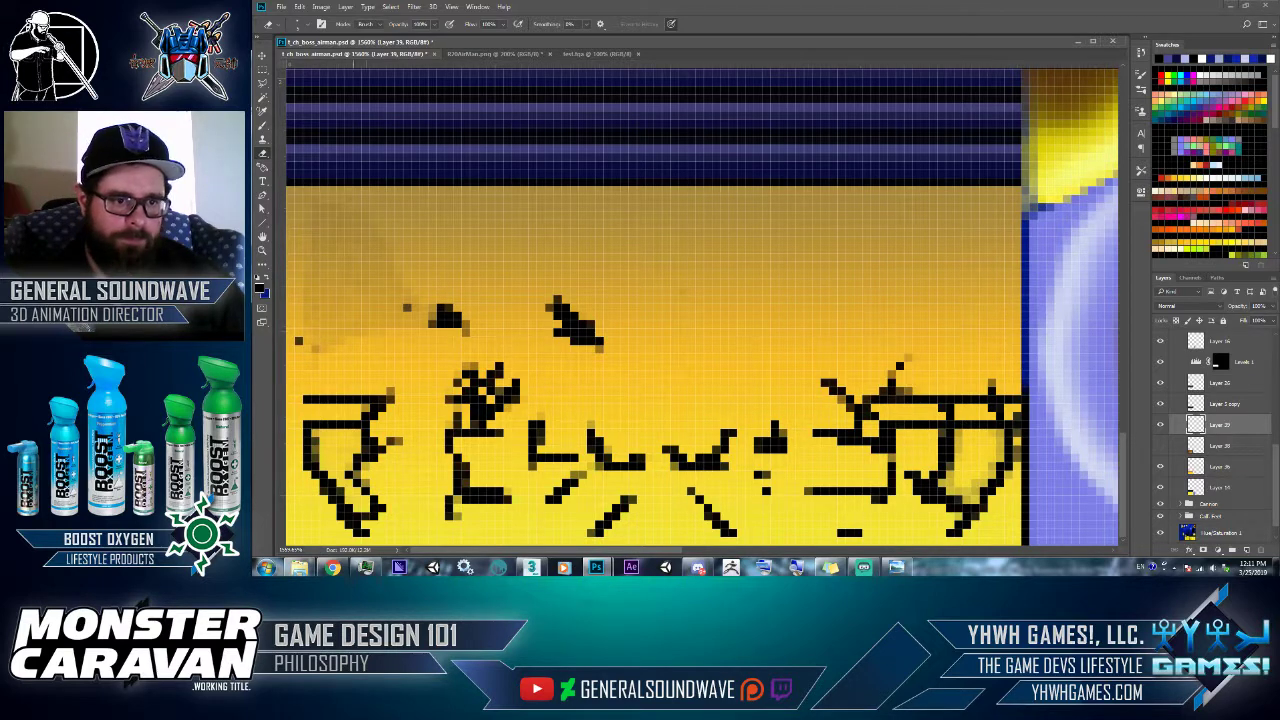
{"action": "left_click_drag", "start_coordinate": [367, 336], "coordinate": [394, 324]}
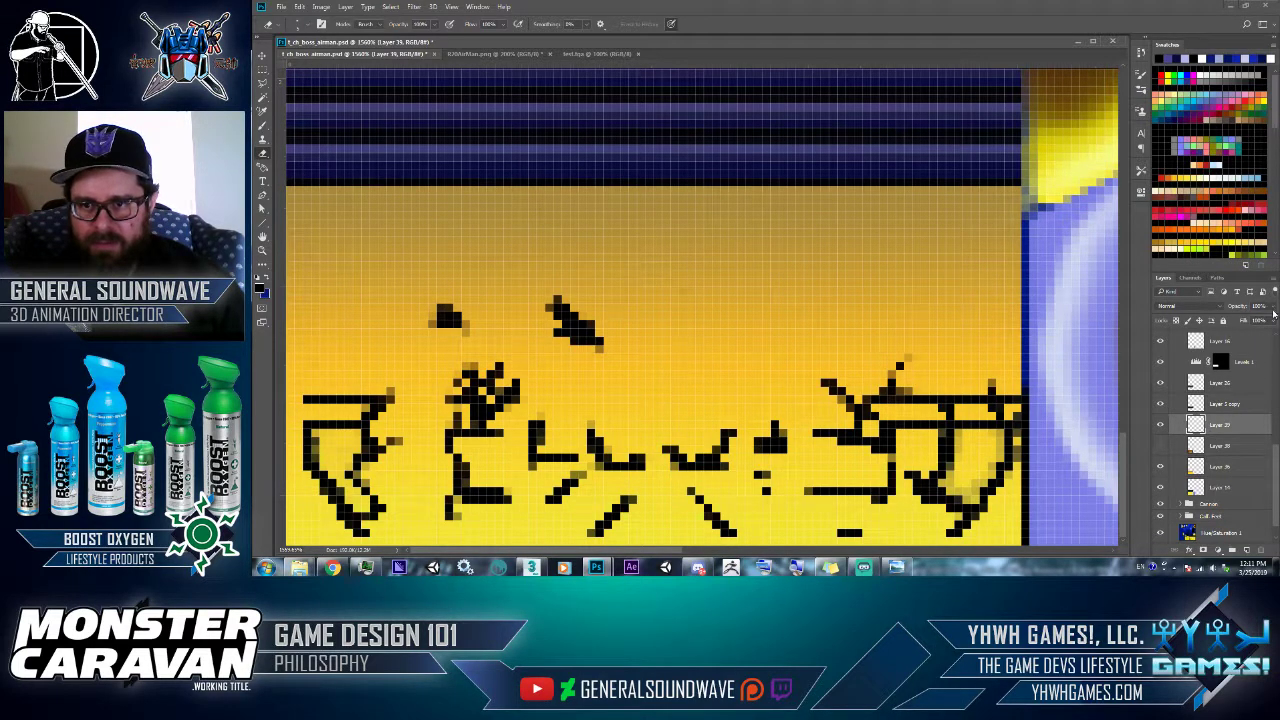
{"action": "left_click_drag", "start_coordinate": [1251, 322], "coordinate": [1234, 320]}
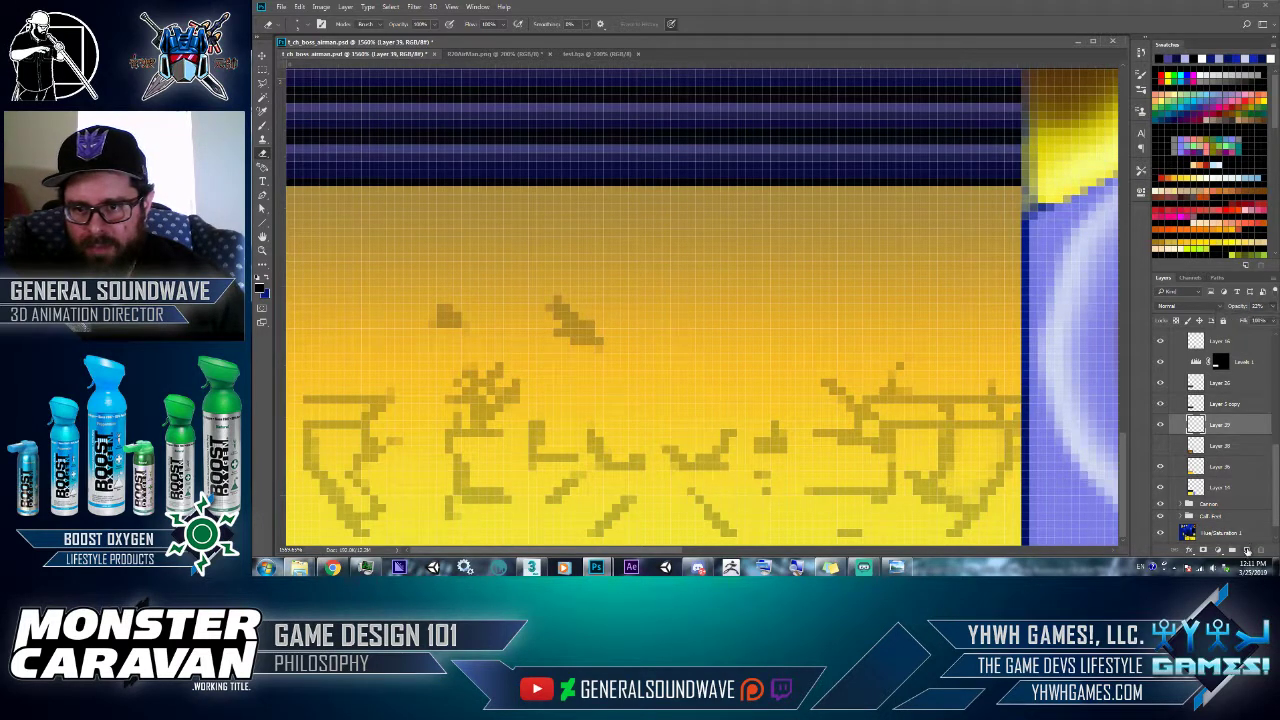
- Create a new layer above the faded guide and trace the right-hand fist section's upper lines with a black 1 px Line tool
{"action": "left_click", "coordinate": [1246, 551]}
{"action": "key", "text": "i"}
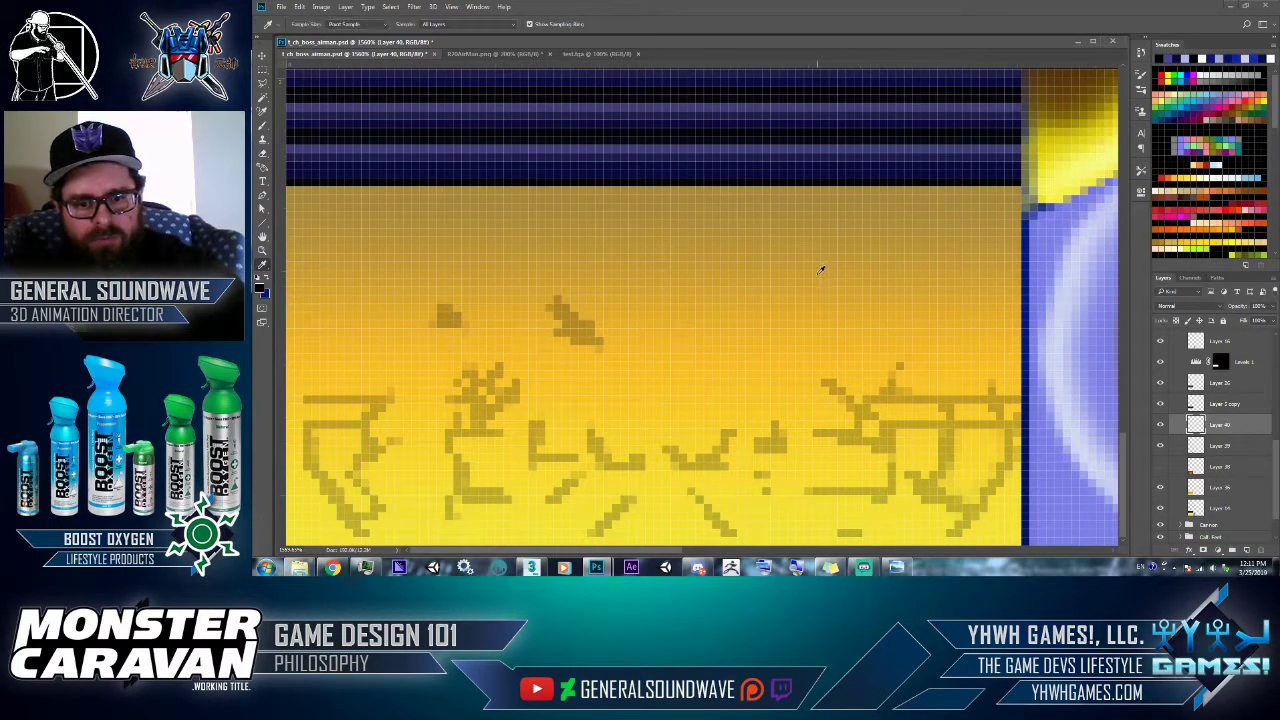
{"action": "key", "text": "u"}
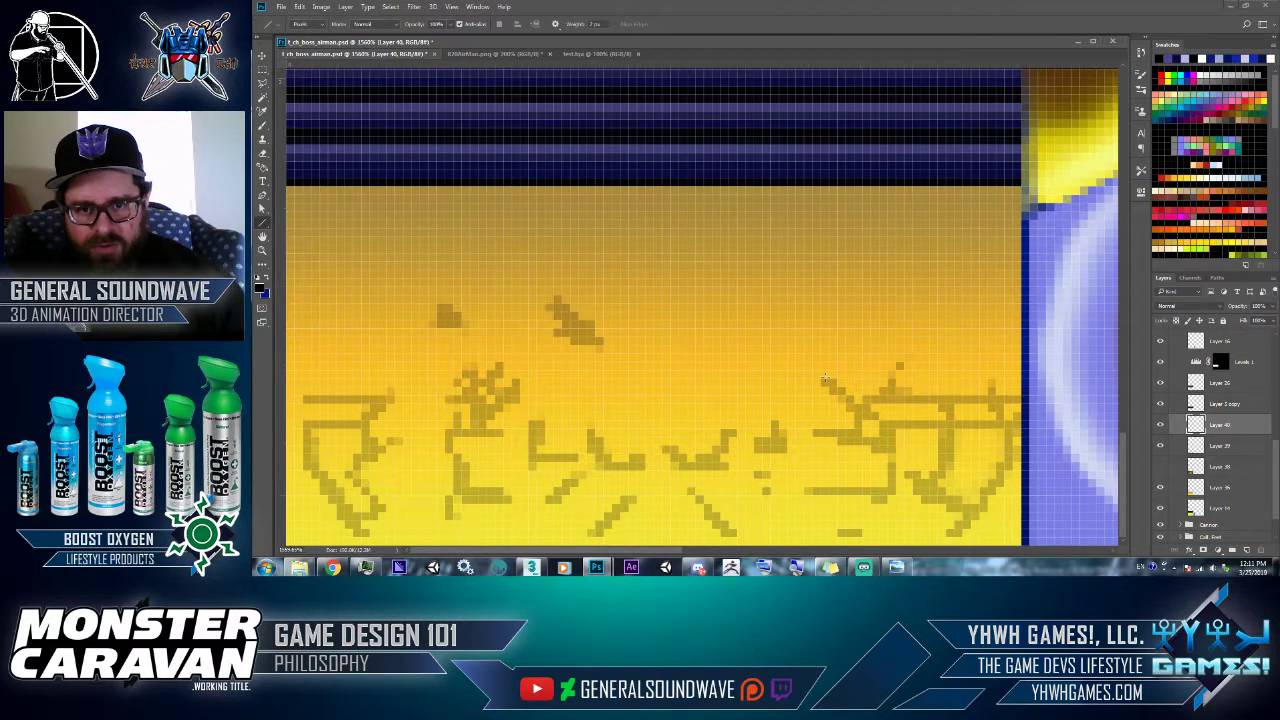
{"action": "mouse_move", "coordinate": [820, 373]}
{"action": "left_mouse_down"}
{"action": "mouse_move", "coordinate": [858, 407]}
{"action": "mouse_move", "coordinate": [870, 390]}
{"action": "mouse_move", "coordinate": [1021, 401]}
{"action": "mouse_move", "coordinate": [953, 428]}
{"action": "left_mouse_up"}
{"action": "key", "text": "ctrl+z"}
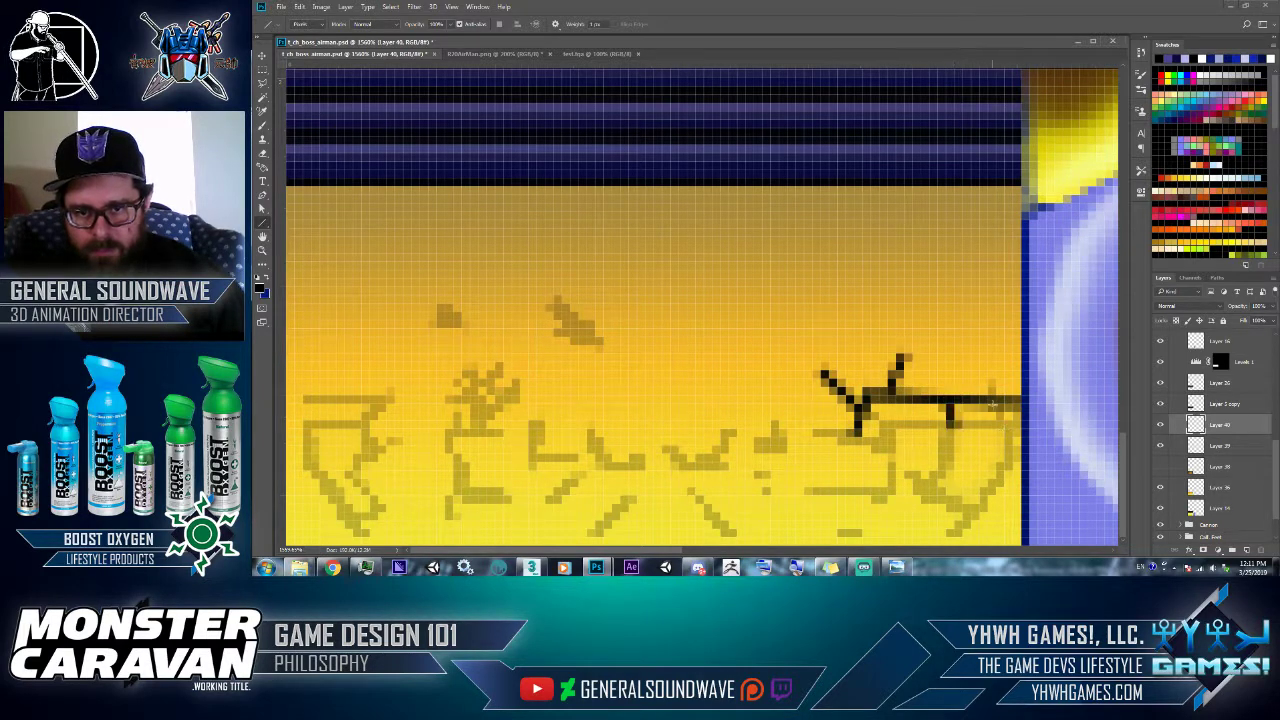
- Trace the remaining outlines of the right-hand fist section, including its lower diagonals, vertical edges and the angular bracket beside it
{"action": "mouse_move", "coordinate": [988, 380]}
{"action": "left_mouse_down"}
{"action": "mouse_move", "coordinate": [1004, 426]}
{"action": "mouse_move", "coordinate": [948, 460]}
{"action": "mouse_move", "coordinate": [924, 495]}
{"action": "mouse_move", "coordinate": [962, 500]}
{"action": "mouse_move", "coordinate": [980, 512]}
{"action": "mouse_move", "coordinate": [970, 522]}
{"action": "mouse_move", "coordinate": [1015, 438]}
{"action": "mouse_move", "coordinate": [1016, 463]}
{"action": "mouse_move", "coordinate": [1017, 422]}
{"action": "mouse_move", "coordinate": [860, 415]}
{"action": "mouse_move", "coordinate": [905, 418]}
{"action": "mouse_move", "coordinate": [880, 424]}
{"action": "left_mouse_up"}
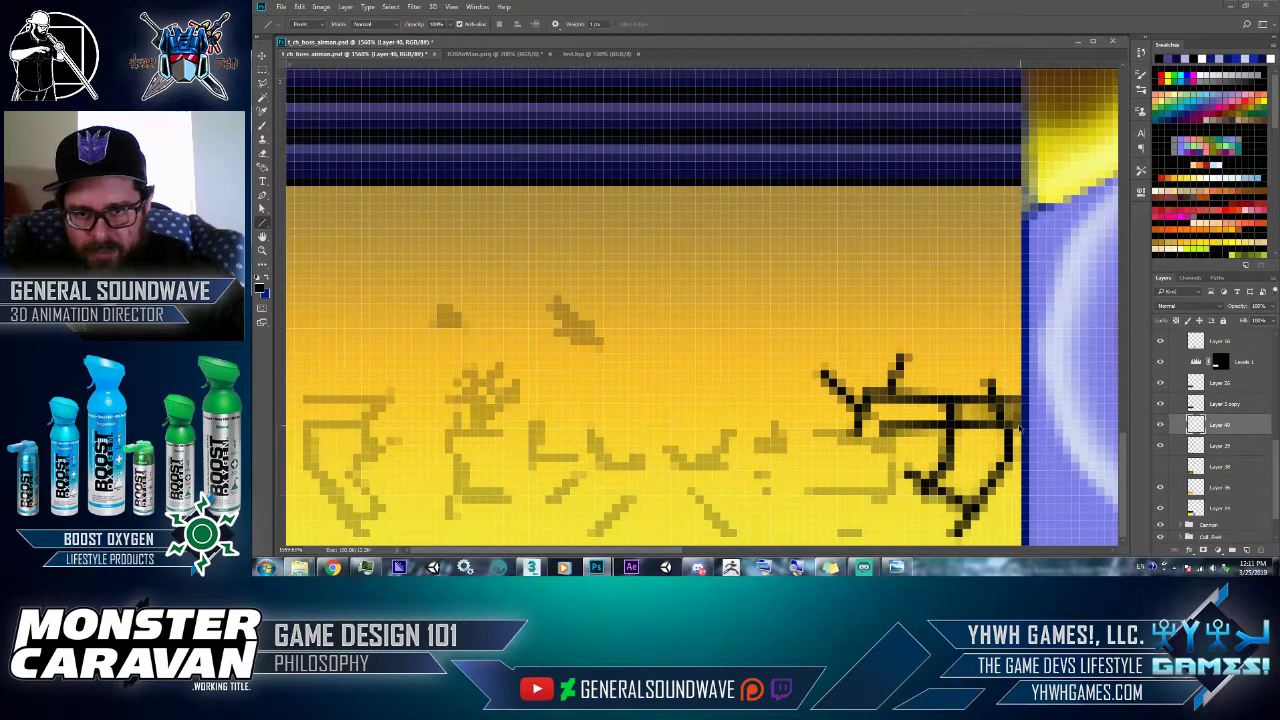
{"action": "key", "text": "ctrl+z"}
{"action": "left_click_drag", "start_coordinate": [1019, 427], "coordinate": [805, 492]}
{"action": "key", "text": "ctrl+z"}
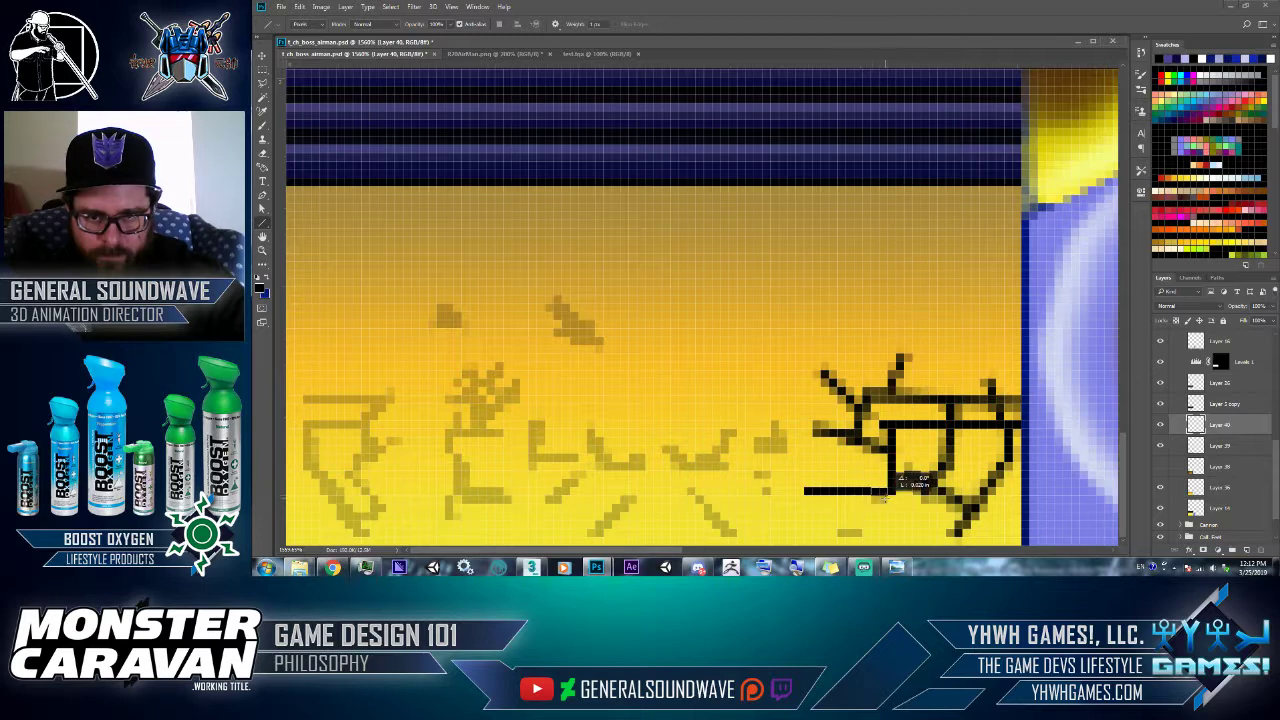
- Trace the diagonal and angled finger strokes across the middle of the guide, plus the isolated diagonal mark above them
{"action": "left_click_drag", "start_coordinate": [691, 492], "coordinate": [736, 535]}
{"action": "left_click_drag", "start_coordinate": [631, 500], "coordinate": [598, 534]}
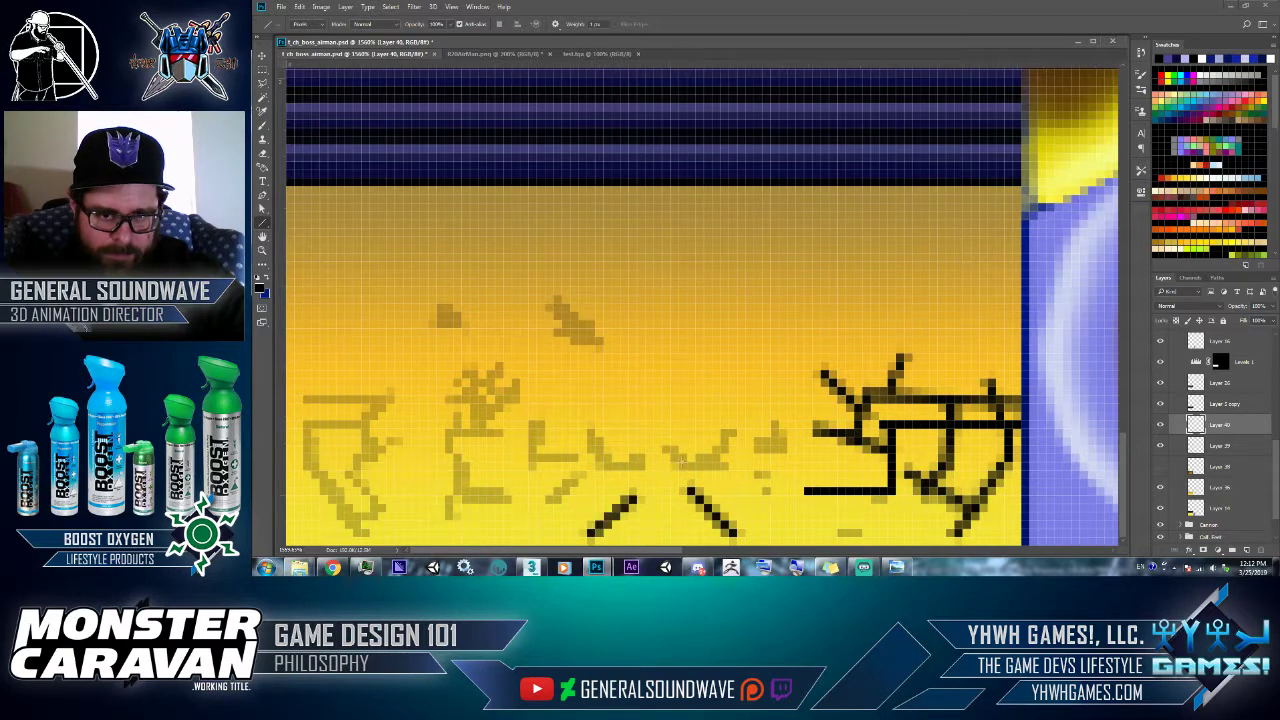
{"action": "left_click_drag", "start_coordinate": [666, 447], "coordinate": [738, 428]}
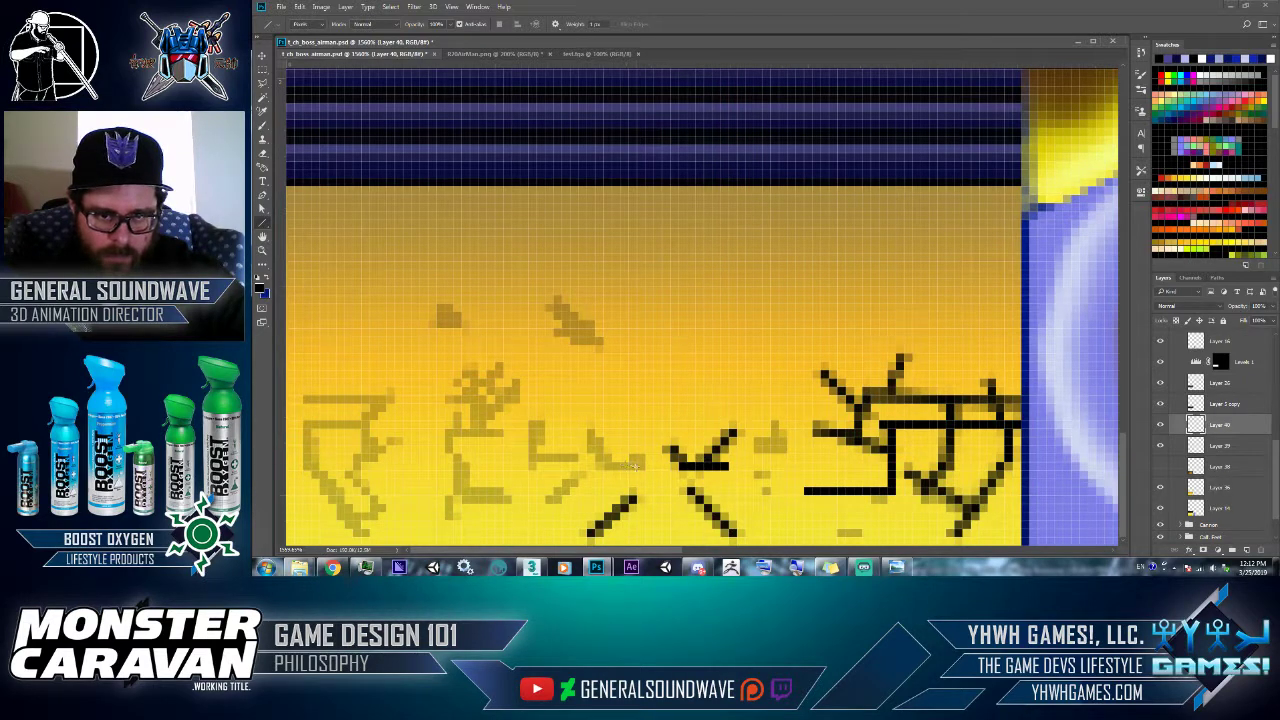
{"action": "mouse_move", "coordinate": [634, 466]}
{"action": "left_mouse_down"}
{"action": "mouse_move", "coordinate": [604, 466]}
{"action": "mouse_move", "coordinate": [588, 431]}
{"action": "left_mouse_up"}
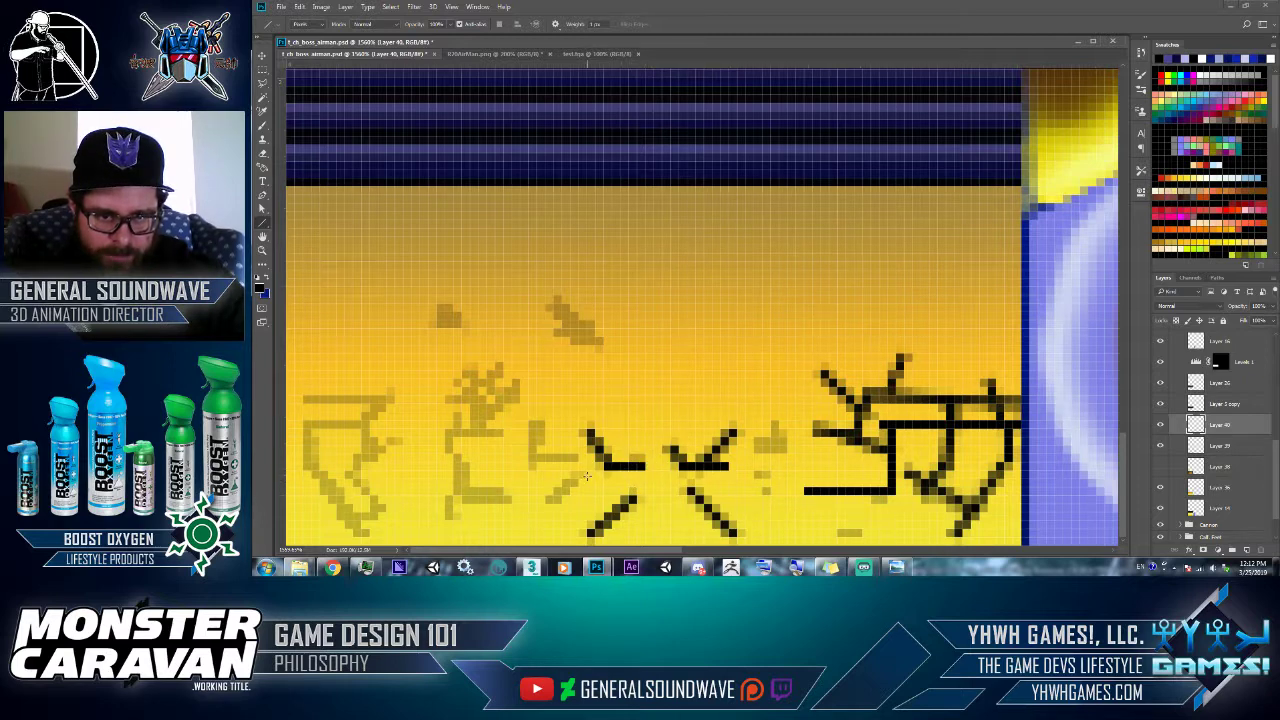
{"action": "left_click_drag", "start_coordinate": [587, 477], "coordinate": [537, 502]}
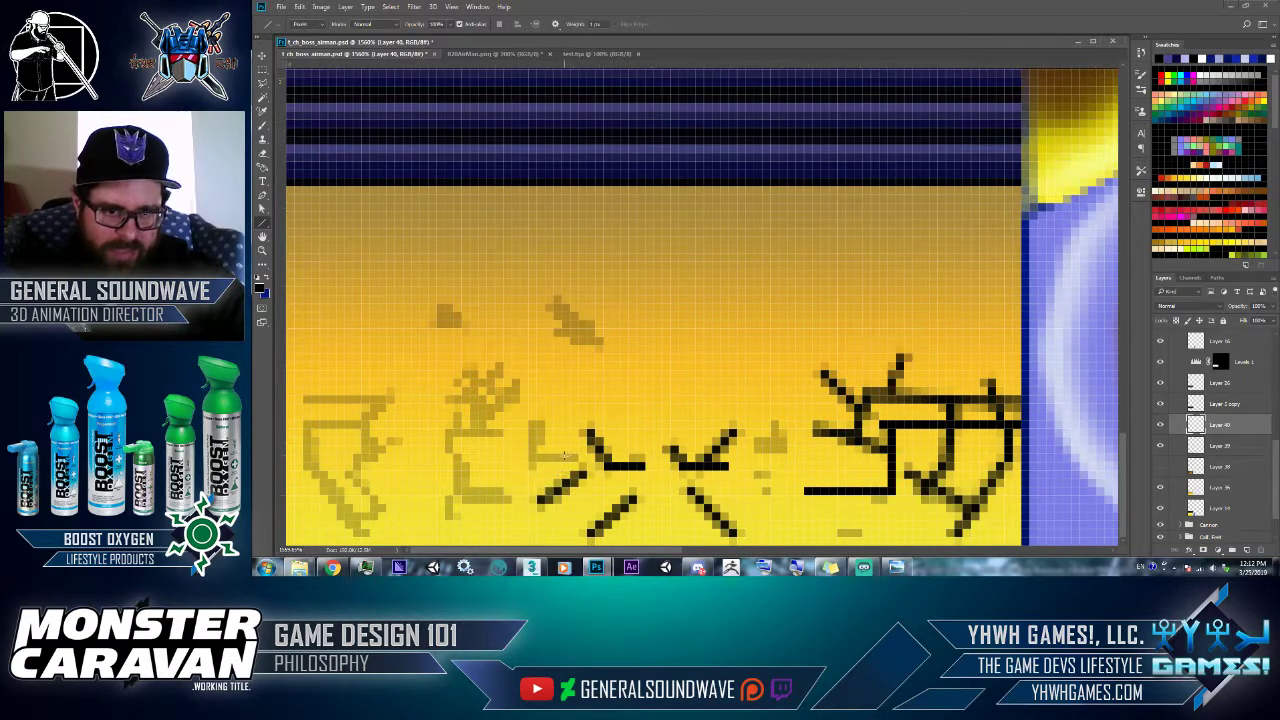
{"action": "left_click_drag", "start_coordinate": [577, 457], "coordinate": [531, 466]}
{"action": "mouse_move", "coordinate": [557, 303]}
{"action": "left_mouse_down"}
{"action": "mouse_move", "coordinate": [630, 325]}
{"action": "mouse_move", "coordinate": [603, 343]}
{"action": "left_mouse_up"}
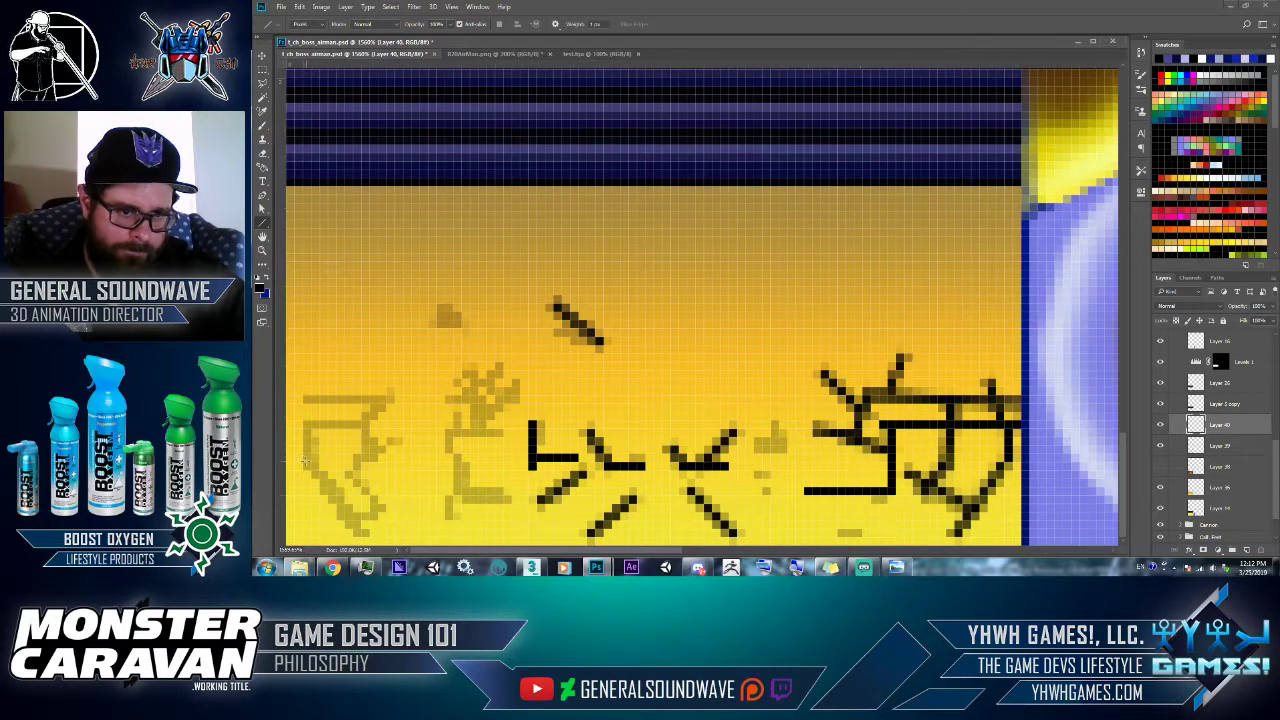
- Trace the closed, angular outline and its horizontal cap line at the guide's left end, undoing misplaced strokes
{"action": "mouse_move", "coordinate": [310, 462]}
{"action": "left_mouse_down"}
{"action": "mouse_move", "coordinate": [357, 534]}
{"action": "mouse_move", "coordinate": [373, 516]}
{"action": "mouse_move", "coordinate": [347, 516]}
{"action": "left_mouse_up"}
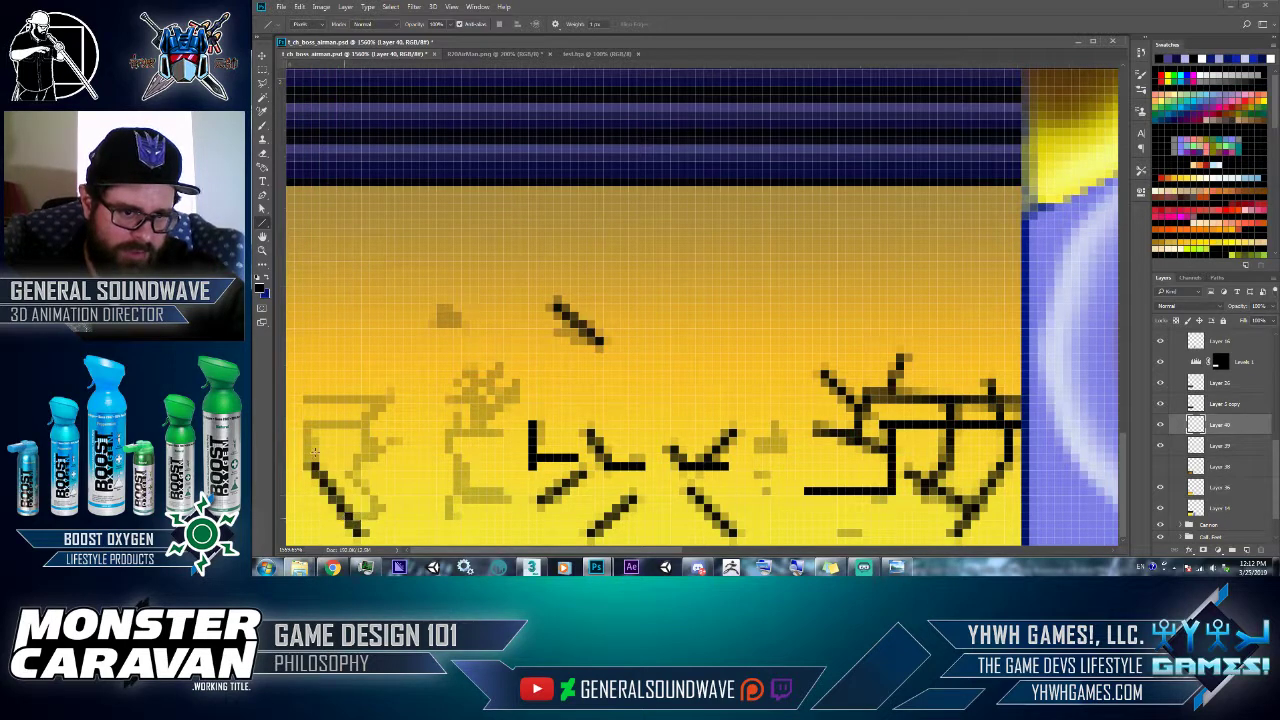
{"action": "mouse_move", "coordinate": [310, 460]}
{"action": "left_mouse_down"}
{"action": "mouse_move", "coordinate": [308, 423]}
{"action": "mouse_move", "coordinate": [366, 426]}
{"action": "mouse_move", "coordinate": [307, 425]}
{"action": "mouse_move", "coordinate": [460, 392]}
{"action": "mouse_move", "coordinate": [395, 401]}
{"action": "mouse_move", "coordinate": [366, 424]}
{"action": "mouse_move", "coordinate": [368, 460]}
{"action": "mouse_move", "coordinate": [356, 457]}
{"action": "mouse_move", "coordinate": [372, 457]}
{"action": "mouse_move", "coordinate": [357, 457]}
{"action": "mouse_move", "coordinate": [355, 479]}
{"action": "mouse_move", "coordinate": [357, 465]}
{"action": "mouse_move", "coordinate": [384, 512]}
{"action": "left_mouse_up"}
{"action": "key", "text": "ctrl+z"}
{"action": "key", "text": "ctrl+z"}
{"action": "key", "text": "ctrl+z"}
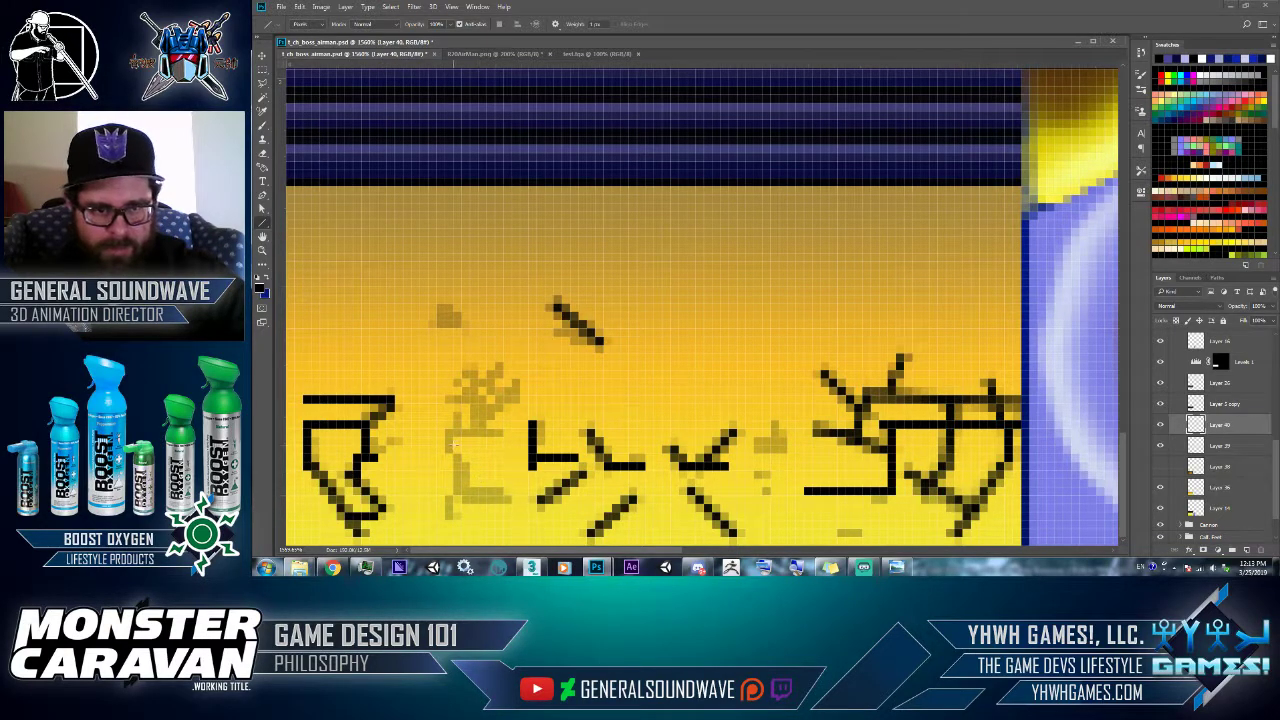
- Trace the C-shaped finger outline beside the left-hand section, redrawing misplaced lines and finishing with its upper horizontal edge
{"action": "mouse_move", "coordinate": [447, 434]}
{"action": "left_mouse_down"}
{"action": "mouse_move", "coordinate": [446, 449]}
{"action": "mouse_move", "coordinate": [496, 492]}
{"action": "mouse_move", "coordinate": [456, 490]}
{"action": "mouse_move", "coordinate": [453, 522]}
{"action": "mouse_move", "coordinate": [453, 464]}
{"action": "mouse_move", "coordinate": [465, 486]}
{"action": "left_mouse_up"}
{"action": "key", "text": "ctrl+z"}
{"action": "key", "text": "ctrl+z"}
{"action": "key", "text": "ctrl+z"}
{"action": "key", "text": "ctrl+z"}
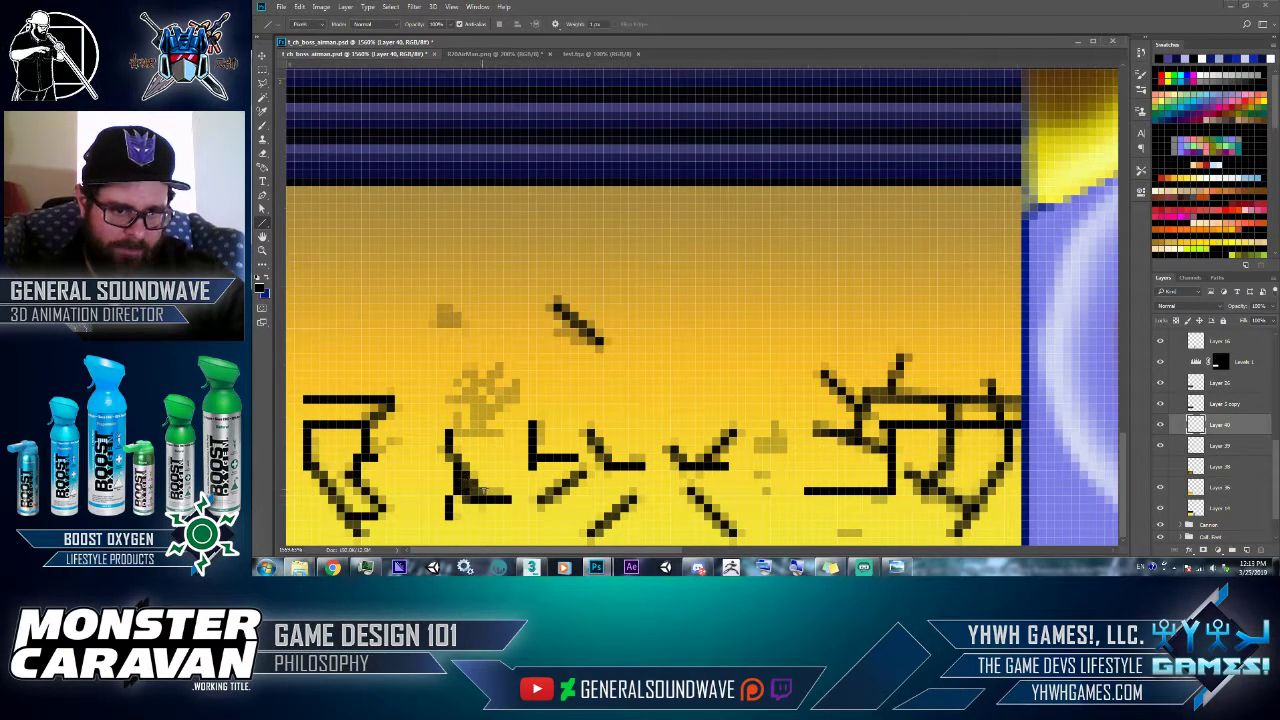
{"action": "left_click_drag", "start_coordinate": [452, 424], "coordinate": [660, 422]}
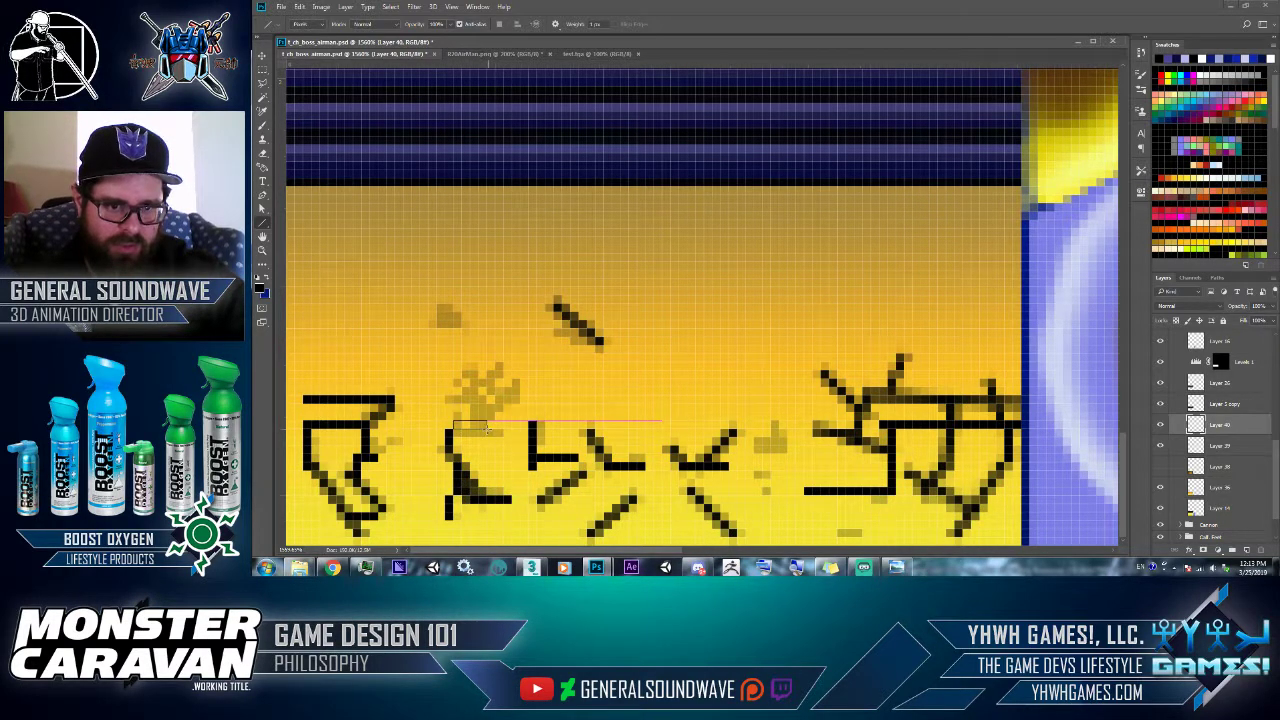
{"action": "left_click_drag", "start_coordinate": [449, 432], "coordinate": [503, 432]}
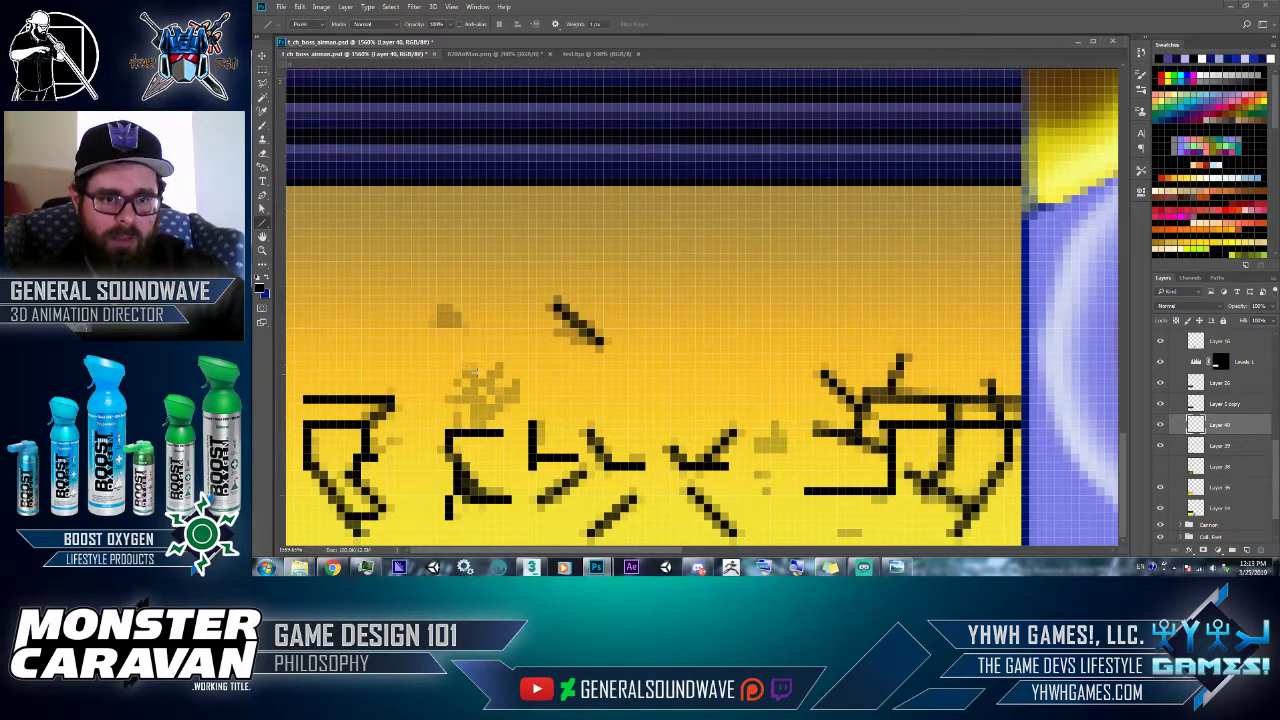
- Trace the forked strokes above the C-shaped outline and add the short horizontal line branching from their stem
{"action": "left_click_drag", "start_coordinate": [476, 428], "coordinate": [514, 385]}
{"action": "left_click_drag", "start_coordinate": [522, 388], "coordinate": [520, 390]}
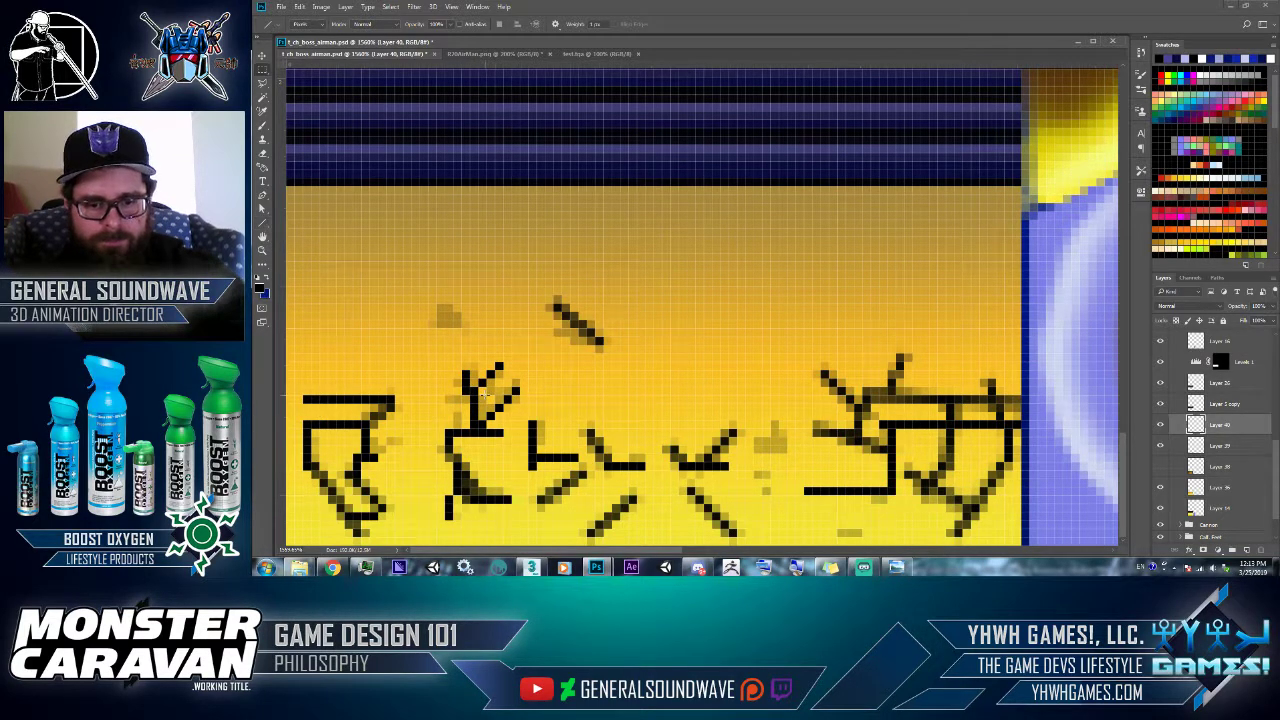
{"action": "key", "text": "m"}
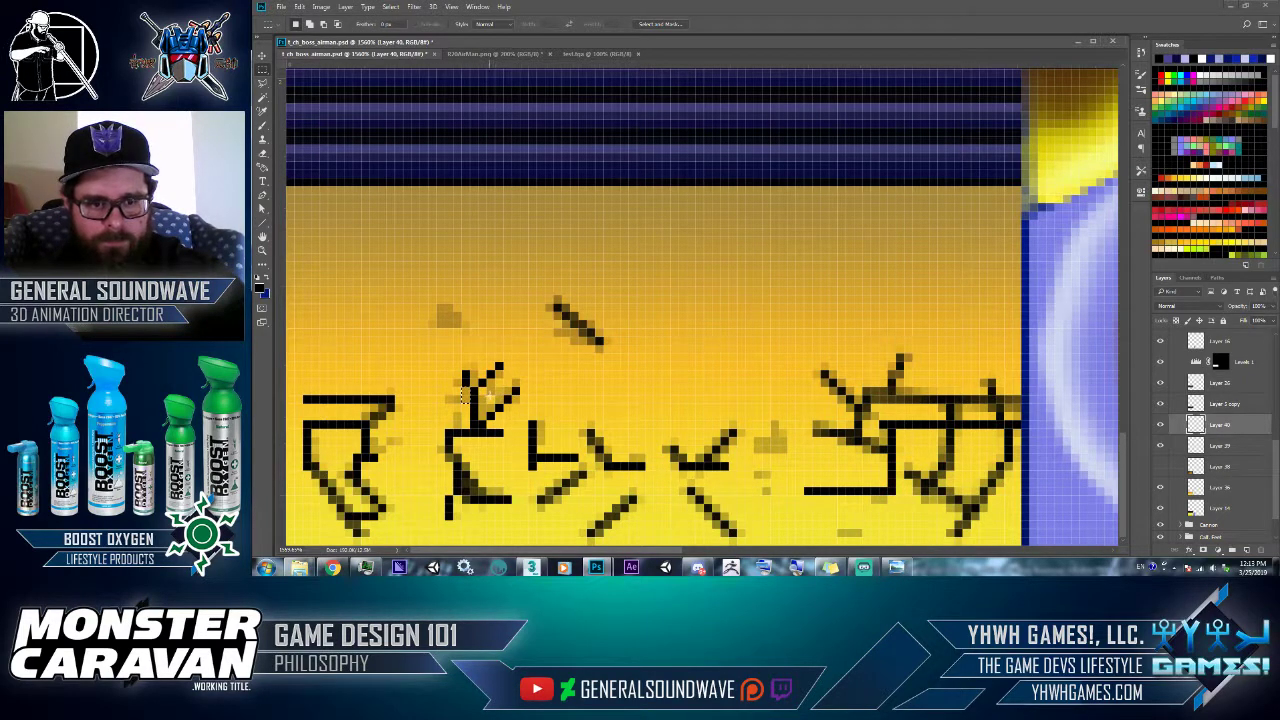
{"action": "key", "text": "u"}
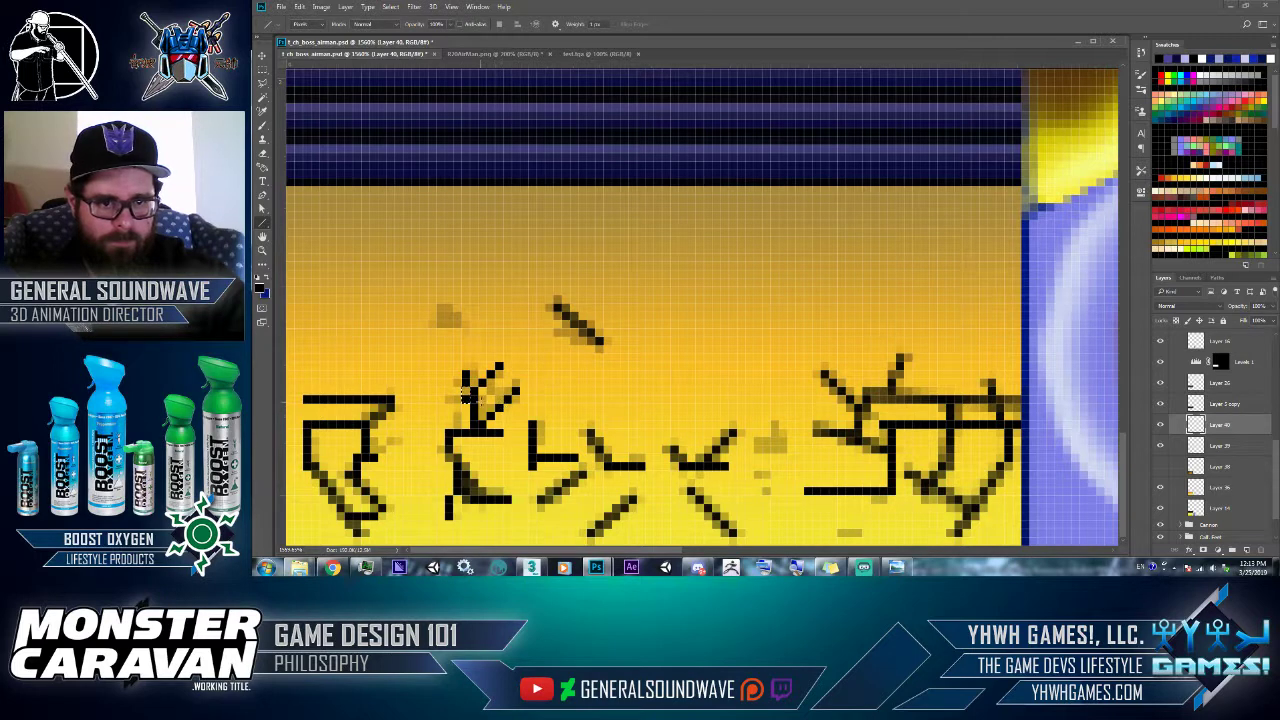
{"action": "left_click_drag", "start_coordinate": [472, 398], "coordinate": [446, 398]}
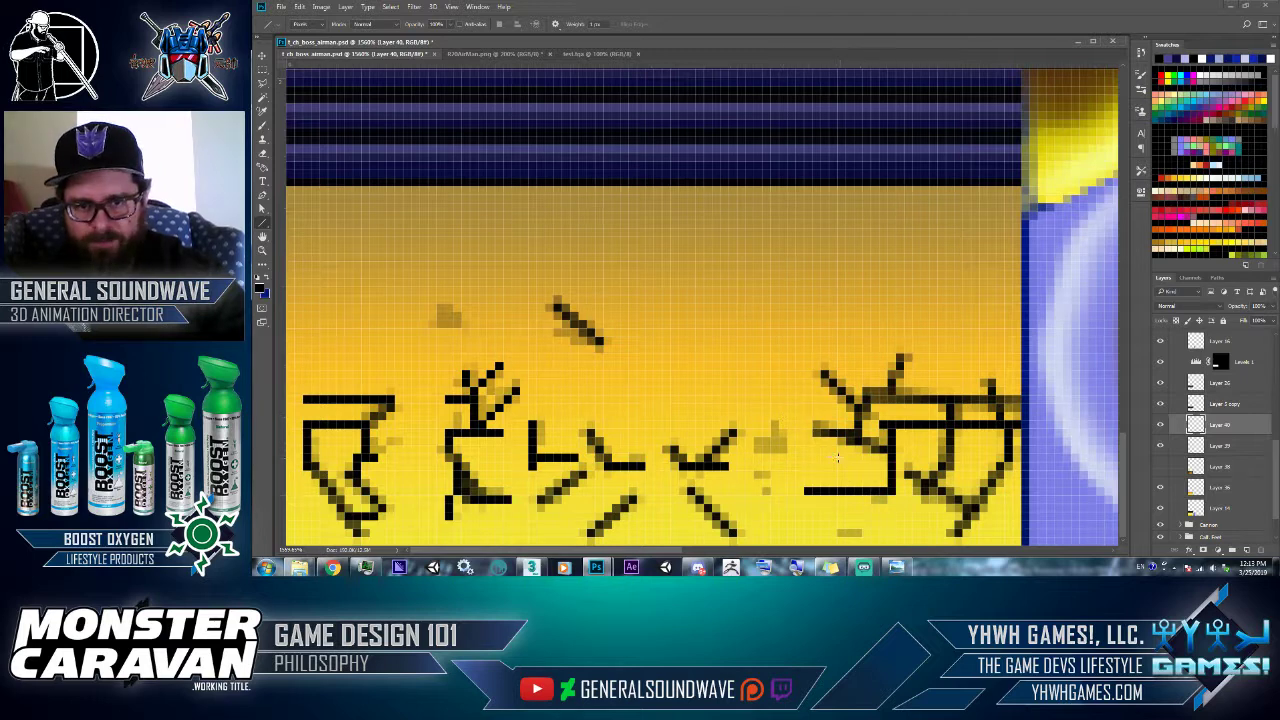
- Hide the faded guide layer and save the texture as a JPEG over t_ch_boss_airman_00_D_00 in the 256 folder
{"action": "left_click", "coordinate": [1160, 446]}
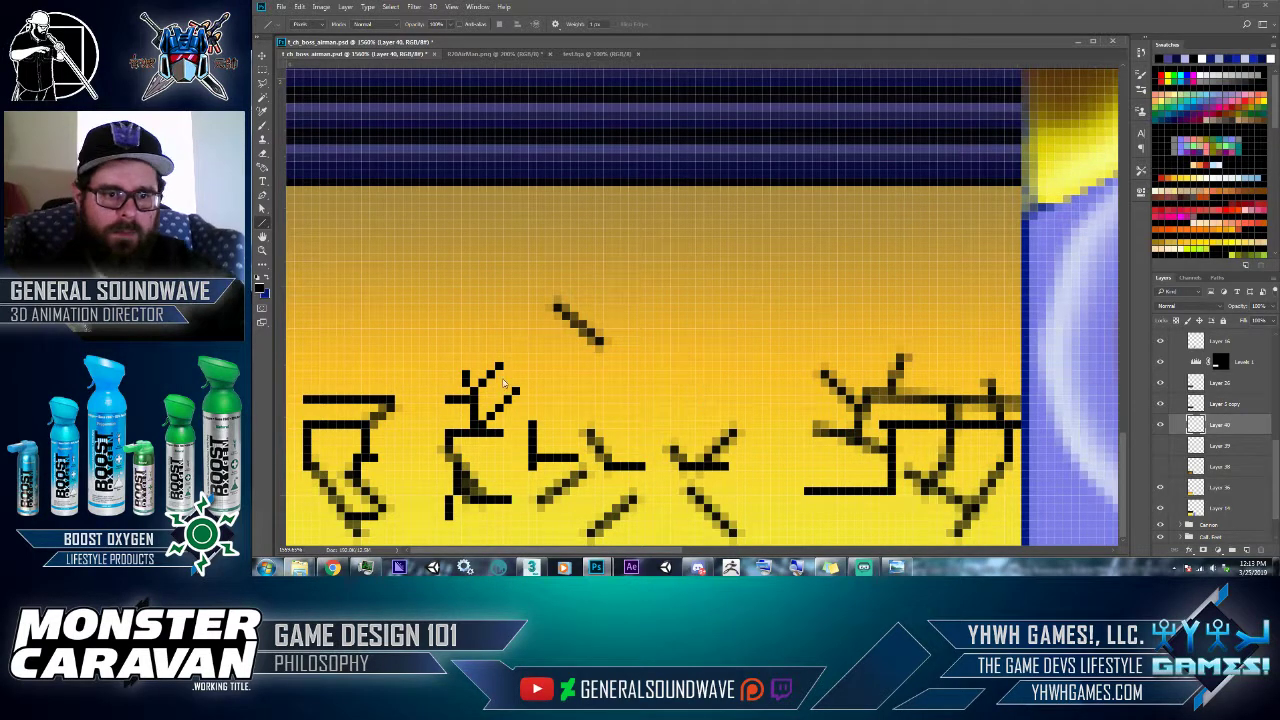
{"action": "key", "text": "ctrl+shift+s"}
{"action": "left_click", "coordinate": [392, 444]}
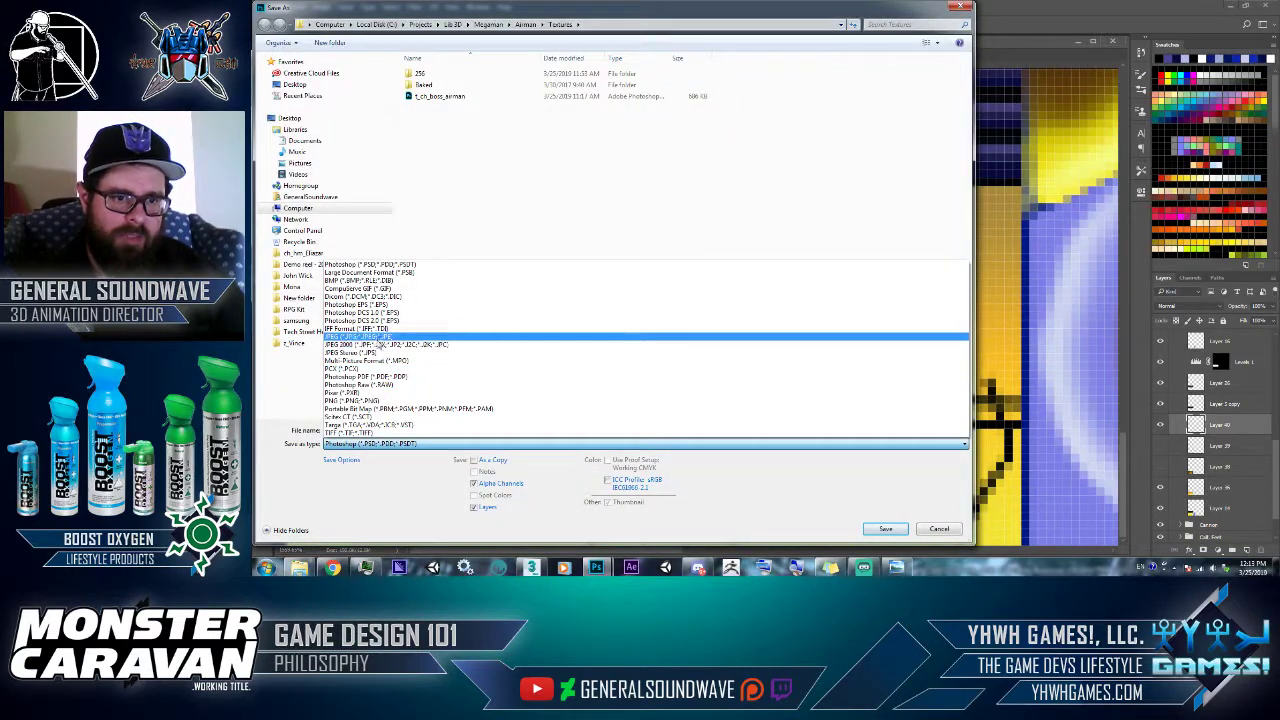
{"action": "left_click", "coordinate": [379, 338]}
{"action": "double_click", "coordinate": [430, 75]}
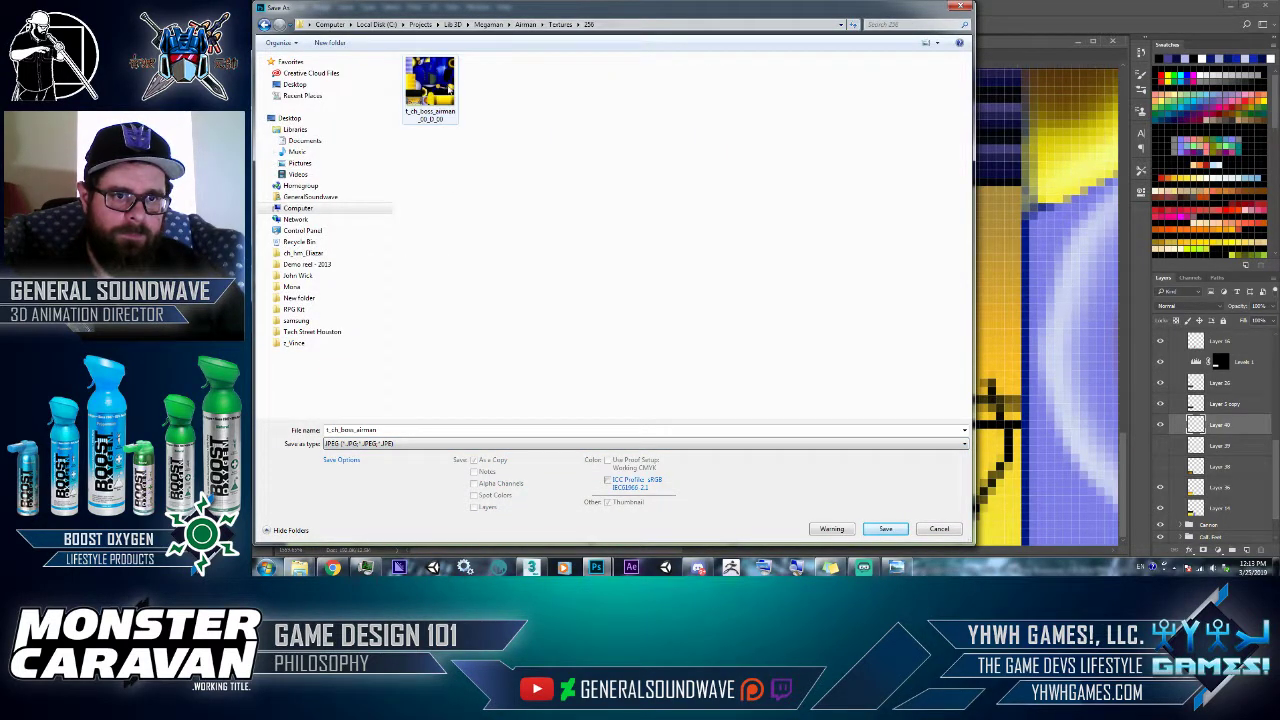
{"action": "double_click", "coordinate": [450, 90]}
{"action": "left_click", "coordinate": [794, 286]}
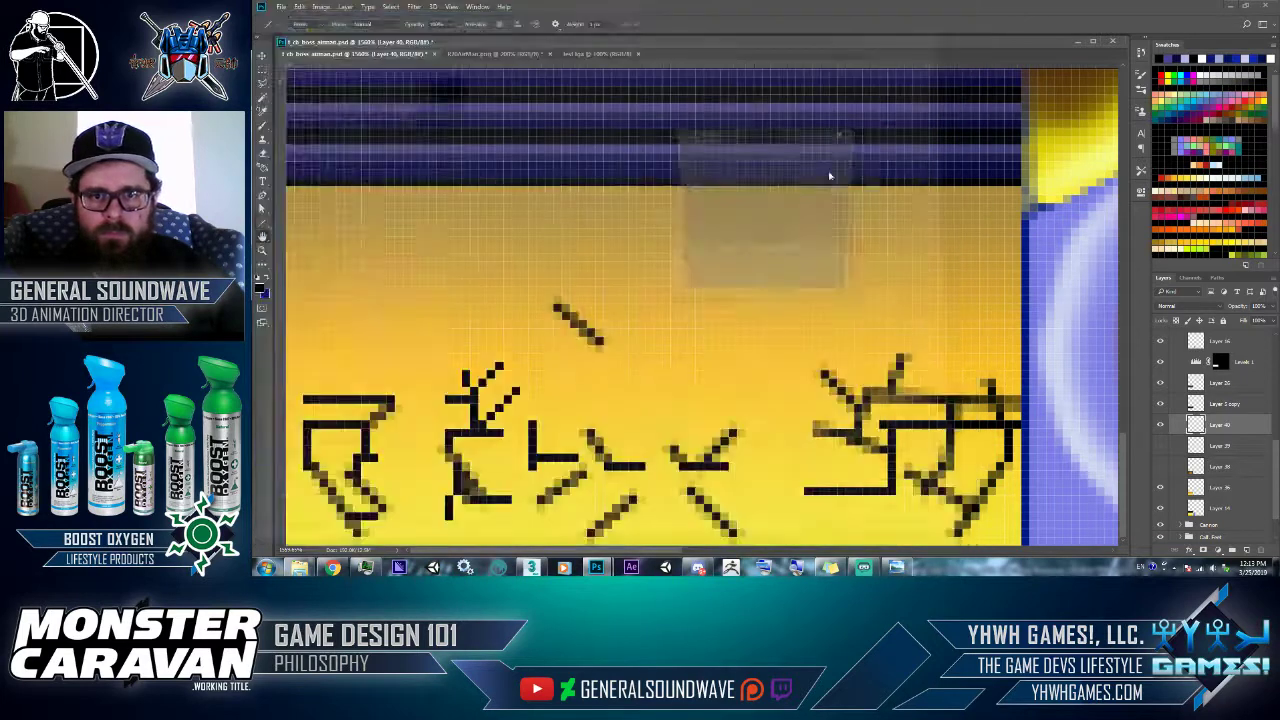
{"action": "left_click", "coordinate": [828, 157]}
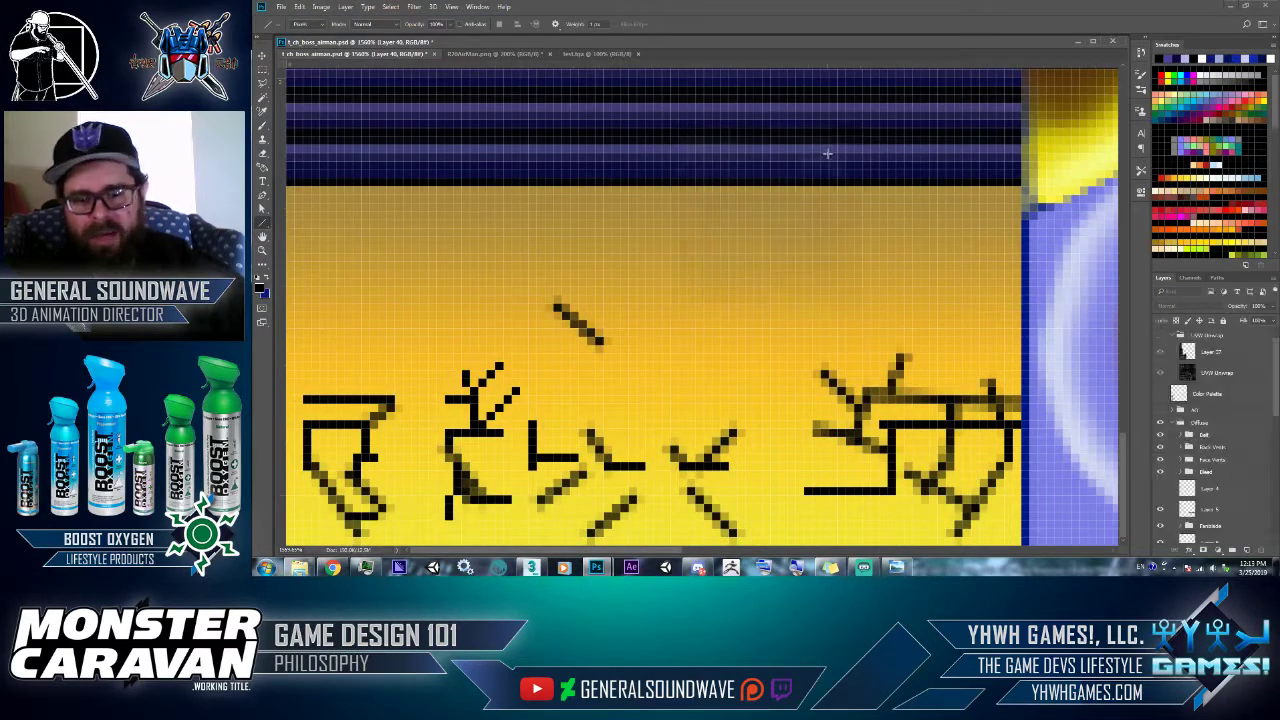
- Switch to 3ds Max, cancel the pending PSD save, and leave Viewport Canvas painting for the Move tool
{"action": "key", "text": "alt+Tab"}
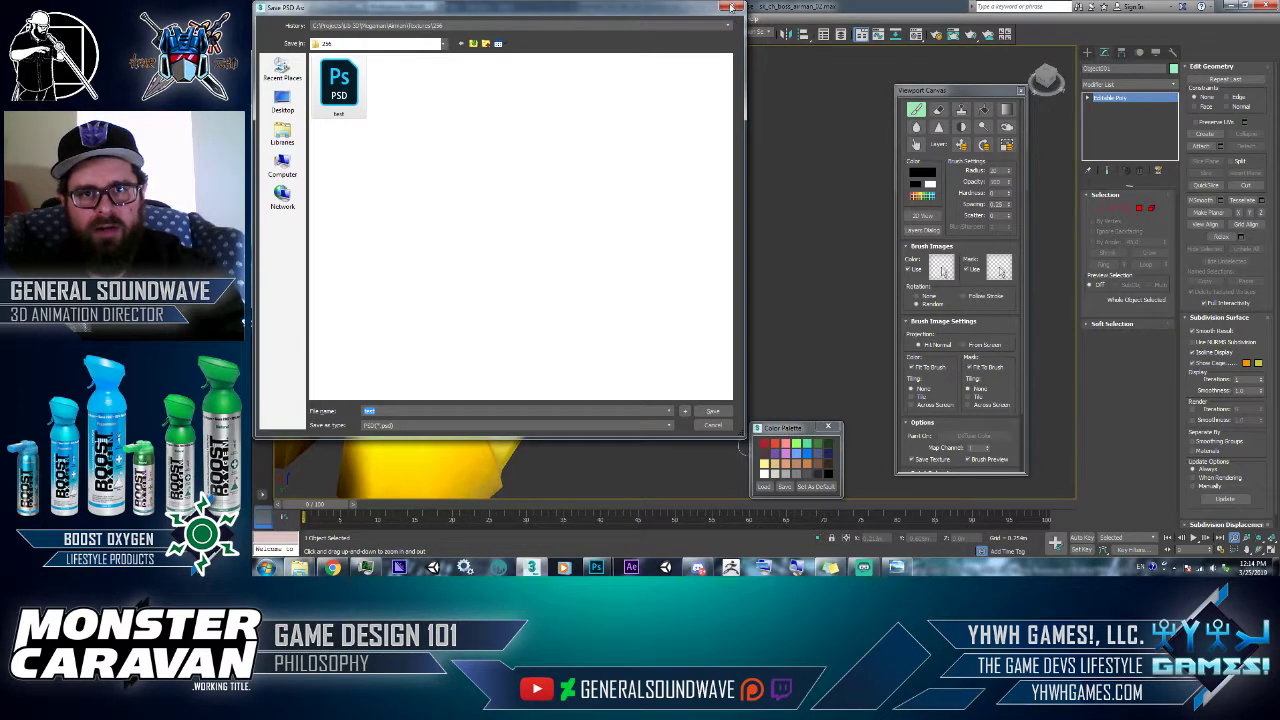
{"action": "left_click", "coordinate": [731, 7]}
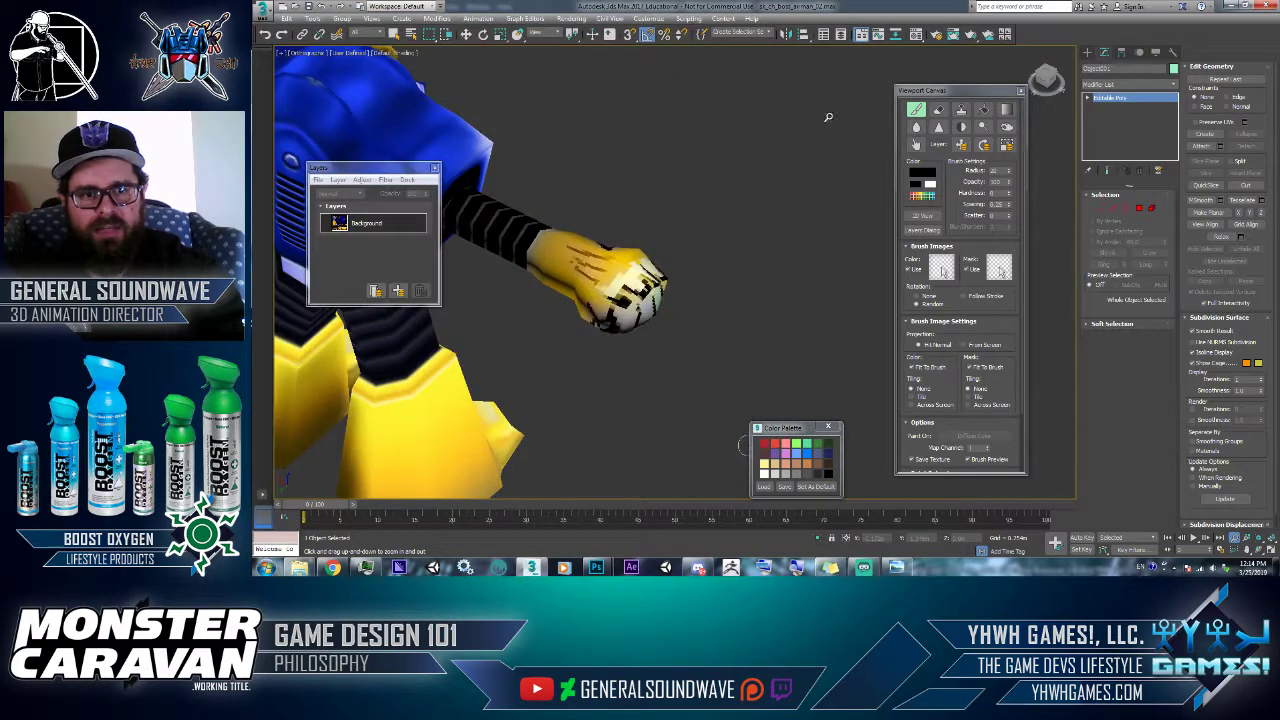
{"action": "middle_click_drag", "start_coordinate": [714, 271], "coordinate": [747, 270]}
{"action": "right_click", "coordinate": [745, 445]}
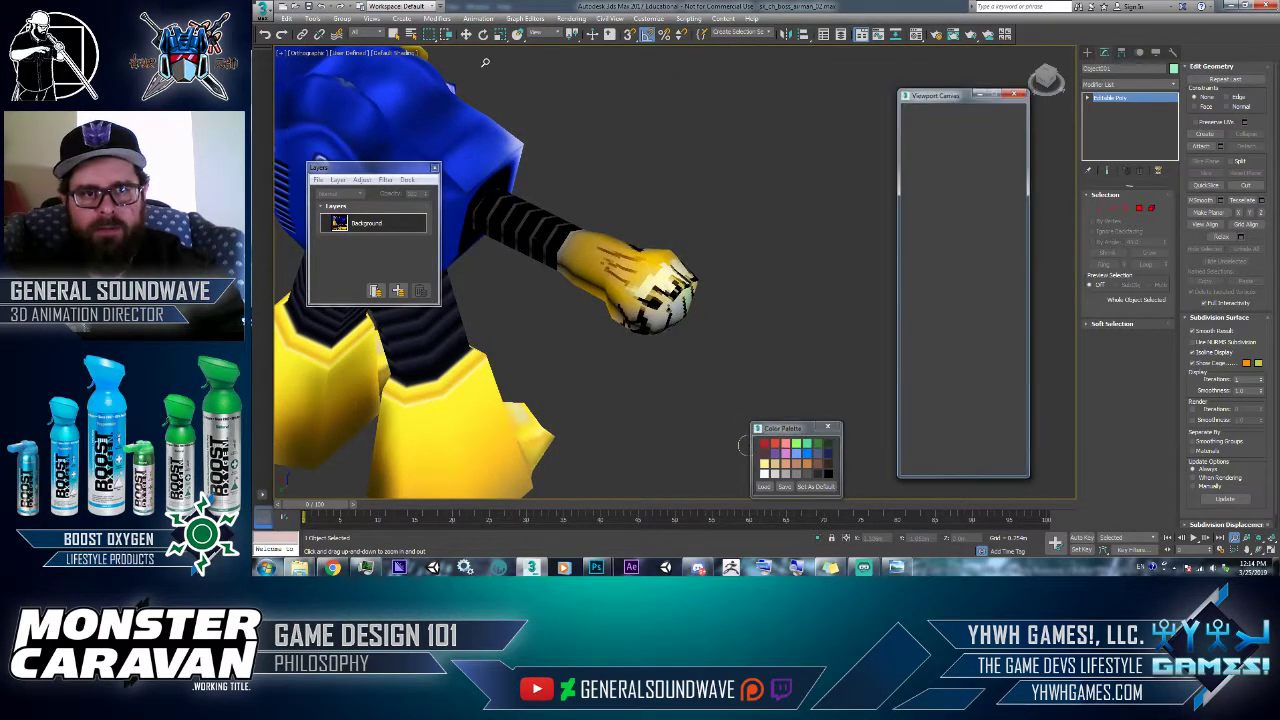
{"action": "left_click", "coordinate": [466, 34]}
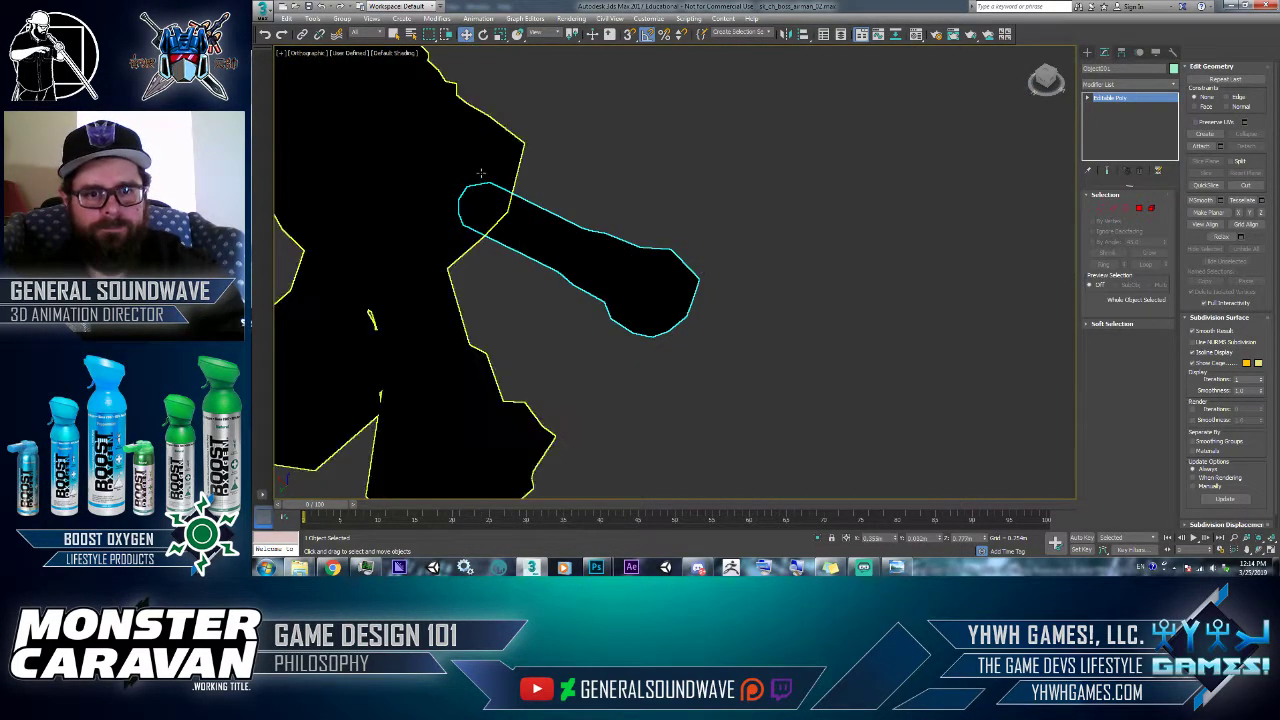
{"action": "middle_click_drag", "start_coordinate": [559, 236], "coordinate": [586, 246]}
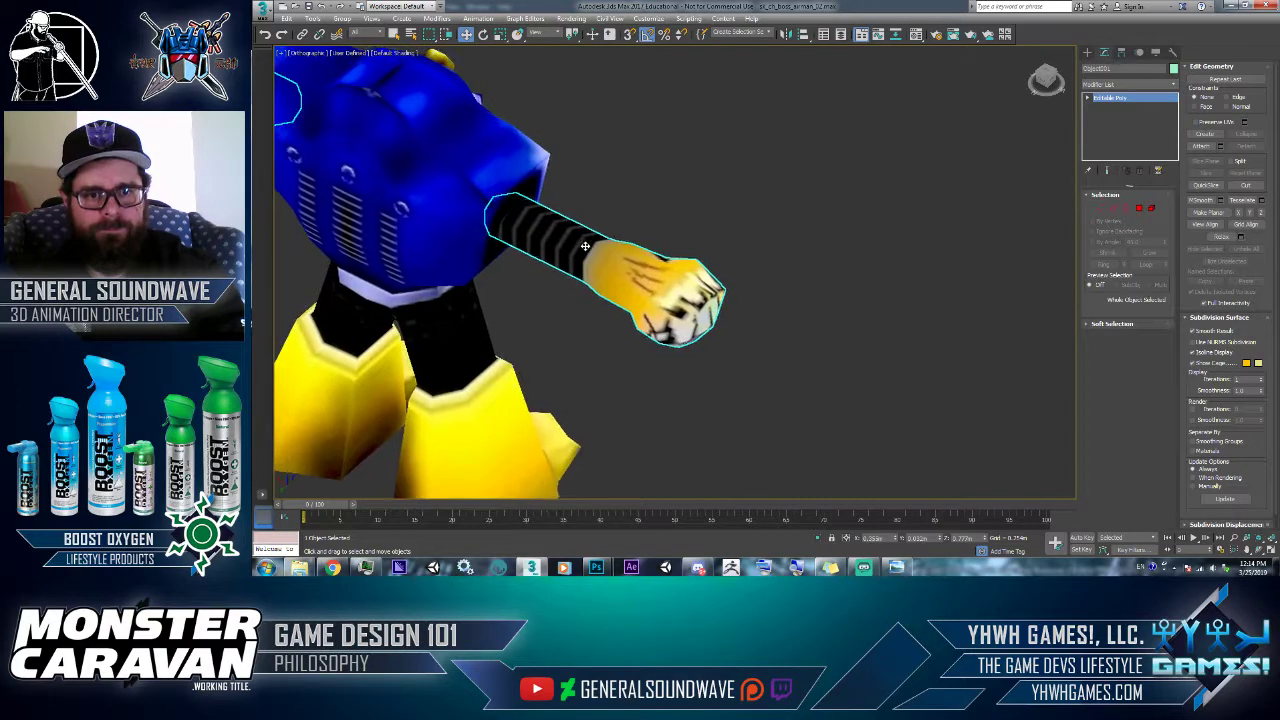
- Open the Material Editor and bring the robot's arm into clear view beside it
{"action": "left_click", "coordinate": [917, 35]}
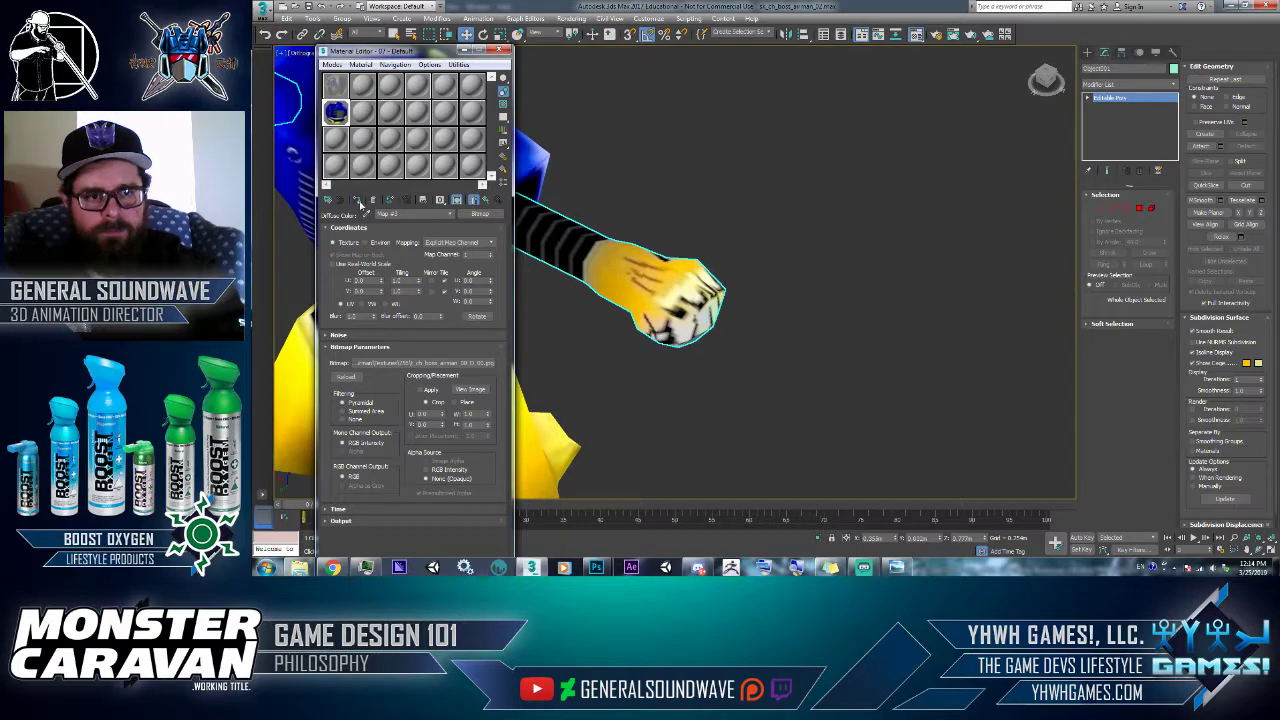
{"action": "left_click", "coordinate": [313, 19]}
{"action": "left_click", "coordinate": [695, 295]}
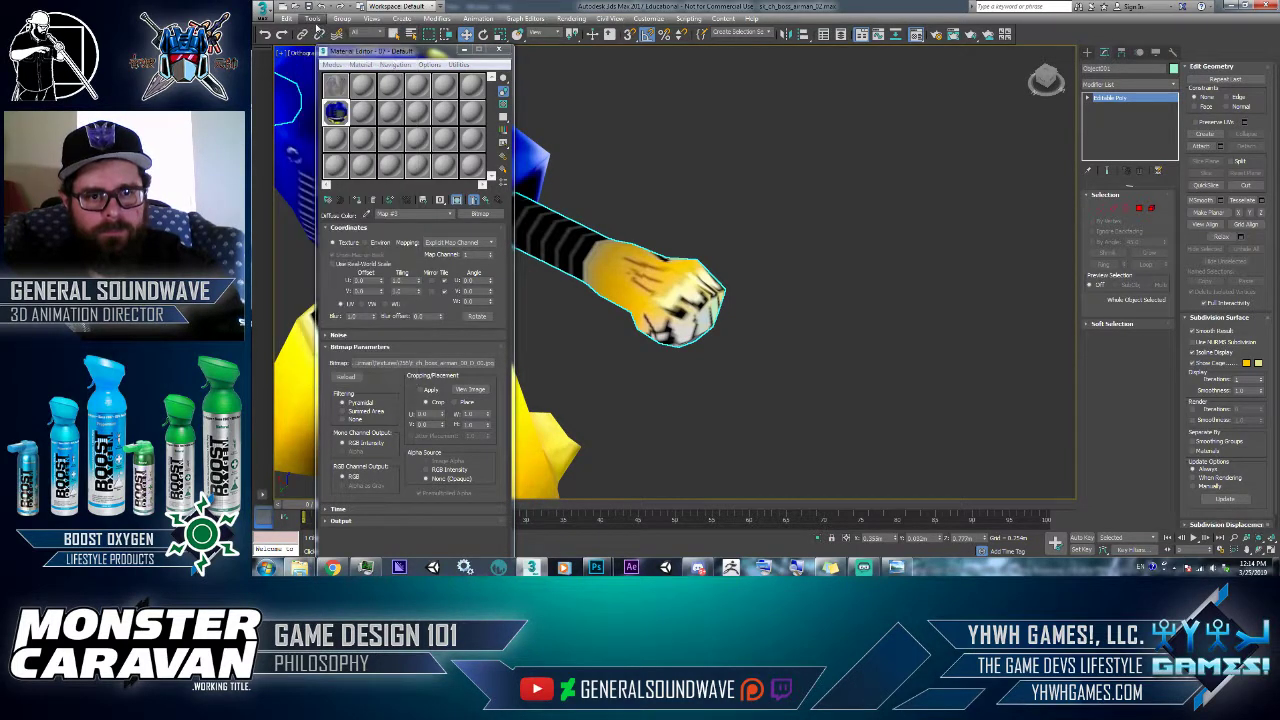
{"action": "middle_click_drag", "start_coordinate": [734, 303], "coordinate": [982, 304]}
{"action": "right_click", "coordinate": [982, 304]}
{"action": "left_click", "coordinate": [890, 254]}
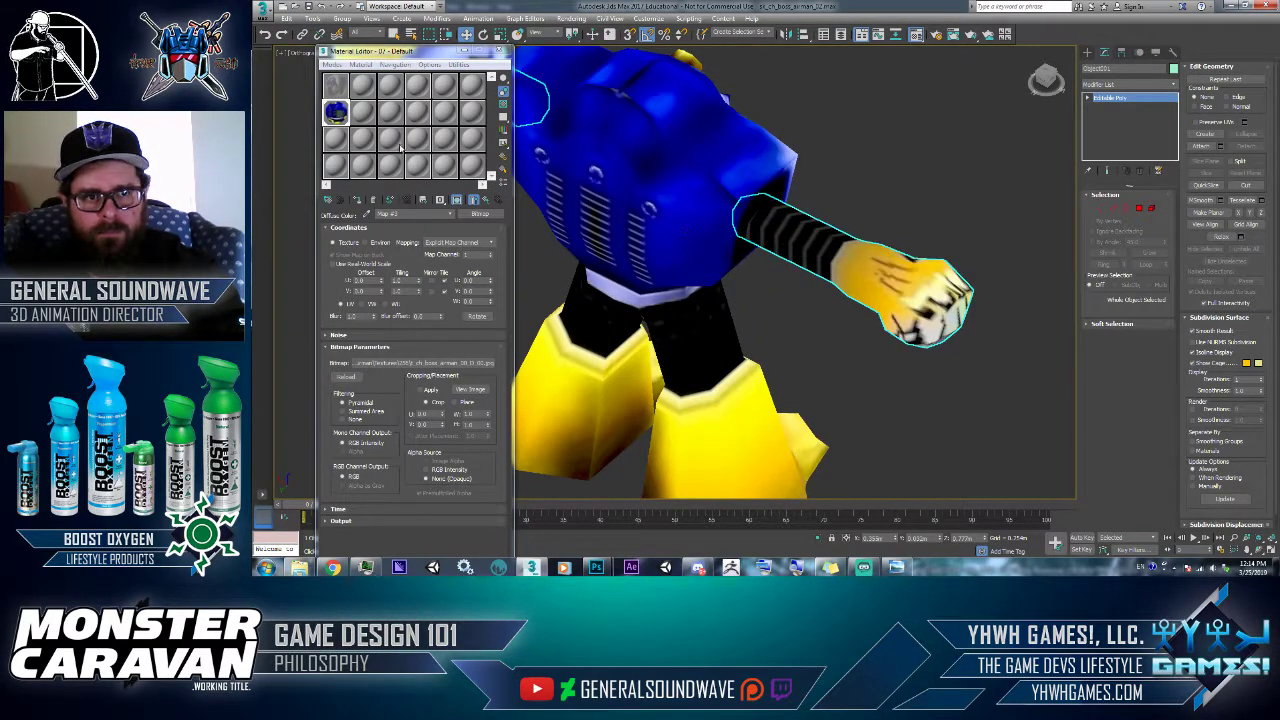
- Assign a blank material to the selected arm and reassign the textured robot material
{"action": "left_click", "coordinate": [362, 111]}
{"action": "left_click", "coordinate": [355, 200]}
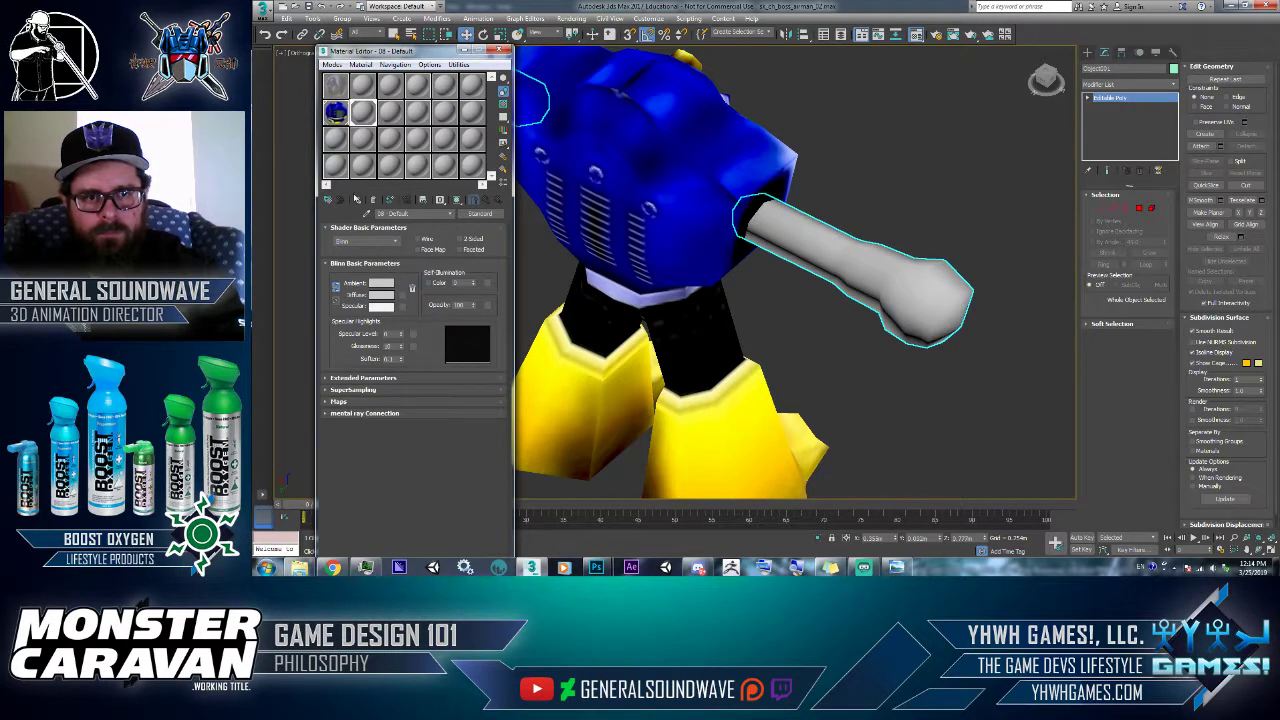
{"action": "left_click", "coordinate": [337, 113]}
{"action": "left_click", "coordinate": [360, 201]}
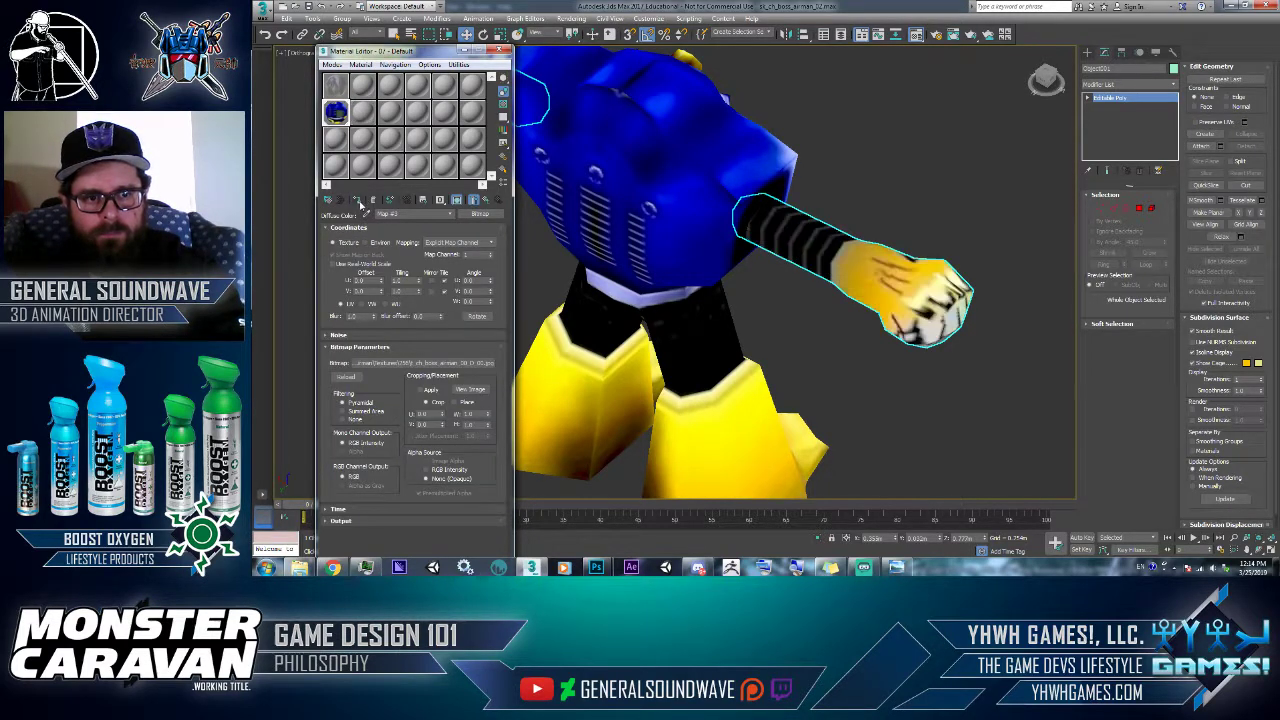
- Reselect the t_ch_boss_airman_00_D_00 JPEG from the 256 folder as the diffuse bitmap and reload it
{"action": "left_click", "coordinate": [430, 363]}
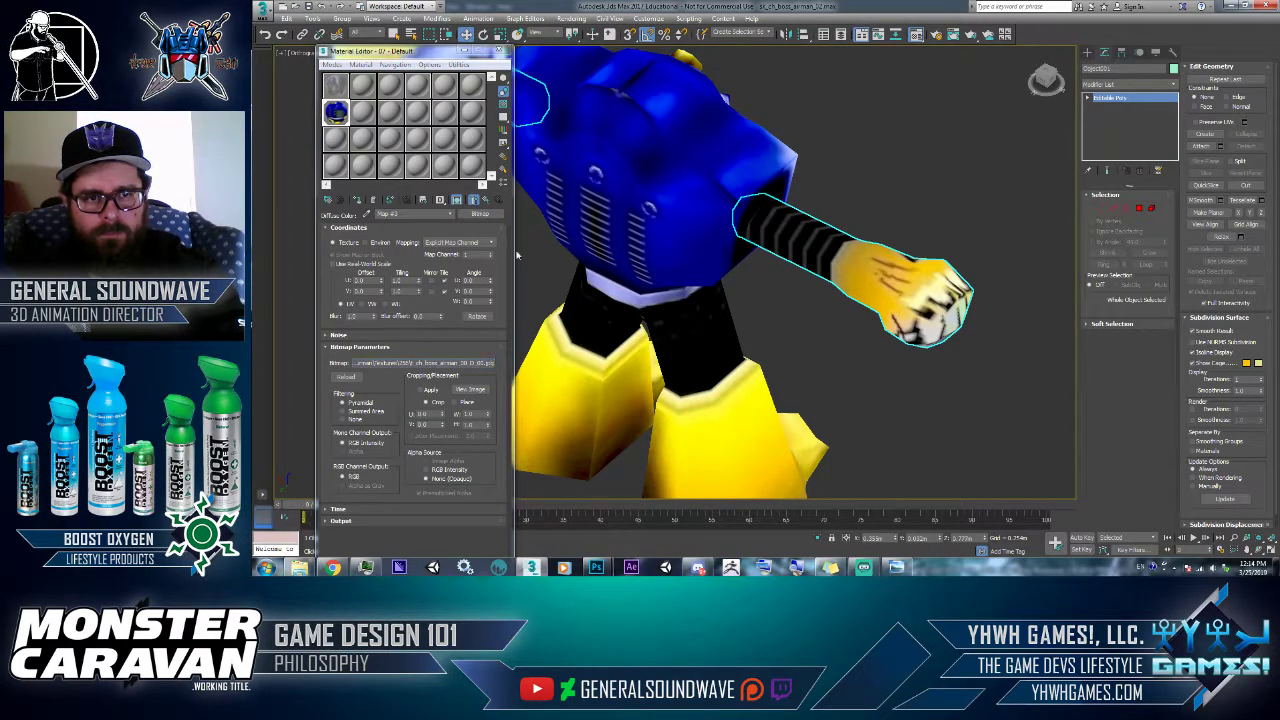
{"action": "left_click", "coordinate": [408, 160]}
{"action": "double_click", "coordinate": [408, 160]}
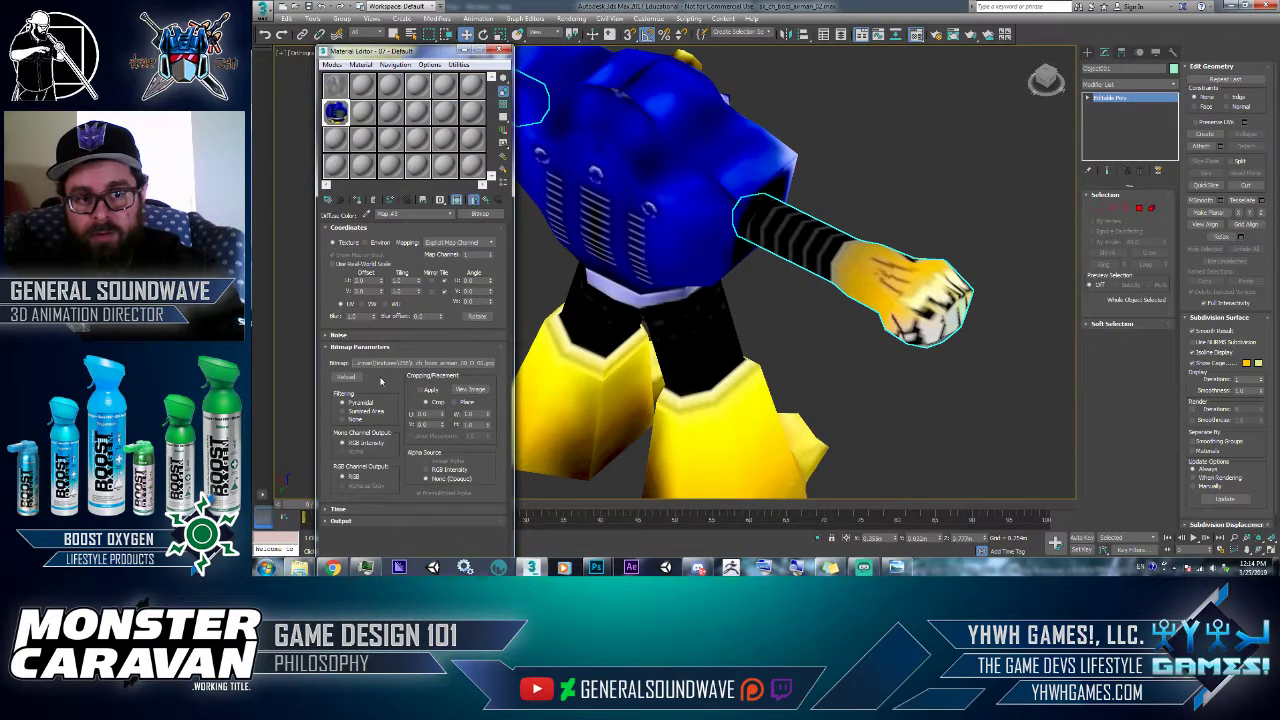
{"action": "left_click", "coordinate": [344, 377]}
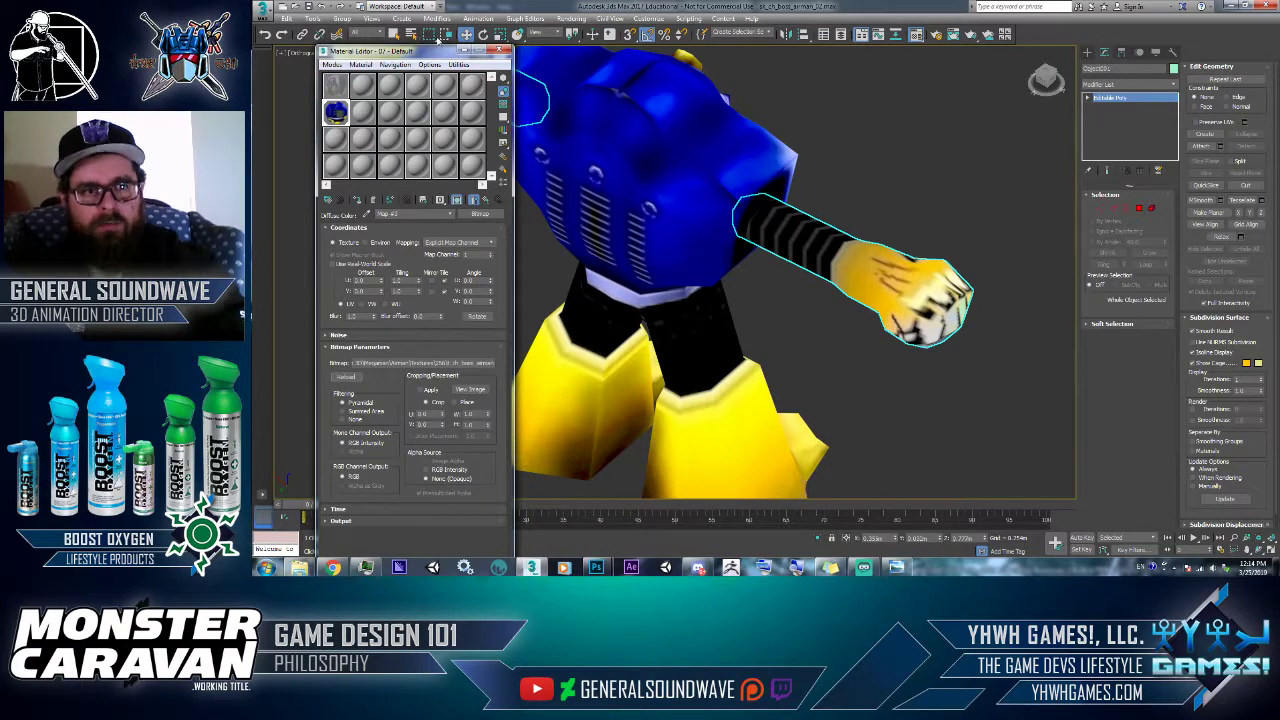
- Save the scene as the incremented copy sk_ch_boss_airman_03 in the Airman project folder
{"action": "key", "text": "alt+f"}
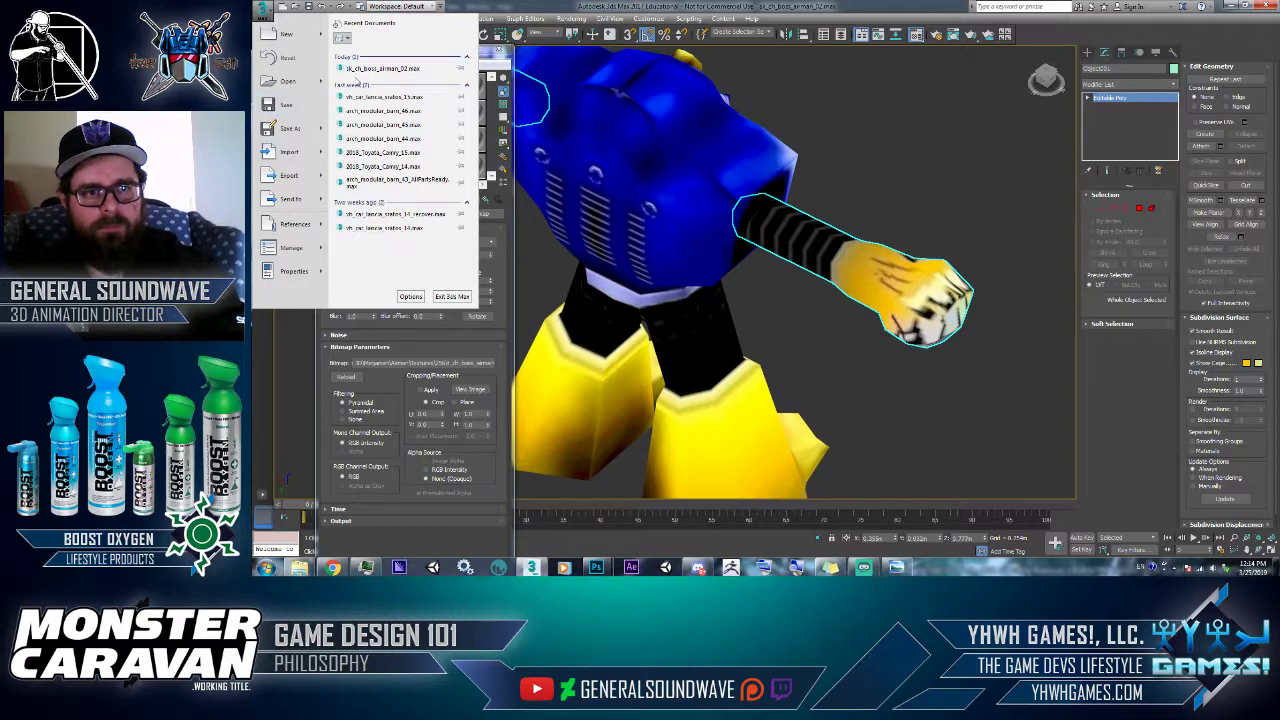
{"action": "left_click", "coordinate": [291, 129]}
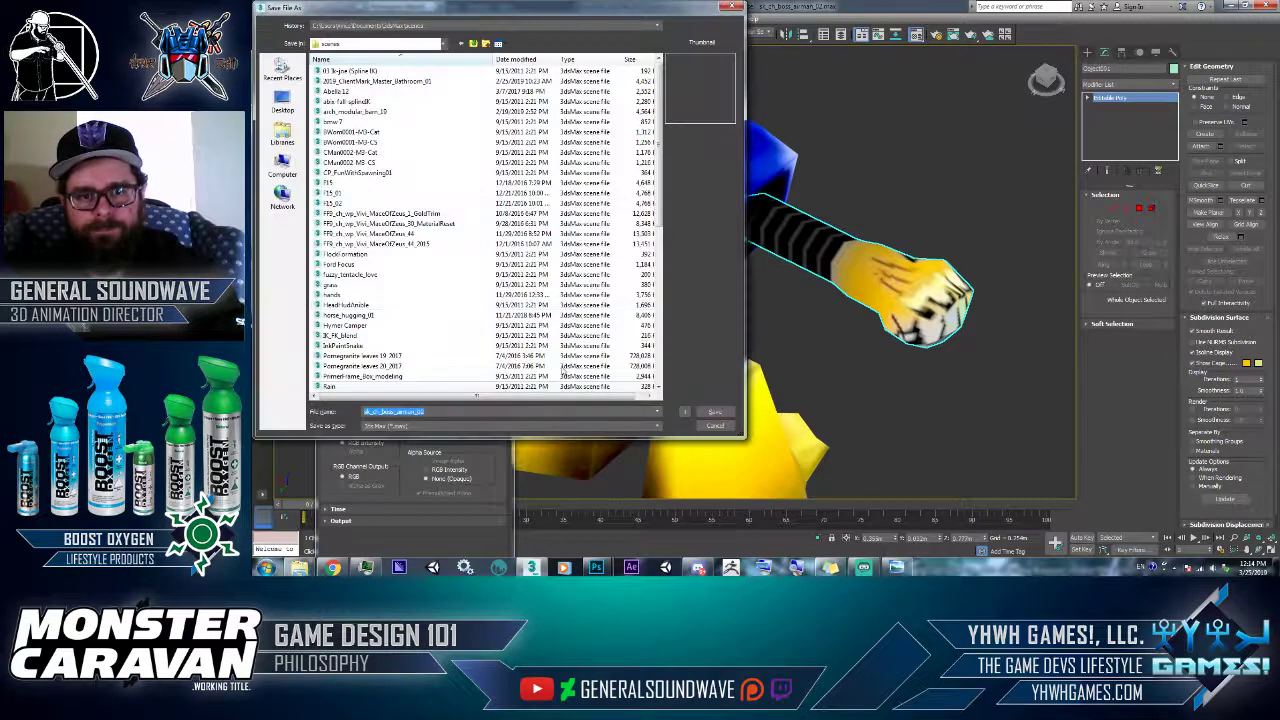
{"action": "left_click", "coordinate": [395, 27]}
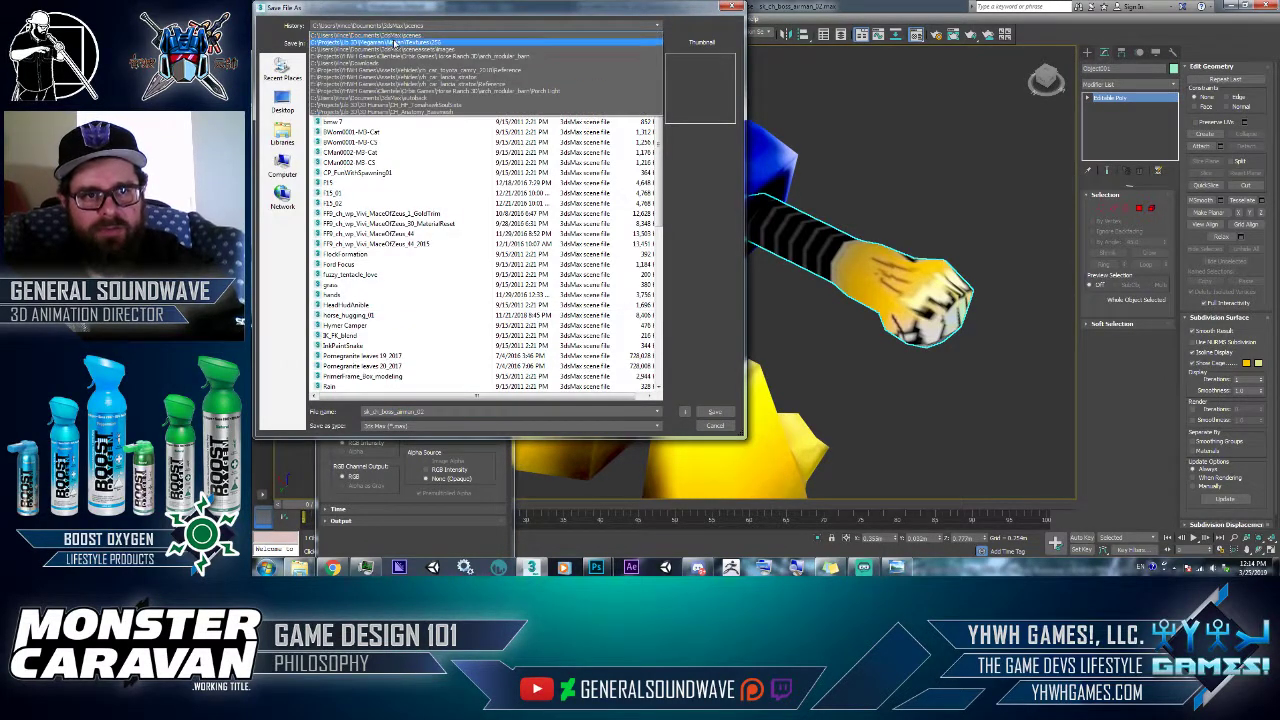
{"action": "left_click", "coordinate": [394, 42]}
{"action": "left_click", "coordinate": [472, 44]}
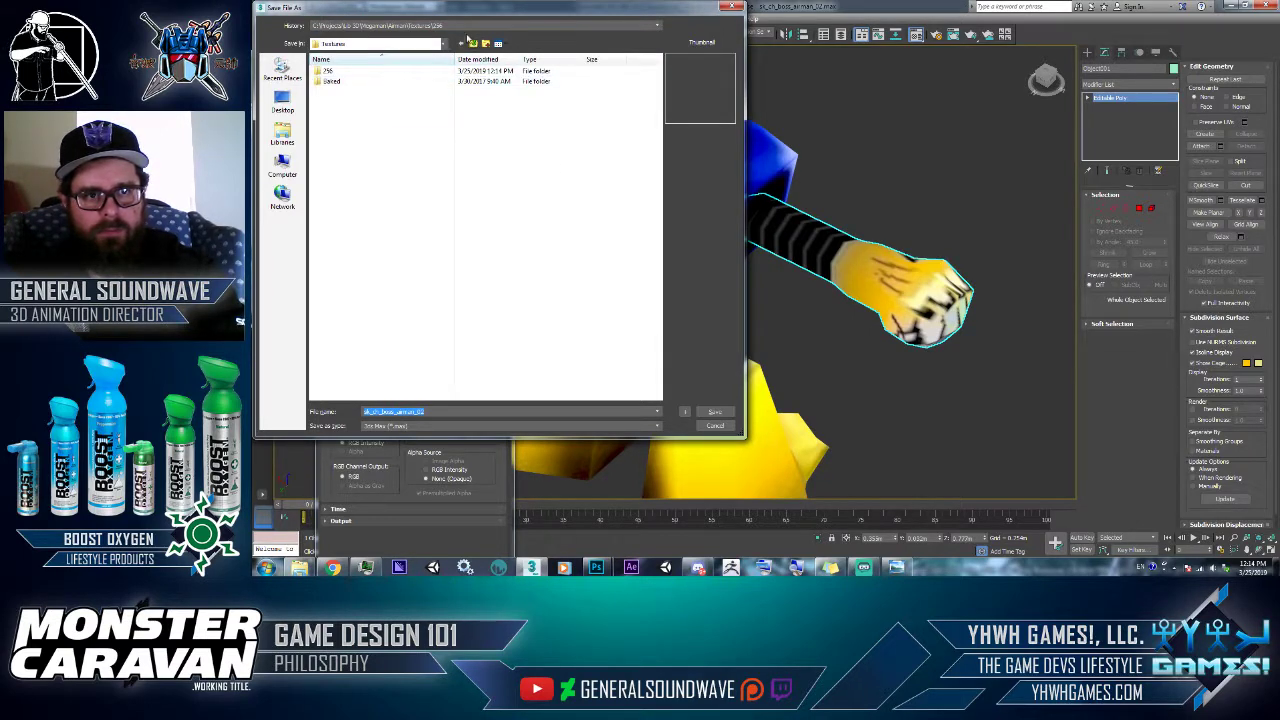
{"action": "left_click", "coordinate": [474, 44]}
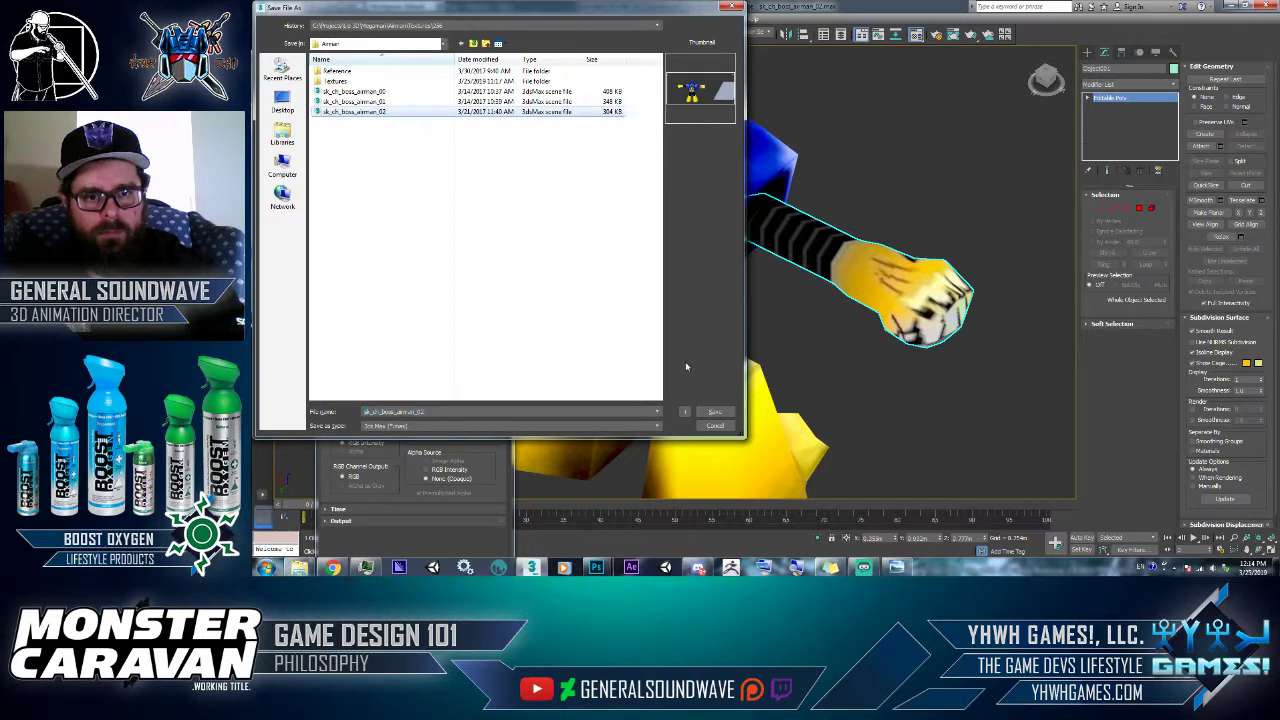
{"action": "left_click", "coordinate": [714, 411]}
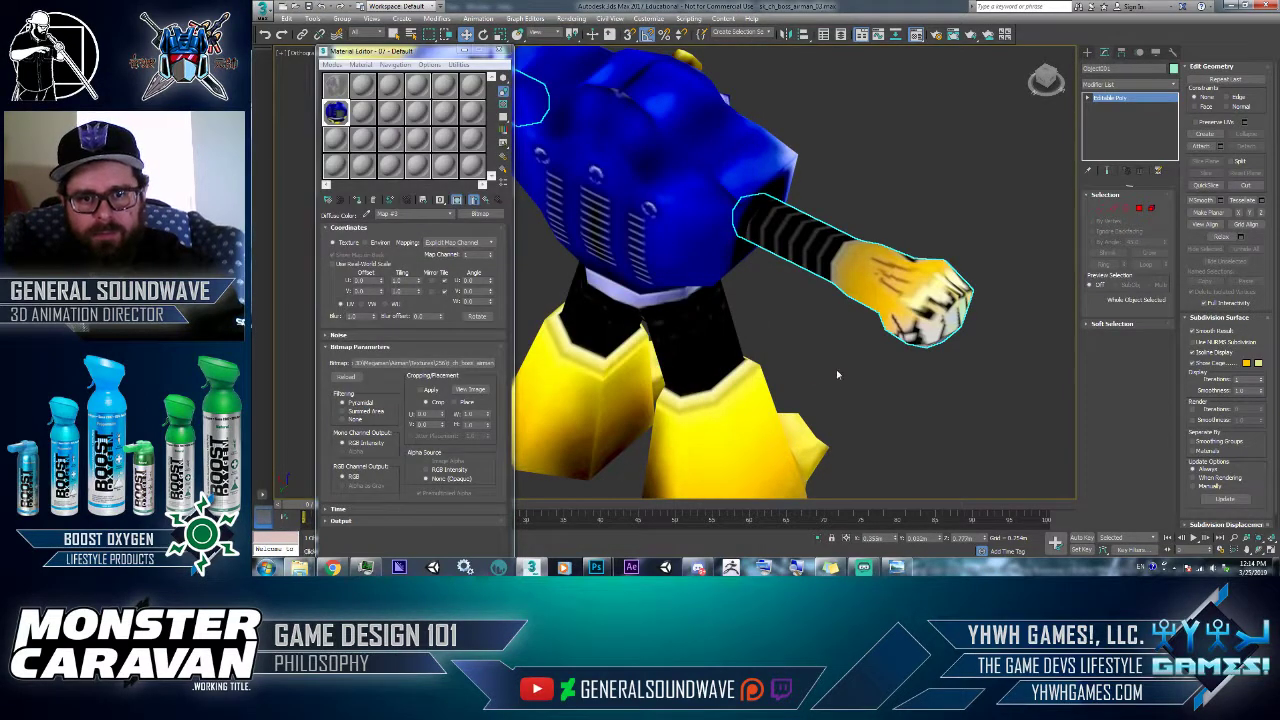
- Reopen the newly saved scene from the recent files to refresh the robot's textures
{"action": "middle_click_drag", "start_coordinate": [837, 374], "coordinate": [816, 378]}
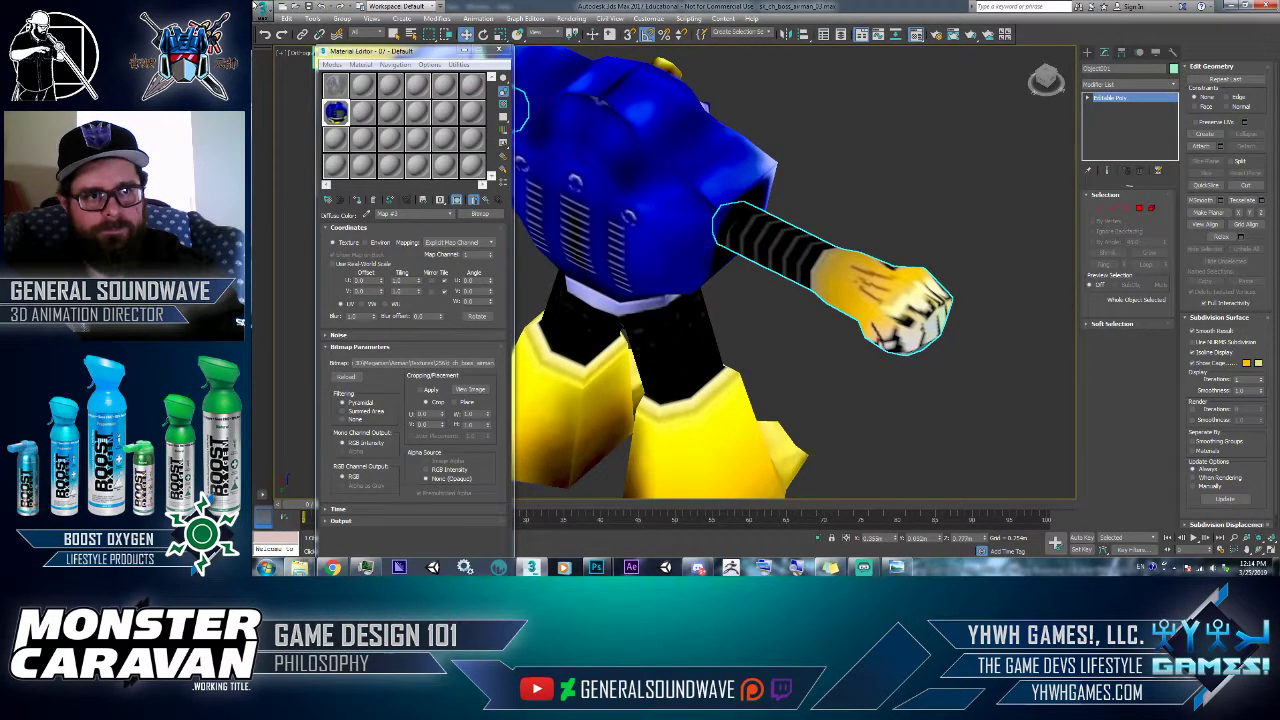
{"action": "left_click", "coordinate": [258, 8]}
{"action": "left_click", "coordinate": [463, 87]}
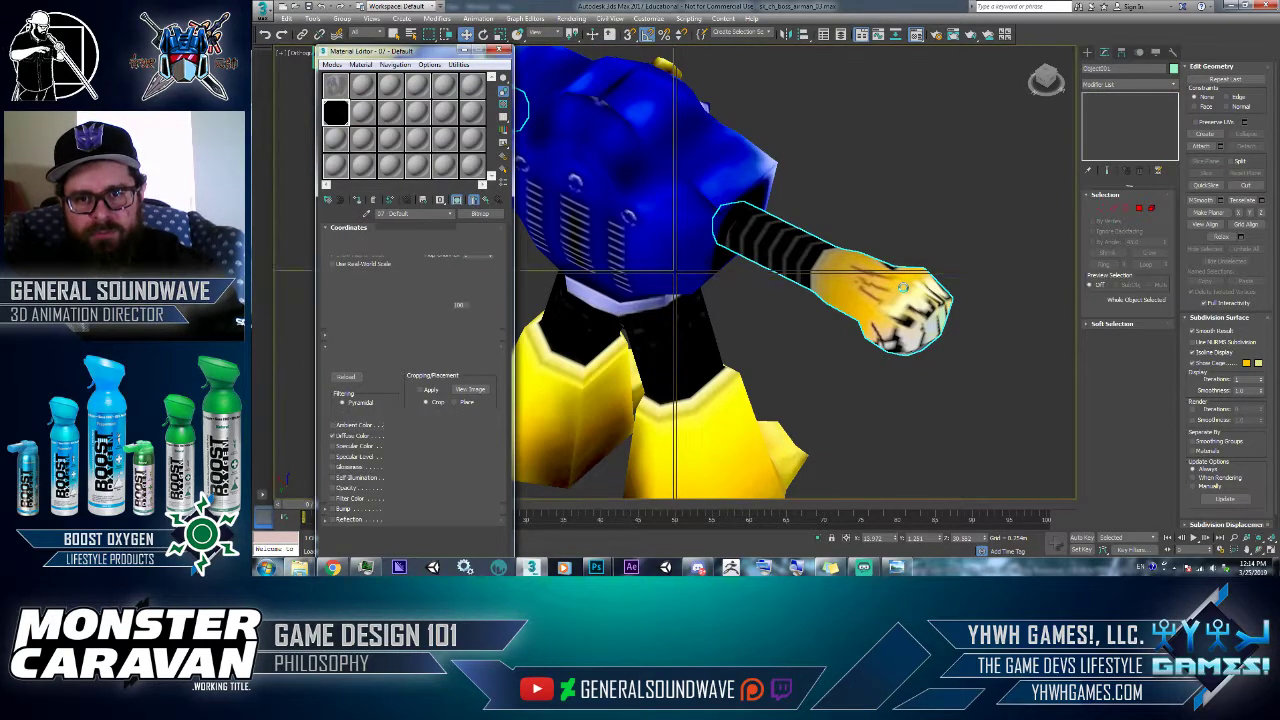
{"action": "left_click", "coordinate": [898, 299]}
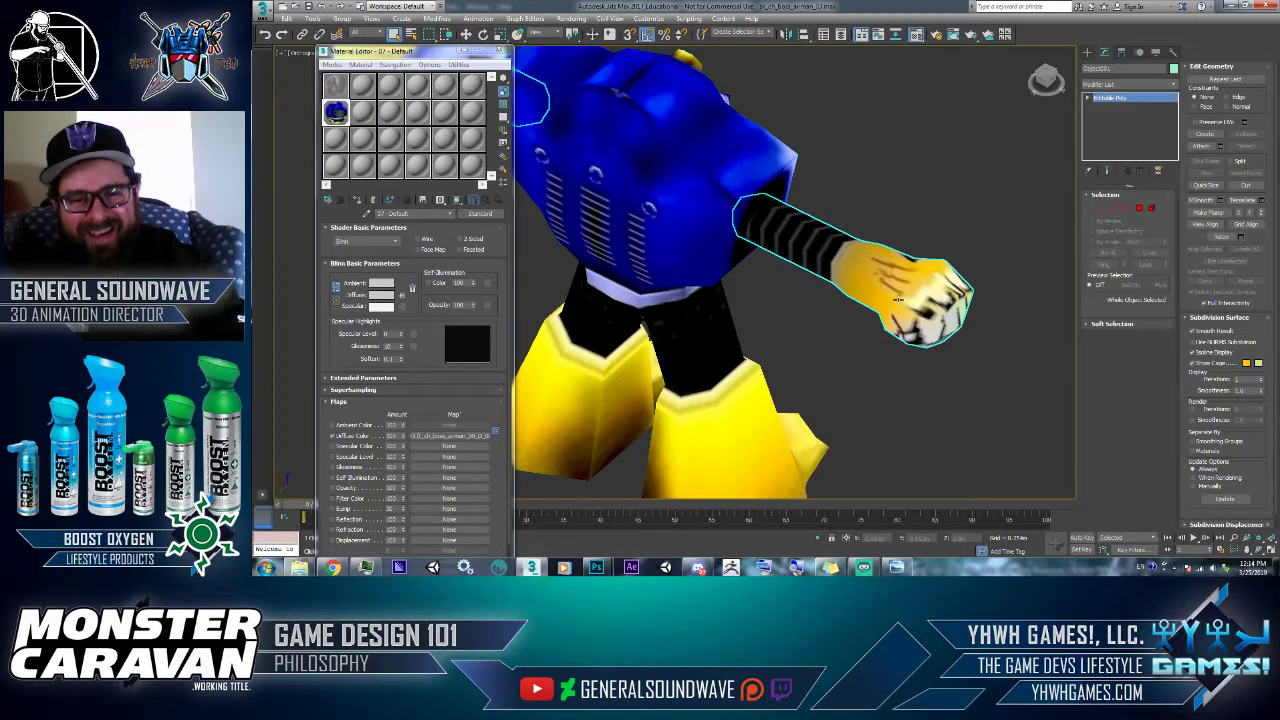
- Open the material's diffuse bitmap and view its image to check which fist artwork it contains
{"action": "key", "text": "alt+Tab"}
{"action": "key", "text": "alt+Tab"}
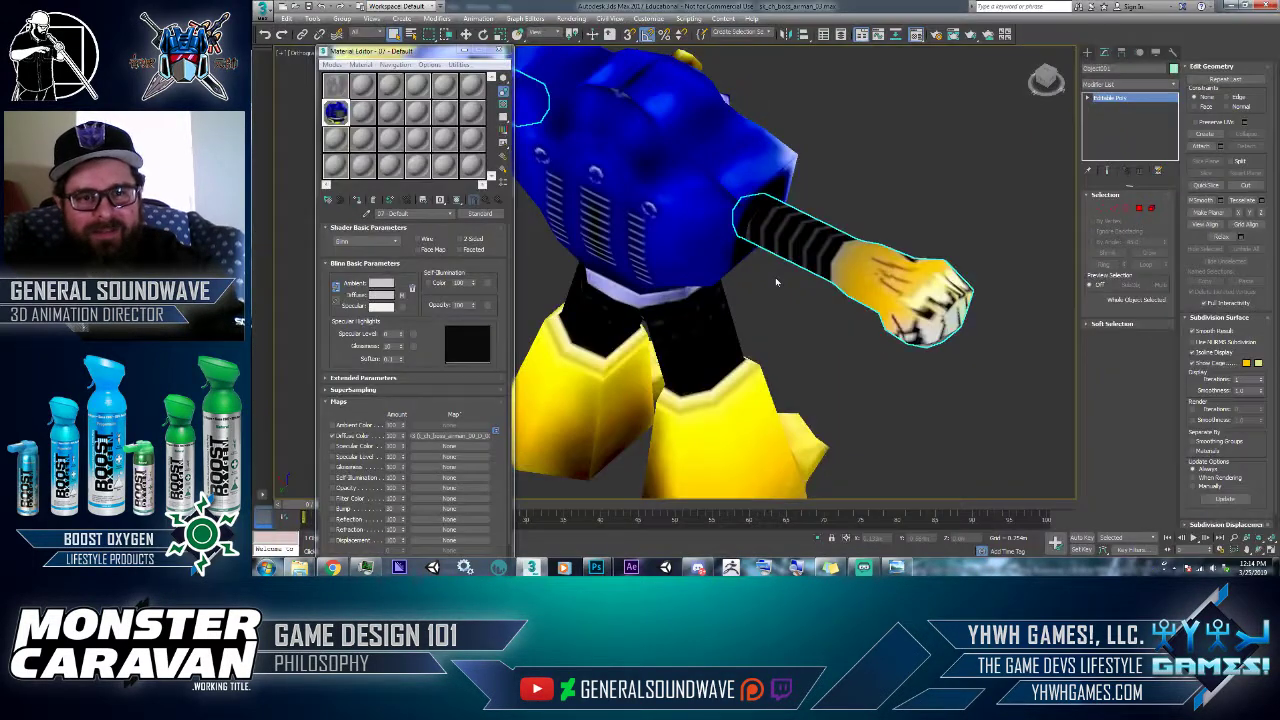
{"action": "left_click", "coordinate": [449, 436]}
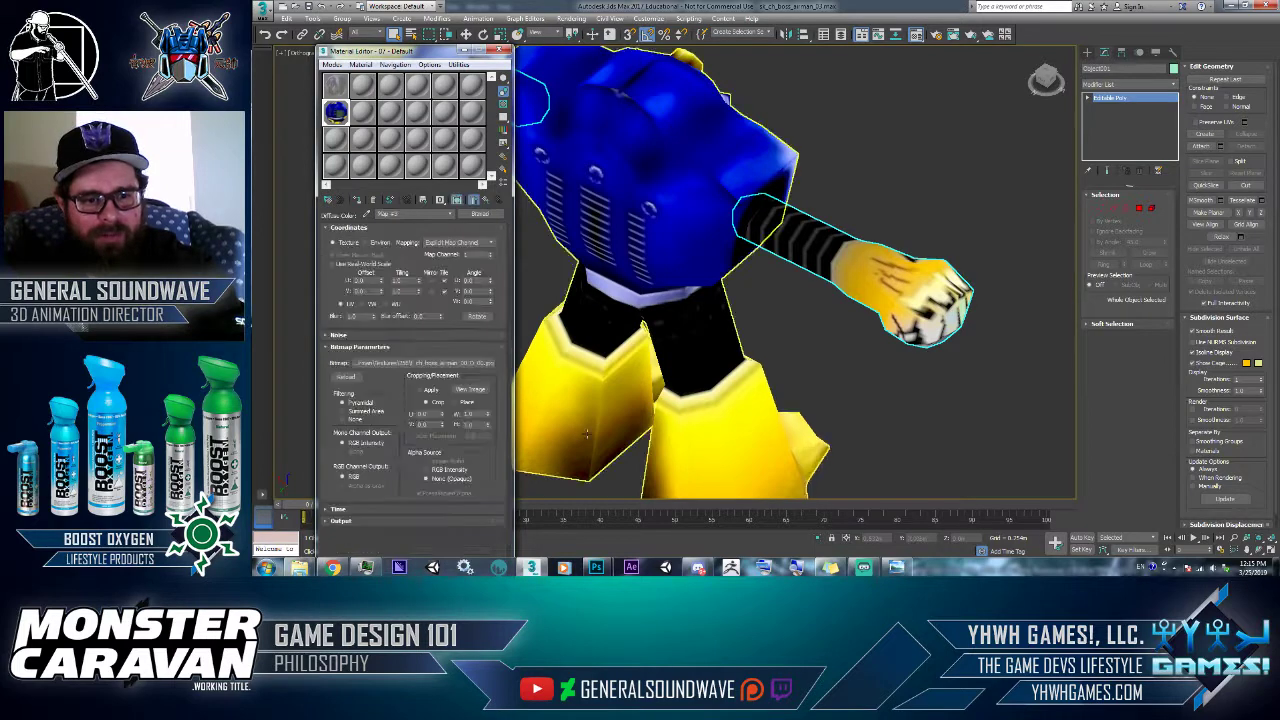
{"action": "left_click", "coordinate": [471, 389]}
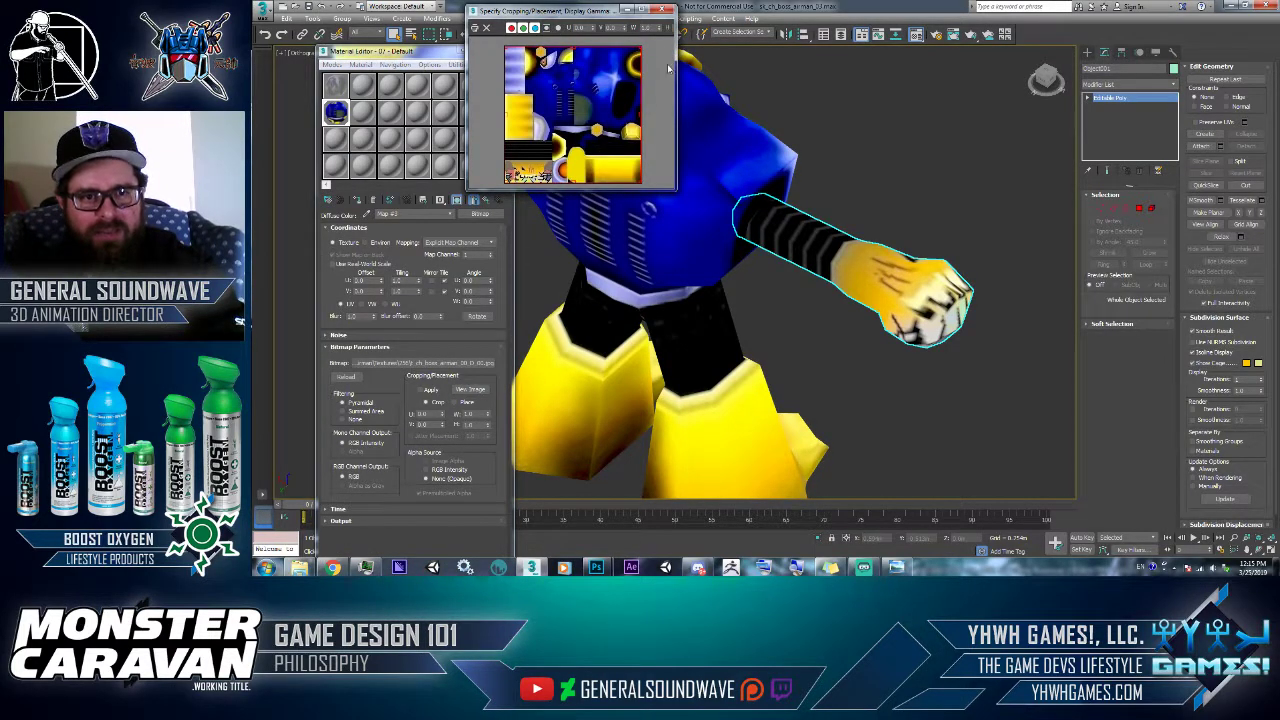
- Switch to Photoshop and save the texture as a quality 12 JPEG over t_ch_boss_airman_00_D_00 in the 256 folder
{"action": "key", "text": "alt+Tab"}
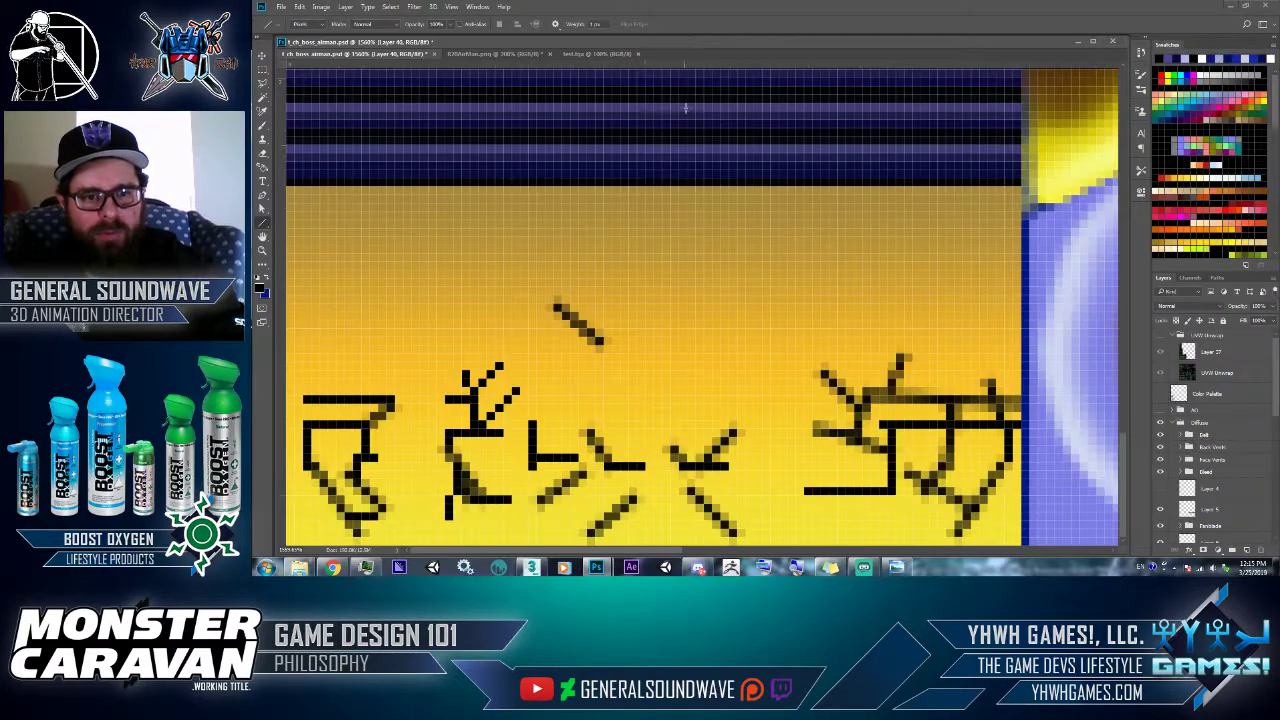
{"action": "left_click", "coordinate": [281, 6]}
{"action": "left_click", "coordinate": [310, 125]}
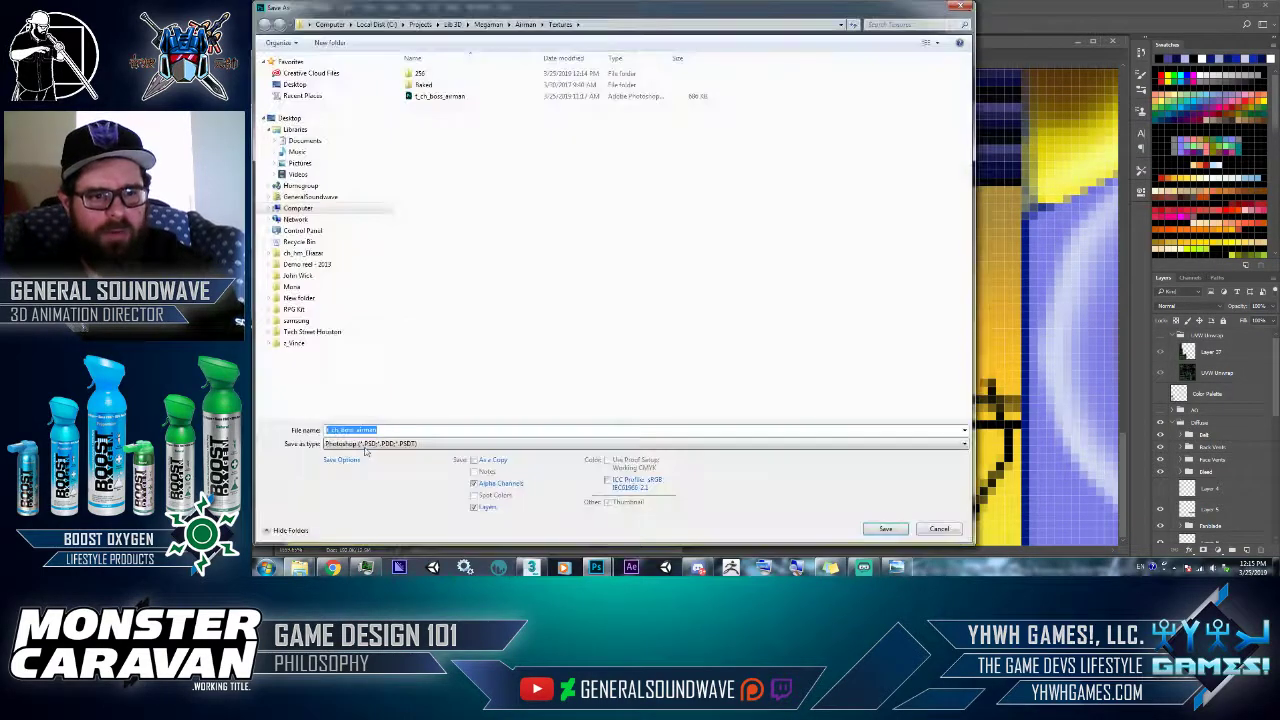
{"action": "left_click", "coordinate": [368, 443]}
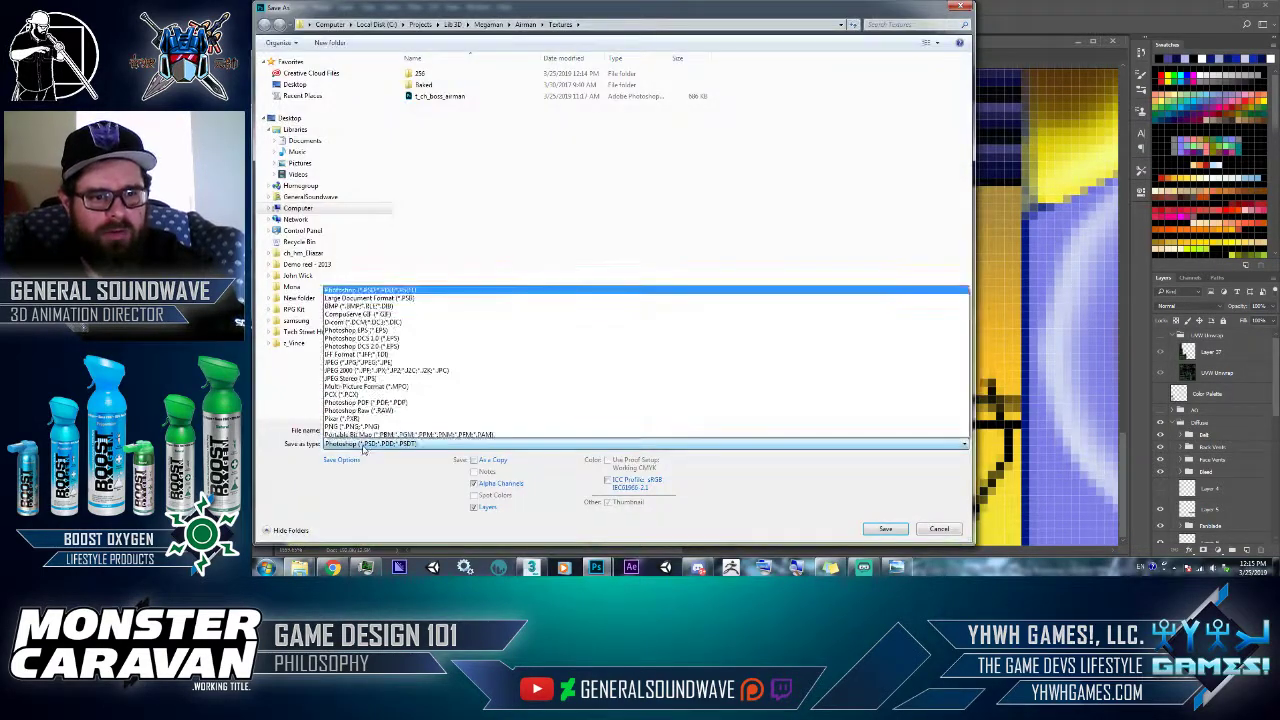
{"action": "left_click", "coordinate": [355, 338]}
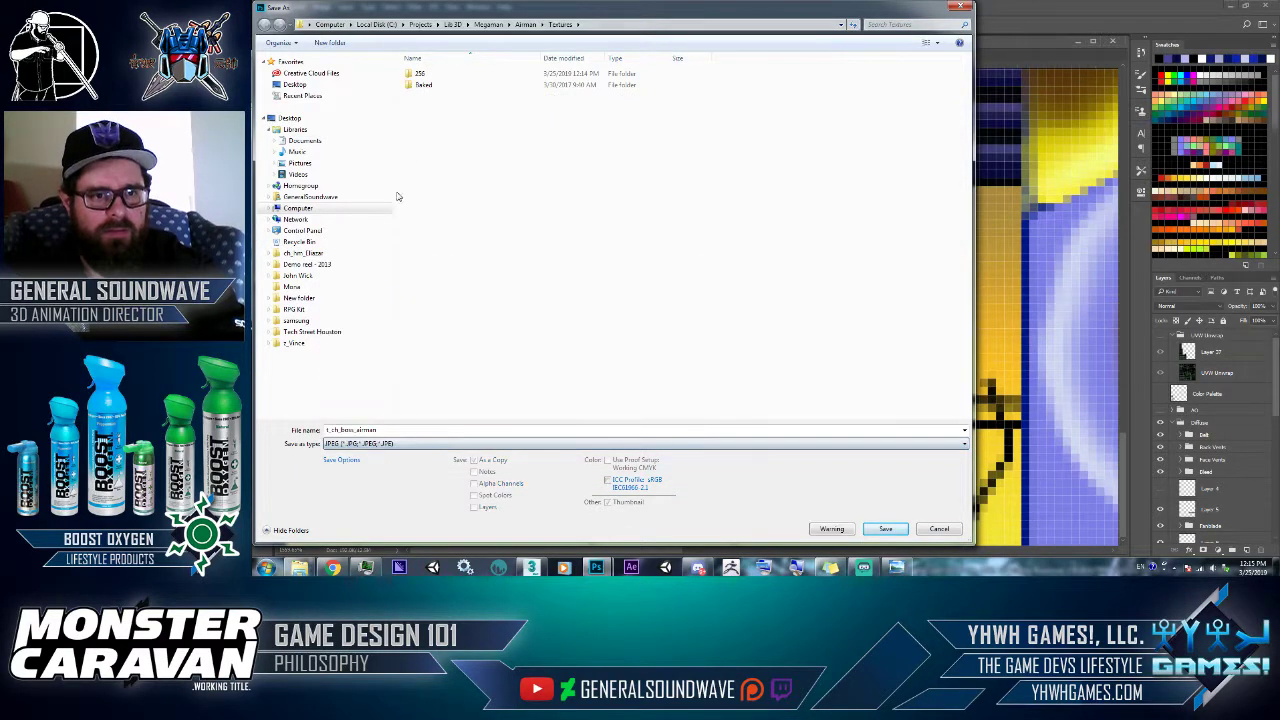
{"action": "double_click", "coordinate": [419, 73]}
{"action": "left_click", "coordinate": [422, 79]}
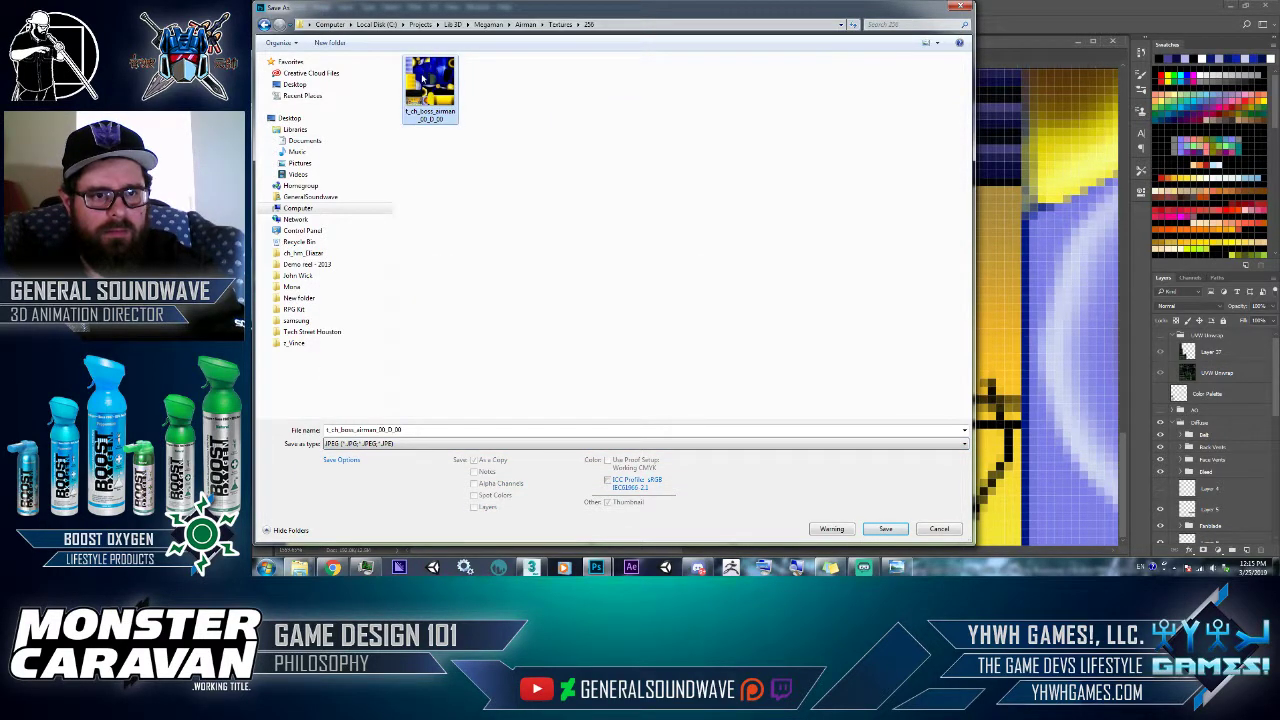
{"action": "double_click", "coordinate": [422, 79]}
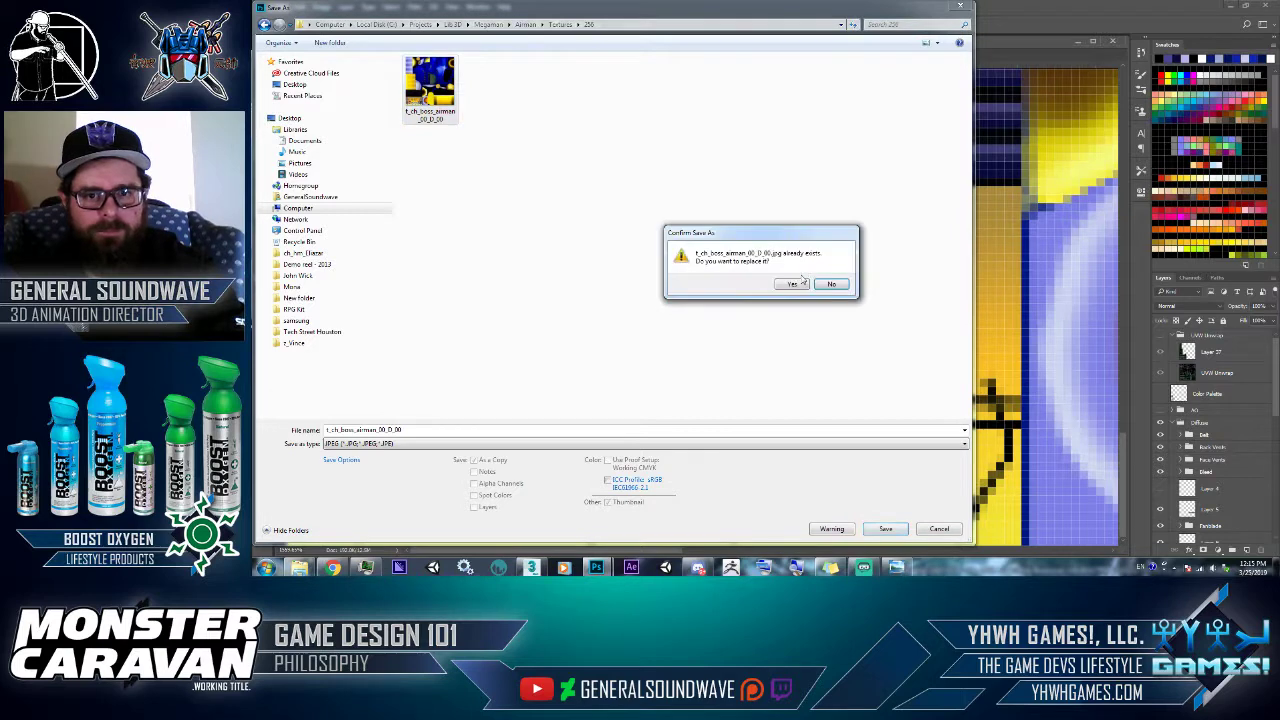
{"action": "left_click", "coordinate": [797, 284]}
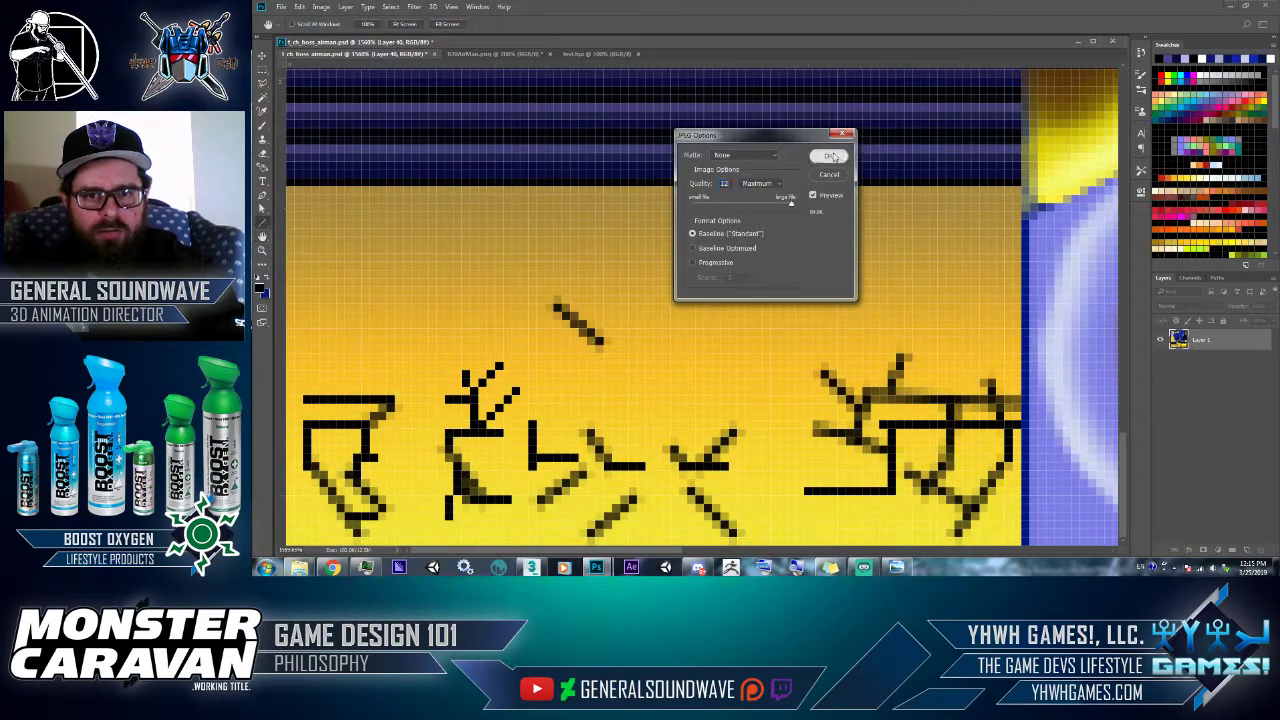
{"action": "left_click", "coordinate": [823, 155]}
- Switch to 3ds Max and examine the refreshed linework on the robot's fist up close
{"action": "key", "text": "alt+Tab"}
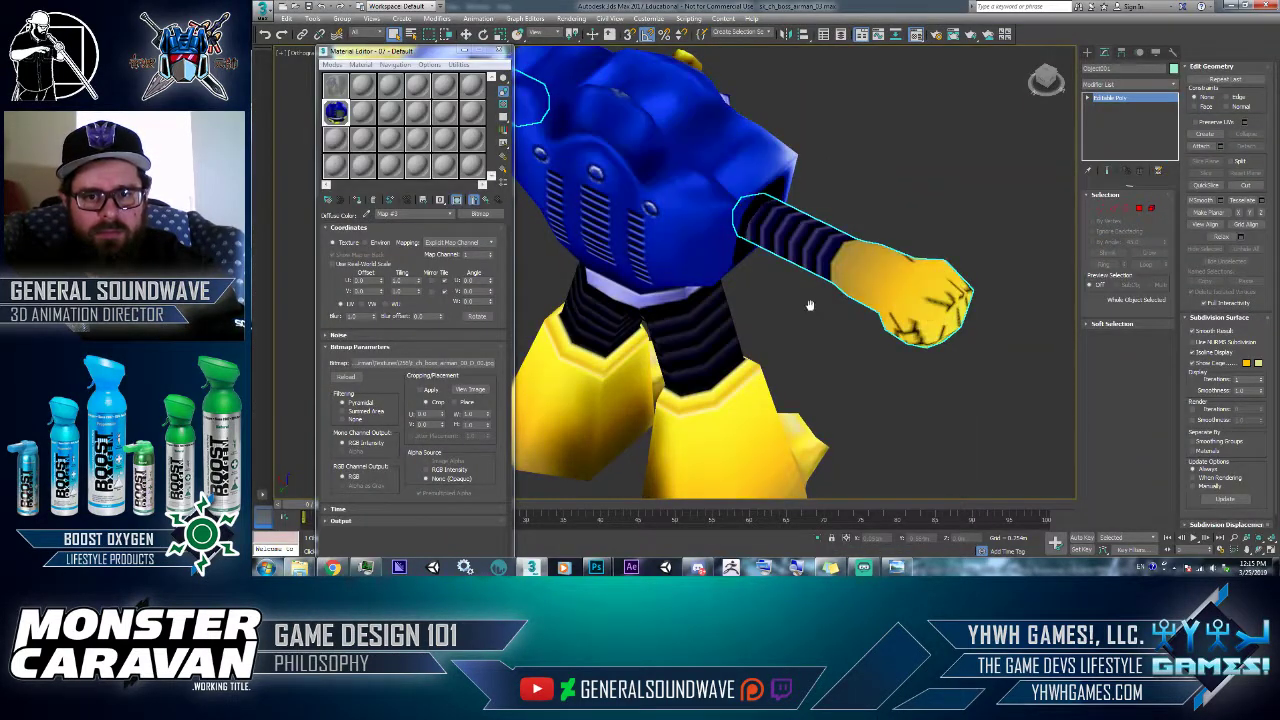
{"action": "scroll", "coordinate": [811, 306], "scroll_direction": "down", "scroll_amount": 3}
{"action": "middle_click_drag", "start_coordinate": [811, 310], "coordinate": [950, 222], "text": "alt"}
{"action": "scroll", "coordinate": [763, 247], "scroll_direction": "up", "scroll_amount": 4}
{"action": "middle_click_drag", "start_coordinate": [684, 300], "coordinate": [862, 340]}
{"action": "middle_click_drag", "start_coordinate": [862, 340], "coordinate": [860, 305], "text": "alt"}
{"action": "scroll", "coordinate": [741, 266], "scroll_direction": "up", "scroll_amount": 3}
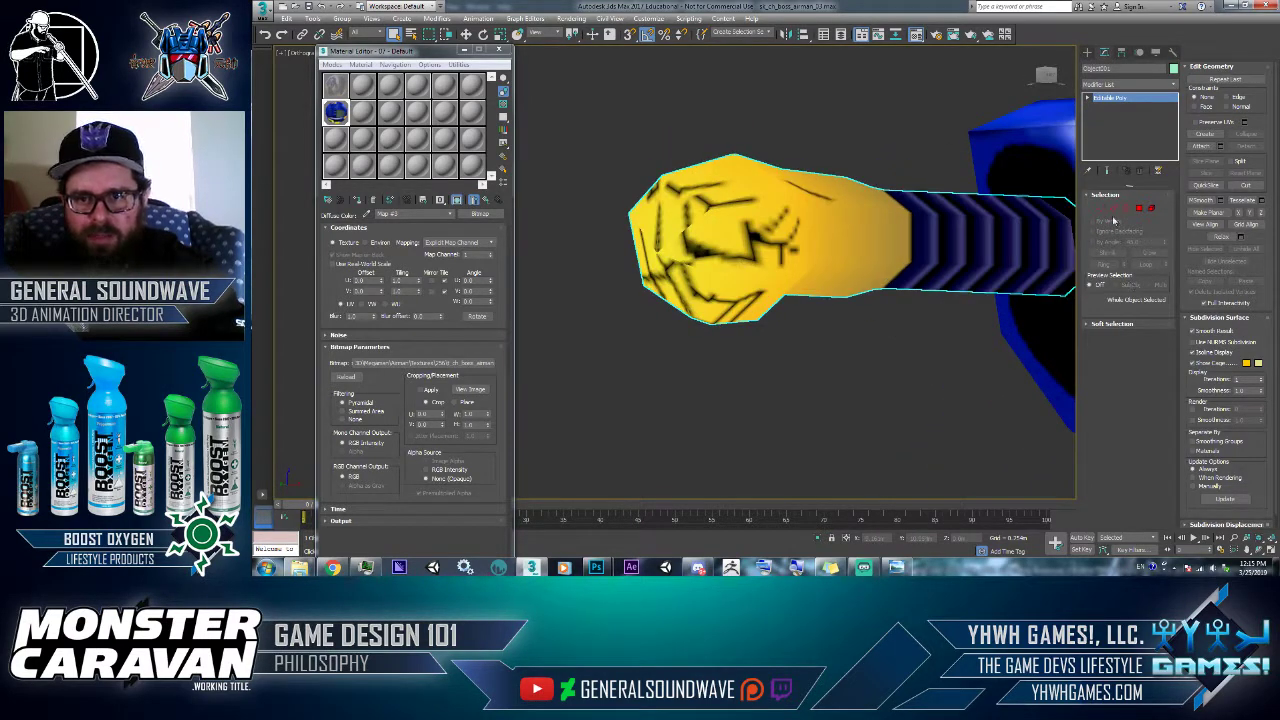
- Enter vertex editing, move the vertices in the middle of the fist slightly upward, and leave vertex editing
{"action": "left_click", "coordinate": [1101, 208]}
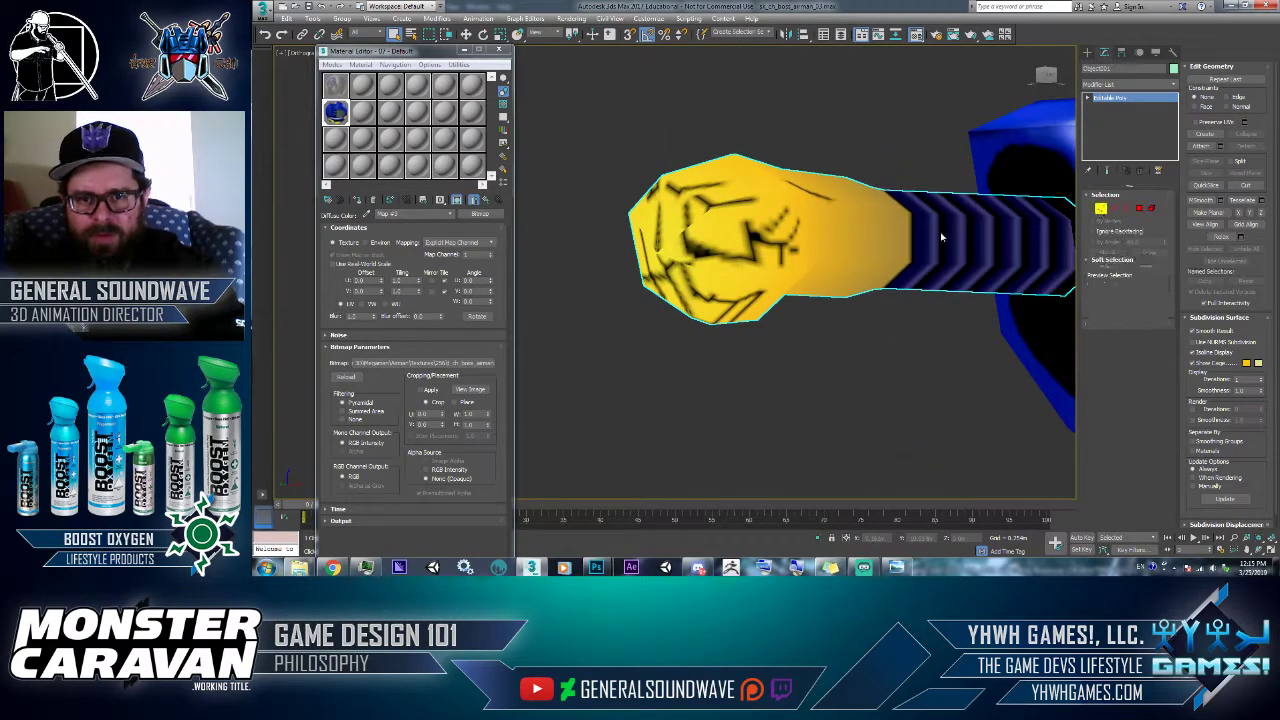
{"action": "right_click", "coordinate": [731, 291]}
{"action": "left_click", "coordinate": [735, 298]}
{"action": "left_click_drag", "start_coordinate": [721, 286], "coordinate": [722, 258]}
{"action": "middle_click_drag", "start_coordinate": [722, 258], "coordinate": [868, 226], "text": "alt"}
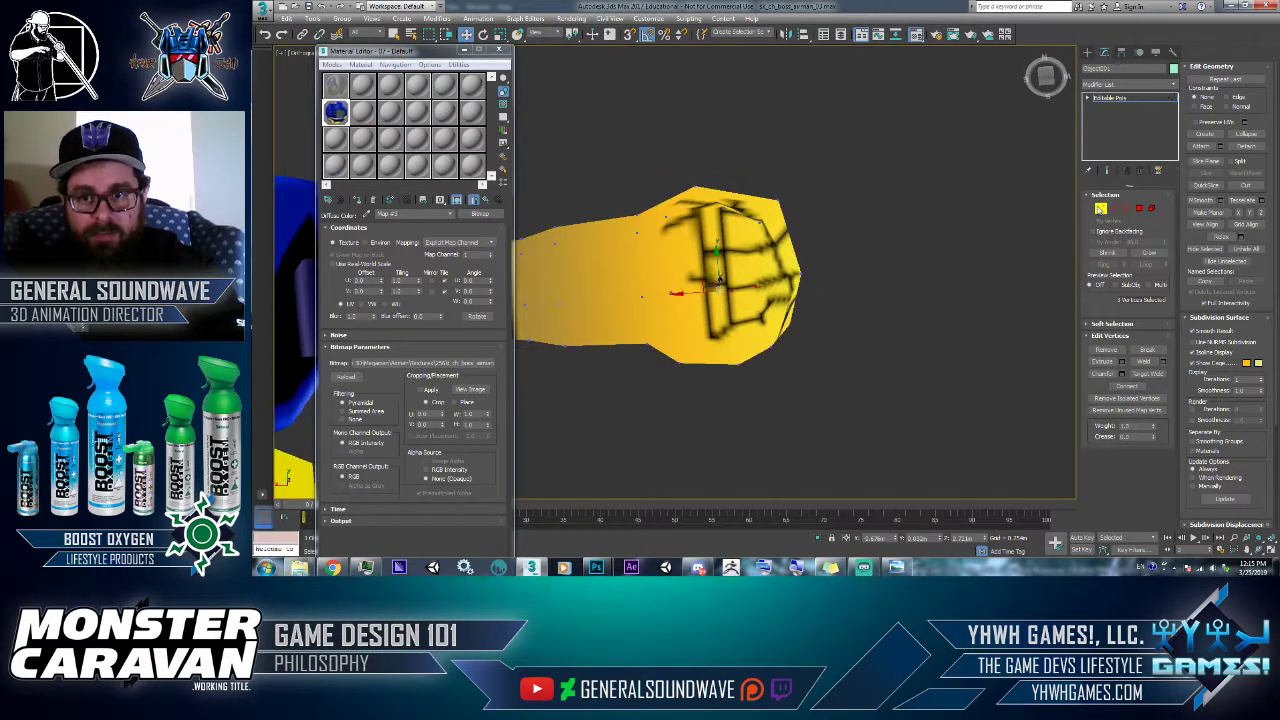
{"action": "left_click", "coordinate": [1100, 208]}
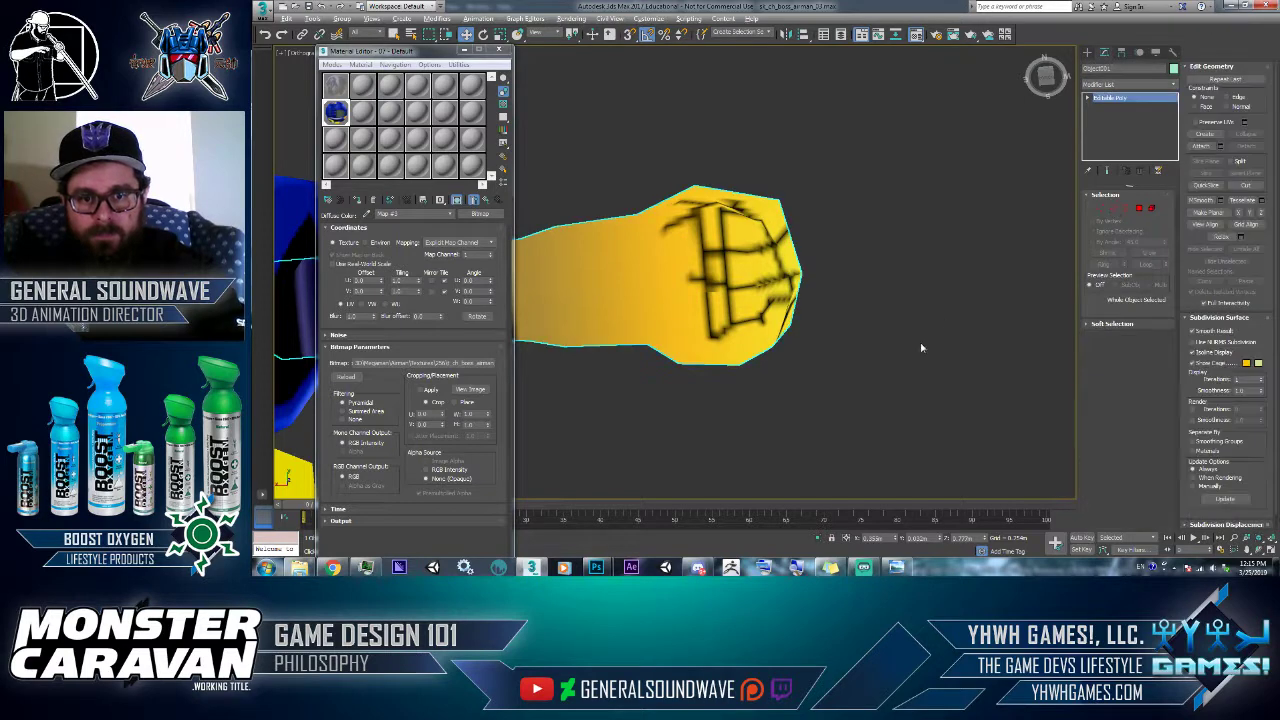
- Switch through Photoshop to Streamlabs OBS and check the stream status and chat
{"action": "key", "text": "alt+Tab"}
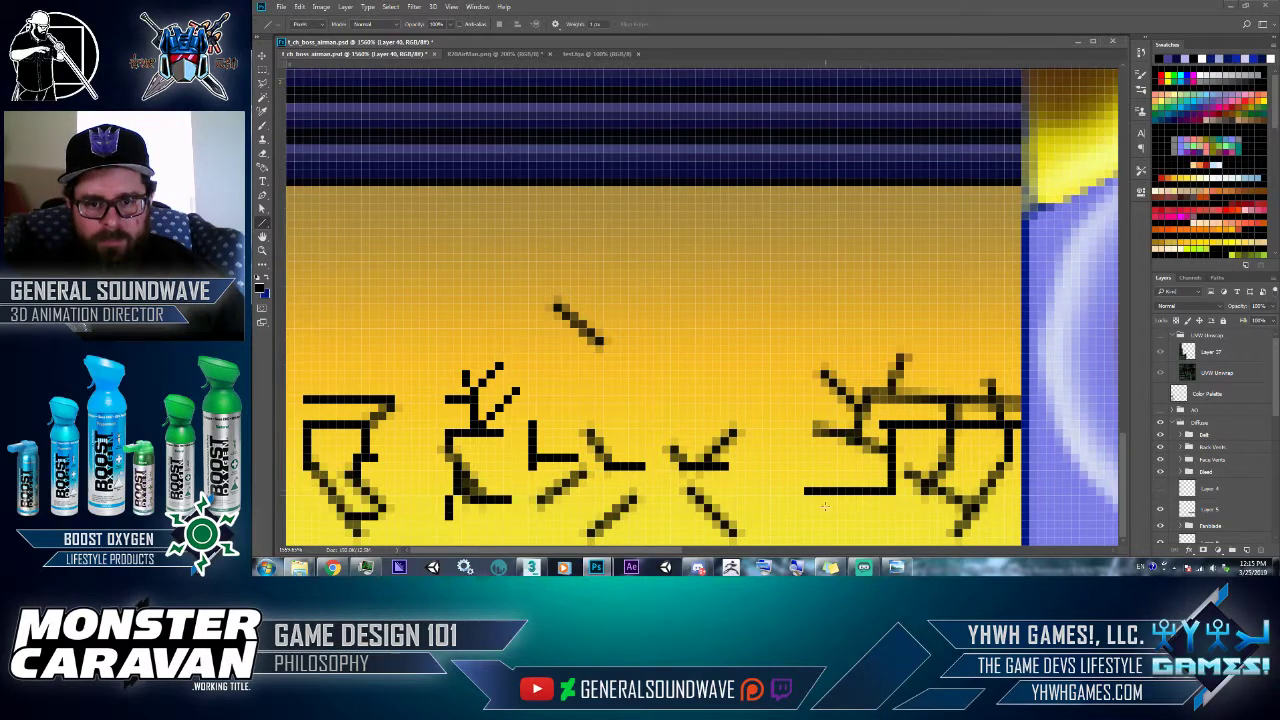
{"action": "left_click", "coordinate": [864, 567]}
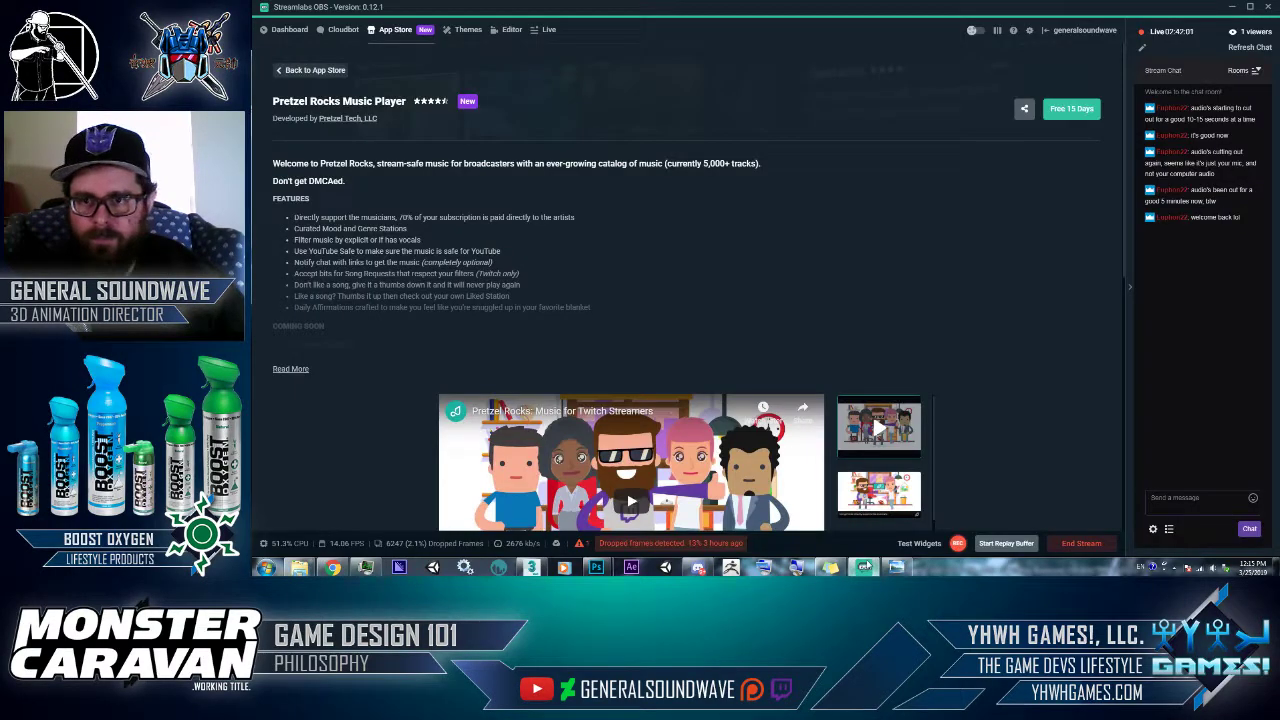
{"action": "left_click", "coordinate": [864, 567]}
{"action": "left_click", "coordinate": [864, 567]}
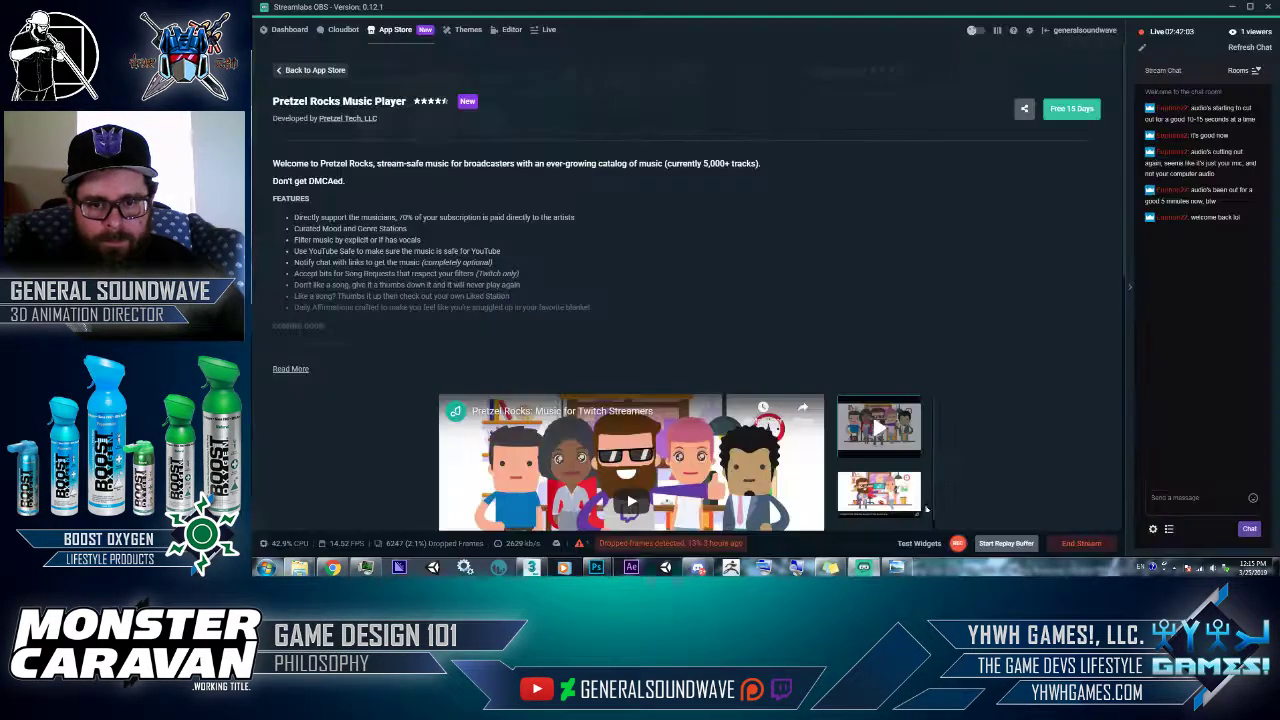